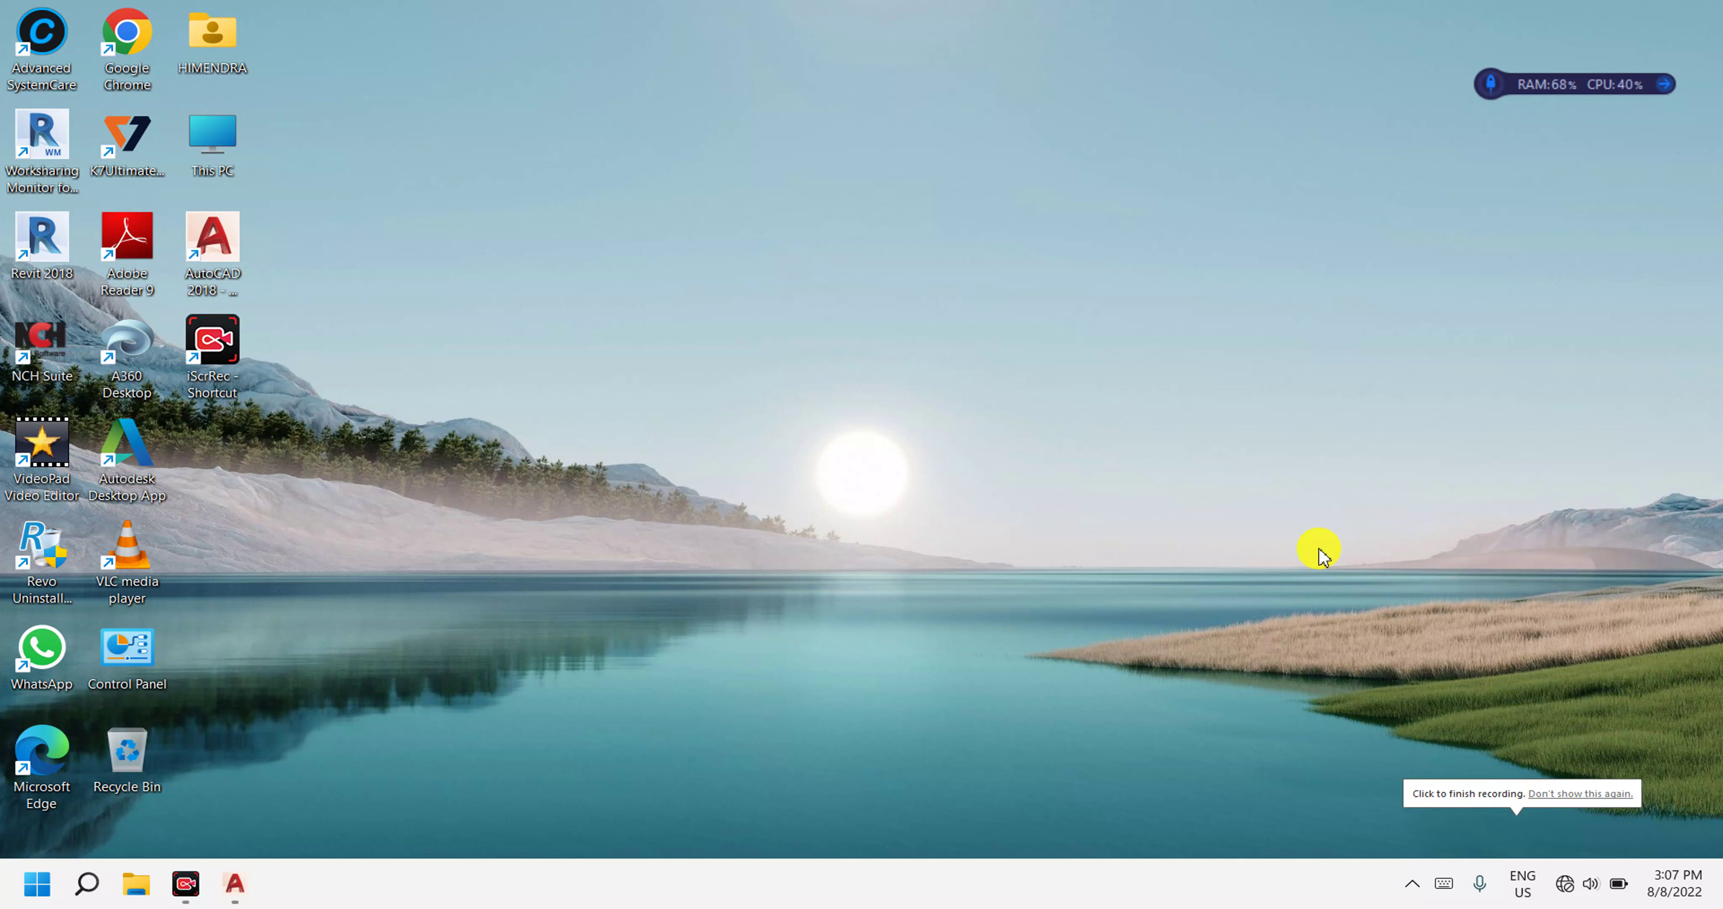
# Launch AutoCAD 2018 from its desktop shortcut.
pyautogui.click(200, 256)
pyautogui.doubleClick(199, 256)
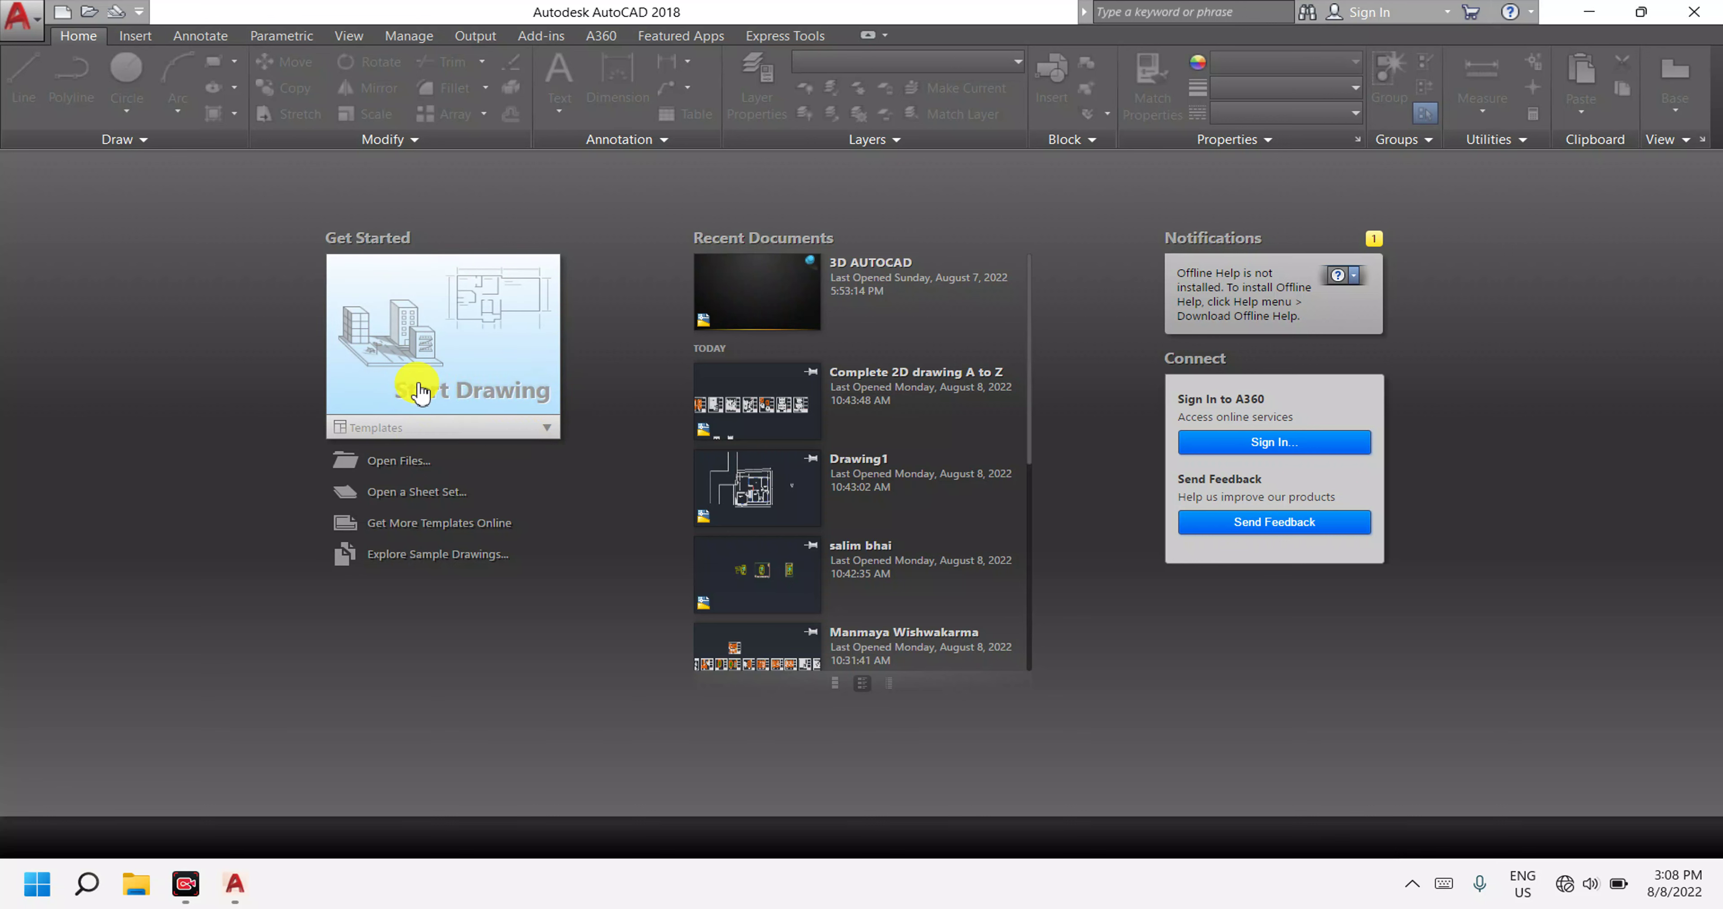
# Start a new blank Drawing1 and pan so the origin sits toward the lower left.
pyautogui.click(500, 401)
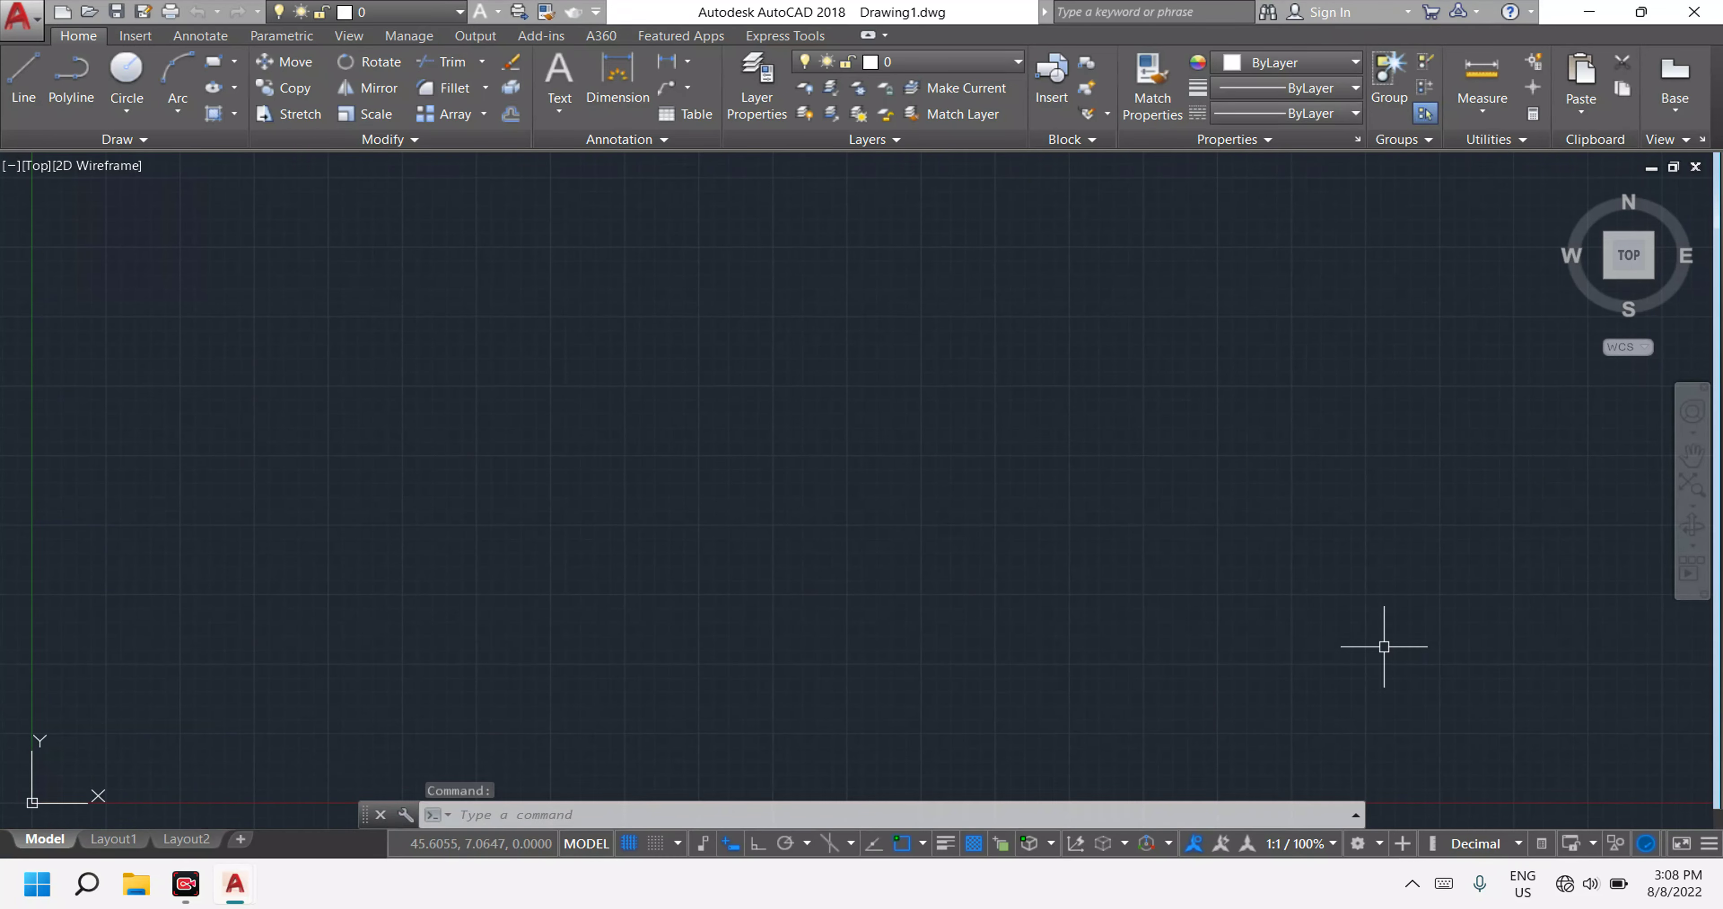
pyautogui.press('Escape')
pyautogui.press('Escape')
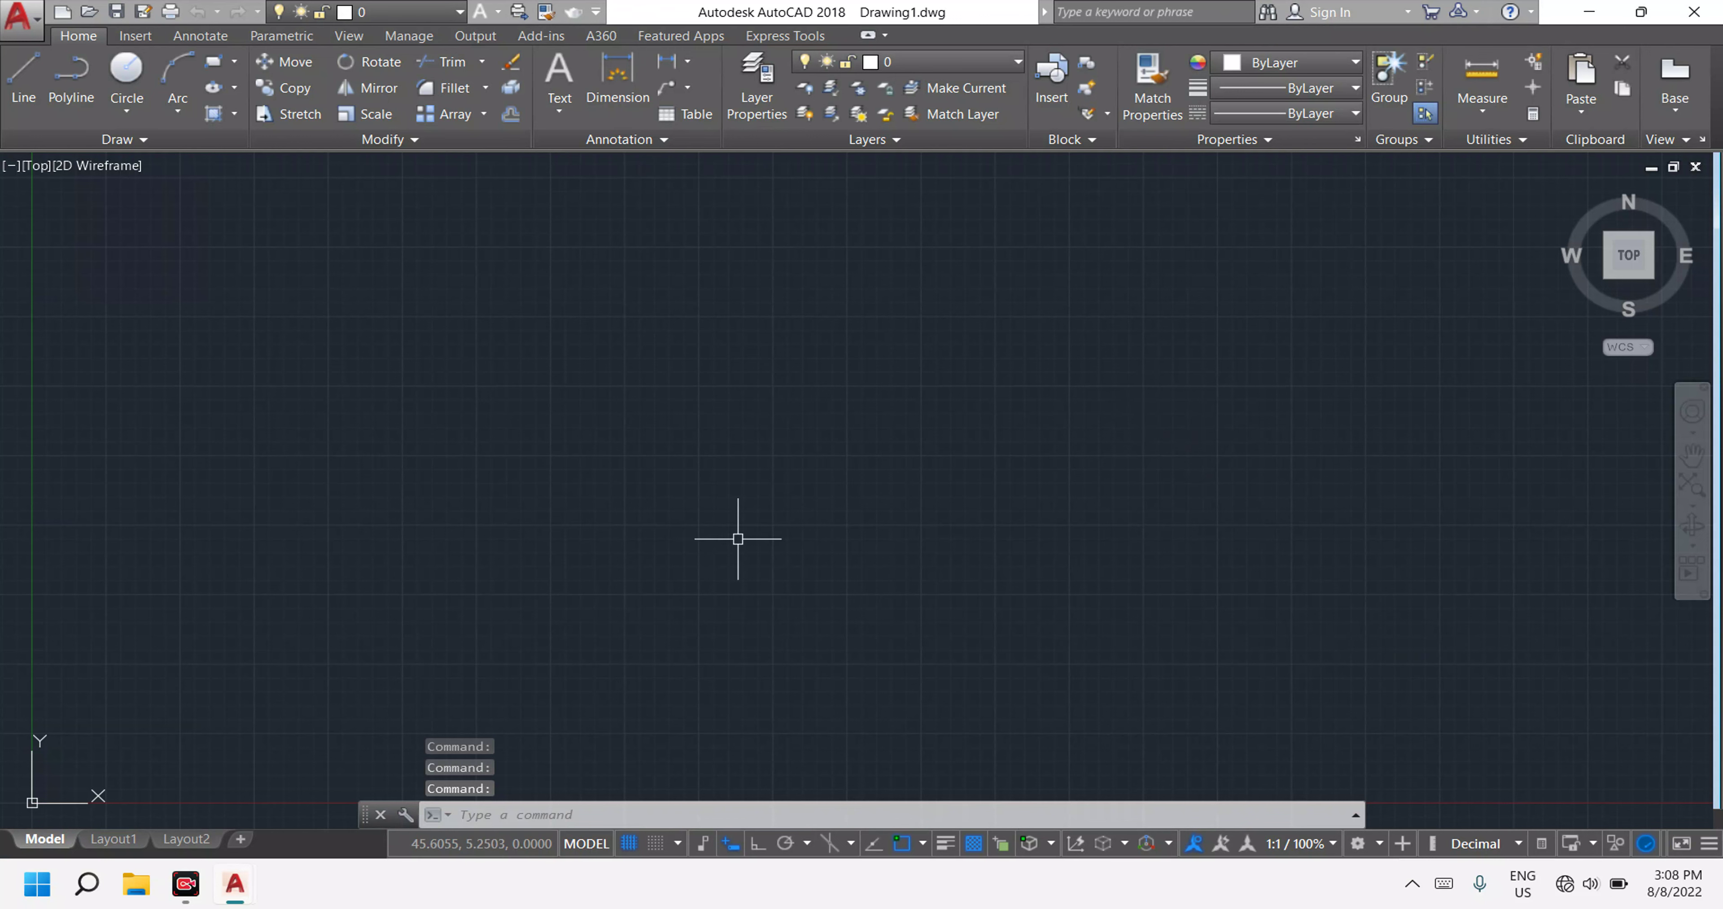
pyautogui.middleClick(733, 338)
pyautogui.middleClick(734, 338)
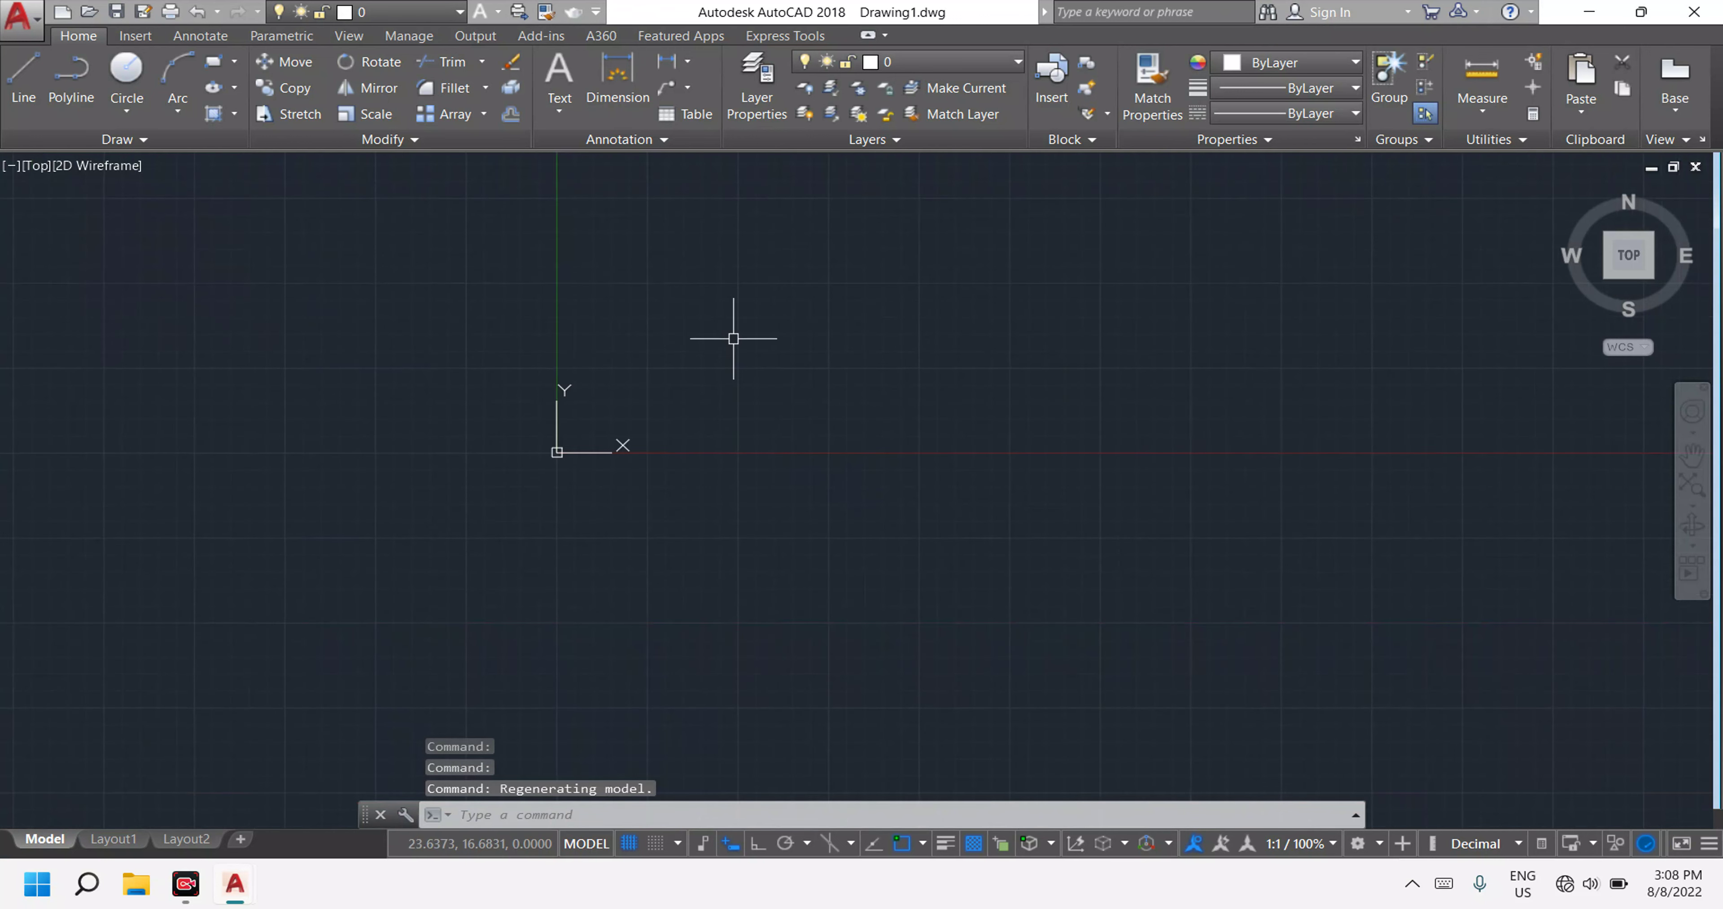
pyautogui.moveTo(734, 338); pyautogui.dragTo(624, 506, button='middle')
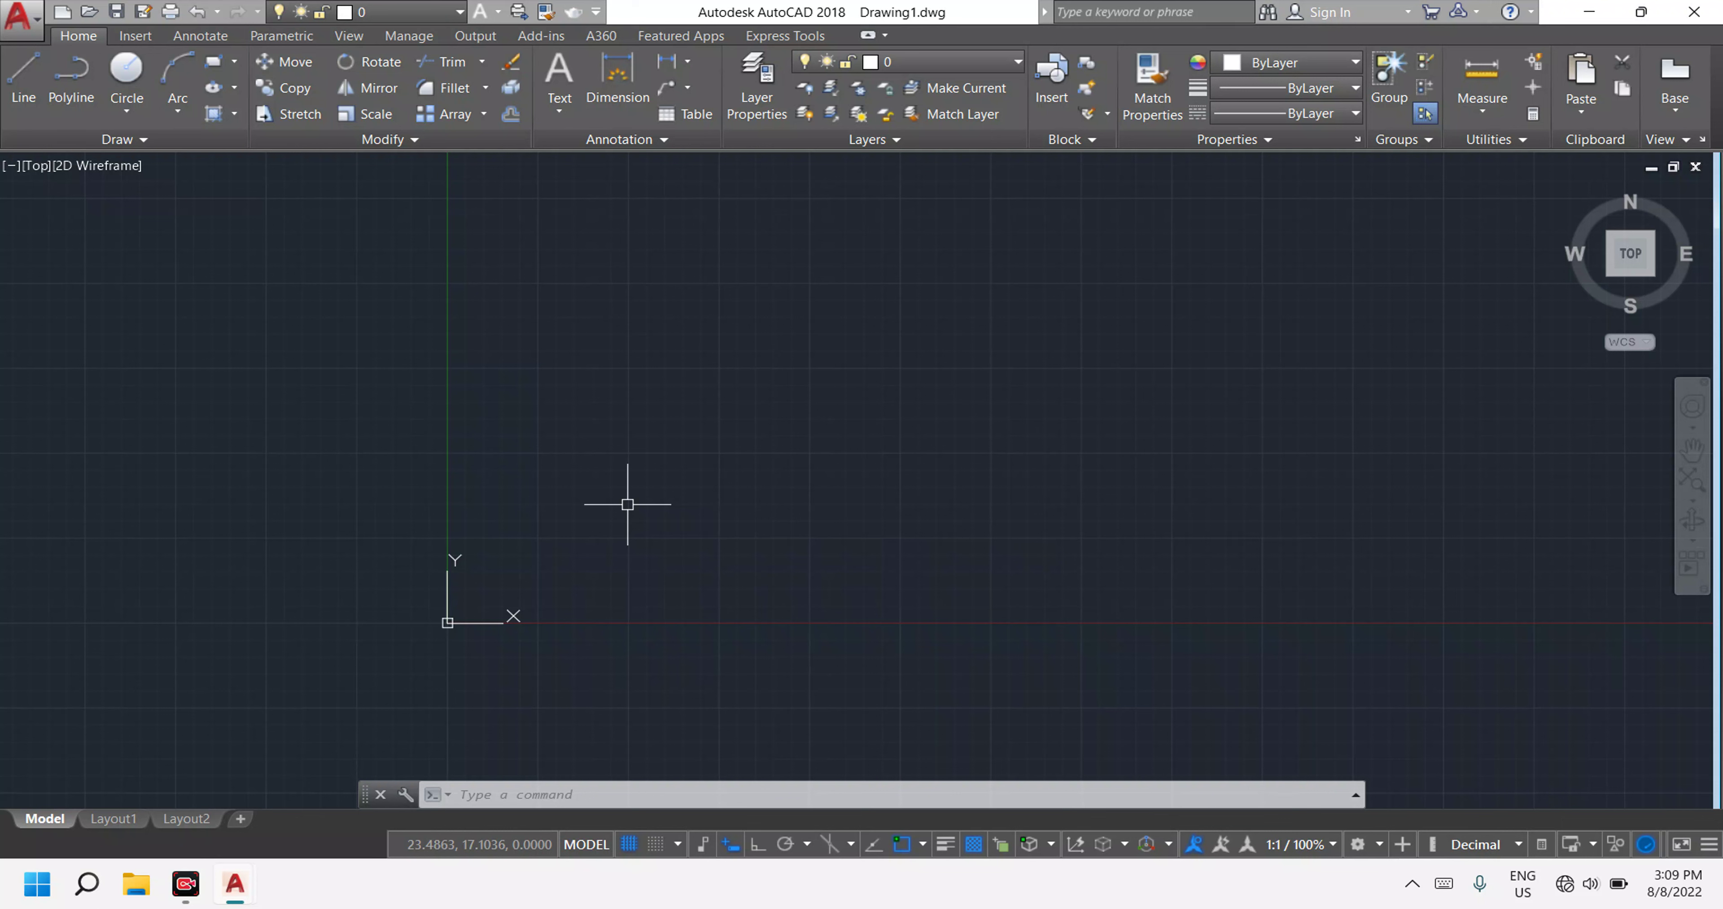
# Set drawing length units to Architectural with 0'-0" precision using the UN command.
pyautogui.press('Escape')
pyautogui.press('Escape')
pyautogui.write('u')
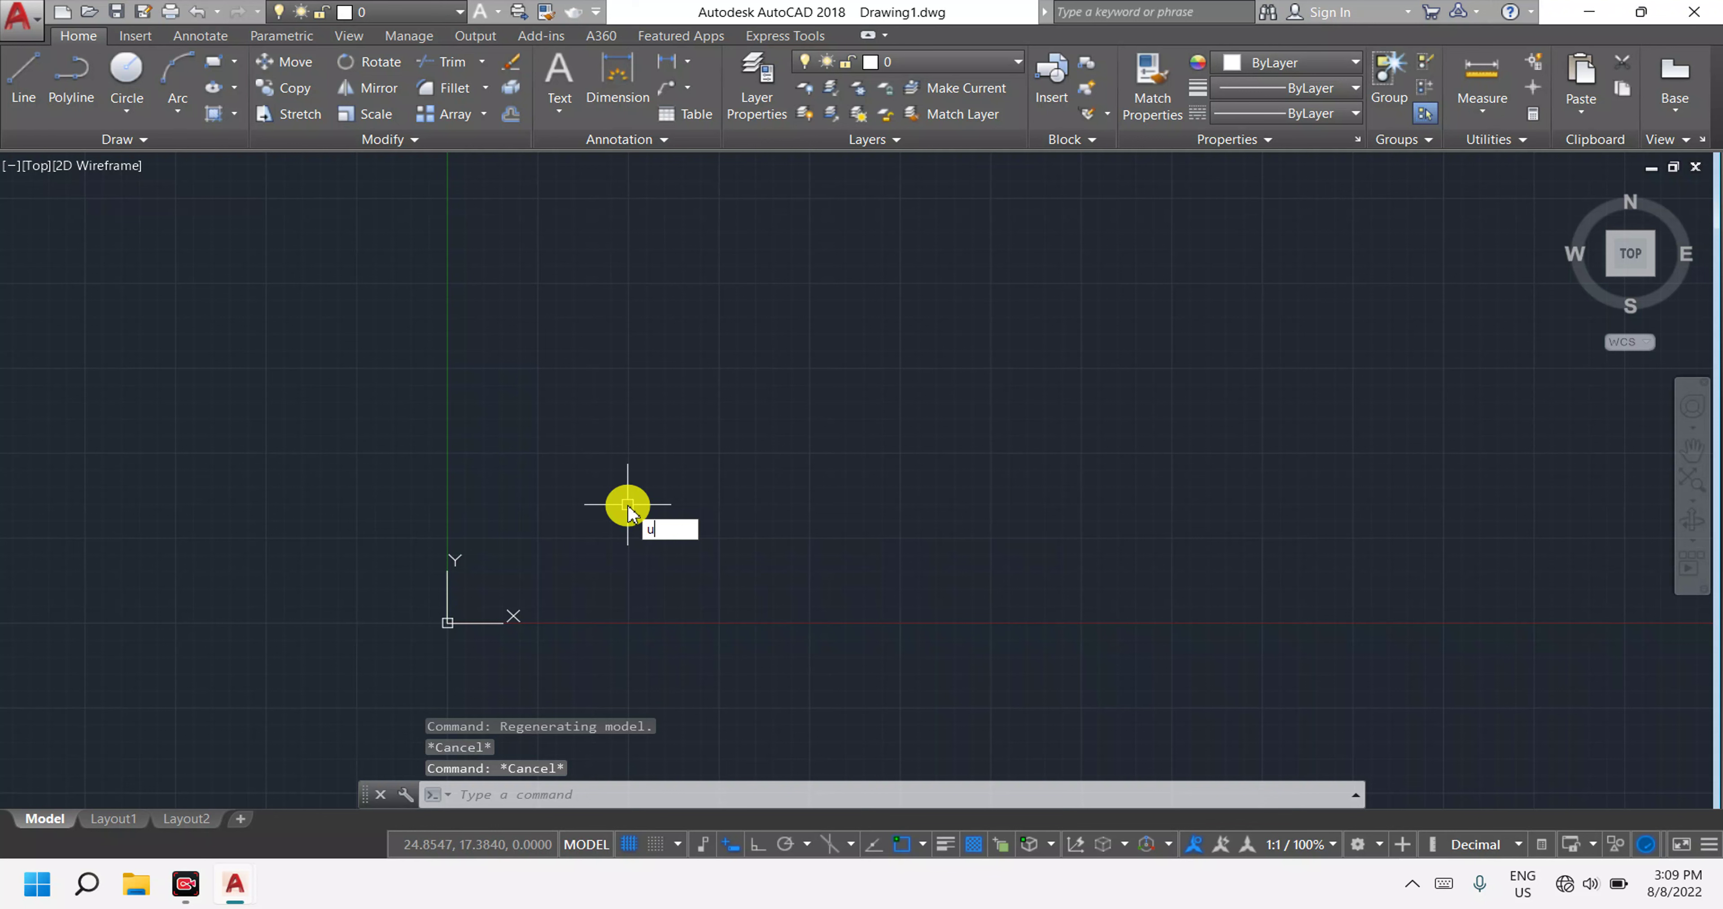
pyautogui.write('nn')
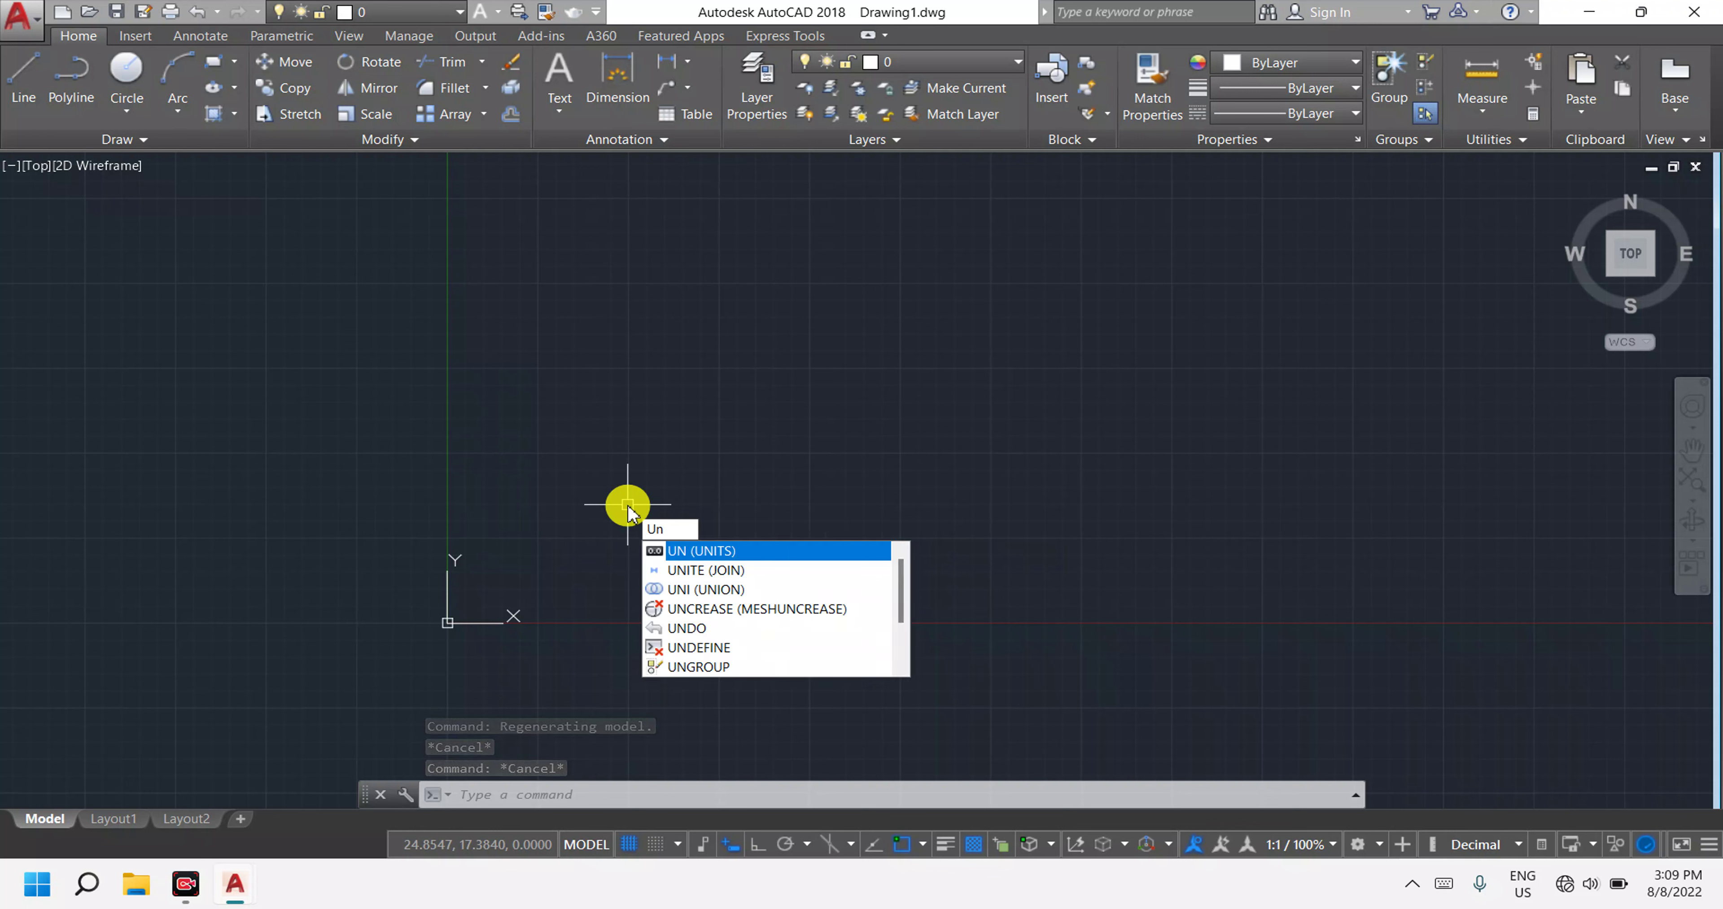
pyautogui.press('Return')
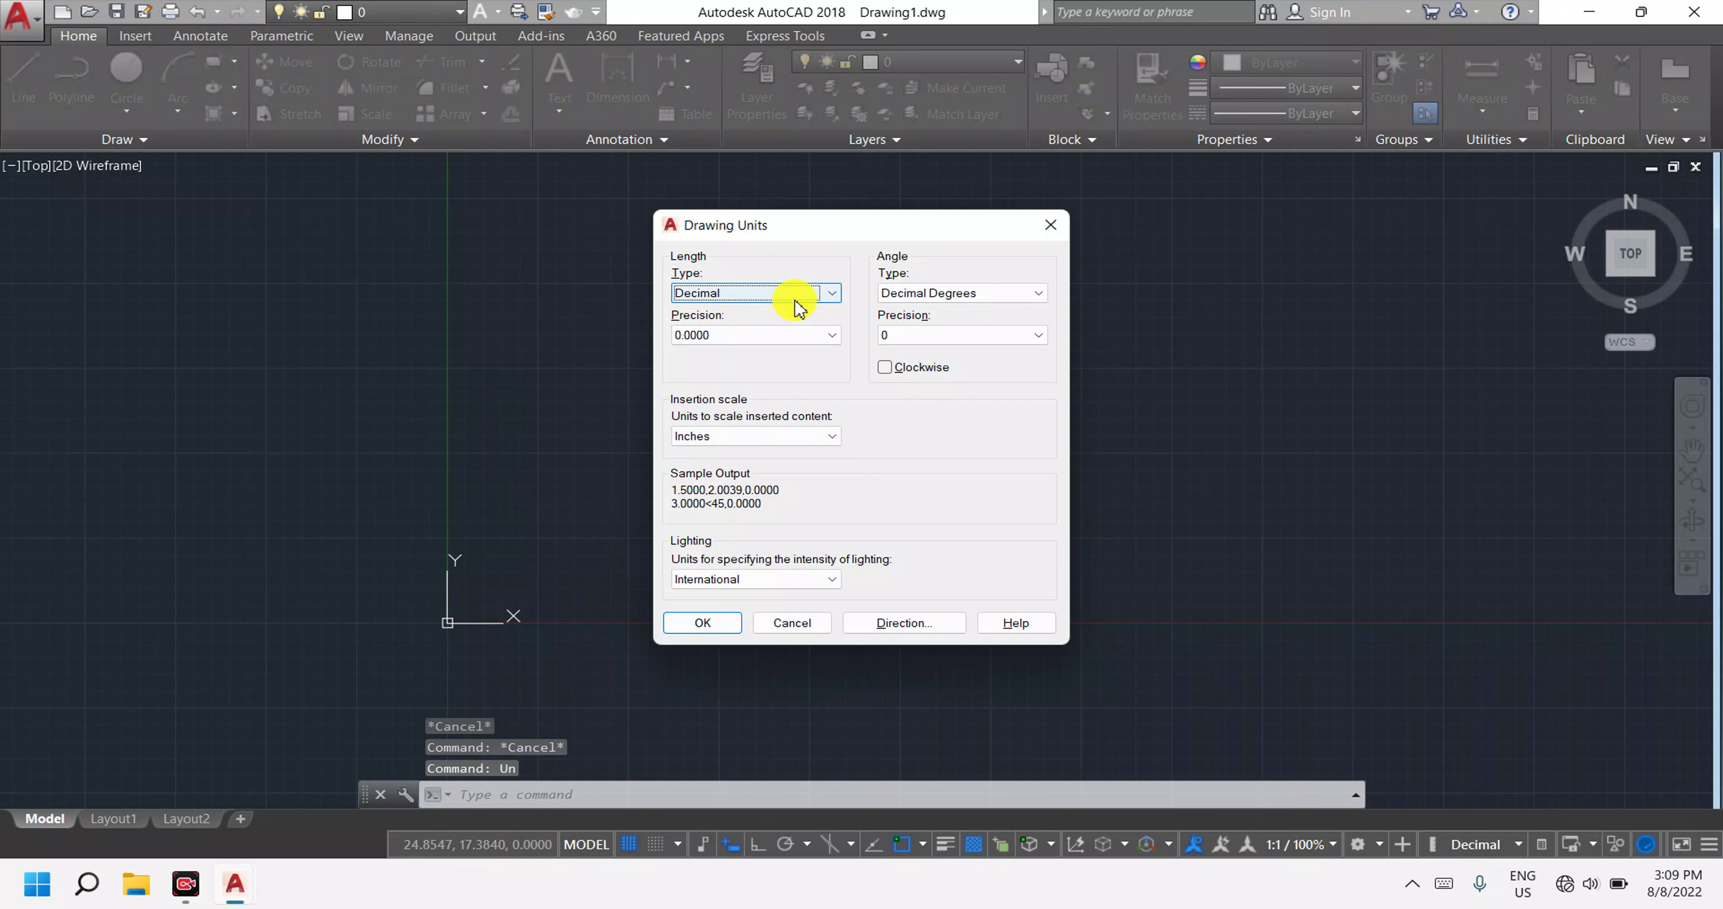
pyautogui.click(811, 294)
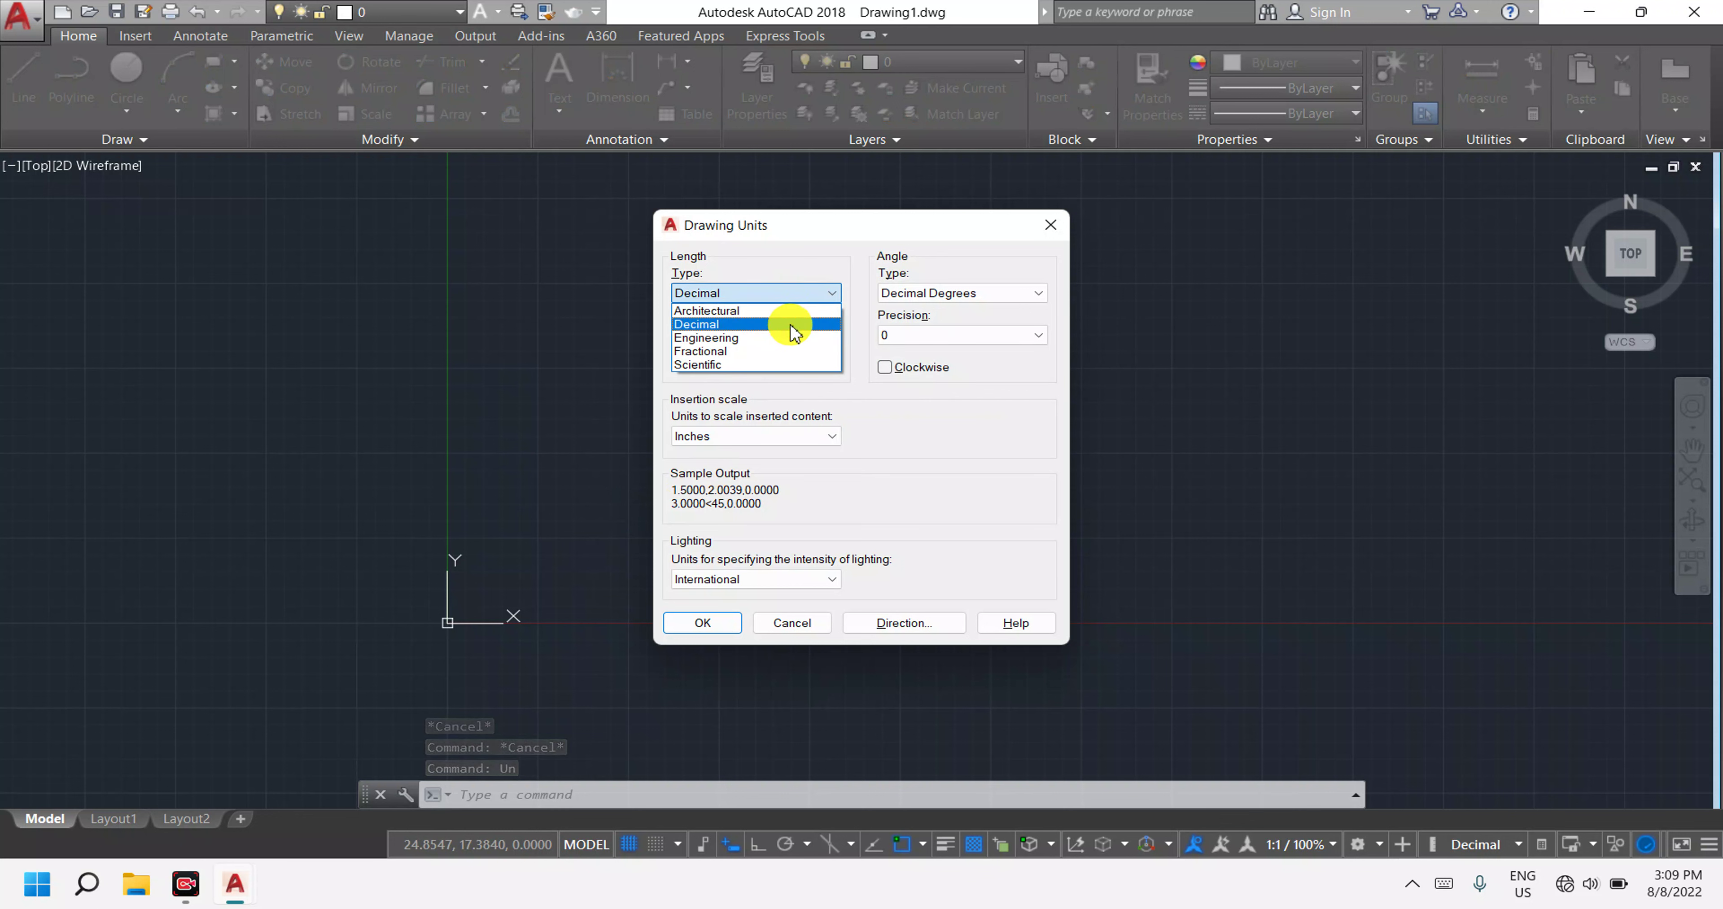
pyautogui.click(789, 311)
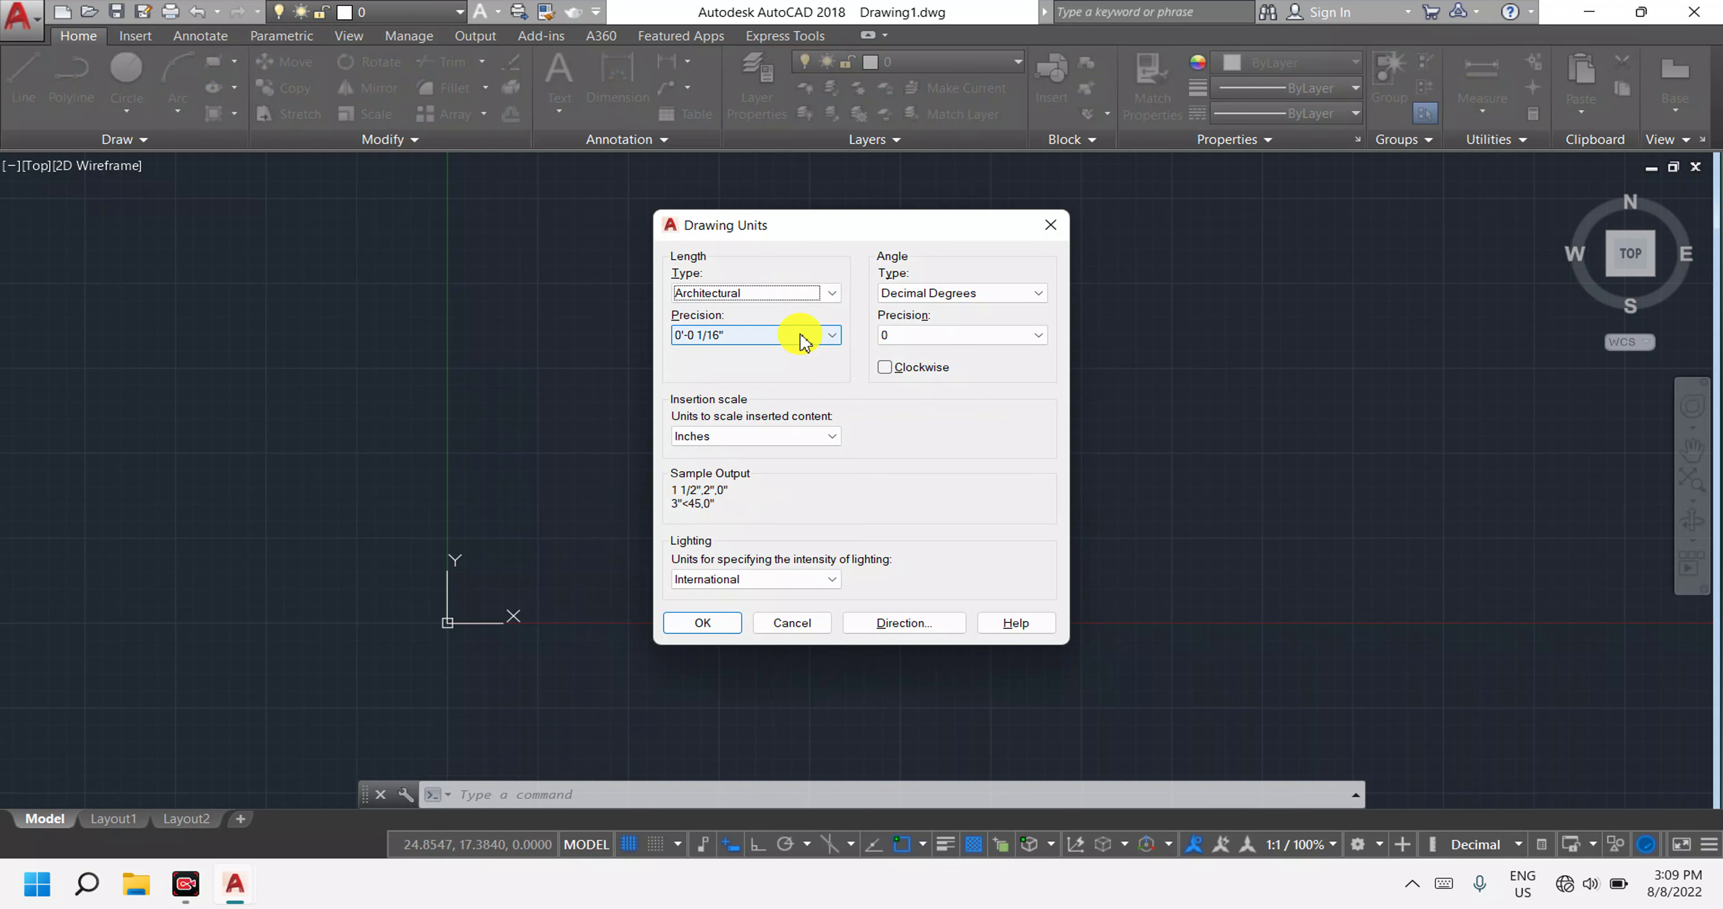
pyautogui.click(805, 341)
pyautogui.click(761, 352)
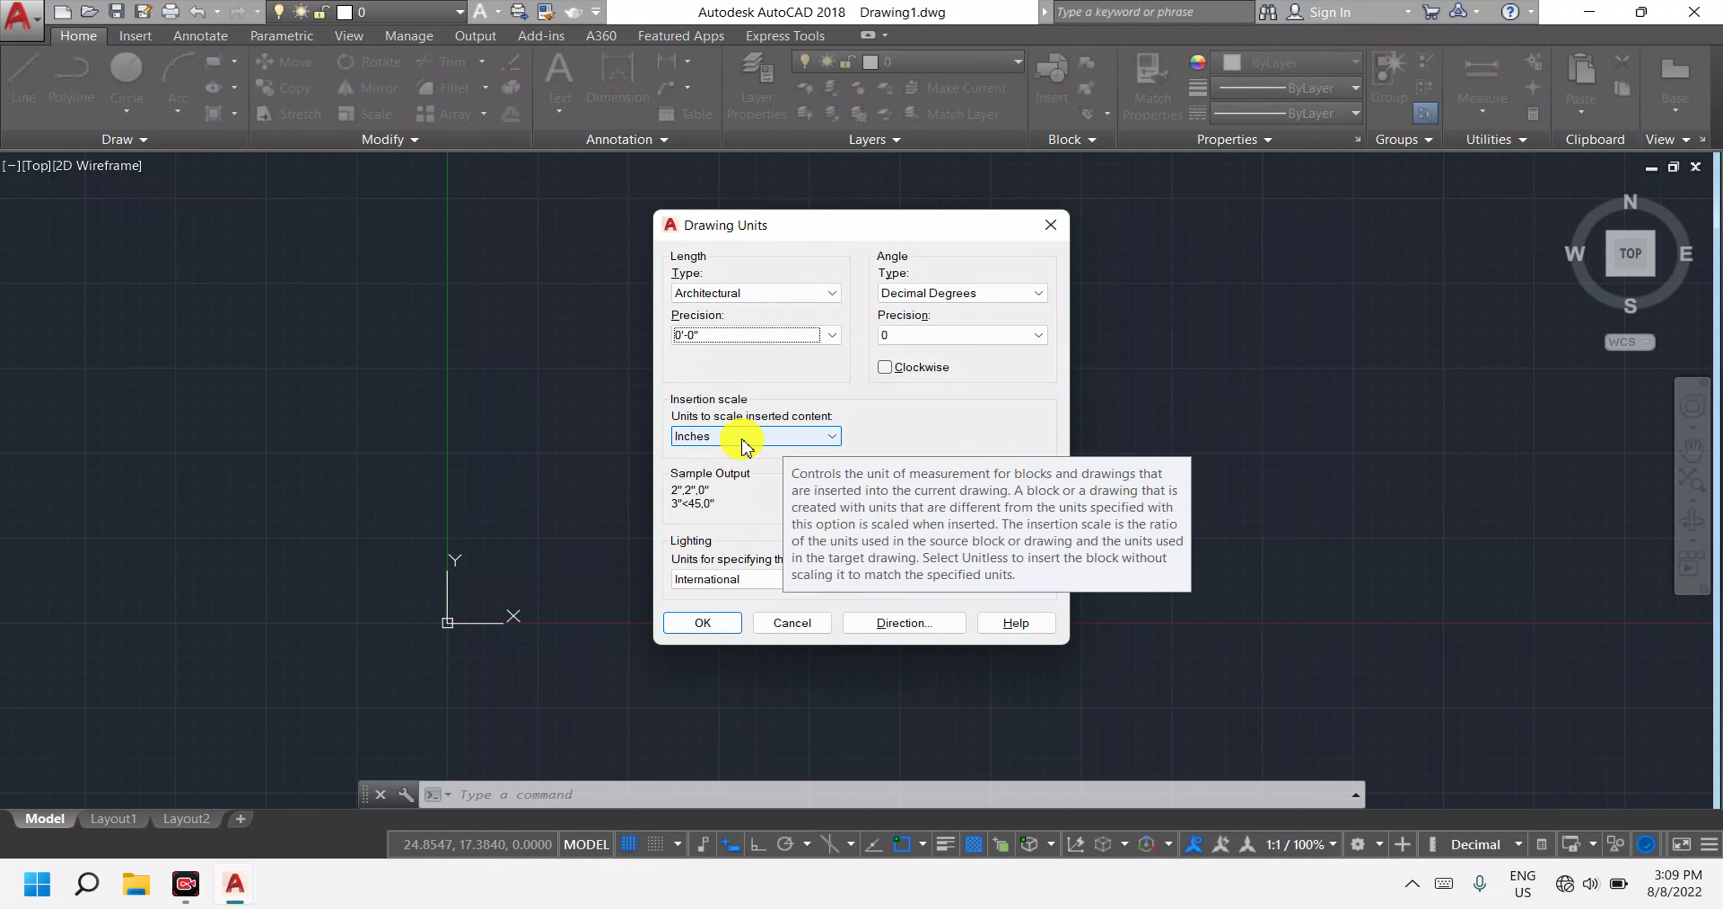
pyautogui.click(721, 626)
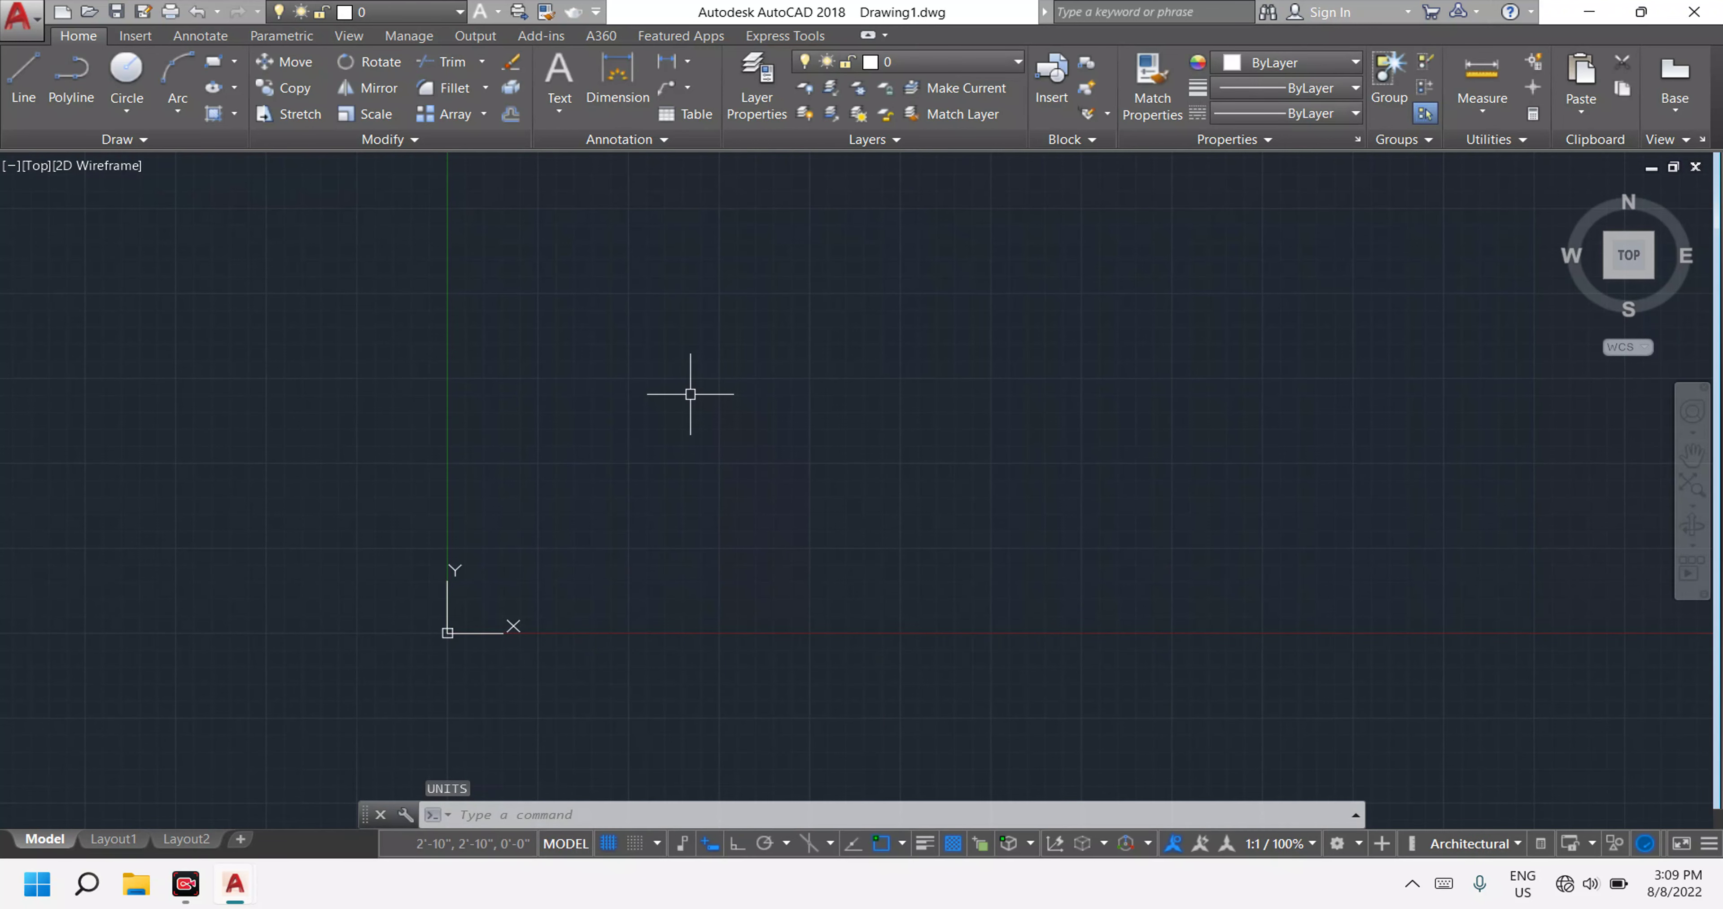
pyautogui.press('Escape')
pyautogui.press('Escape')
pyautogui.press('Escape')
pyautogui.write('D')
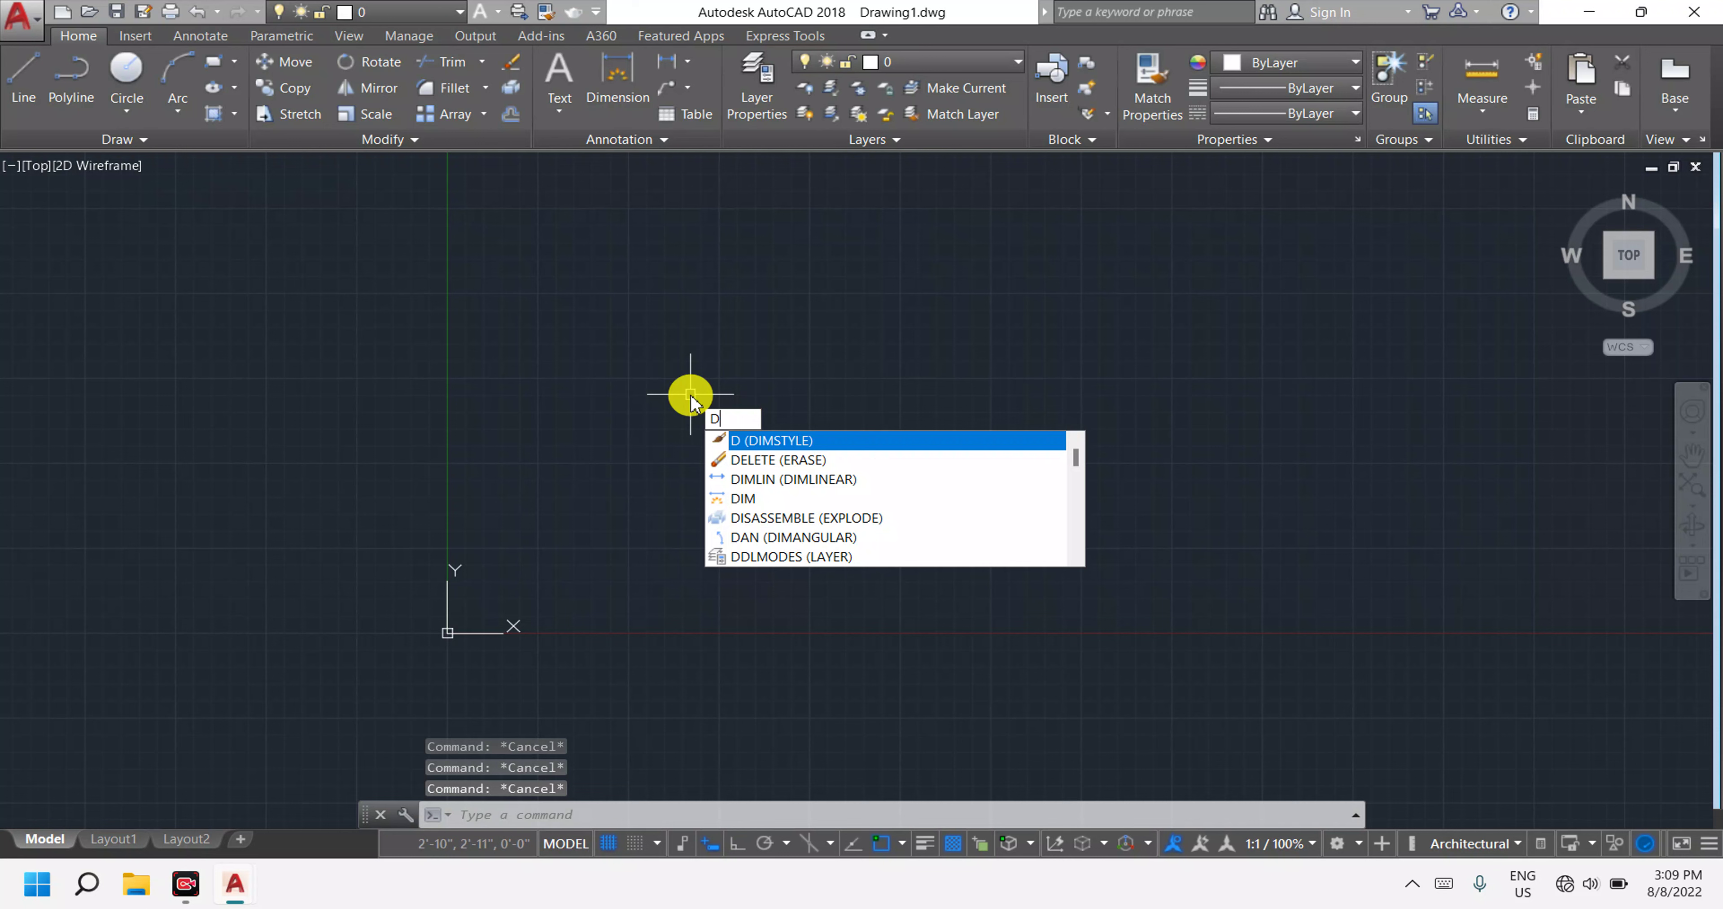
# Give the Standard dimension style fixed-length extension lines and a 2" arrow size.
pyautogui.press('Return')
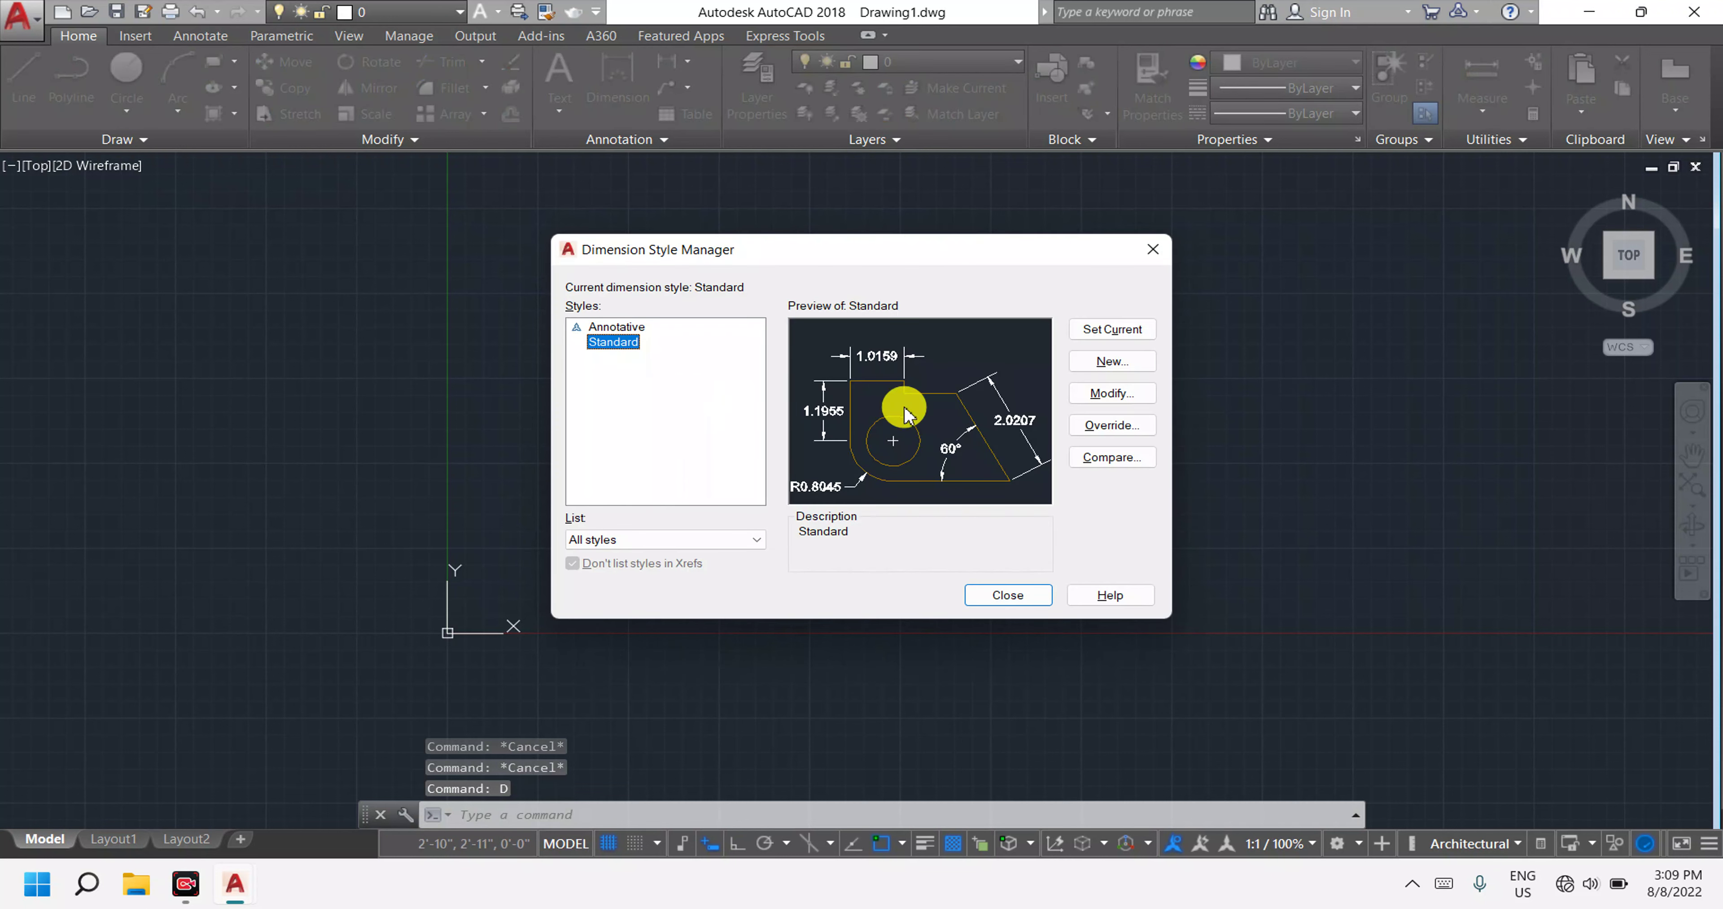
pyautogui.click(1100, 401)
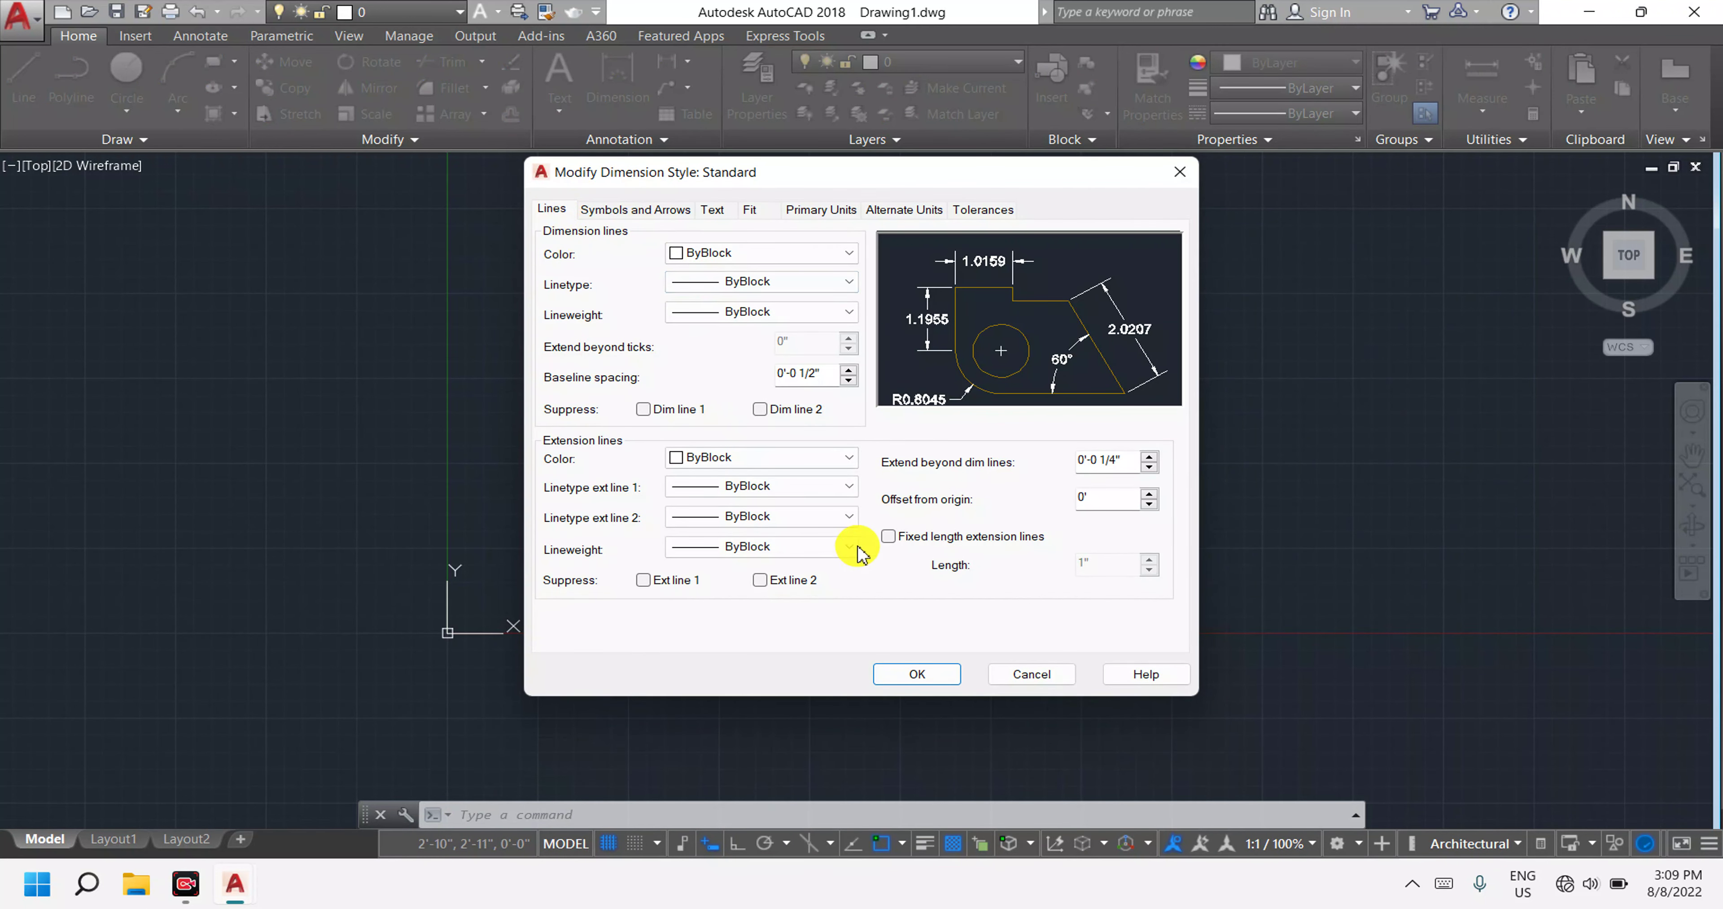
pyautogui.click(889, 537)
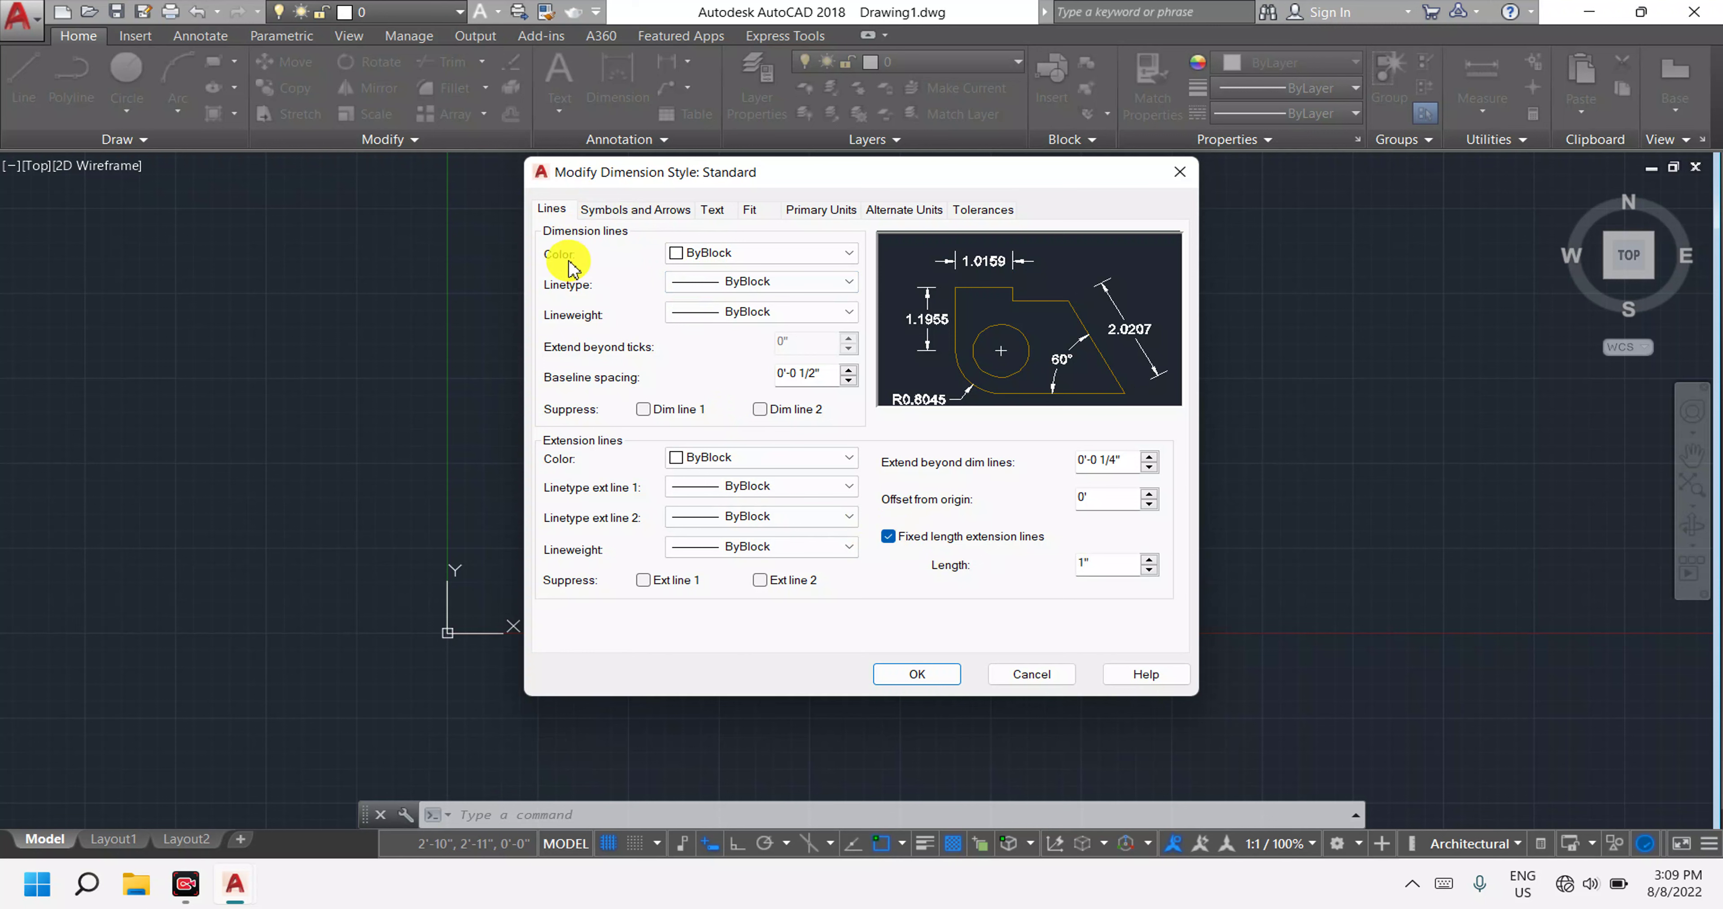
pyautogui.click(606, 210)
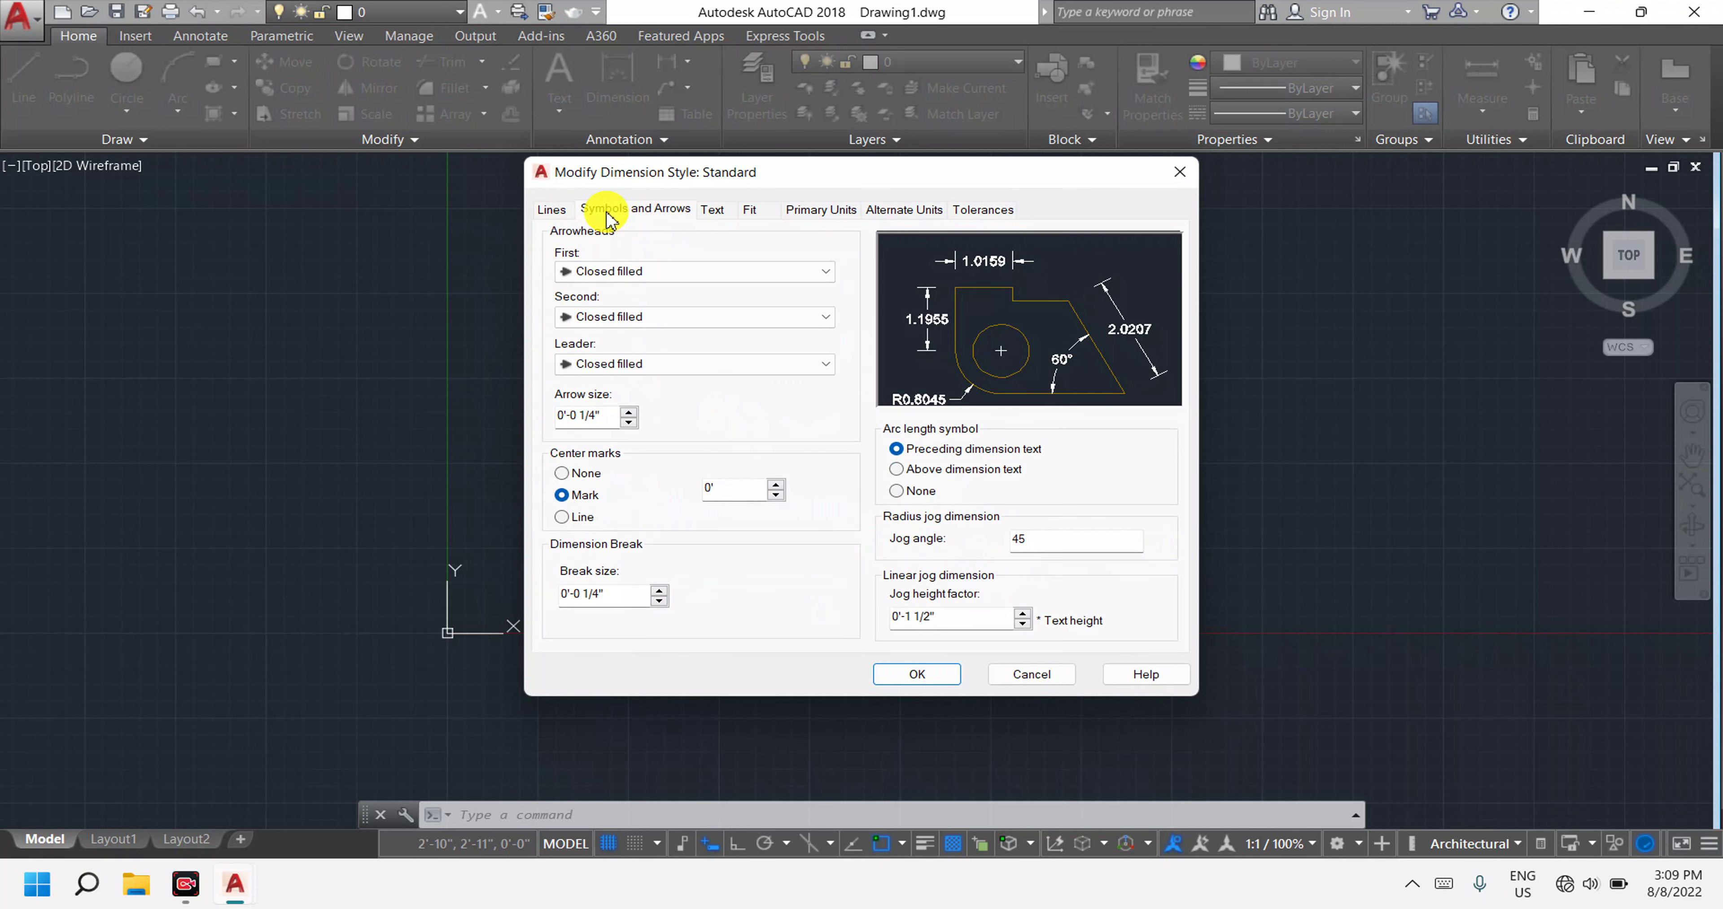
pyautogui.doubleClick(601, 418)
pyautogui.press('BackSpace')
pyautogui.press('BackSpace')
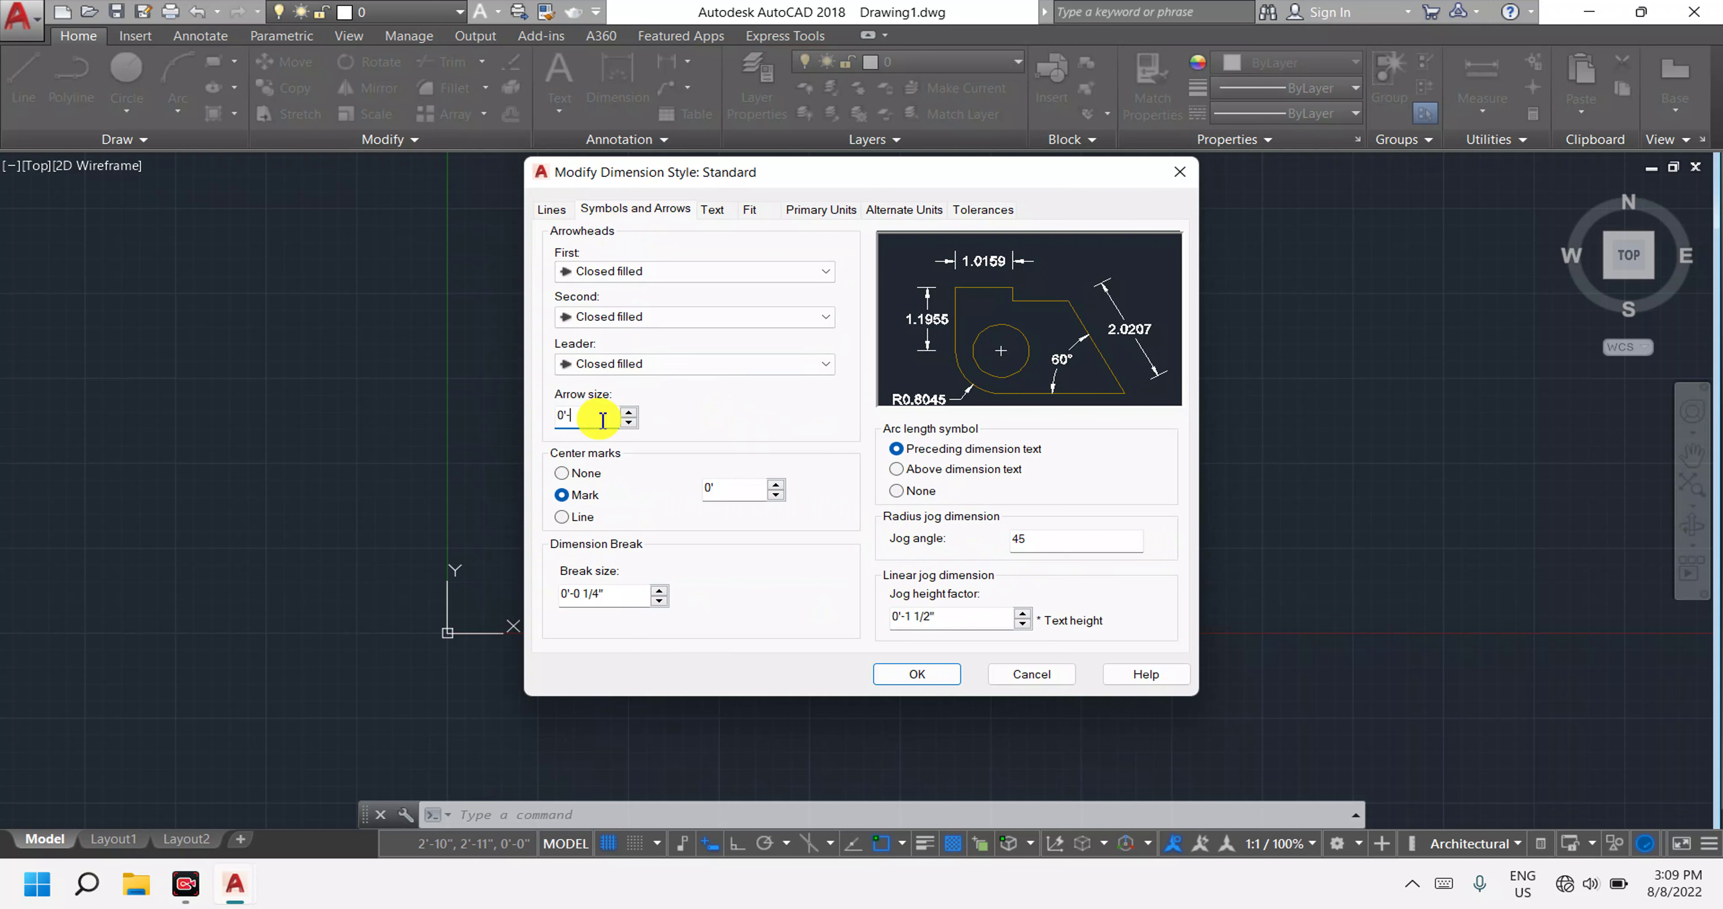
pyautogui.write('2')
pyautogui.write('"')
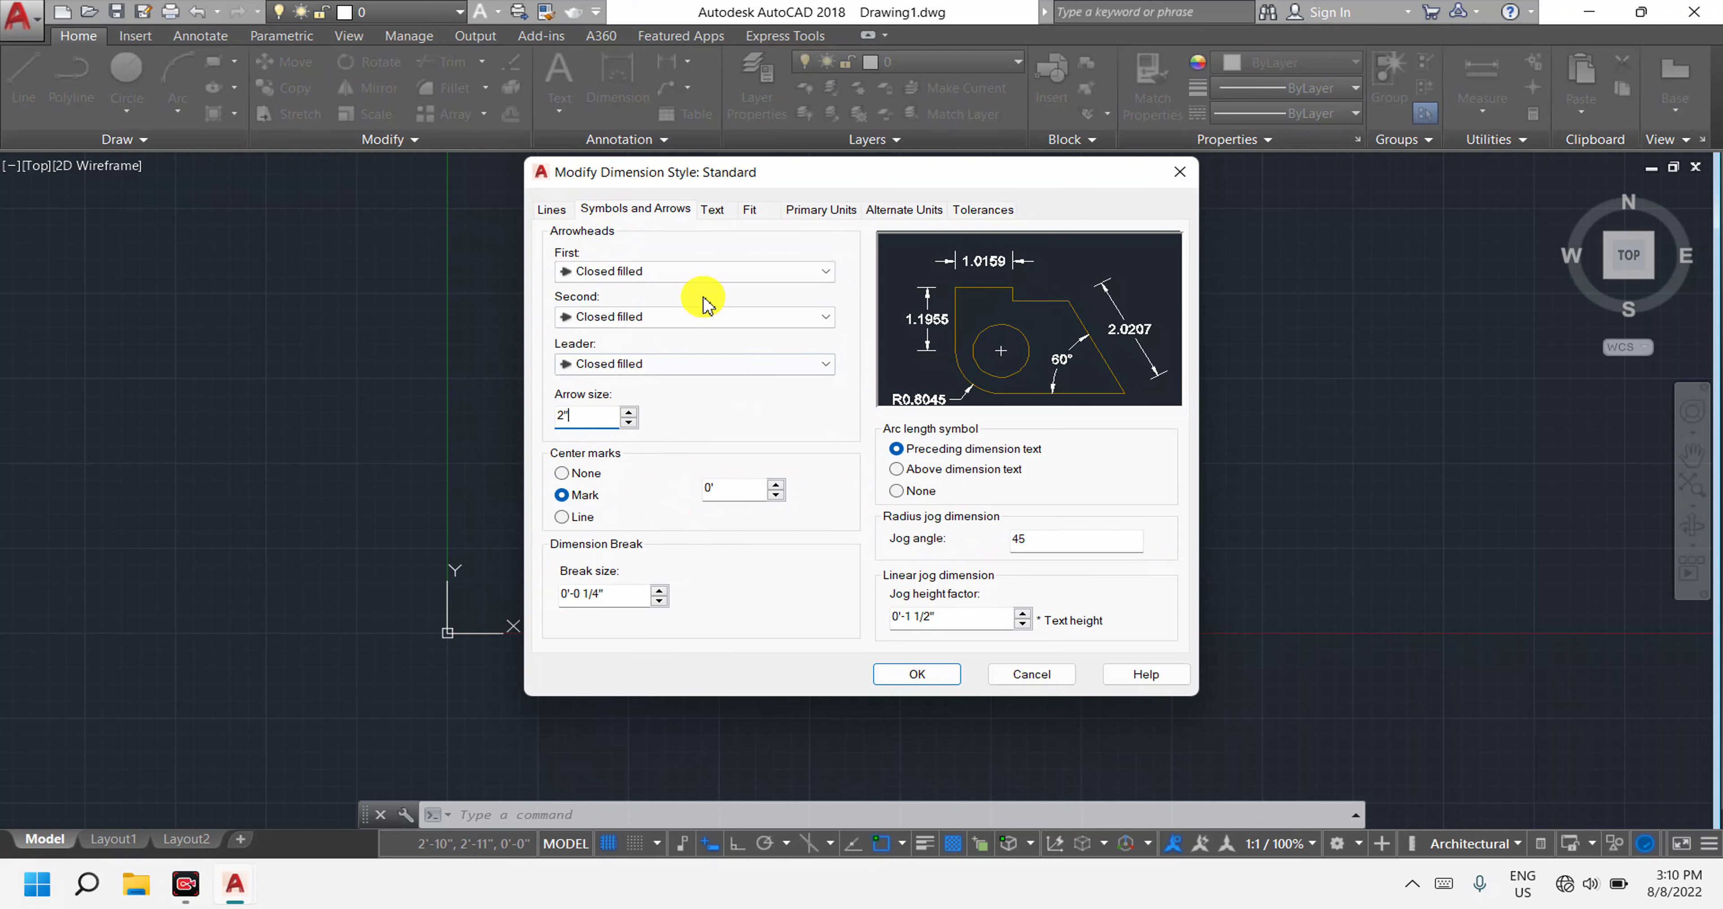
# Set Standard dimension text height to 8", aligned with the dimension line.
pyautogui.click(713, 216)
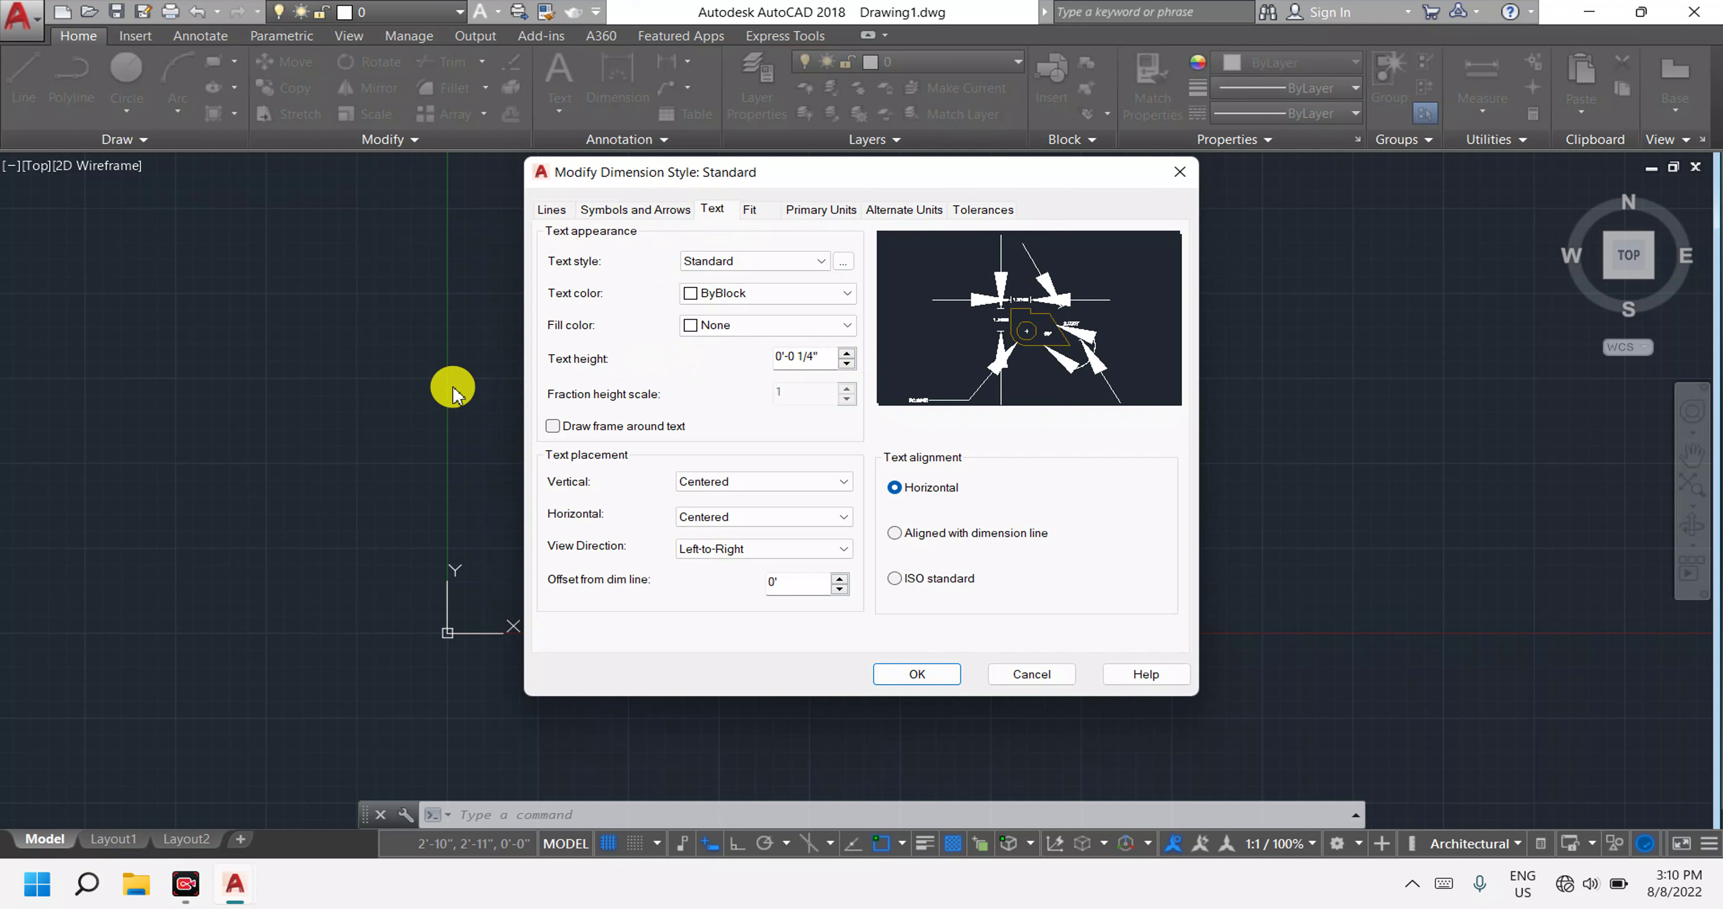
pyautogui.doubleClick(823, 356)
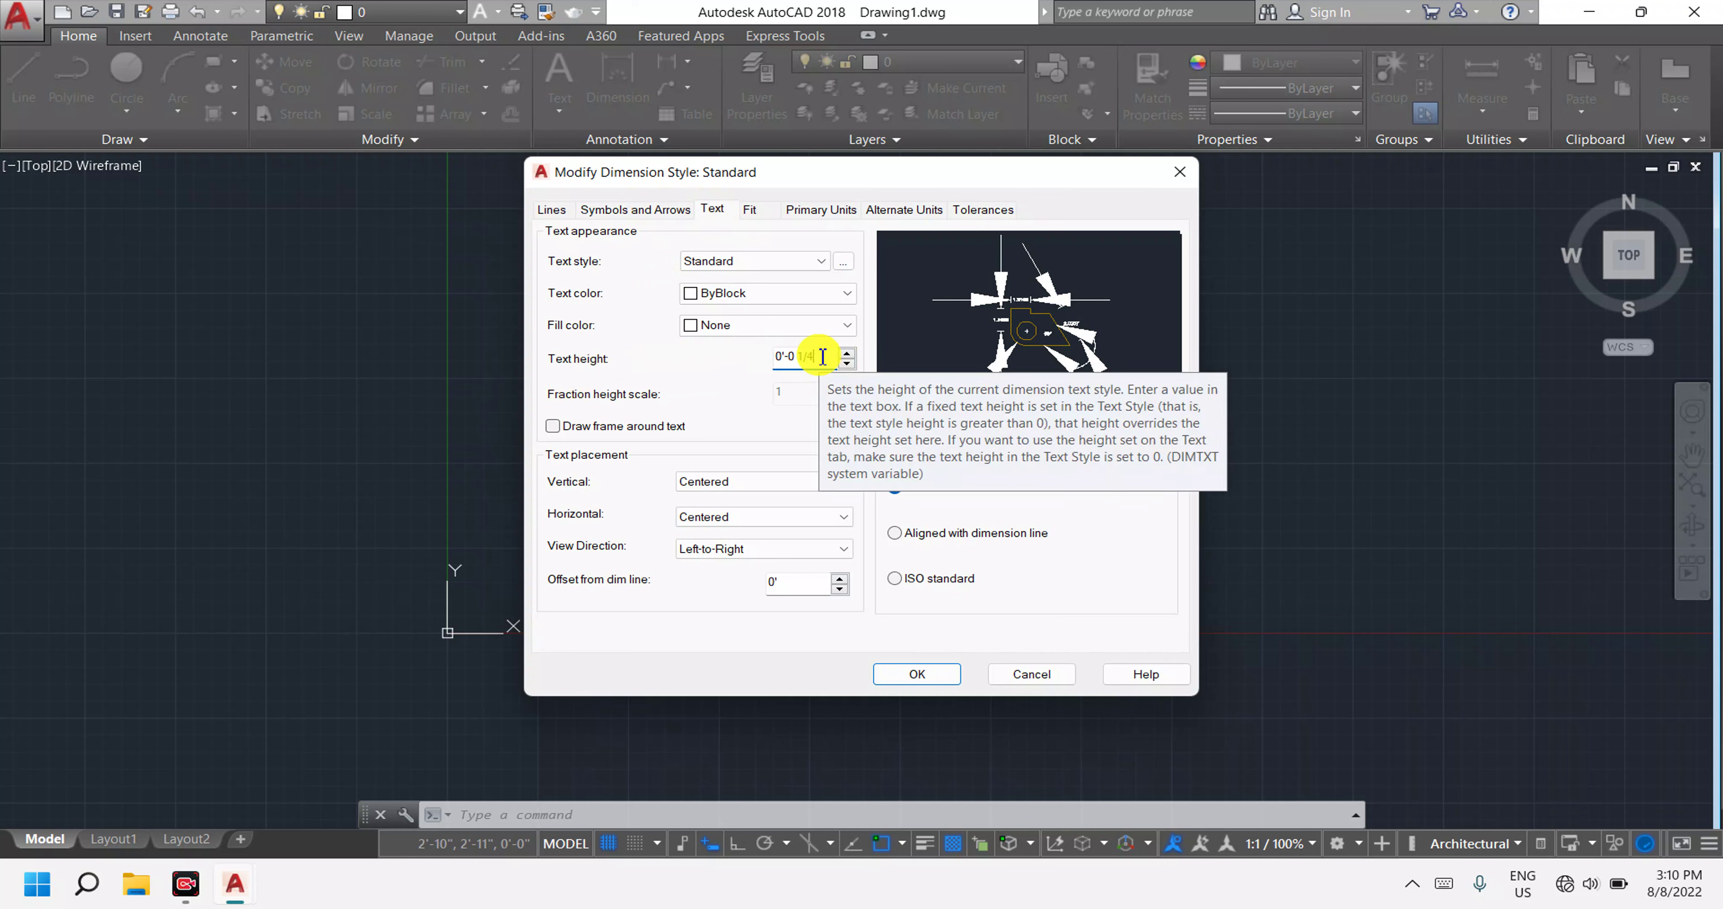
pyautogui.press('BackSpace')
pyautogui.press('BackSpace')
pyautogui.press('BackSpace')
pyautogui.write('8')
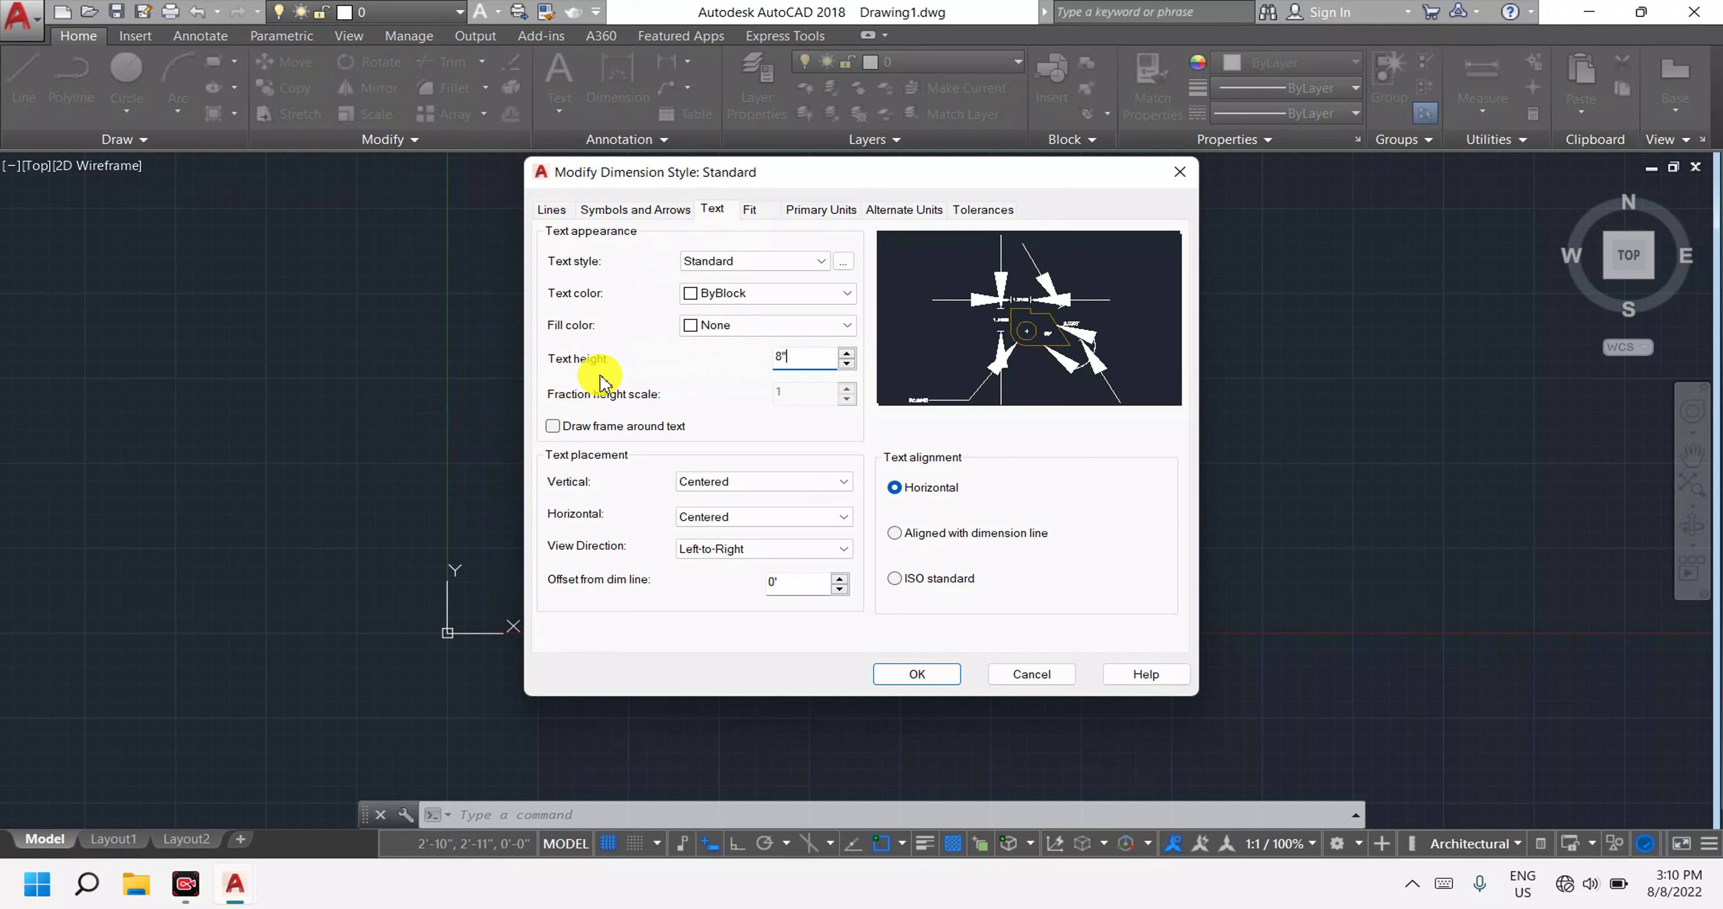
pyautogui.click(895, 535)
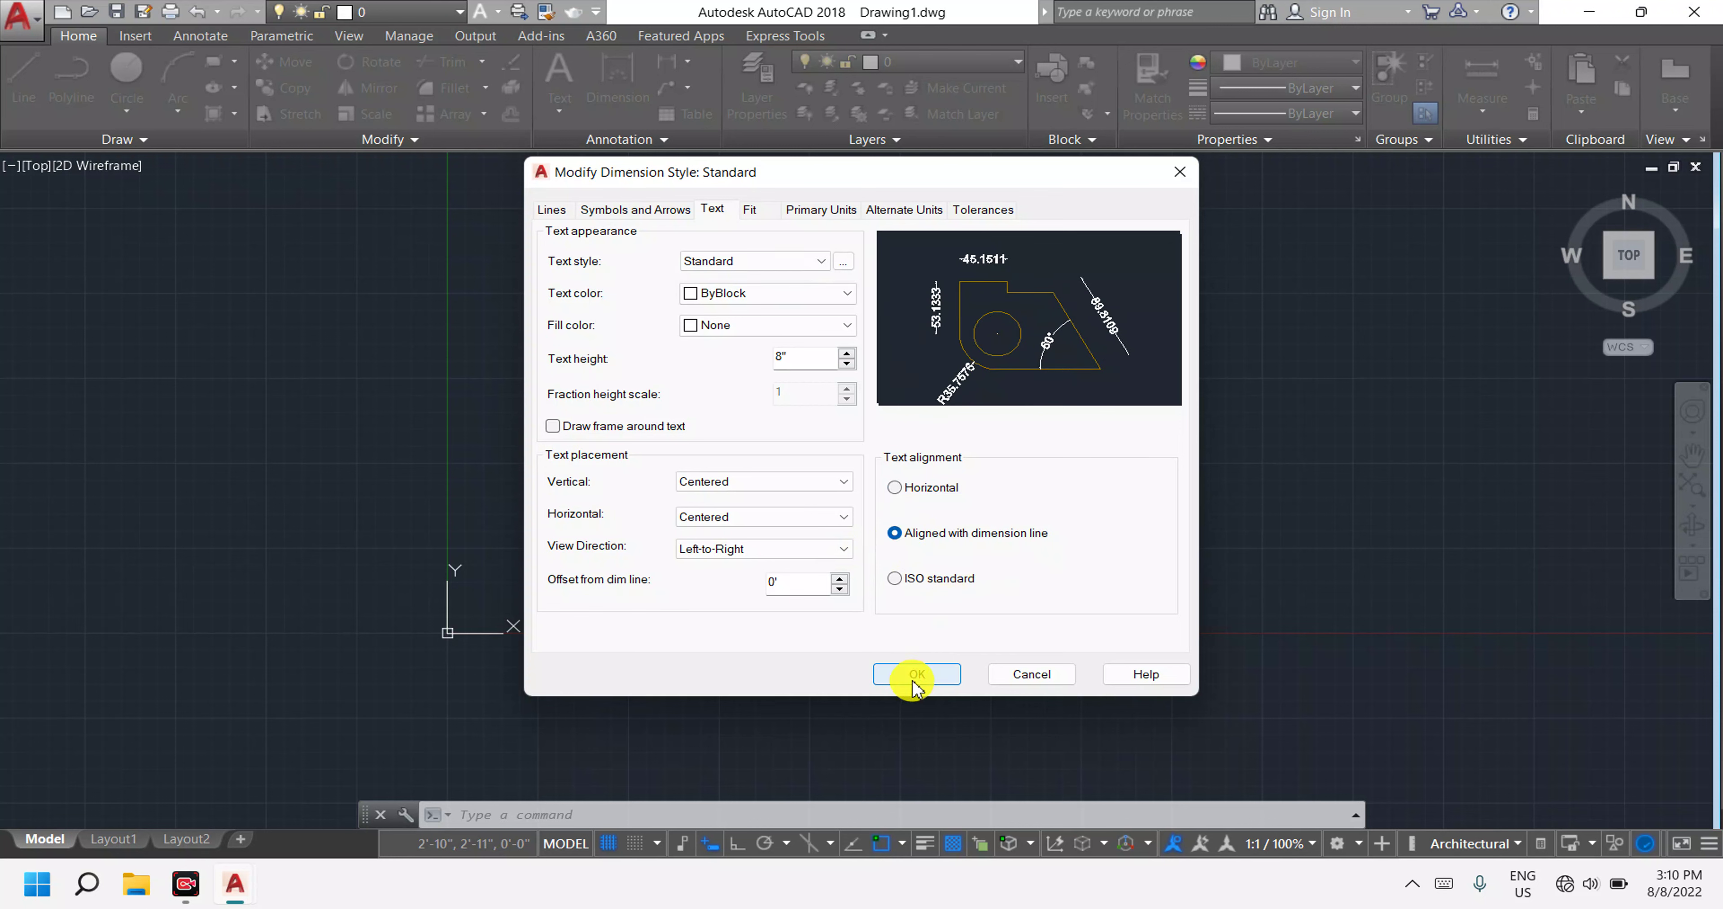
# Set Standard primary units to Architectural at 0'-0" precision and close the style manager.
pyautogui.click(820, 209)
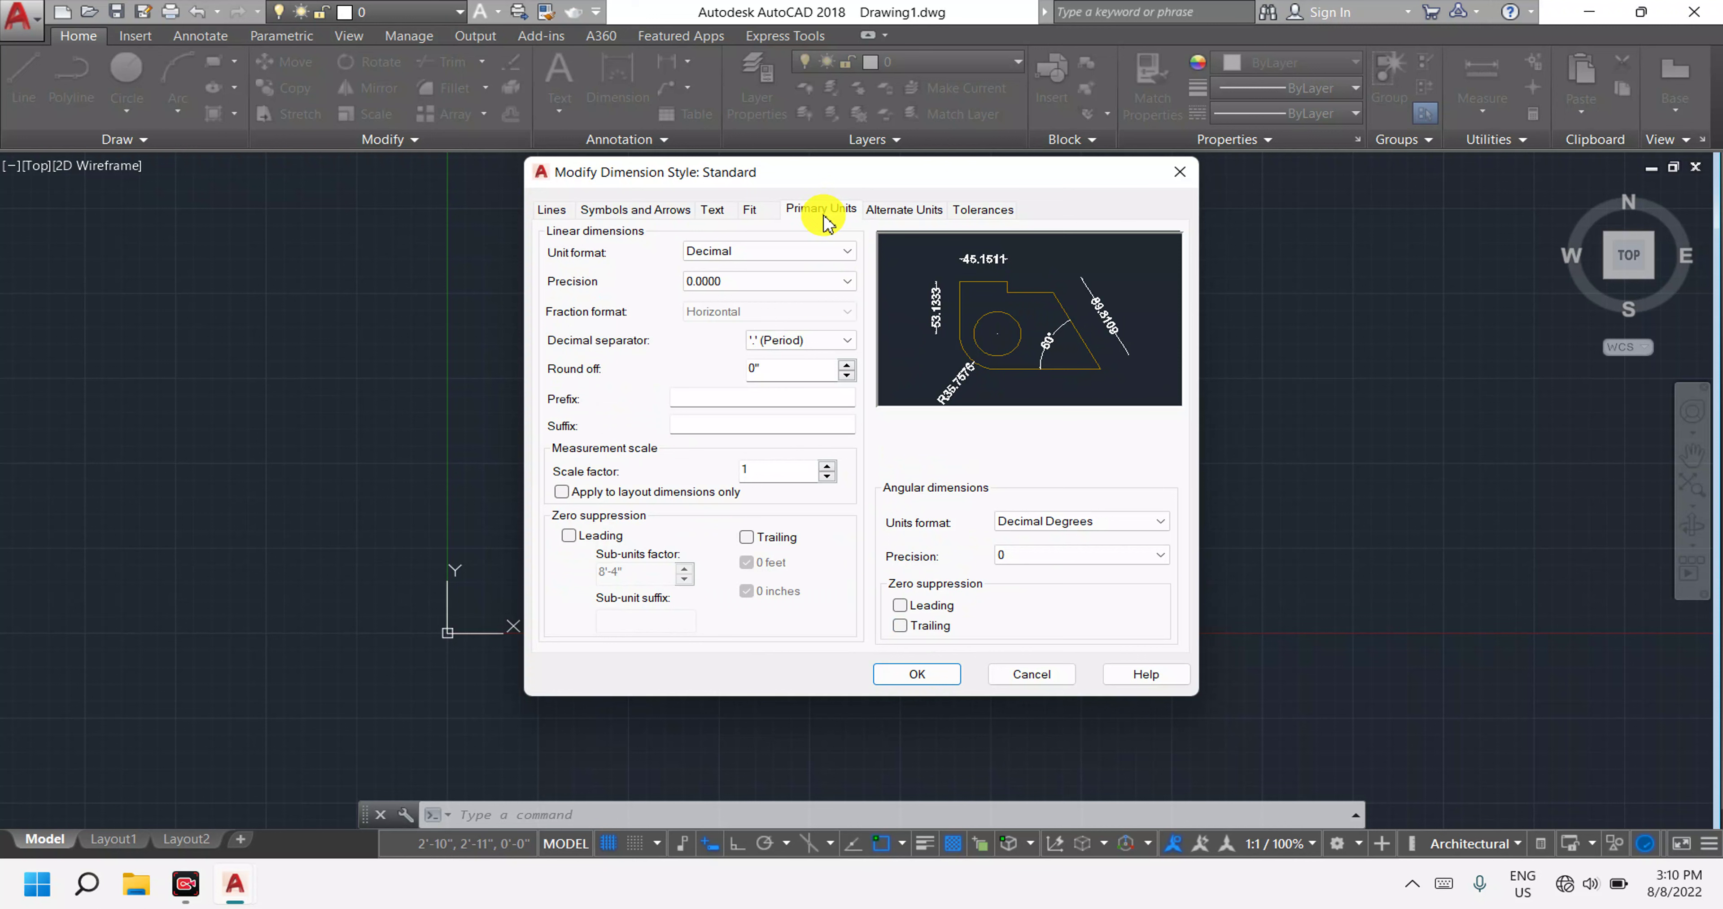
pyautogui.click(835, 253)
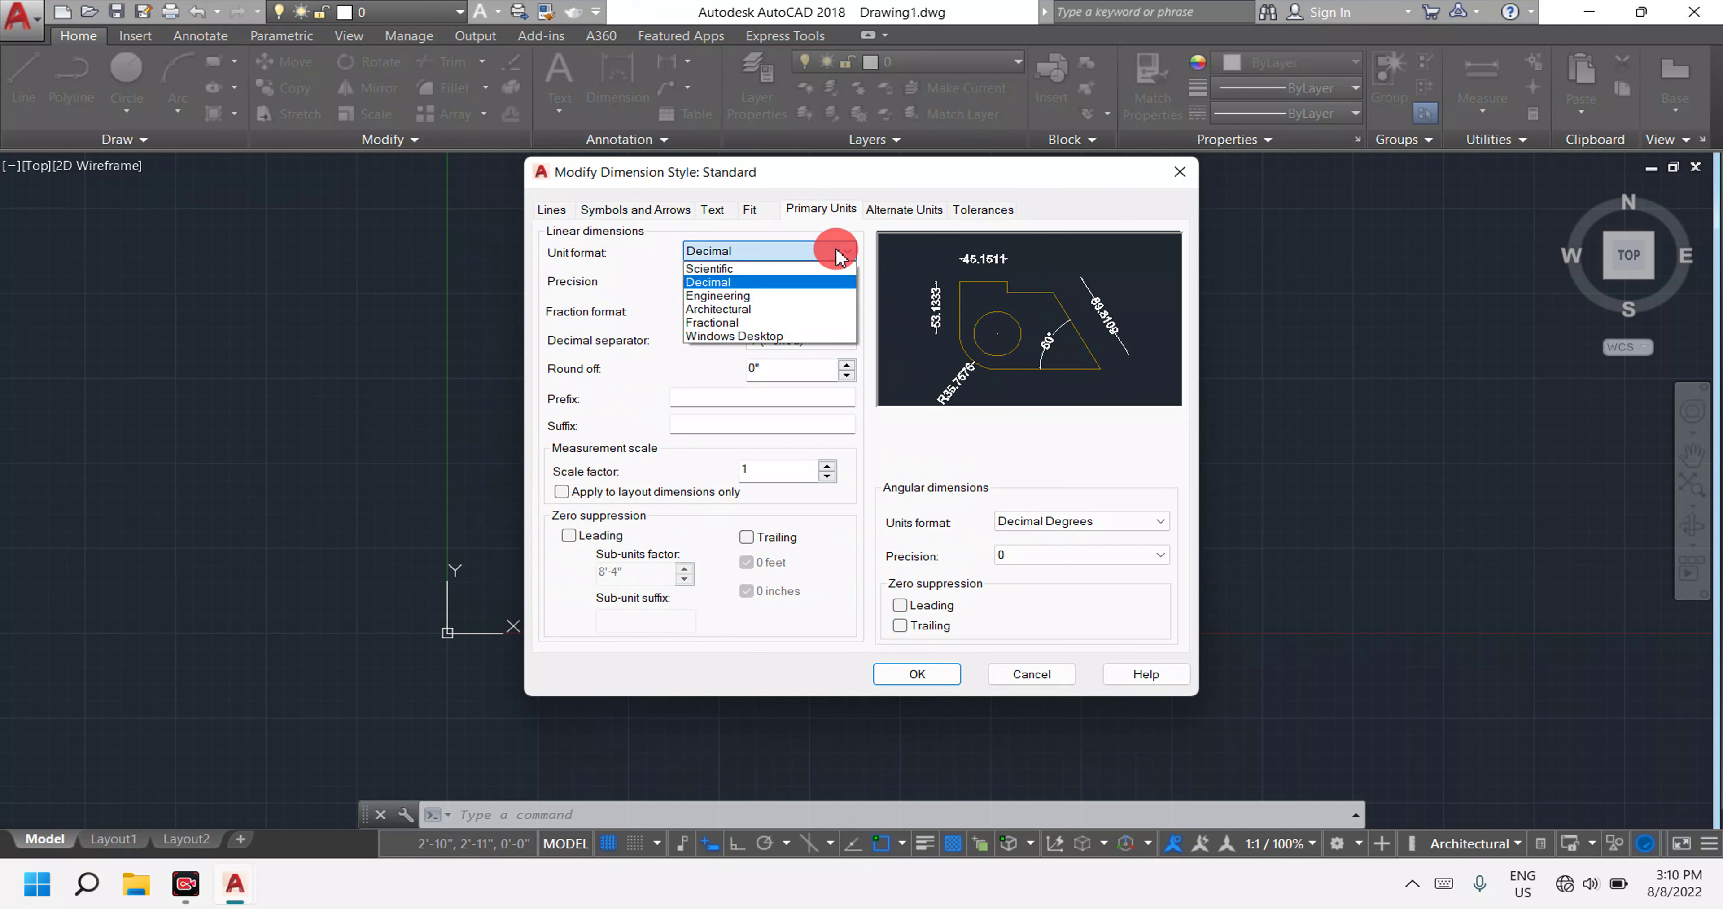
pyautogui.click(822, 312)
pyautogui.click(840, 283)
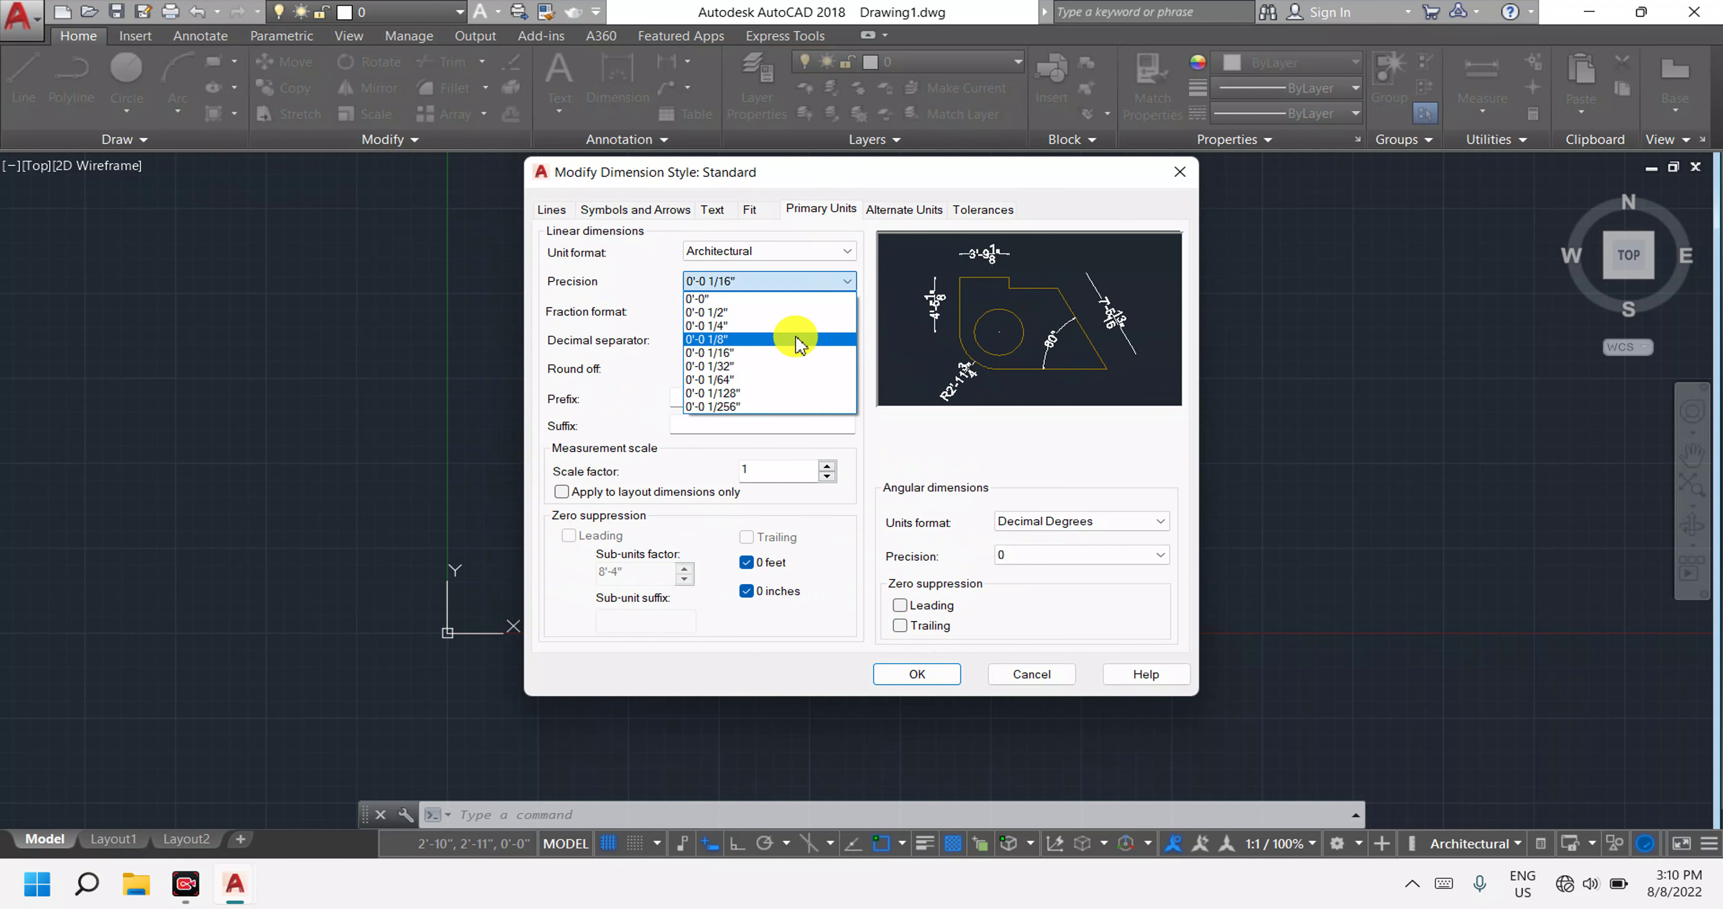
pyautogui.click(789, 299)
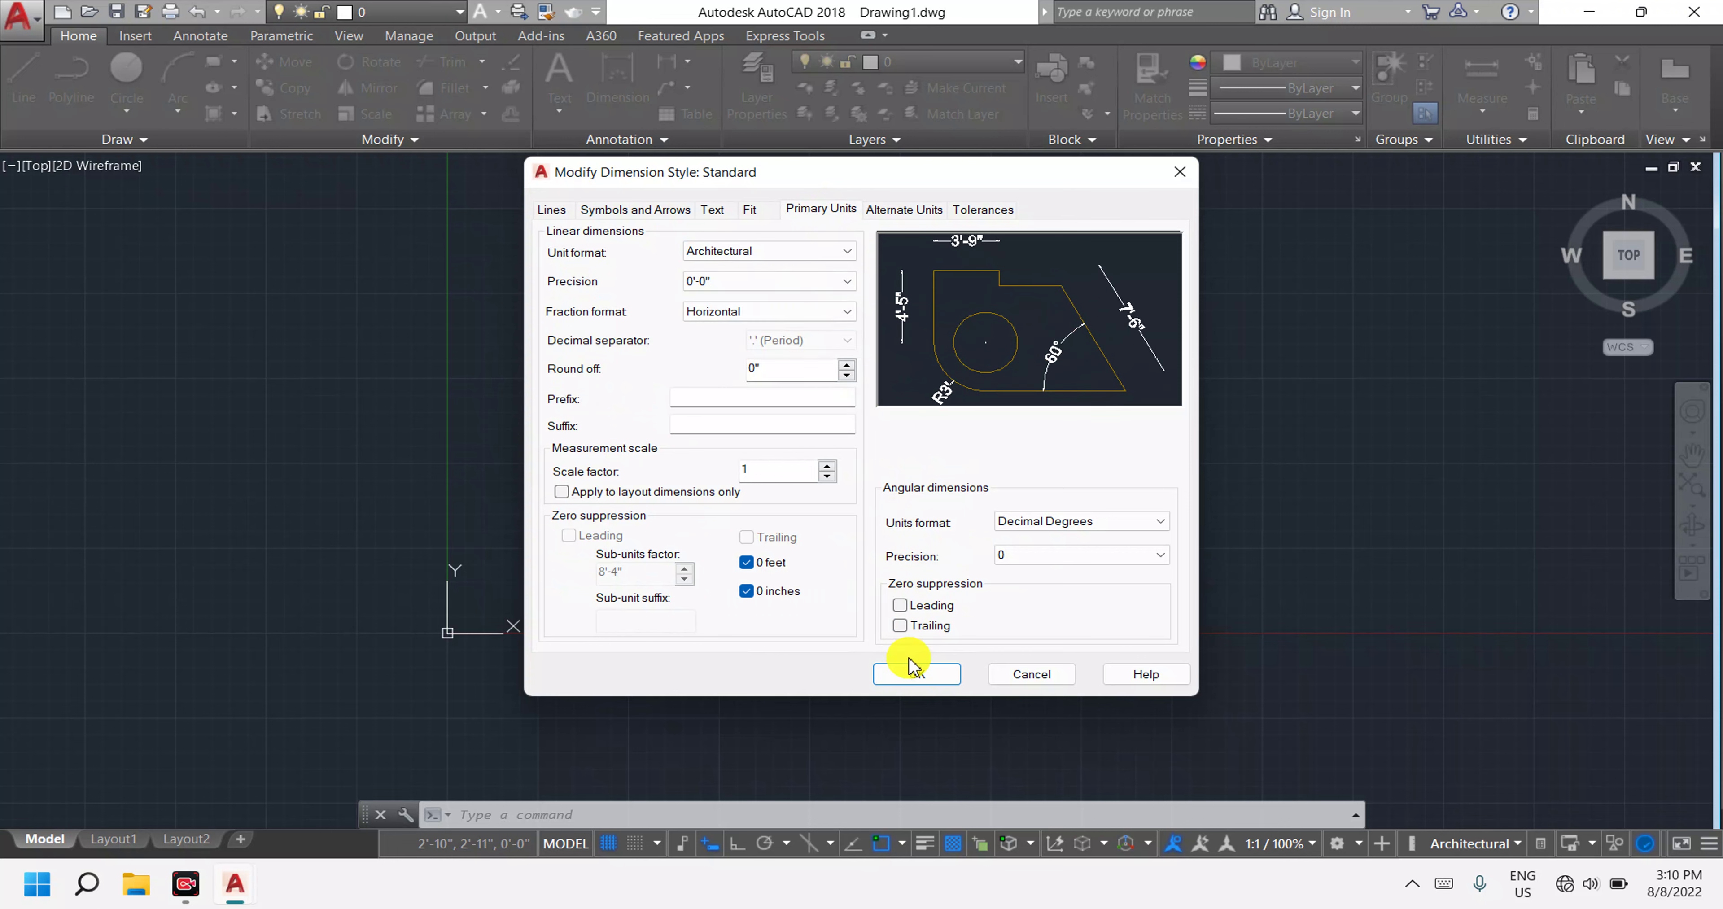
pyautogui.click(915, 672)
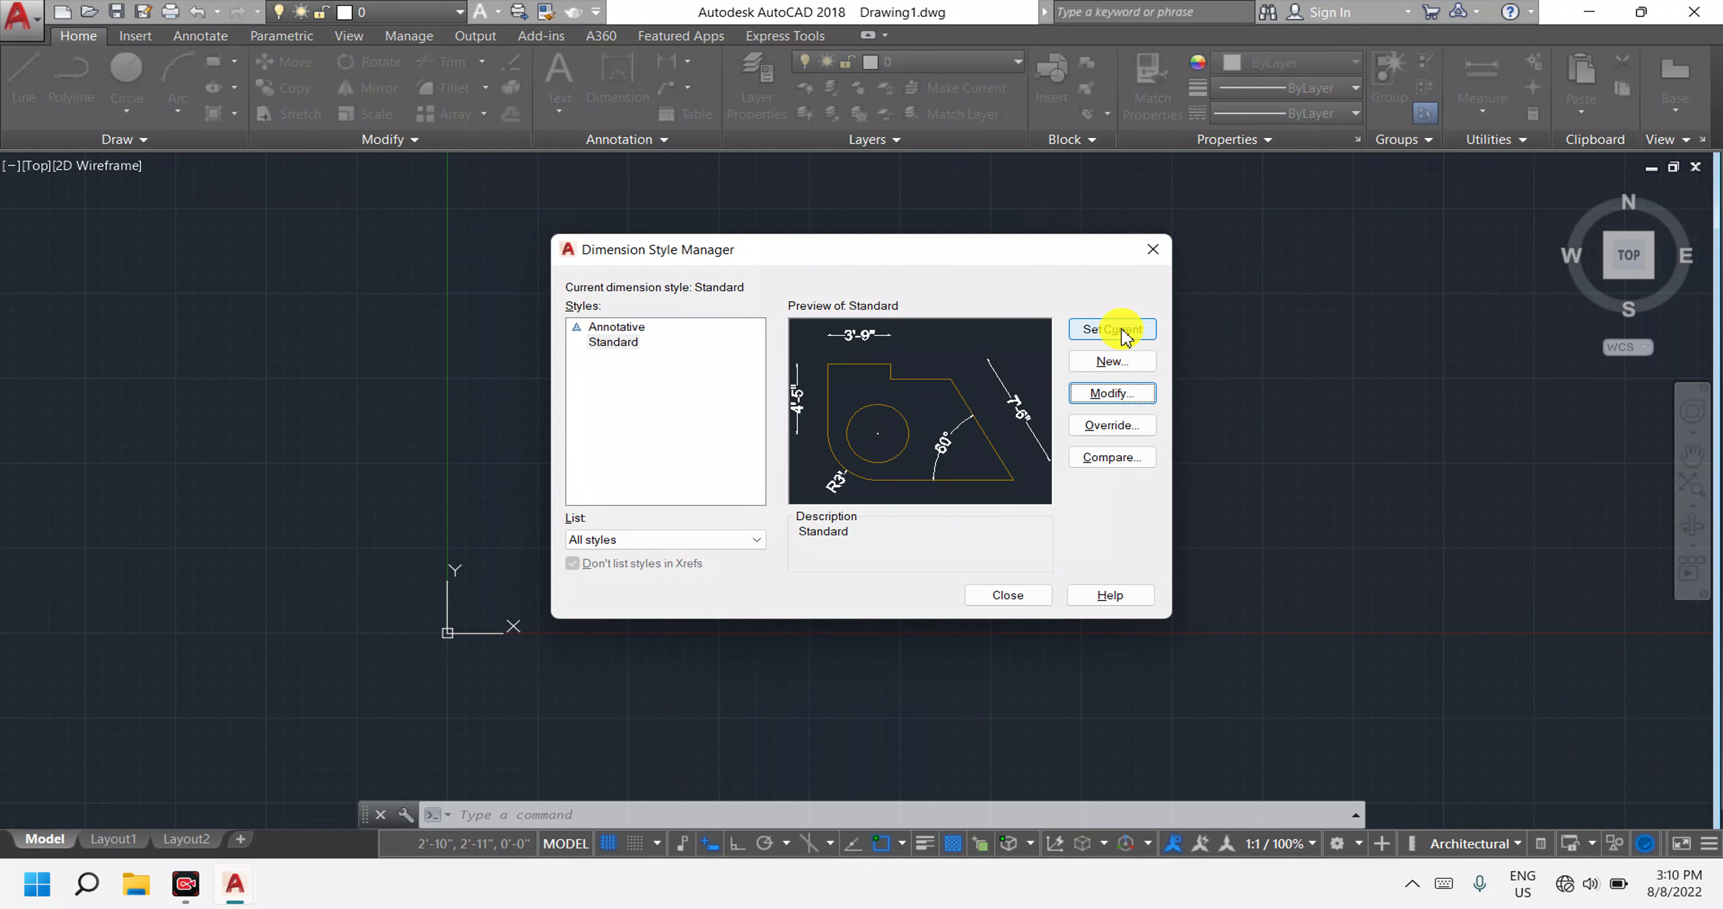
pyautogui.click(1018, 600)
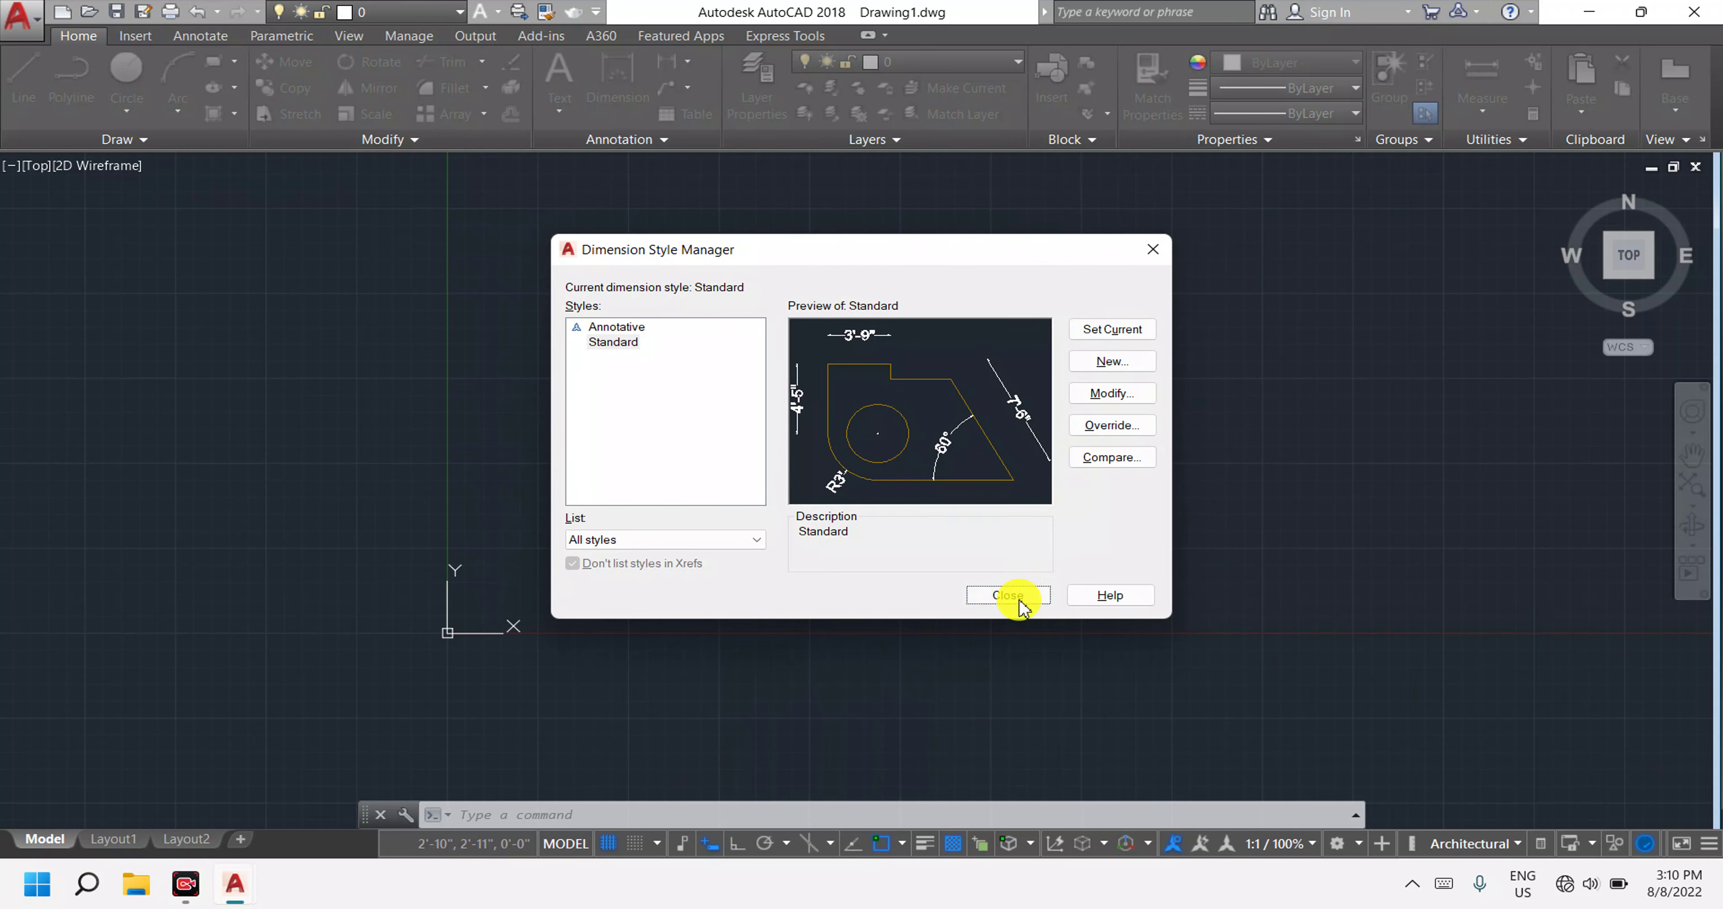
pyautogui.moveTo(950, 468)
pyautogui.mouseDown(button='middle')
pyautogui.moveTo(919, 431)
pyautogui.moveTo(839, 469)
pyautogui.moveTo(722, 472)
pyautogui.mouseUp(button='middle')
# Draw a single horizontal 10' line with Ortho turned on.
pyautogui.press('Escape')
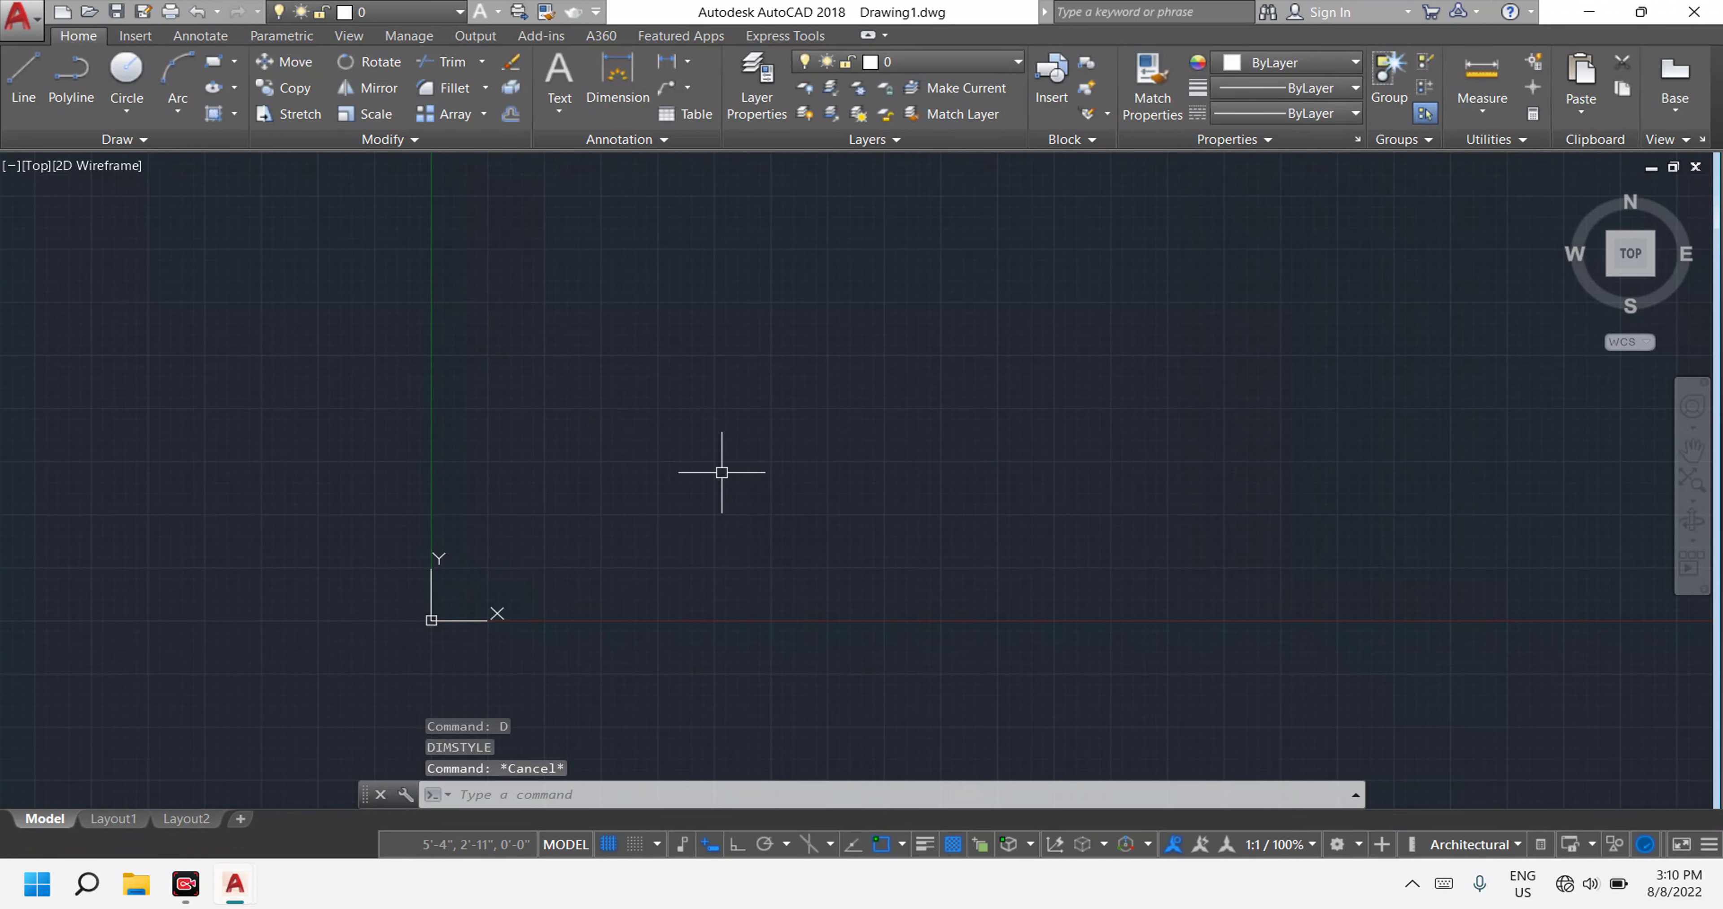
pyautogui.write('l')
pyautogui.press('Return')
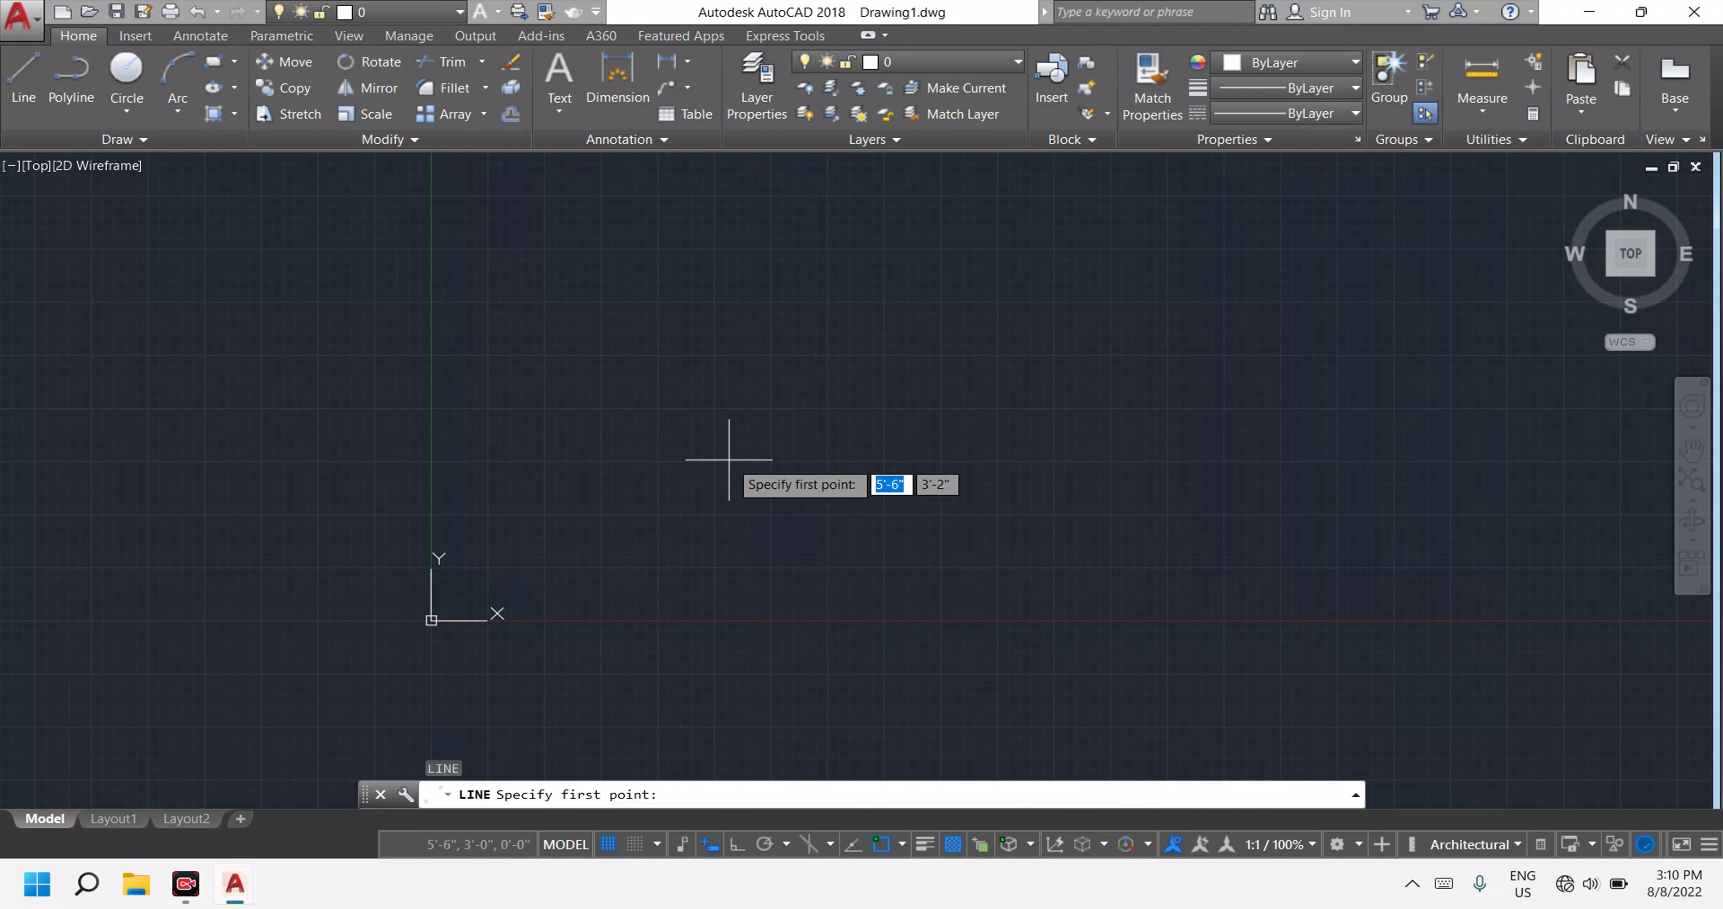
pyautogui.click(608, 403)
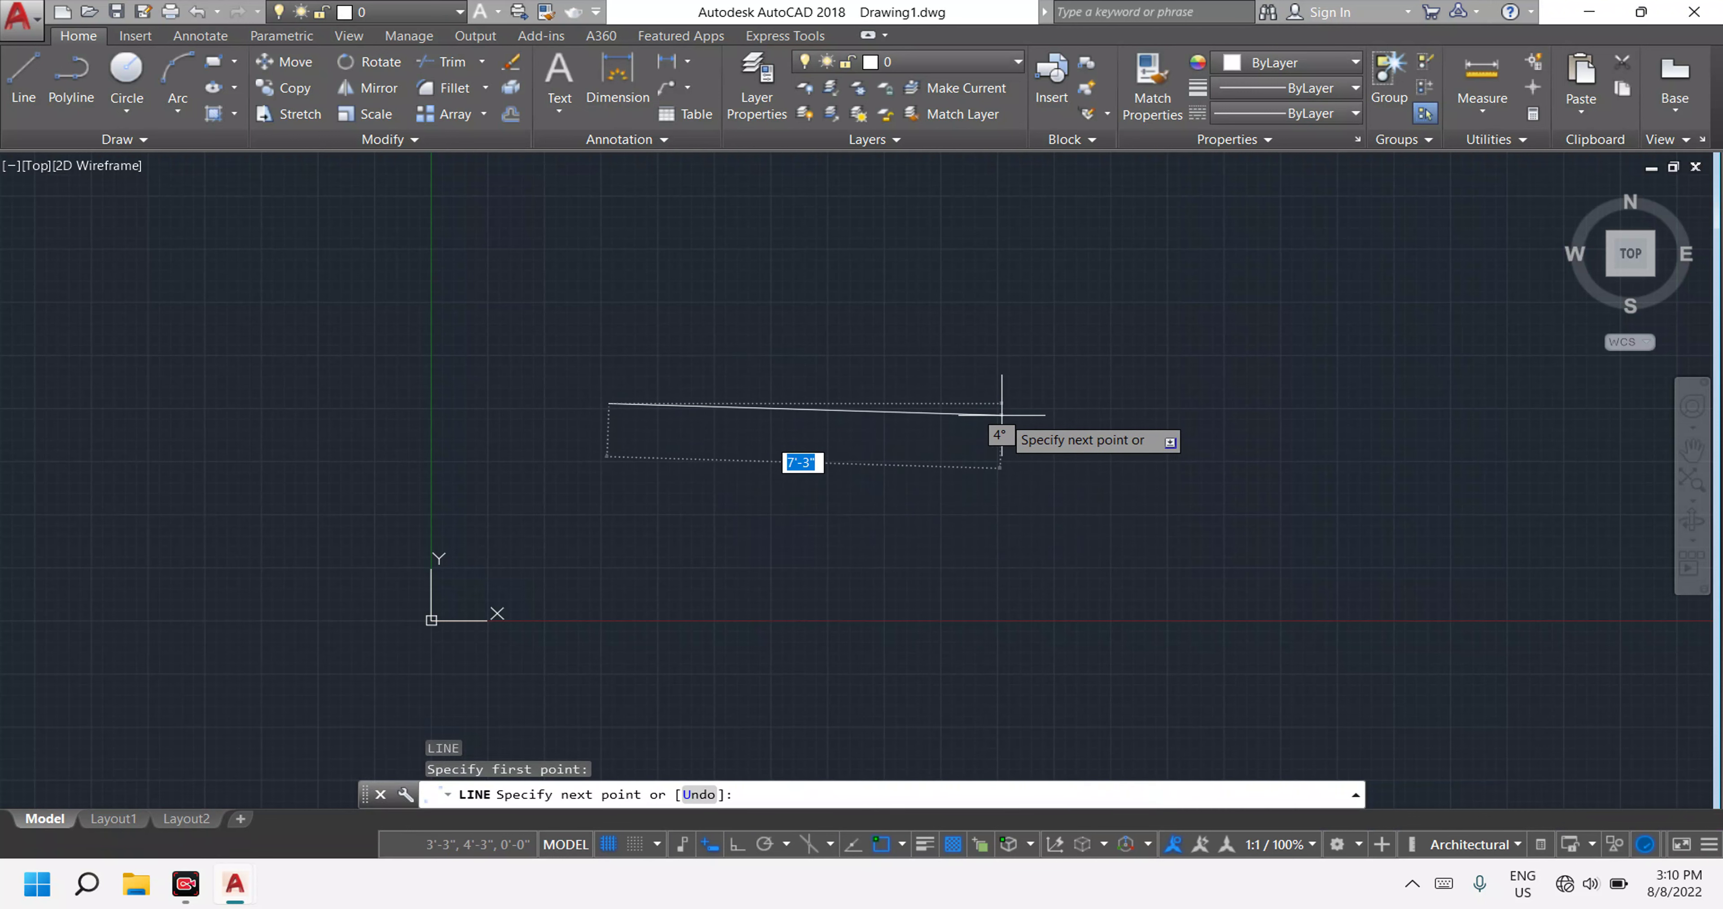
pyautogui.press('F8')
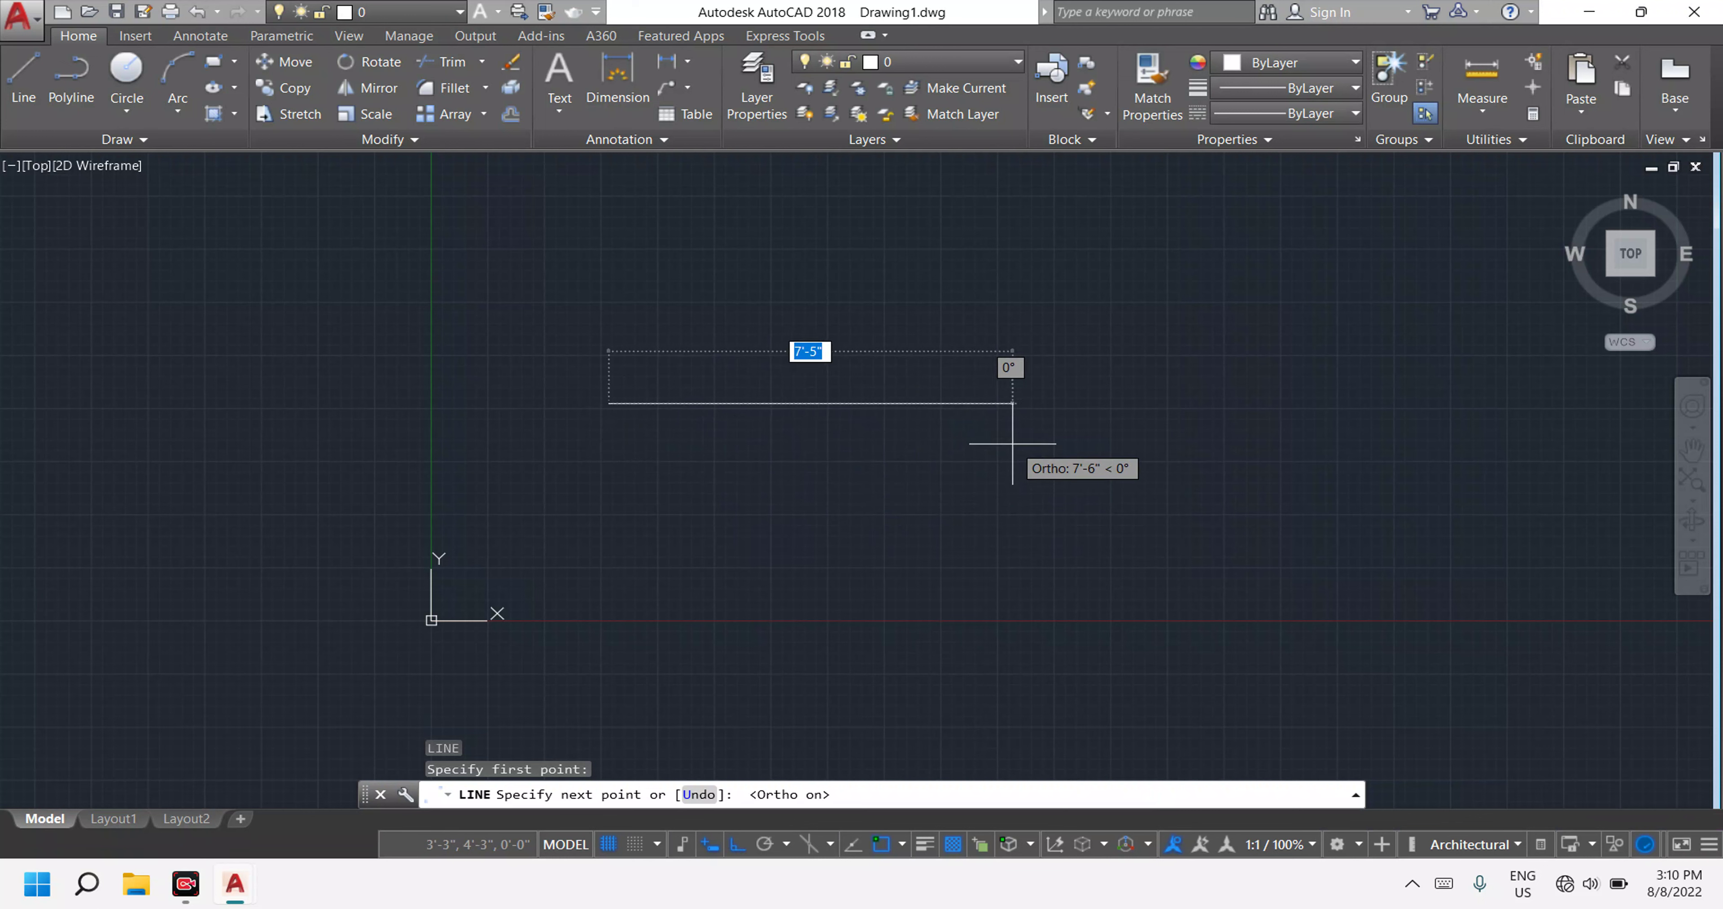
pyautogui.write('10')
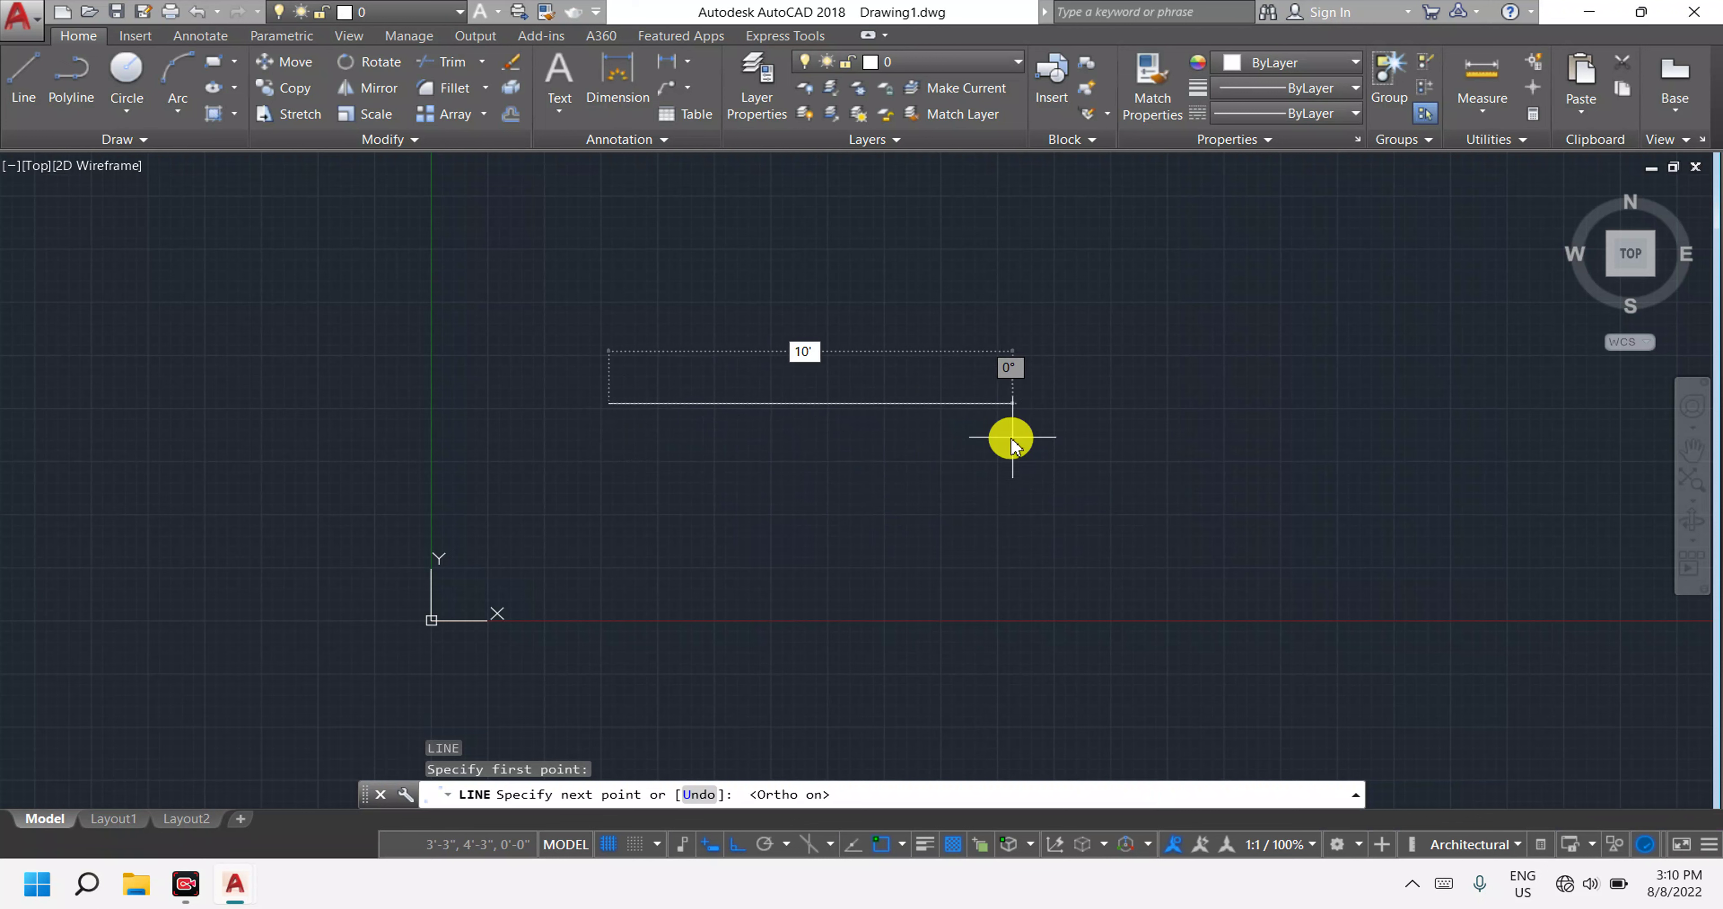
pyautogui.press('Return')
pyautogui.press('Escape')
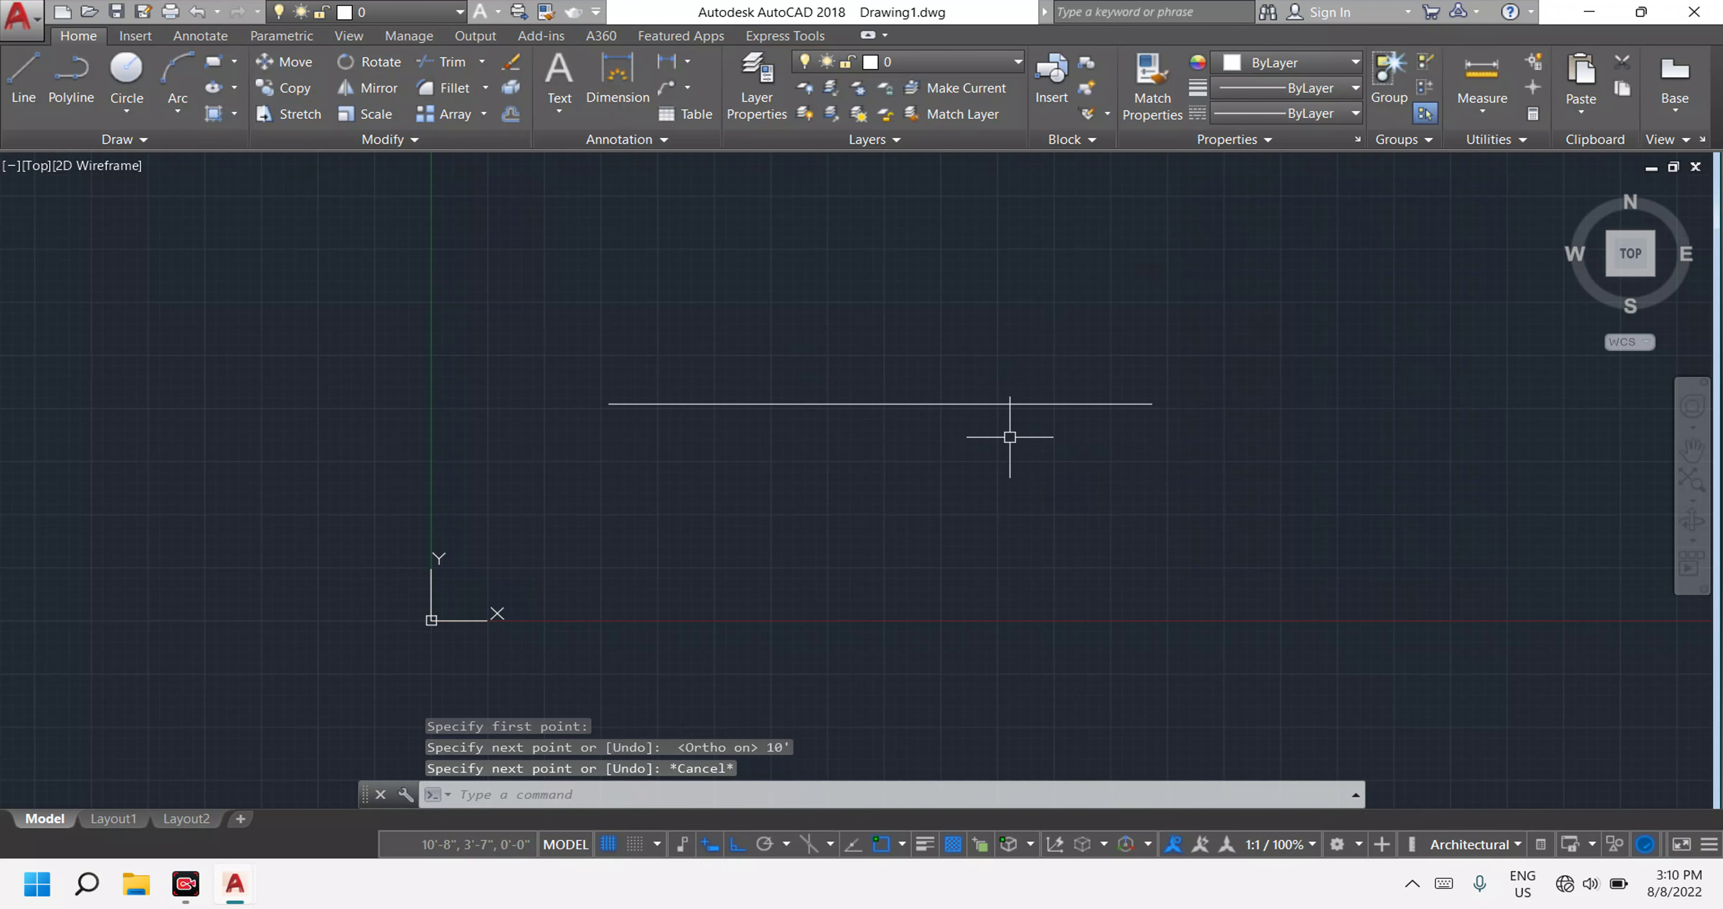
pyautogui.moveTo(1010, 437)
pyautogui.mouseDown(button='middle')
pyautogui.moveTo(1031, 442)
pyautogui.moveTo(895, 464)
pyautogui.mouseUp(button='middle')
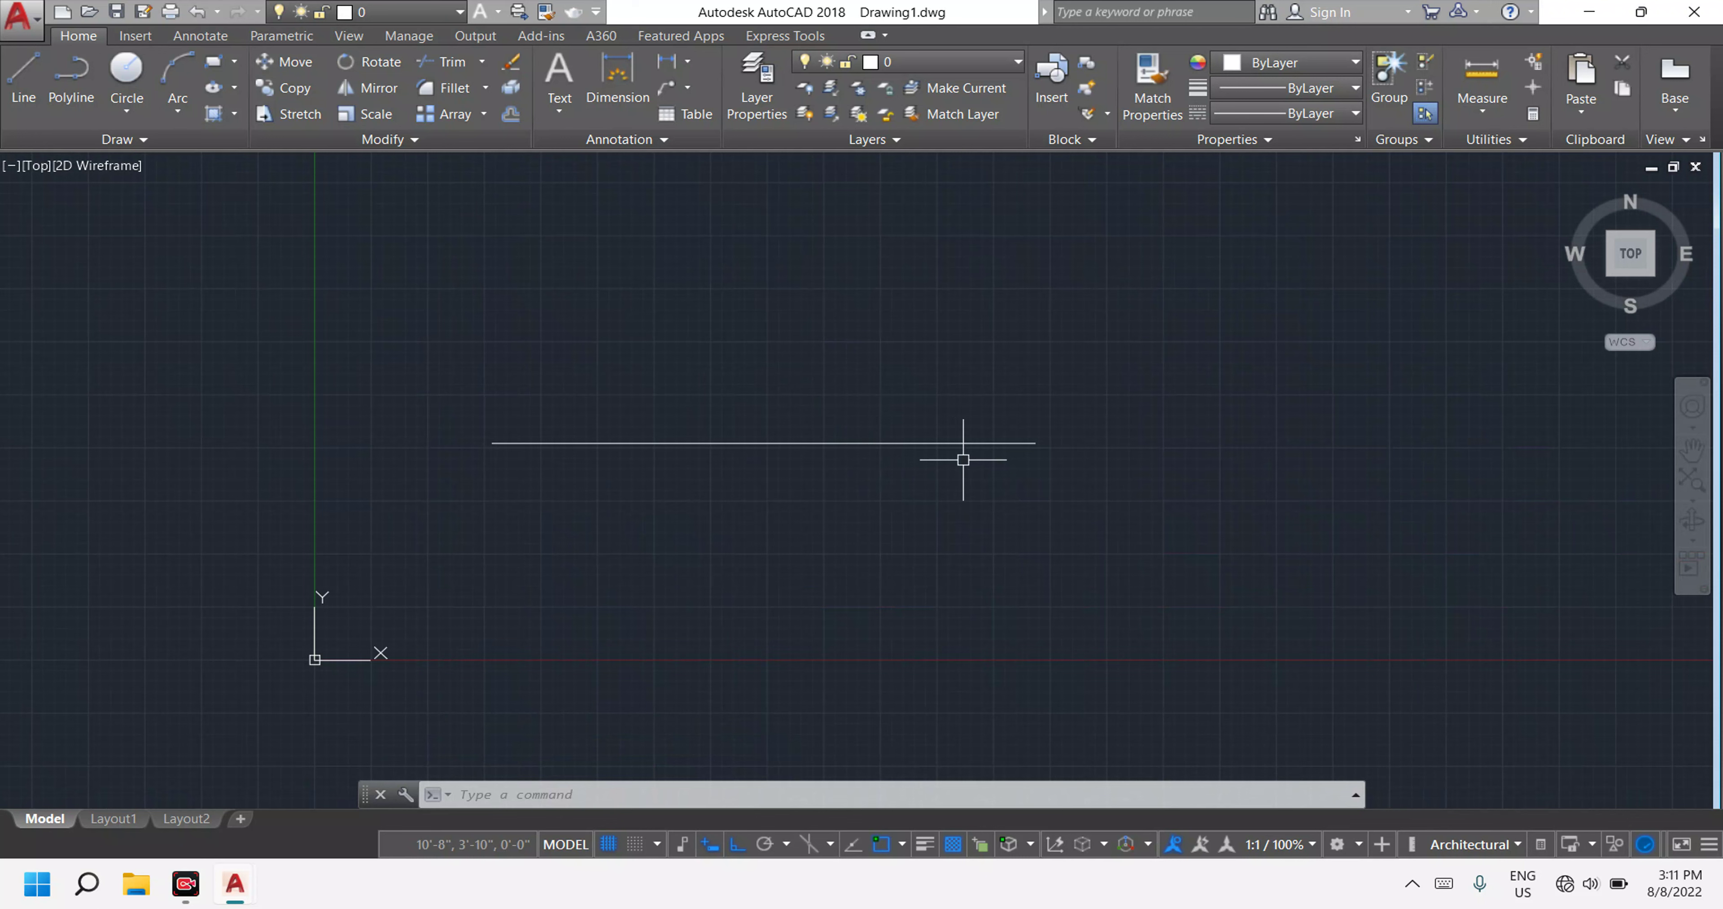
pyautogui.press('Escape')
pyautogui.press('Escape')
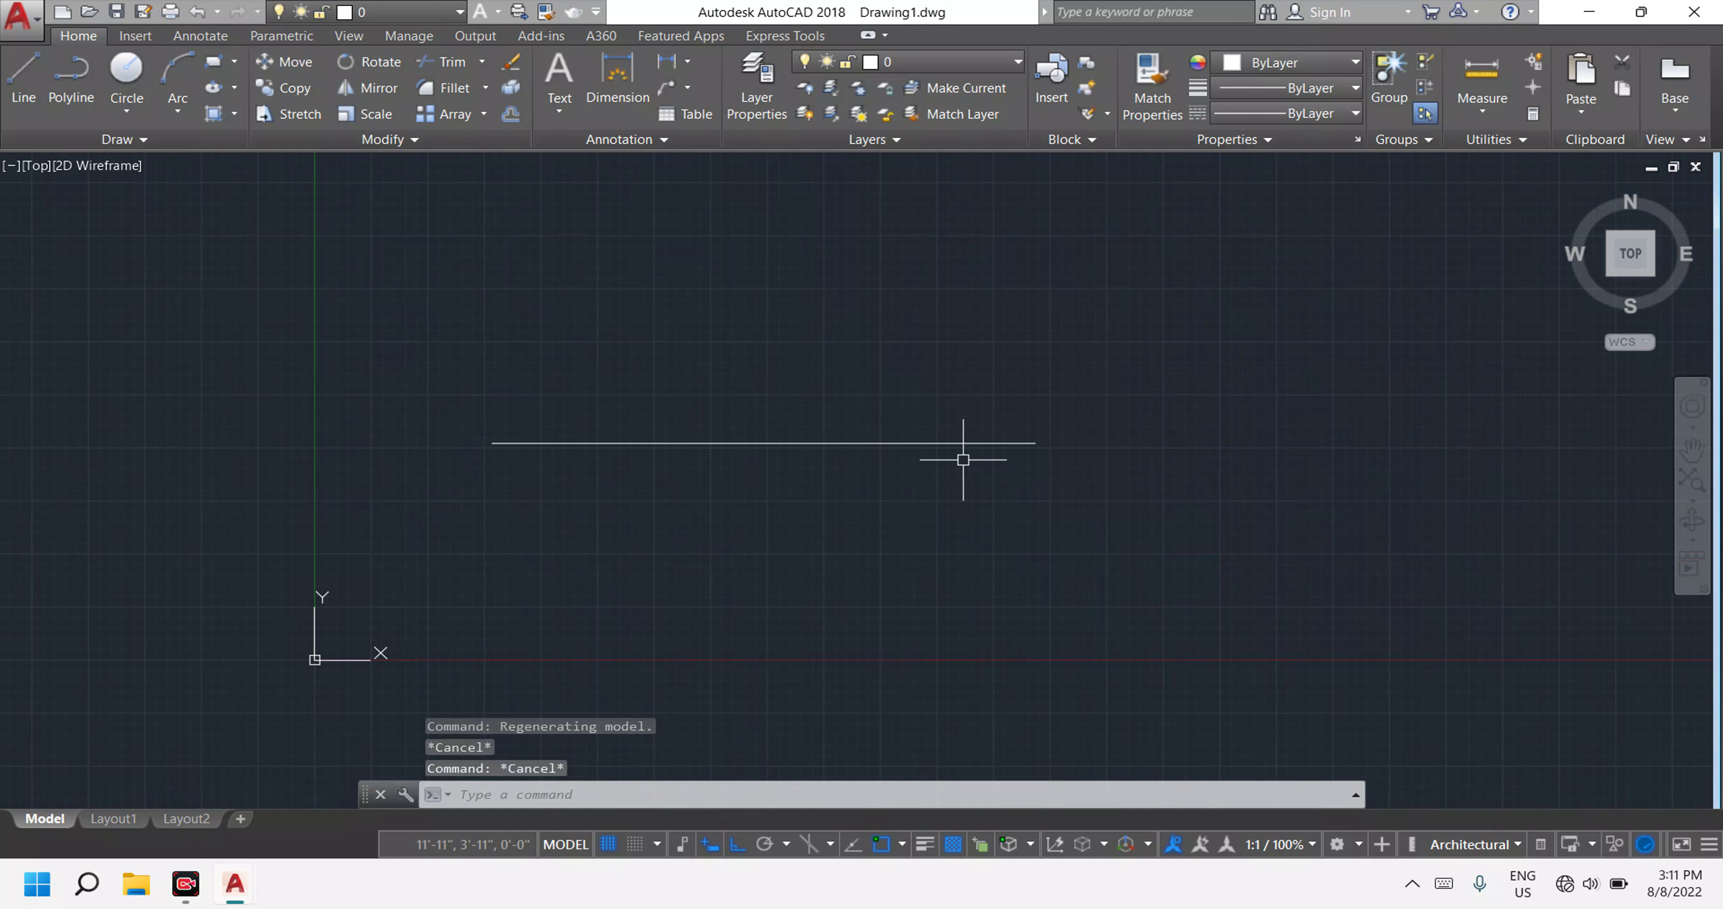
pyautogui.press('Escape')
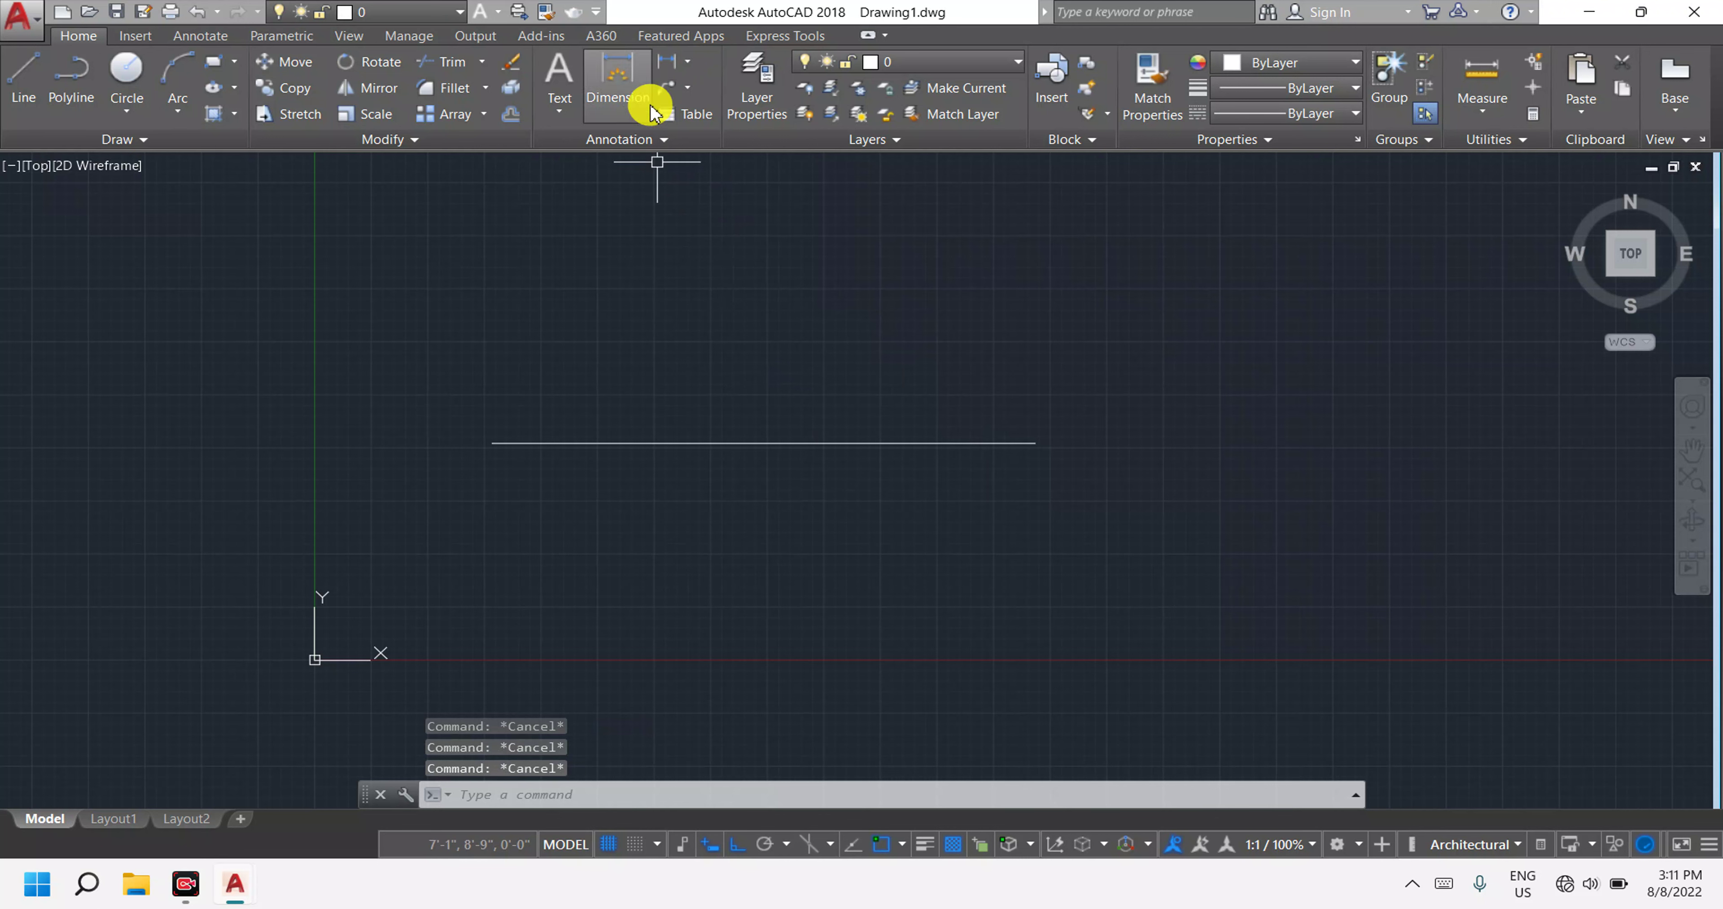
# Place a 10' linear dimension above the horizontal line, snapping to both endpoints.
pyautogui.click(687, 62)
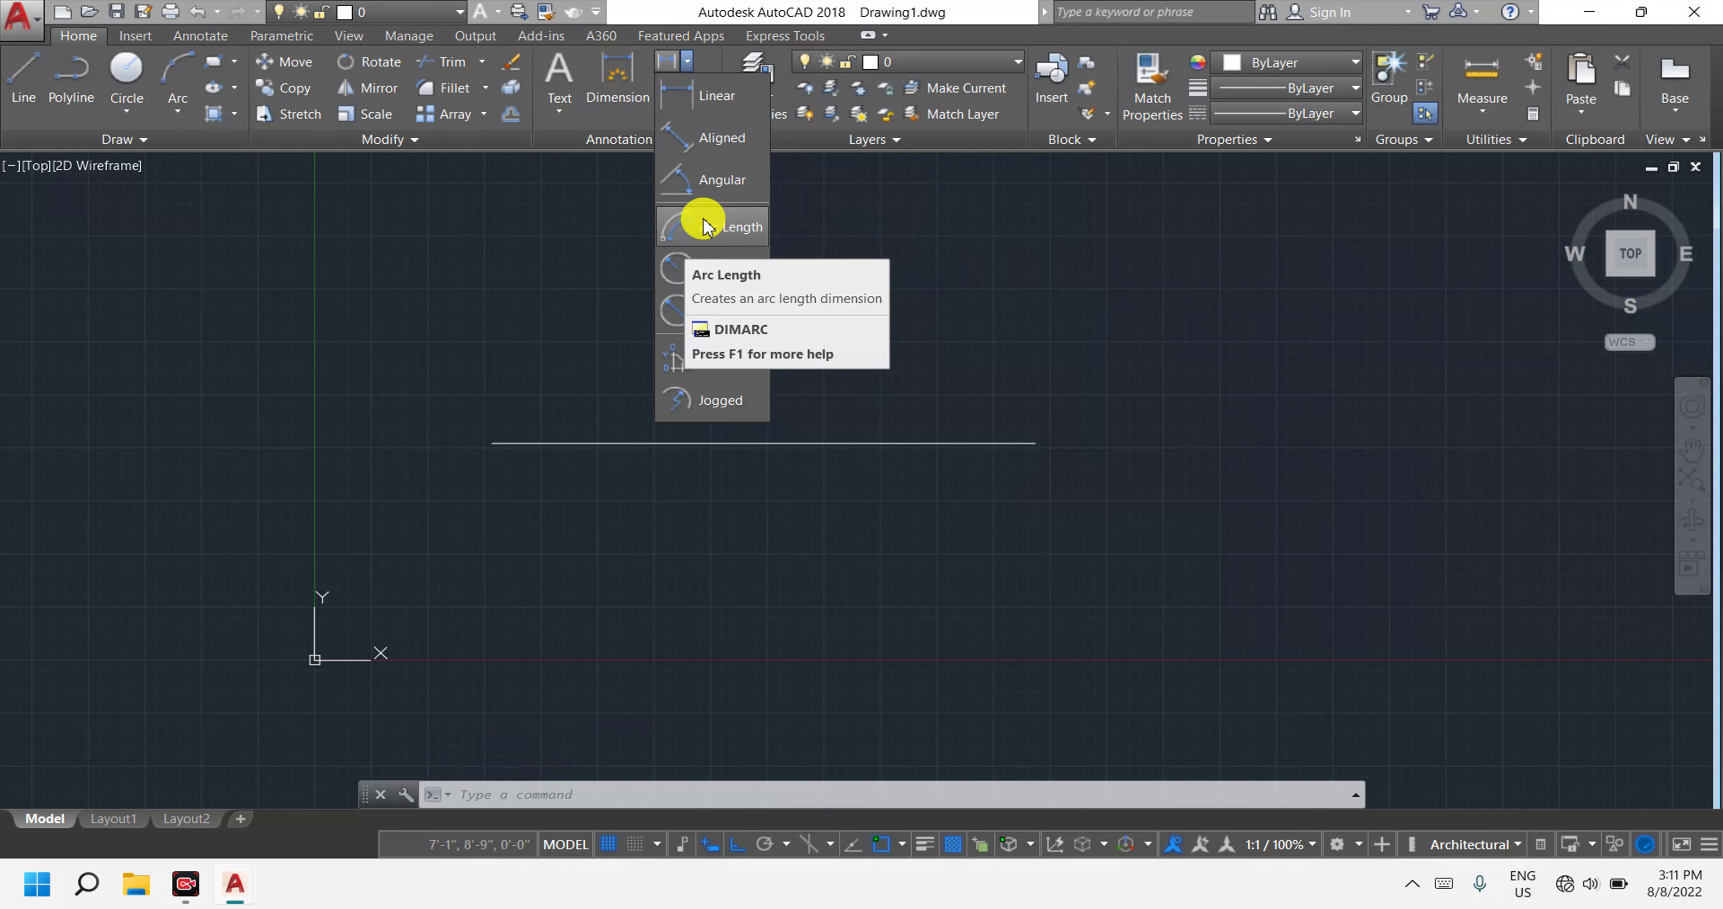
pyautogui.click(679, 97)
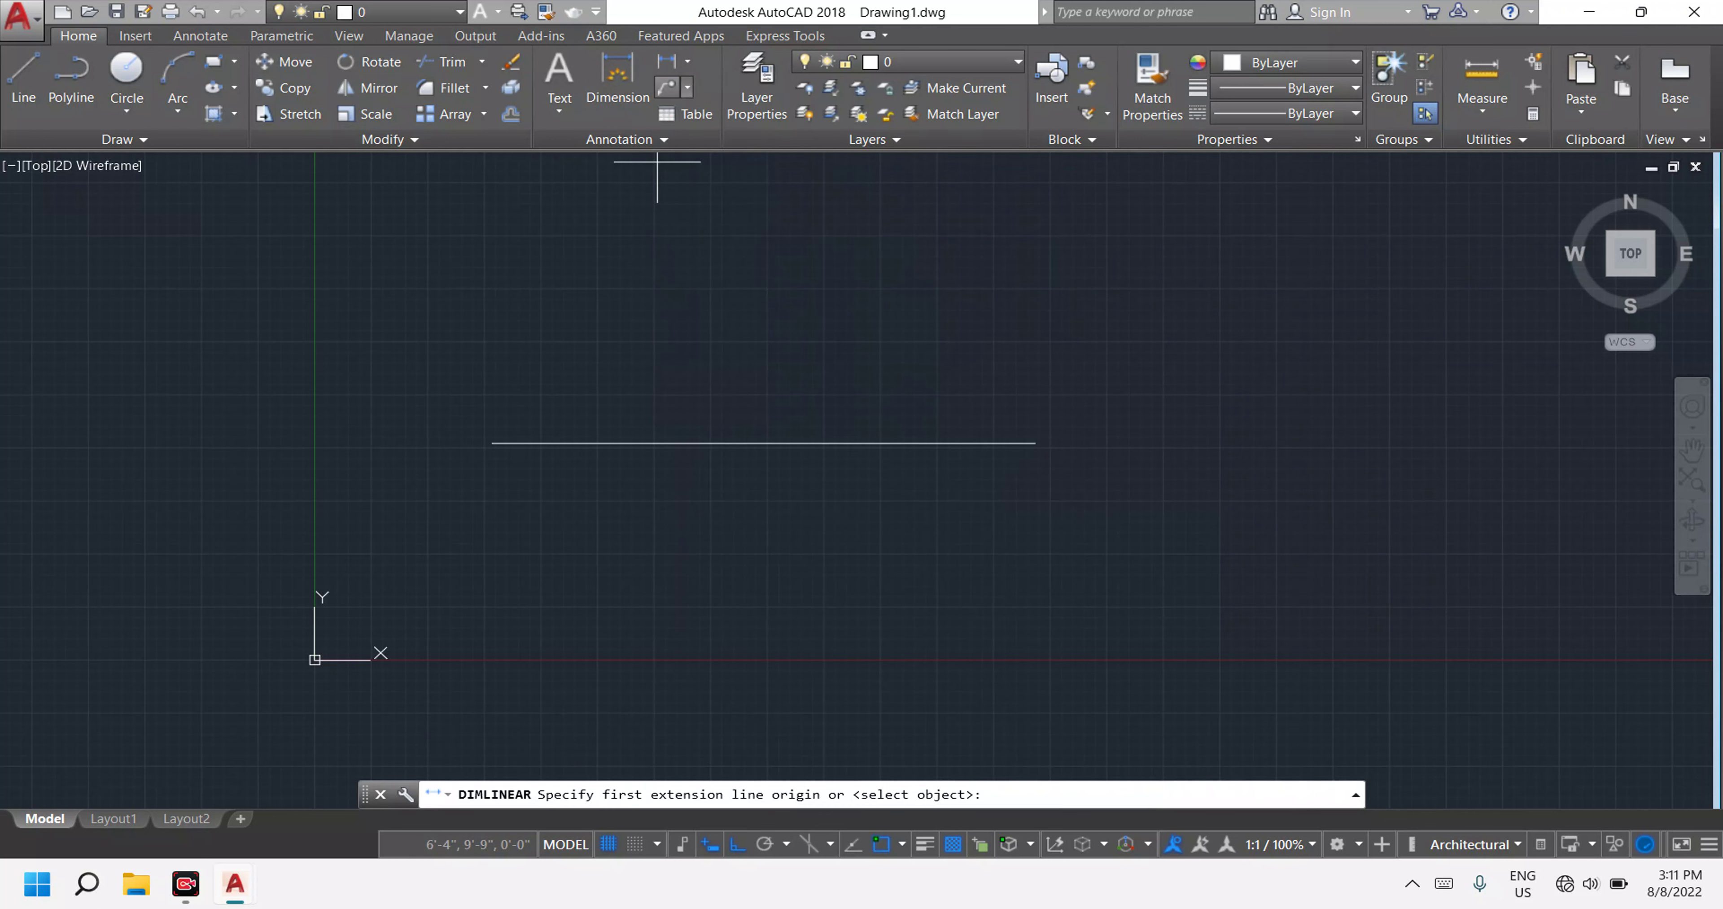
pyautogui.click(492, 443)
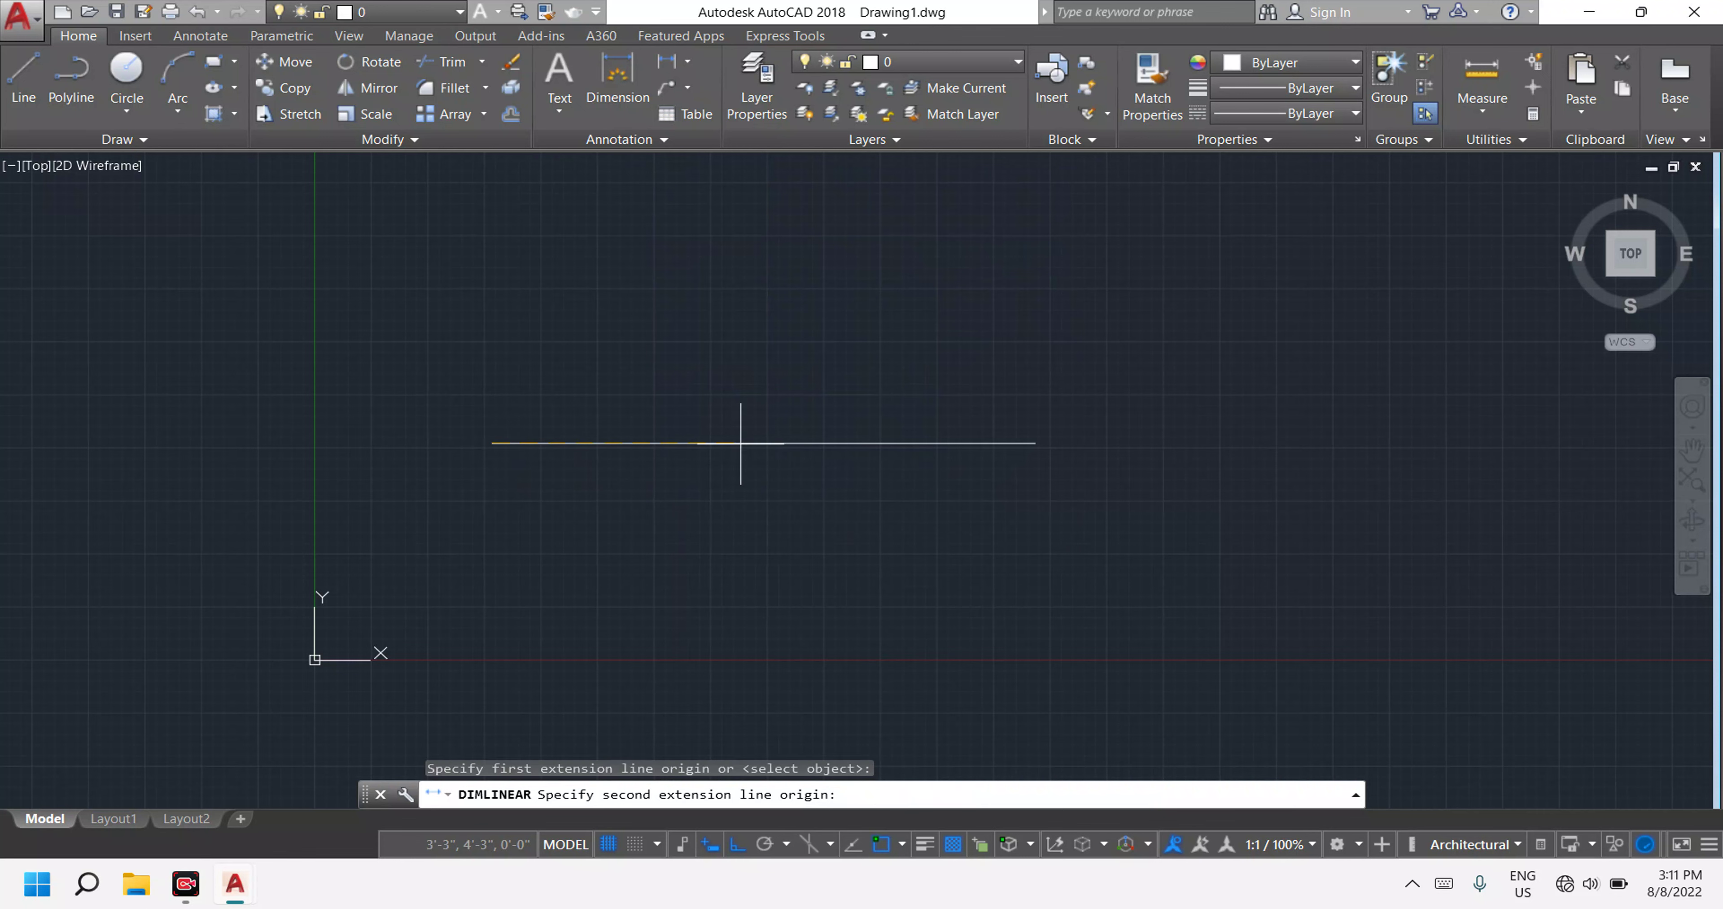
pyautogui.click(1036, 443)
pyautogui.click(1035, 363)
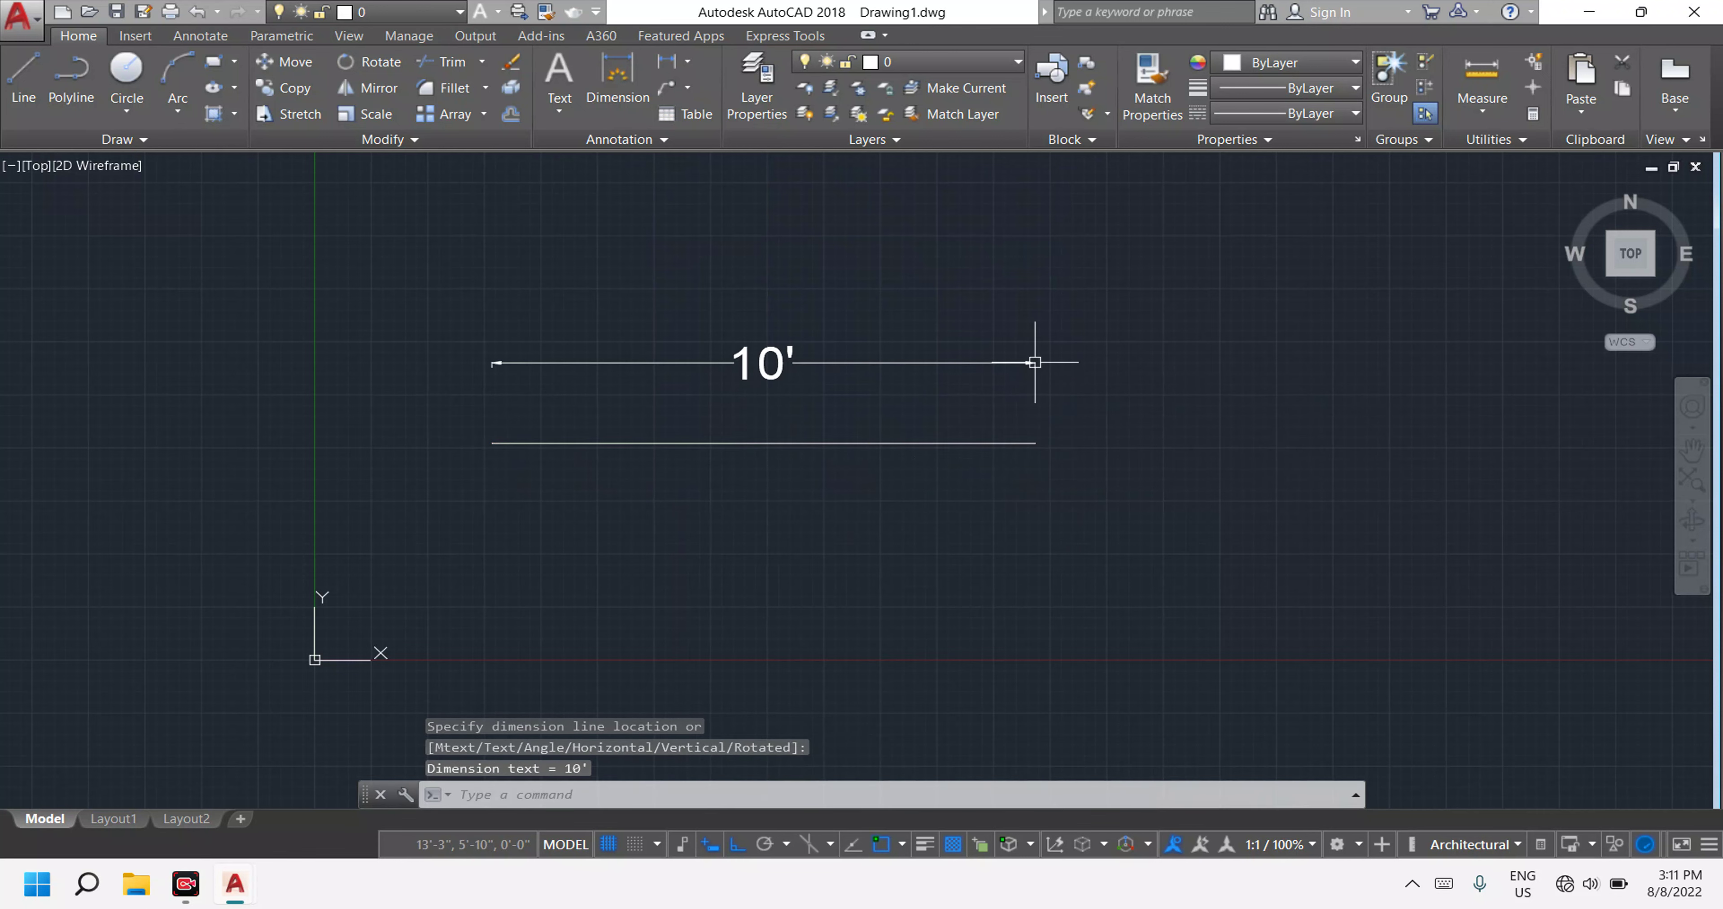
pyautogui.scroll(2, 744, 337)
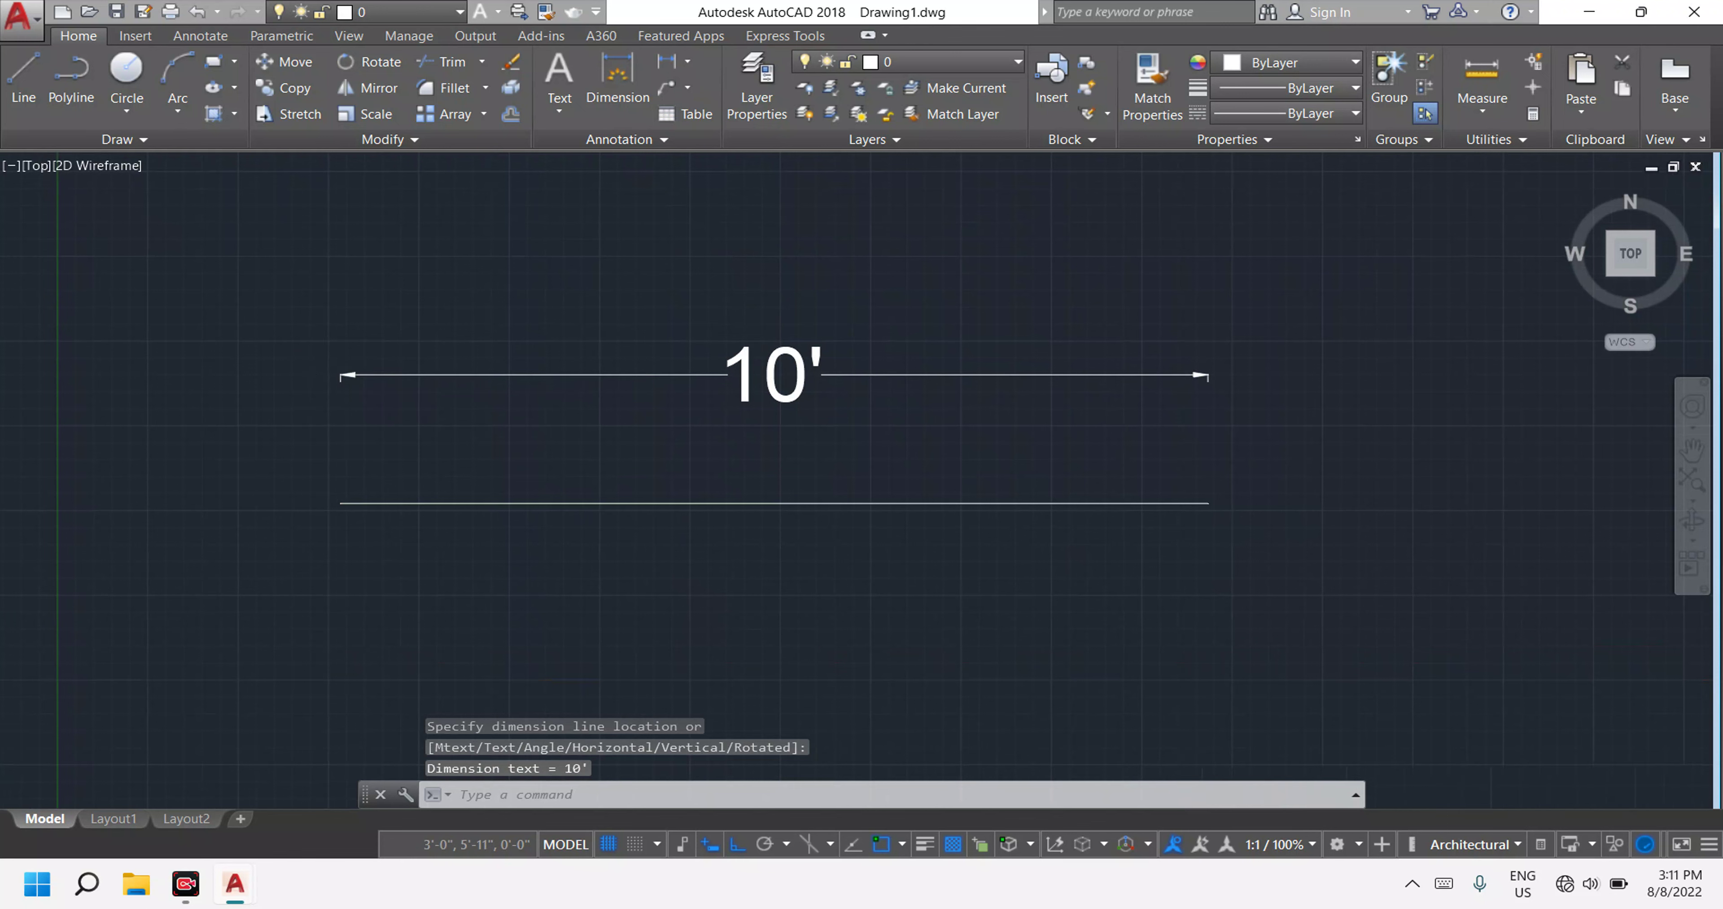
pyautogui.scroll(3, 334, 378)
pyautogui.scroll(1, 334, 378)
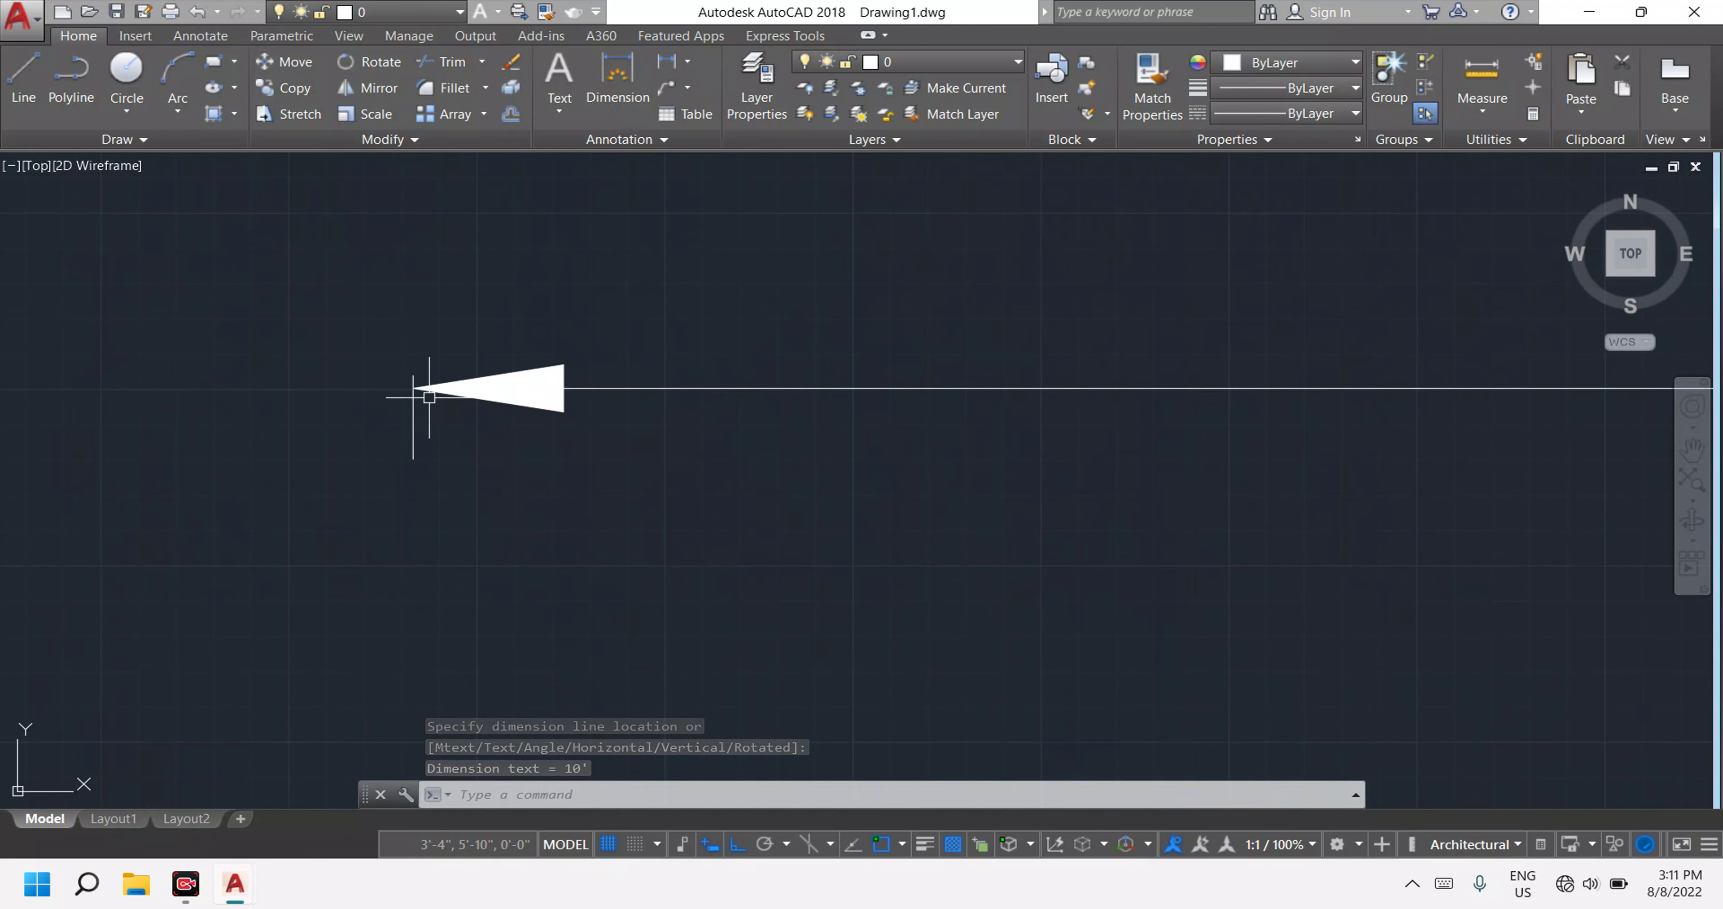
pyautogui.click(406, 427)
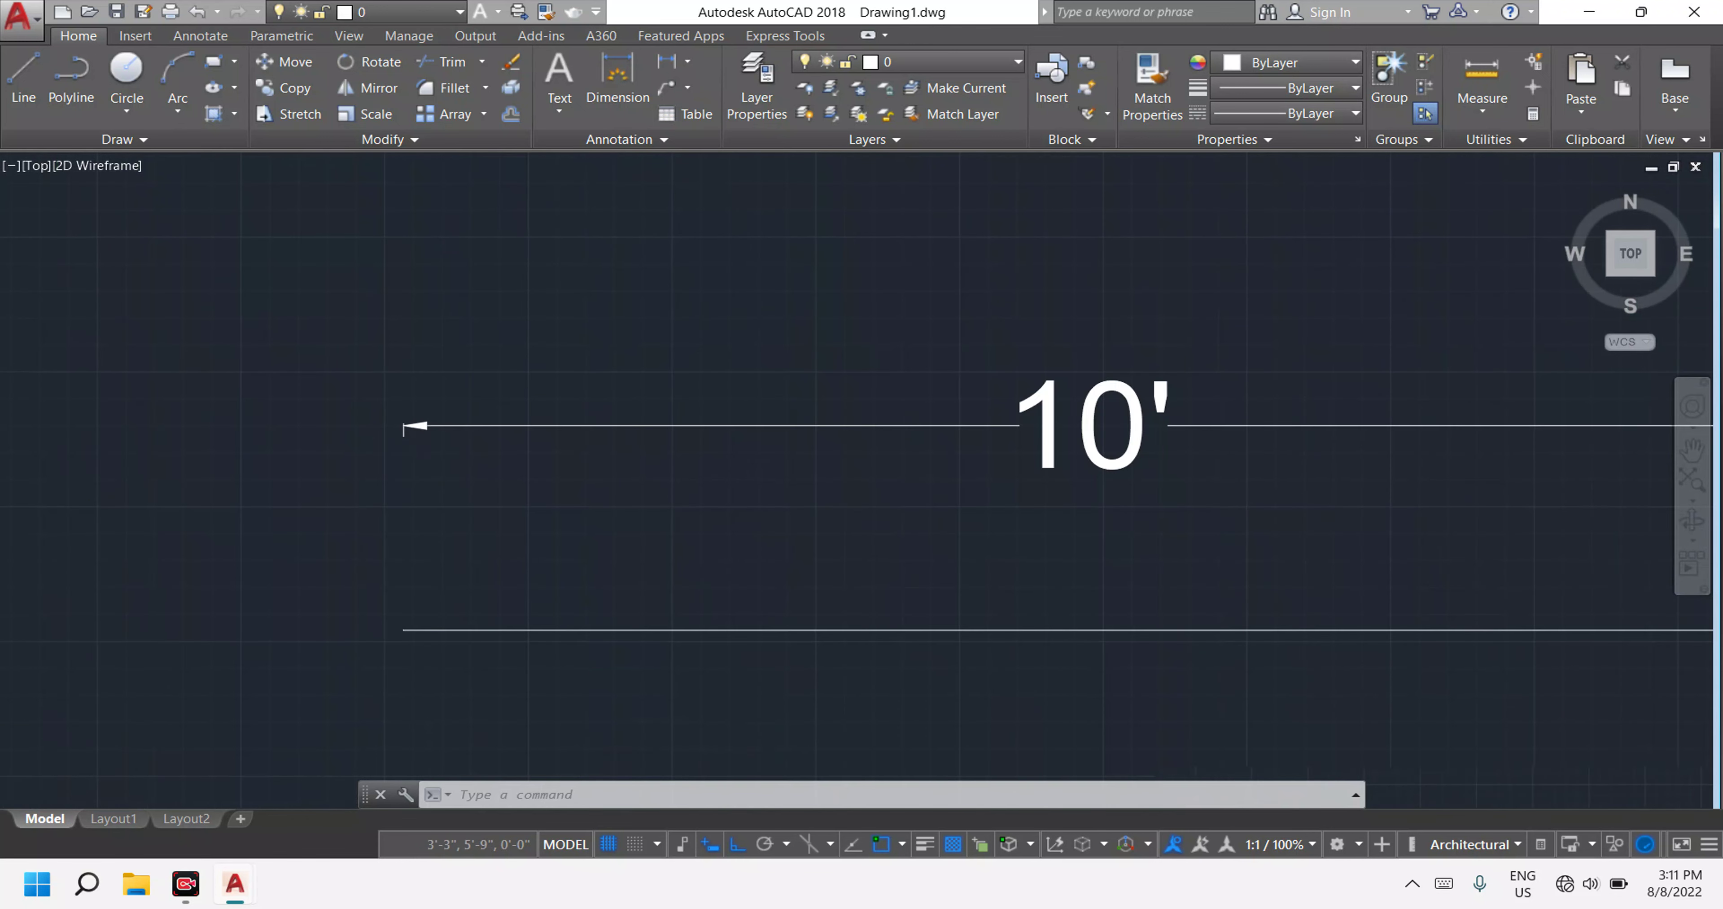
pyautogui.scroll(-4, 401, 427)
pyautogui.press('Escape')
pyautogui.press('Escape')
pyautogui.press('Escape')
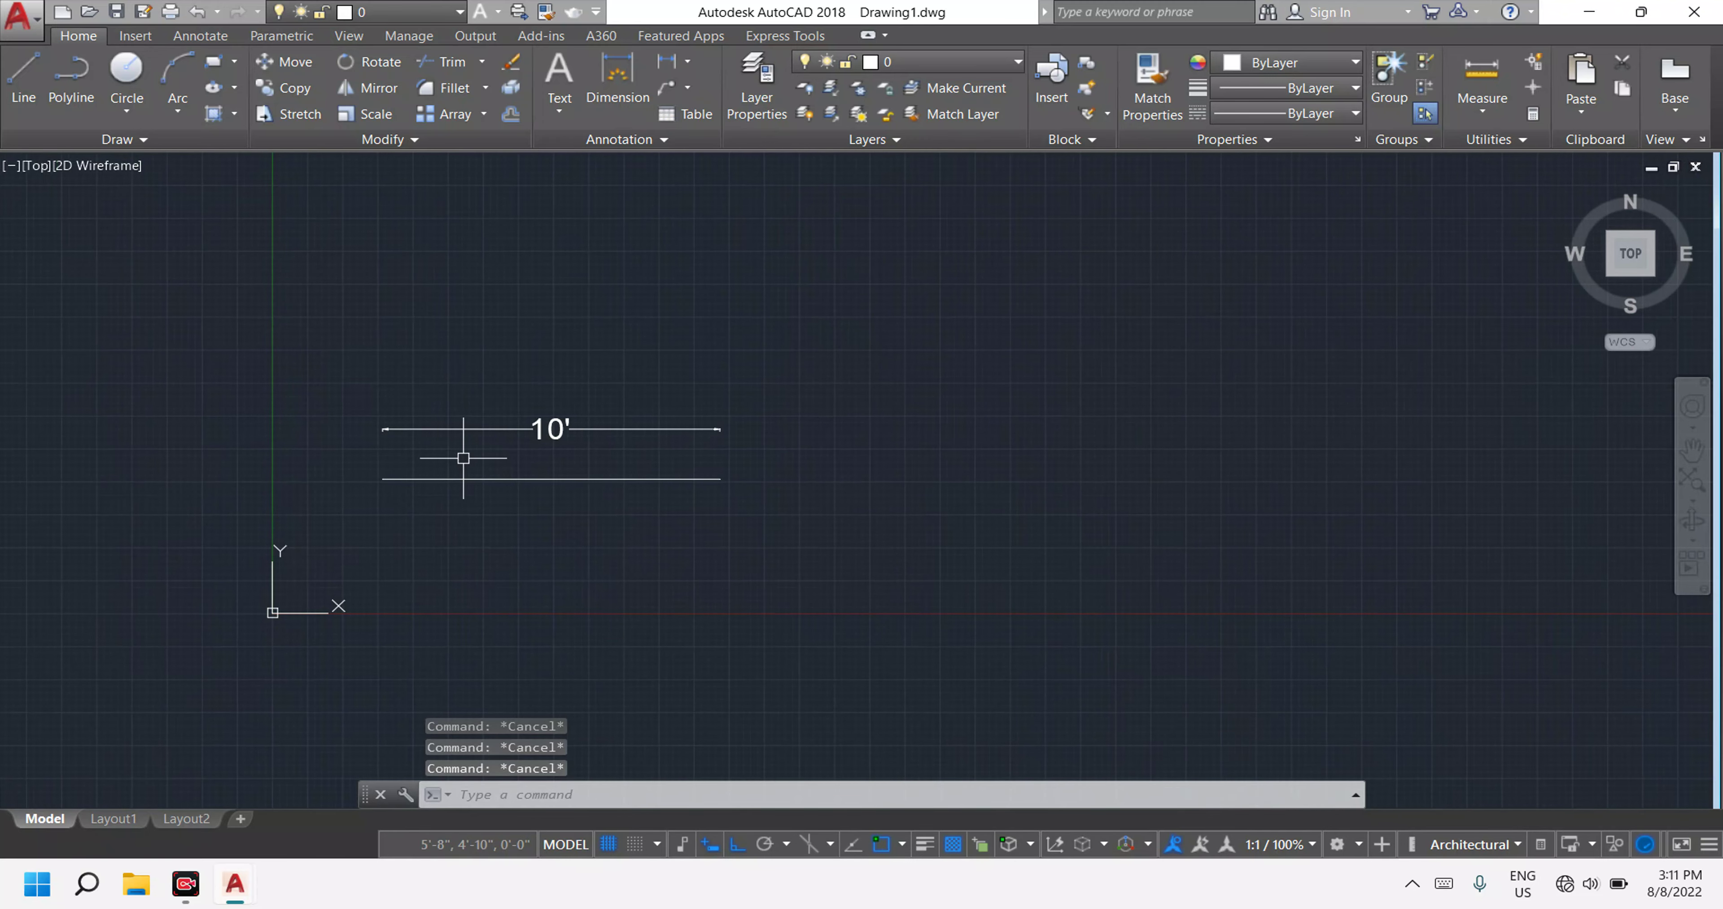
# Make Standard style extension lines extend 1" beyond dimension lines.
pyautogui.write('d')
pyautogui.press('Return')
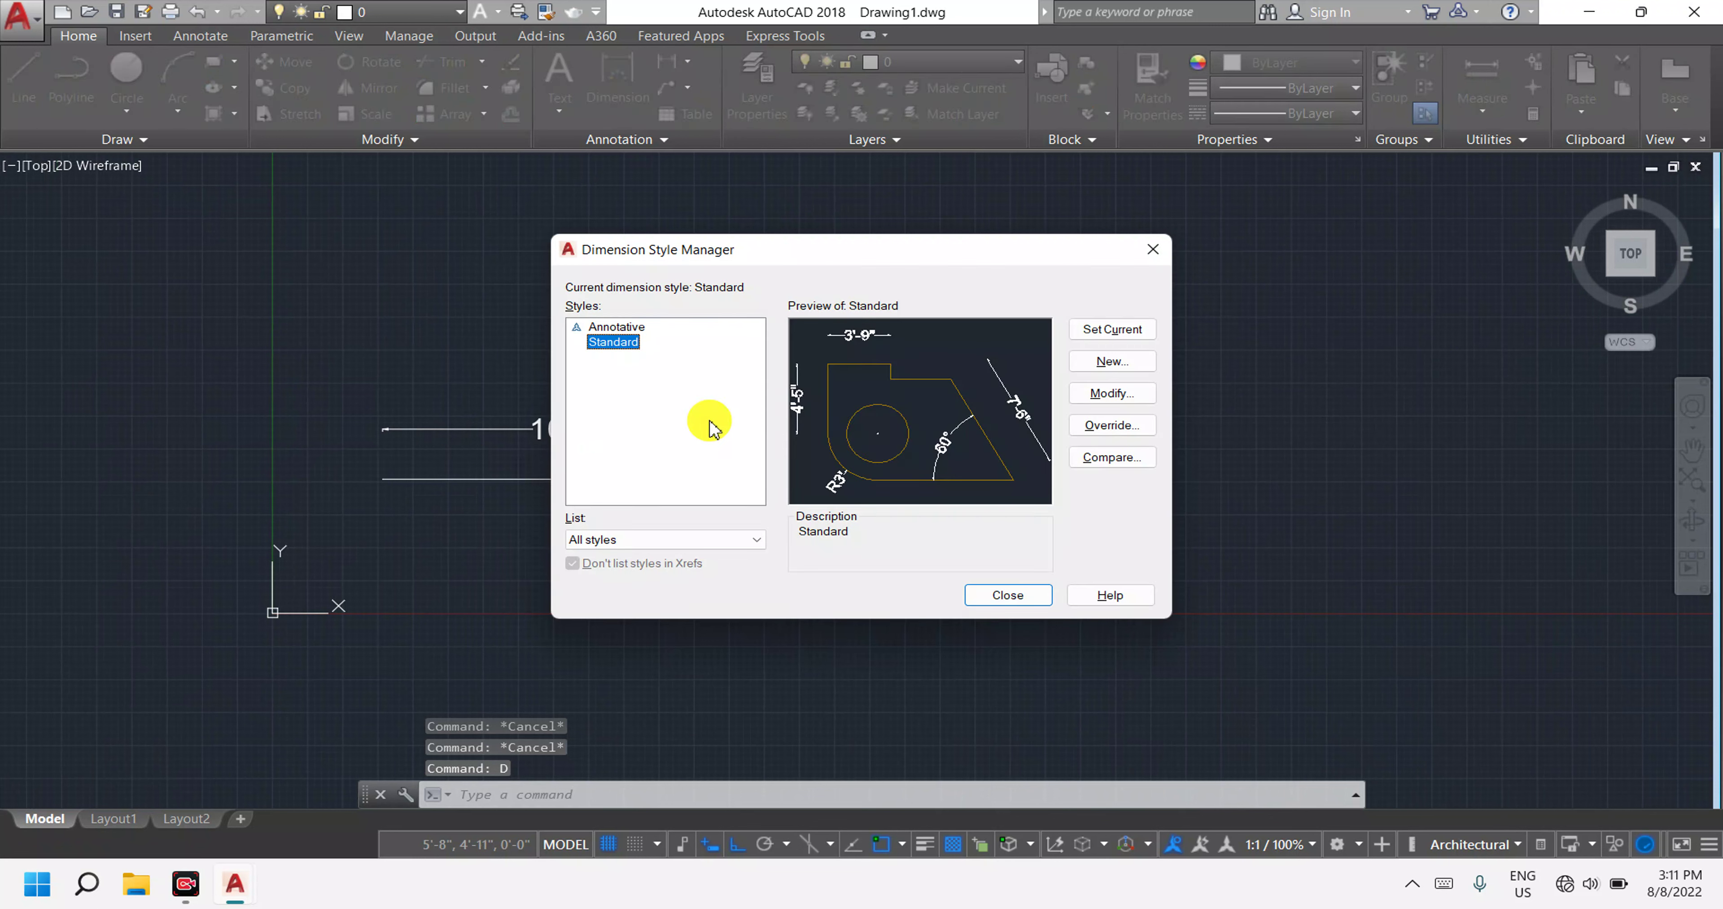
pyautogui.click(1127, 394)
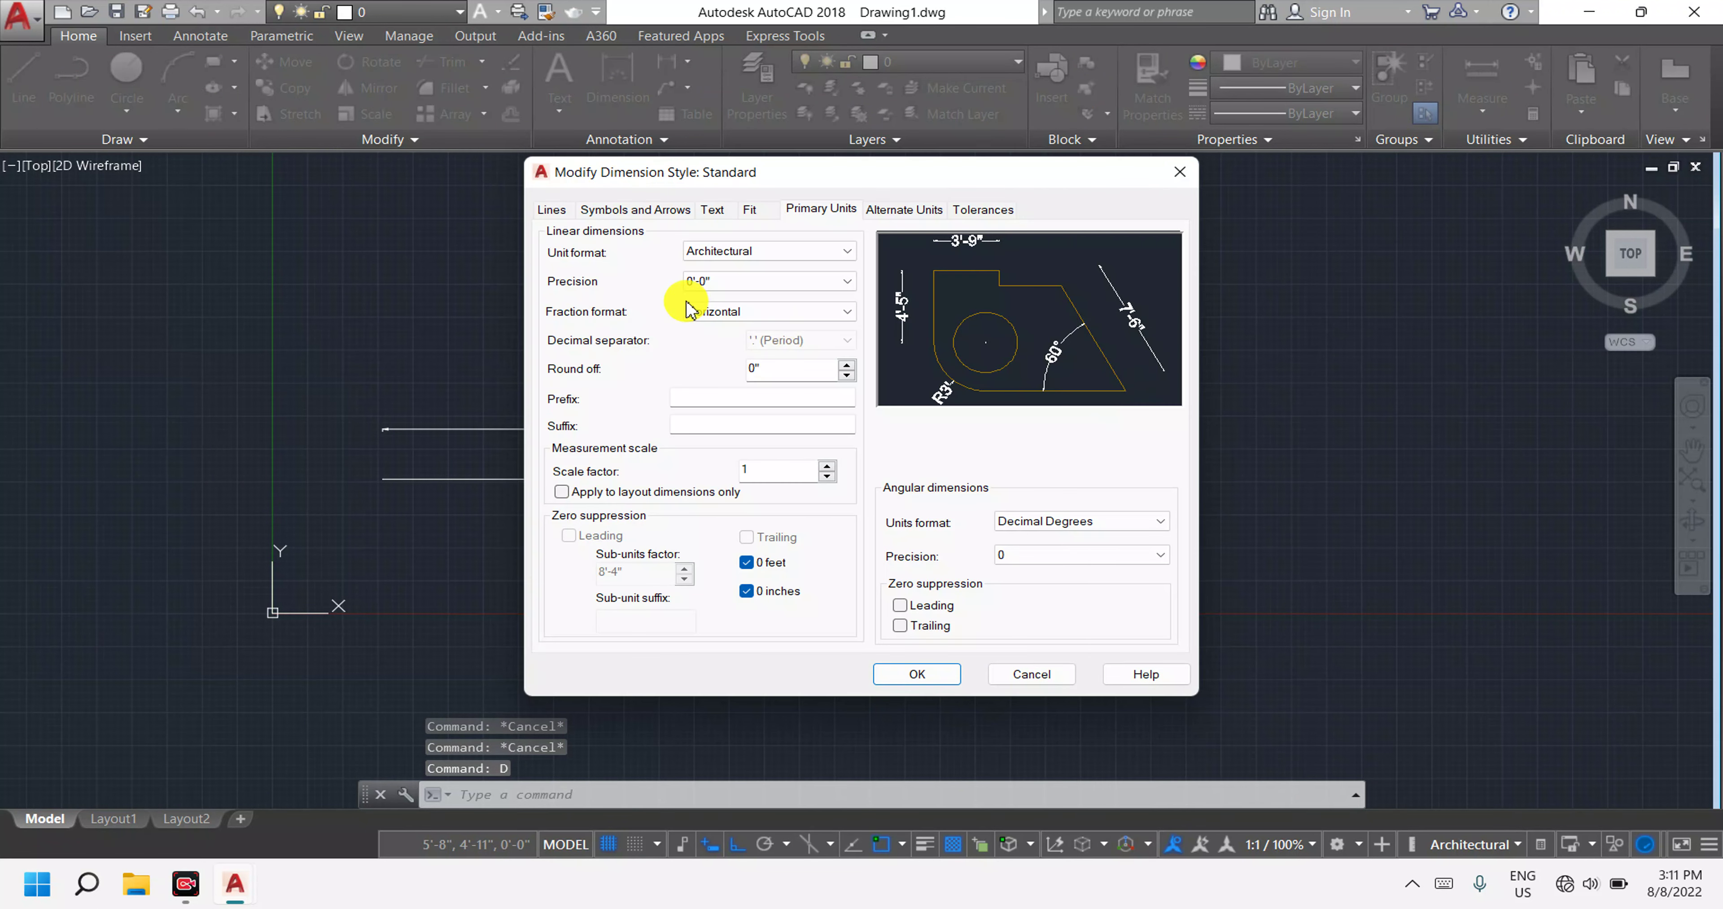
pyautogui.click(564, 211)
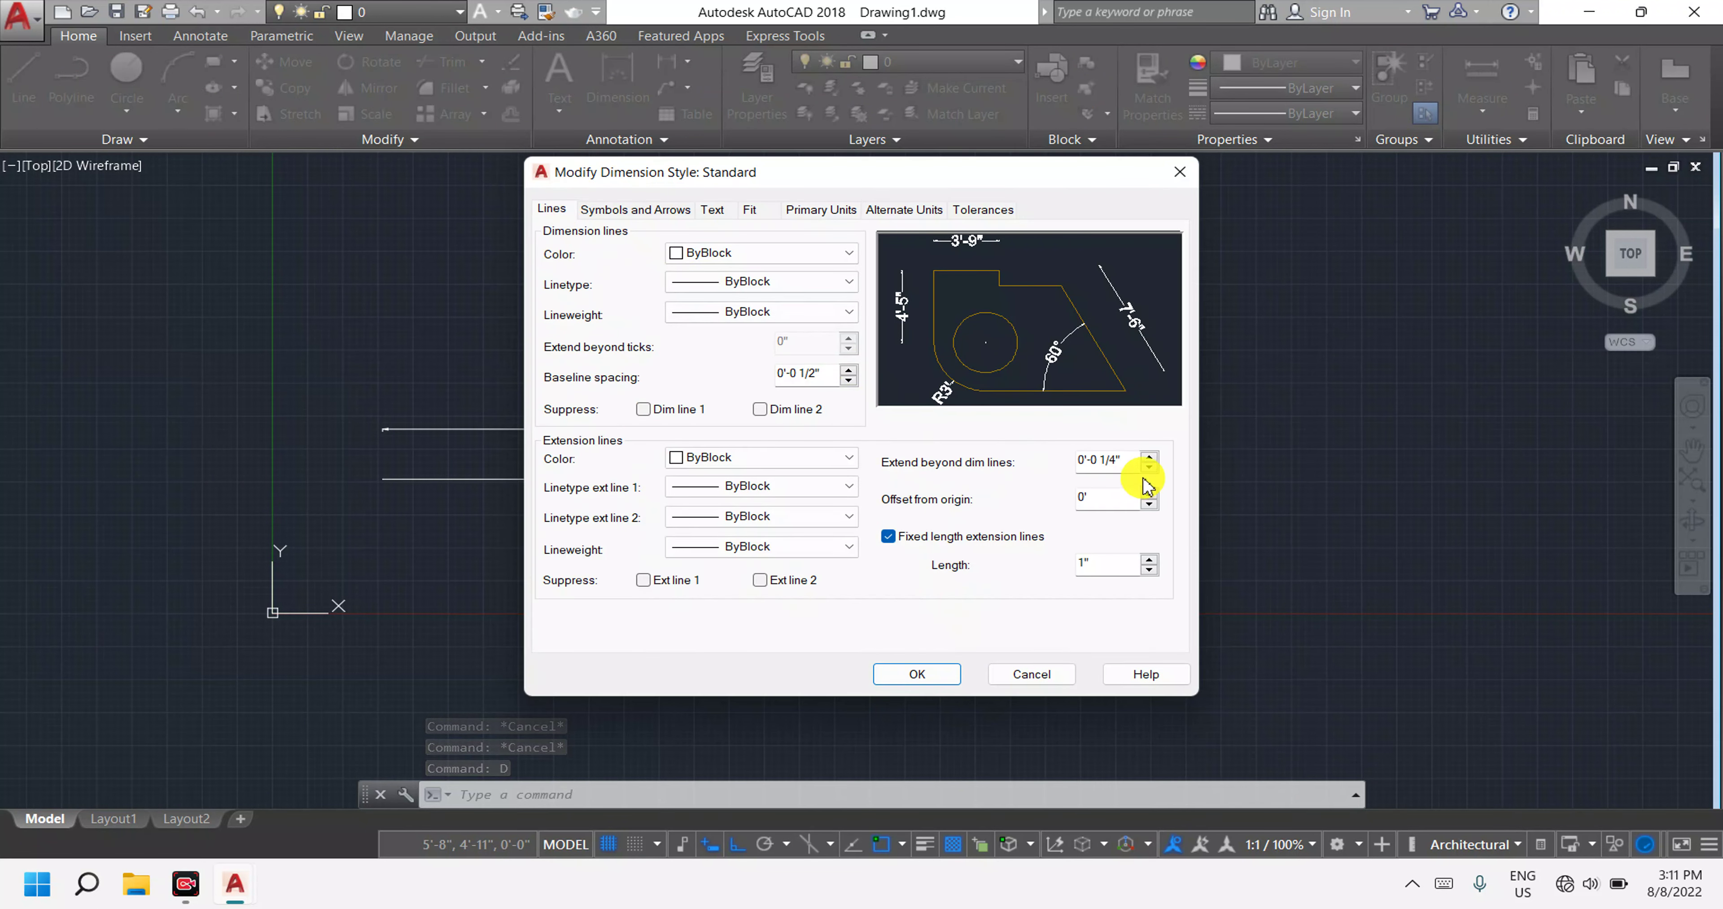
pyautogui.press('BackSpace')
pyautogui.write('1')
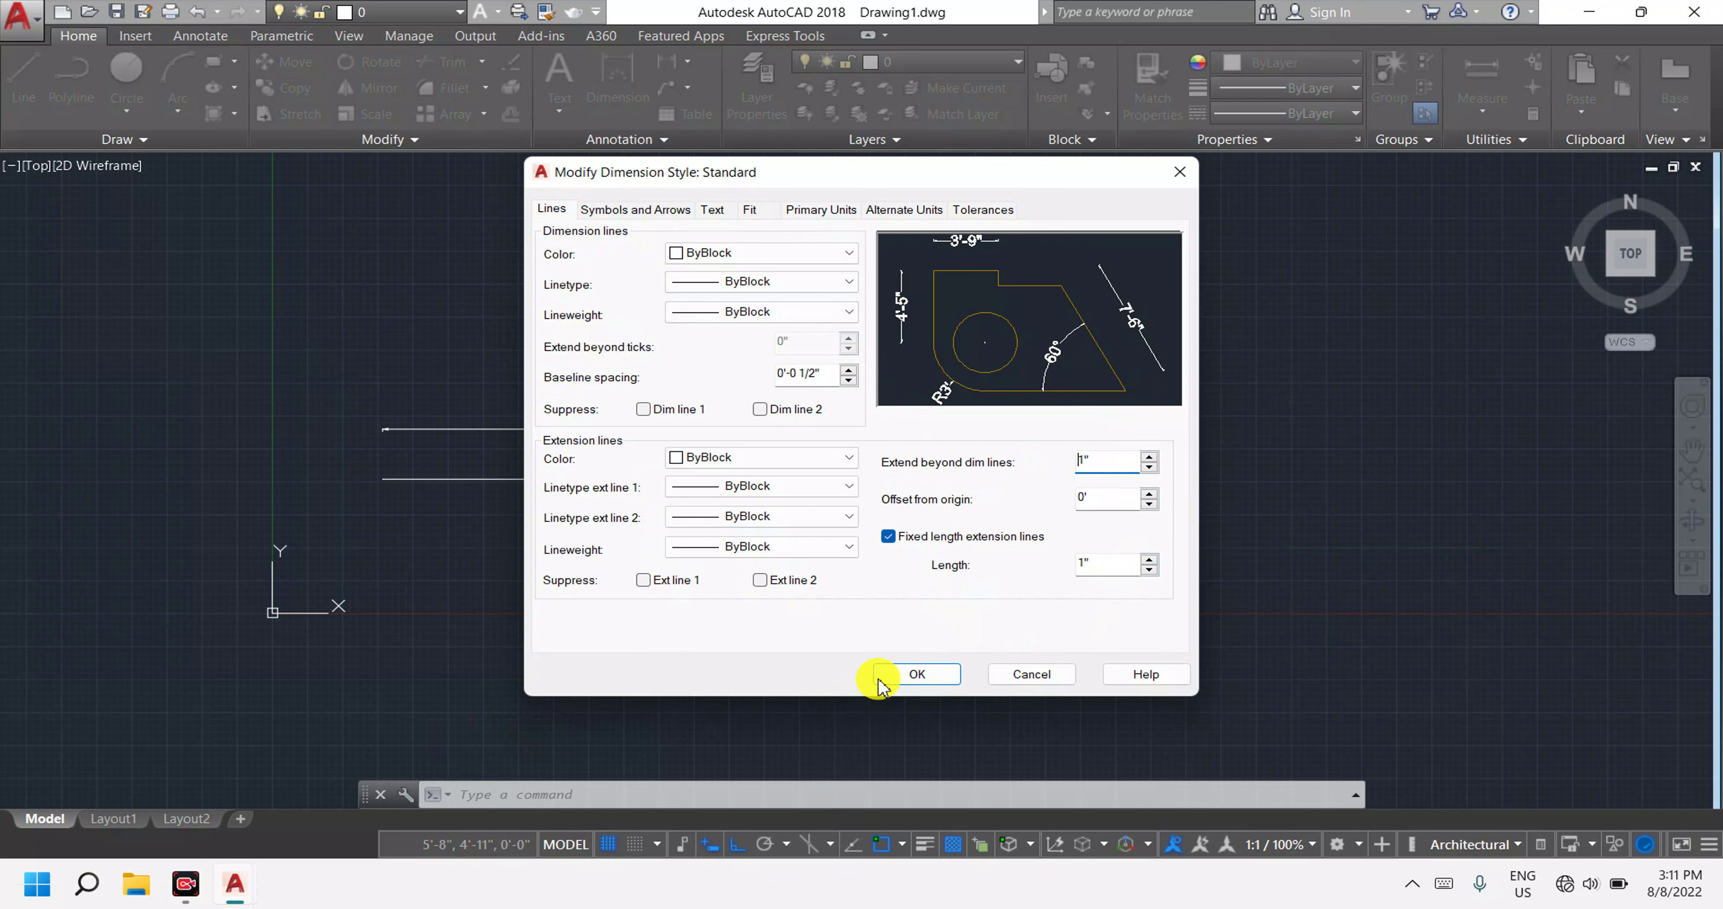
pyautogui.click(894, 674)
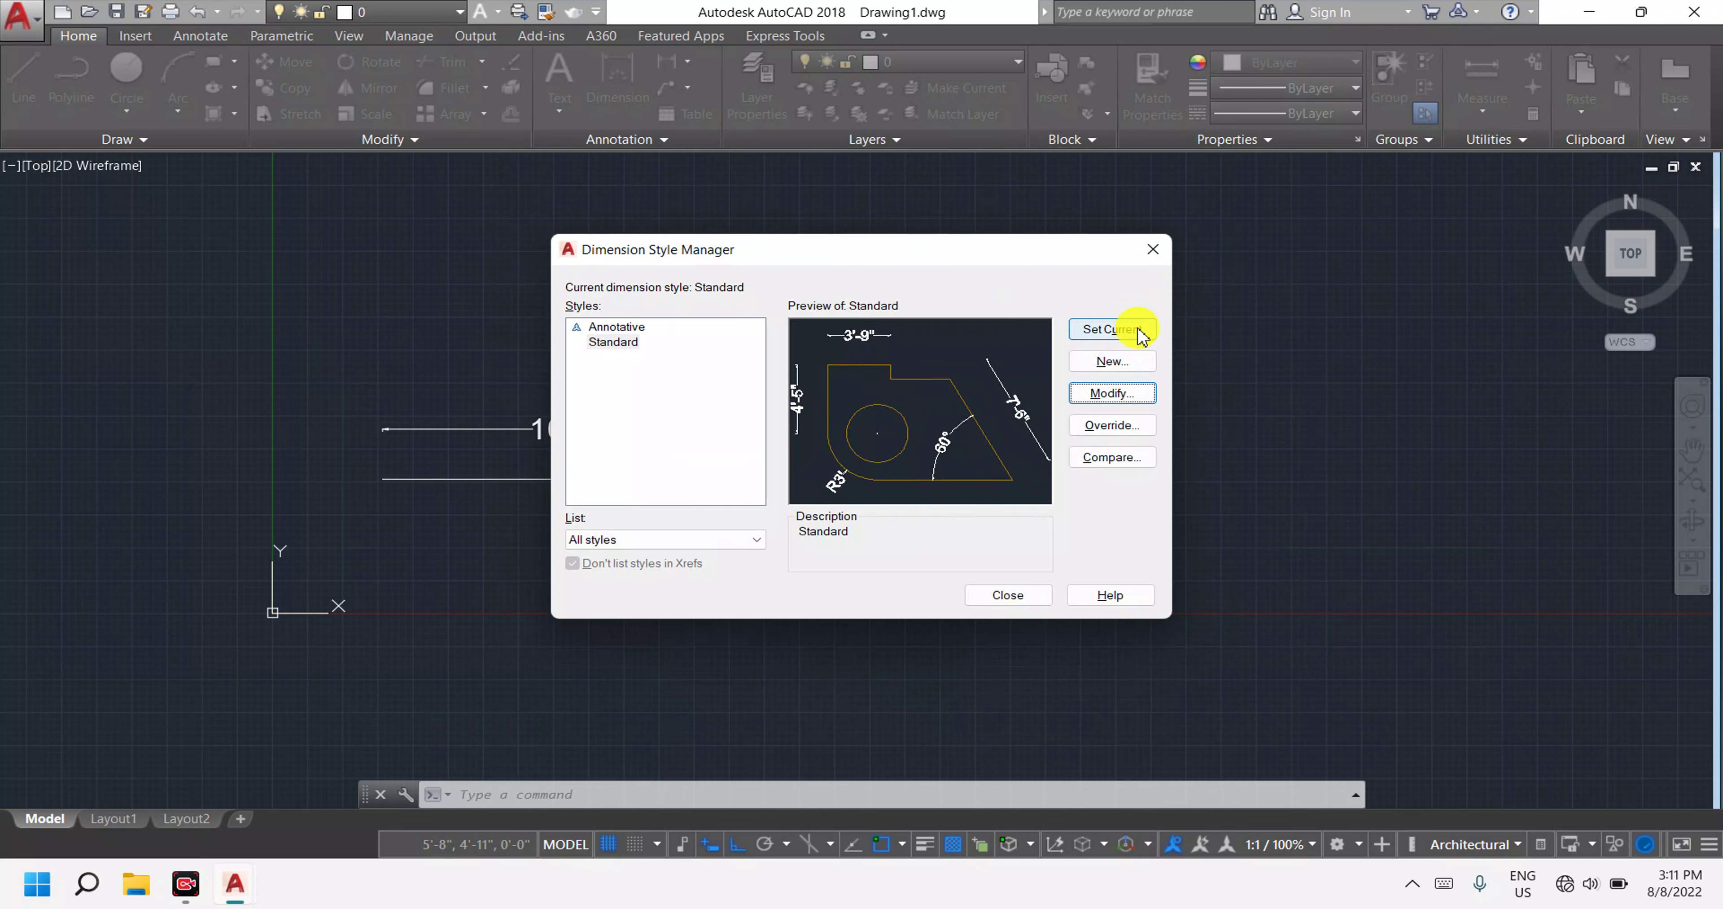
pyautogui.click(1037, 596)
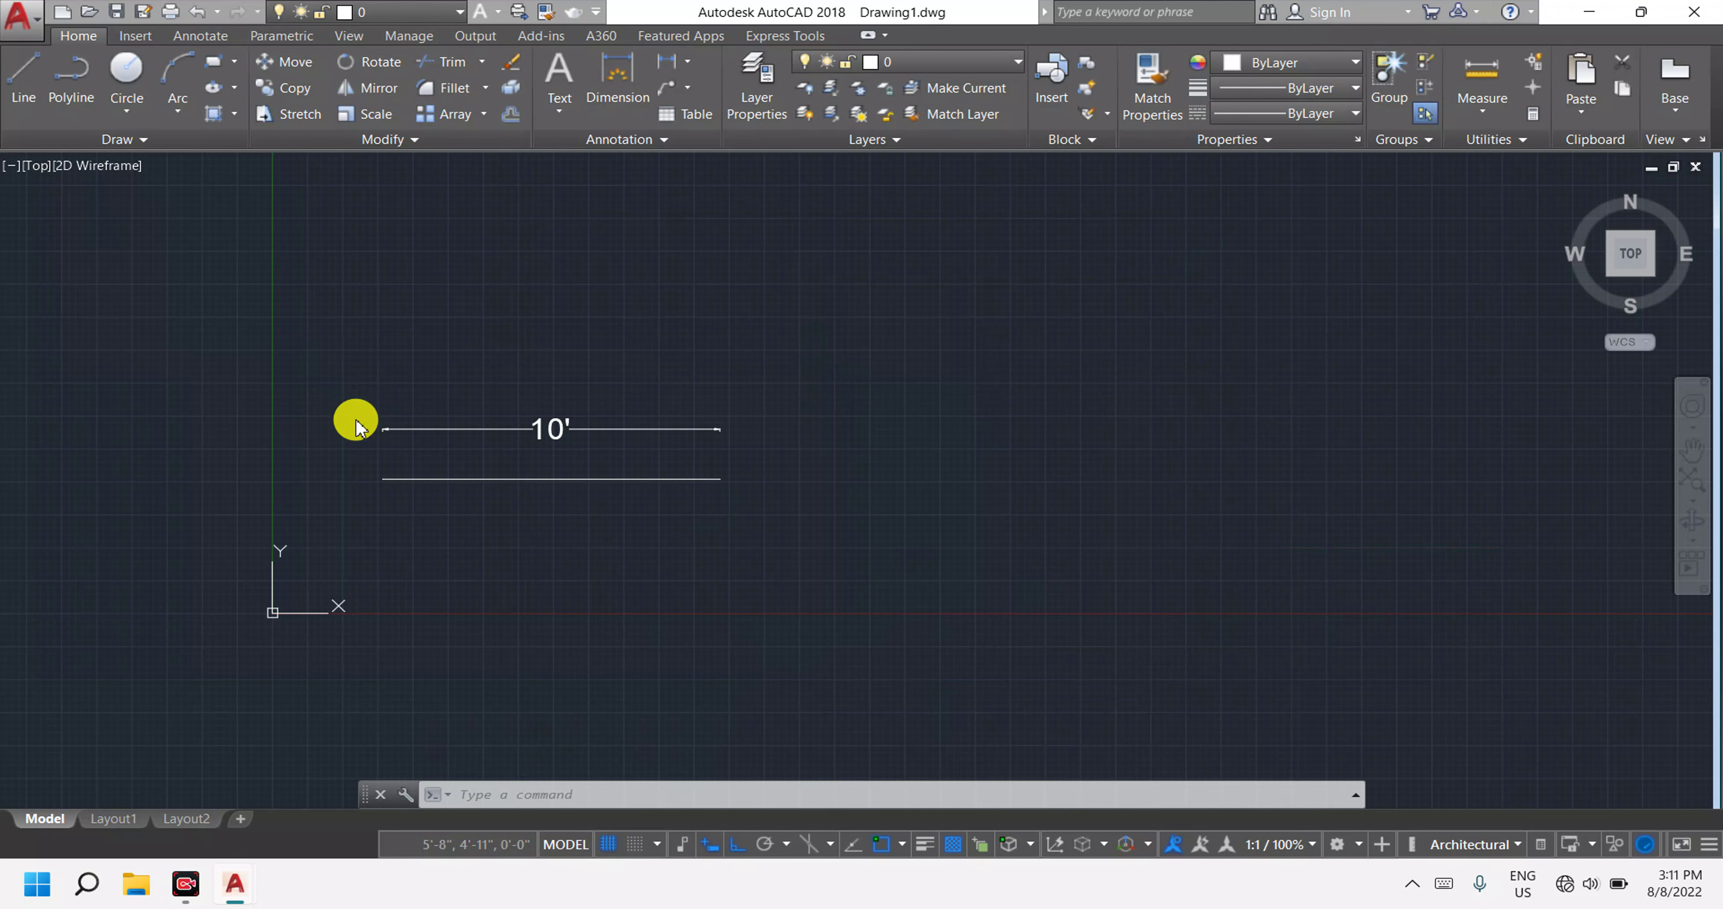
# Window-select the 10' line with its dimension and erase both.
pyautogui.scroll(10, 391, 433)
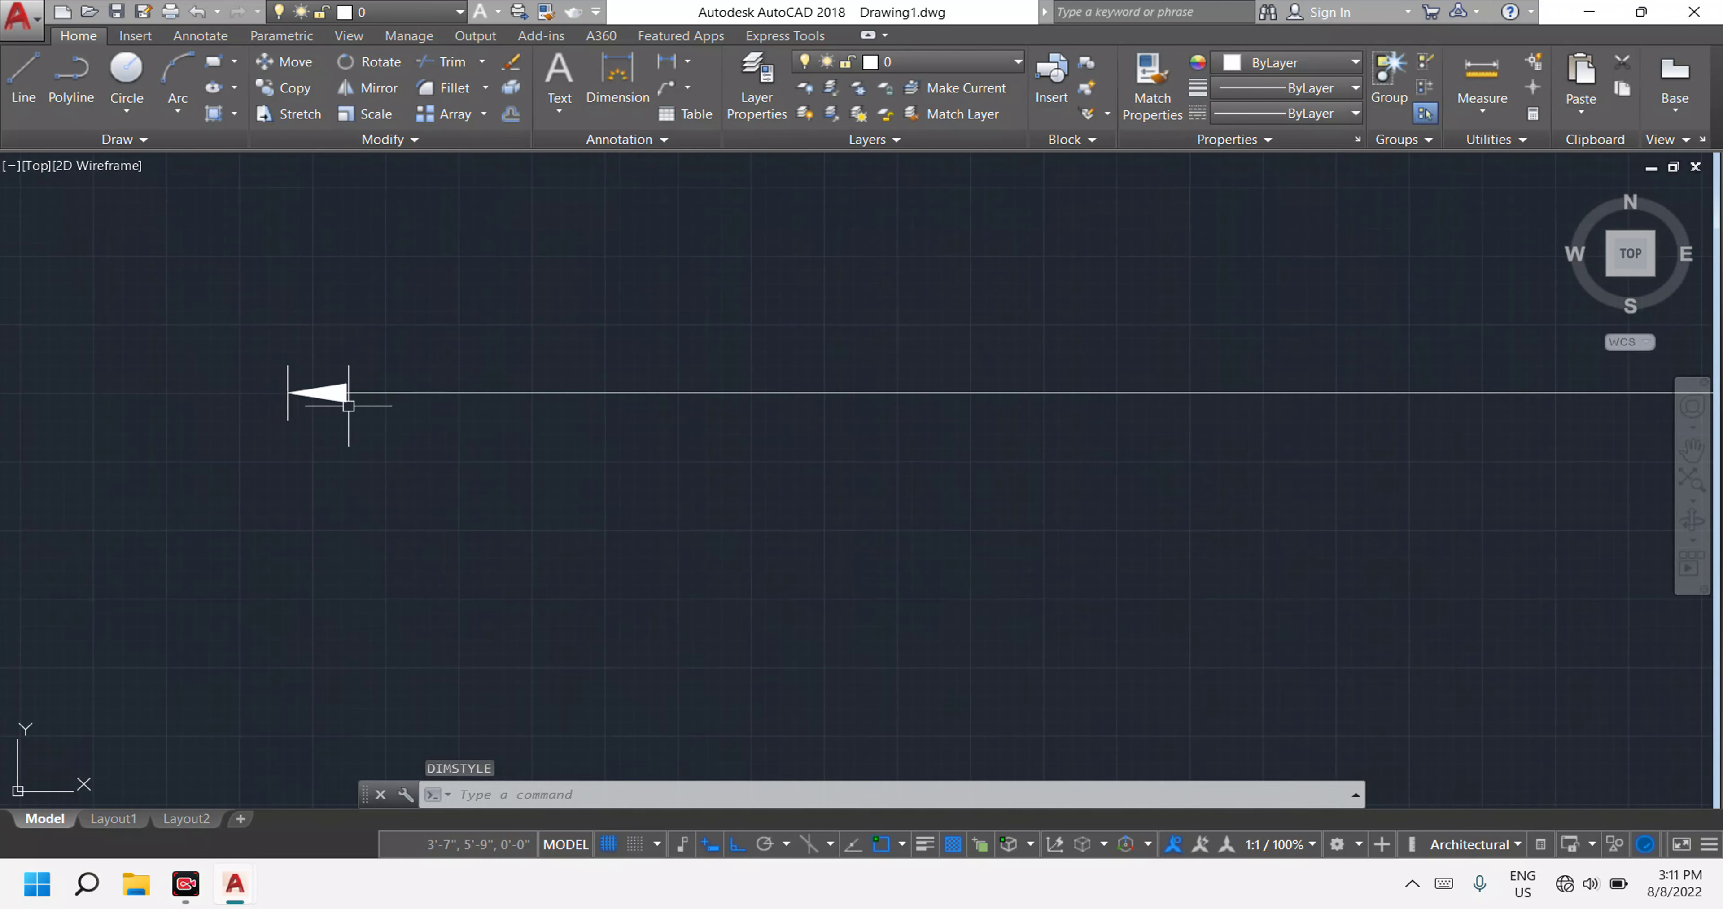
pyautogui.scroll(-5, 332, 385)
pyautogui.scroll(-6, 365, 388)
pyautogui.scroll(-1, 395, 430)
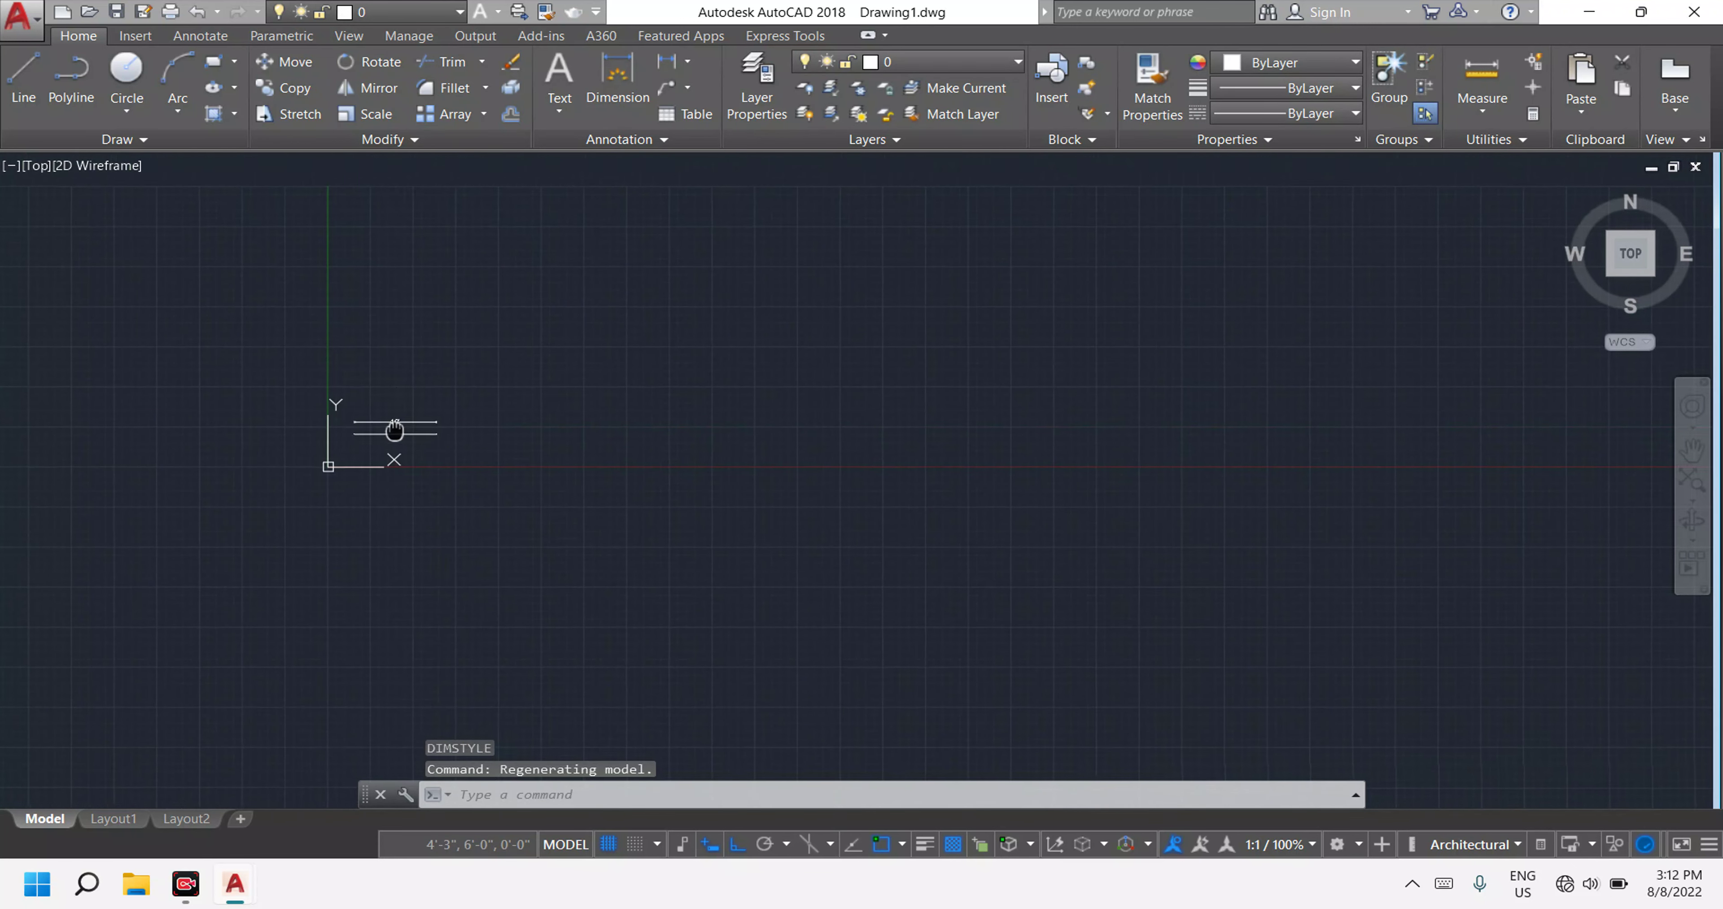
pyautogui.scroll(6, 395, 430)
pyautogui.scroll(2, 394, 432)
pyautogui.click(545, 489)
pyautogui.click(282, 314)
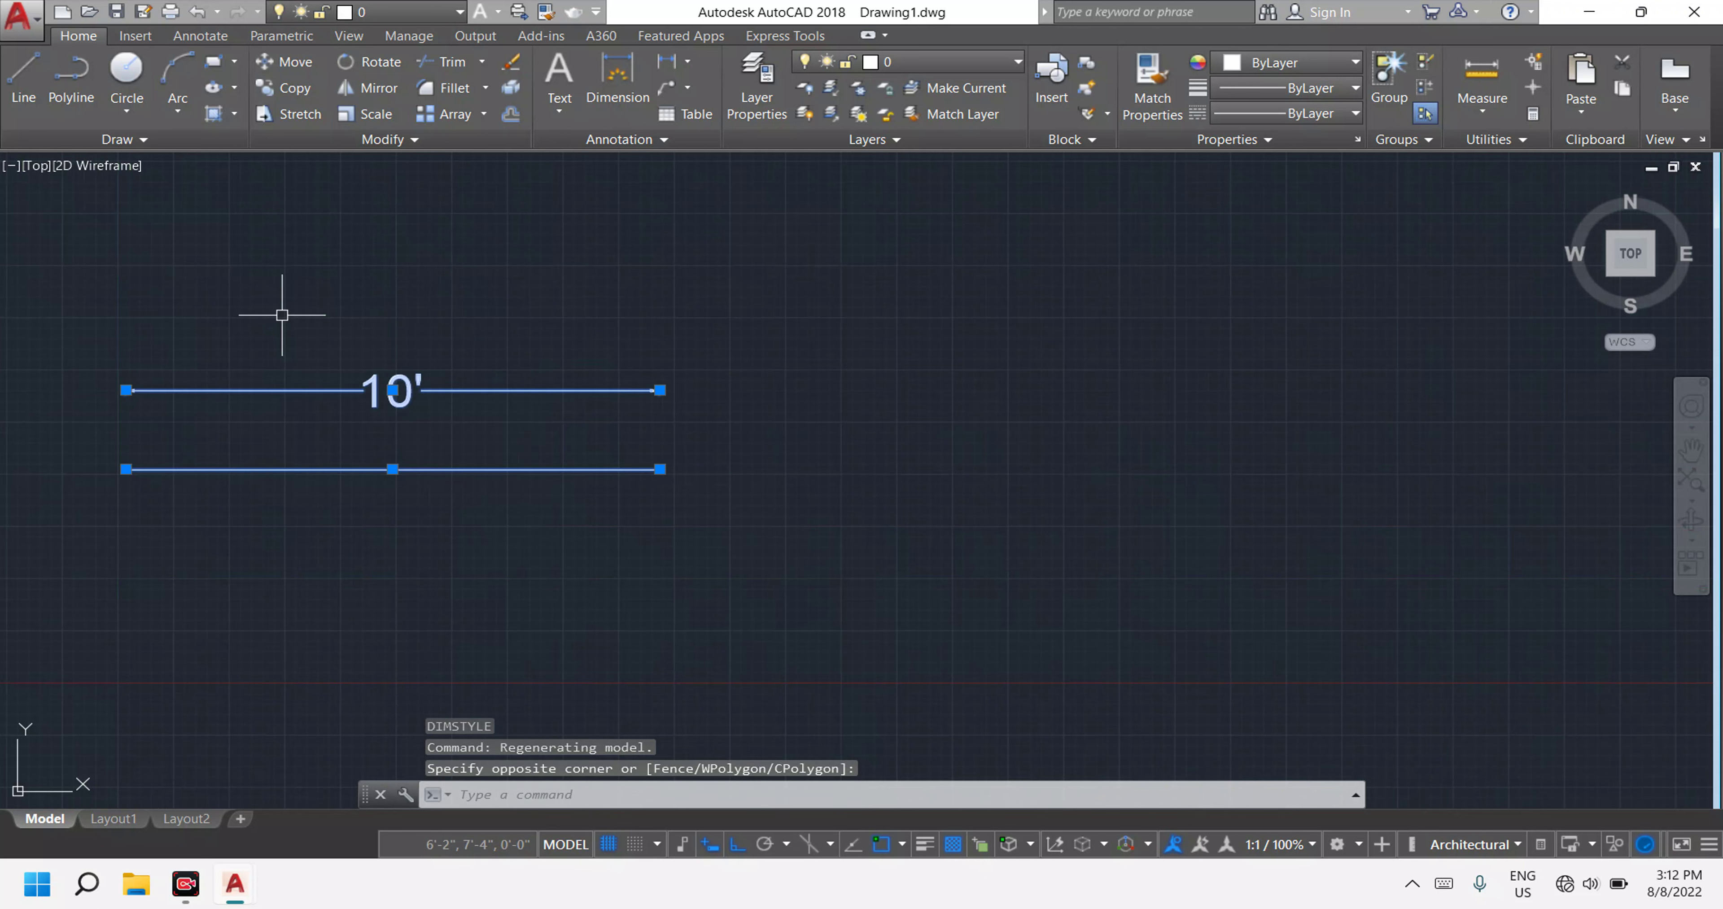
pyautogui.write('e')
pyautogui.press('Return')
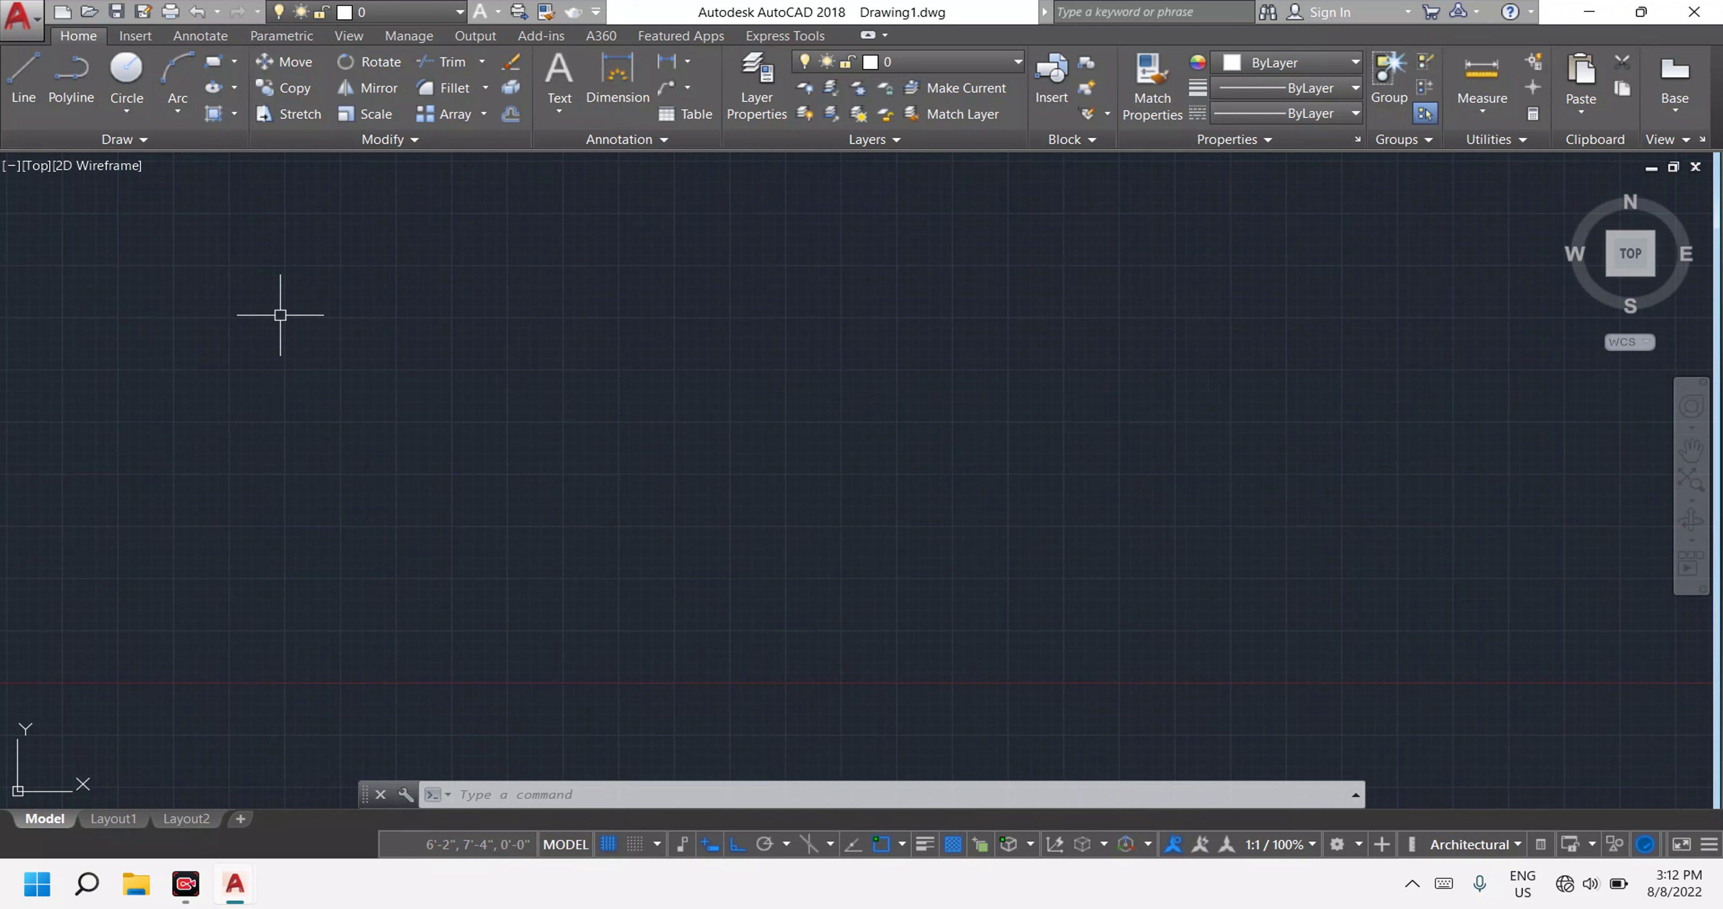
# Copy the 308-object ground-floor plan from the other drawing, then return to Drawing1.
pyautogui.click(234, 884)
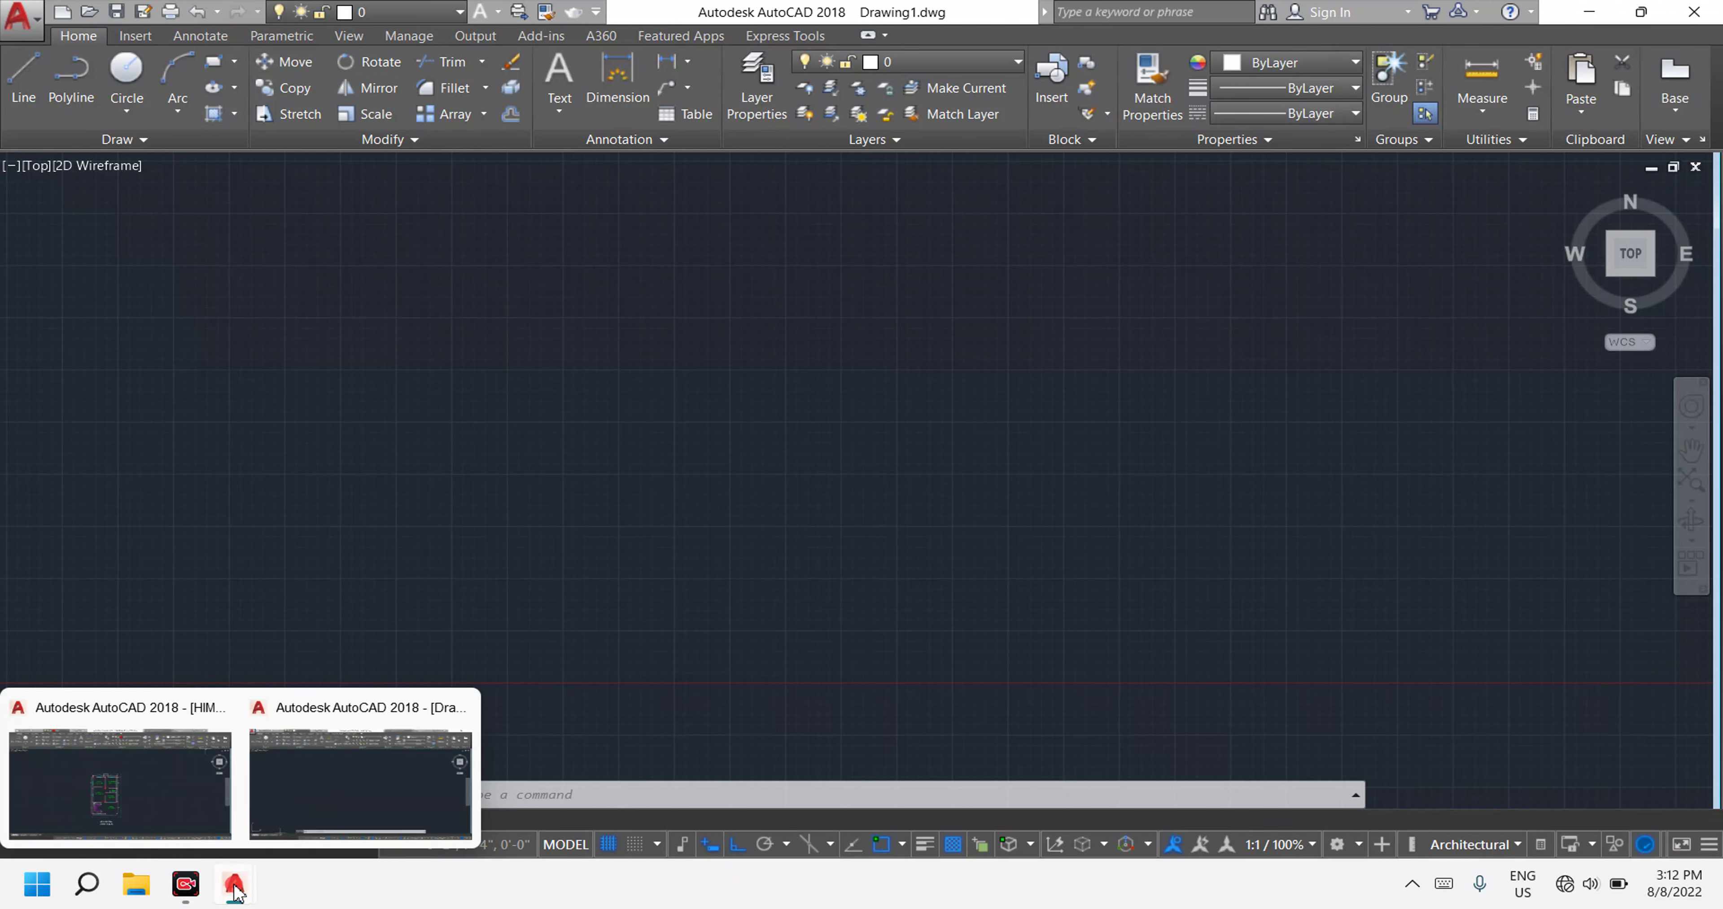
pyautogui.click(181, 796)
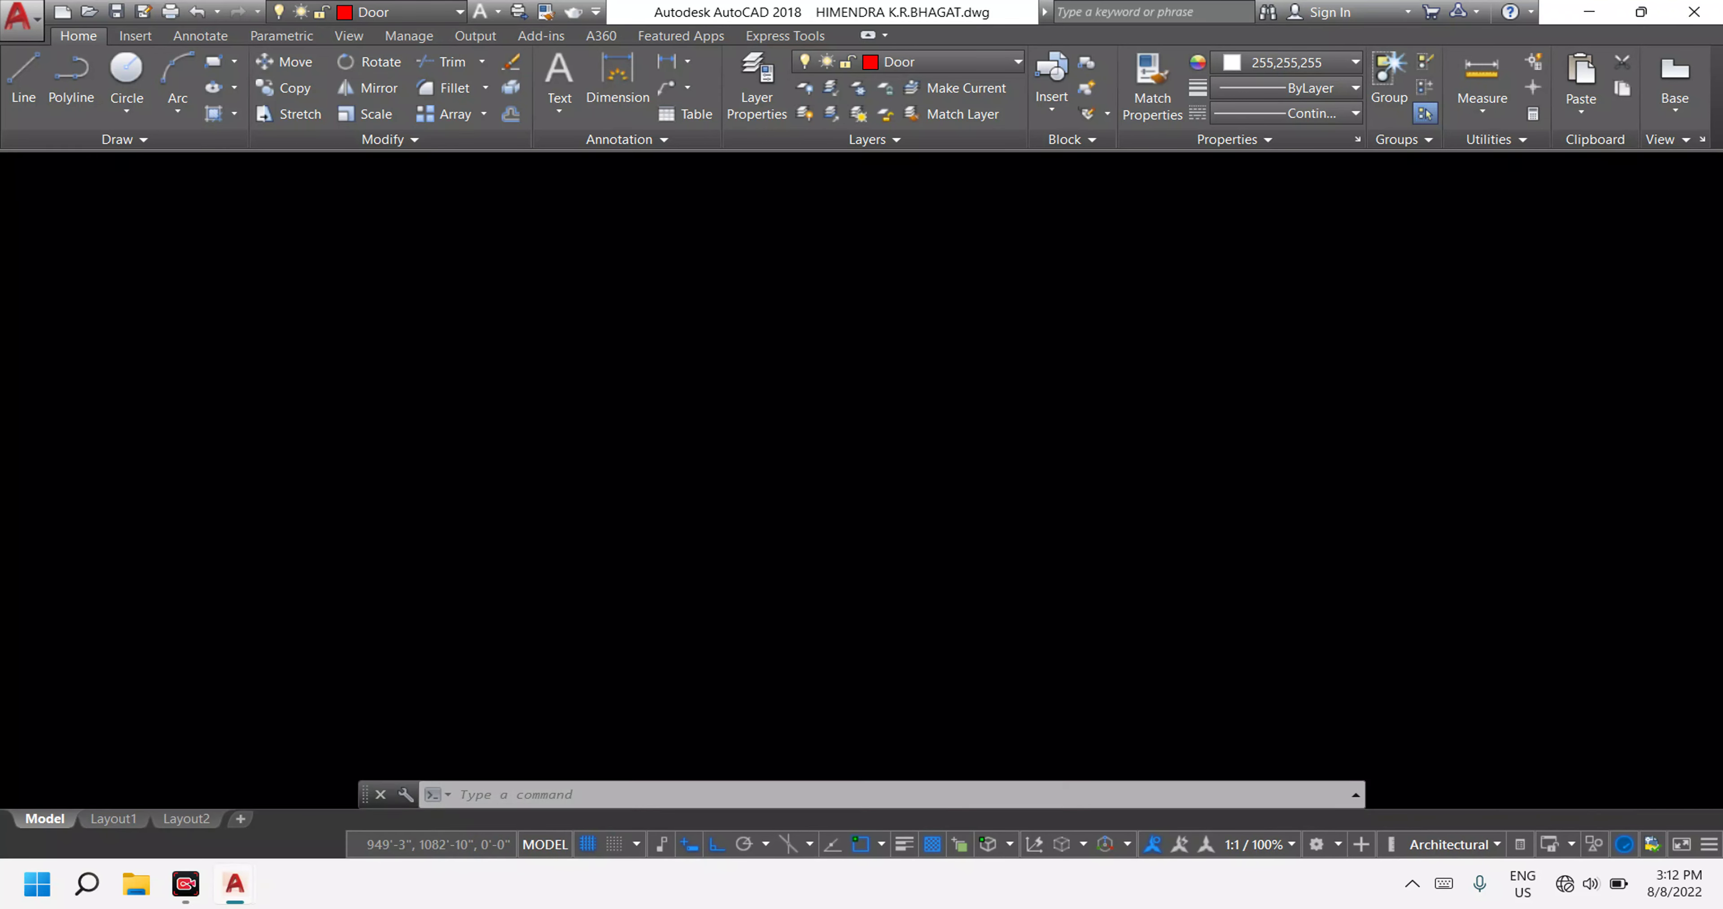
pyautogui.scroll(2, 856, 629)
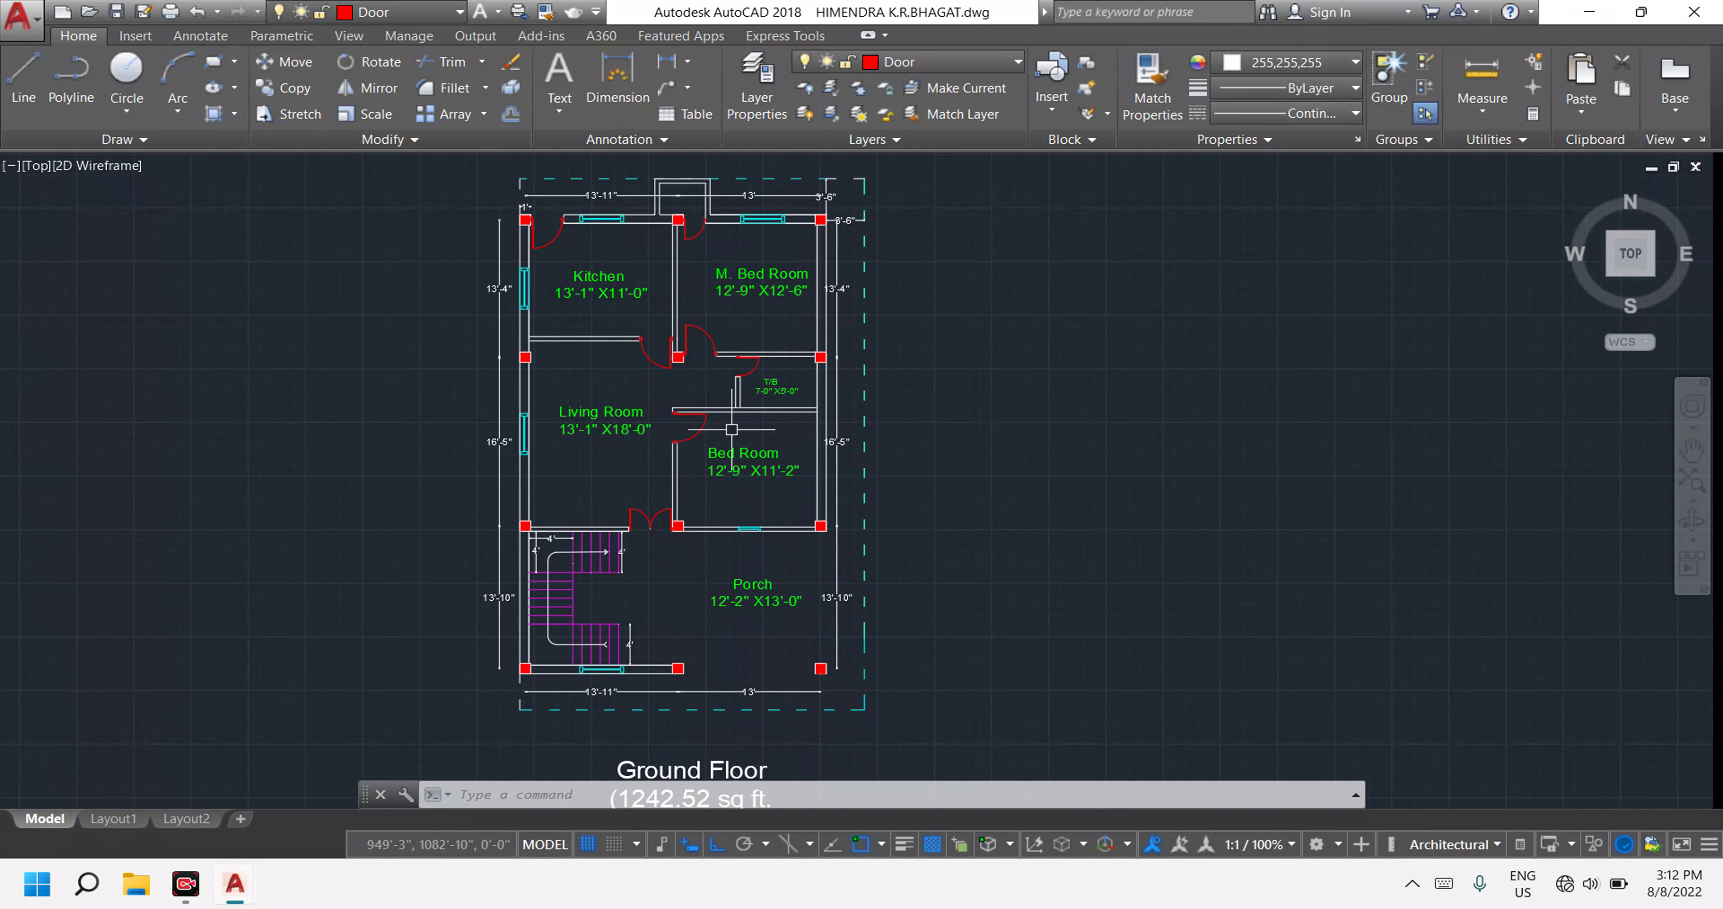
pyautogui.scroll(-4, 731, 429)
pyautogui.scroll(5, 711, 486)
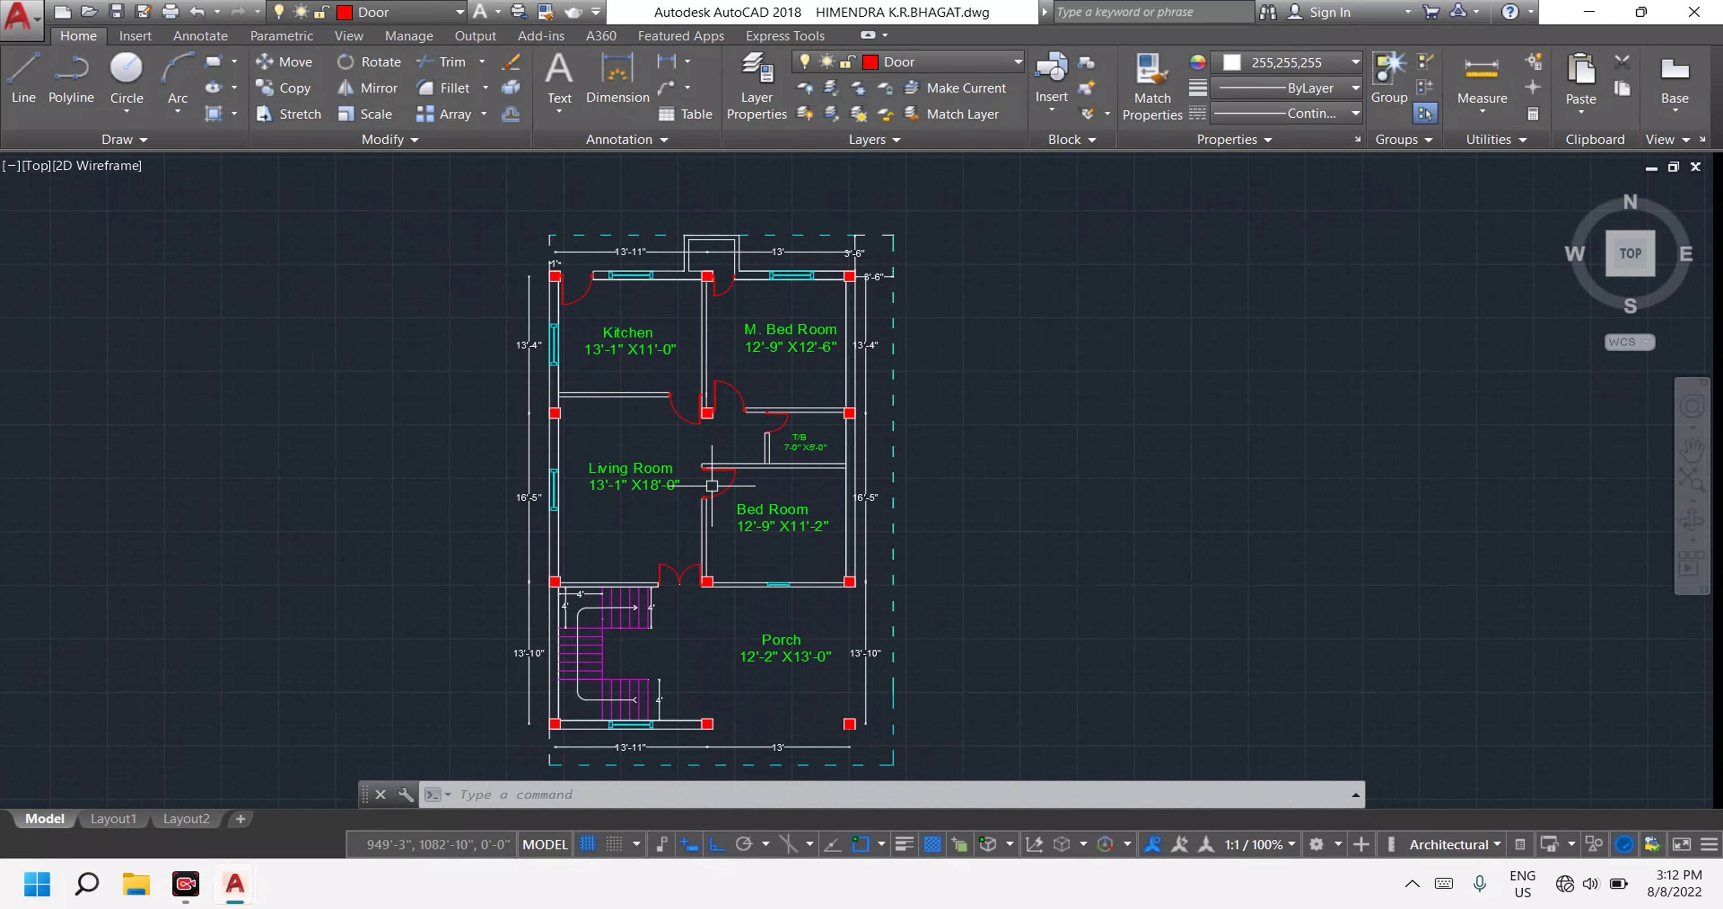
pyautogui.scroll(-5, 795, 542)
pyautogui.scroll(2, 816, 672)
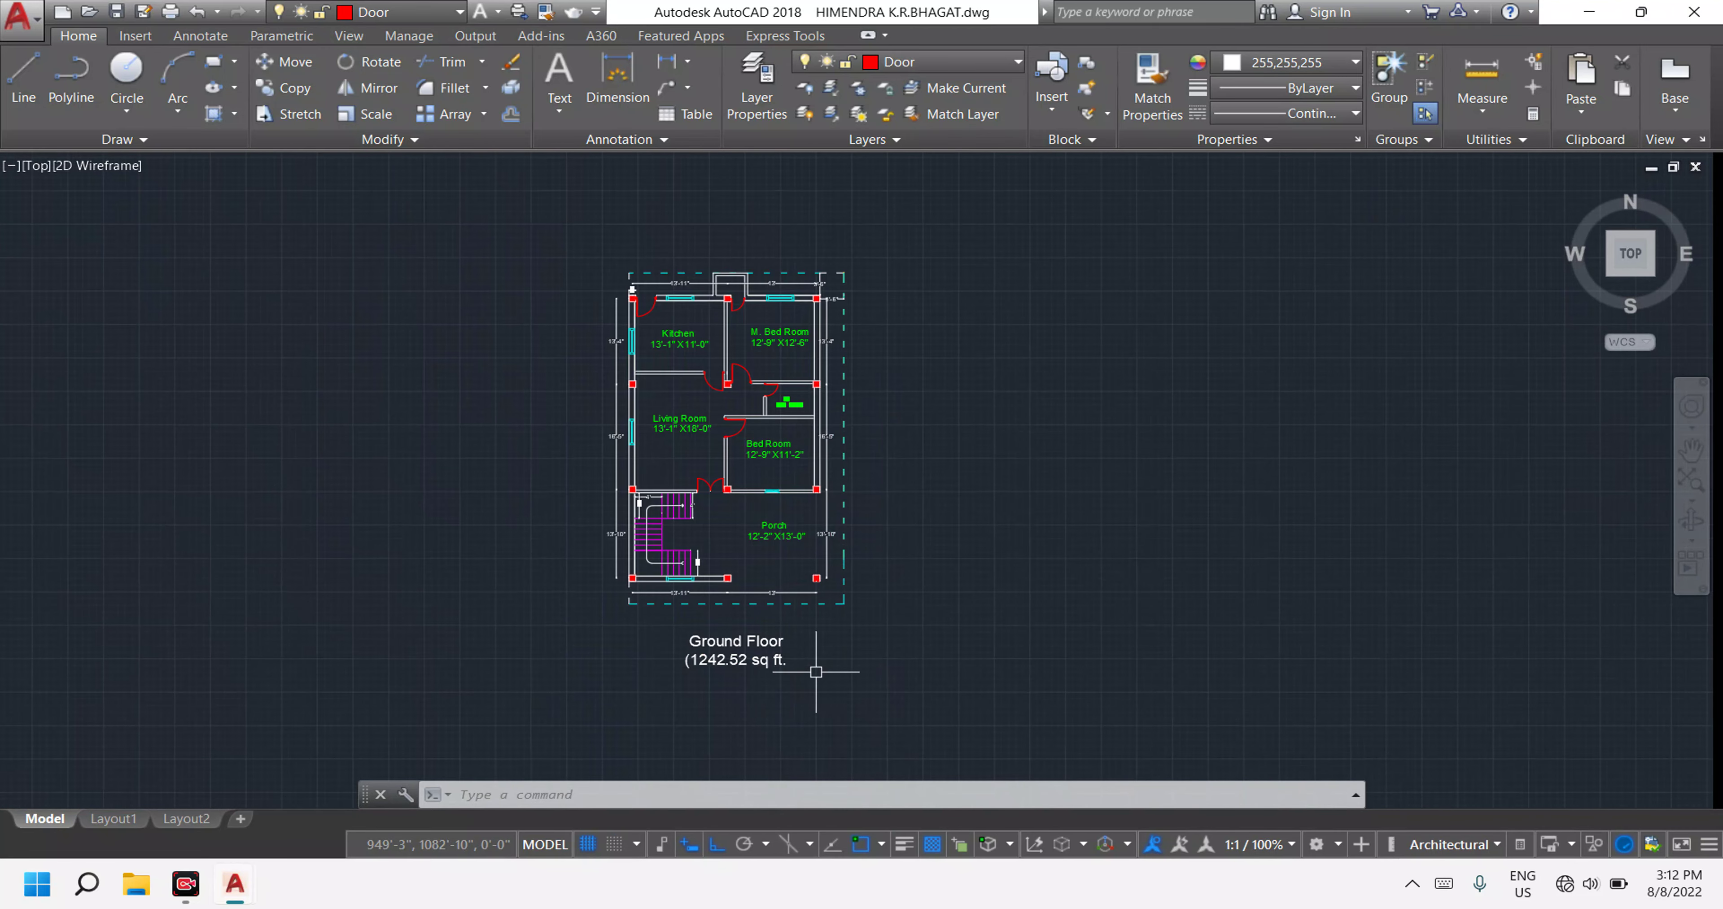
pyautogui.click(941, 698)
pyautogui.click(403, 236)
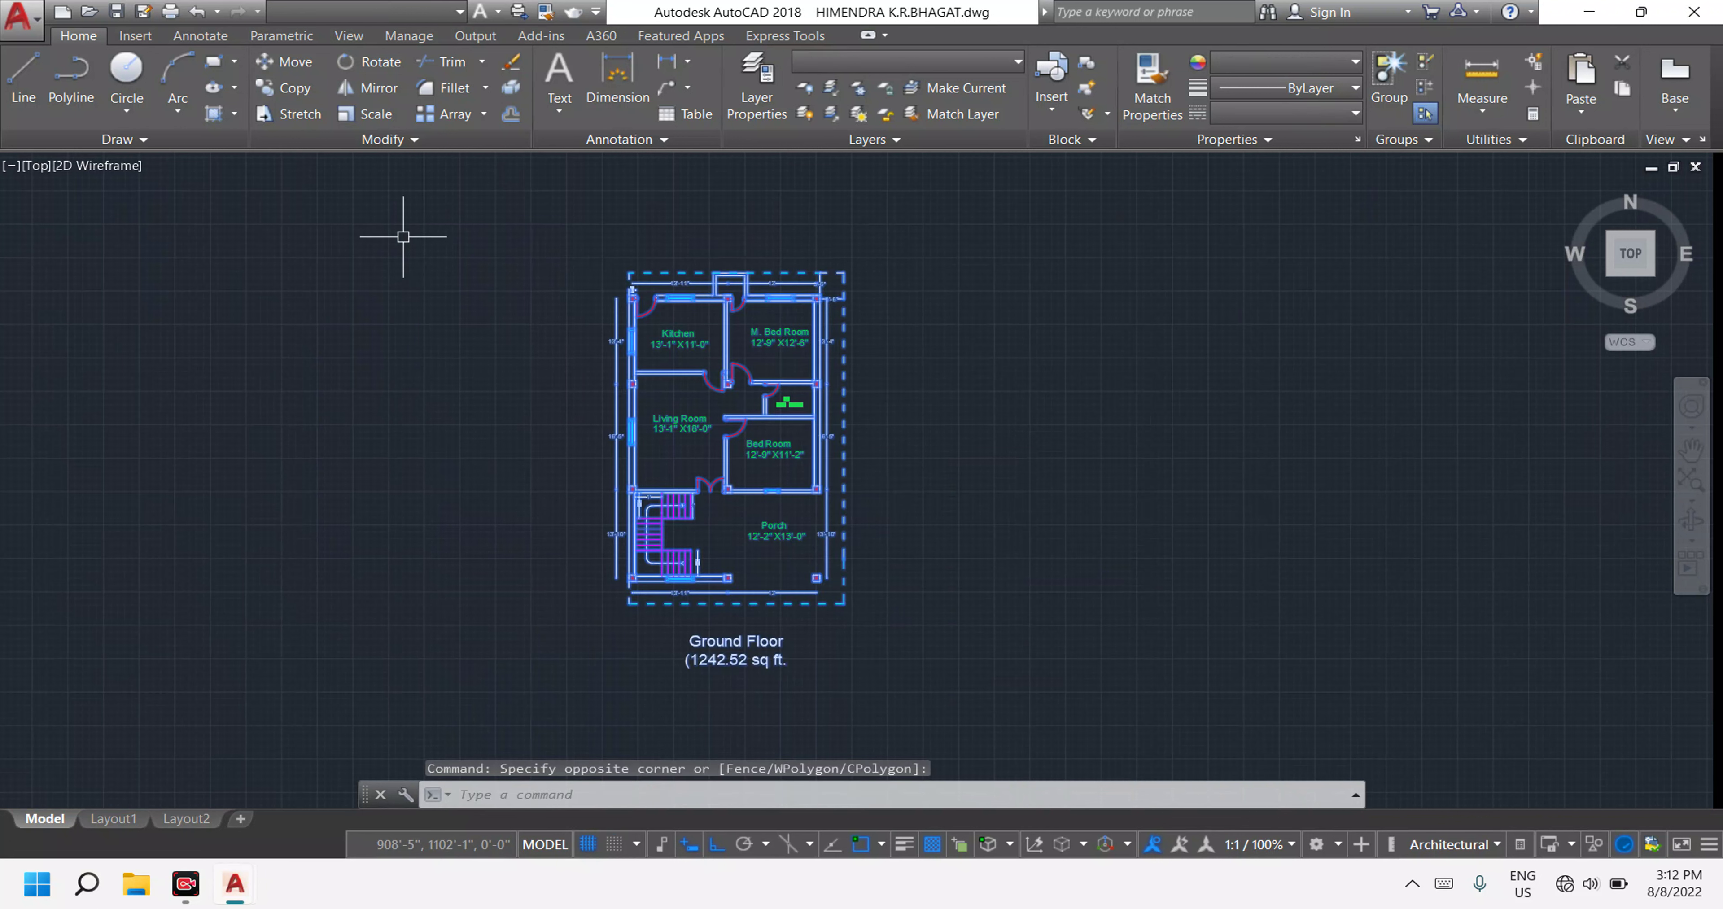
pyautogui.hotkey('ctrl', 'c')
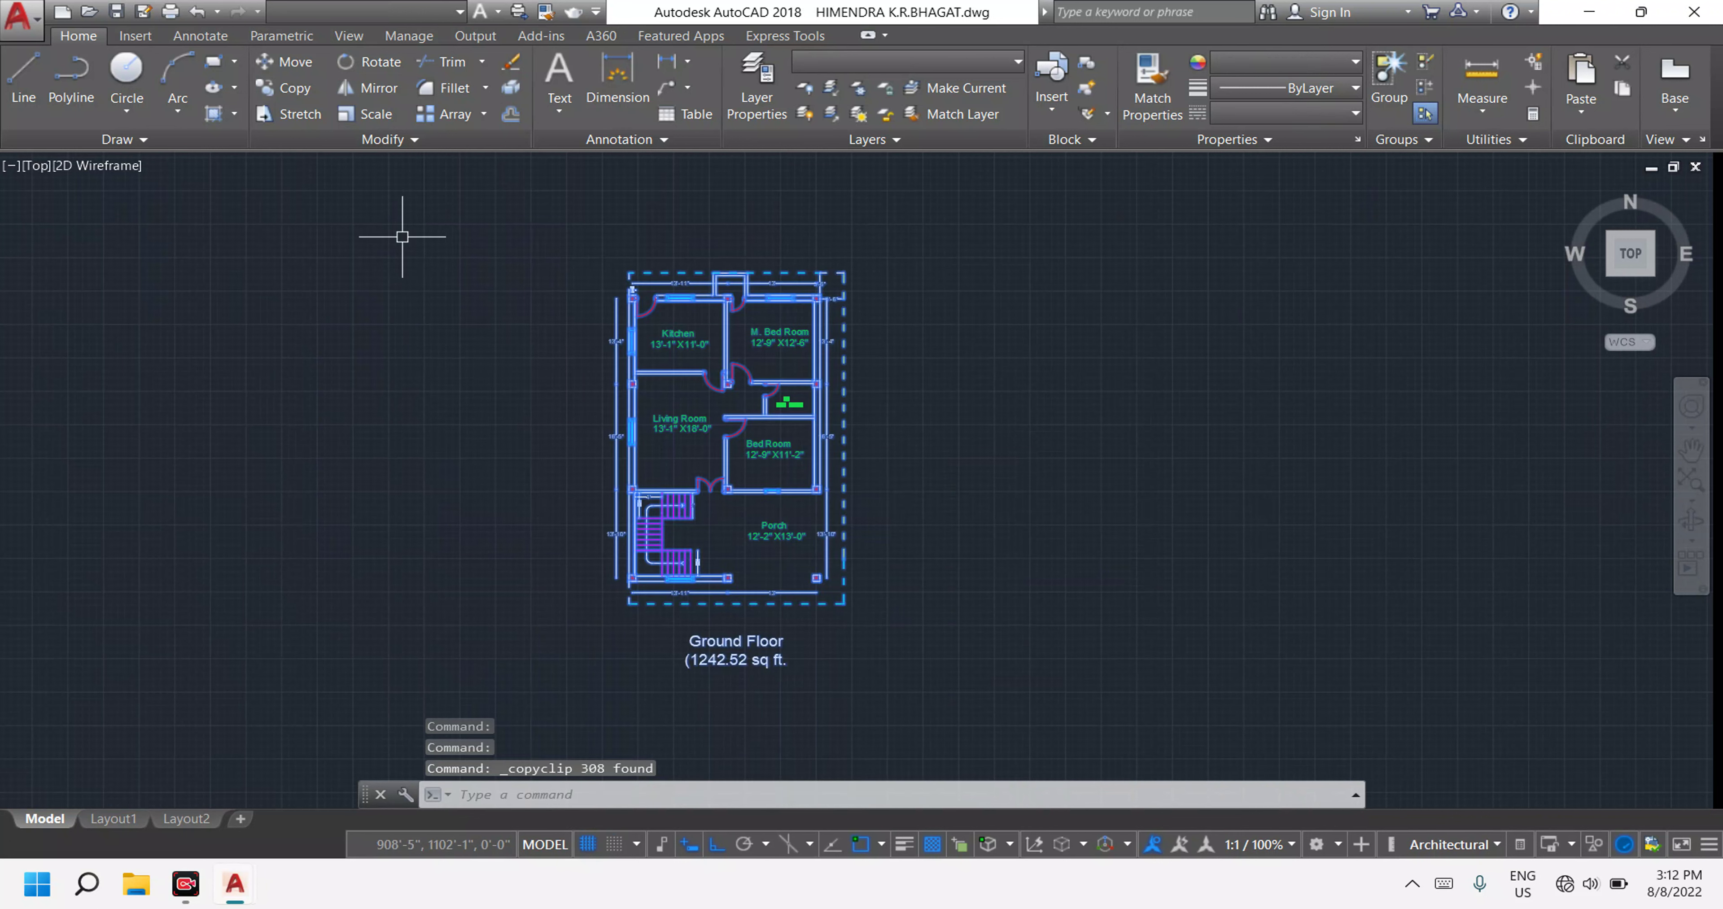
pyautogui.click(236, 885)
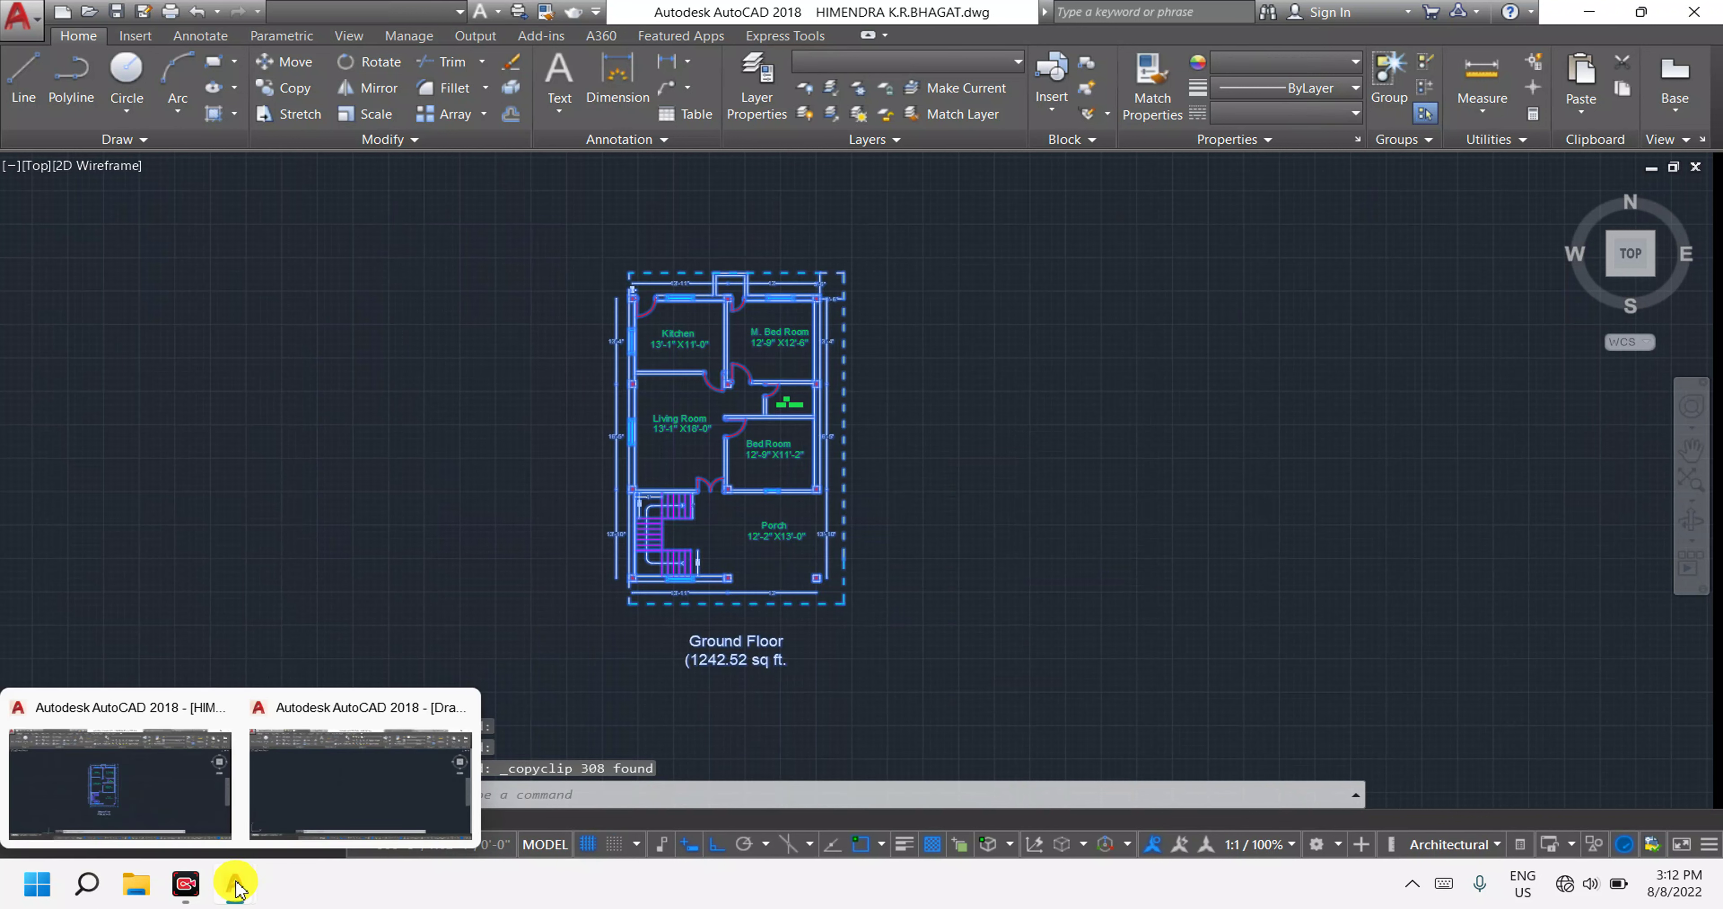
pyautogui.click(324, 799)
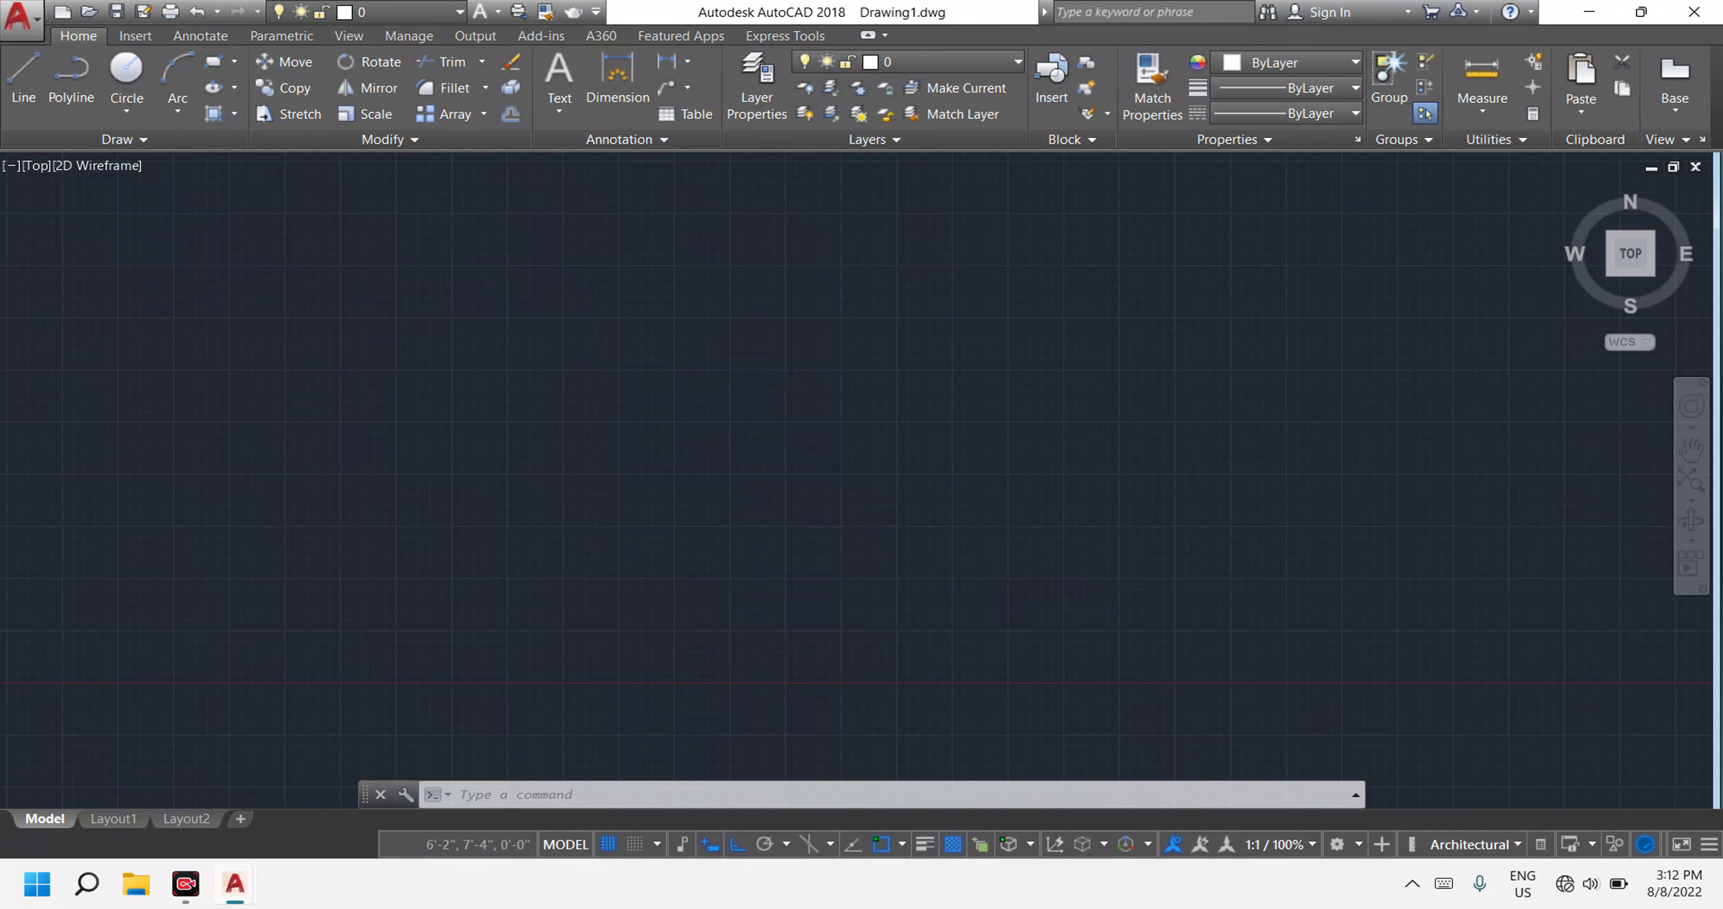
# Paste the copied ground-floor plan into the empty drawing and place it.
pyautogui.moveTo(564, 291); pyautogui.dragTo(441, 503, button='middle')
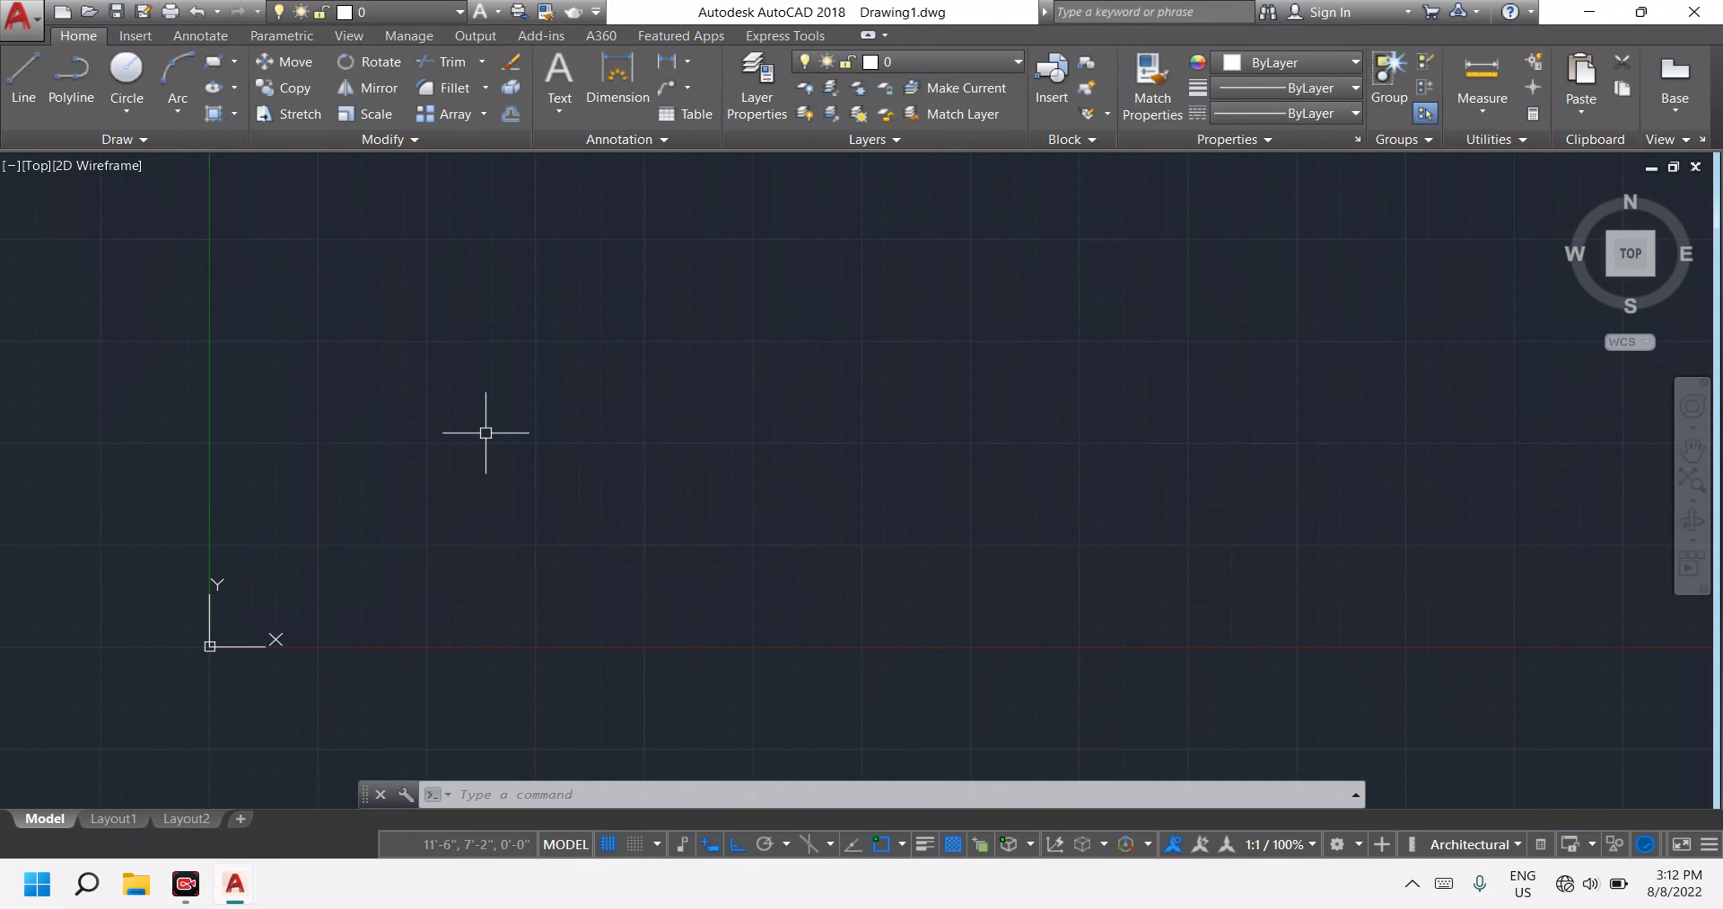
pyautogui.moveTo(485, 433); pyautogui.dragTo(411, 497, button='middle')
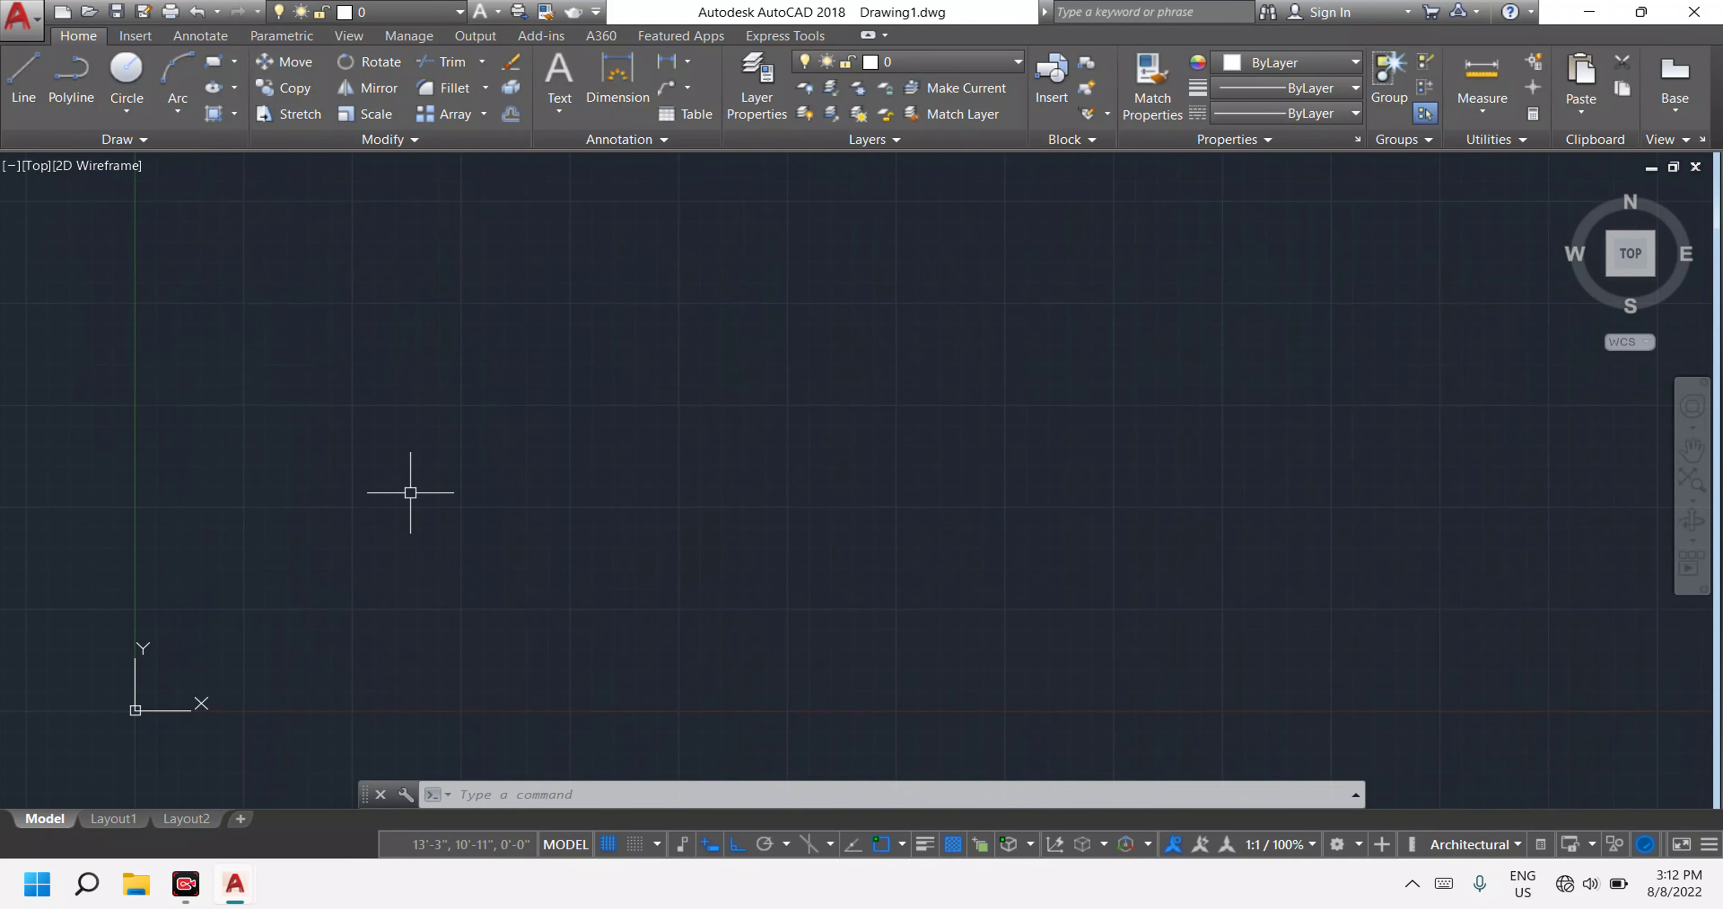
pyautogui.hotkey('ctrl', 'v')
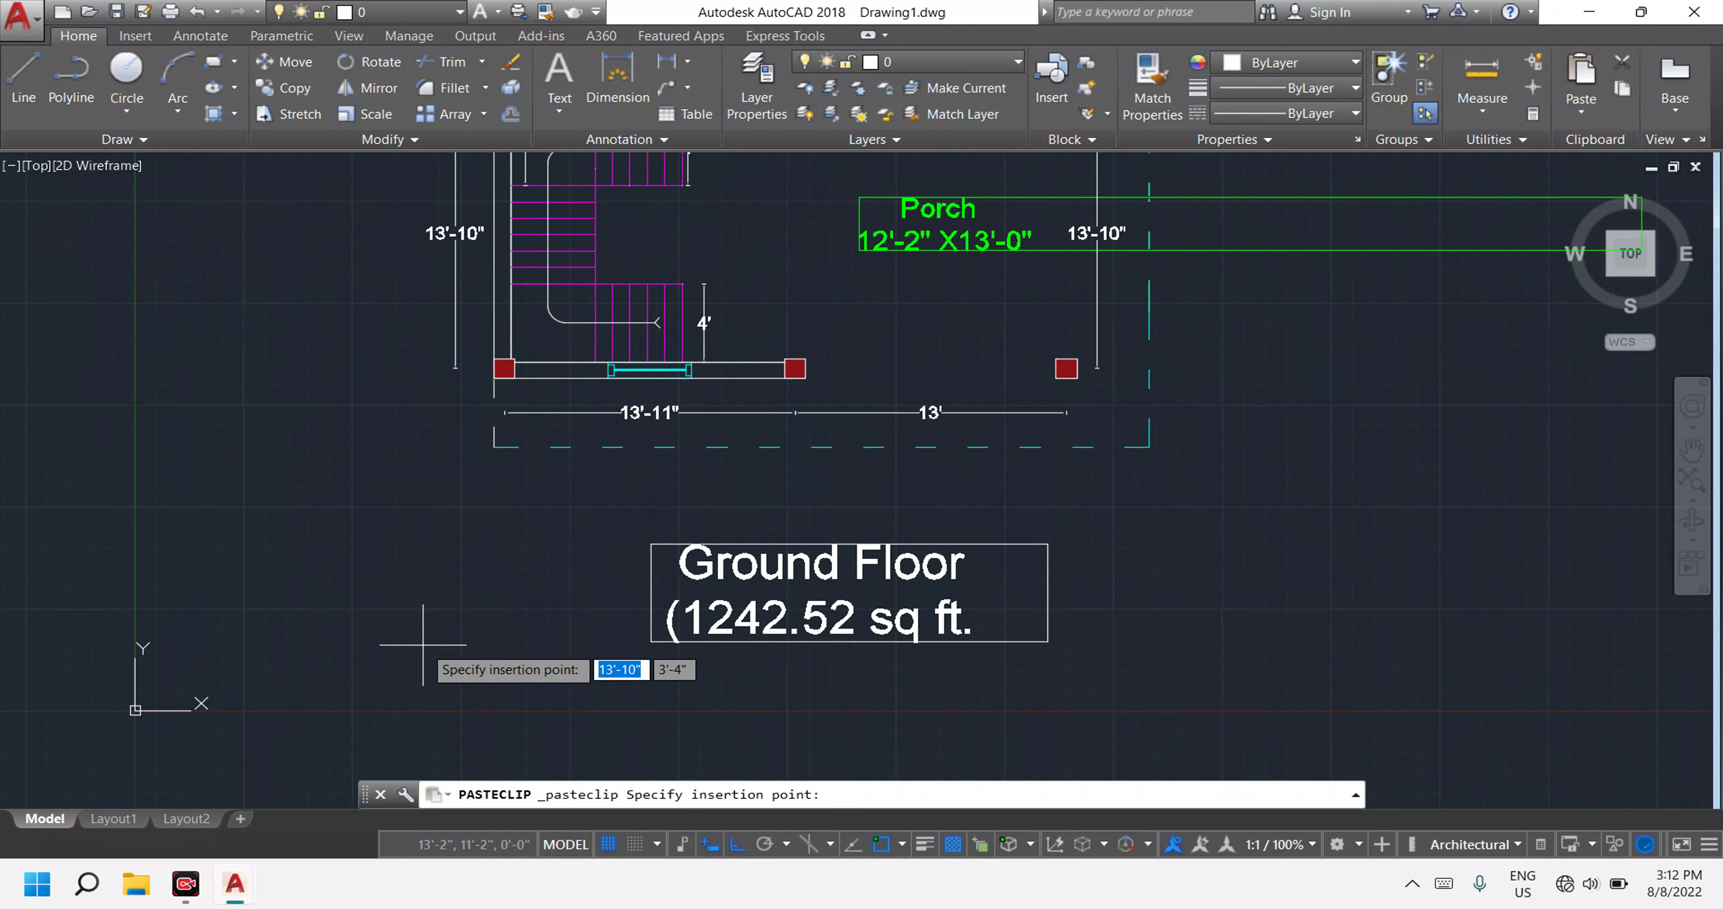
pyautogui.scroll(-2, 423, 646)
pyautogui.click(438, 635)
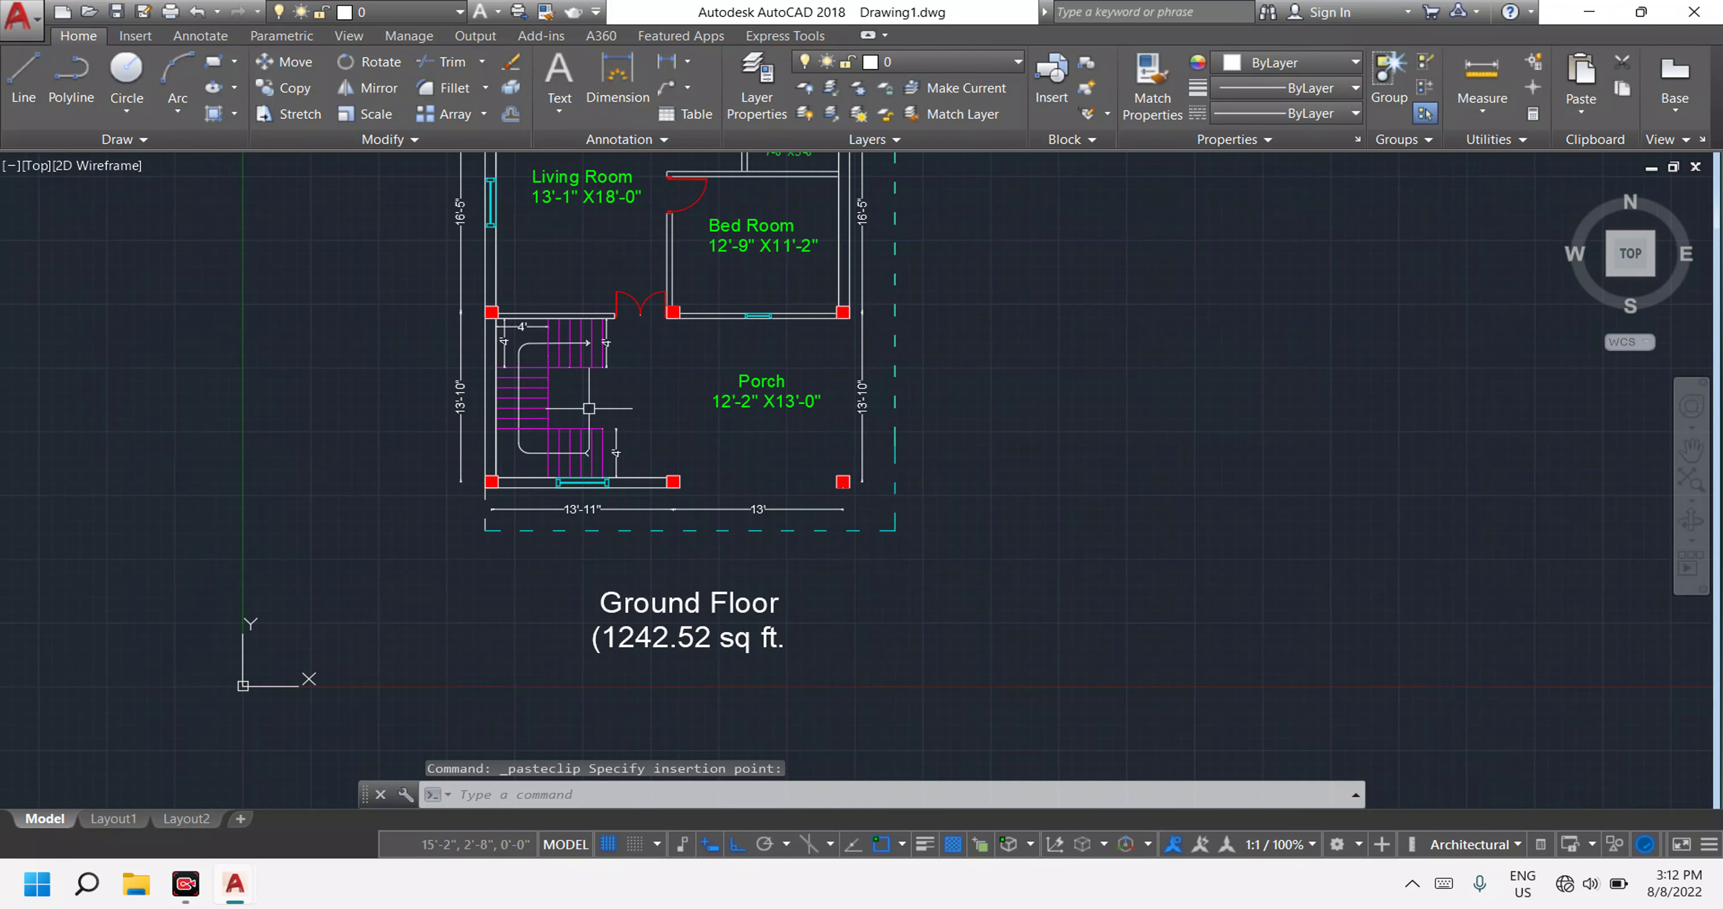
pyautogui.press('Escape')
# Zoom in on the pasted plan's top-left column and top walls.
pyautogui.scroll(-5, 618, 434)
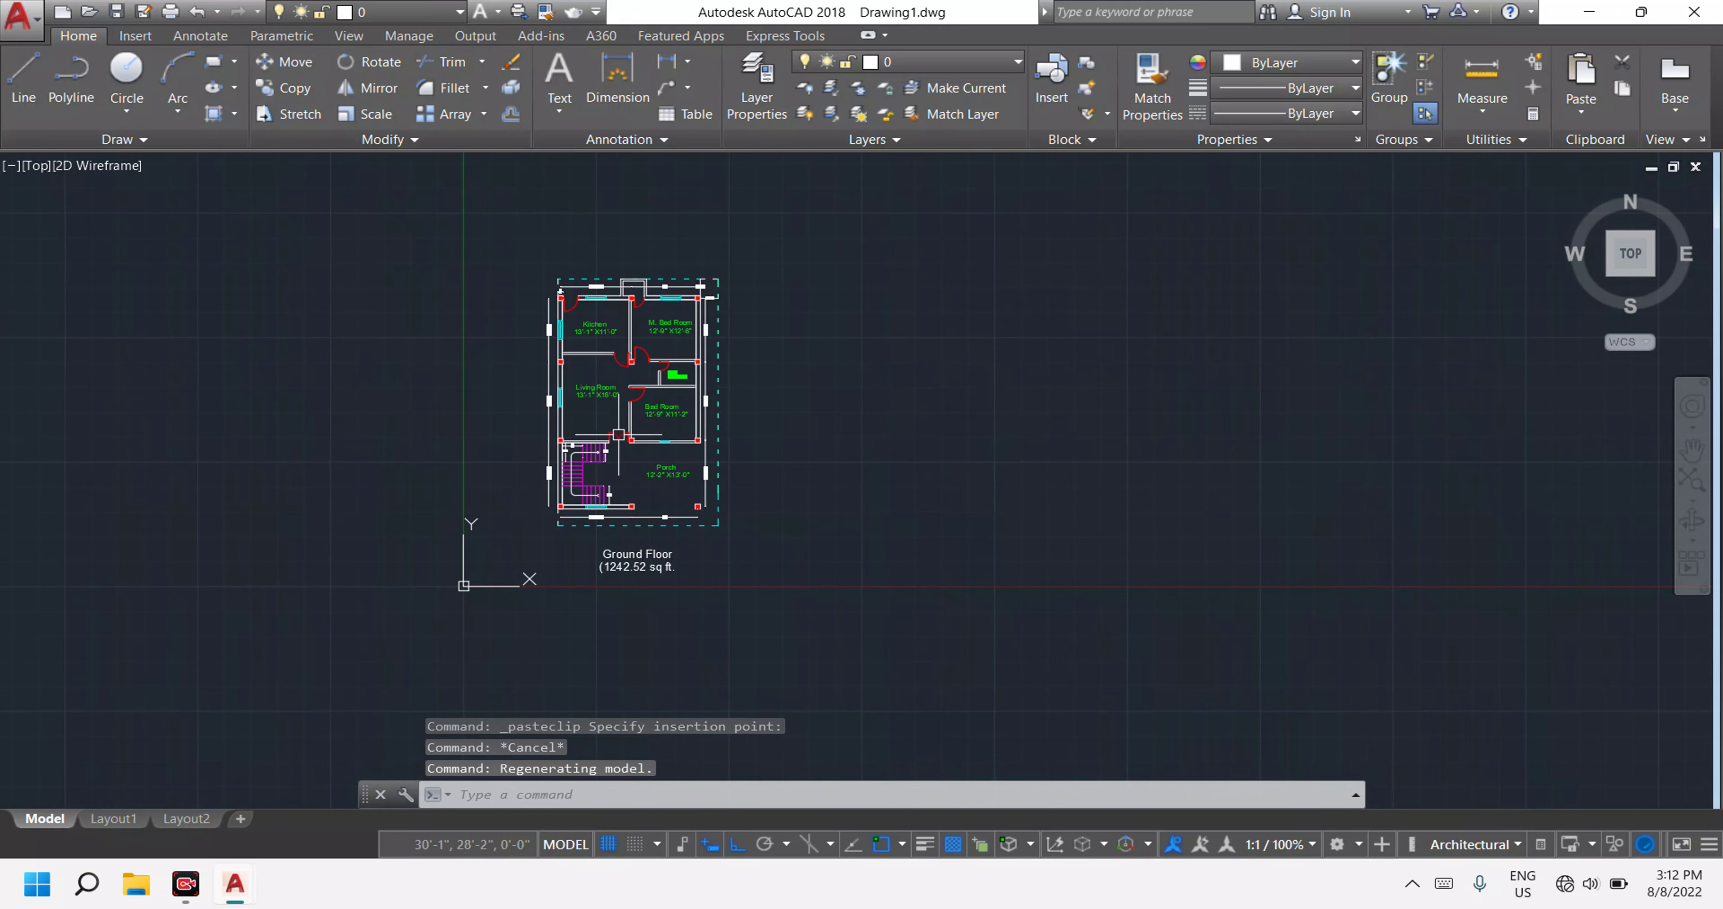
pyautogui.scroll(3, 618, 434)
pyautogui.scroll(-1, 1317, 426)
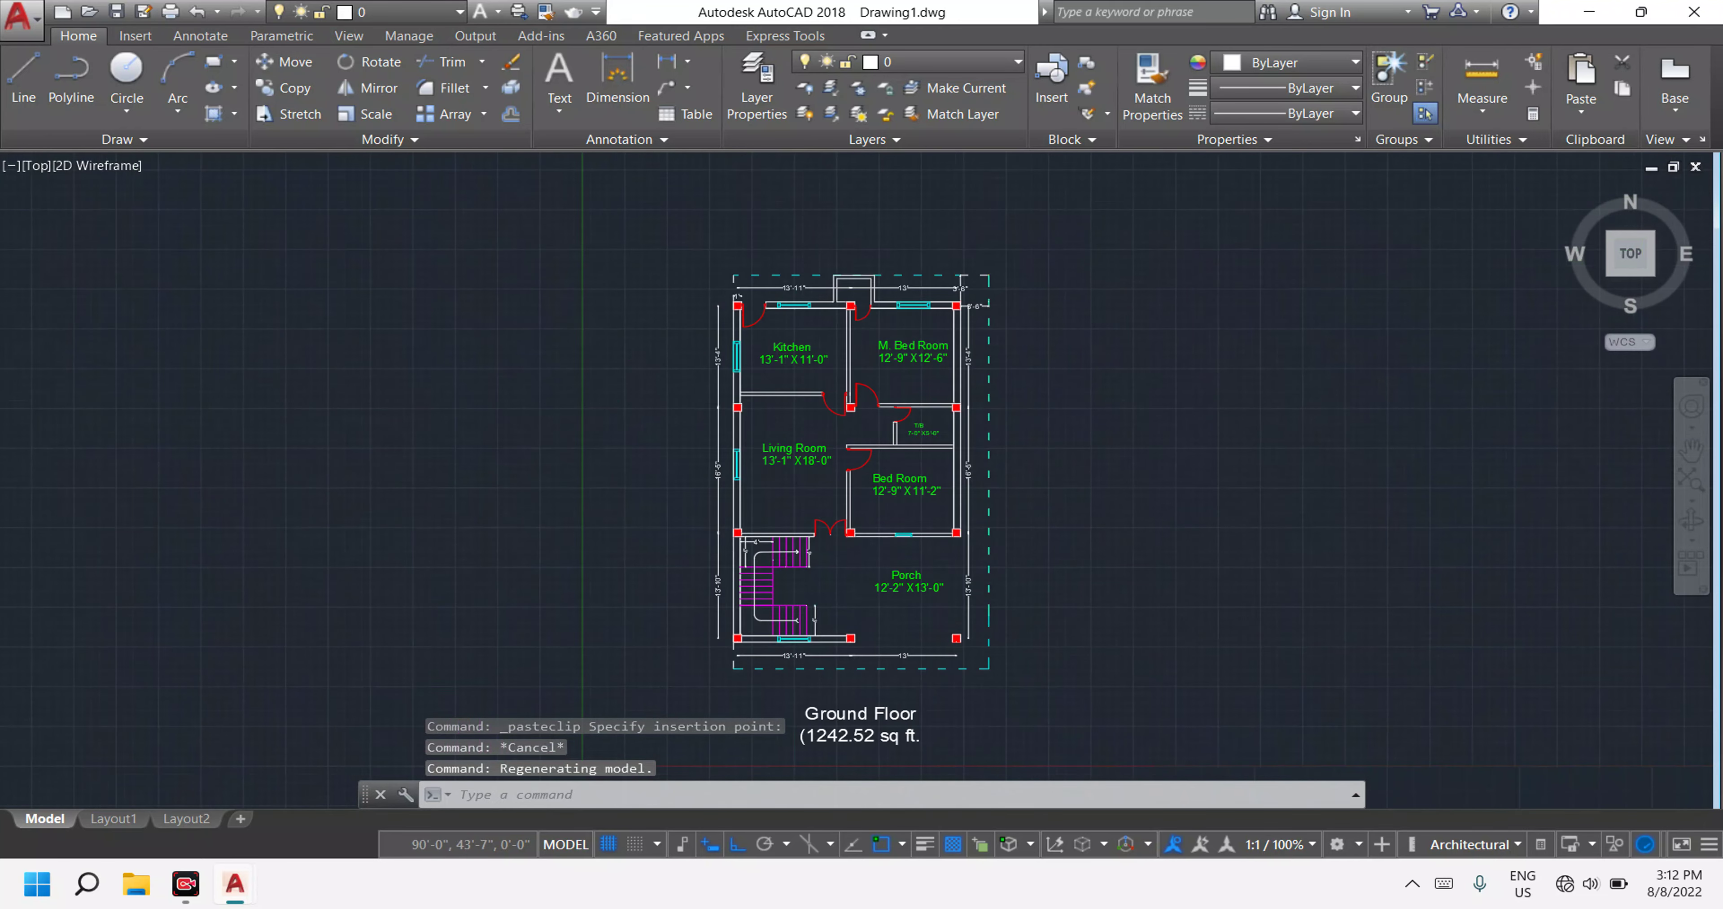
pyautogui.scroll(-1, 1297, 442)
pyautogui.moveTo(1297, 442)
pyautogui.mouseDown(button='middle')
pyautogui.moveTo(469, 388)
pyautogui.moveTo(500, 450)
pyautogui.moveTo(731, 502)
pyautogui.mouseUp(button='middle')
pyautogui.scroll(1, 469, 389)
pyautogui.scroll(3, 700, 480)
pyautogui.scroll(-4, 682, 462)
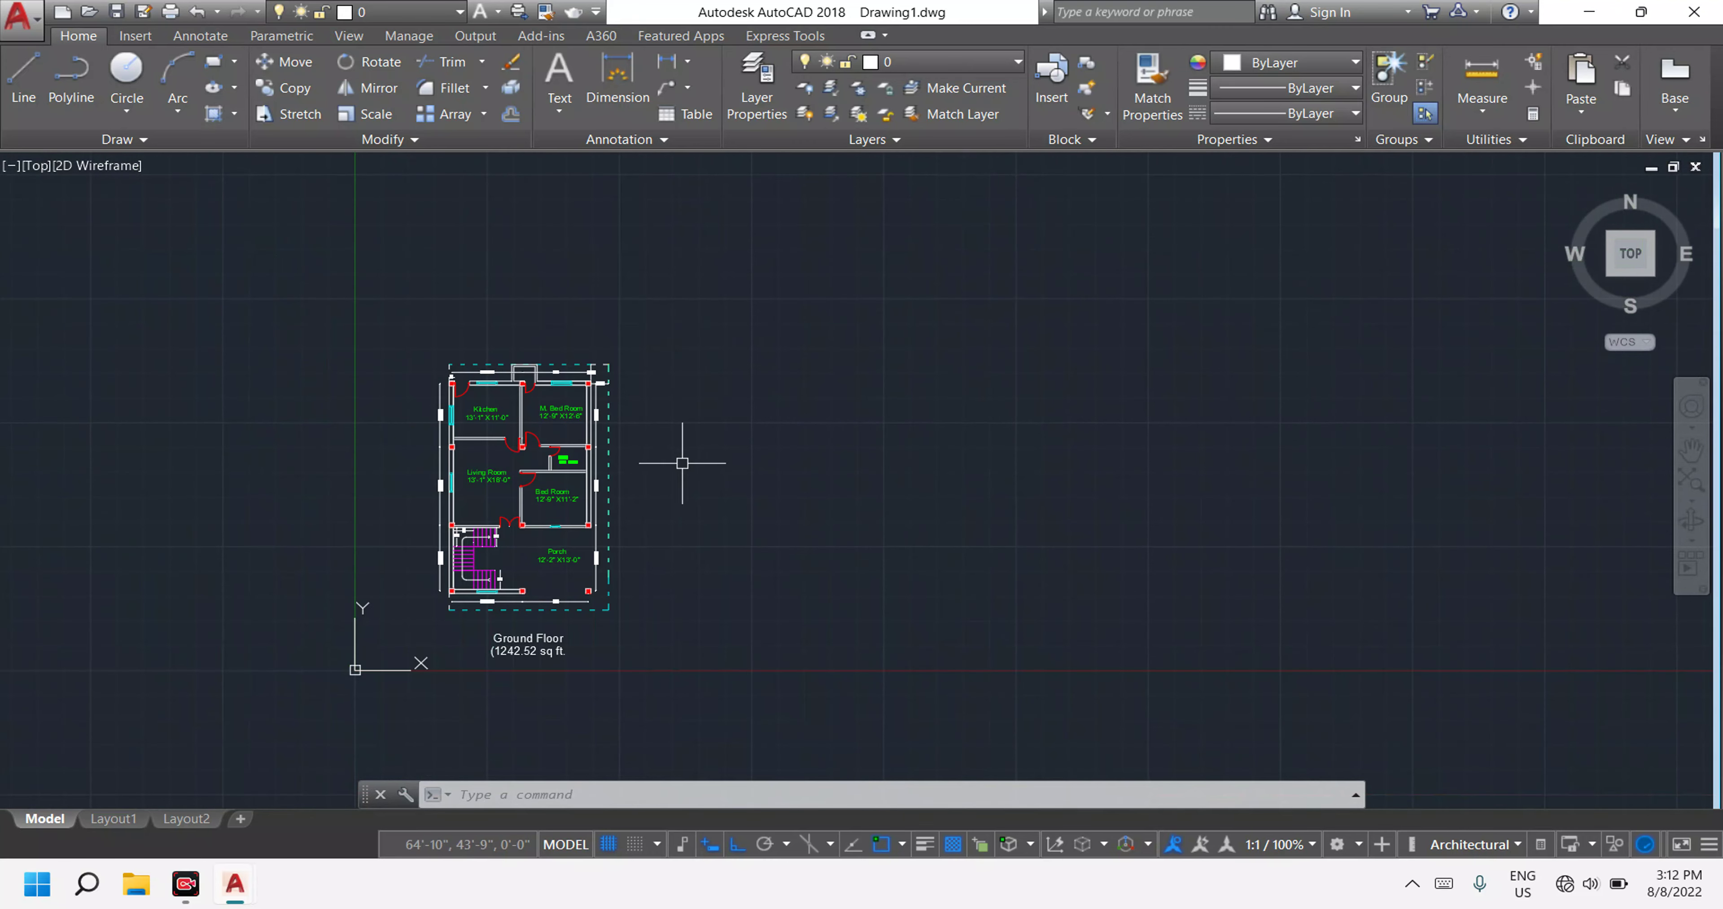
pyautogui.scroll(3, 617, 411)
pyautogui.scroll(2, 268, 340)
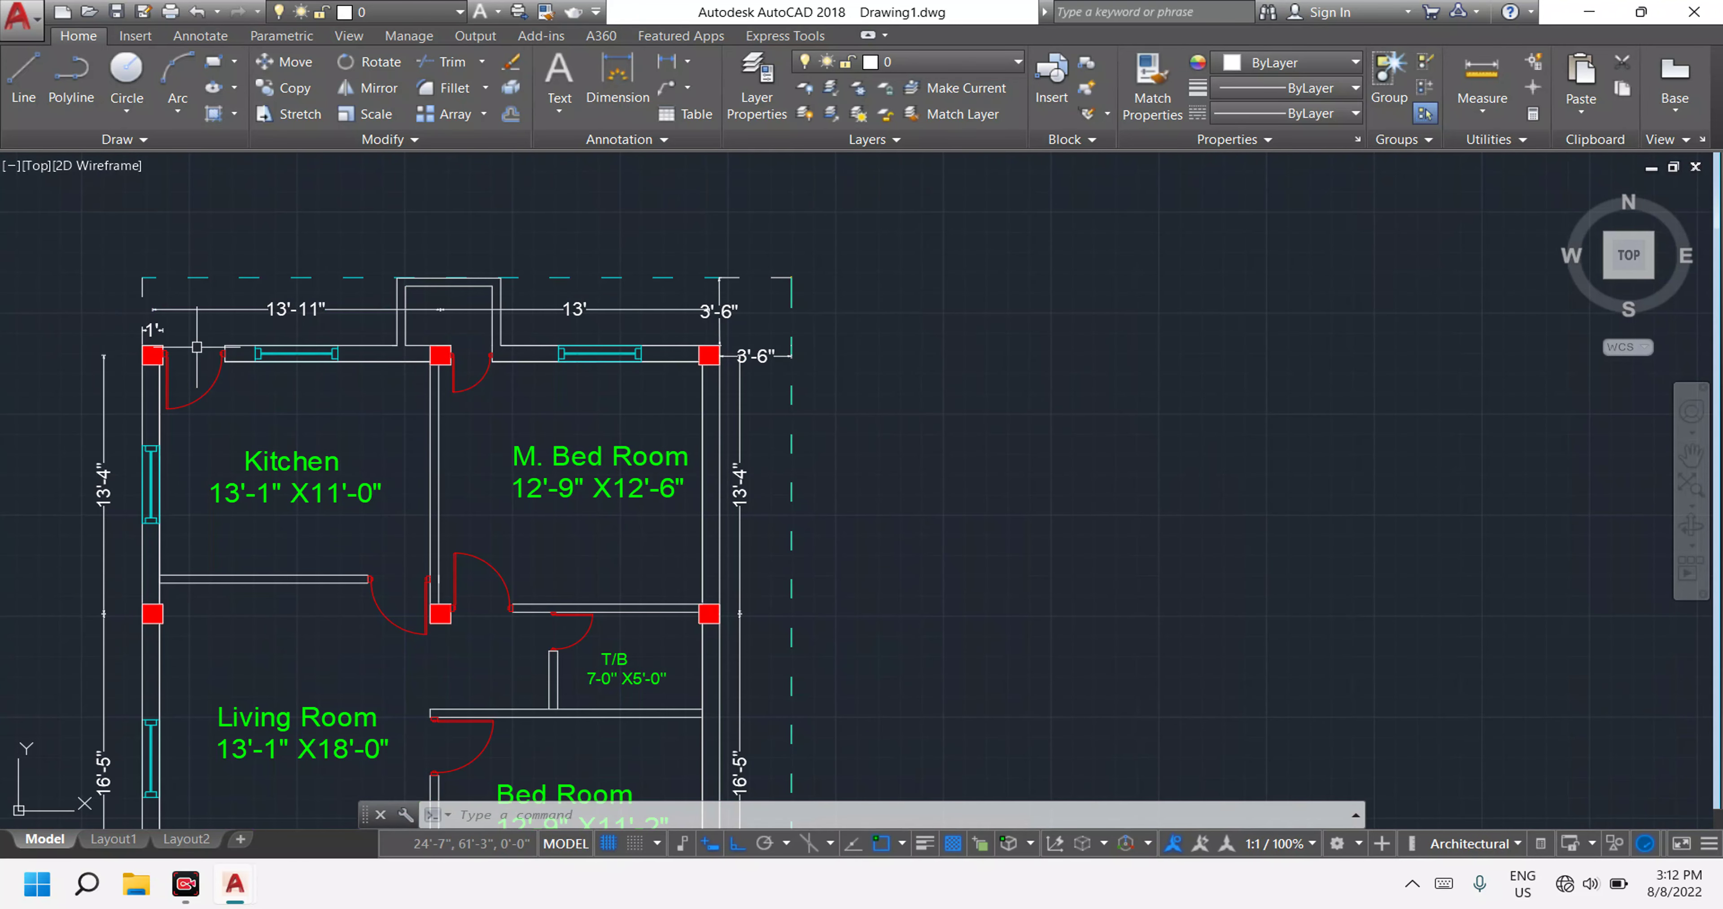
pyautogui.scroll(4, 197, 347)
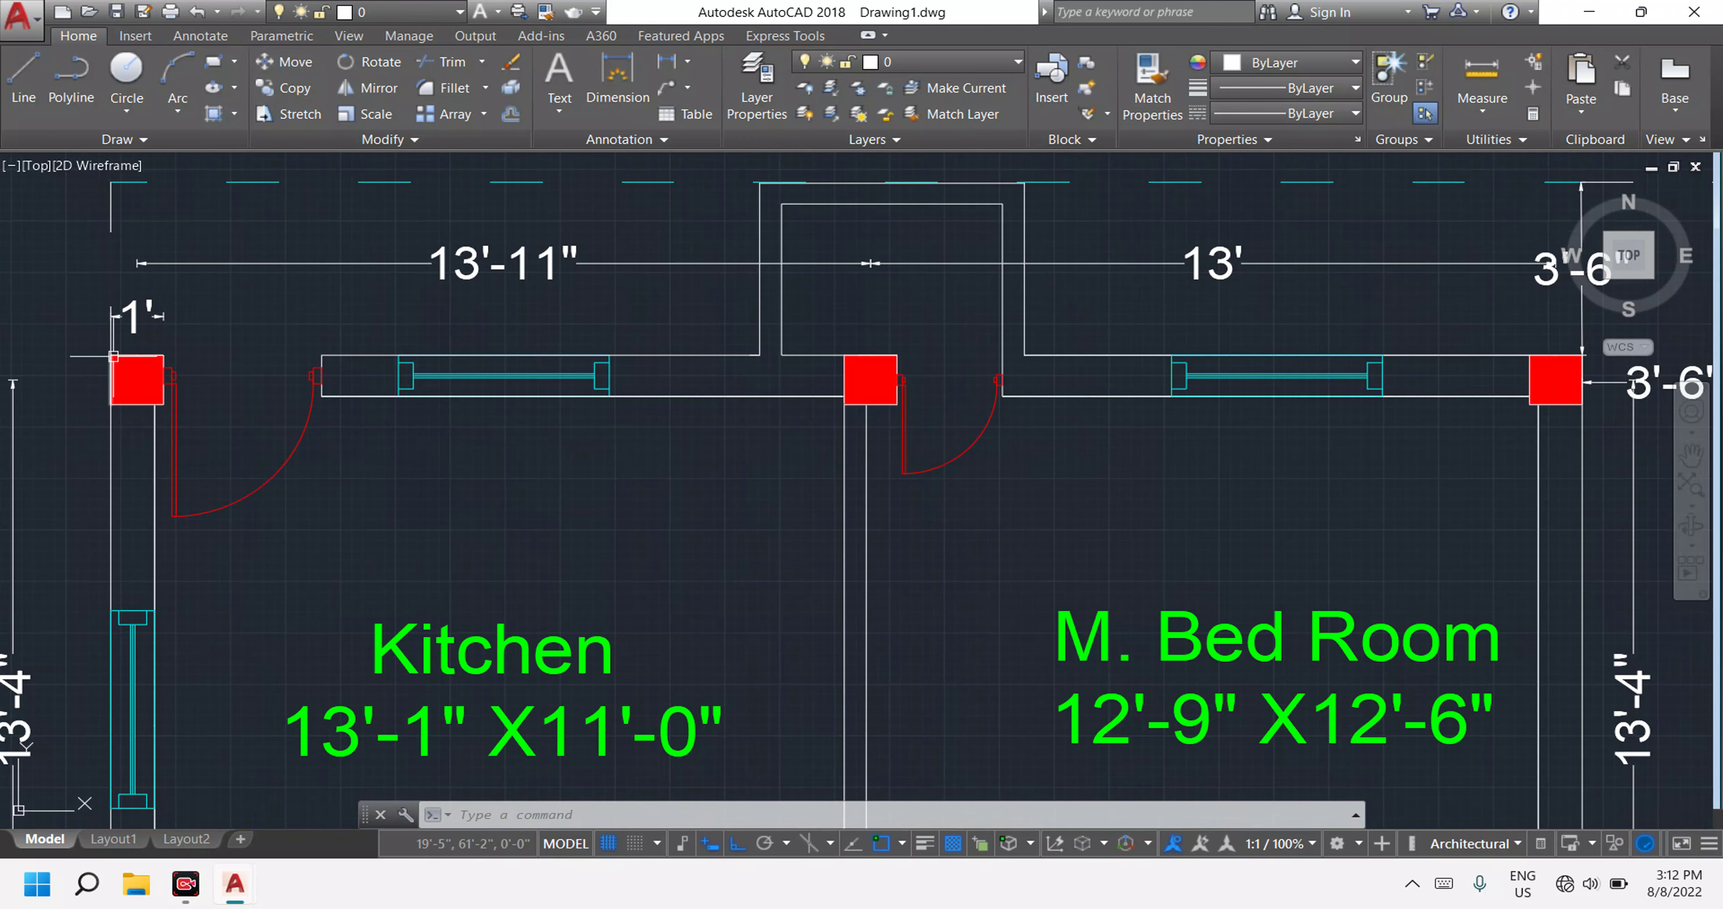
pyautogui.scroll(-3, 294, 428)
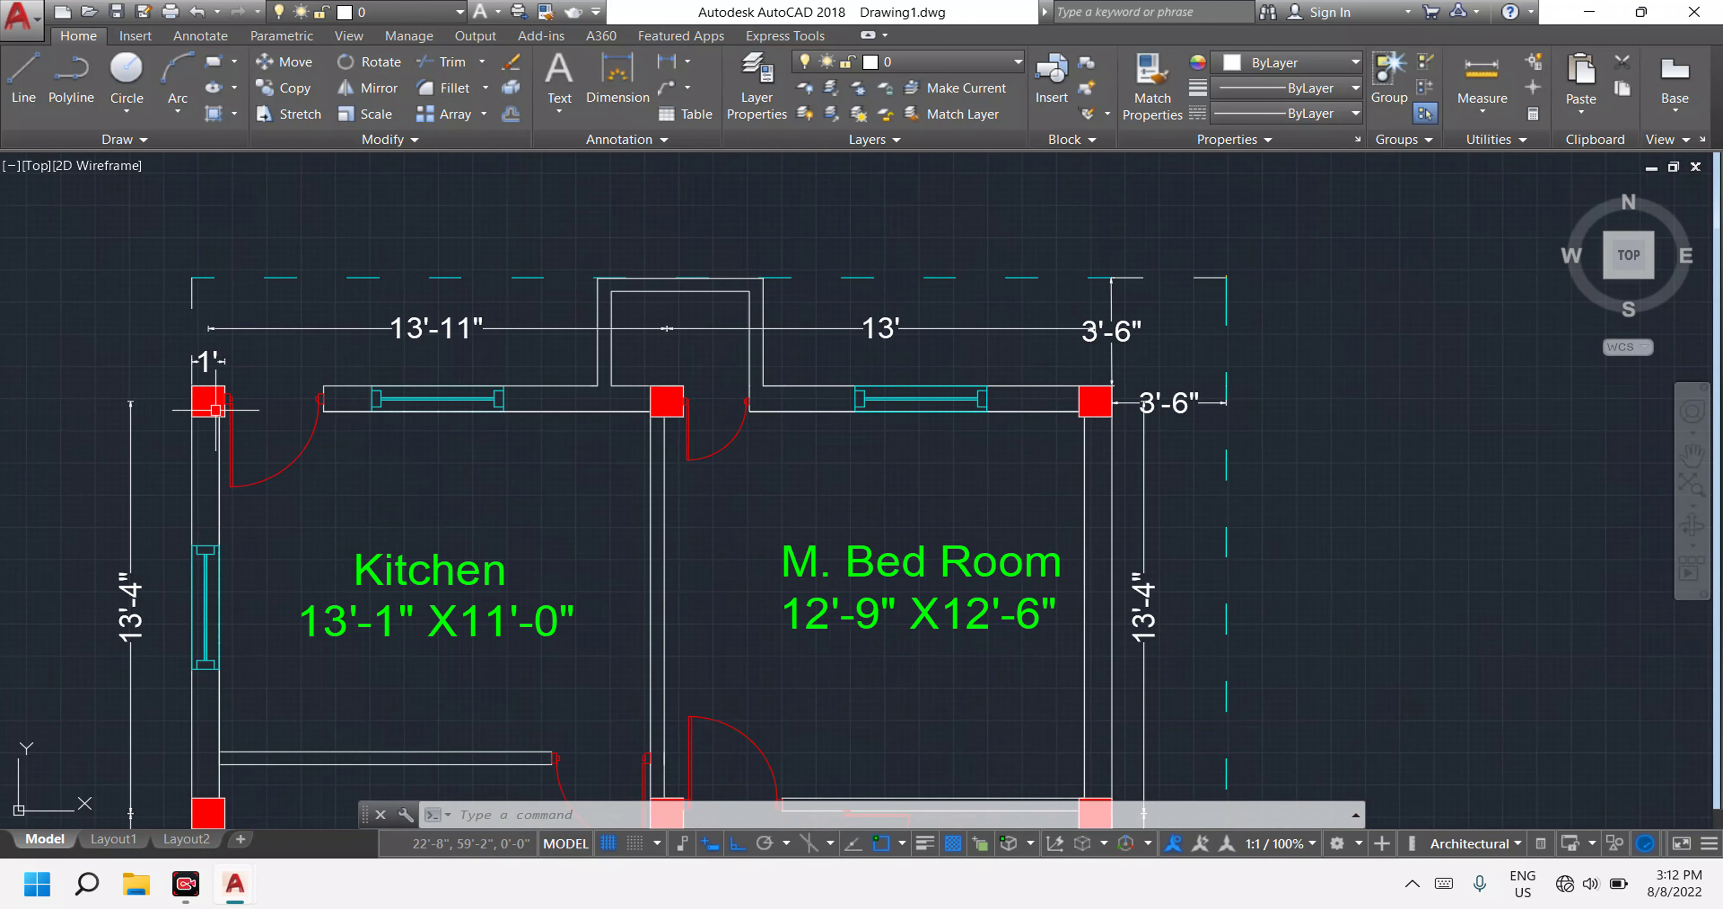
pyautogui.scroll(5, 199, 400)
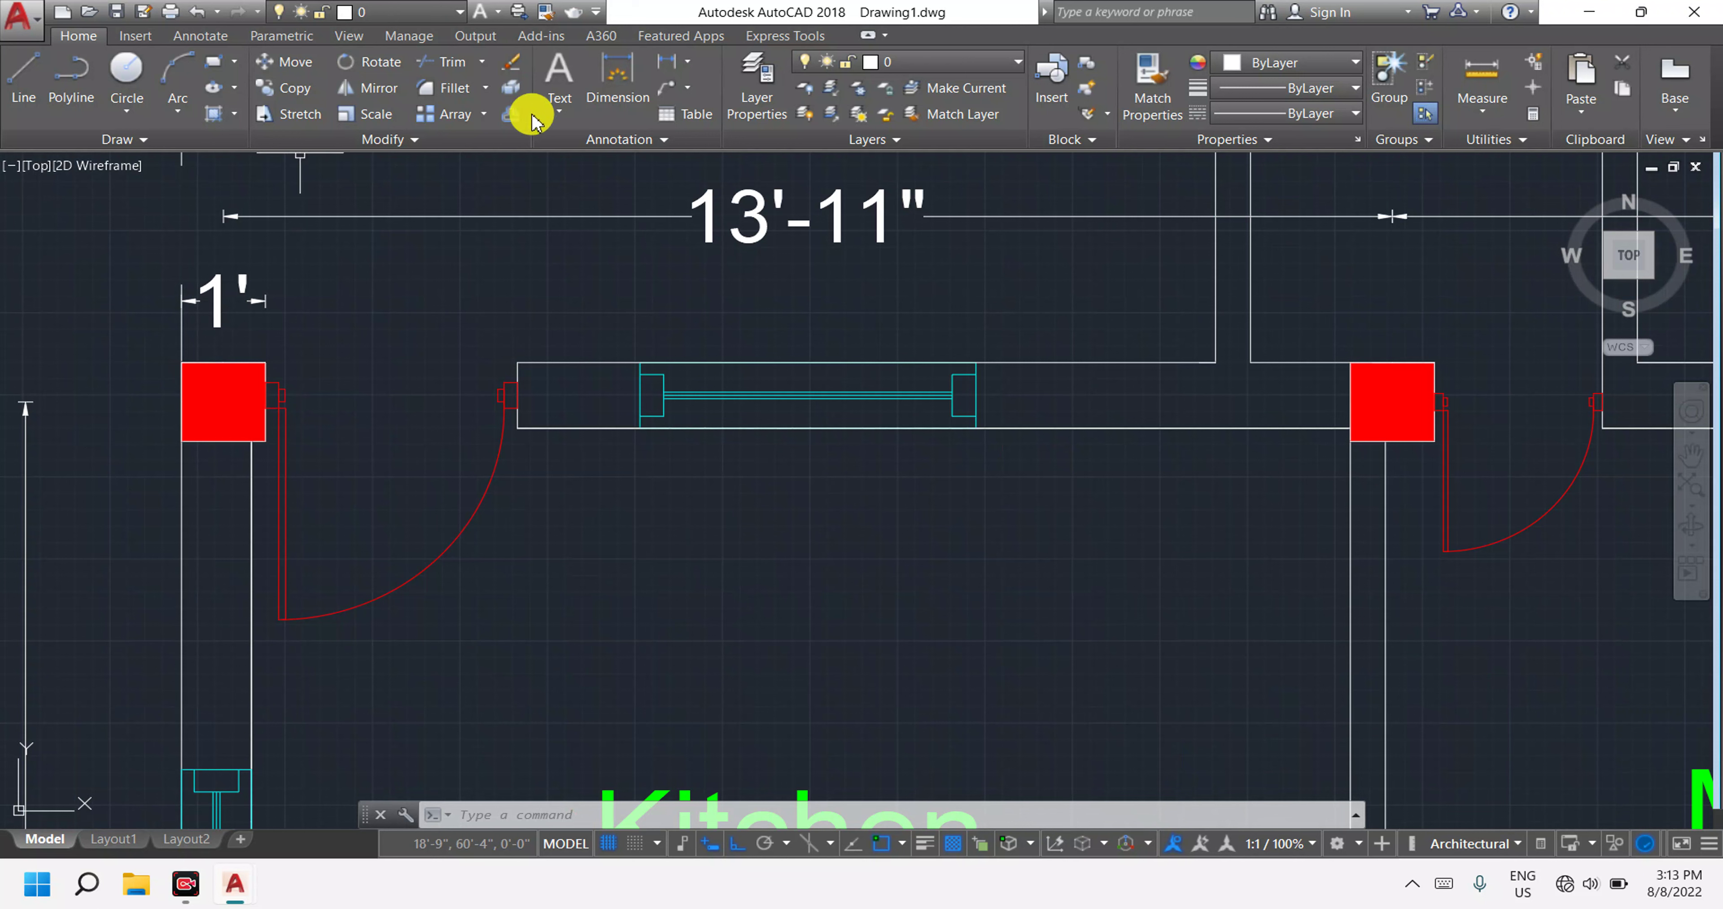
pyautogui.click(672, 70)
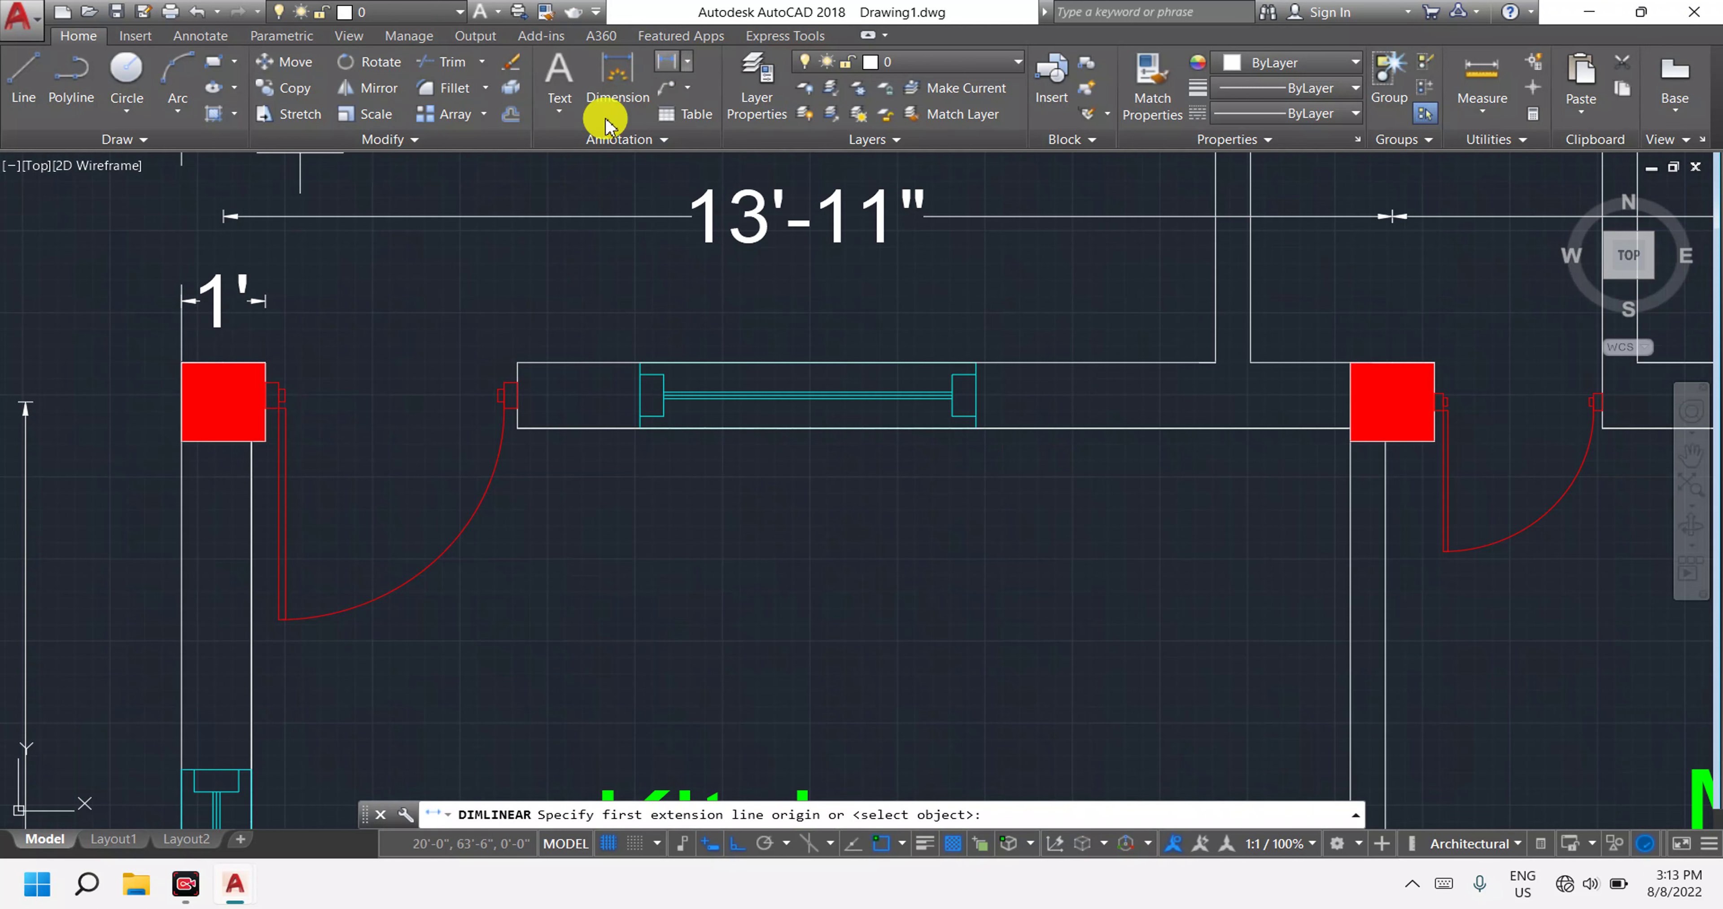
pyautogui.click(181, 362)
pyautogui.click(182, 440)
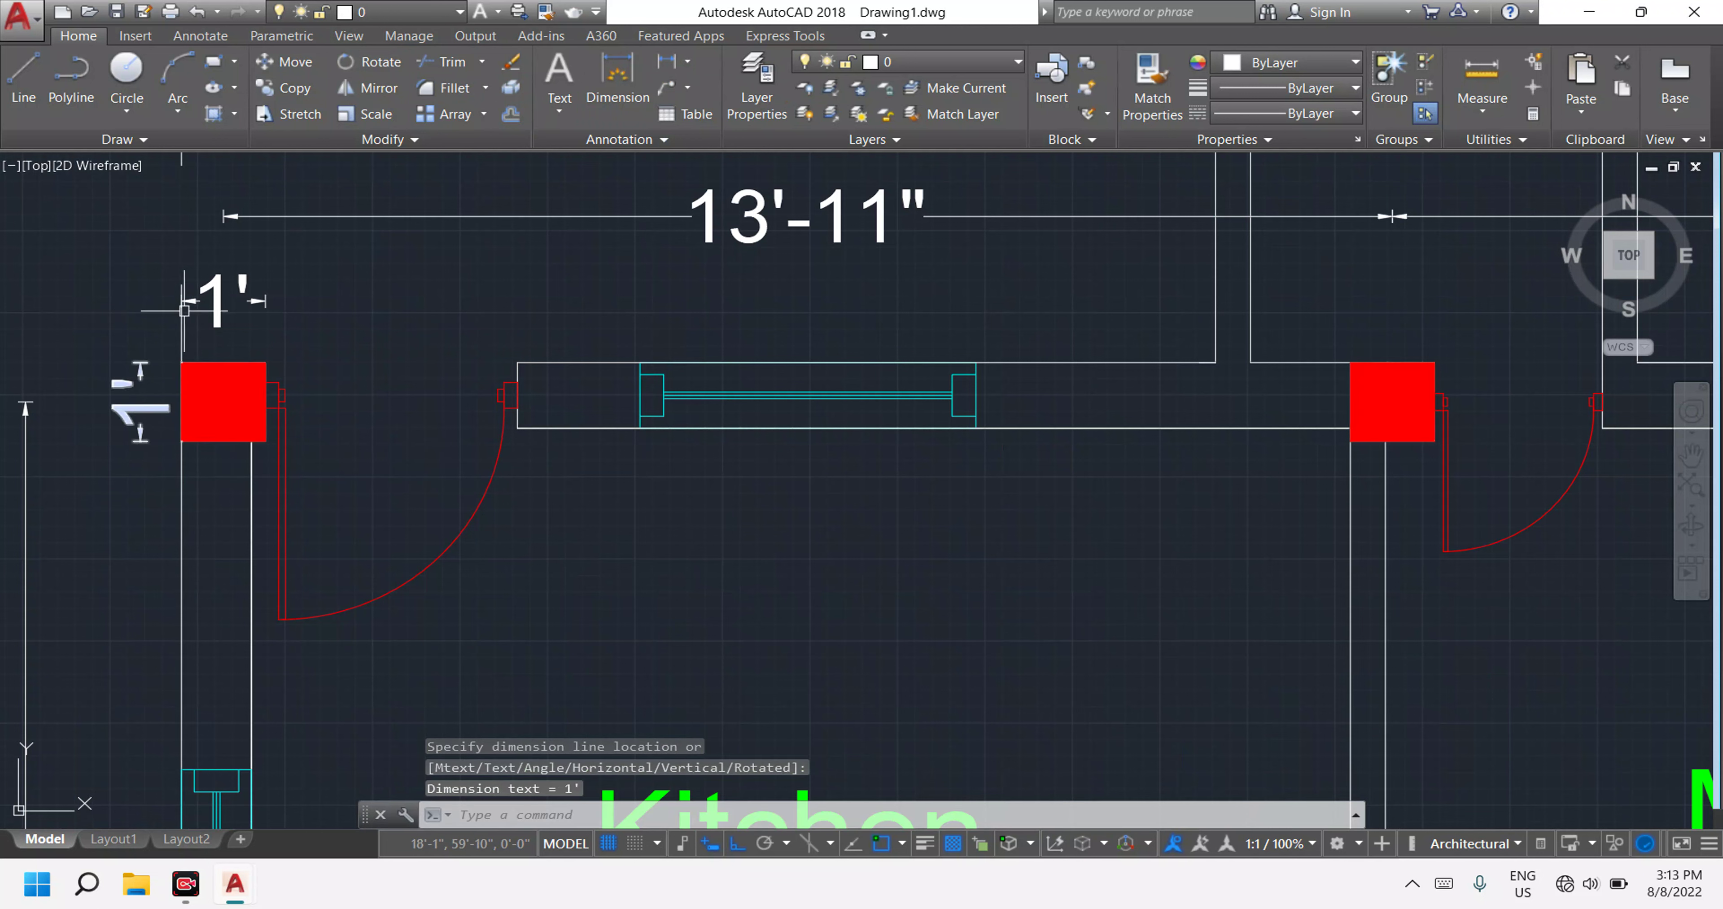
pyautogui.click(132, 393)
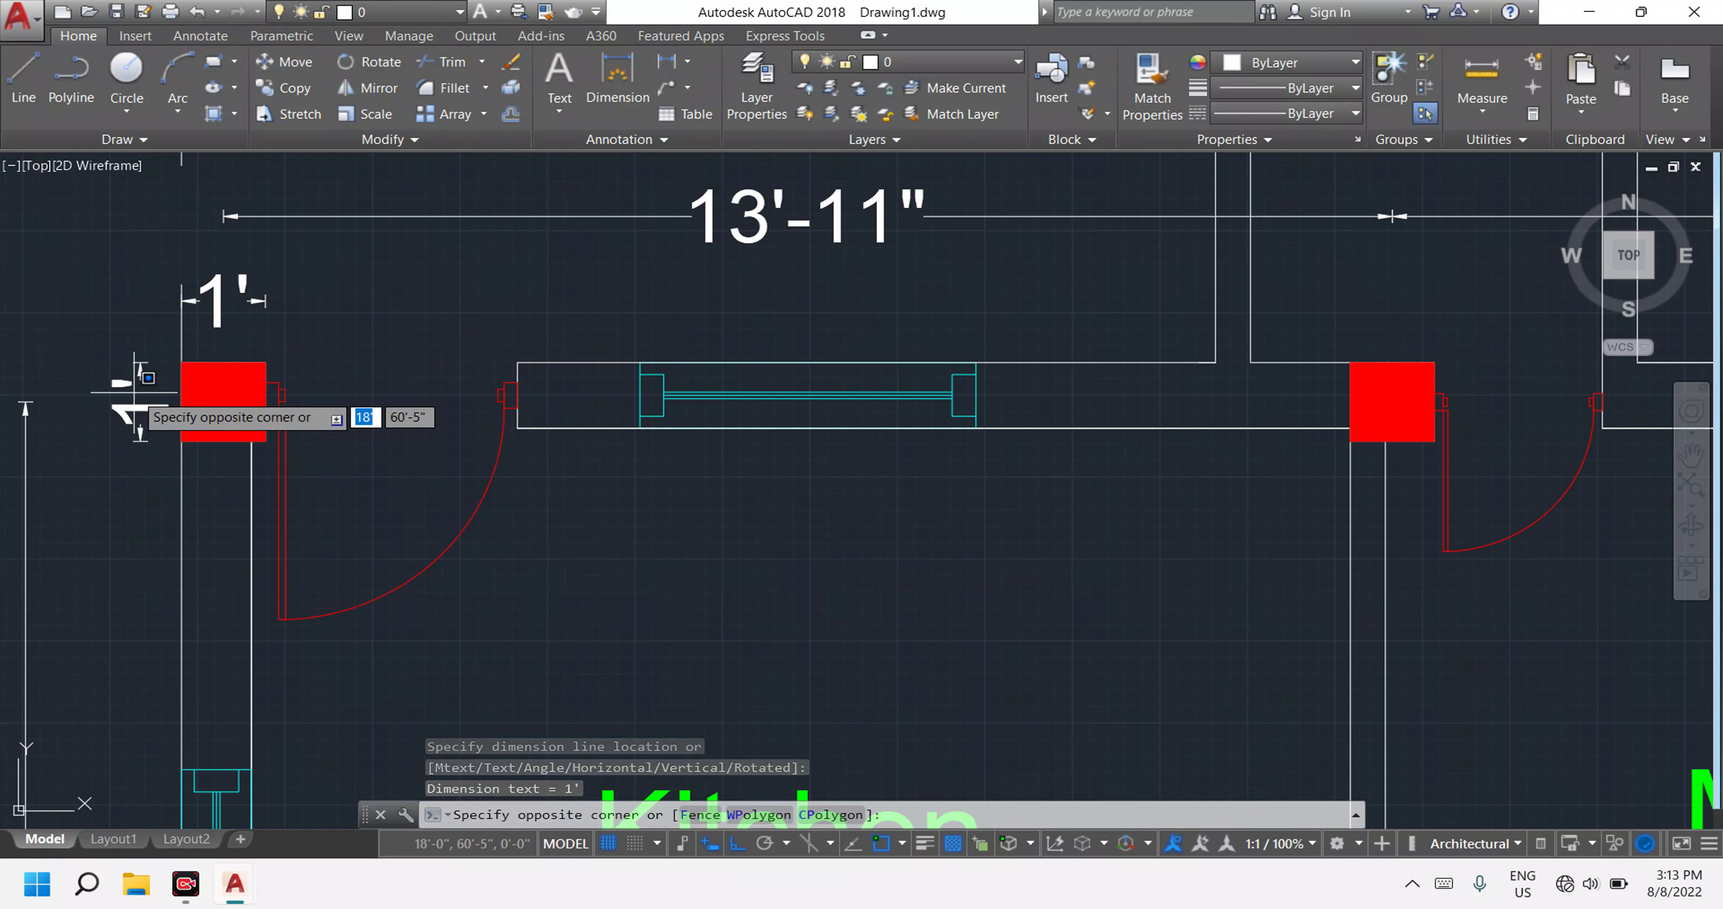
pyautogui.press('Escape')
pyautogui.press('Escape')
pyautogui.press('Escape')
pyautogui.click(136, 391)
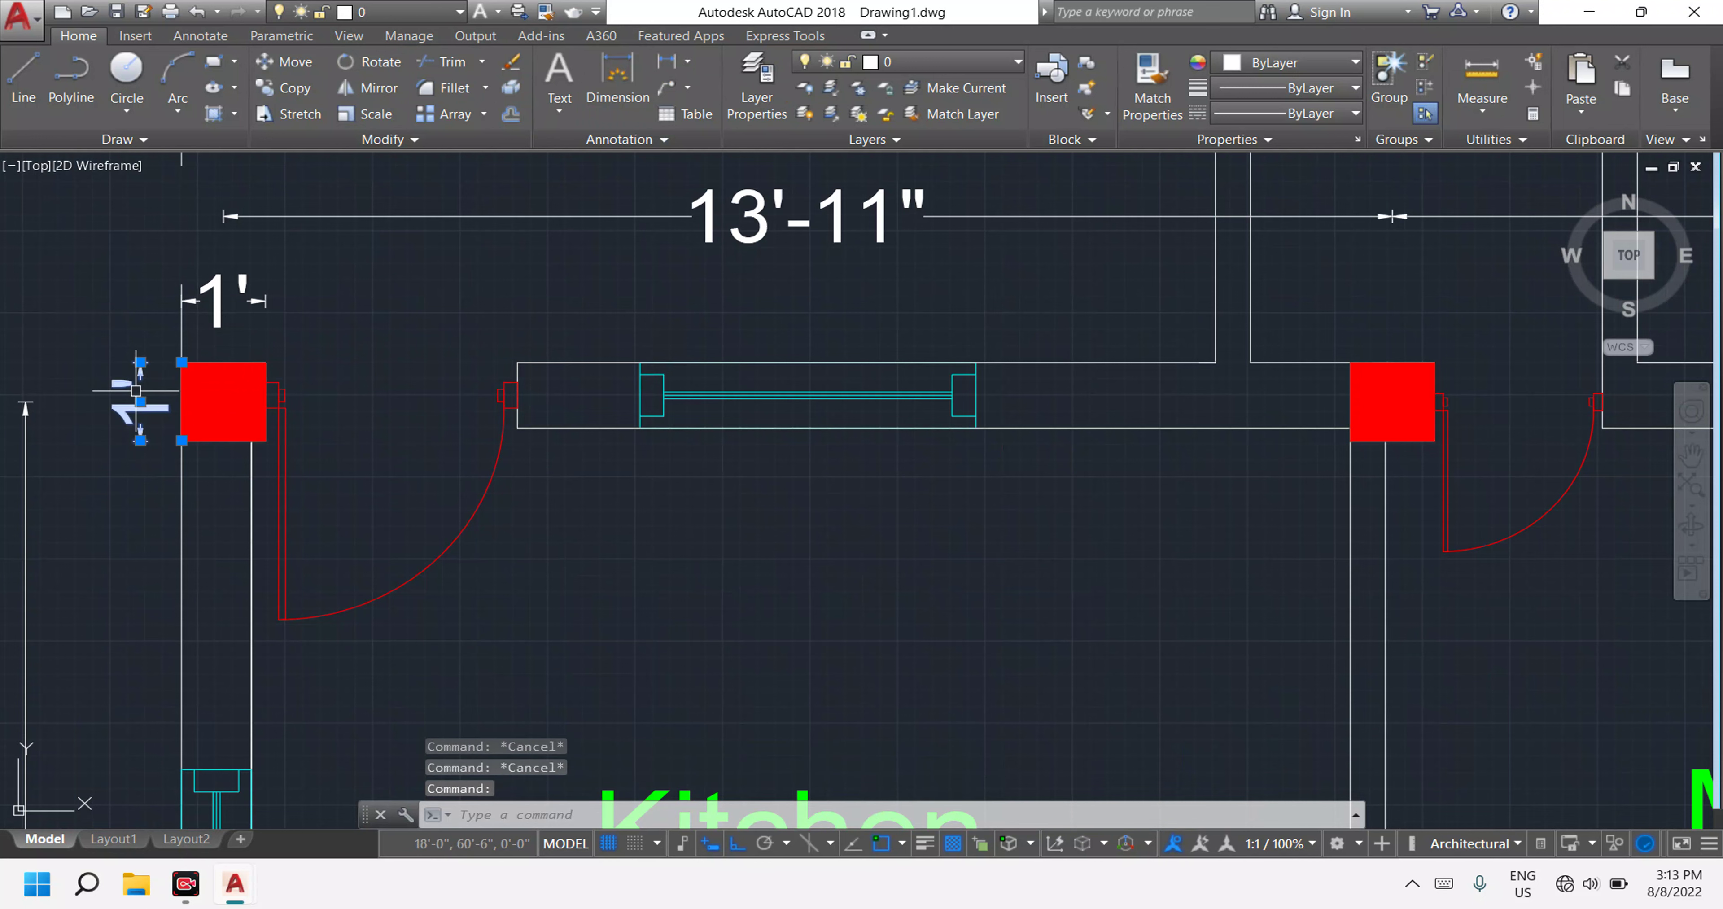
pyautogui.press('Delete')
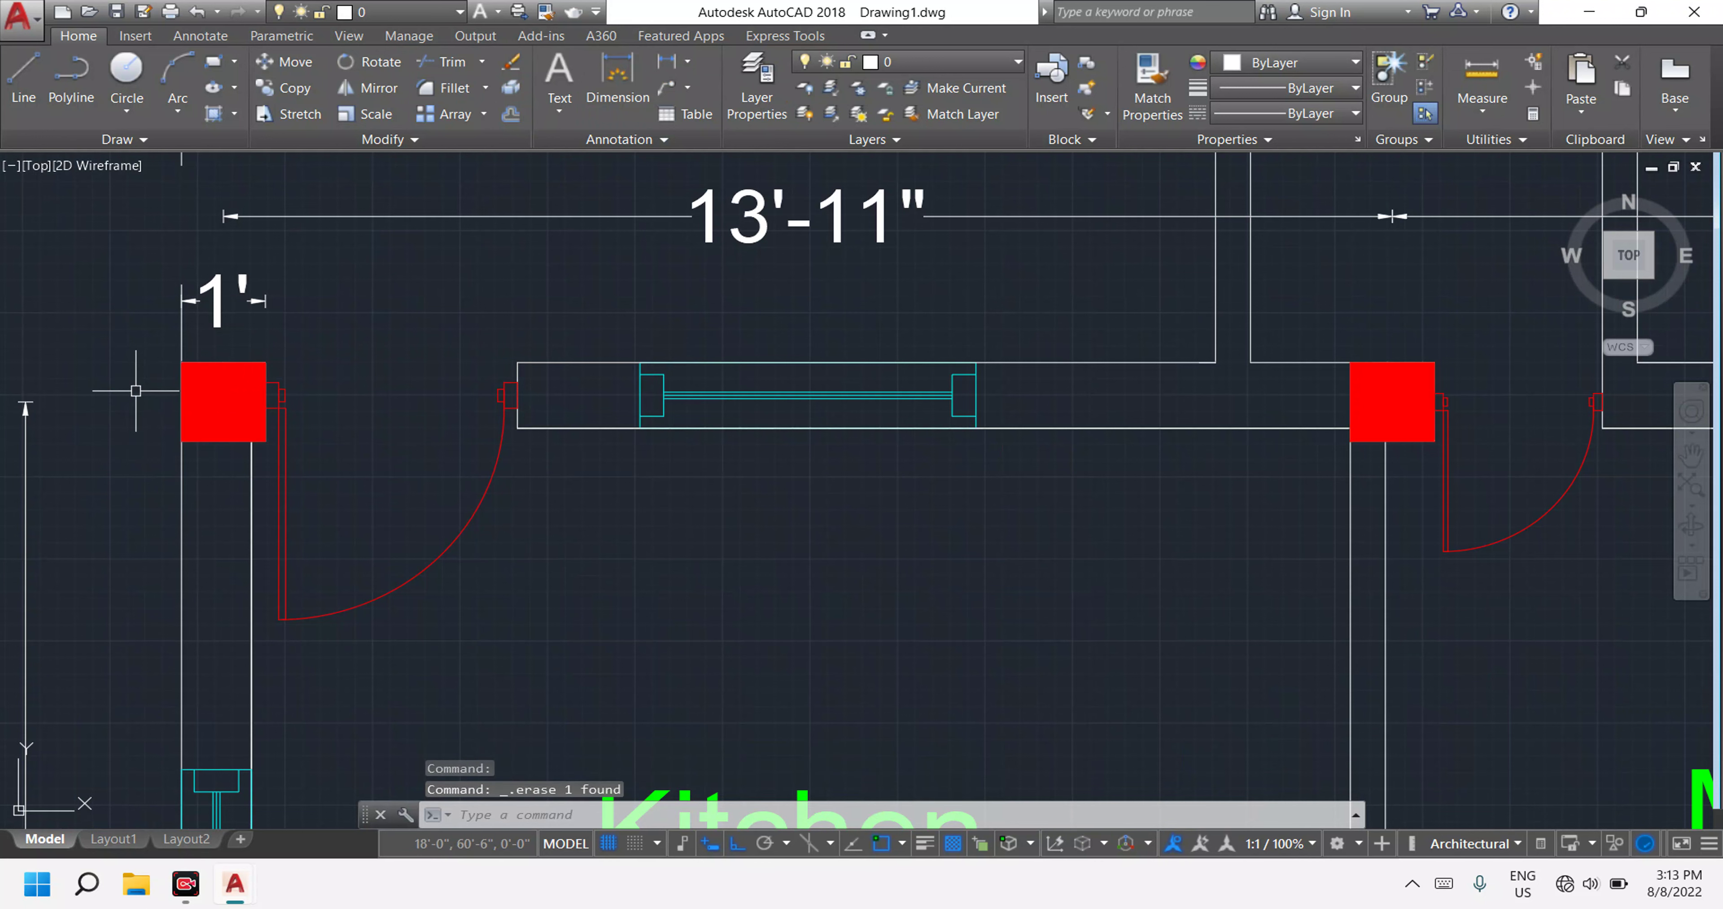
pyautogui.scroll(-2, 704, 491)
pyautogui.scroll(-2, 885, 526)
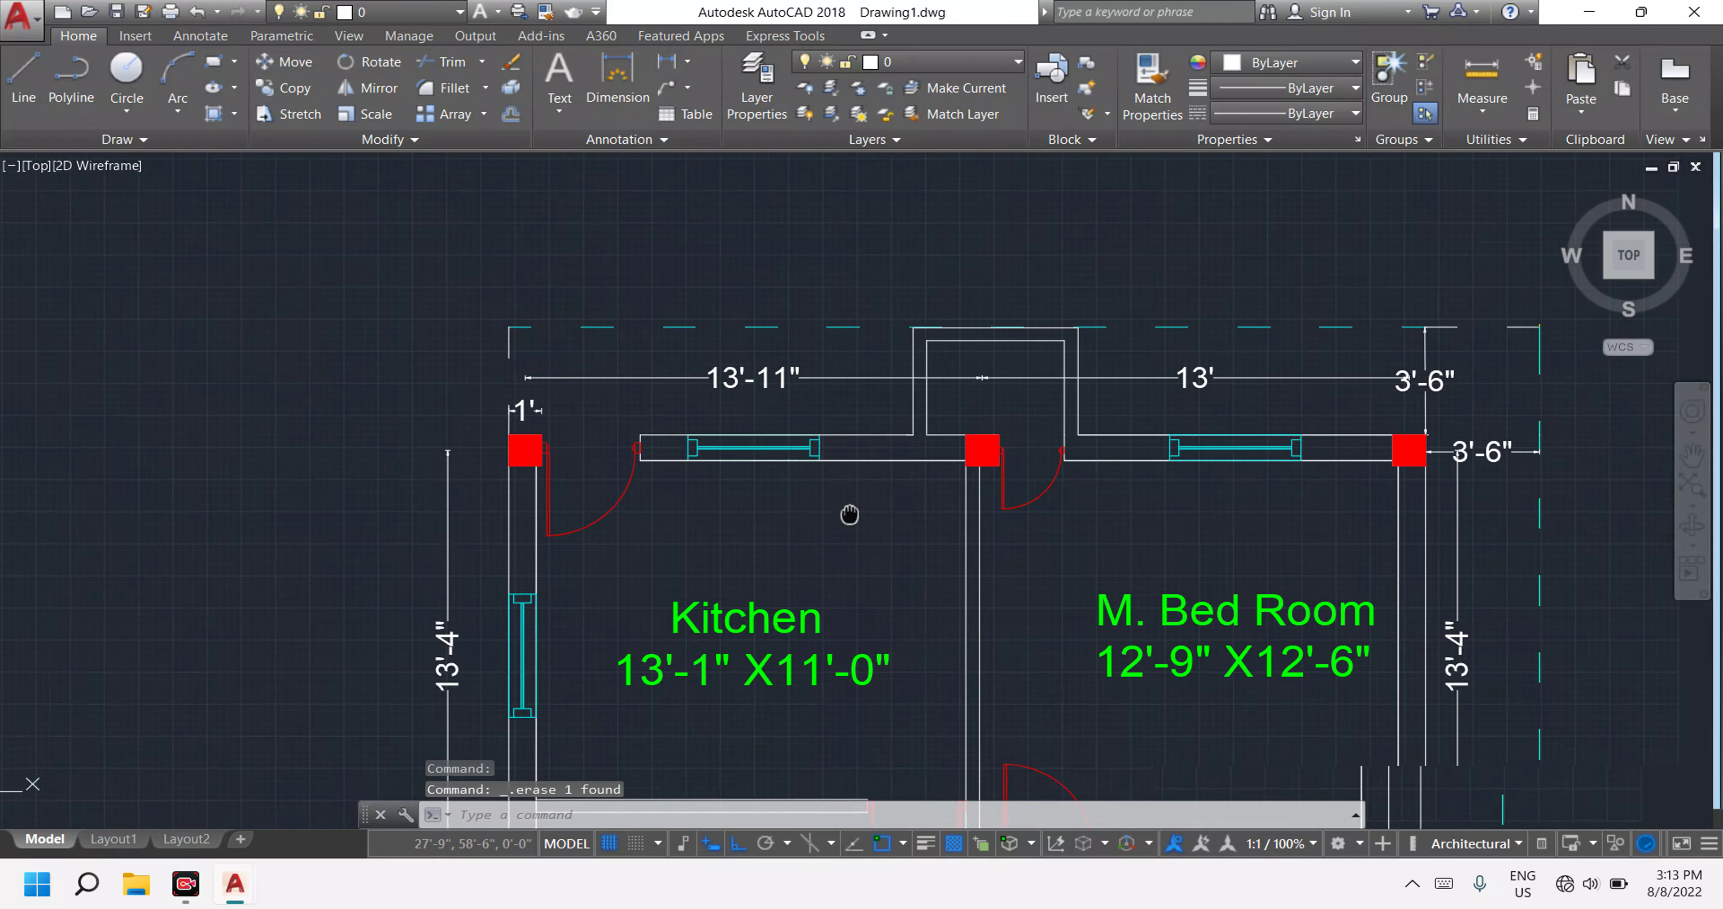
pyautogui.moveTo(846, 510); pyautogui.dragTo(810, 389, button='middle')
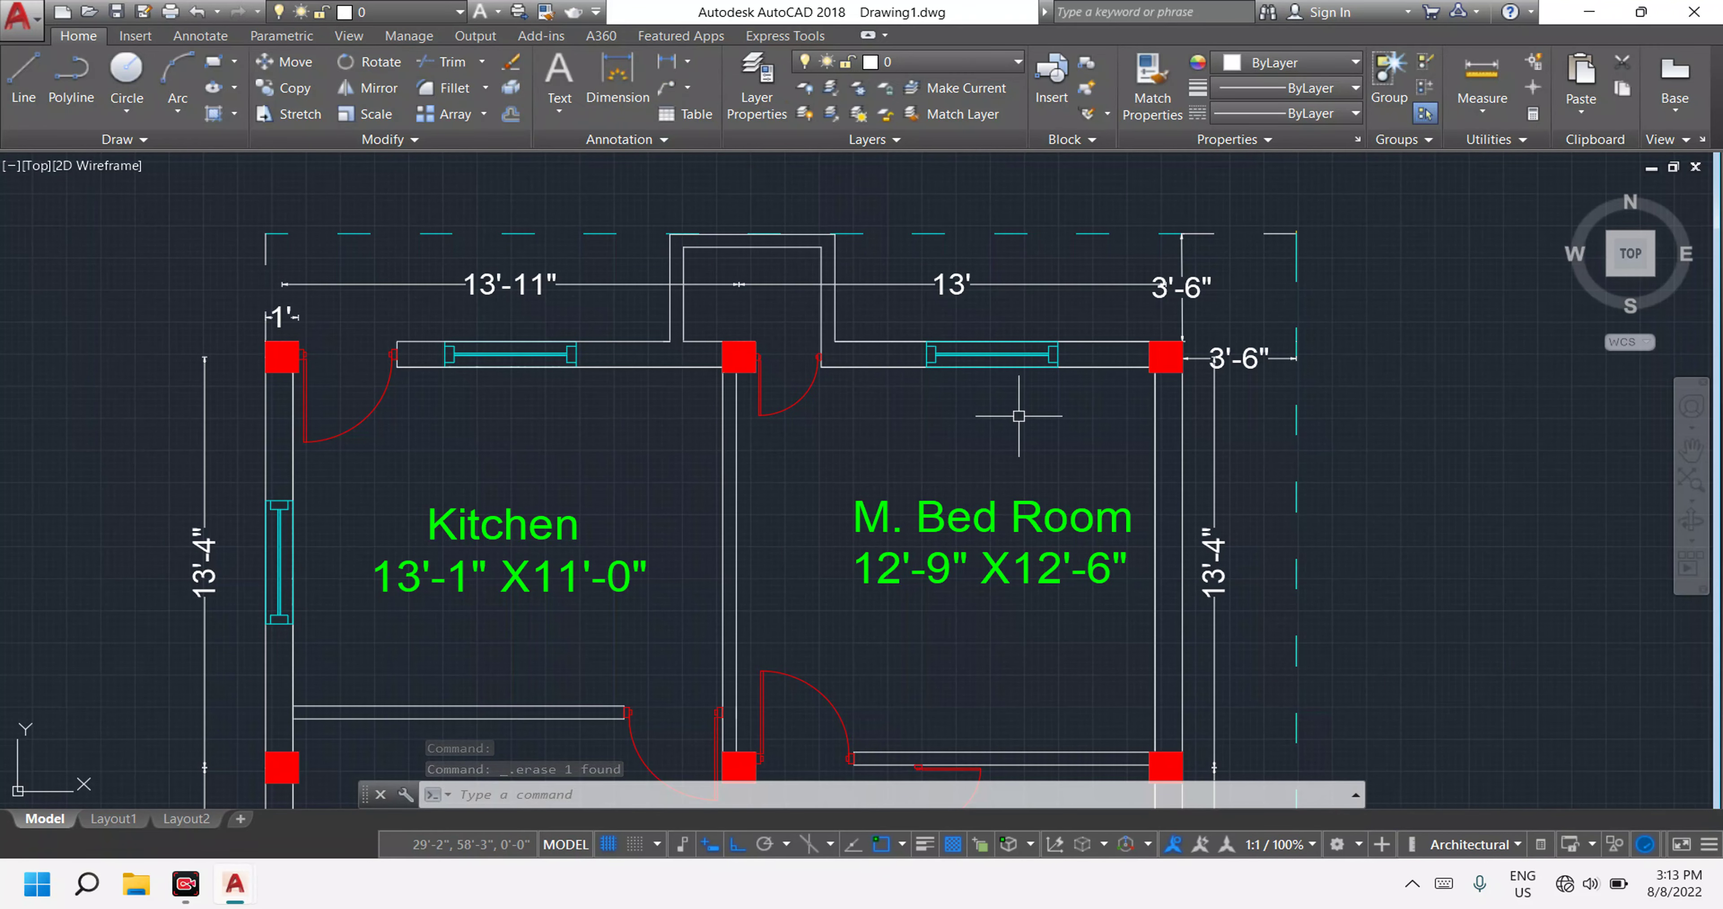
pyautogui.scroll(-4, 1024, 414)
pyautogui.moveTo(1087, 433); pyautogui.dragTo(539, 433, button='middle')
pyautogui.press('Escape')
pyautogui.press('Escape')
pyautogui.press('Escape')
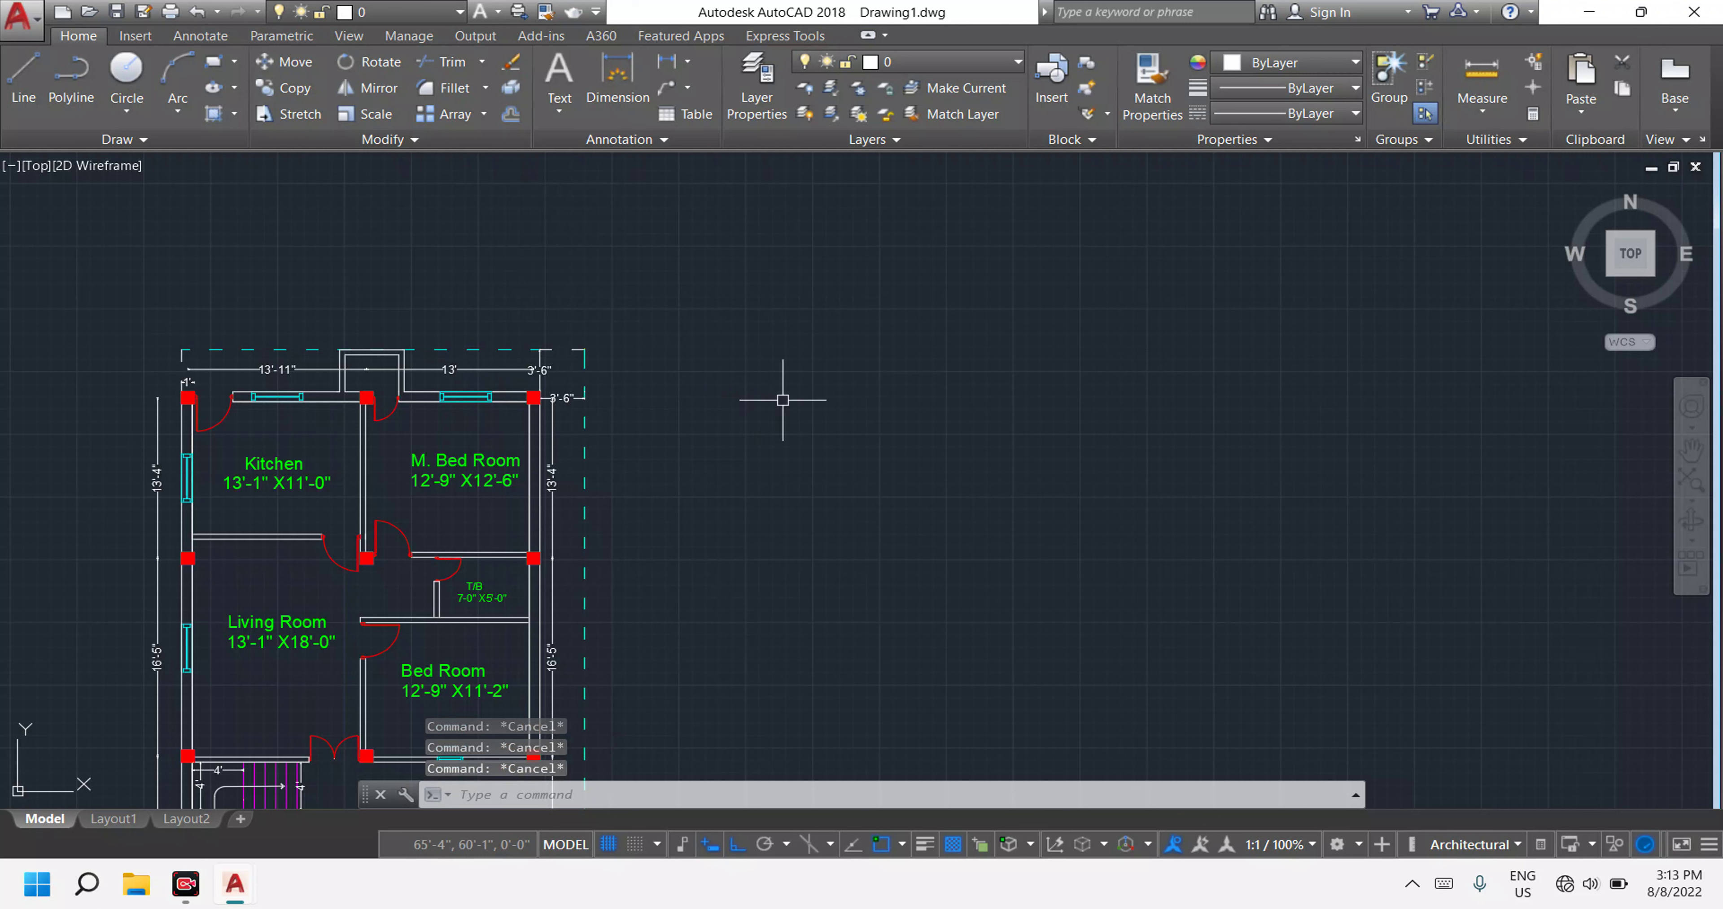
pyautogui.write('Ec')
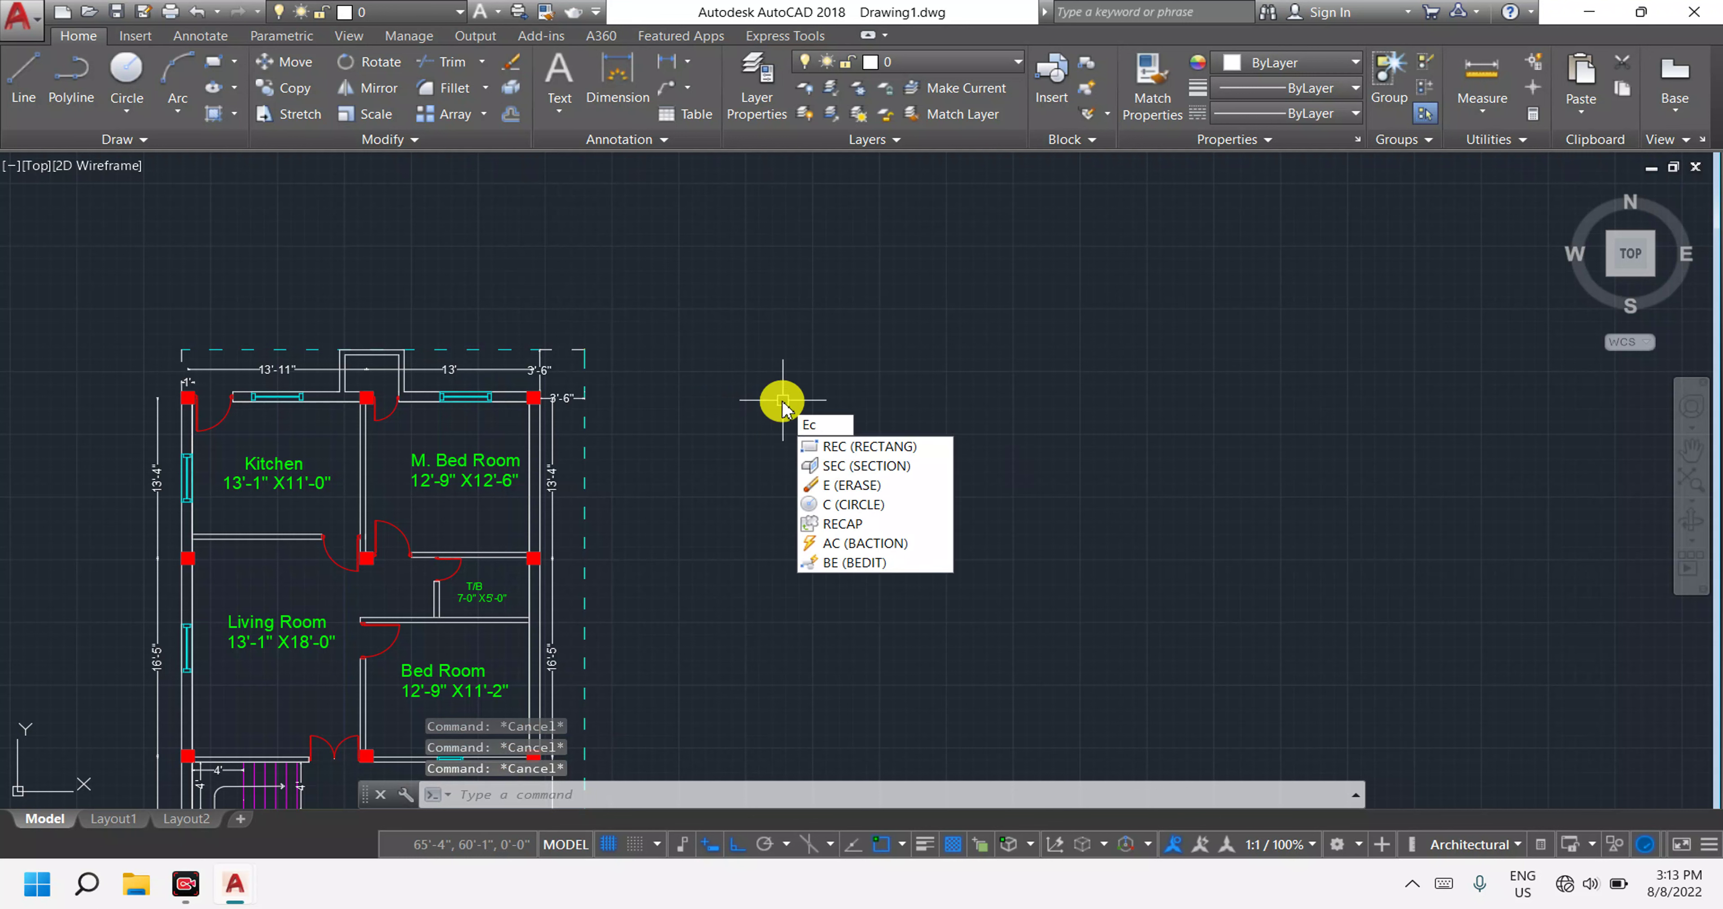
# Draw a 1' × 1' rectangle with REC just right of the floor plan.
pyautogui.press('Escape')
pyautogui.write('re')
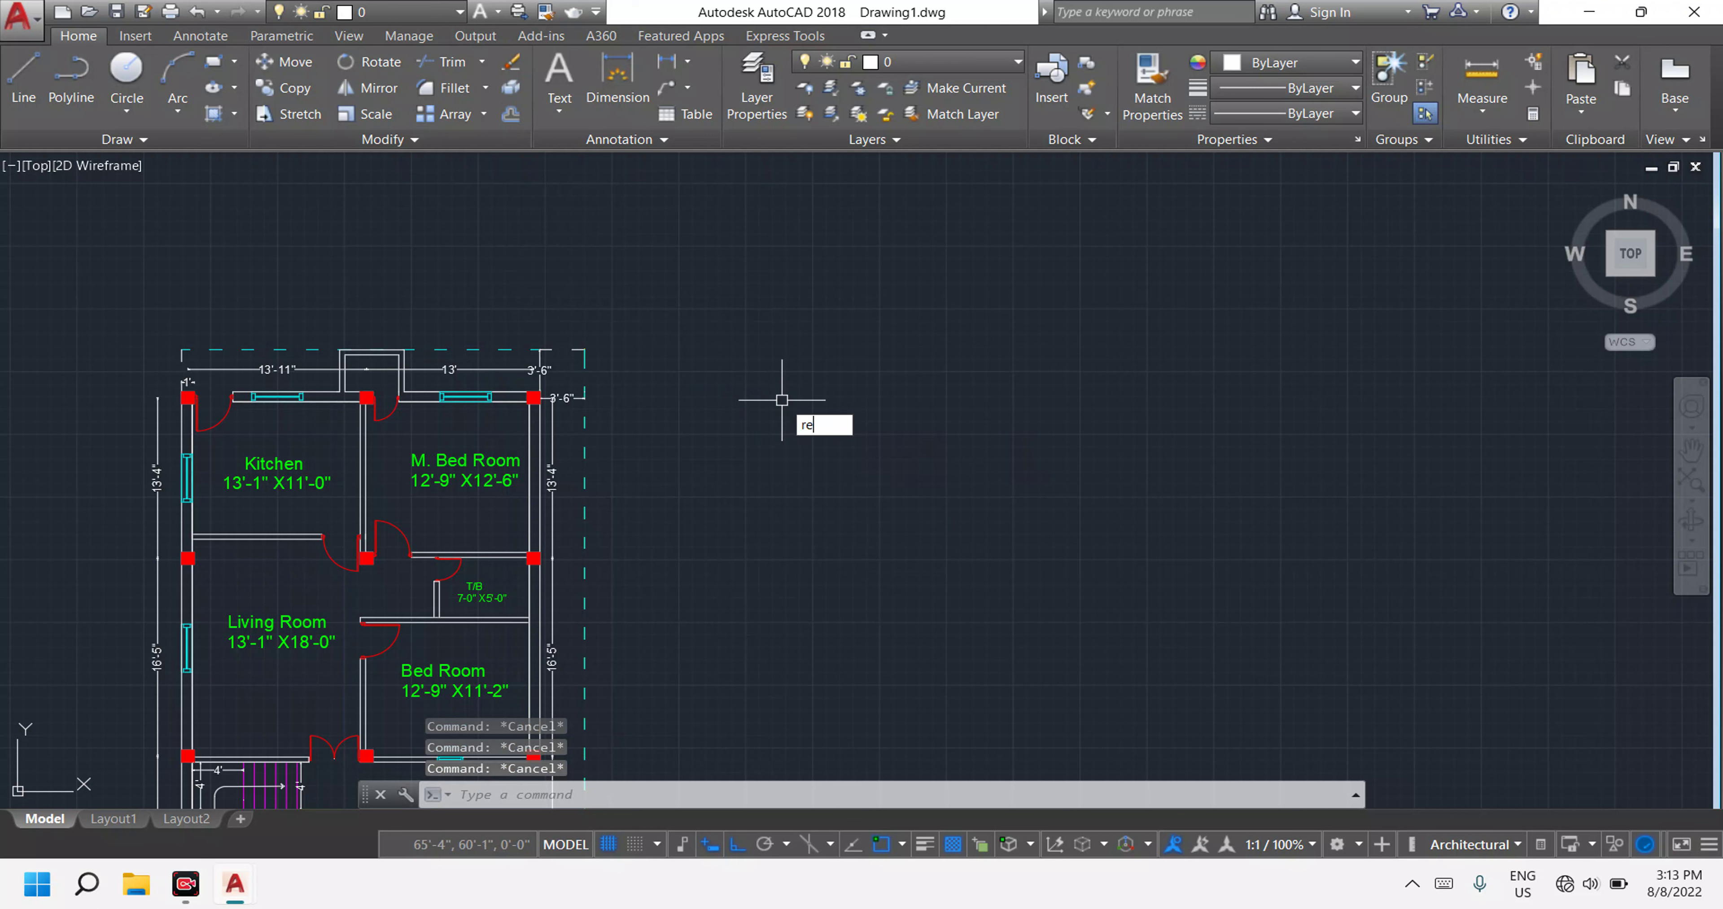
pyautogui.press('Return')
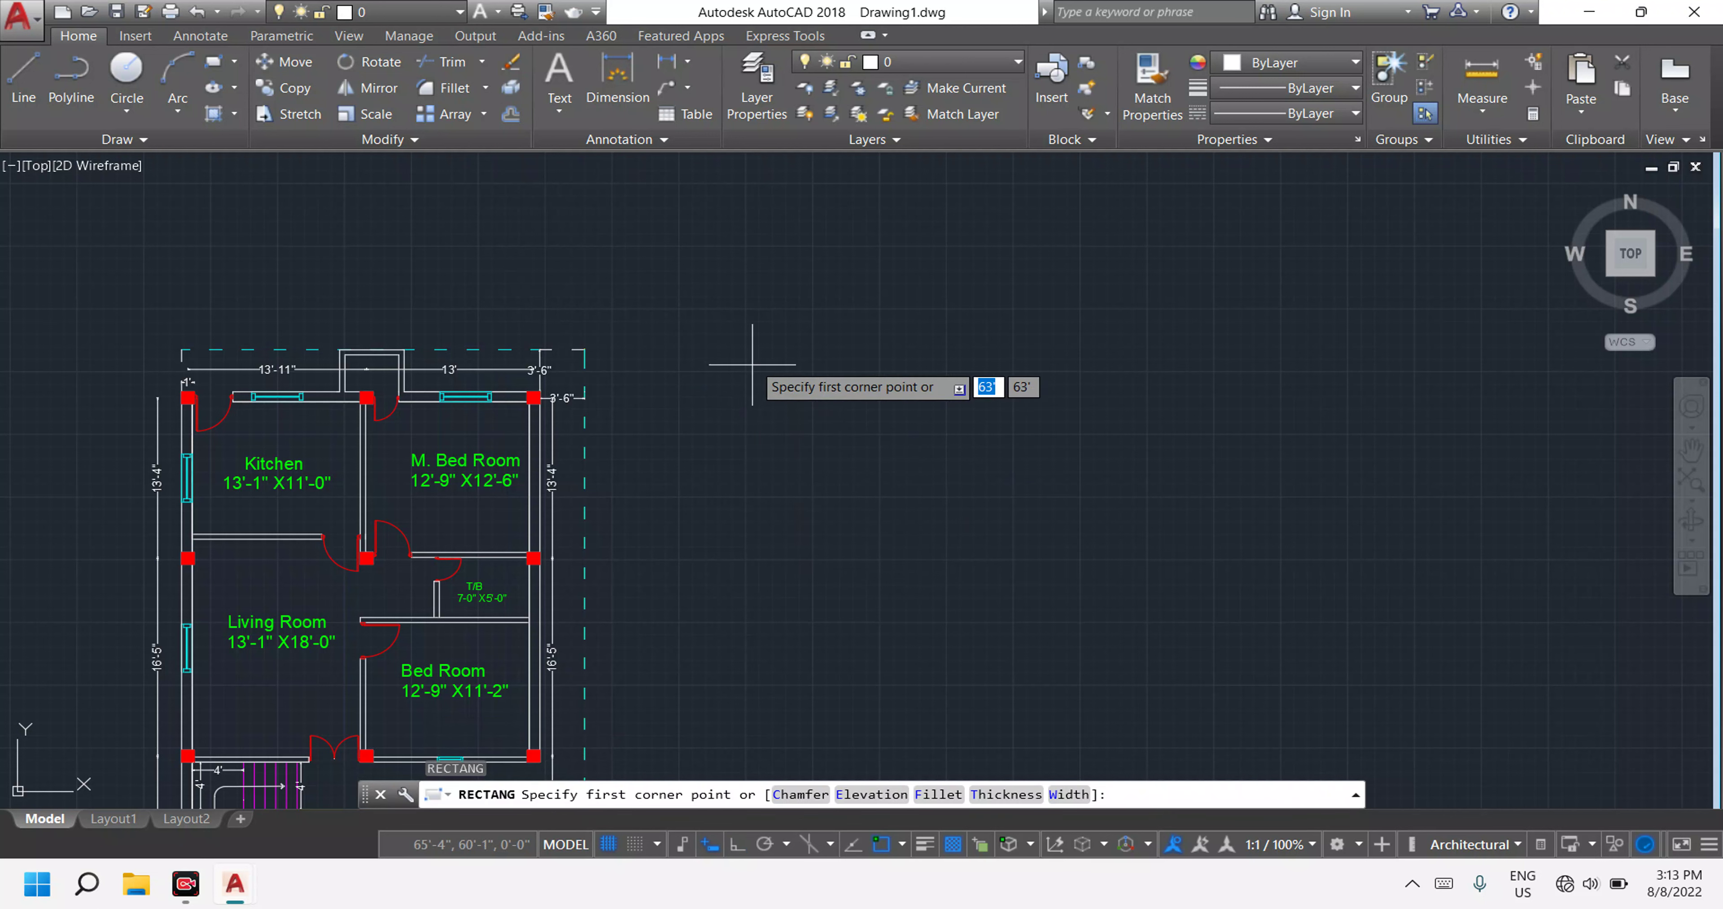
pyautogui.click(727, 331)
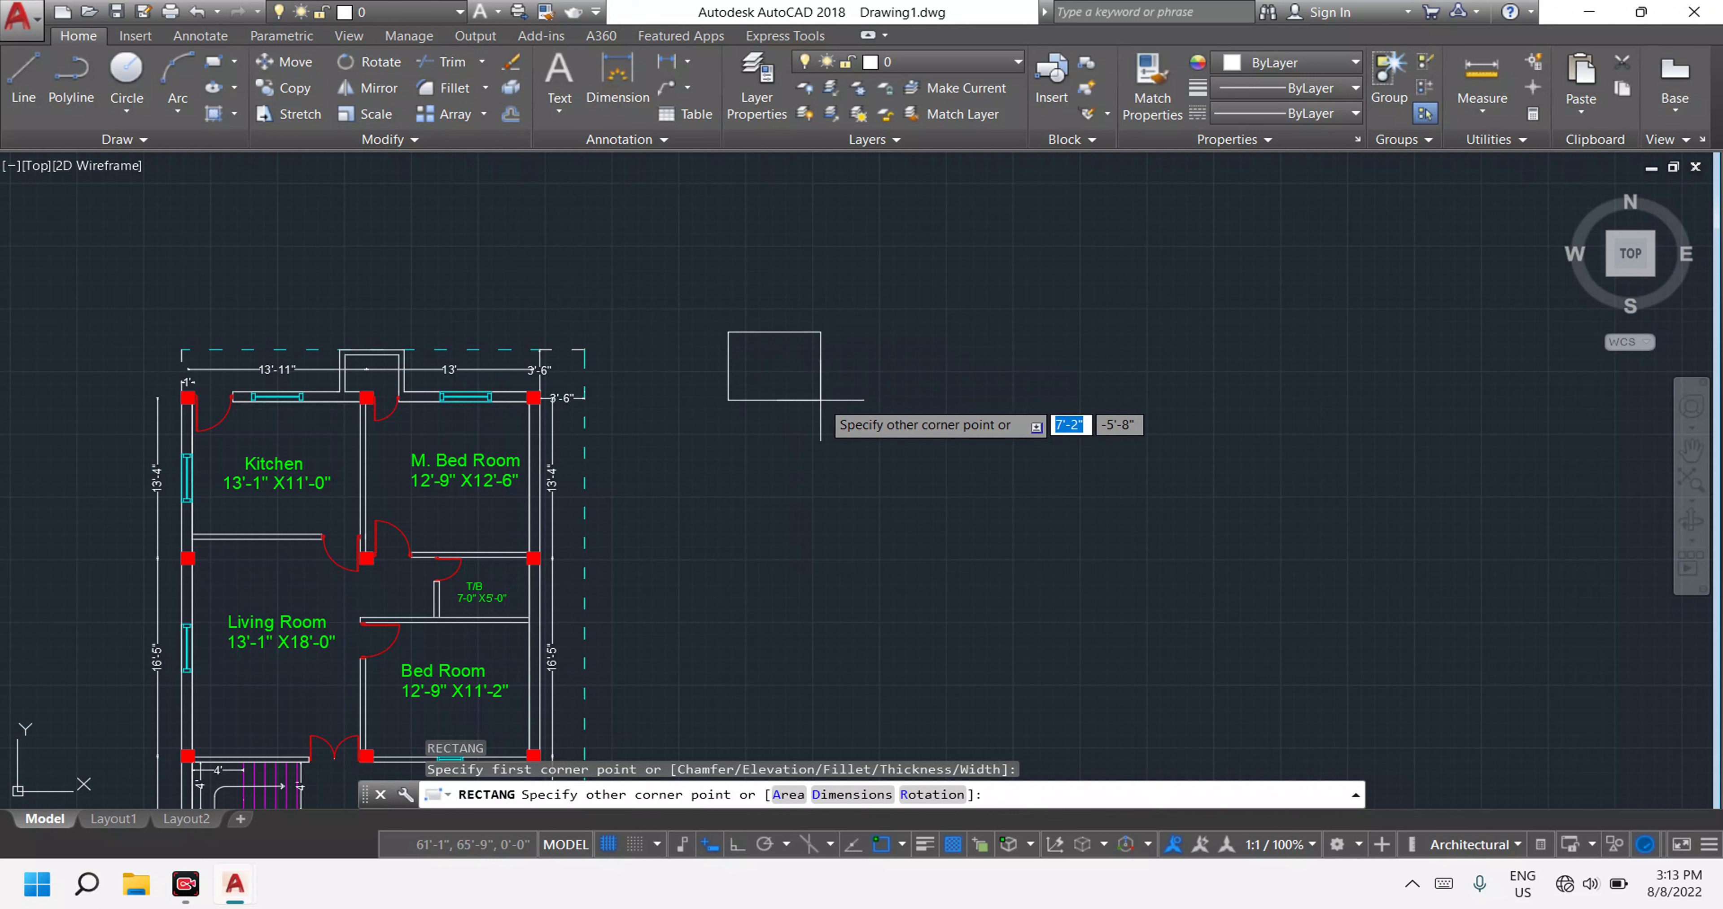
pyautogui.write("1'")
pyautogui.press('Tab')
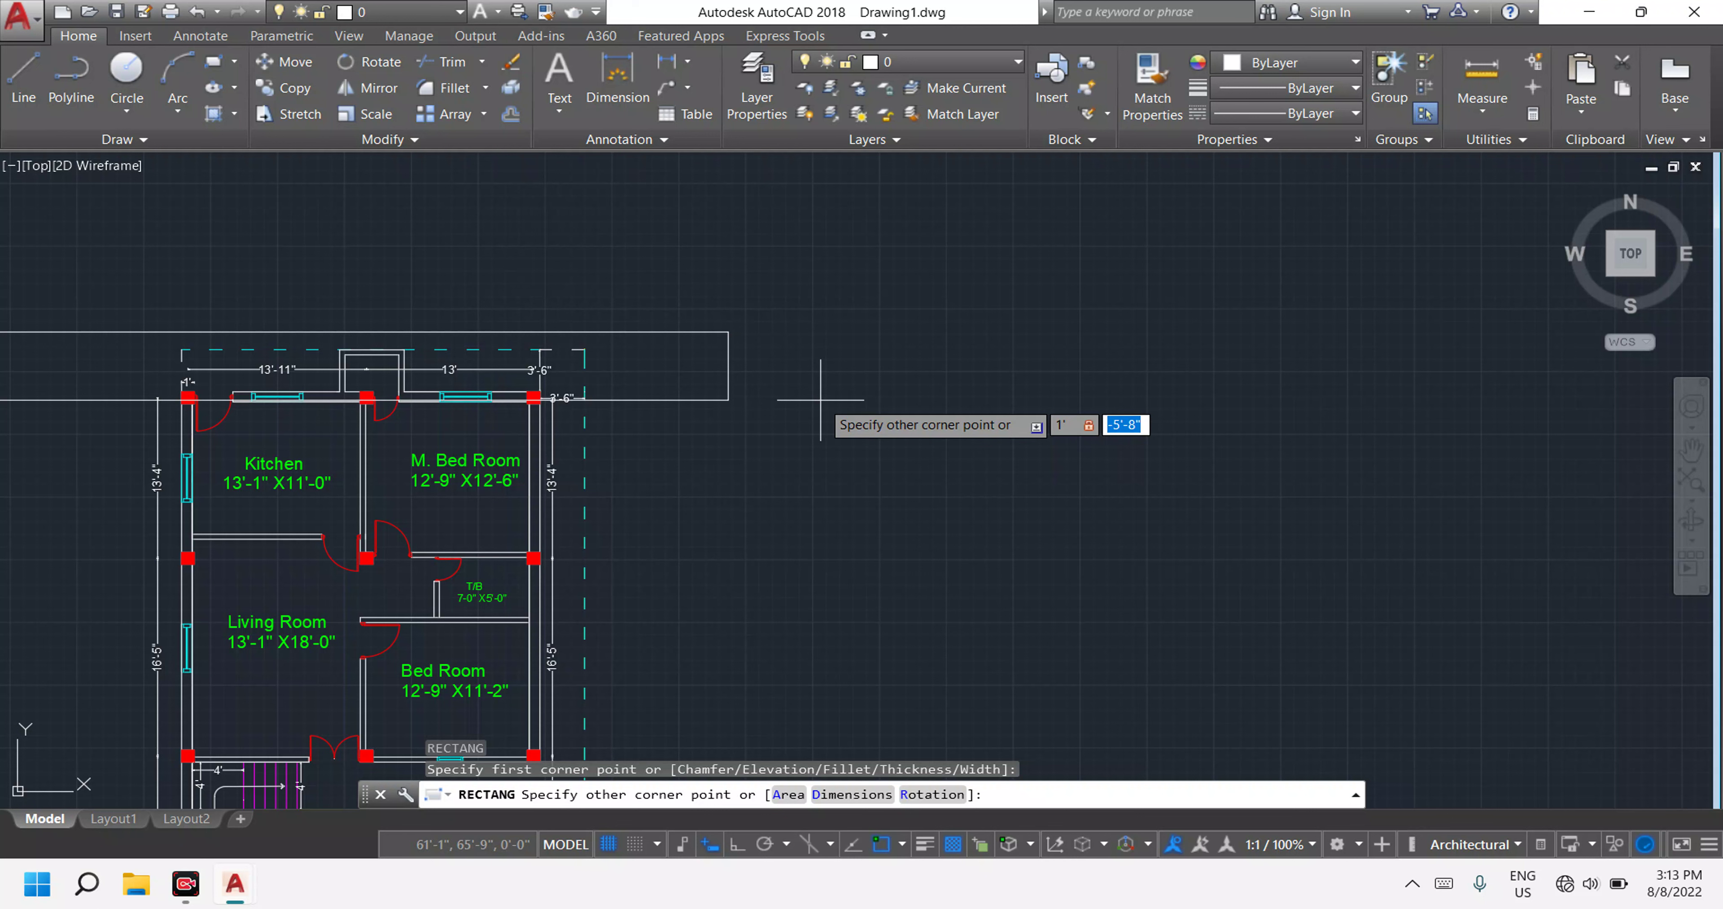
pyautogui.write('1')
pyautogui.write('1')
pyautogui.press('Return')
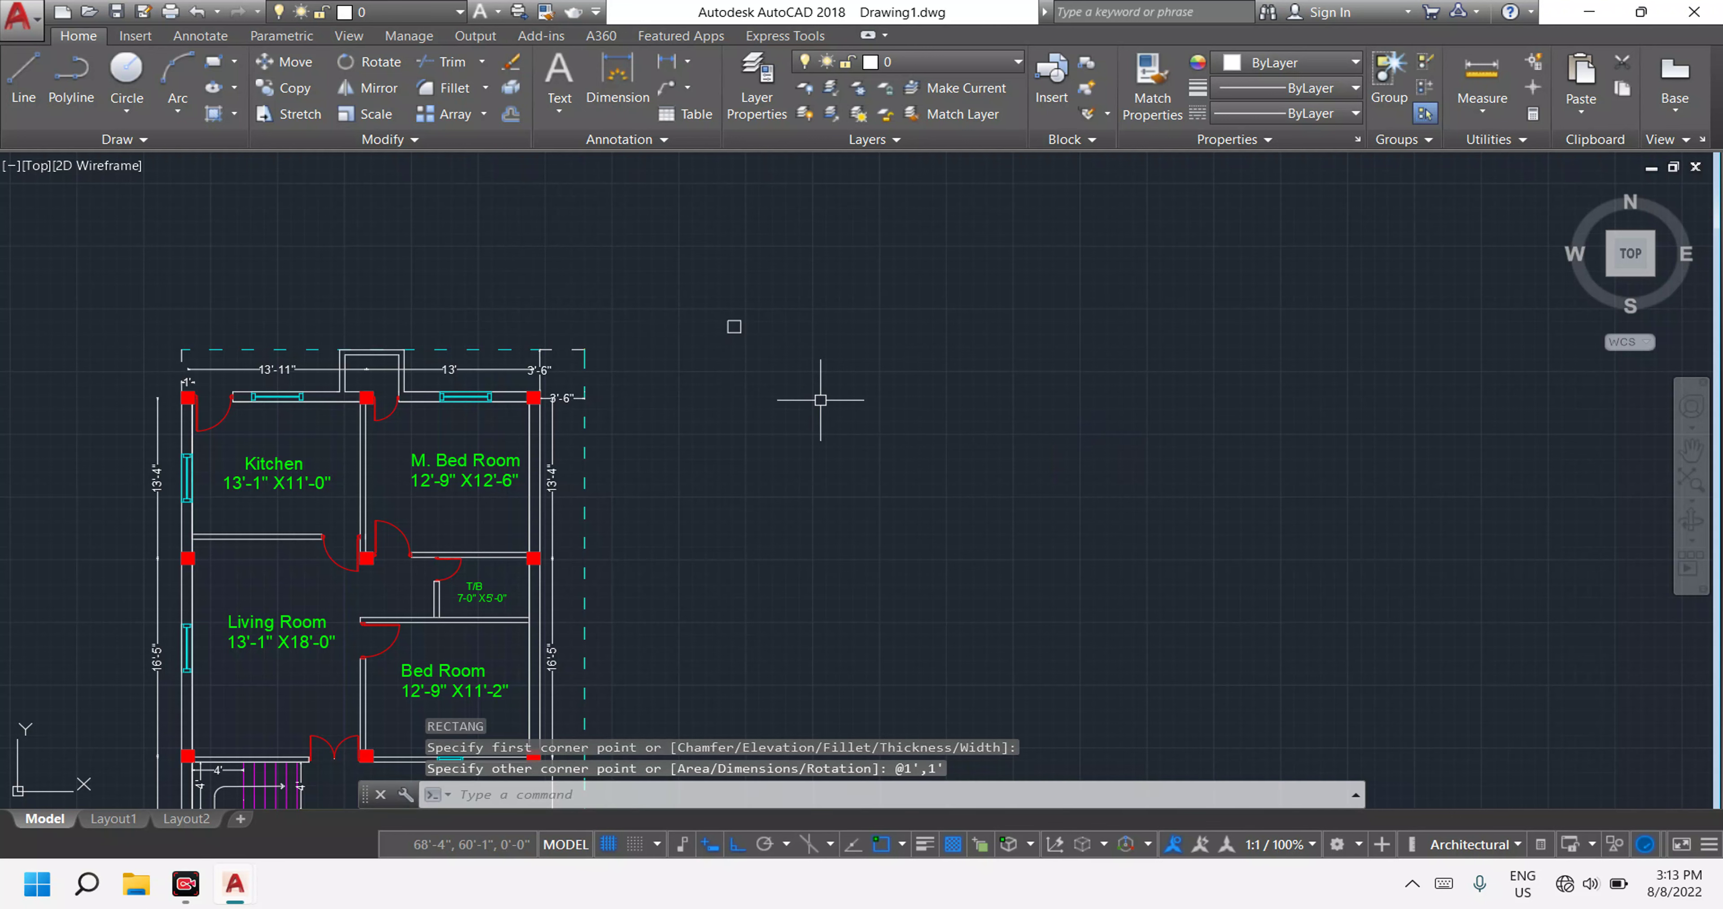
pyautogui.scroll(3, 733, 255)
# Dimension the square's top edge to confirm it measures 1'.
pyautogui.scroll(2, 730, 314)
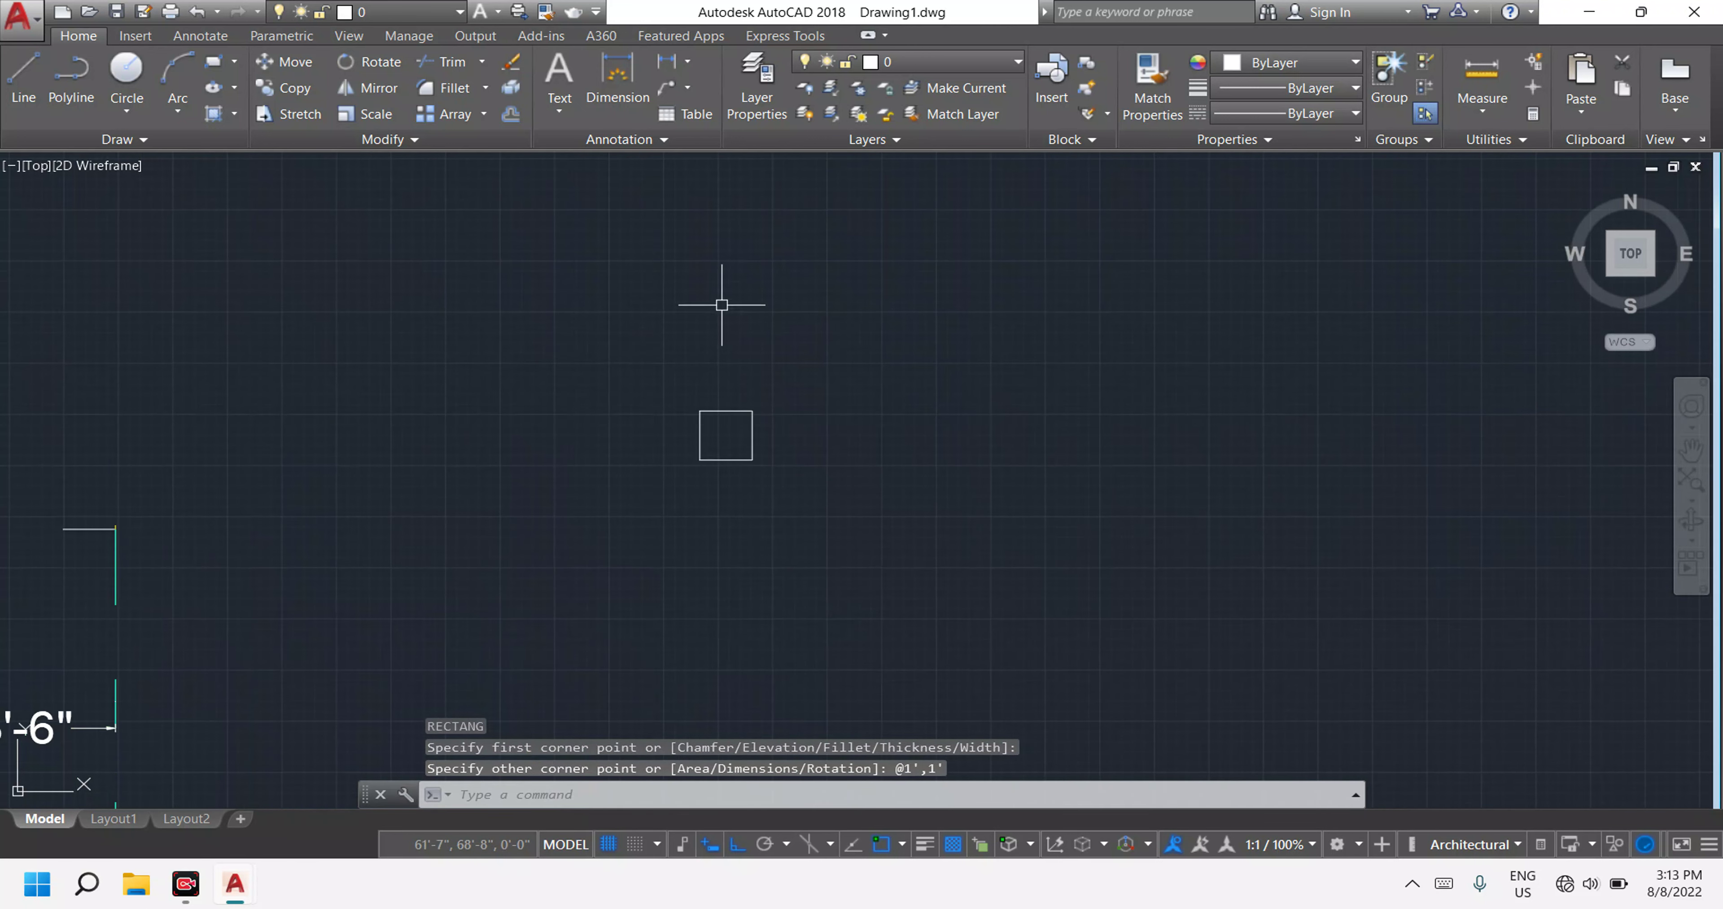
pyautogui.press('Escape')
pyautogui.click(665, 70)
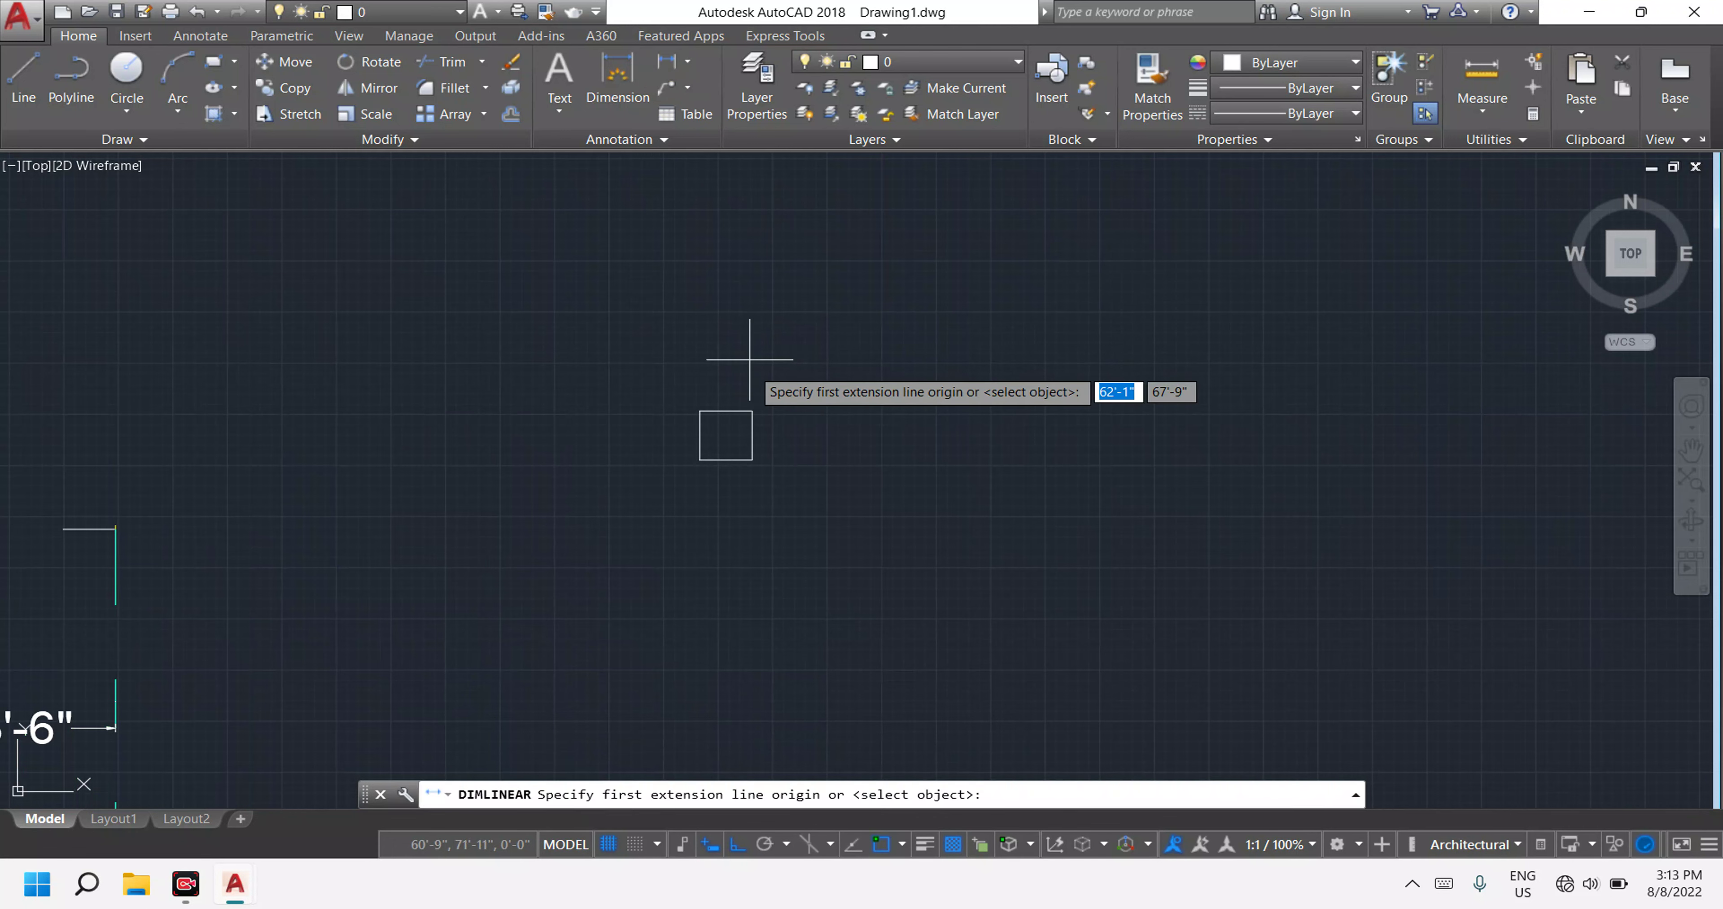
pyautogui.click(700, 412)
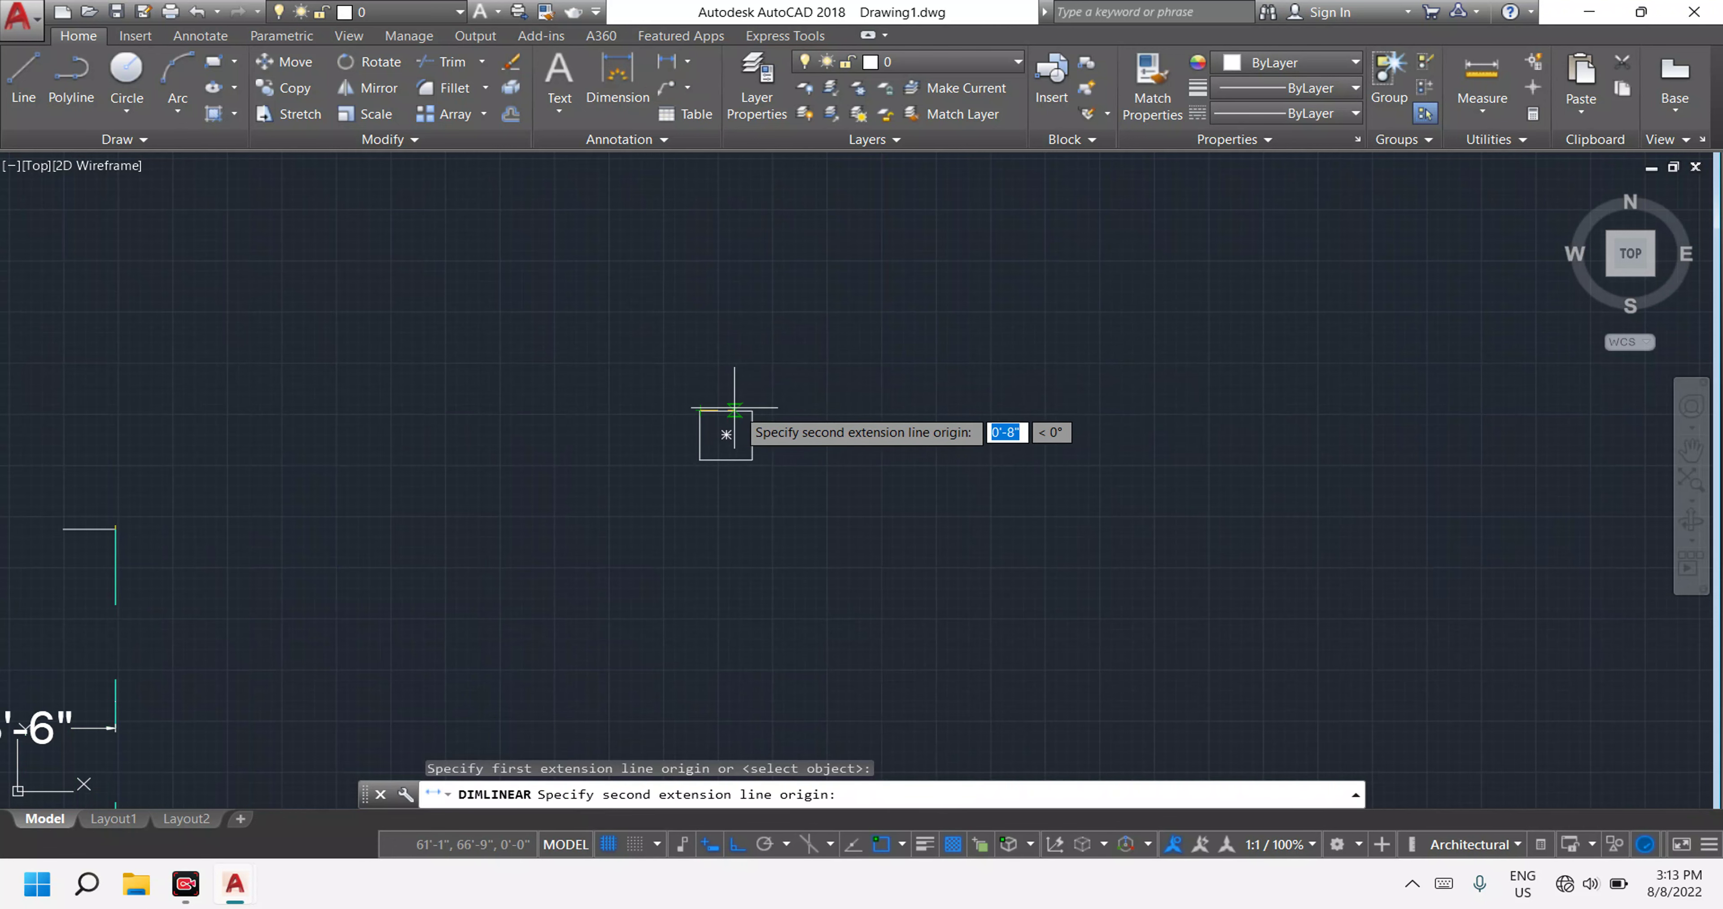
pyautogui.click(753, 410)
pyautogui.click(736, 374)
pyautogui.scroll(-1, 742, 384)
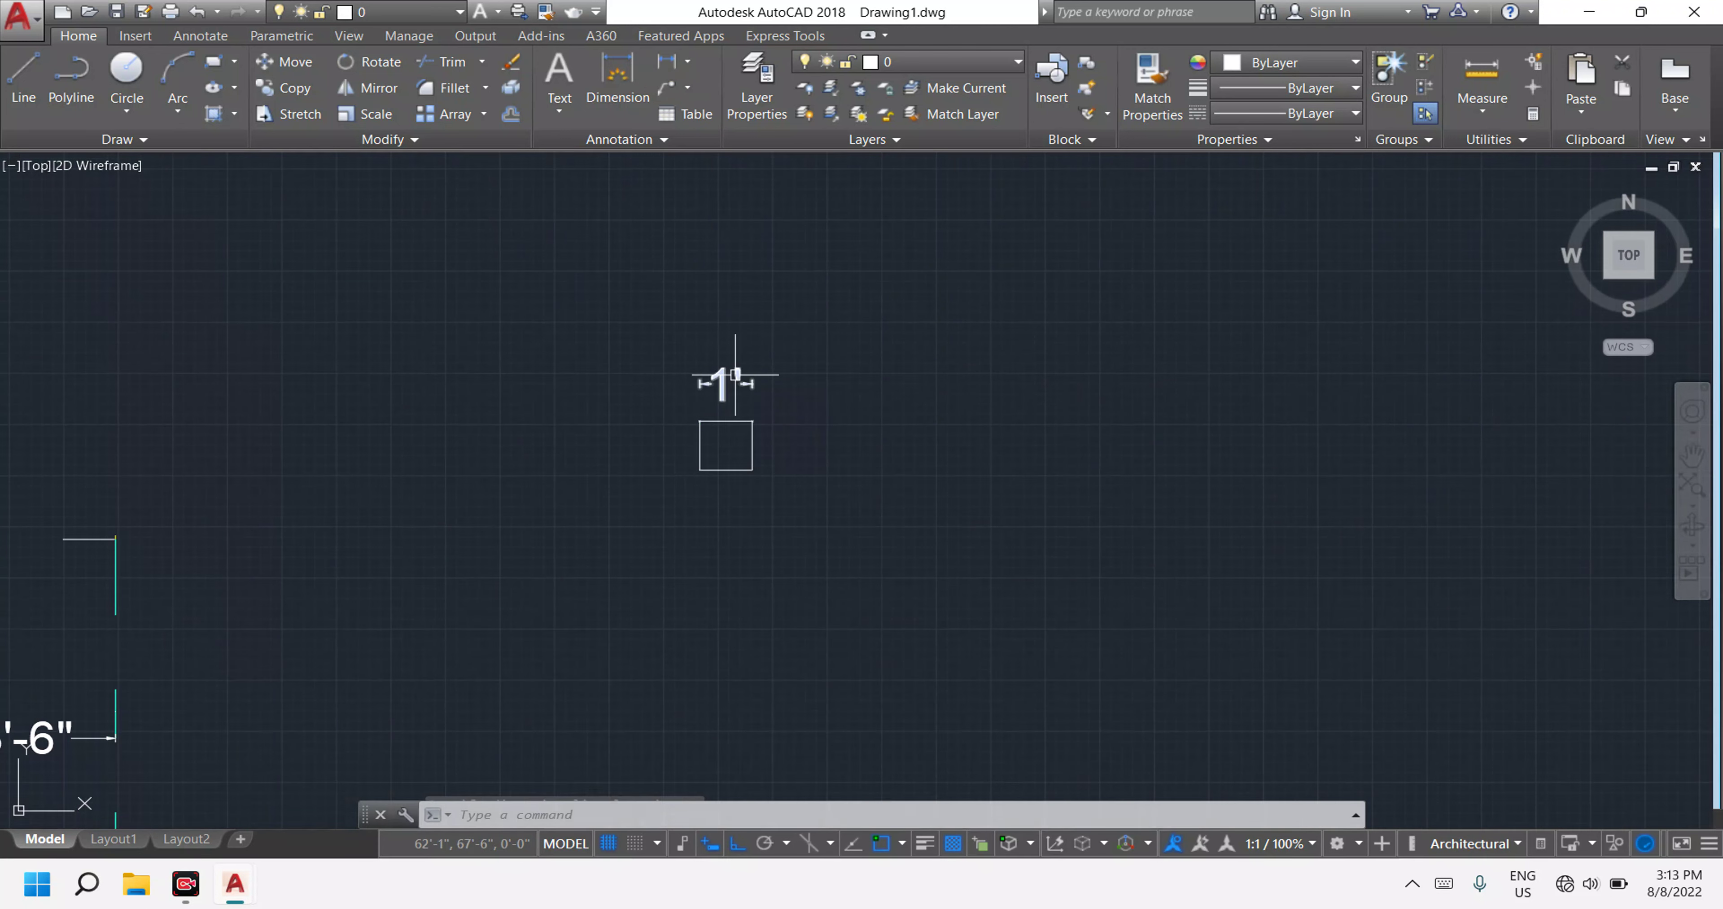
pyautogui.scroll(-1, 745, 391)
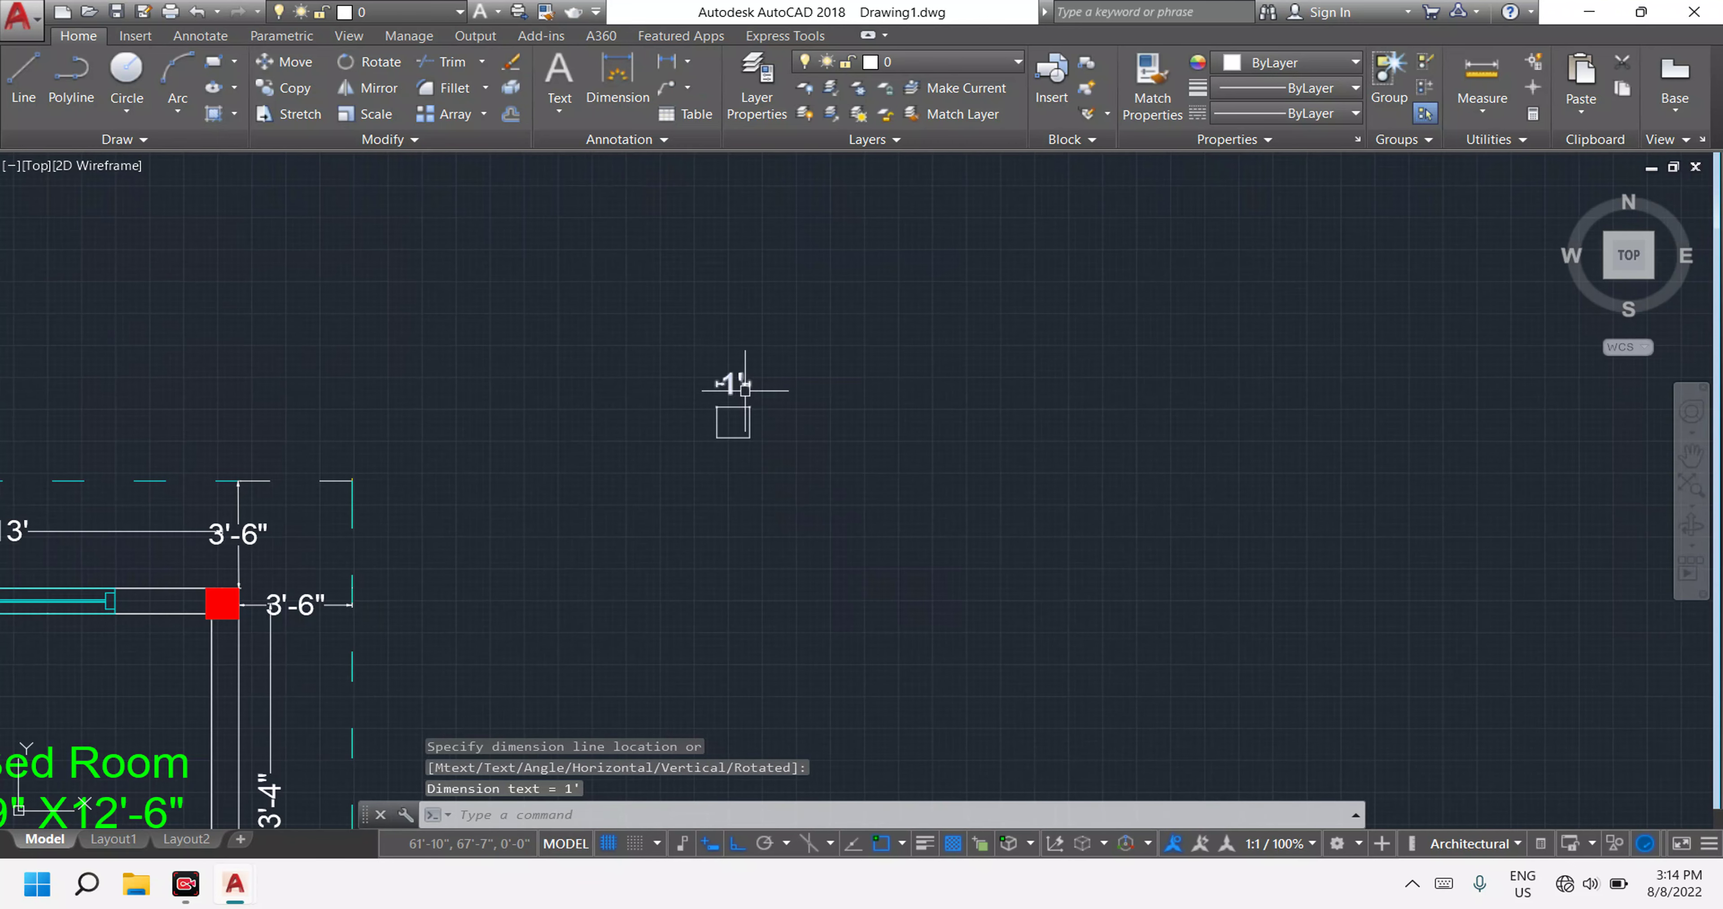
# Dimension a second side of the square to check it is also 1'.
pyautogui.click(666, 61)
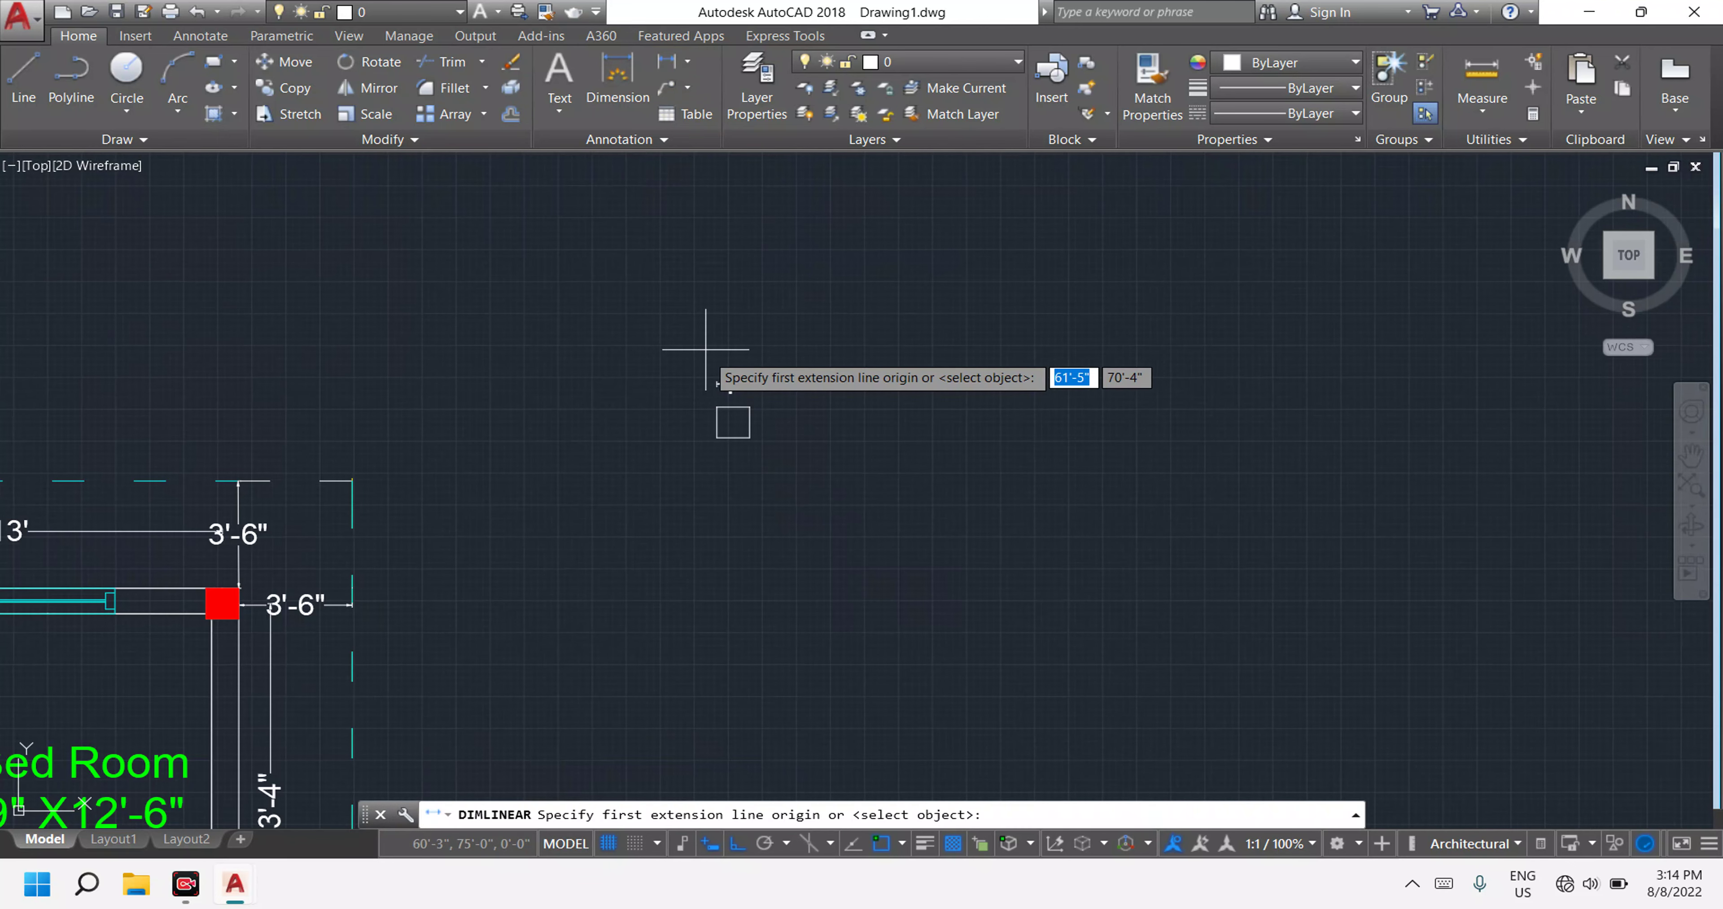
pyautogui.click(718, 405)
pyautogui.scroll(2, 726, 434)
pyautogui.scroll(4, 722, 440)
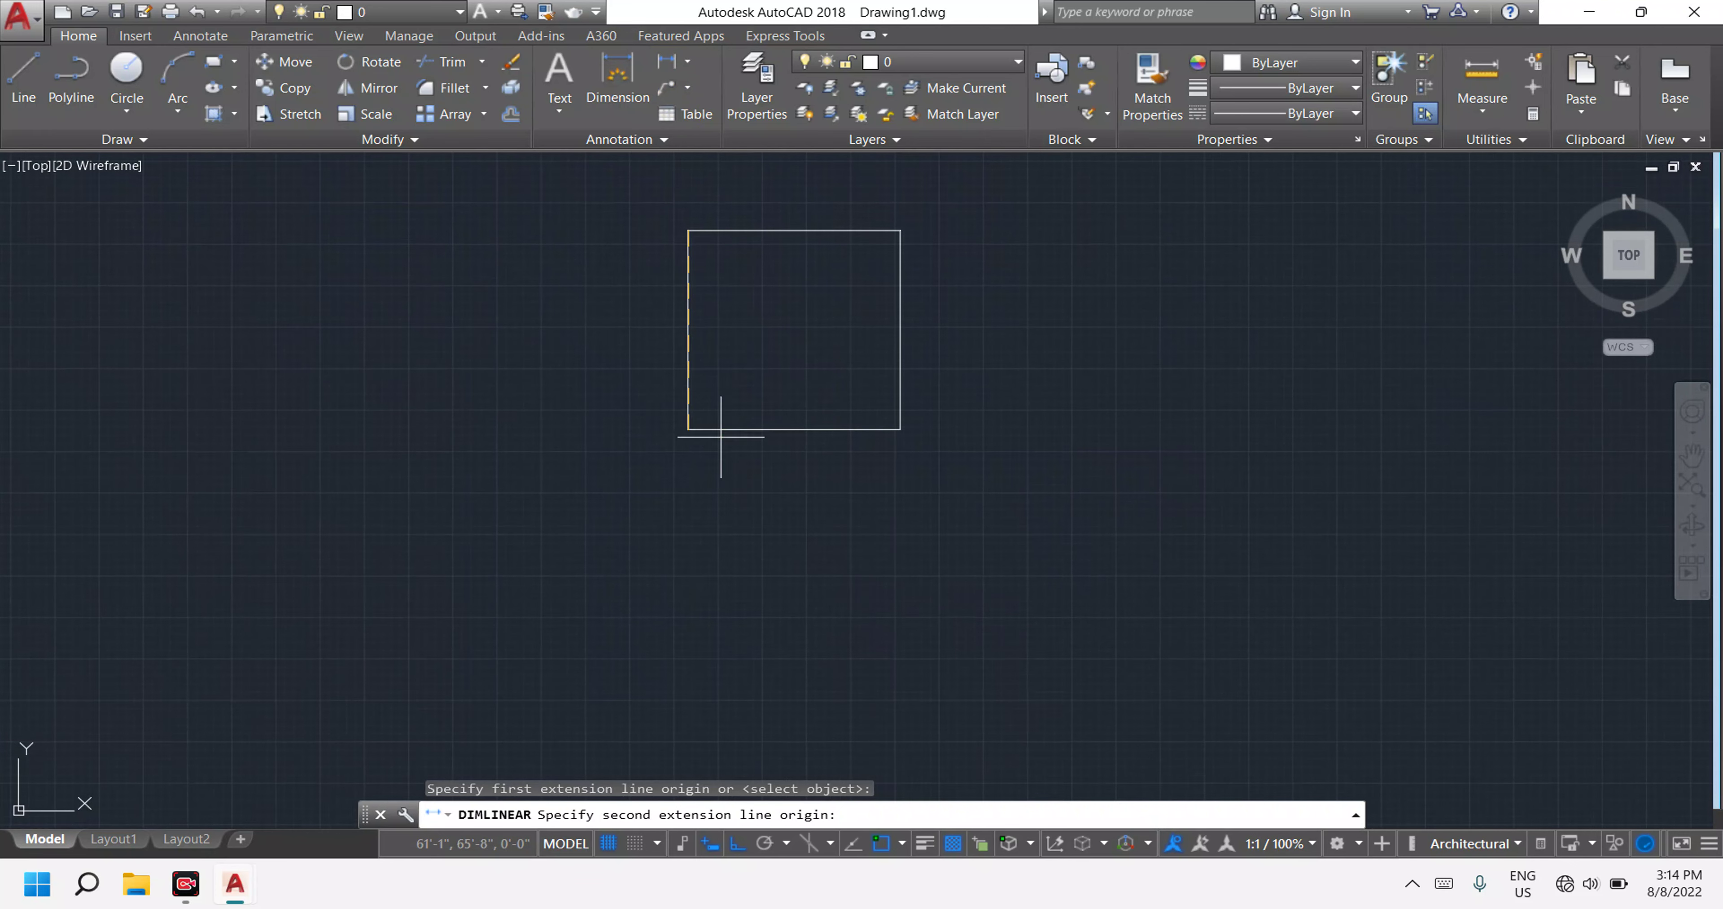
pyautogui.click(688, 427)
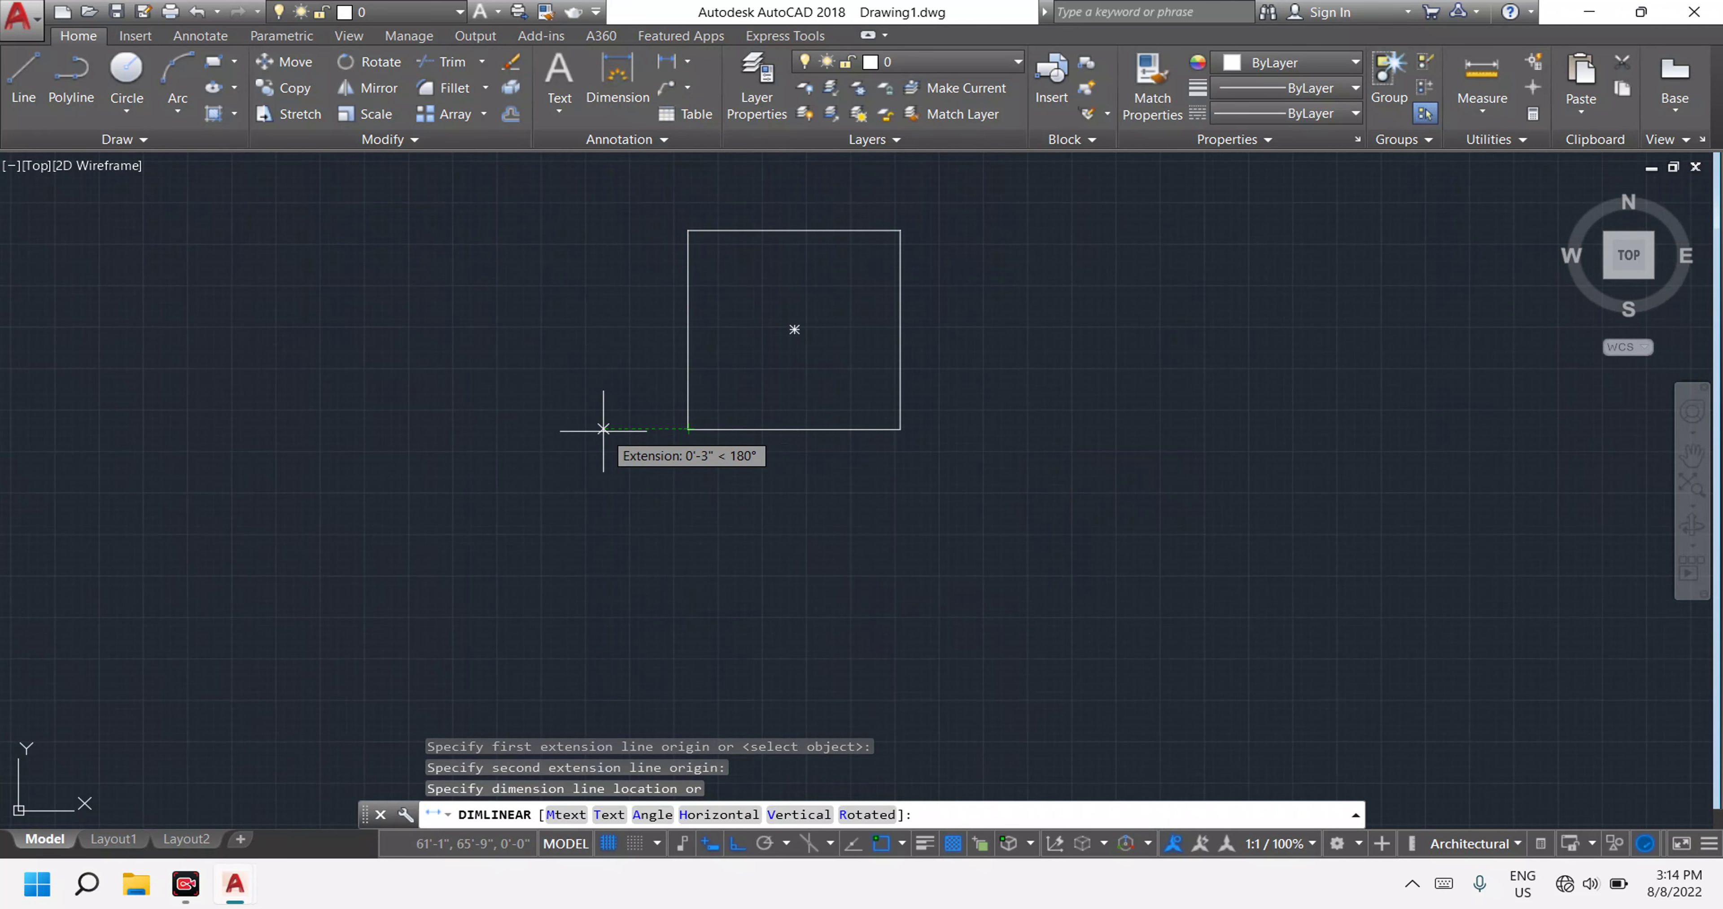
pyautogui.scroll(-5, 612, 394)
pyautogui.scroll(2, 659, 422)
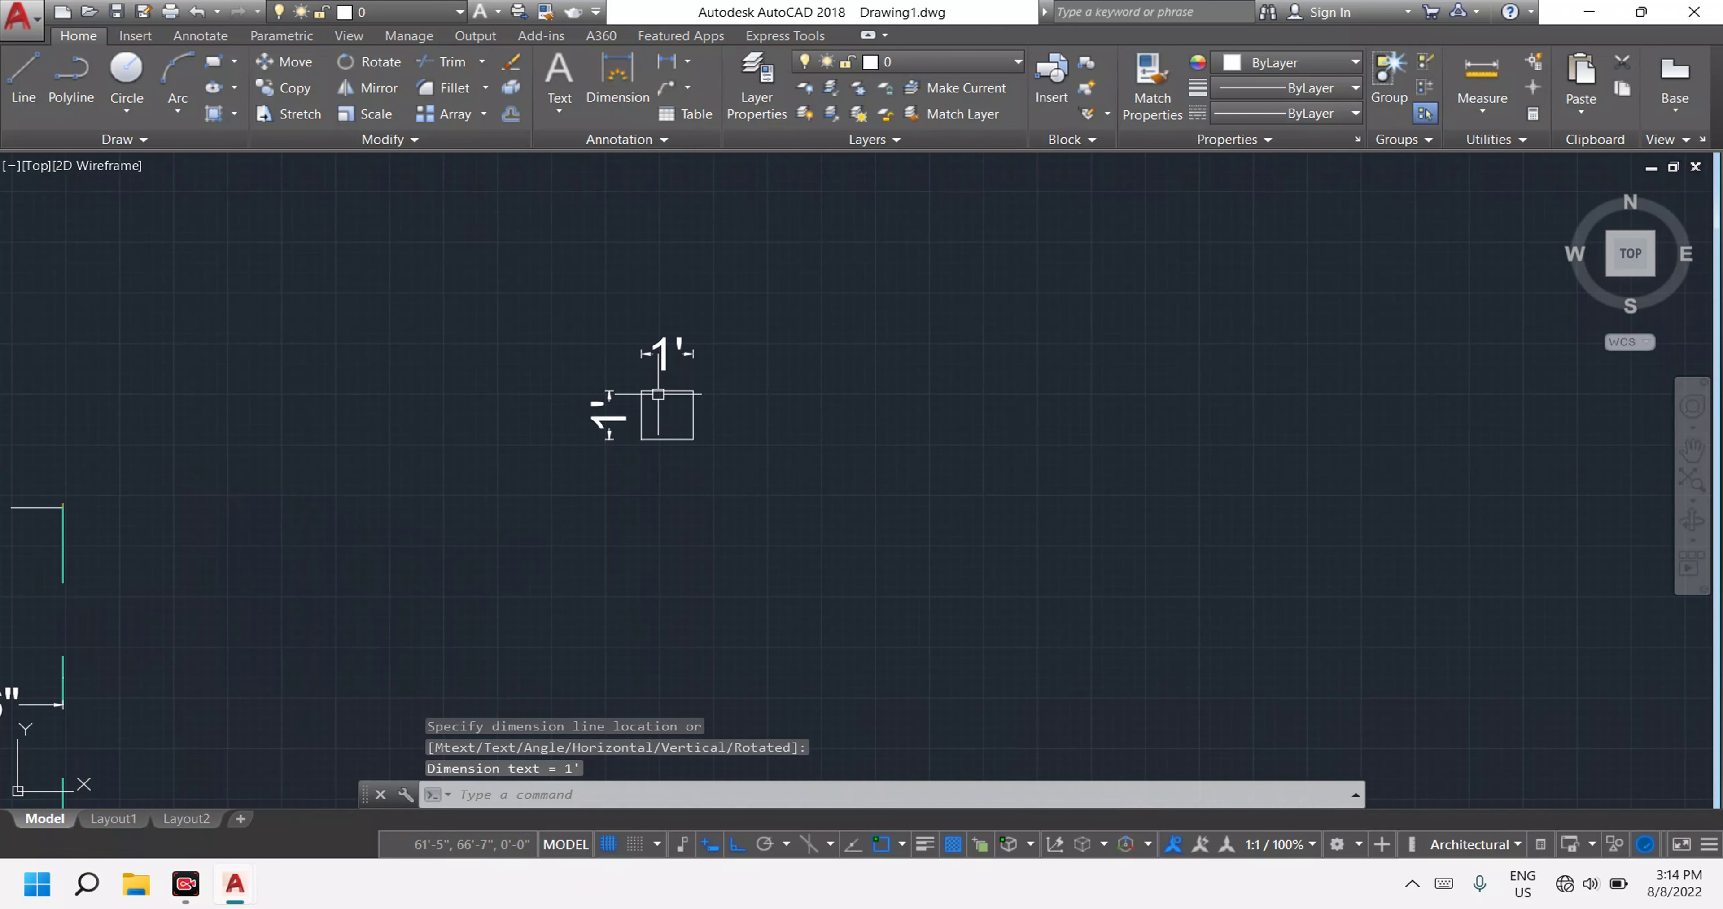
# Erase the top 1' dimension and select the left one.
pyautogui.press('Escape')
pyautogui.click(662, 351)
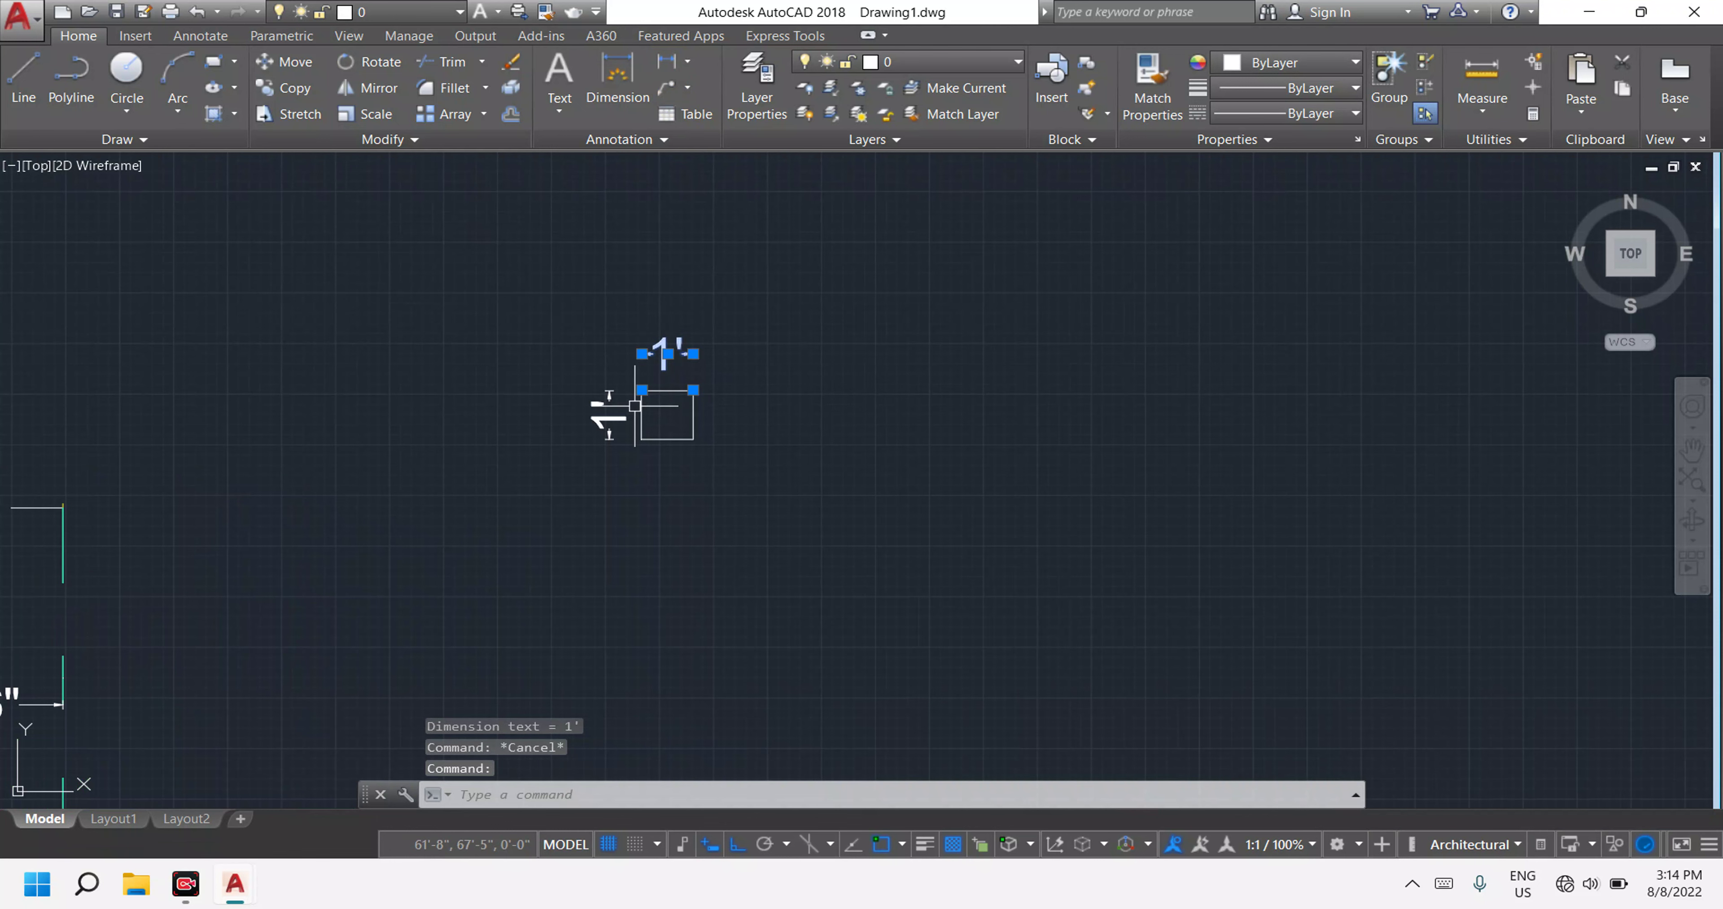
pyautogui.press('Delete')
pyautogui.click(606, 418)
# Erase the left 1' dimension, leaving the plain square.
pyautogui.press('Delete')
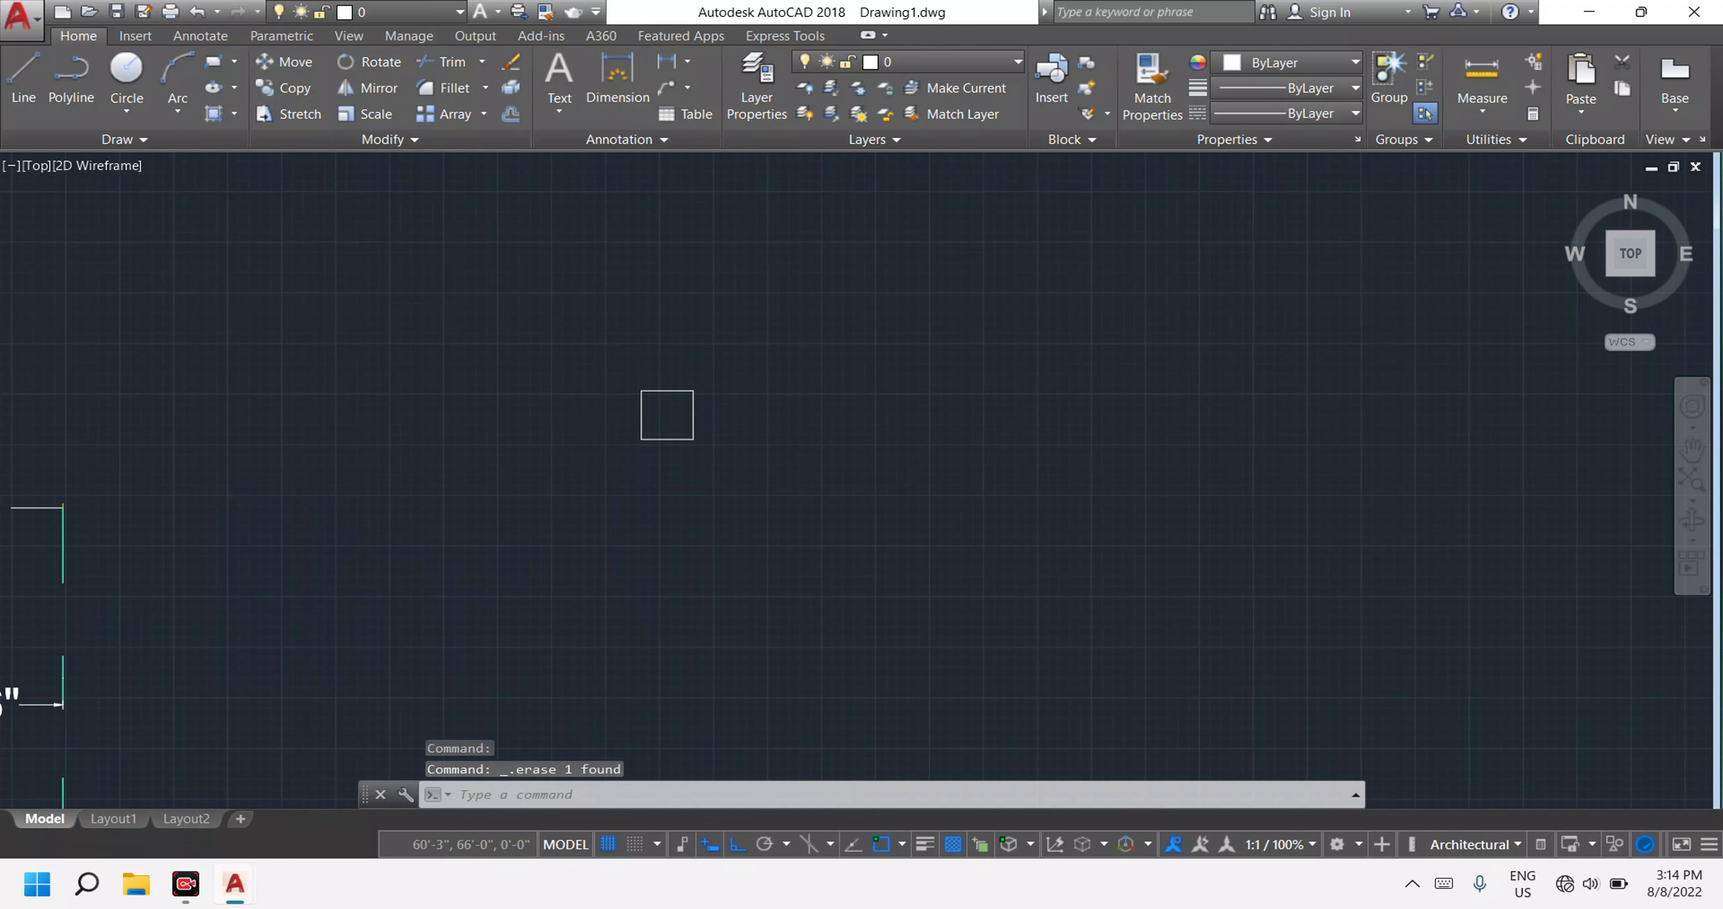
pyautogui.scroll(-5, 666, 415)
pyautogui.scroll(3, 618, 404)
pyautogui.scroll(-3, 635, 408)
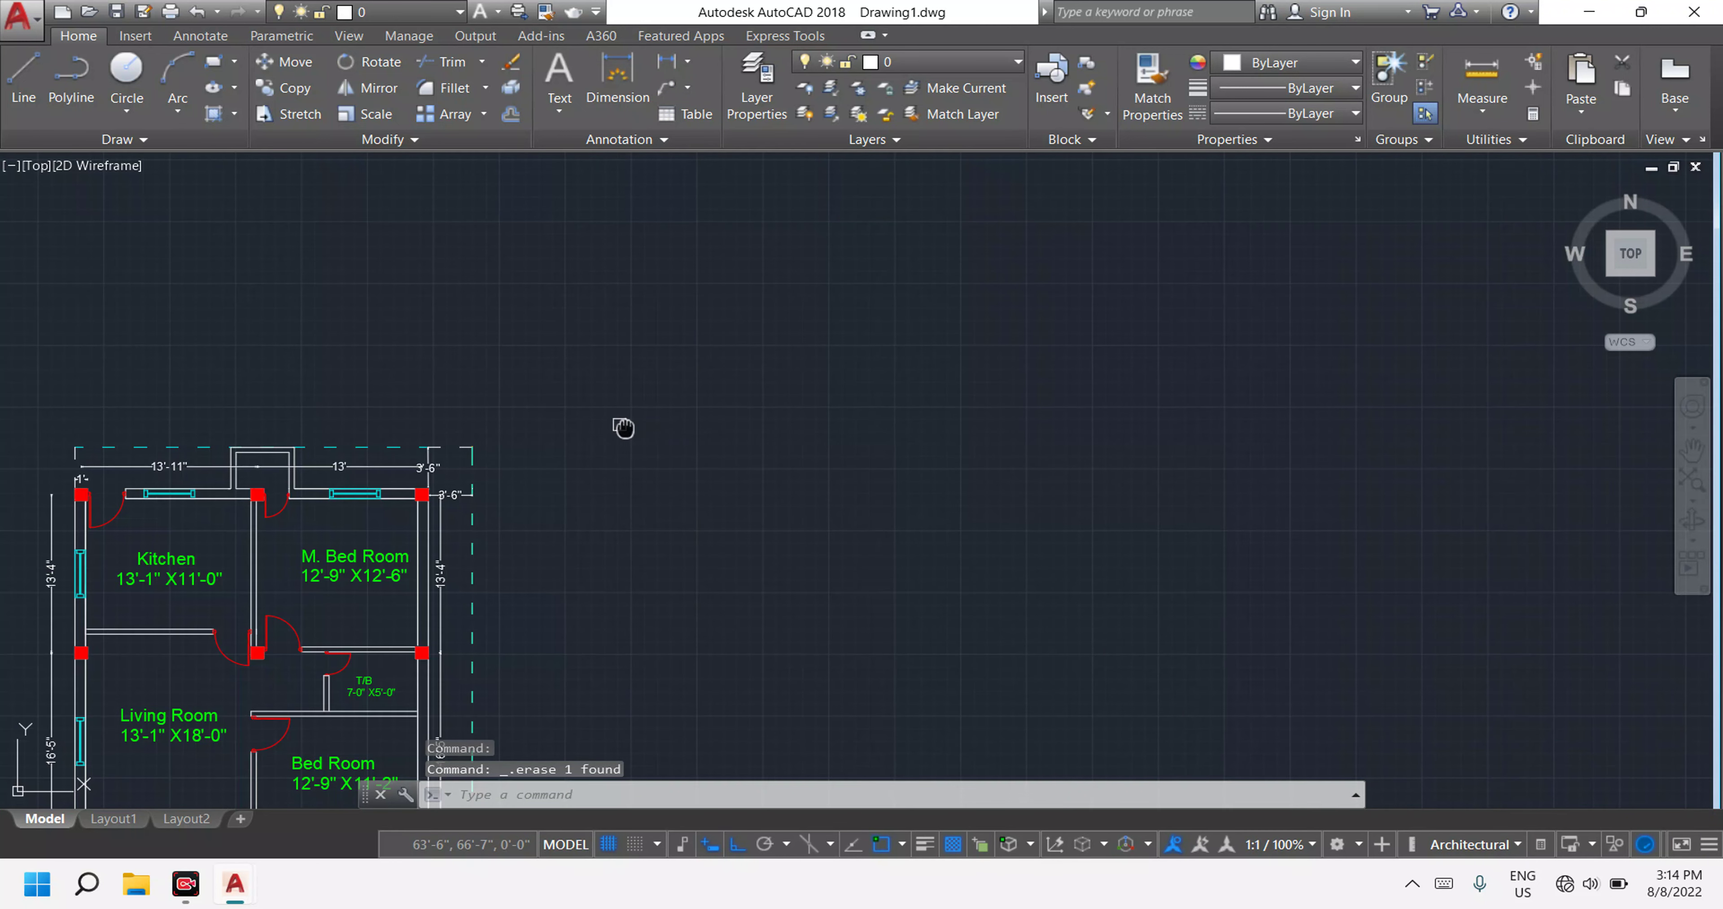
pyautogui.moveTo(624, 428); pyautogui.dragTo(655, 405, button='middle')
# Move the 1' square straight down level with the plan's top column row, then reselect it.
pyautogui.click(746, 442)
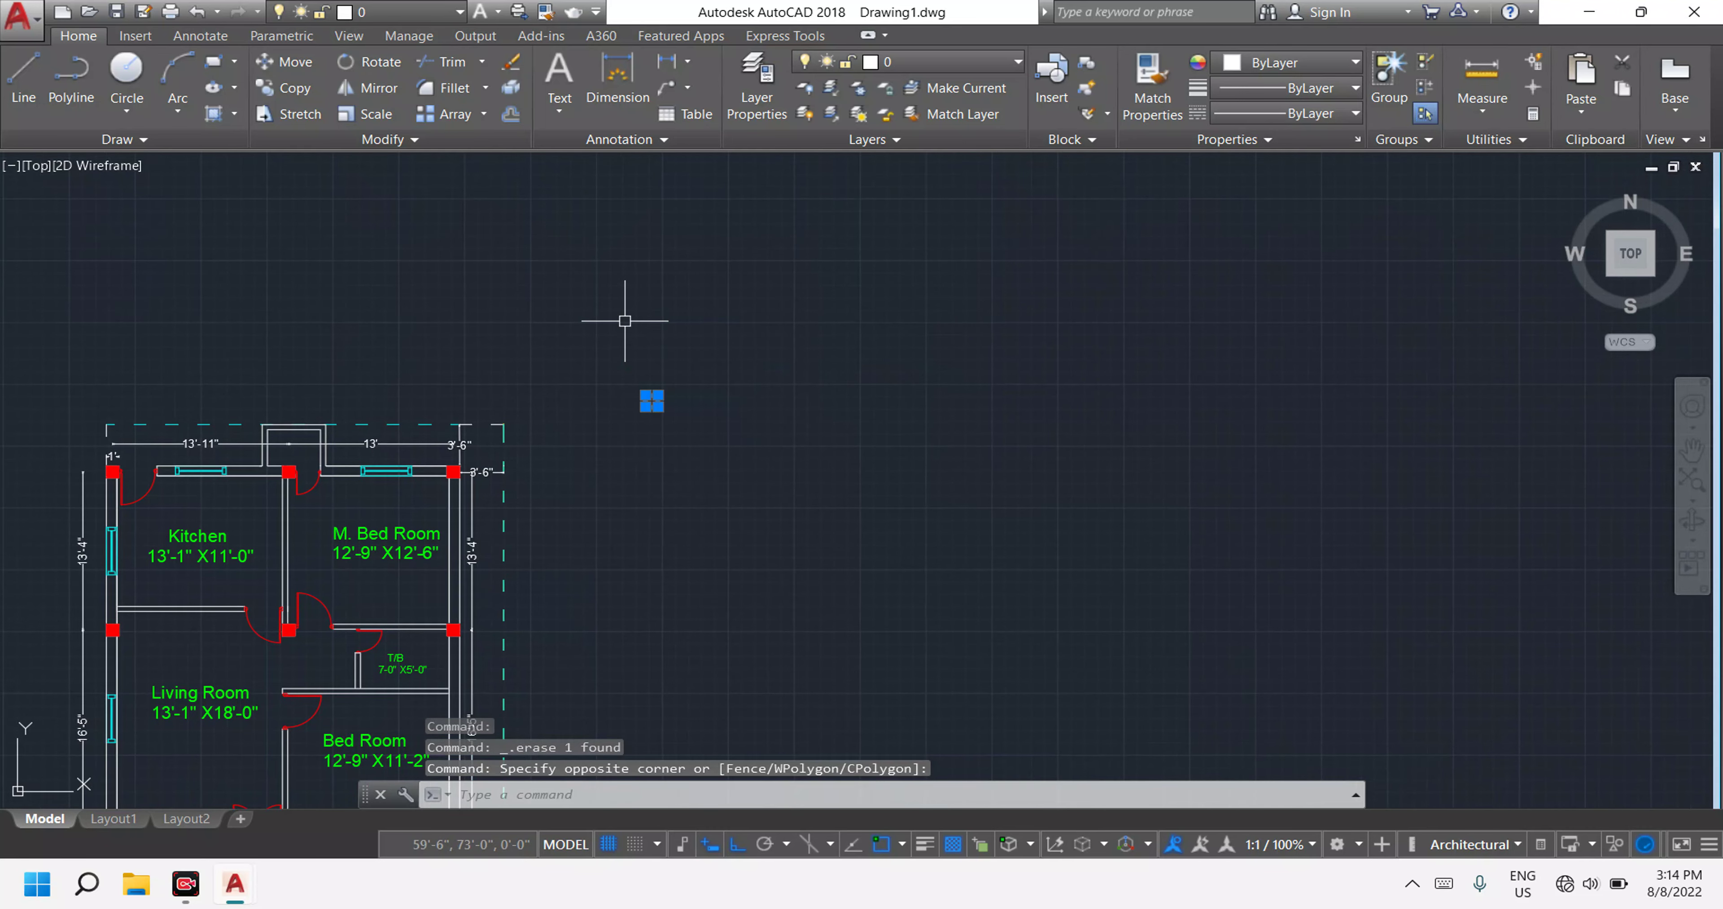
pyautogui.write('m')
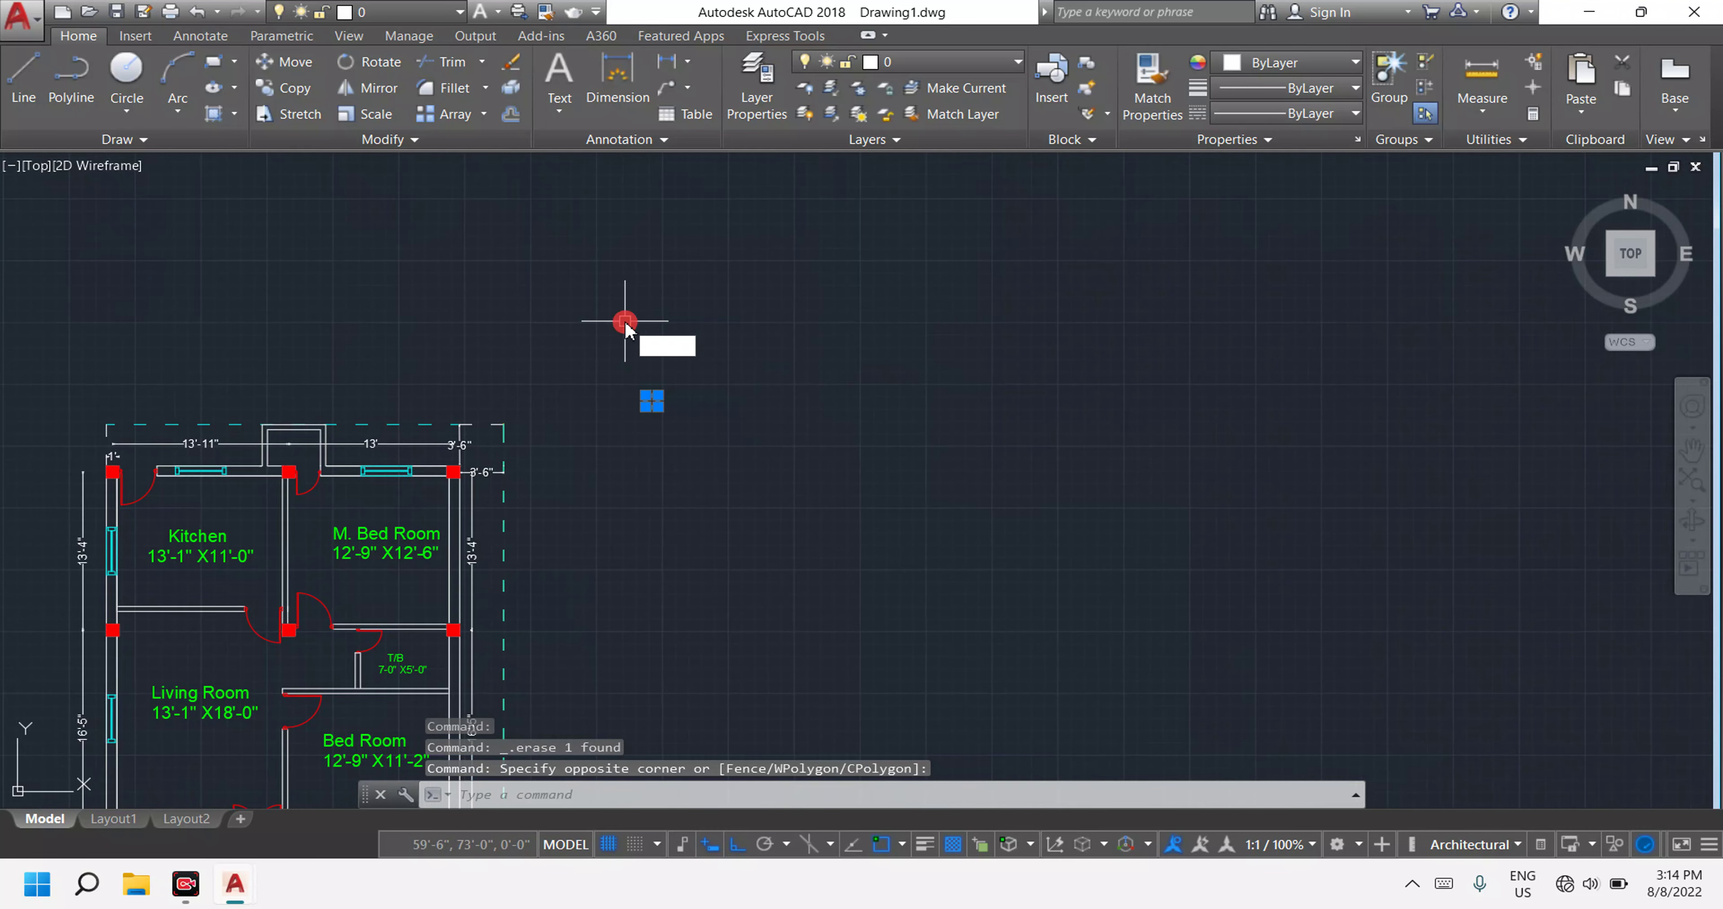
pyautogui.press('Return')
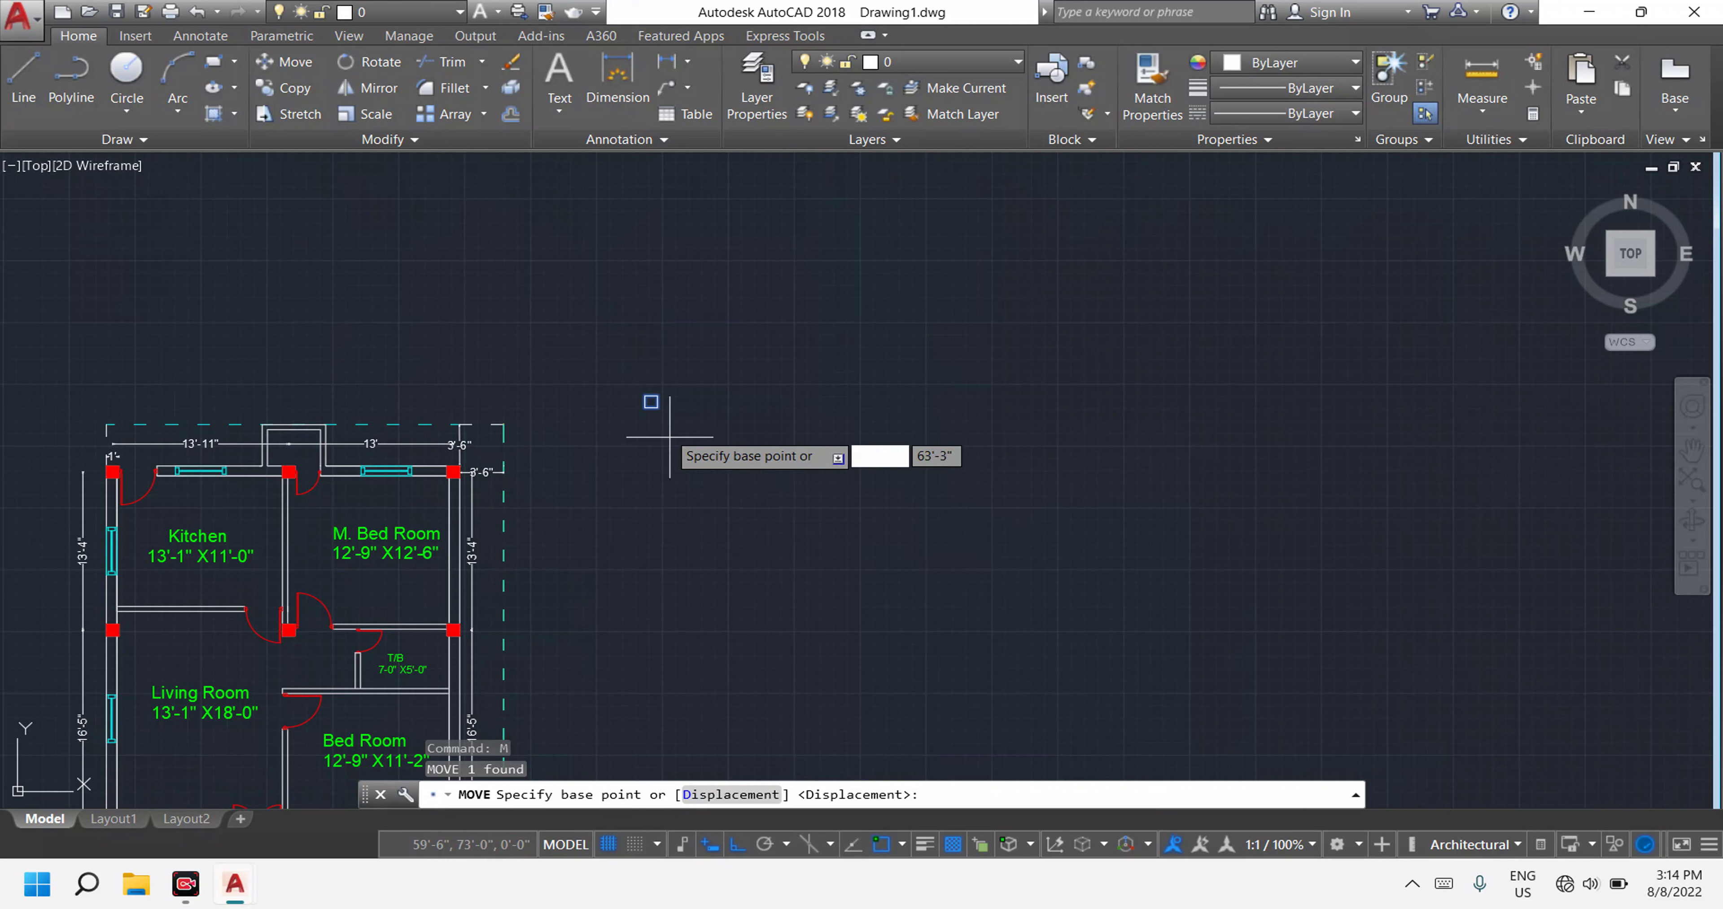
pyautogui.click(651, 401)
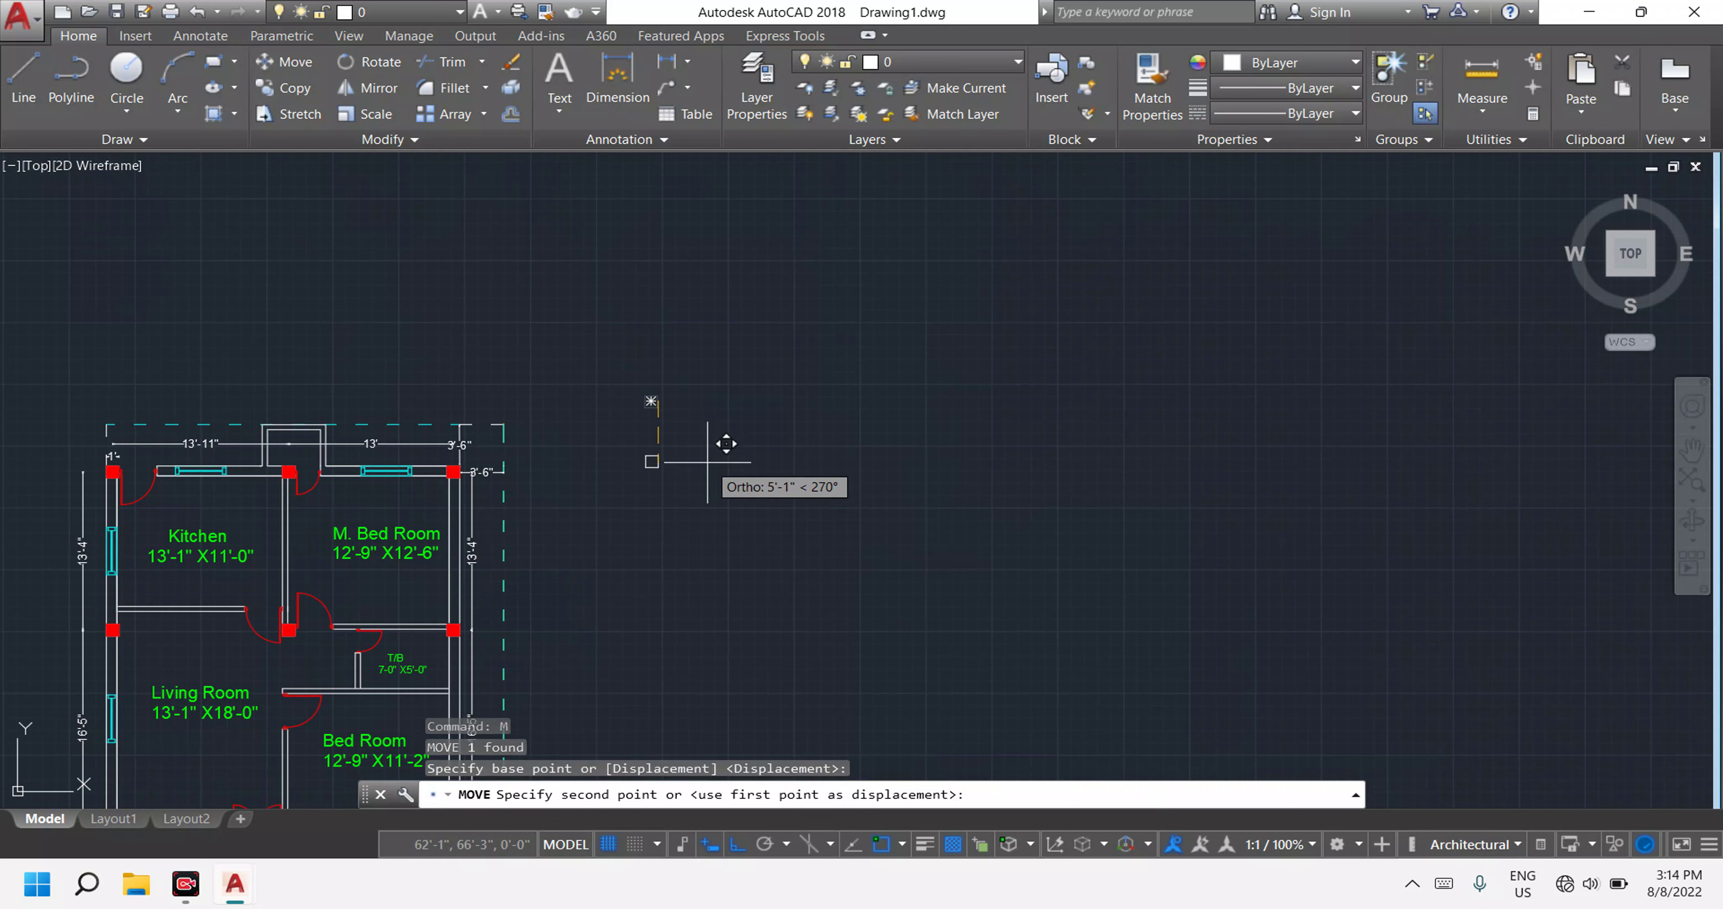
pyautogui.click(708, 462)
pyautogui.scroll(3, 669, 482)
pyautogui.scroll(-3, 616, 468)
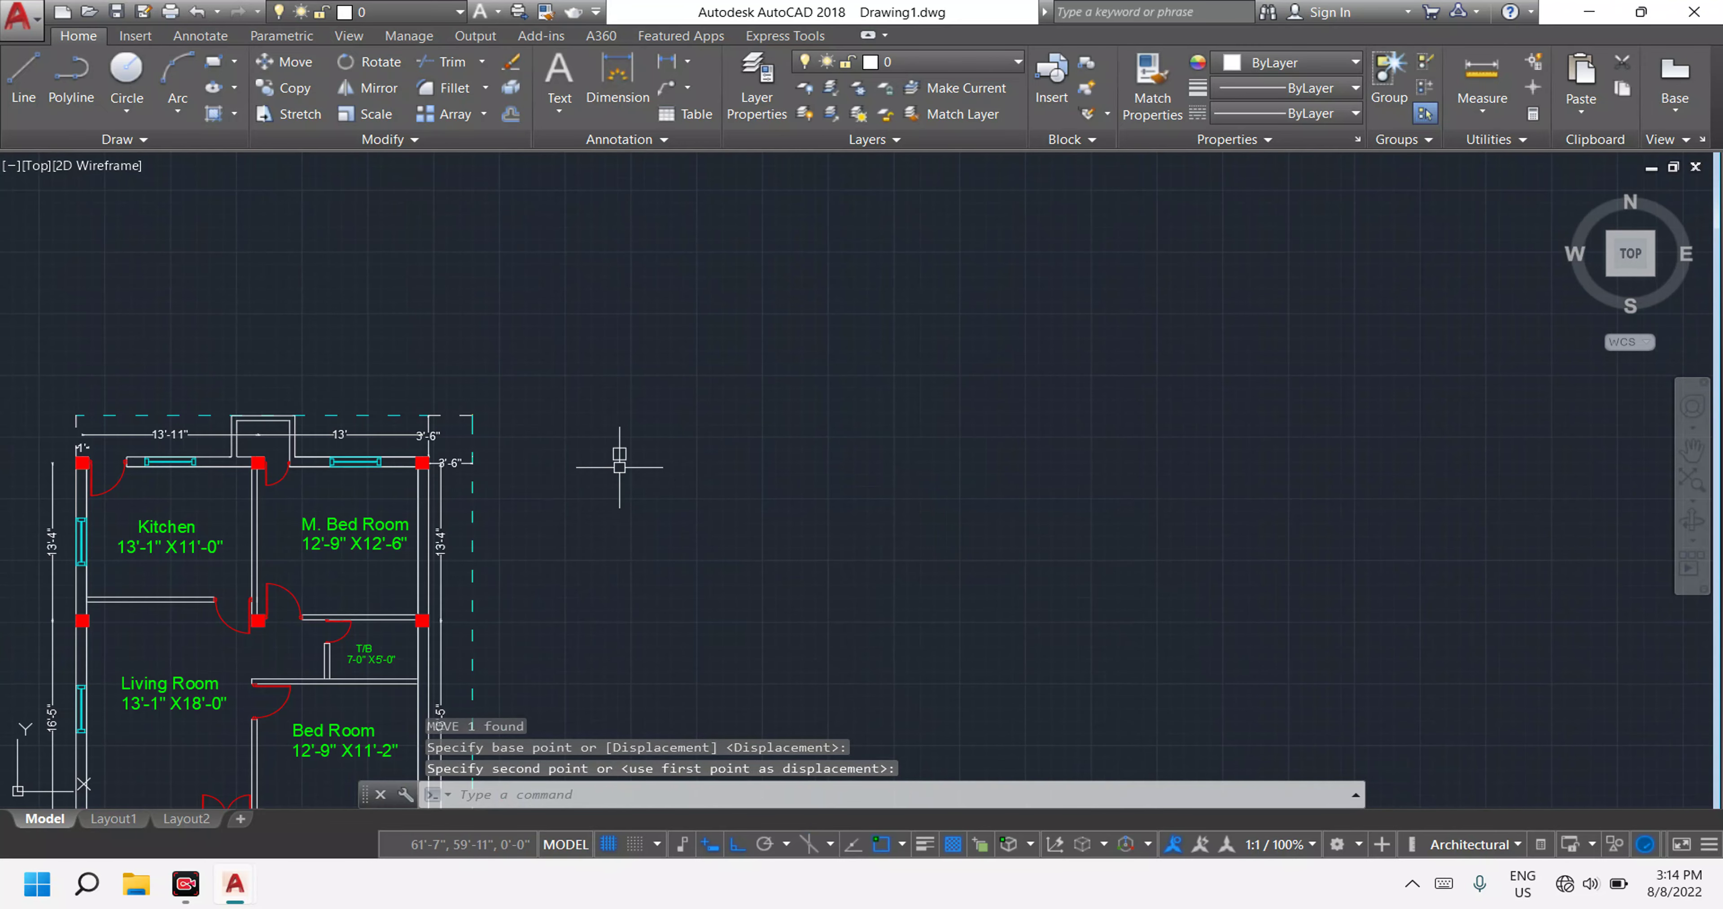
pyautogui.press('Escape')
pyautogui.click(694, 499)
pyautogui.click(589, 380)
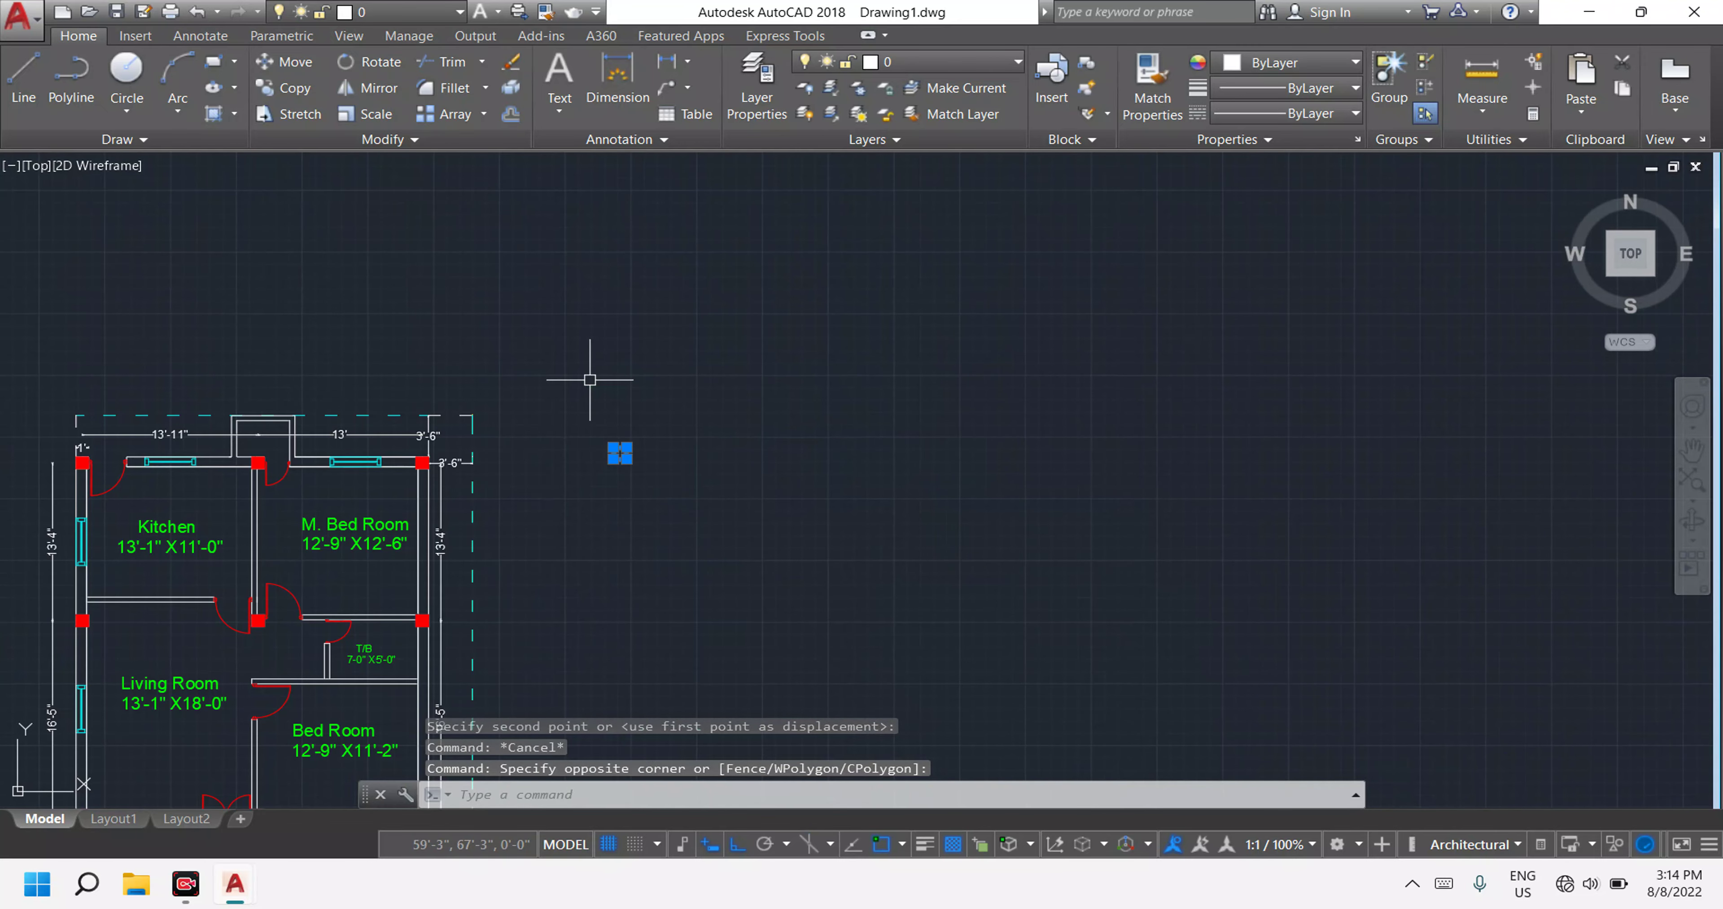
# Copy the square 13'-11" to the right from its top midpoint, matching the kitchen span.
pyautogui.write('co')
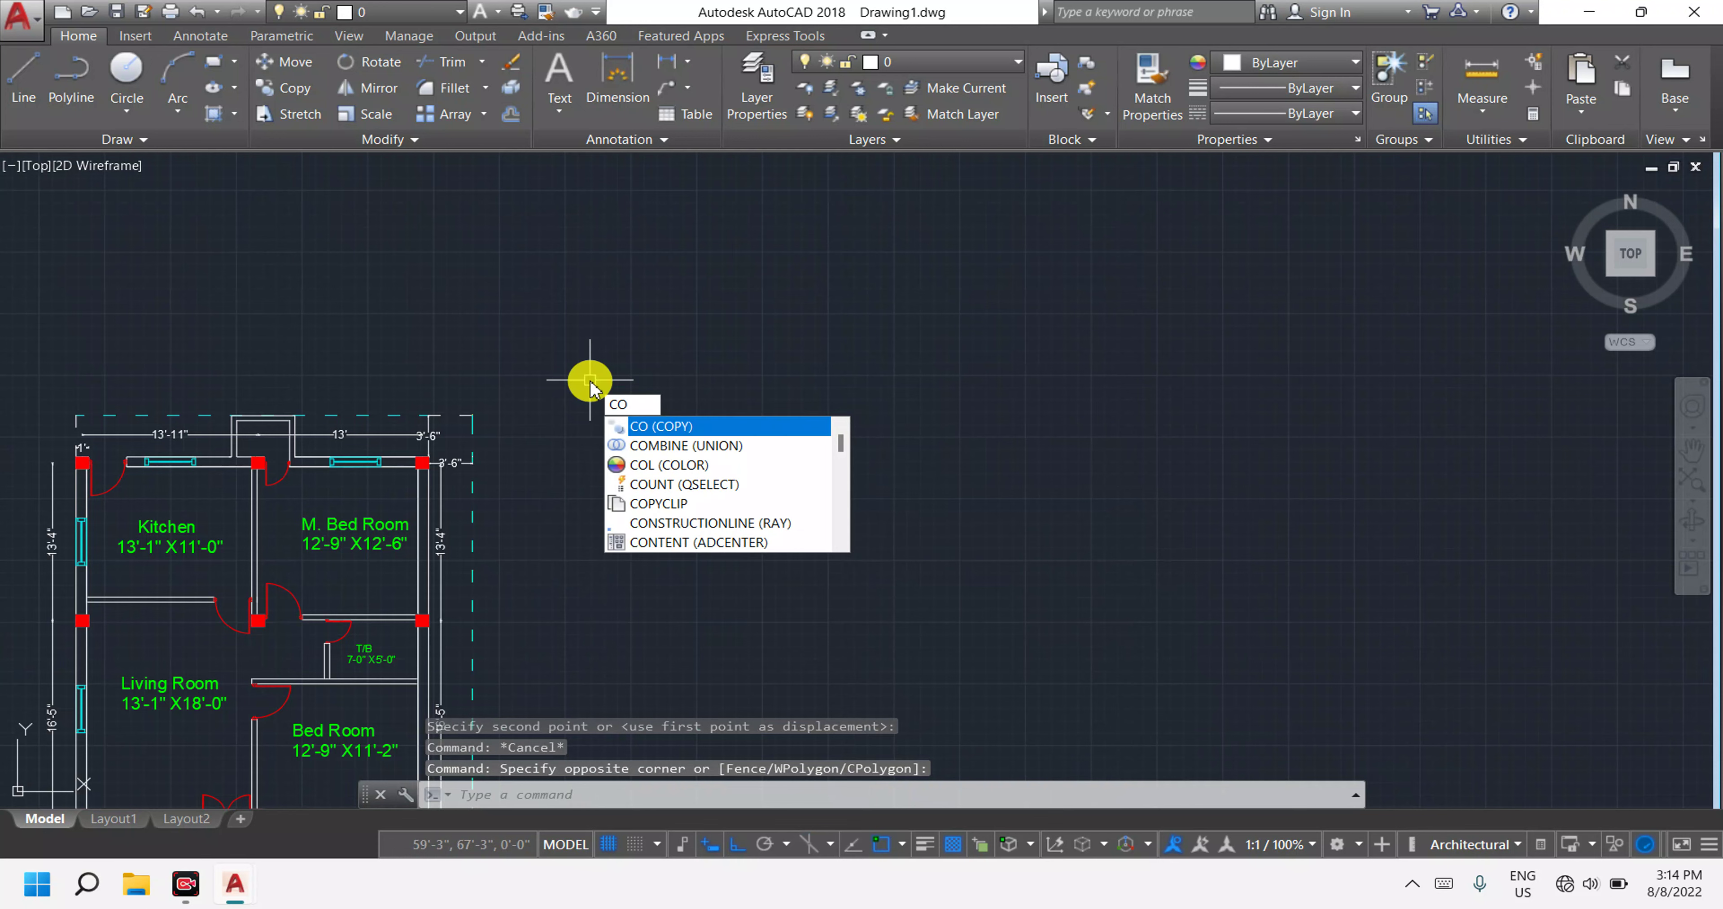
pyautogui.press('Return')
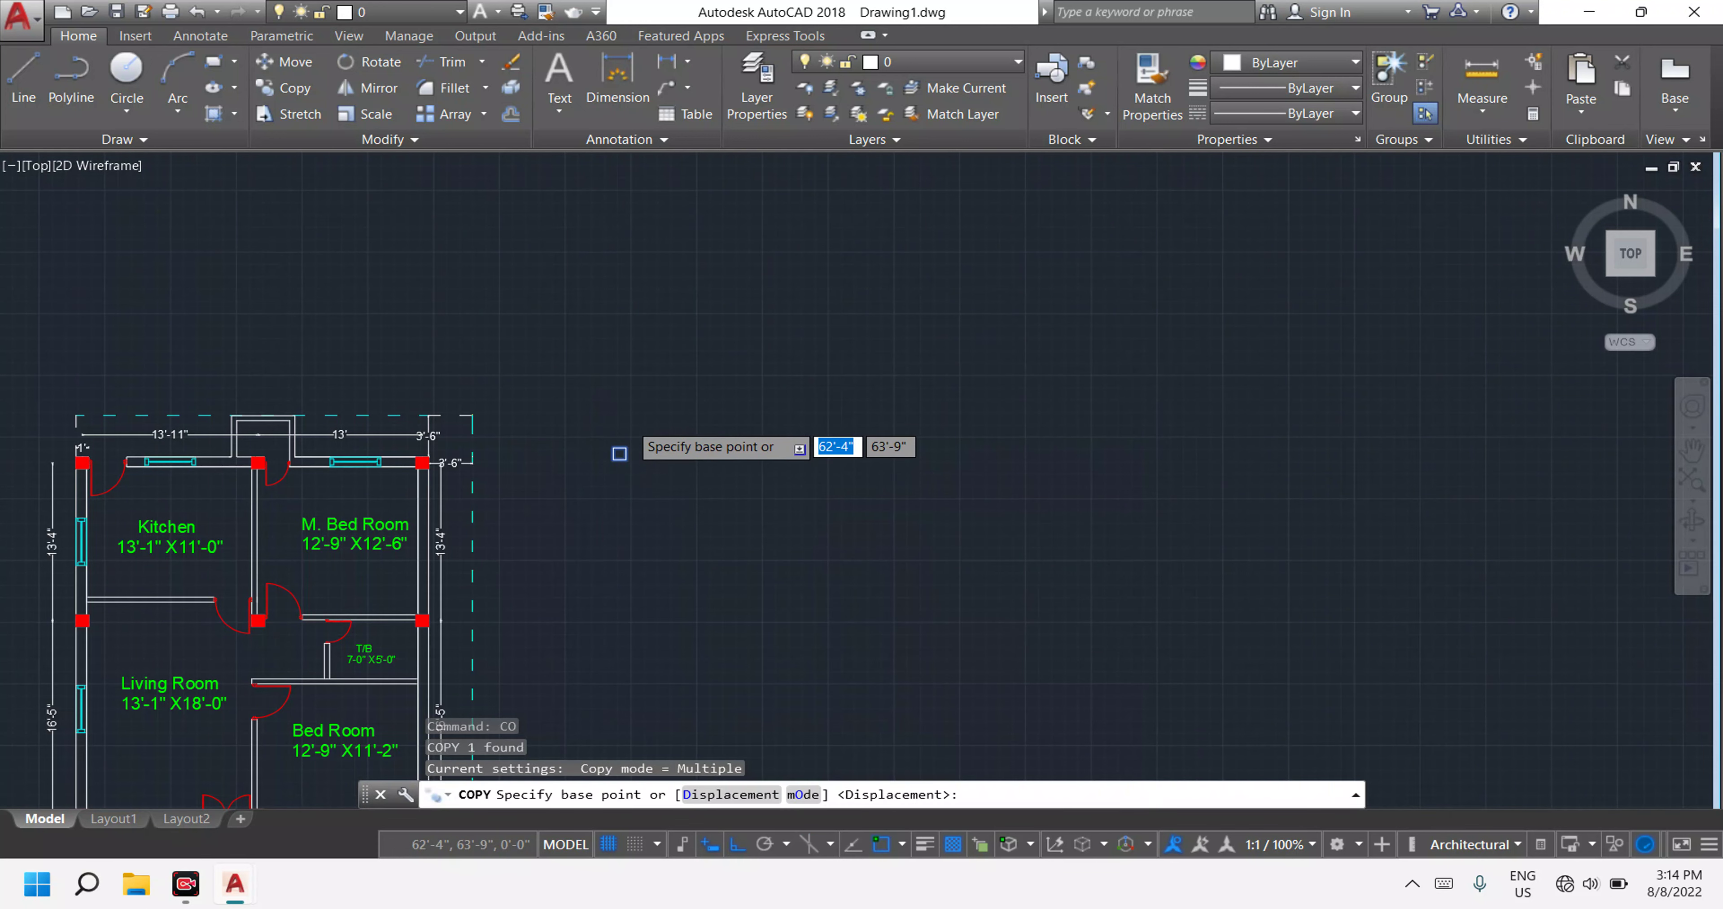
pyautogui.scroll(2, 589, 495)
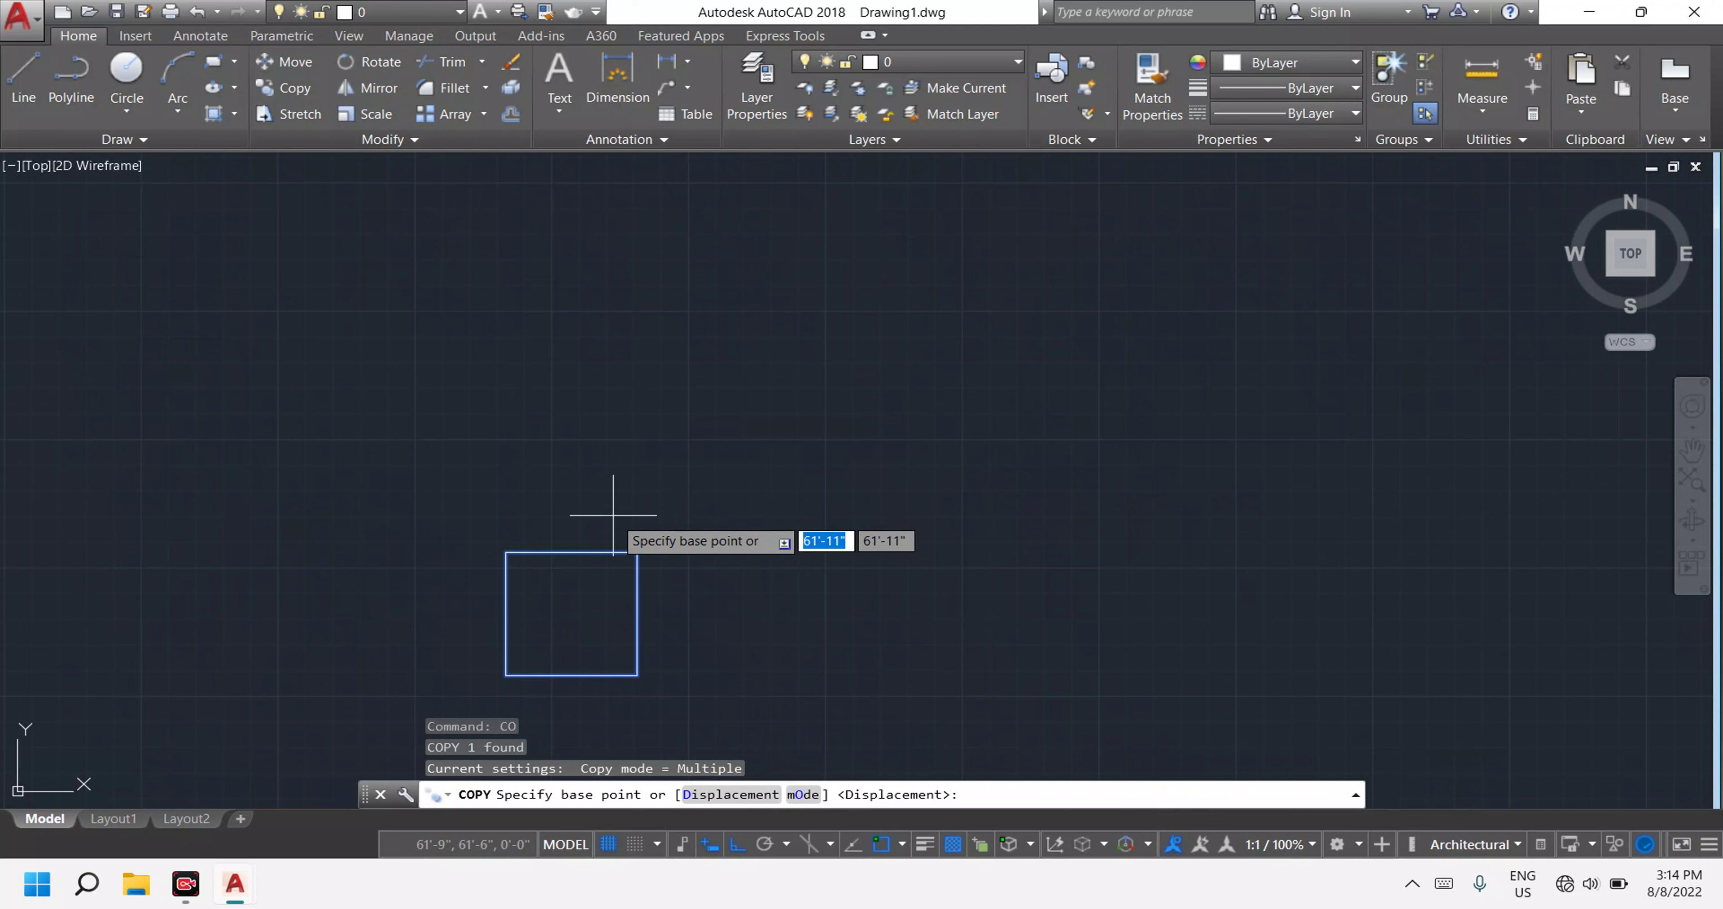
pyautogui.click(572, 552)
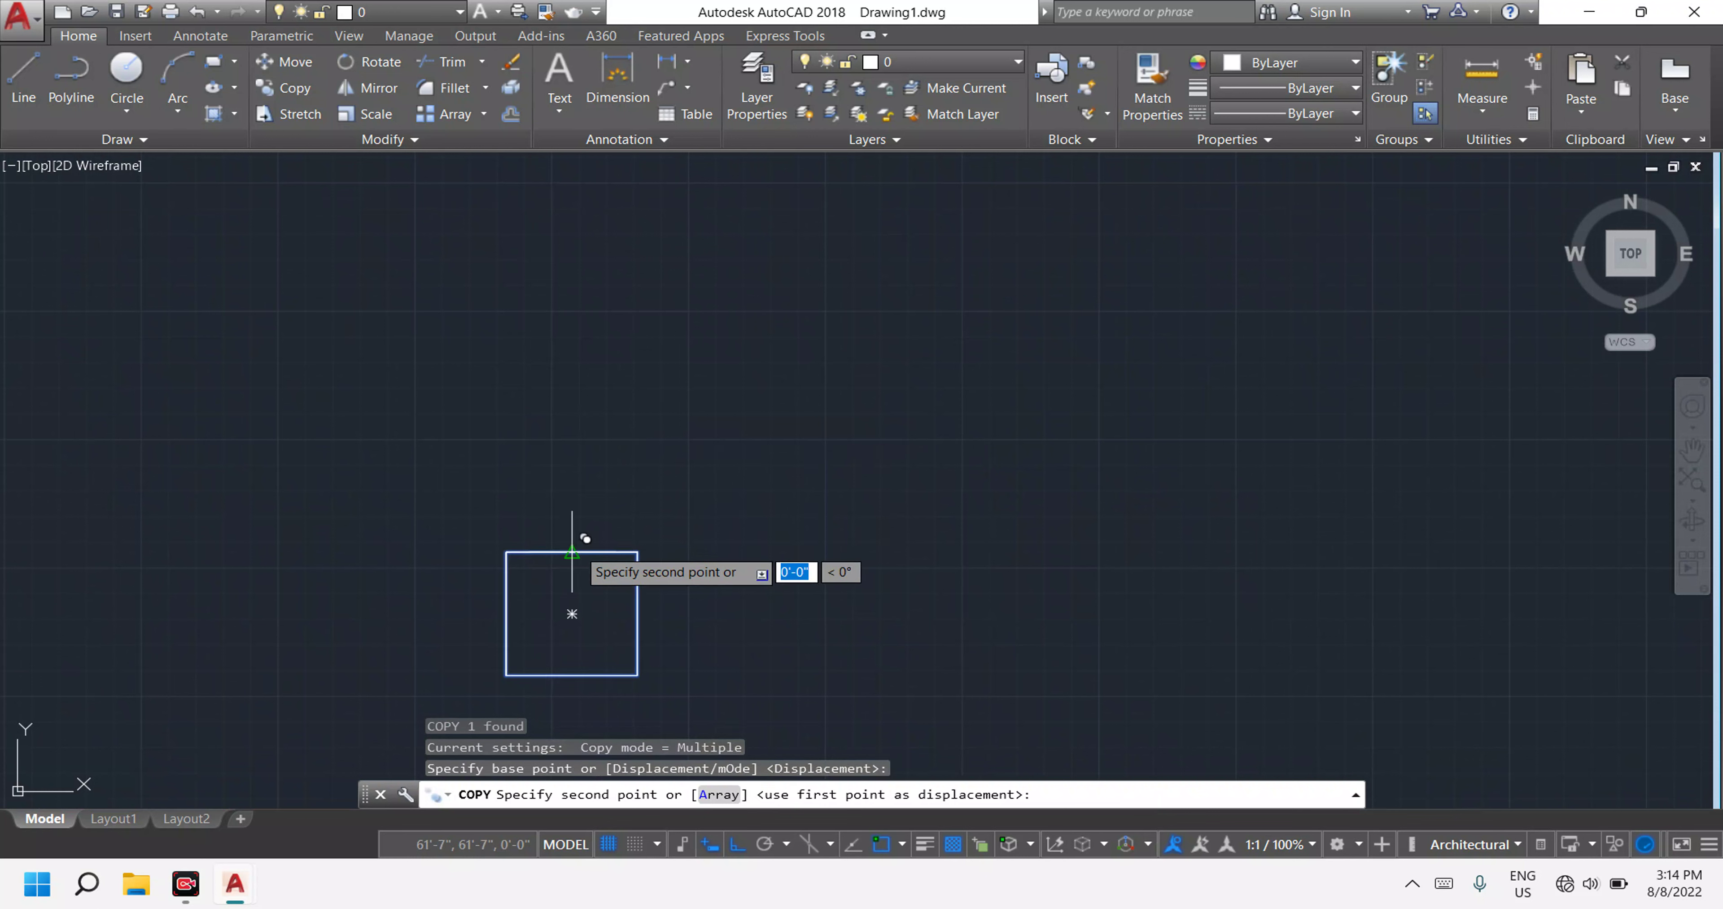
pyautogui.scroll(-8, 1033, 575)
pyautogui.scroll(-2, 1102, 581)
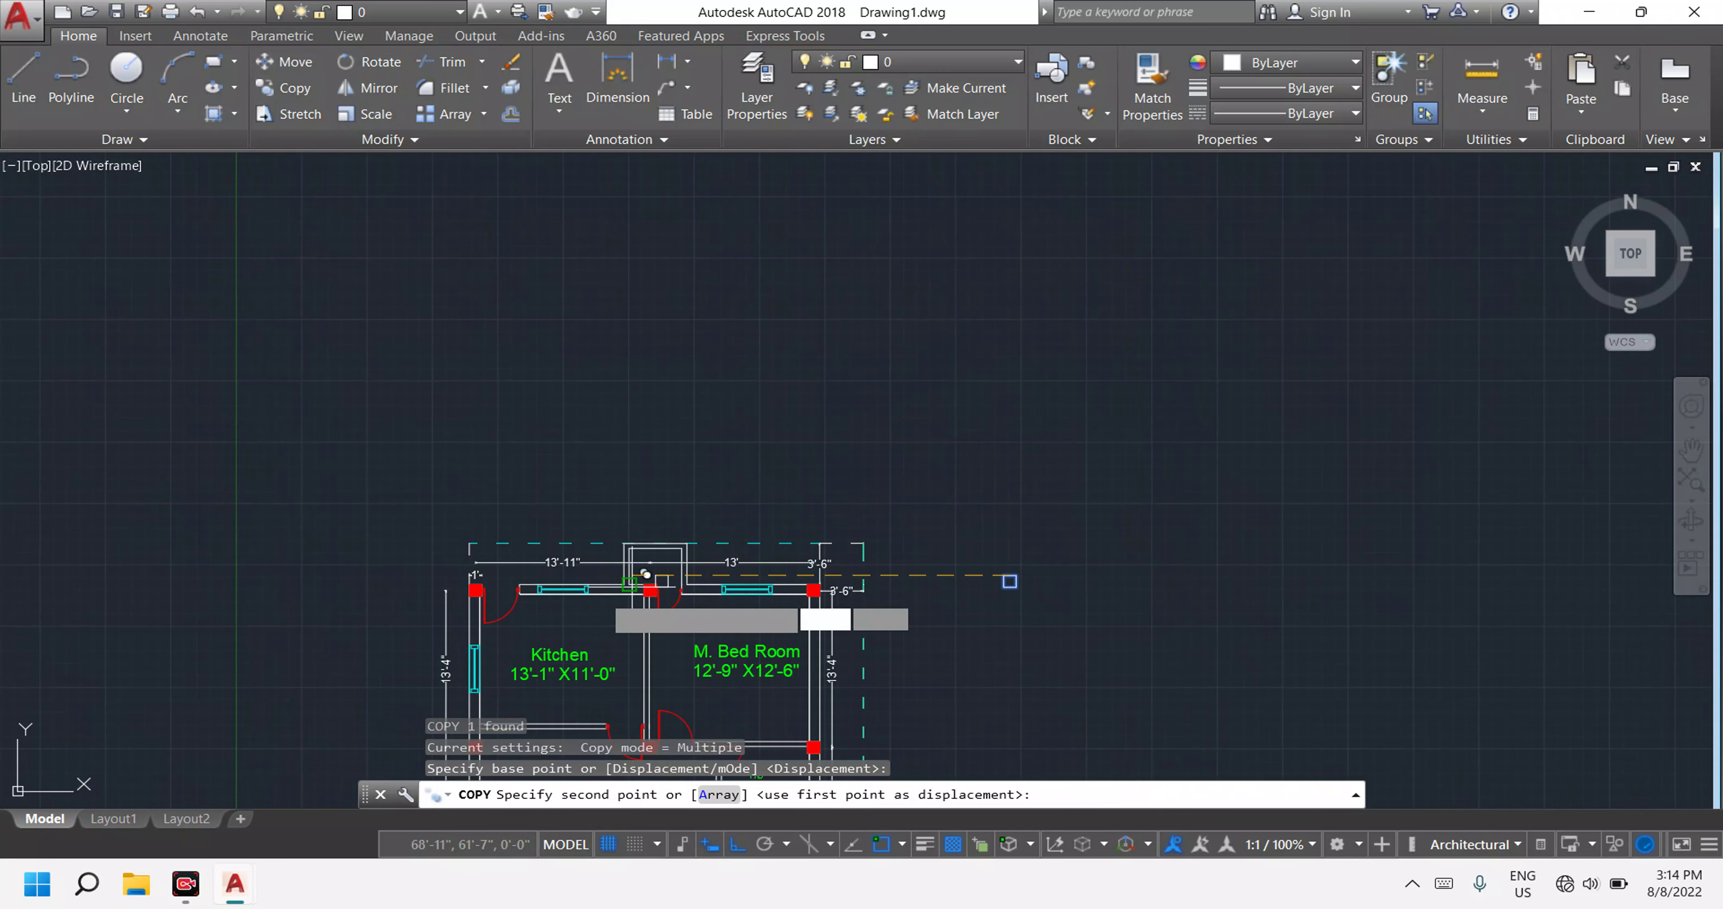
pyautogui.scroll(4, 460, 616)
pyautogui.scroll(2, 458, 622)
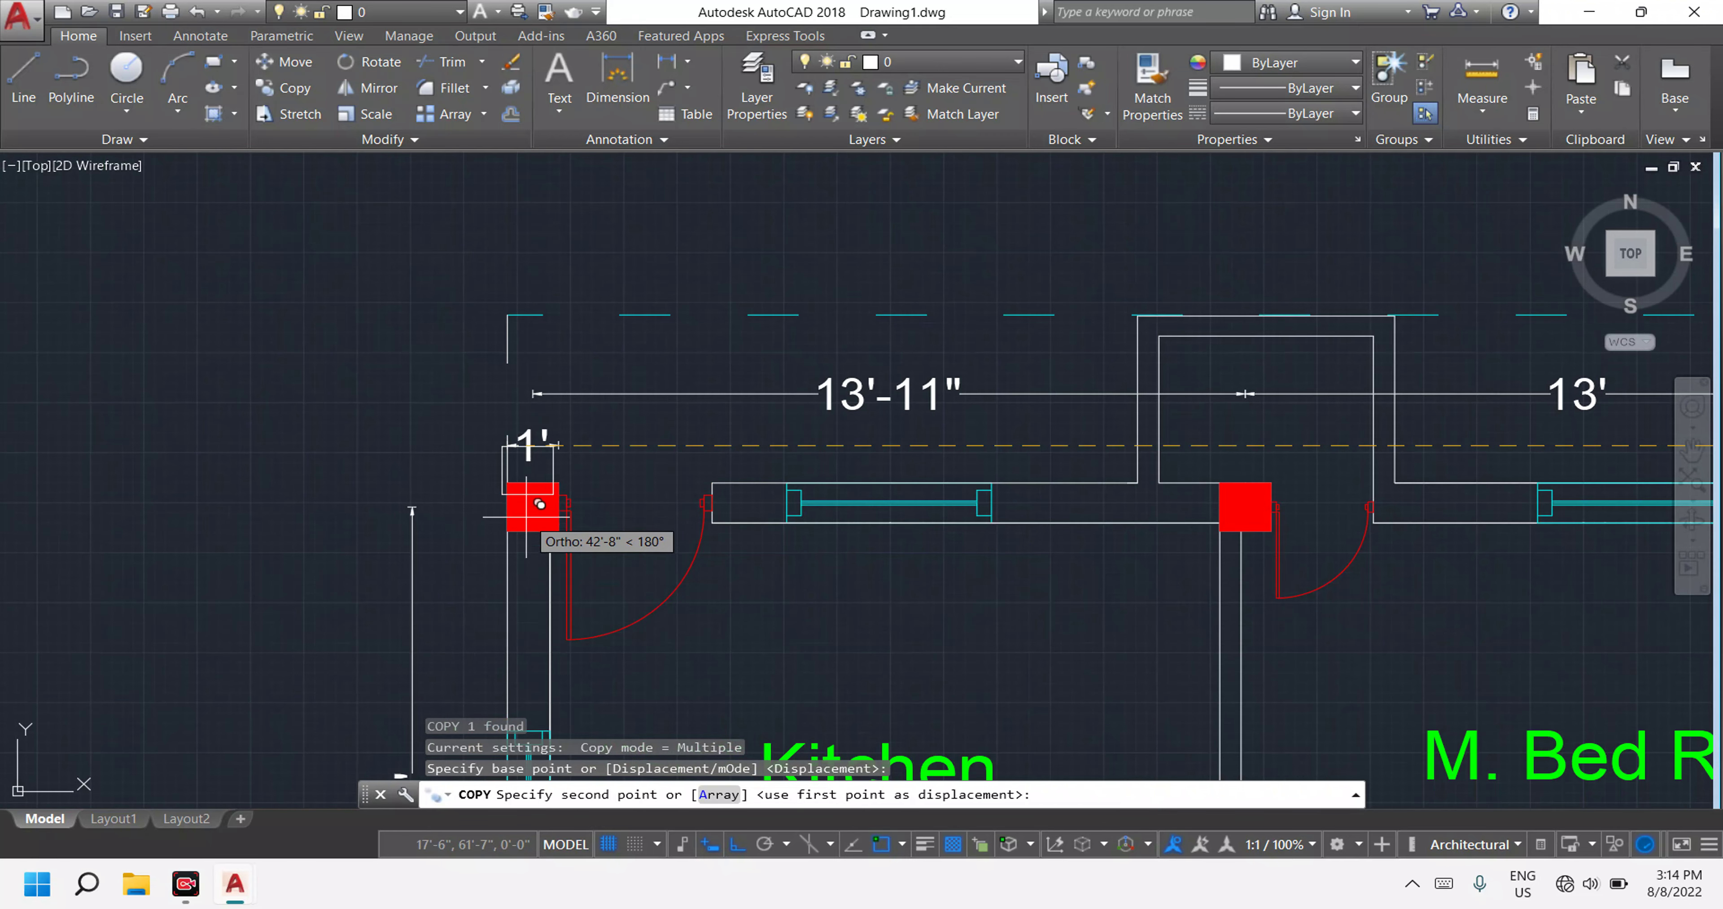
pyautogui.scroll(1, 536, 498)
pyautogui.scroll(-8, 879, 535)
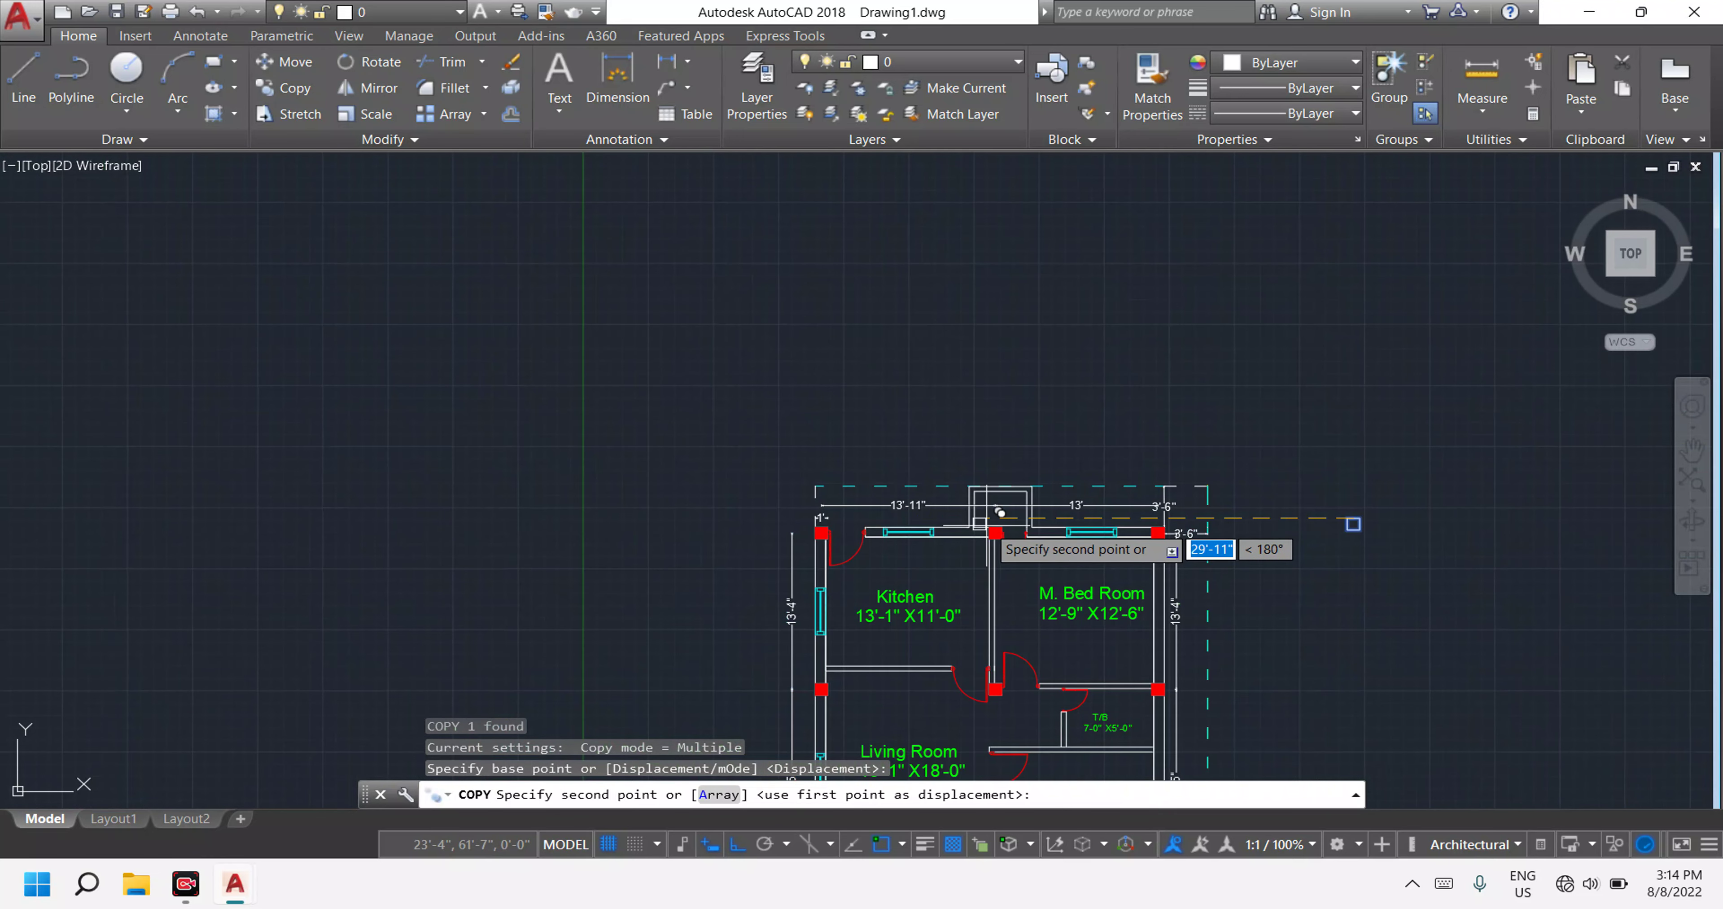
pyautogui.scroll(4, 1003, 522)
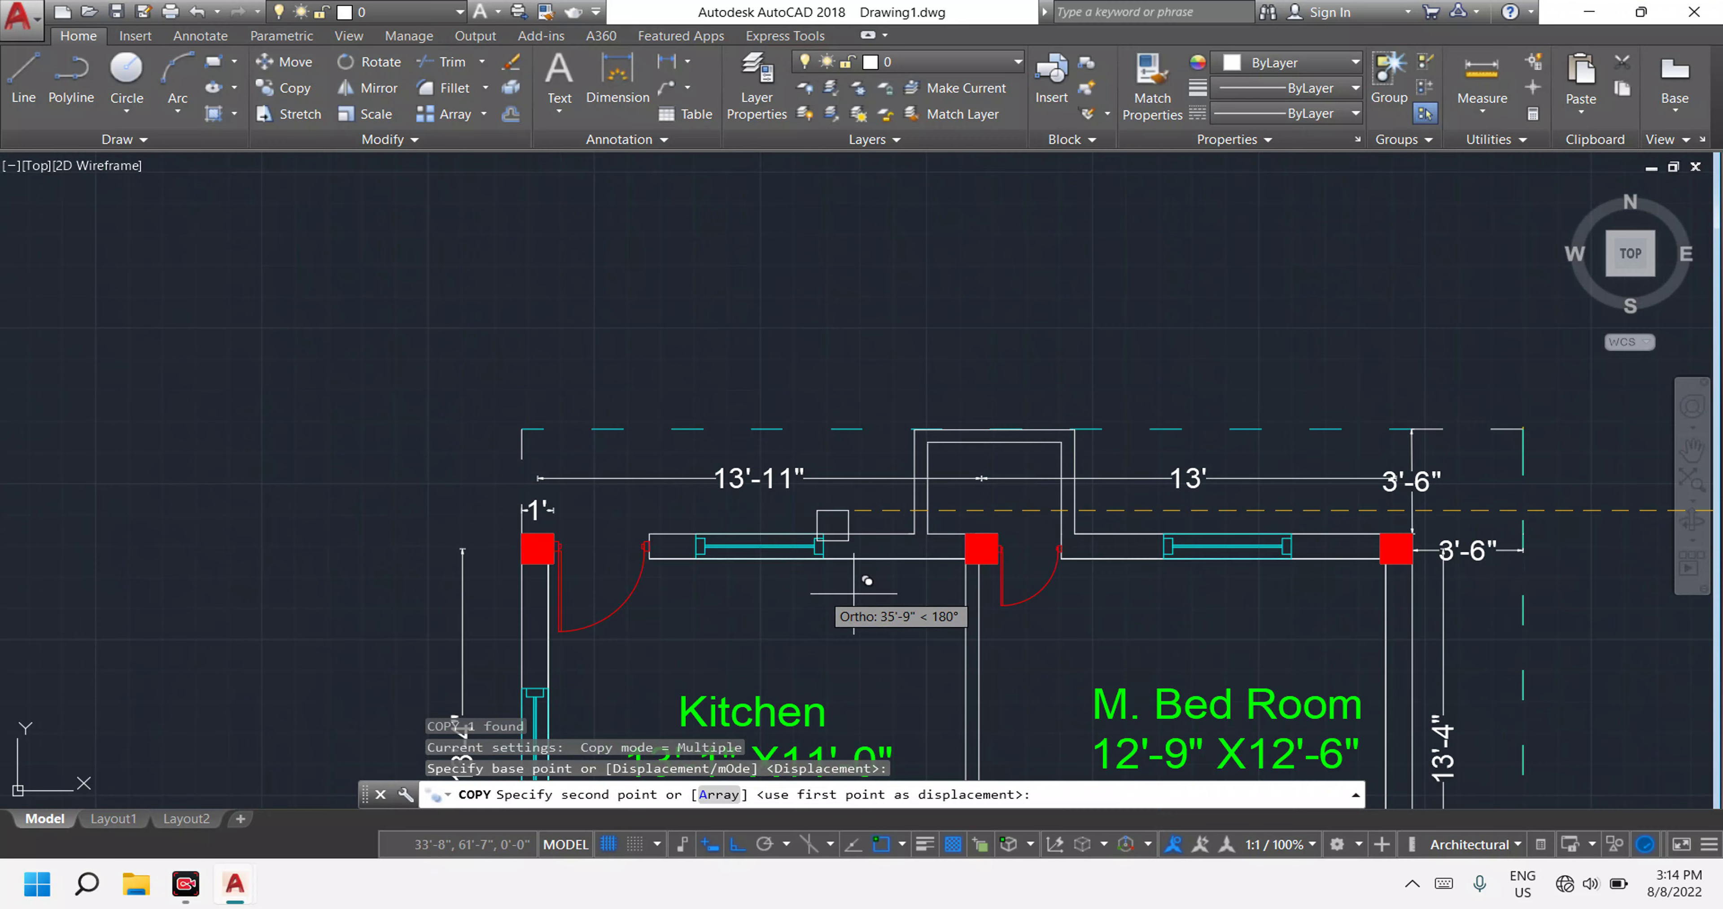
pyautogui.scroll(-5, 1171, 575)
pyautogui.scroll(-2, 1137, 575)
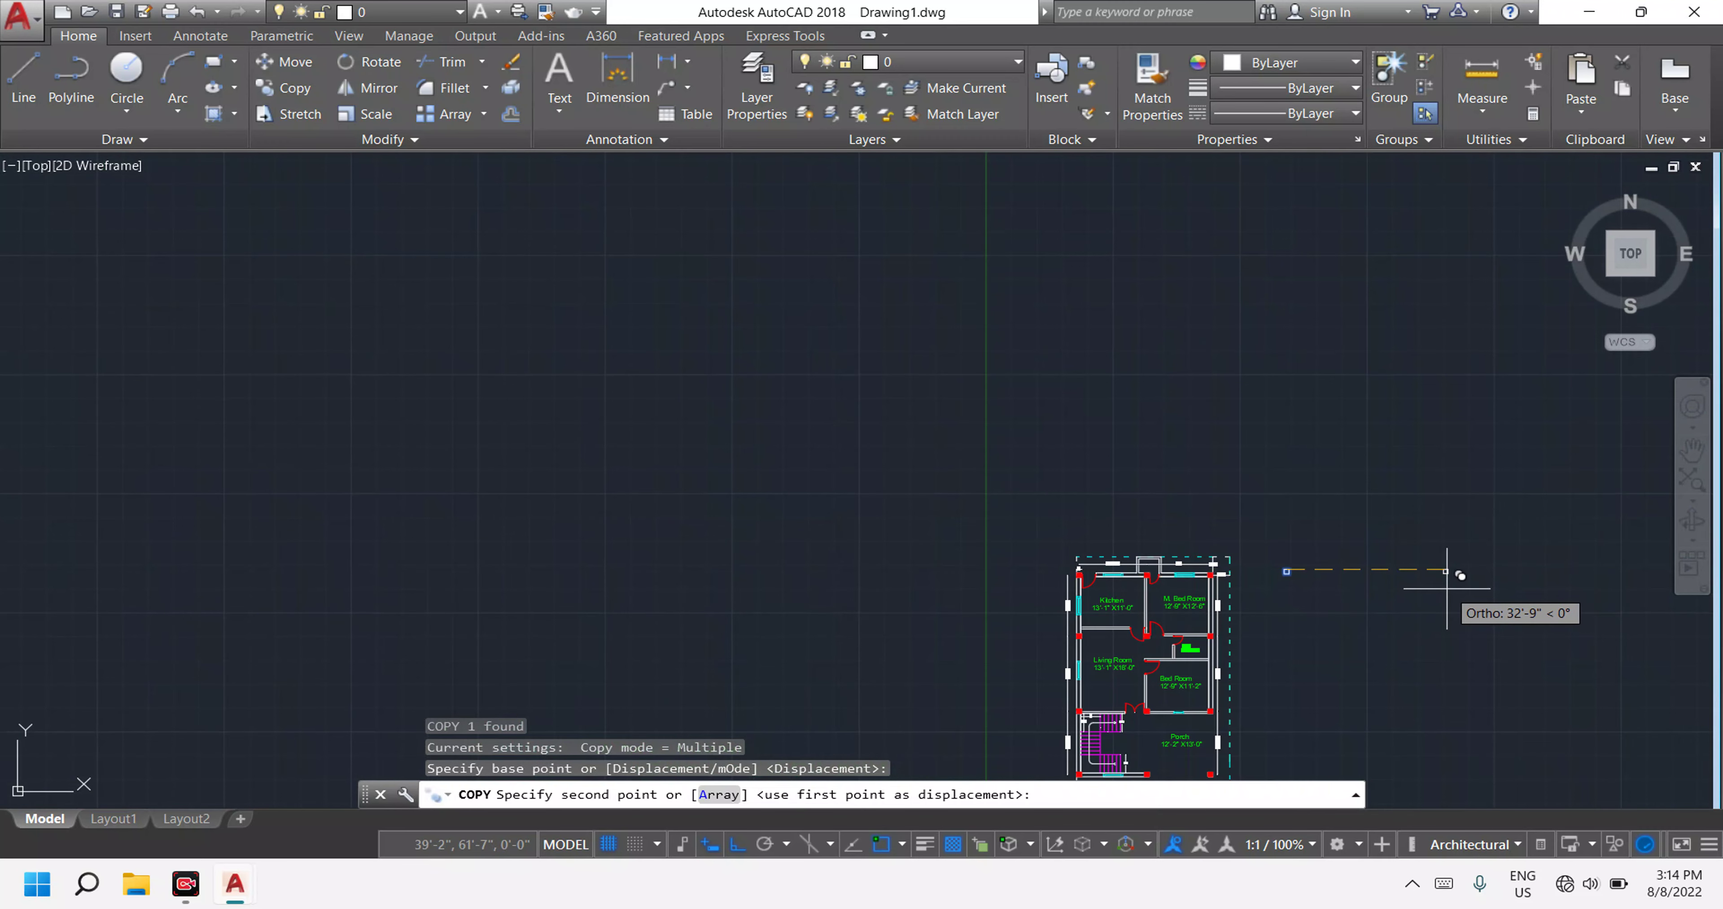
pyautogui.write('13\'11"')
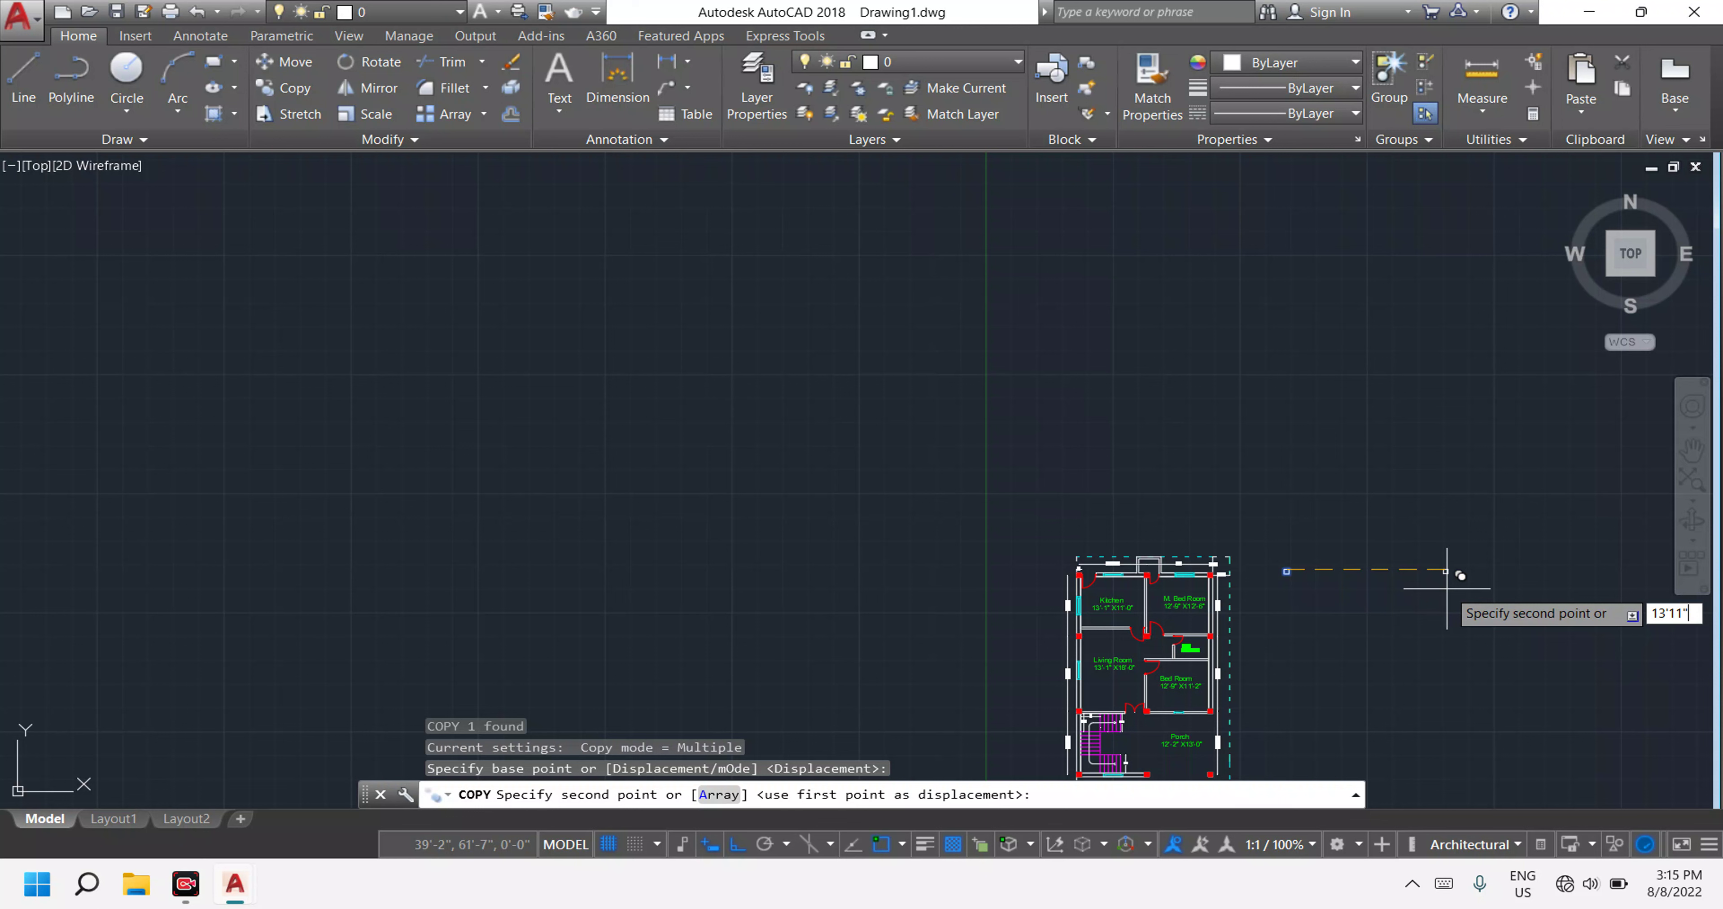
pyautogui.press('Return')
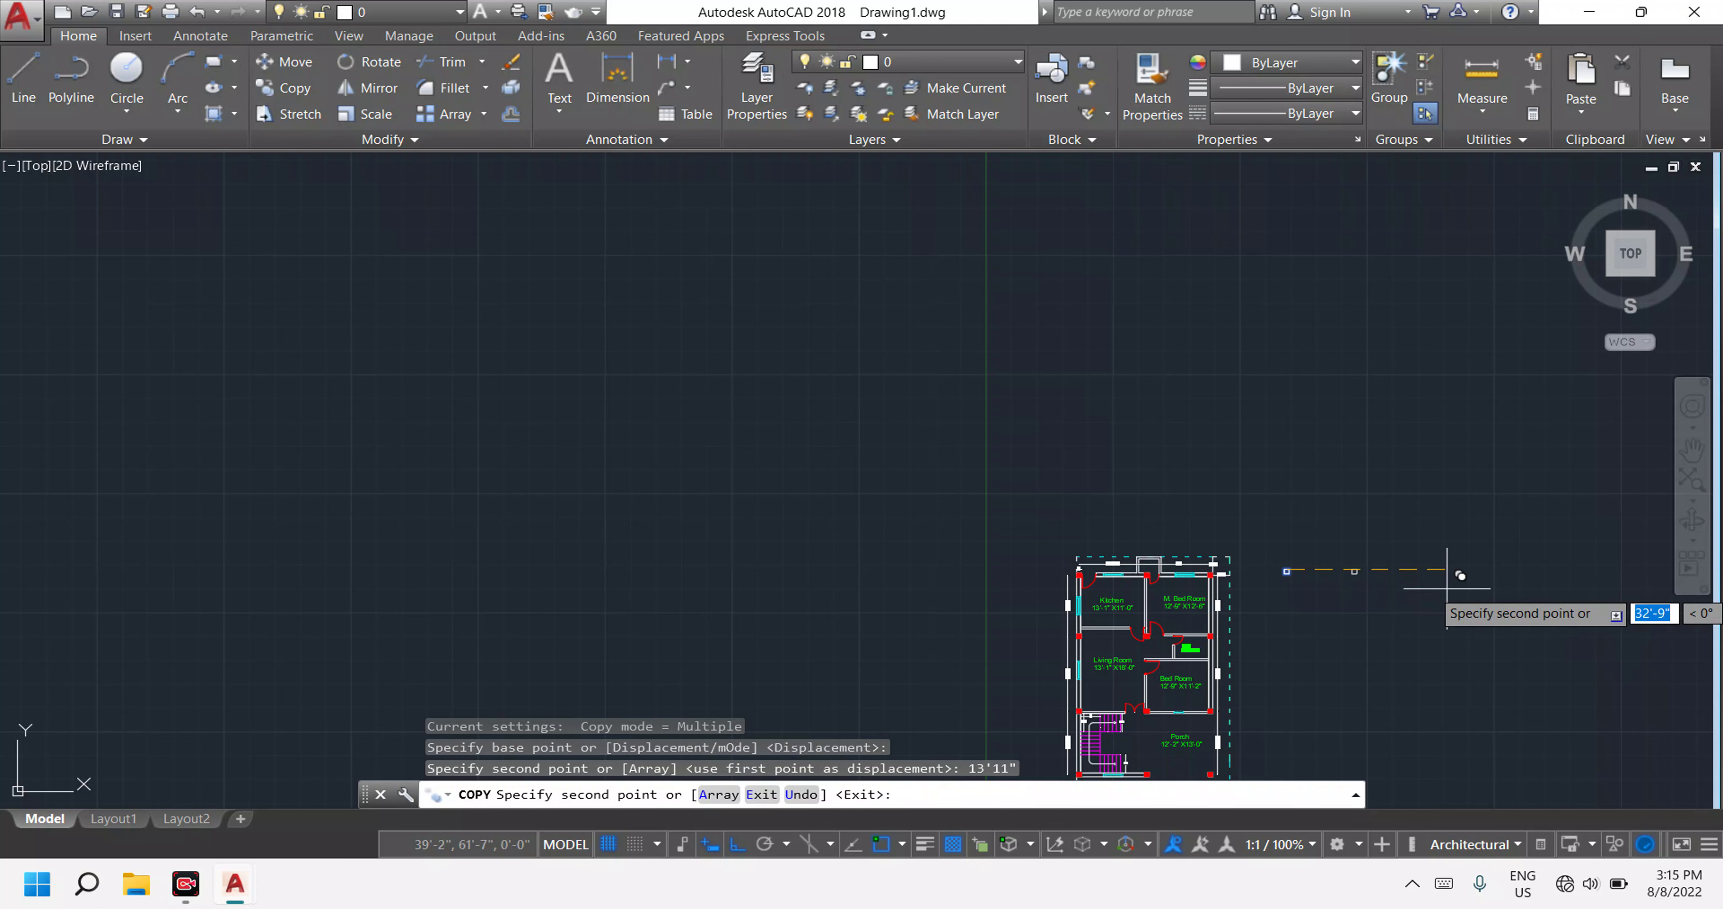
pyautogui.press('Escape')
# Copy the new square another 13' to the right, making a row of three markers.
pyautogui.scroll(2, 1358, 574)
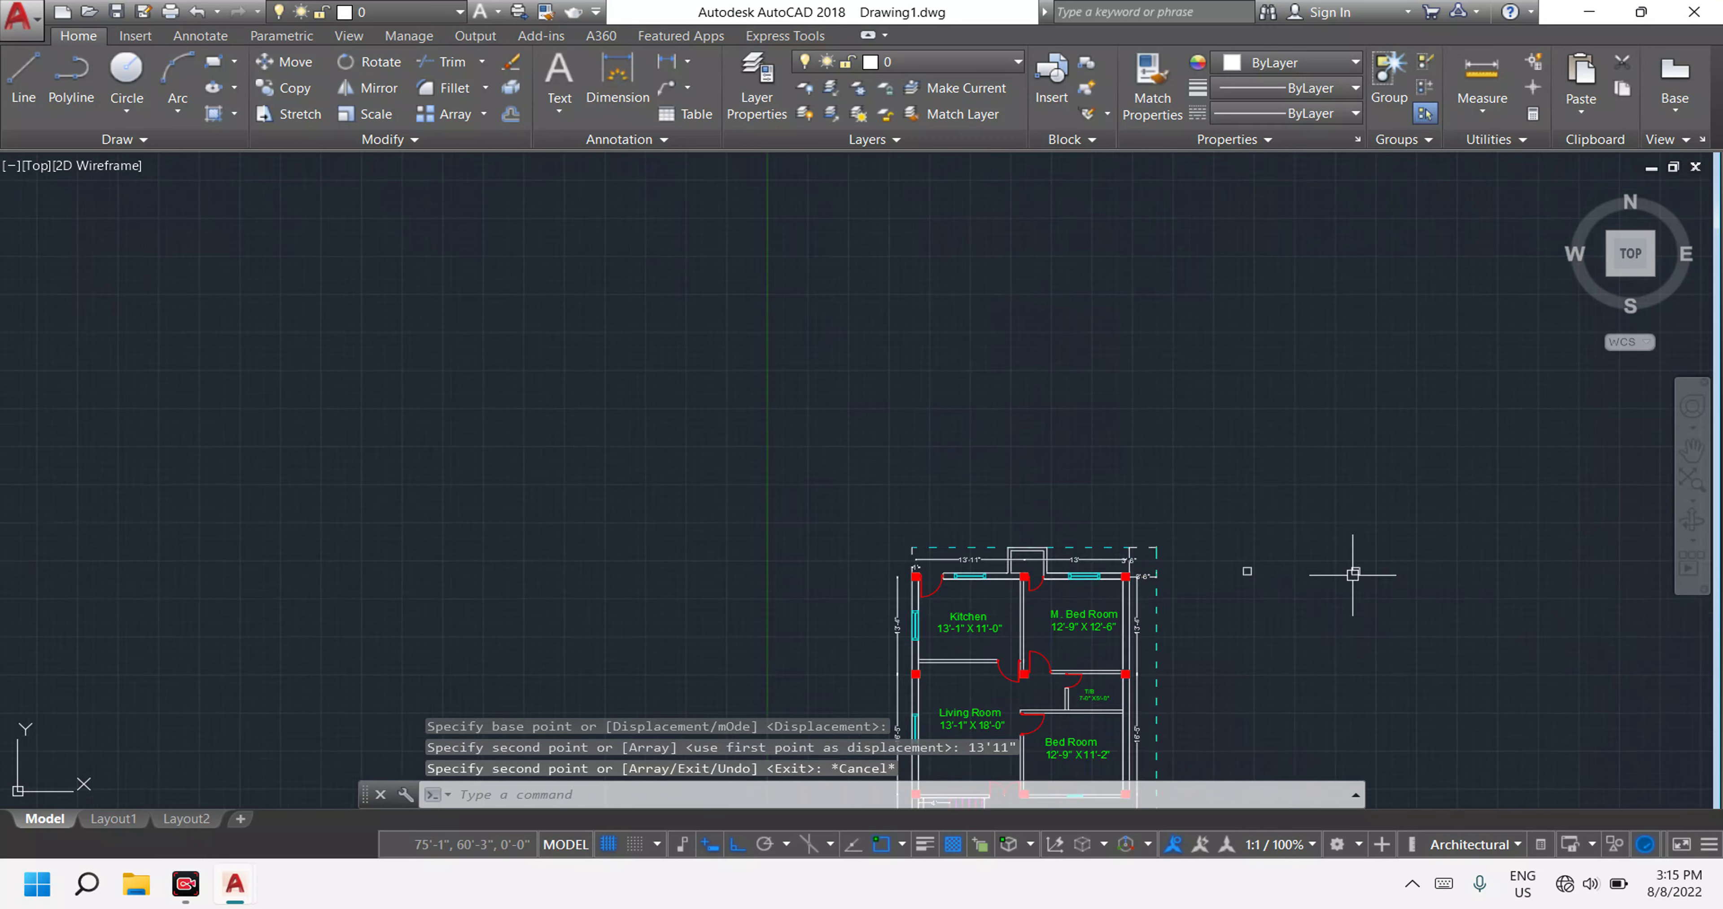
pyautogui.scroll(2, 1358, 575)
pyautogui.click(1398, 625)
pyautogui.click(1324, 519)
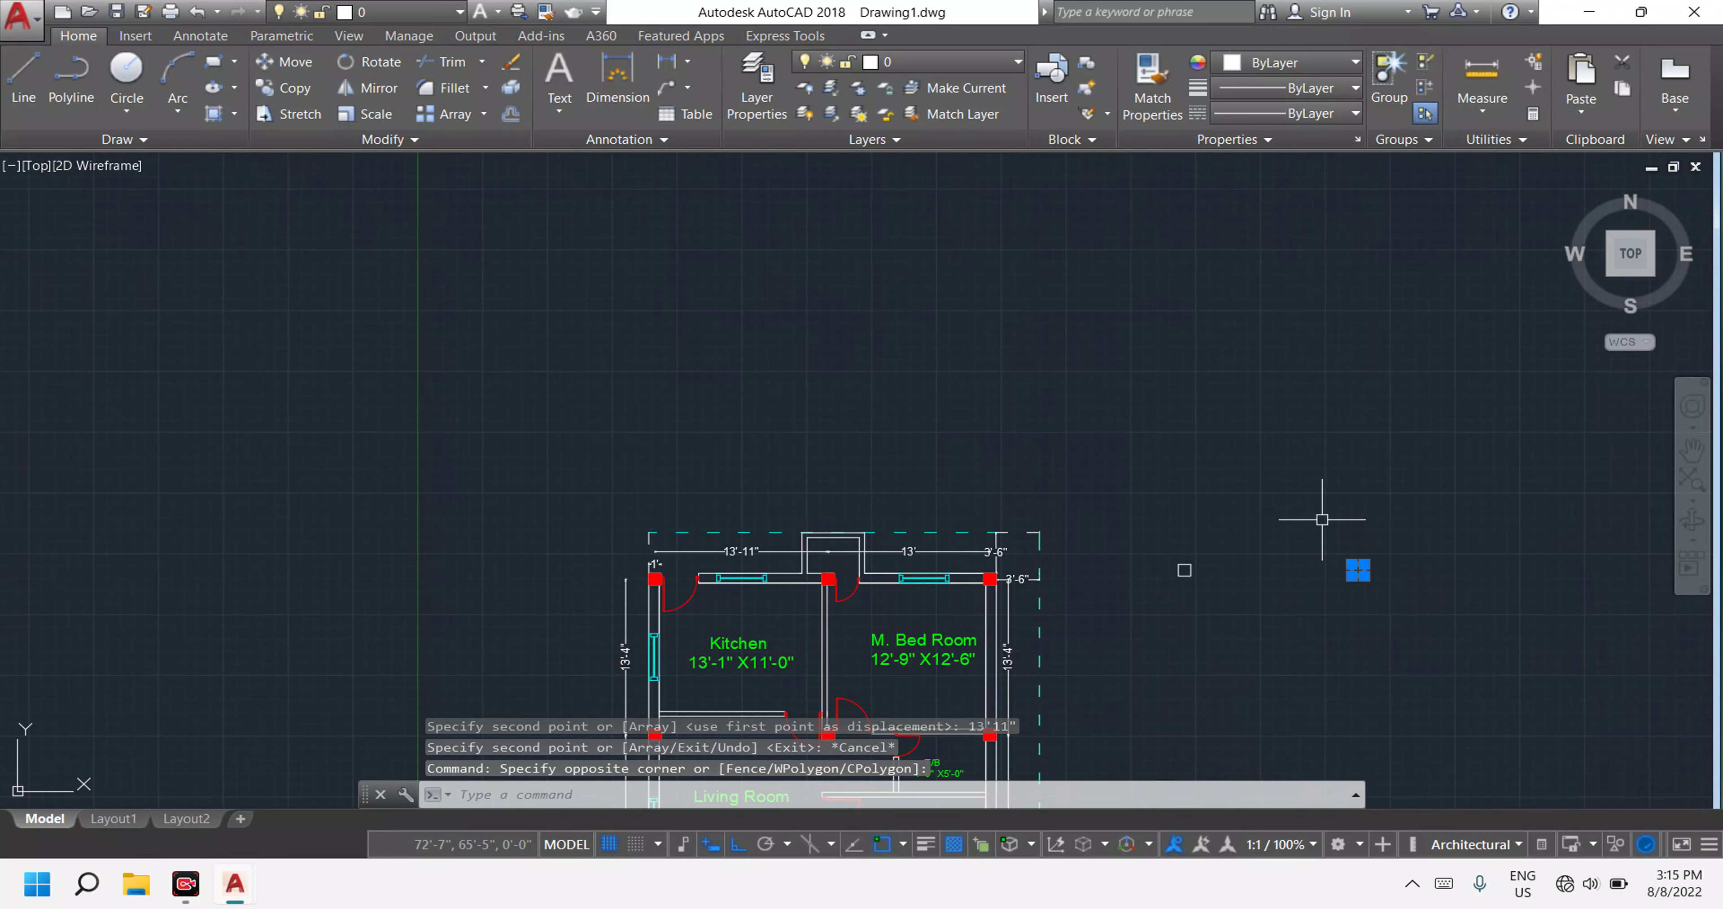
pyautogui.write('co')
pyautogui.press('Return')
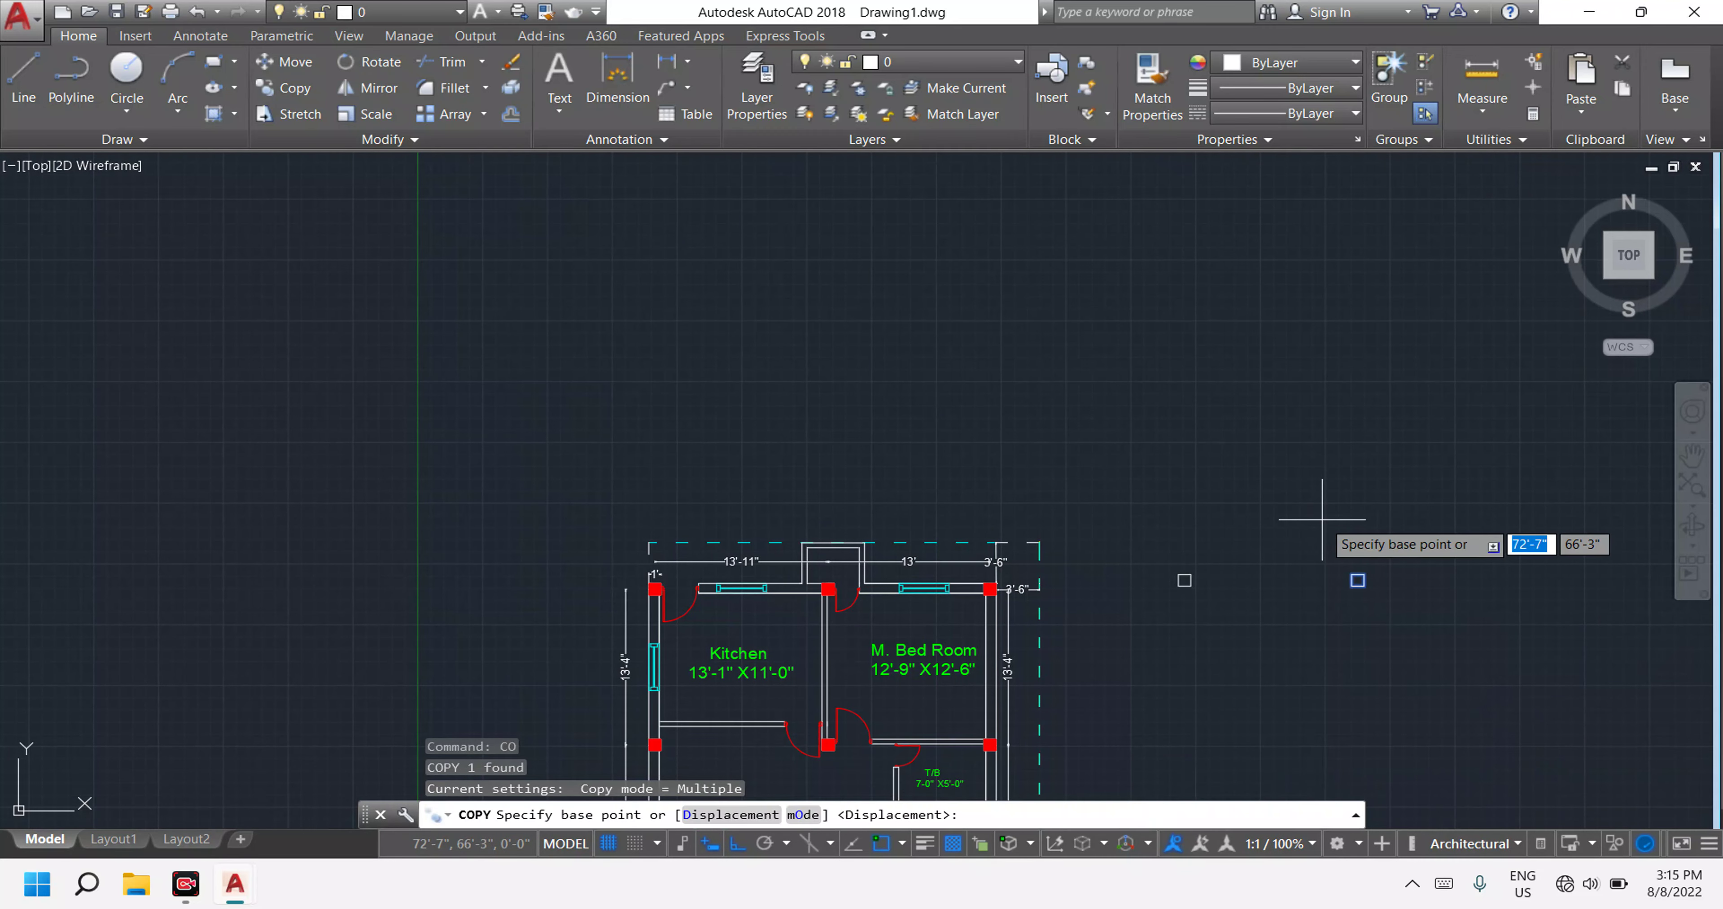
pyautogui.scroll(5, 1344, 578)
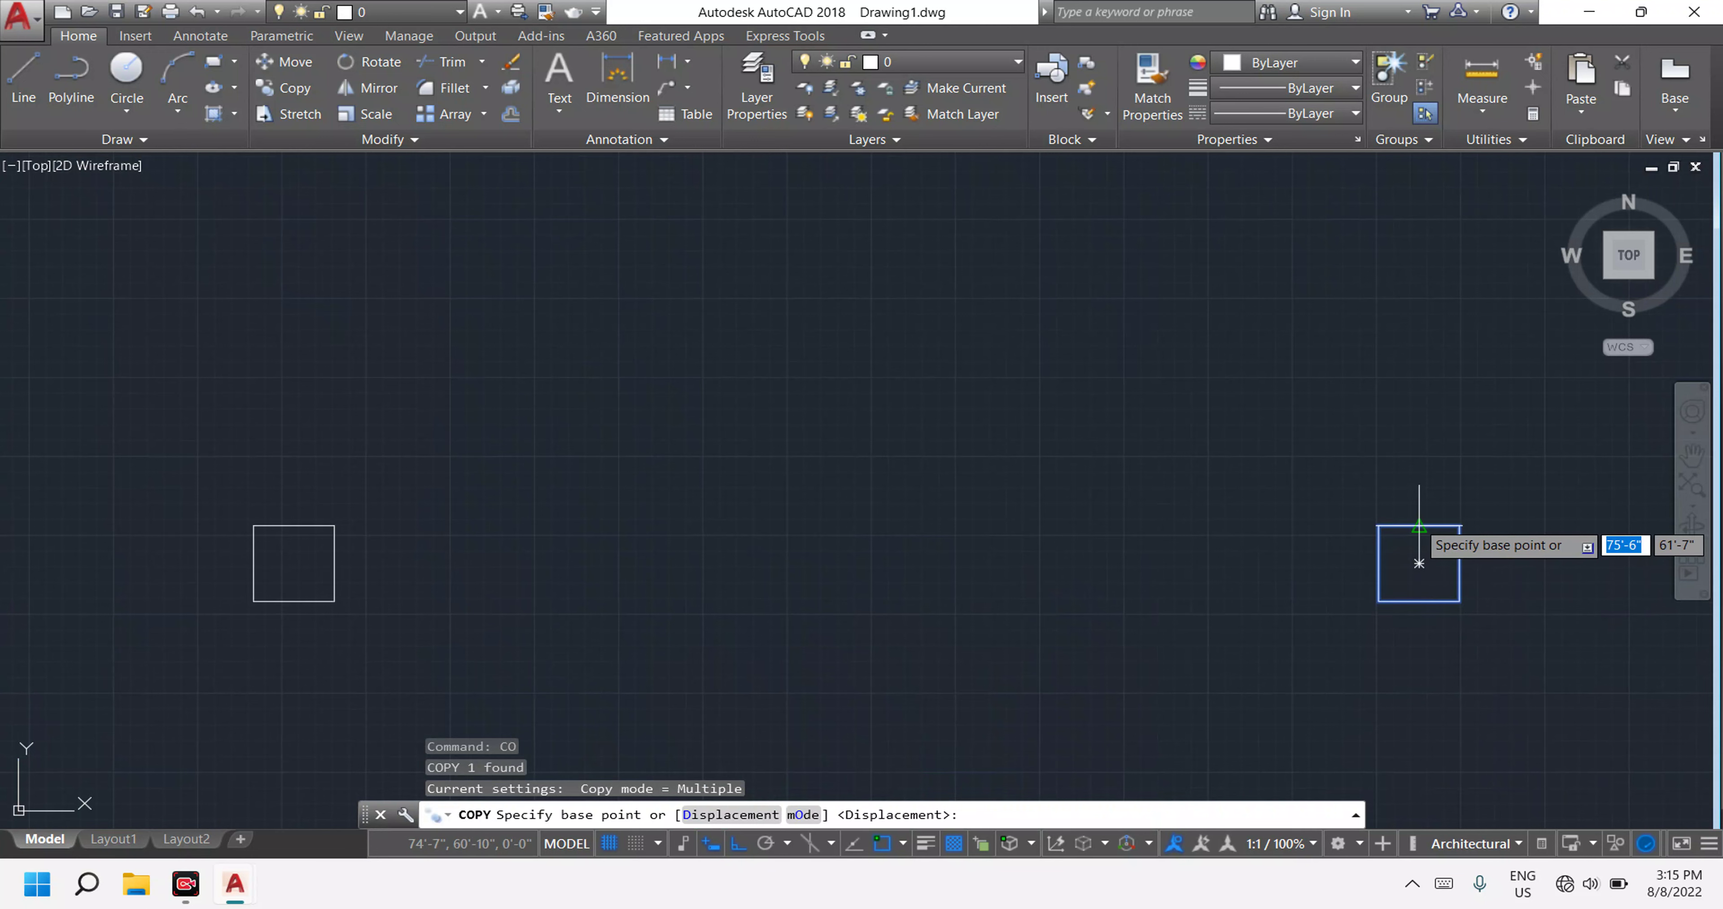
pyautogui.click(1419, 528)
pyautogui.scroll(-8, 1458, 508)
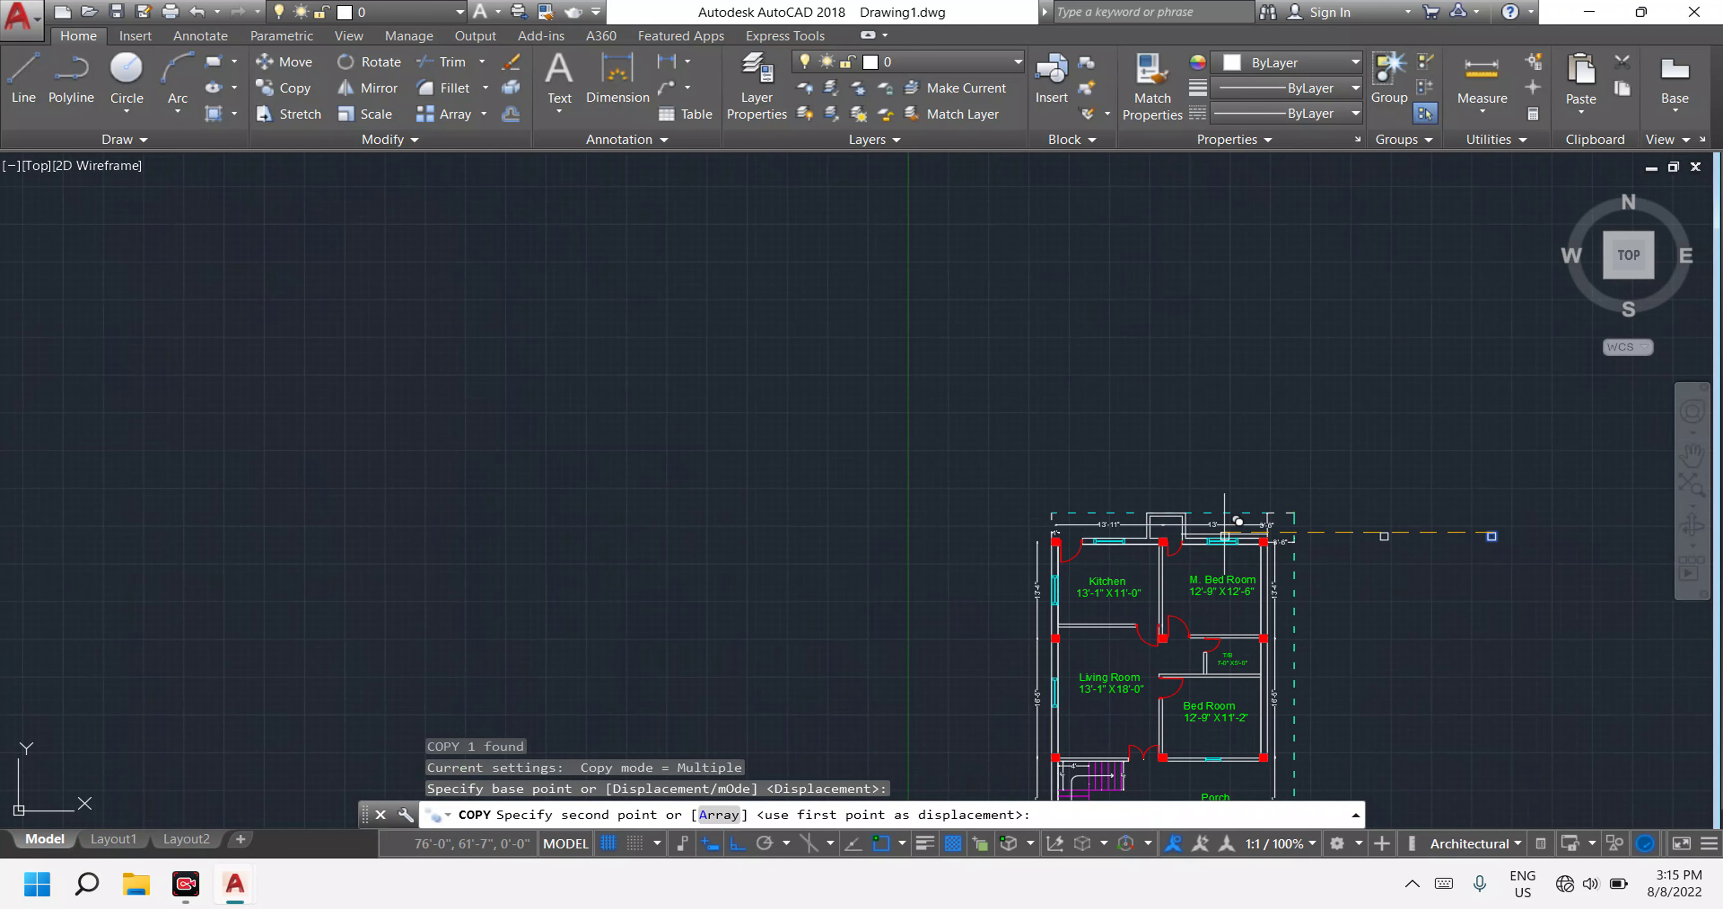
pyautogui.scroll(8, 1225, 535)
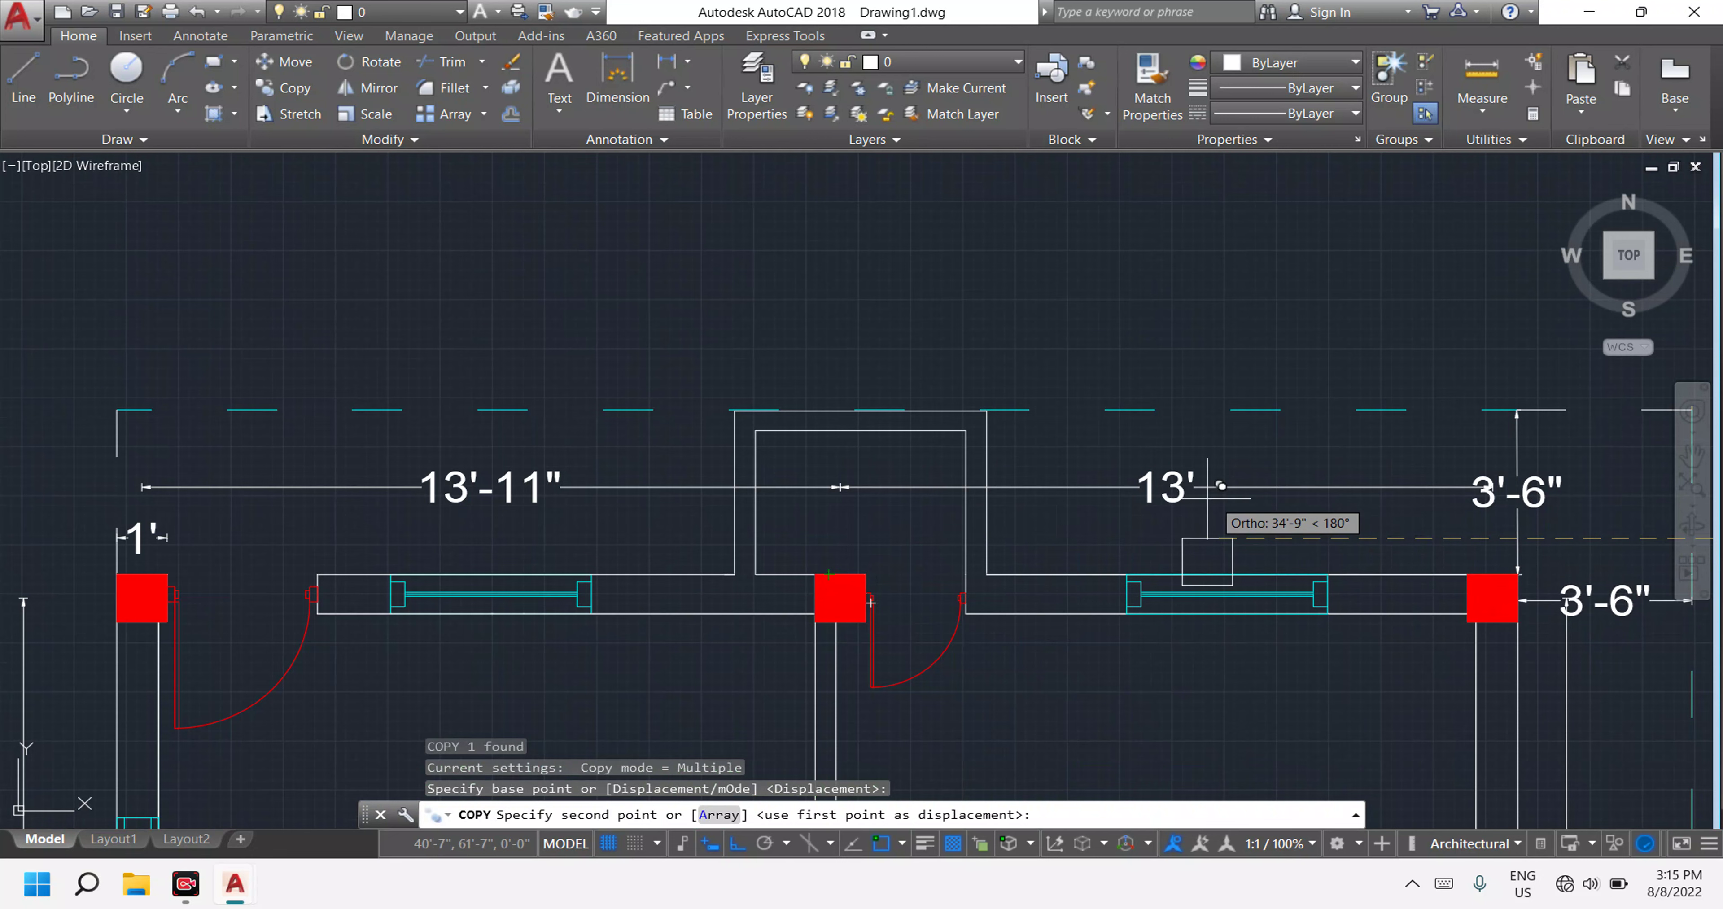
pyautogui.scroll(-10, 1208, 498)
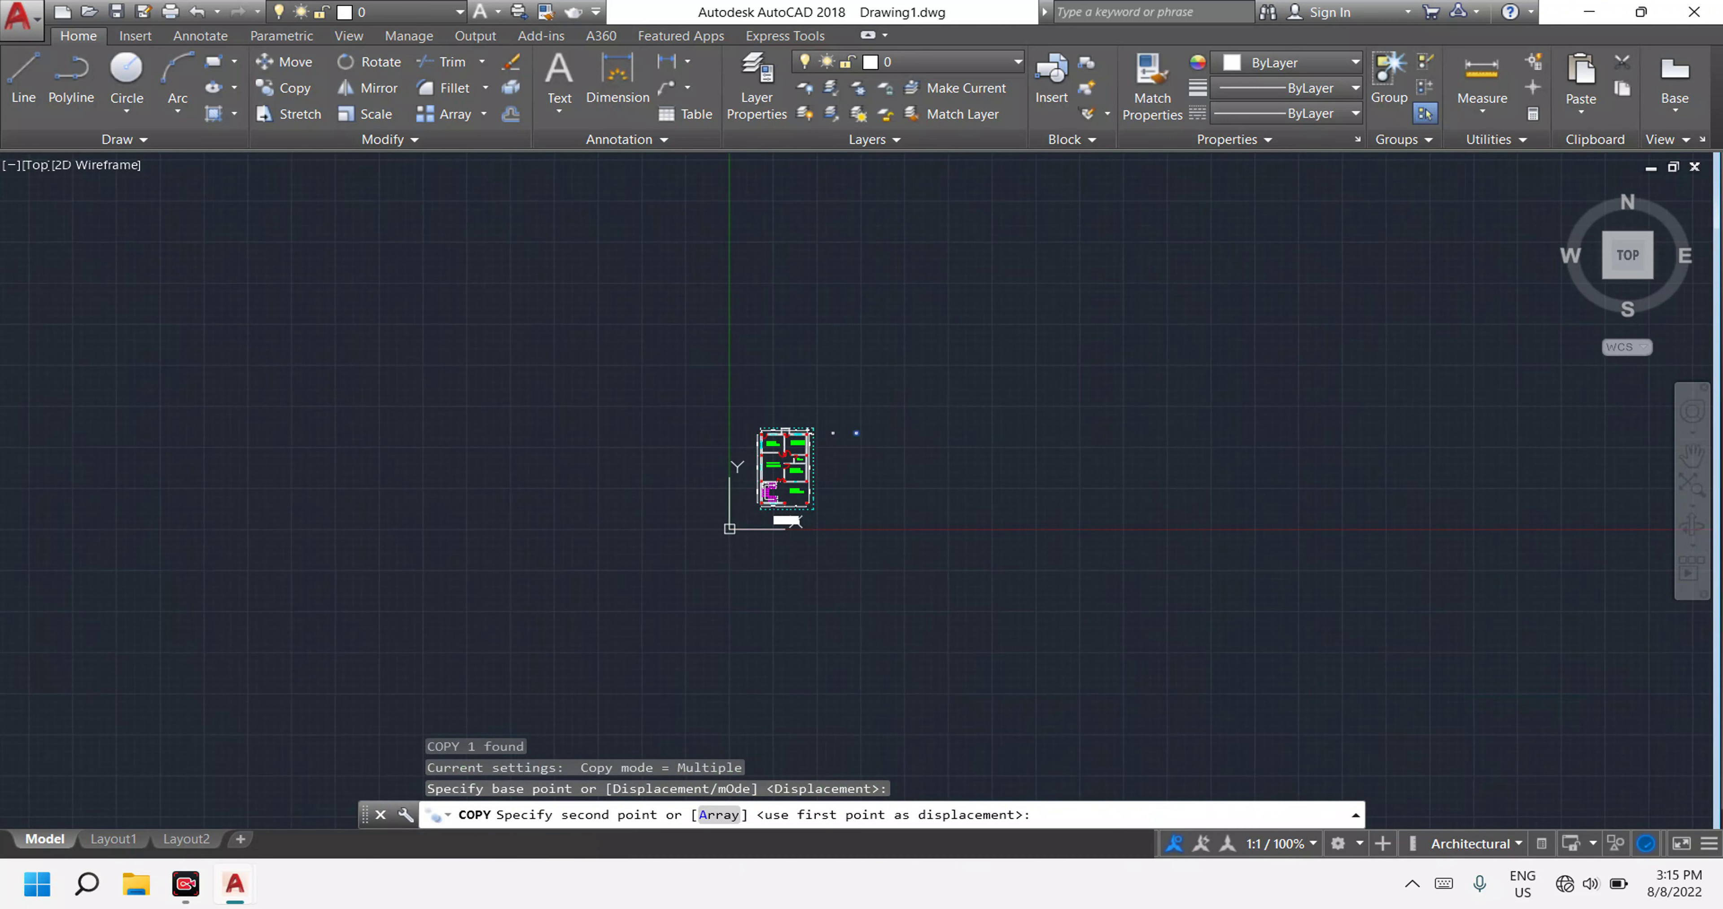
pyautogui.scroll(5, 856, 441)
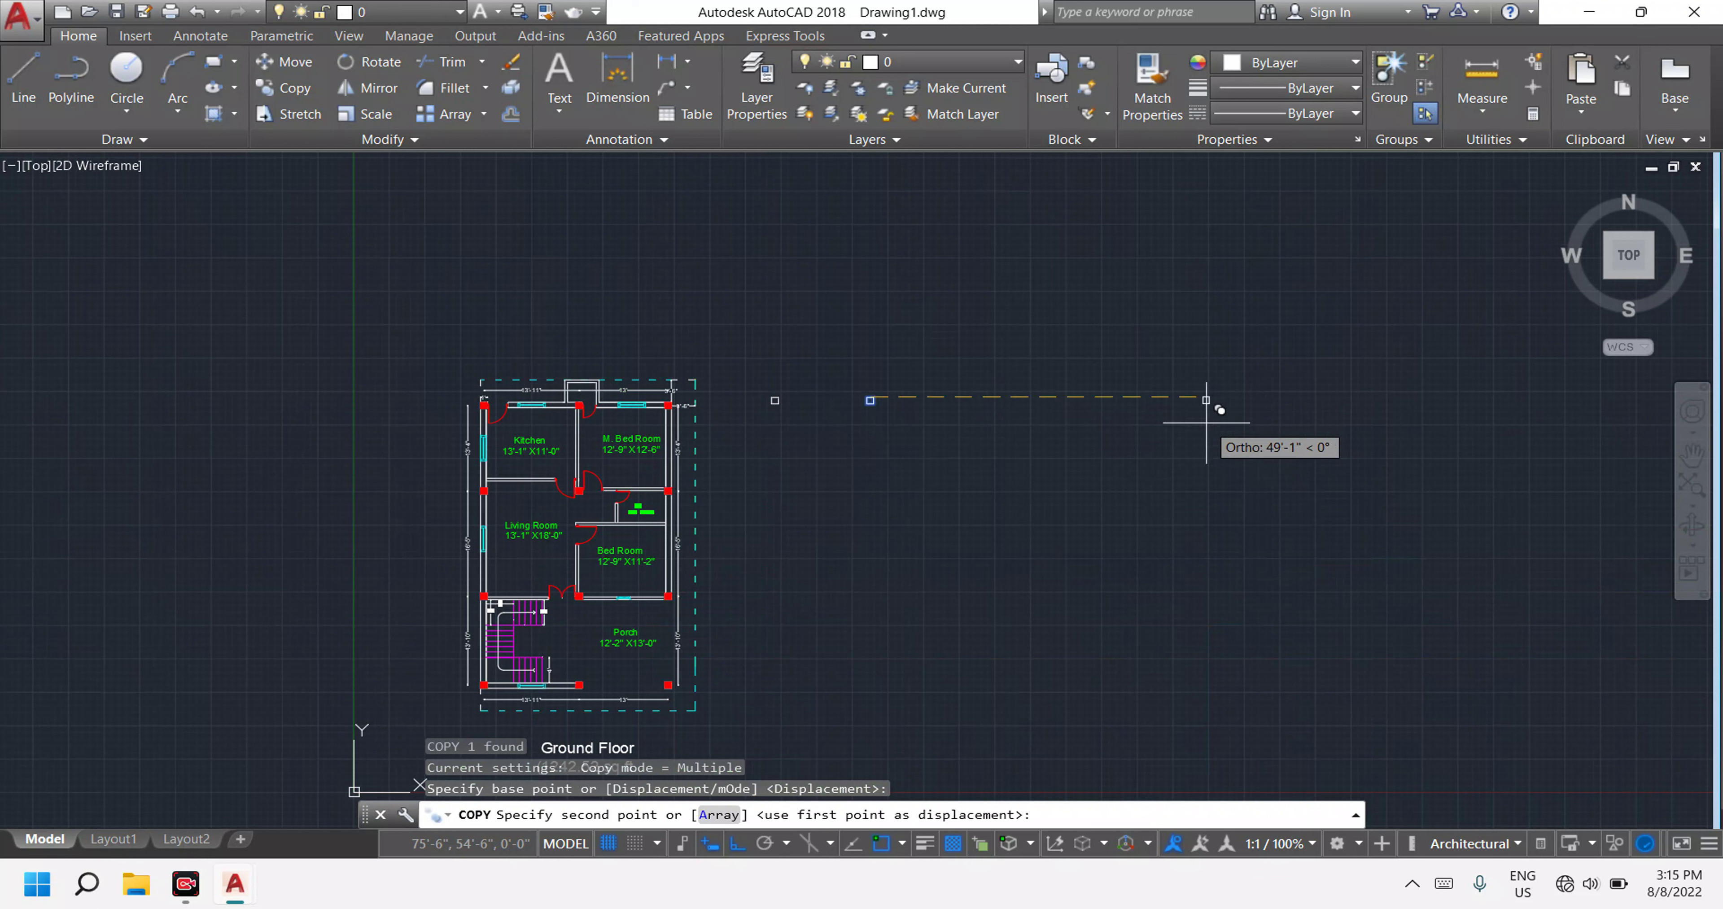
pyautogui.write("13'")
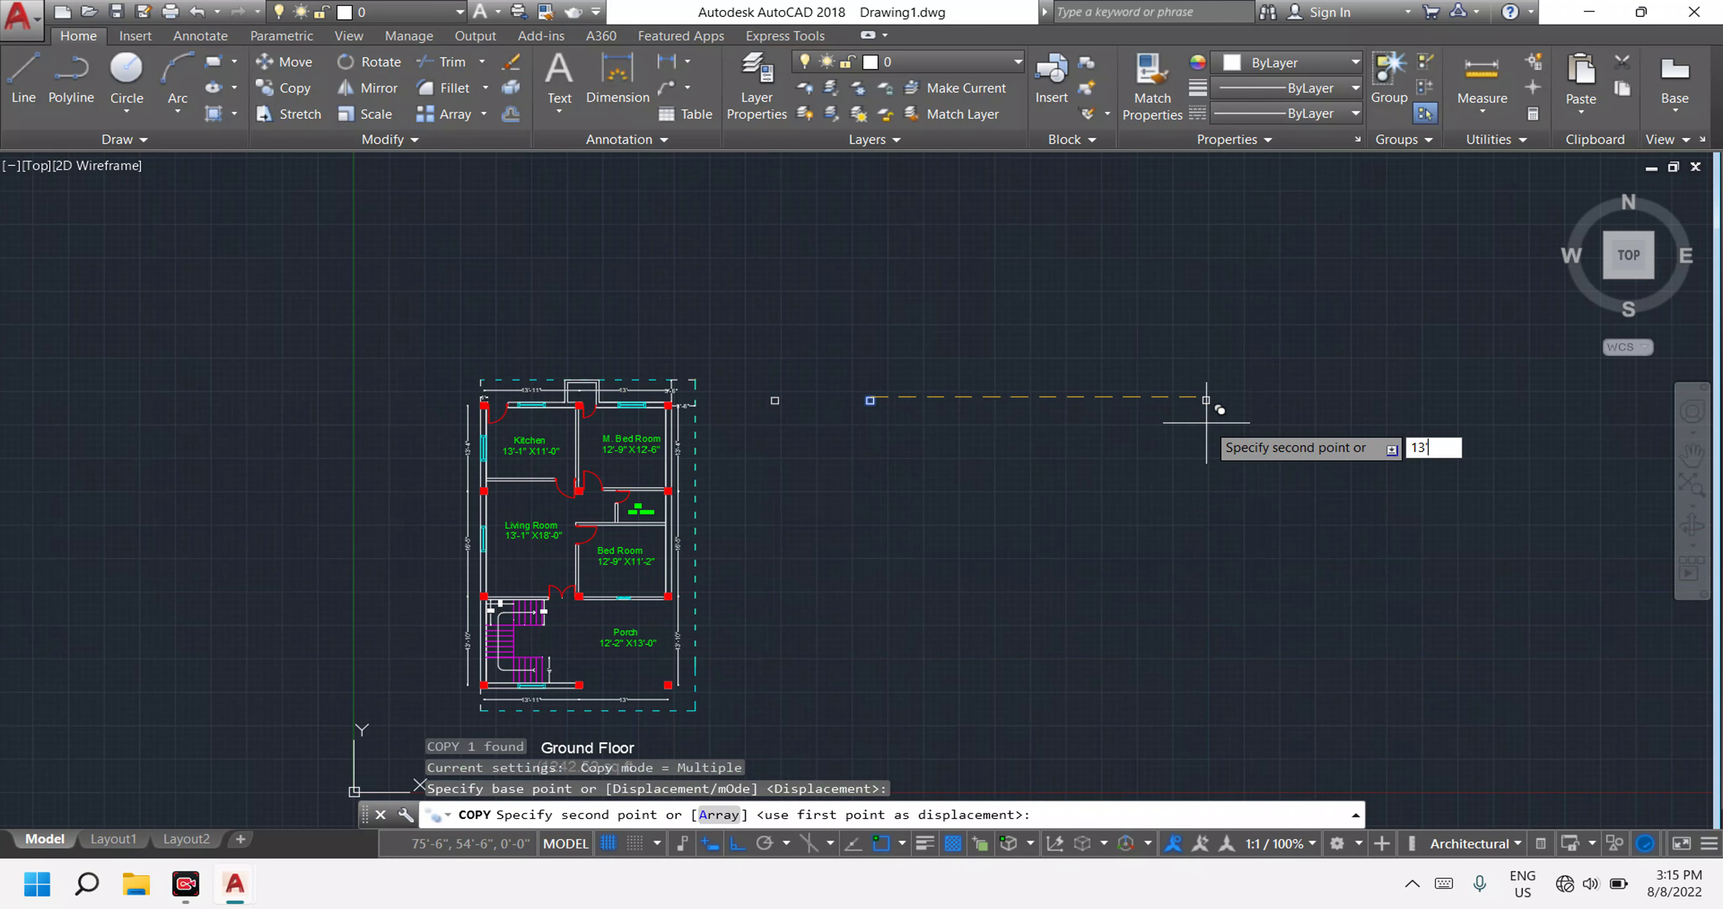
pyautogui.press('Return')
pyautogui.press('Escape')
pyautogui.scroll(2, 923, 414)
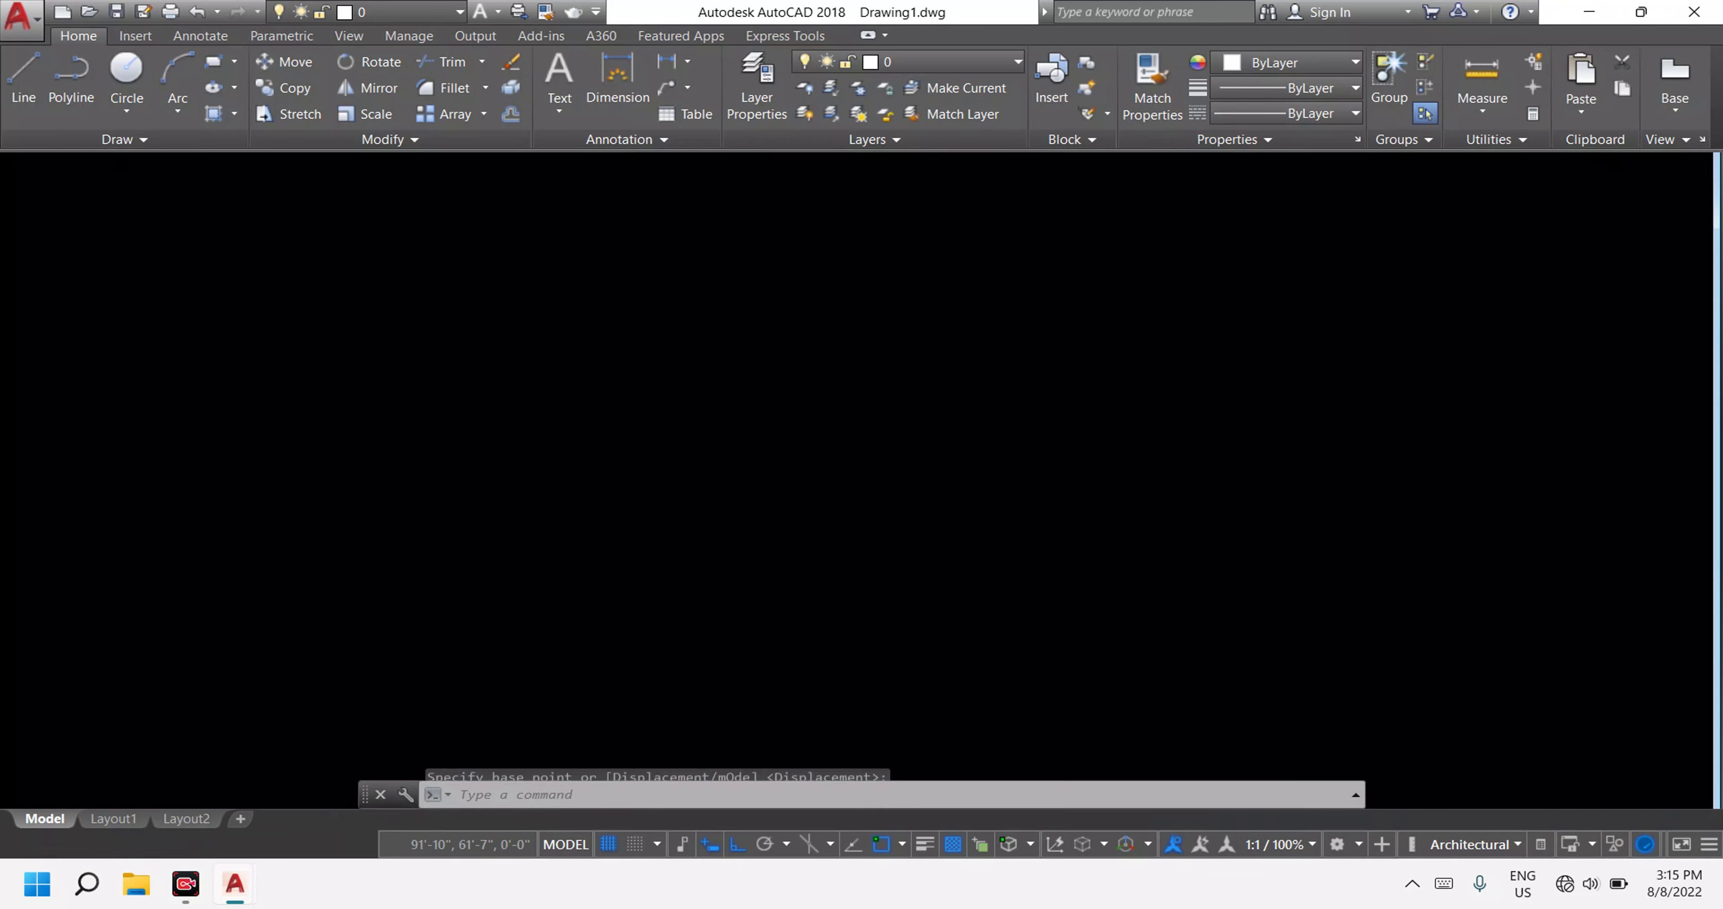
pyautogui.scroll(-4, 435, 440)
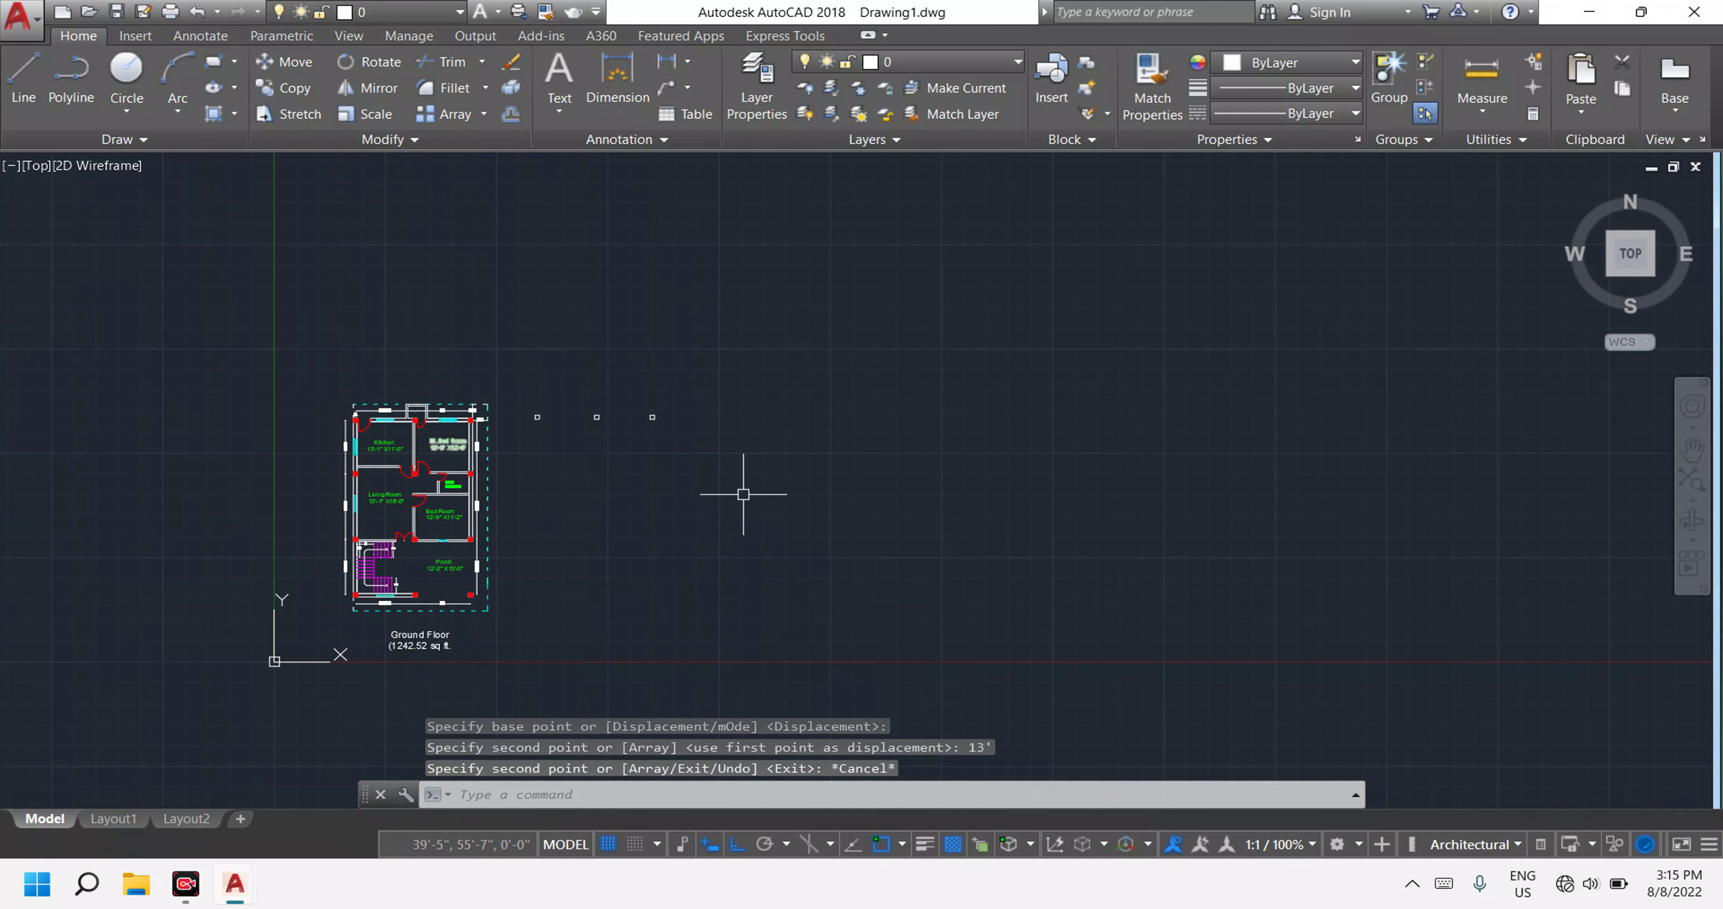
pyautogui.scroll(4, 604, 407)
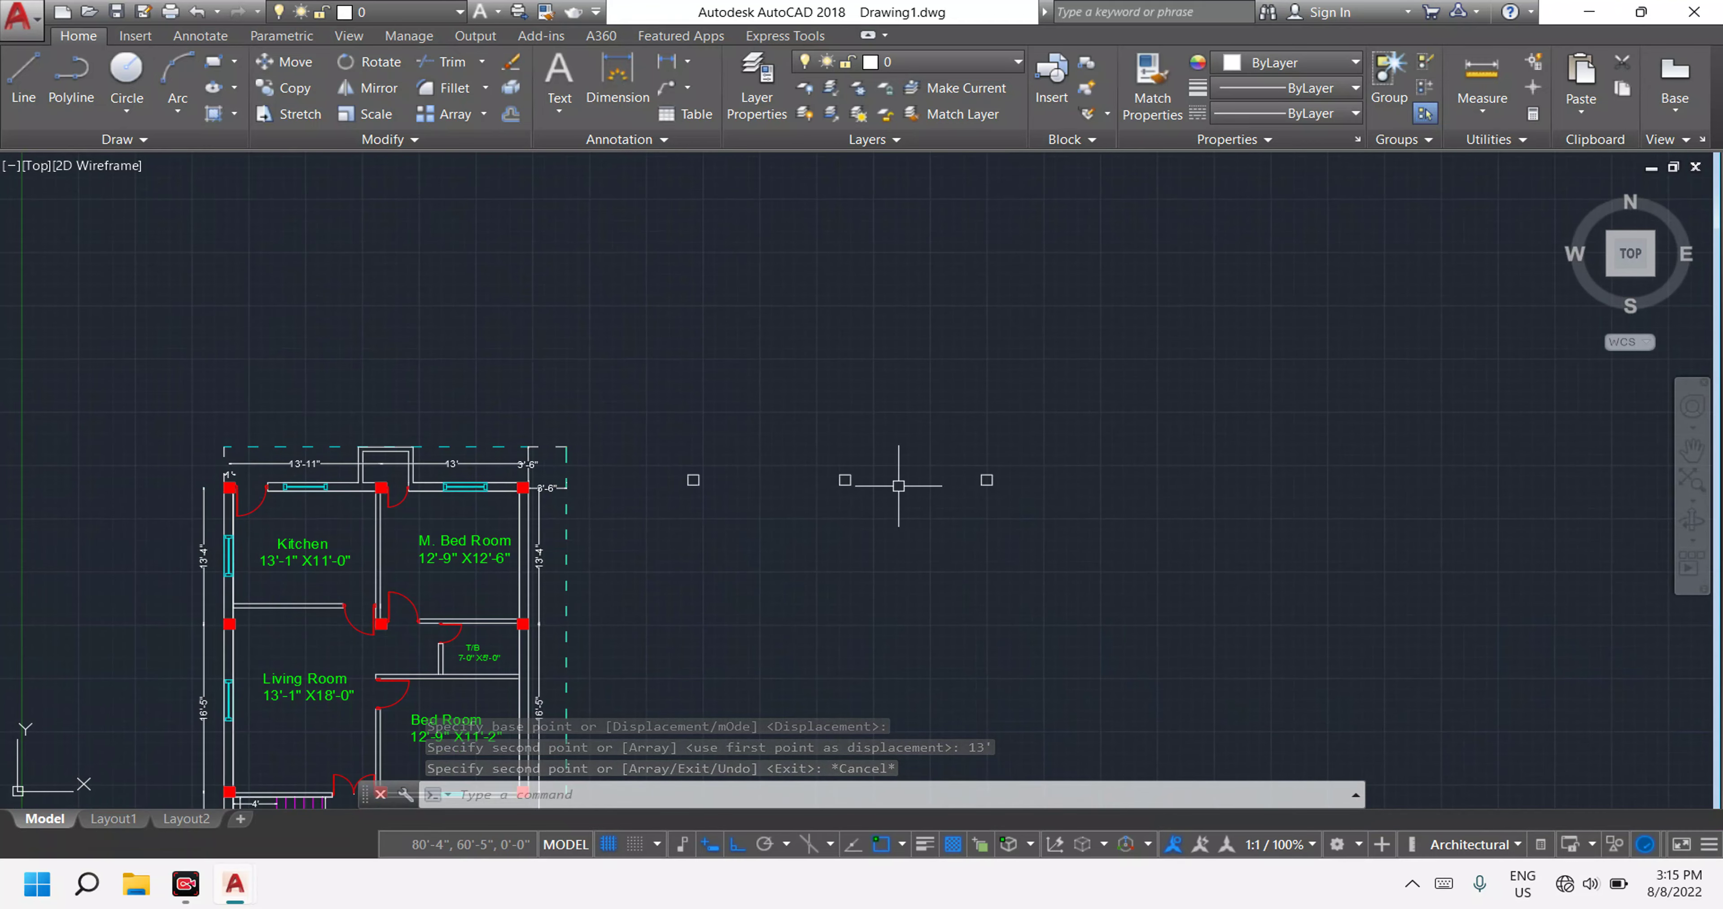
# Copy the three-marker row 13'4" straight down to form the second row.
pyautogui.click(1071, 558)
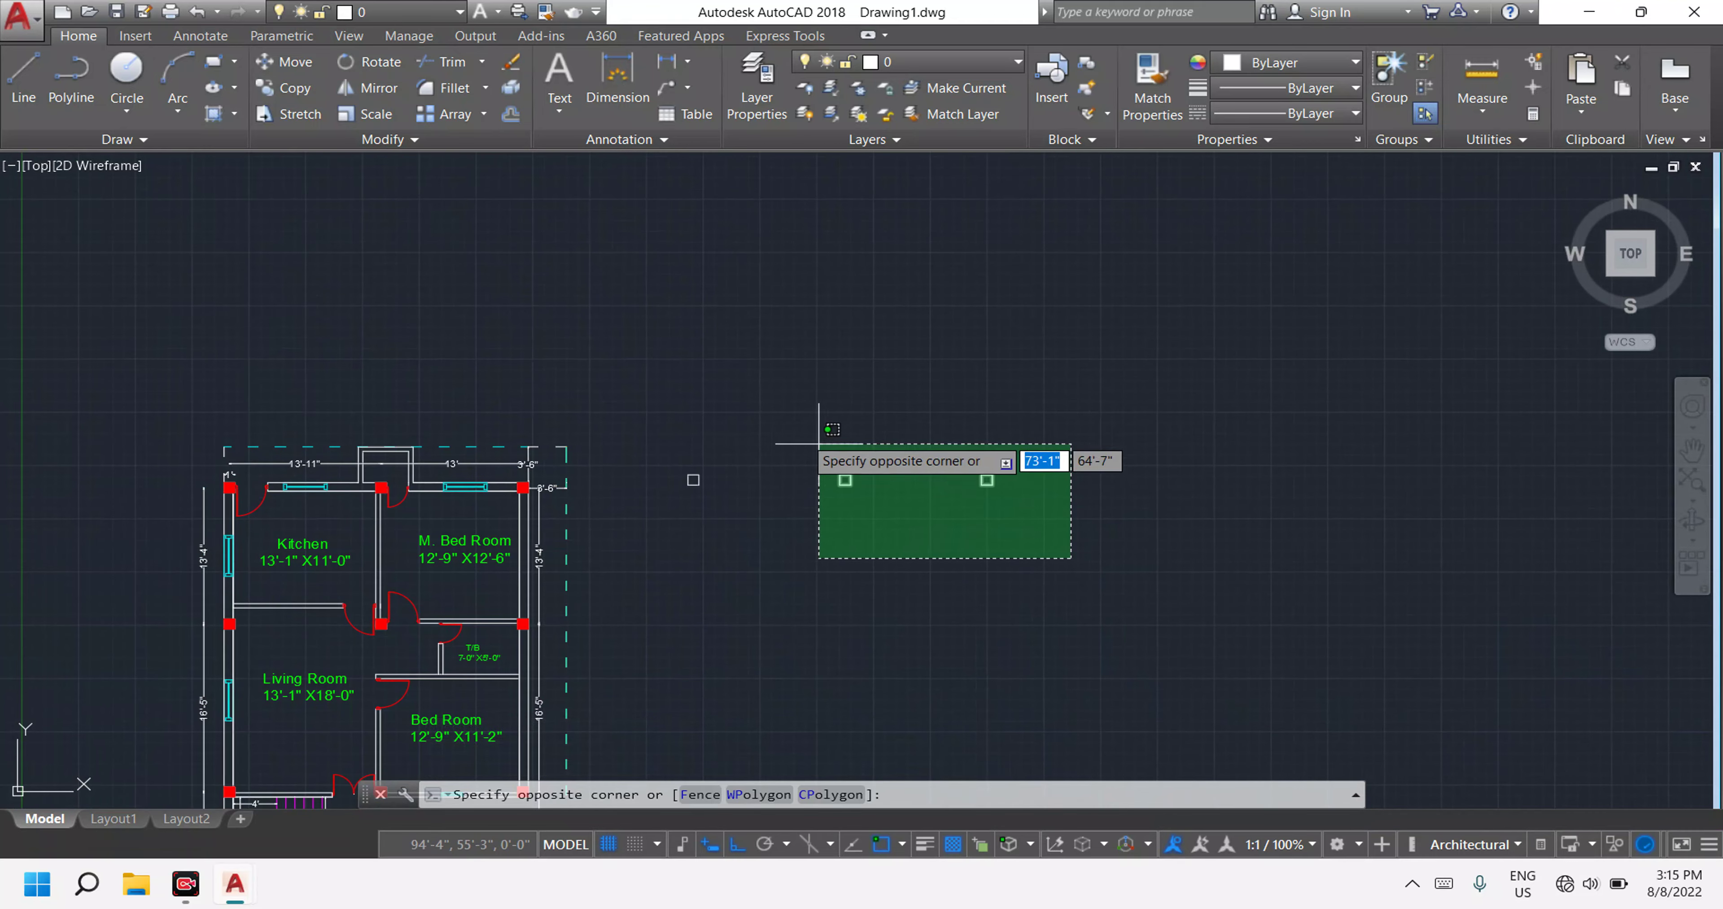
pyautogui.click(637, 396)
pyautogui.write('c')
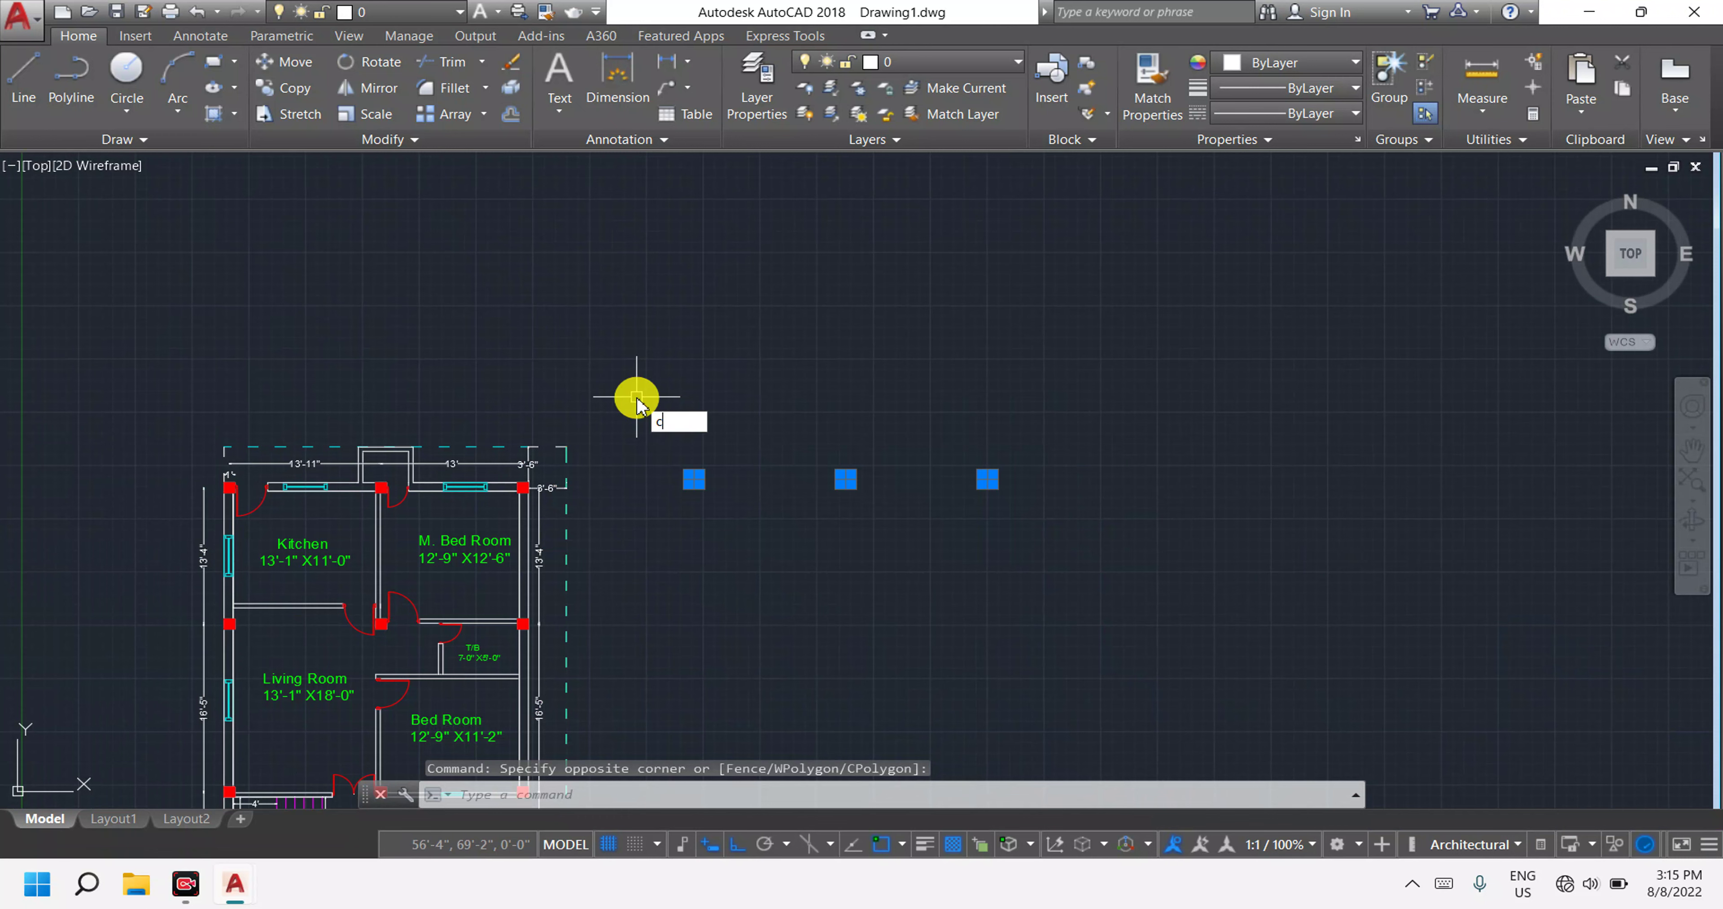
pyautogui.write('o')
pyautogui.press('Return')
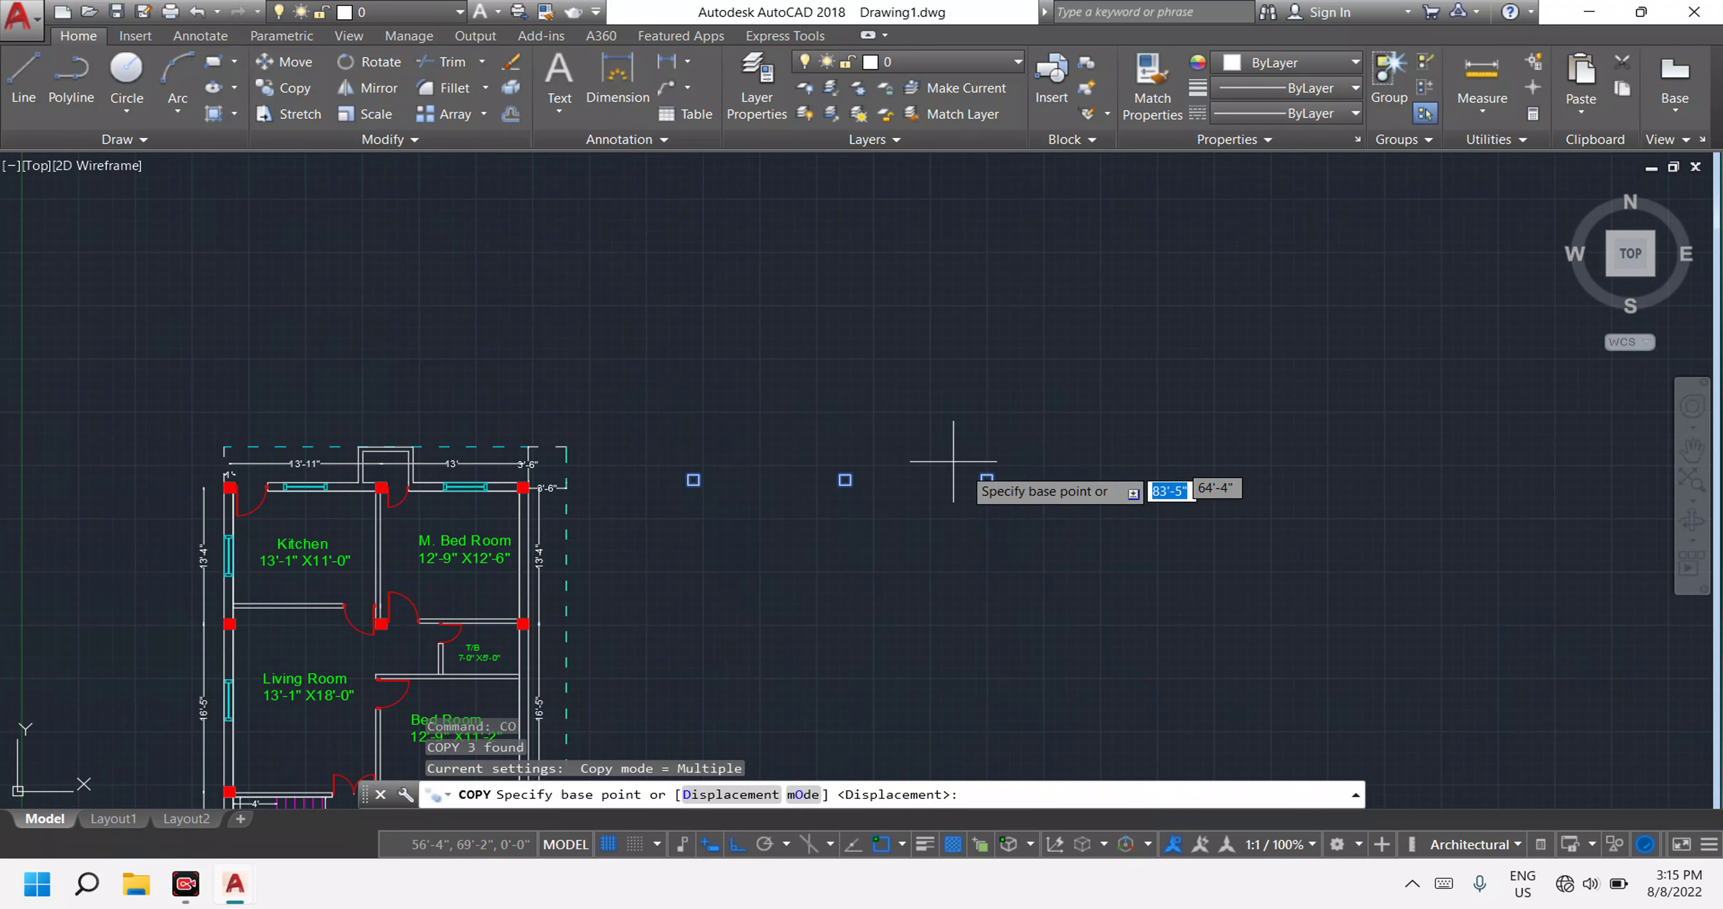
pyautogui.scroll(2, 953, 461)
pyautogui.scroll(4, 957, 465)
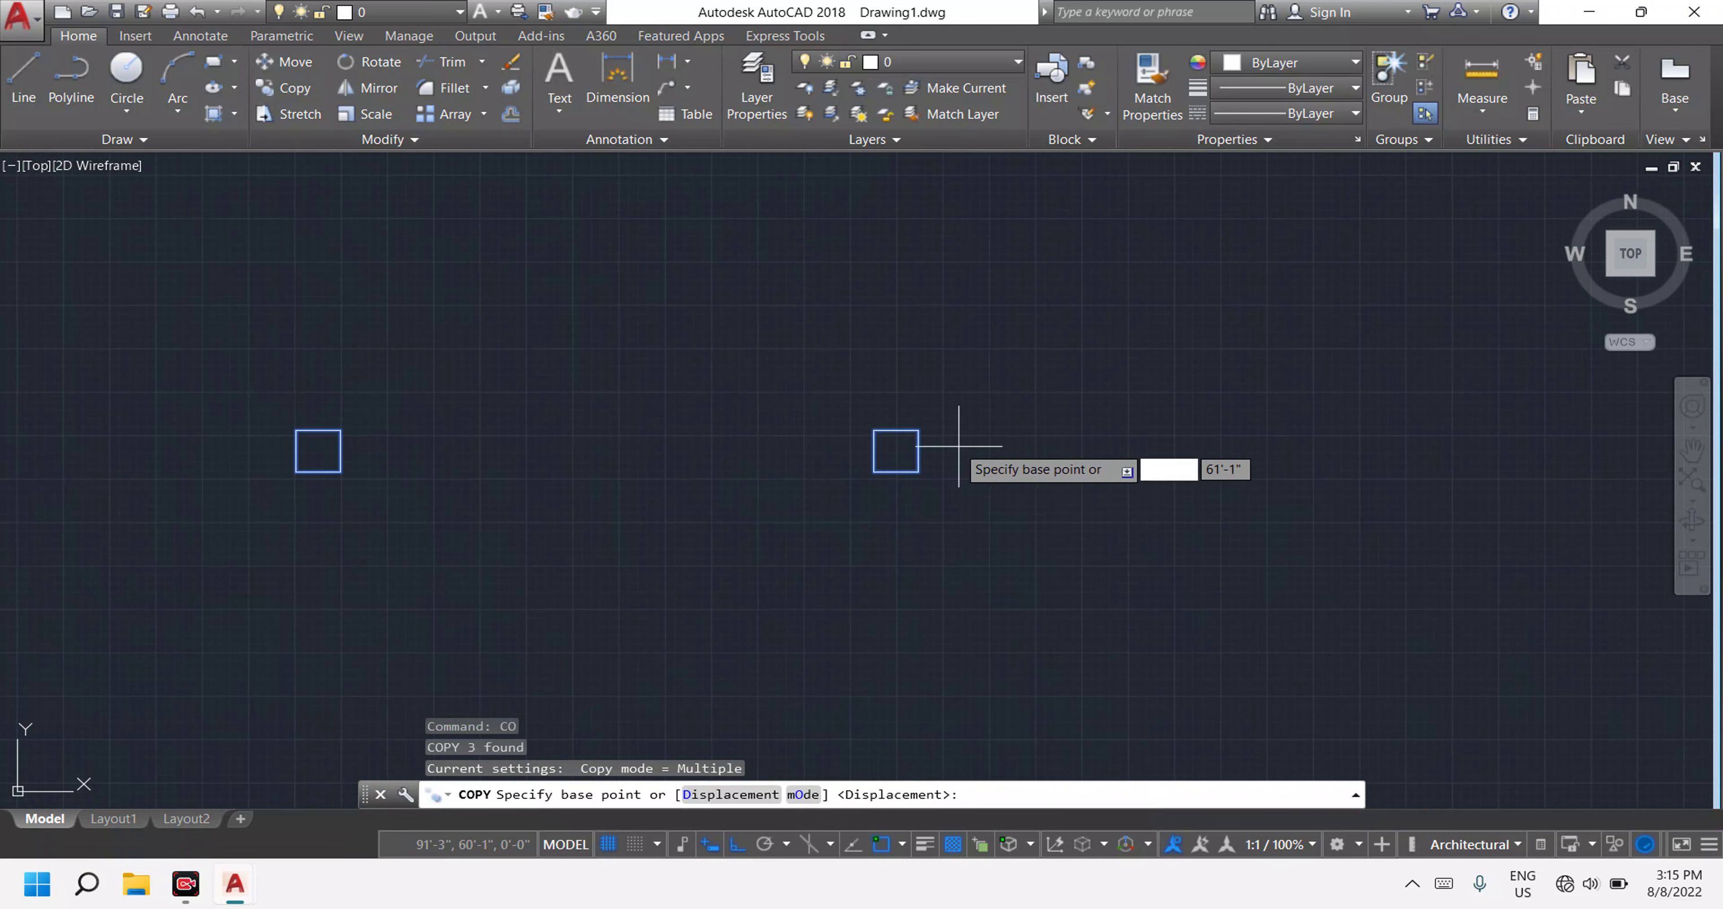
pyautogui.click(919, 451)
pyautogui.scroll(-3, 910, 575)
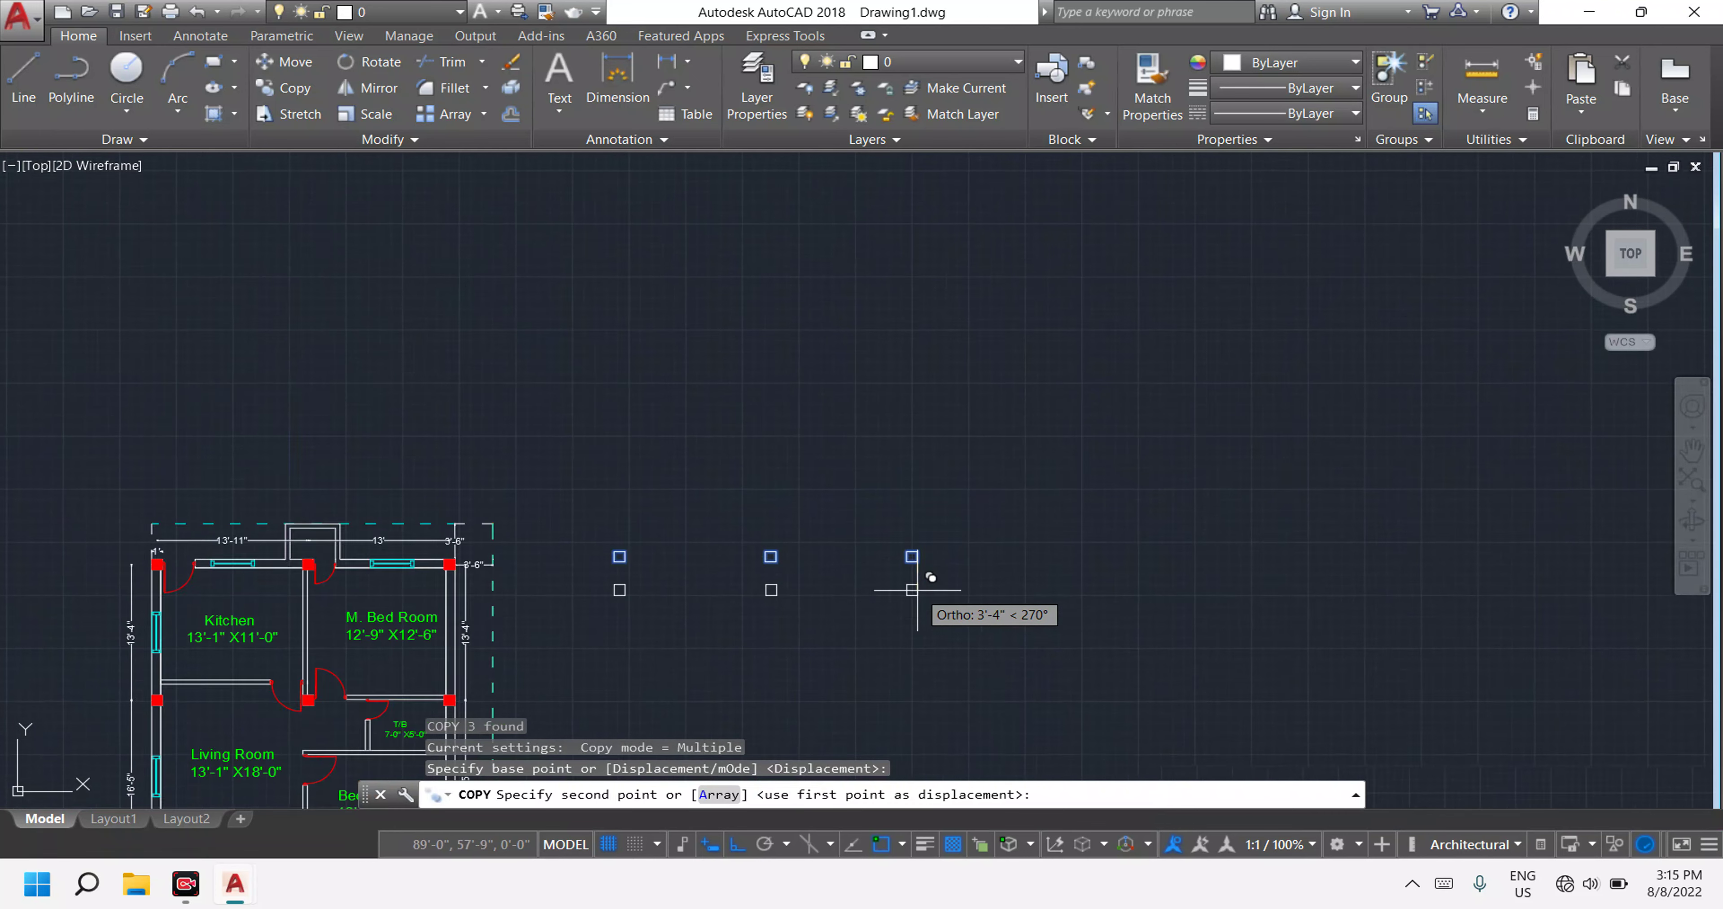
pyautogui.scroll(-3, 837, 616)
pyautogui.scroll(8, 742, 615)
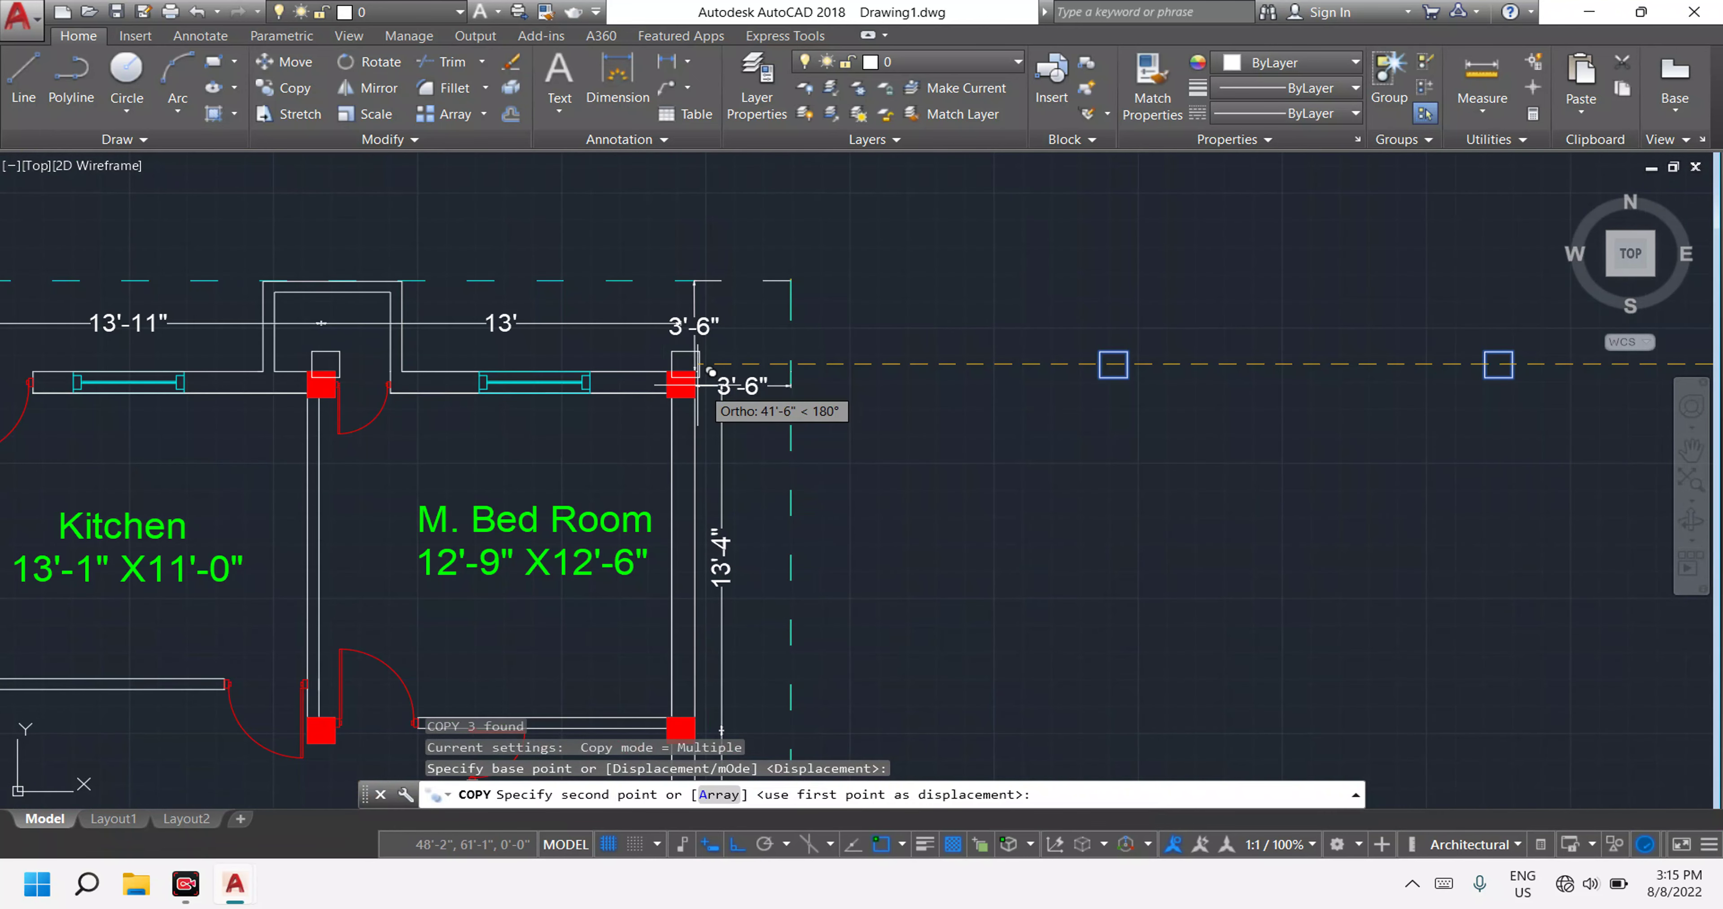
pyautogui.scroll(-4, 761, 436)
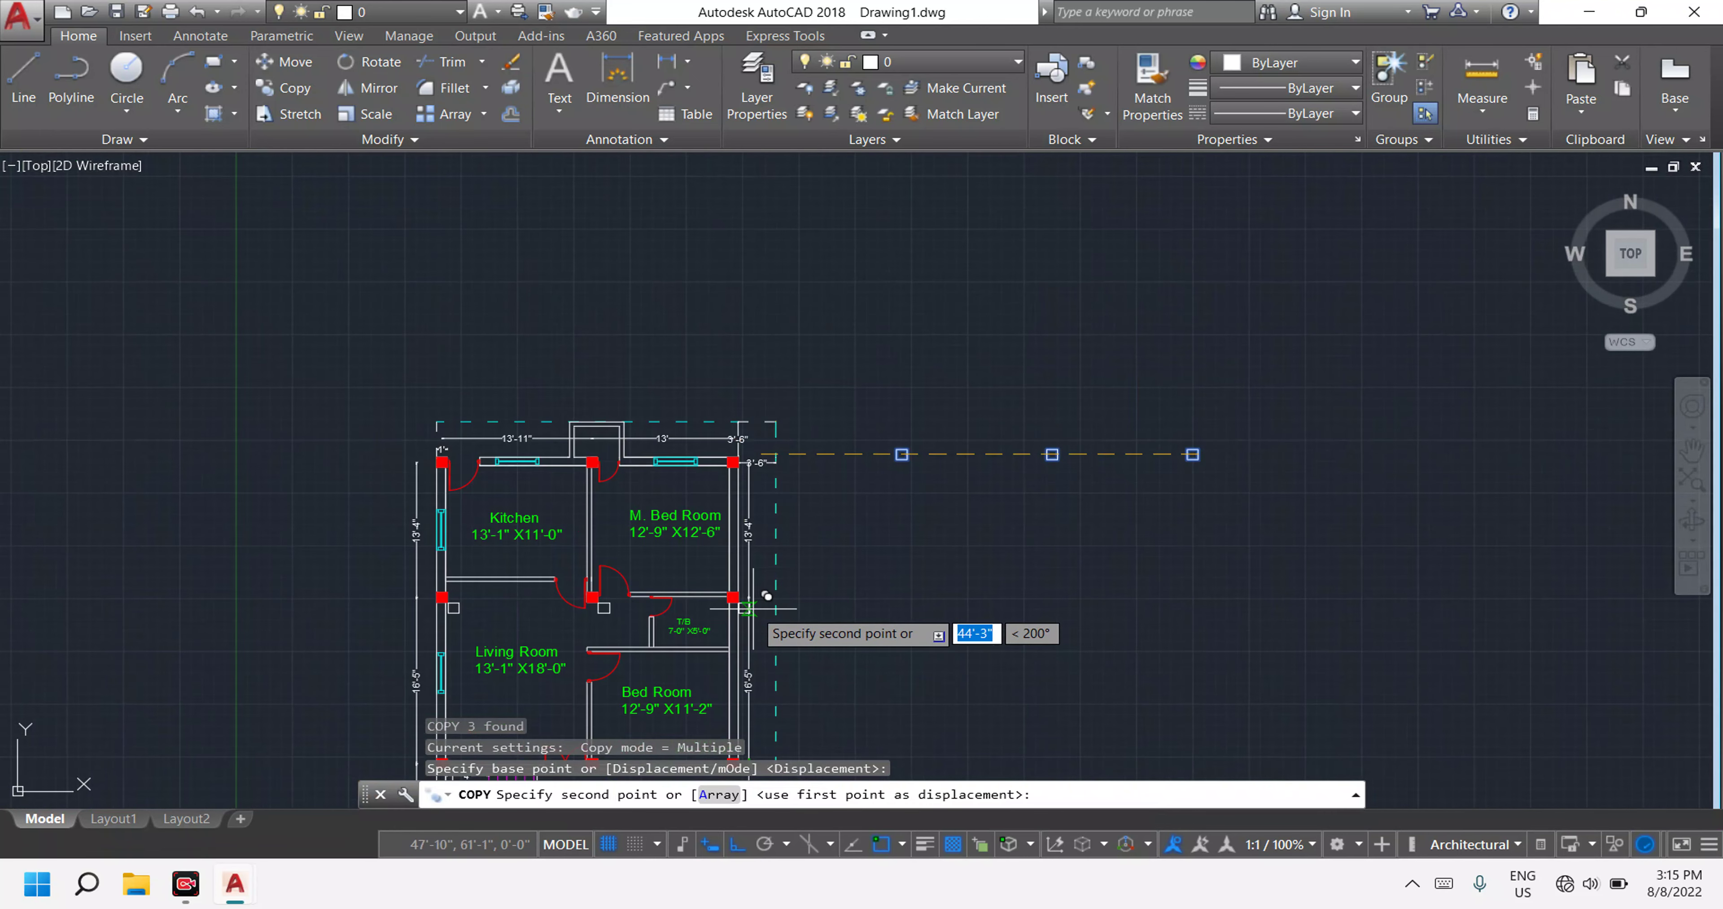
pyautogui.scroll(4, 442, 598)
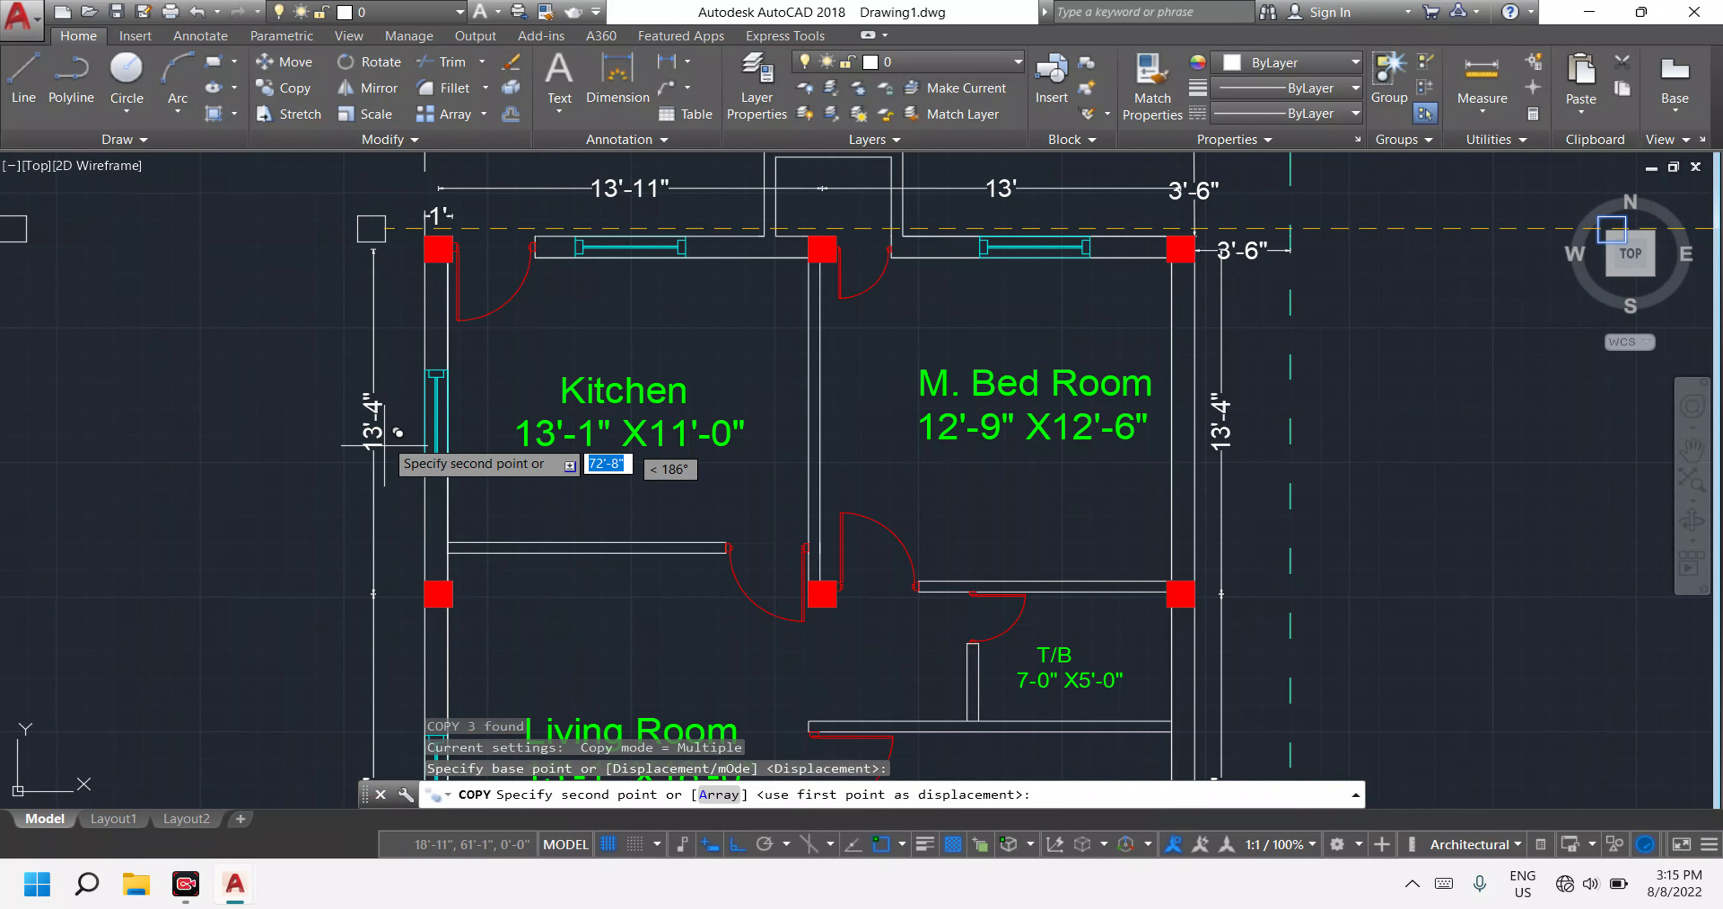
pyautogui.scroll(-10, 1154, 585)
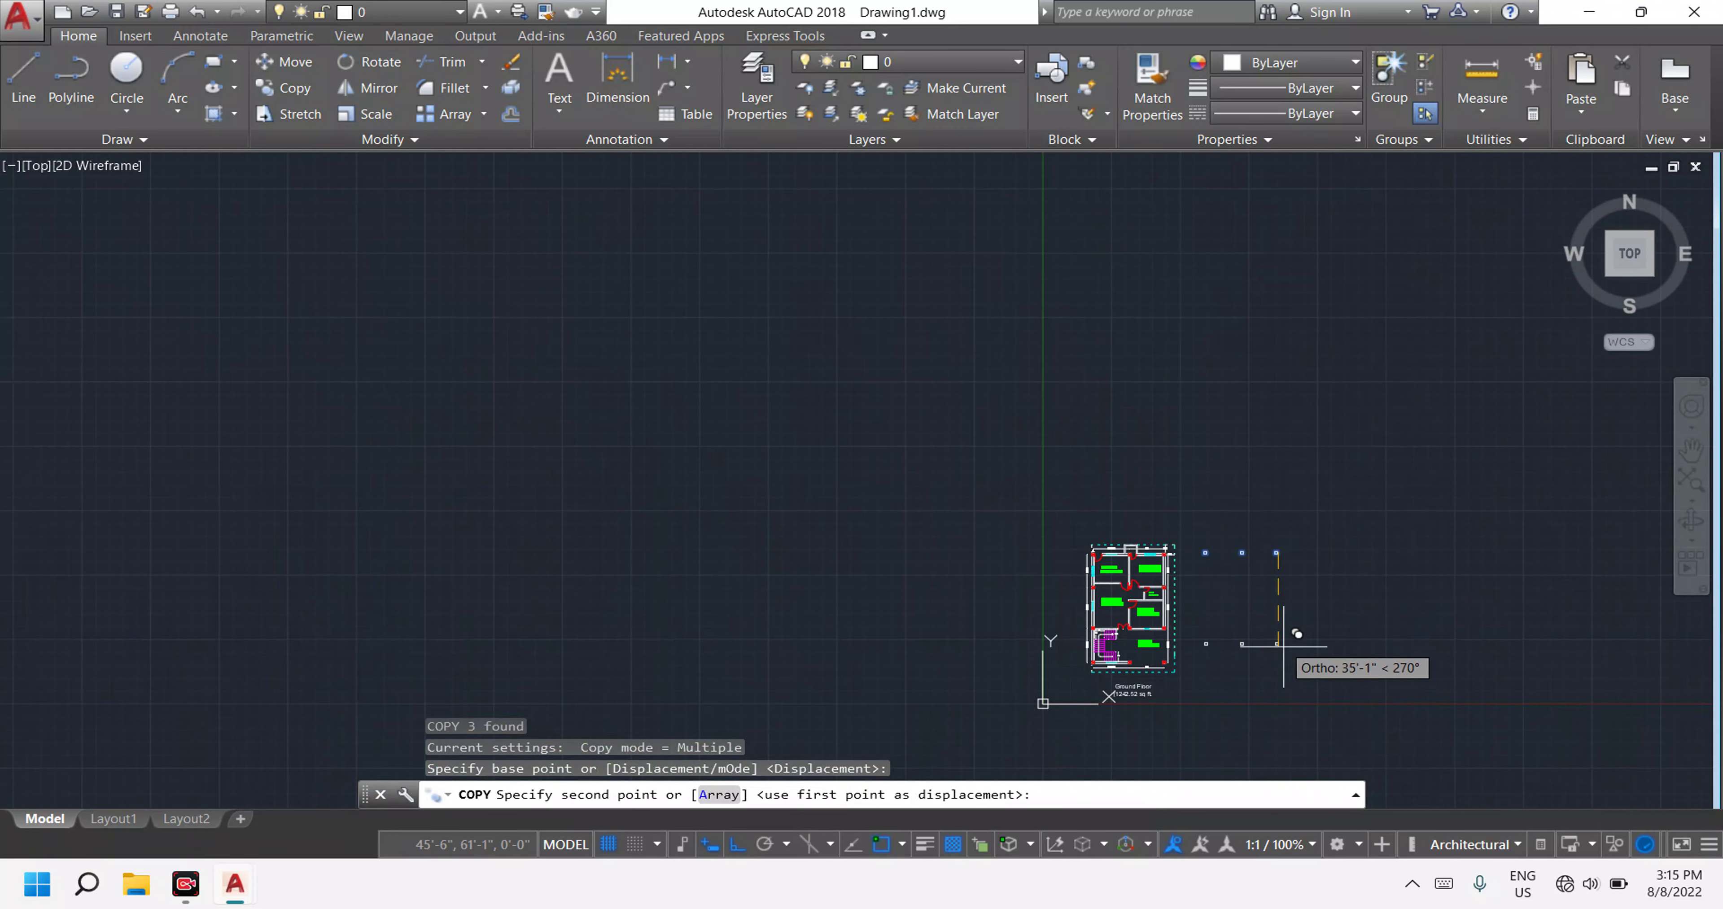
pyautogui.write('13\'4"')
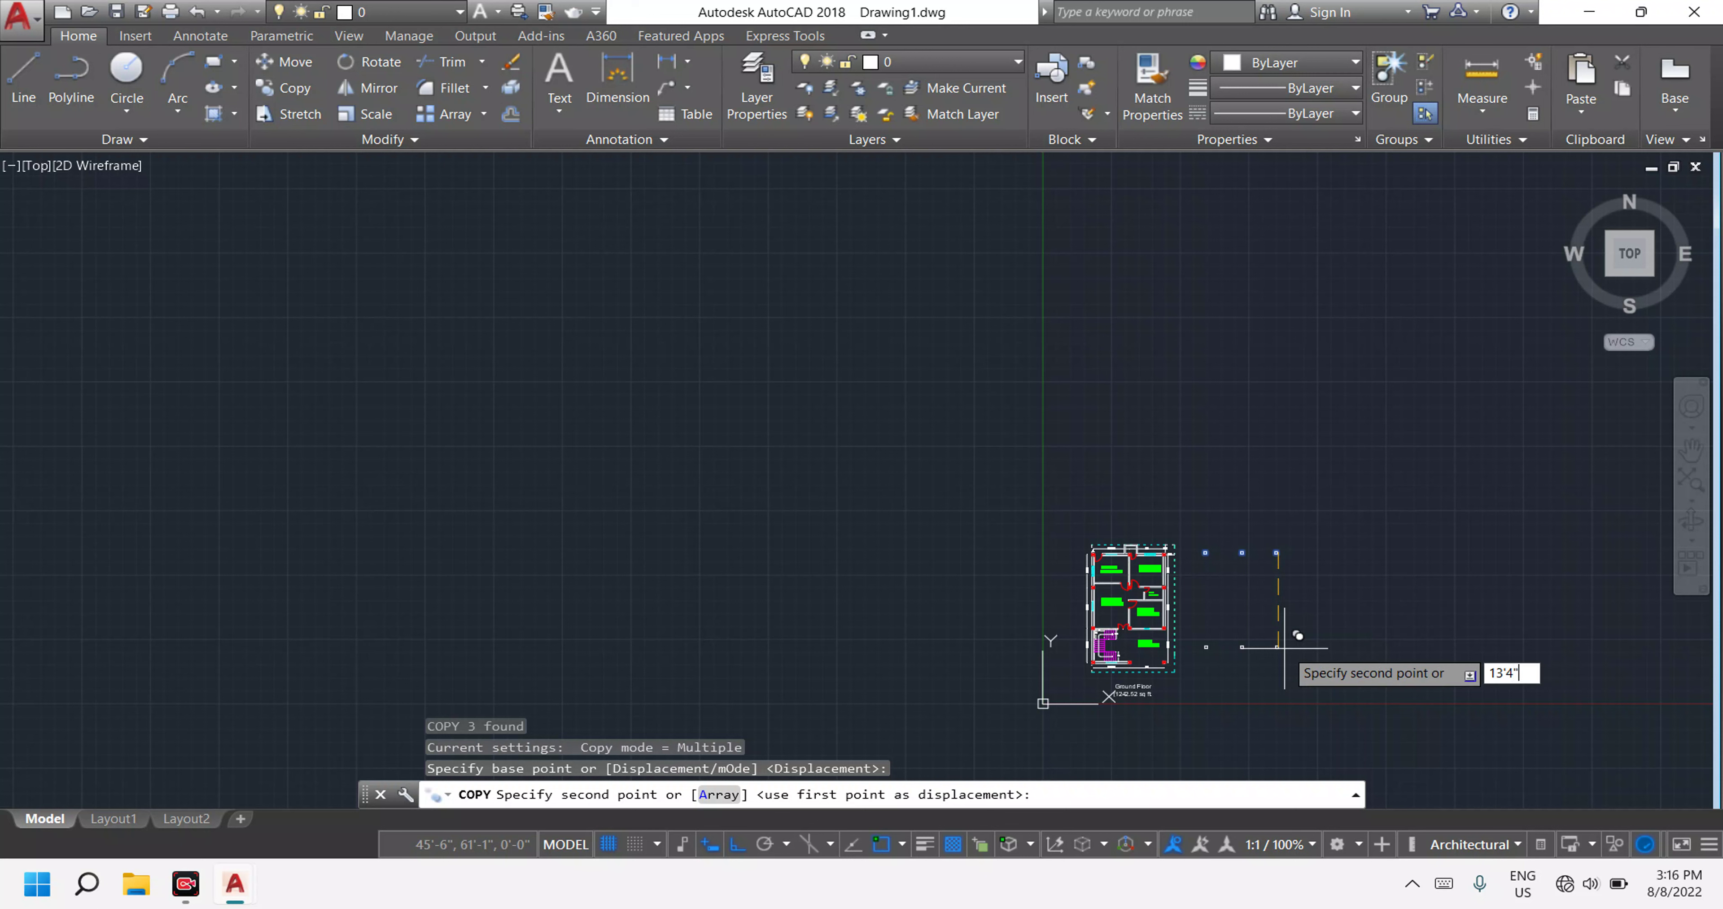
pyautogui.press('Return')
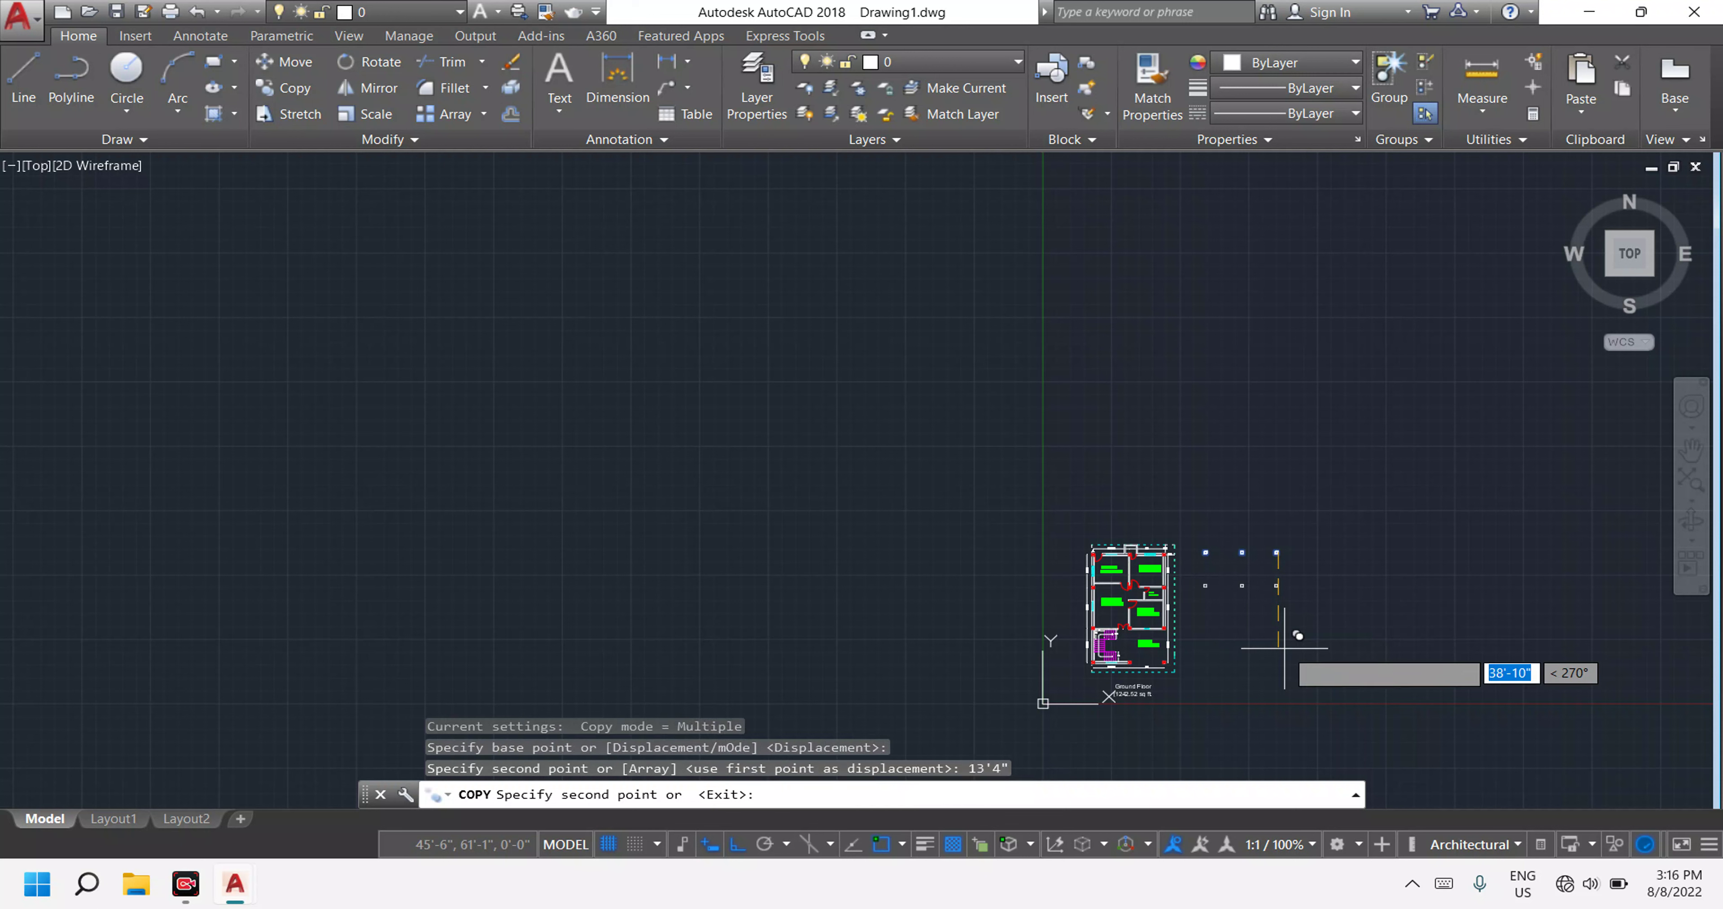
pyautogui.press('Escape')
pyautogui.scroll(2, 1265, 569)
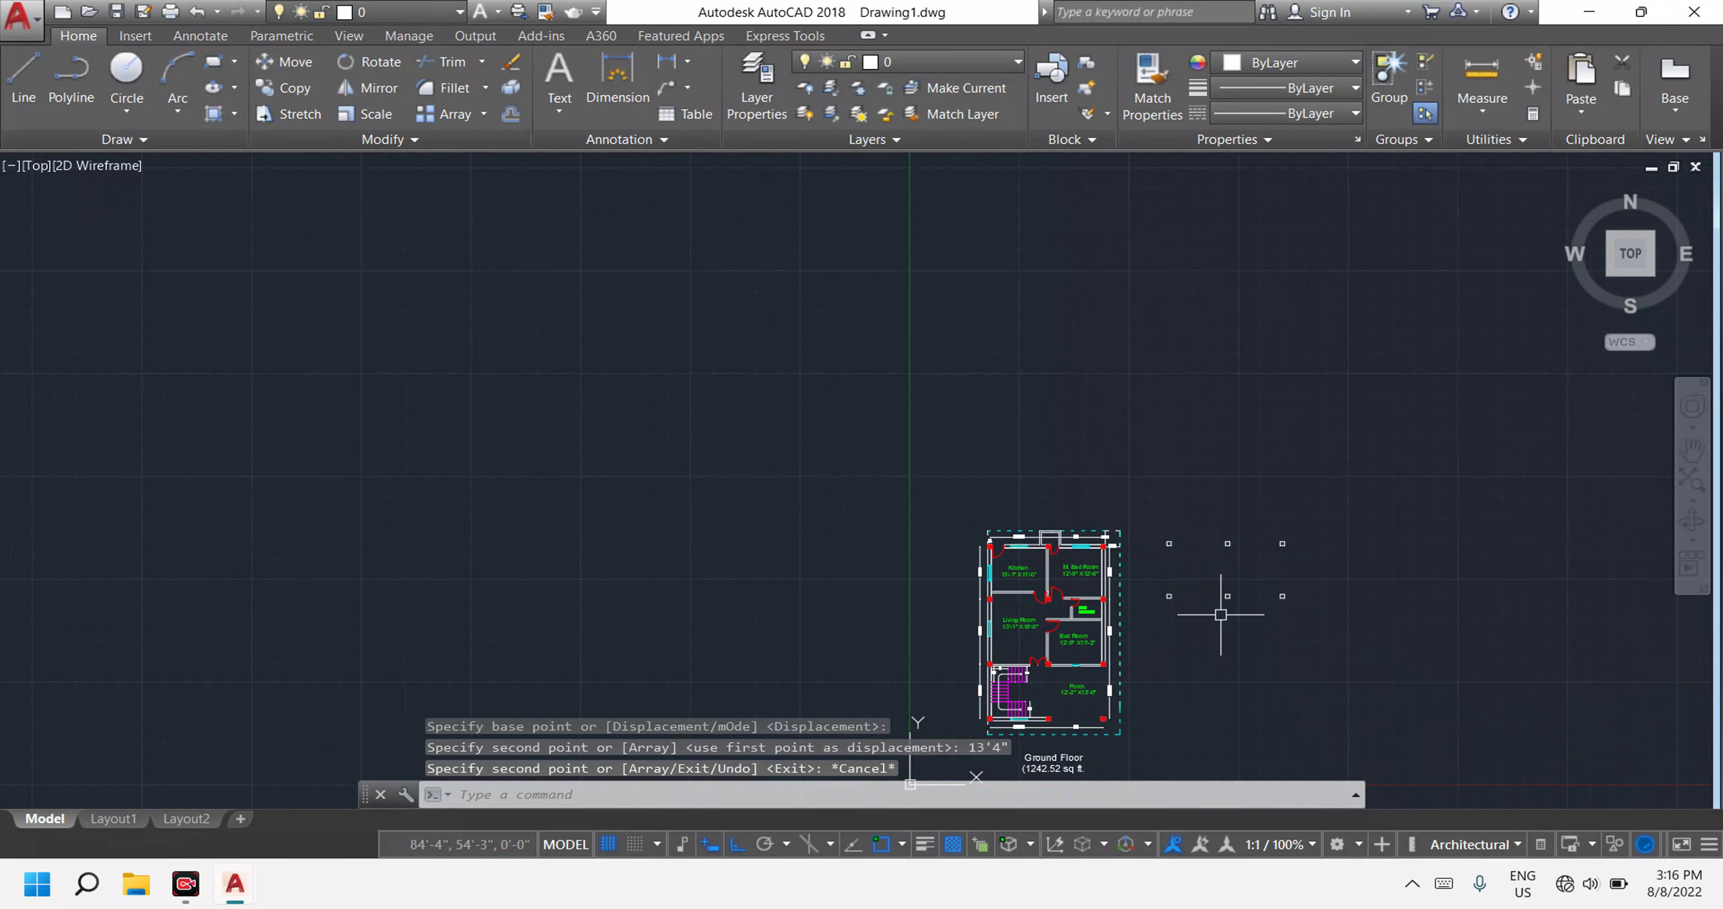
pyautogui.scroll(1, 1221, 614)
pyautogui.scroll(1, 1214, 604)
pyautogui.scroll(1, 1211, 573)
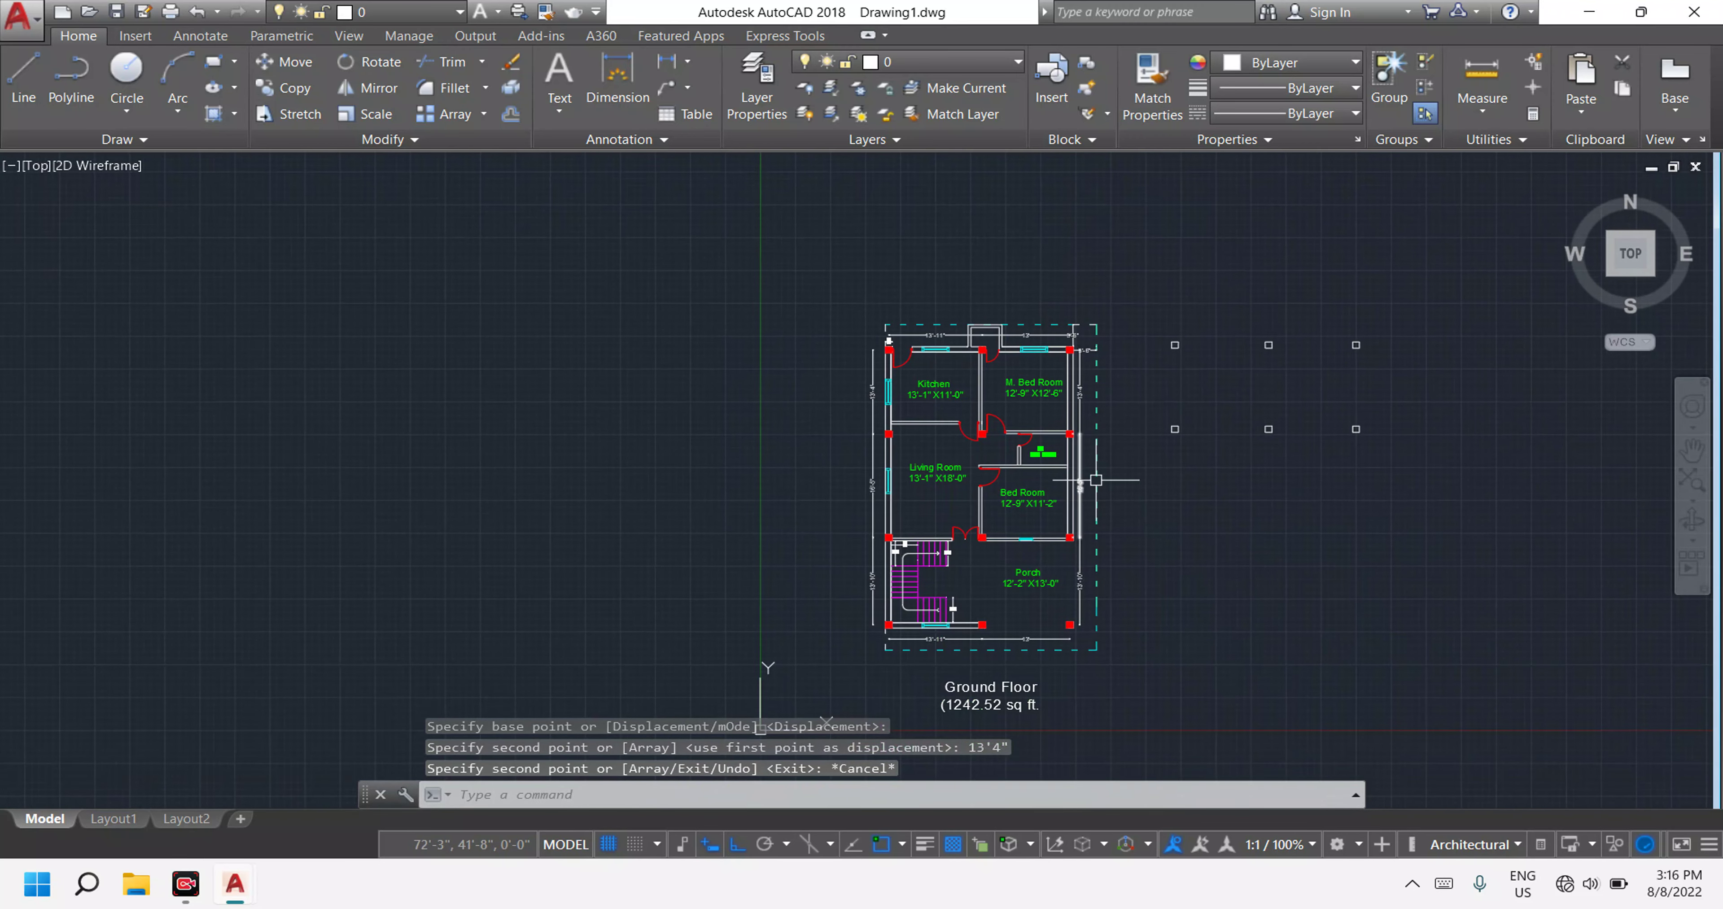
# Copy the second row of markers 16'5" downward to complete the three-by-three grid.
pyautogui.click(1532, 478)
pyautogui.click(1134, 350)
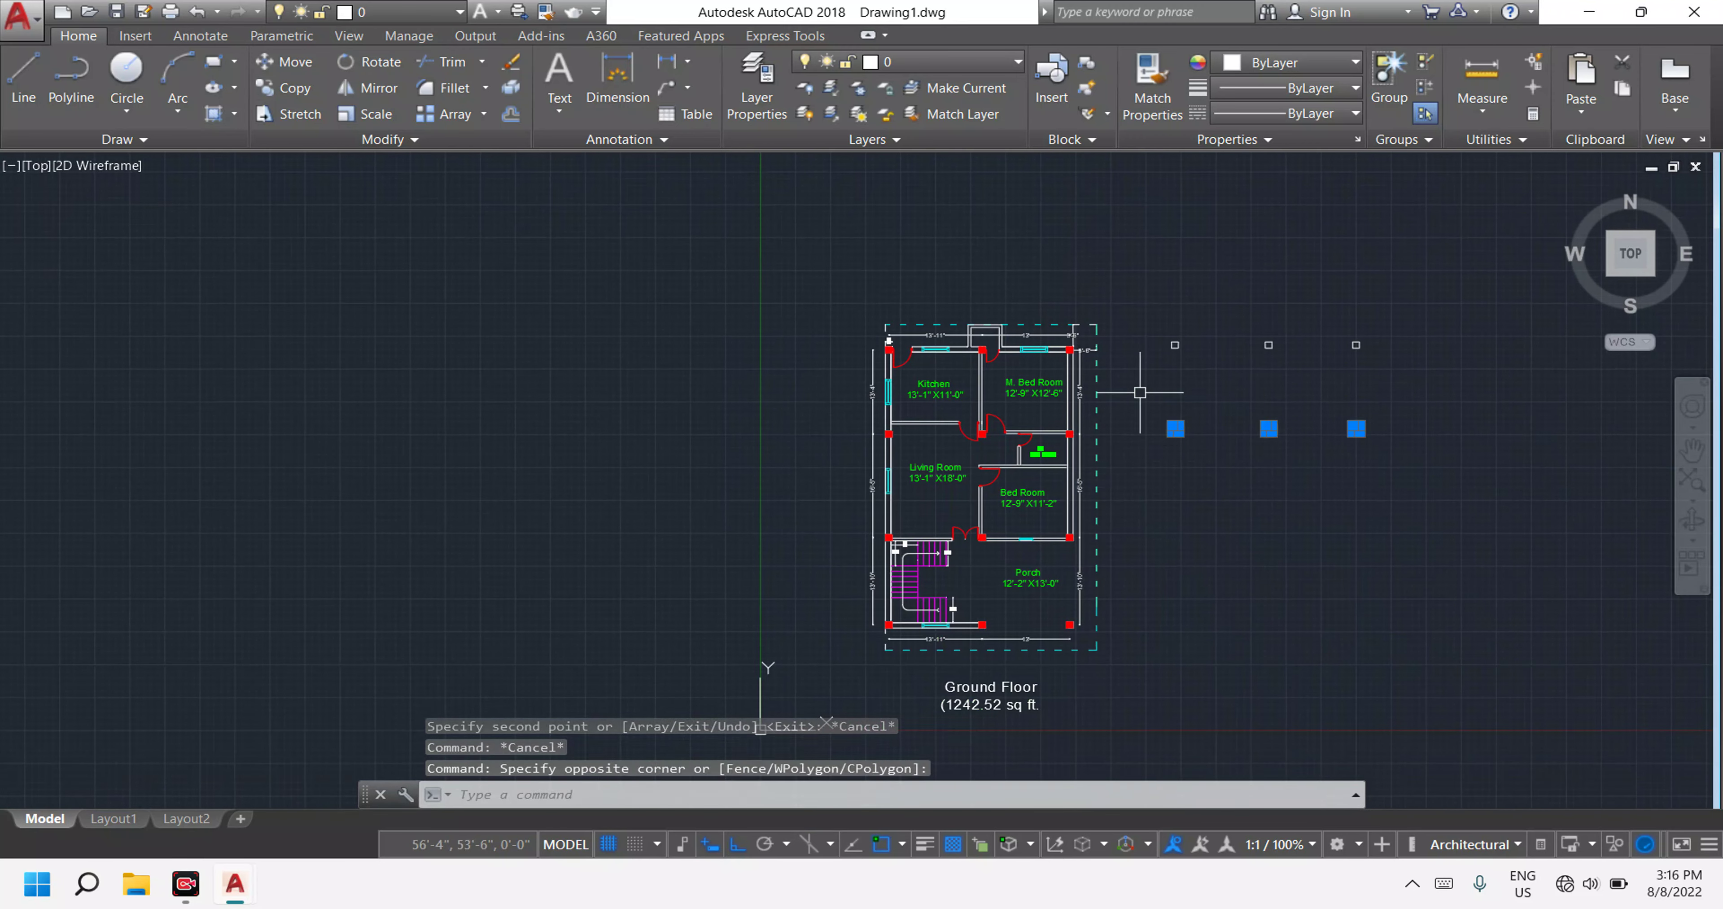
pyautogui.write('co')
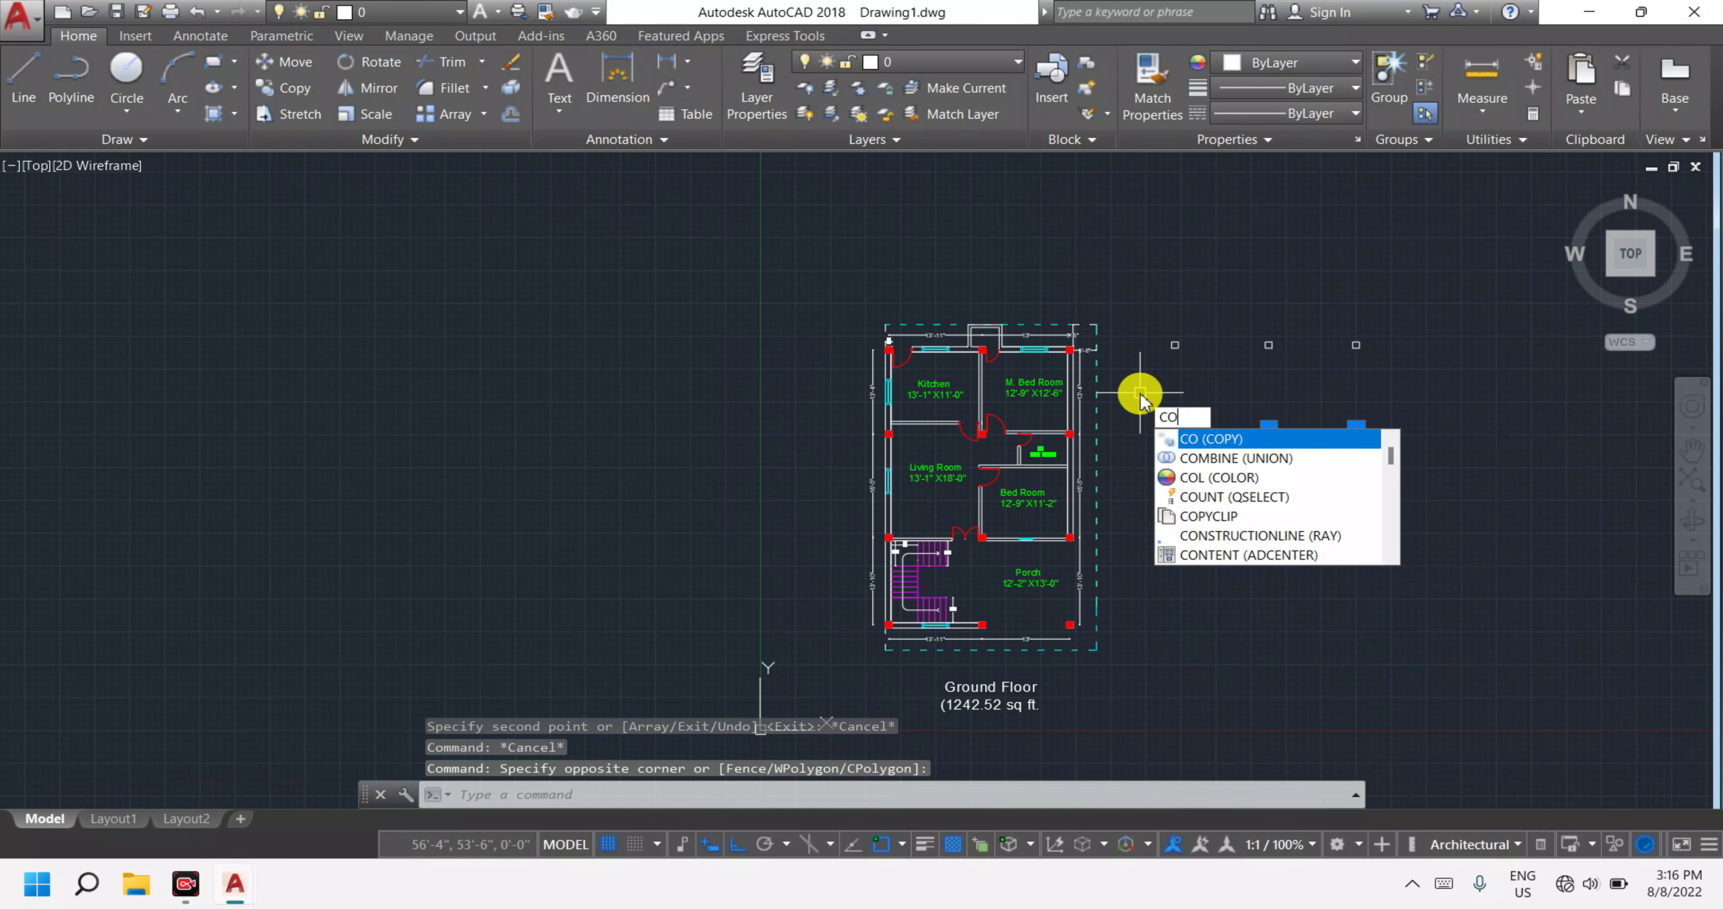
pyautogui.press('Return')
pyautogui.scroll(5, 1300, 428)
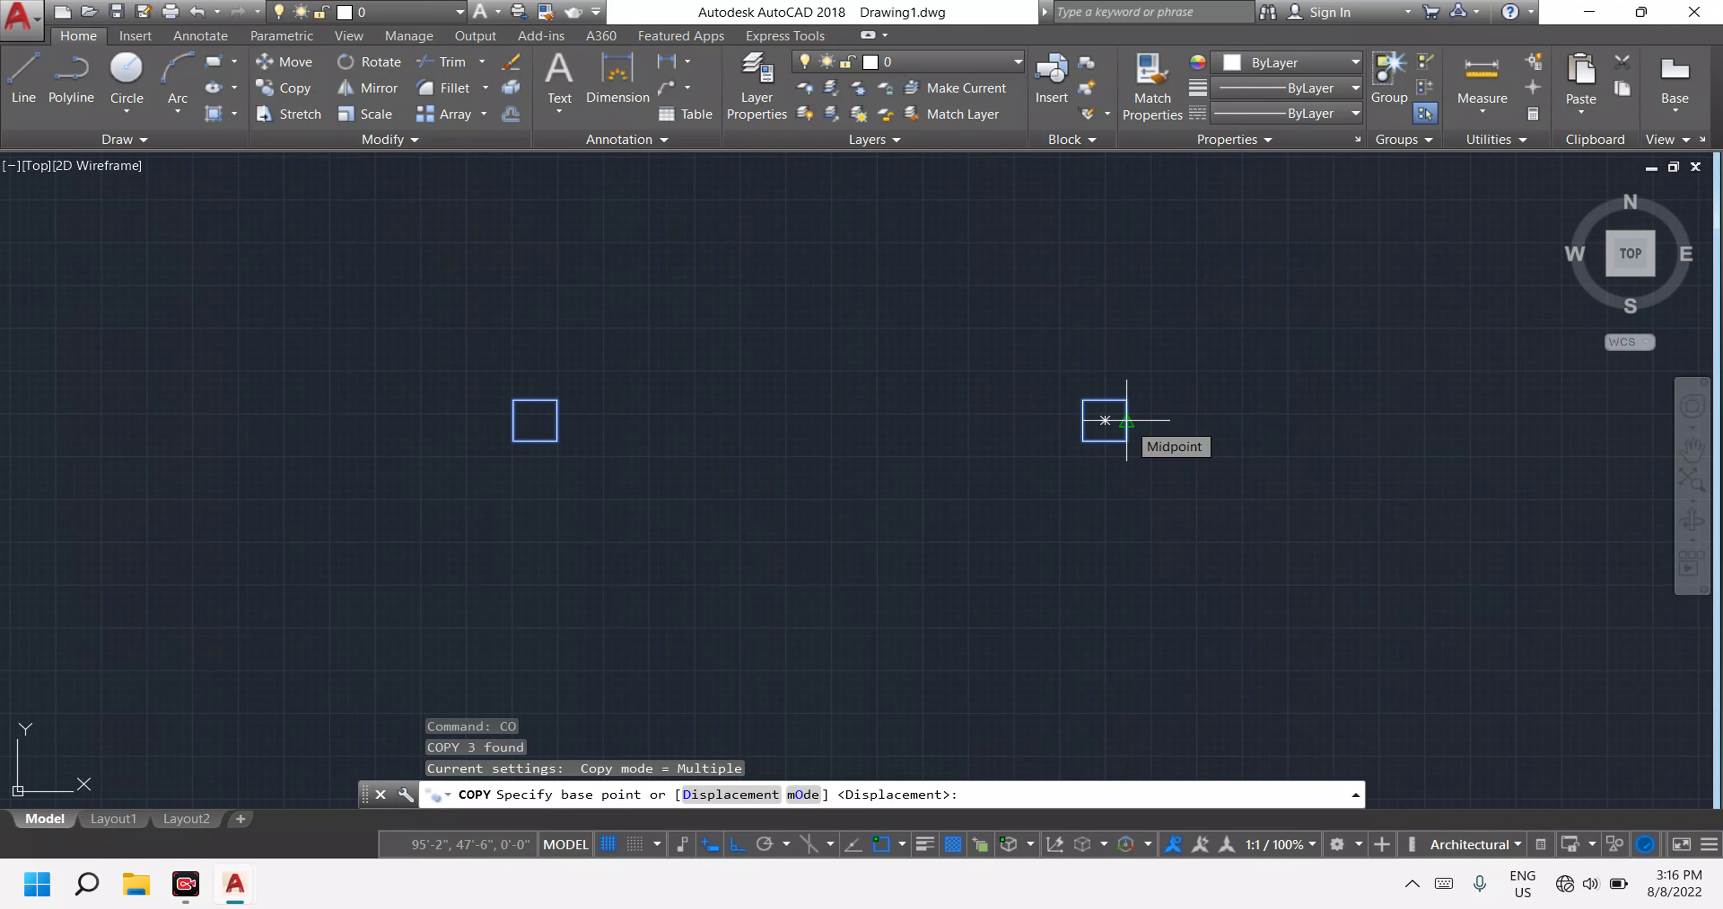
pyautogui.click(1111, 420)
pyautogui.scroll(-2, 1104, 595)
pyautogui.scroll(-3, 1063, 618)
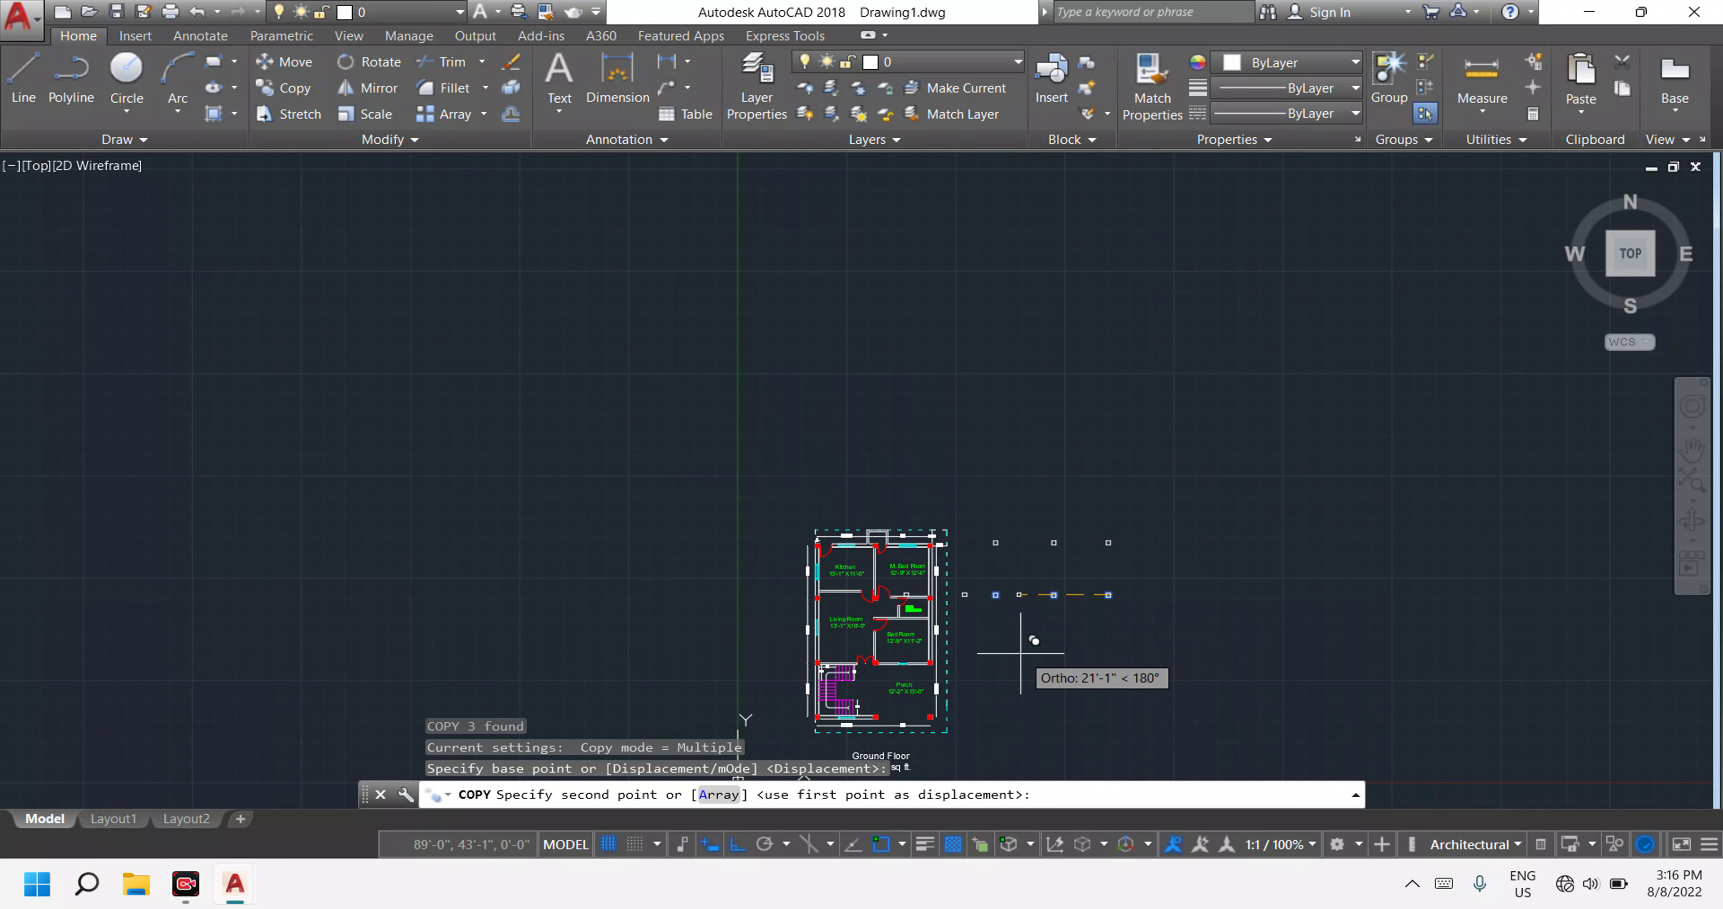
pyautogui.scroll(5, 931, 648)
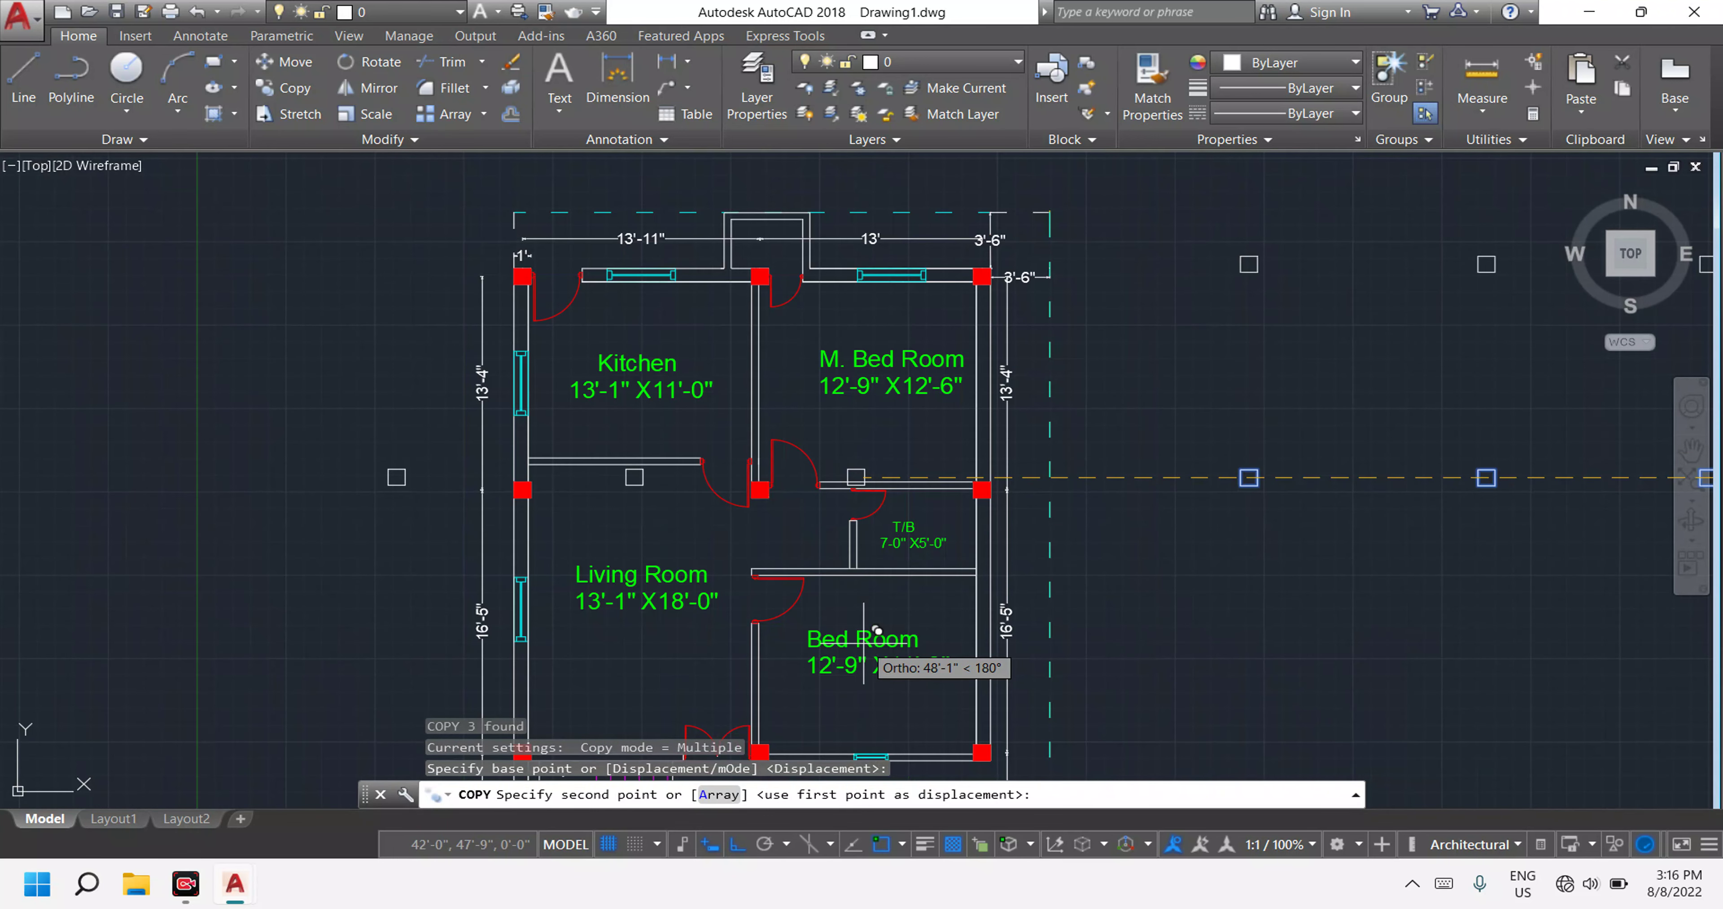
pyautogui.scroll(-4, 496, 598)
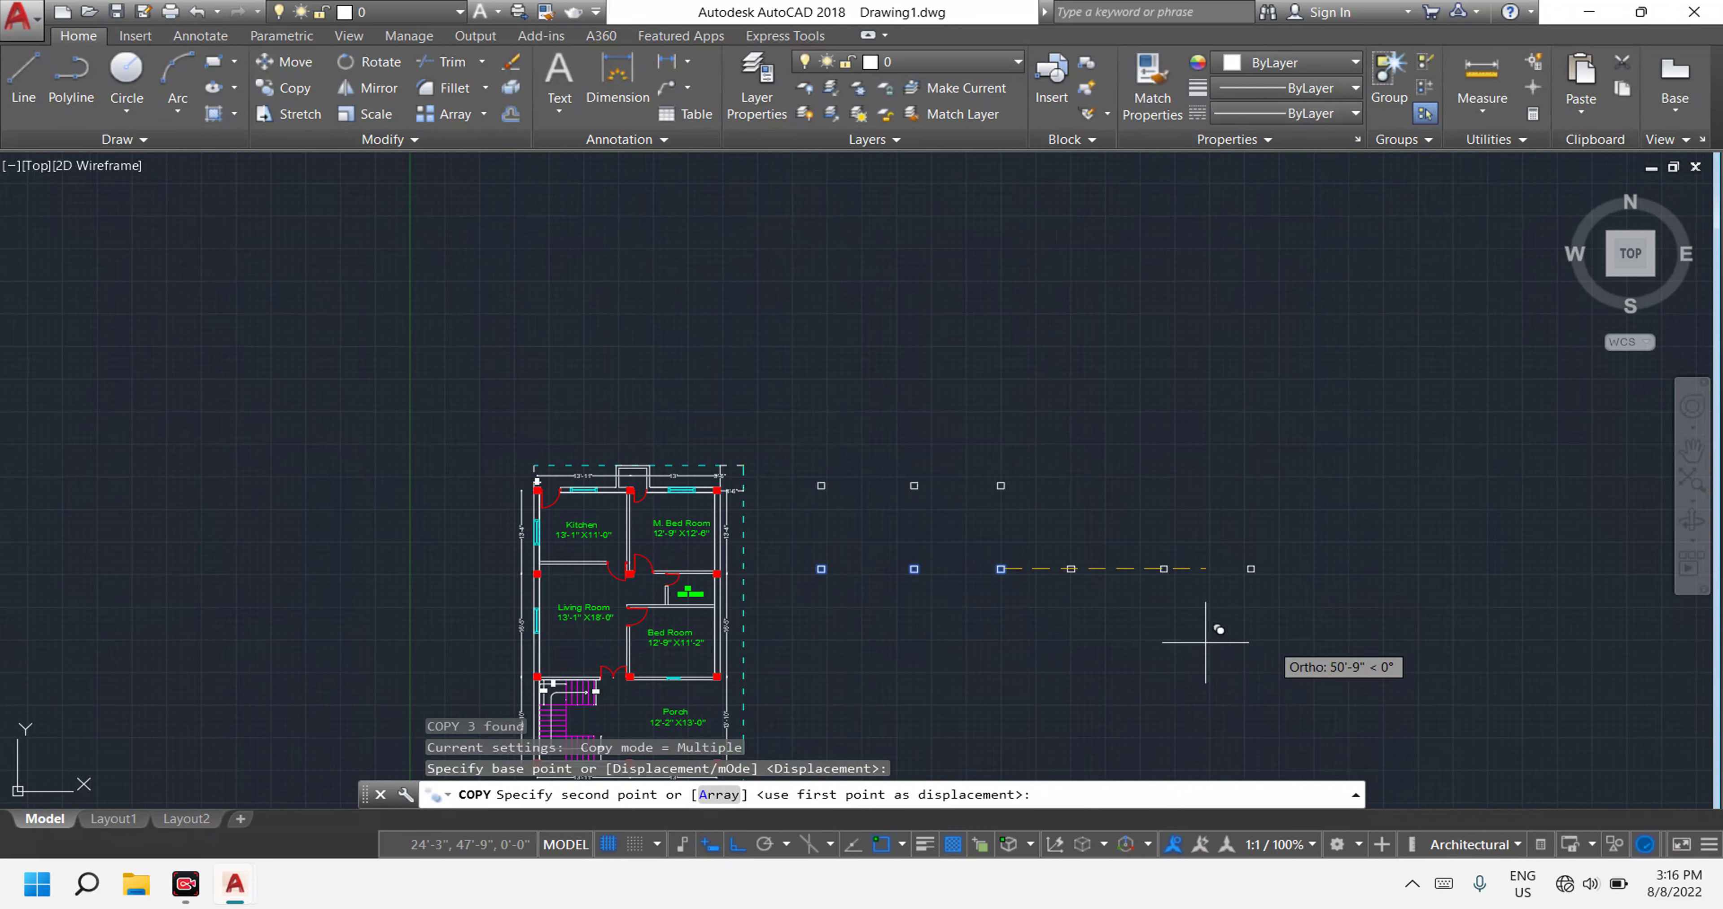
pyautogui.write('16\'5"')
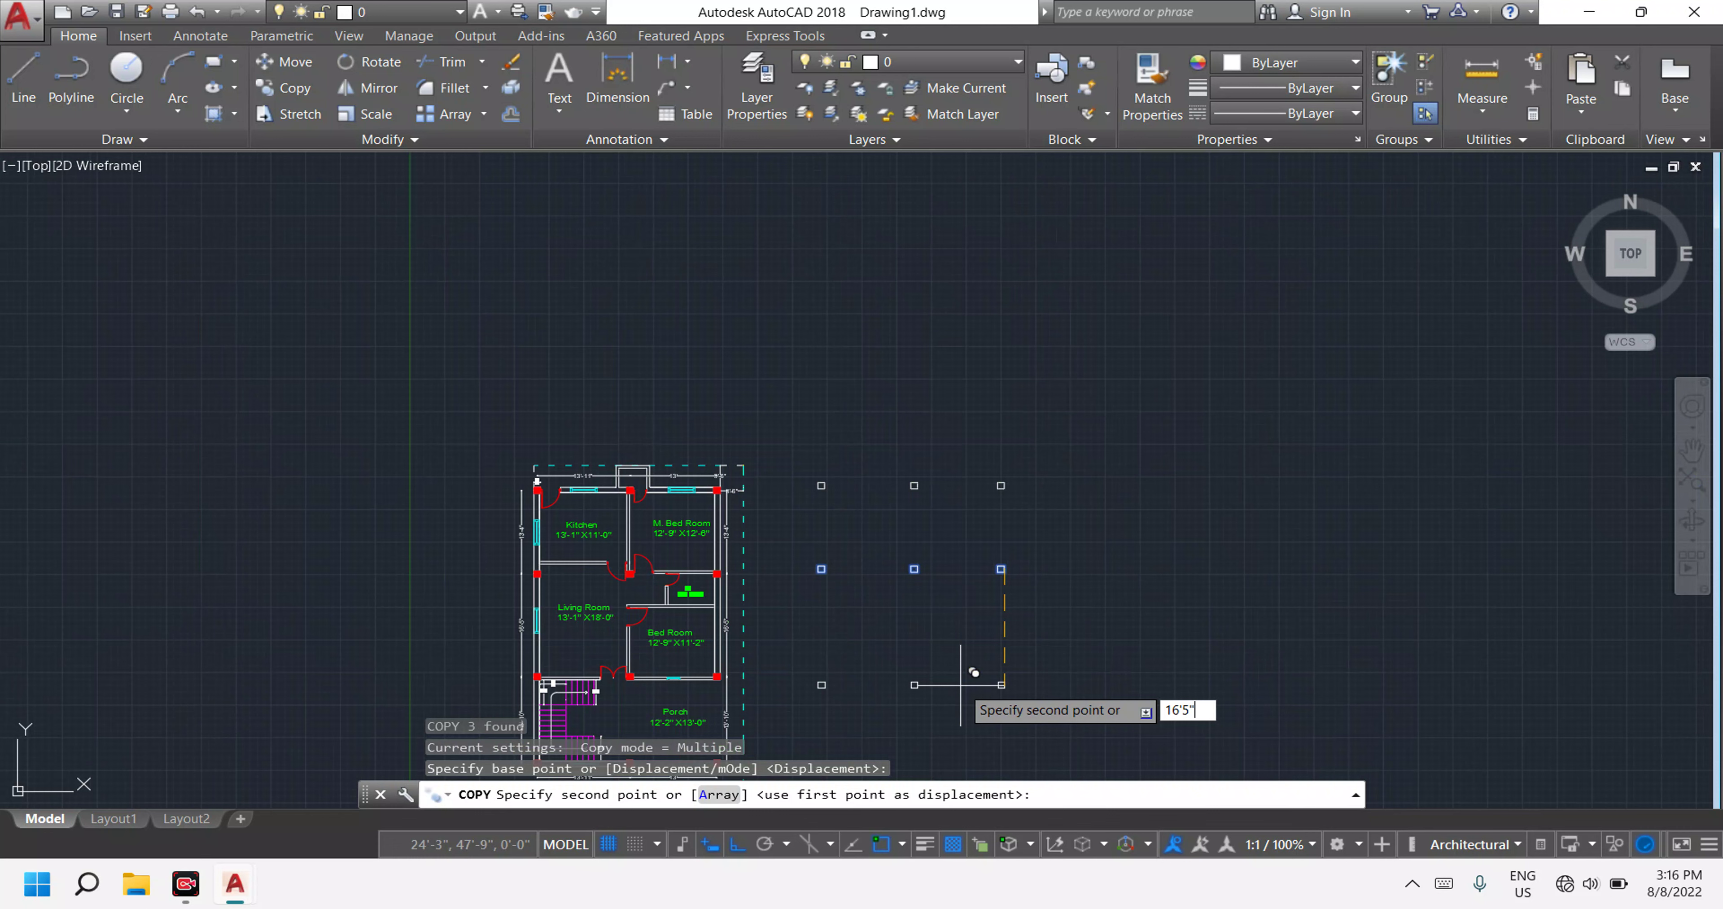
pyautogui.press('Return')
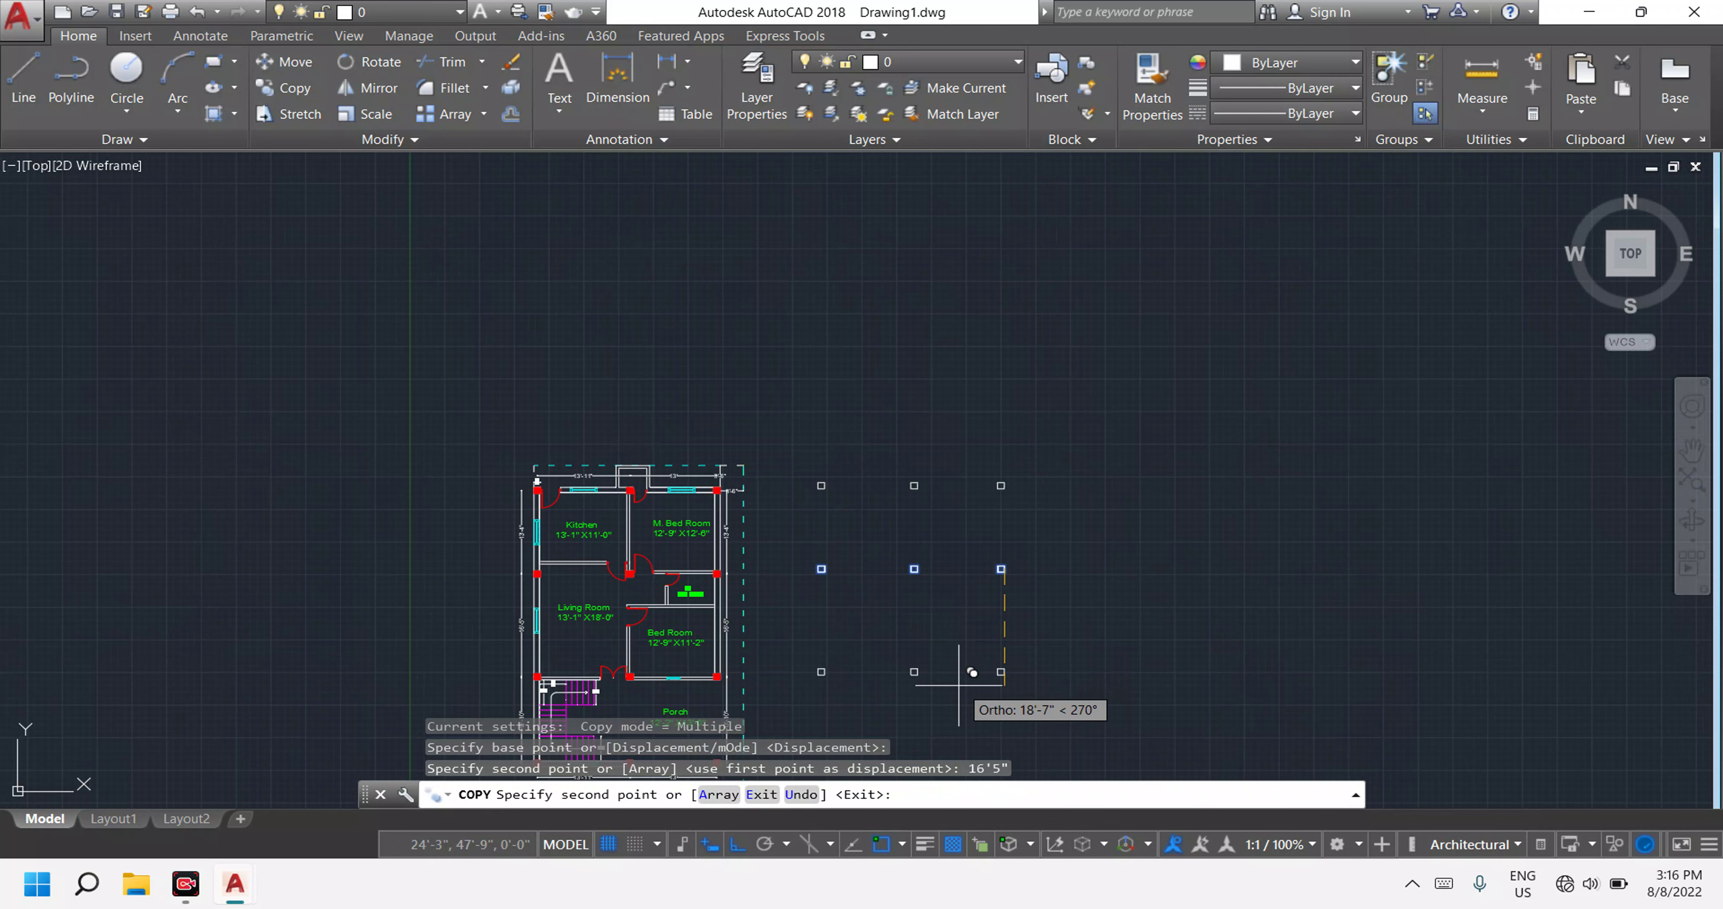
pyautogui.press('Escape')
pyautogui.moveTo(957, 683)
pyautogui.mouseDown(button='middle')
pyautogui.moveTo(1048, 370)
pyautogui.moveTo(1020, 498)
pyautogui.mouseUp(button='middle')
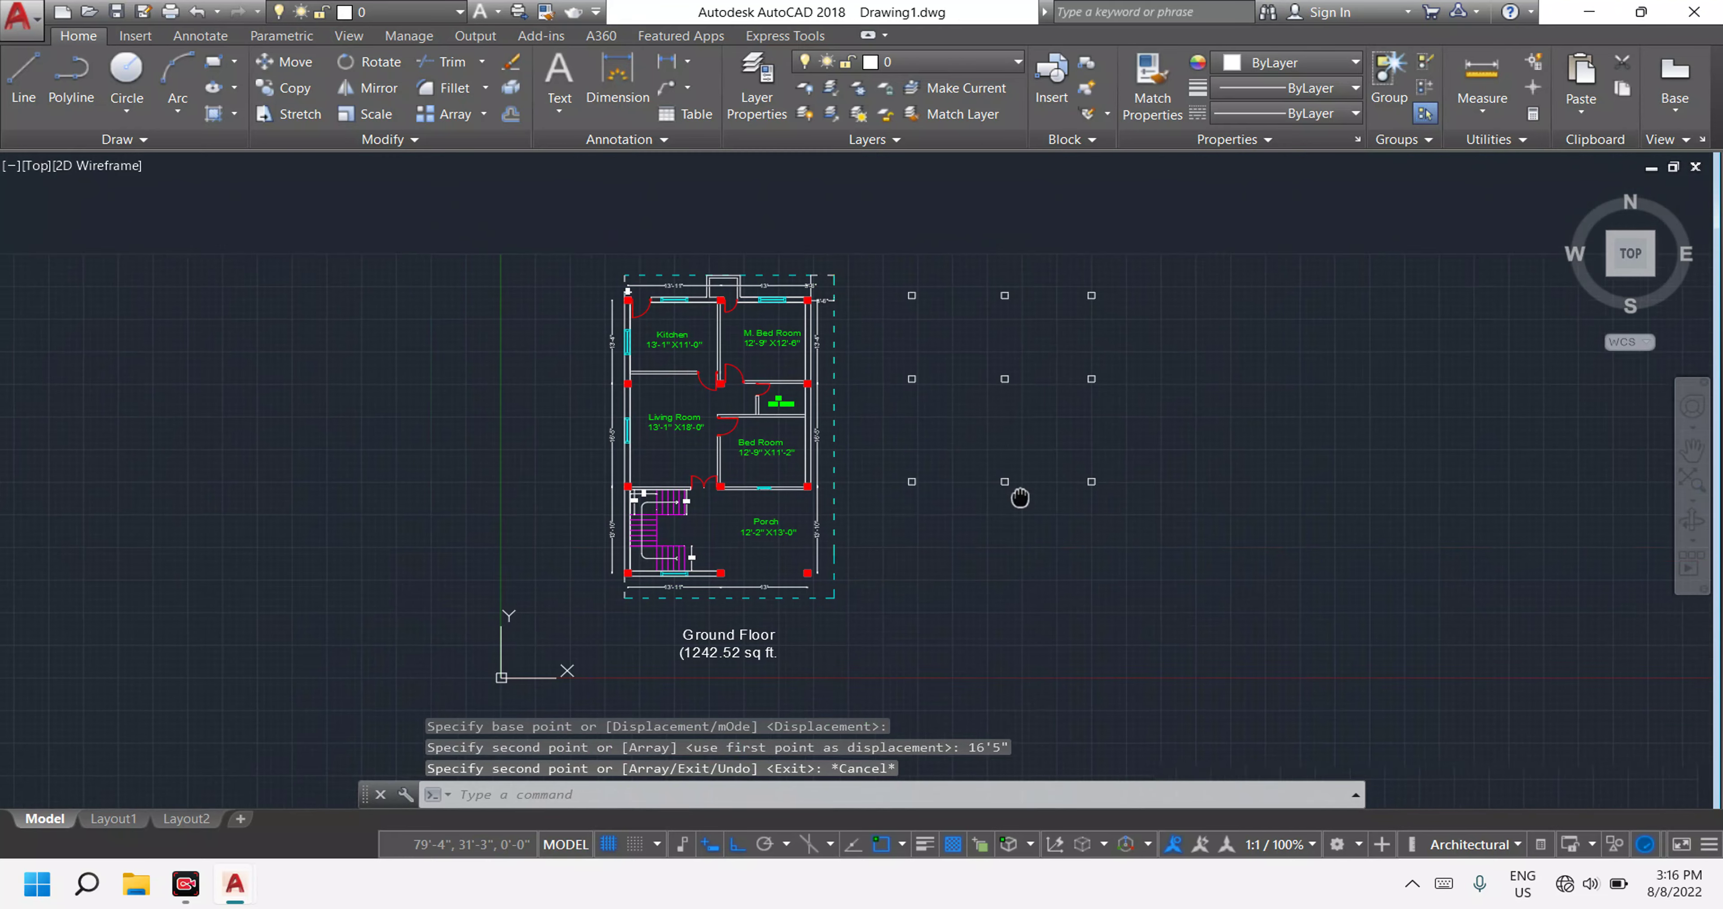
pyautogui.scroll(2, 605, 511)
pyautogui.scroll(2, 605, 511)
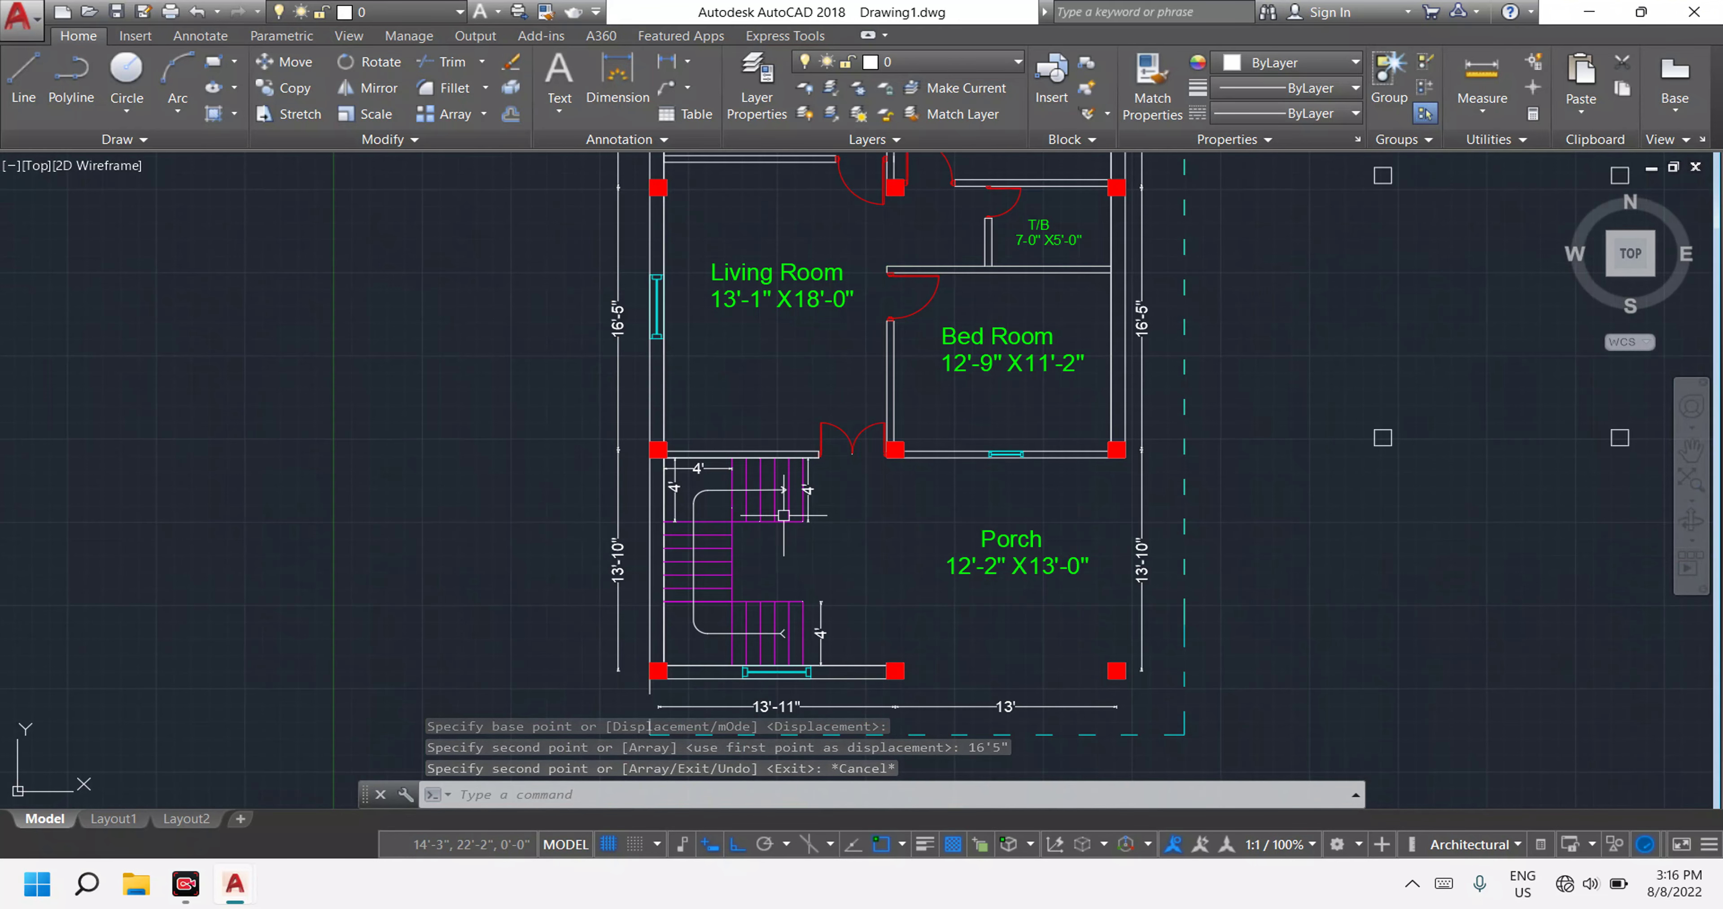
pyautogui.scroll(-4, 783, 515)
pyautogui.scroll(-2, 806, 542)
# Copy the bottom row of three column squares 13'10" down to form a fourth row.
pyautogui.click(1137, 543)
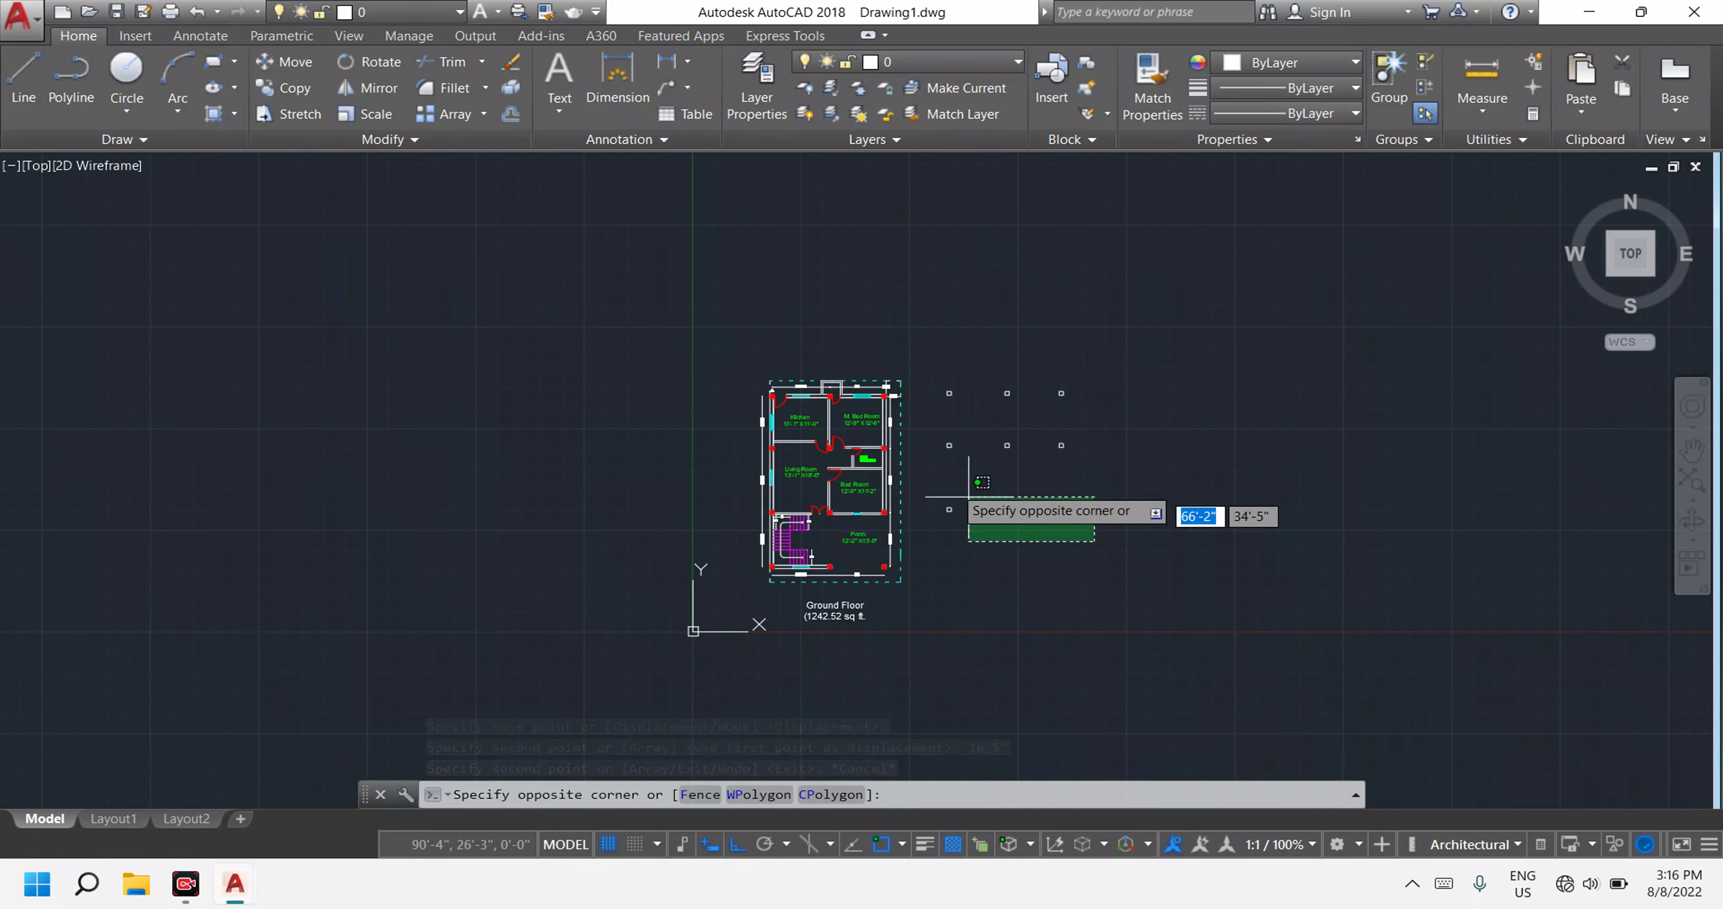
pyautogui.click(925, 479)
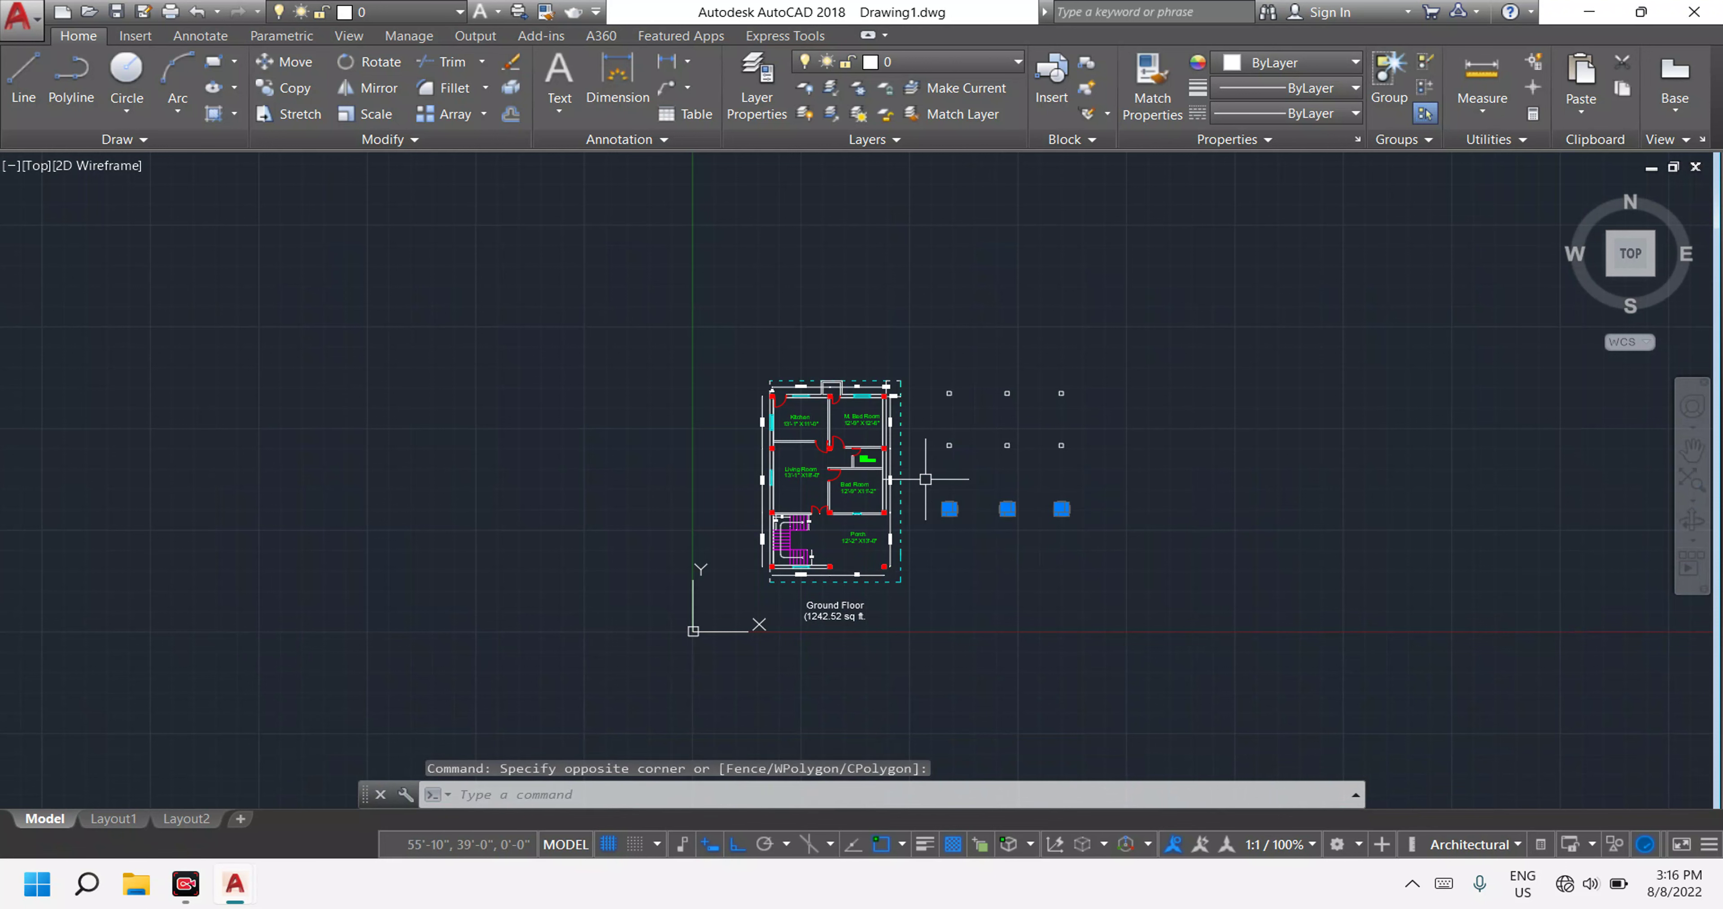
pyautogui.write('co')
pyautogui.press('Return')
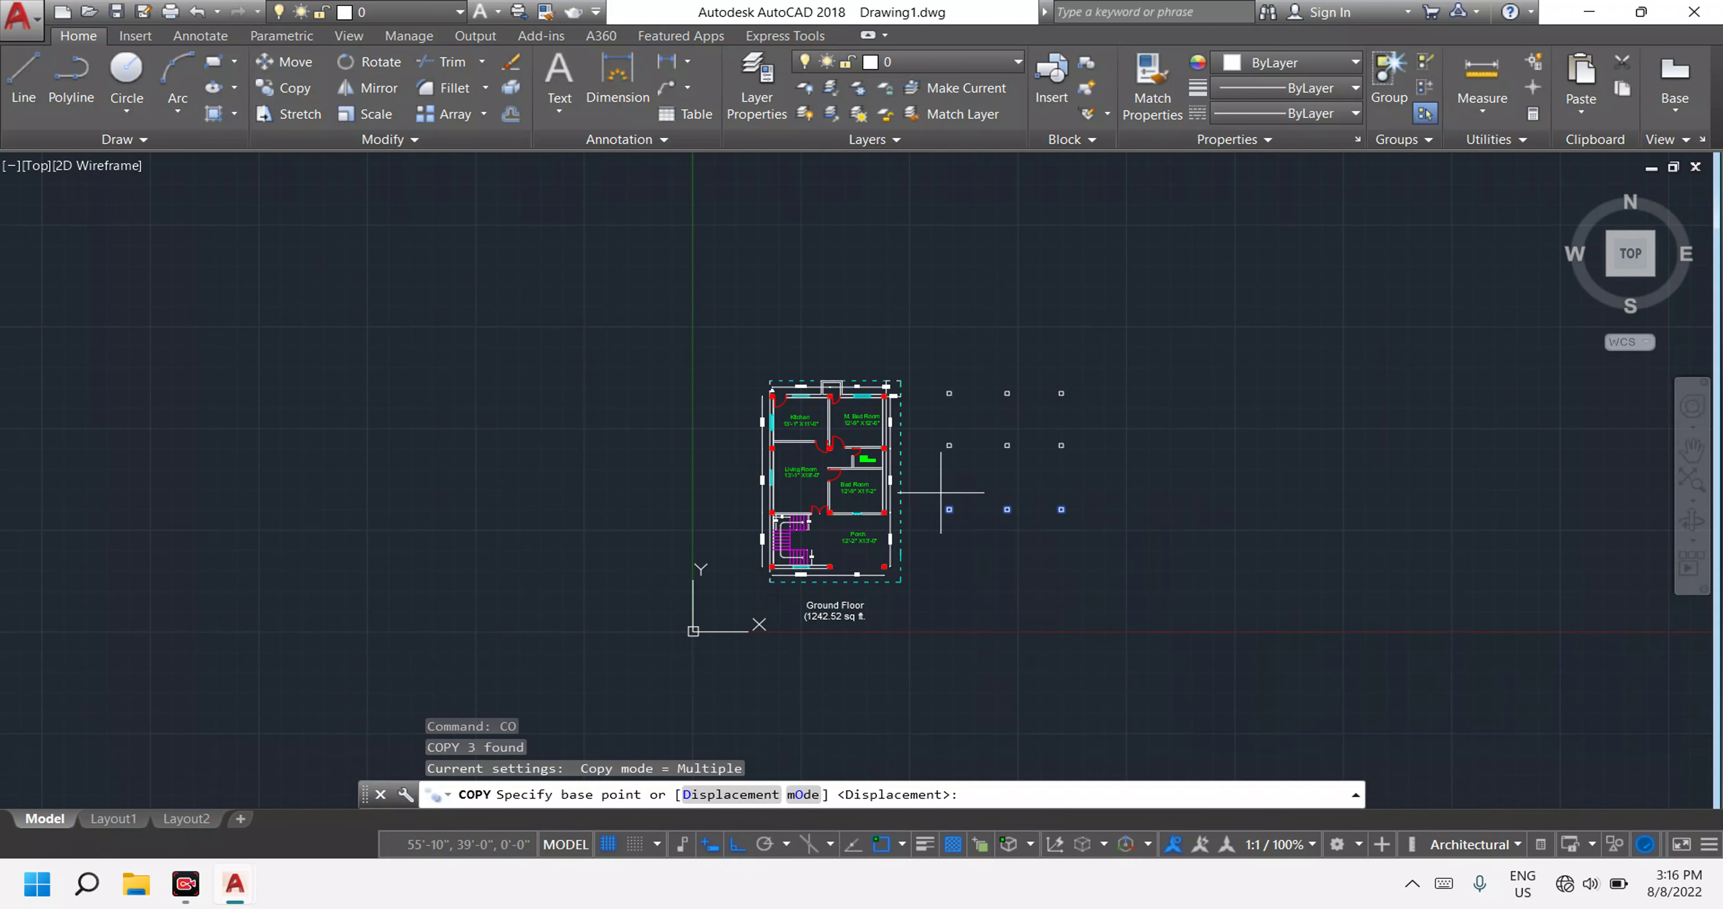
pyautogui.scroll(10, 1080, 505)
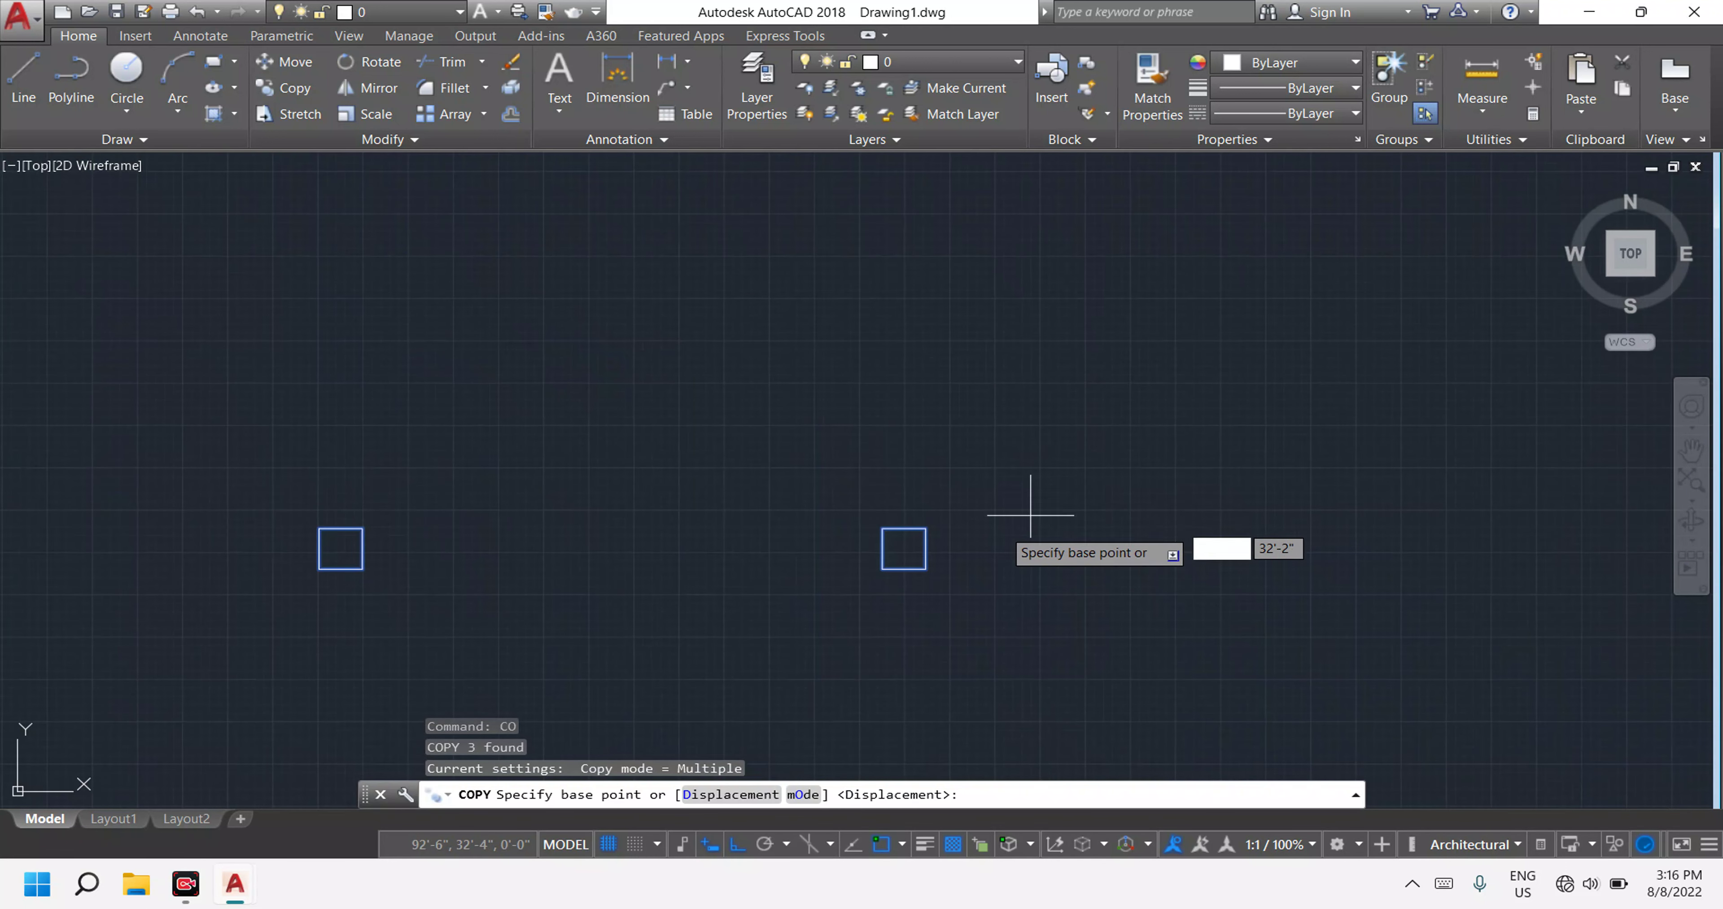
pyautogui.click(926, 548)
pyautogui.scroll(-6, 917, 675)
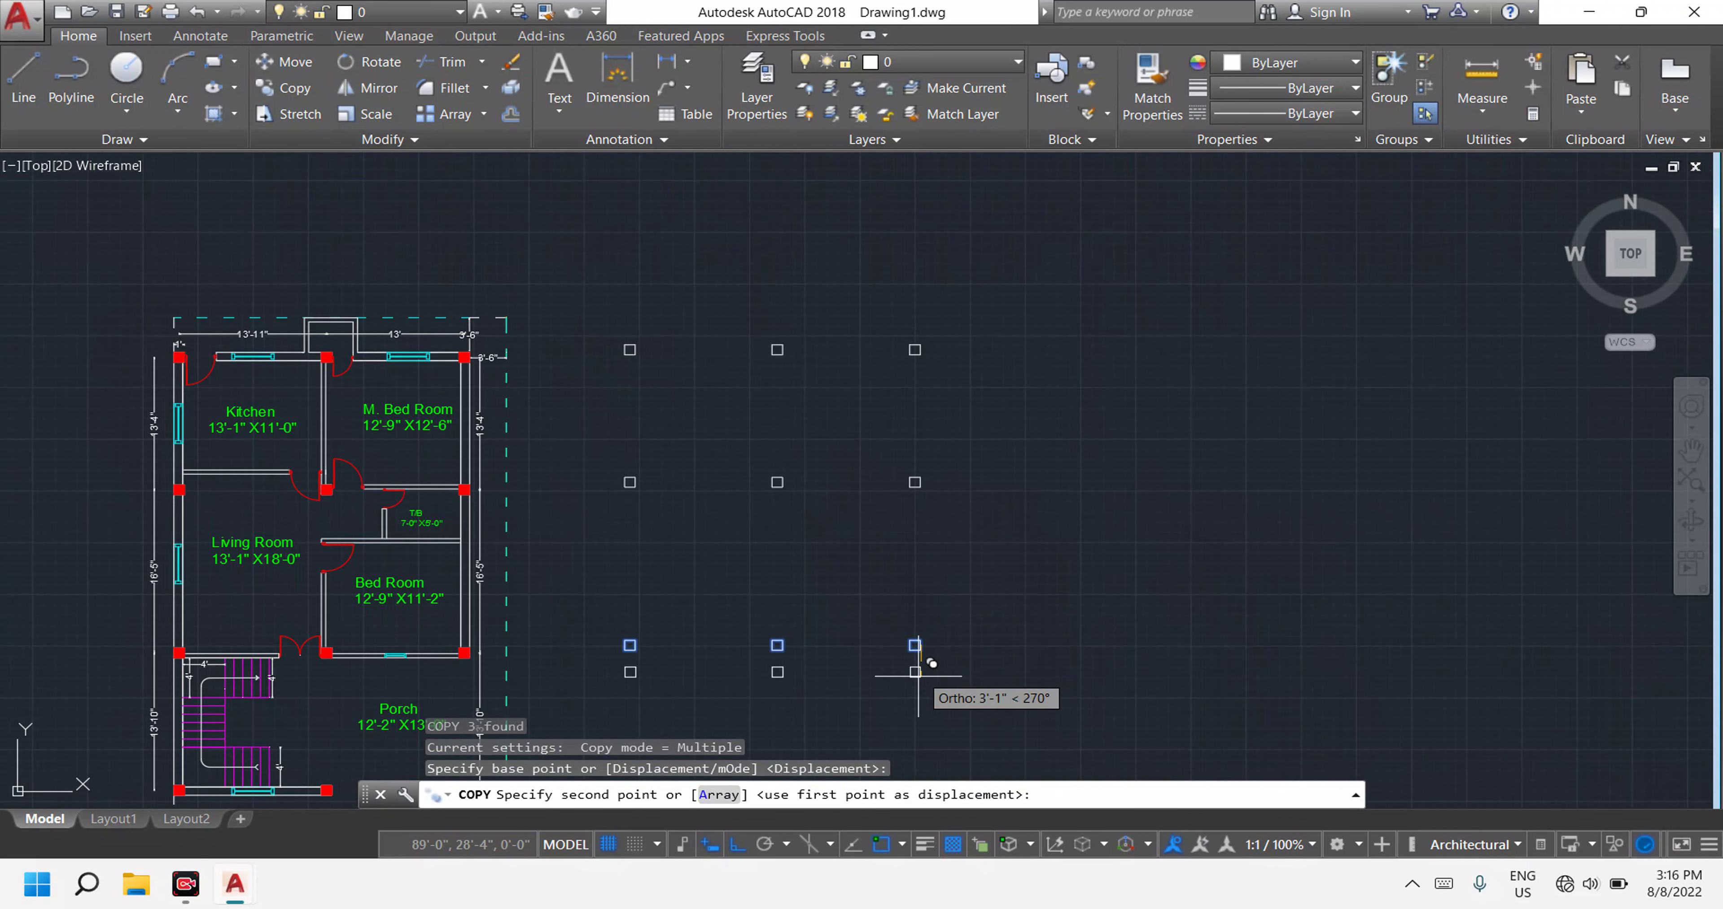
pyautogui.click(917, 676)
pyautogui.write('13\'10"')
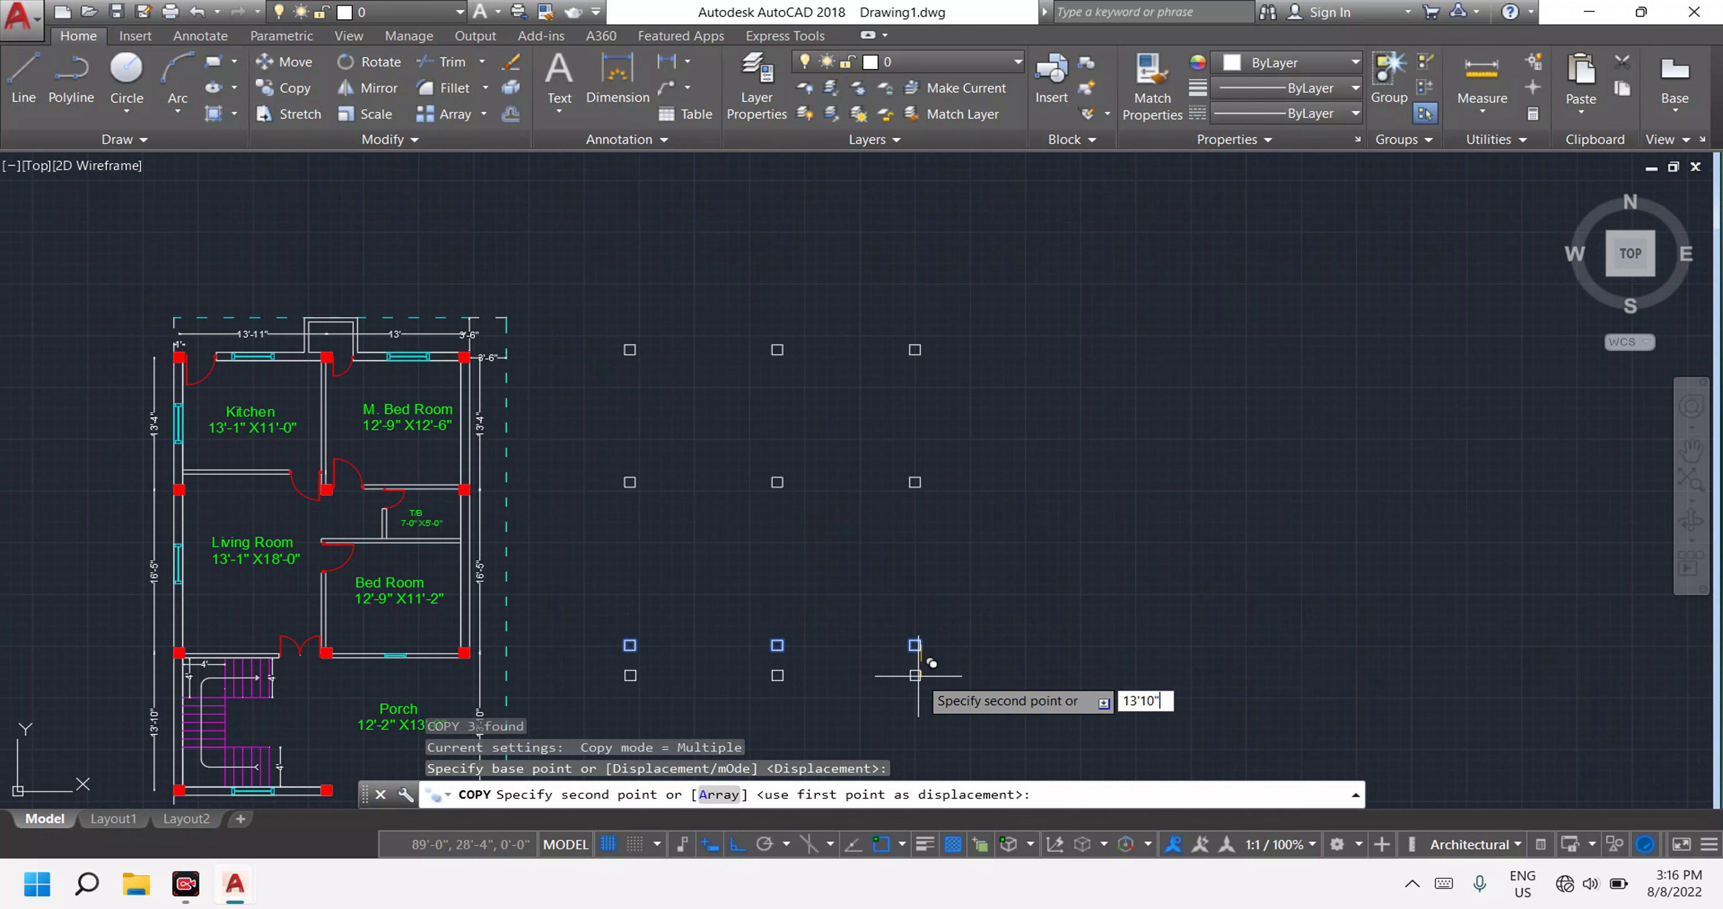
pyautogui.press('Return')
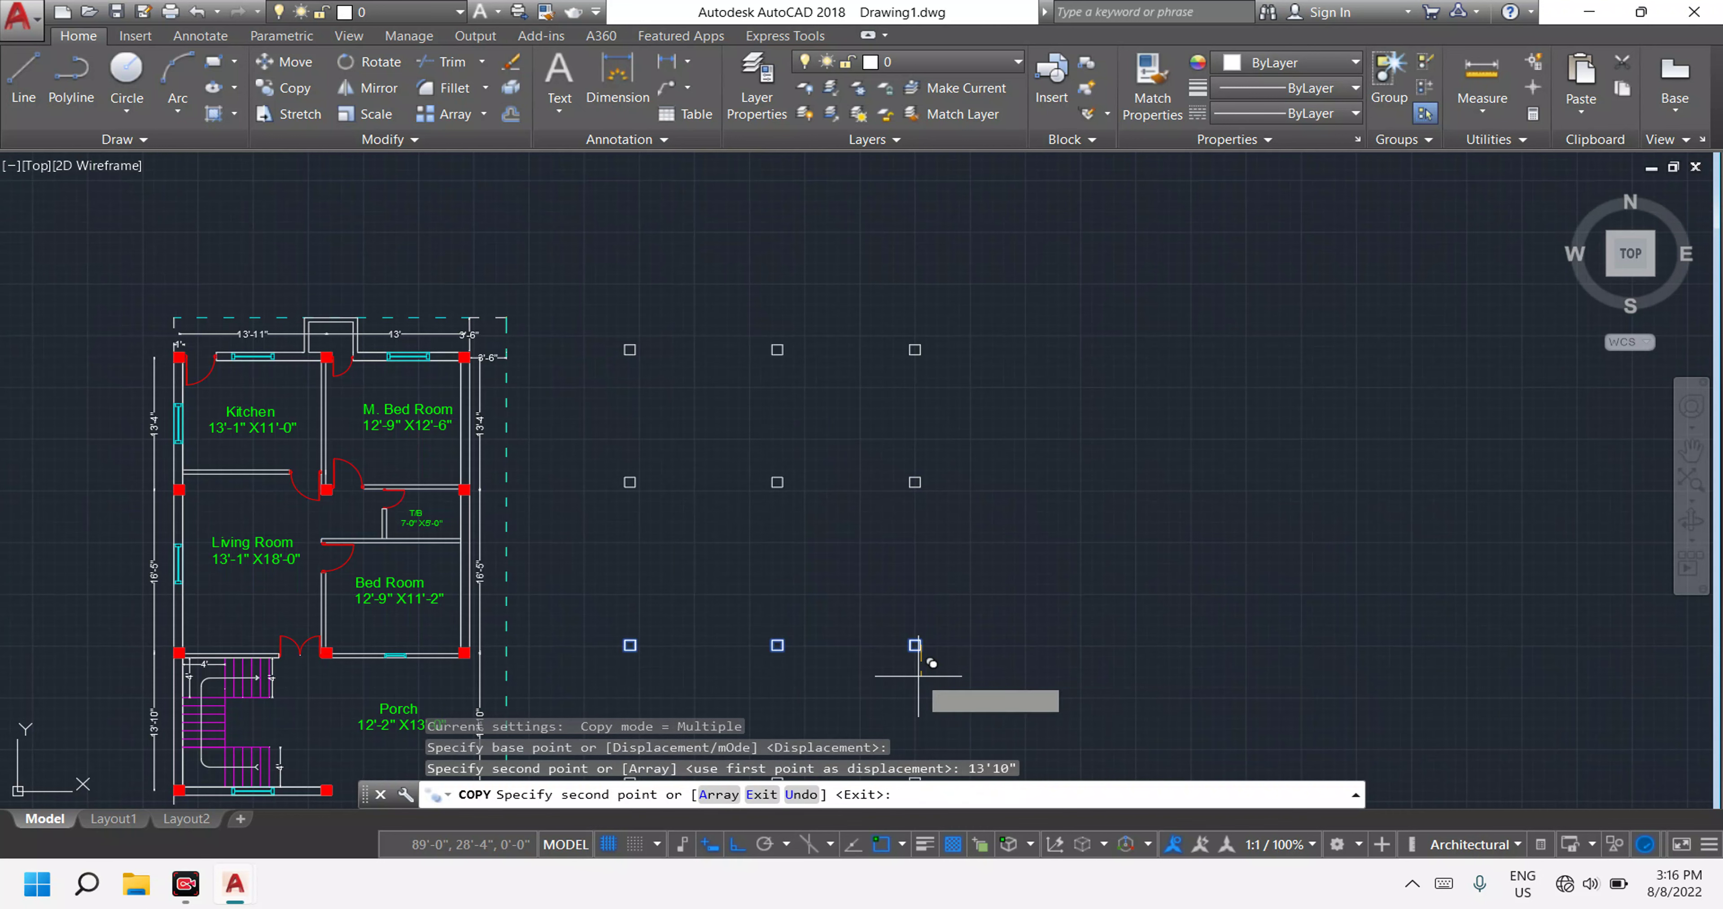
pyautogui.press('Escape')
# Pan and zoom to bring the ground-floor plan and column grid into view.
pyautogui.scroll(-3, 827, 568)
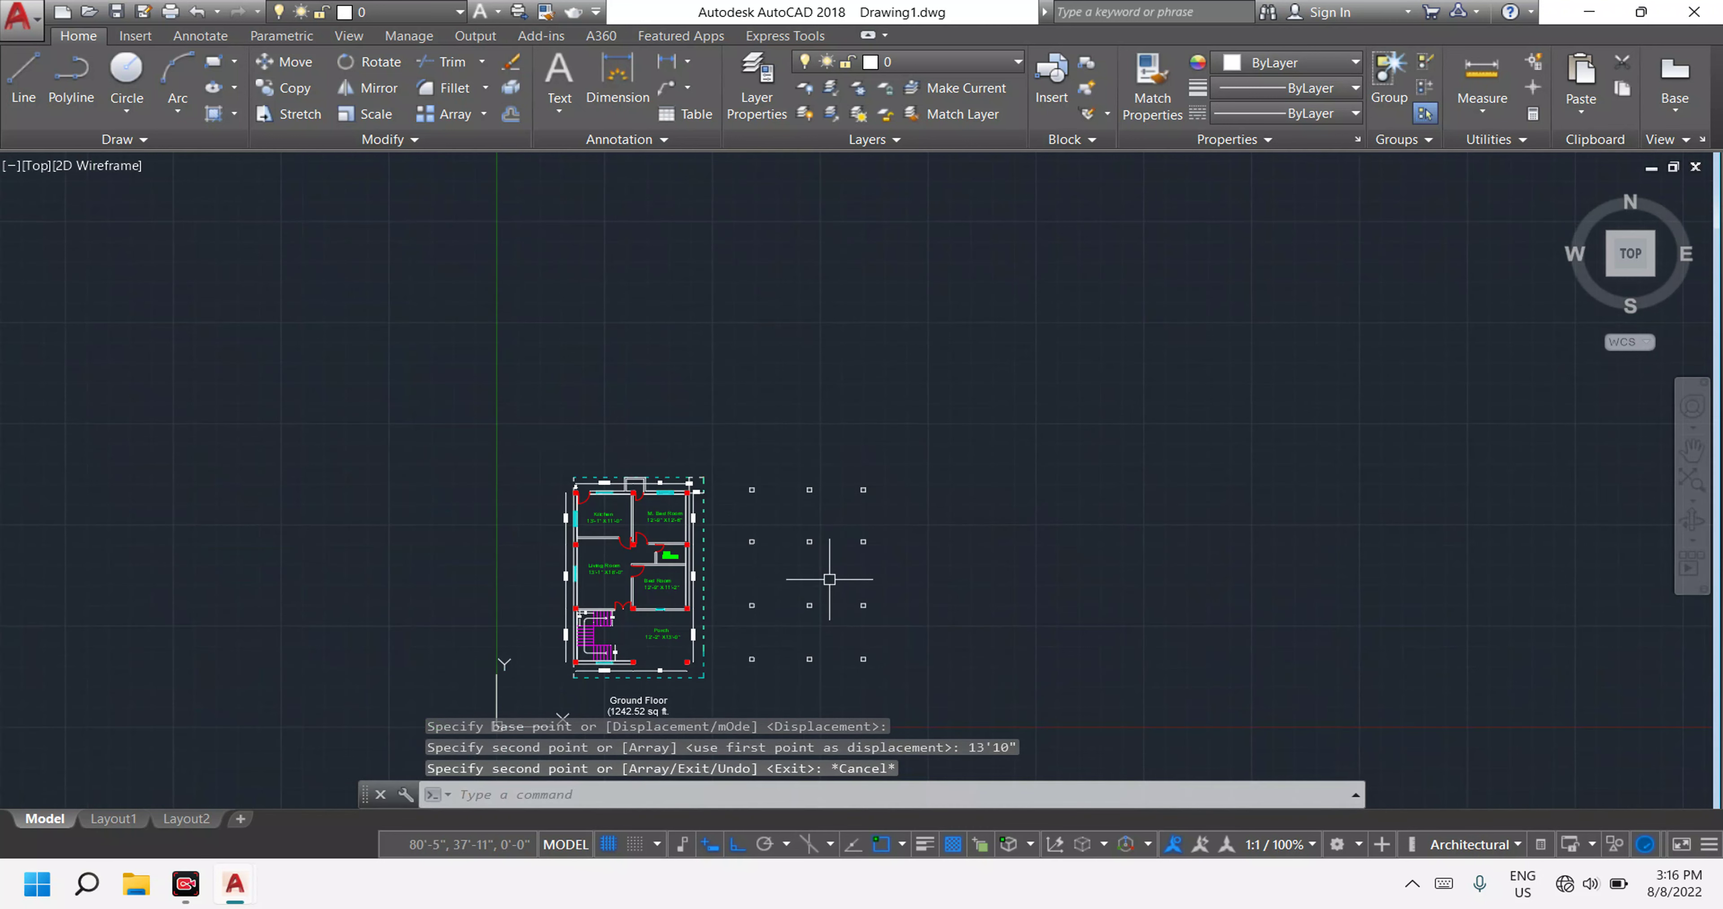
pyautogui.scroll(1, 873, 511)
pyautogui.scroll(2, 823, 554)
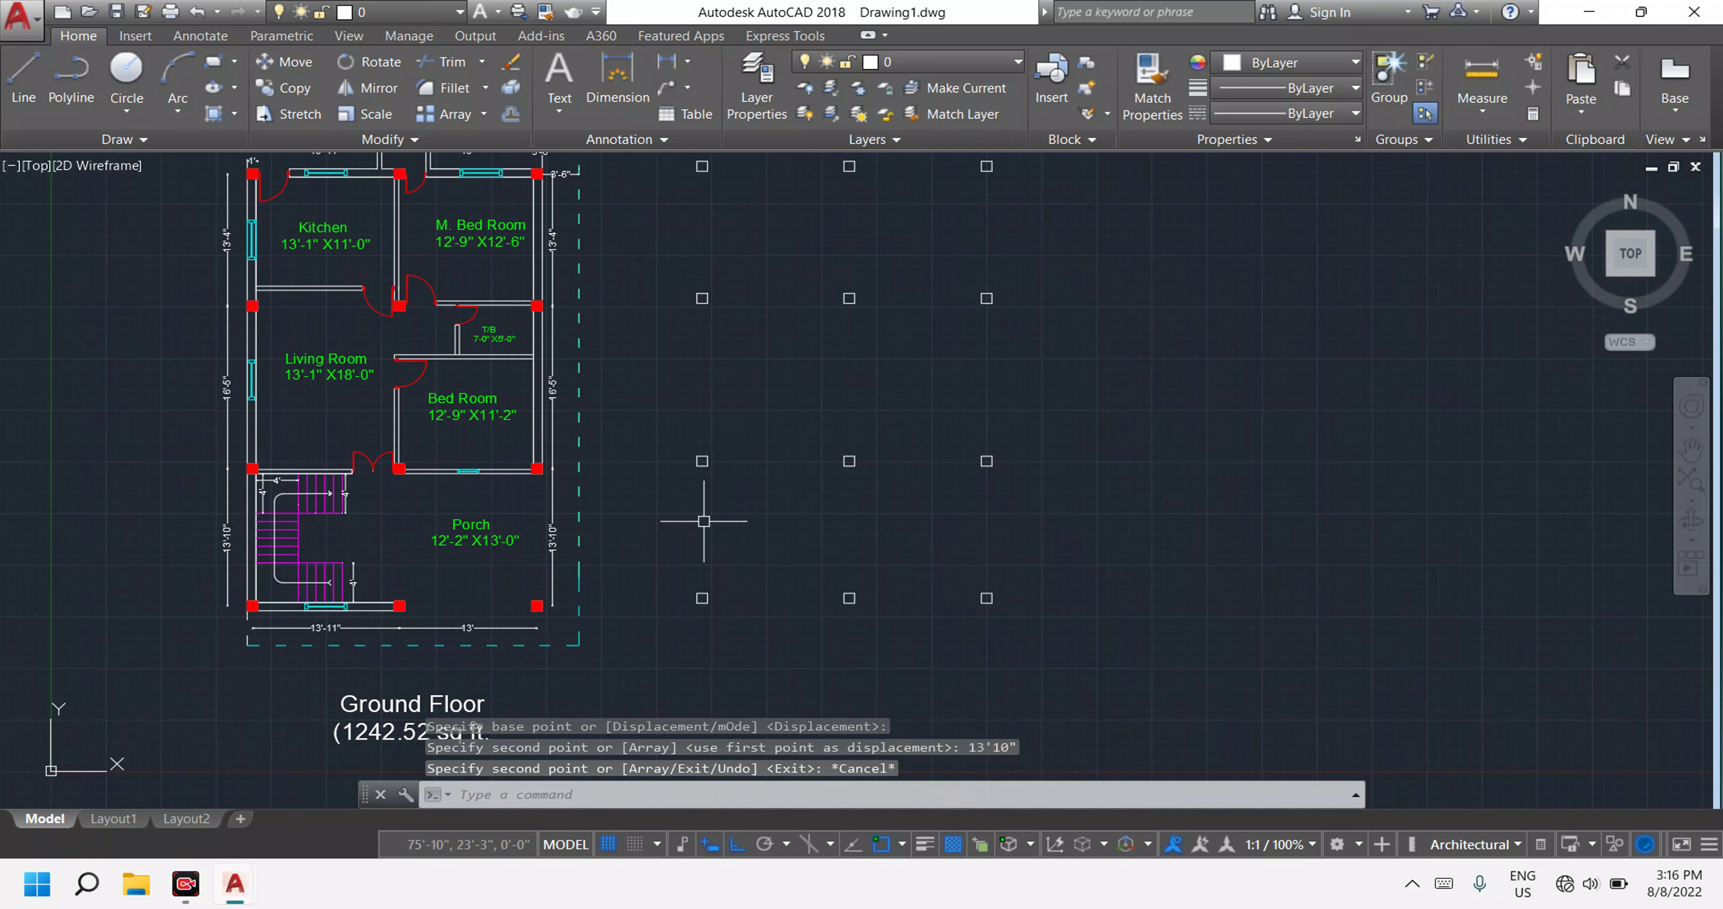
pyautogui.scroll(2, 230, 479)
pyautogui.scroll(1, 230, 461)
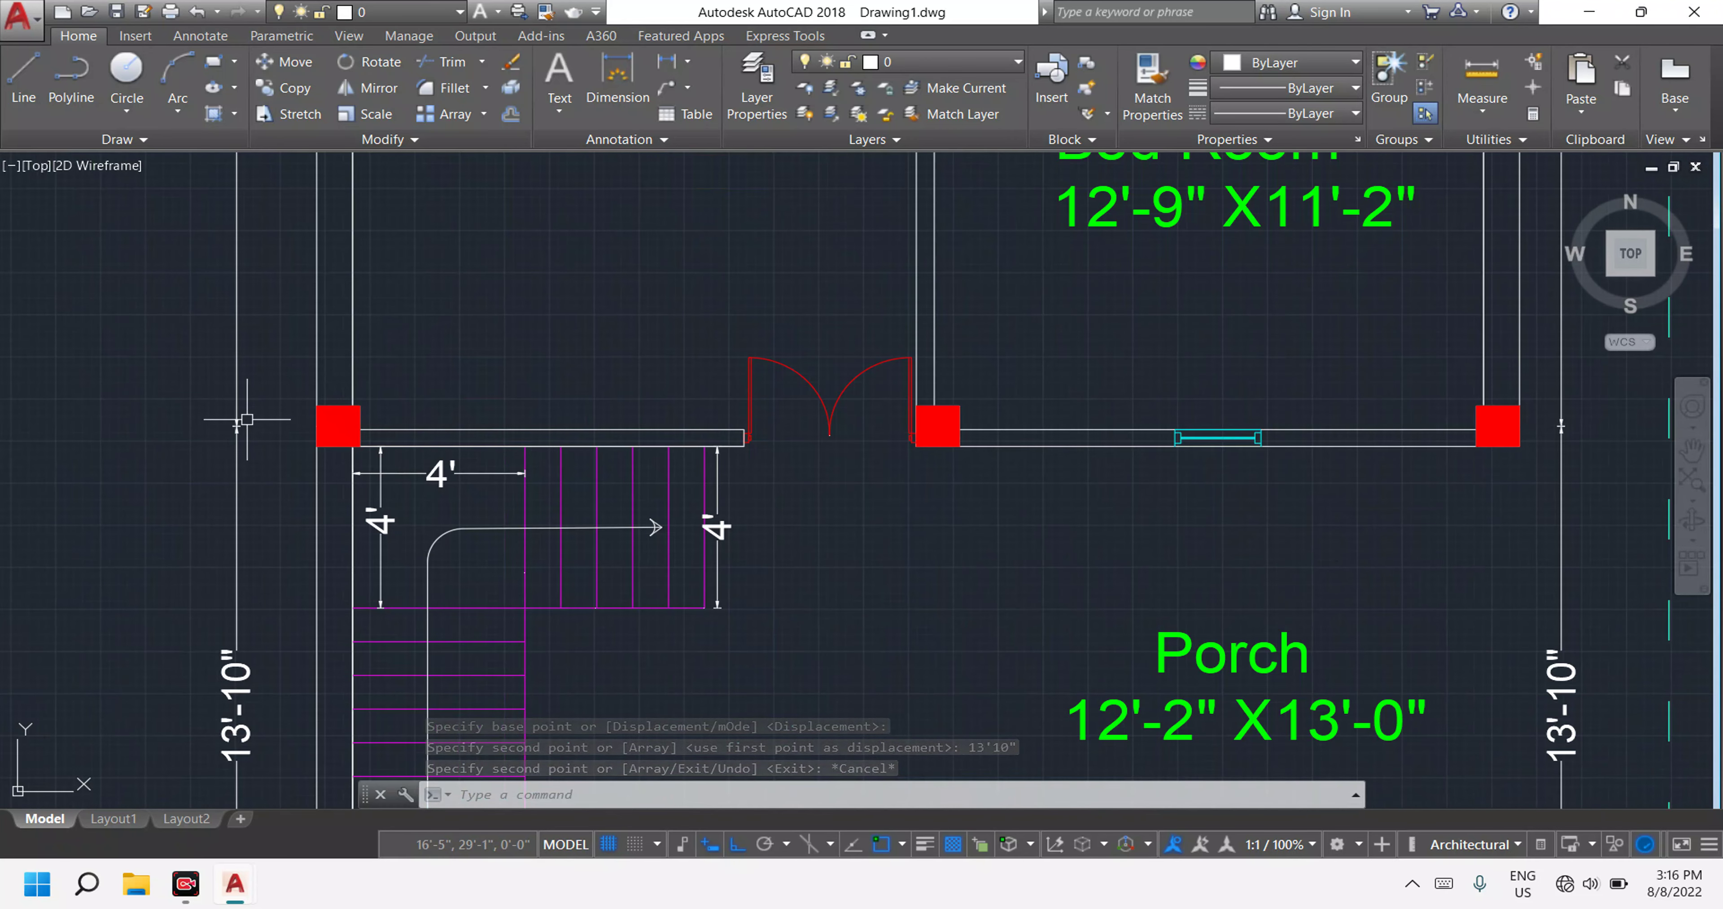
pyautogui.scroll(-2, 314, 444)
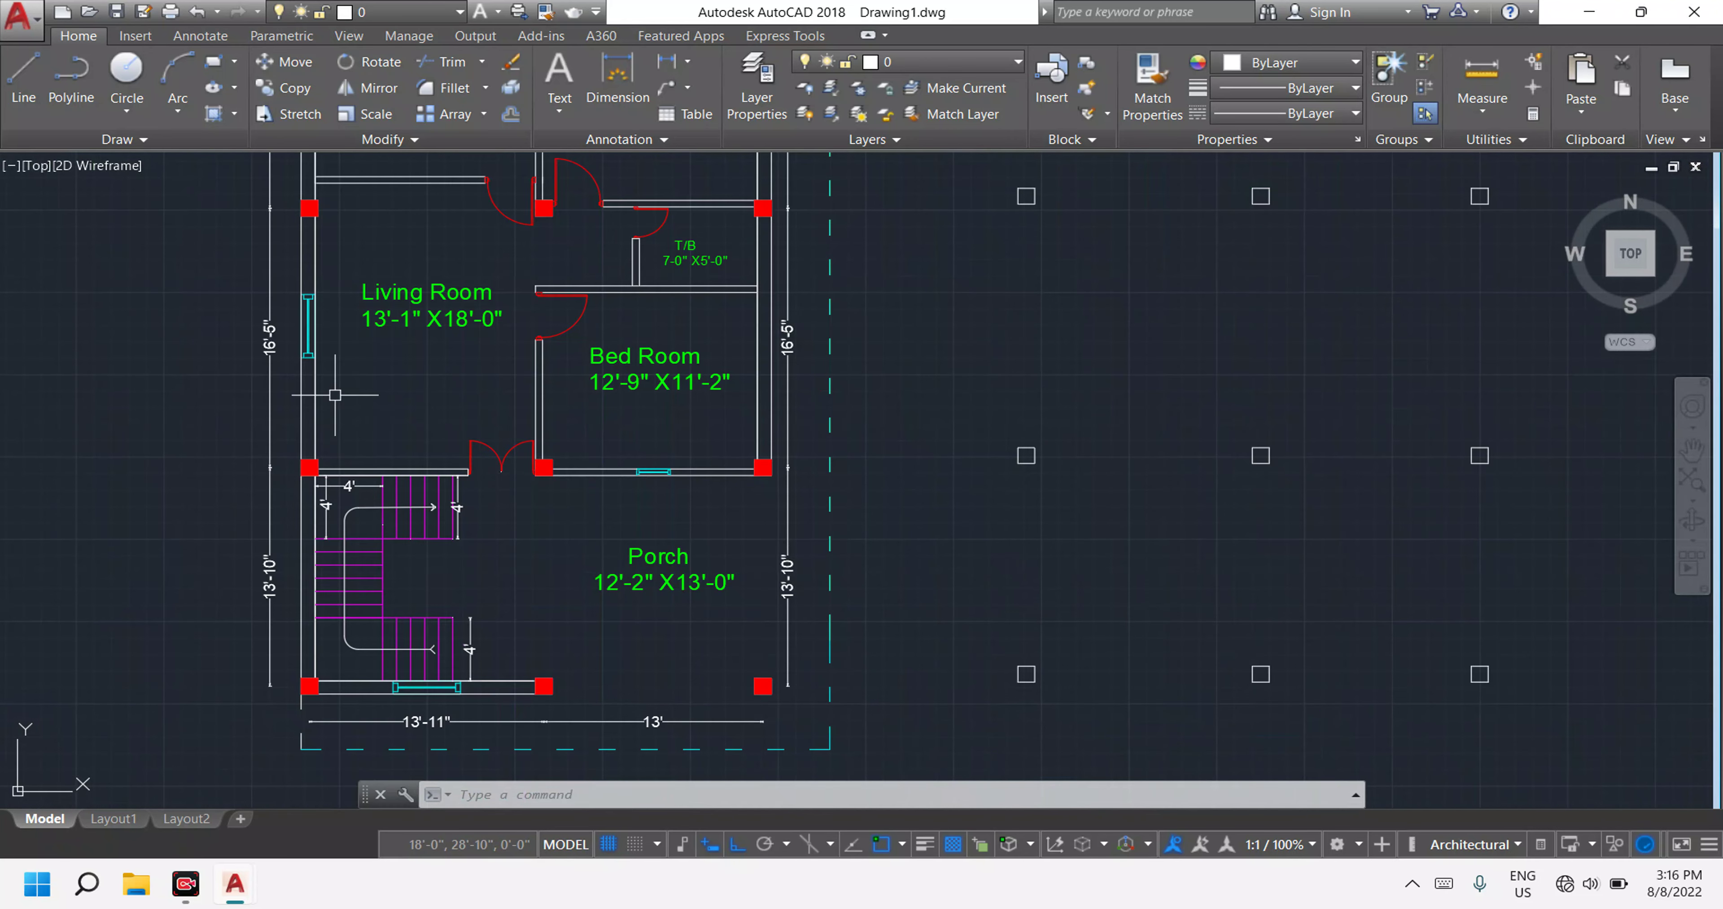
pyautogui.moveTo(334, 394); pyautogui.dragTo(529, 509, button='middle')
pyautogui.scroll(-2, 785, 424)
pyautogui.moveTo(947, 427); pyautogui.dragTo(925, 438, button='middle')
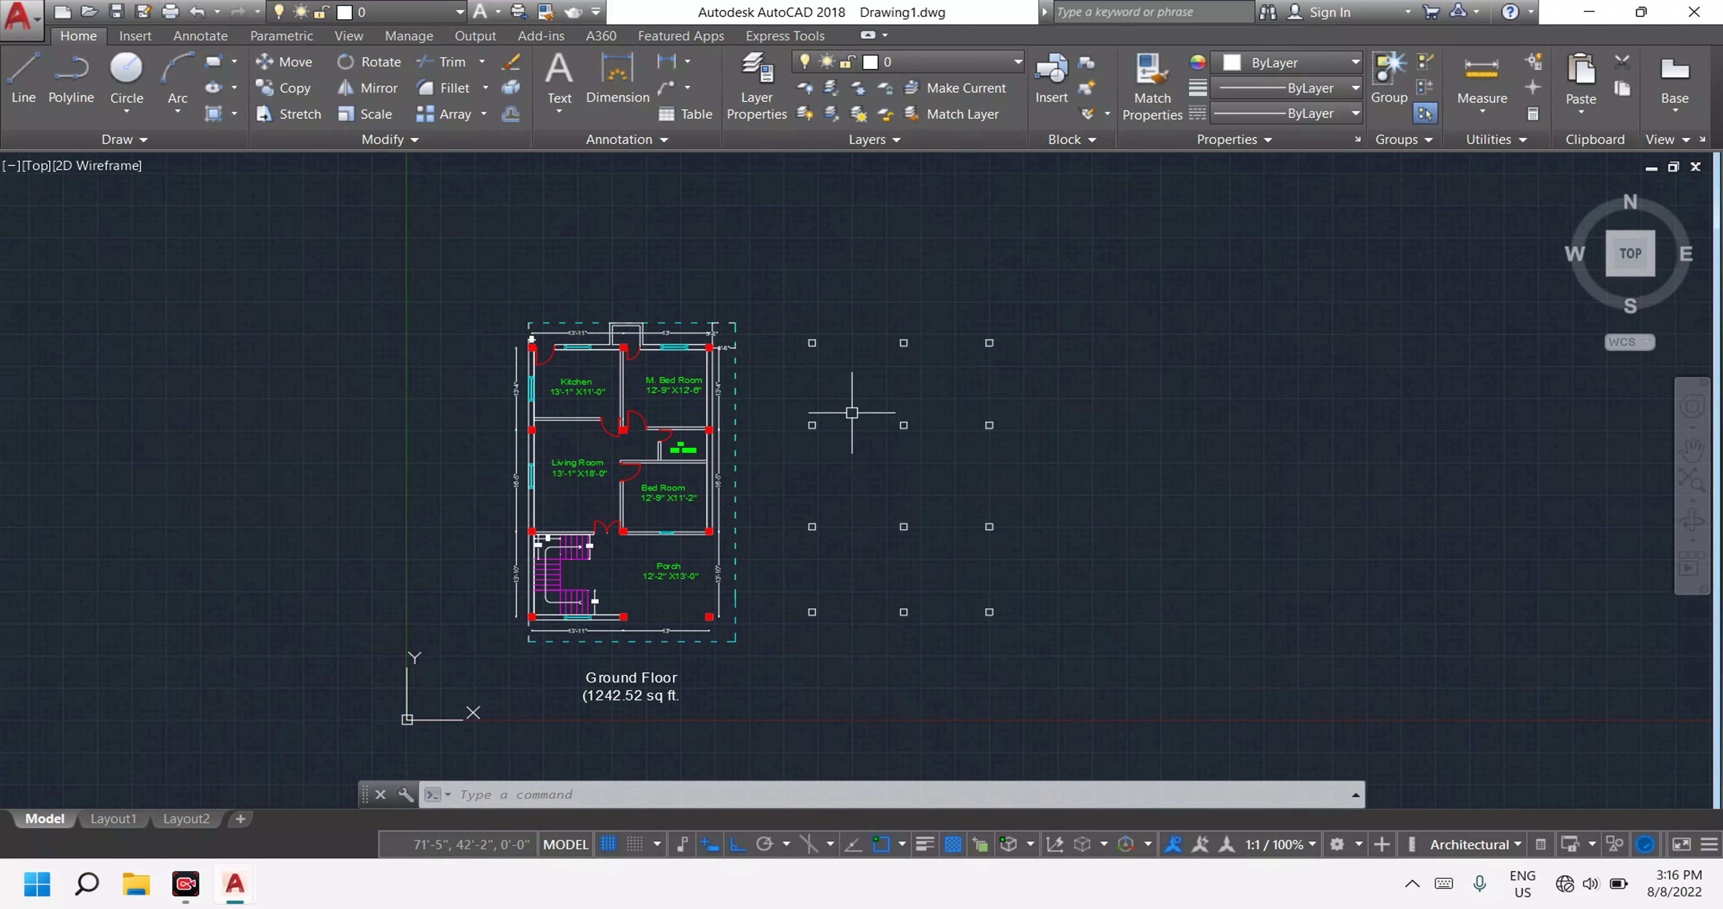
pyautogui.scroll(3, 850, 394)
# Draw a rectangle from the top-left column to the bottom-right column of the grid.
pyautogui.press('Escape')
pyautogui.press('Escape')
pyautogui.press('Escape')
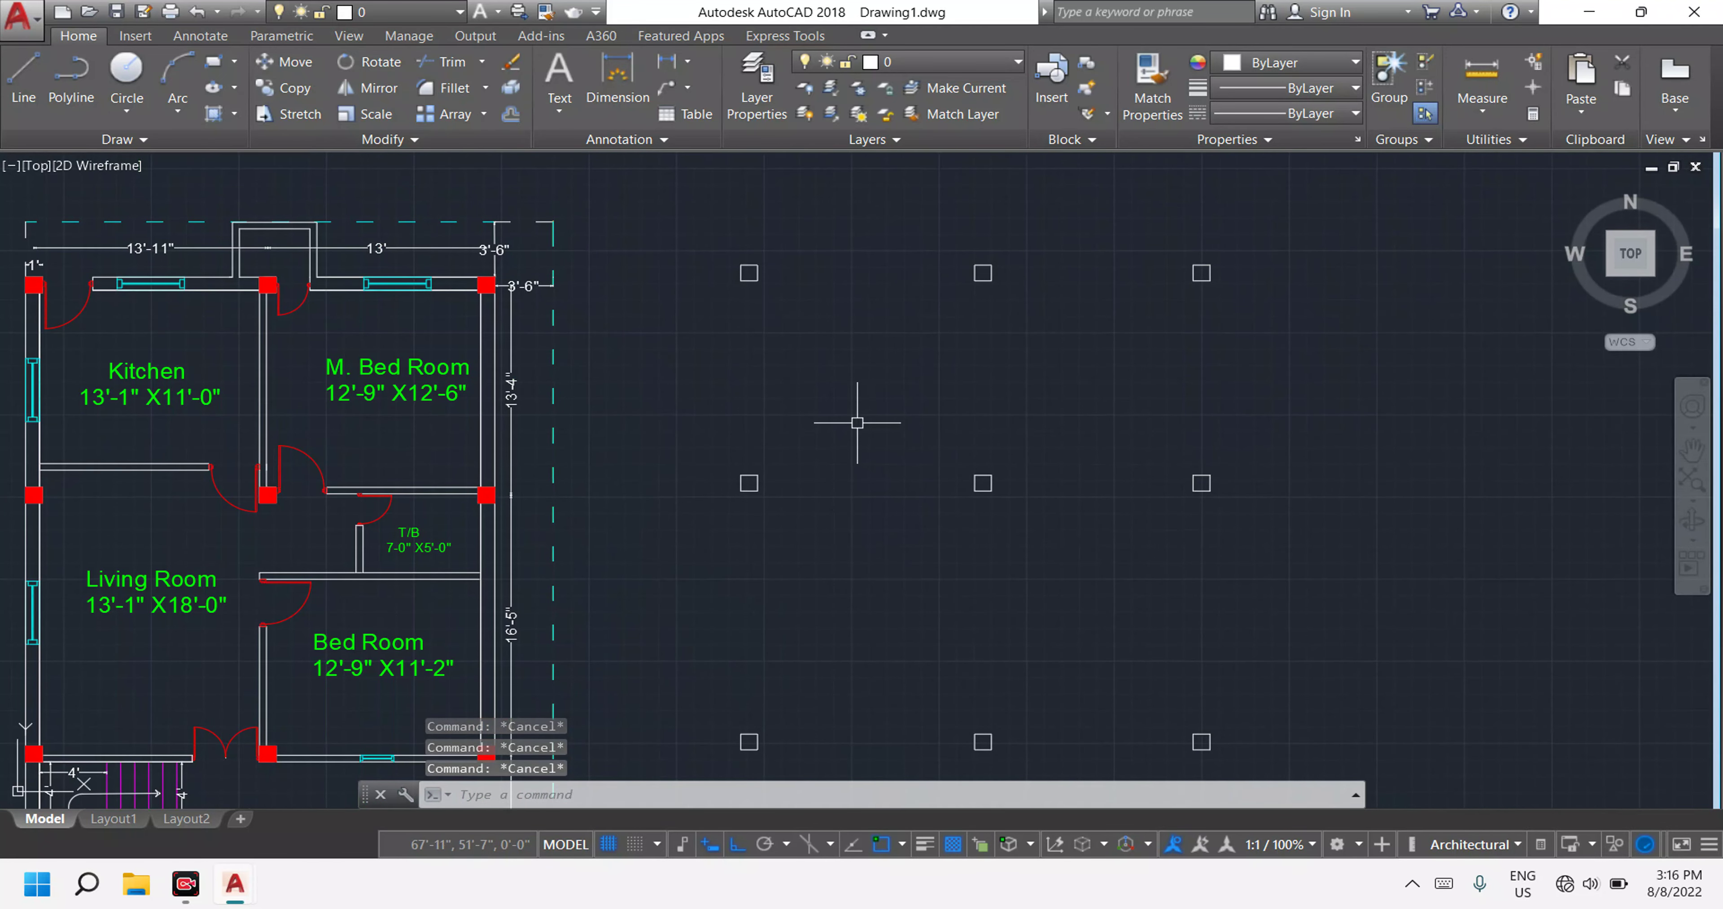
pyautogui.write('rec')
pyautogui.press('Return')
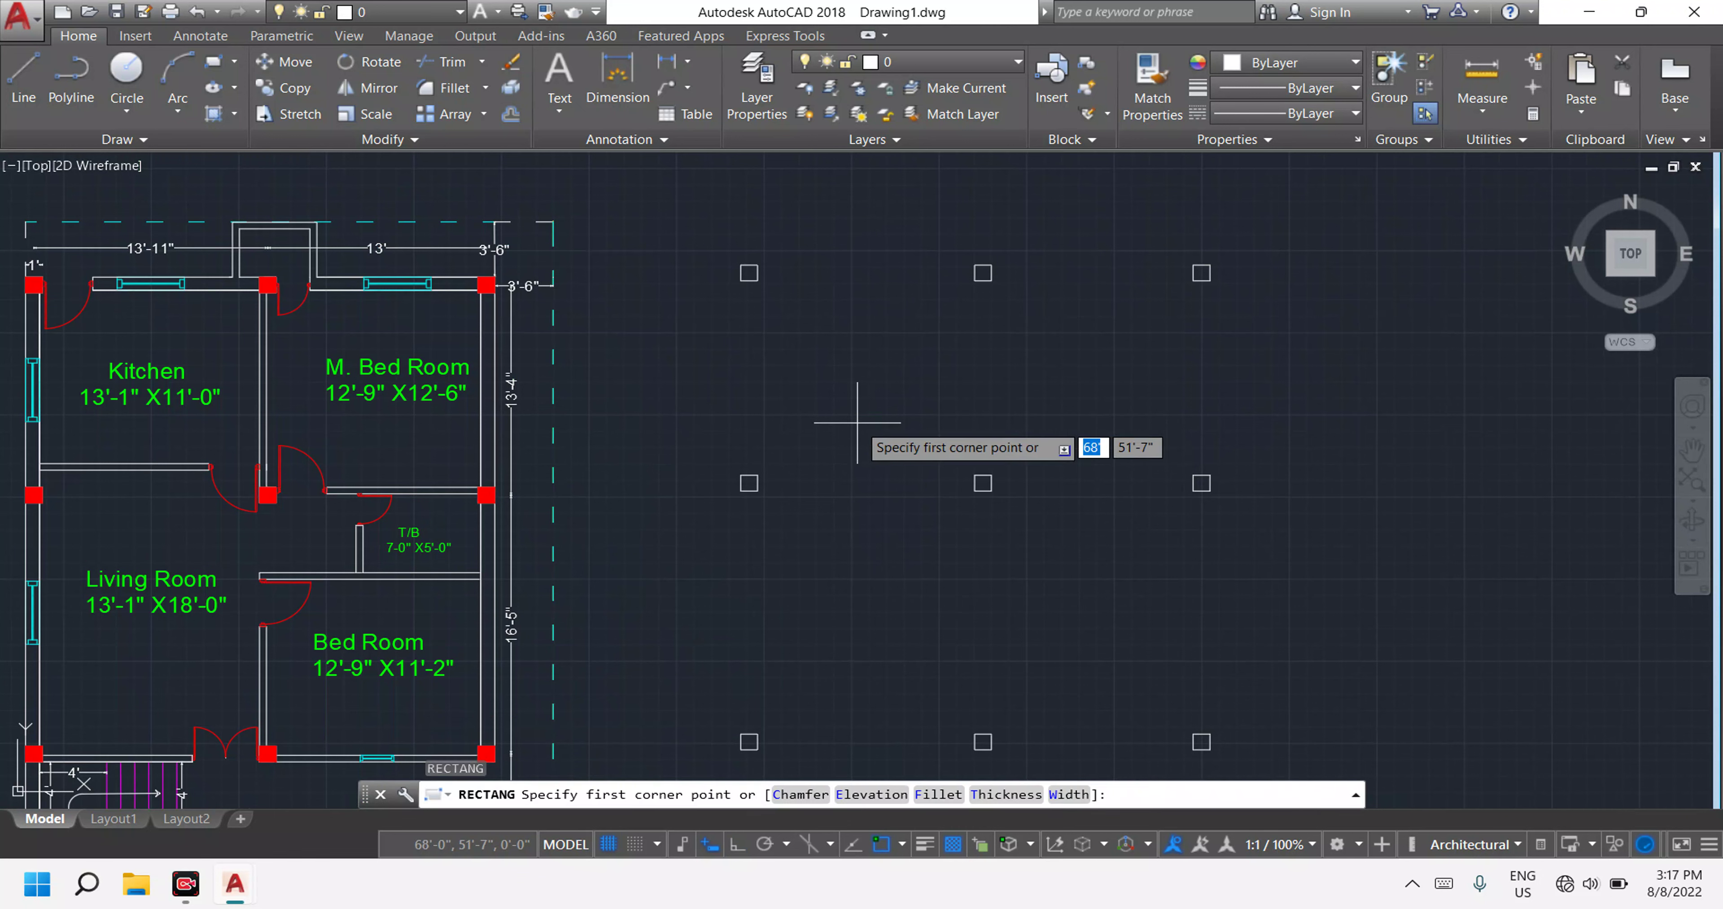
pyautogui.scroll(3, 739, 263)
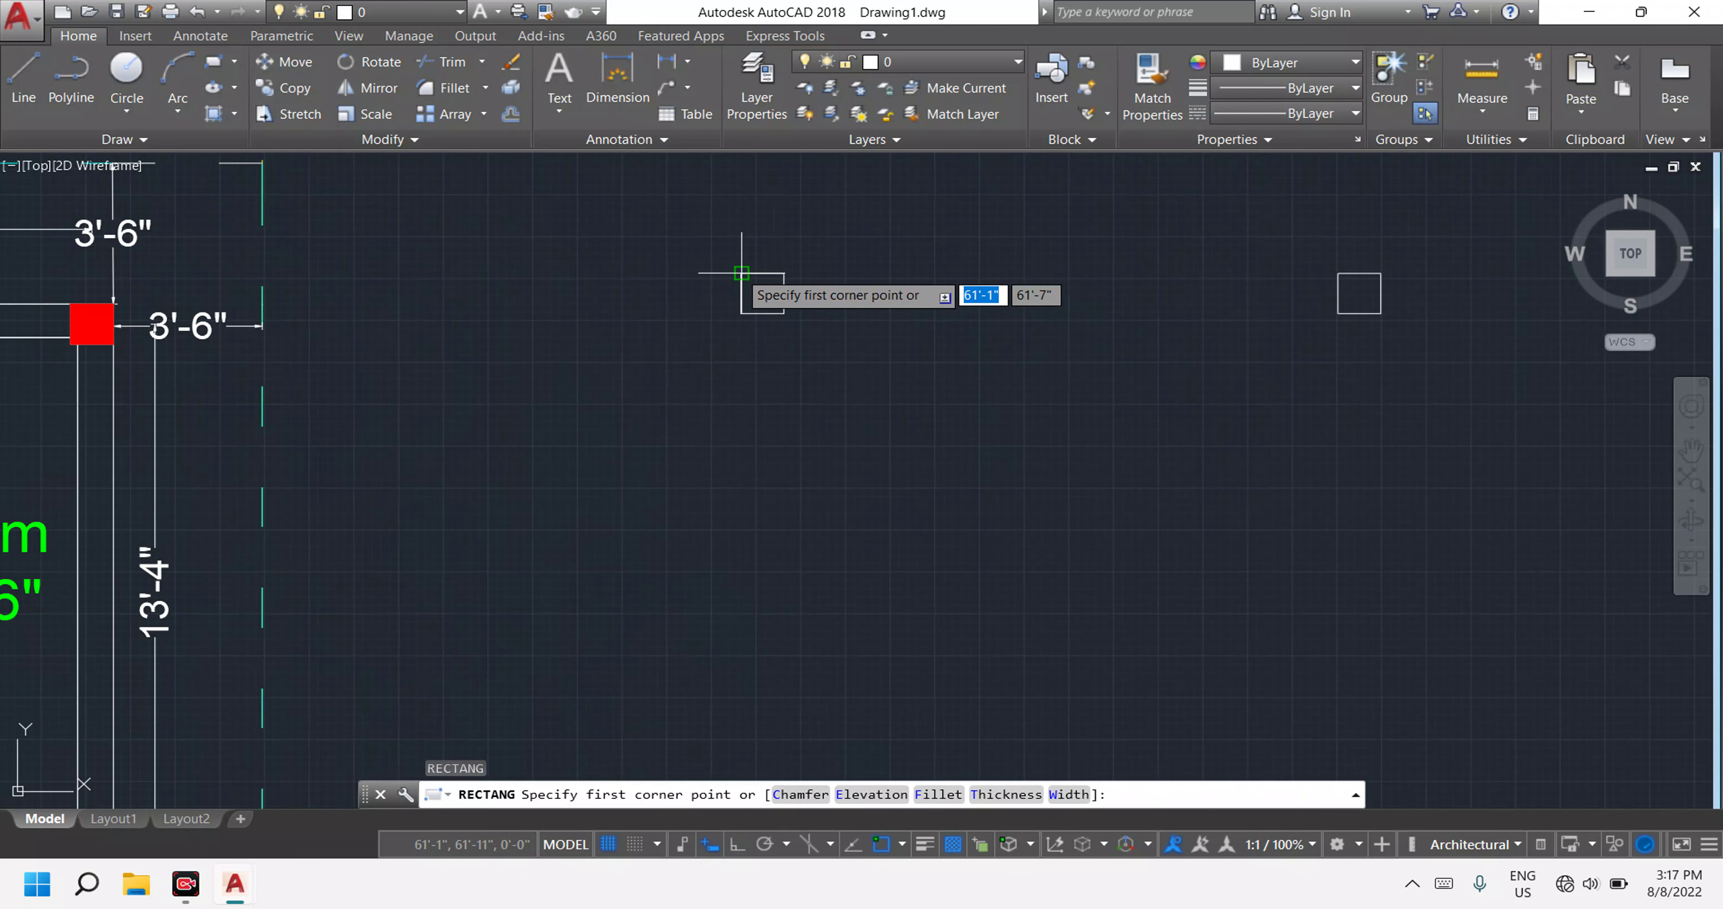
pyautogui.click(740, 270)
pyautogui.scroll(-3, 1138, 537)
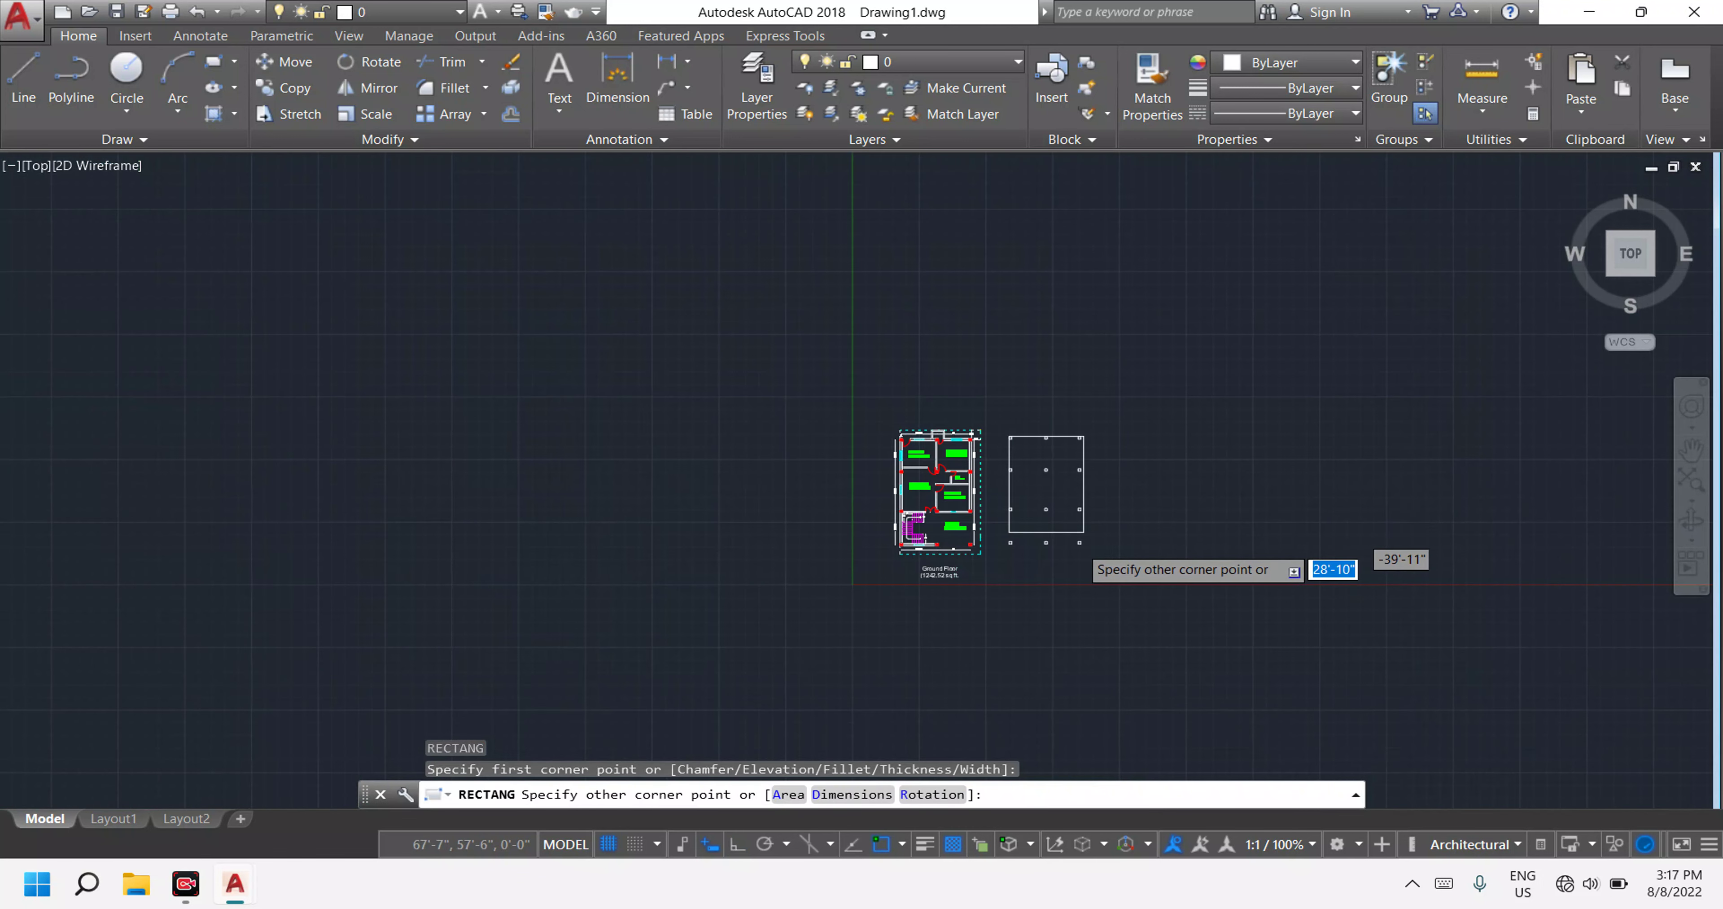
pyautogui.scroll(5, 1138, 537)
pyautogui.scroll(2, 1100, 562)
pyautogui.scroll(-3, 1098, 573)
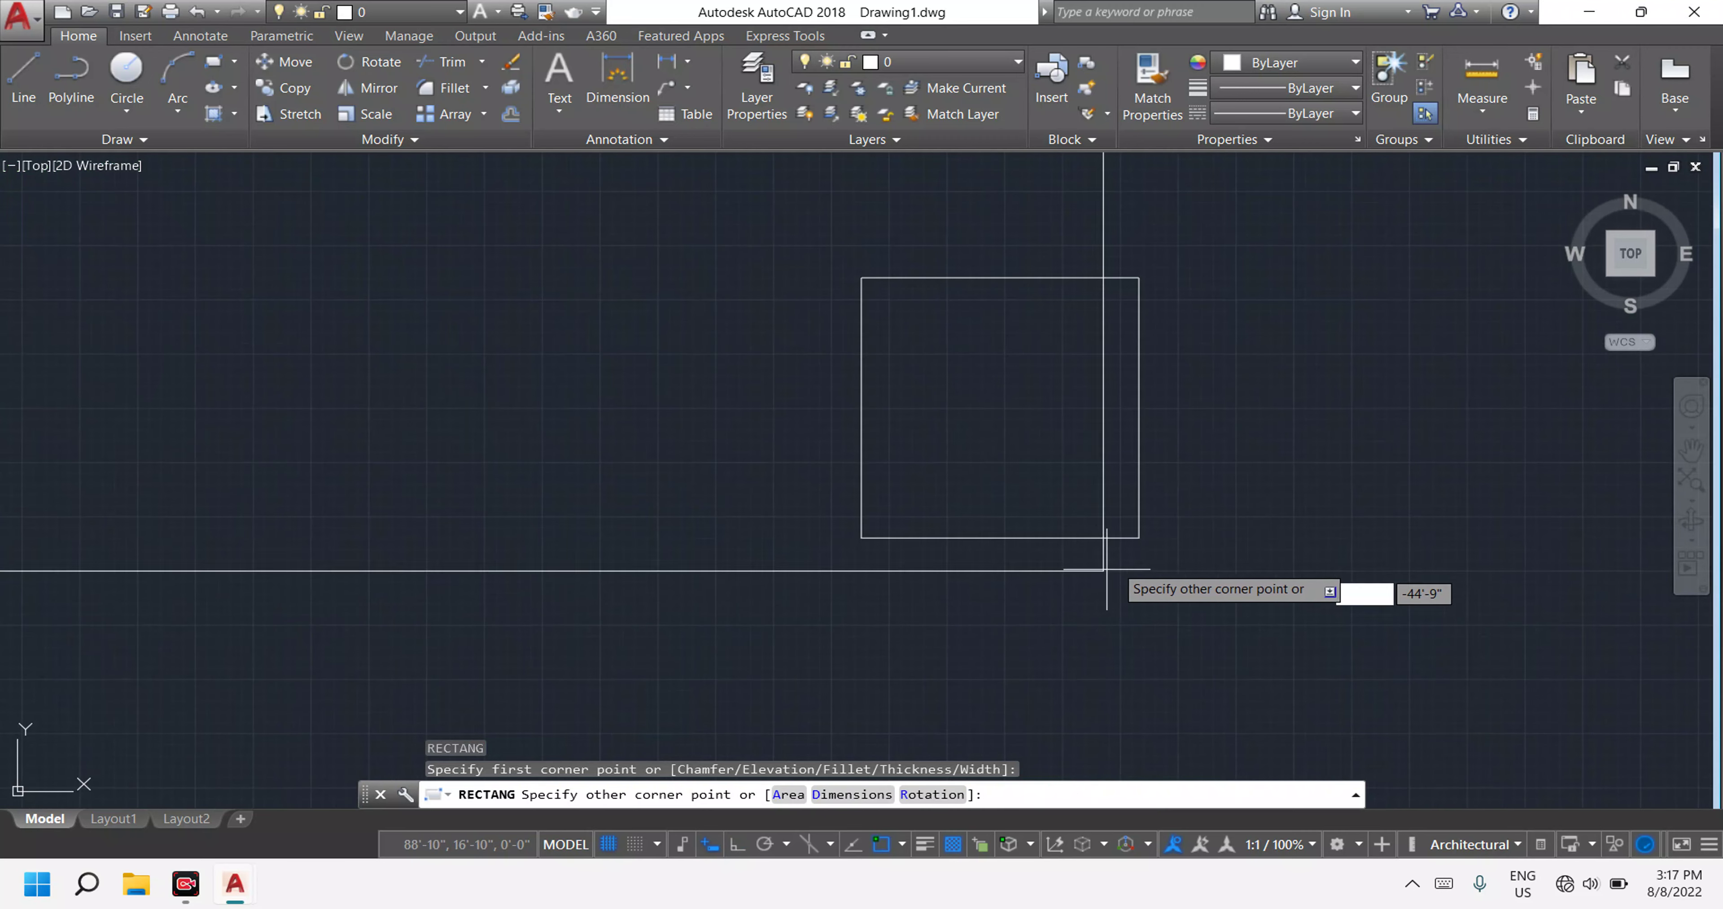
pyautogui.click(1138, 536)
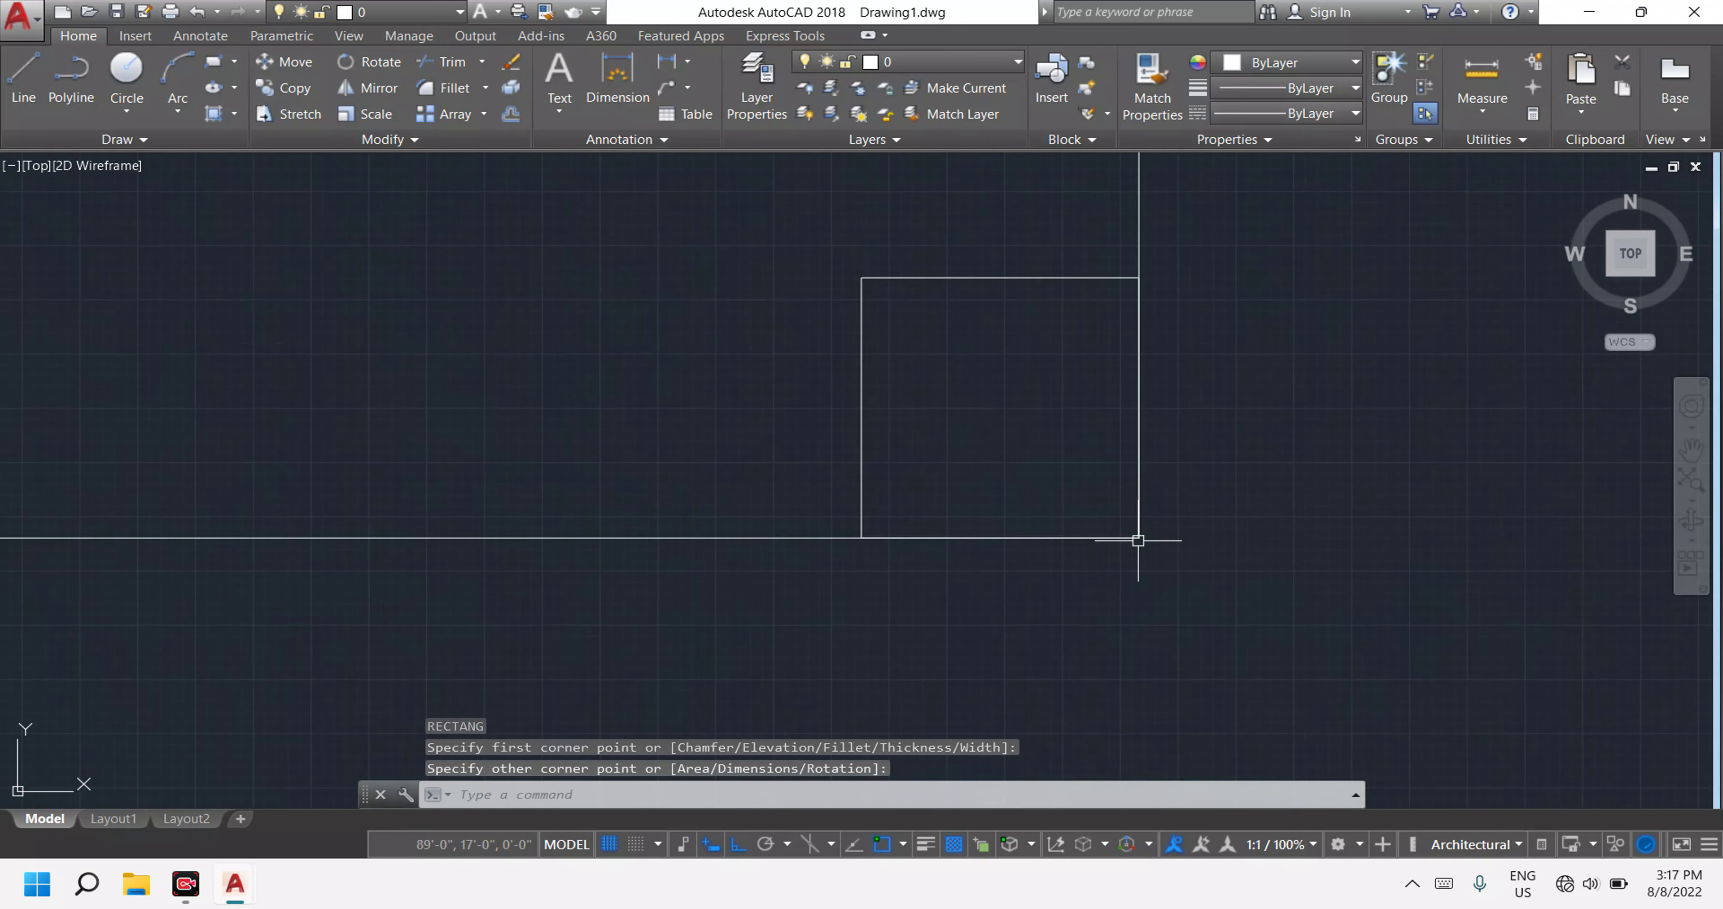
pyautogui.scroll(4, 1138, 539)
pyautogui.scroll(-3, 1104, 482)
pyautogui.scroll(-2, 994, 428)
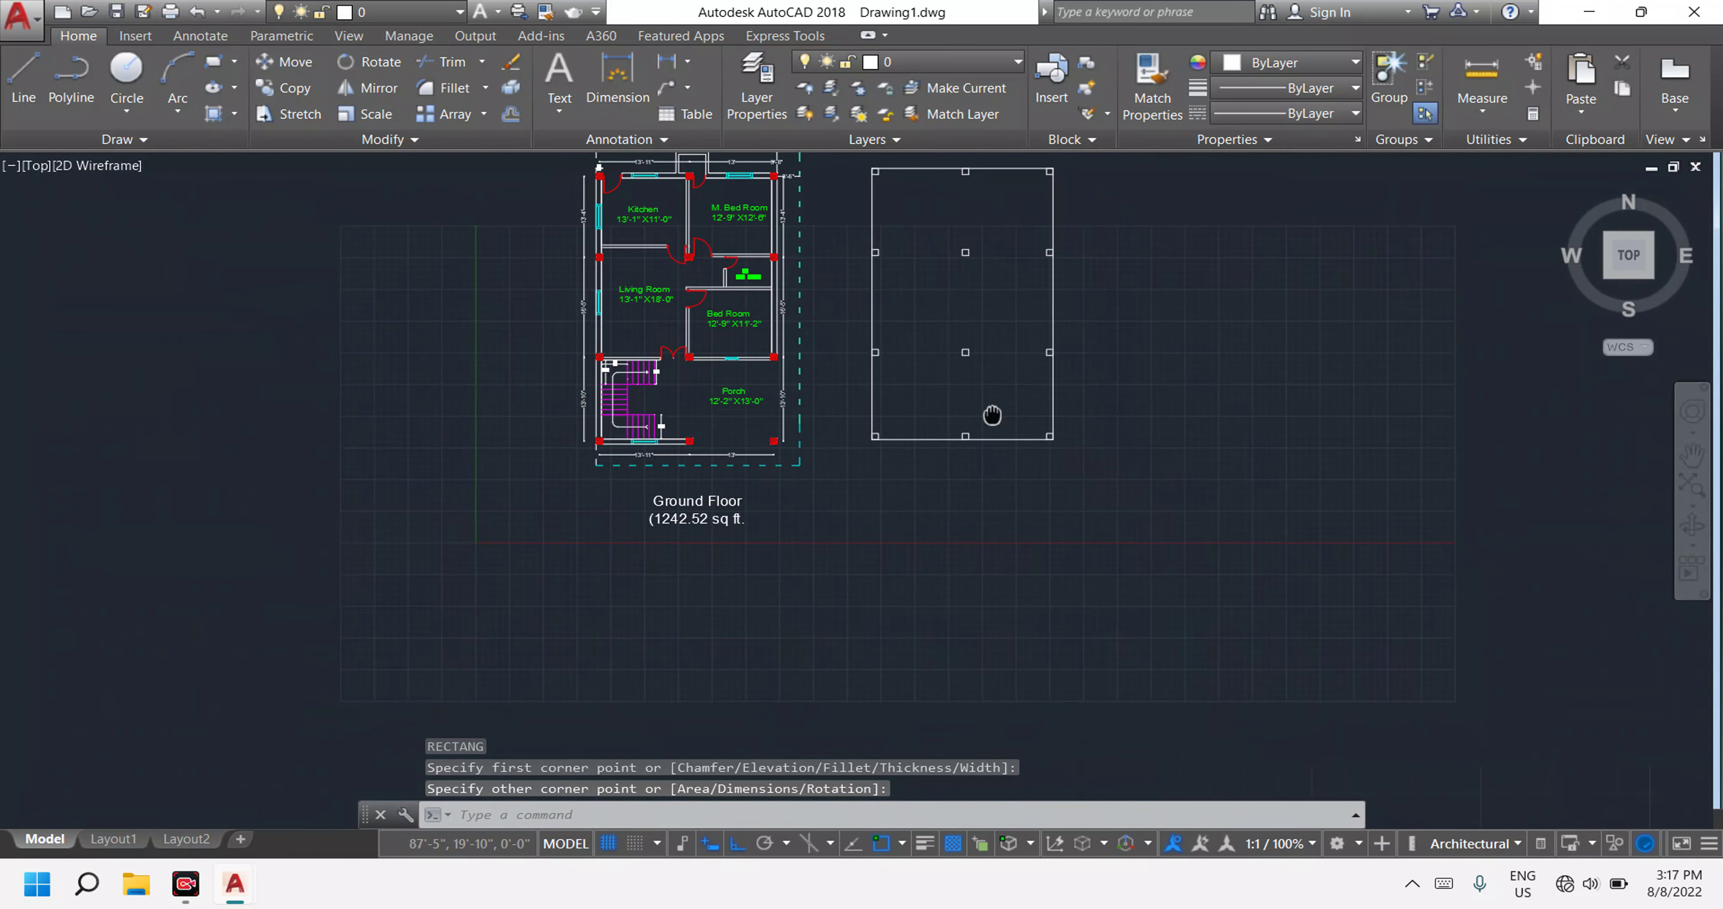
pyautogui.press('Escape')
pyautogui.press('Escape')
pyautogui.press('Escape')
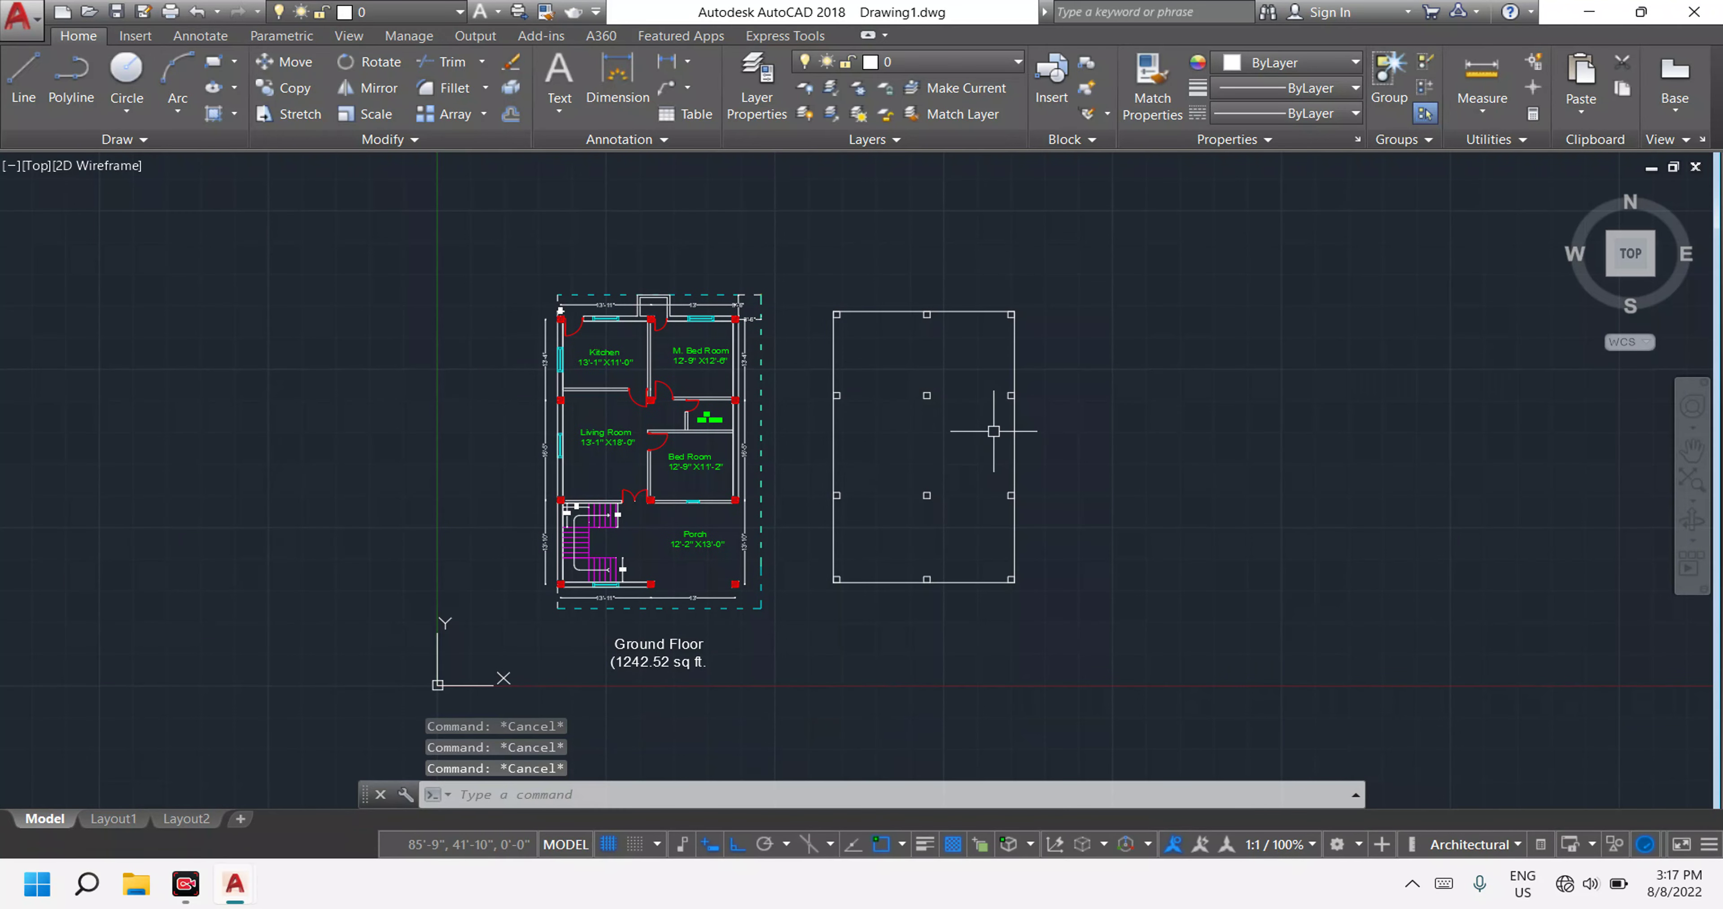
pyautogui.write('o')
# Offset the column-grid rectangle 10" inward to create a double outline.
pyautogui.press('Return')
pyautogui.write("10'")
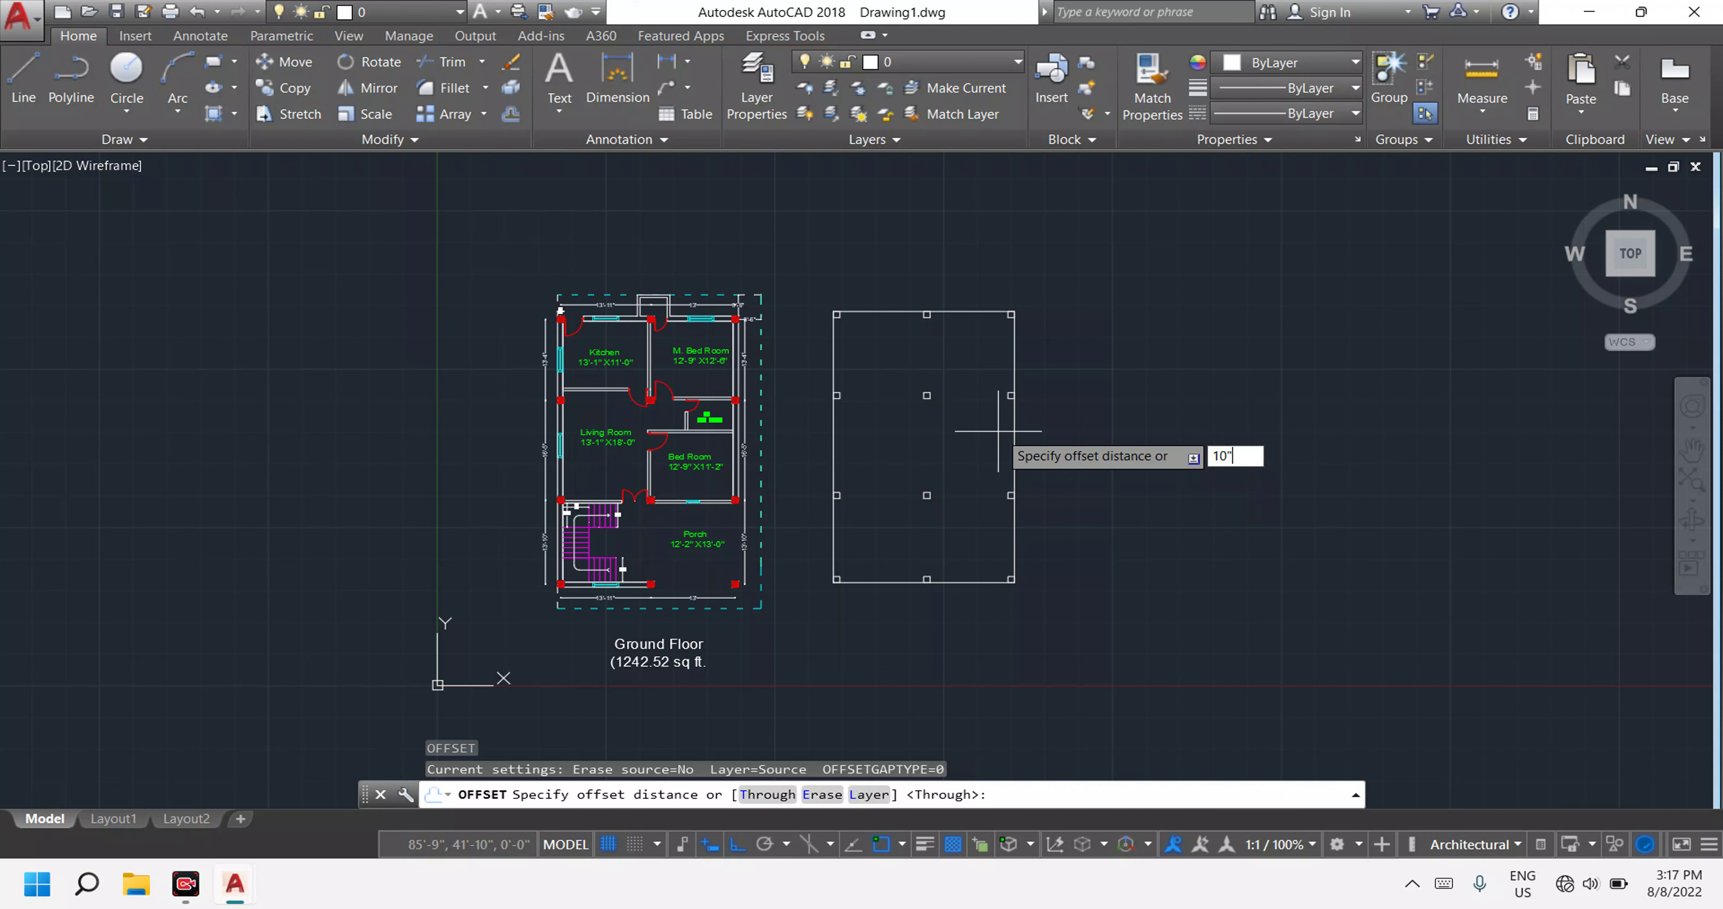
pyautogui.press('Return')
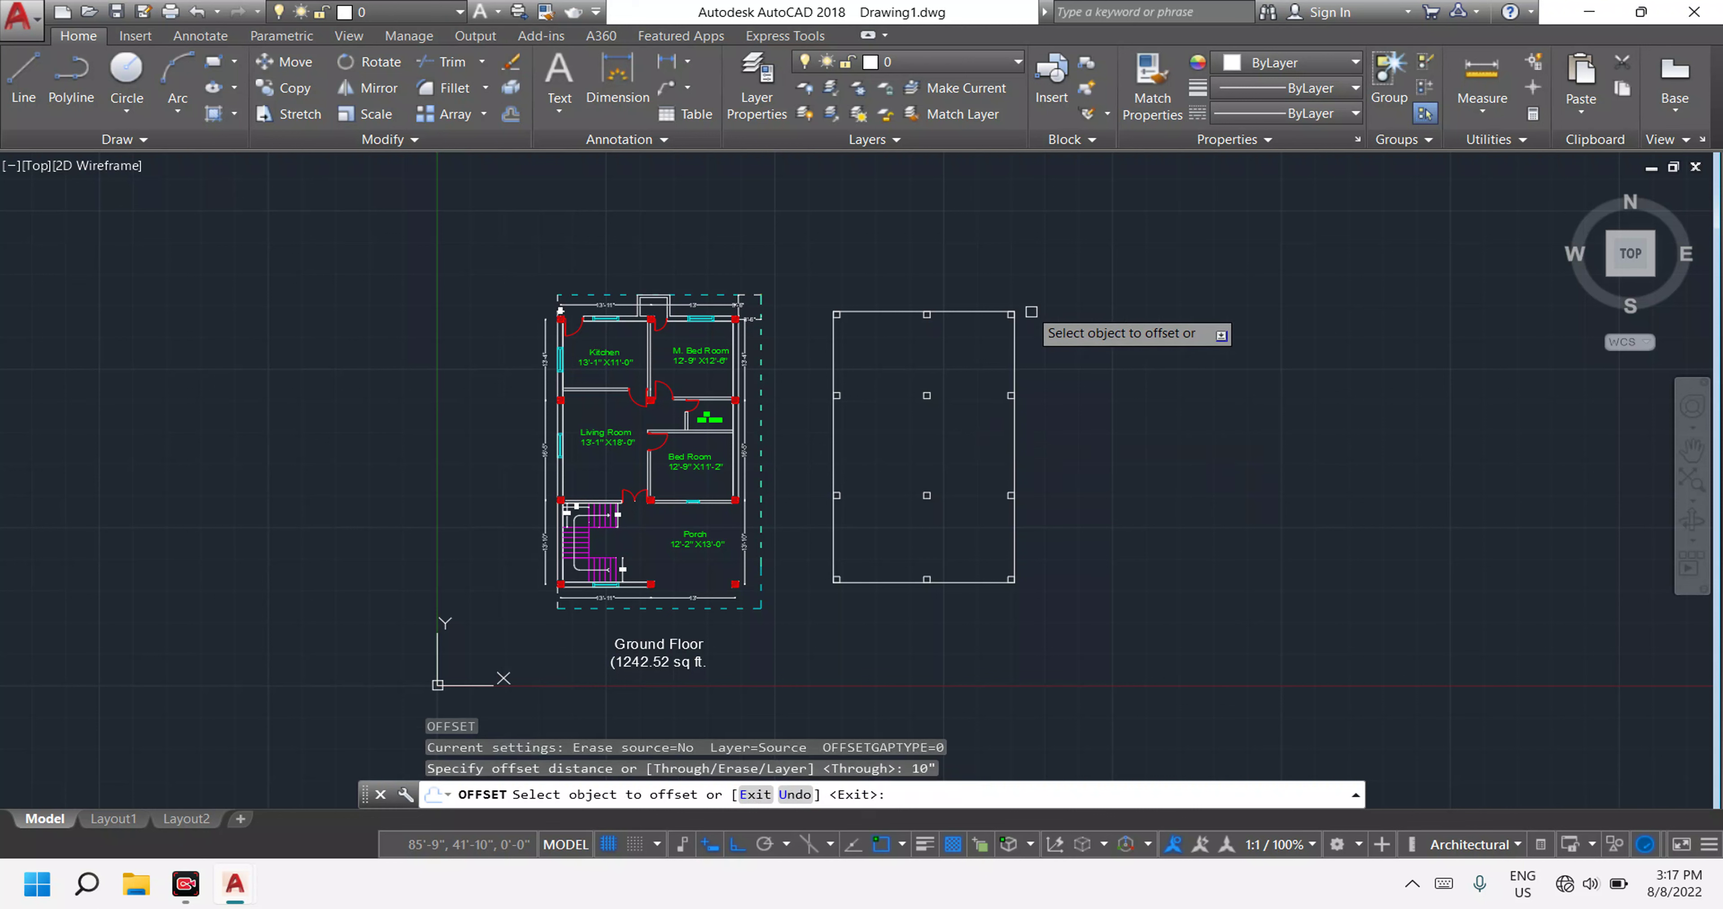
pyautogui.click(982, 310)
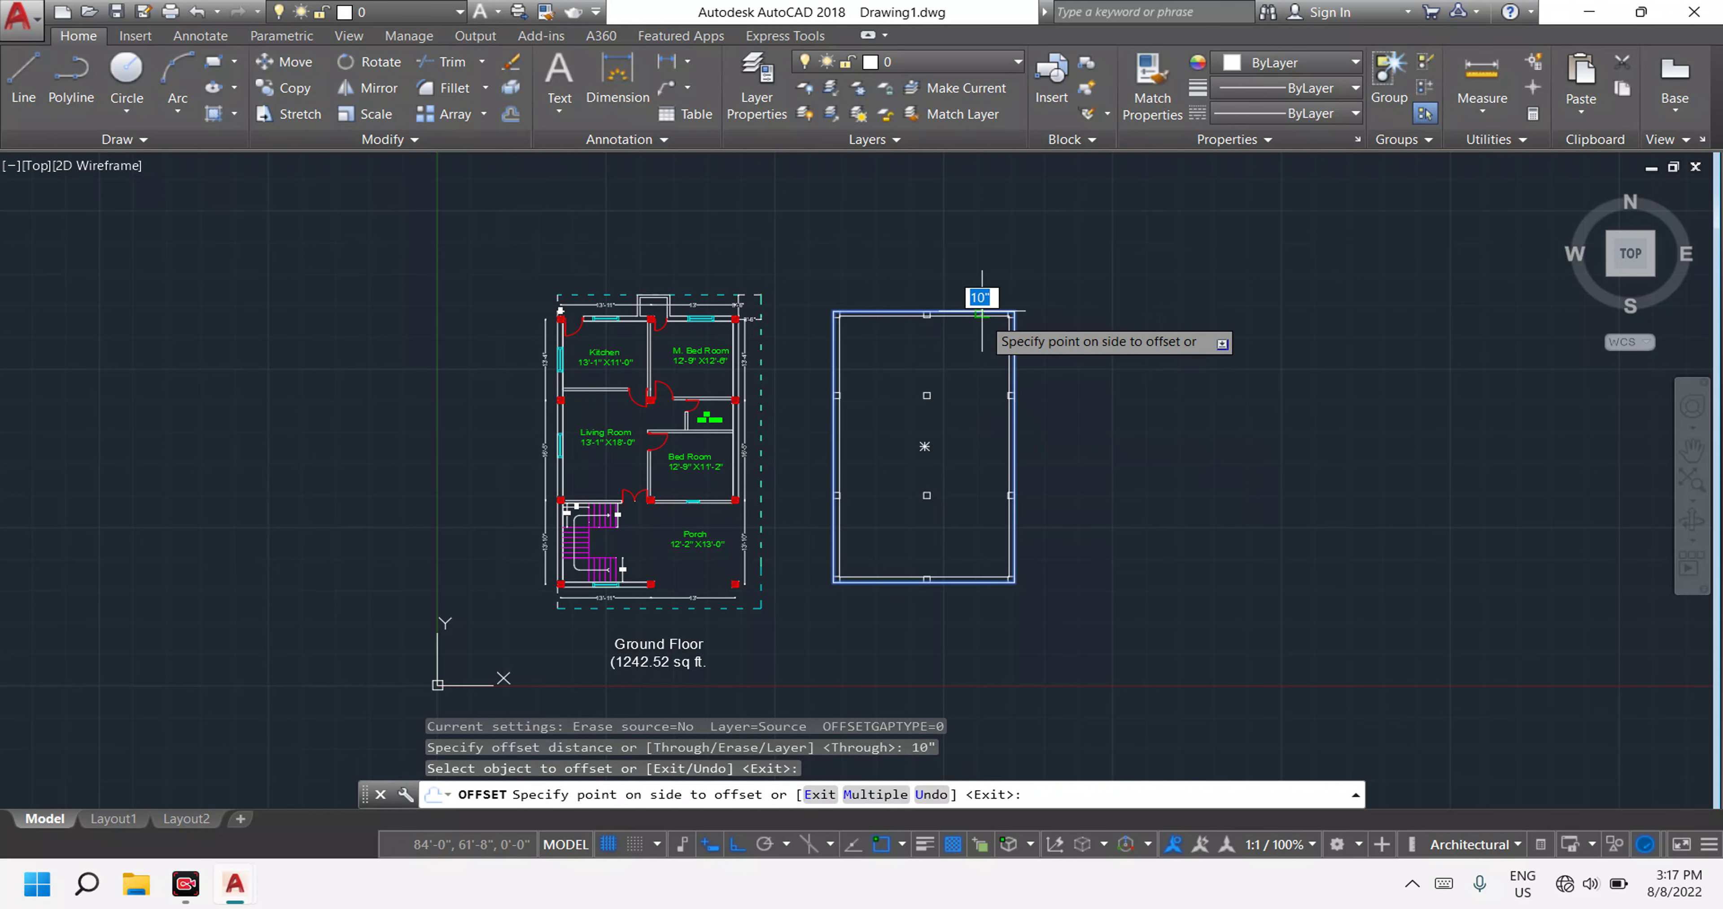
pyautogui.click(978, 386)
pyautogui.scroll(4, 959, 332)
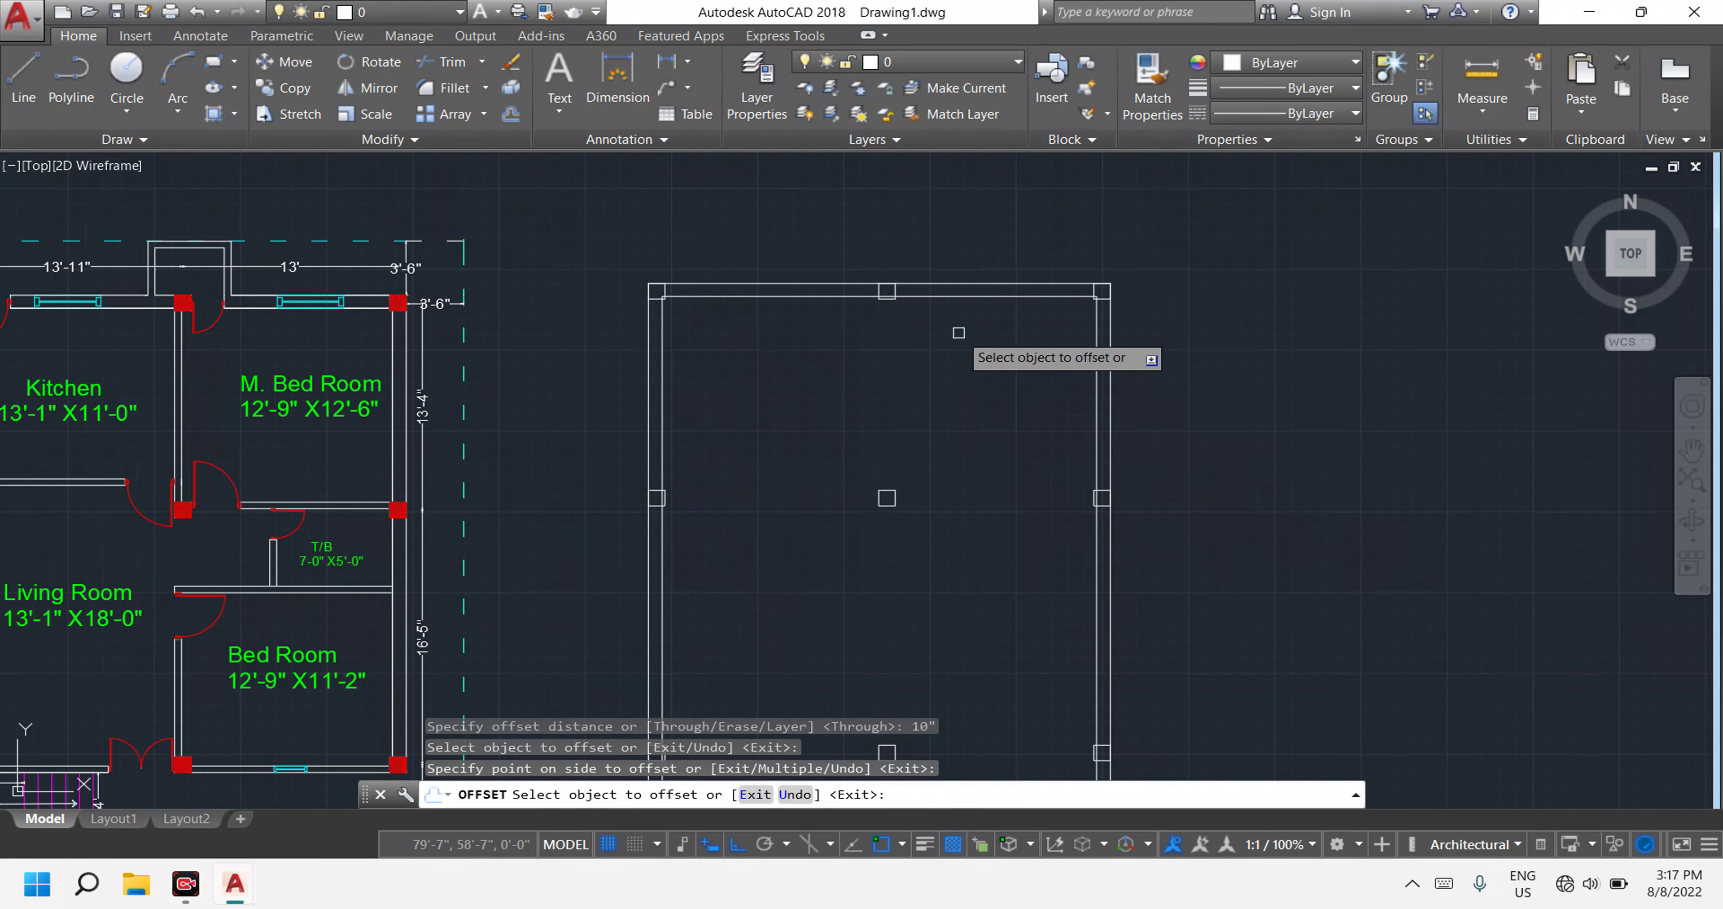
pyautogui.scroll(-5, 957, 374)
pyautogui.scroll(3, 946, 377)
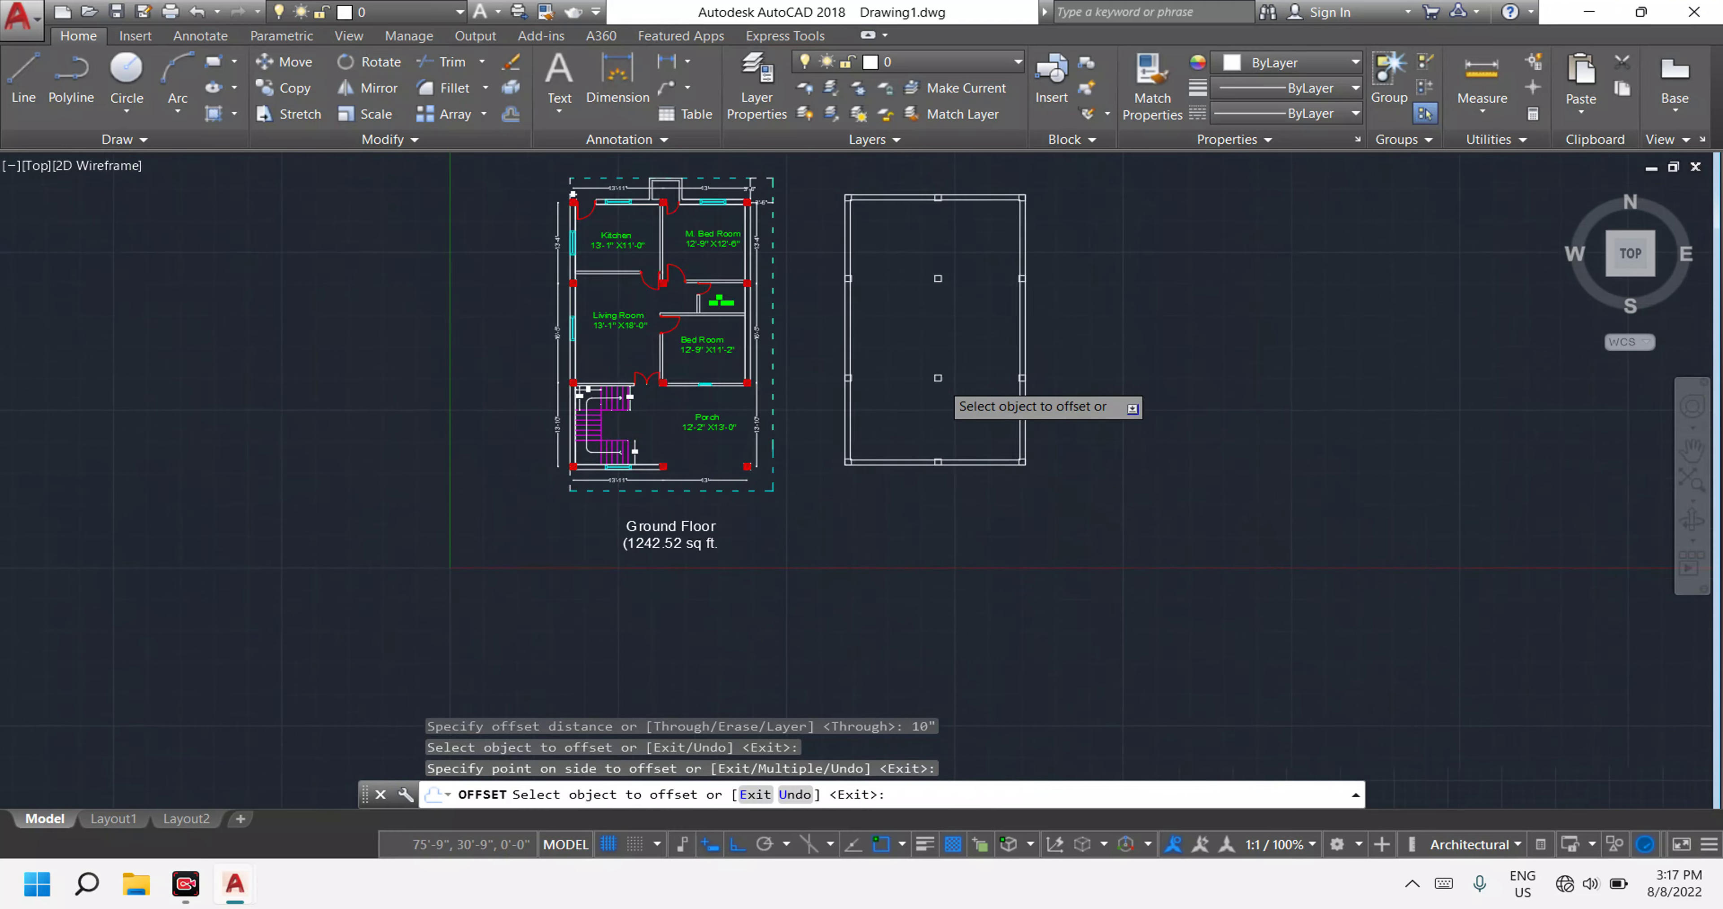
pyautogui.scroll(2, 959, 384)
pyautogui.press('Escape')
pyautogui.press('Escape')
pyautogui.press('Escape')
pyautogui.moveTo(970, 396); pyautogui.dragTo(967, 414, button='middle')
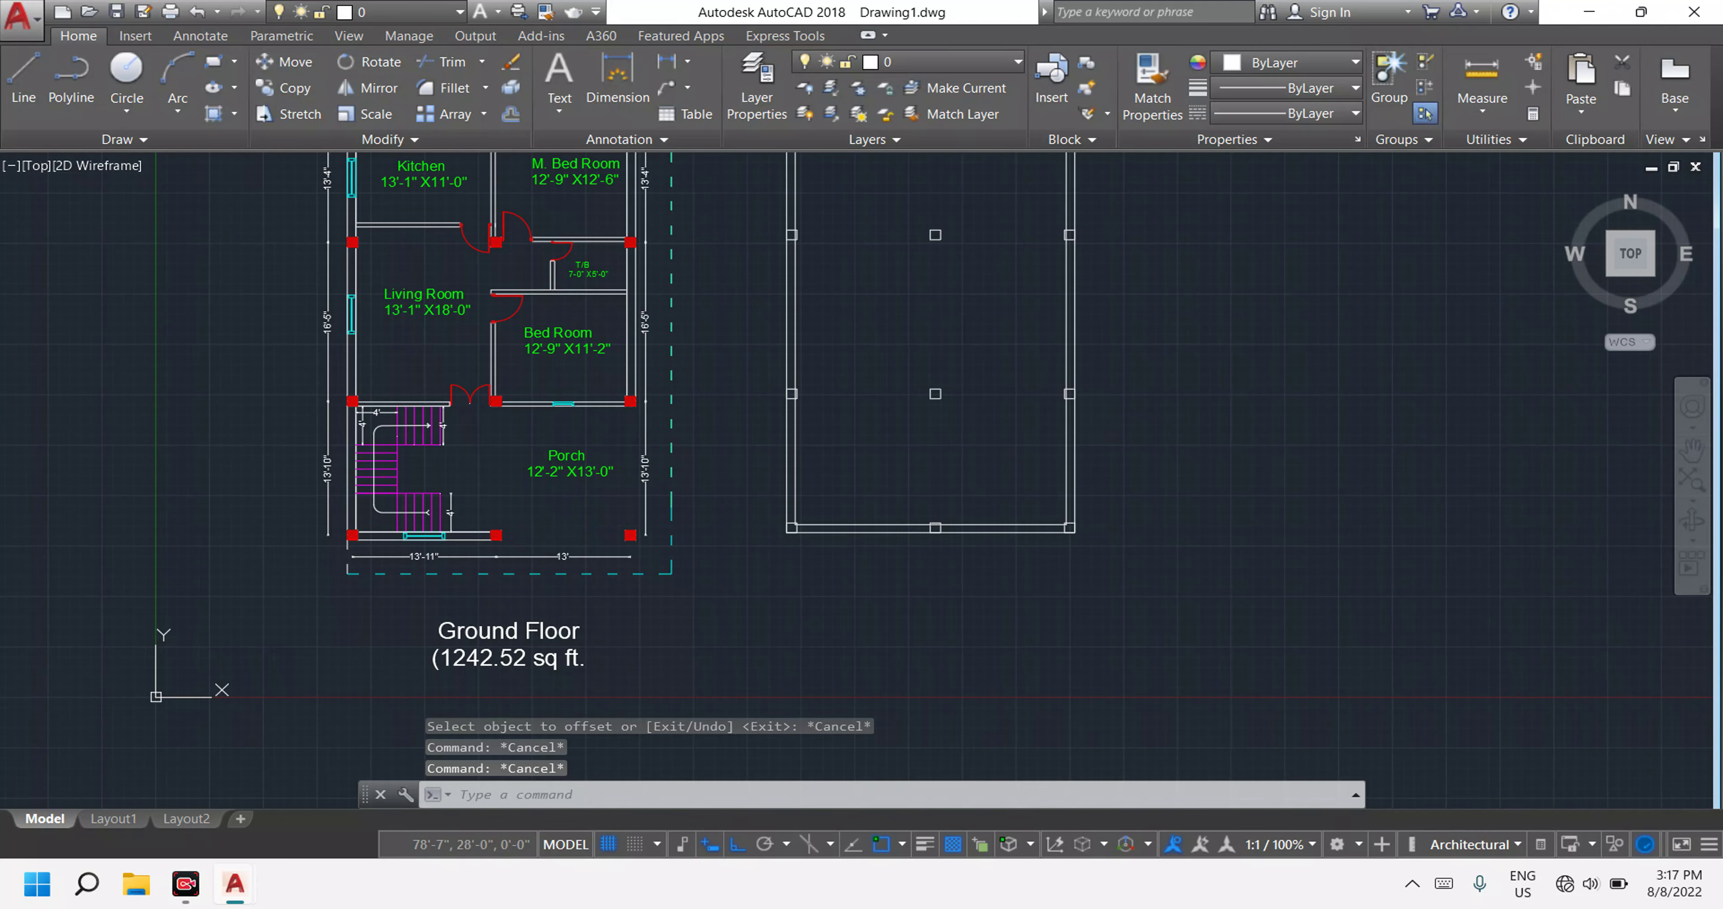
pyautogui.click(992, 498)
pyautogui.press('Escape')
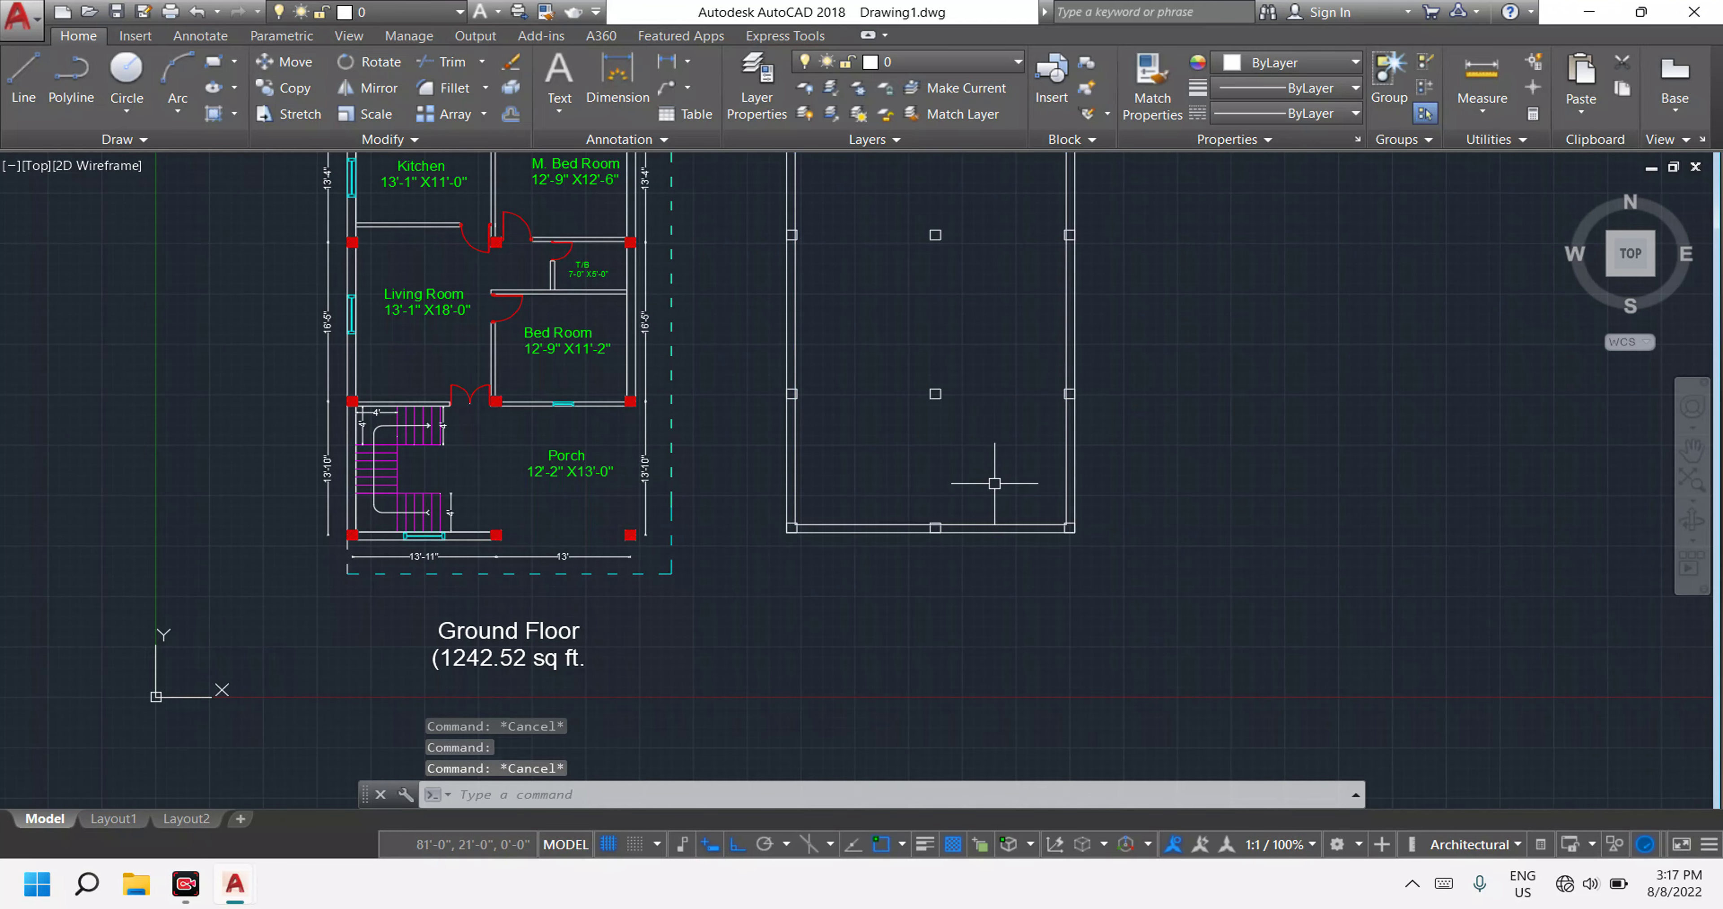
# Draw a horizontal beam line across the second column row, left column to right column.
pyautogui.write('l')
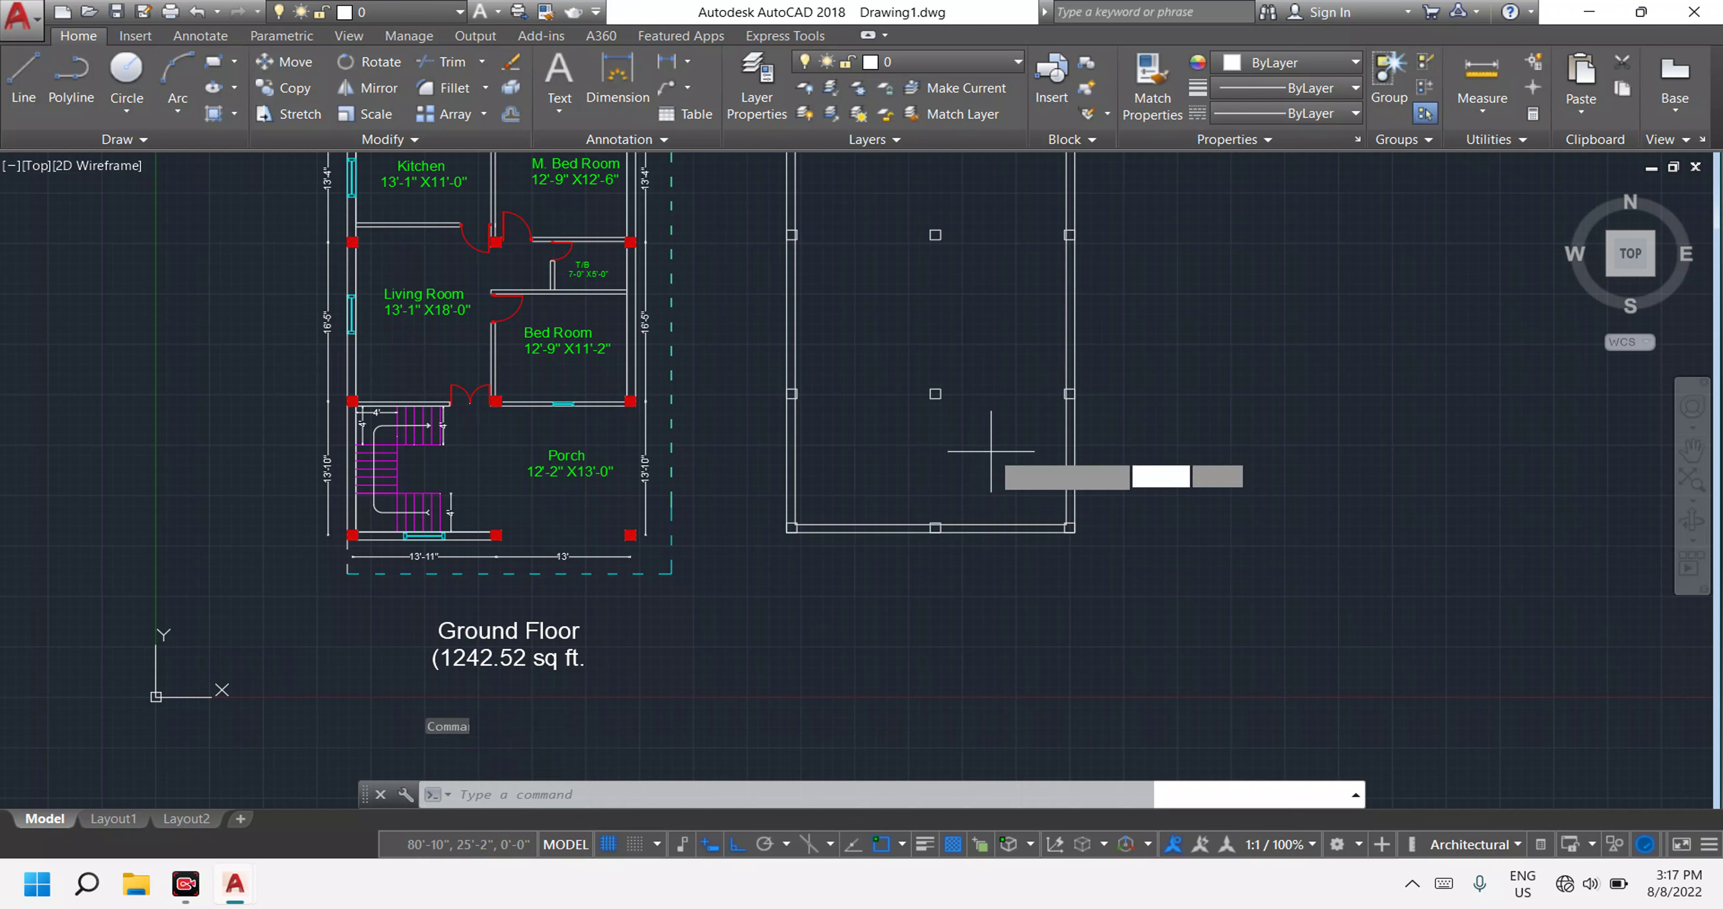
pyautogui.press('Return')
pyautogui.scroll(6, 349, 403)
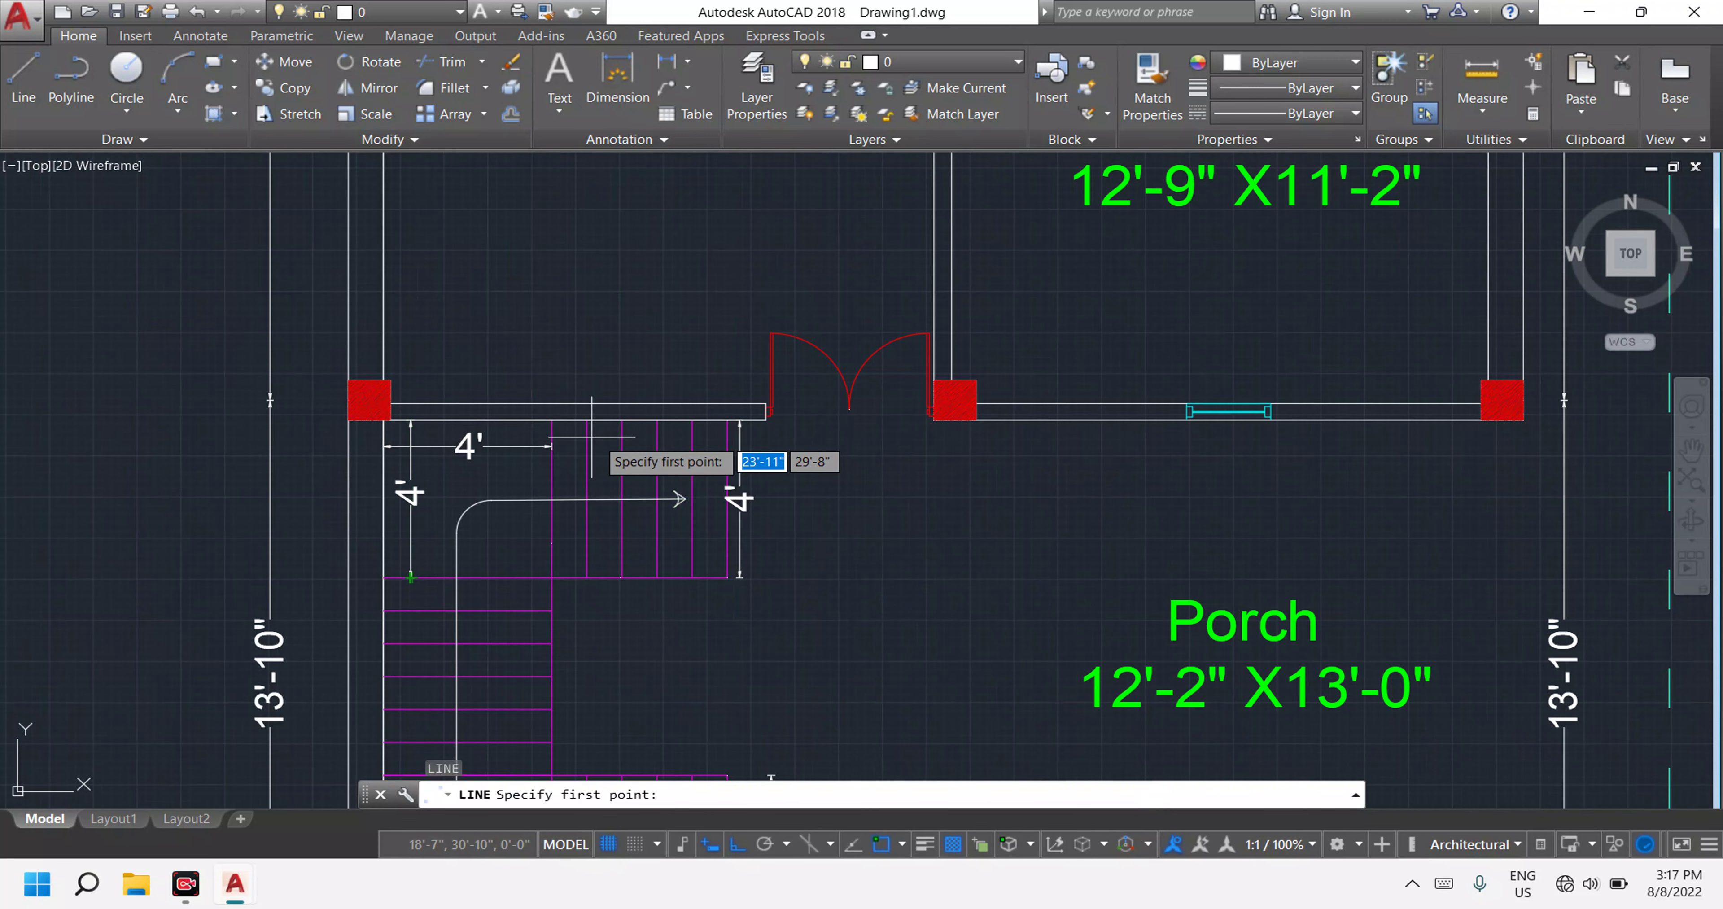
pyautogui.scroll(-6, 1119, 423)
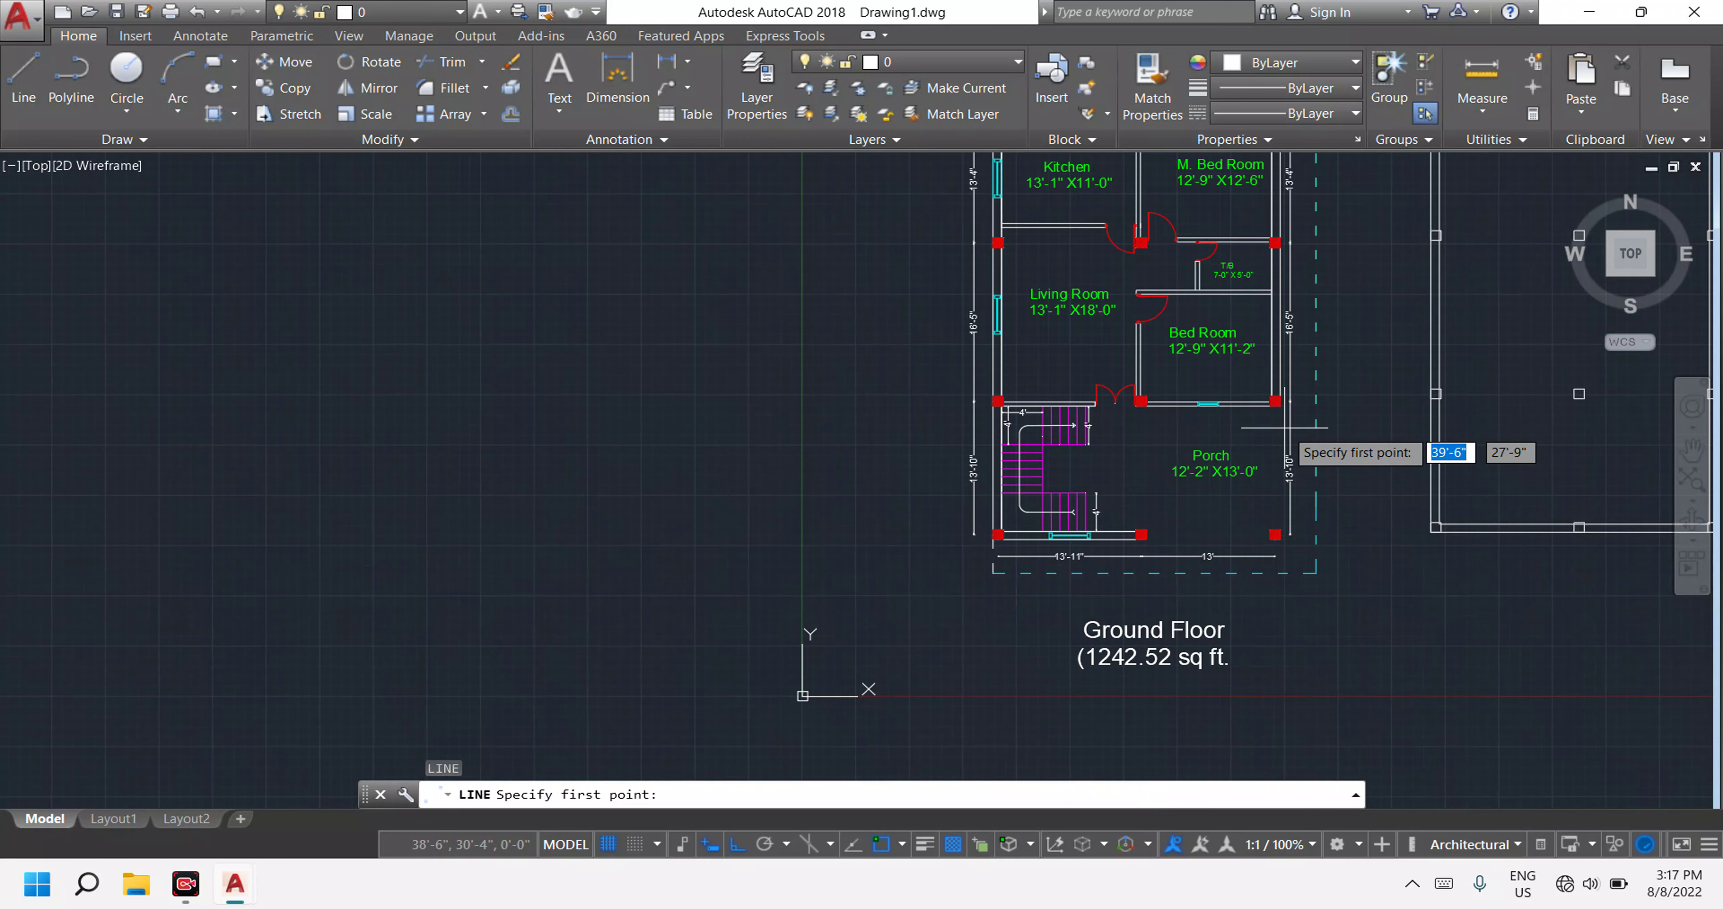
pyautogui.moveTo(1472, 453); pyautogui.dragTo(1241, 452, button='middle')
pyautogui.scroll(4, 1241, 451)
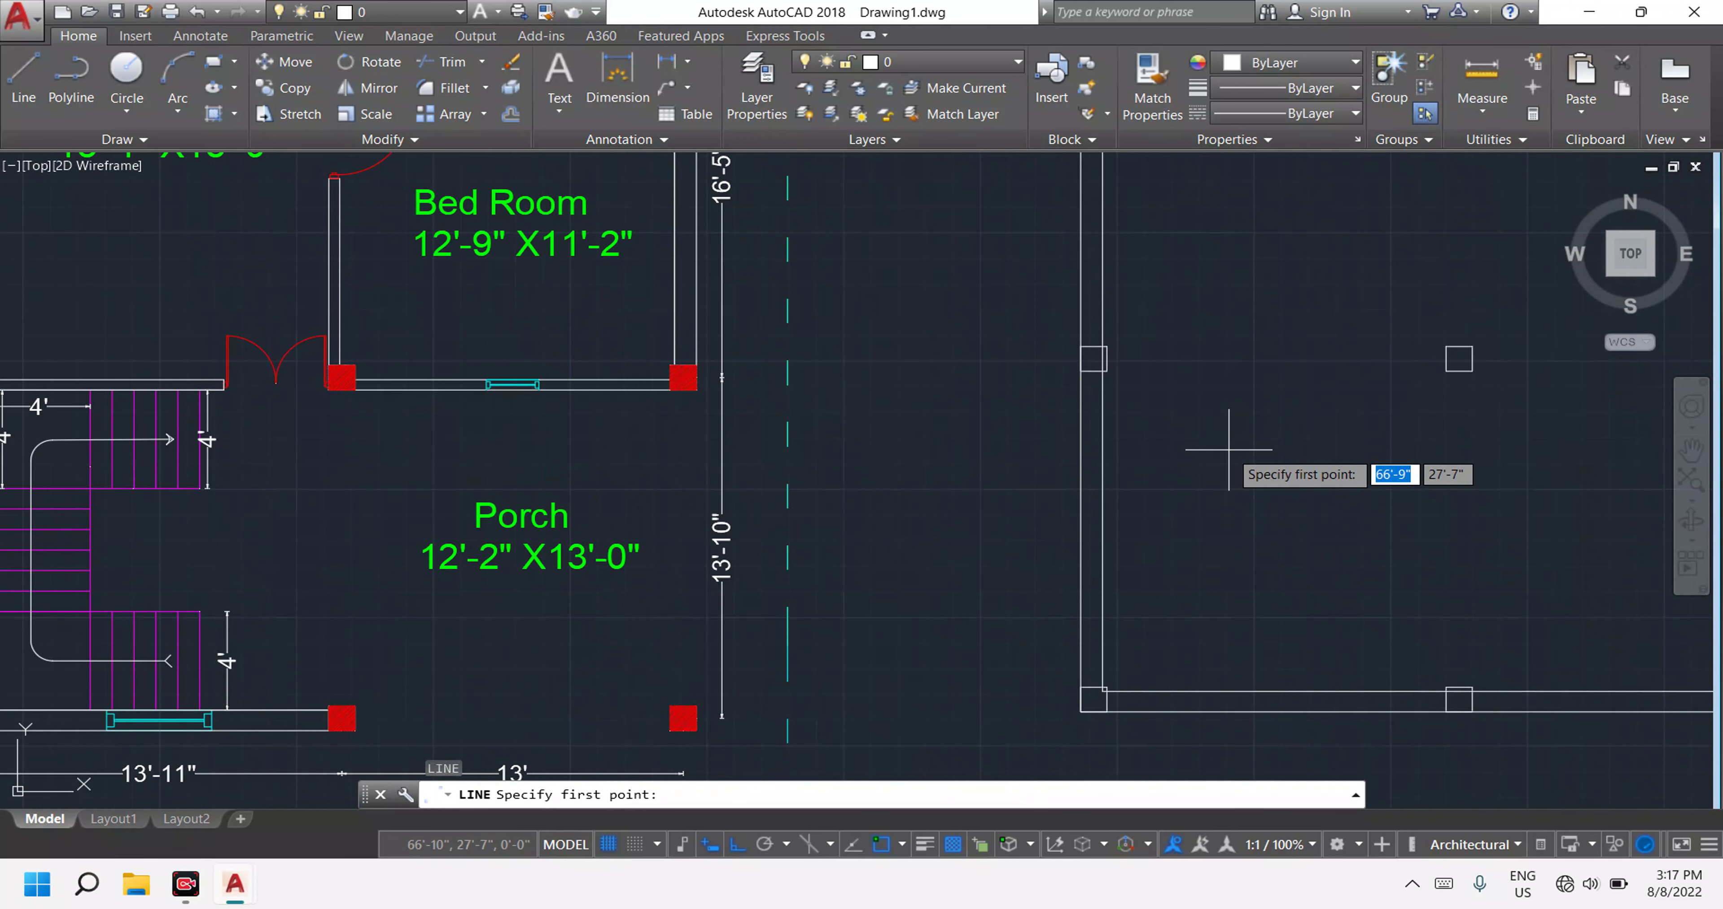
pyautogui.scroll(4, 1097, 367)
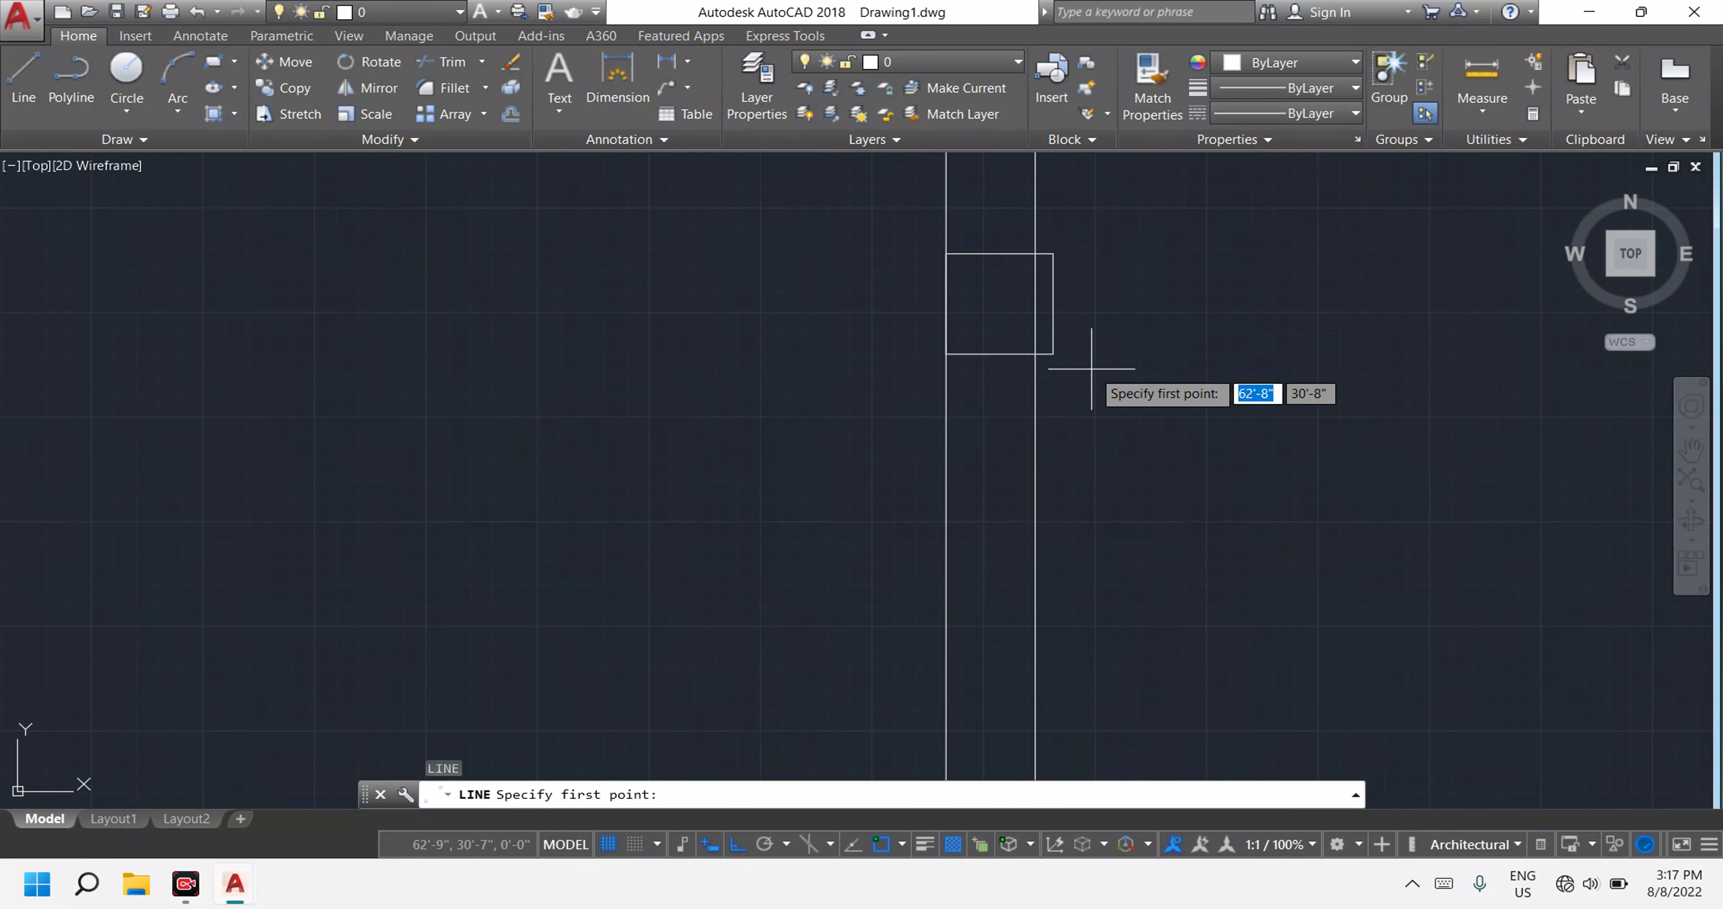
pyautogui.click(1035, 353)
pyautogui.scroll(-4, 1137, 368)
pyautogui.scroll(-2, 1223, 373)
pyautogui.scroll(5, 718, 502)
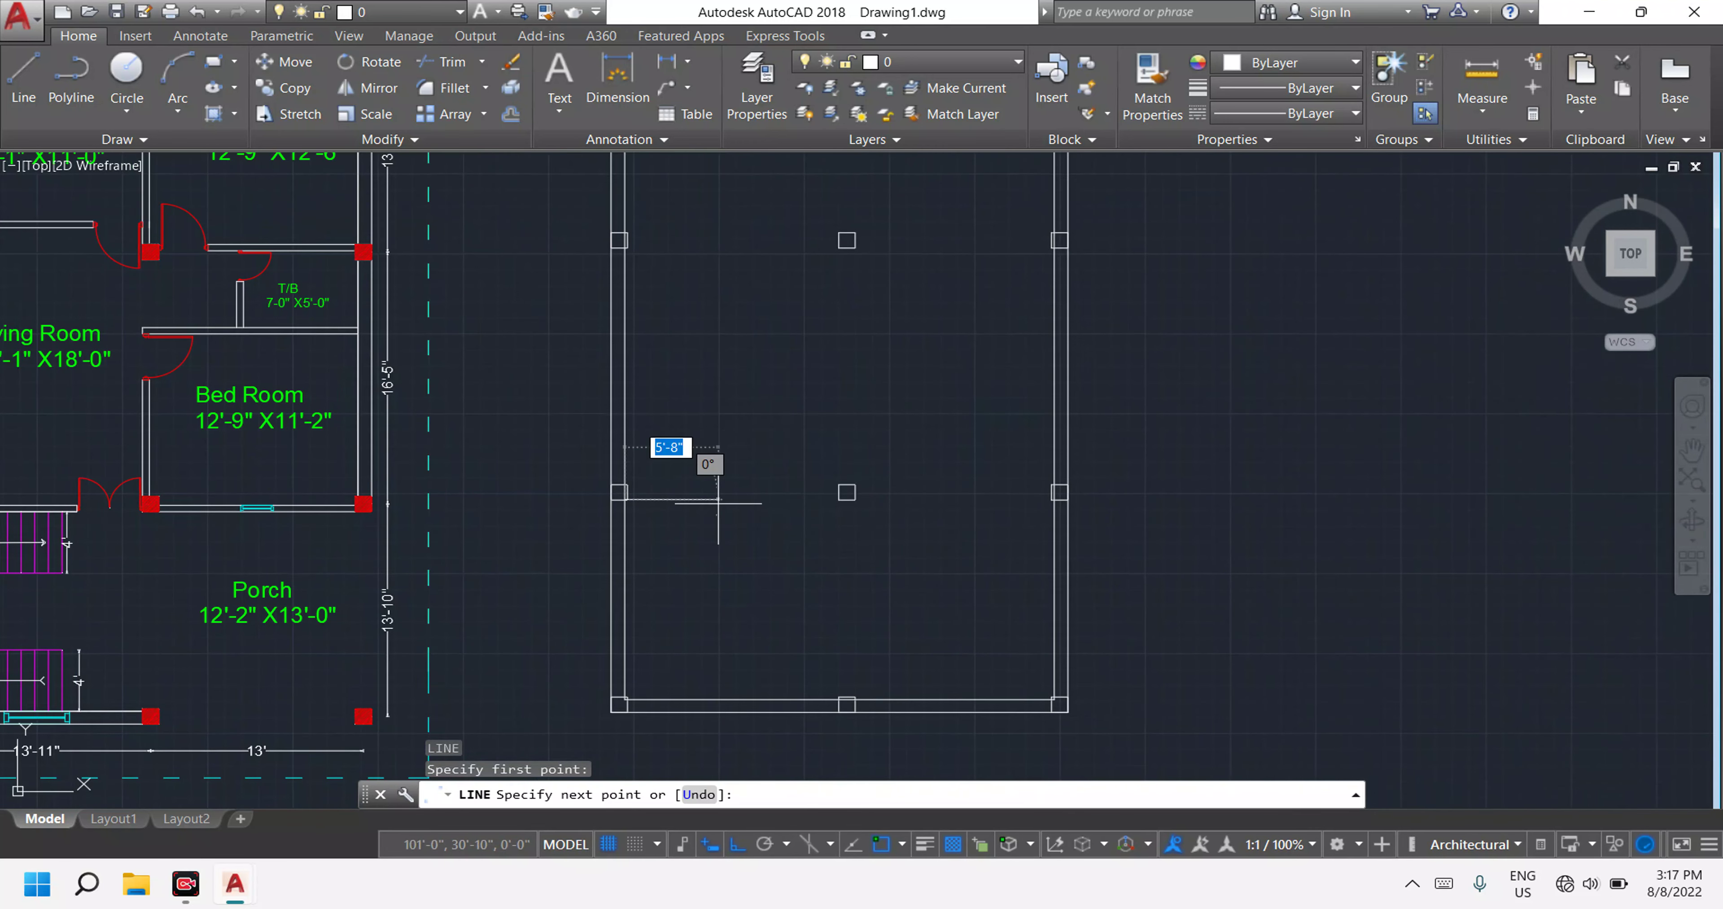
pyautogui.scroll(6, 990, 518)
pyautogui.scroll(2, 1271, 528)
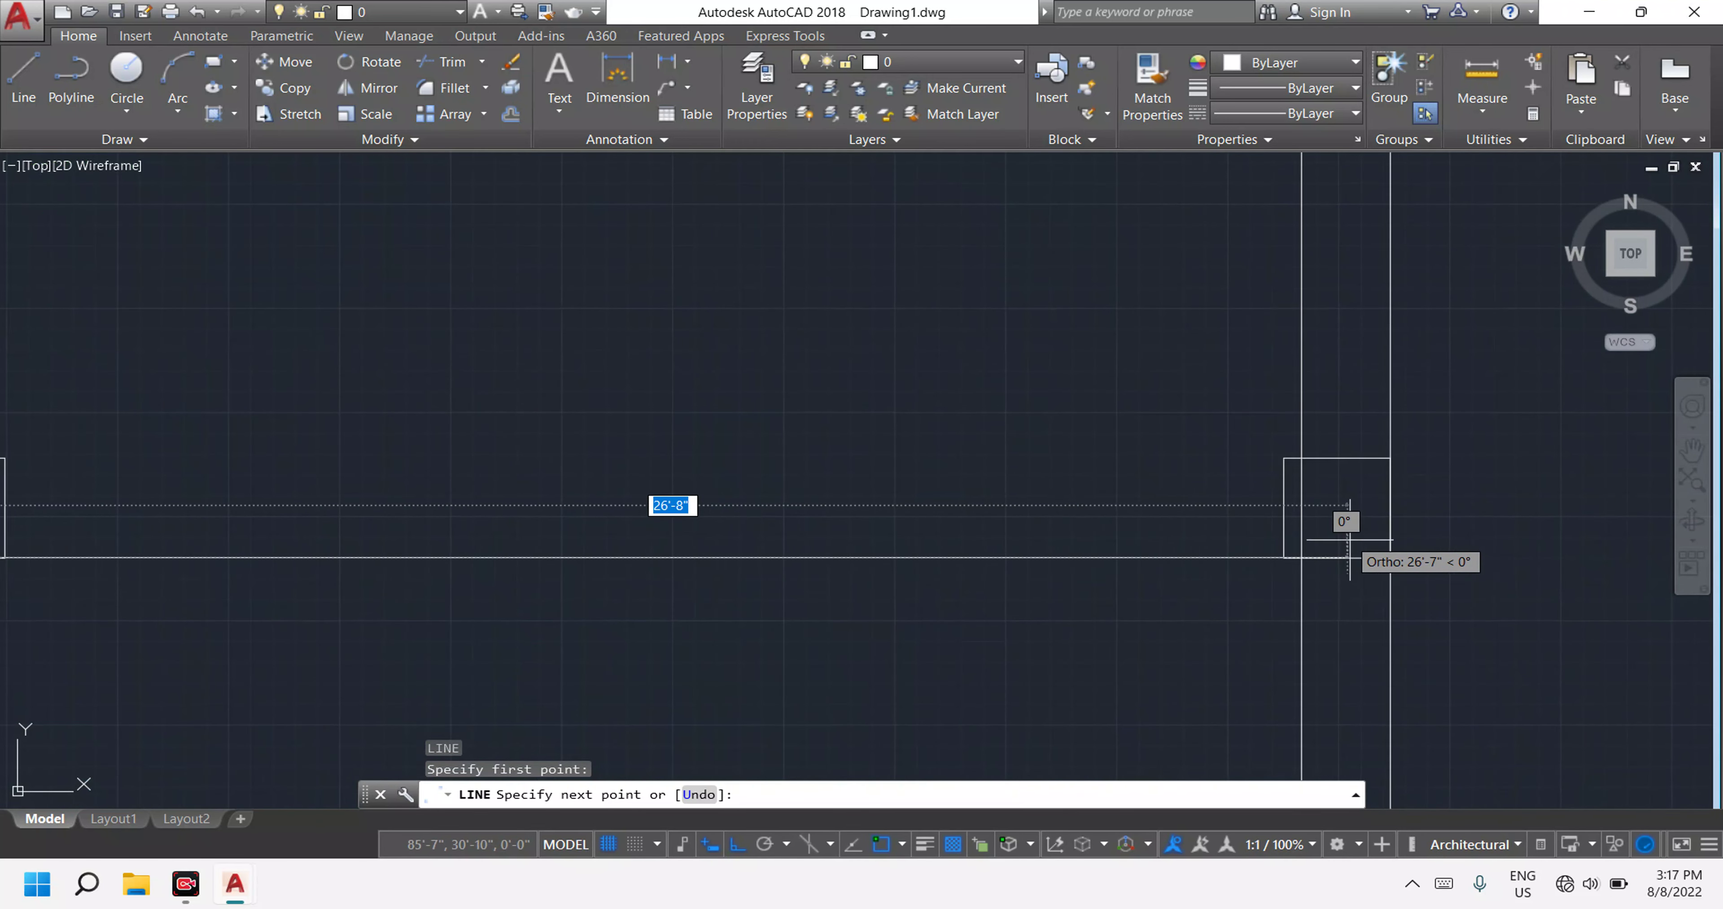
pyautogui.click(1386, 560)
pyautogui.press('Escape')
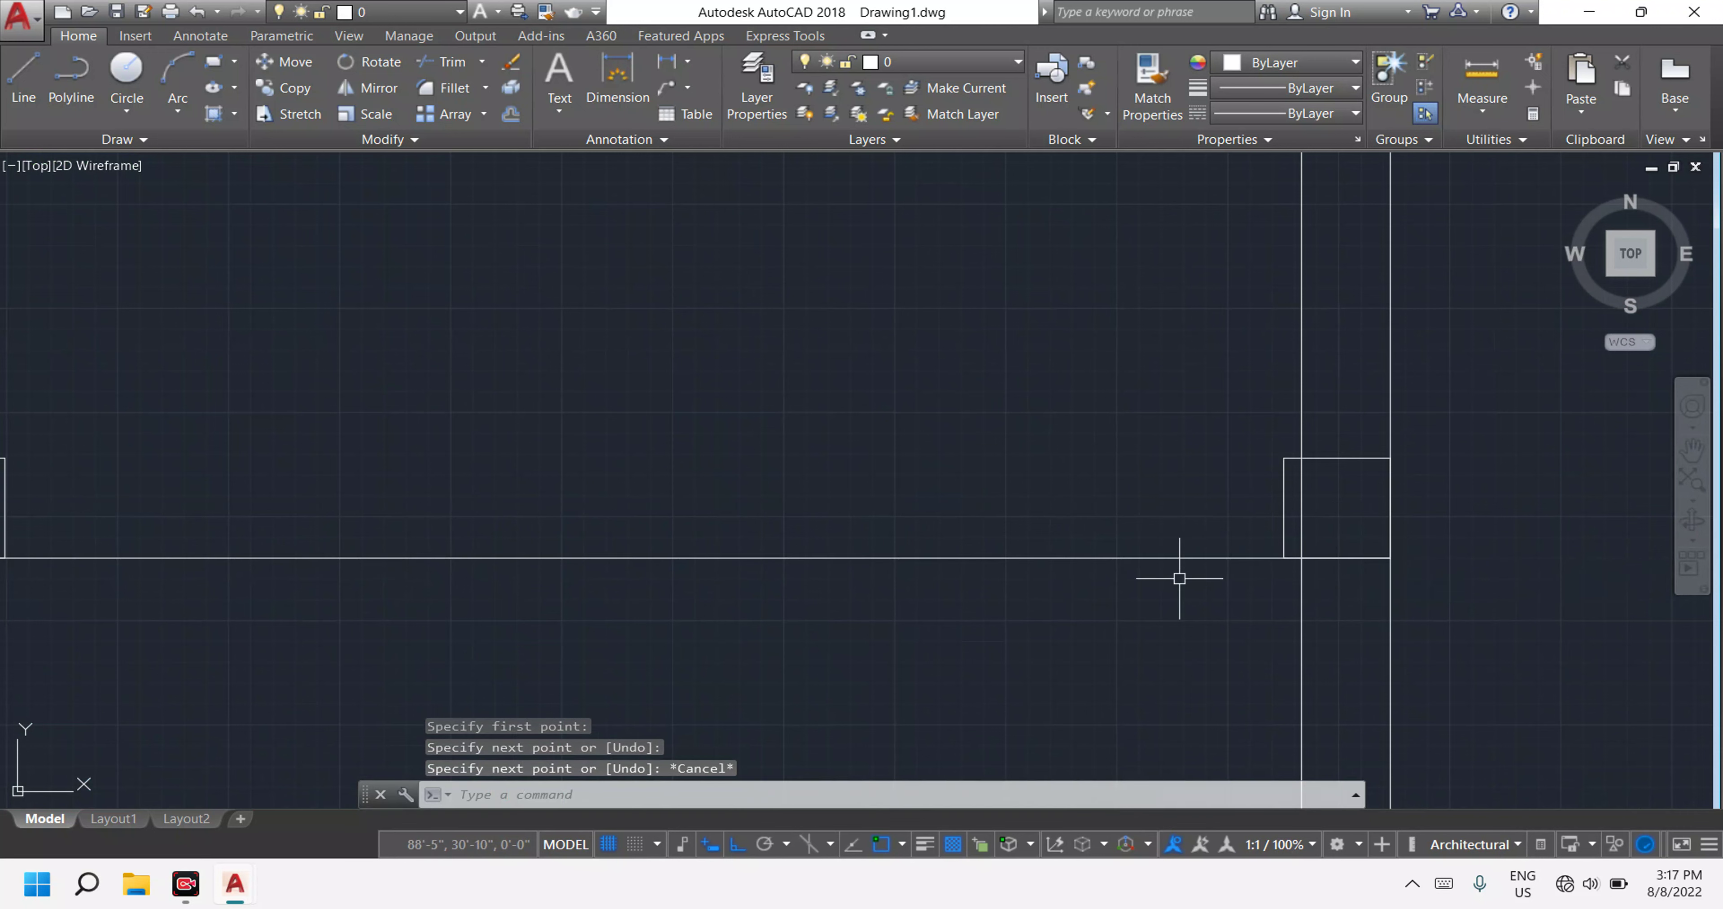
# Select the new horizontal beam line for copying with CO.
pyautogui.scroll(-4, 1179, 579)
pyautogui.press('Escape')
pyautogui.press('Escape')
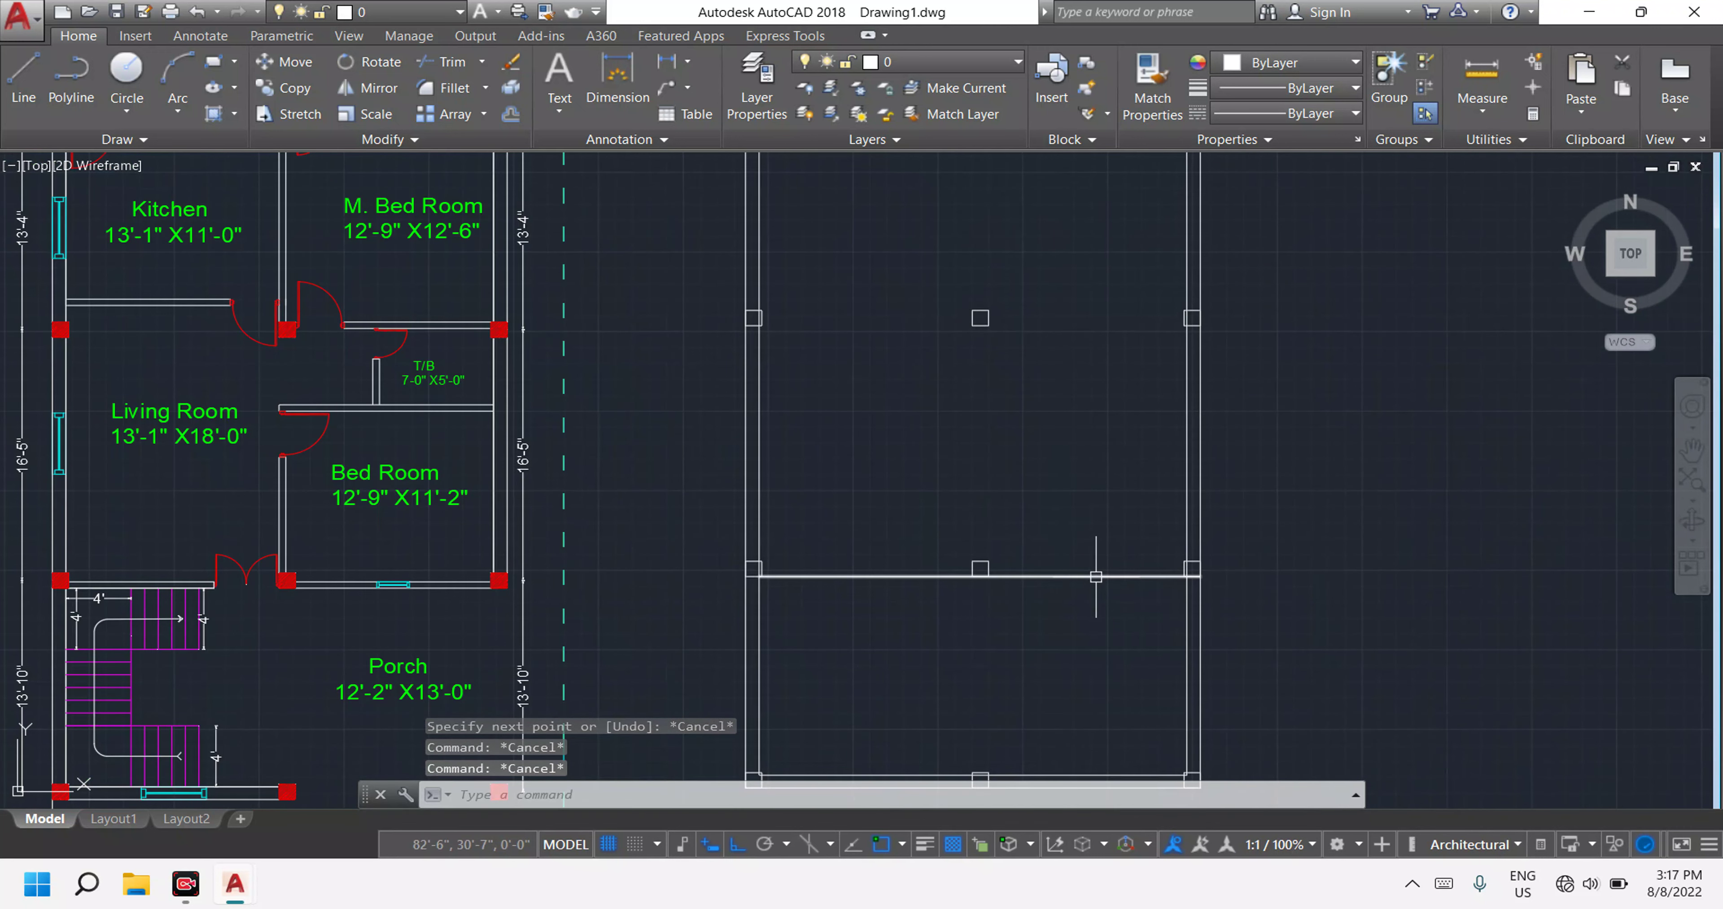
pyautogui.click(1096, 576)
pyautogui.write('CO')
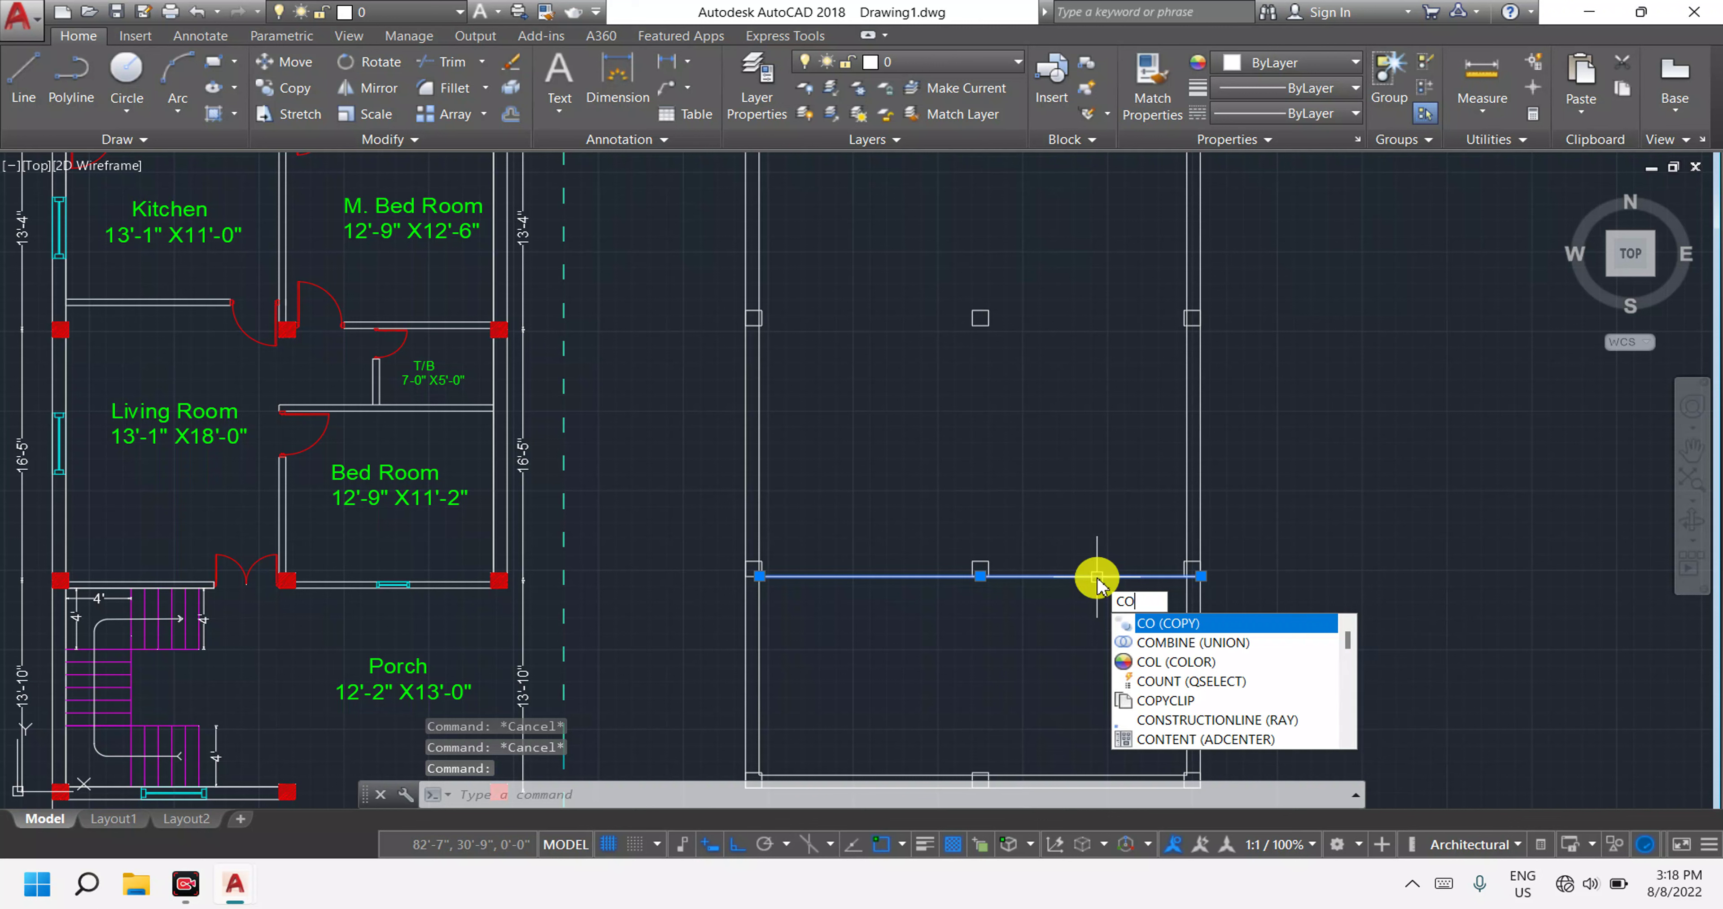
# Offset the middle beam line by 5" to make it a double line.
pyautogui.press('Escape')
pyautogui.press('Escape')
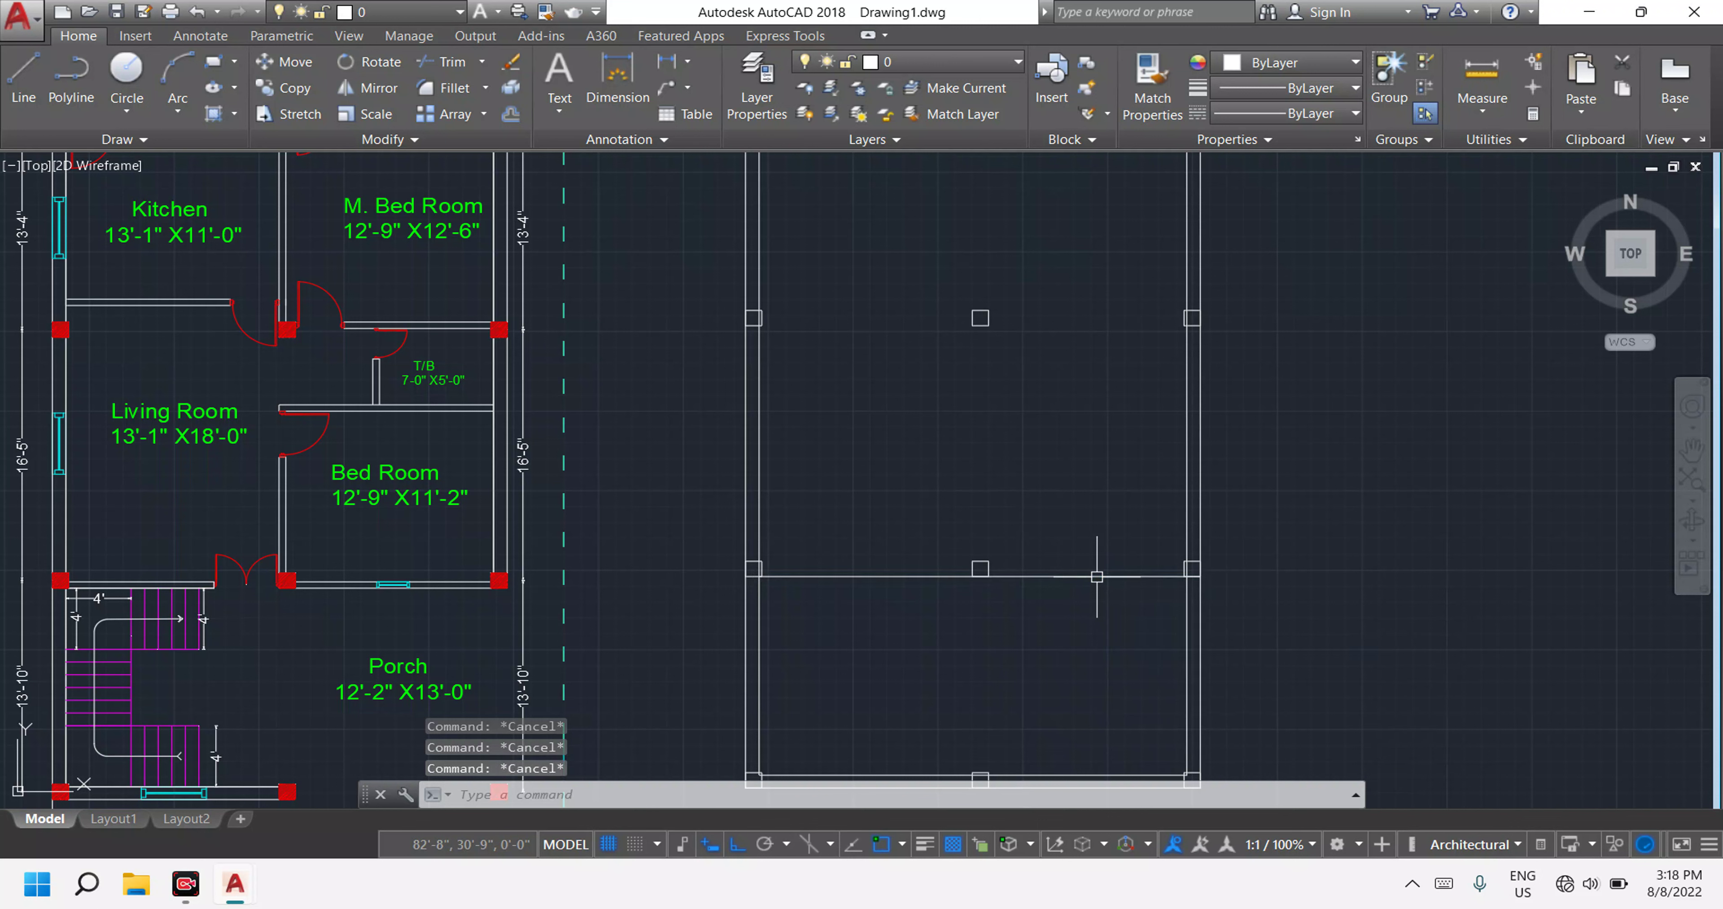
pyautogui.write('o')
pyautogui.press('Return')
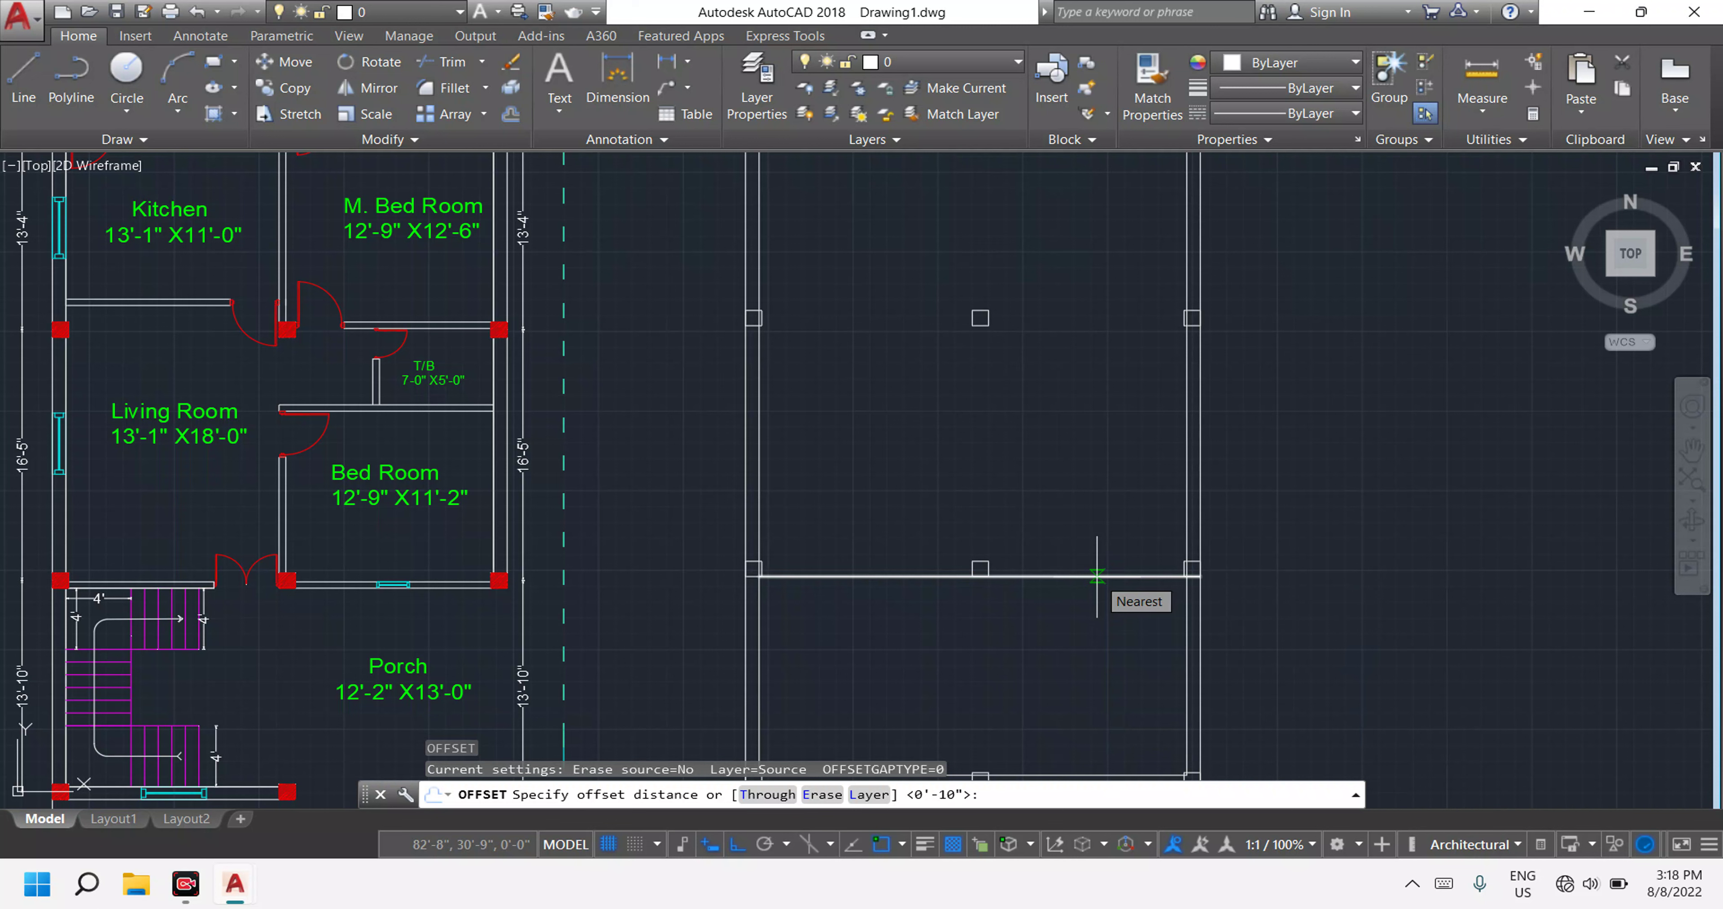
pyautogui.write('5')
pyautogui.press('Return')
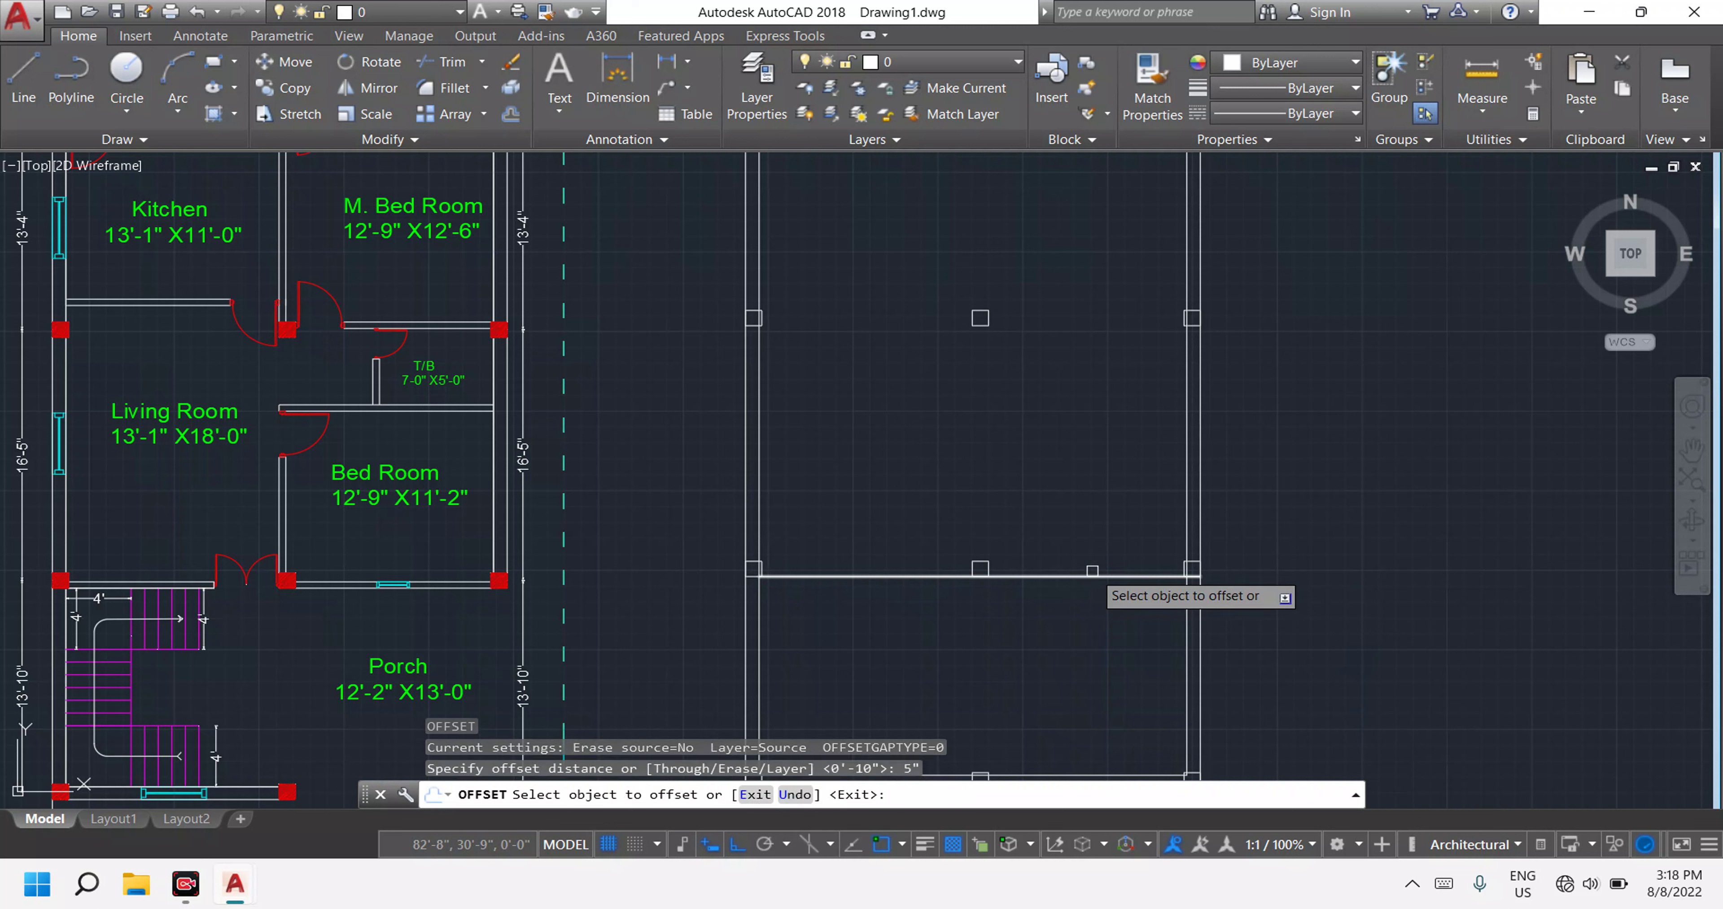
pyautogui.click(1084, 575)
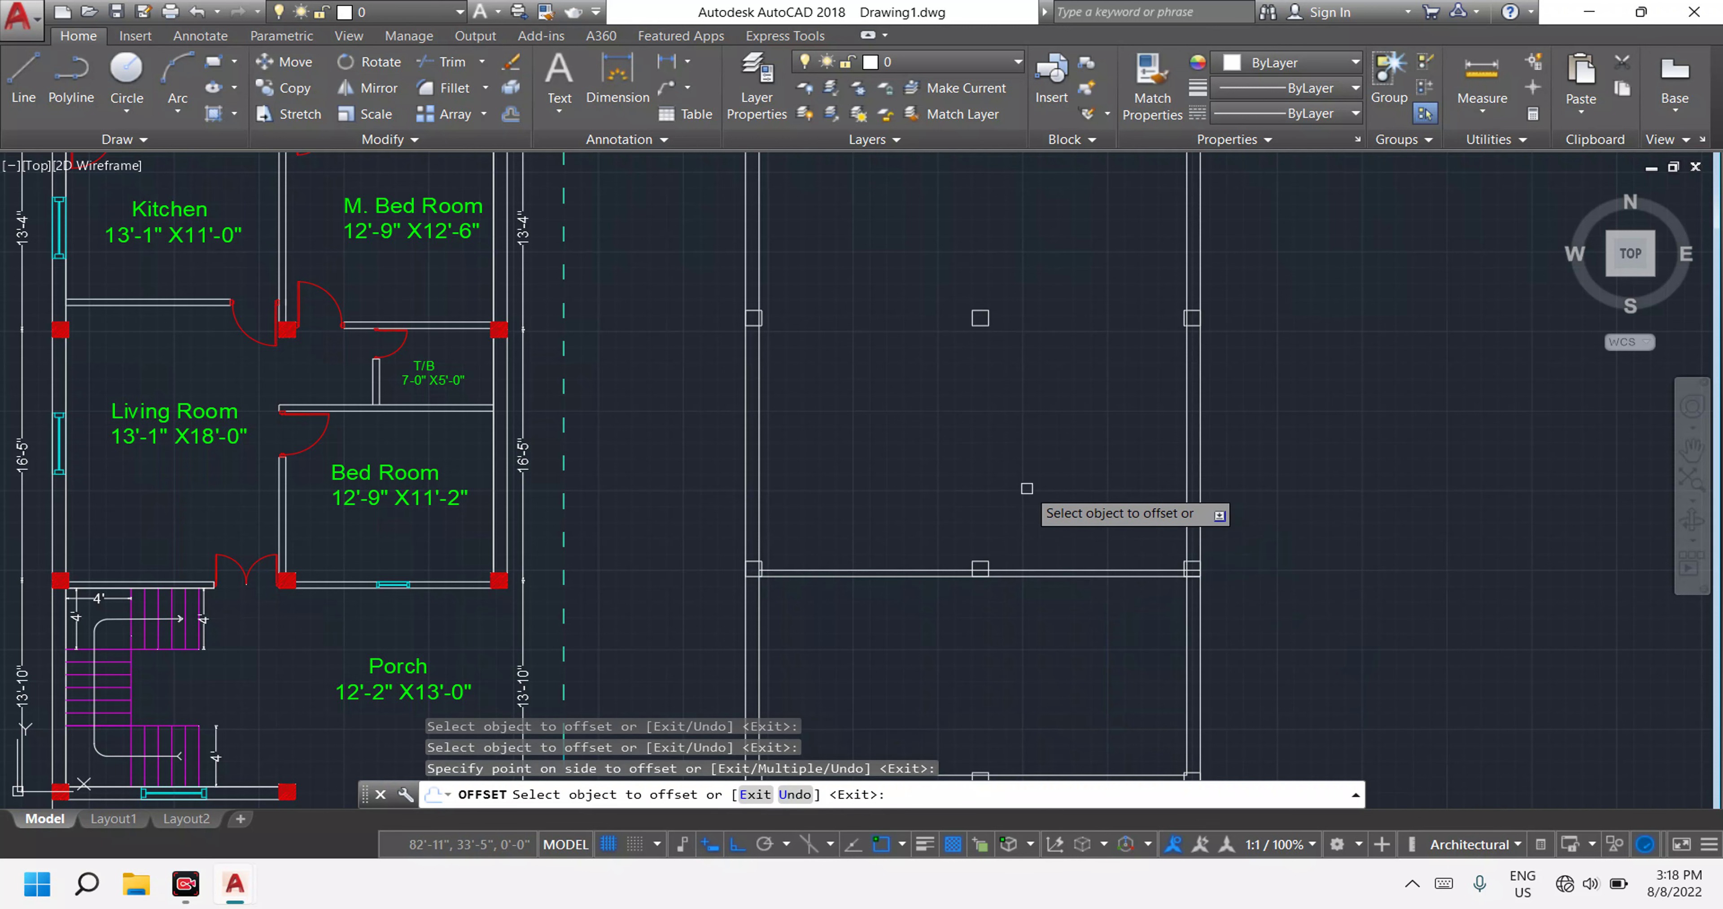
pyautogui.press('Escape')
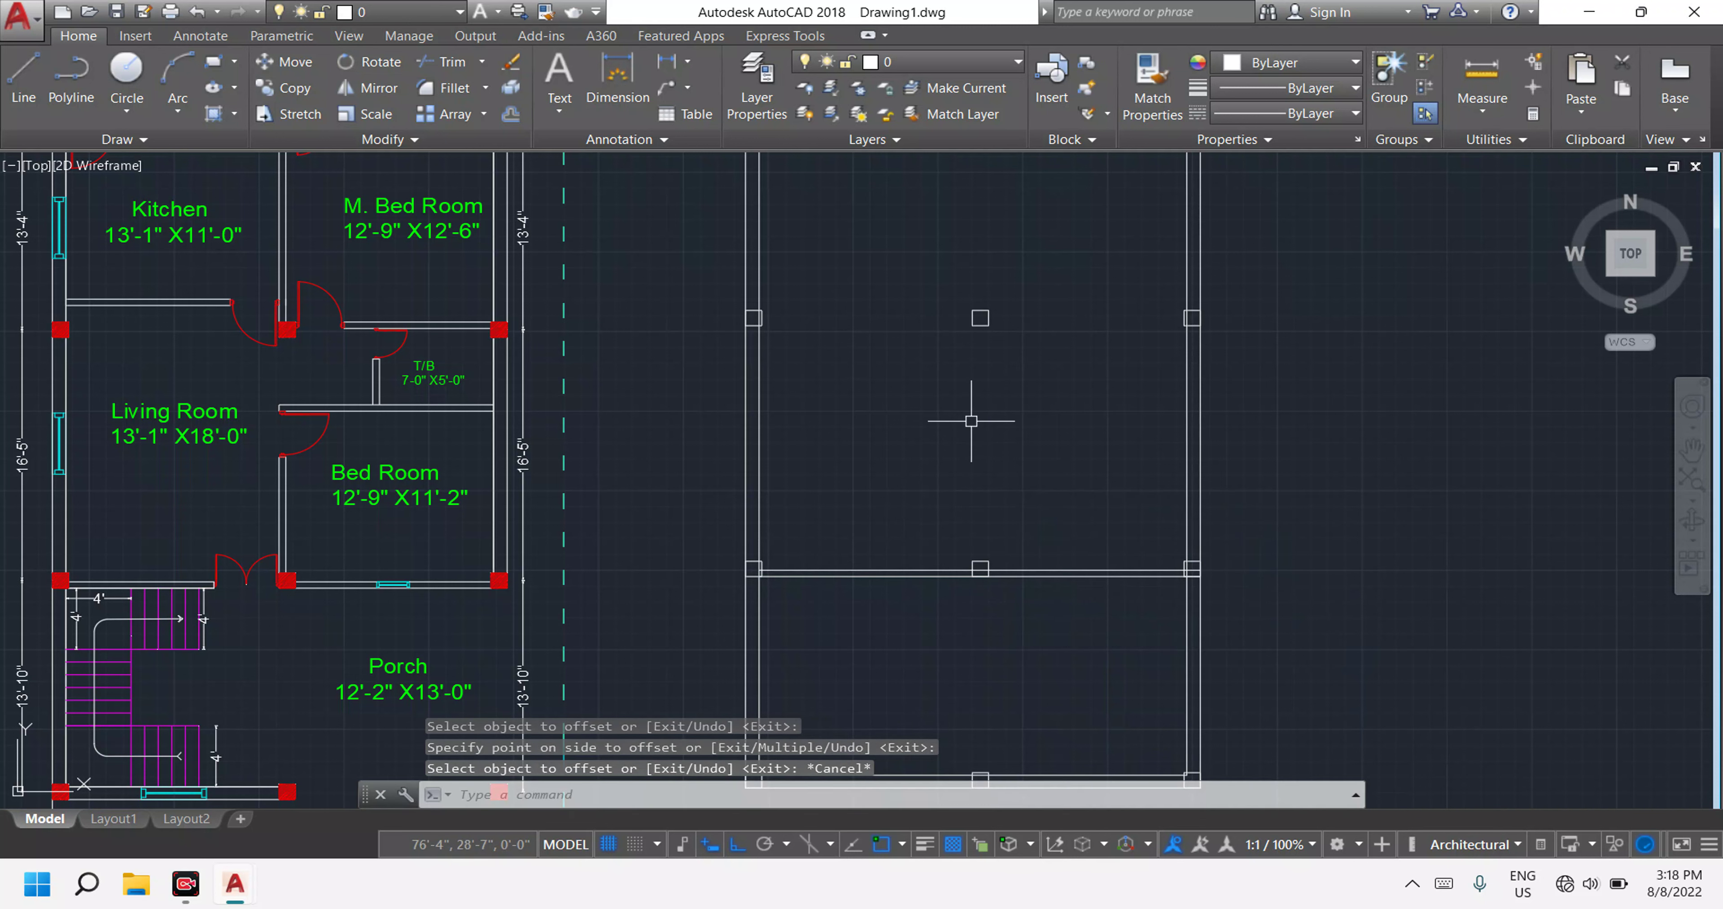
pyautogui.moveTo(971, 421); pyautogui.dragTo(986, 458, button='middle')
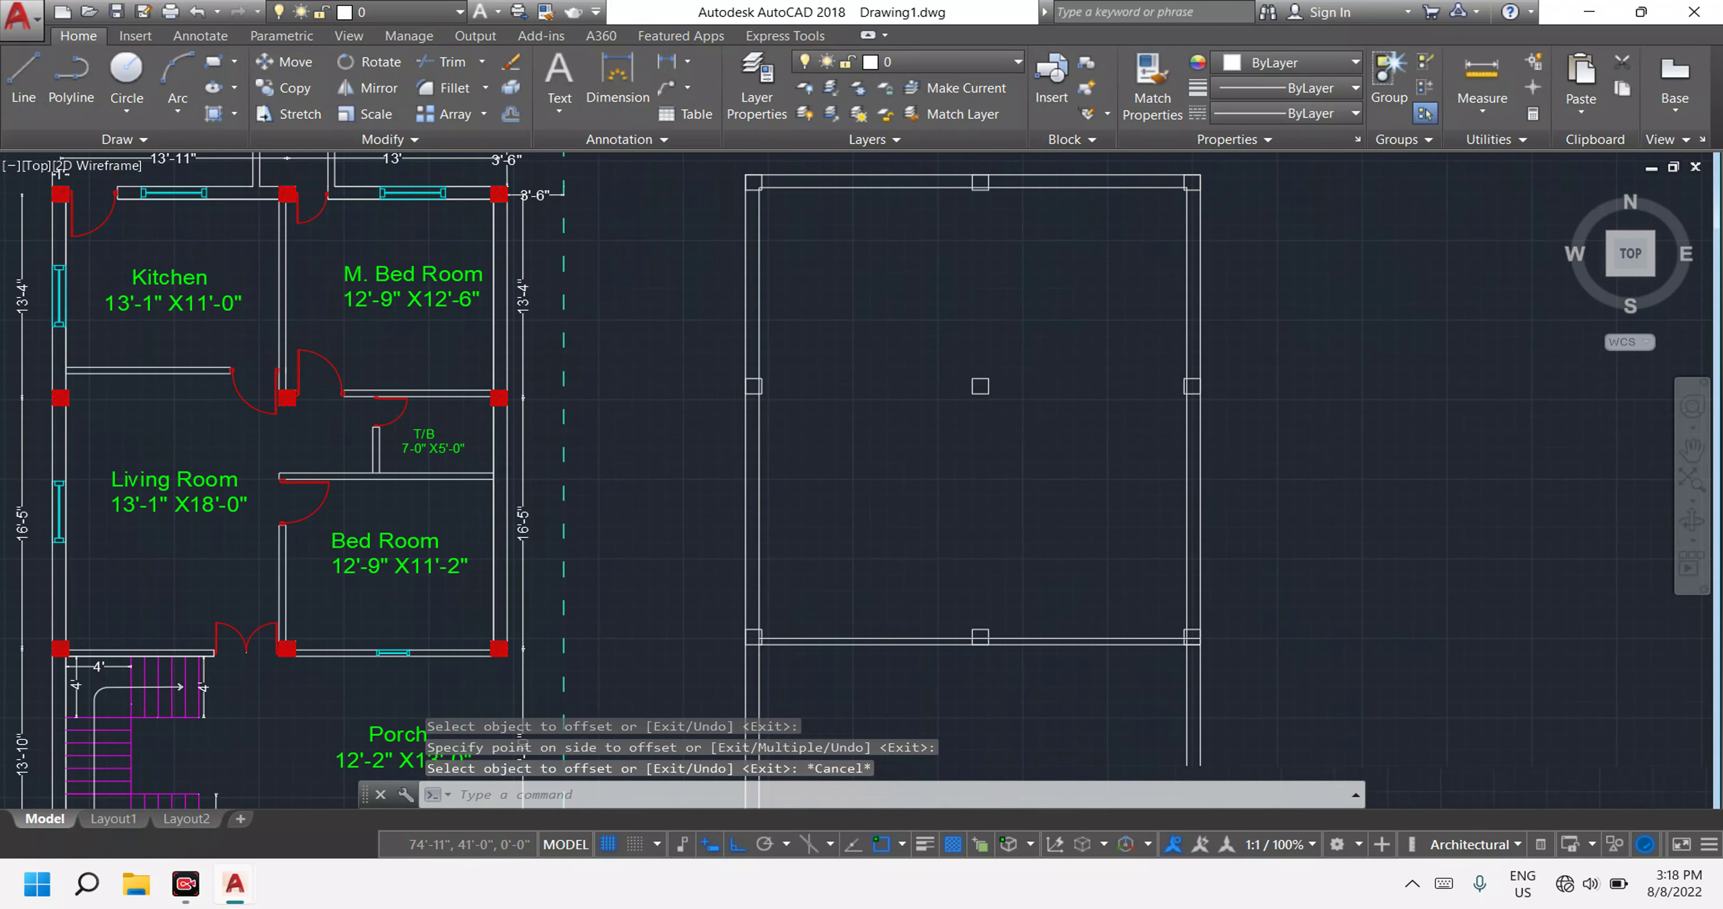
pyautogui.scroll(-2, 1000, 378)
pyautogui.scroll(2, 1000, 381)
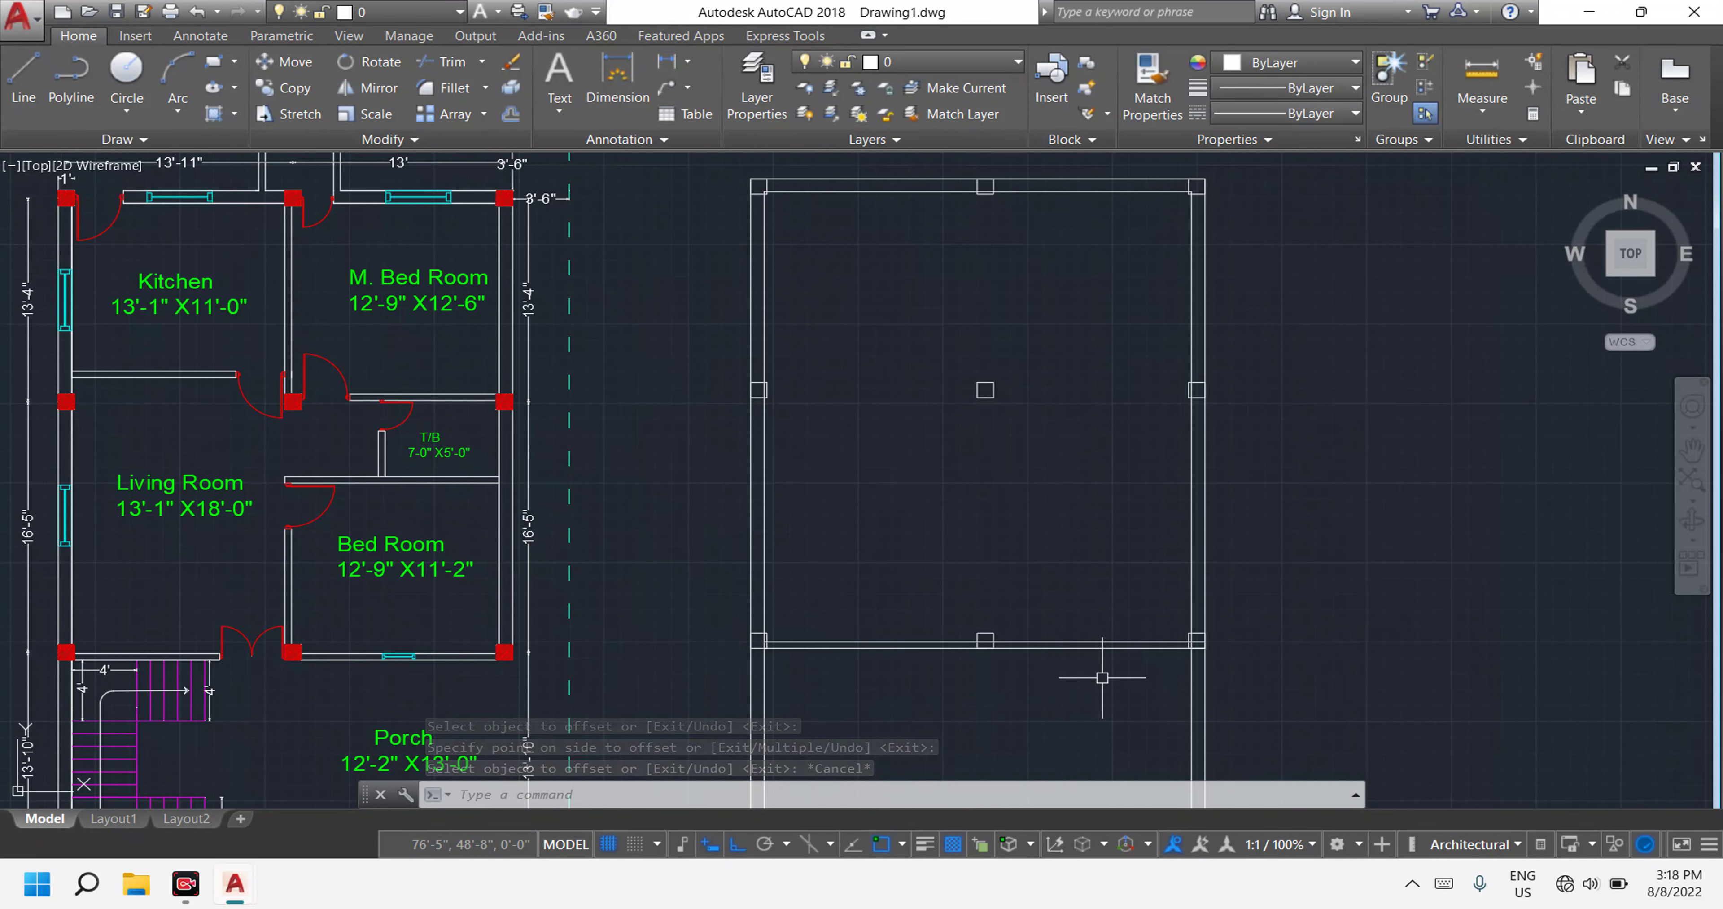
pyautogui.press('Escape')
# Attempt to copy the single lower beam line, then abandon the copy.
pyautogui.click(1089, 648)
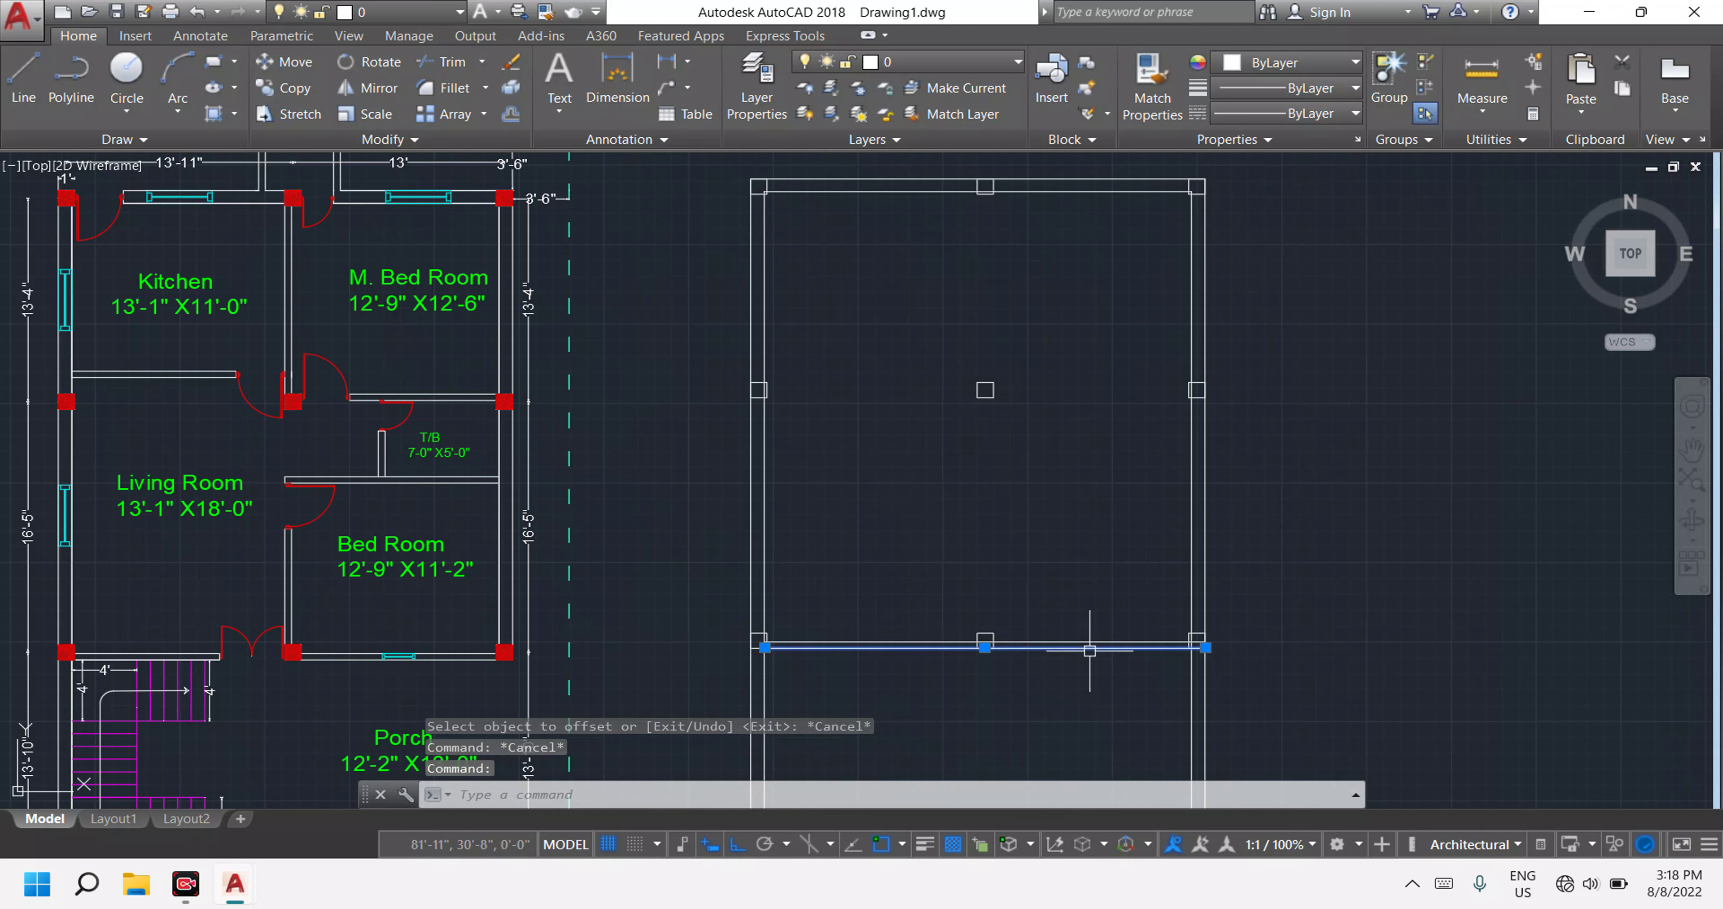
pyautogui.write('co')
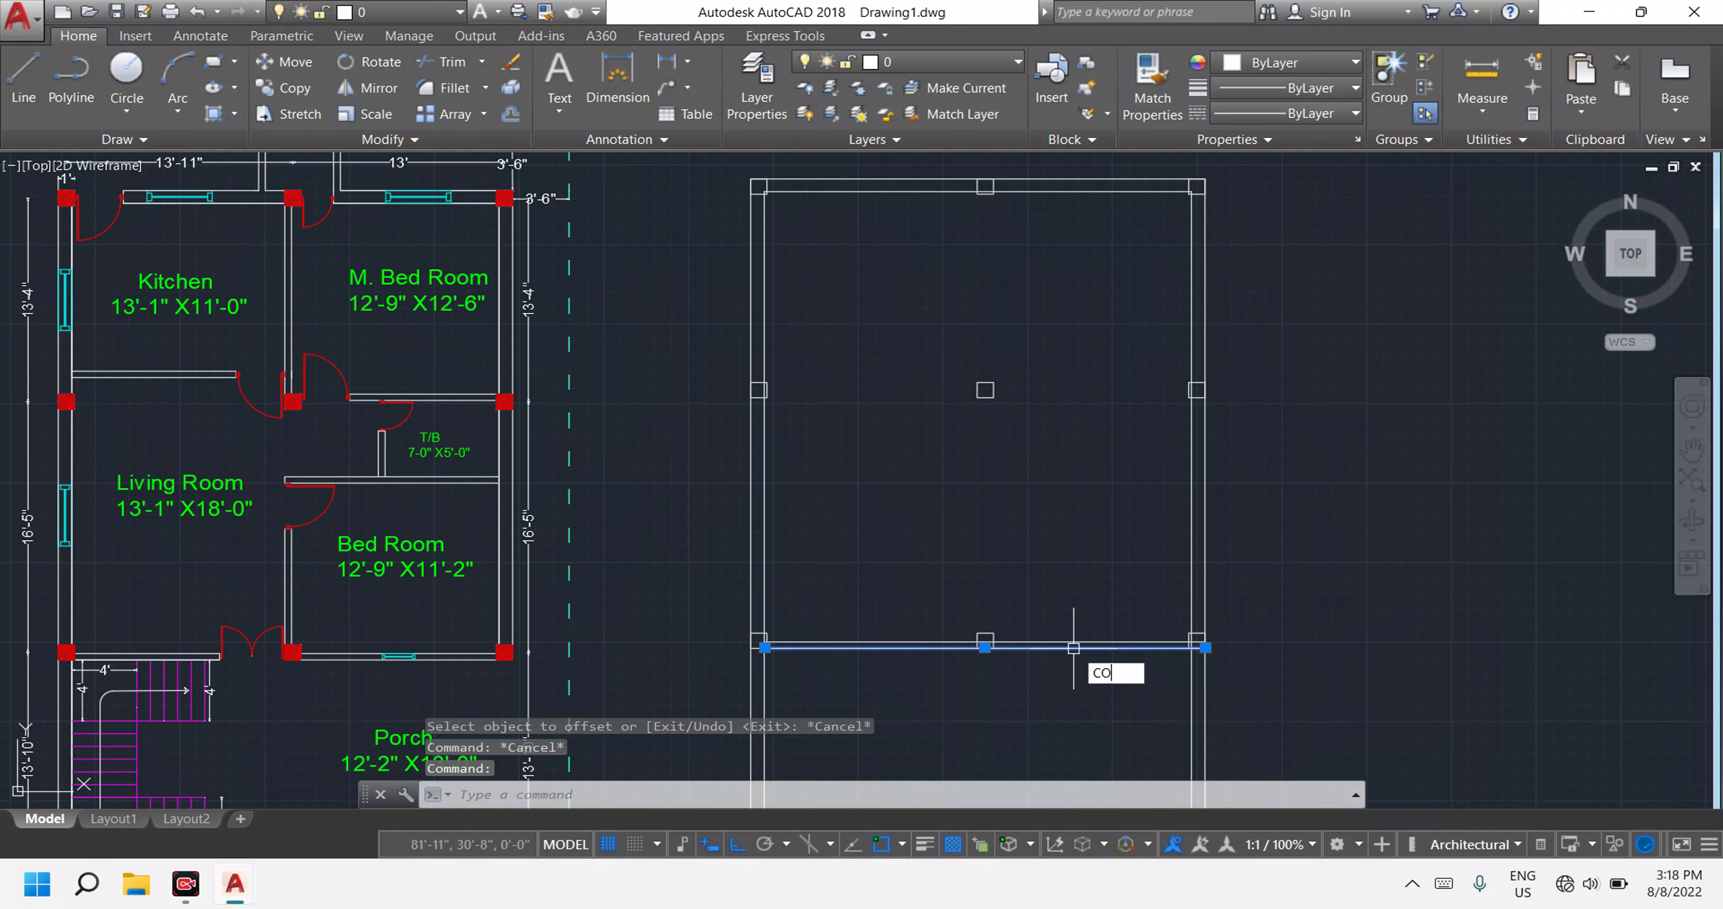
pyautogui.press('Return')
pyautogui.scroll(5, 1217, 649)
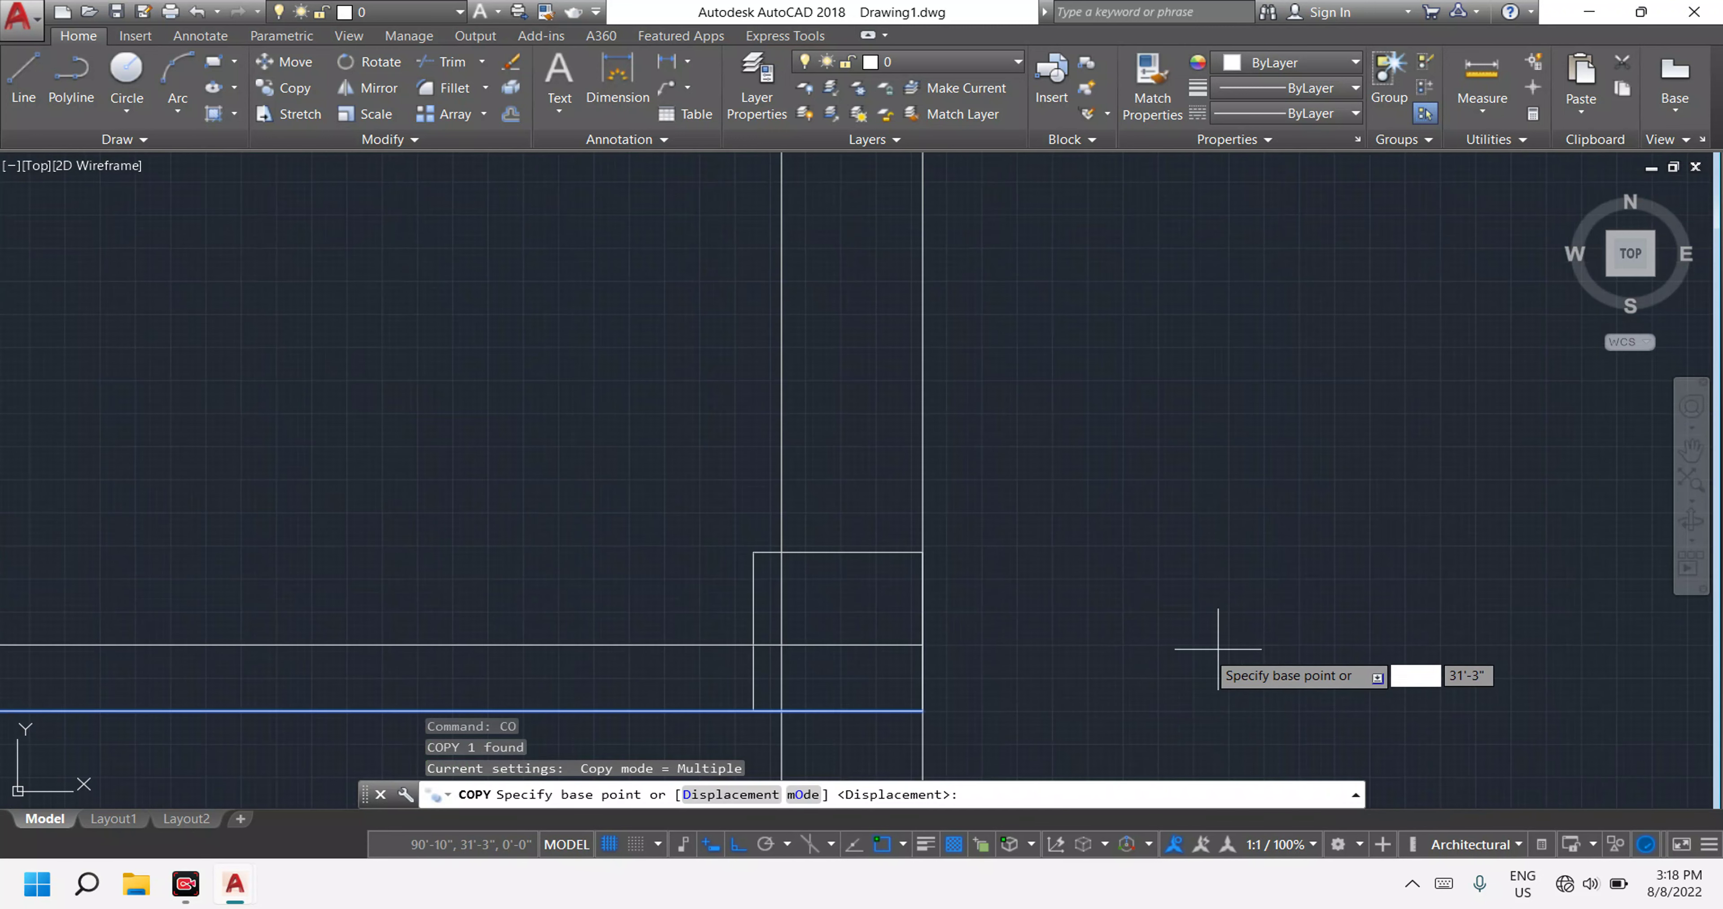
pyautogui.click(923, 711)
pyautogui.scroll(-5, 923, 711)
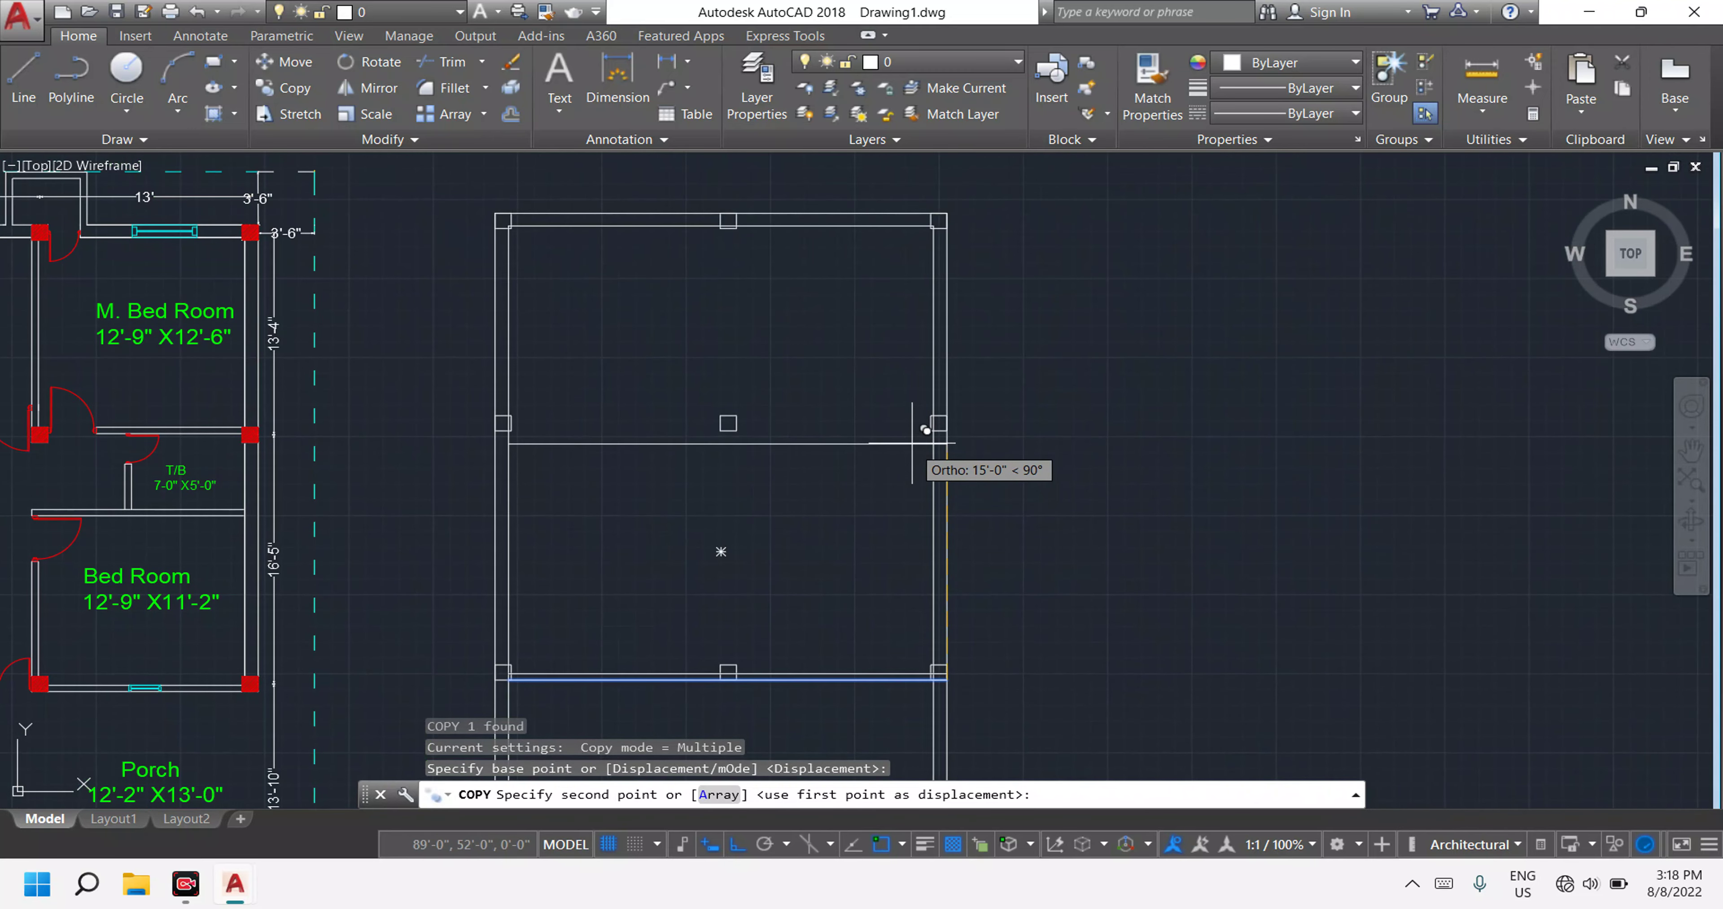
pyautogui.scroll(3, 938, 407)
pyautogui.scroll(2, 961, 400)
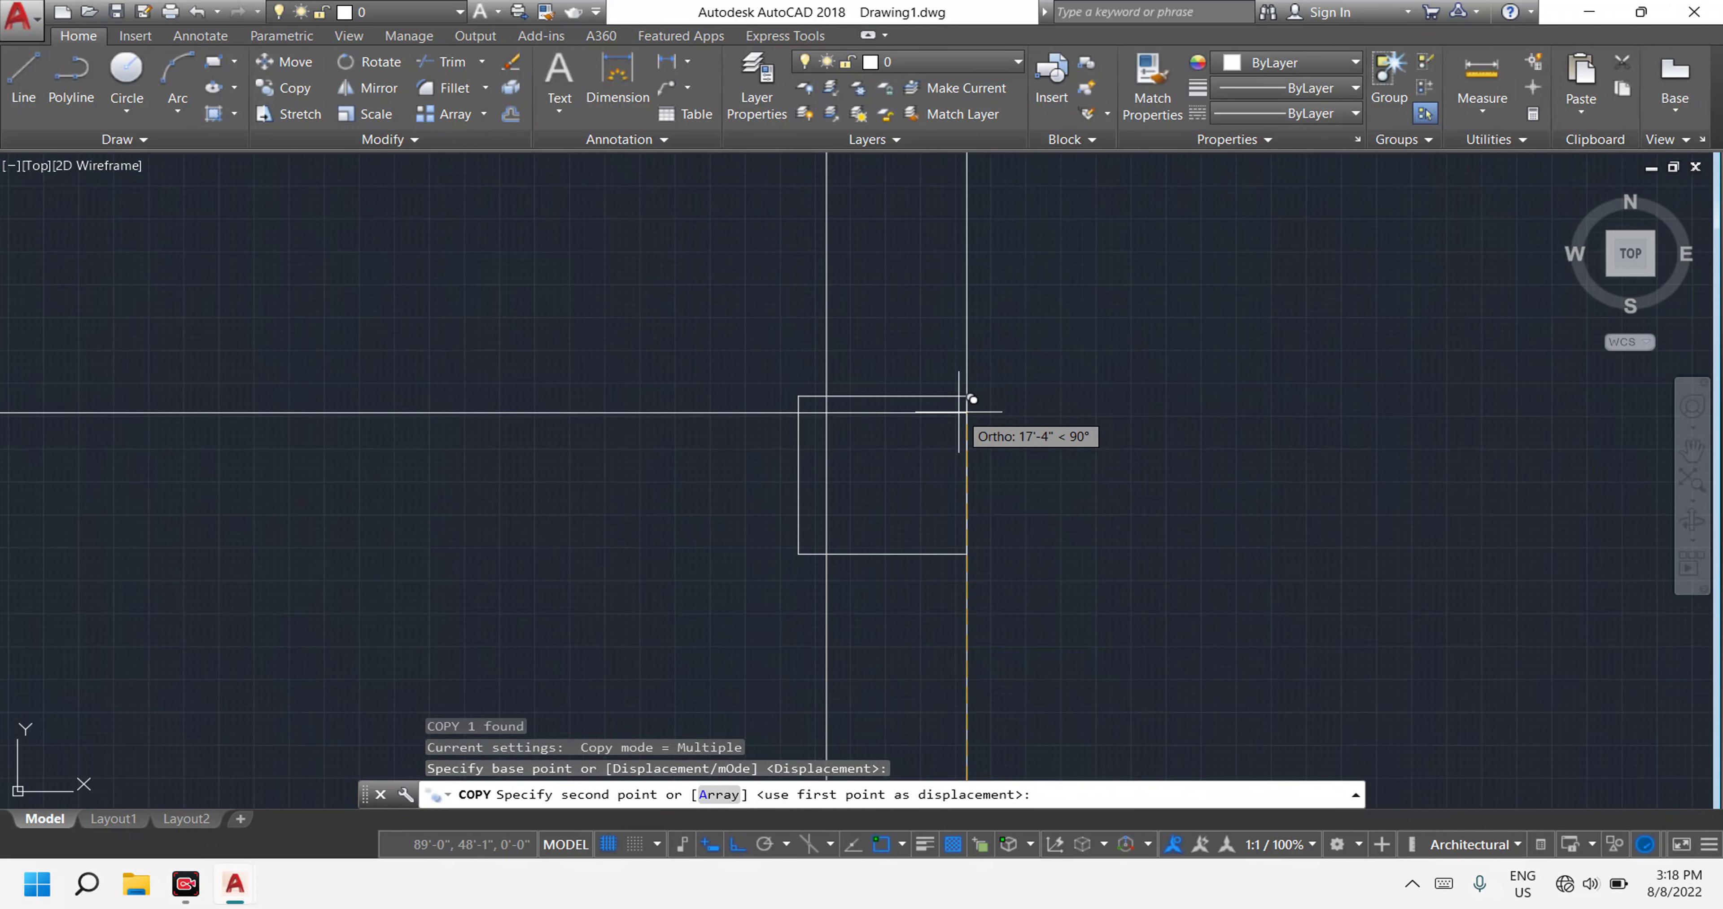
pyautogui.press('Escape')
# Select the middle double beam and try copying it from the column corner, then cancel.
pyautogui.scroll(-4, 918, 450)
pyautogui.scroll(1, 837, 468)
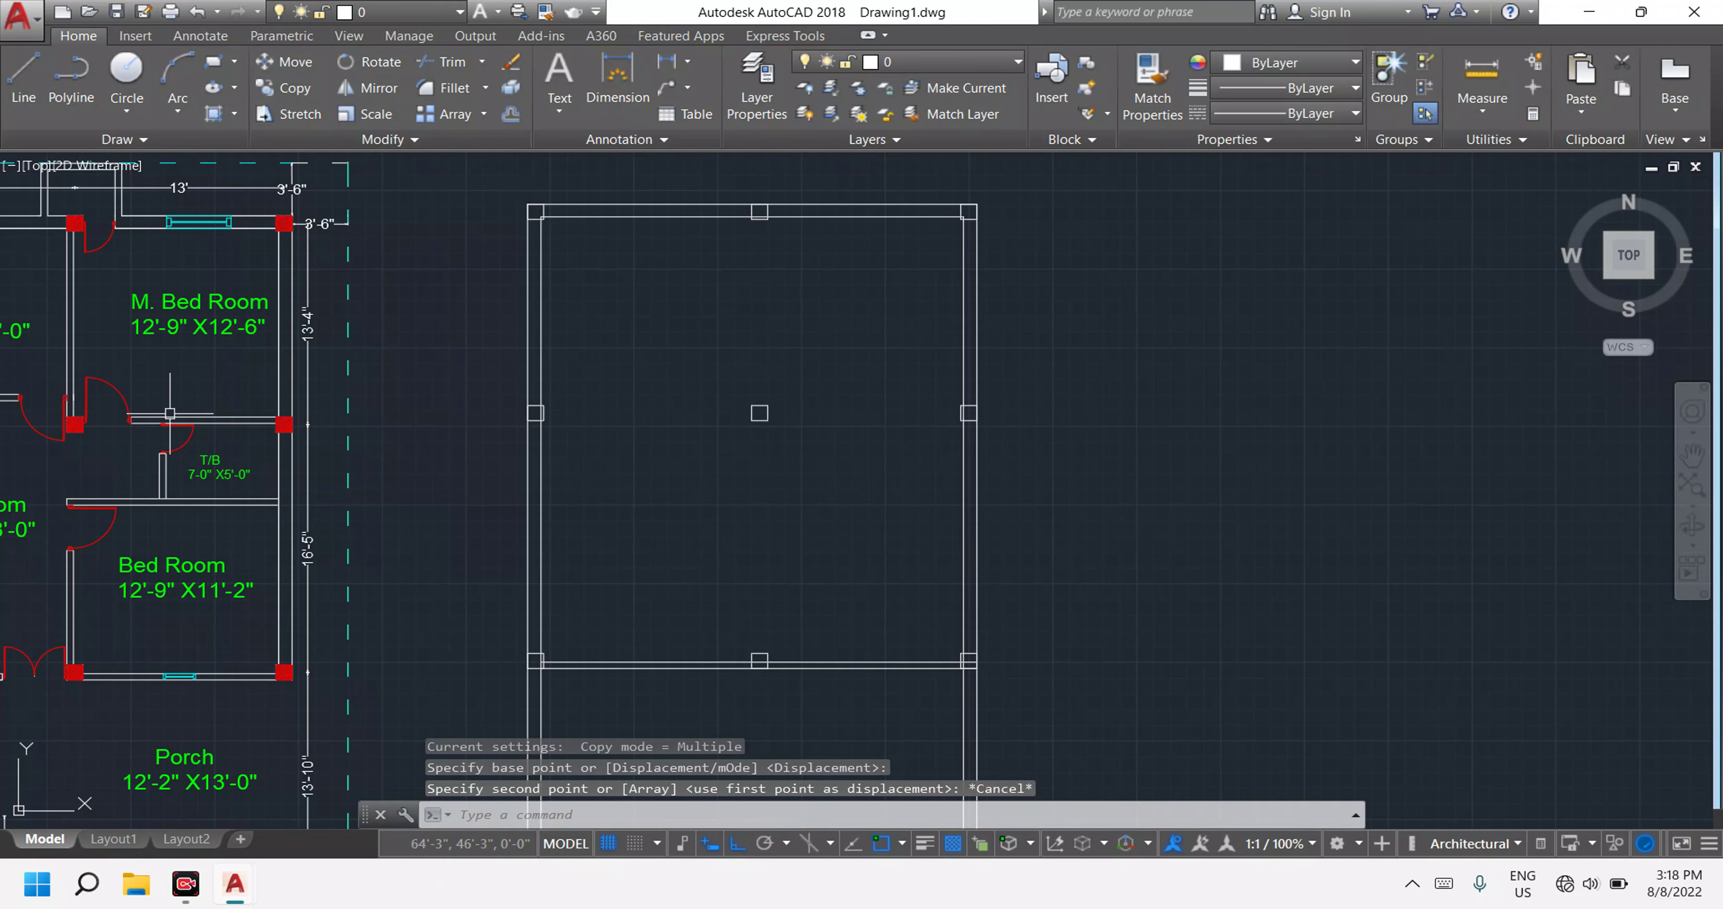
pyautogui.scroll(-2, 306, 440)
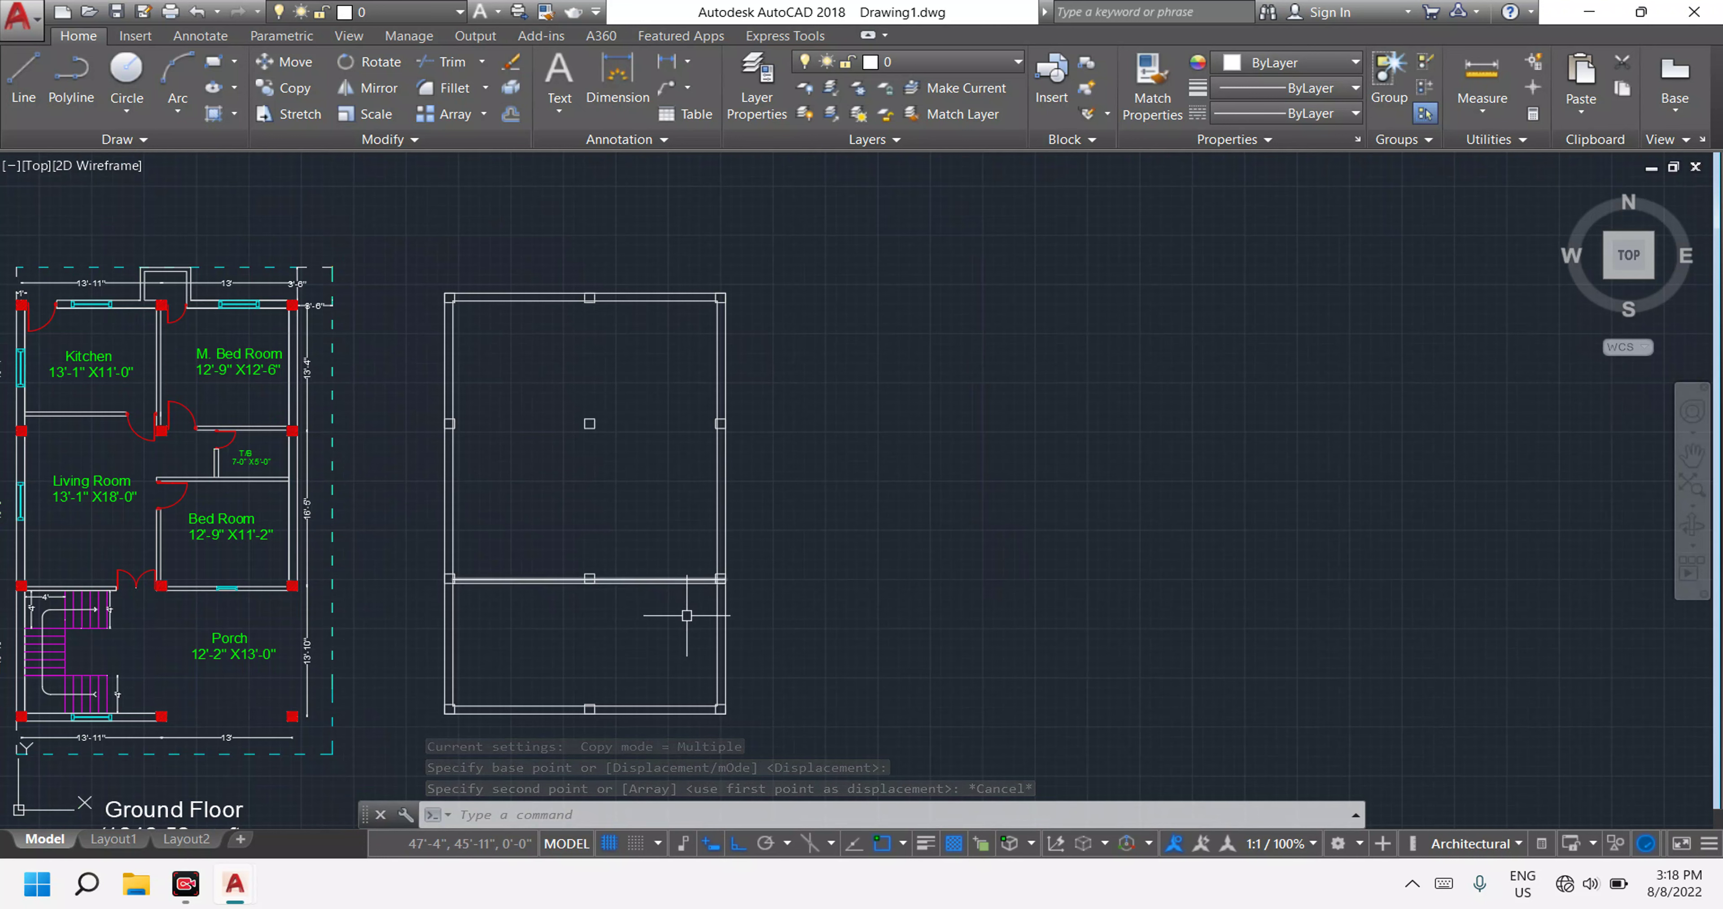
pyautogui.click(669, 552)
pyautogui.write('c')
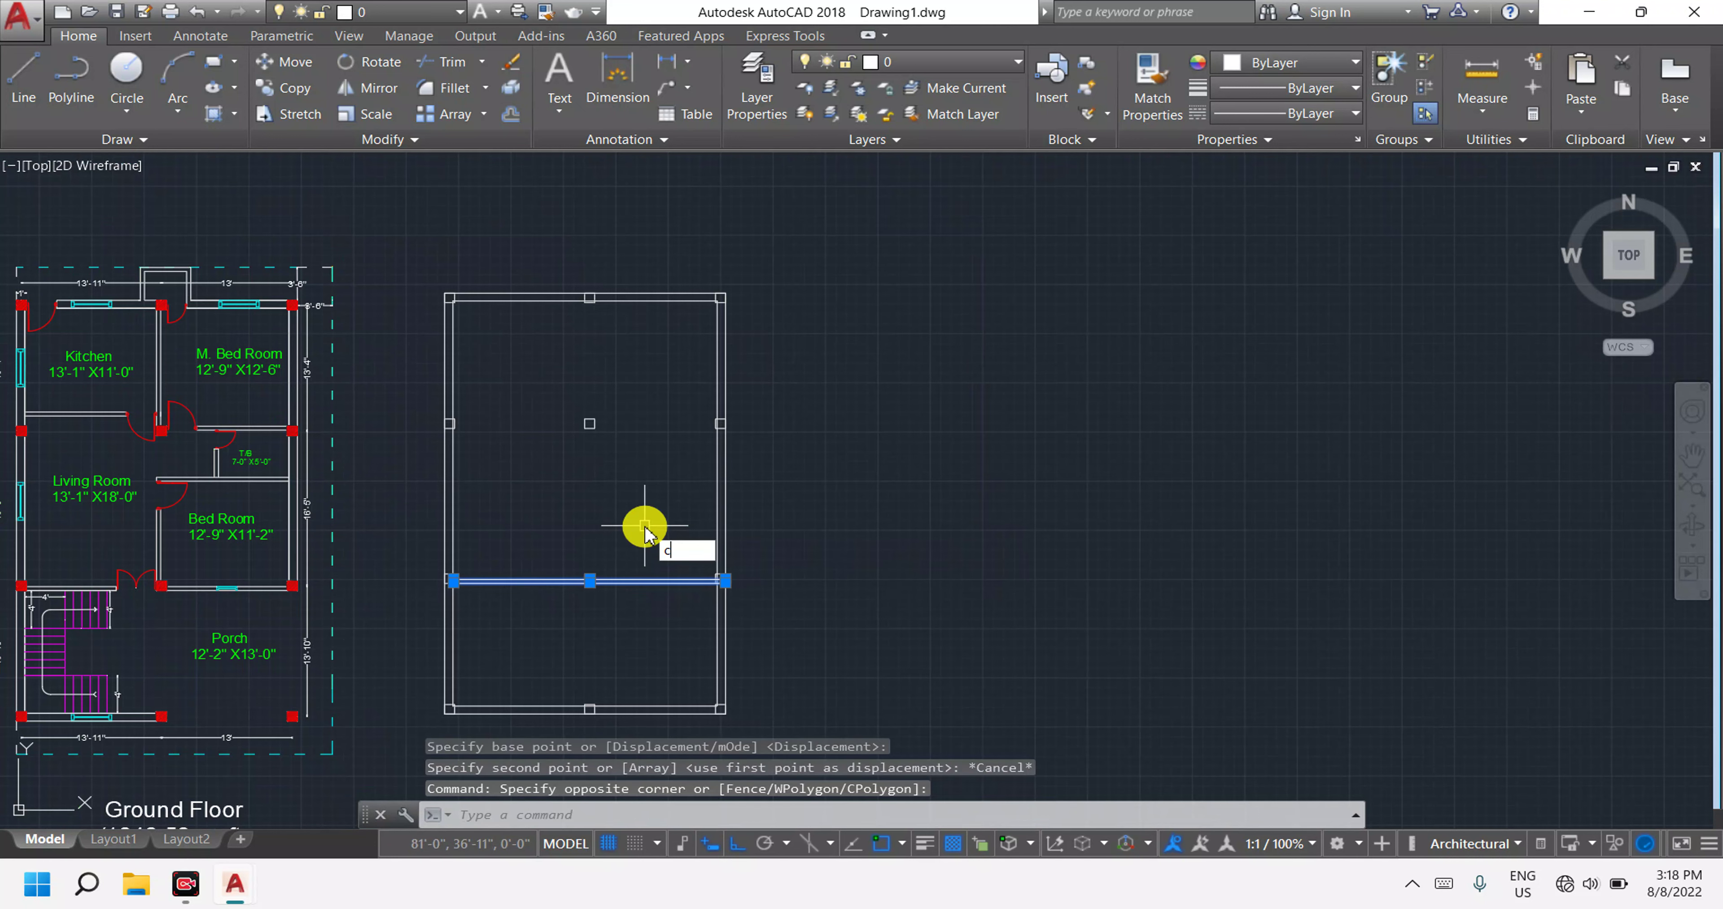
pyautogui.write('o')
pyautogui.press('Return')
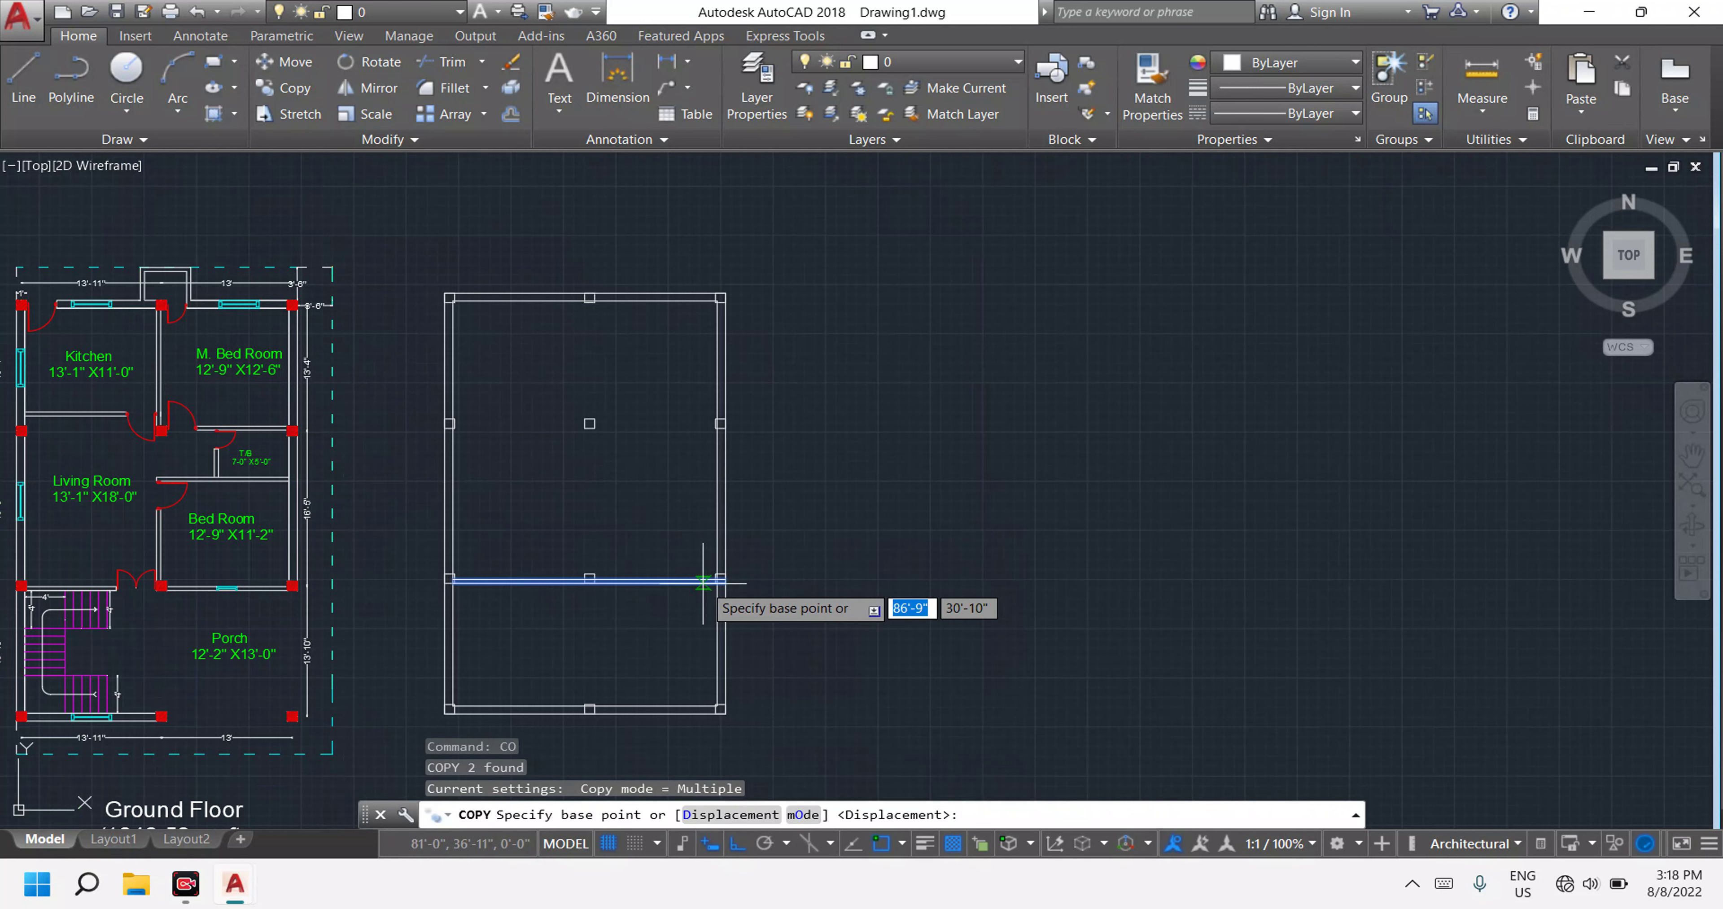
pyautogui.scroll(5, 705, 584)
pyautogui.scroll(-4, 910, 582)
pyautogui.scroll(-2, 909, 581)
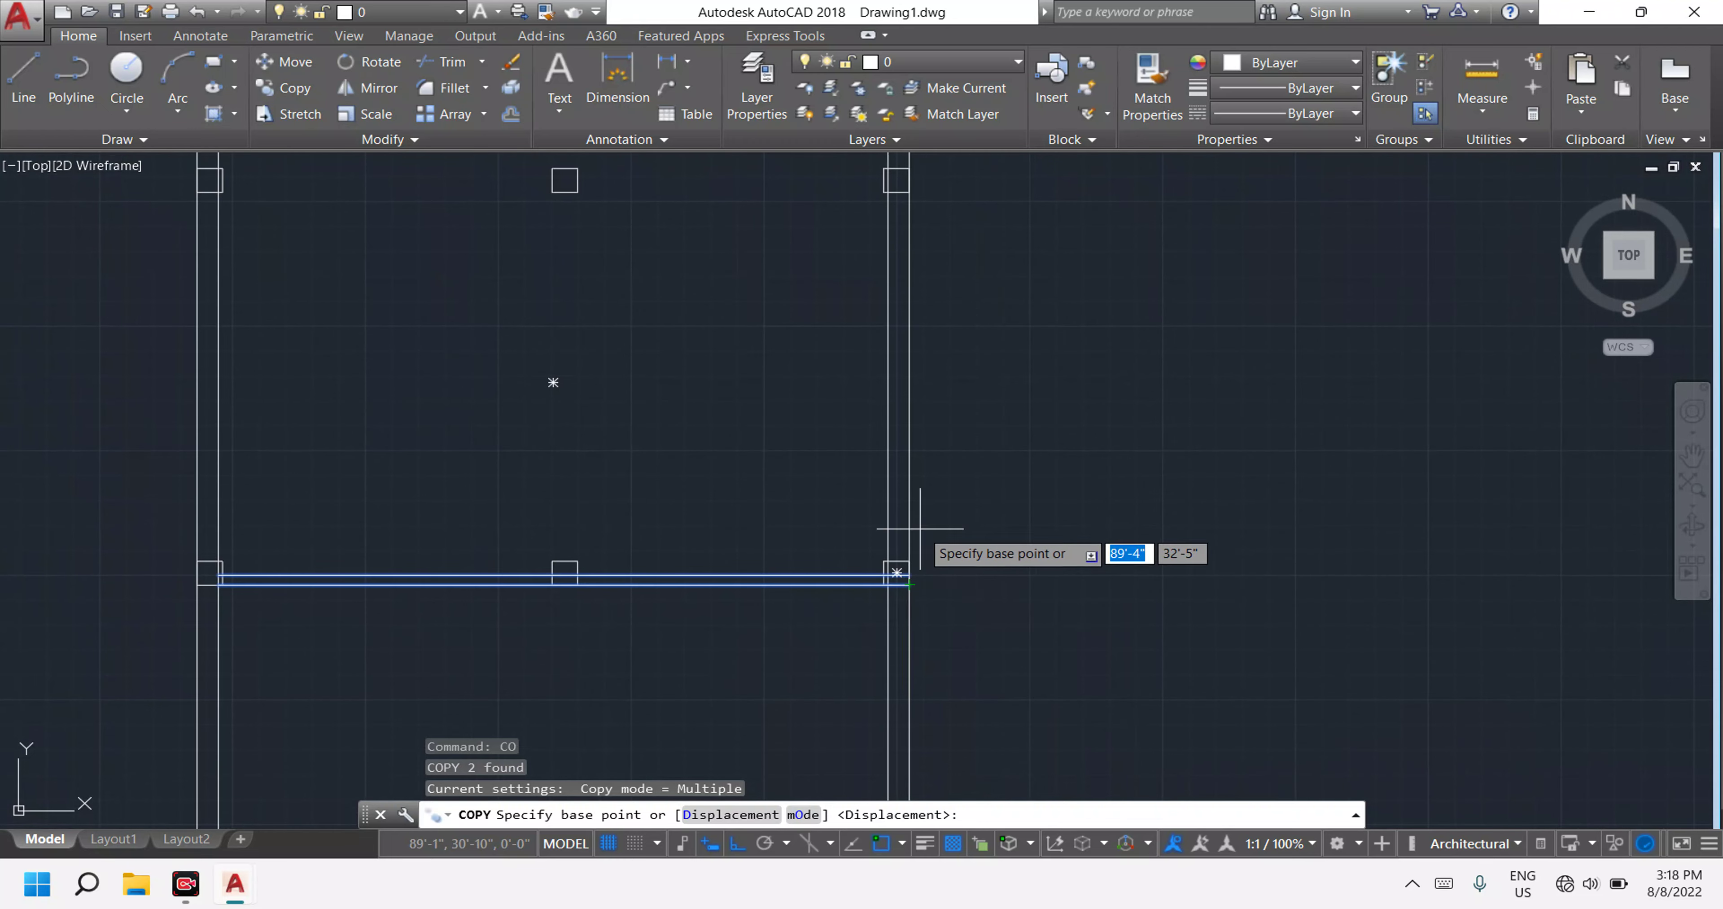
pyautogui.scroll(8, 915, 591)
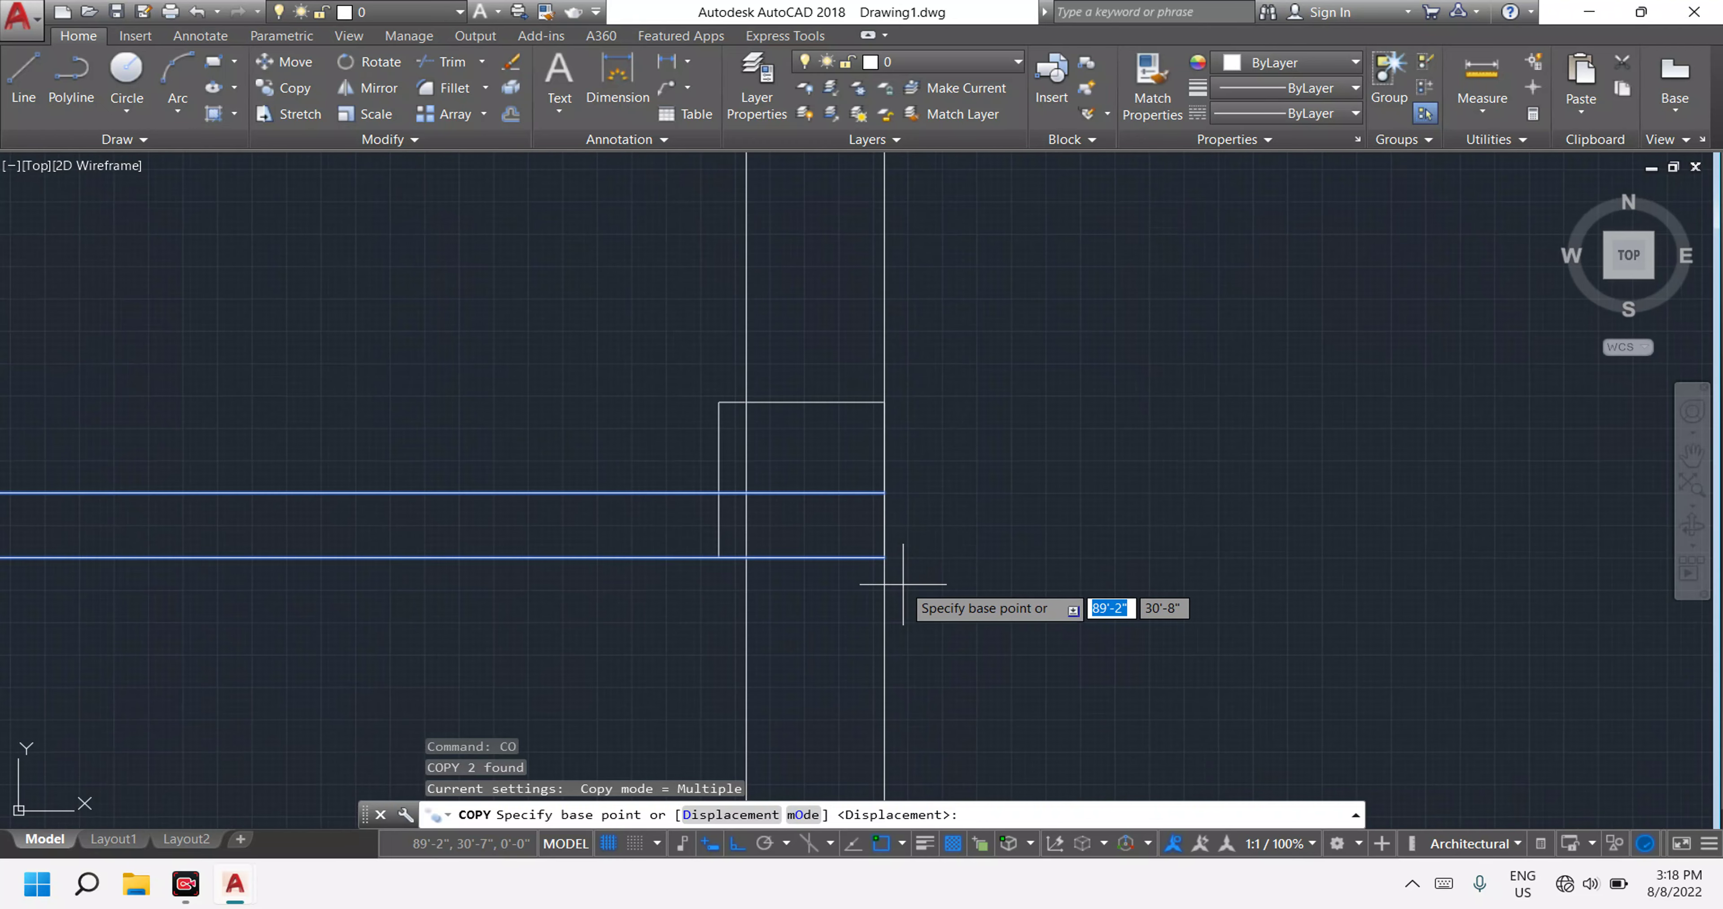
pyautogui.click(885, 557)
pyautogui.scroll(-6, 903, 475)
pyautogui.scroll(-3, 900, 468)
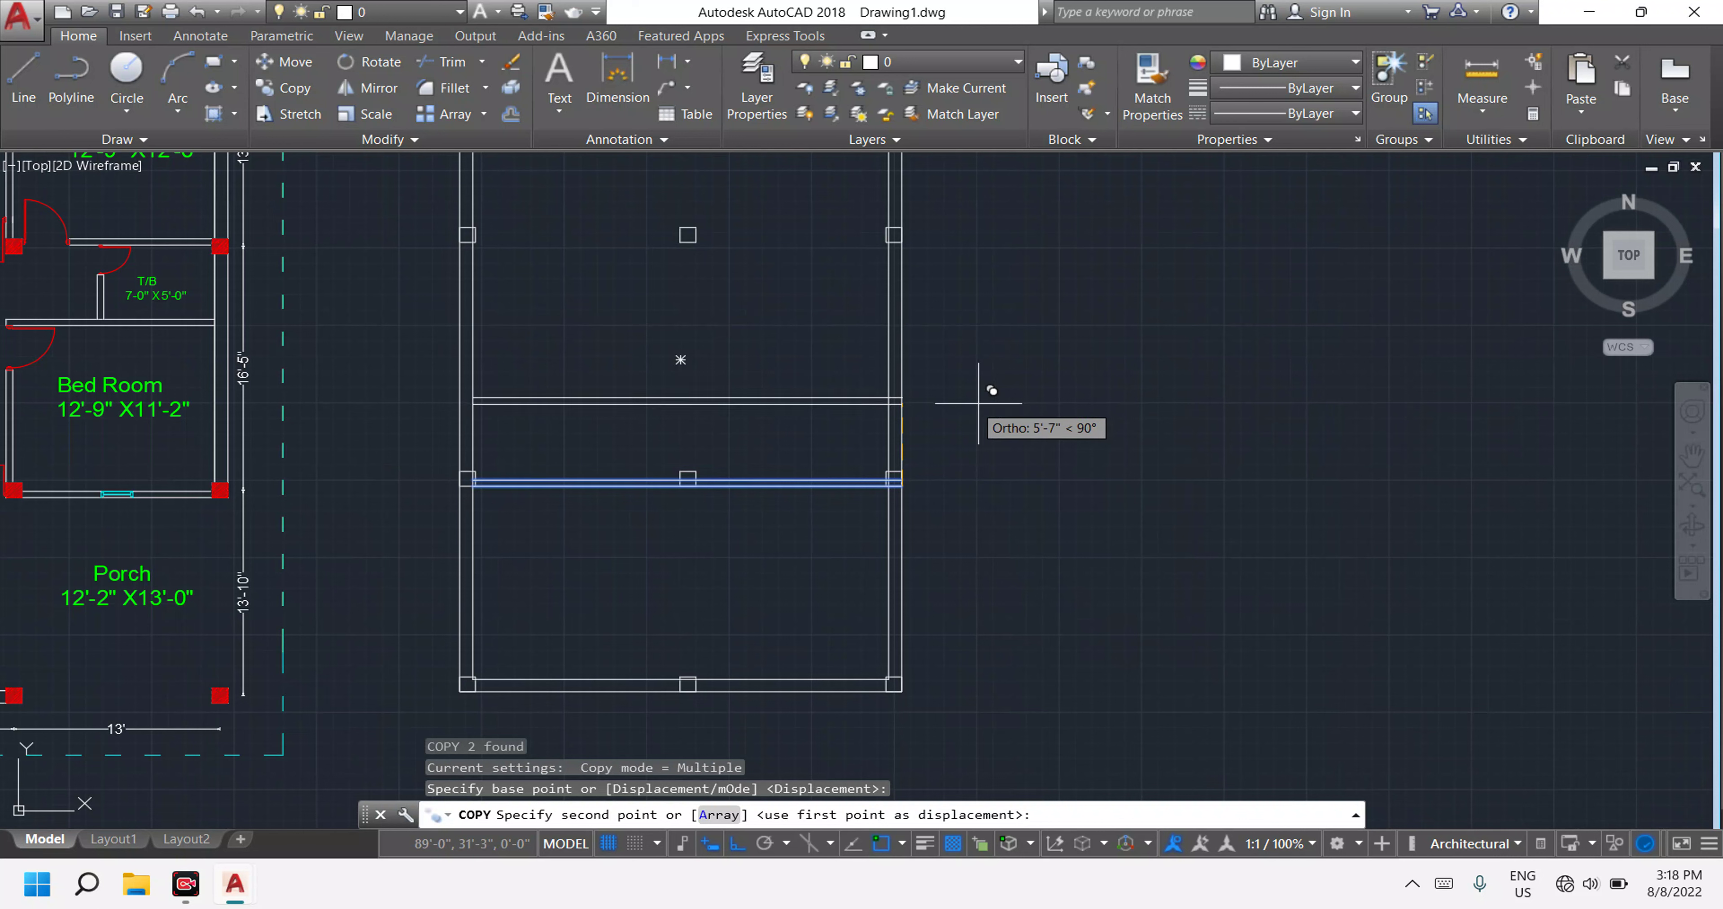
pyautogui.press('Escape')
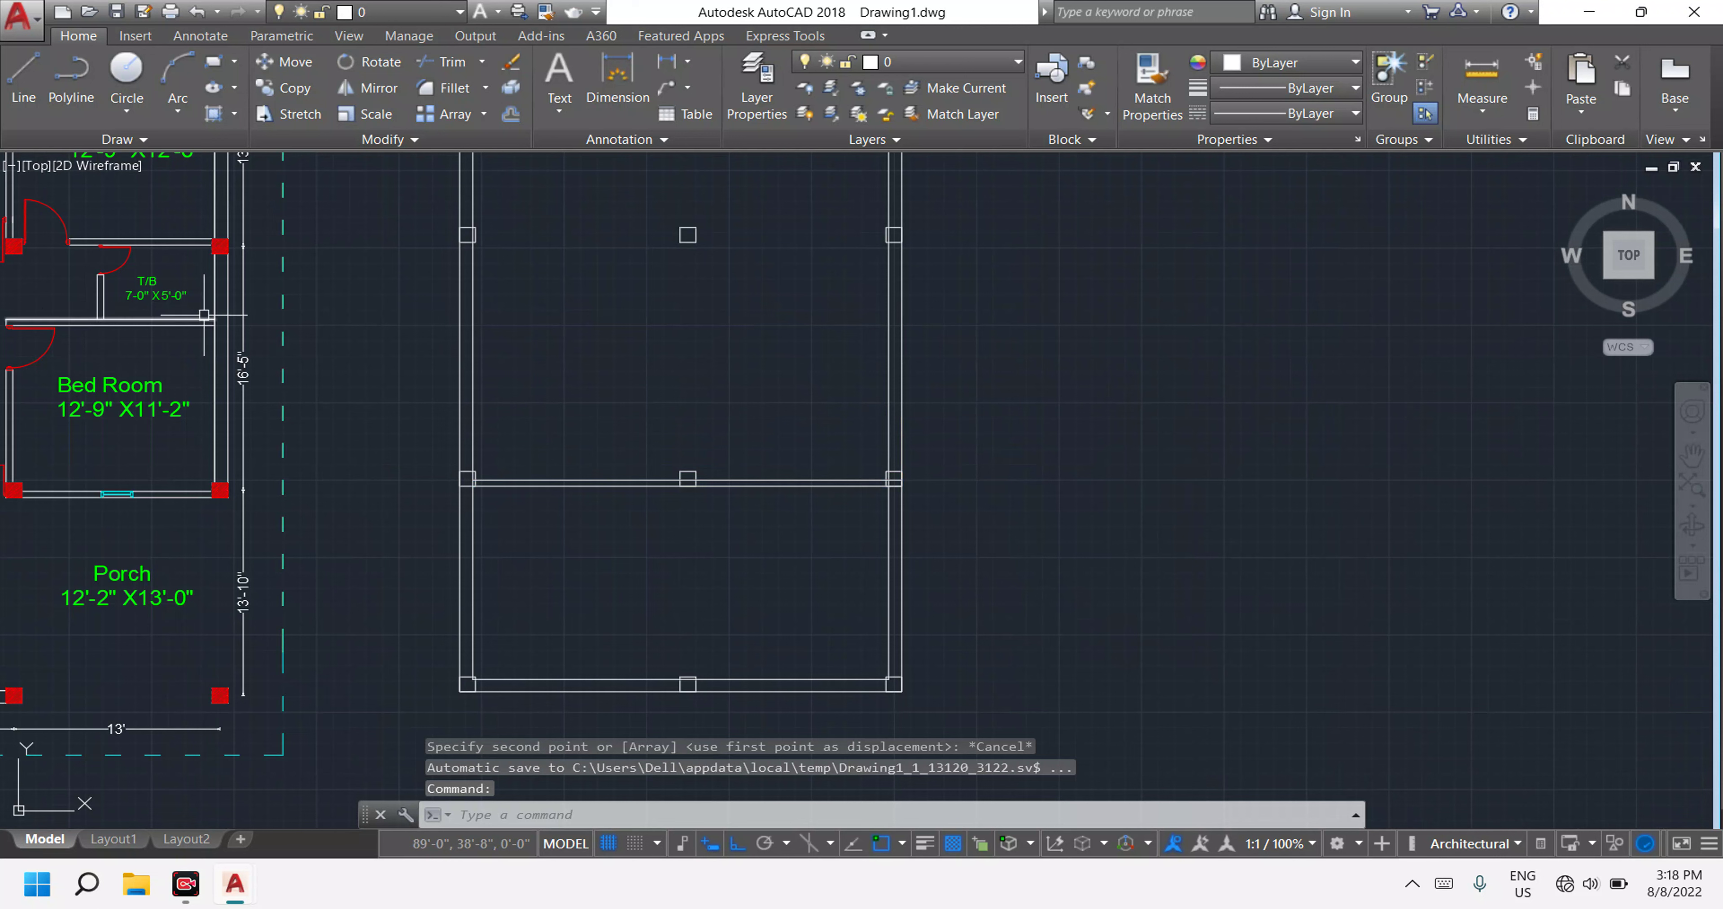
# Copy the middle double beam 17'-0" upward to span the upper column row.
pyautogui.click(842, 518)
pyautogui.click(798, 398)
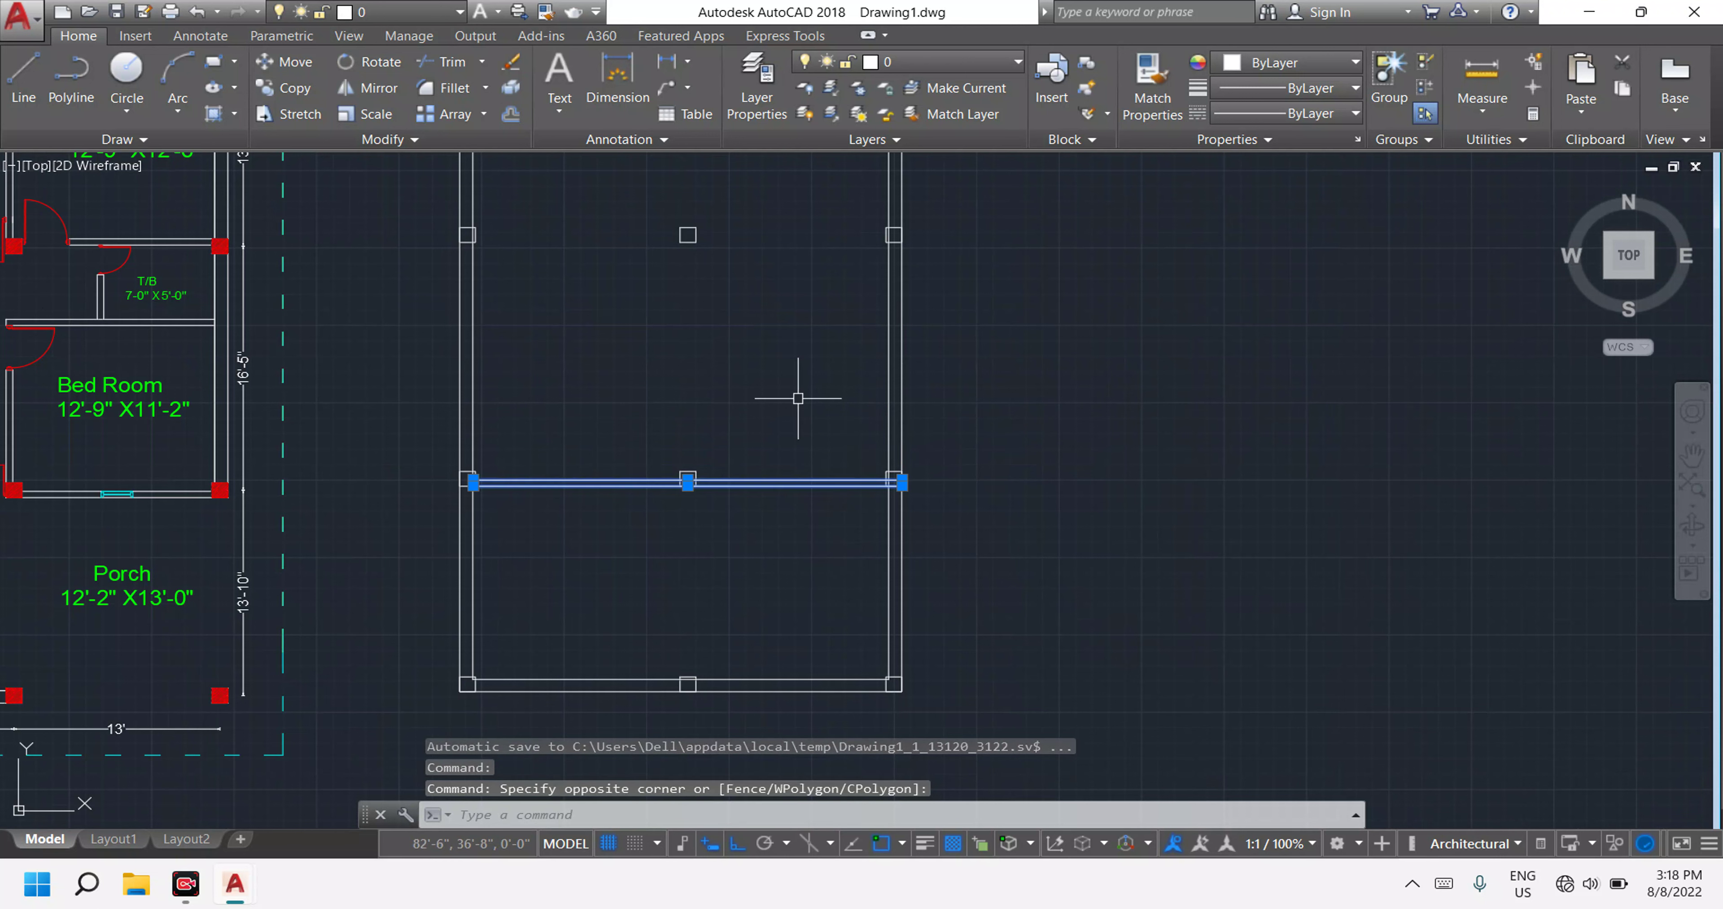
pyautogui.write('co')
pyautogui.press('Return')
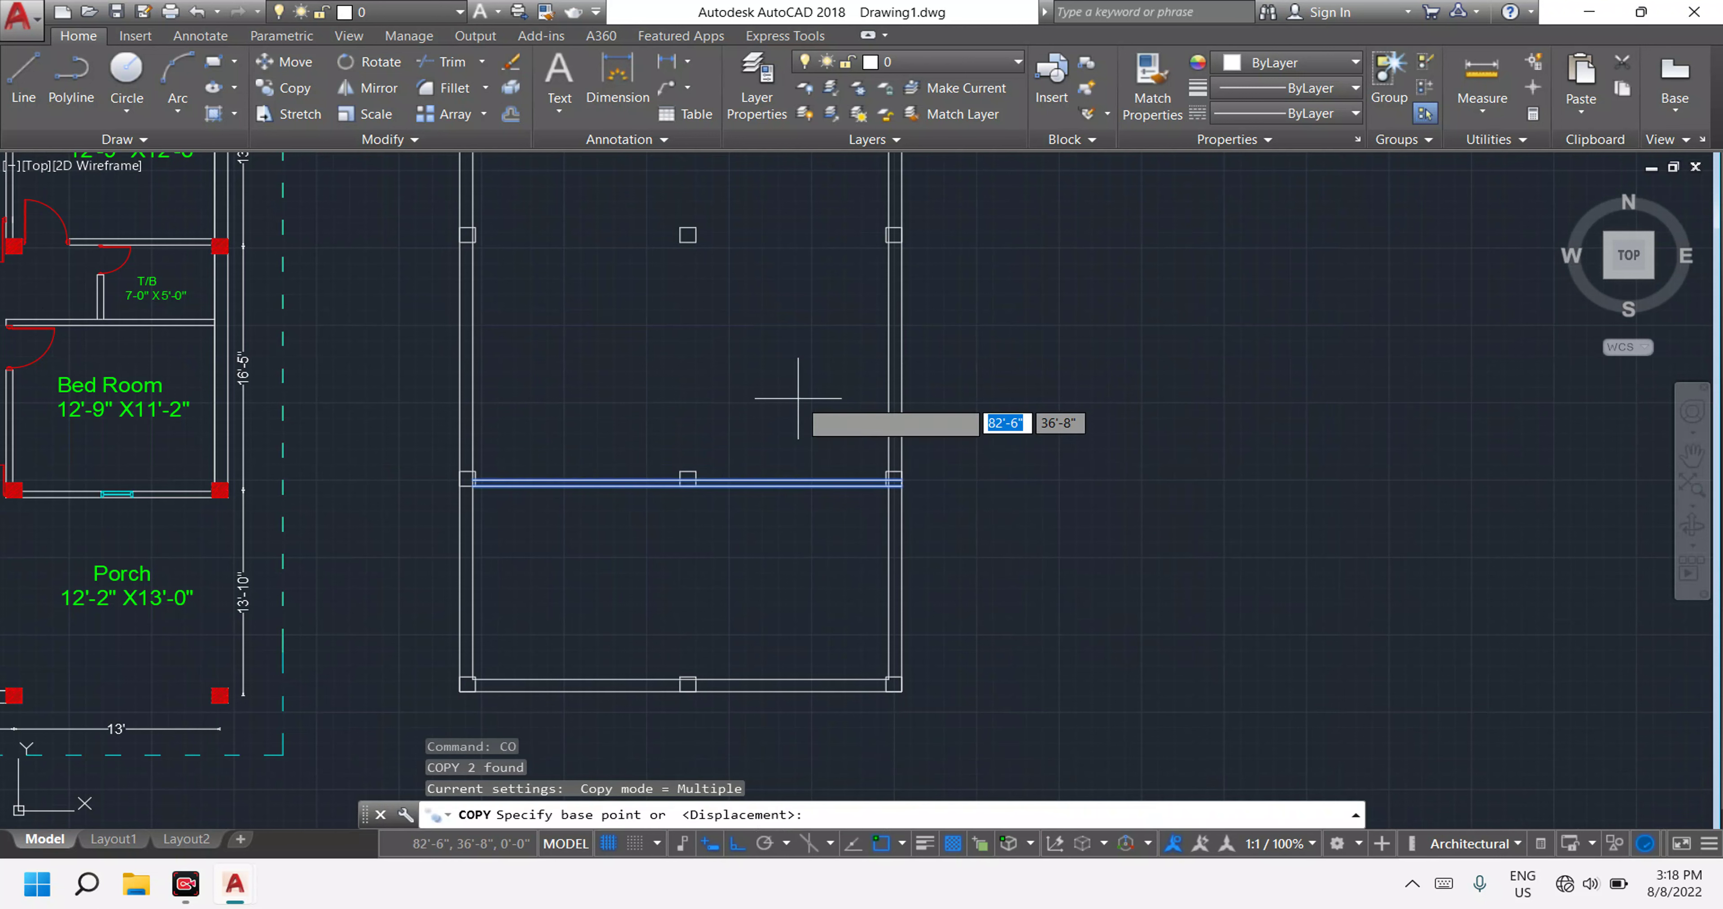
pyautogui.scroll(5, 932, 481)
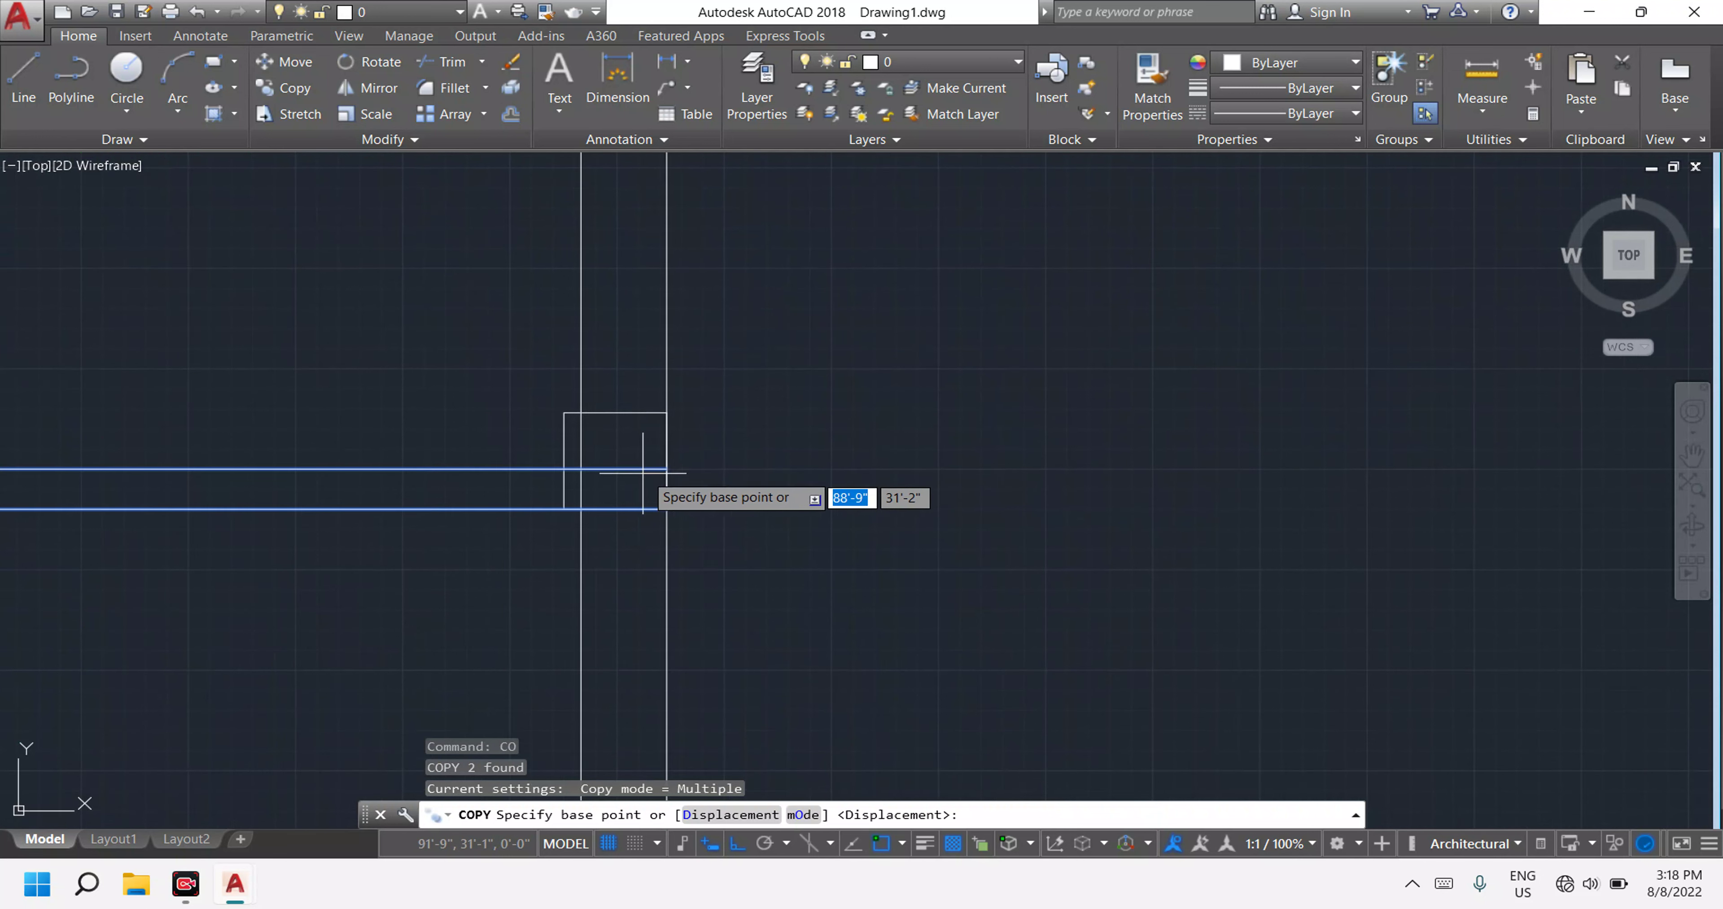
pyautogui.click(667, 468)
pyautogui.scroll(-5, 692, 401)
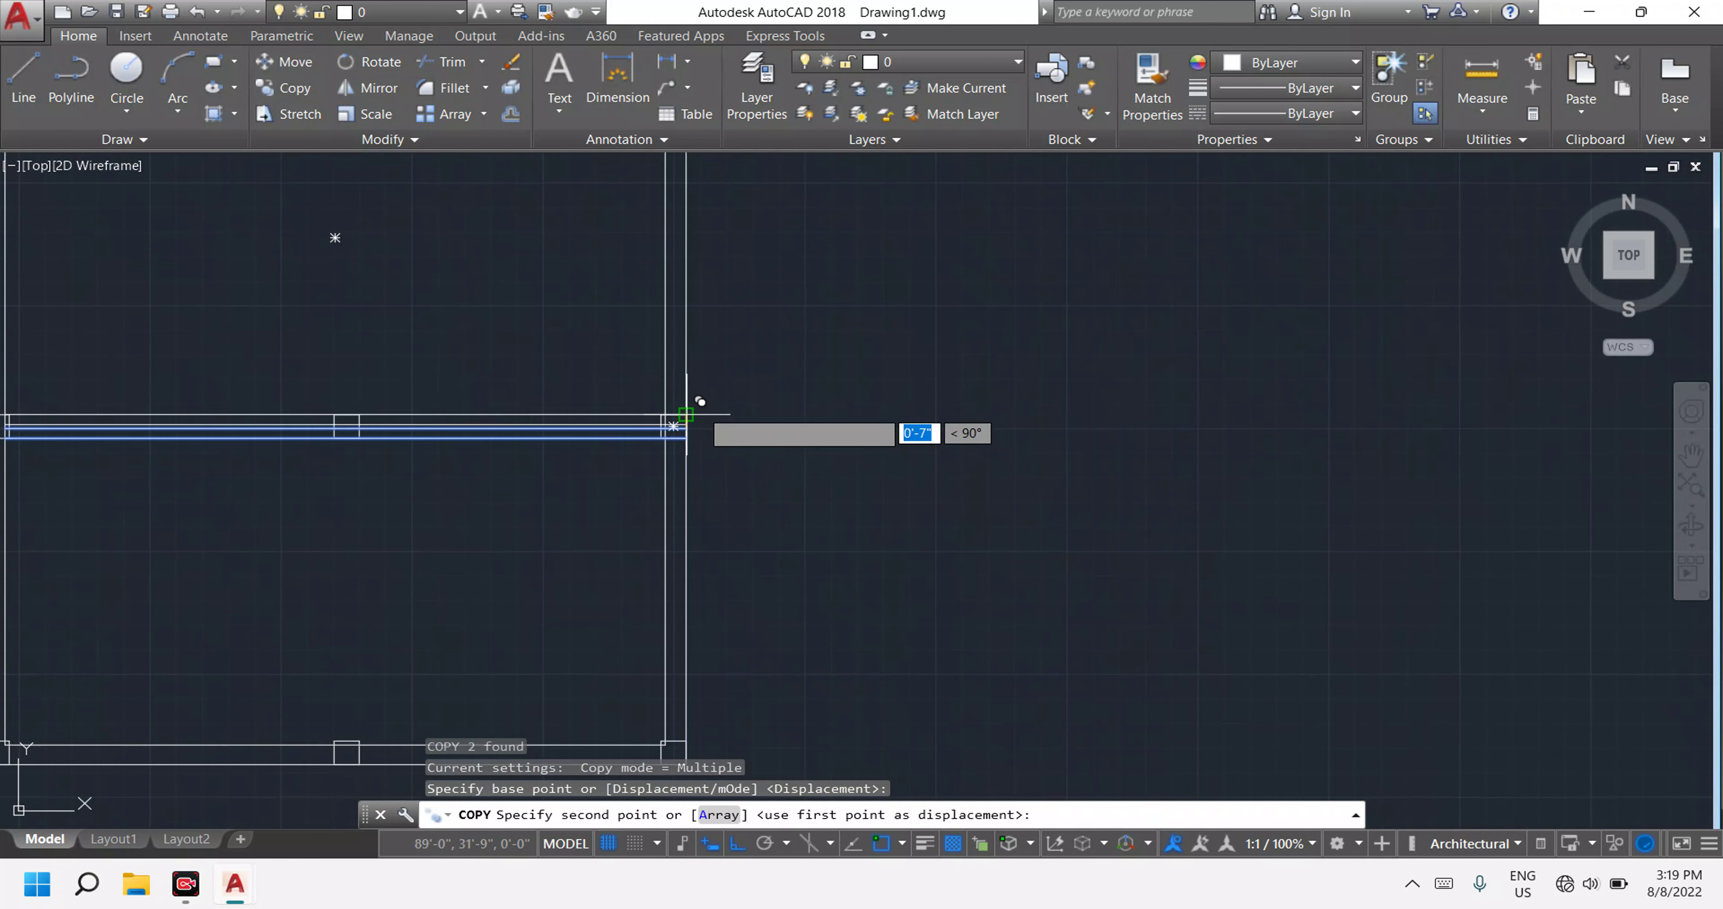
pyautogui.scroll(2, 703, 374)
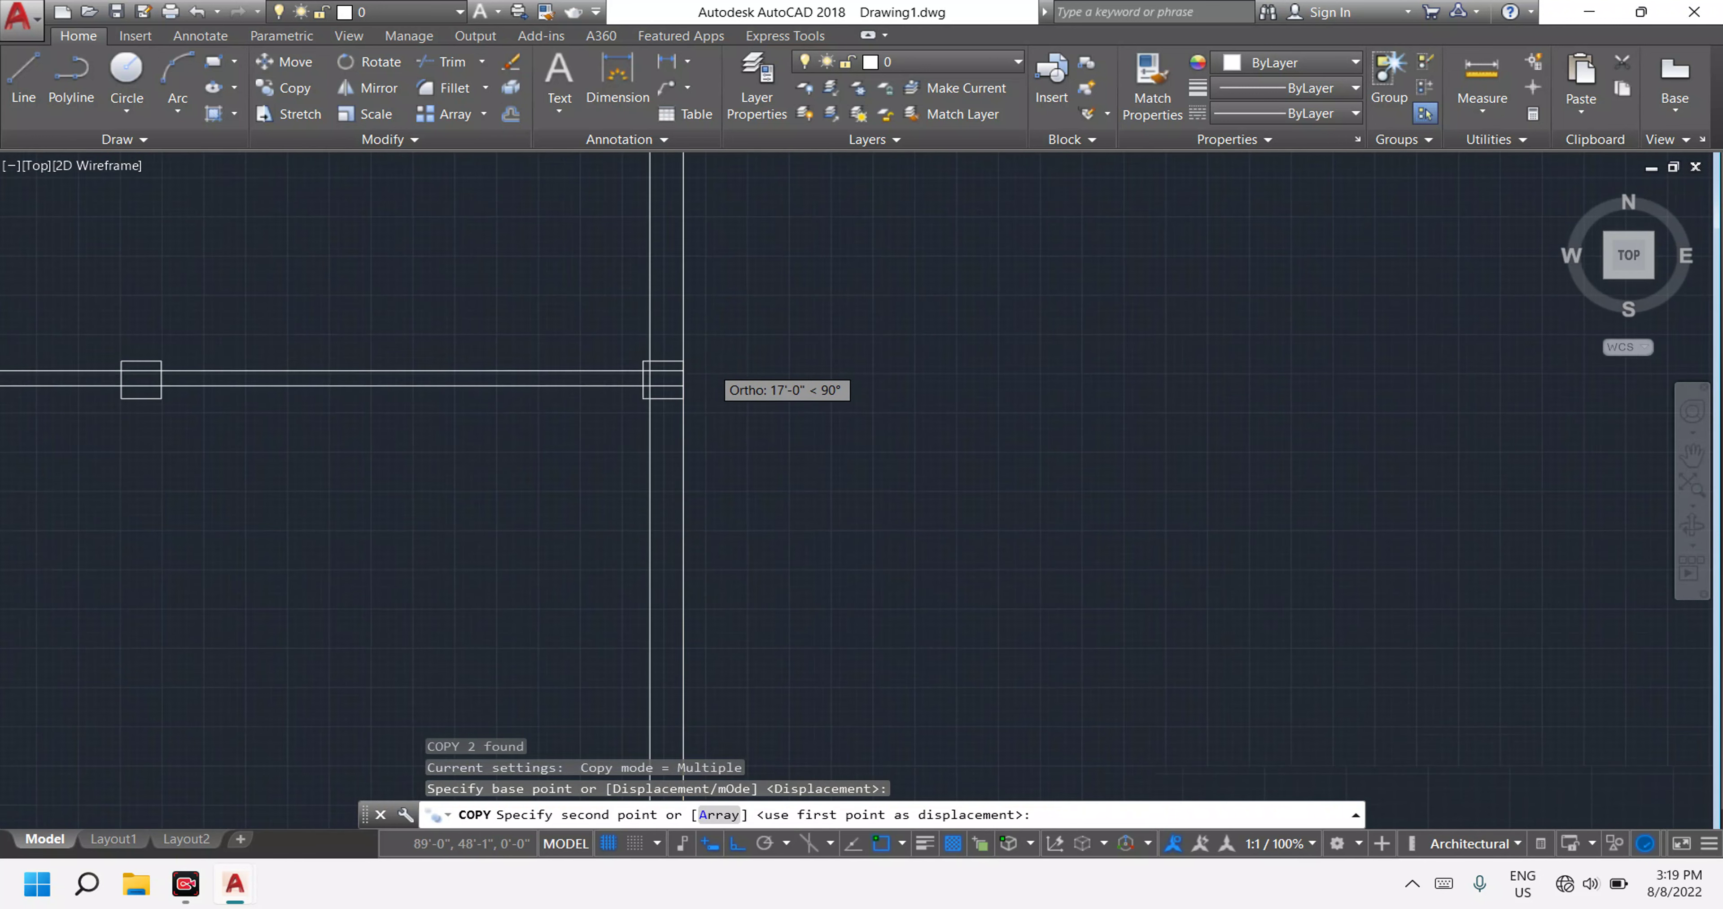
pyautogui.scroll(-5, 703, 374)
pyautogui.scroll(5, 702, 374)
pyautogui.scroll(3, 703, 387)
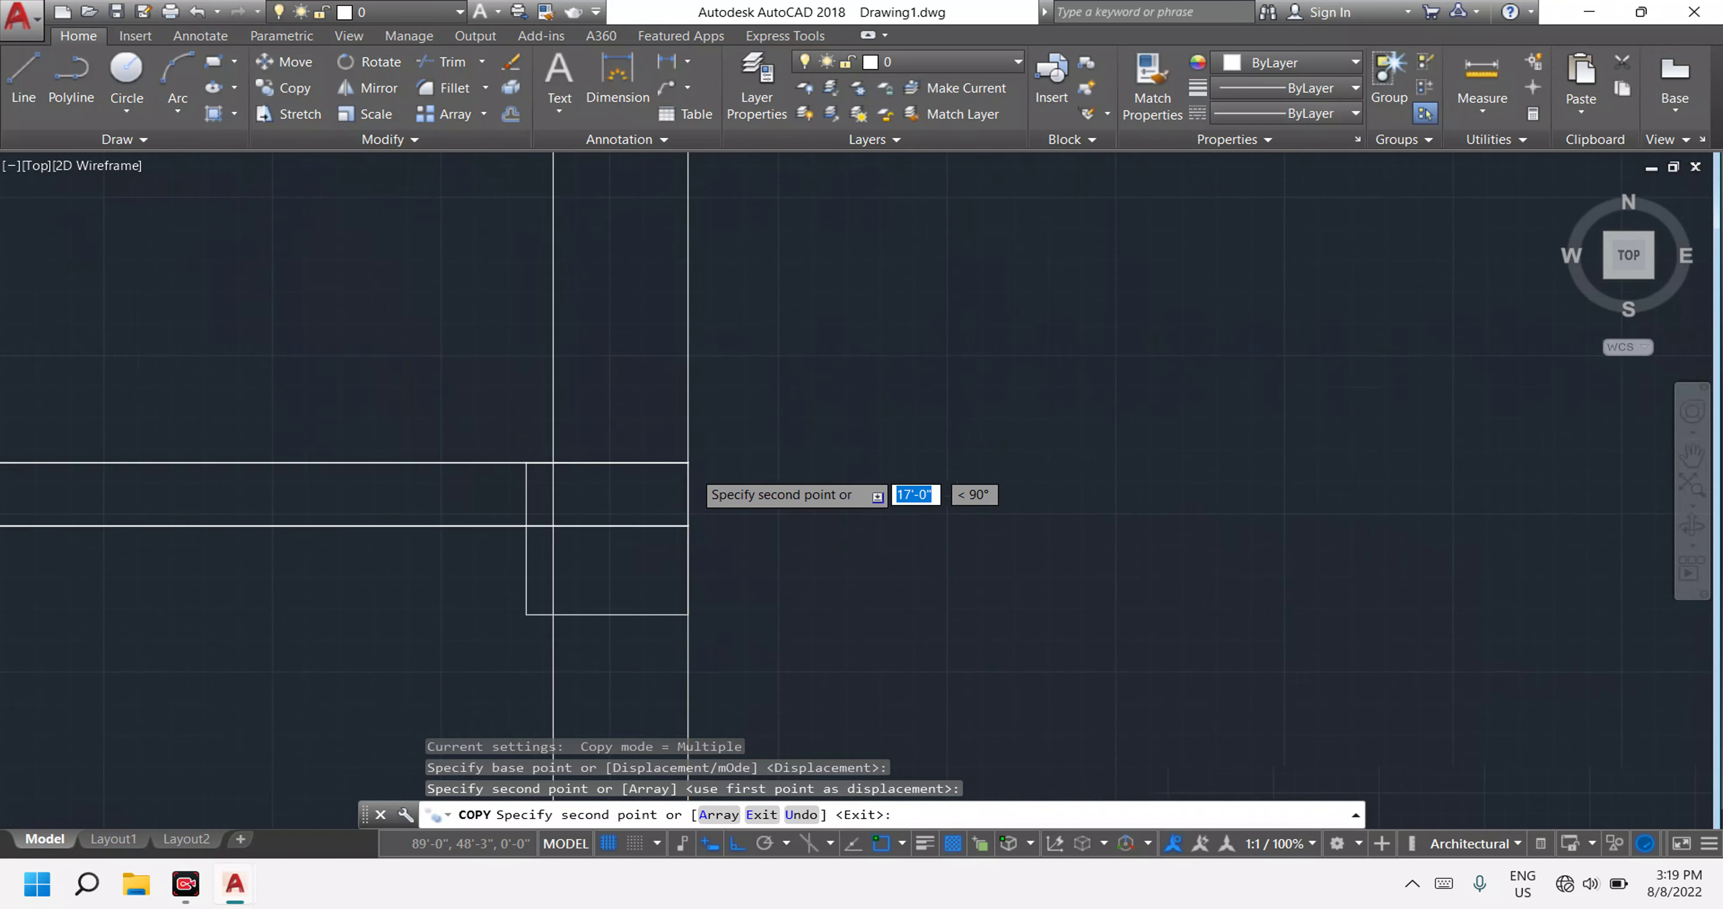
pyautogui.press('Escape')
# Pan and zoom to bring the floor plan back into view.
pyautogui.moveTo(561, 507); pyautogui.dragTo(1031, 507, button='middle')
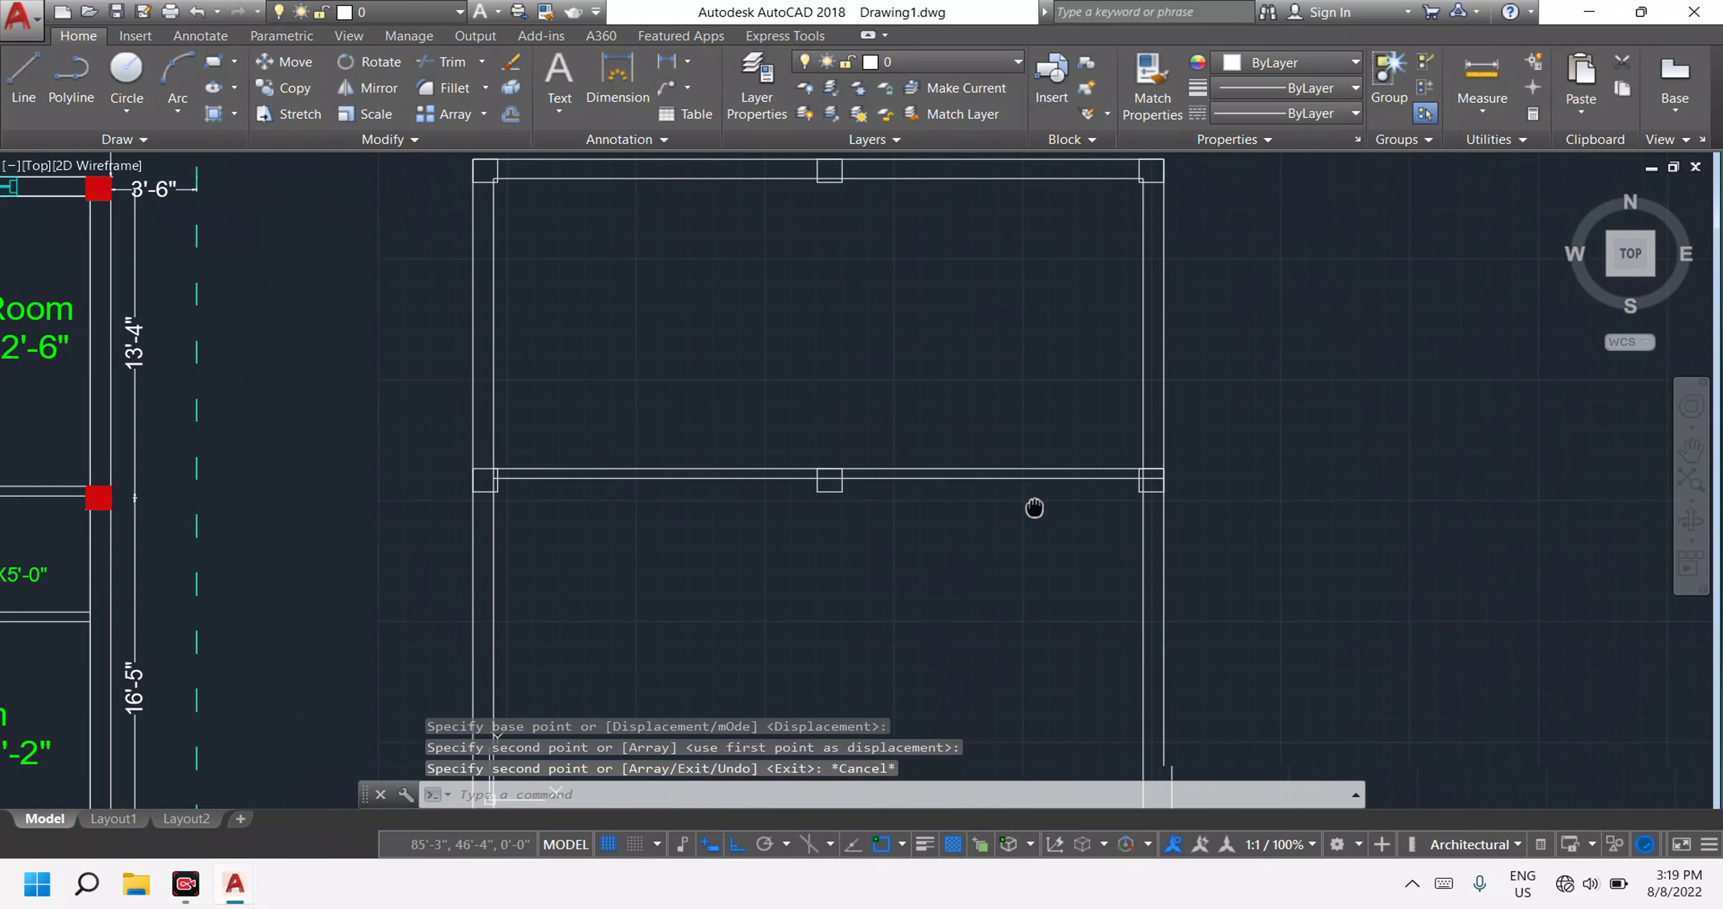
pyautogui.scroll(-6, 935, 530)
pyautogui.scroll(2, 747, 517)
pyautogui.scroll(2, 762, 534)
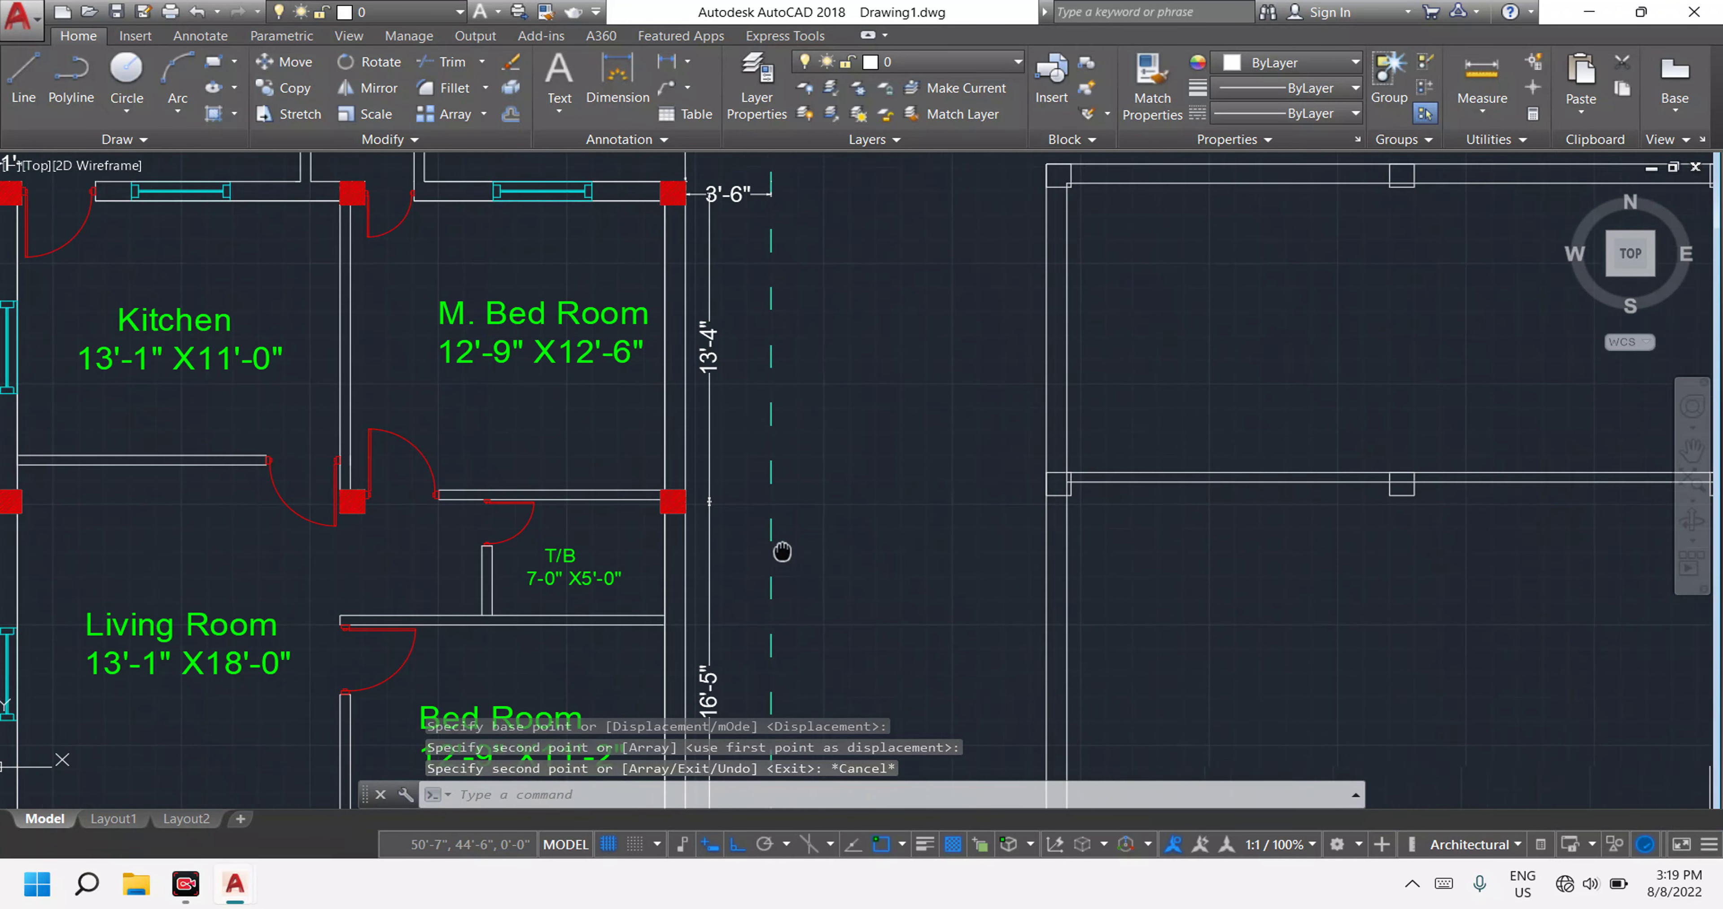
pyautogui.scroll(2, 729, 521)
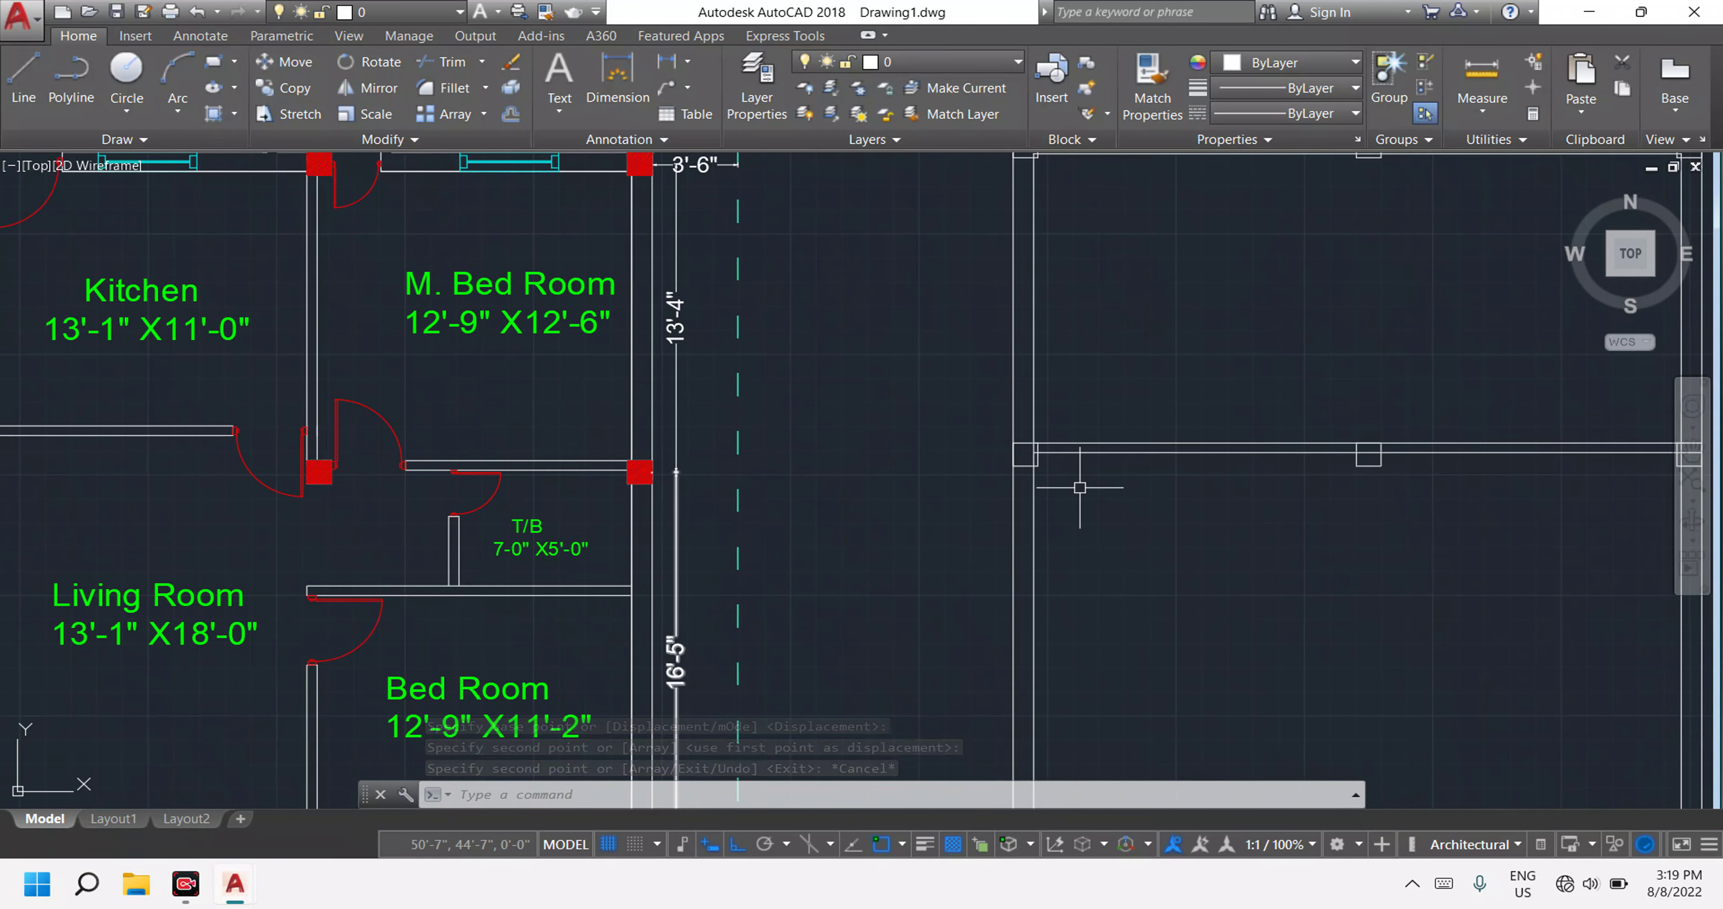
pyautogui.scroll(2, 839, 426)
pyautogui.scroll(-7, 884, 453)
pyautogui.scroll(1, 938, 464)
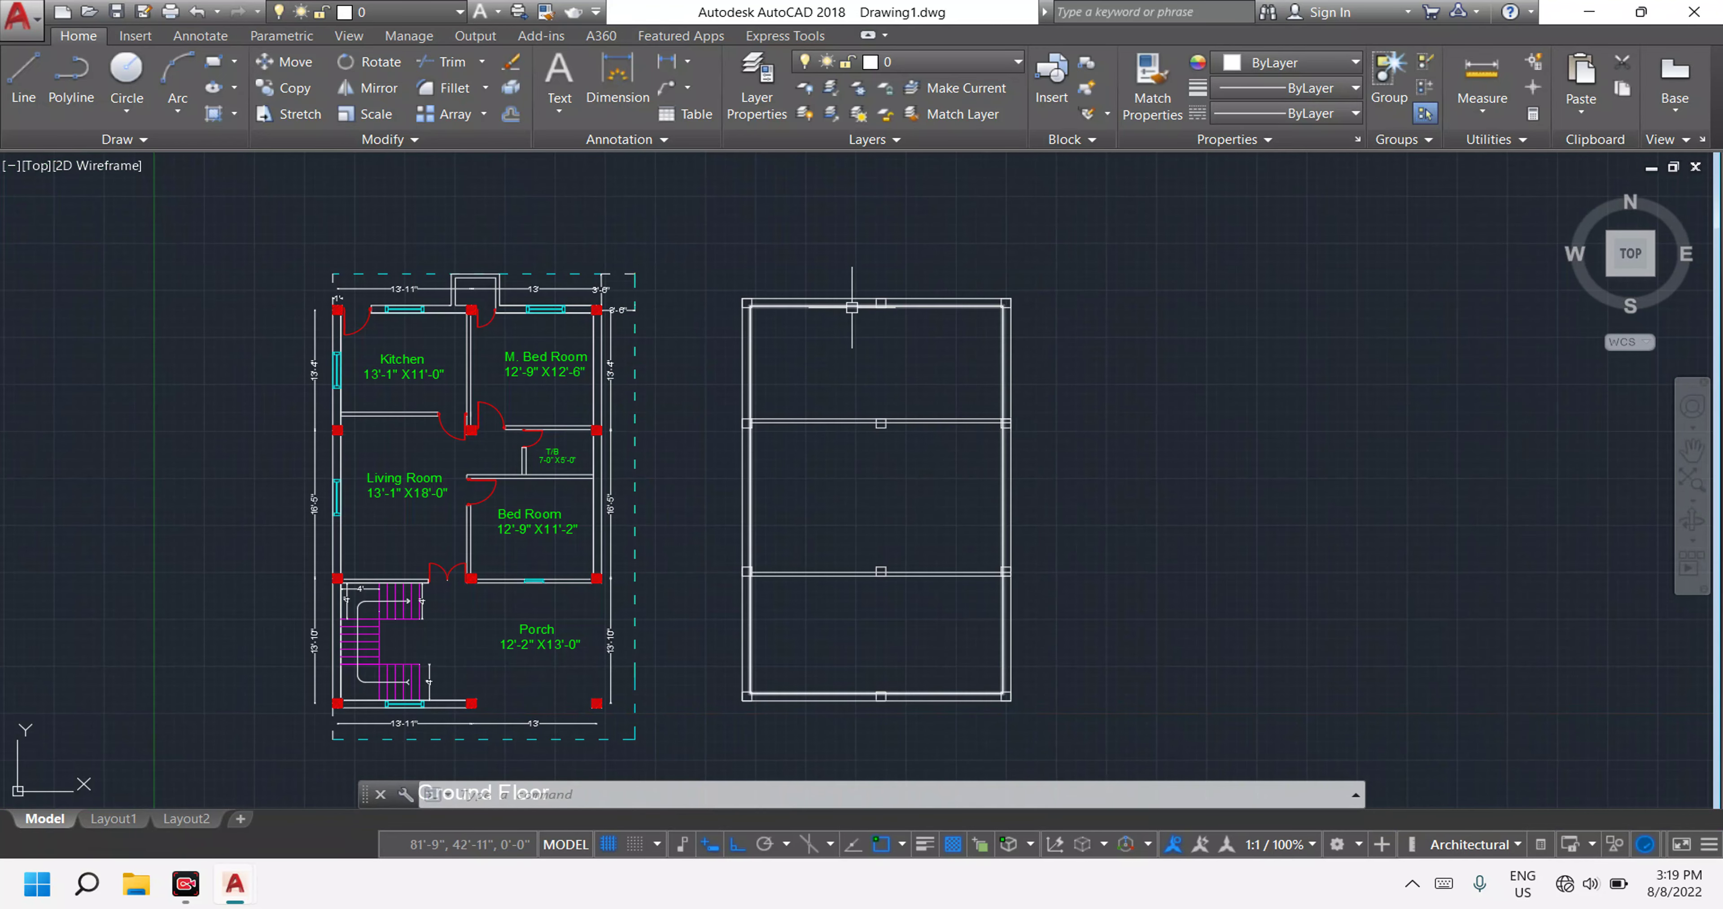
pyautogui.scroll(4, 870, 320)
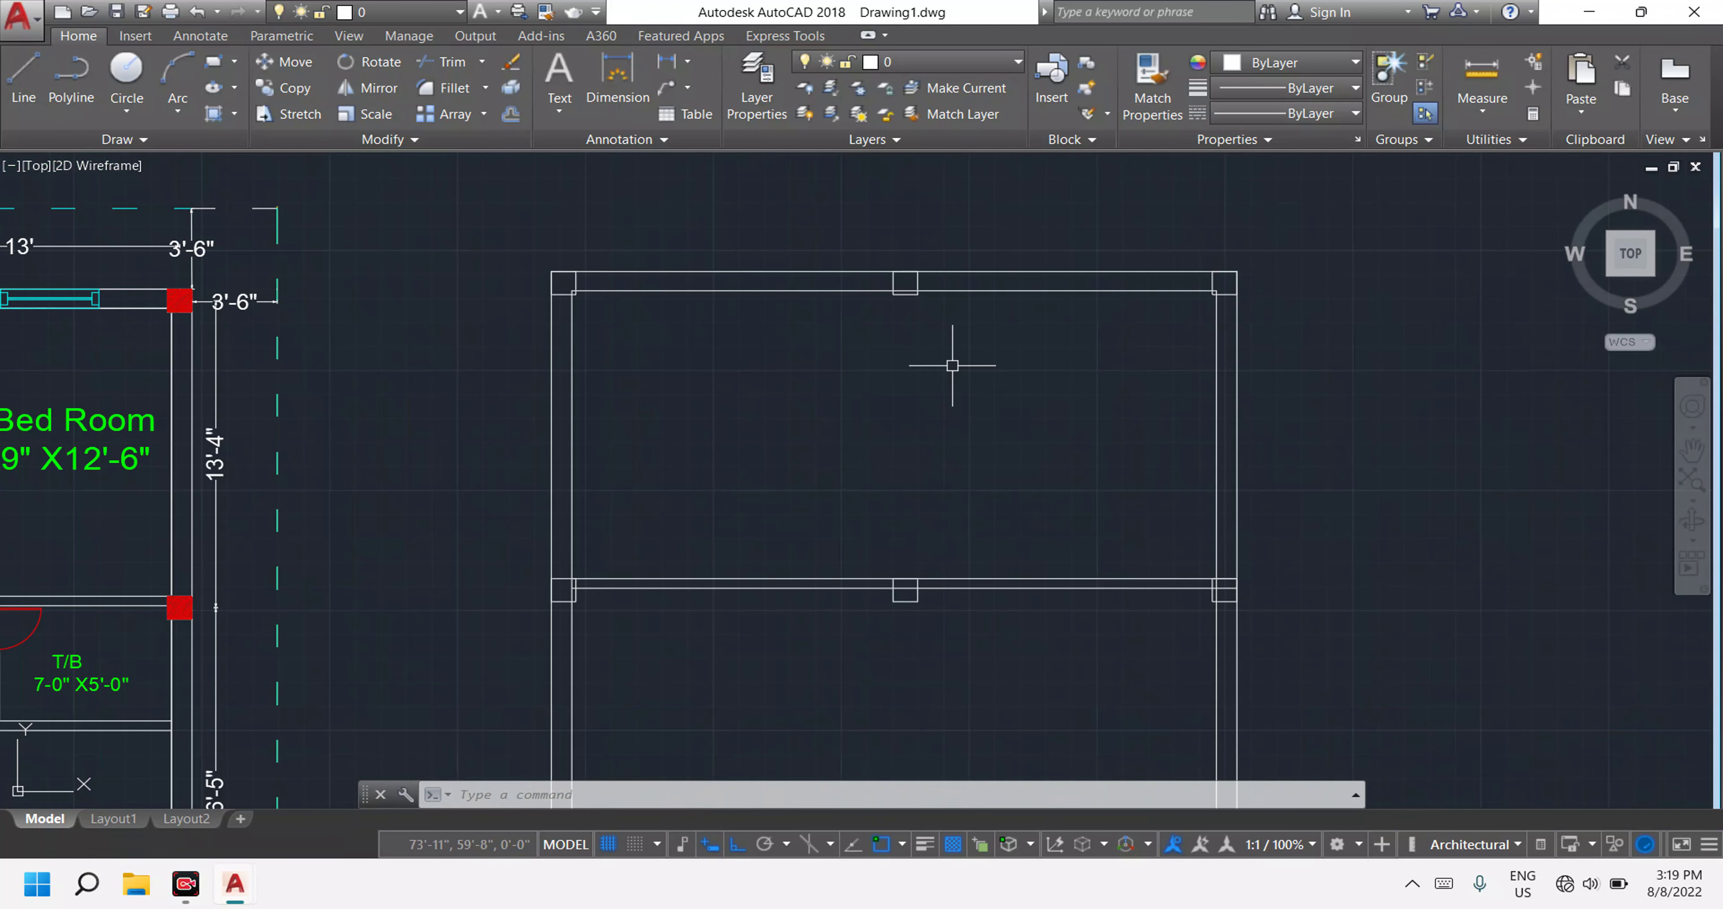
# Draw a first vertical line from the top middle column, then undo it.
pyautogui.press('Escape')
pyautogui.press('Escape')
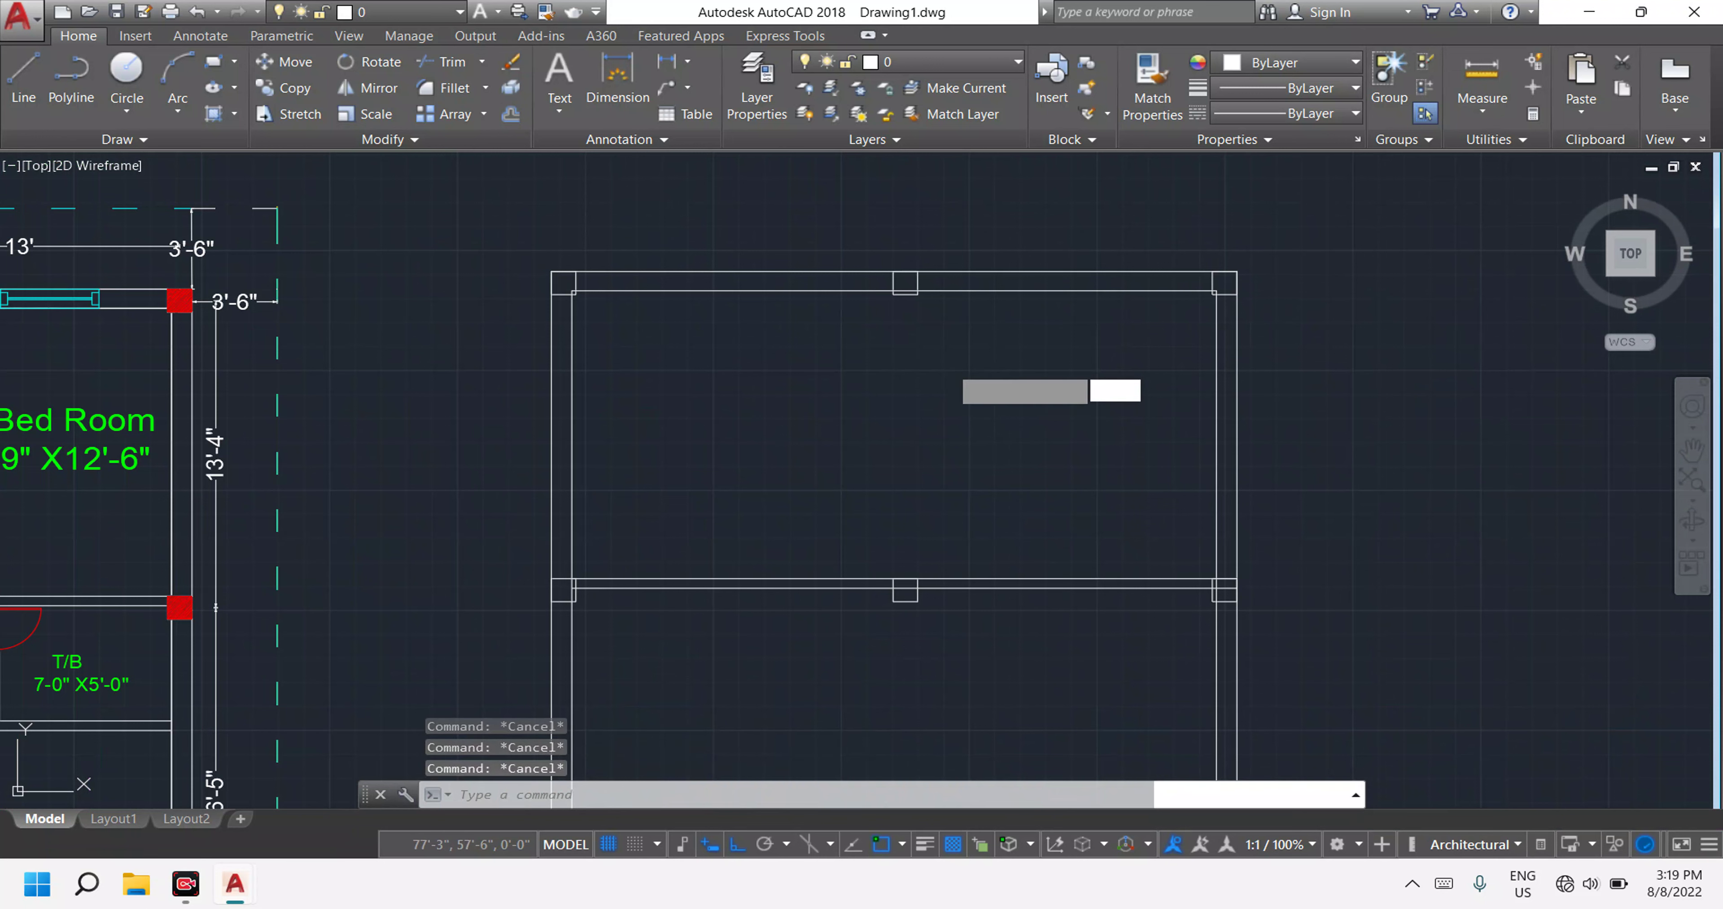
pyautogui.press('Return')
pyautogui.scroll(8, 899, 288)
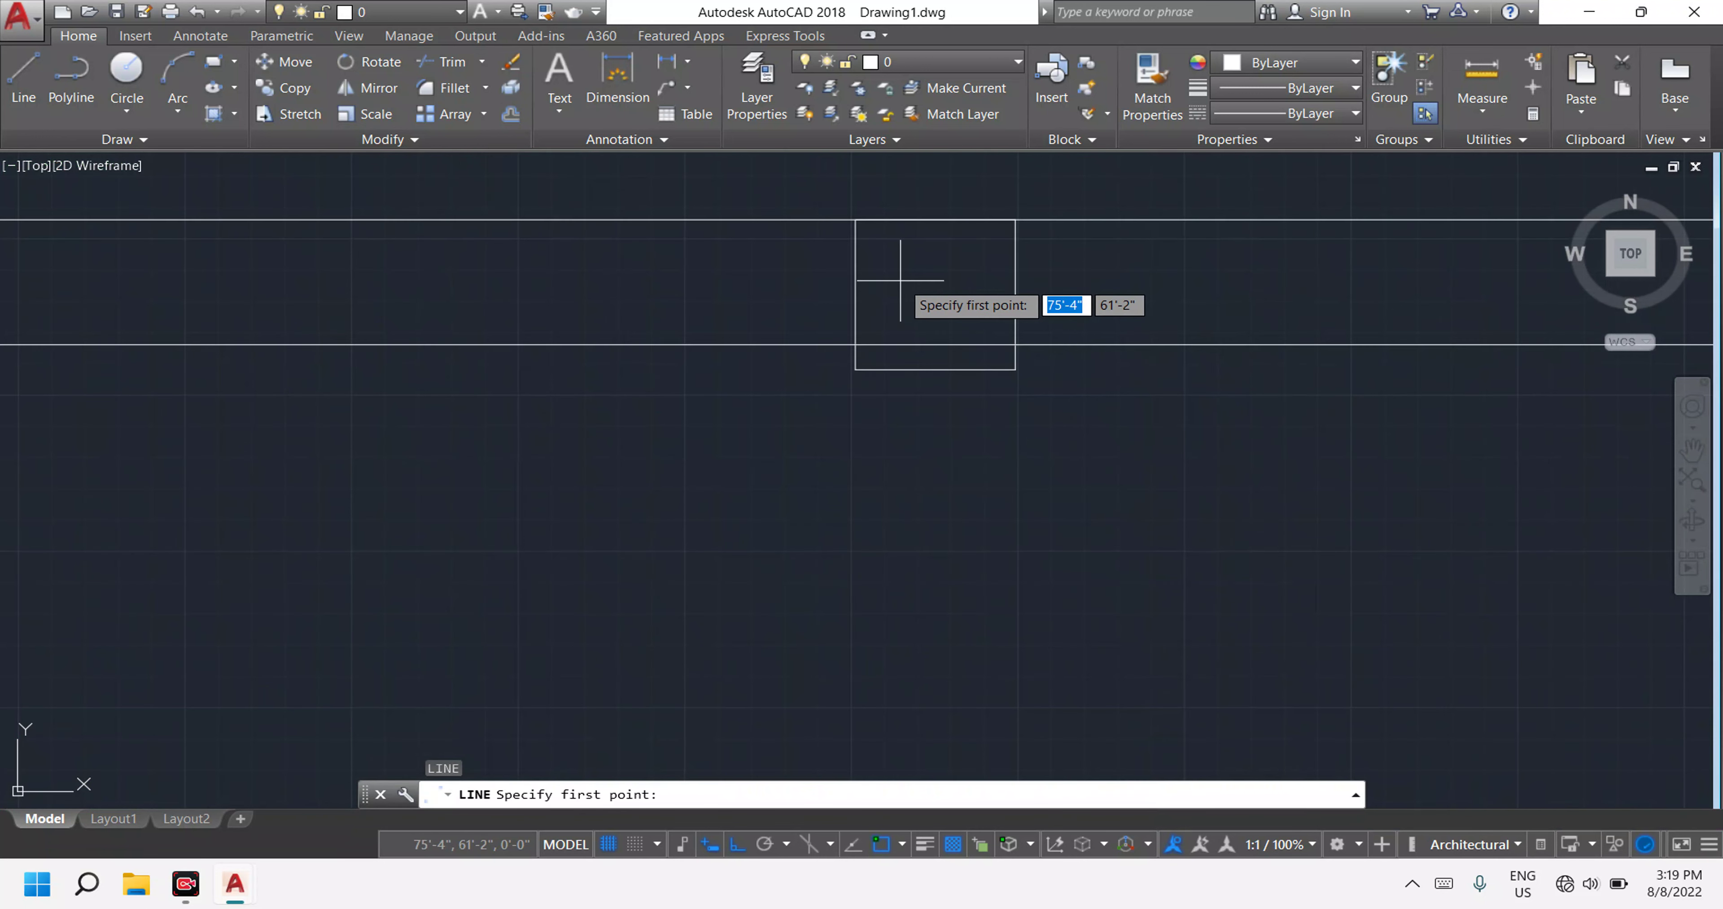
pyautogui.click(854, 219)
pyautogui.scroll(-5, 838, 518)
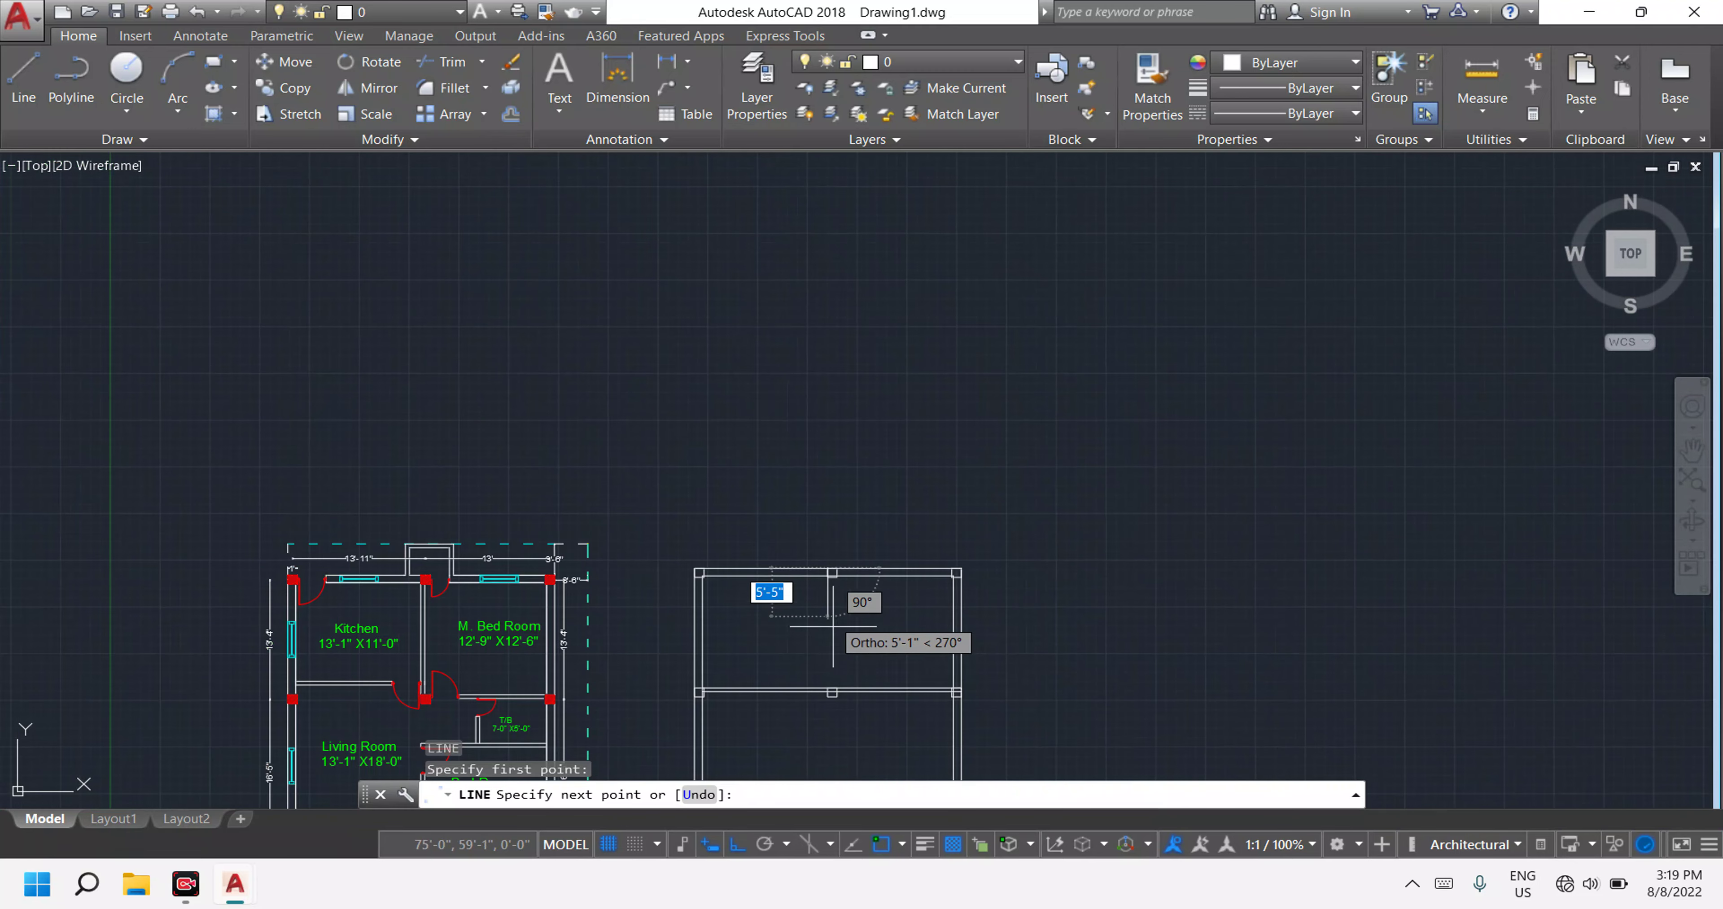
pyautogui.moveTo(839, 646); pyautogui.dragTo(955, 266, button='middle')
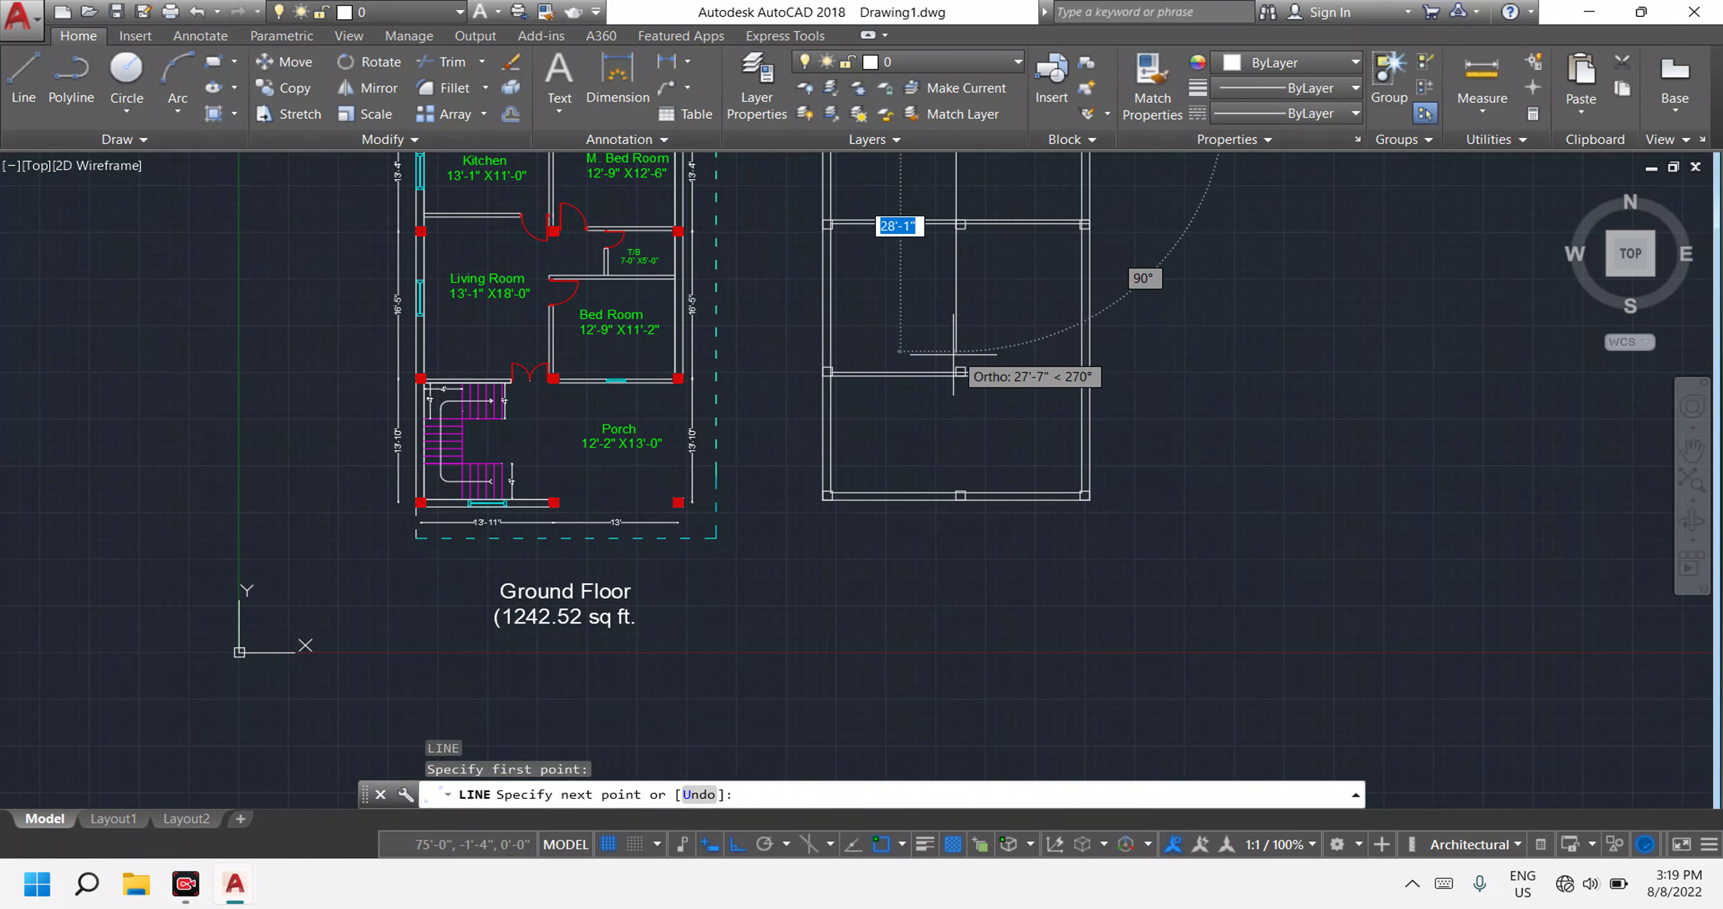
pyautogui.scroll(7, 961, 383)
pyautogui.scroll(1, 986, 490)
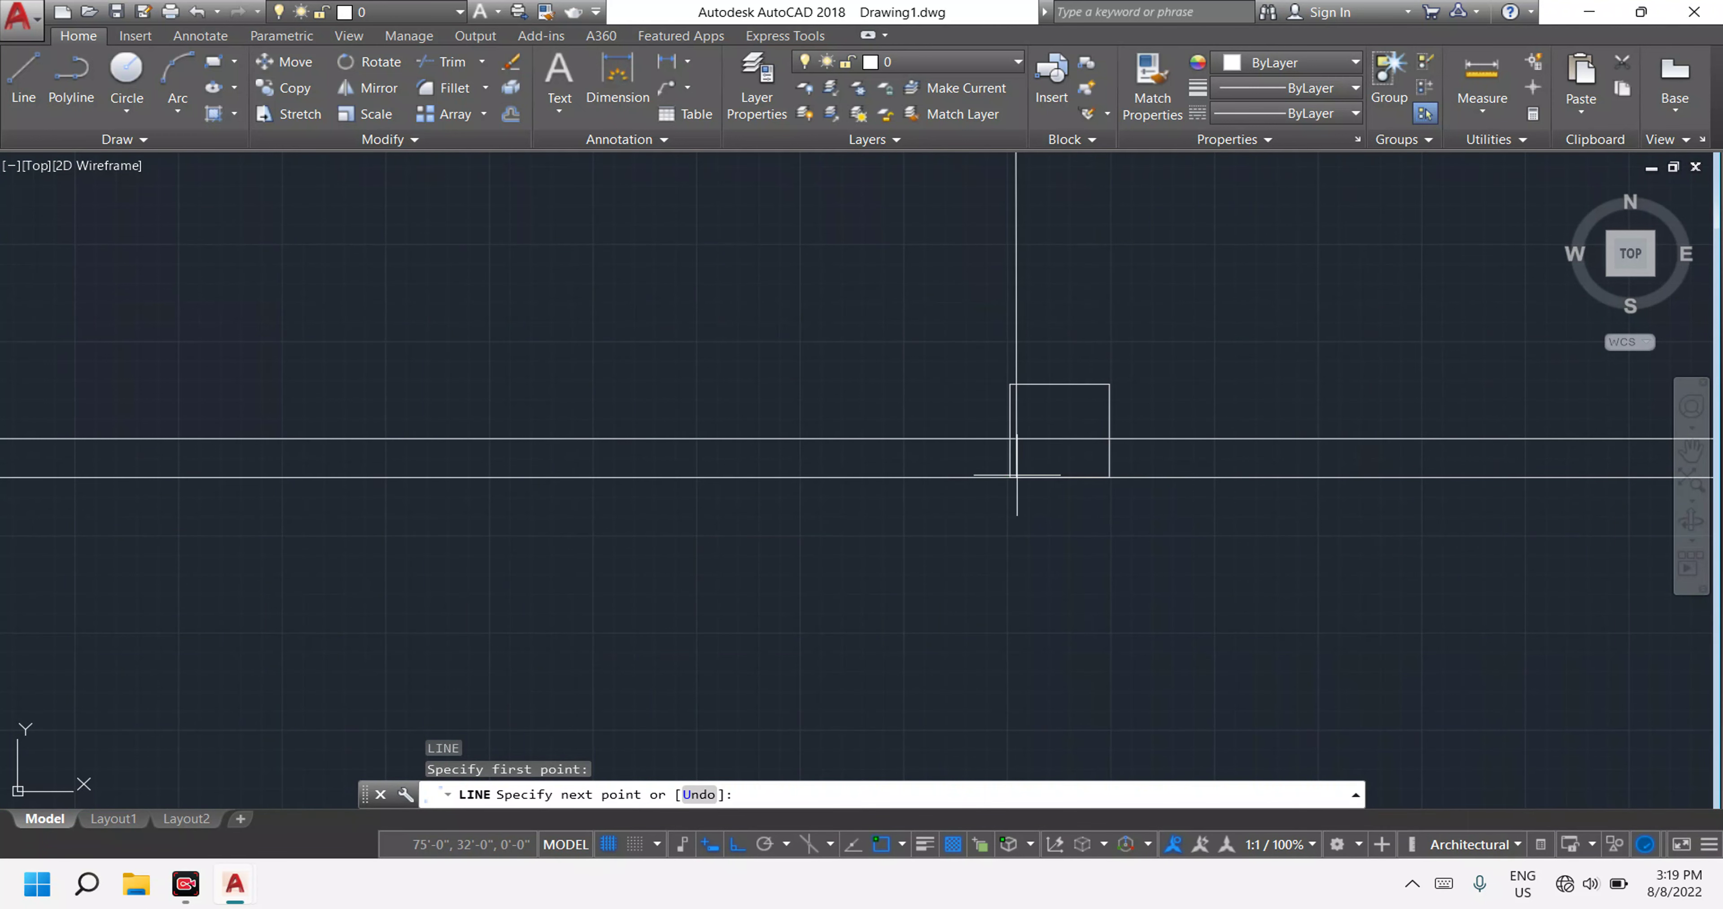
pyautogui.click(1014, 477)
pyautogui.press('Escape')
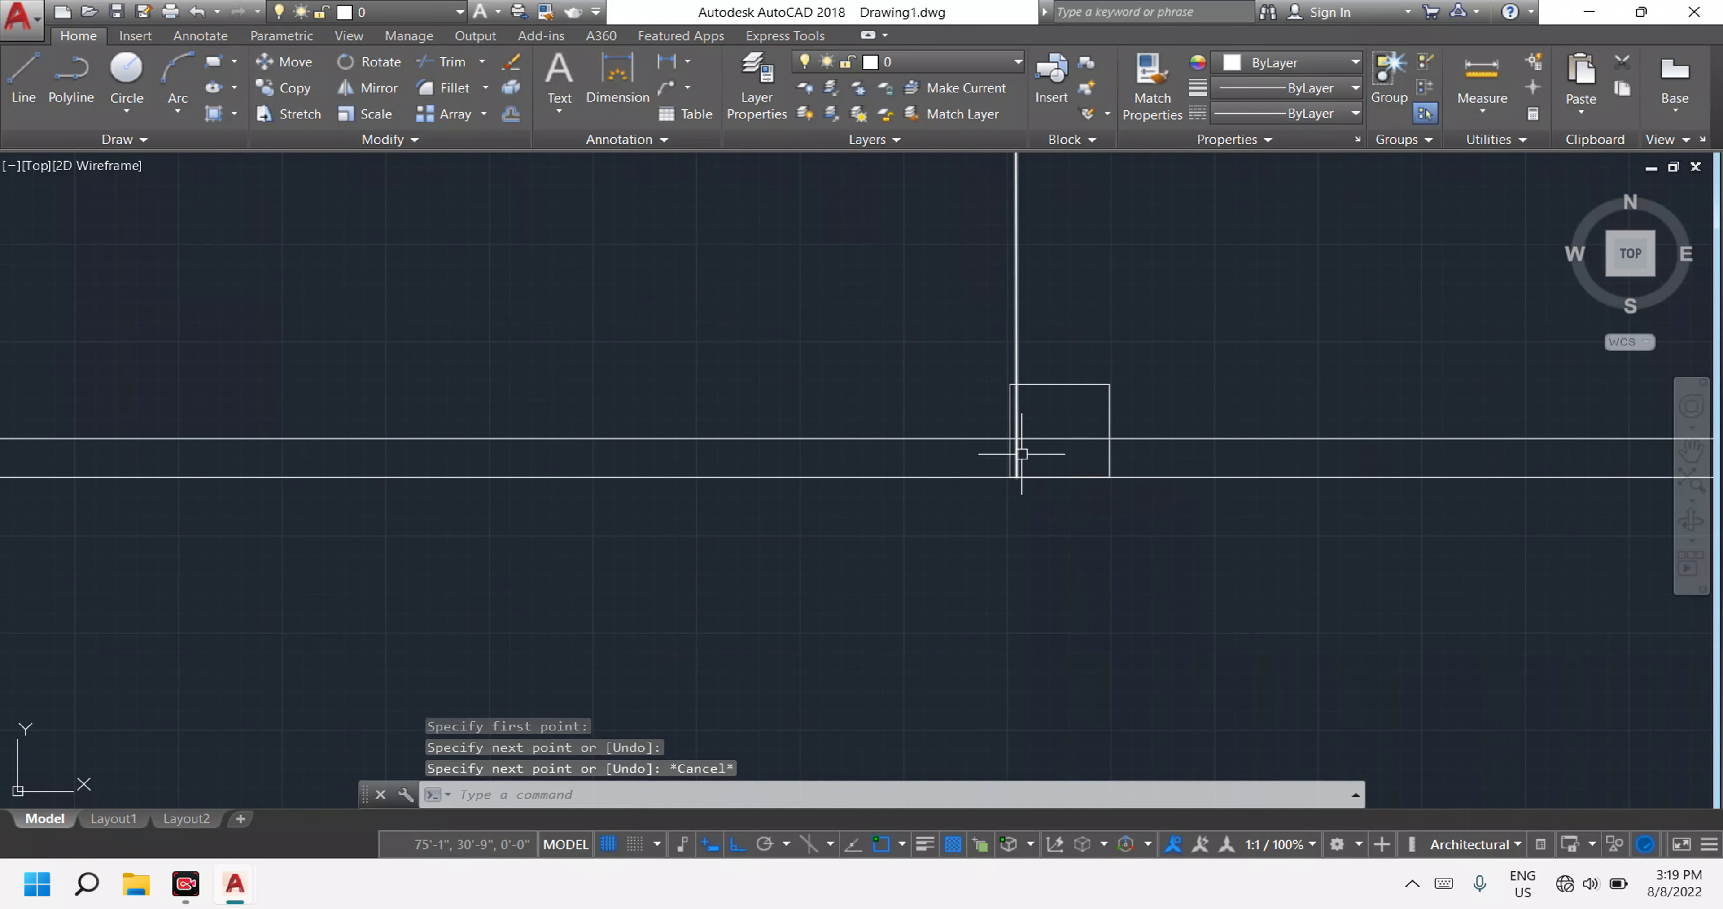
pyautogui.hotkey('ctrl', 'z')
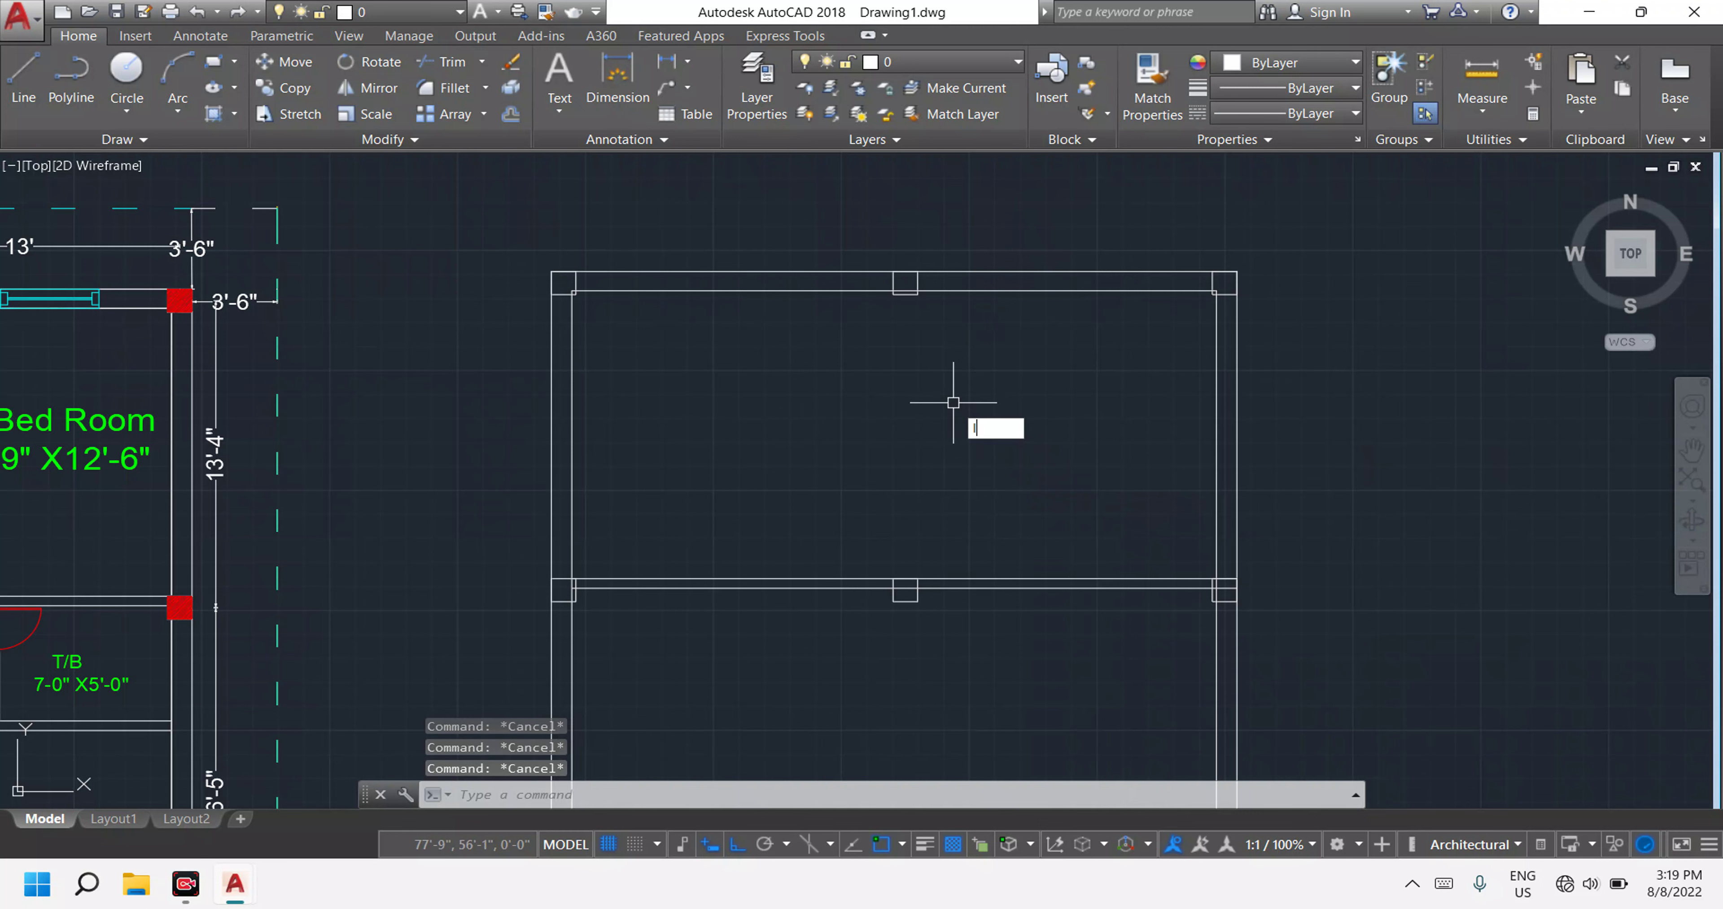
# Redraw the vertical line with Ortho from the top middle column to the lower wall corner.
pyautogui.write('l')
pyautogui.press('Return')
pyautogui.scroll(2, 894, 261)
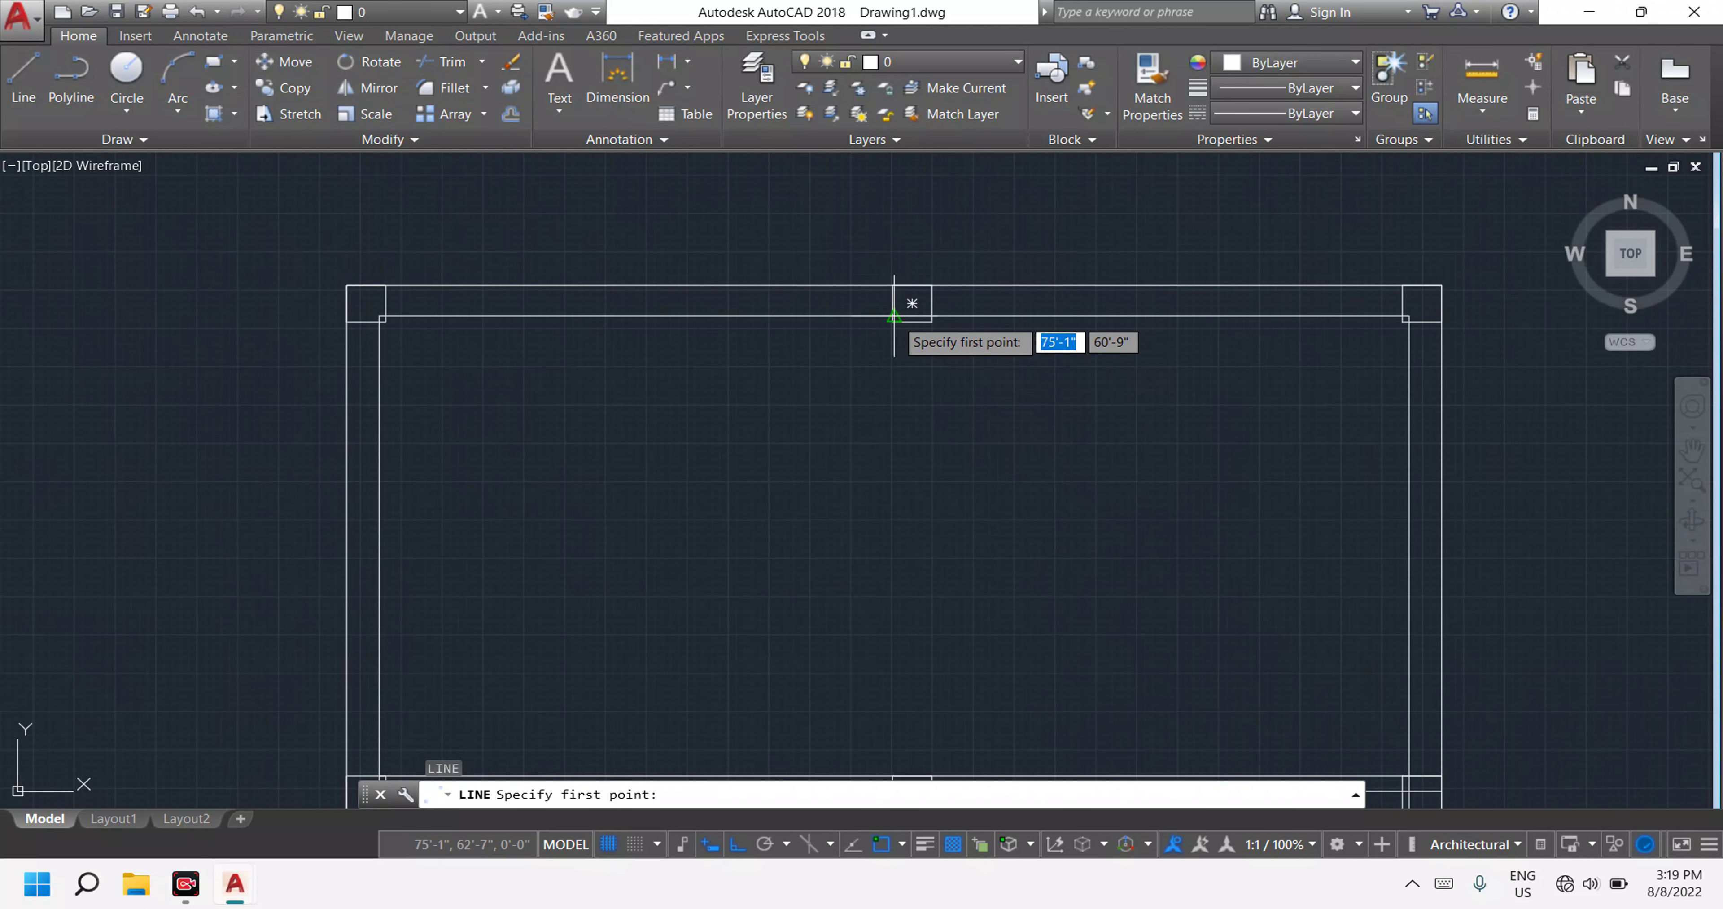
pyautogui.scroll(3, 894, 303)
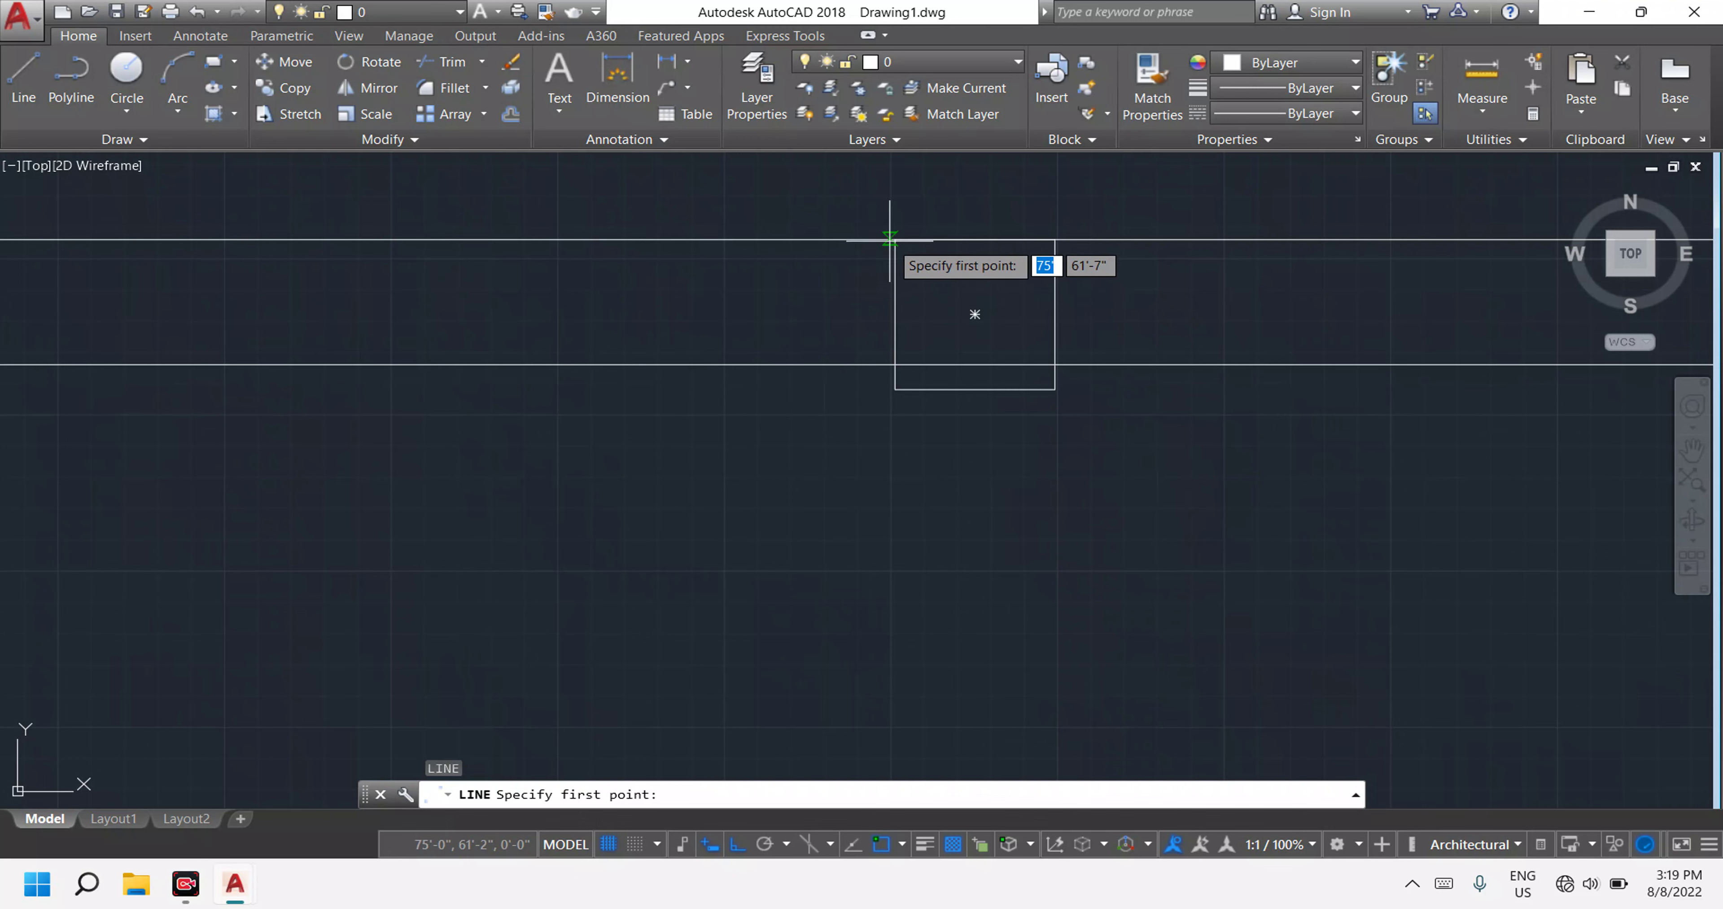
pyautogui.scroll(-4, 869, 482)
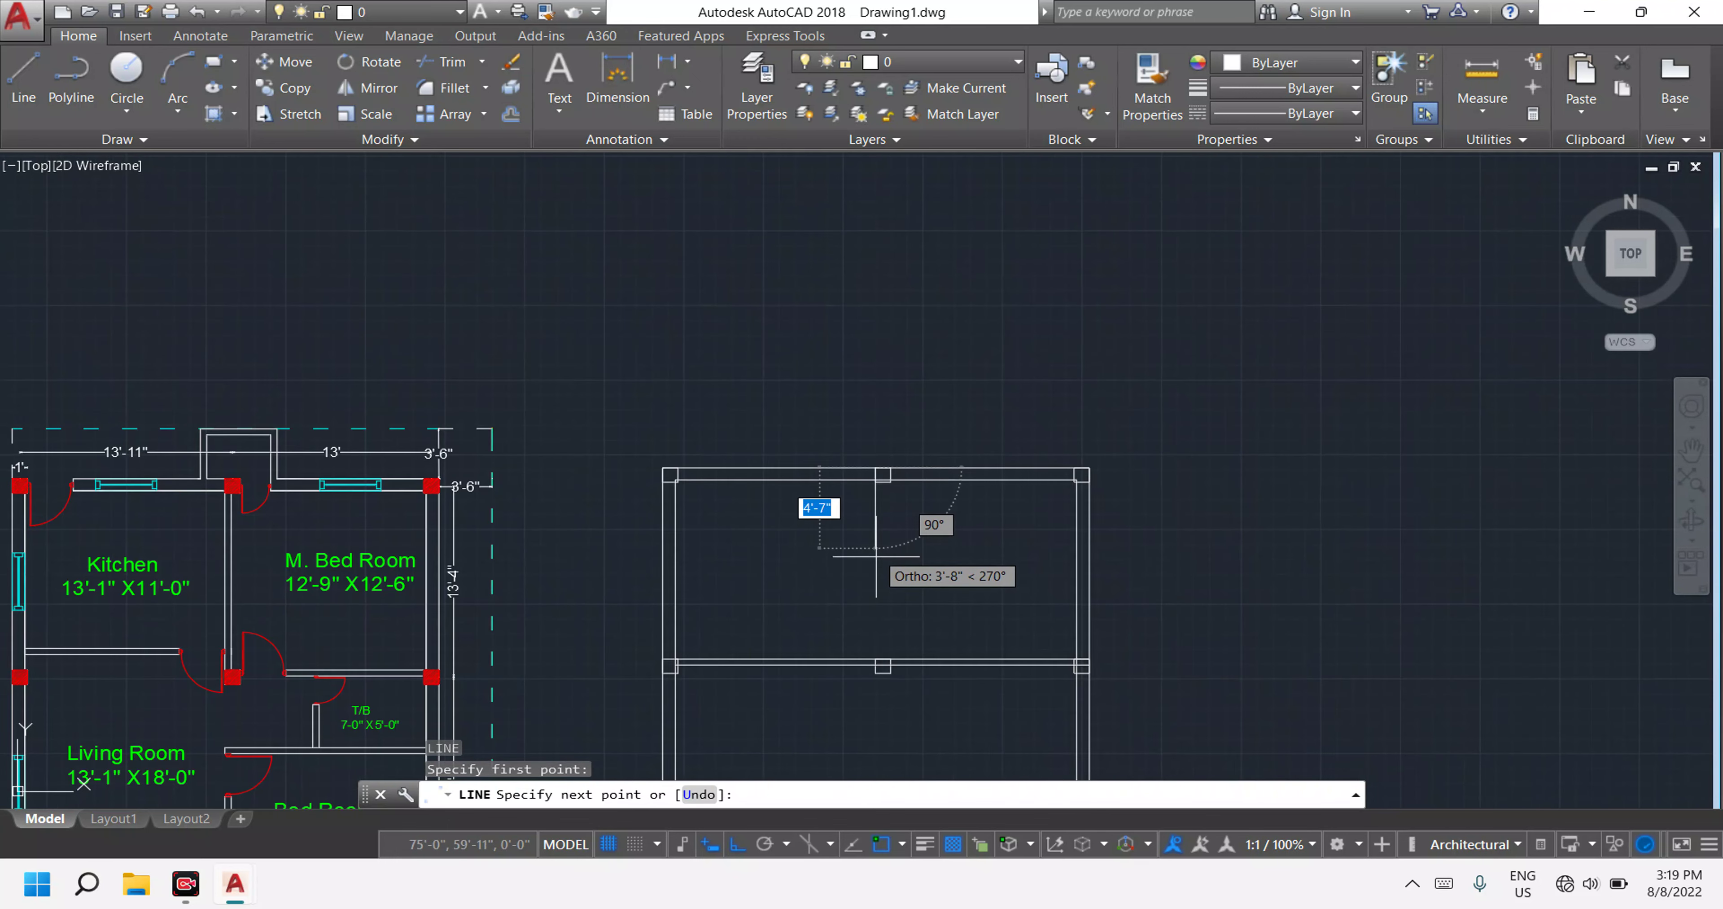
pyautogui.scroll(2, 892, 669)
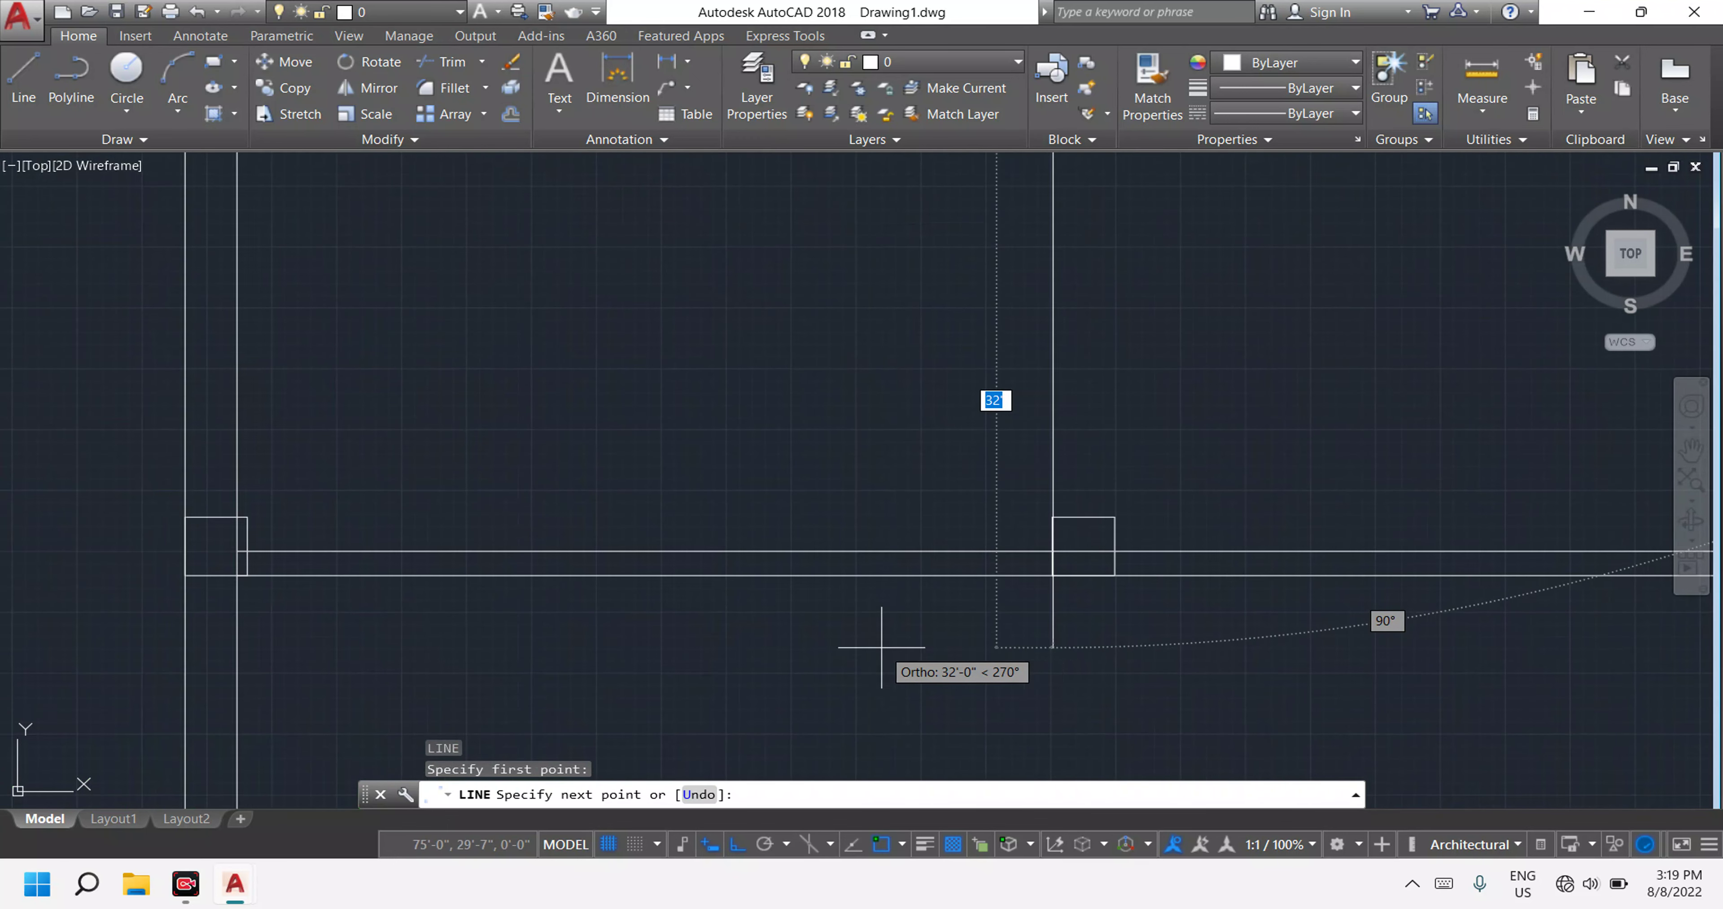
pyautogui.scroll(-5, 1197, 582)
pyautogui.scroll(5, 1172, 603)
pyautogui.scroll(-2, 1150, 595)
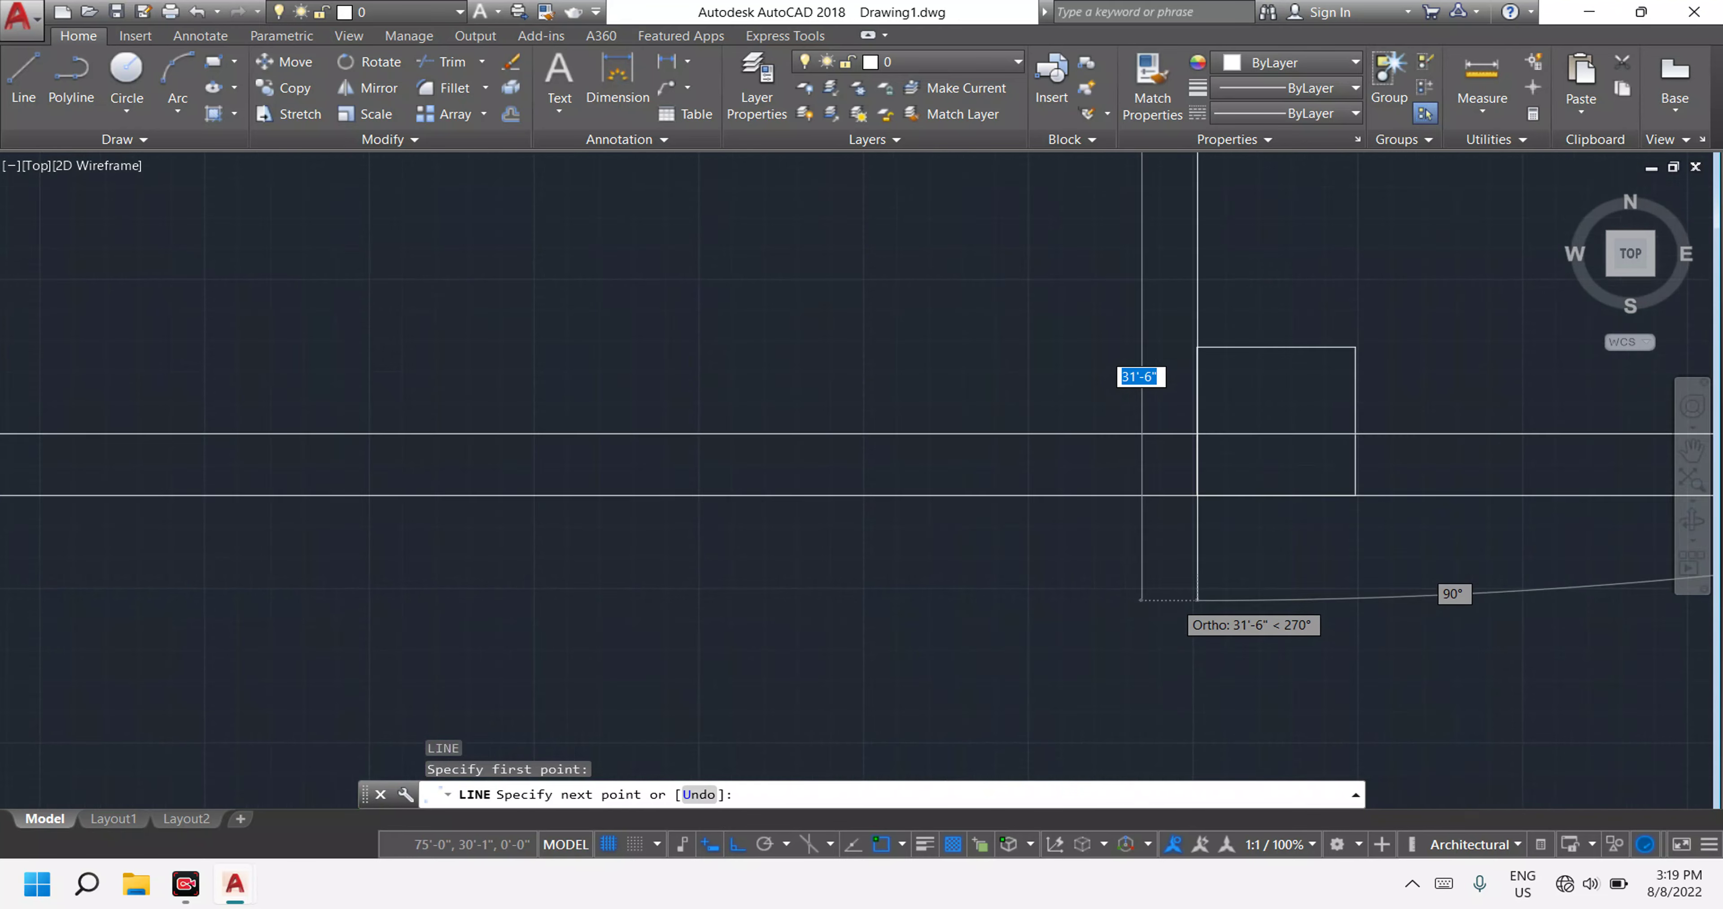
pyautogui.click(1211, 433)
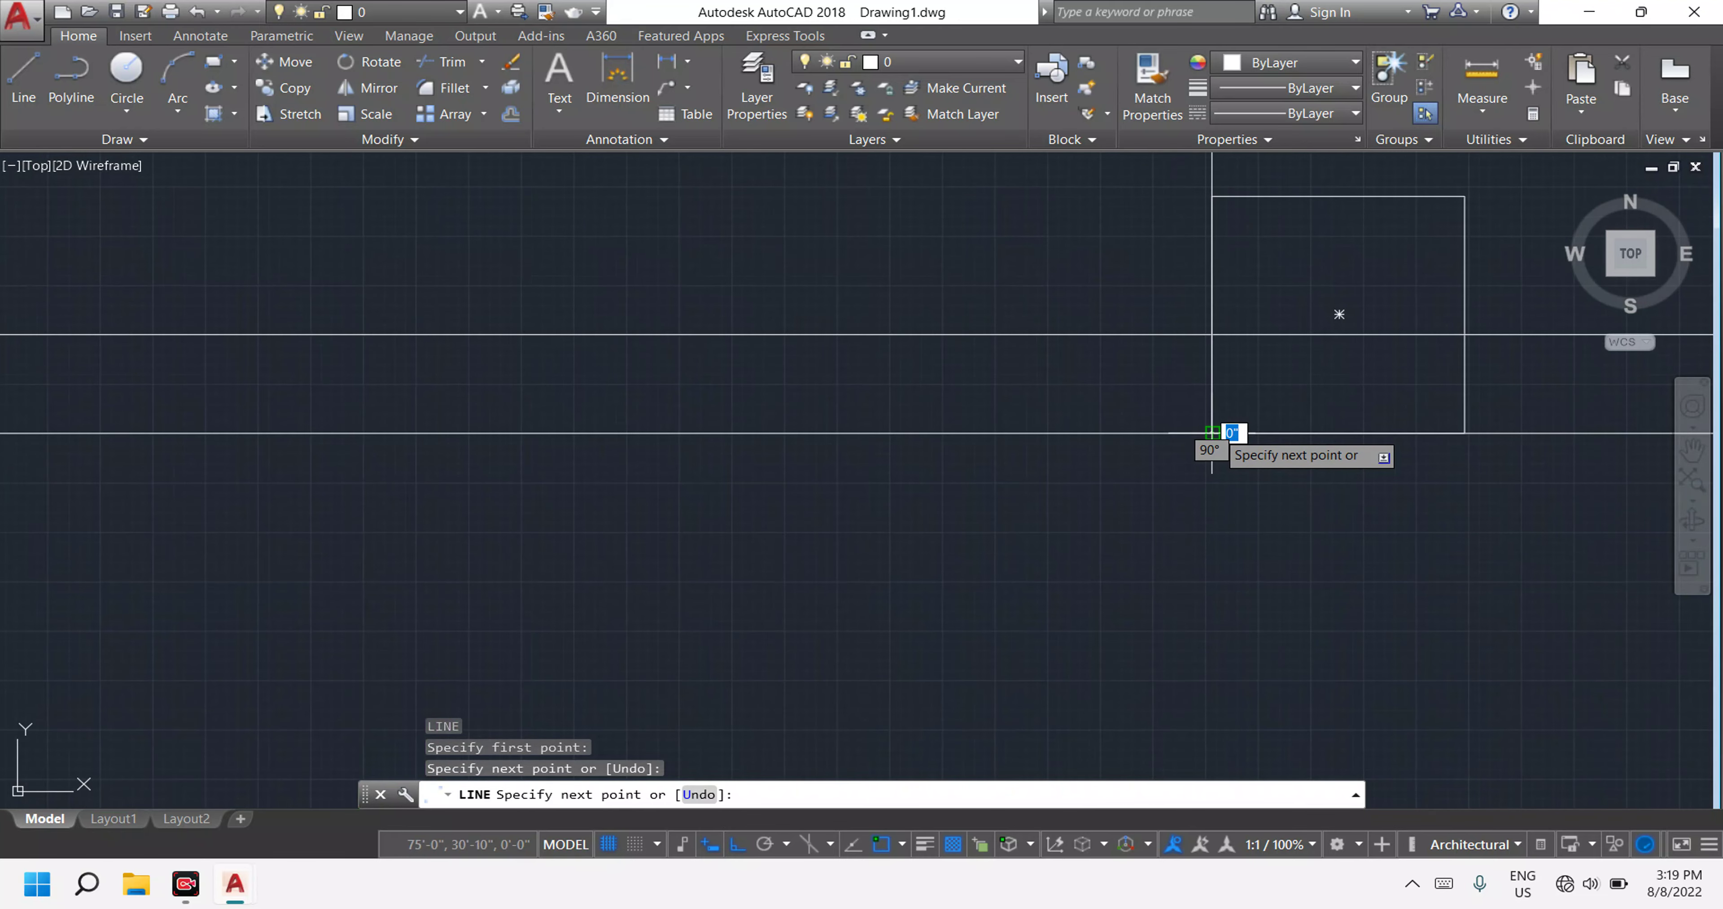
pyautogui.press('Escape')
pyautogui.scroll(-3, 1258, 553)
pyautogui.scroll(-2, 1001, 615)
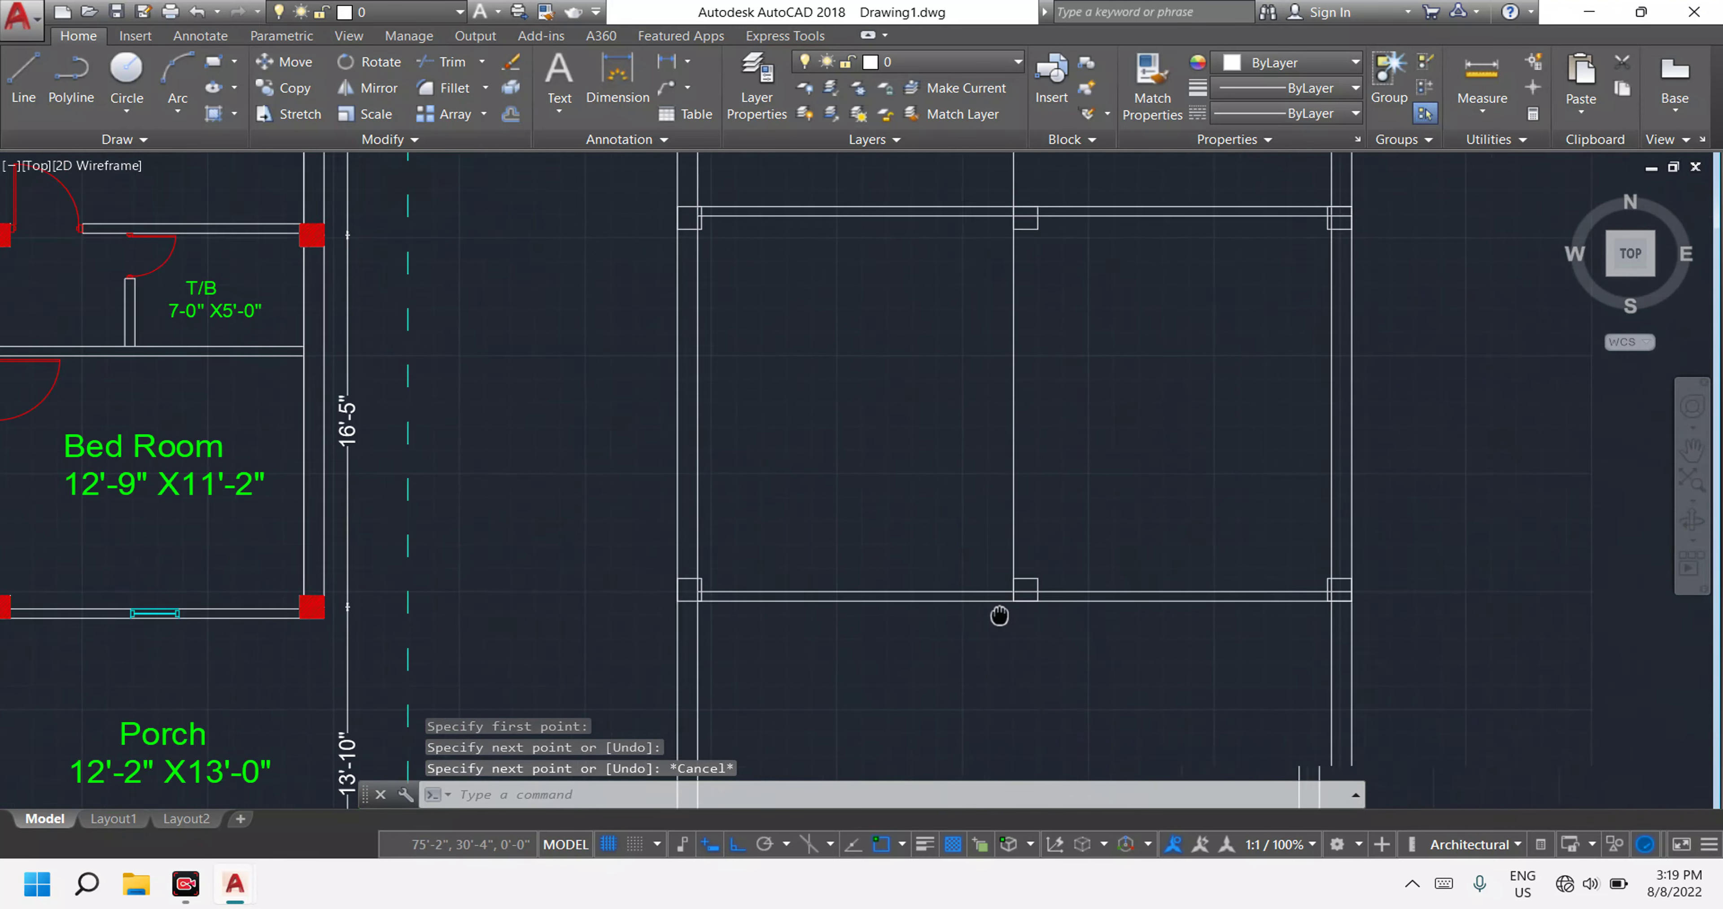
pyautogui.scroll(-2, 942, 476)
pyautogui.scroll(-2, 953, 462)
pyautogui.scroll(4, 944, 501)
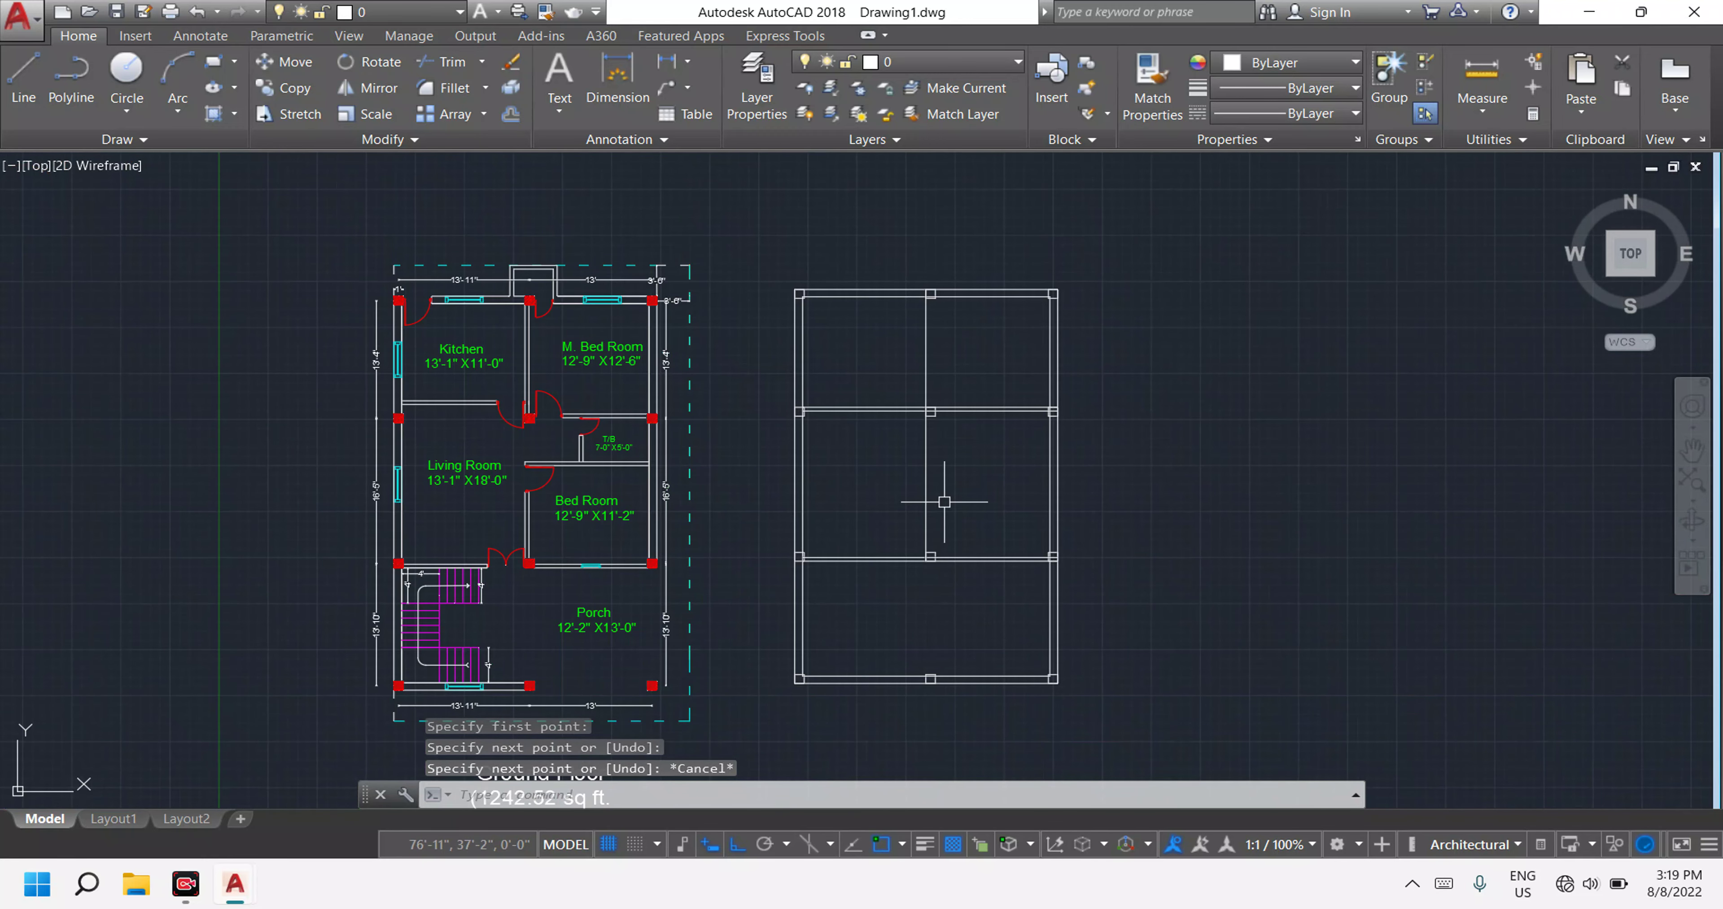
pyautogui.write('o')
# Offset the middle vertical line by 5 inches to make it double.
pyautogui.press('Return')
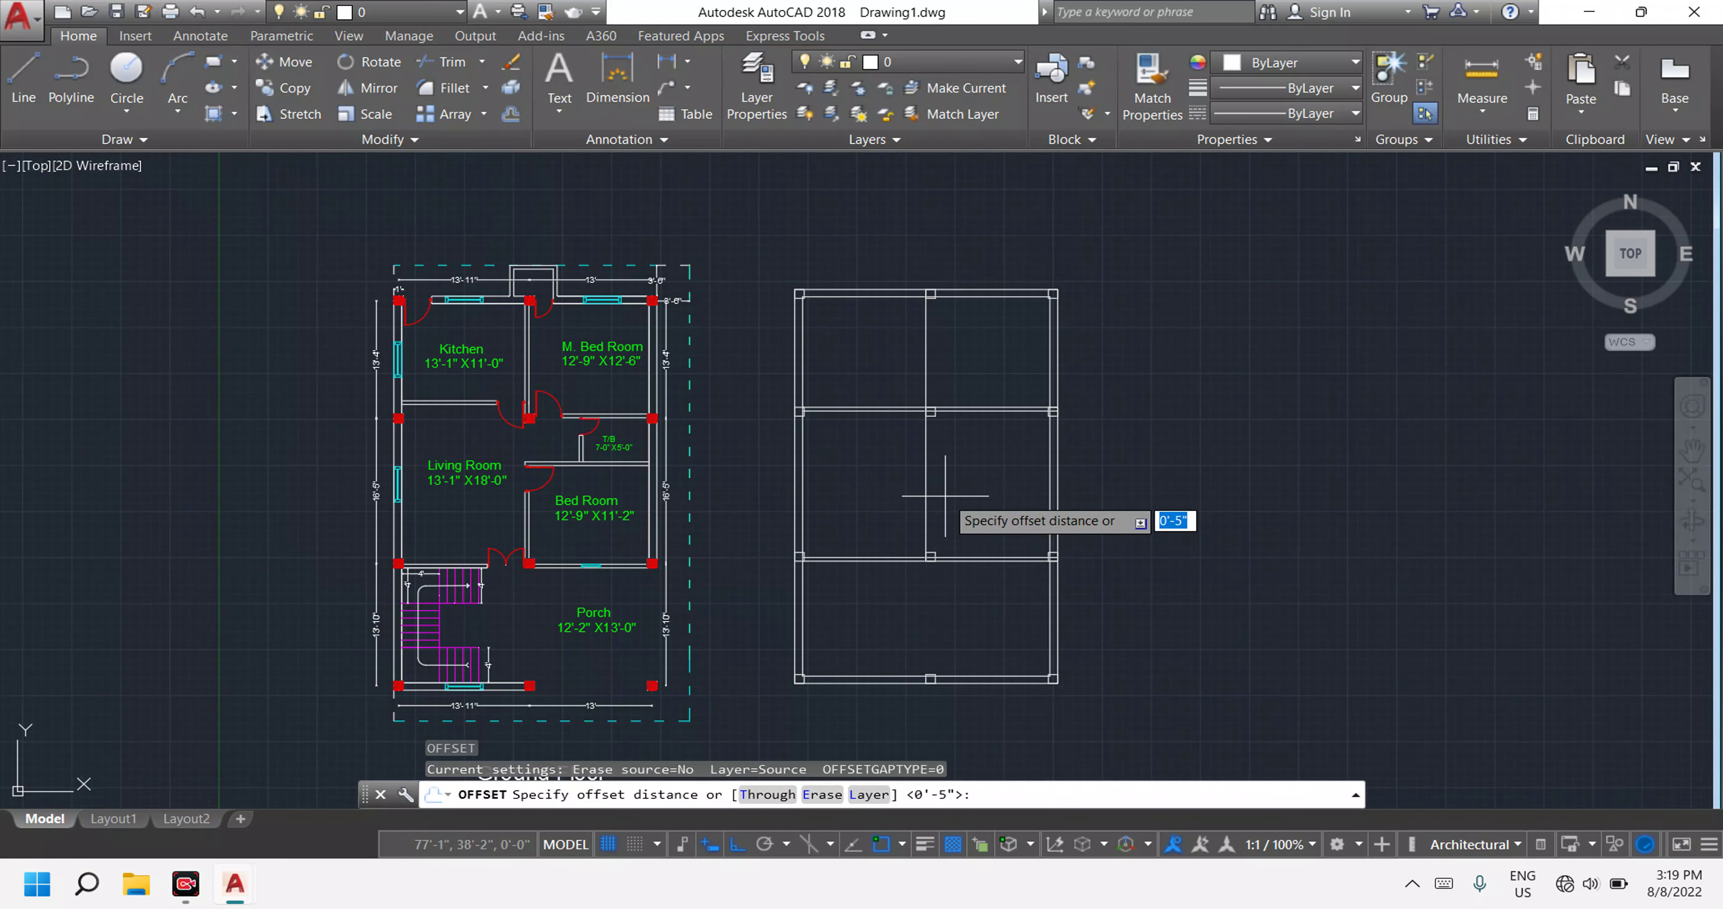
pyautogui.press('Return')
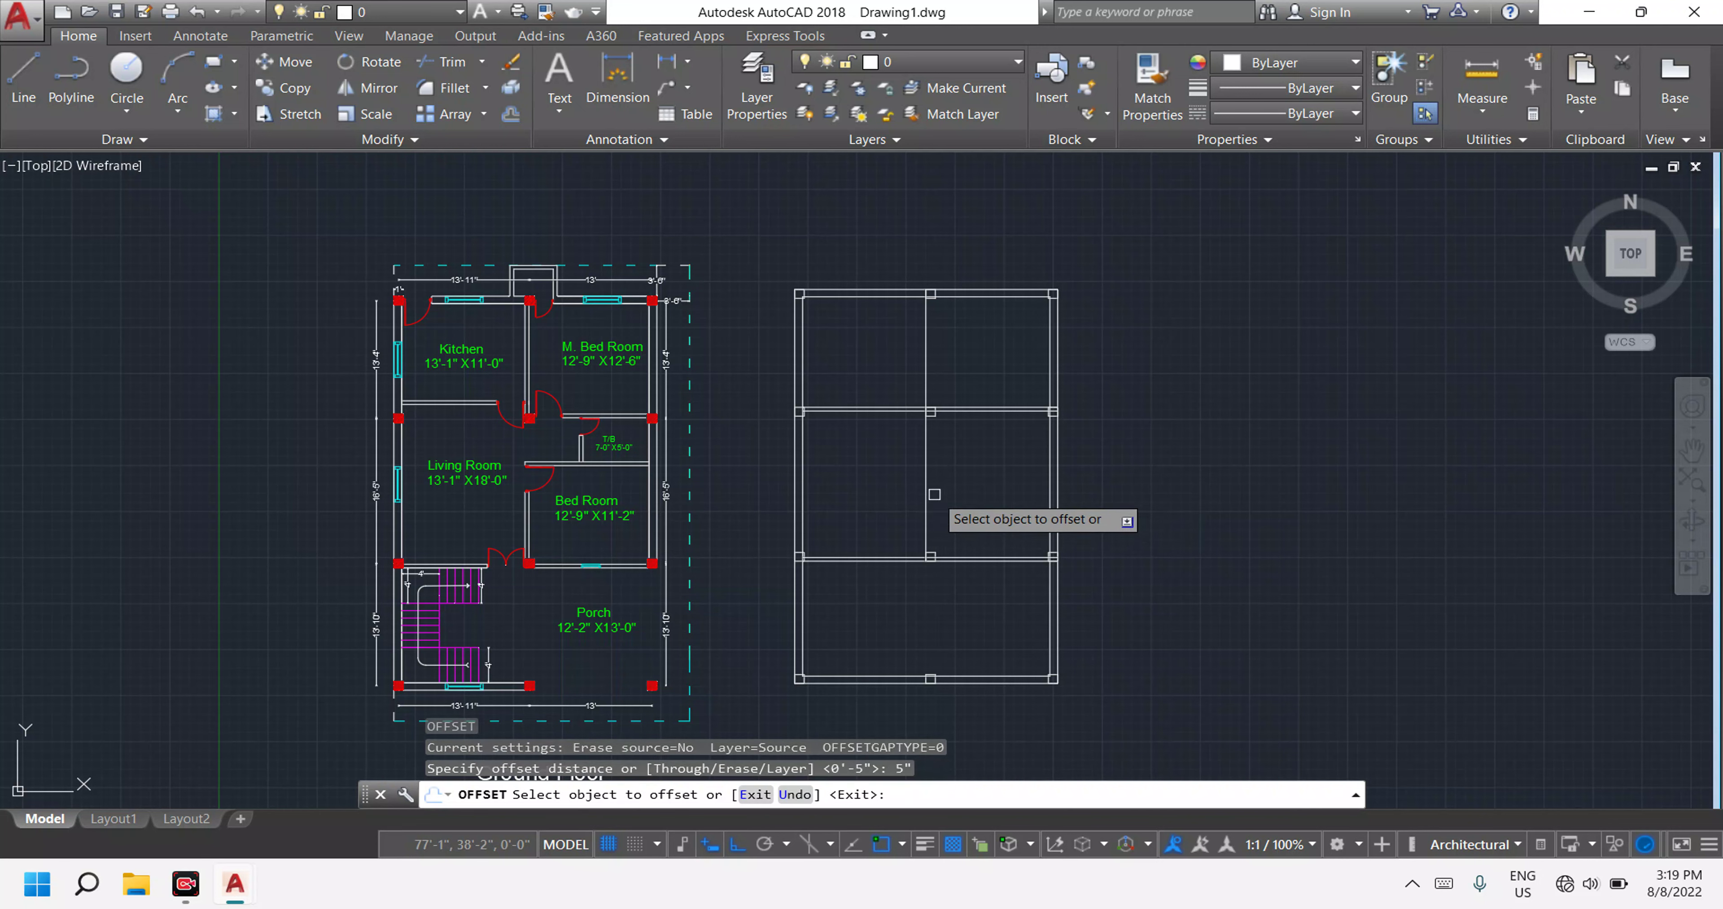
pyautogui.click(926, 480)
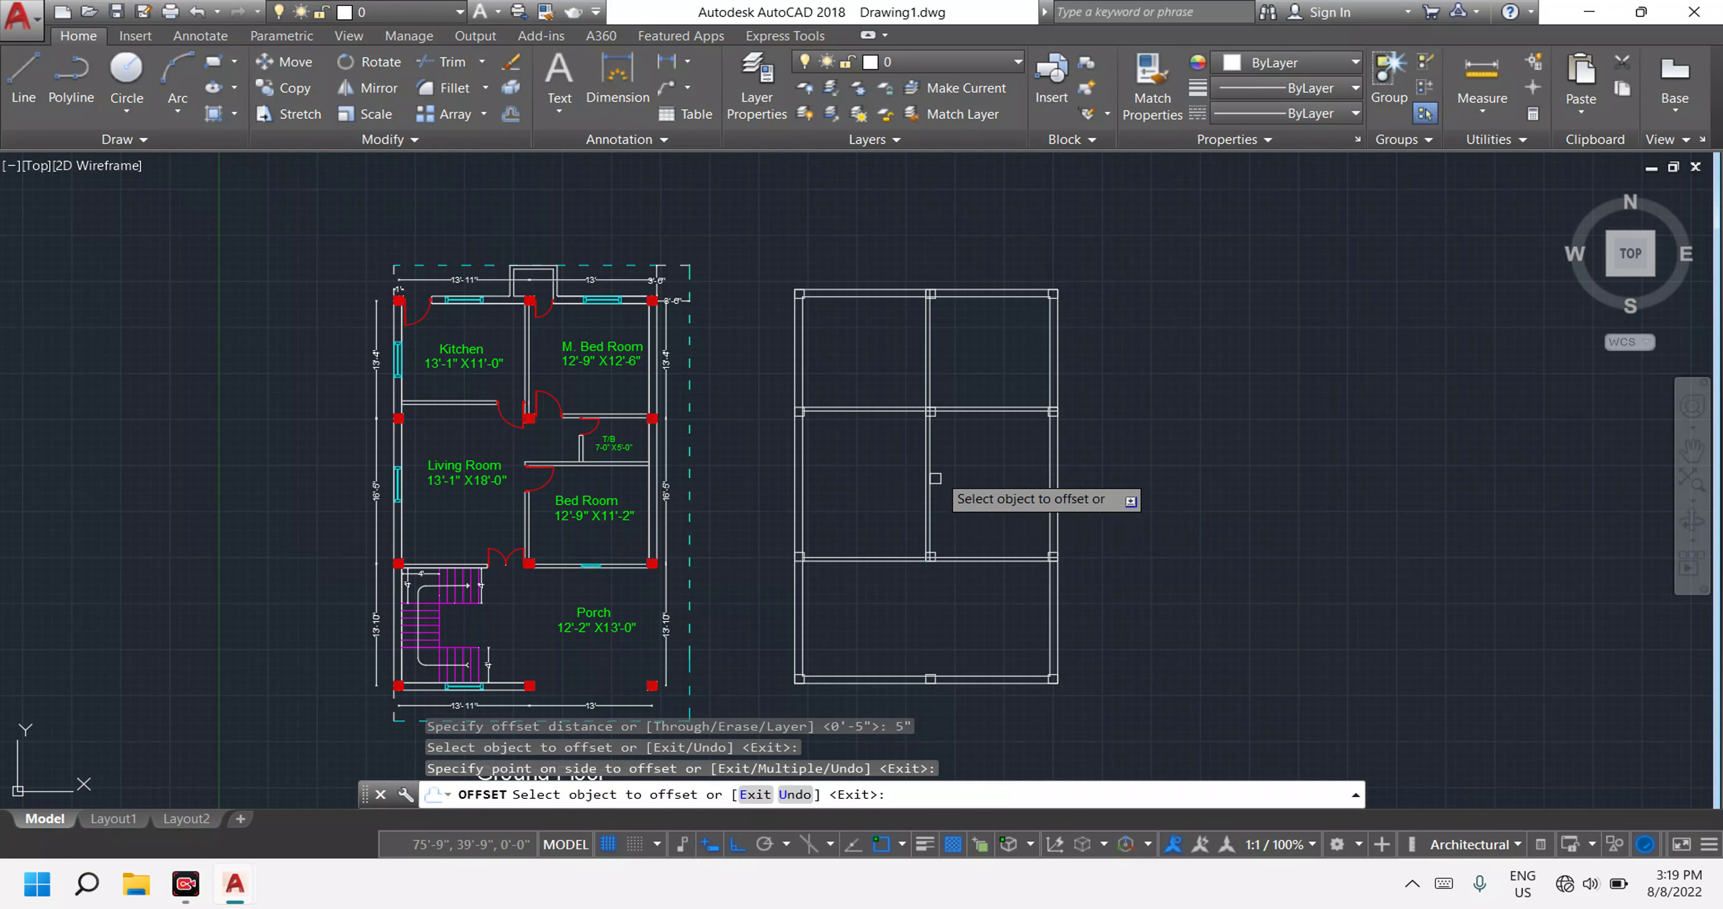
pyautogui.scroll(3, 803, 294)
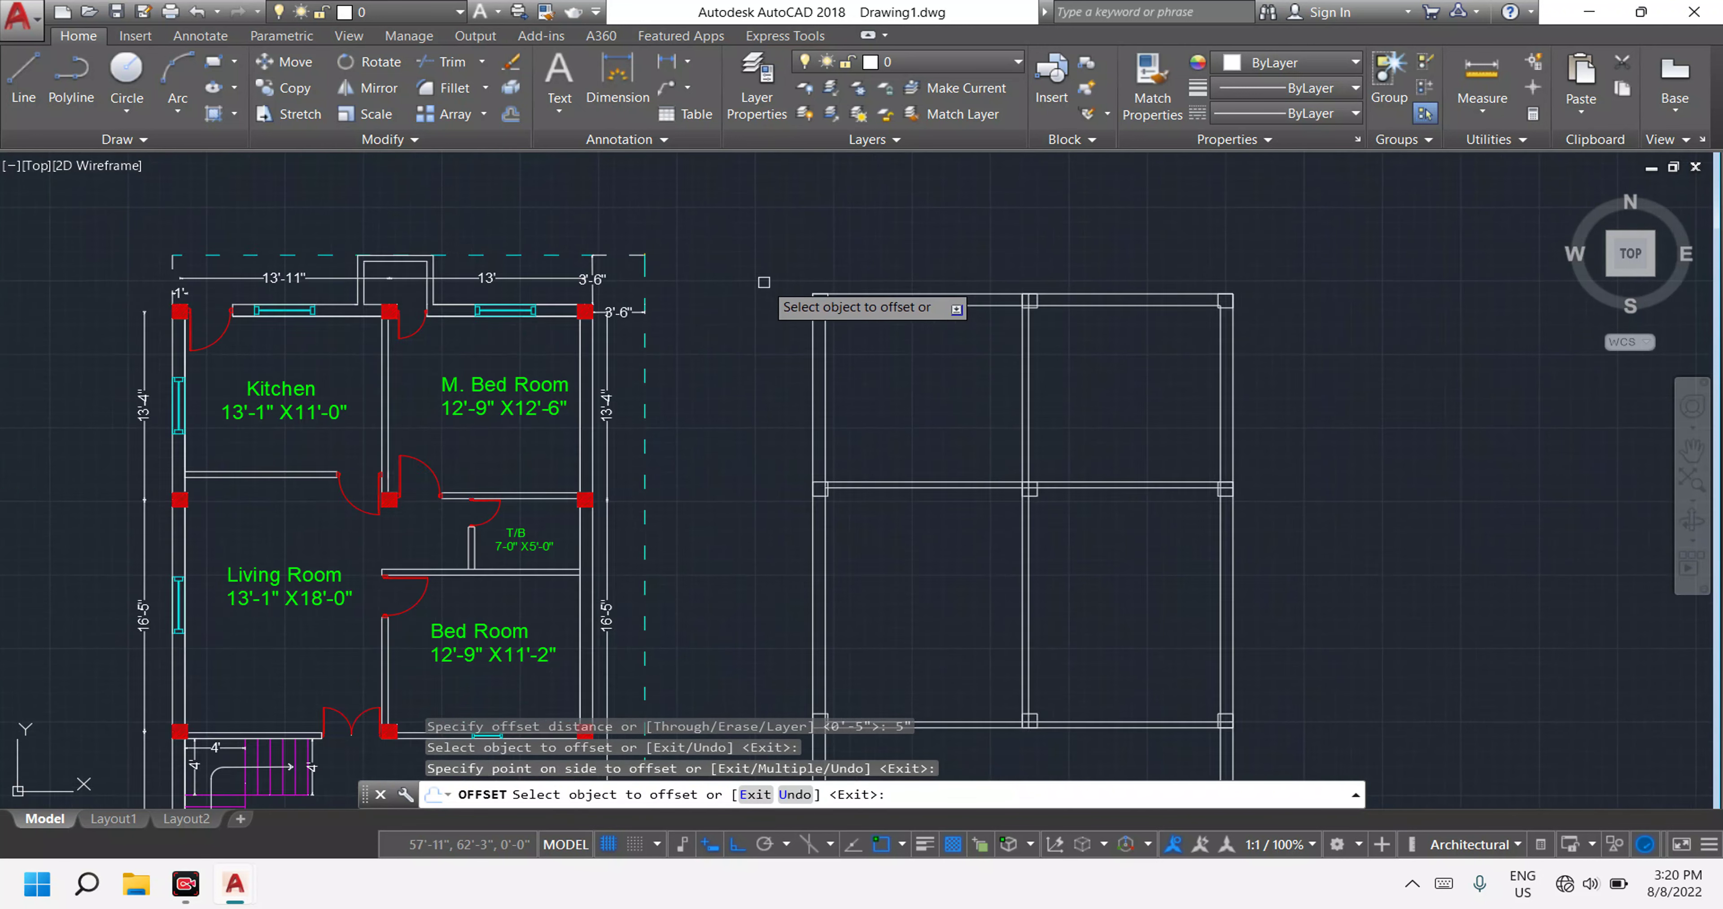
pyautogui.scroll(4, 936, 385)
pyautogui.press('Escape')
pyautogui.press('Escape')
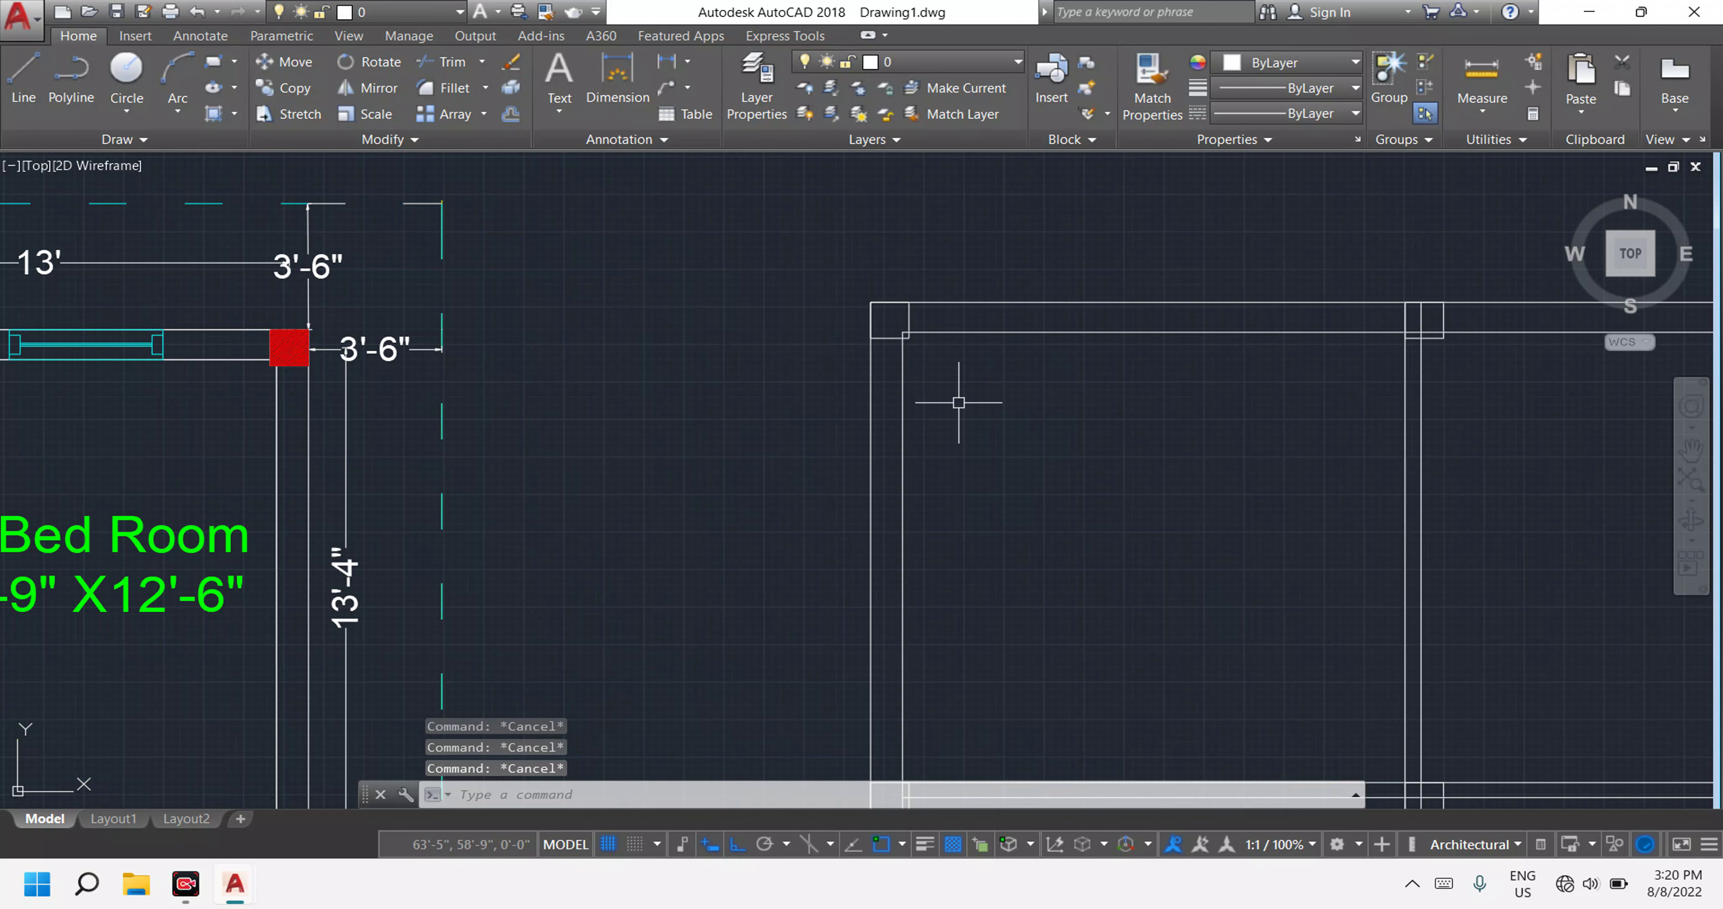
pyautogui.write('tr')
# Trim the line pieces inside the columns, starting at the first column corner.
pyautogui.press('Return')
pyautogui.press('Return')
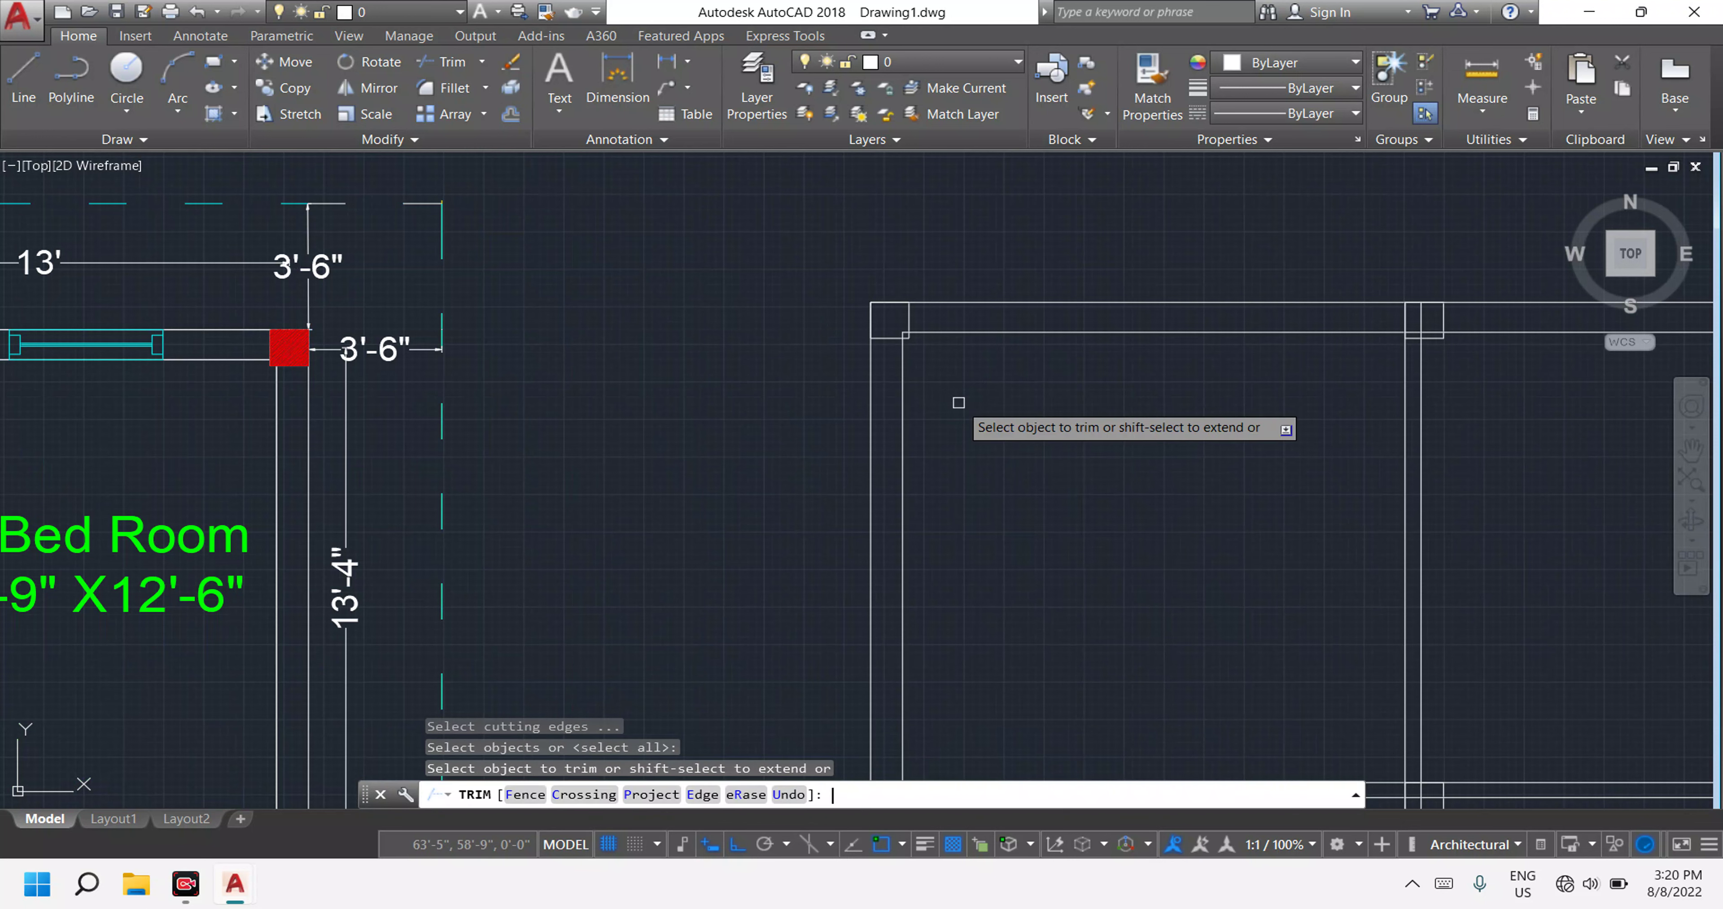
pyautogui.scroll(3, 937, 388)
pyautogui.scroll(4, 904, 342)
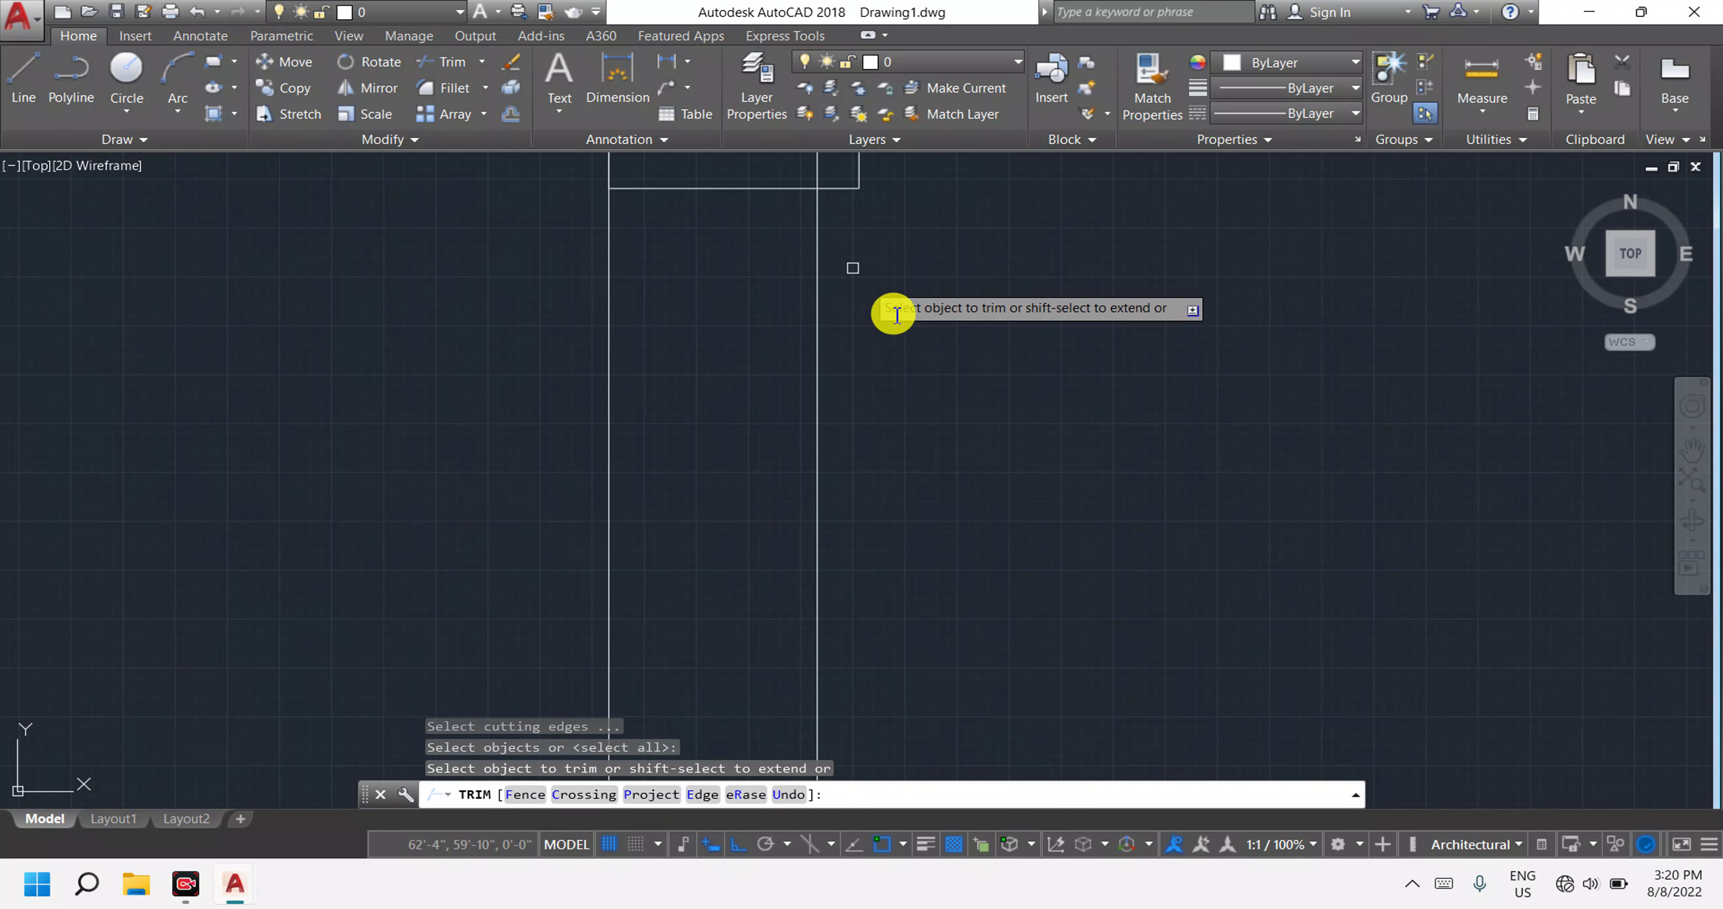
pyautogui.scroll(-5, 938, 442)
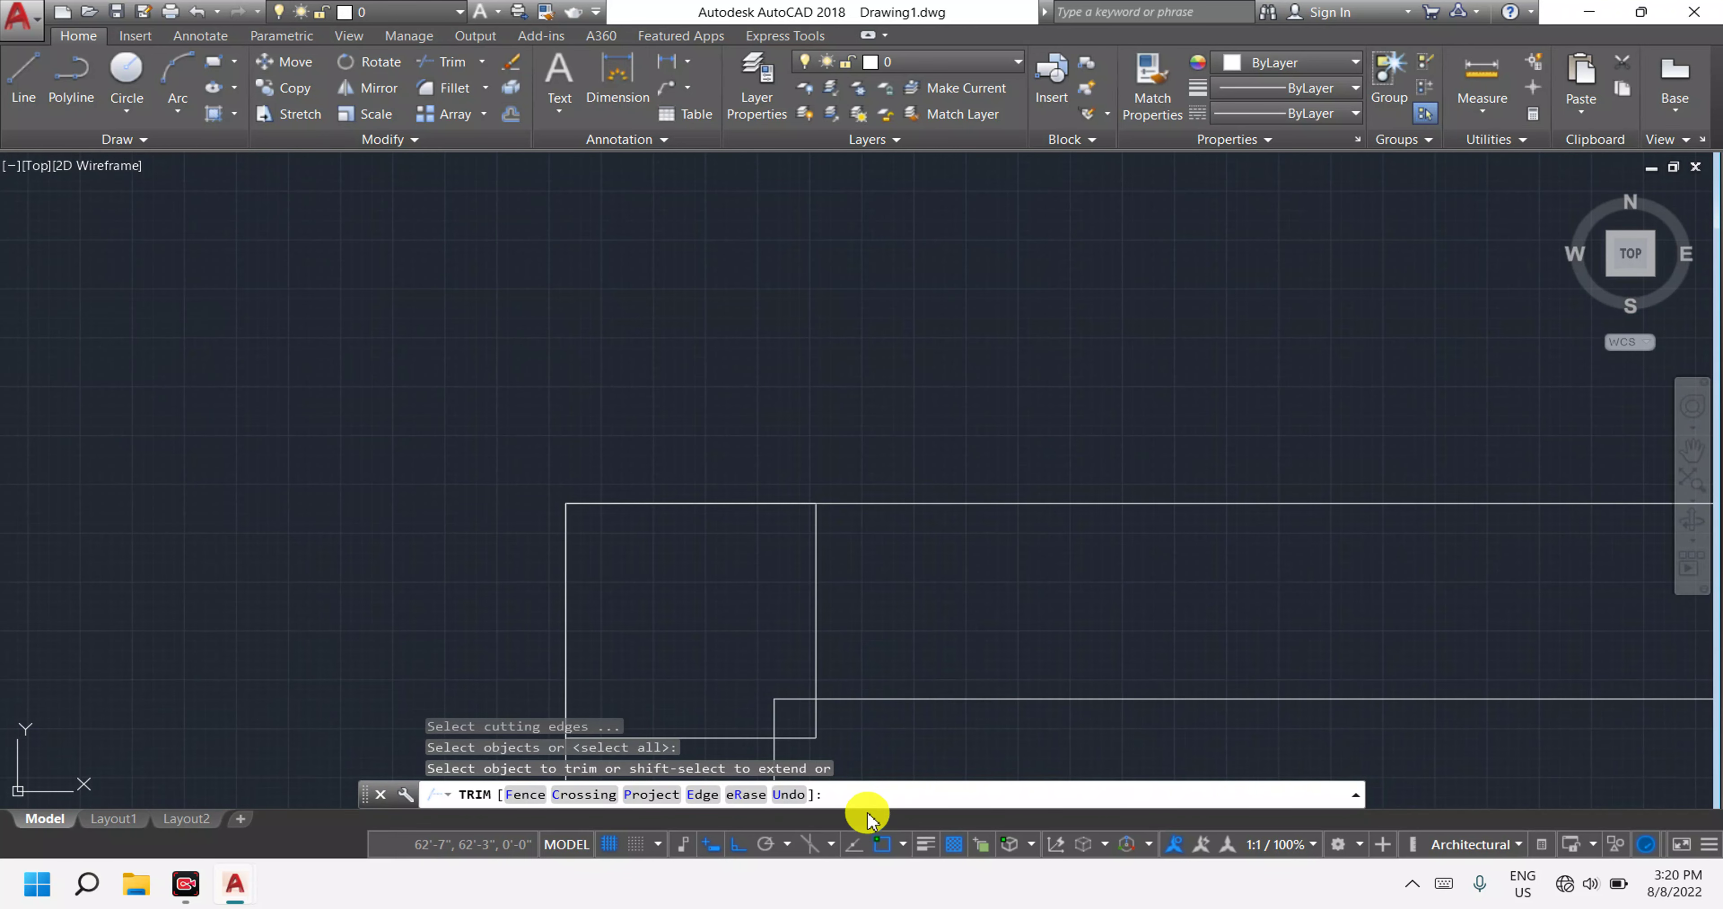
pyautogui.scroll(-3, 938, 640)
pyautogui.moveTo(942, 661); pyautogui.dragTo(900, 561, button='middle')
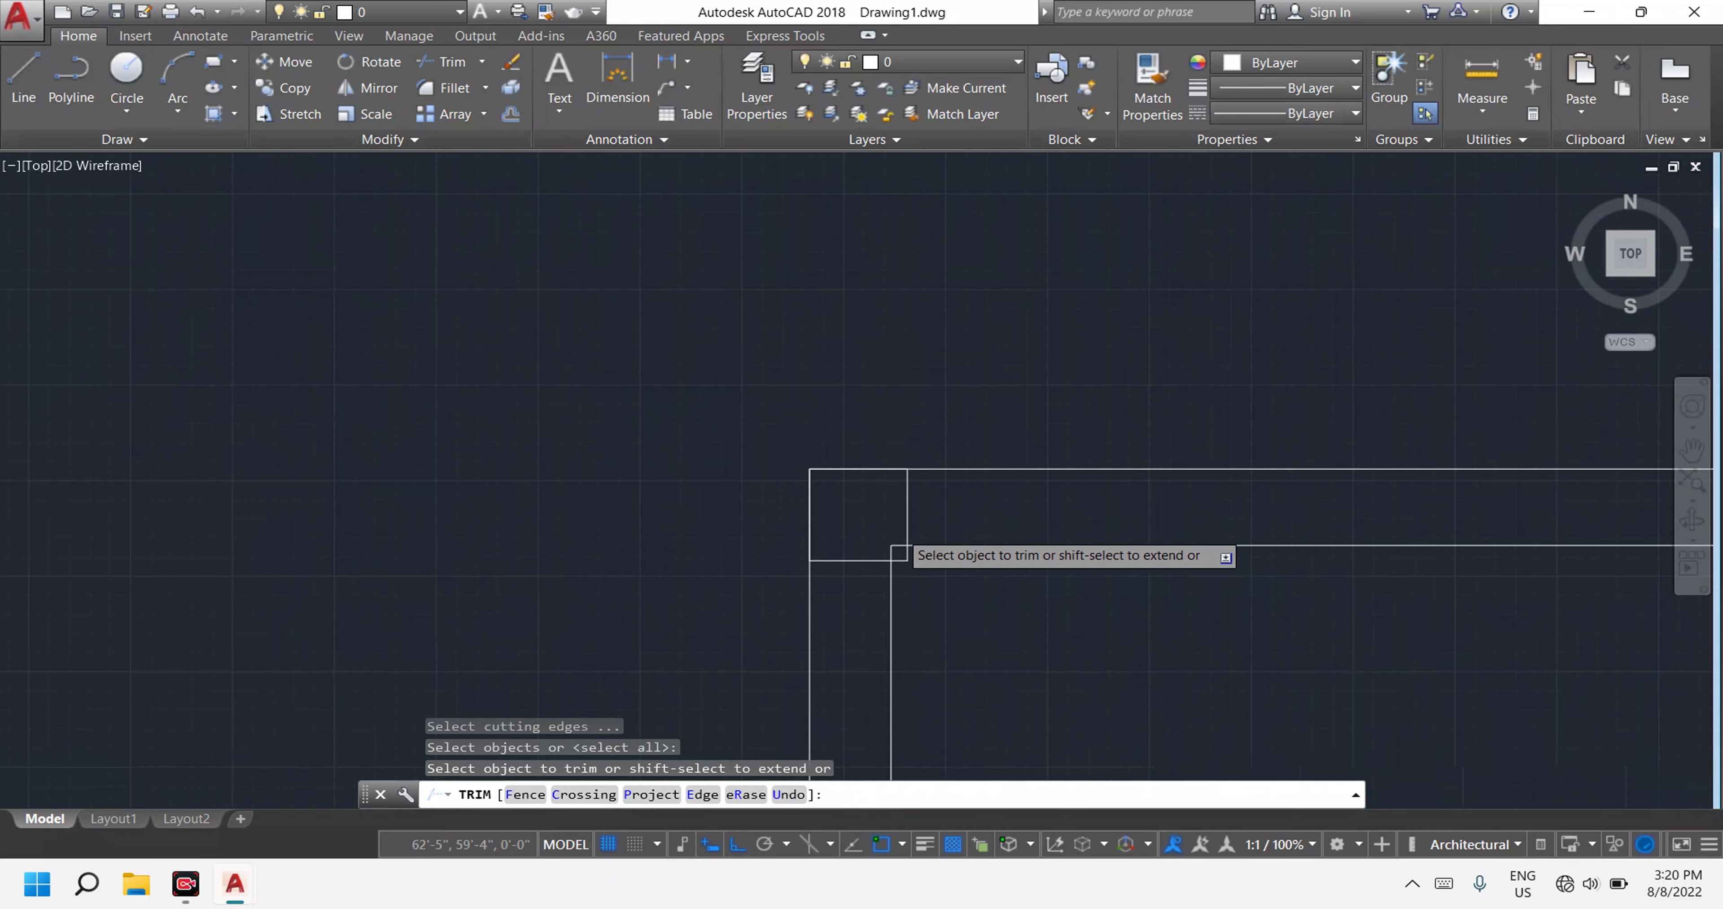
pyautogui.scroll(5, 893, 571)
pyautogui.click(880, 580)
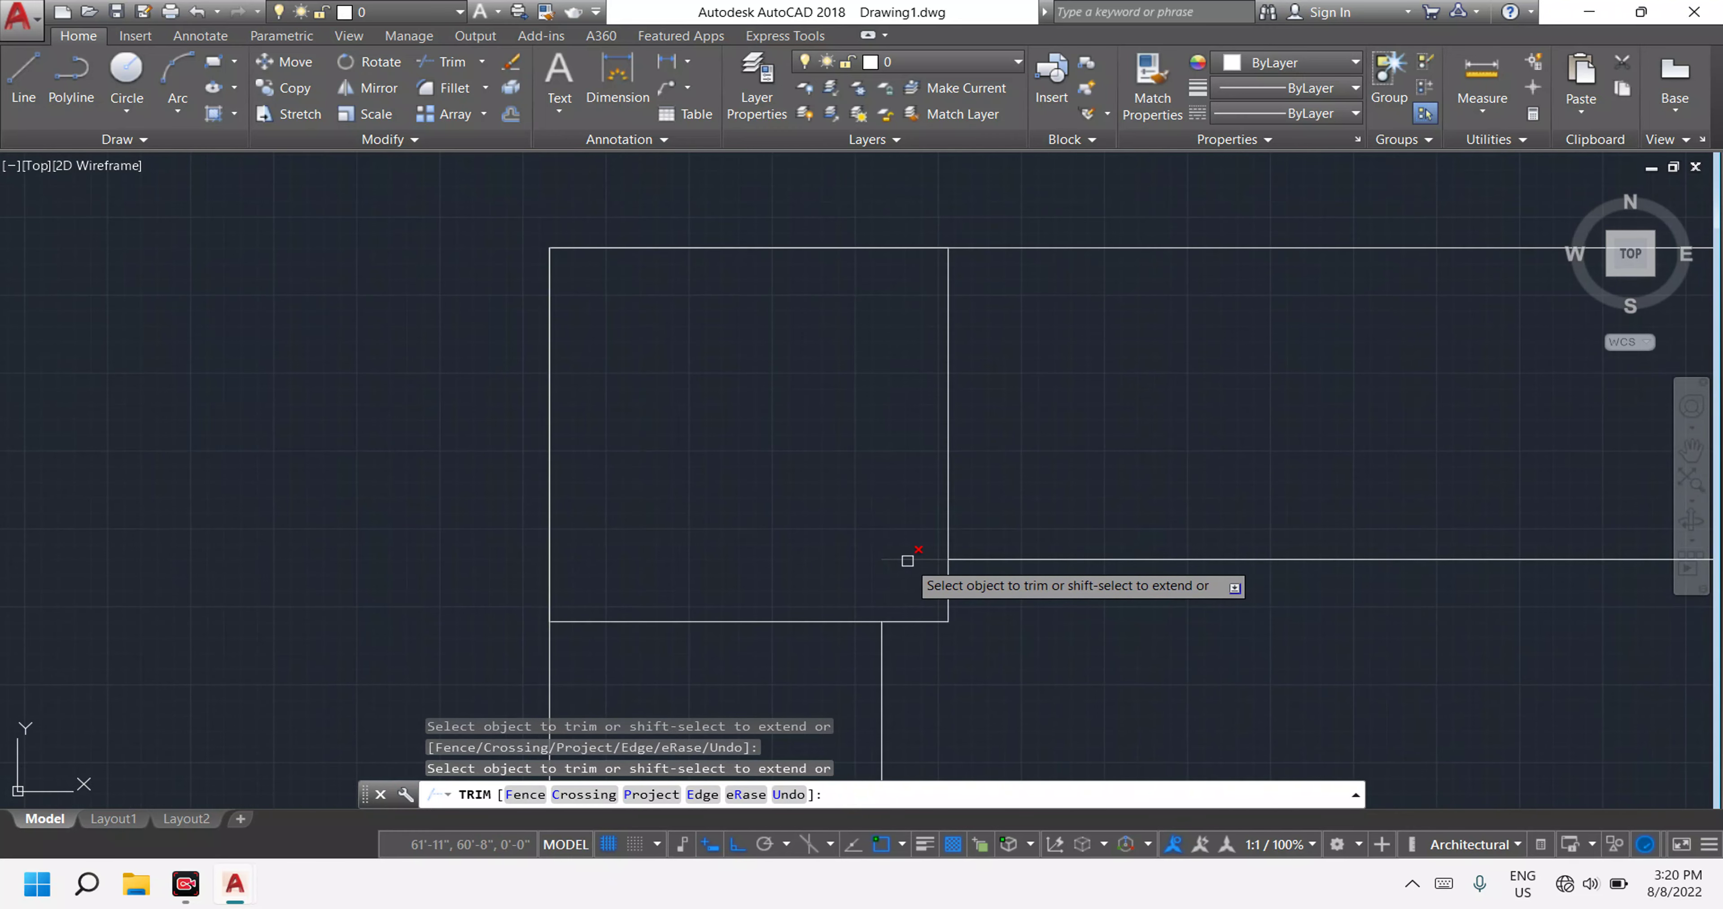
pyautogui.scroll(-5, 1144, 635)
pyautogui.moveTo(1273, 657); pyautogui.dragTo(832, 428, button='middle')
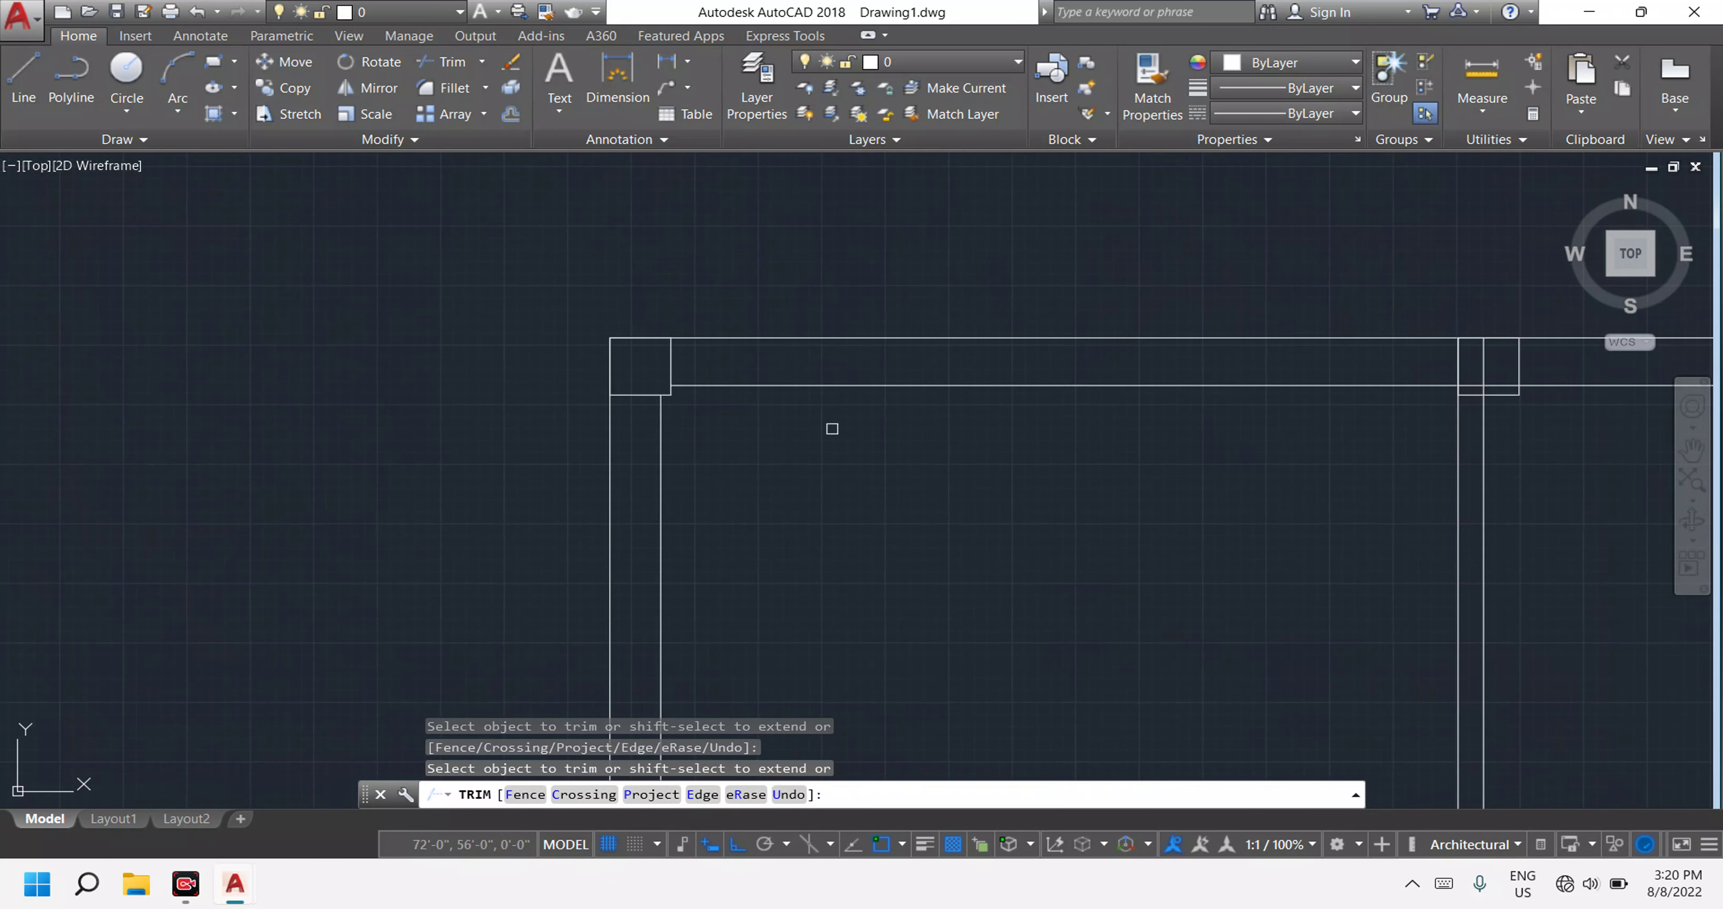
pyautogui.scroll(-3, 1238, 519)
pyautogui.scroll(4, 1281, 452)
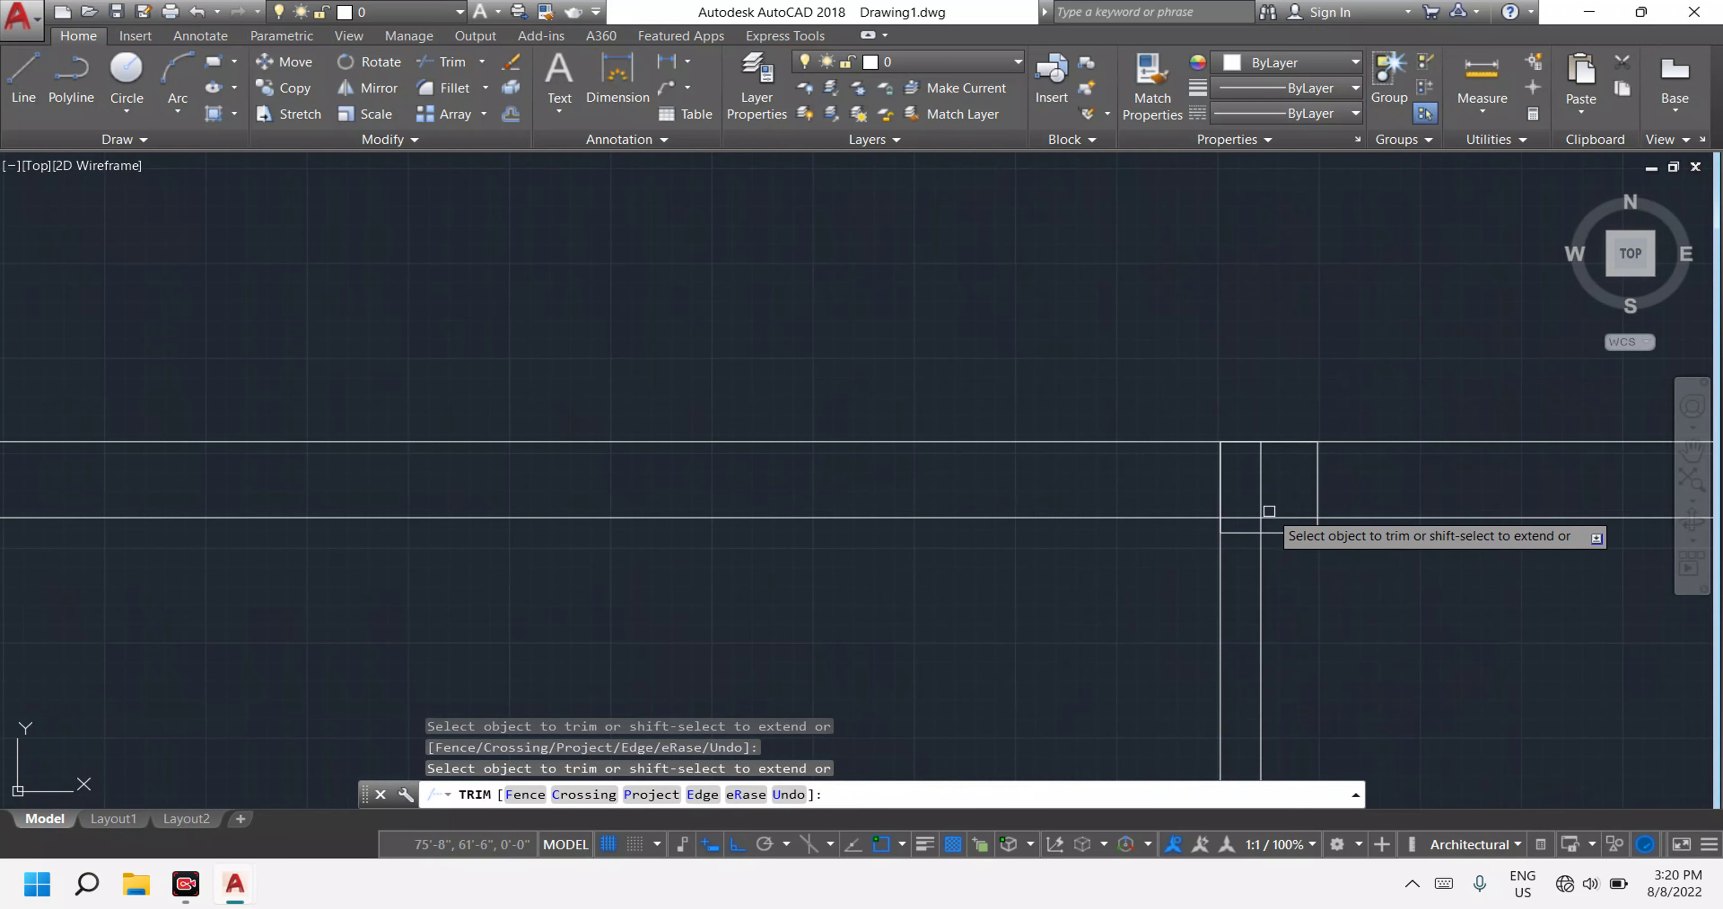
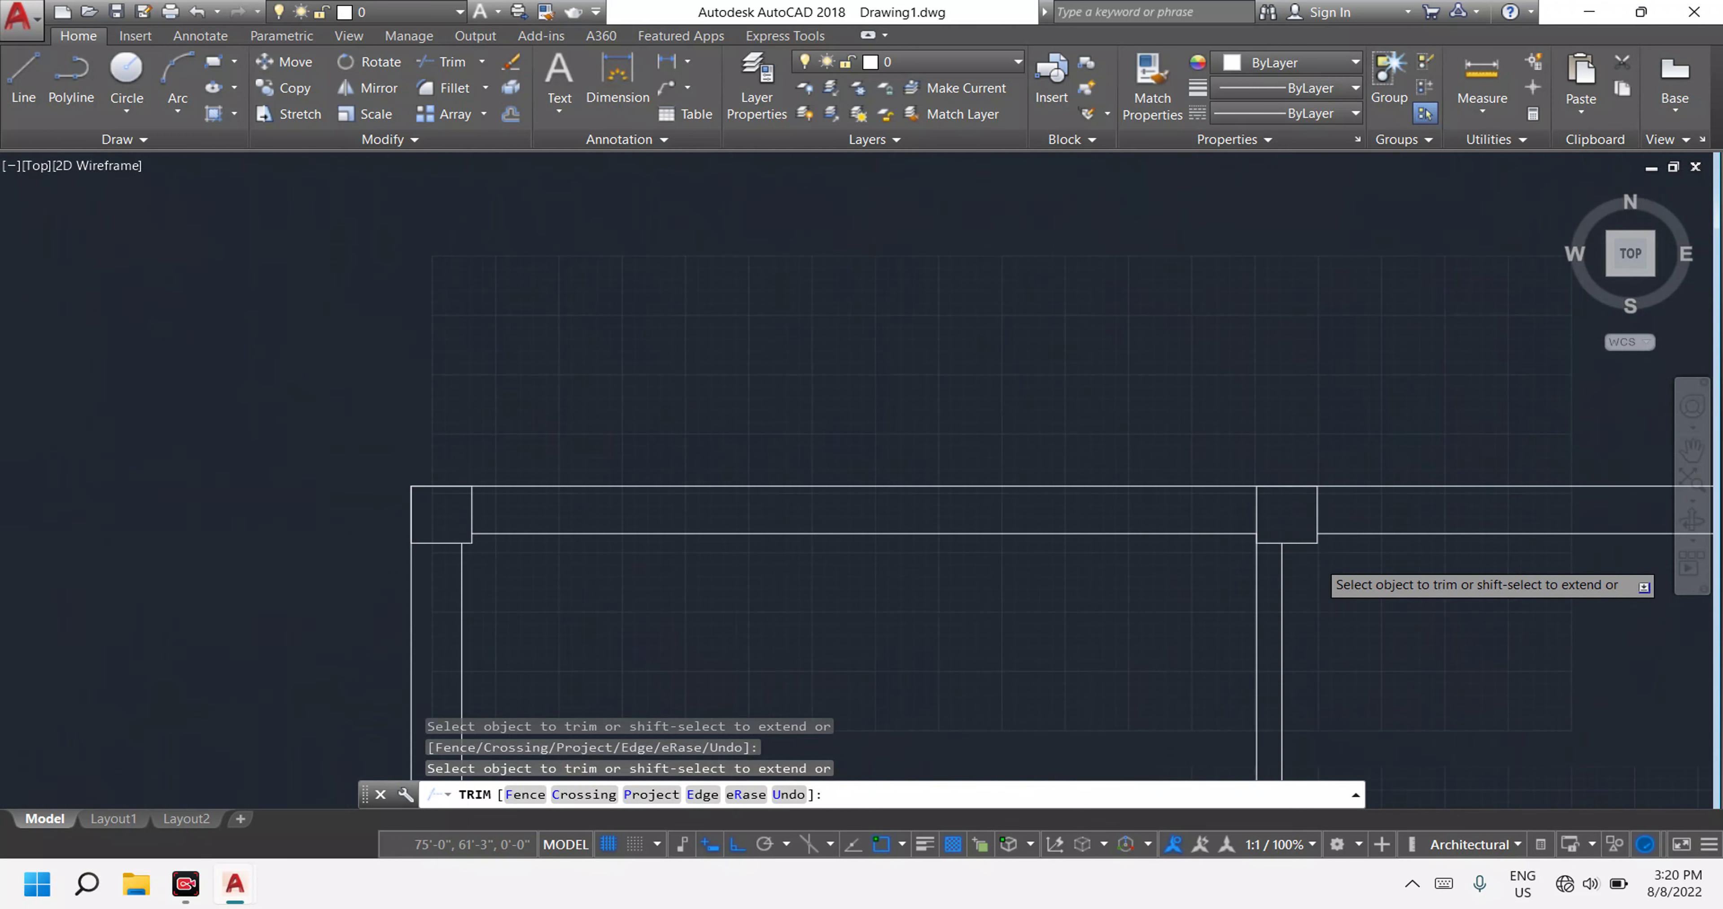
# Trim the beam line running through the left column junction of the grid.
pyautogui.scroll(-3, 1311, 544)
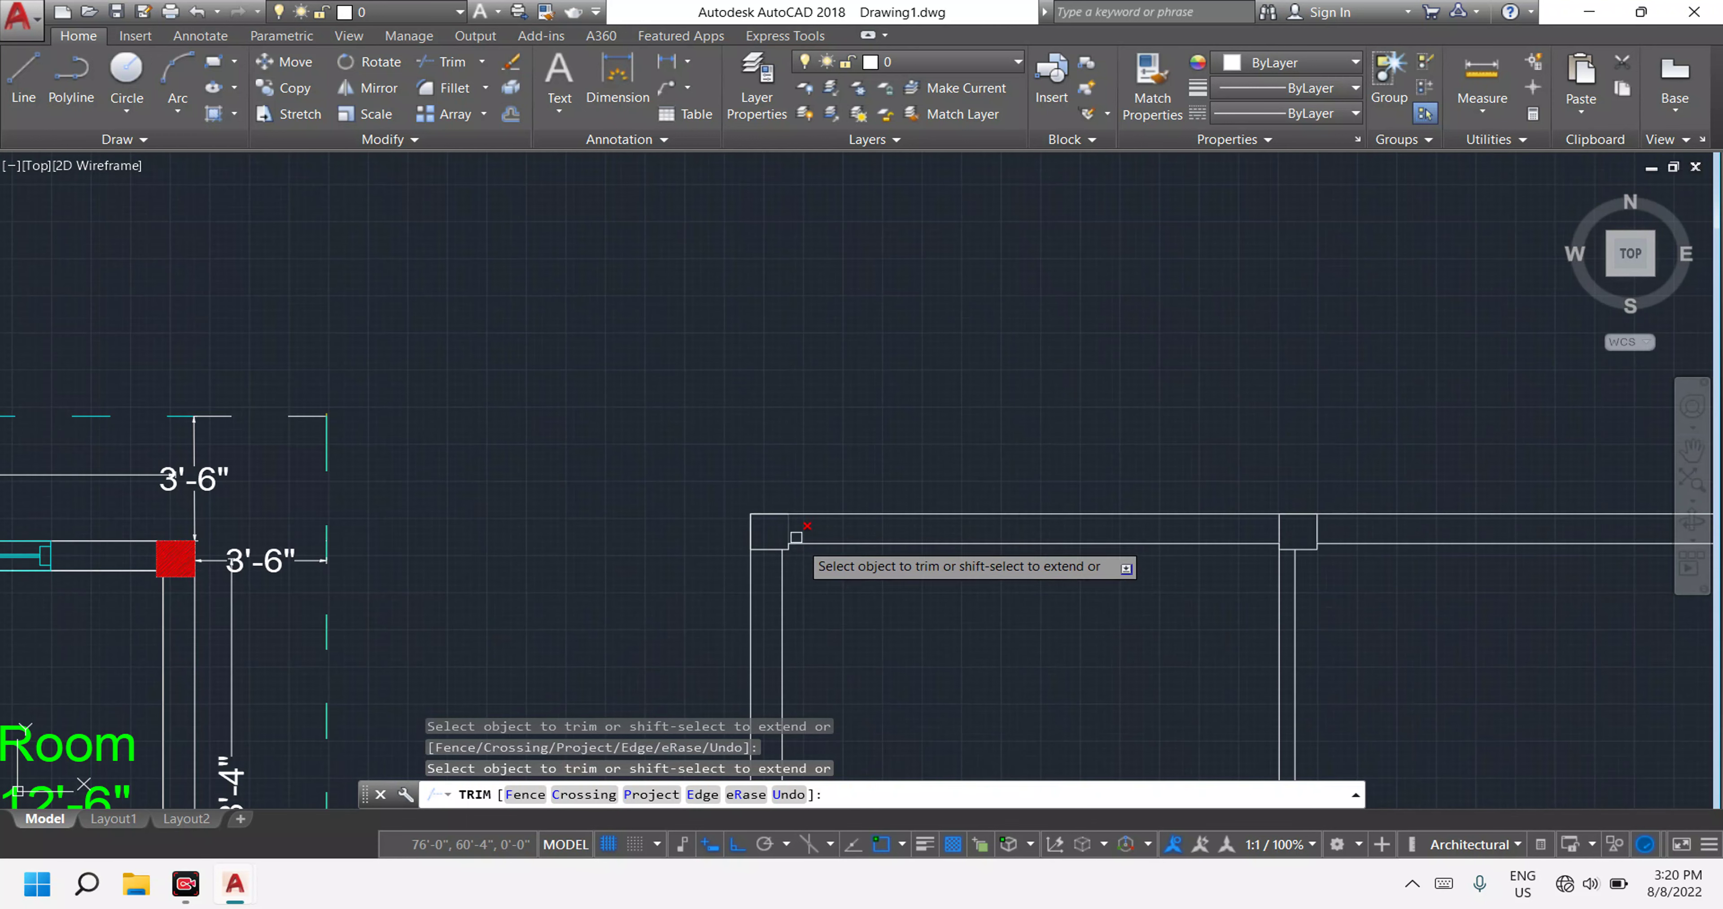
pyautogui.scroll(-3, 1063, 589)
pyautogui.scroll(-2, 1262, 602)
pyautogui.scroll(-2, 1262, 602)
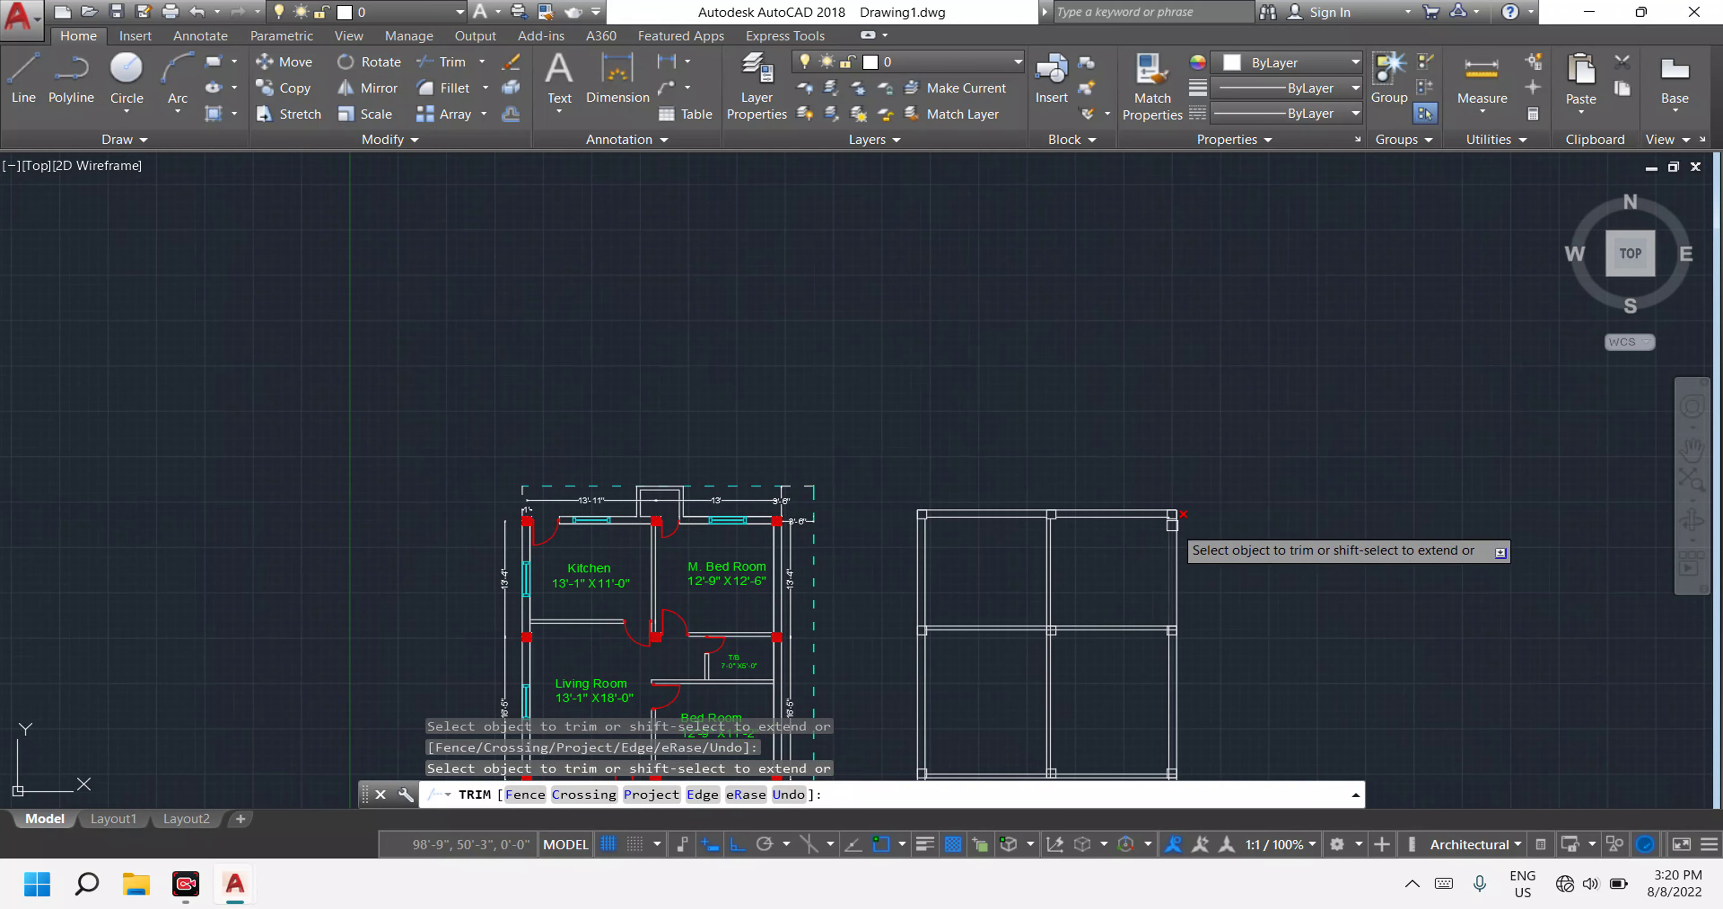
pyautogui.scroll(5, 1172, 525)
pyautogui.scroll(3, 1175, 520)
pyautogui.scroll(3, 1175, 521)
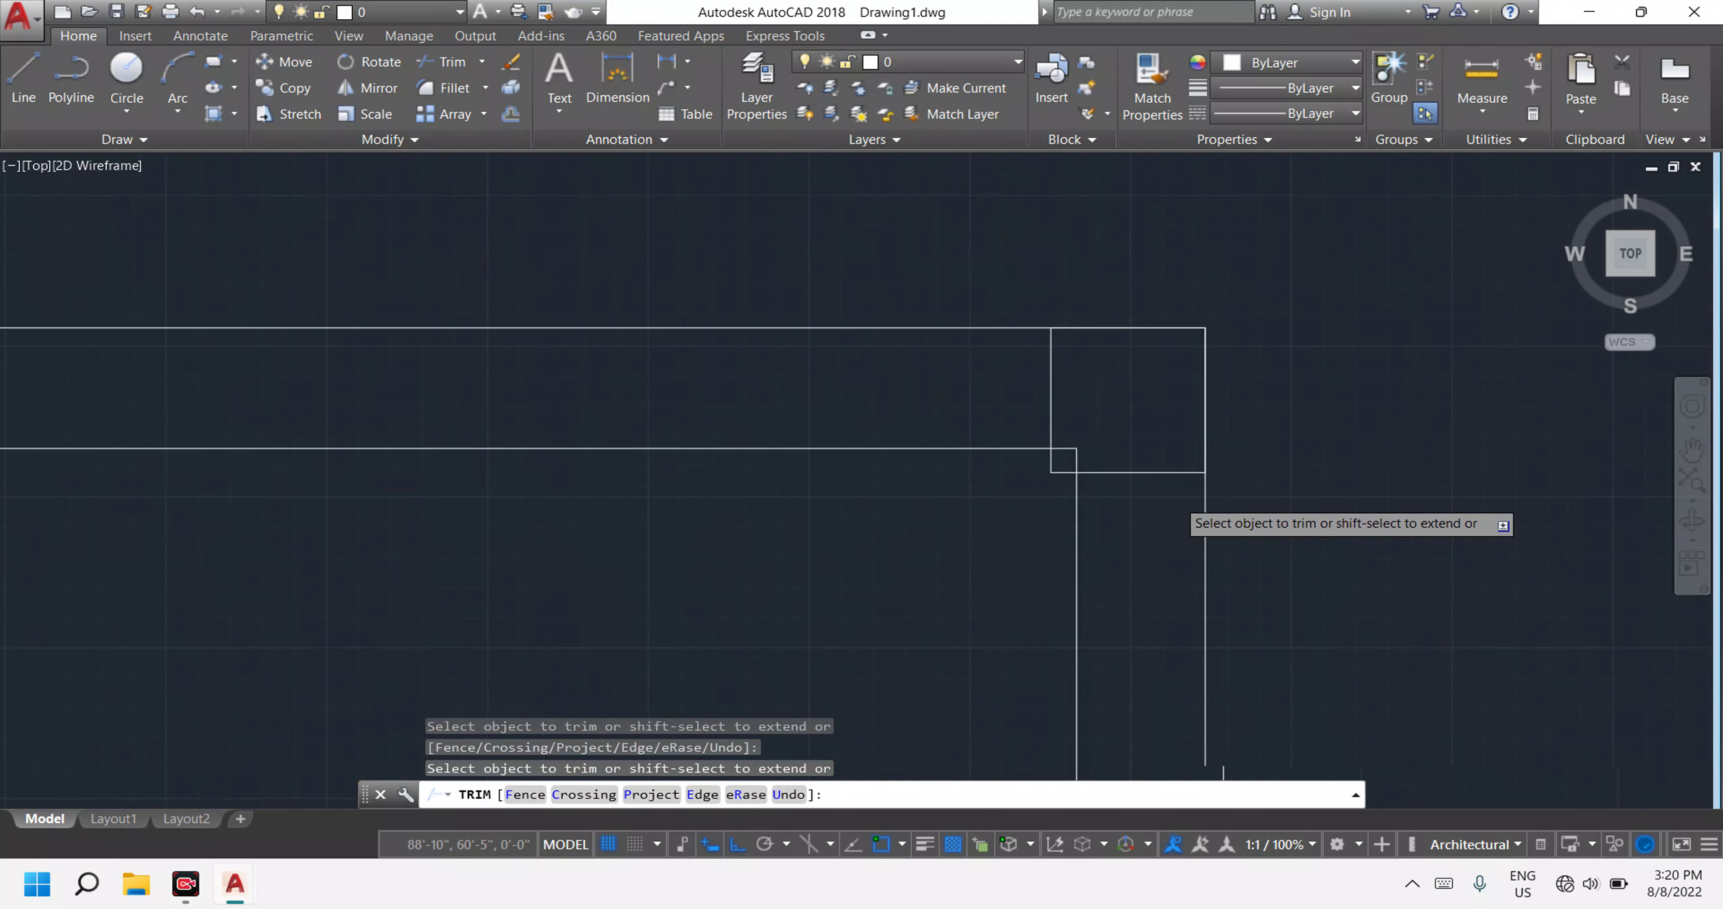
pyautogui.scroll(2, 1137, 494)
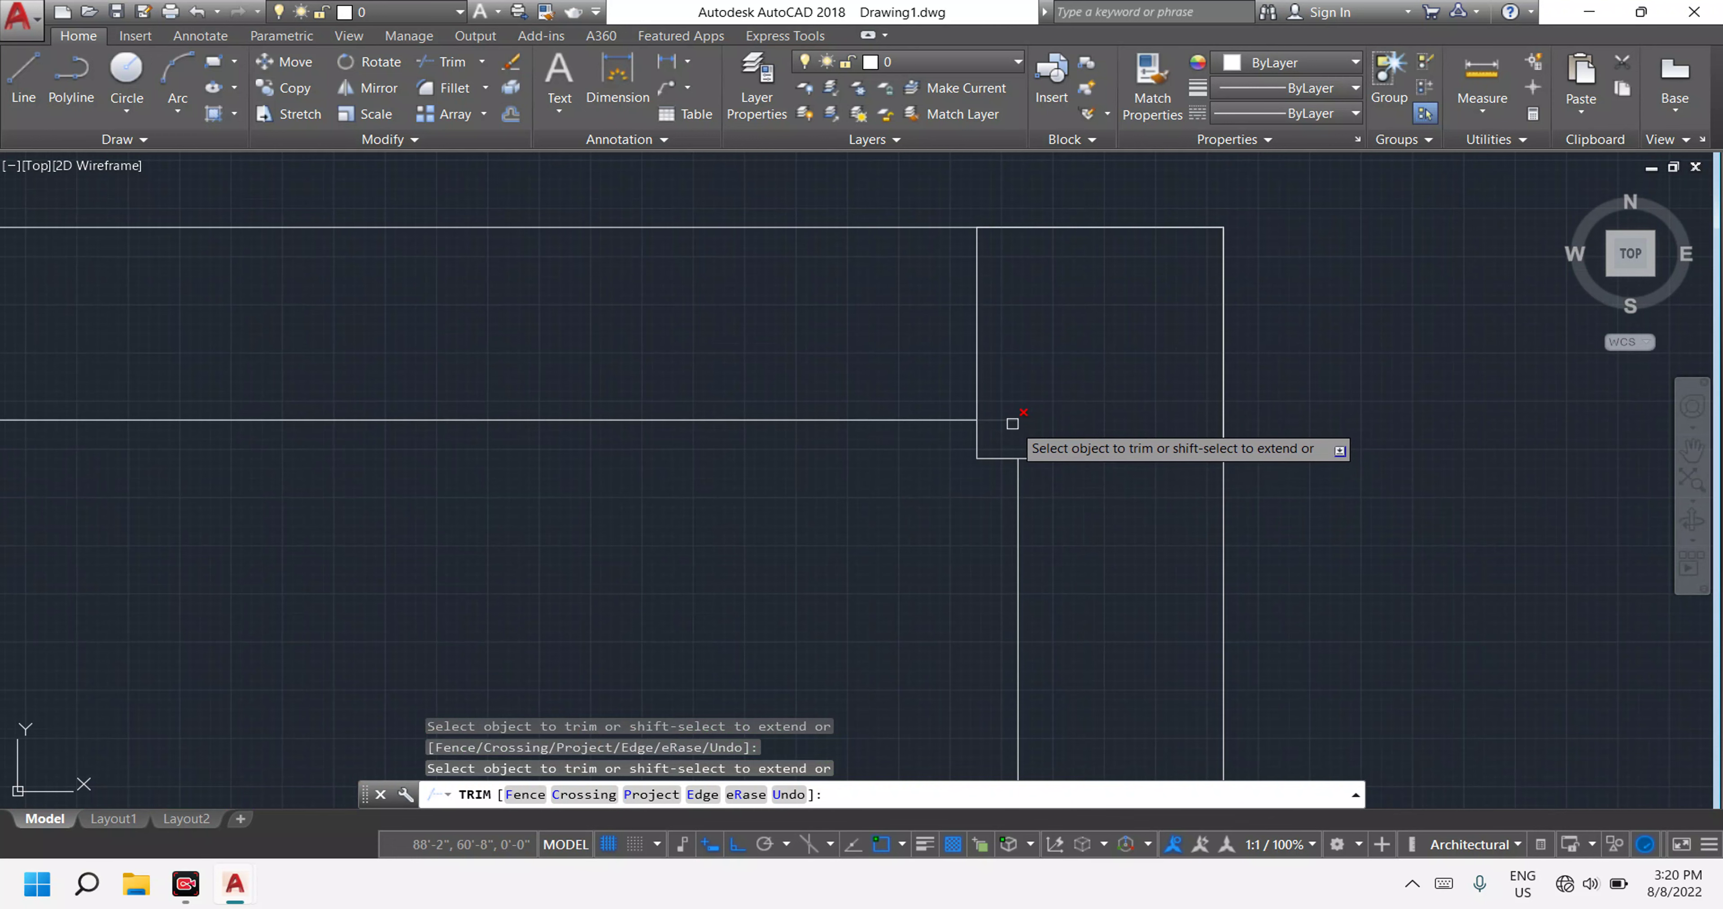
pyautogui.scroll(-3, 1112, 583)
pyautogui.scroll(-3, 1104, 641)
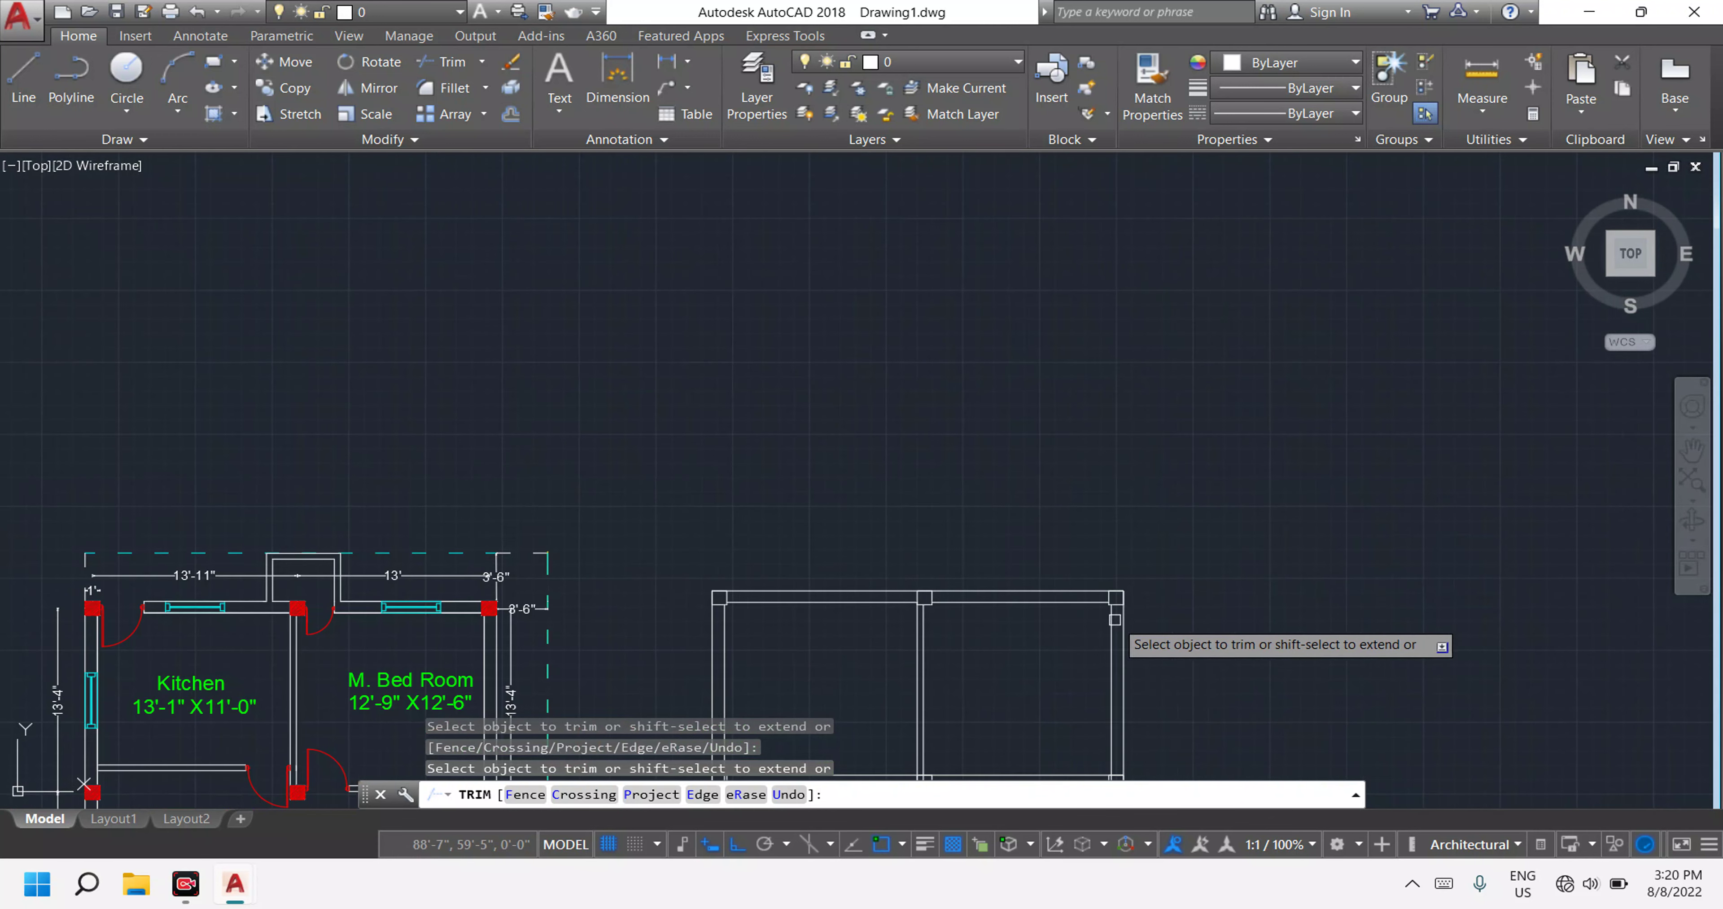
pyautogui.moveTo(1123, 642); pyautogui.dragTo(1141, 360, button='middle')
pyautogui.scroll(4, 1130, 529)
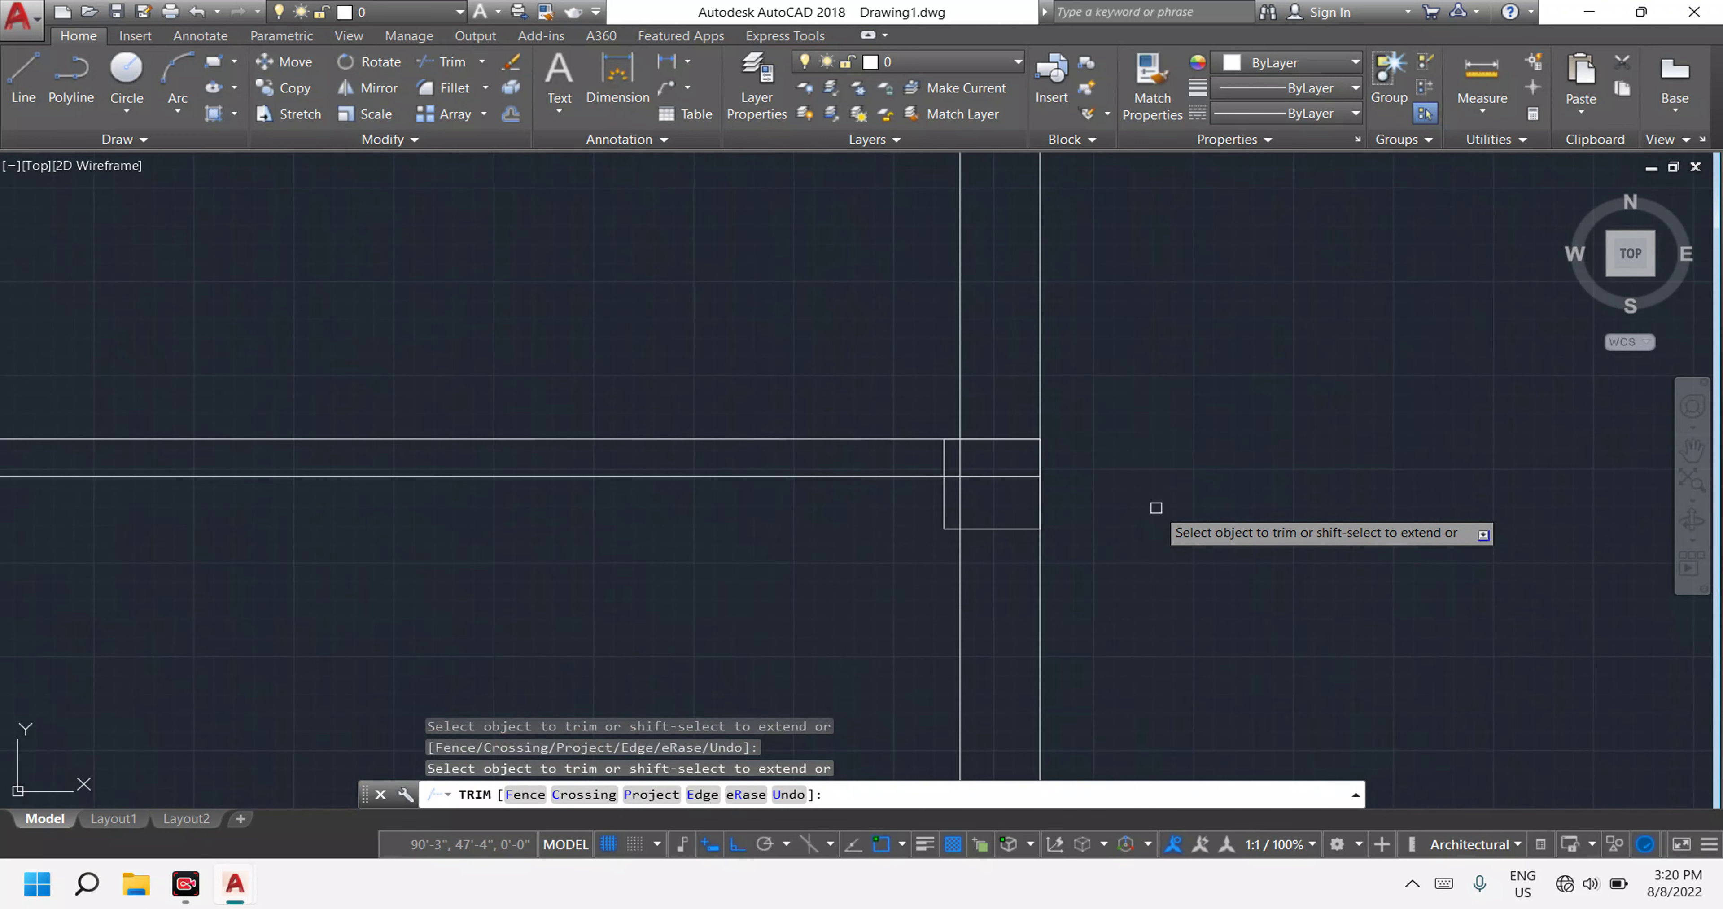
pyautogui.scroll(2, 1153, 503)
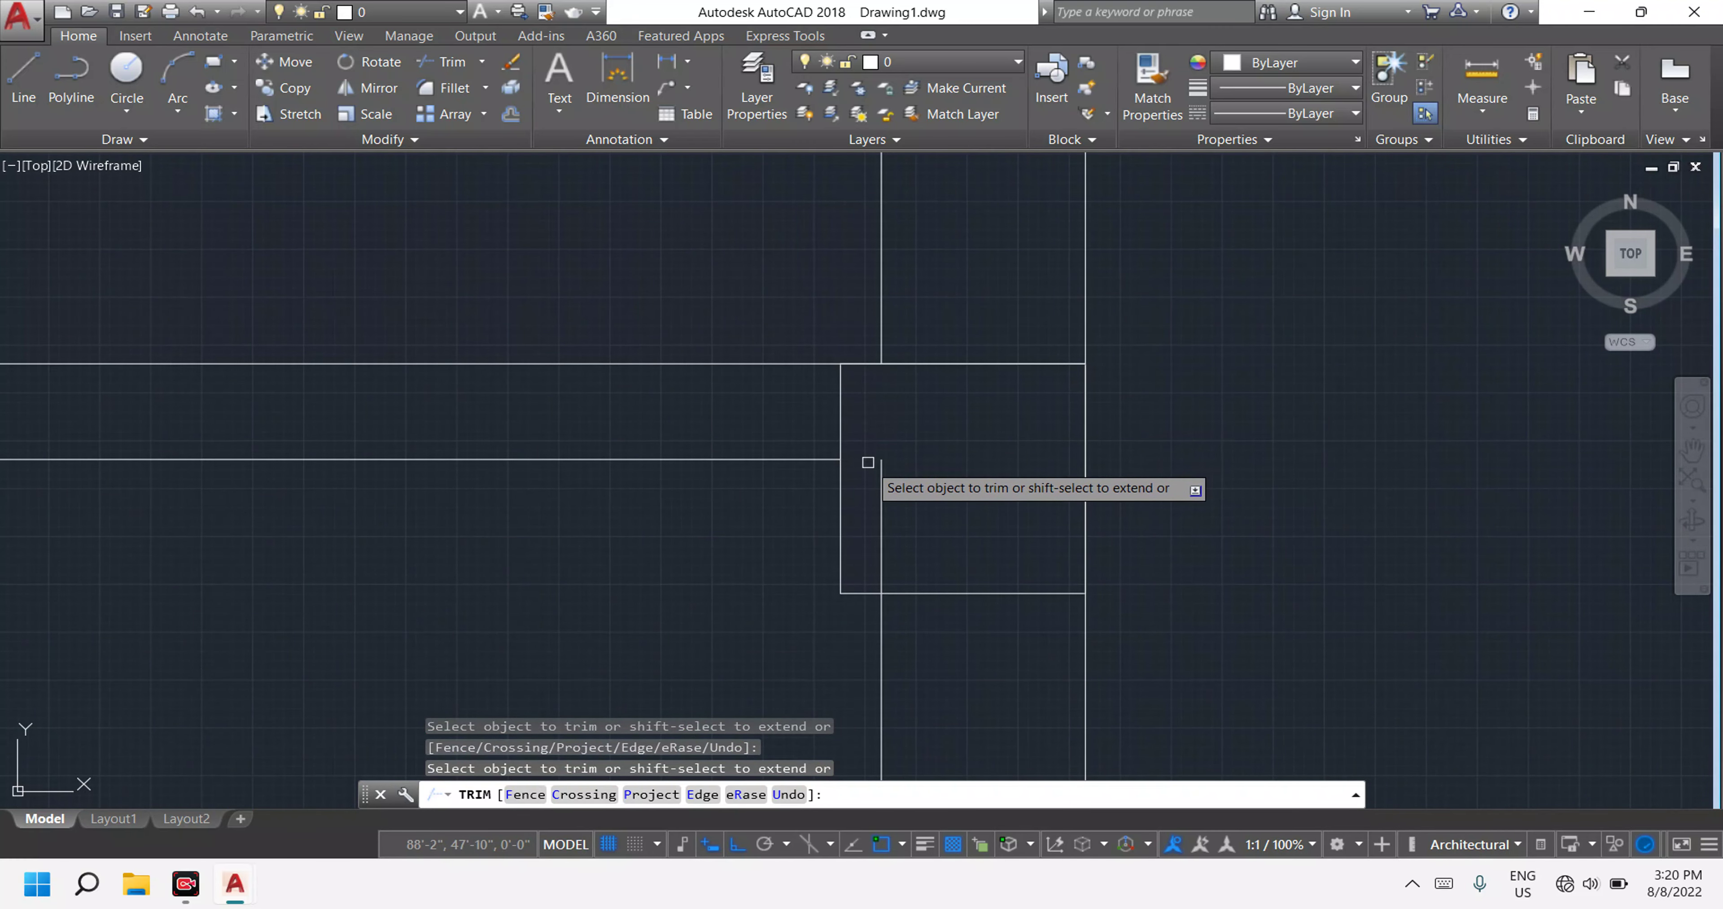
pyautogui.scroll(-8, 944, 554)
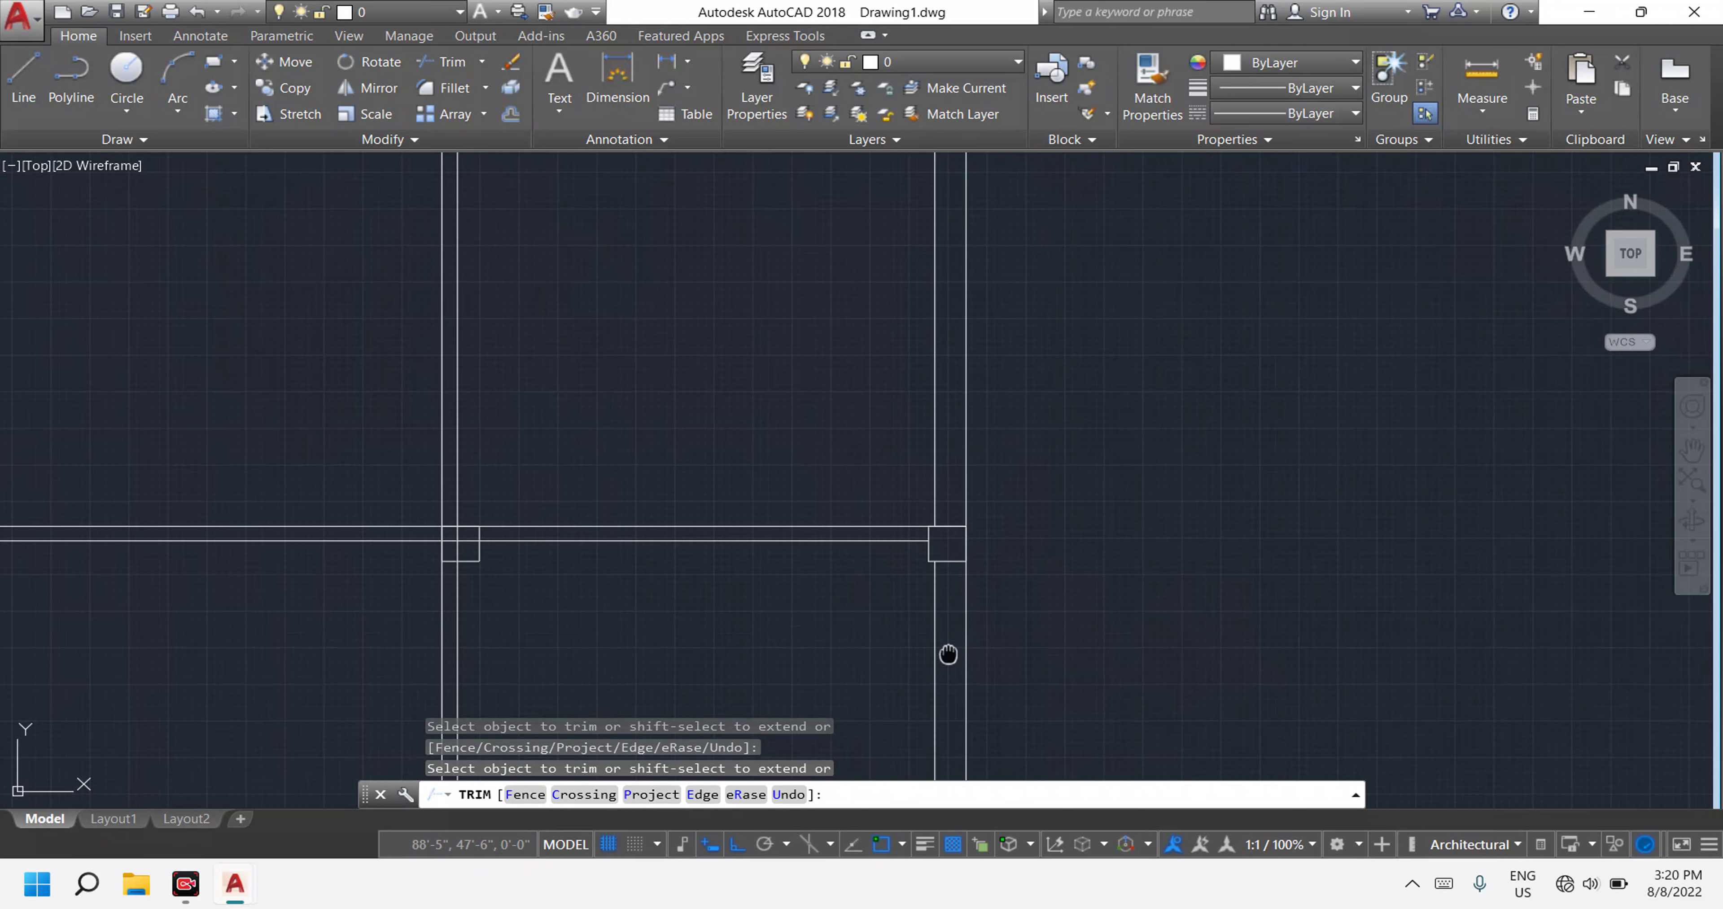
pyautogui.moveTo(949, 654); pyautogui.dragTo(983, 502, button='middle')
pyautogui.scroll(5, 491, 382)
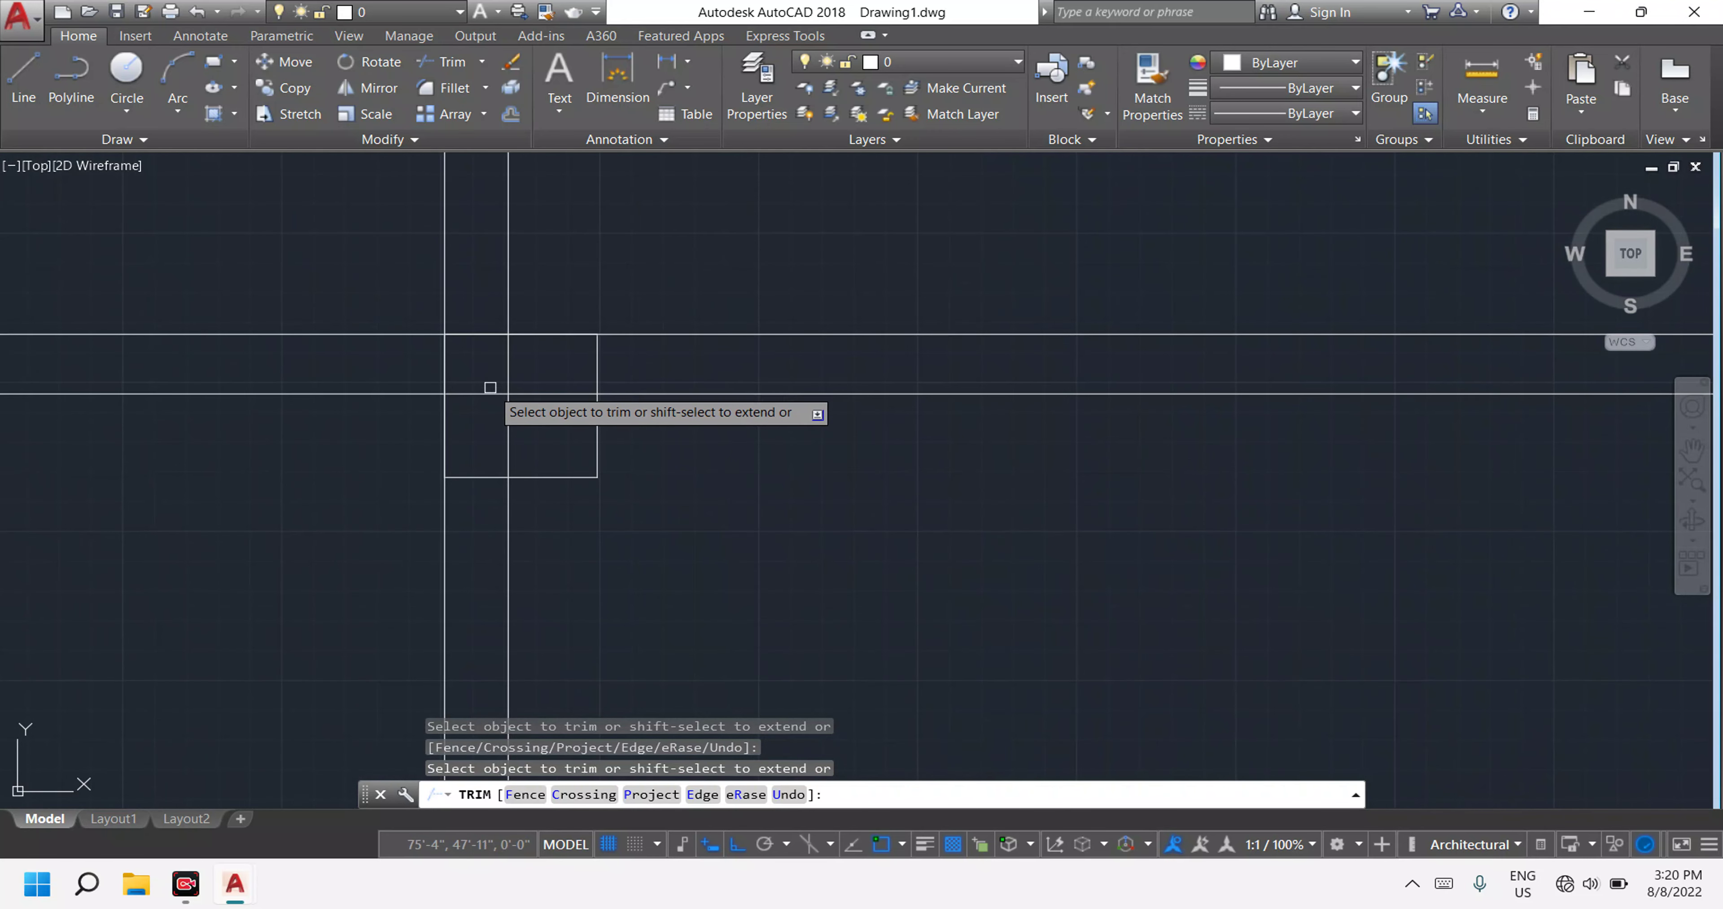
pyautogui.click(508, 364)
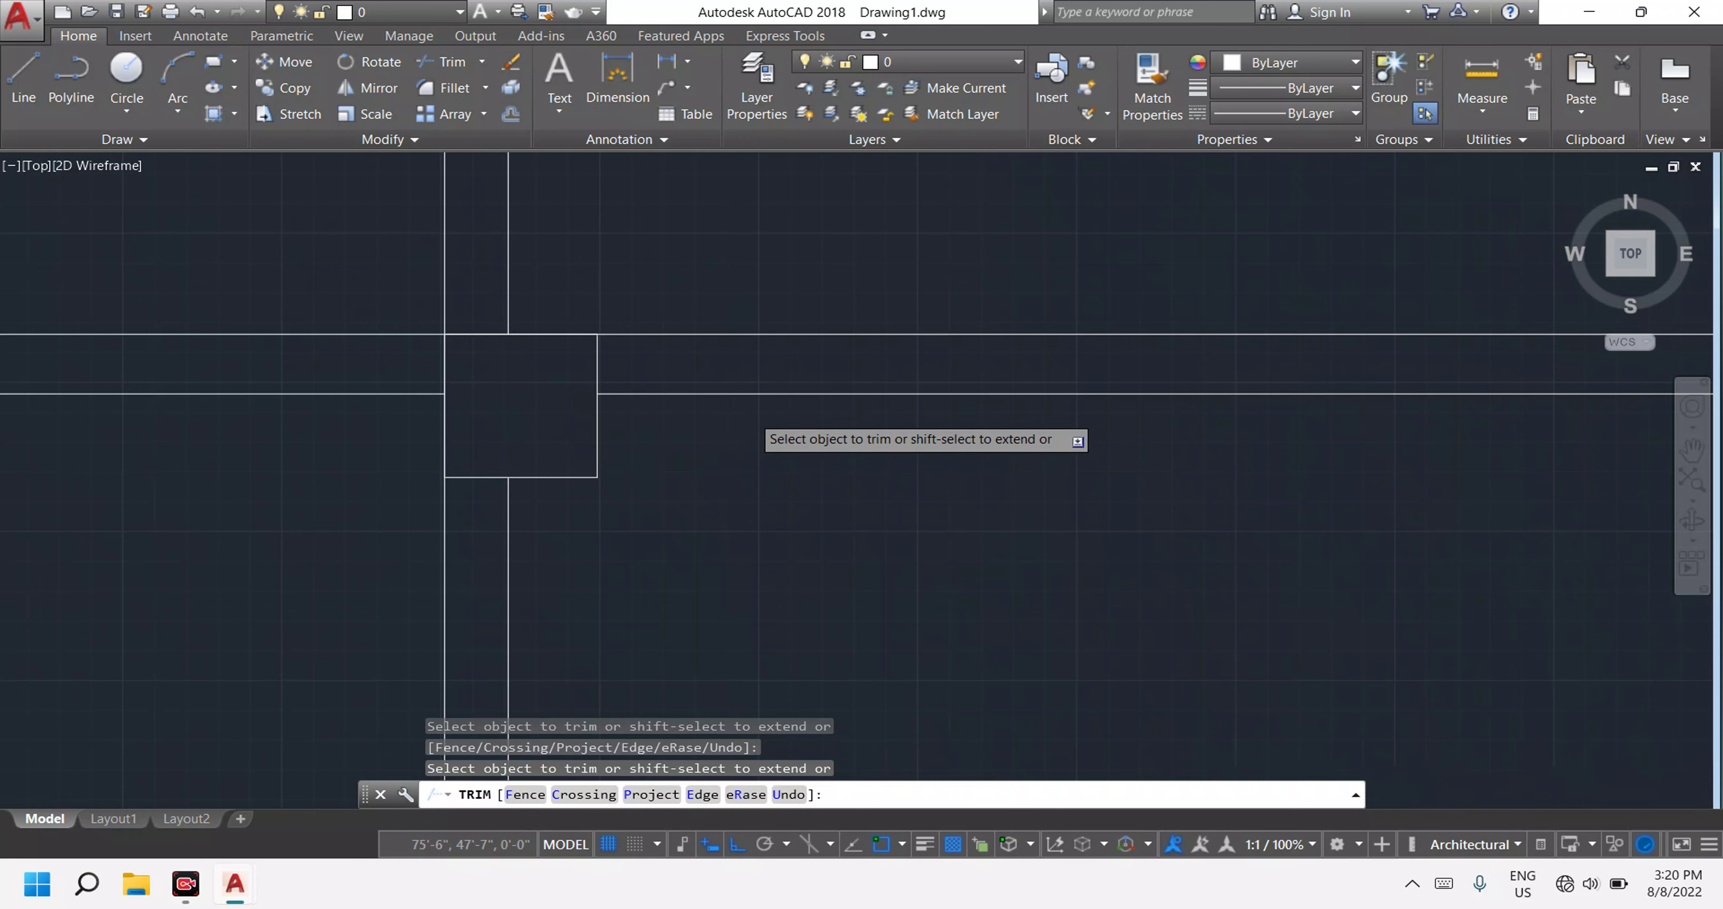
pyautogui.scroll(-5, 754, 422)
pyautogui.scroll(-5, 807, 511)
pyautogui.scroll(5, 545, 436)
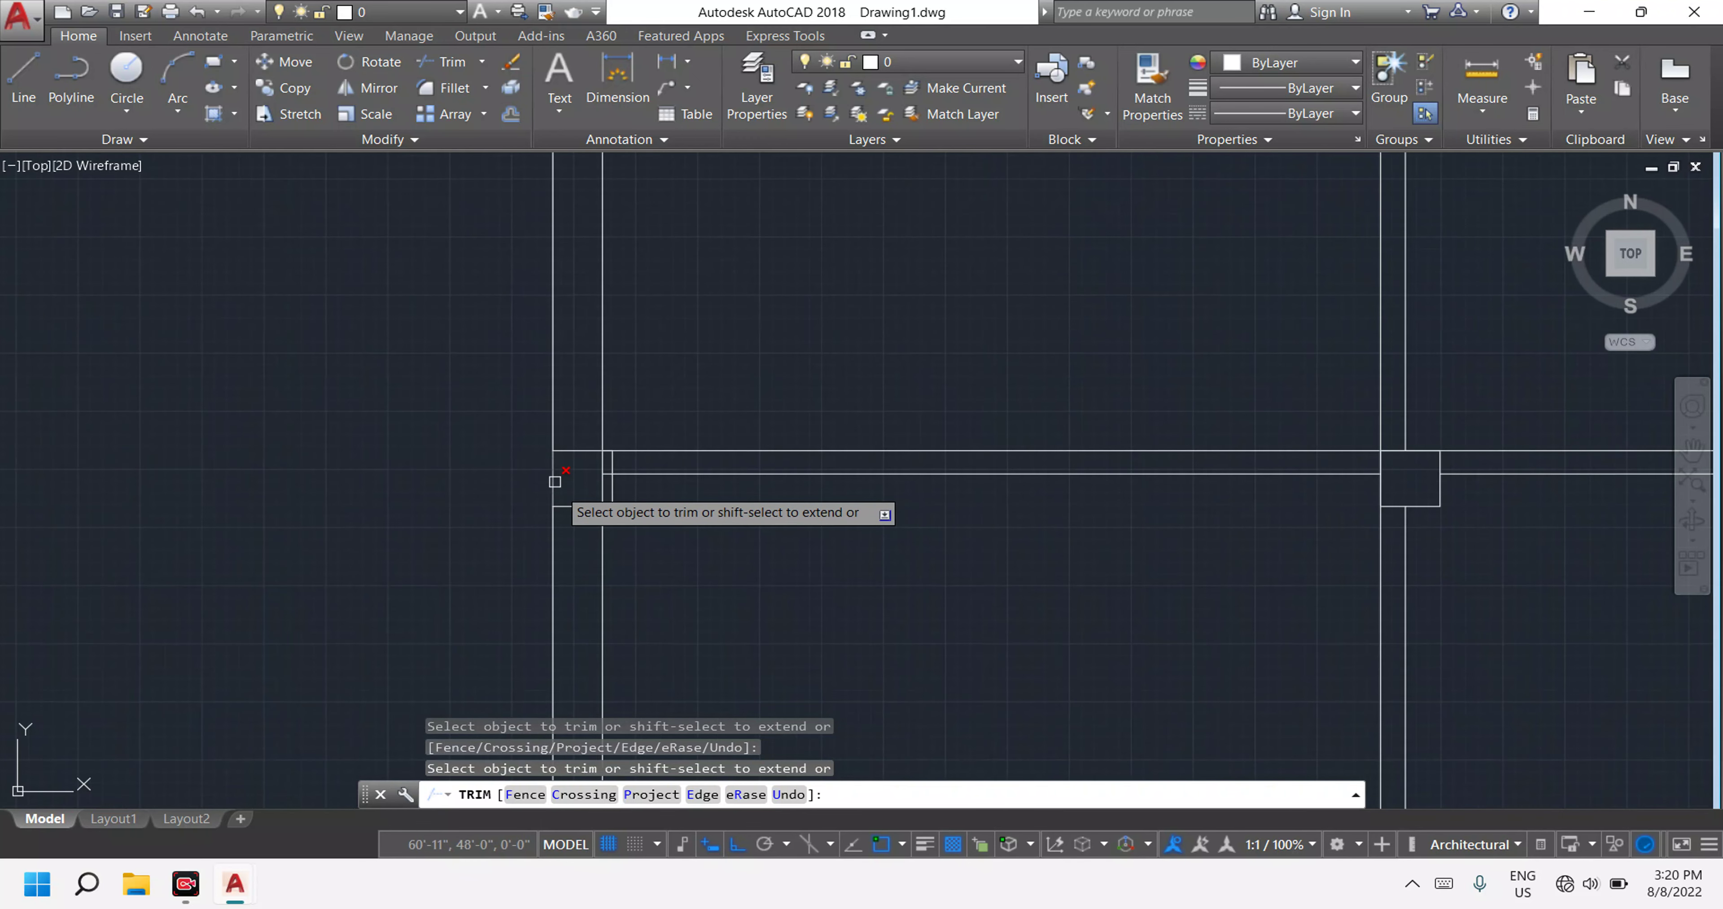
pyautogui.scroll(3, 566, 477)
pyautogui.scroll(3, 596, 496)
# Trim the overlapping beam lines and vertical line inside the next column boxes.
pyautogui.click(785, 483)
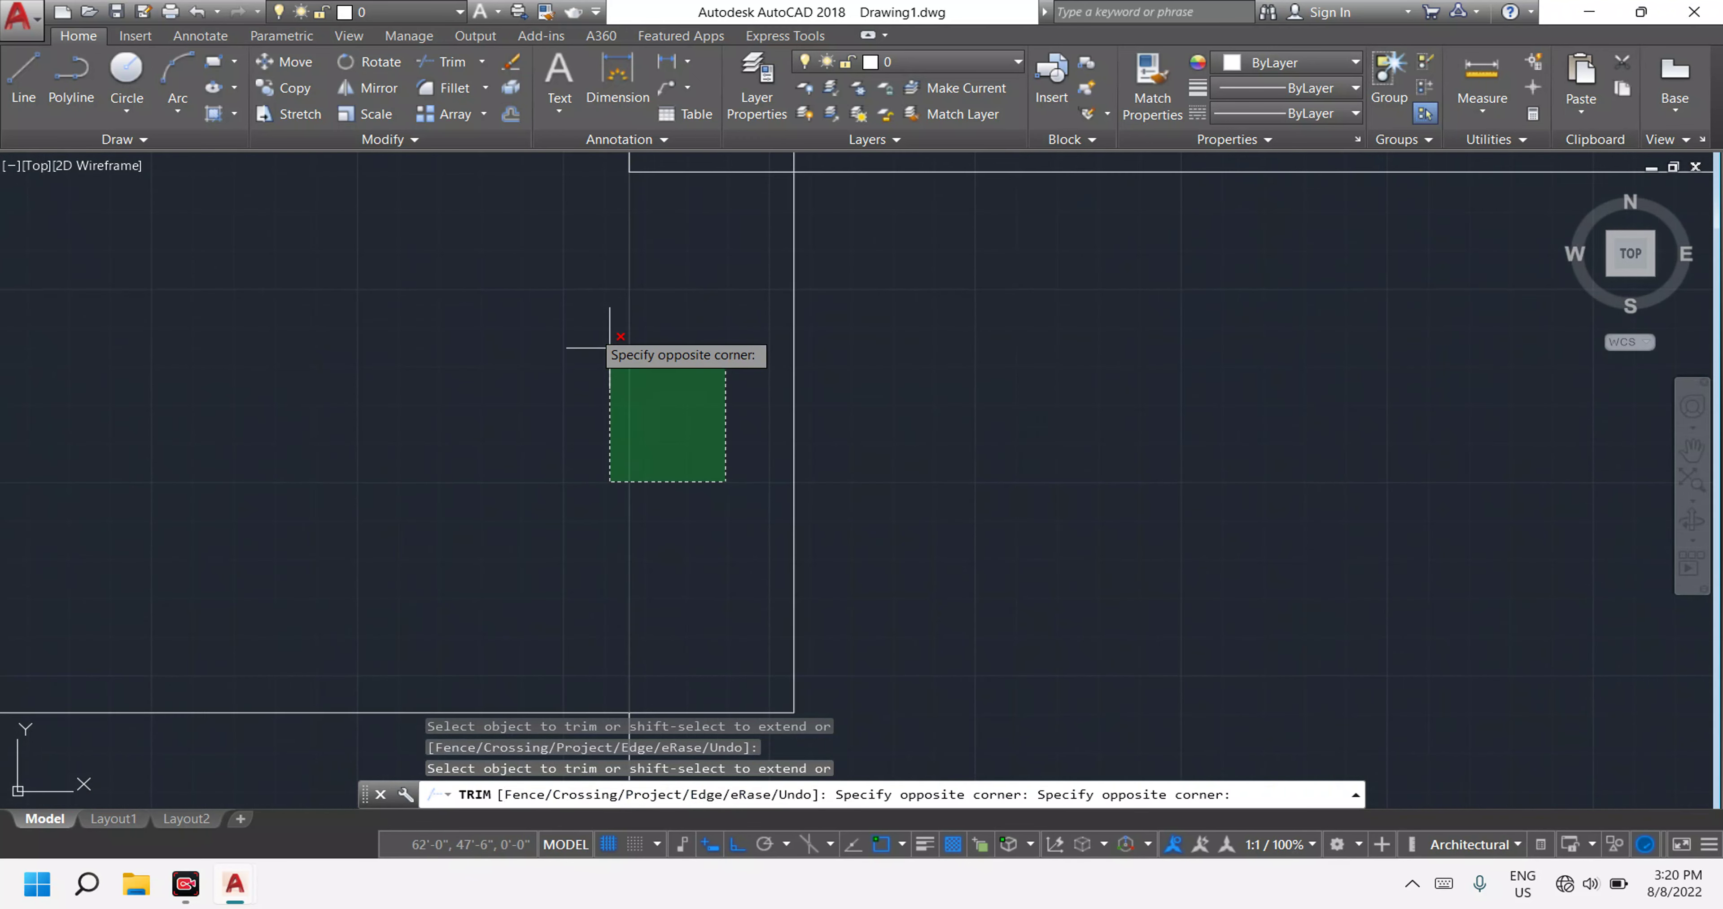
pyautogui.click(608, 369)
pyautogui.scroll(-2, 623, 307)
pyautogui.scroll(-2, 623, 308)
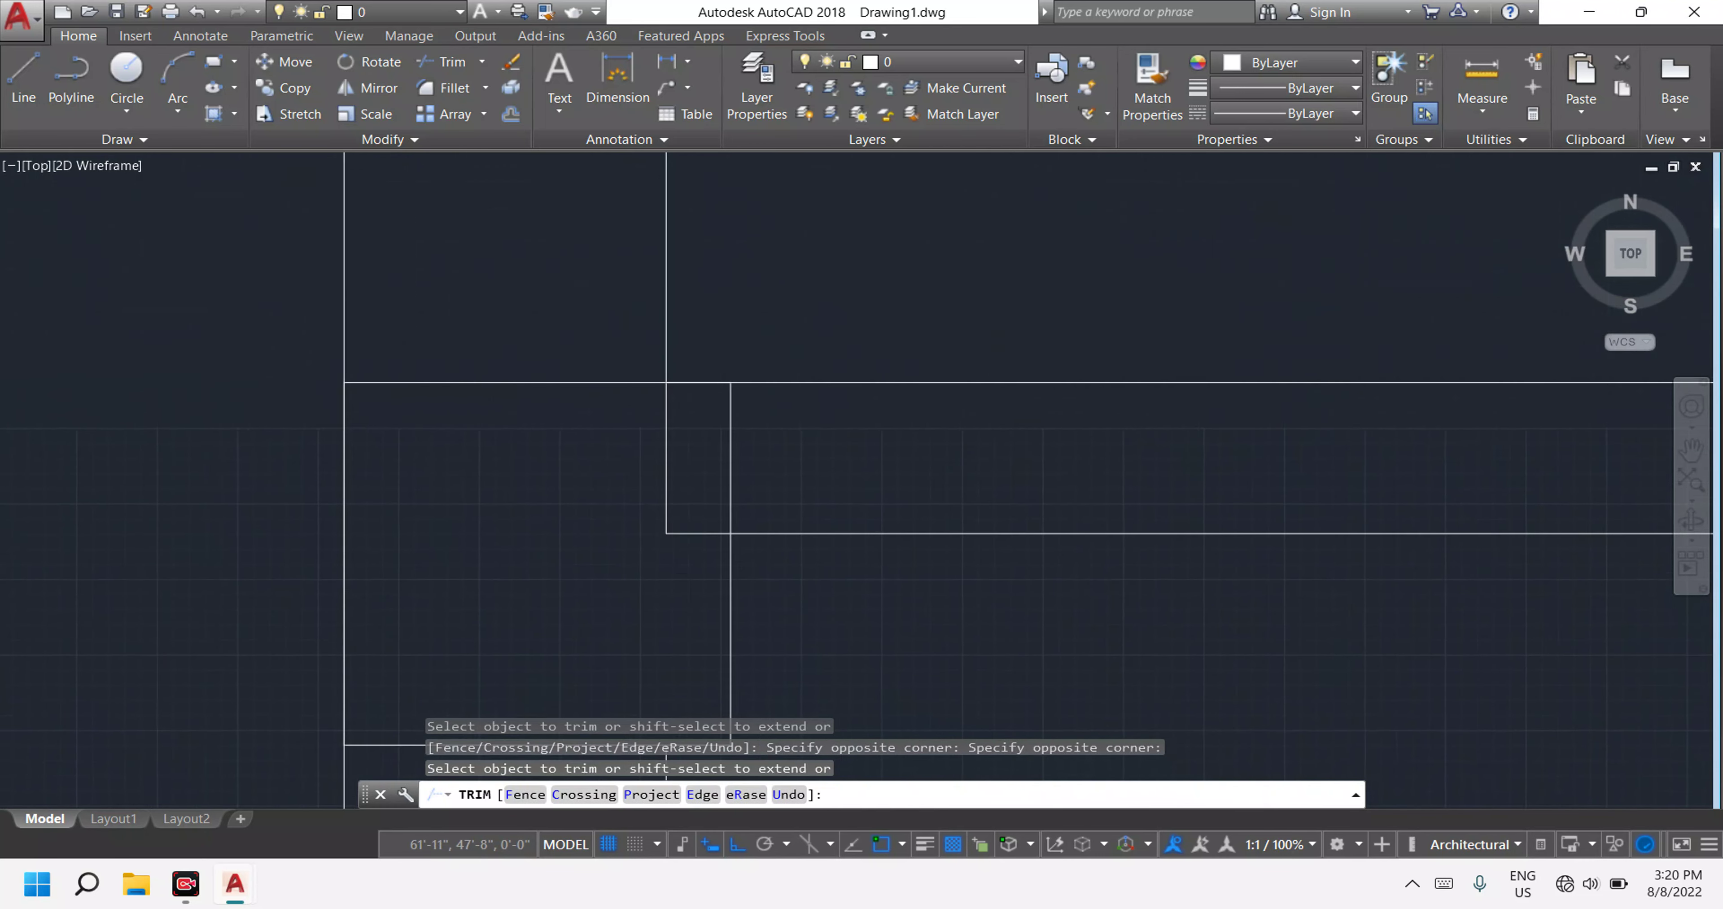
pyautogui.click(701, 538)
pyautogui.click(647, 468)
pyautogui.scroll(-2, 691, 514)
pyautogui.scroll(-2, 691, 514)
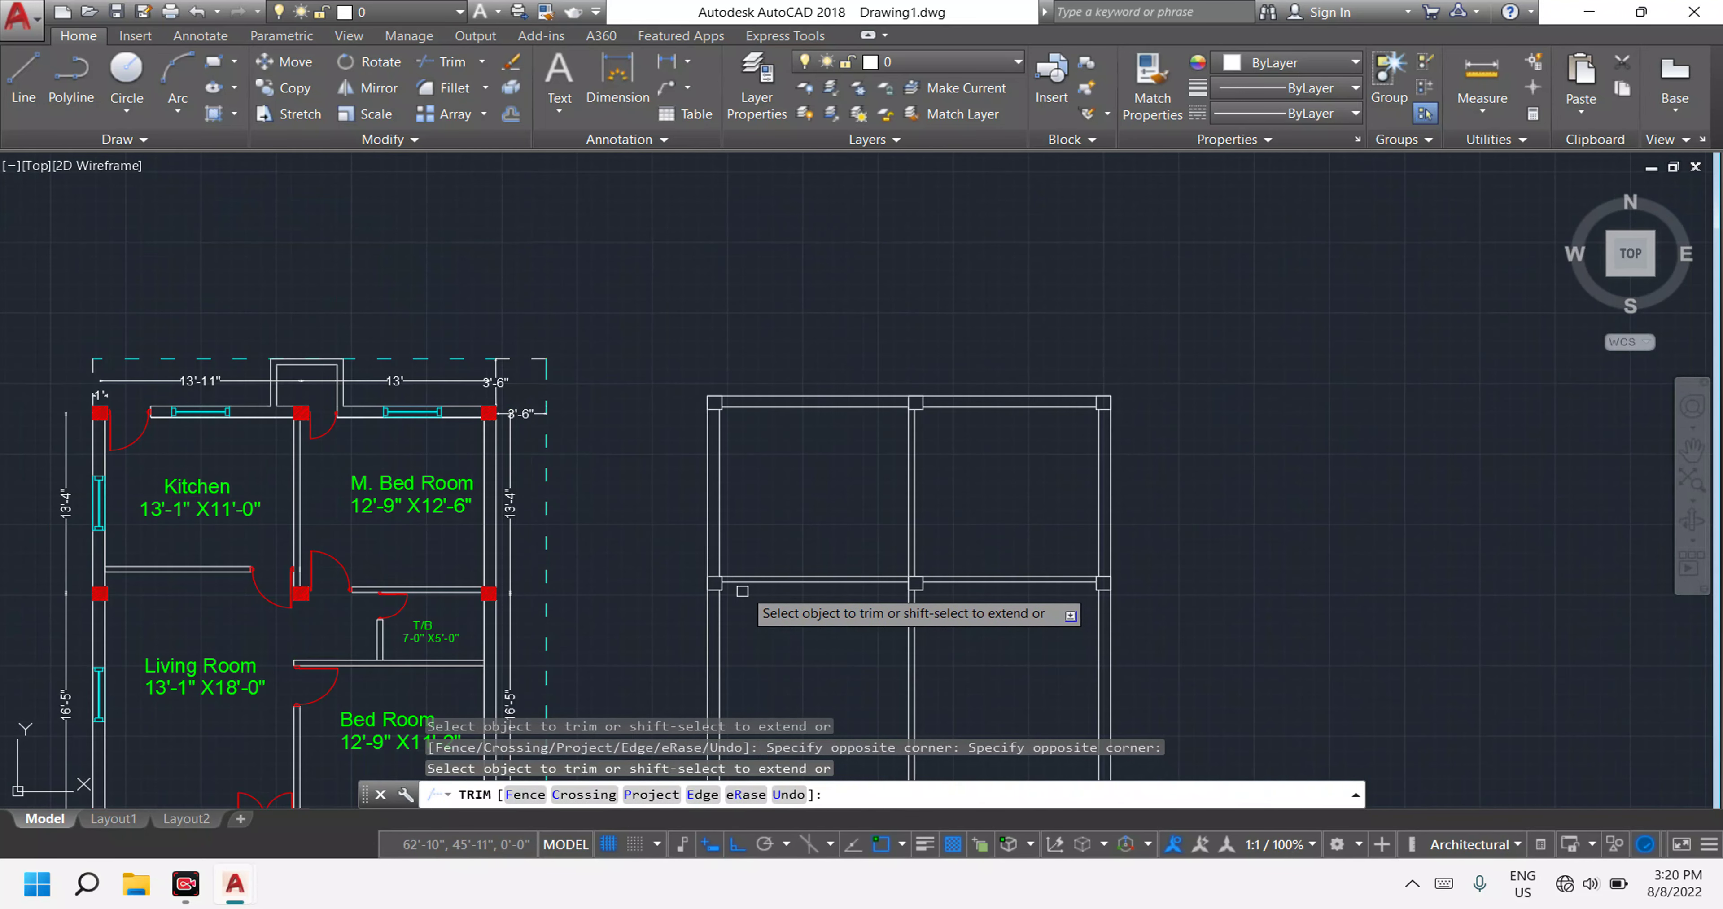
pyautogui.scroll(2, 796, 614)
pyautogui.scroll(2, 674, 459)
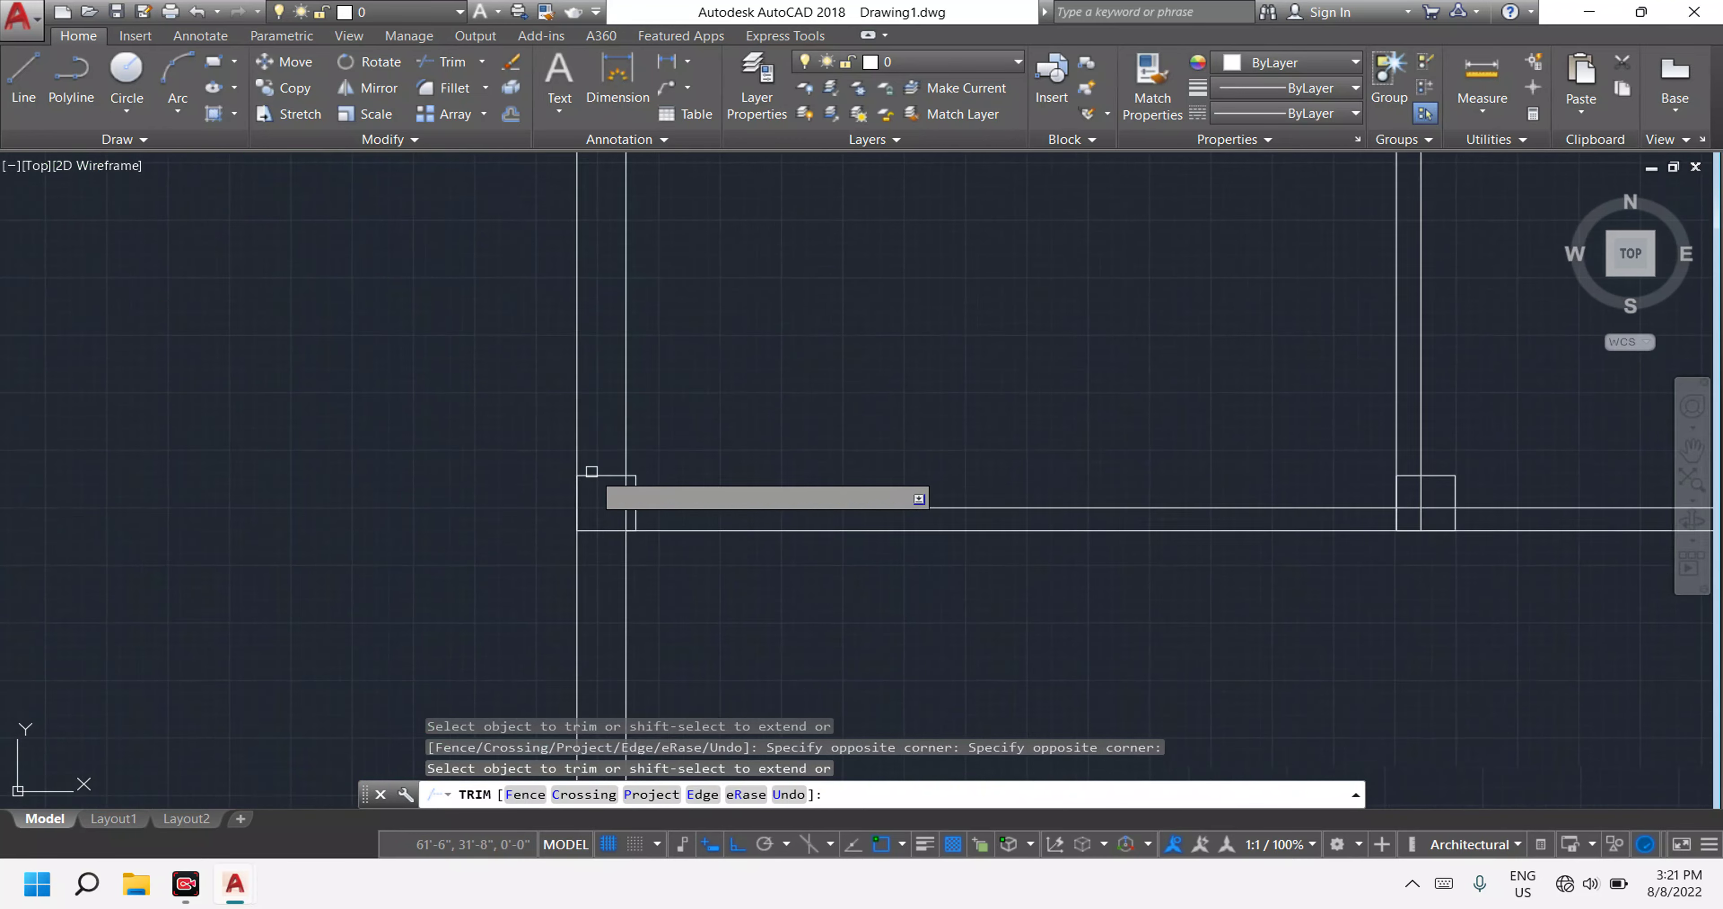
pyautogui.scroll(2, 589, 473)
pyautogui.click(706, 630)
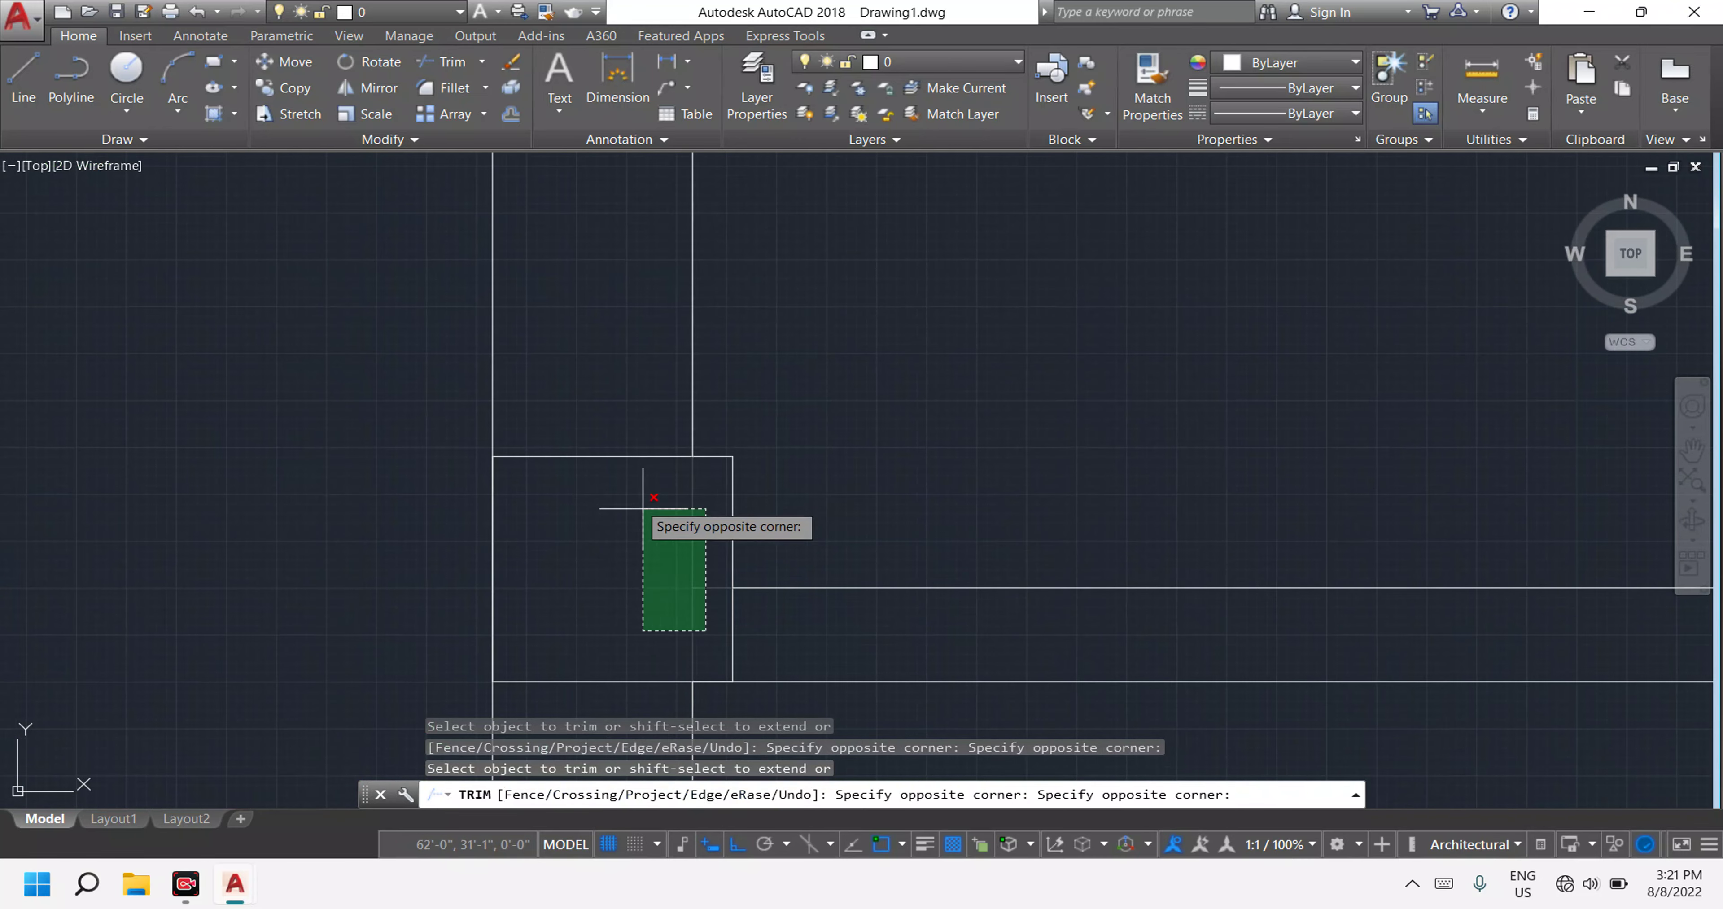
pyautogui.click(646, 488)
pyautogui.scroll(-2, 723, 538)
pyautogui.scroll(5, 1271, 557)
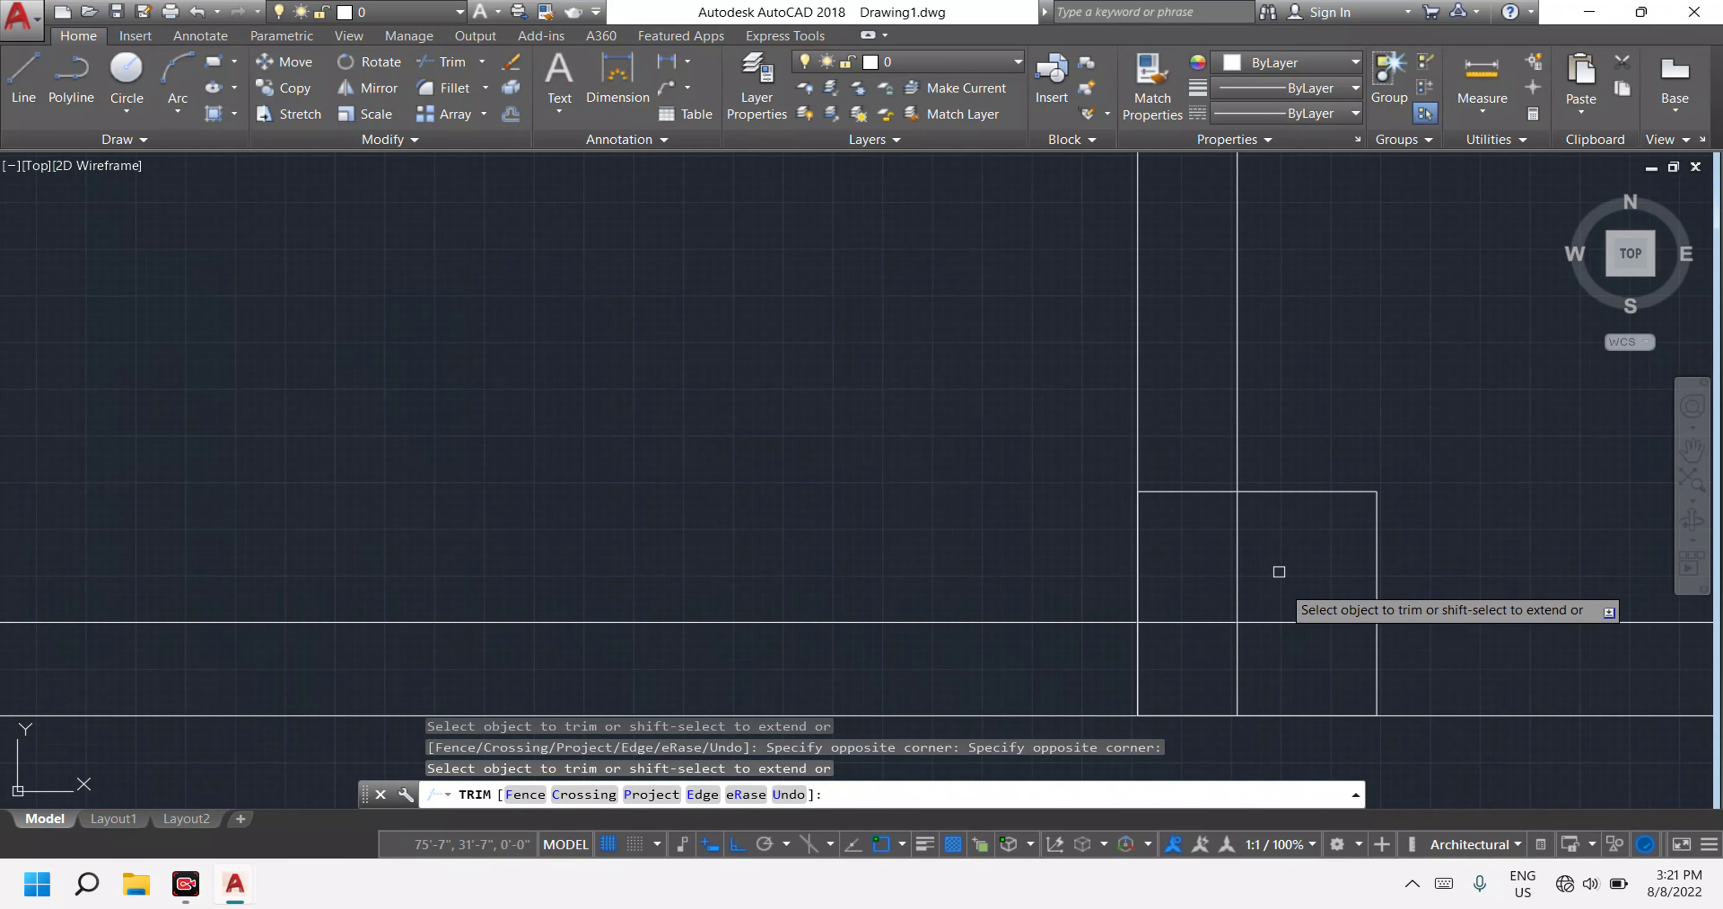
# Trim the horizontal and beam lines inside the corner columns and the right beam.
pyautogui.click(1281, 657)
pyautogui.click(1200, 576)
pyautogui.scroll(-2, 1185, 585)
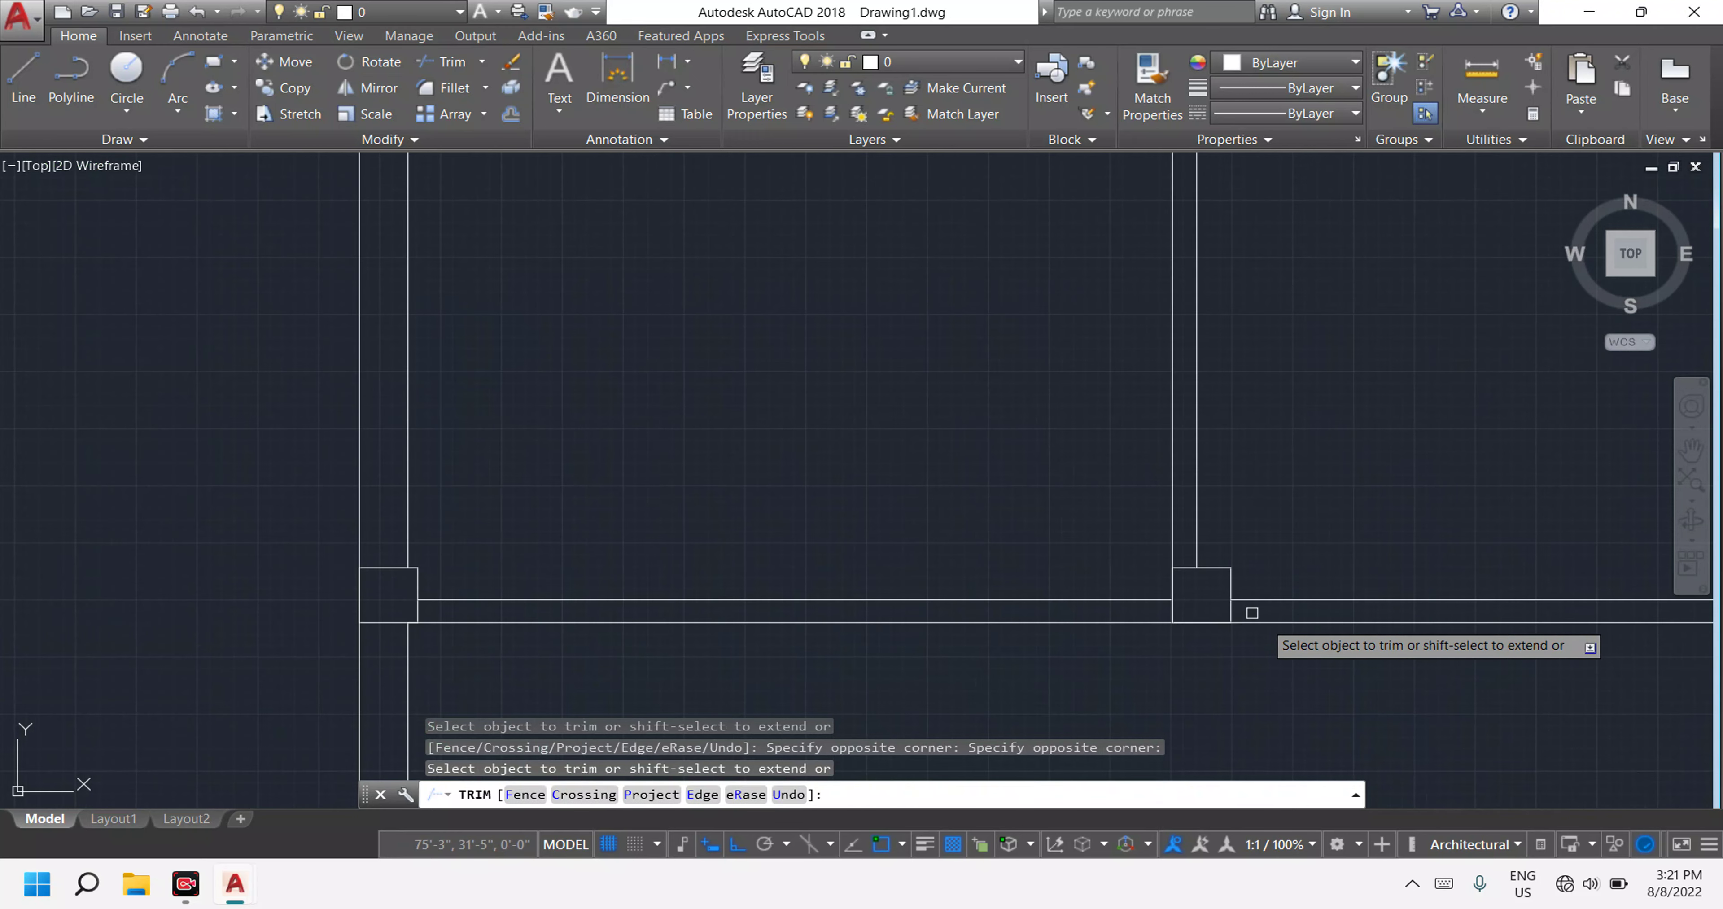
pyautogui.scroll(-3, 1204, 604)
pyautogui.scroll(4, 810, 538)
pyautogui.scroll(2, 810, 538)
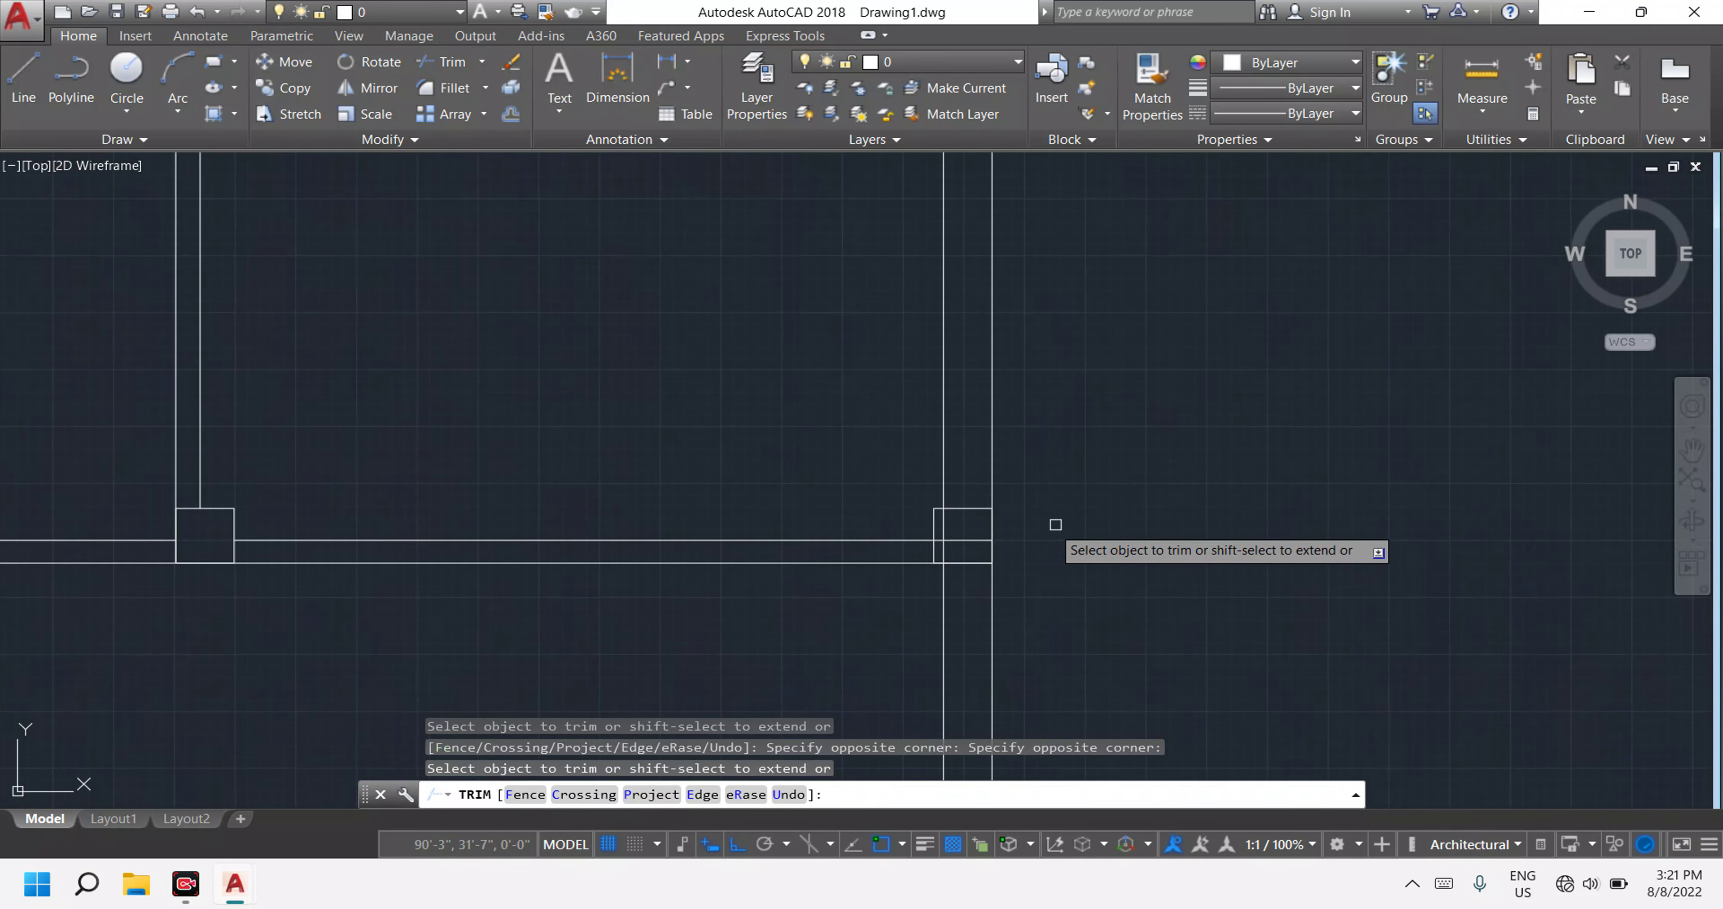
pyautogui.scroll(2, 865, 542)
pyautogui.click(790, 624)
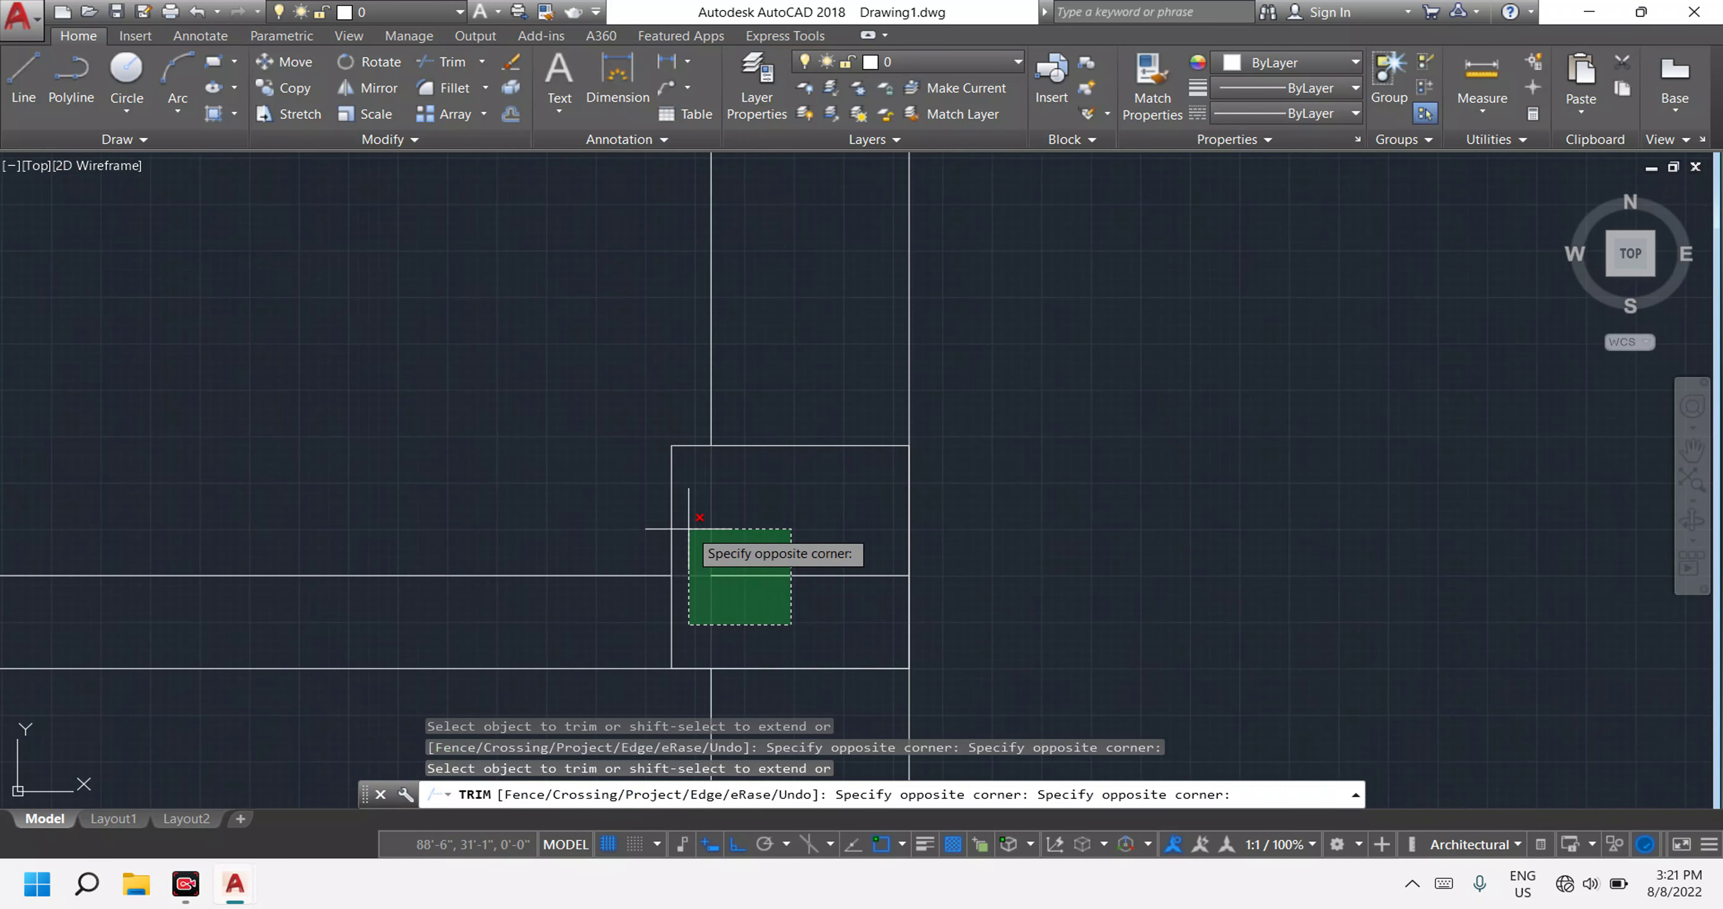
pyautogui.click(689, 529)
pyautogui.click(802, 565)
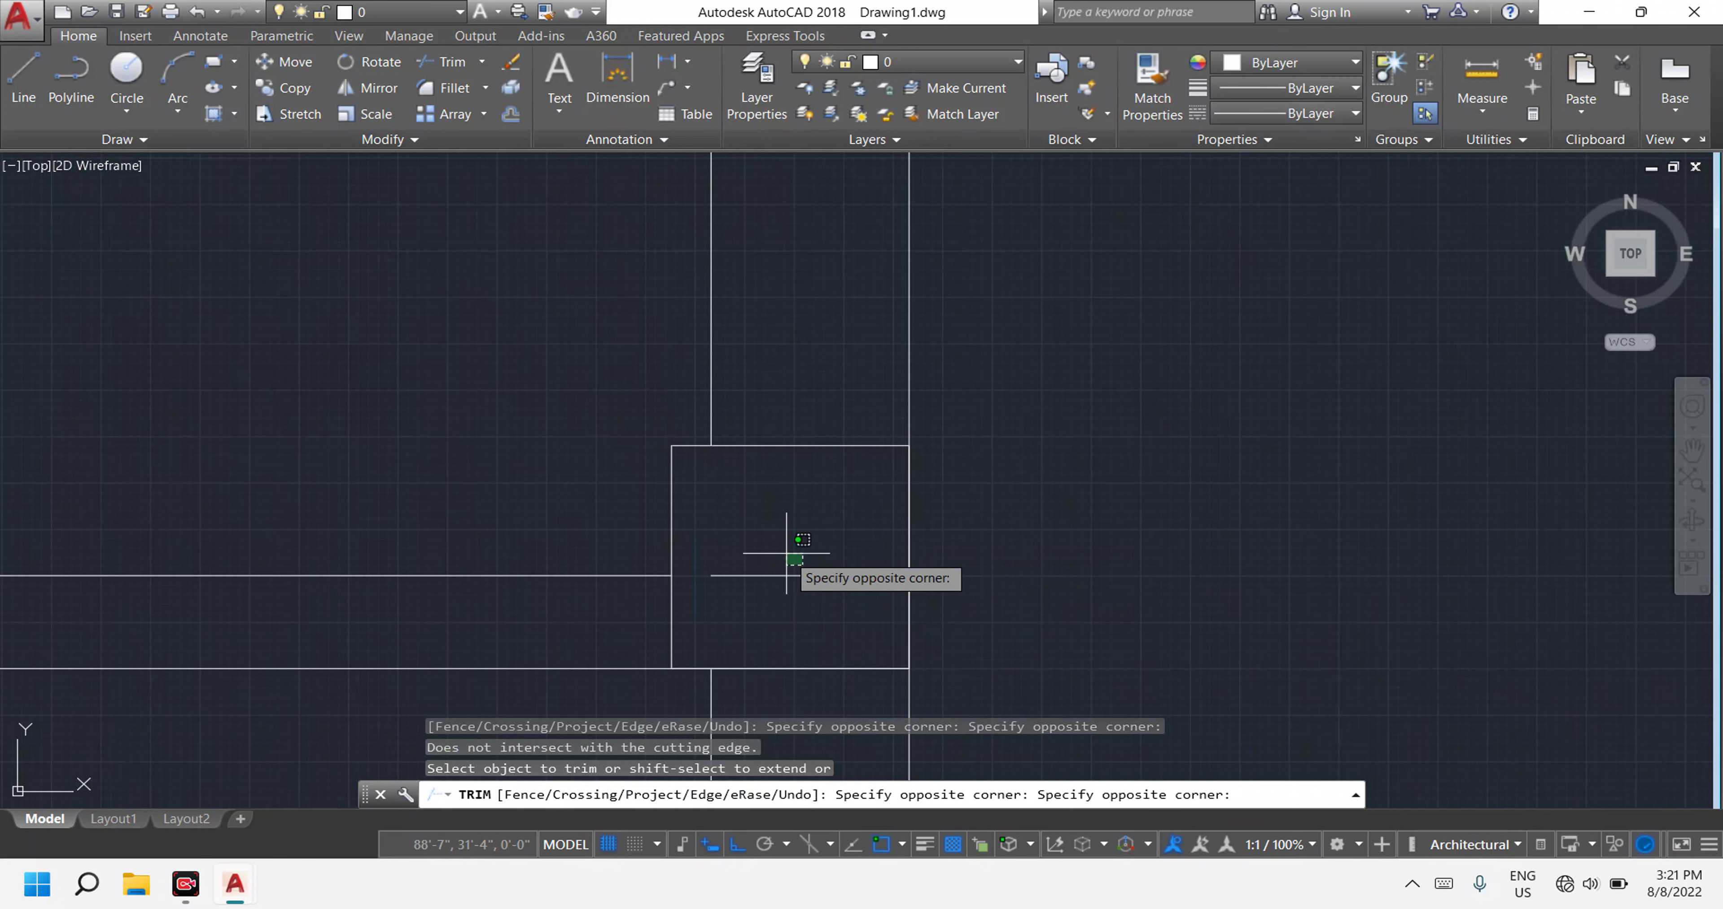
pyautogui.scroll(-5, 787, 553)
pyautogui.moveTo(819, 615)
pyautogui.mouseDown(button='middle')
pyautogui.moveTo(861, 526)
pyautogui.moveTo(824, 490)
pyautogui.mouseUp(button='middle')
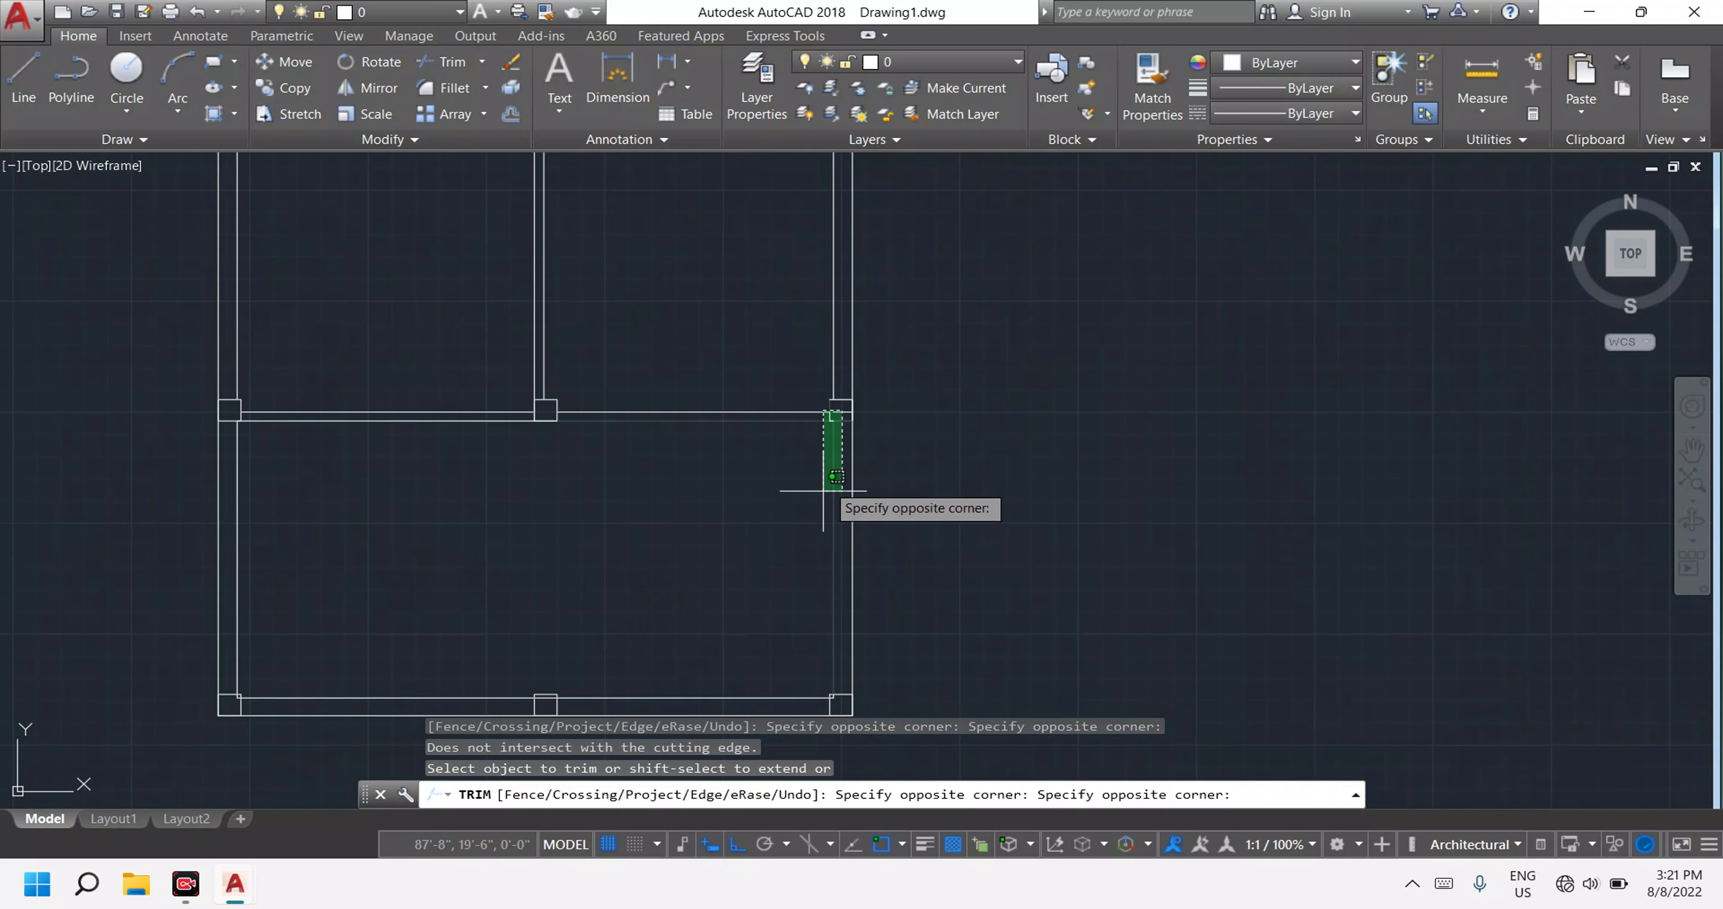
pyautogui.scroll(2, 847, 395)
pyautogui.scroll(2, 849, 395)
pyautogui.click(851, 392)
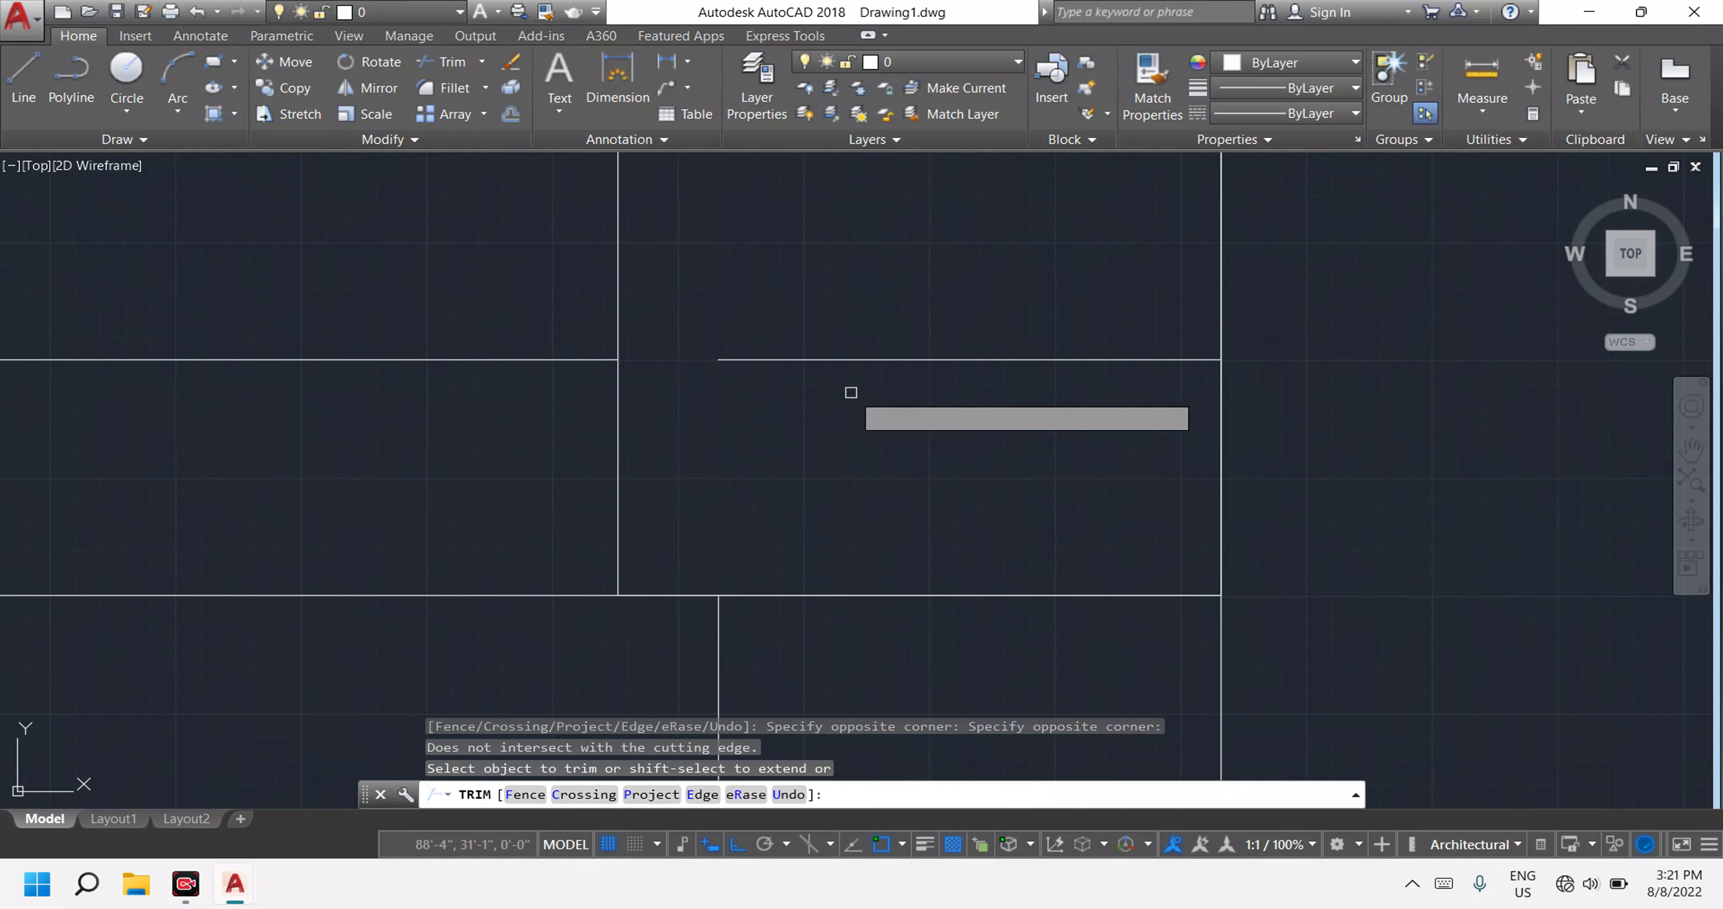
pyautogui.scroll(-3, 851, 393)
pyautogui.moveTo(863, 555); pyautogui.dragTo(911, 568, button='middle')
pyautogui.scroll(1, 918, 543)
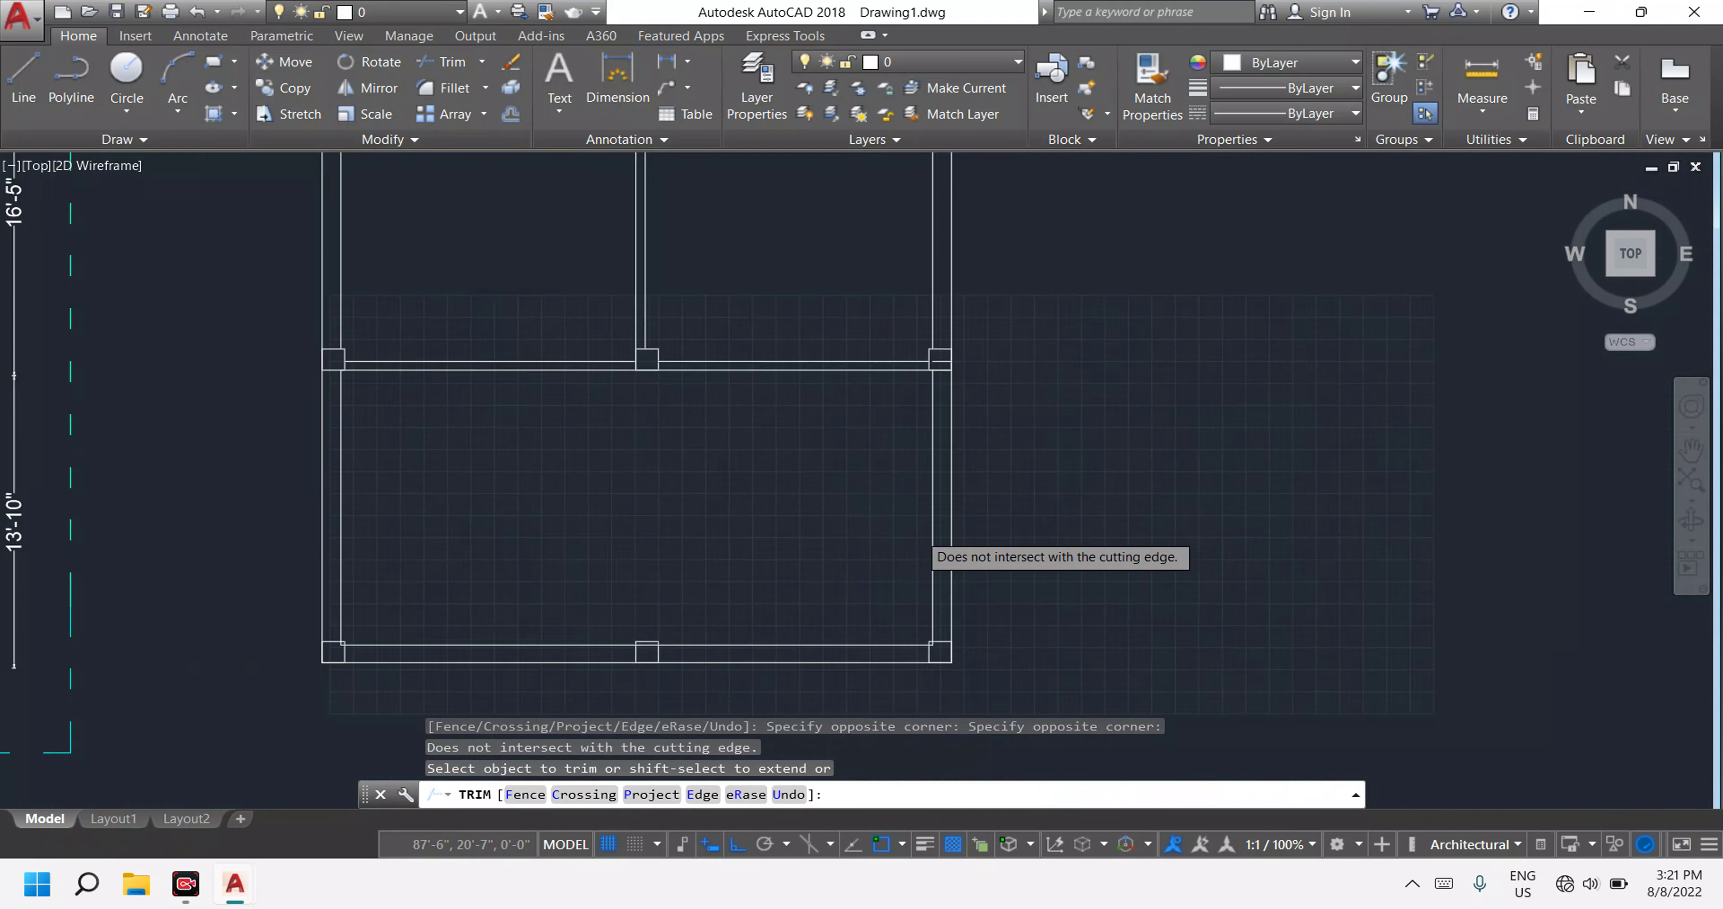
pyautogui.scroll(-3, 927, 549)
pyautogui.scroll(4, 950, 625)
pyautogui.scroll(2, 920, 605)
# Trim the beam lines through the bottom and bottom-left columns, then end TRIM.
pyautogui.click(921, 589)
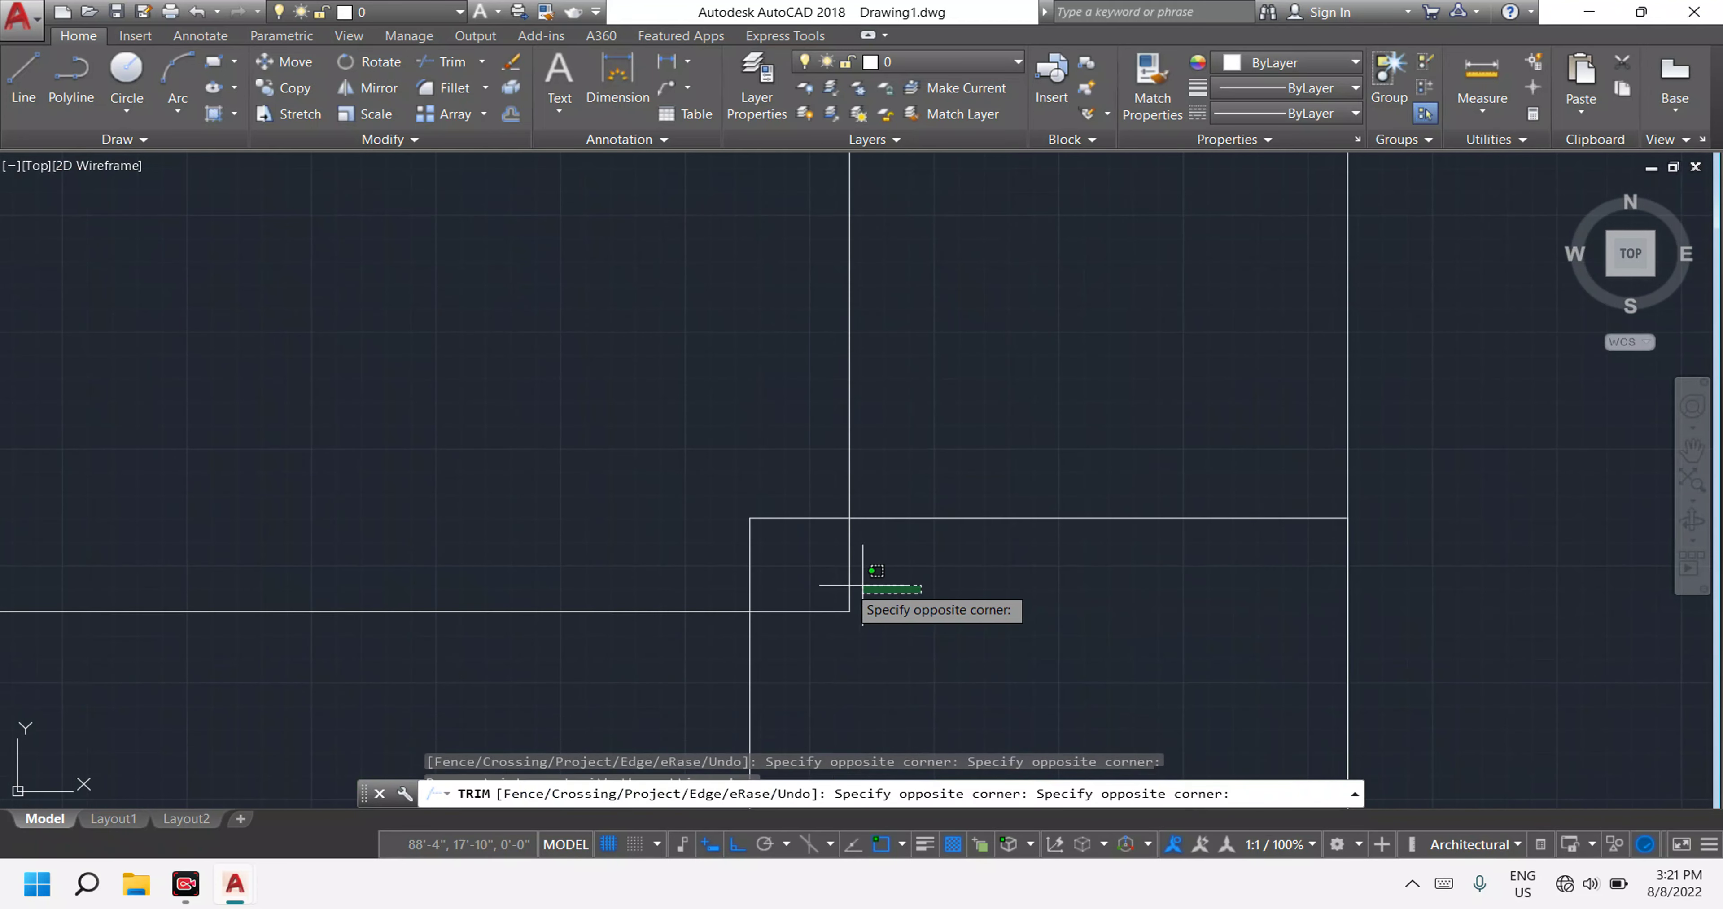
pyautogui.click(863, 585)
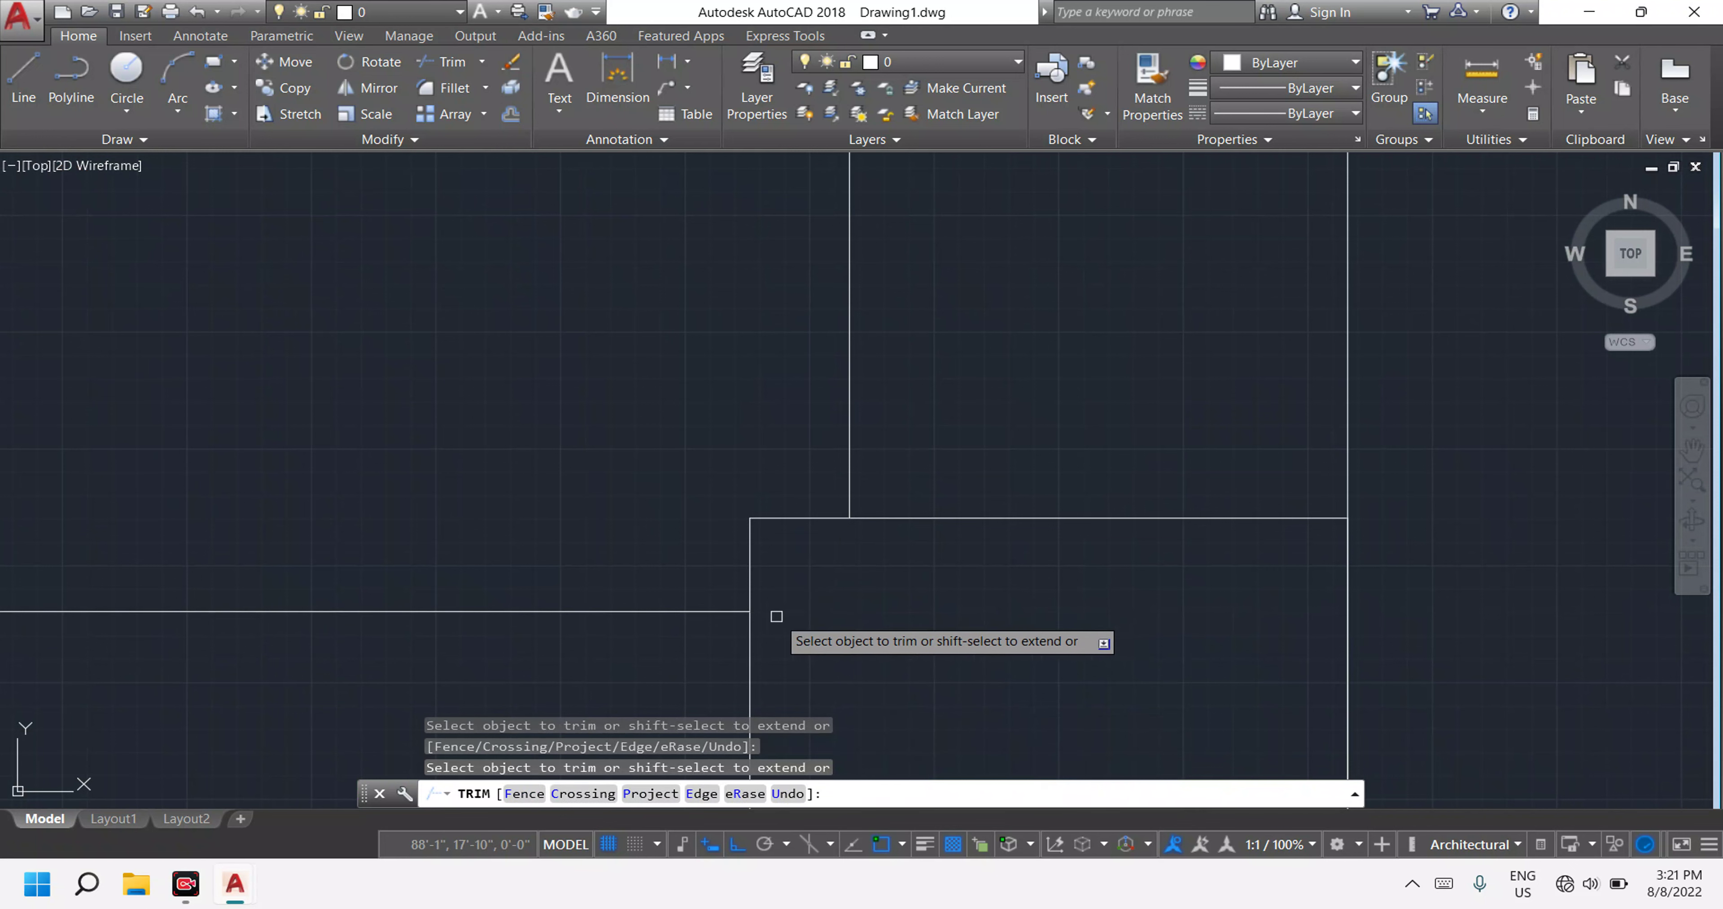
pyautogui.scroll(-3, 669, 628)
pyautogui.scroll(2, 1024, 668)
pyautogui.scroll(2, 1025, 599)
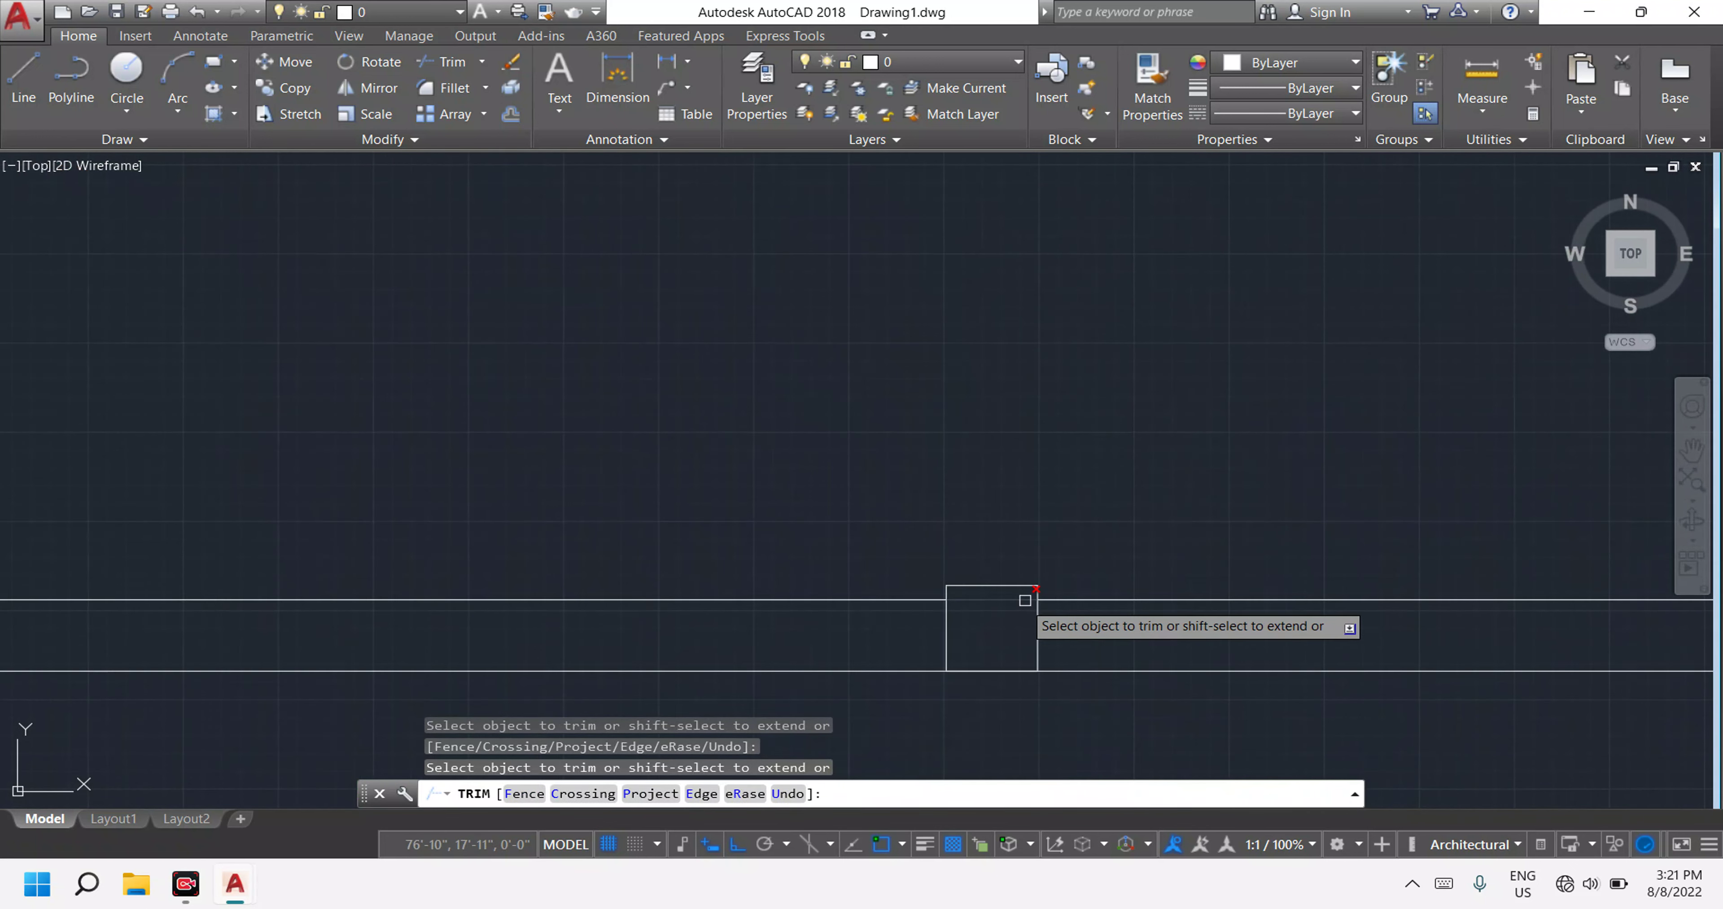
pyautogui.scroll(3, 1010, 600)
pyautogui.click(990, 597)
pyautogui.click(894, 570)
pyautogui.scroll(-3, 891, 583)
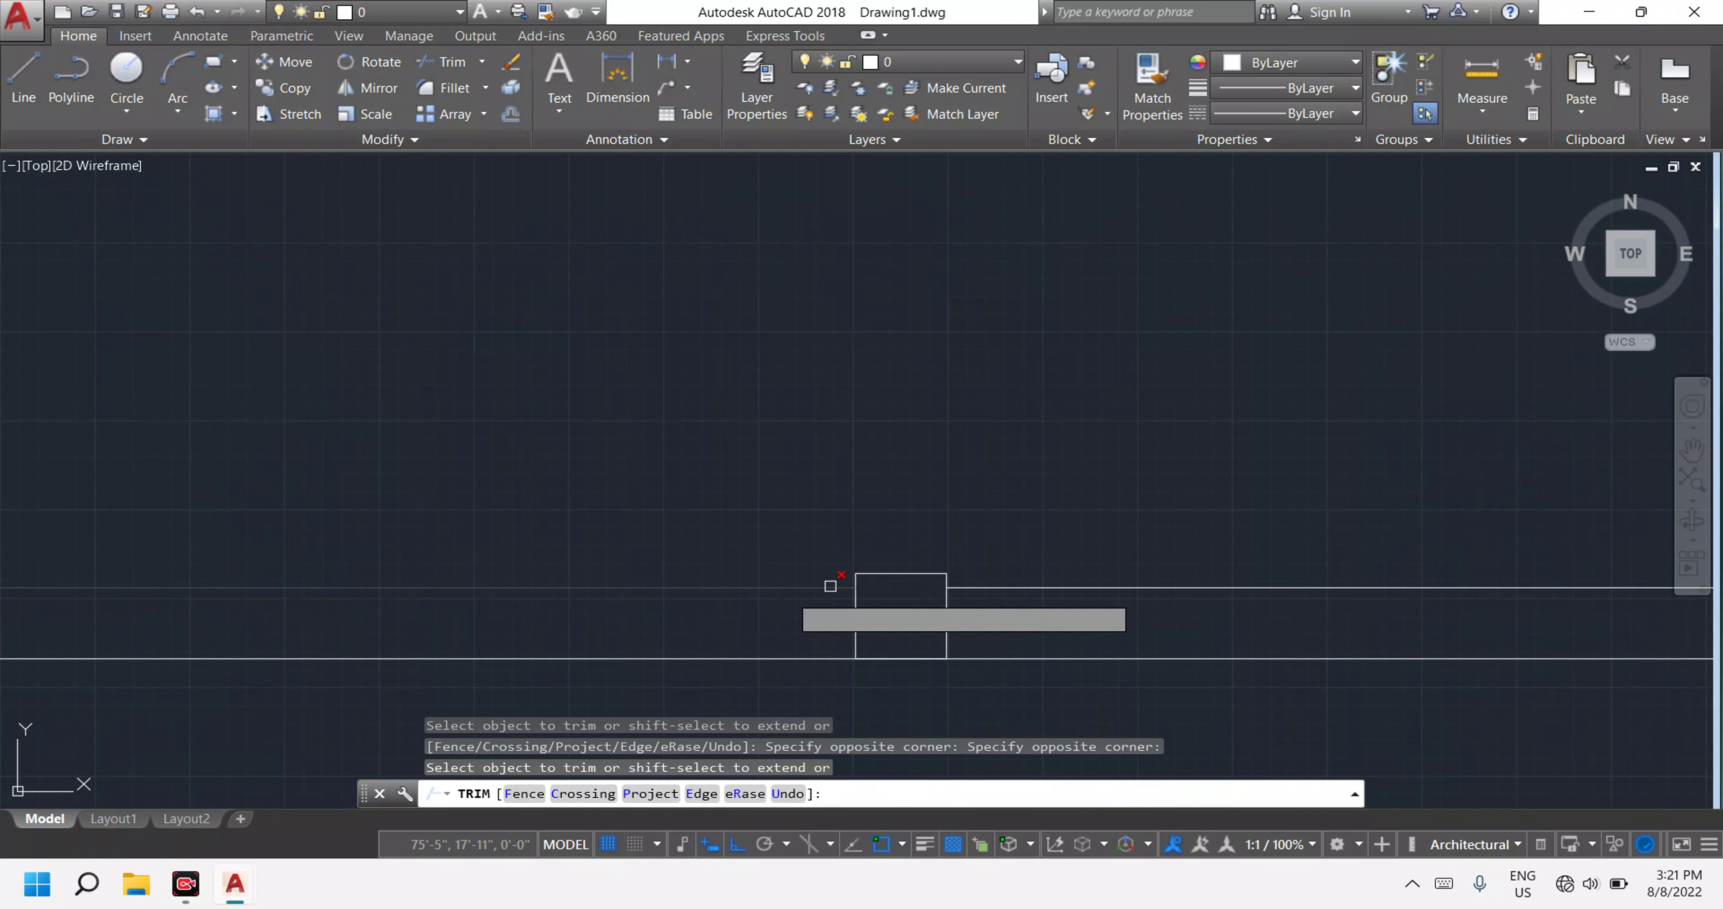
pyautogui.scroll(-4, 830, 586)
pyautogui.scroll(3, 402, 589)
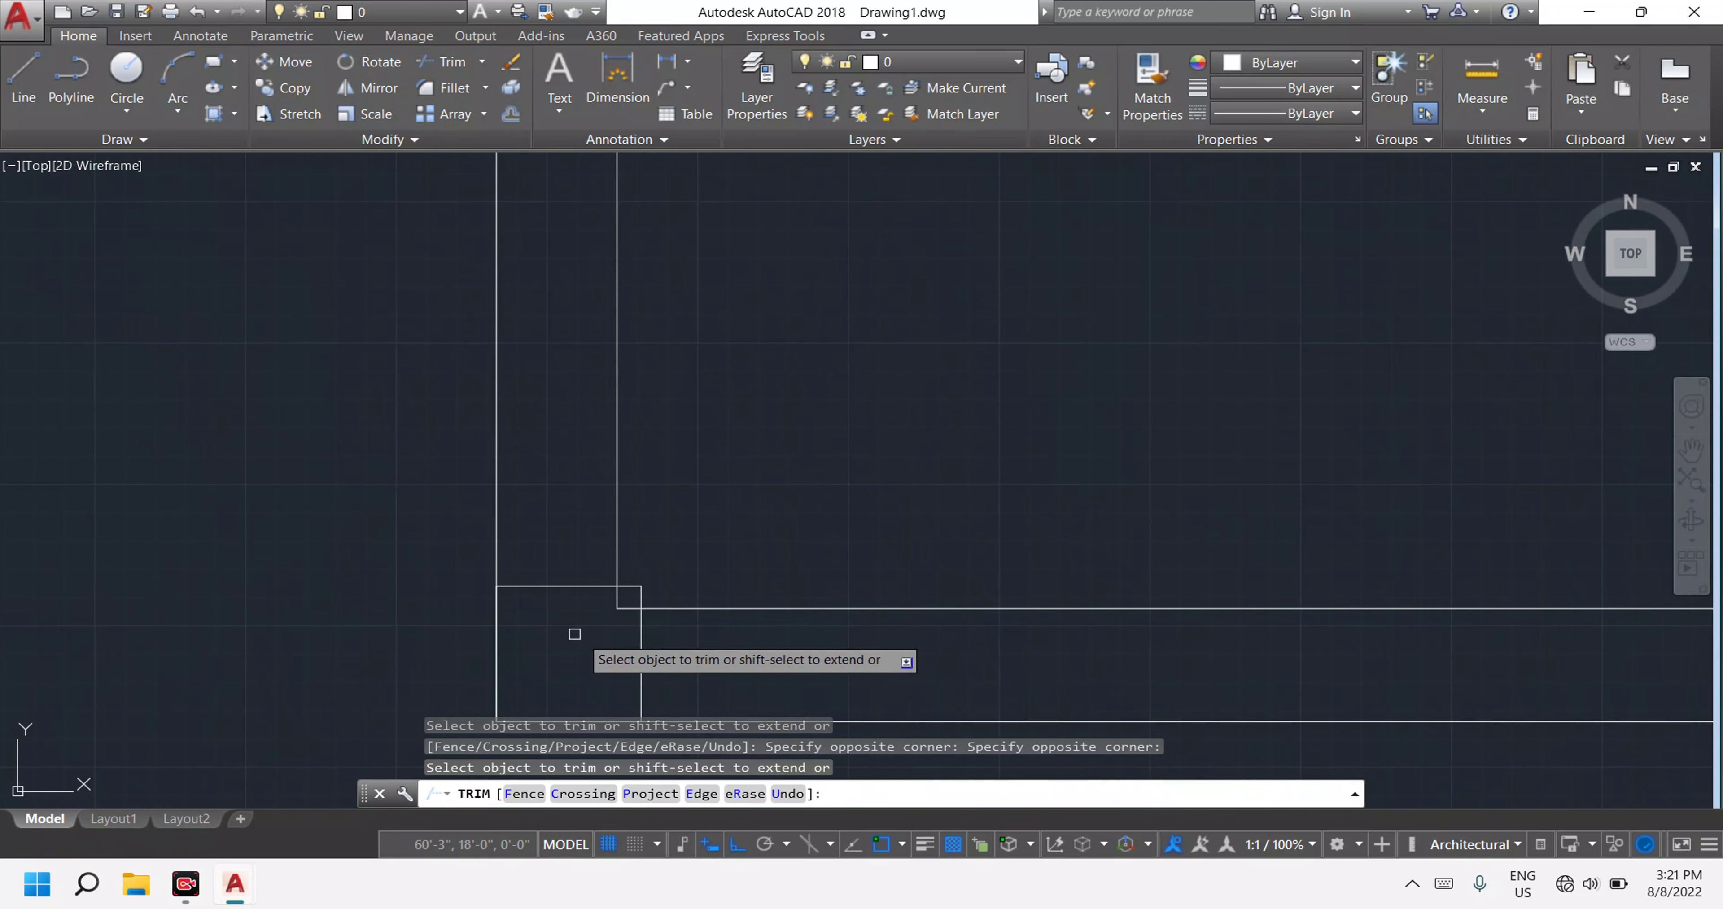
pyautogui.scroll(2, 602, 625)
pyautogui.click(717, 604)
pyautogui.click(596, 480)
pyautogui.scroll(-2, 1020, 453)
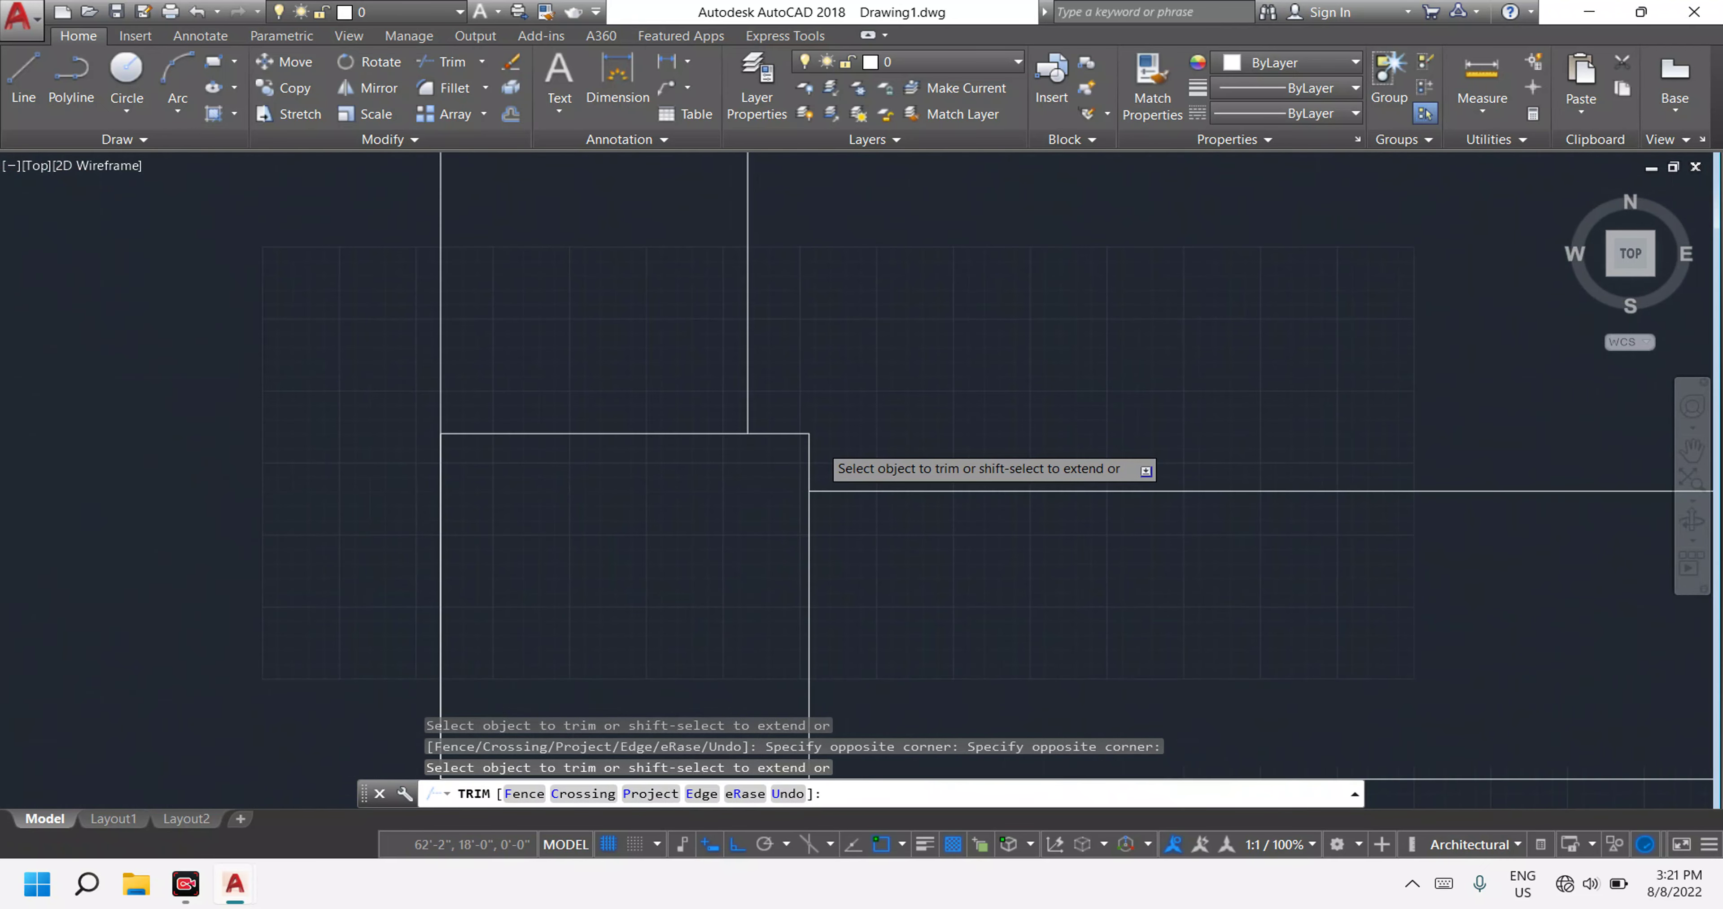
pyautogui.scroll(-1, 816, 450)
pyautogui.scroll(-1, 879, 363)
pyautogui.moveTo(877, 454); pyautogui.dragTo(917, 488, button='middle')
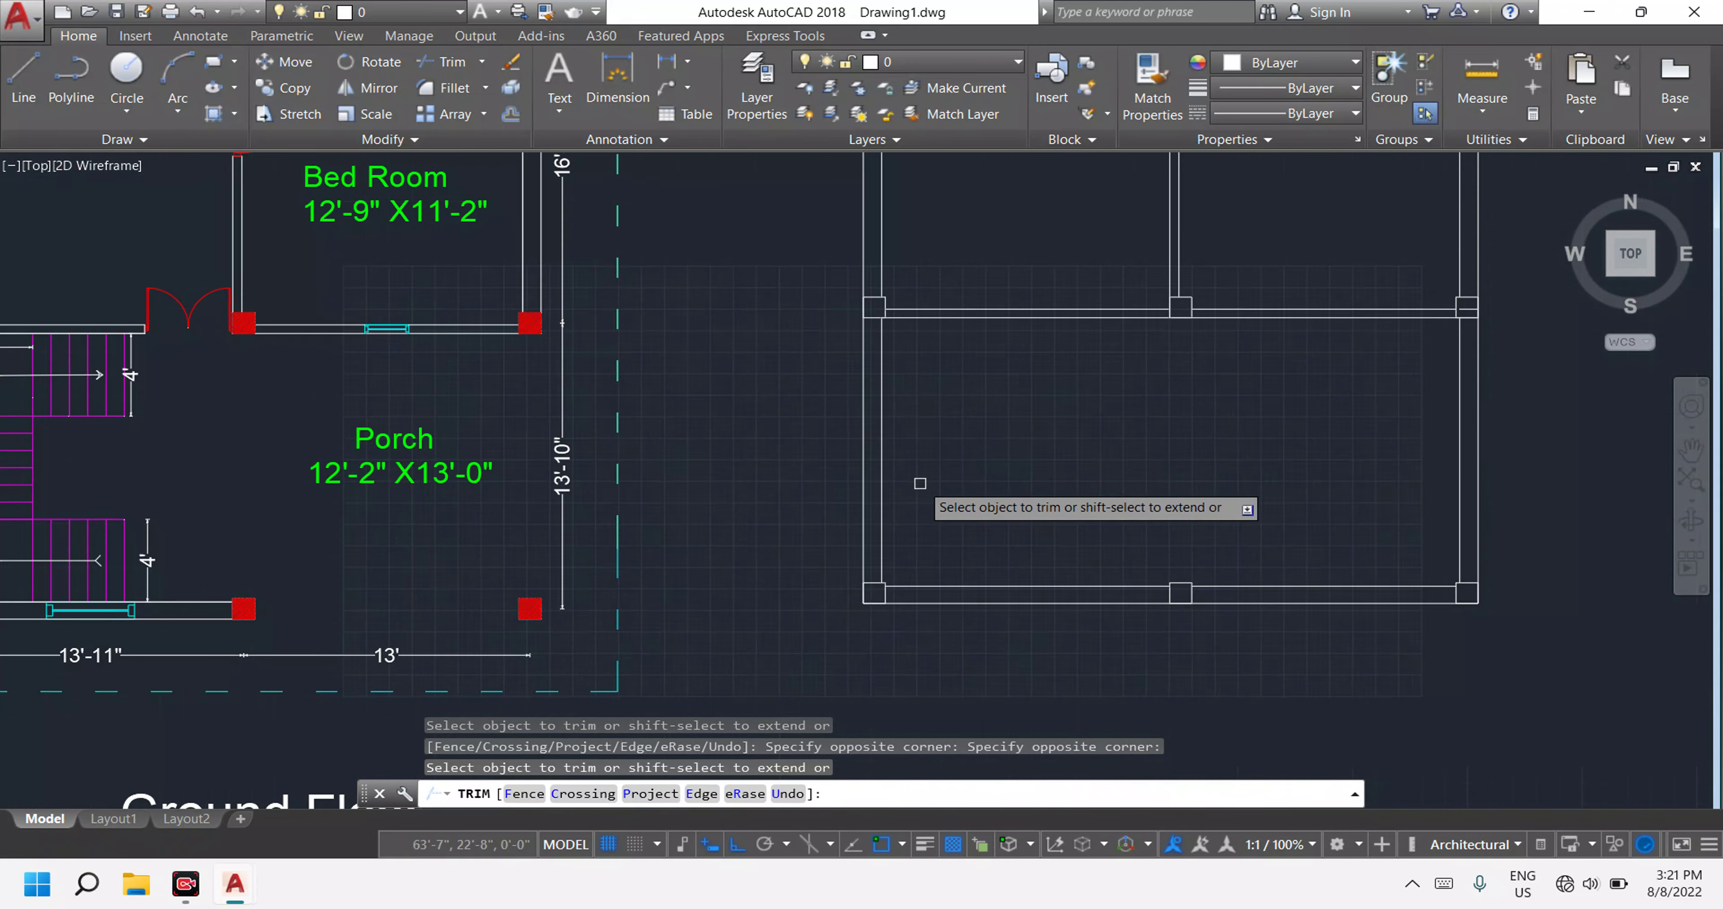
pyautogui.scroll(-3, 846, 561)
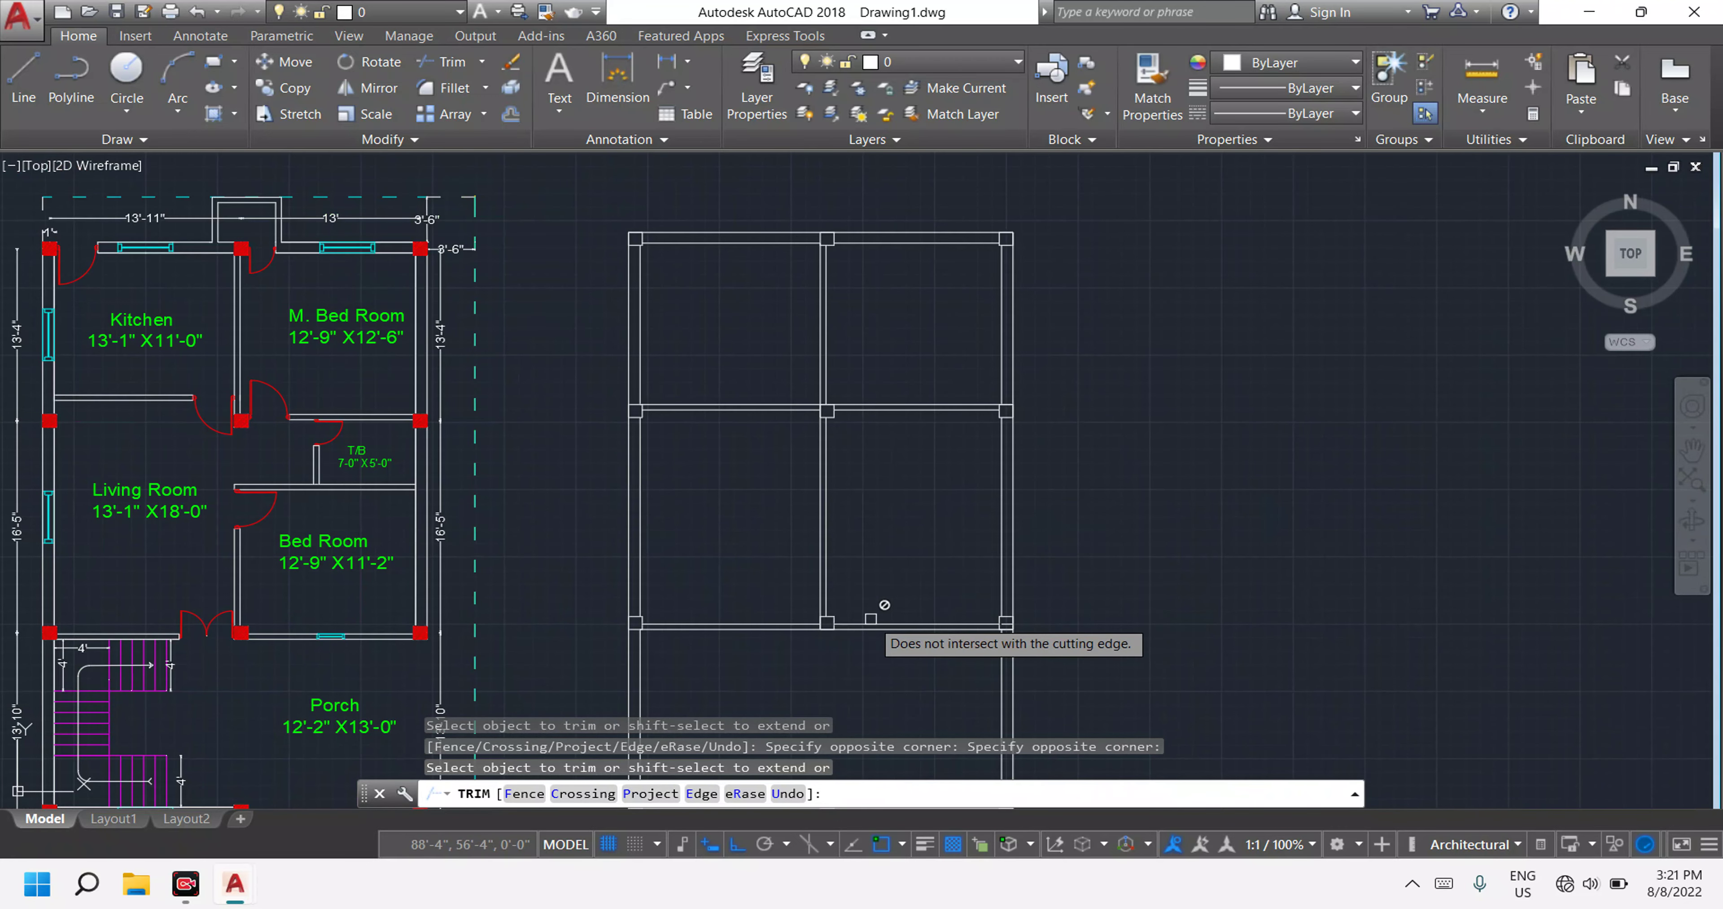
pyautogui.scroll(2, 992, 639)
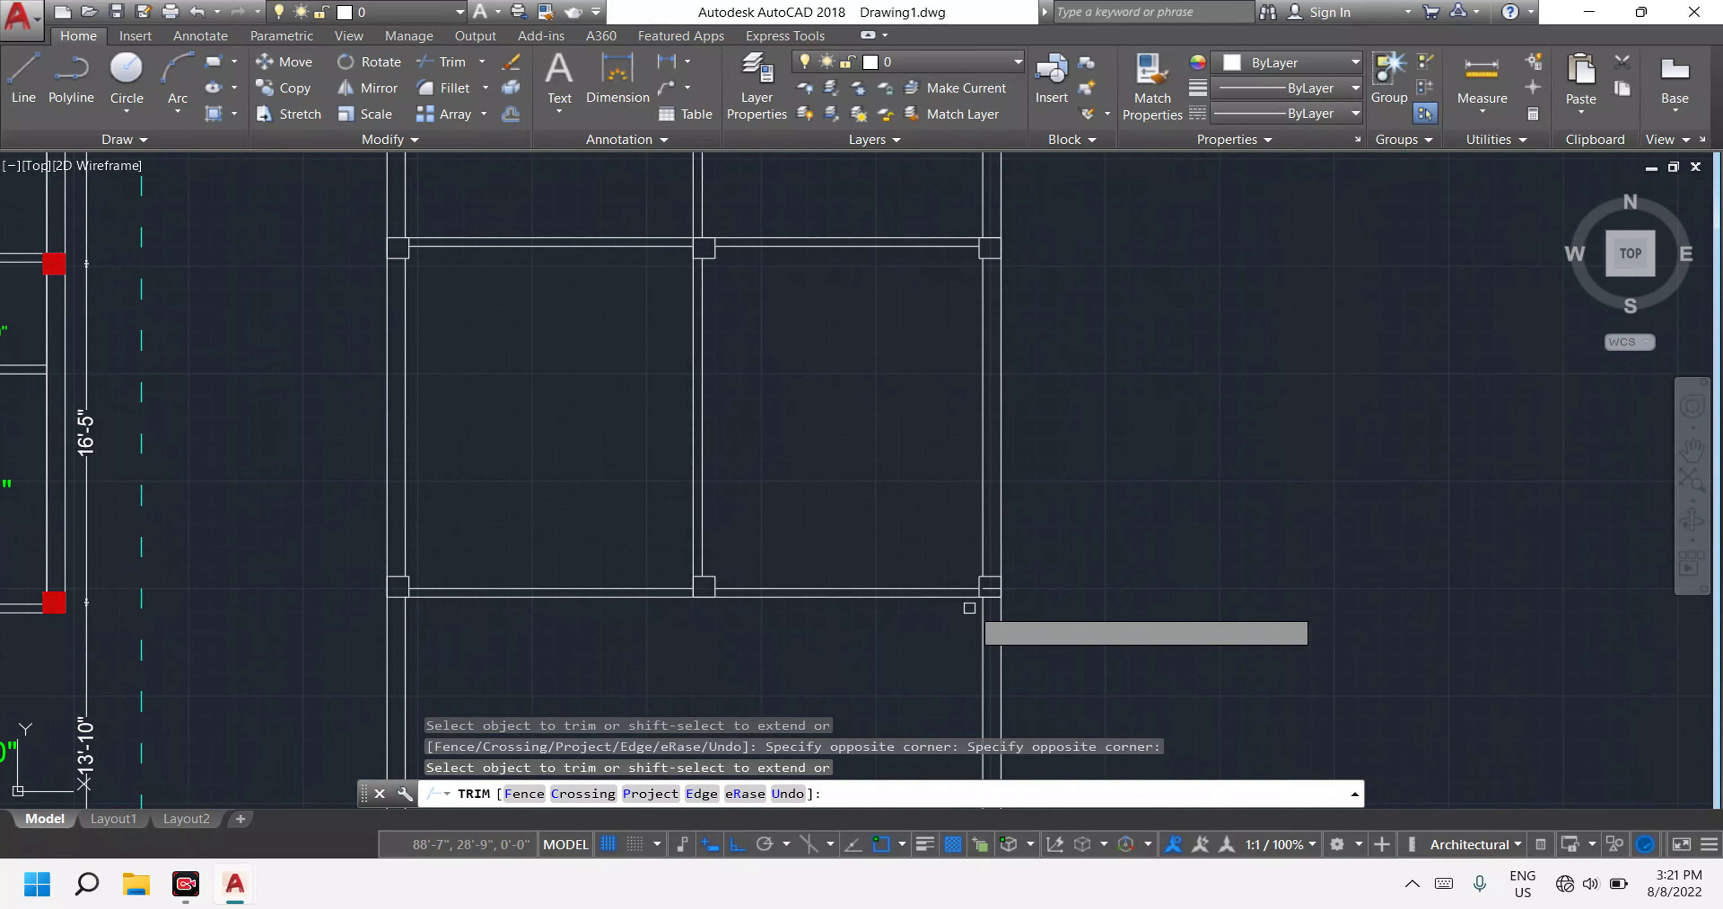
pyautogui.scroll(6, 909, 548)
pyautogui.press('Escape')
pyautogui.press('Escape')
pyautogui.press('Escape')
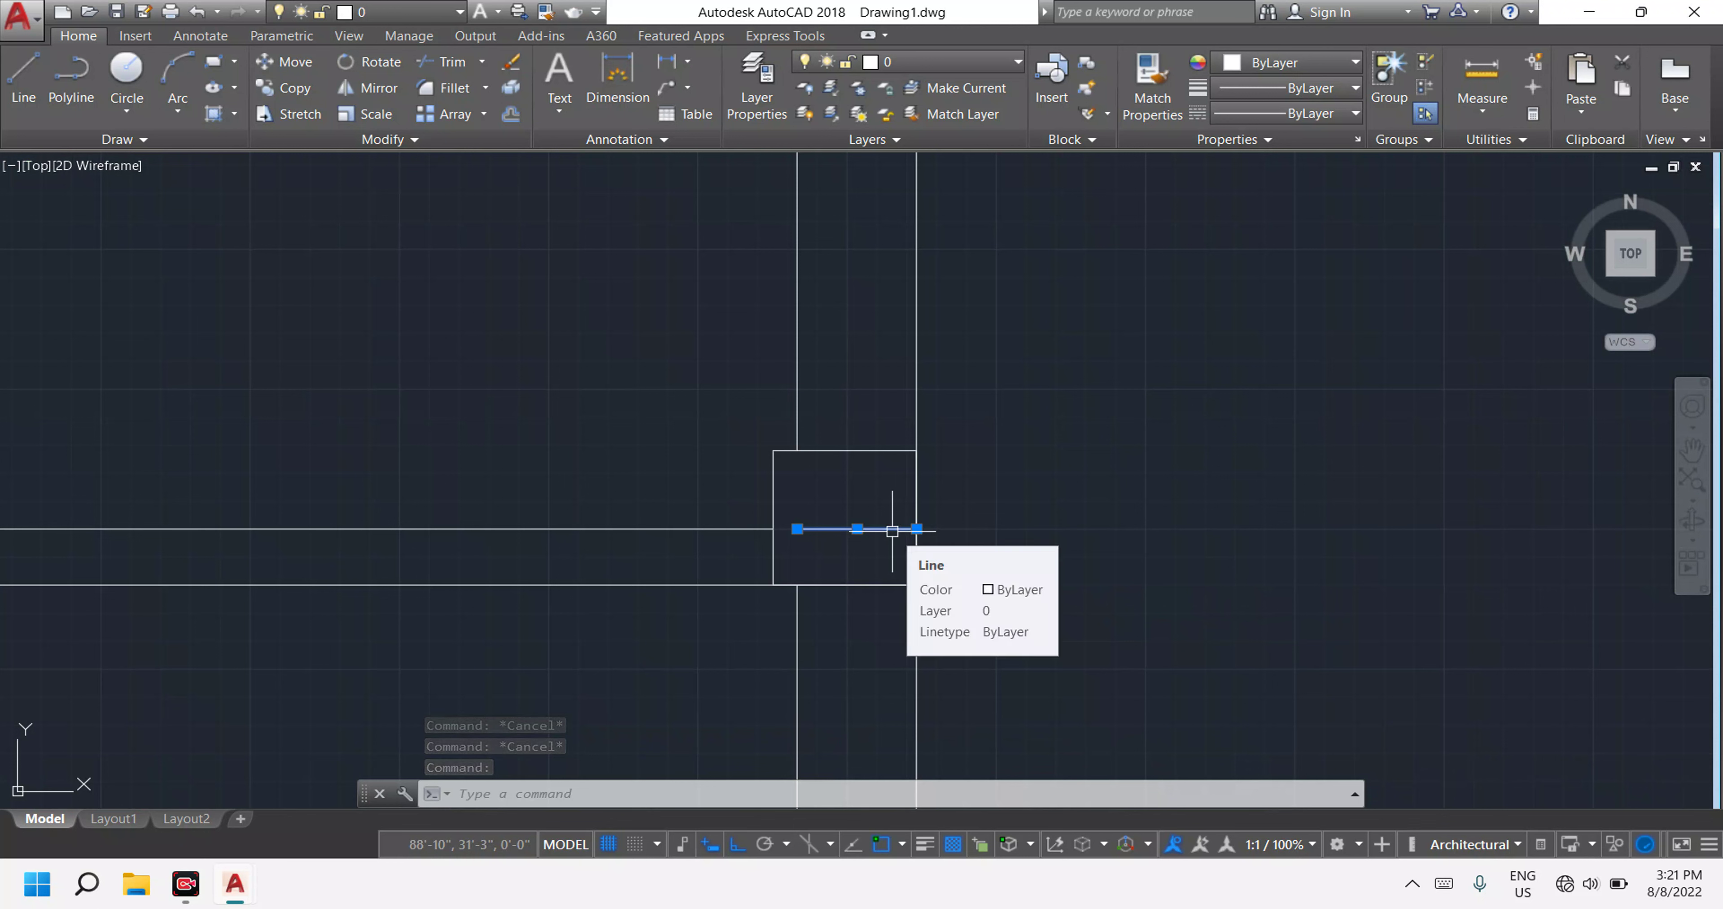
# Erase the leftover line stub at the column corner and reframe both plans.
pyautogui.write('e')
pyautogui.press('Return')
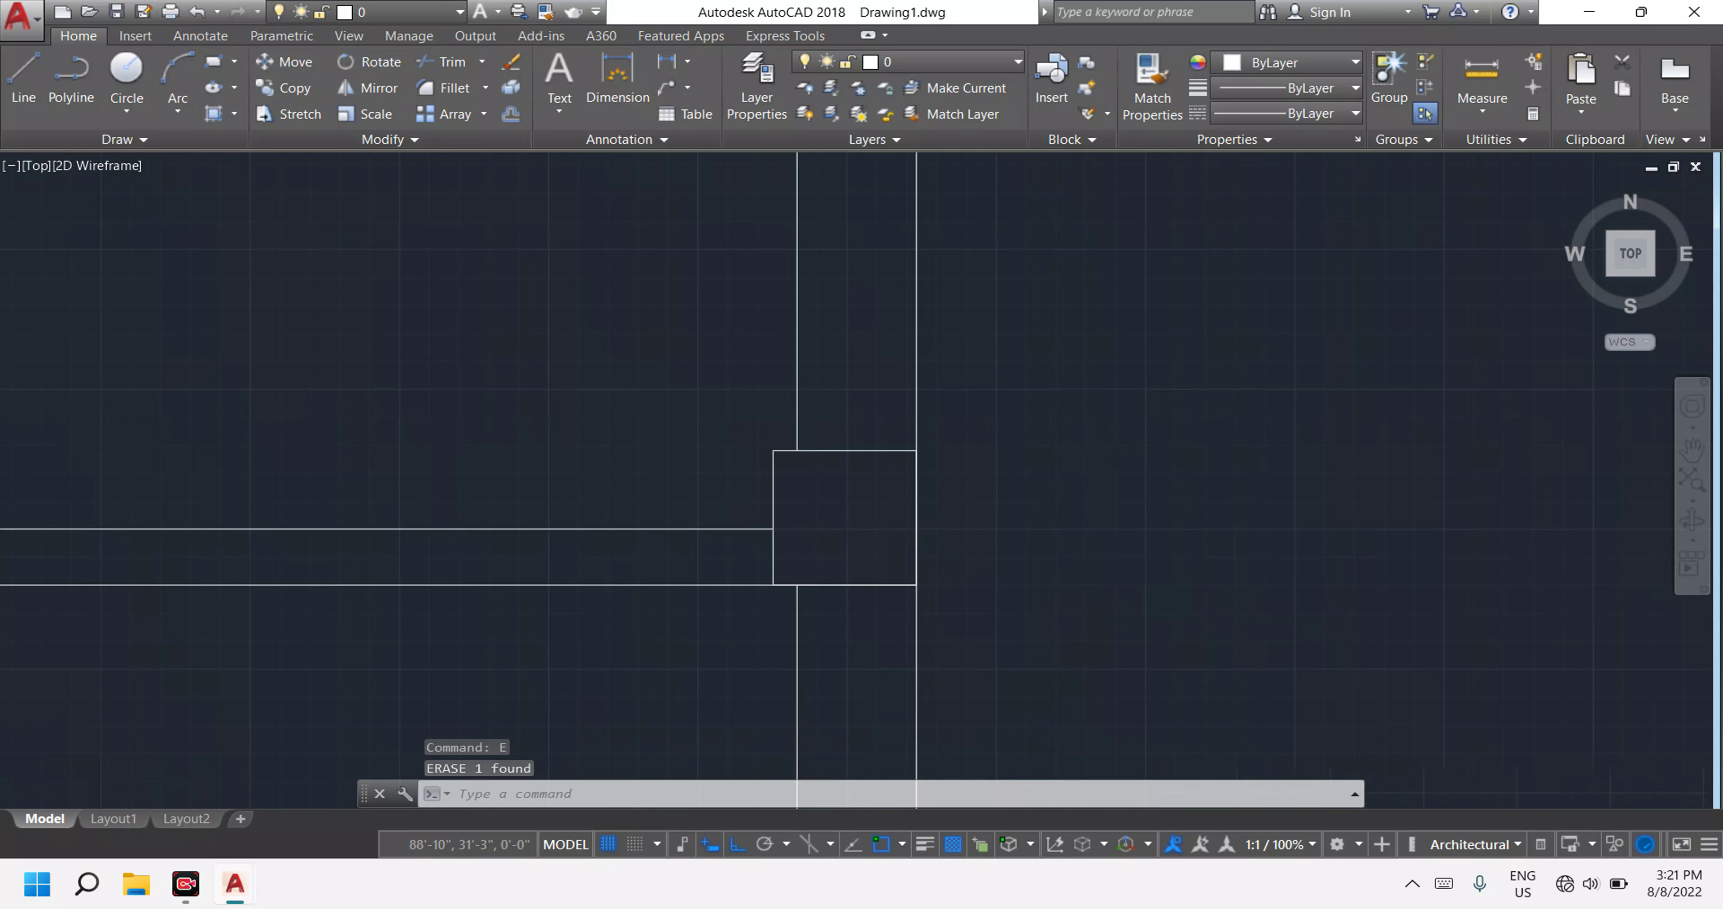
pyautogui.scroll(-10, 893, 522)
pyautogui.moveTo(885, 487); pyautogui.dragTo(969, 595, button='middle')
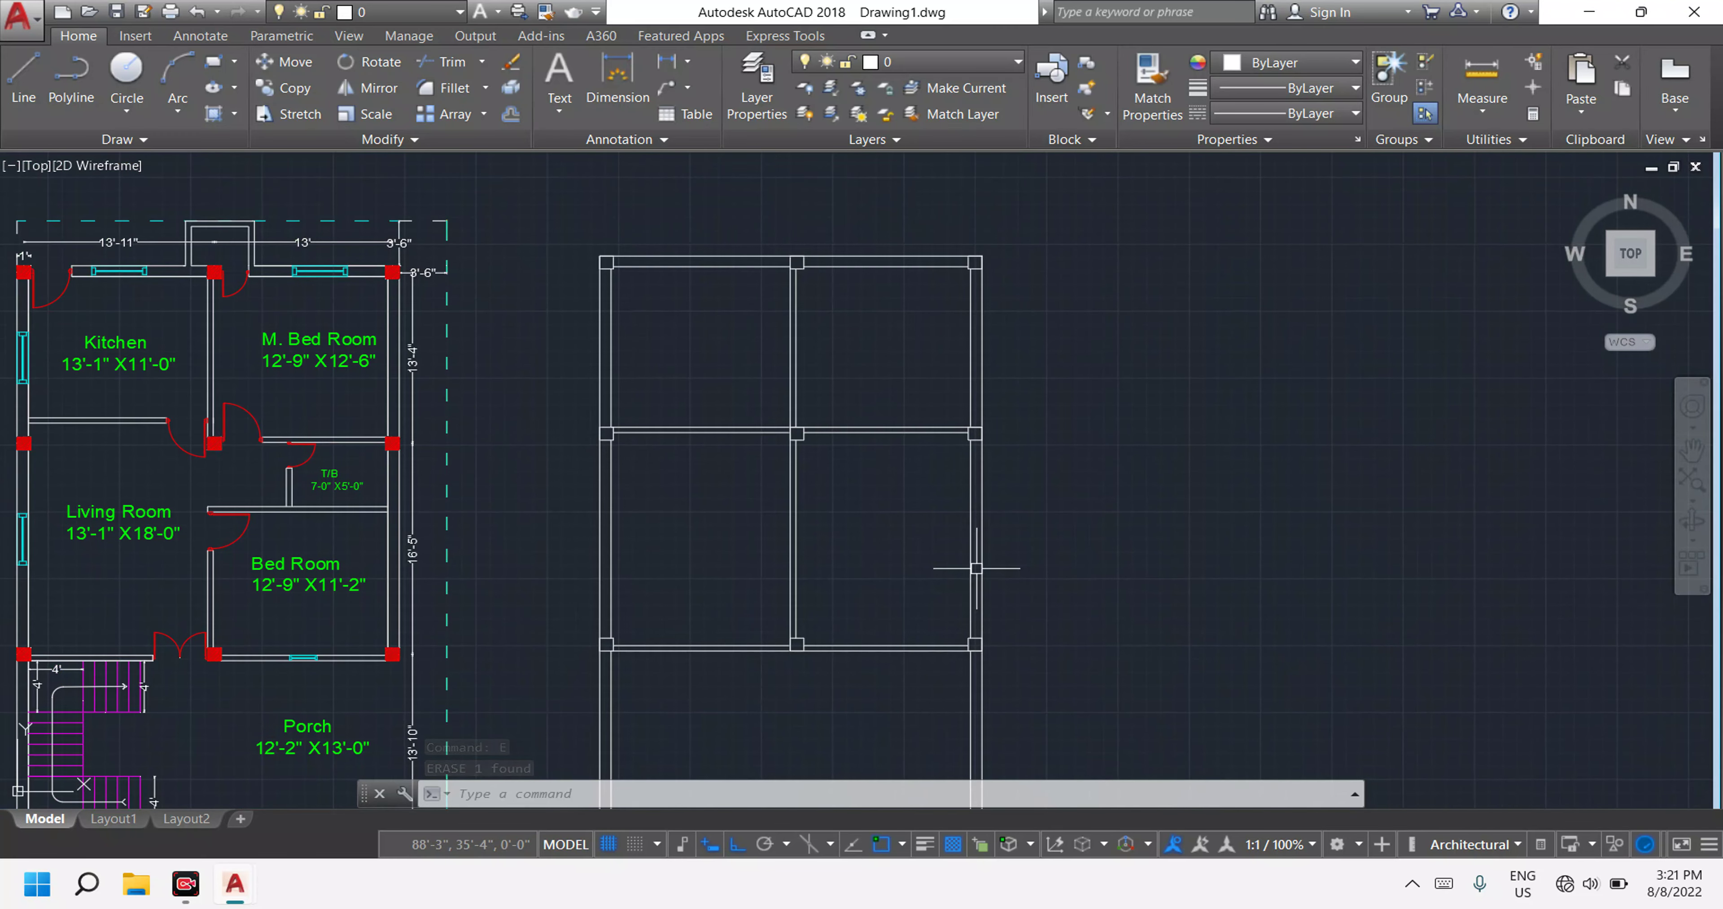
pyautogui.scroll(-2, 969, 570)
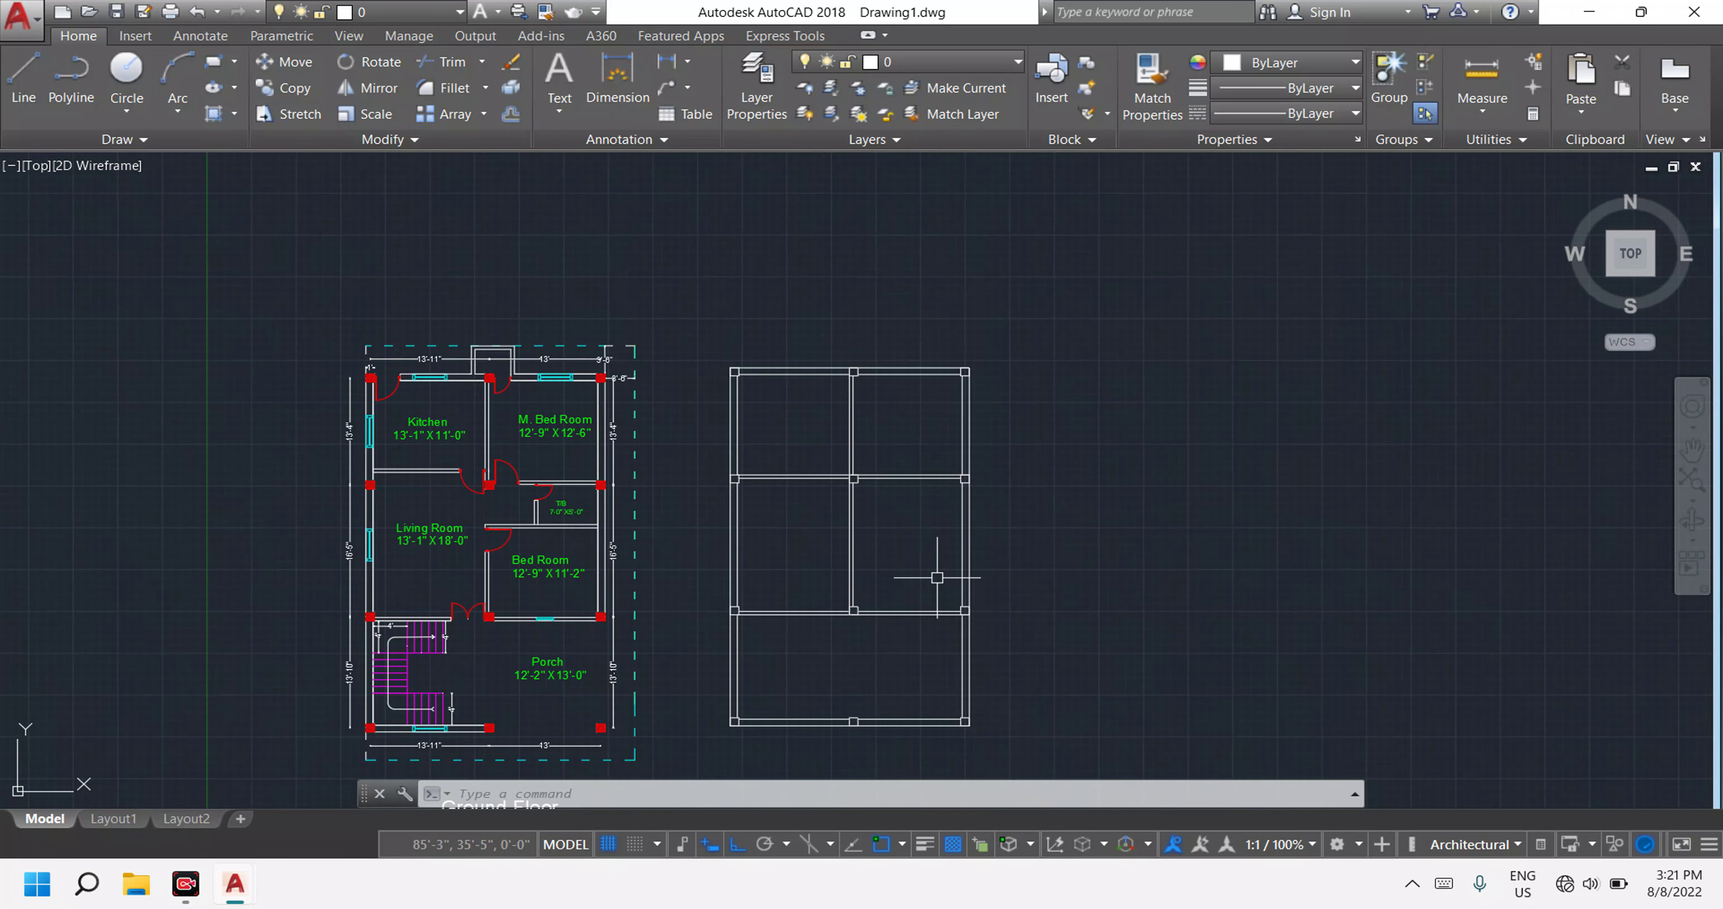
pyautogui.scroll(2, 946, 574)
pyautogui.moveTo(731, 501); pyautogui.dragTo(833, 580, button='middle')
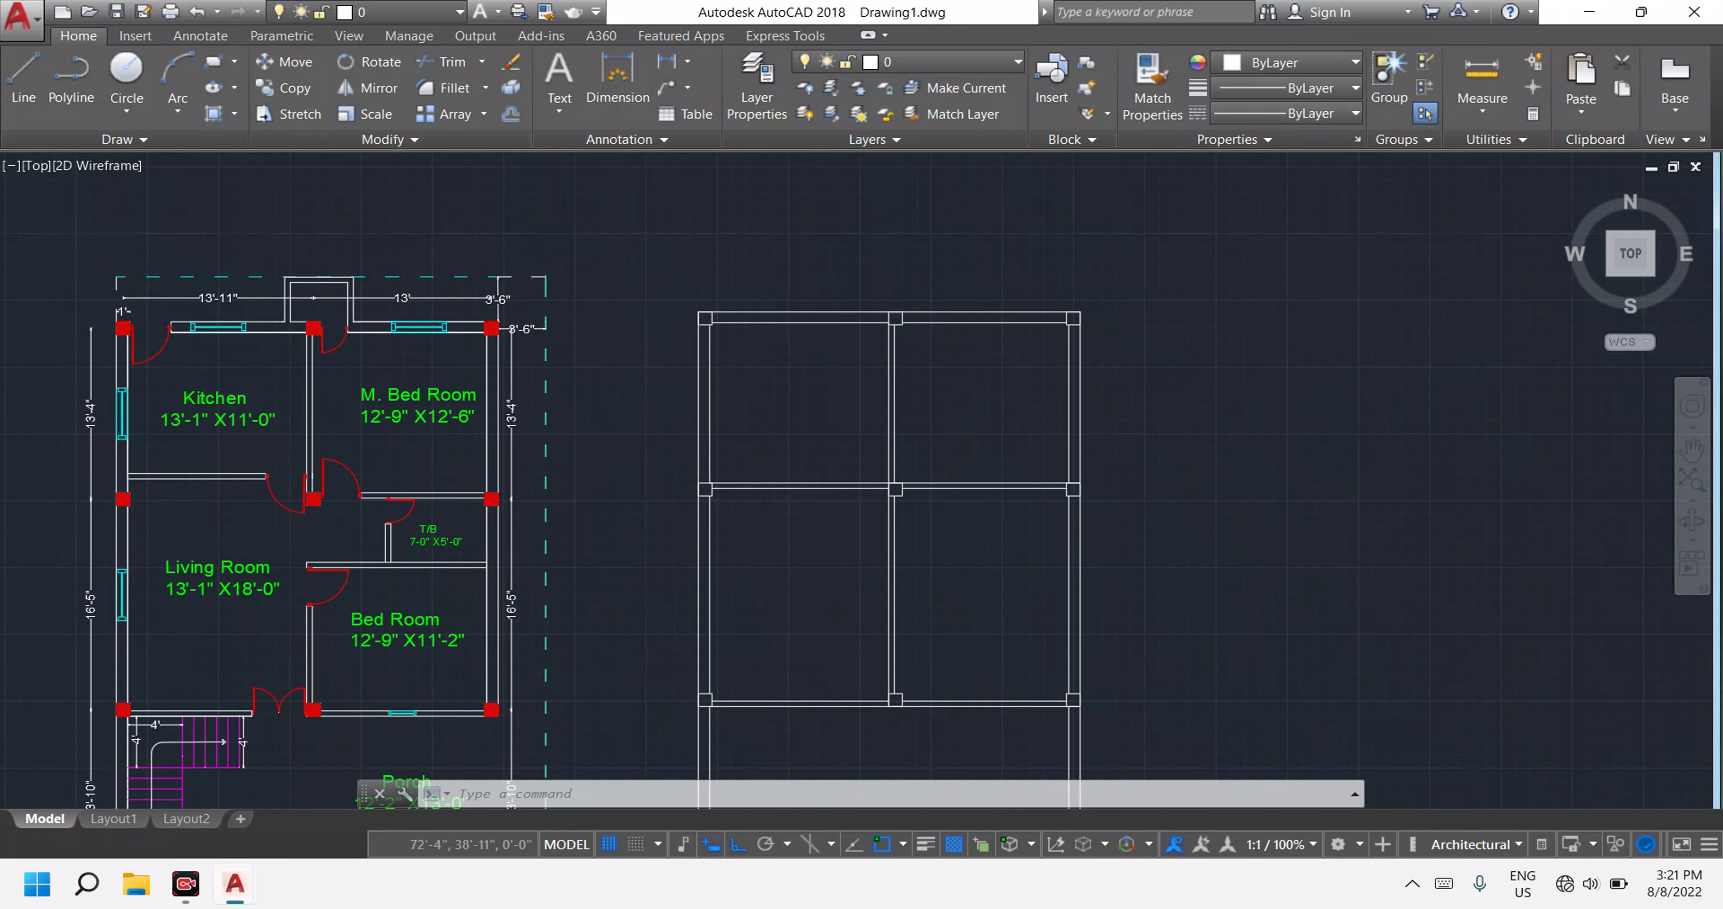
pyautogui.scroll(-2, 892, 690)
pyautogui.moveTo(893, 690); pyautogui.dragTo(915, 480, button='middle')
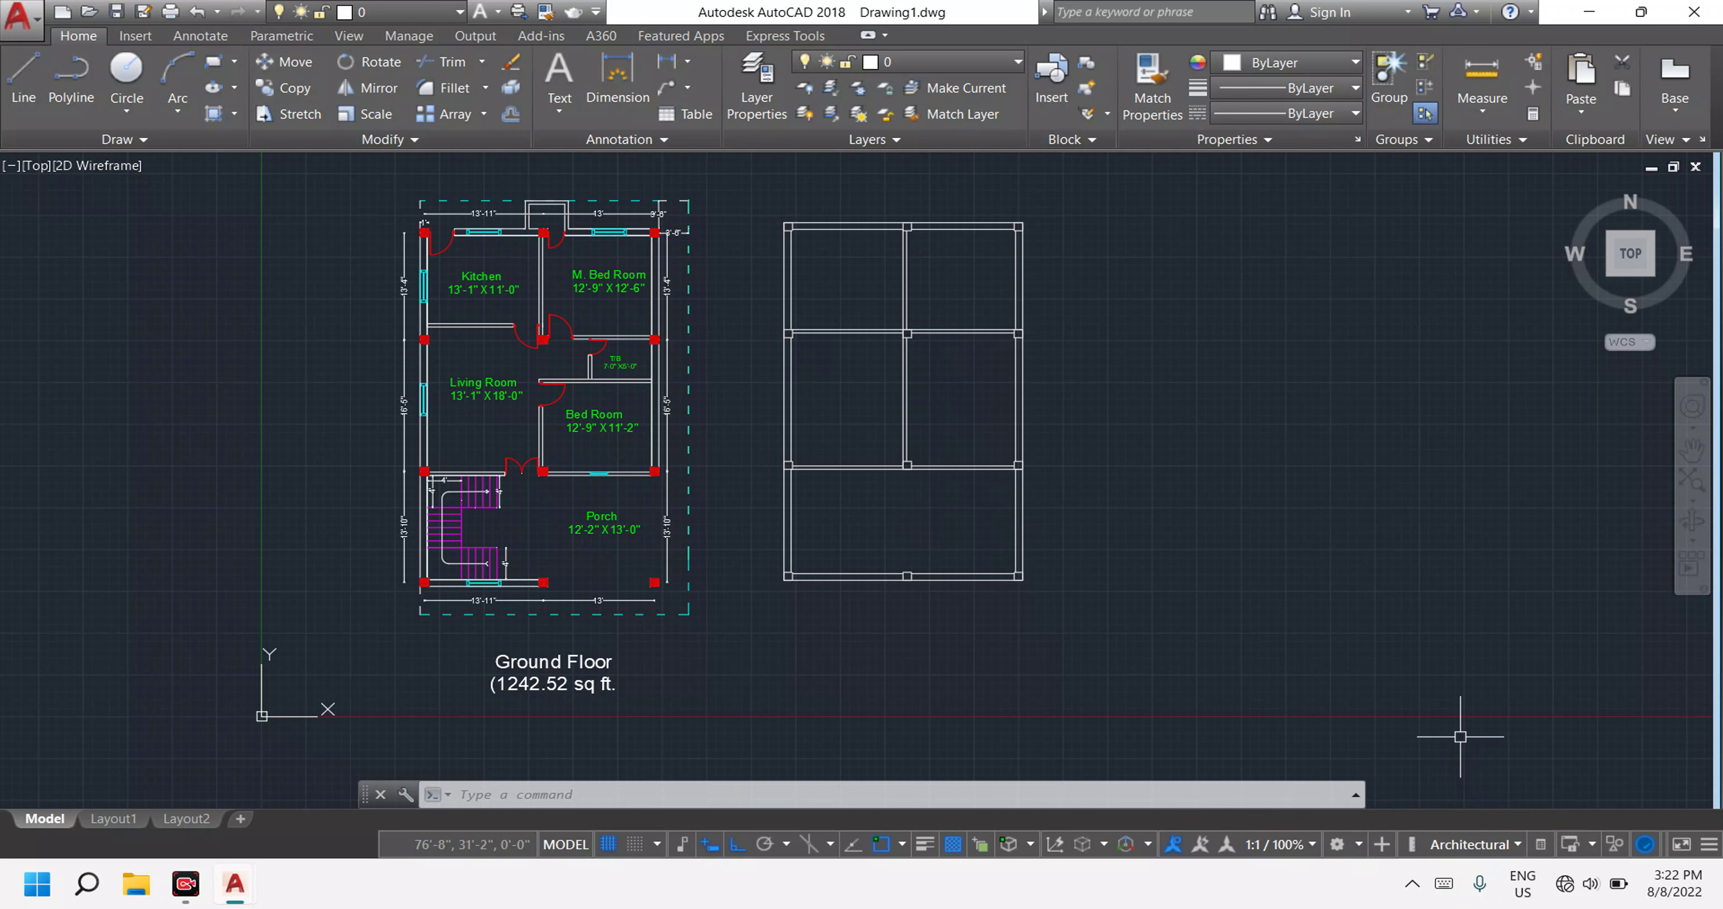
pyautogui.press('alt')
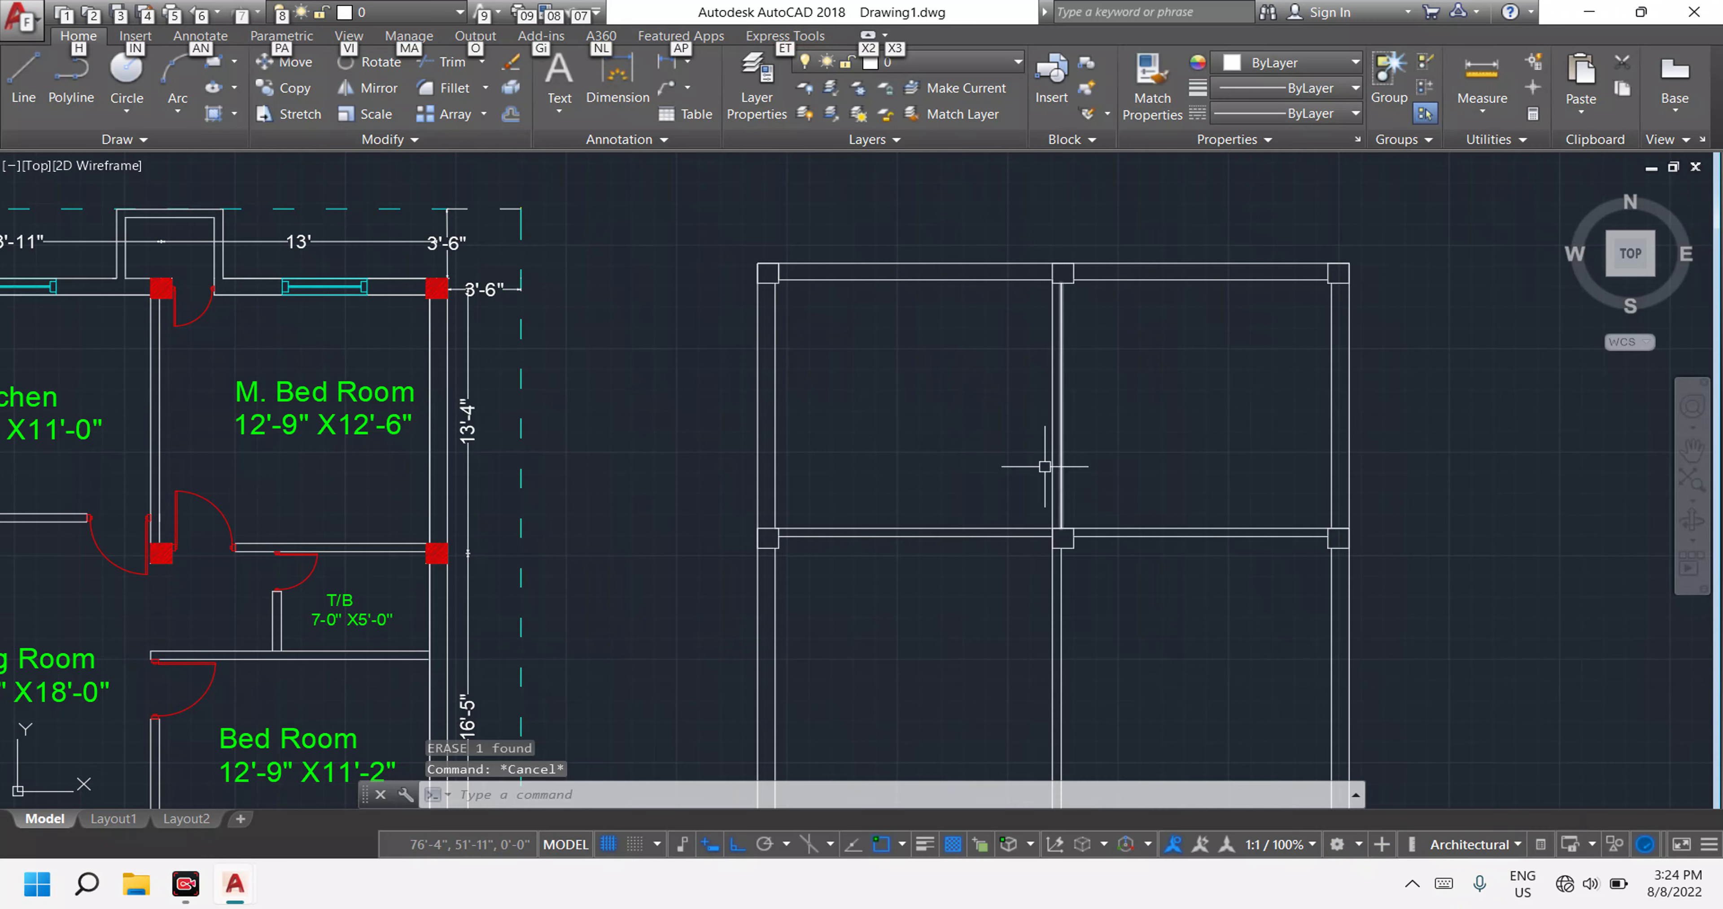
# Draw a vertical line from the top-left column's top-right corner down across the beam depth.
pyautogui.scroll(-4, 971, 456)
pyautogui.scroll(2, 541, 401)
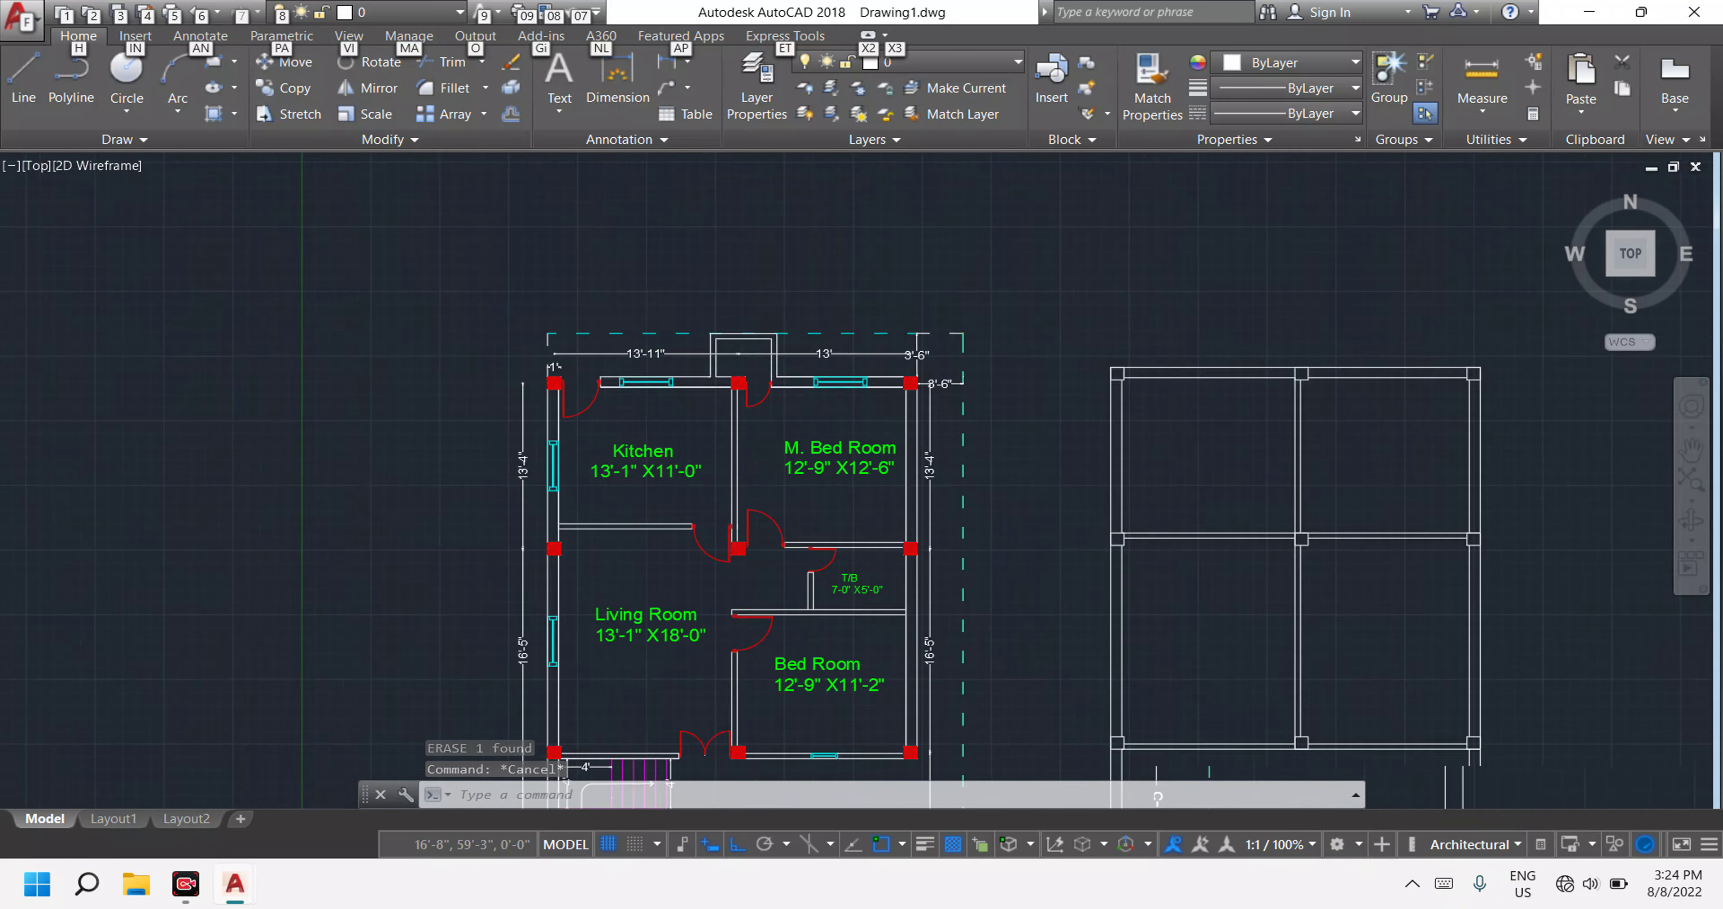
pyautogui.scroll(1, 540, 402)
pyautogui.scroll(-3, 936, 401)
pyautogui.moveTo(1137, 395)
pyautogui.mouseDown(button='middle')
pyautogui.moveTo(1491, 383)
pyautogui.moveTo(1030, 387)
pyautogui.mouseUp(button='middle')
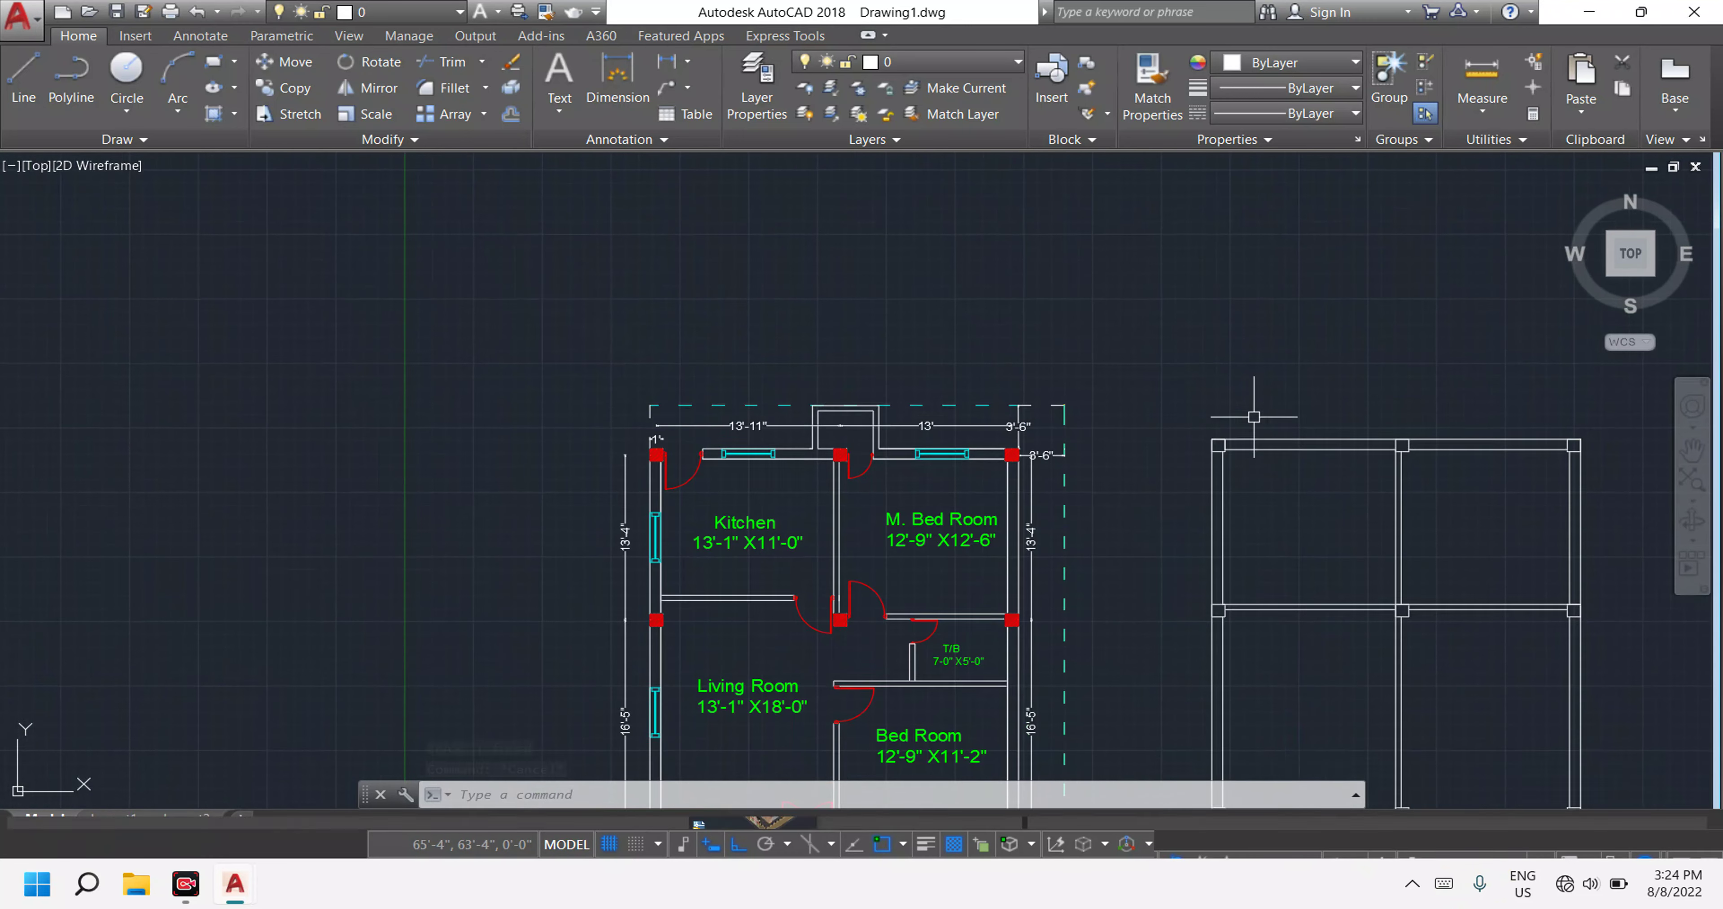
pyautogui.scroll(3, 1288, 530)
pyautogui.scroll(3, 1288, 530)
pyautogui.scroll(3, 1288, 530)
pyautogui.press('Escape')
pyautogui.press('Escape')
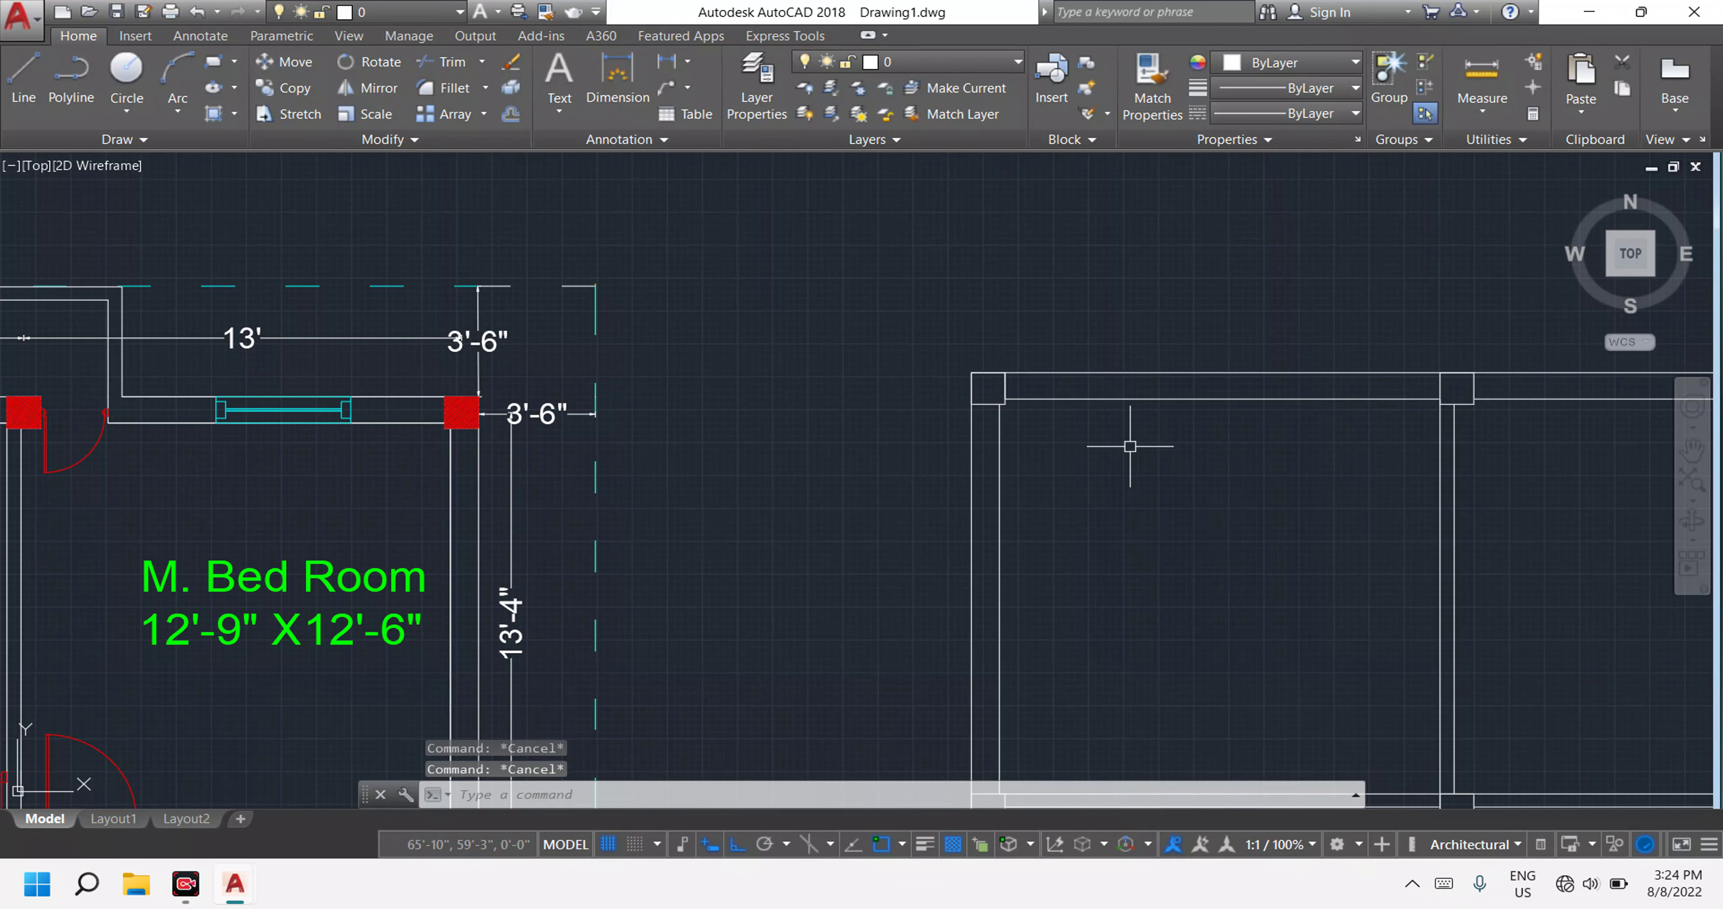
pyautogui.press('Escape')
pyautogui.press('Return')
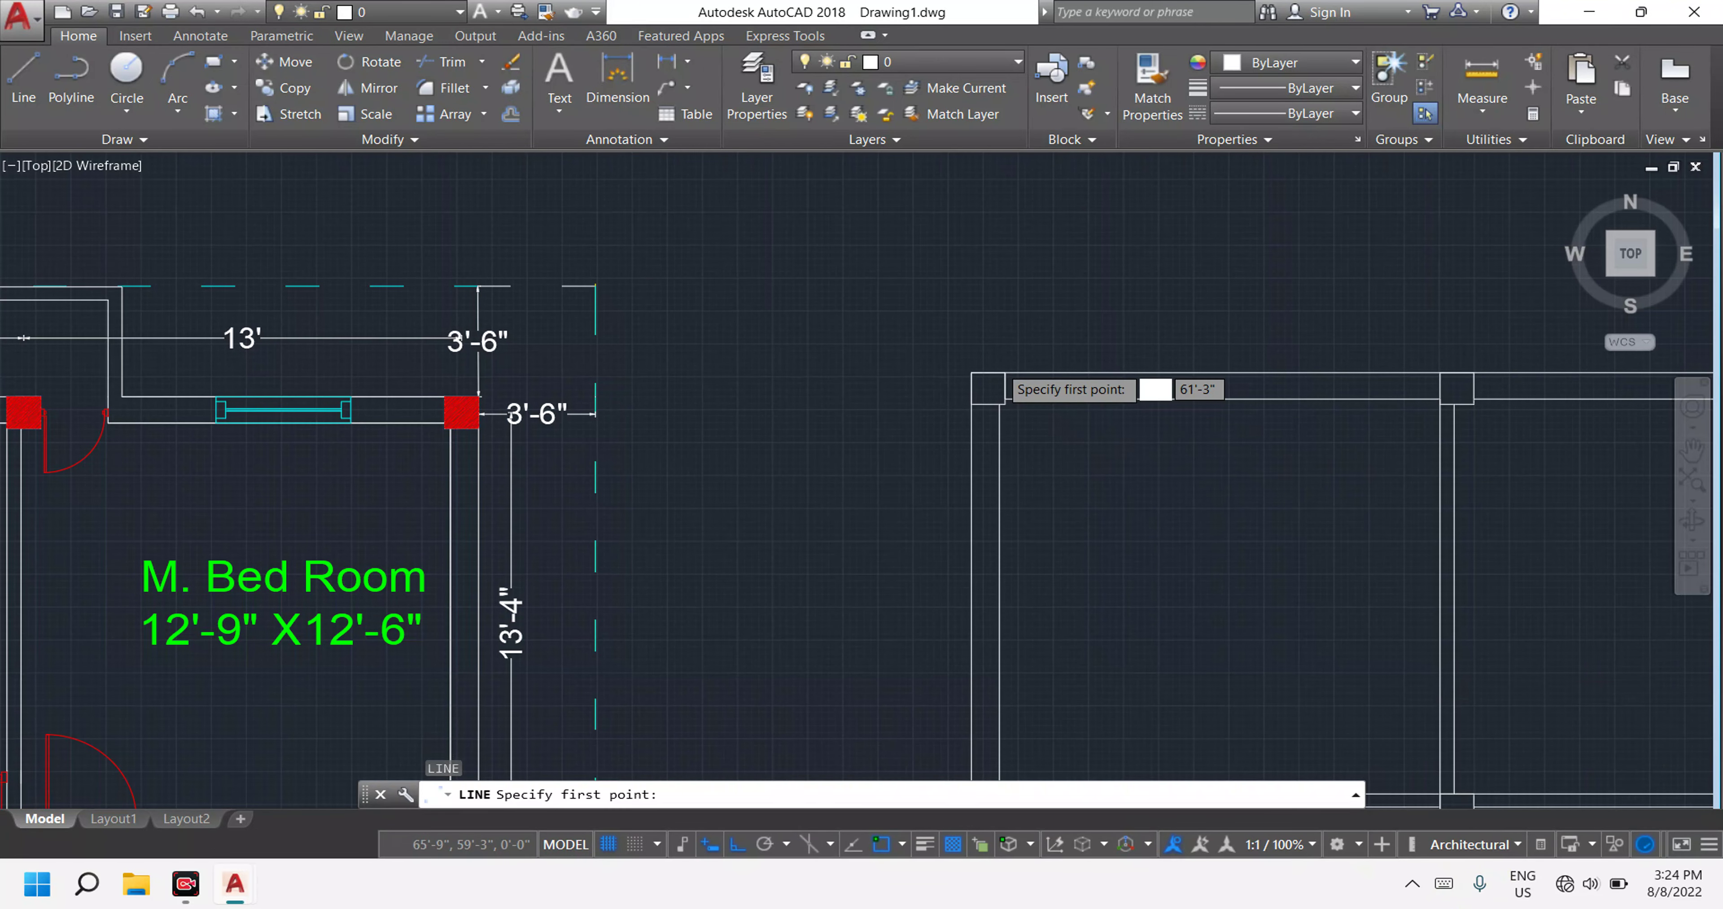
pyautogui.scroll(8, 1000, 374)
pyautogui.click(1047, 425)
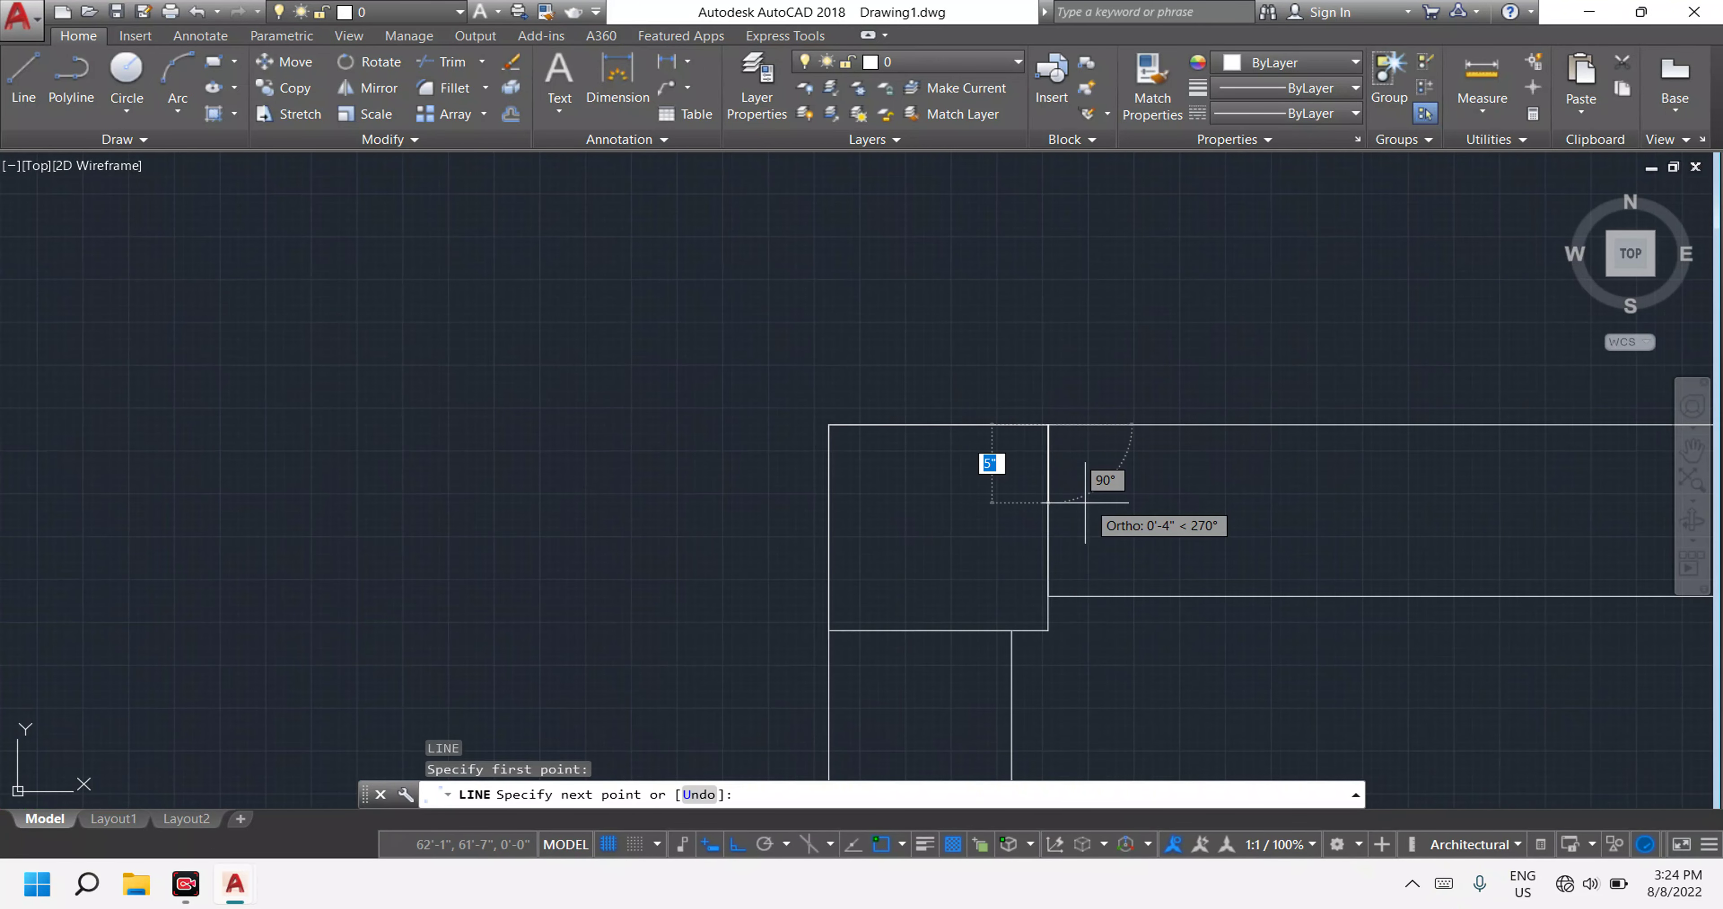
pyautogui.click(1048, 596)
# Move the new short vertical line 3' to the right along the beam.
pyautogui.press('Escape')
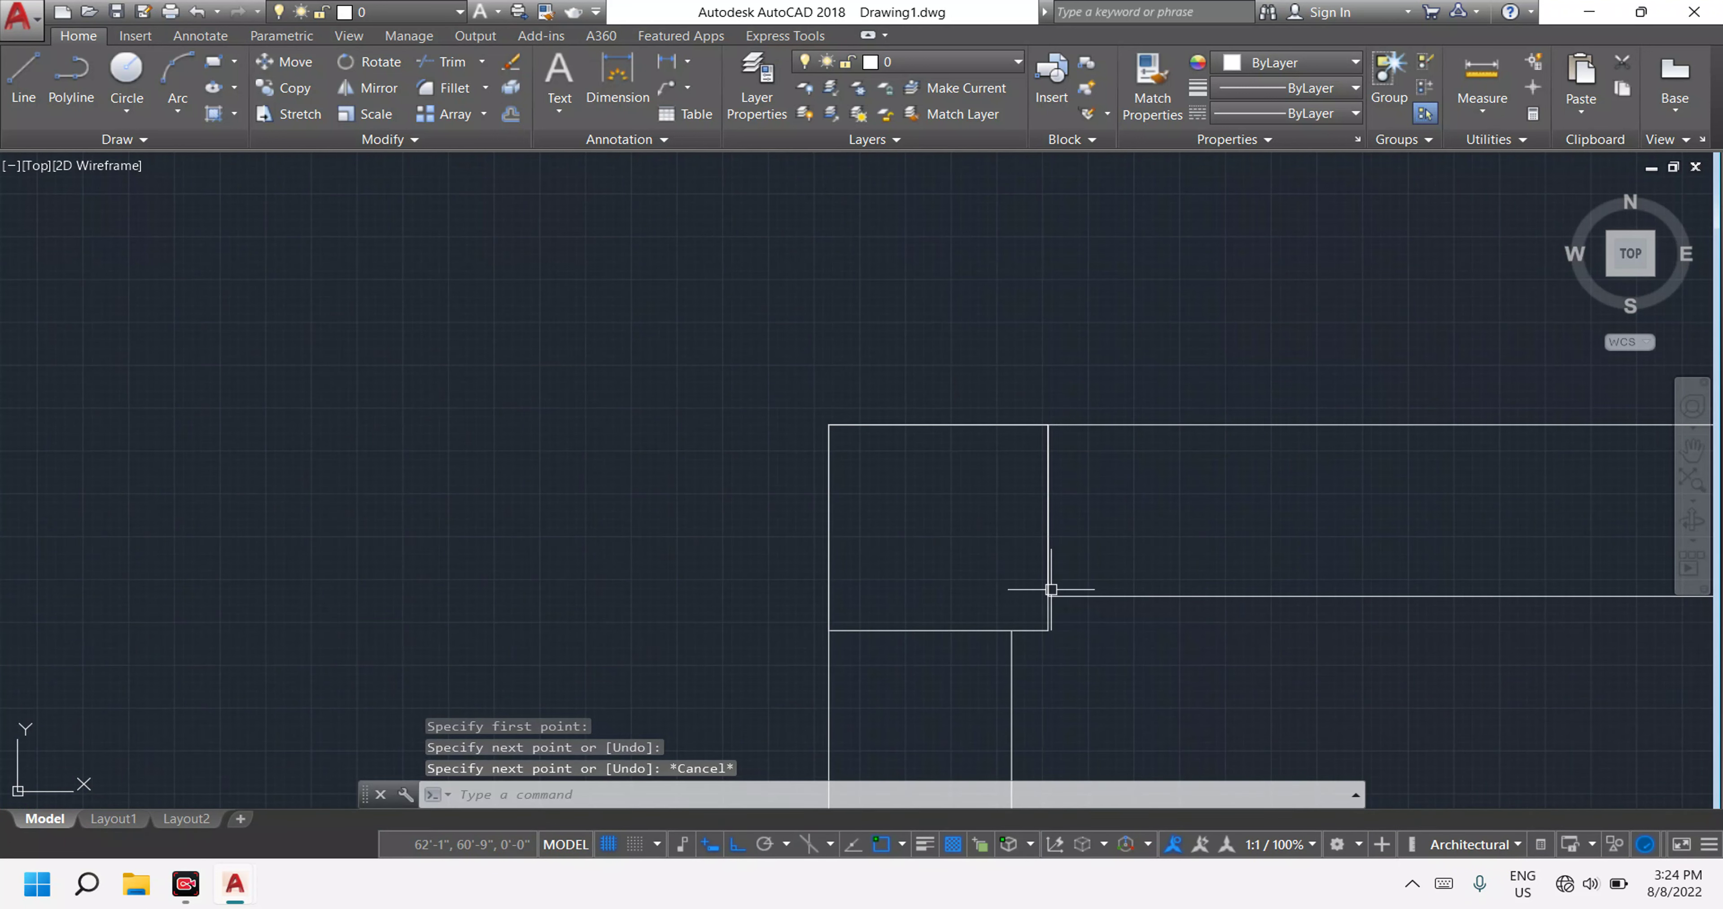
pyautogui.scroll(-2, 1067, 578)
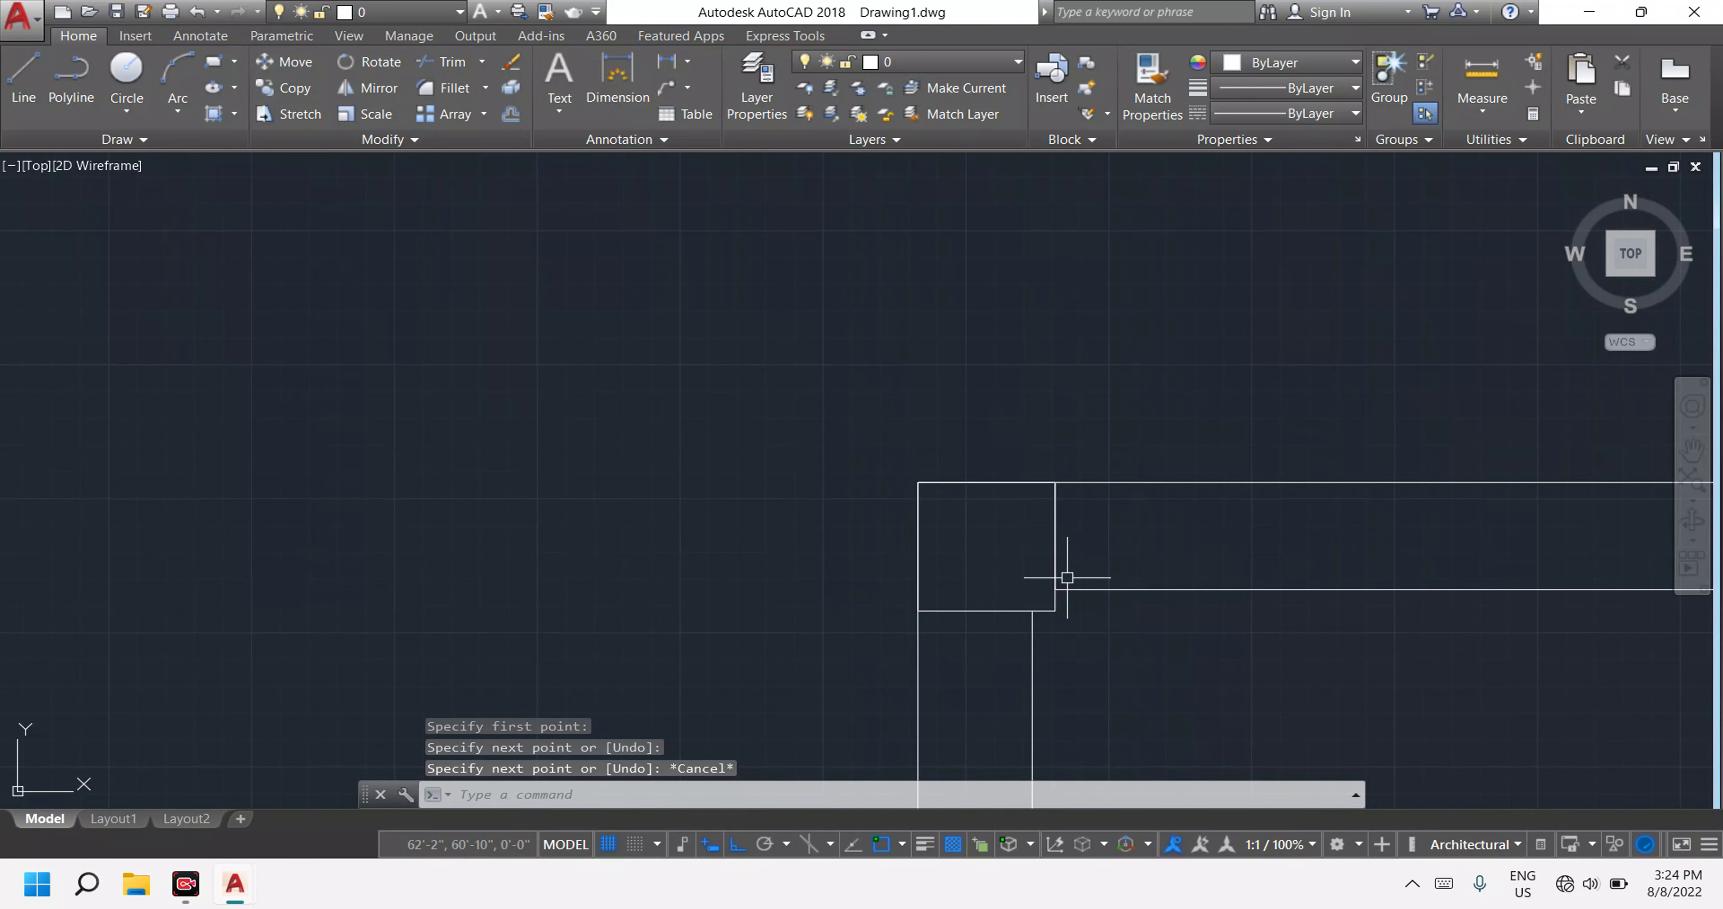
pyautogui.click(1057, 528)
pyautogui.write('C')
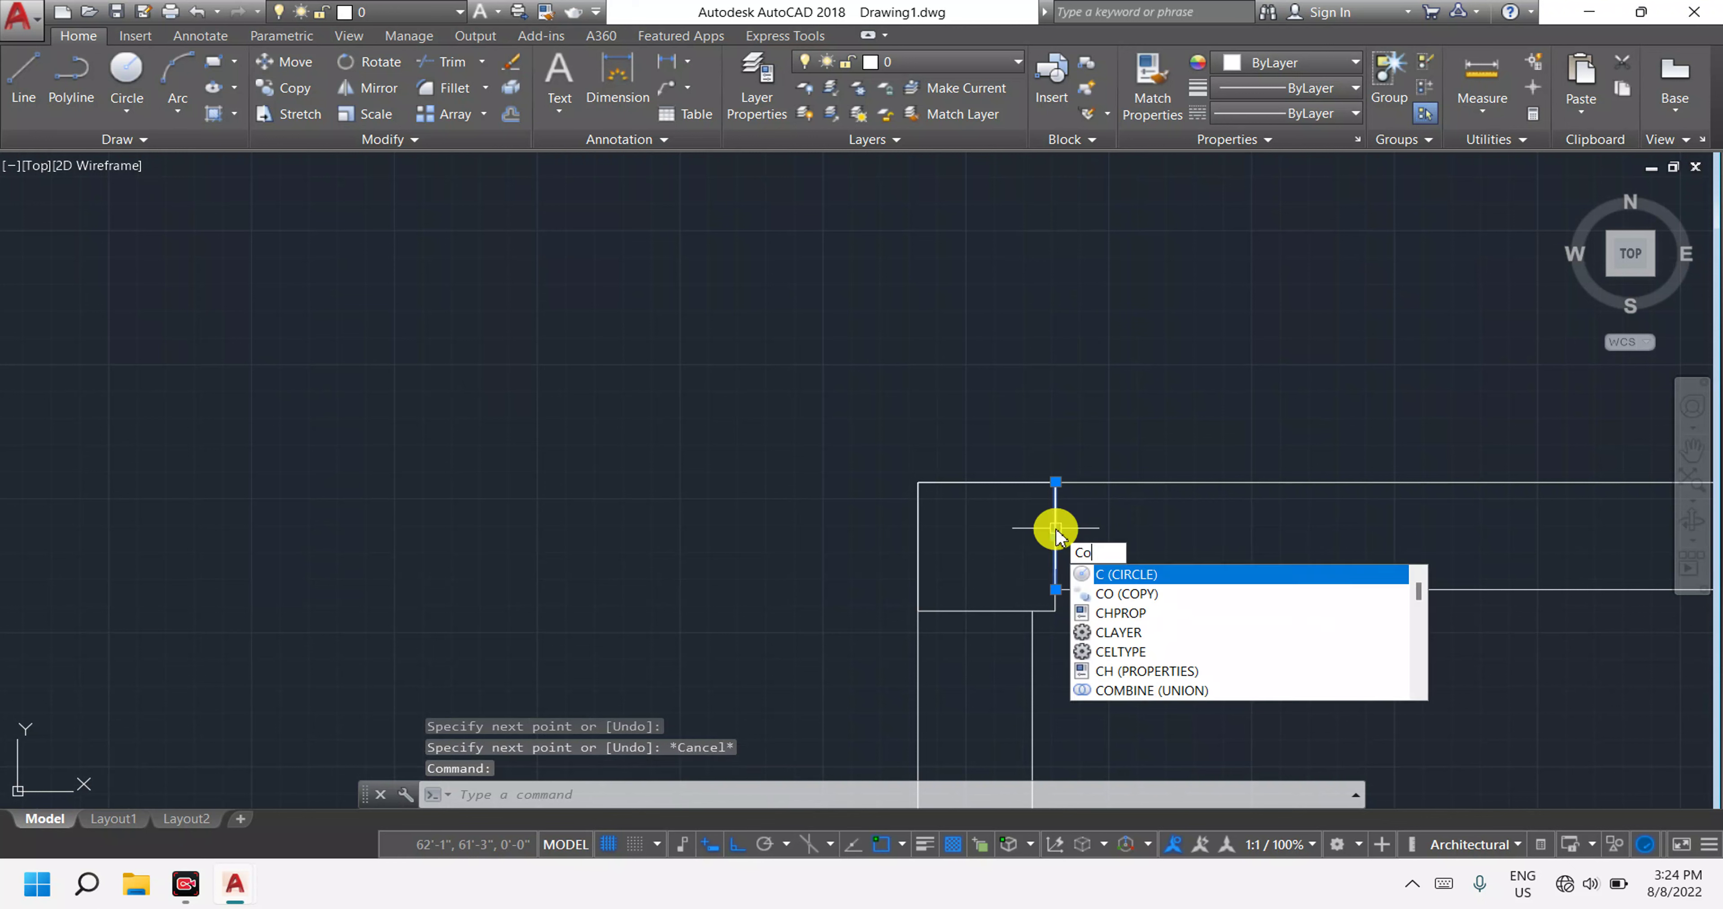
pyautogui.write('o')
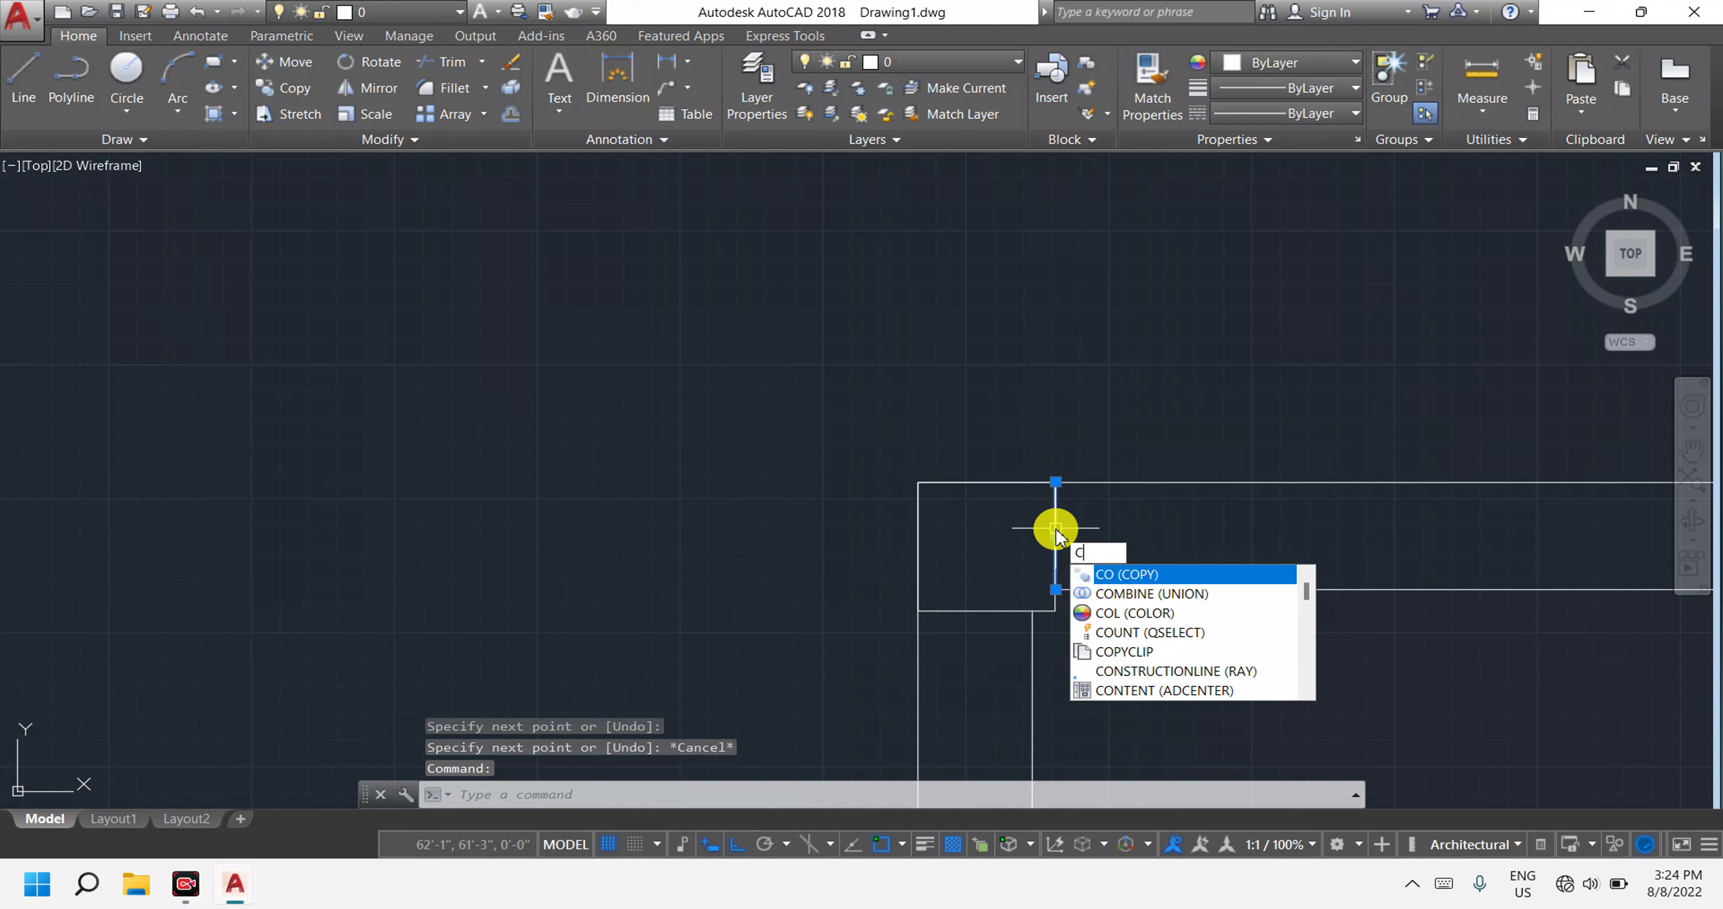
pyautogui.press('BackSpace')
pyautogui.press('Escape')
pyautogui.write('m')
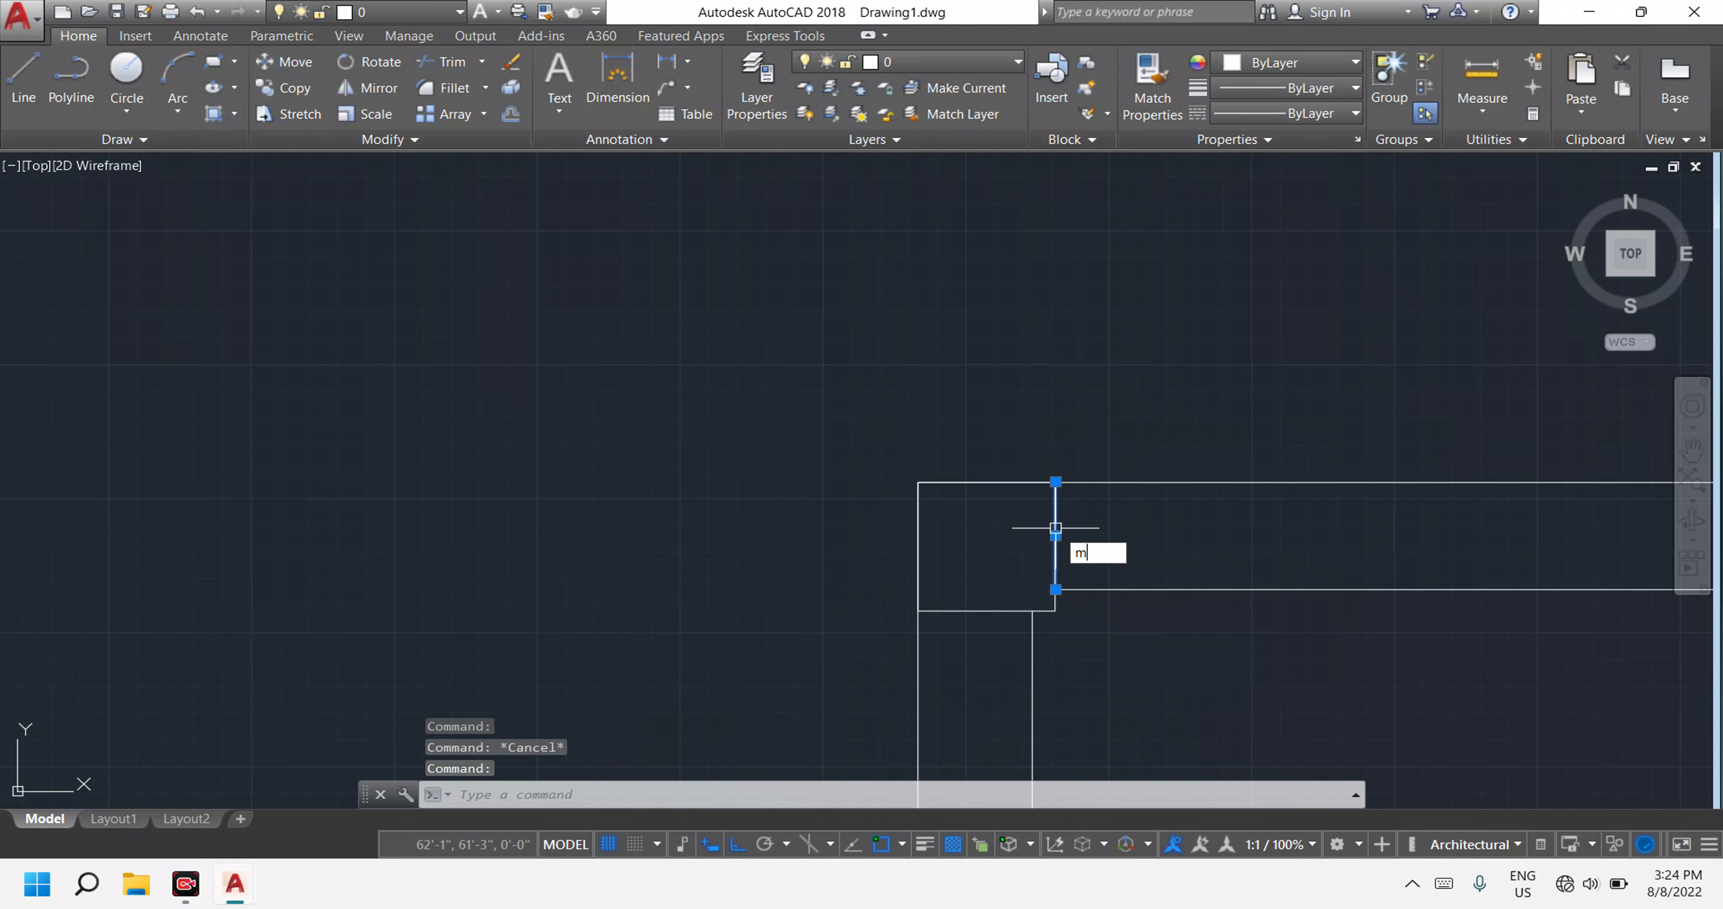
pyautogui.press('Return')
pyautogui.scroll(5, 1059, 488)
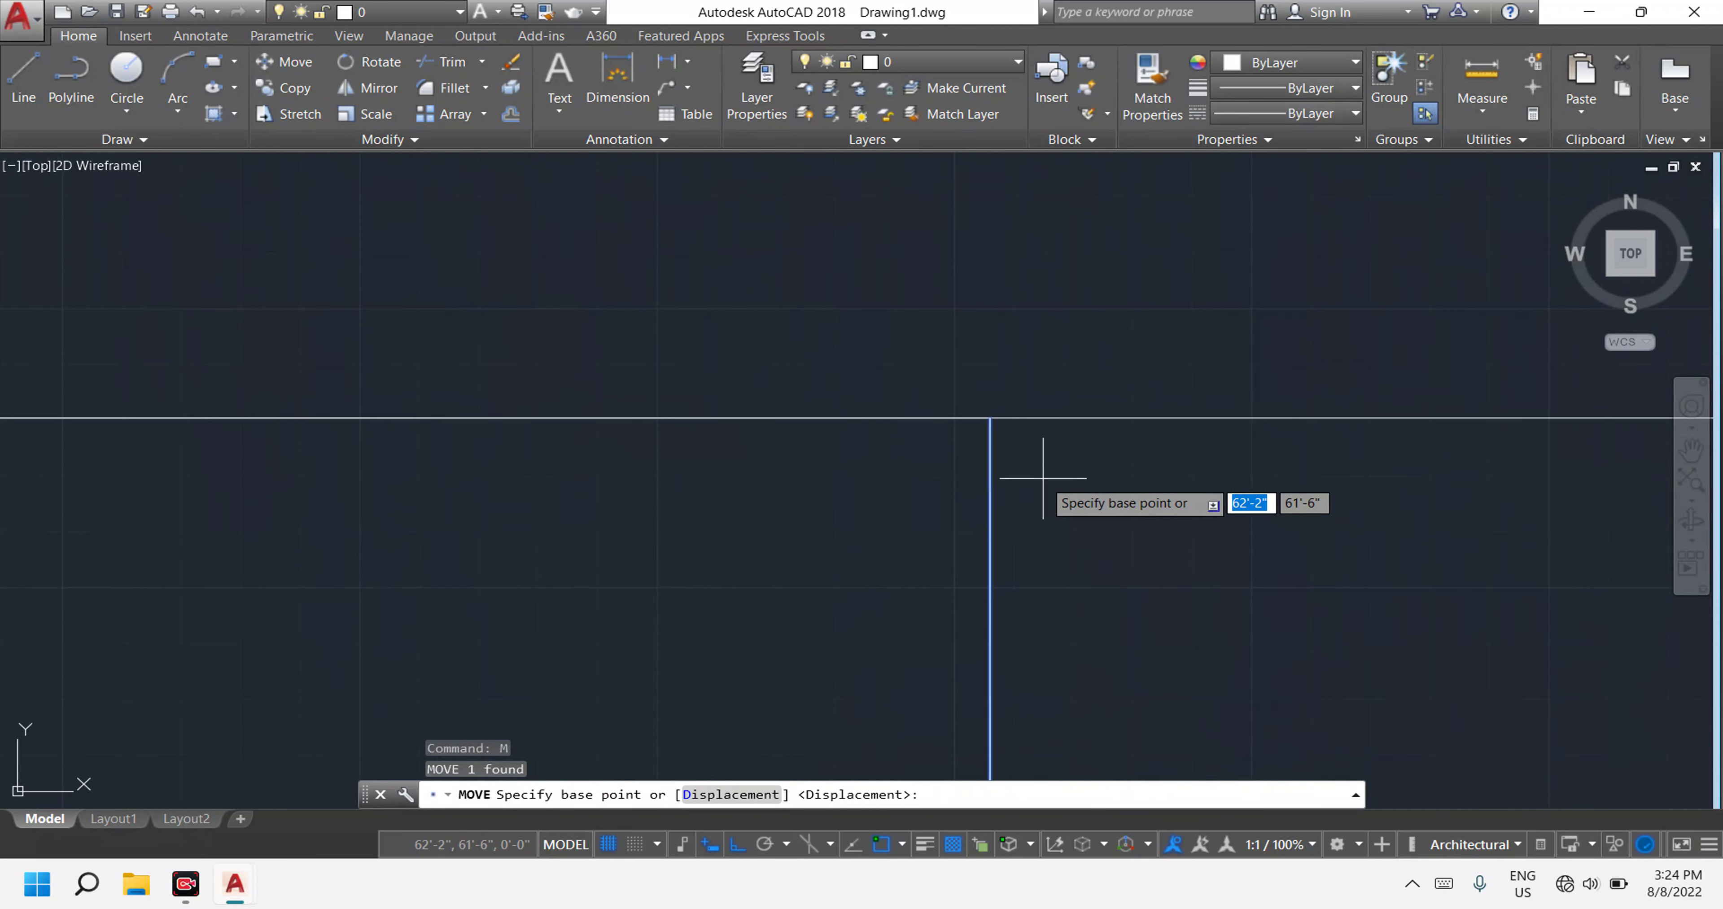
pyautogui.click(990, 418)
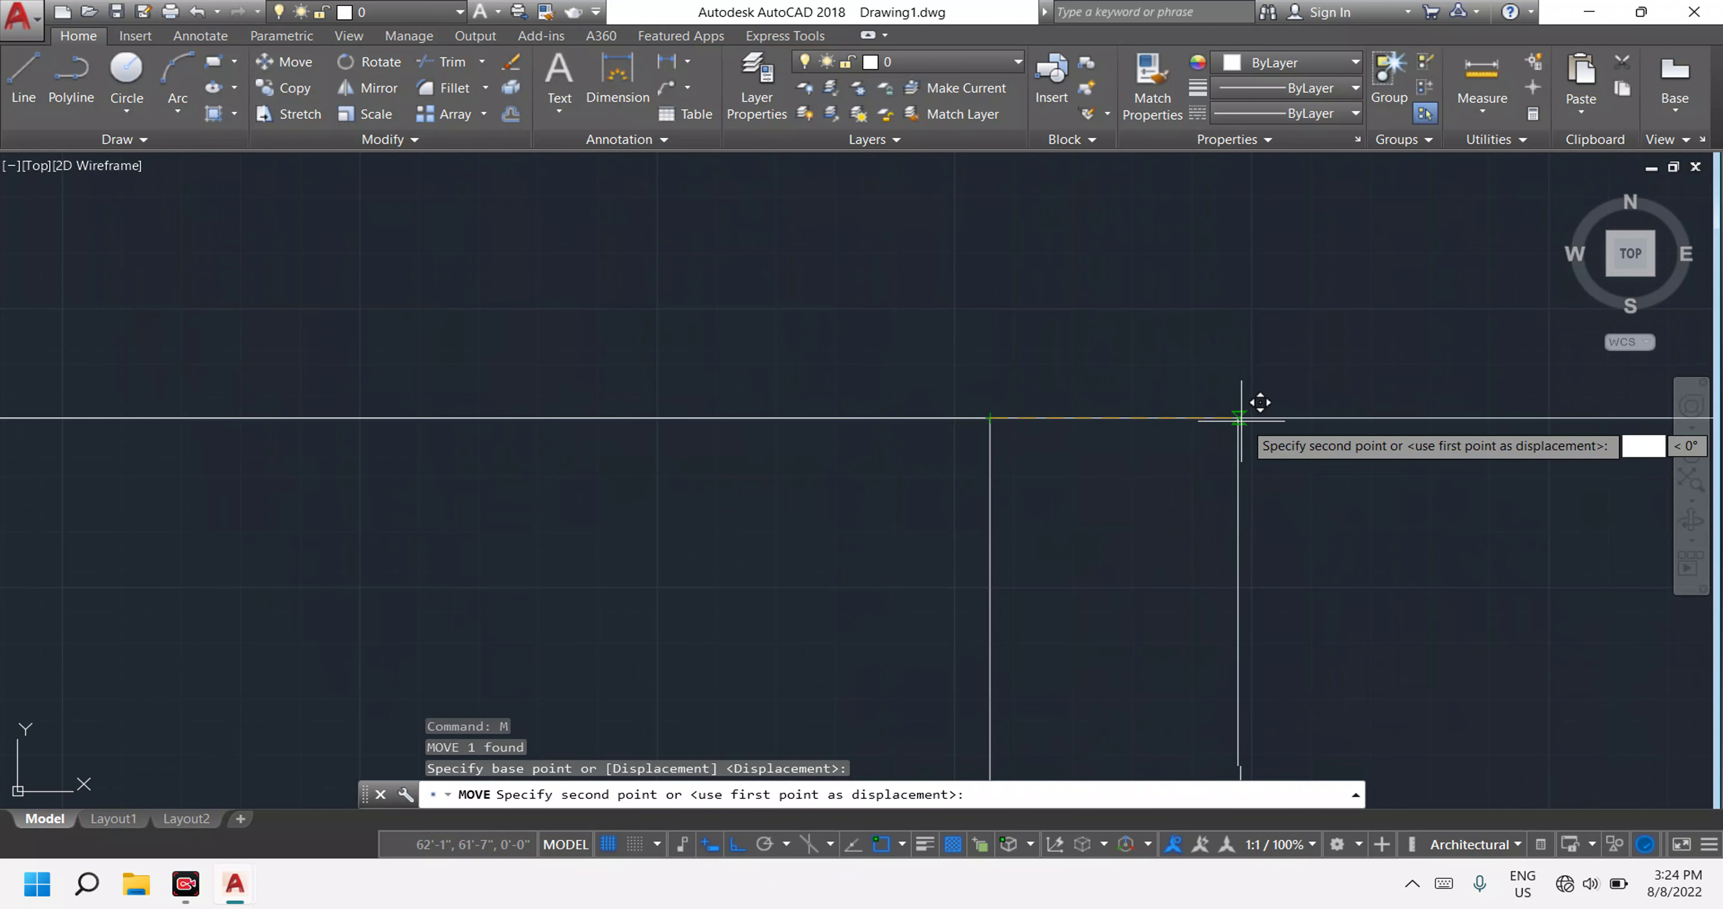
pyautogui.scroll(-3, 1270, 408)
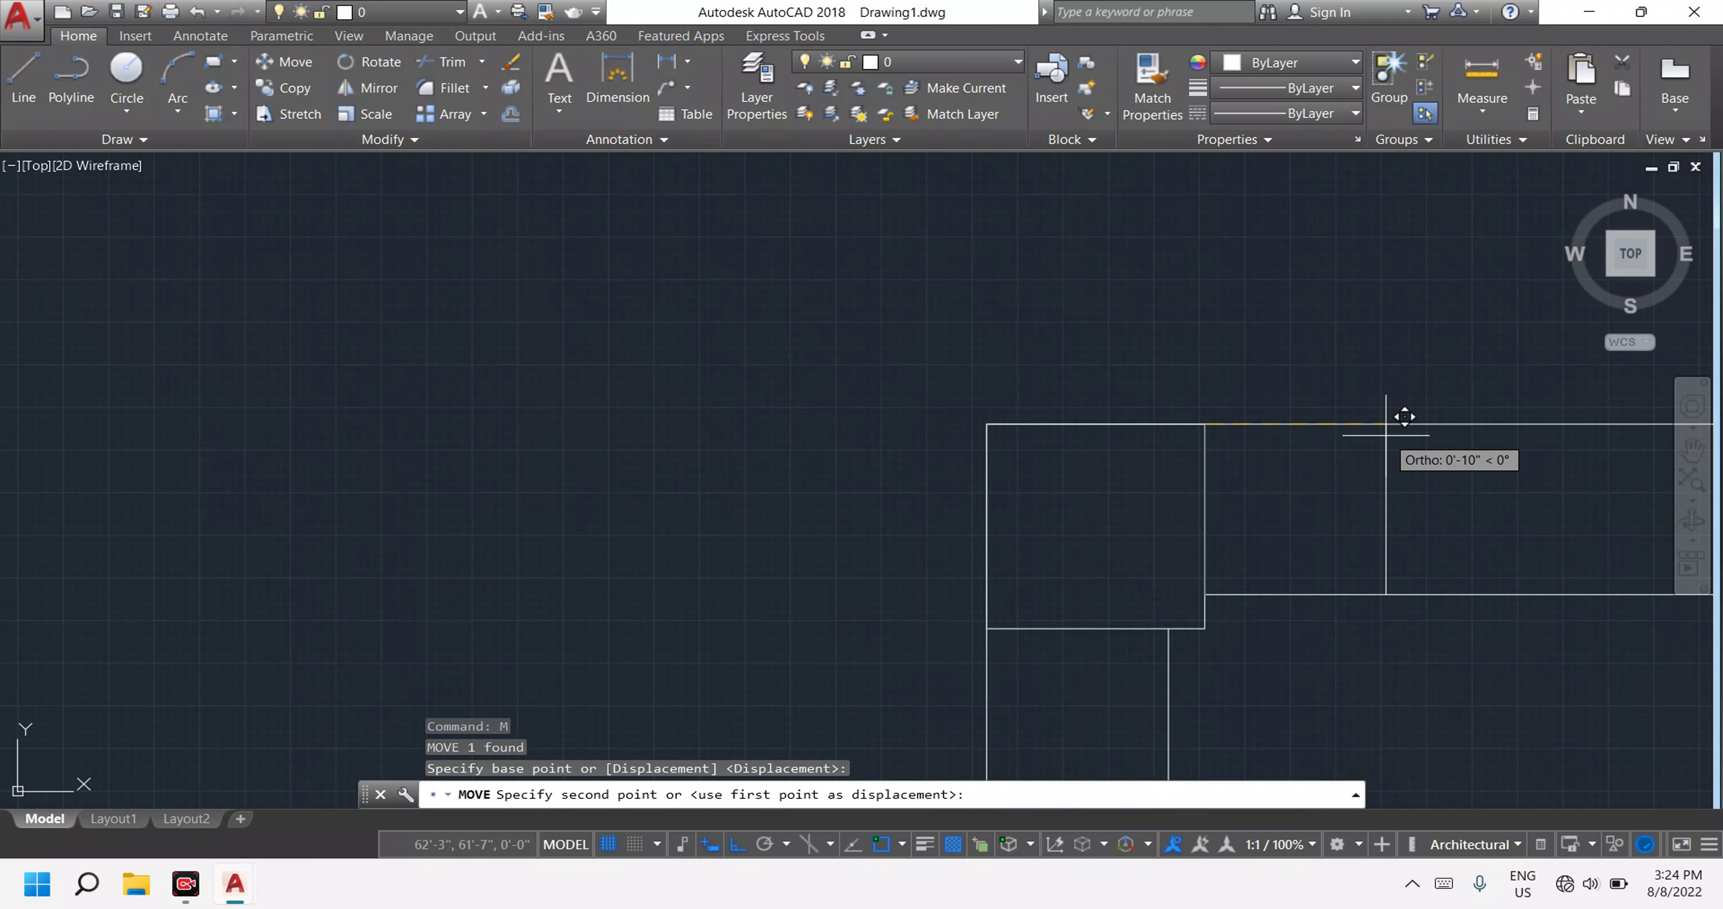
pyautogui.write("3'")
pyautogui.press('Return')
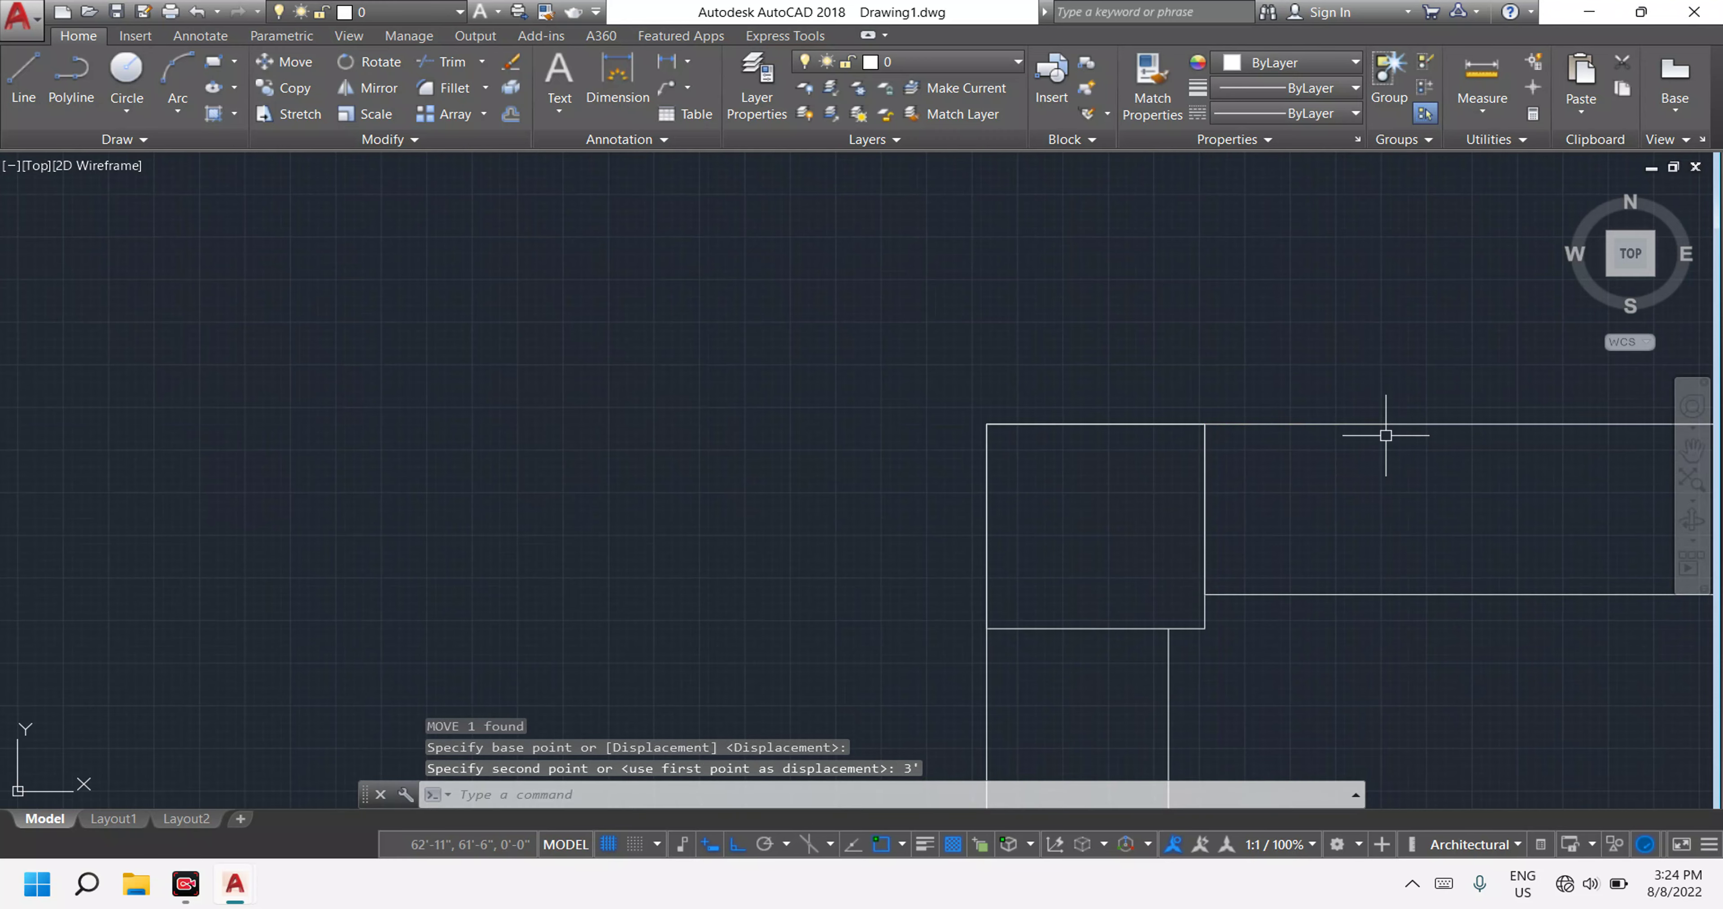
pyautogui.scroll(-5, 1388, 445)
pyautogui.moveTo(1449, 474); pyautogui.dragTo(1208, 523, button='middle')
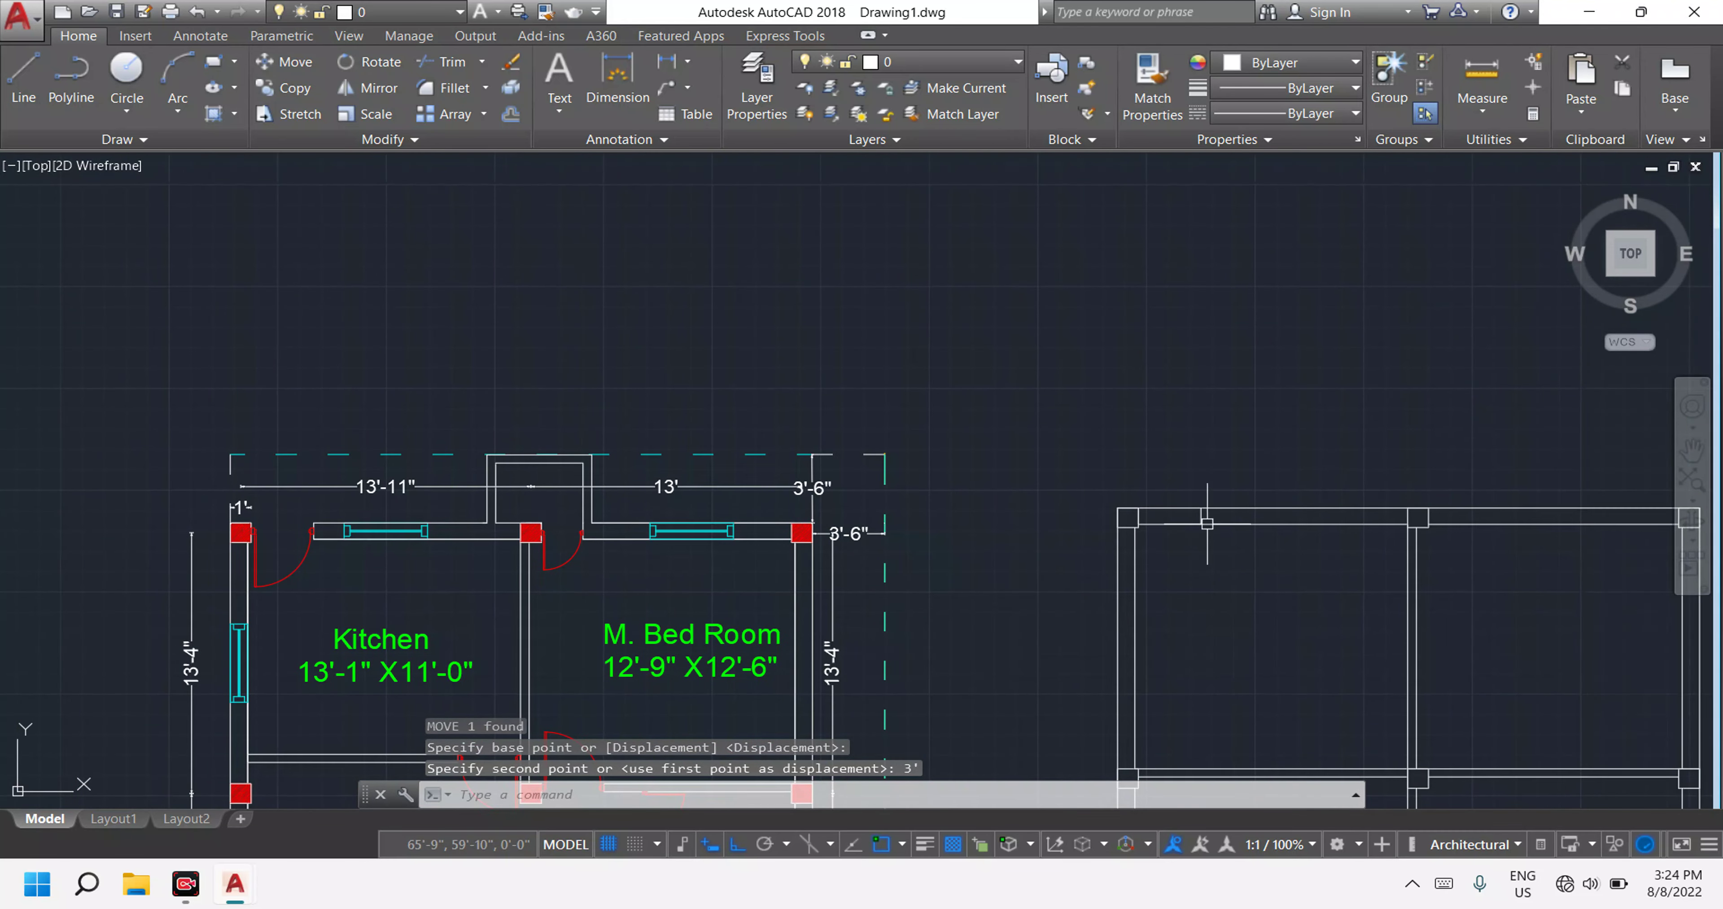
# Start a 3' linear dimension from the red column's corner, then abandon it.
pyautogui.scroll(3, 1201, 518)
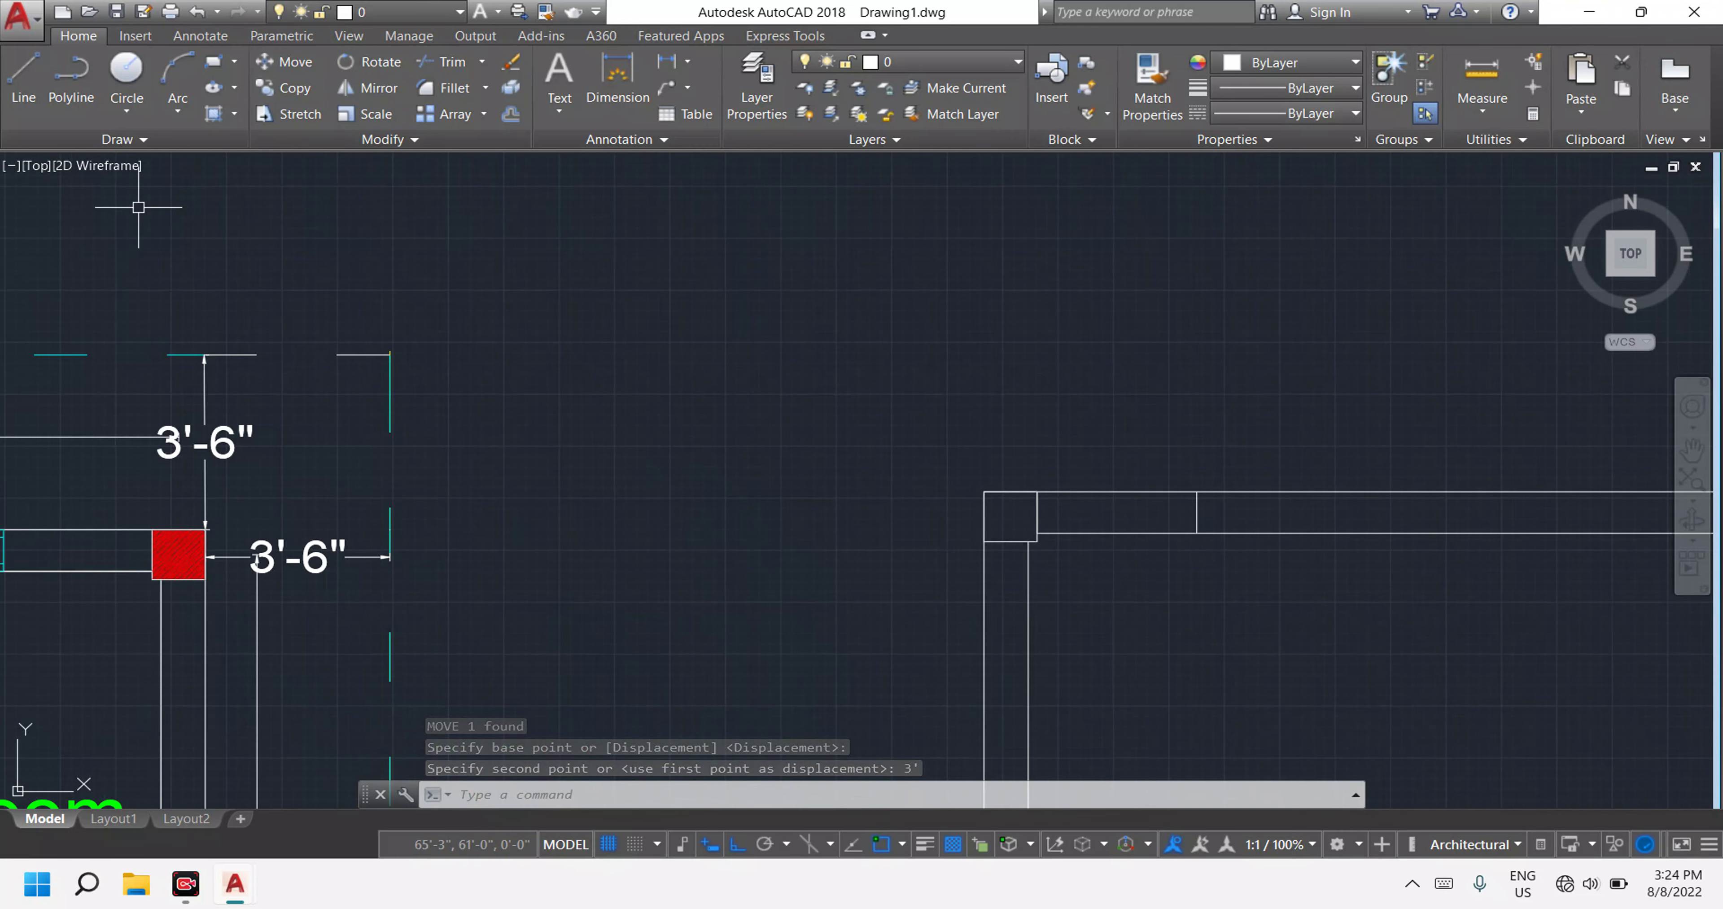
pyautogui.scroll(-5, 175, 444)
pyautogui.moveTo(123, 433); pyautogui.dragTo(297, 468, button='middle')
pyautogui.scroll(2, 147, 415)
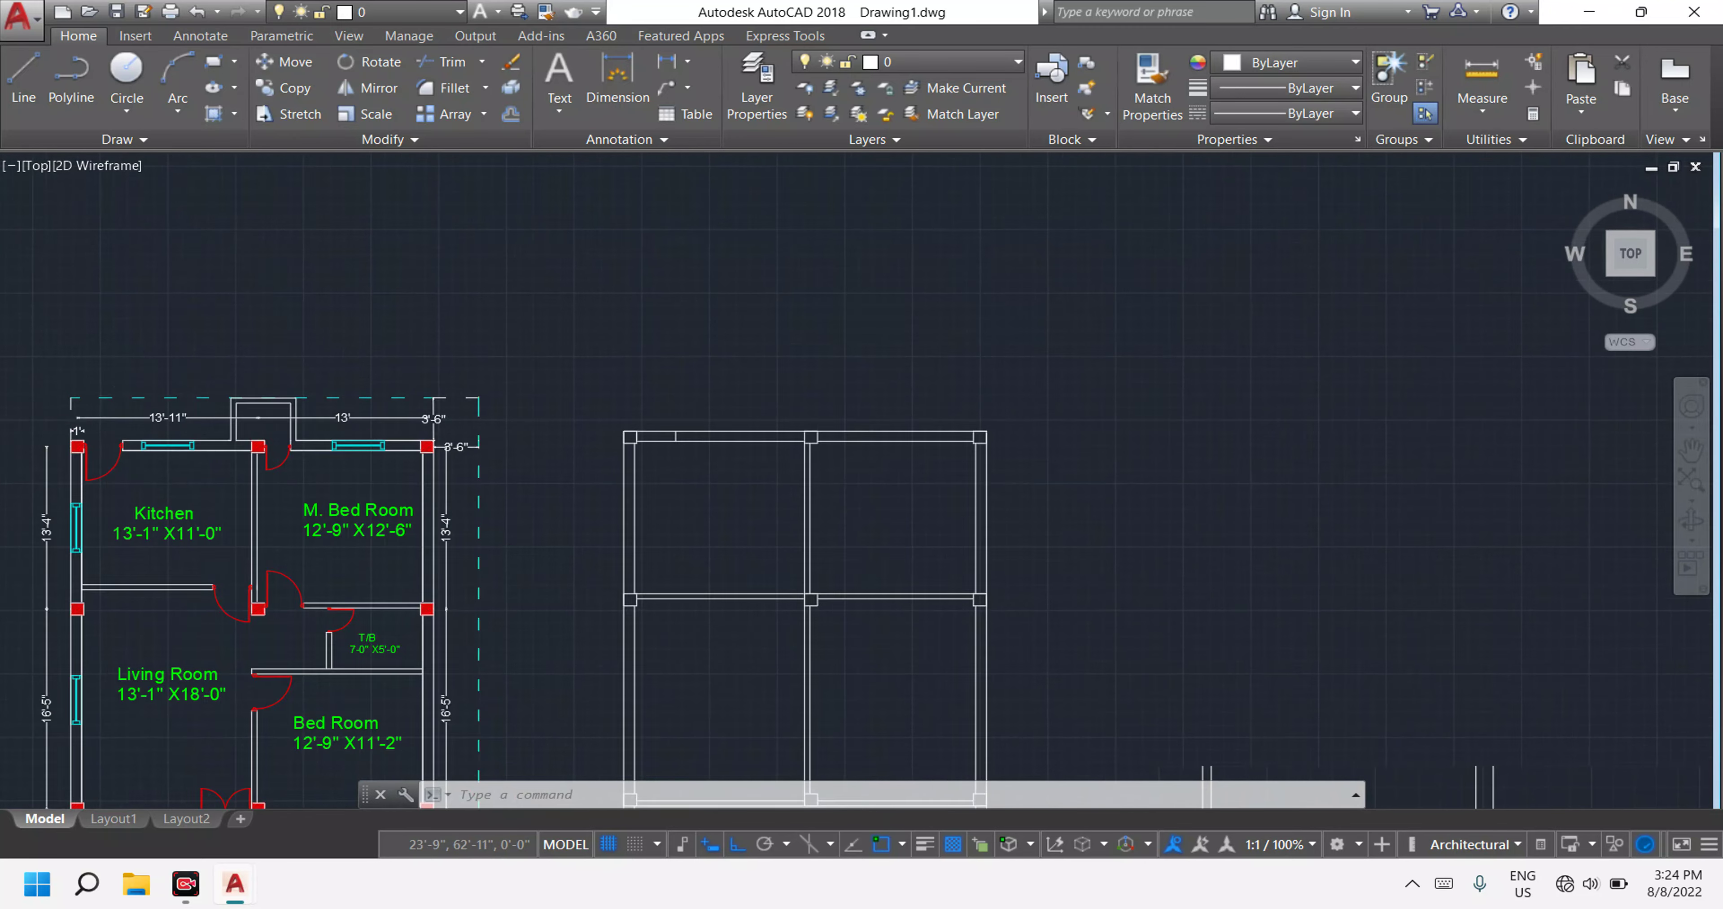
pyautogui.scroll(2, 134, 415)
pyautogui.moveTo(91, 445)
pyautogui.mouseDown(button='middle')
pyautogui.moveTo(224, 475)
pyautogui.moveTo(372, 427)
pyautogui.mouseUp(button='middle')
pyautogui.scroll(2, 403, 328)
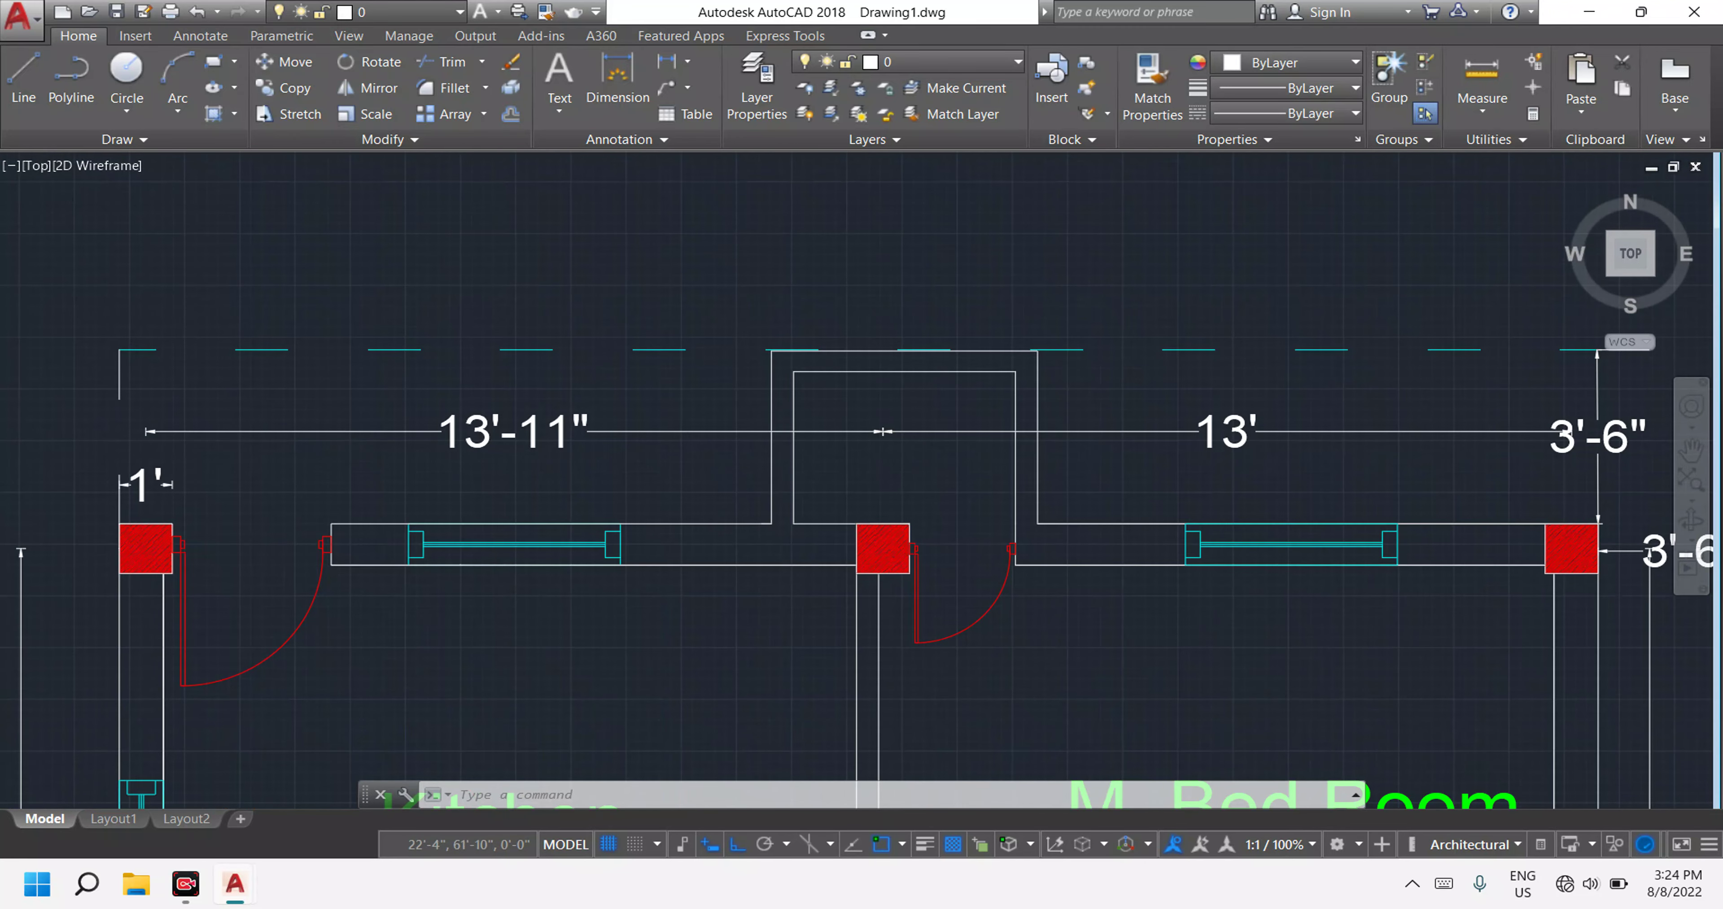
pyautogui.scroll(4, 148, 593)
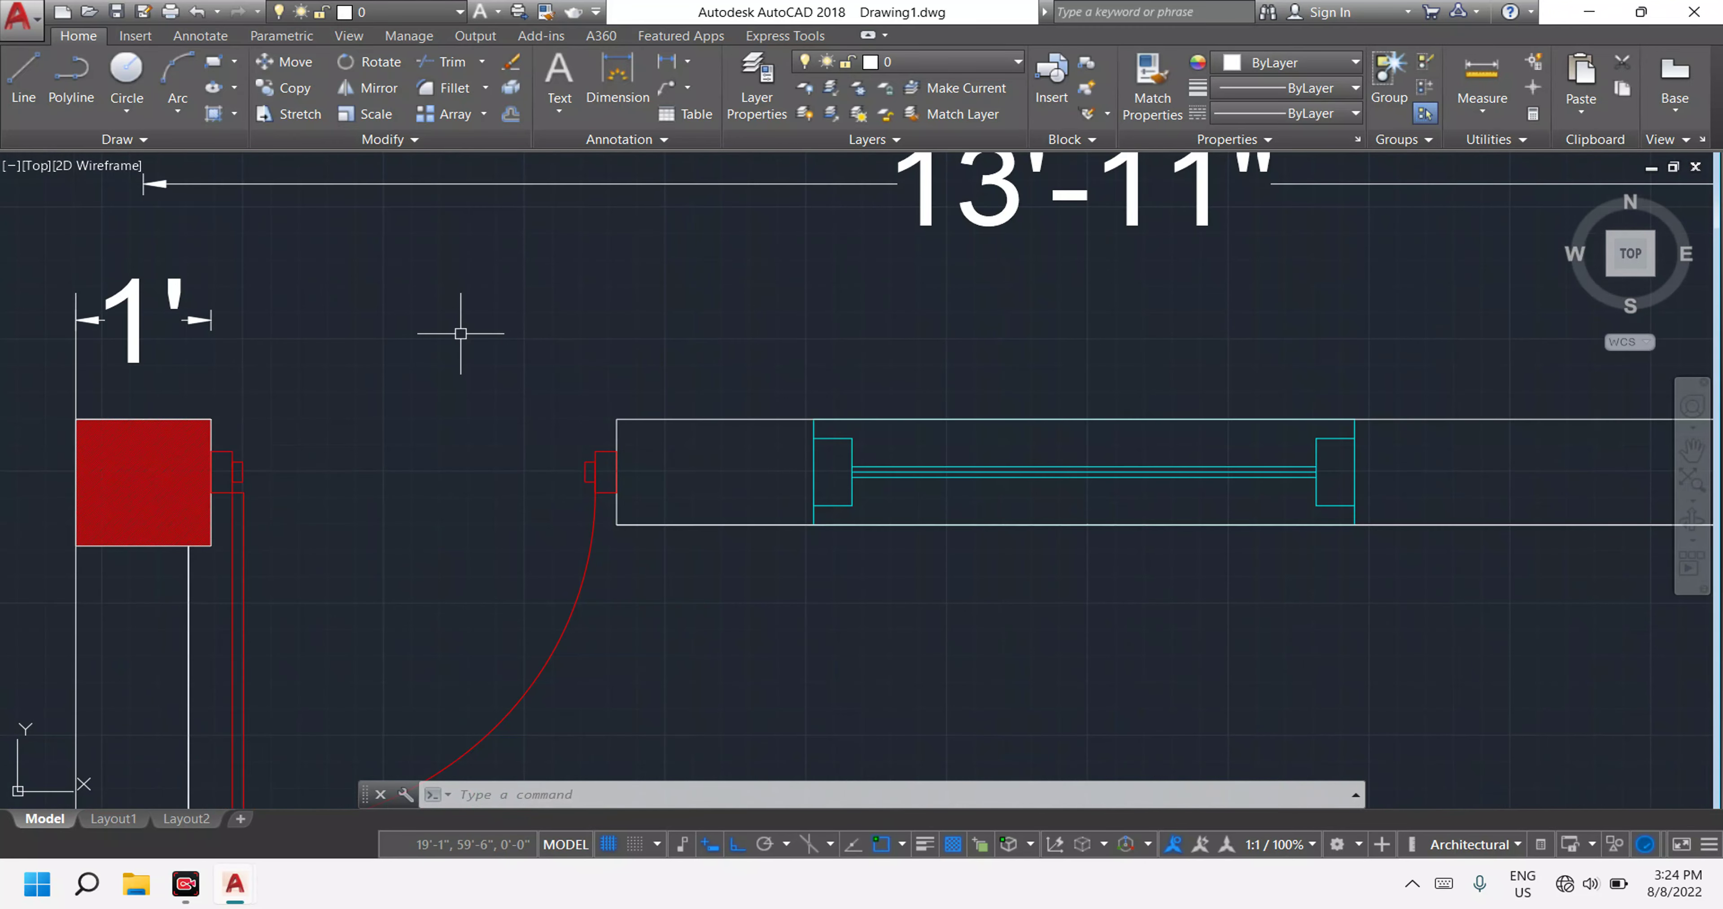
pyautogui.click(667, 62)
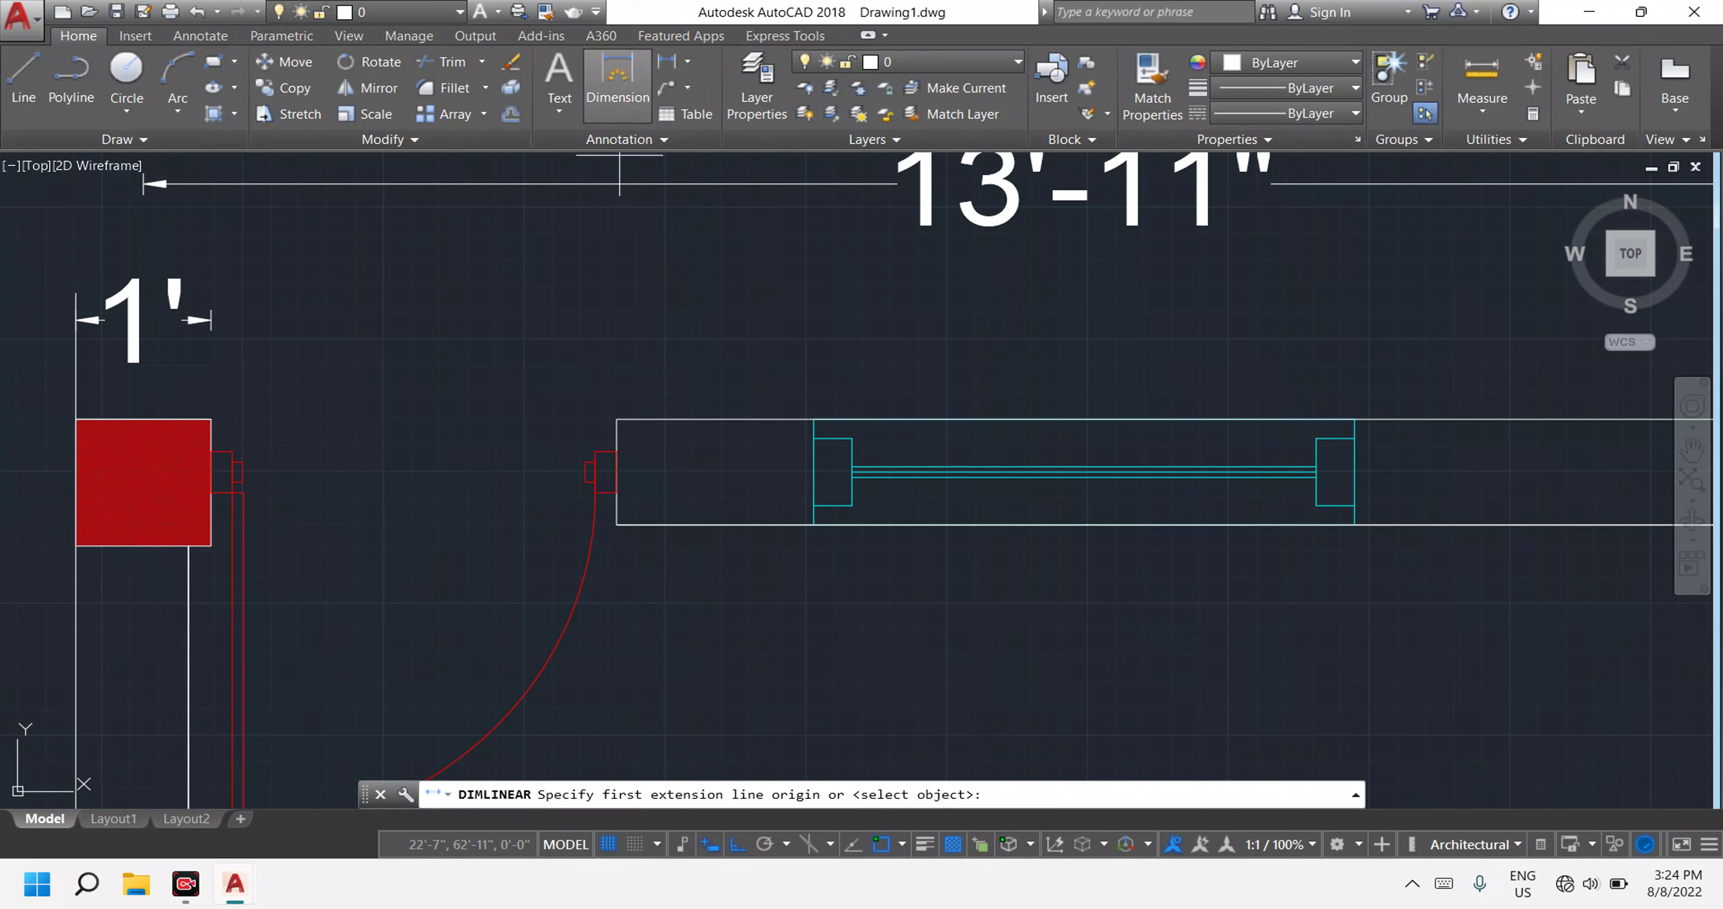
pyautogui.click(211, 433)
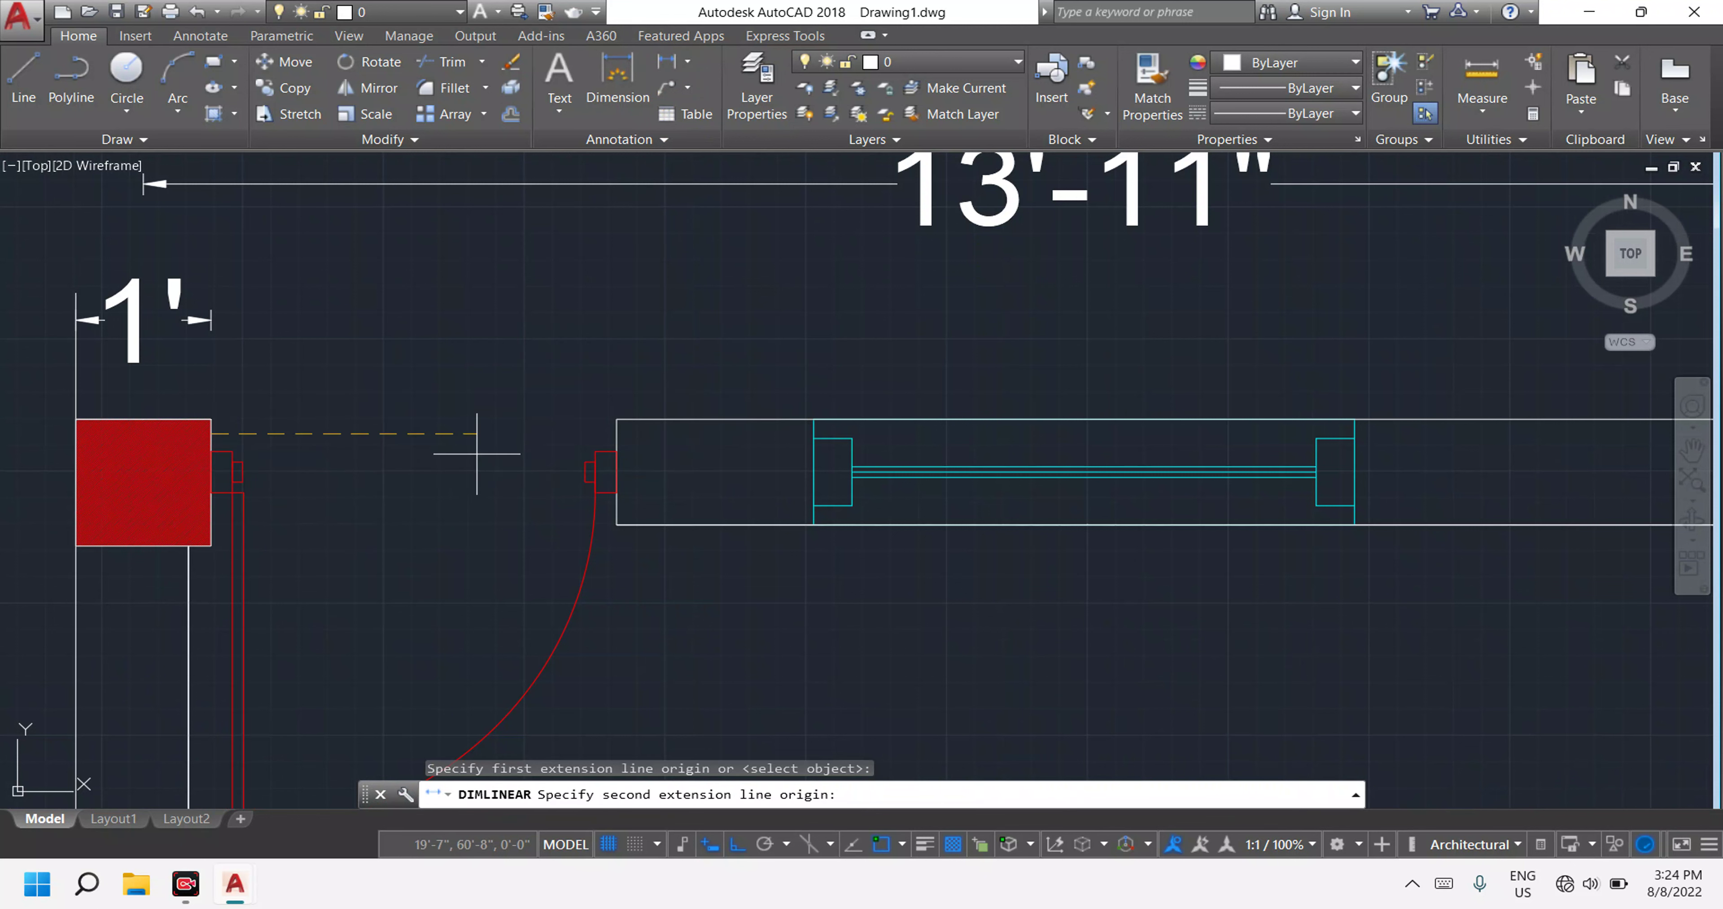
pyautogui.click(616, 433)
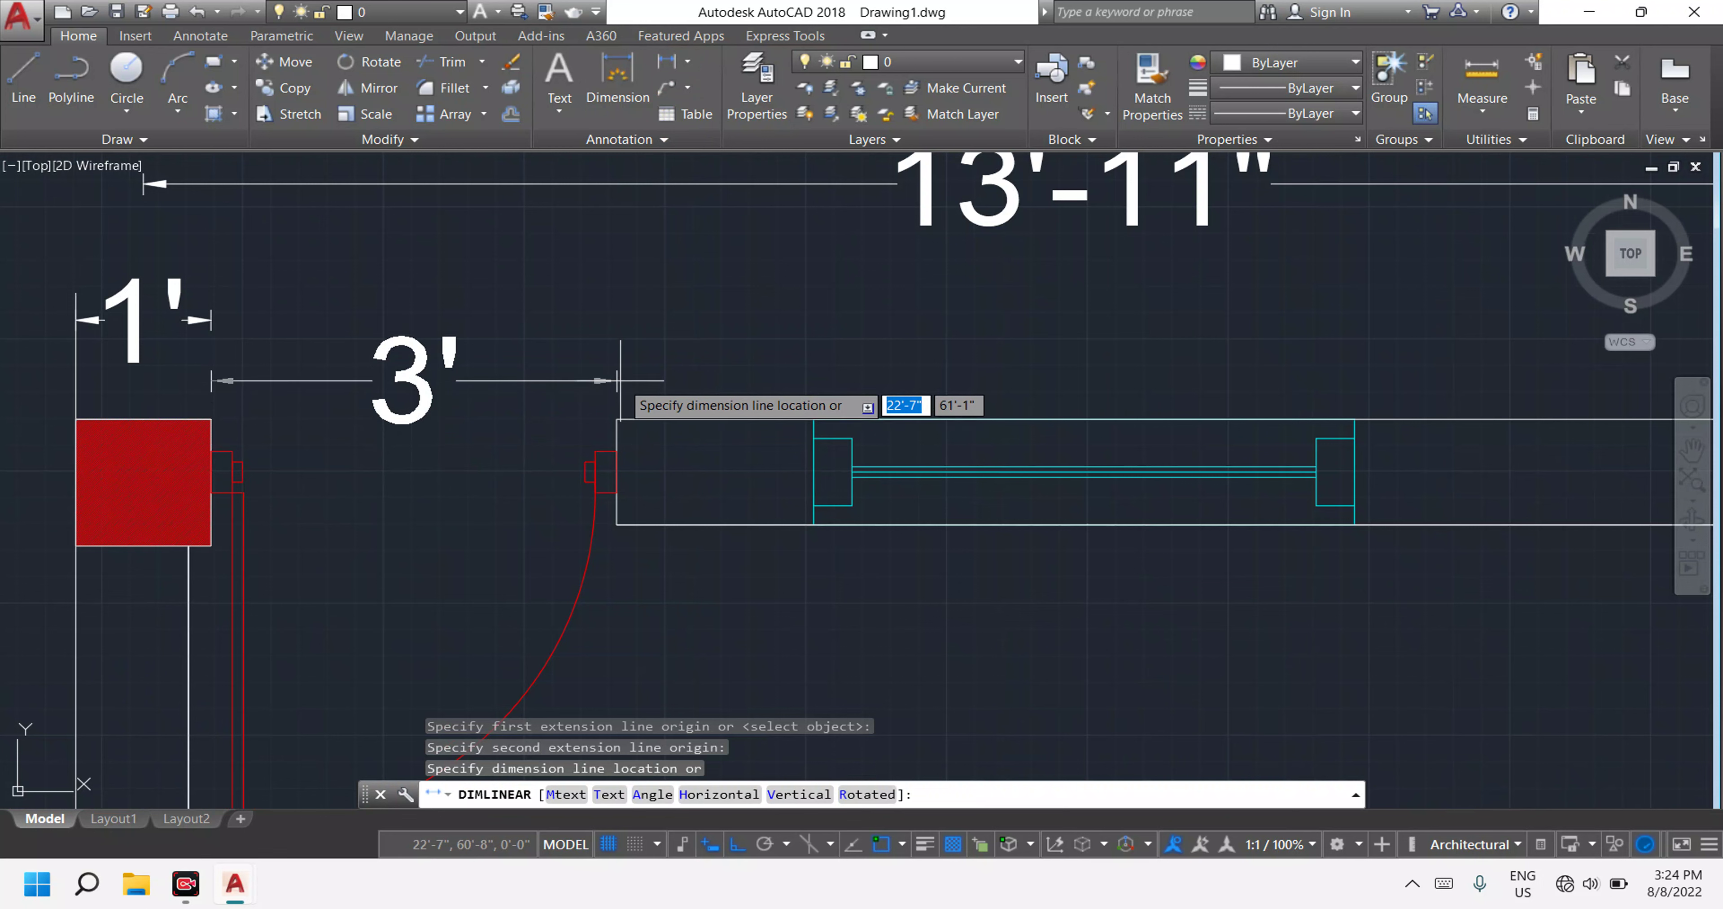
pyautogui.press('Escape')
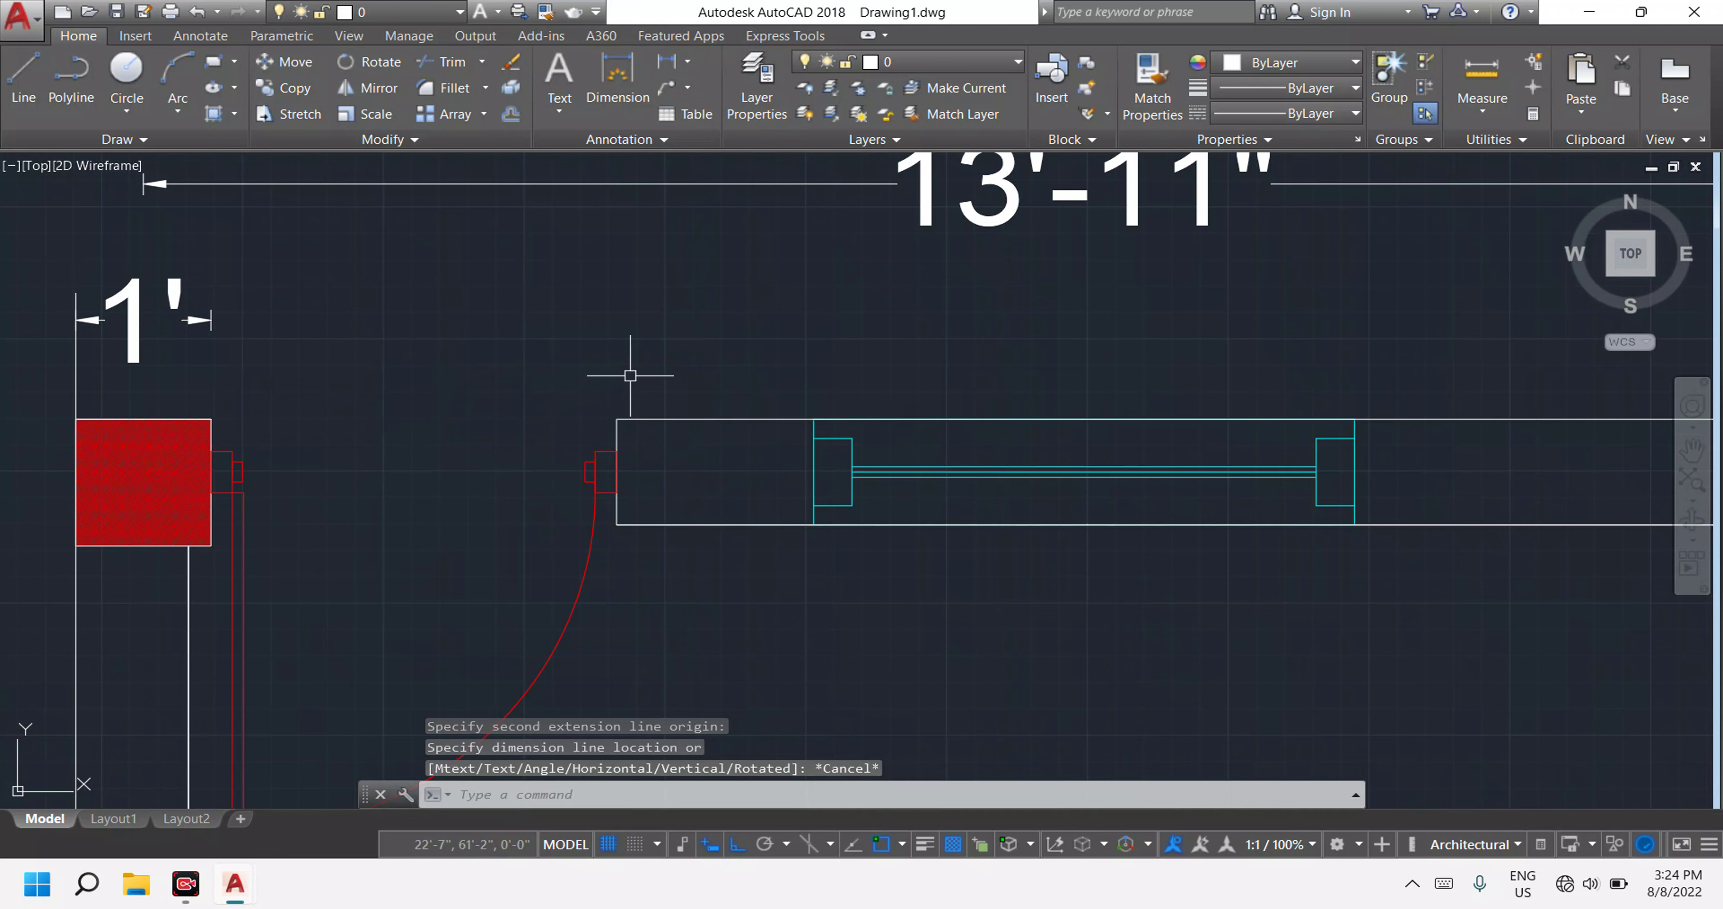
# Add a 2' linear dimension from the wall line to the T/B door jamb.
pyautogui.scroll(-6, 630, 375)
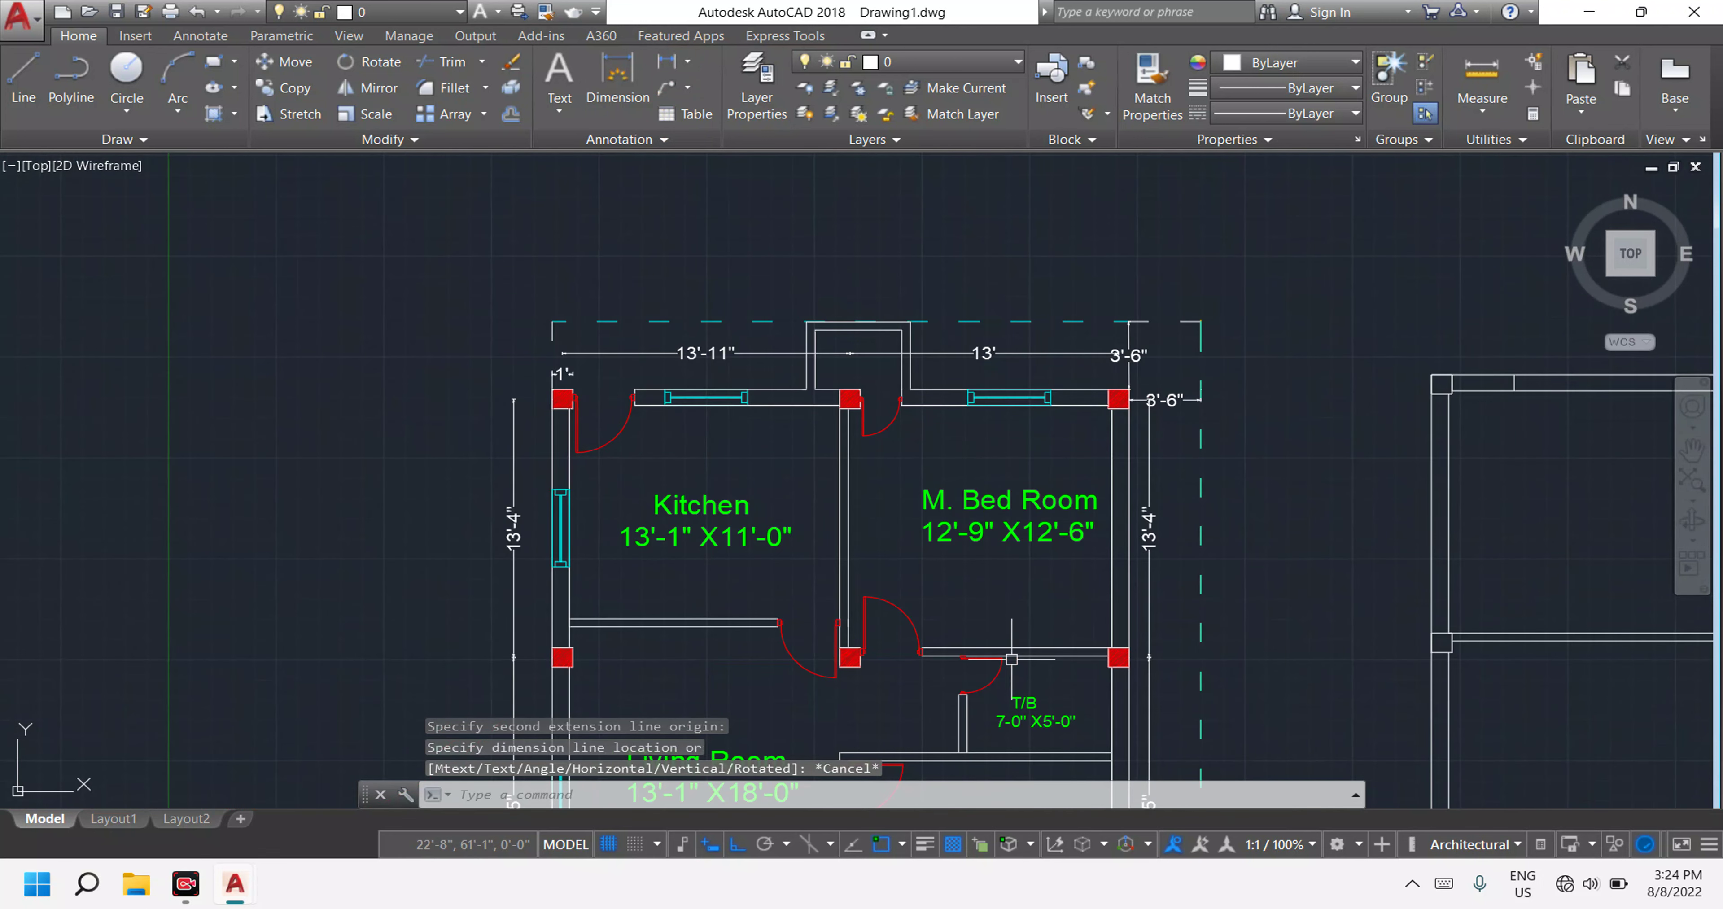
pyautogui.scroll(-2, 1012, 659)
pyautogui.scroll(-2, 950, 602)
pyautogui.scroll(3, 904, 556)
pyautogui.scroll(2, 927, 553)
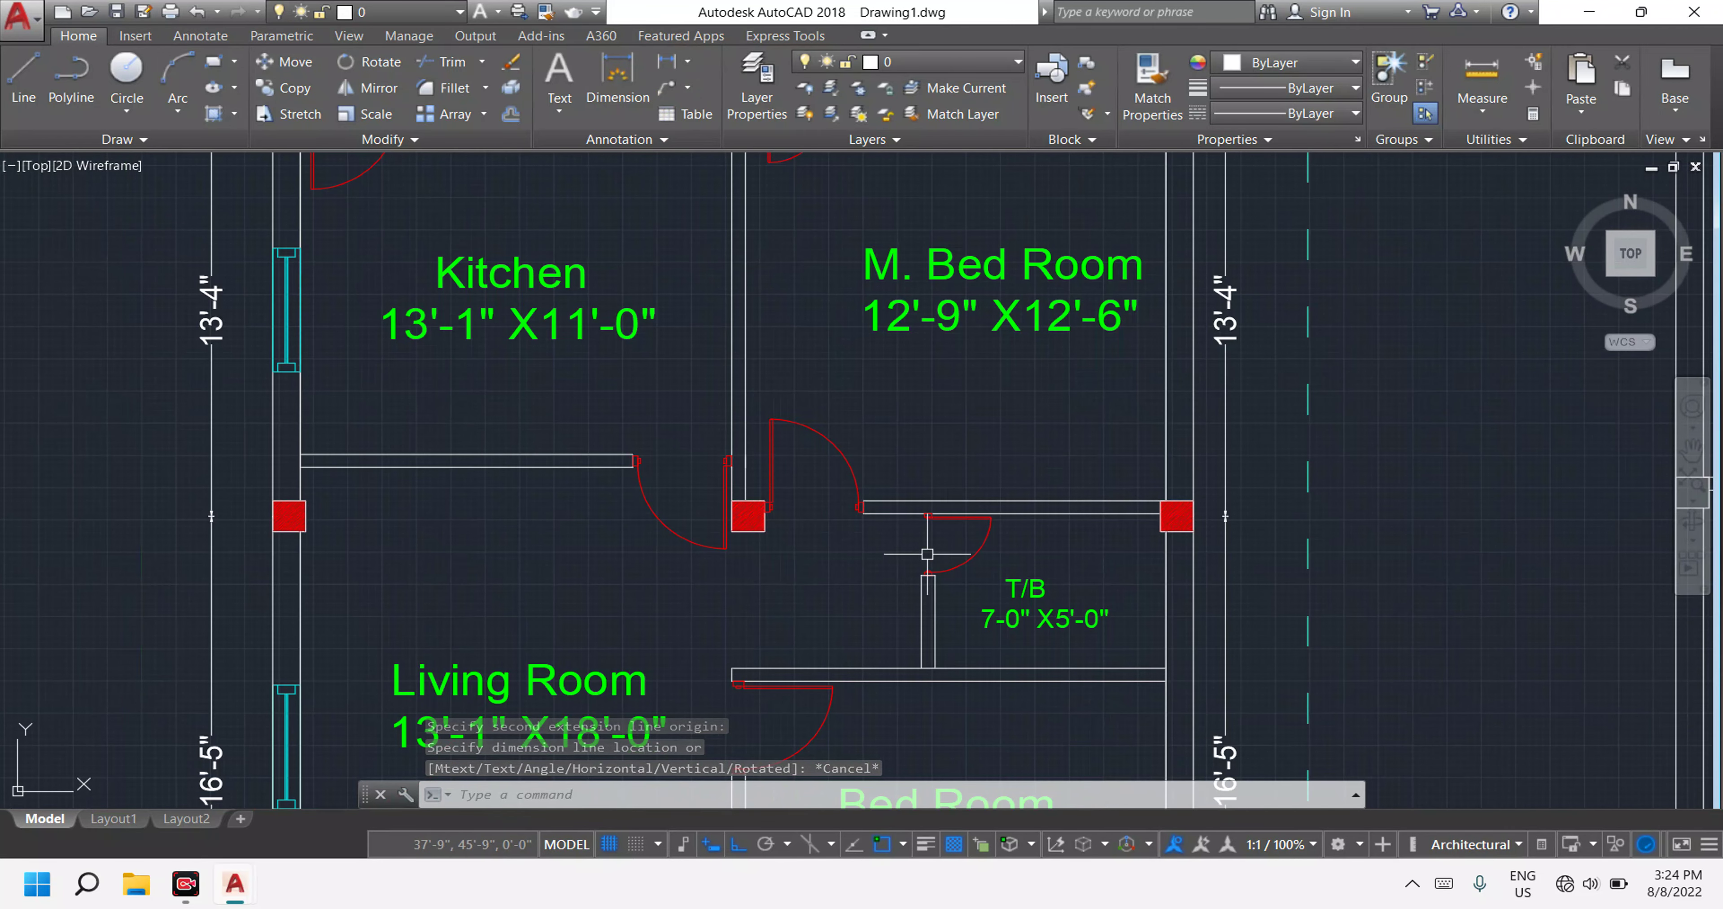
pyautogui.scroll(2, 929, 551)
pyautogui.scroll(3, 950, 545)
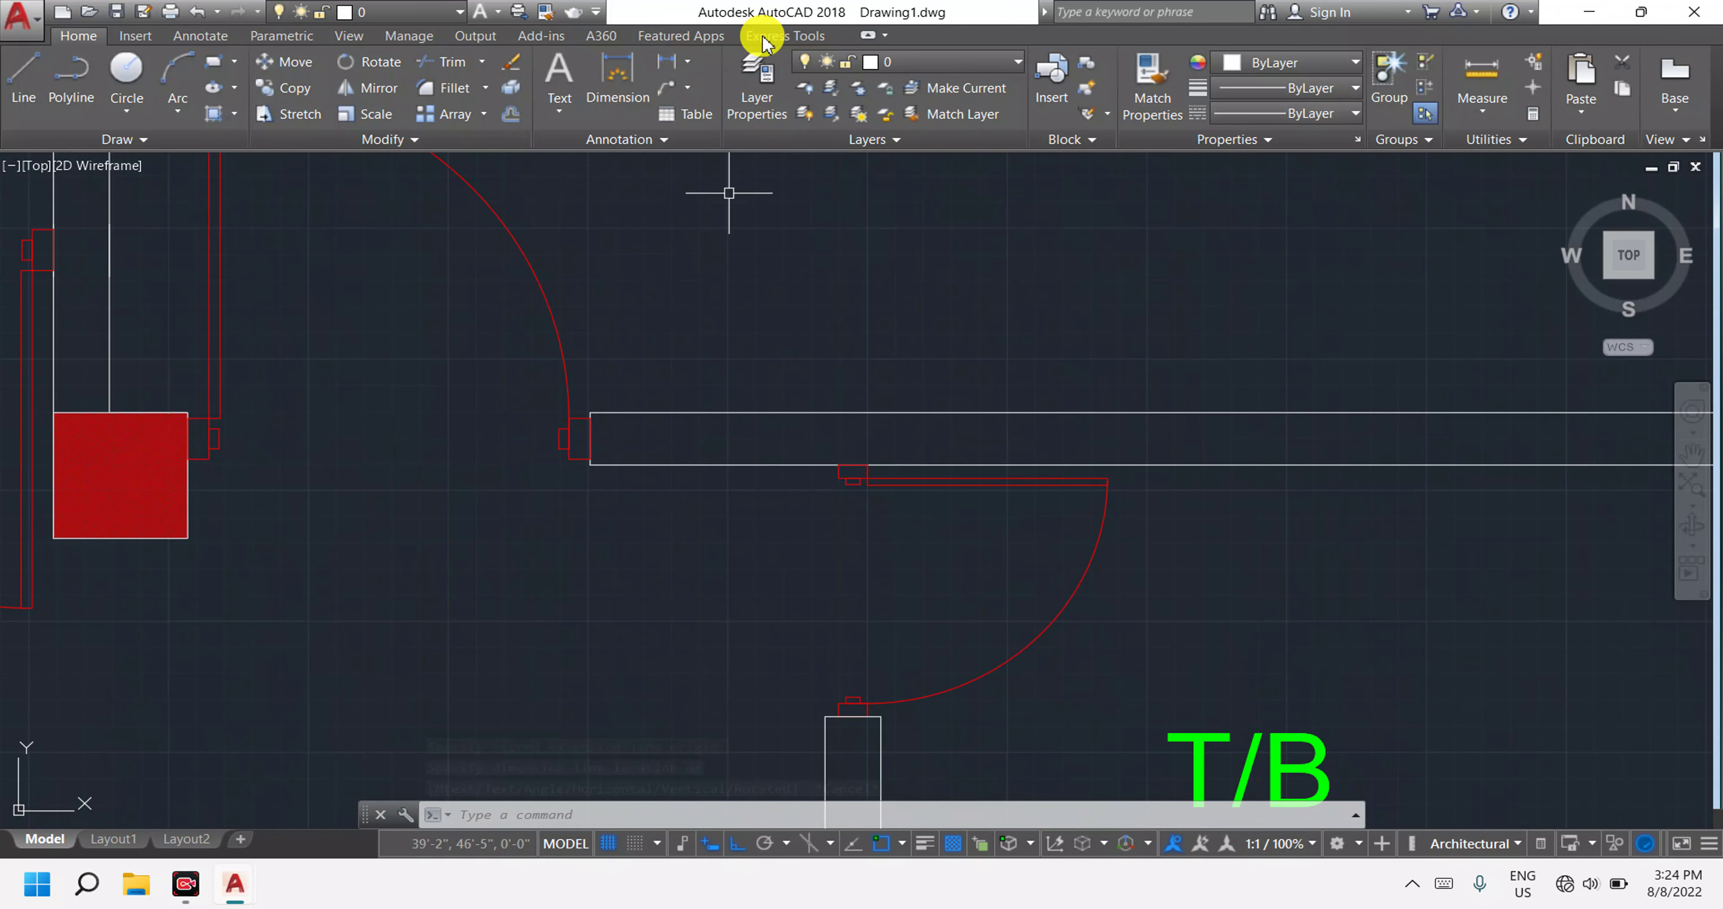
pyautogui.click(672, 70)
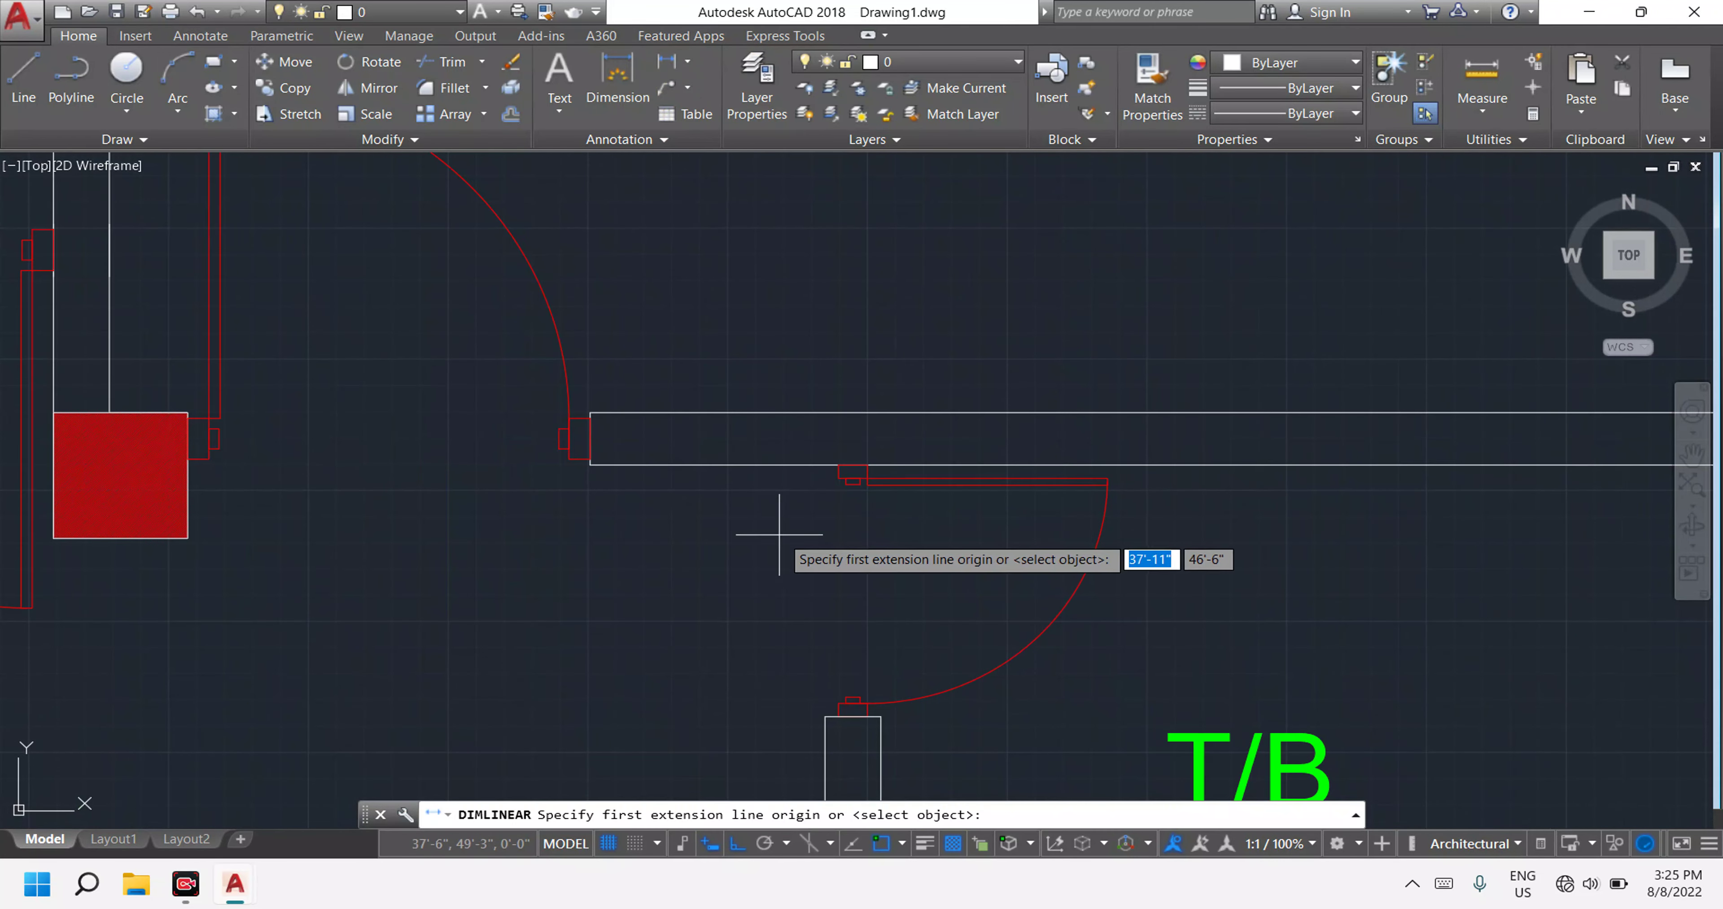
pyautogui.click(811, 464)
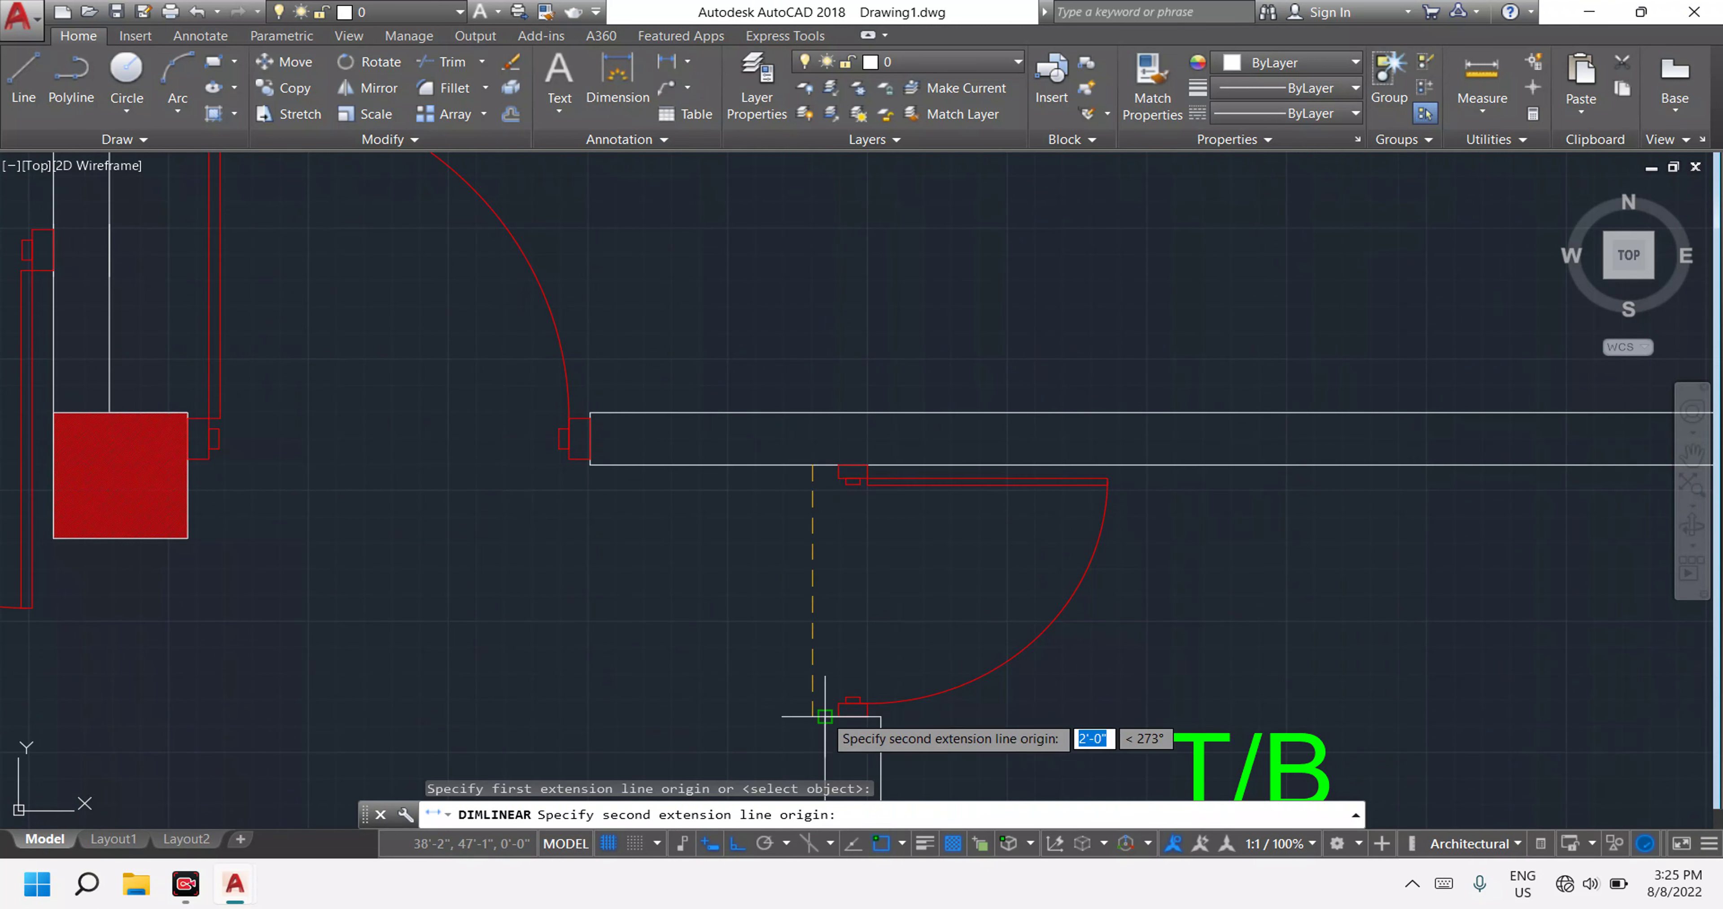
pyautogui.click(811, 714)
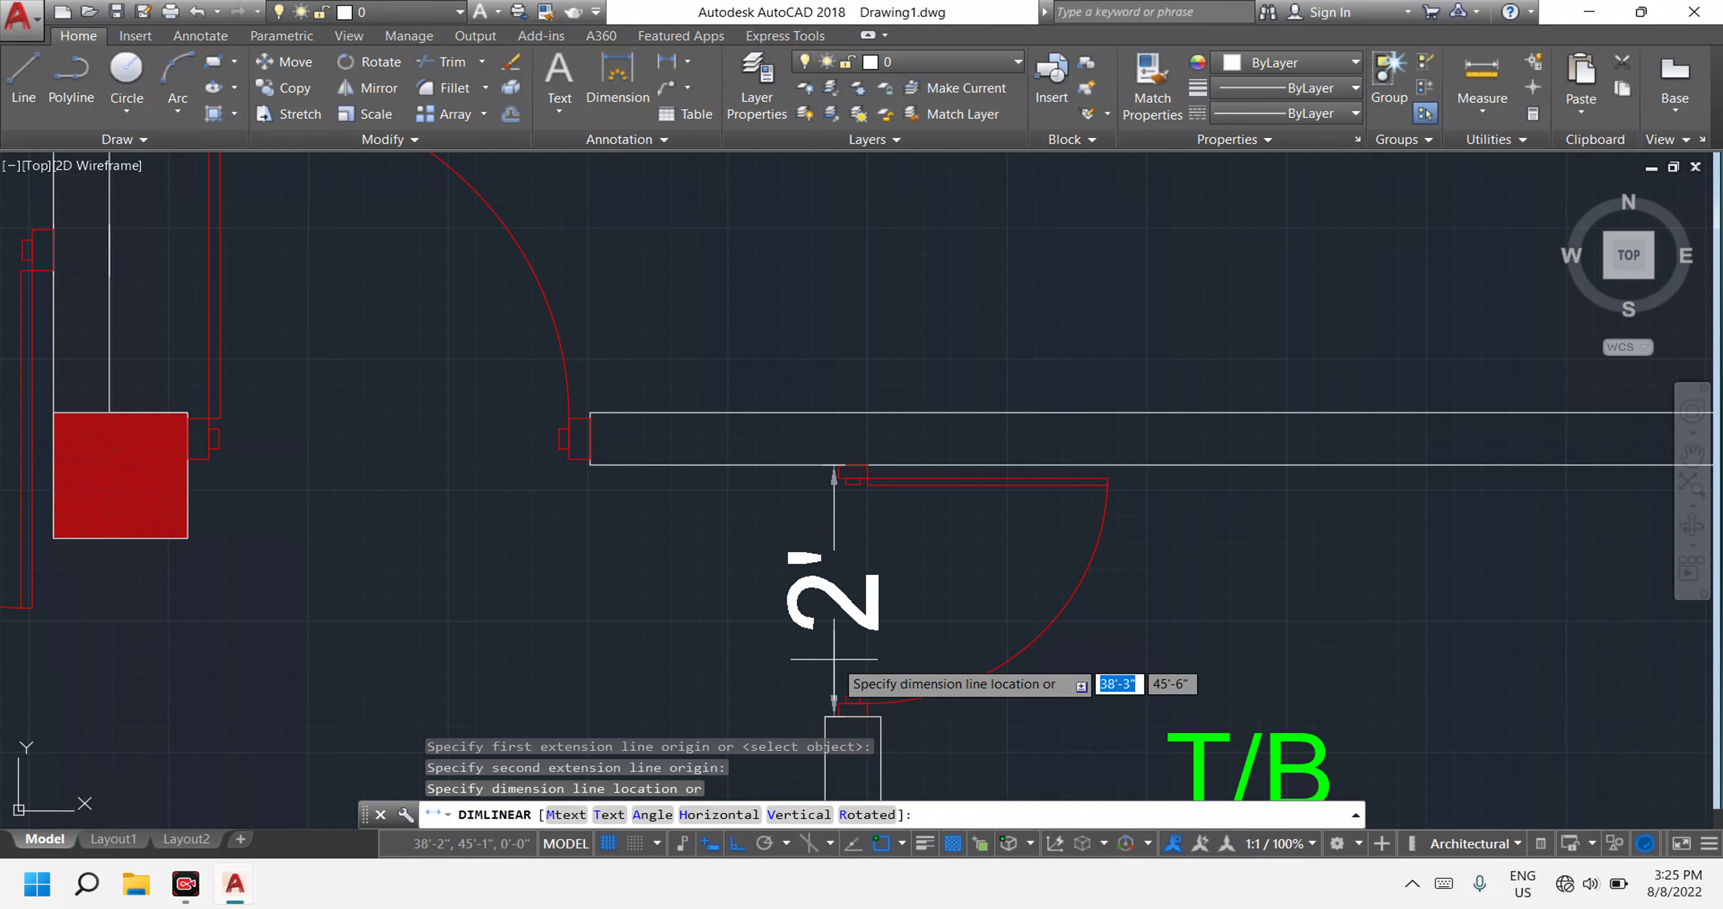
pyautogui.click(806, 646)
# Add a 3' linear dimension from the red column's edge to the wall corner, placed above the wall.
pyautogui.scroll(-5, 863, 635)
pyautogui.scroll(4, 892, 642)
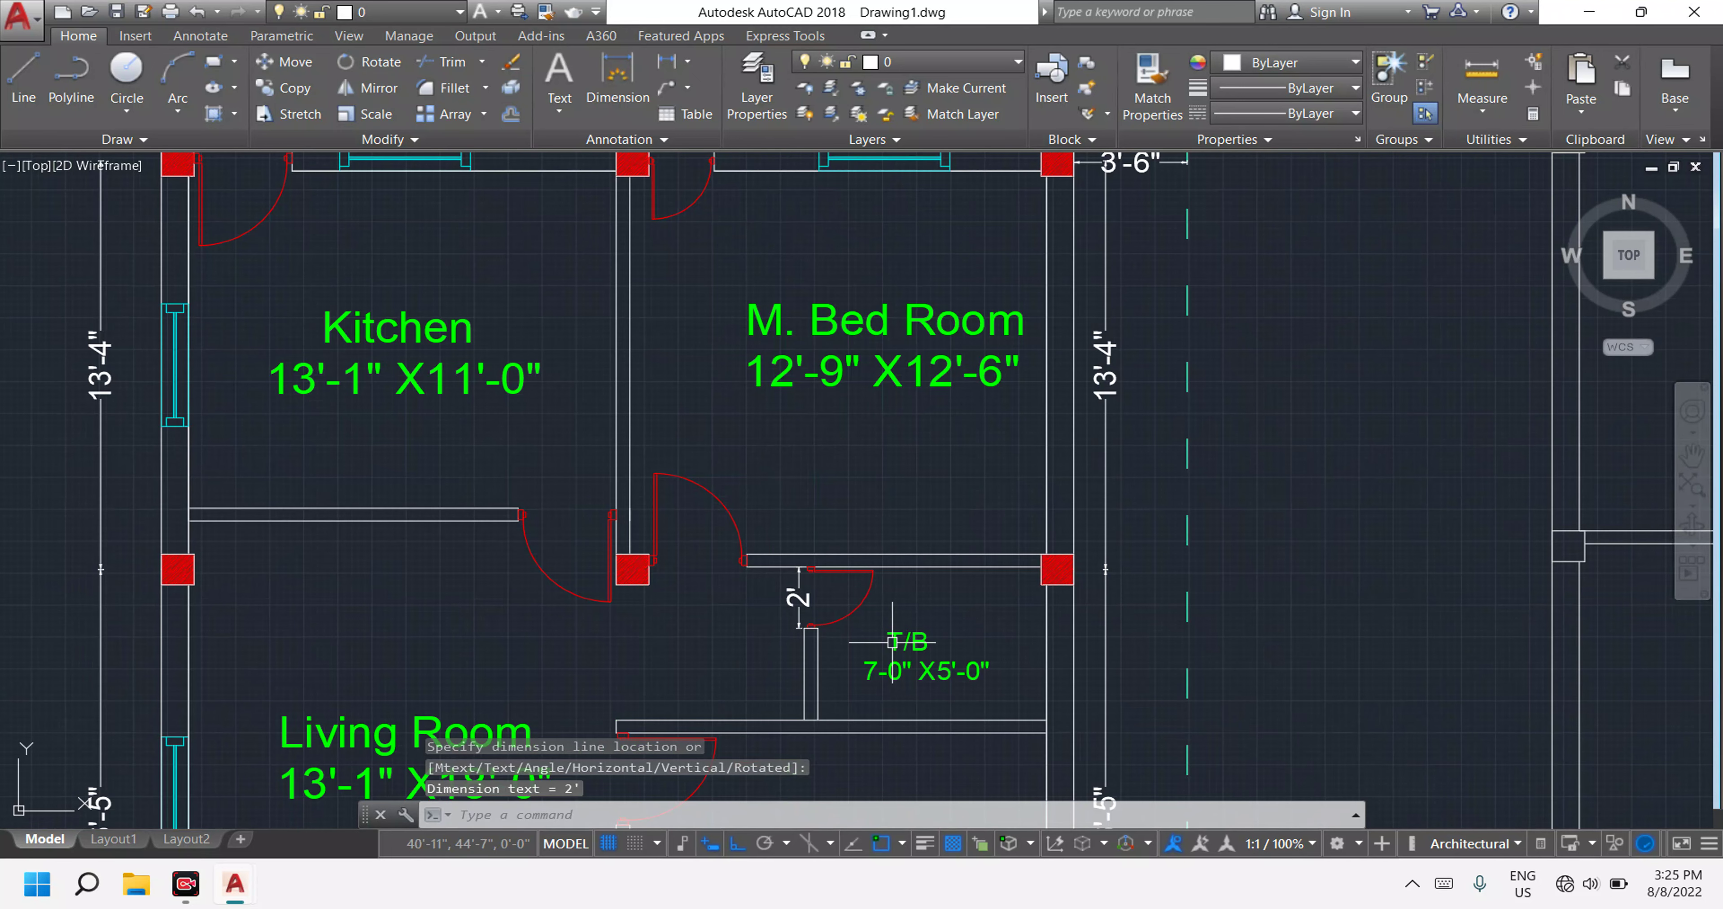
pyautogui.scroll(-4, 891, 642)
pyautogui.scroll(4, 611, 394)
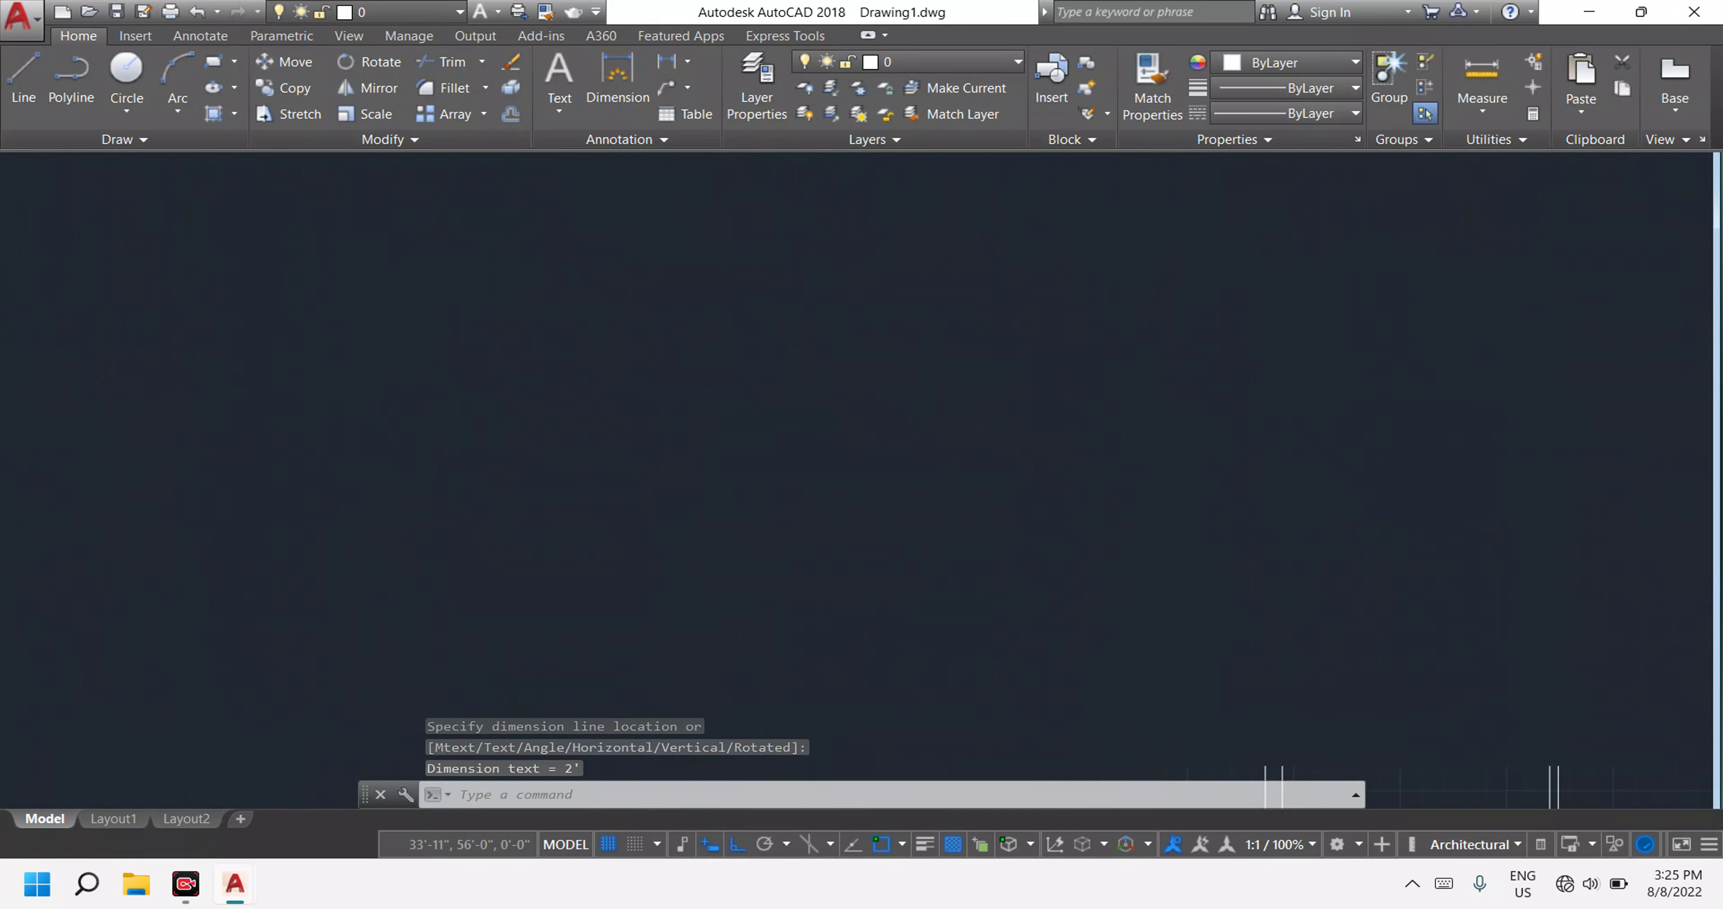
pyautogui.scroll(2, 610, 394)
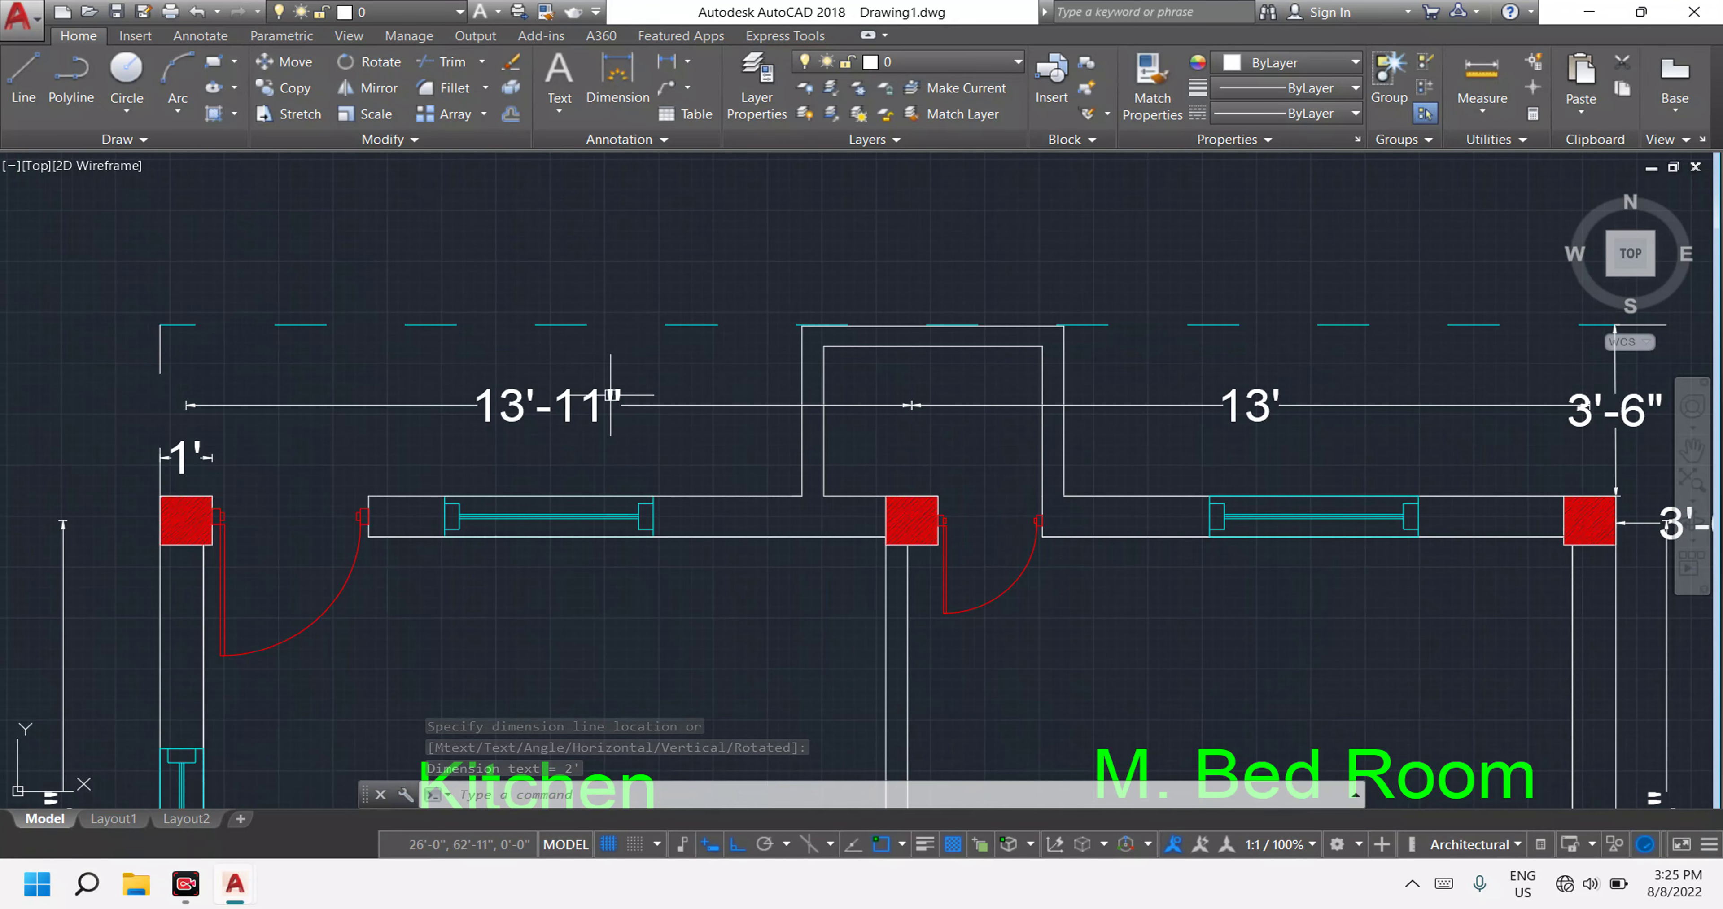
pyautogui.click(667, 62)
pyautogui.scroll(4, 177, 519)
pyautogui.scroll(2, 267, 602)
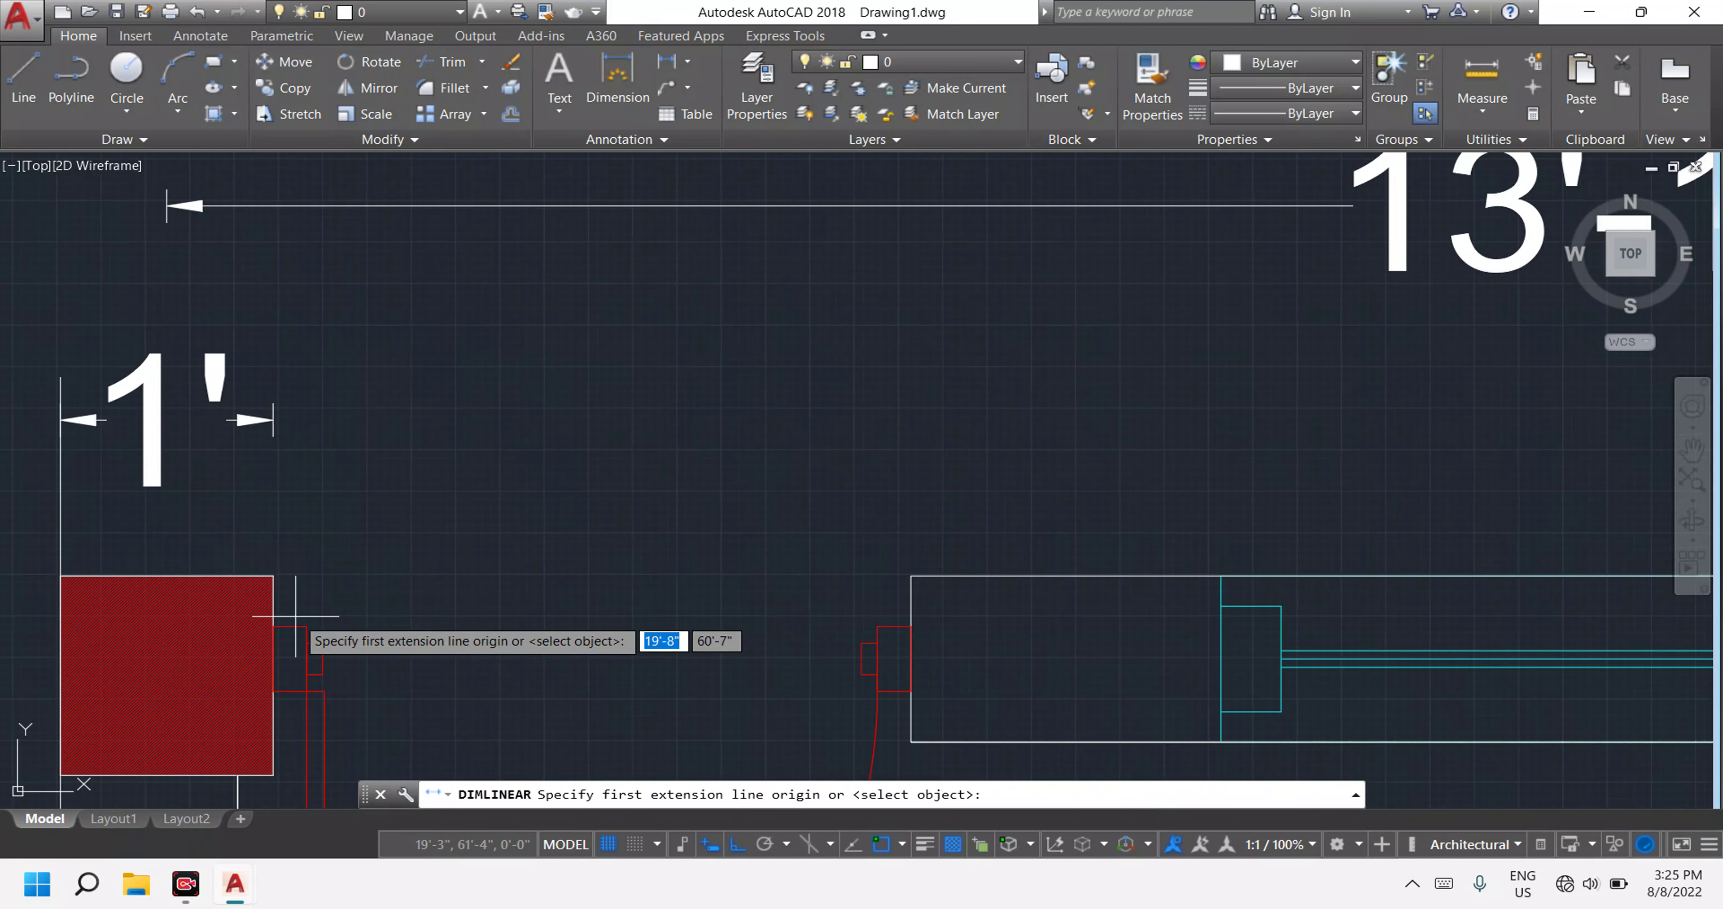
pyautogui.click(275, 613)
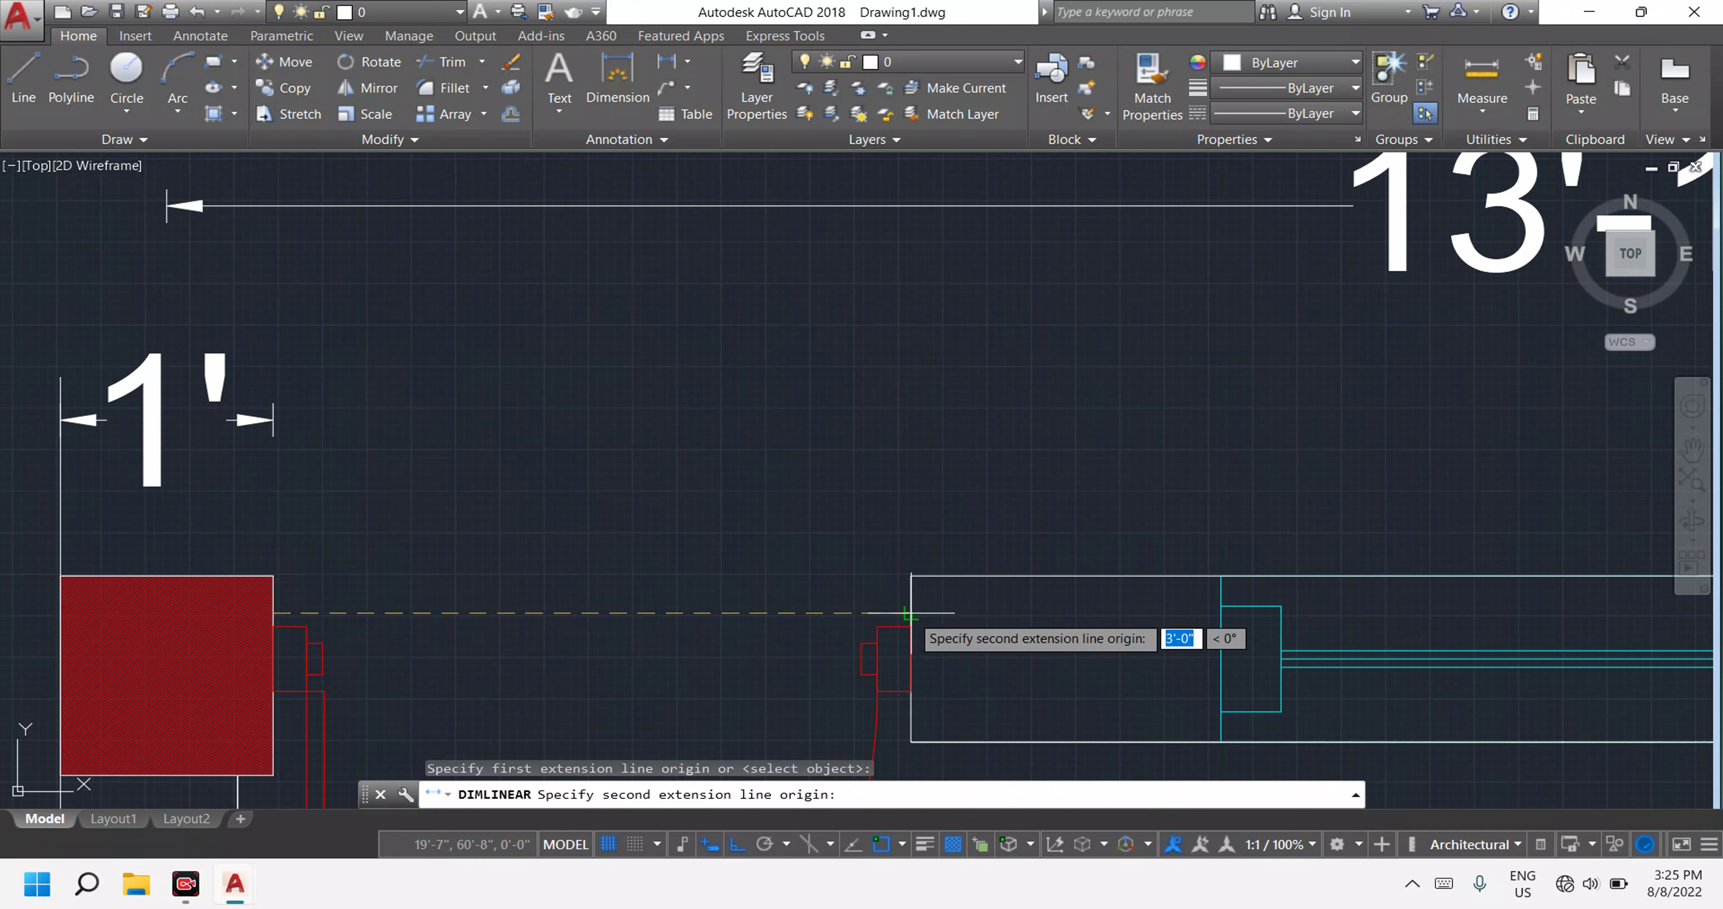
pyautogui.click(911, 579)
pyautogui.click(890, 523)
pyautogui.scroll(-7, 889, 522)
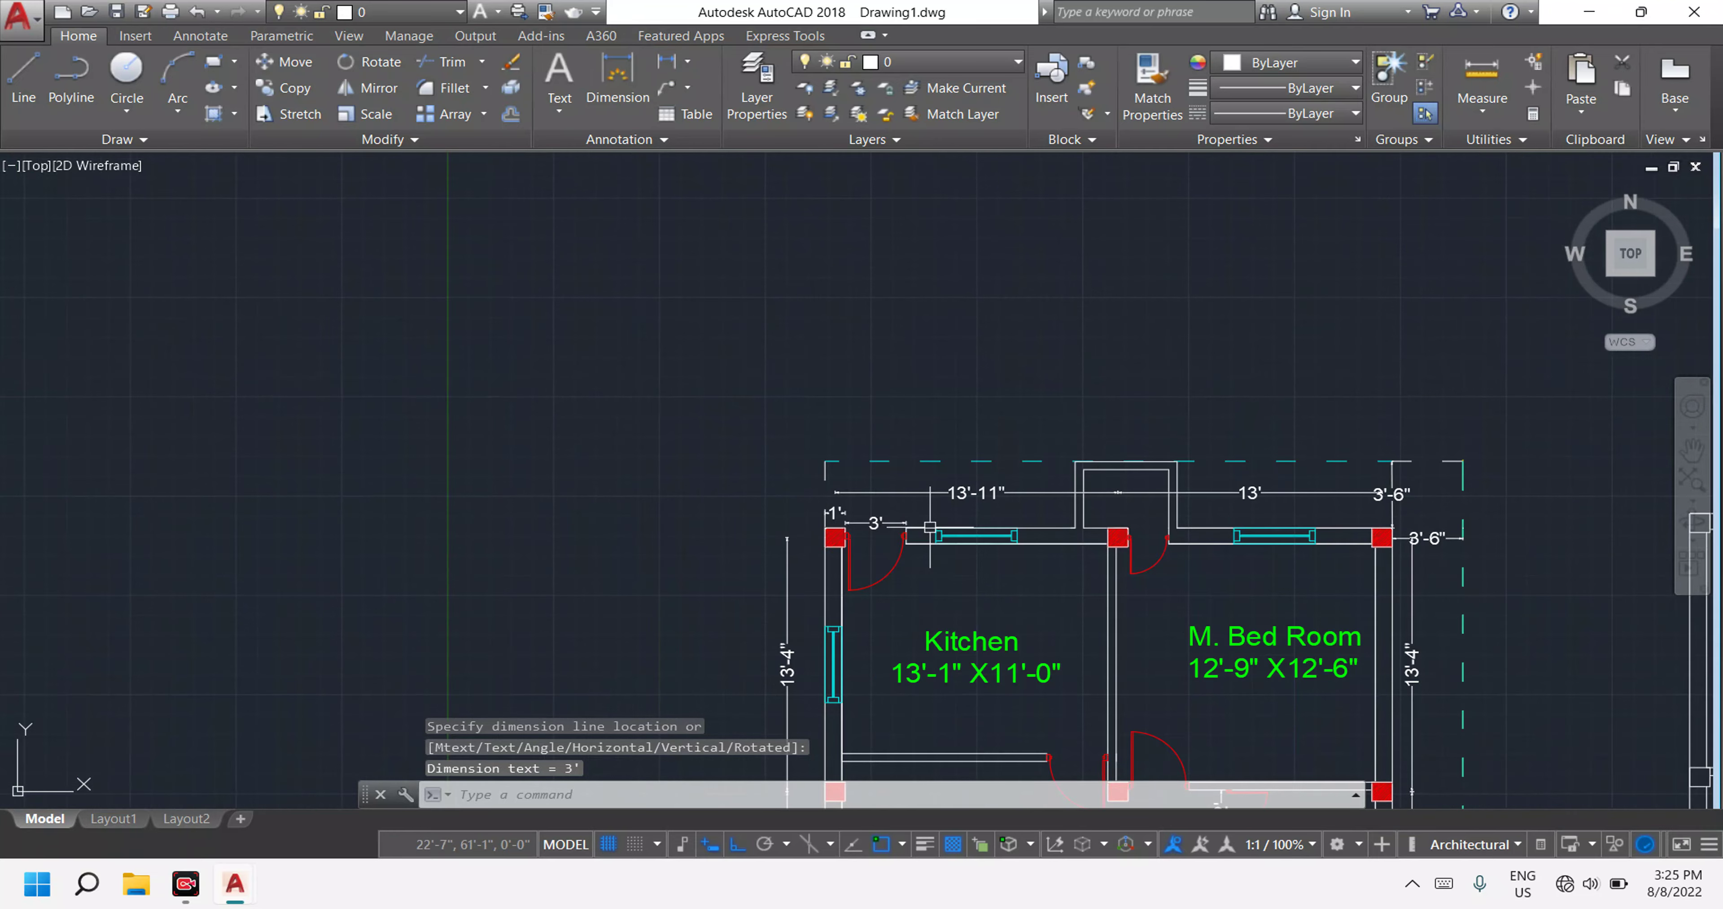
pyautogui.scroll(-3, 1137, 535)
pyautogui.moveTo(1238, 535); pyautogui.dragTo(627, 457, button='middle')
# Dimension 3' along the top beam from the grid's top-left corner column.
pyautogui.scroll(5, 828, 421)
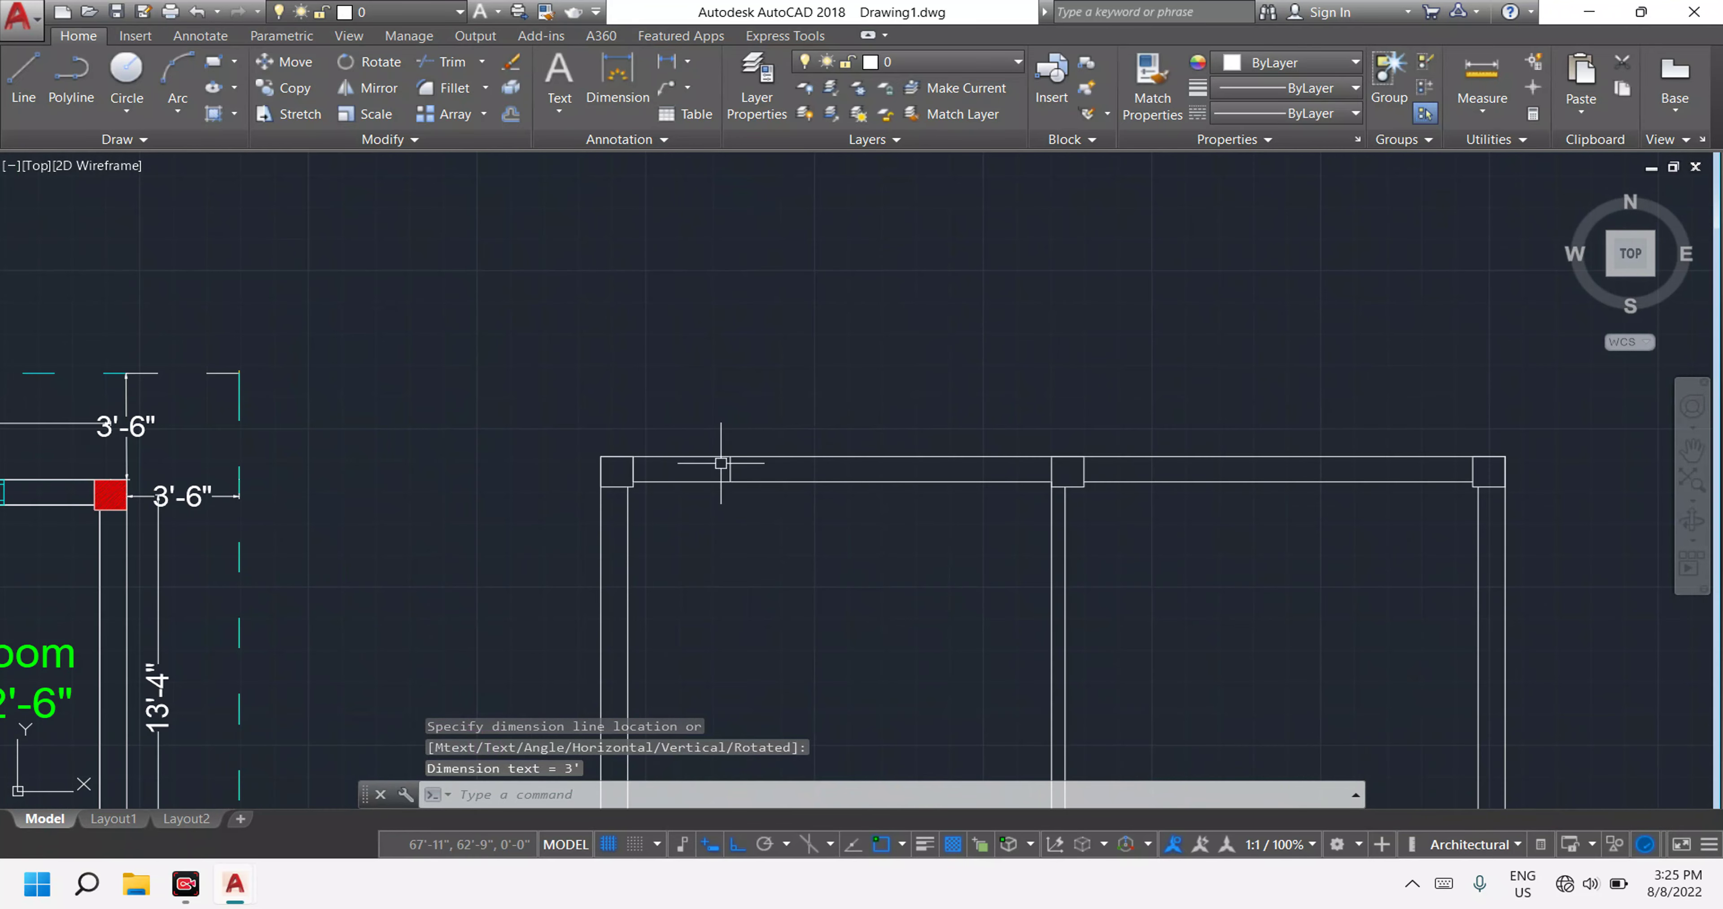
pyautogui.scroll(2, 719, 461)
pyautogui.moveTo(732, 642); pyautogui.dragTo(718, 515, button='middle')
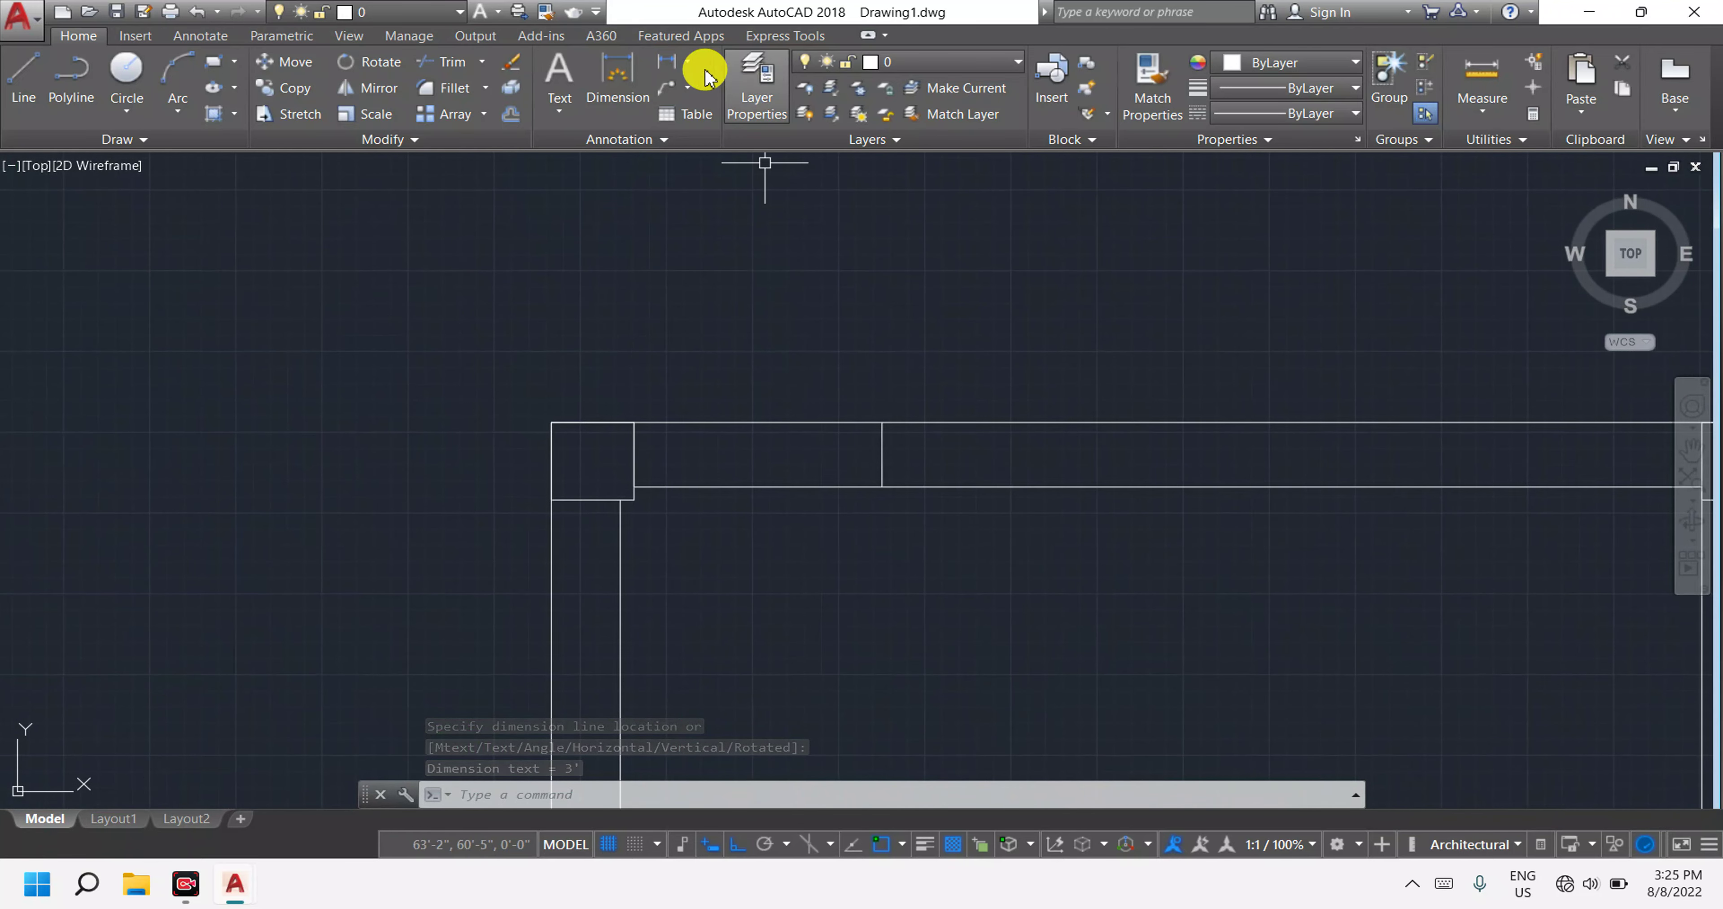
pyautogui.click(675, 60)
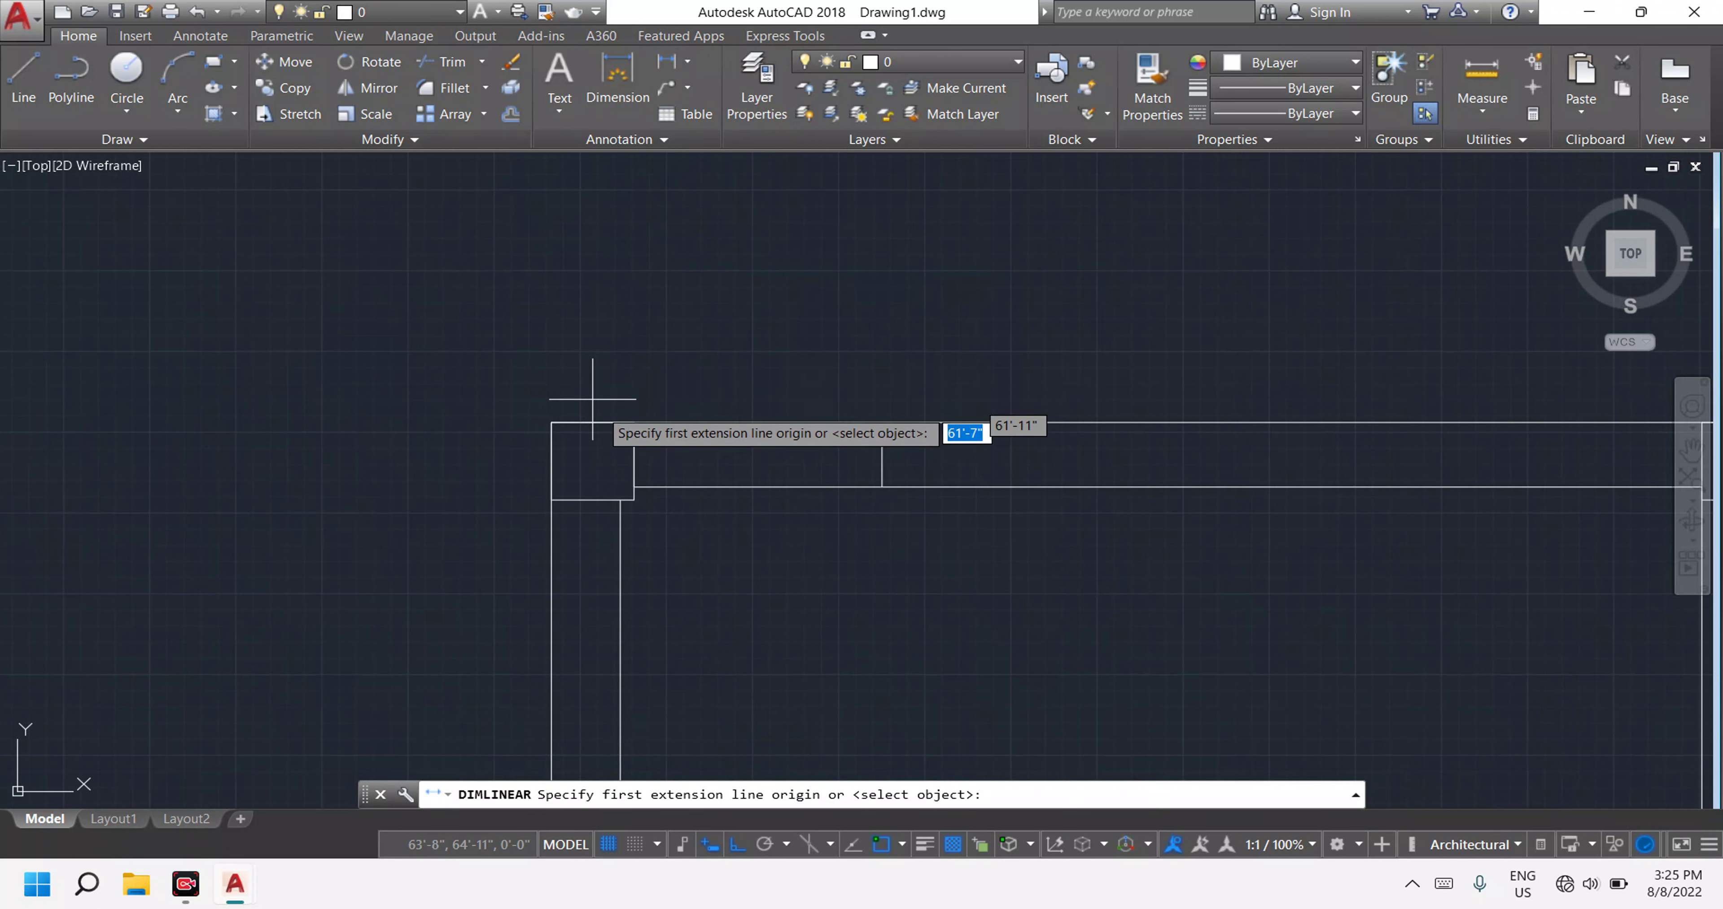
pyautogui.click(634, 422)
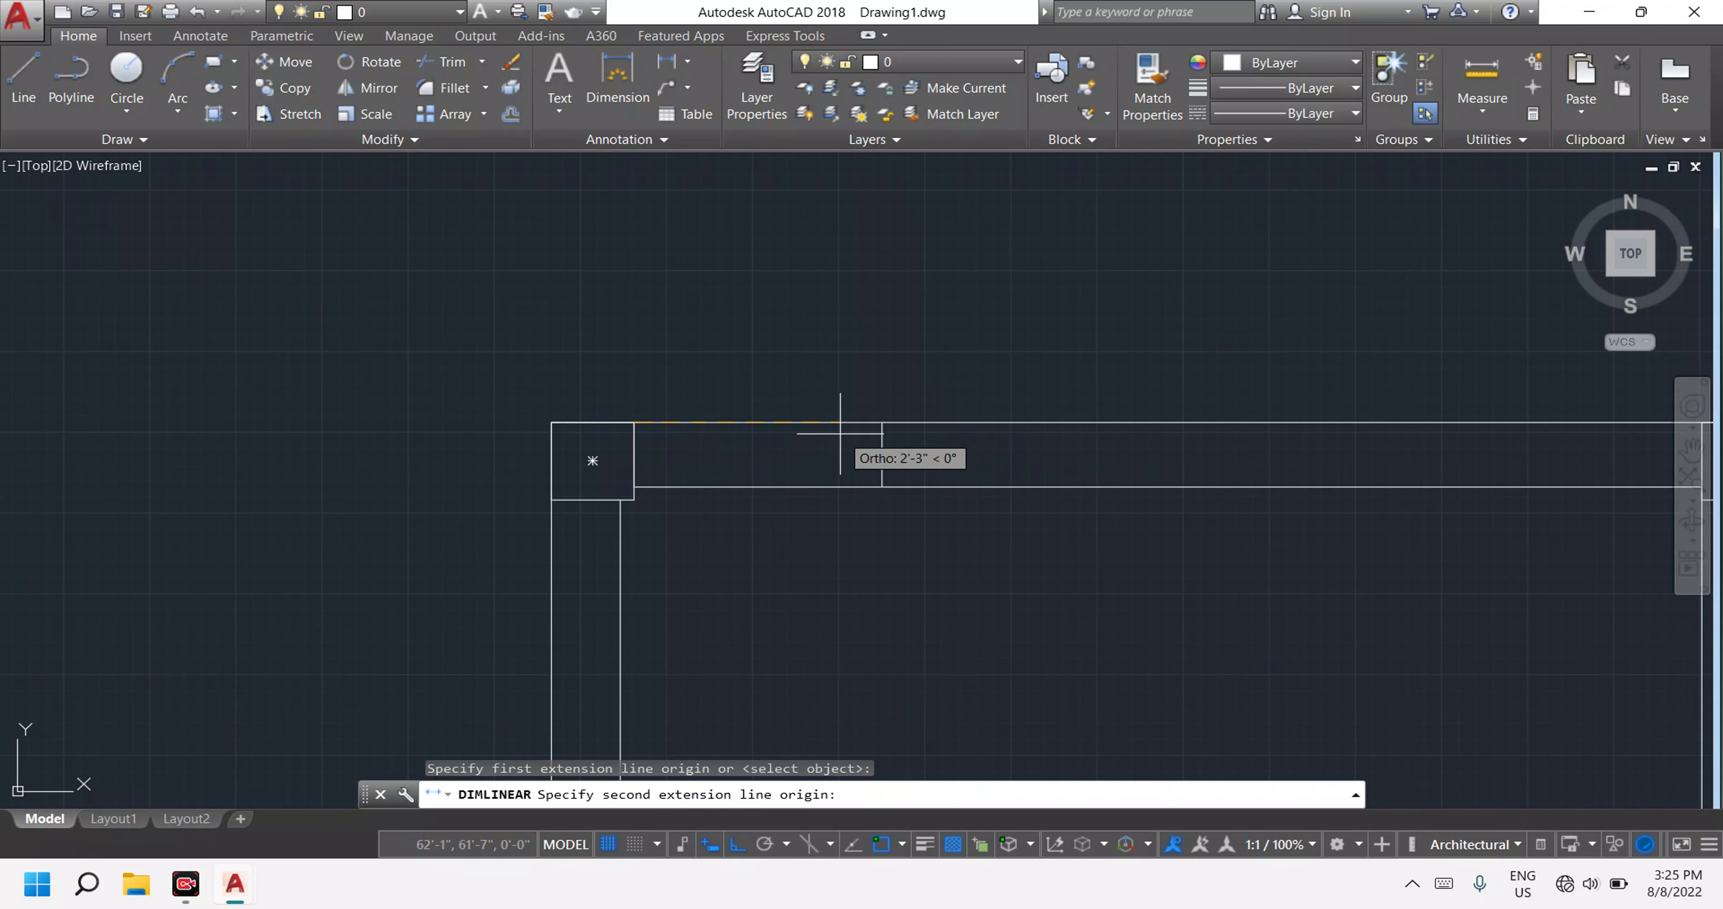
pyautogui.click(882, 422)
pyautogui.click(876, 351)
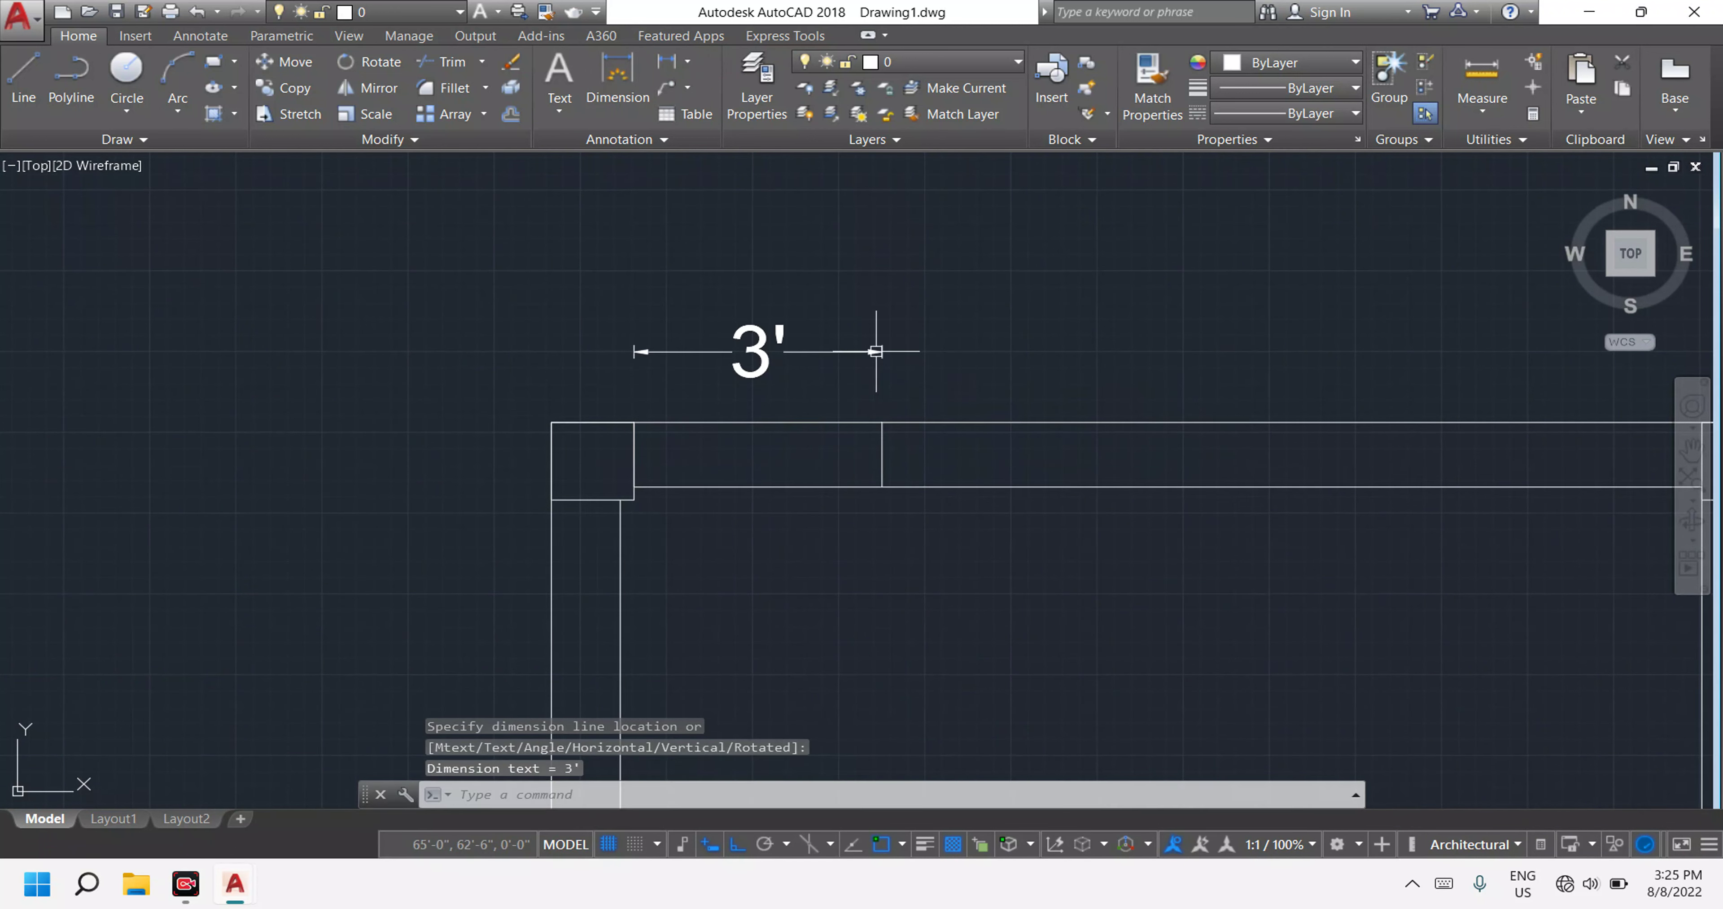
pyautogui.press('Escape')
pyautogui.press('Escape')
pyautogui.press('Escape')
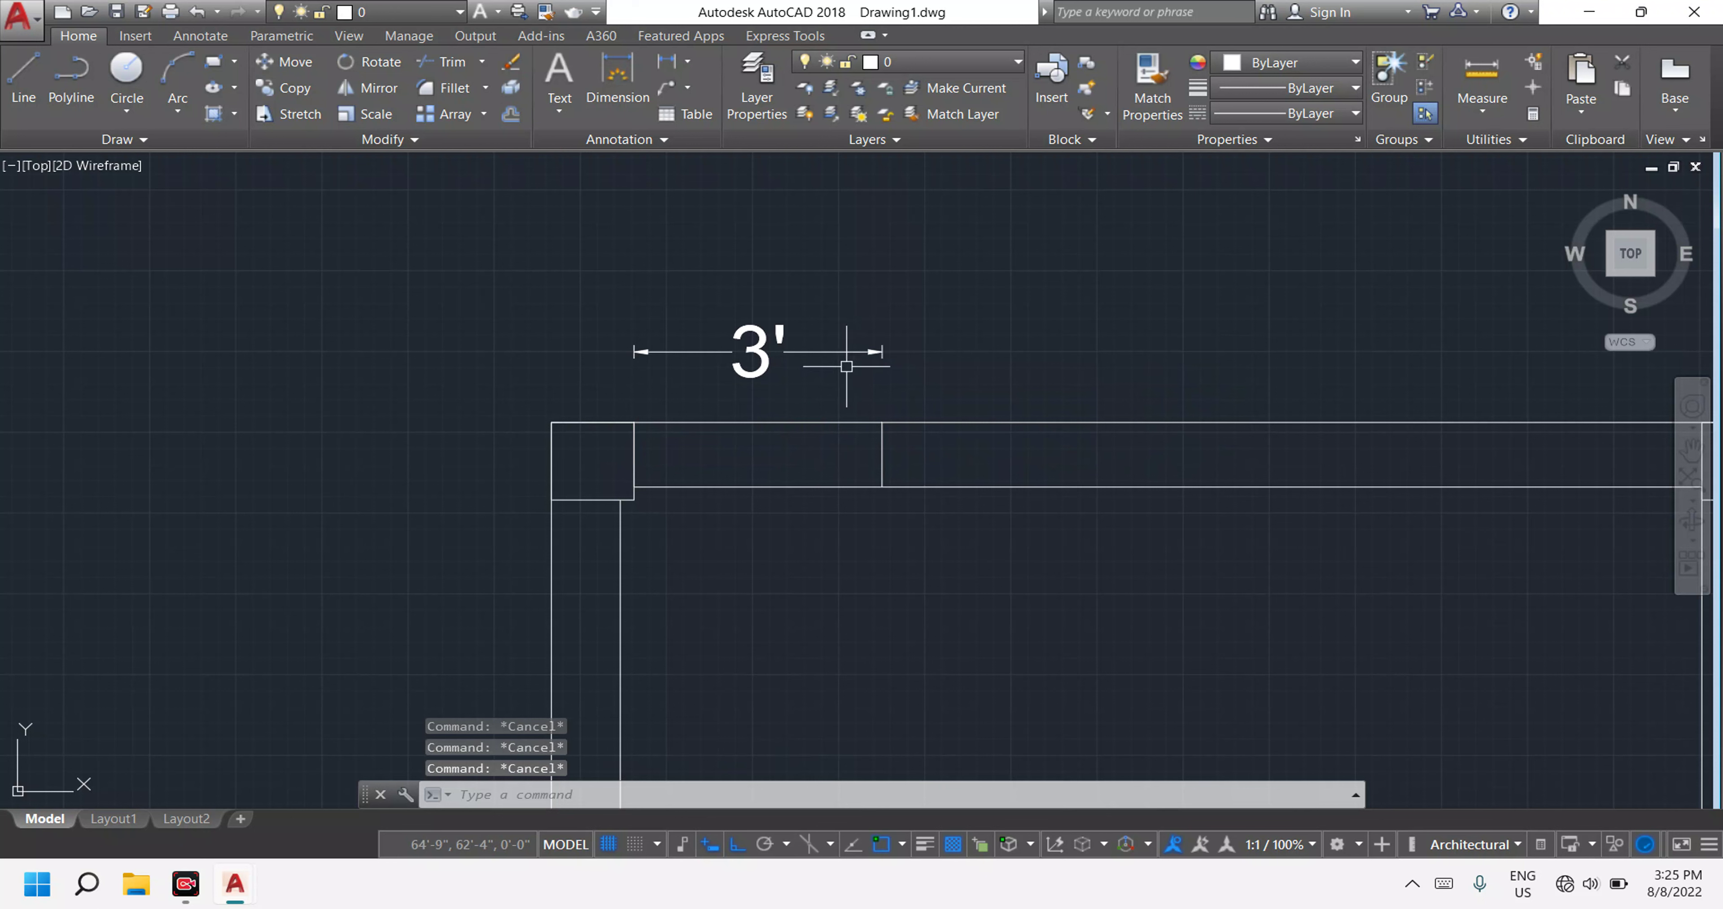
pyautogui.write('tr')
# Trim the top beam lines inside that 3' span.
pyautogui.press('Return')
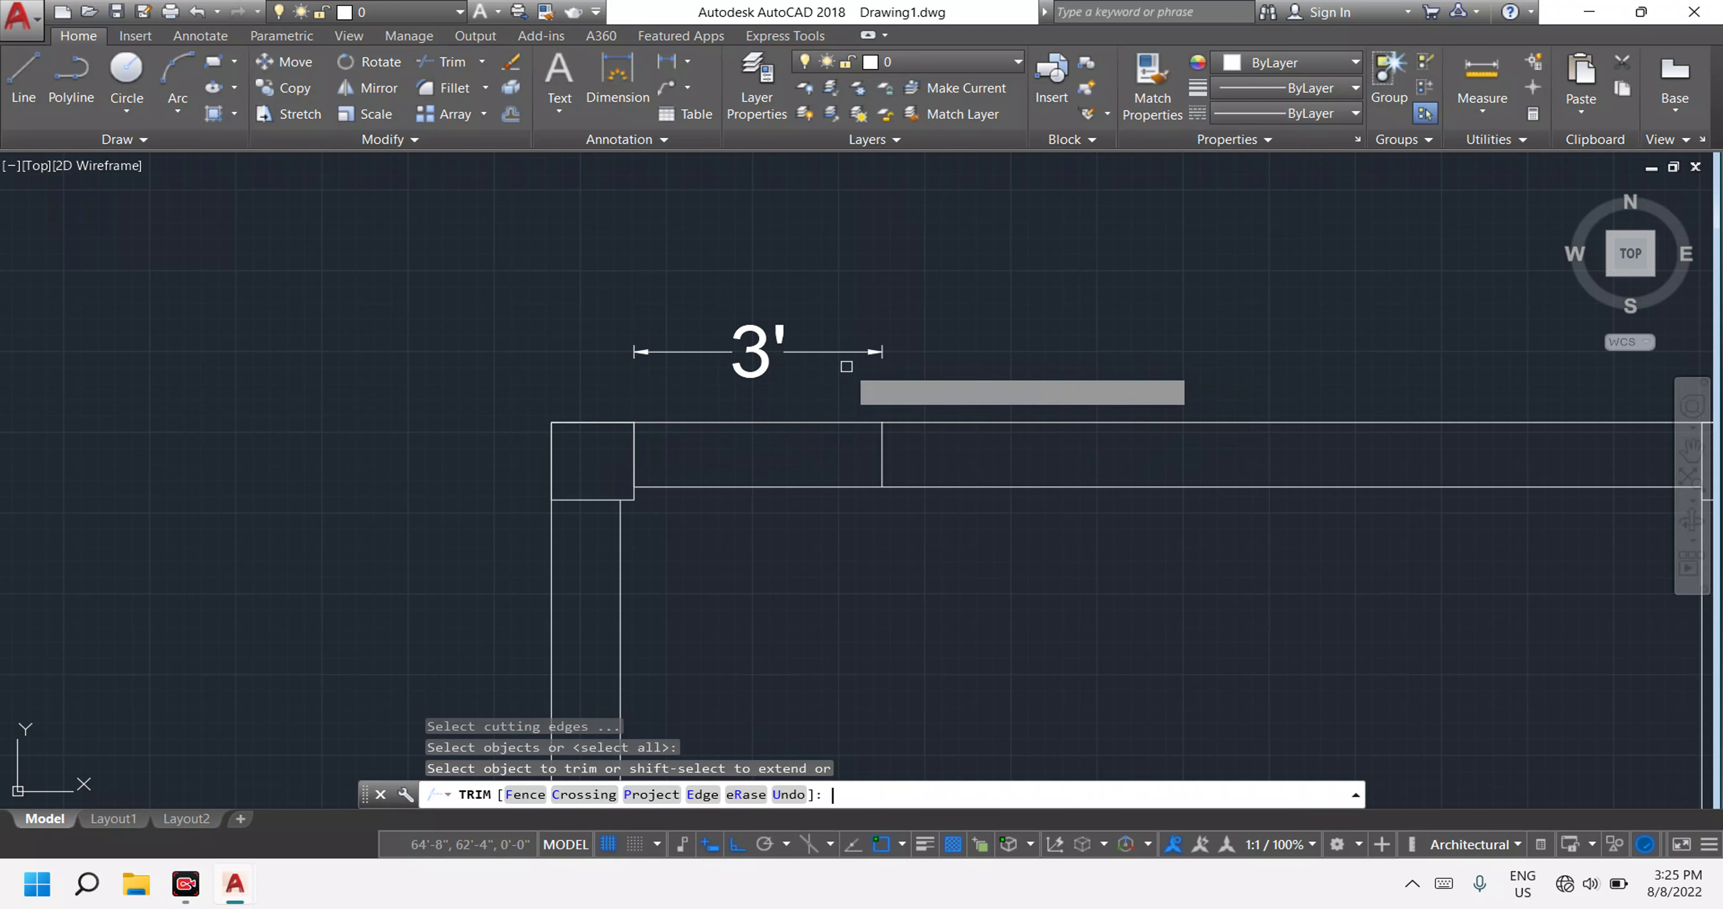
pyautogui.click(809, 593)
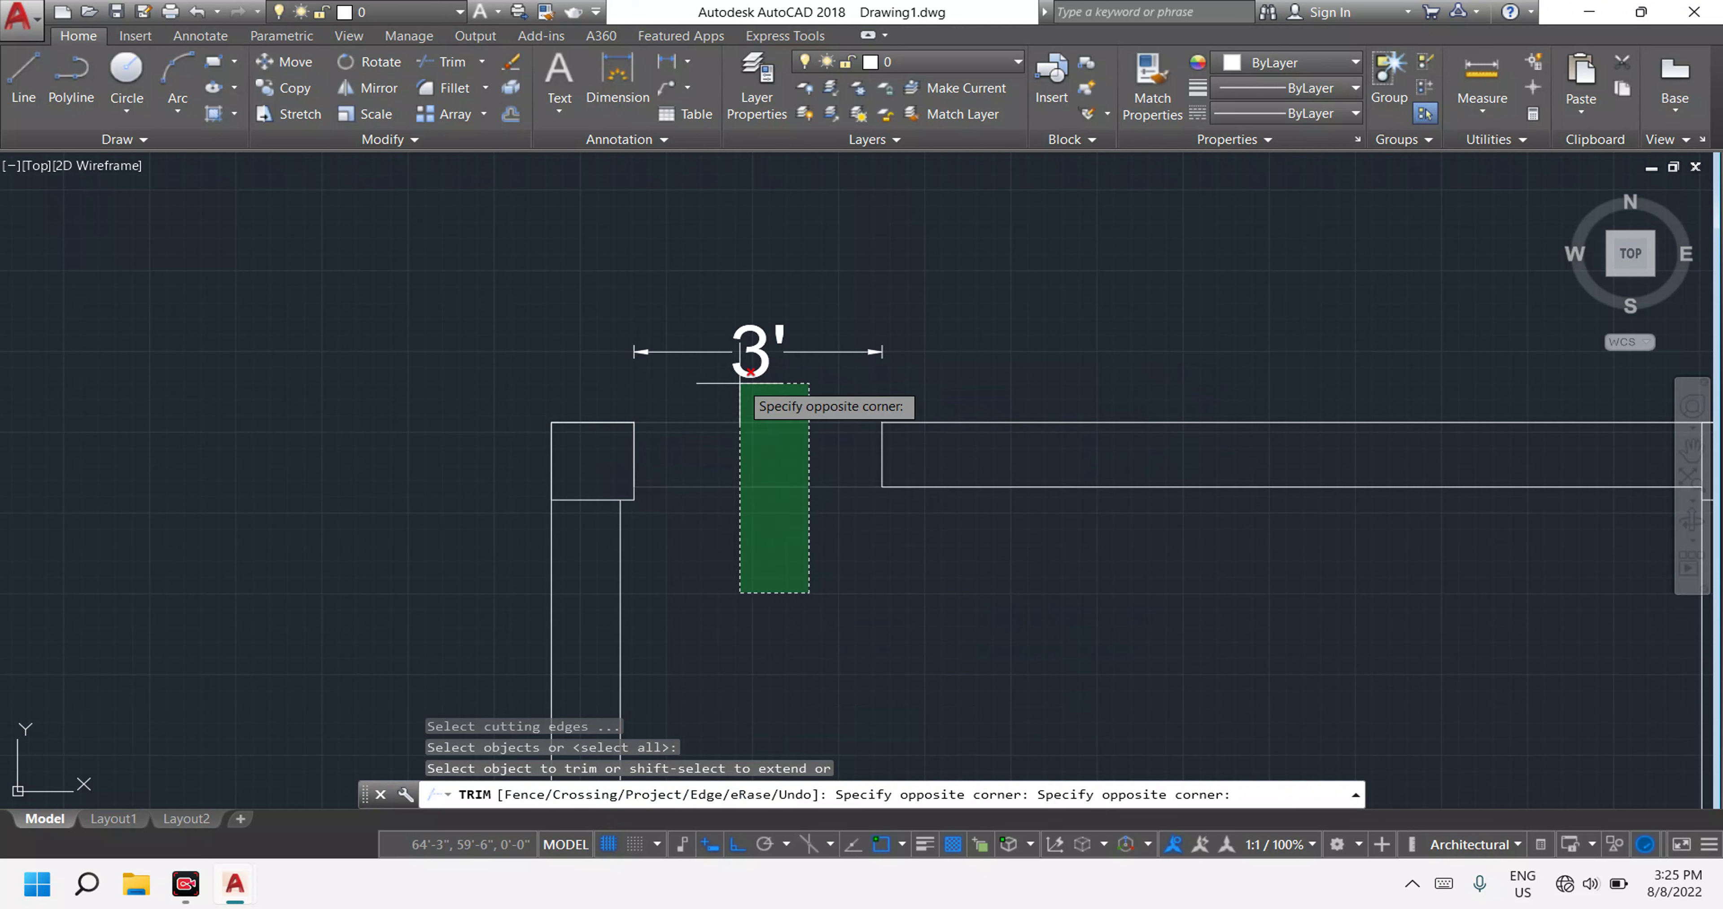
pyautogui.click(699, 305)
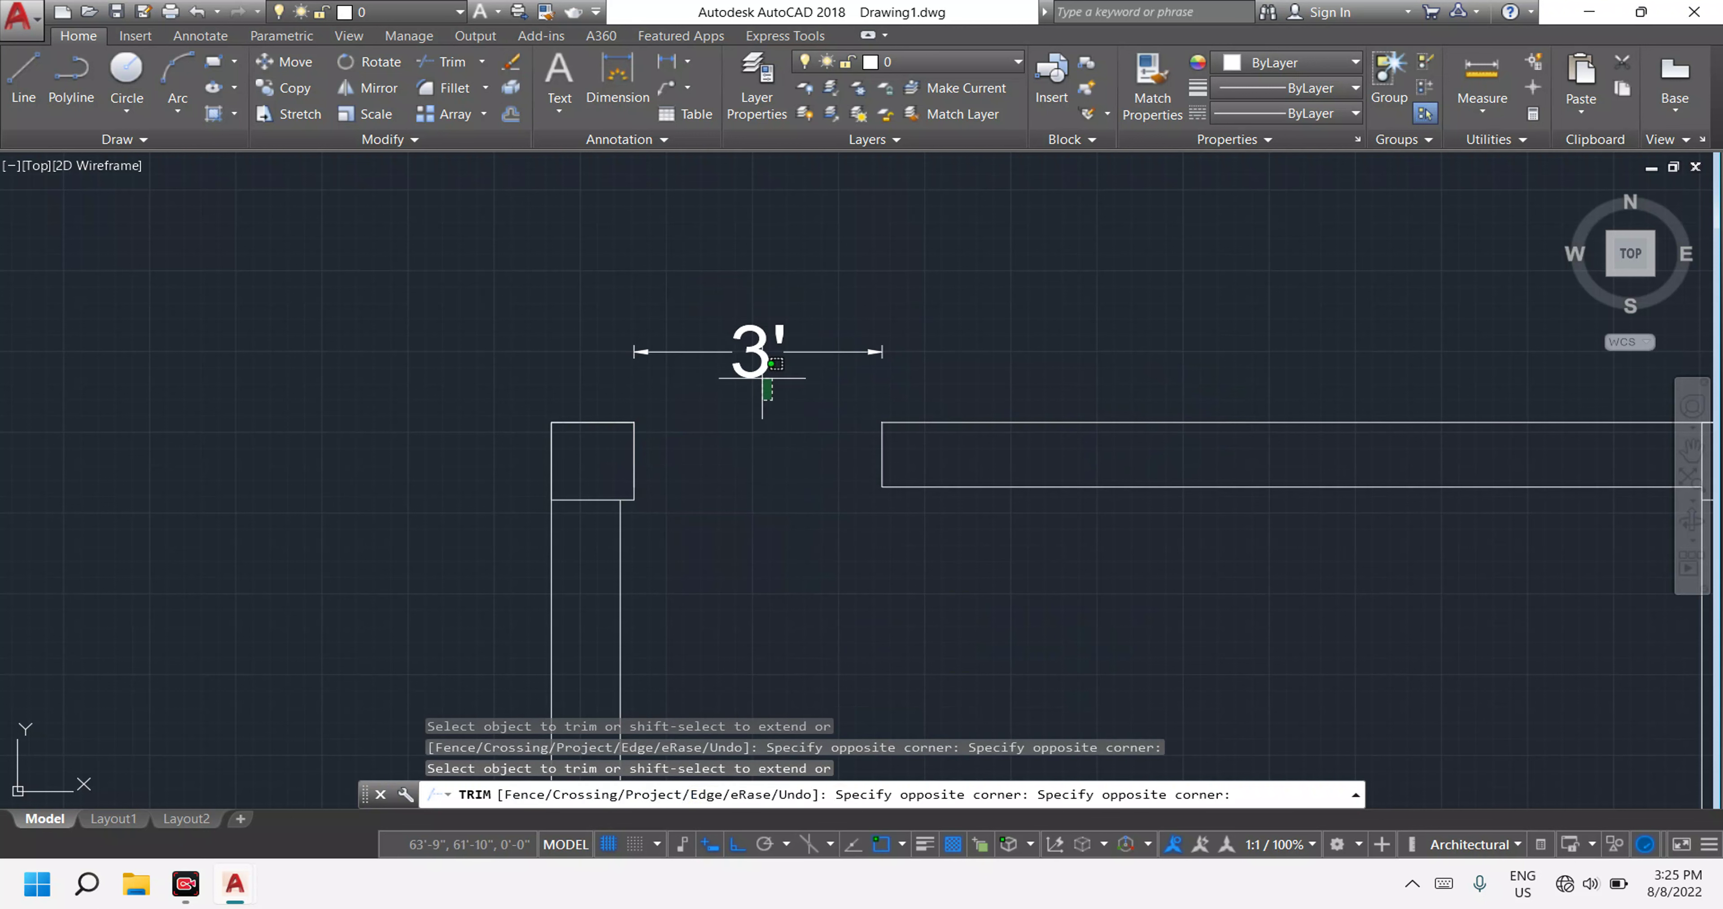
pyautogui.click(735, 315)
pyautogui.press('Escape')
pyautogui.press('Escape')
# Delete the temporary 3' dimension.
pyautogui.click(773, 355)
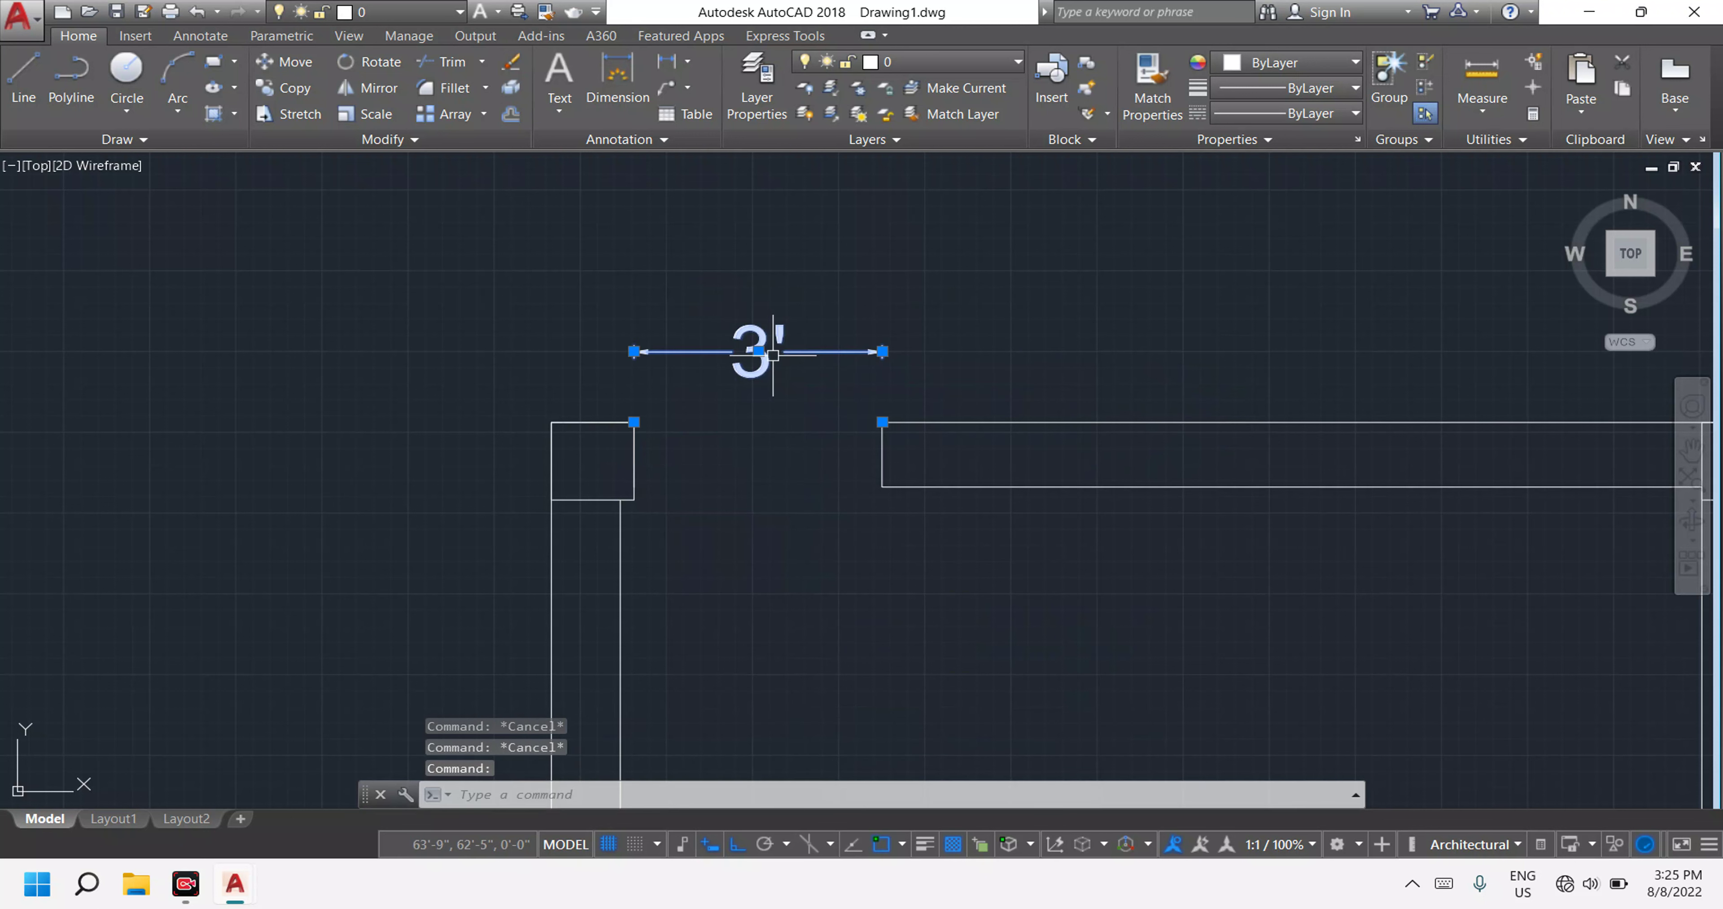
pyautogui.press('Delete')
pyautogui.scroll(-3, 783, 375)
pyautogui.scroll(-1, 787, 393)
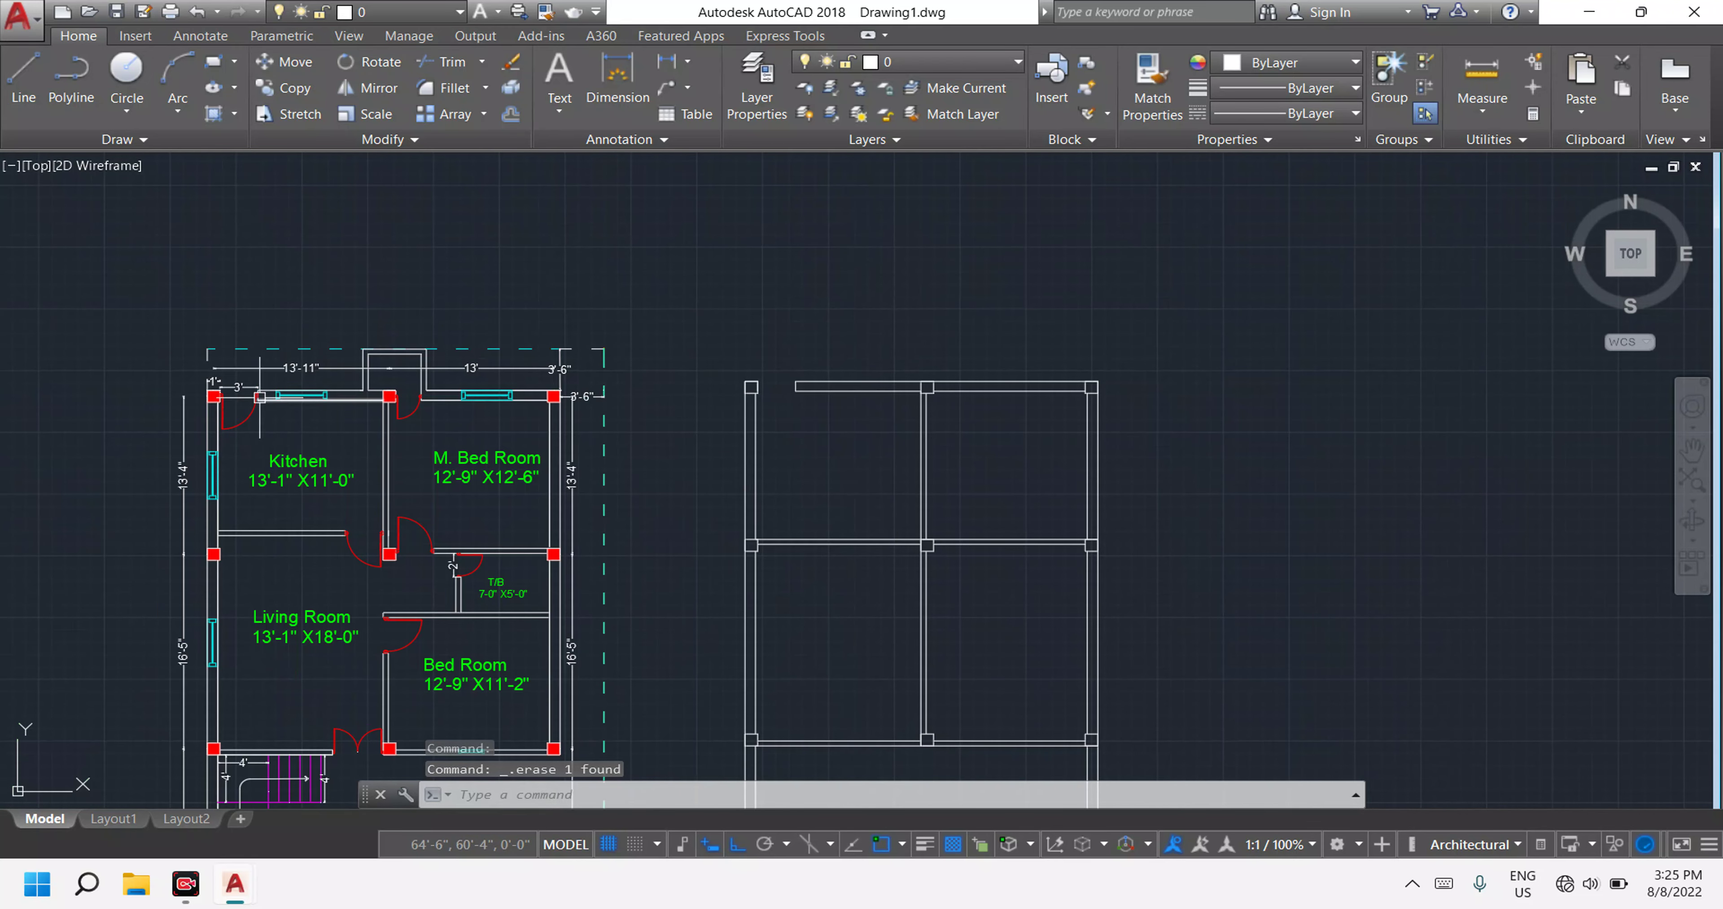
# Dimension the 2' gap from the red column's edge to the door jamb, placed above the opening.
pyautogui.scroll(2, 953, 400)
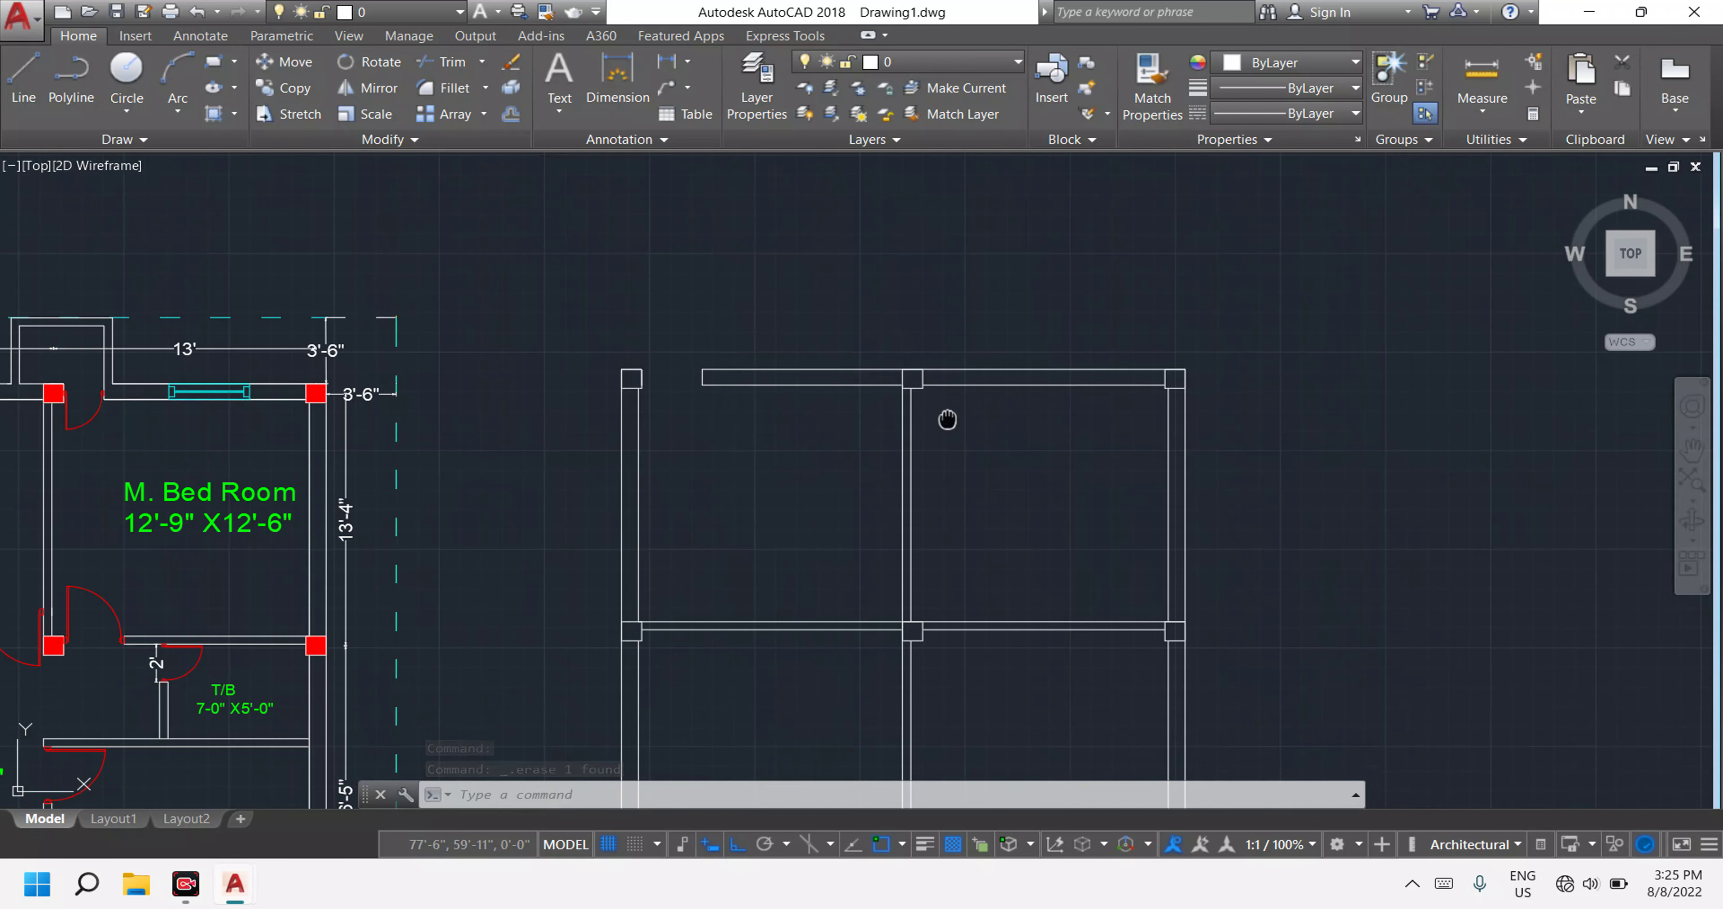
pyautogui.moveTo(947, 419); pyautogui.dragTo(937, 465, button='middle')
pyautogui.press('Escape')
pyautogui.press('Escape')
pyautogui.press('Escape')
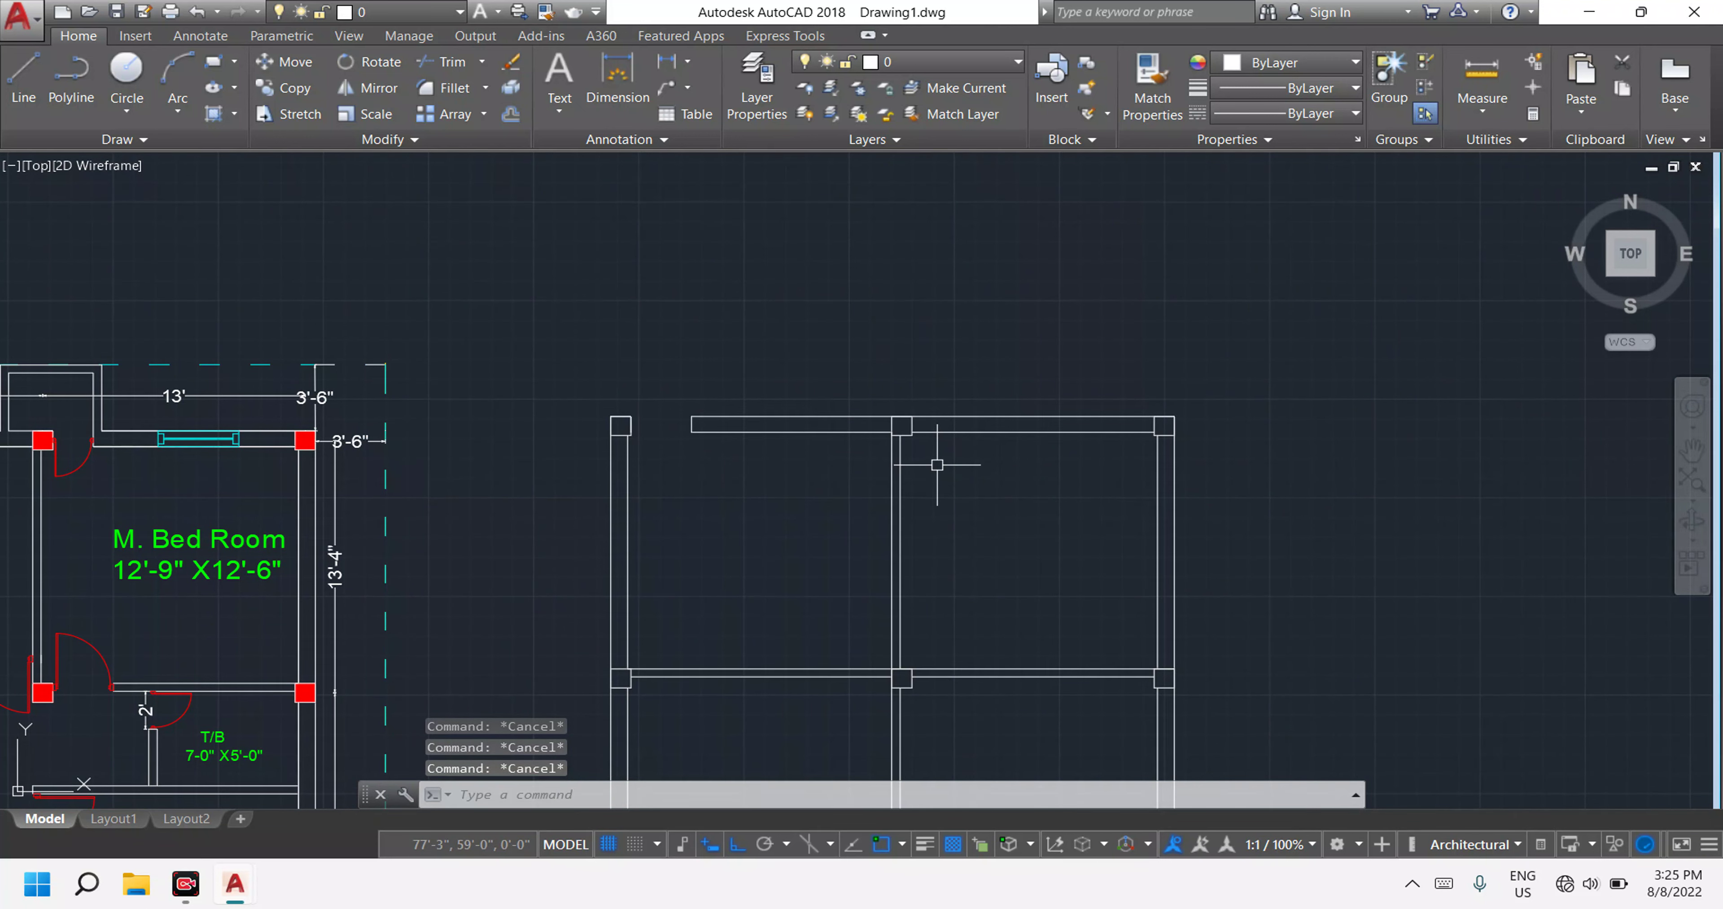
pyautogui.scroll(4, 10, 462)
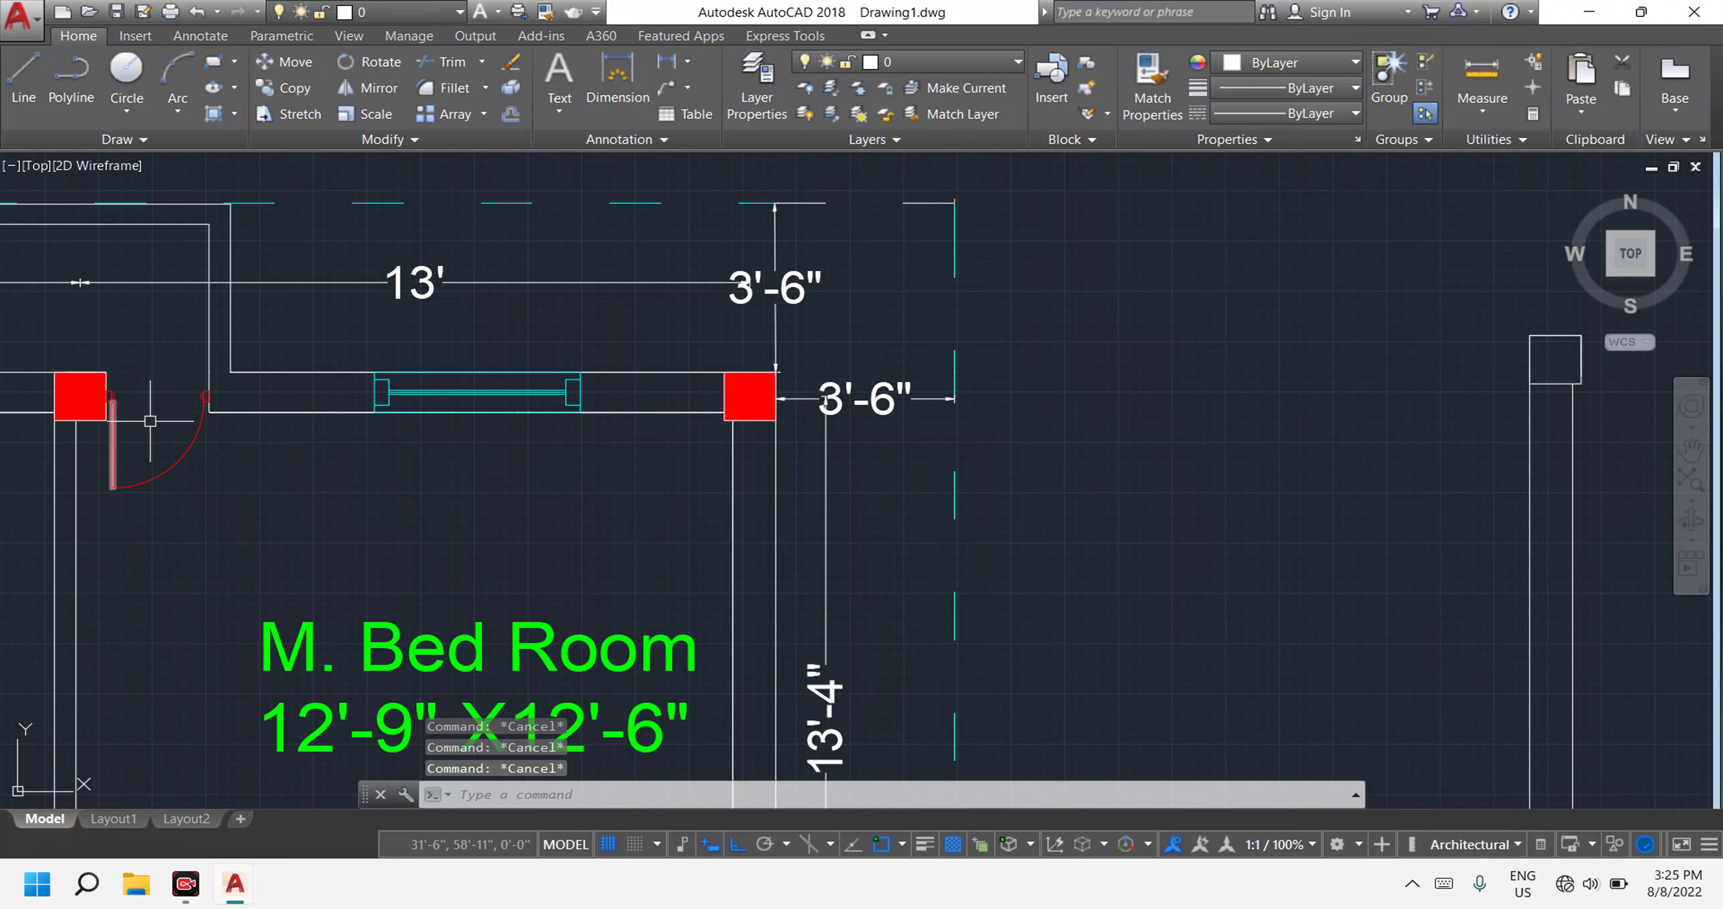
pyautogui.moveTo(150, 421); pyautogui.dragTo(277, 476, button='middle')
pyautogui.scroll(-5, 277, 476)
pyautogui.scroll(3, 327, 257)
pyautogui.scroll(2, 328, 257)
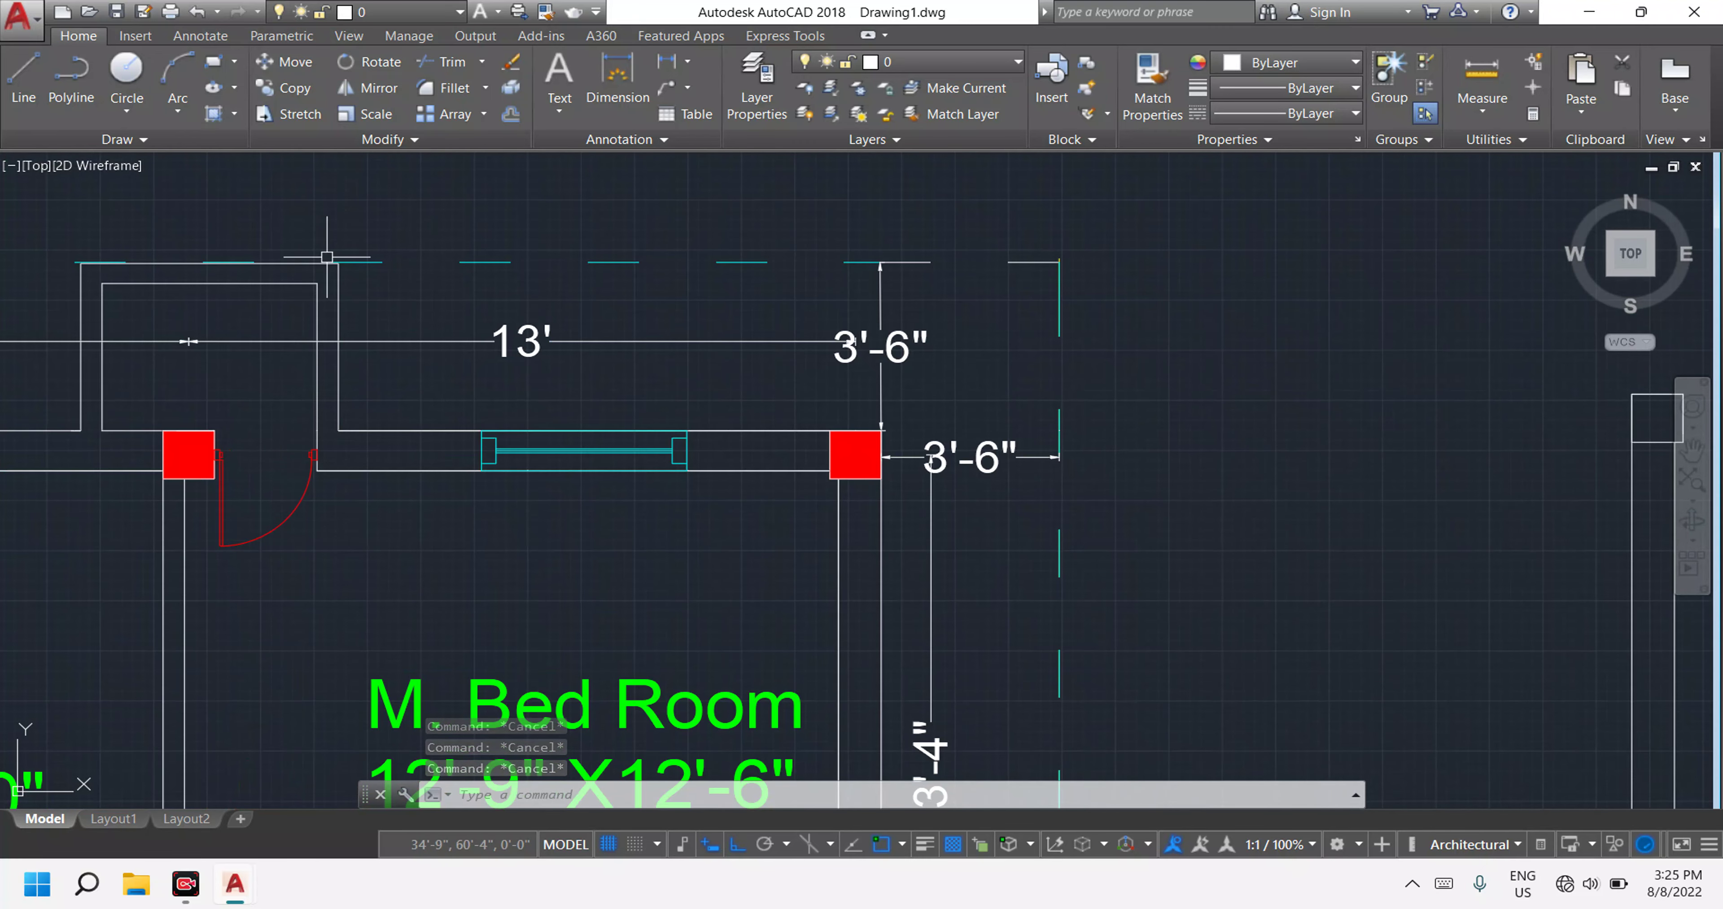
pyautogui.click(617, 77)
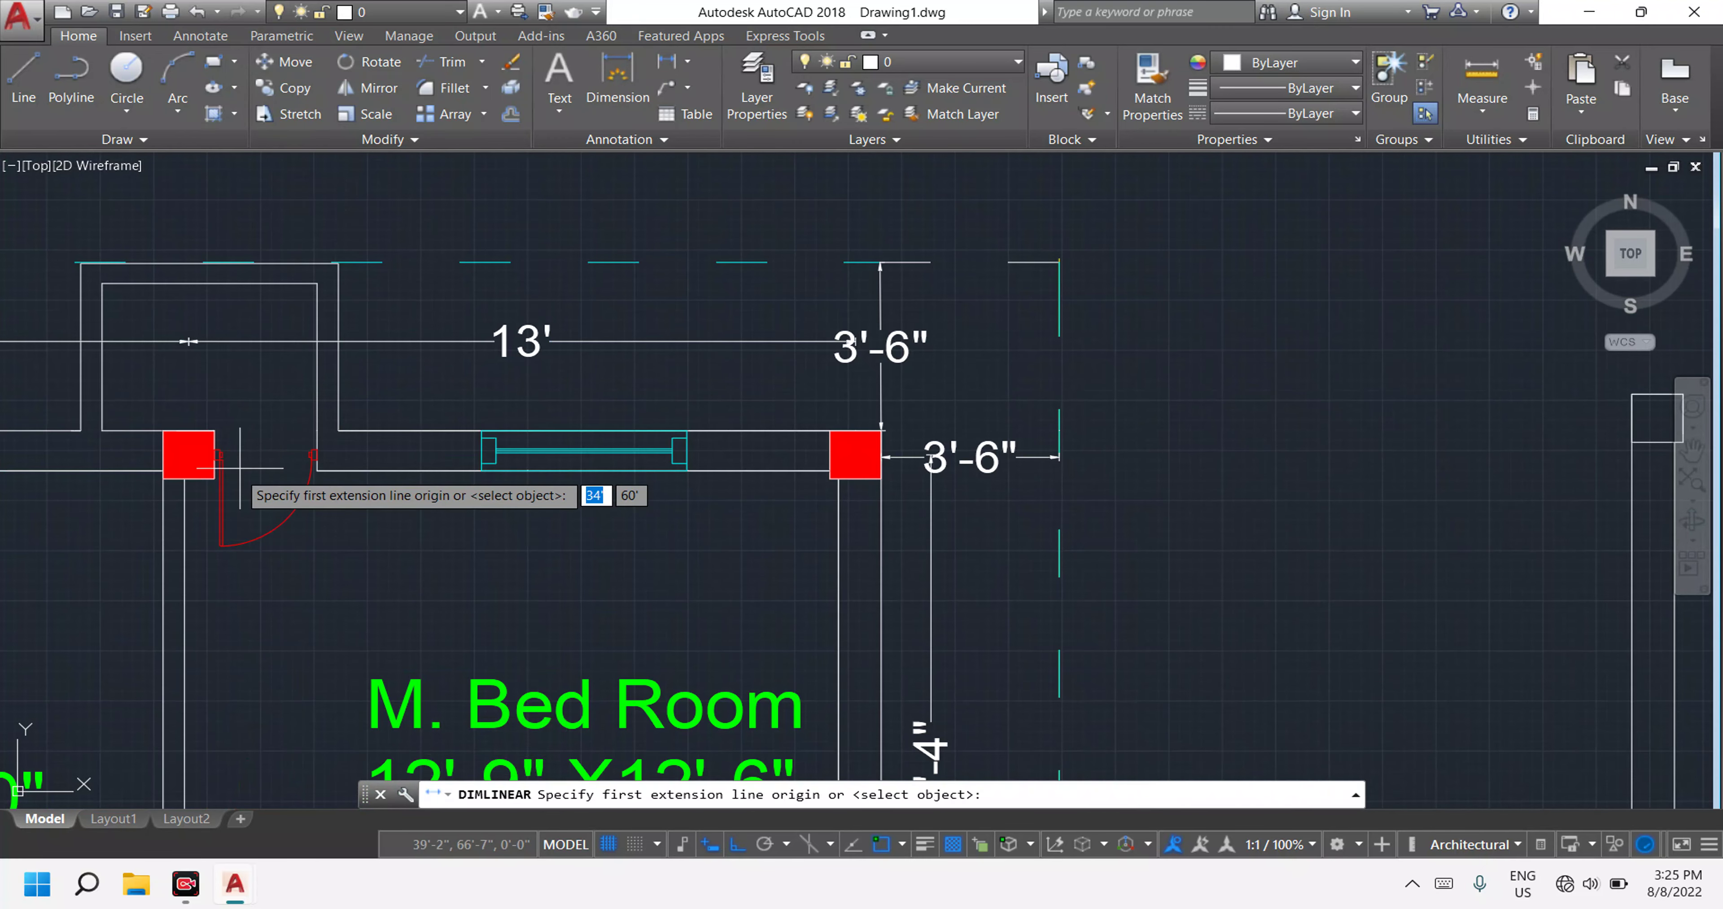
pyautogui.scroll(2, 186, 422)
pyautogui.scroll(2, 186, 422)
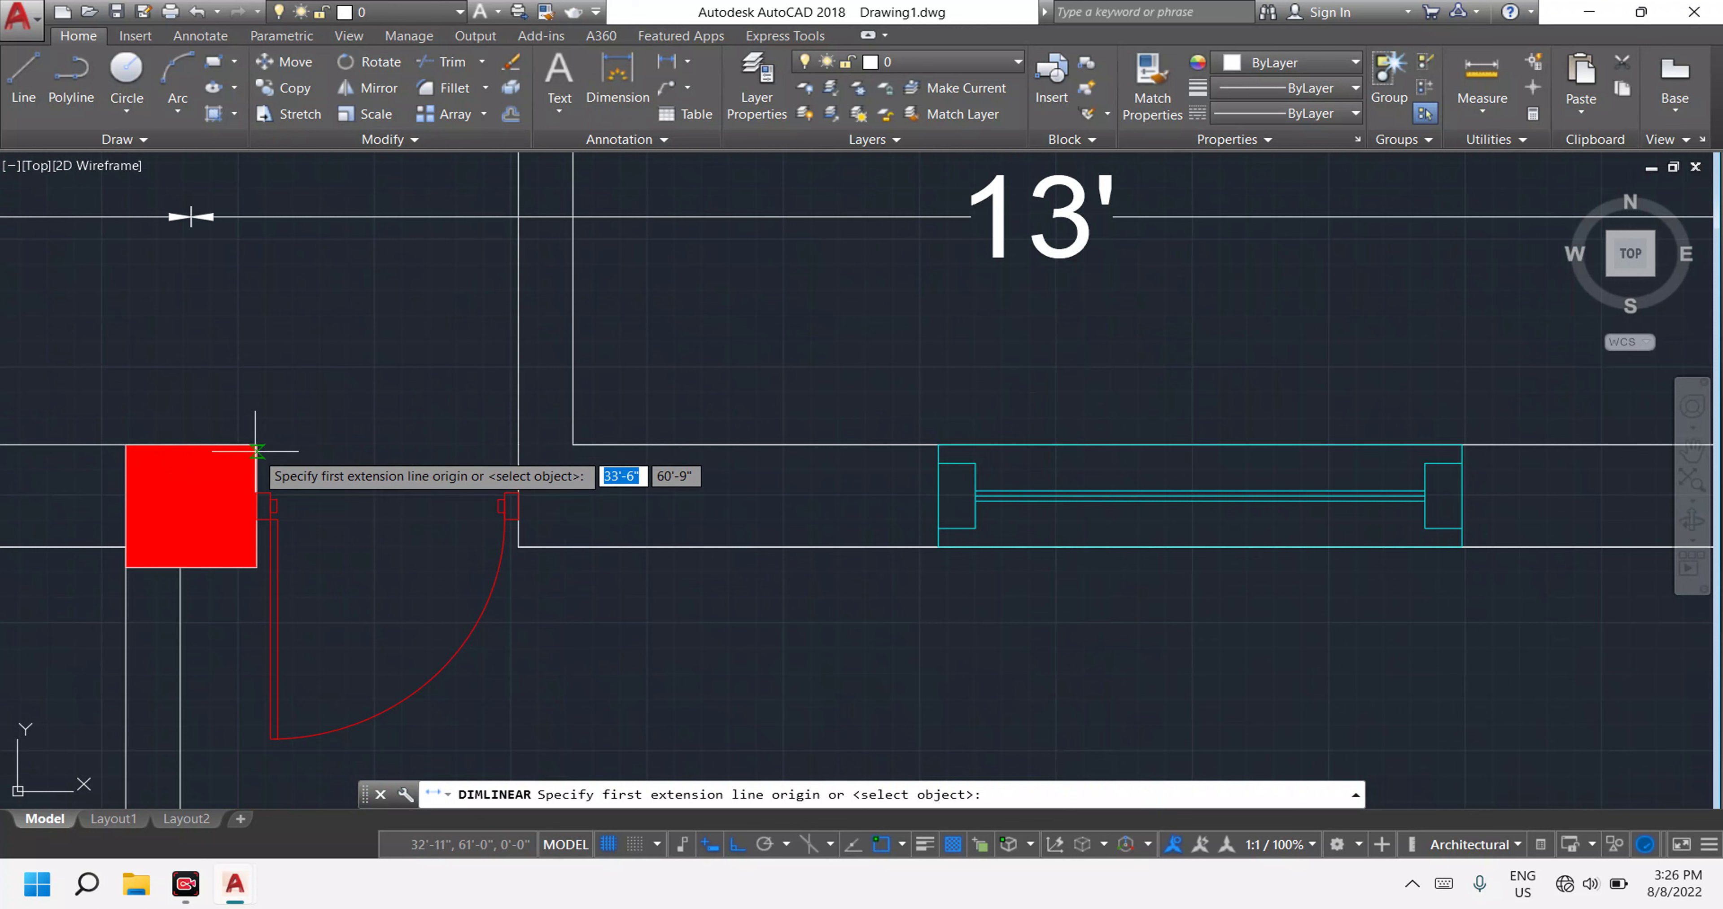
pyautogui.click(256, 466)
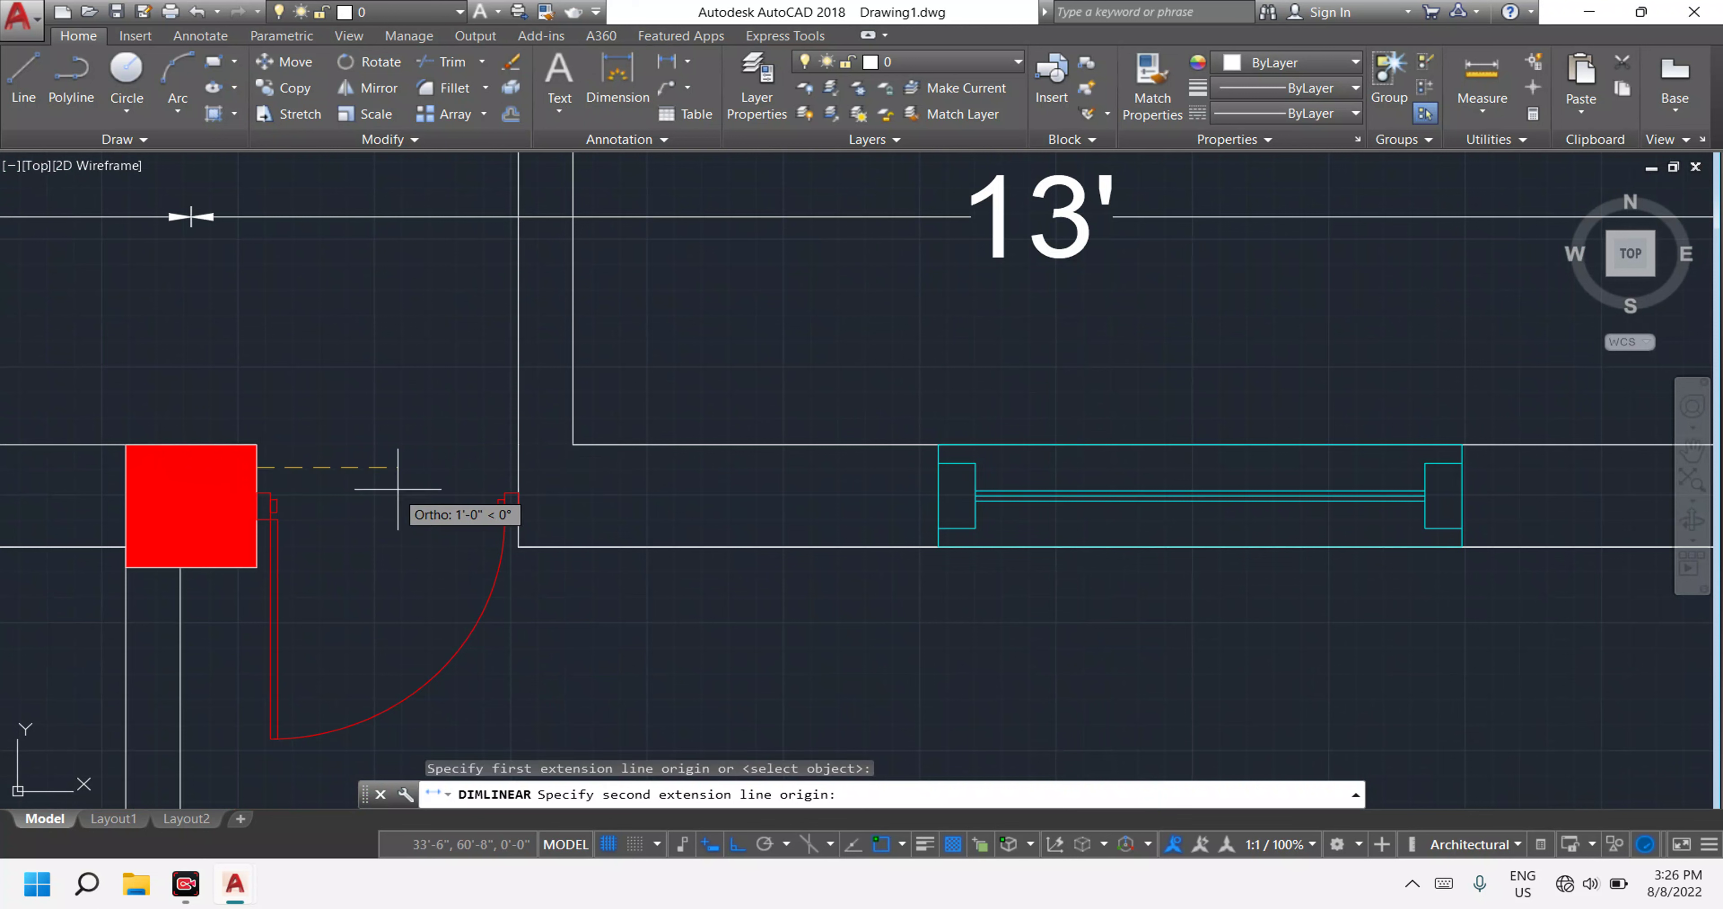
pyautogui.click(512, 498)
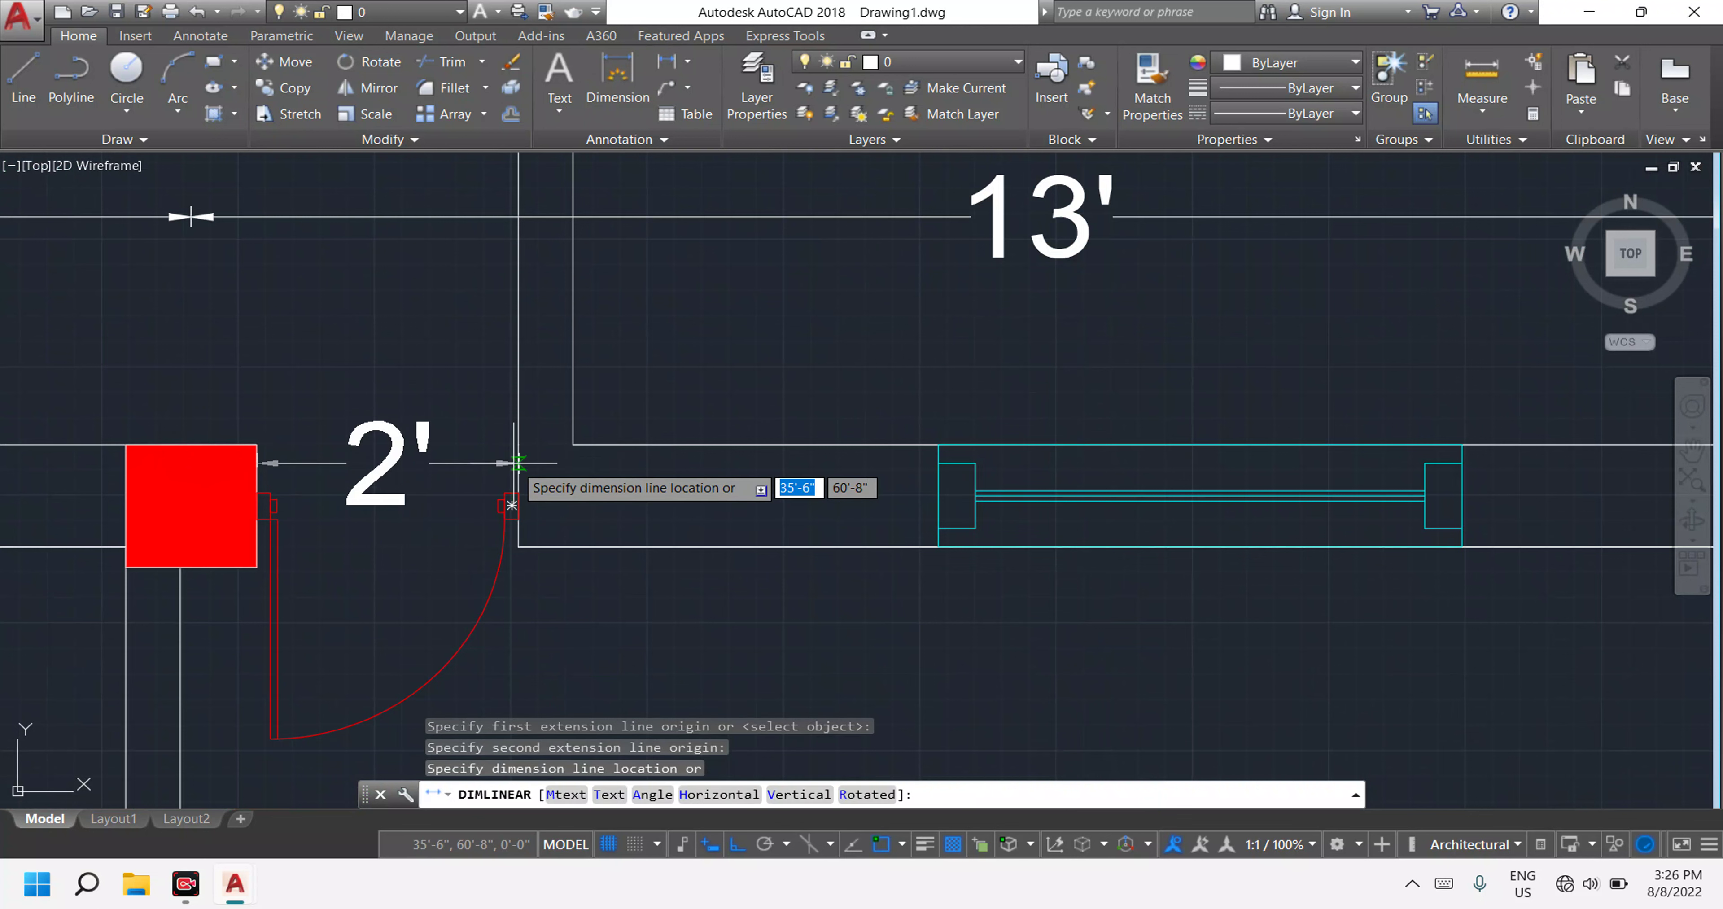
pyautogui.click(481, 423)
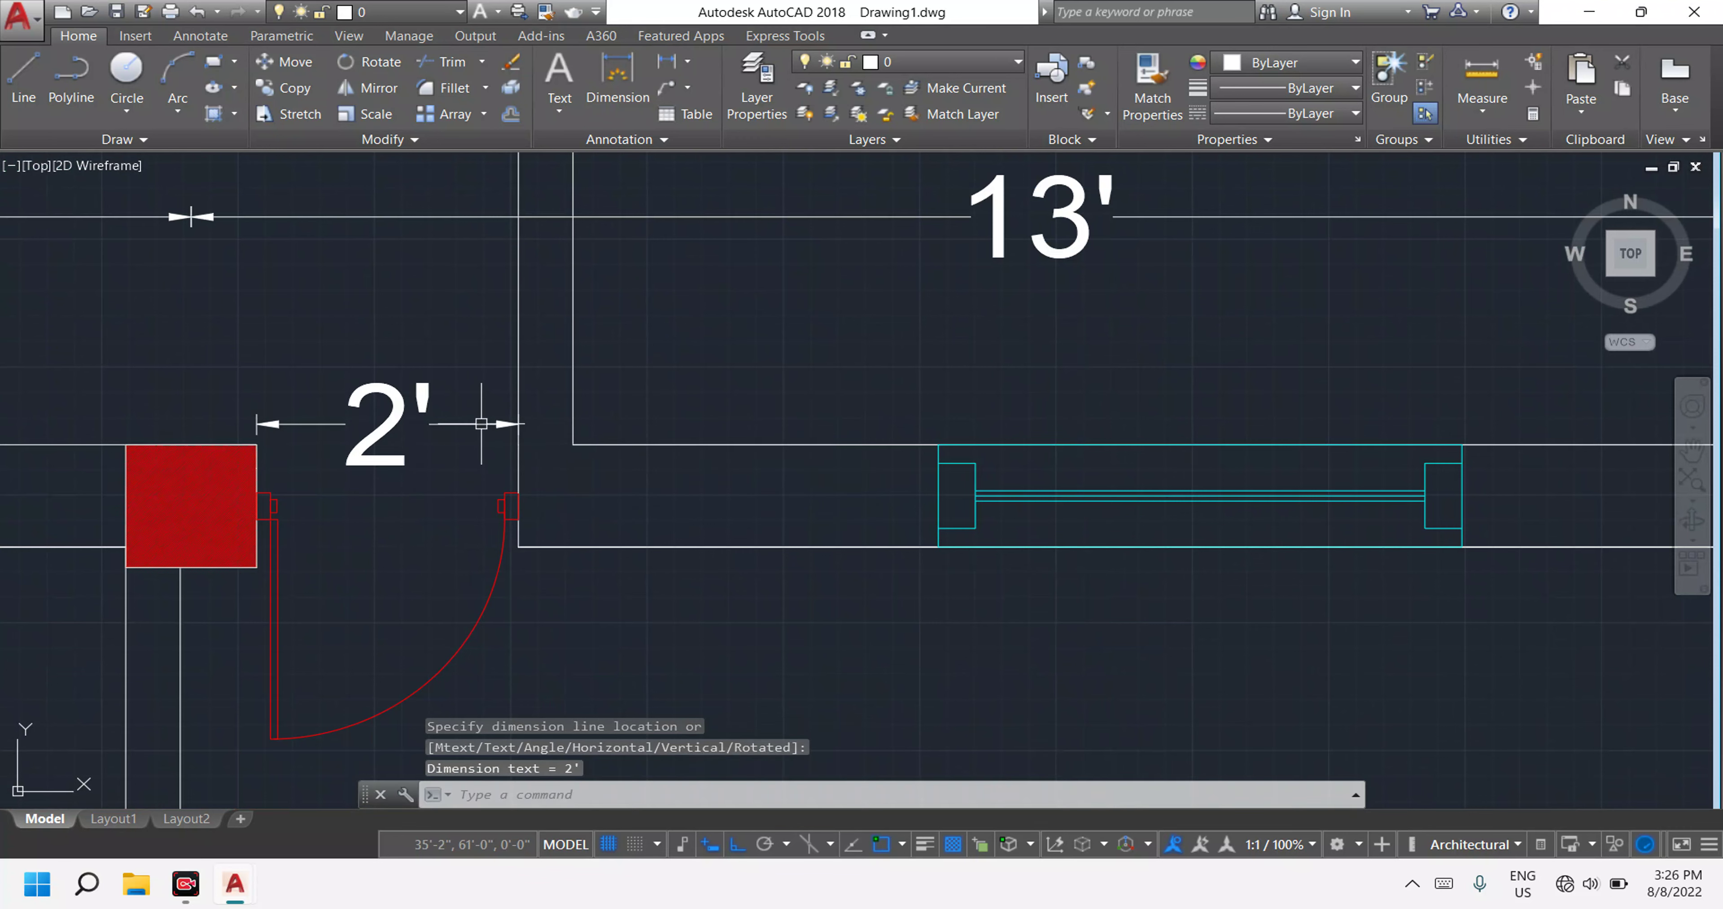
pyautogui.scroll(-3, 481, 423)
pyautogui.scroll(-2, 572, 472)
pyautogui.moveTo(831, 518); pyautogui.dragTo(626, 477, button='middle')
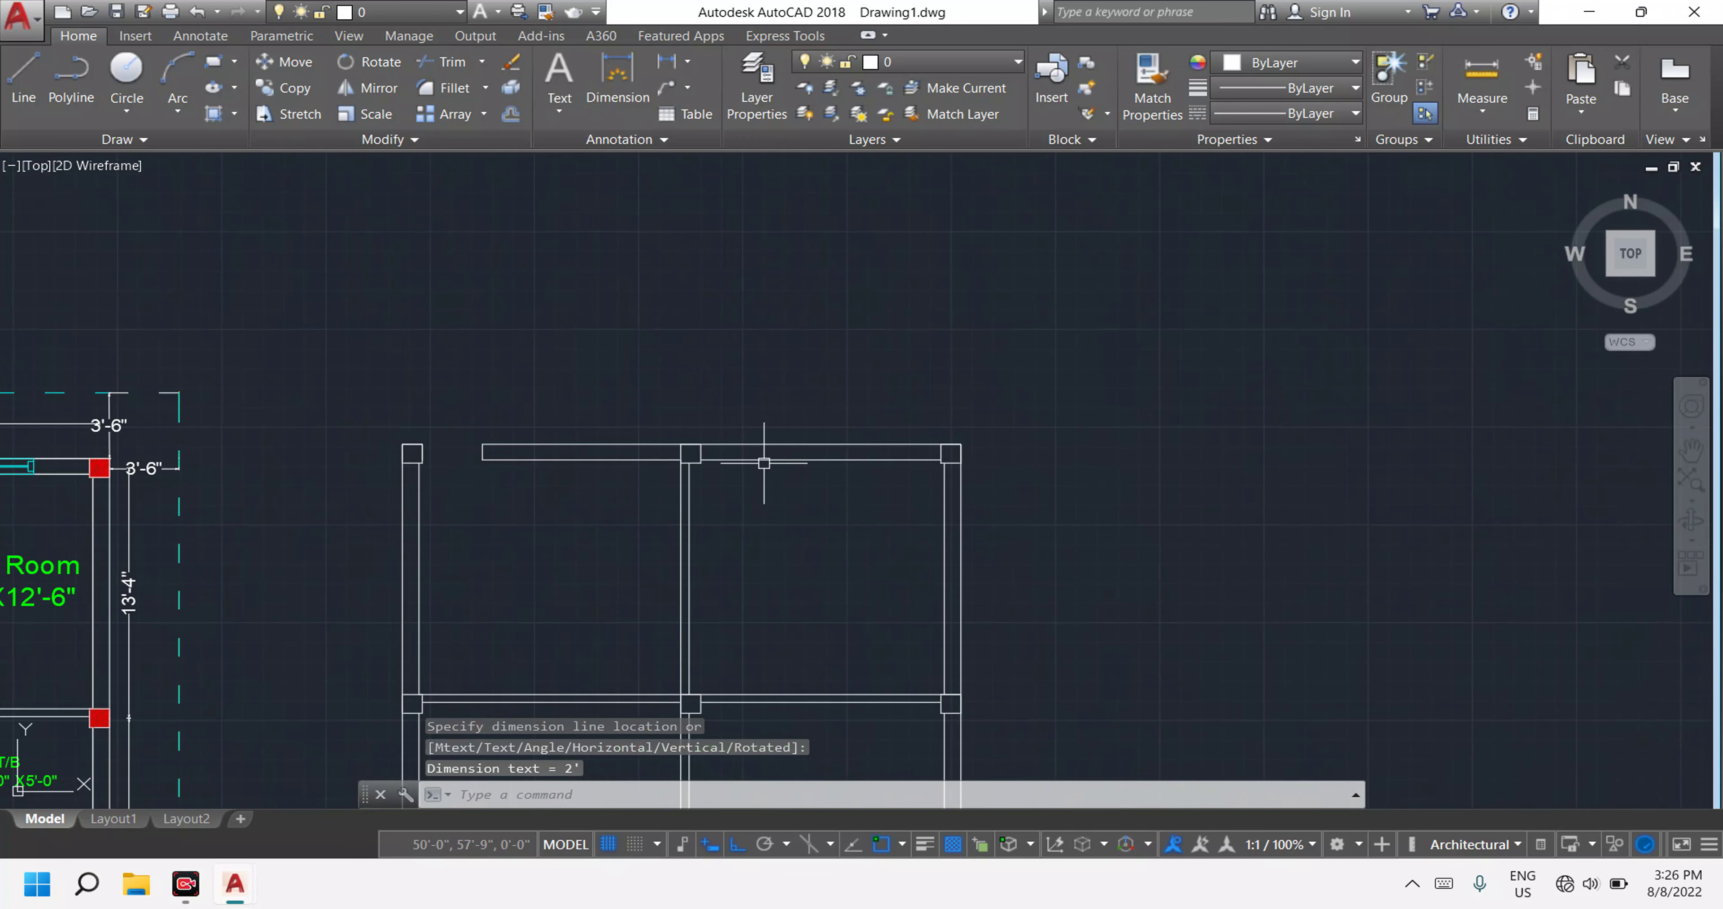
# Move the short vertical line beside the column 2' to the right.
pyautogui.scroll(6, 764, 462)
pyautogui.press('Escape')
pyautogui.press('Escape')
pyautogui.press('Escape')
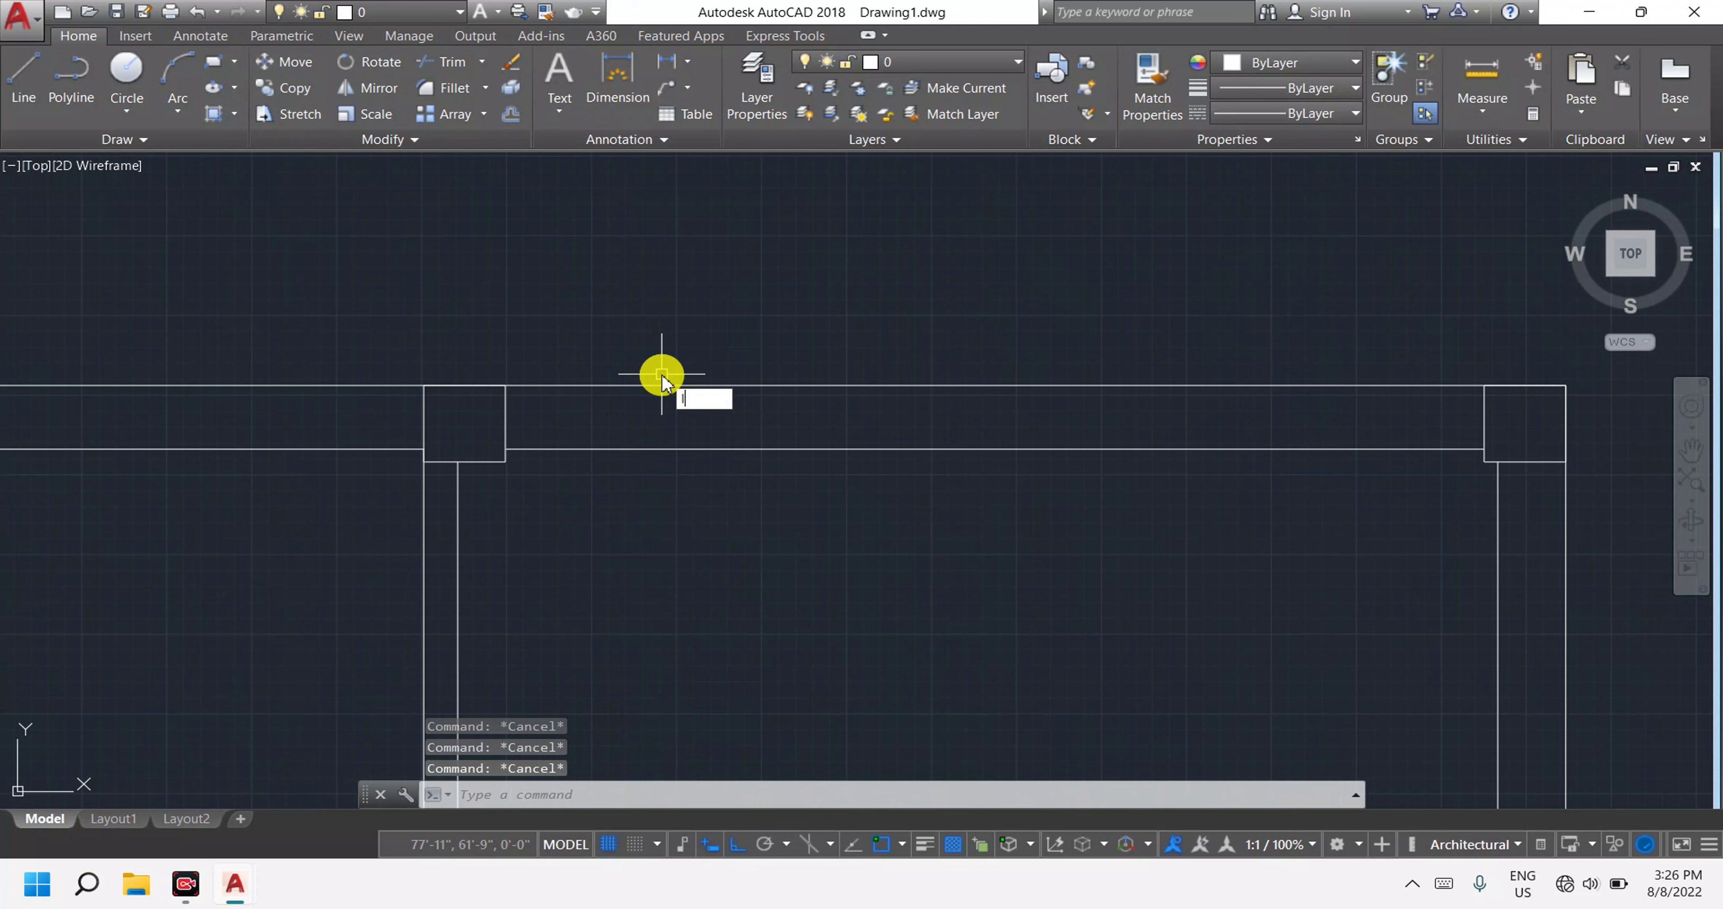
pyautogui.write('l')
pyautogui.press('Return')
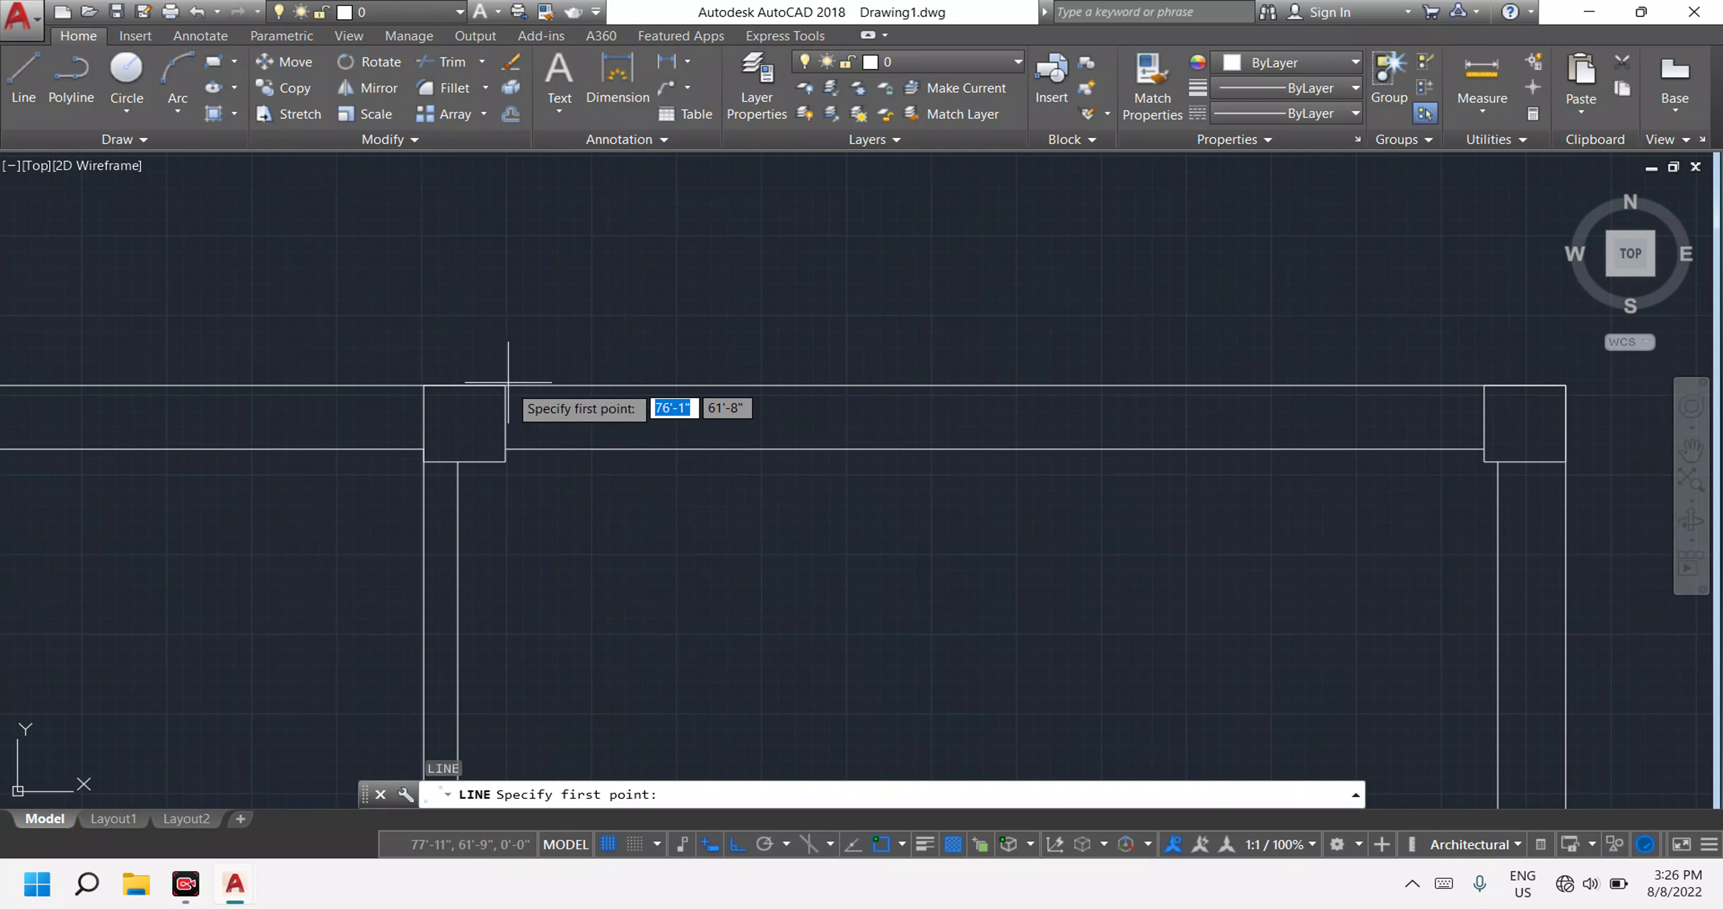
pyautogui.click(505, 449)
pyautogui.press('Escape')
pyautogui.click(503, 425)
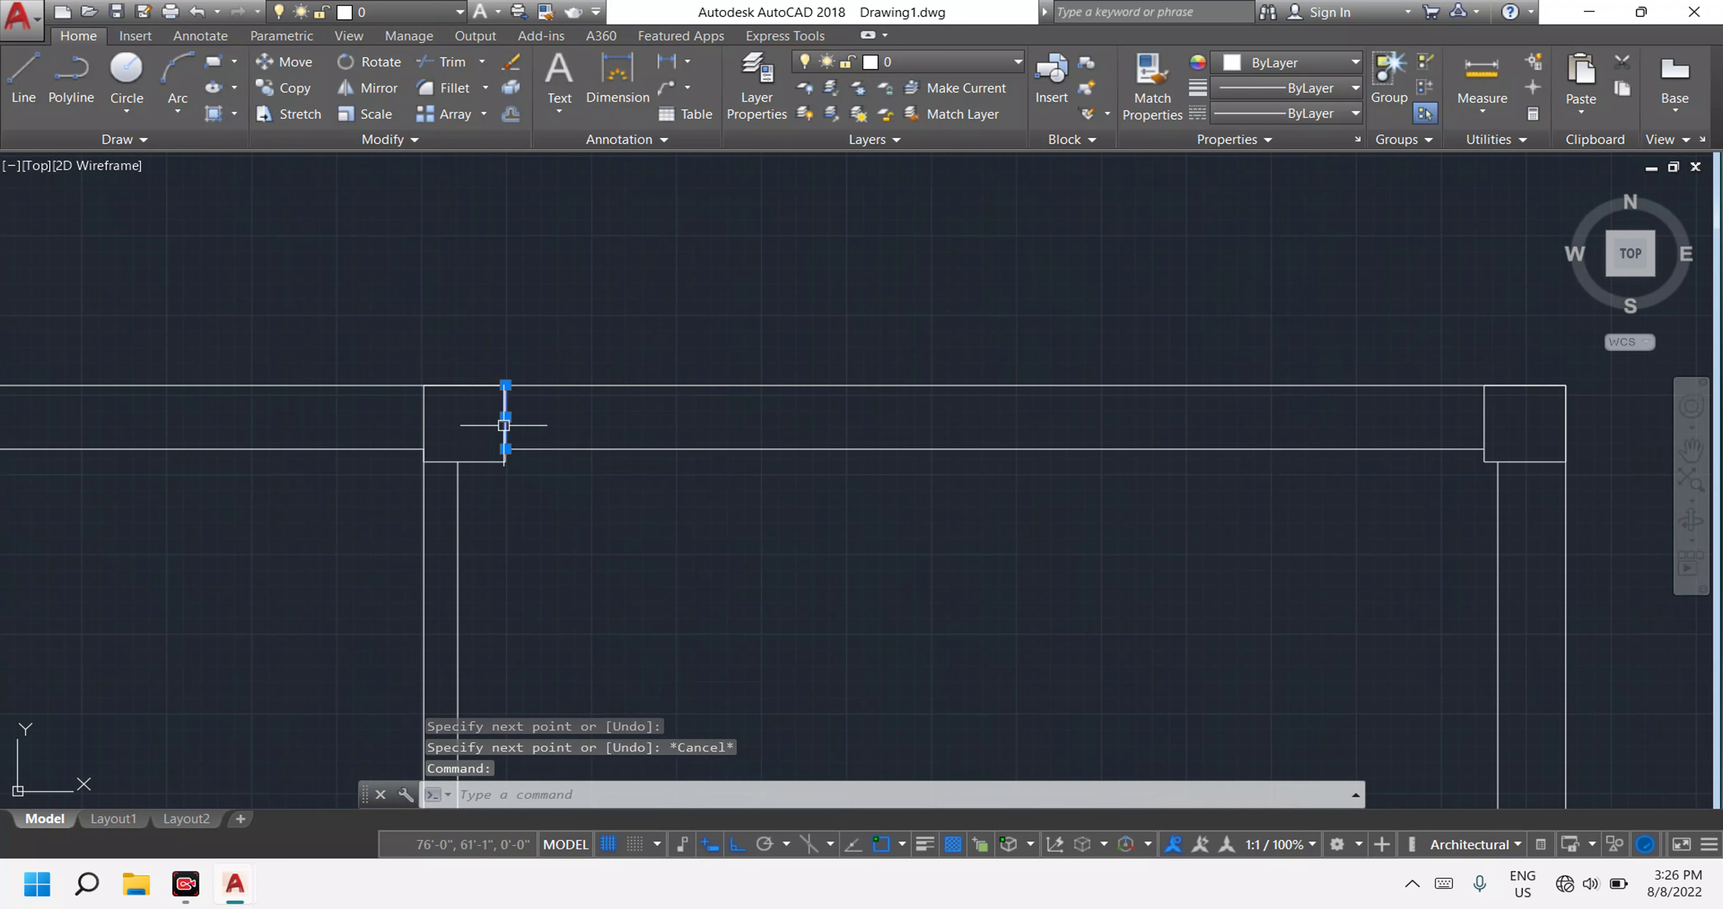
pyautogui.write('m')
pyautogui.press('Return')
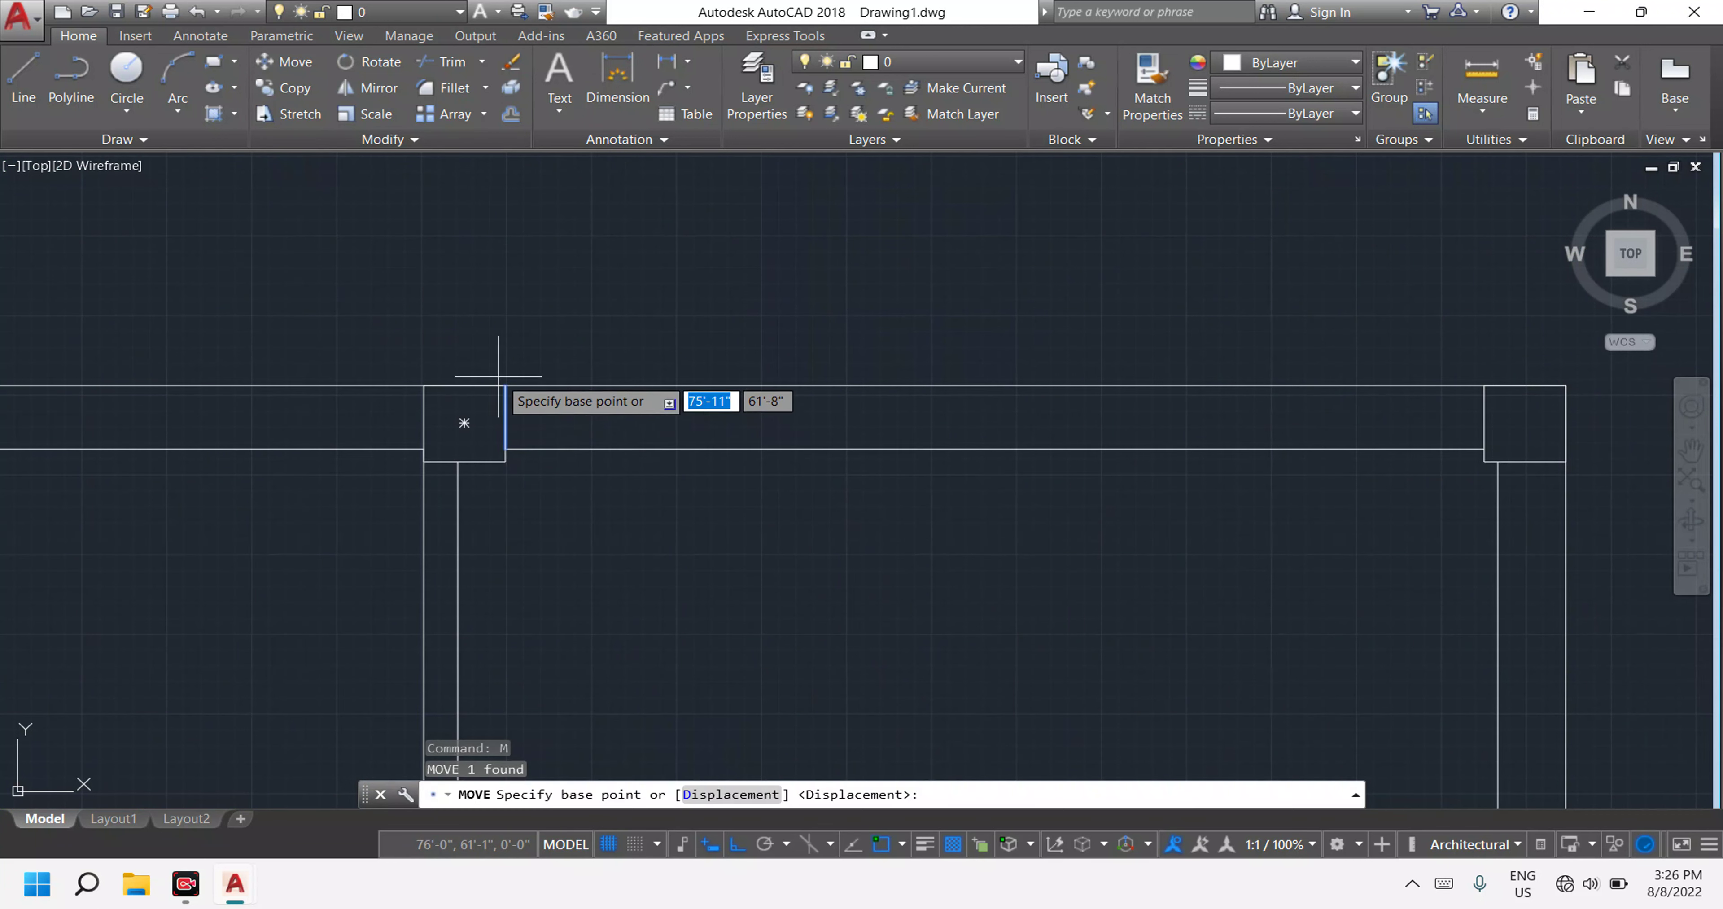
pyautogui.click(505, 386)
pyautogui.write('2')
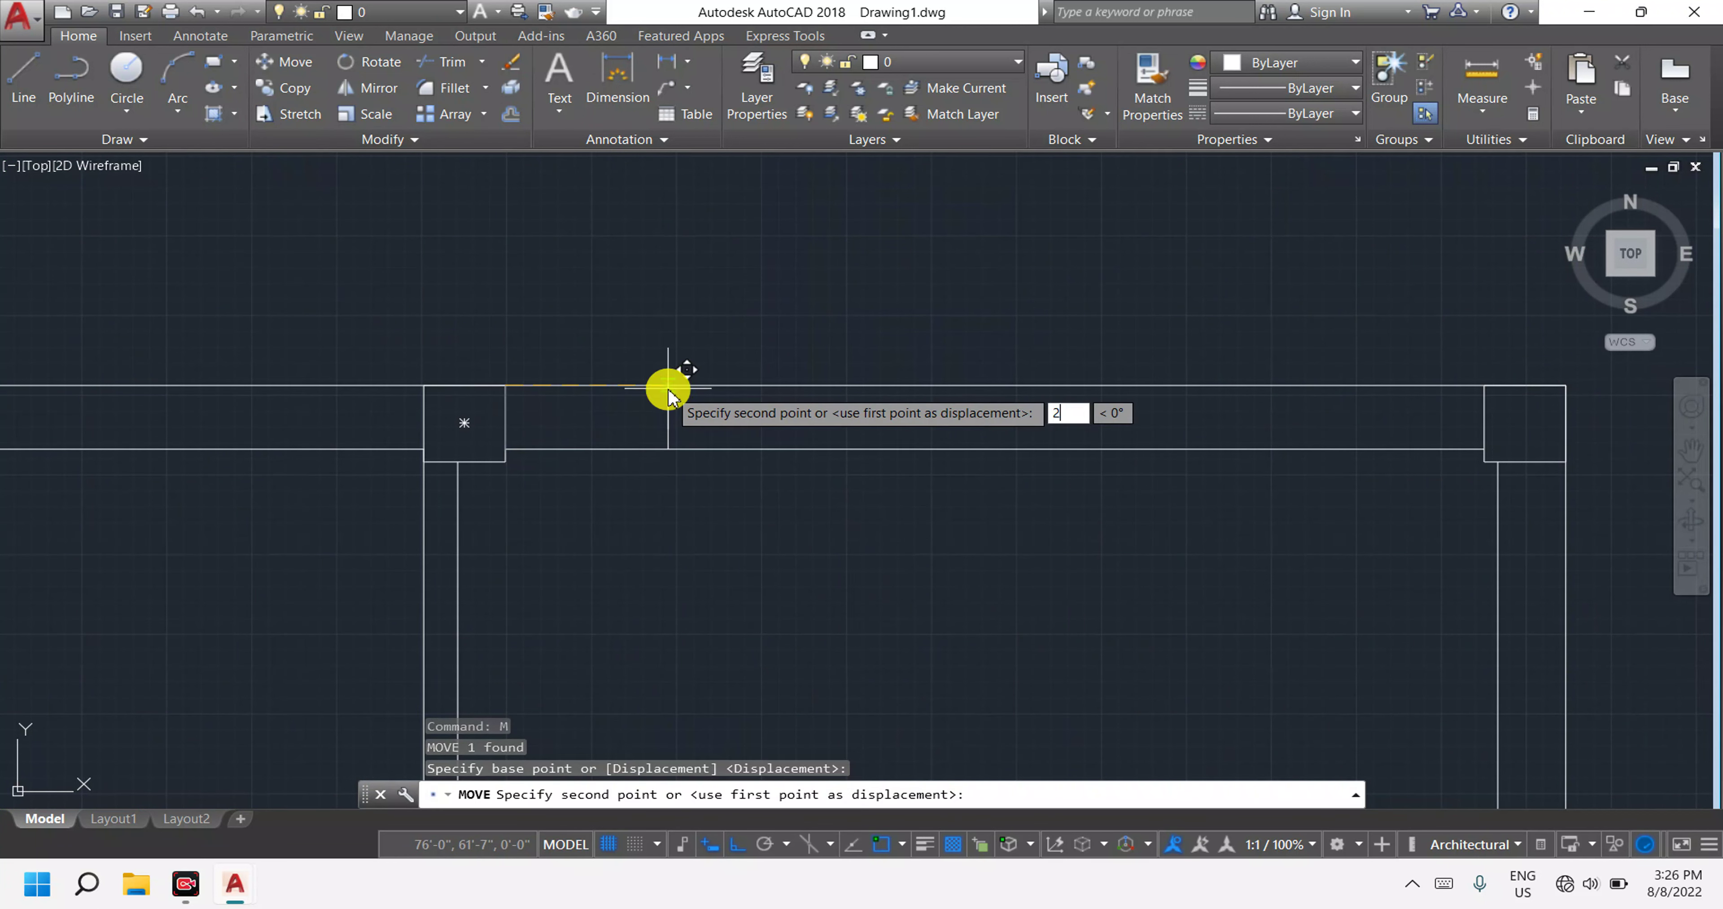
pyautogui.press('Return')
# Trim the top beam lines between the moved line and the column.
pyautogui.scroll(-2, 679, 415)
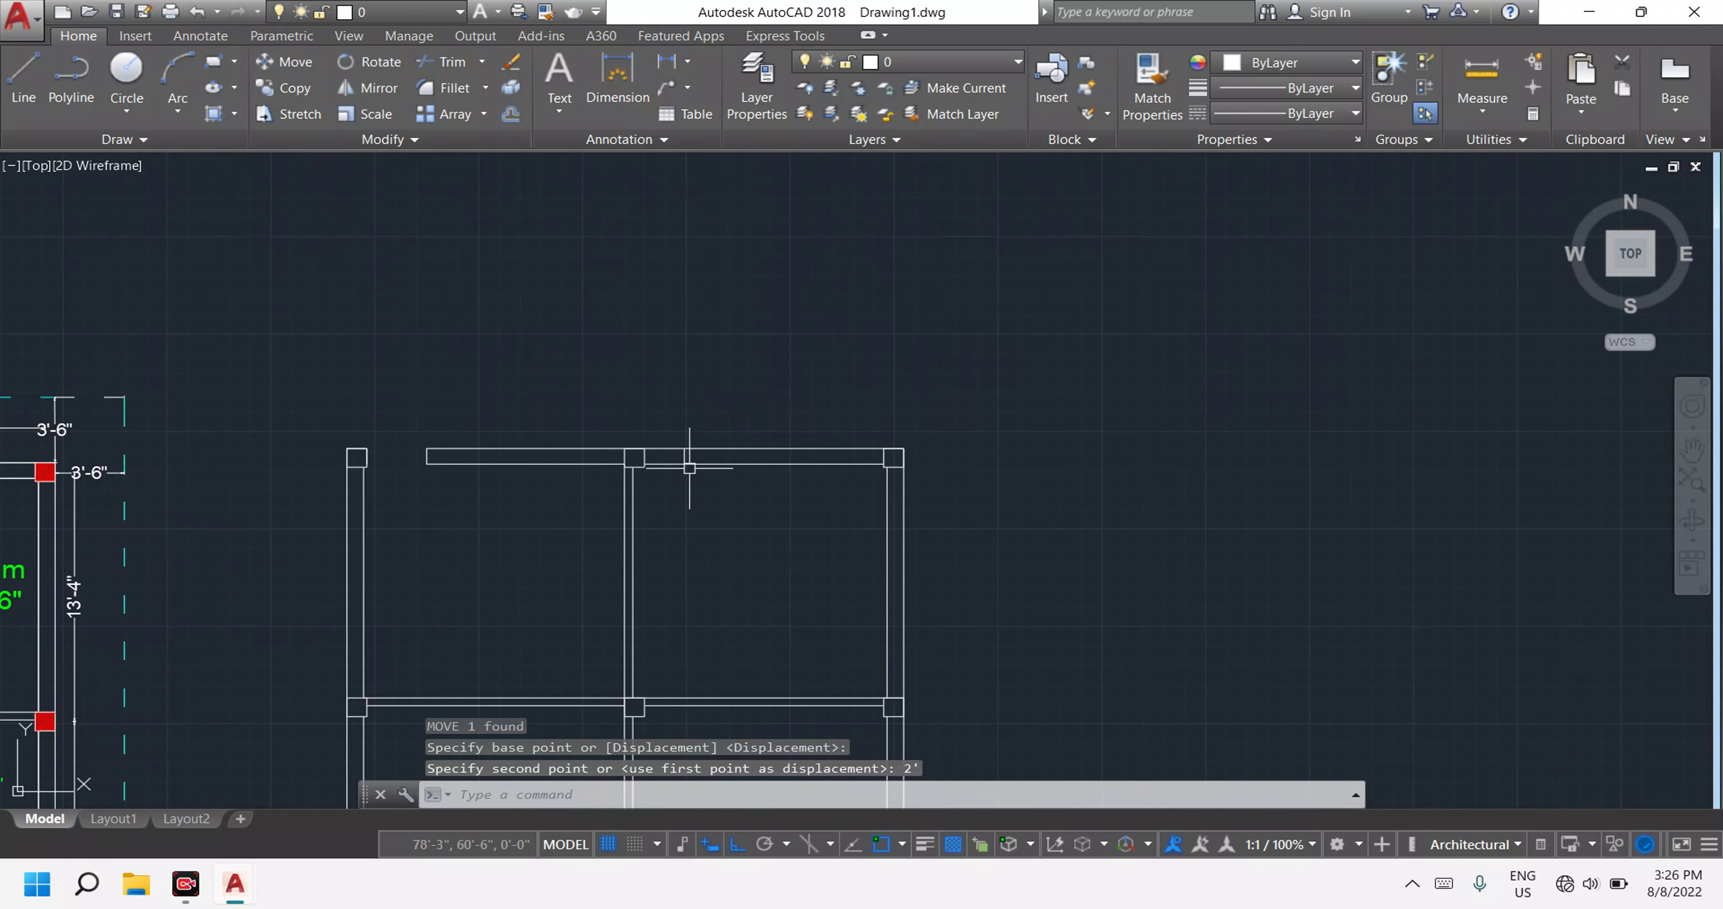
pyautogui.scroll(2, 683, 462)
pyautogui.press('Escape')
pyautogui.press('Escape')
pyautogui.press('Escape')
pyautogui.write('t')
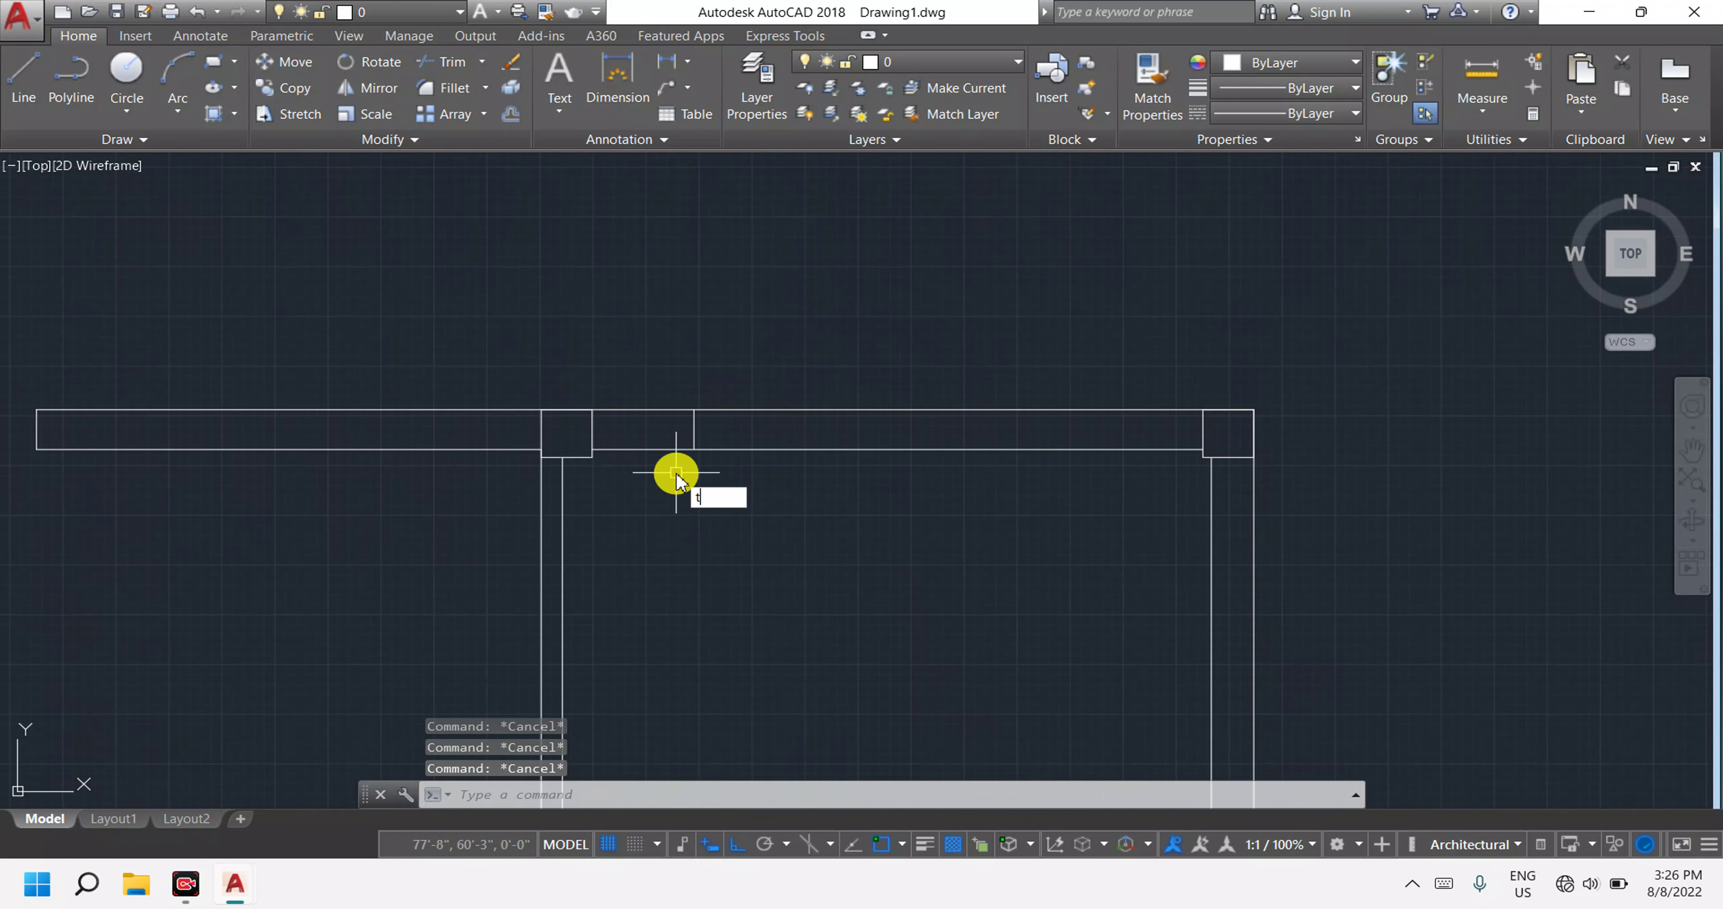
pyautogui.write('r')
pyautogui.press('Return')
pyautogui.press('Return')
pyautogui.click(675, 472)
pyautogui.click(653, 366)
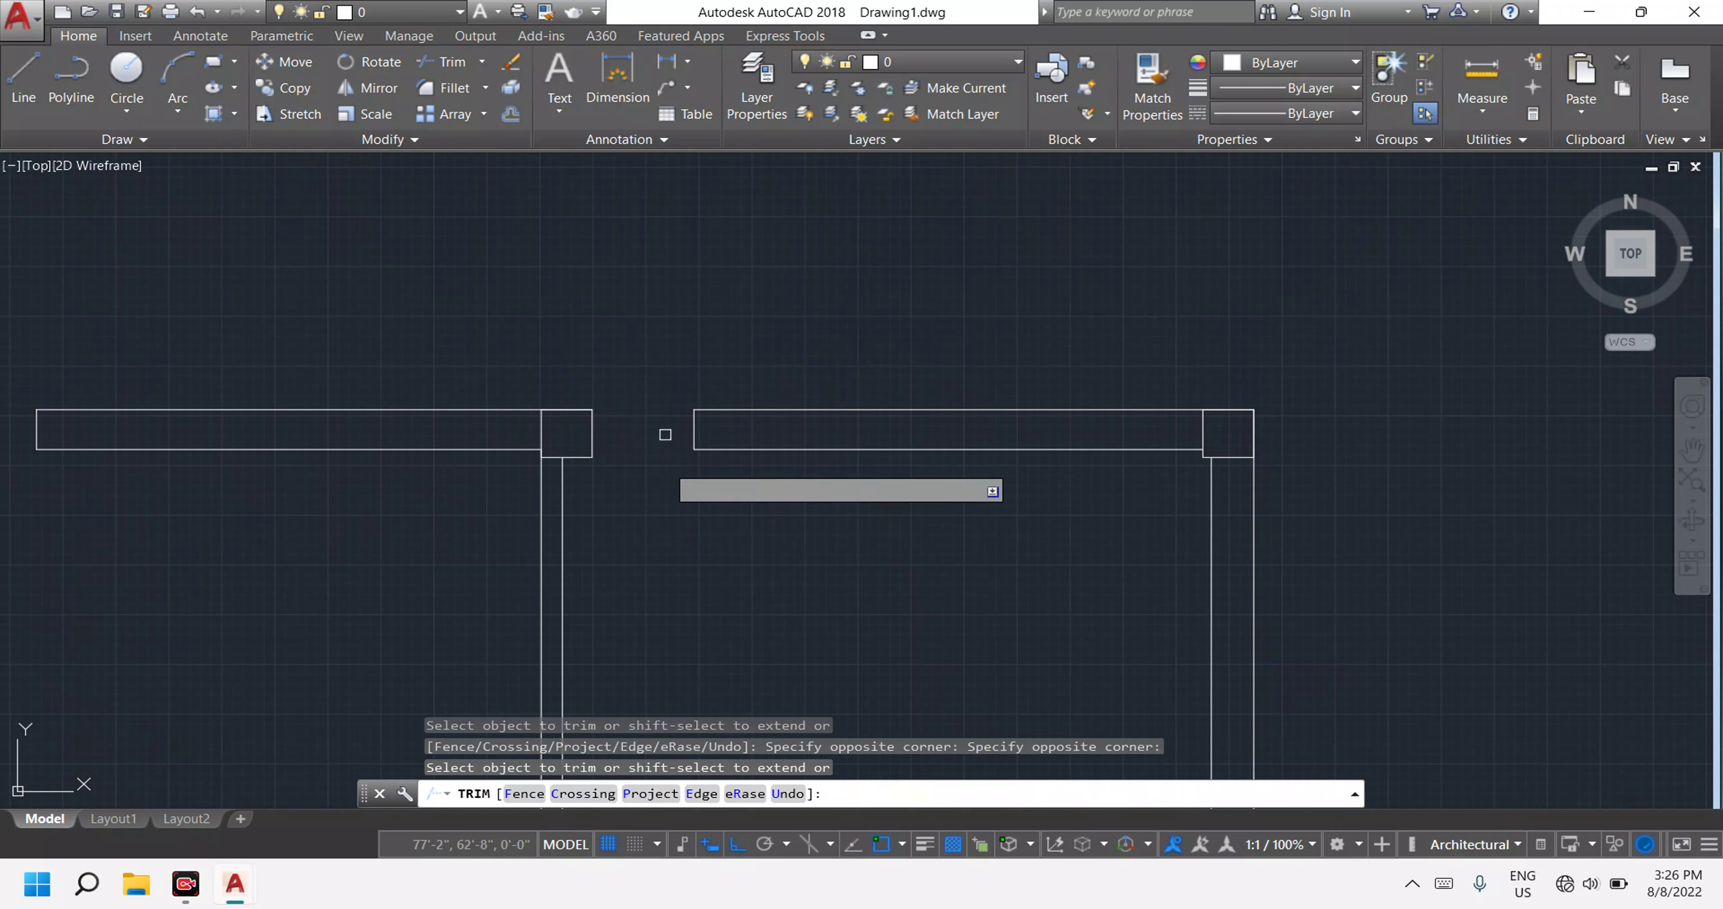
pyautogui.scroll(-2, 665, 434)
pyautogui.scroll(-1, 662, 468)
pyautogui.scroll(-1, 659, 495)
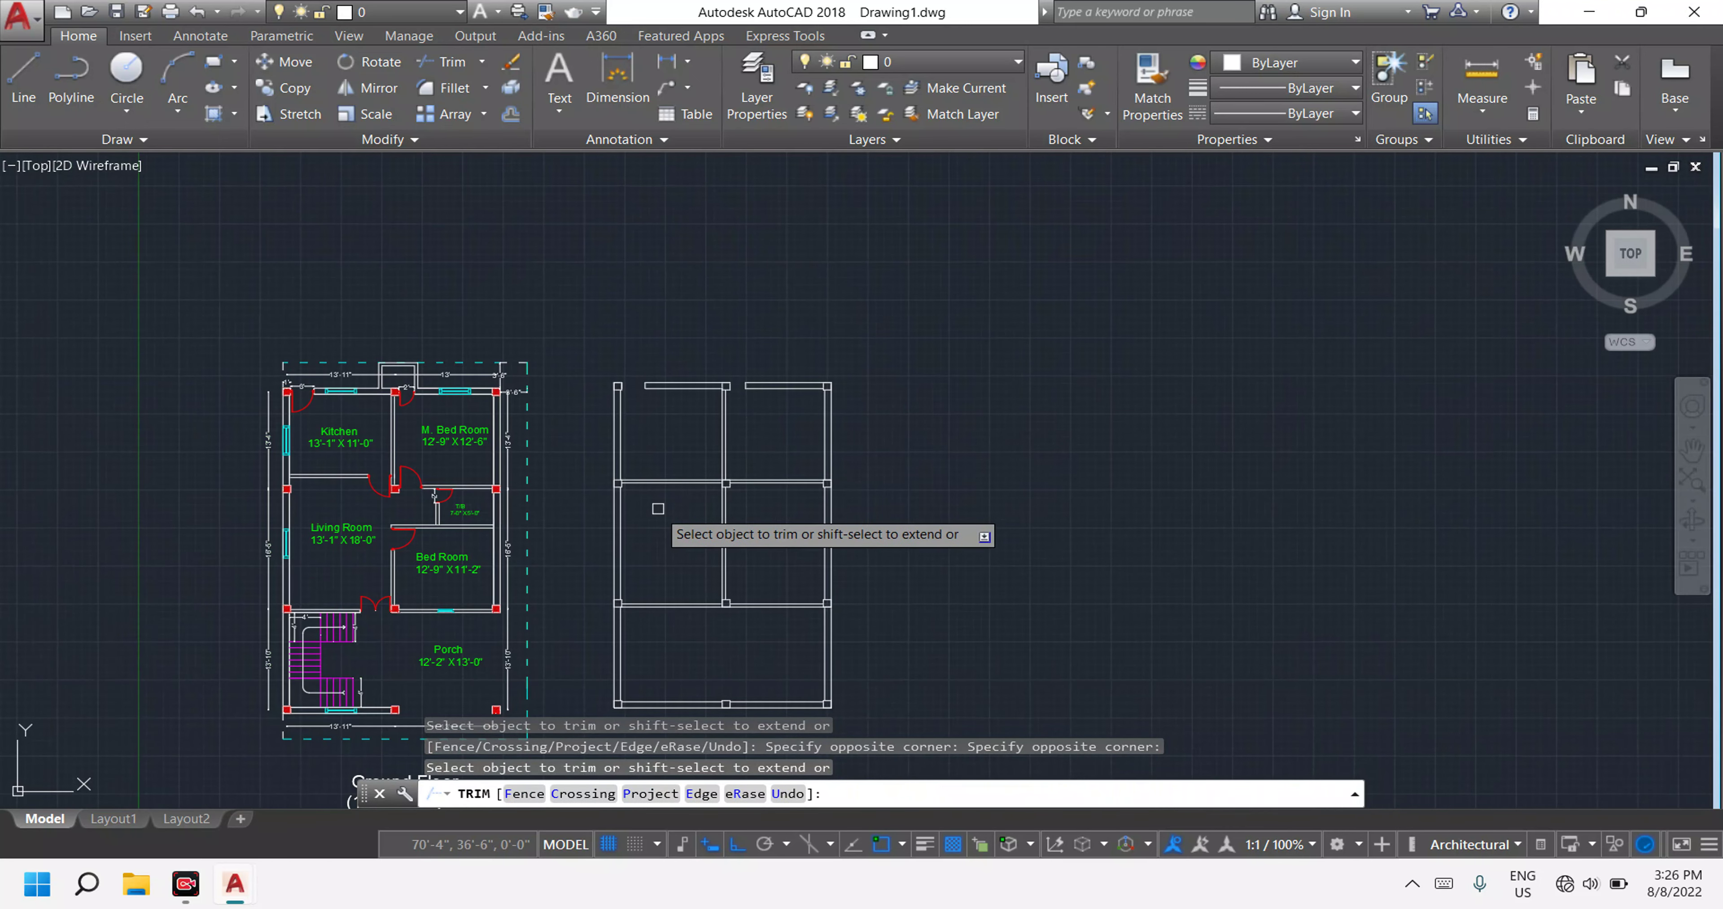
pyautogui.press('Escape')
pyautogui.scroll(6, 714, 487)
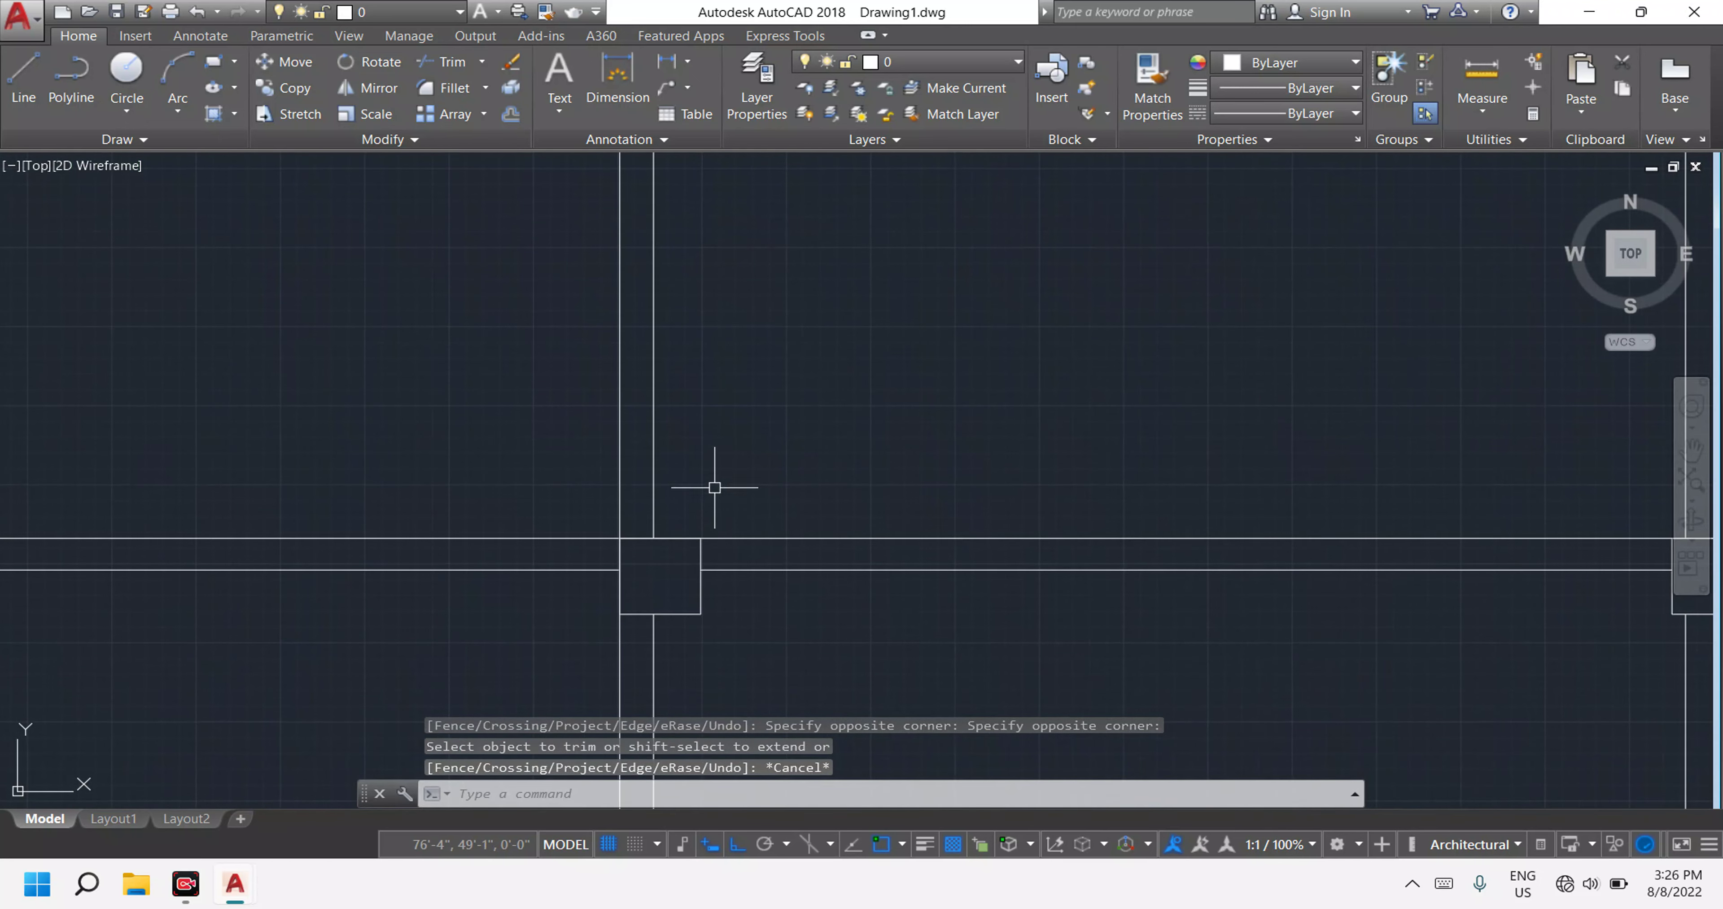
pyautogui.press('Escape')
pyautogui.scroll(-2, 703, 473)
pyautogui.moveTo(685, 504); pyautogui.dragTo(743, 485, button='middle')
pyautogui.press('Escape')
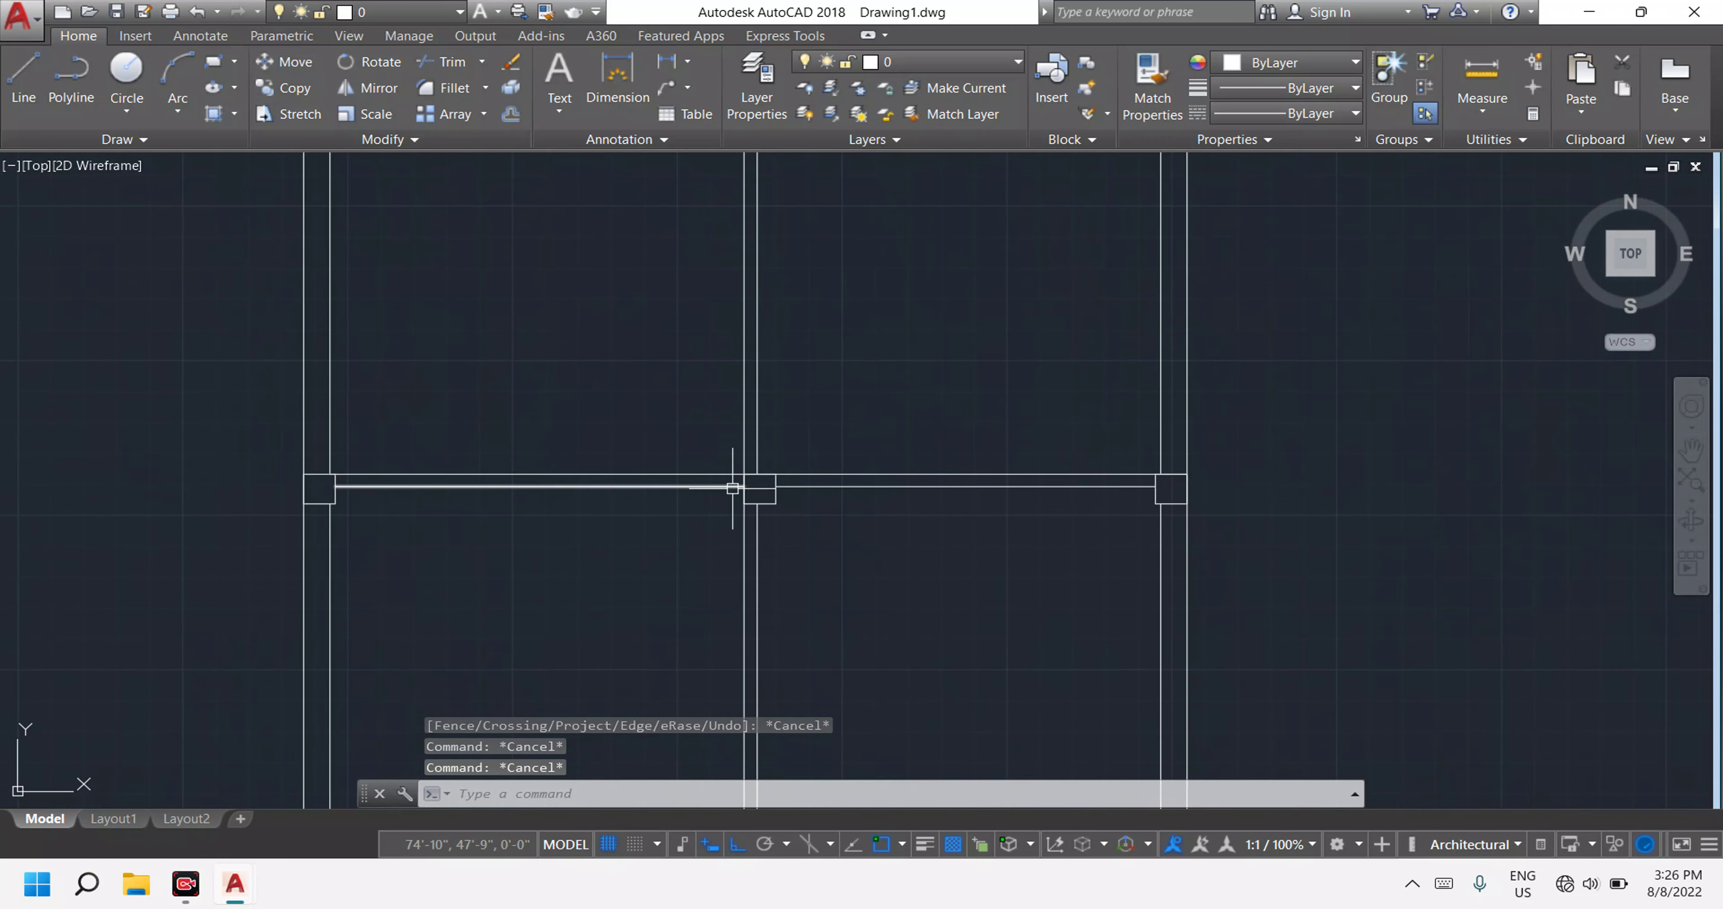
pyautogui.scroll(-5, 732, 487)
pyautogui.scroll(-1, 520, 487)
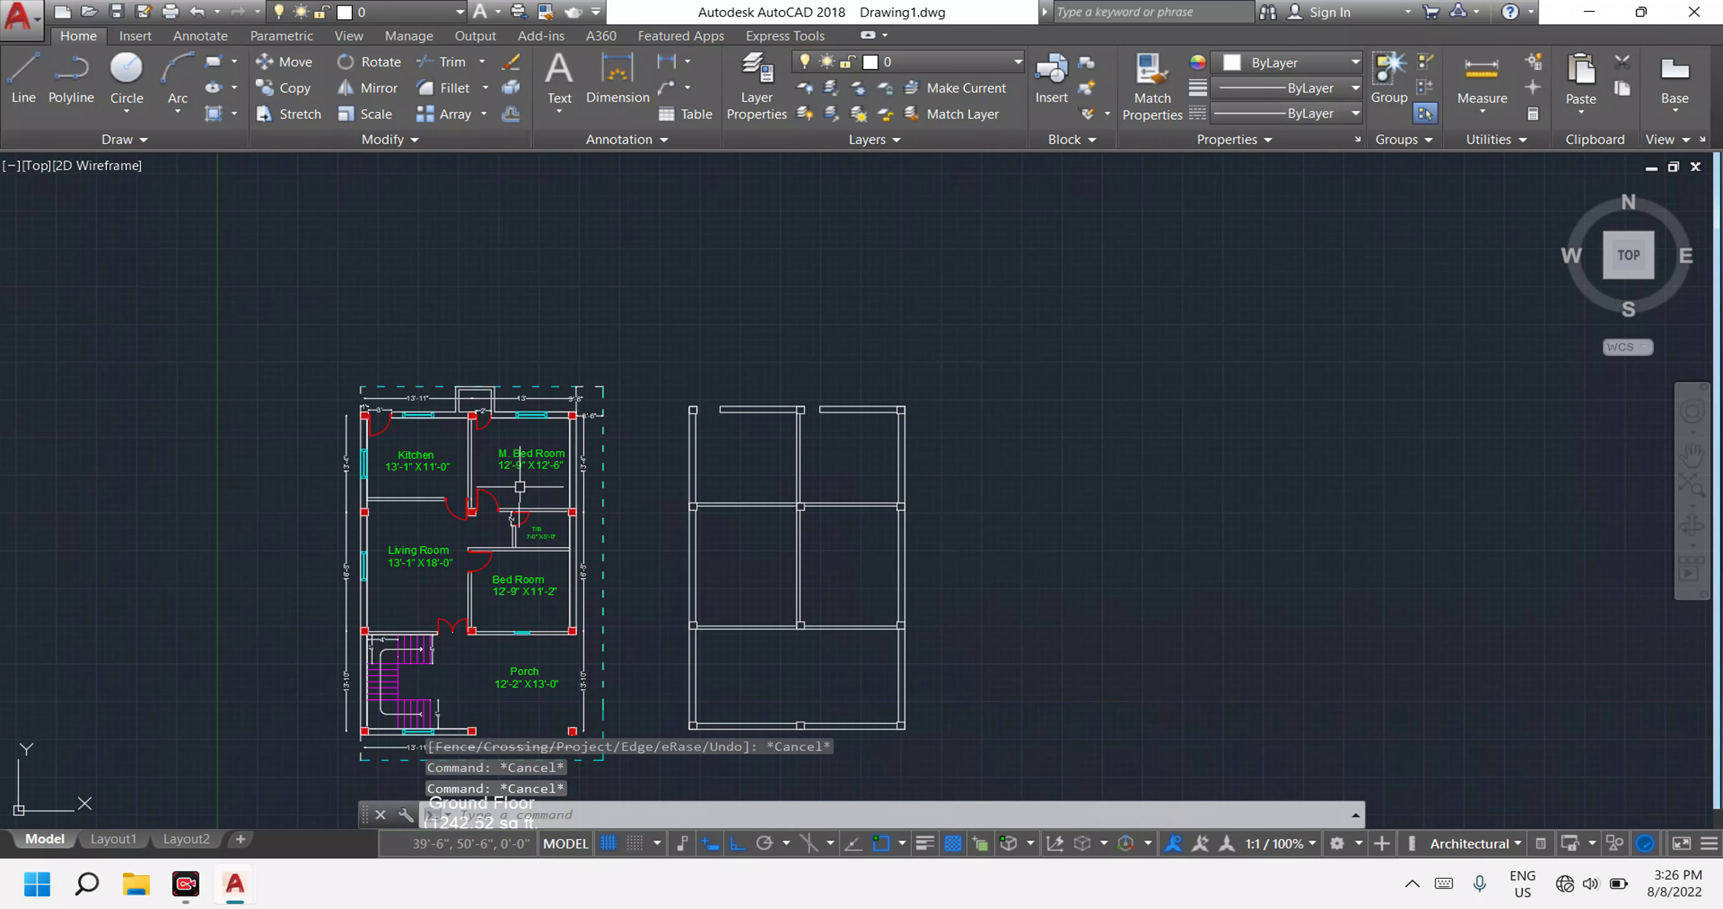
# Trim the middle beam line across the left bay.
pyautogui.scroll(2, 461, 506)
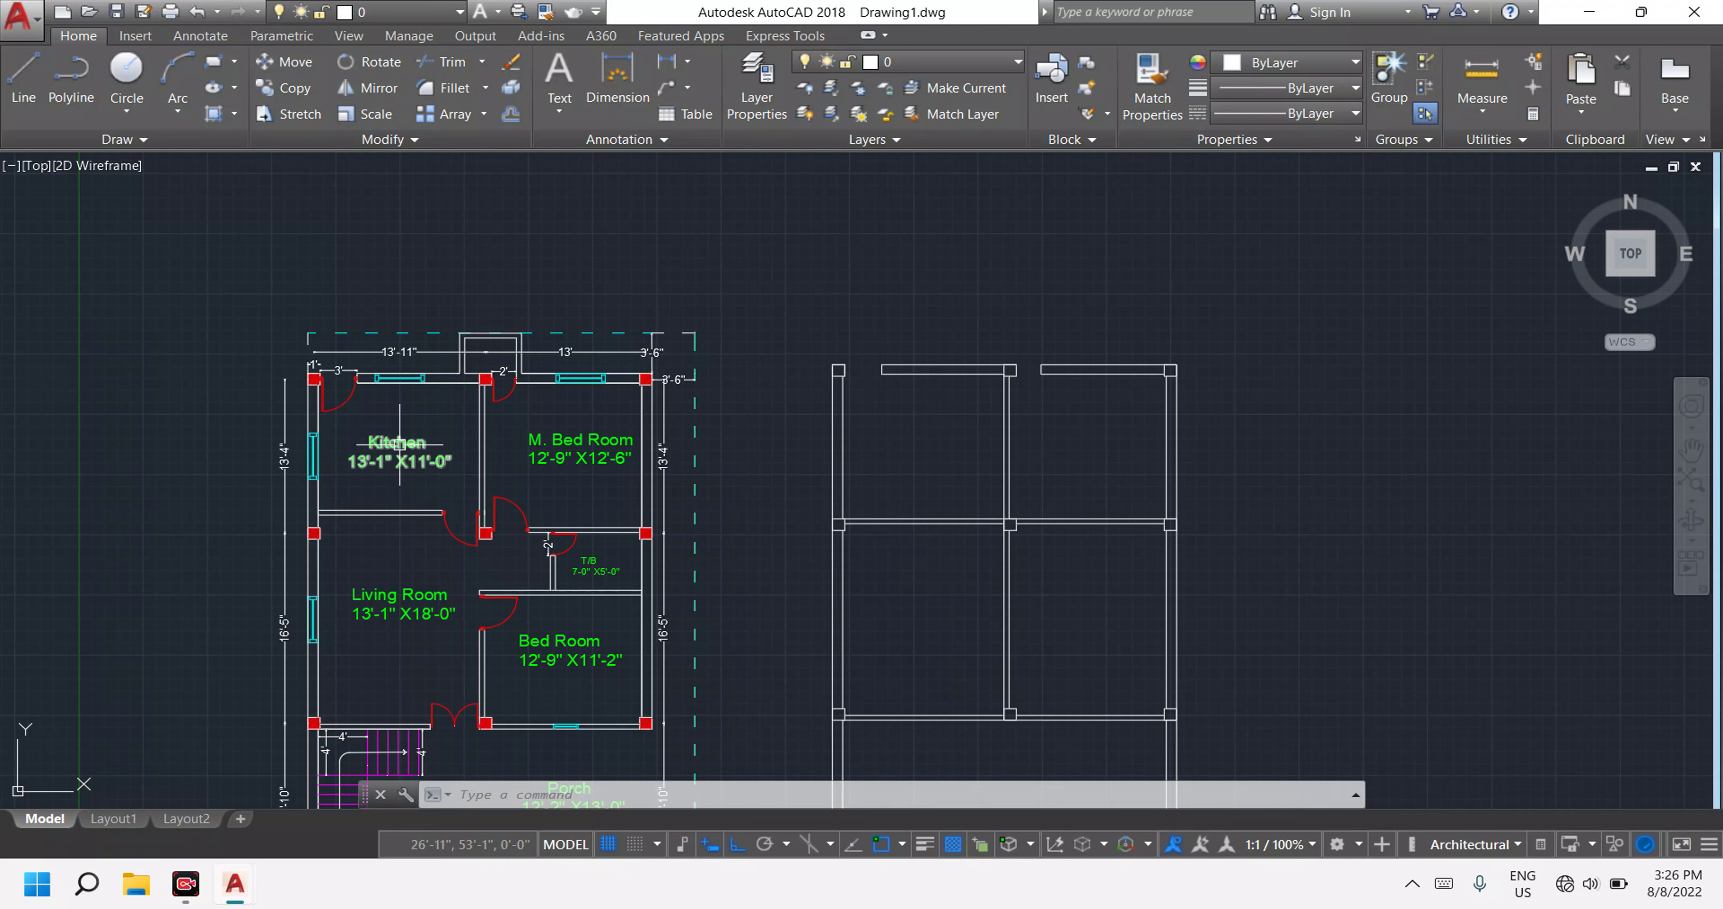
pyautogui.scroll(-3, 428, 451)
pyautogui.scroll(3, 440, 479)
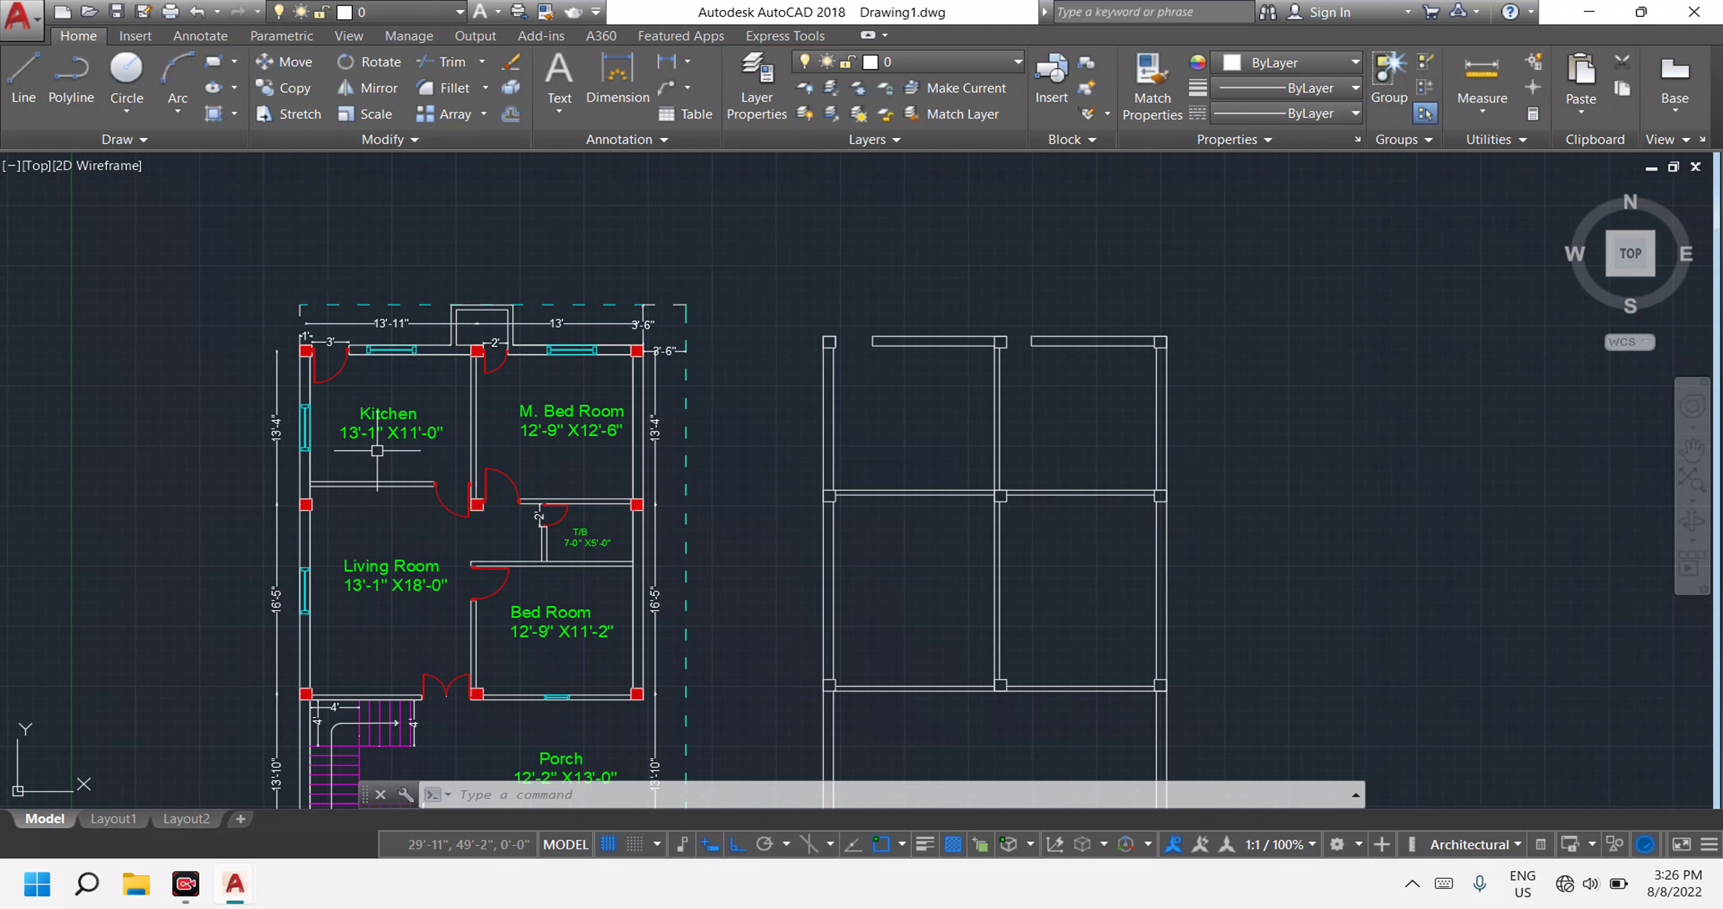
pyautogui.click(901, 539)
pyautogui.click(896, 449)
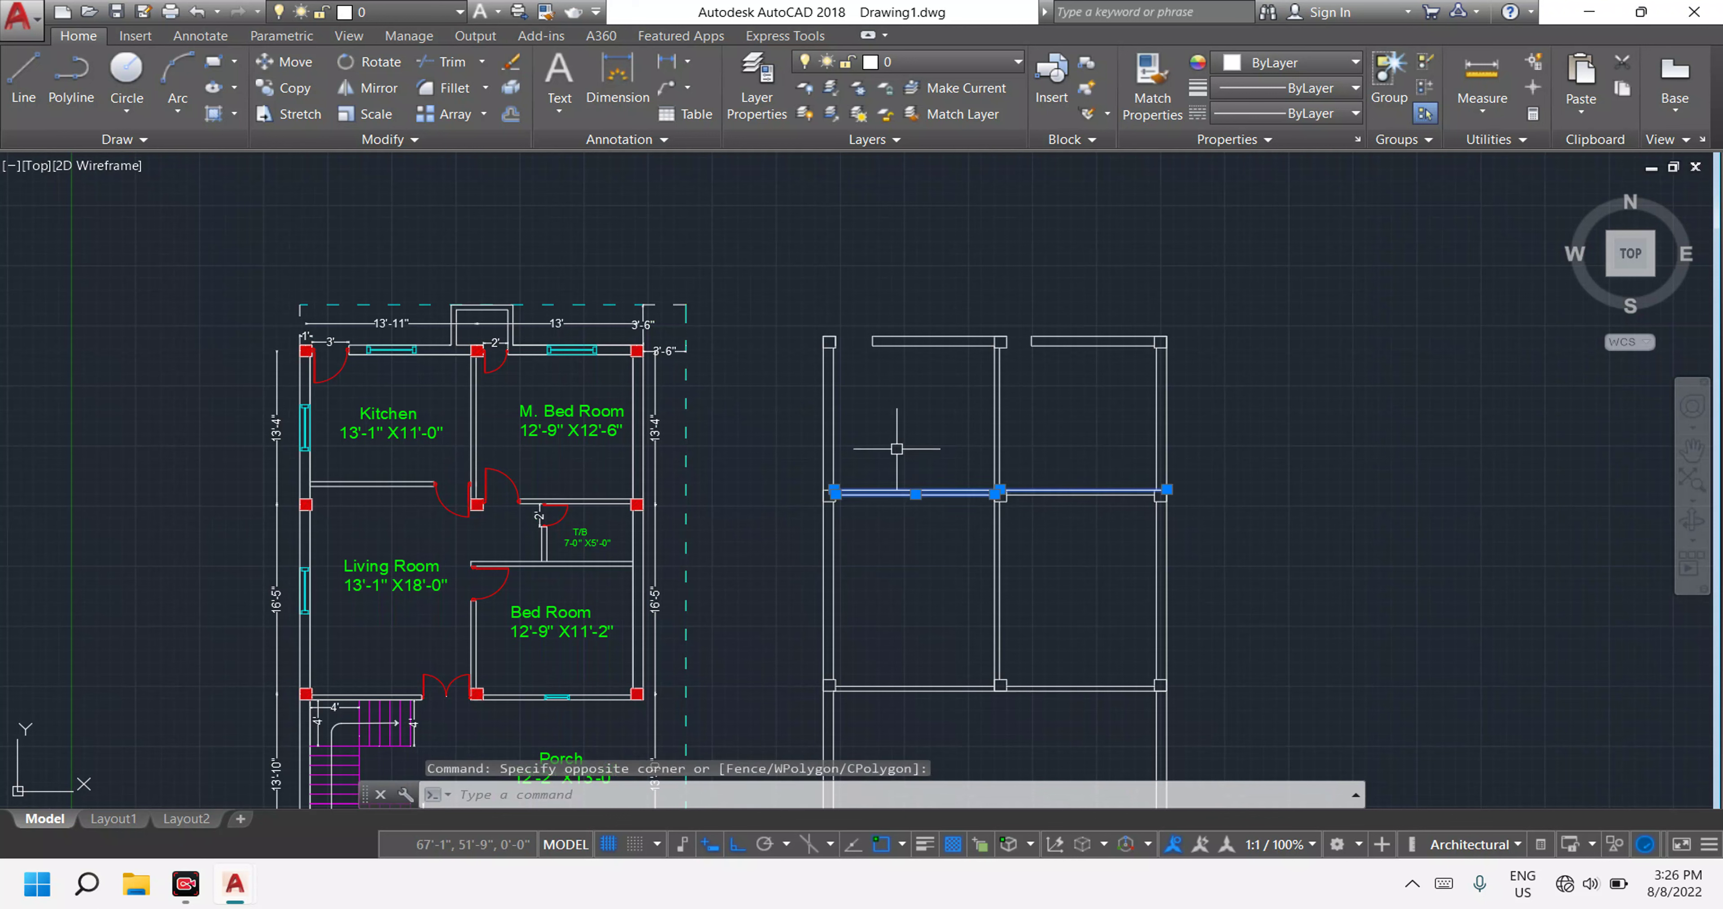
pyautogui.press('Escape')
pyautogui.press('Escape')
pyautogui.press('Escape')
pyautogui.write('tr')
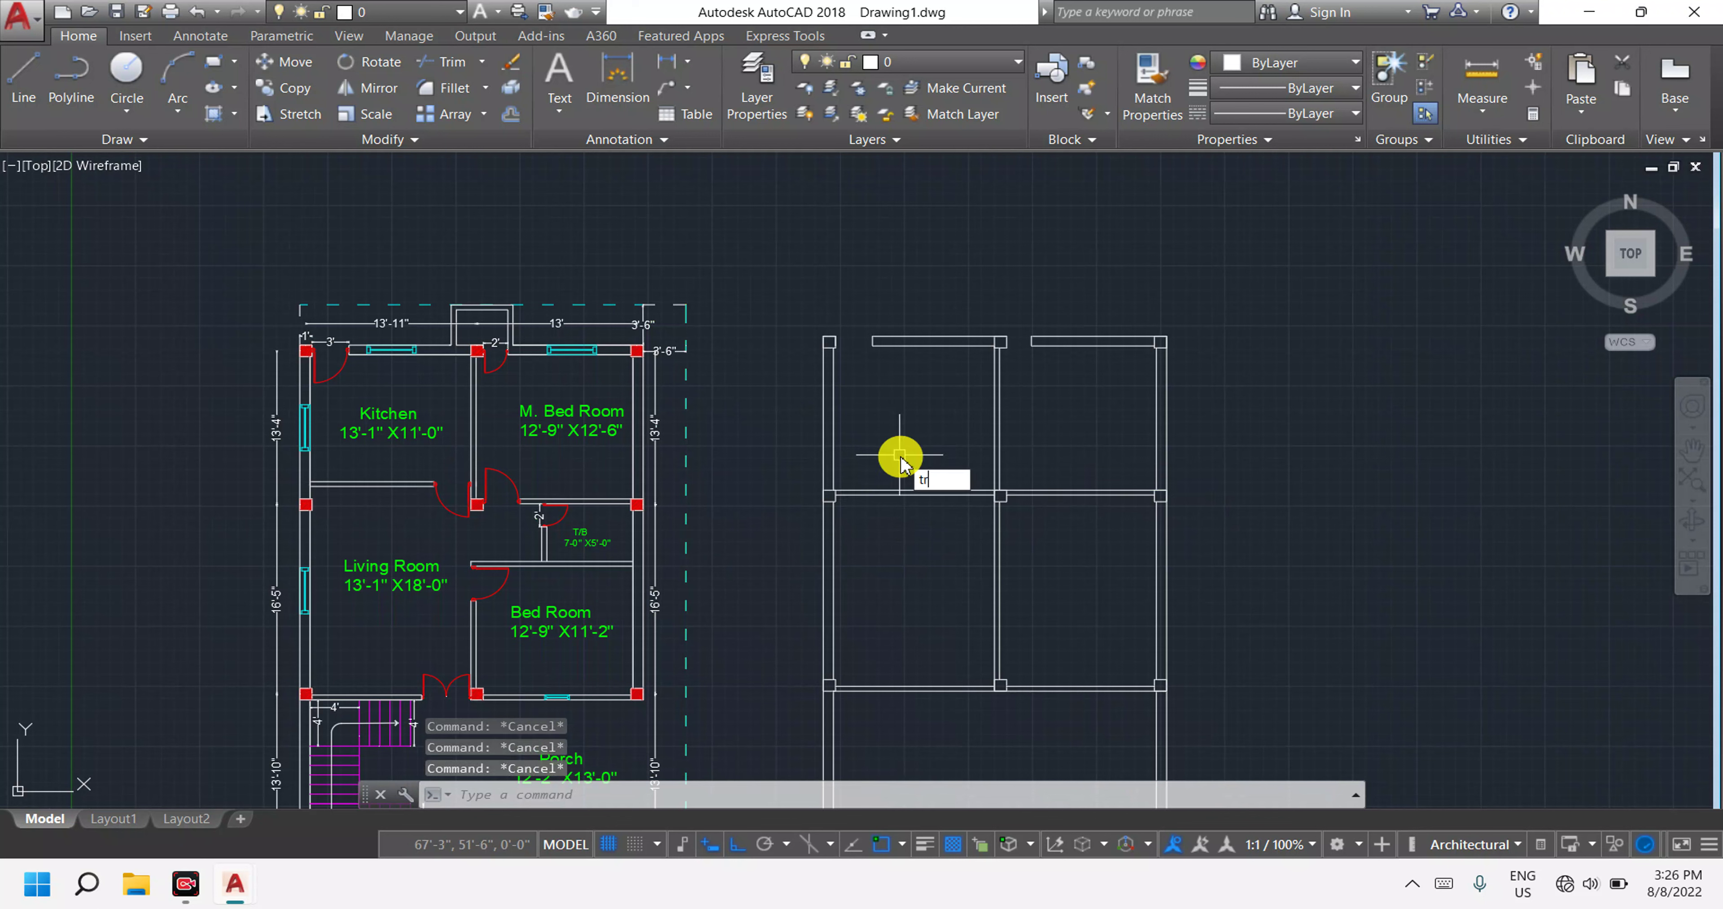
pyautogui.press('Return')
pyautogui.press('Return')
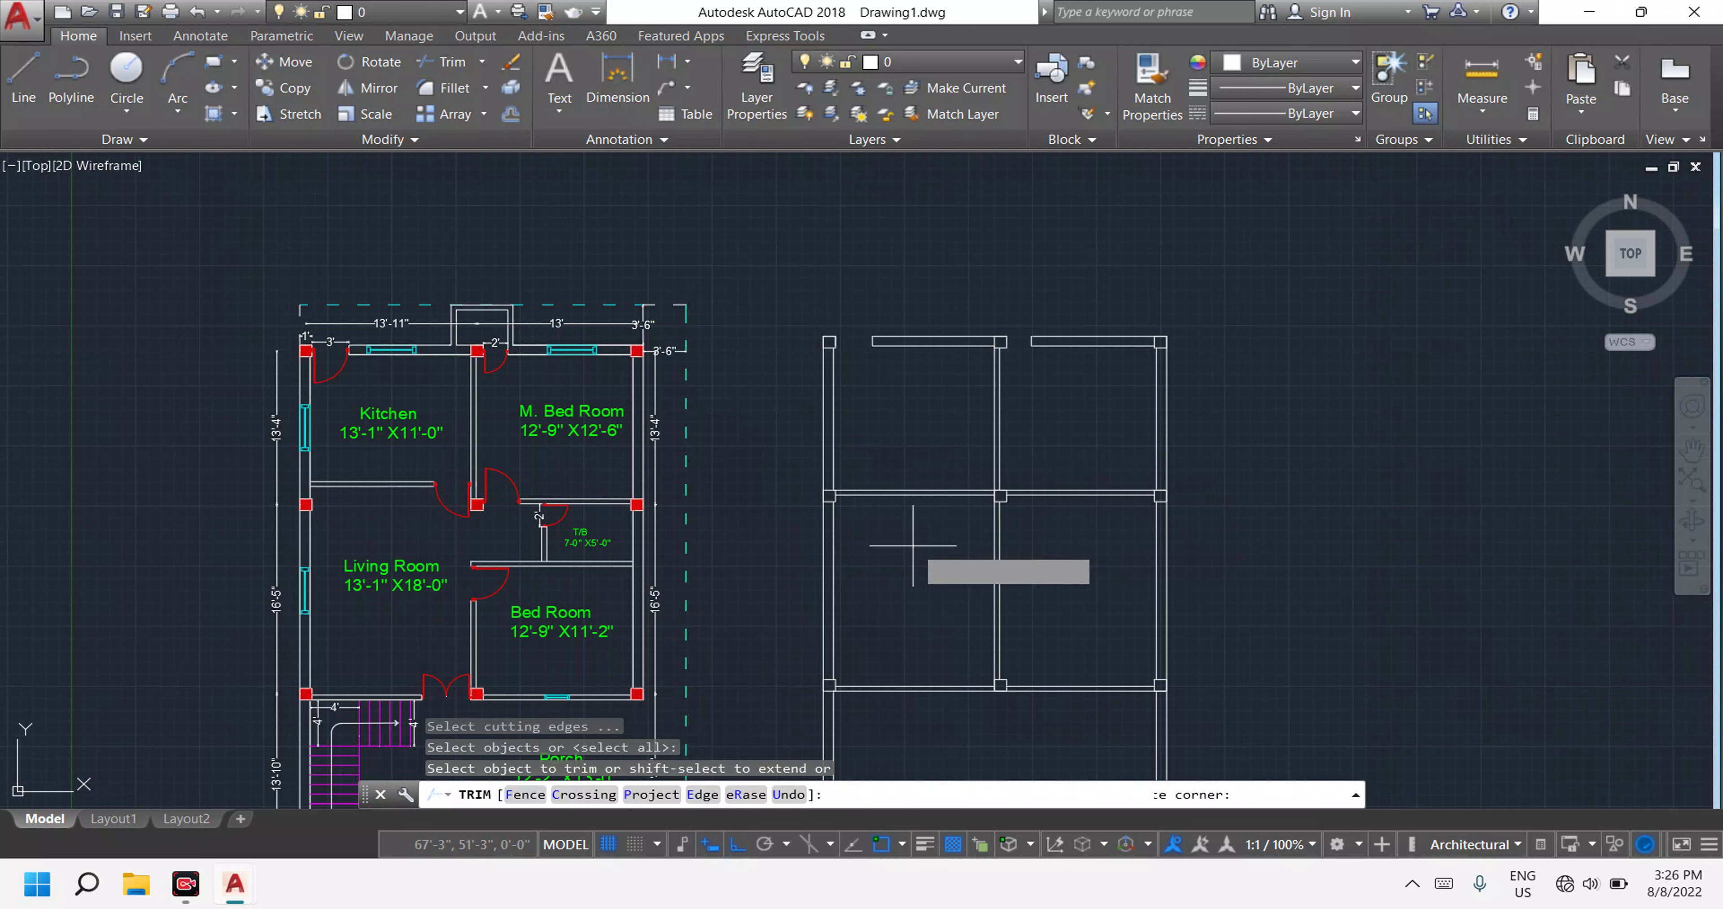
pyautogui.click(913, 544)
pyautogui.click(897, 437)
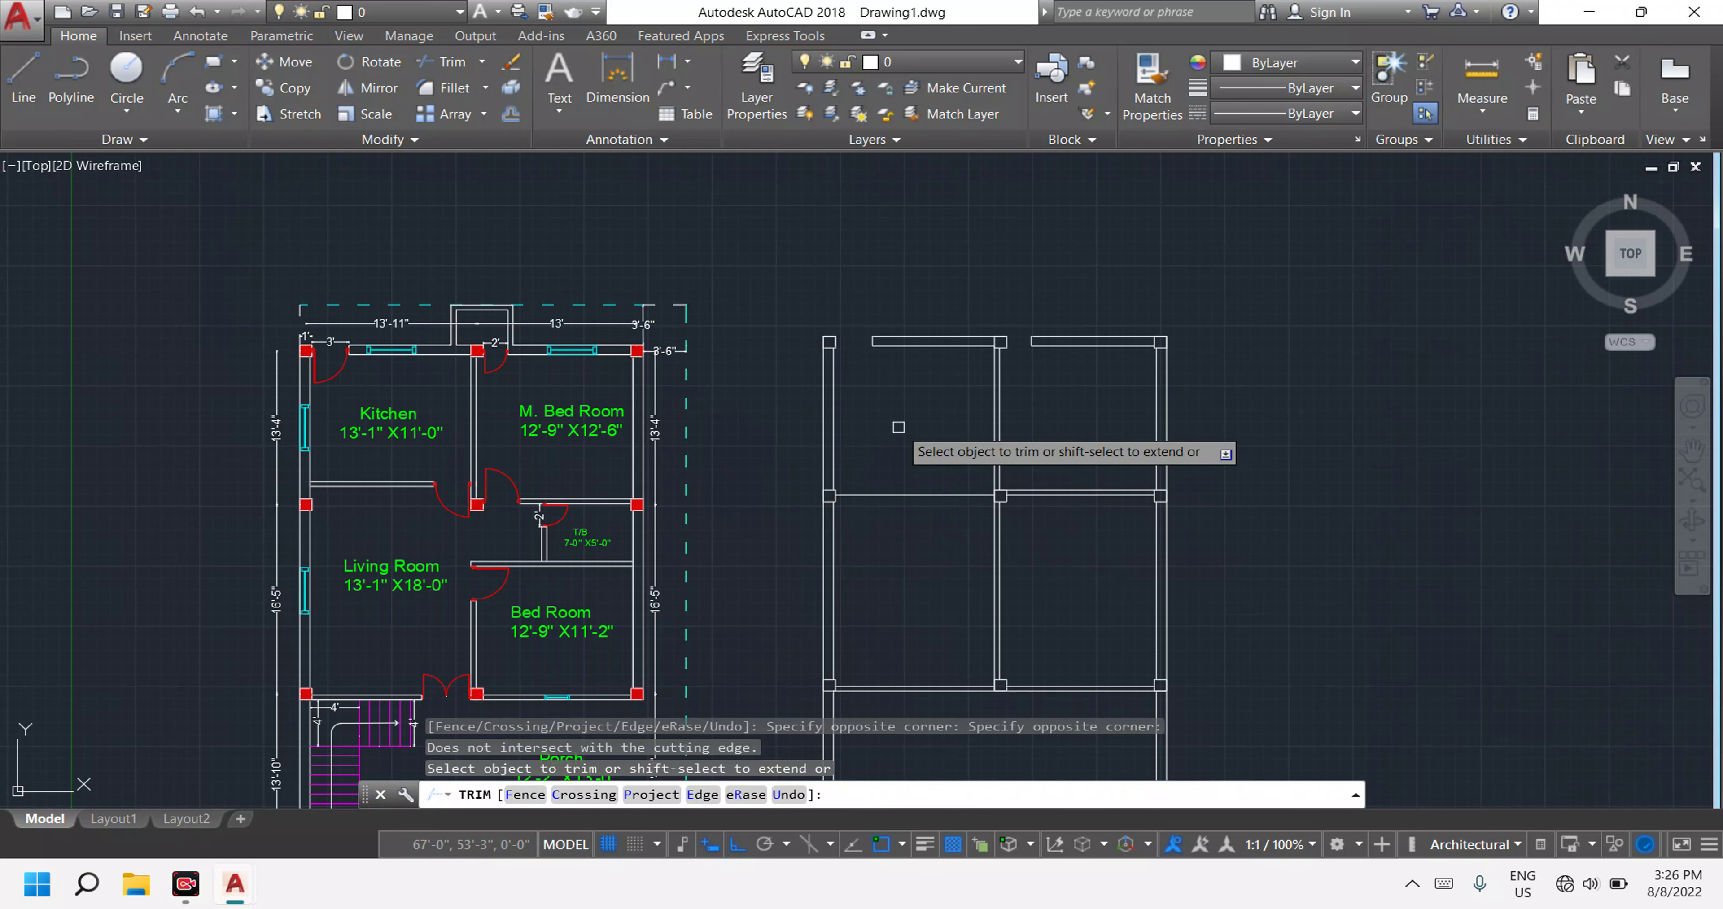
pyautogui.press('Escape')
# Erase the leftover middle beam line in the left bay.
pyautogui.click(922, 493)
pyautogui.write('e')
pyautogui.press('Return')
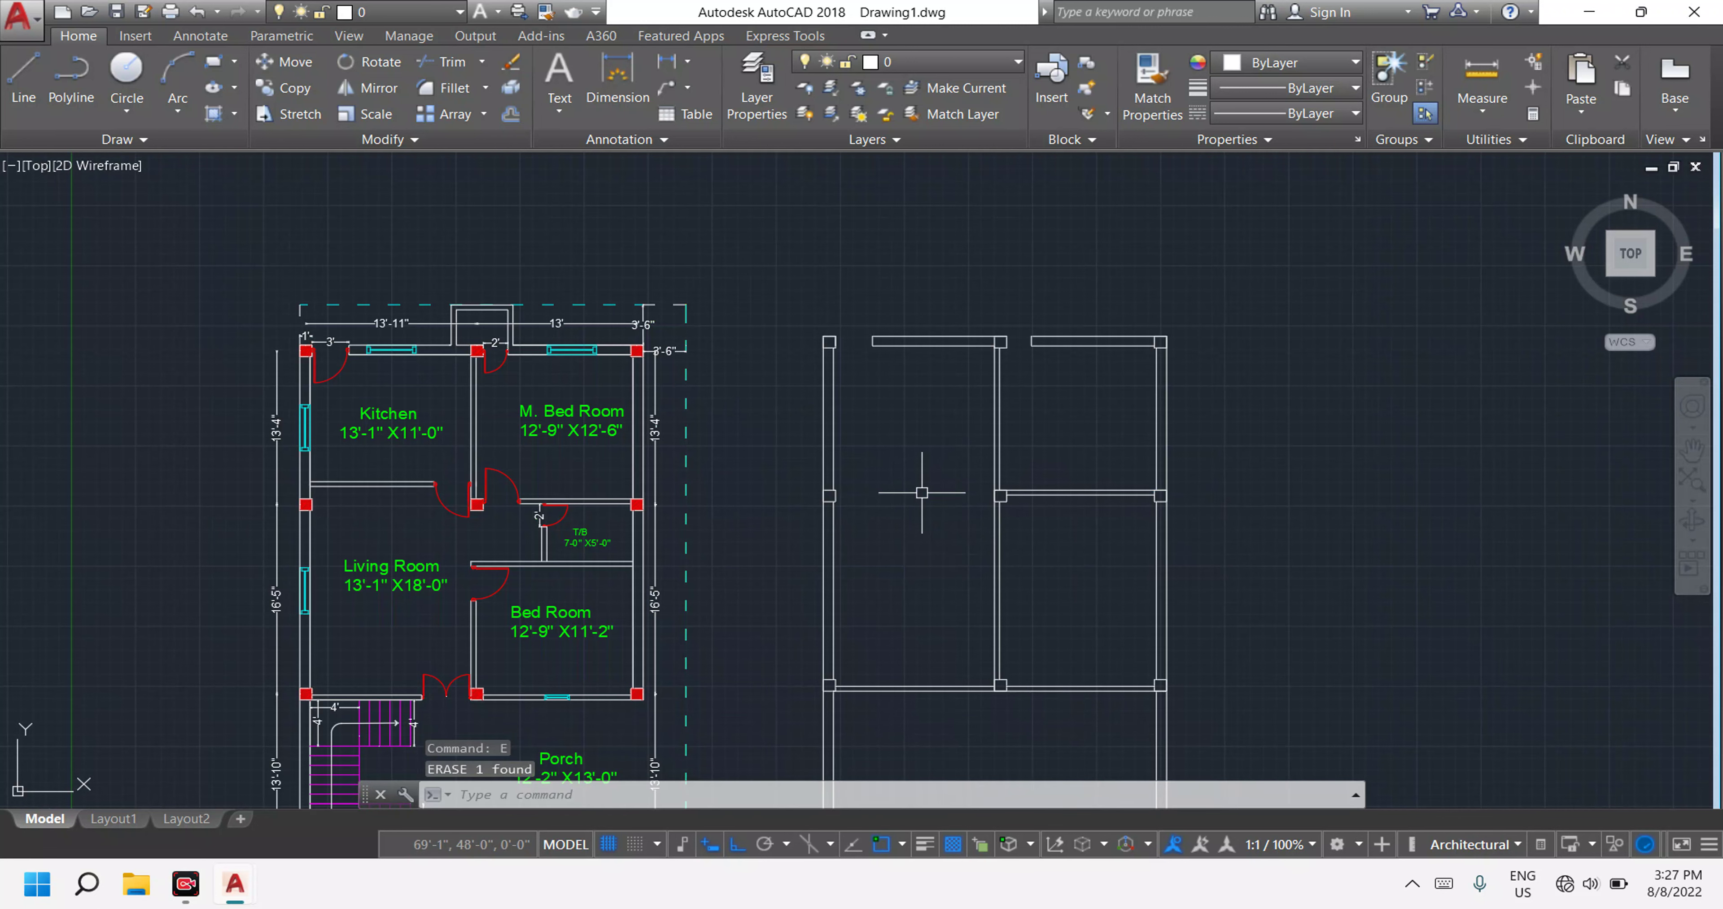
pyautogui.scroll(2, 940, 359)
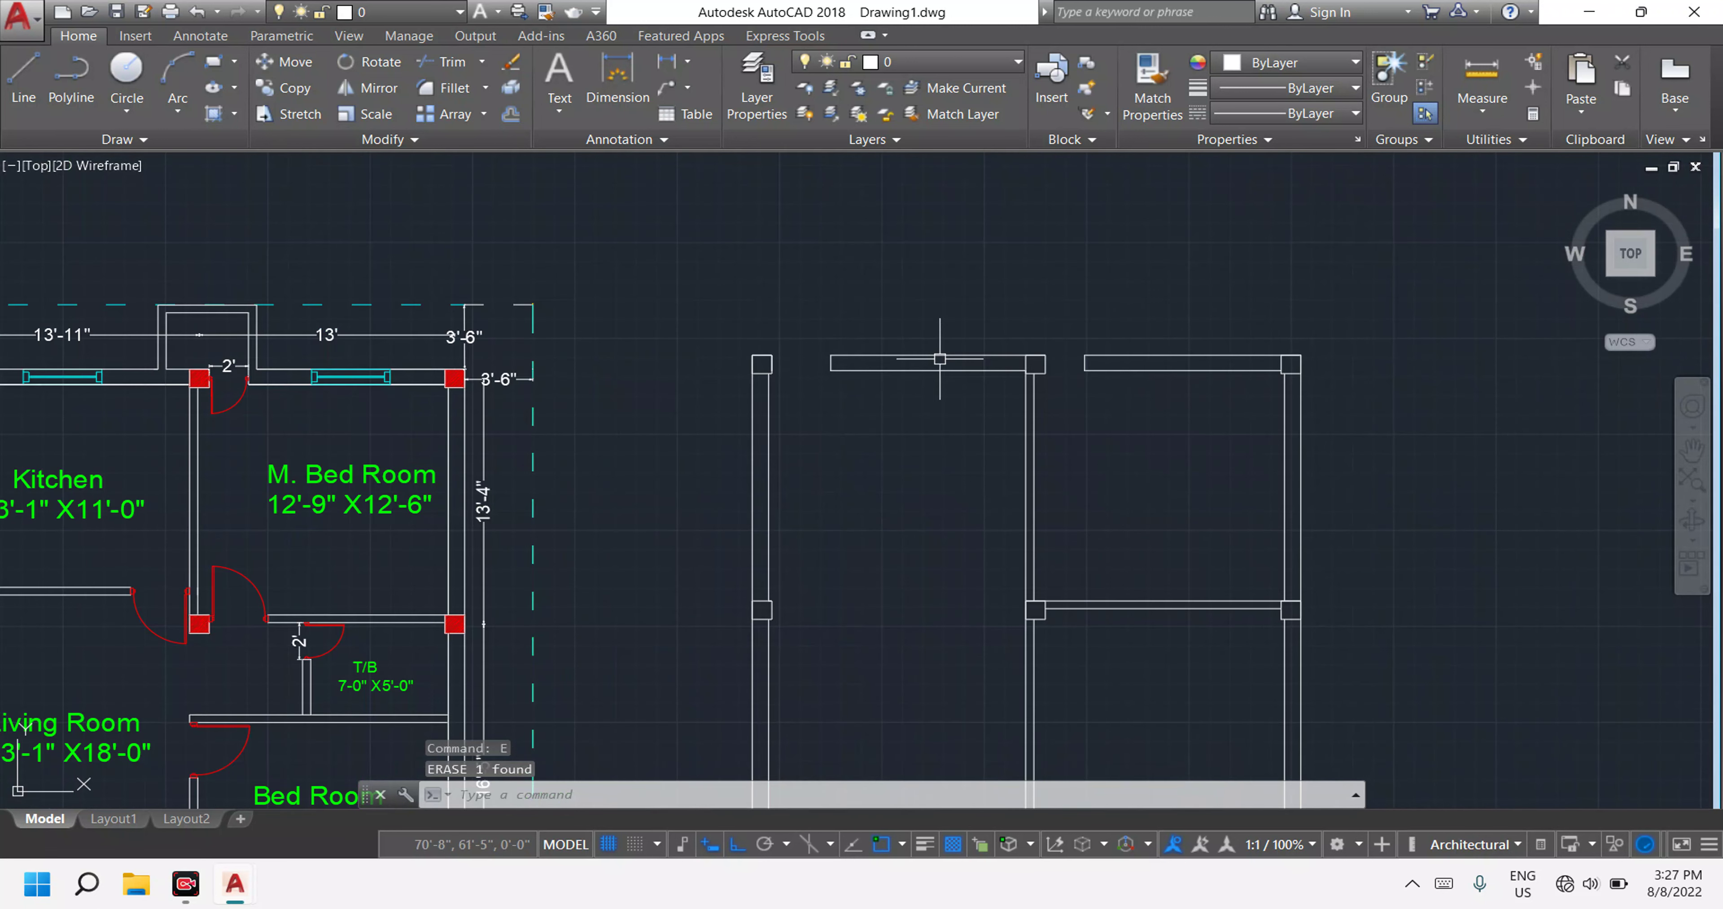
pyautogui.click(938, 368)
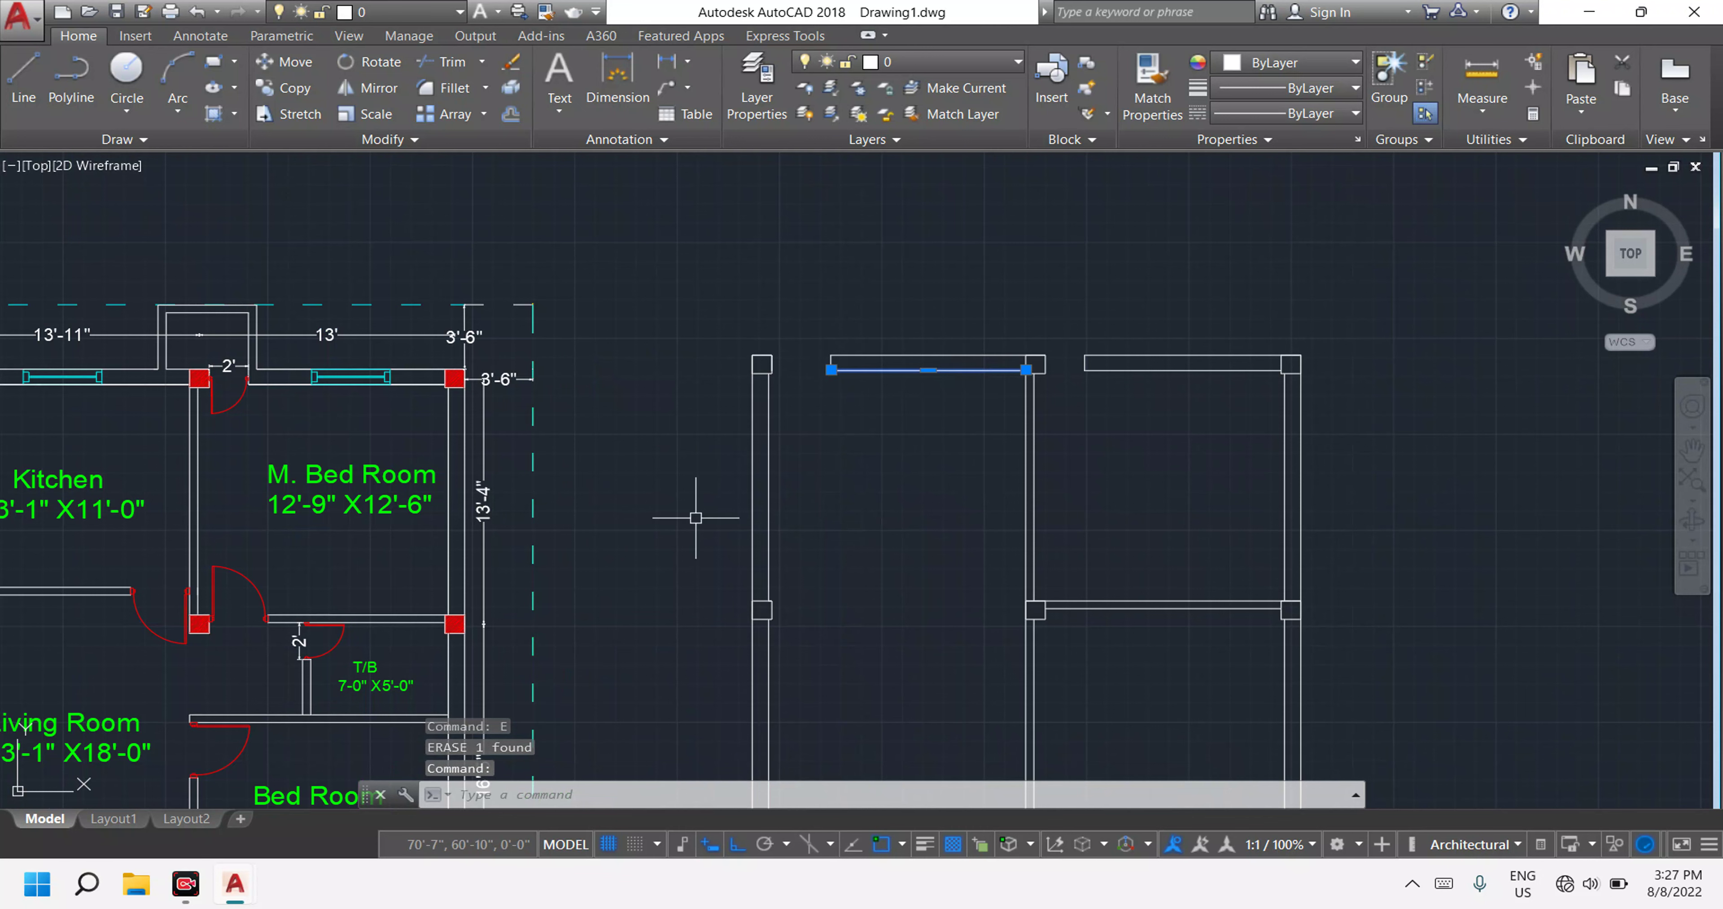
pyautogui.scroll(-6, 695, 518)
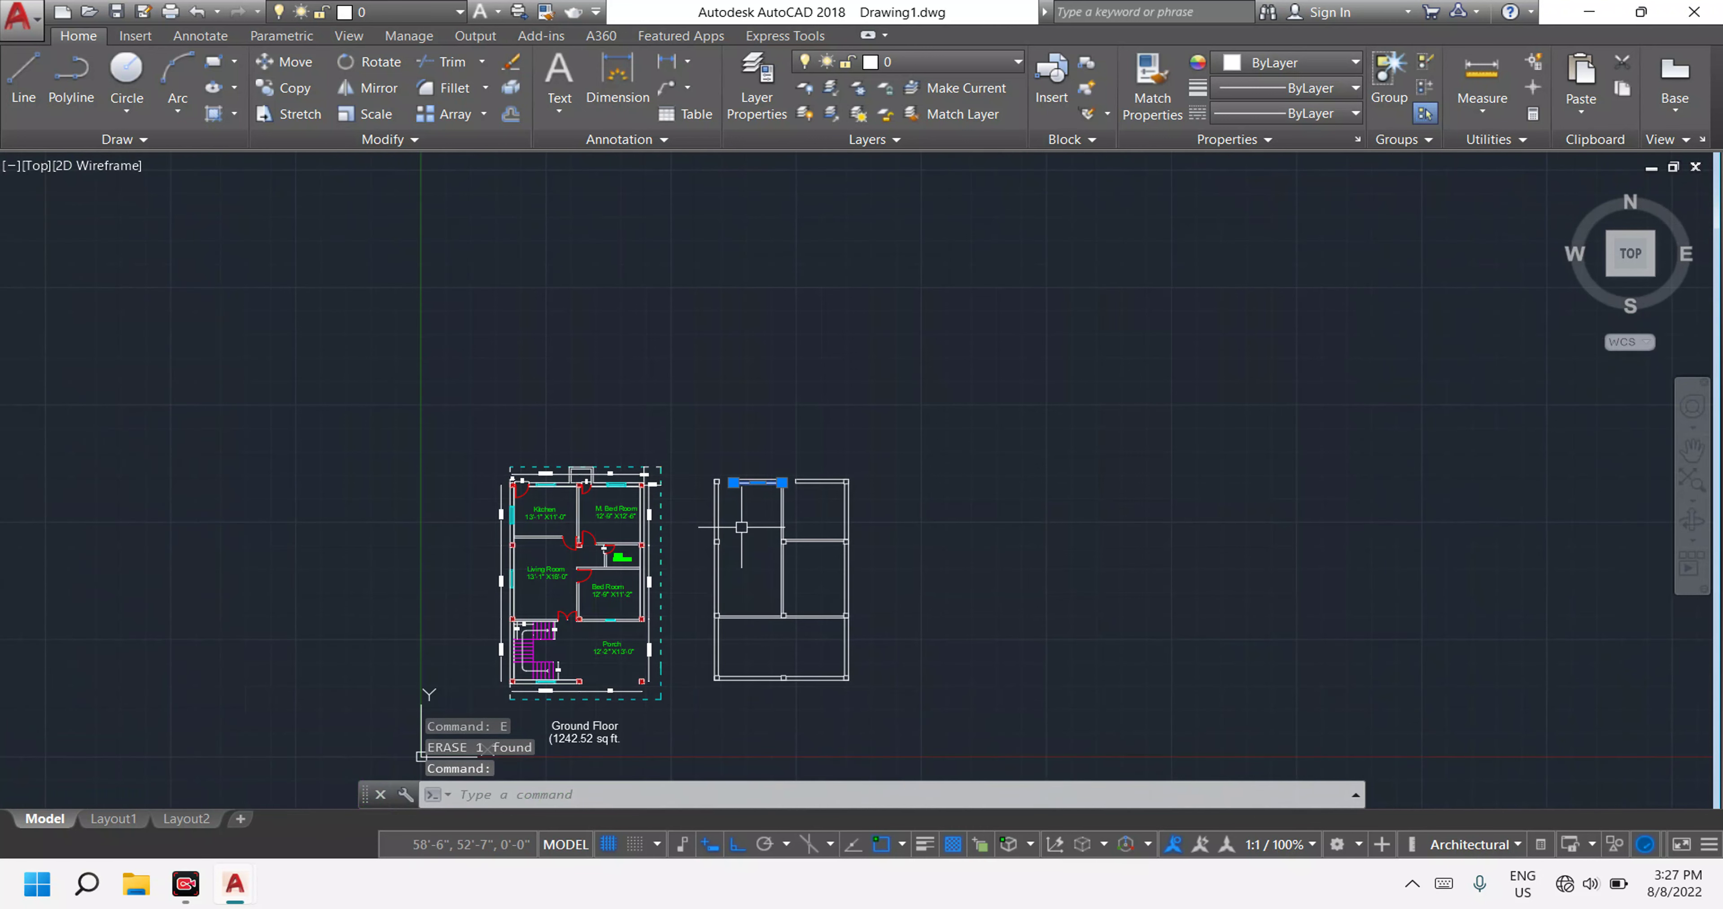
pyautogui.press('Escape')
pyautogui.press('Escape')
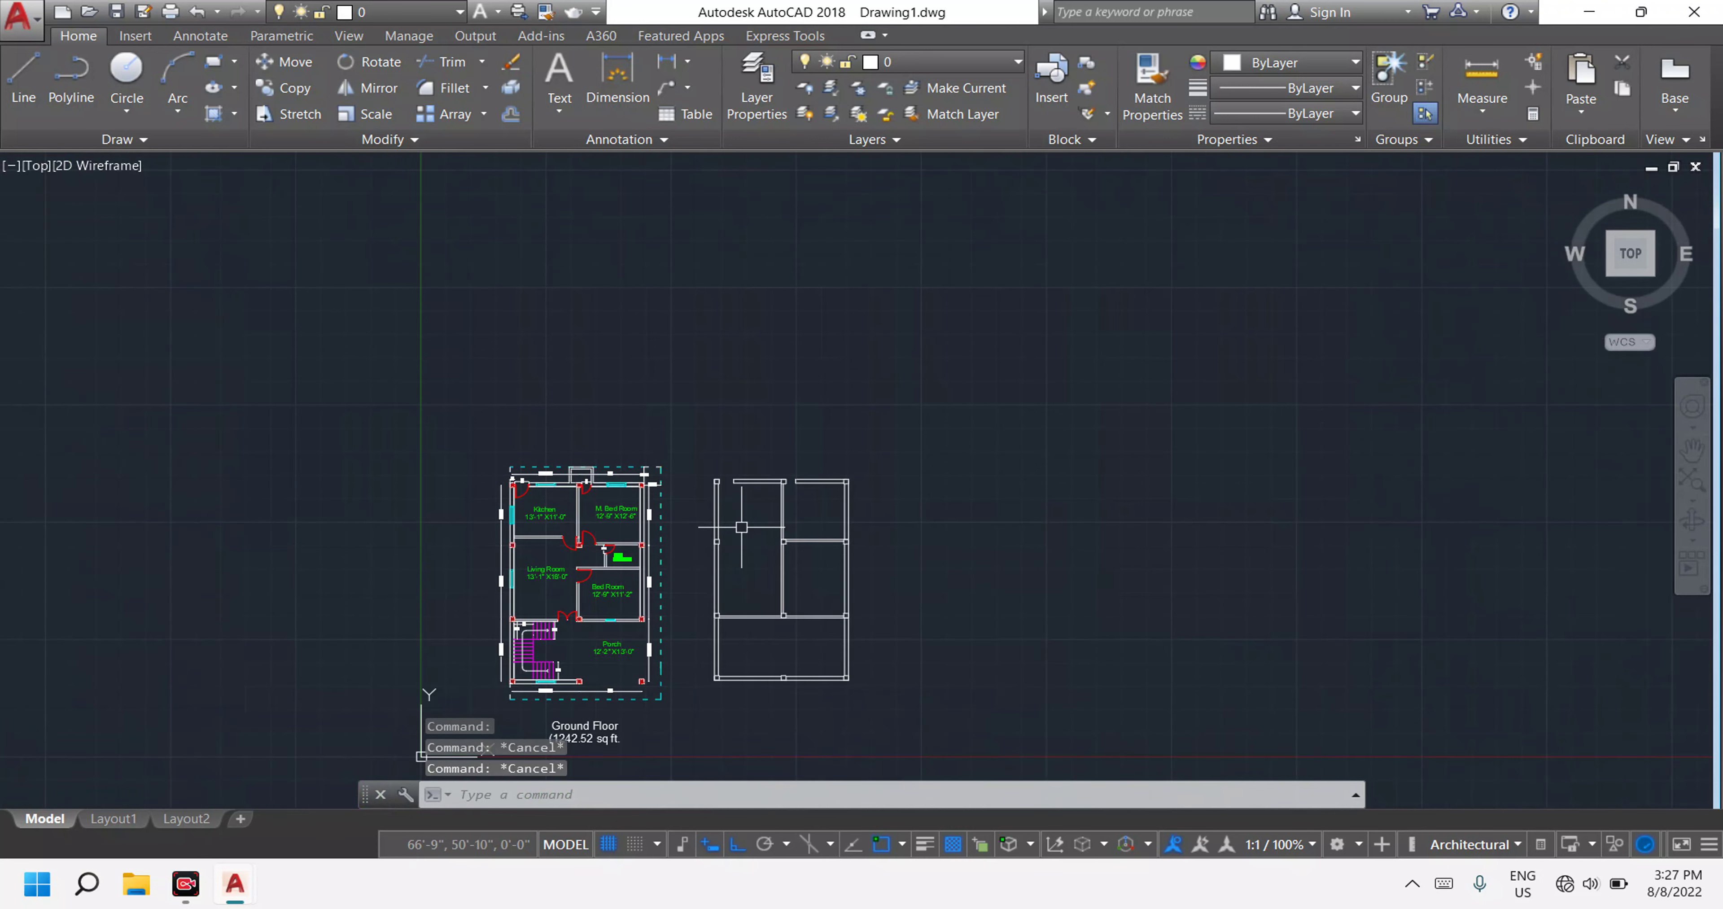
pyautogui.write('o')
pyautogui.press('Return')
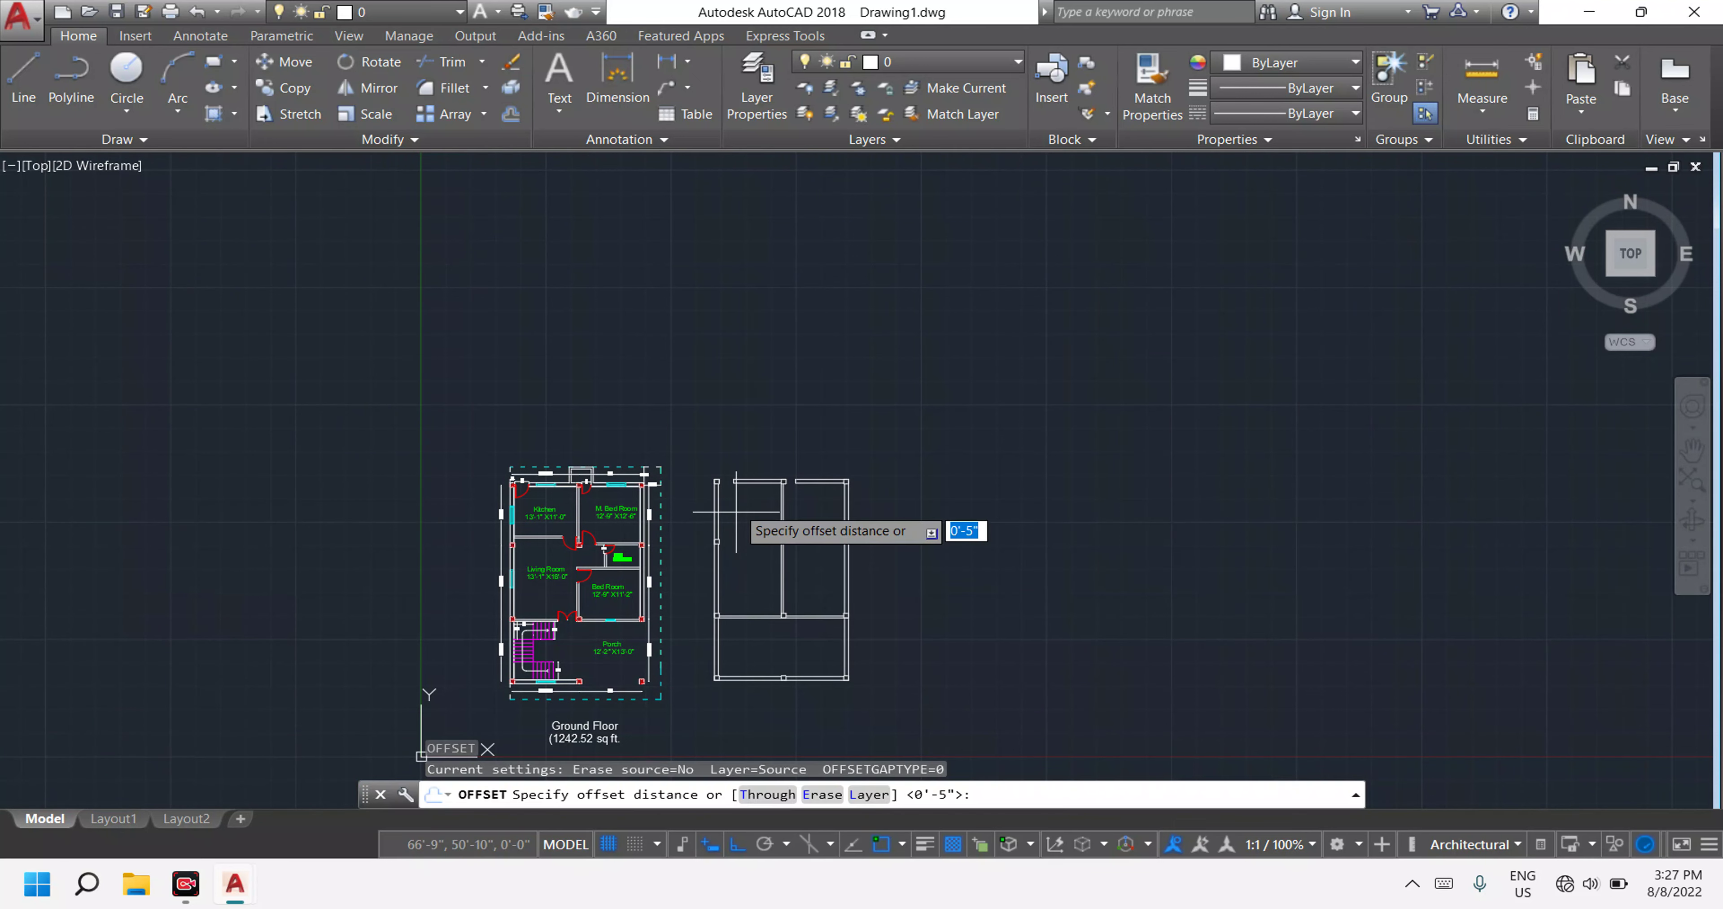
pyautogui.scroll(2, 752, 494)
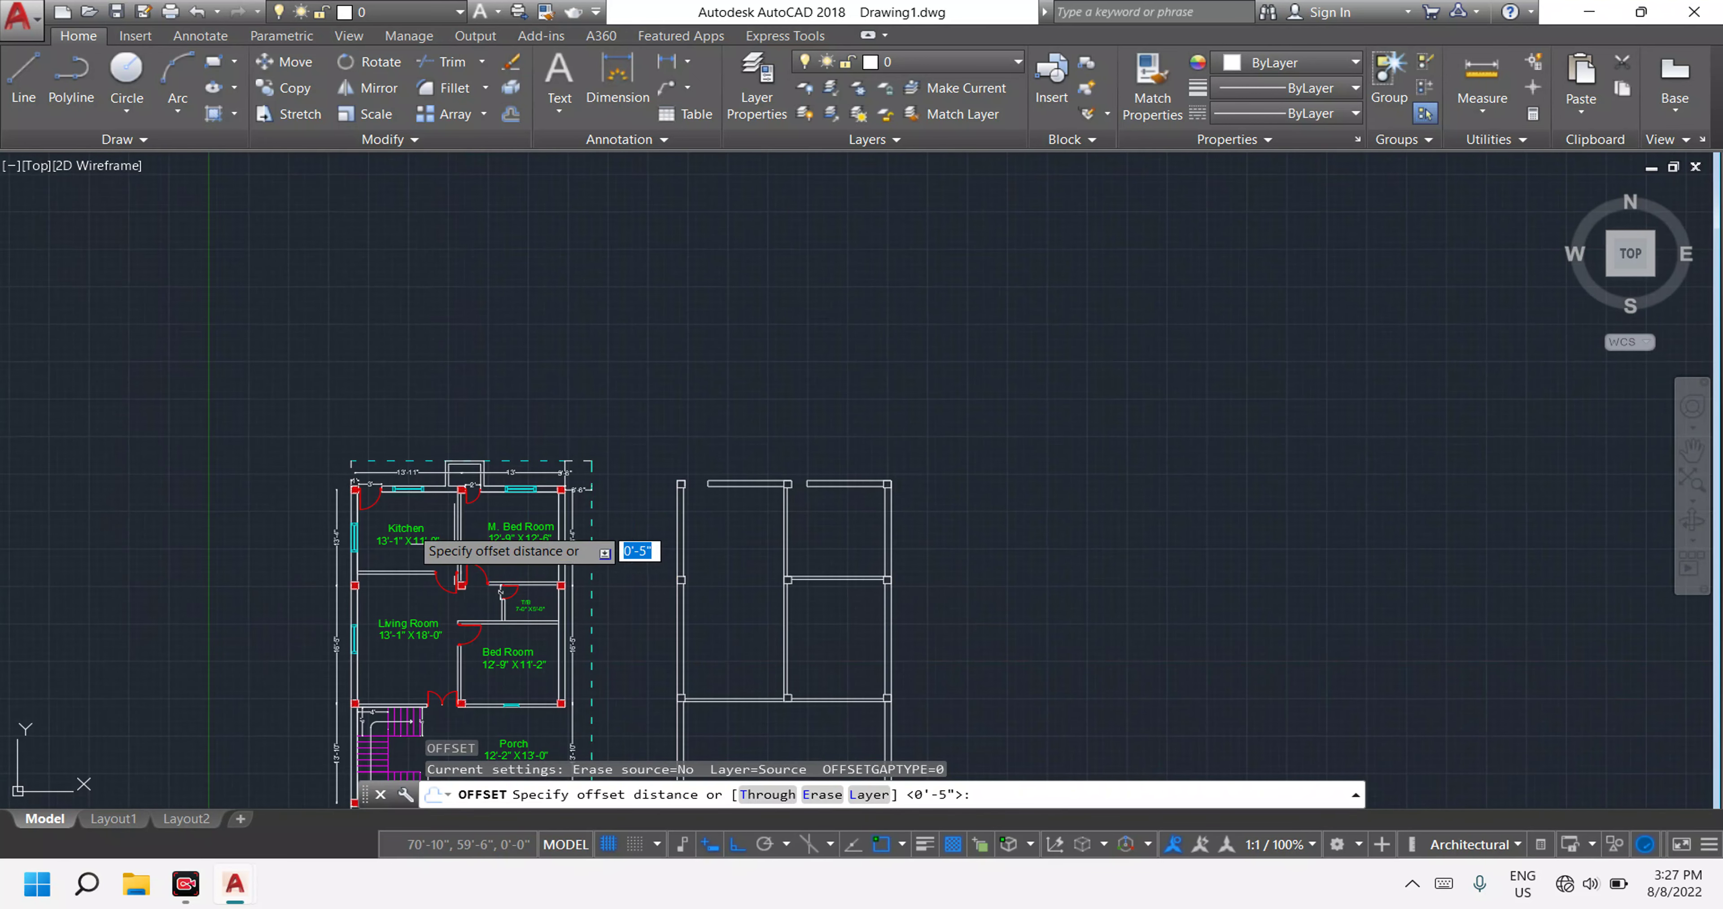
pyautogui.scroll(2, 398, 535)
pyautogui.scroll(5, 395, 558)
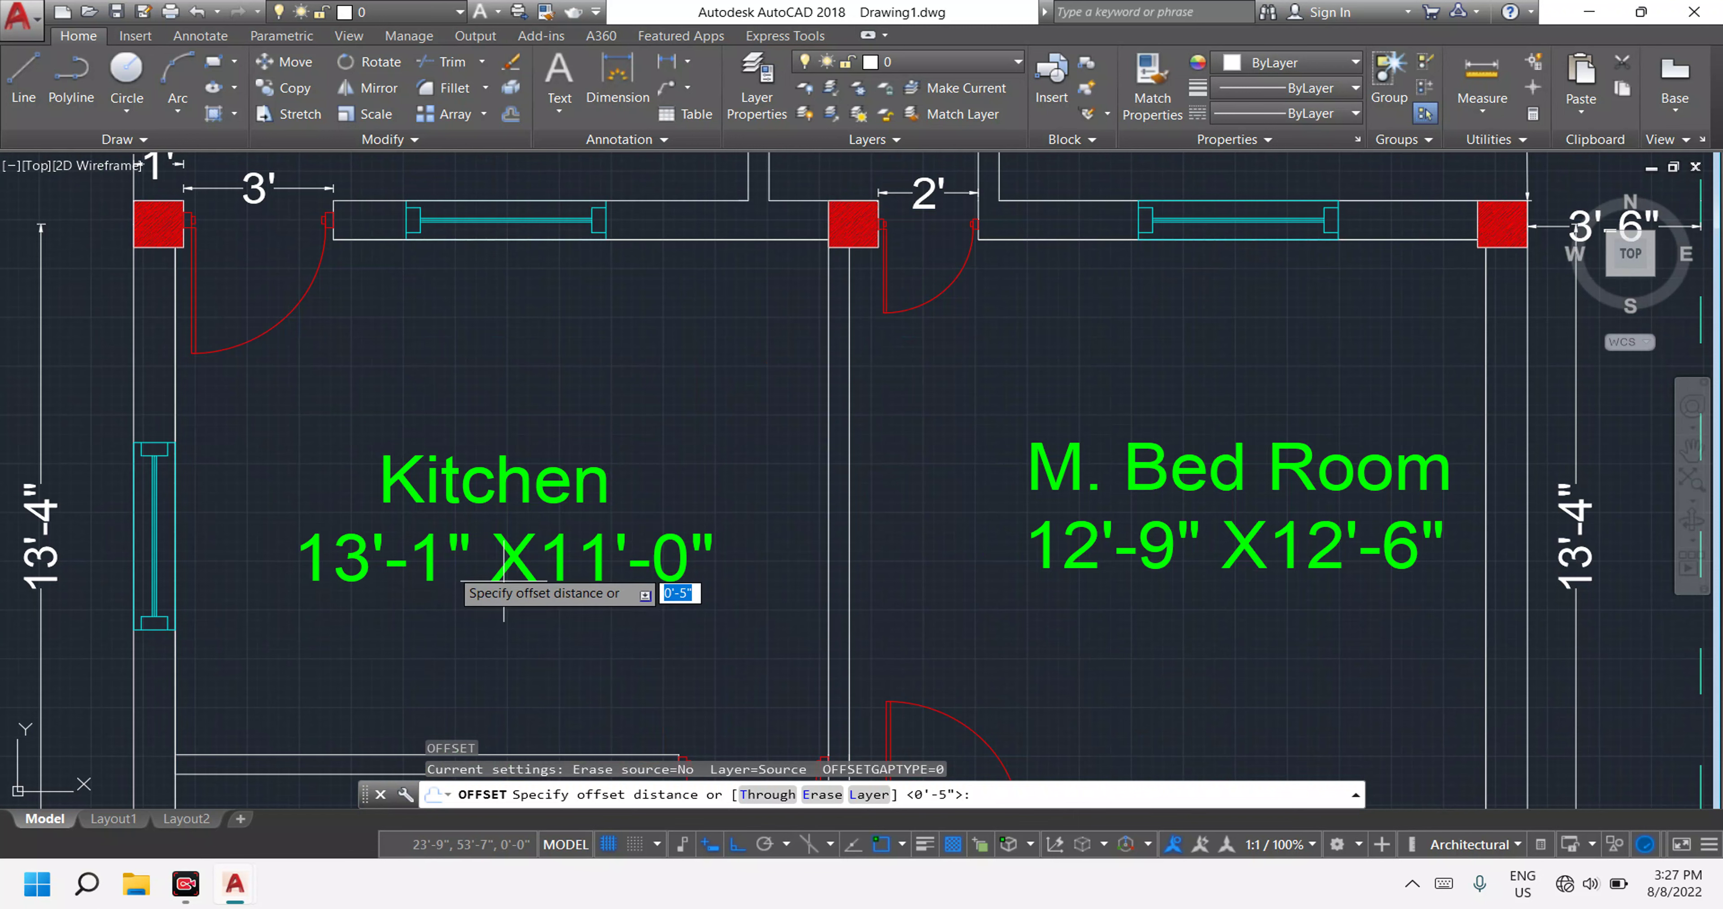
pyautogui.scroll(-4, 445, 570)
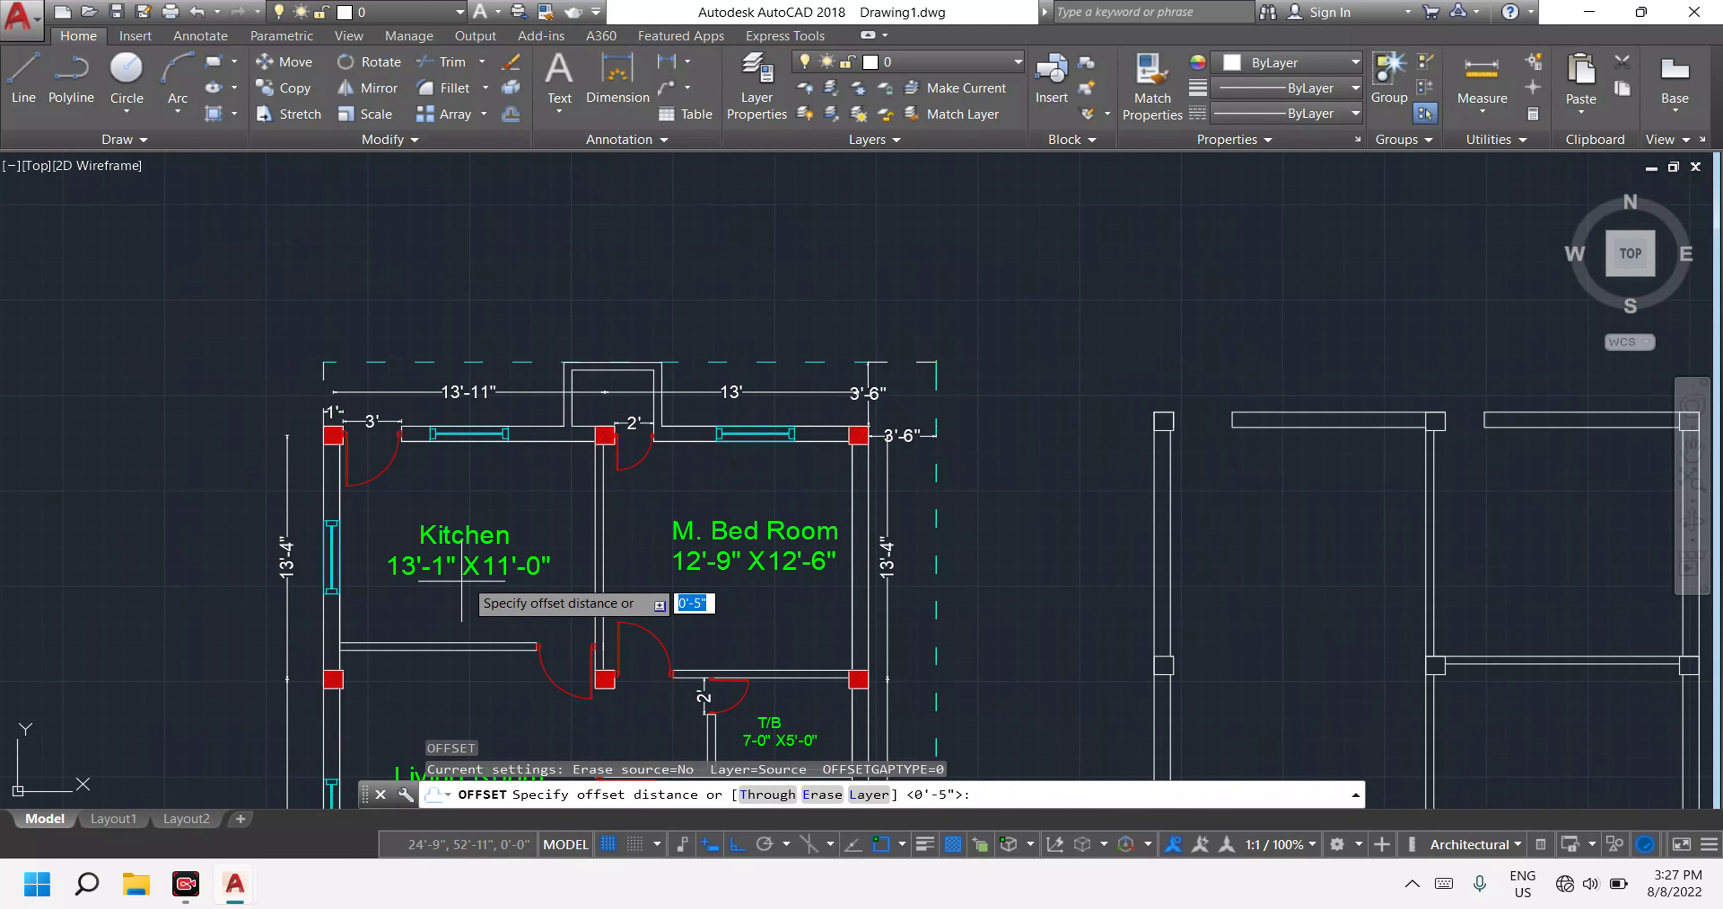
pyautogui.scroll(2, 382, 579)
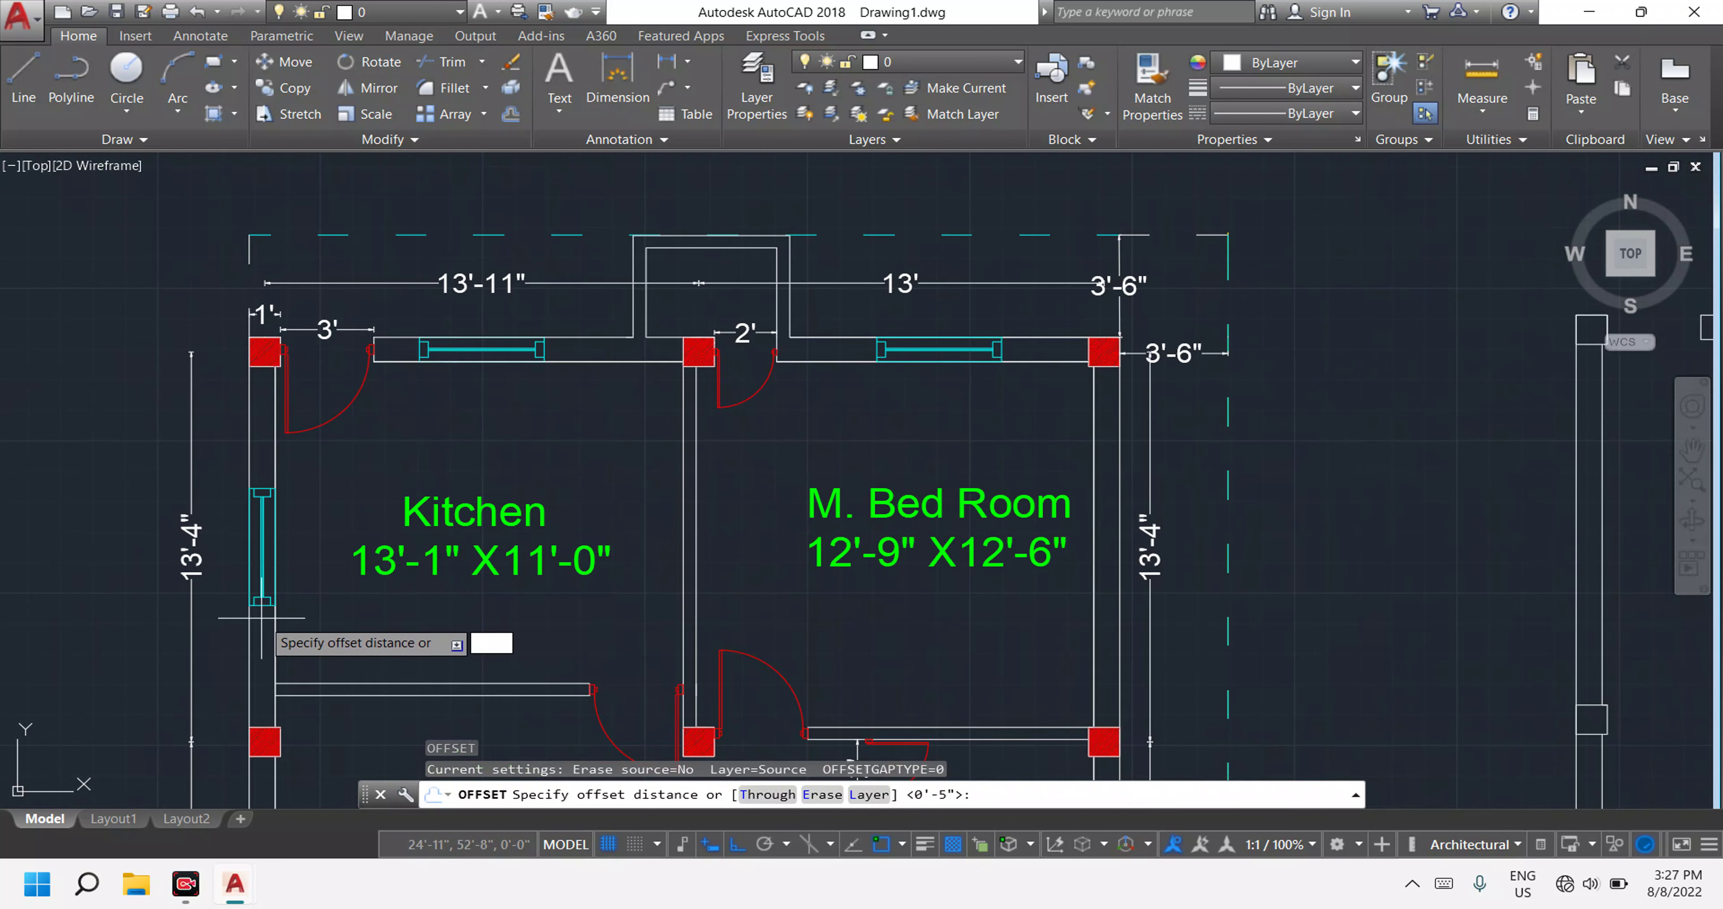
pyautogui.press('Escape')
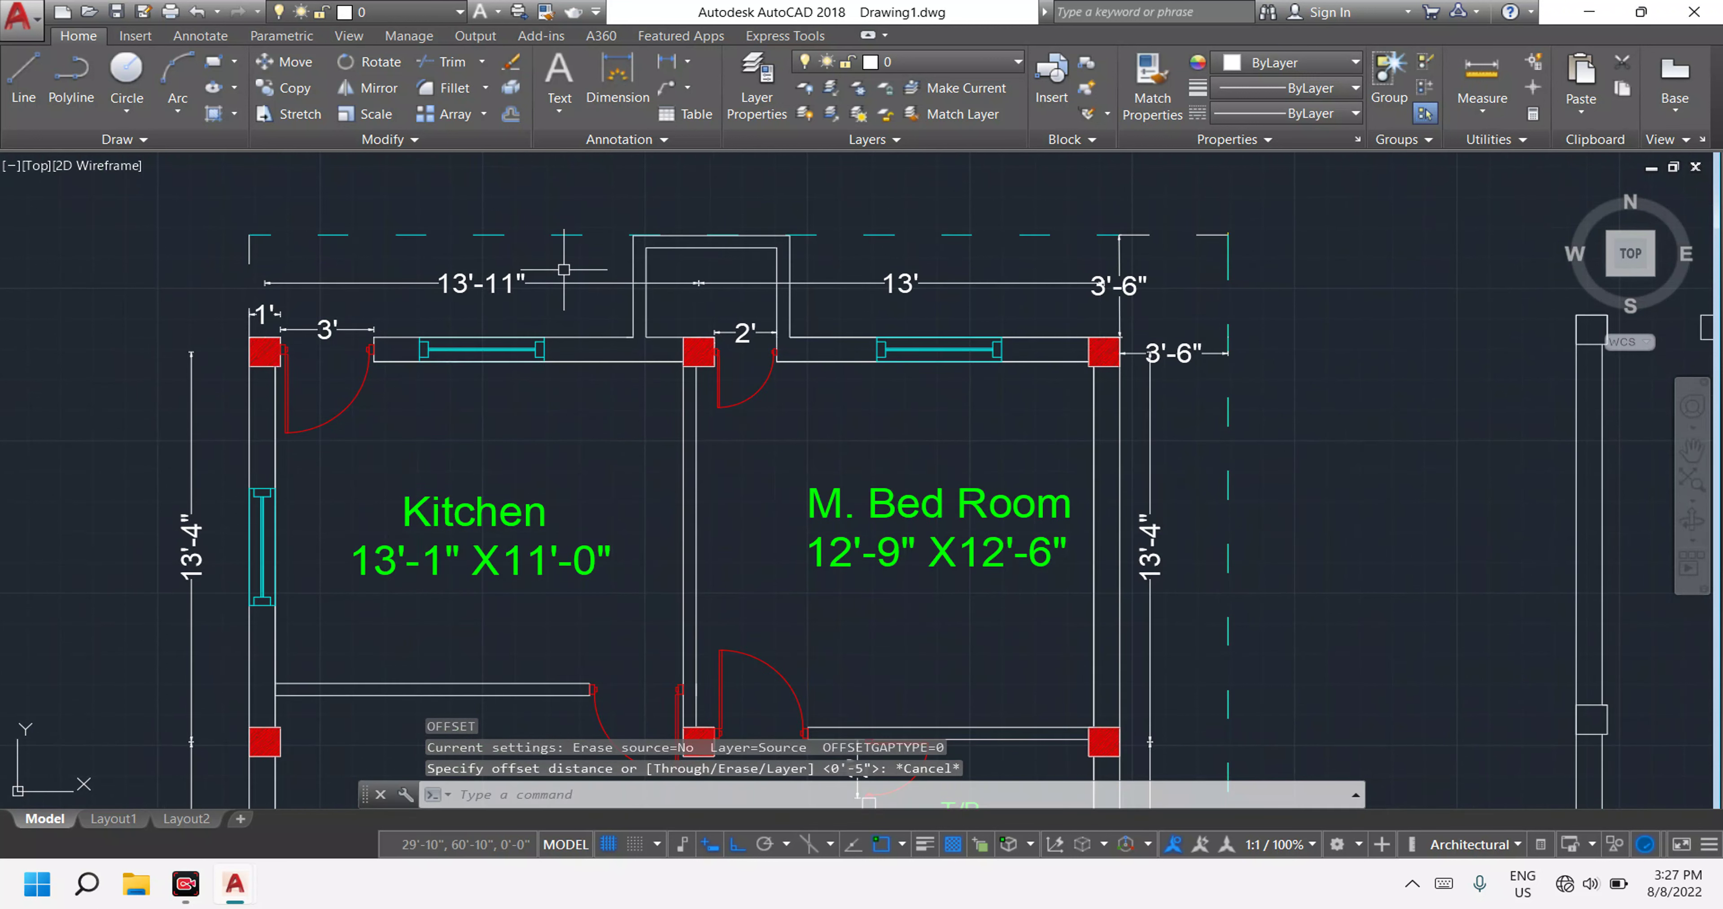
pyautogui.press('Escape')
pyautogui.press('Escape')
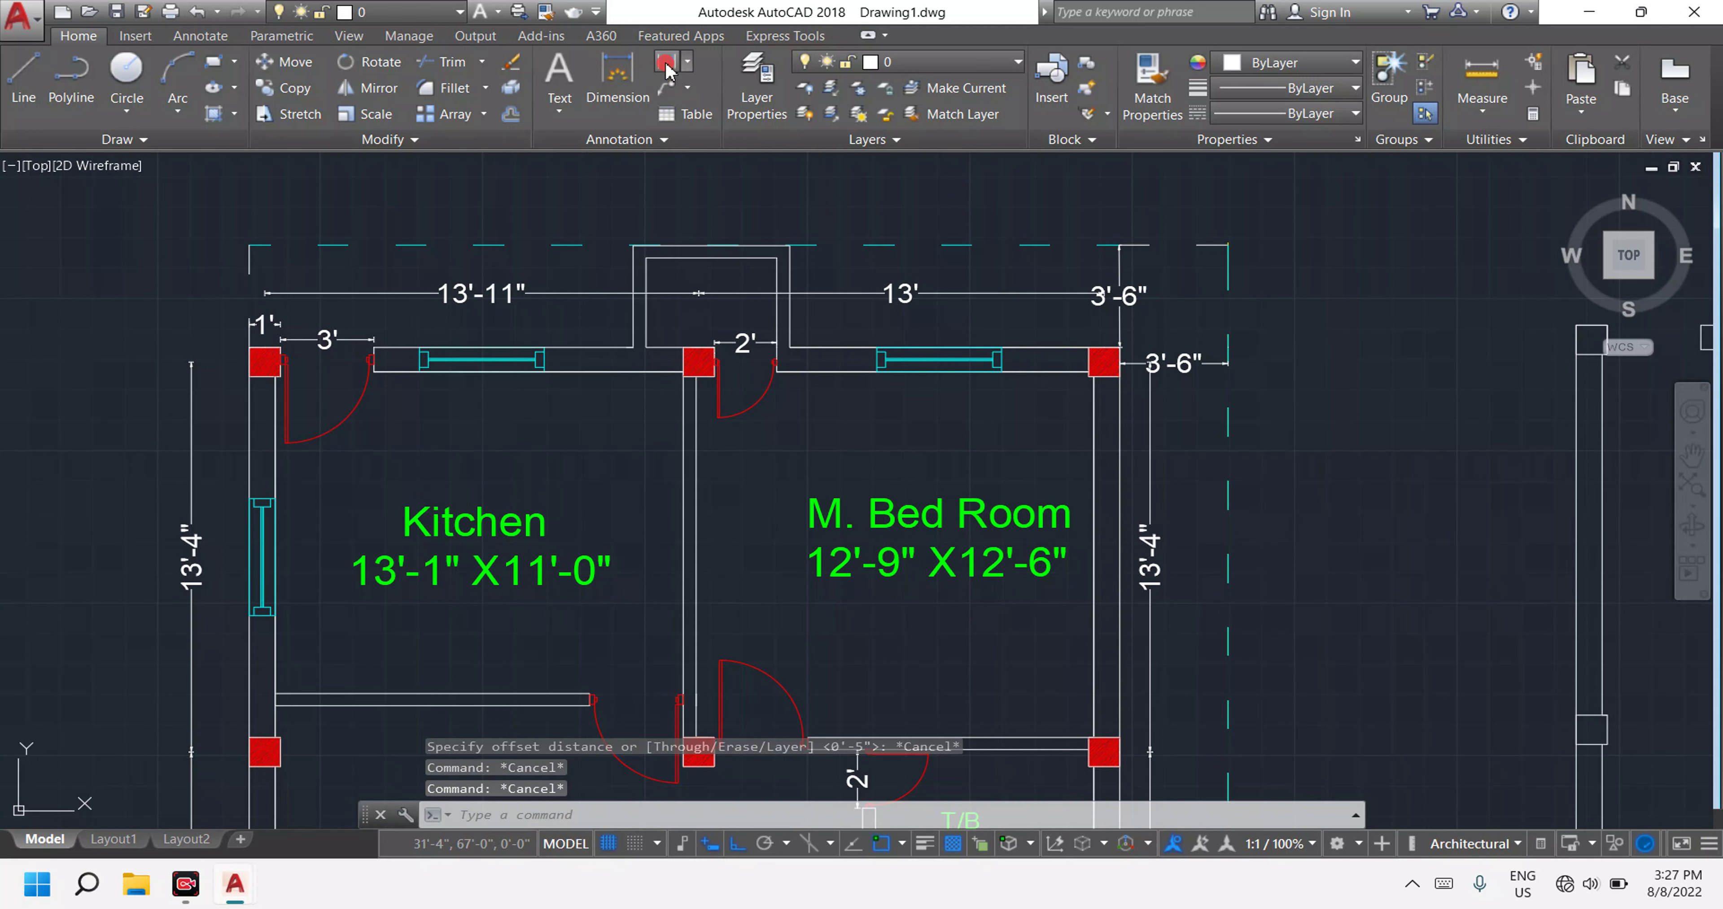
pyautogui.click(665, 66)
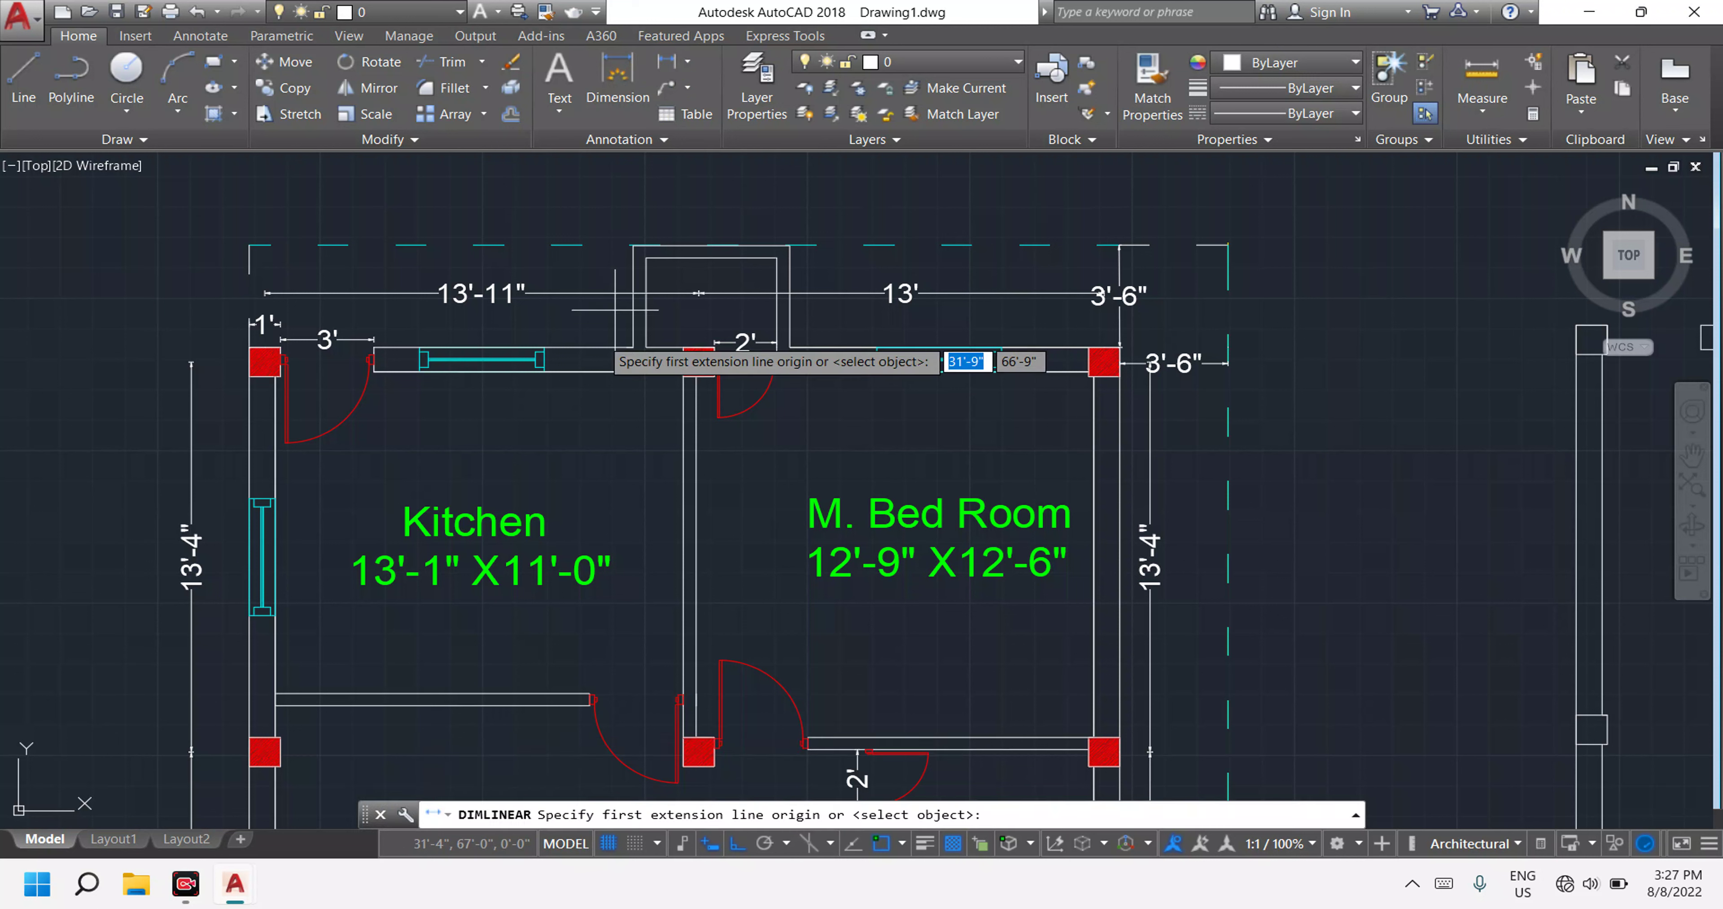
pyautogui.click(275, 653)
pyautogui.click(683, 653)
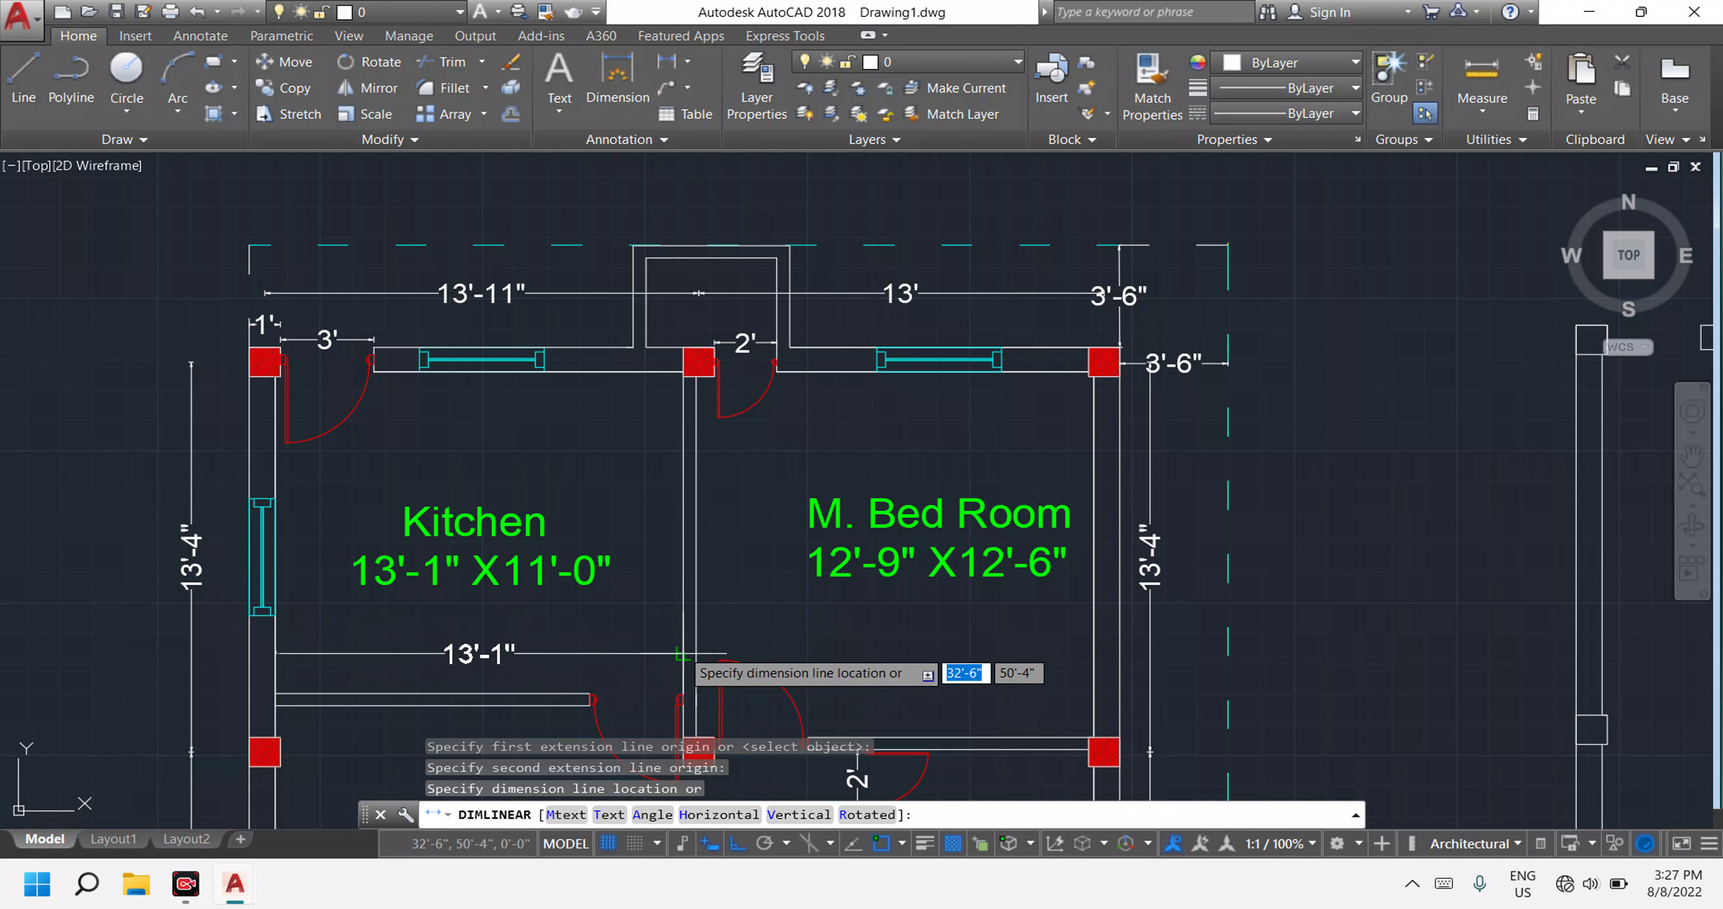
pyautogui.press('Escape')
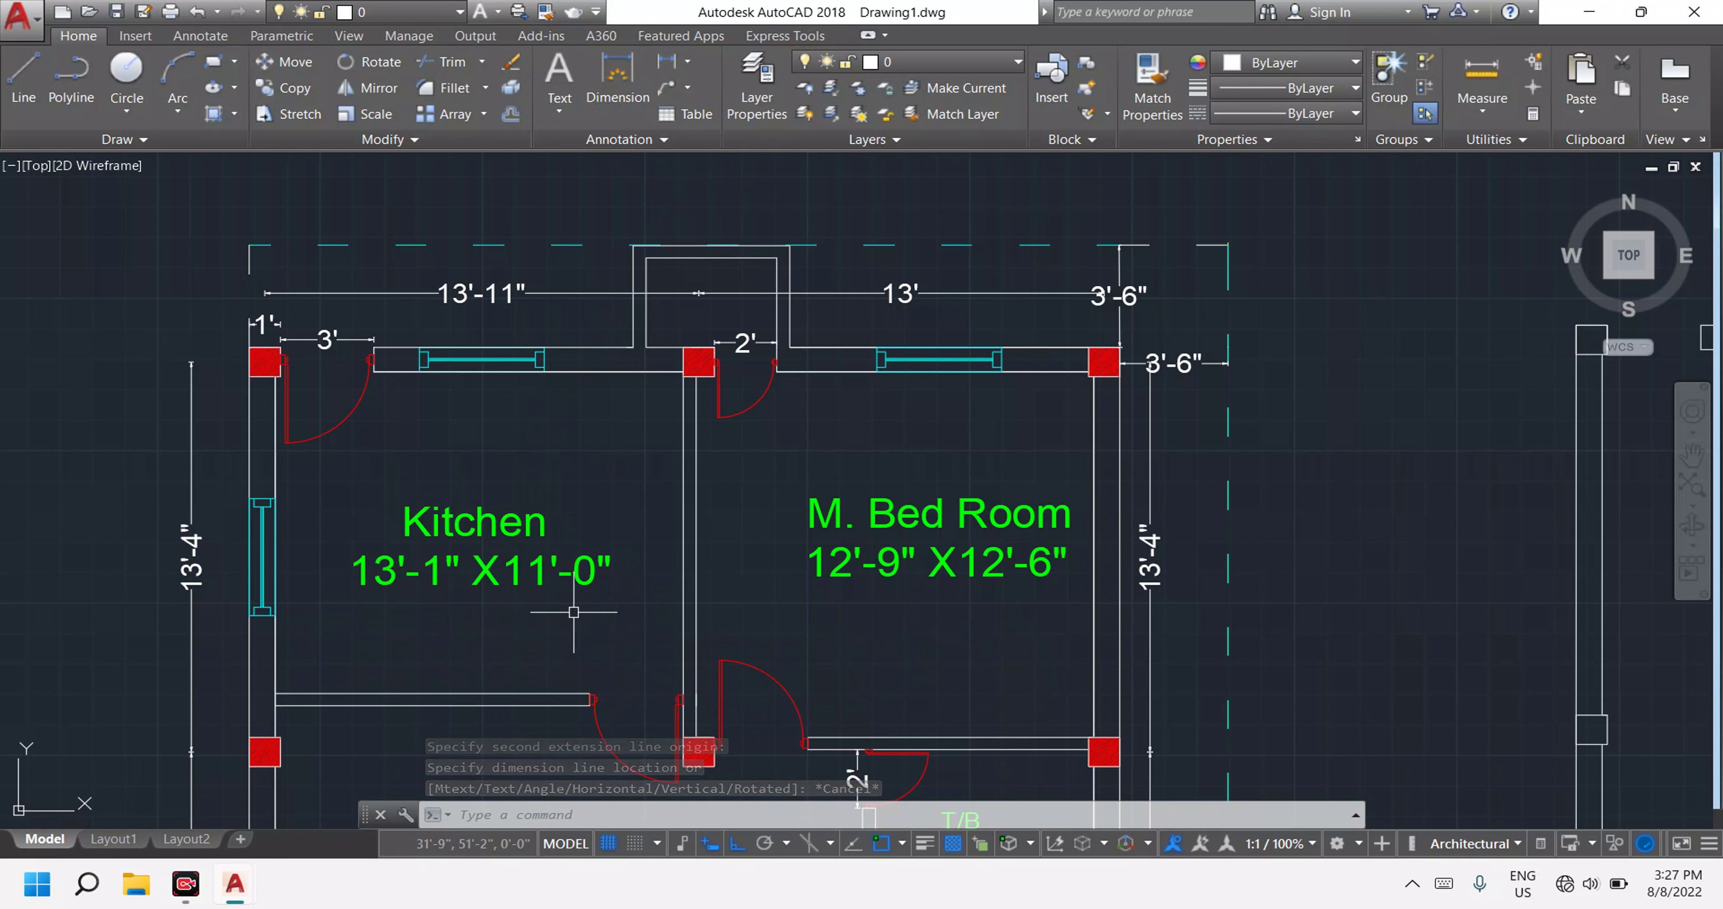
pyautogui.click(664, 73)
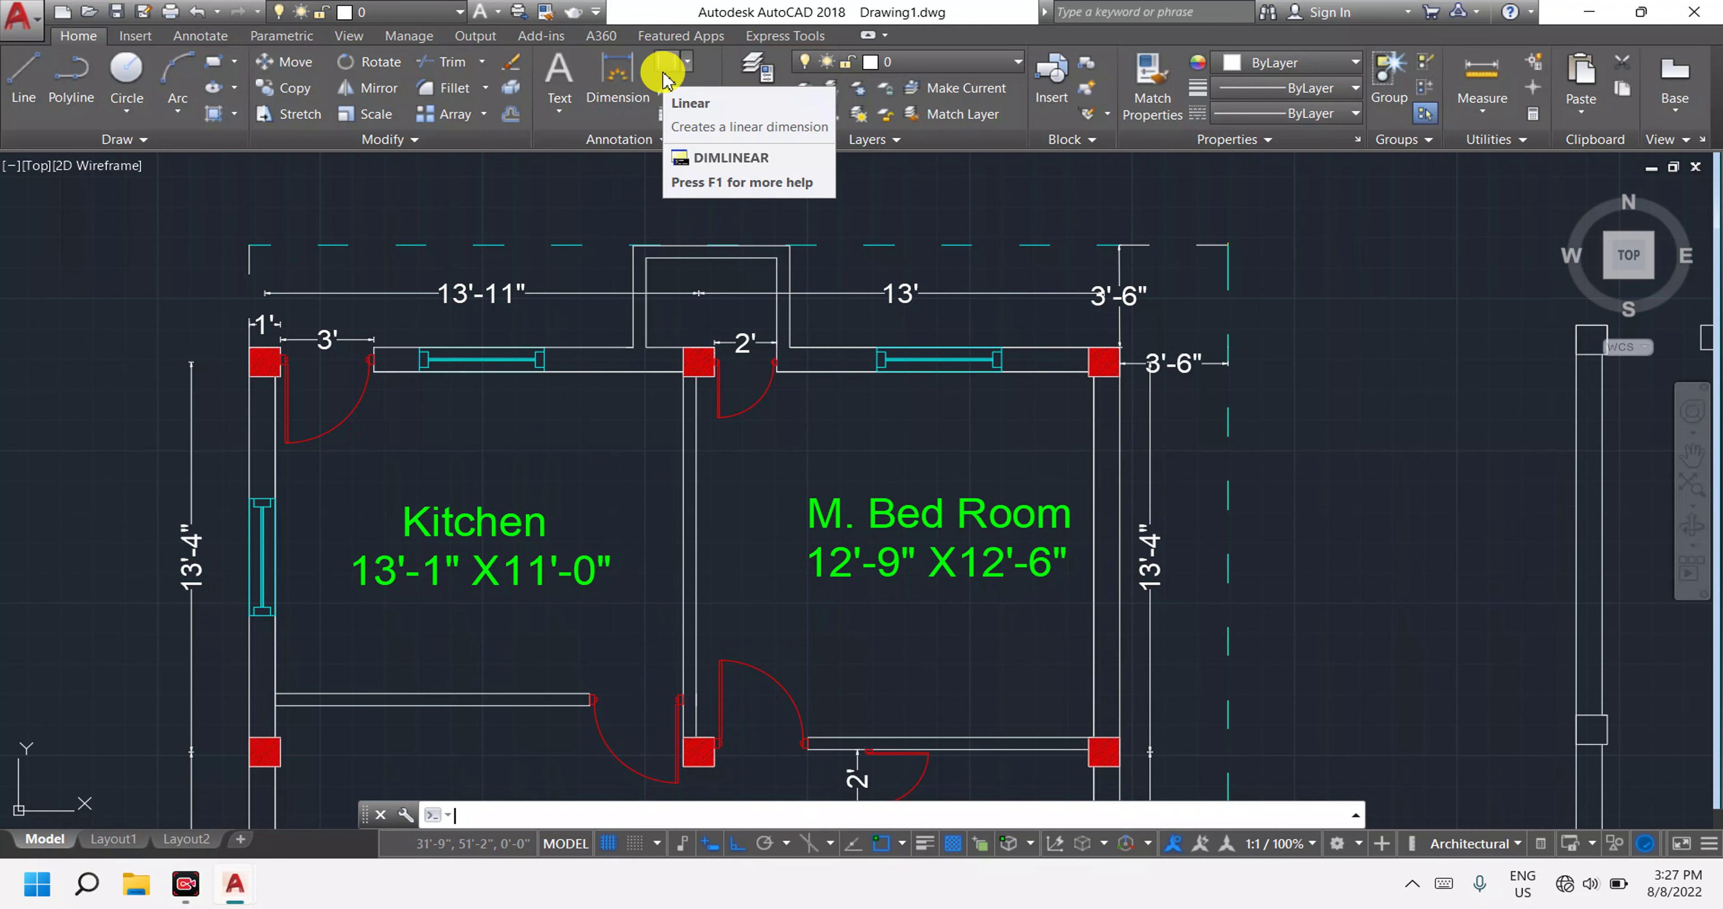
pyautogui.click(593, 372)
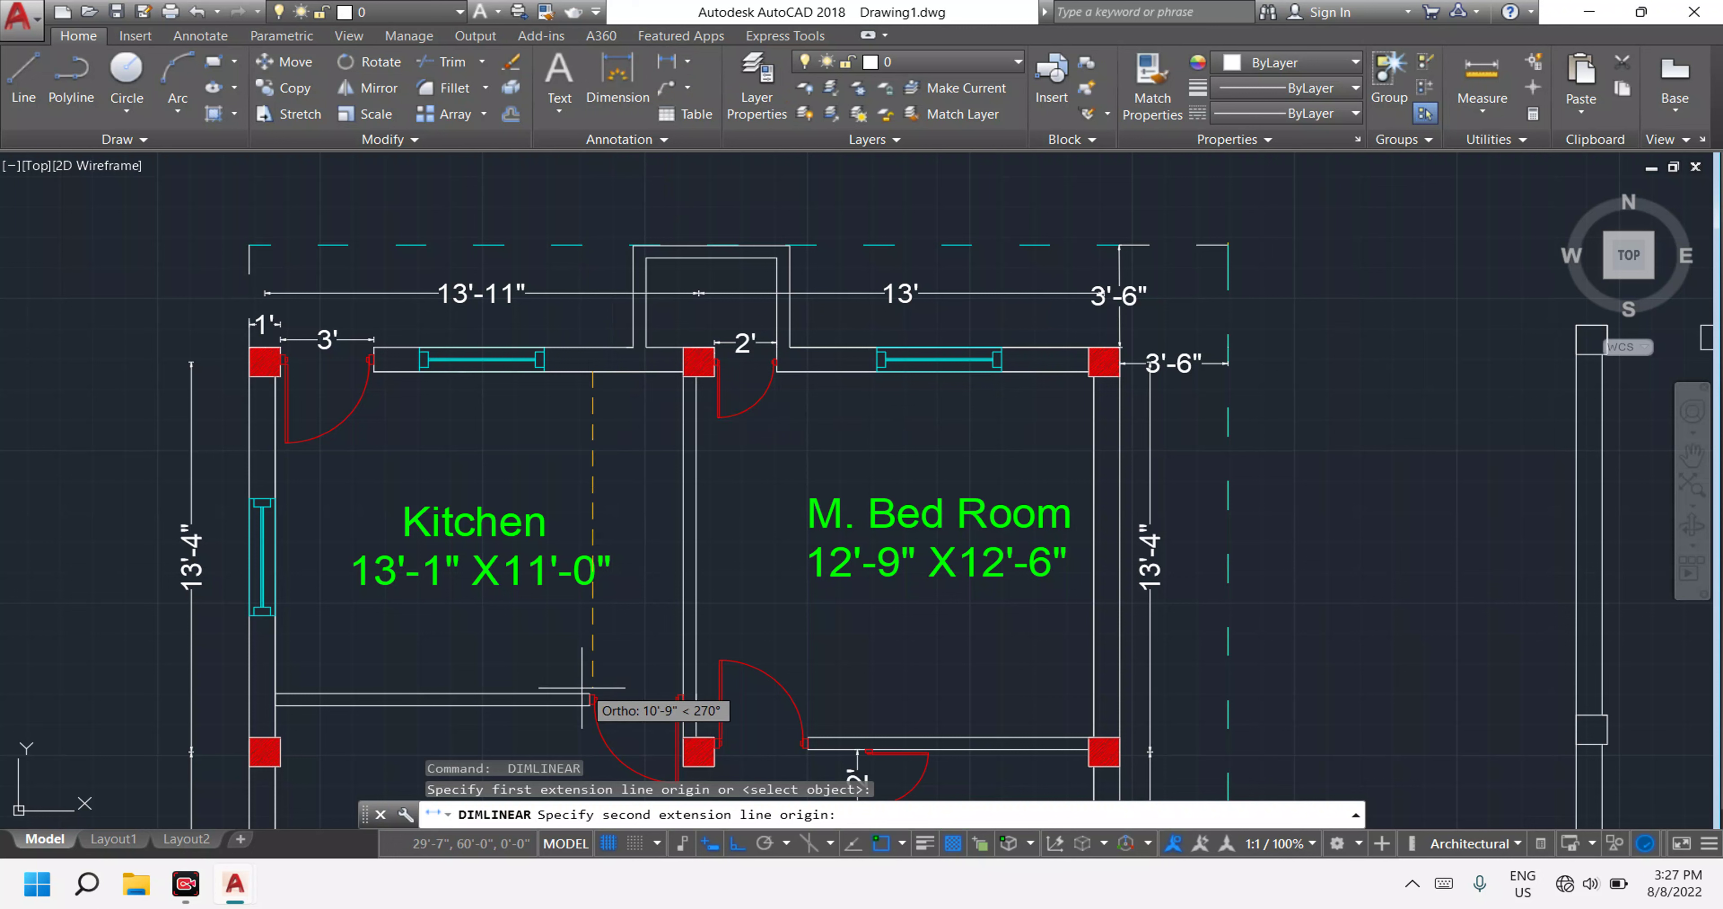
pyautogui.click(593, 699)
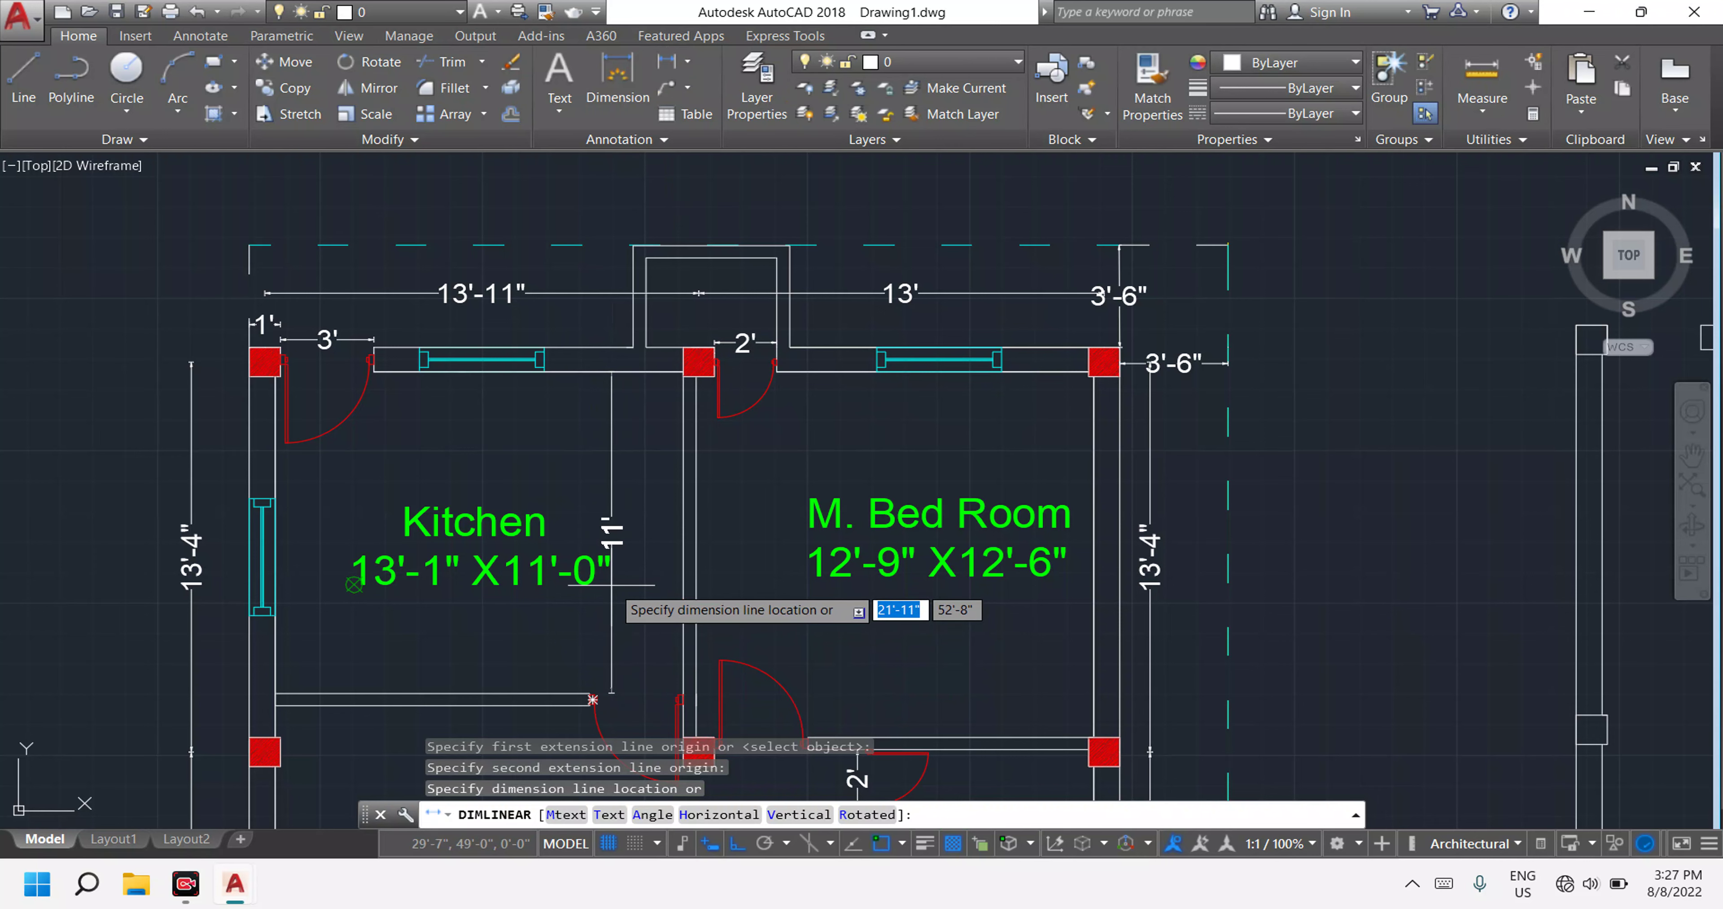
pyautogui.press('Escape')
pyautogui.scroll(-4, 584, 575)
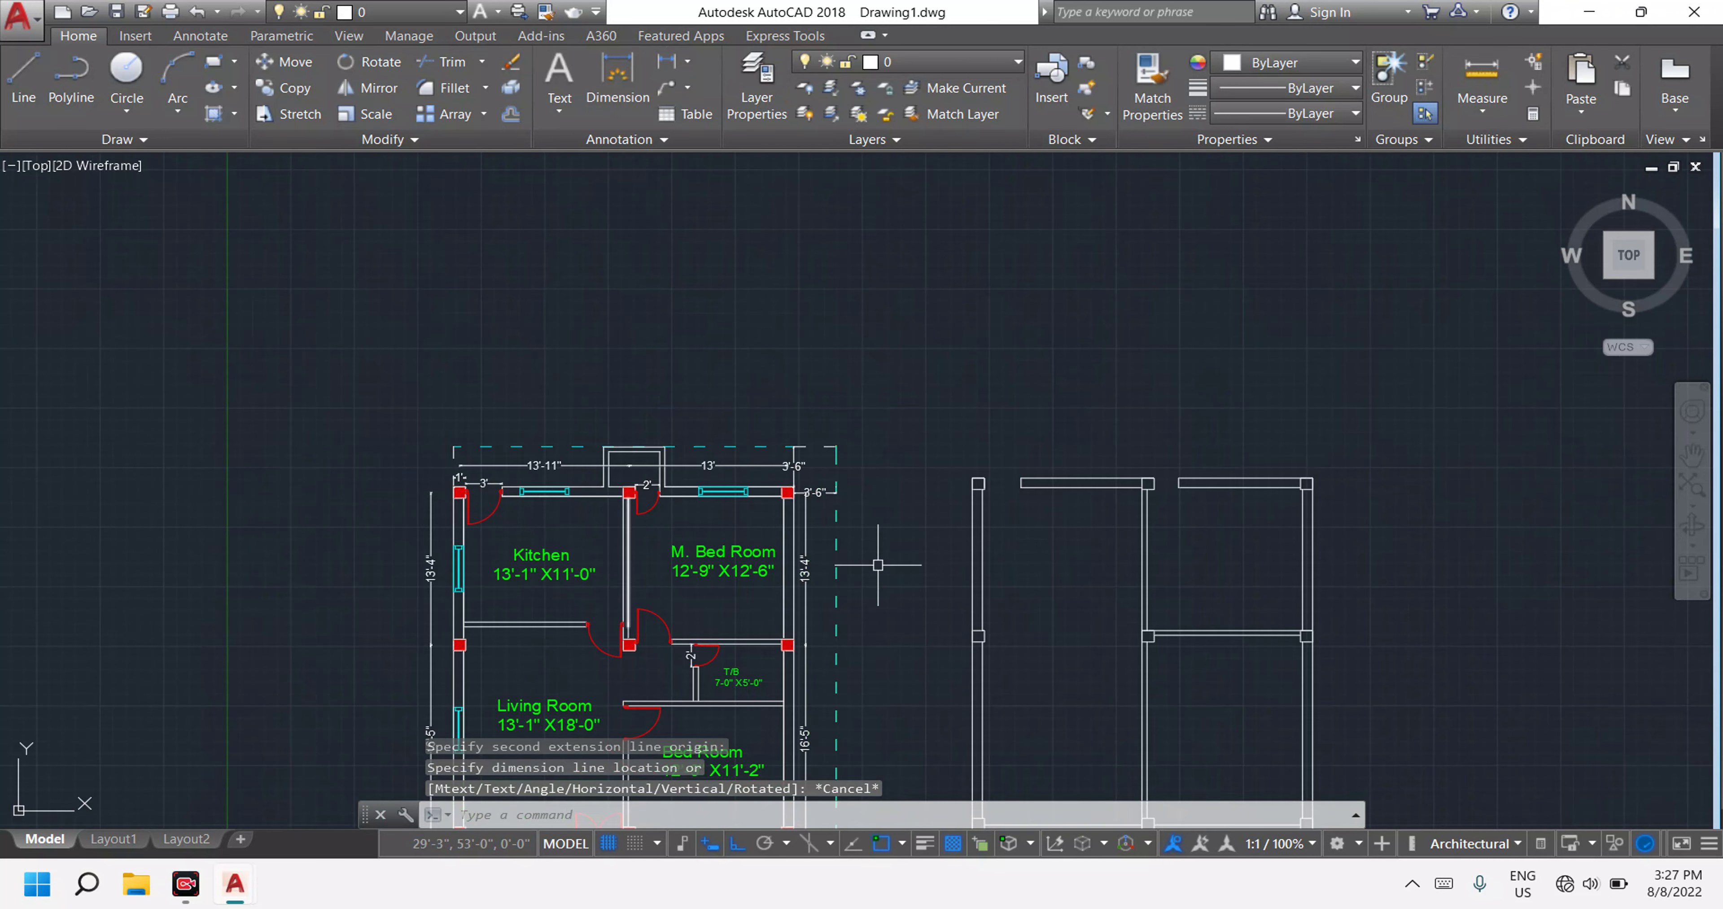
# Offset the top beam line 11' downward across the left bay.
pyautogui.moveTo(1039, 572); pyautogui.dragTo(627, 512, button='middle')
pyautogui.scroll(2, 665, 461)
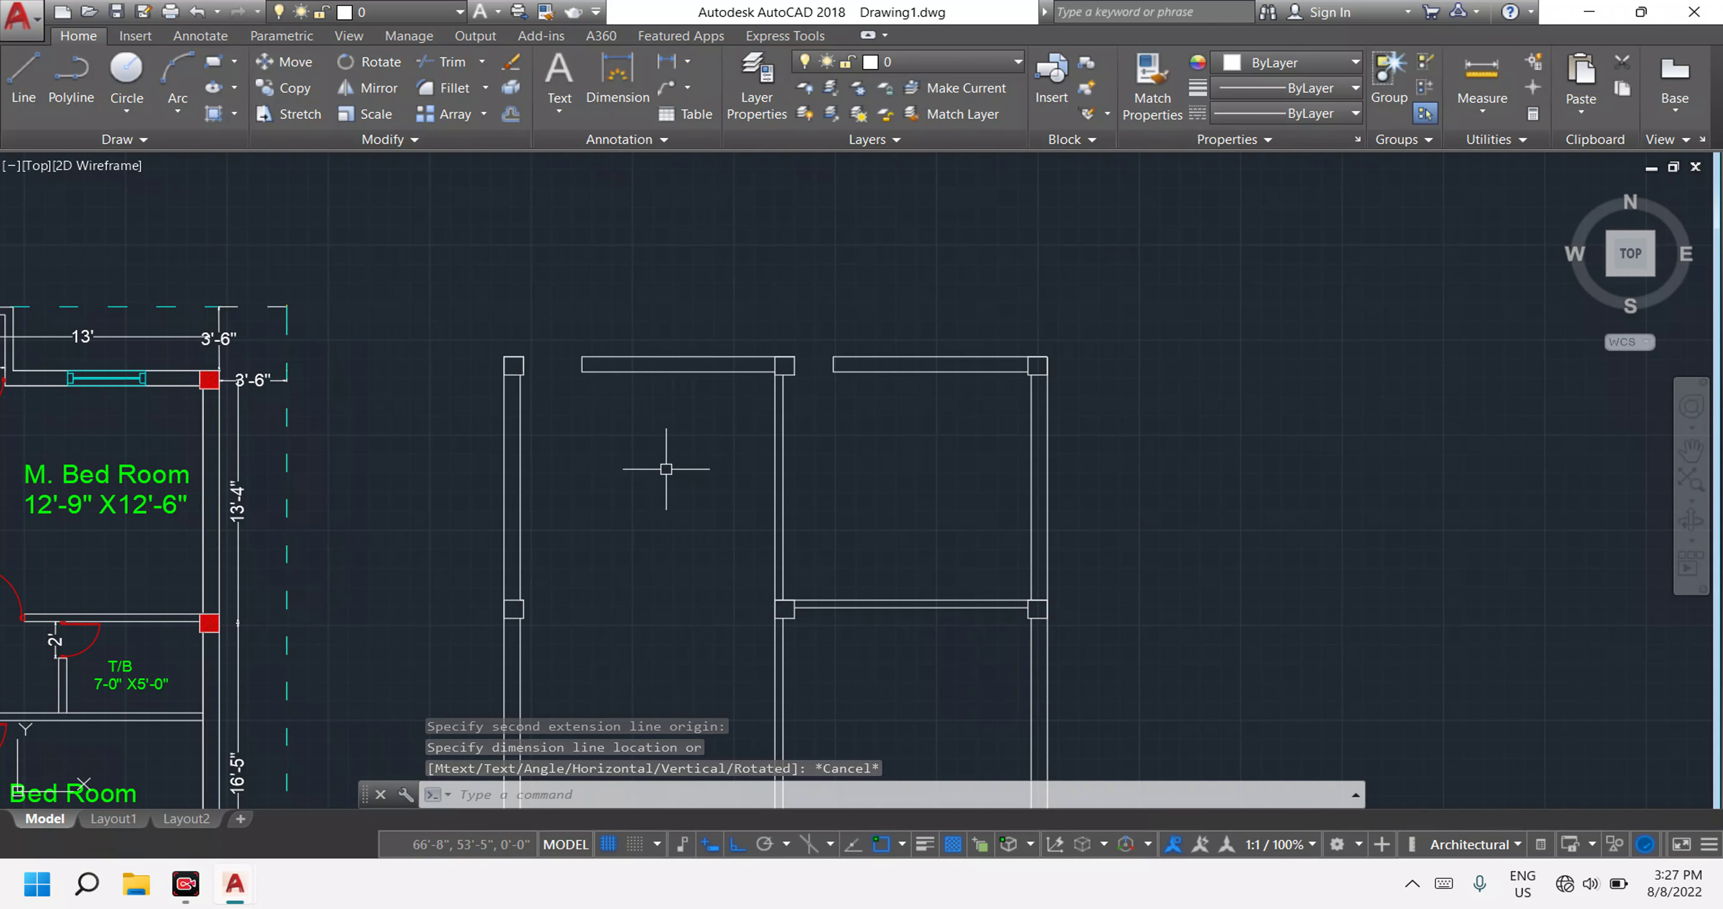
pyautogui.scroll(-3, 667, 454)
pyautogui.scroll(2, 676, 454)
pyautogui.scroll(4, 681, 439)
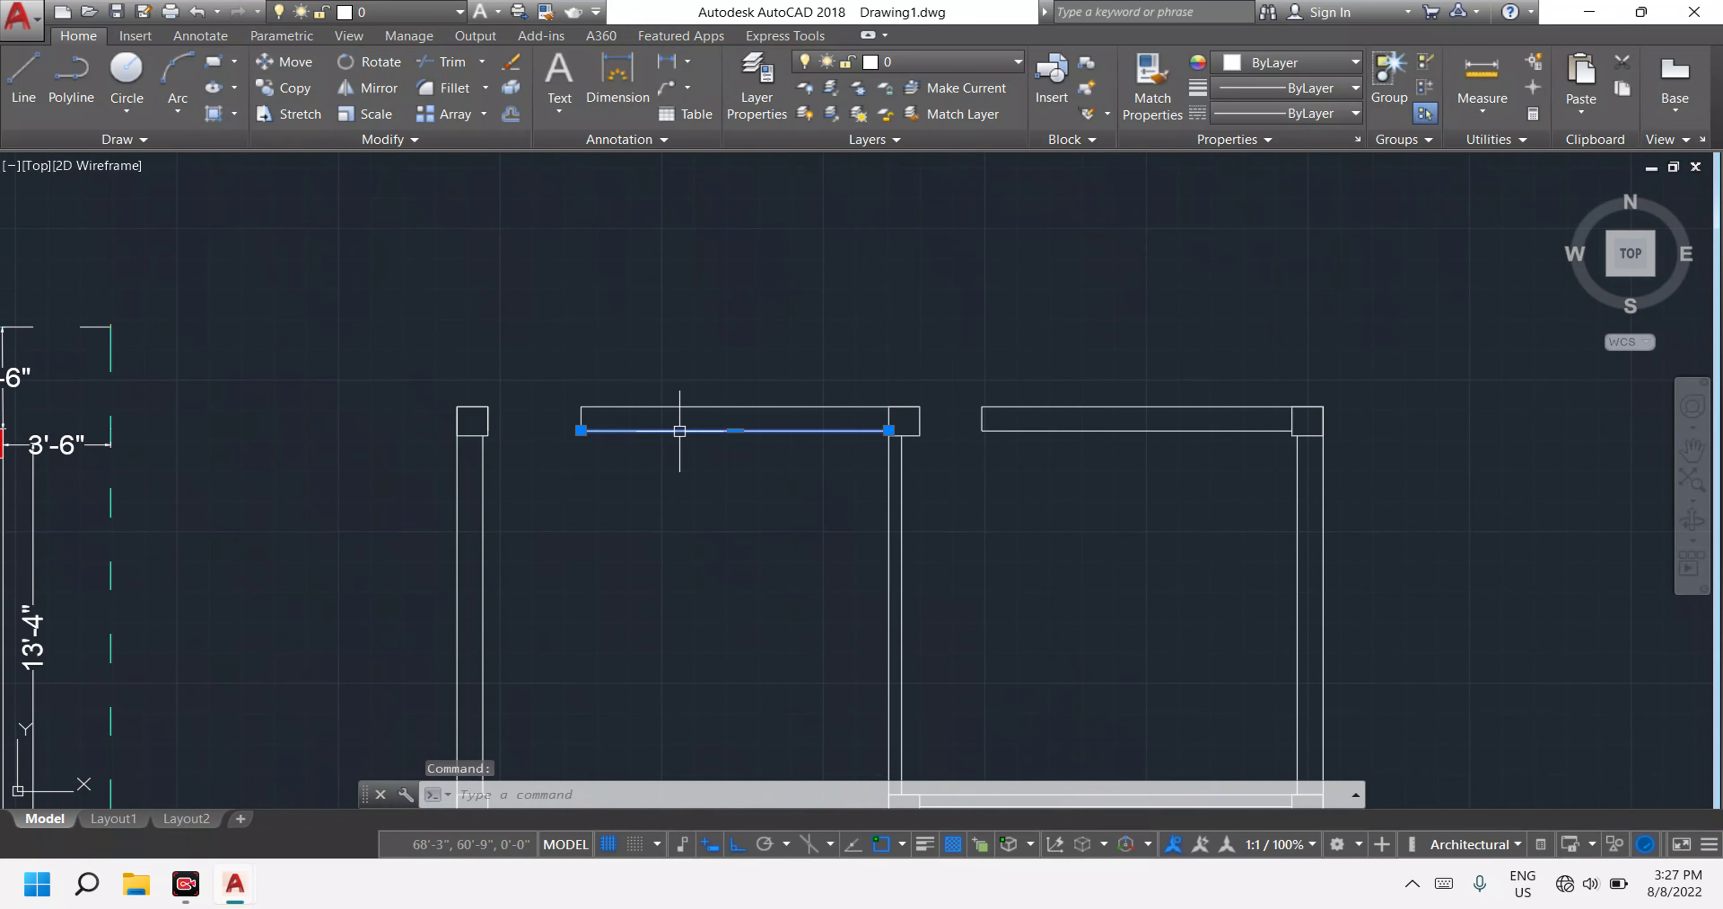
pyautogui.press('Escape')
pyautogui.press('Escape')
pyautogui.press('Escape')
pyautogui.write('o')
pyautogui.press('Return')
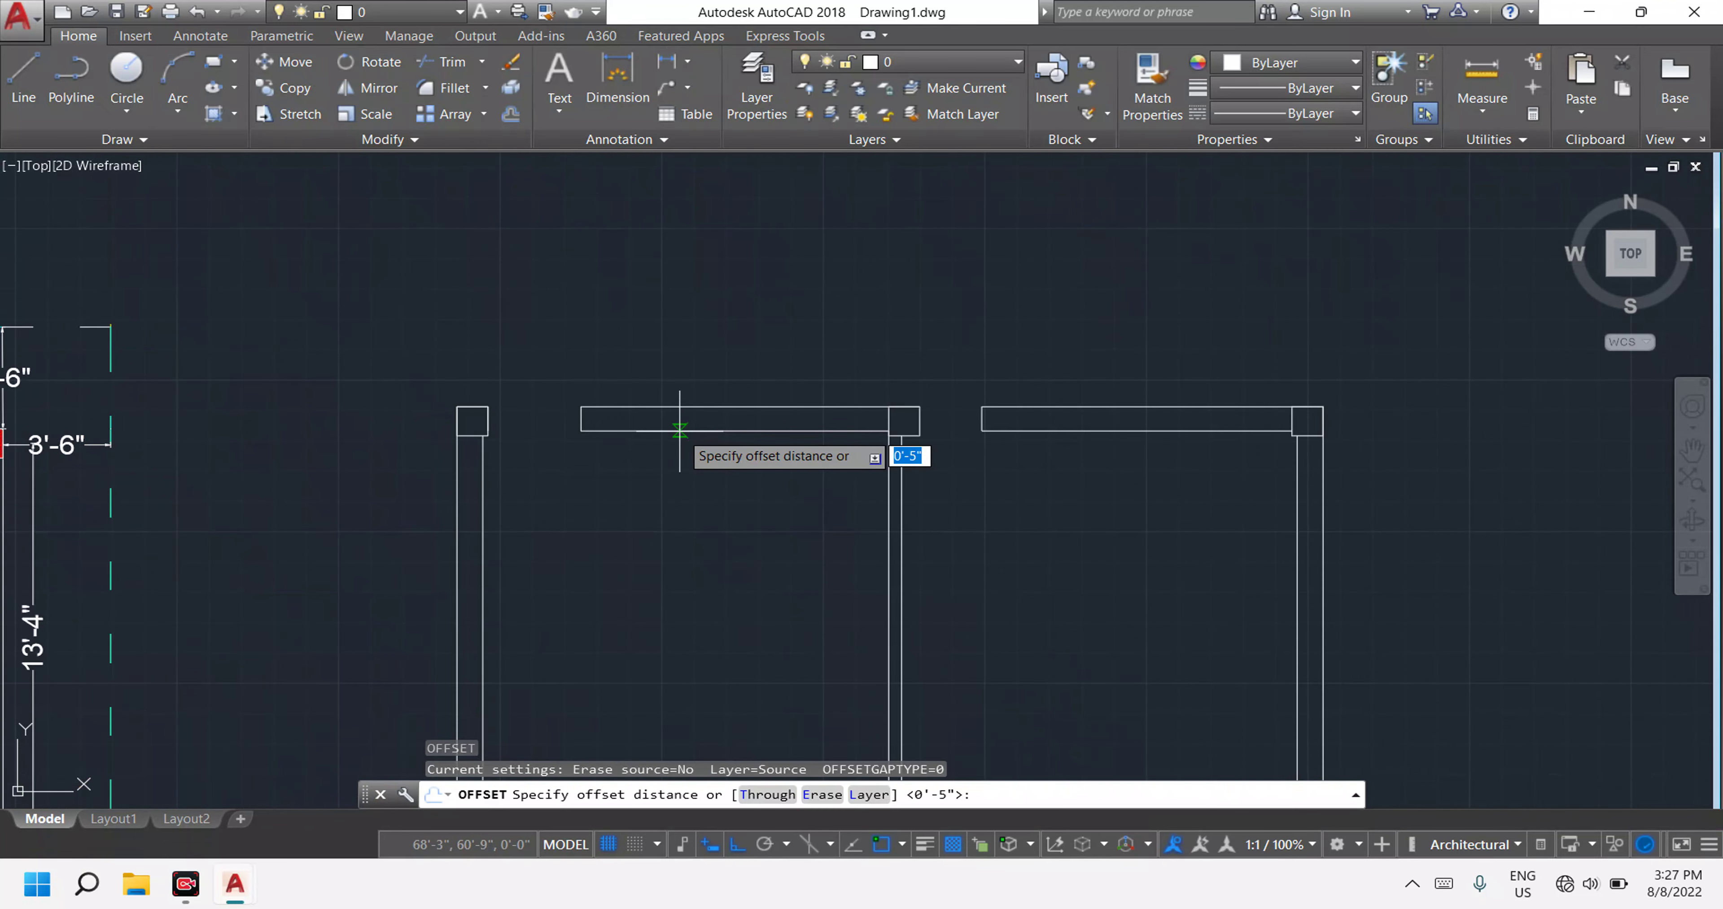
pyautogui.scroll(-3, 695, 523)
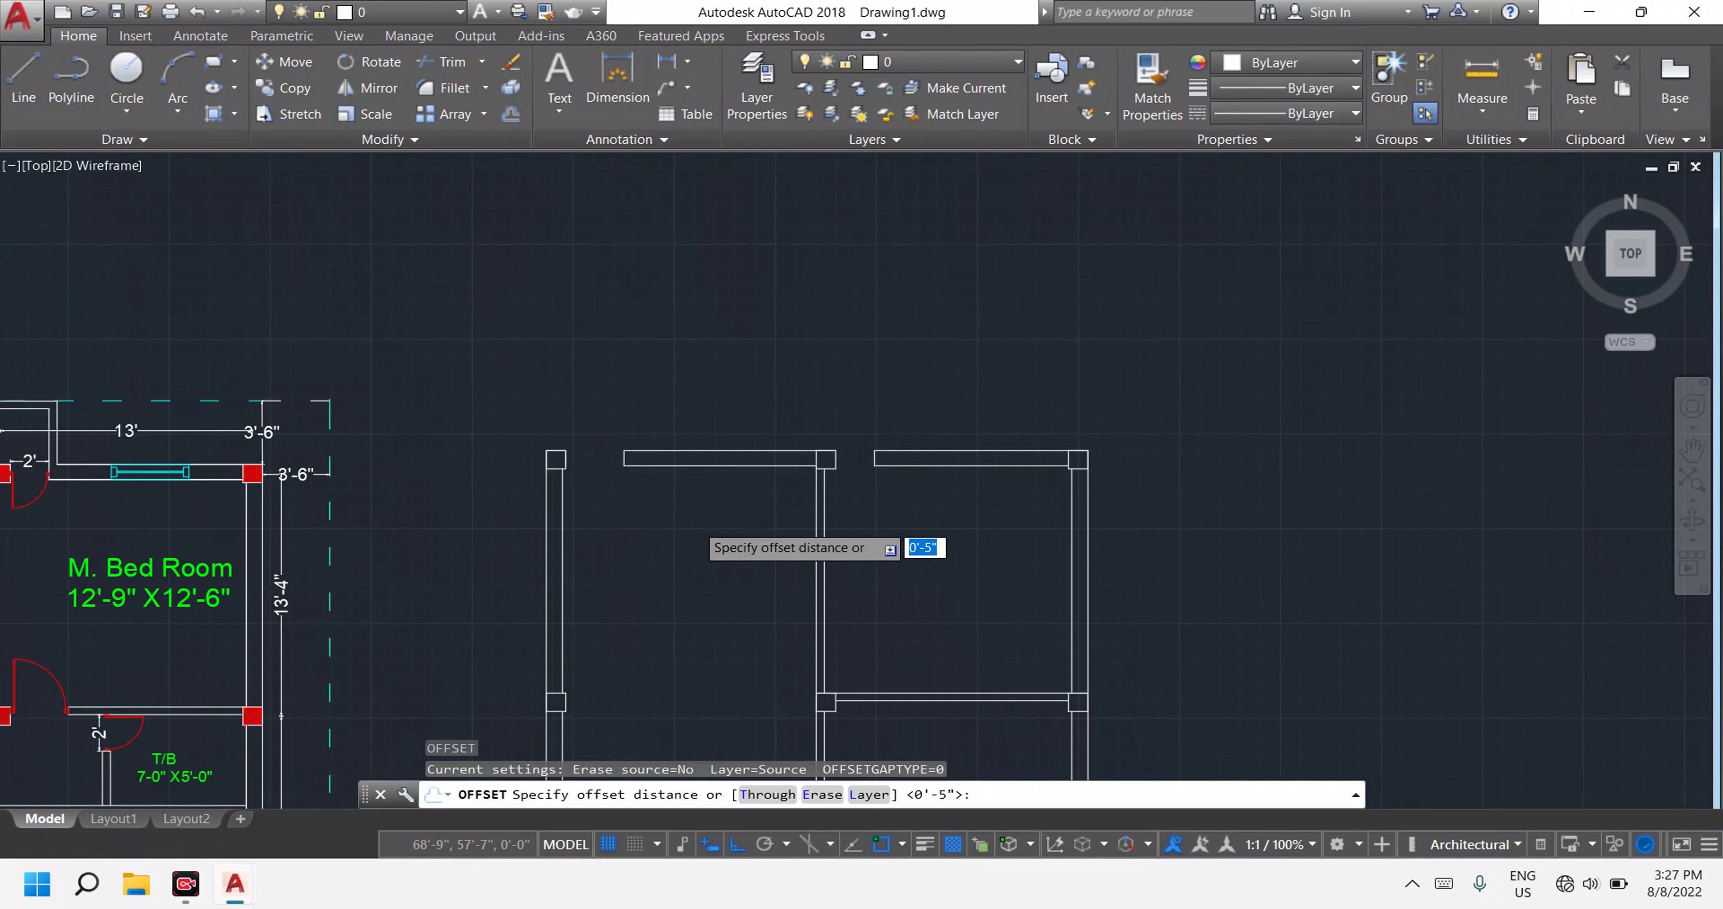
pyautogui.scroll(-2, 697, 526)
pyautogui.write('11')
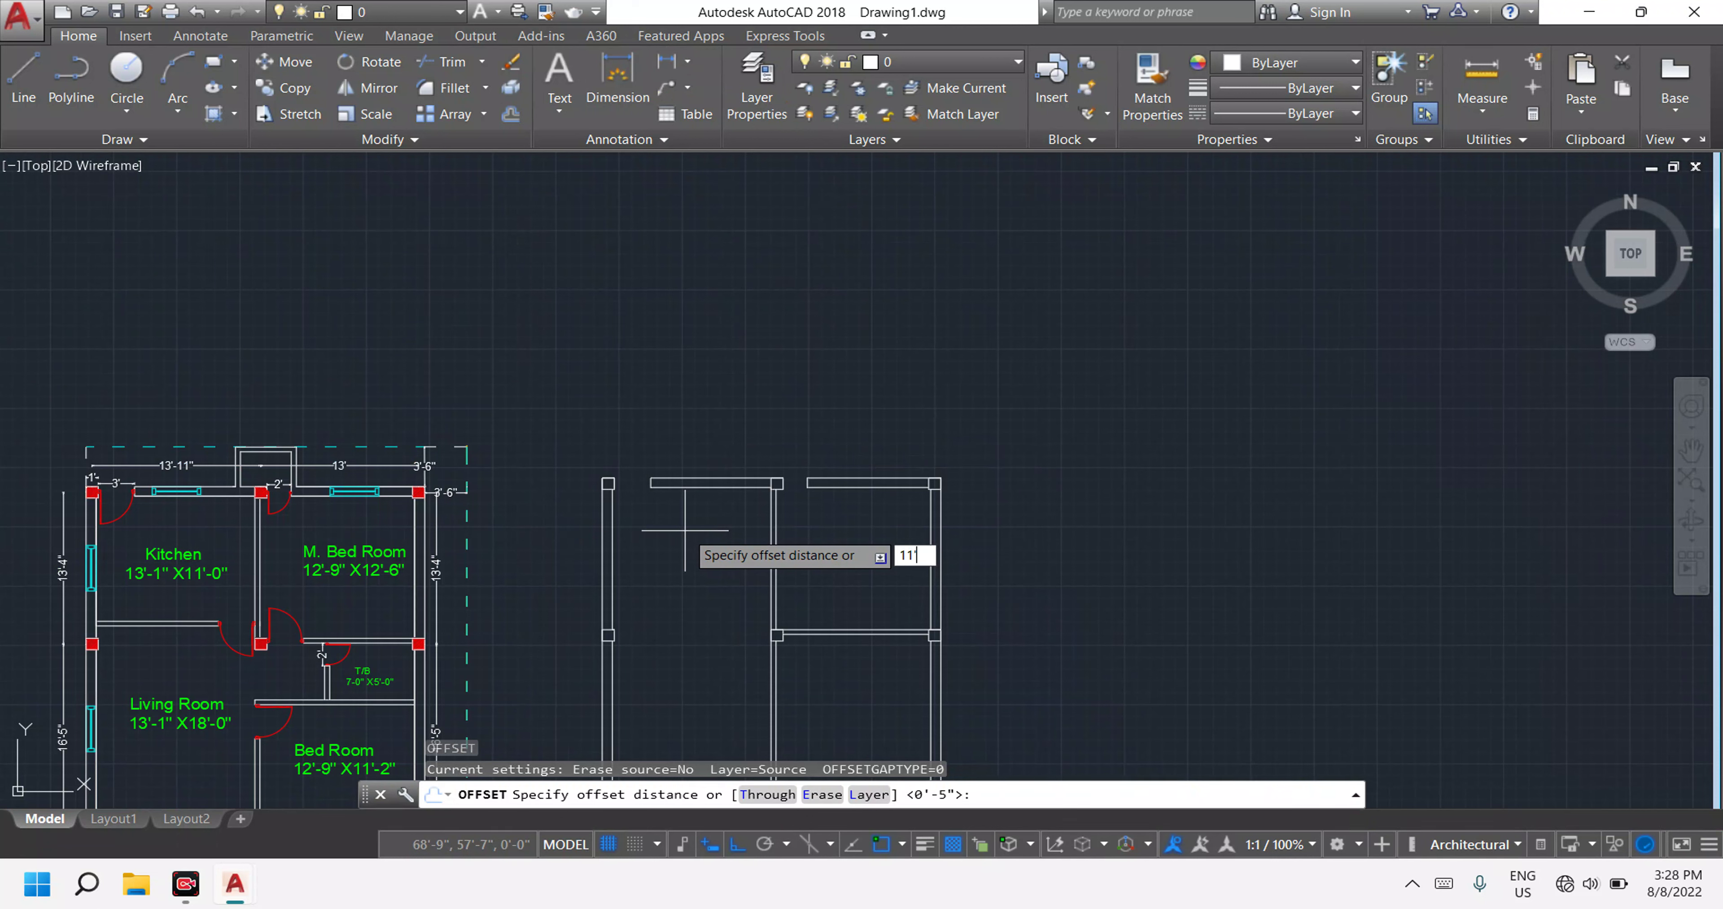
pyautogui.press('Return')
pyautogui.click(720, 485)
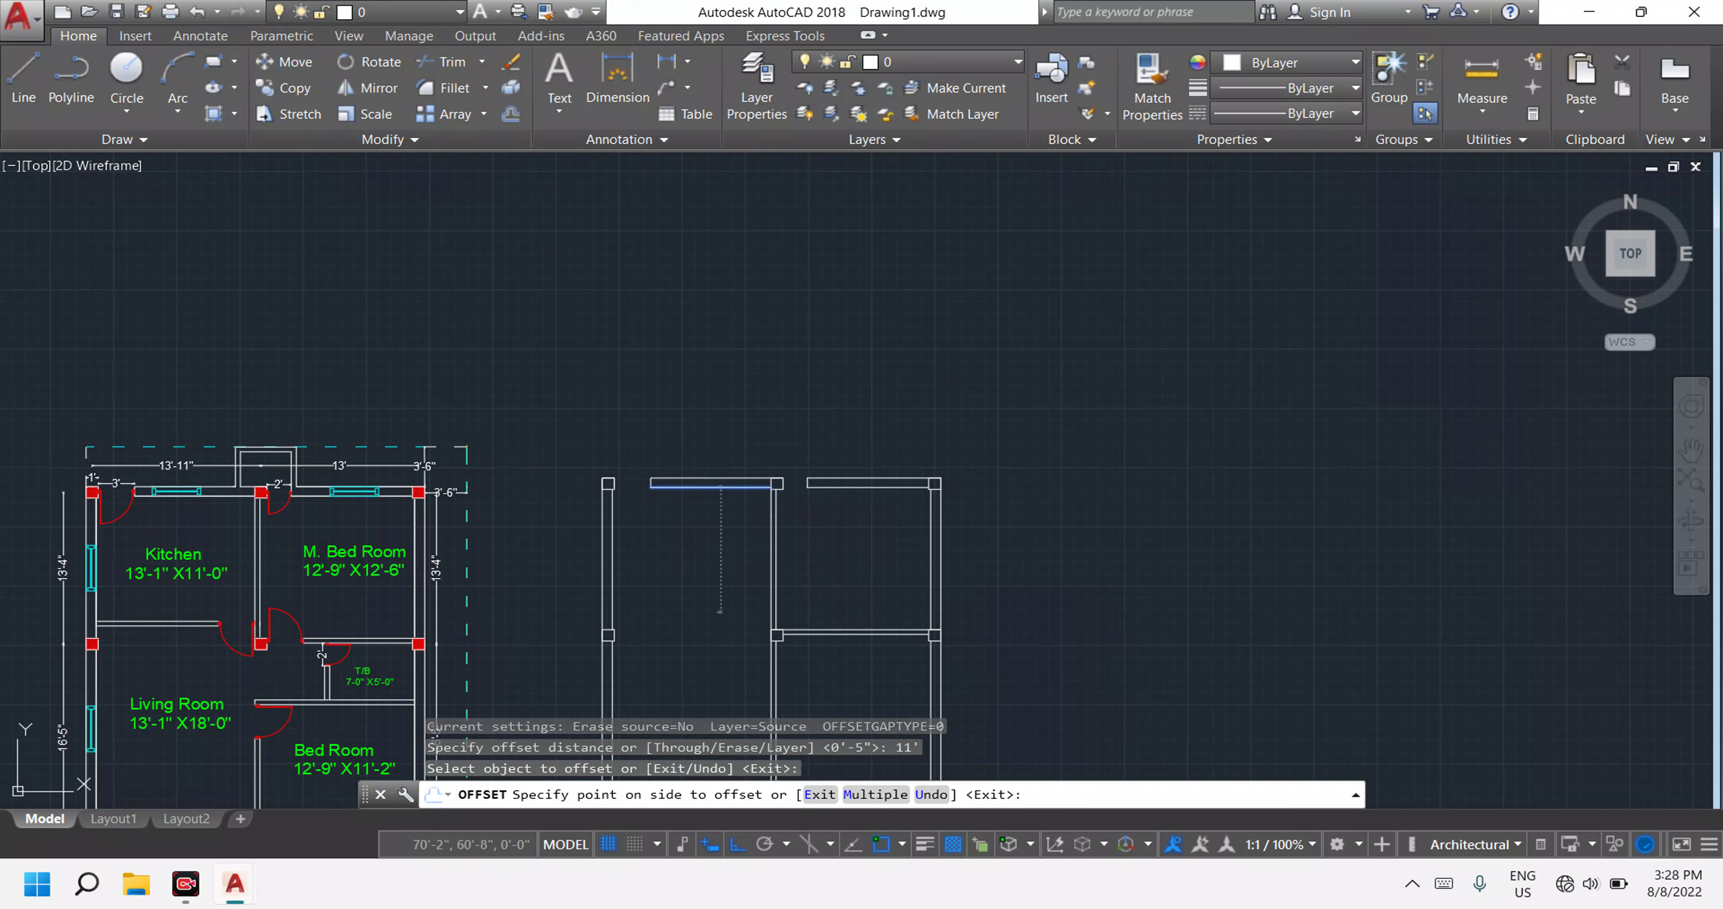
pyautogui.click(720, 612)
# Offset the new line a further 5" down to form the double-line beam.
pyautogui.click(729, 612)
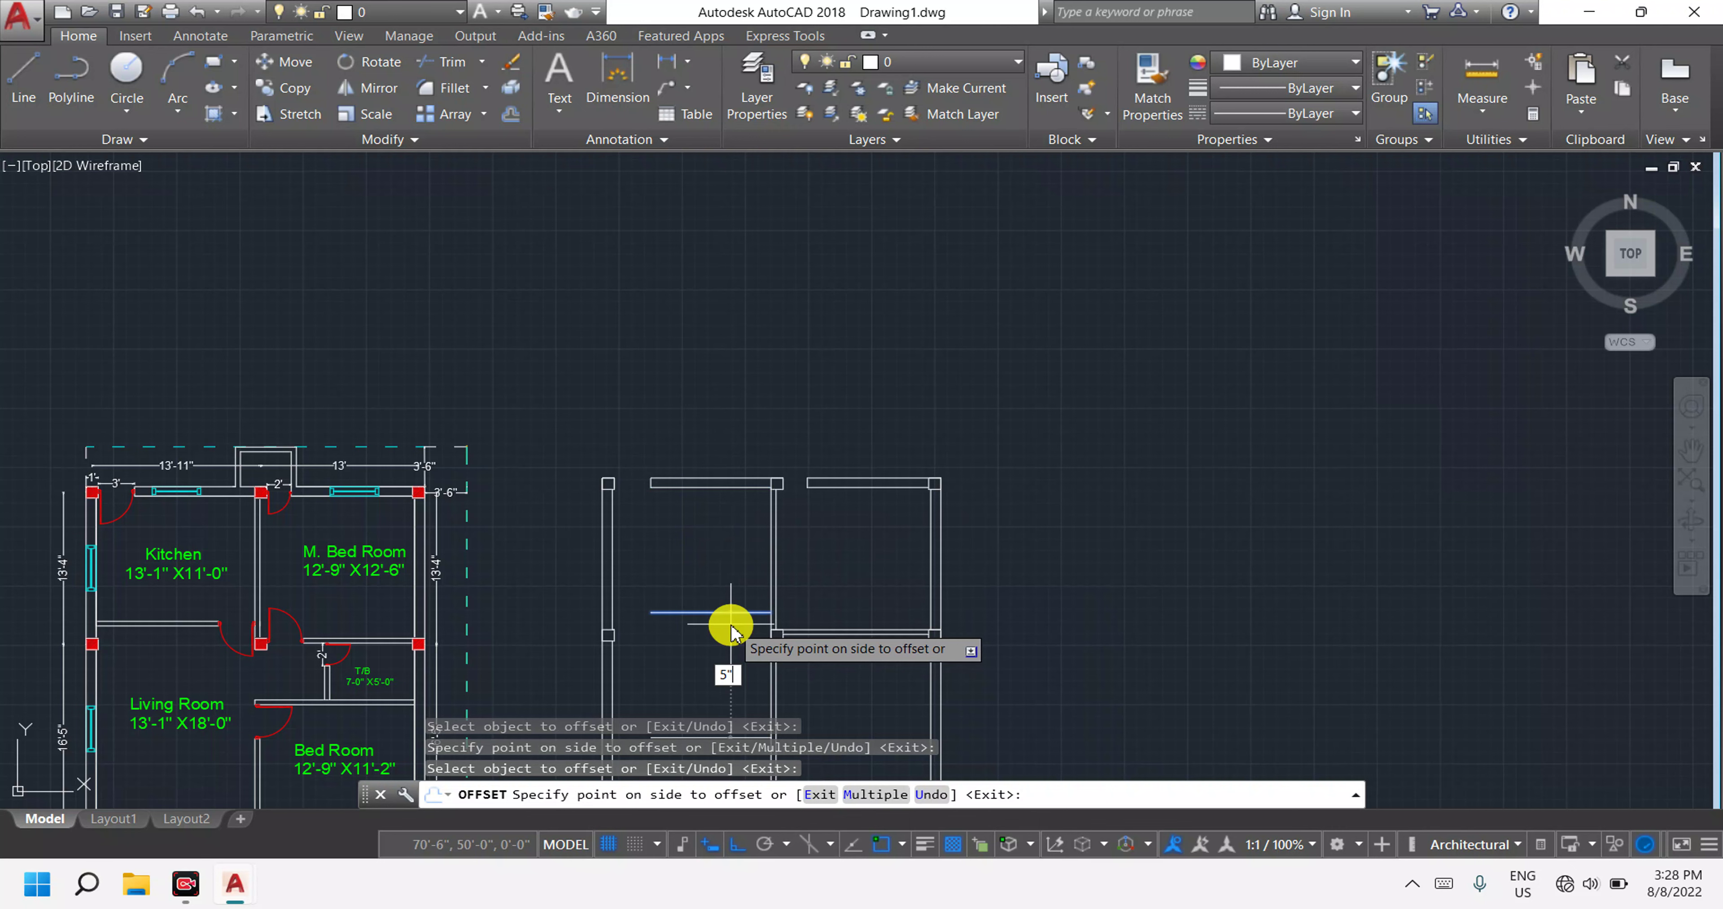
pyautogui.click(732, 627)
pyautogui.press('Escape')
pyautogui.press('Escape')
pyautogui.press('Escape')
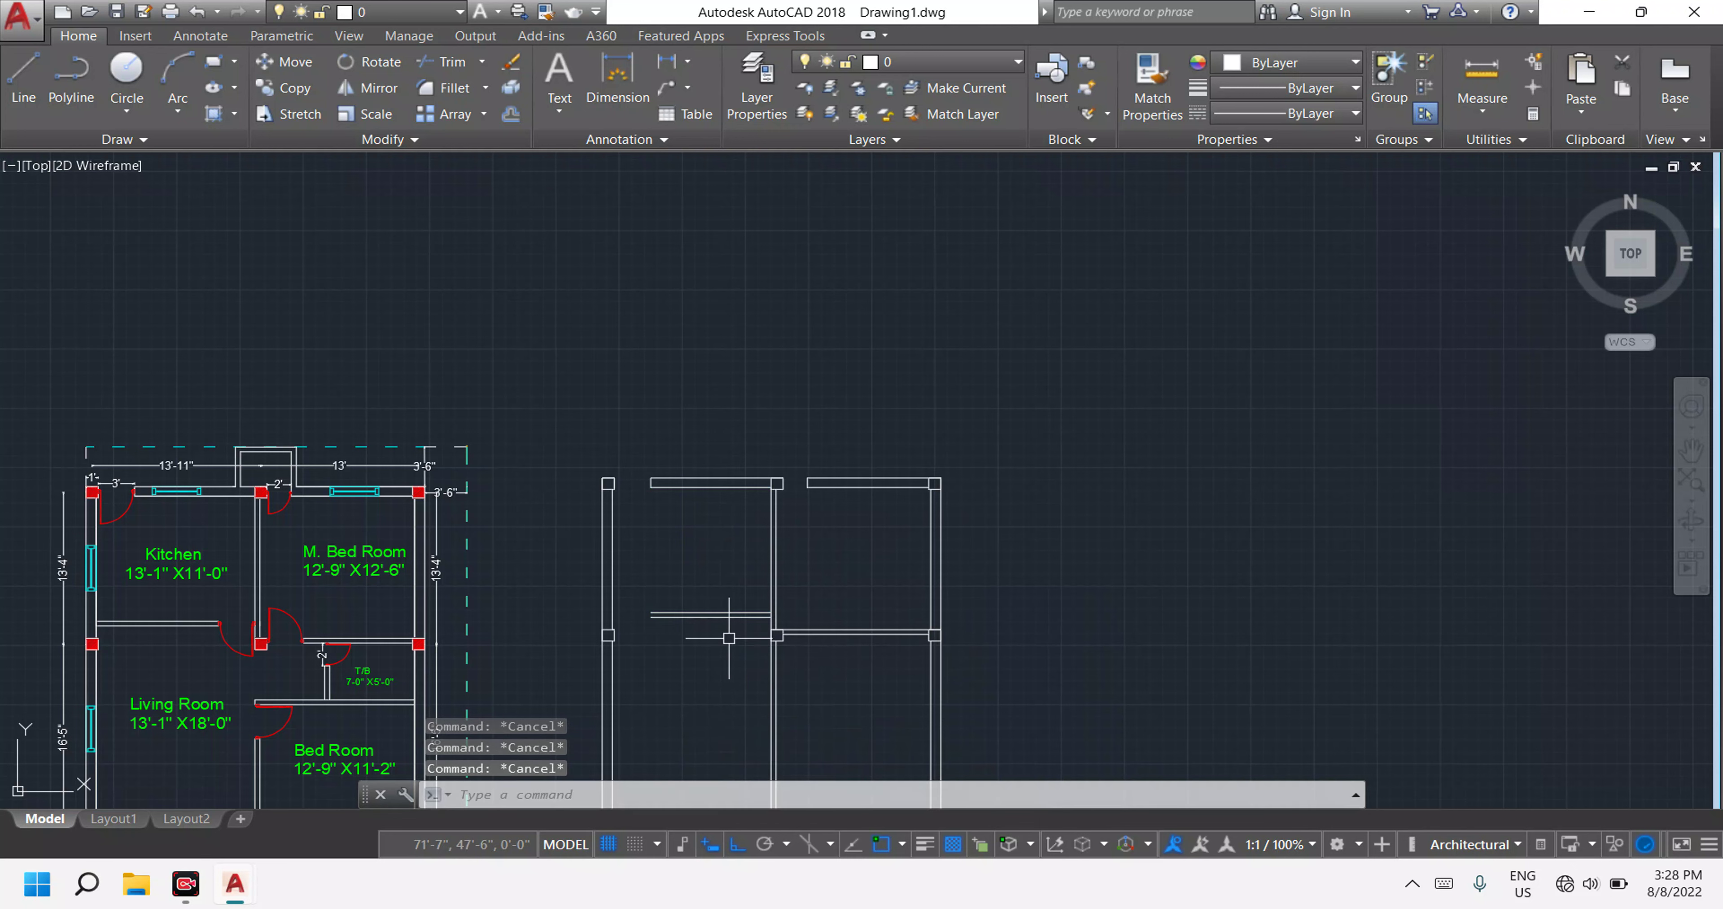
pyautogui.scroll(2, 685, 616)
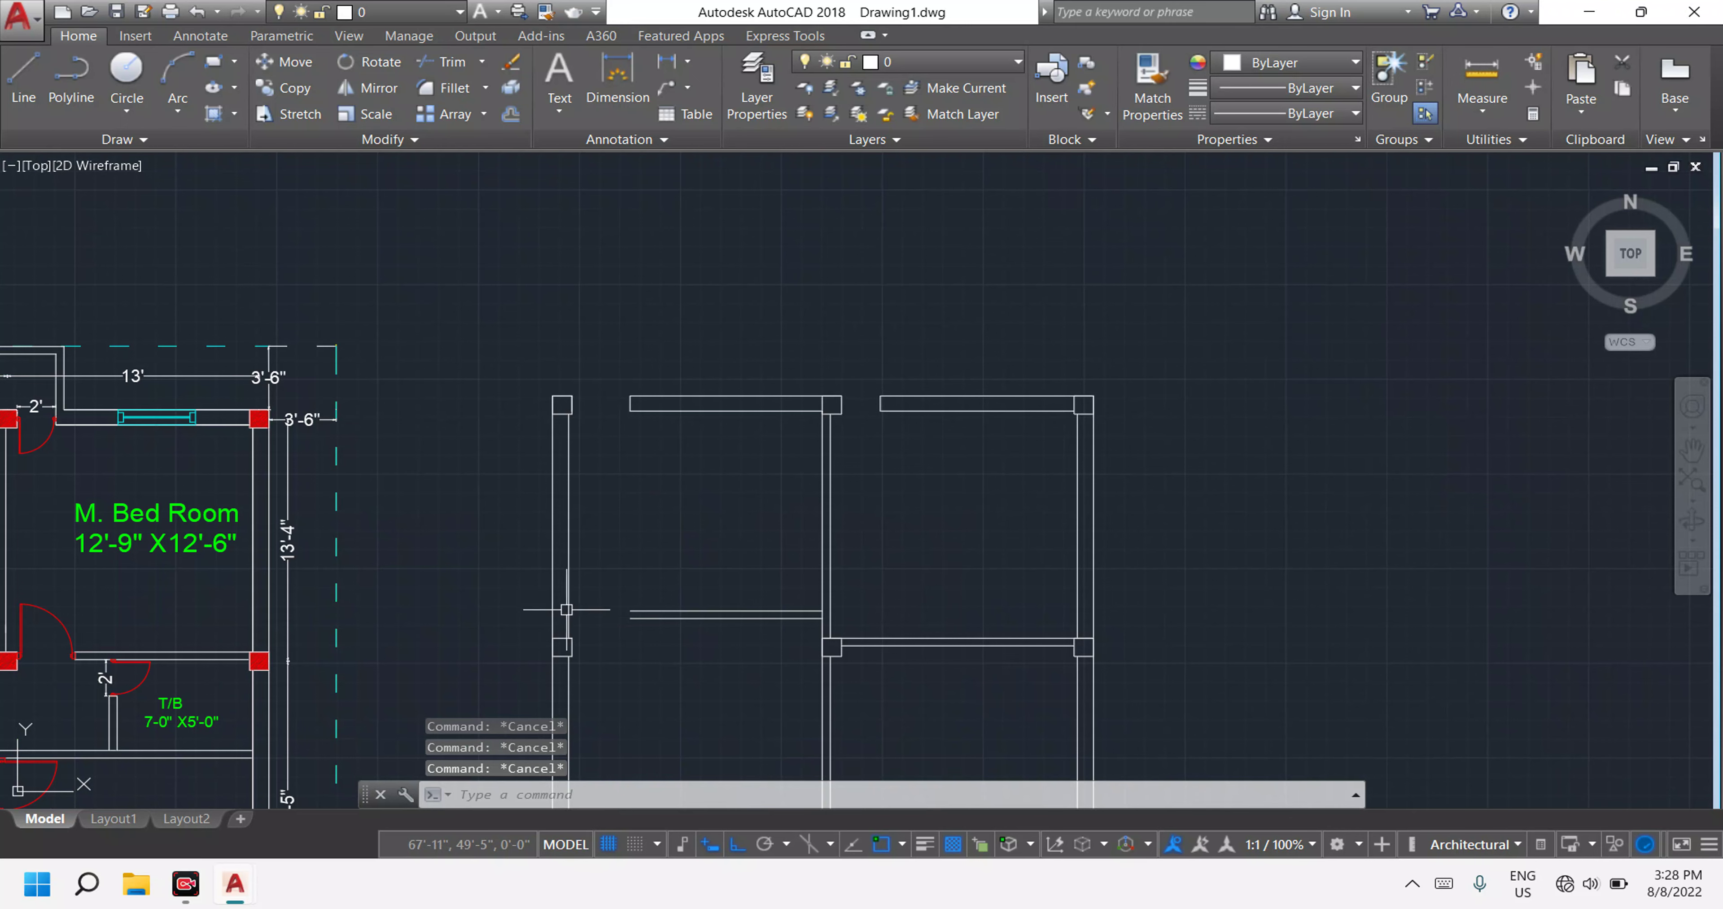
pyautogui.scroll(-2, 566, 609)
pyautogui.write('E')
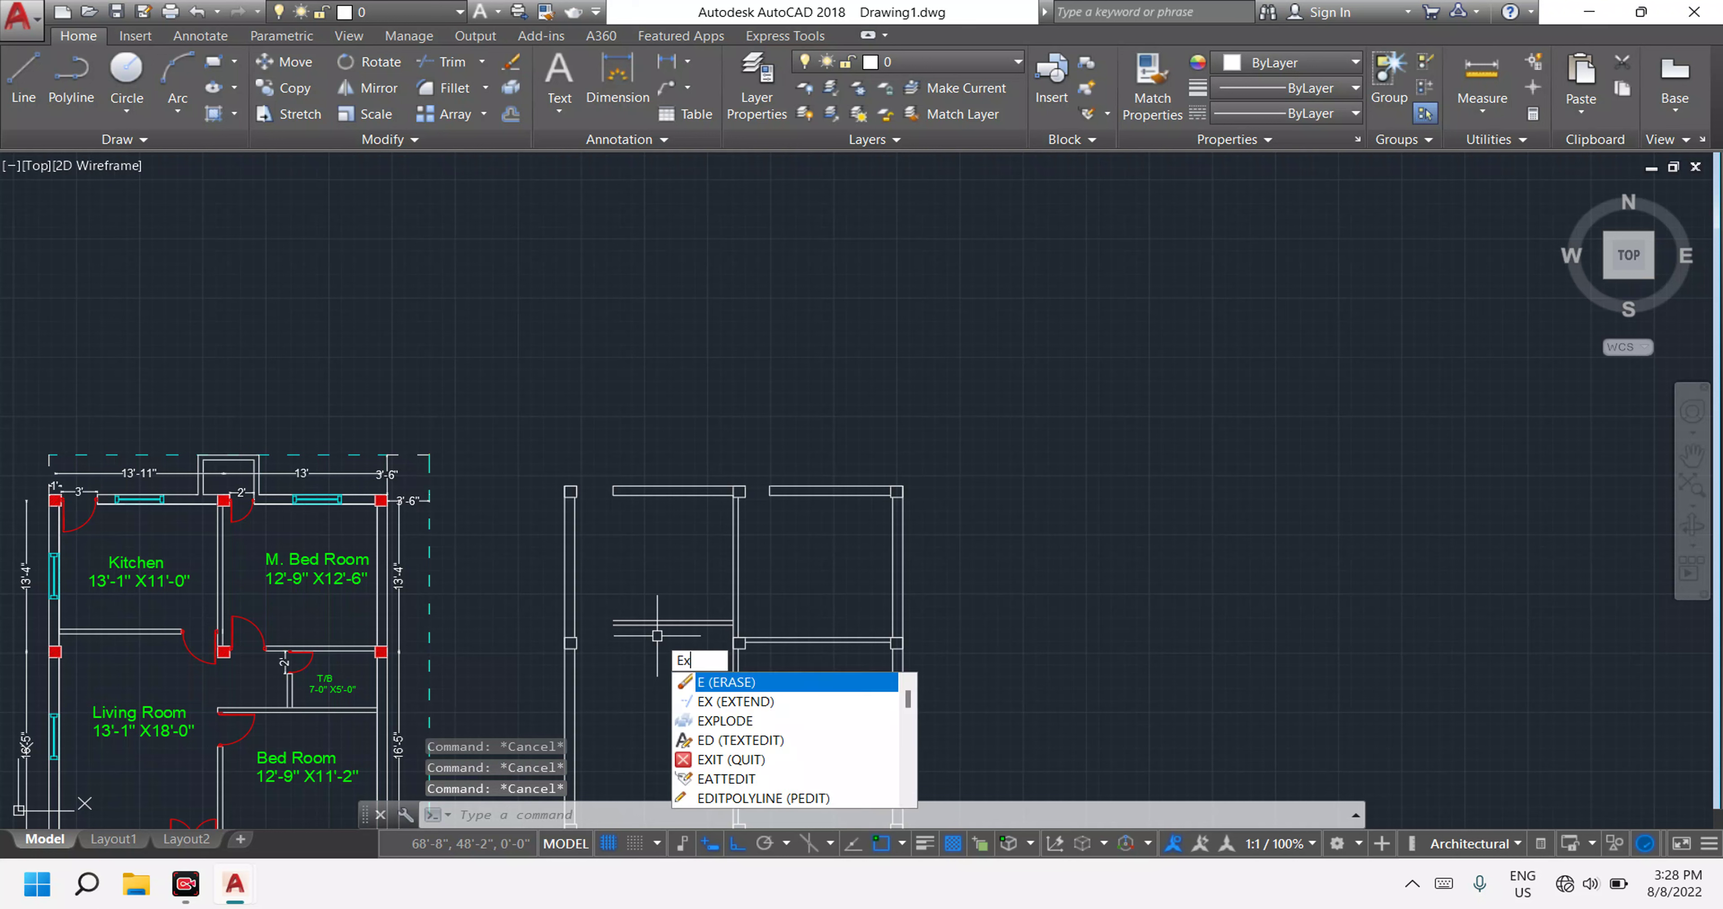
# Extend the new beam's left-end lines, caught in a crossing window, to their boundaries.
pyautogui.write('x')
pyautogui.press('Return')
pyautogui.press('Return')
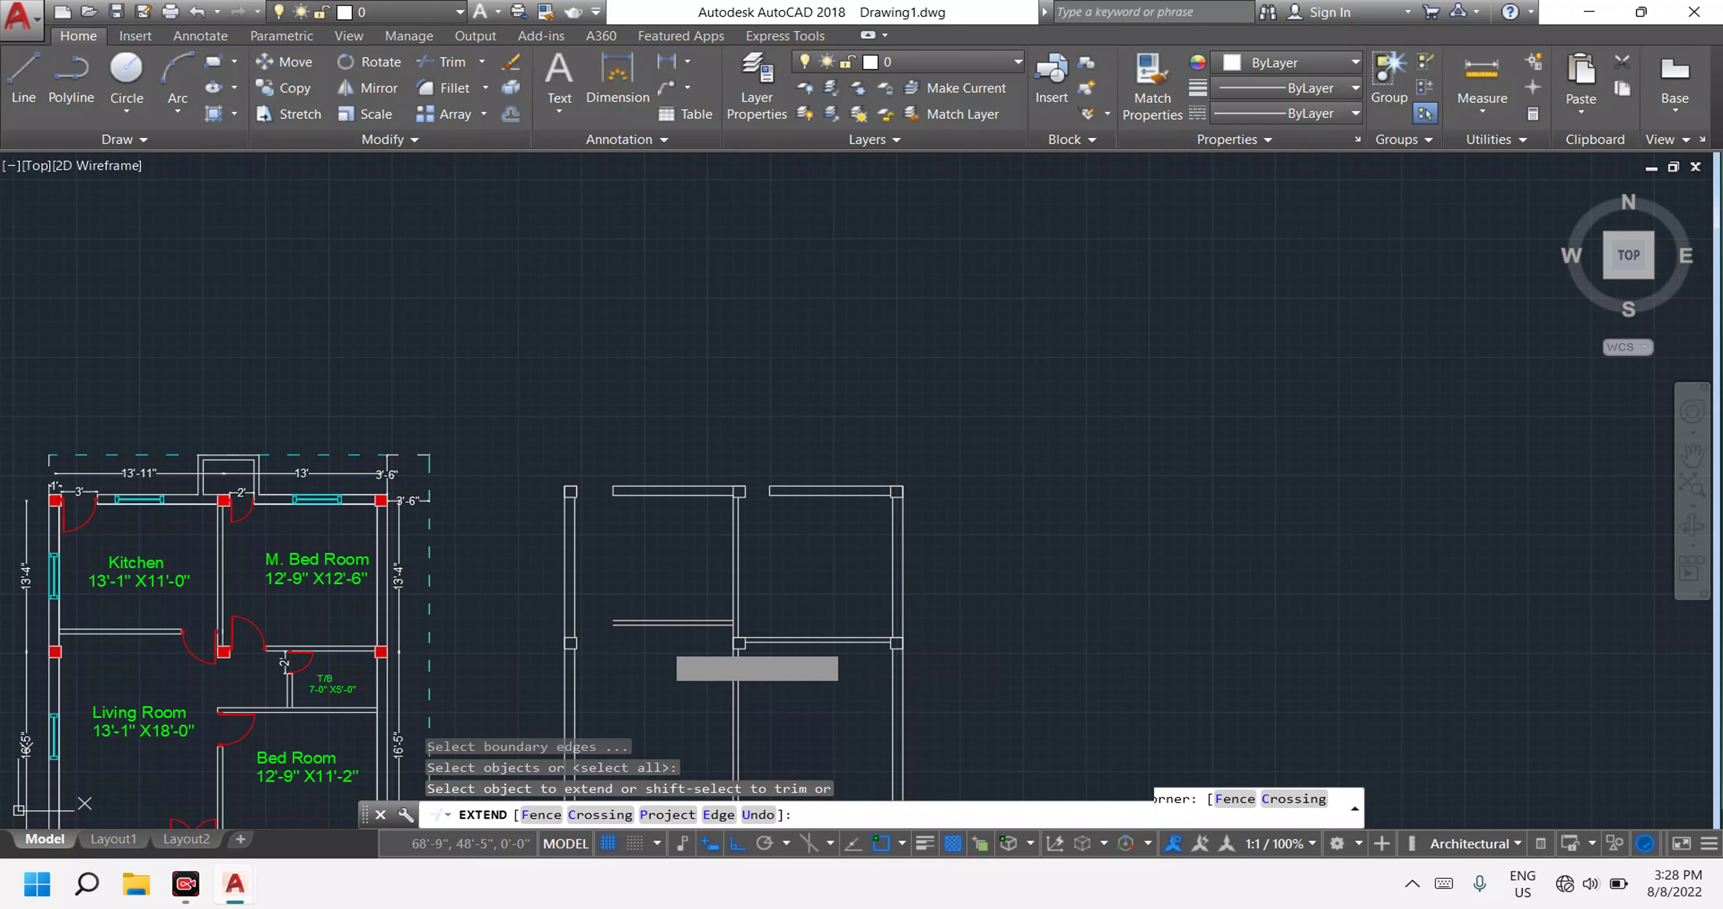
pyautogui.click(663, 641)
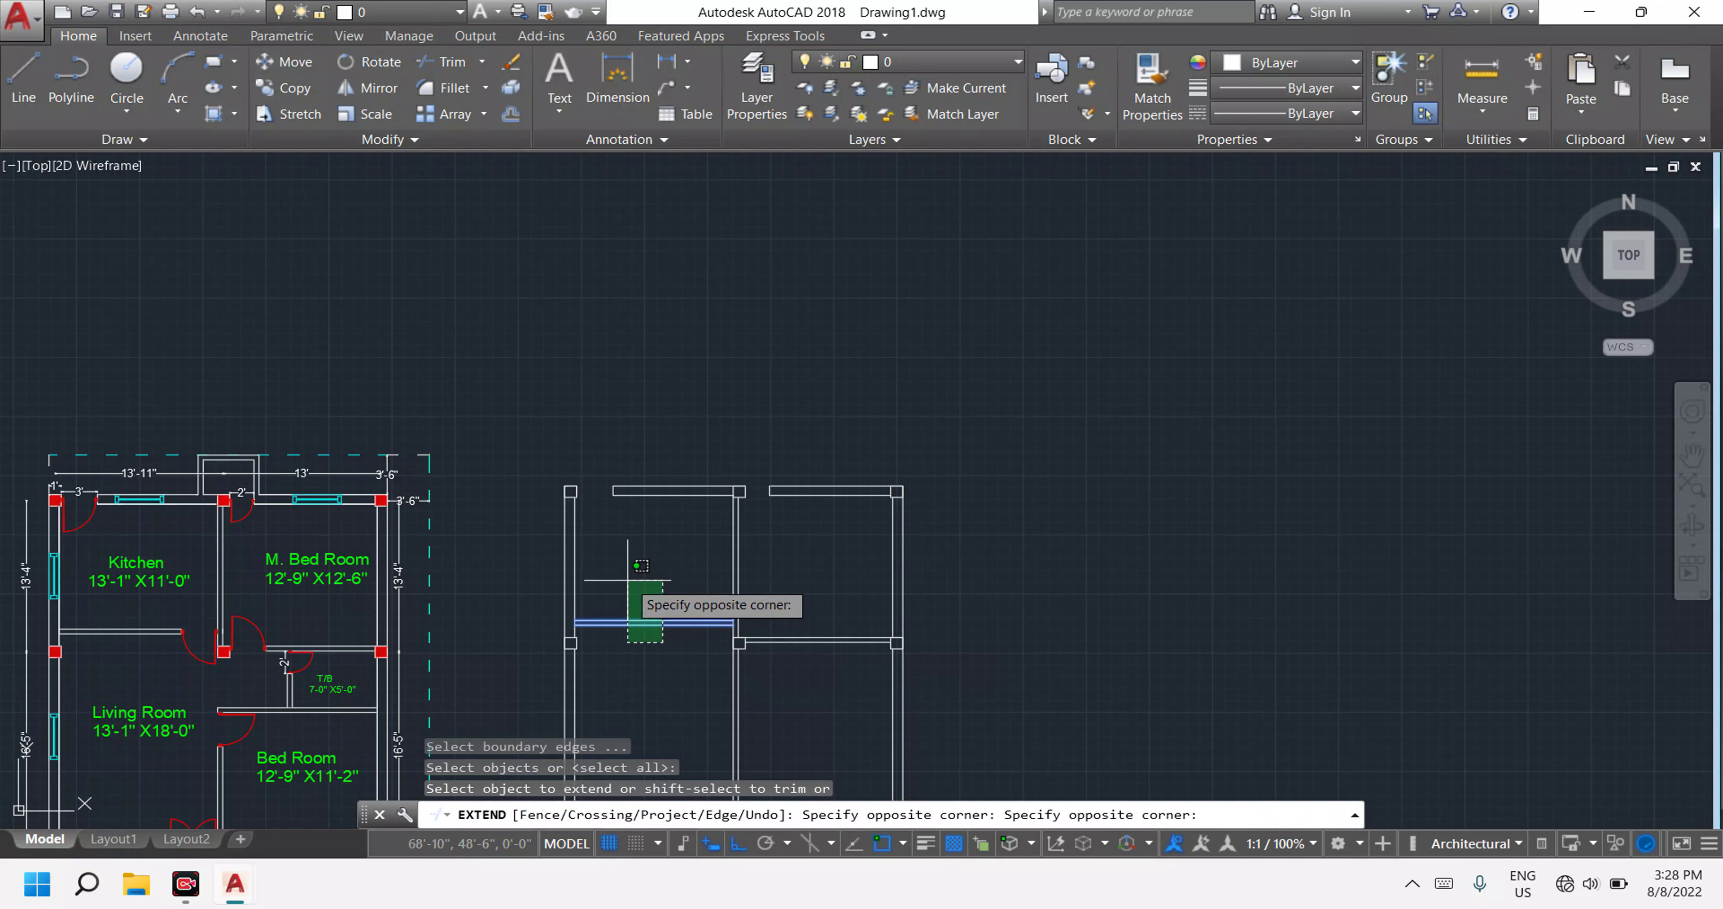
pyautogui.click(631, 578)
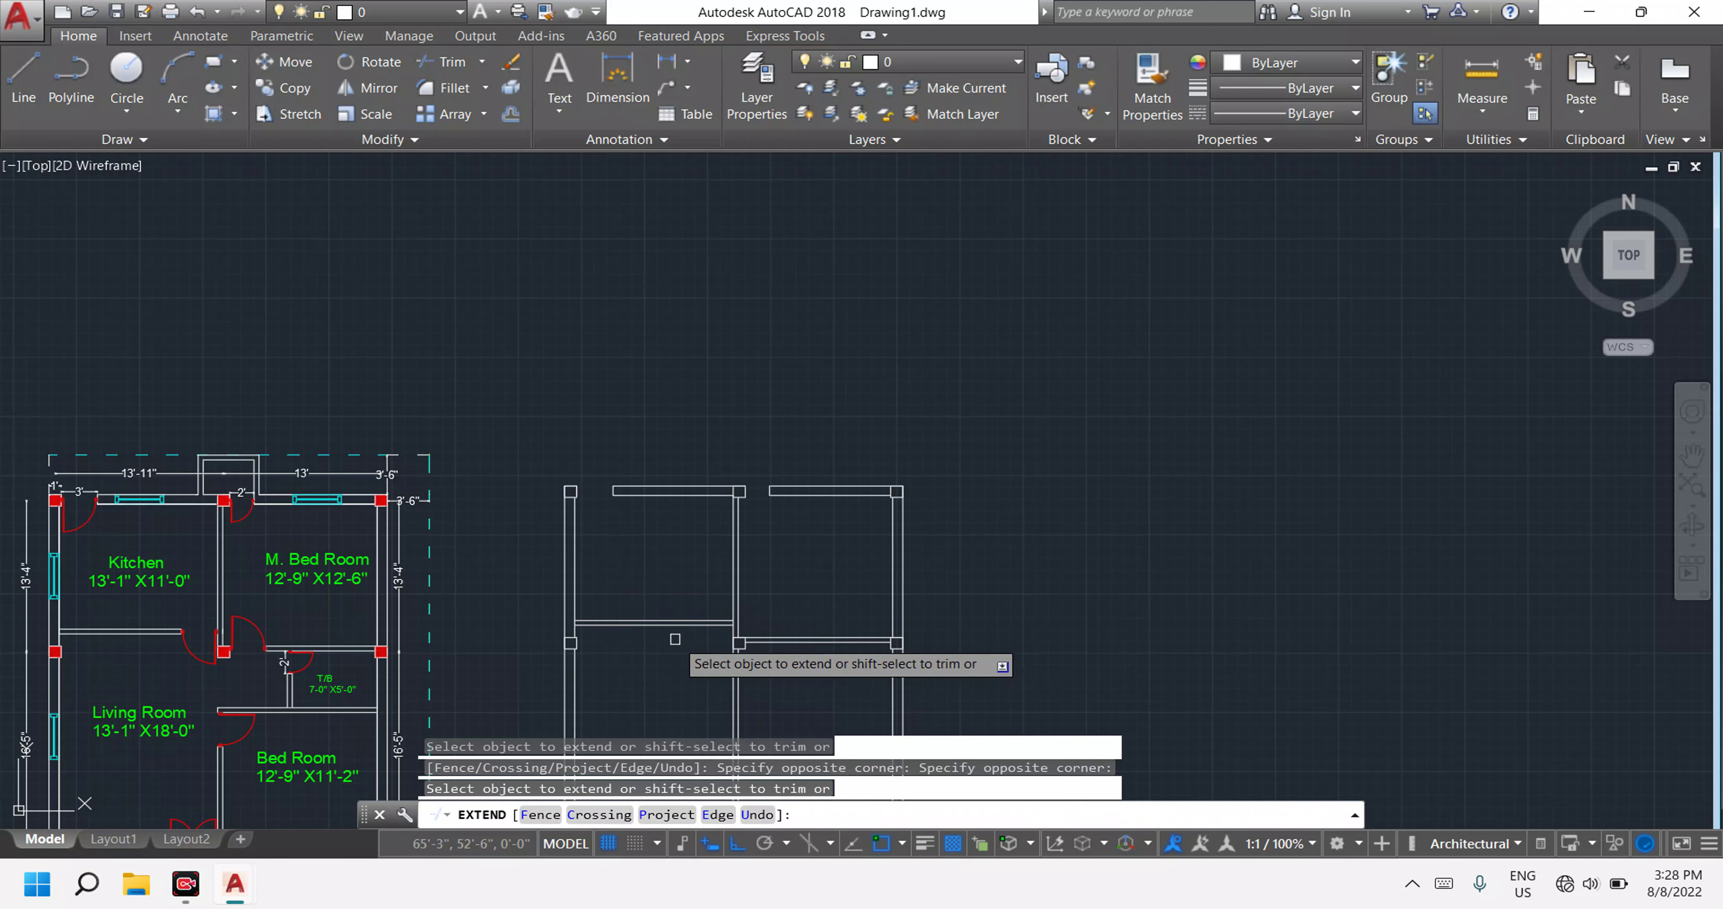
pyautogui.scroll(-4, 678, 642)
pyautogui.scroll(3, 679, 642)
pyautogui.scroll(-3, 679, 642)
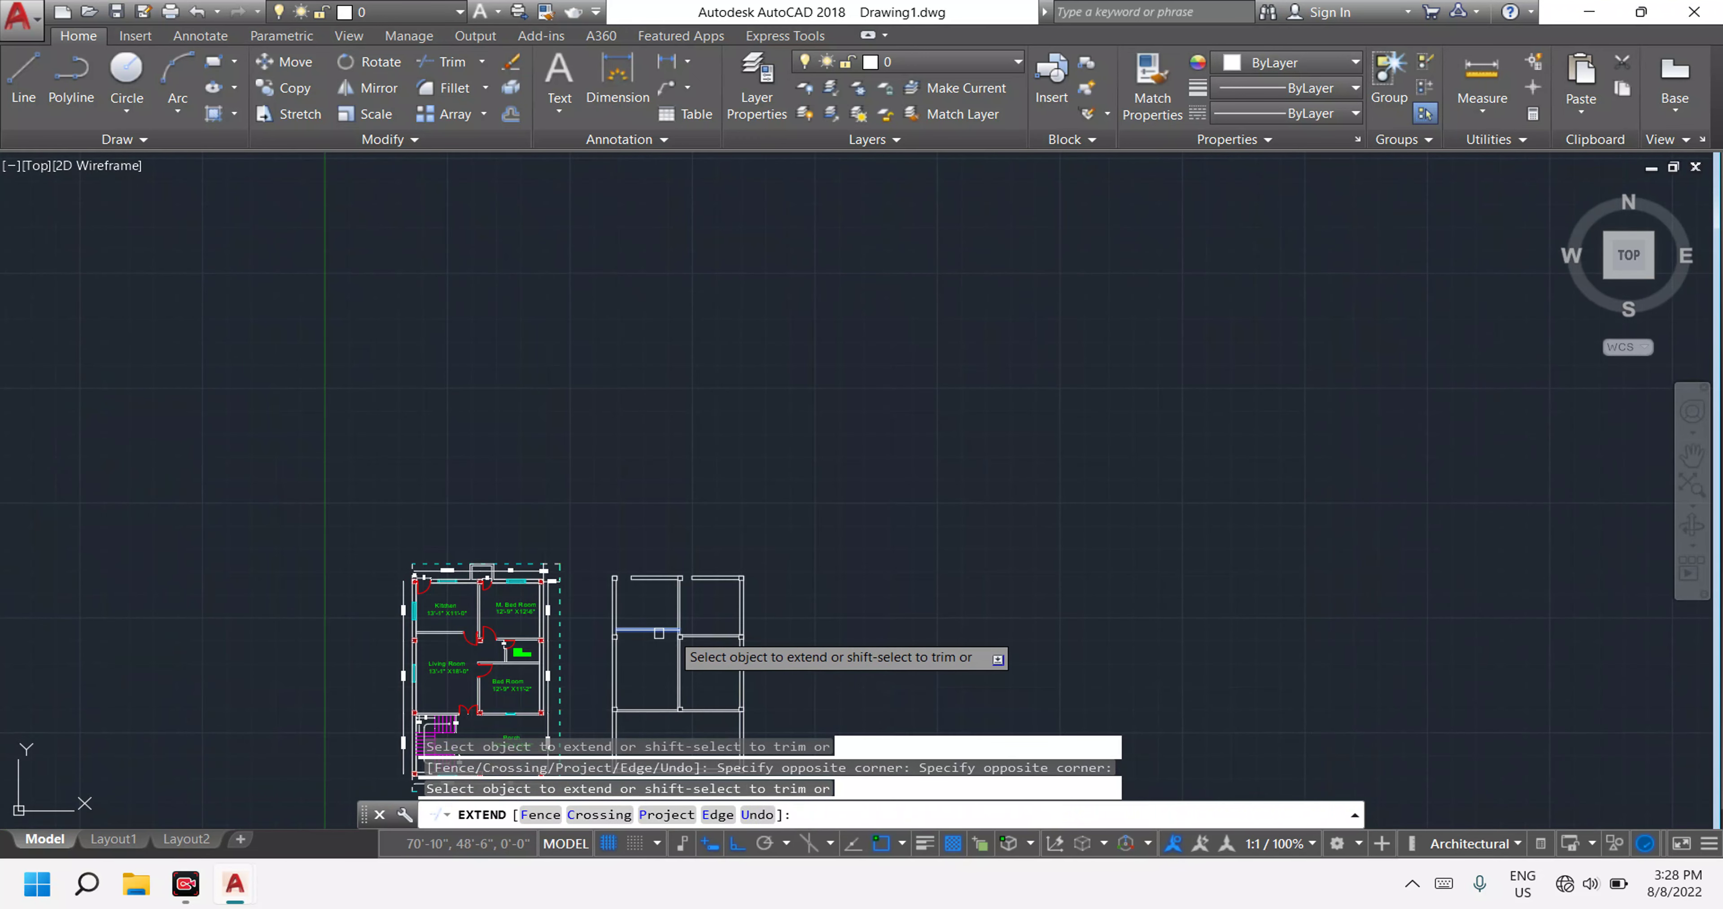
pyautogui.scroll(5, 682, 635)
pyautogui.press('Escape')
pyautogui.press('Escape')
pyautogui.press('Escape')
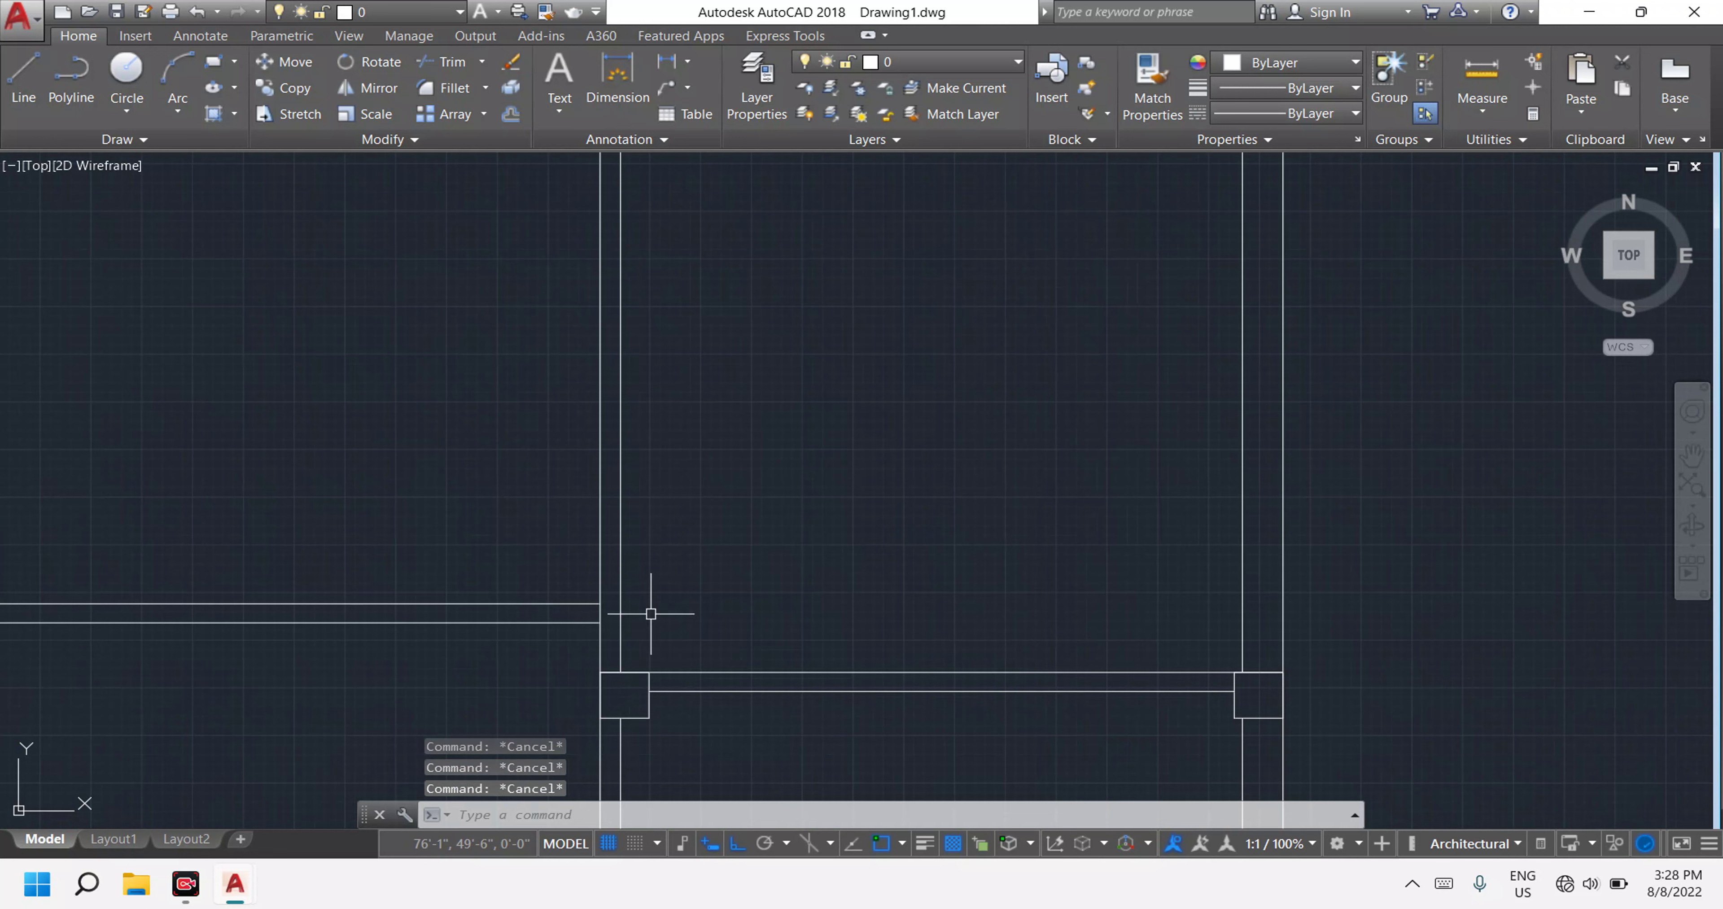
# Begin a line at the beam end beside the column, then abandon it undrawn.
pyautogui.press('Return')
pyautogui.scroll(4, 599, 605)
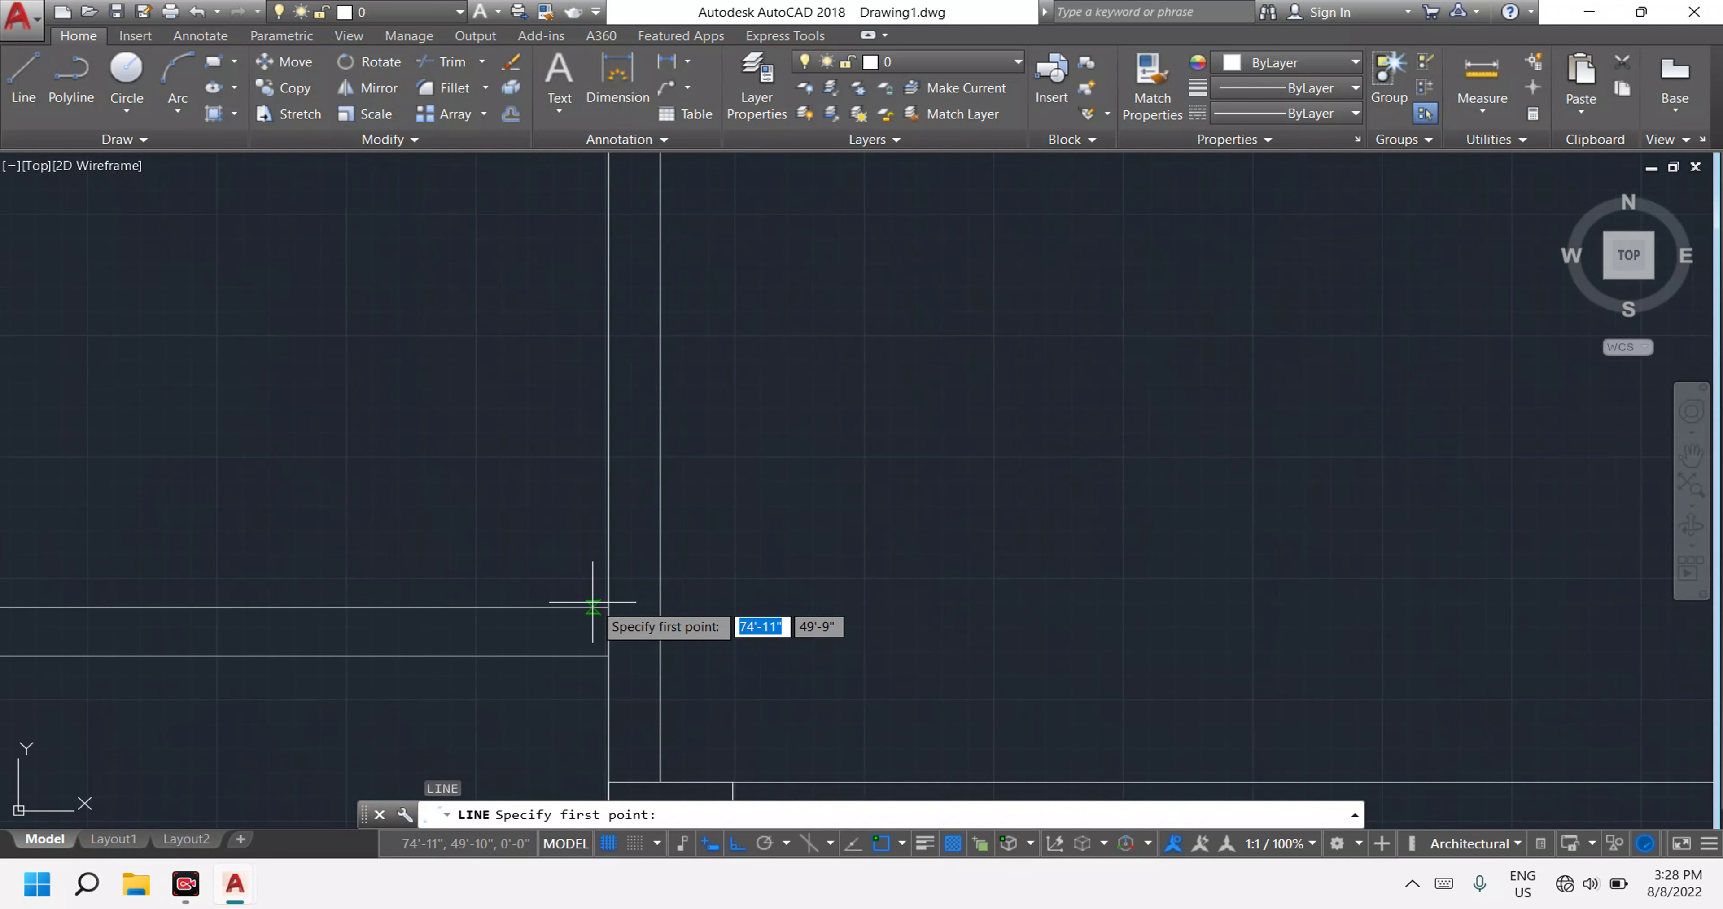
pyautogui.click(608, 607)
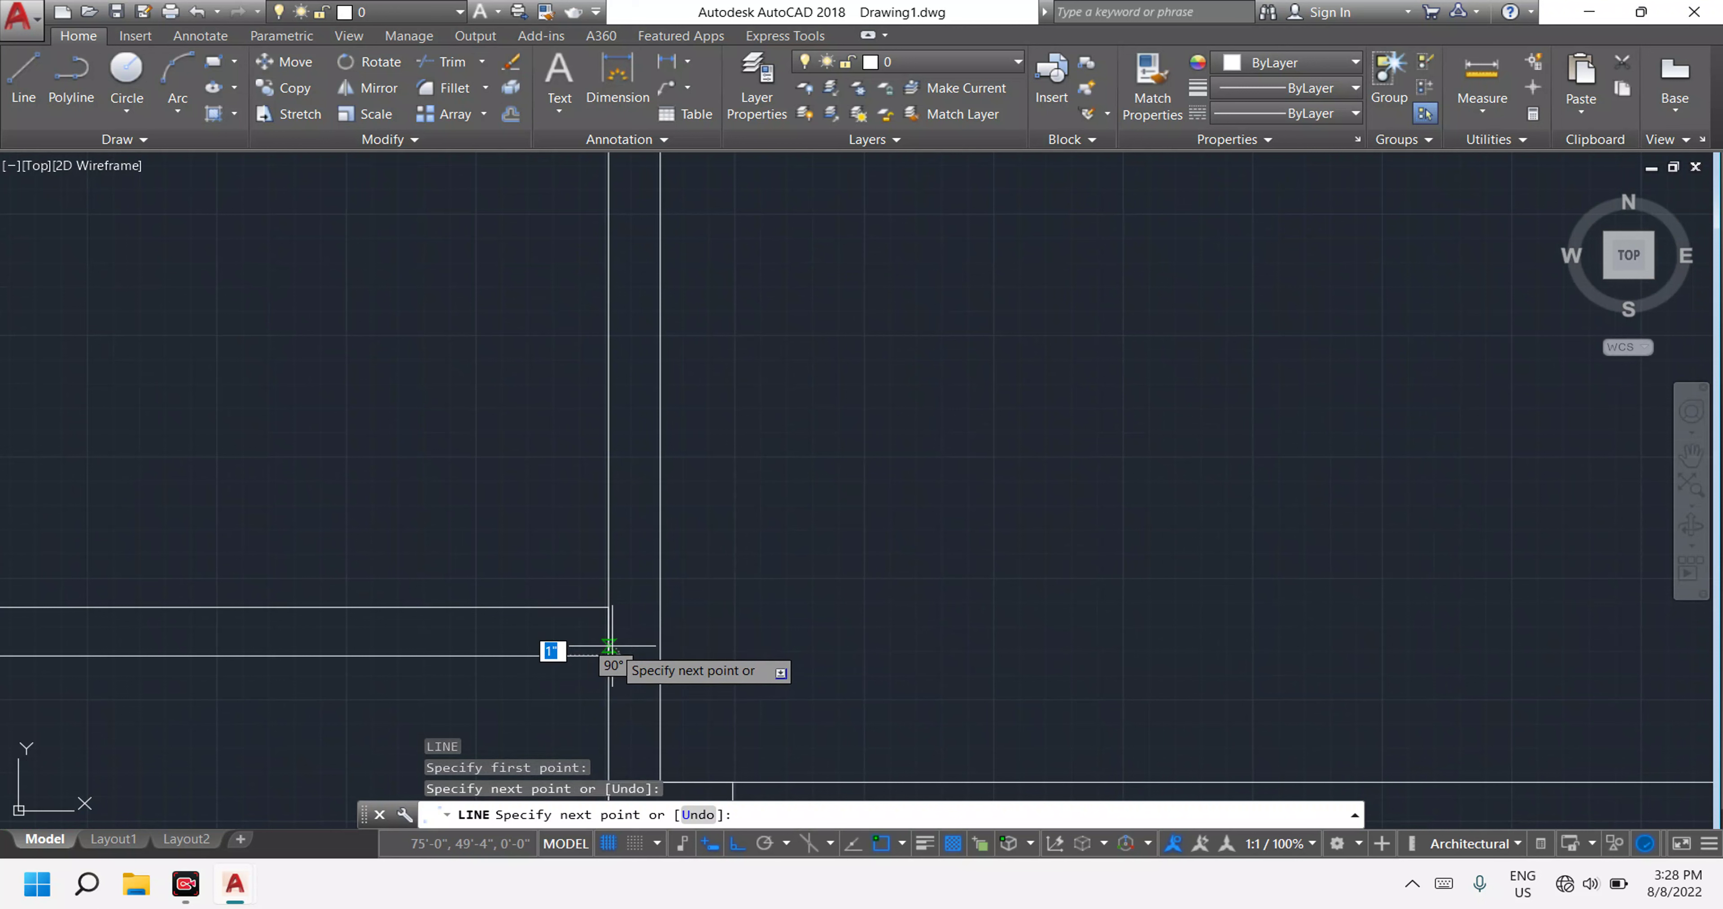
pyautogui.press('Escape')
# Move the short vertical beam-end segment 3' to the left.
pyautogui.click(608, 630)
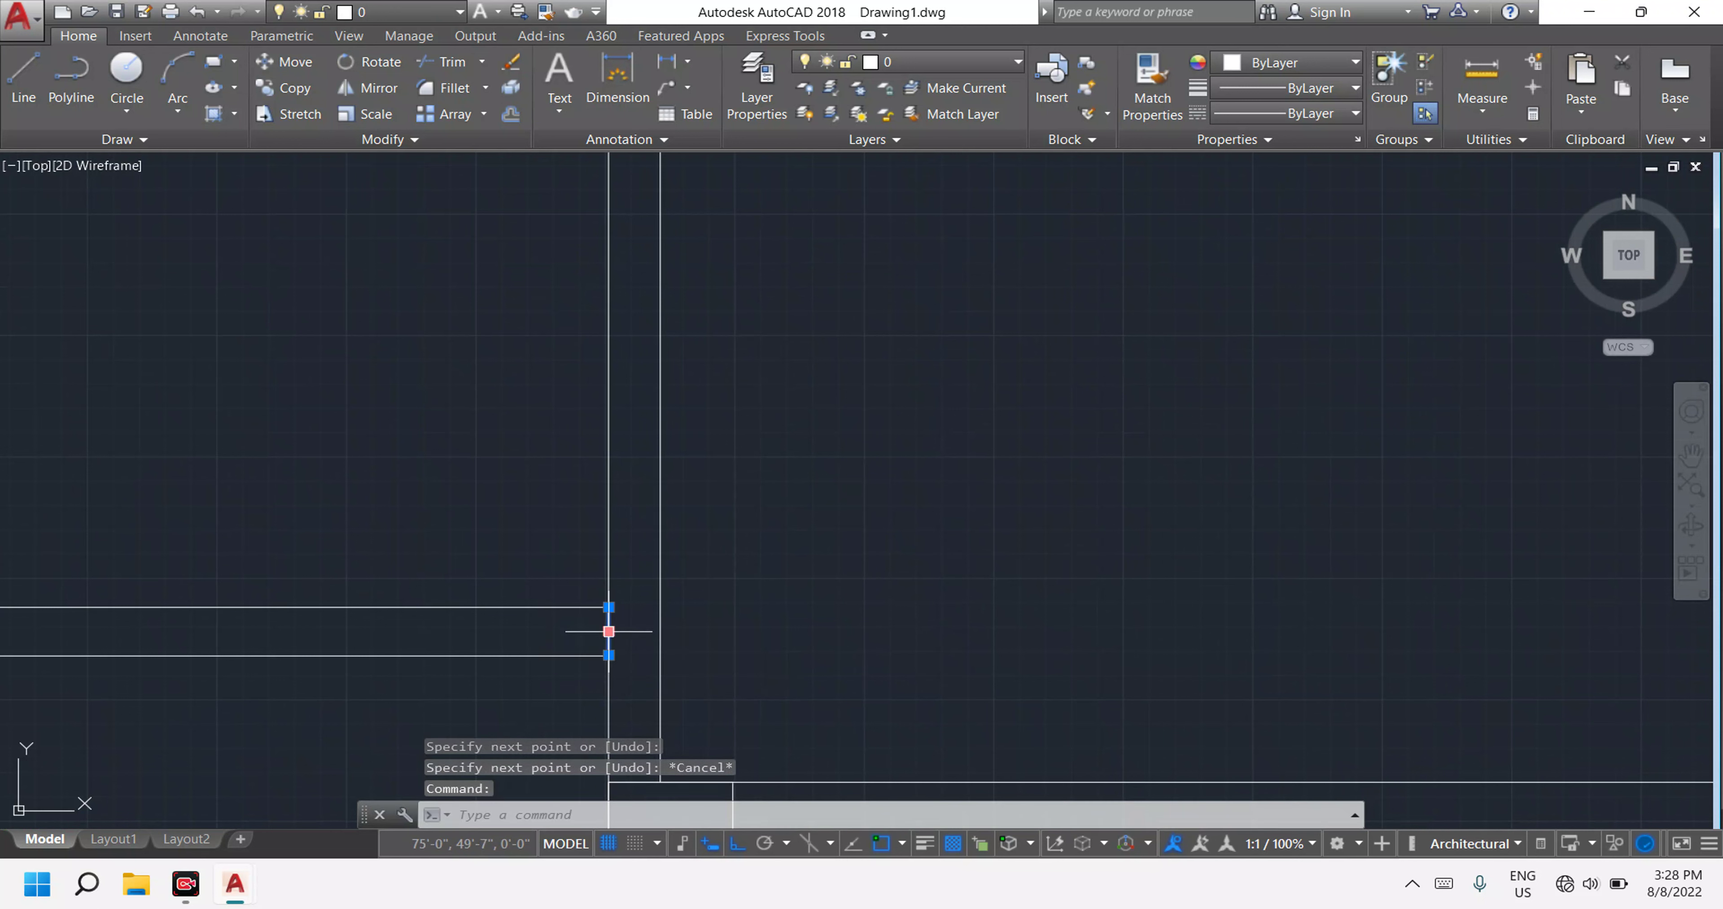
pyautogui.write('m')
pyautogui.press('Return')
pyautogui.click(608, 631)
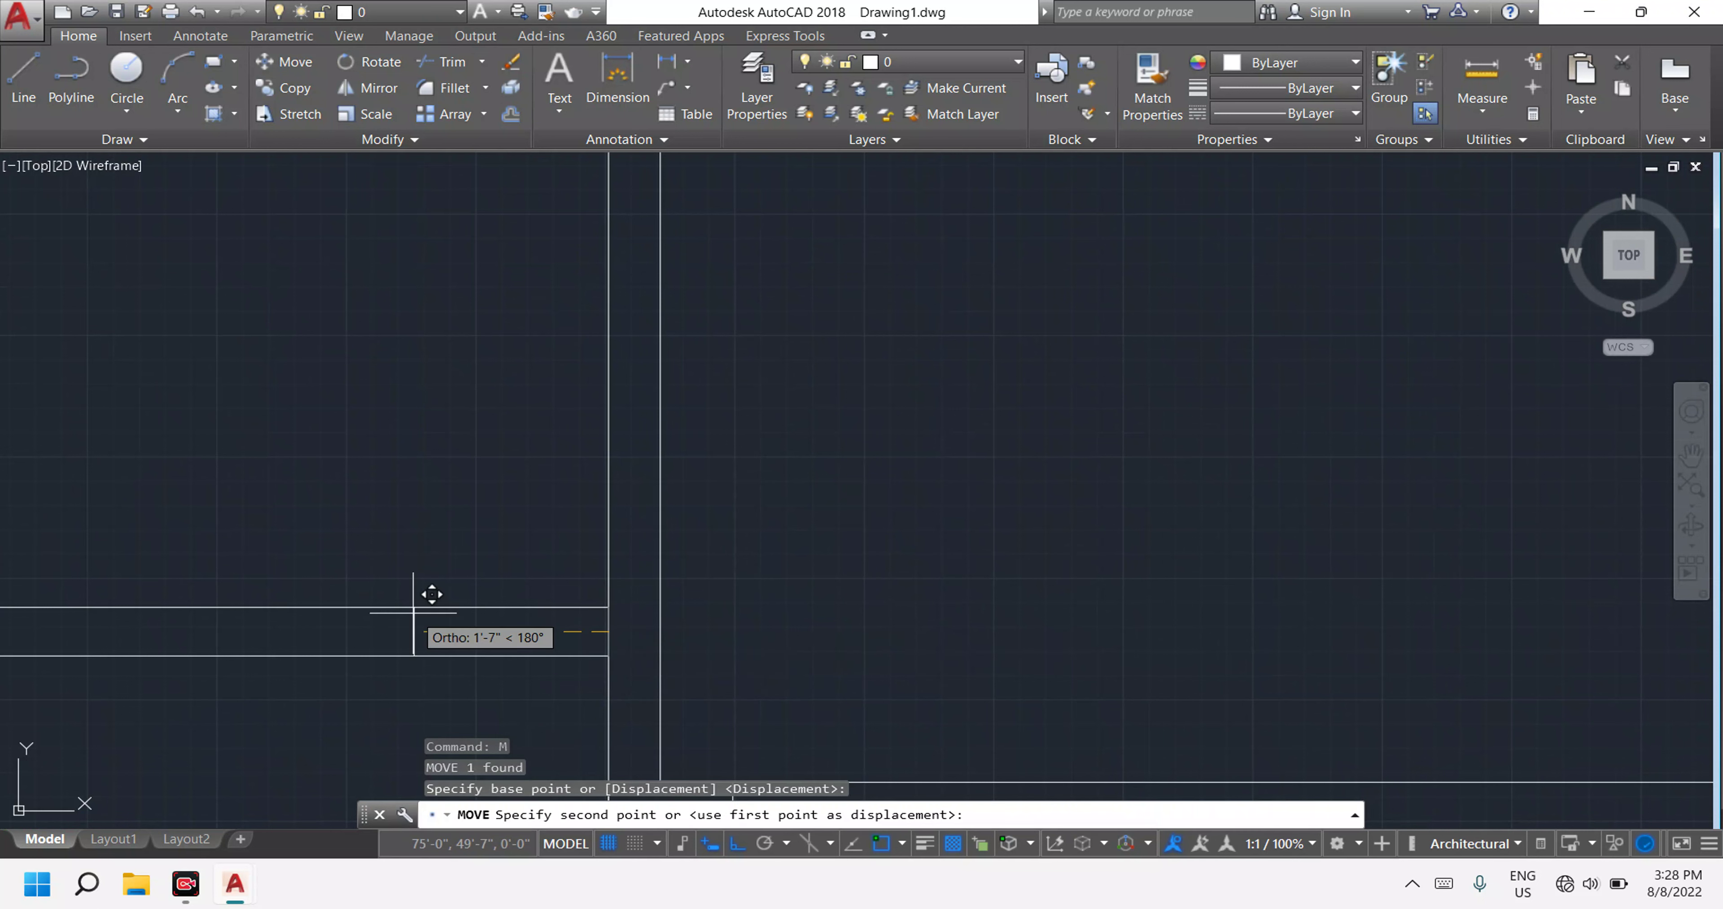
pyautogui.write('3')
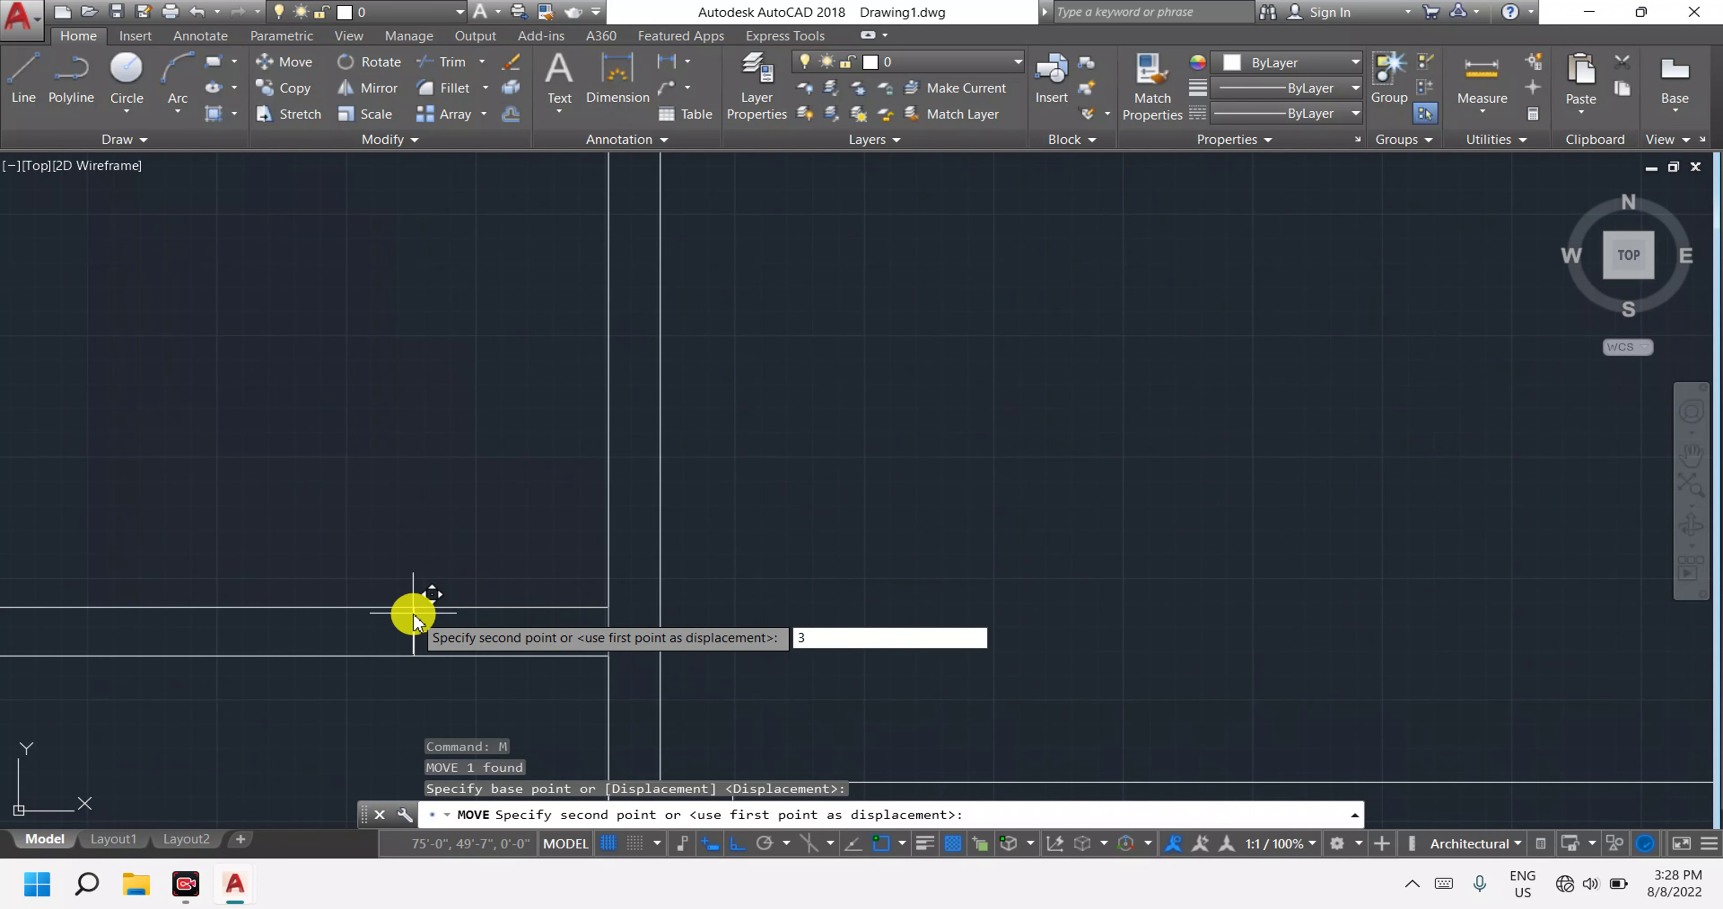
pyautogui.press('Return')
pyautogui.scroll(-3, 415, 616)
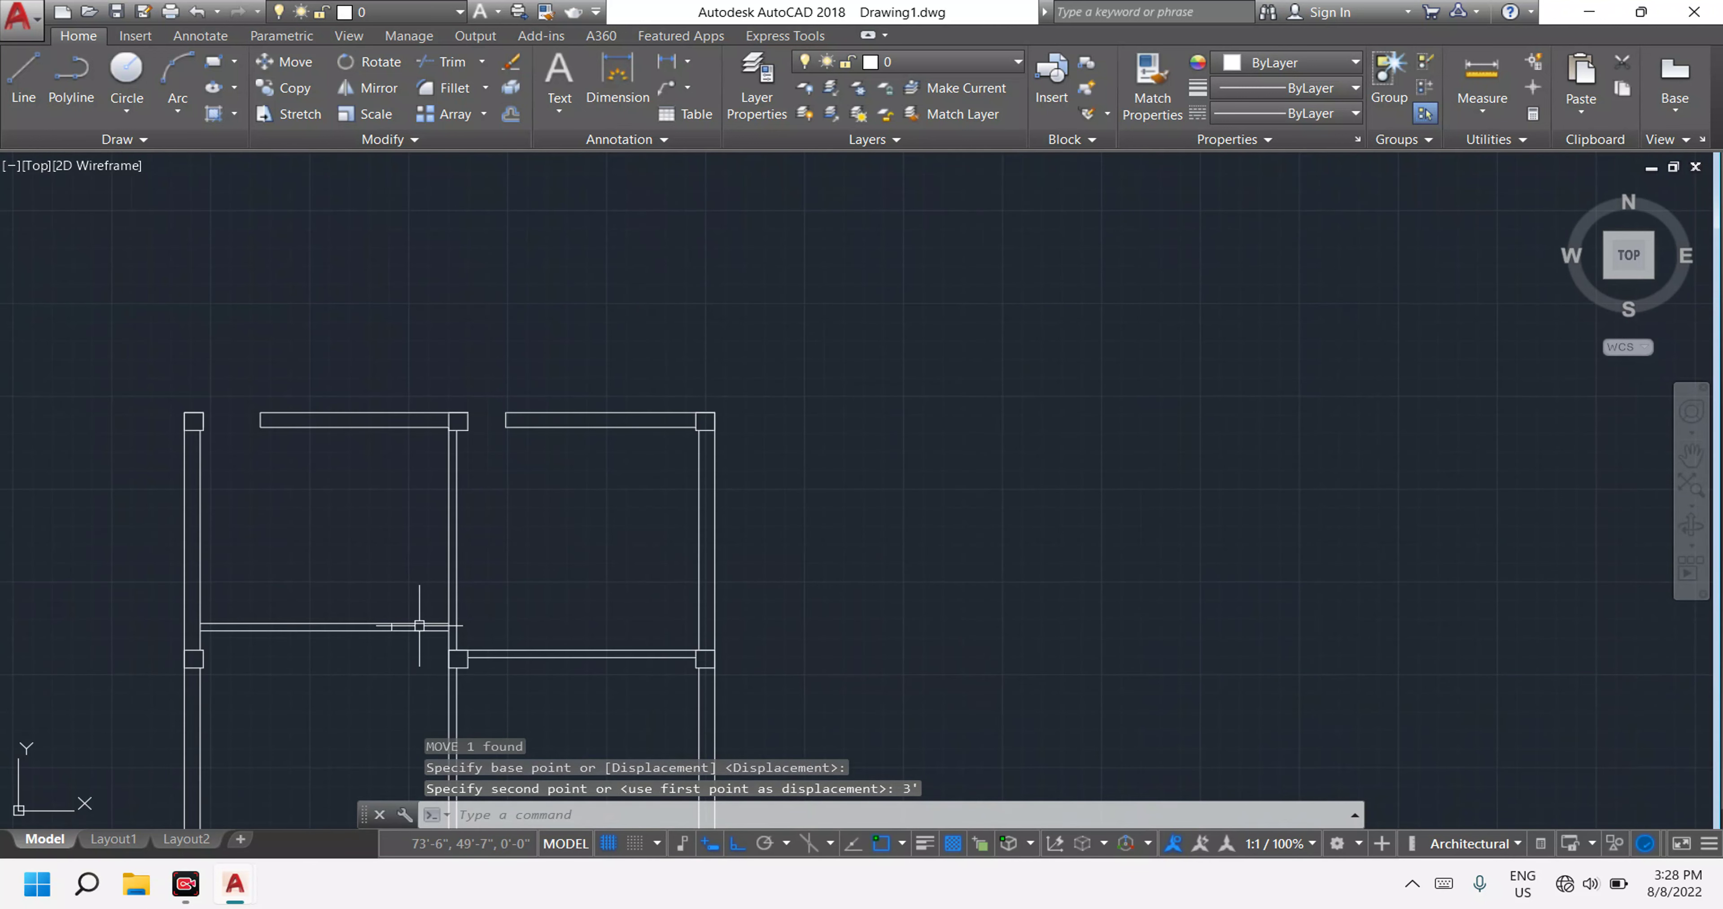
pyautogui.scroll(2, 415, 615)
pyautogui.scroll(3, 419, 635)
pyautogui.press('Escape')
pyautogui.press('Escape')
pyautogui.write('tr')
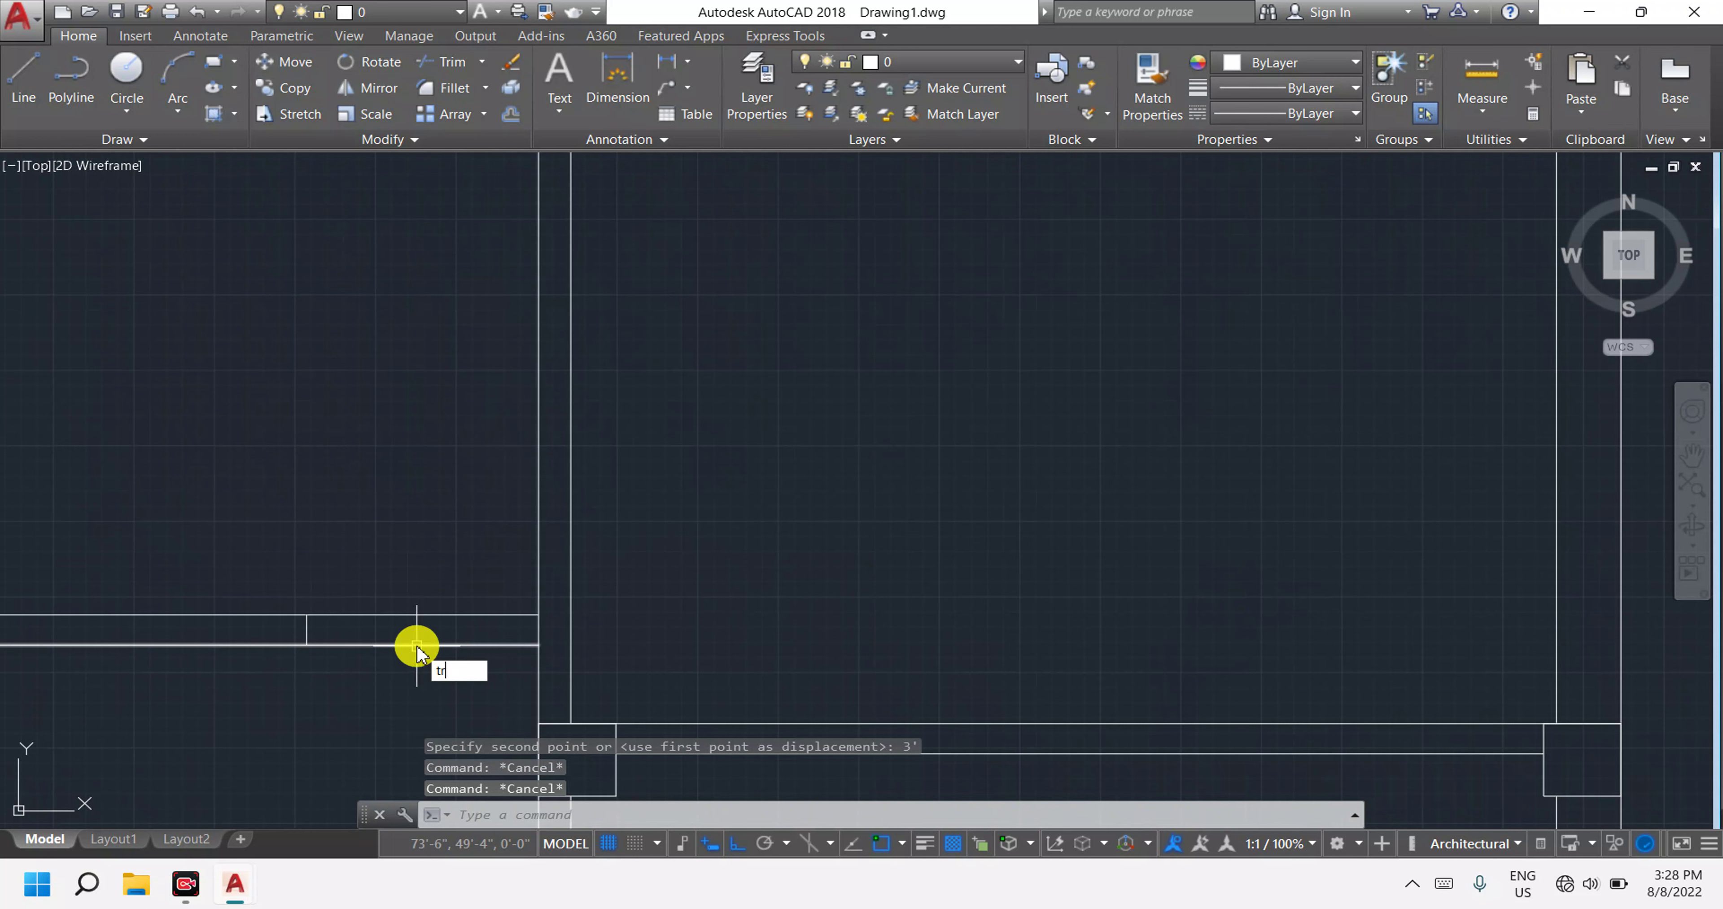
# Start a trim and pan across the floor plan, then cancel the trim twice without cutting.
pyautogui.press('Return')
pyautogui.press('Return')
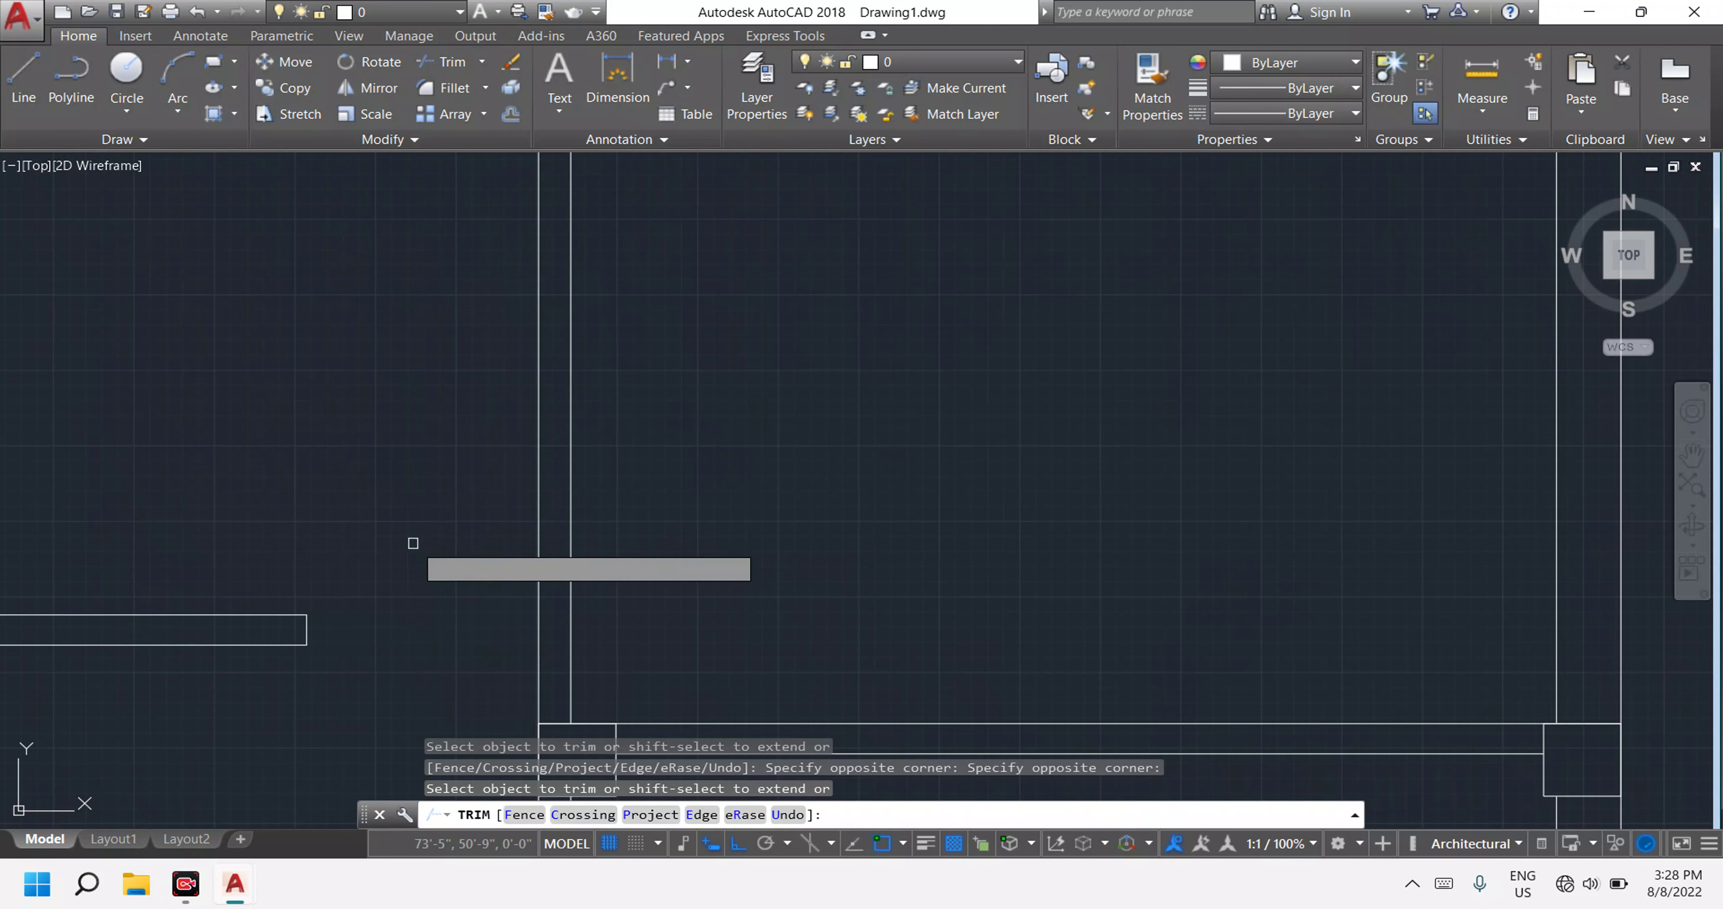
pyautogui.scroll(-3, 412, 541)
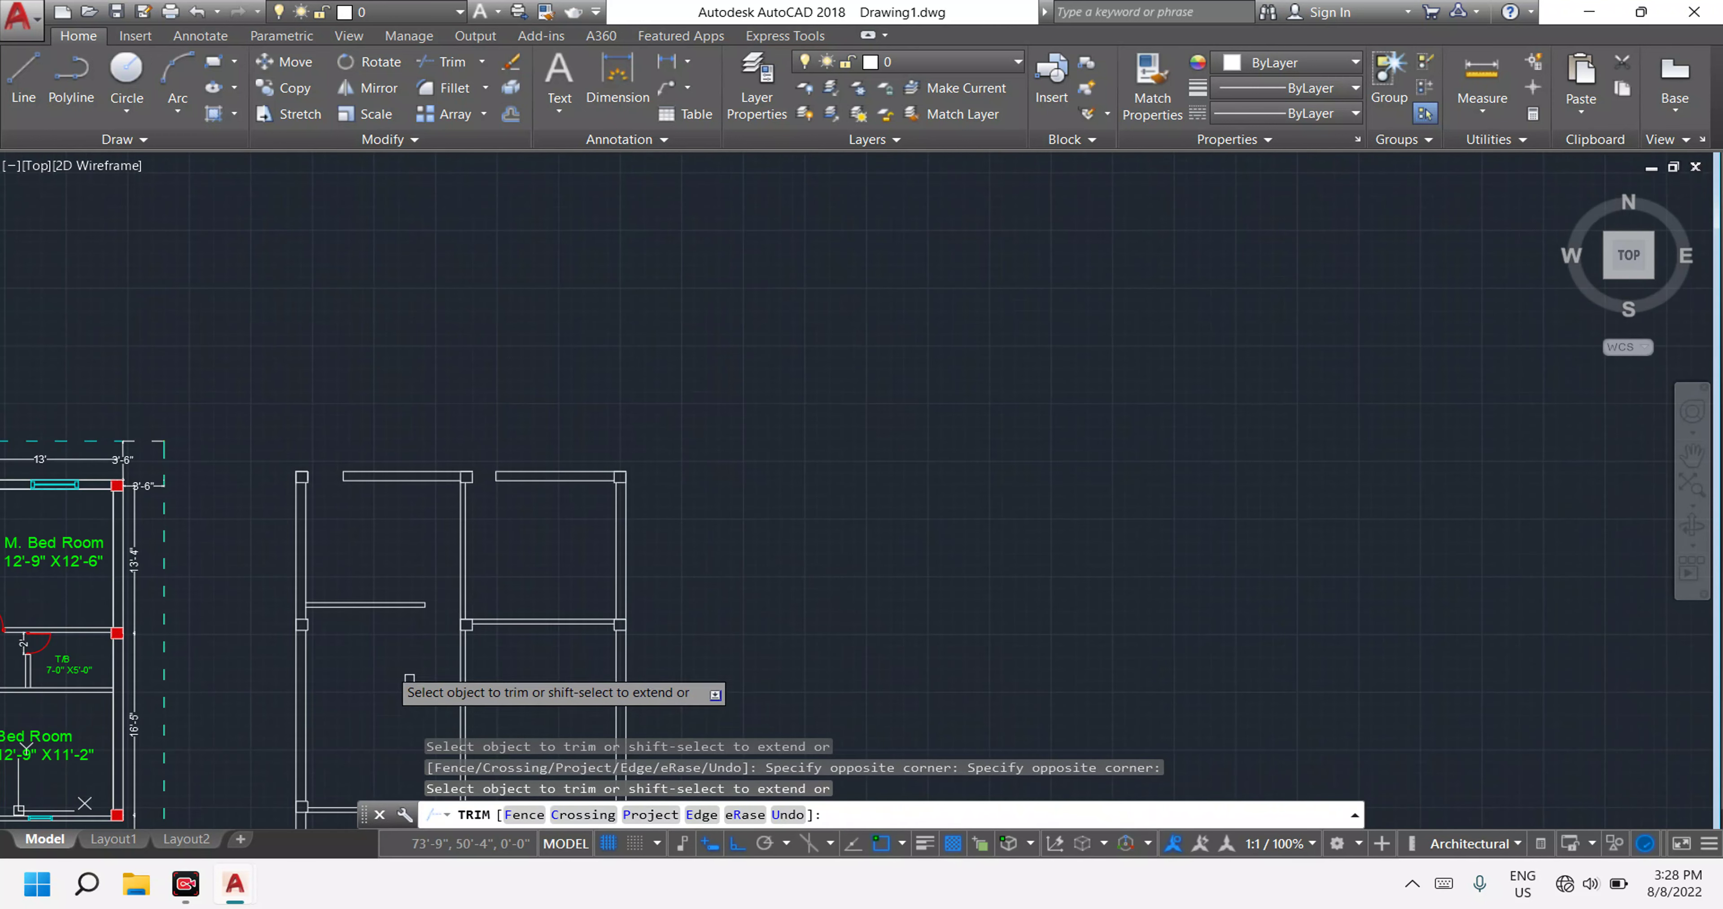
pyautogui.moveTo(27, 747); pyautogui.dragTo(197, 712, button='middle')
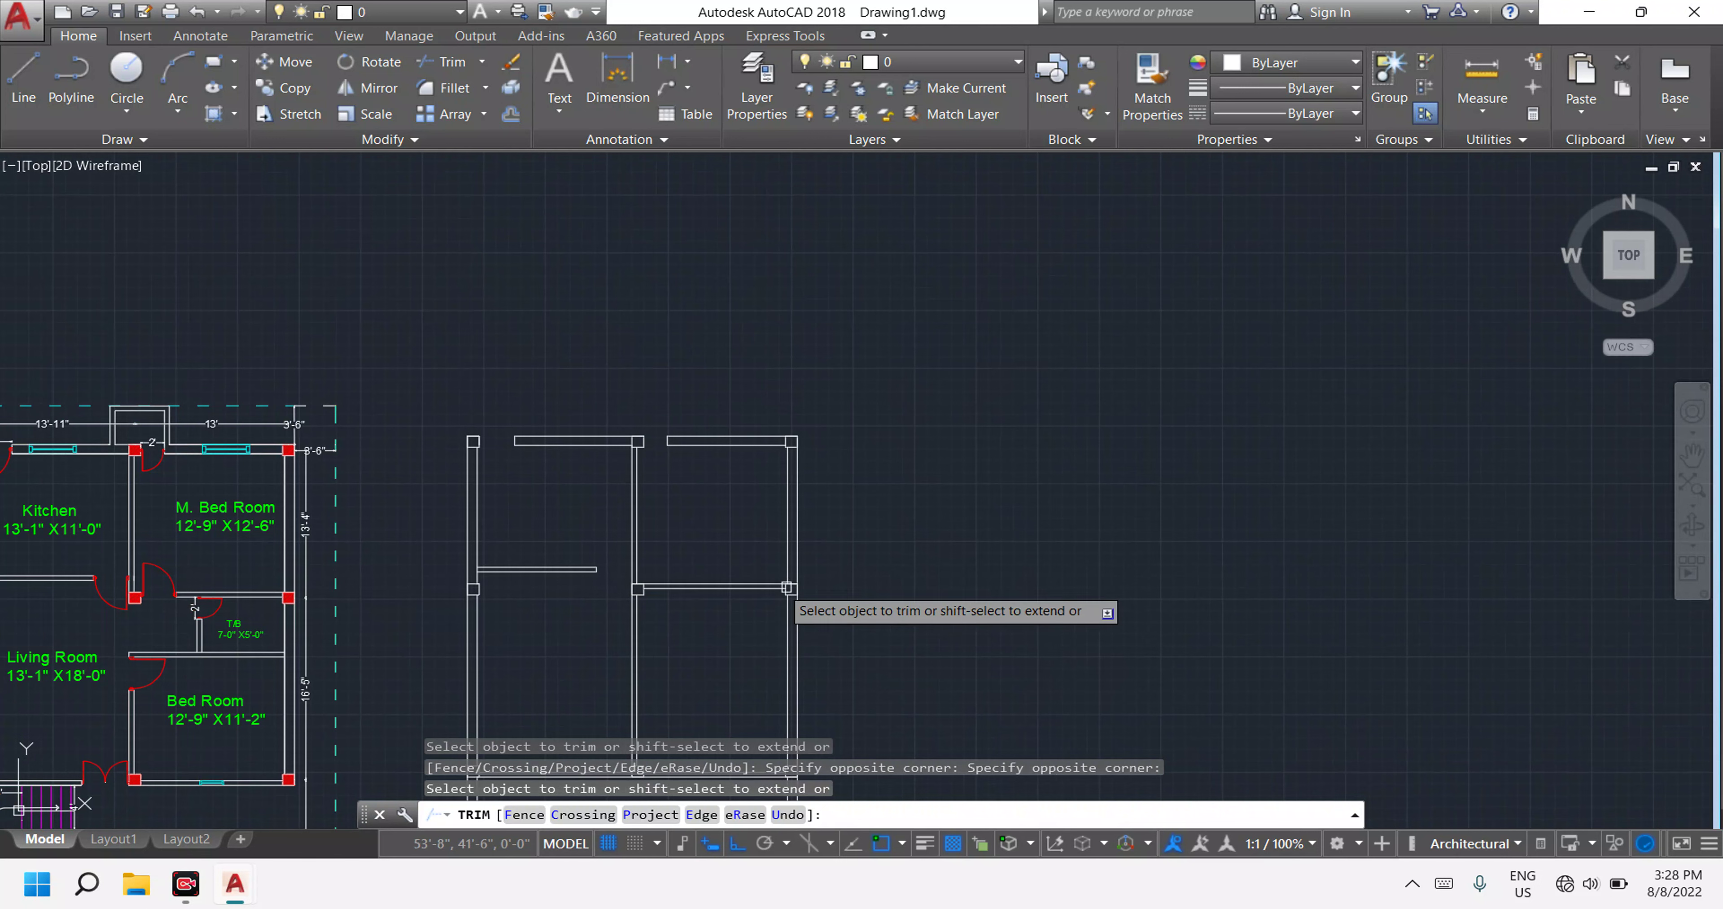
pyautogui.scroll(4, 667, 589)
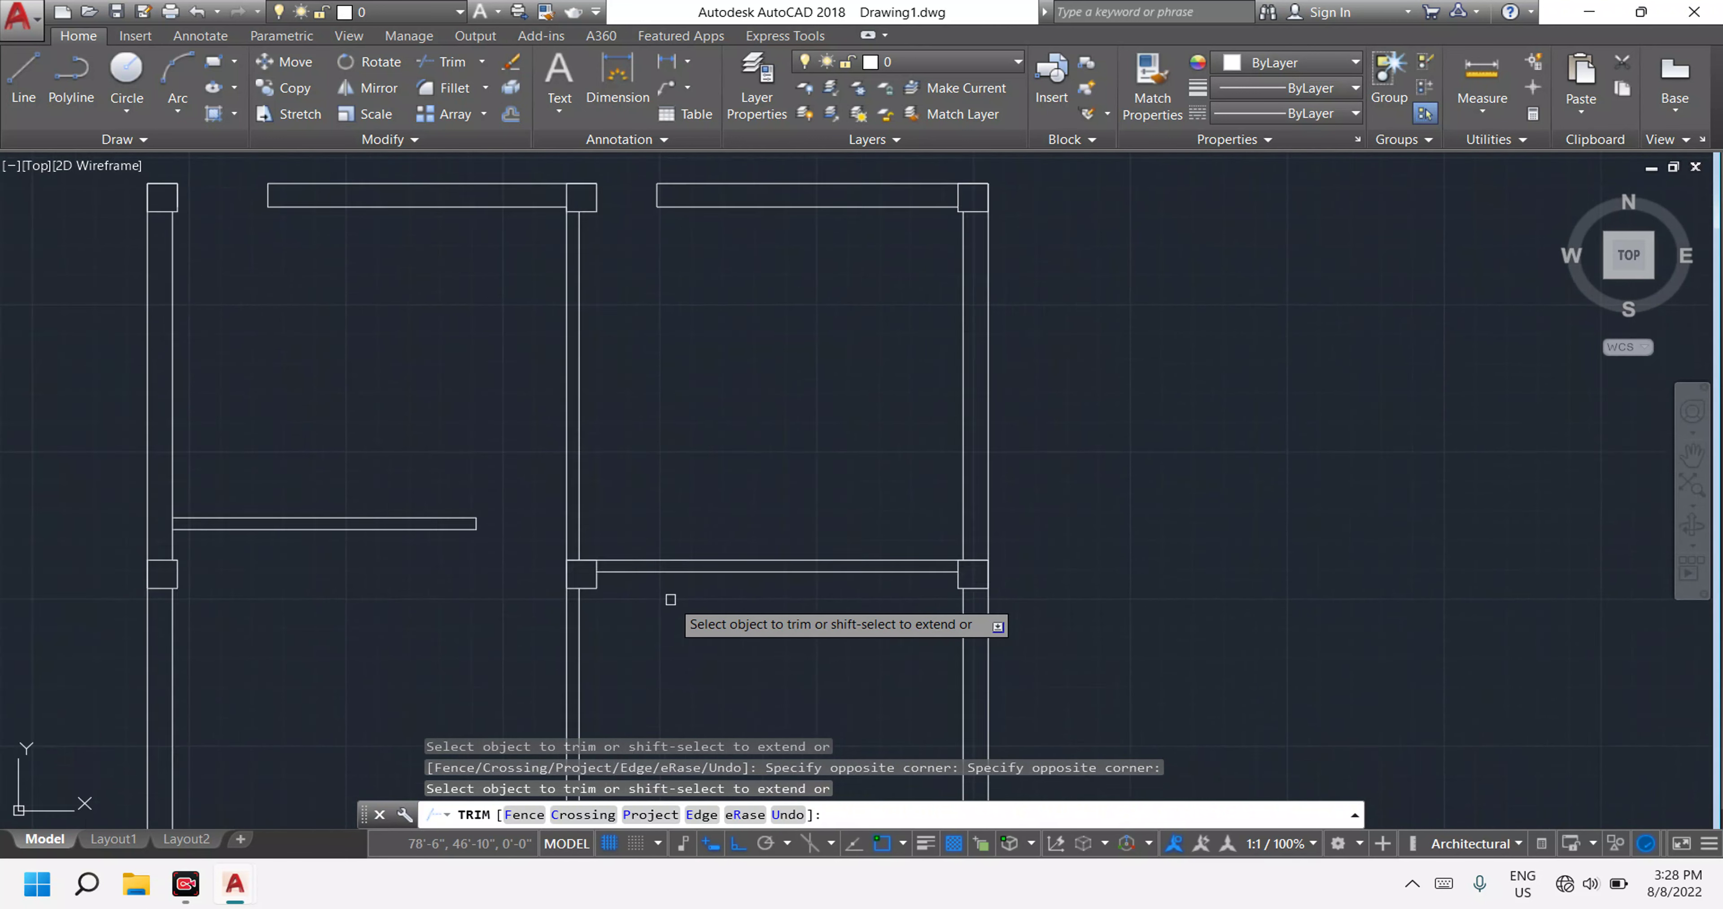
pyautogui.scroll(-4, 669, 595)
pyautogui.scroll(6, 668, 600)
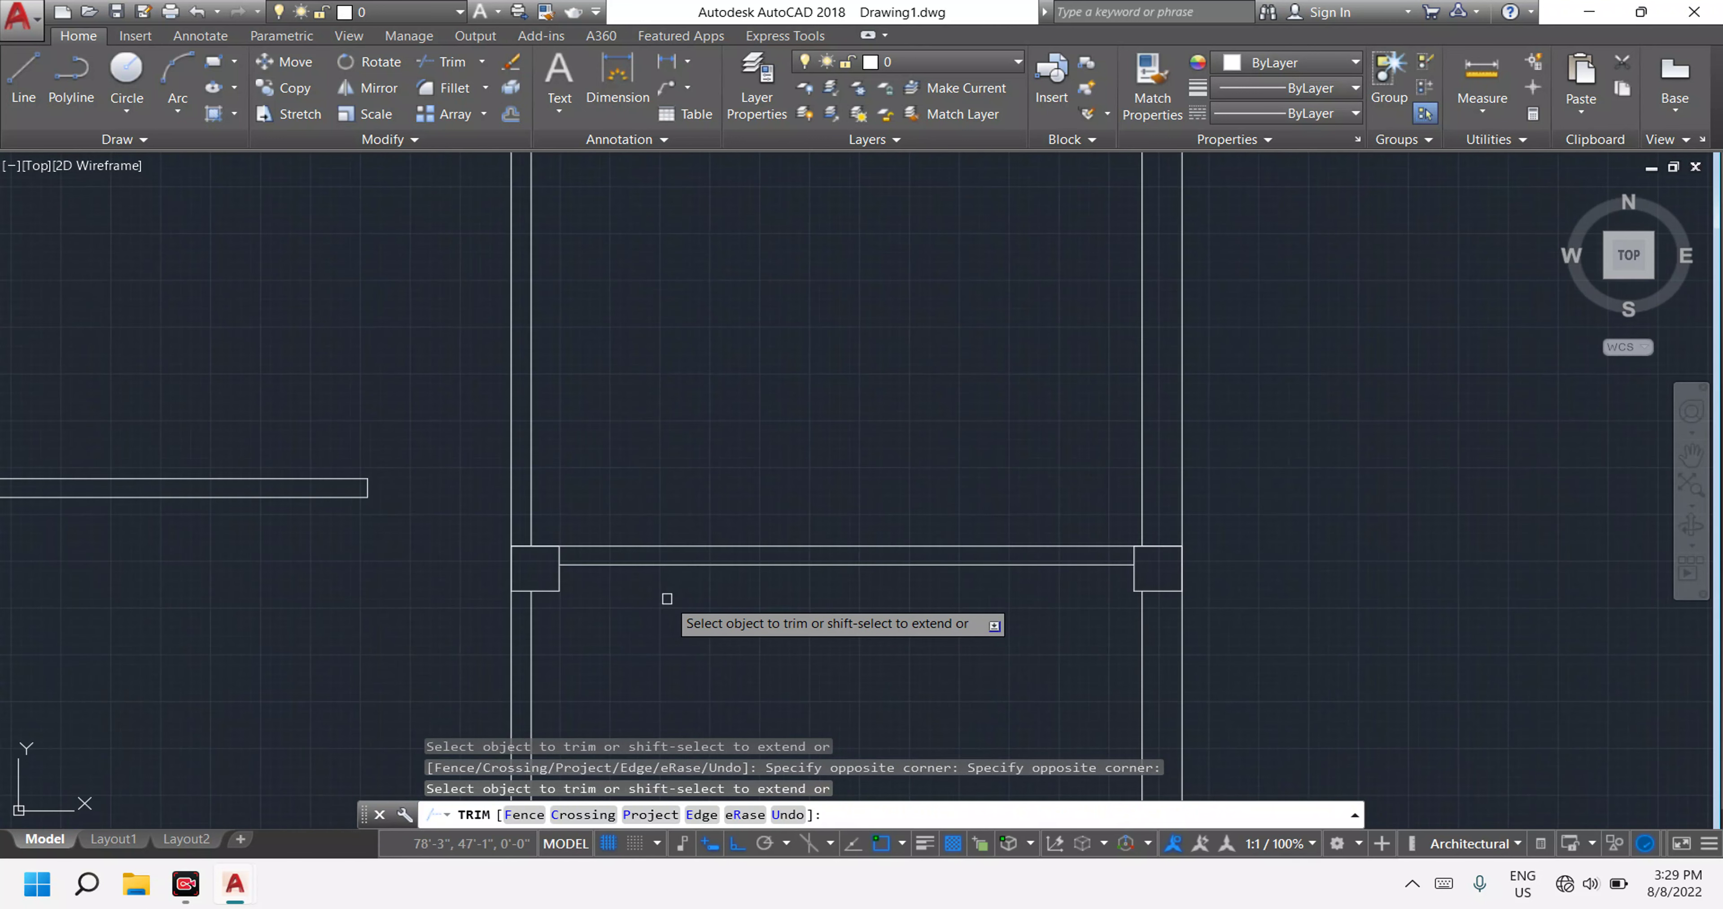
pyautogui.press('Escape')
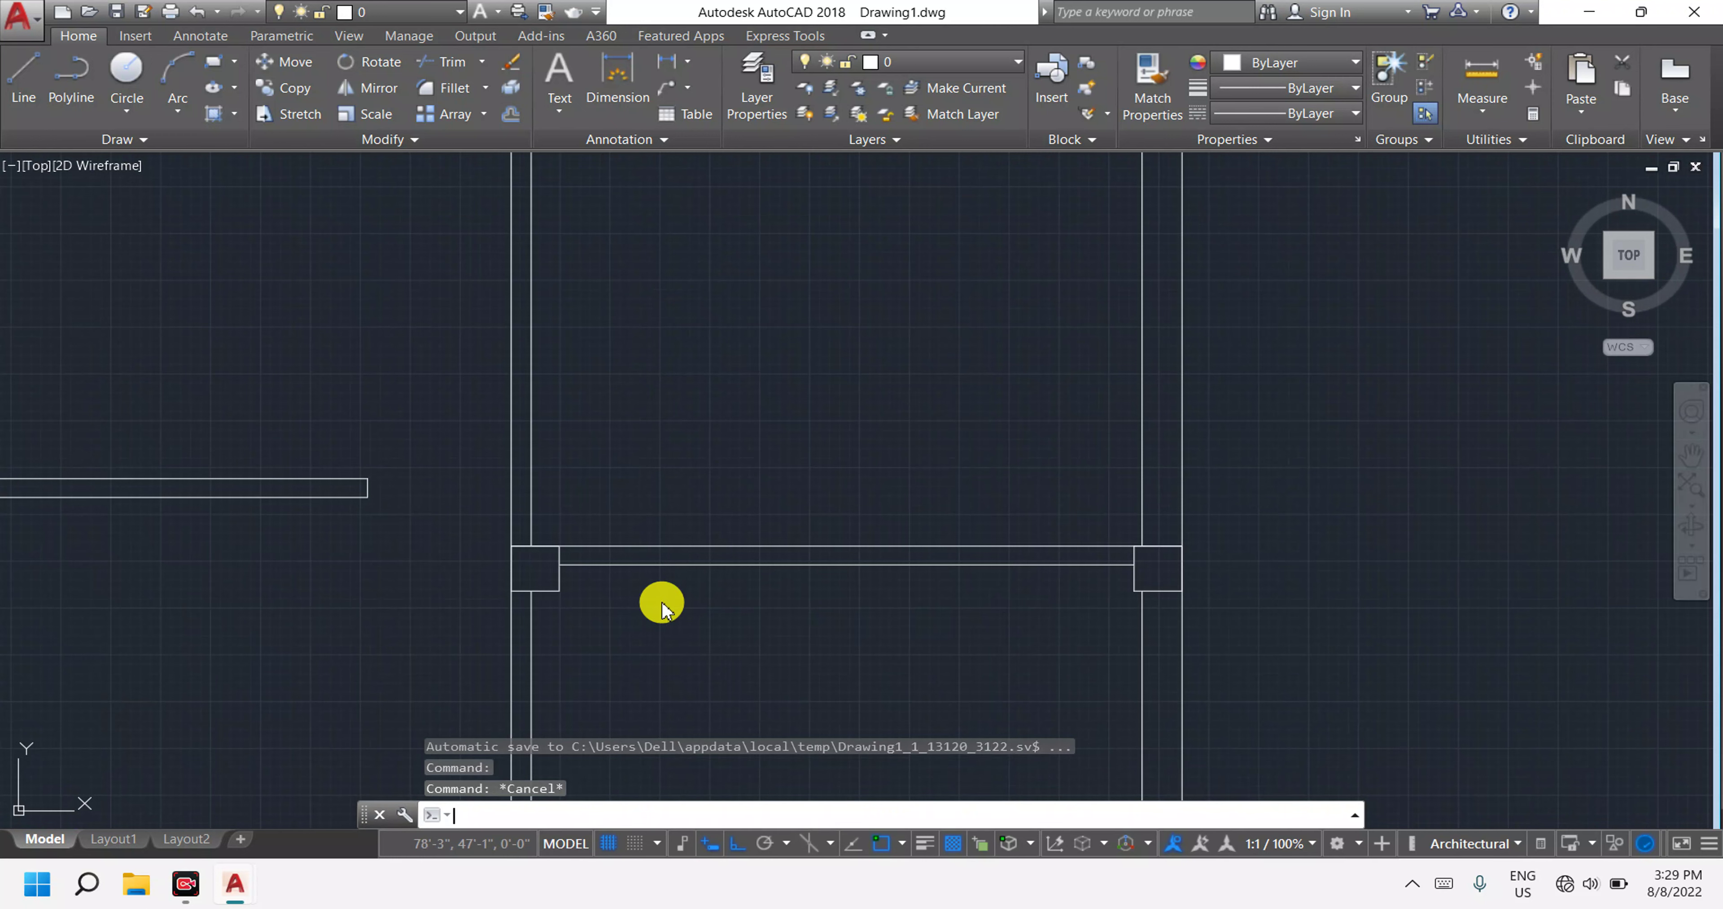
pyautogui.press('Return')
pyautogui.press('Escape')
pyautogui.press('Escape')
pyautogui.press('Escape')
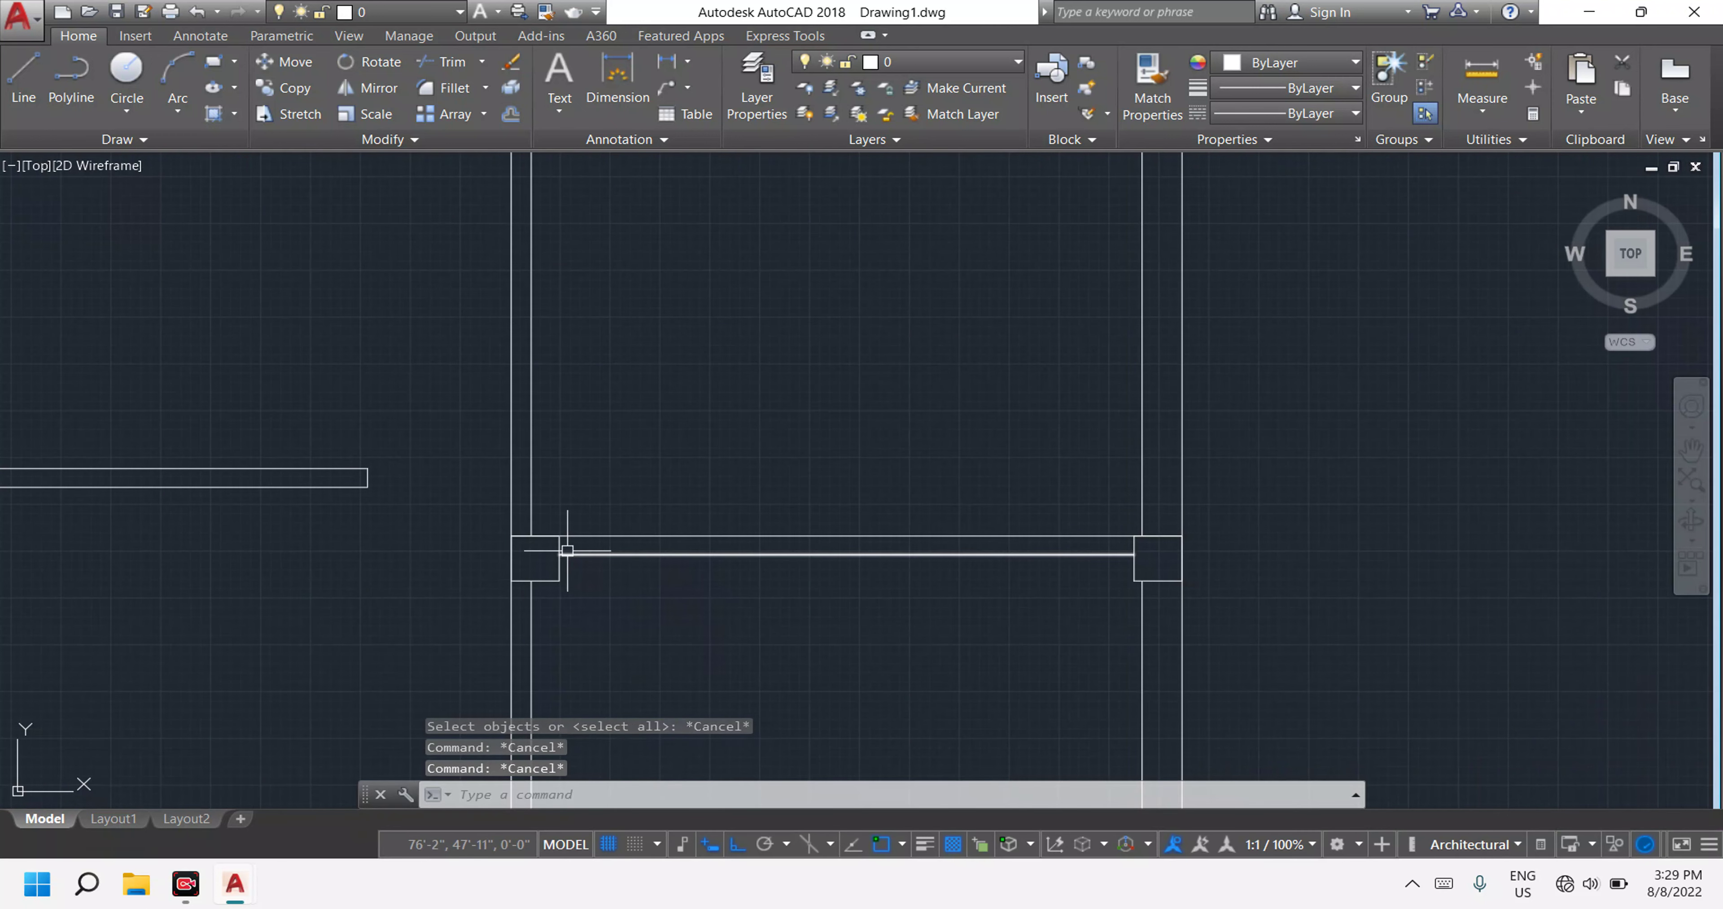
# Draw a vertical line across the right-hand beam at the middle column face.
pyautogui.write('l')
pyautogui.press('Return')
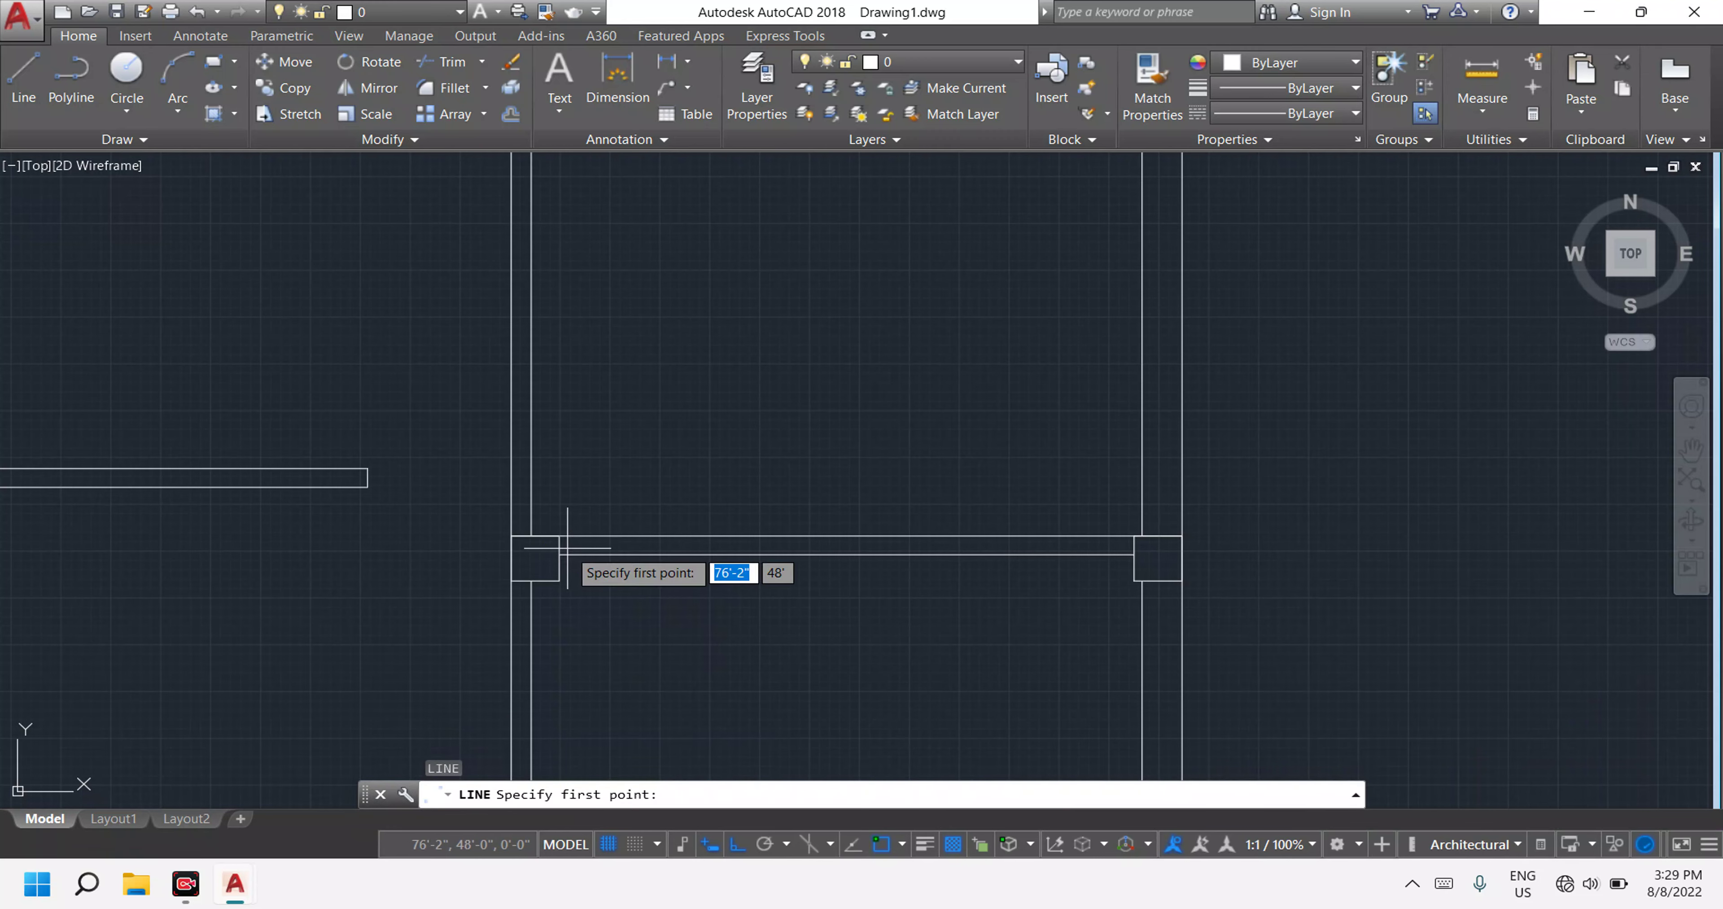
pyautogui.scroll(4, 565, 551)
pyautogui.click(512, 483)
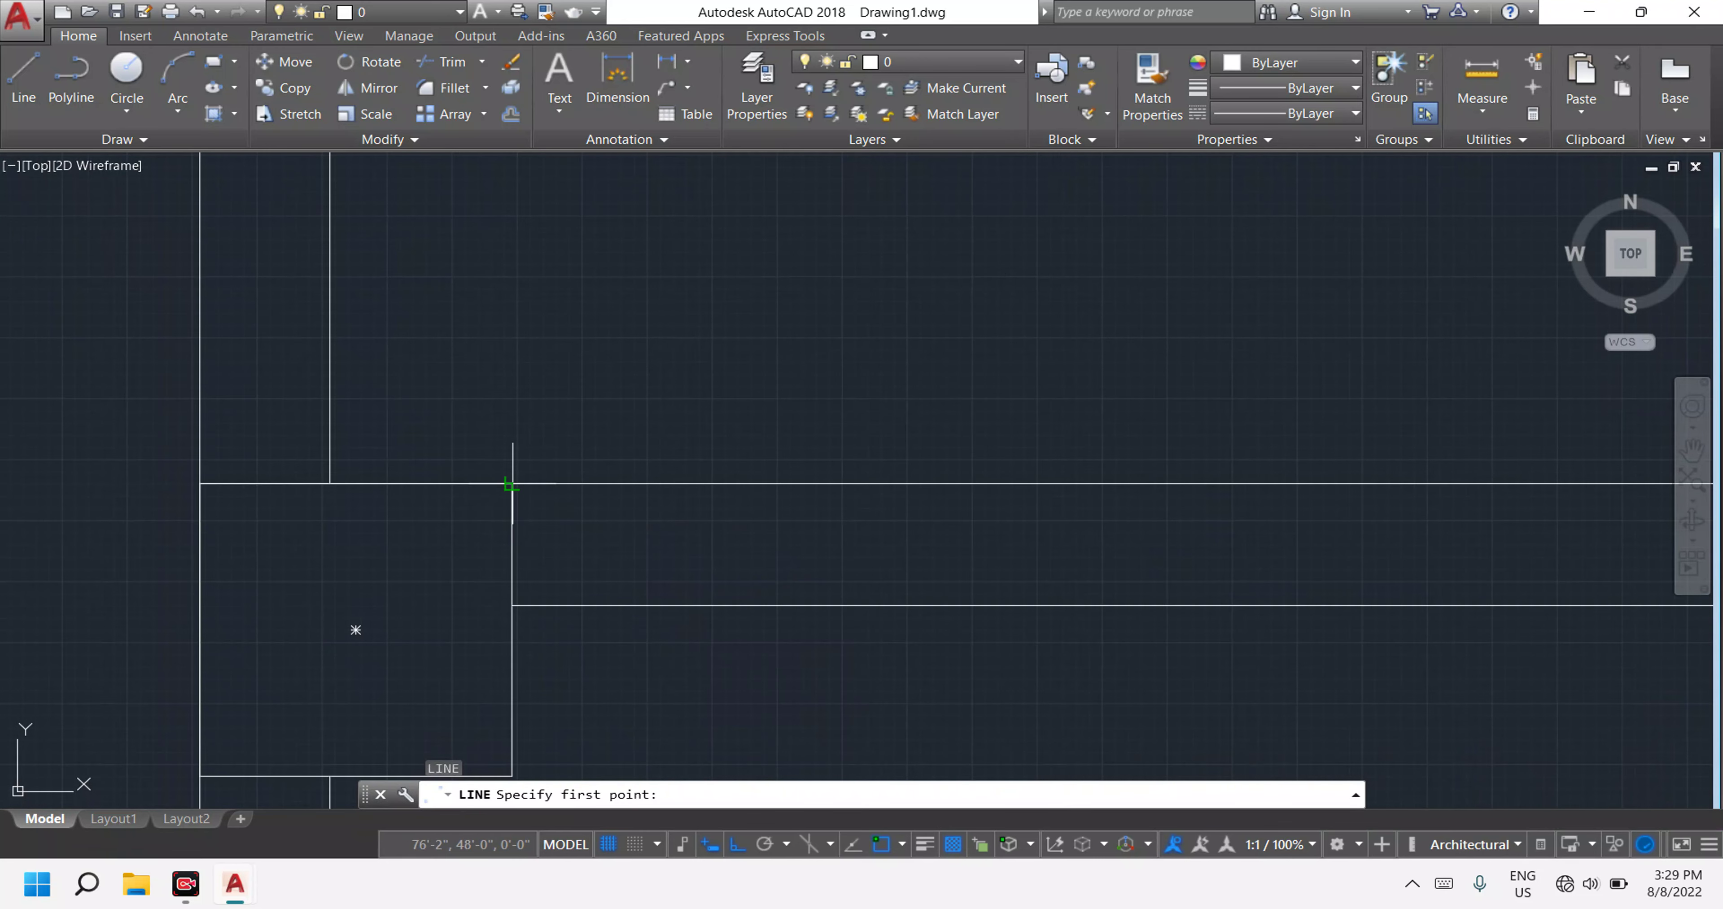
pyautogui.click(511, 600)
pyautogui.press('Escape')
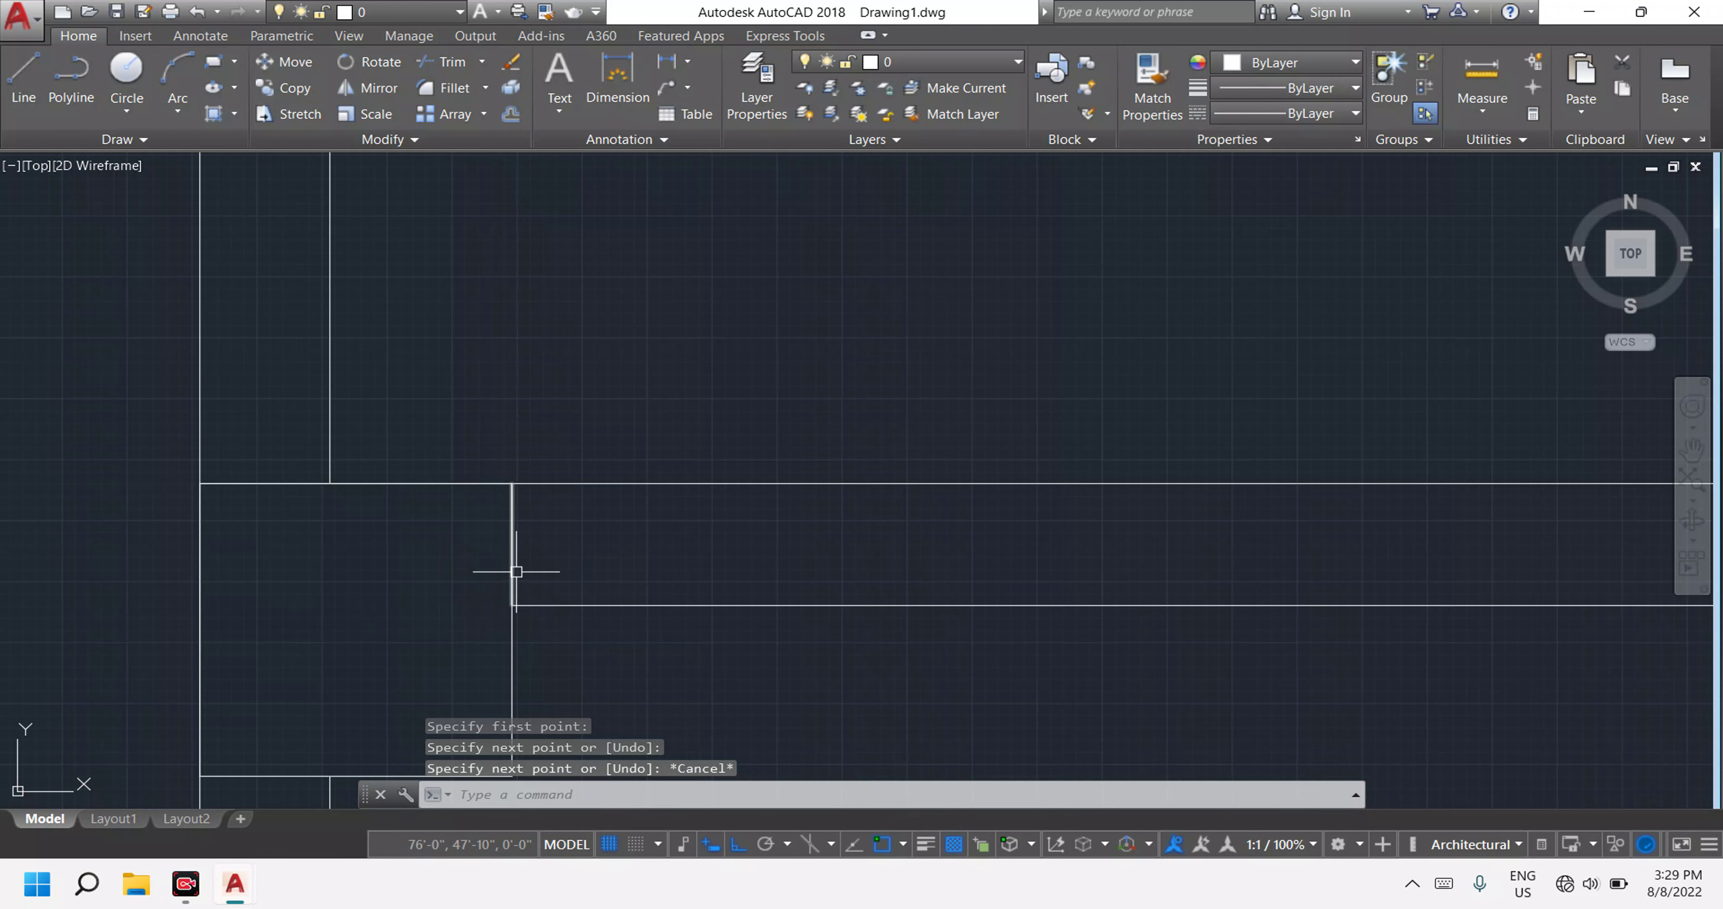
# Move the new vertical line 3' to the right.
pyautogui.click(510, 564)
pyautogui.write('m')
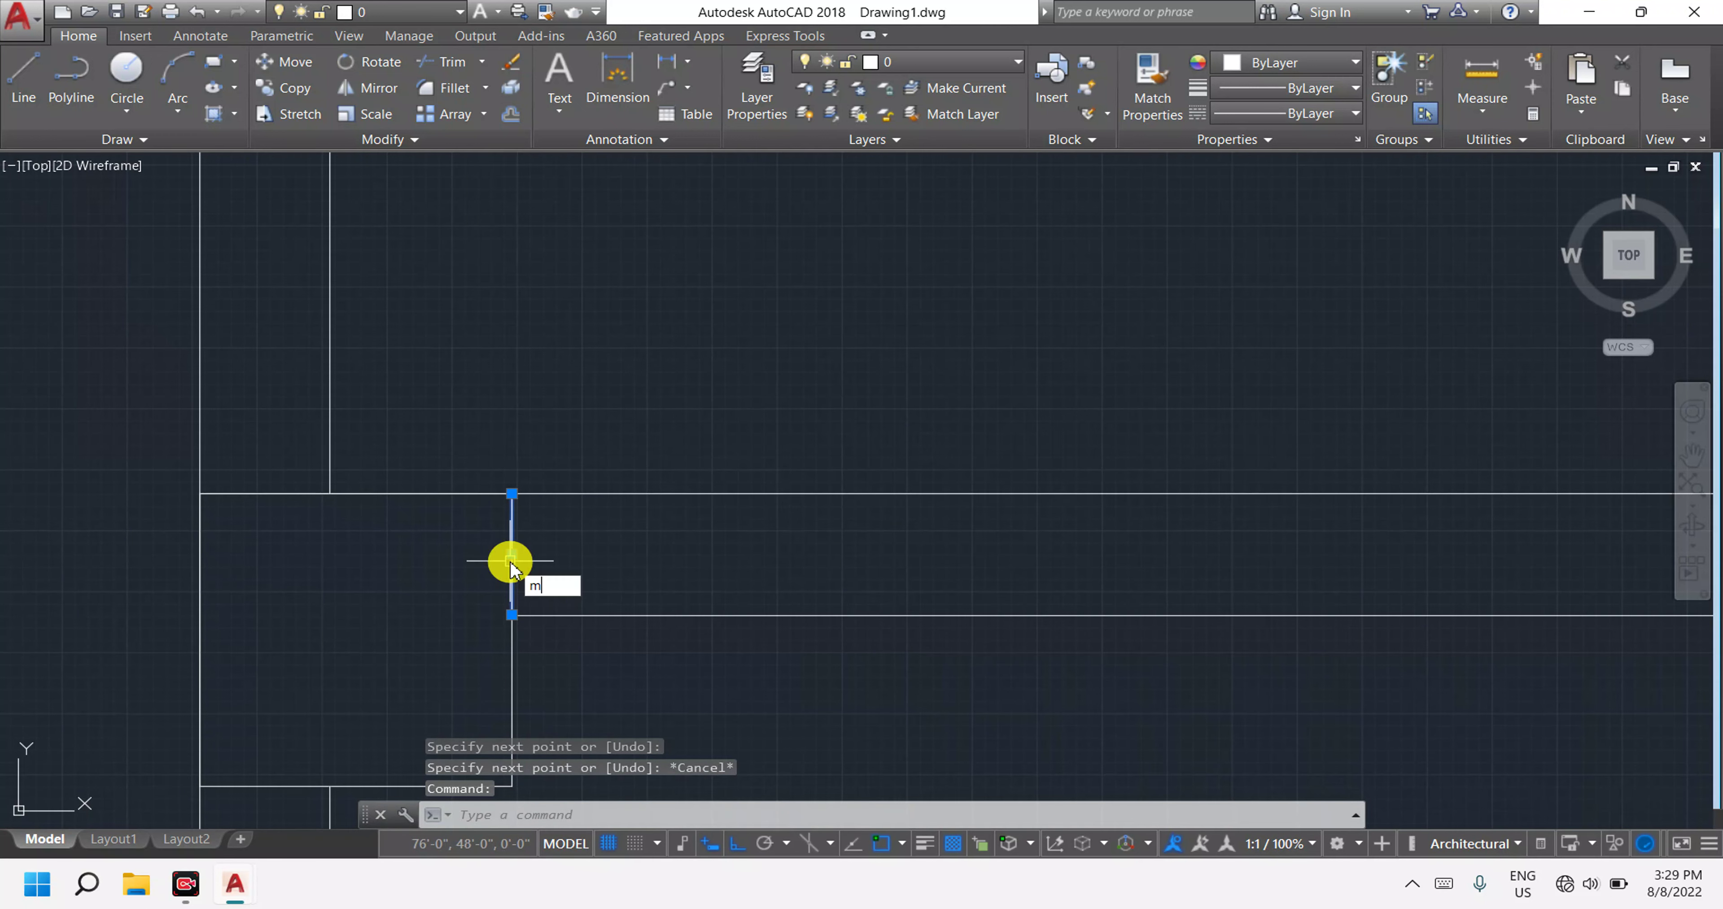
pyautogui.press('Return')
pyautogui.click(511, 560)
pyautogui.write('3')
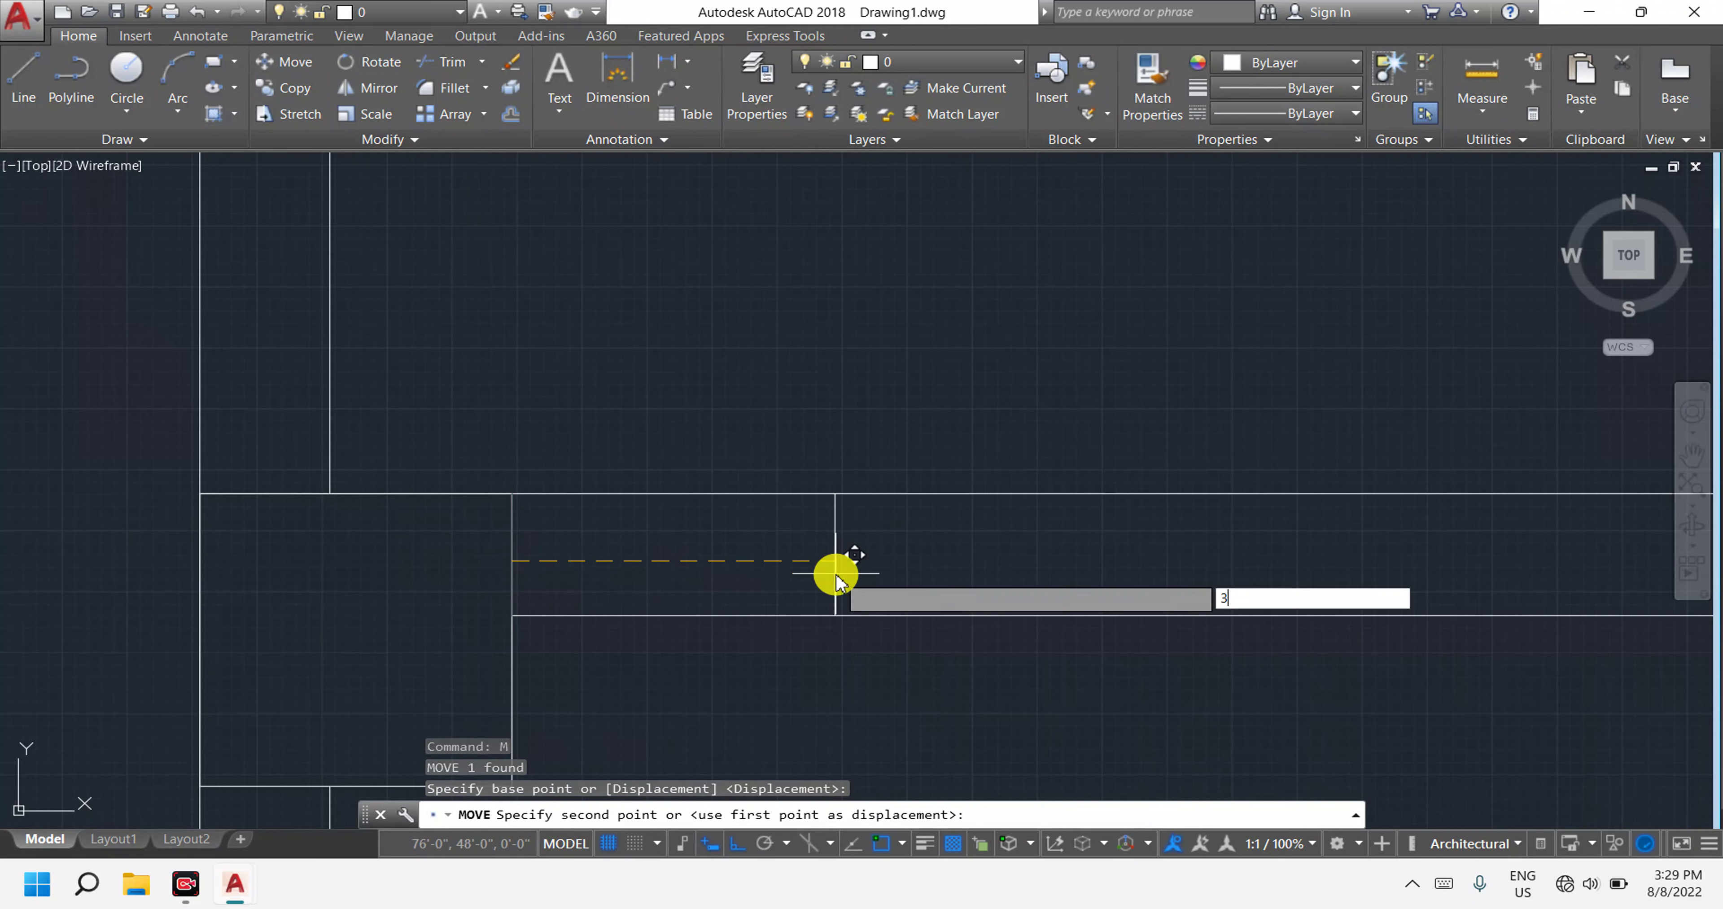
pyautogui.press('Return')
pyautogui.press('Escape')
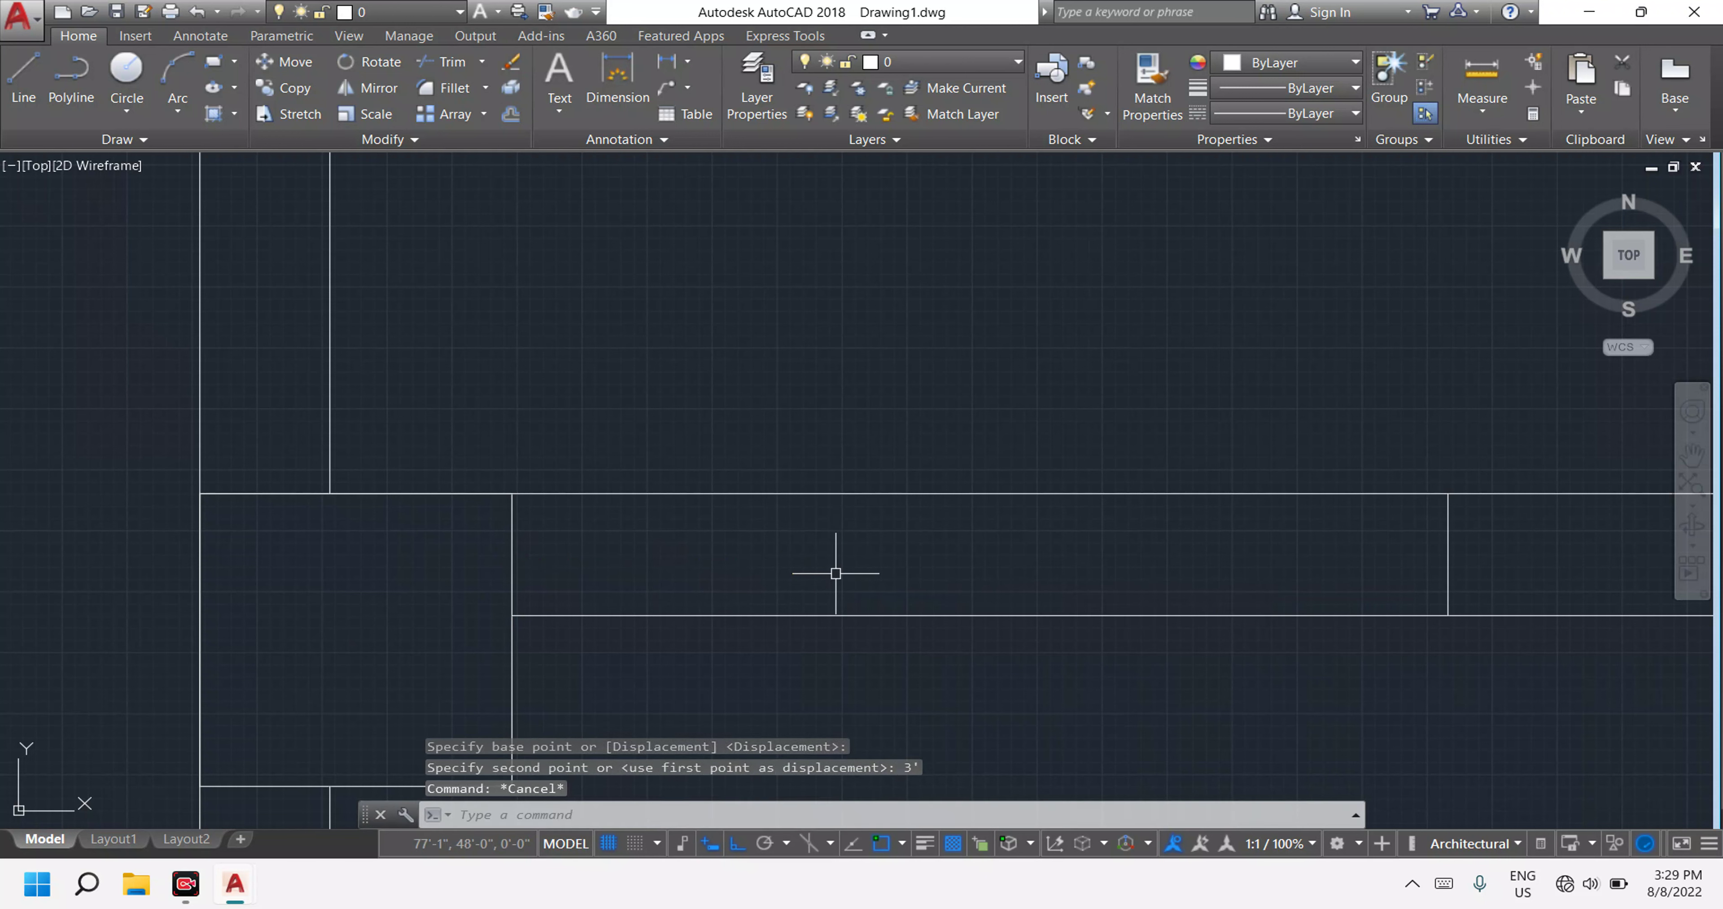
# Trim the four beam line pieces between the column and the moved line.
pyautogui.write('tr')
pyautogui.press('Return')
pyautogui.press('Return')
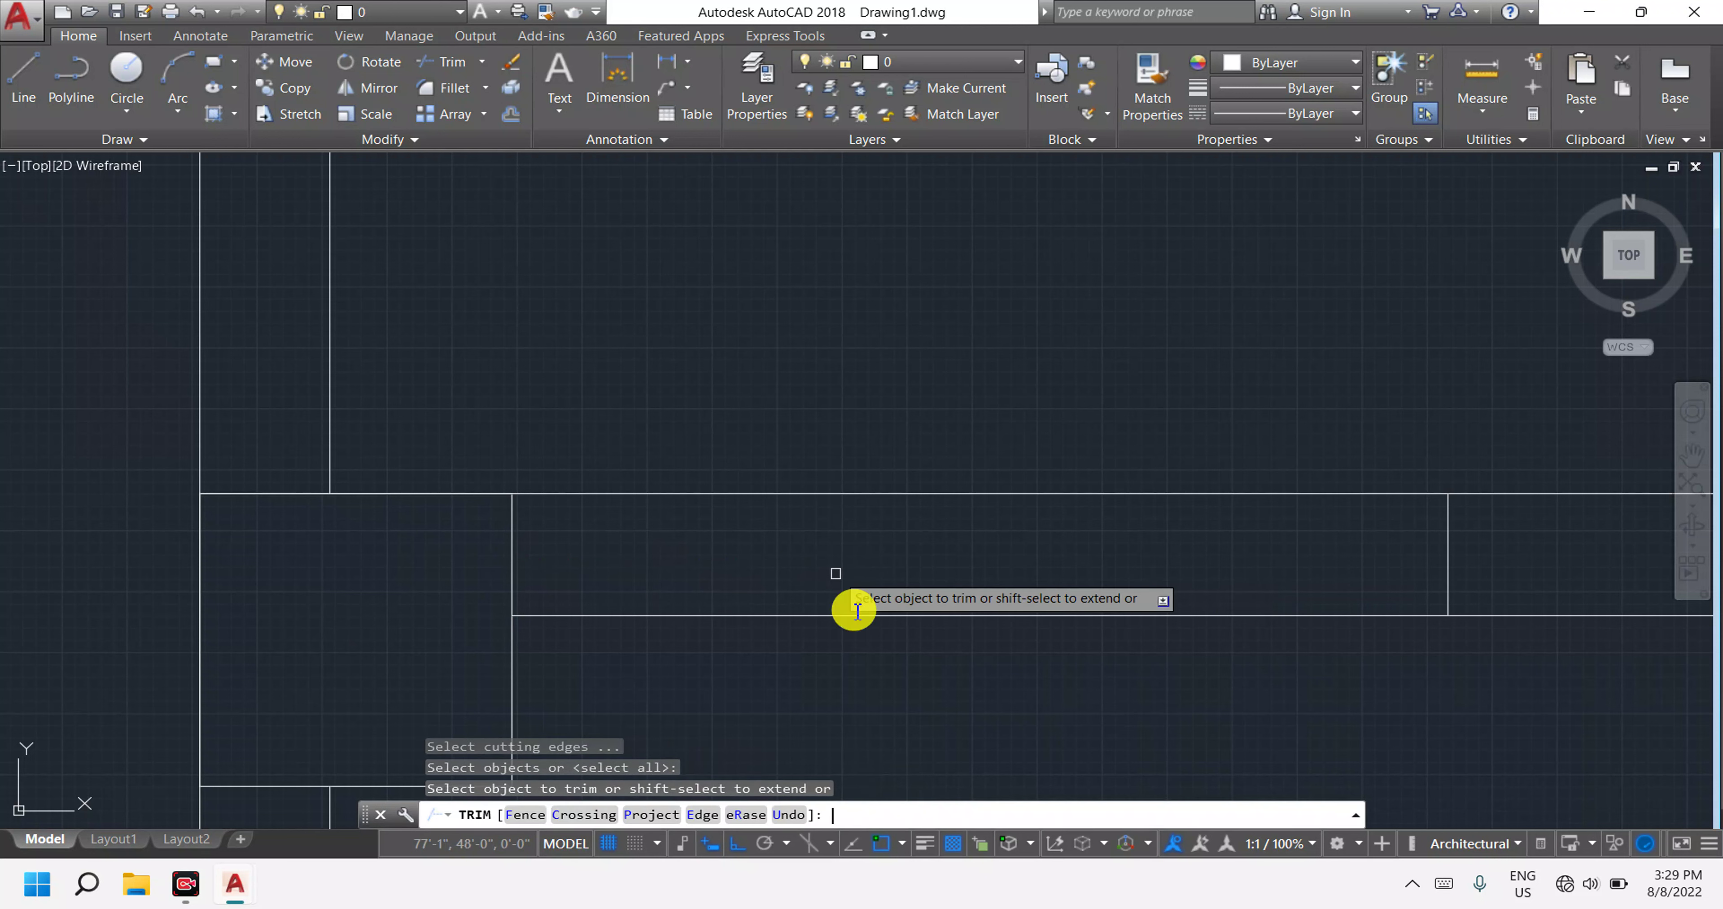
pyautogui.click(912, 692)
pyautogui.click(835, 485)
pyautogui.click(777, 346)
pyautogui.click(792, 428)
# Recentre the framing grid in view and end the trim.
pyautogui.scroll(-3, 792, 428)
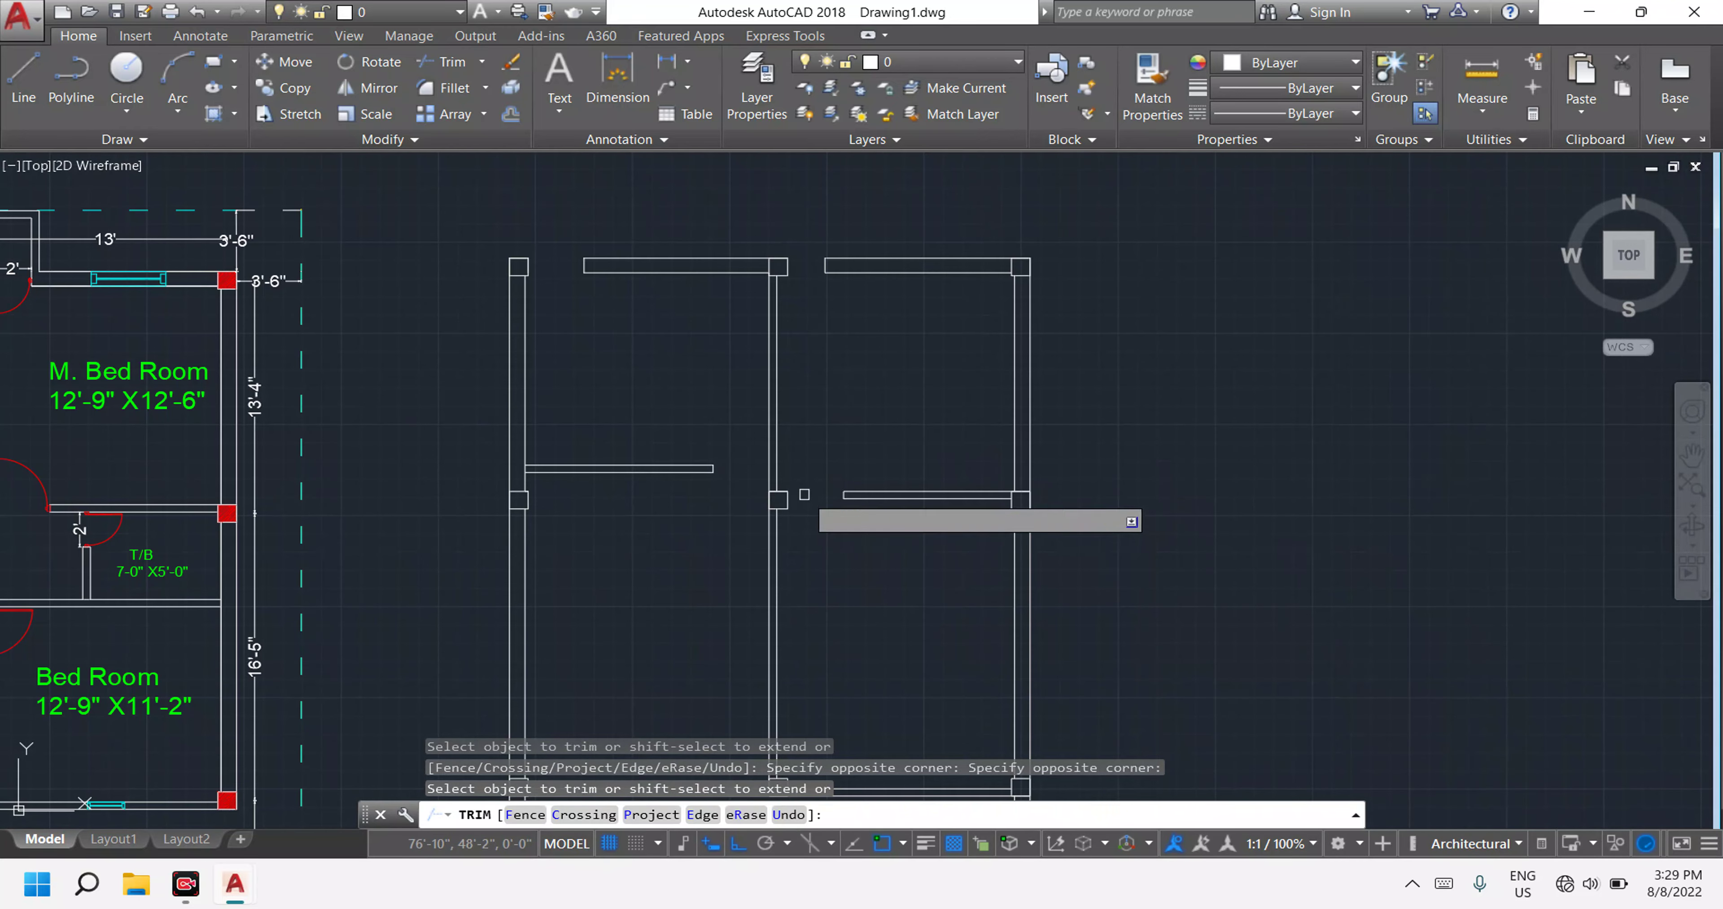
pyautogui.scroll(-4, 328, 487)
pyautogui.scroll(2, 234, 468)
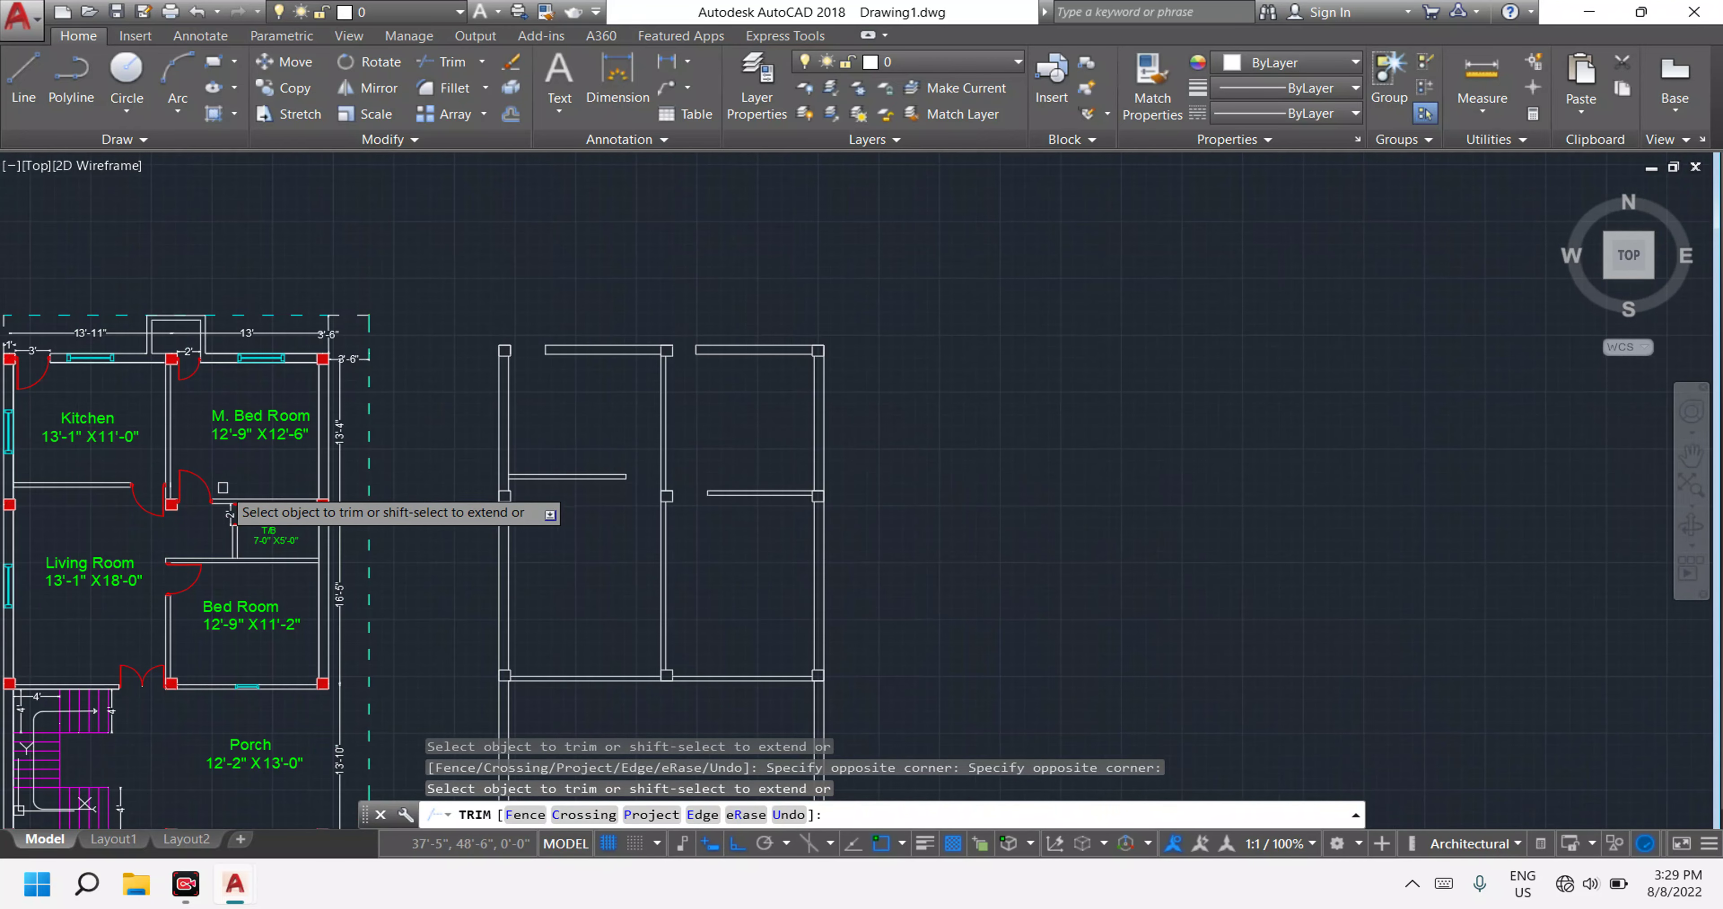
pyautogui.moveTo(288, 471); pyautogui.dragTo(341, 468, button='middle')
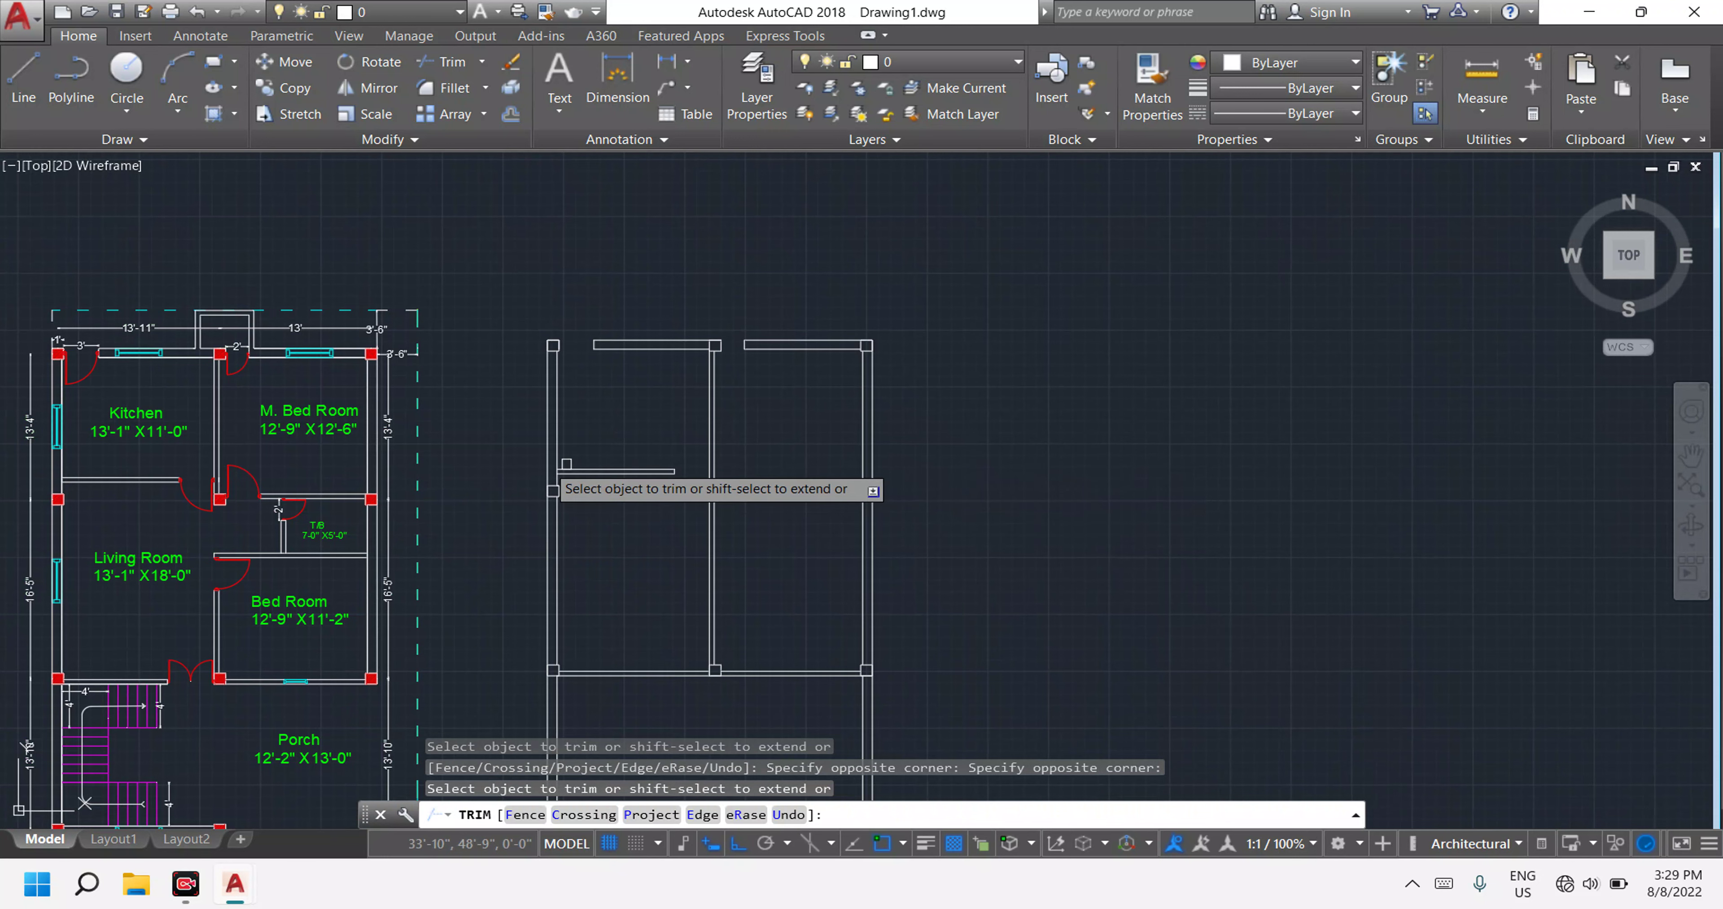
pyautogui.scroll(2, 332, 526)
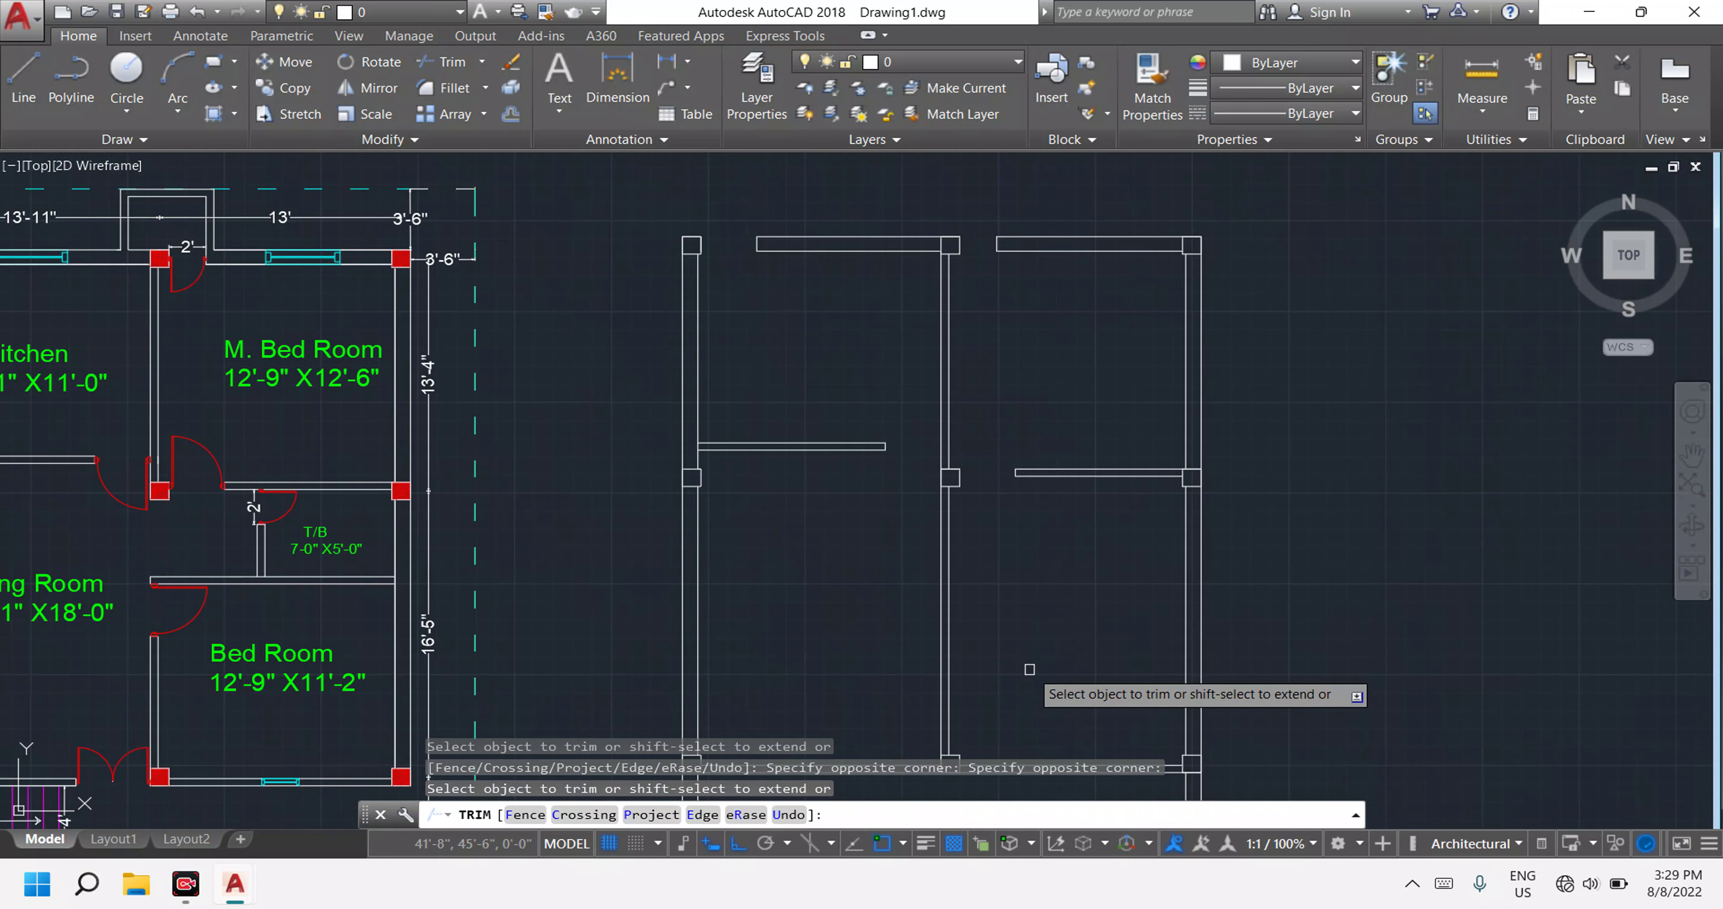
pyautogui.scroll(-2, 1037, 682)
pyautogui.press('Escape')
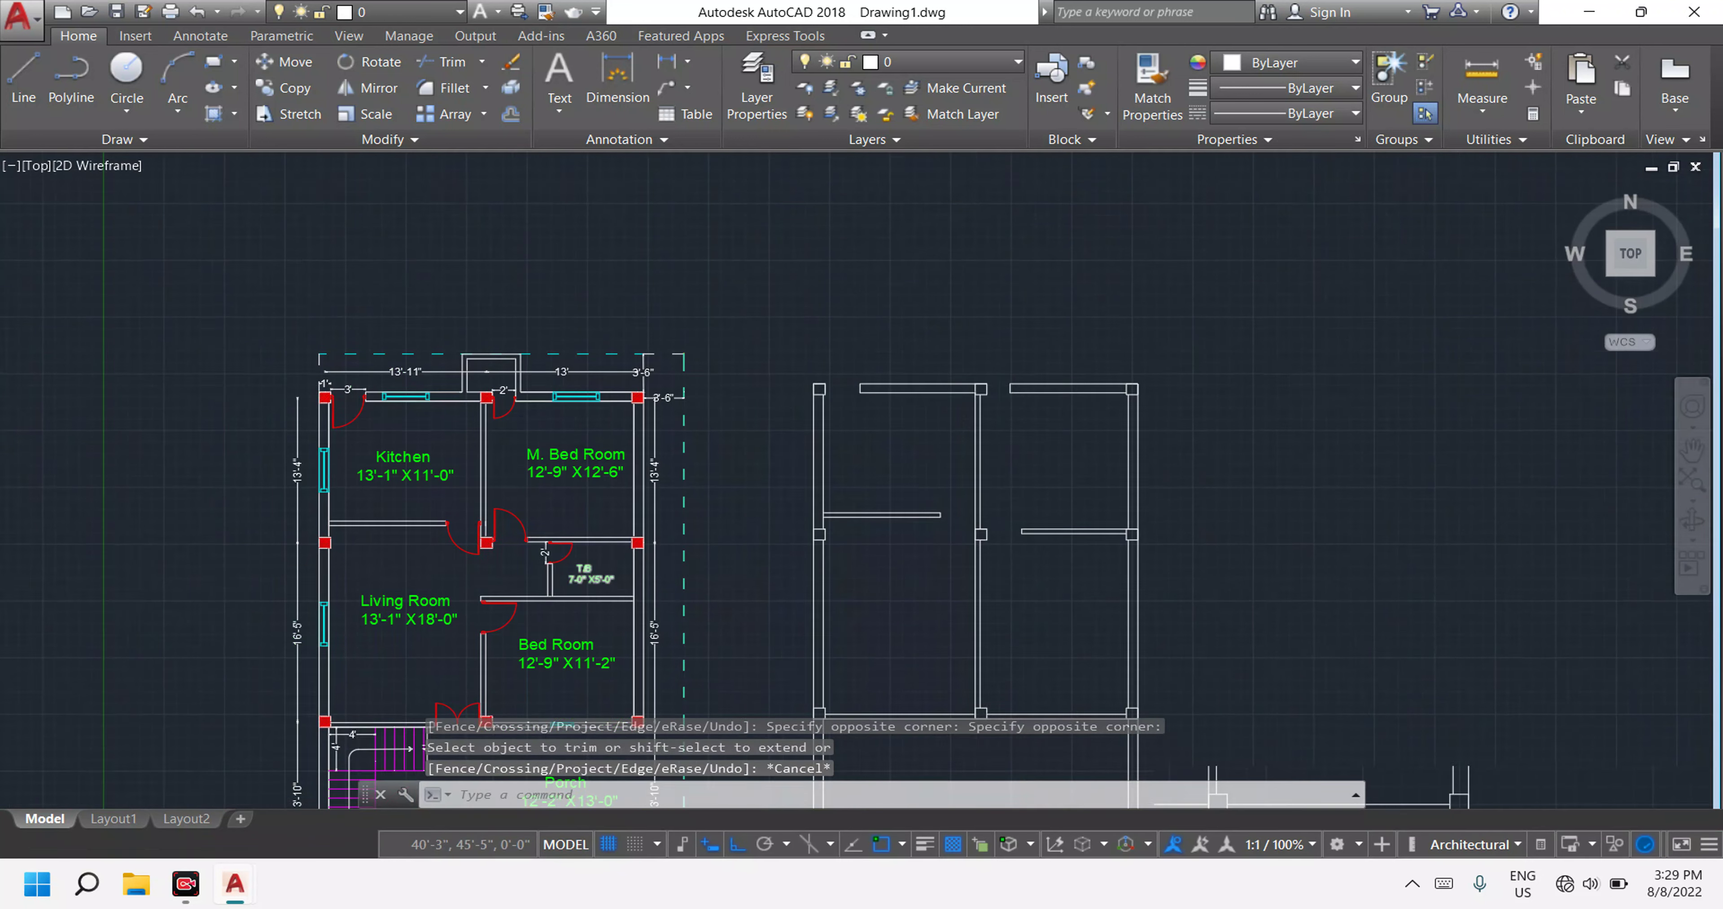
pyautogui.scroll(1, 562, 562)
pyautogui.scroll(1, 559, 547)
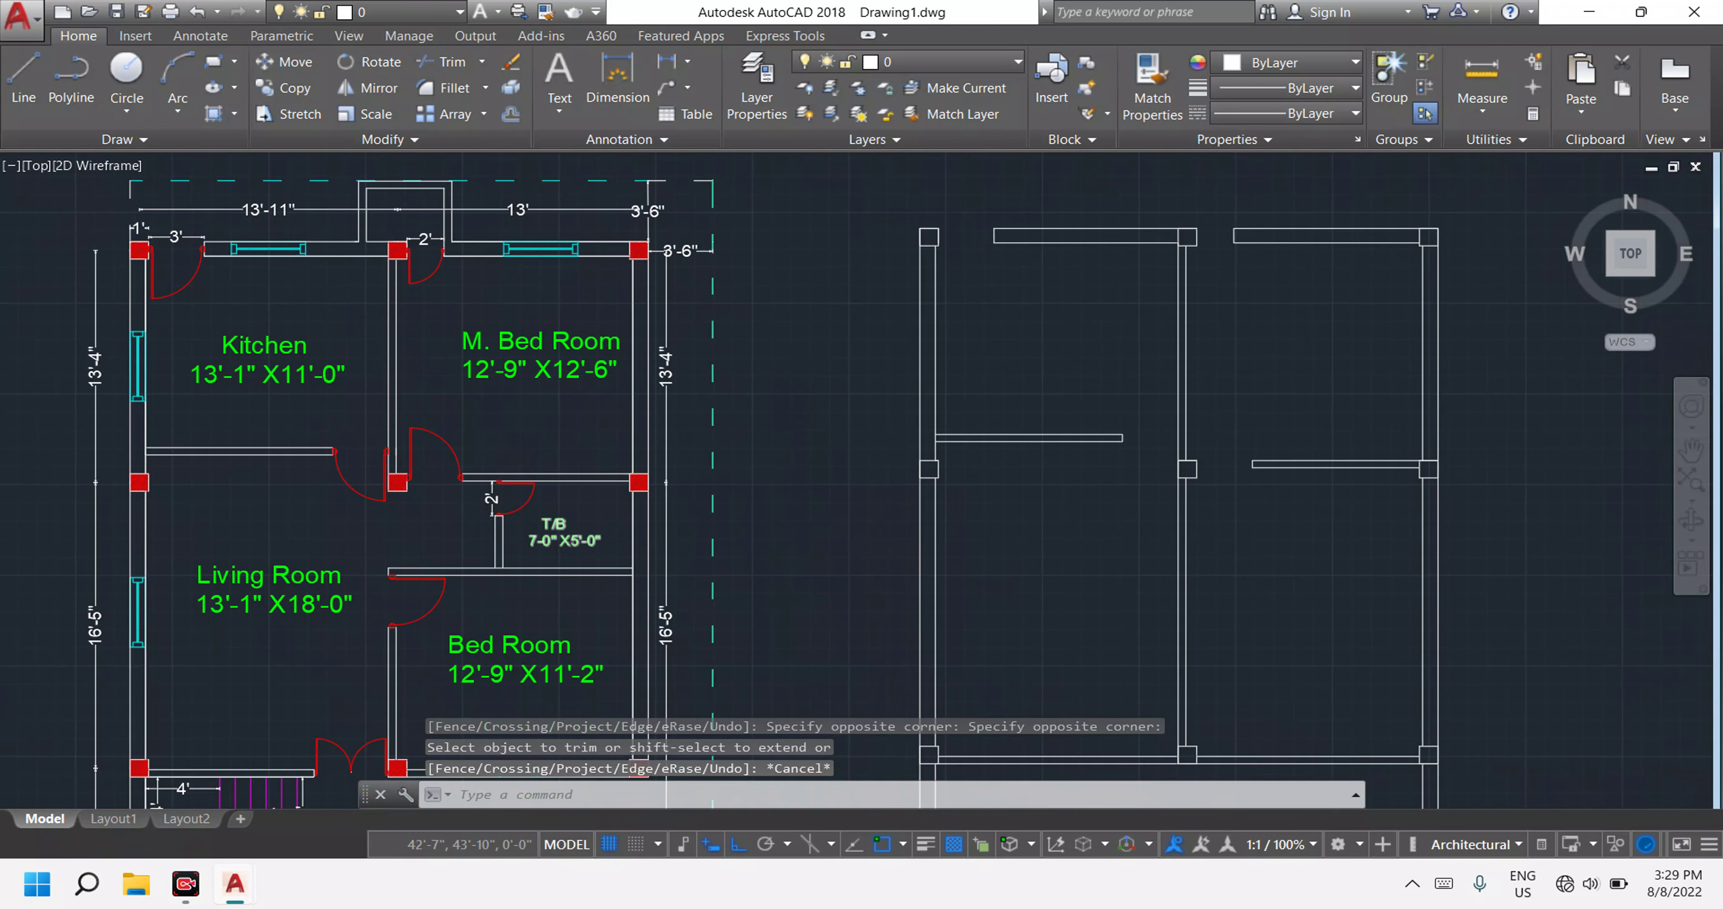
pyautogui.scroll(2, 565, 508)
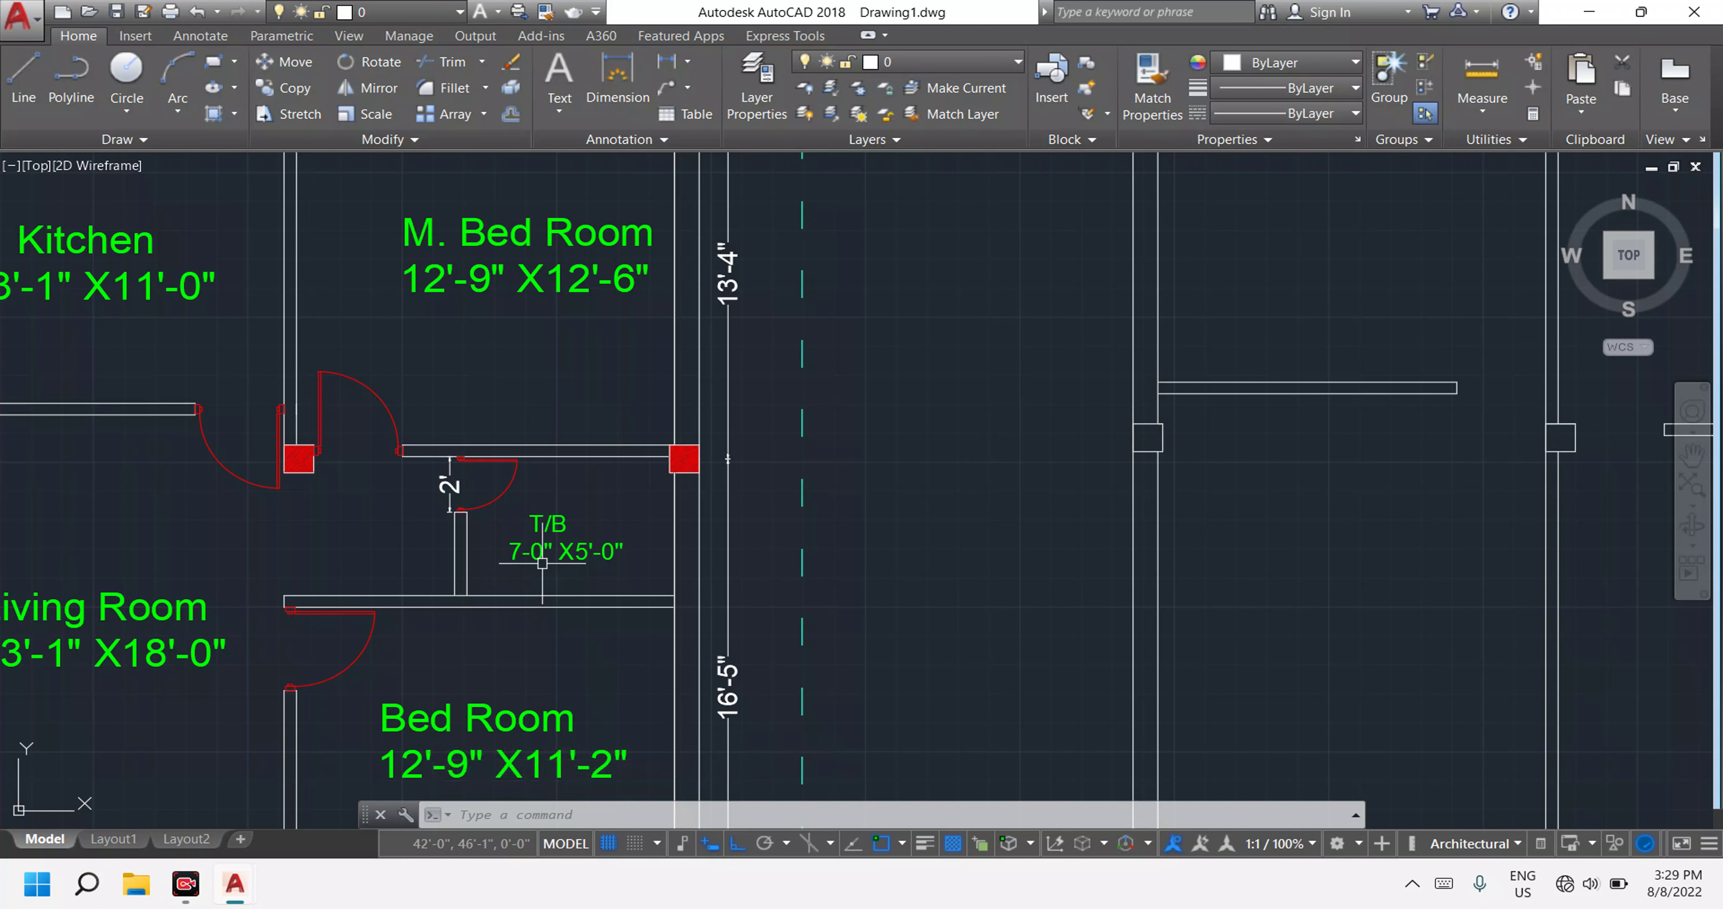
# Draw a line from the upper column corner to the lower column corner on the right edge.
pyautogui.scroll(-6, 731, 565)
pyautogui.scroll(2, 1076, 606)
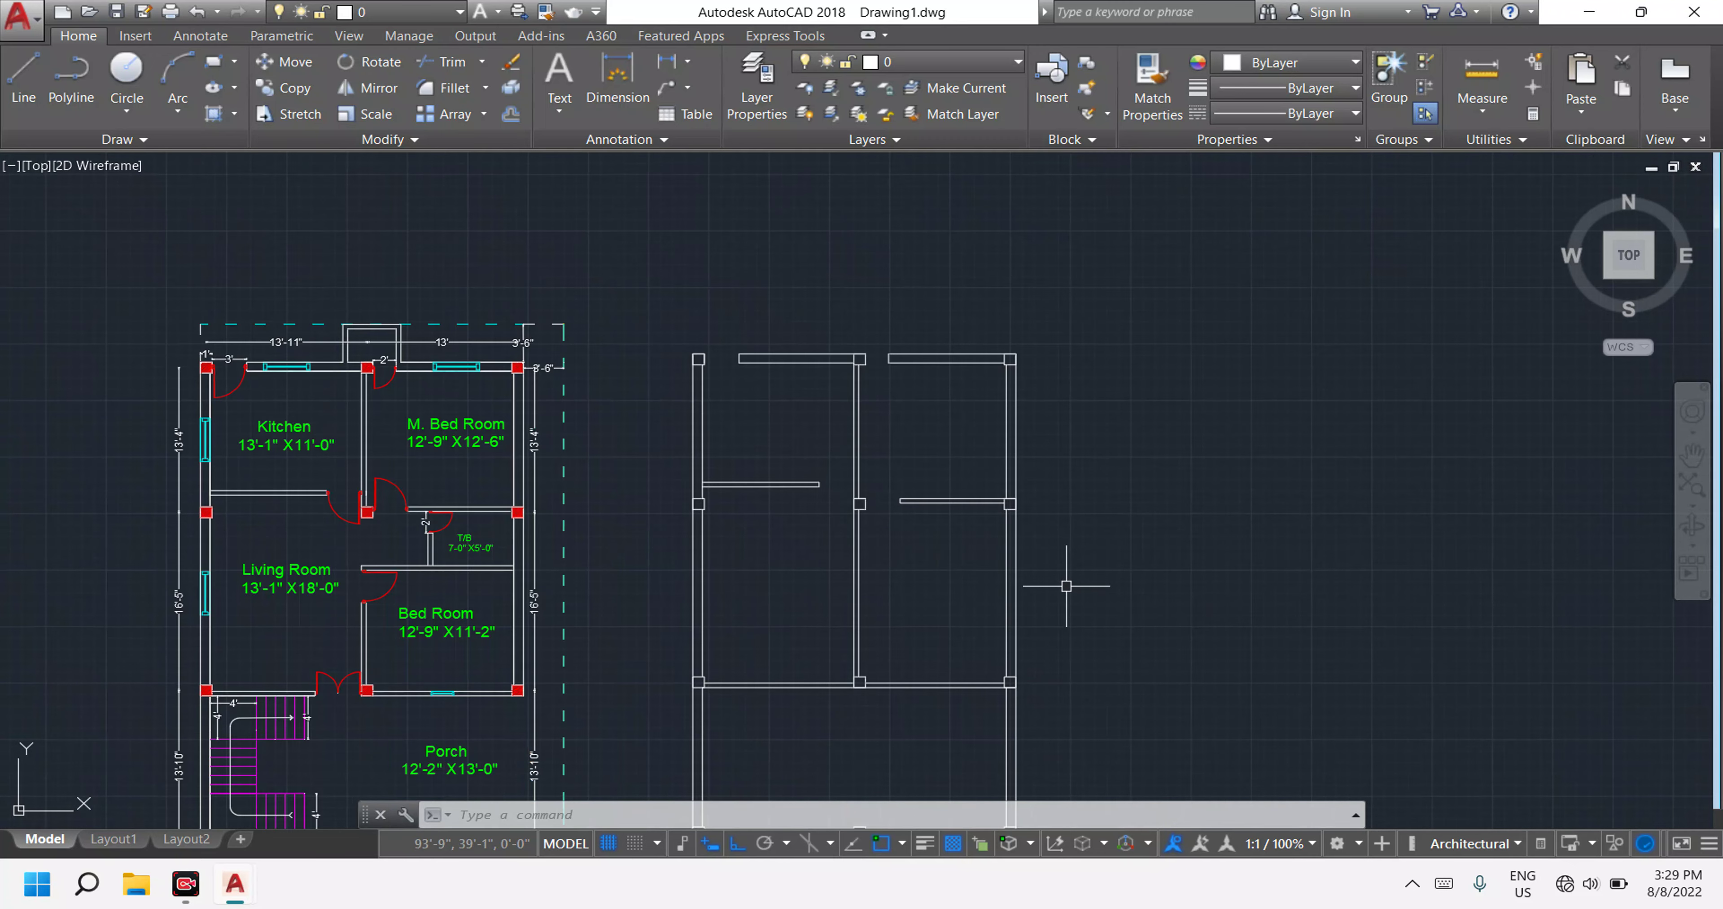
pyautogui.scroll(4, 1003, 535)
pyautogui.press('Escape')
pyautogui.press('Escape')
pyautogui.press('Escape')
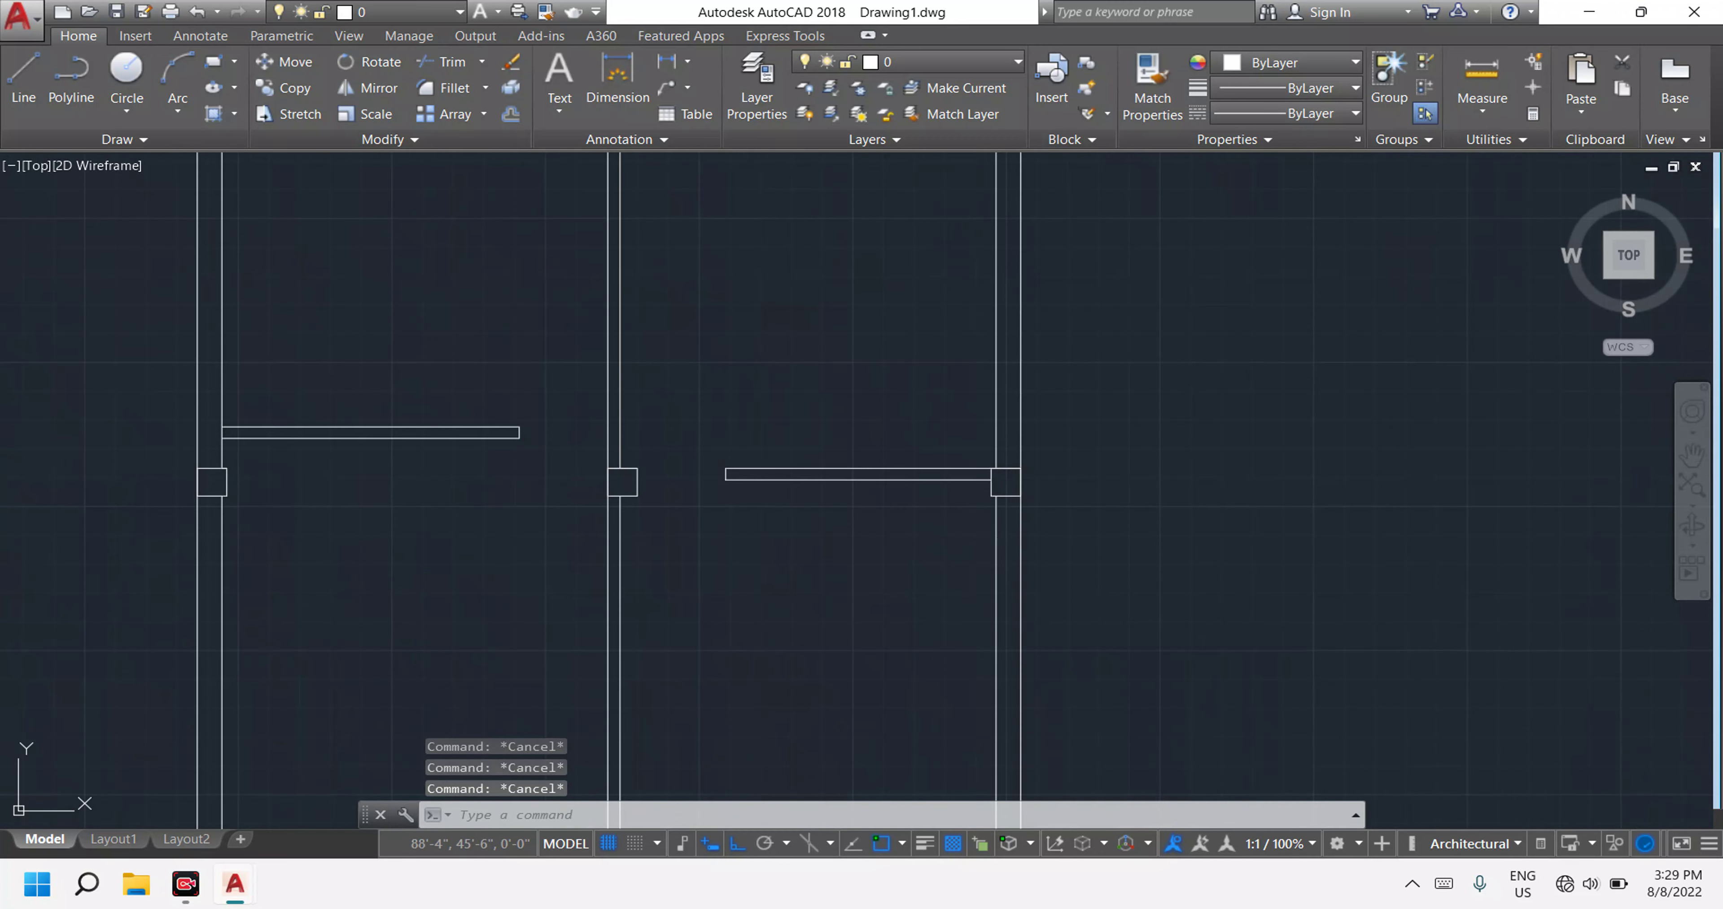
pyautogui.write('l')
pyautogui.press('Return')
pyautogui.scroll(8, 1003, 511)
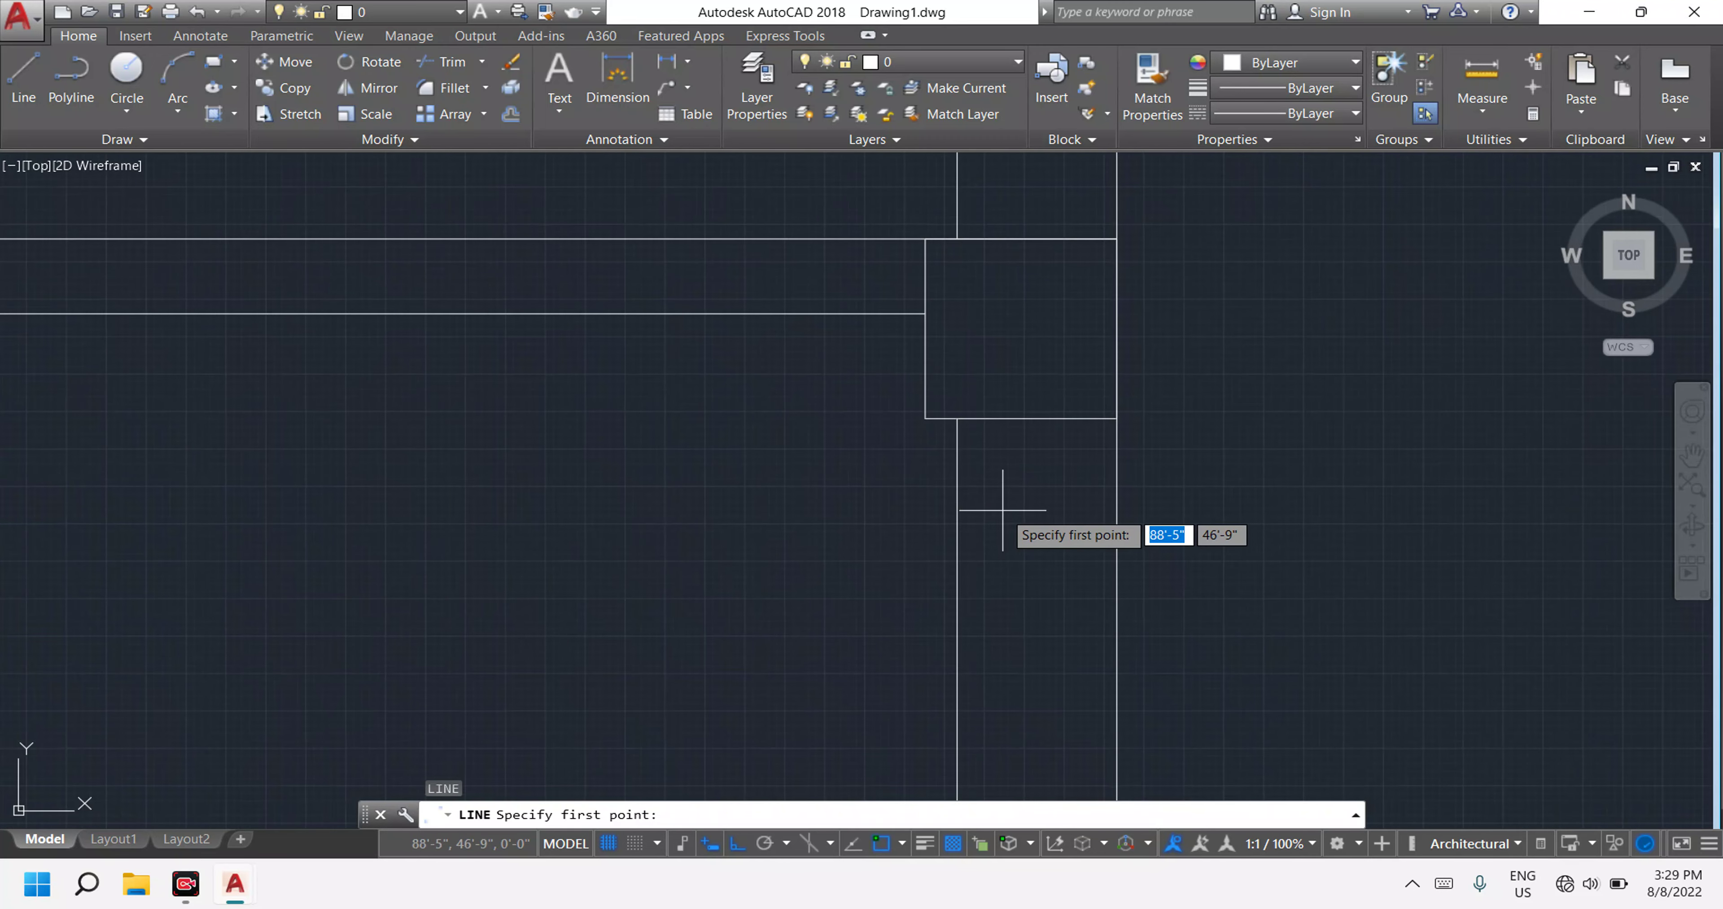
pyautogui.click(967, 416)
pyautogui.scroll(-8, 965, 544)
pyautogui.scroll(-5, 964, 568)
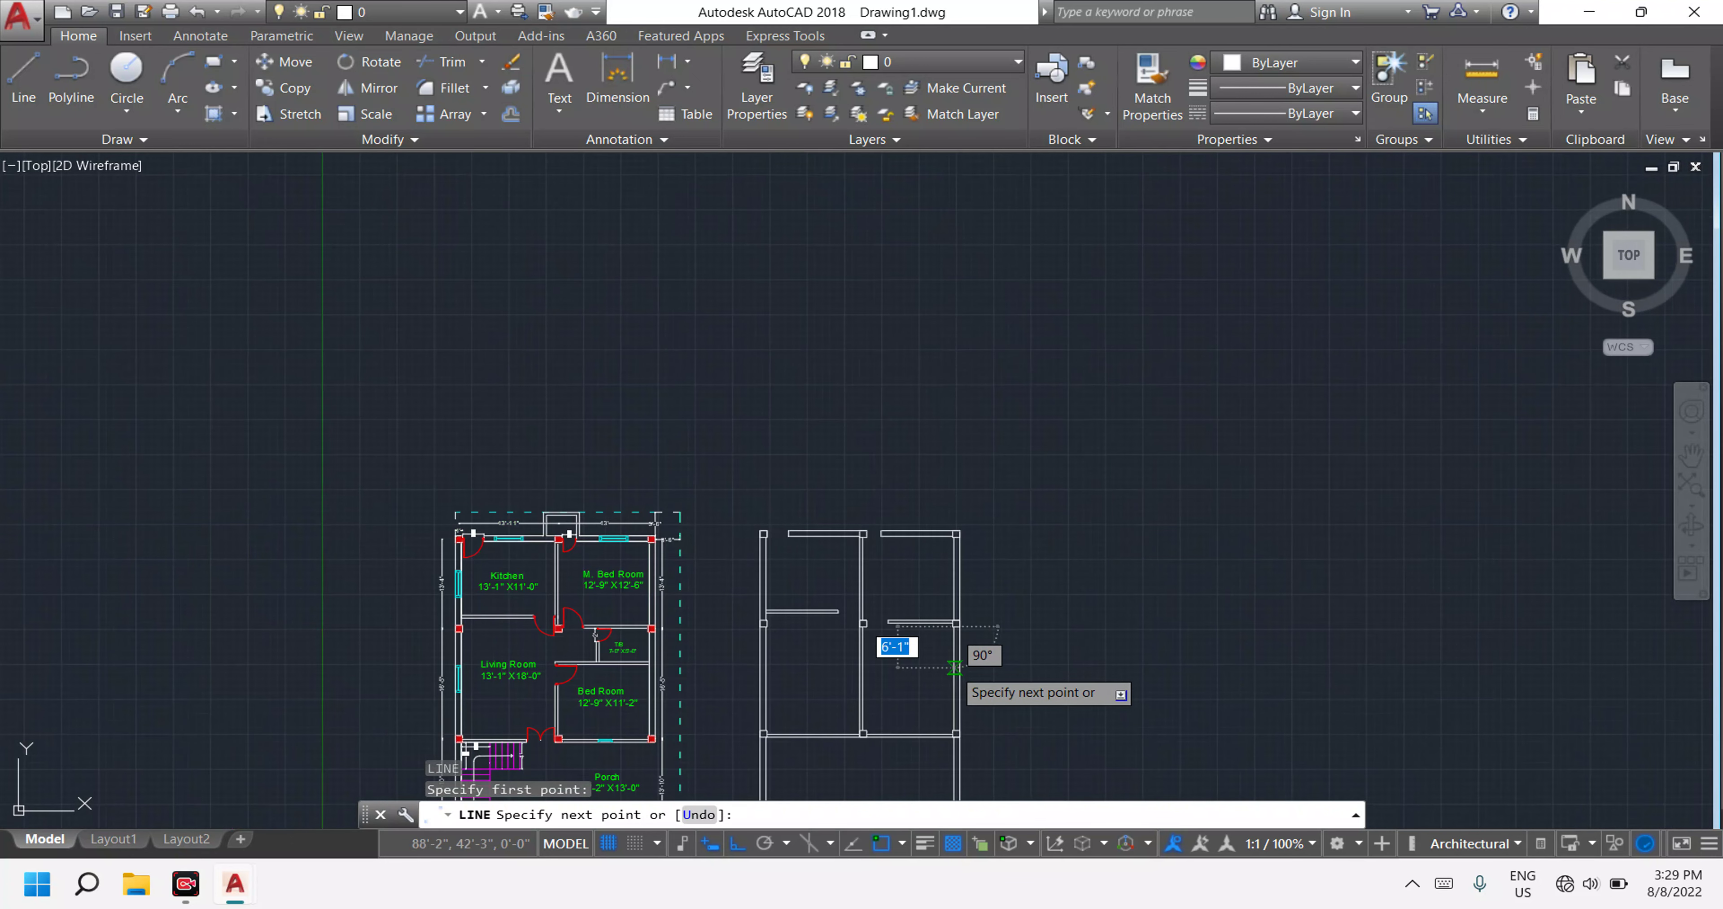
pyautogui.scroll(8, 930, 615)
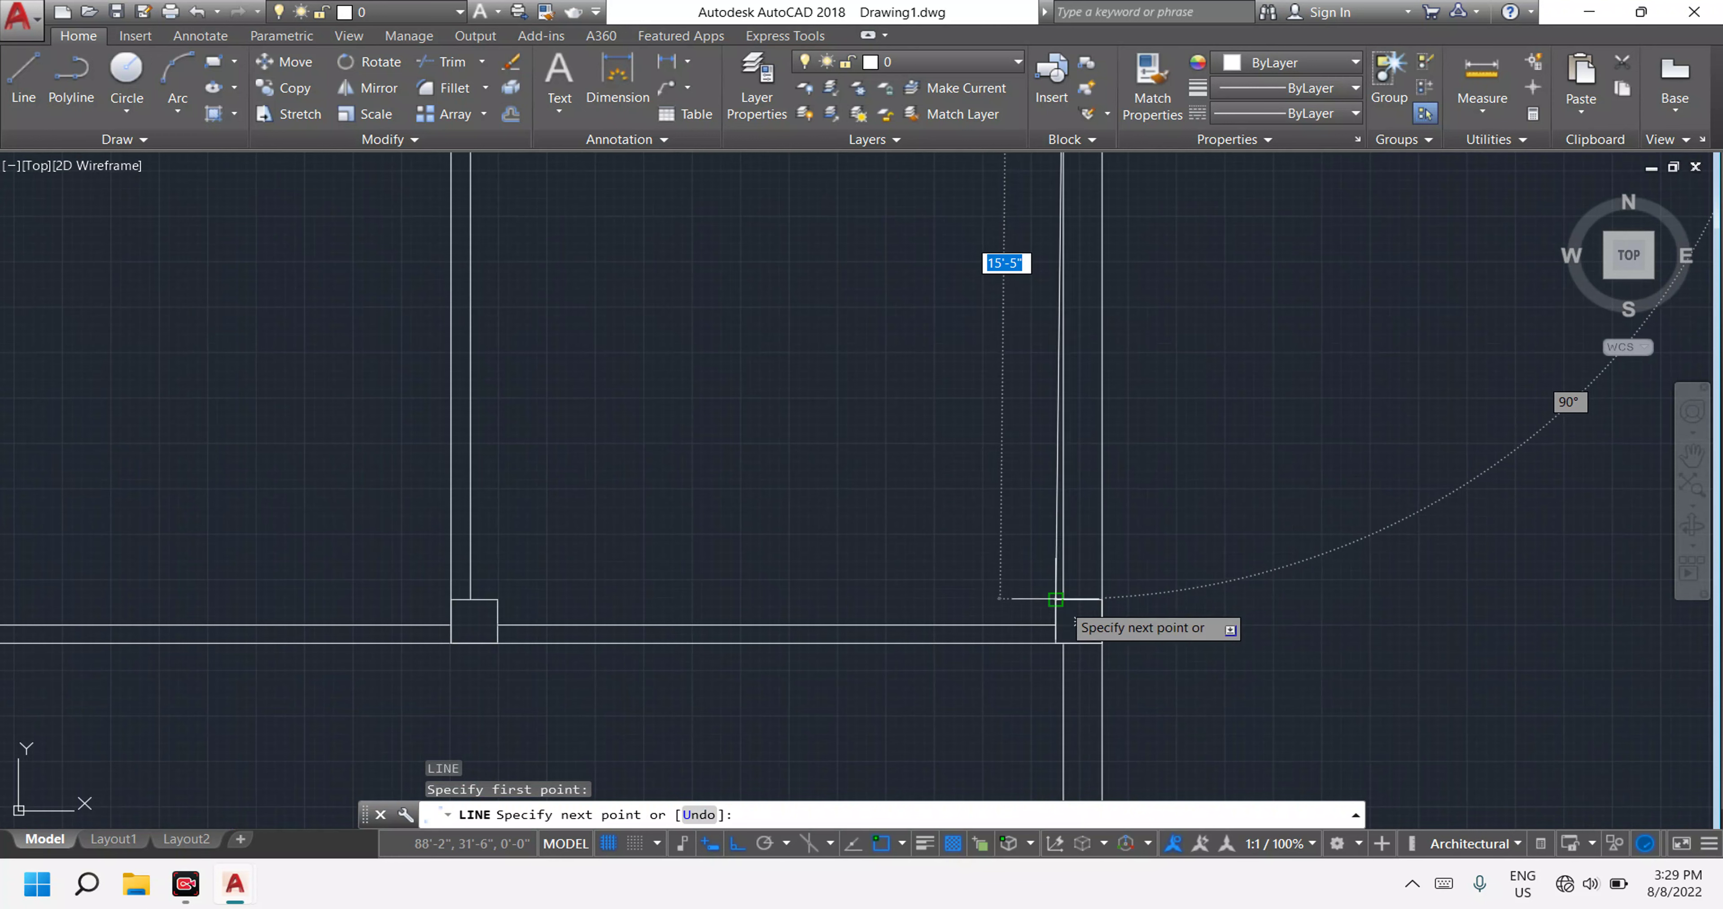
pyautogui.click(1063, 599)
pyautogui.press('Escape')
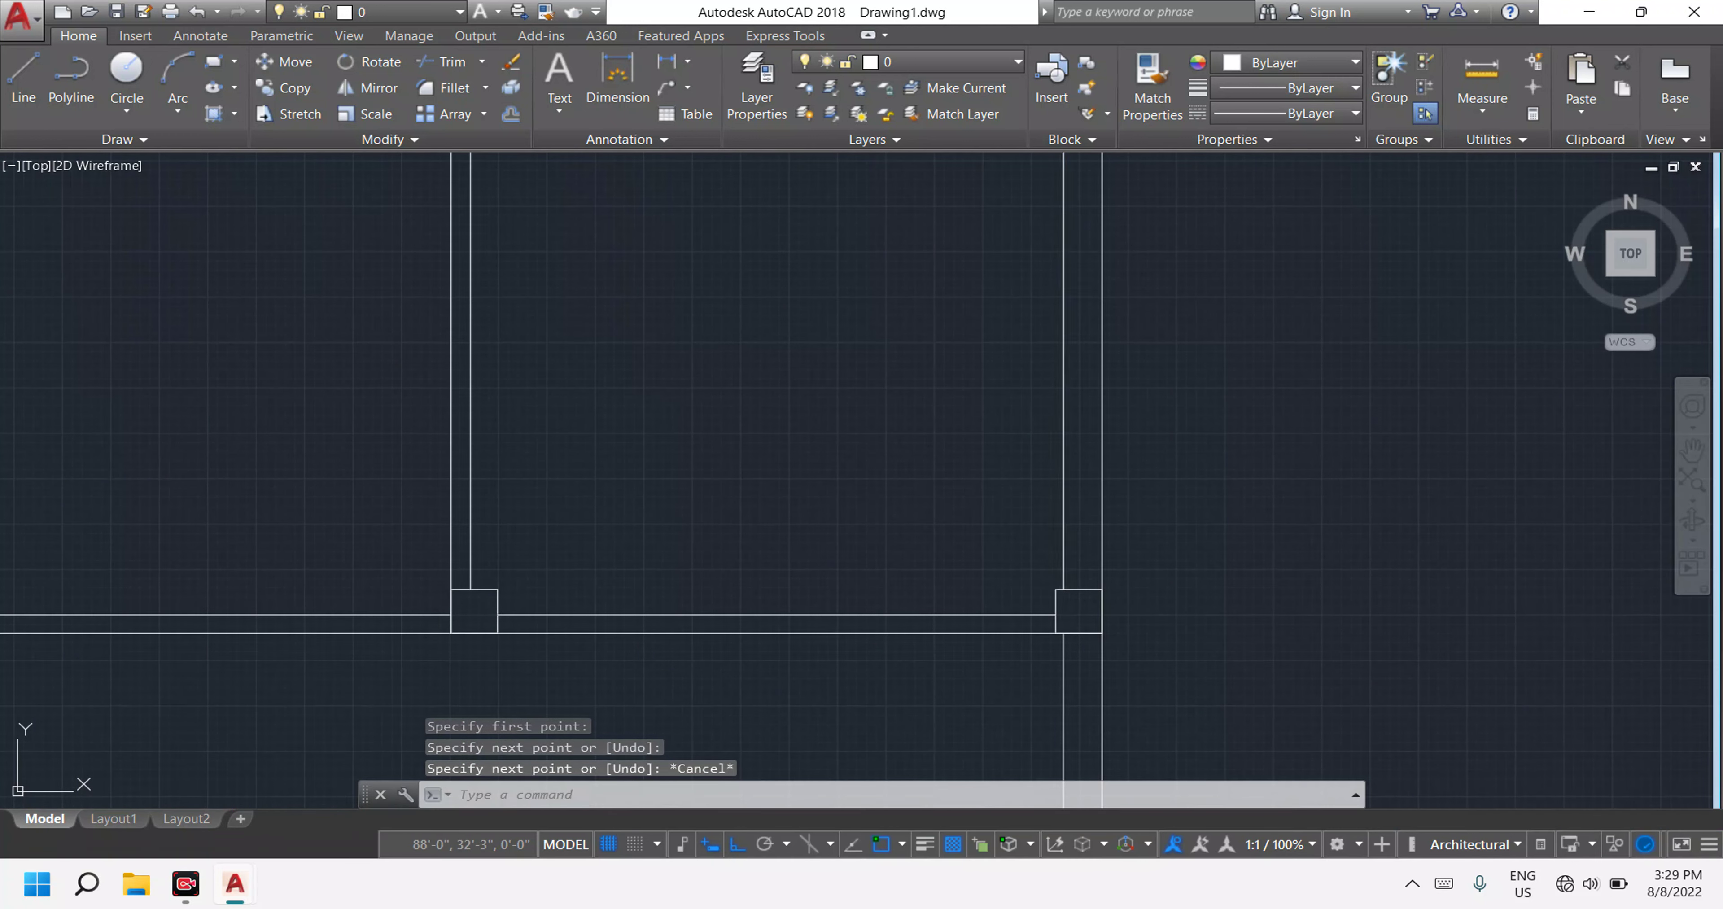
# Select the new line between the two columns and zoom to check it.
pyautogui.click(1063, 515)
pyautogui.scroll(-5, 971, 576)
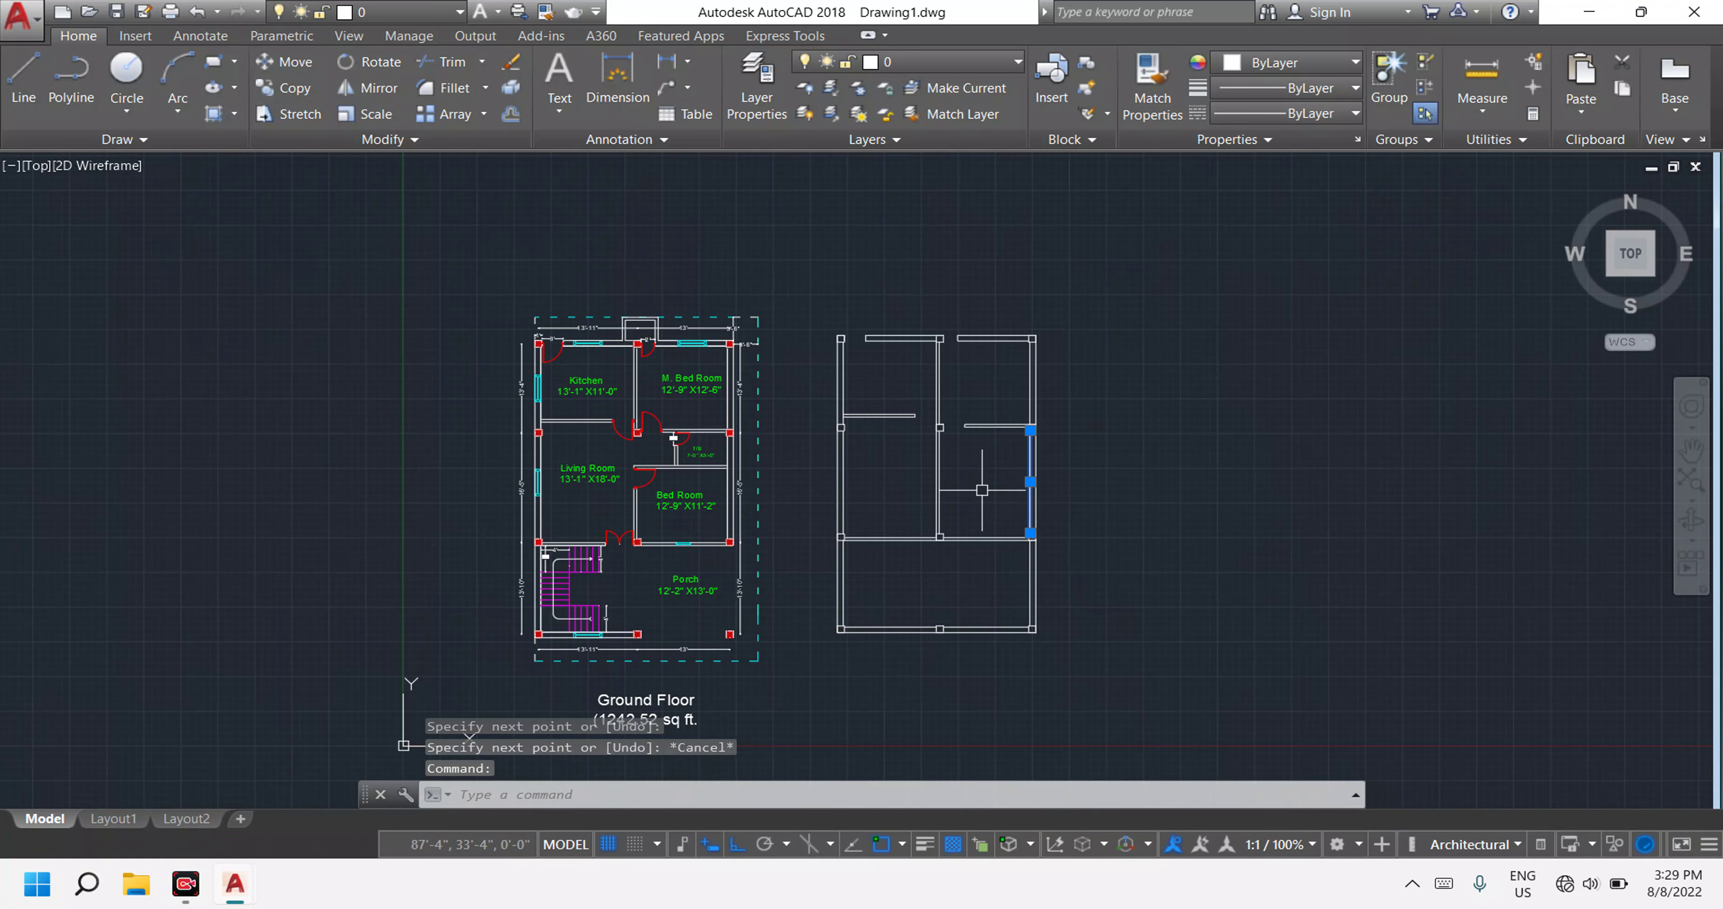
pyautogui.scroll(-2, 971, 576)
pyautogui.scroll(2, 972, 575)
# Offset the right wall line 7' to the left to create a new vertical line.
pyautogui.press('Escape')
pyautogui.press('Escape')
pyautogui.press('Escape')
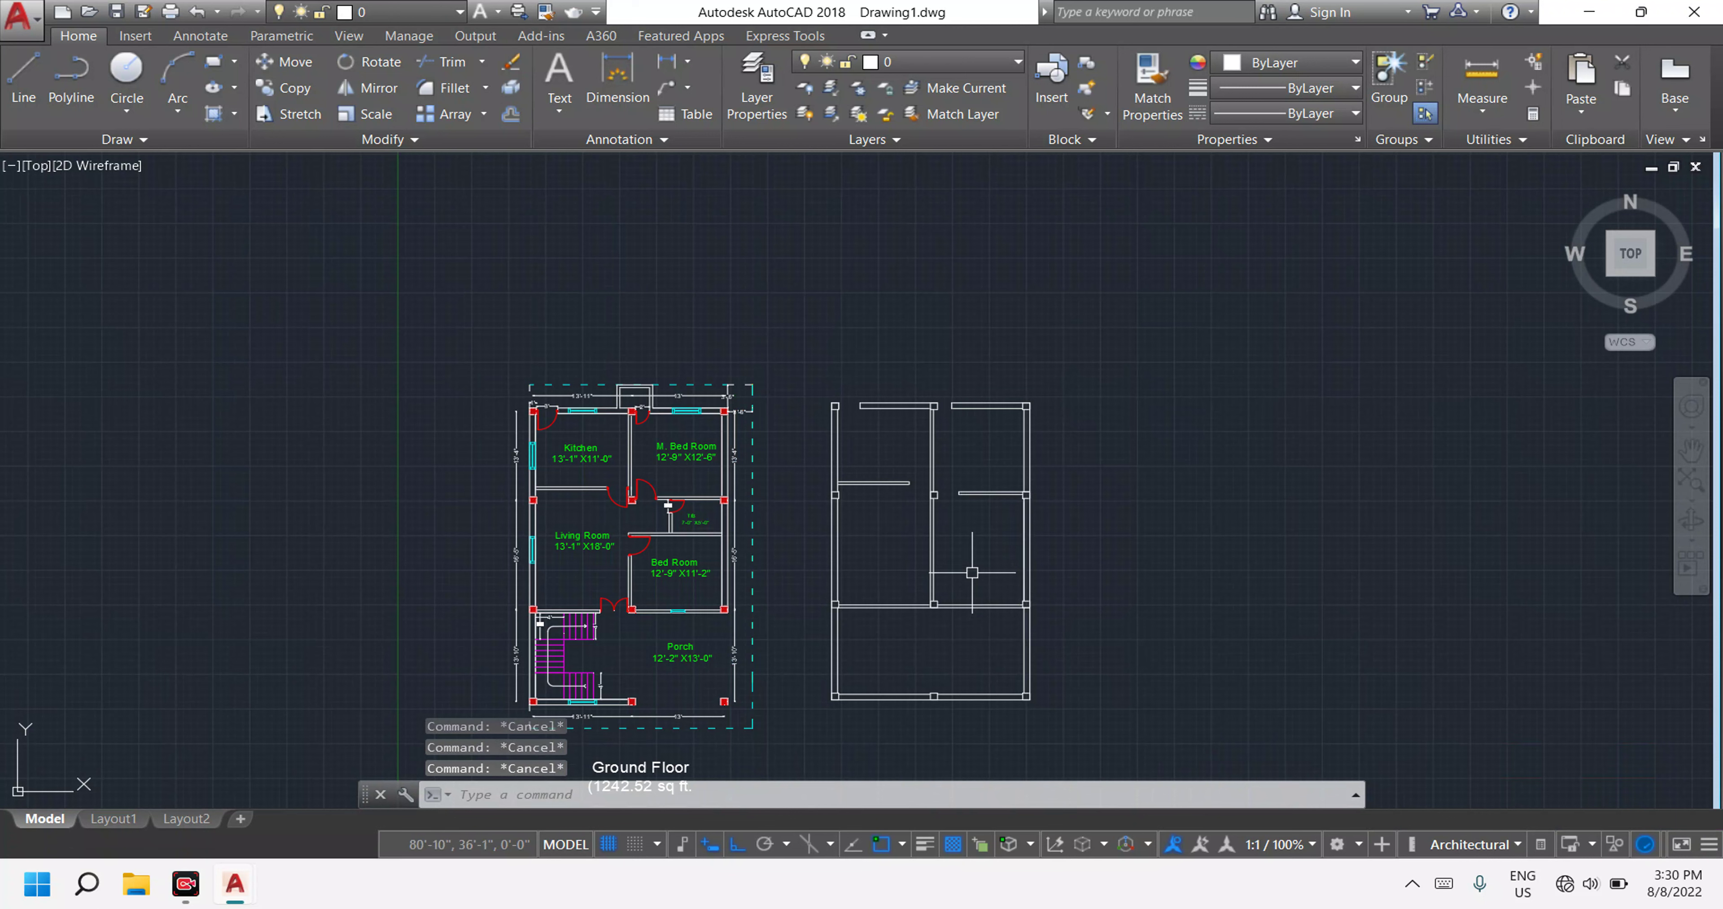
pyautogui.write('O')
pyautogui.press('Return')
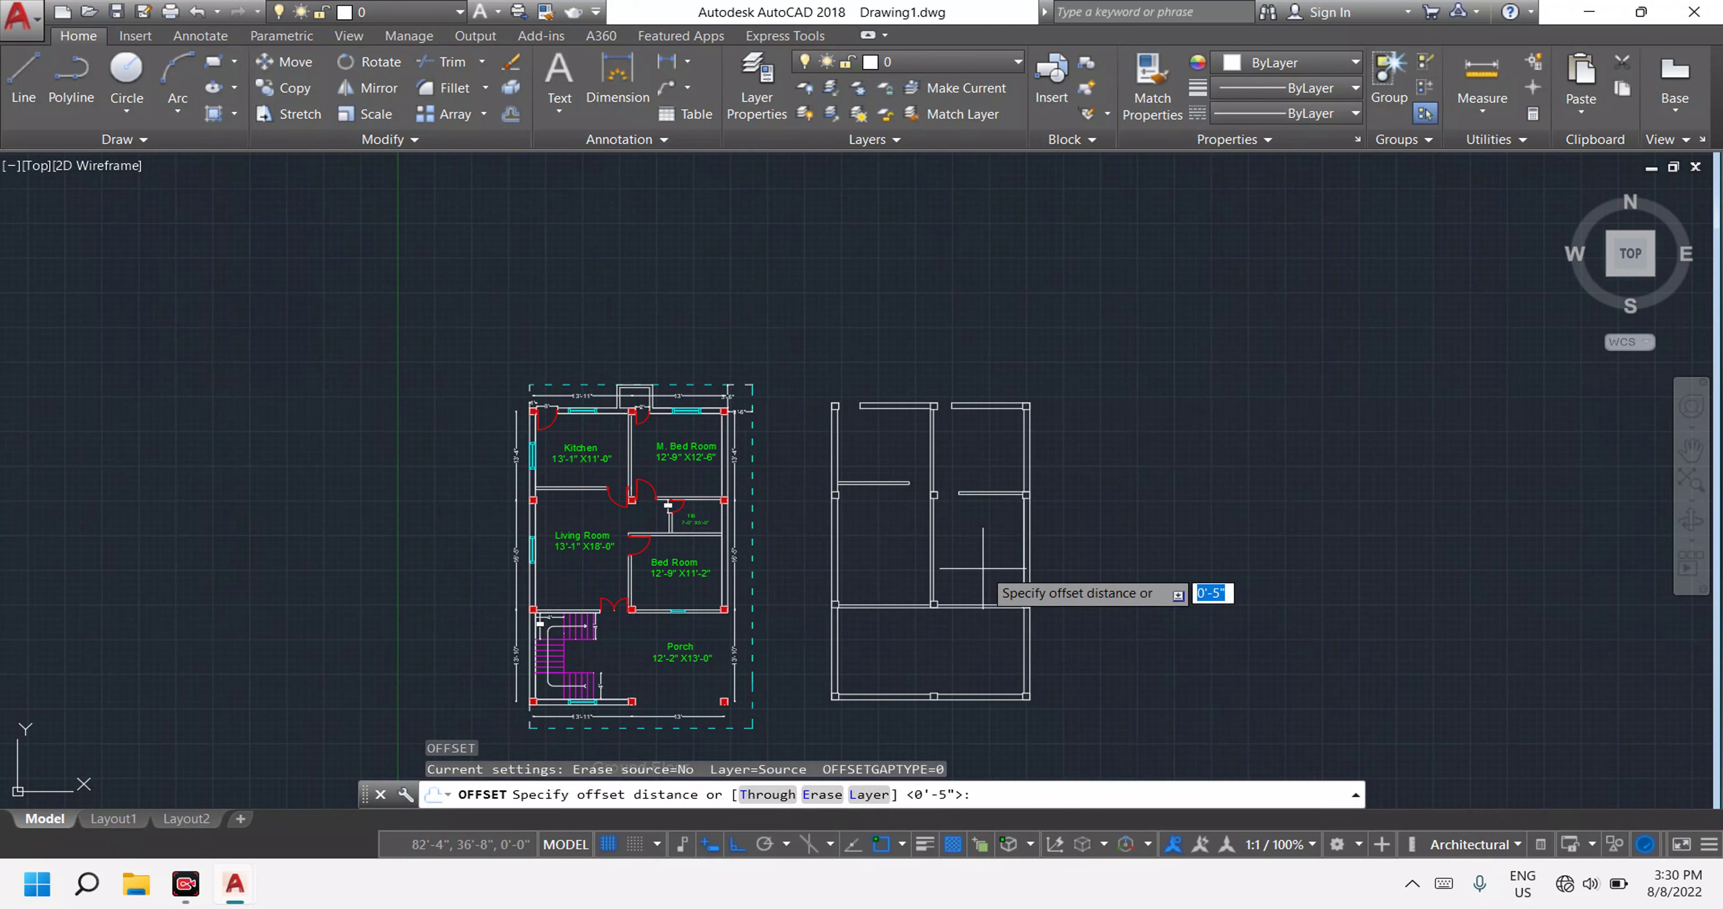
pyautogui.scroll(2, 702, 532)
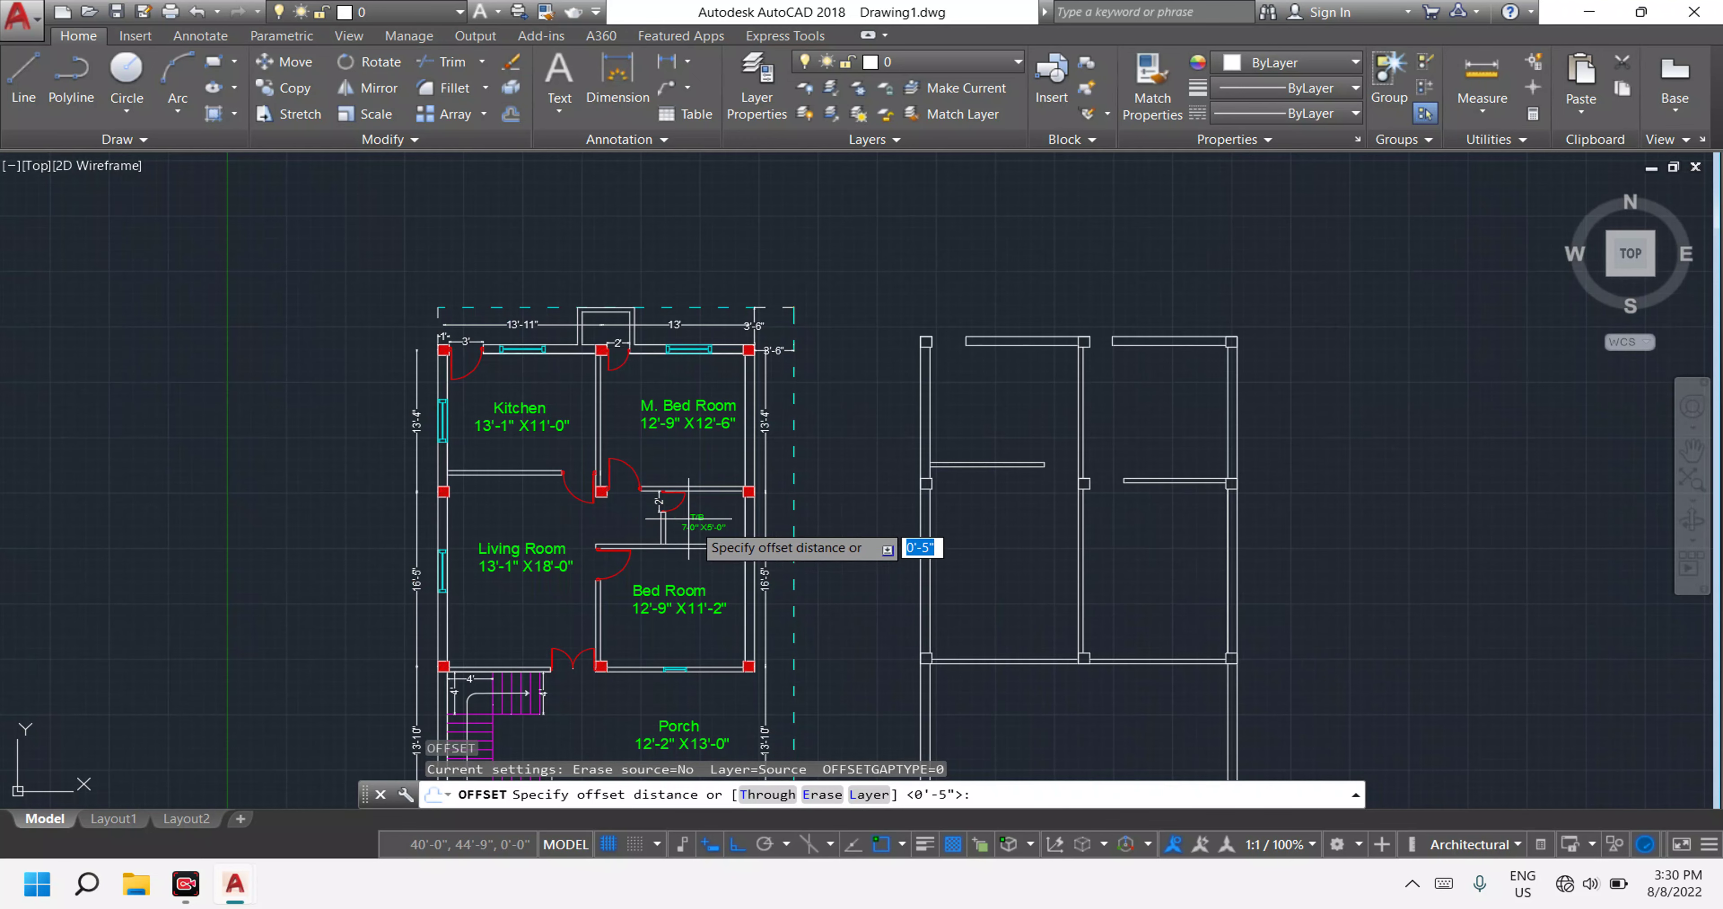
pyautogui.scroll(1, 705, 535)
pyautogui.scroll(-2, 1112, 564)
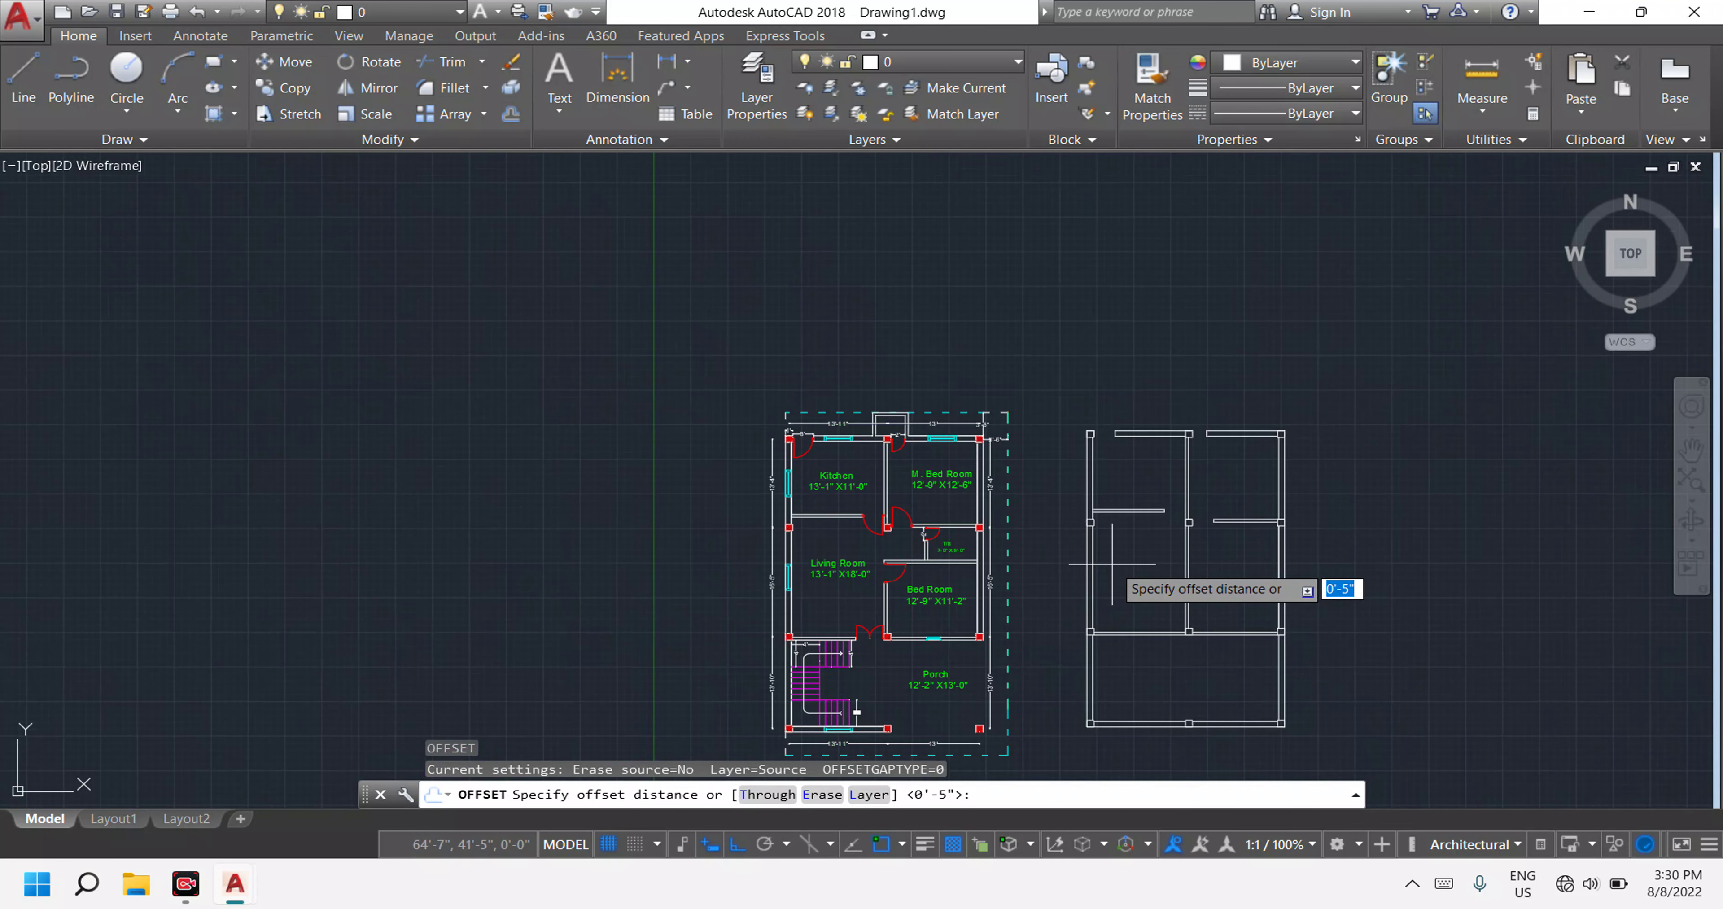
pyautogui.write('7')
pyautogui.press('Return')
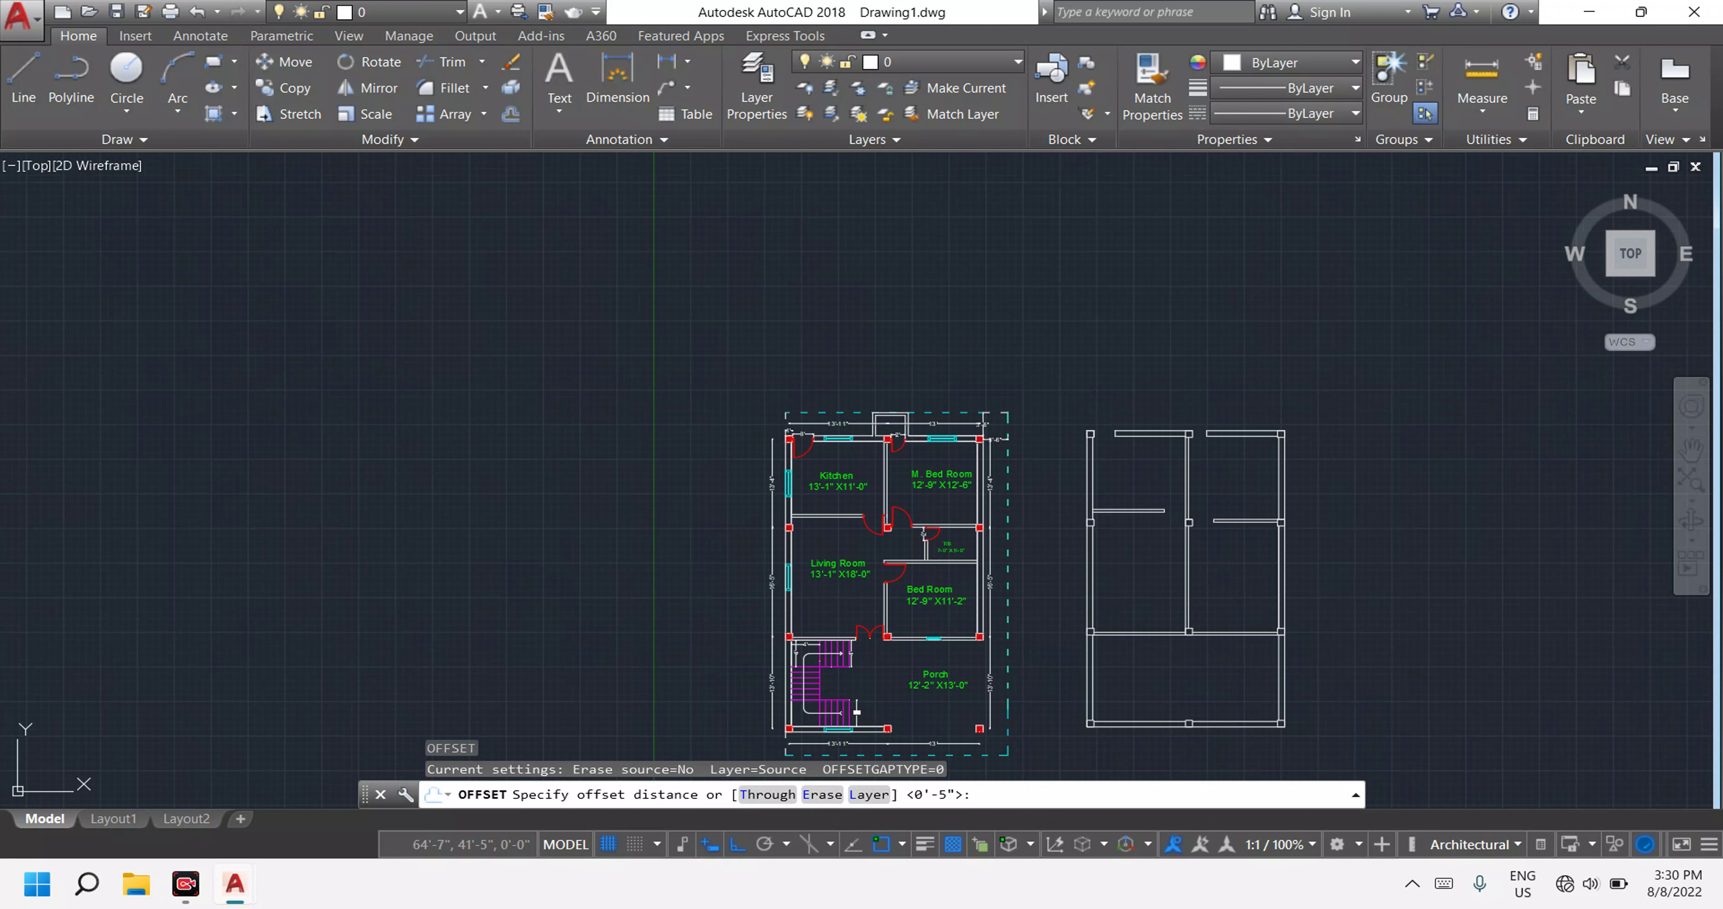
pyautogui.scroll(5, 1271, 567)
pyautogui.click(1262, 568)
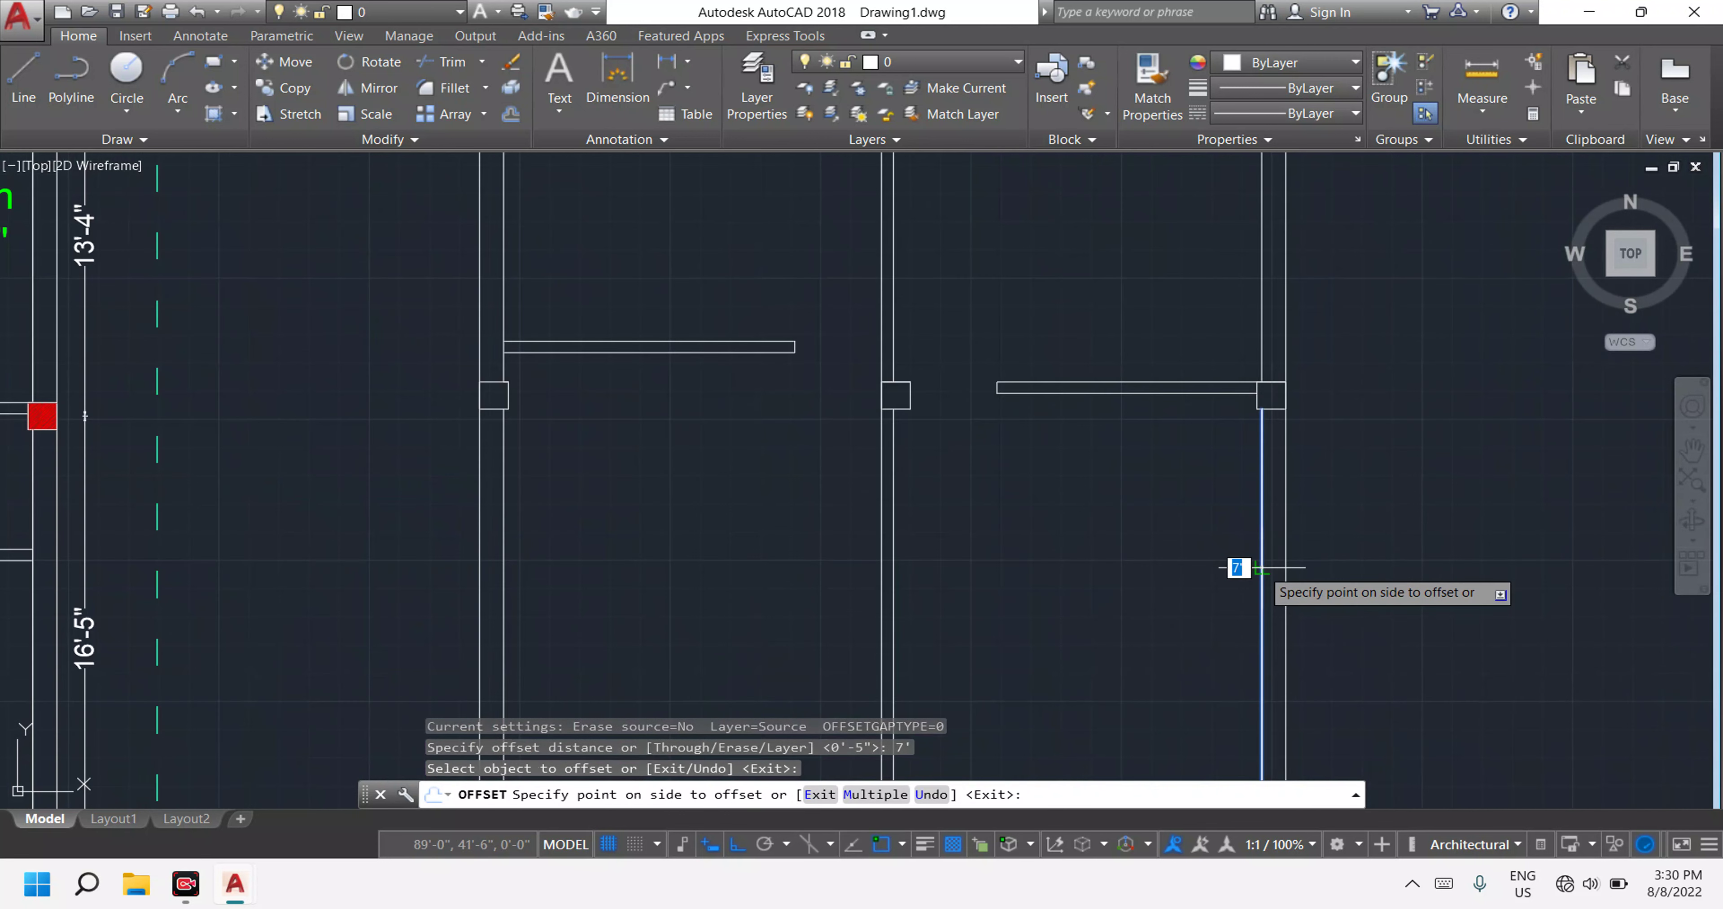
pyautogui.click(1138, 595)
pyautogui.press('Escape')
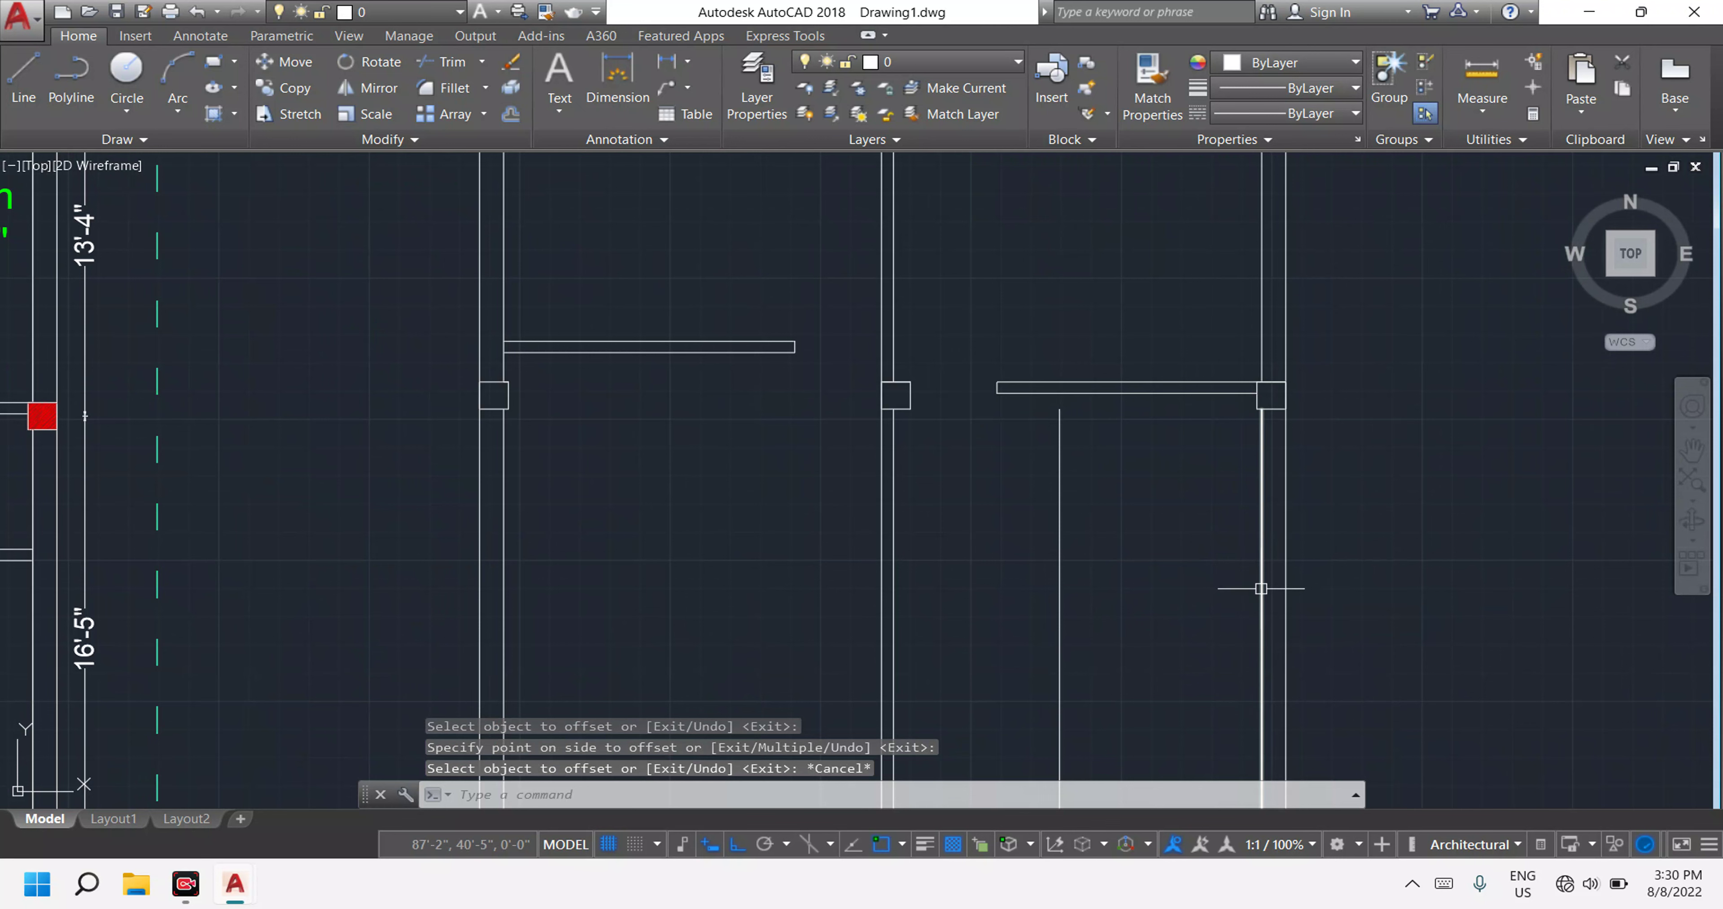
# Erase the unwanted extra vertical line on the right.
pyautogui.click(1261, 588)
pyautogui.press('Delete')
pyautogui.scroll(-4, 1247, 589)
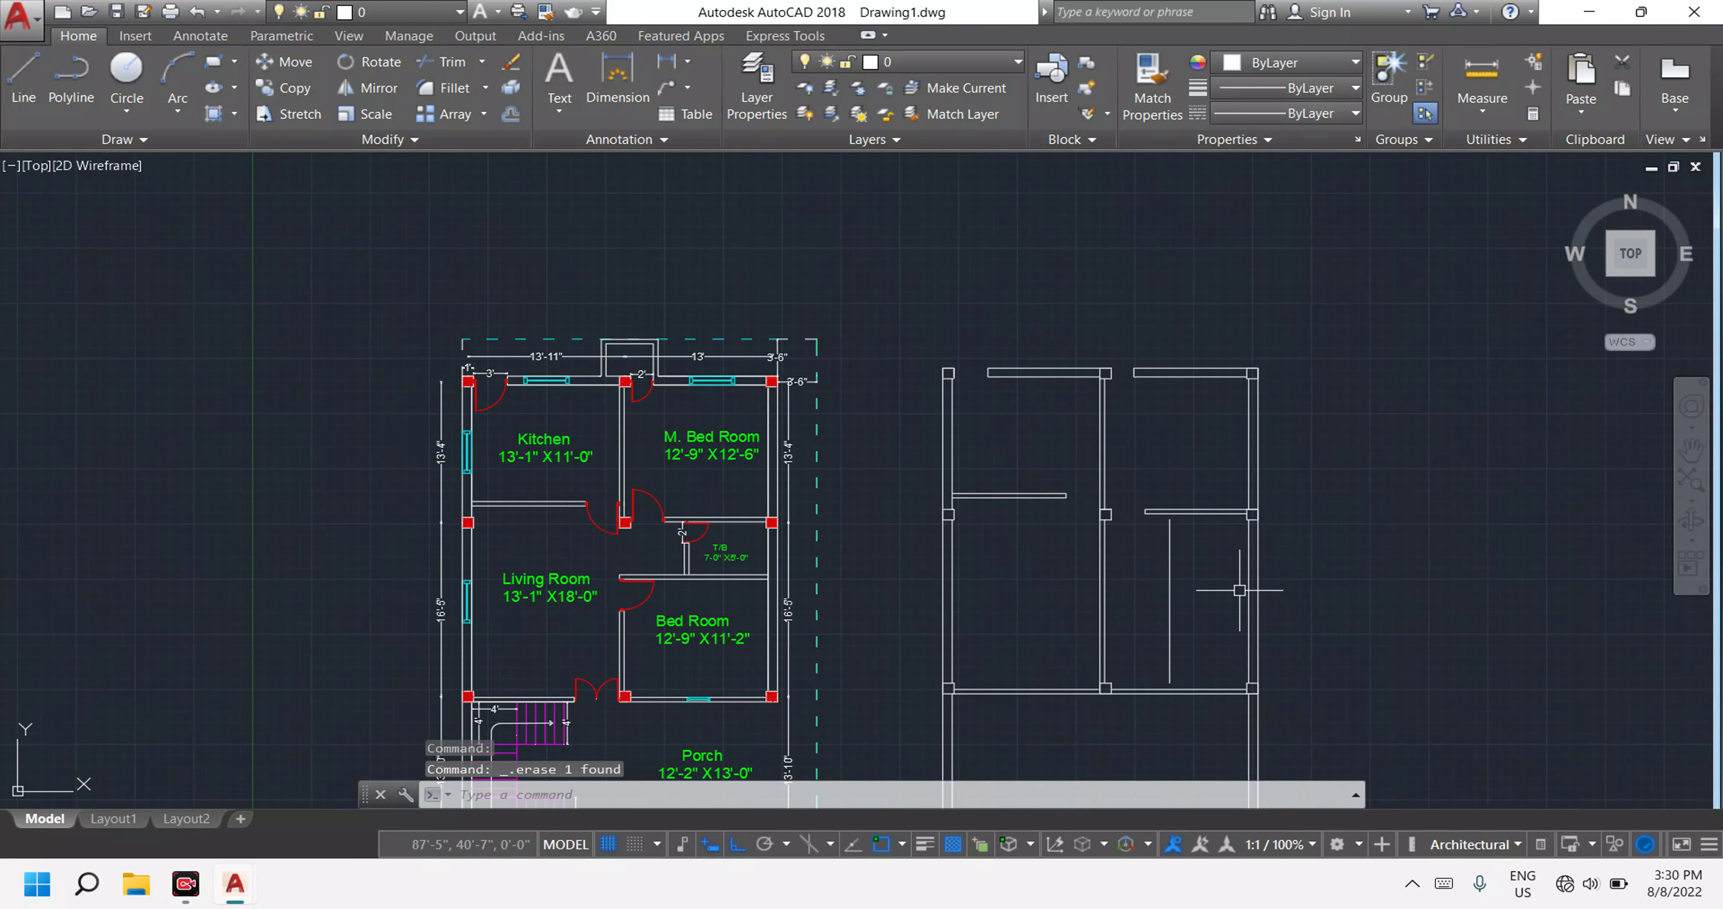
pyautogui.press('Escape')
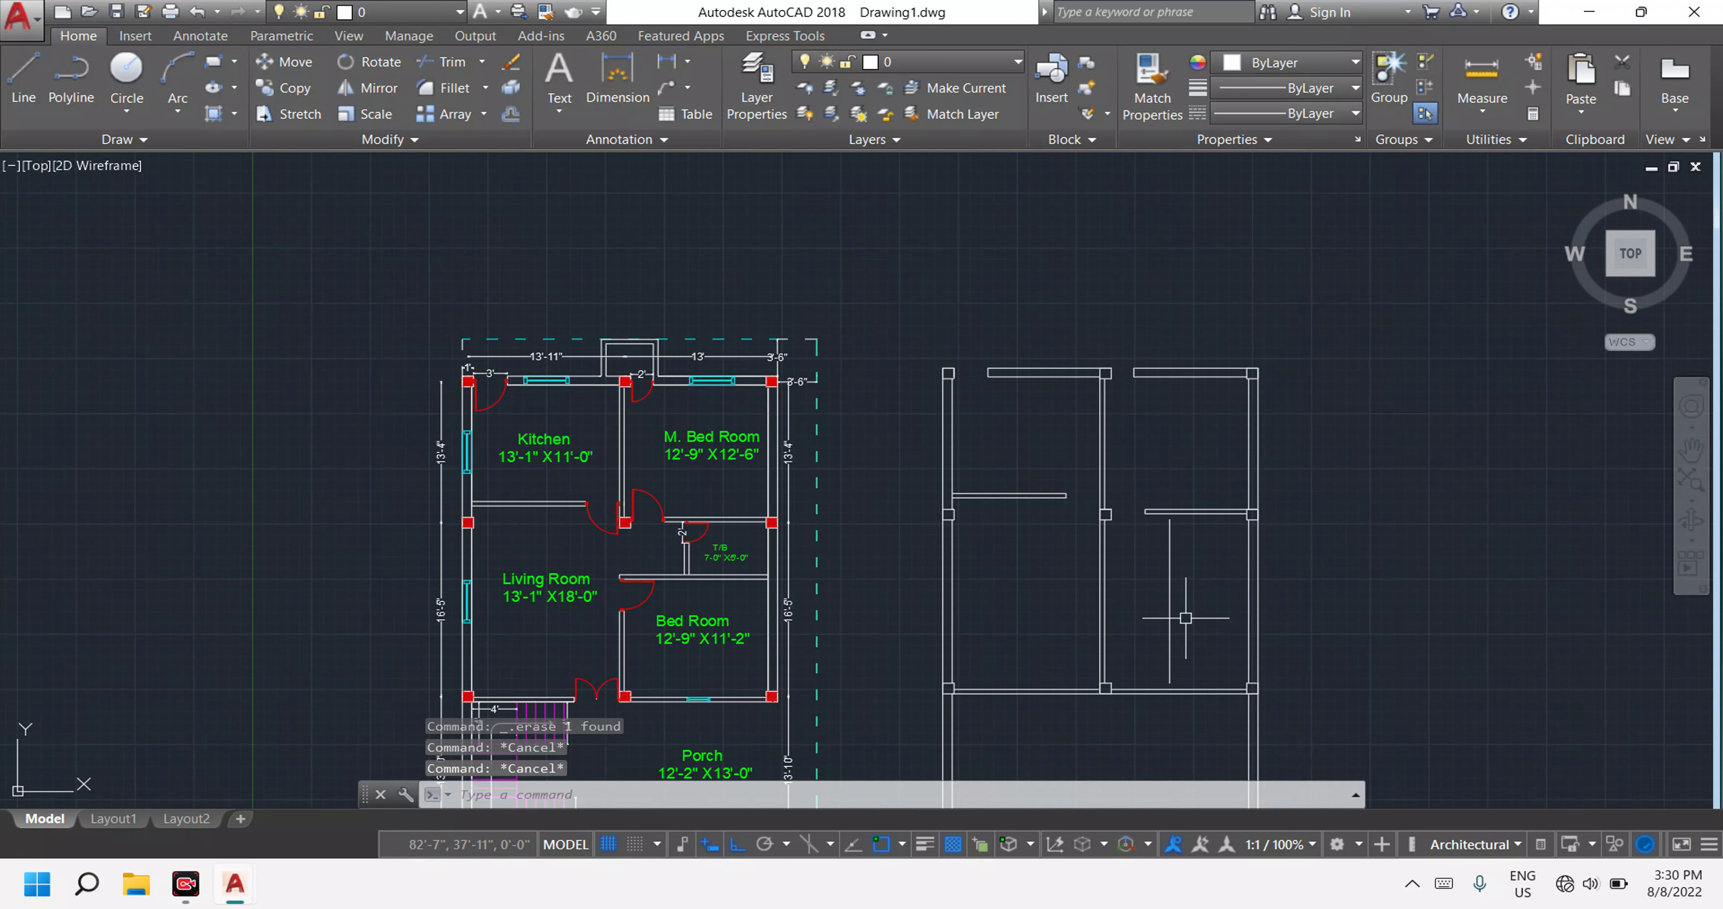
pyautogui.press('Delete')
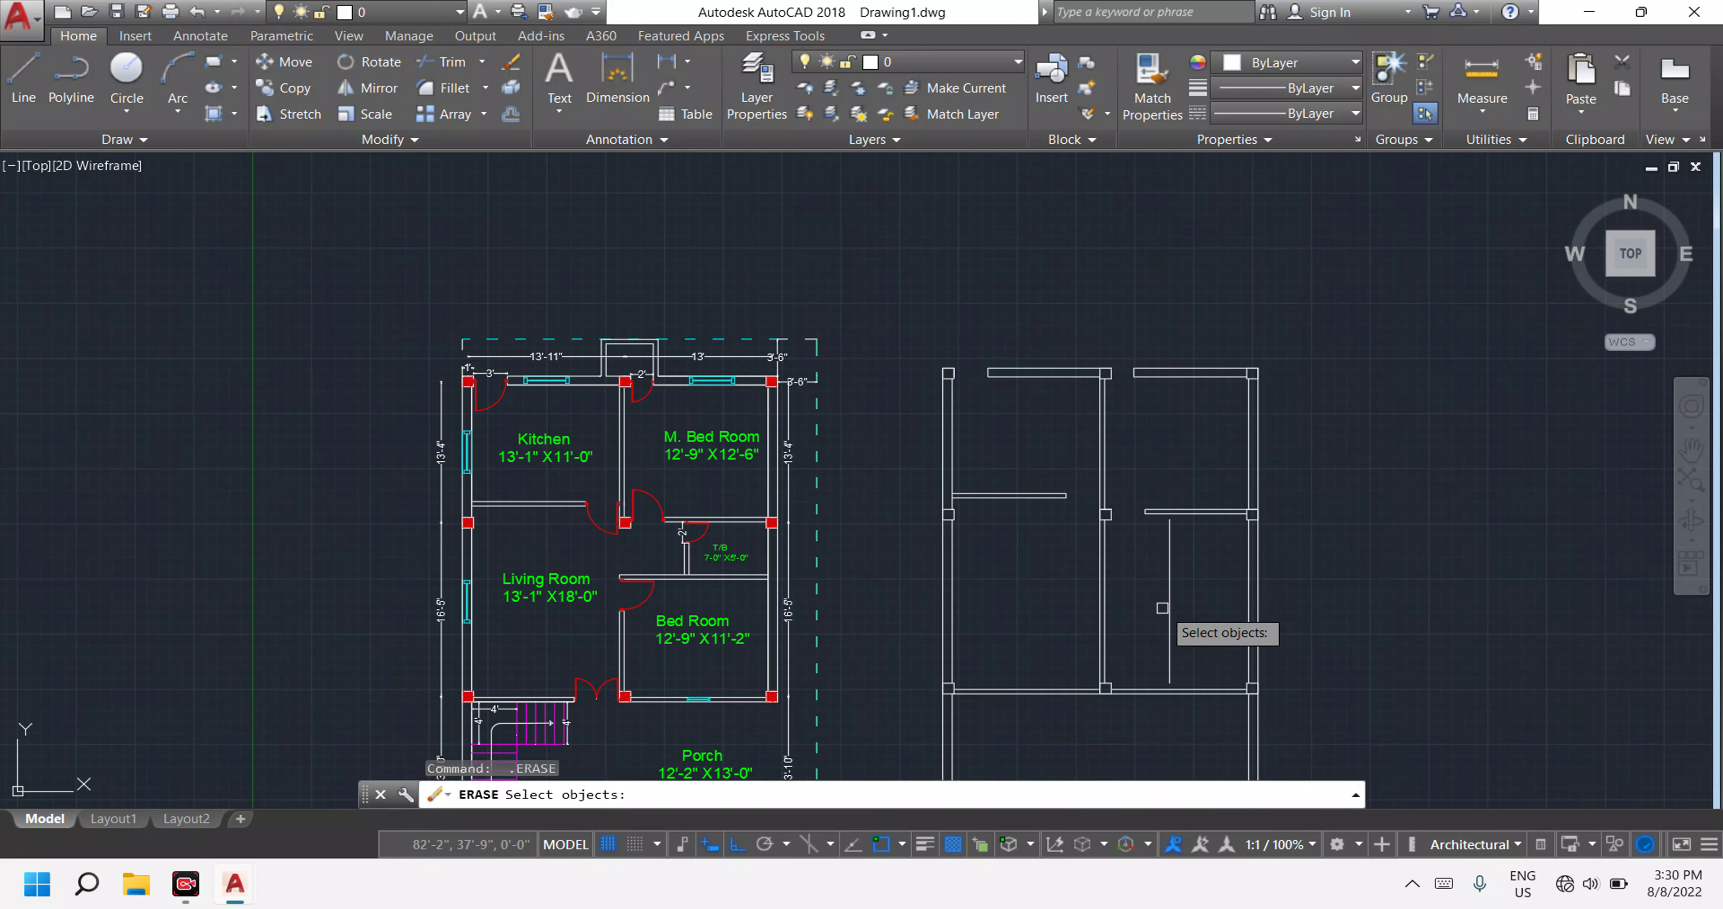
pyautogui.press('Escape')
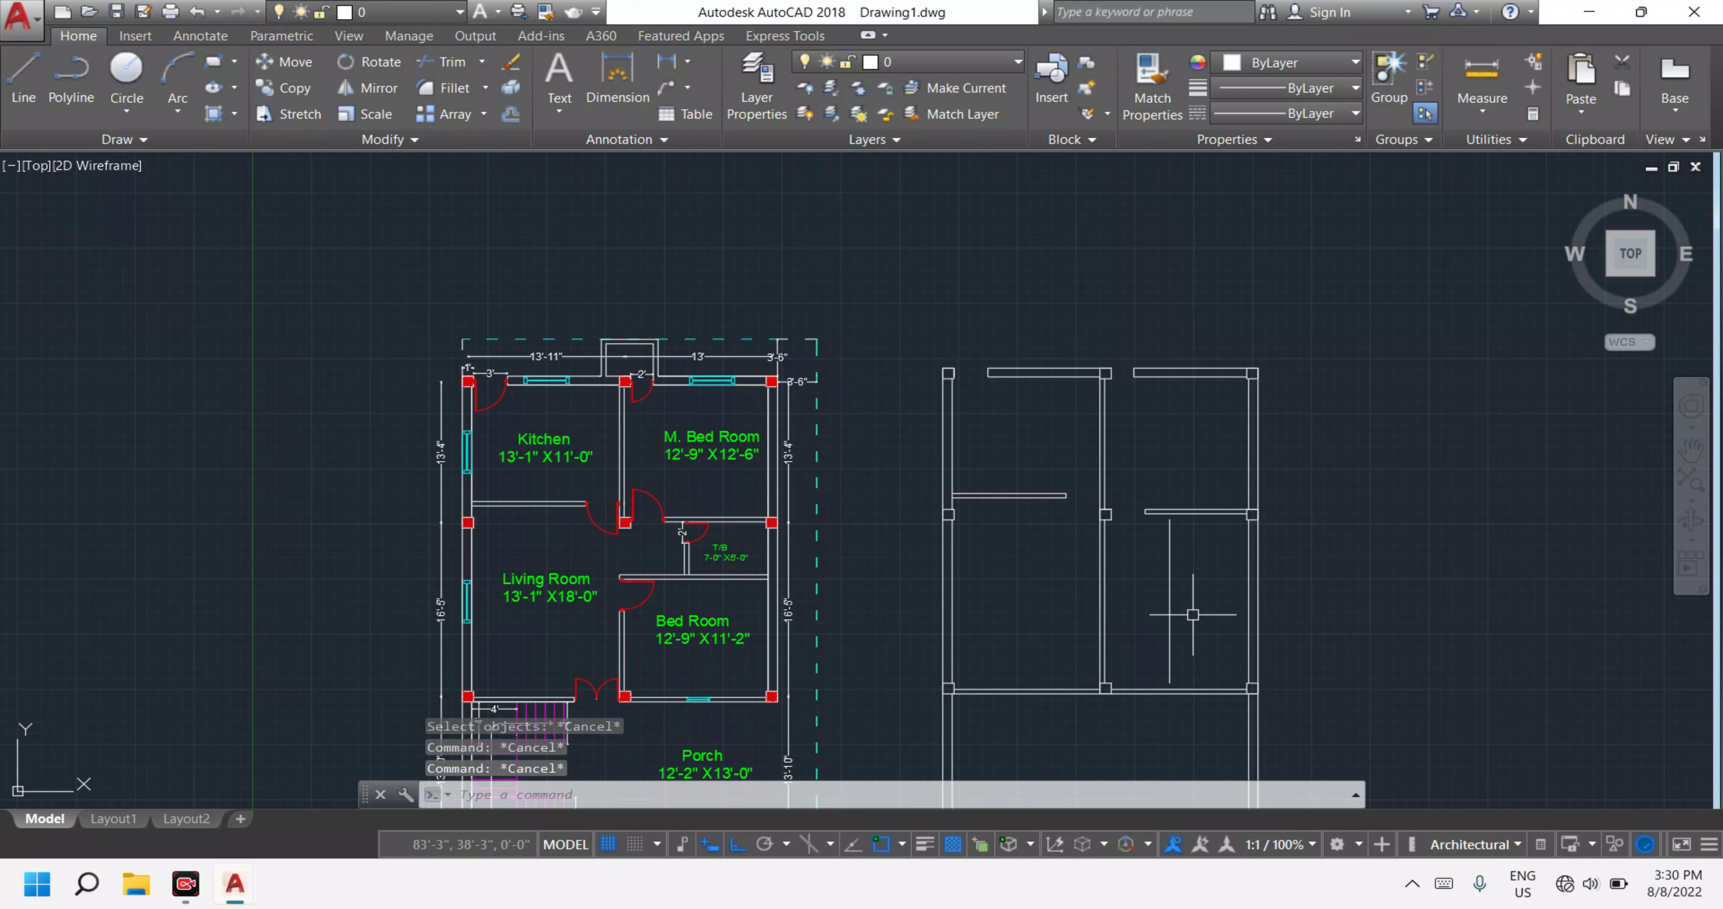
pyautogui.write('o')
# Offset the new vertical line 5" to the left to form the beam's second edge.
pyautogui.press('Return')
pyautogui.write("5'")
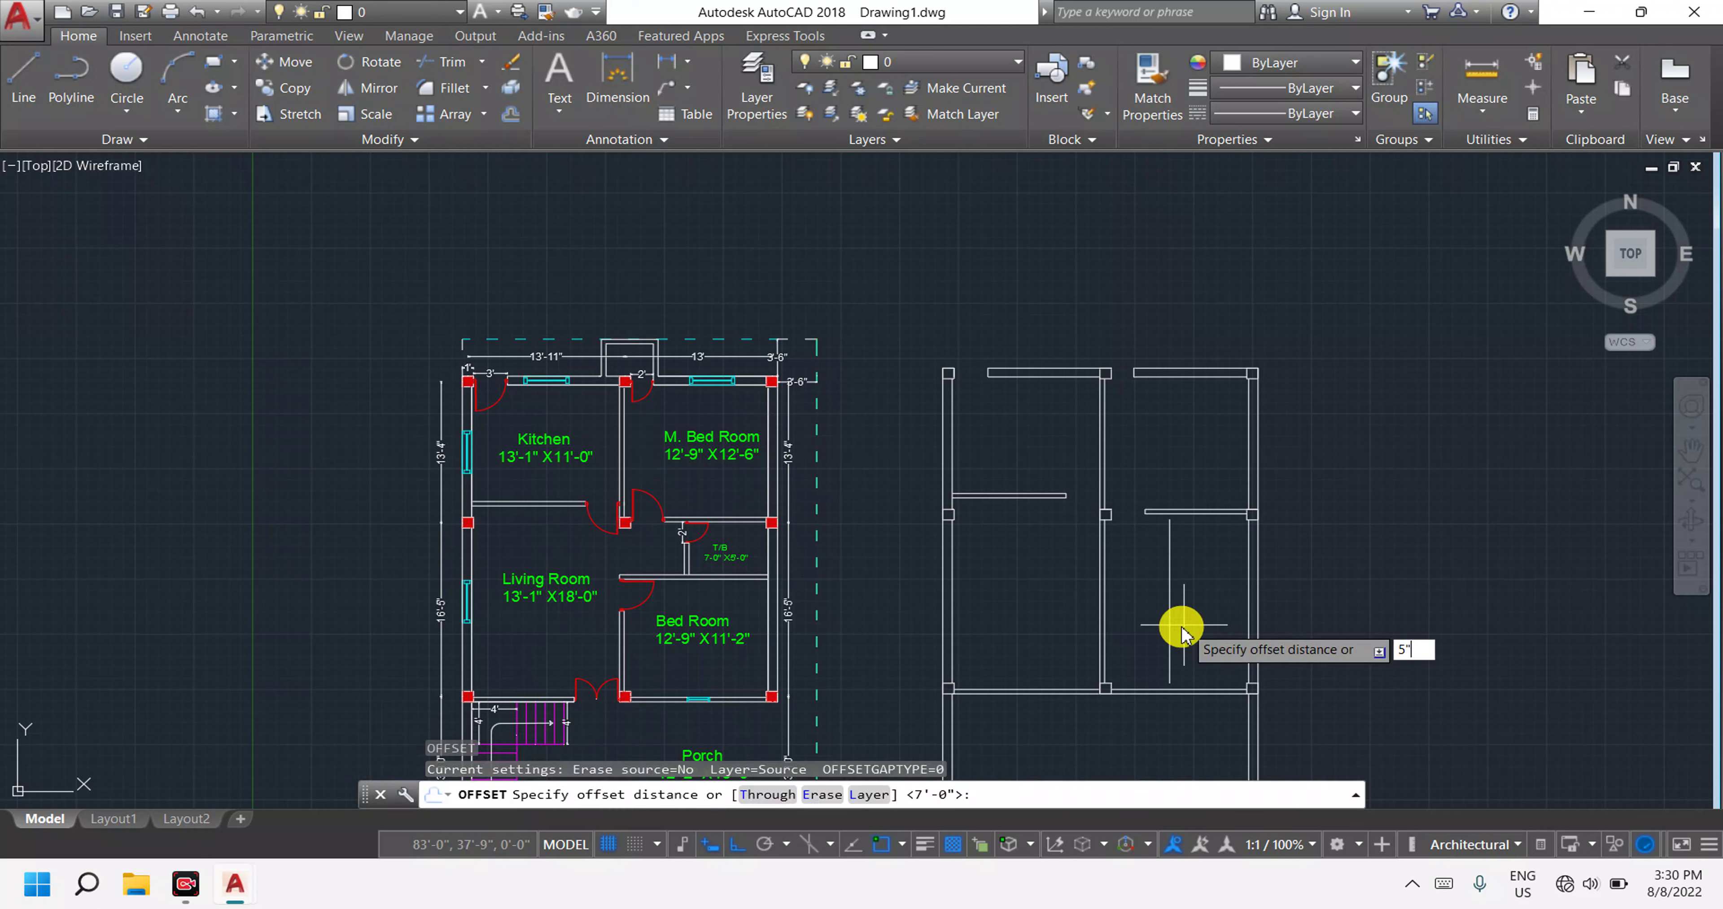
pyautogui.press('Return')
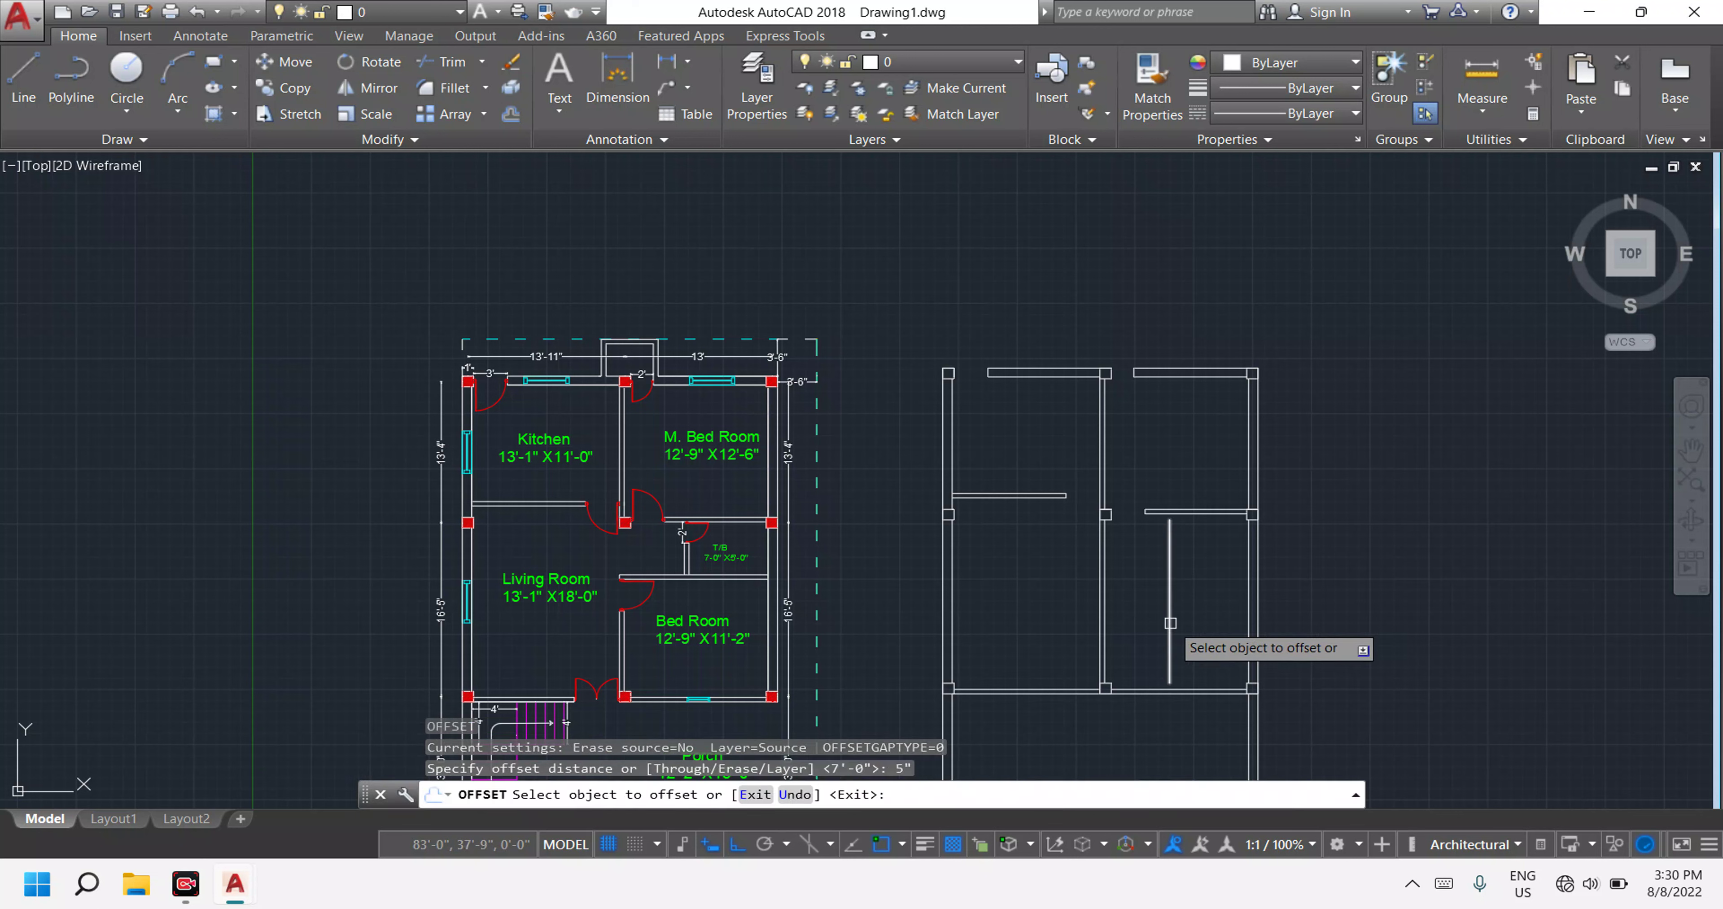
pyautogui.click(1169, 623)
pyautogui.click(1158, 623)
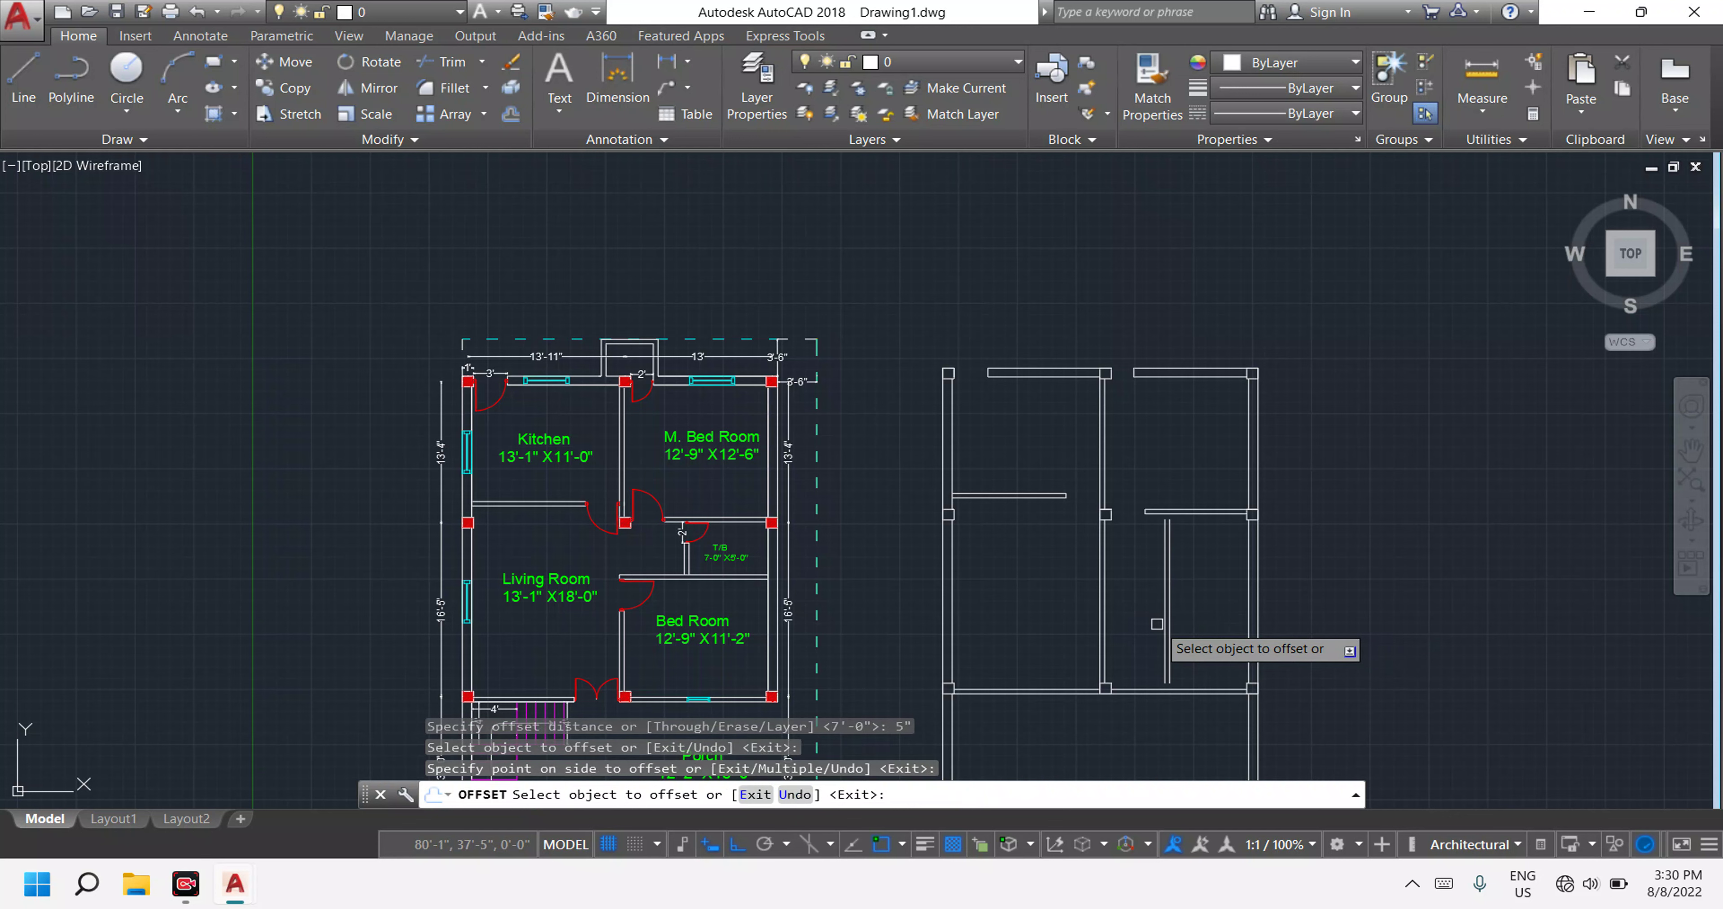
pyautogui.scroll(2, 1159, 622)
pyautogui.press('Escape')
pyautogui.press('Escape')
pyautogui.press('Escape')
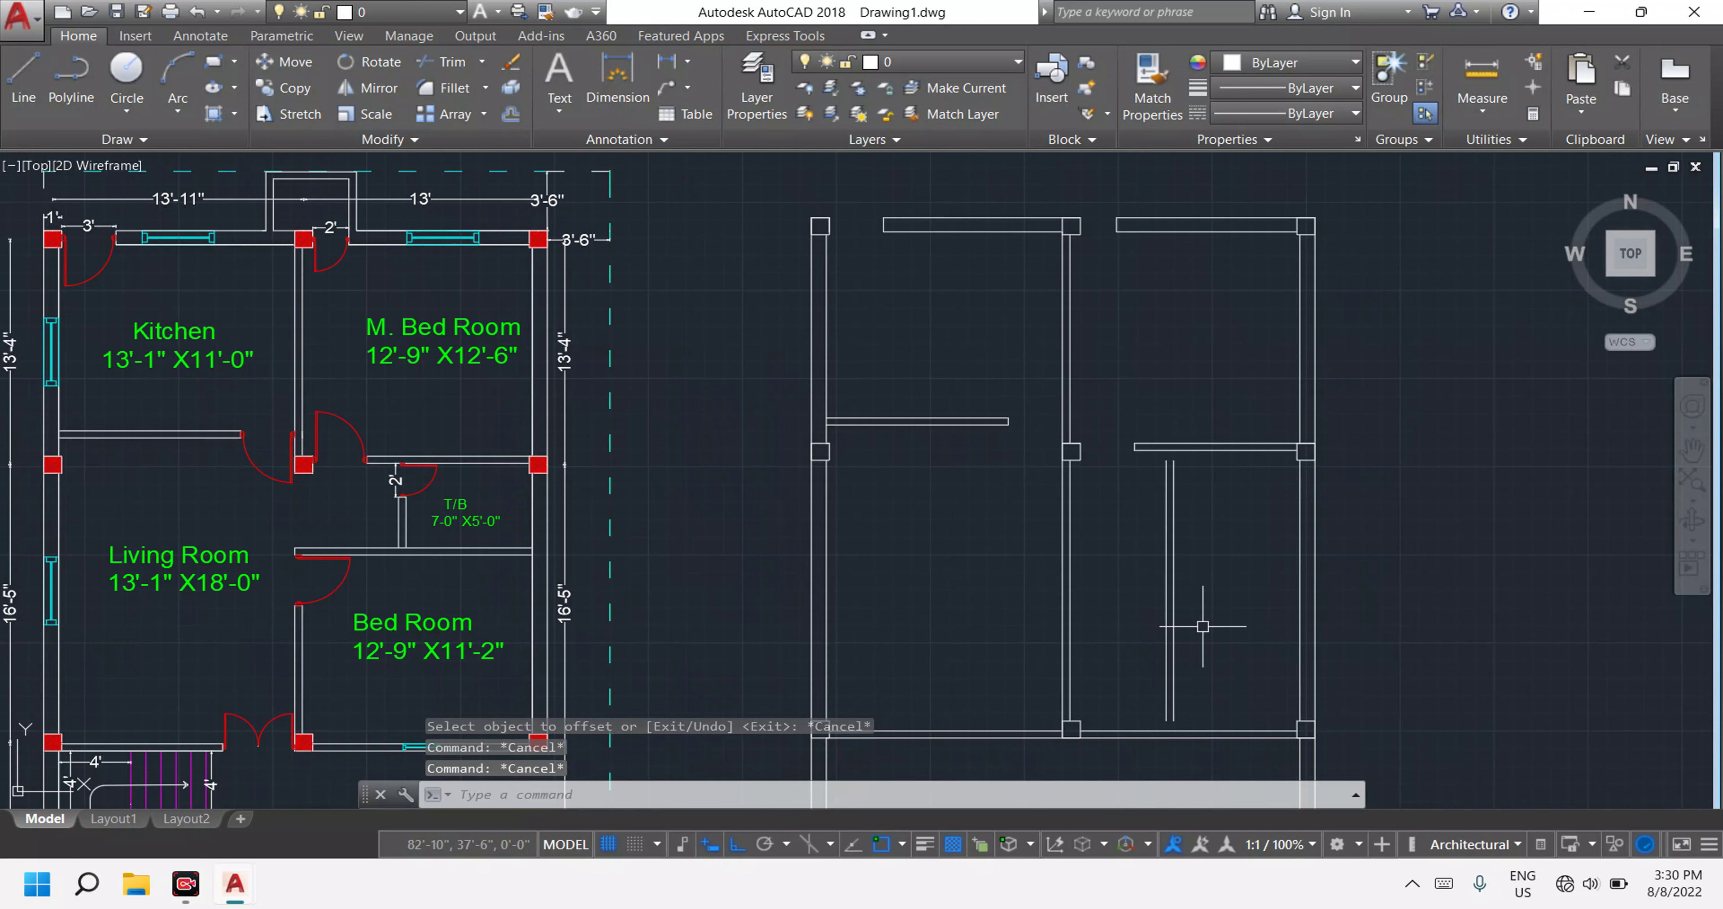
# Extend both lines of the new vertical beam to the beams above and below.
pyautogui.write('x')
pyautogui.press('Return')
pyautogui.press('Return')
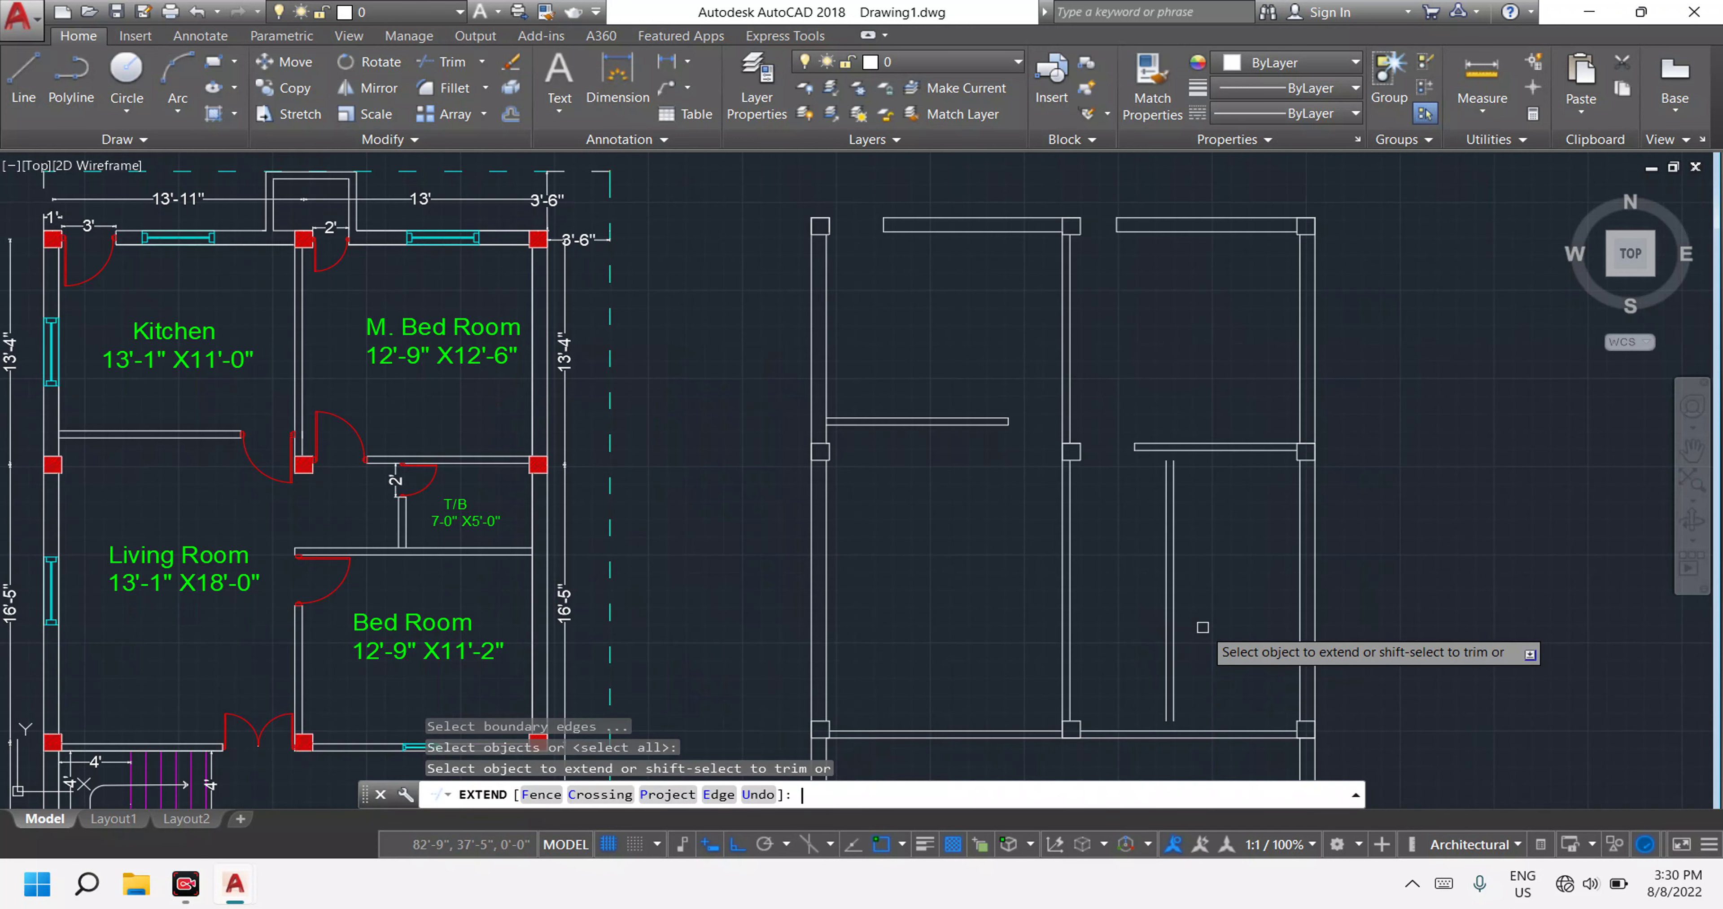
pyautogui.click(1210, 628)
pyautogui.click(1147, 609)
pyautogui.click(1187, 602)
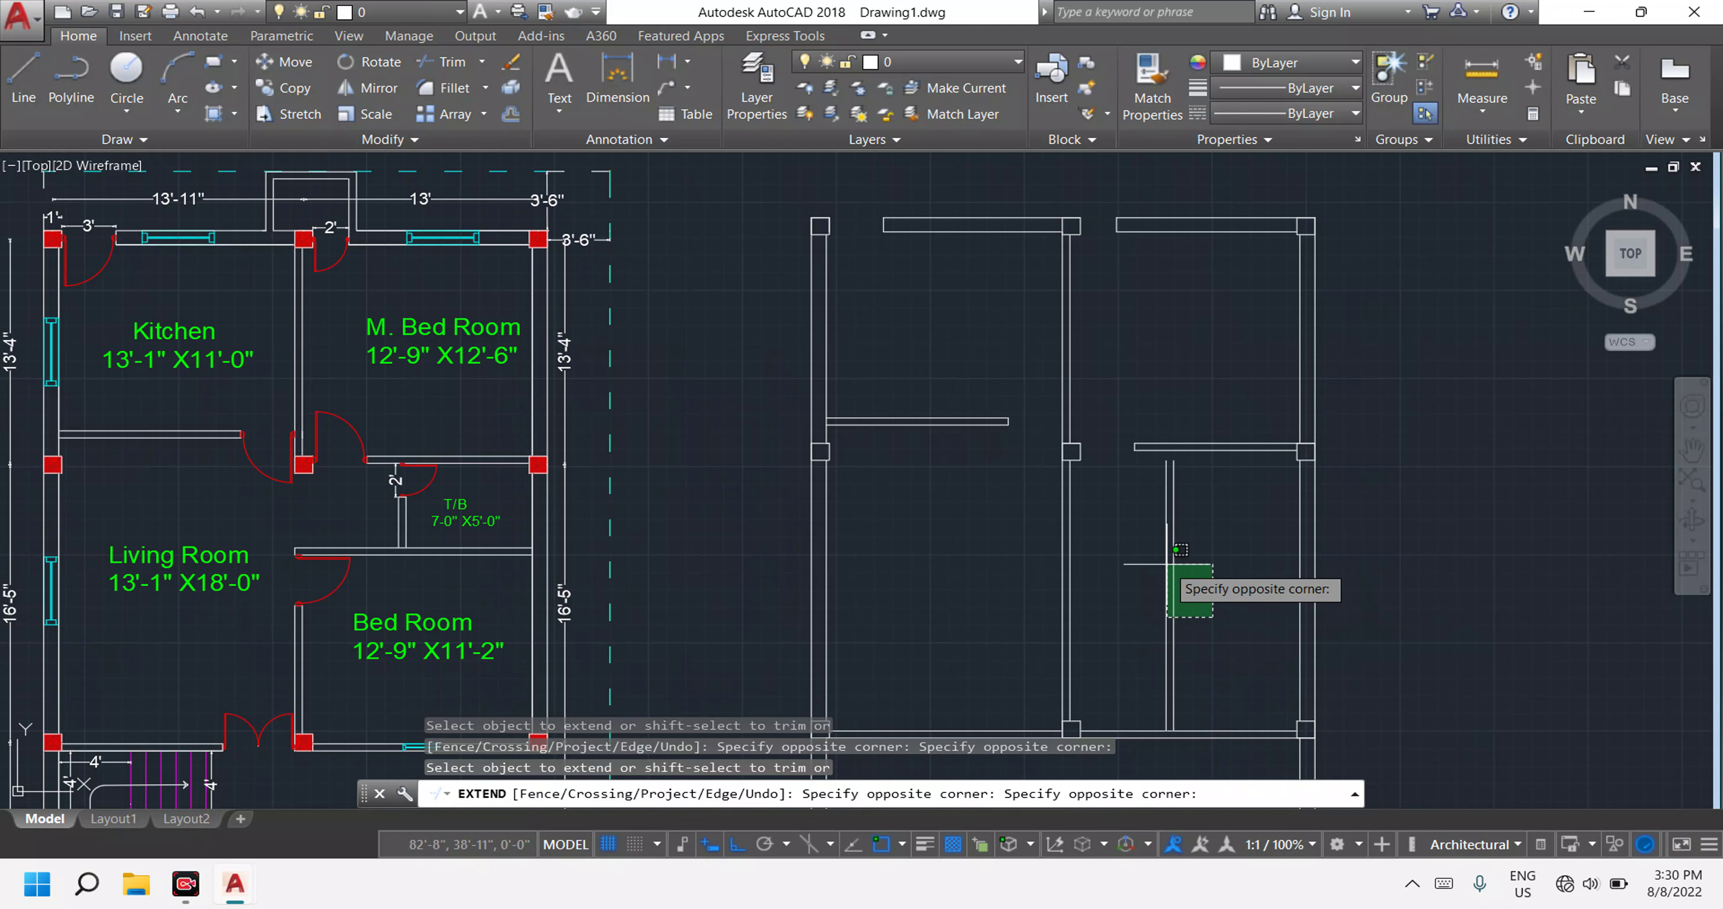
pyautogui.click(1142, 521)
# Pan across the plan to check the extended beam, then end EXTEND.
pyautogui.scroll(-5, 1177, 568)
pyautogui.scroll(4, 1164, 575)
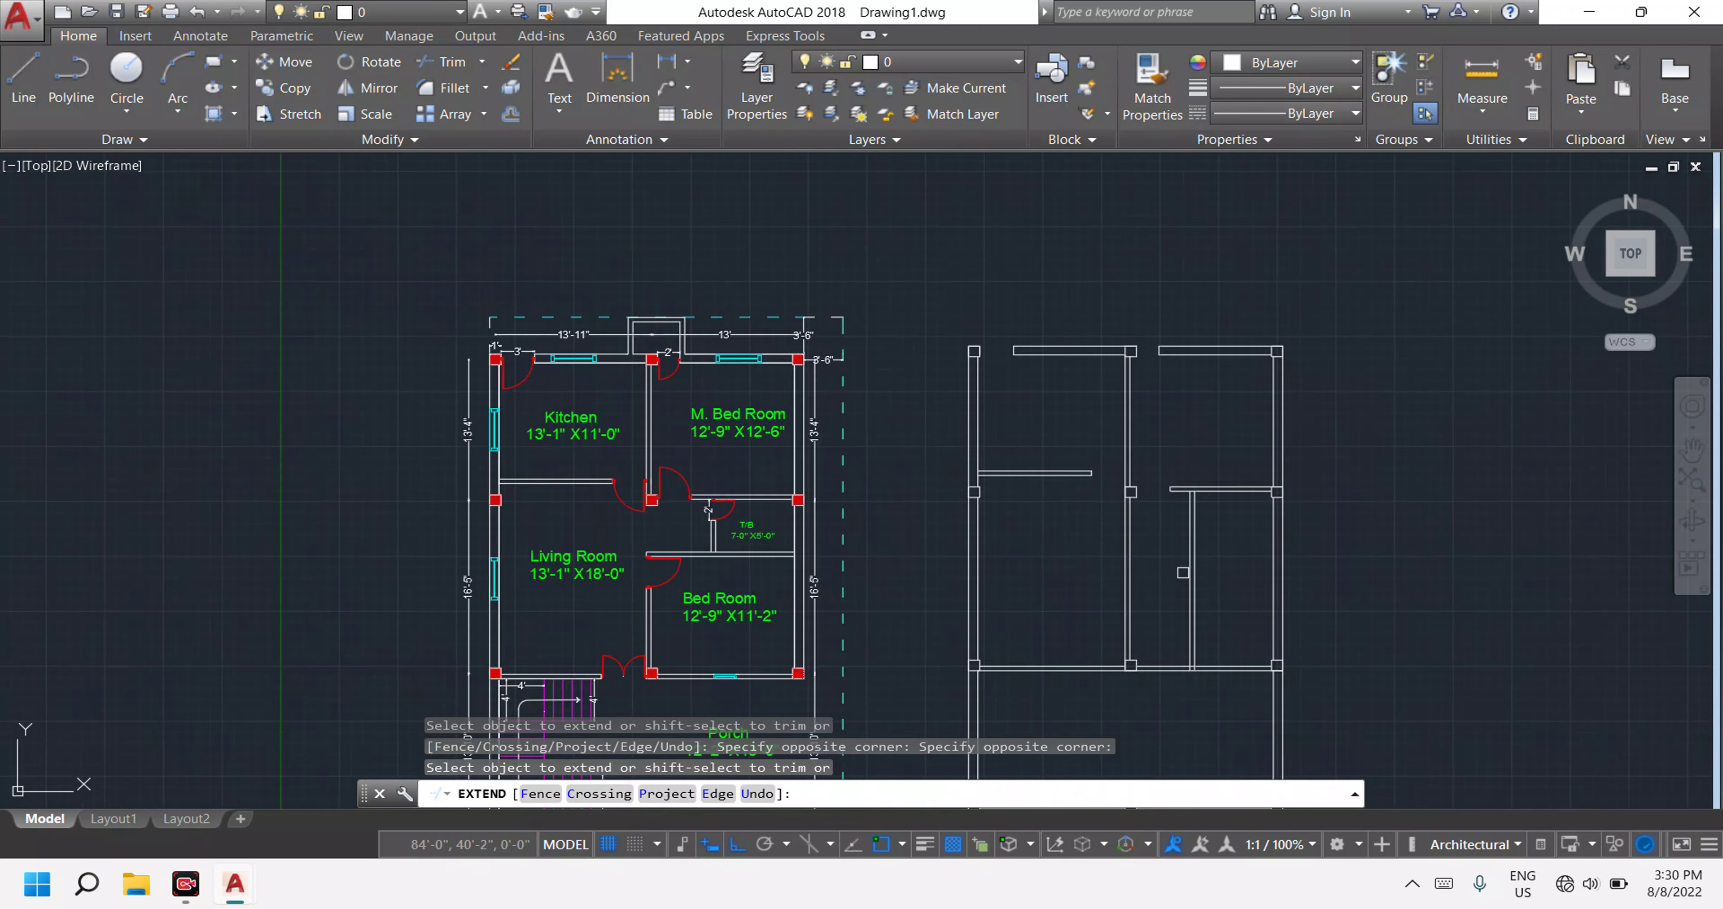
pyautogui.scroll(2, 1144, 582)
pyautogui.moveTo(1142, 583); pyautogui.dragTo(1100, 602, button='middle')
pyautogui.scroll(-5, 1100, 602)
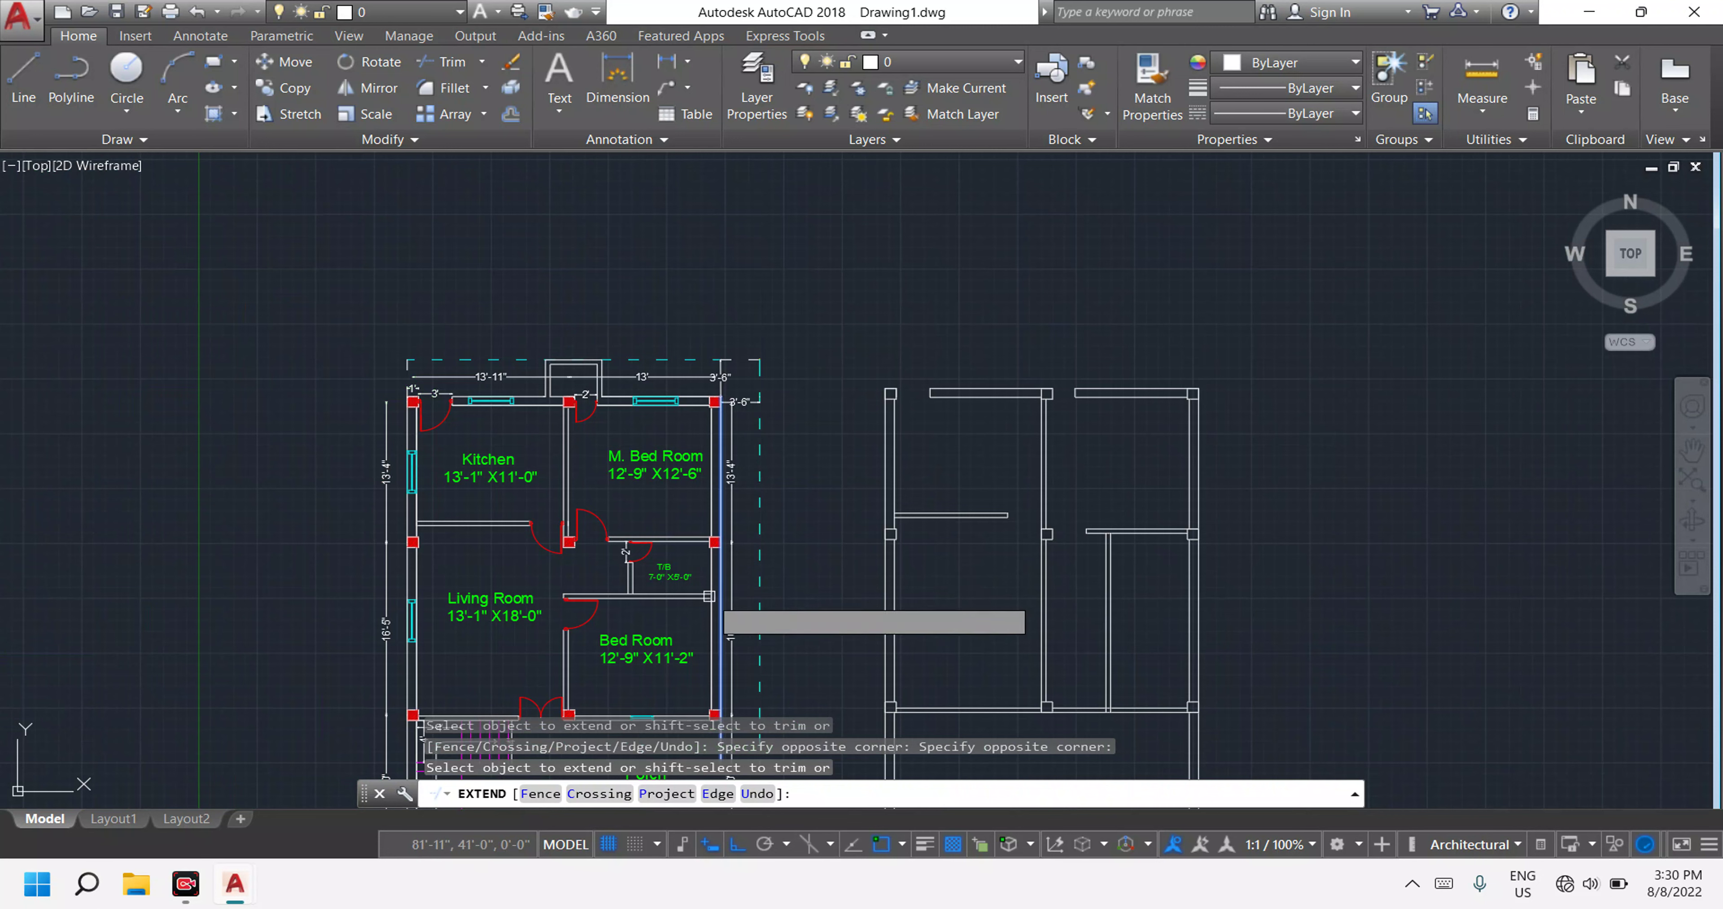
pyautogui.scroll(4, 639, 555)
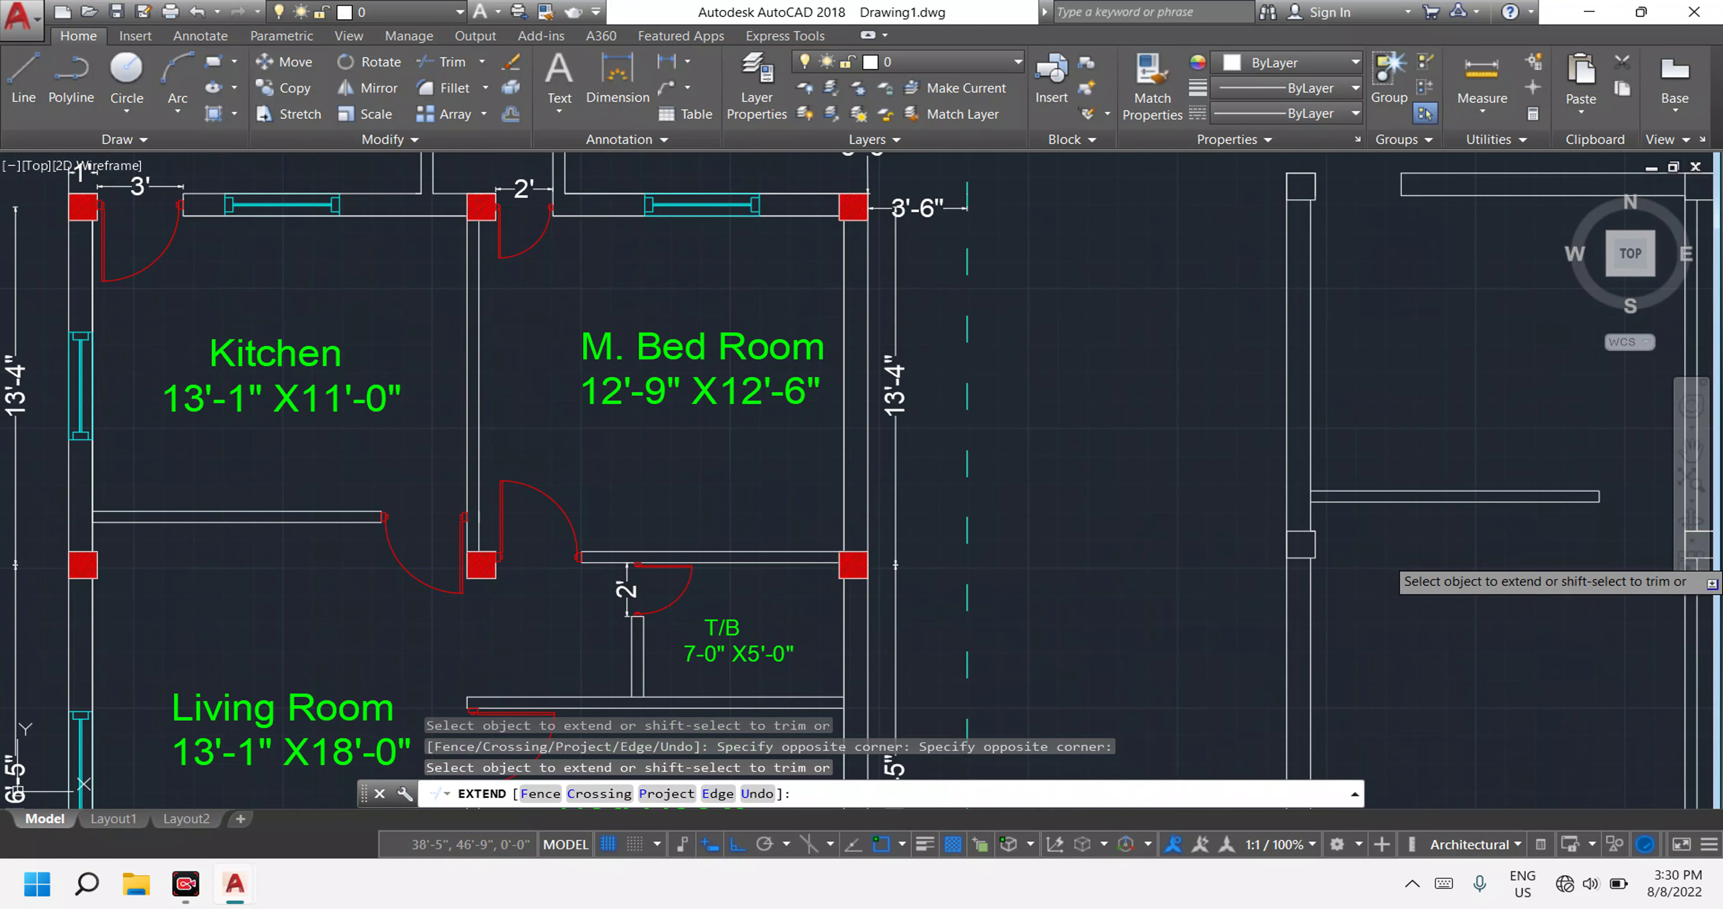
pyautogui.press('Escape')
pyautogui.scroll(-3, 1440, 592)
pyautogui.scroll(-2, 1441, 591)
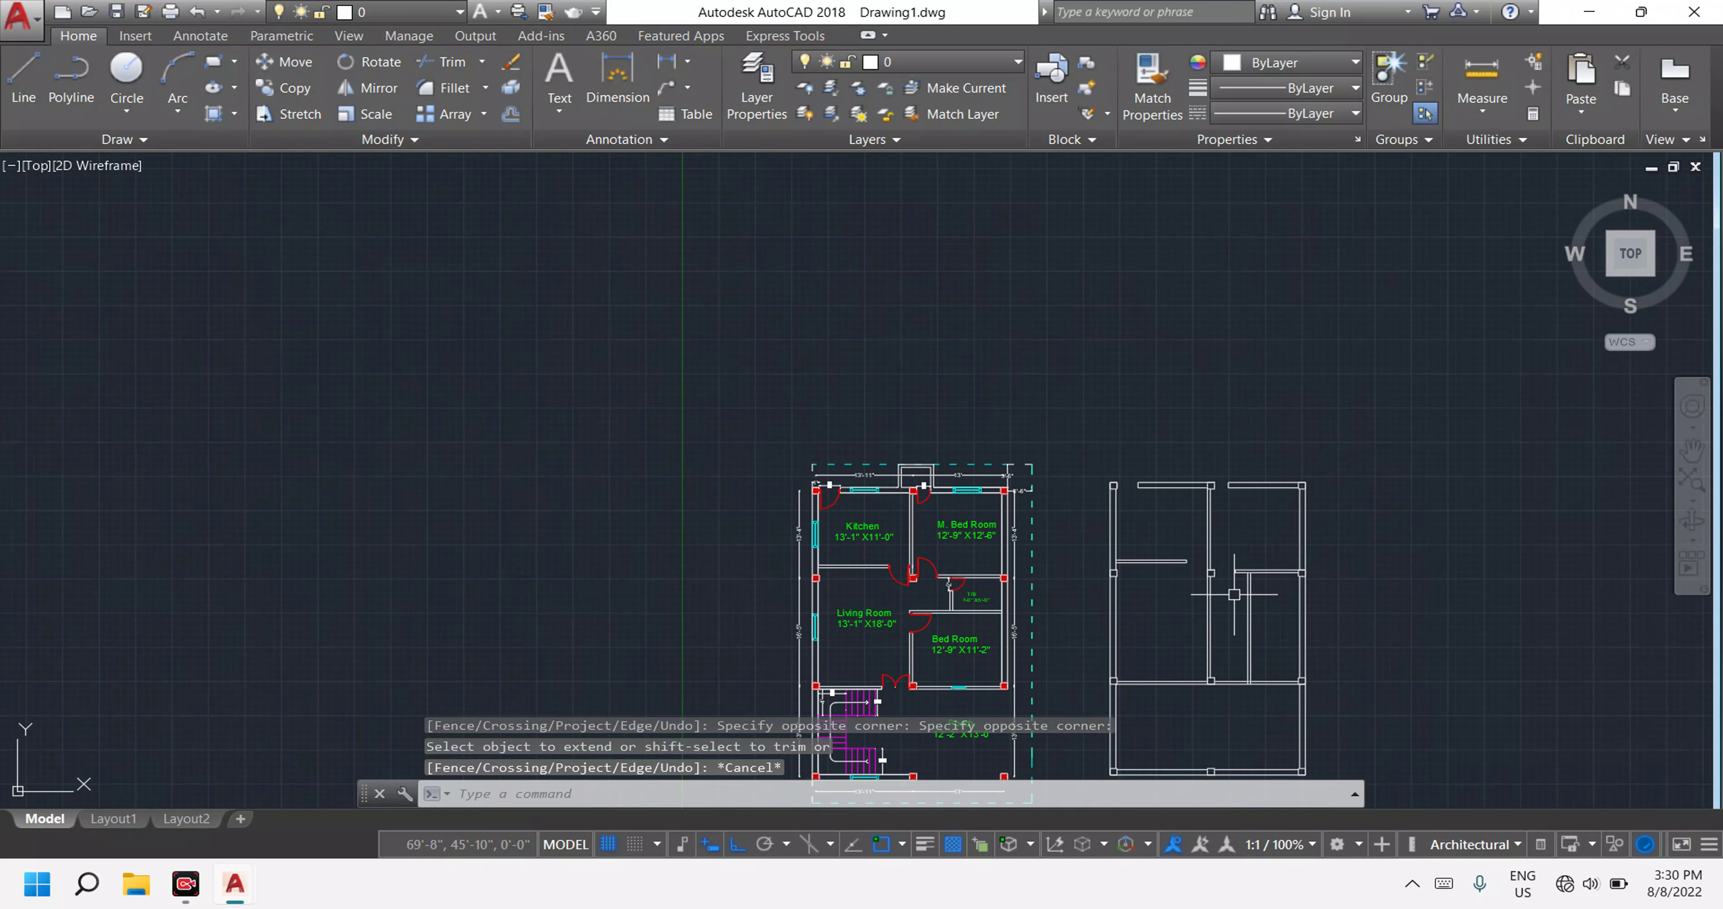
pyautogui.scroll(3, 1338, 588)
pyautogui.scroll(2, 1302, 593)
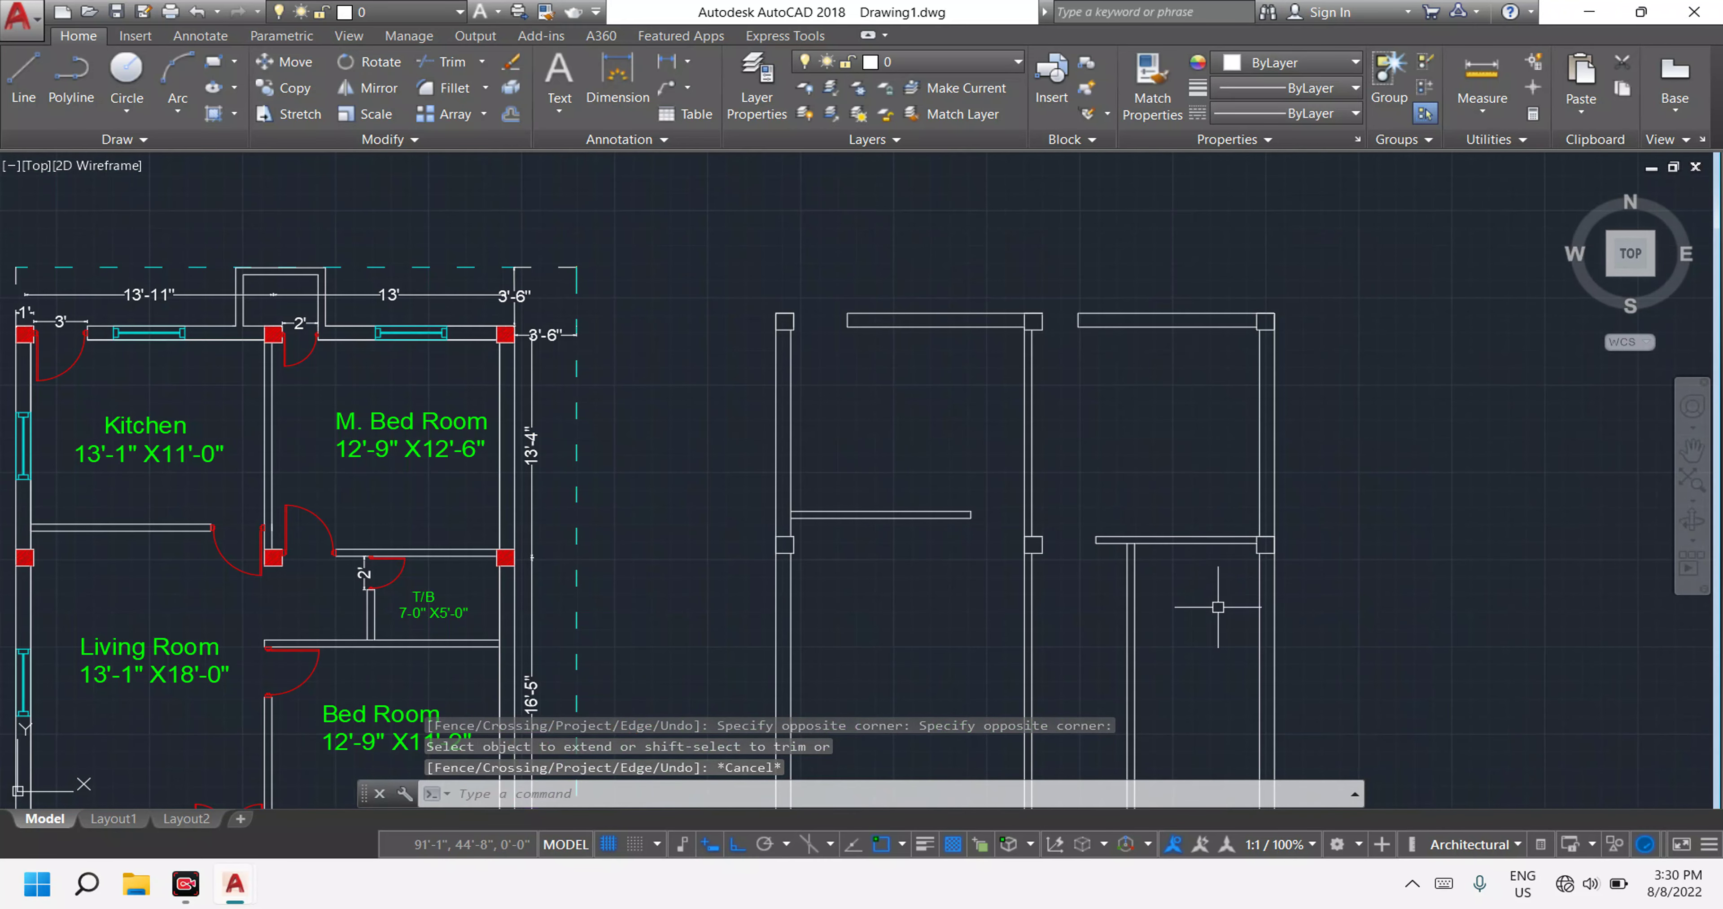
# Offset the lower horizontal beam line 5 feet downward.
pyautogui.scroll(3, 1254, 541)
pyautogui.click(1217, 540)
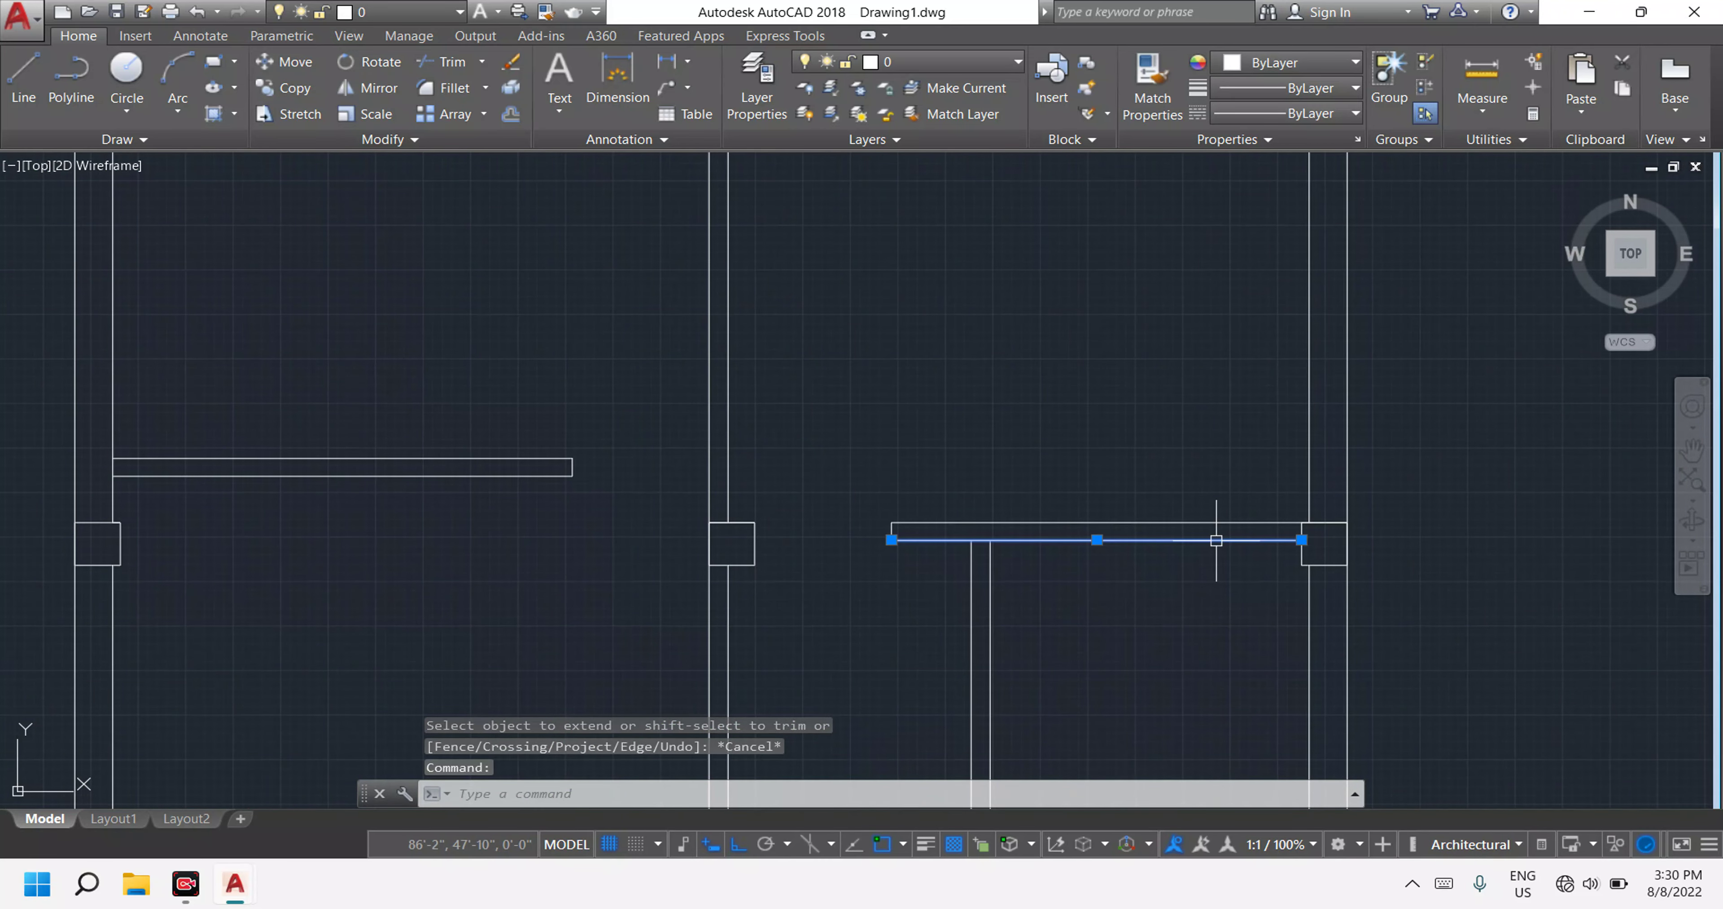
pyautogui.press('Escape')
pyautogui.press('Escape')
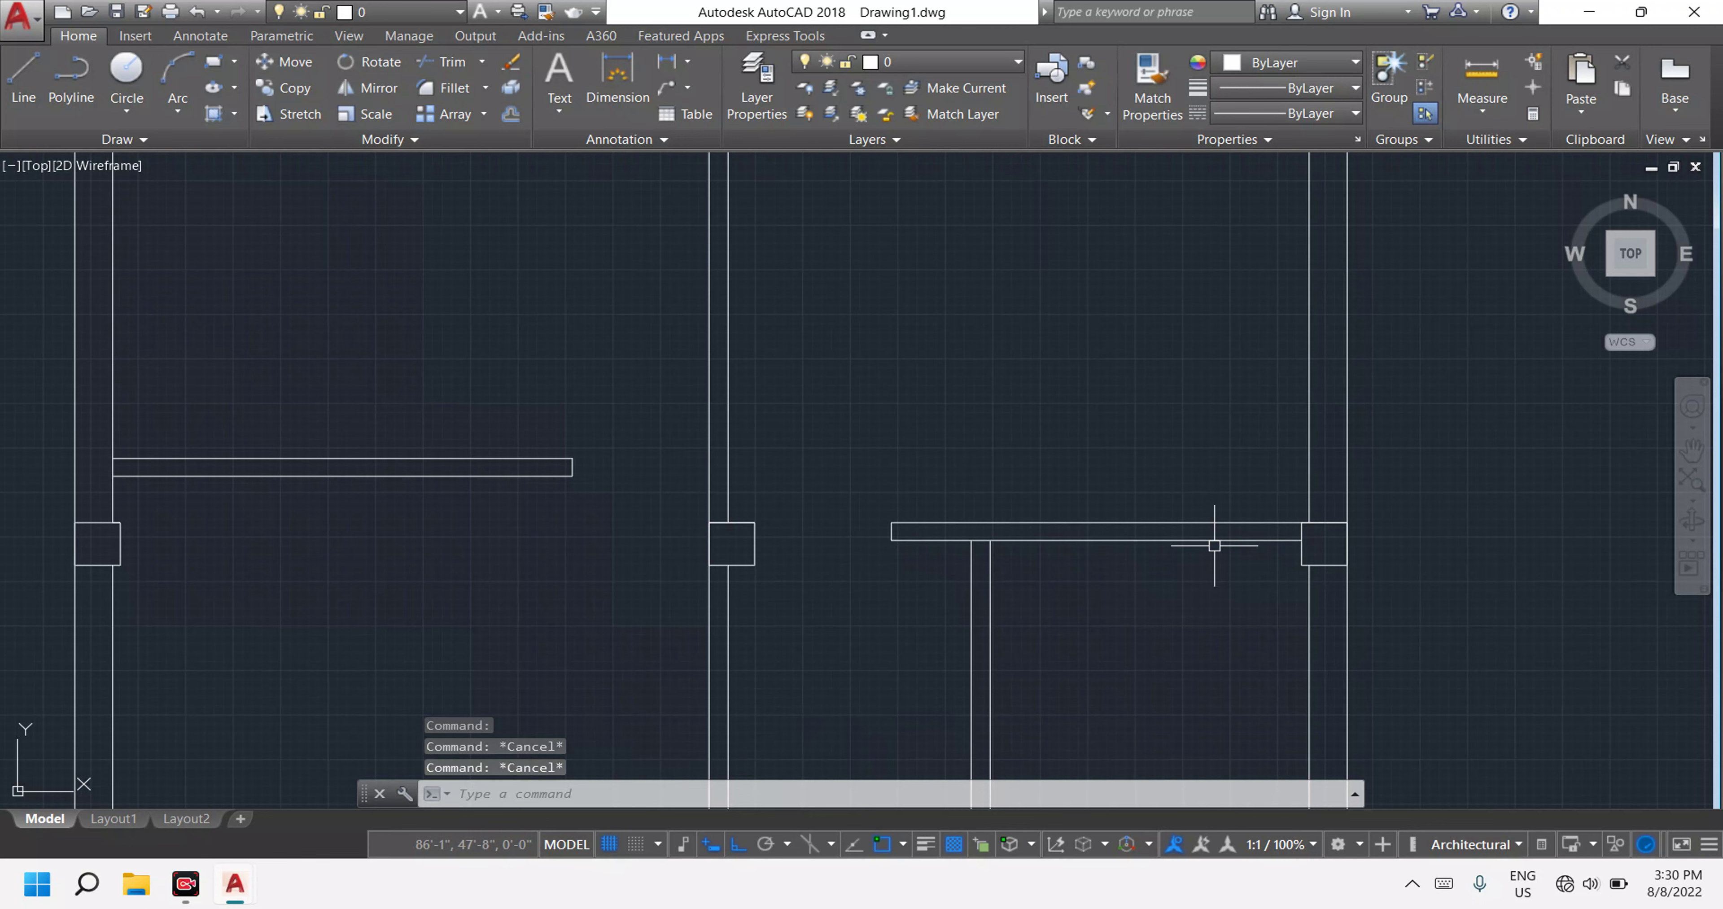
pyautogui.press('Escape')
pyautogui.press('Return')
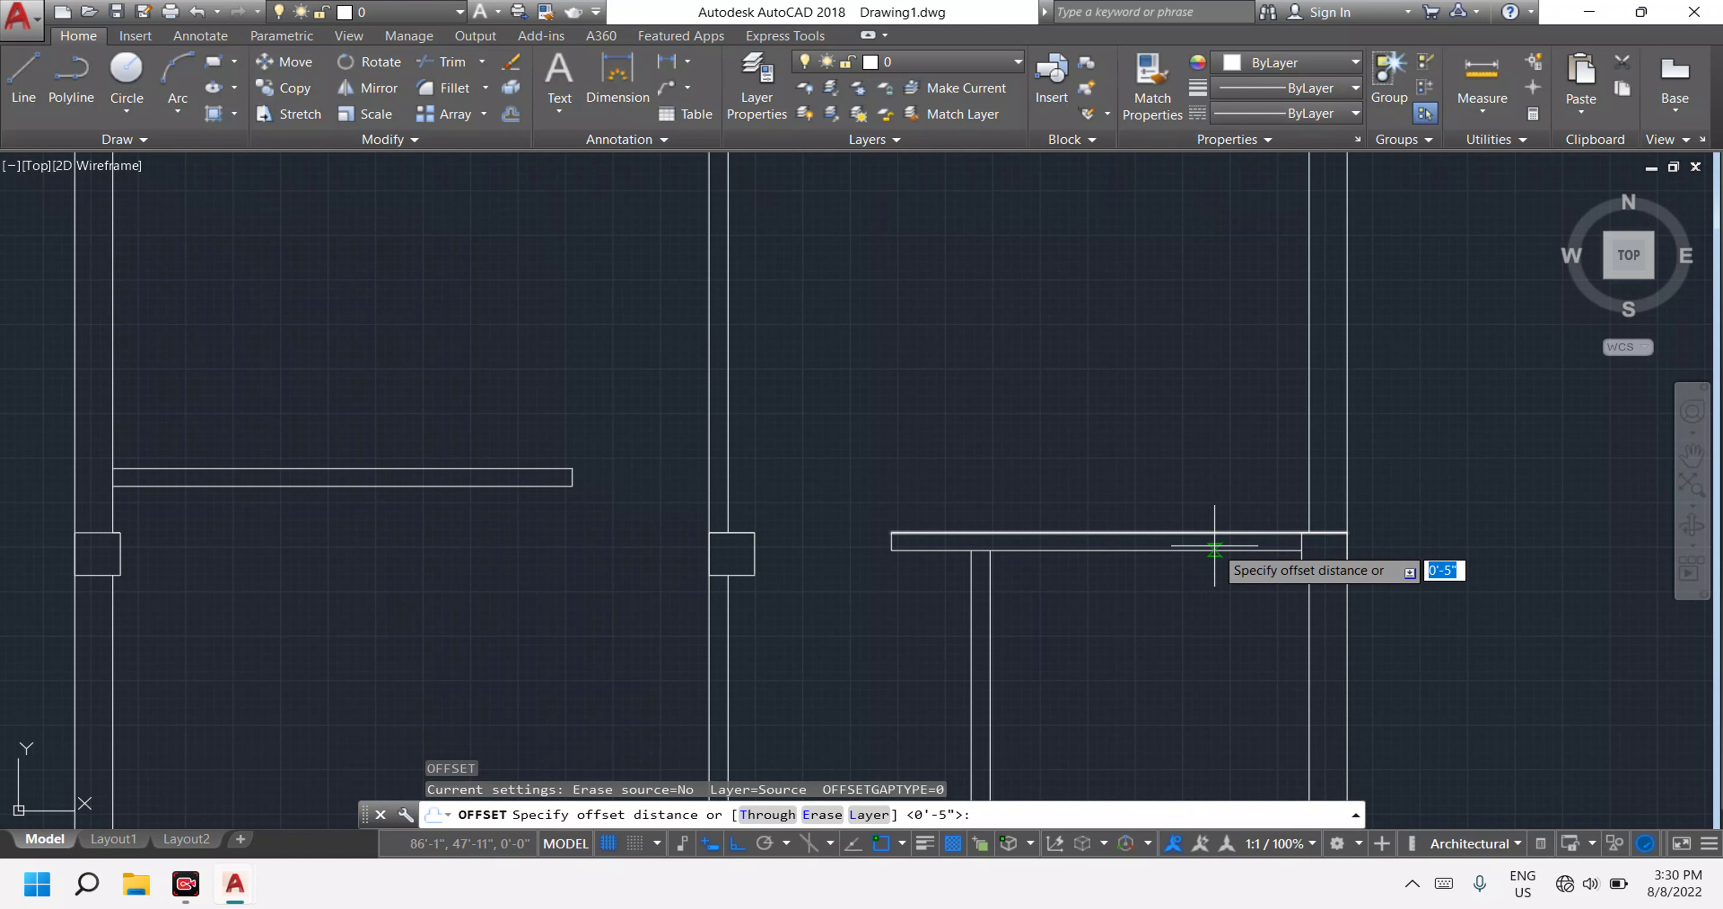
pyautogui.write('5')
pyautogui.press('Return')
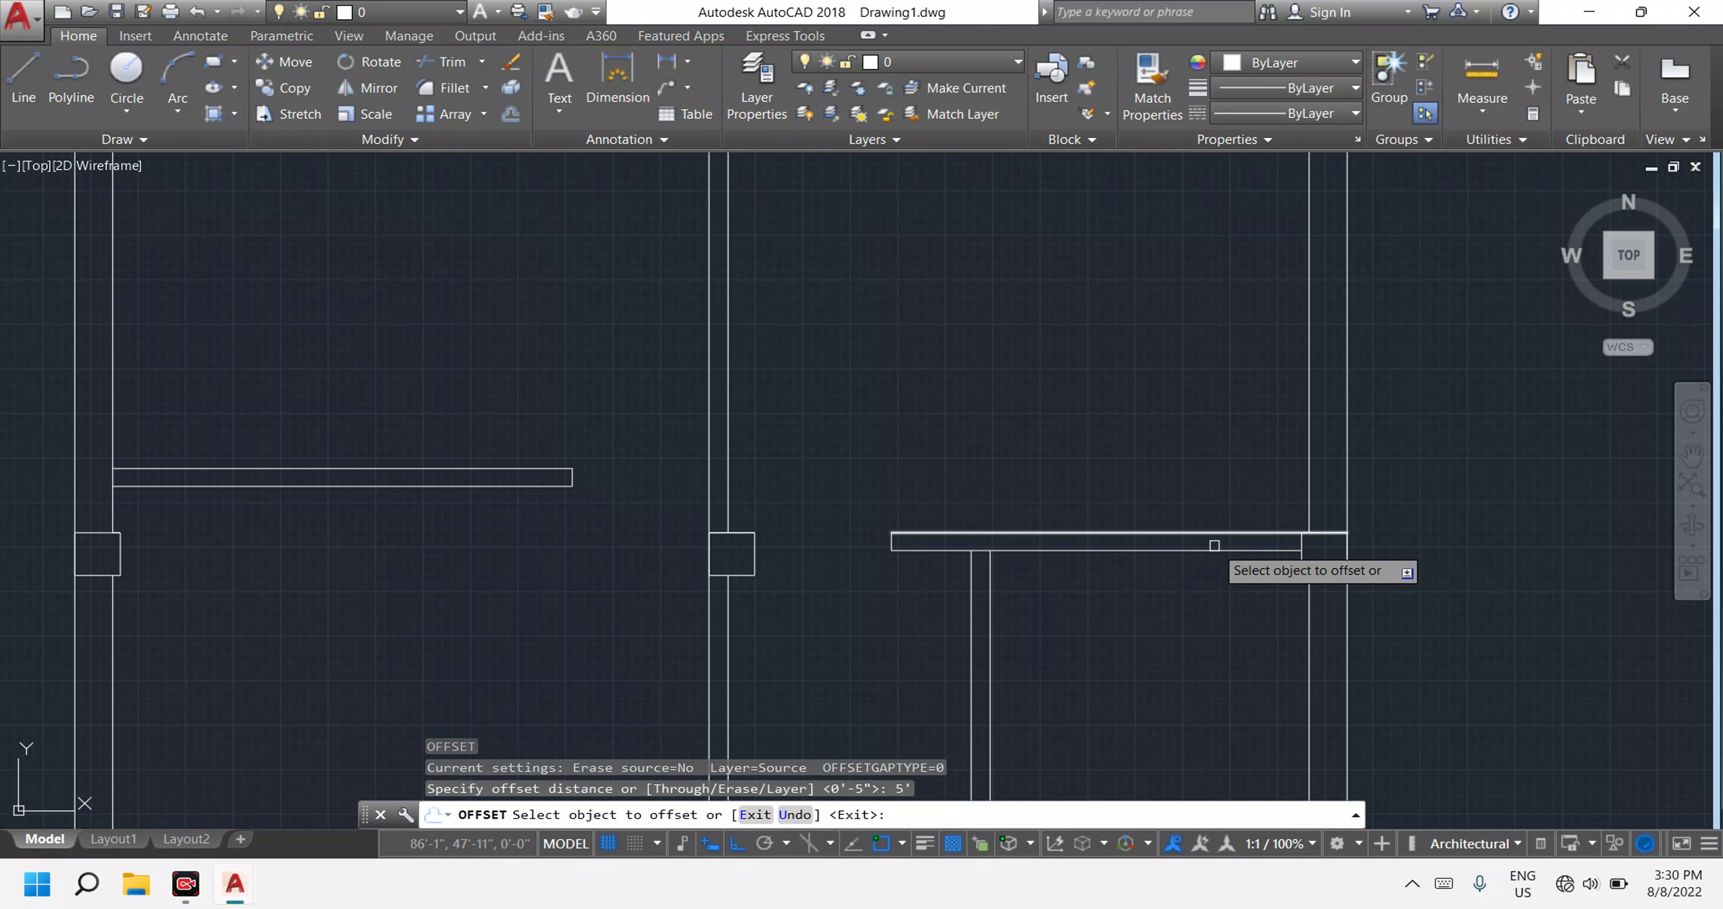
pyautogui.click(1223, 551)
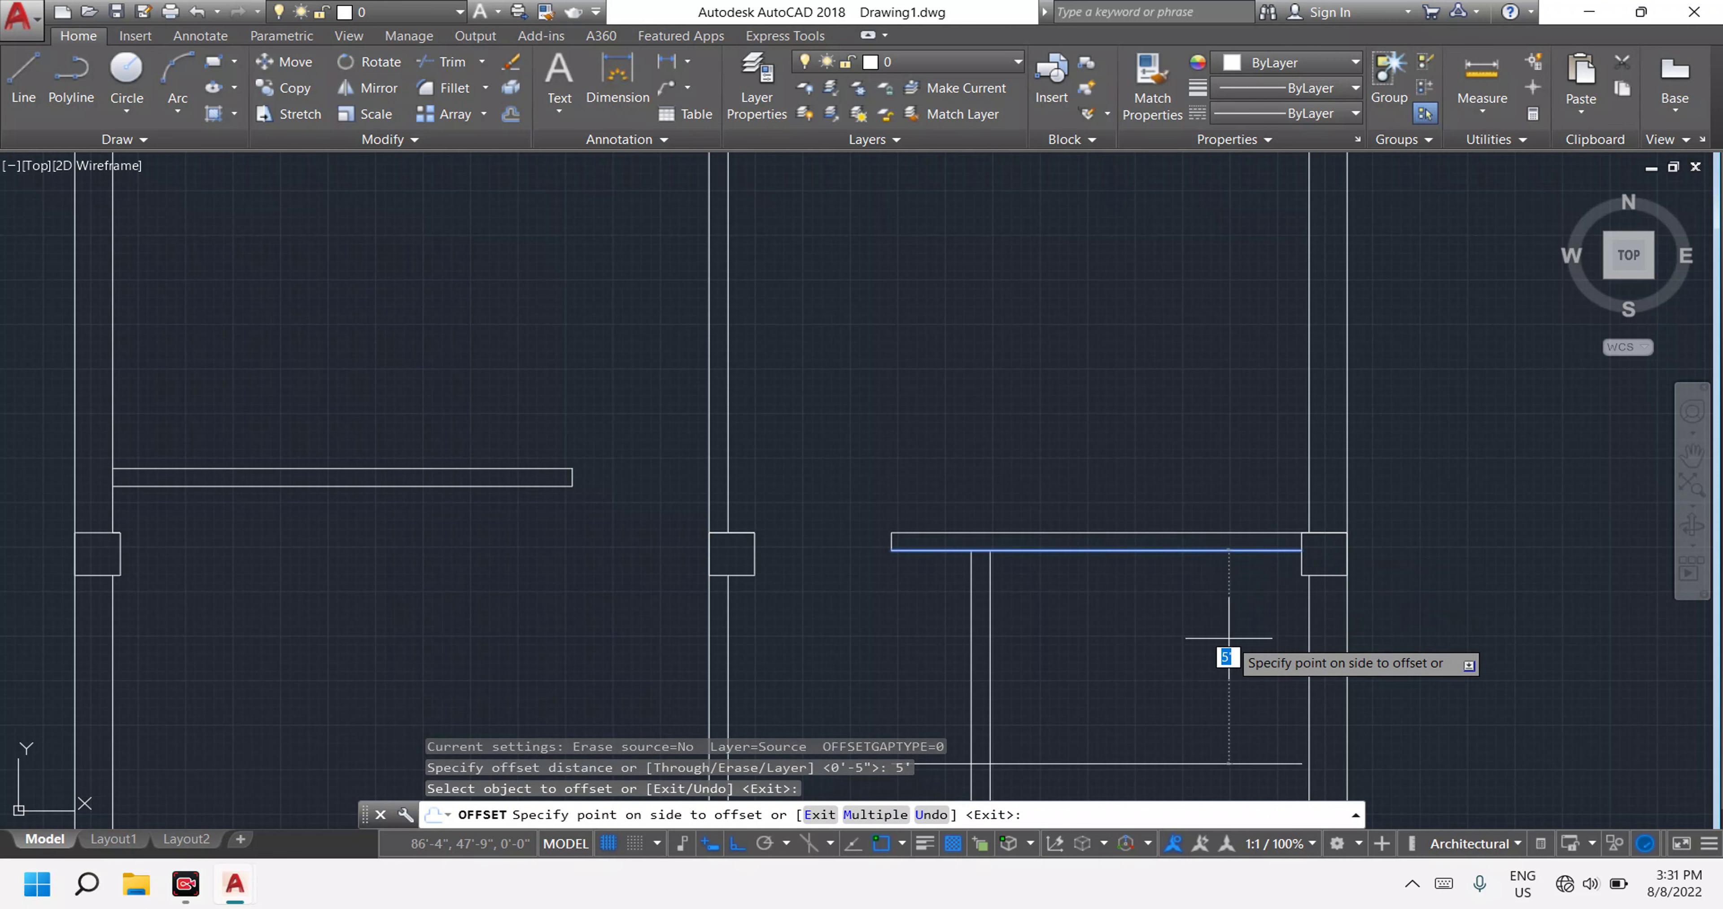
pyautogui.click(1223, 653)
# Offset the new line slightly downward to form a double-line beam.
pyautogui.scroll(-2, 1223, 653)
pyautogui.scroll(-2, 1217, 653)
pyautogui.scroll(2, 1222, 658)
pyautogui.scroll(4, 1214, 631)
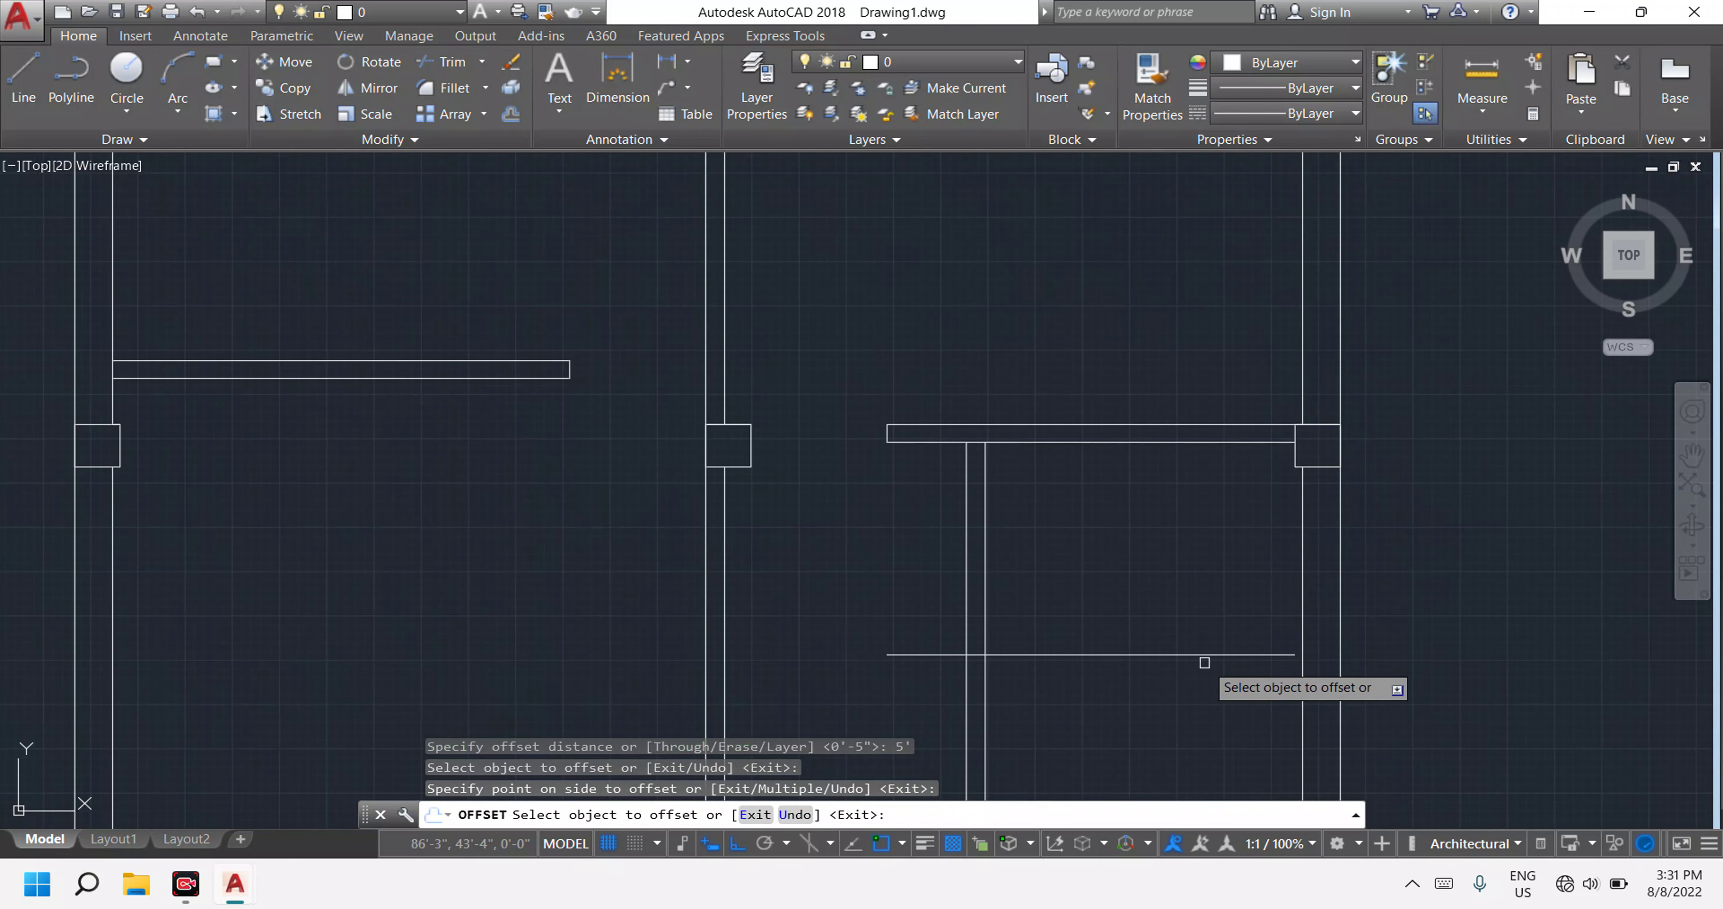
pyautogui.click(1214, 654)
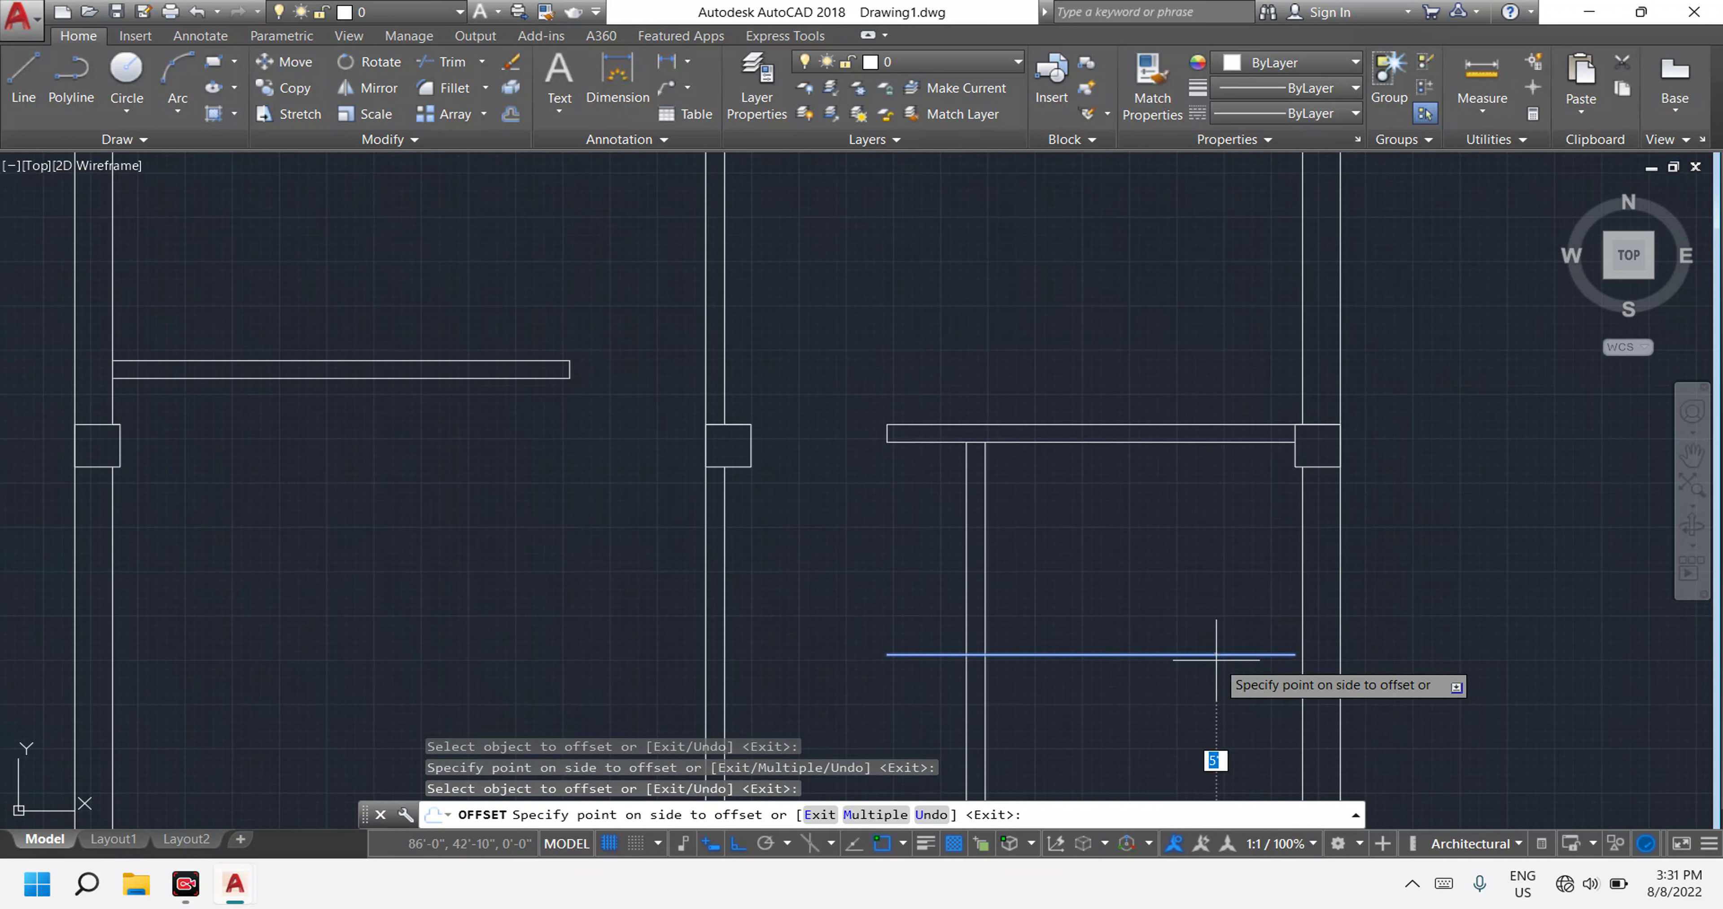
pyautogui.click(1216, 661)
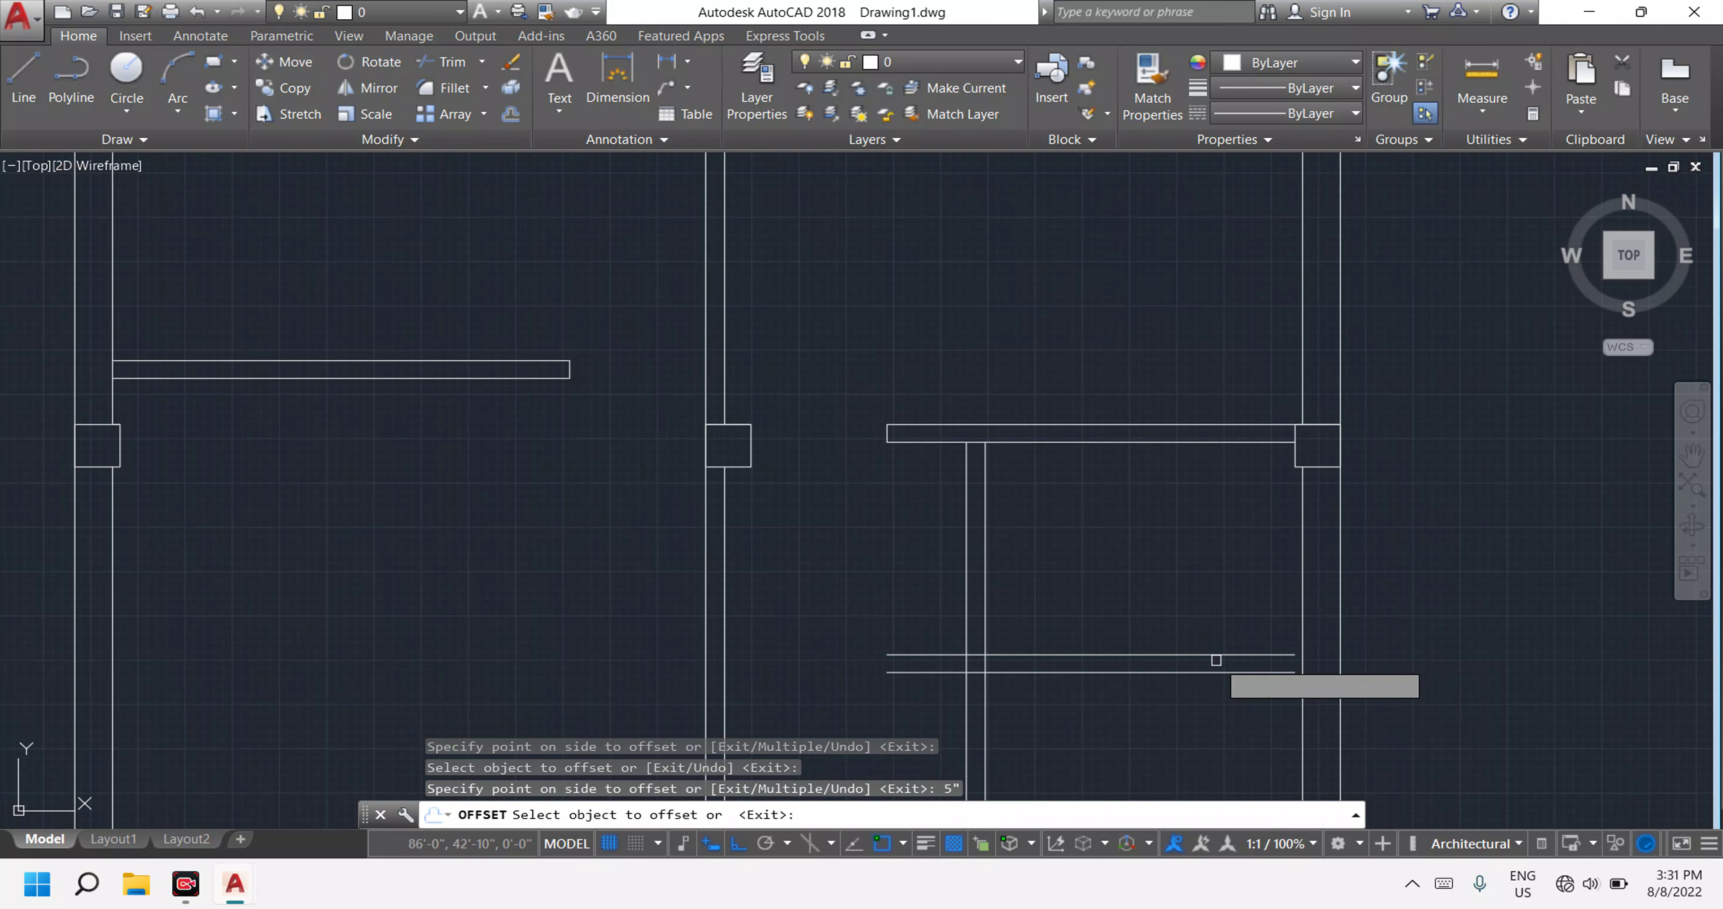
pyautogui.press('Escape')
pyautogui.press('Escape')
pyautogui.press('Escape')
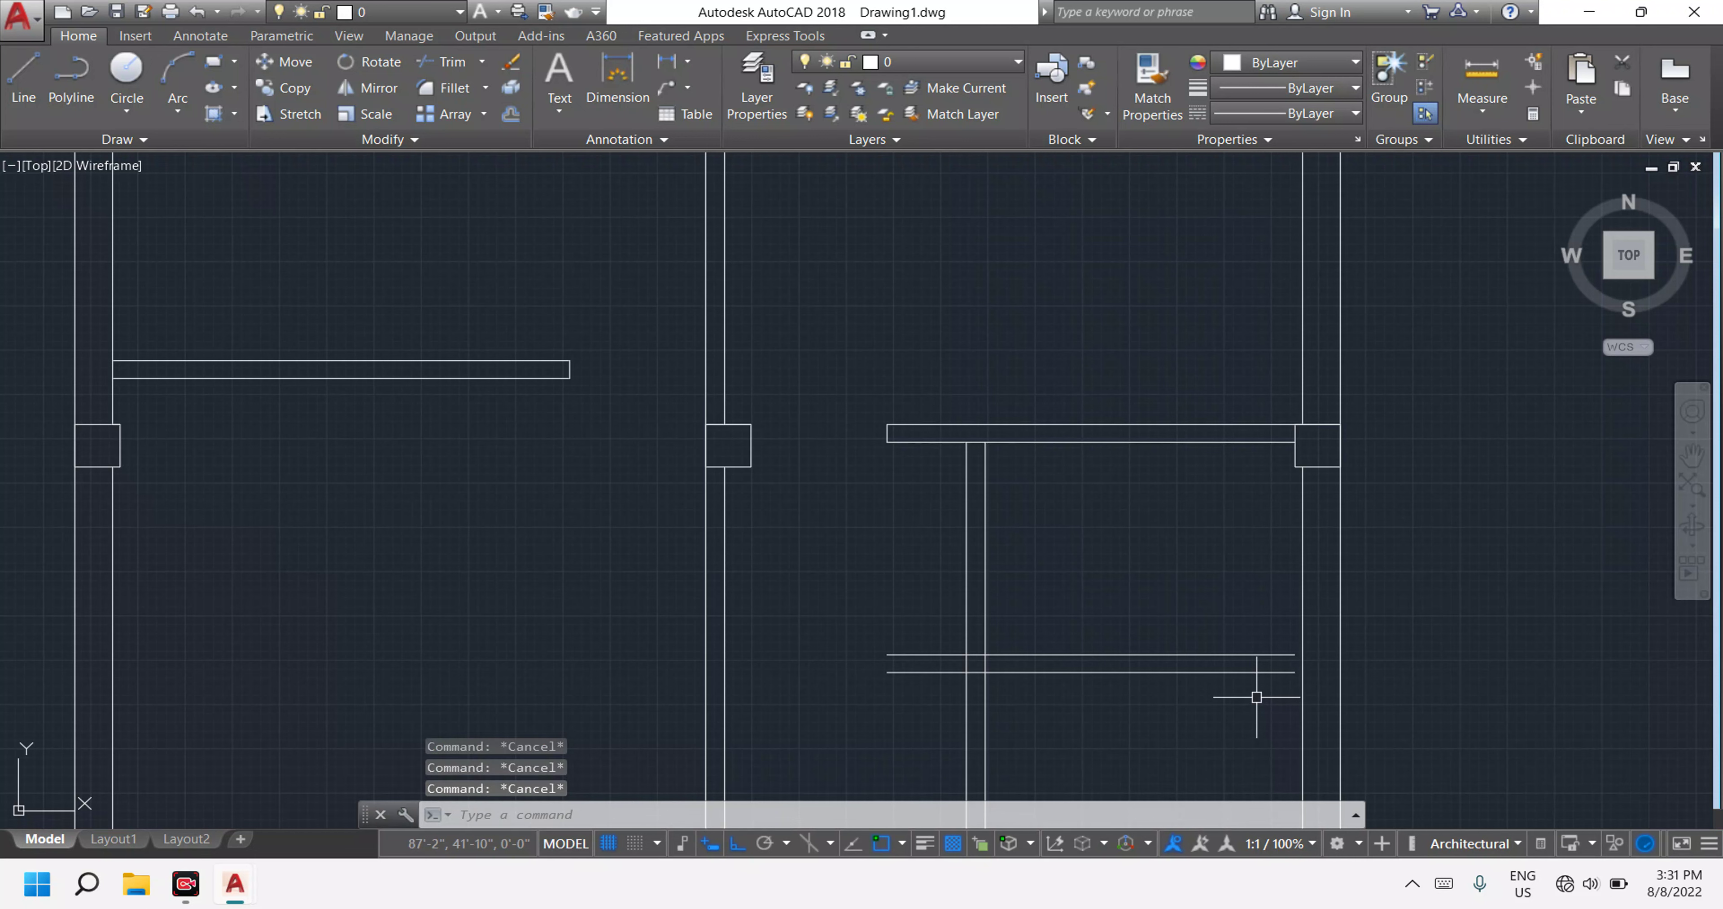
pyautogui.write('EX')
# Extend the two lower horizontal lines right and the beam line left to the columns.
pyautogui.press('Return')
pyautogui.press('Return')
pyautogui.moveTo(1255, 692); pyautogui.dragTo(1207, 595)
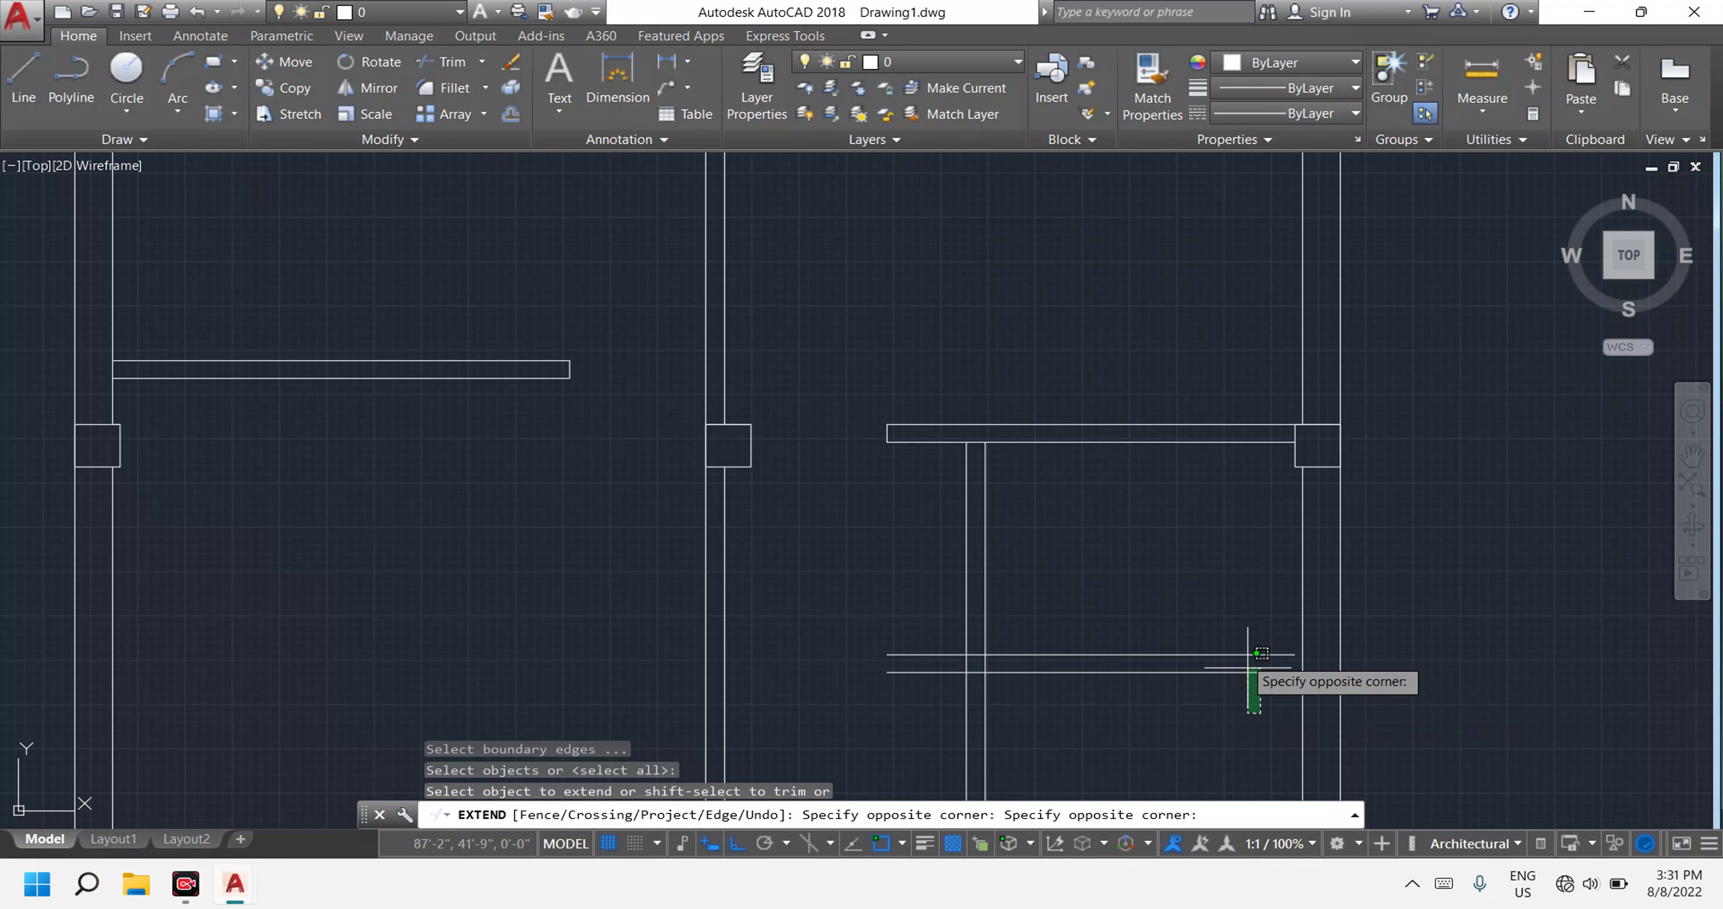
pyautogui.scroll(-5, 1178, 652)
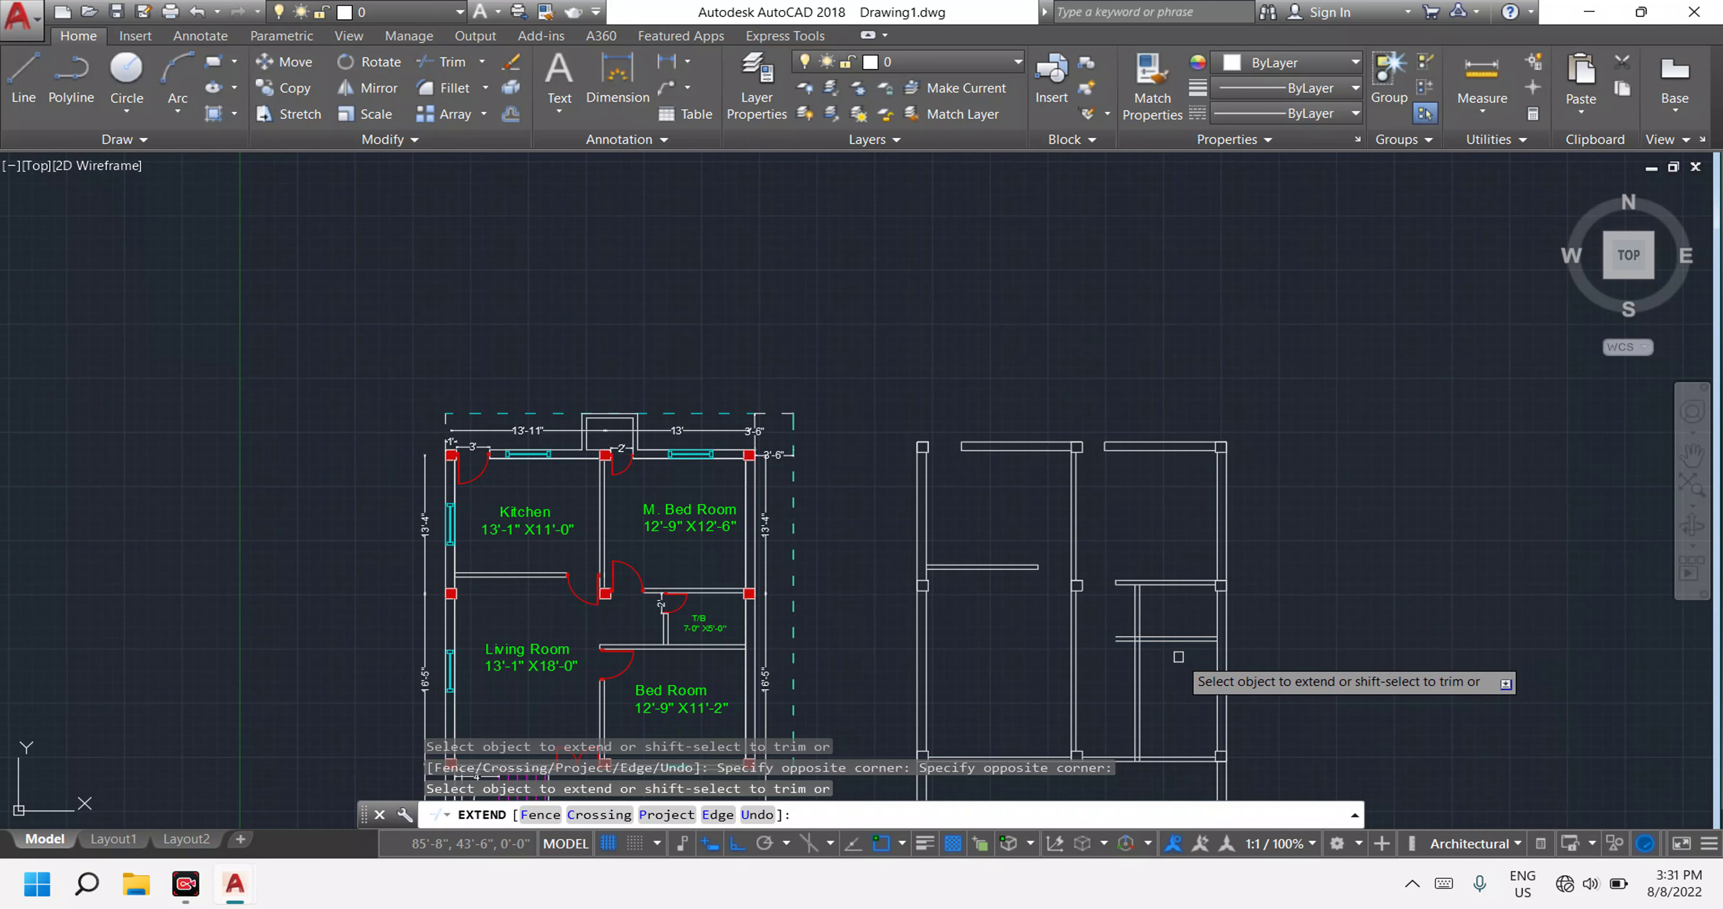
pyautogui.scroll(2, 1179, 656)
pyautogui.moveTo(1161, 649); pyautogui.dragTo(1104, 558)
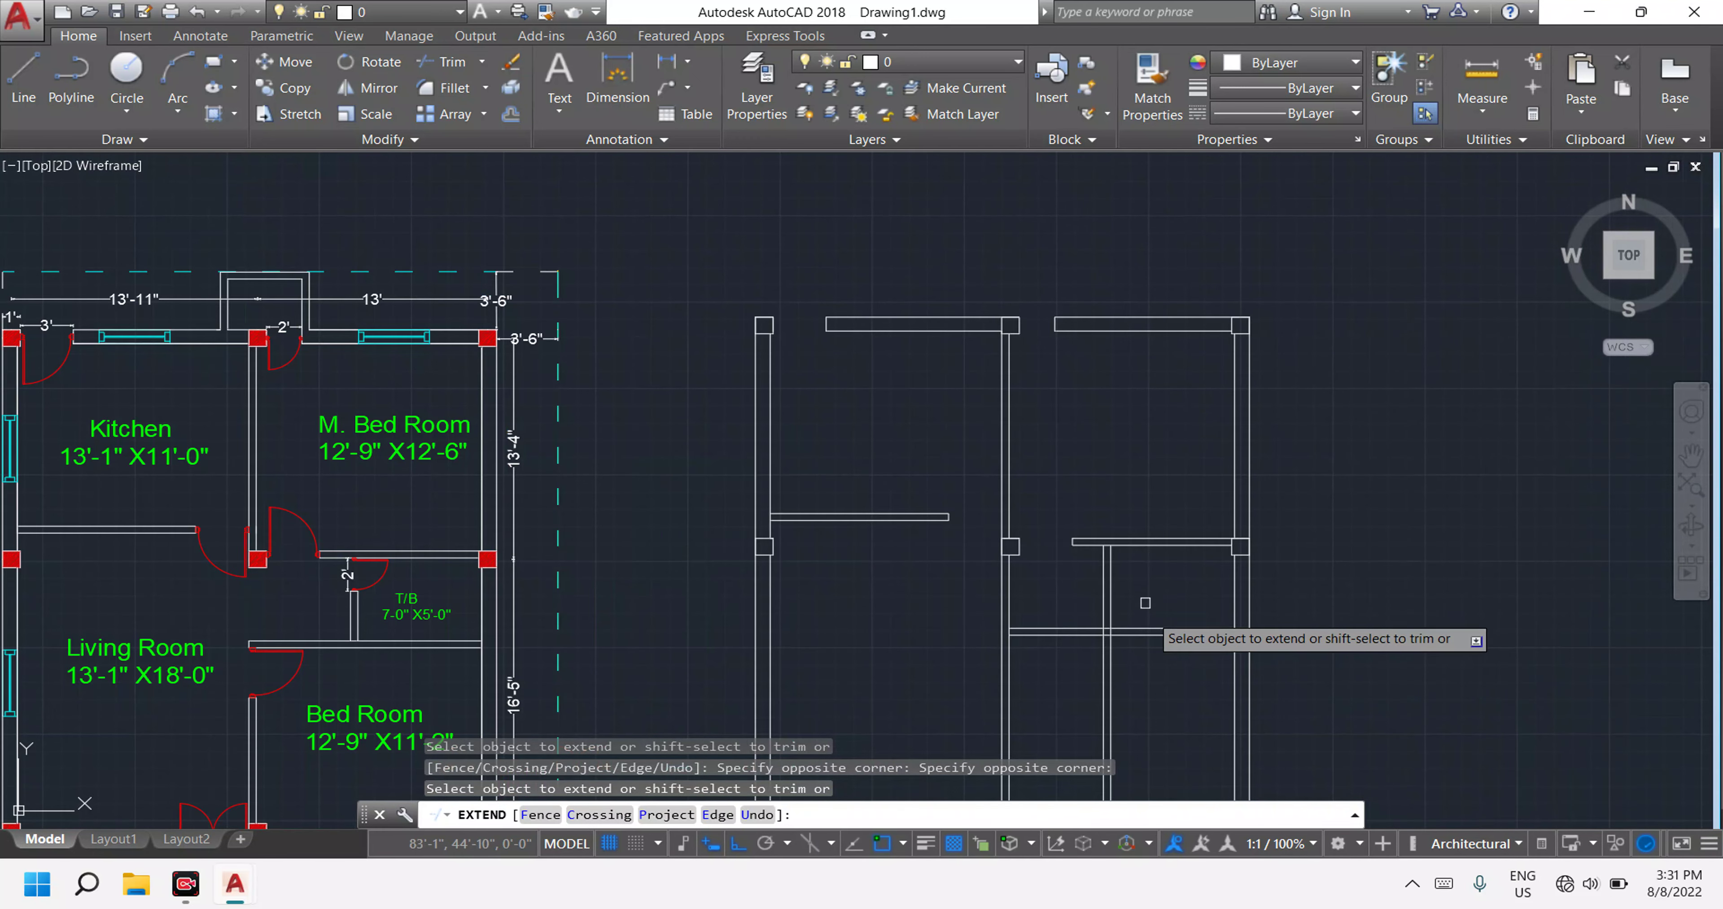
pyautogui.scroll(-3, 1145, 603)
pyautogui.click(924, 626)
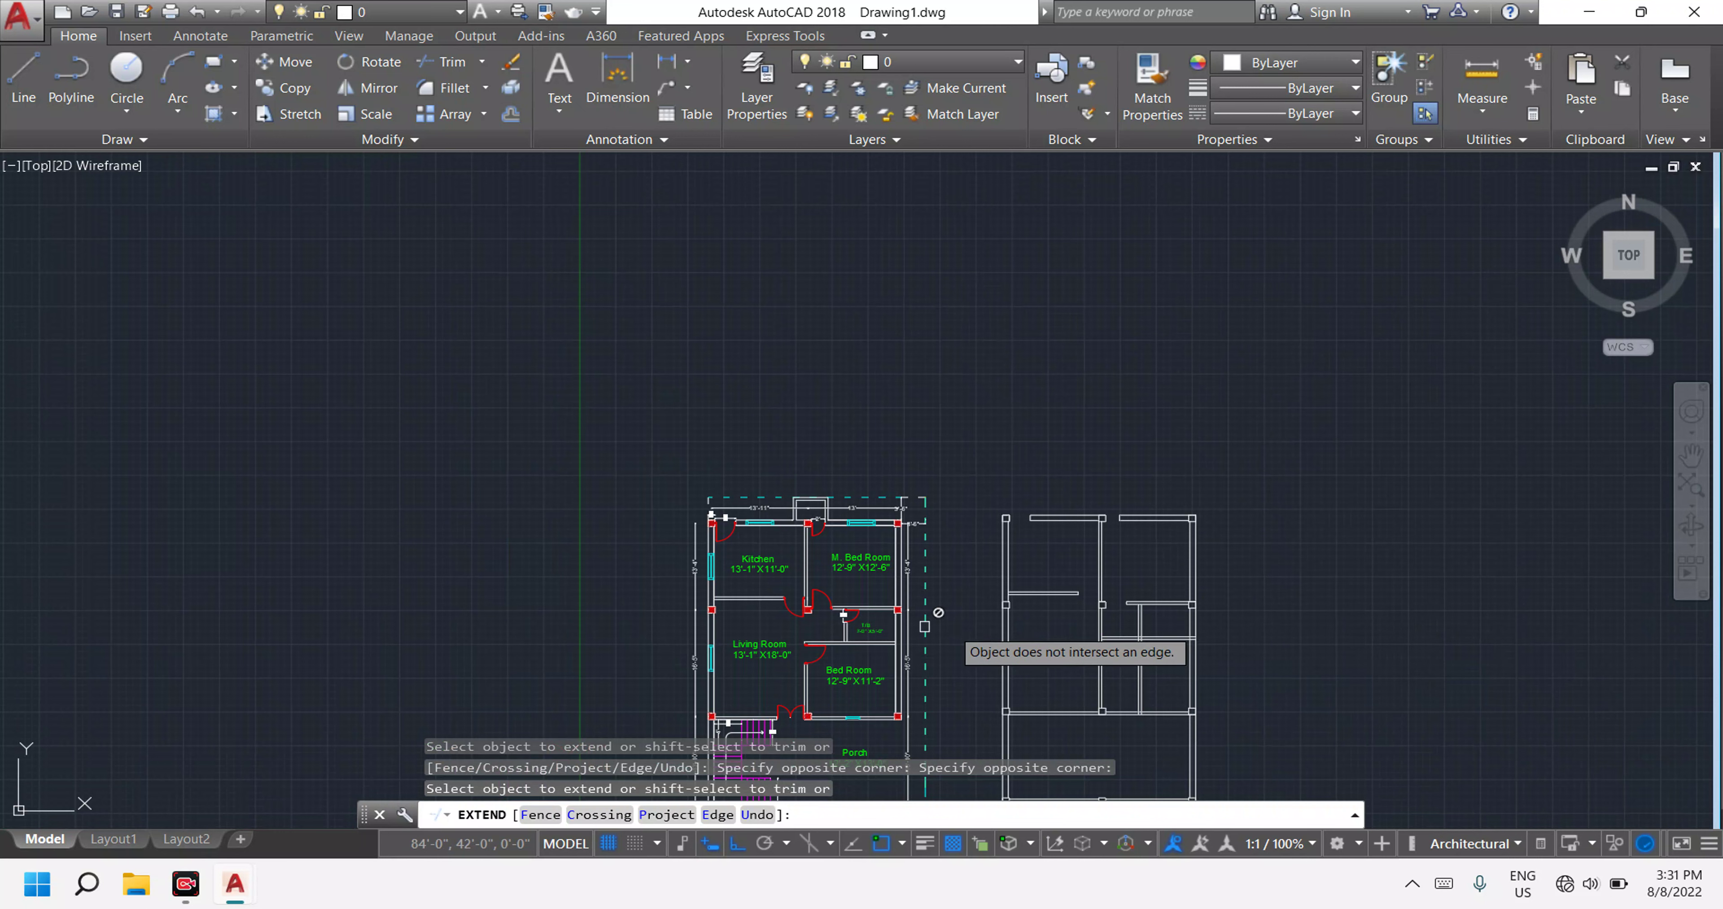
pyautogui.scroll(4, 1151, 623)
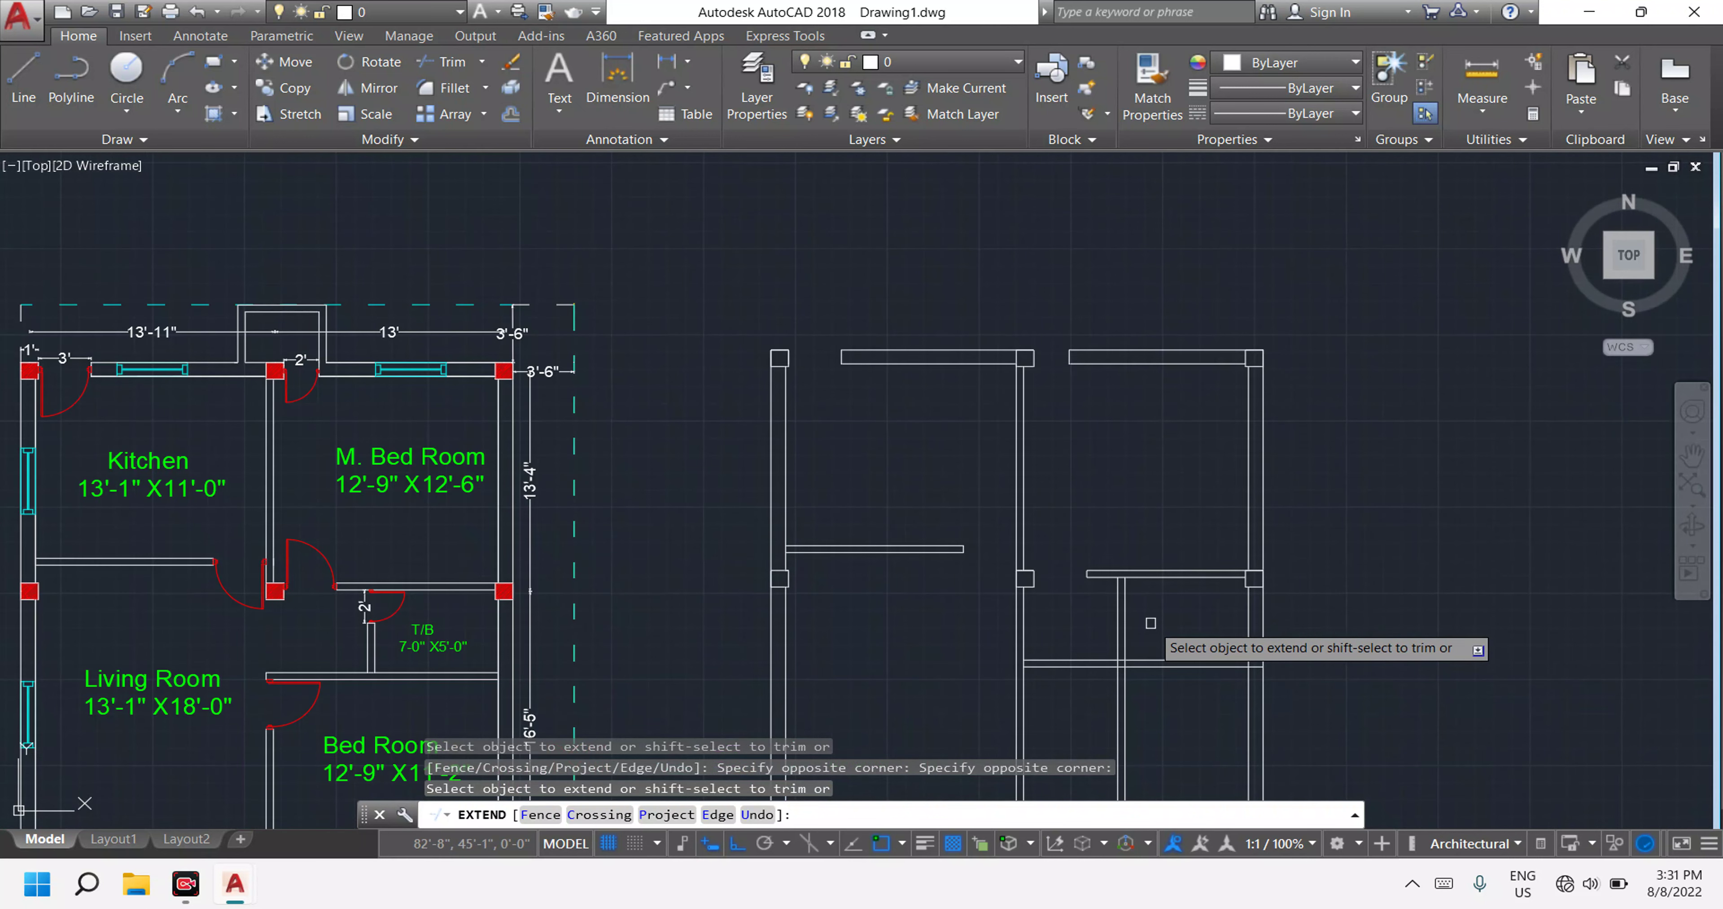
pyautogui.press('Escape')
pyautogui.press('Escape')
pyautogui.press('Escape')
pyautogui.scroll(4, 1114, 581)
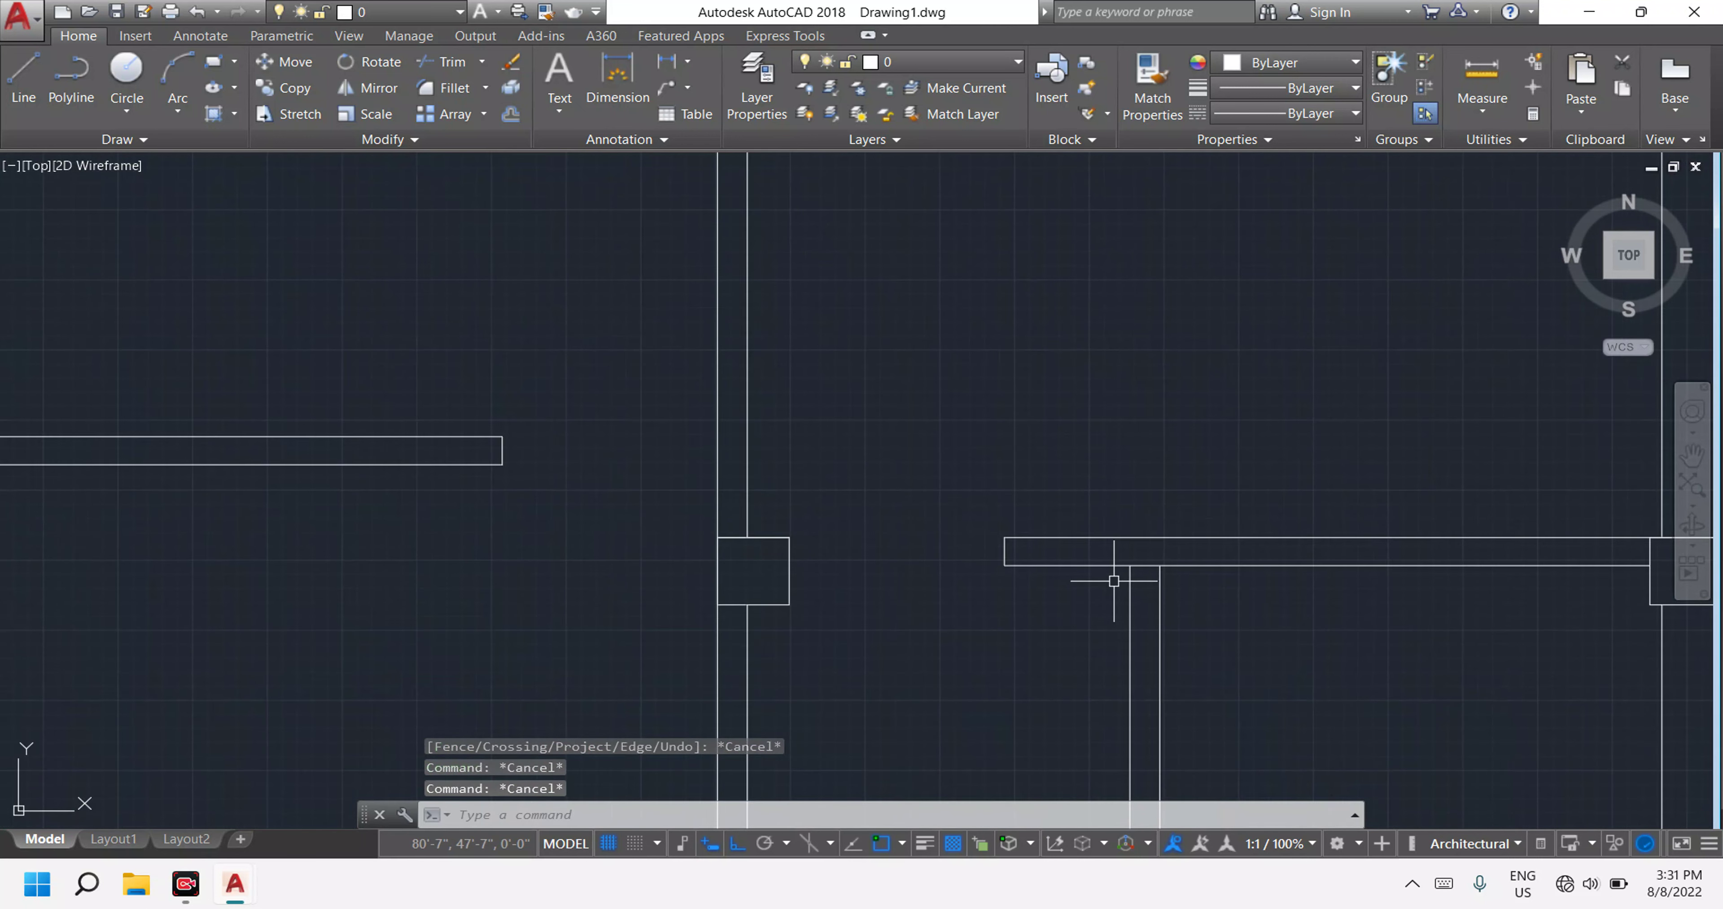
pyautogui.scroll(-3, 1150, 585)
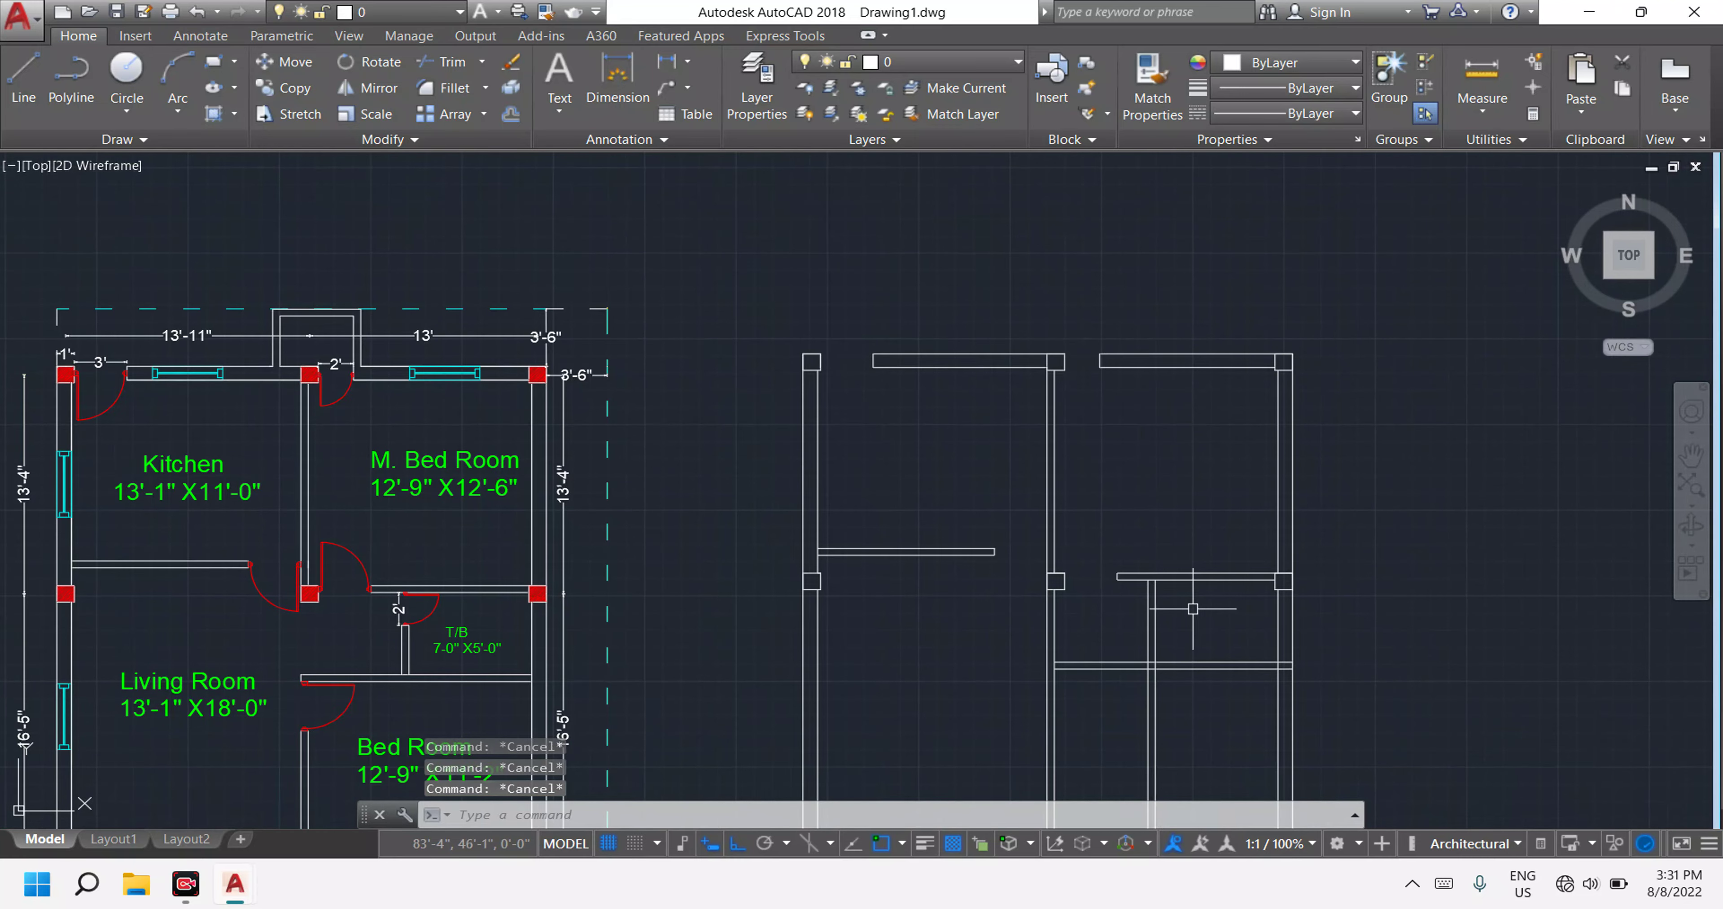
# Draw a short line across the vertical beam's end with LINE.
pyautogui.write('l')
pyautogui.press('Return')
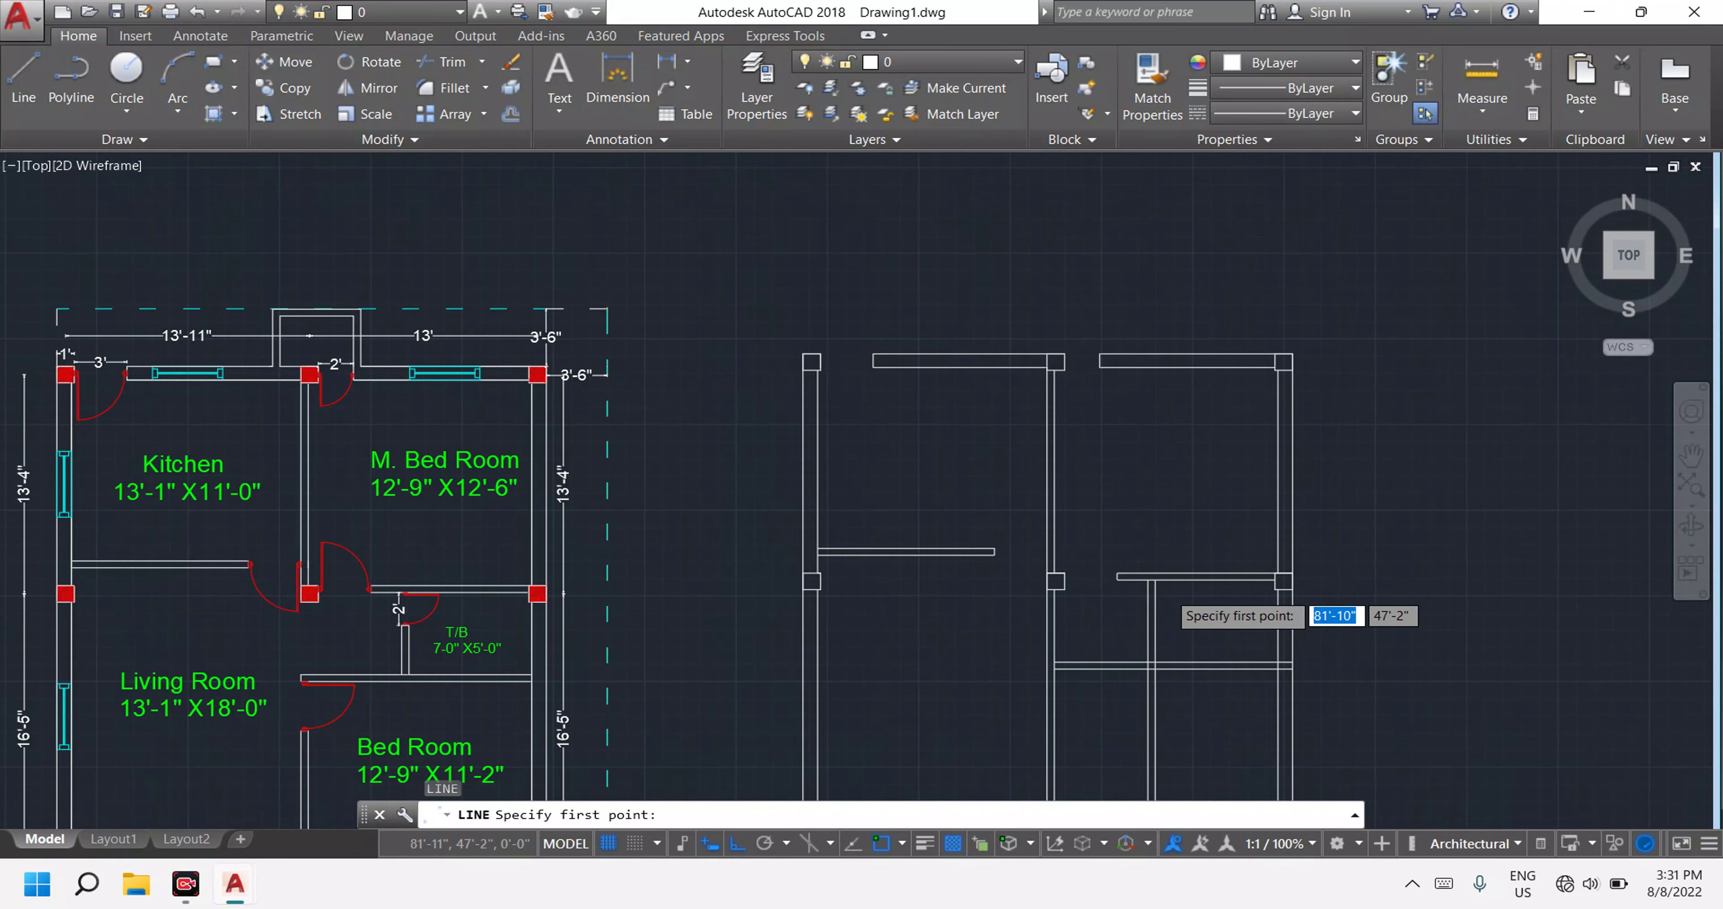
pyautogui.scroll(6, 1167, 589)
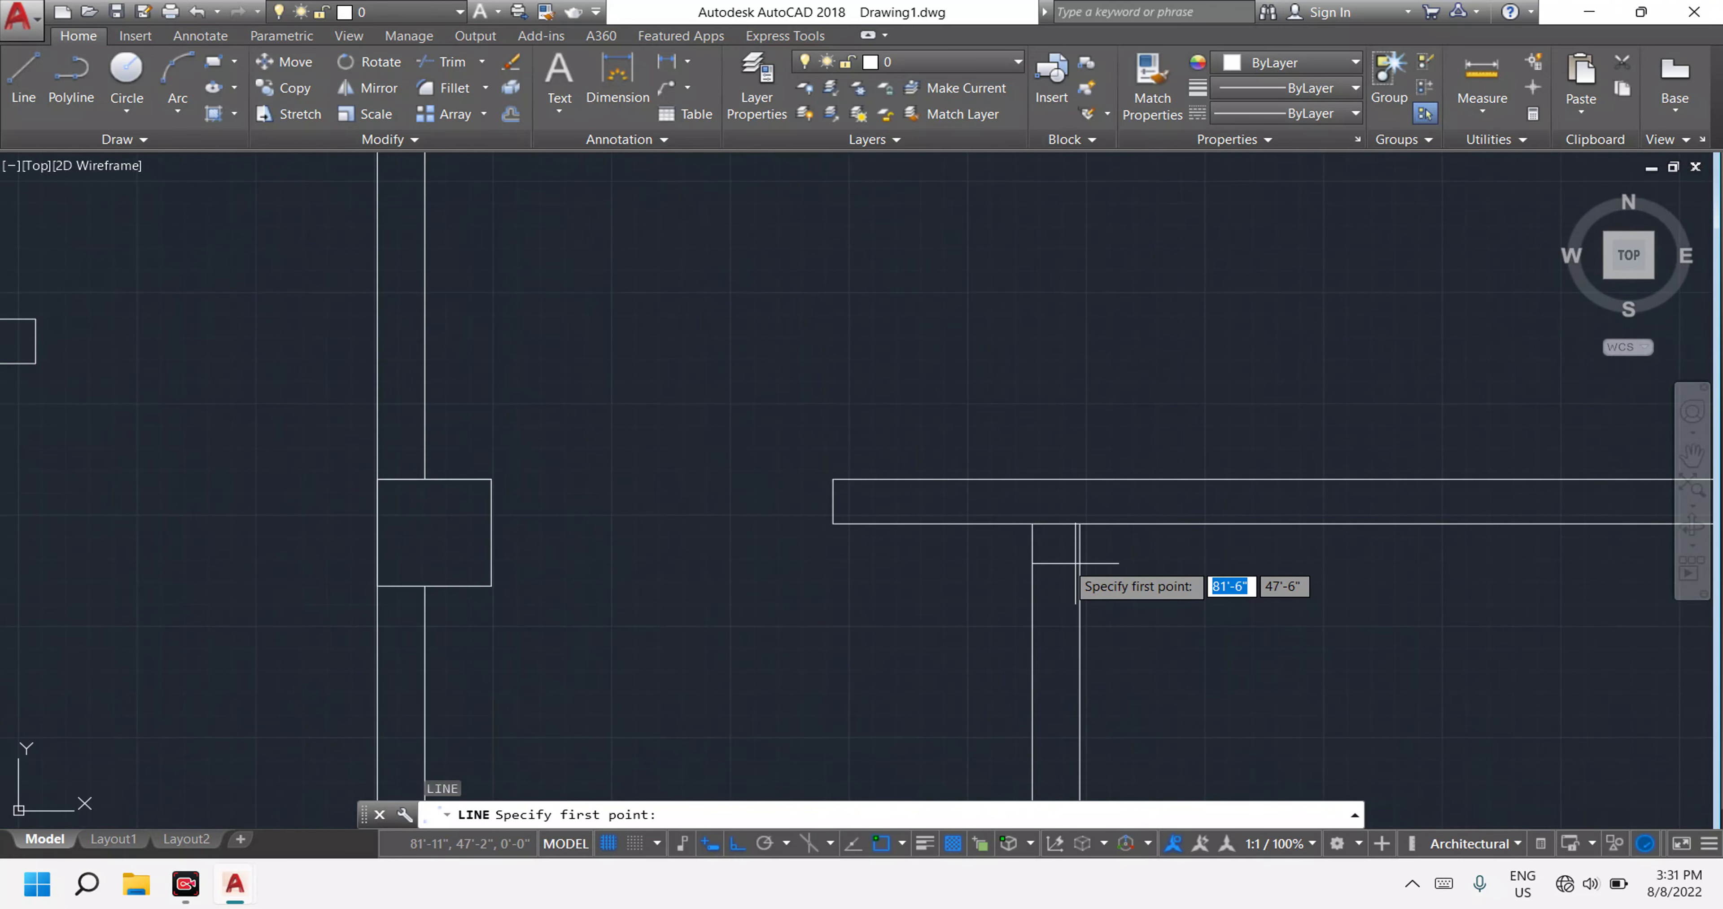
pyautogui.click(1032, 523)
pyautogui.click(1080, 523)
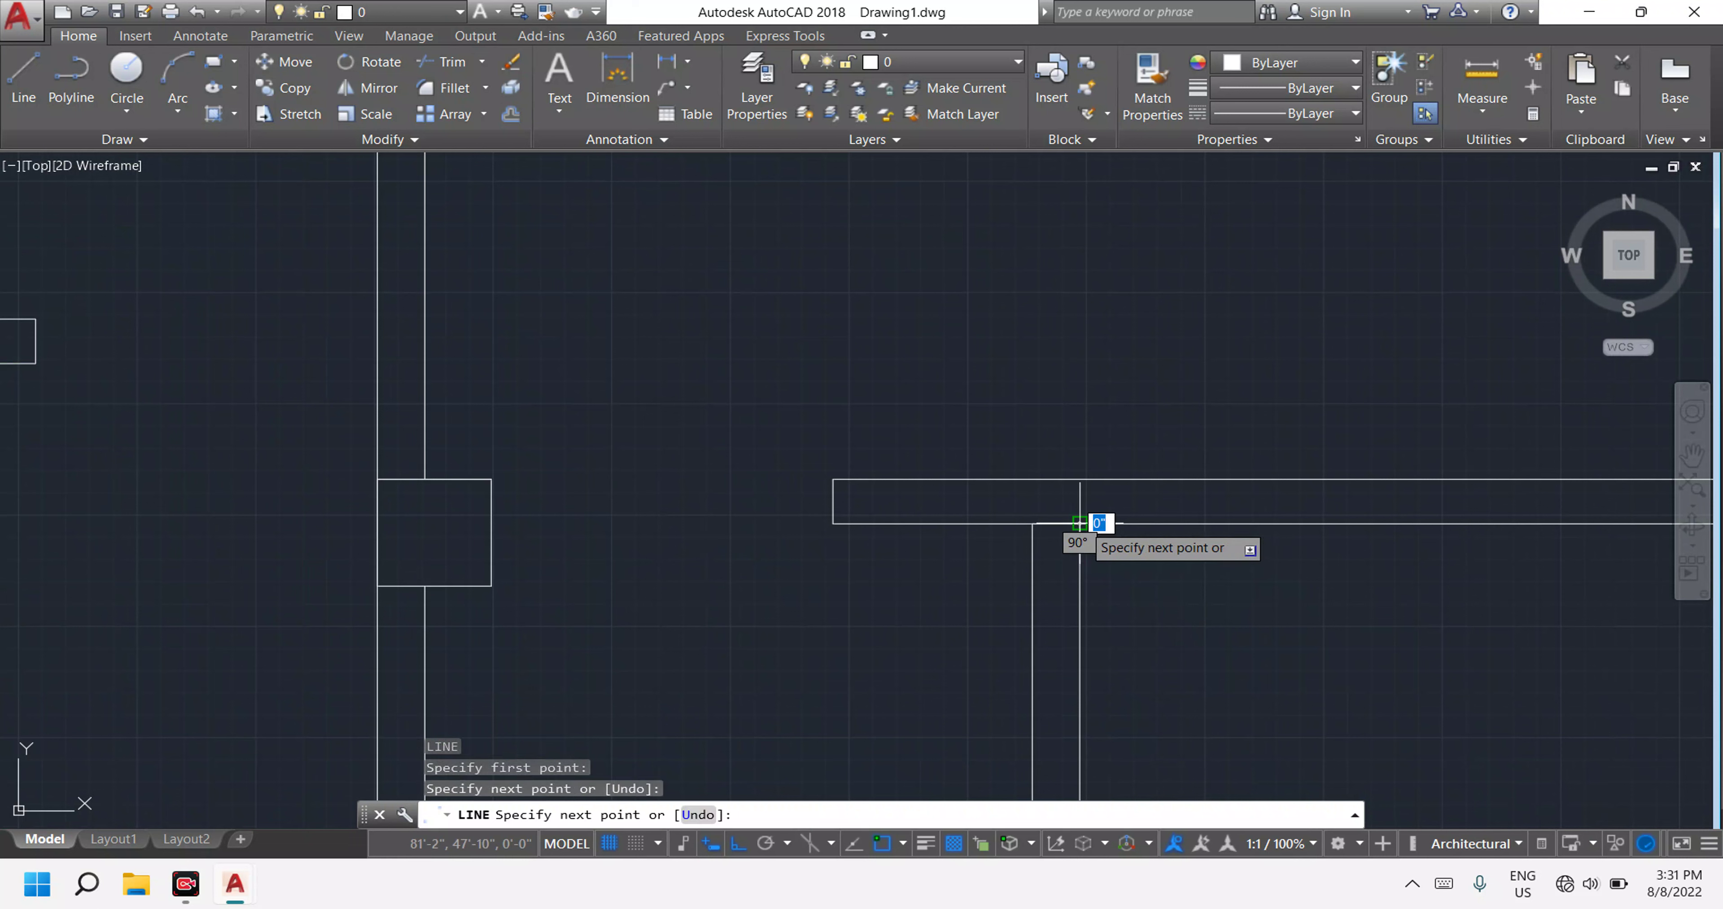
pyautogui.press('Escape')
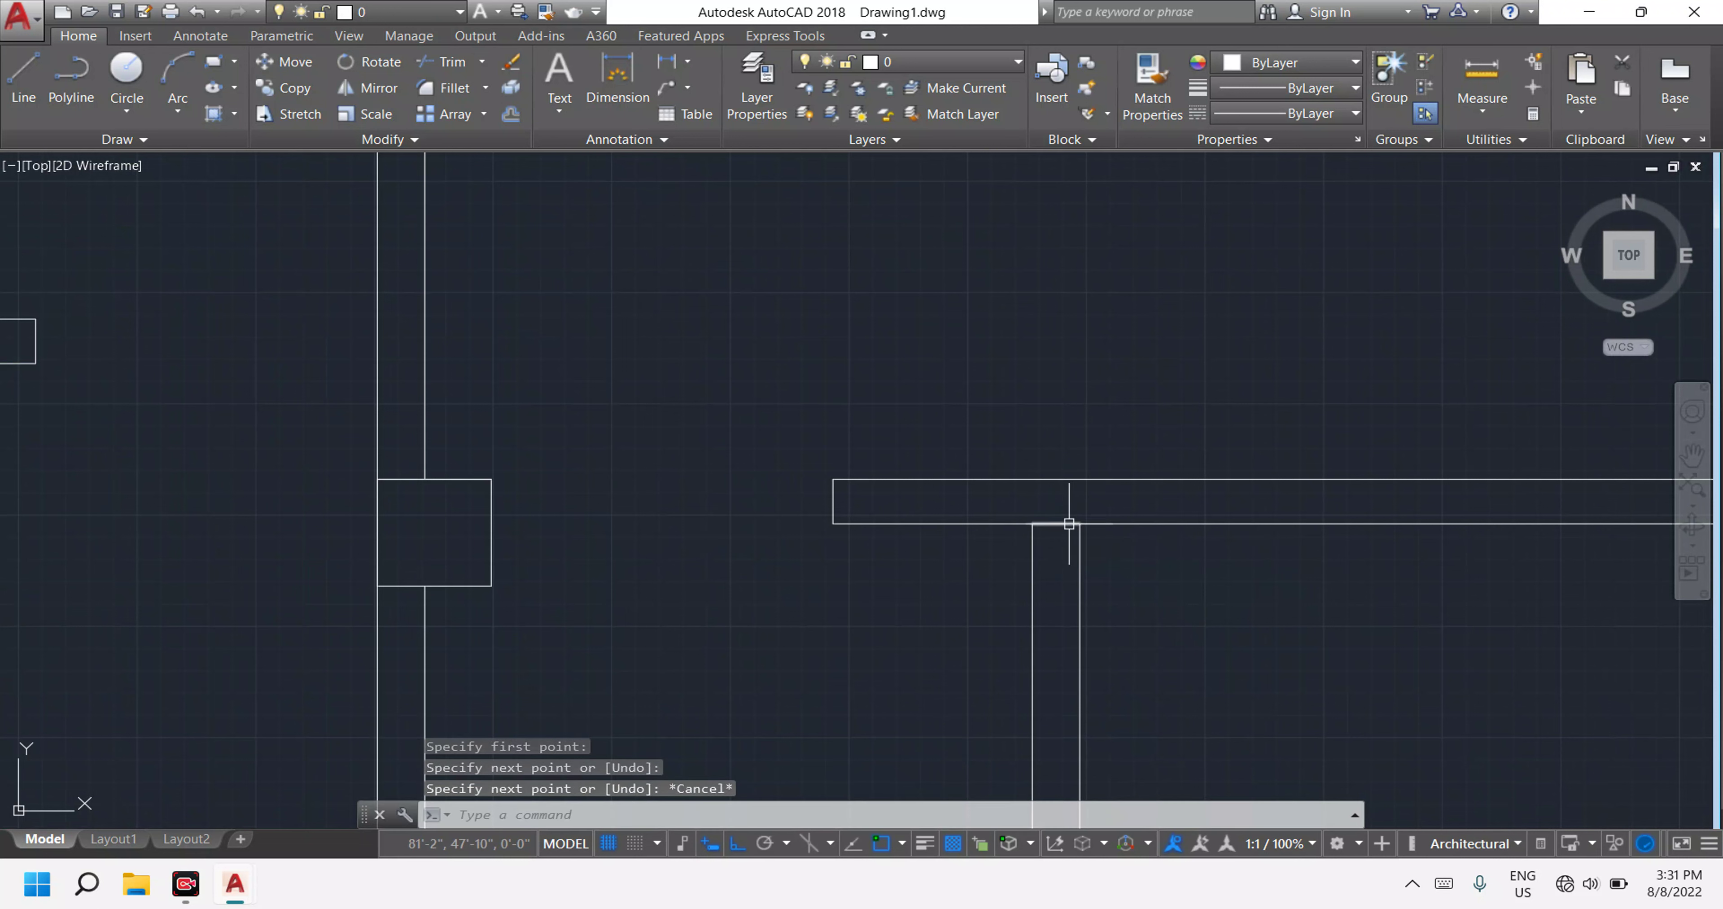
# Move the short line 2' down from its midpoint.
pyautogui.click(1069, 523)
pyautogui.write('m')
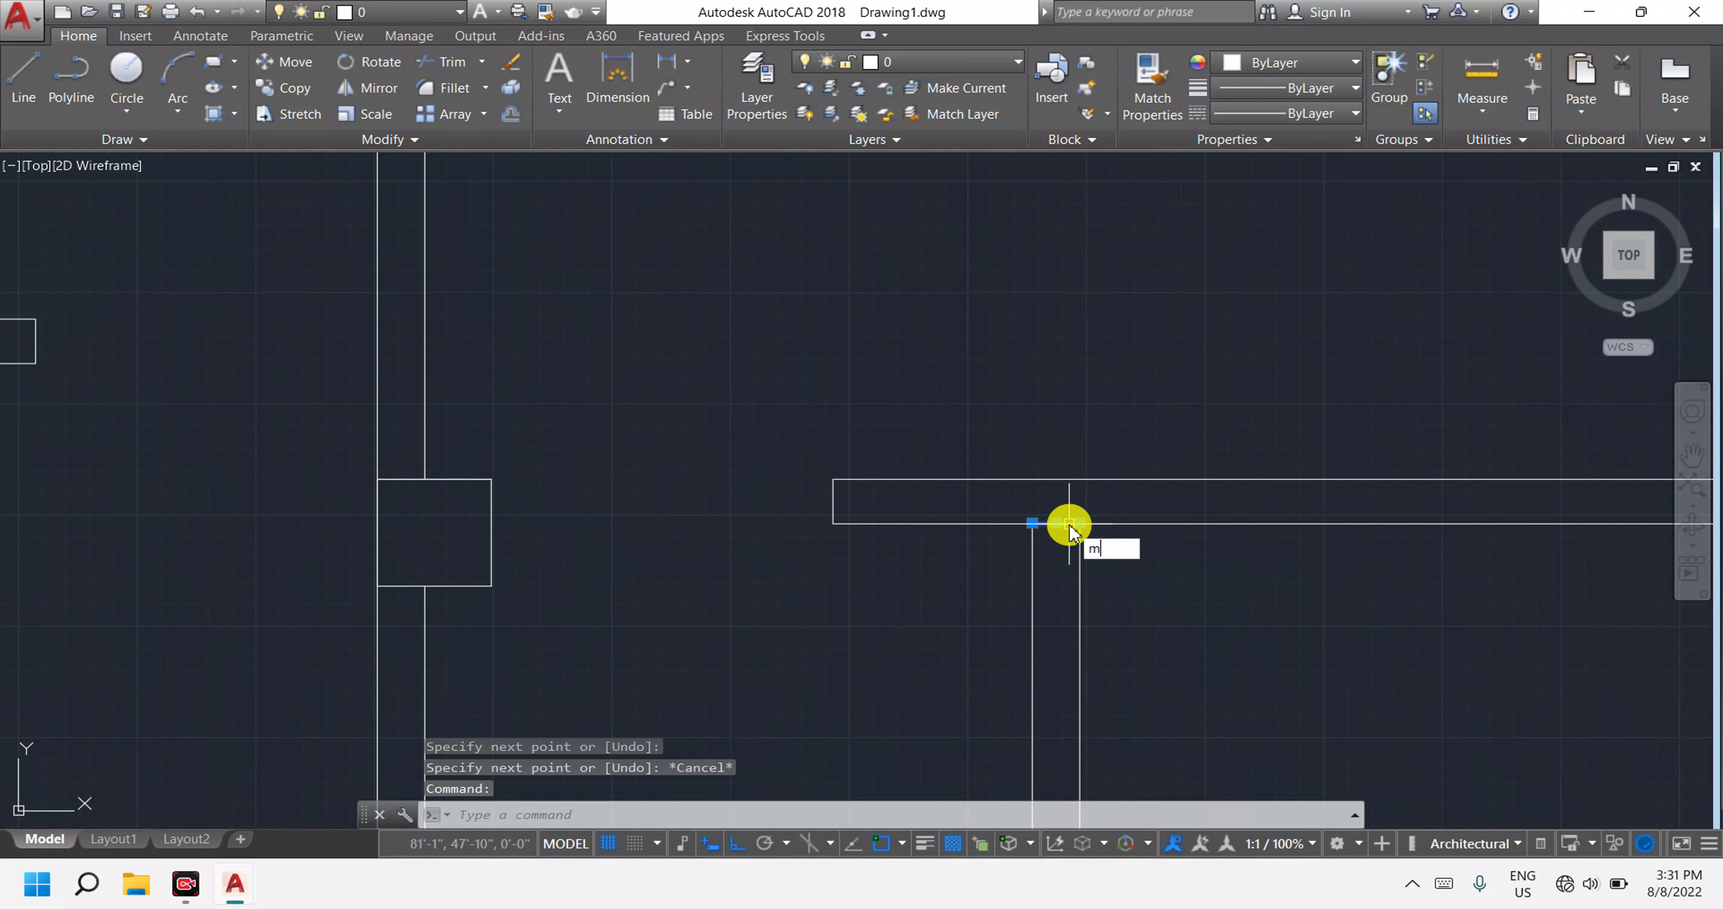
pyautogui.press('Return')
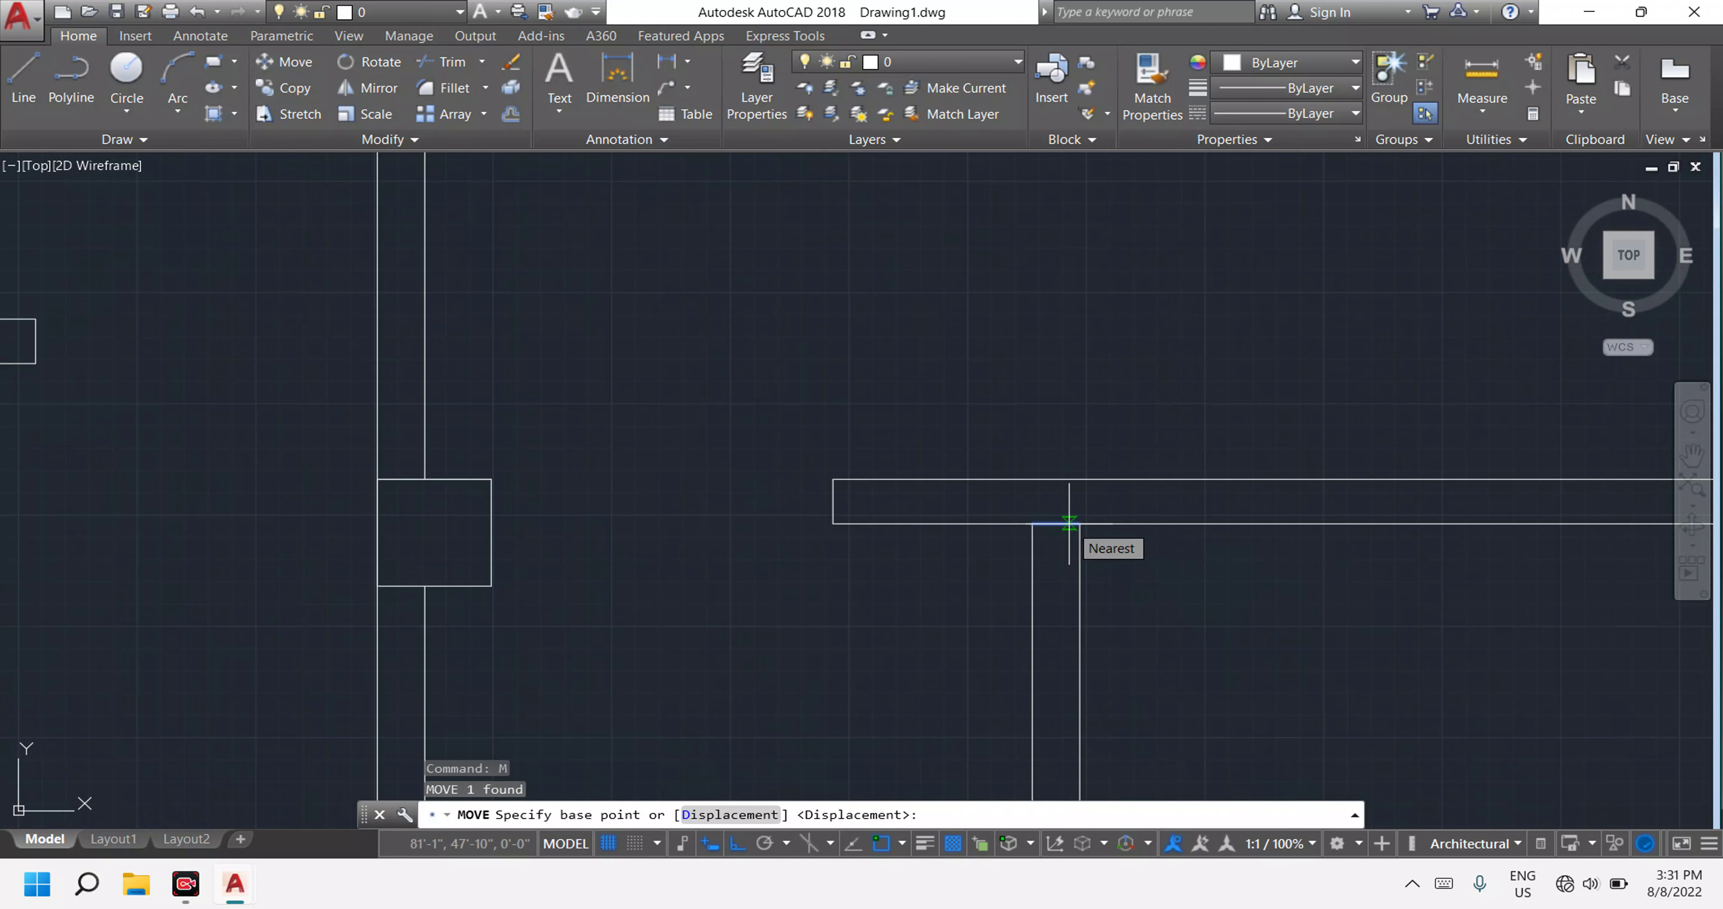
pyautogui.write('2')
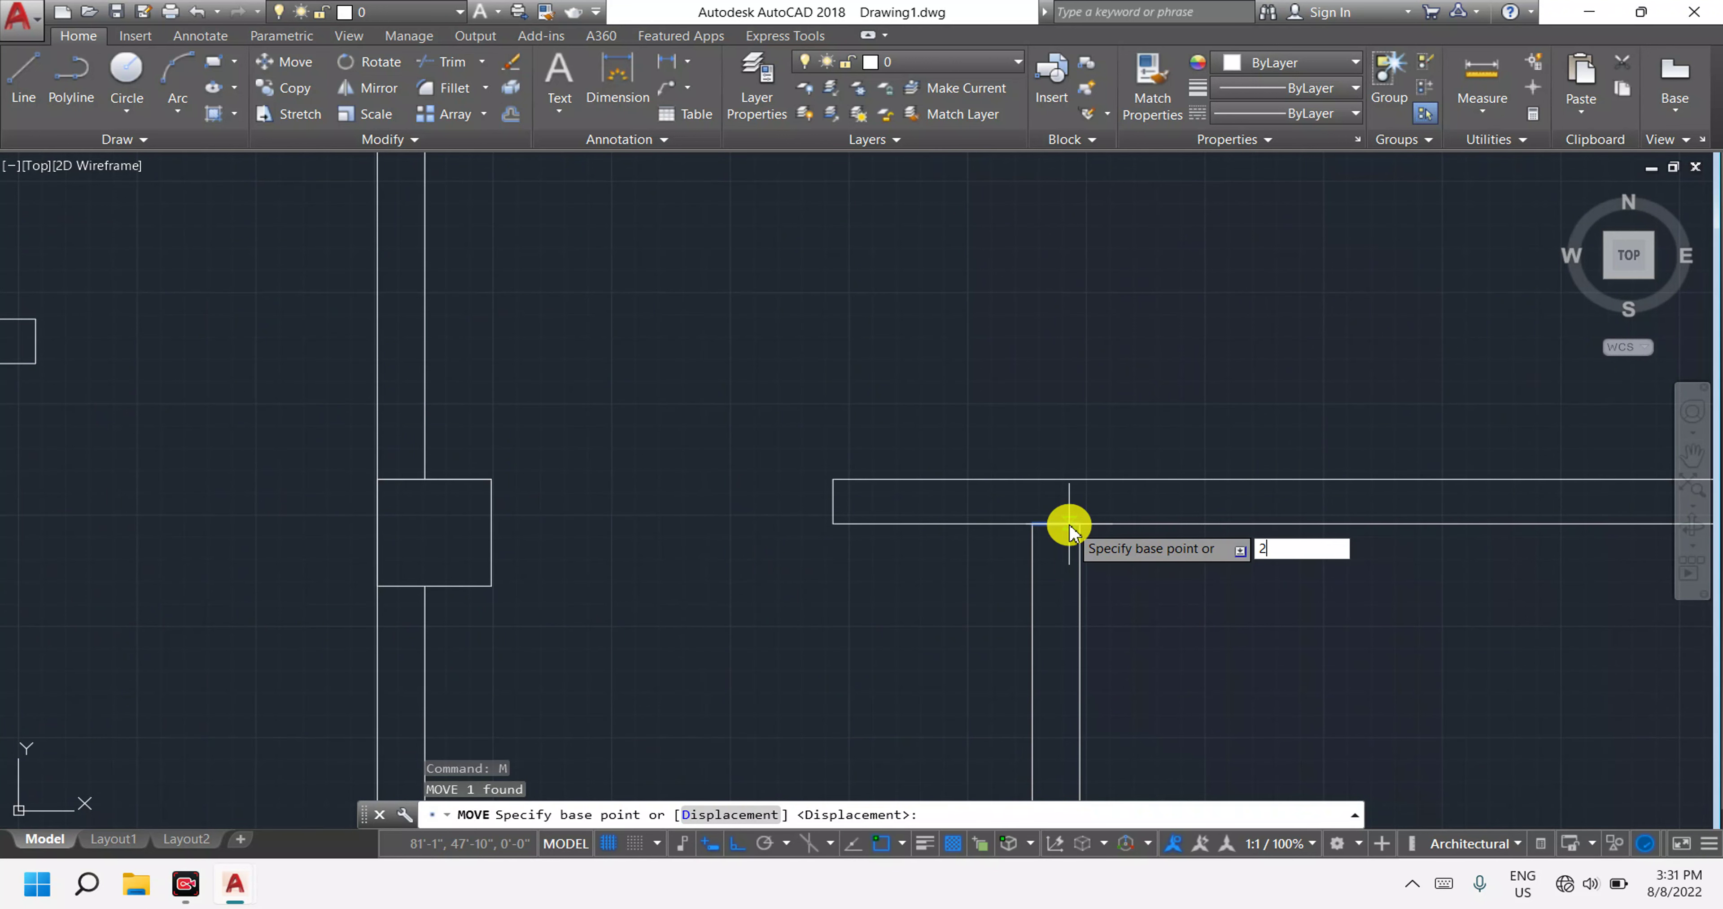
pyautogui.press('Escape')
pyautogui.write('m')
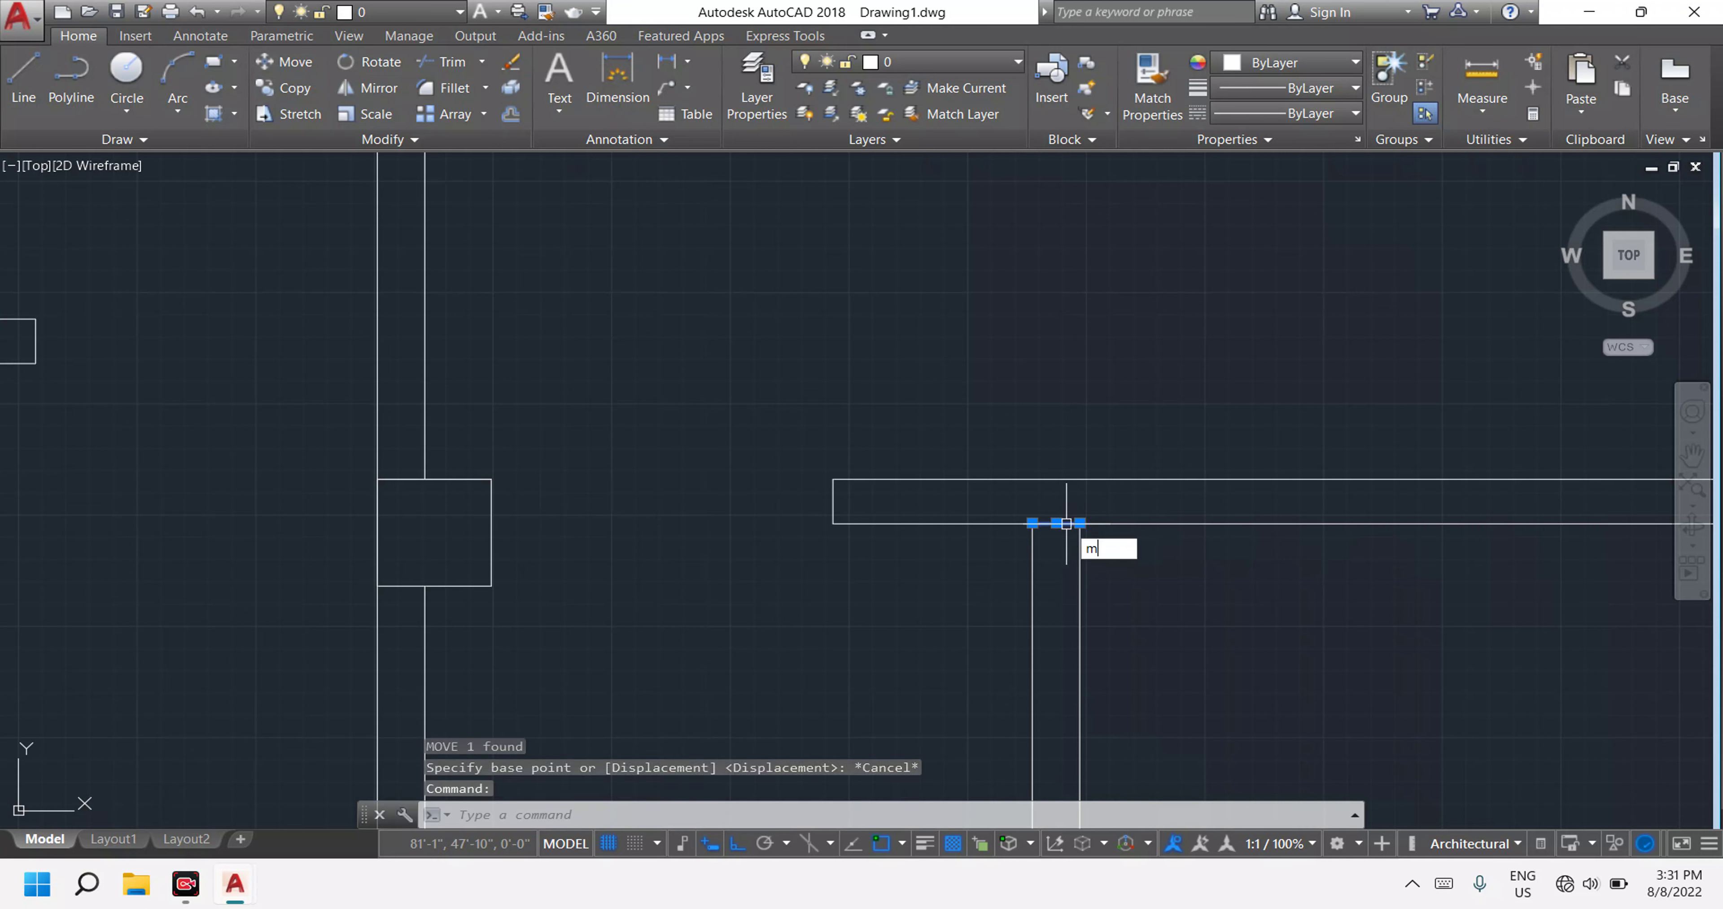
pyautogui.press('Return')
pyautogui.click(1066, 523)
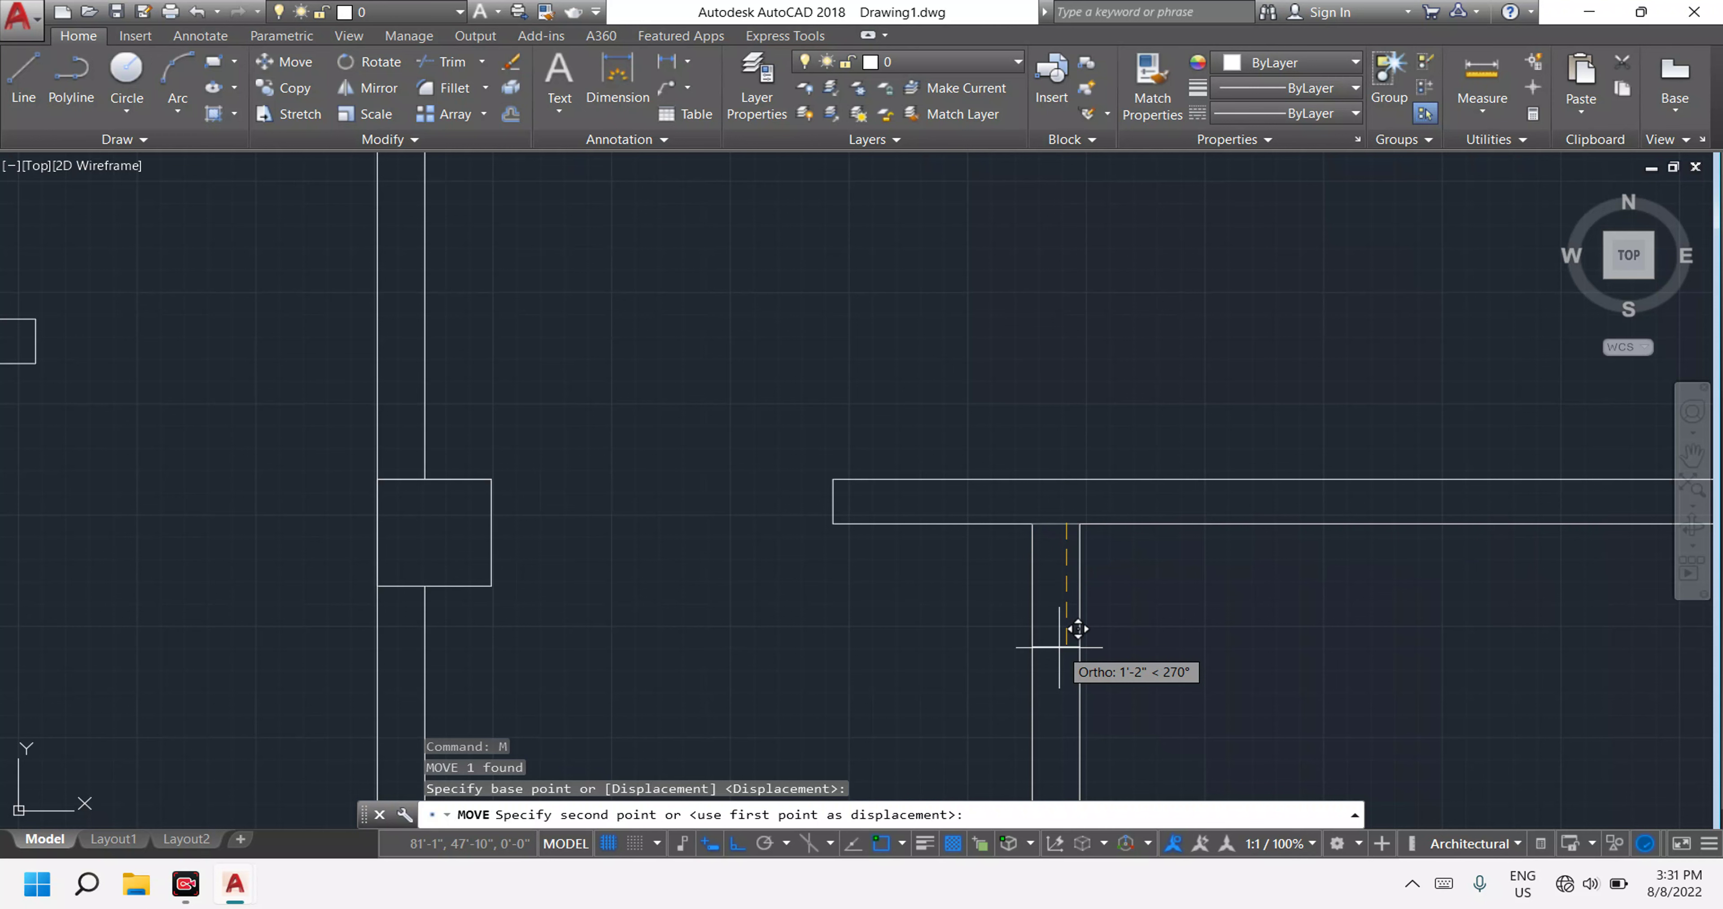
pyautogui.write('2')
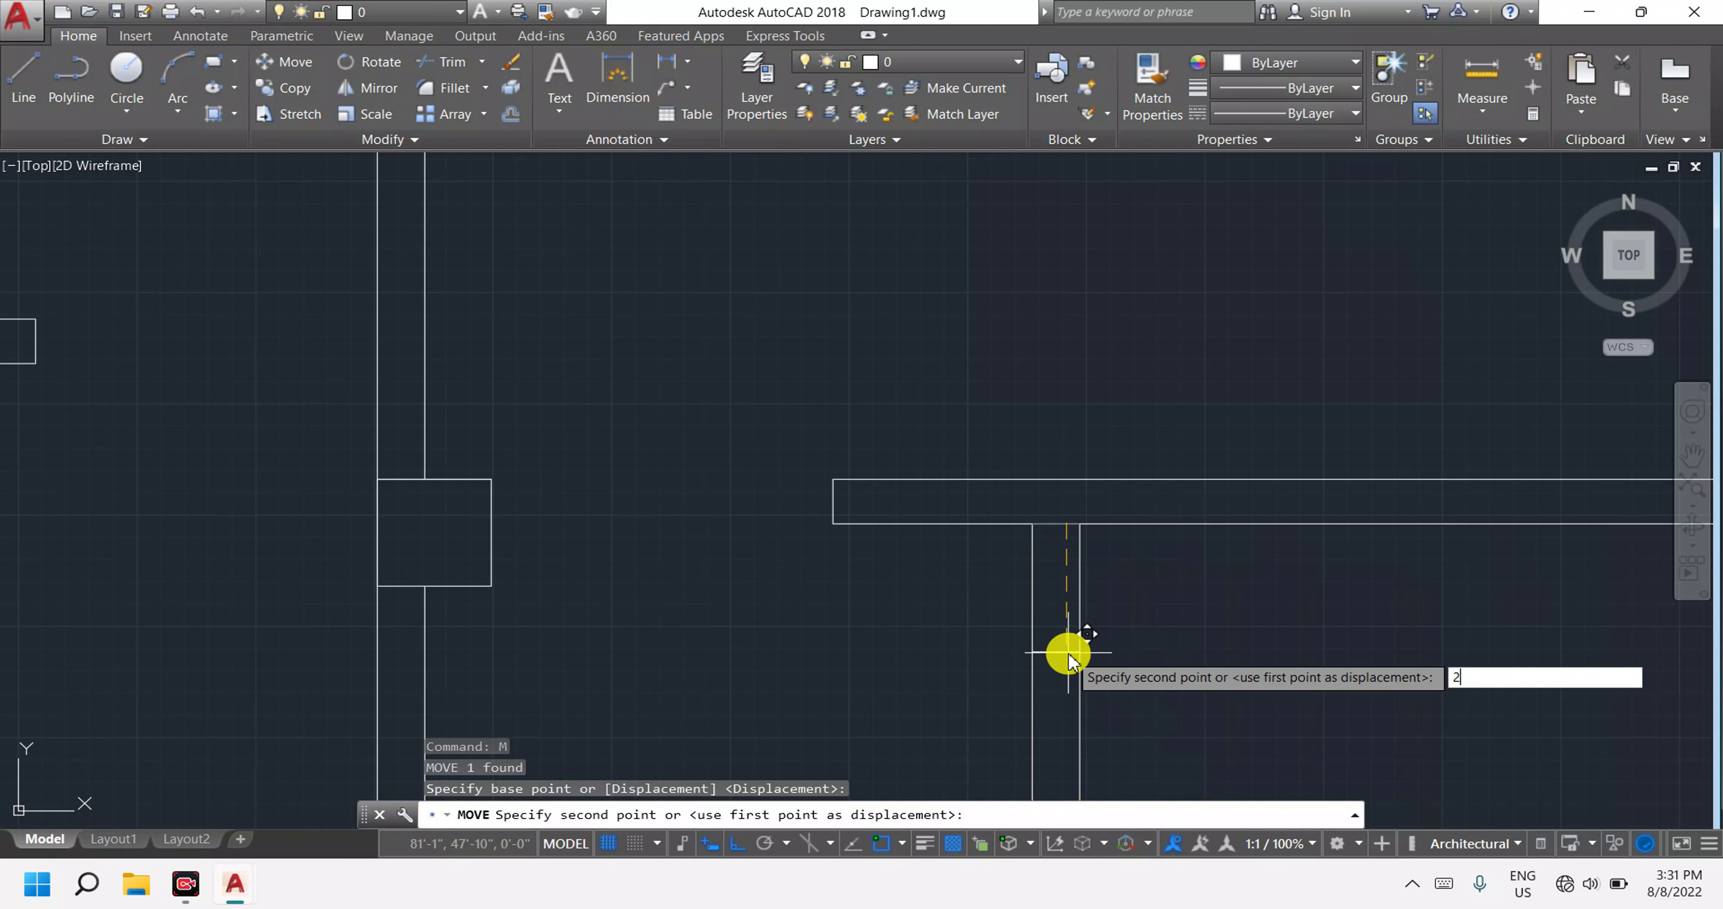
pyautogui.write("'")
pyautogui.press('Return')
pyautogui.scroll(-4, 1068, 653)
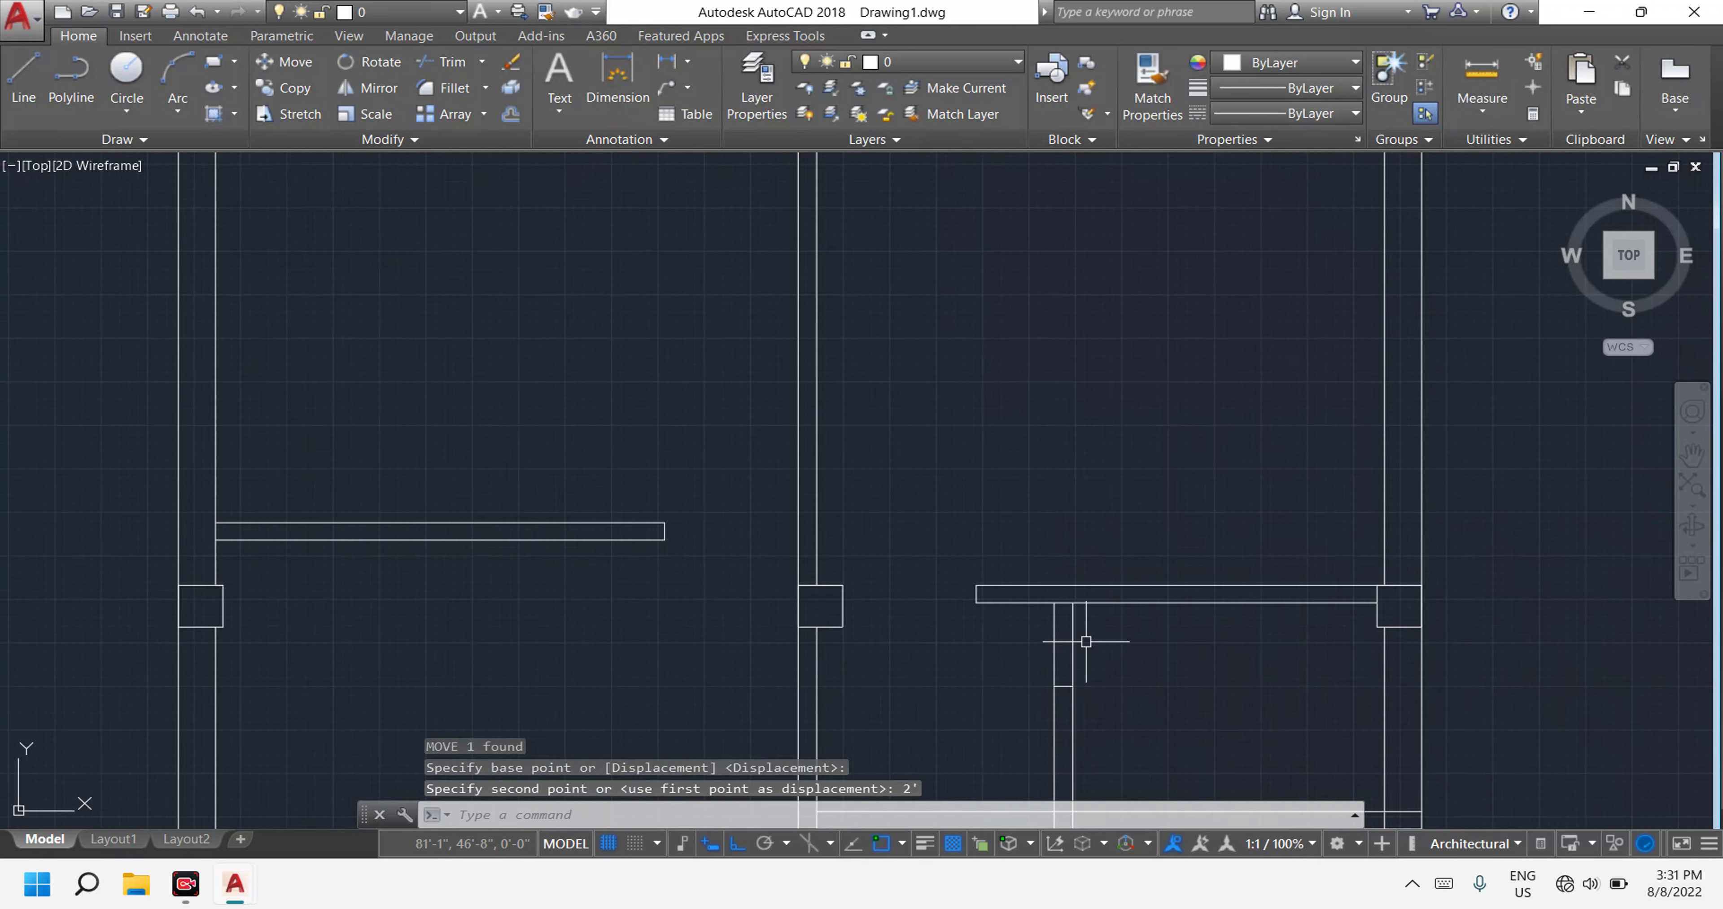
pyautogui.press('Escape')
pyautogui.write('tr')
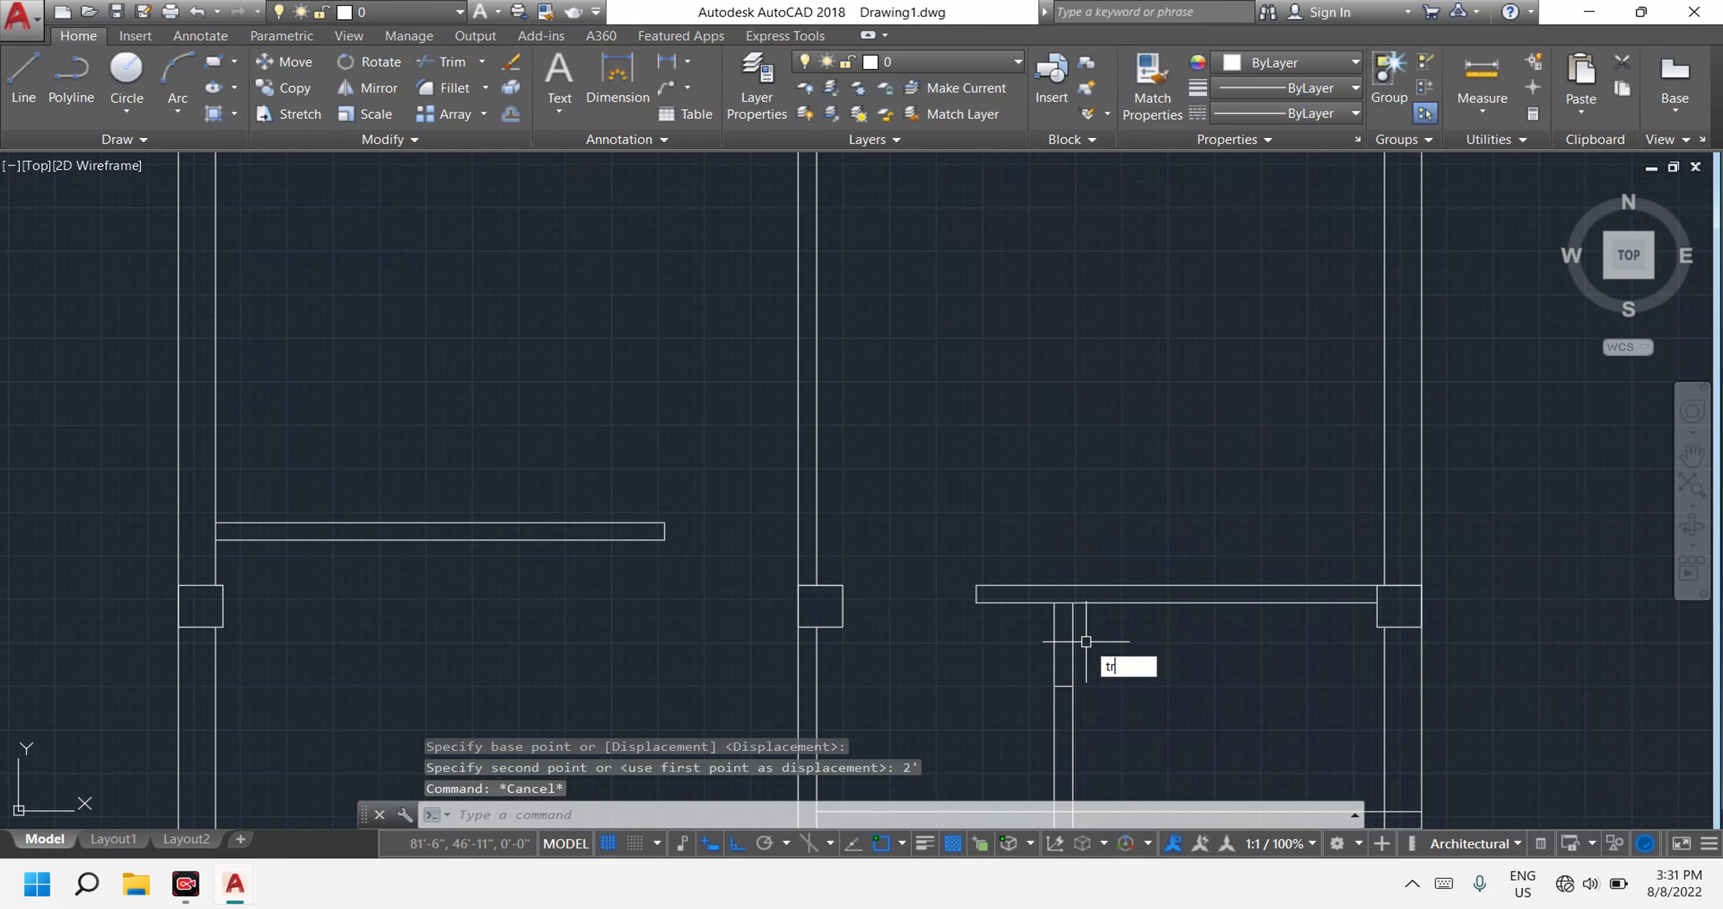
# Restart TRIM after a false start, using all objects as cutting edges.
pyautogui.press('Return')
pyautogui.moveTo(1044, 602); pyautogui.dragTo(1142, 661)
pyautogui.scroll(-2, 1084, 672)
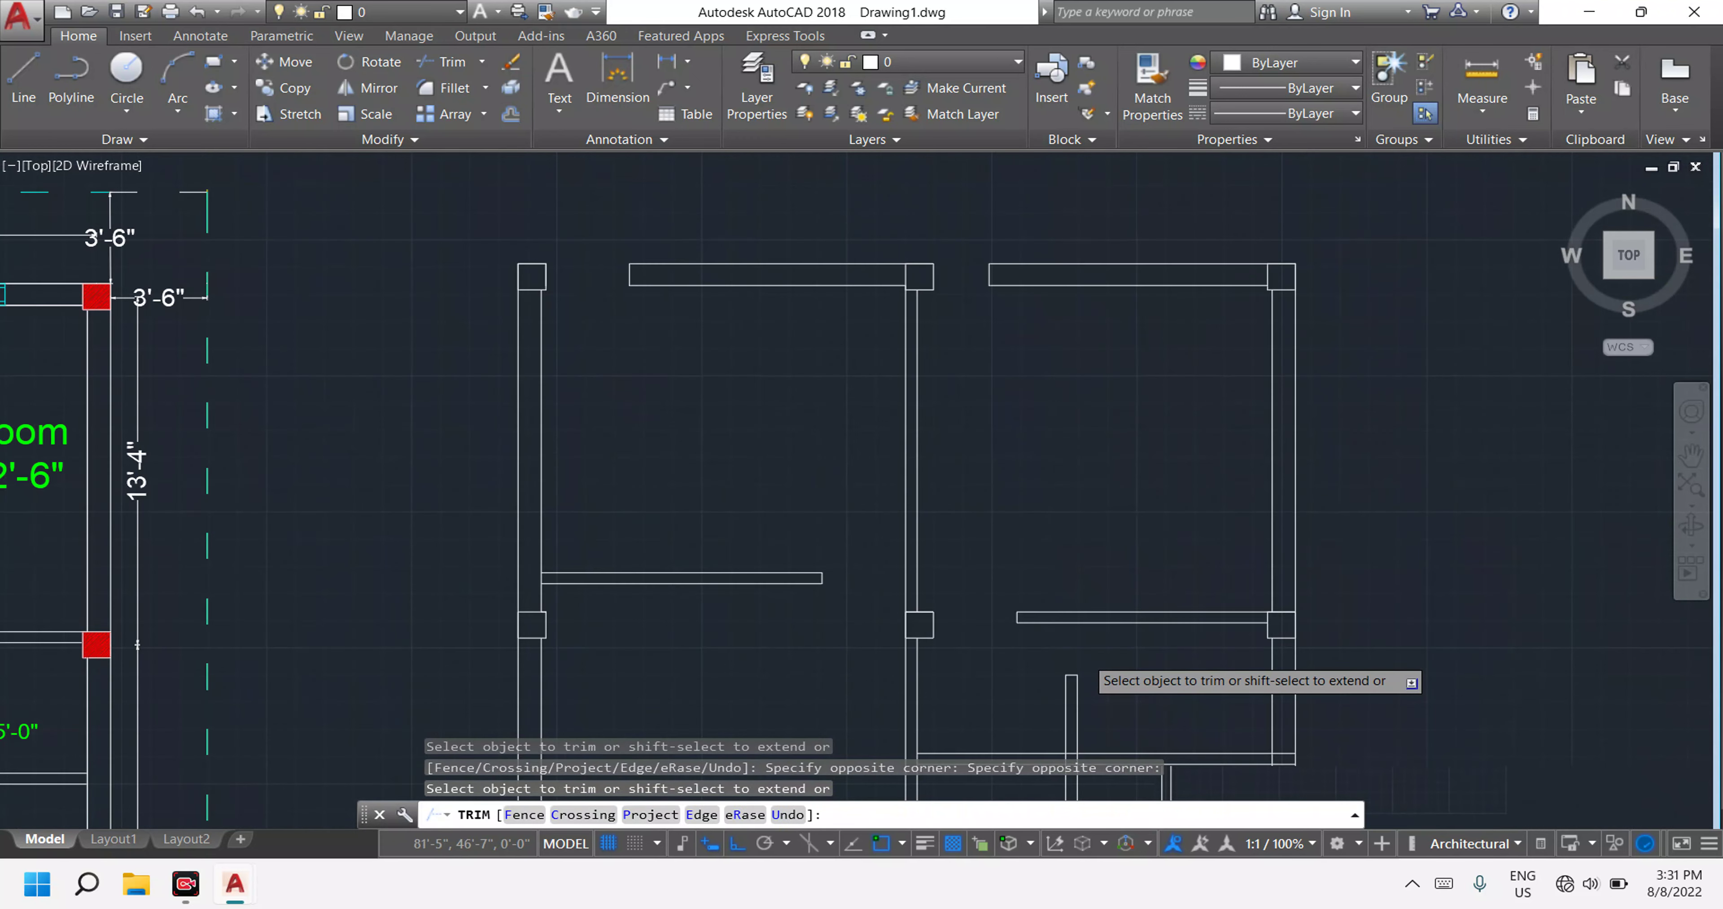
pyautogui.scroll(-4, 1107, 642)
pyautogui.moveTo(1127, 676); pyautogui.dragTo(1131, 562, button='middle')
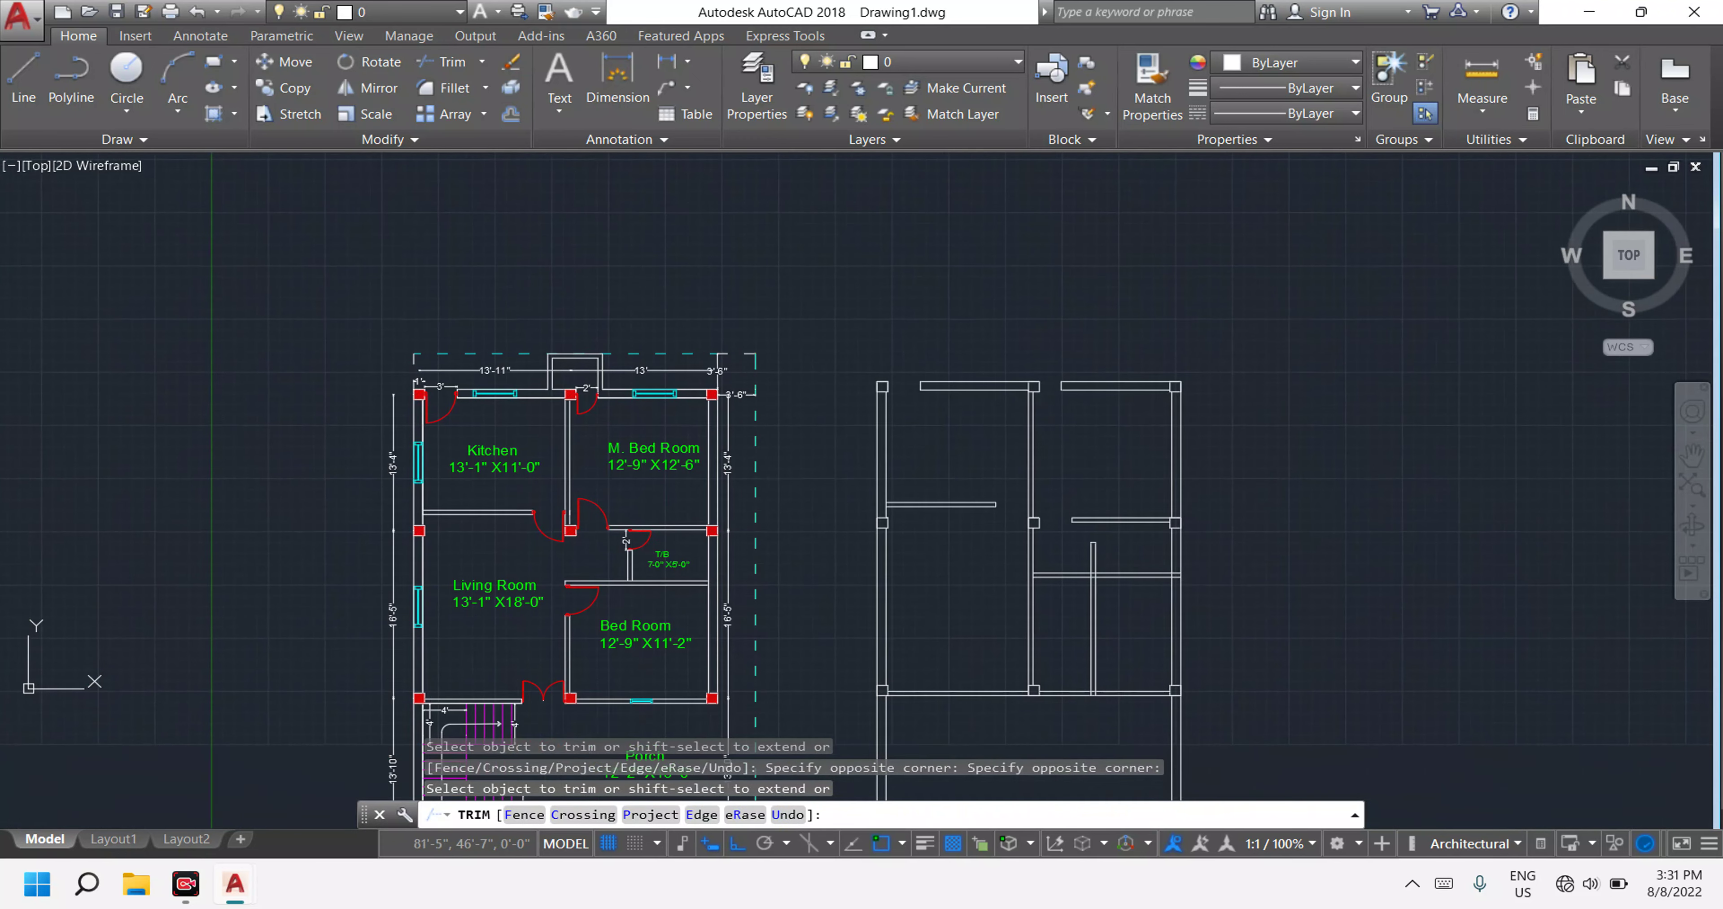
pyautogui.press('Escape')
pyautogui.click(1117, 631)
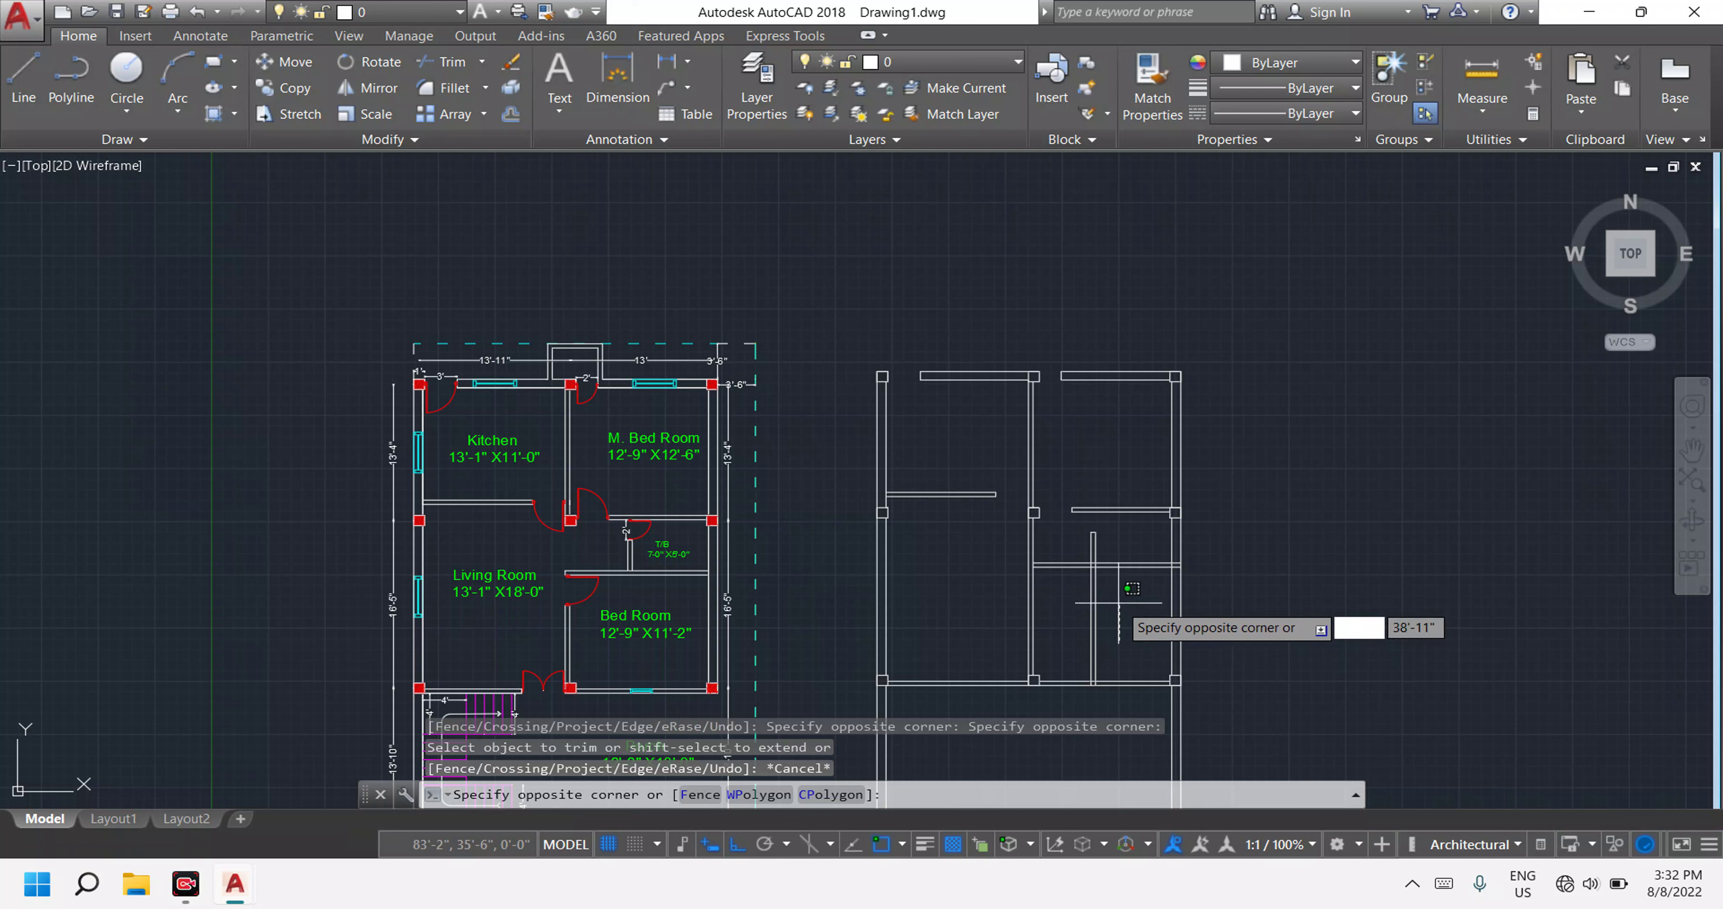
pyautogui.press('Escape')
pyautogui.press('Return')
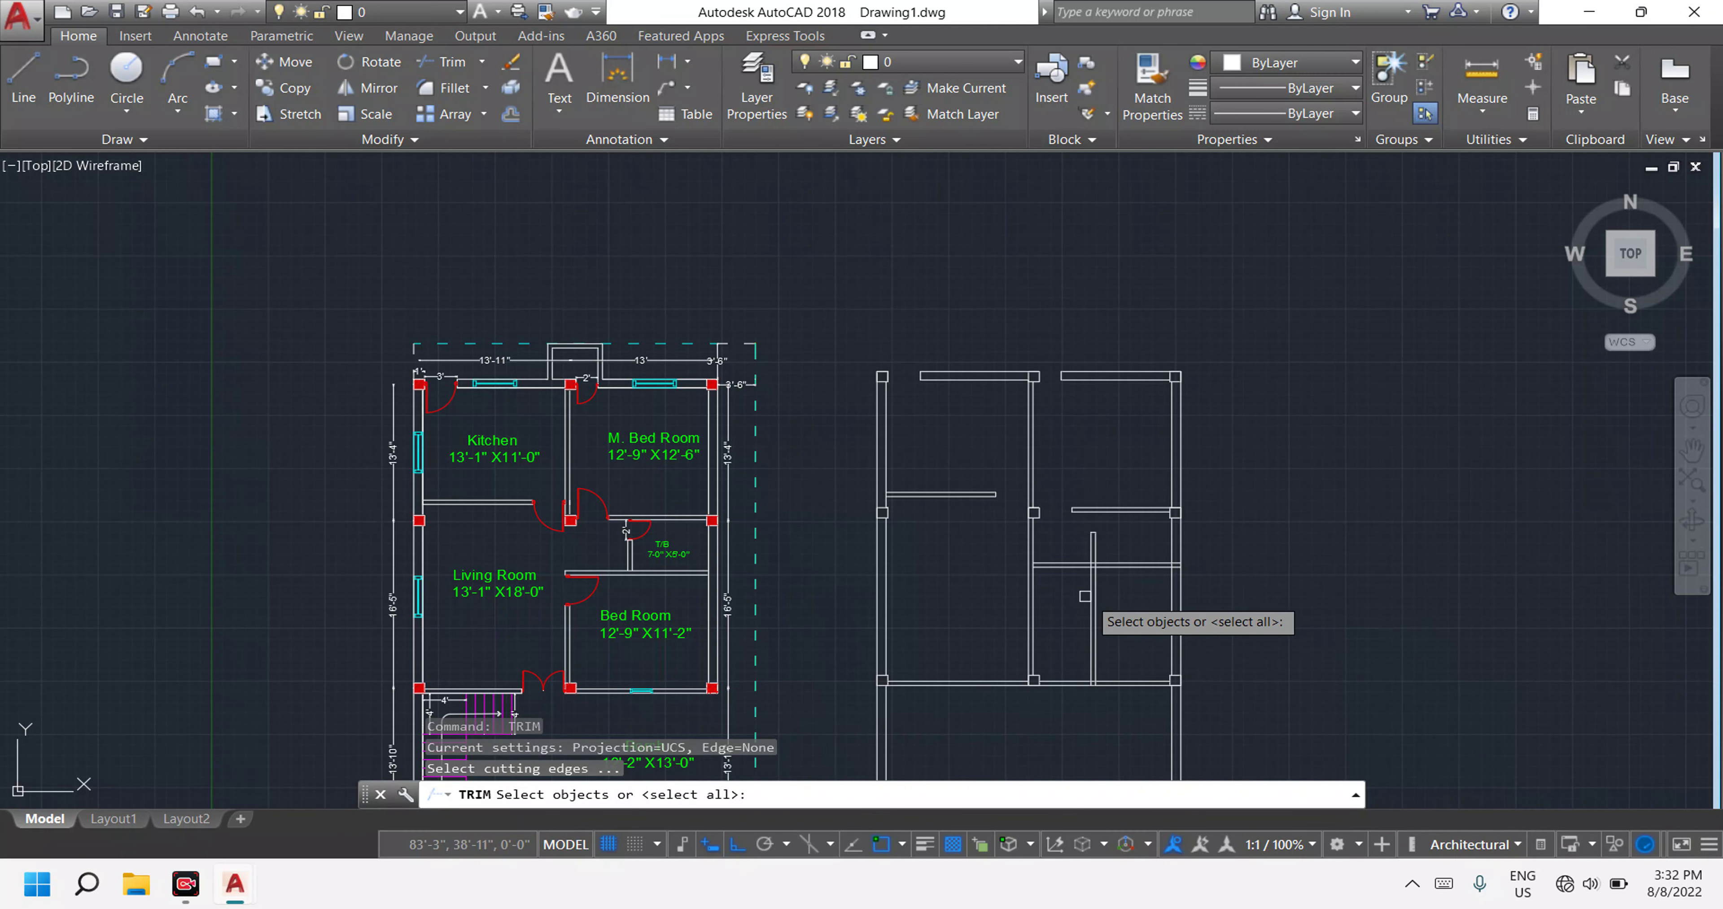
pyautogui.press('Return')
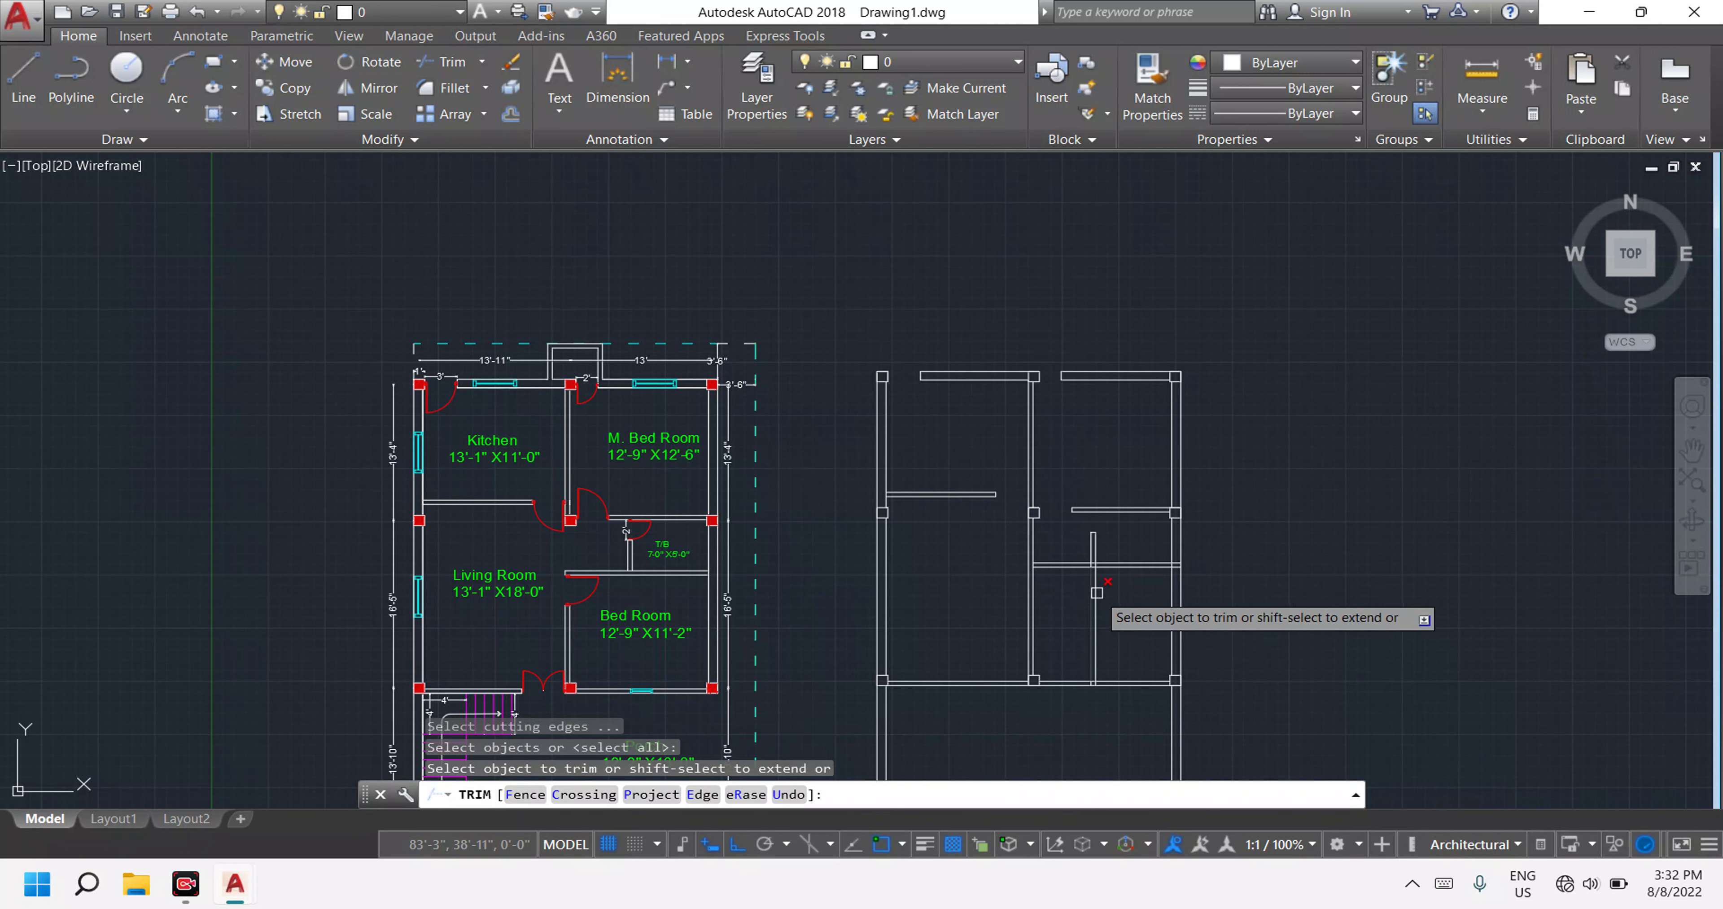
# Trim the overlapping beam lines at the junction with crossing windows.
pyautogui.click(1098, 595)
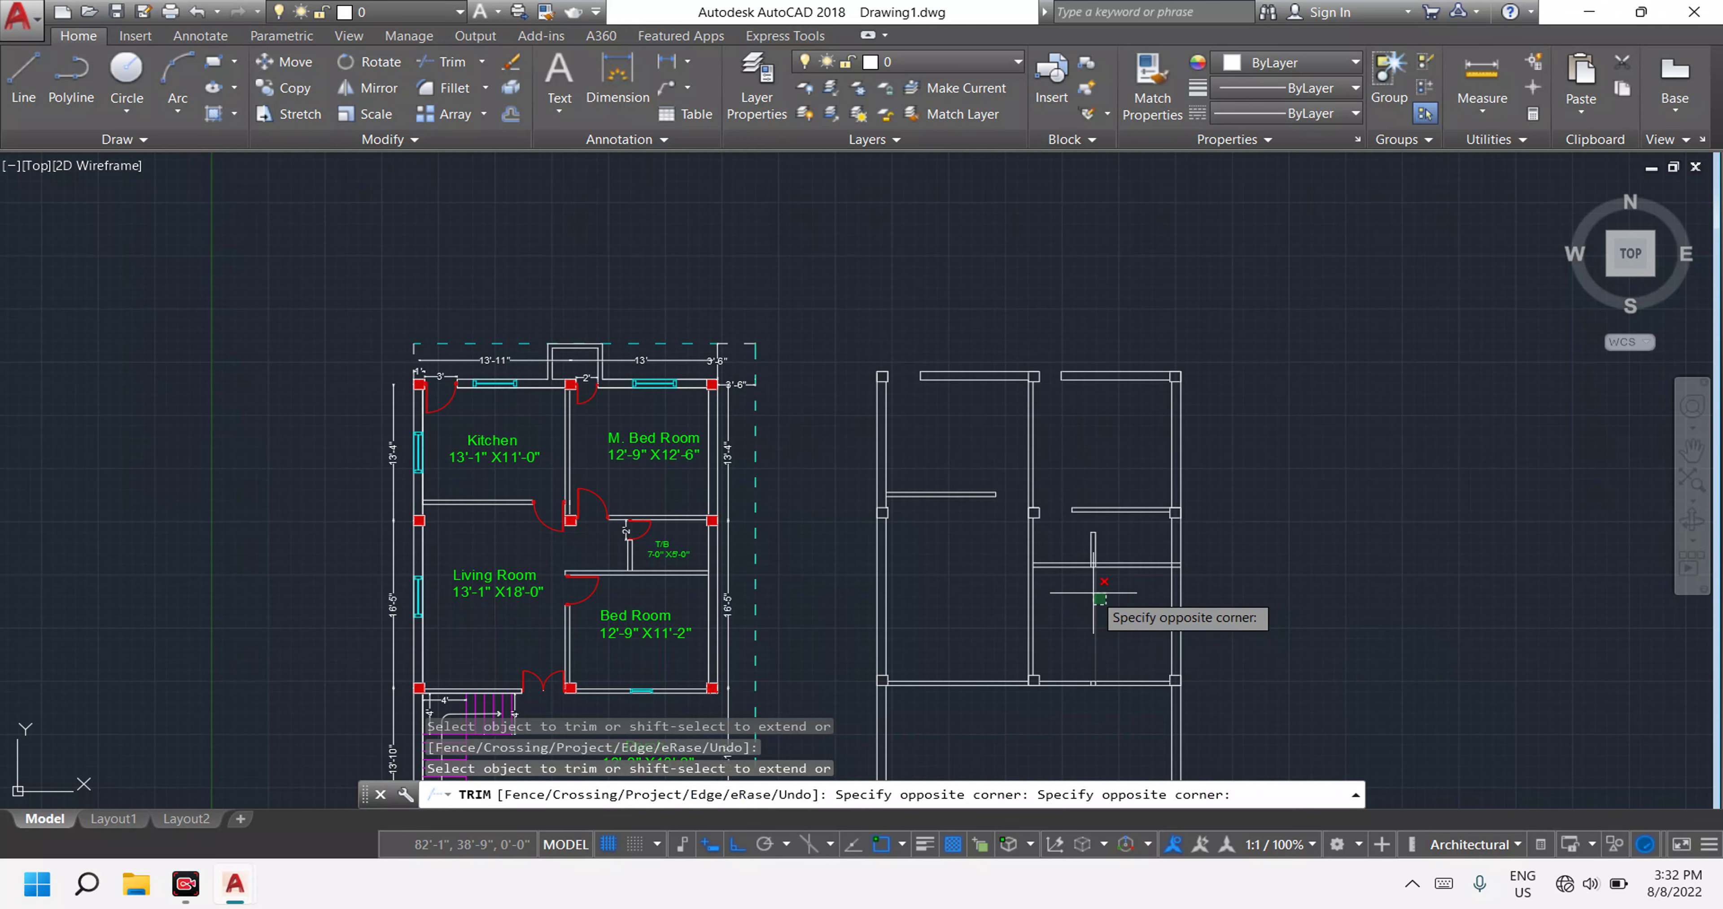
pyautogui.click(1093, 593)
pyautogui.scroll(5, 1097, 589)
pyautogui.scroll(3, 1100, 586)
pyautogui.click(1126, 588)
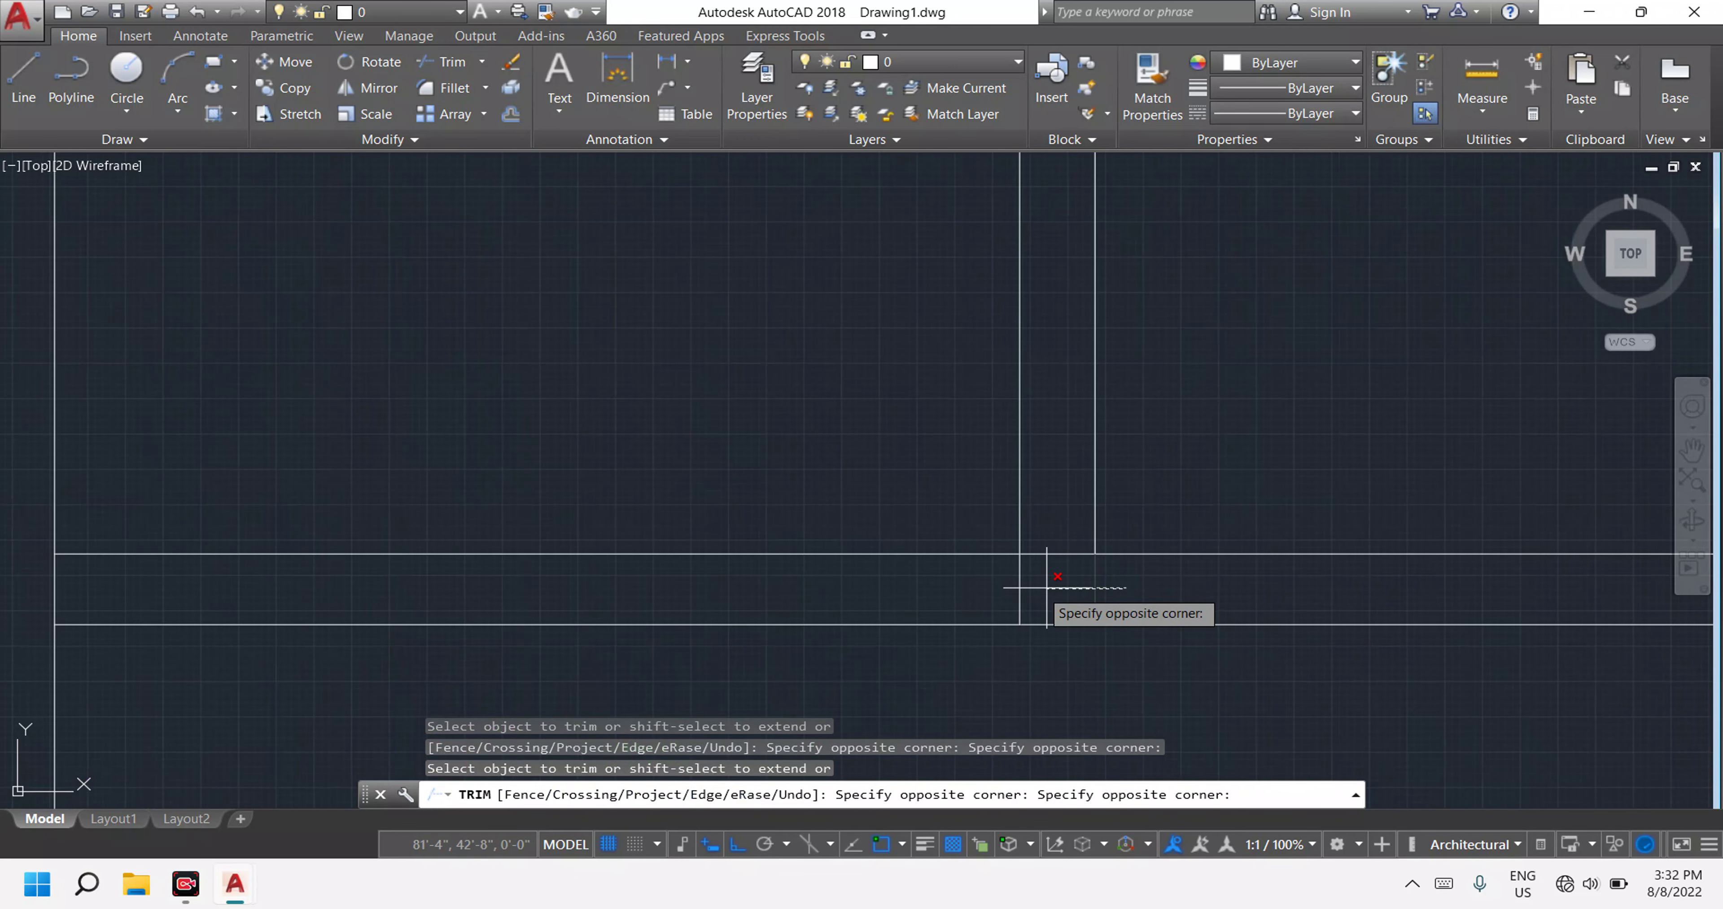
pyautogui.click(977, 587)
pyautogui.scroll(-8, 1107, 635)
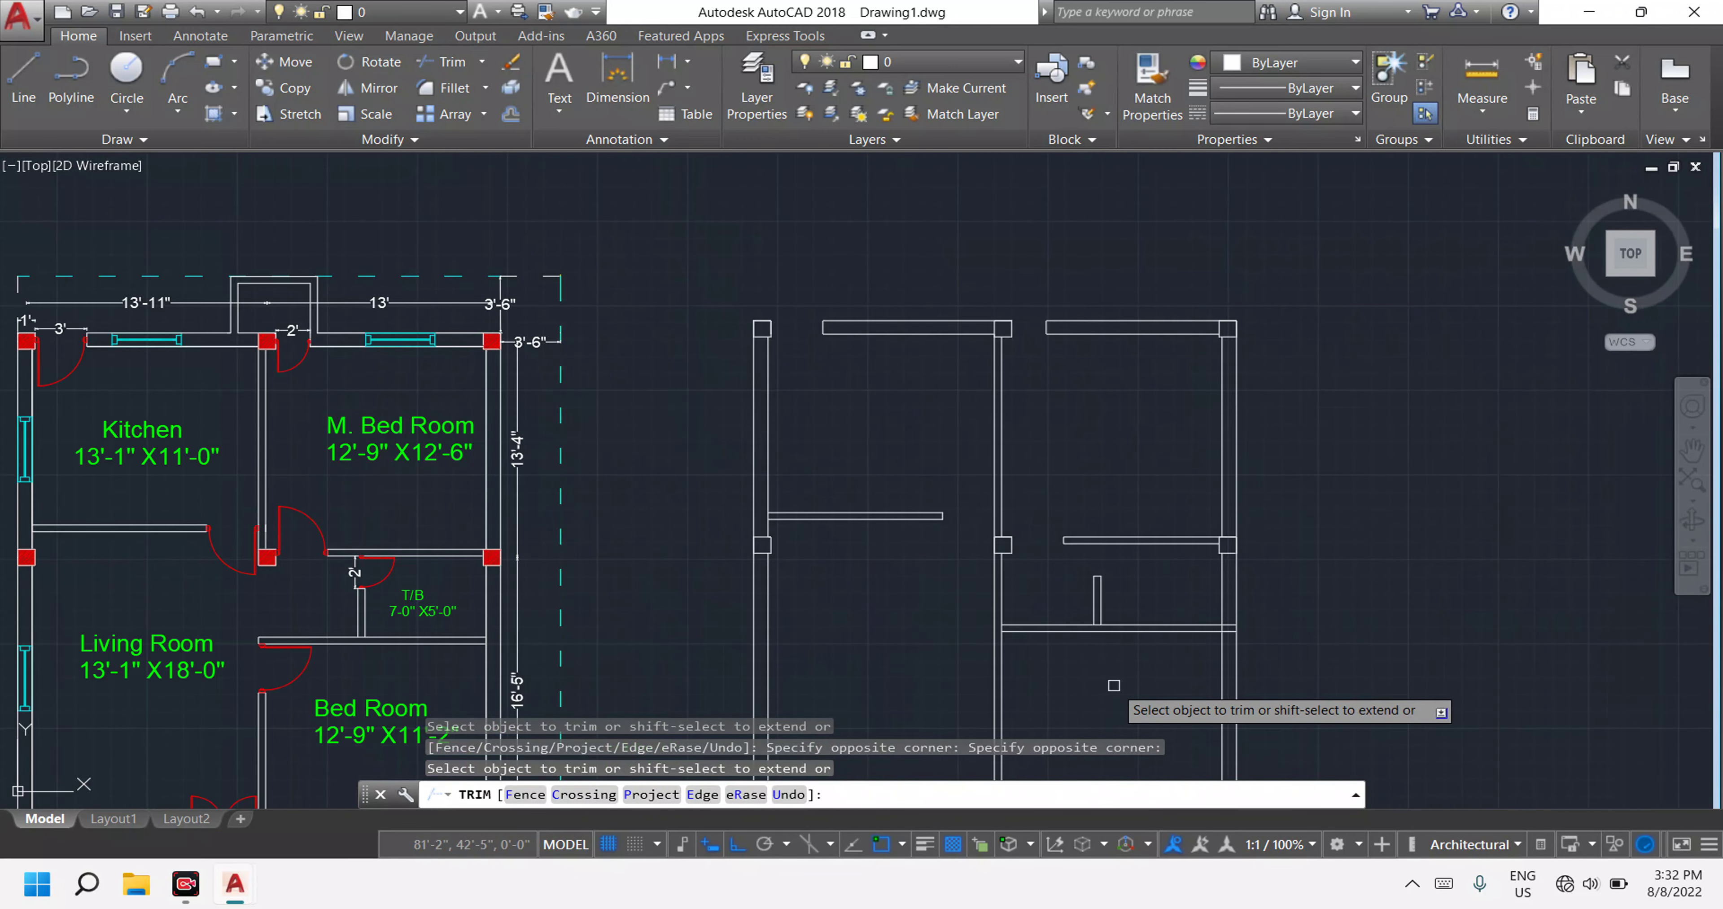
pyautogui.moveTo(1111, 688); pyautogui.dragTo(1124, 665, button='middle')
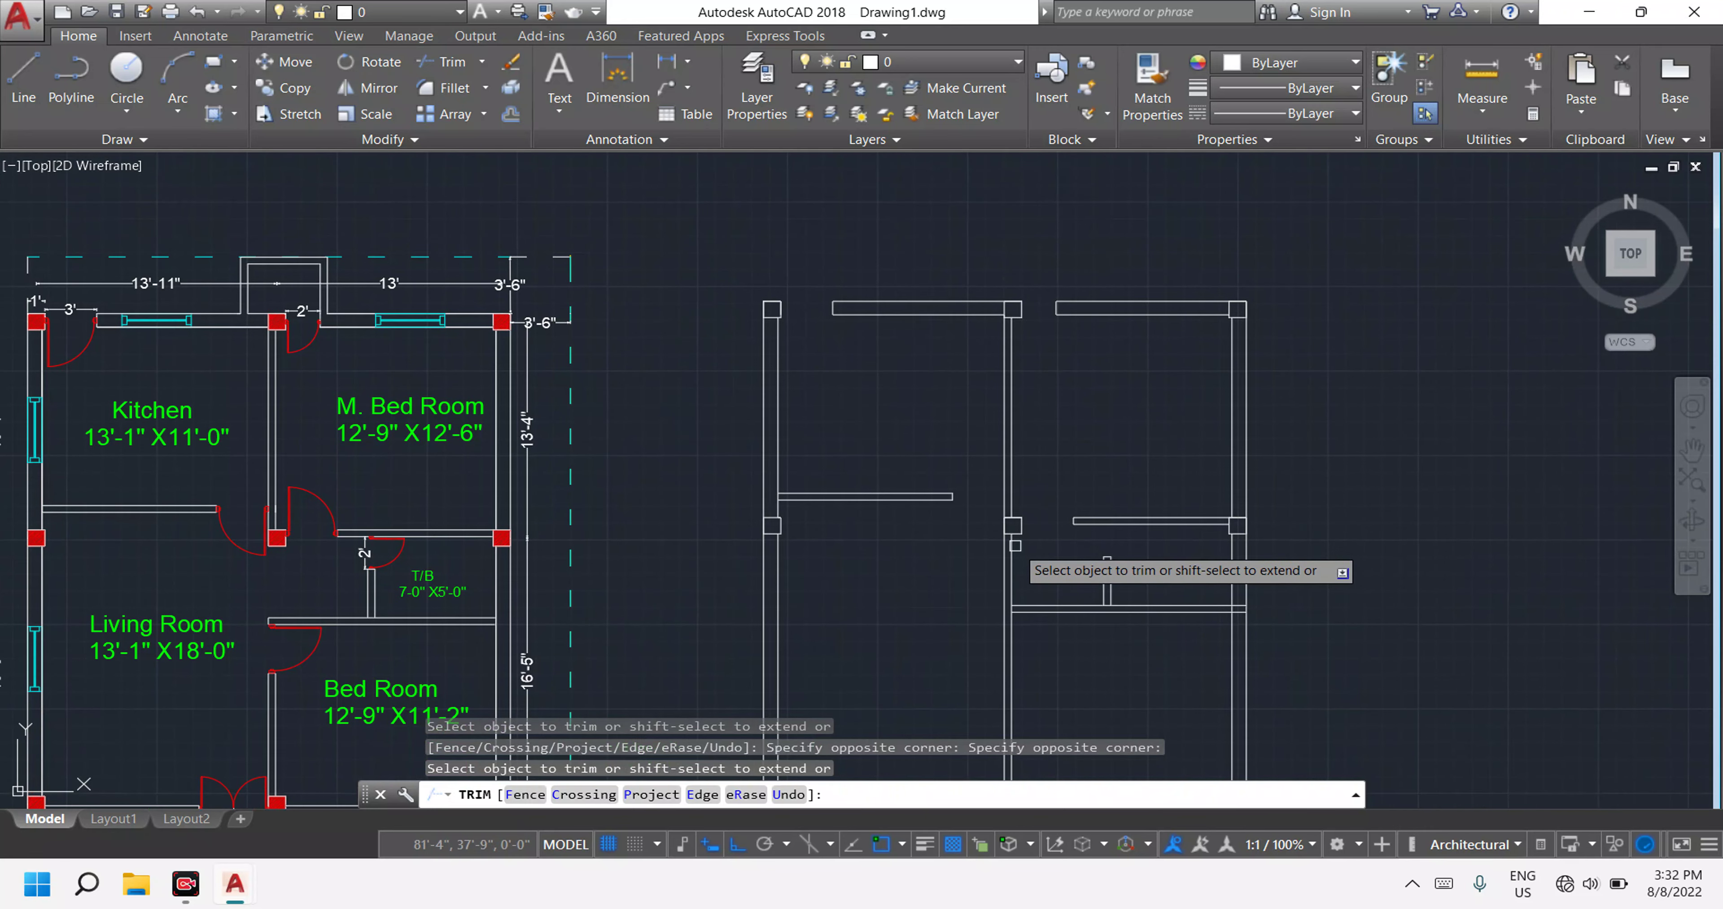
# Trim the vertical beam lines beside the short closing line.
pyautogui.click(1040, 561)
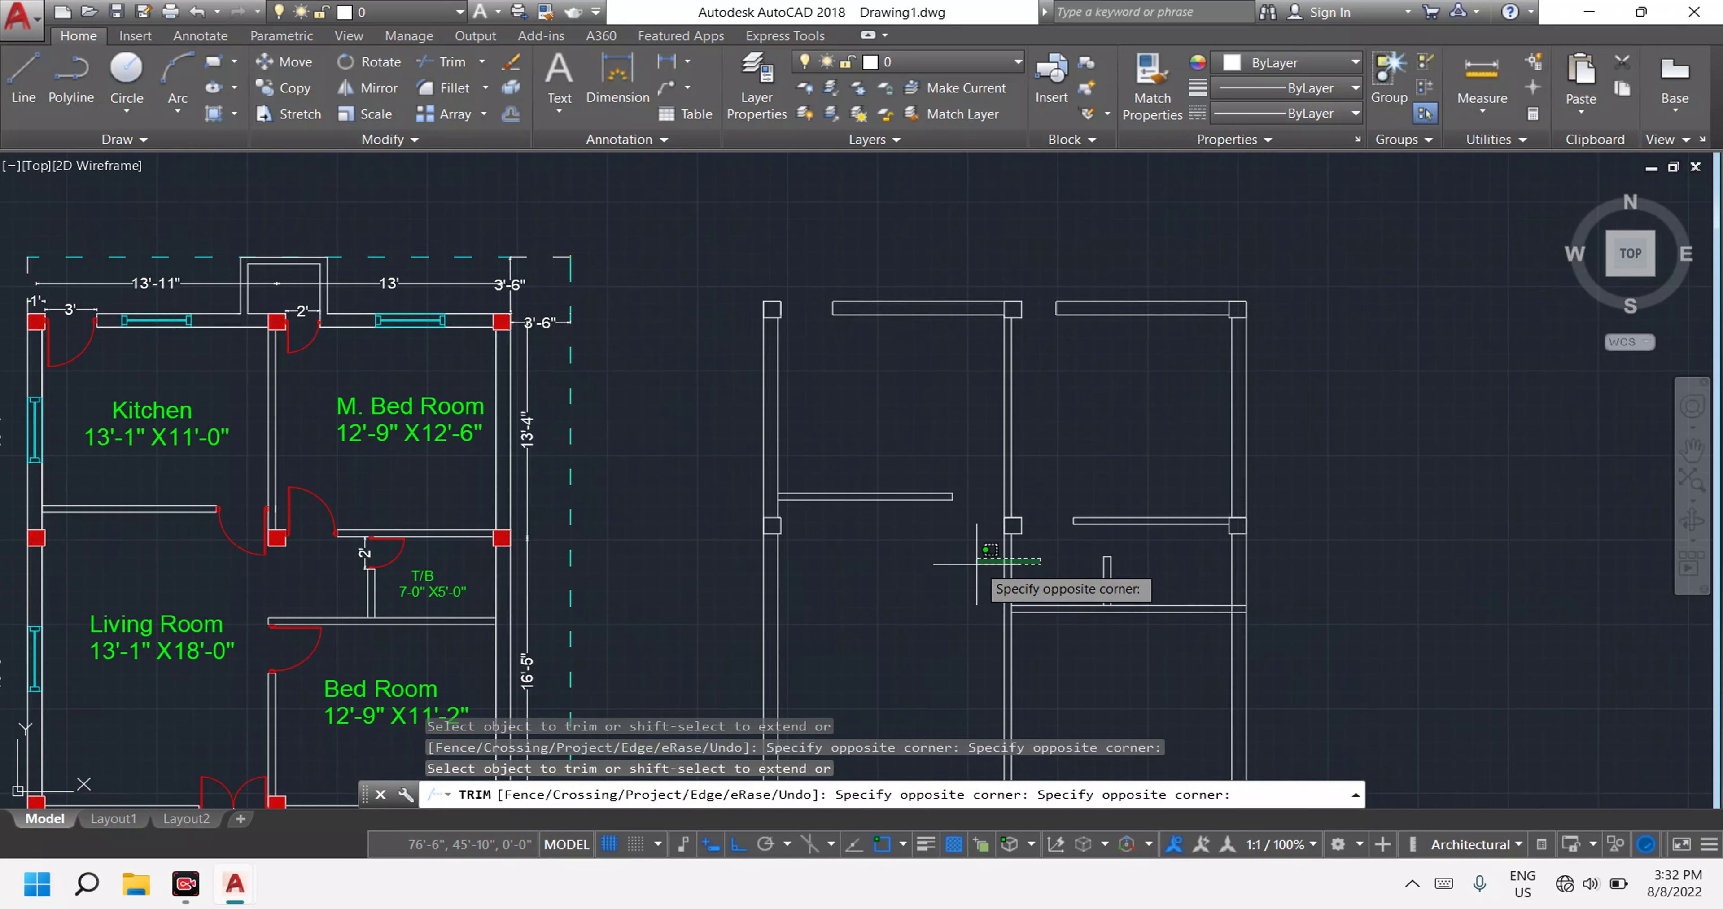
pyautogui.click(1002, 565)
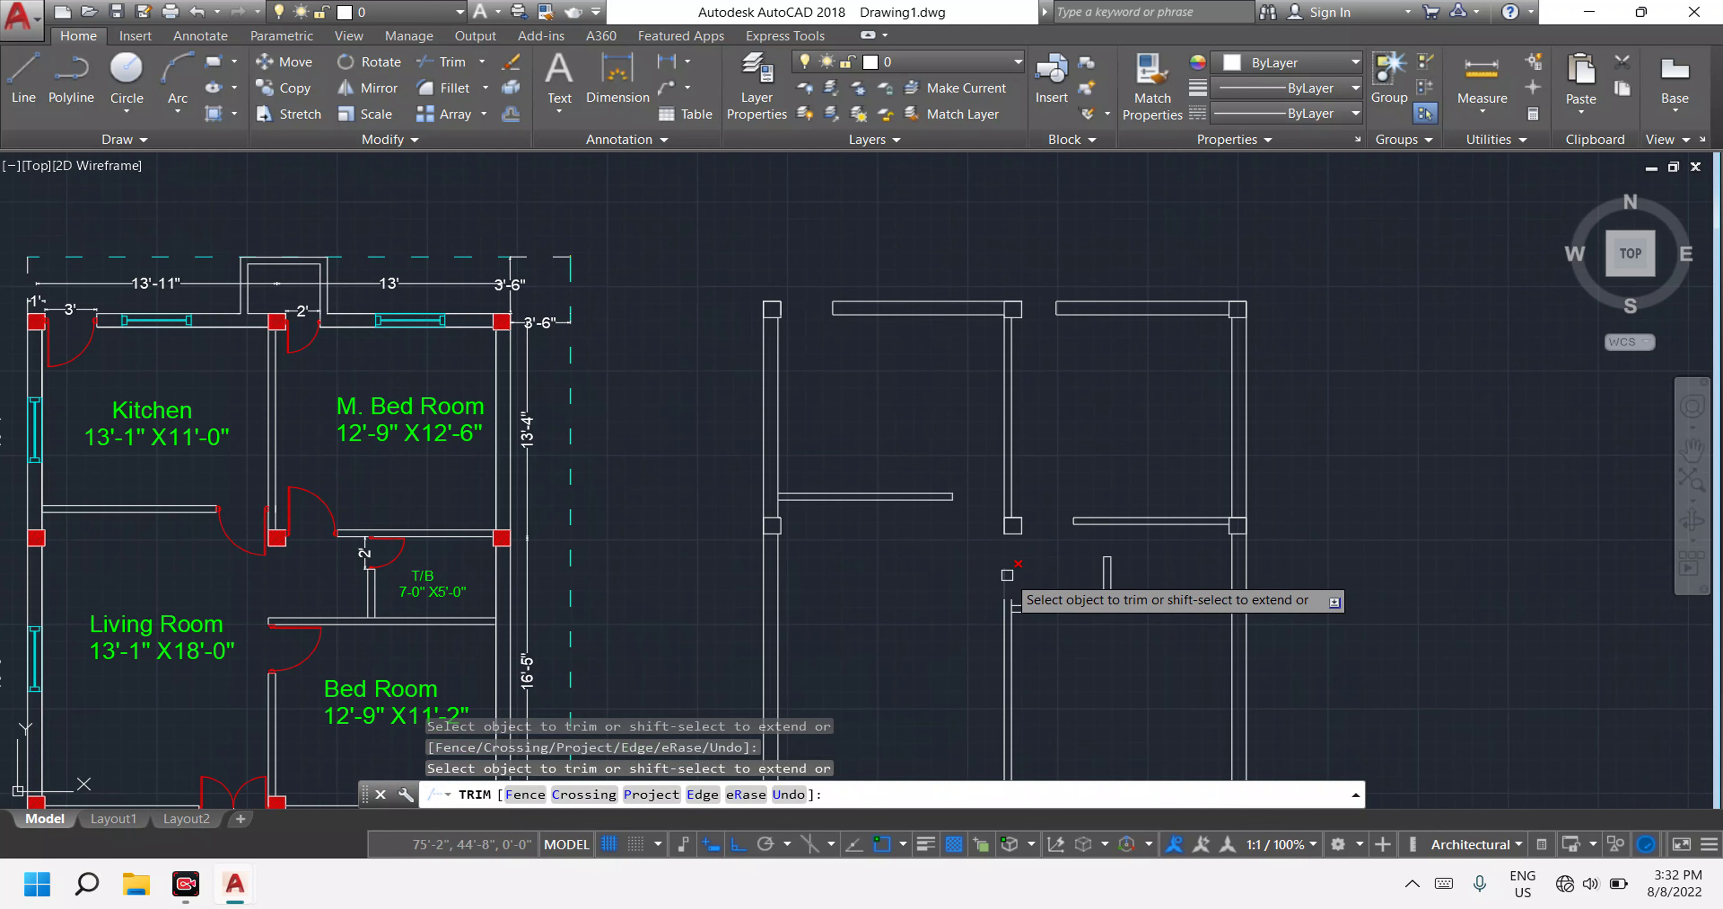
pyautogui.scroll(-2, 1032, 575)
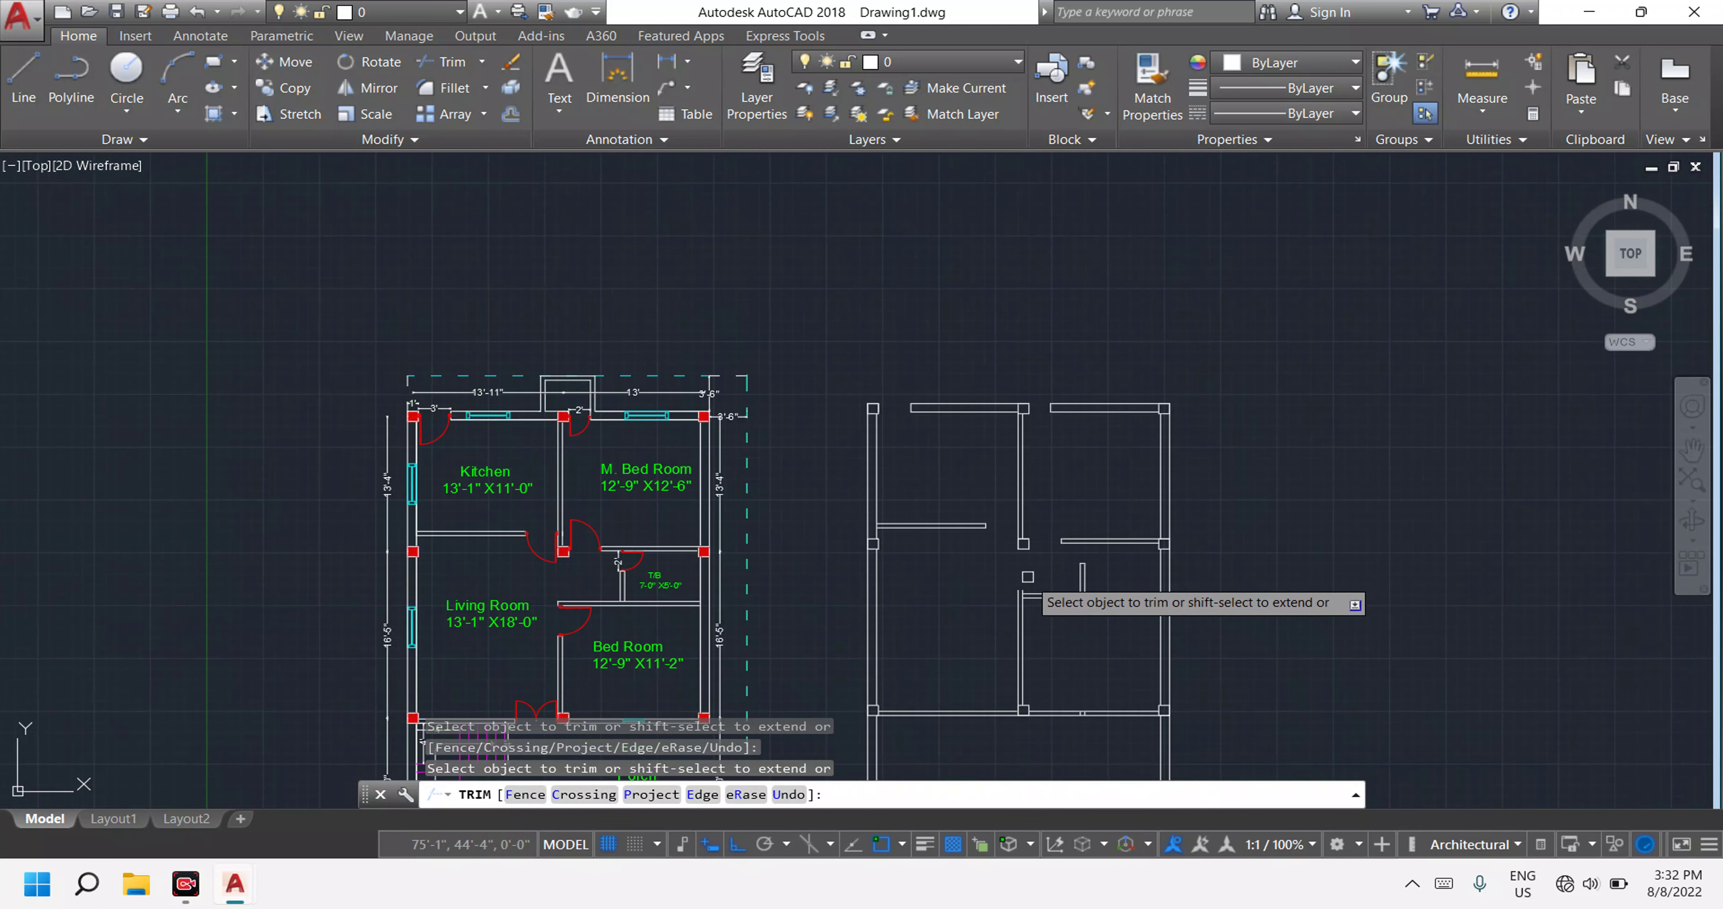
pyautogui.scroll(4, 1027, 576)
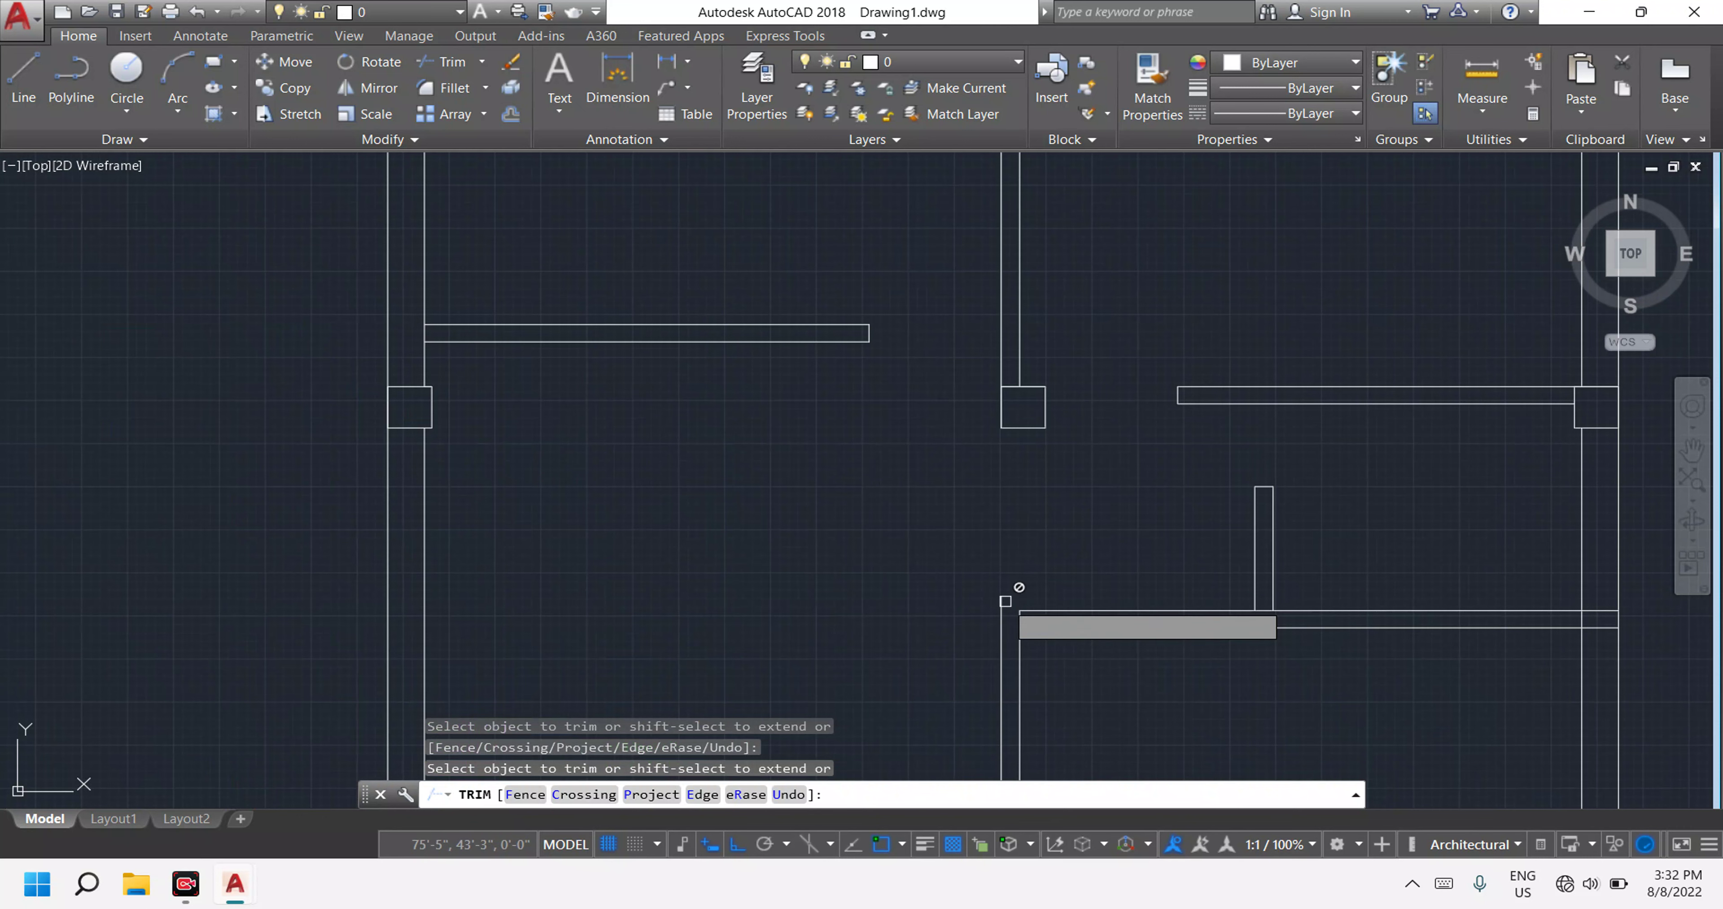
pyautogui.click(1007, 610)
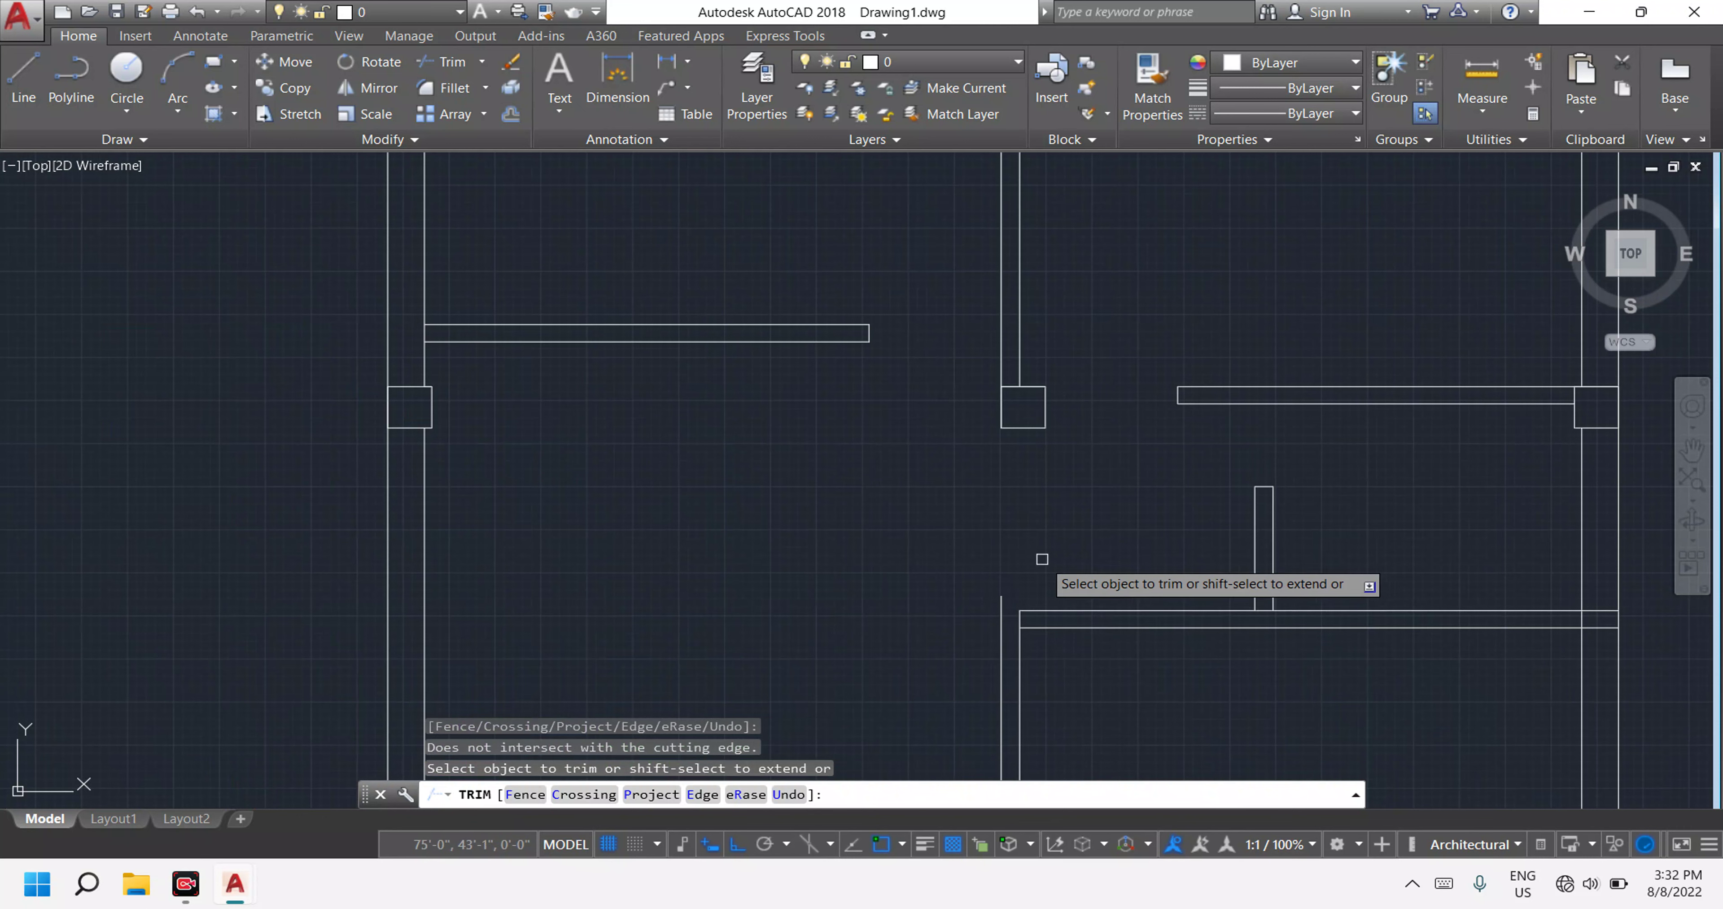
pyautogui.scroll(-3, 1048, 556)
pyautogui.press('Escape')
pyautogui.scroll(5, 1043, 569)
# Clear active commands and briefly start then cancel EXTEND.
pyautogui.press('Escape')
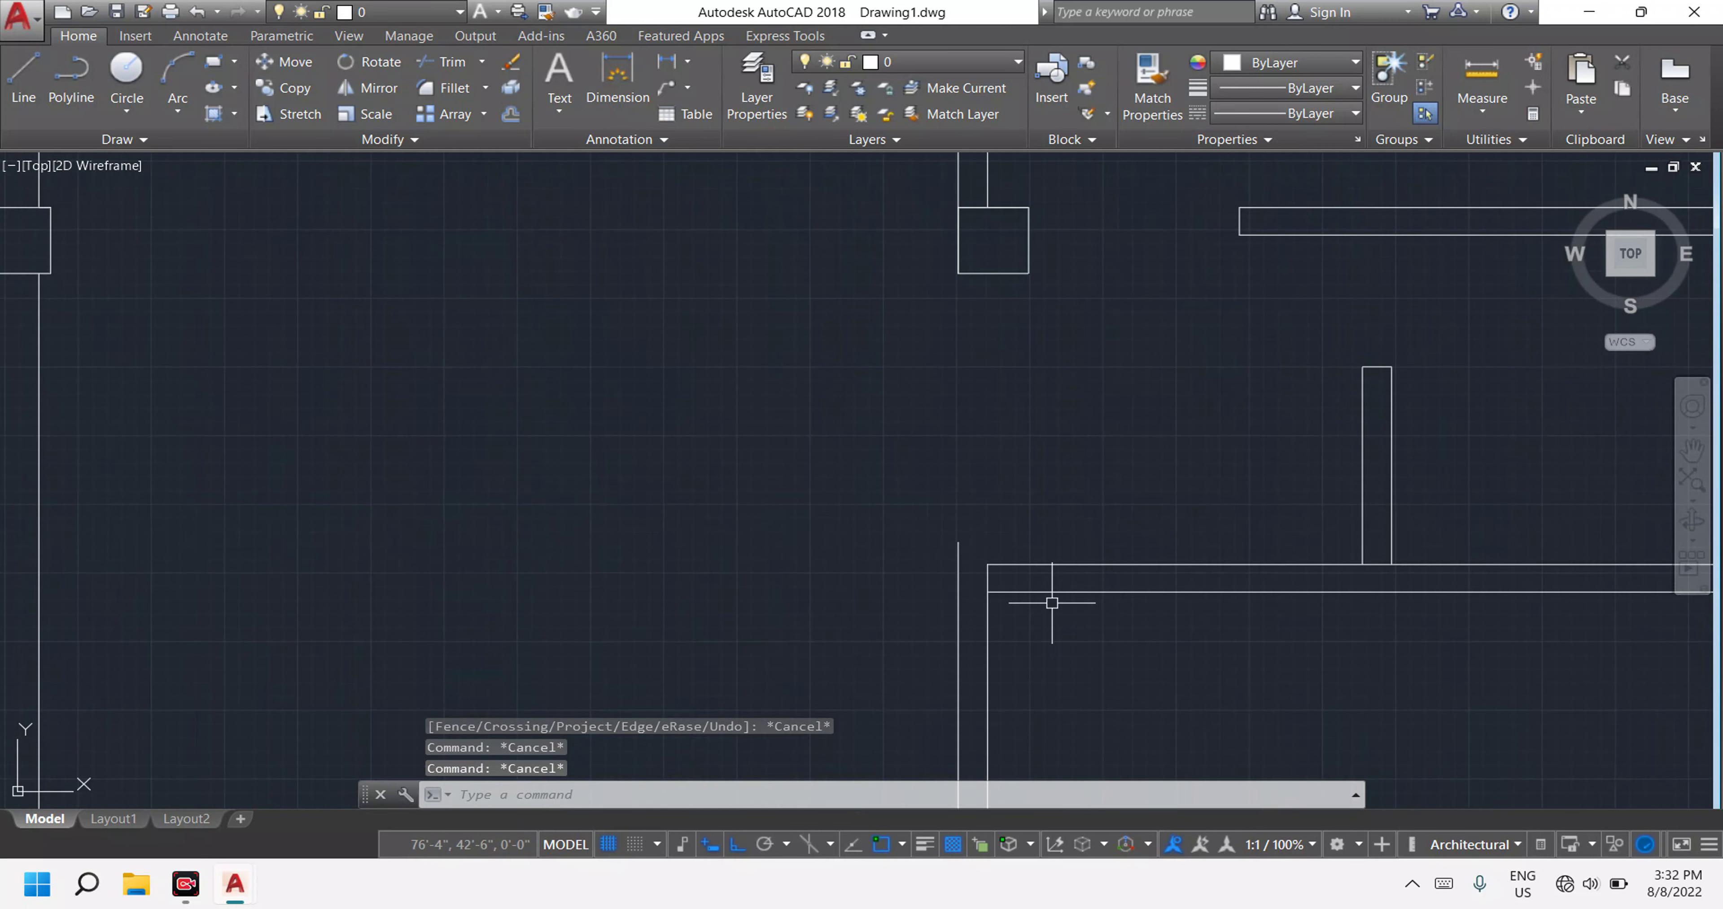
pyautogui.press('Escape')
pyautogui.write('E')
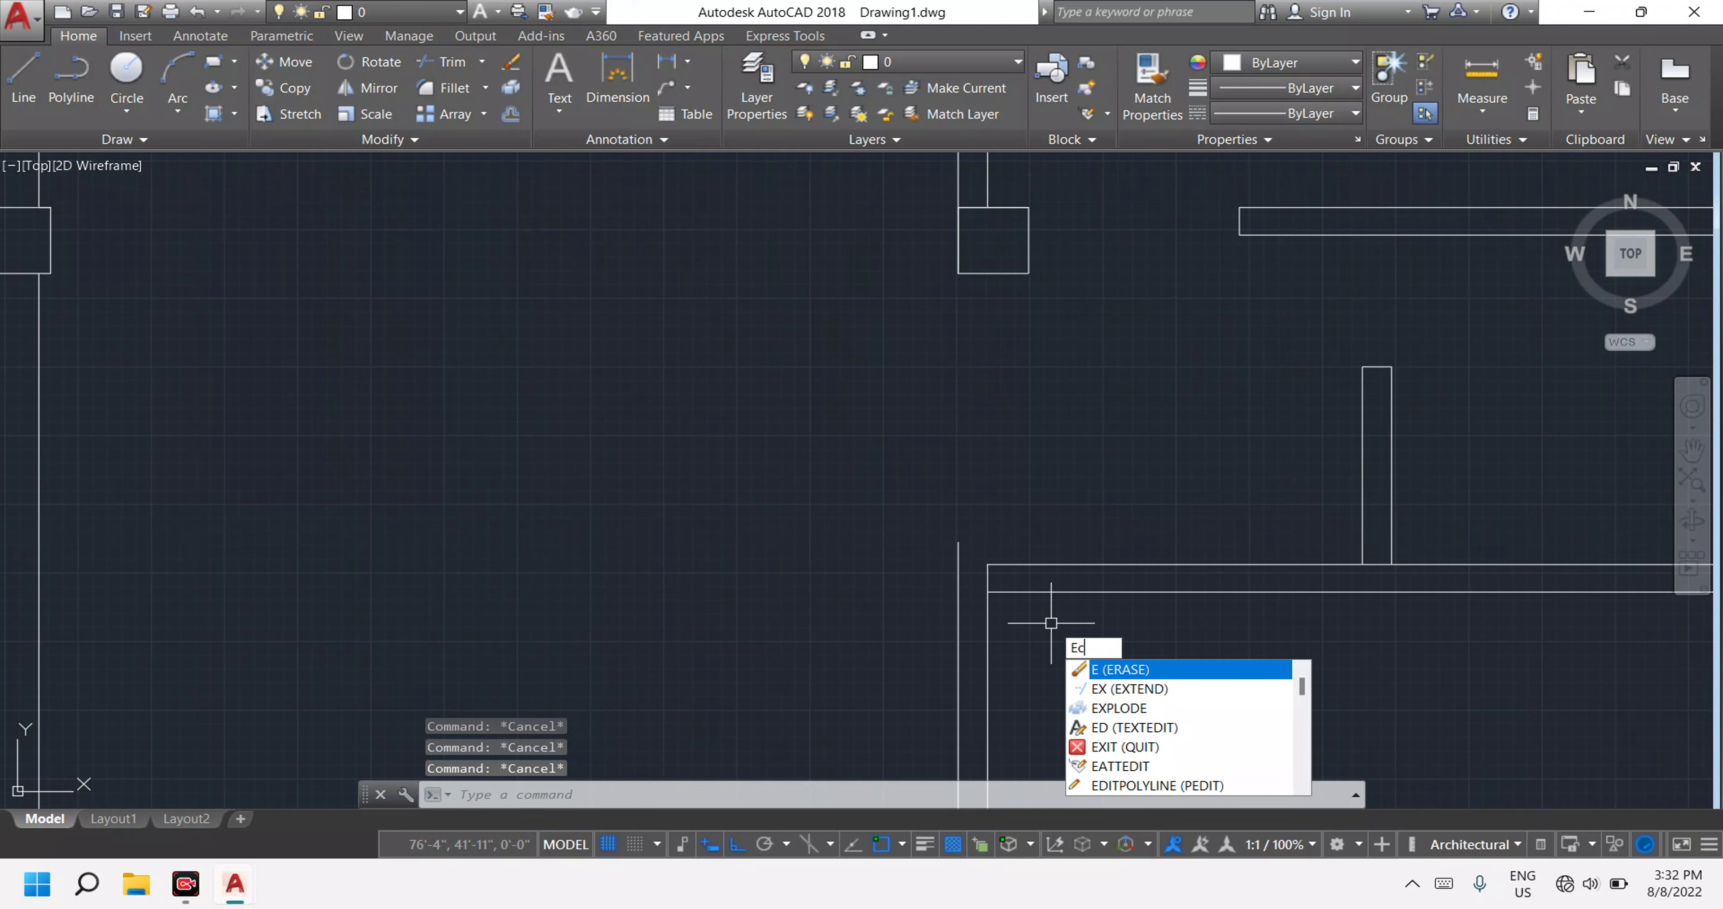
pyautogui.write('c')
pyautogui.press('Escape')
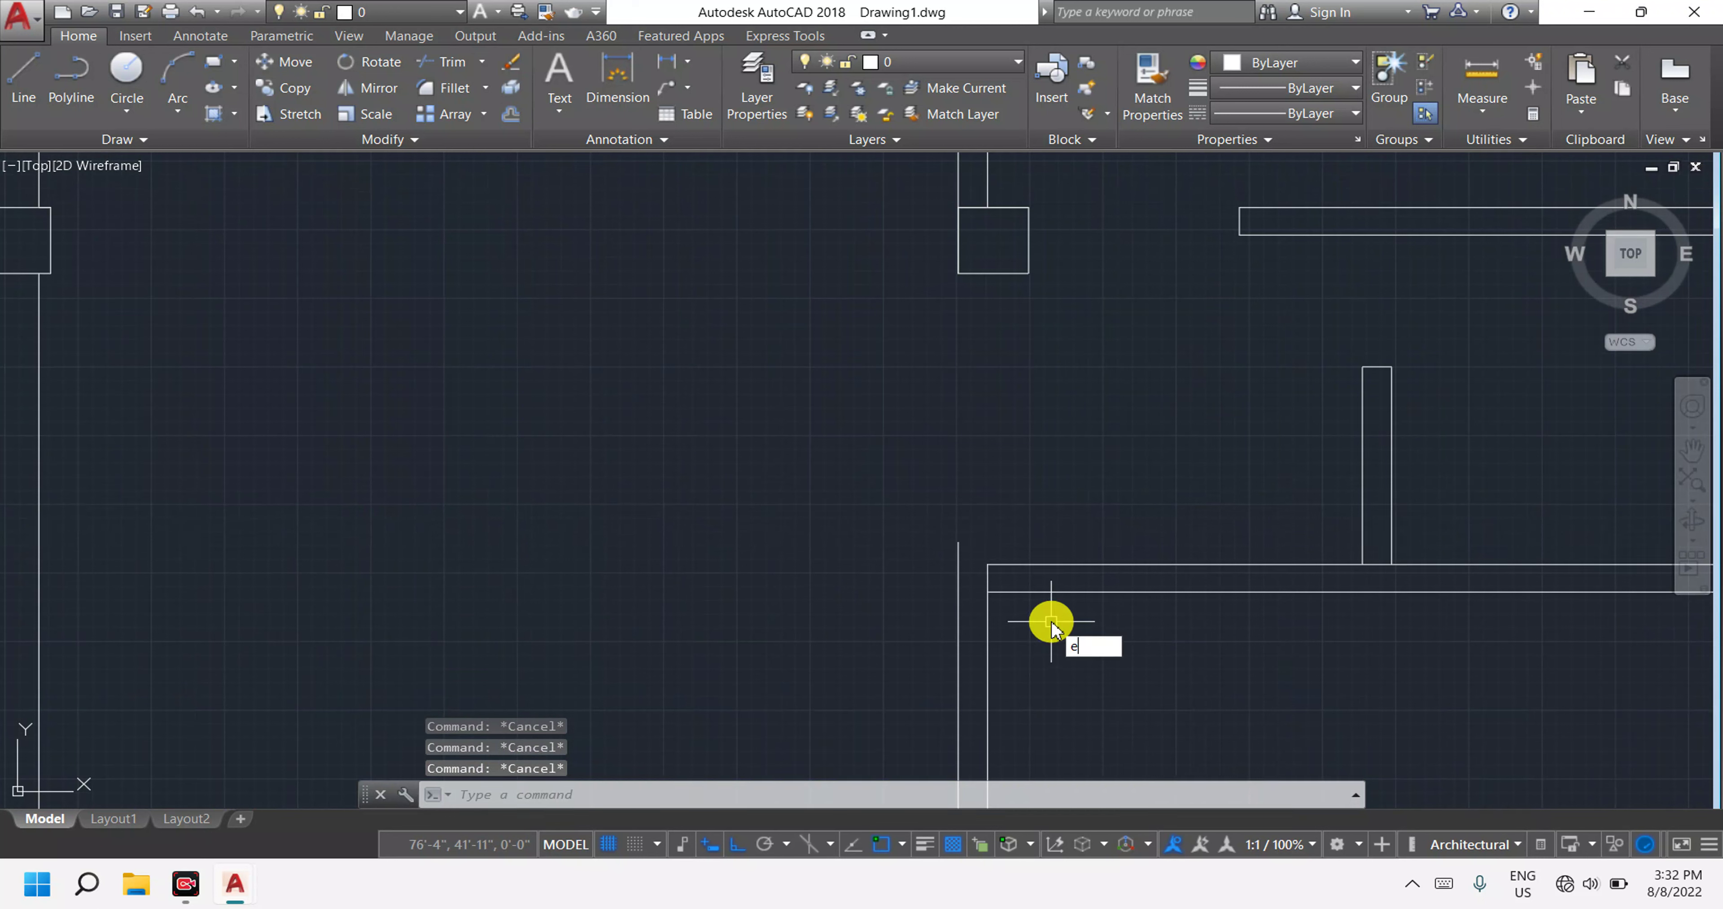
pyautogui.press('Return')
pyautogui.press('Return')
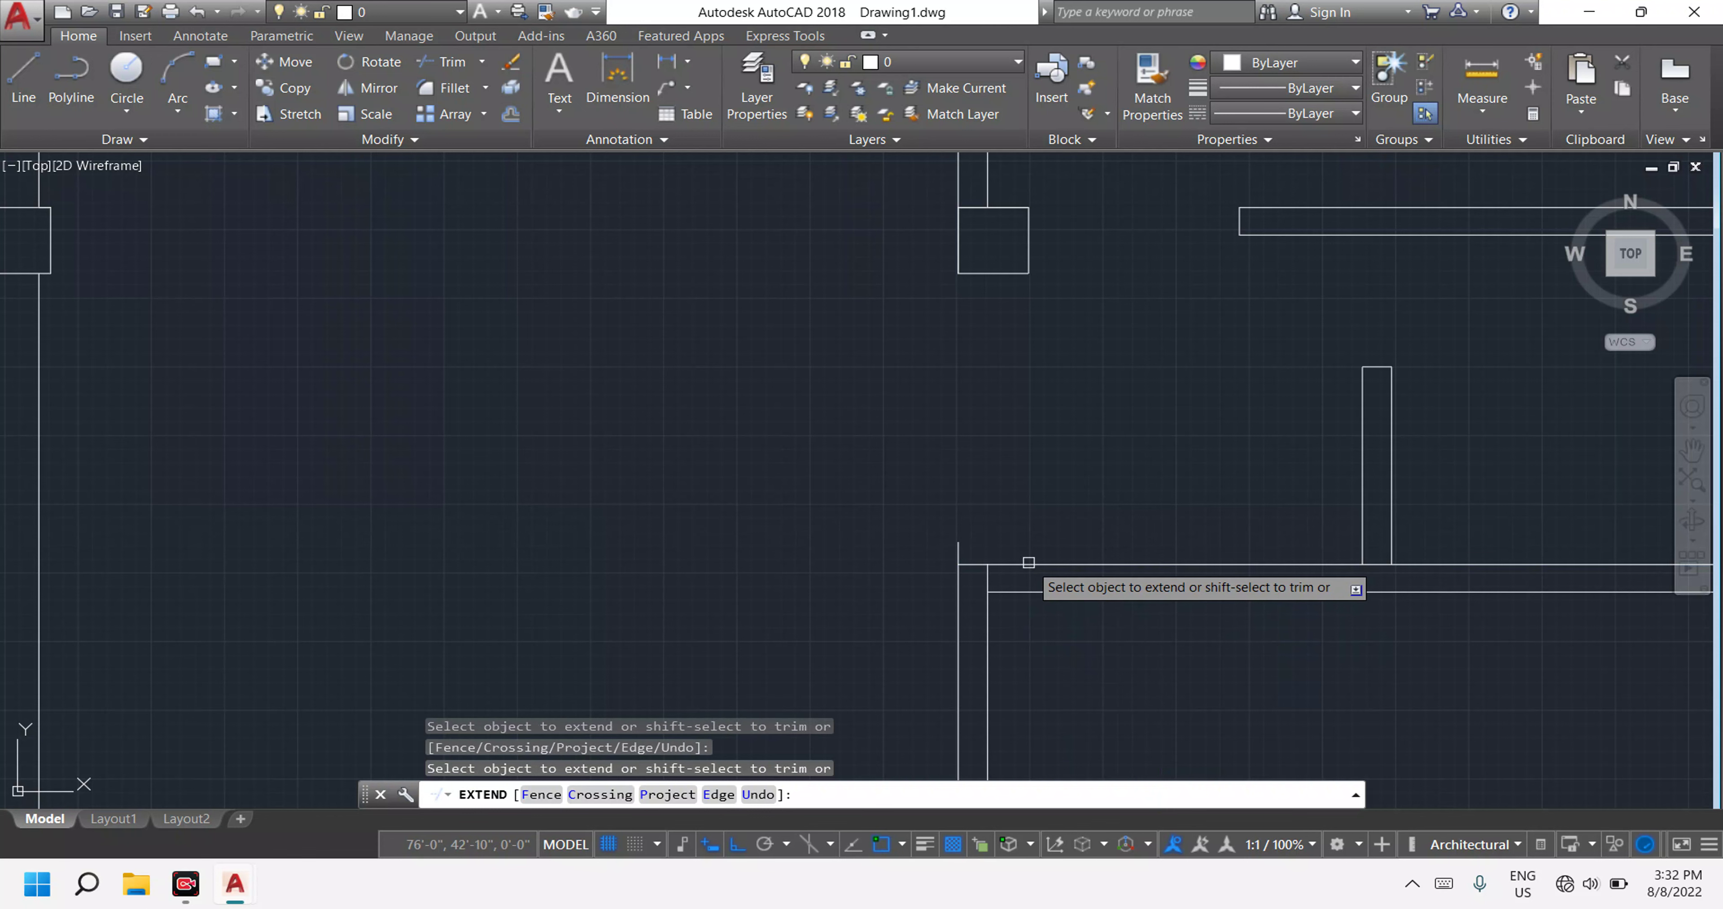
pyautogui.press('Escape')
pyautogui.press('Escape')
pyautogui.press('Escape')
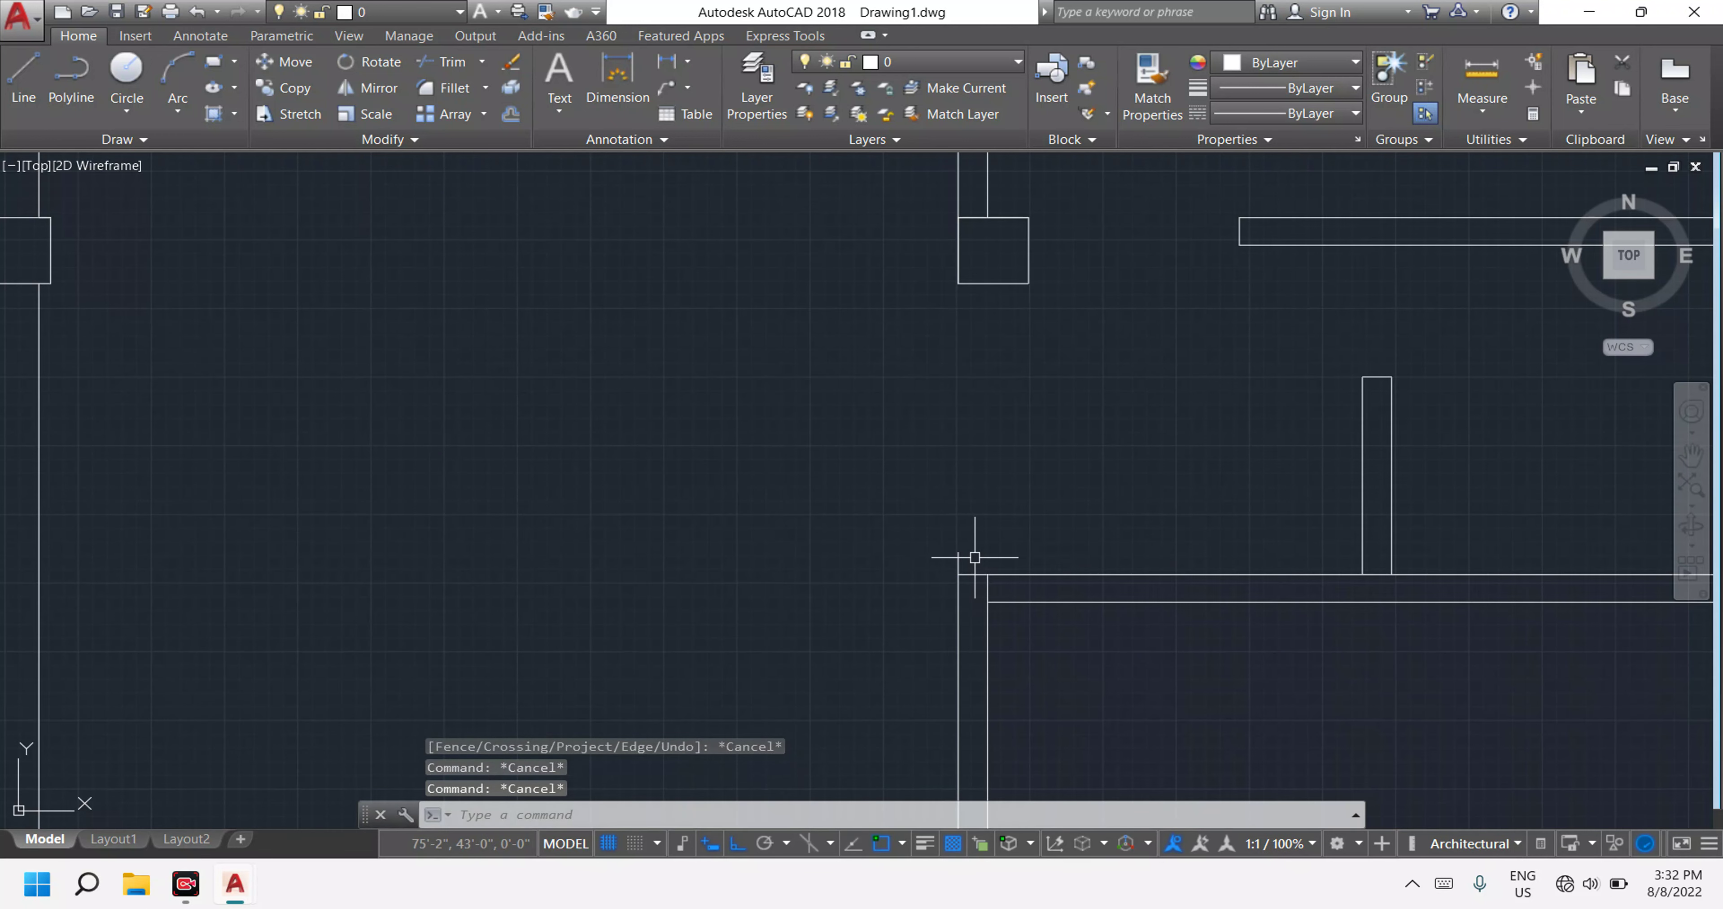
# Start TRIM with all edges as cutting edges, recentre the grid, then cancel.
pyautogui.write('tr')
pyautogui.press('Return')
pyautogui.press('Return')
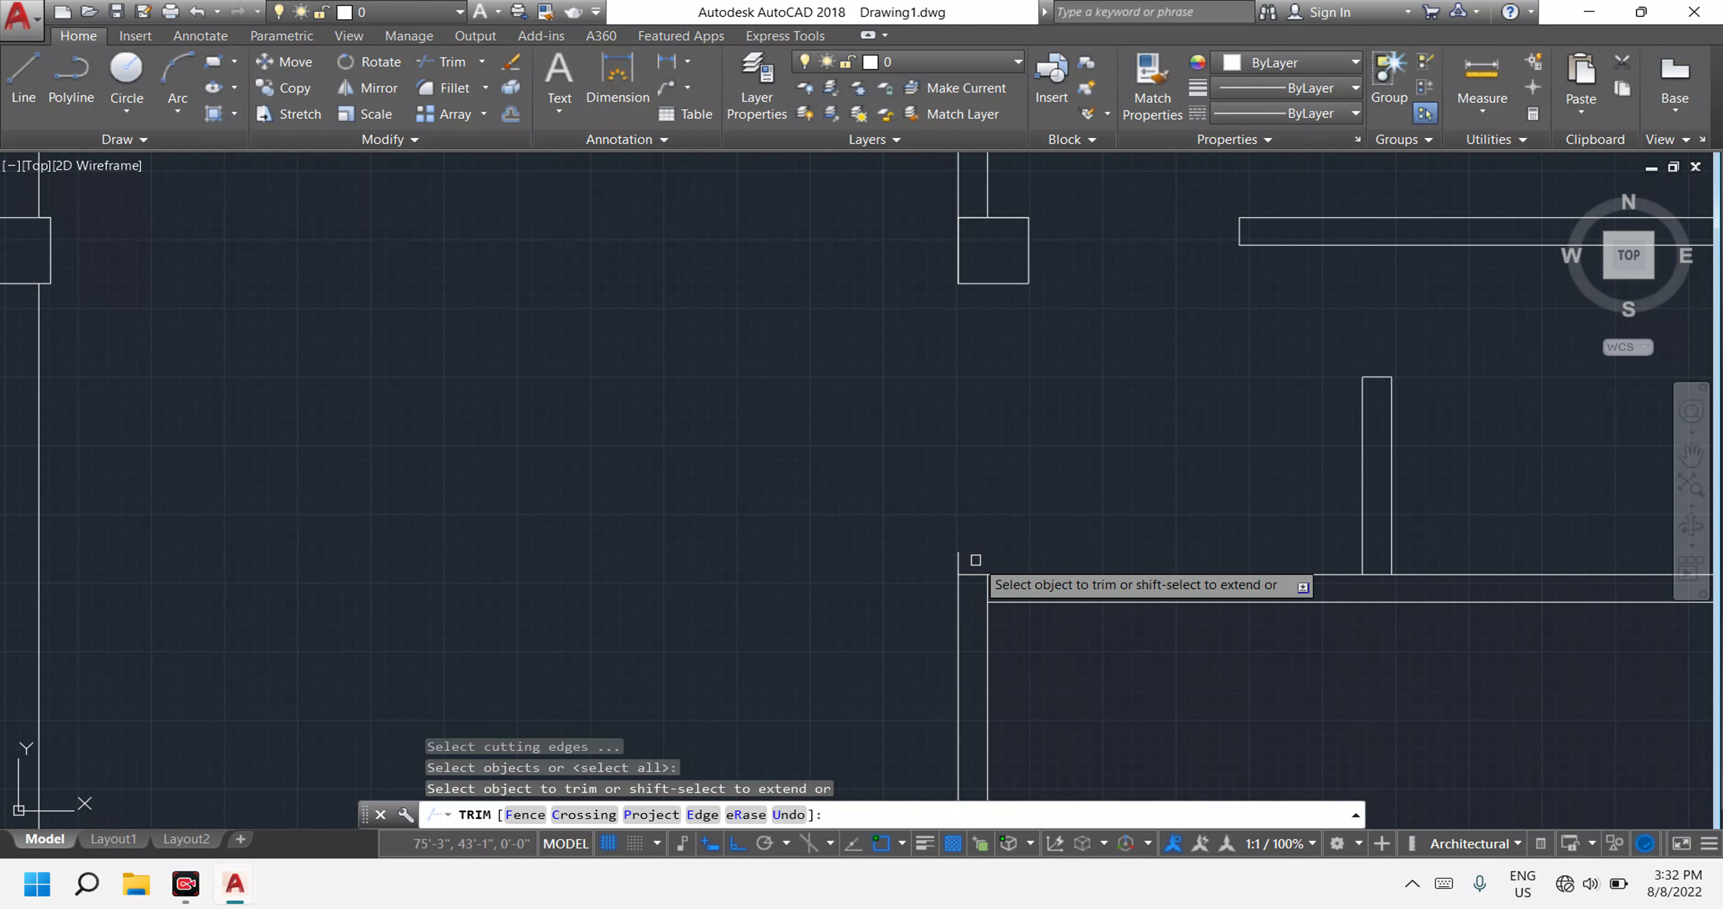
pyautogui.scroll(-3, 962, 564)
pyautogui.scroll(-3, 993, 561)
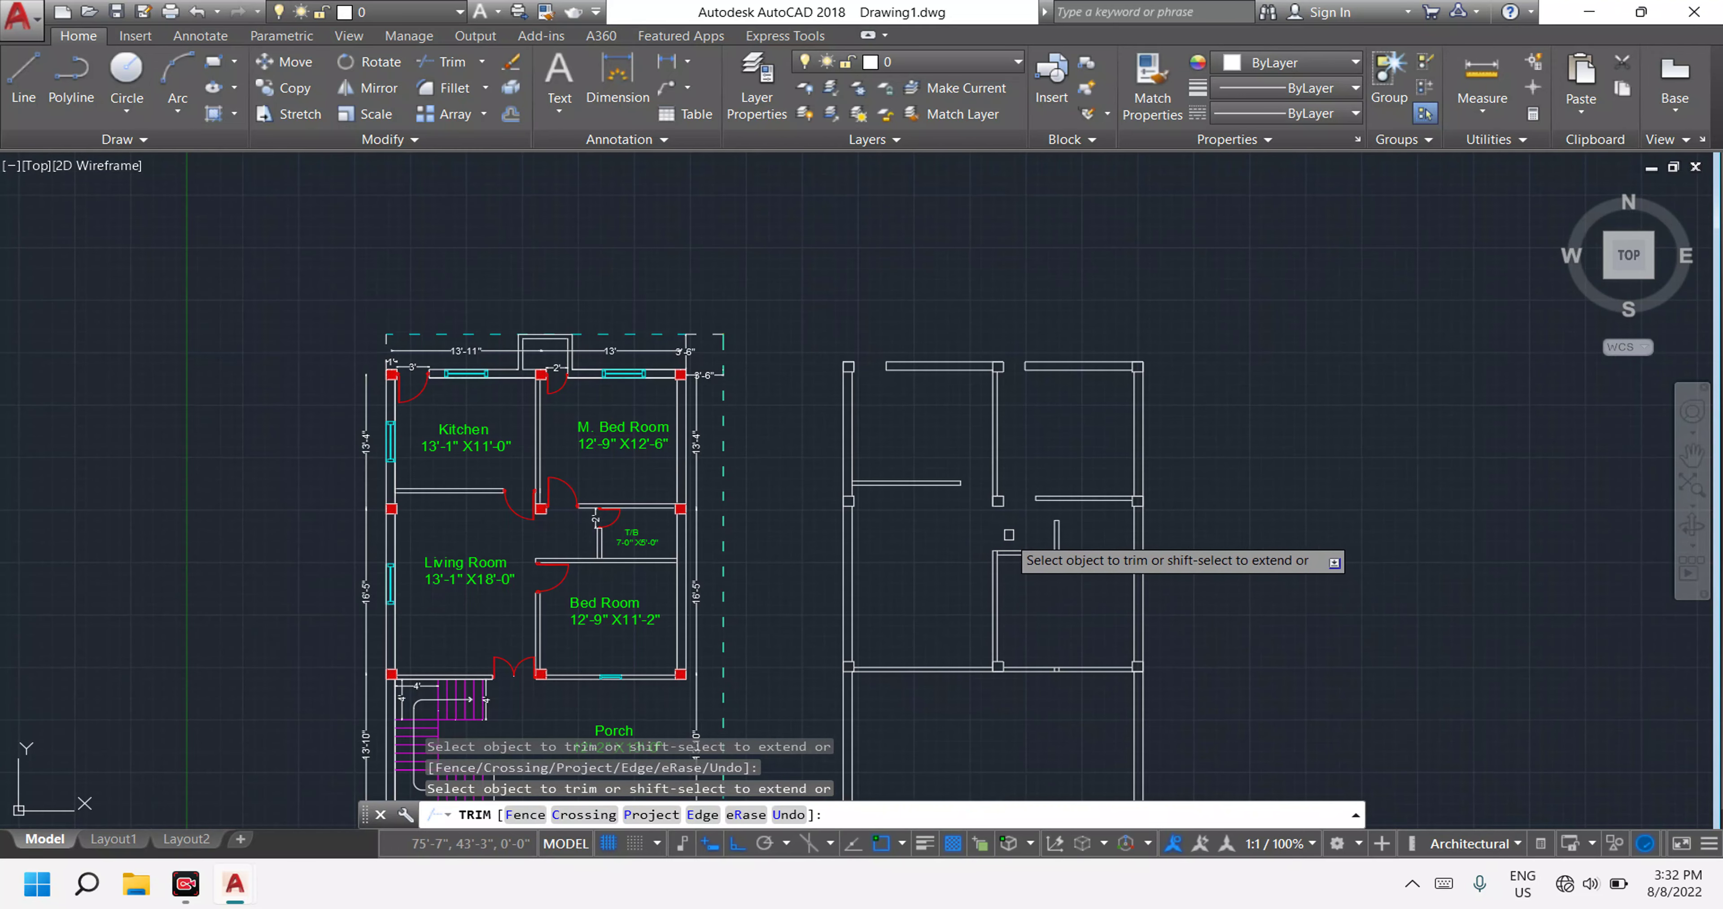
pyautogui.moveTo(913, 651); pyautogui.dragTo(904, 597, button='middle')
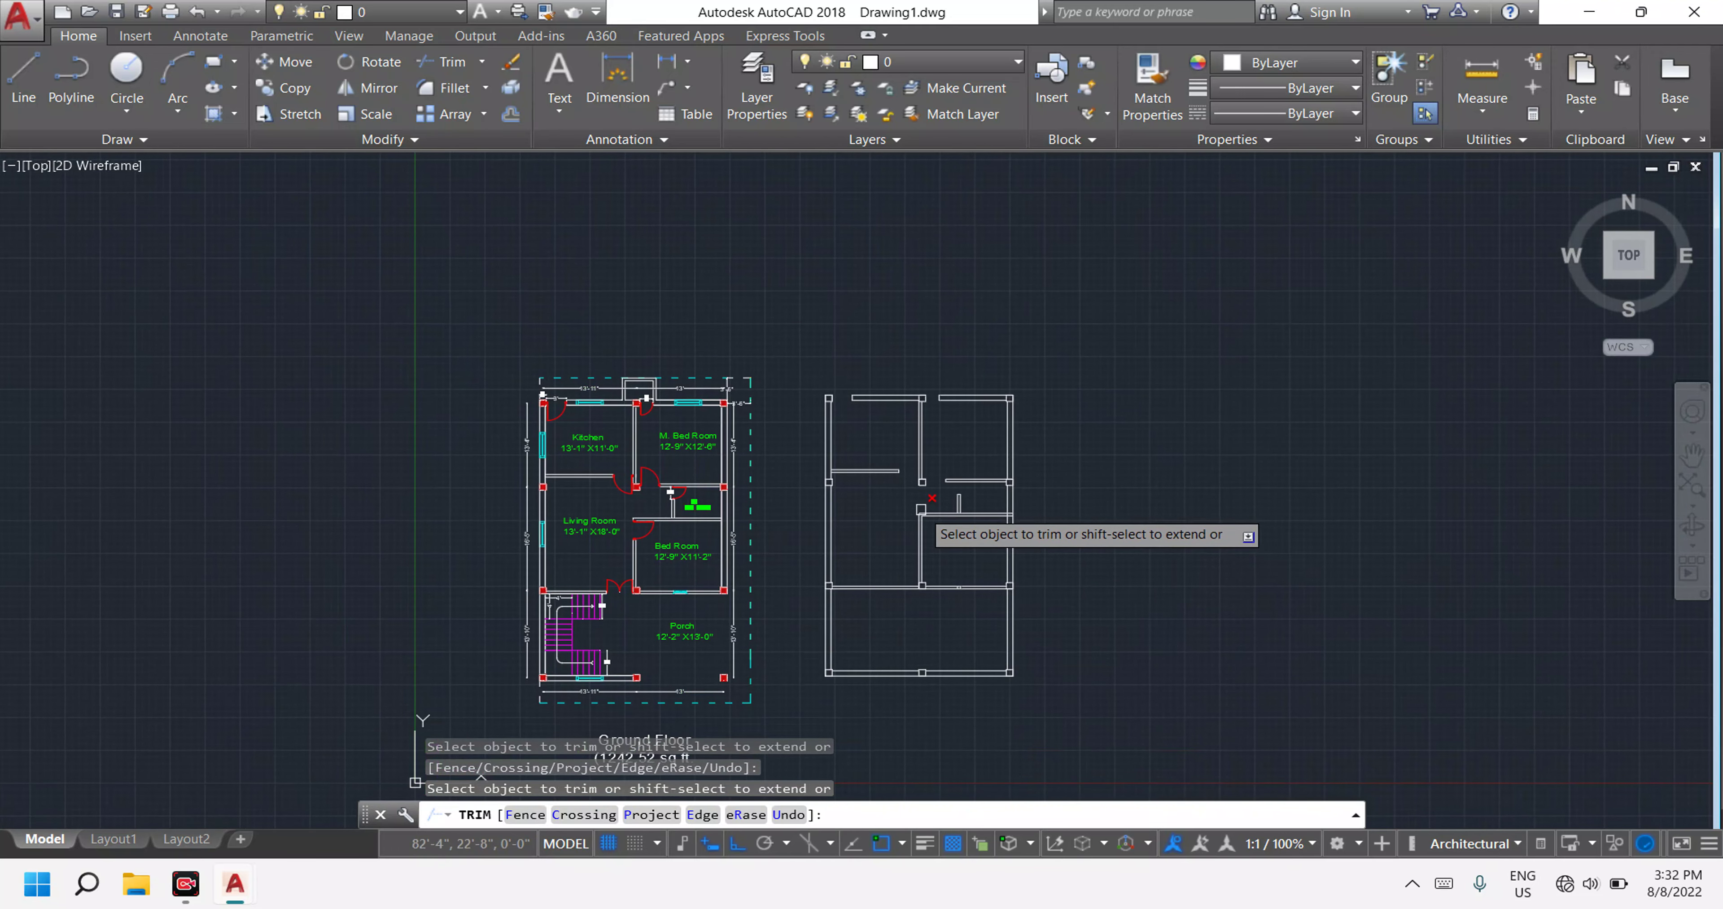
pyautogui.scroll(6, 936, 510)
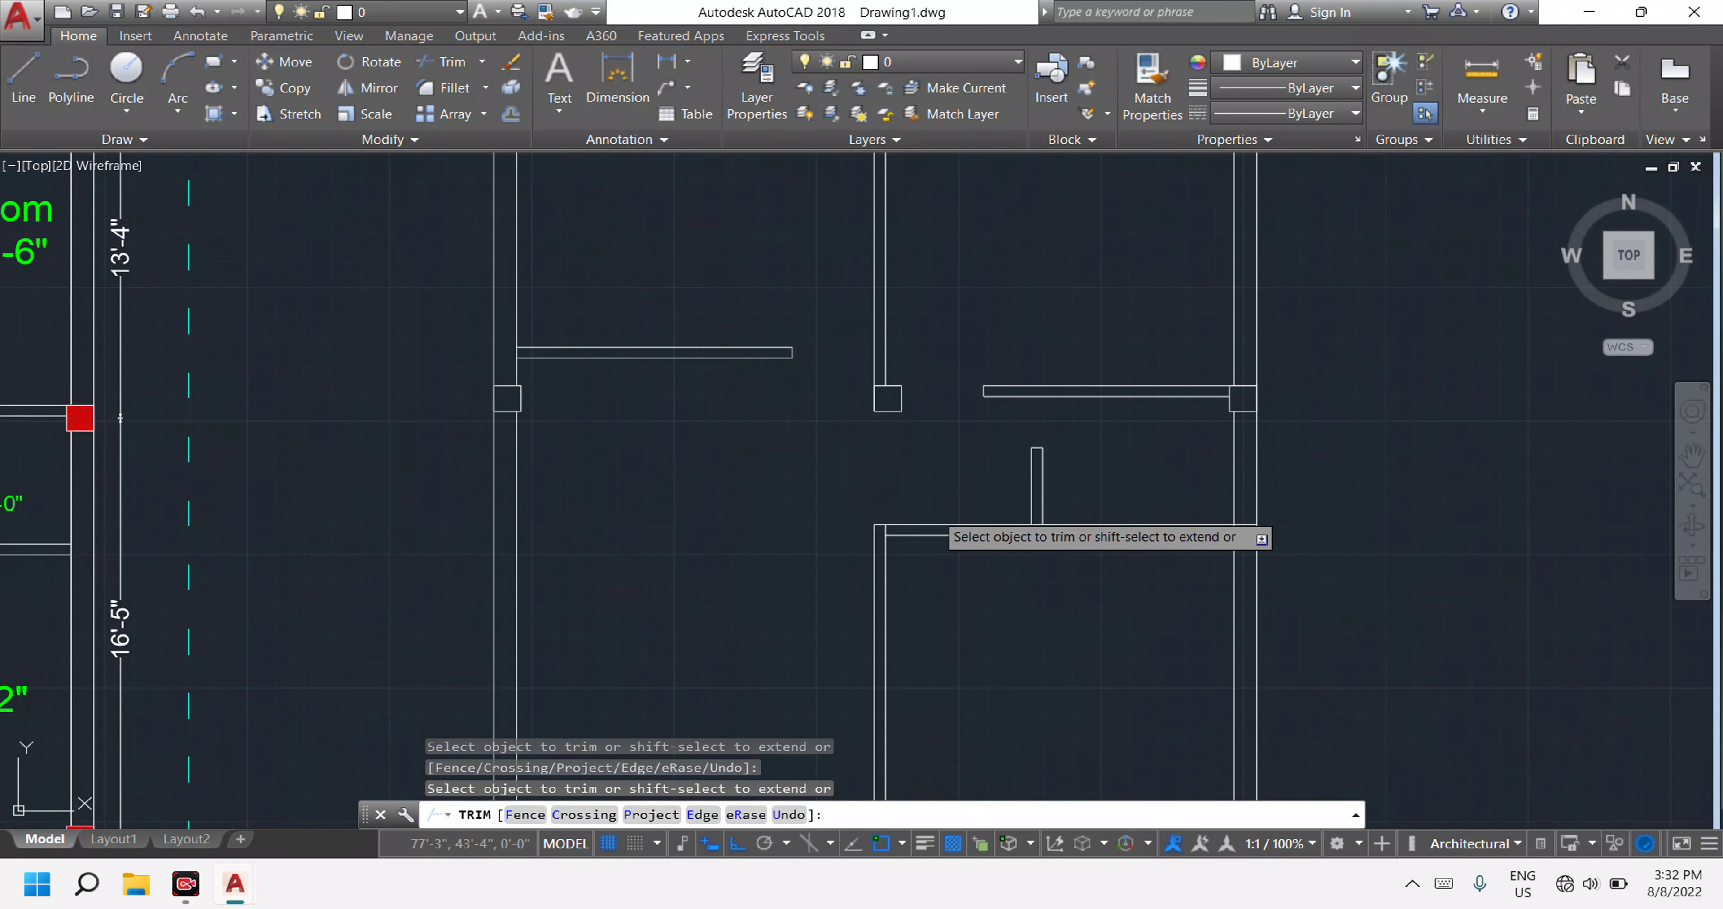
pyautogui.scroll(6, 899, 551)
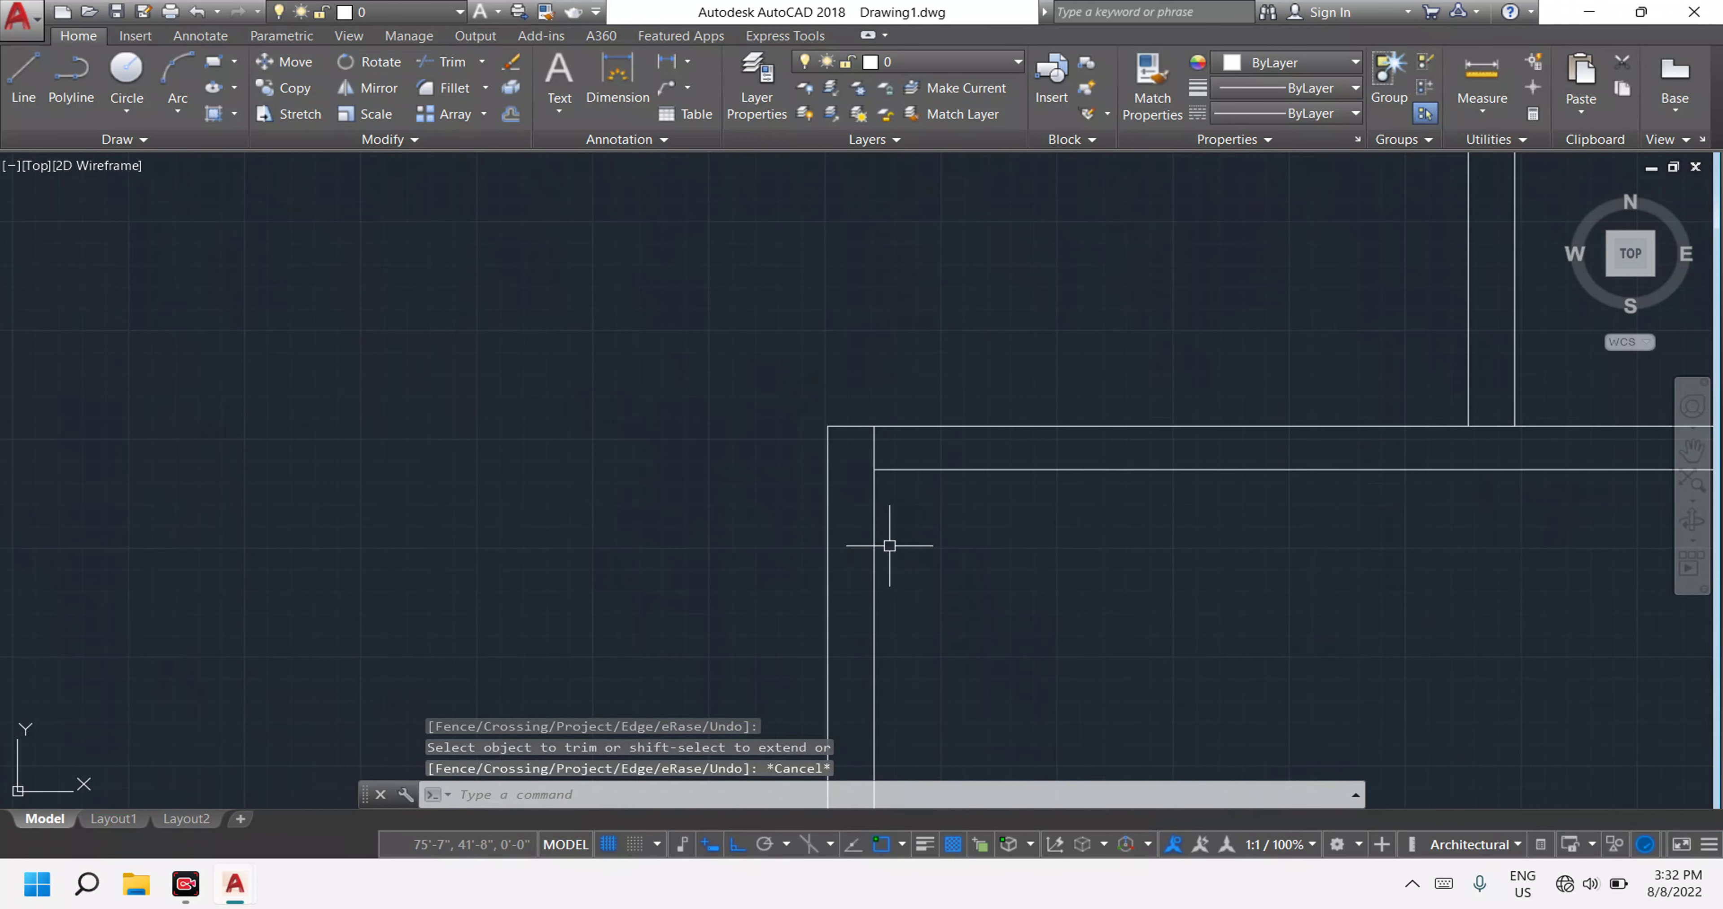
pyautogui.press('Escape')
pyautogui.press('Escape')
pyautogui.press('Escape')
# Start and cancel EXTEND once more, then begin a new line with L.
pyautogui.write('ex')
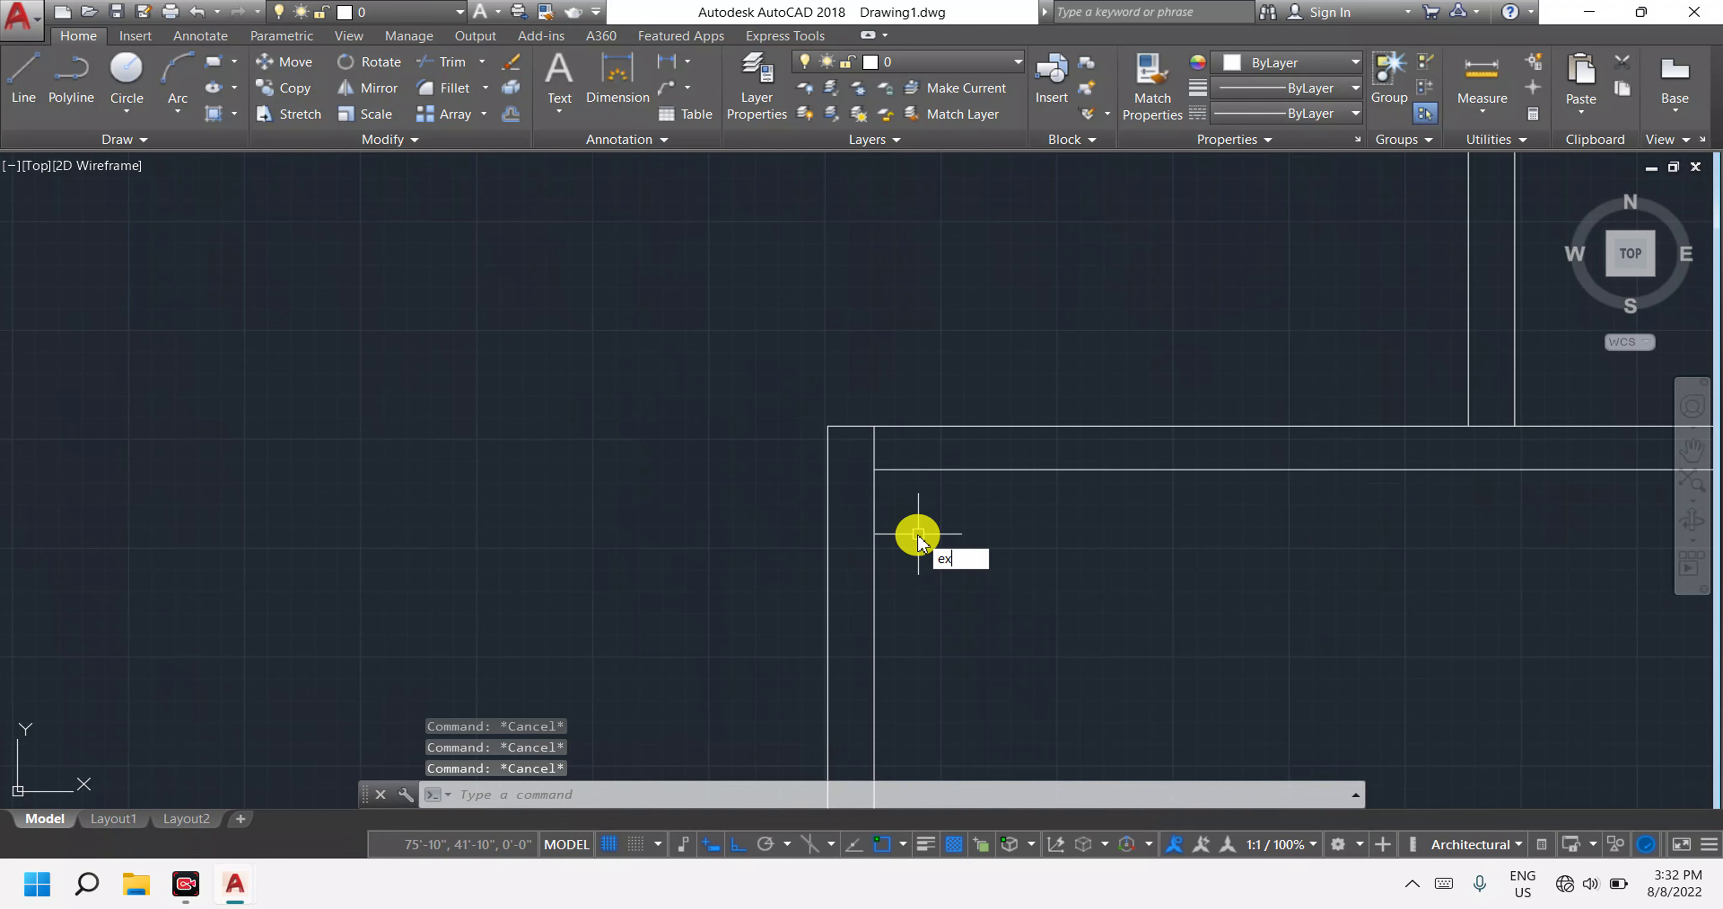
pyautogui.press('Return')
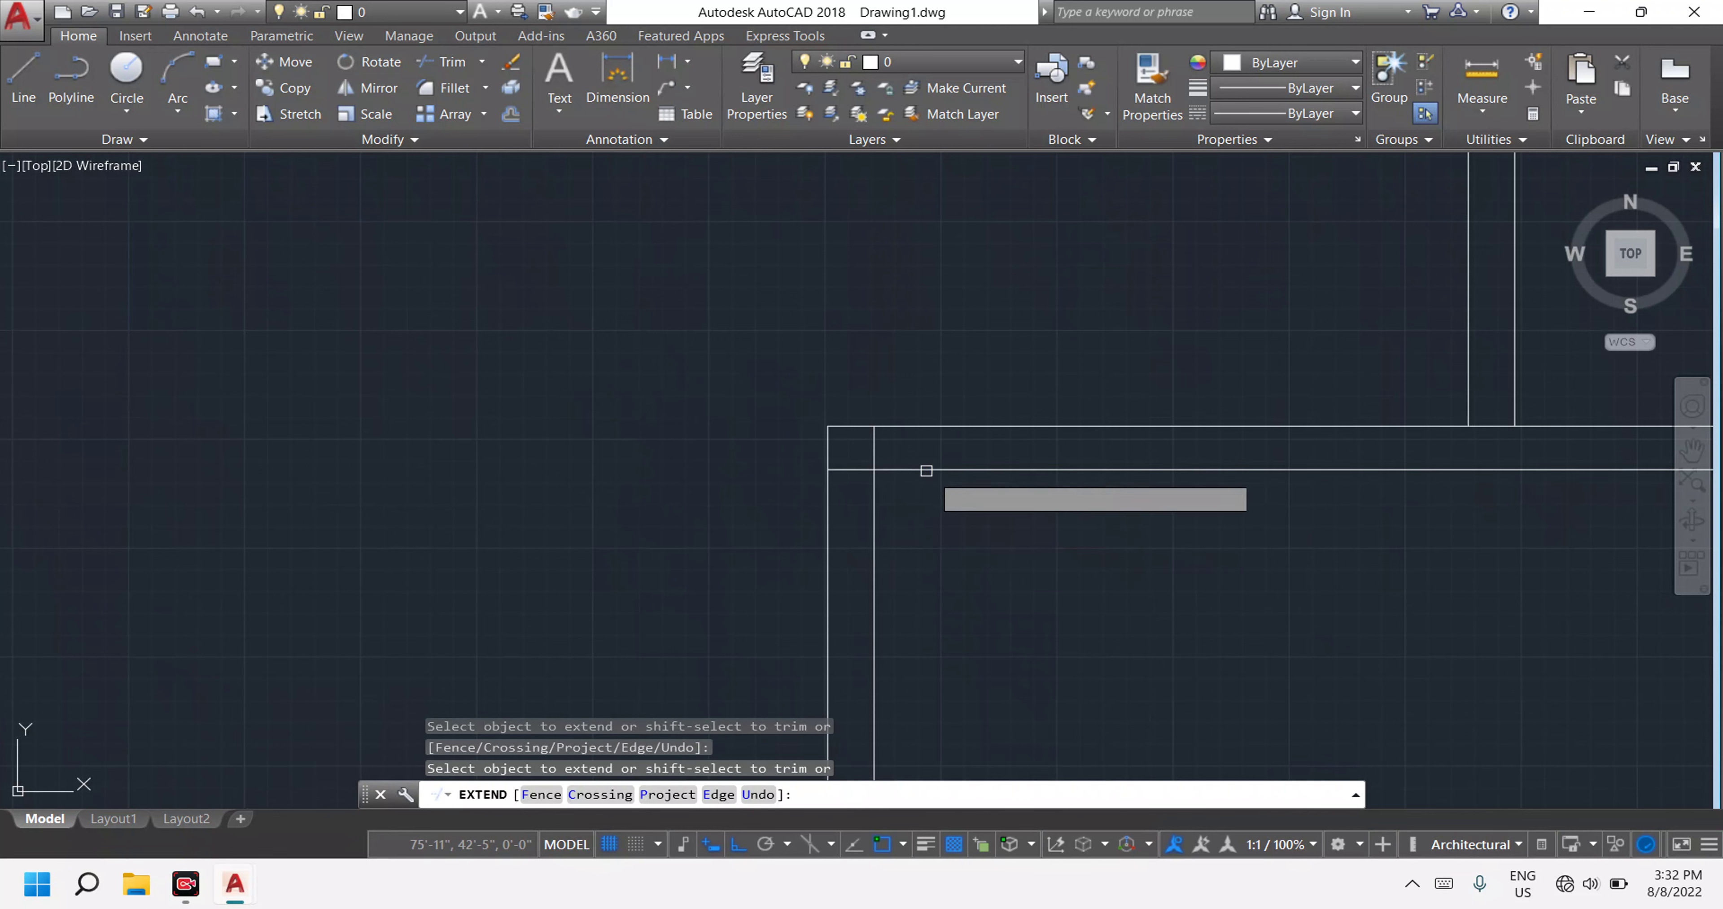
pyautogui.scroll(-2, 926, 470)
pyautogui.press('Escape')
pyautogui.press('Escape')
pyautogui.press('Escape')
pyautogui.press('Escape')
pyautogui.scroll(2, 981, 531)
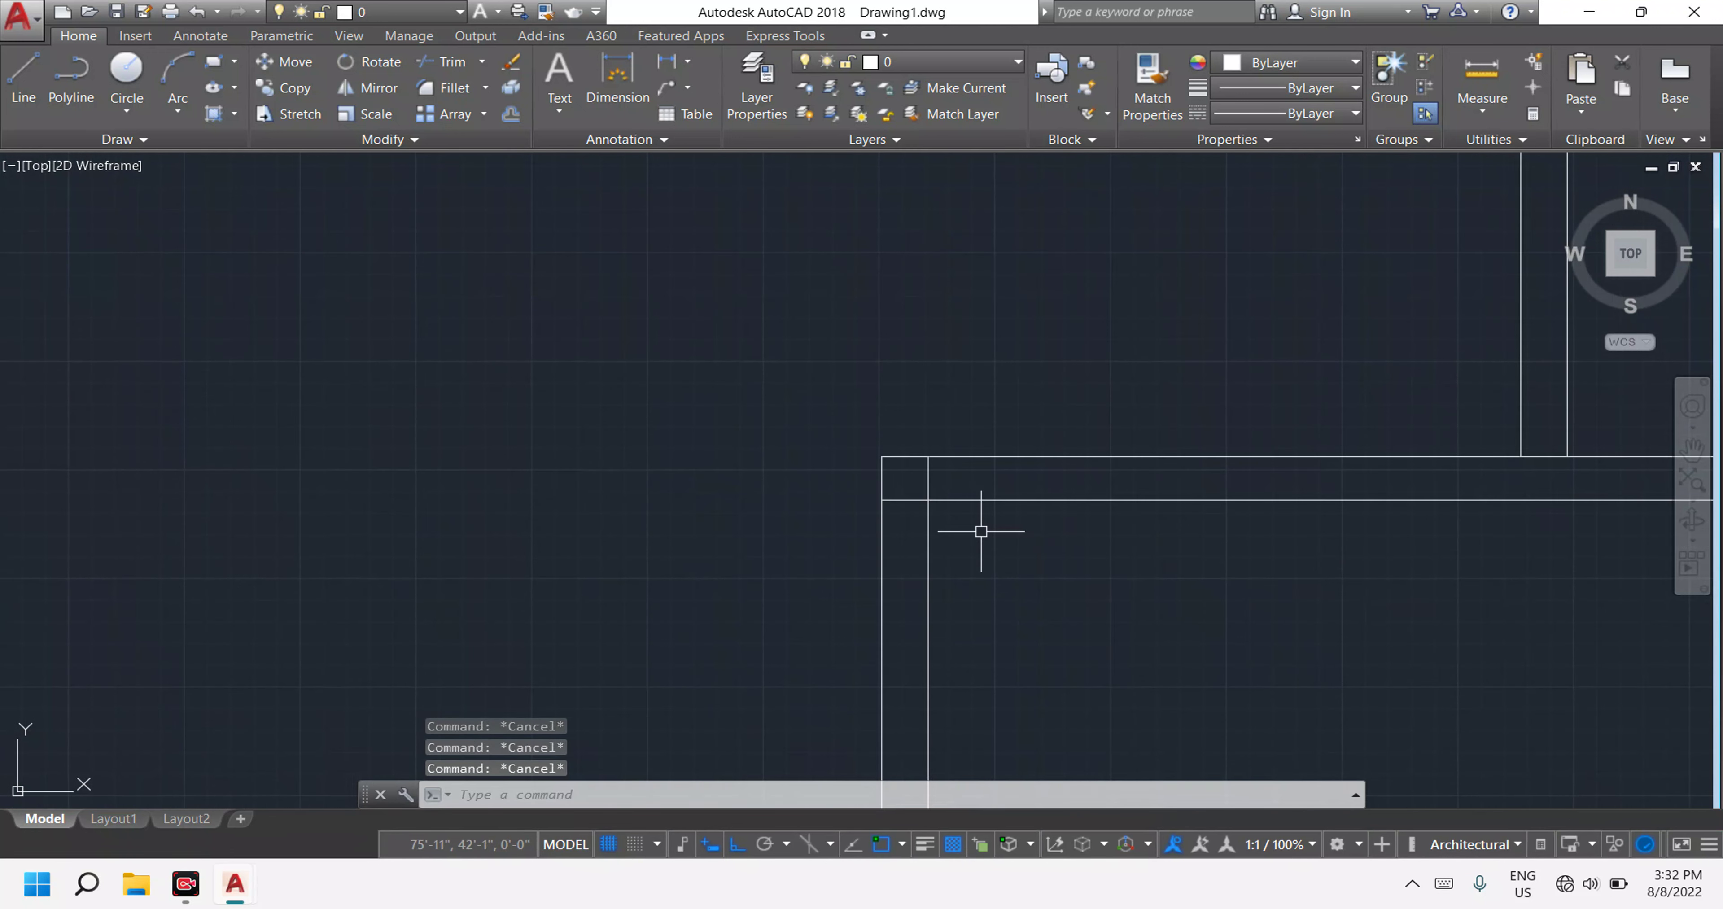
pyautogui.write('l')
pyautogui.press('Return')
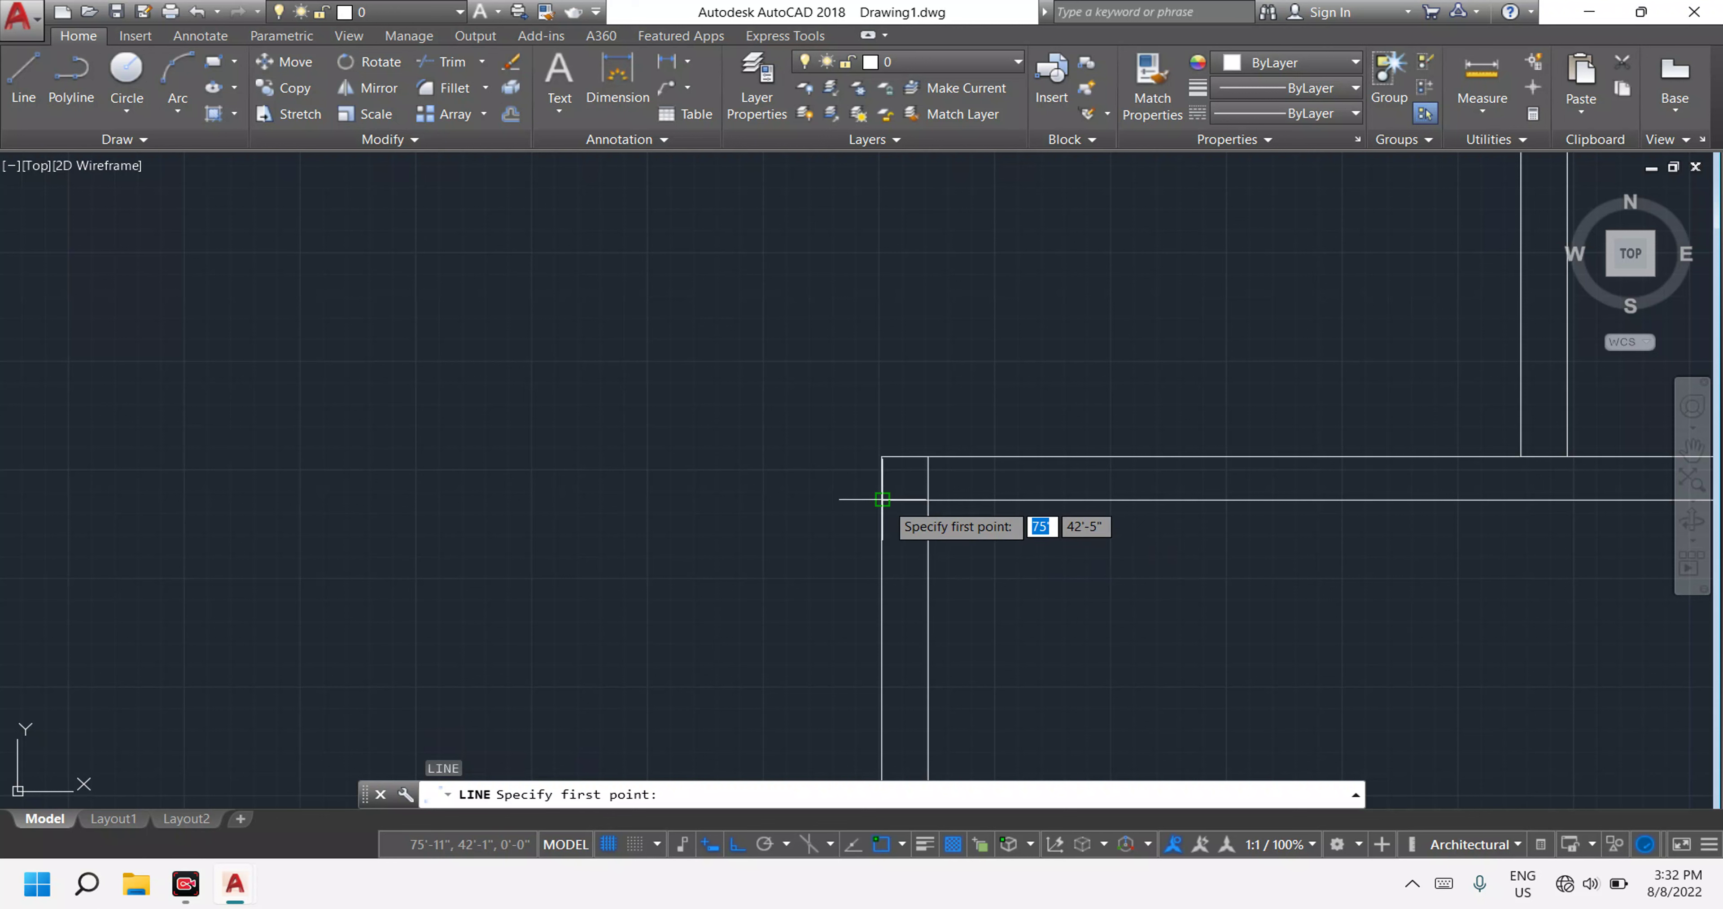
# Draw a short cross line at the beam corner and move it 3' down.
pyautogui.click(883, 500)
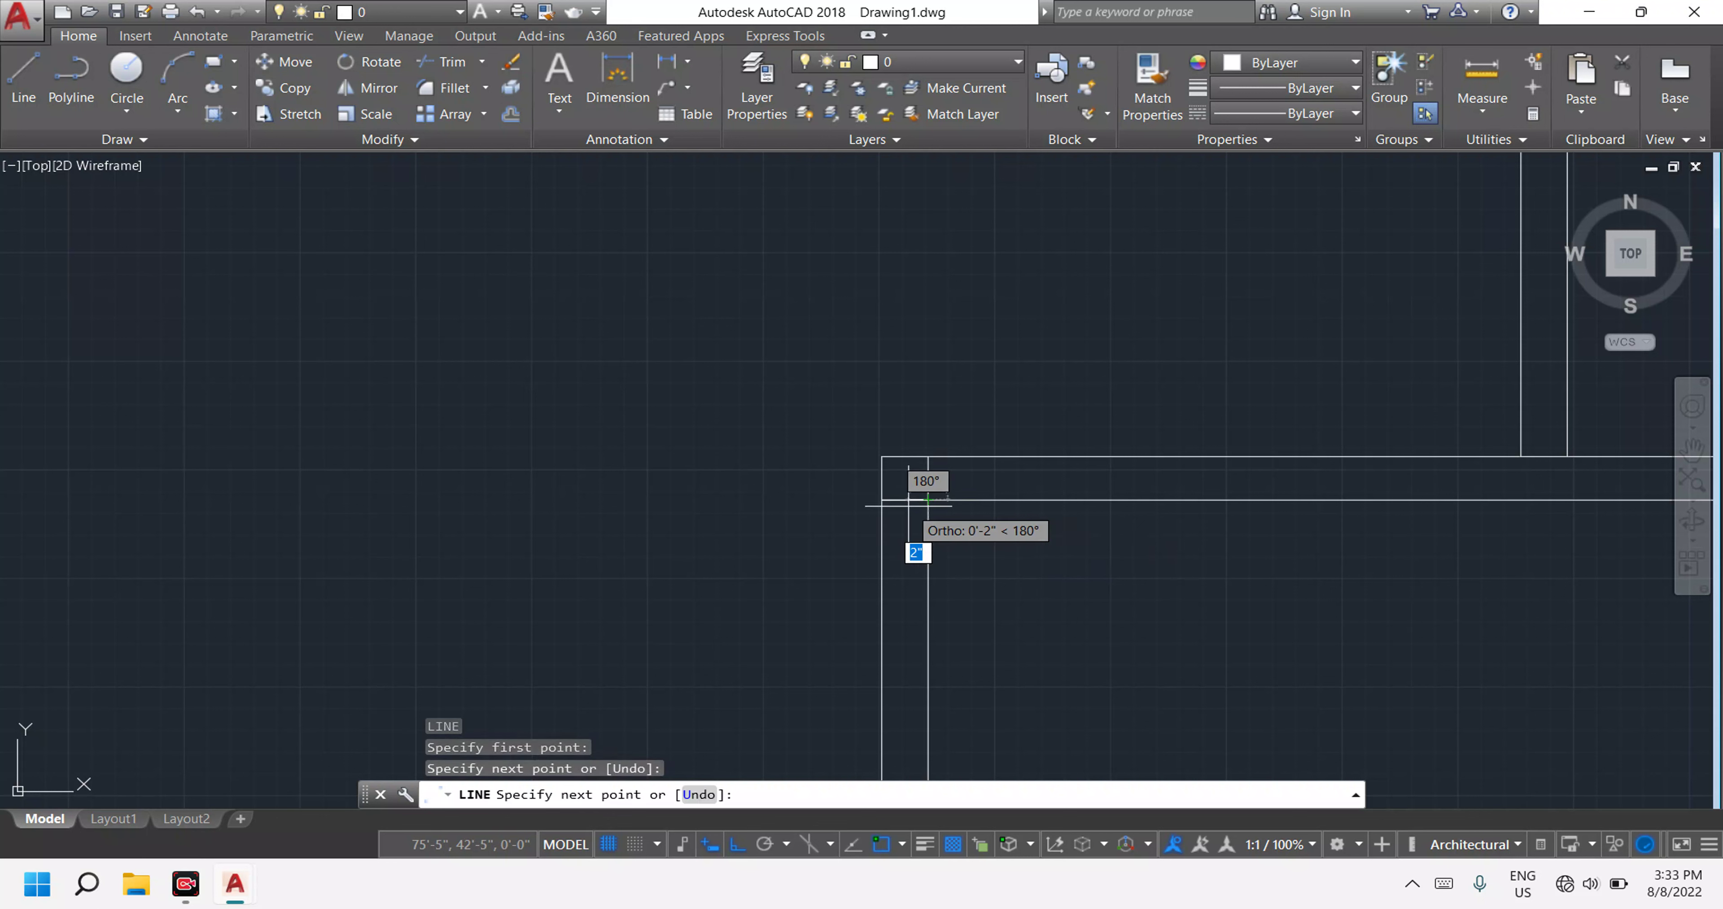
pyautogui.press('Escape')
pyautogui.click(911, 499)
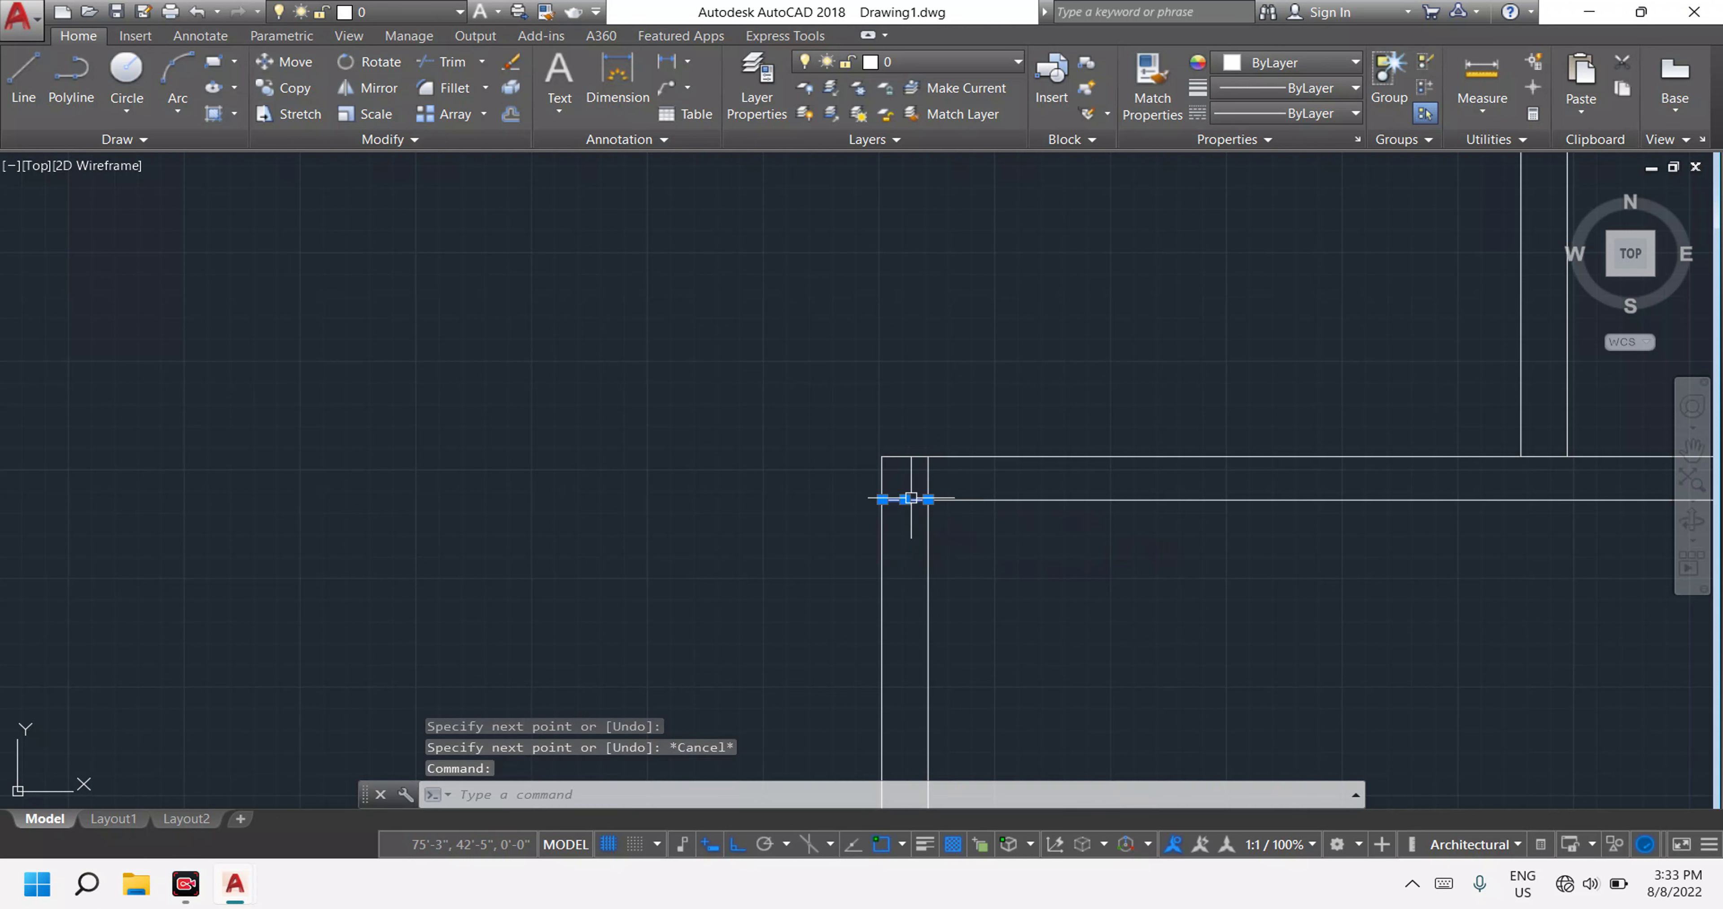
pyautogui.write('m')
pyautogui.press('Return')
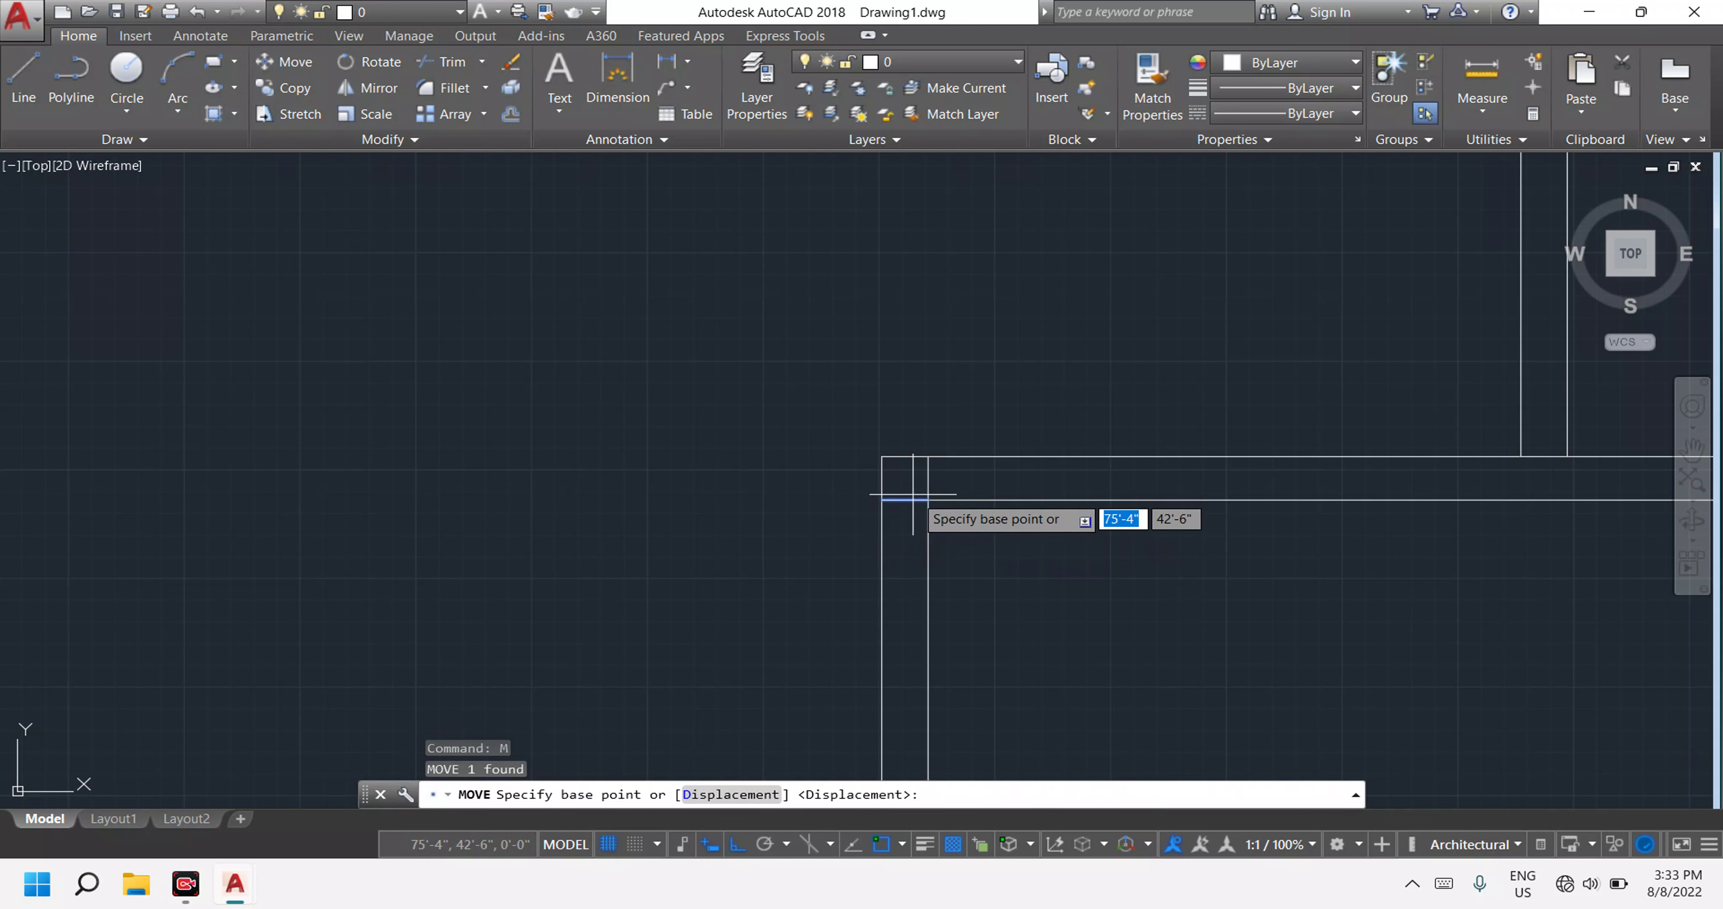
pyautogui.click(914, 498)
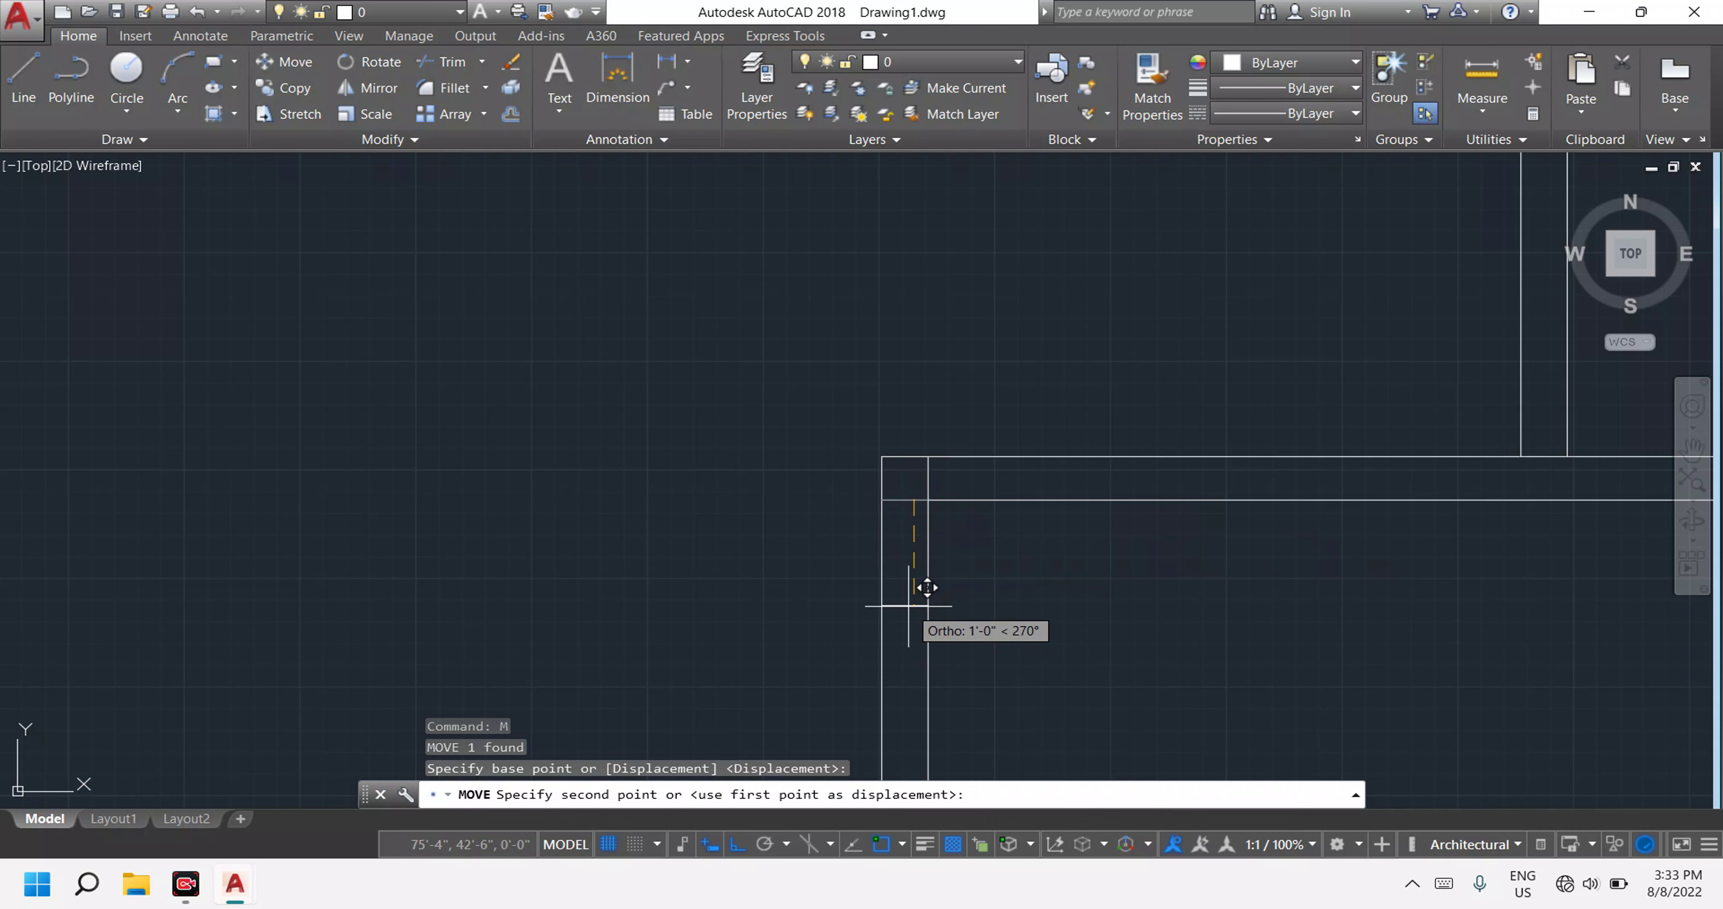
pyautogui.write('3')
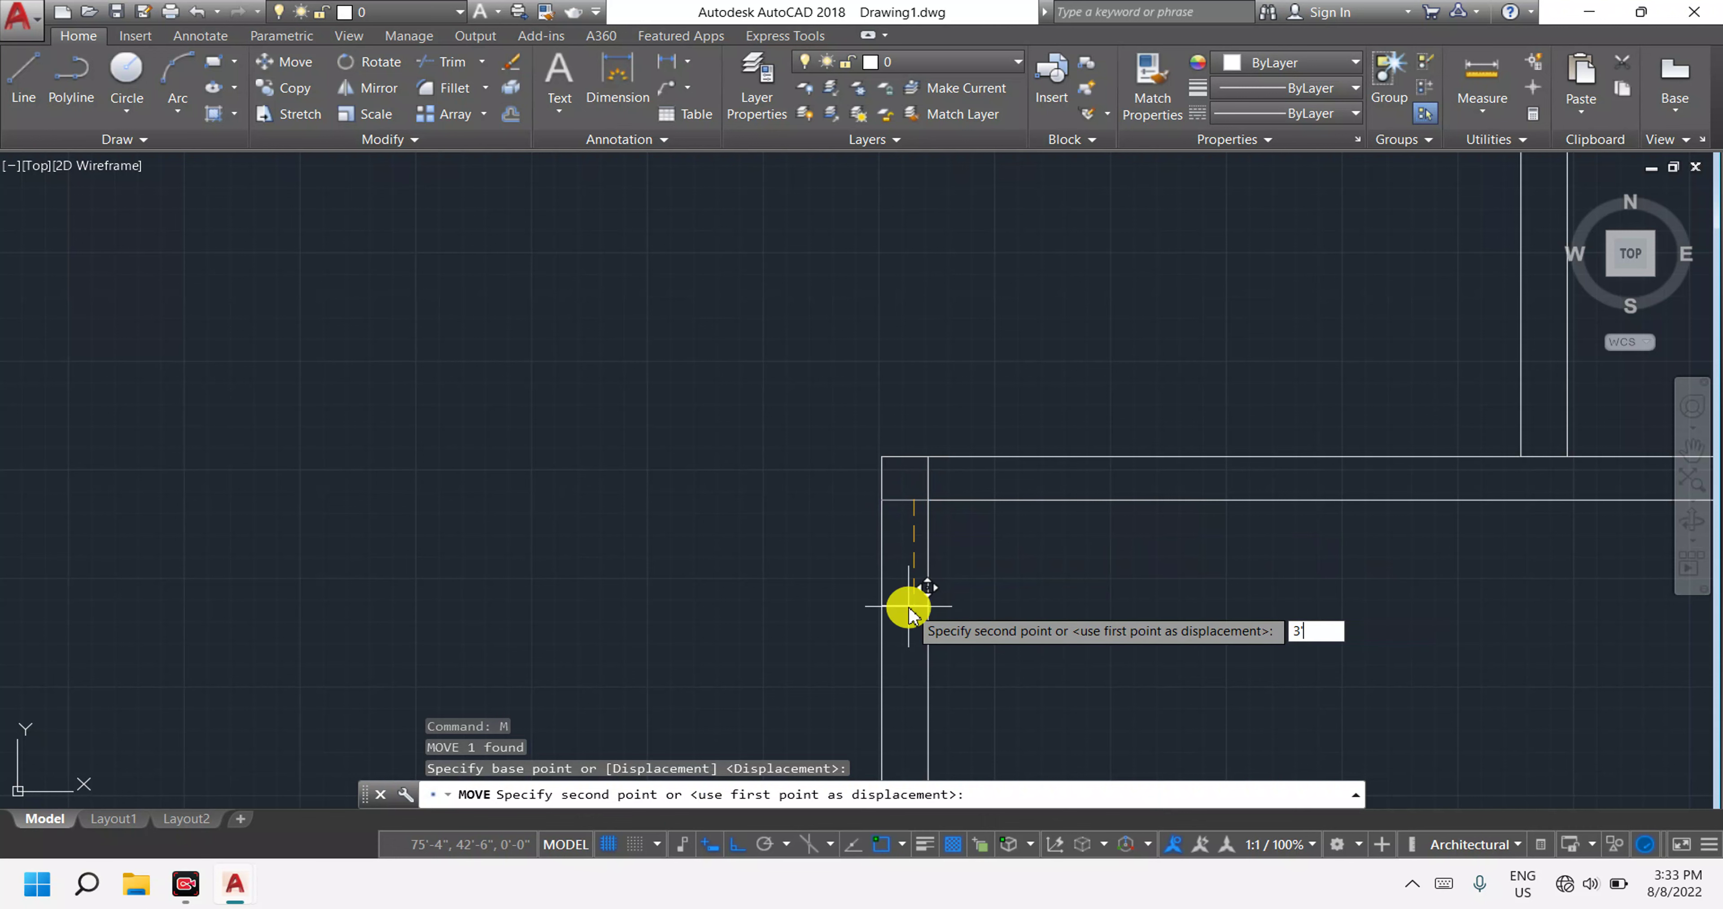
pyautogui.press('Return')
pyautogui.scroll(-5, 979, 623)
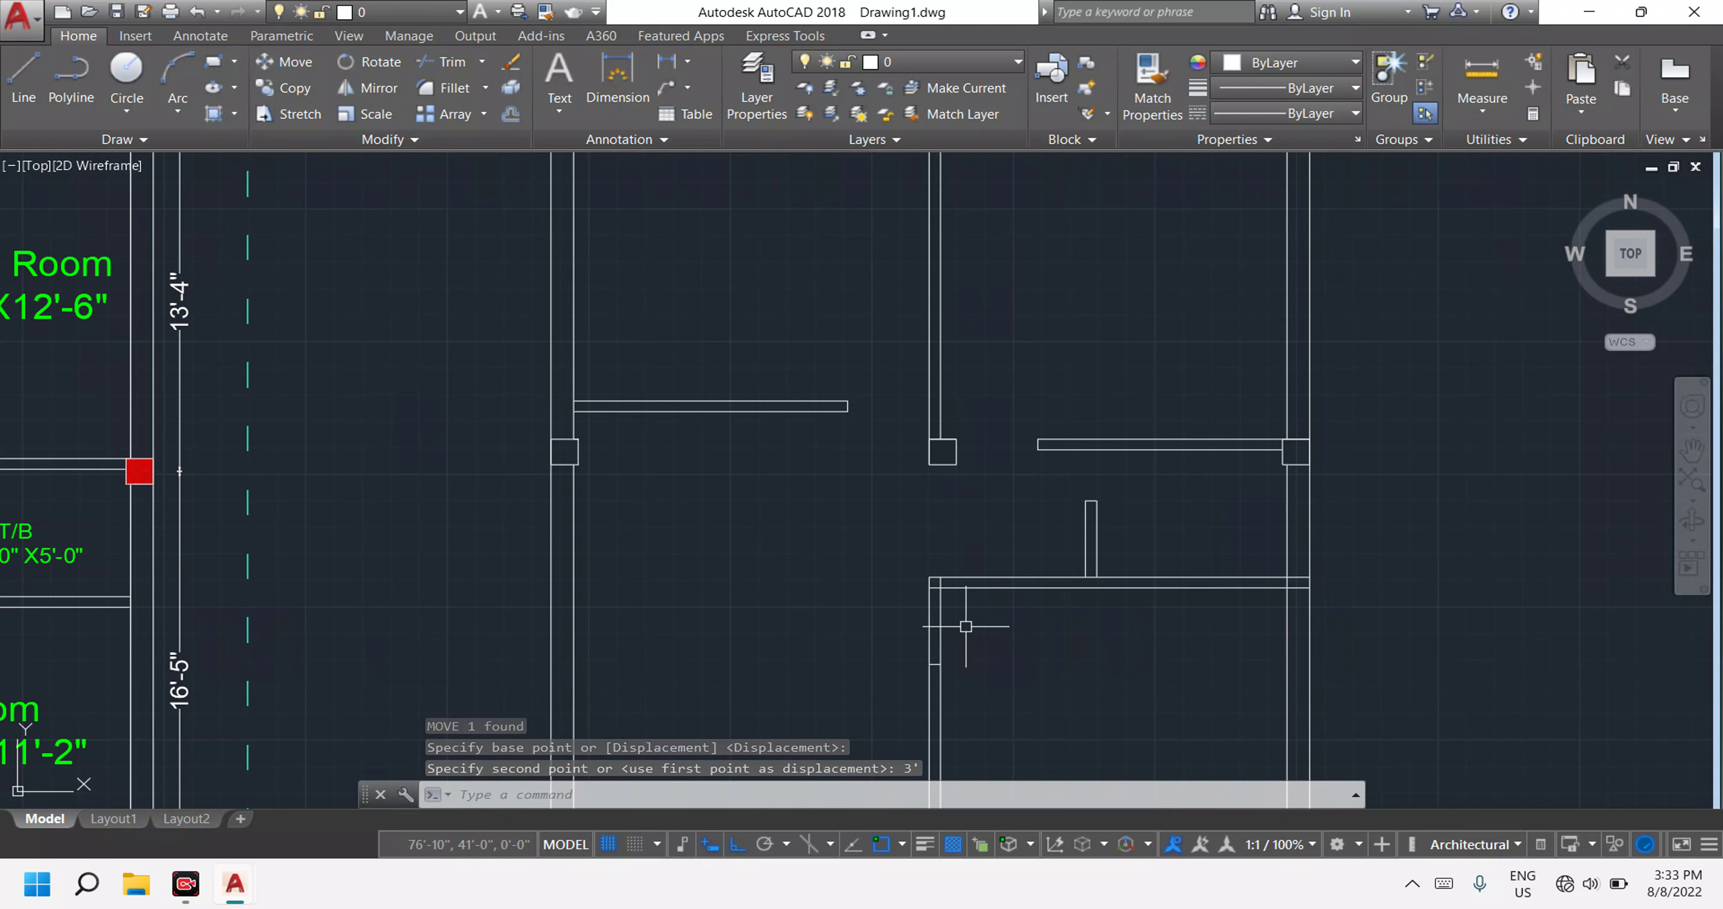
pyautogui.scroll(2, 964, 623)
pyautogui.press('Escape')
pyautogui.press('Escape')
pyautogui.press('Escape')
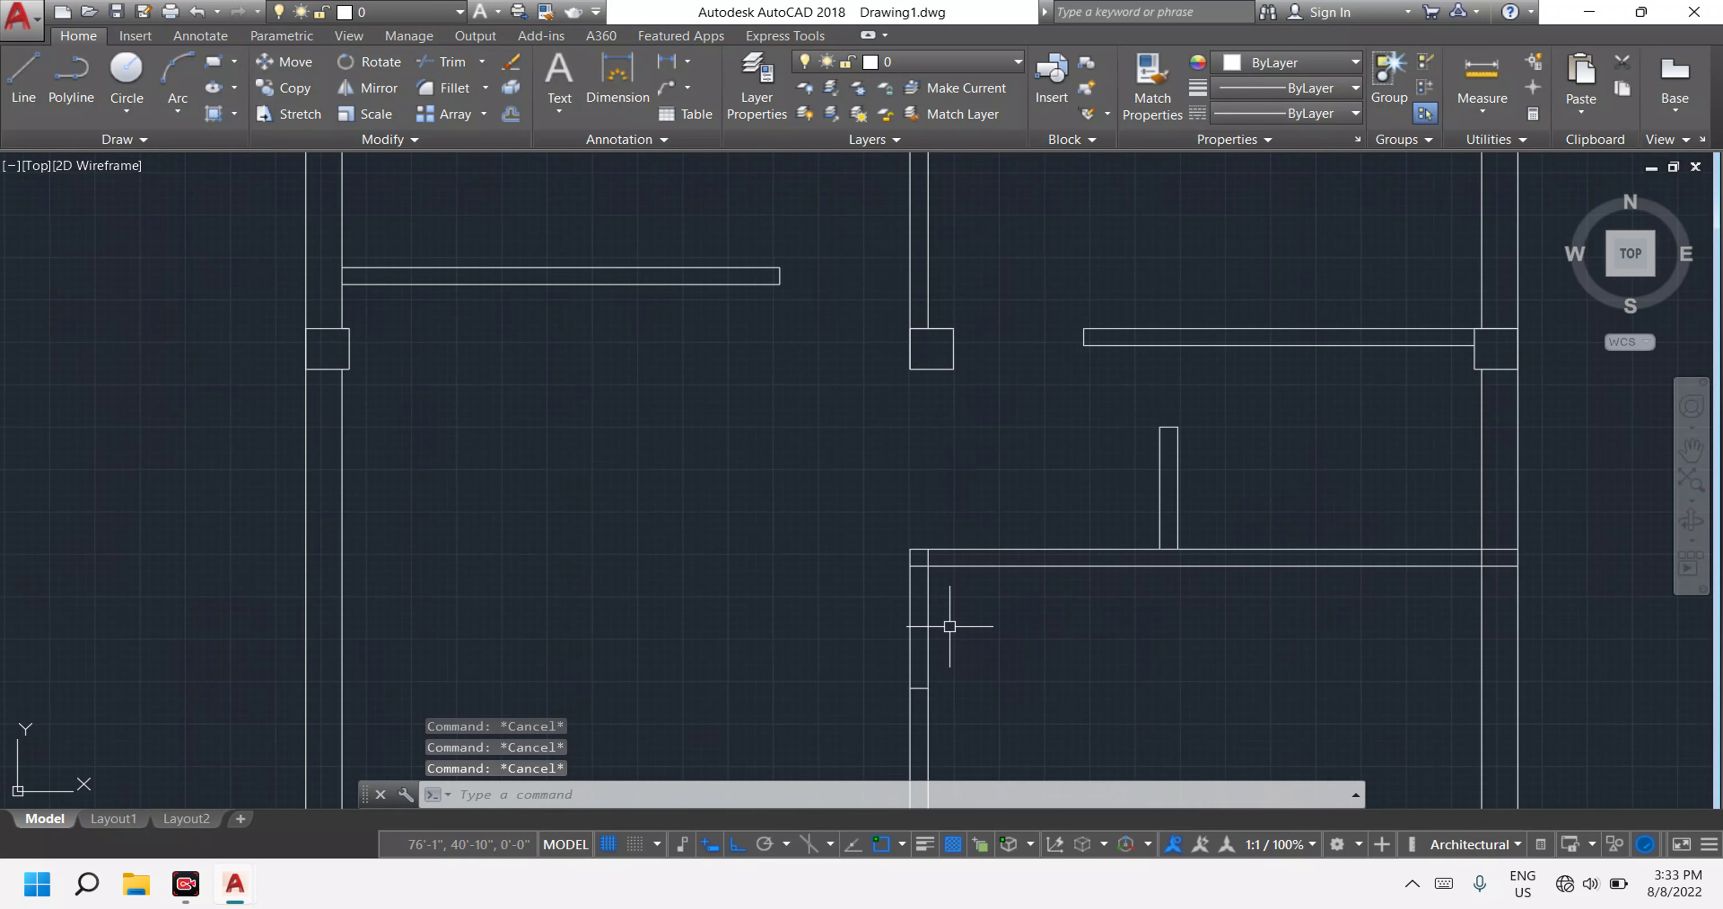
pyautogui.write('tr')
# Start TRIM with all edges as cutting edges and view the full framing grid.
pyautogui.press('Return')
pyautogui.press('Return')
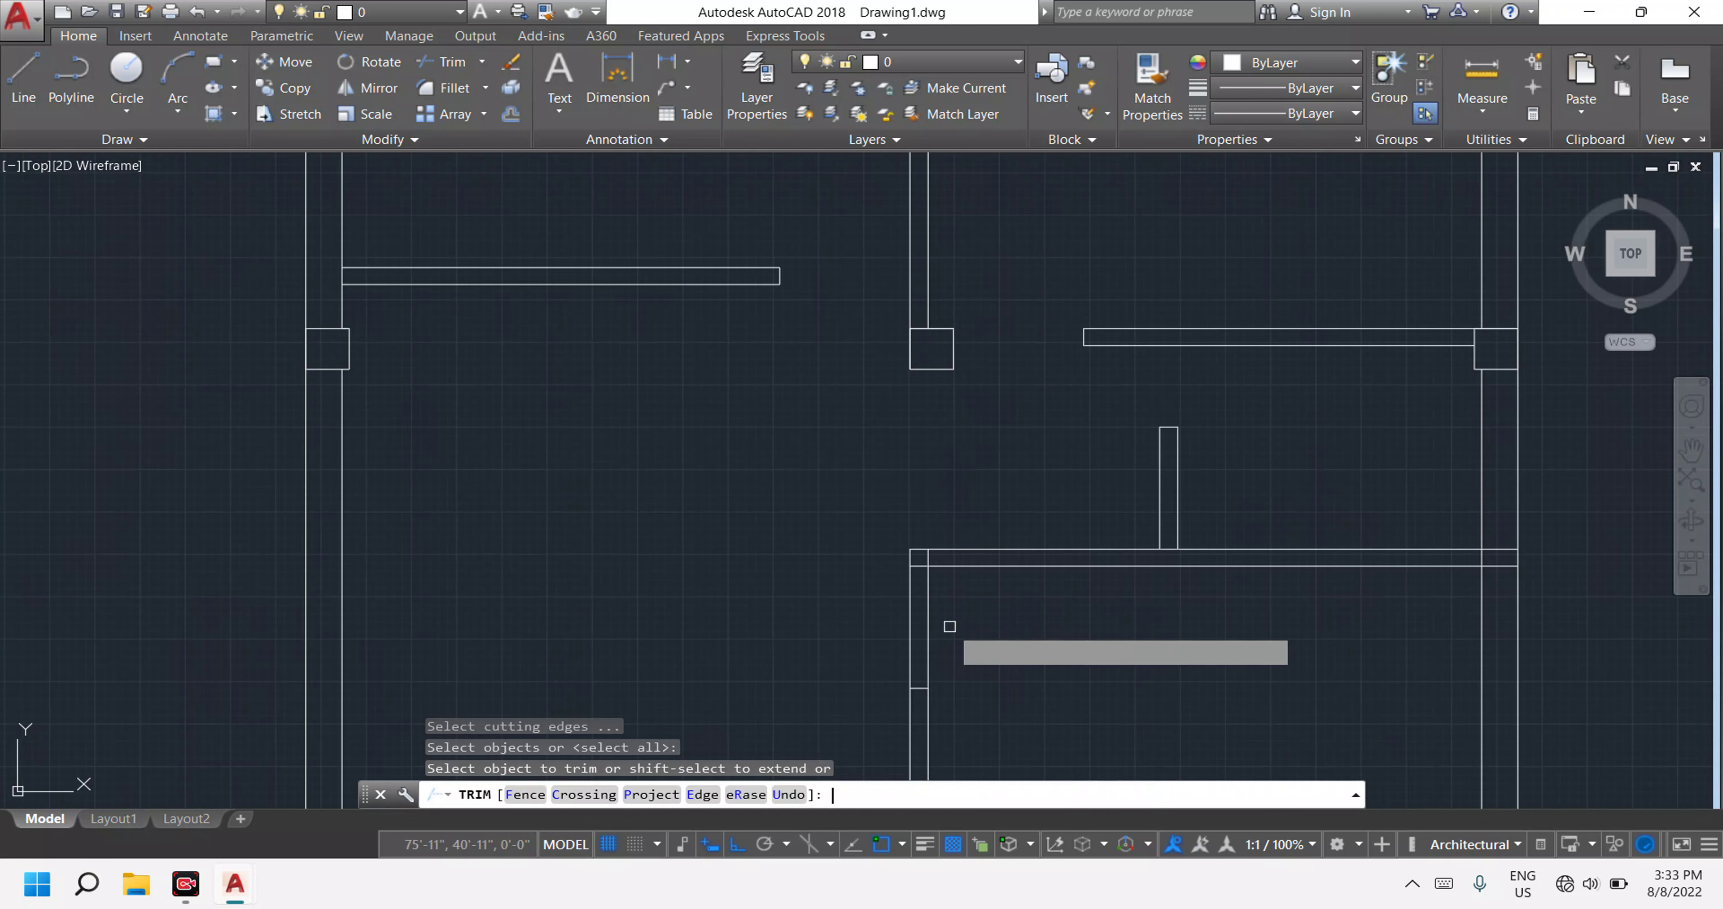
pyautogui.click(950, 626)
pyautogui.scroll(-3, 903, 614)
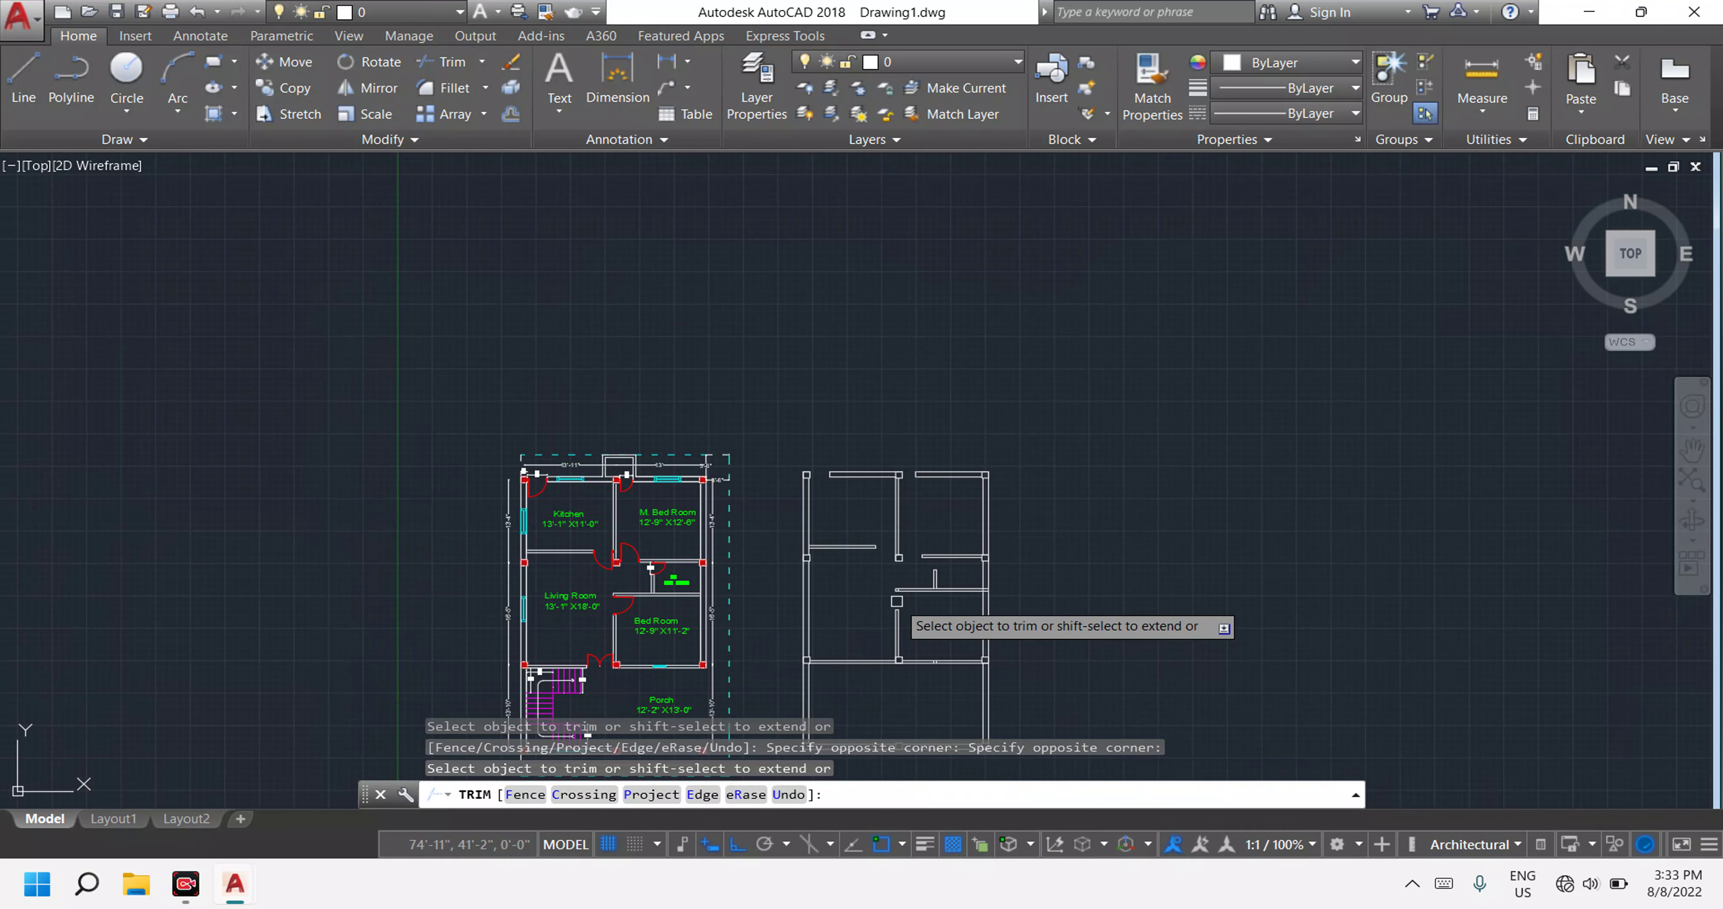
pyautogui.scroll(-2, 900, 618)
pyautogui.moveTo(899, 619); pyautogui.dragTo(893, 527, button='middle')
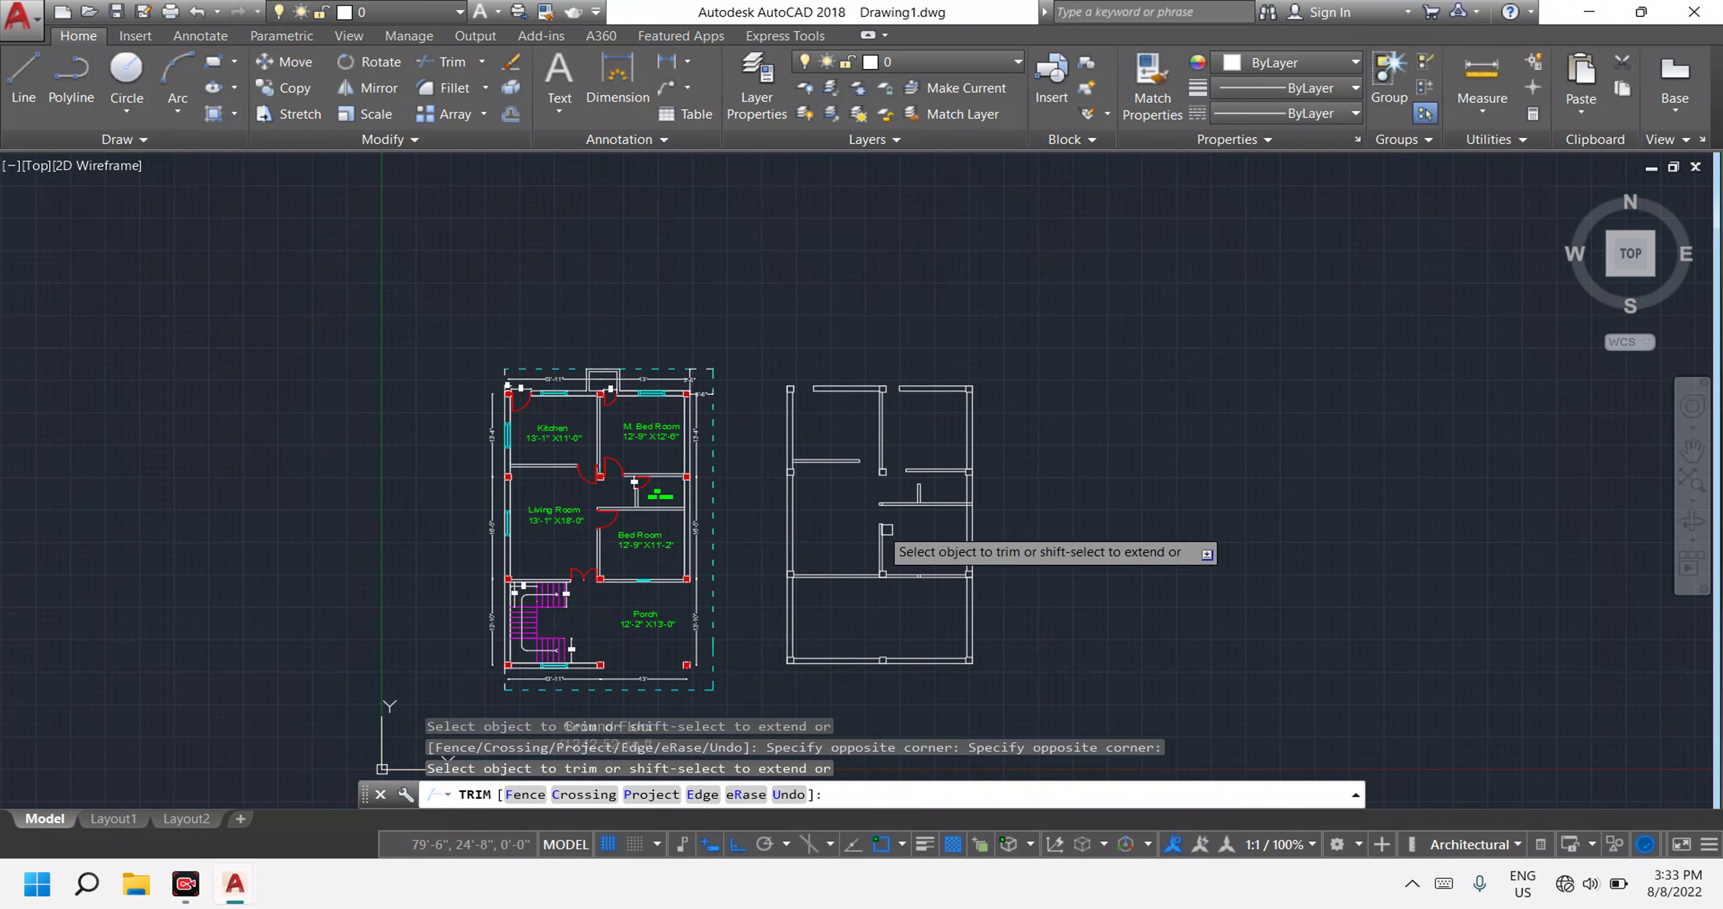
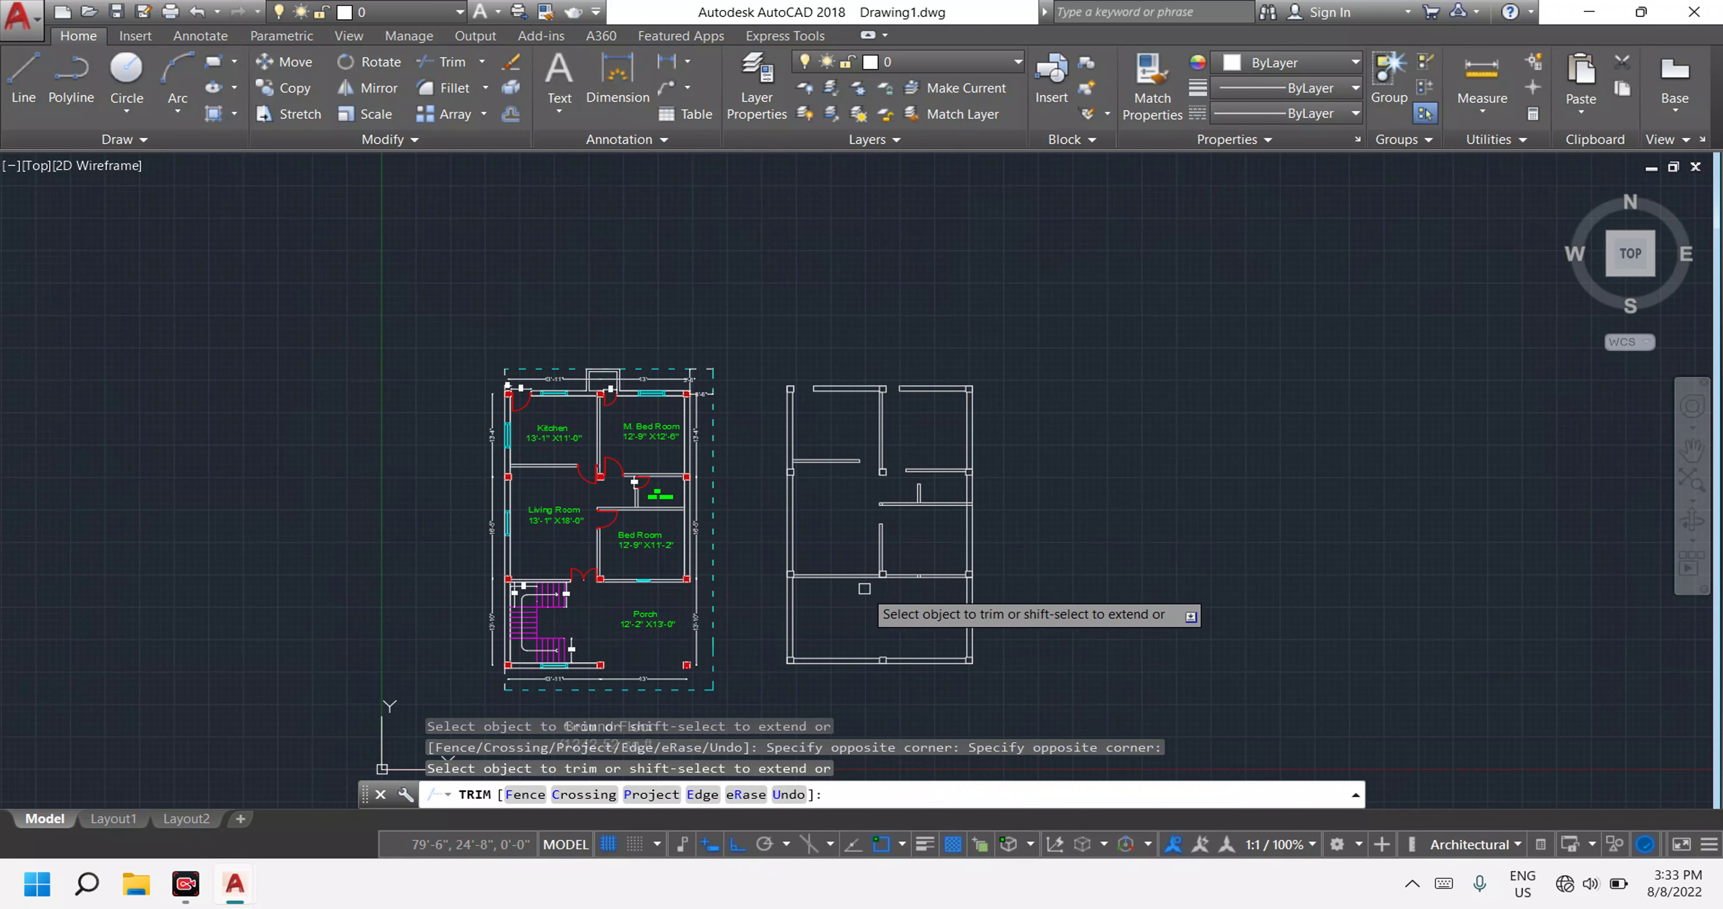
# Erase the two short vertical jamb lines crossing the traced wall.
pyautogui.scroll(5, 904, 602)
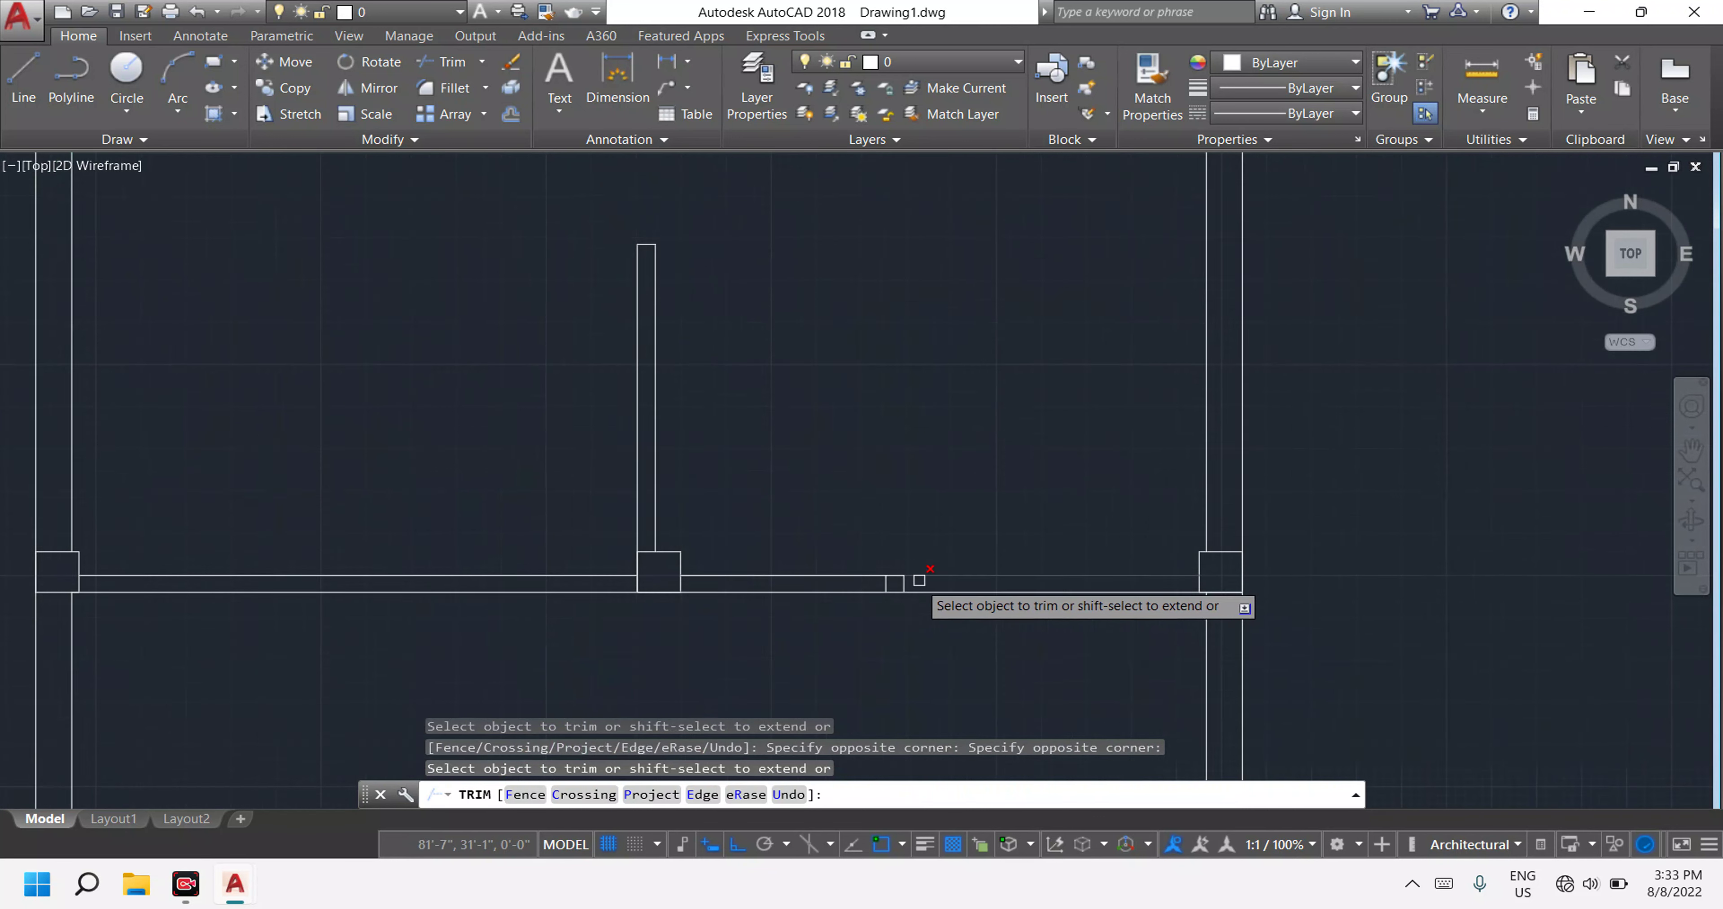
pyautogui.scroll(5, 907, 584)
pyautogui.click(736, 579)
pyautogui.press('Escape')
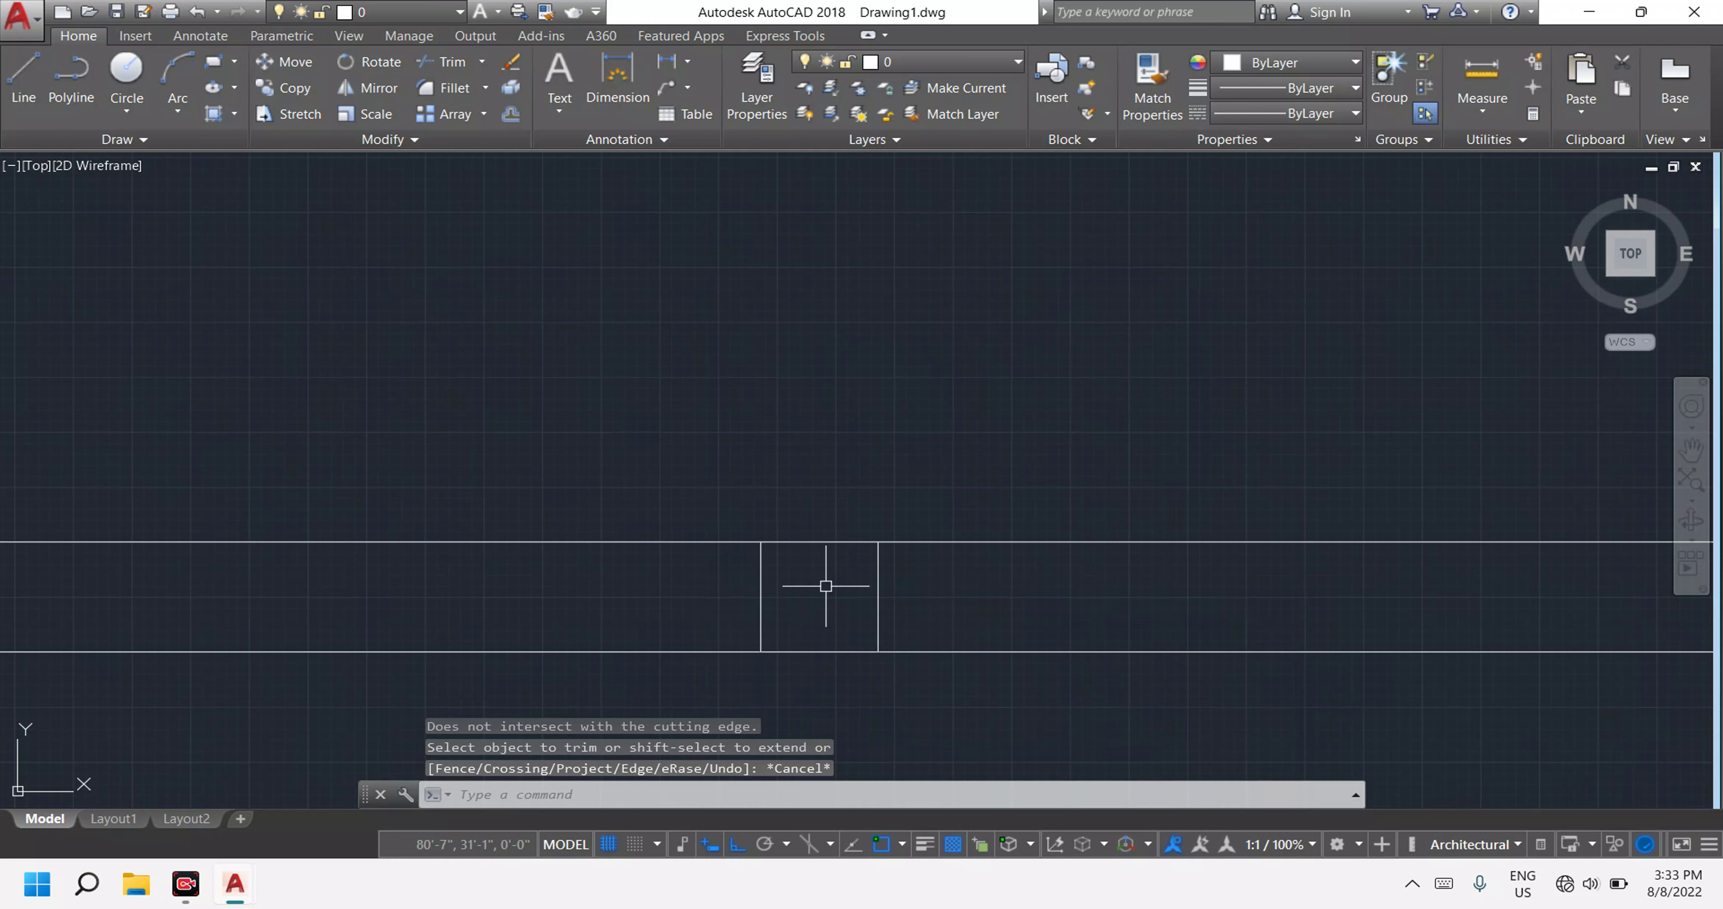
pyautogui.click(945, 601)
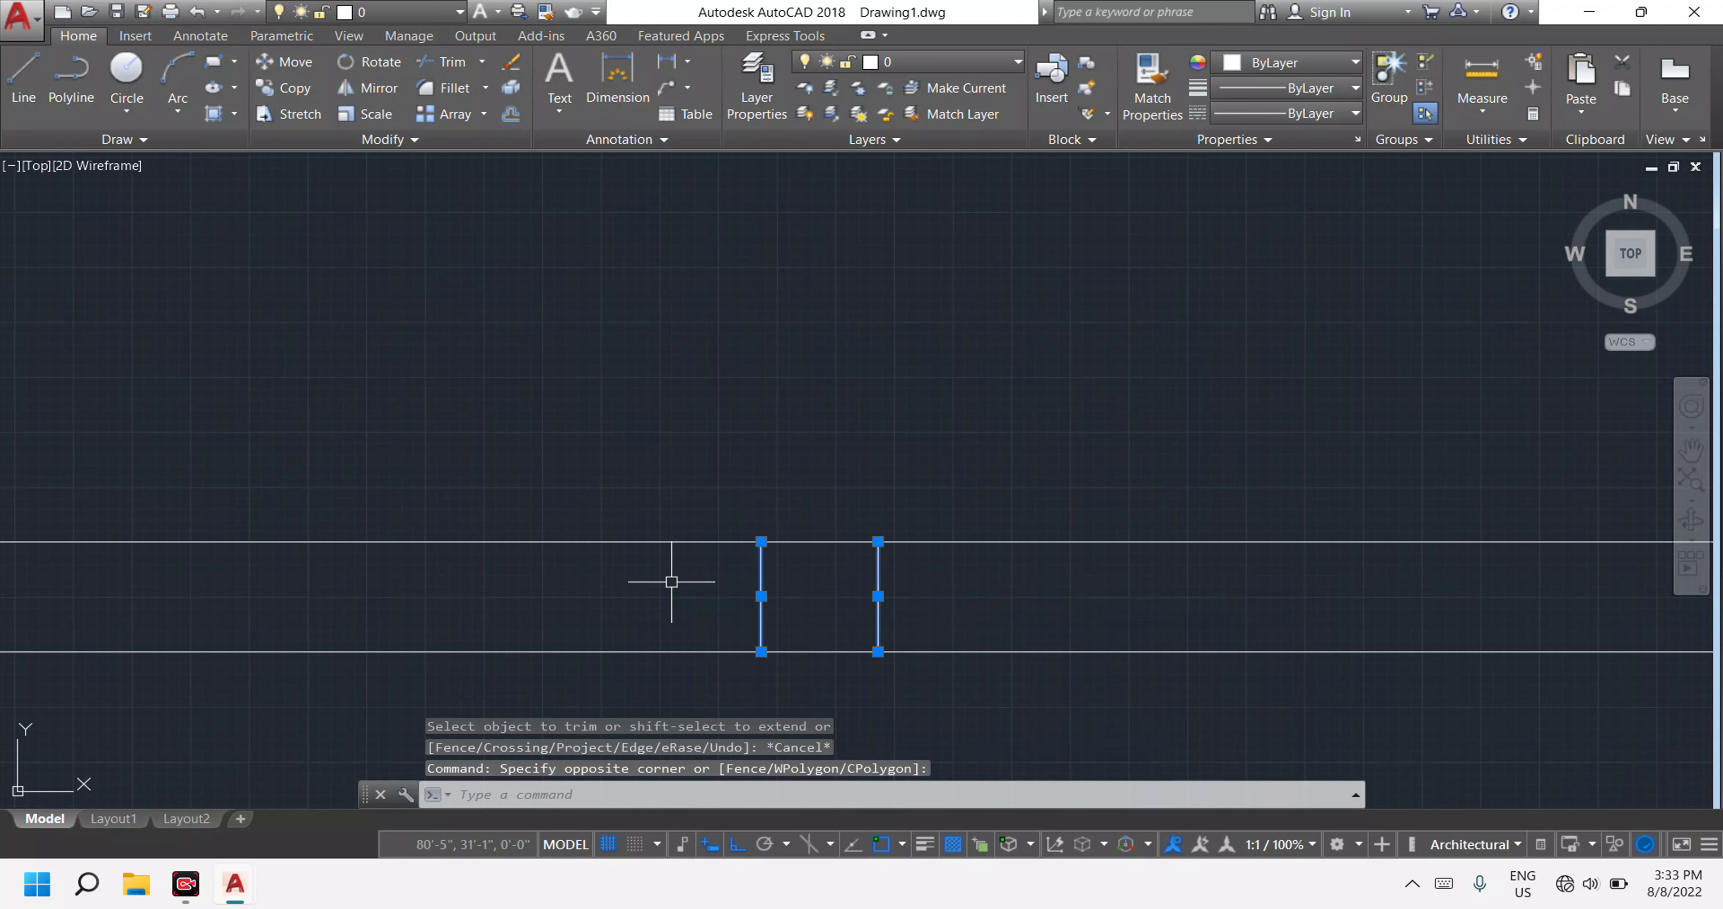
pyautogui.press('Delete')
# Pan and zoom to bring both floor plans and the Bed Room wall into view.
pyautogui.scroll(-3, 702, 602)
pyautogui.scroll(-2, 683, 624)
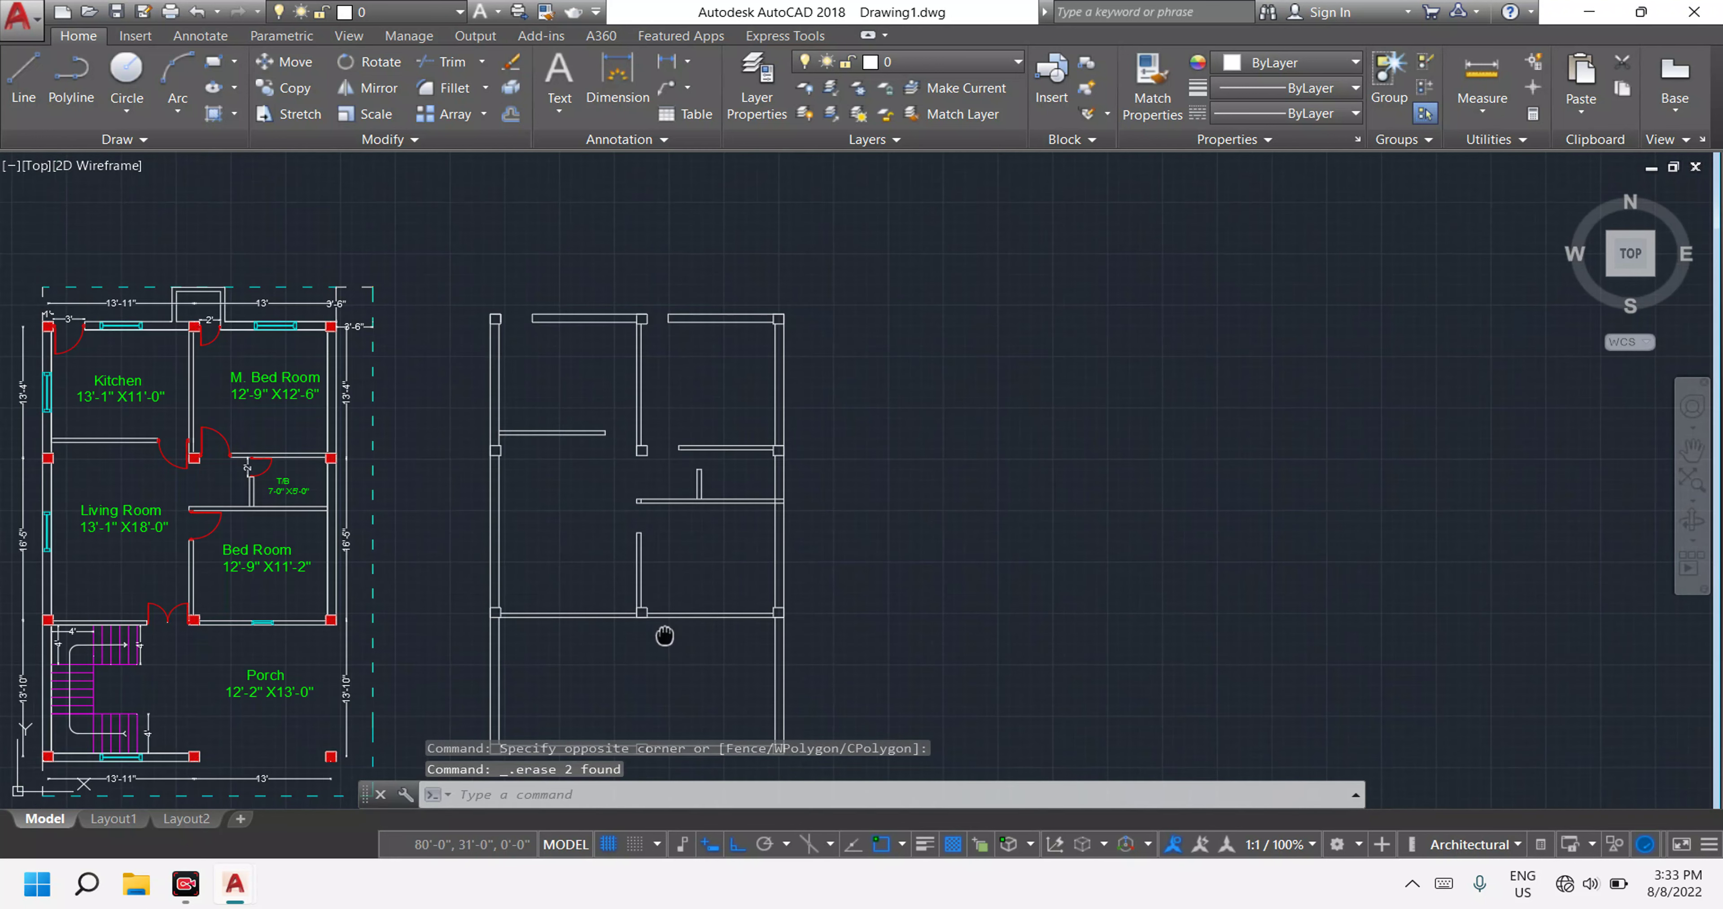
pyautogui.moveTo(665, 636)
pyautogui.mouseDown(button='middle')
pyautogui.moveTo(757, 625)
pyautogui.moveTo(833, 572)
pyautogui.mouseUp(button='middle')
pyautogui.scroll(2, 817, 562)
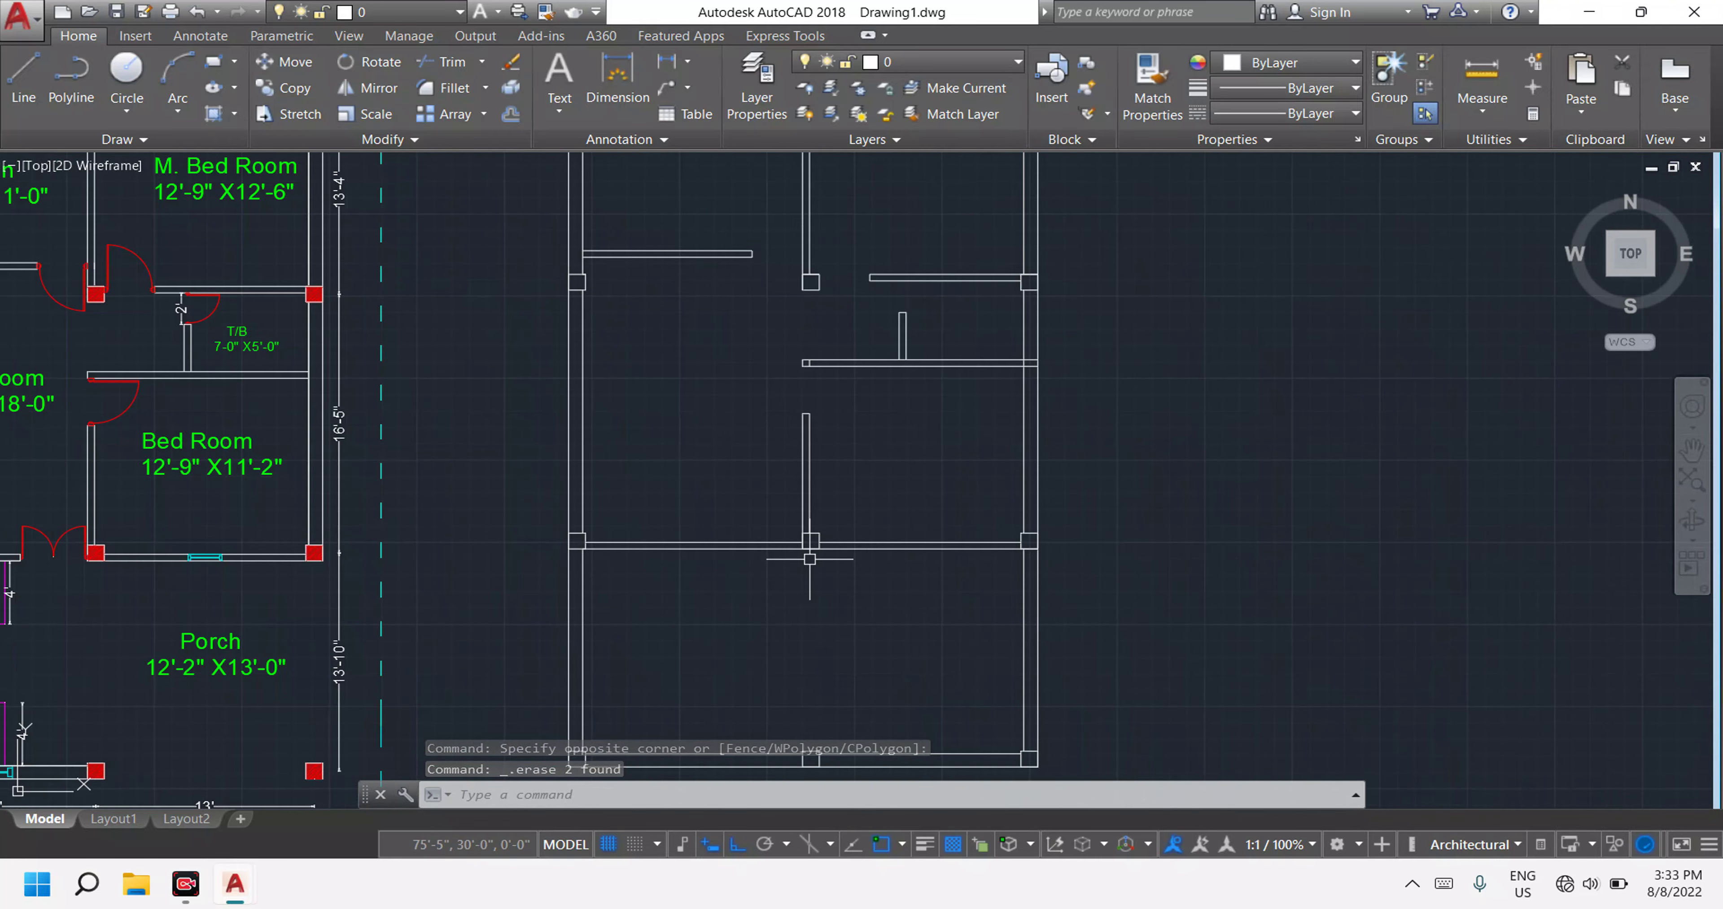
pyautogui.scroll(3, 629, 541)
pyautogui.scroll(-7, 205, 558)
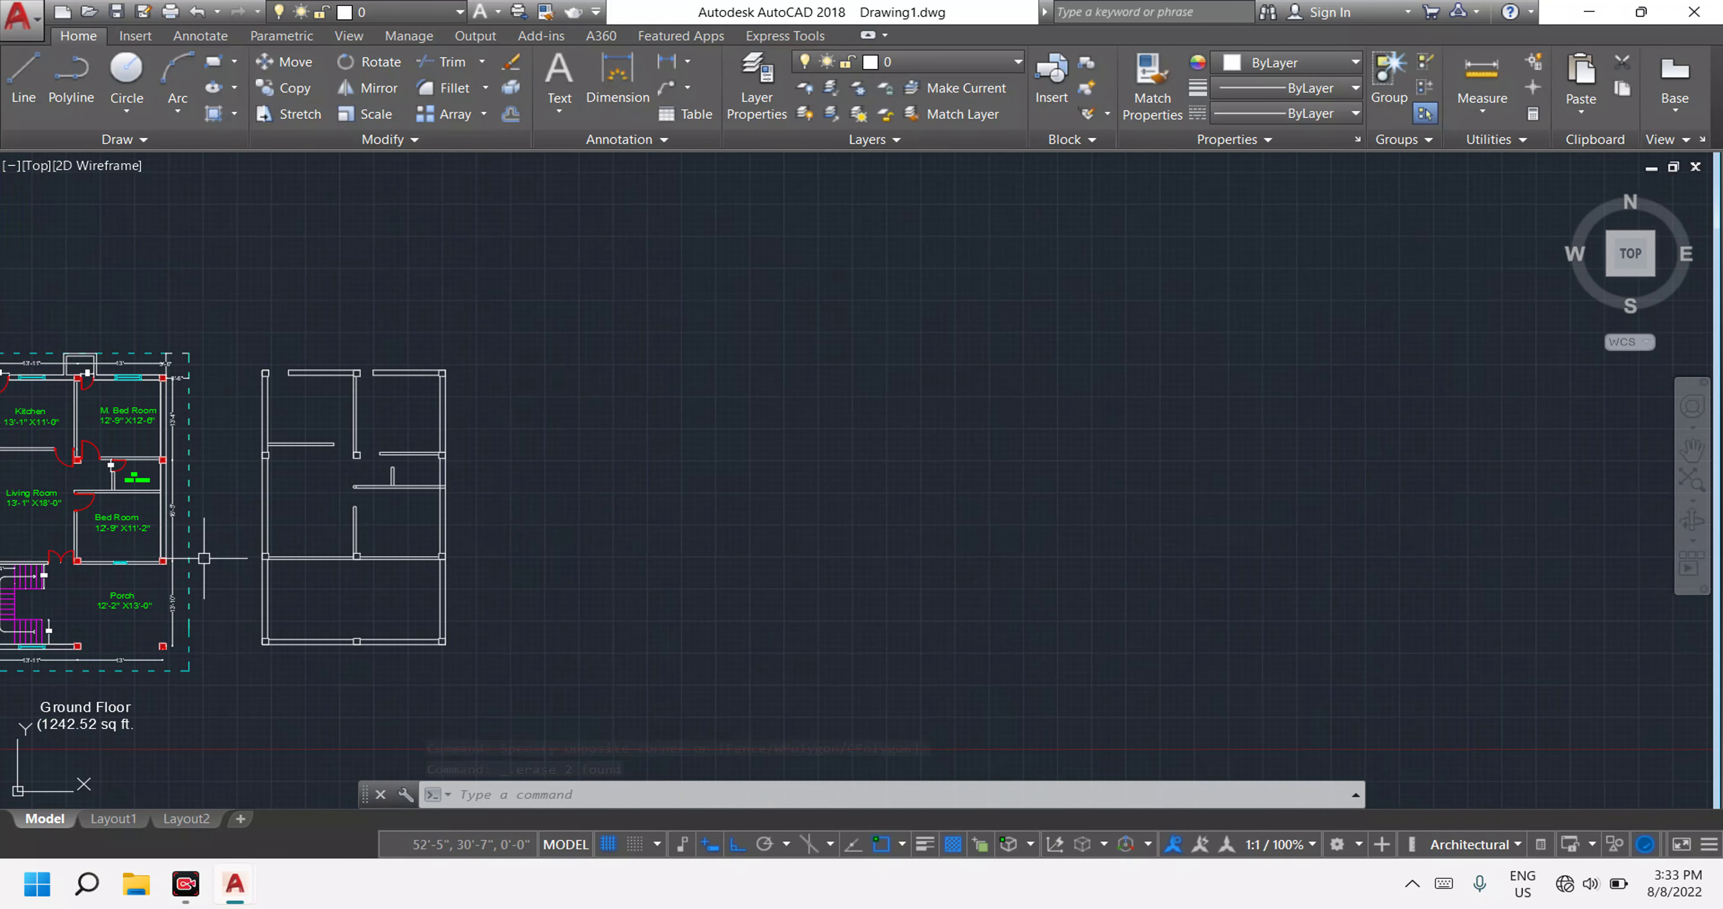
pyautogui.scroll(8, 64, 560)
pyautogui.scroll(2, 334, 588)
# Dimension the reference plan's double door opening as 4'.
pyautogui.moveTo(260, 582); pyautogui.dragTo(452, 566, button='middle')
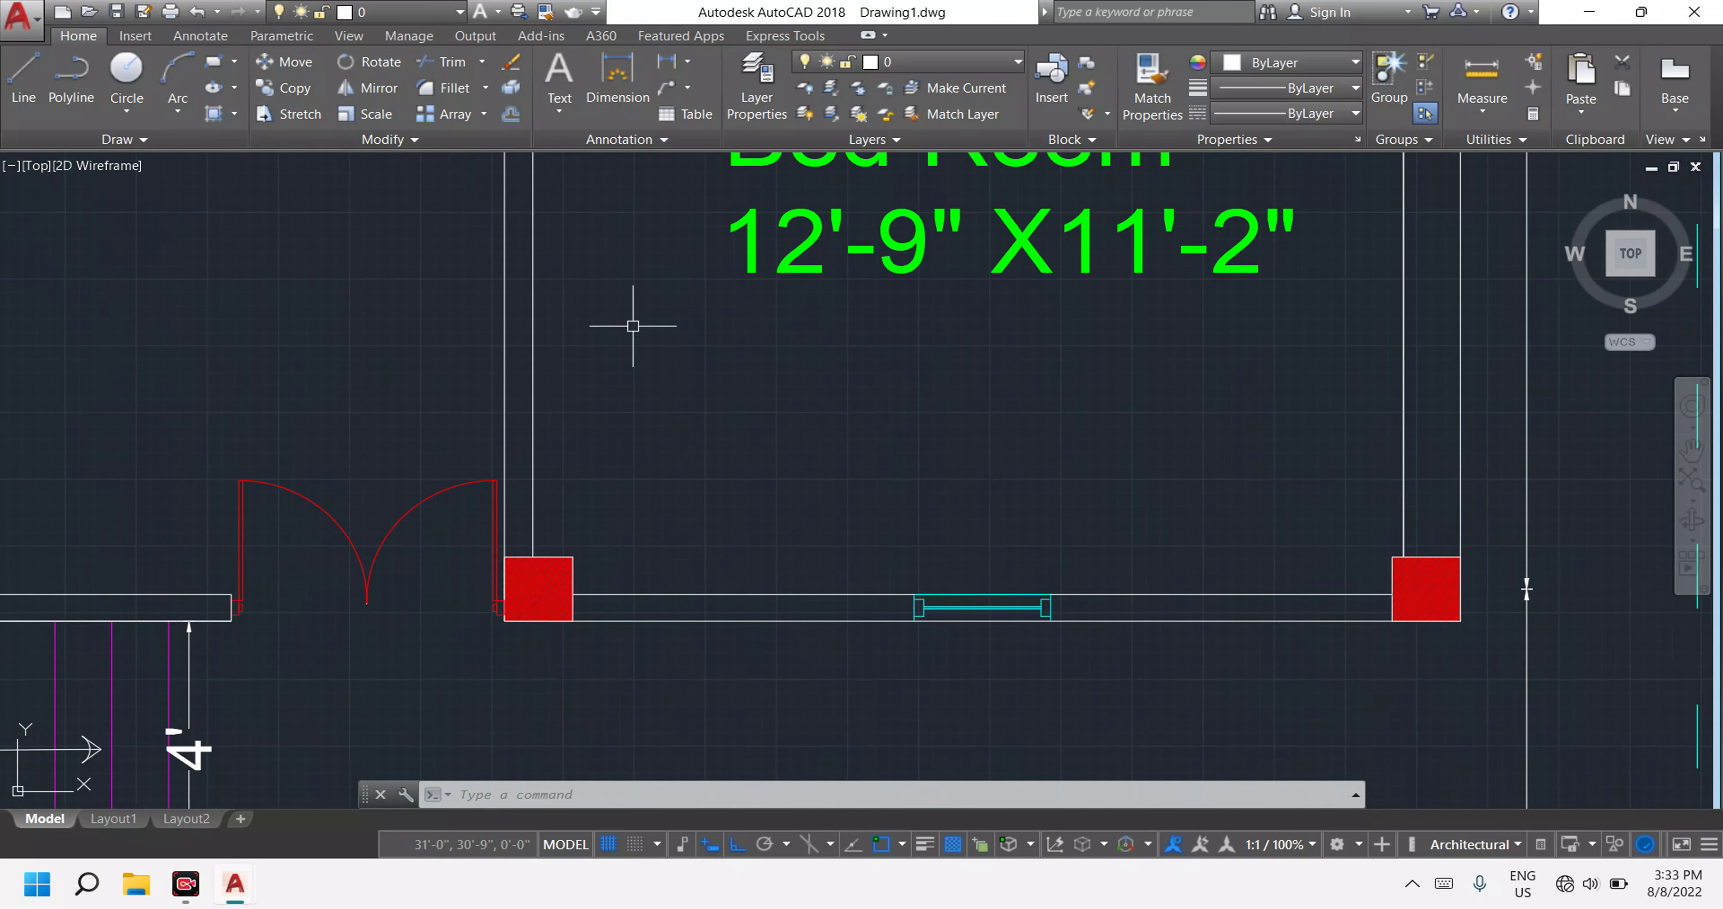
pyautogui.click(657, 75)
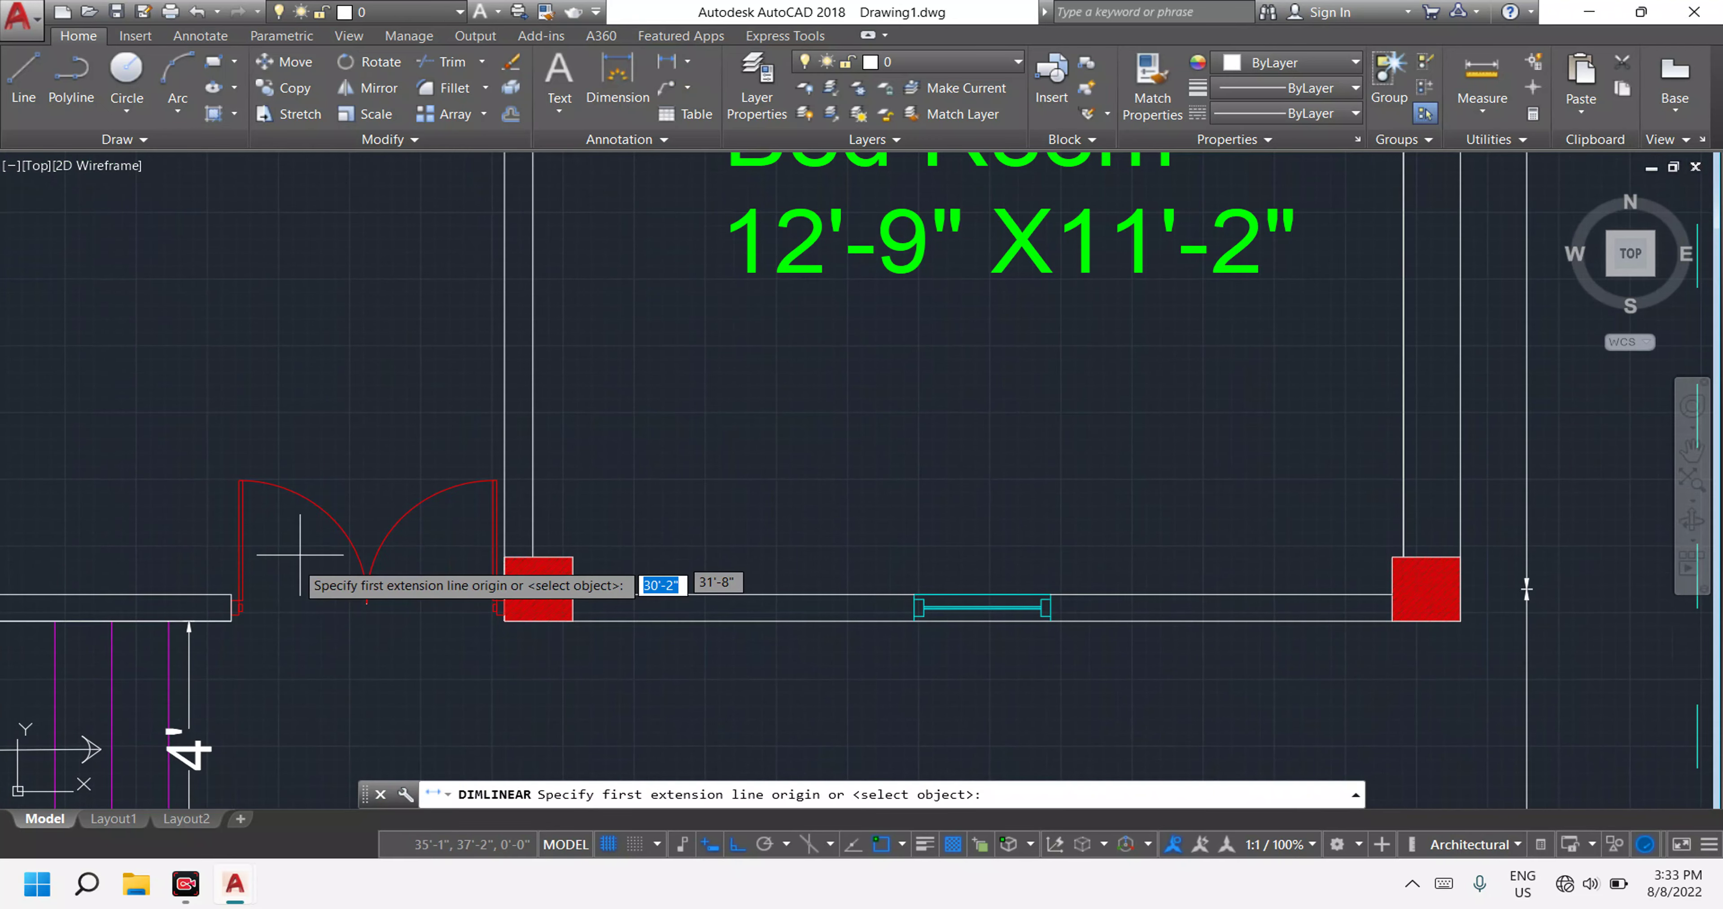
pyautogui.scroll(8, 215, 620)
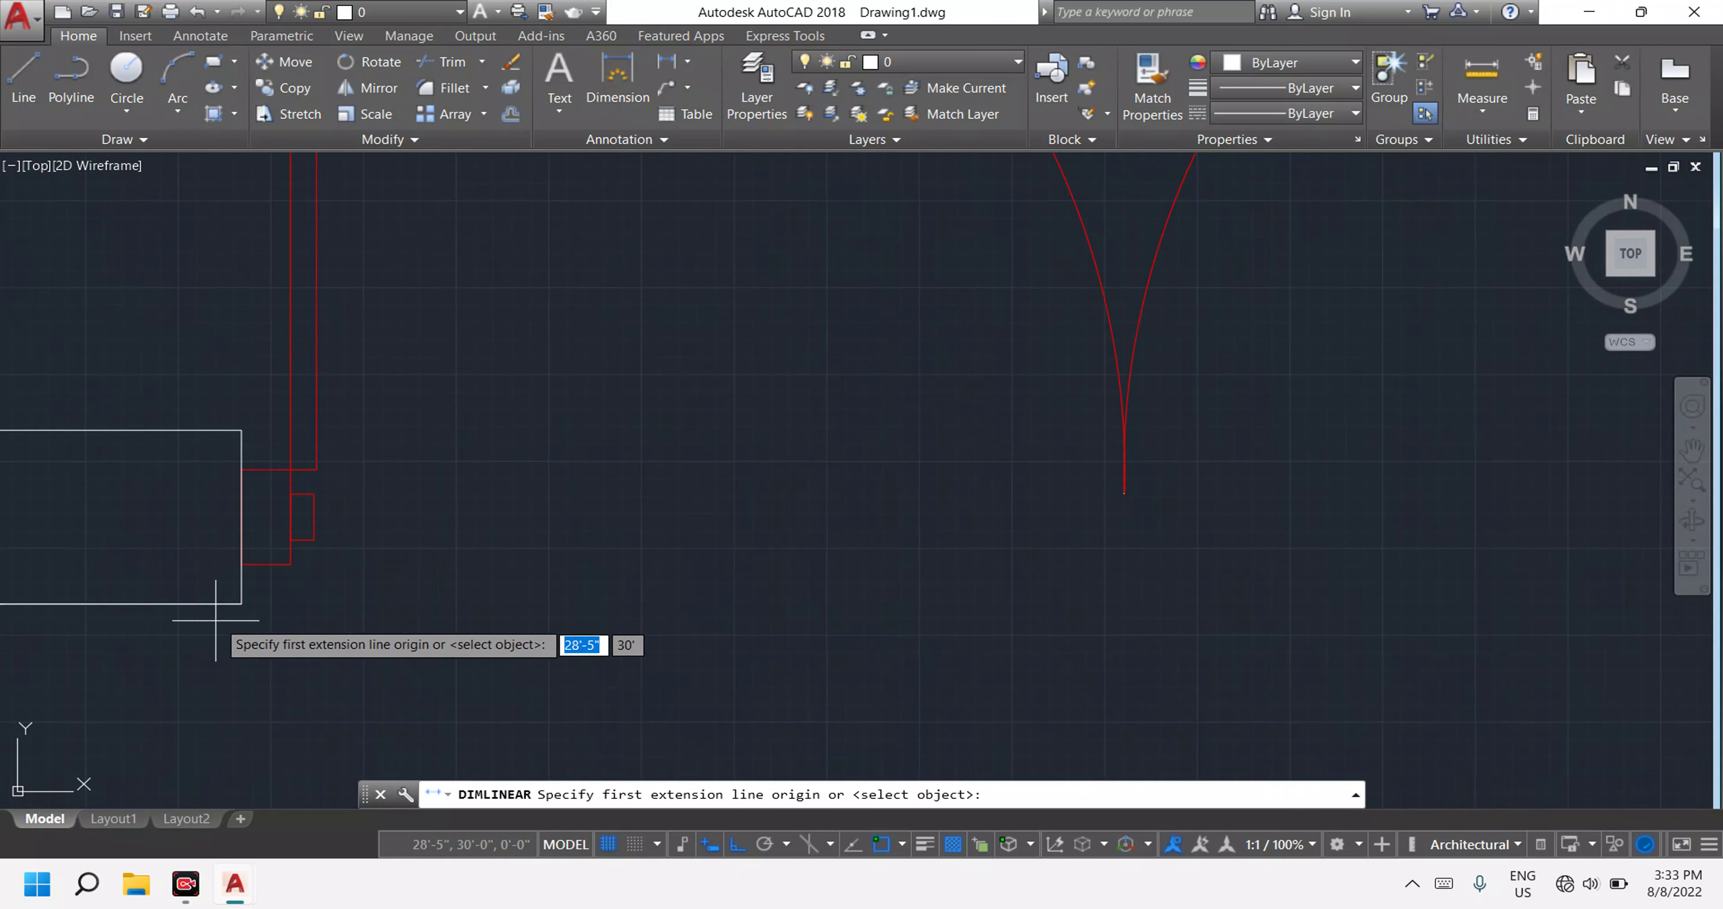
pyautogui.click(241, 604)
pyautogui.scroll(-6, 595, 604)
pyautogui.scroll(8, 872, 623)
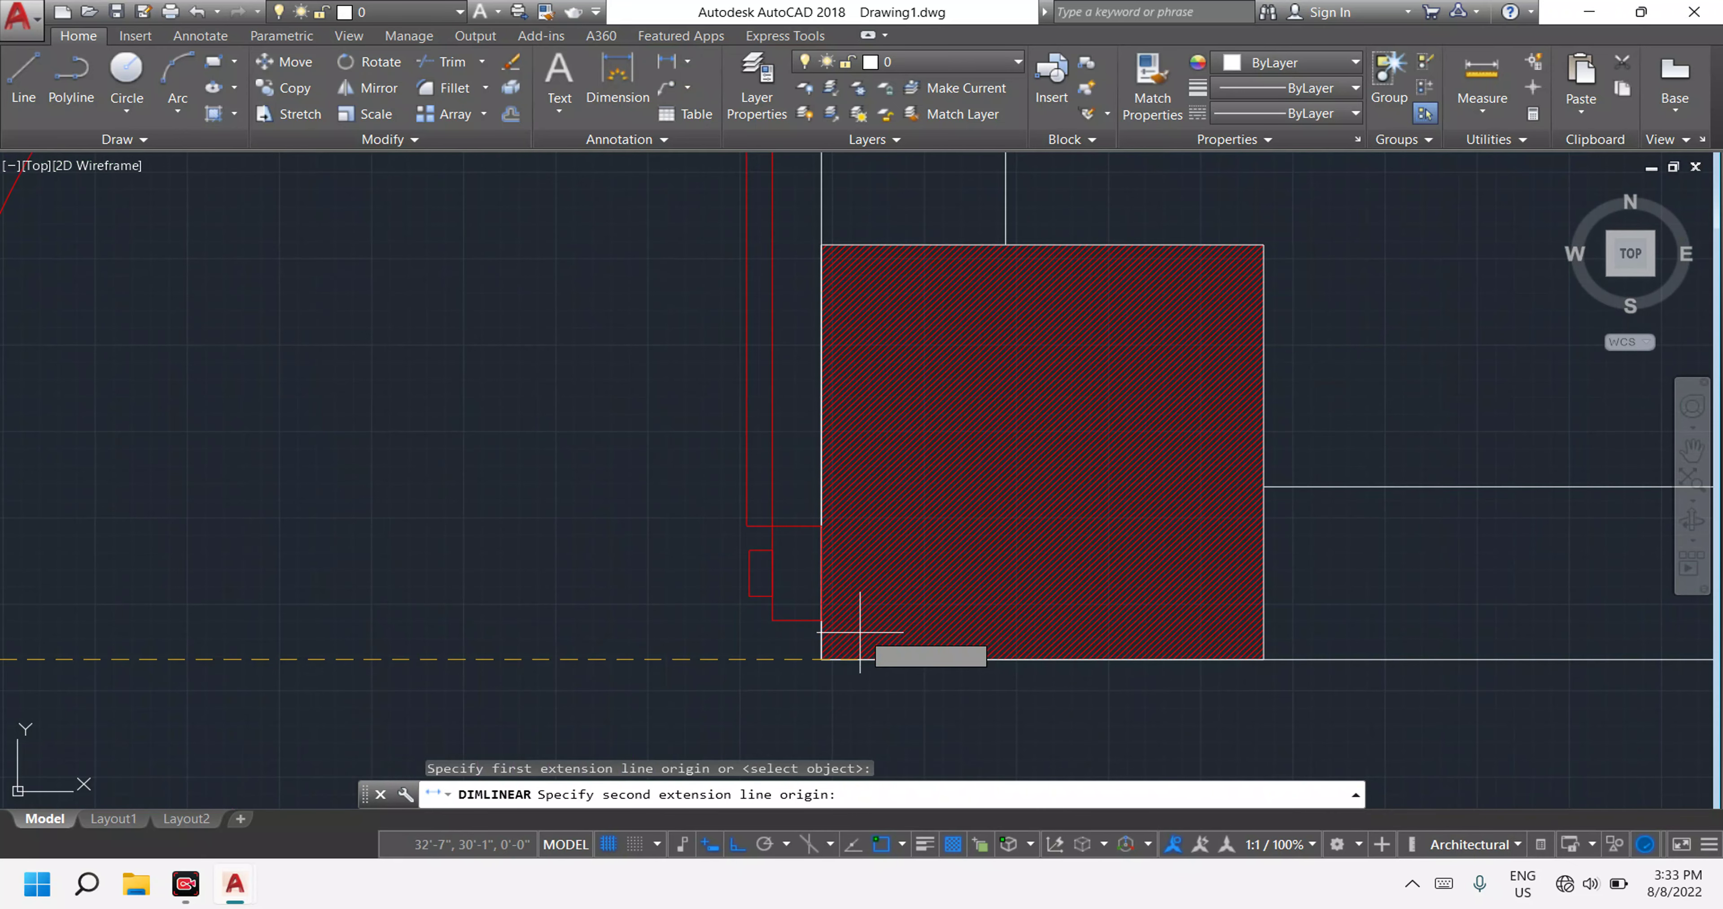
pyautogui.click(820, 658)
pyautogui.scroll(-6, 819, 658)
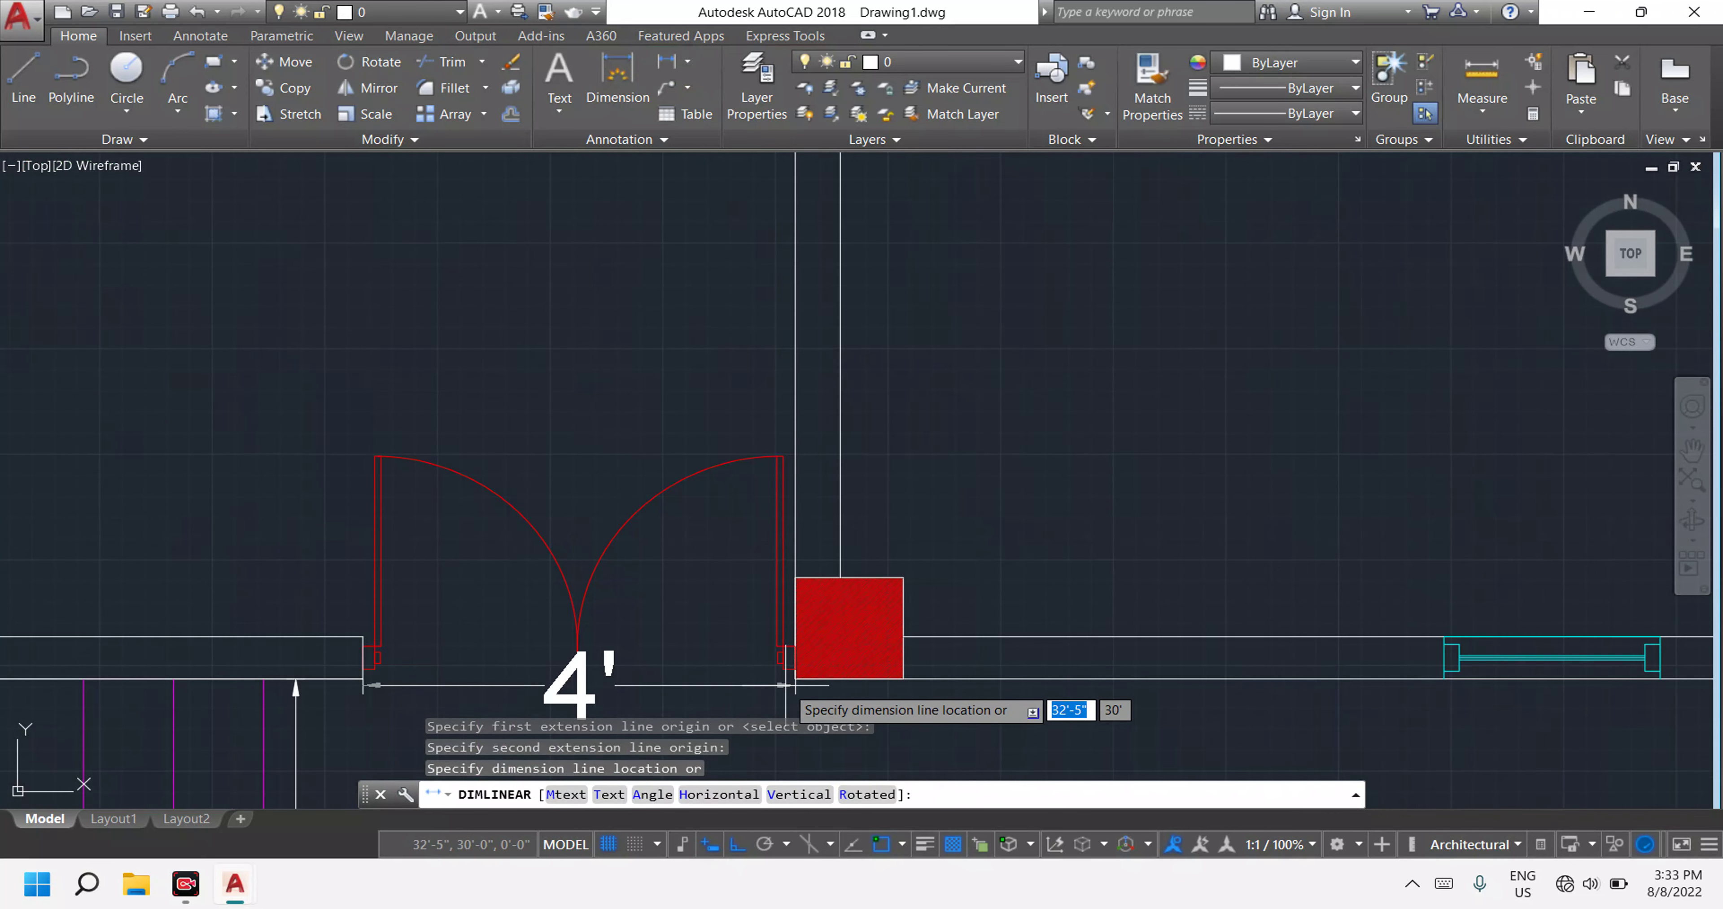
pyautogui.moveTo(763, 696)
pyautogui.mouseDown(button='middle')
pyautogui.moveTo(810, 629)
pyautogui.moveTo(164, 553)
pyautogui.mouseUp(button='middle')
pyautogui.click(806, 646)
pyautogui.scroll(-6, 806, 647)
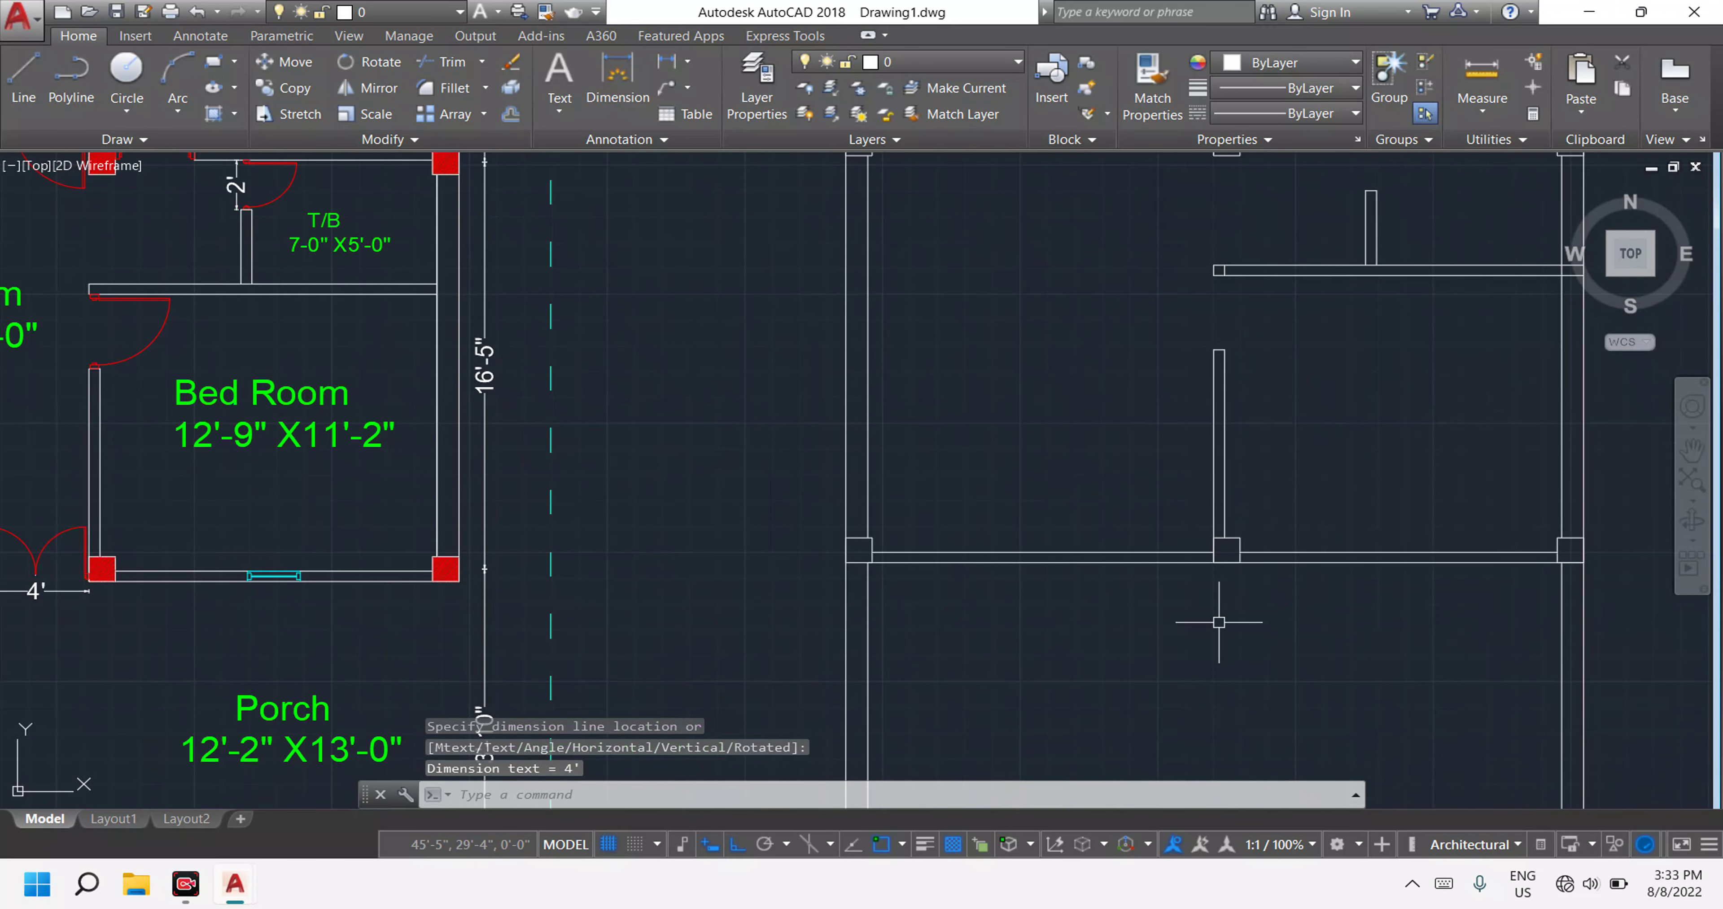
pyautogui.scroll(-6, 1219, 621)
pyautogui.scroll(4, 1104, 603)
pyautogui.scroll(2, 1096, 588)
pyautogui.press('Escape')
pyautogui.press('Escape')
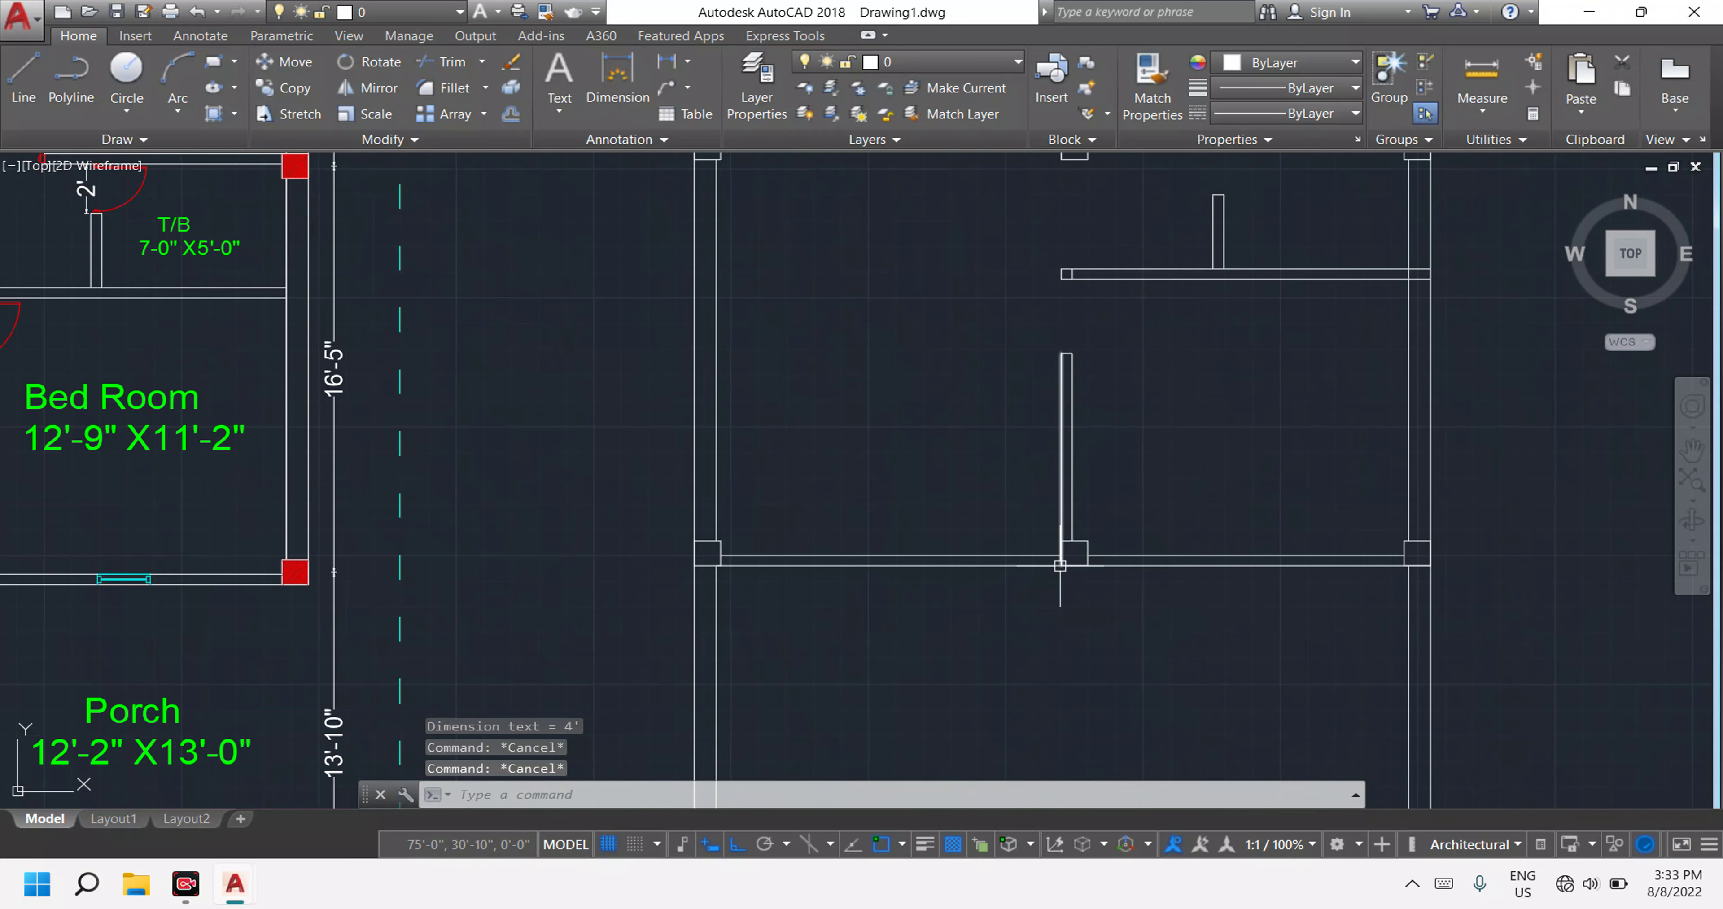
# Draw a vertical line across the traced wall at the column.
pyautogui.press('Return')
pyautogui.scroll(10, 1074, 551)
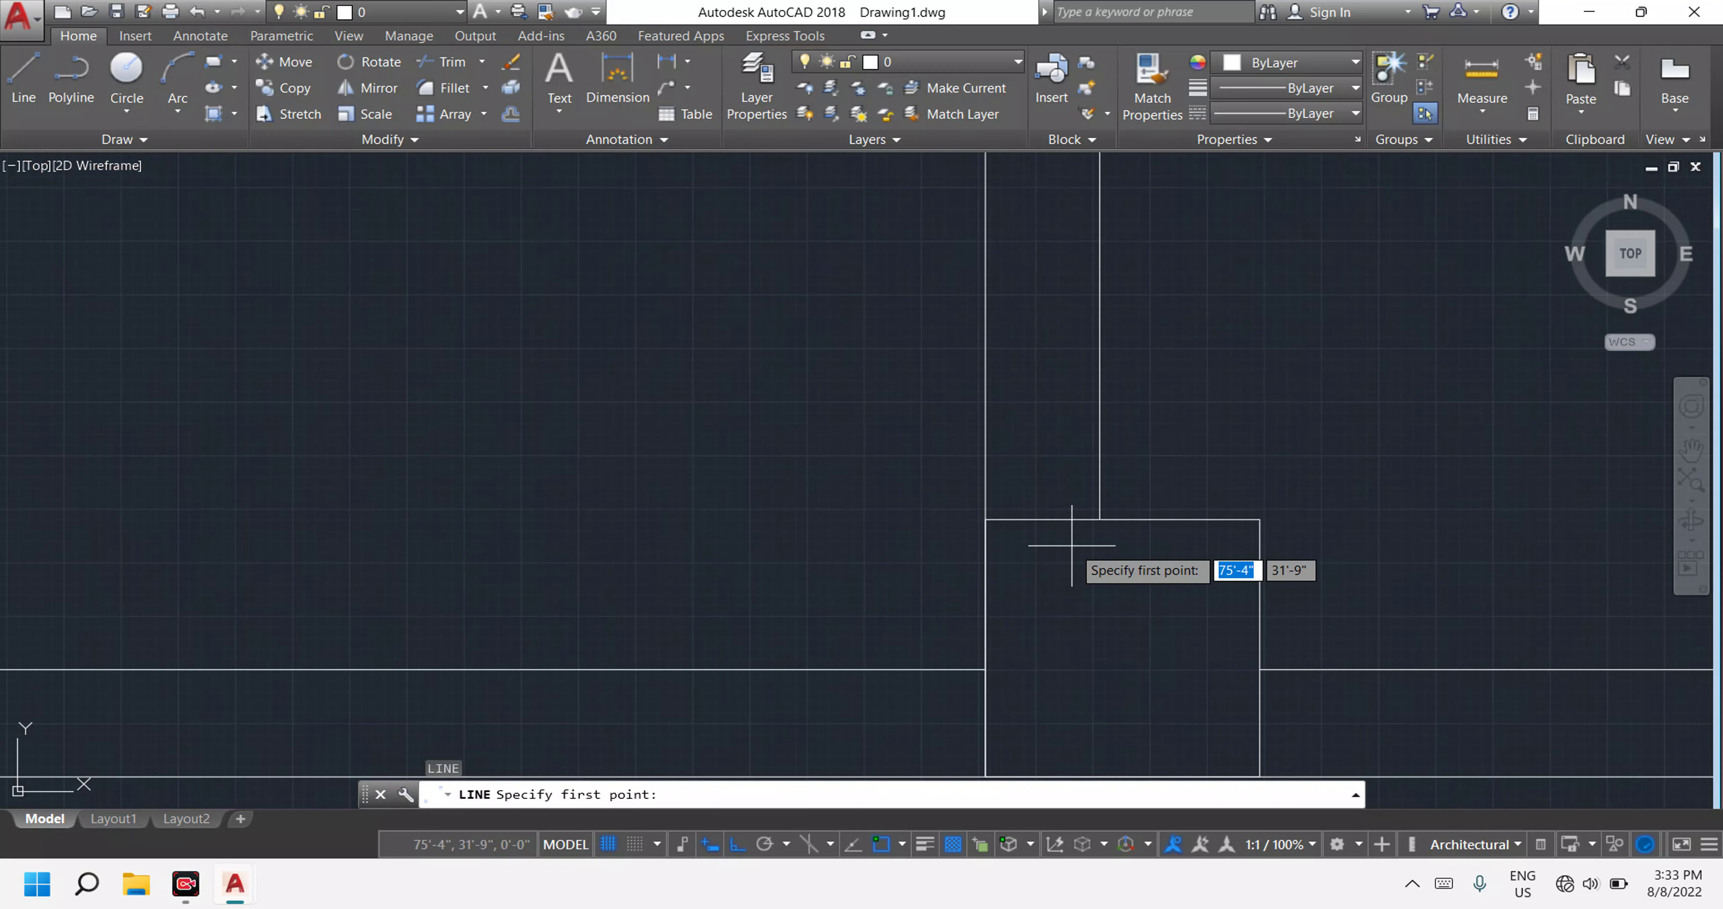
pyautogui.click(985, 669)
pyautogui.scroll(-3, 934, 688)
pyautogui.scroll(2, 992, 699)
pyautogui.scroll(2, 1014, 594)
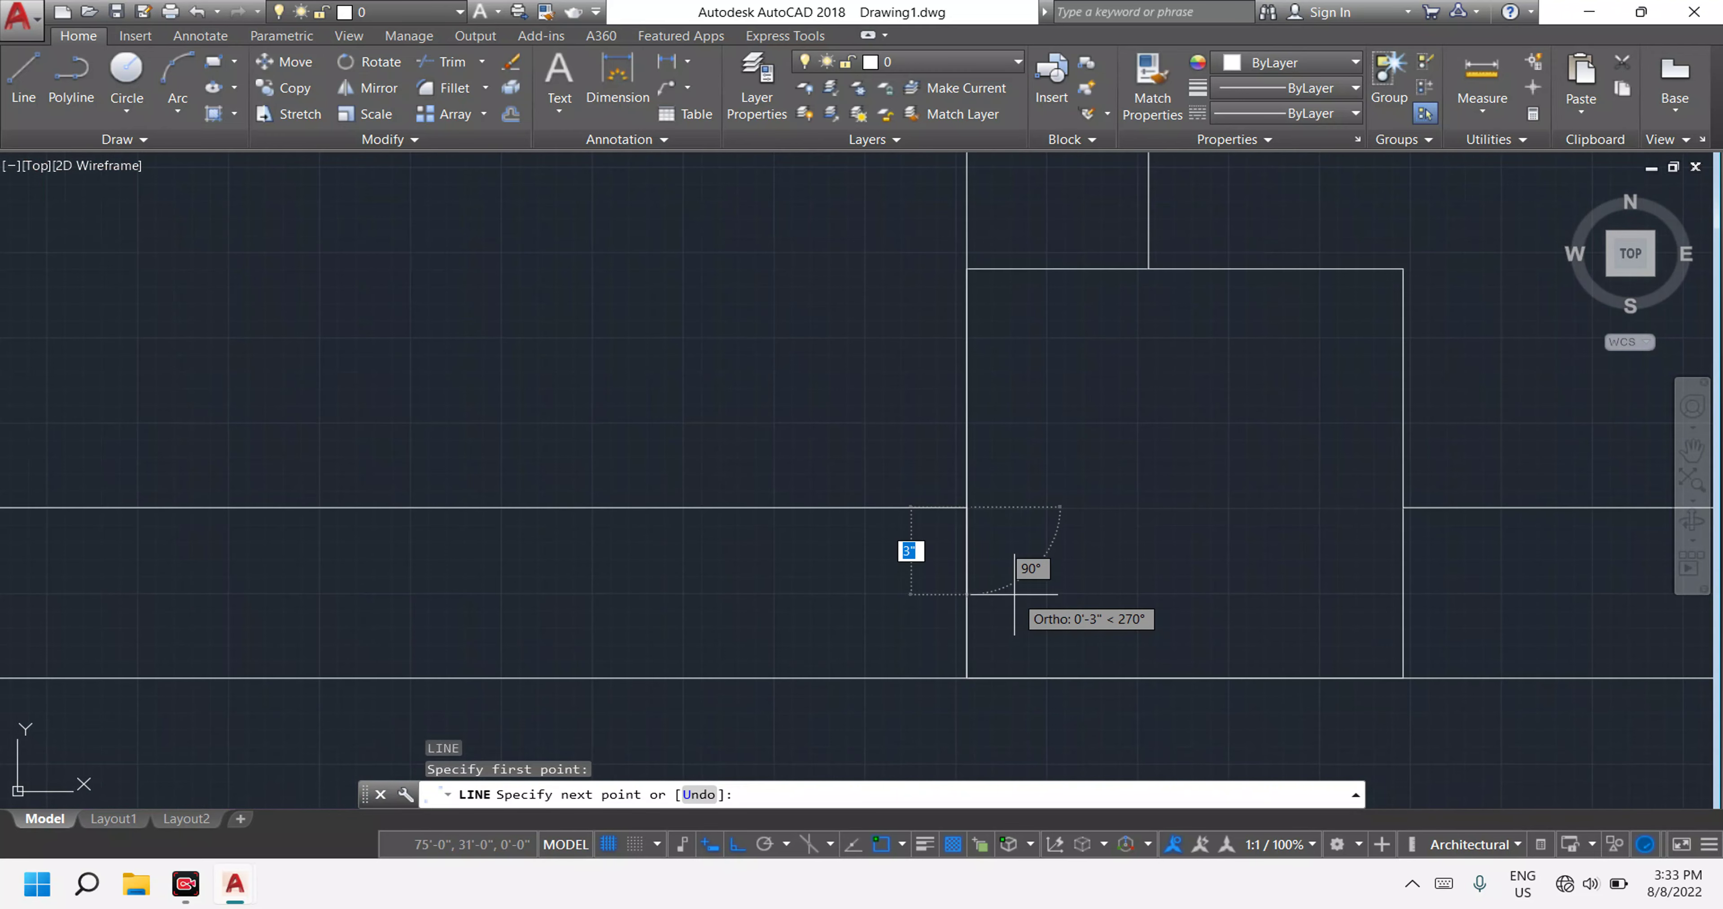
pyautogui.click(966, 678)
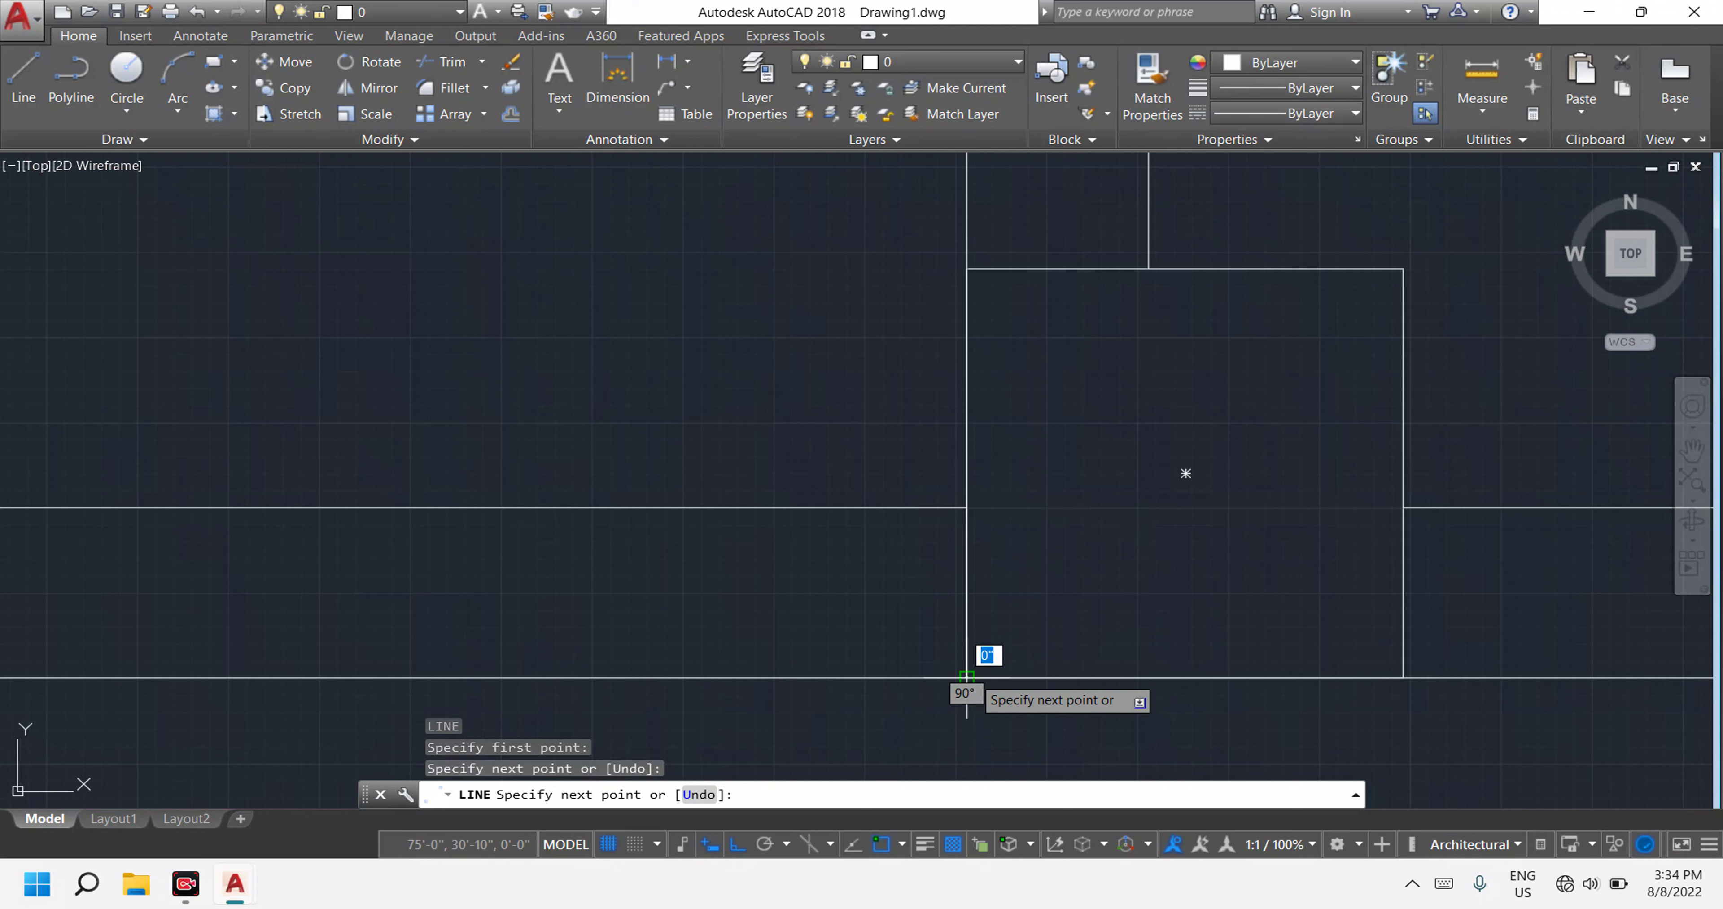
pyautogui.press('Escape')
# Move the new vertical line 4' left of the column.
pyautogui.click(966, 616)
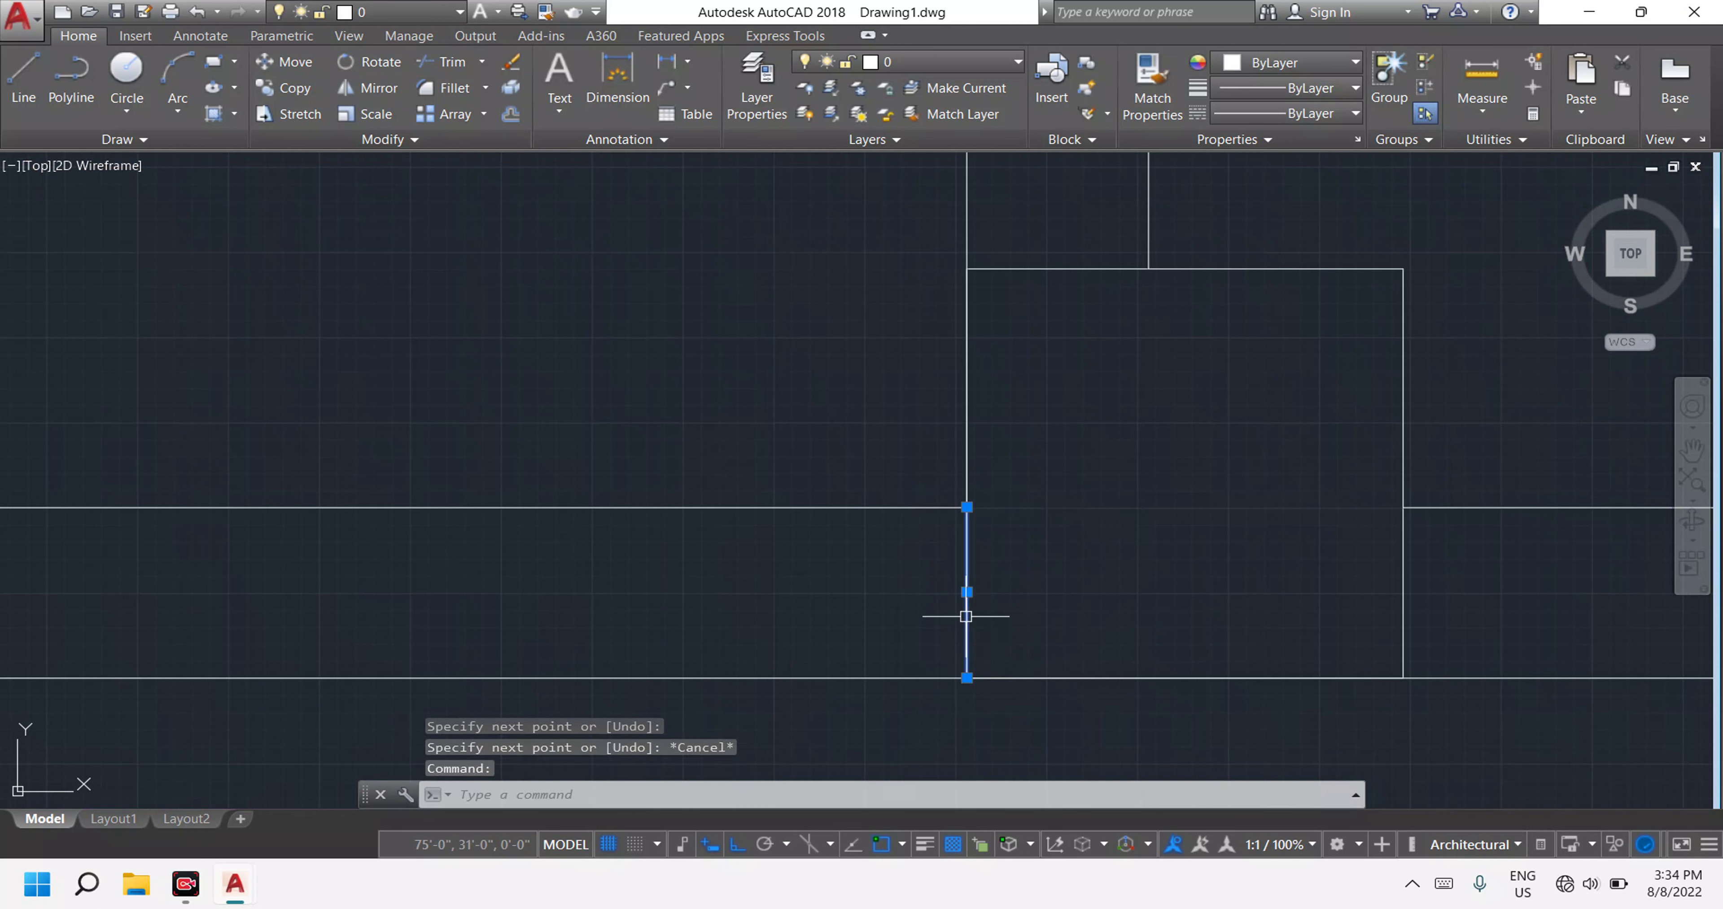
pyautogui.write('m')
pyautogui.press('Return')
pyautogui.click(967, 611)
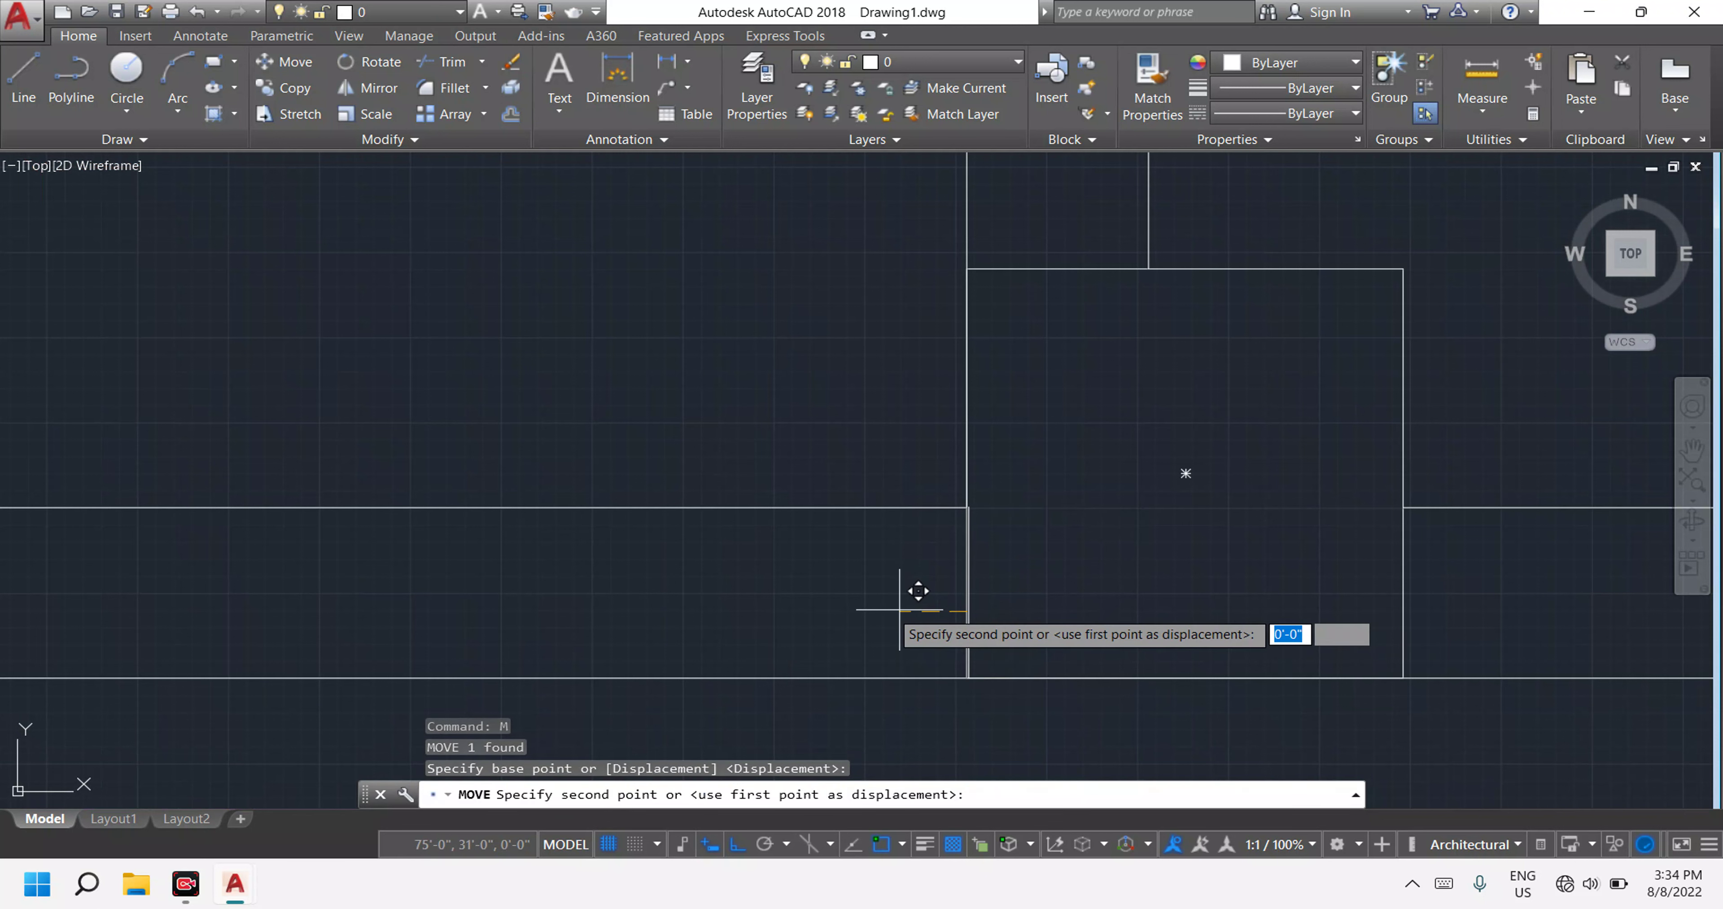
pyautogui.write('4')
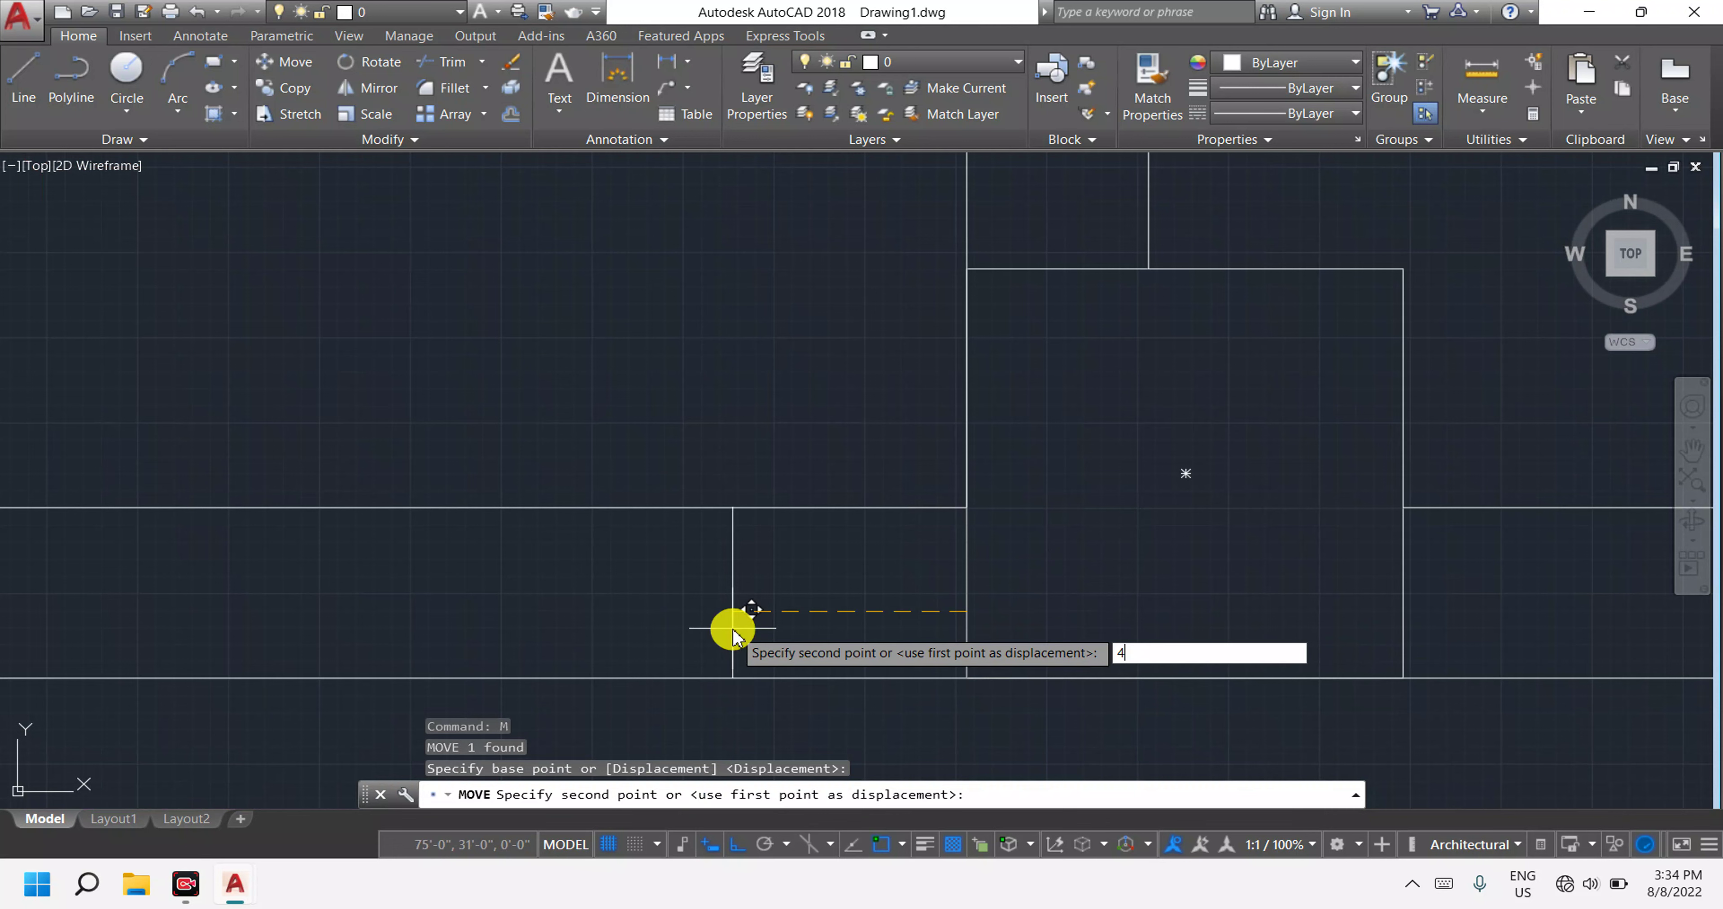
pyautogui.press('Return')
pyautogui.scroll(-4, 733, 627)
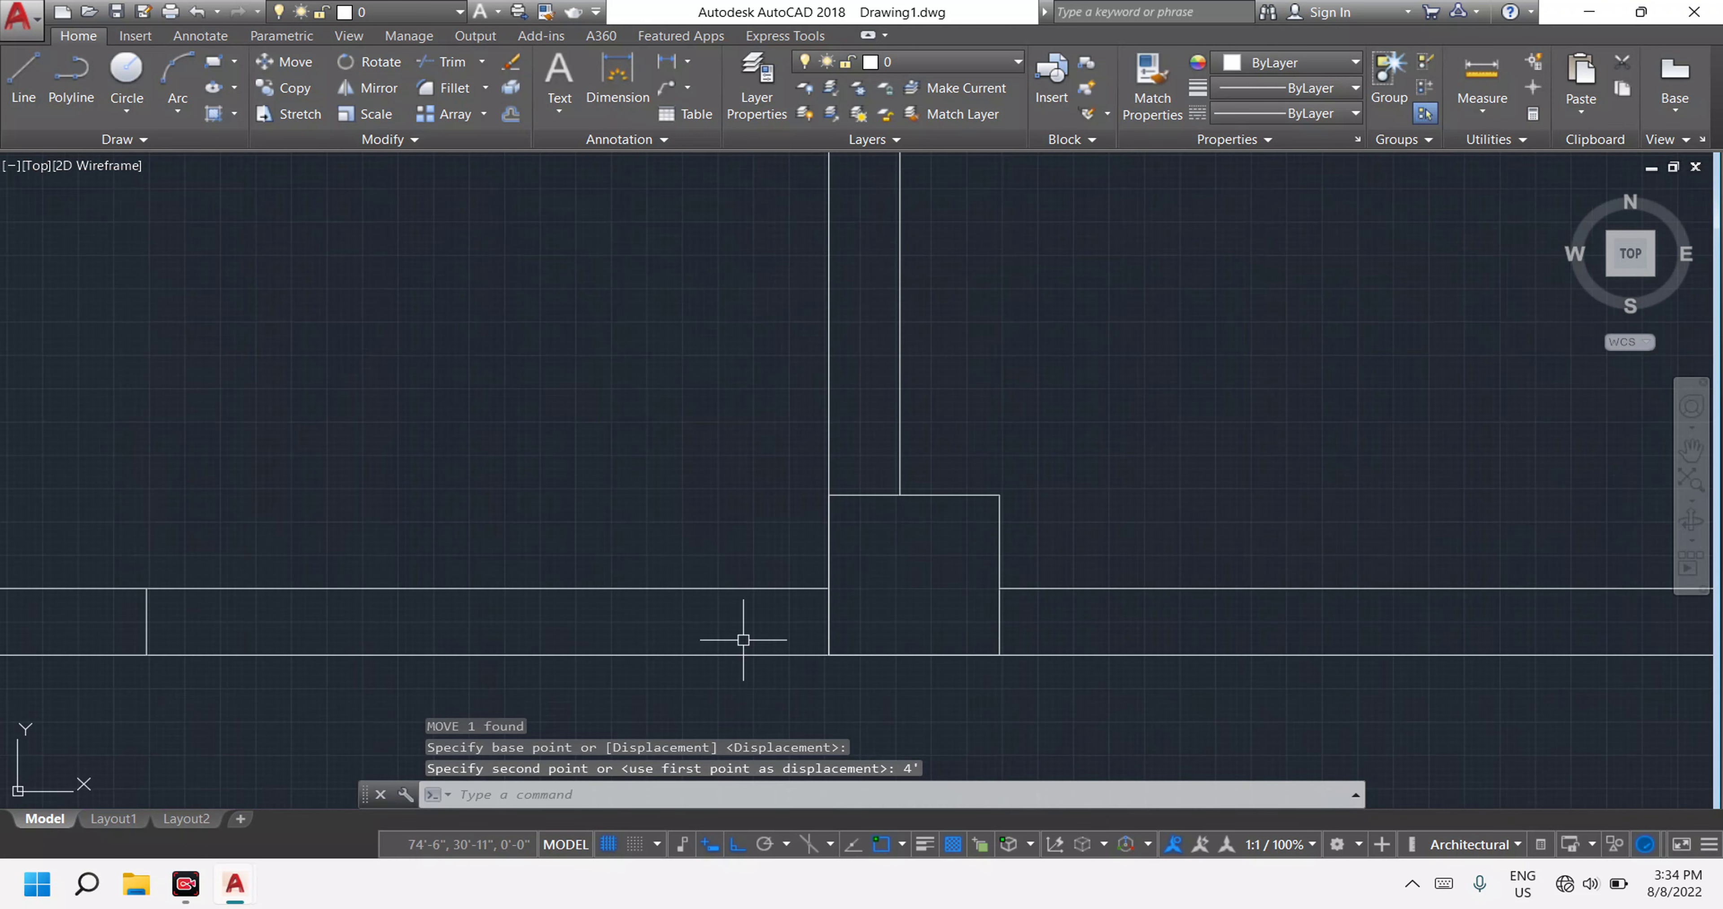
pyautogui.scroll(-2, 743, 640)
pyautogui.moveTo(750, 640); pyautogui.dragTo(821, 633, button='middle')
pyautogui.press('Escape')
pyautogui.press('Escape')
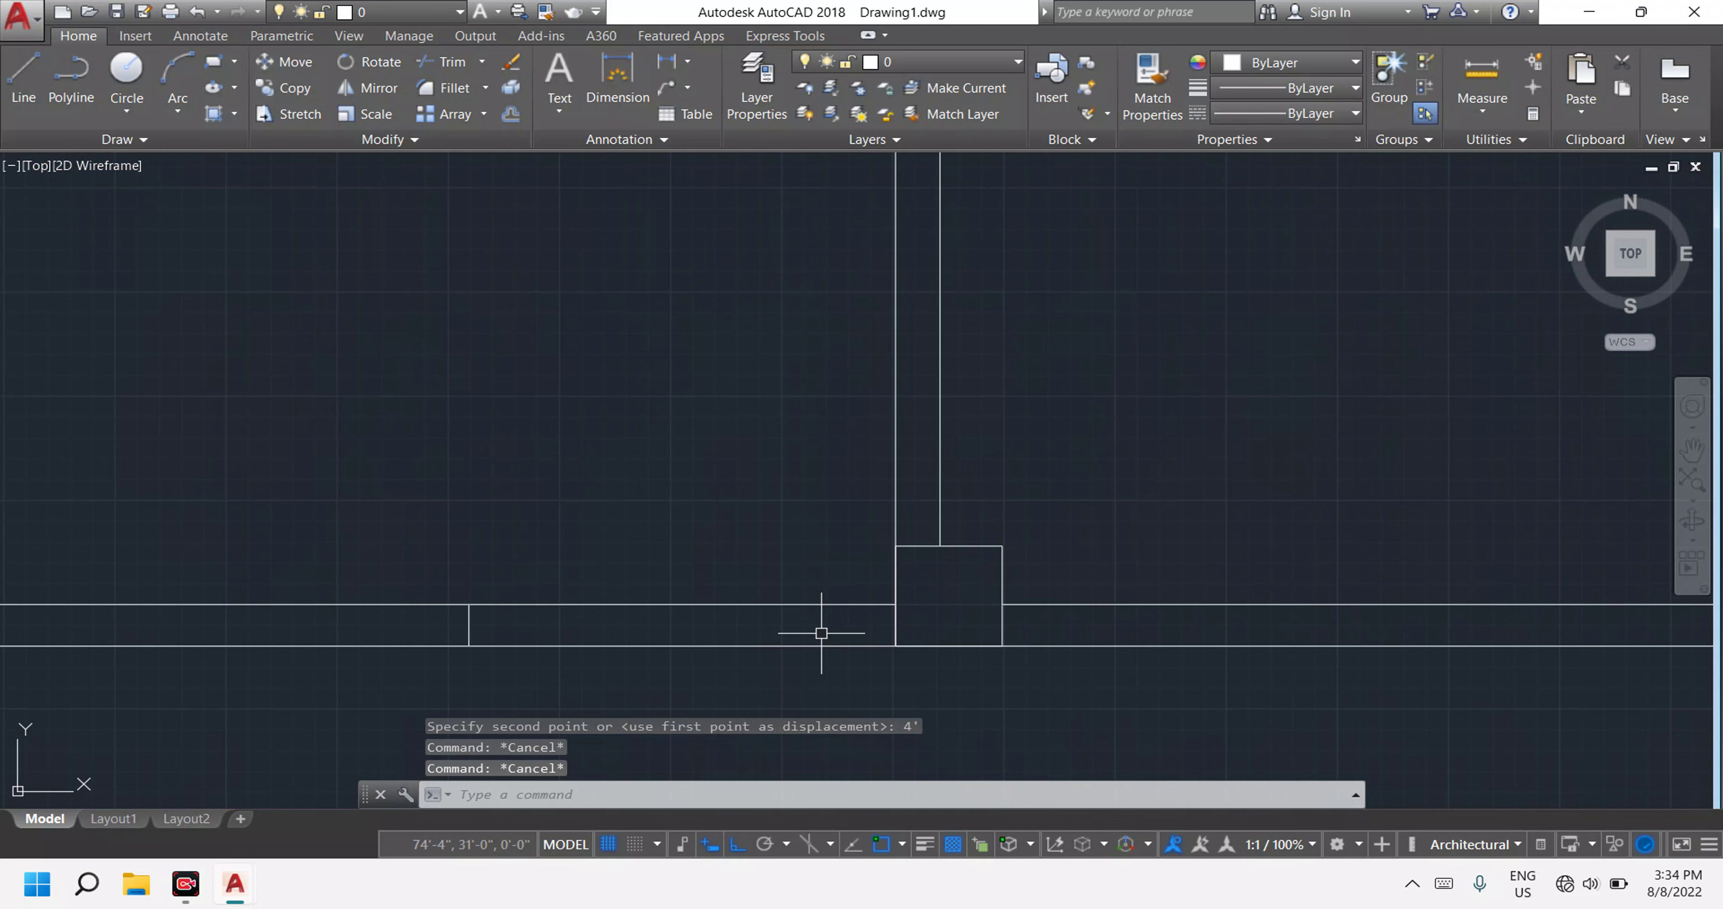
pyautogui.press('Escape')
pyautogui.press('Return')
pyautogui.press('Return')
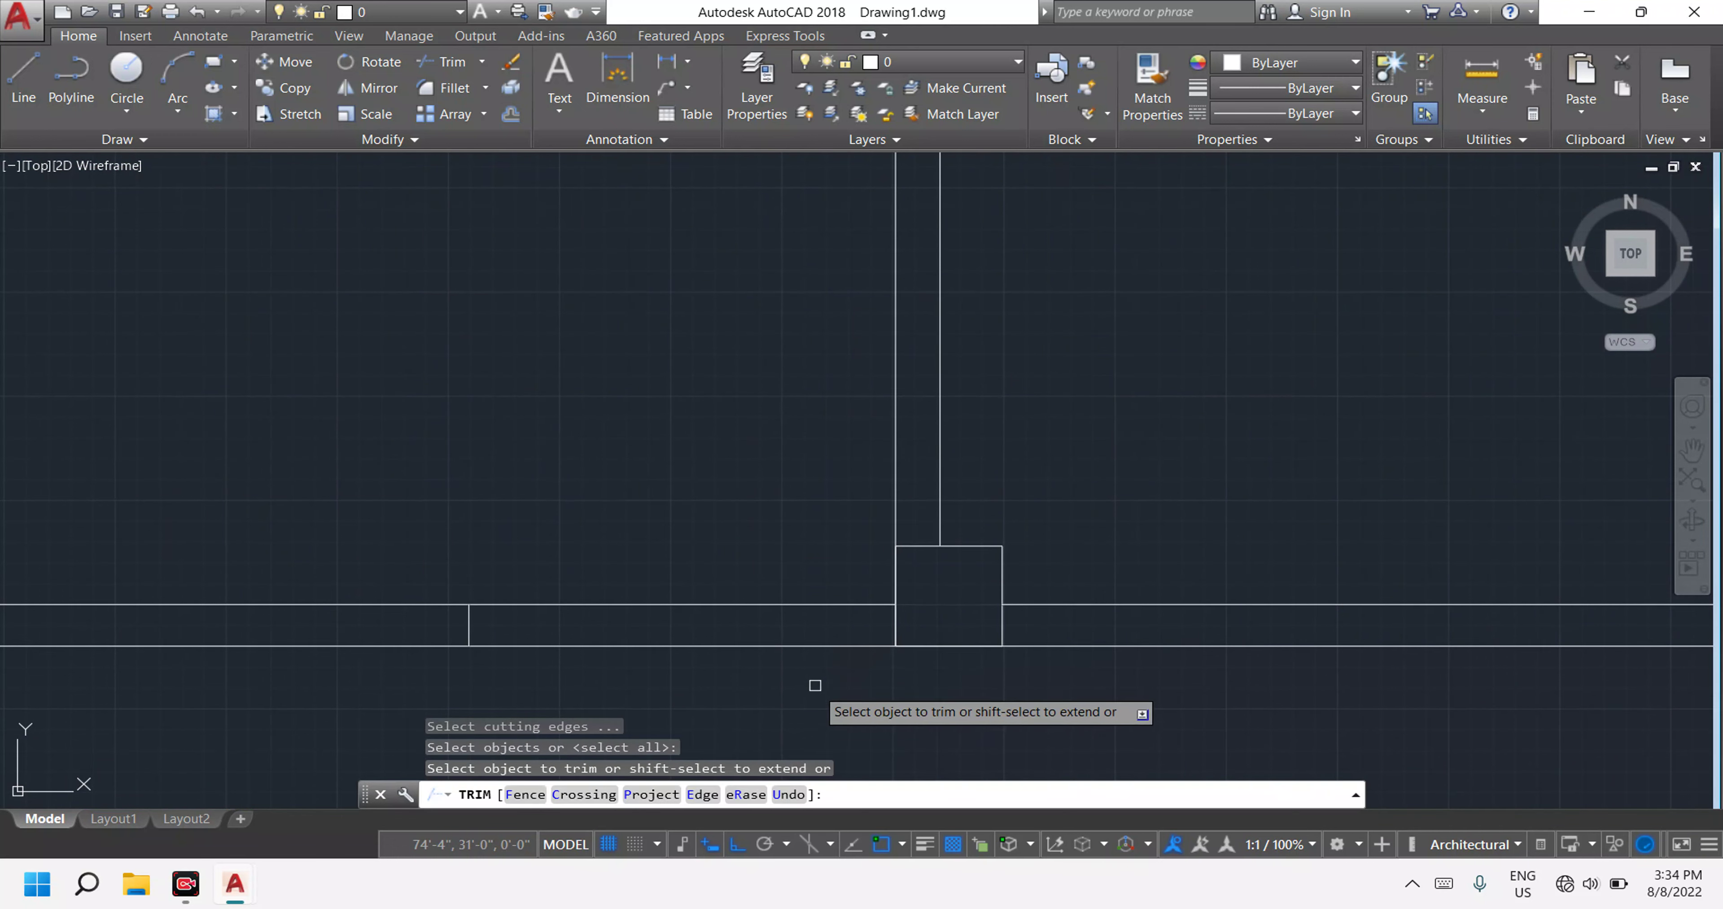
# Trim the traced wall lines inside the new opening and at the lower-right wall.
pyautogui.click(808, 695)
pyautogui.click(721, 506)
pyautogui.scroll(-5, 721, 507)
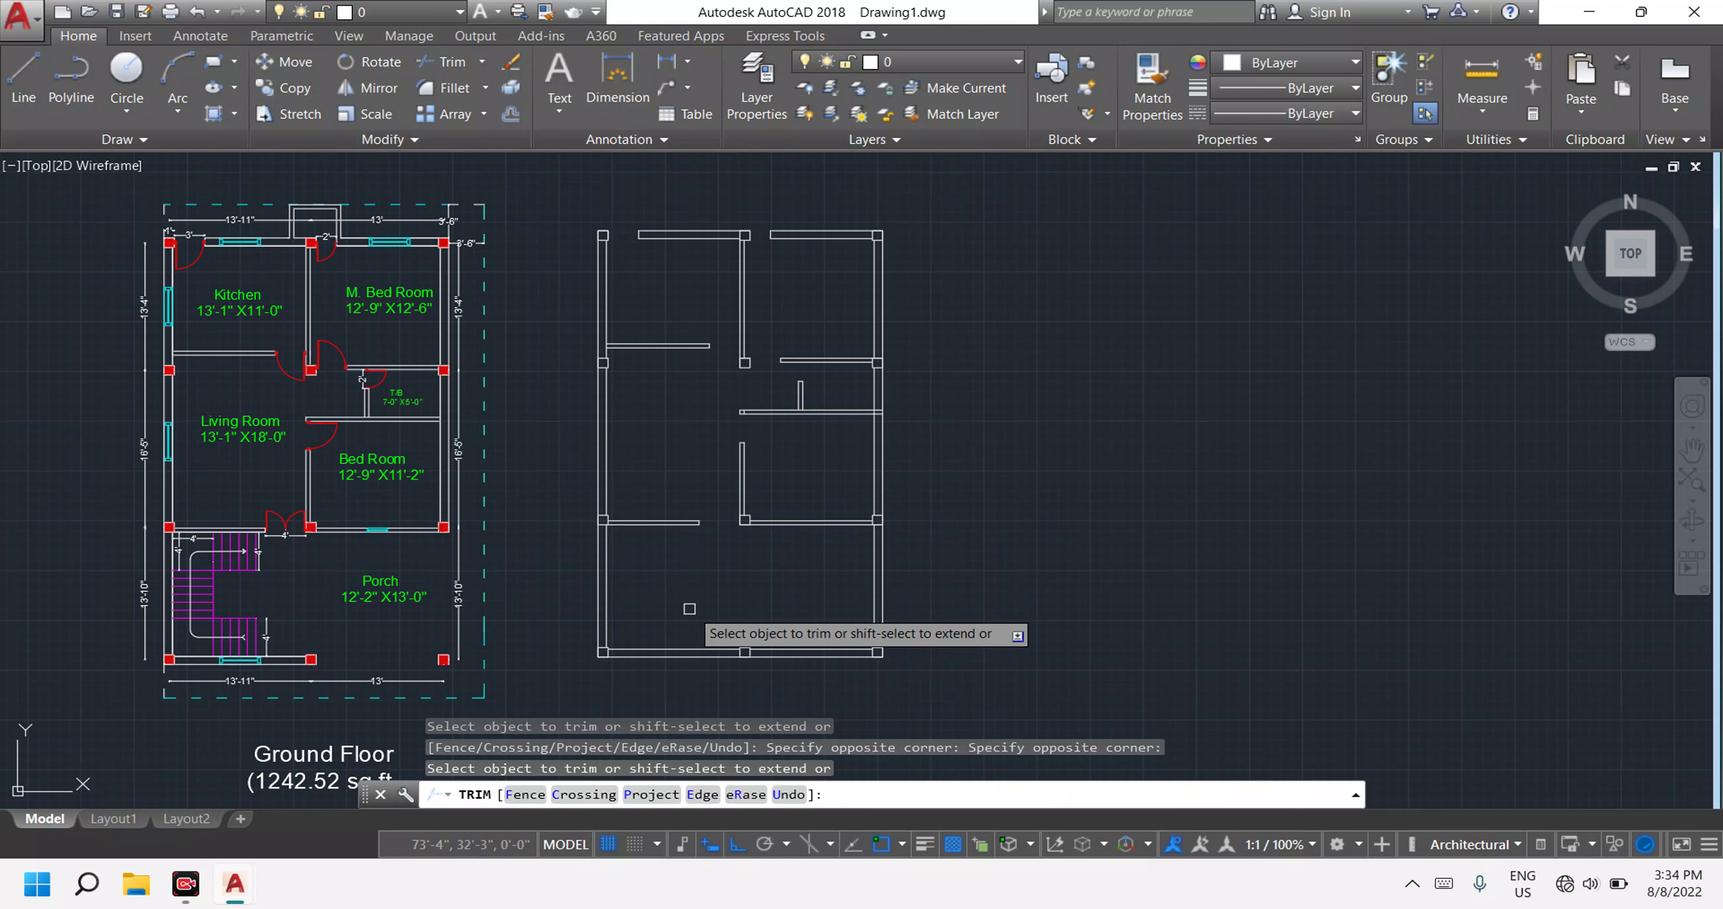
pyautogui.moveTo(757, 569); pyautogui.dragTo(759, 495, button='middle')
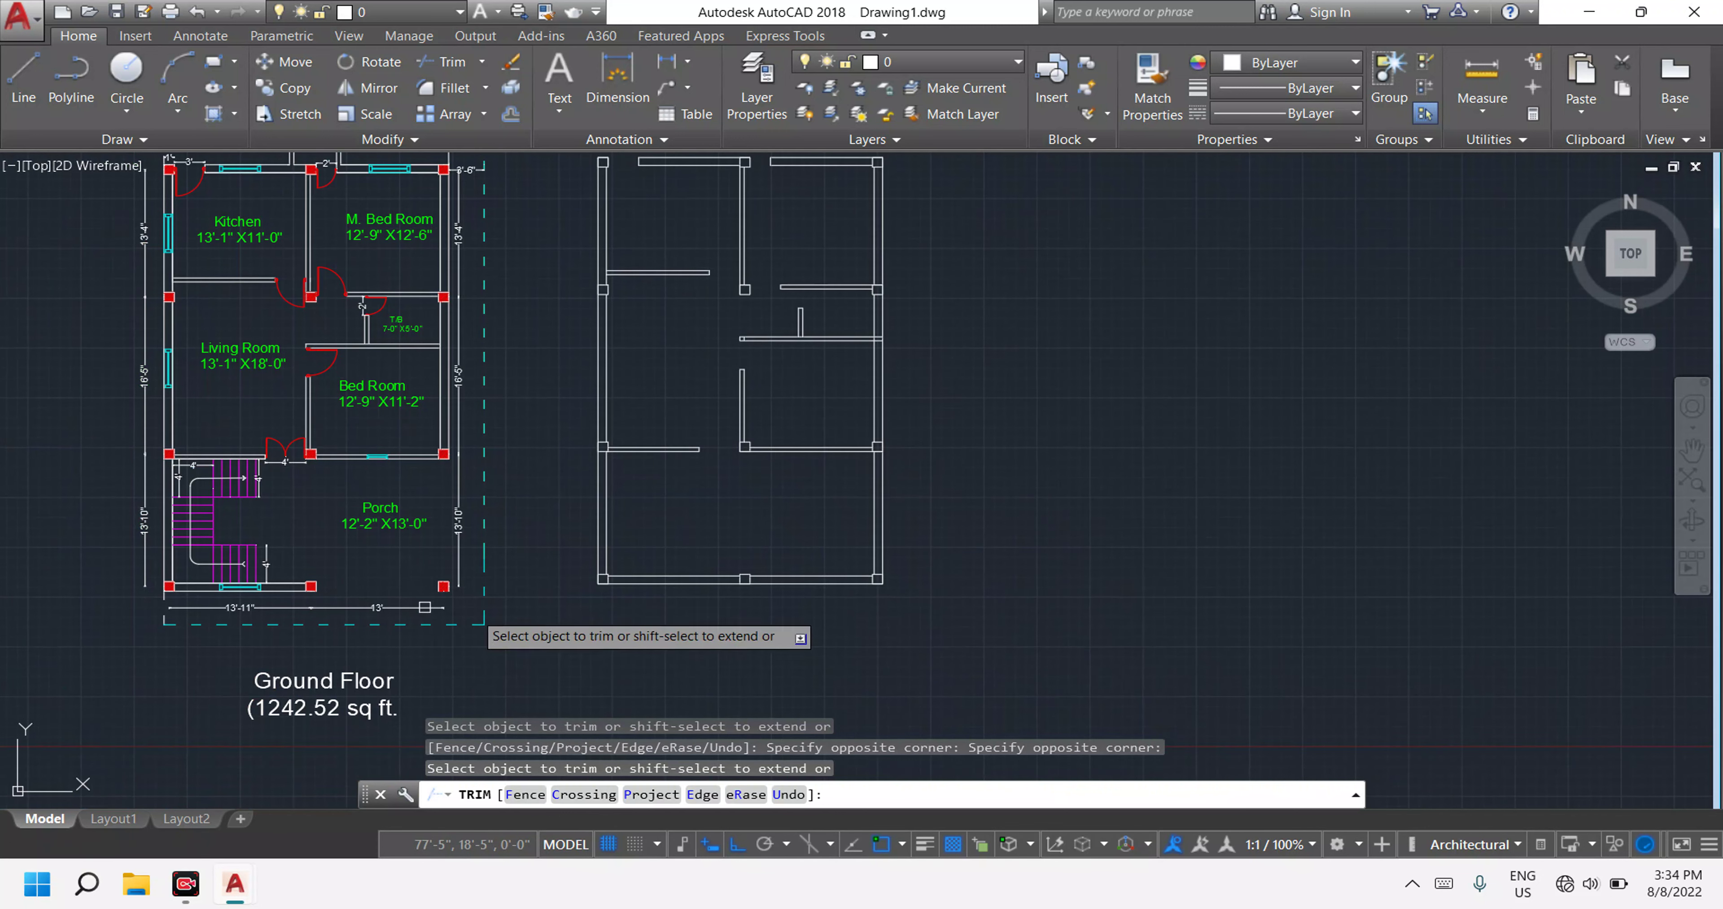
pyautogui.click(968, 506)
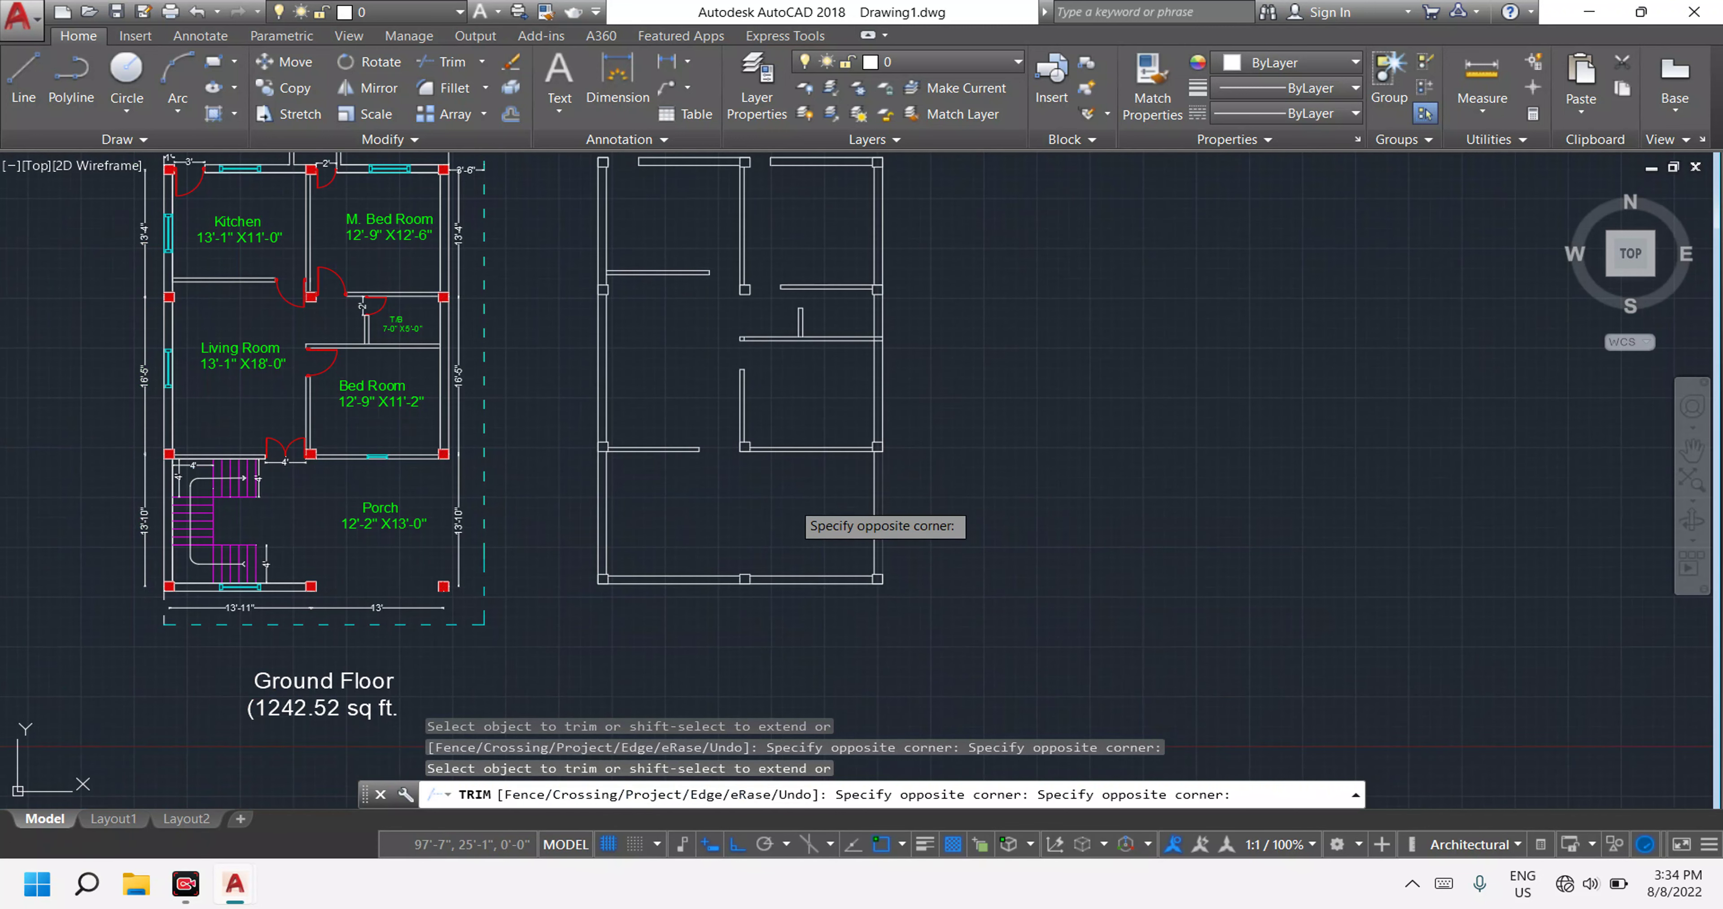
pyautogui.click(805, 500)
pyautogui.click(955, 508)
pyautogui.click(801, 522)
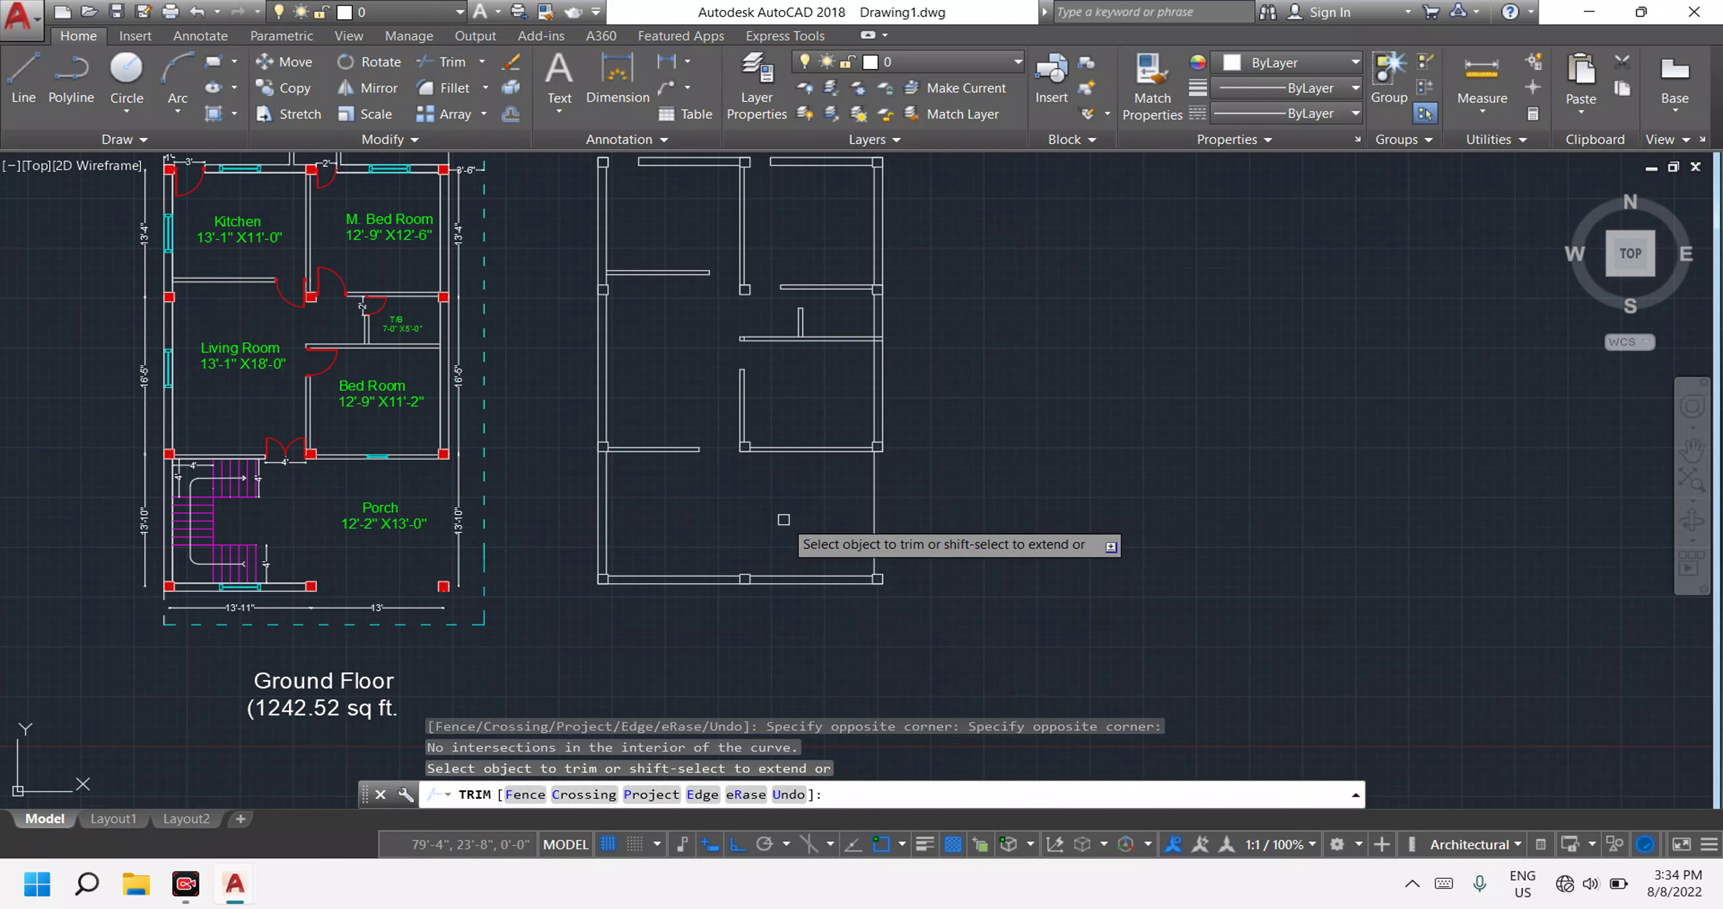
pyautogui.click(866, 519)
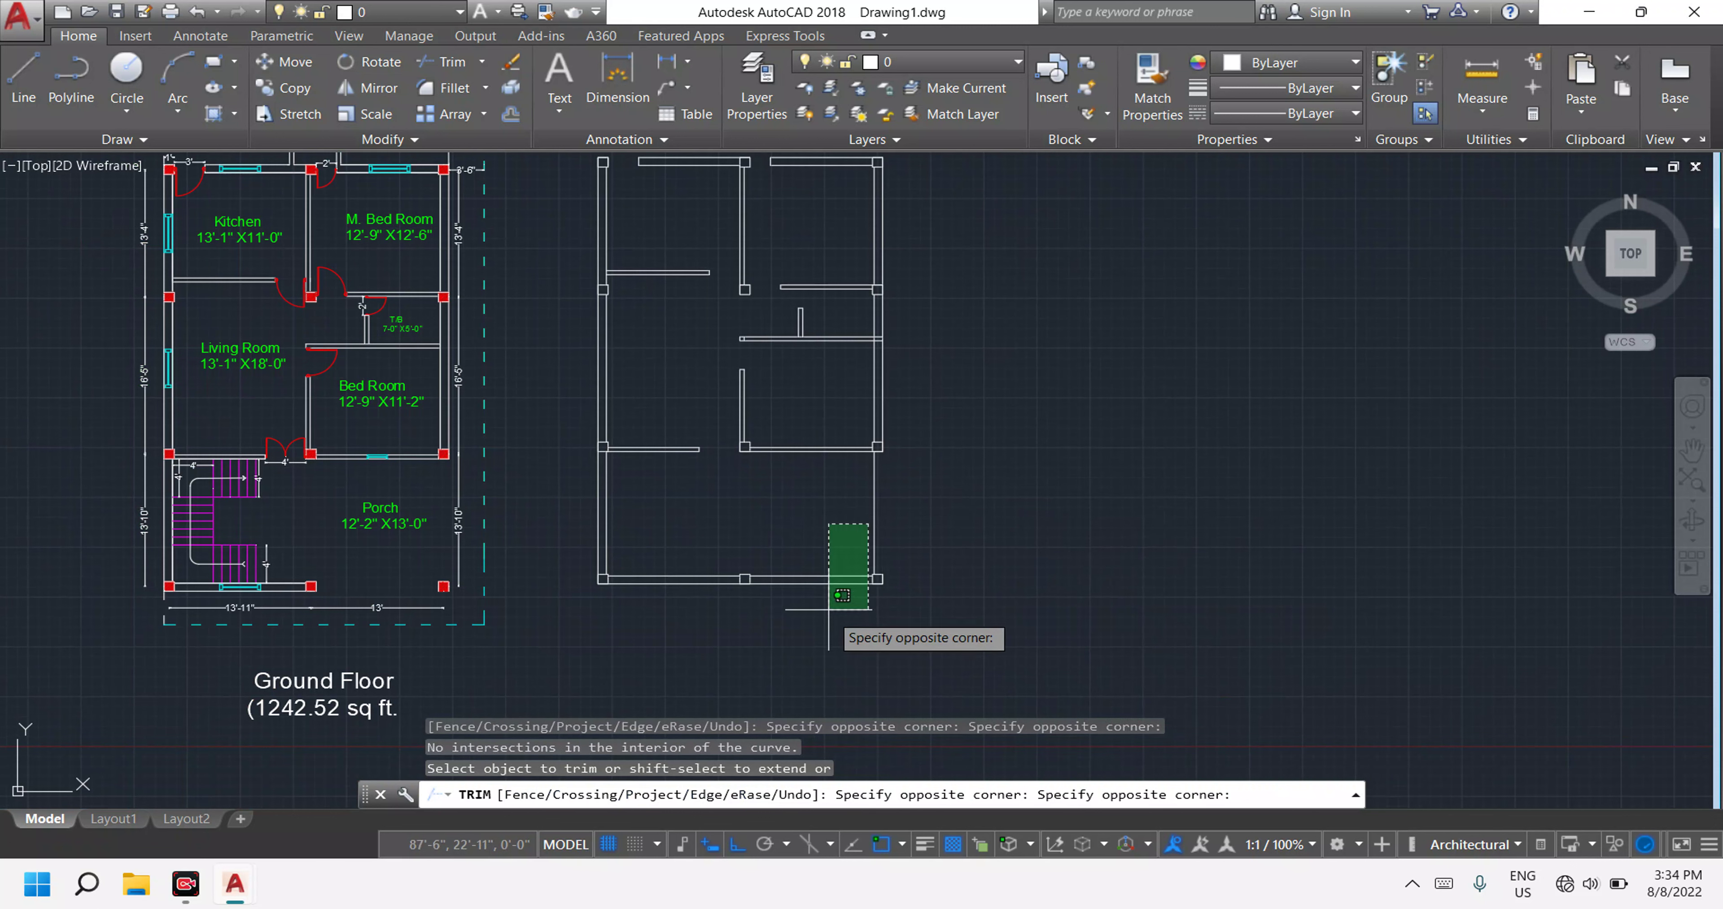
pyautogui.click(819, 598)
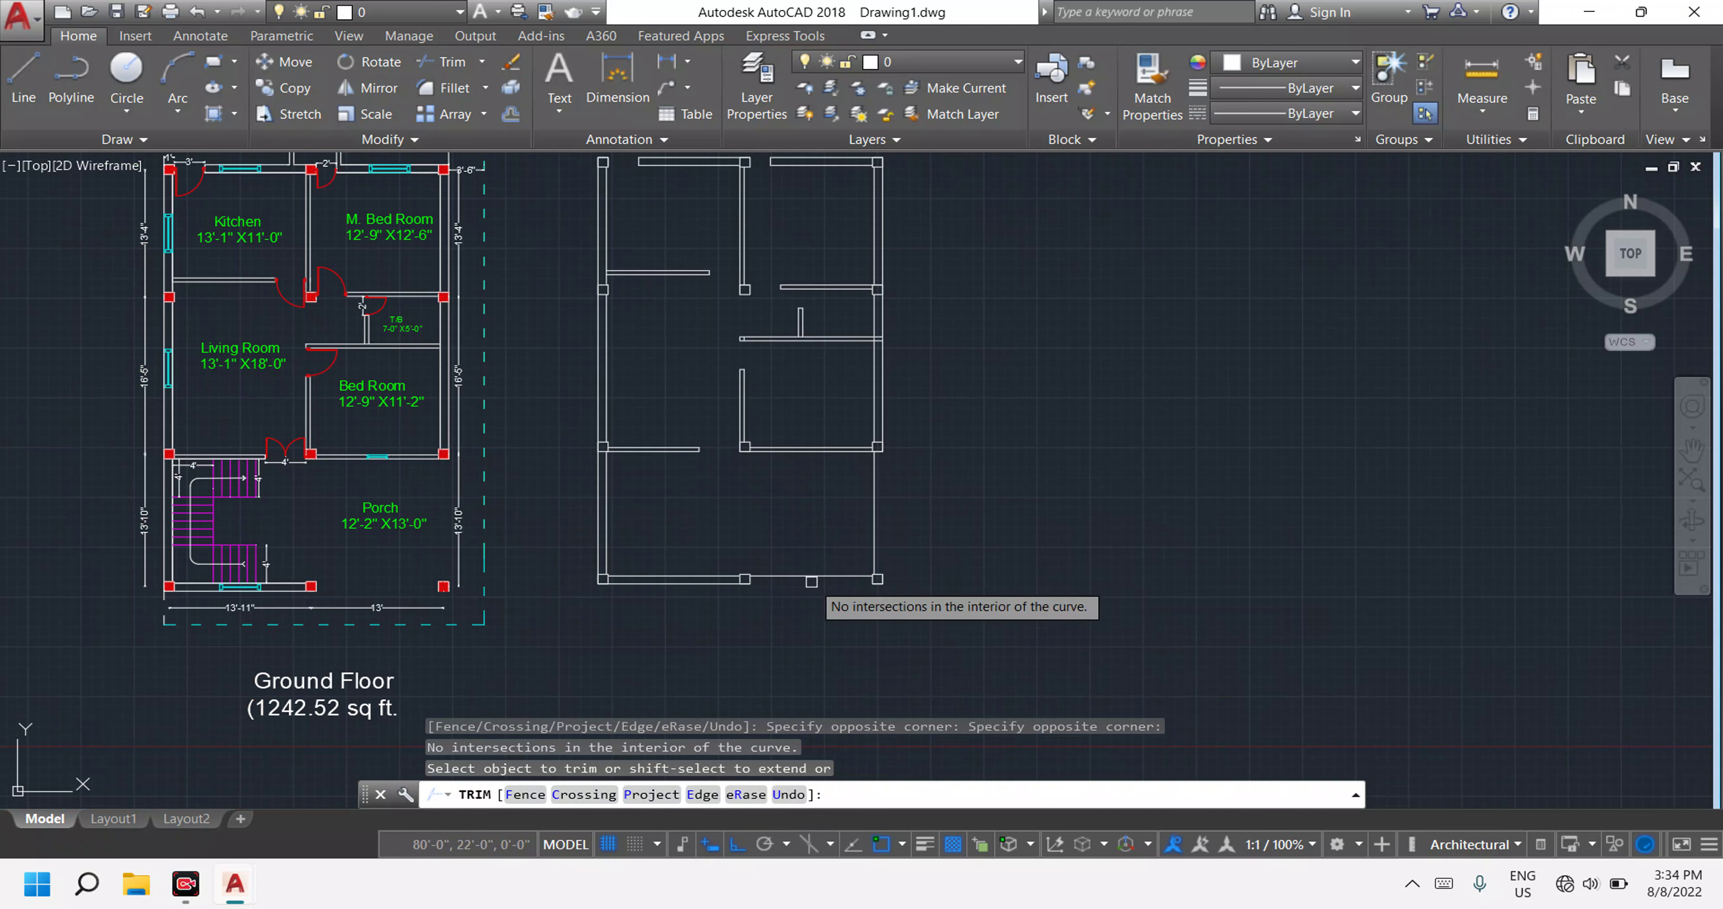
pyautogui.scroll(8, 813, 573)
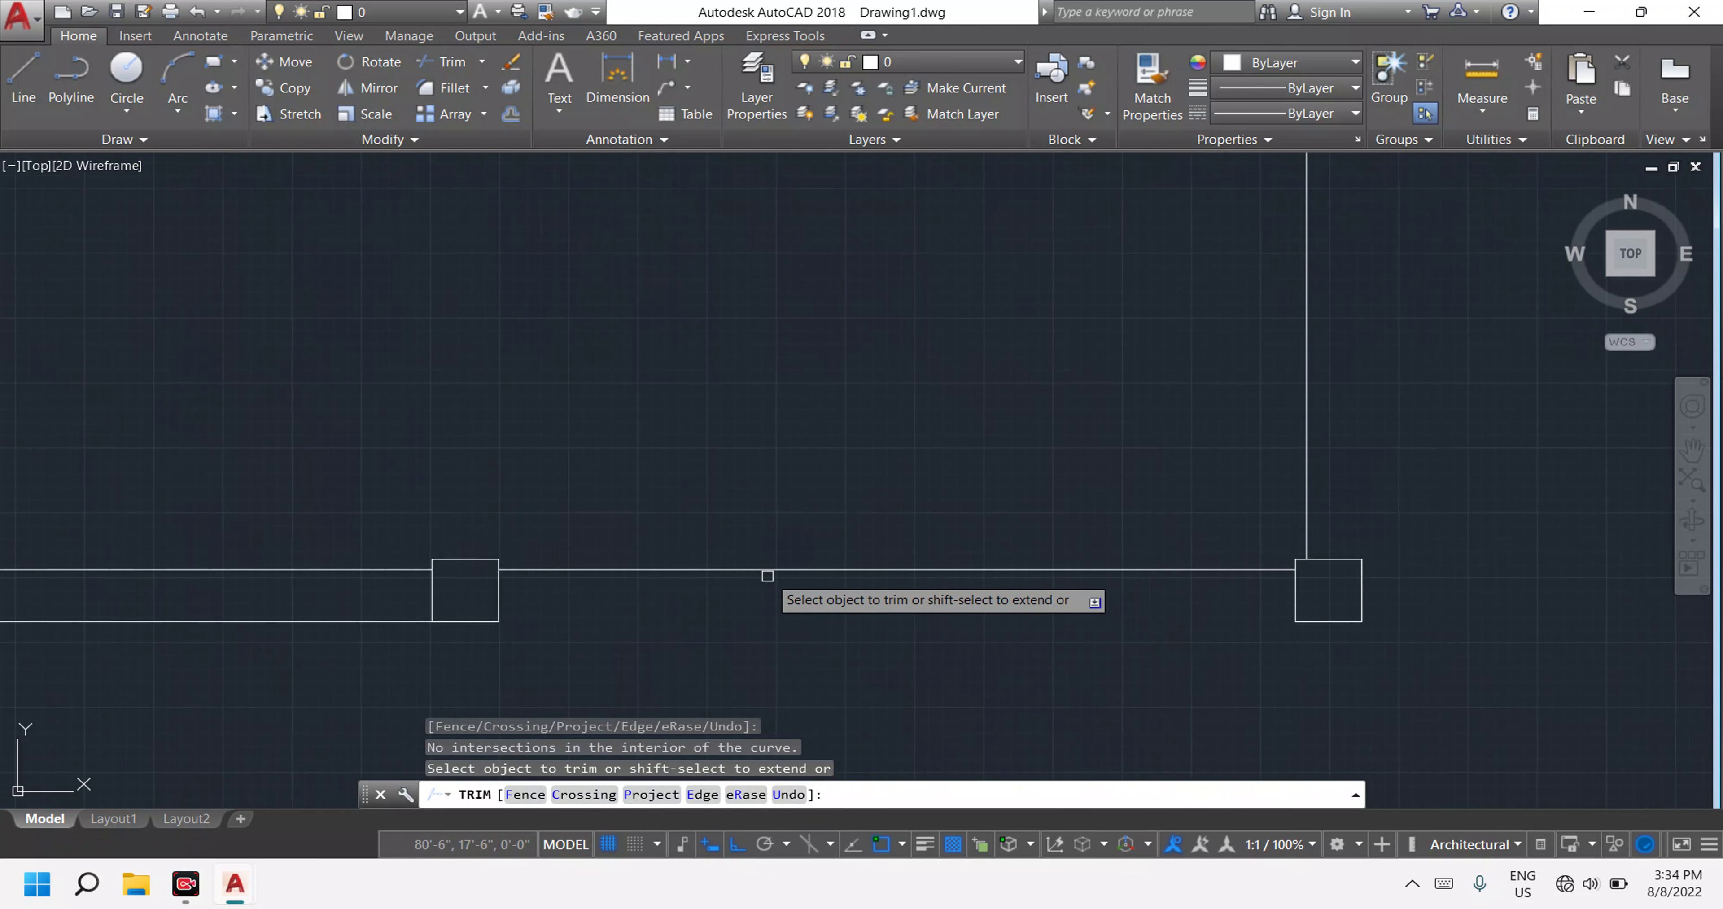
# Delete the lower room's short bottom wall line and its right vertical wall line.
pyautogui.press('Escape')
pyautogui.click(744, 570)
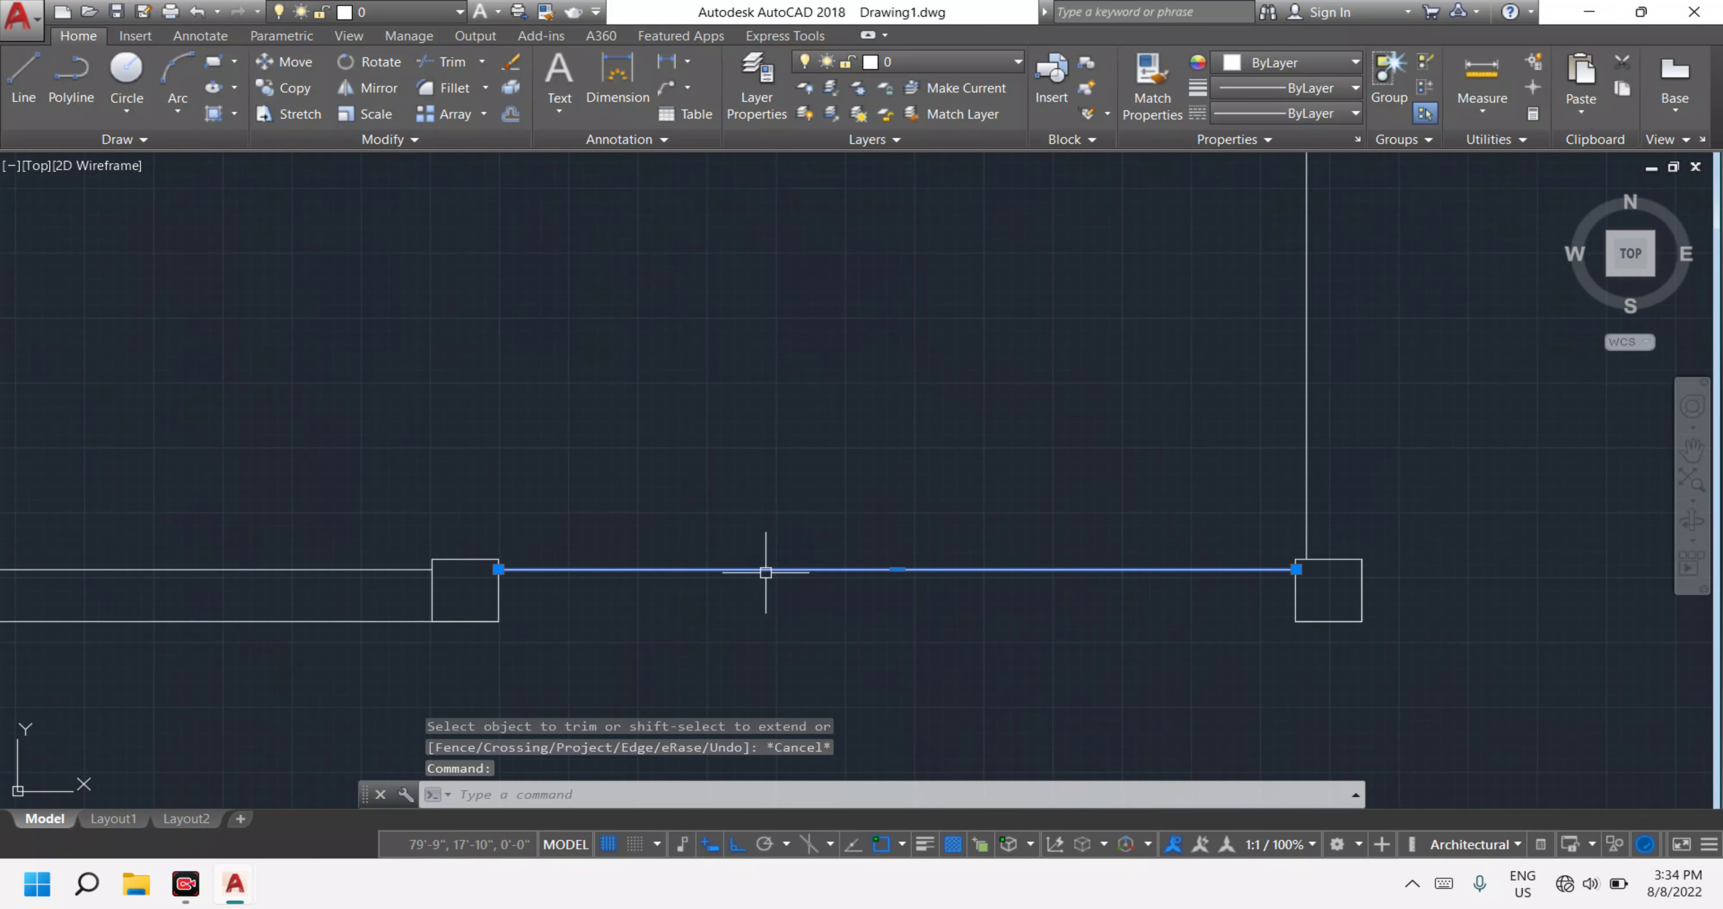
pyautogui.scroll(-4, 769, 574)
pyautogui.press('Delete')
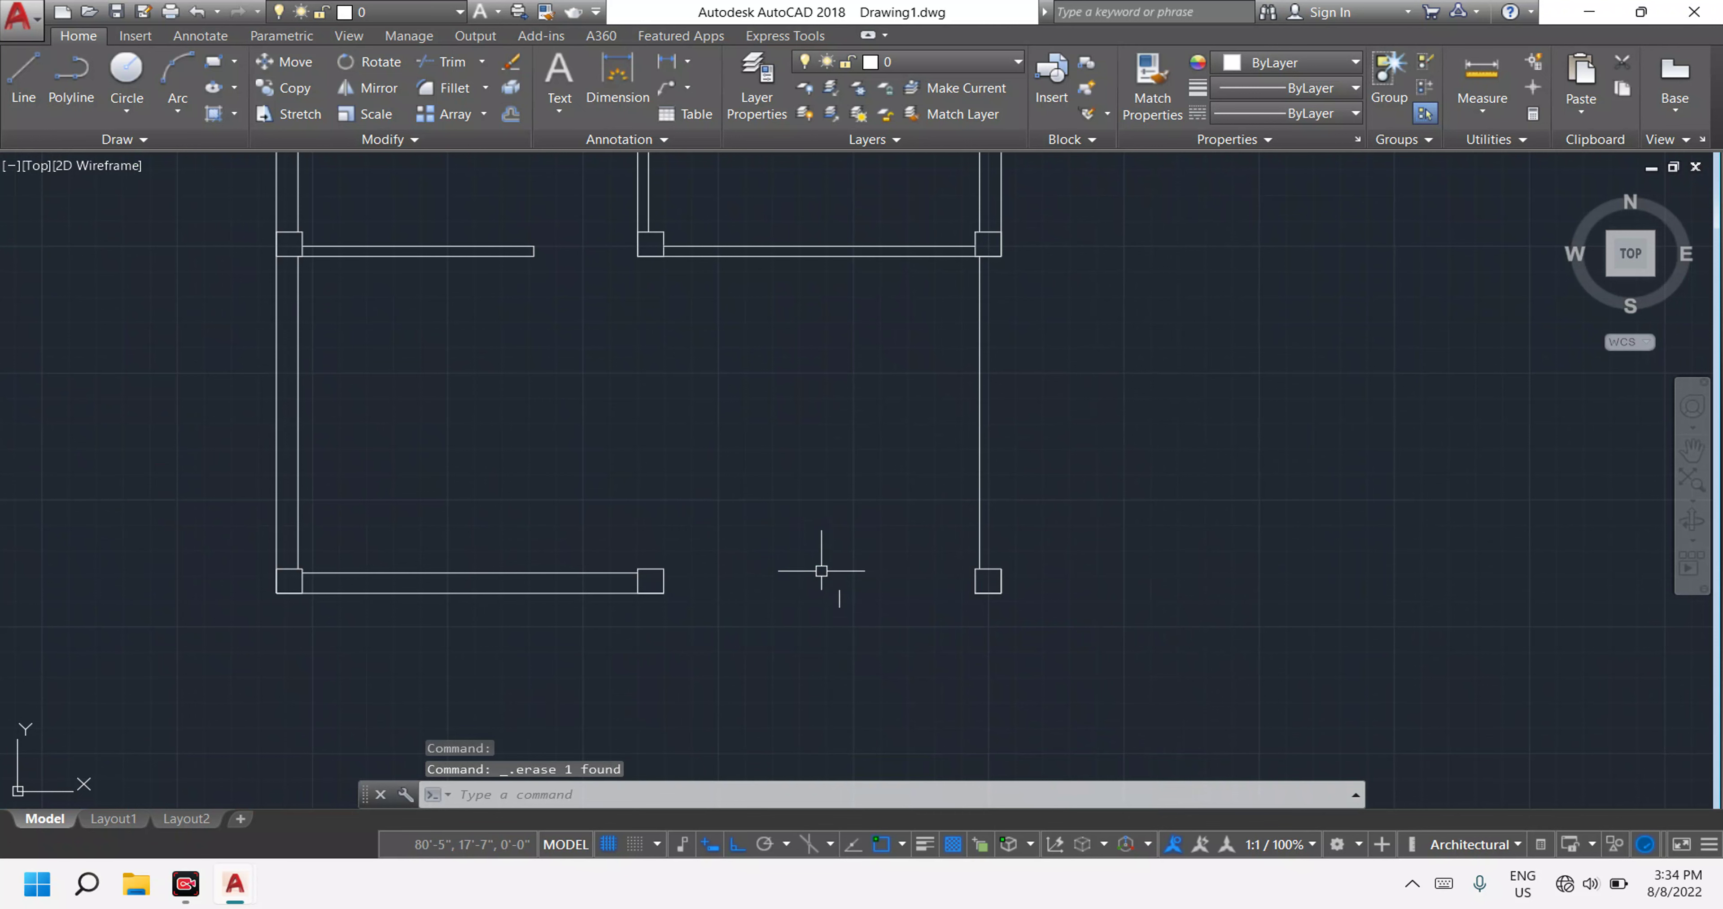
pyautogui.click(978, 468)
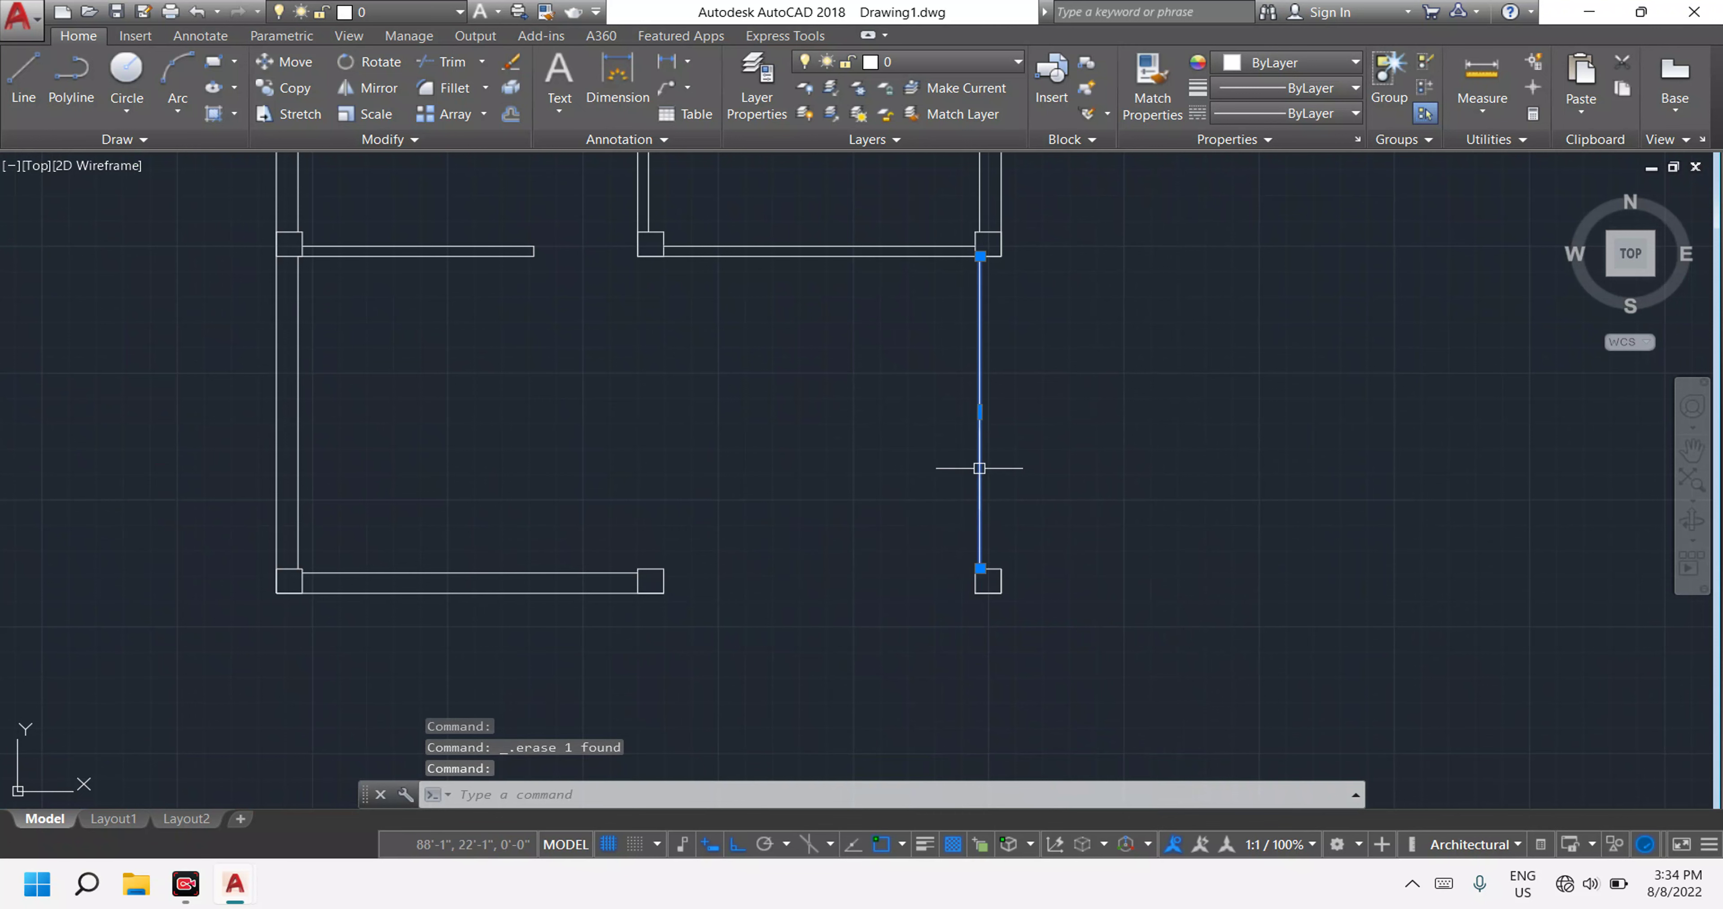
pyautogui.press('Delete')
pyautogui.scroll(-5, 953, 480)
pyautogui.moveTo(953, 481); pyautogui.dragTo(948, 526, button='middle')
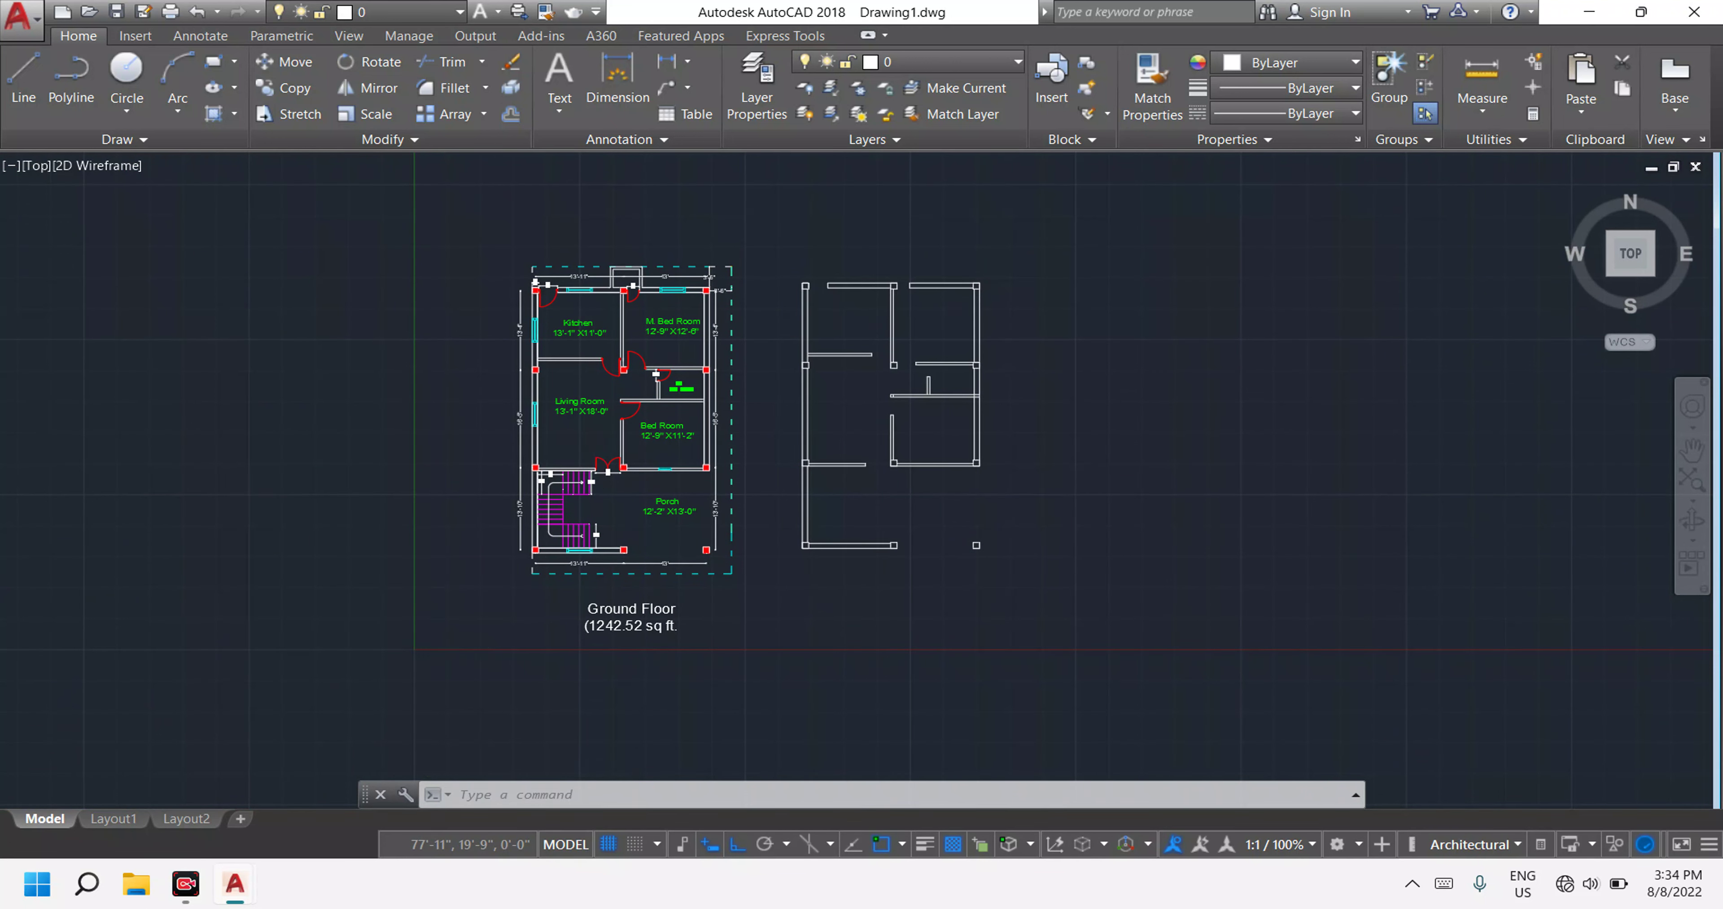
# Pan and zoom to centre both plans around the reference staircase area.
pyautogui.scroll(2, 605, 448)
pyautogui.moveTo(1068, 384); pyautogui.dragTo(988, 492, button='middle')
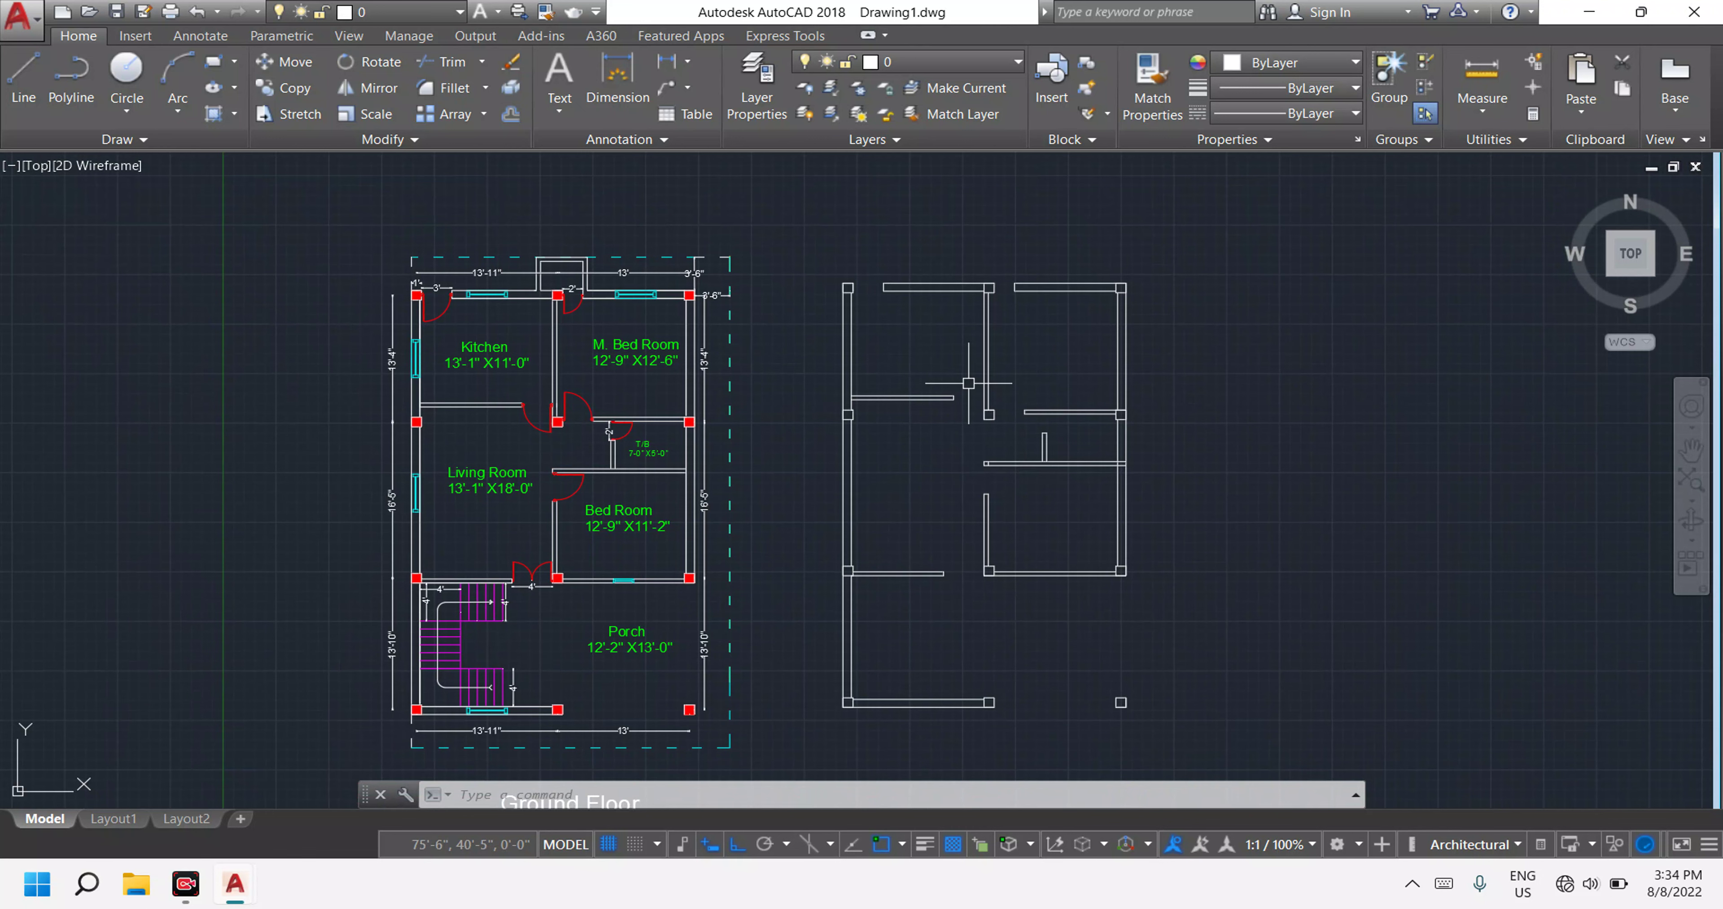
pyautogui.scroll(2, 1007, 269)
pyautogui.scroll(2, 1007, 373)
pyautogui.scroll(-5, 1007, 401)
pyautogui.moveTo(968, 441)
pyautogui.mouseDown(button='middle')
pyautogui.moveTo(962, 459)
pyautogui.moveTo(934, 445)
pyautogui.mouseUp(button='middle')
pyautogui.scroll(2, 695, 468)
pyautogui.scroll(2, 702, 535)
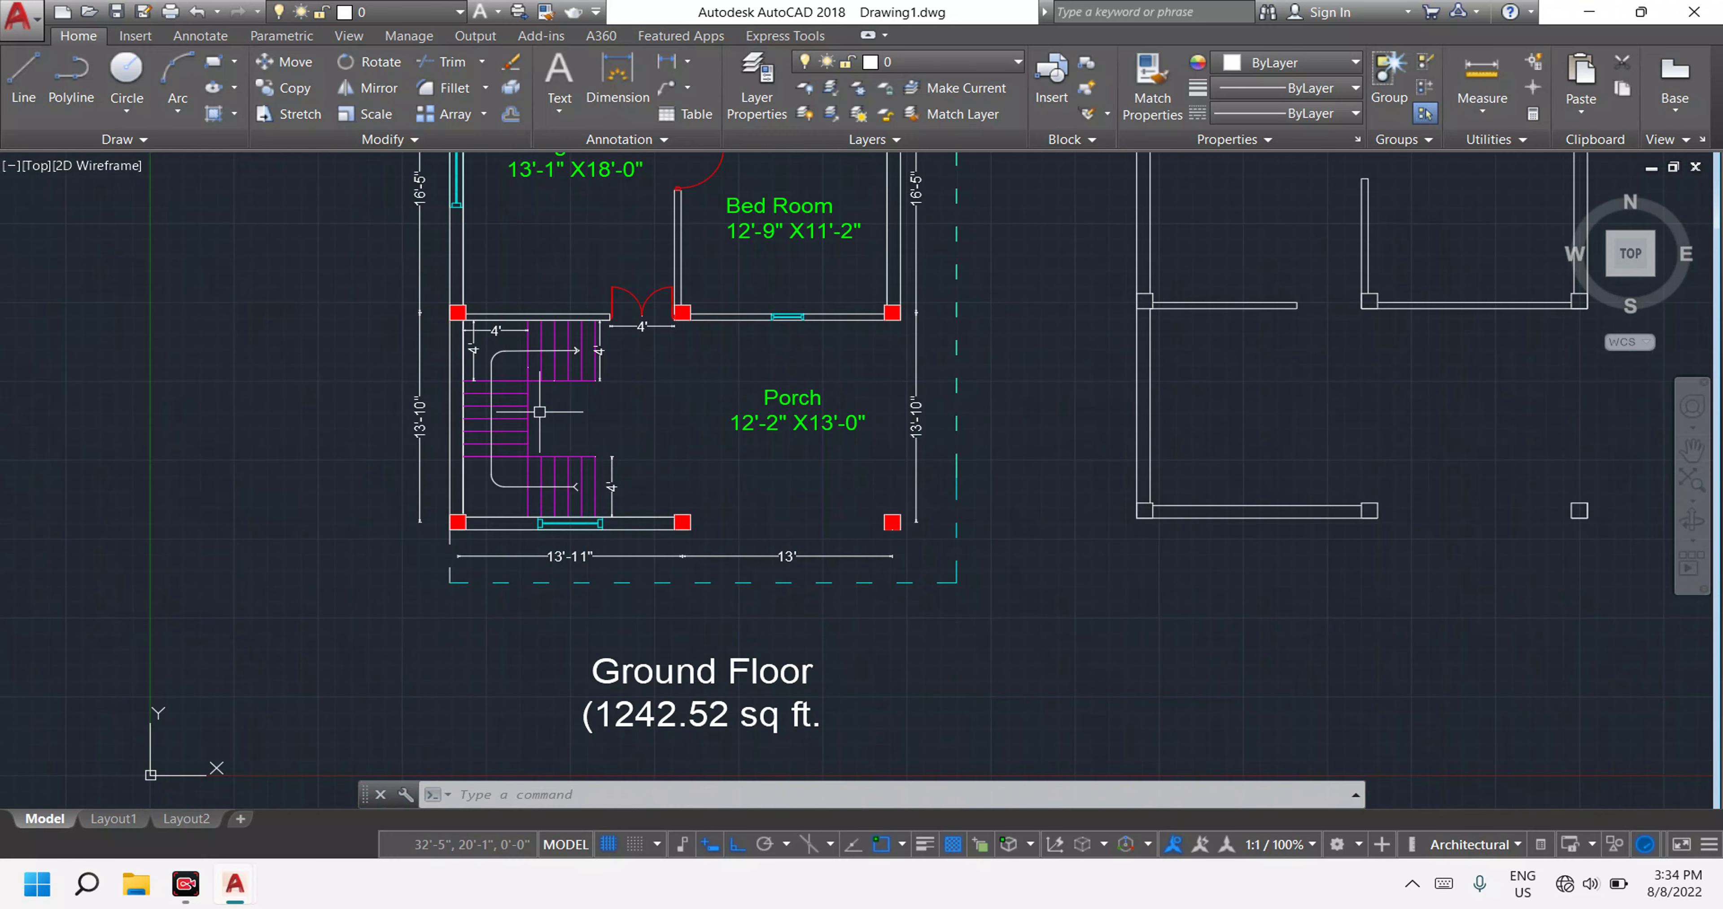
pyautogui.scroll(1, 669, 468)
pyautogui.scroll(-5, 602, 461)
pyautogui.scroll(2, 575, 423)
pyautogui.scroll(1, 521, 431)
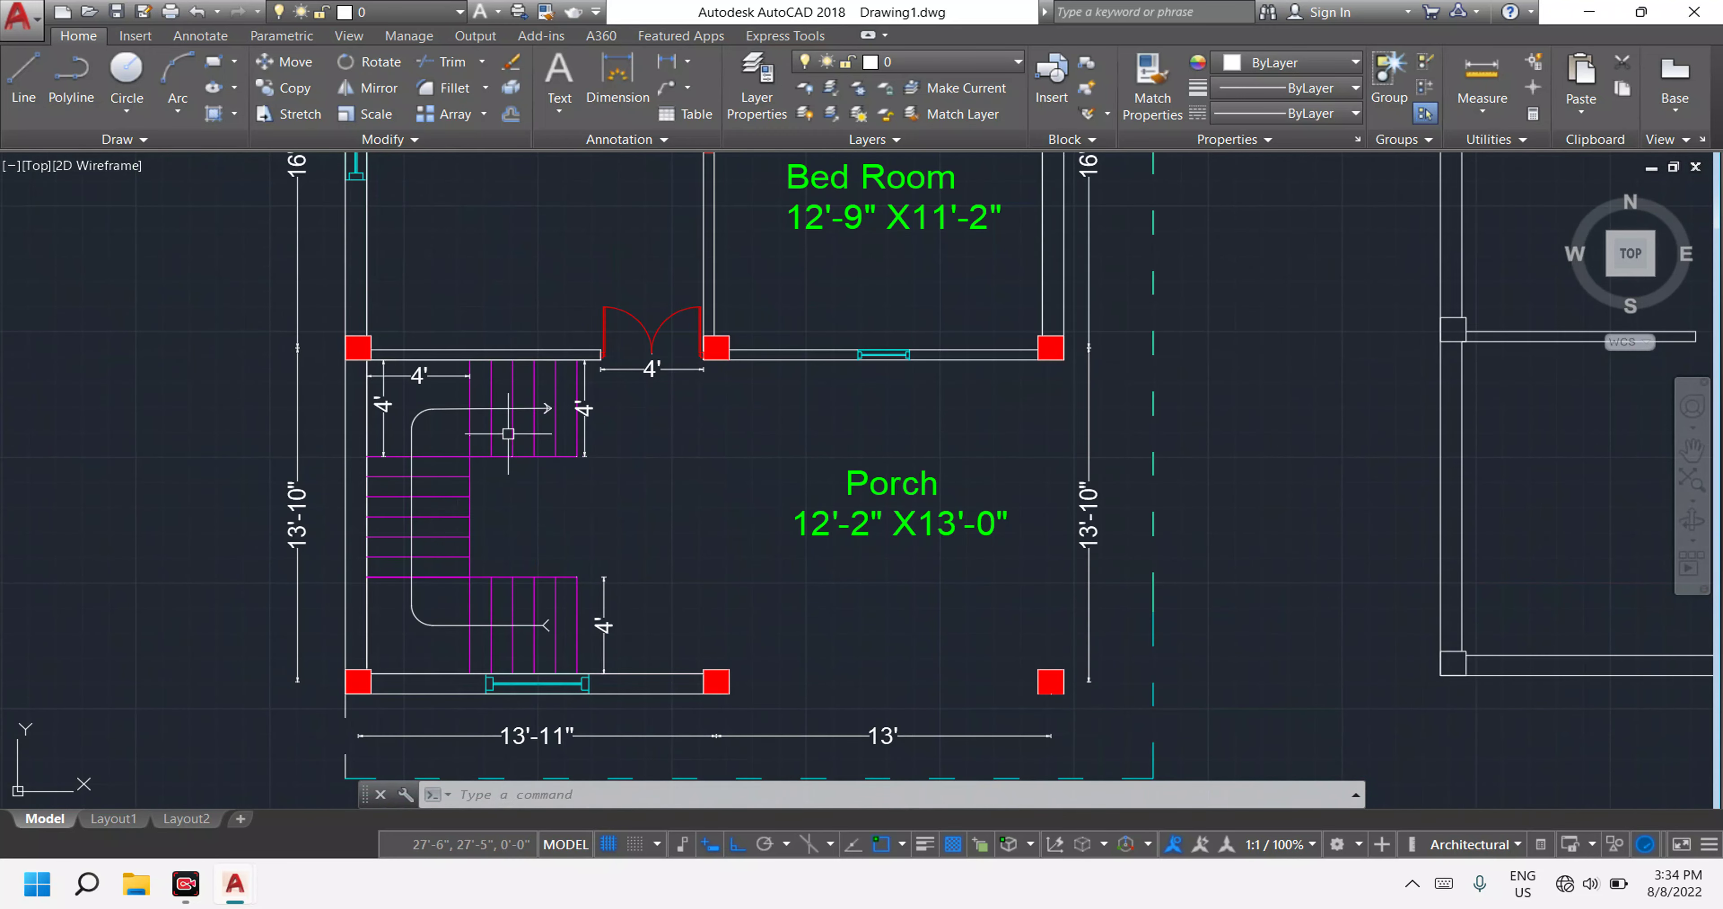
pyautogui.scroll(-2, 738, 480)
pyautogui.scroll(-1, 993, 463)
pyautogui.scroll(5, 992, 462)
pyautogui.scroll(1, 936, 434)
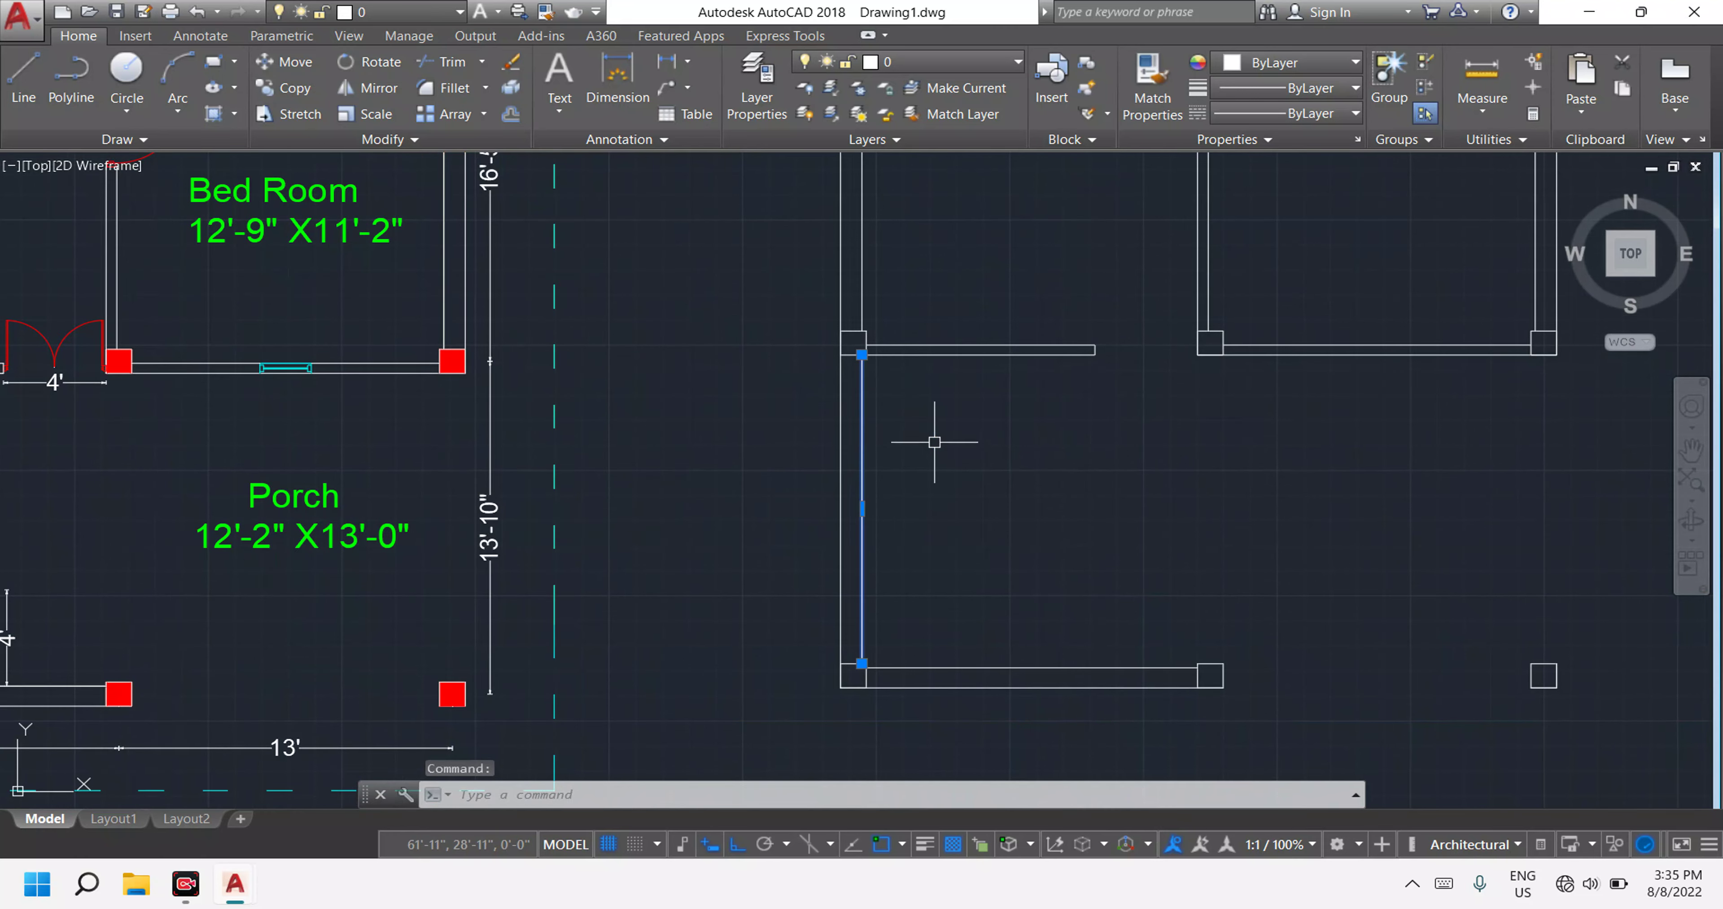
pyautogui.press('Delete')
pyautogui.press('Escape')
pyautogui.scroll(-1, 935, 442)
pyautogui.scroll(-1, 926, 451)
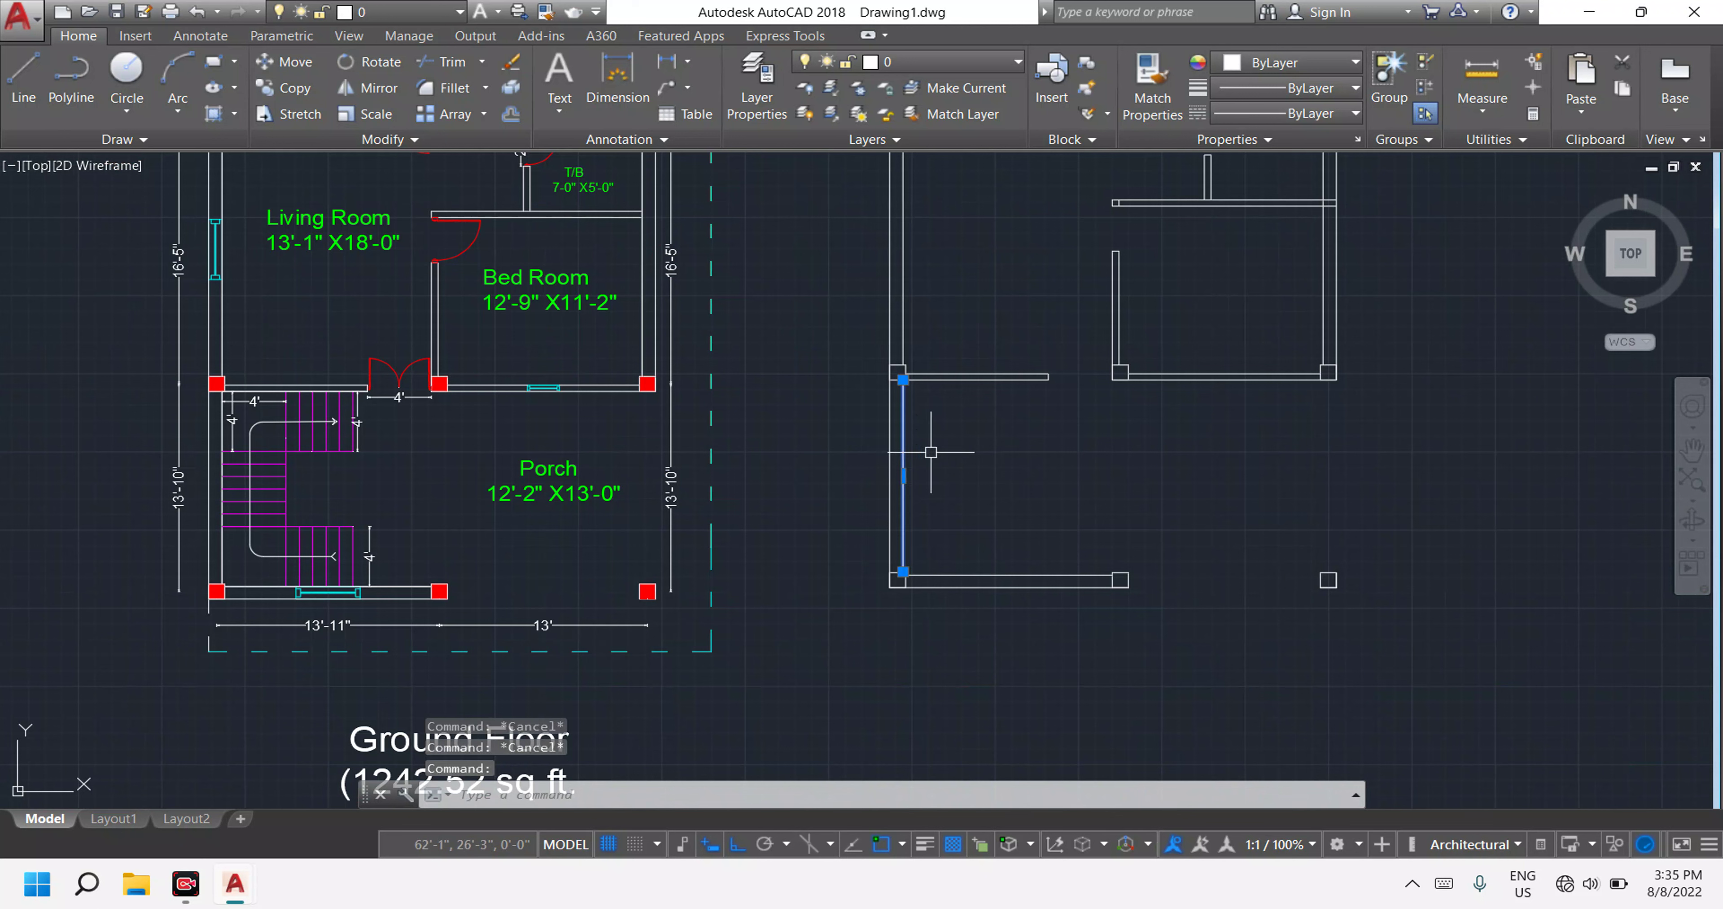
# Copy the lower room's left wall line 4' to the right from the wall corner.
pyautogui.write('Co')
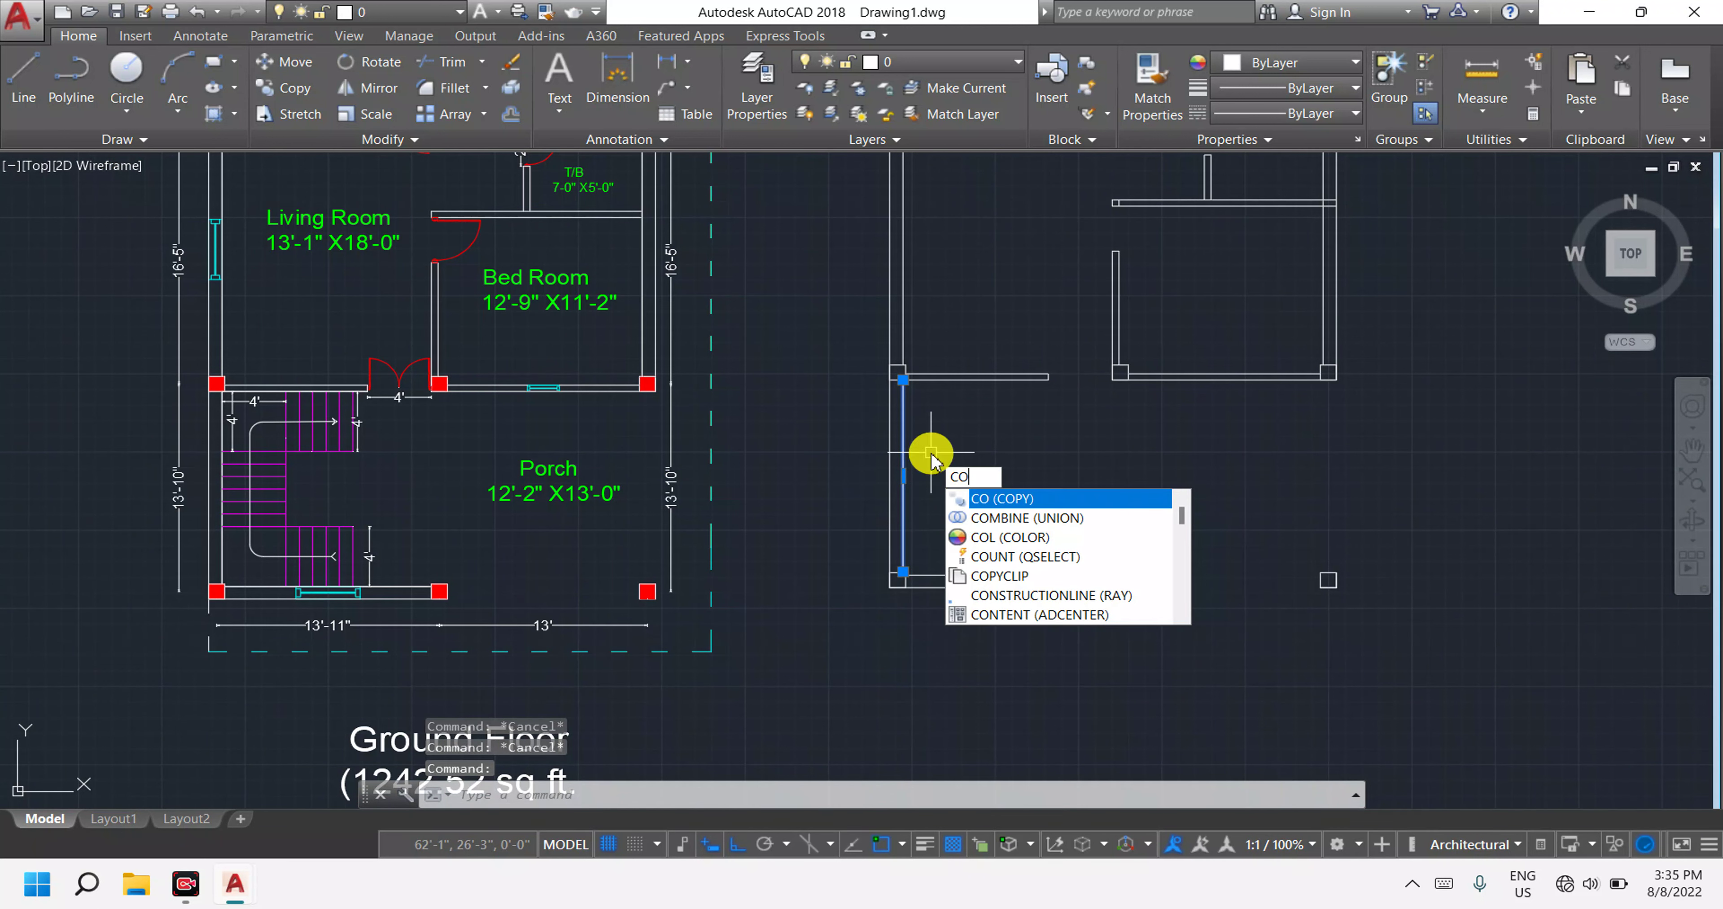
pyautogui.press('Return')
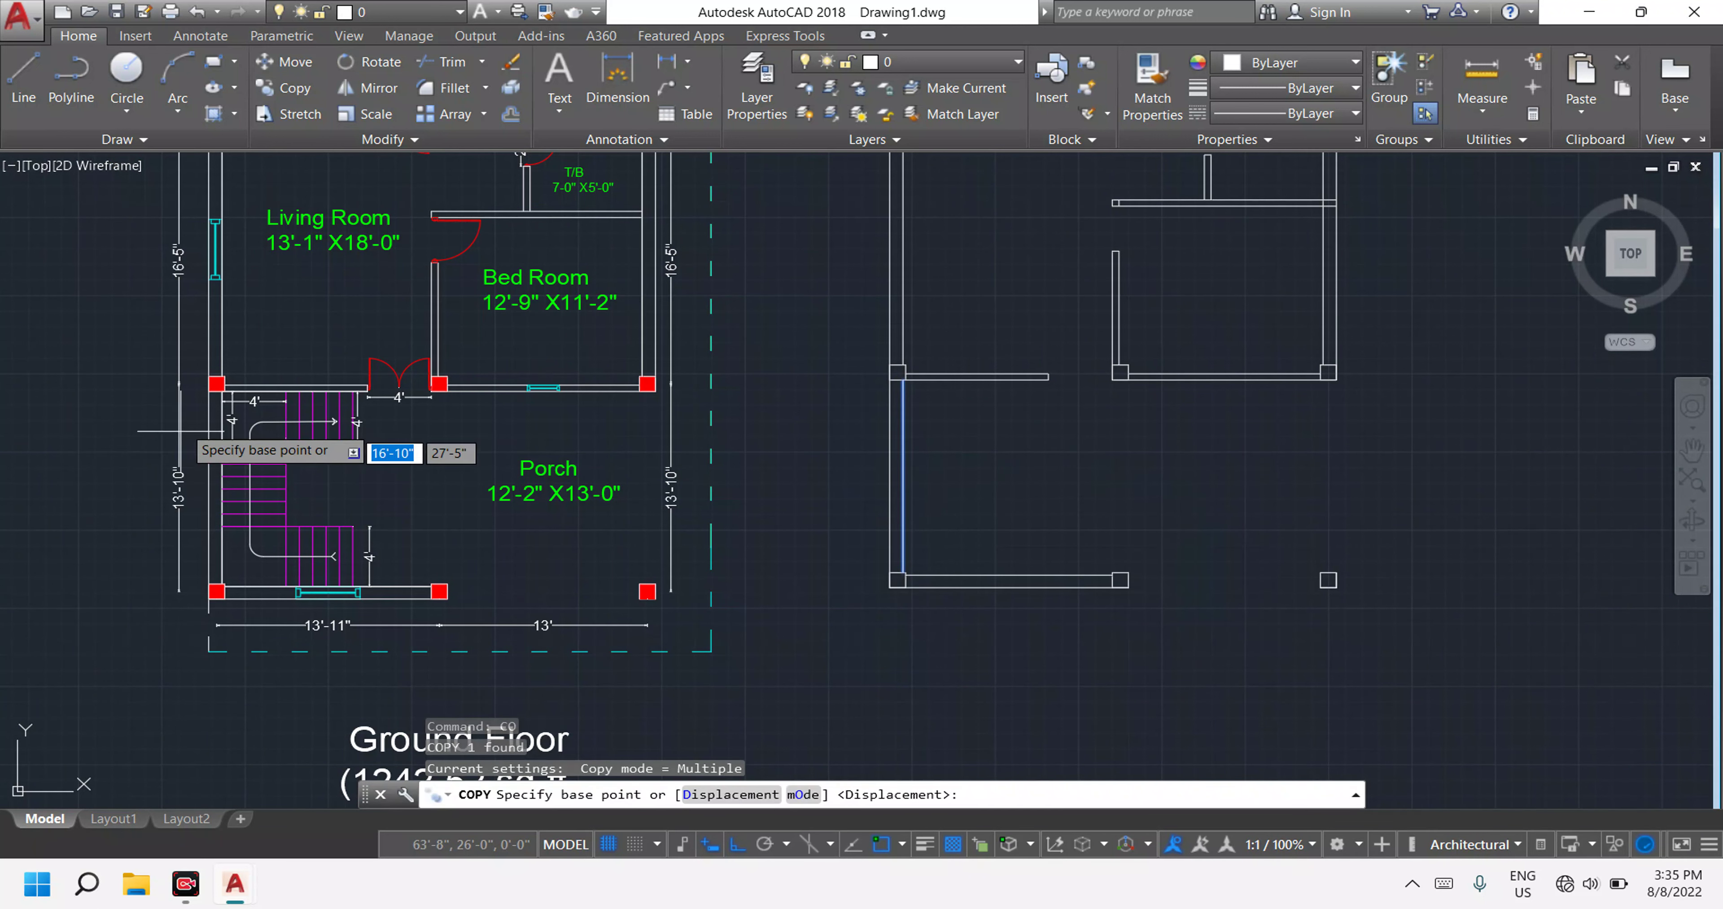
pyautogui.scroll(4, 227, 428)
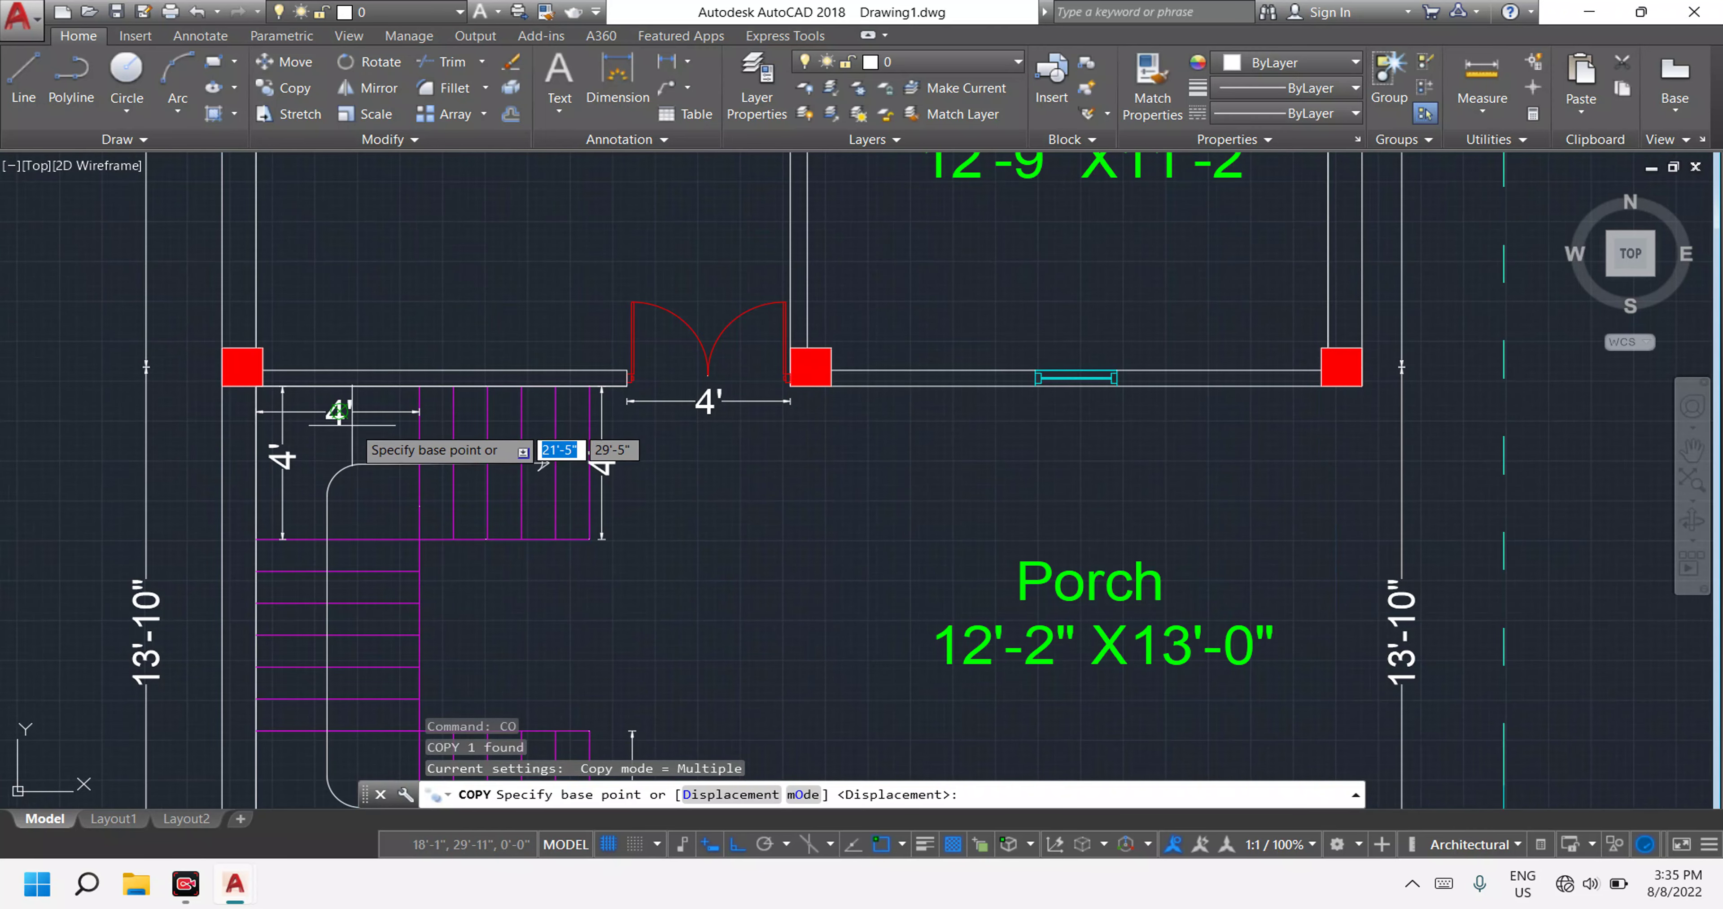
pyautogui.scroll(-2, 708, 463)
pyautogui.scroll(-4, 707, 461)
pyautogui.scroll(6, 908, 468)
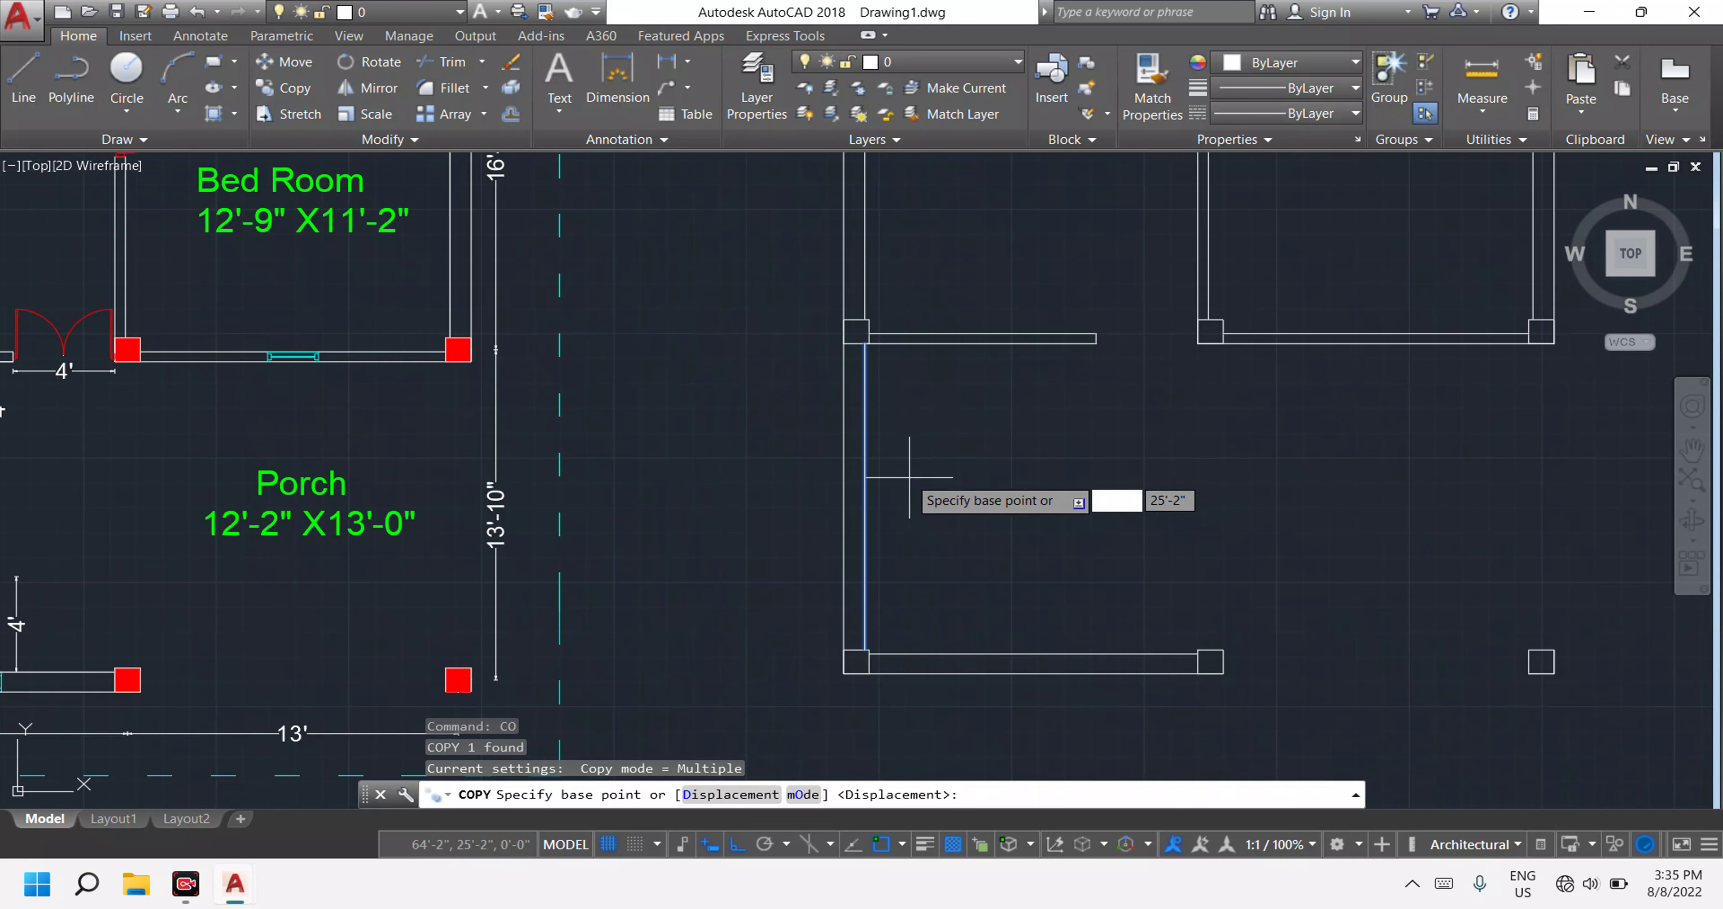
pyautogui.scroll(2, 864, 342)
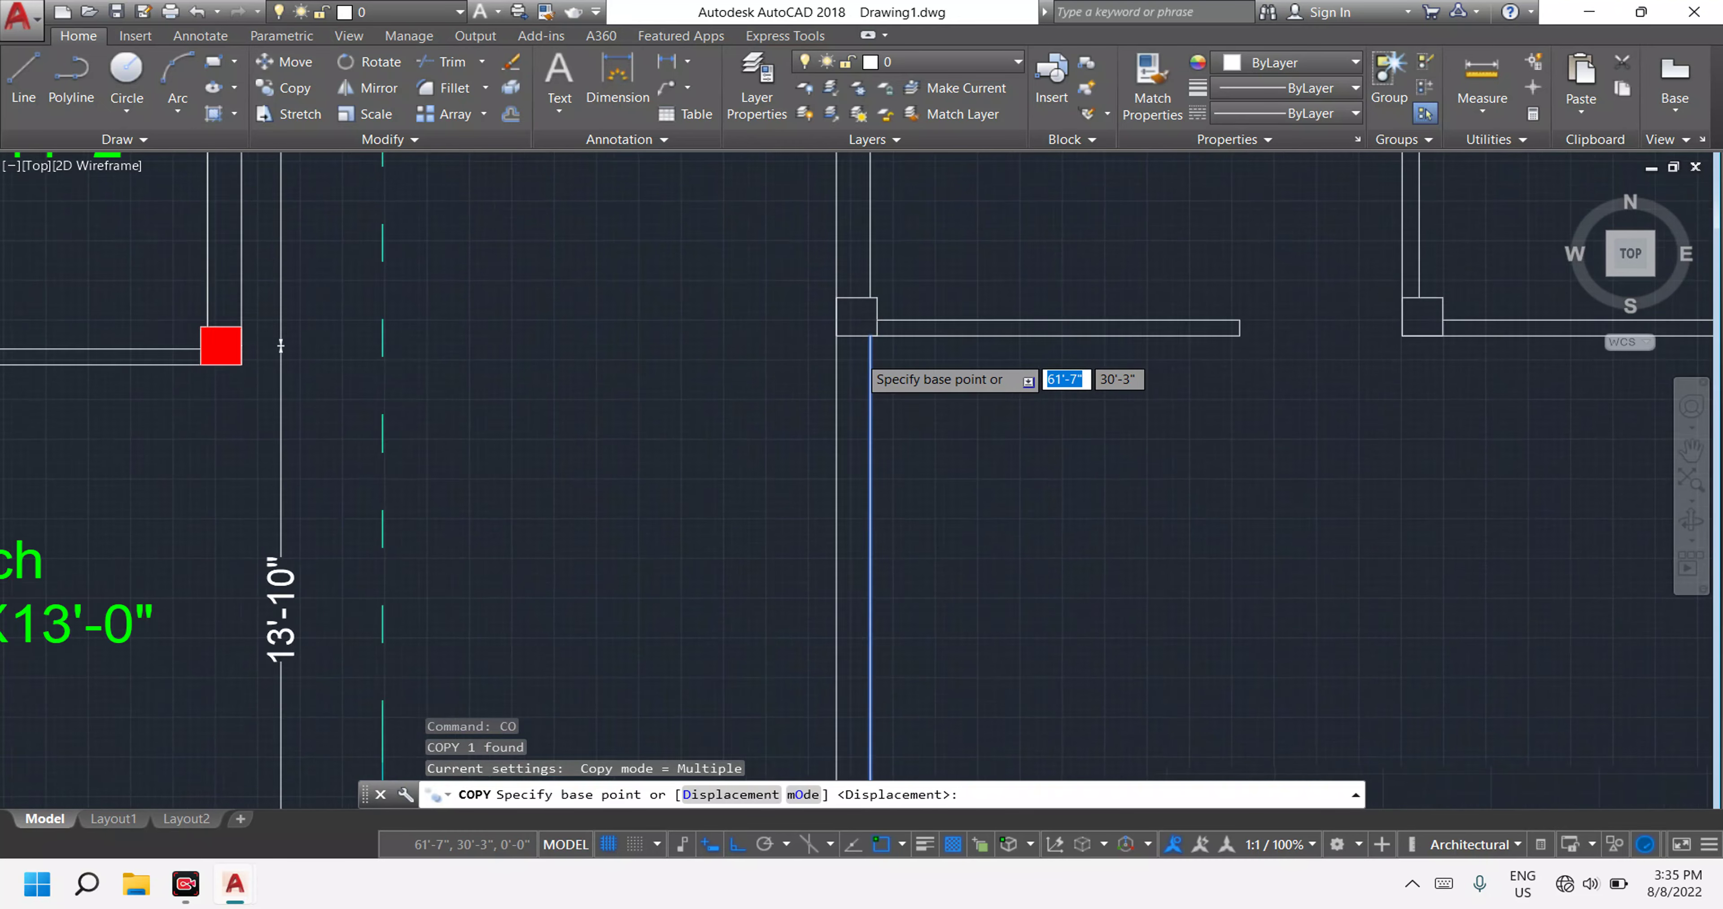
pyautogui.scroll(5, 876, 330)
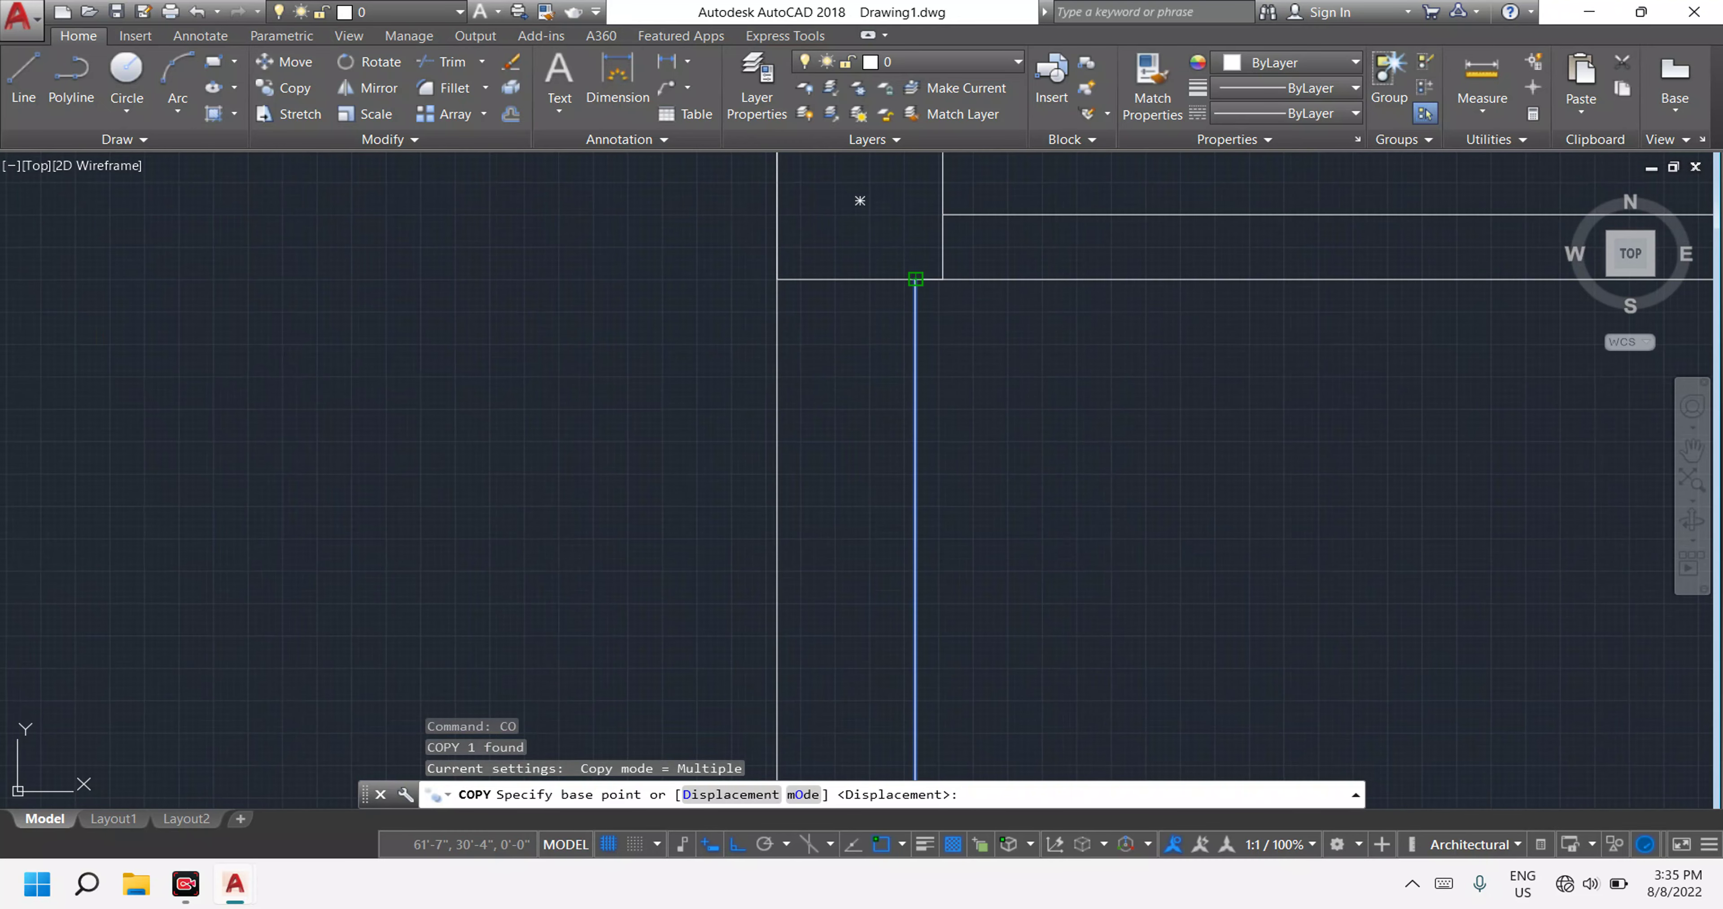
pyautogui.click(916, 279)
pyautogui.scroll(-8, 1221, 302)
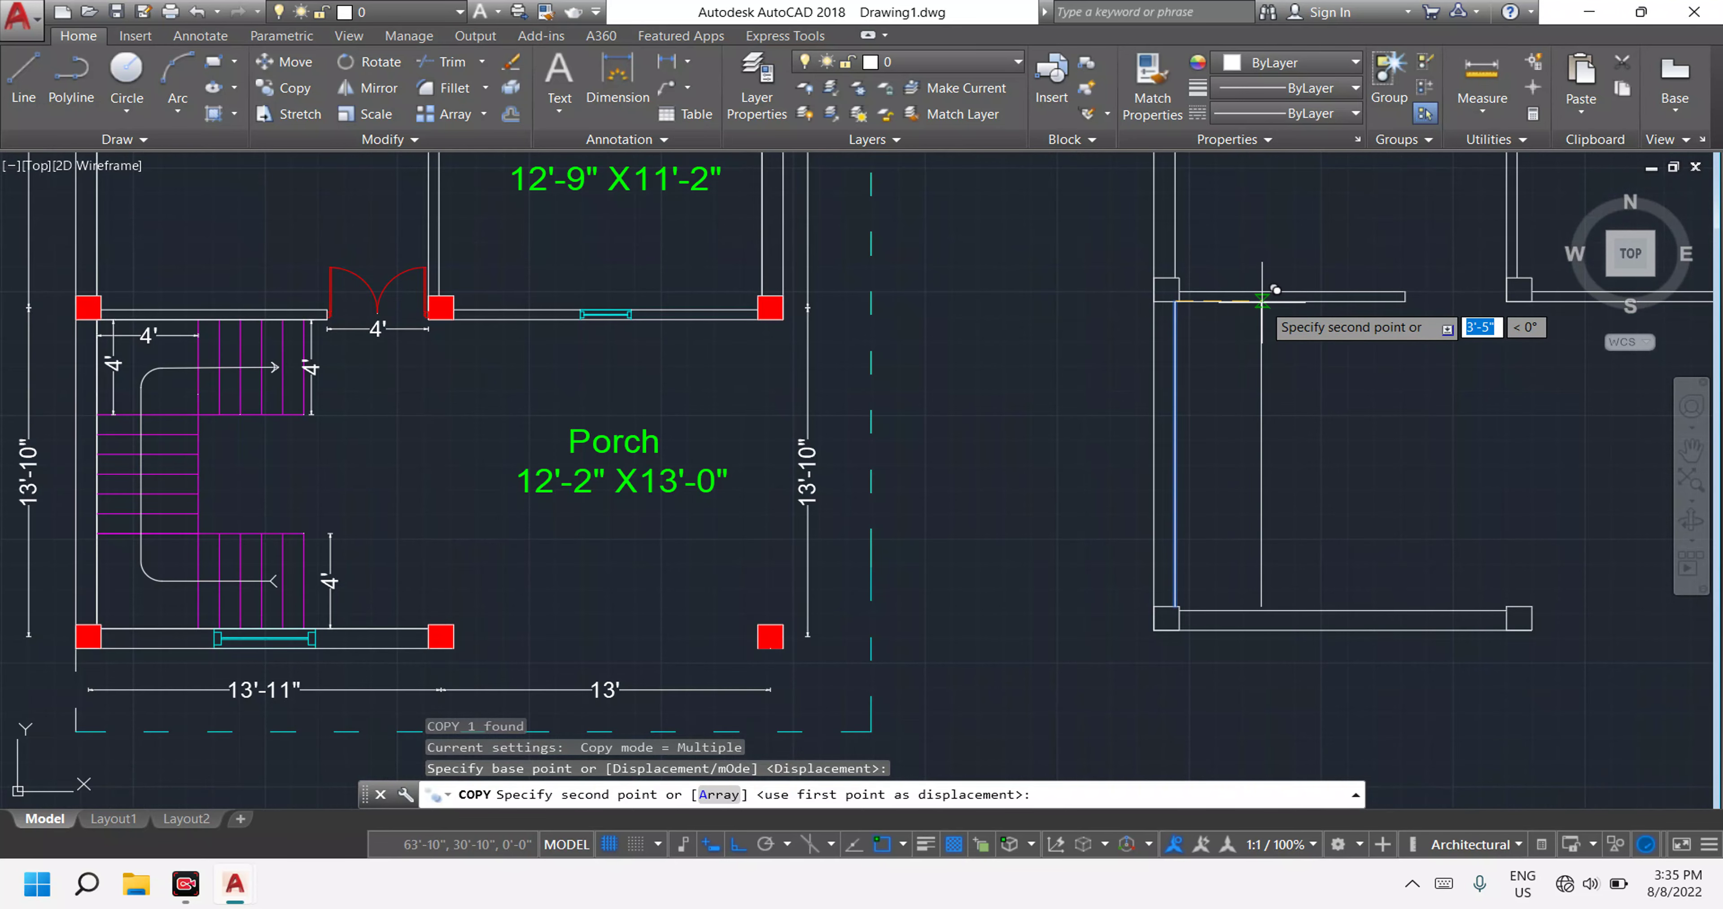
pyautogui.write('4')
pyautogui.press('Return')
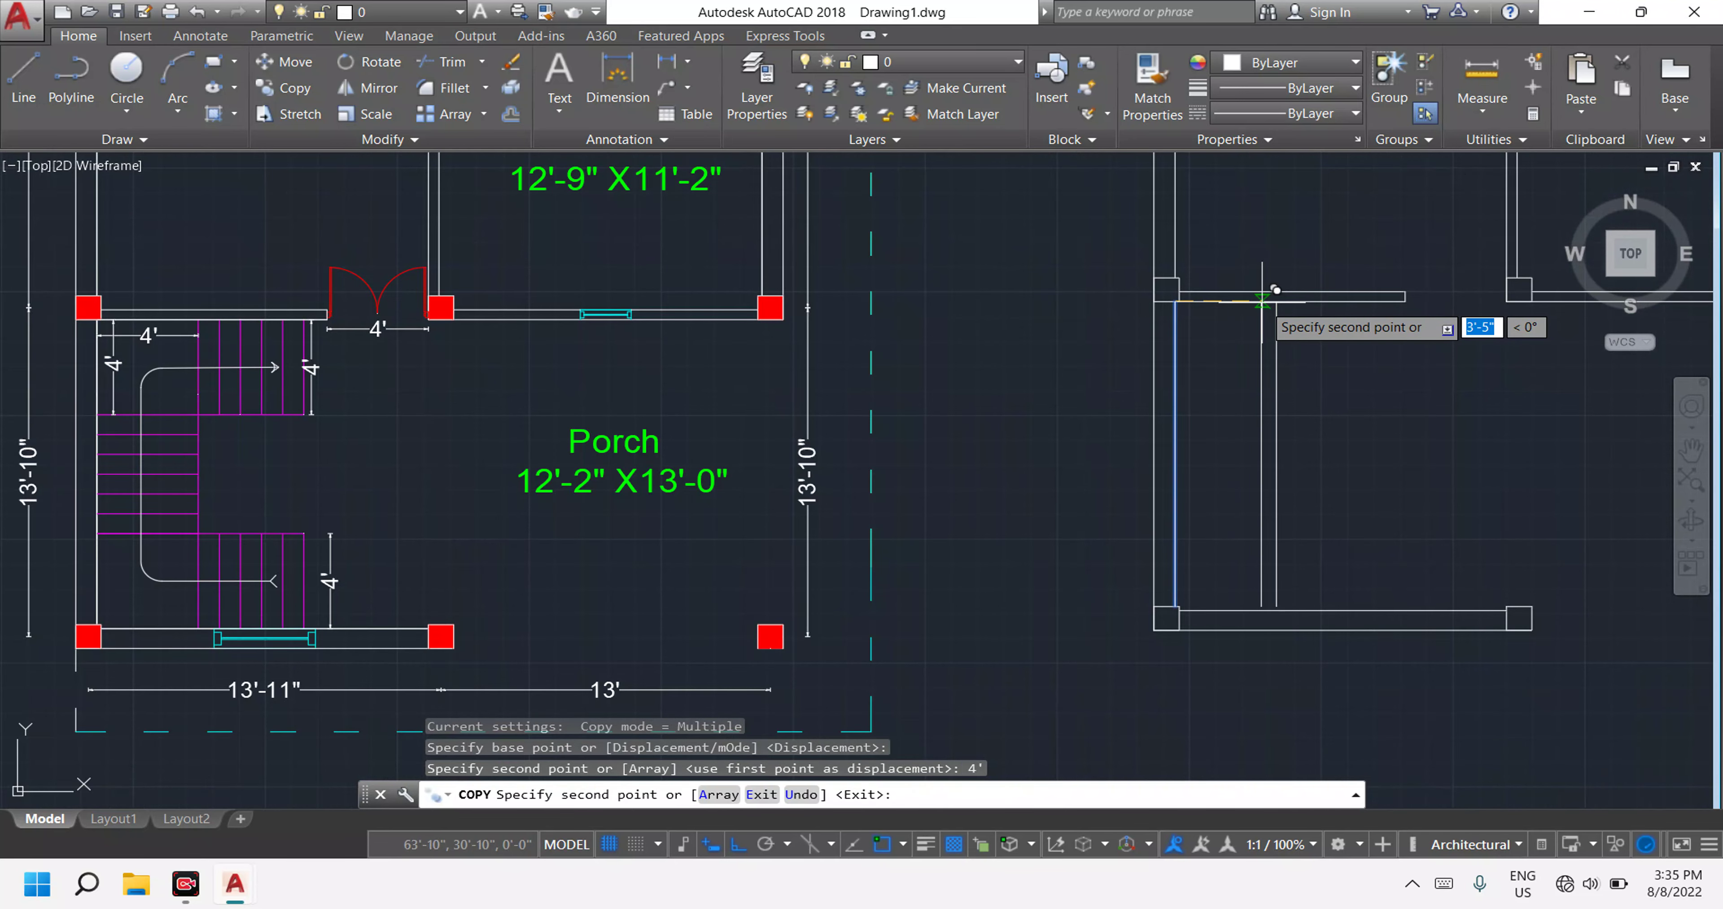
pyautogui.press('Escape')
pyautogui.scroll(-5, 1275, 402)
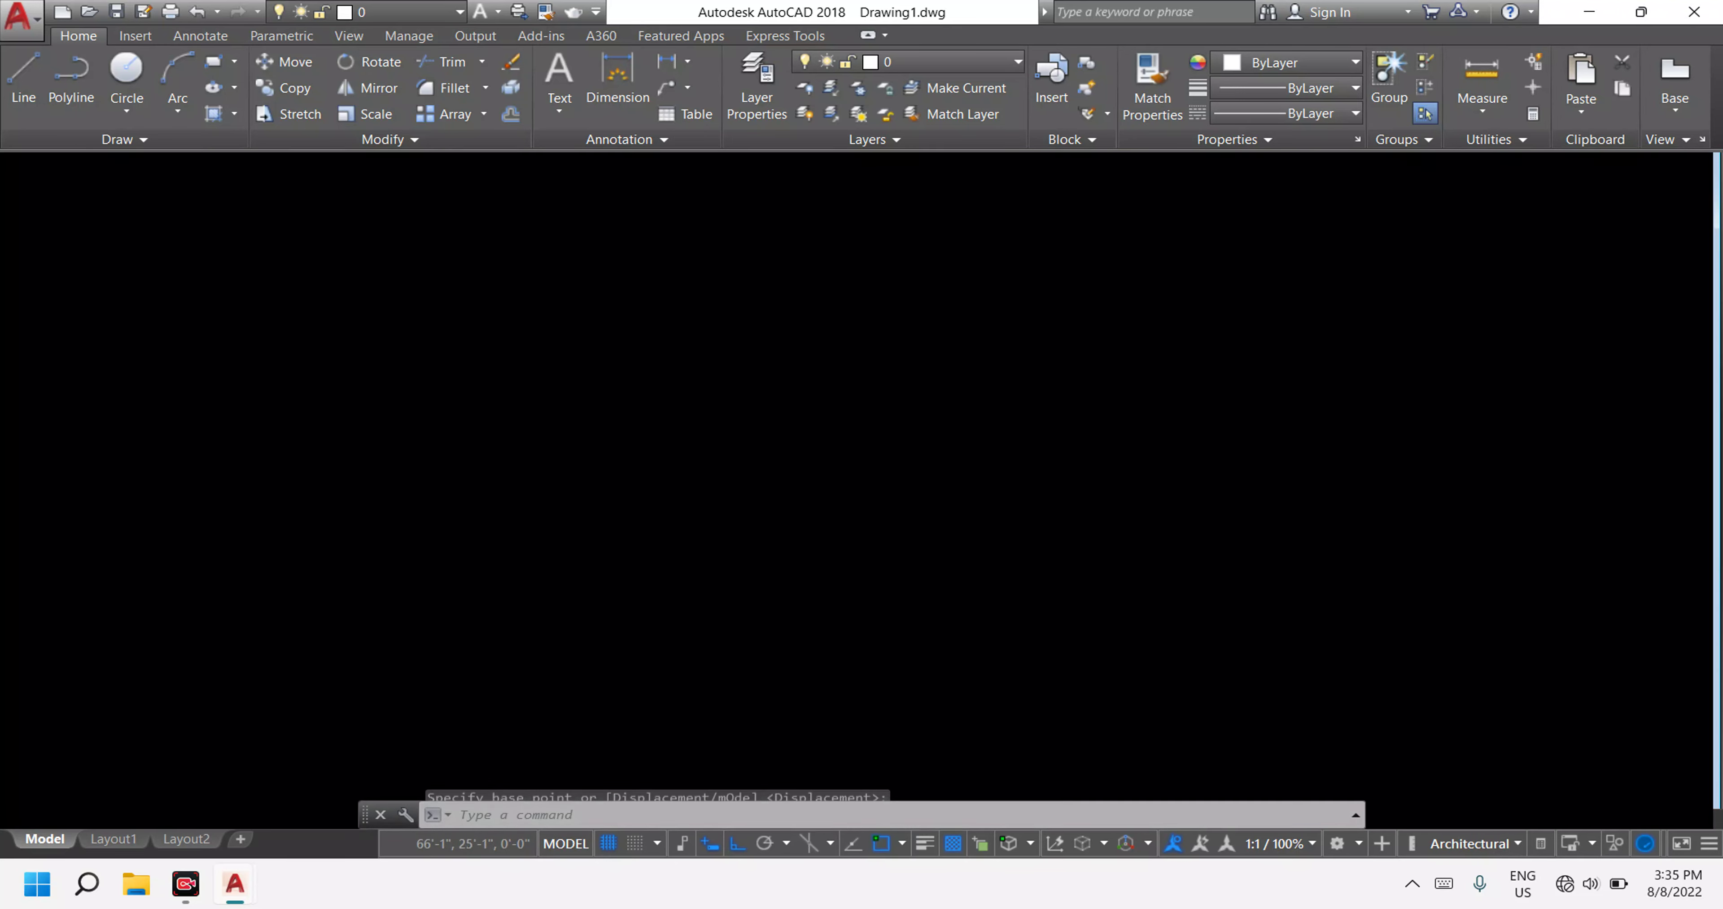
pyautogui.scroll(2, 984, 481)
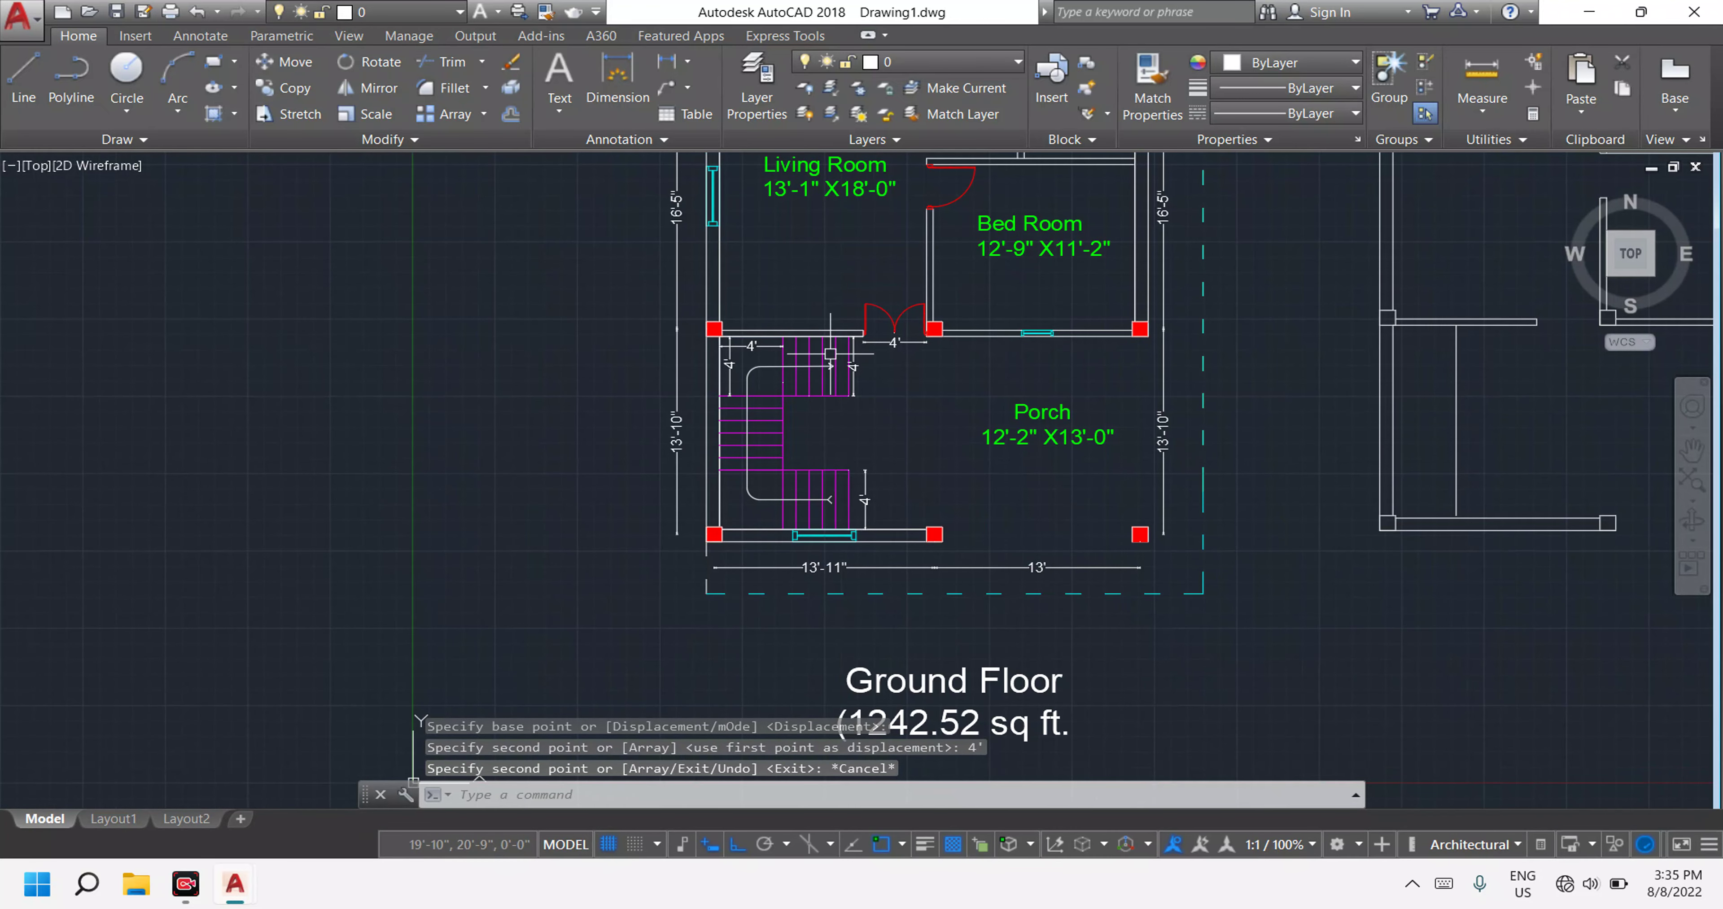
pyautogui.scroll(4, 830, 354)
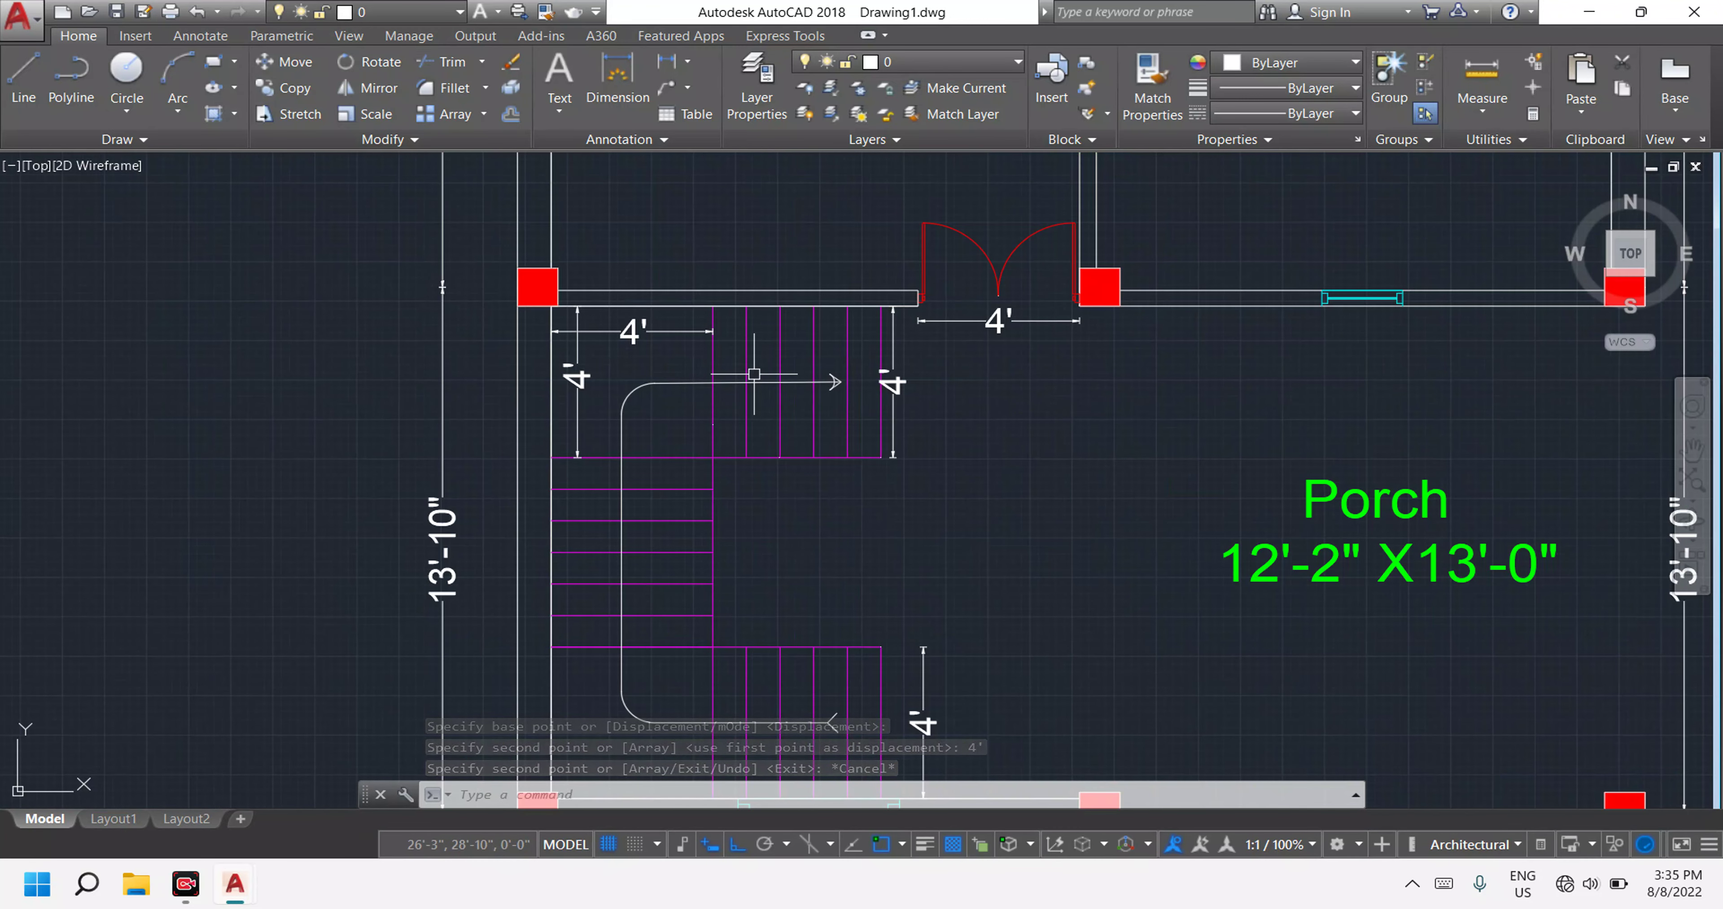
# Attempt a linear dimension at the stair wall corner, then cancel it.
pyautogui.click(665, 61)
pyautogui.click(713, 306)
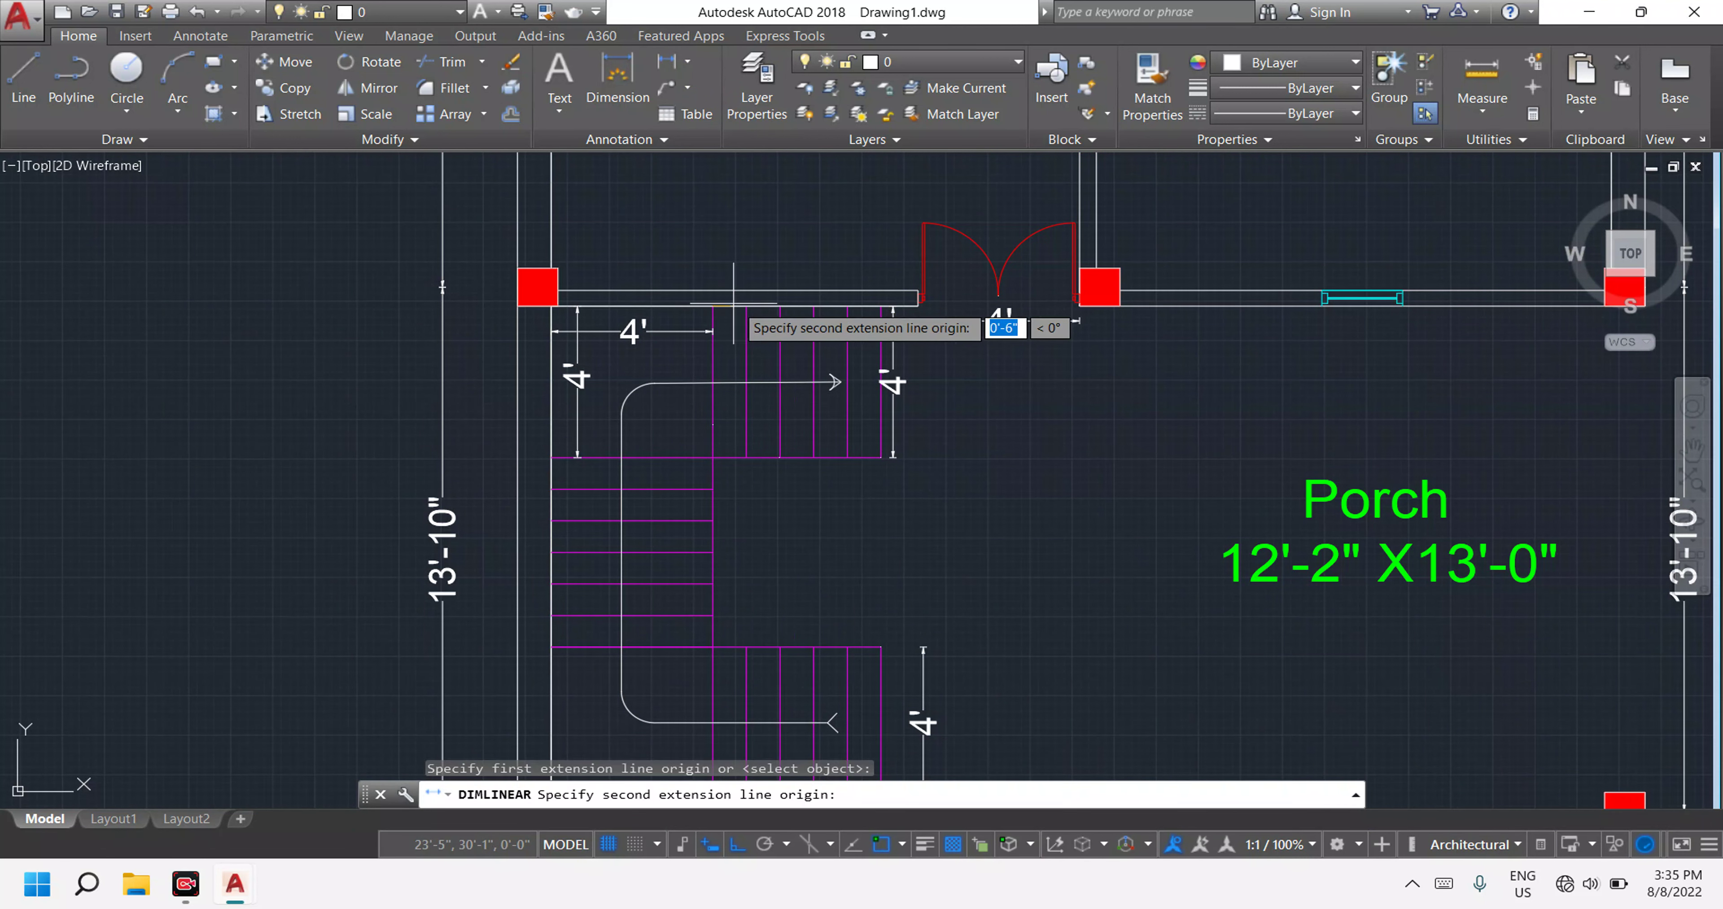
pyautogui.click(747, 306)
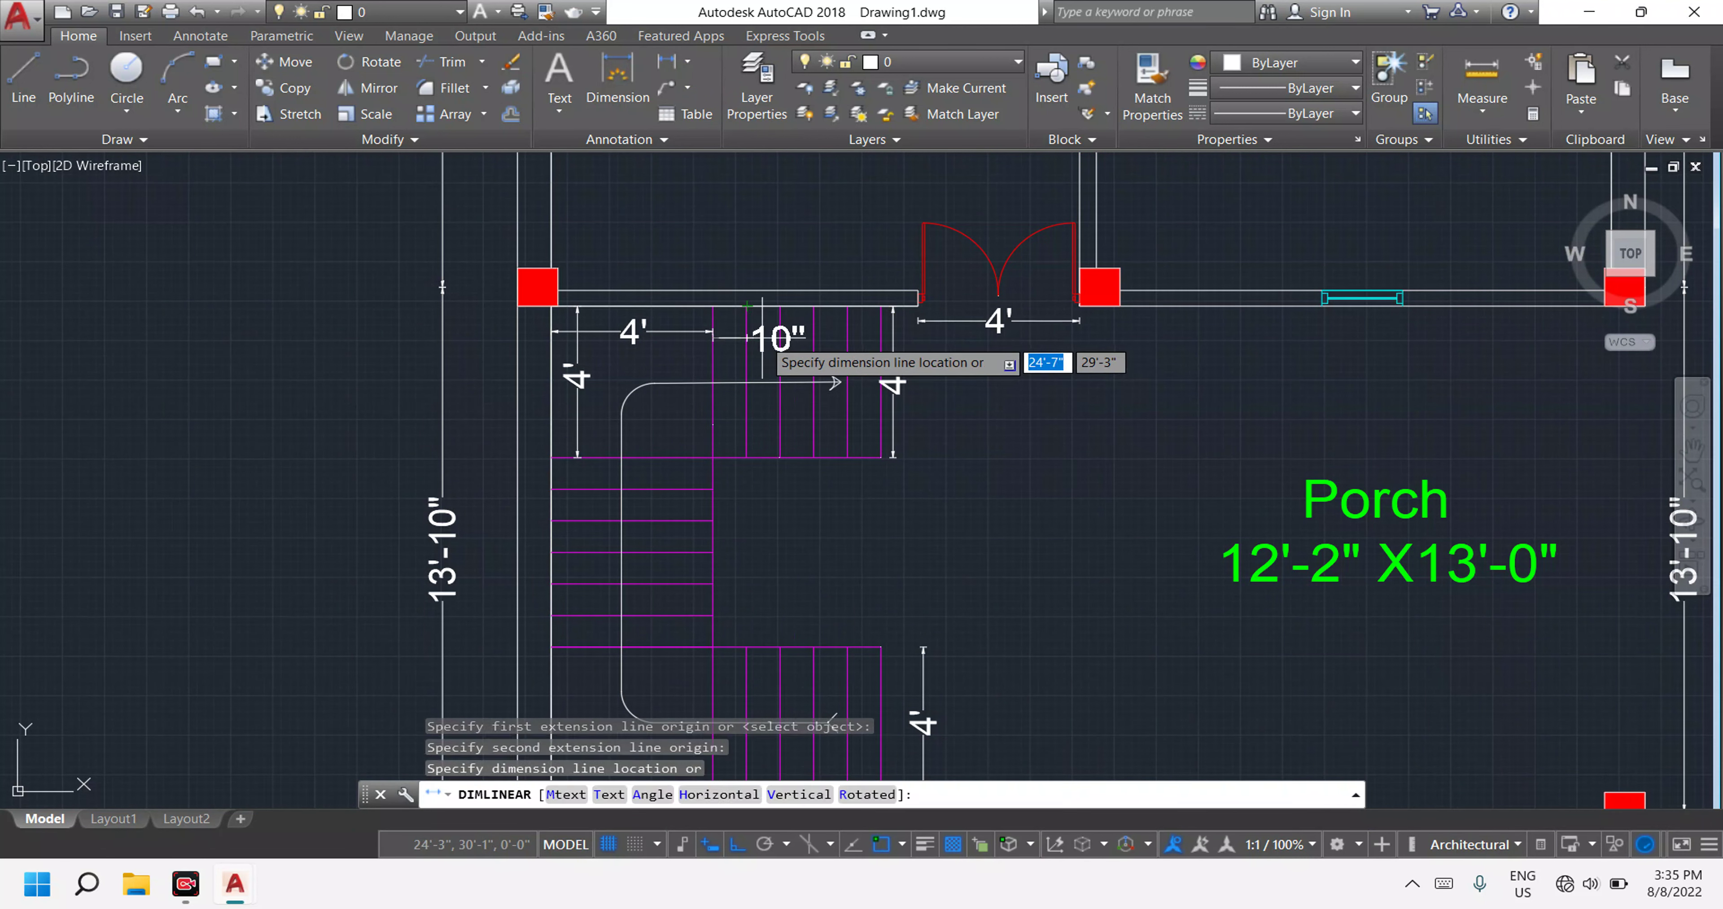
pyautogui.press('Escape')
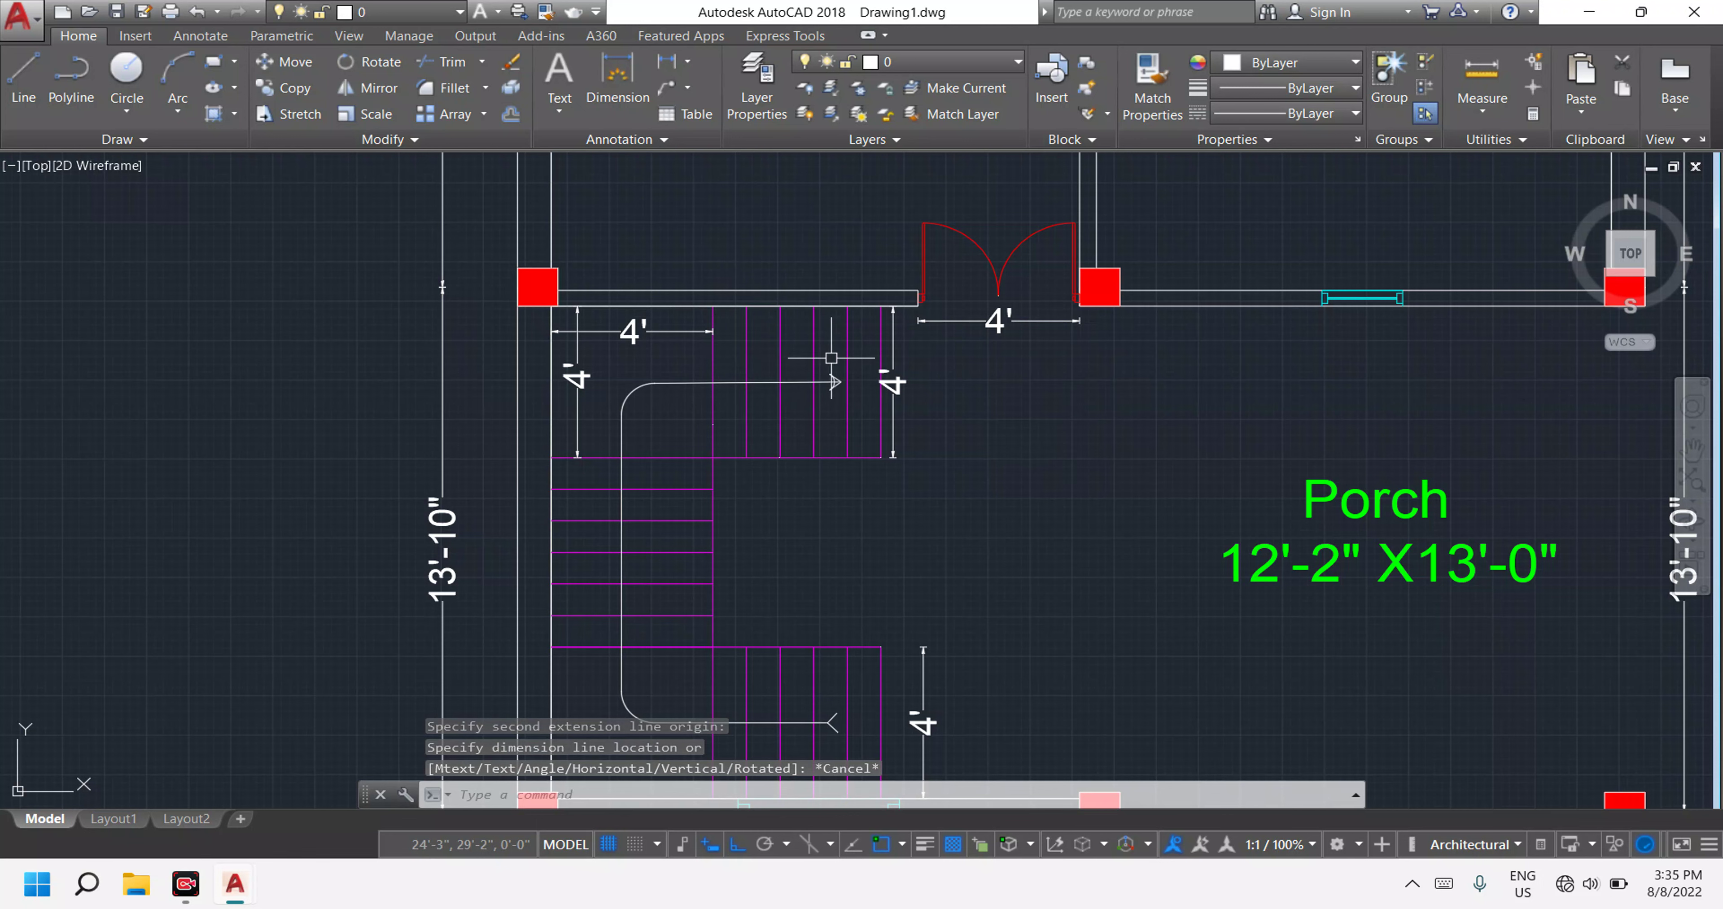
pyautogui.scroll(-5, 879, 364)
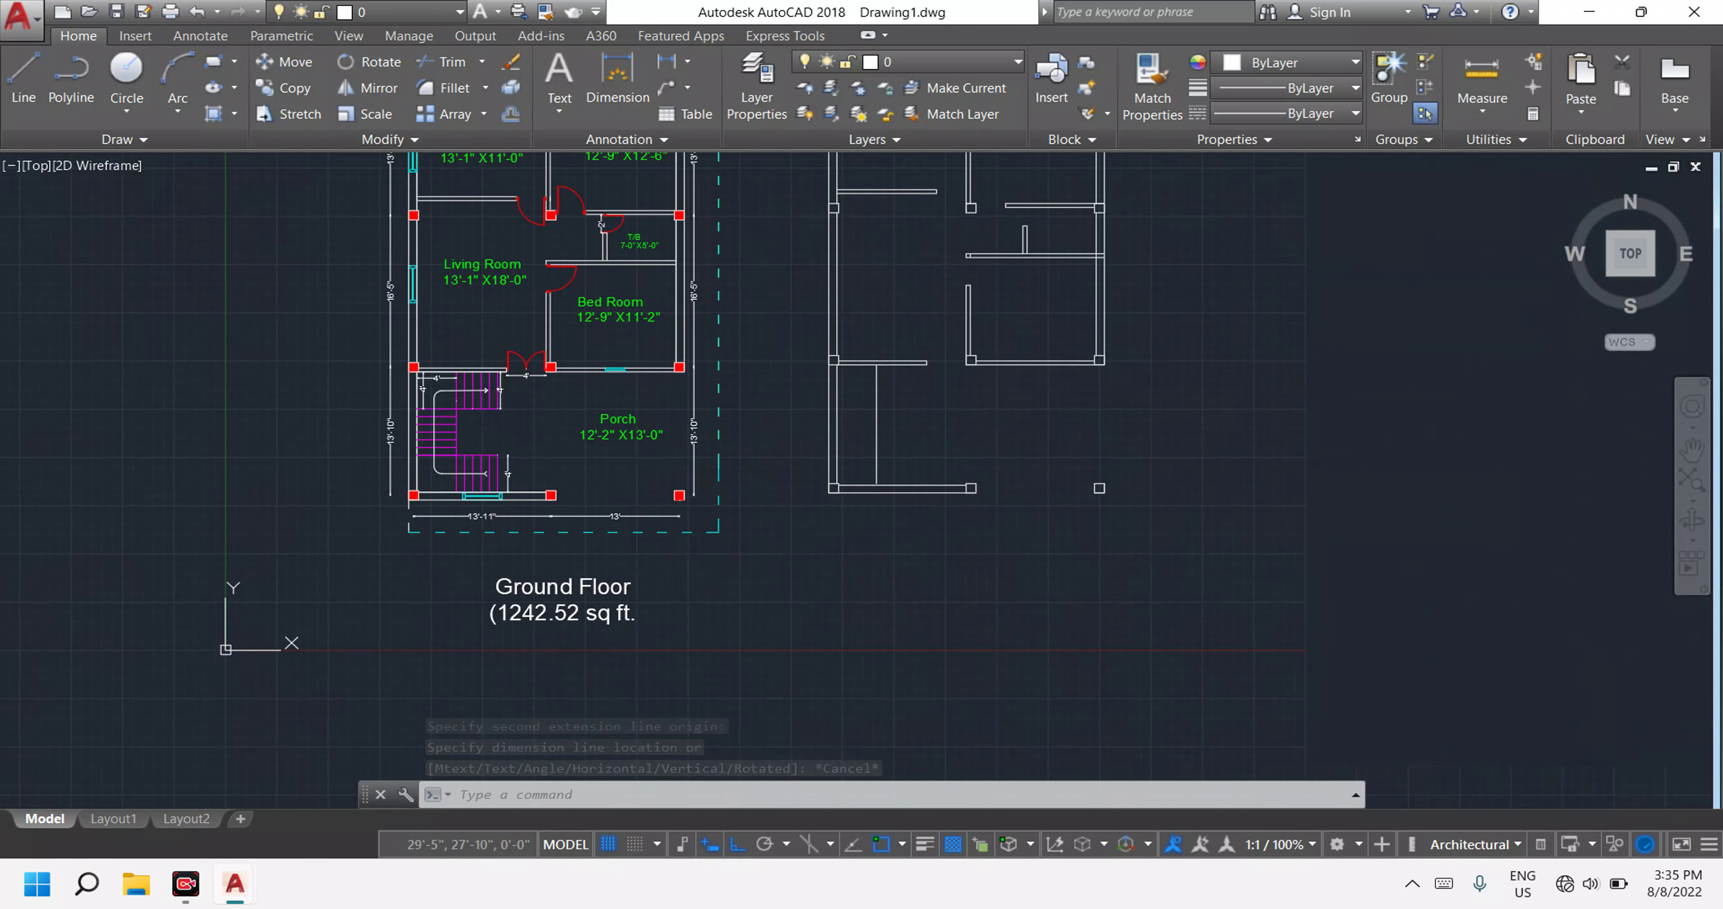
pyautogui.scroll(2, 882, 413)
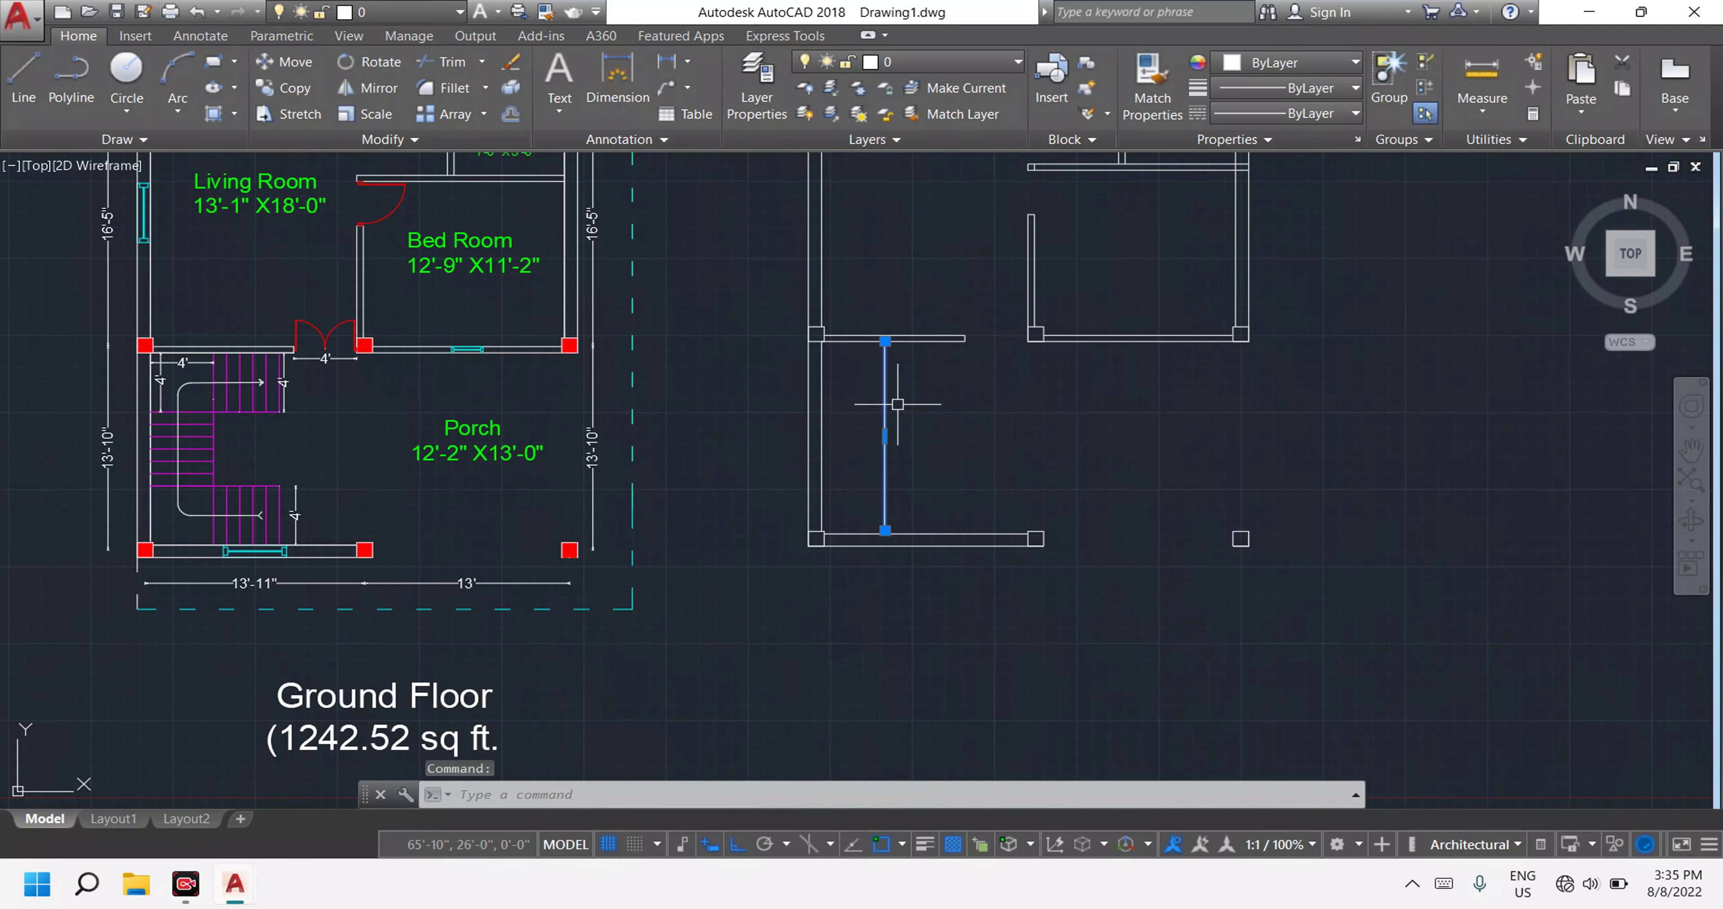
# Start copying the selected interior line from the wall corner, then abandon the copy.
pyautogui.write('co')
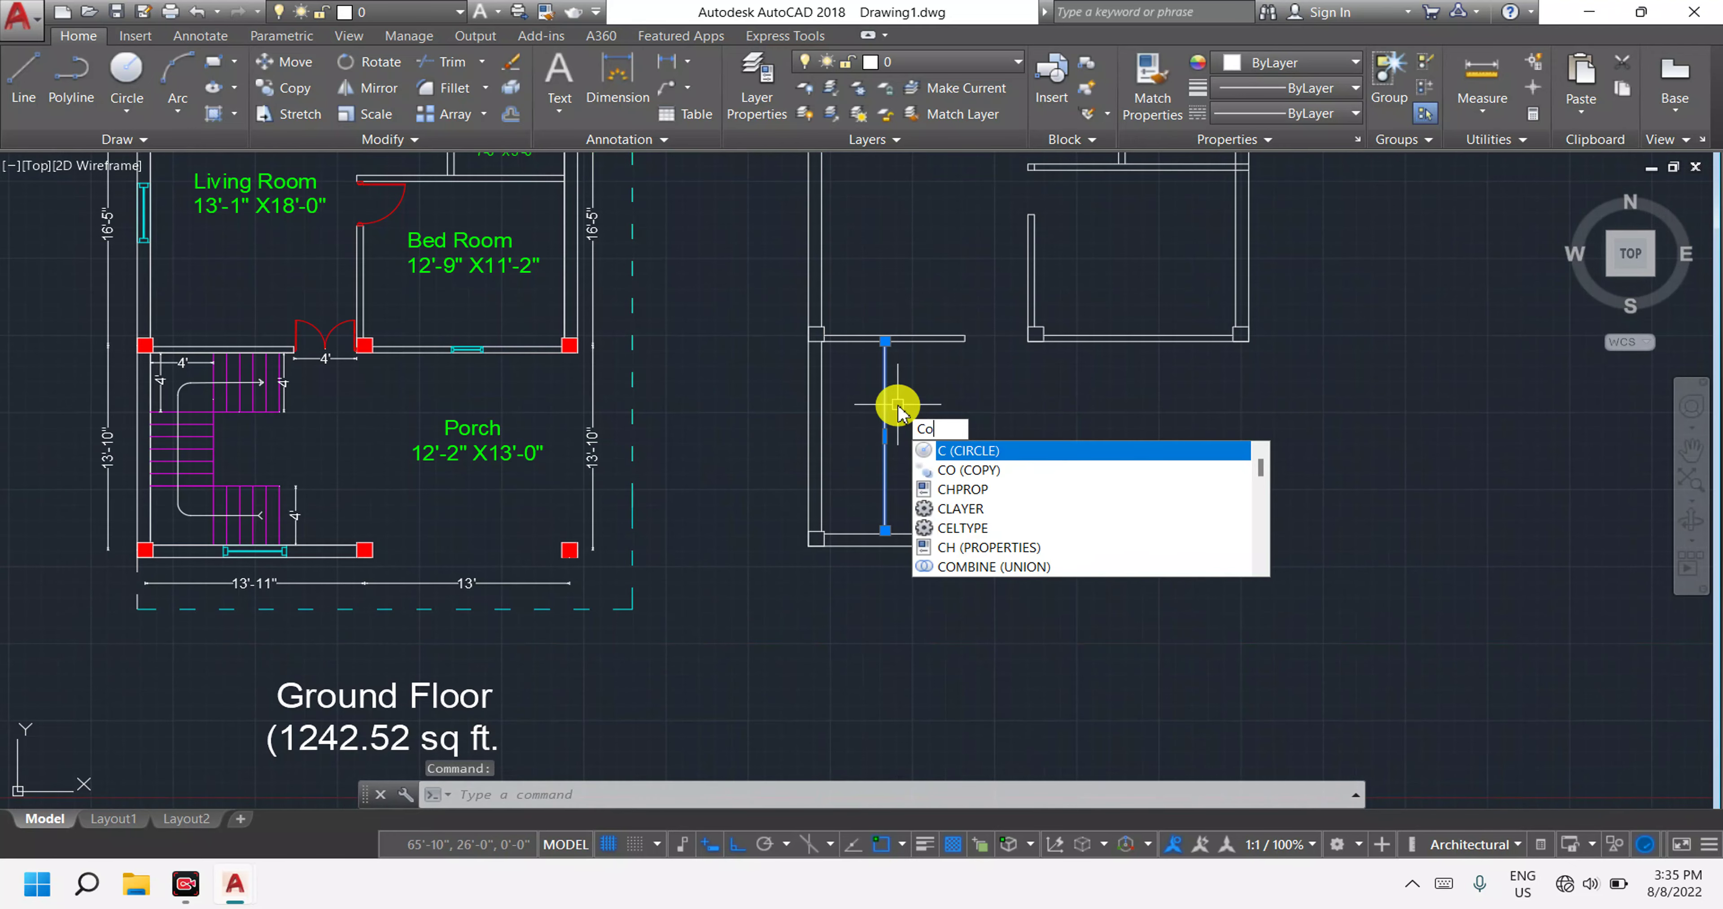
pyautogui.press('Return')
pyautogui.scroll(4, 903, 334)
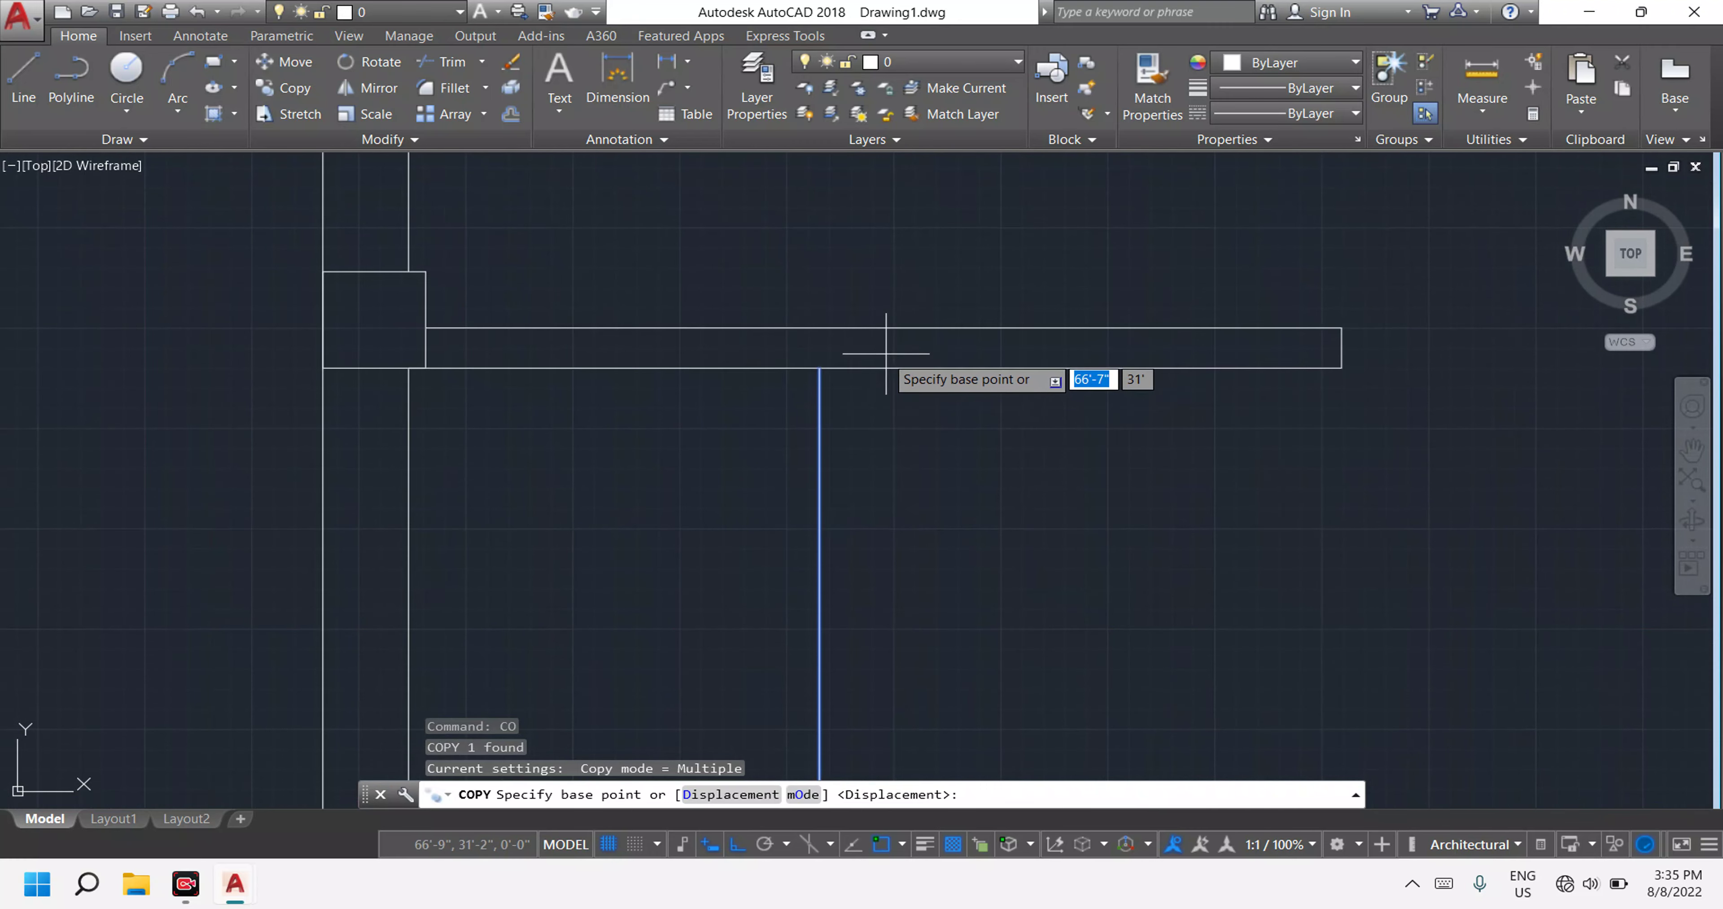
pyautogui.click(827, 367)
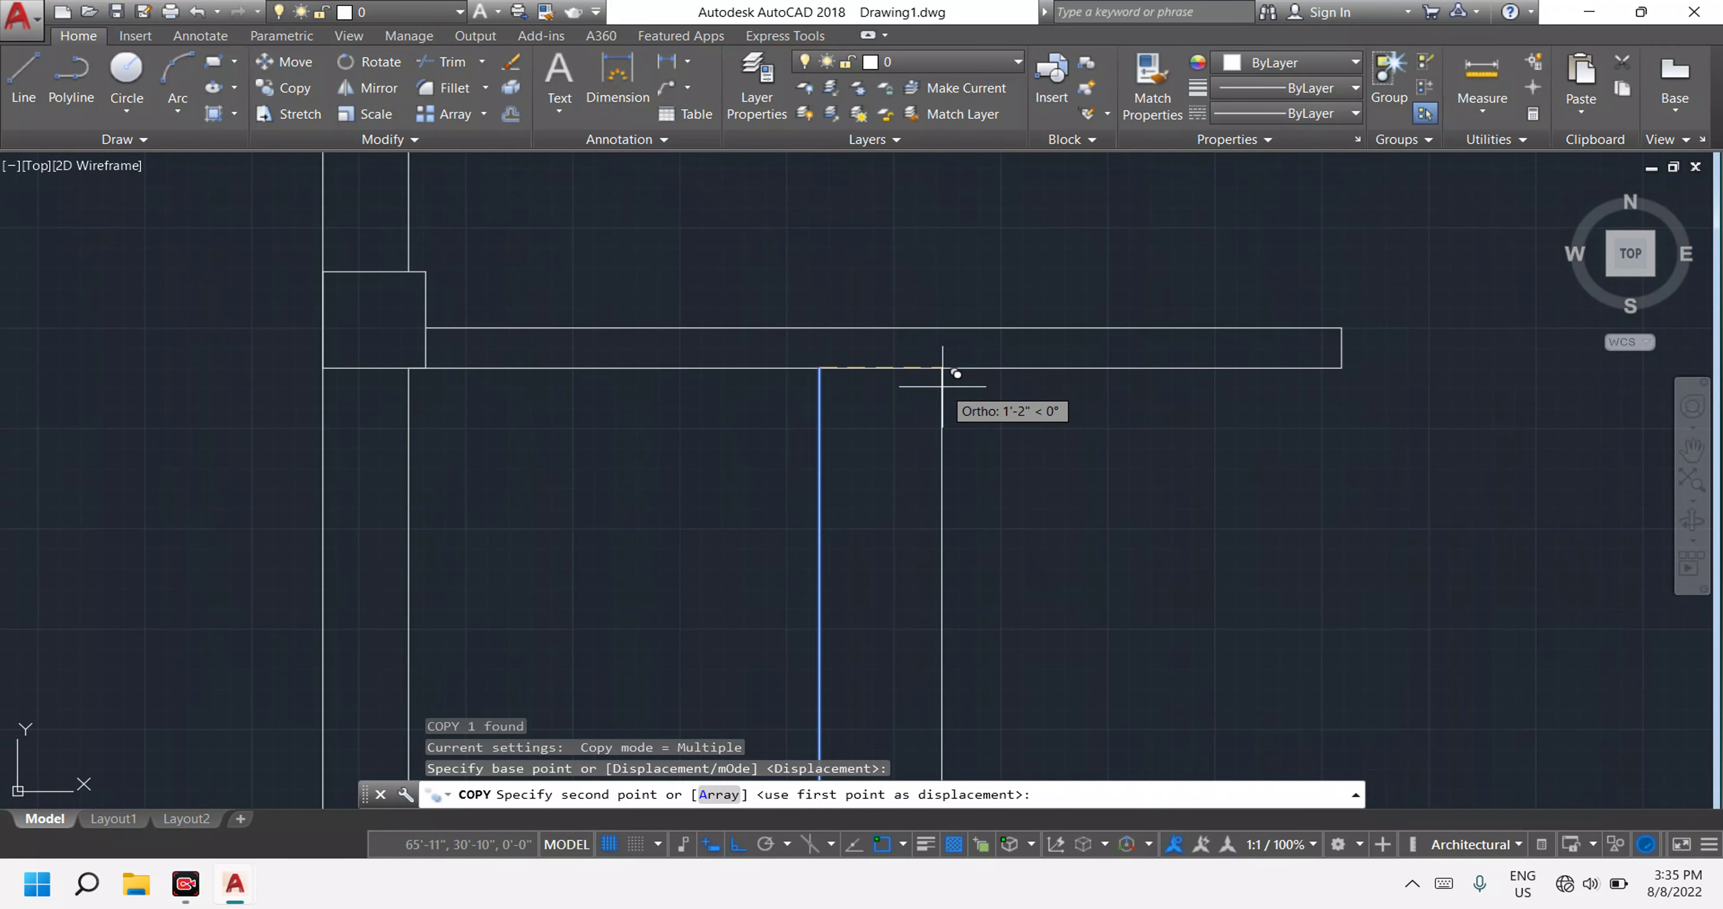
pyautogui.press('Escape')
pyautogui.press('Escape')
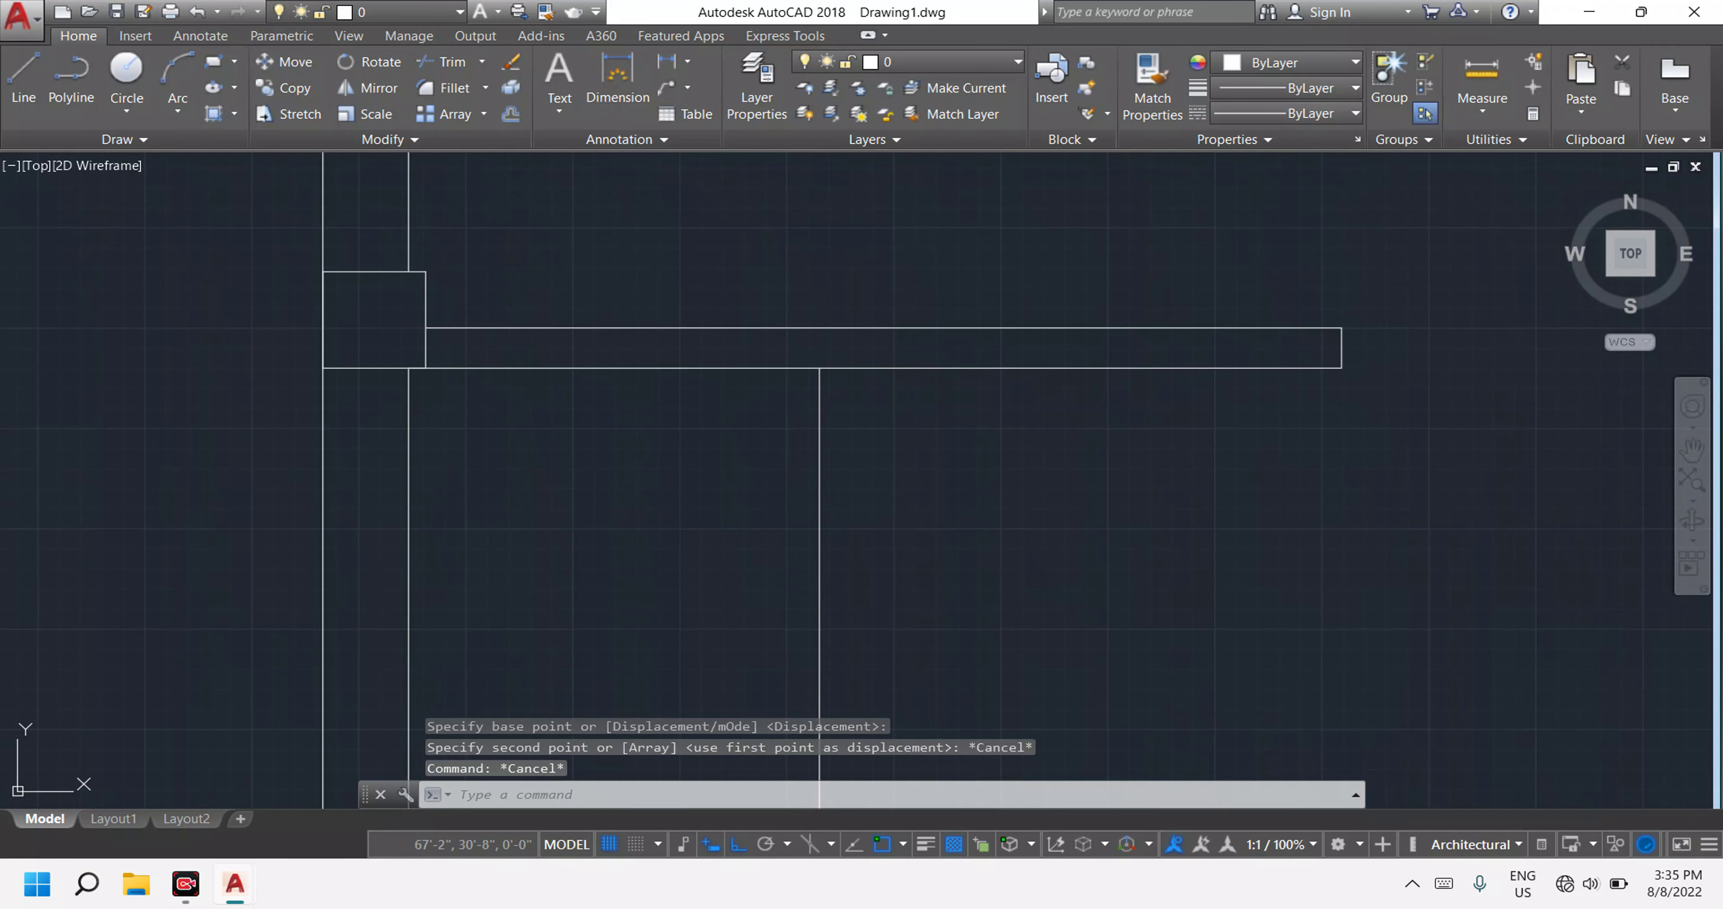
pyautogui.scroll(-5, 796, 567)
pyautogui.scroll(-1, 821, 495)
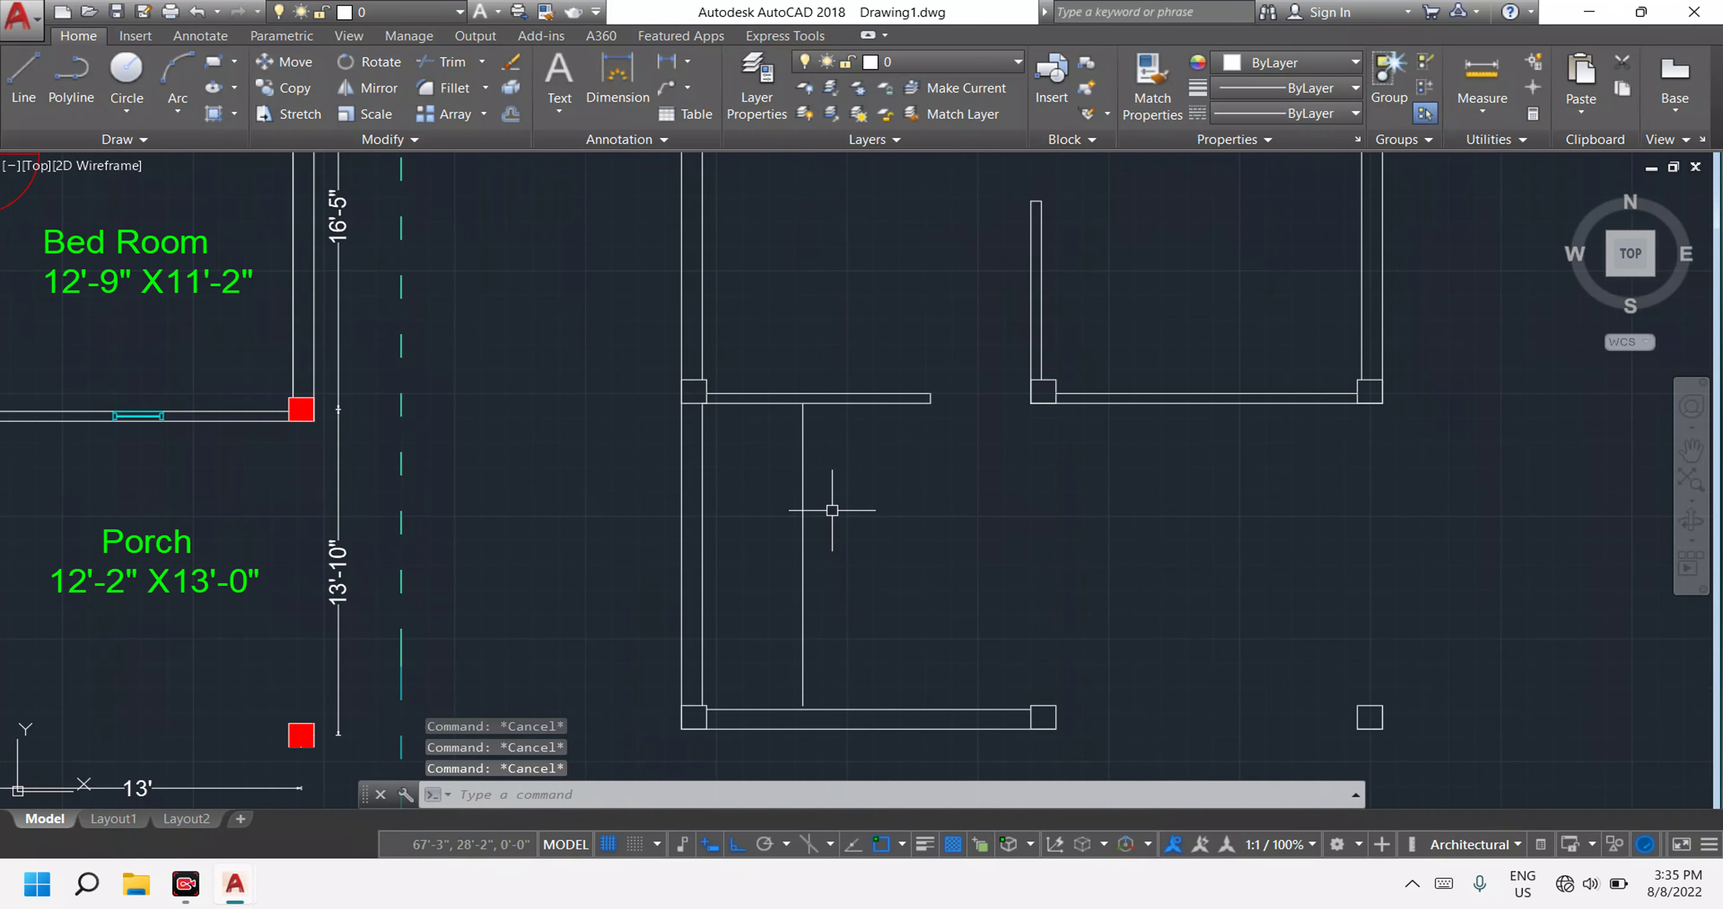
pyautogui.scroll(-1, 819, 479)
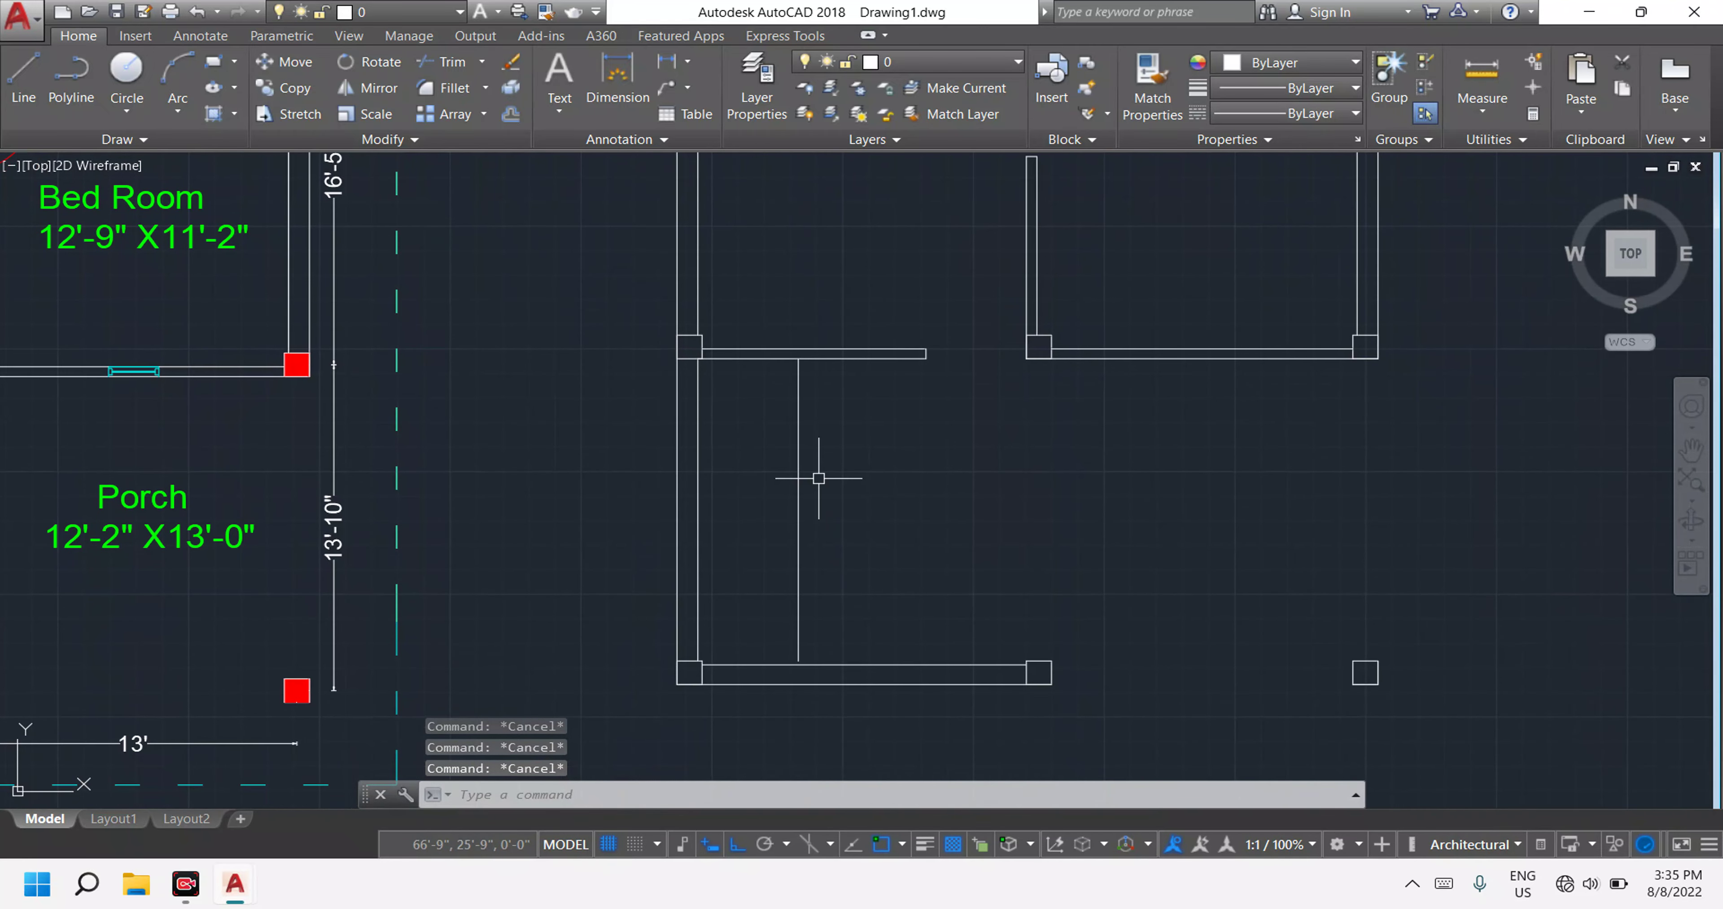
pyautogui.scroll(-3, 802, 535)
pyautogui.scroll(4, 227, 449)
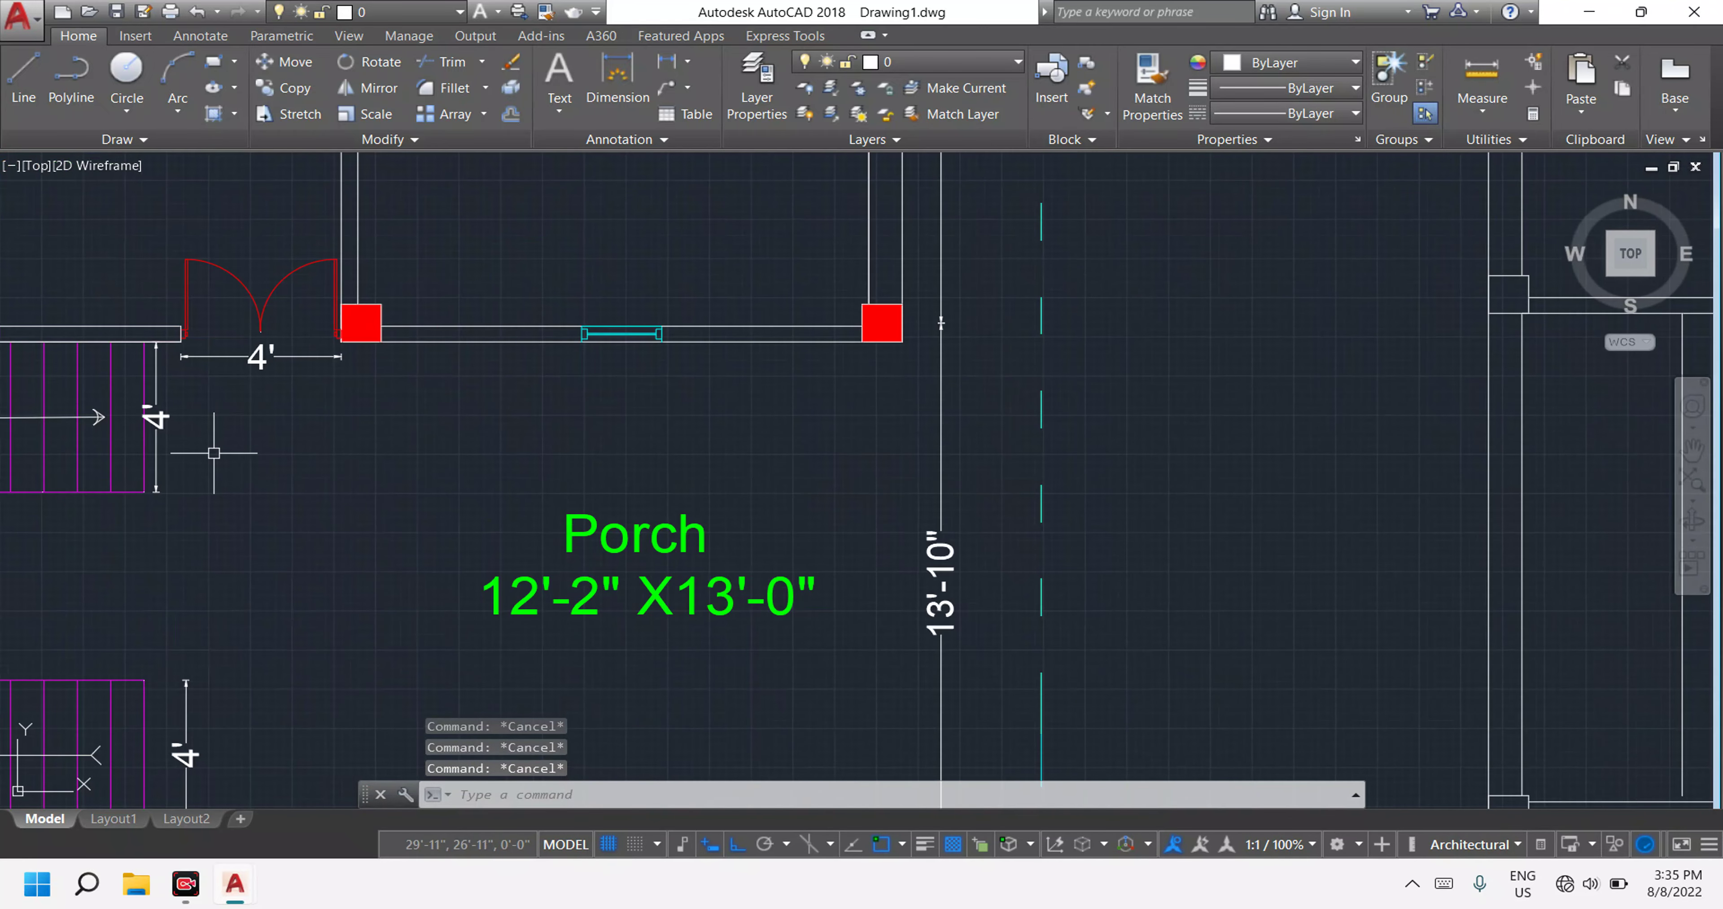
# Add a 10" linear dimension on the reference plan's wall stub beside the double door.
pyautogui.moveTo(143, 419)
pyautogui.mouseDown(button='middle')
pyautogui.moveTo(221, 456)
pyautogui.moveTo(650, 517)
pyautogui.mouseUp(button='middle')
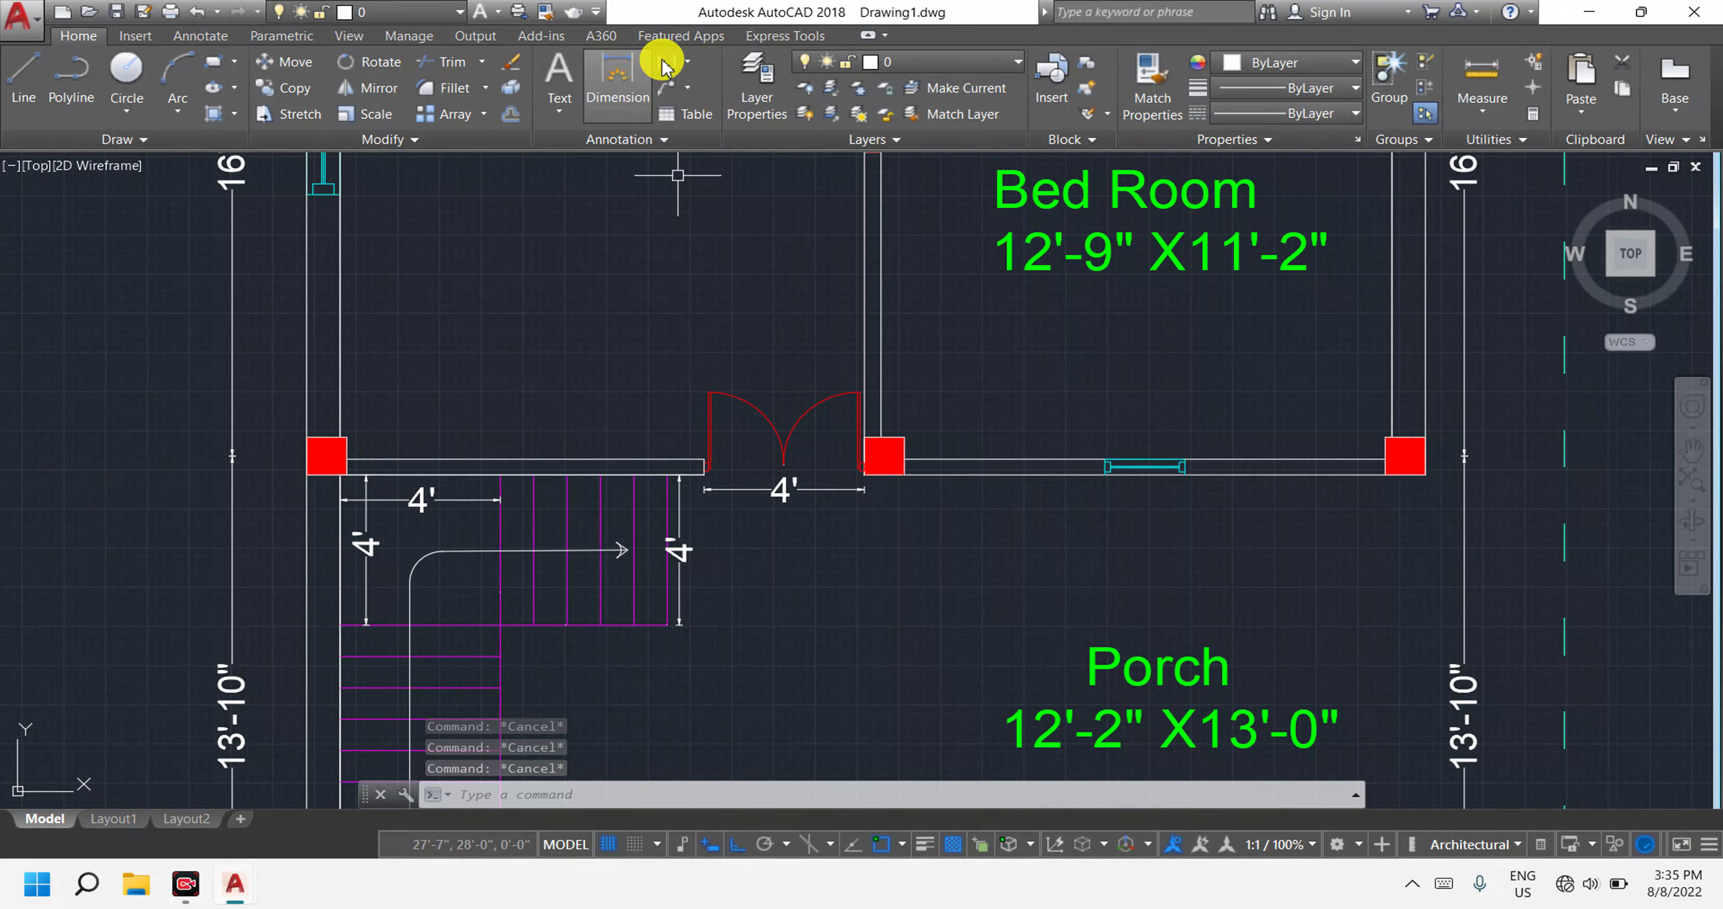
pyautogui.click(619, 73)
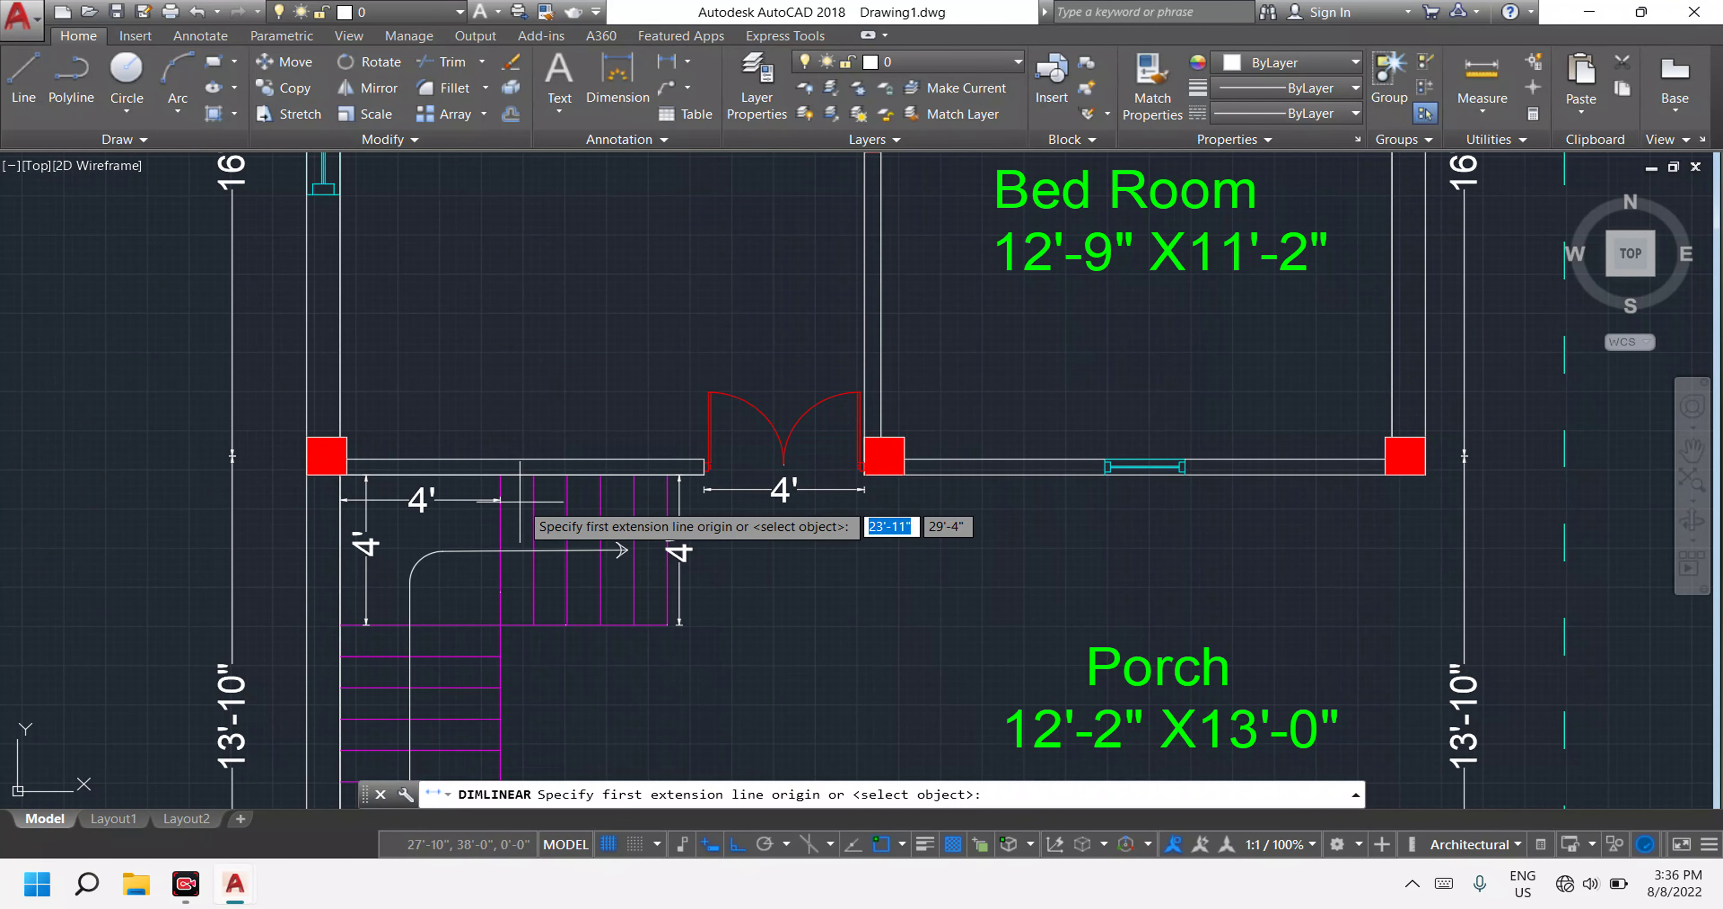
pyautogui.click(501, 475)
pyautogui.click(534, 474)
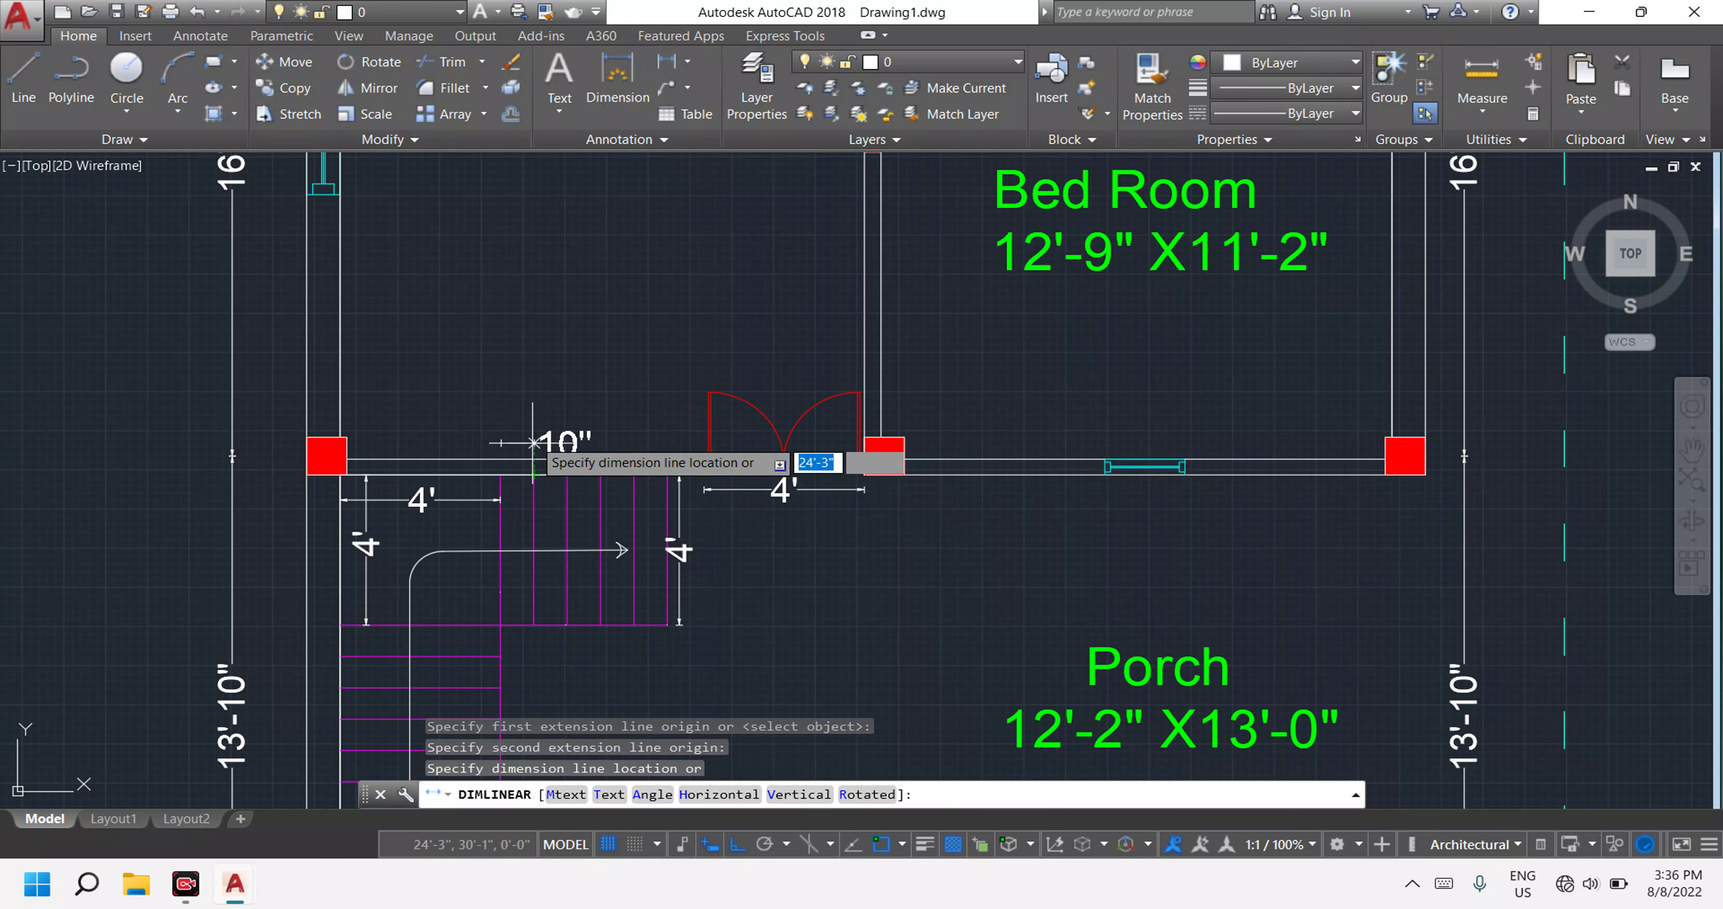
pyautogui.click(741, 353)
pyautogui.scroll(-4, 1303, 504)
pyautogui.moveTo(1313, 525); pyautogui.dragTo(955, 541, button='middle')
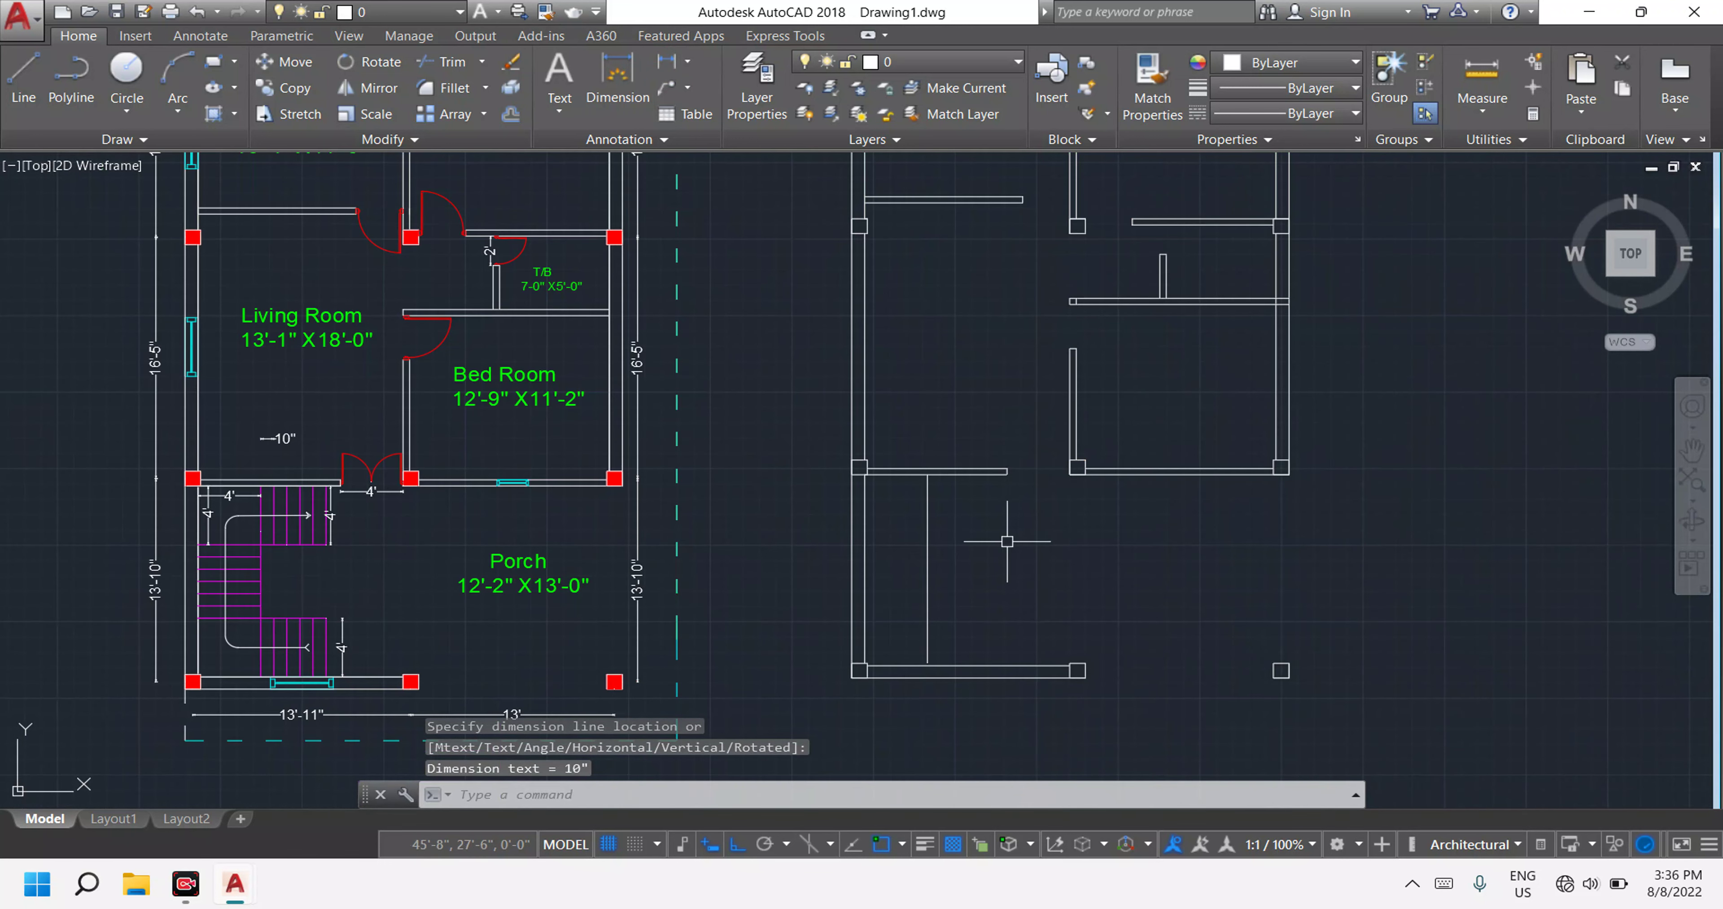
pyautogui.press('Escape')
pyautogui.press('Escape')
pyautogui.press('Escape')
pyautogui.write('o')
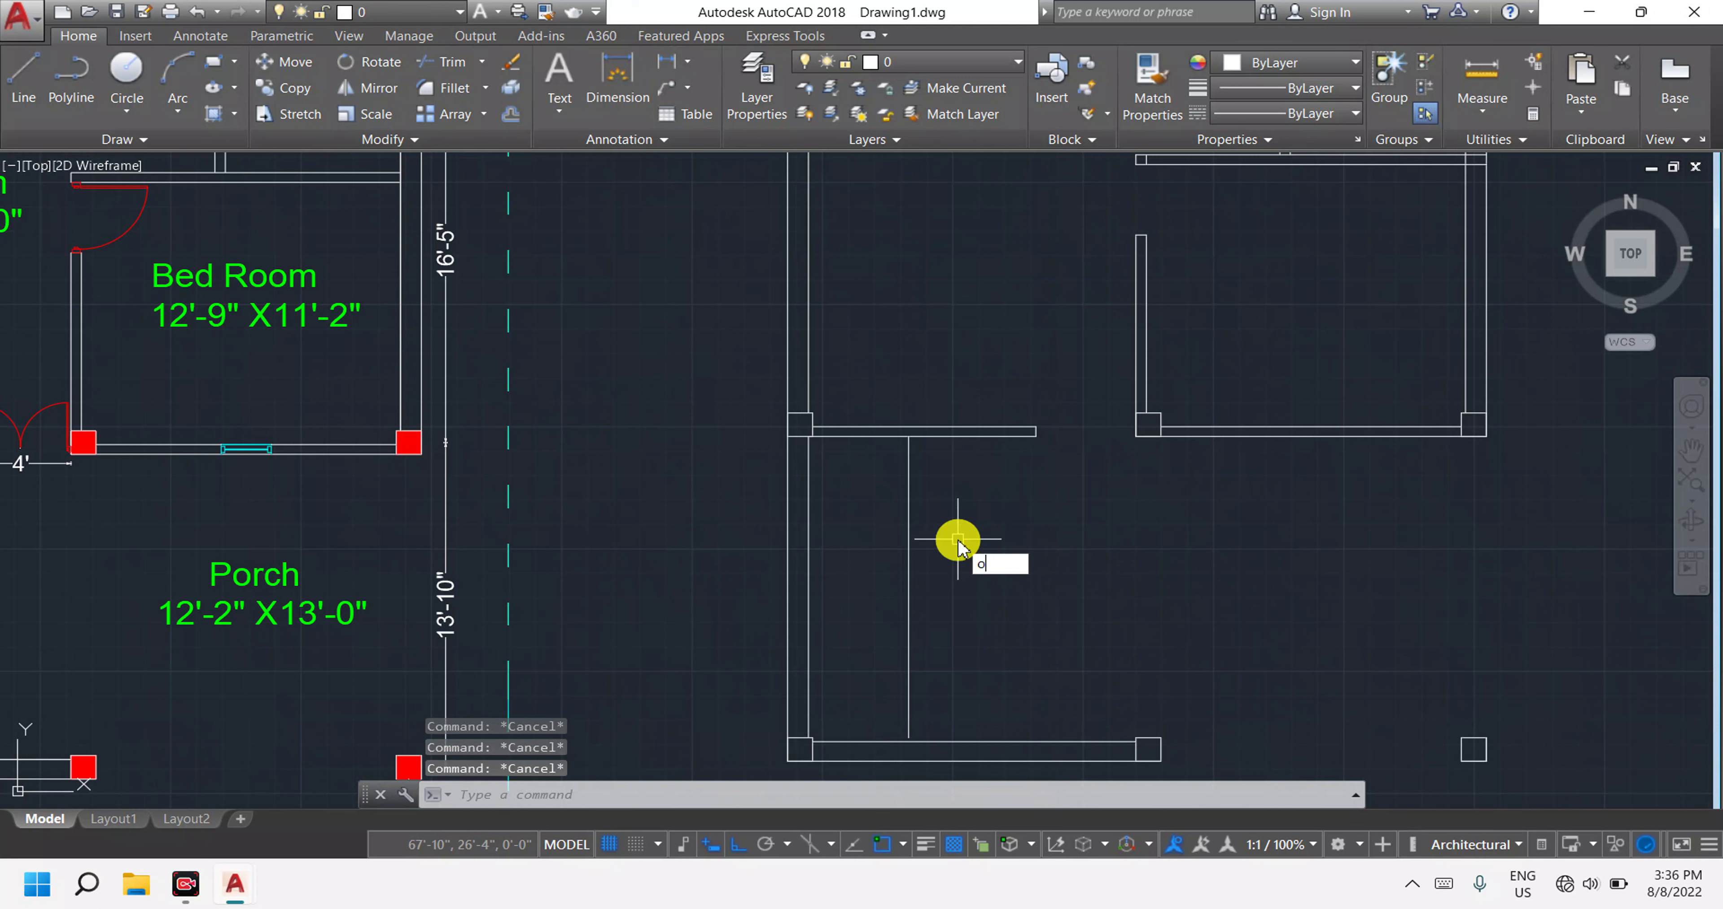
# Offset vertical tread lines 10" apart, each new line to the right of the last.
pyautogui.press('Return')
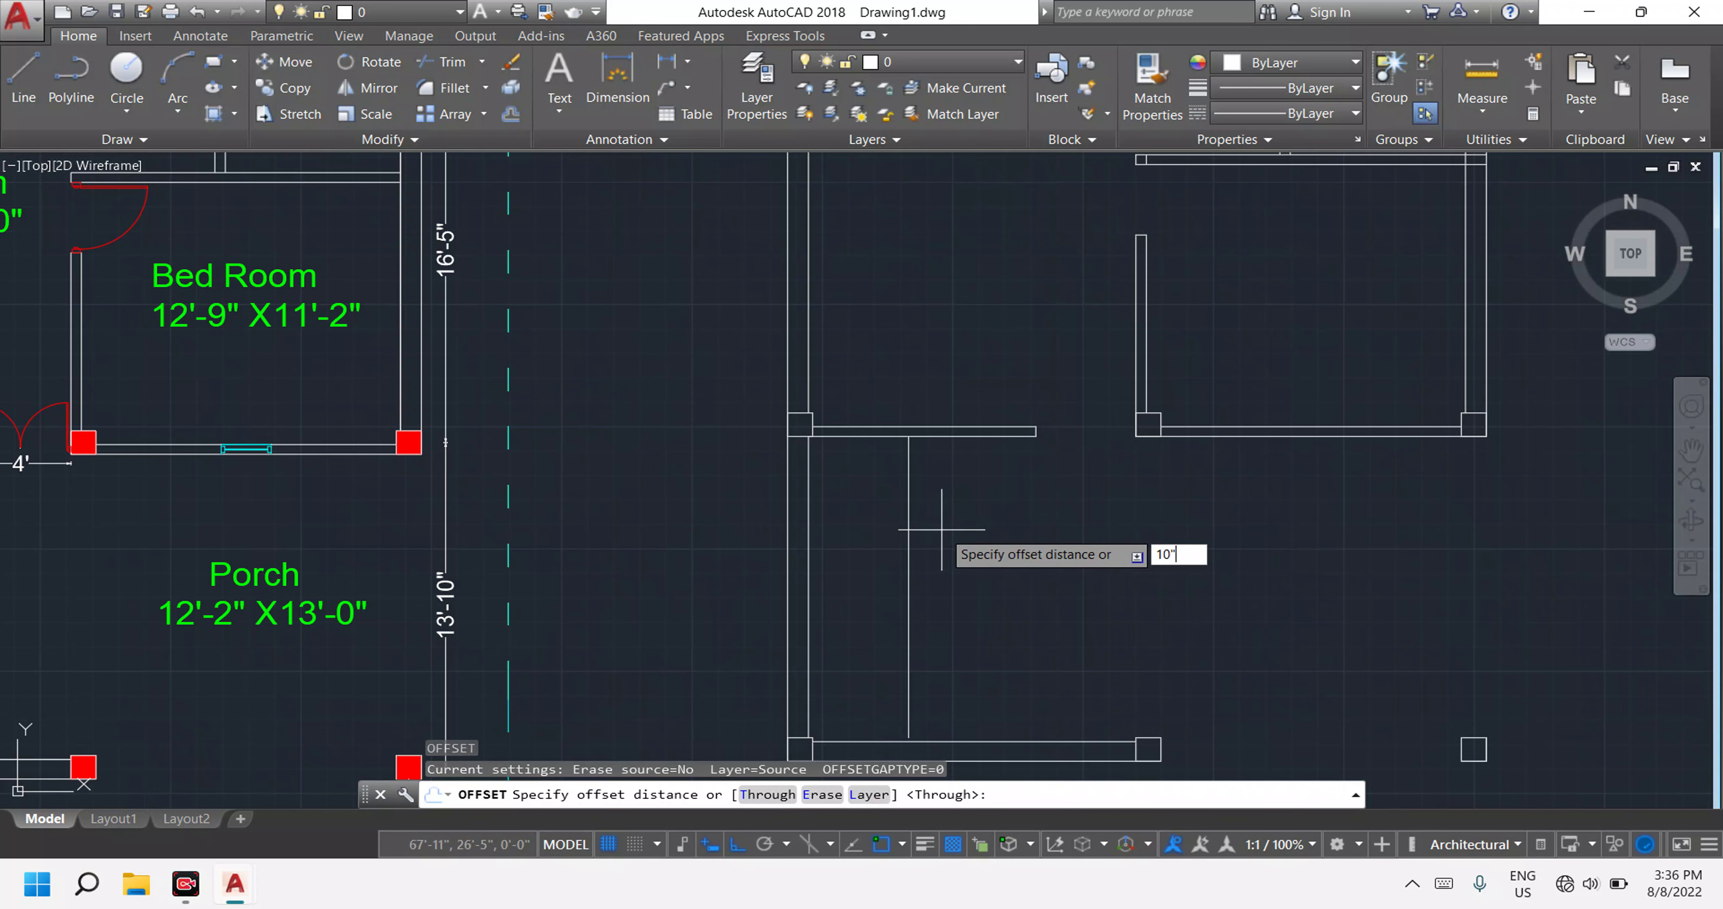
pyautogui.press('Return')
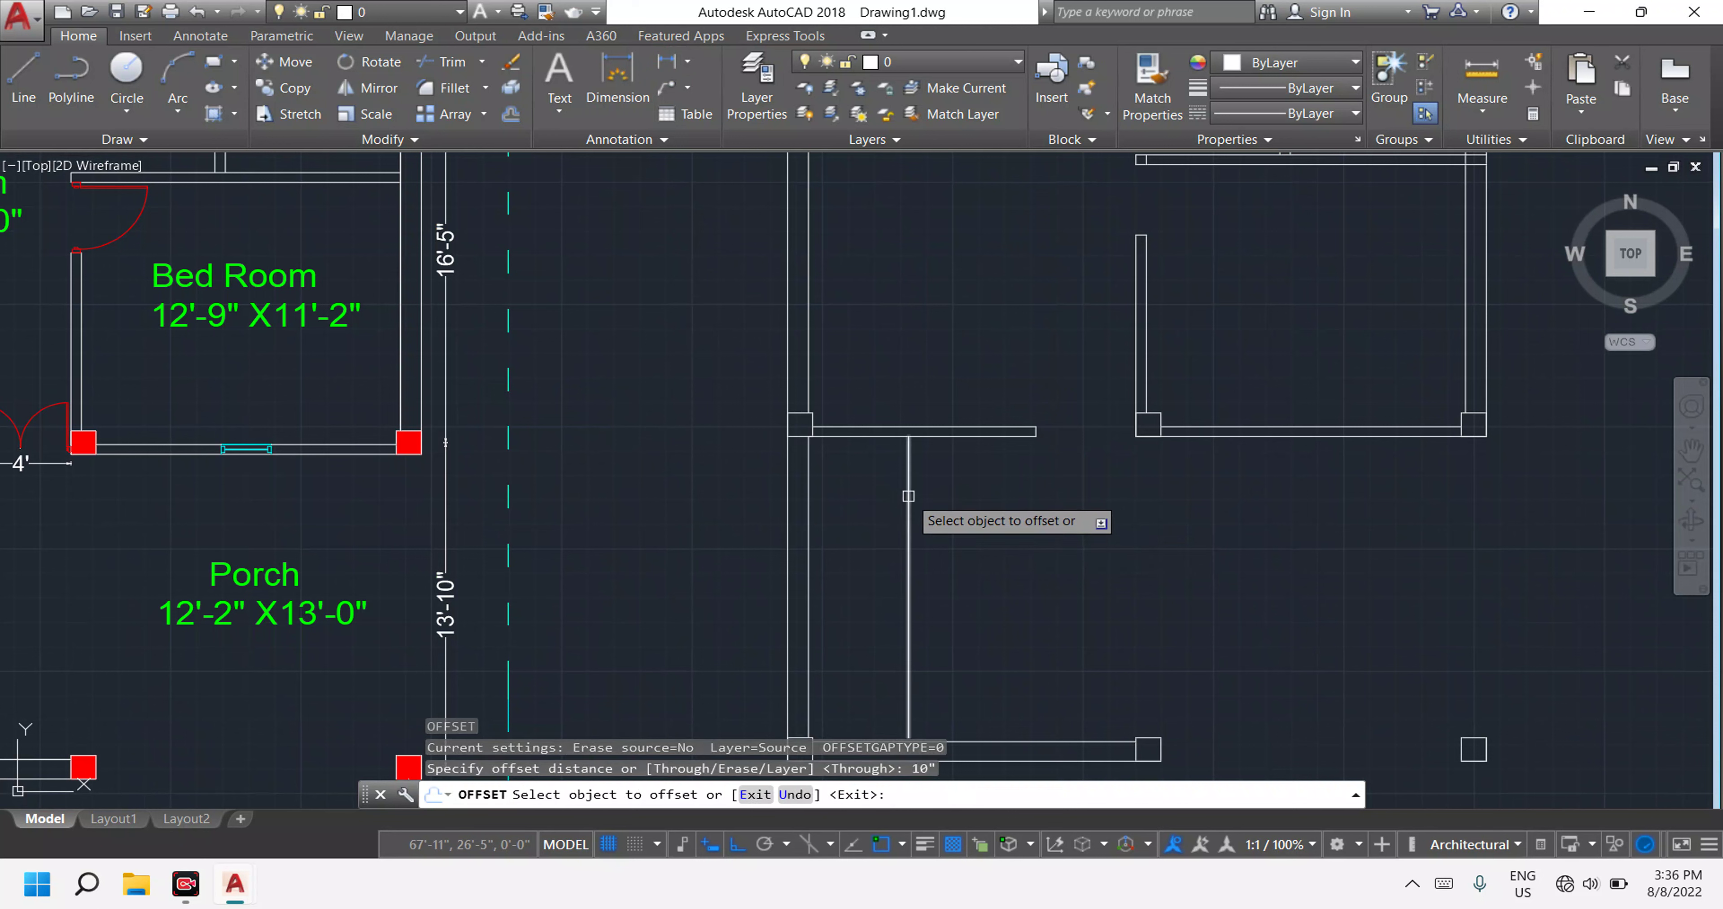
pyautogui.click(908, 496)
pyautogui.click(929, 508)
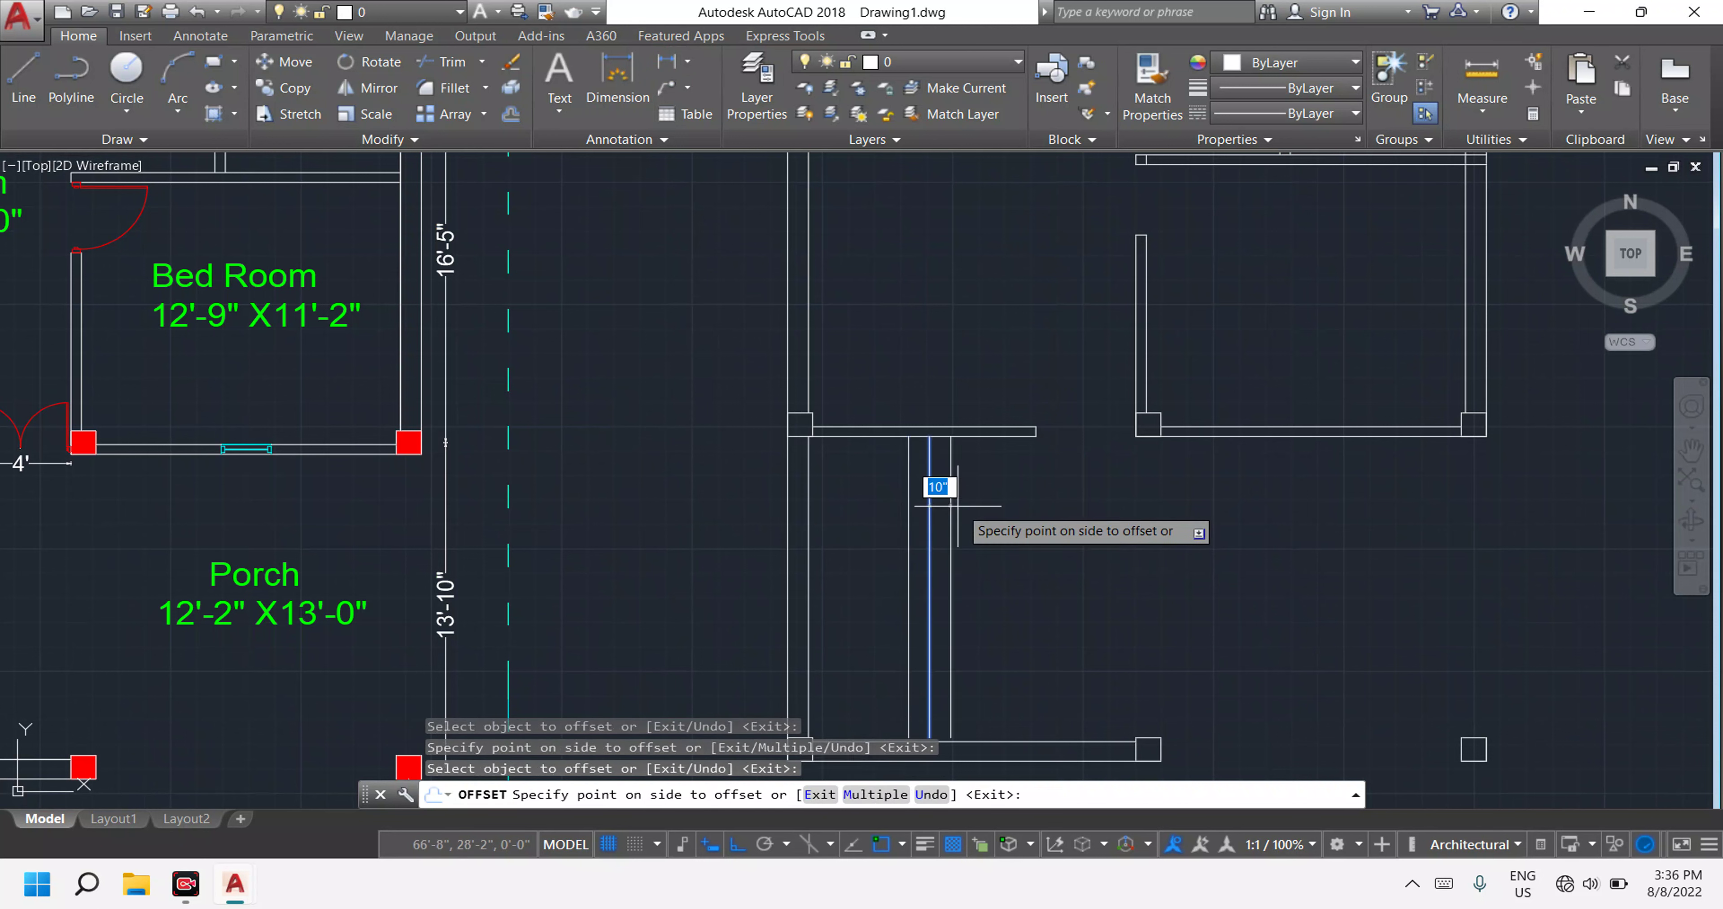
pyautogui.click(950, 515)
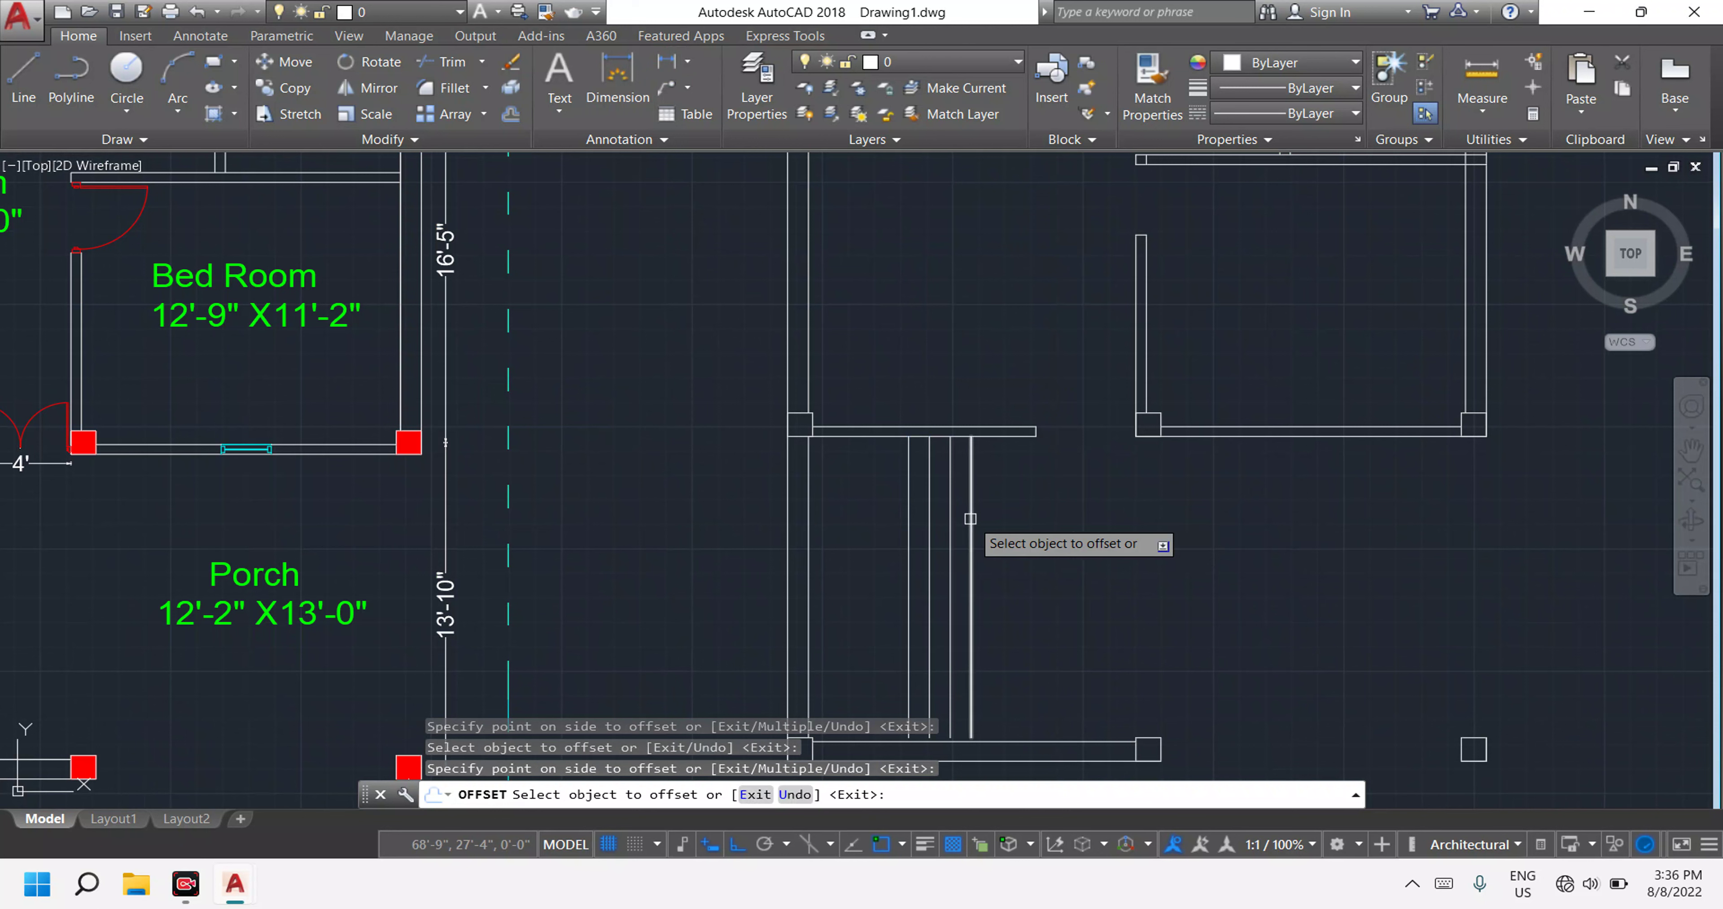
pyautogui.click(970, 525)
pyautogui.click(1025, 522)
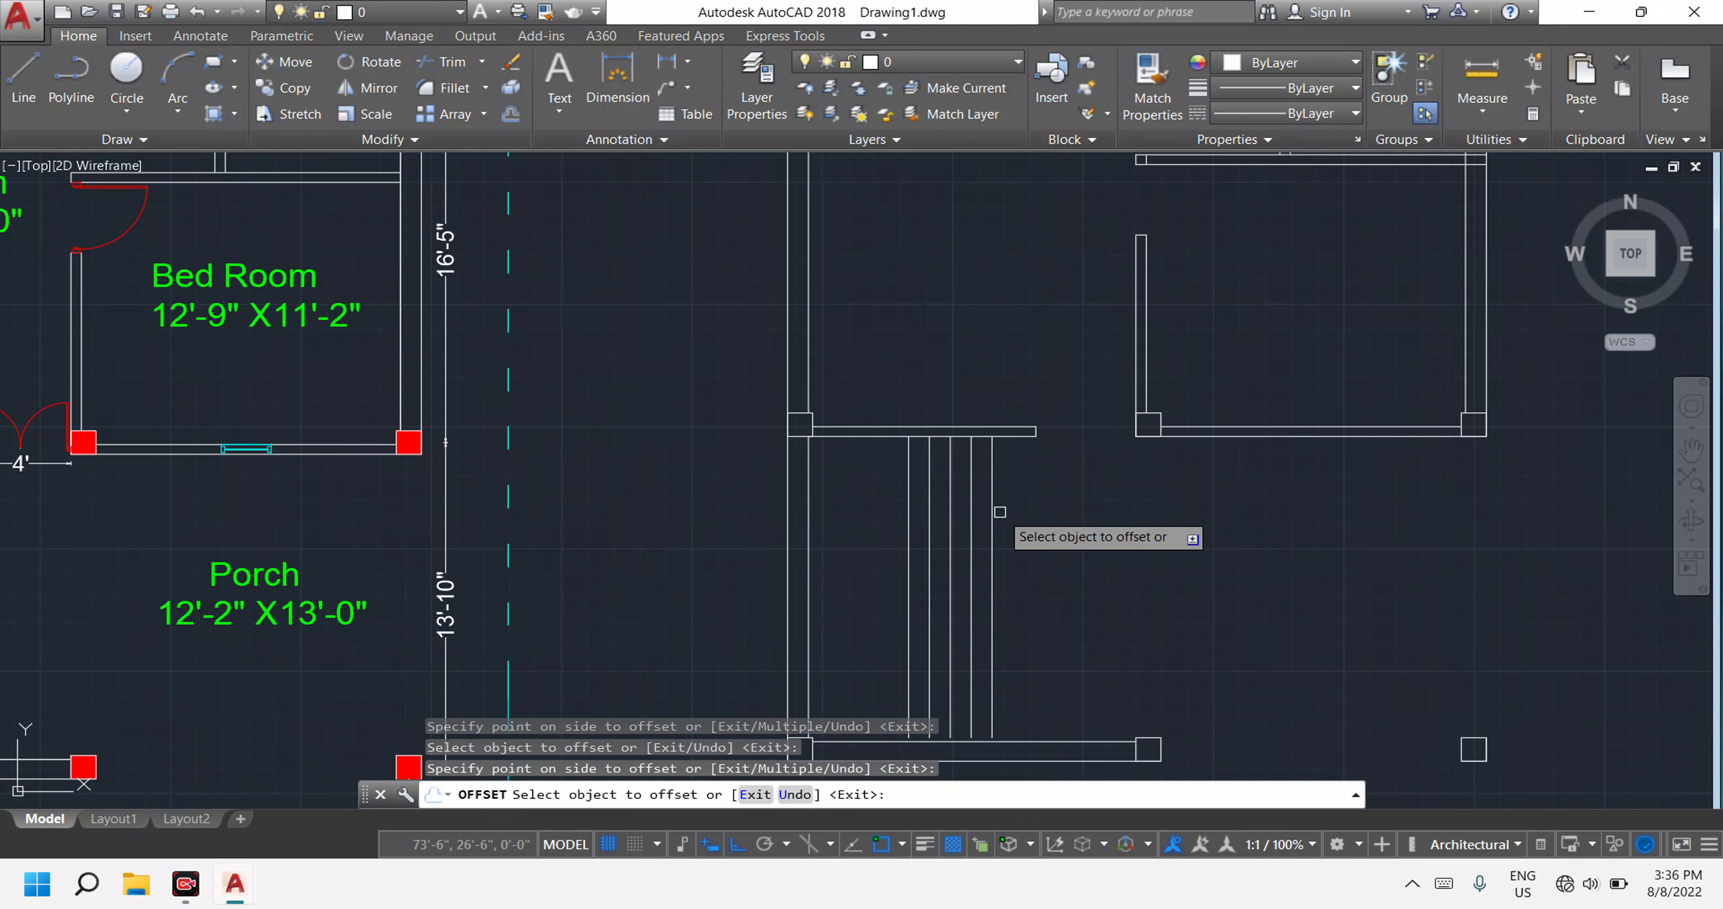
pyautogui.click(992, 528)
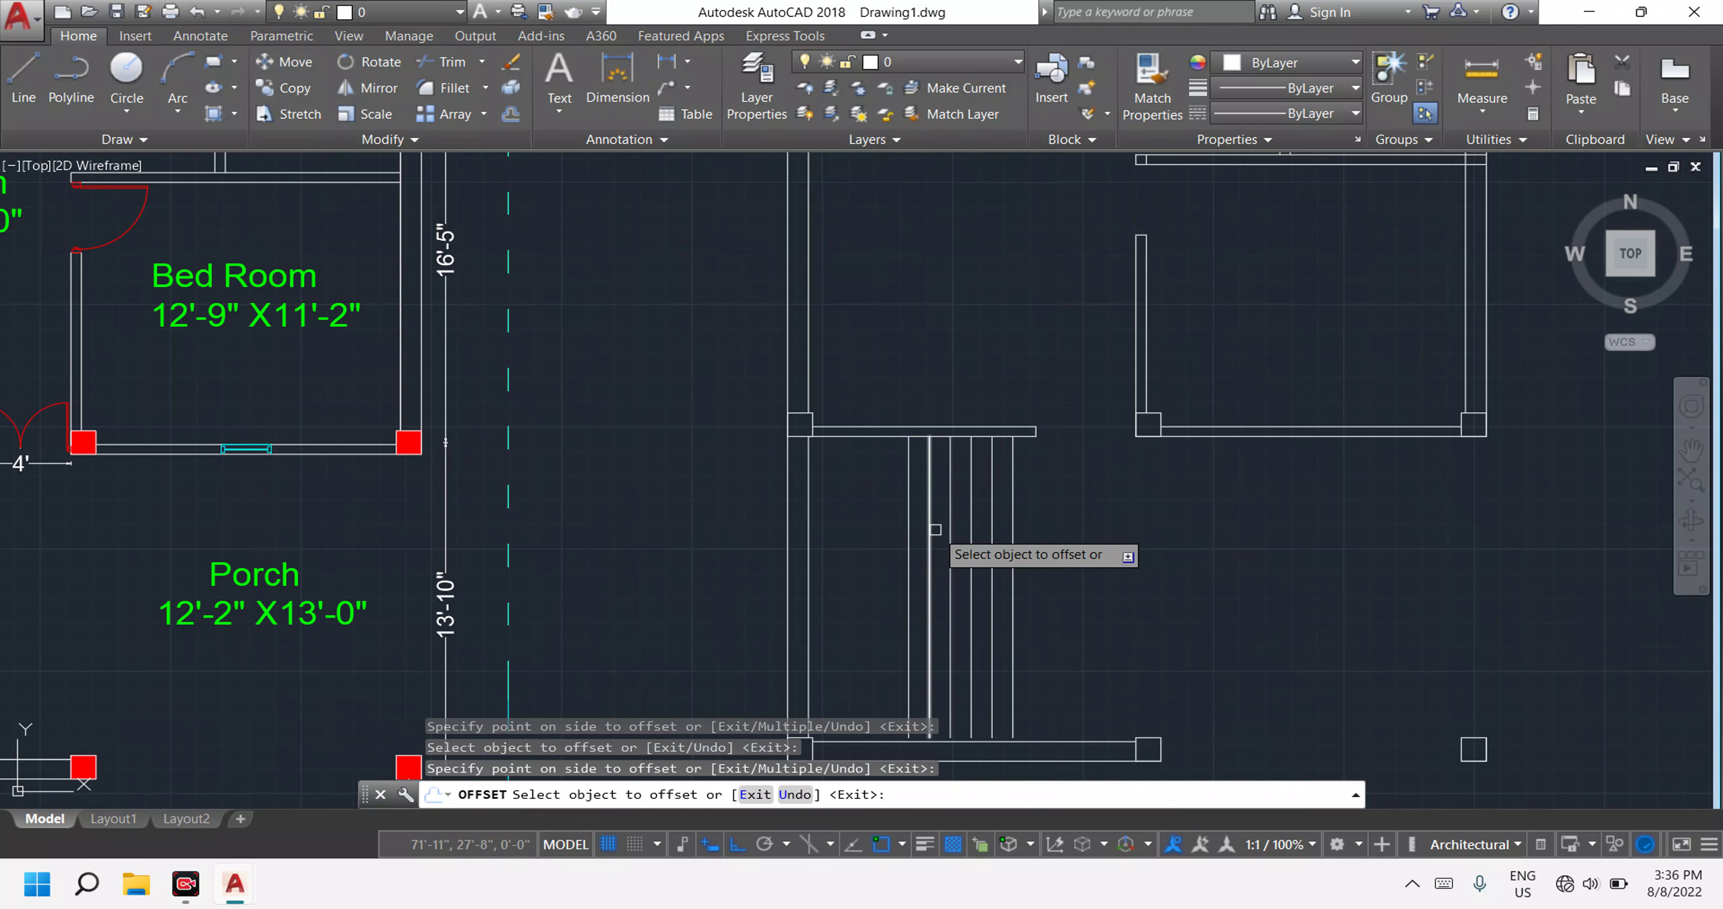
# Zoom and pan out to view the whole ground-floor plan, then end the offset.
pyautogui.scroll(-5, 727, 516)
pyautogui.scroll(4, 468, 525)
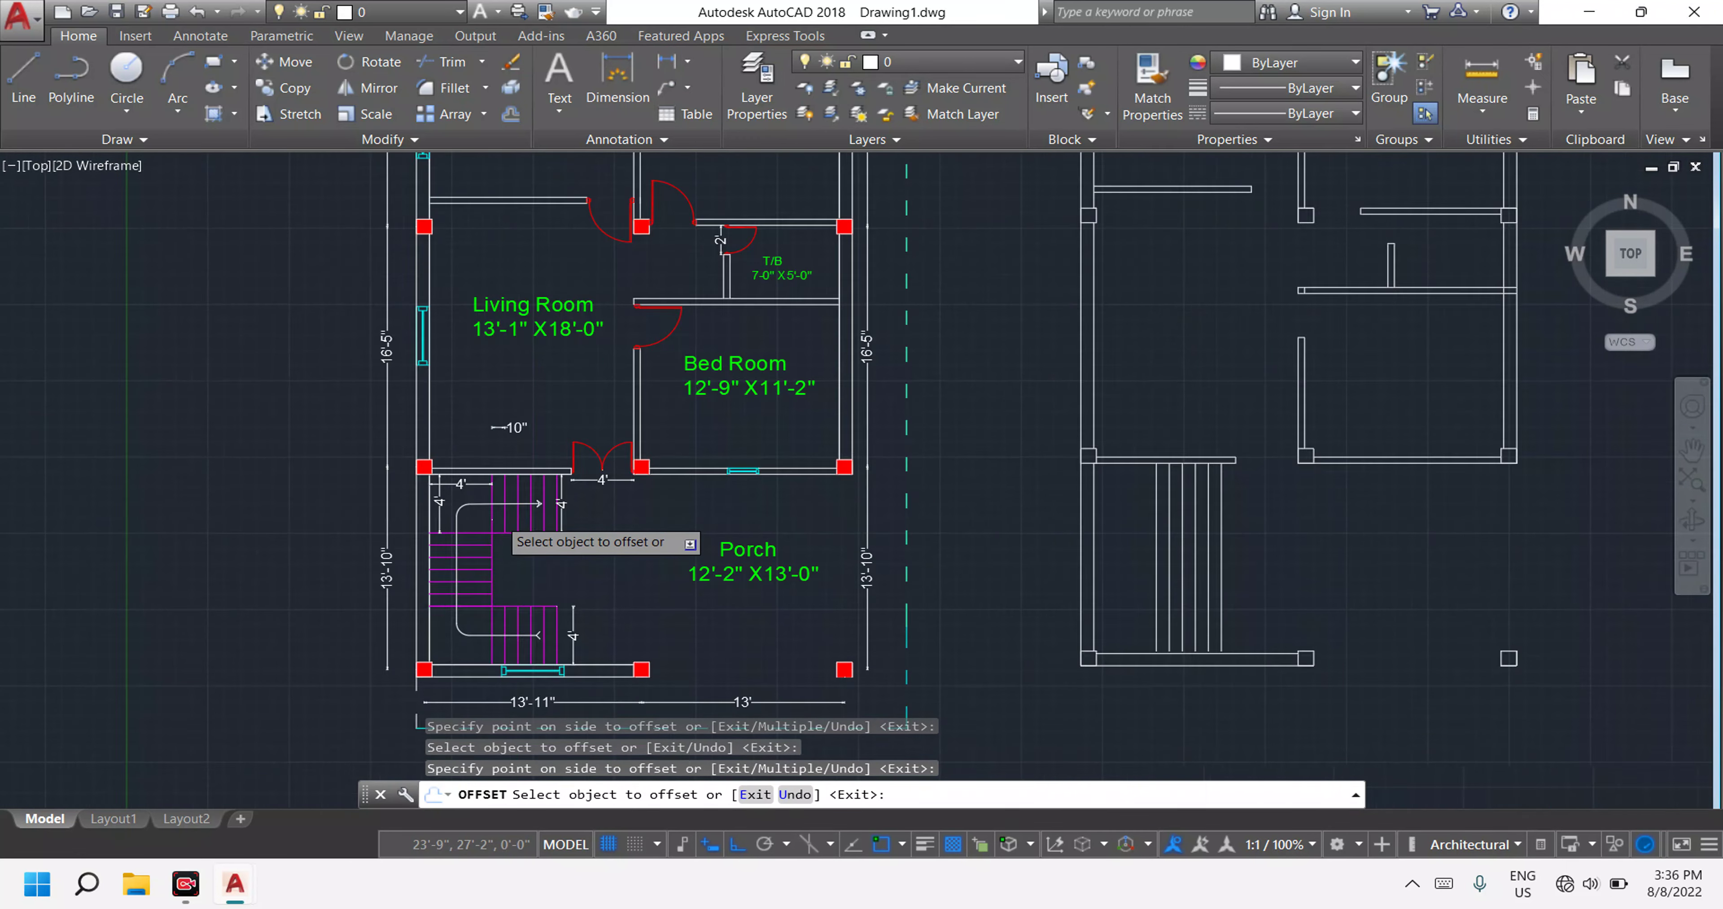
pyautogui.scroll(4, 516, 524)
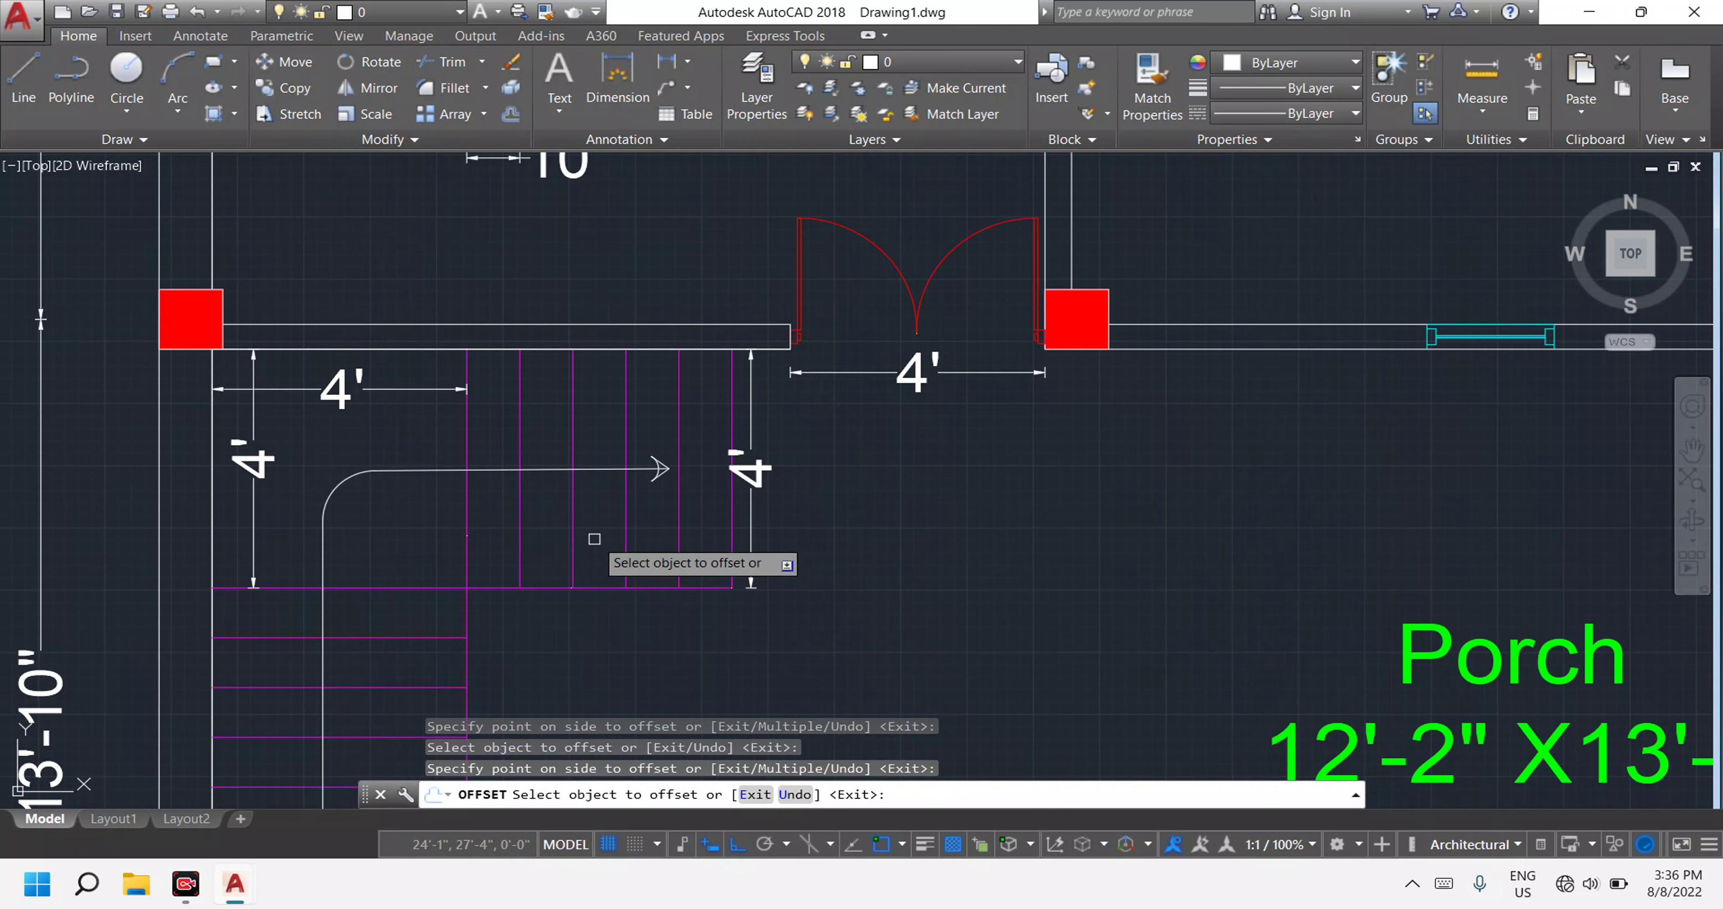
pyautogui.scroll(-5, 783, 542)
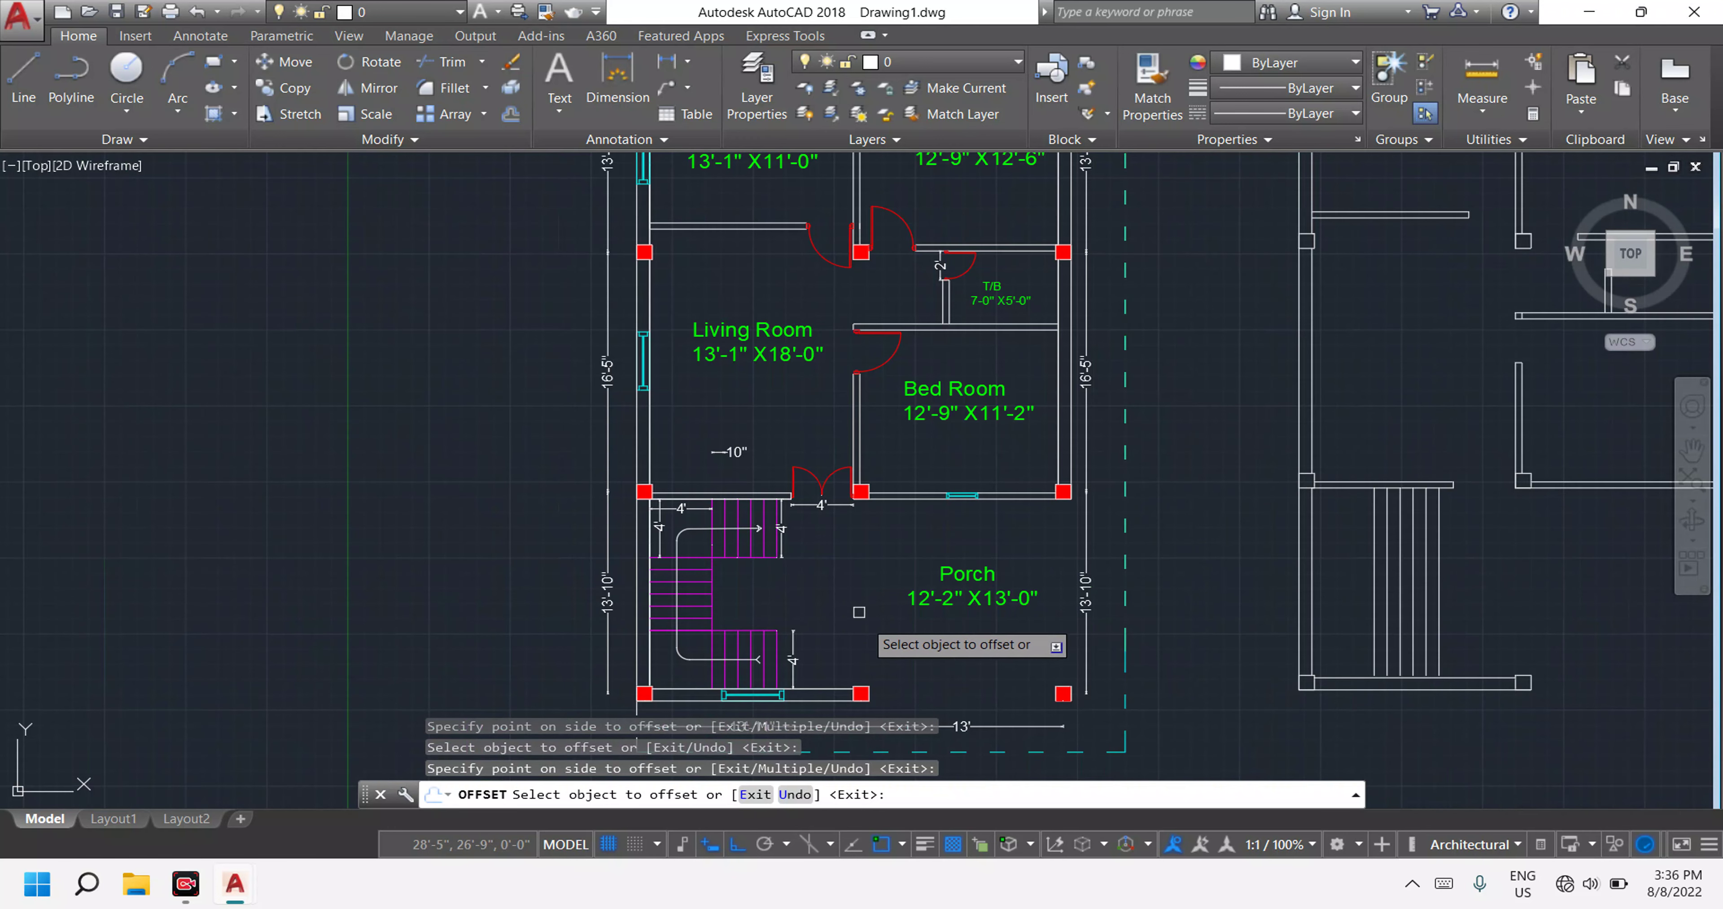
pyautogui.moveTo(859, 612); pyautogui.dragTo(840, 524, button='middle')
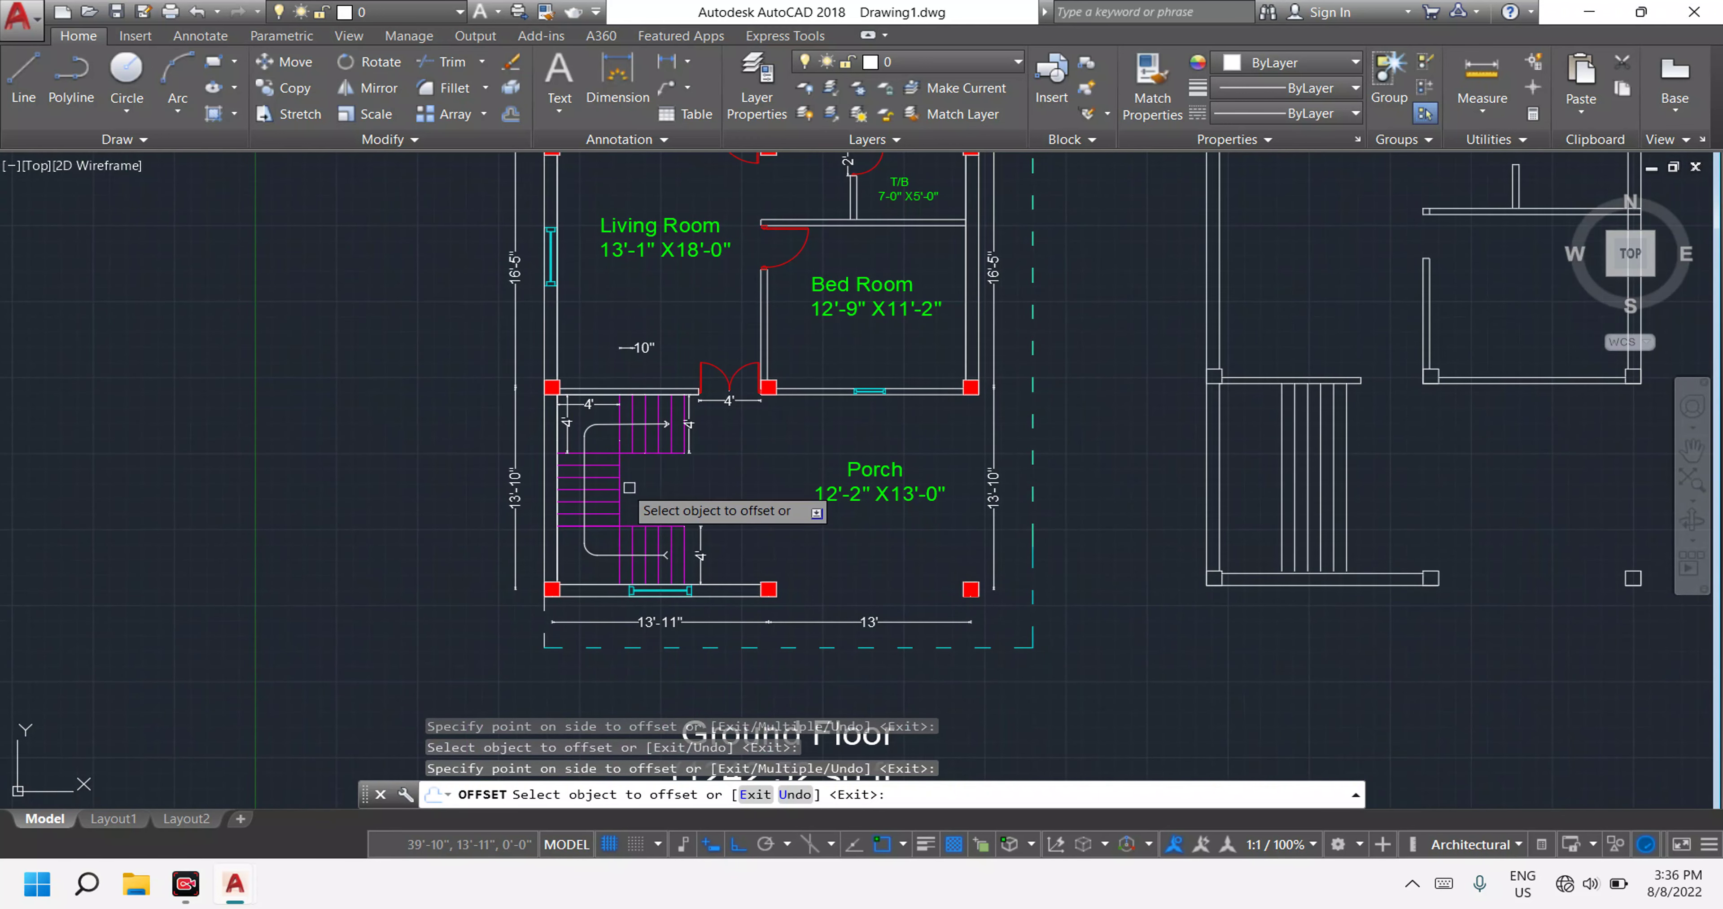
pyautogui.scroll(2, 583, 455)
pyautogui.scroll(3, 579, 374)
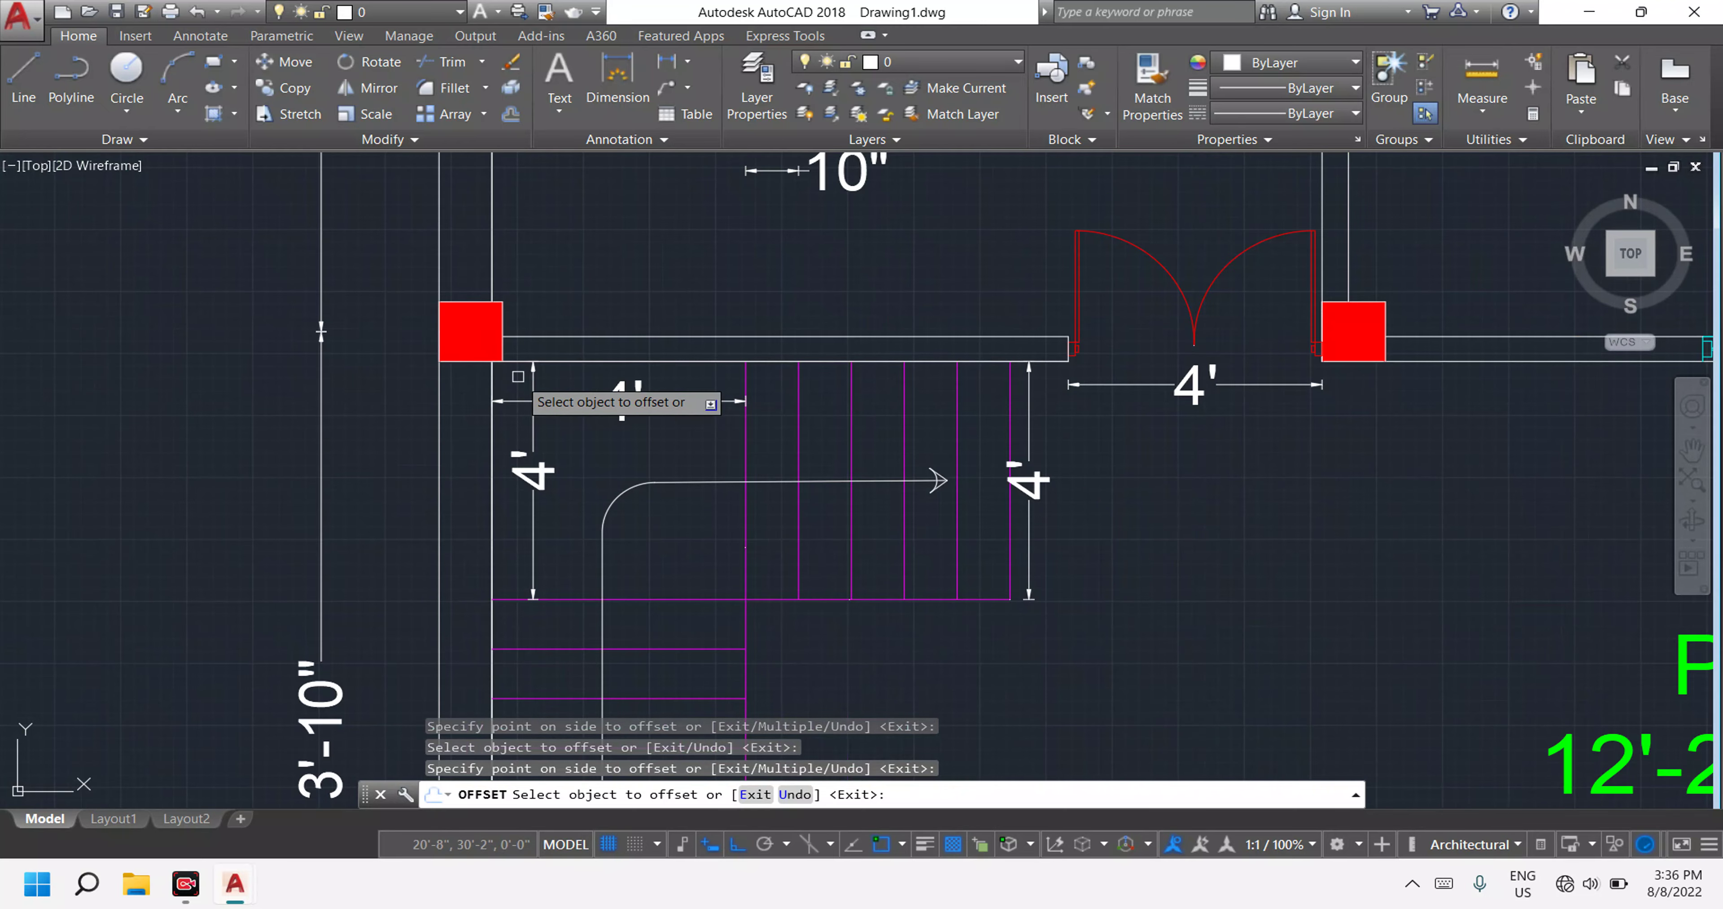
pyautogui.scroll(-5, 543, 519)
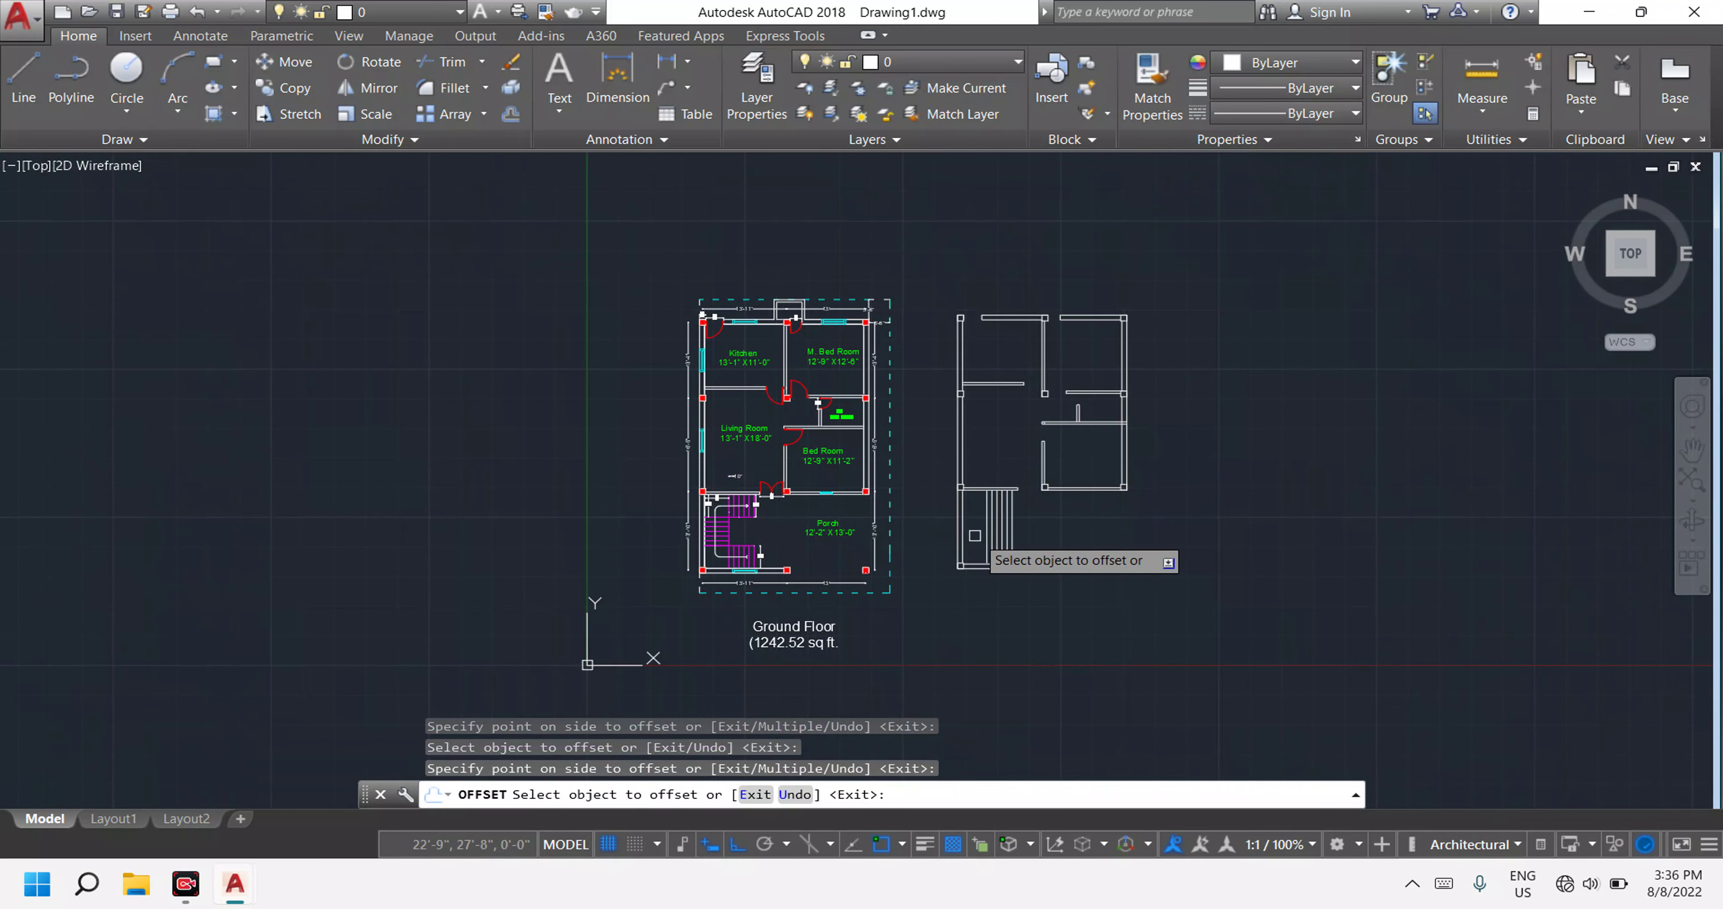
pyautogui.scroll(4, 981, 535)
pyautogui.press('Escape')
pyautogui.press('Escape')
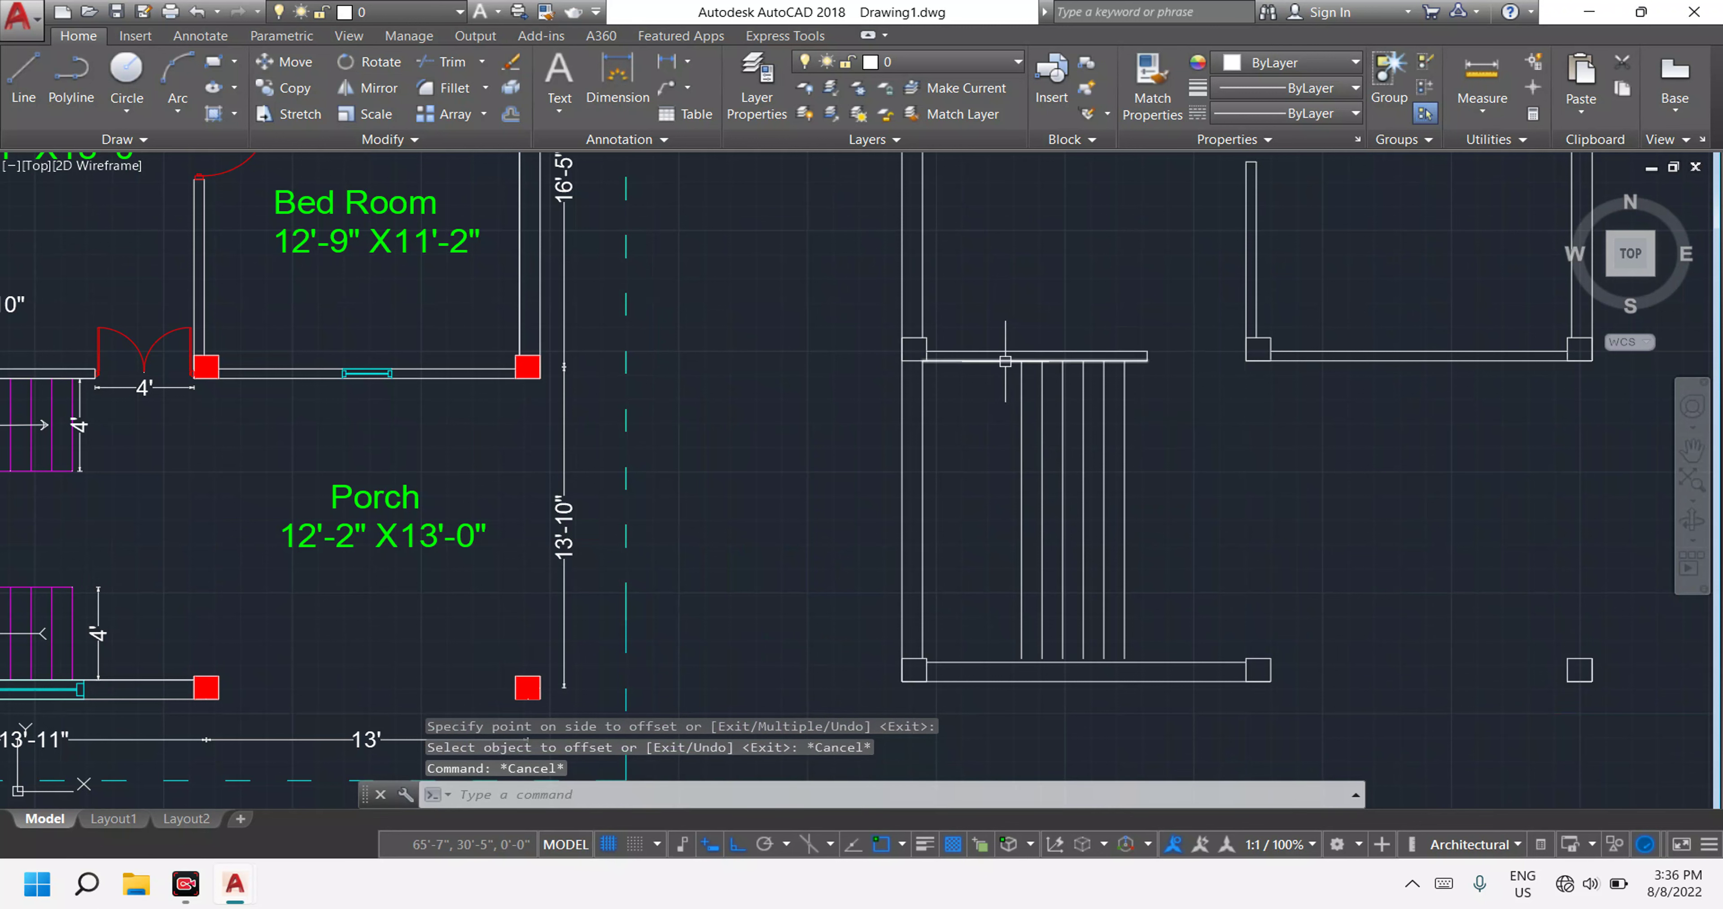
# Copy the stair's top horizontal line 4' straight down across the treads.
pyautogui.click(1004, 361)
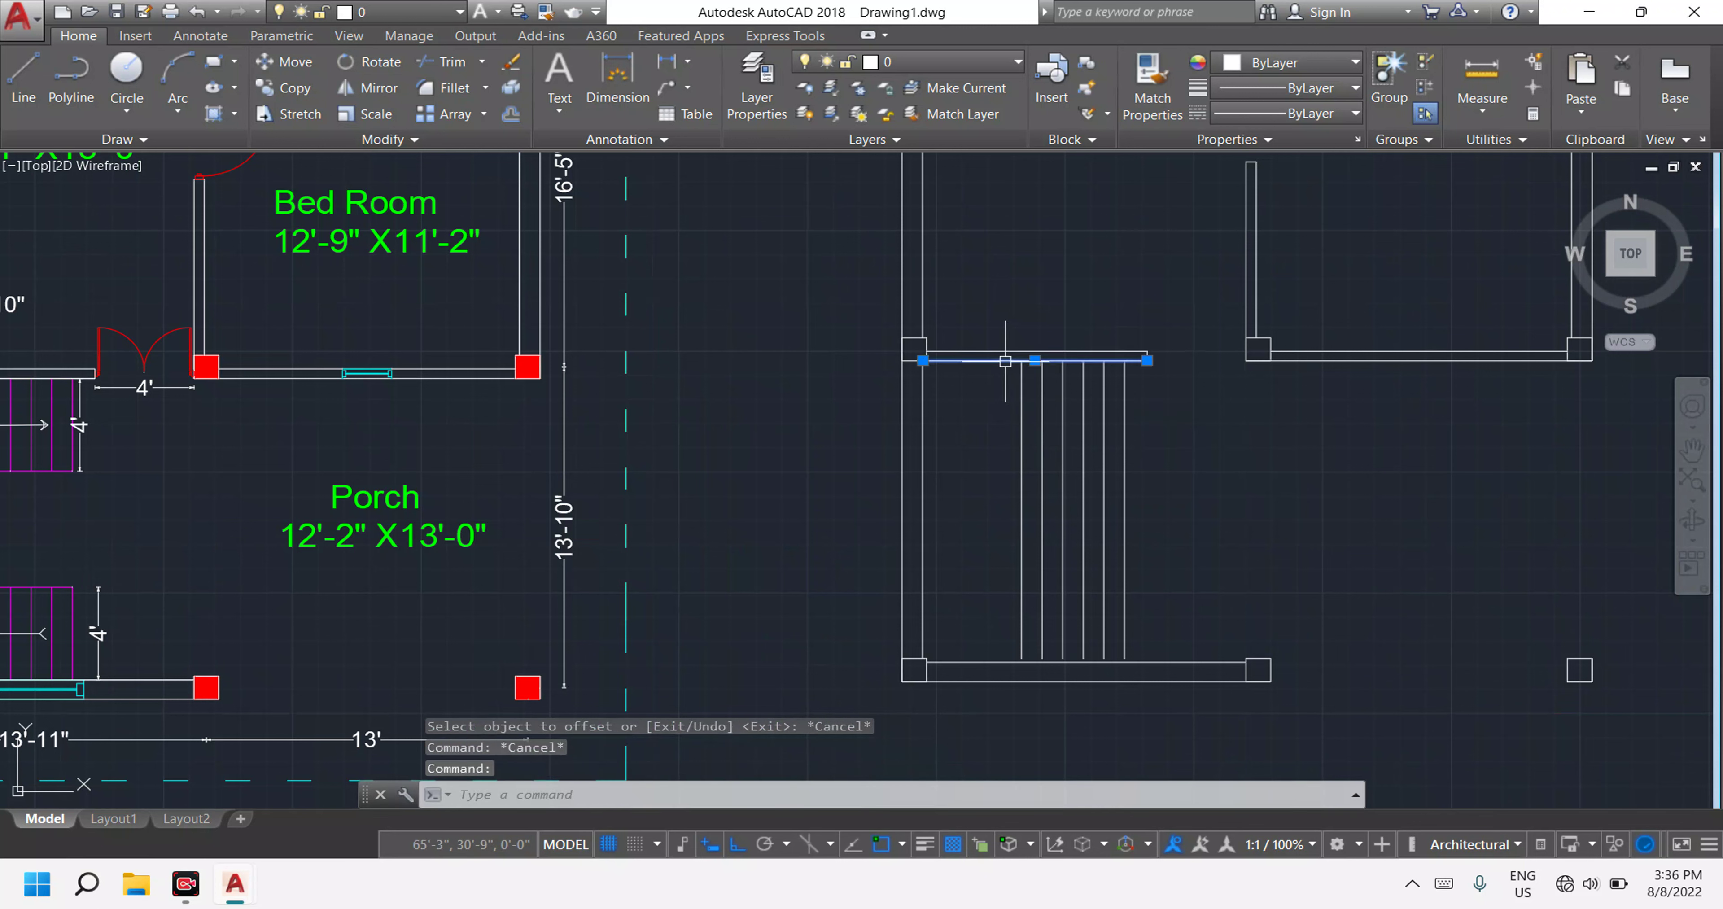
pyautogui.write('Co')
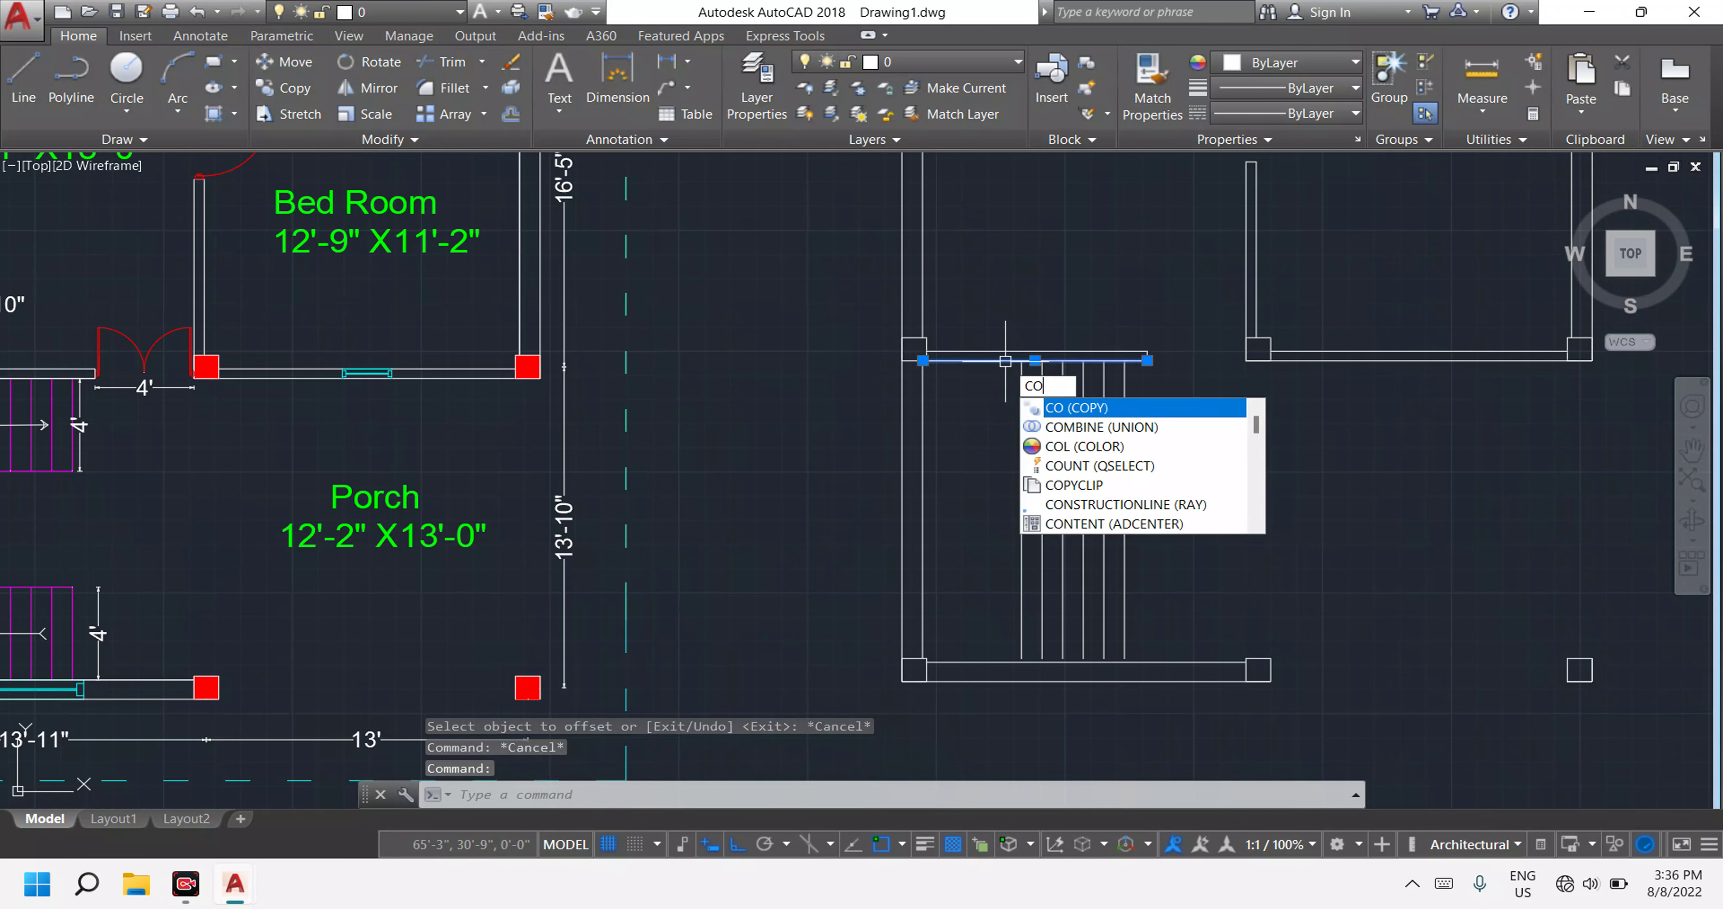
pyautogui.press('Return')
pyautogui.click(1005, 361)
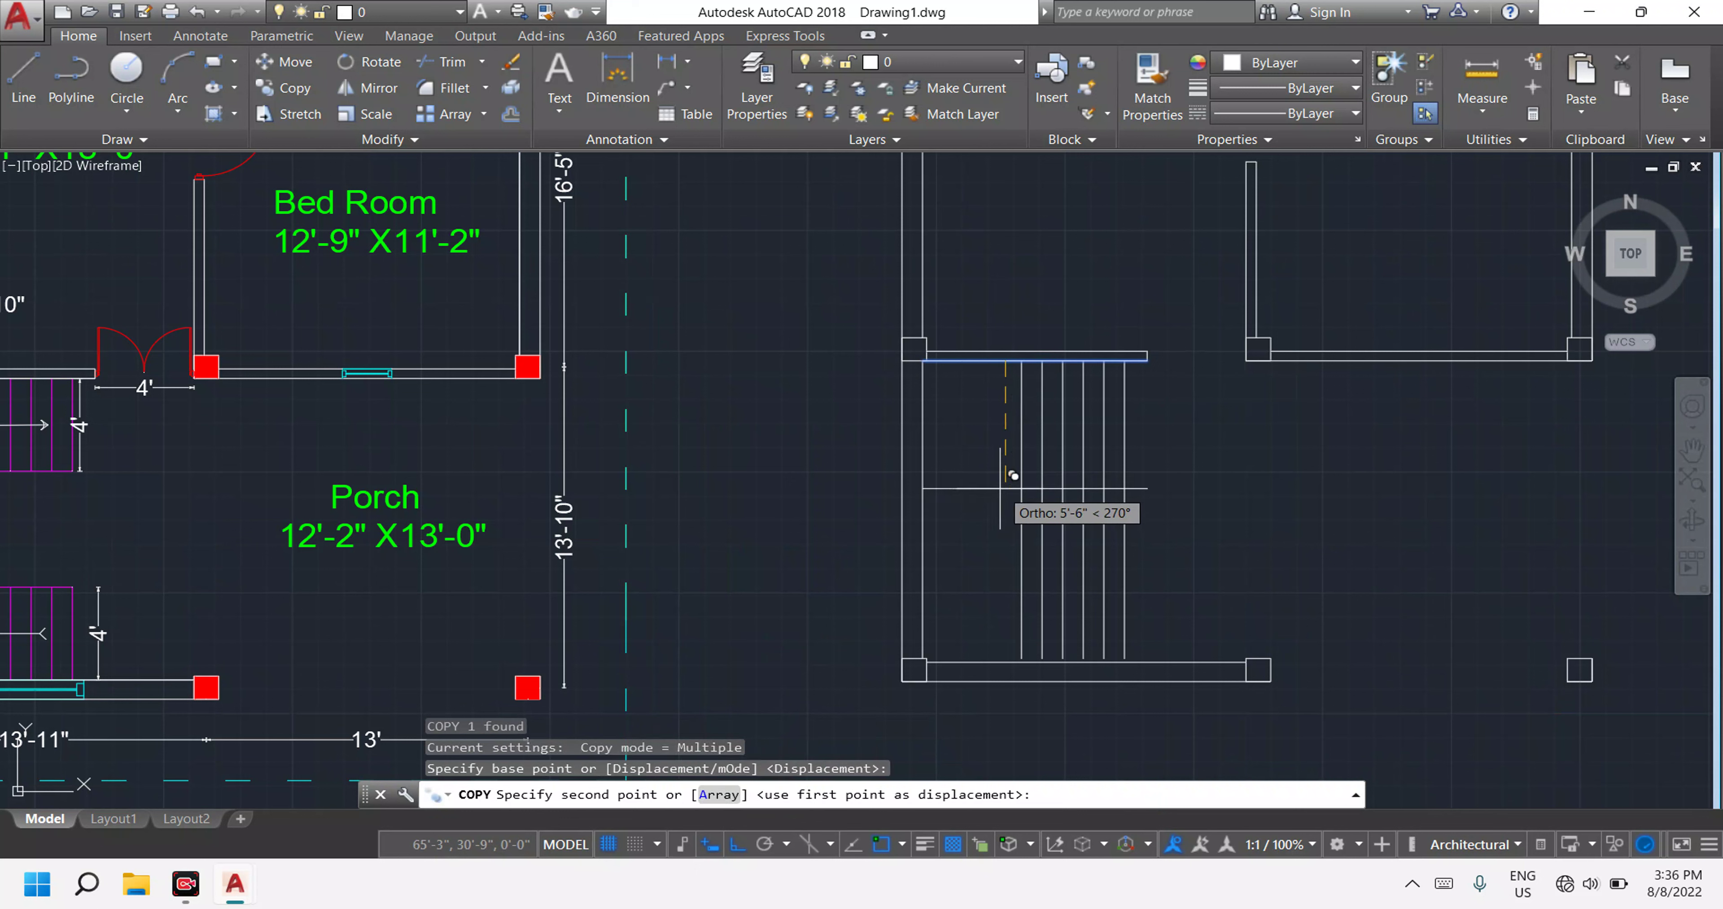
pyautogui.write('4')
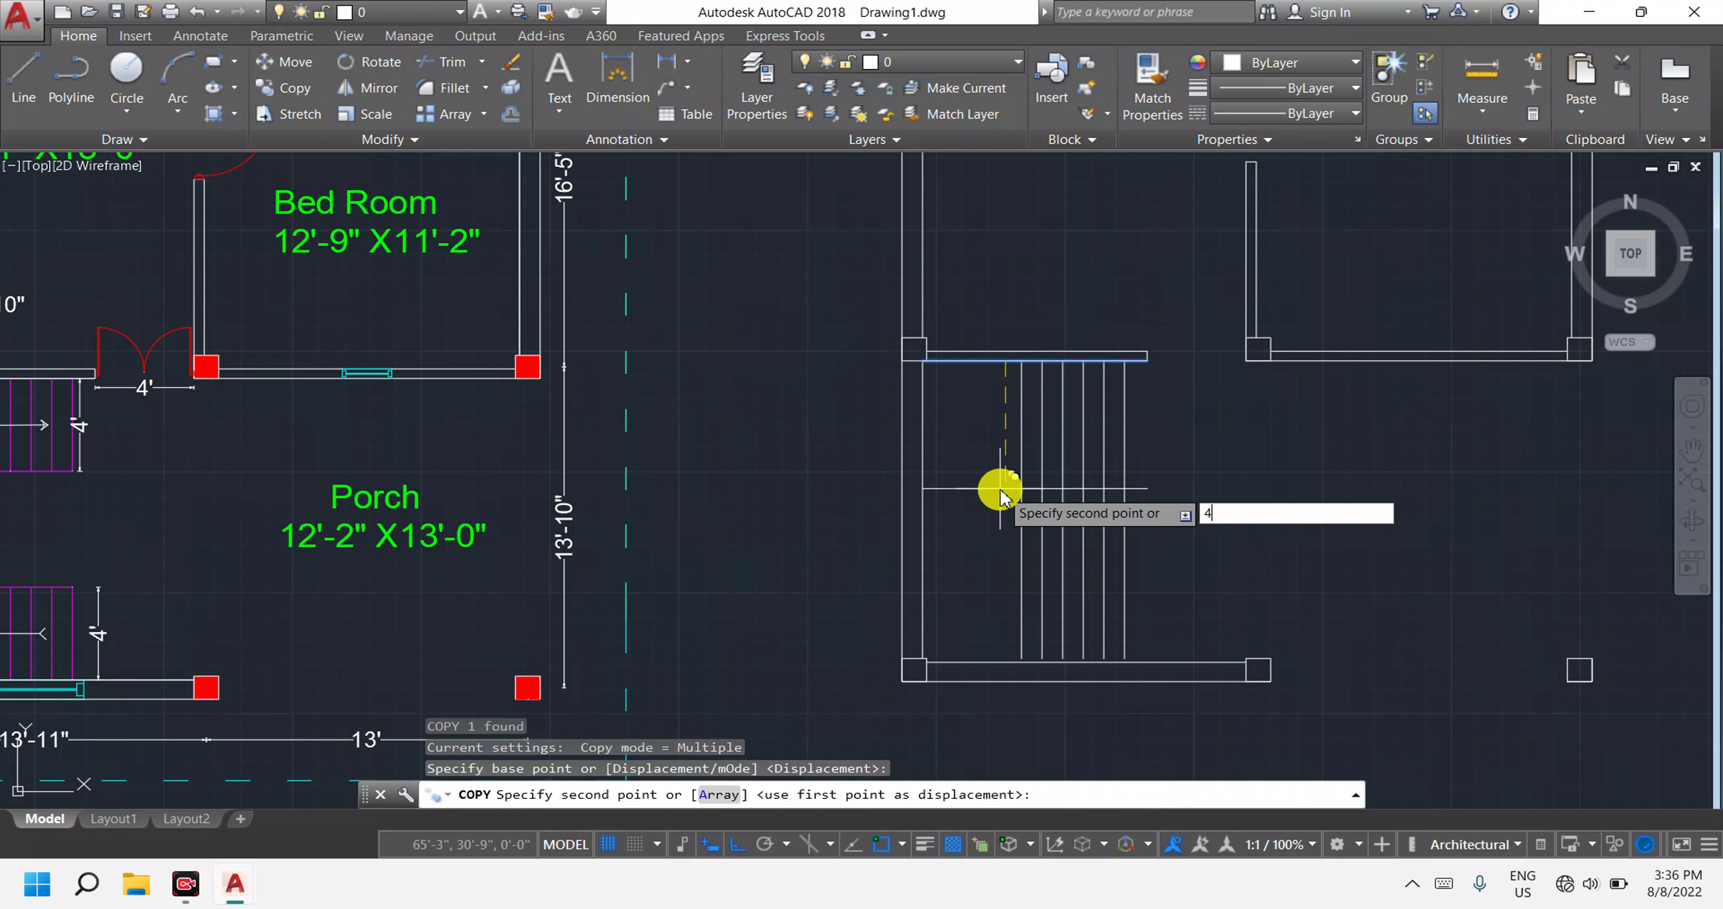
pyautogui.press('Return')
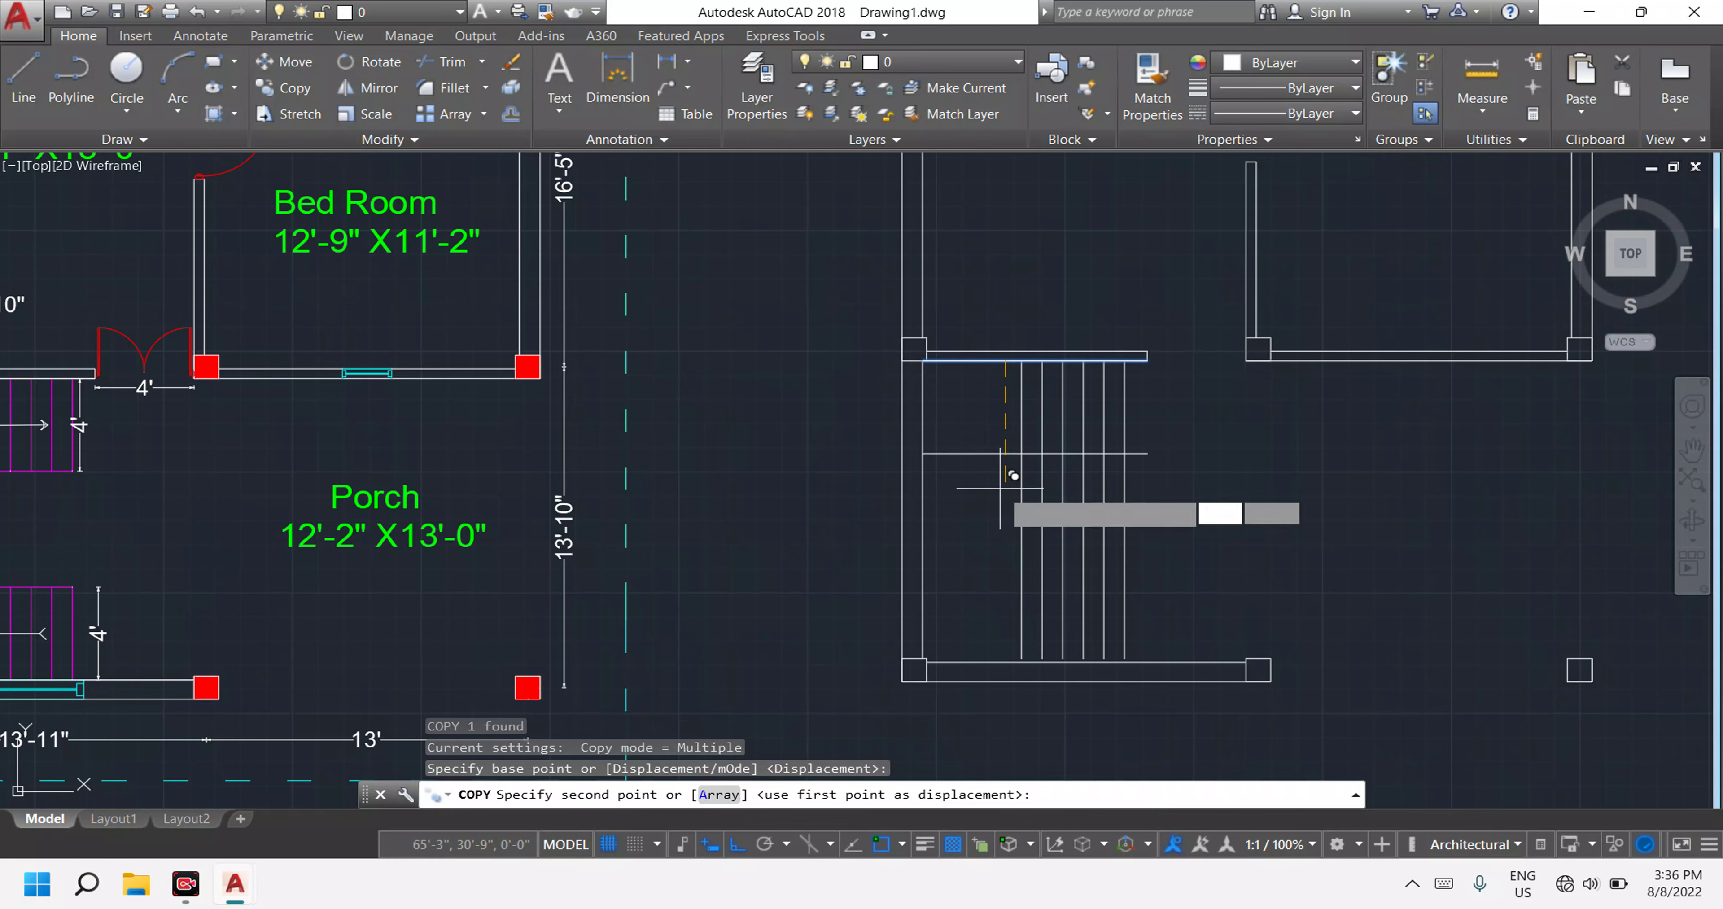
pyautogui.scroll(-4, 1013, 475)
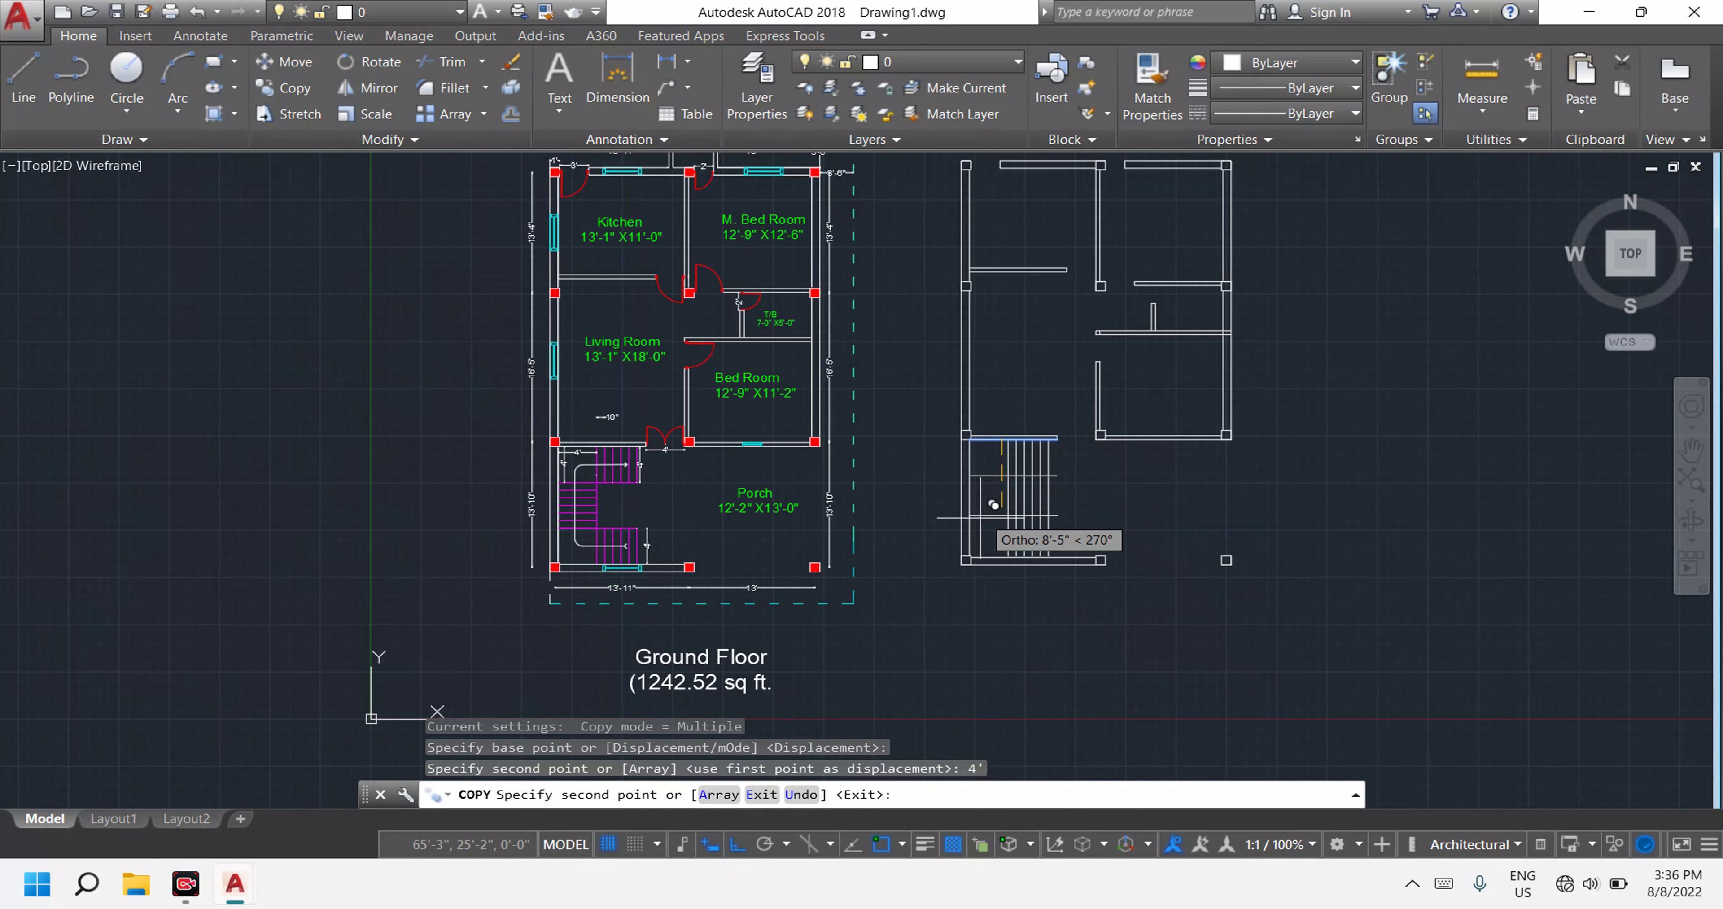
pyautogui.press('Escape')
# Pan between the porch and the traced stair, then start a new offset.
pyautogui.scroll(3, 558, 538)
pyautogui.scroll(3, 576, 537)
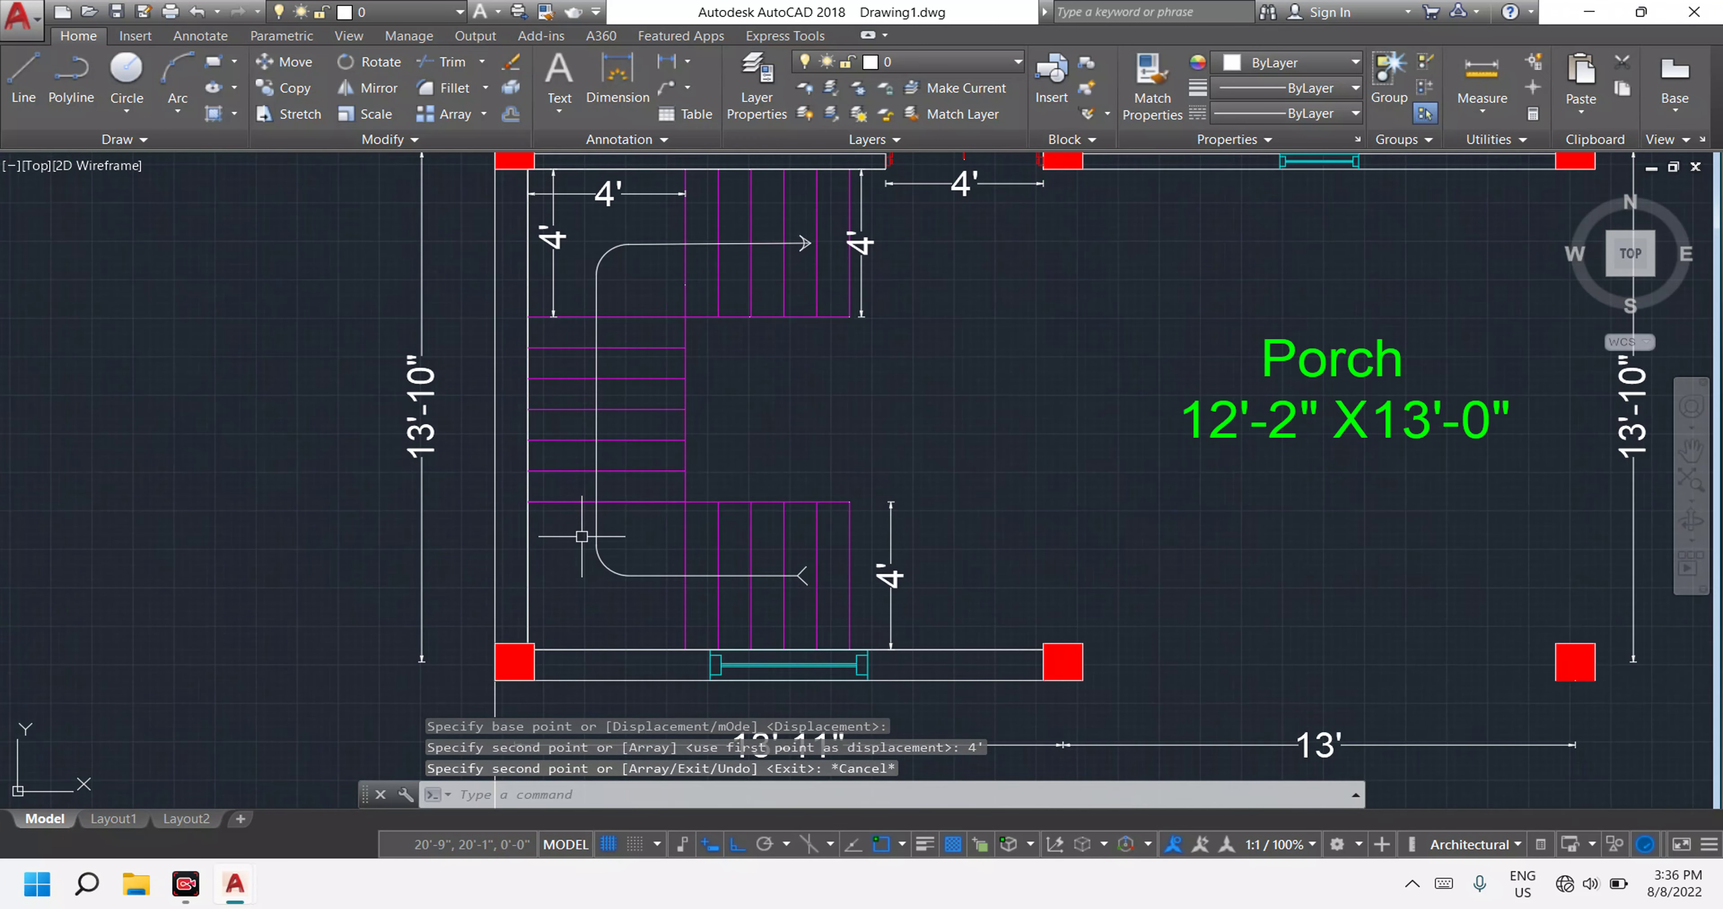
pyautogui.moveTo(640, 530); pyautogui.dragTo(519, 543, button='middle')
pyautogui.scroll(-2, 524, 413)
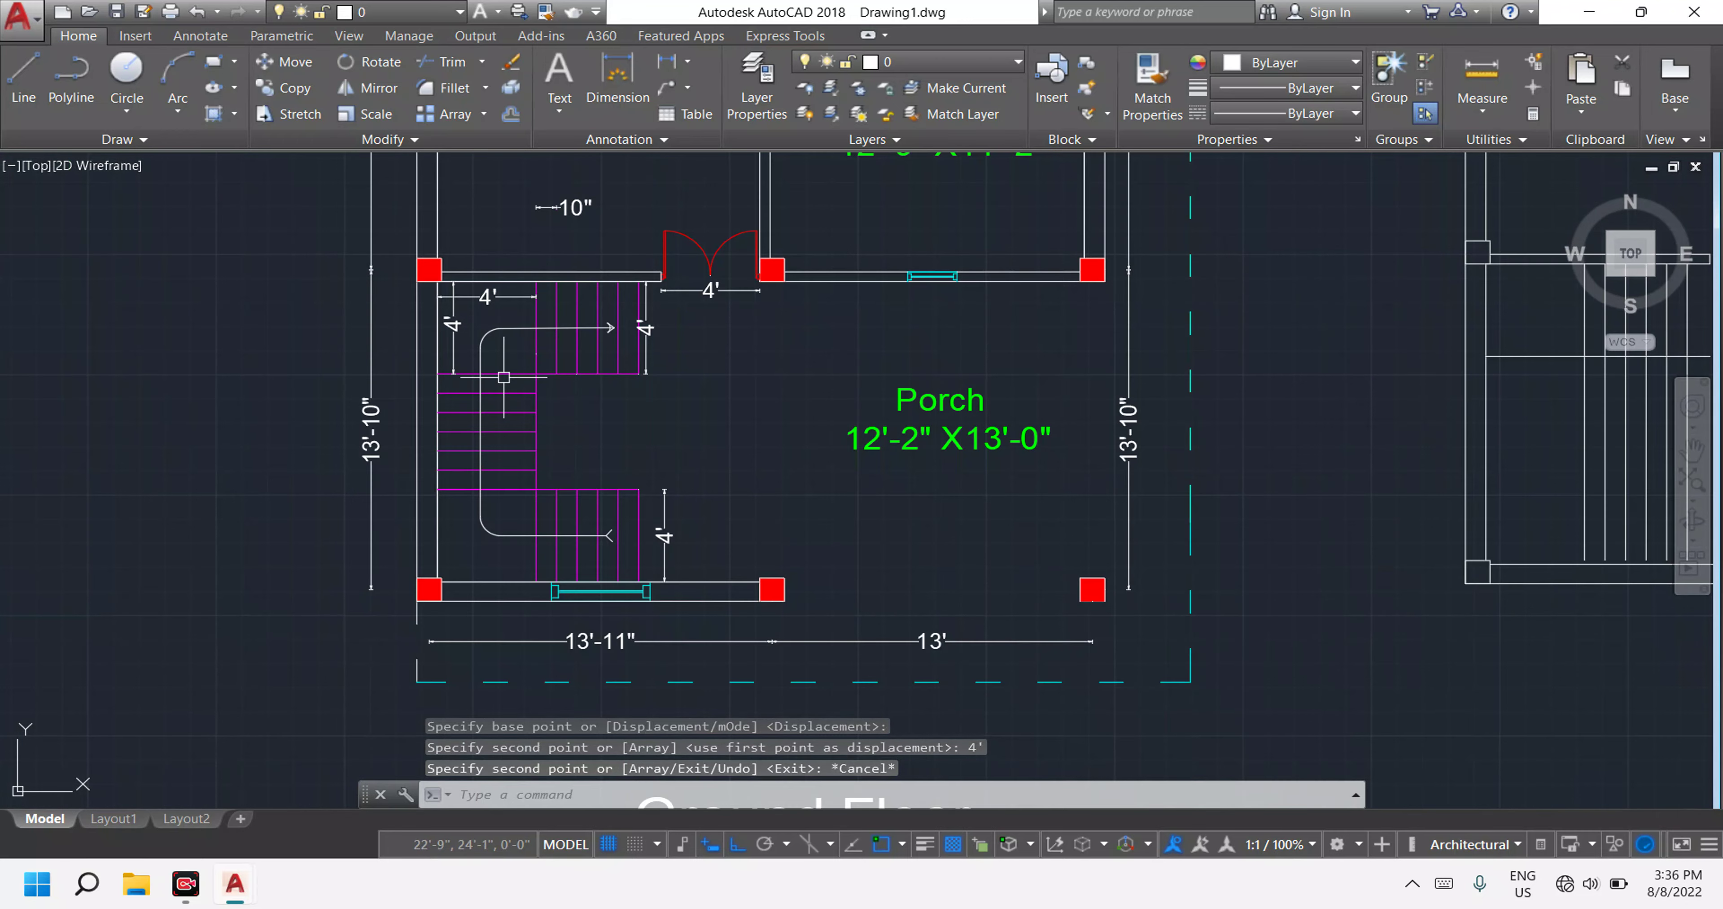
pyautogui.scroll(-5, 975, 445)
pyautogui.moveTo(1138, 461); pyautogui.dragTo(842, 508, button='middle')
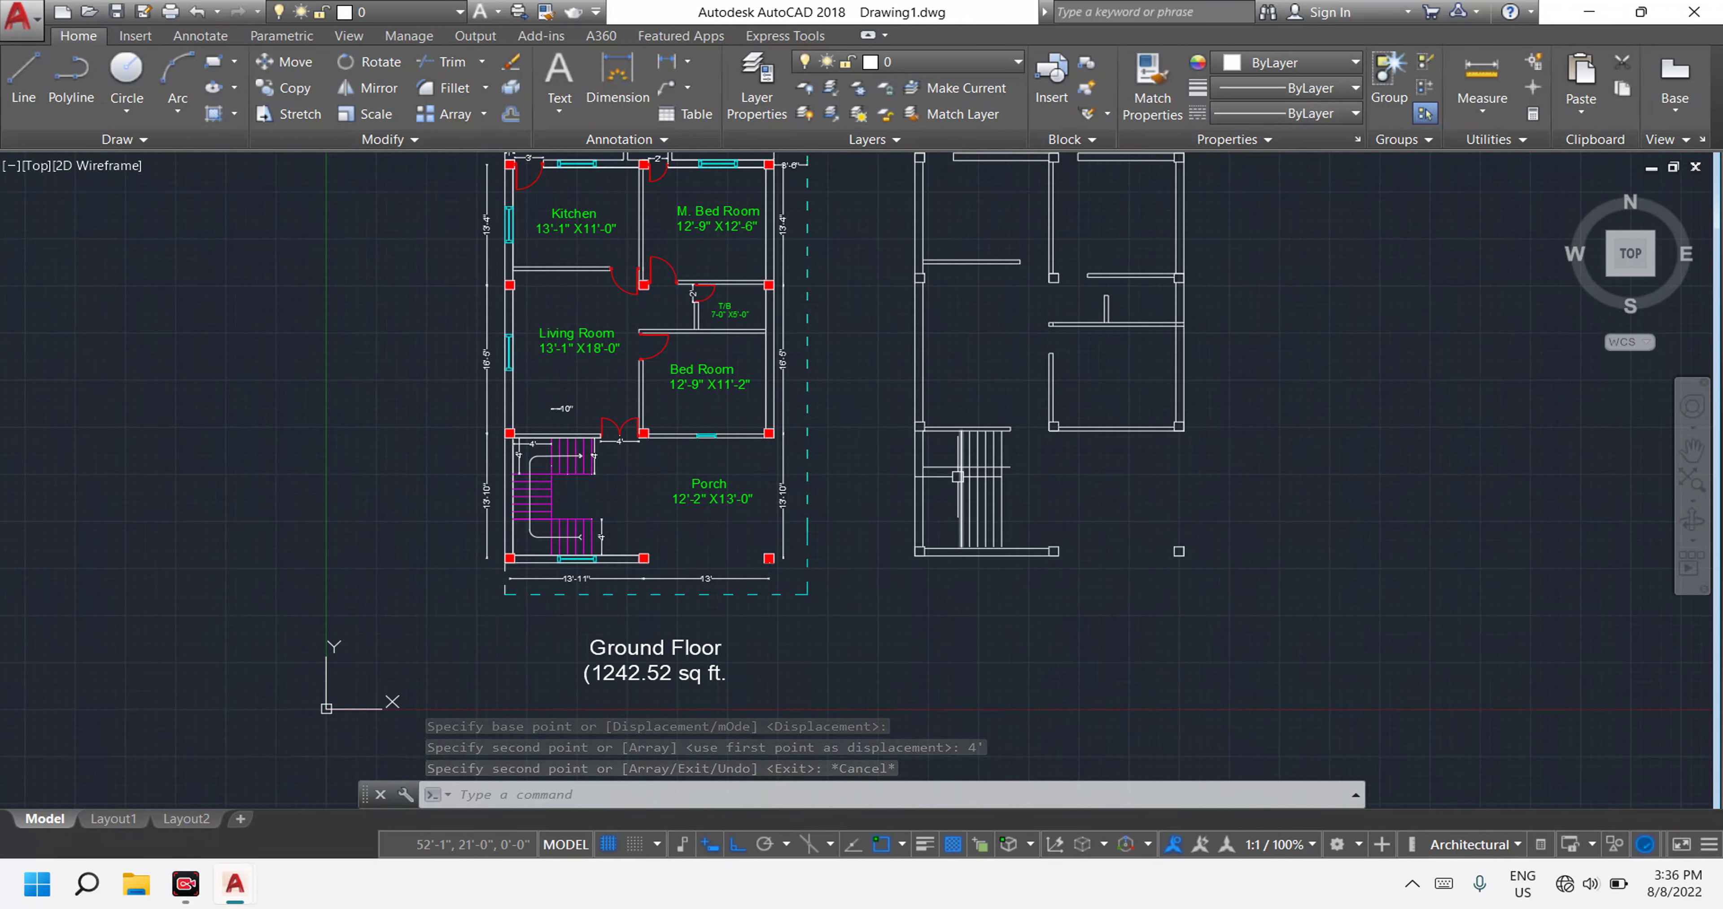
pyautogui.scroll(5, 948, 476)
pyautogui.press('Escape')
pyautogui.press('Escape')
pyautogui.press('Escape')
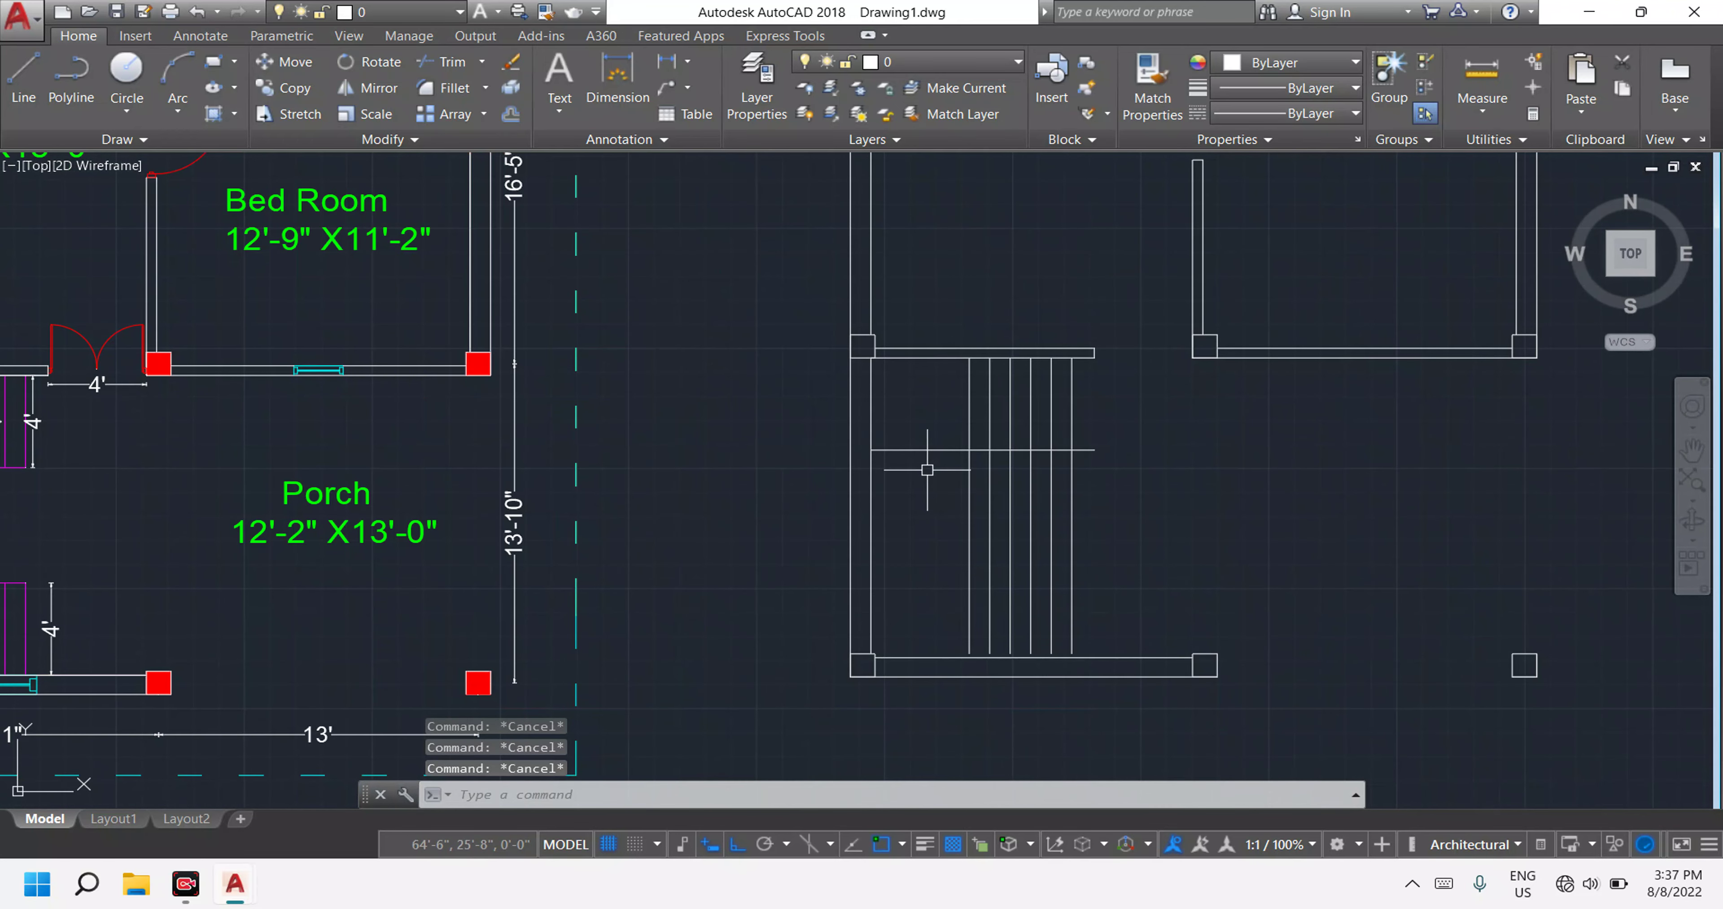
pyautogui.write('o')
pyautogui.press('Return')
pyautogui.write('10"')
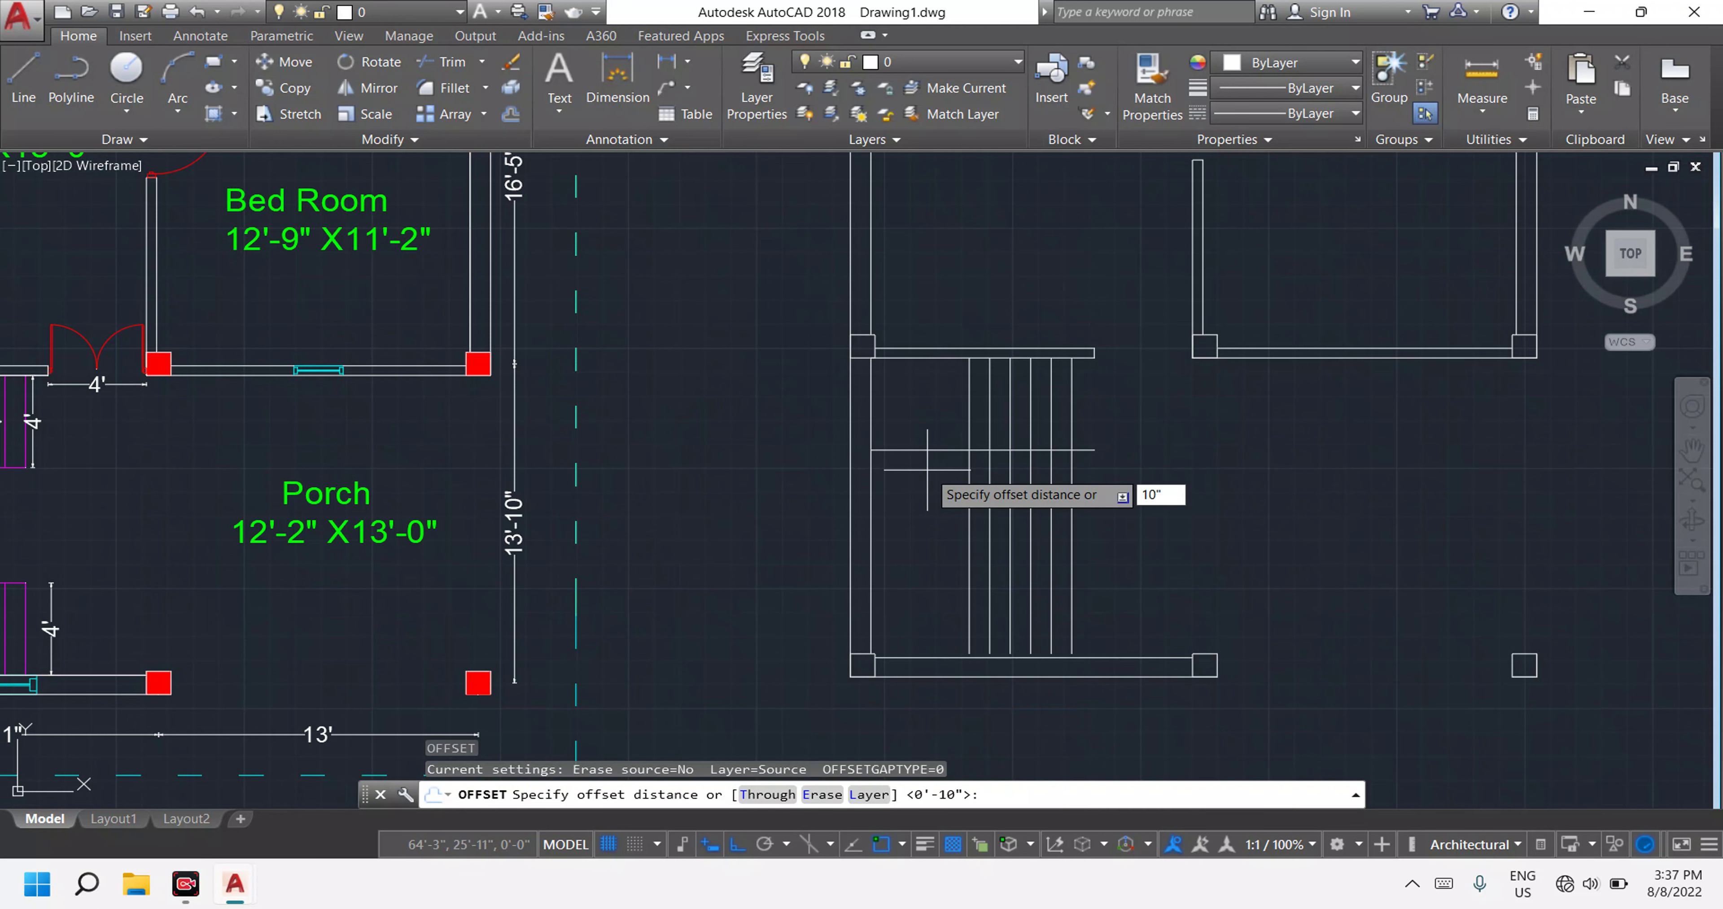
# Offset the top horizontal stair line downward in 10" steps to form the first treads.
pyautogui.press('Return')
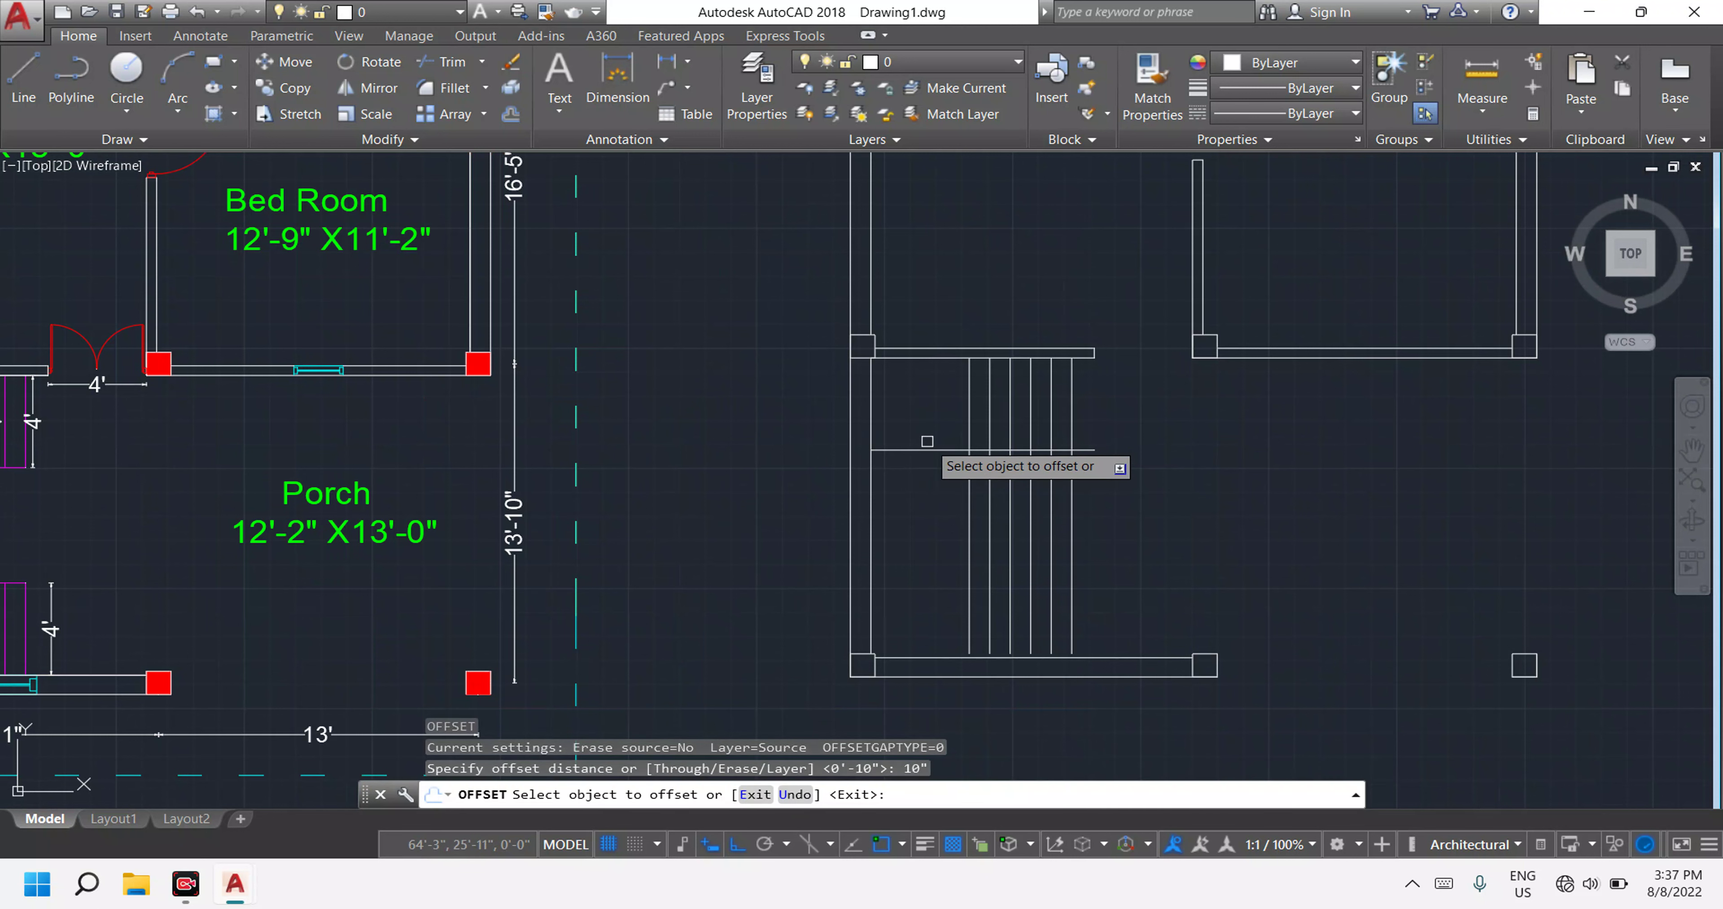
pyautogui.click(927, 450)
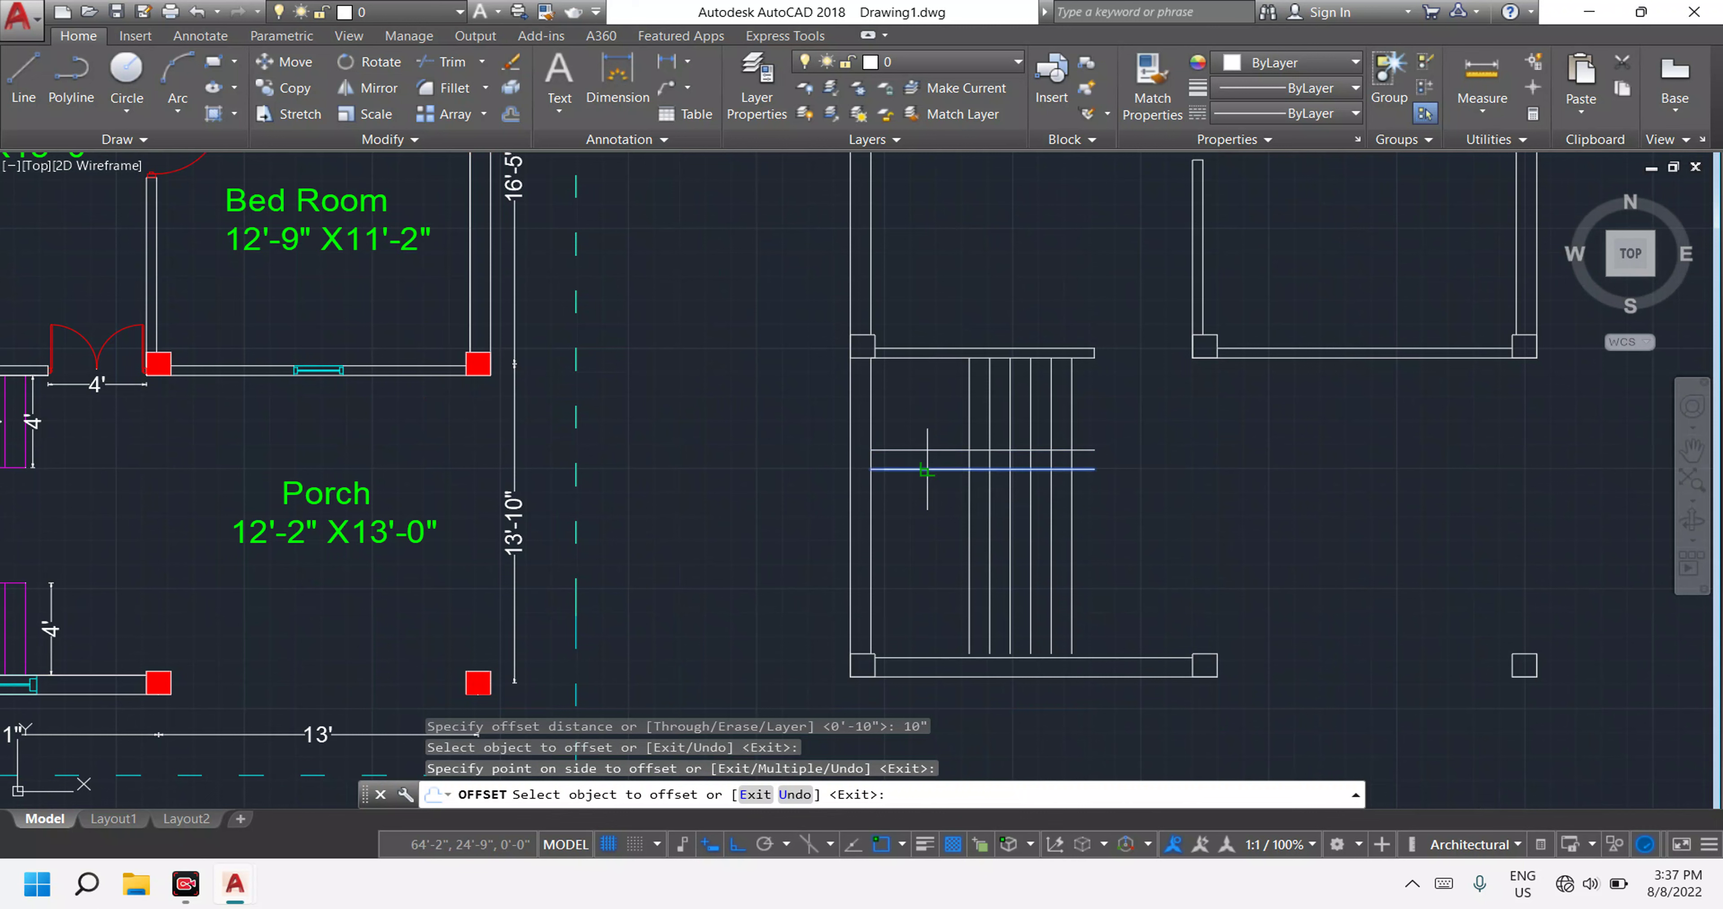
pyautogui.click(928, 468)
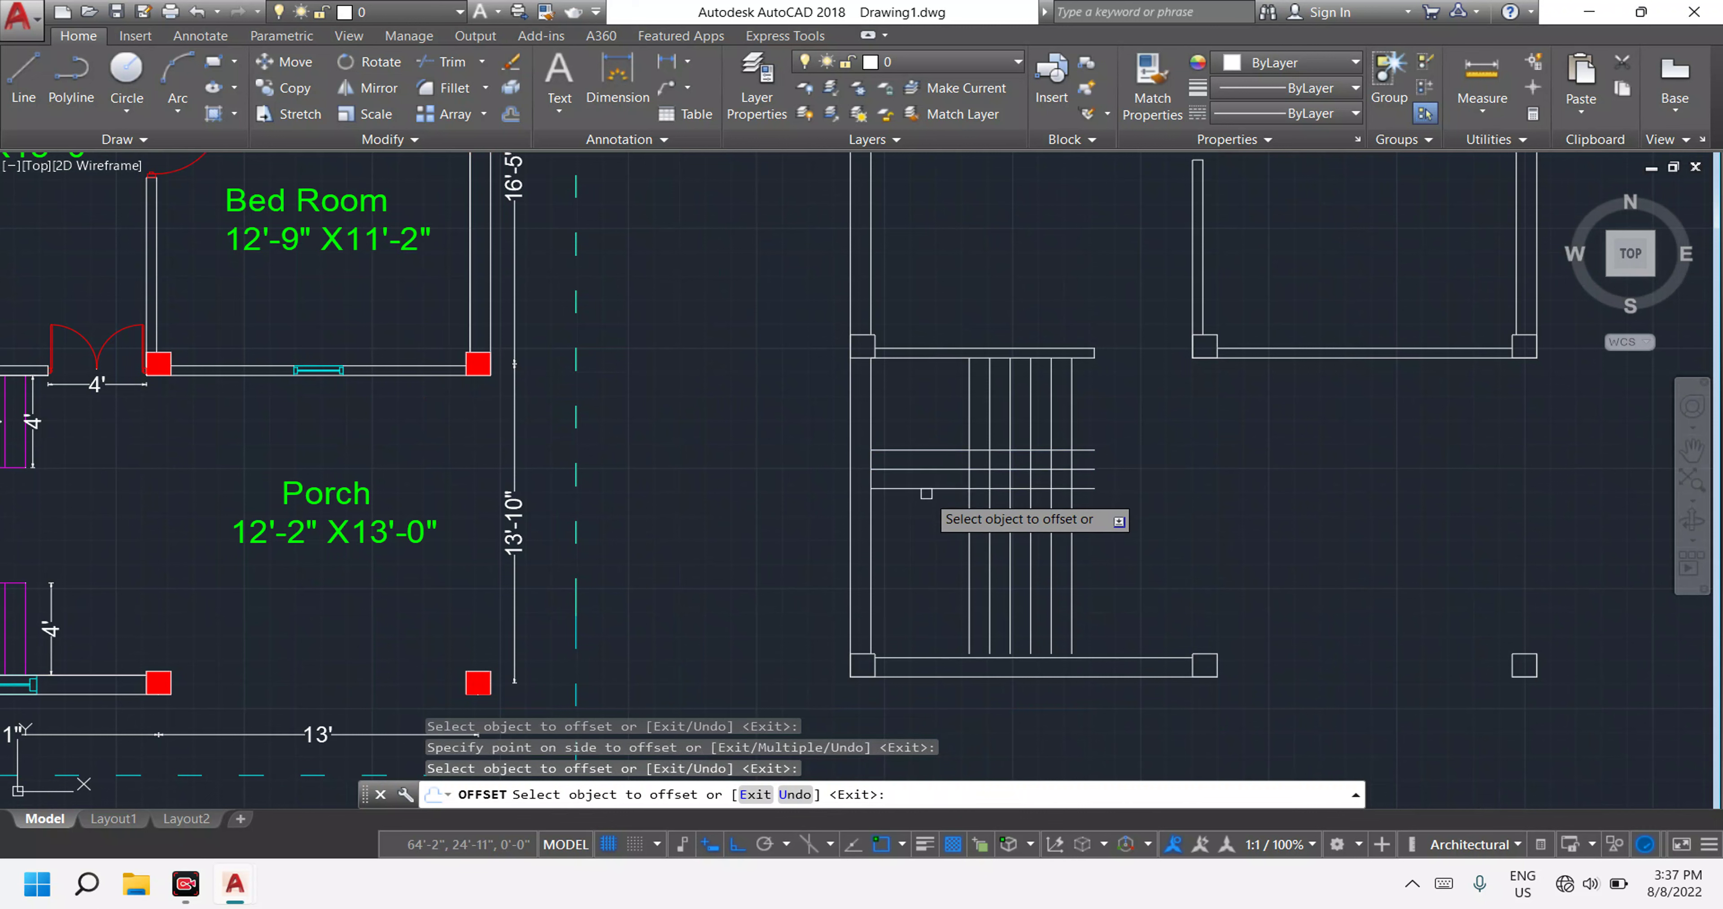
pyautogui.click(928, 488)
pyautogui.click(934, 516)
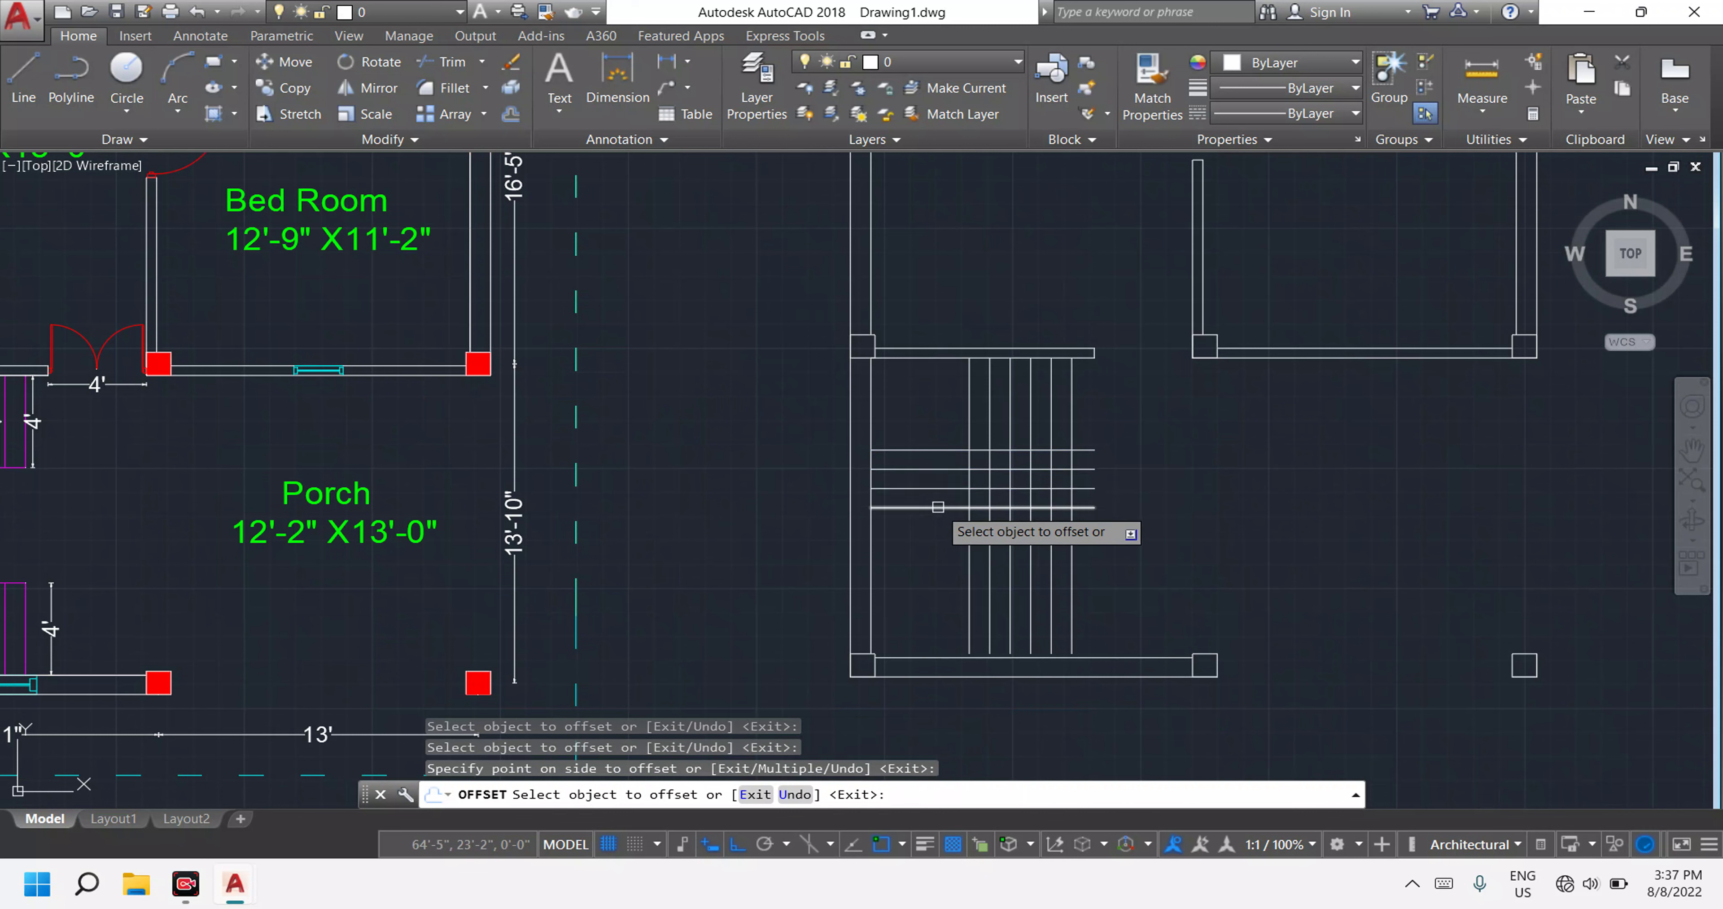
pyautogui.click(934, 508)
pyautogui.scroll(-4, 239, 403)
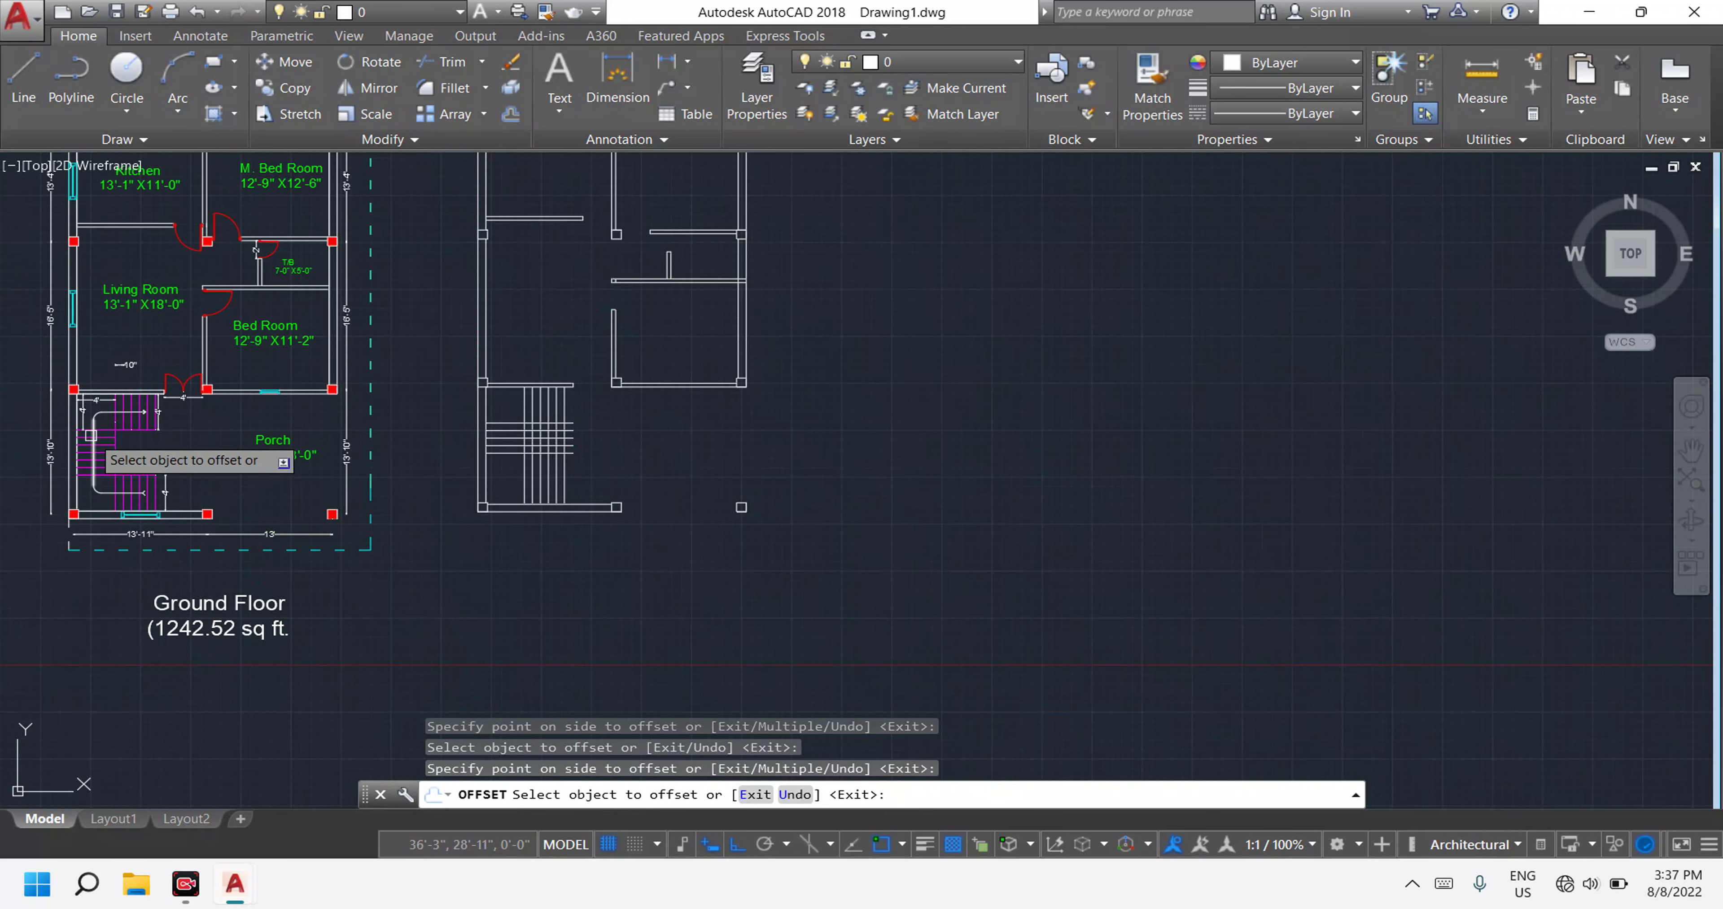
pyautogui.scroll(5, 92, 435)
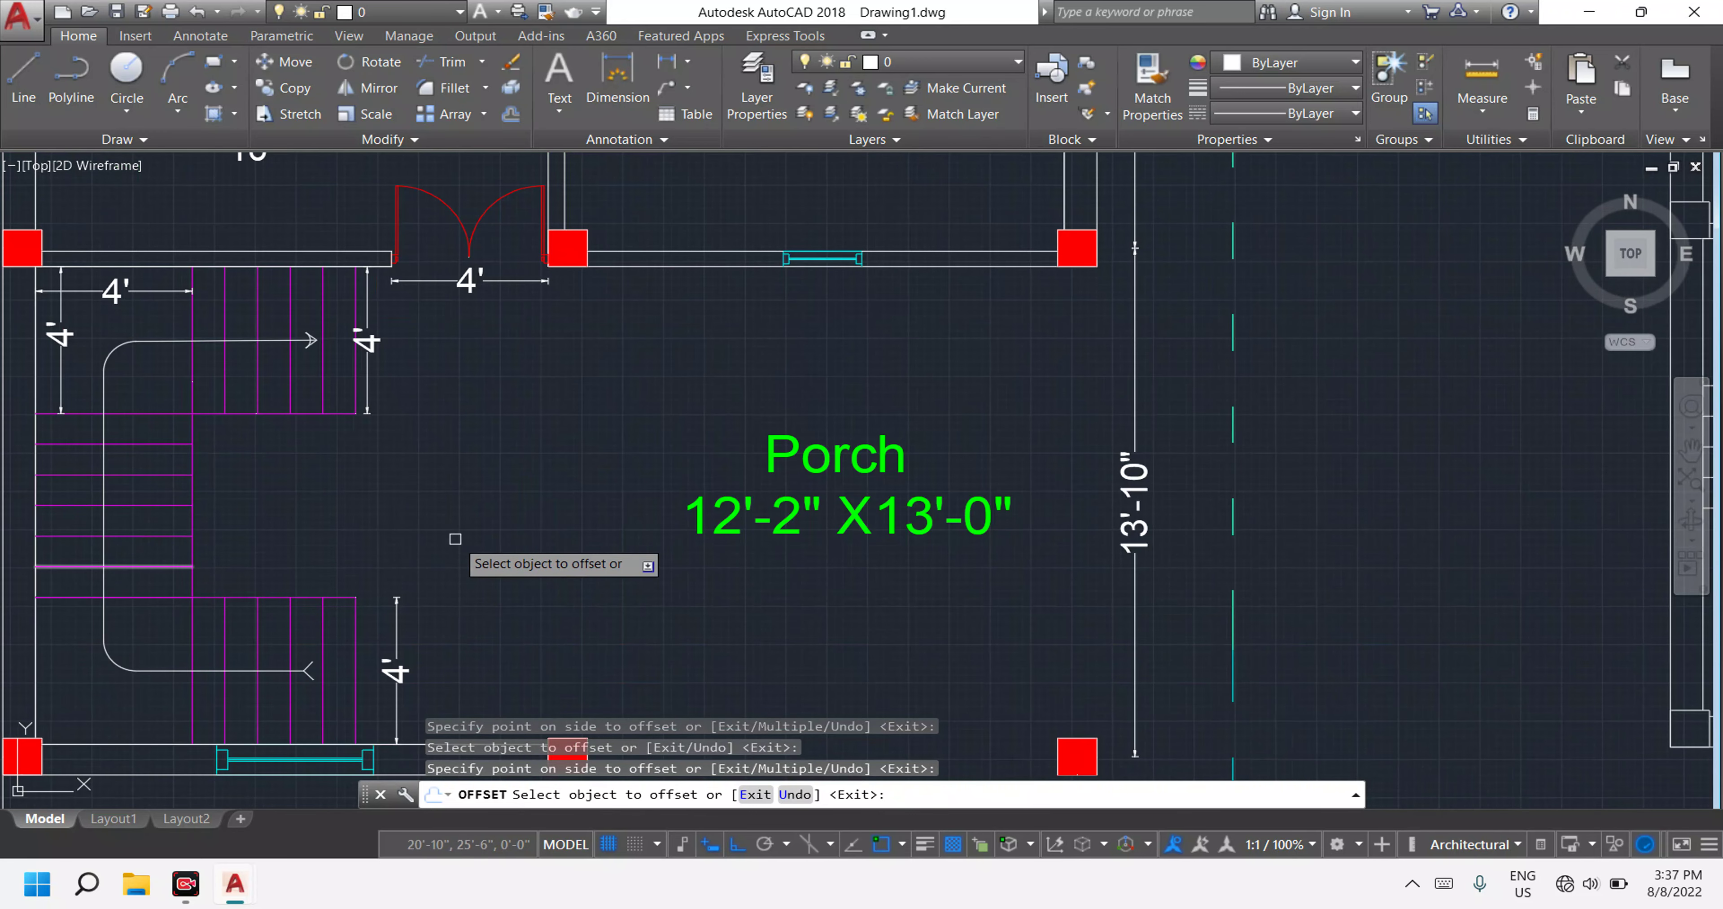
pyautogui.scroll(-3, 455, 528)
pyautogui.scroll(3, 769, 529)
pyautogui.scroll(3, 870, 531)
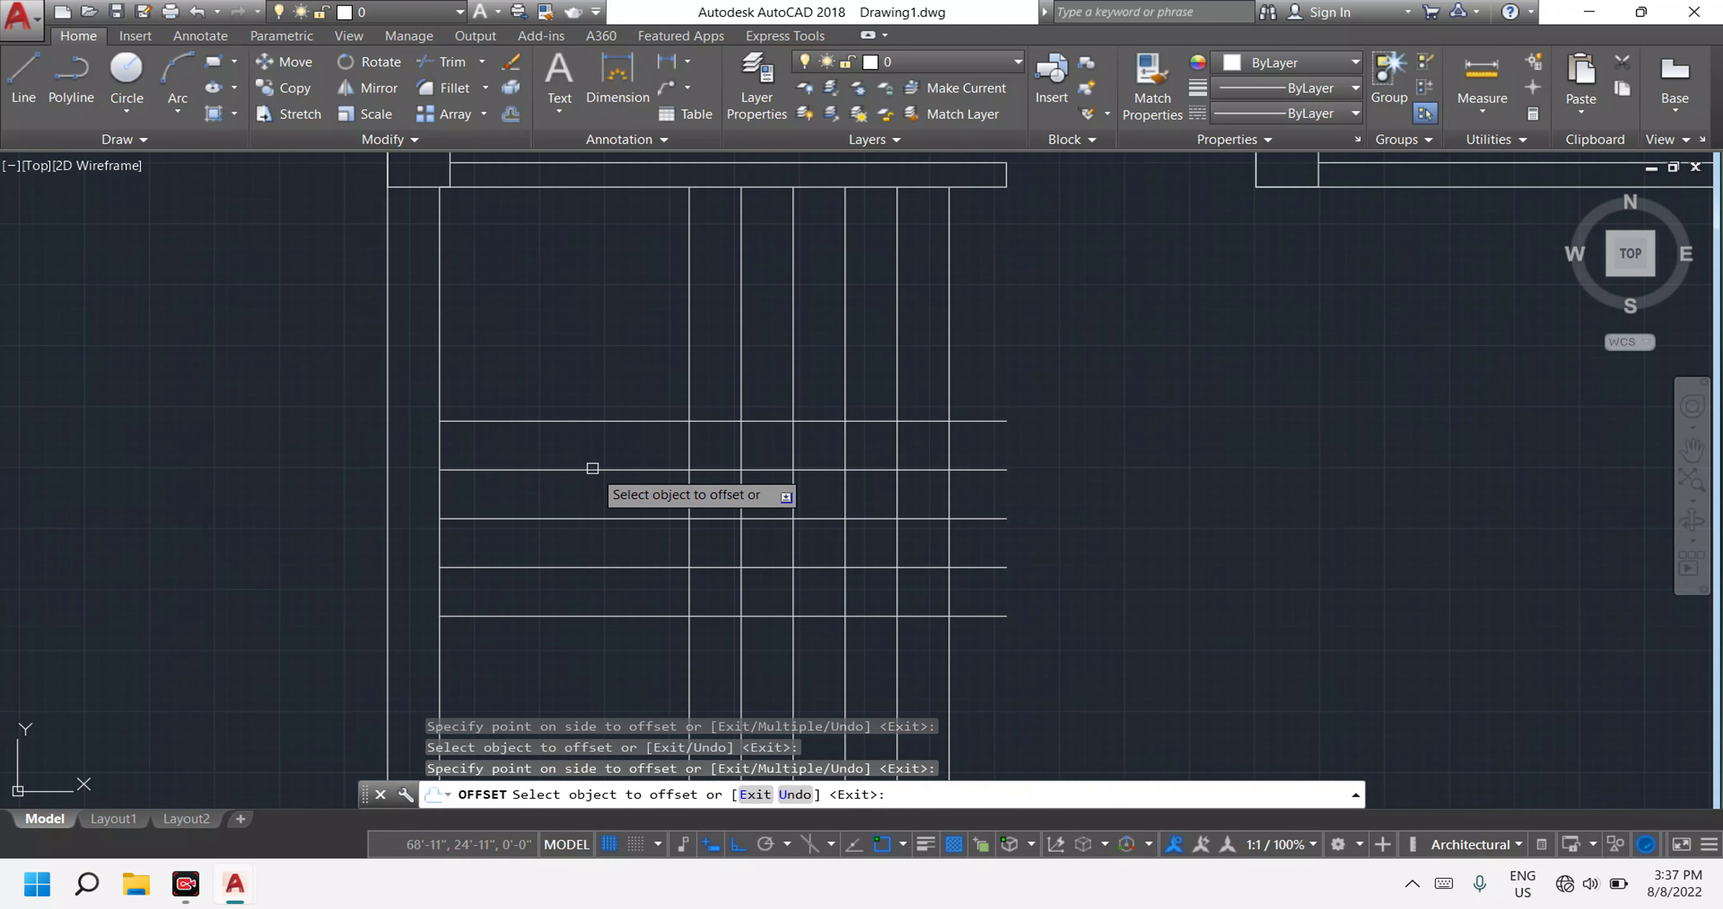
# Add more 10"-spaced tread lines down the lower part of the staircase, then end the offset.
pyautogui.click(607, 616)
pyautogui.scroll(-3, 609, 642)
pyautogui.moveTo(609, 642); pyautogui.dragTo(704, 463, button='middle')
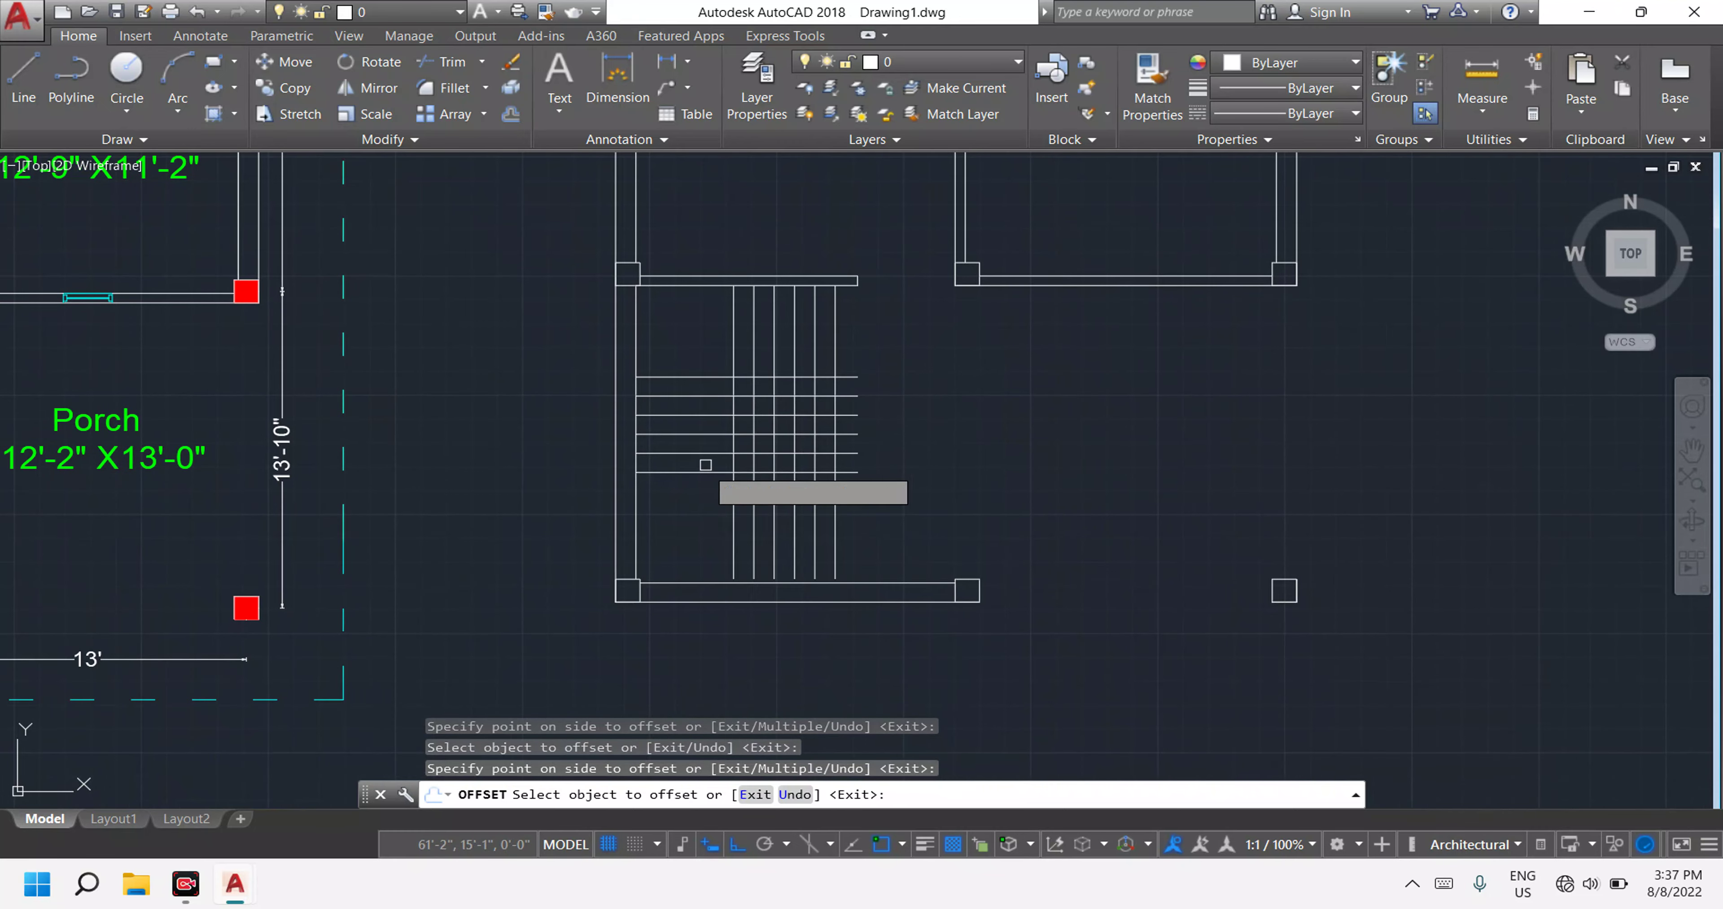
pyautogui.click(704, 473)
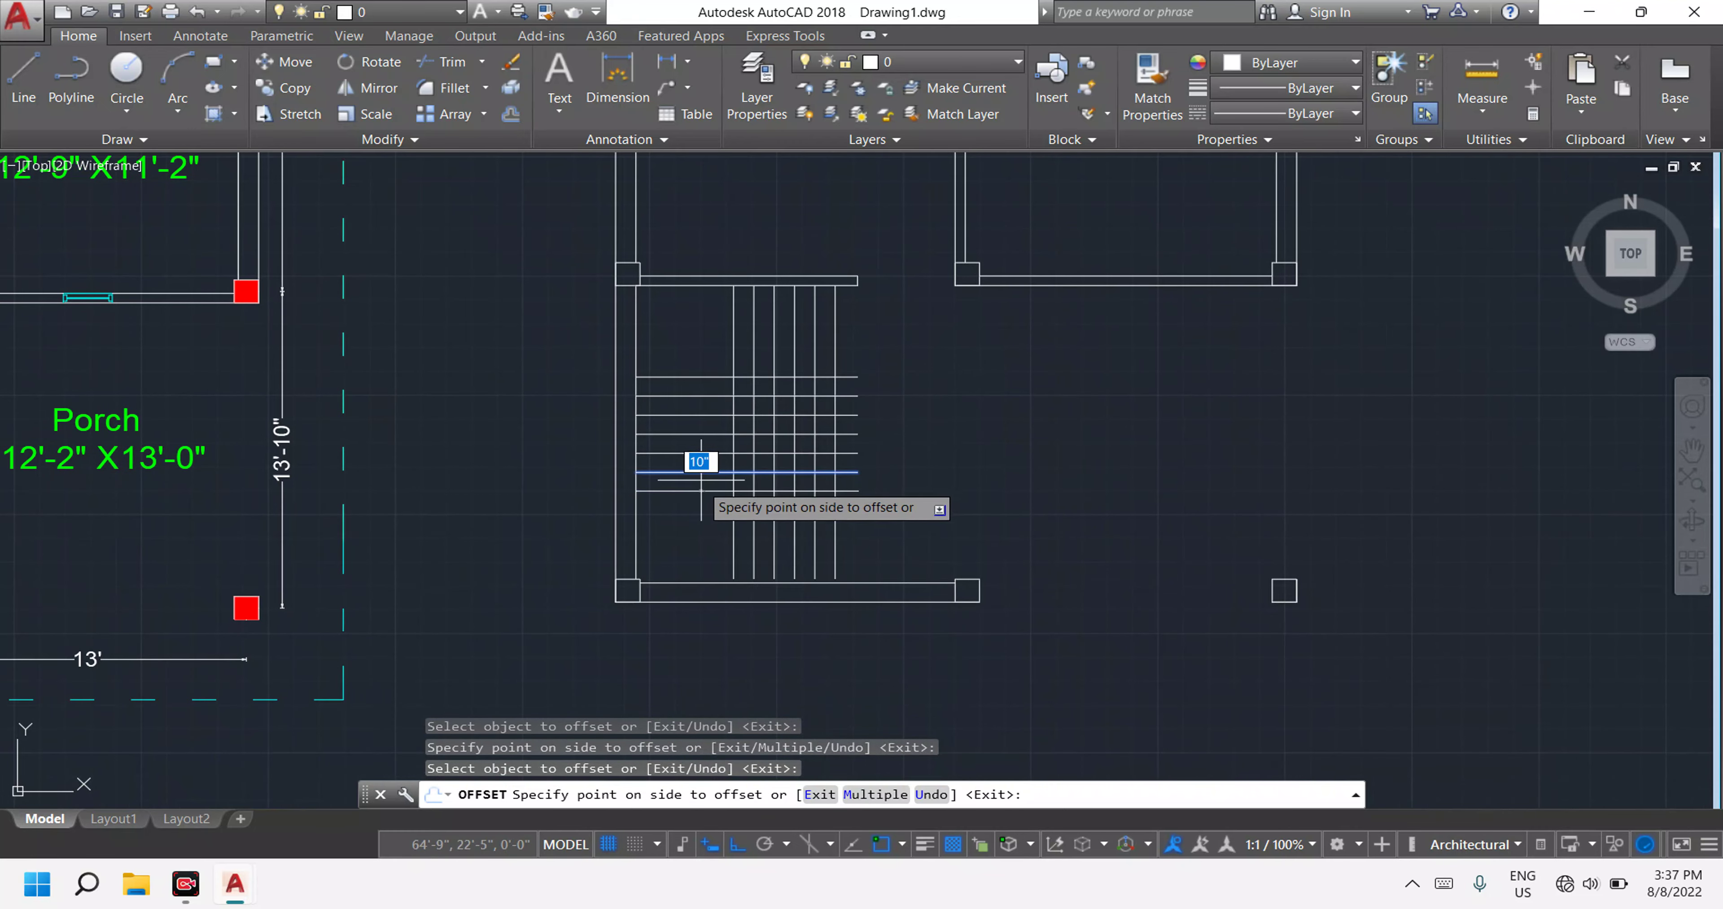
pyautogui.click(700, 504)
pyautogui.scroll(-2, 698, 507)
pyautogui.scroll(1, 761, 446)
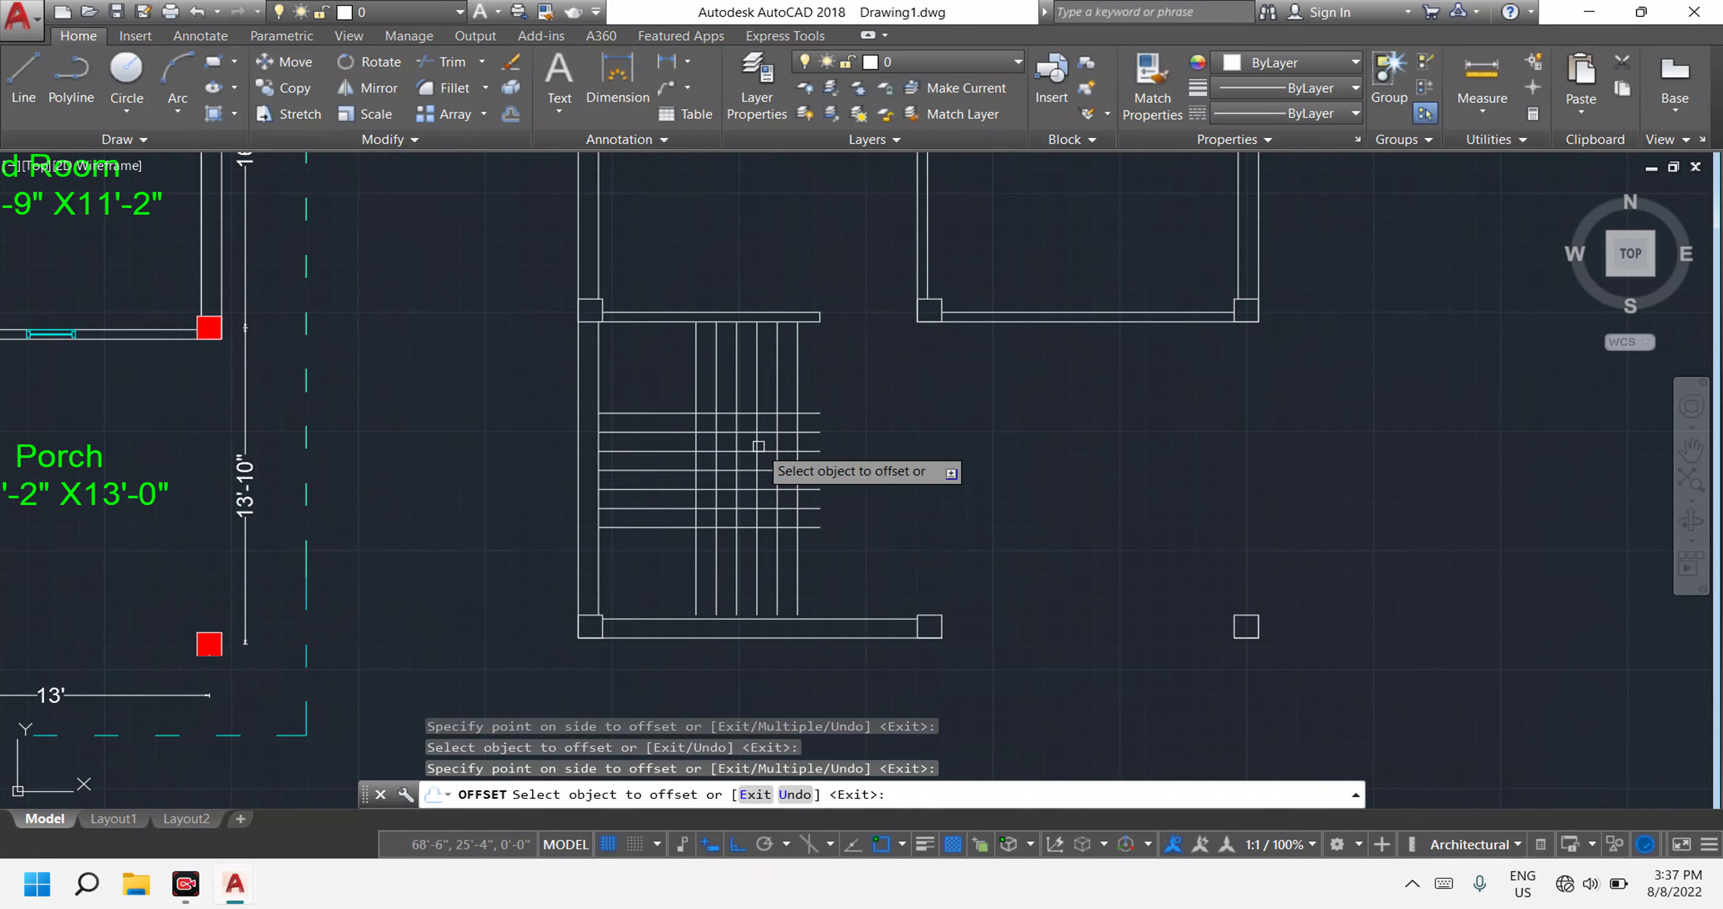
pyautogui.scroll(-1, 761, 446)
pyautogui.scroll(-1, 760, 448)
pyautogui.scroll(5, 757, 449)
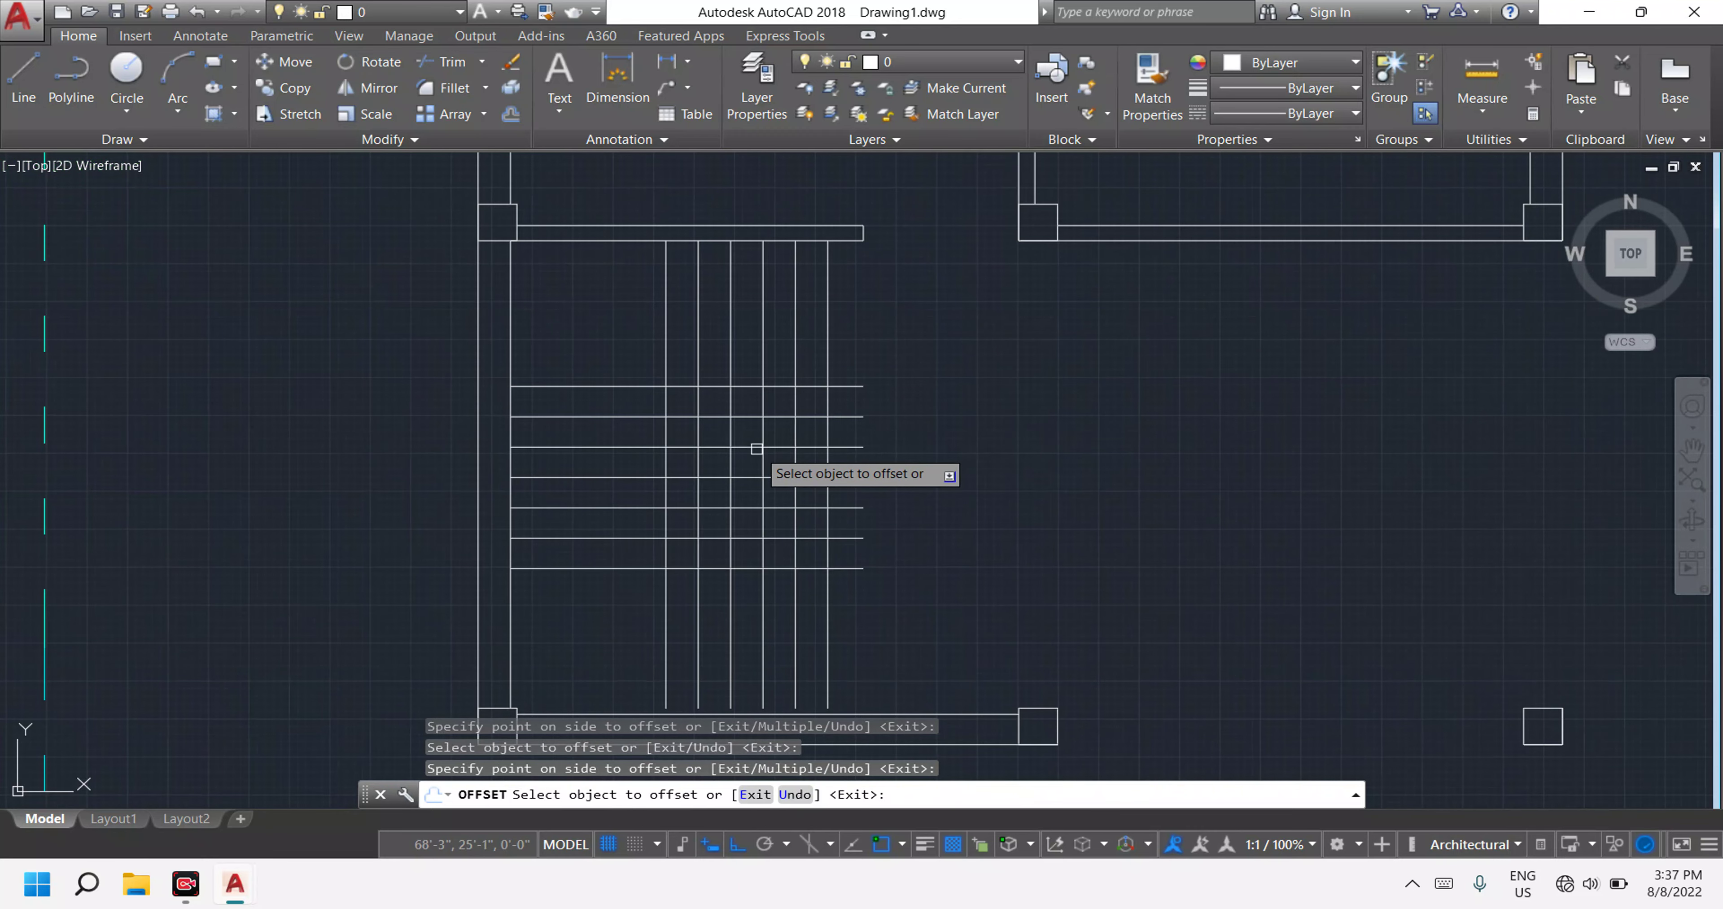
pyautogui.press('Escape')
pyautogui.press('Escape')
pyautogui.press('Escape')
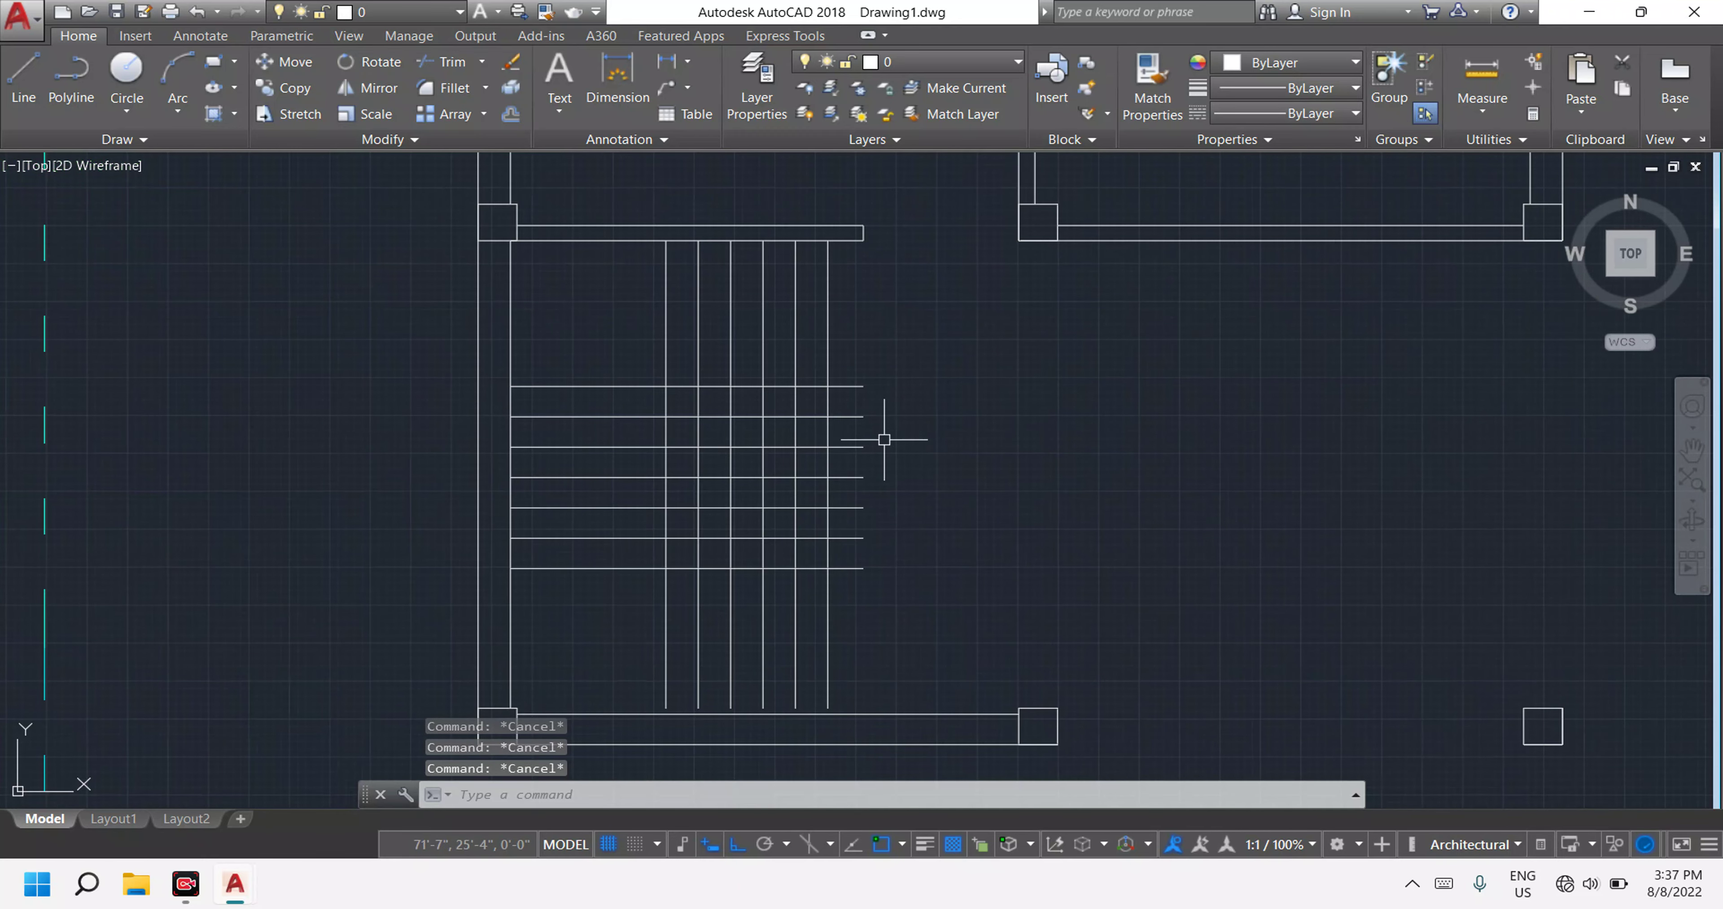
pyautogui.write('TR')
# Trim the overlapping tread and short vertical segments in the stair centre using crossing windows.
pyautogui.press('Return')
pyautogui.press('Return')
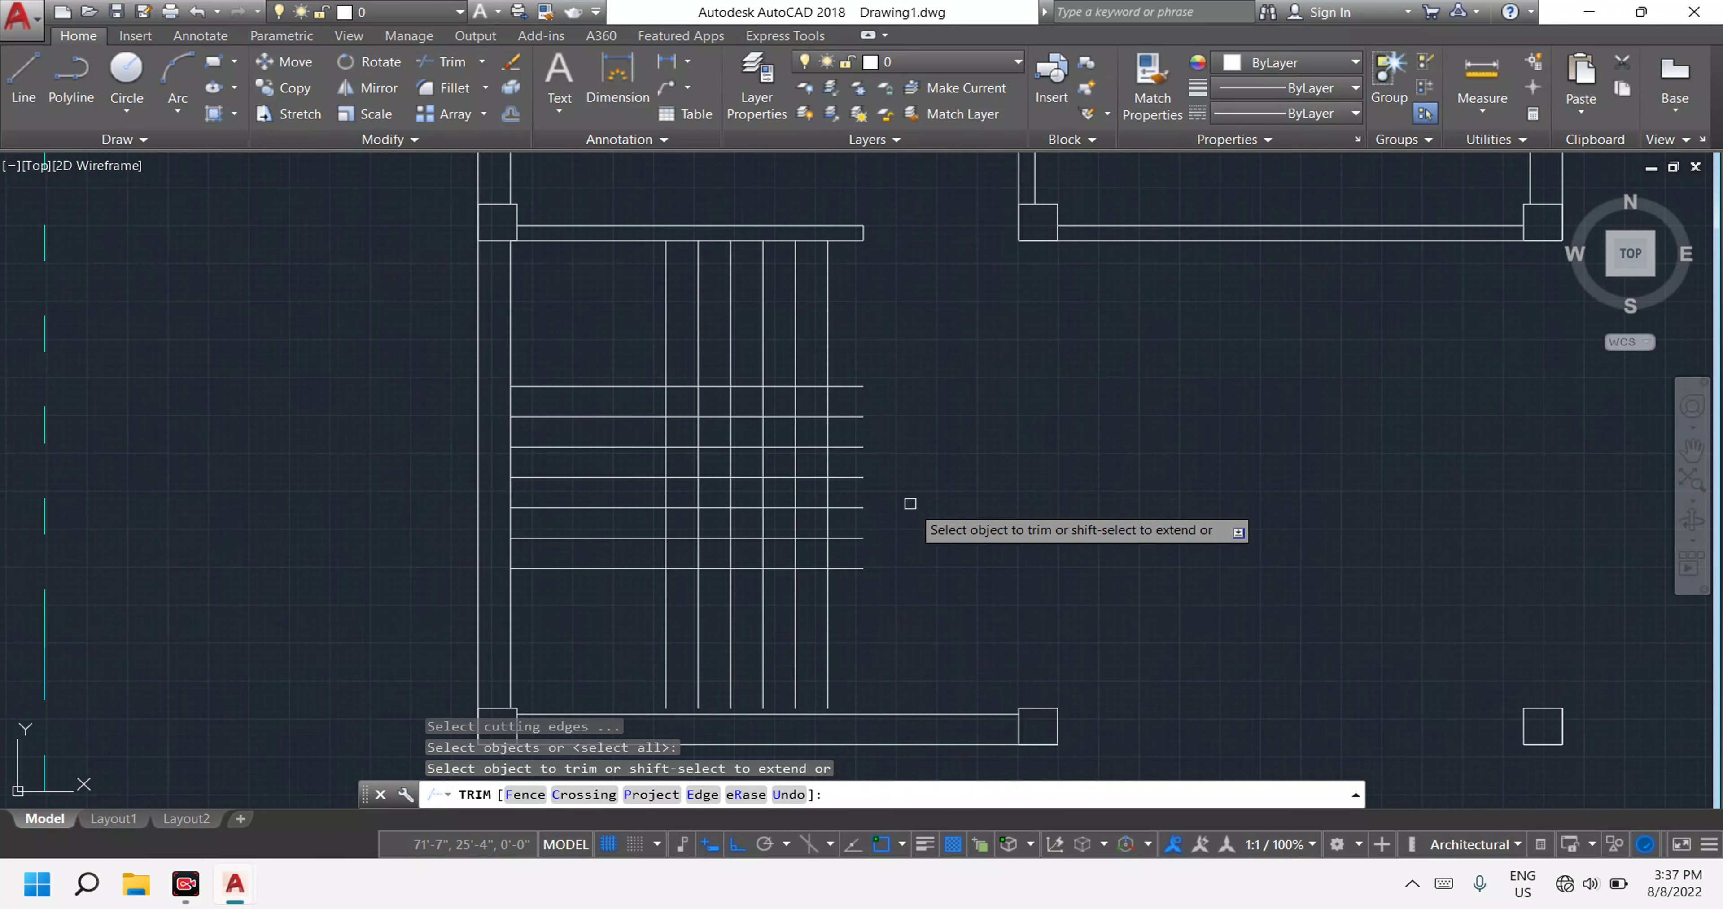
pyautogui.click(912, 506)
pyautogui.click(693, 424)
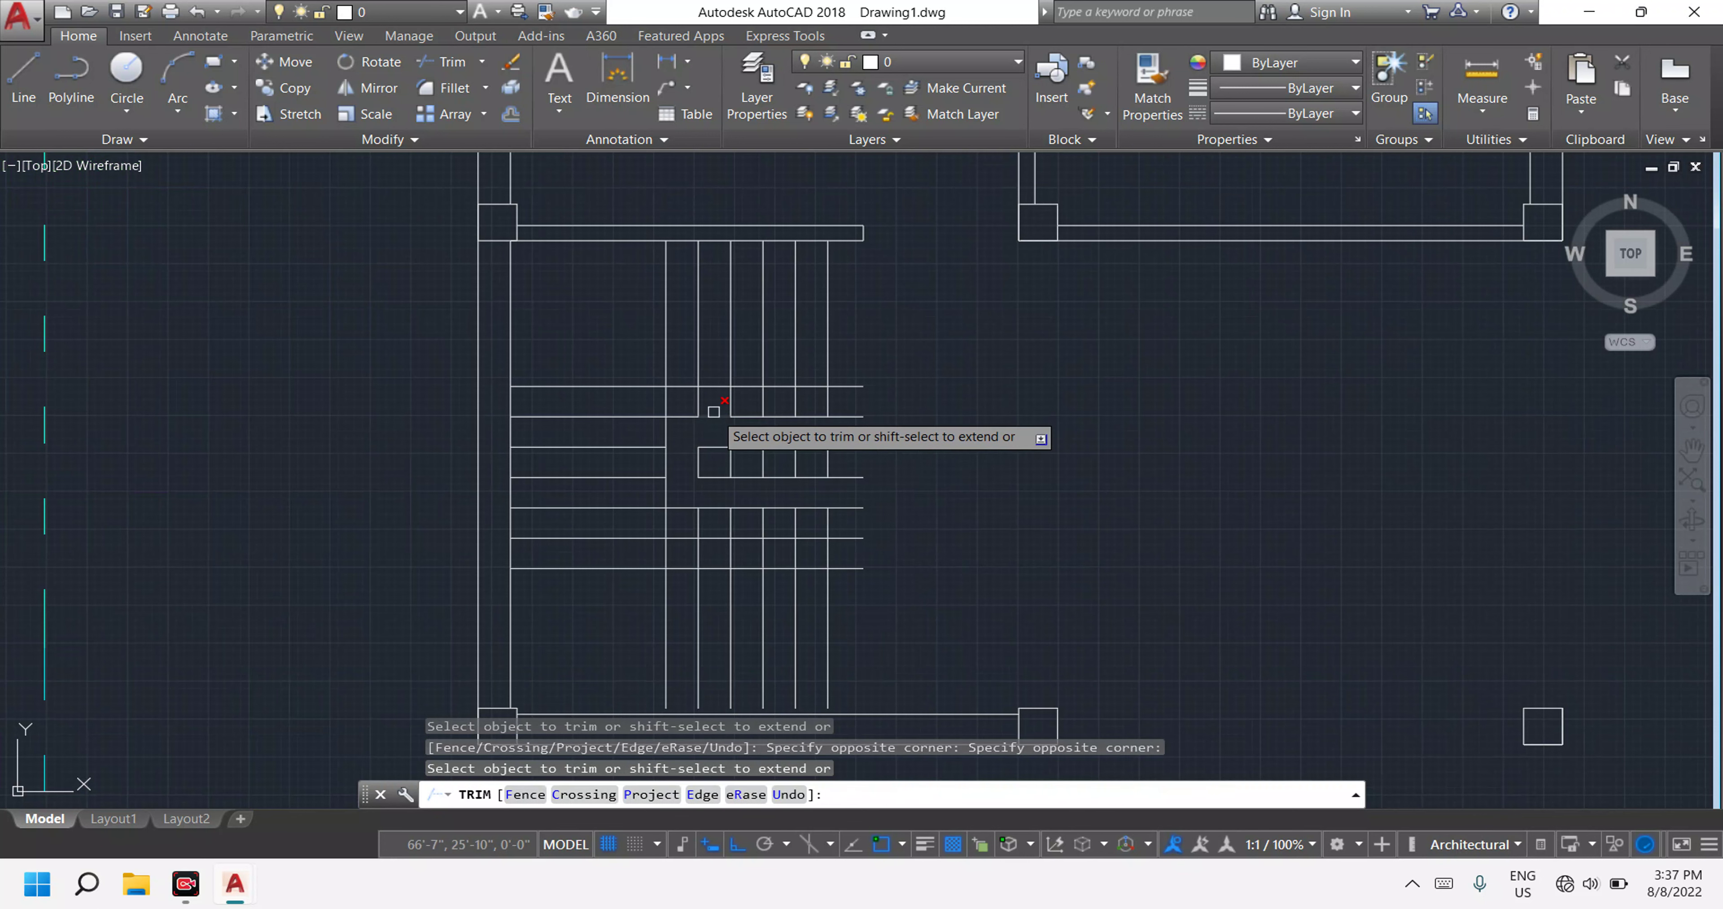
pyautogui.click(878, 415)
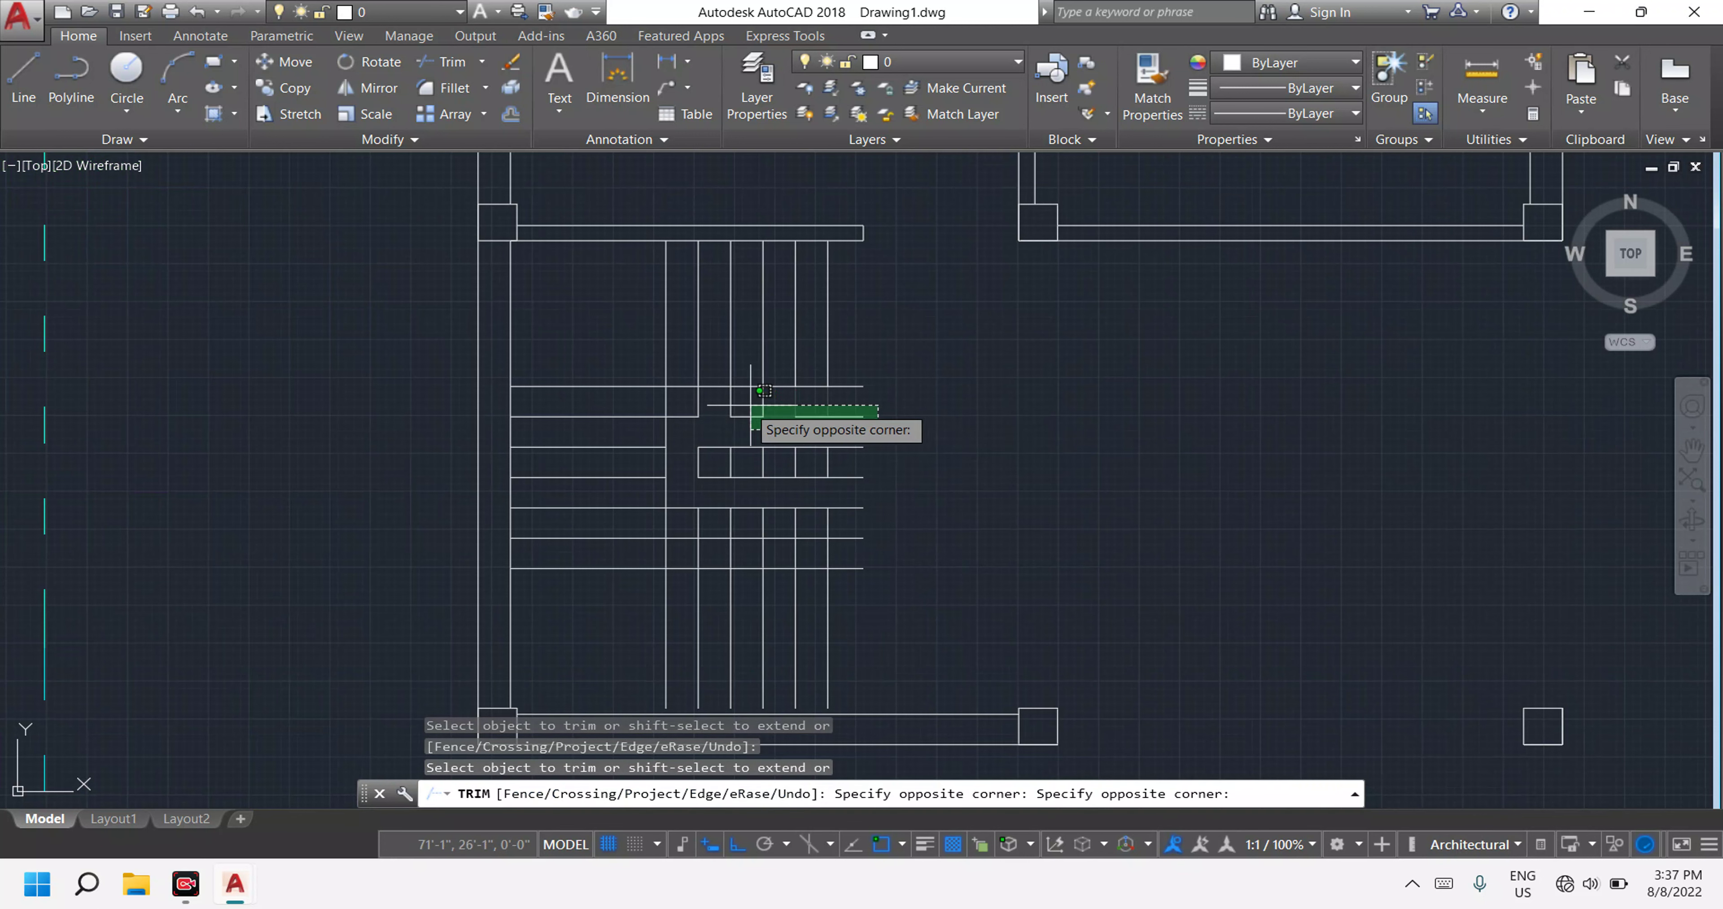
pyautogui.click(685, 400)
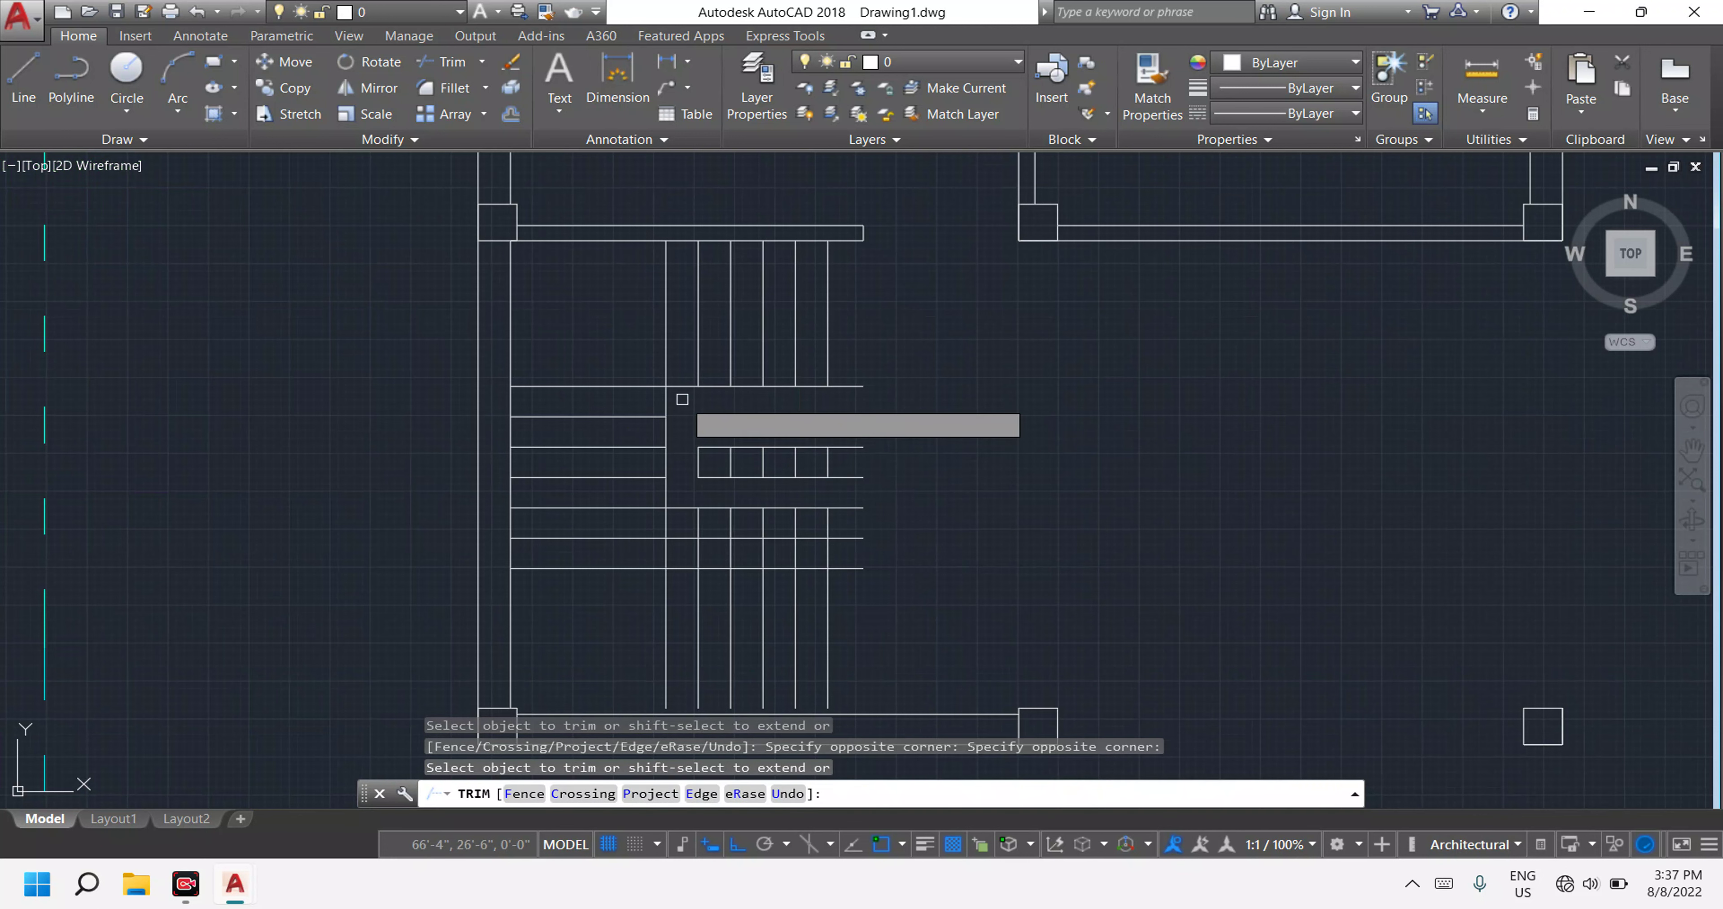
pyautogui.click(869, 546)
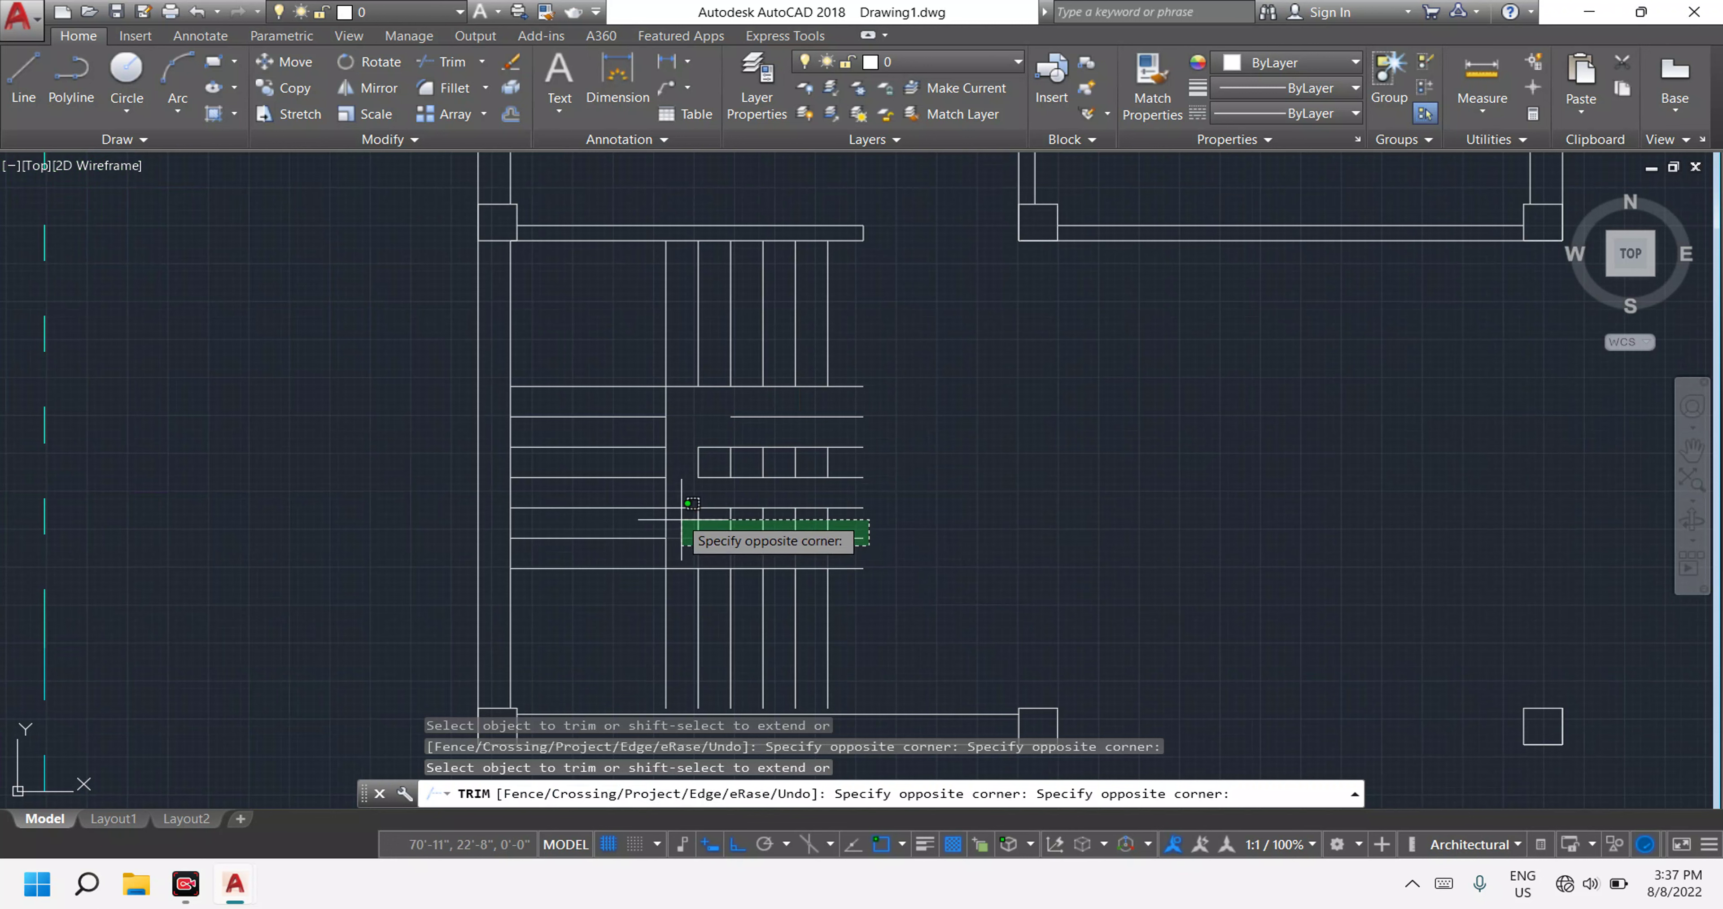
pyautogui.click(689, 507)
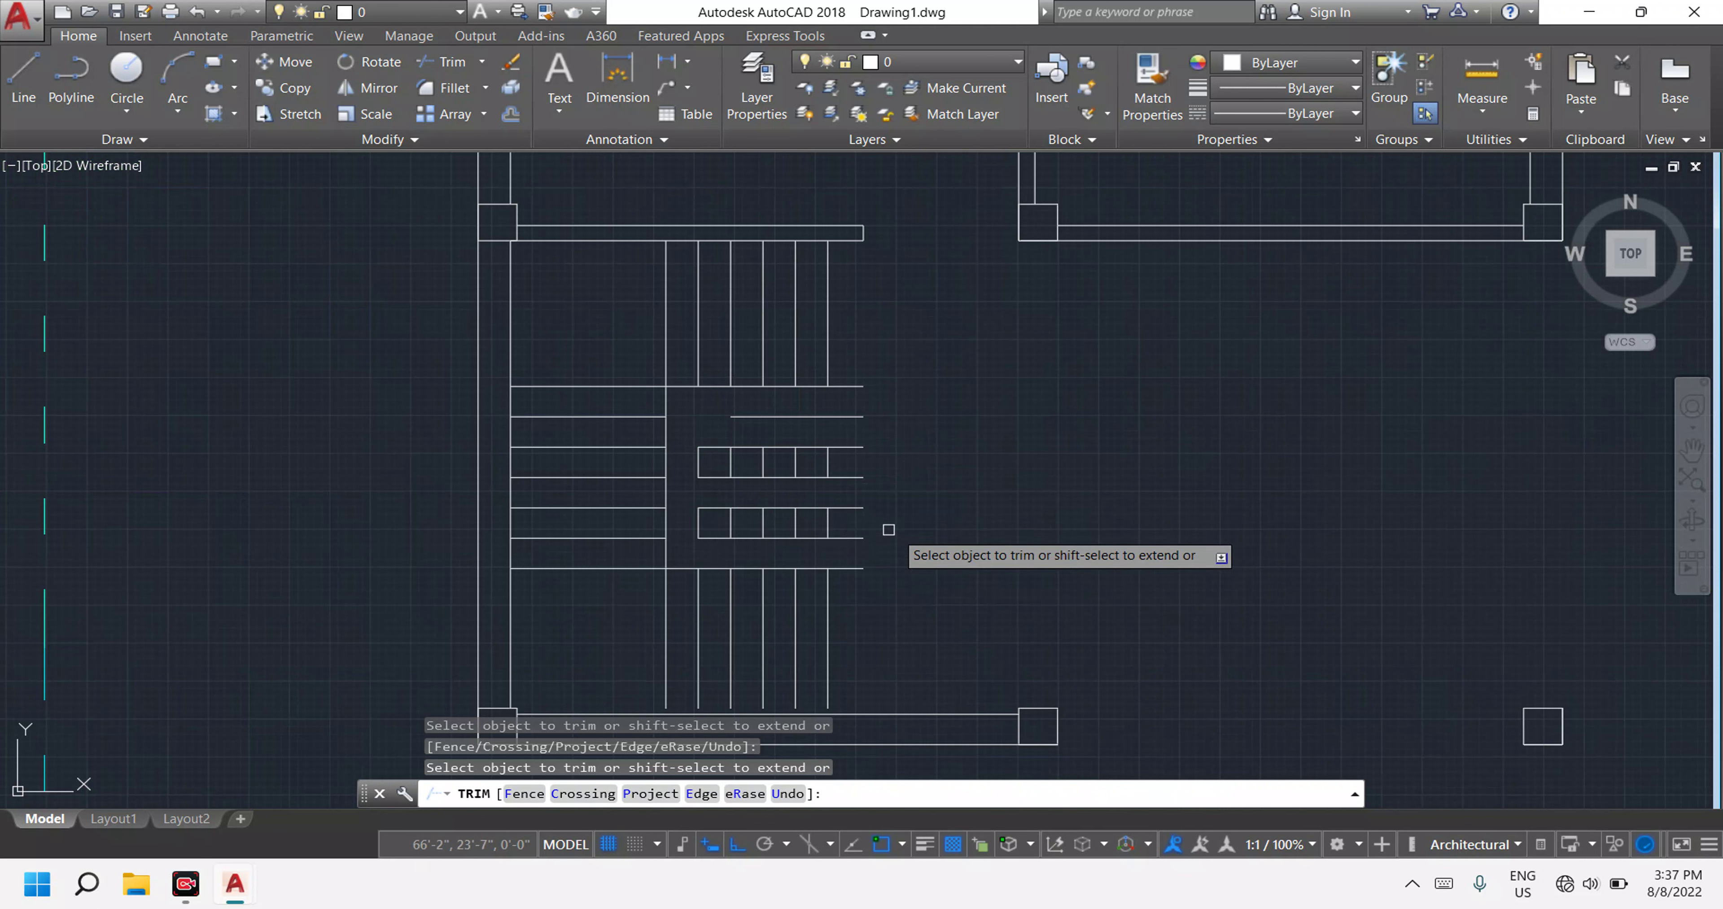
pyautogui.click(888, 529)
pyautogui.click(693, 412)
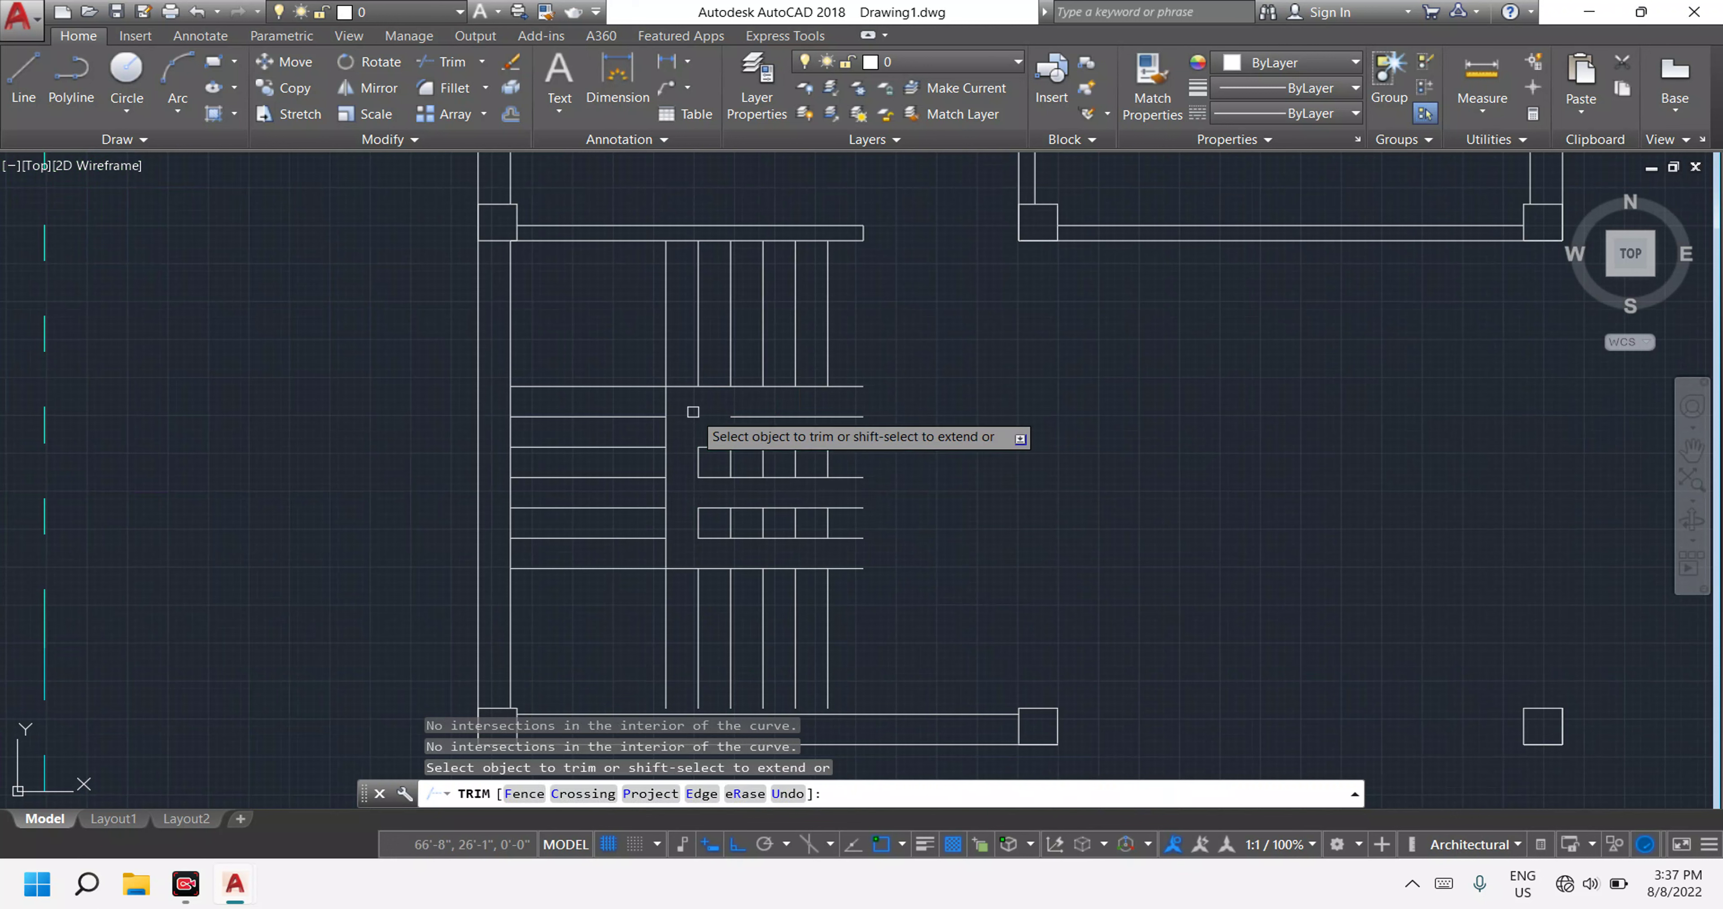
pyautogui.press('Escape')
# Window-select the leftover central fragments and delete them.
pyautogui.click(883, 546)
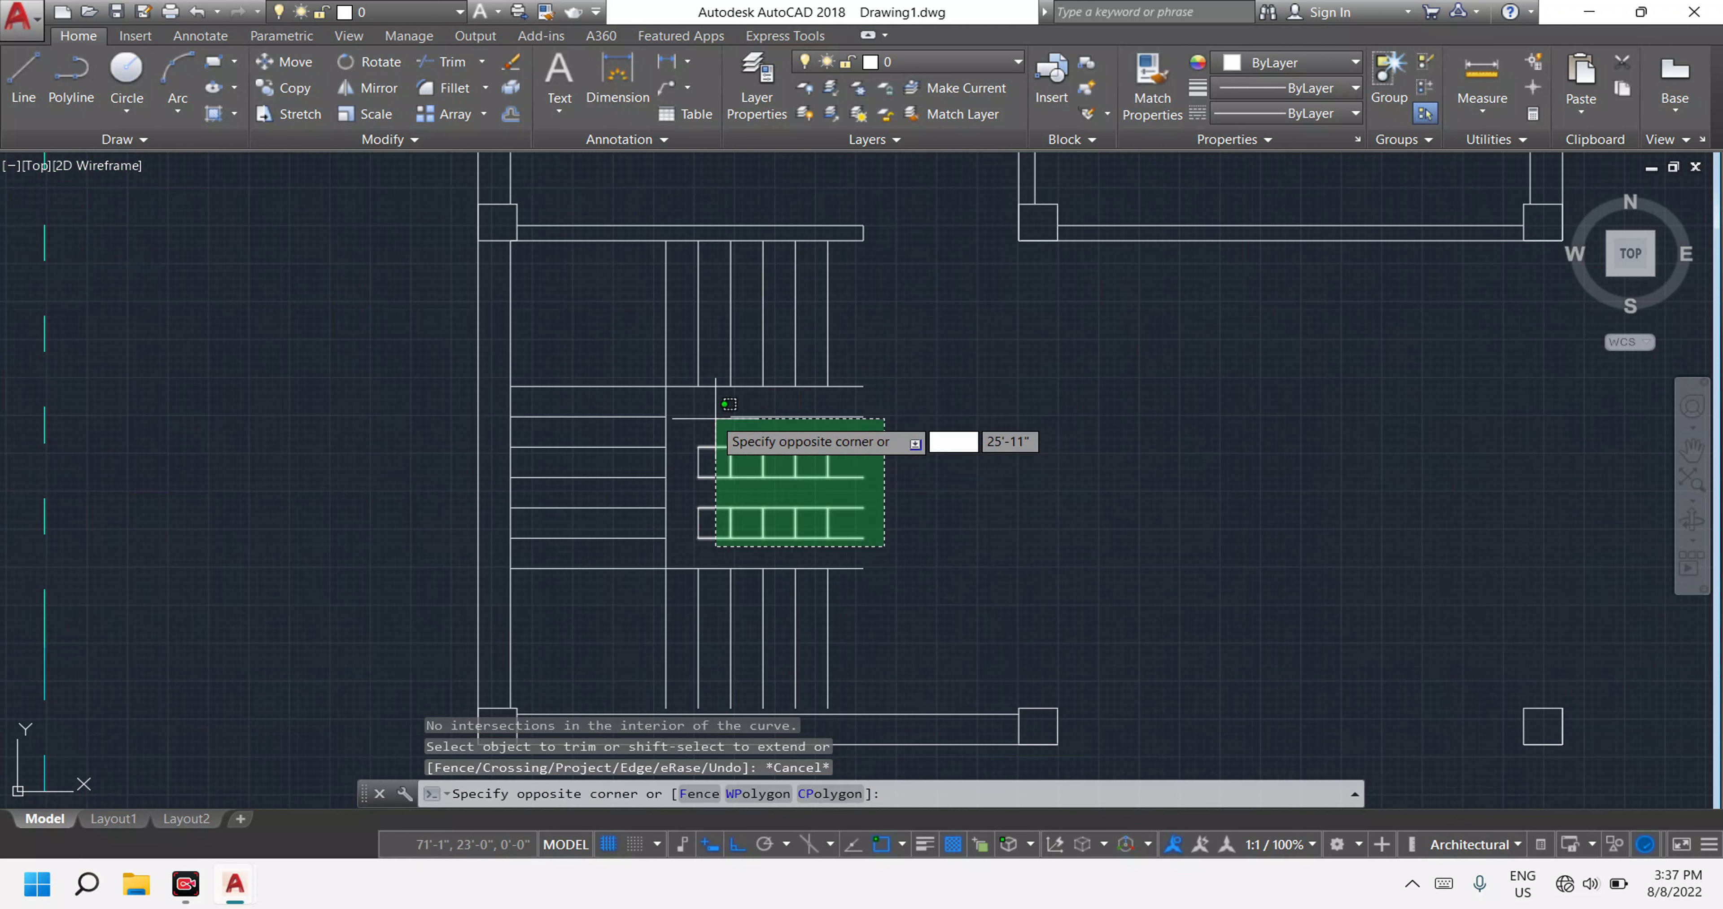
pyautogui.click(698, 407)
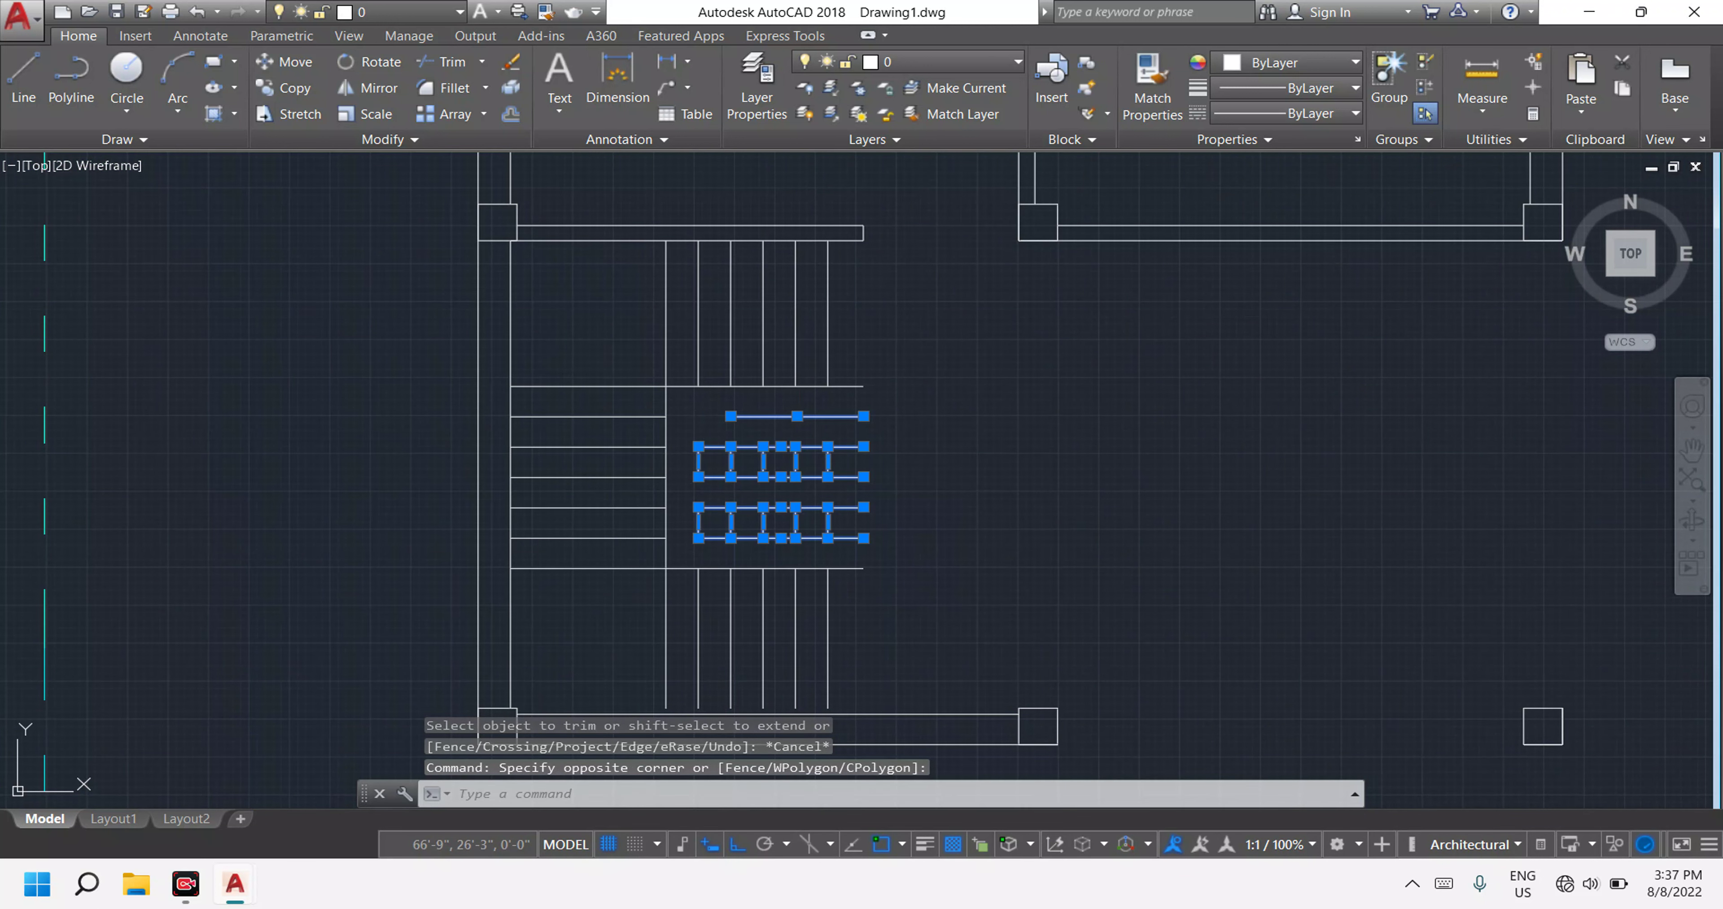
pyautogui.press('Delete')
pyautogui.scroll(-4, 730, 423)
# Begin erasing a stair line, then cancel without deleting anything.
pyautogui.moveTo(776, 427); pyautogui.dragTo(888, 437, button='middle')
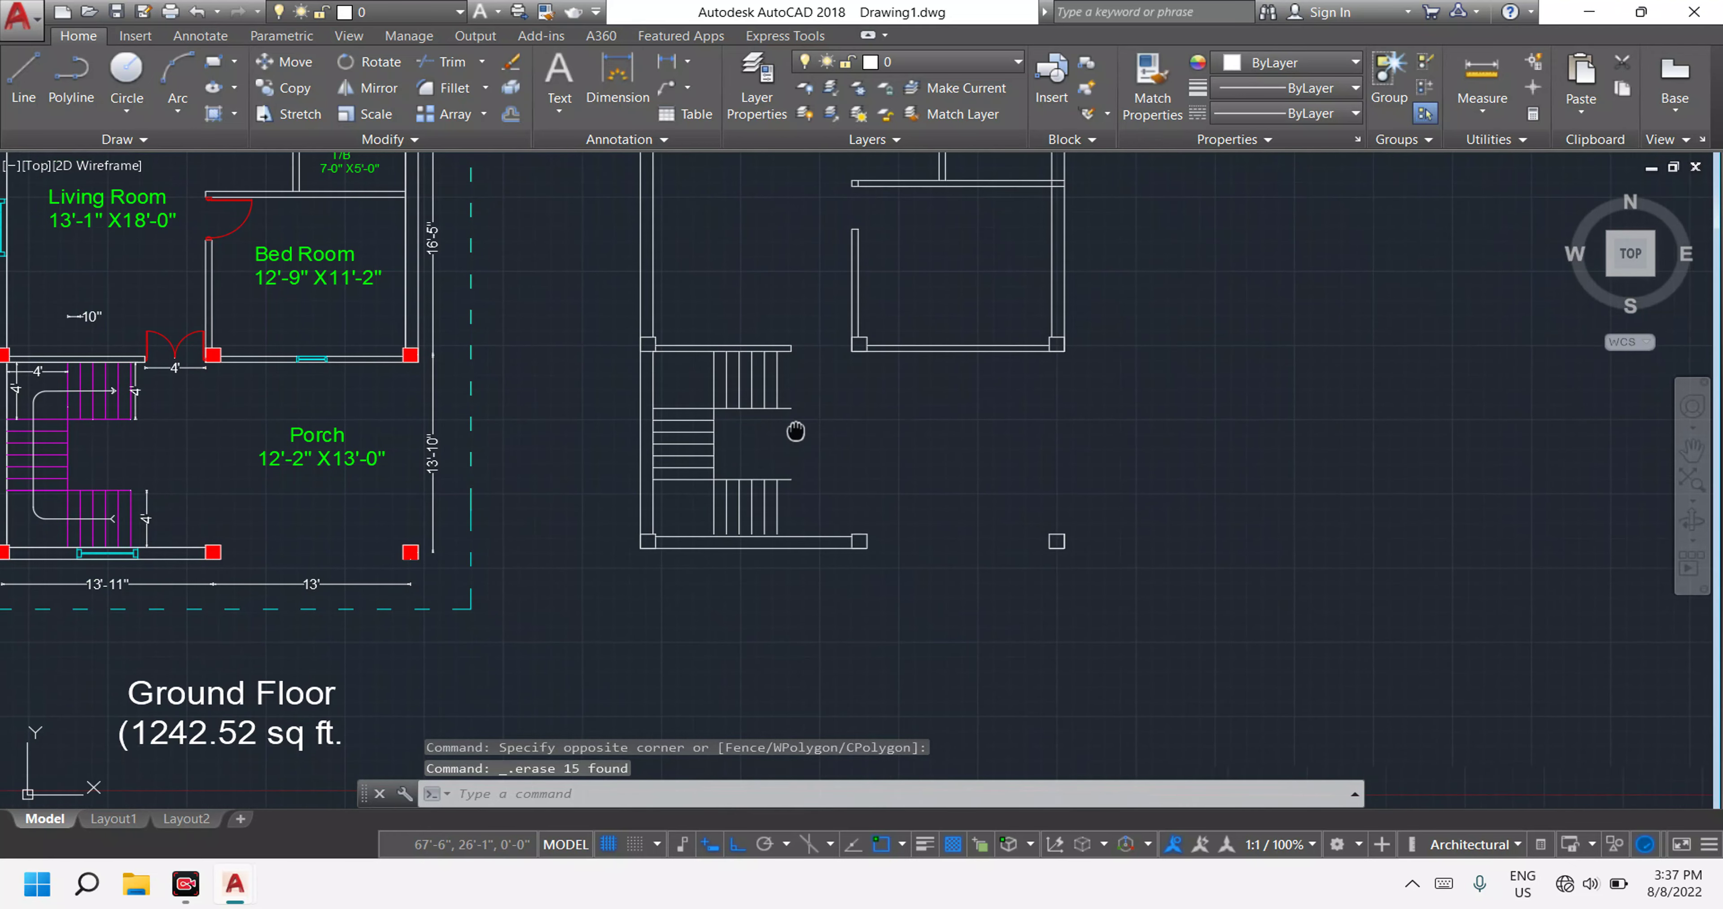
pyautogui.scroll(-2, 887, 437)
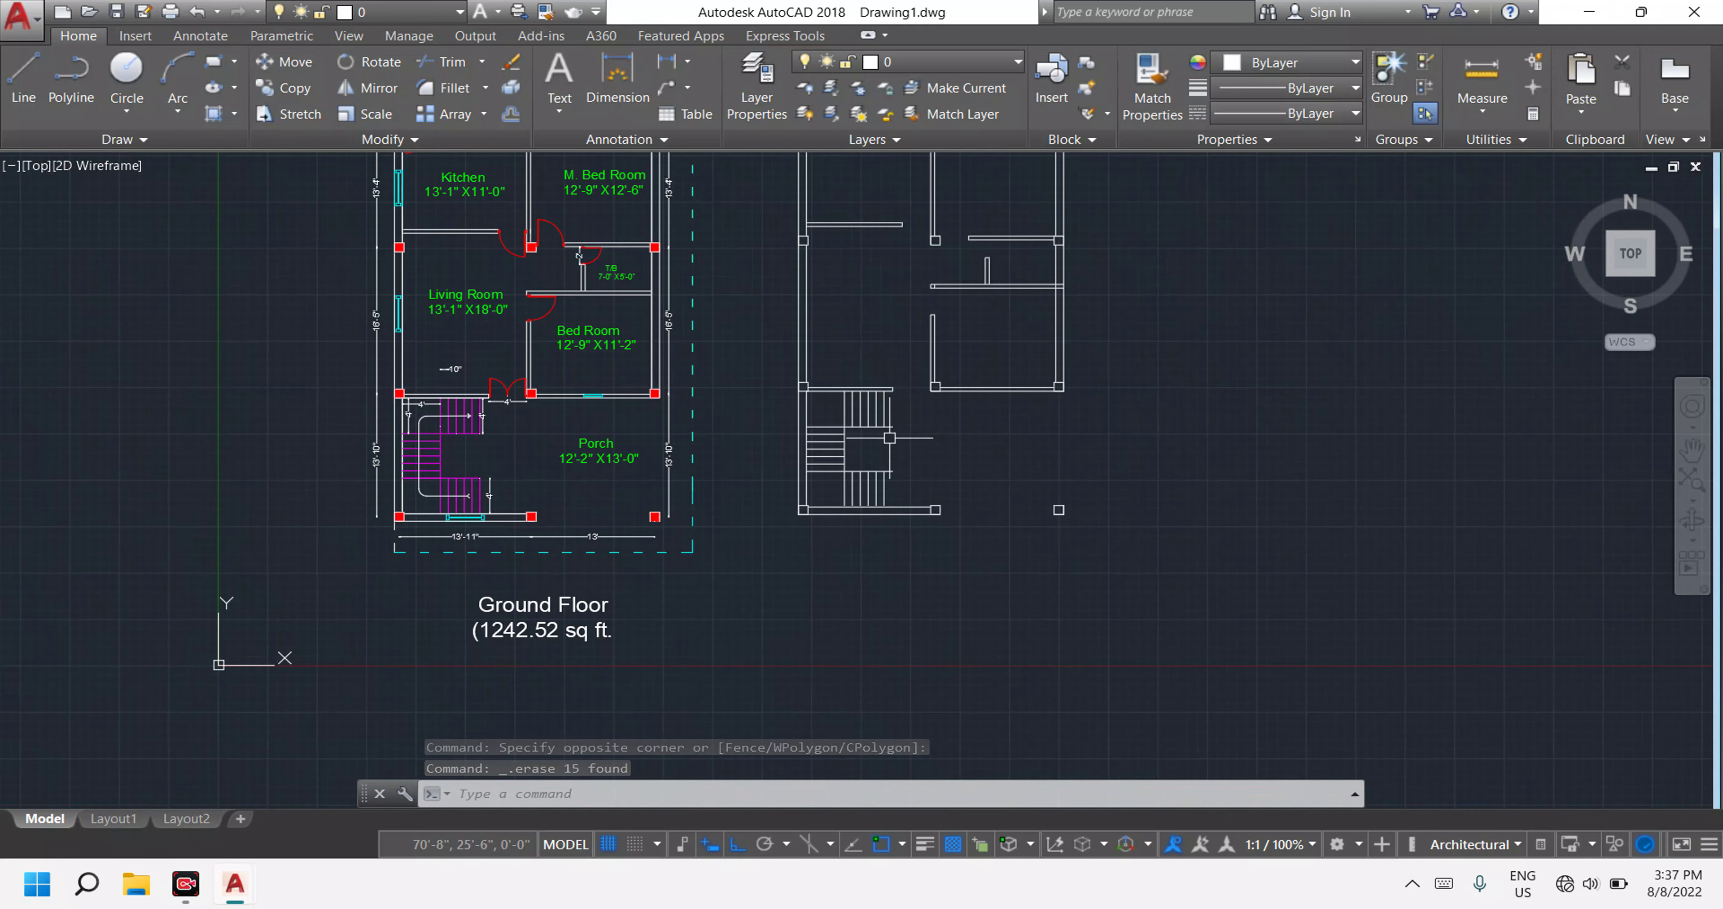
pyautogui.scroll(2, 892, 438)
pyautogui.scroll(2, 907, 415)
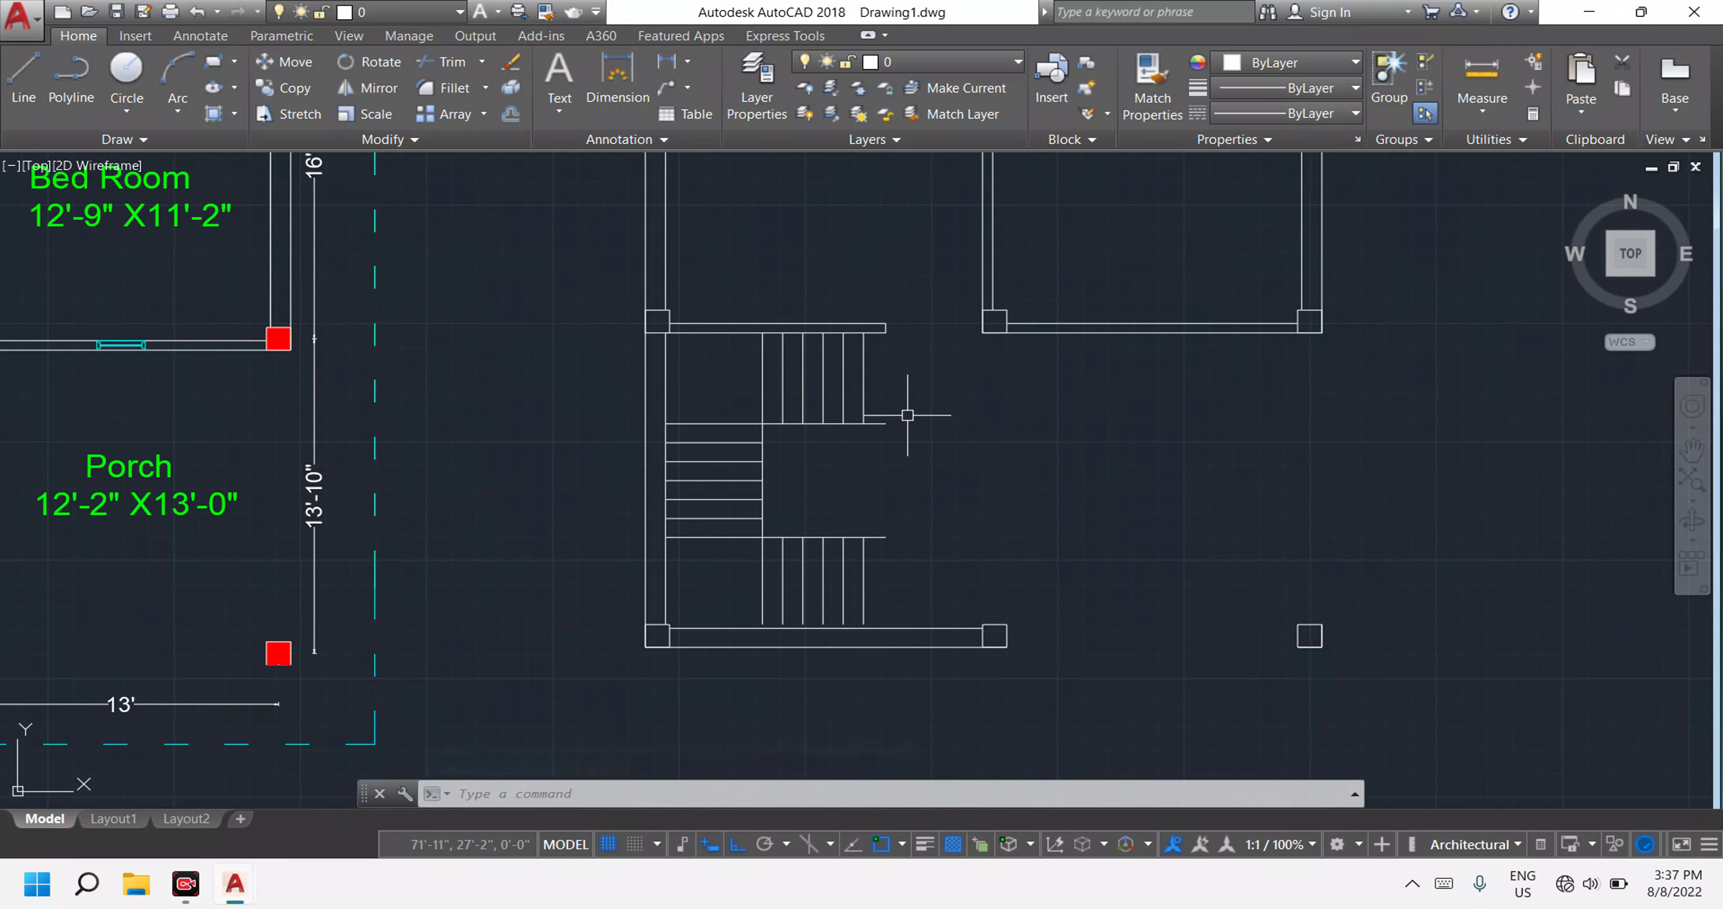
pyautogui.scroll(-2, 907, 420)
pyautogui.scroll(2, 904, 434)
pyautogui.write('e')
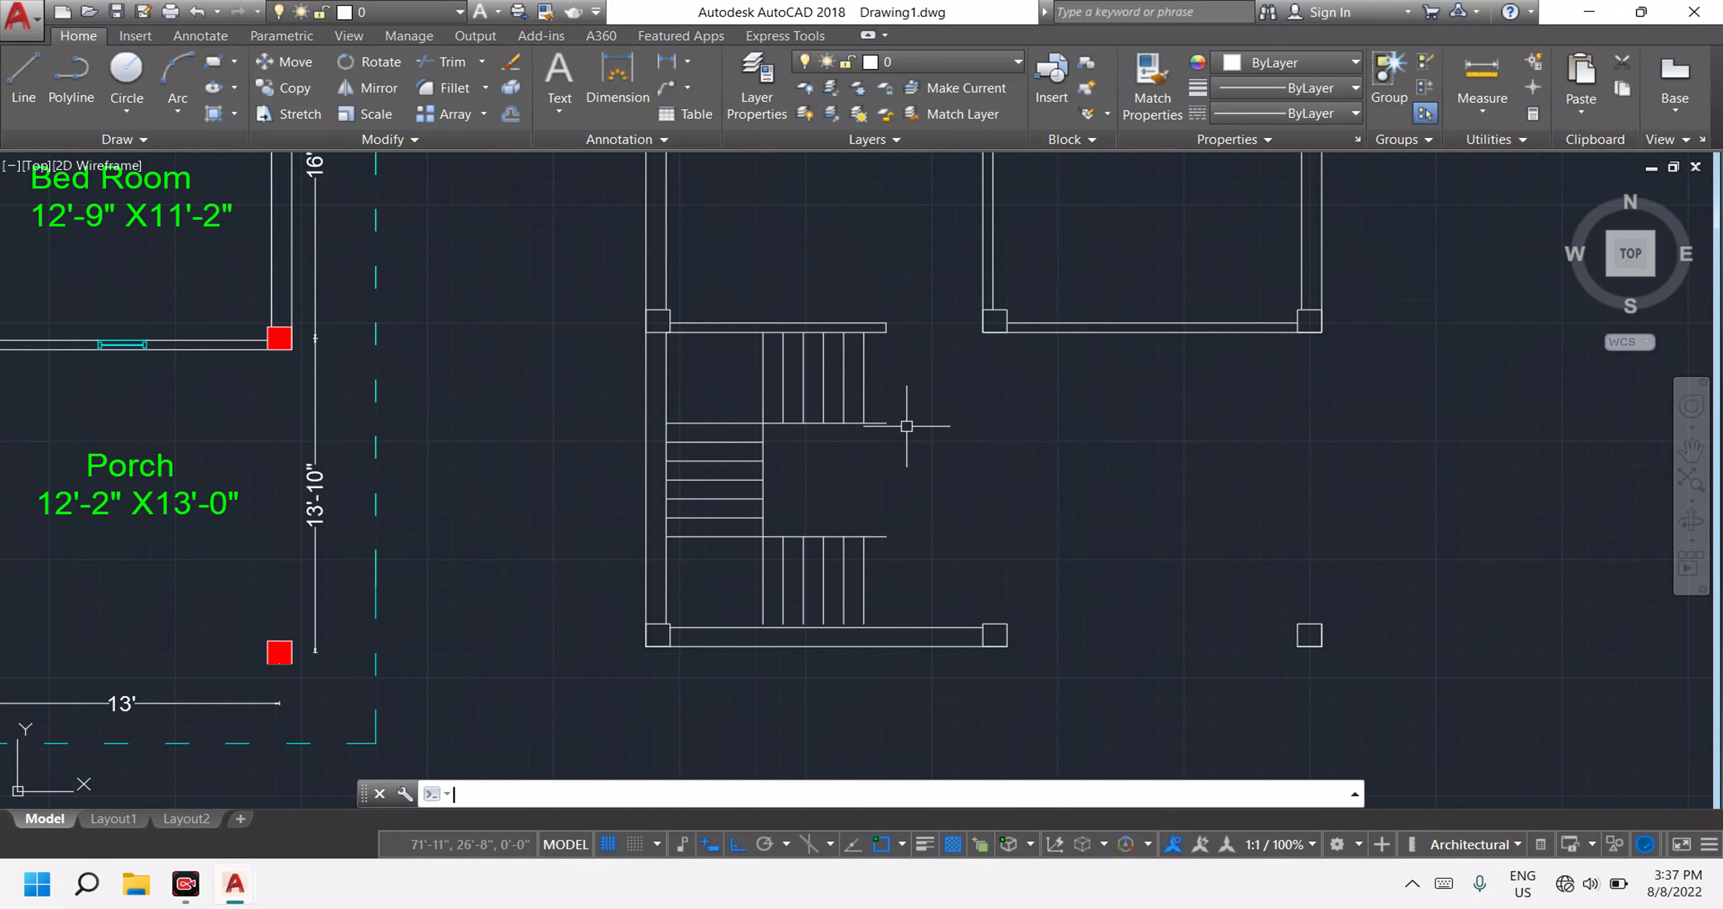
pyautogui.press('Return')
pyautogui.click(885, 422)
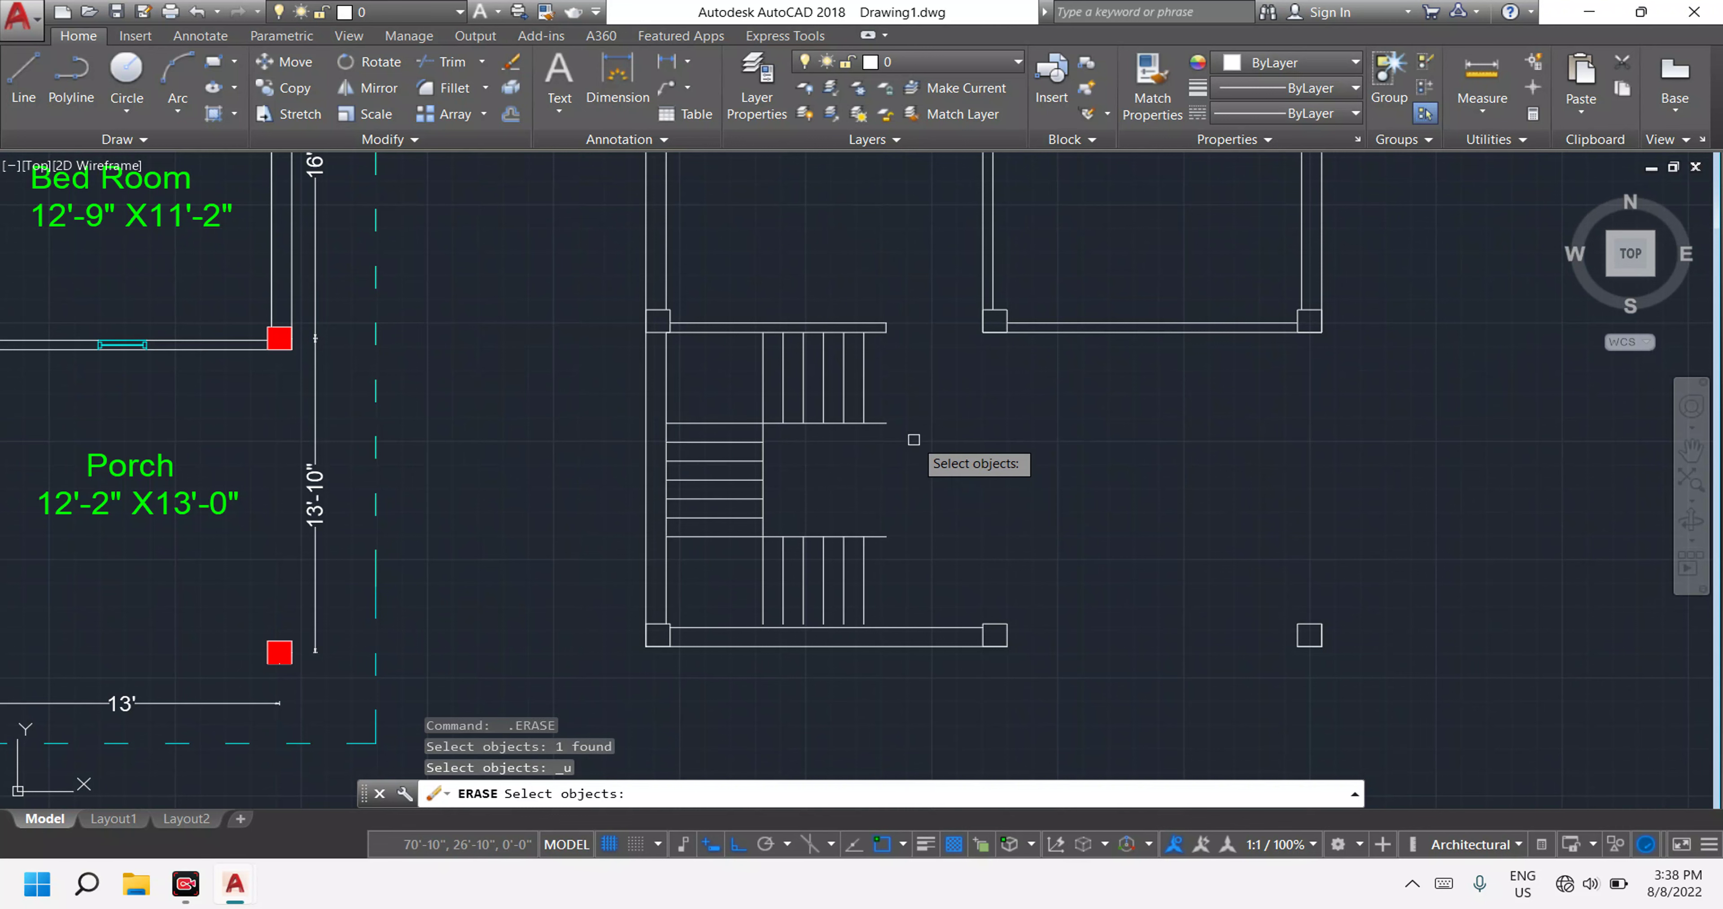
pyautogui.scroll(2, 911, 460)
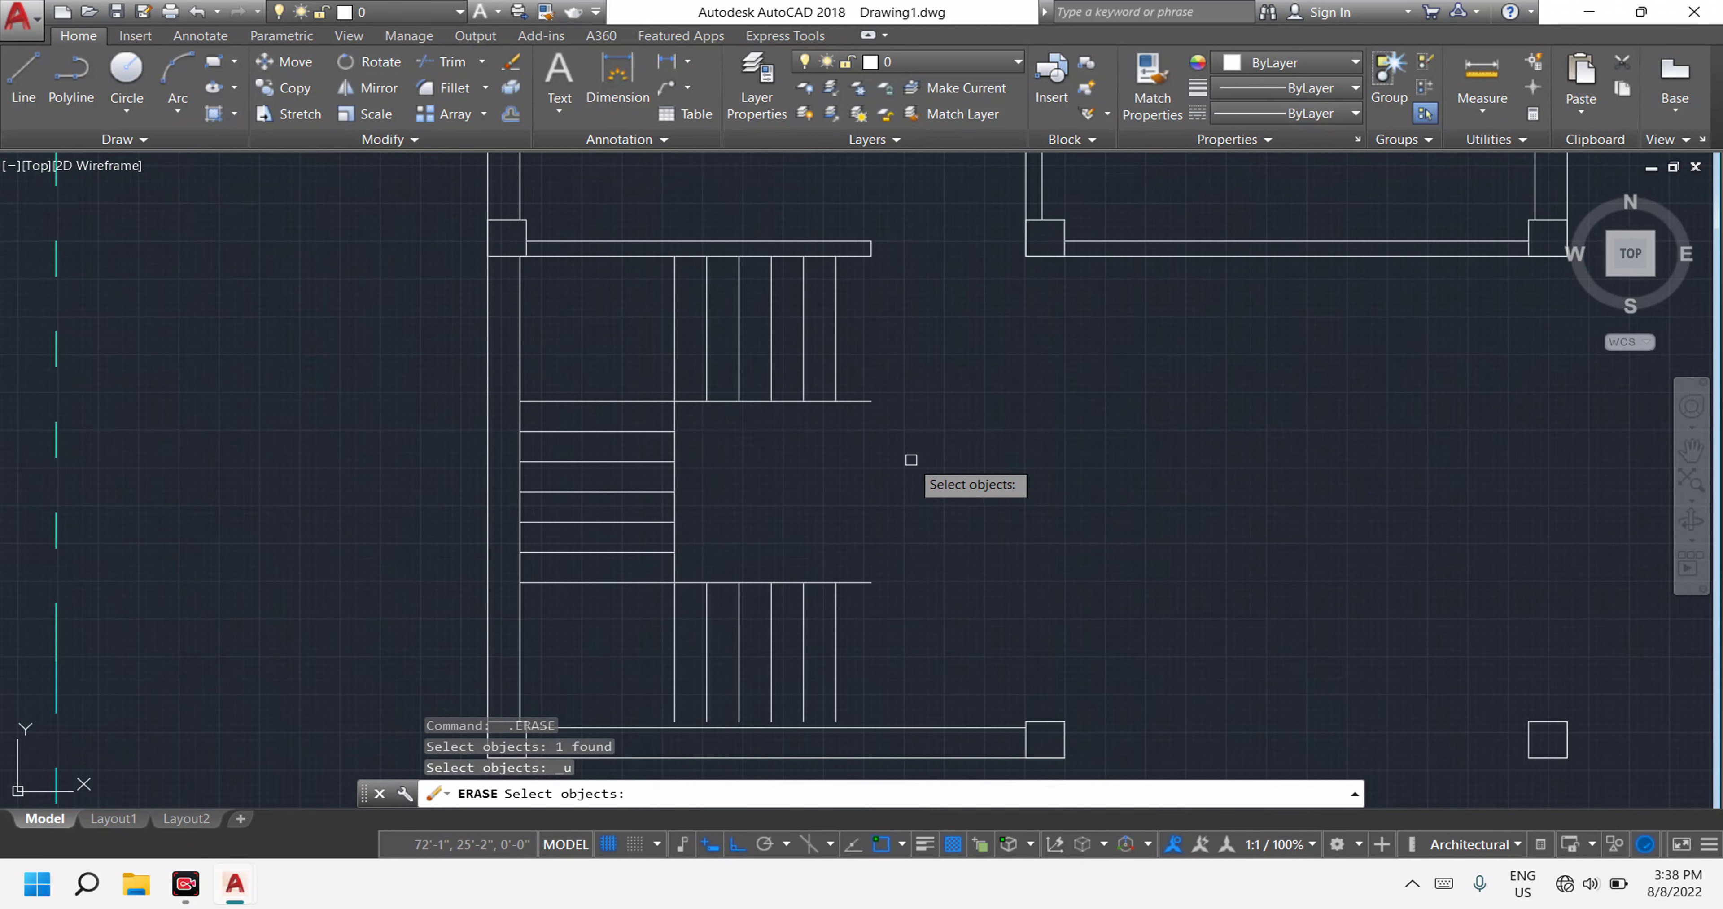
pyautogui.scroll(5, 807, 388)
pyautogui.scroll(3, 726, 364)
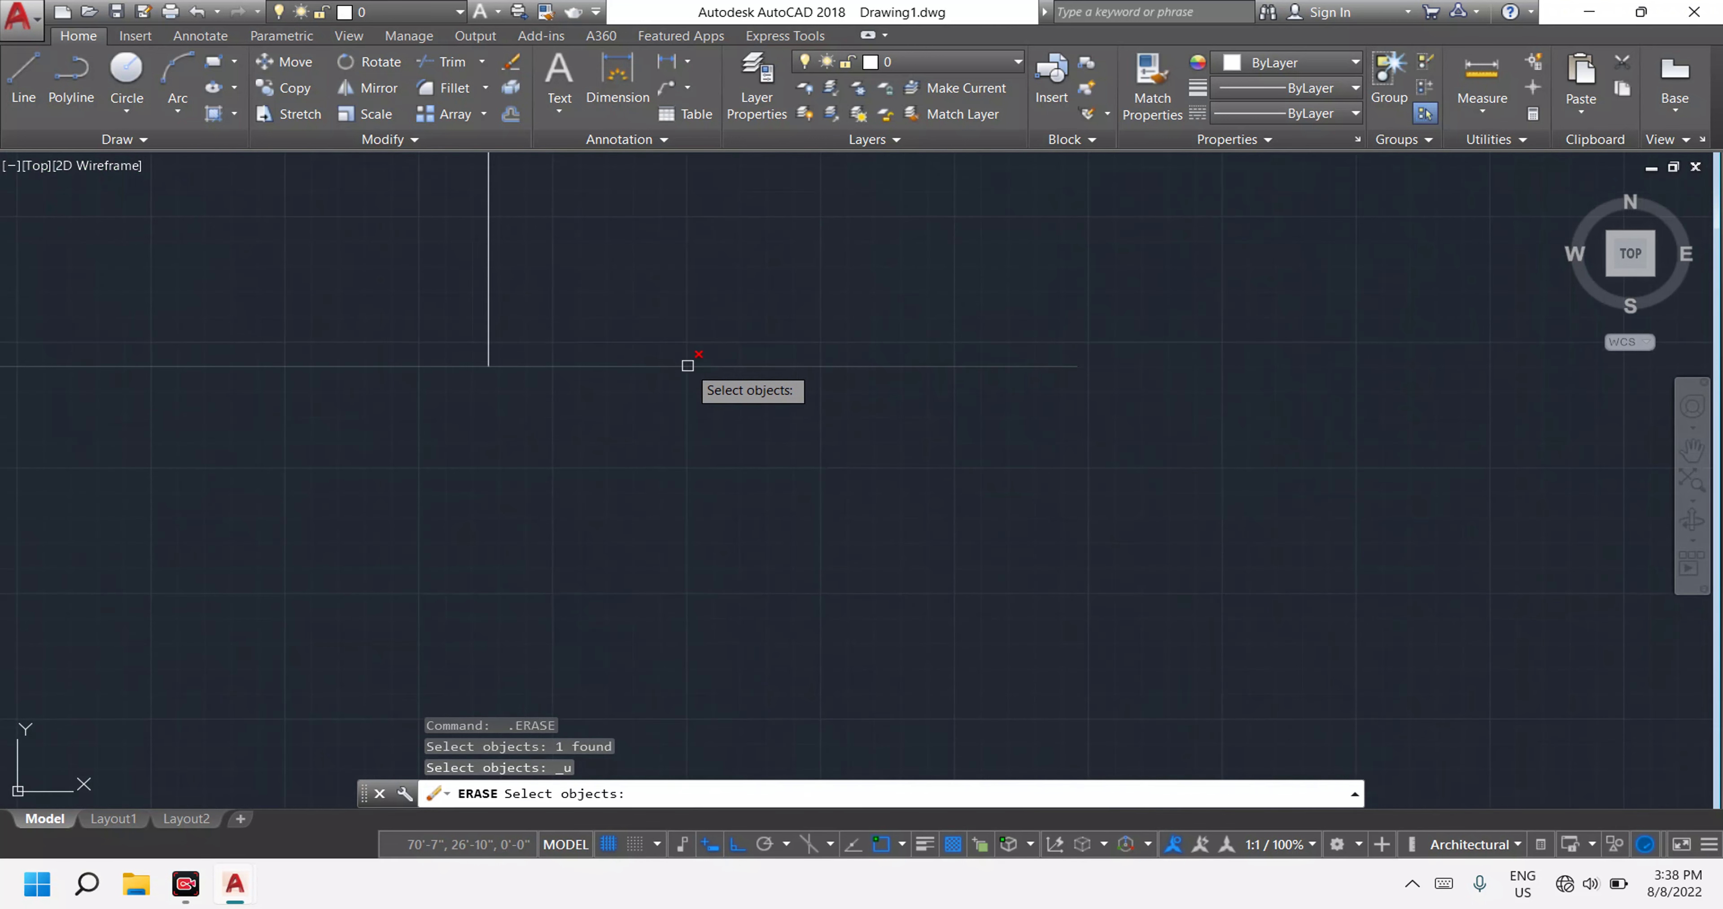
pyautogui.scroll(-4, 755, 401)
pyautogui.scroll(-4, 838, 449)
pyautogui.press('Escape')
# Select the landing line dividing the upper and lower flights.
pyautogui.click(841, 451)
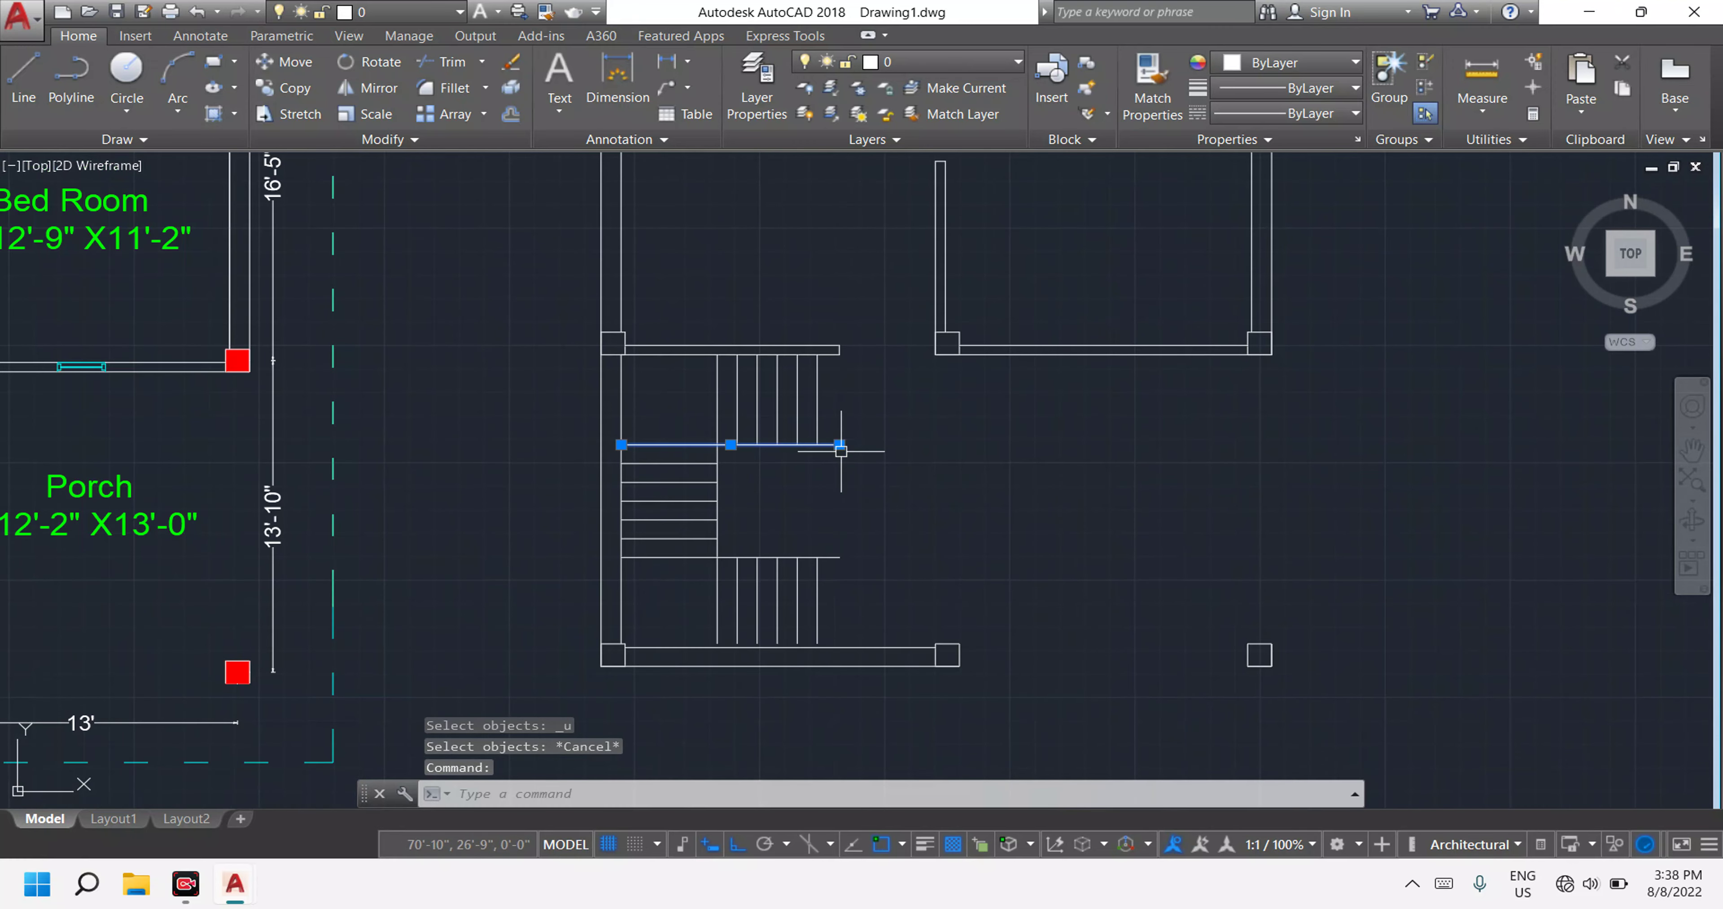
pyautogui.scroll(-4, 841, 451)
pyautogui.scroll(8, 836, 449)
pyautogui.press('Escape')
pyautogui.press('Escape')
pyautogui.scroll(-8, 863, 388)
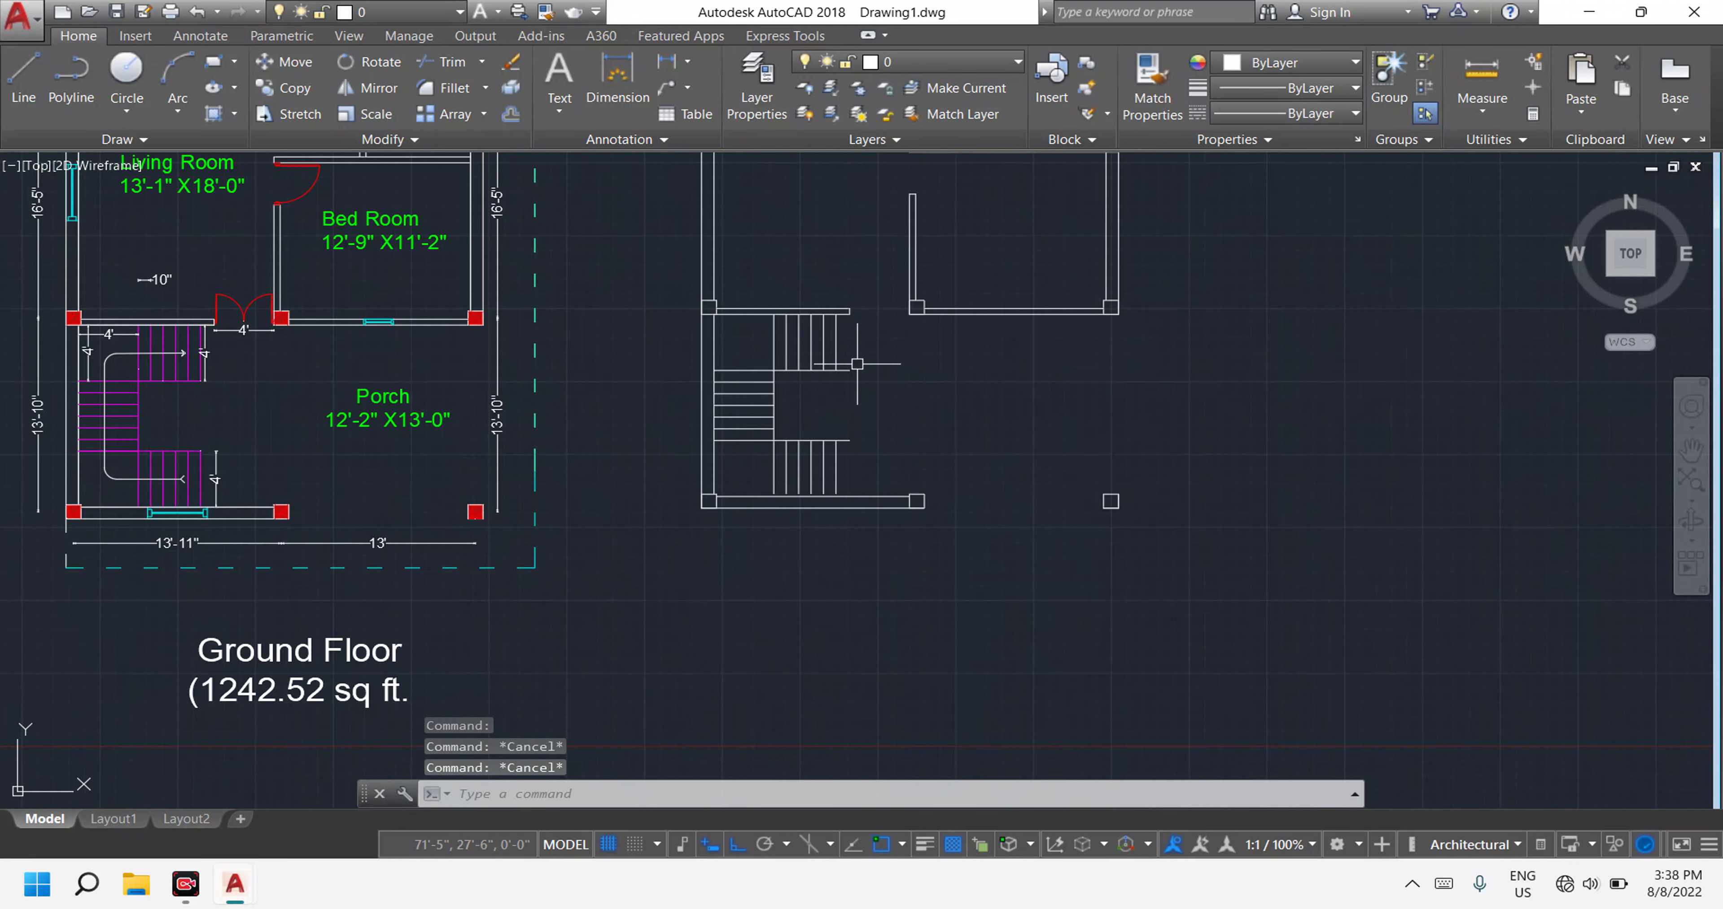
pyautogui.scroll(2, 850, 445)
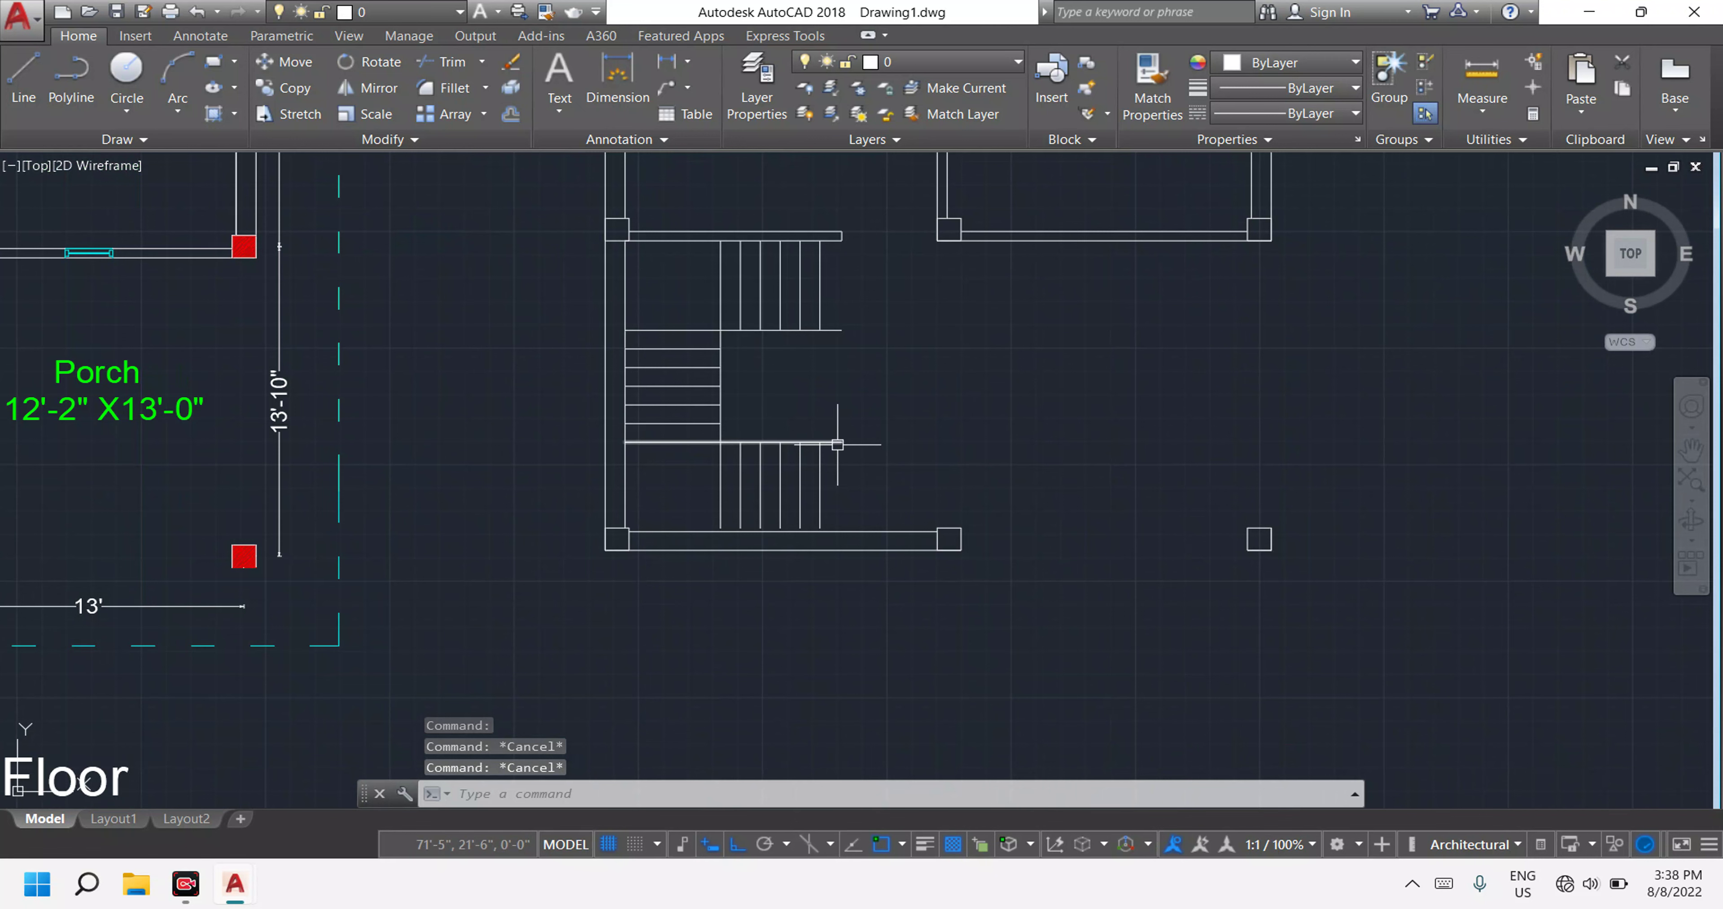
pyautogui.click(838, 445)
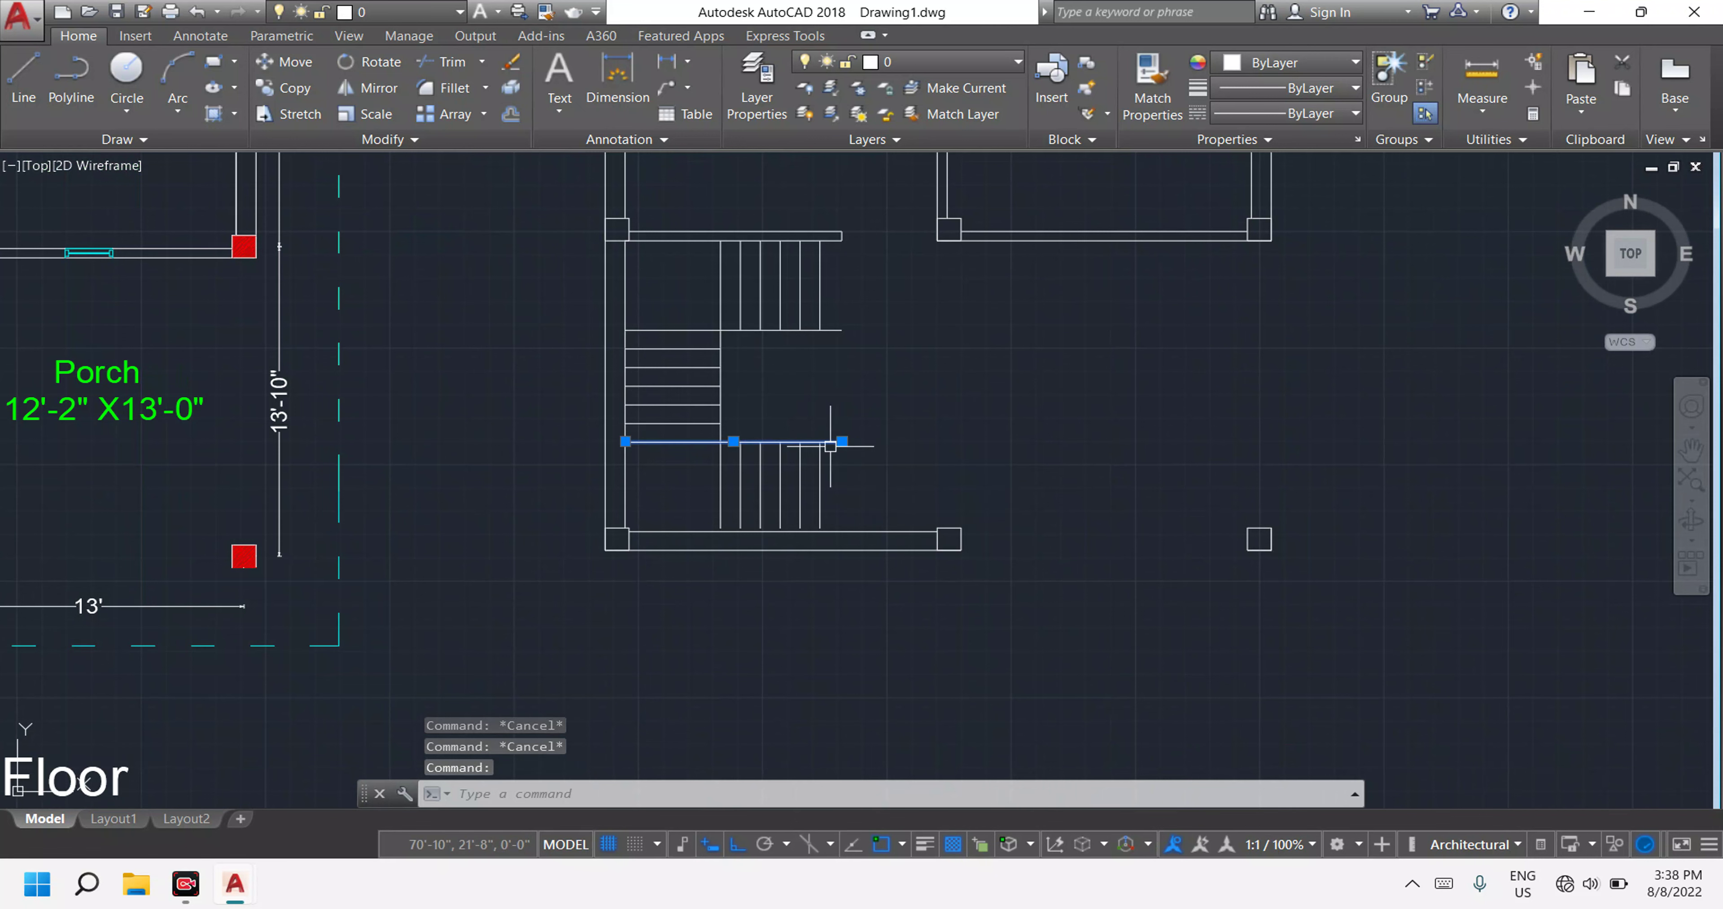
pyautogui.scroll(2, 836, 458)
pyautogui.scroll(2, 835, 447)
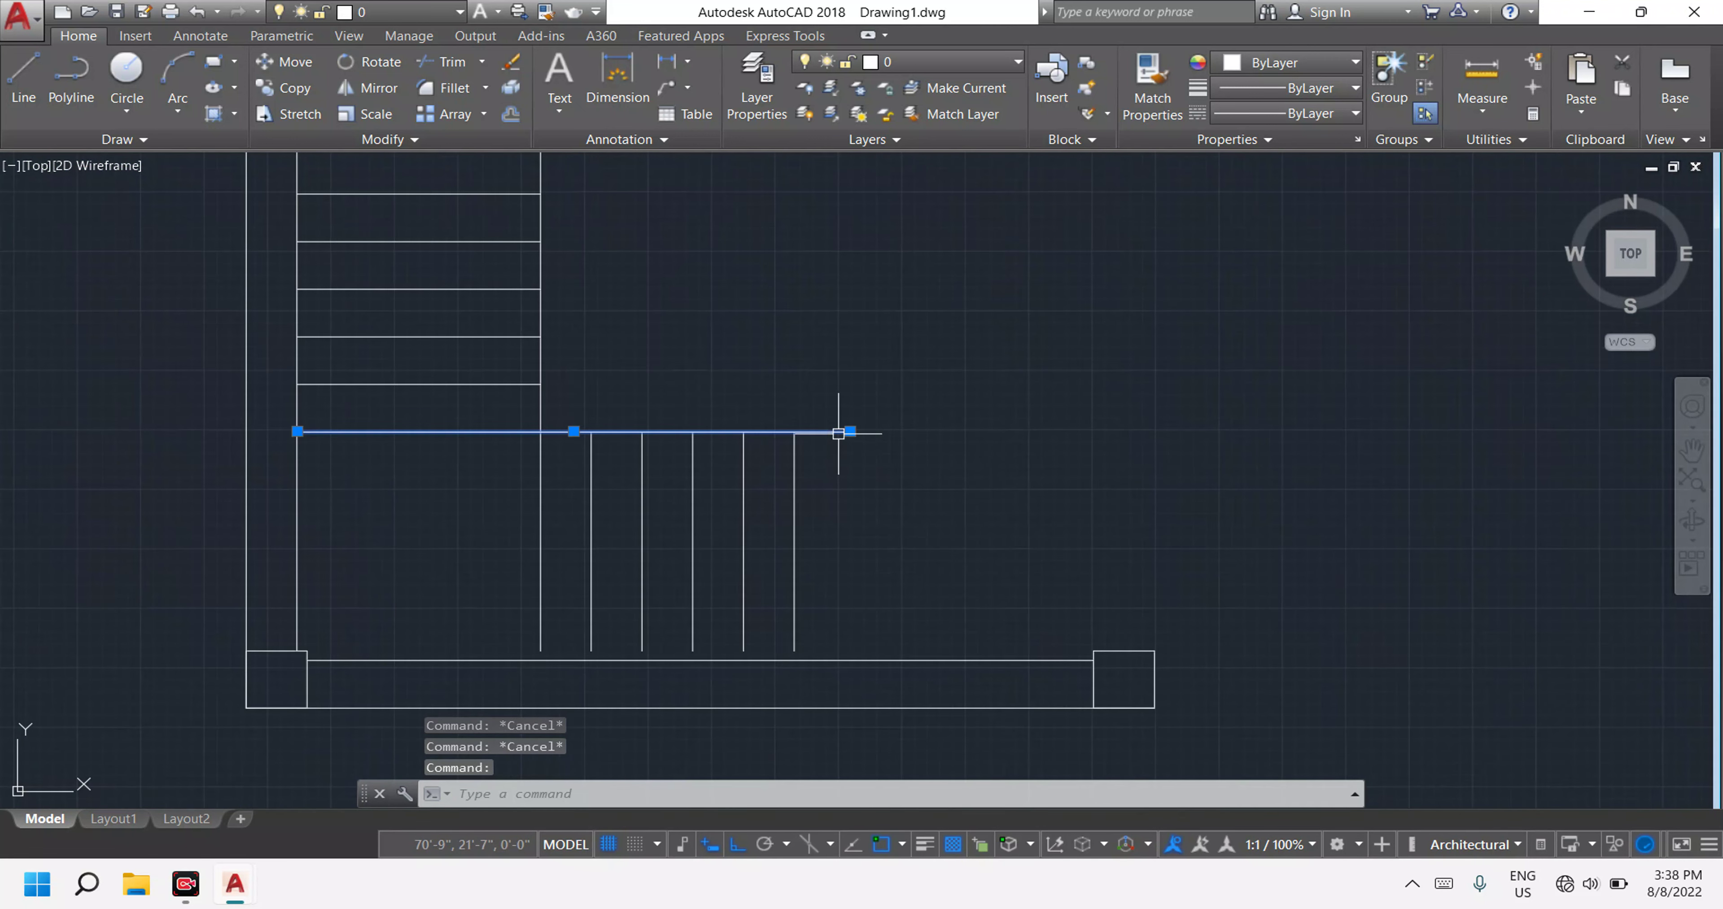
# Try grip-stretching the landing line and the stair's bottom wall line, cancelling both.
pyautogui.click(849, 431)
pyautogui.scroll(2, 802, 434)
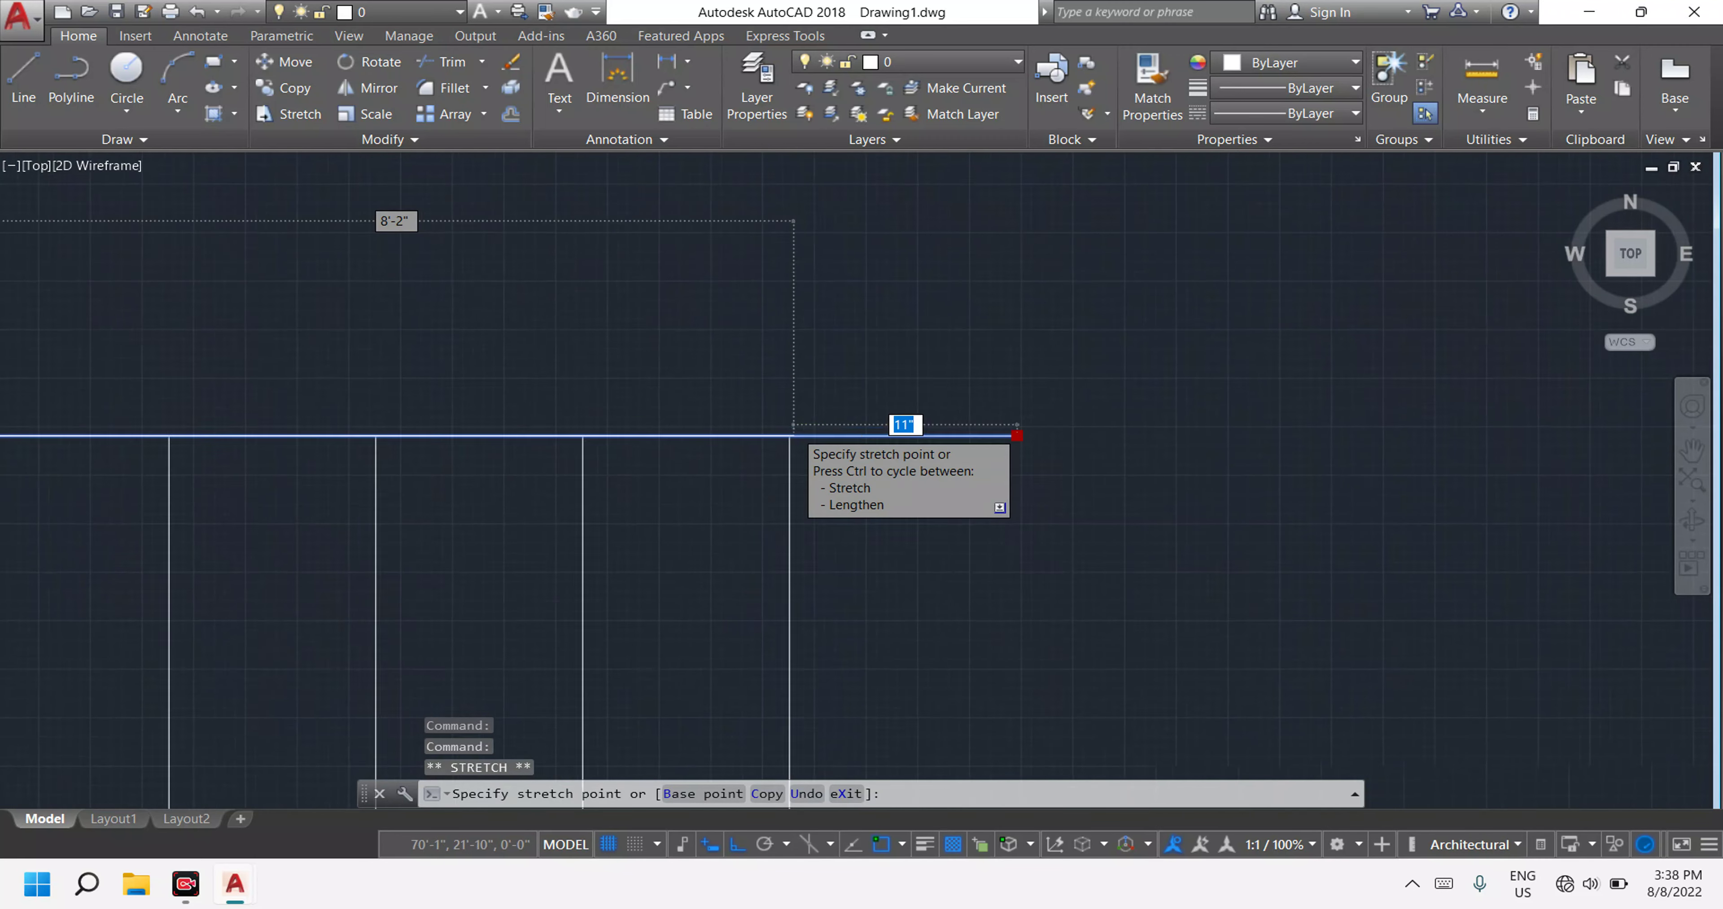
pyautogui.scroll(1, 789, 438)
pyautogui.press('Escape')
pyautogui.scroll(-2, 796, 432)
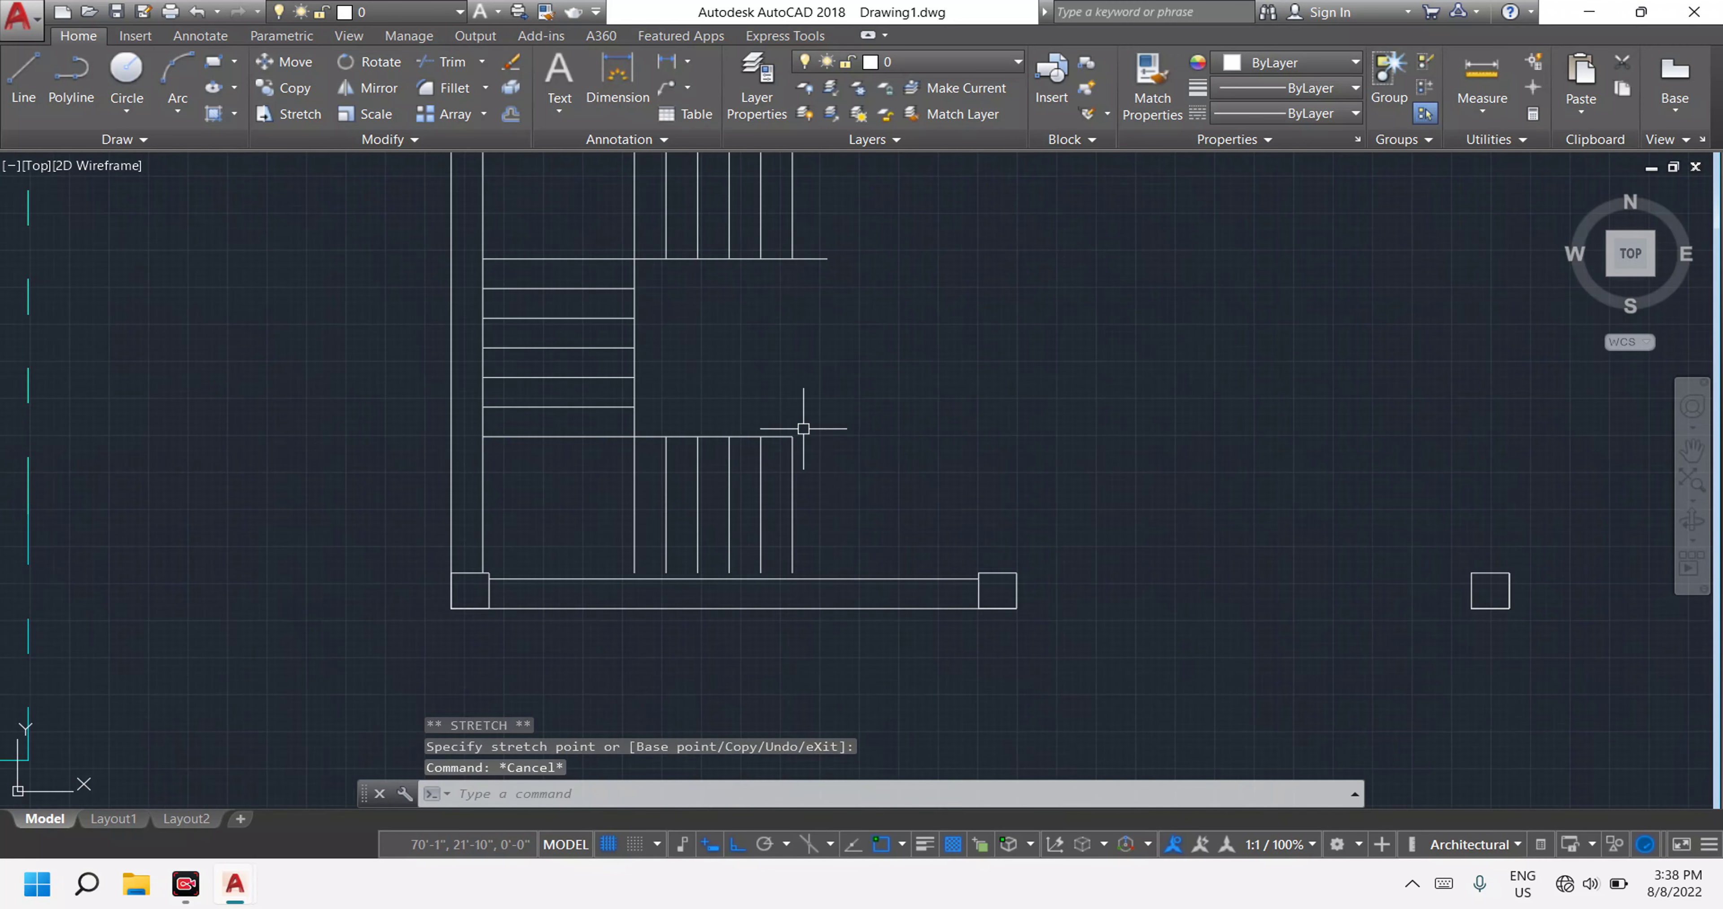
pyautogui.scroll(-2, 806, 414)
pyautogui.scroll(2, 783, 434)
pyautogui.scroll(3, 766, 464)
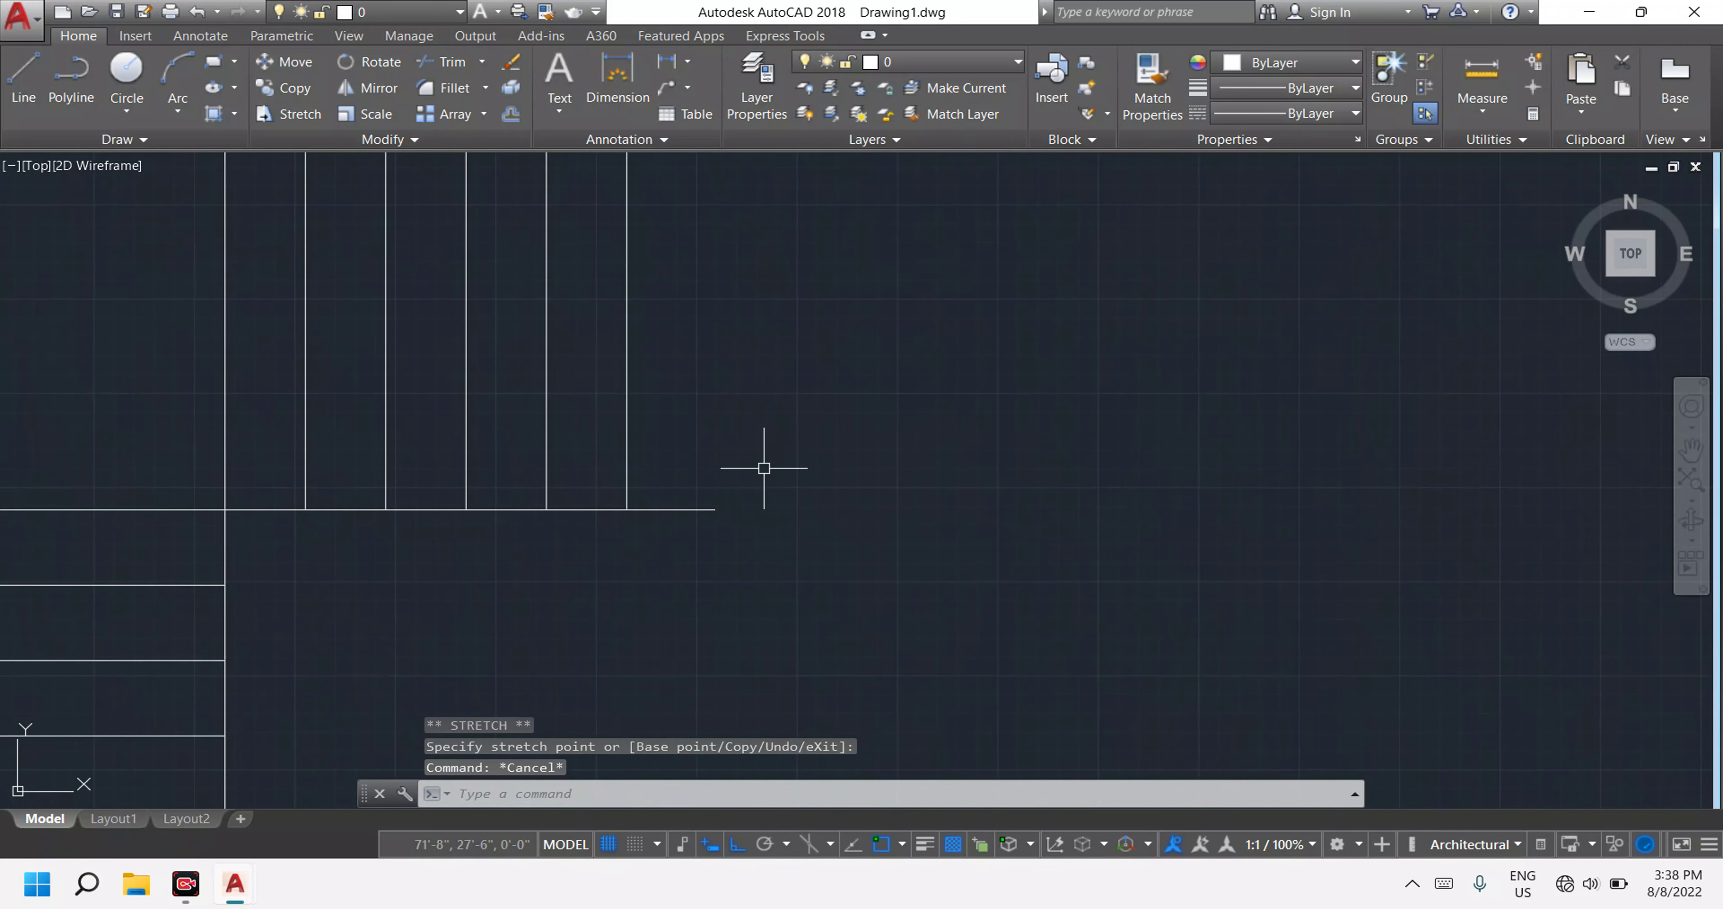
pyautogui.click(715, 509)
pyautogui.click(715, 510)
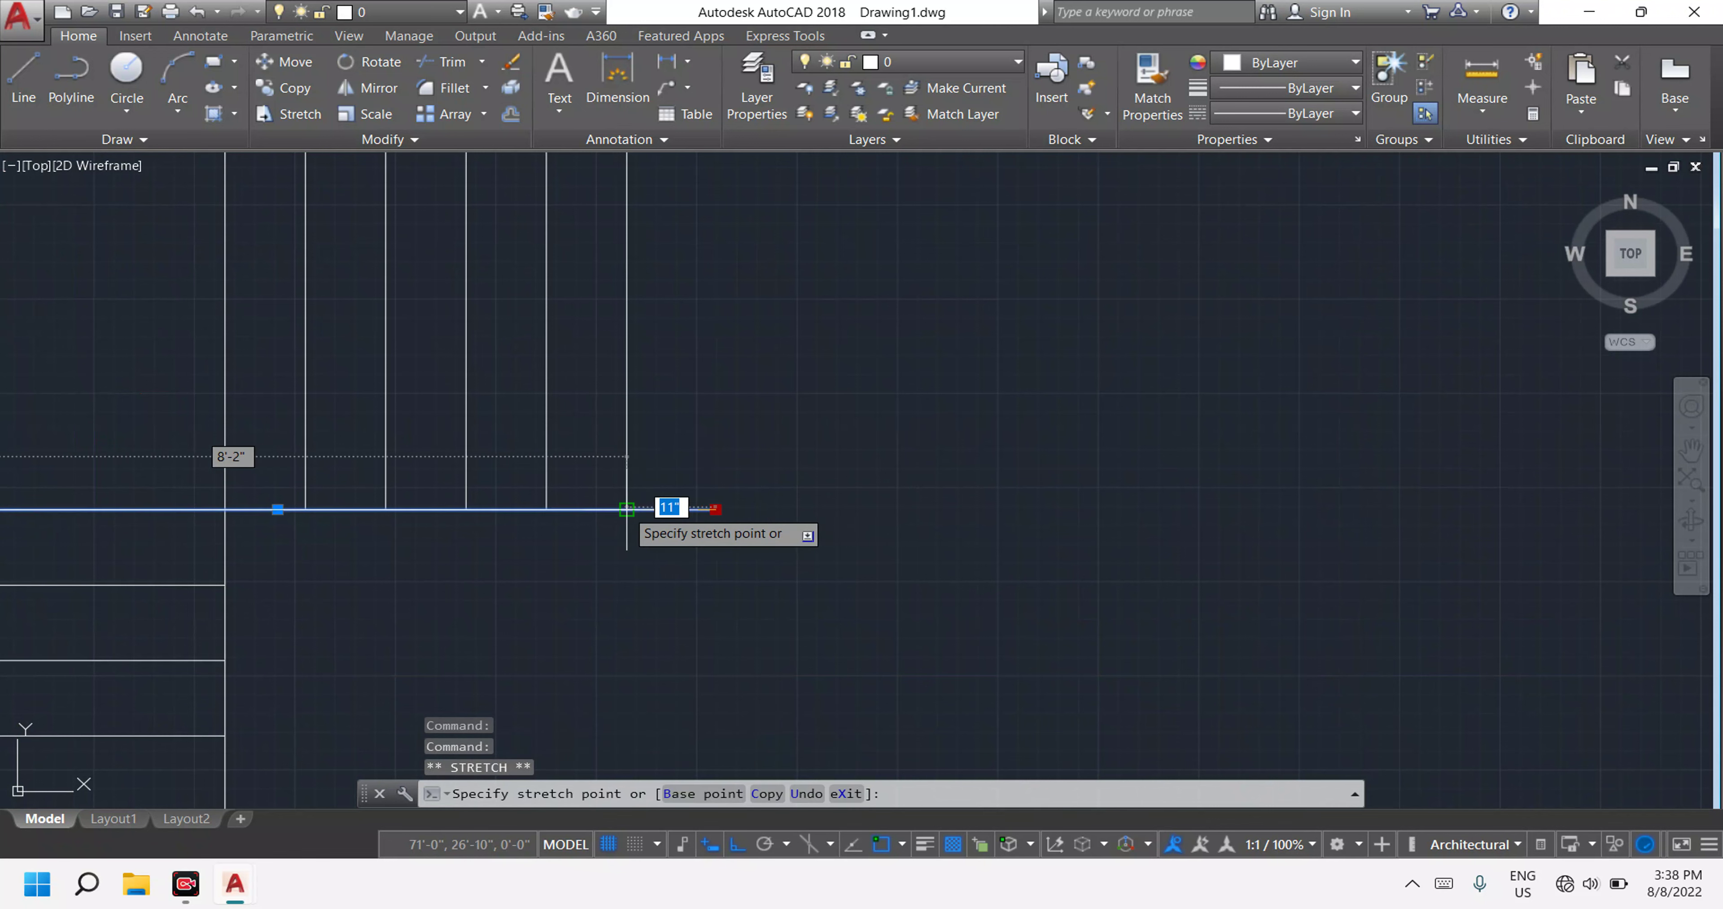
pyautogui.press('Escape')
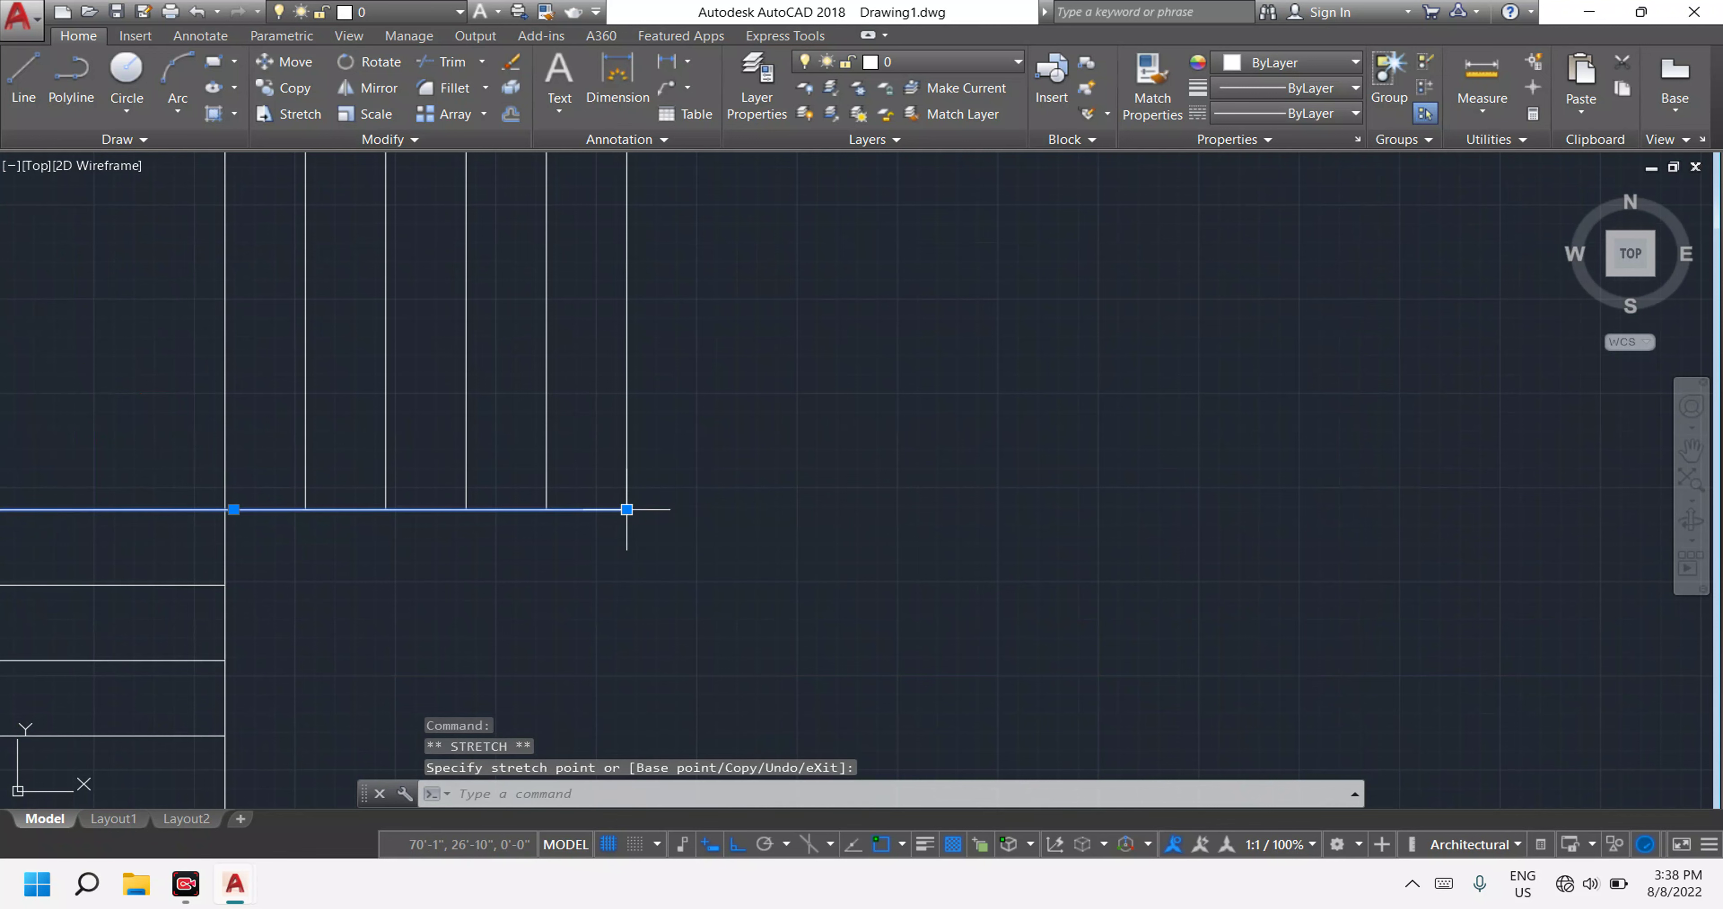
# Centre the traced stair in view and clear any selection or pending command.
pyautogui.scroll(-3, 626, 509)
pyautogui.scroll(-3, 653, 526)
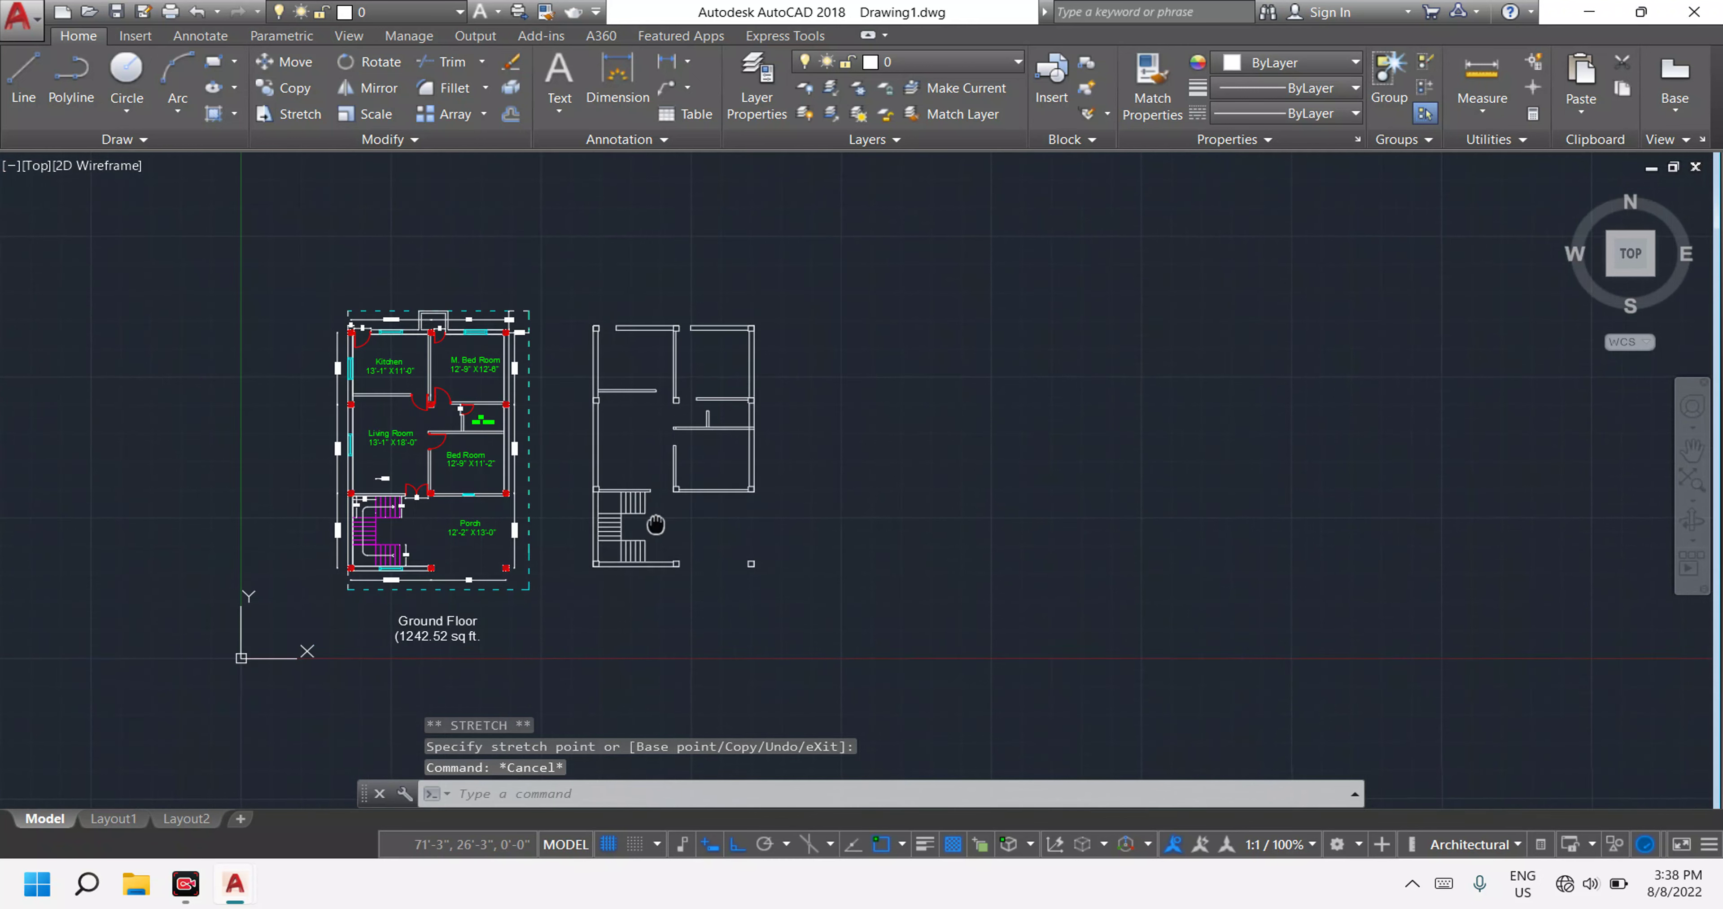
pyautogui.scroll(1, 789, 519)
pyautogui.scroll(2, 448, 505)
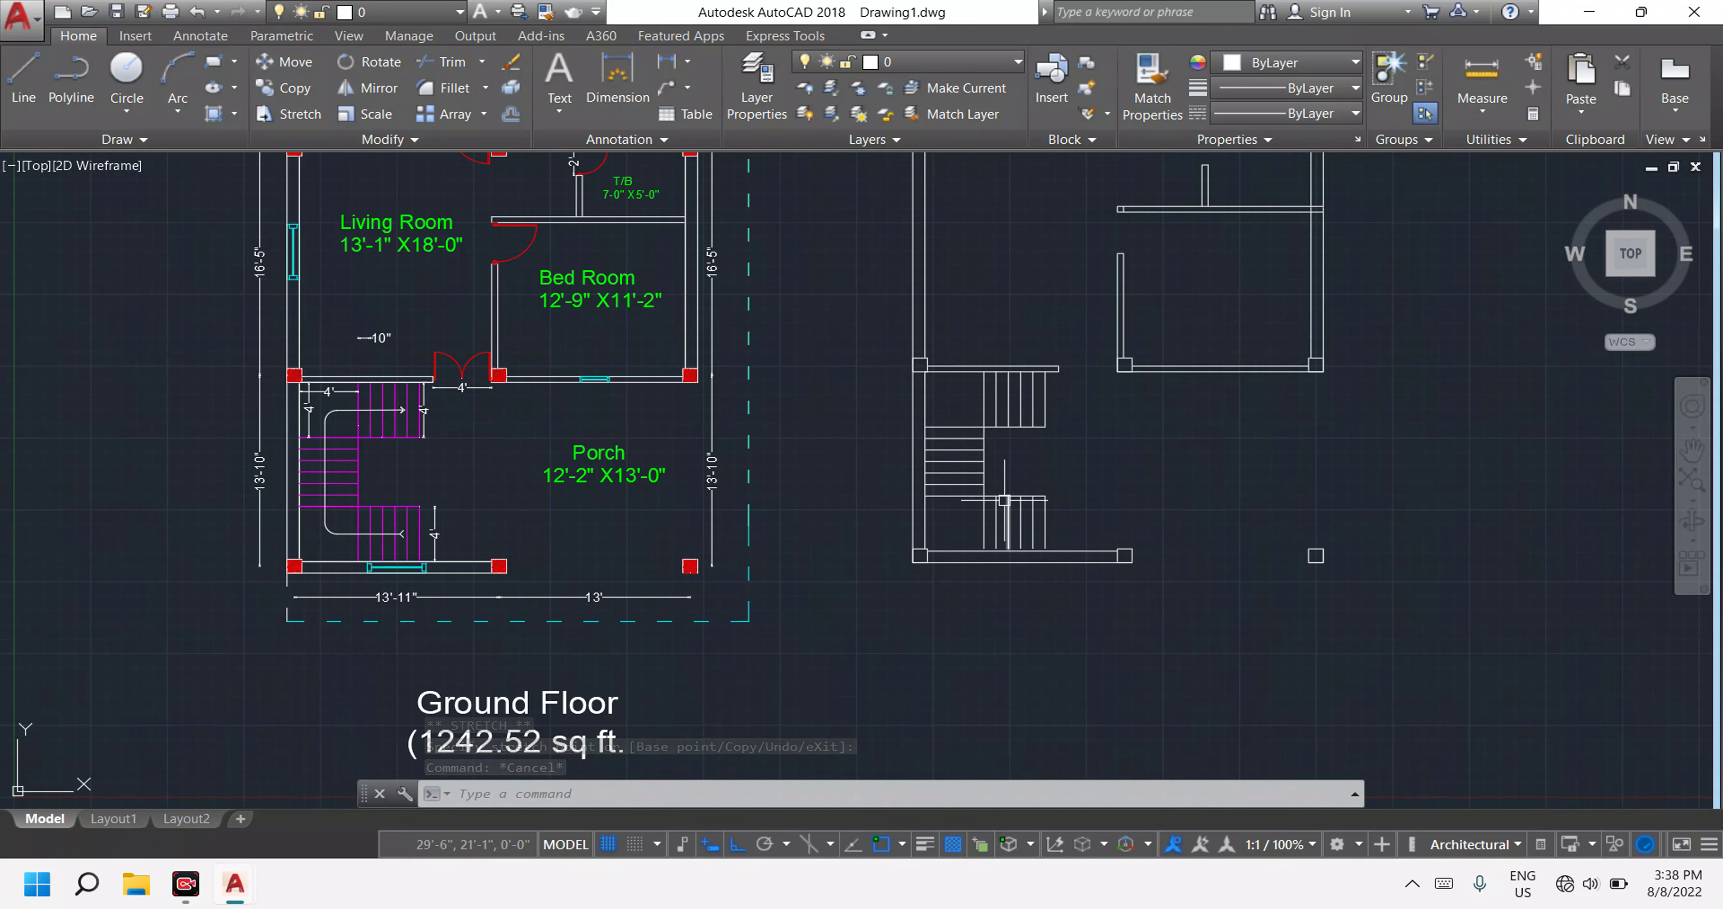
pyautogui.moveTo(499, 543); pyautogui.dragTo(335, 543, button='middle')
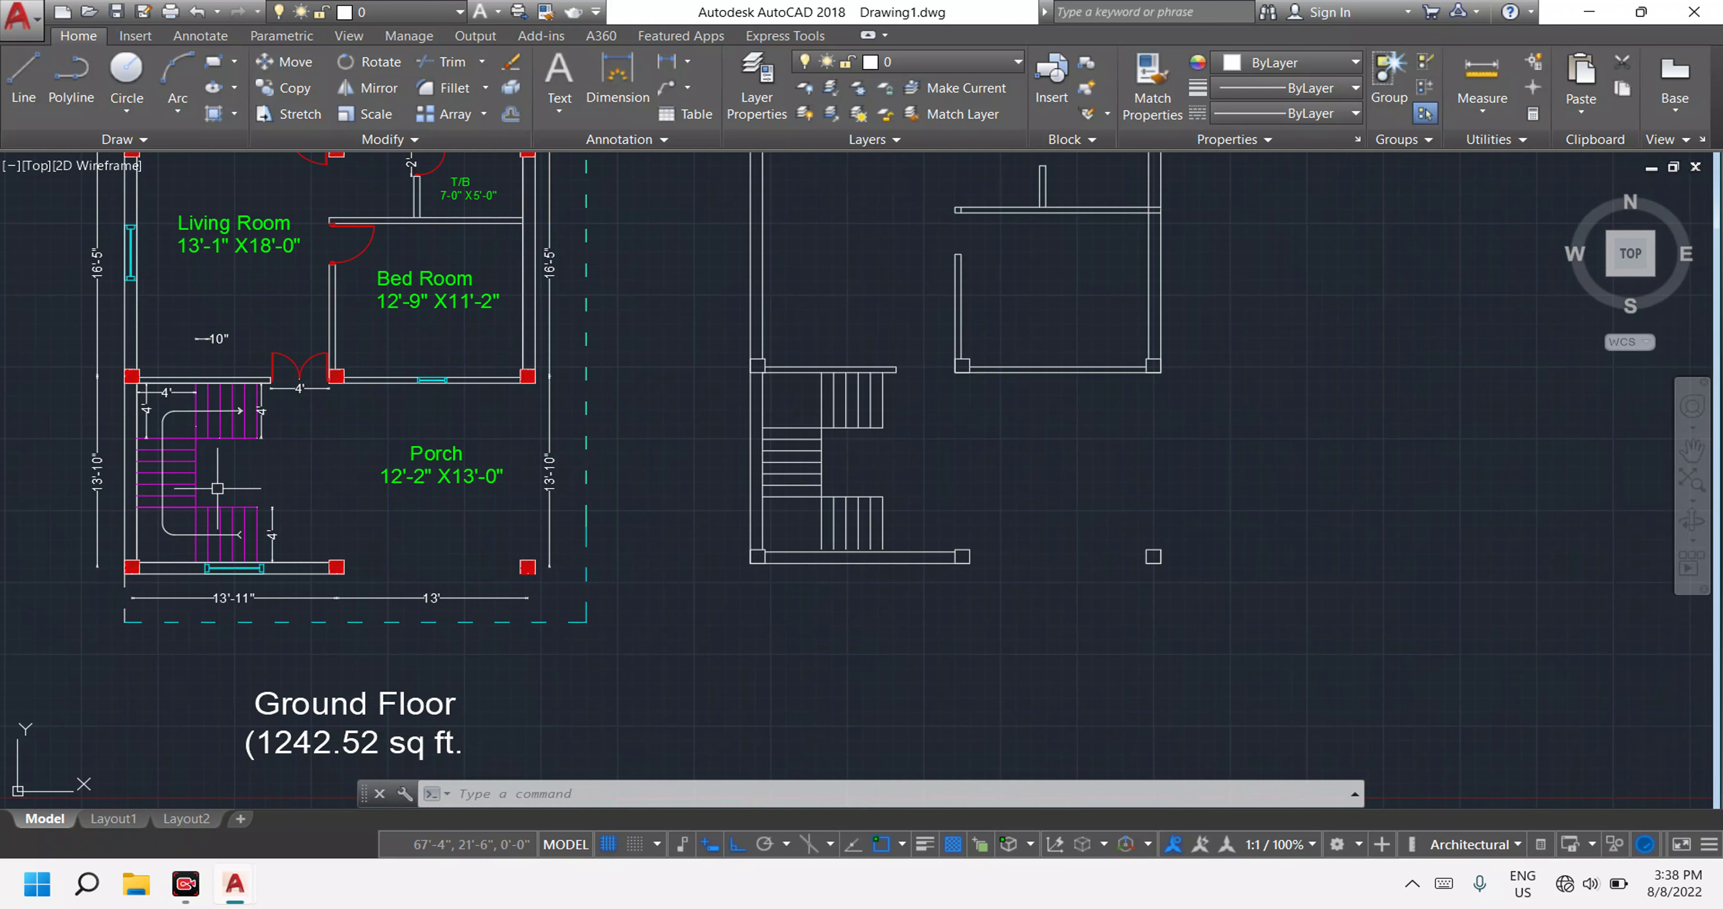
pyautogui.click(947, 519)
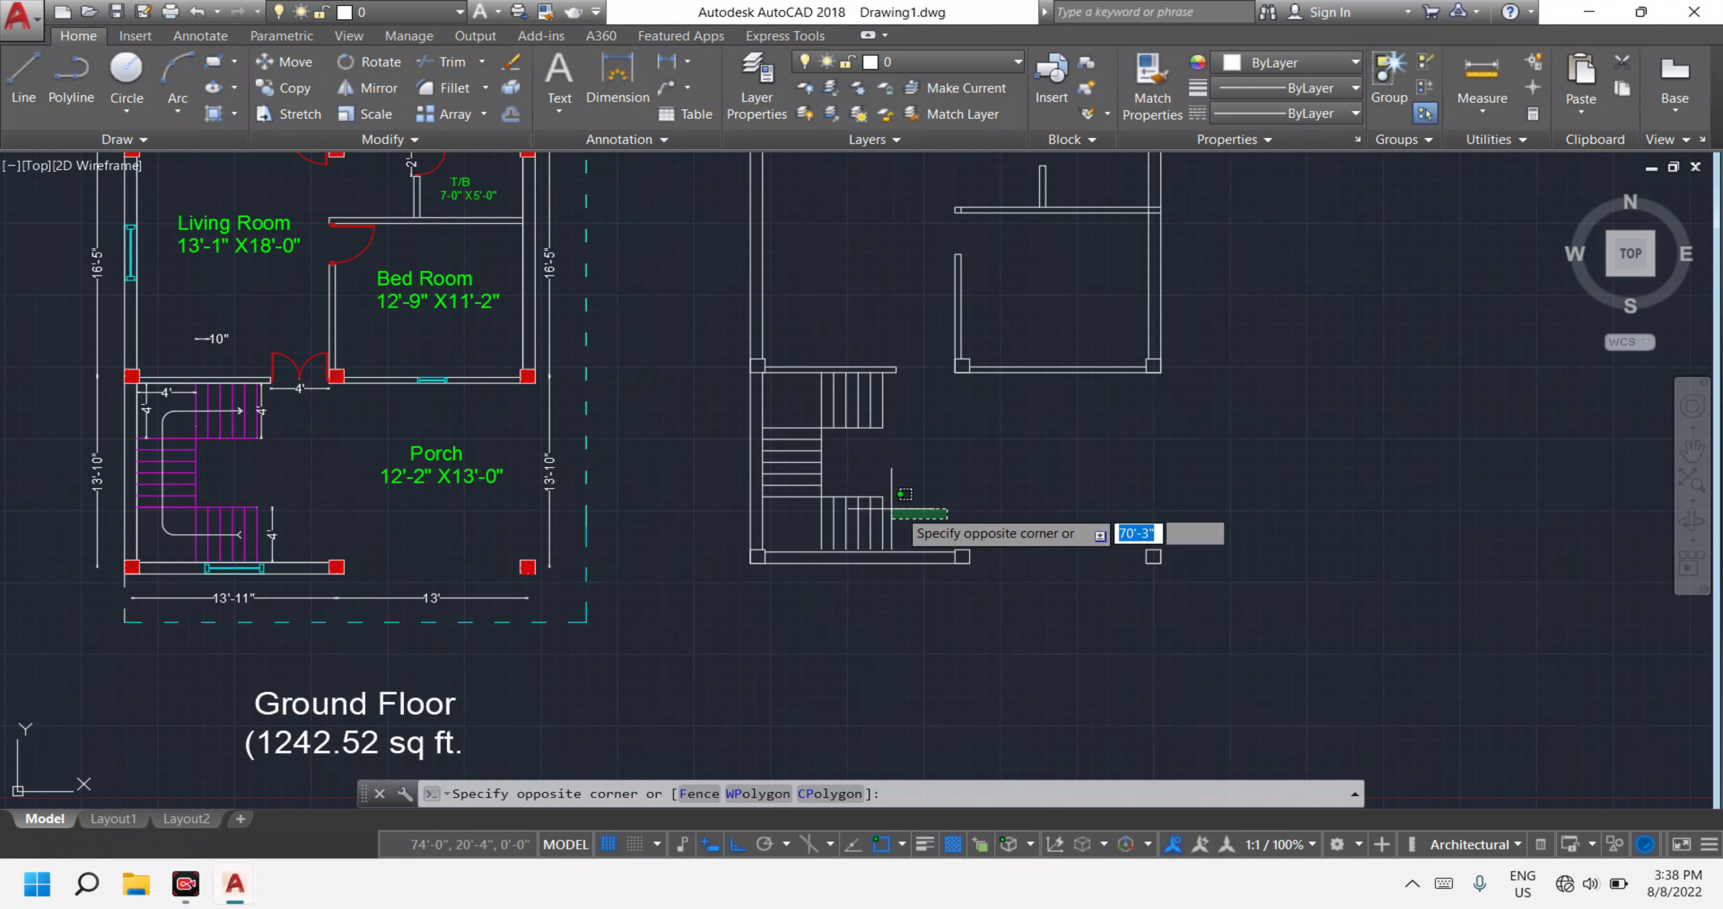
pyautogui.scroll(8, 834, 548)
pyautogui.press('Escape')
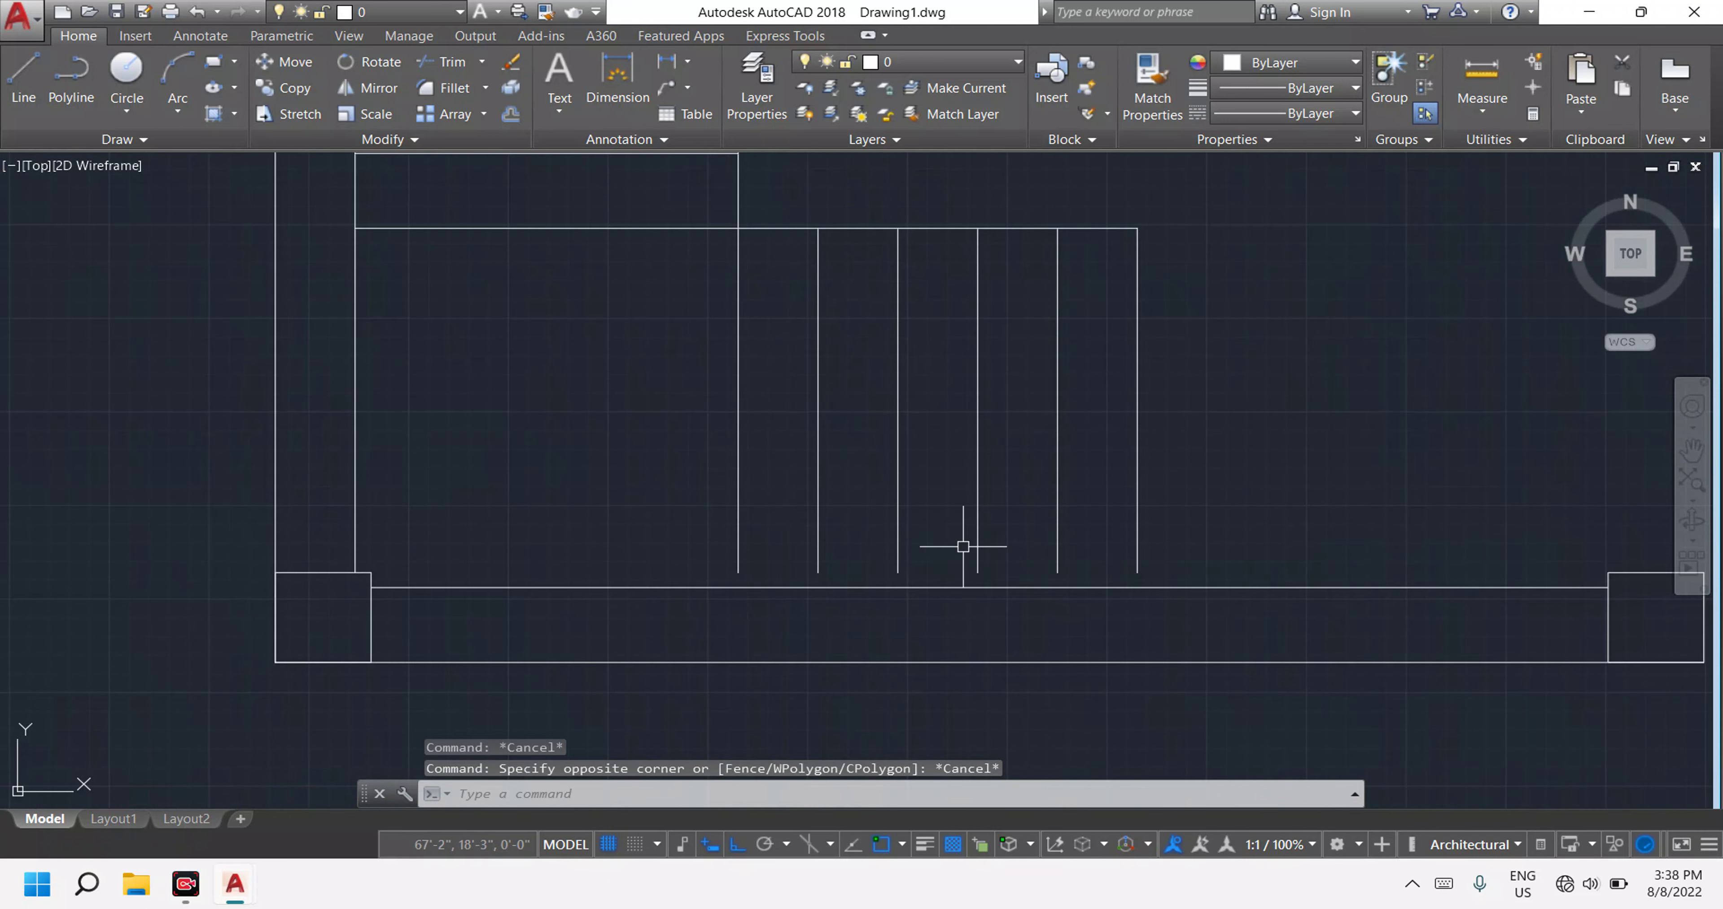
pyautogui.scroll(-5, 1273, 395)
pyautogui.scroll(1, 1238, 462)
pyautogui.press('Escape')
pyautogui.press('Escape')
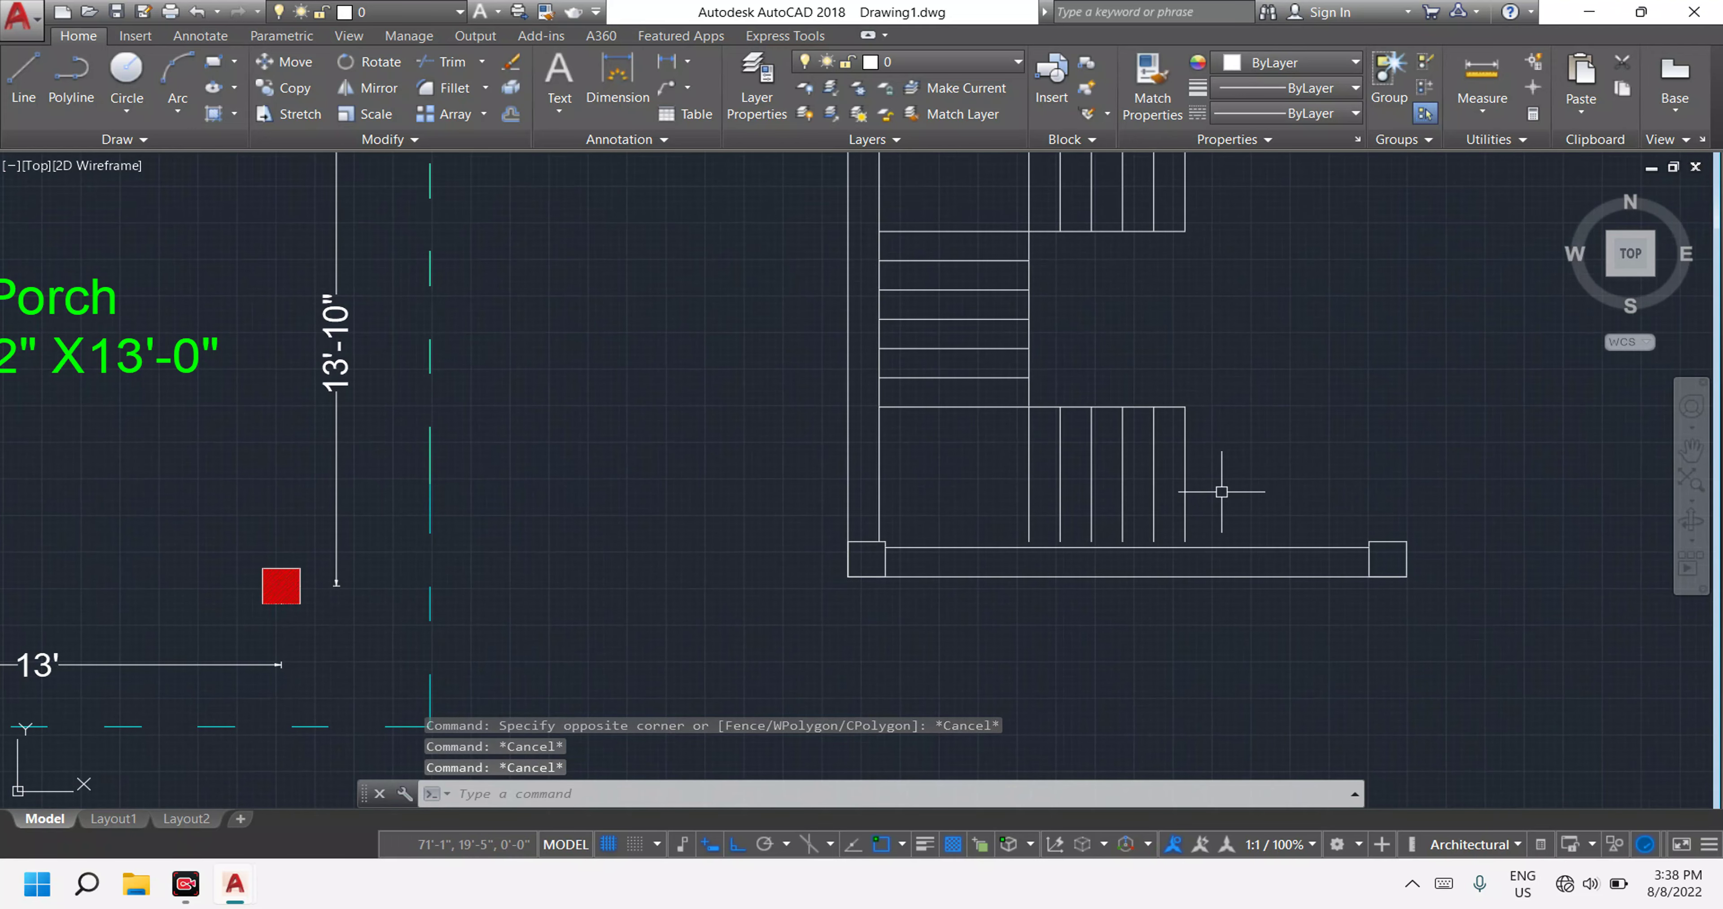
pyautogui.press('Escape')
# Run EXTEND with all objects as boundaries and cross the treads with a window.
pyautogui.write('x')
pyautogui.press('Return')
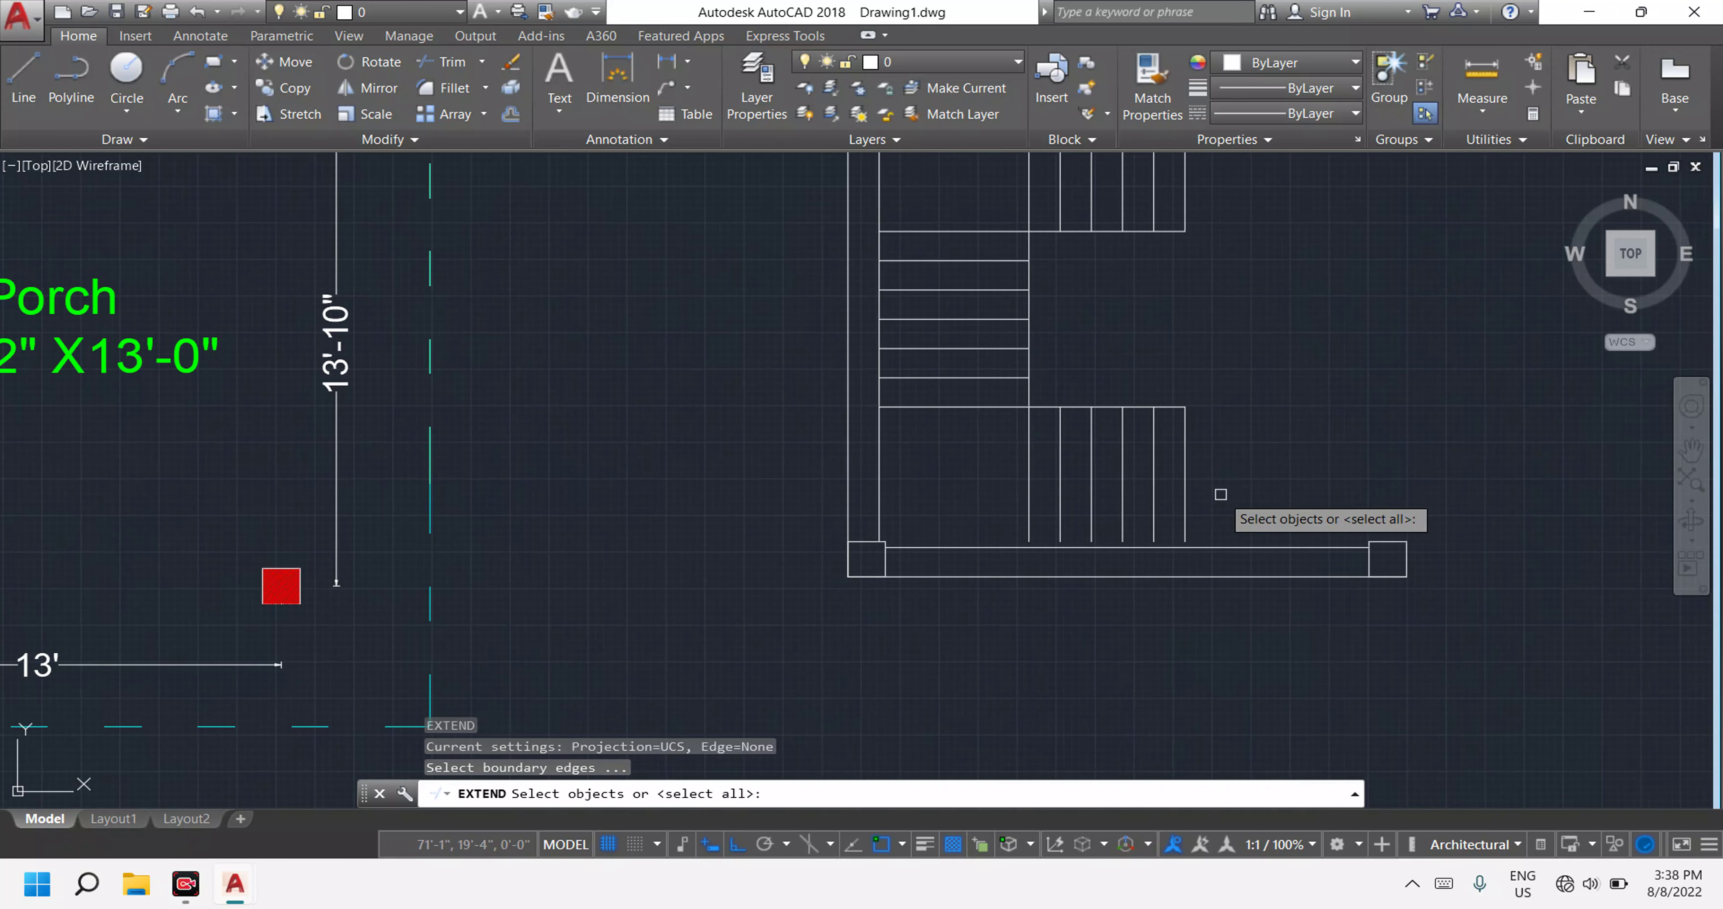
pyautogui.press('Return')
pyautogui.click(1270, 468)
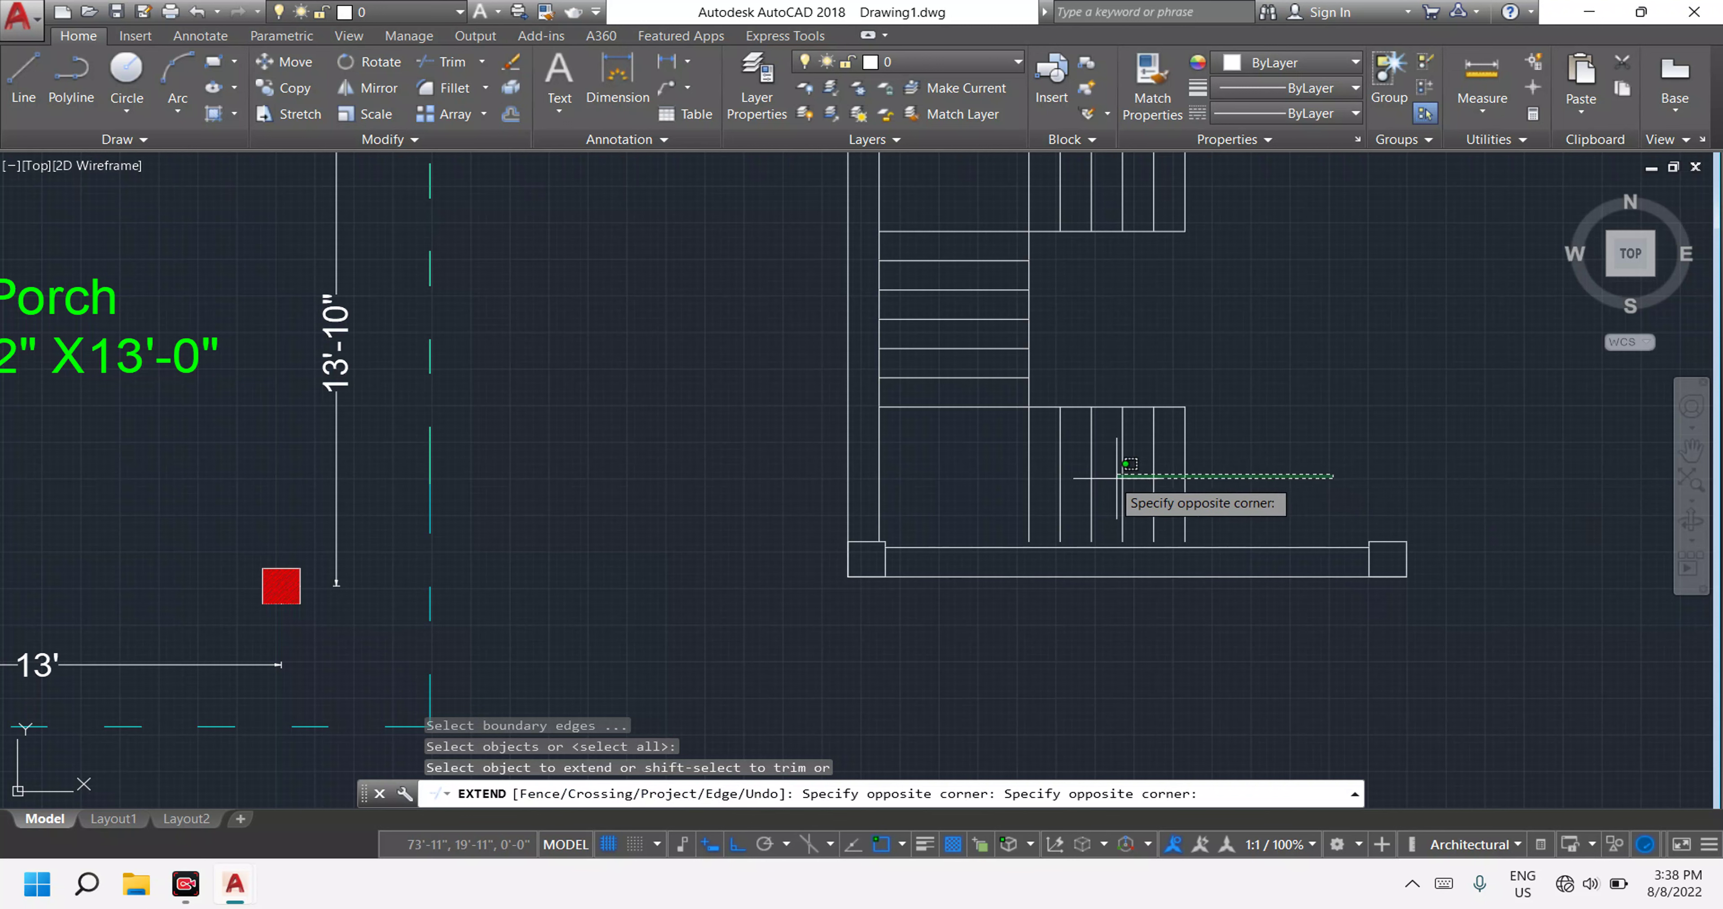
pyautogui.click(963, 479)
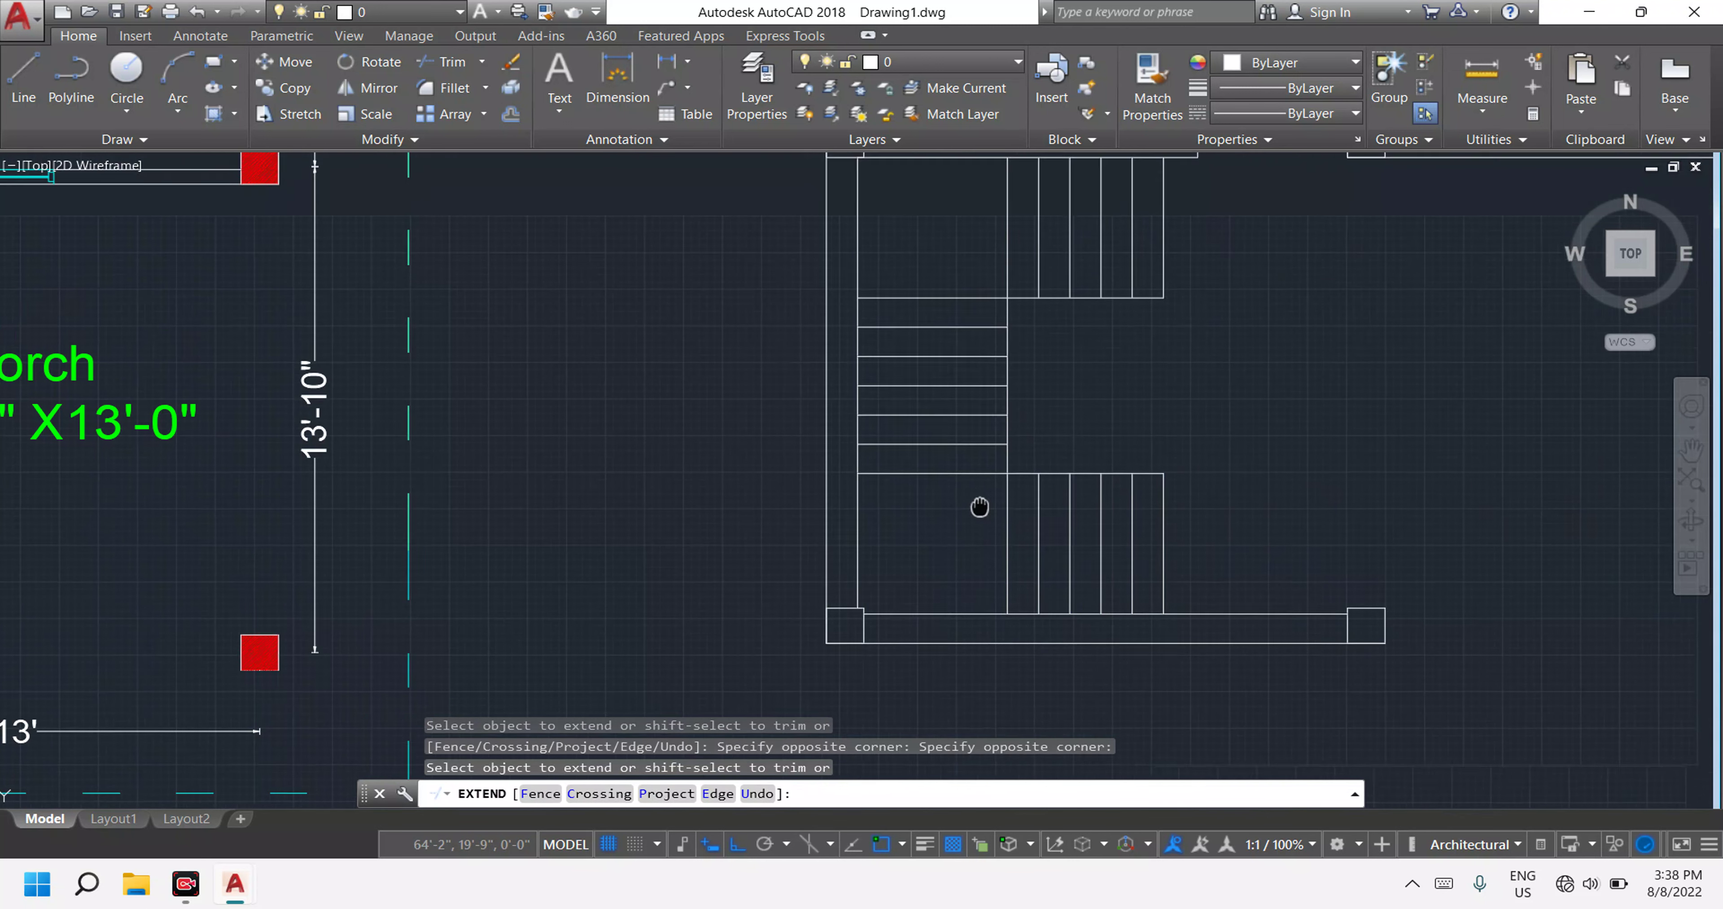
# Drag crossing windows over the upper and middle-flight treads, then end EXTEND.
pyautogui.moveTo(1005, 427); pyautogui.dragTo(963, 588, button='middle')
pyautogui.click(1163, 336)
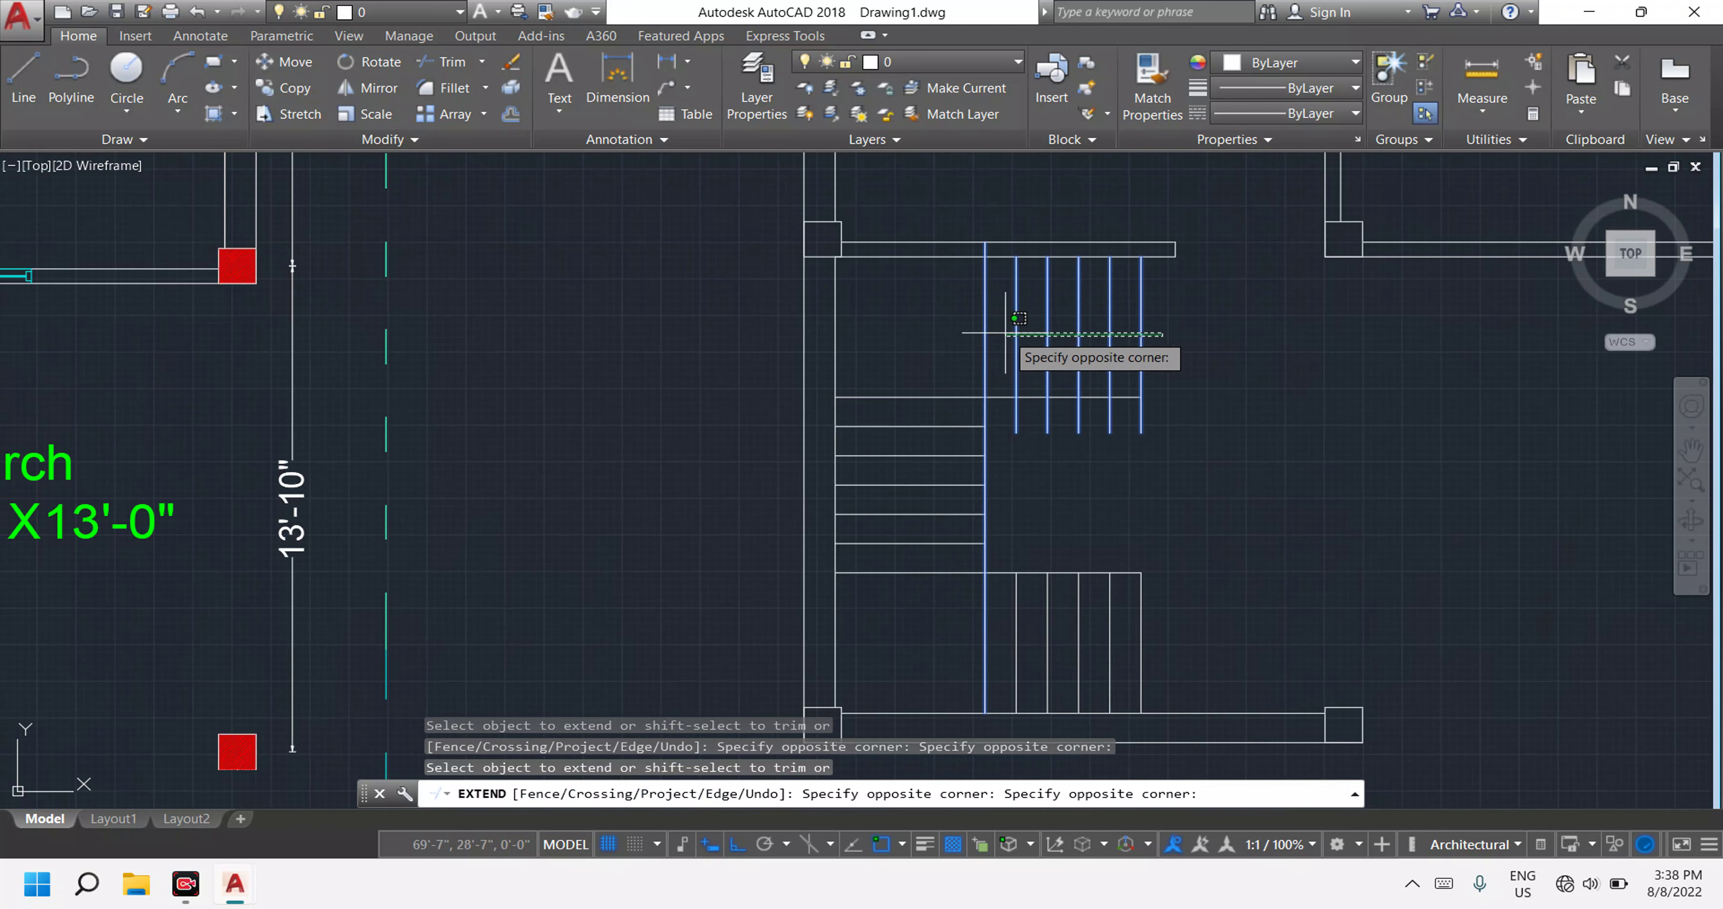
pyautogui.click(1249, 420)
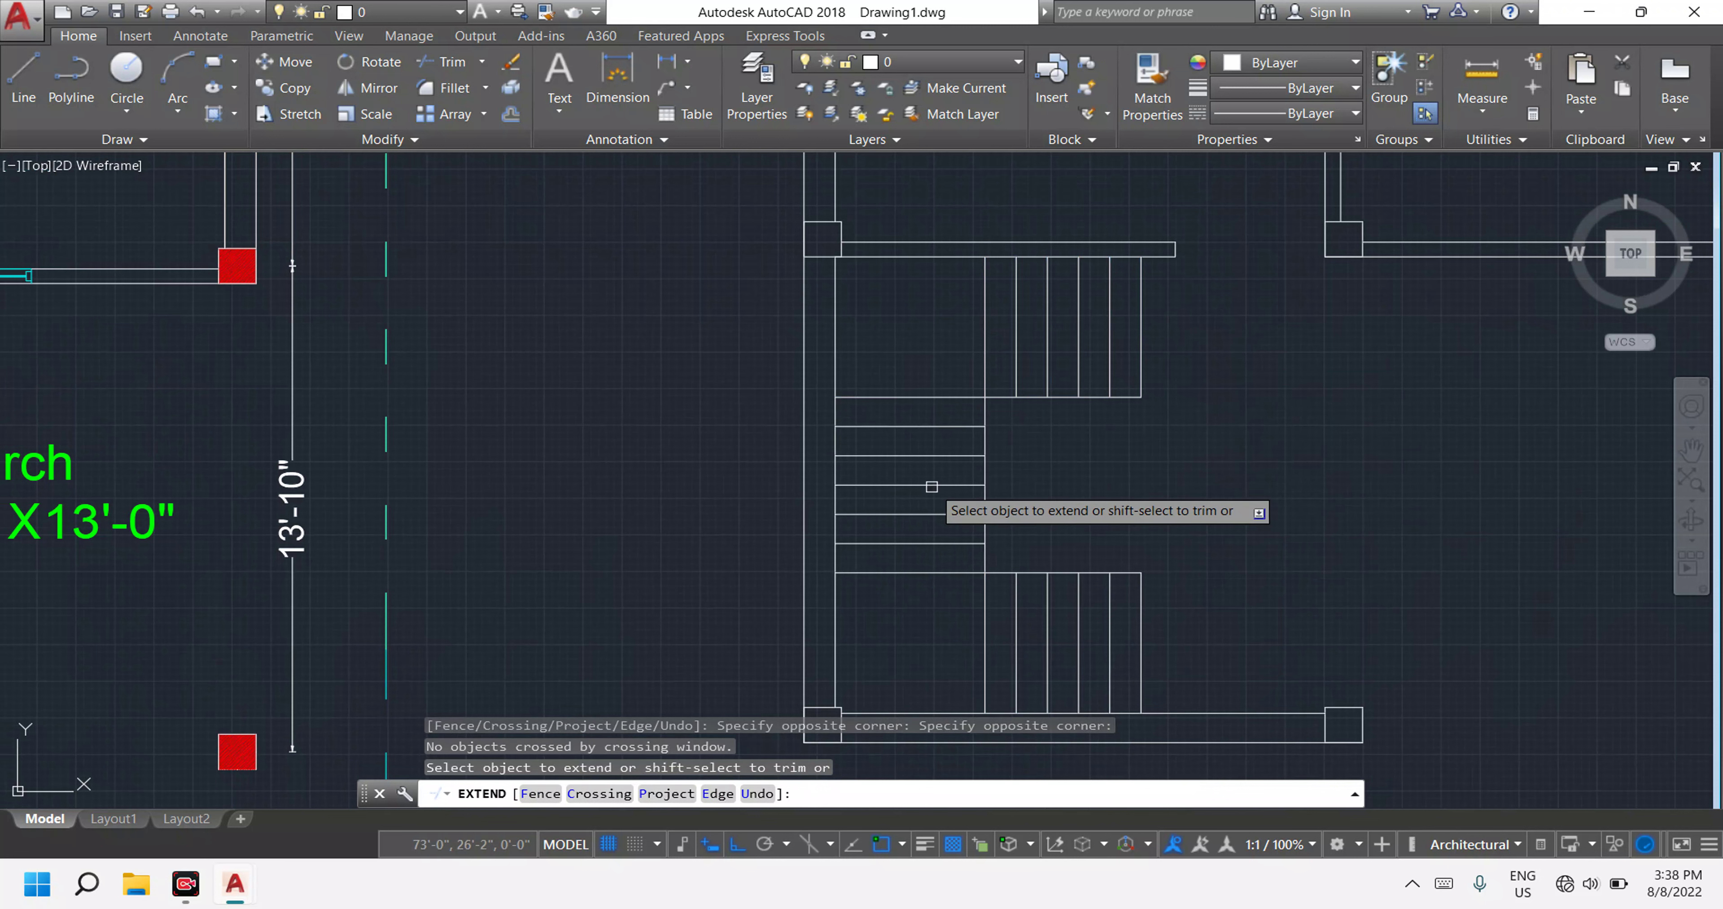
pyautogui.click(944, 590)
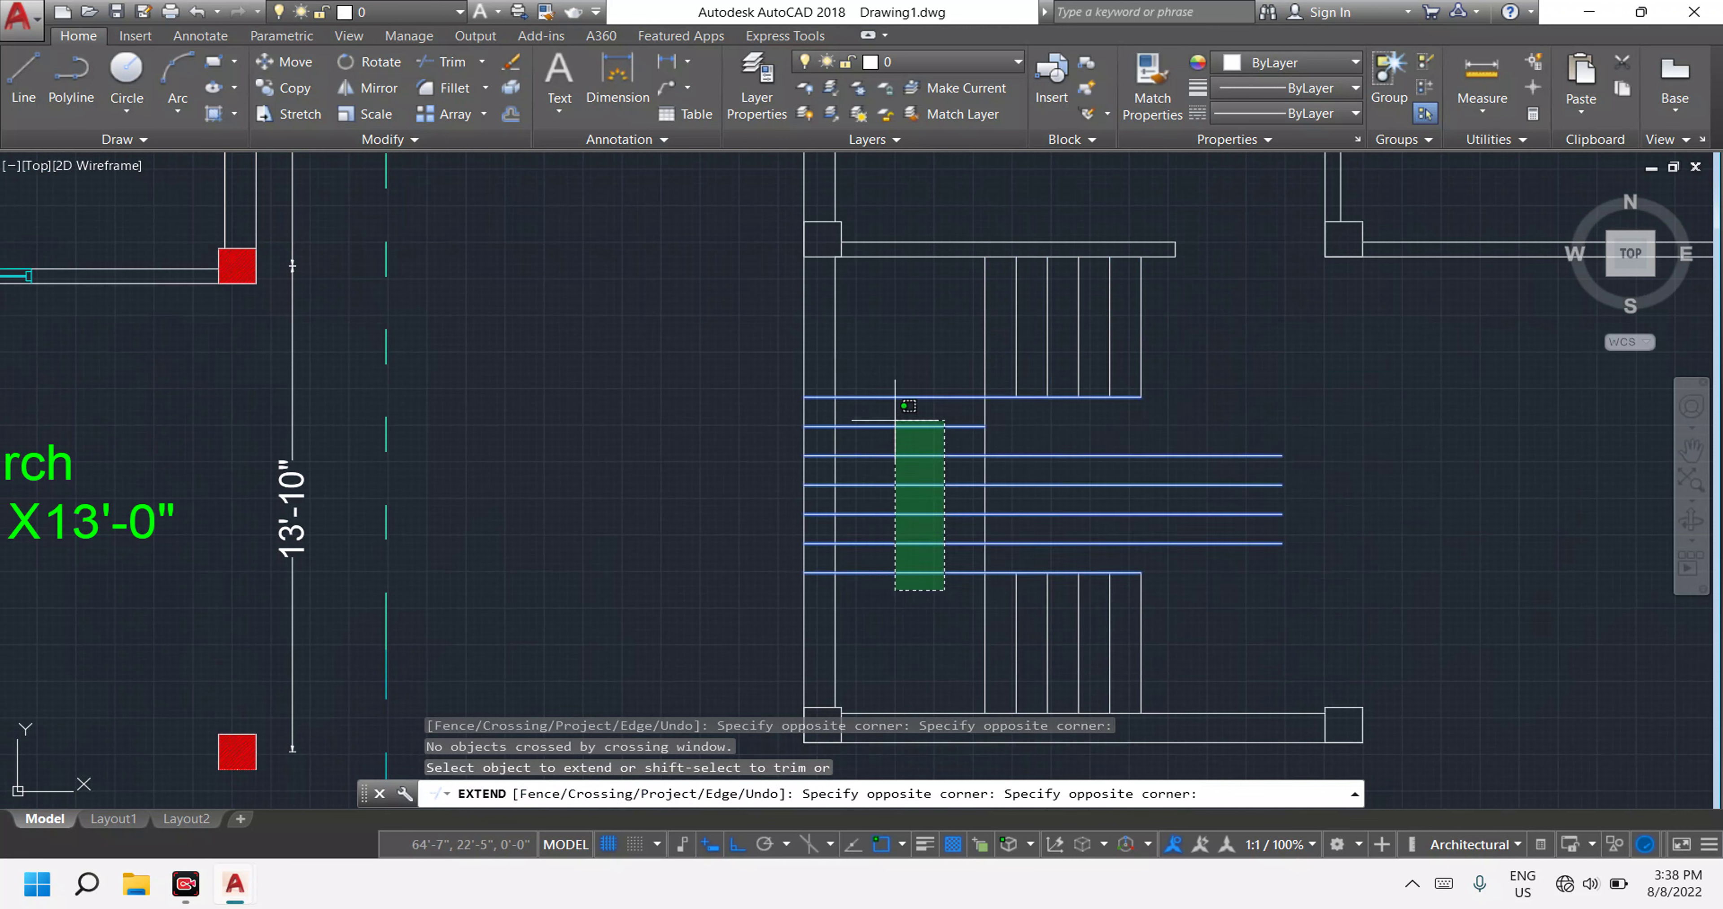
pyautogui.click(890, 402)
pyautogui.press('Escape')
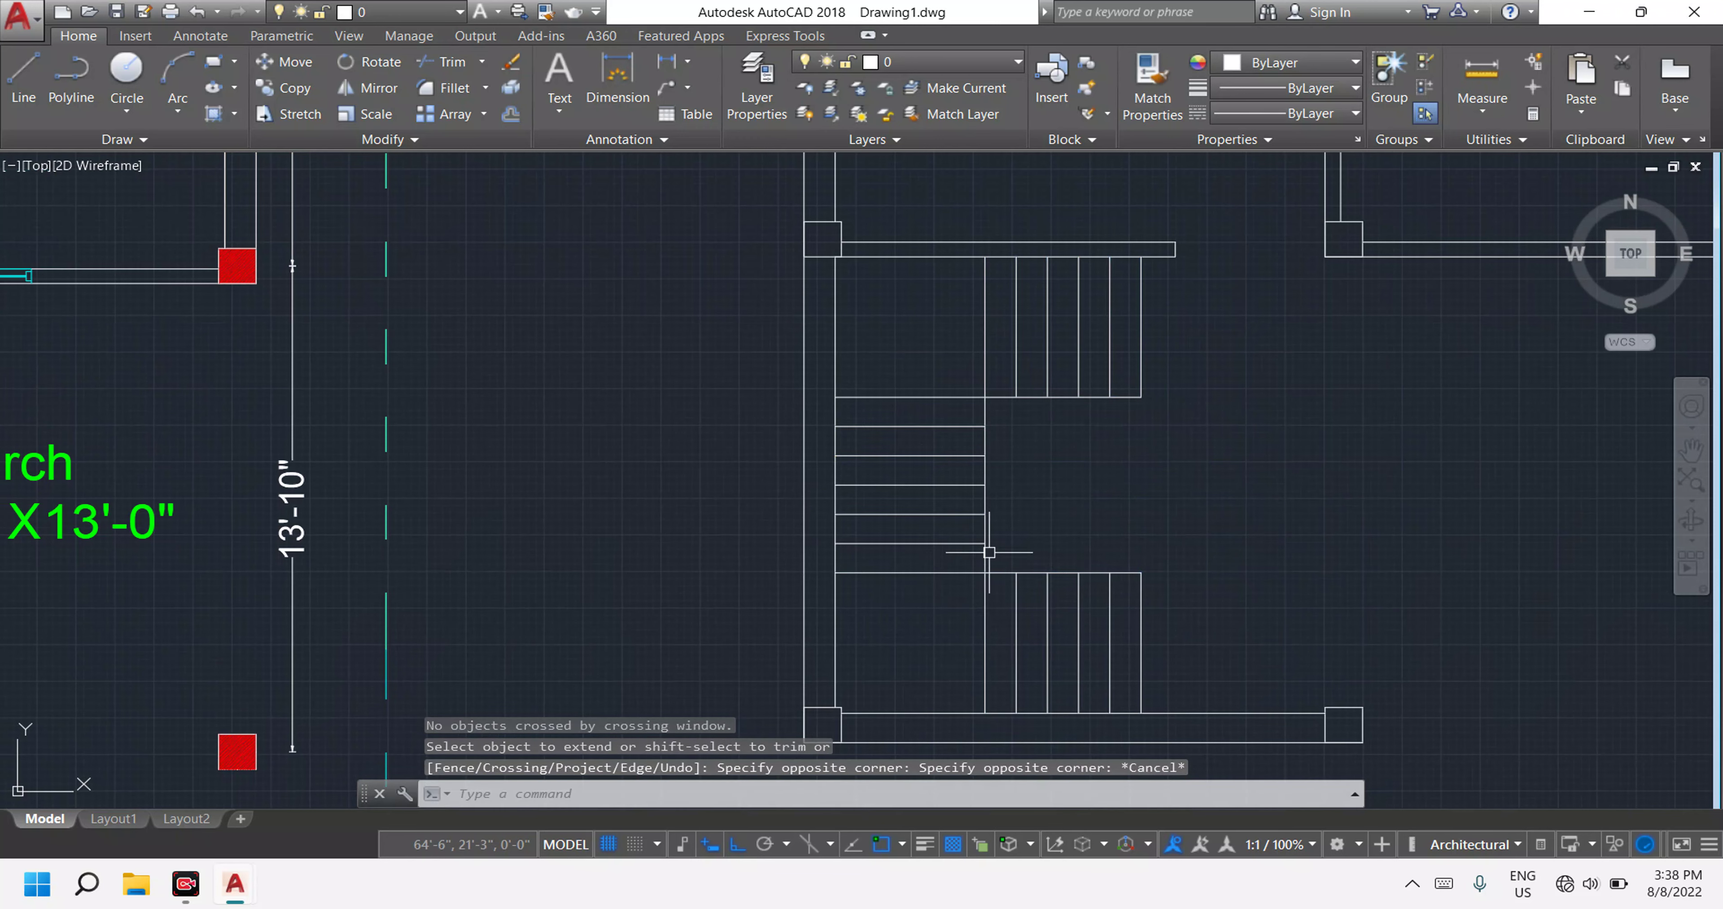
pyautogui.scroll(-4, 989, 552)
pyautogui.scroll(3, 958, 495)
pyautogui.scroll(-5, 961, 493)
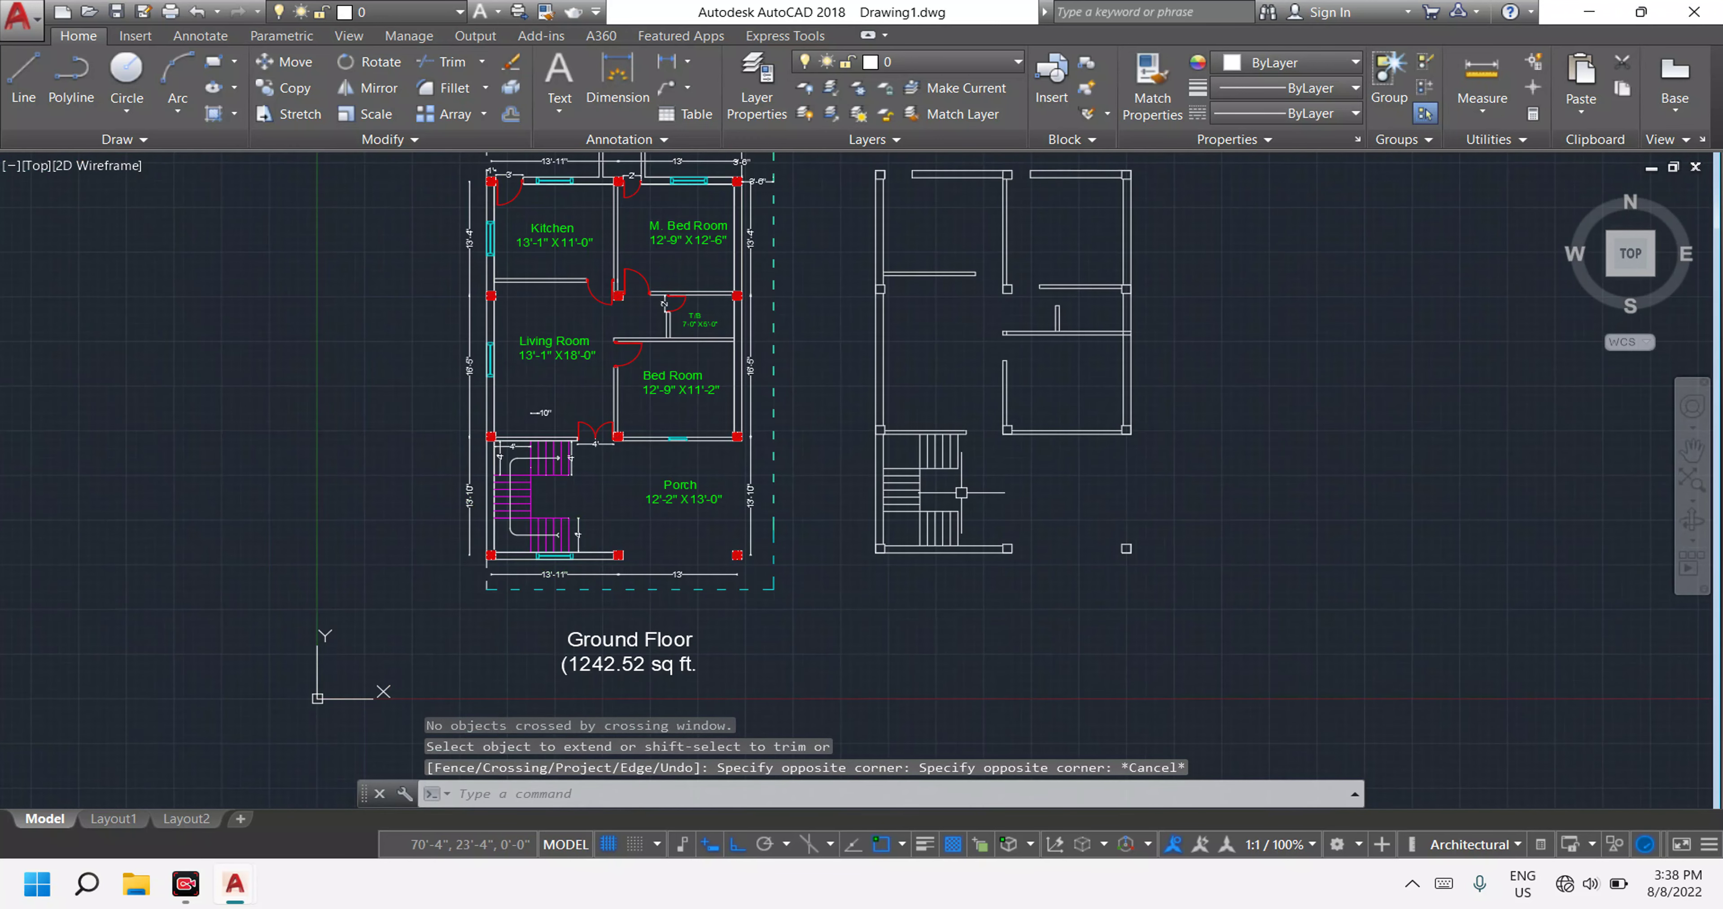
pyautogui.scroll(3, 961, 493)
pyautogui.scroll(2, 961, 493)
pyautogui.press('Escape')
pyautogui.press('Escape')
pyautogui.press('Escape')
pyautogui.click(1000, 553)
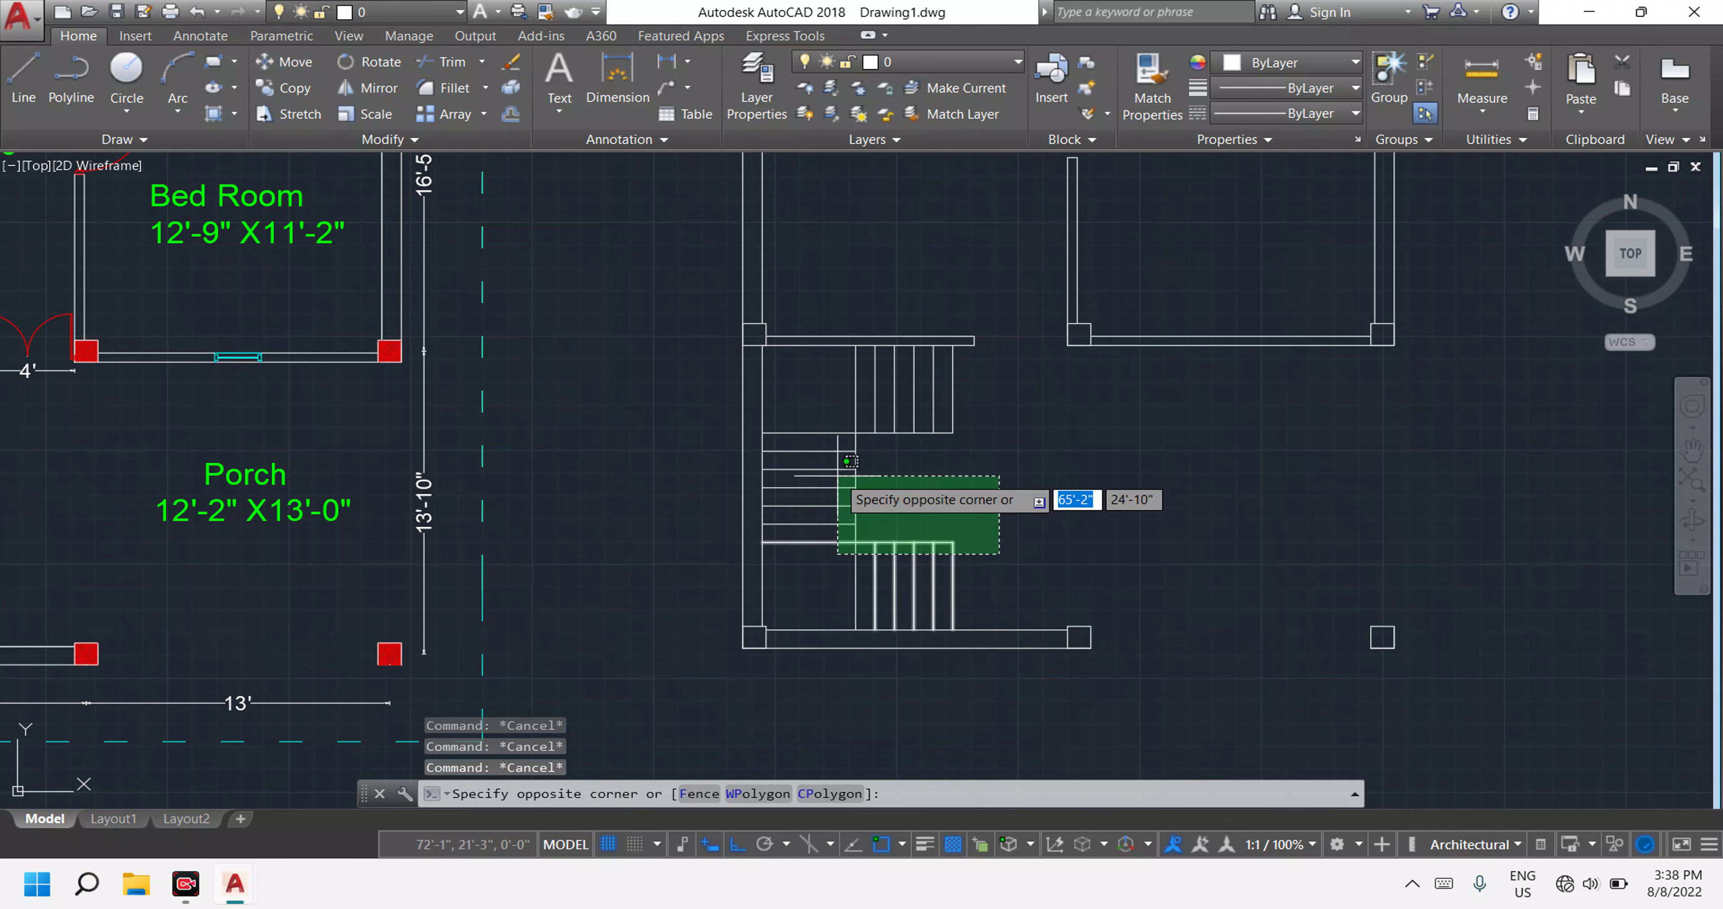
pyautogui.scroll(2, 851, 462)
pyautogui.click(848, 396)
pyautogui.scroll(-4, 849, 384)
pyautogui.scroll(-2, 849, 384)
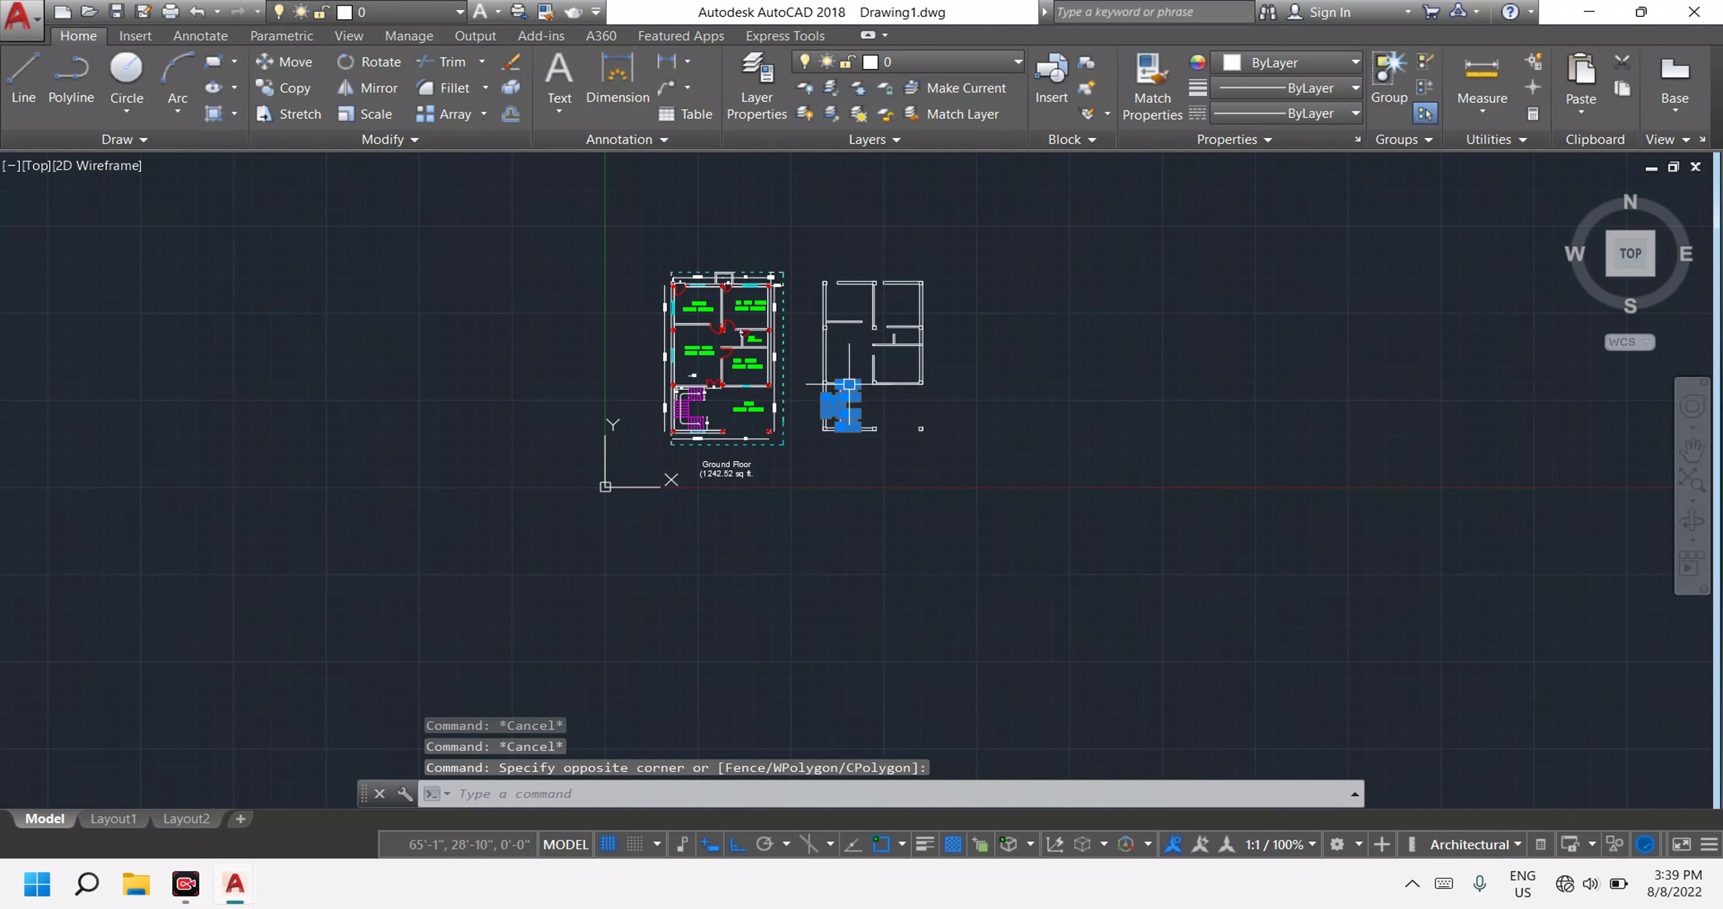
pyautogui.scroll(2, 706, 416)
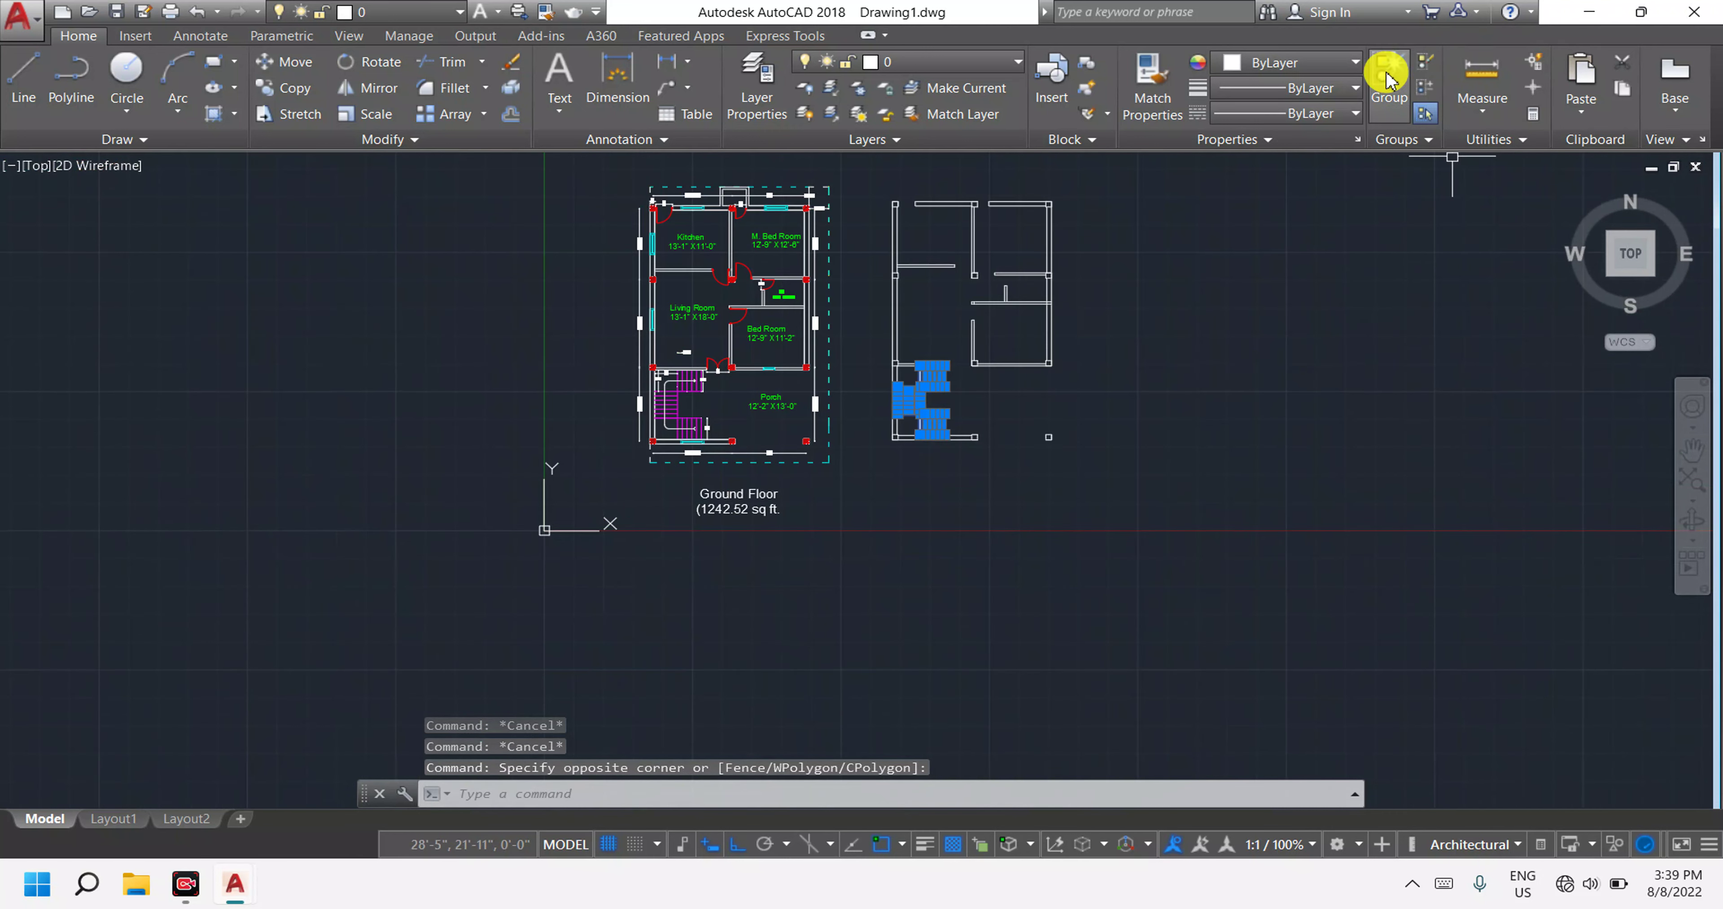
pyautogui.click(1356, 62)
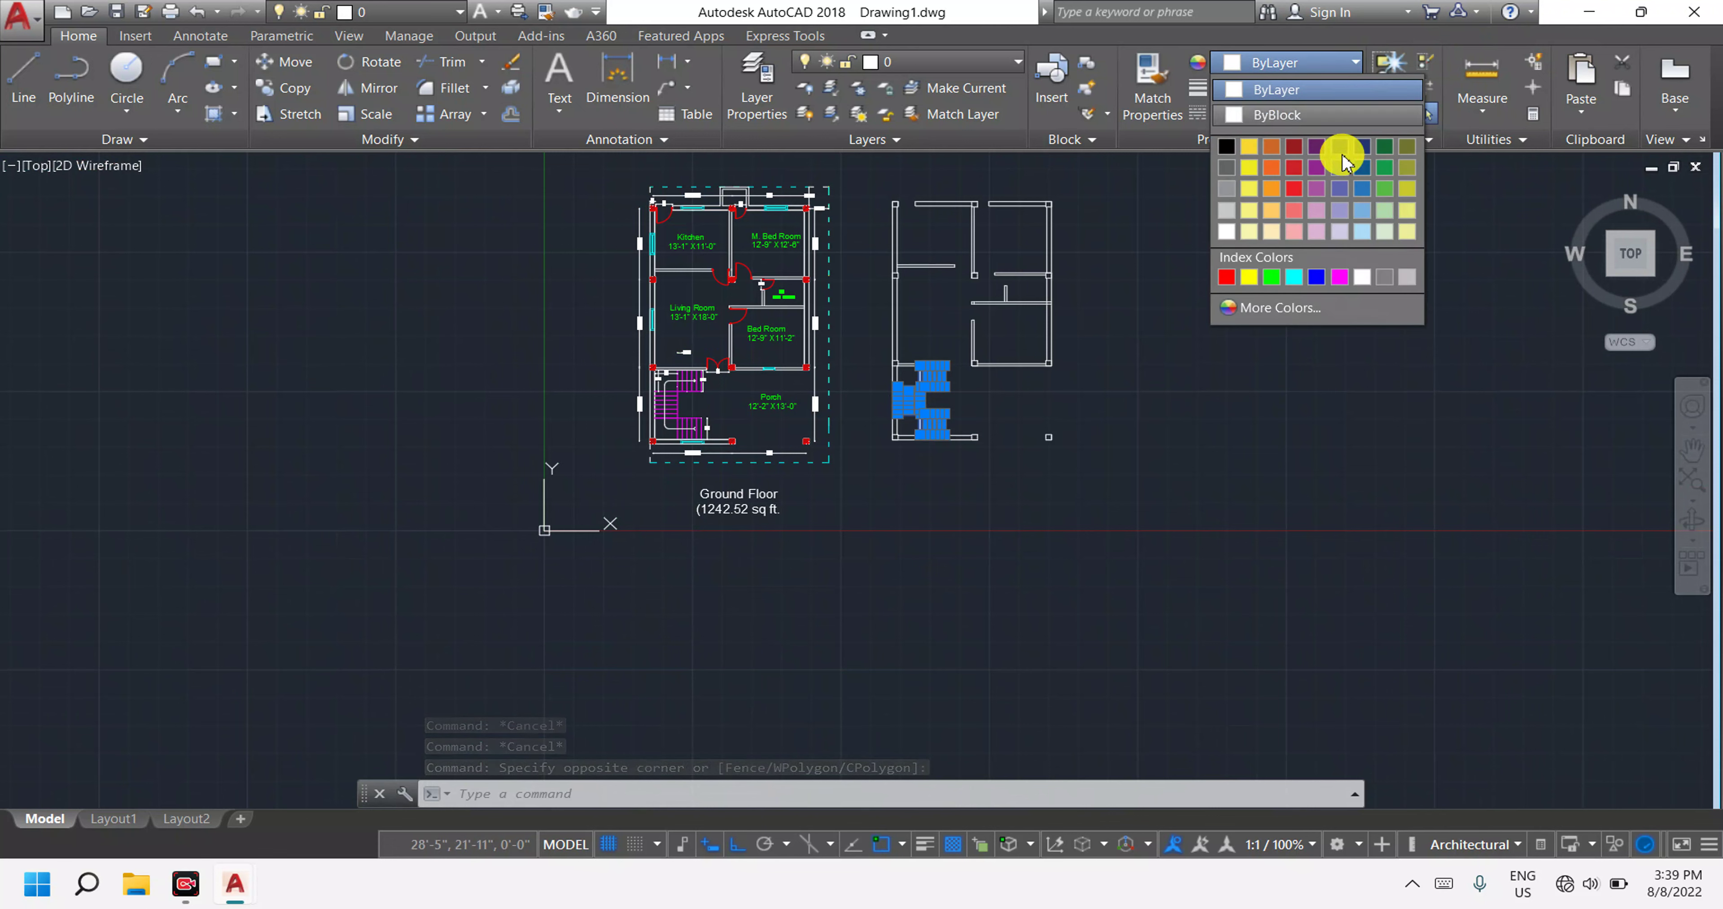
pyautogui.click(1341, 277)
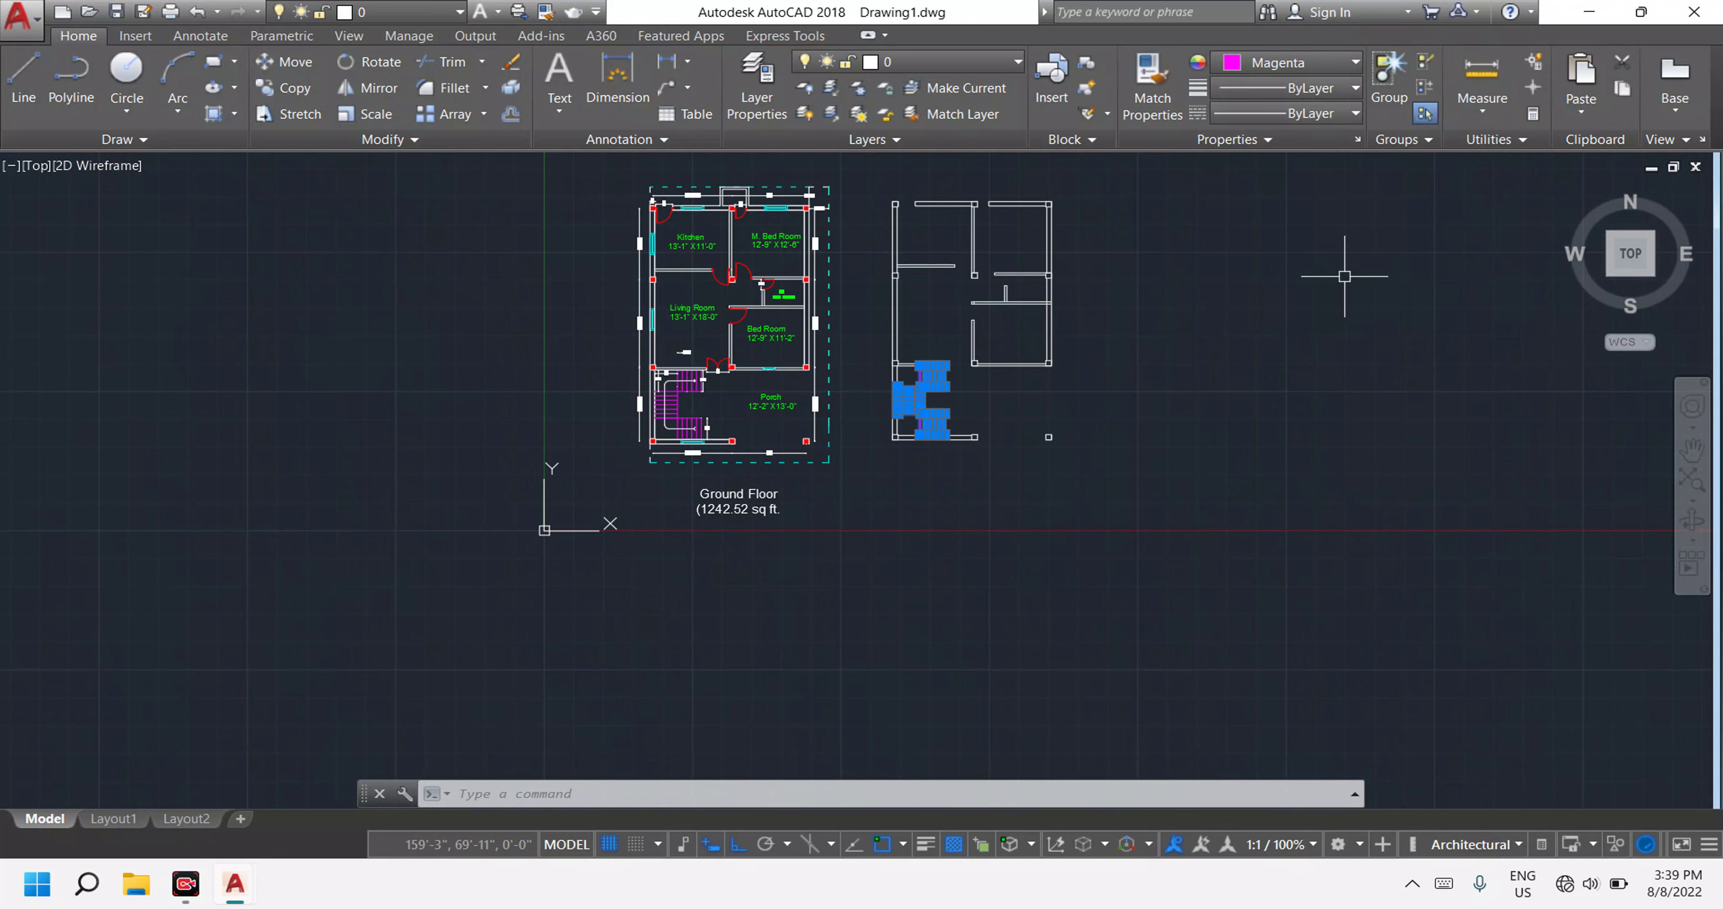
pyautogui.click(1174, 429)
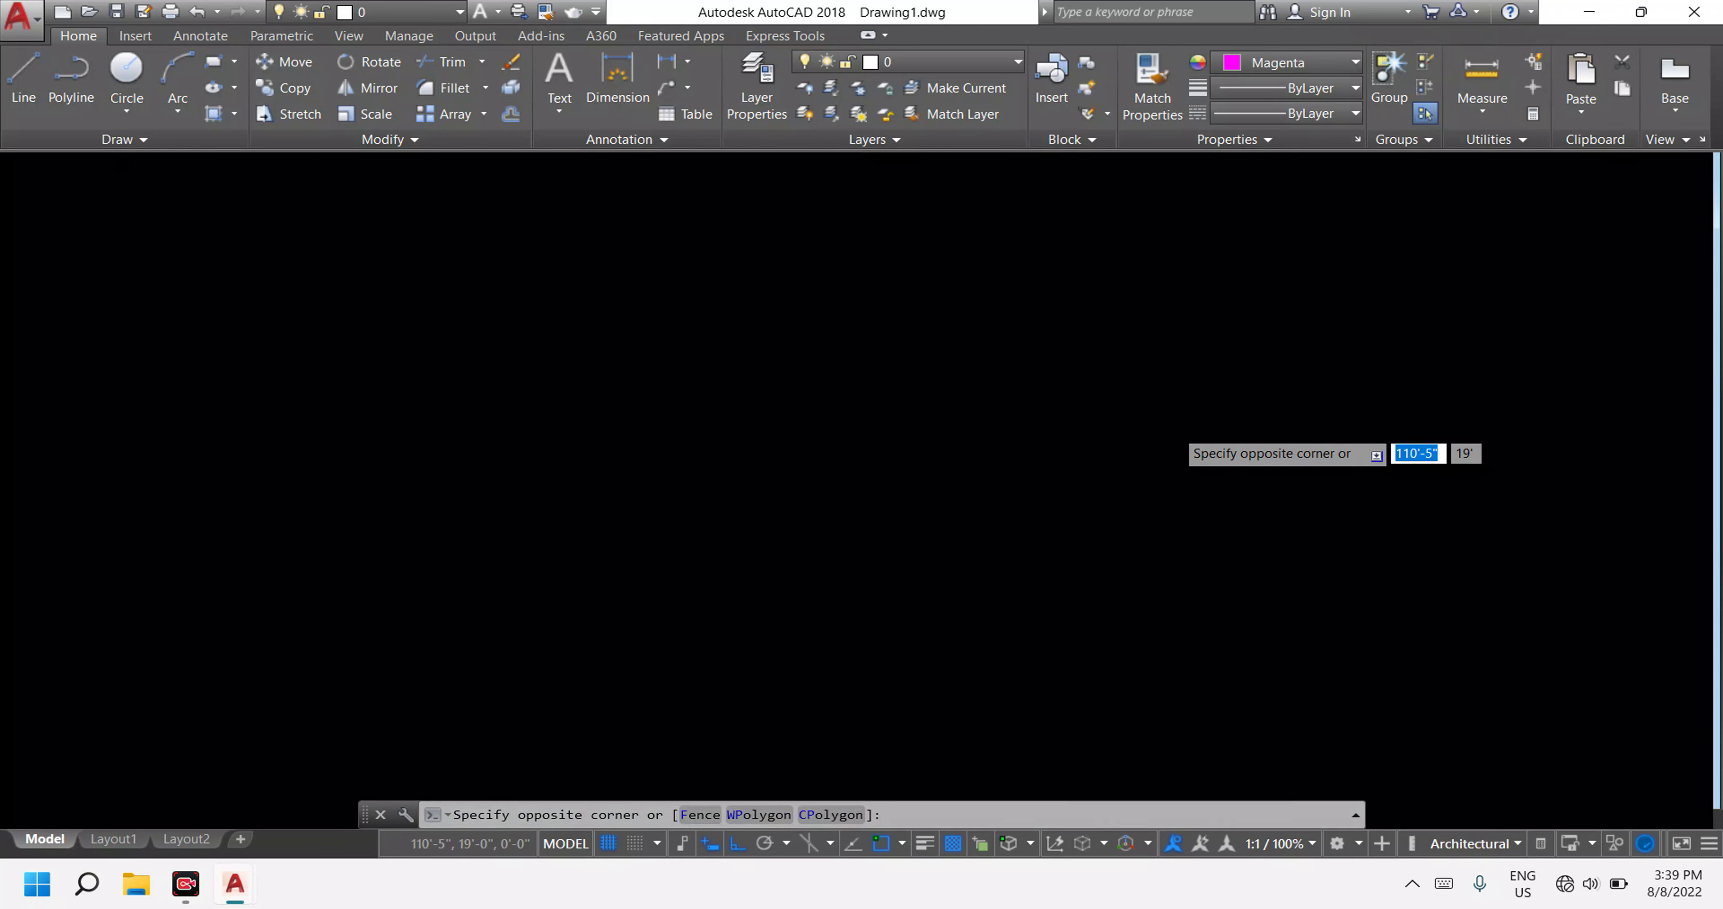
pyautogui.press('Escape')
pyautogui.press('Escape')
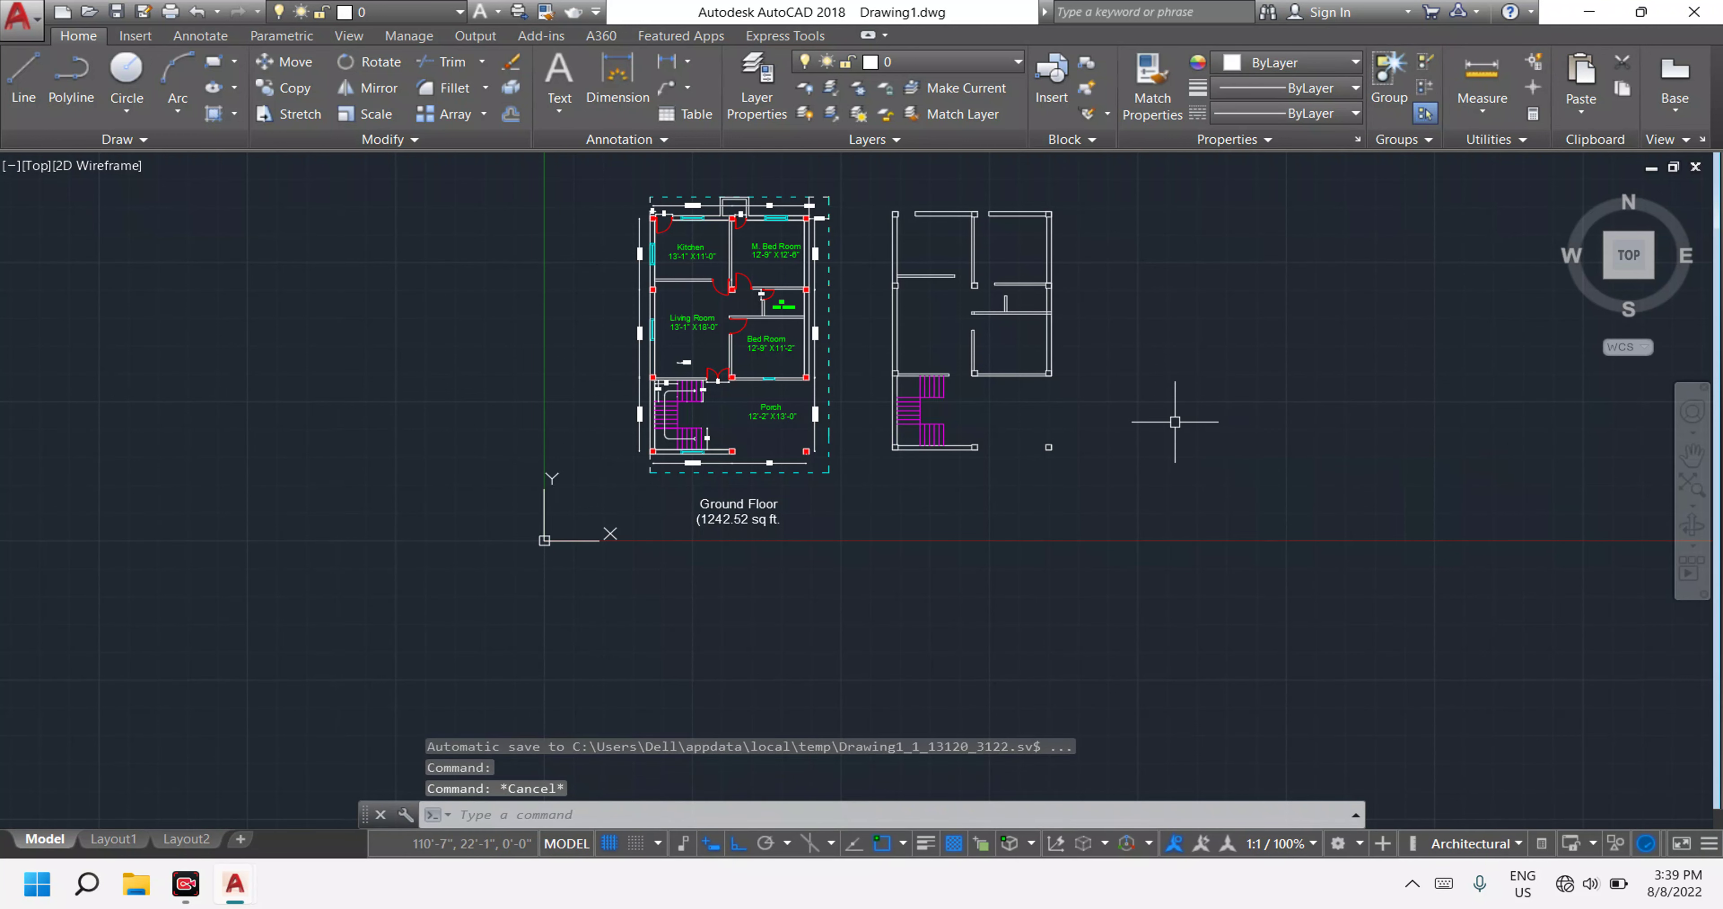
pyautogui.scroll(4, 916, 400)
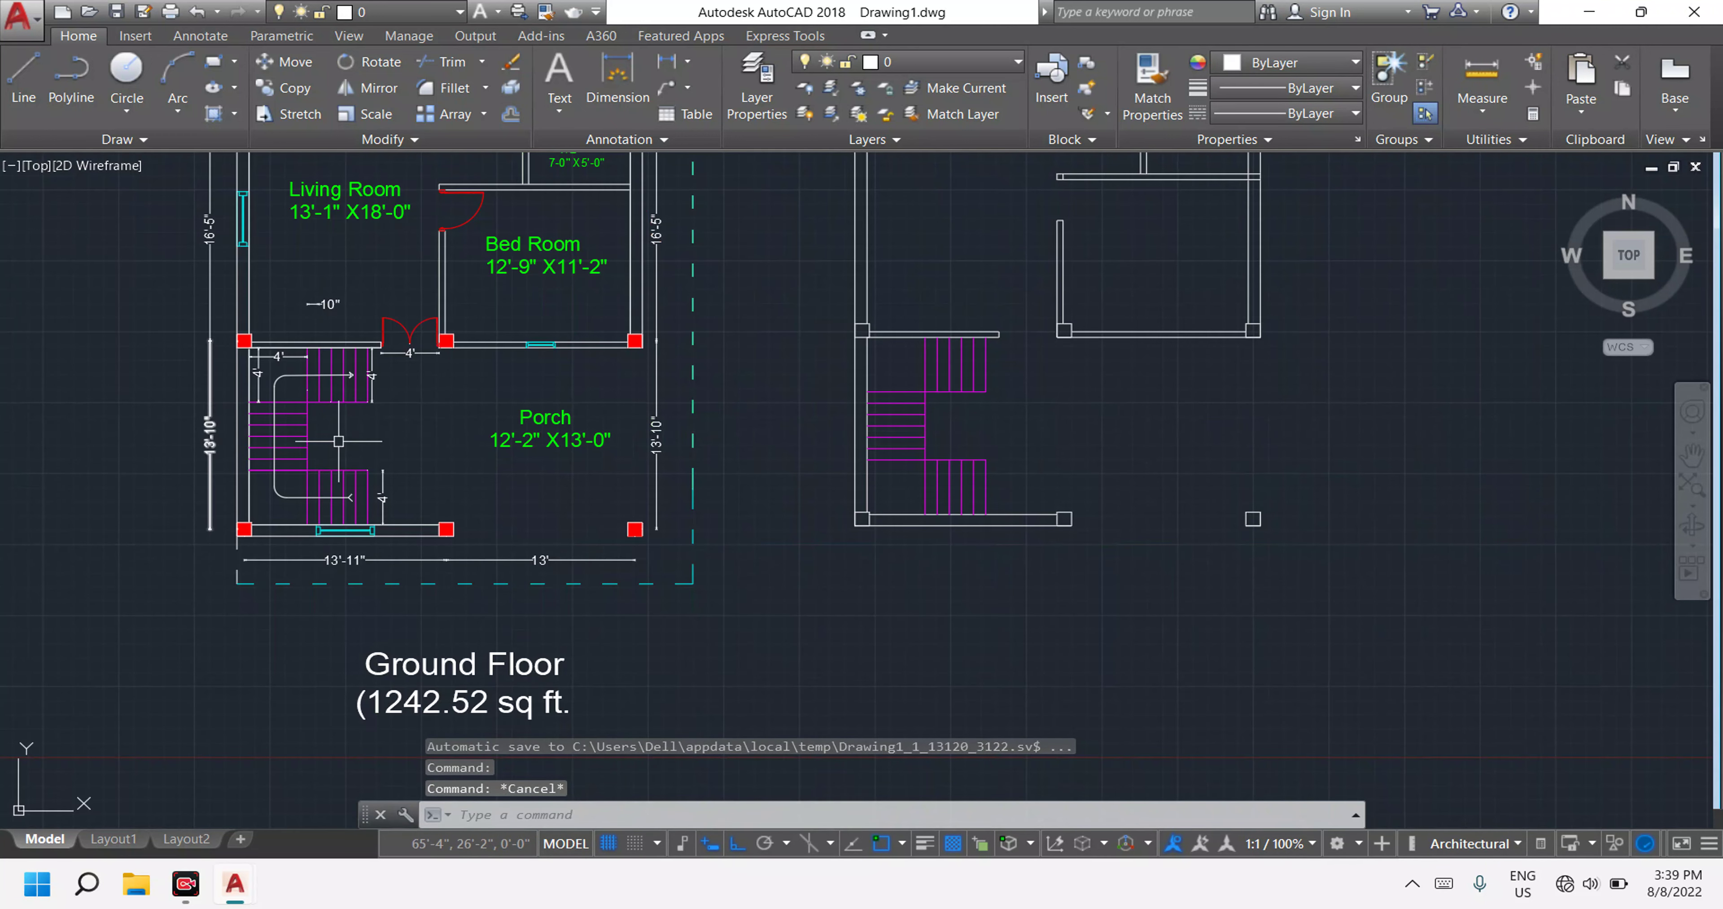
pyautogui.scroll(-2, 338, 441)
pyautogui.moveTo(593, 507); pyautogui.dragTo(615, 553, button='middle')
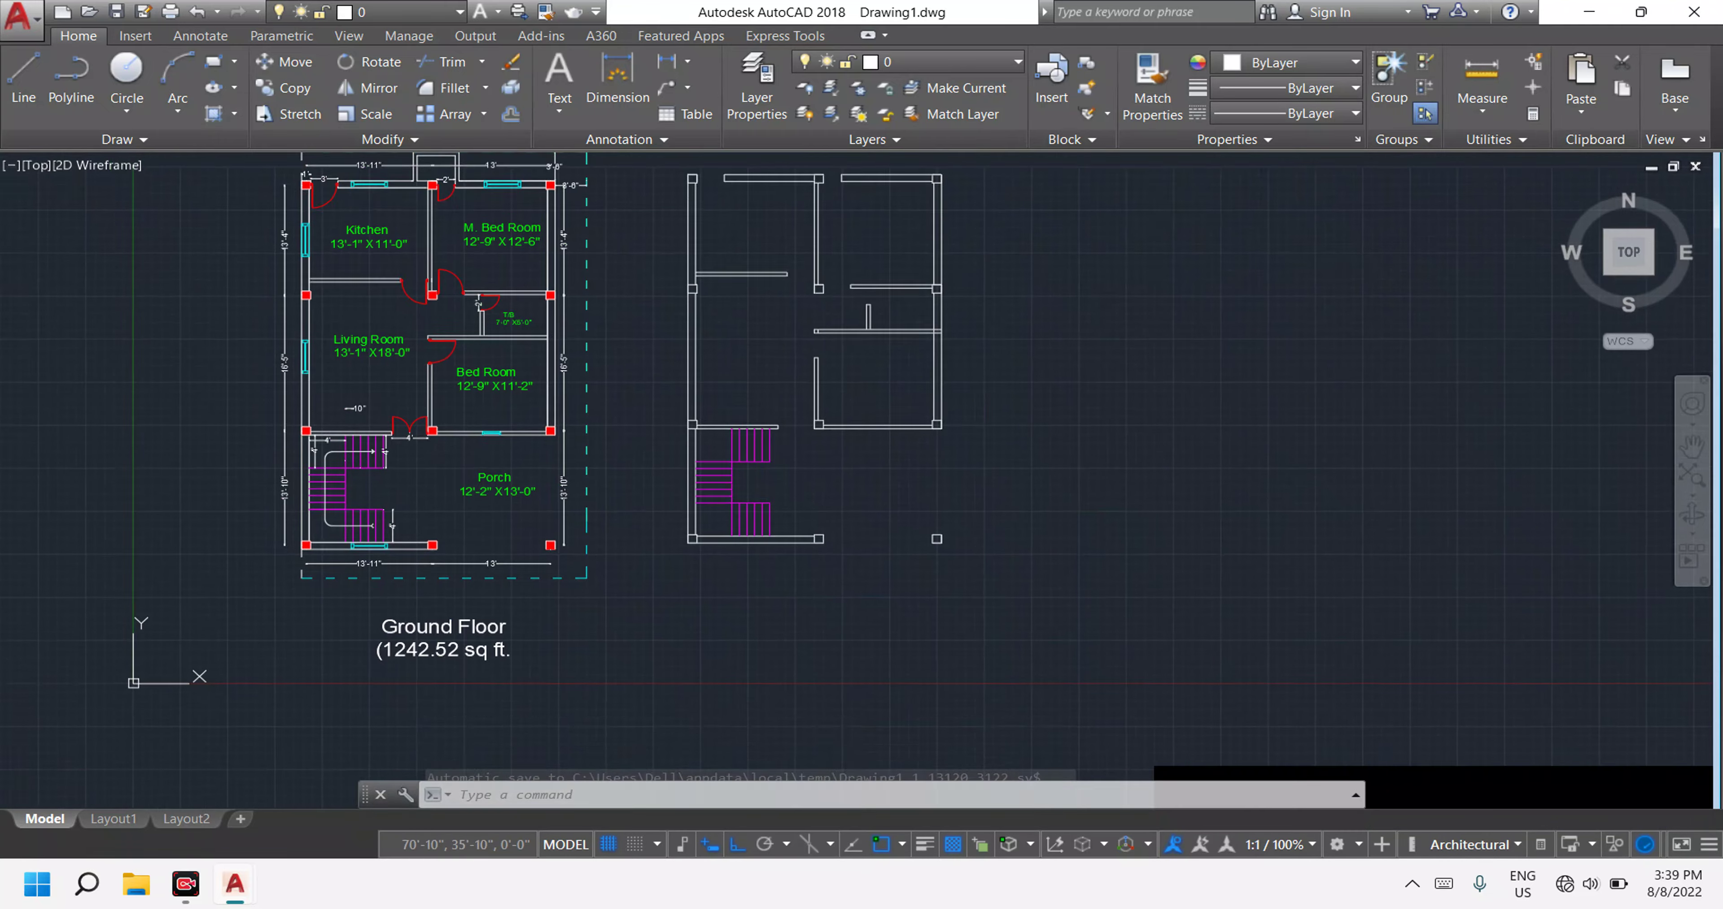
pyautogui.scroll(6, 379, 521)
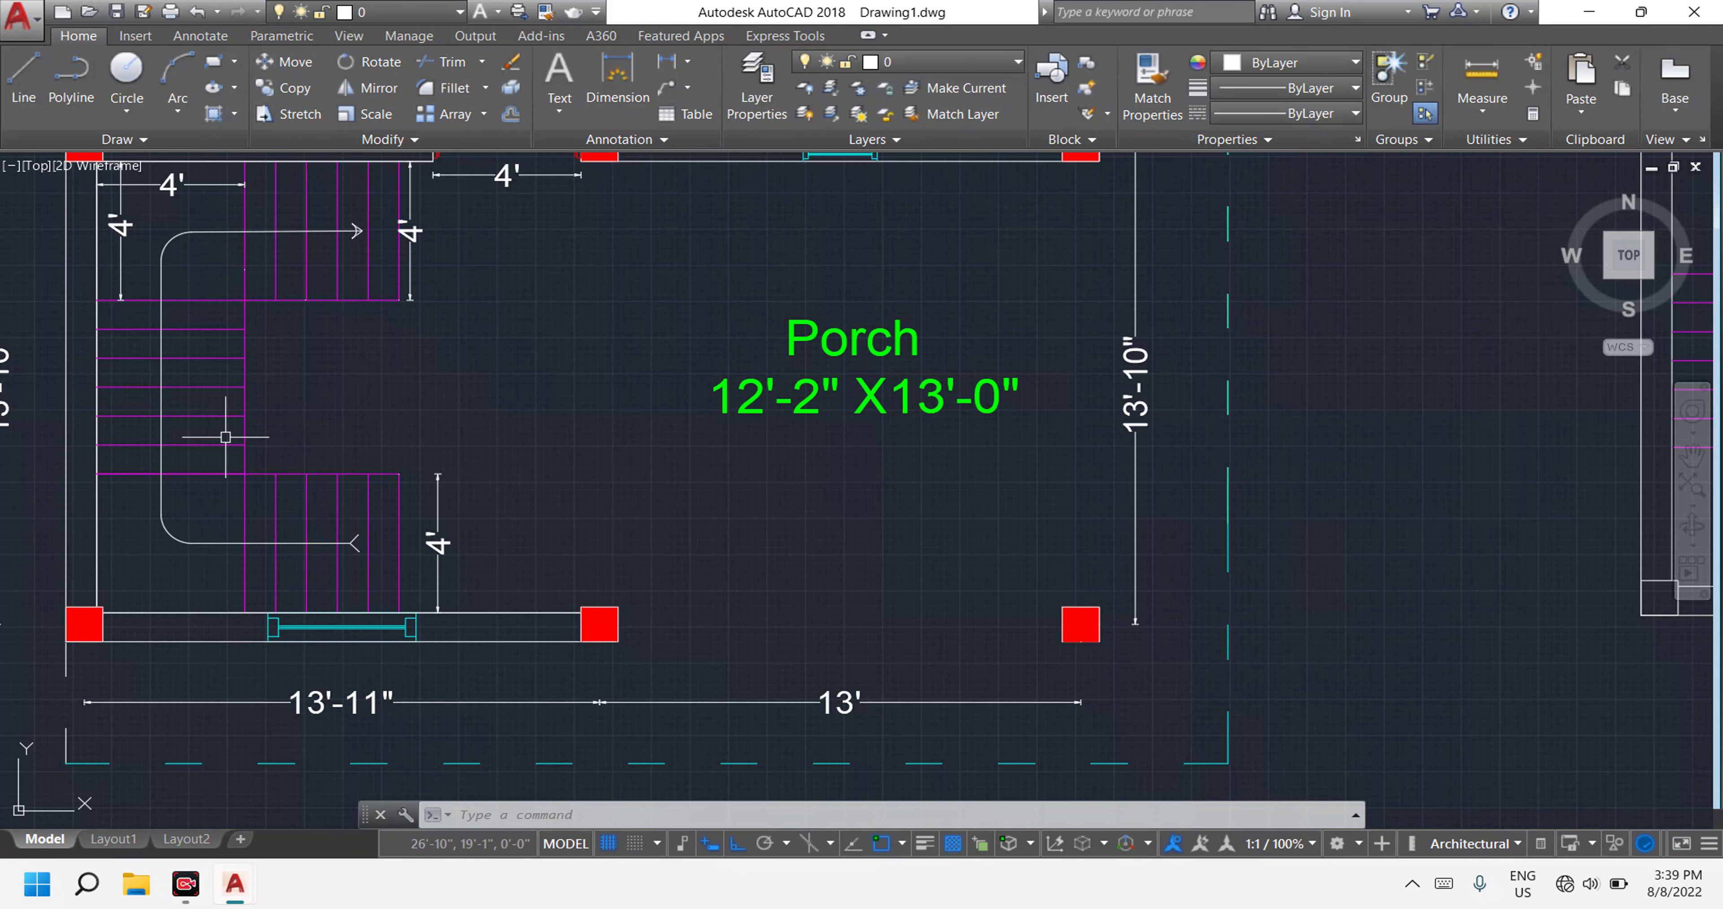
pyautogui.scroll(-6, 403, 291)
pyautogui.scroll(2, 746, 374)
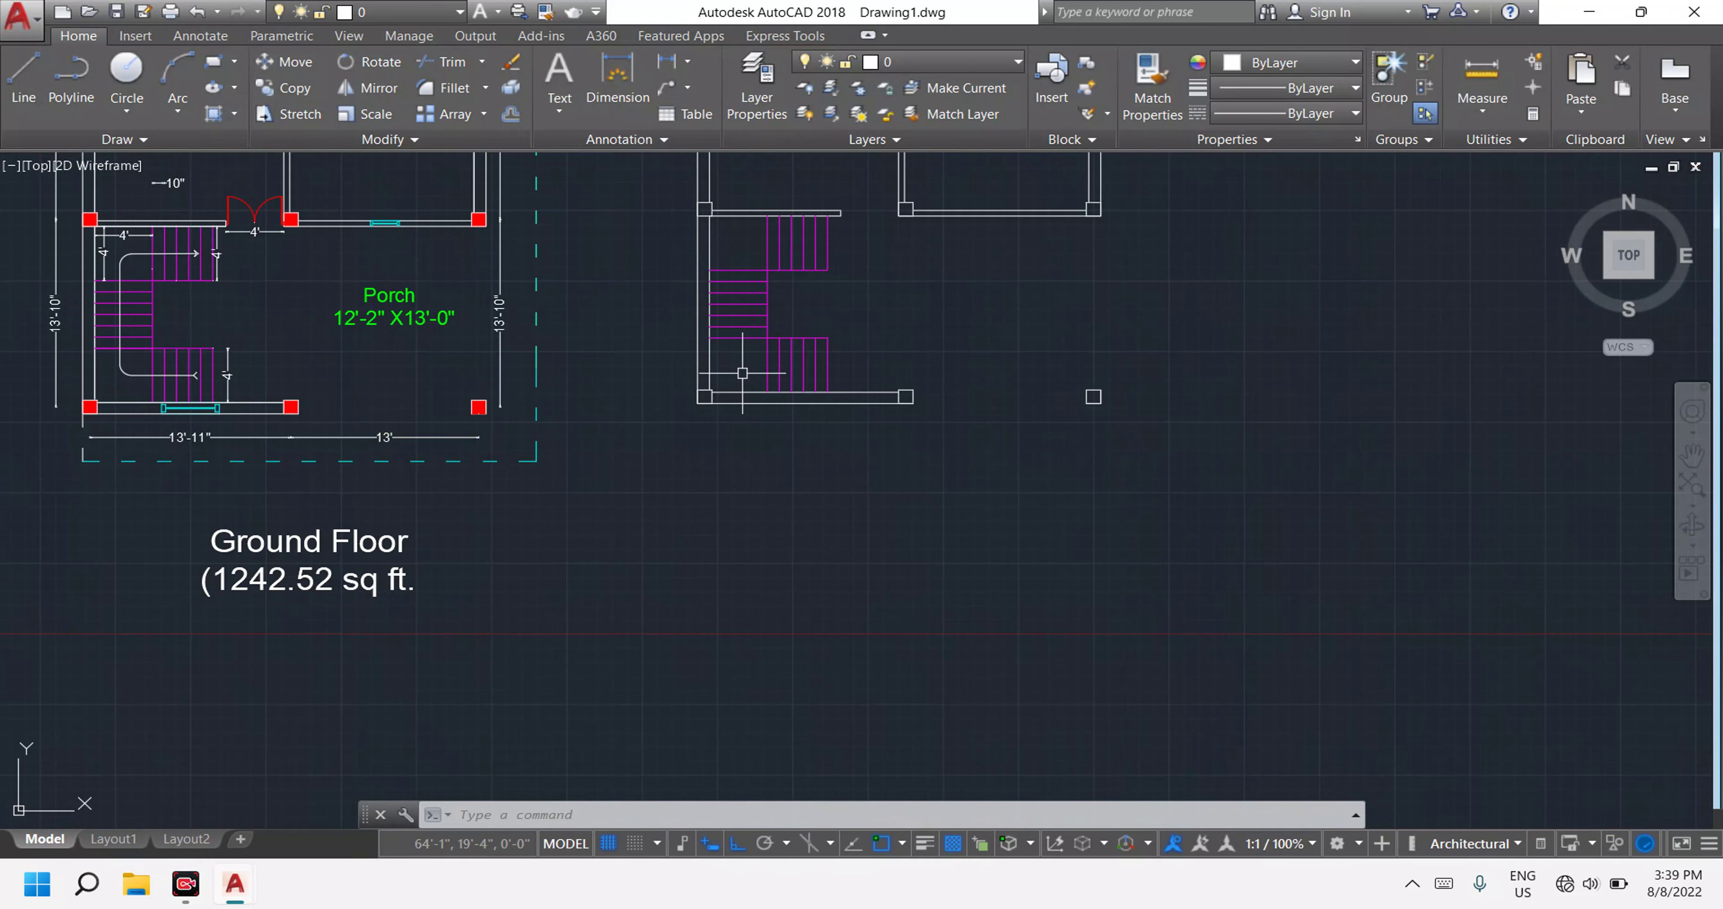
pyautogui.moveTo(746, 374); pyautogui.dragTo(818, 549, button='middle')
pyautogui.press('Escape')
pyautogui.press('Escape')
pyautogui.press('Escape')
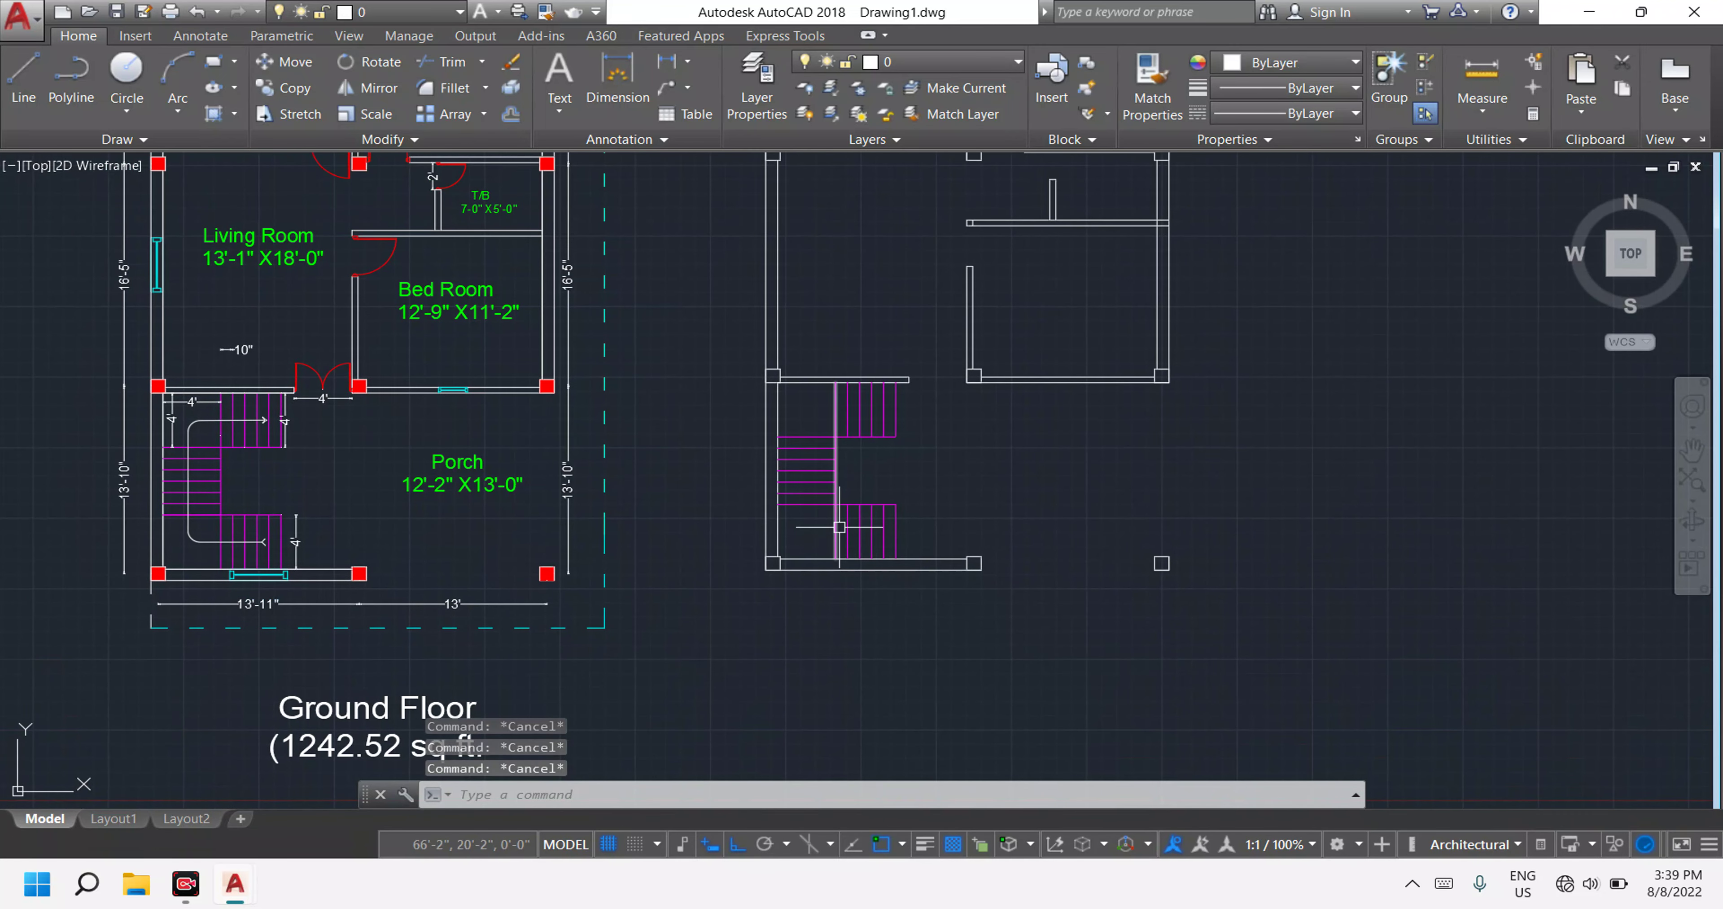
# Draw the lower-flight walkline as a horizontal line running left.
pyautogui.write('l')
pyautogui.press('Return')
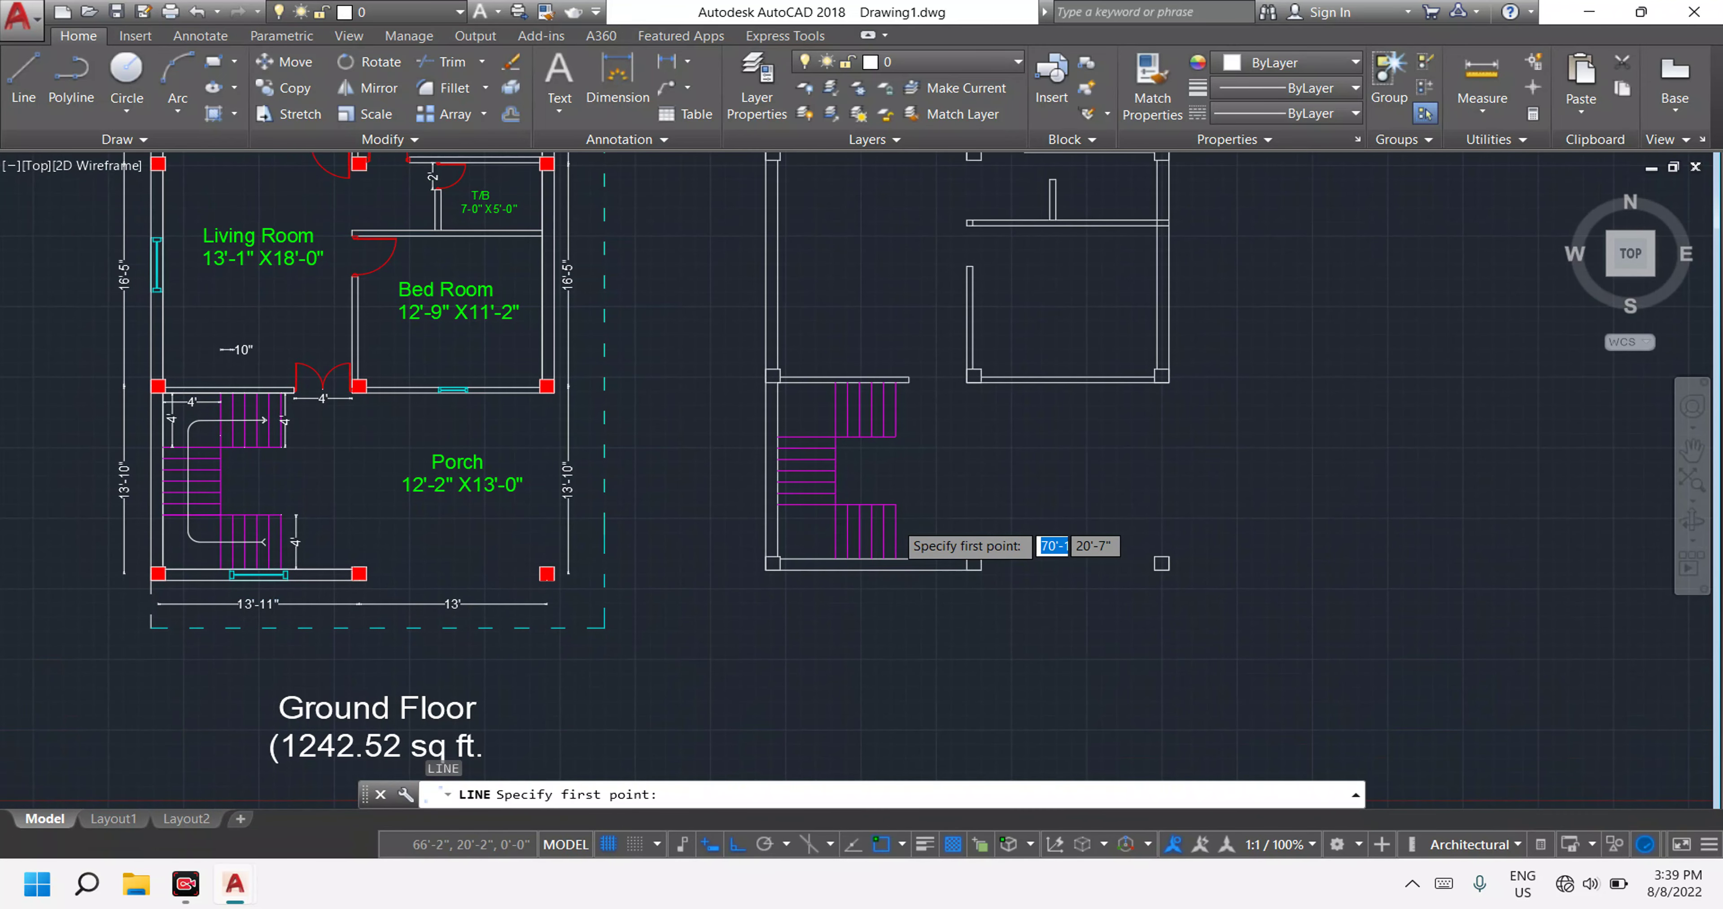
pyautogui.scroll(4, 843, 541)
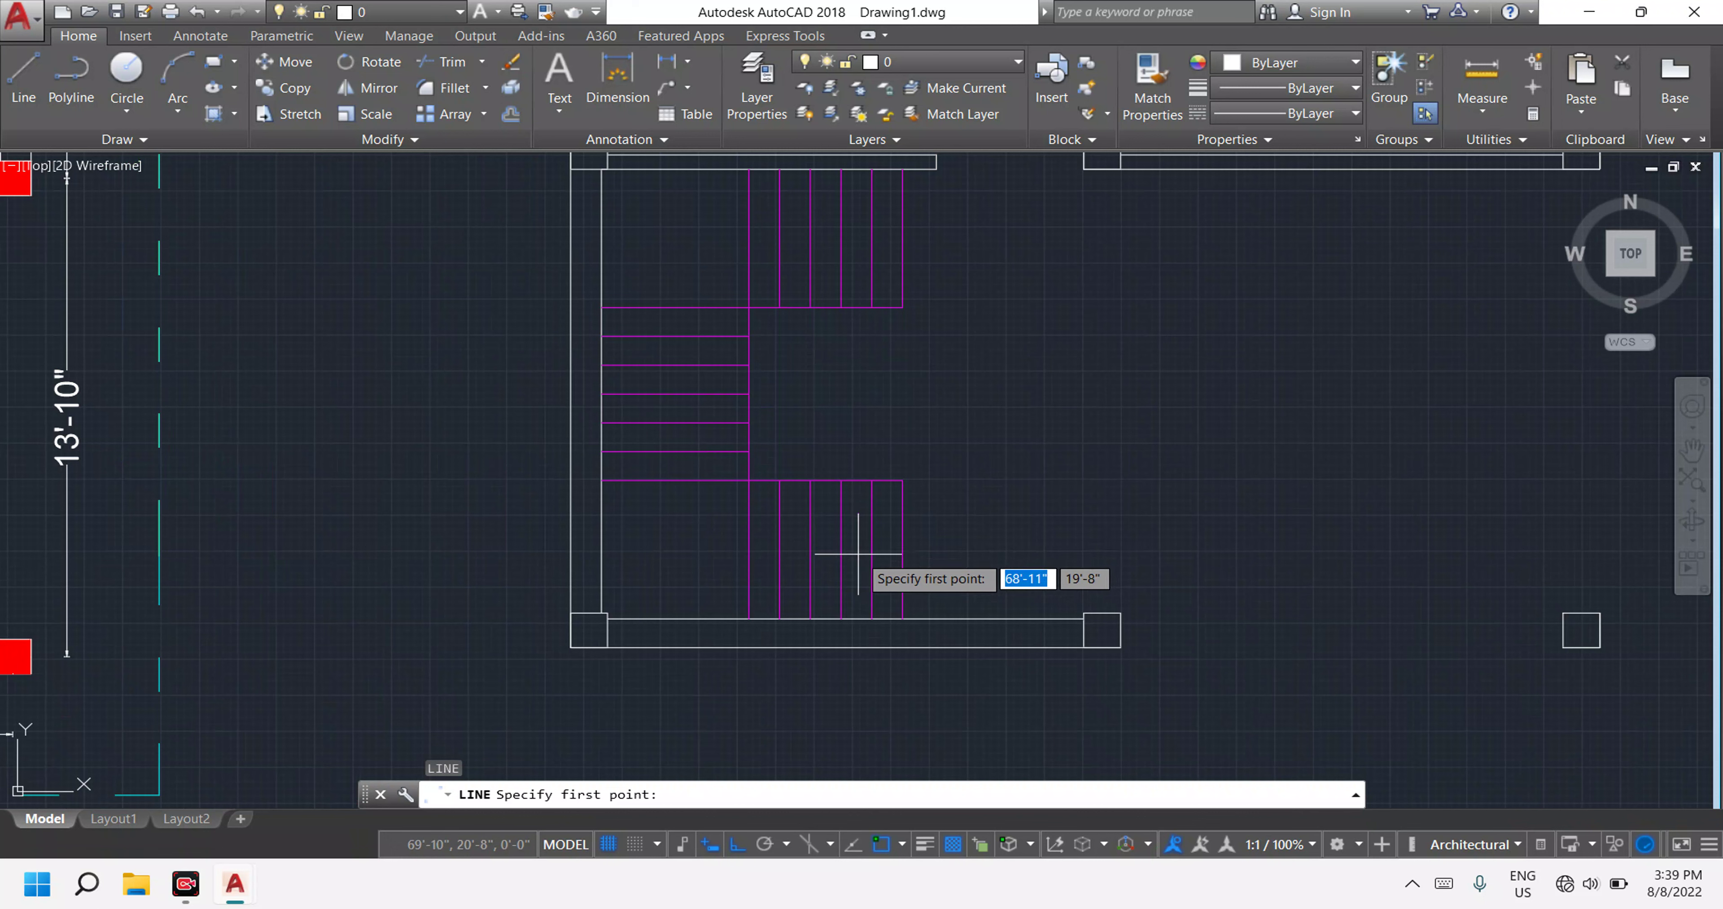
pyautogui.click(859, 549)
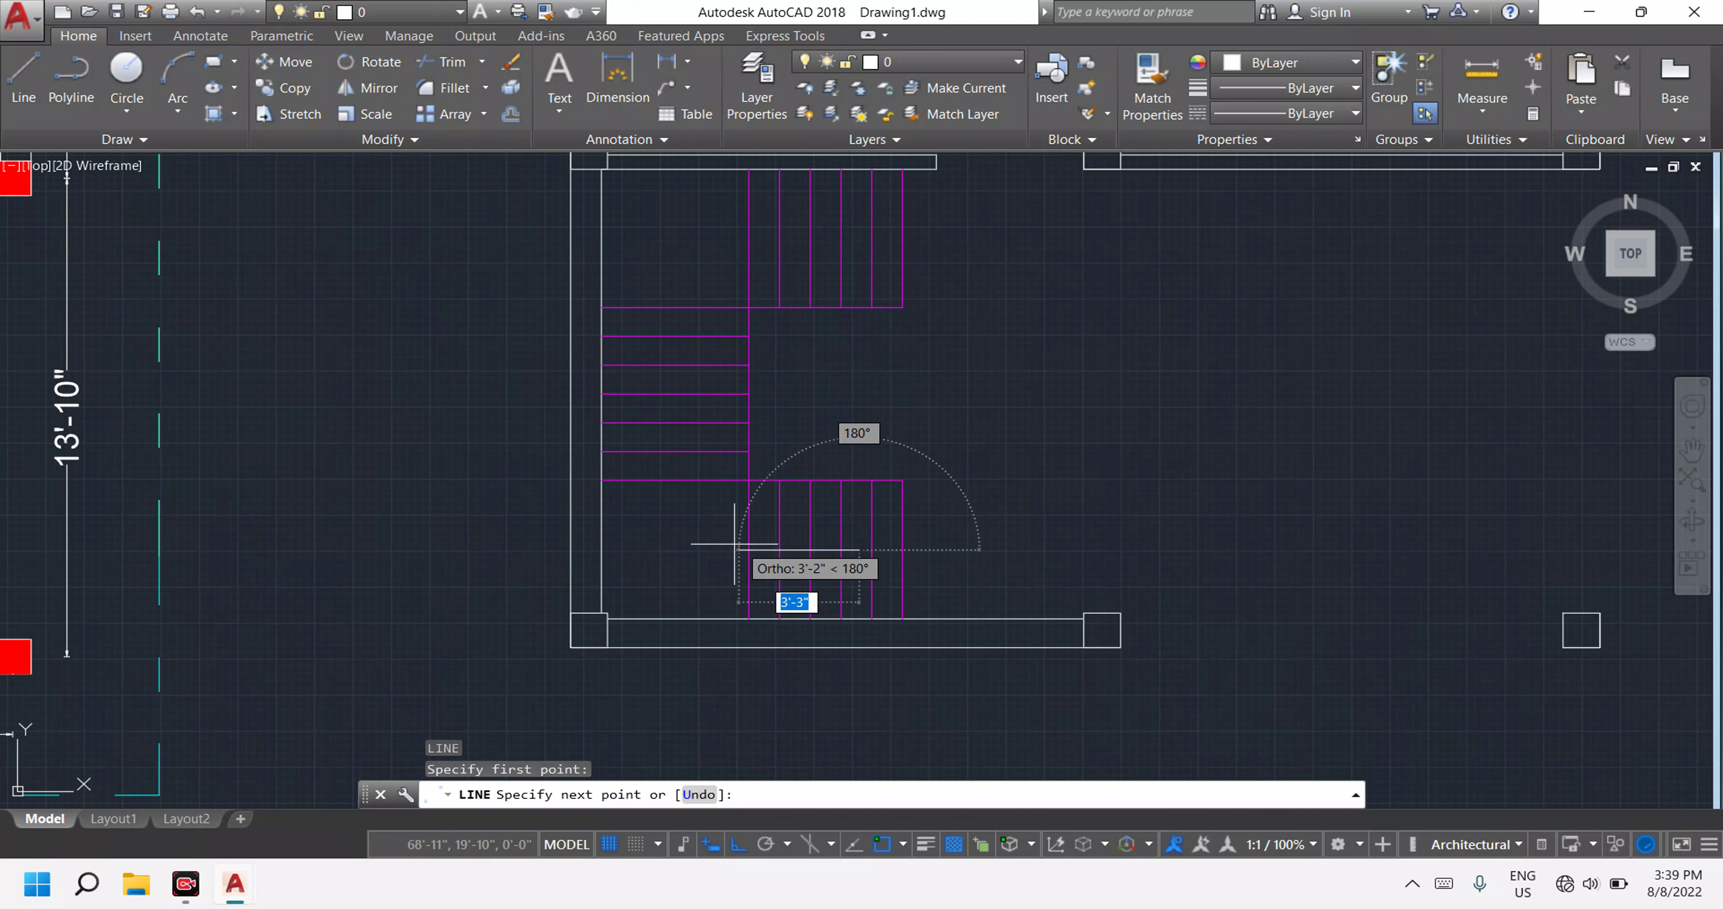
pyautogui.scroll(-1, 657, 548)
pyautogui.scroll(-1, 657, 549)
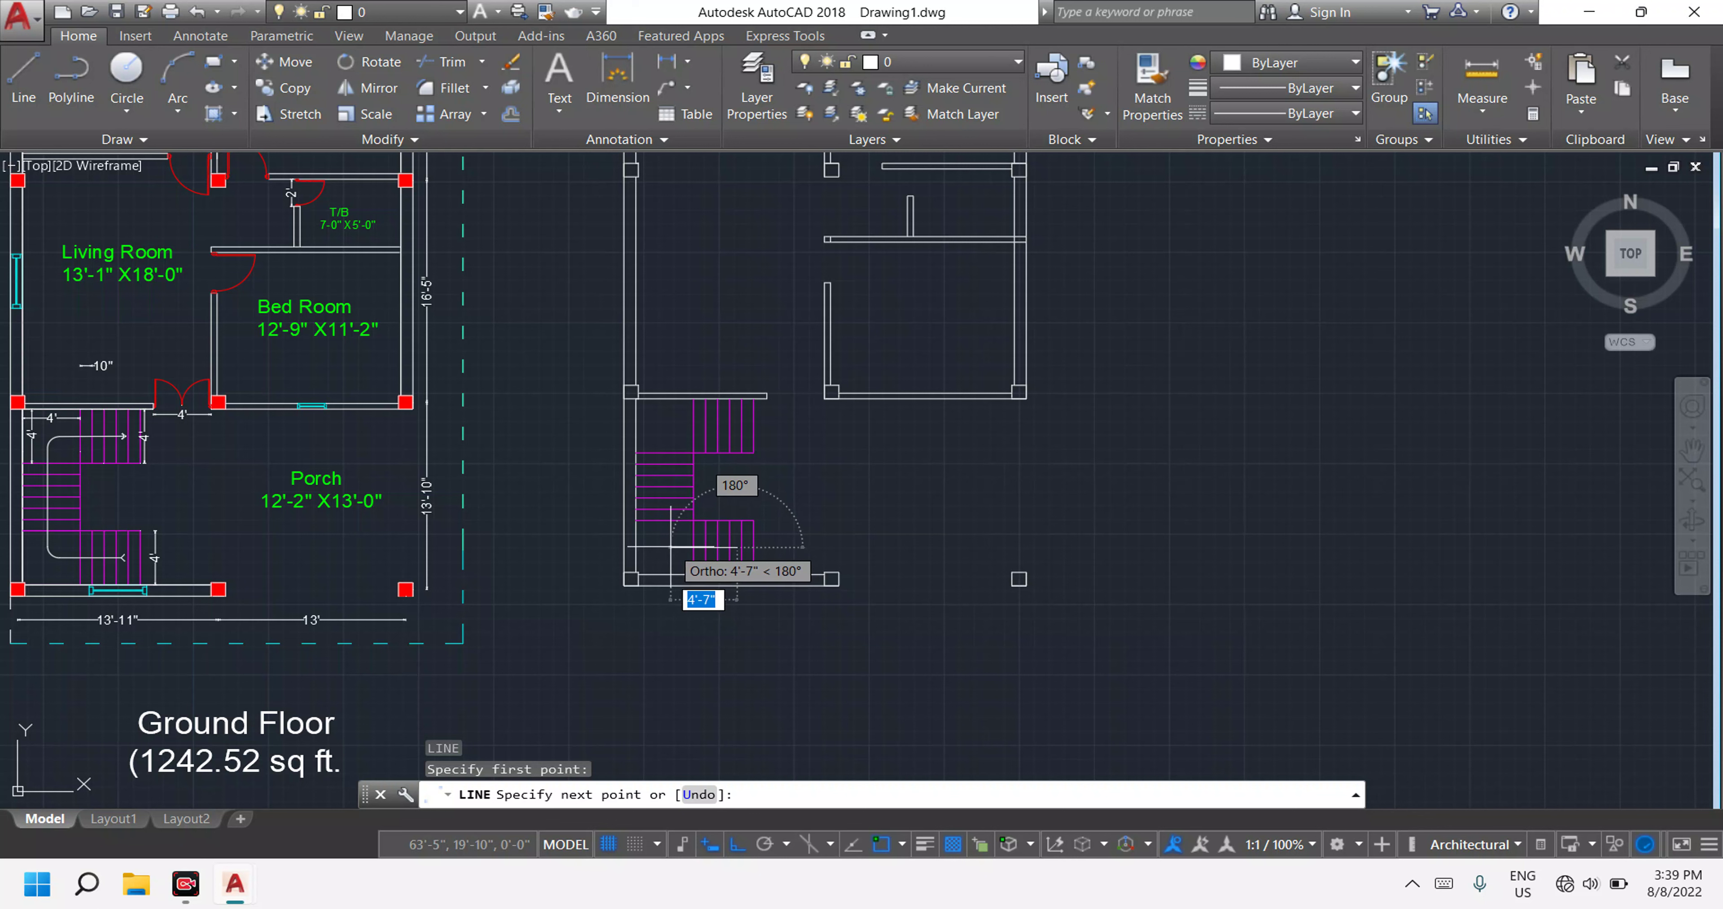
pyautogui.click(682, 547)
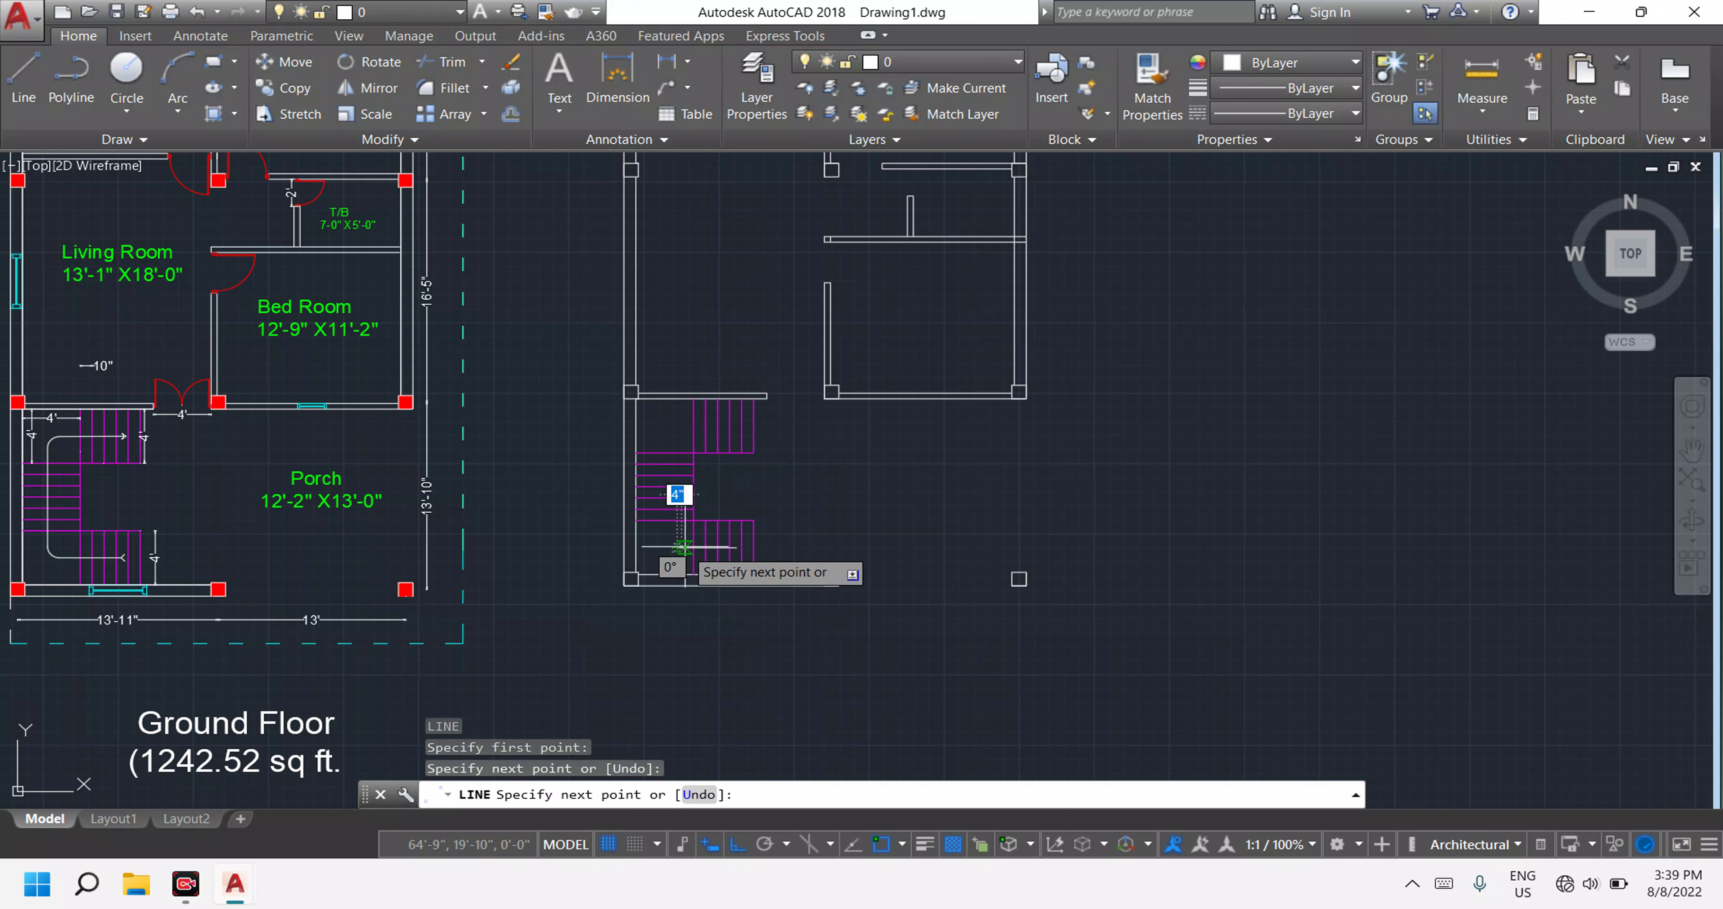
pyautogui.press('Escape')
pyautogui.scroll(2, 673, 529)
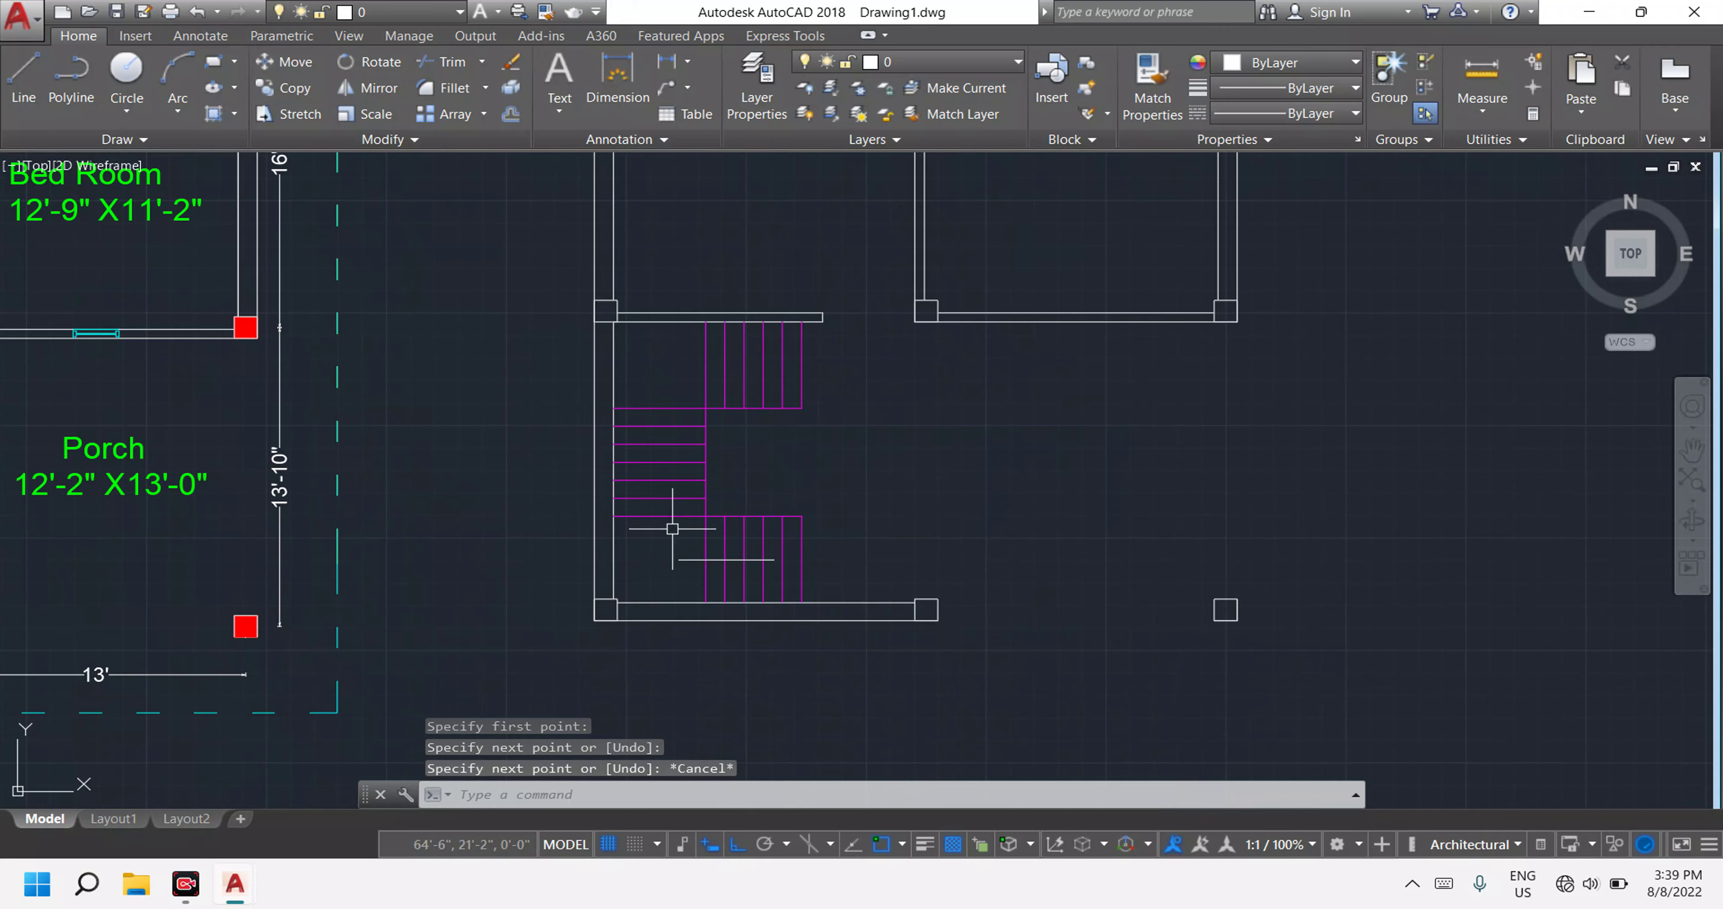
pyautogui.moveTo(751, 374); pyautogui.dragTo(768, 498, button='middle')
# Start the upper-flight walkline, undoing a misplaced second point.
pyautogui.press('Return')
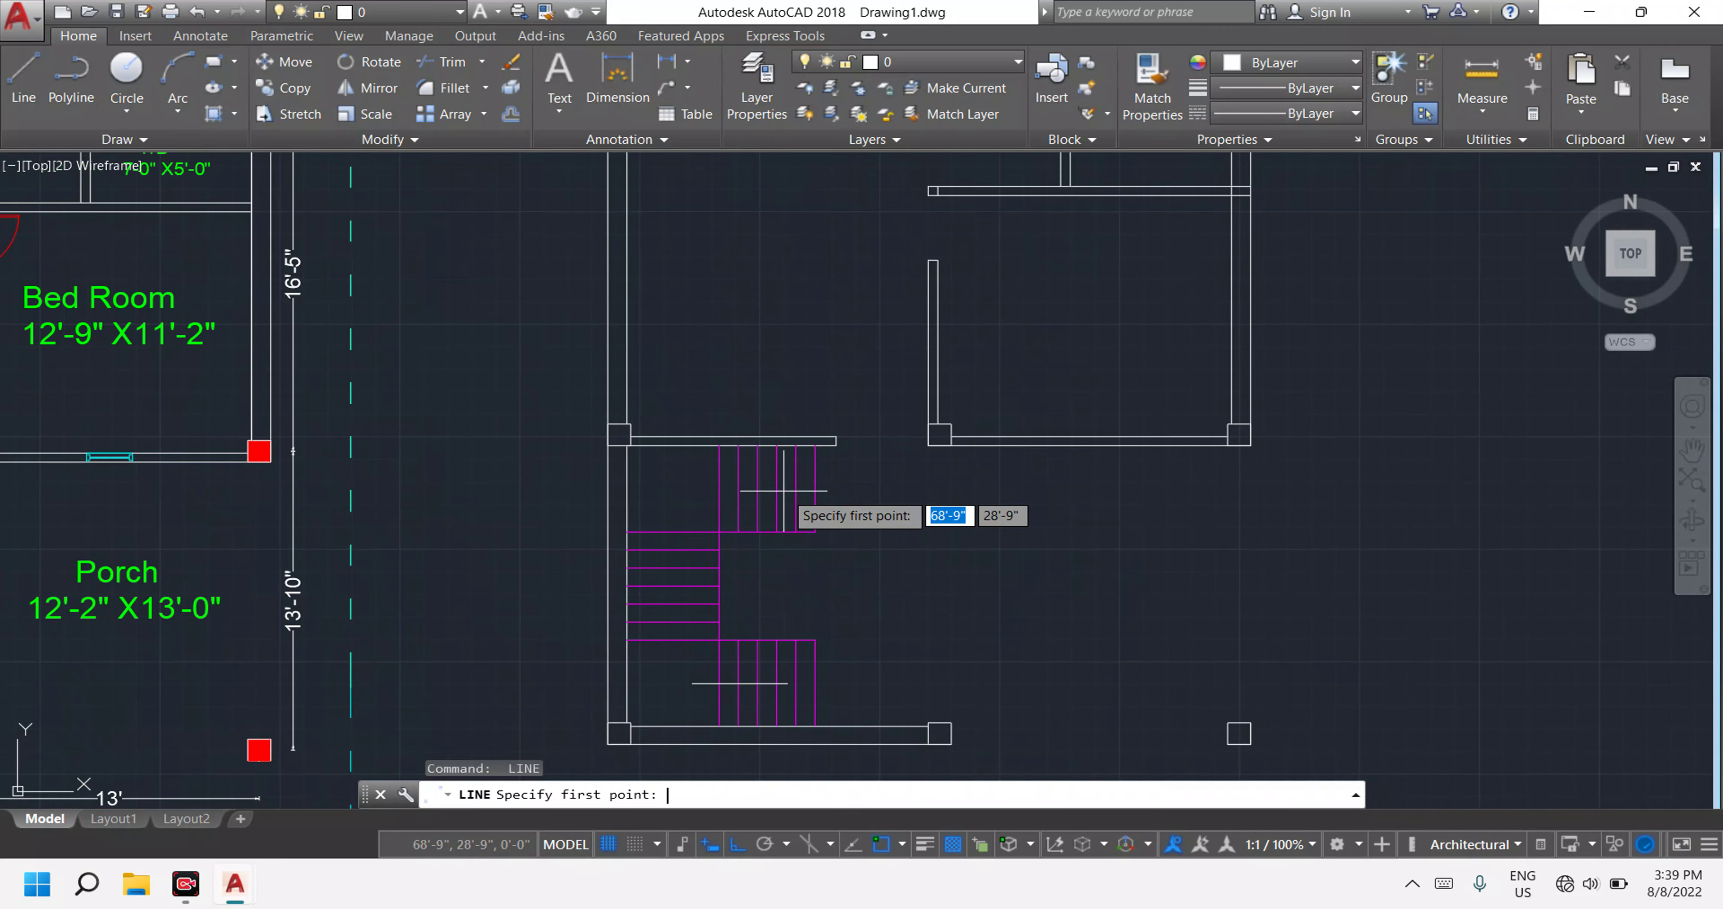
pyautogui.scroll(-5, 788, 495)
pyautogui.scroll(3, 751, 495)
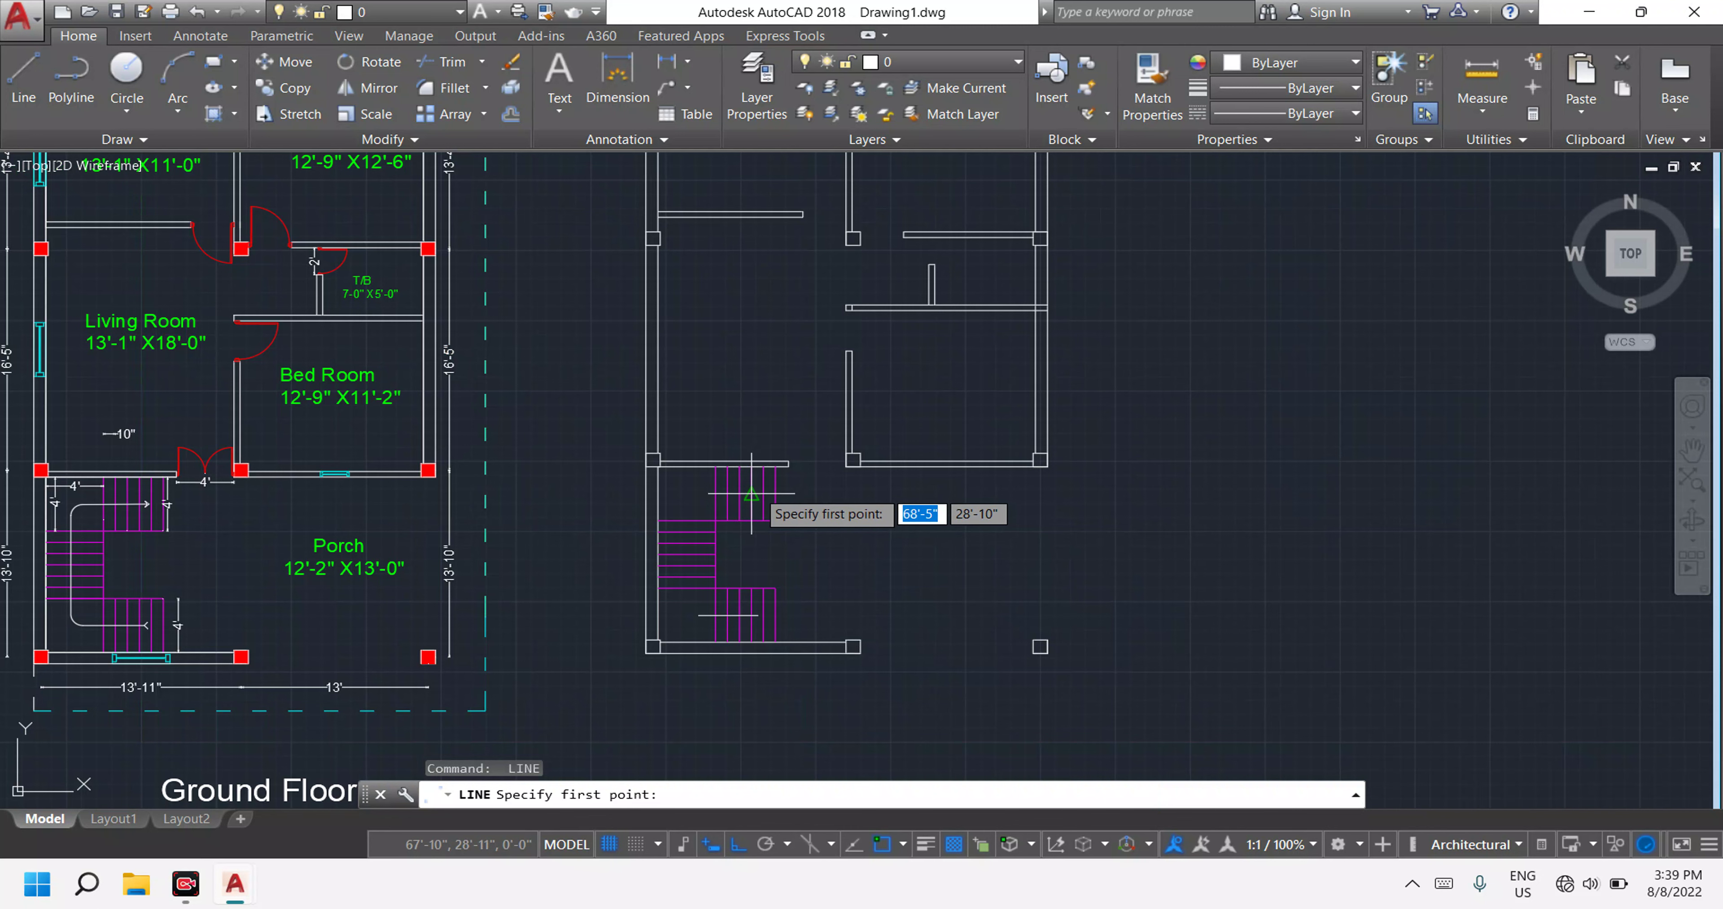
pyautogui.scroll(5, 752, 494)
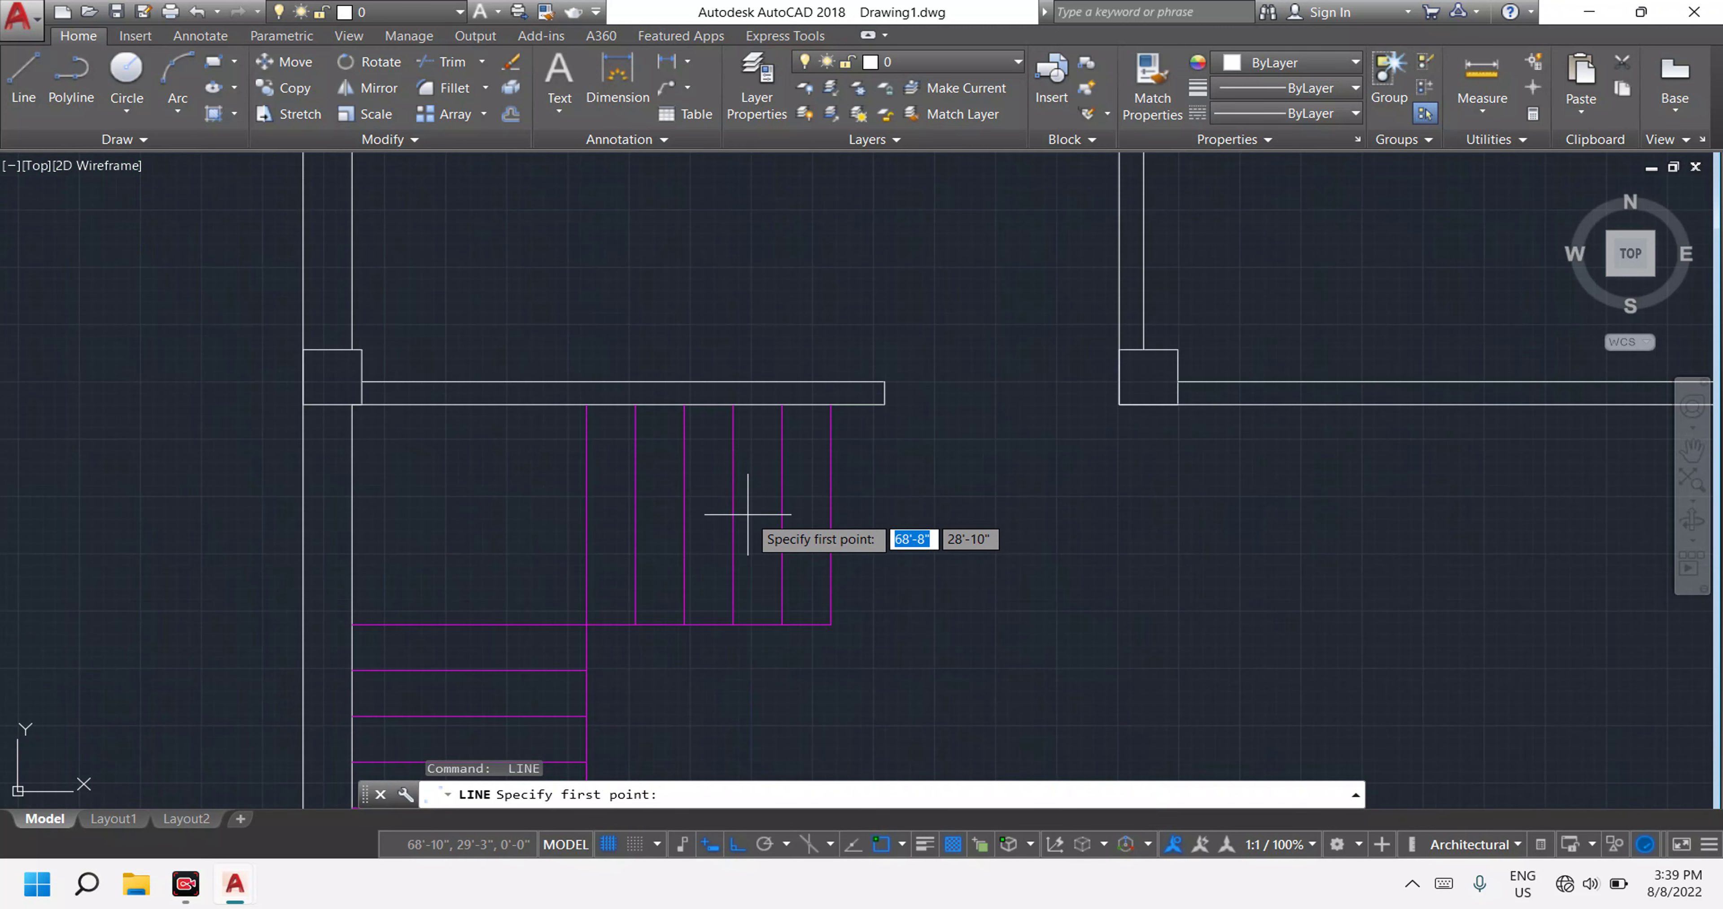
pyautogui.click(748, 515)
pyautogui.scroll(-5, 472, 519)
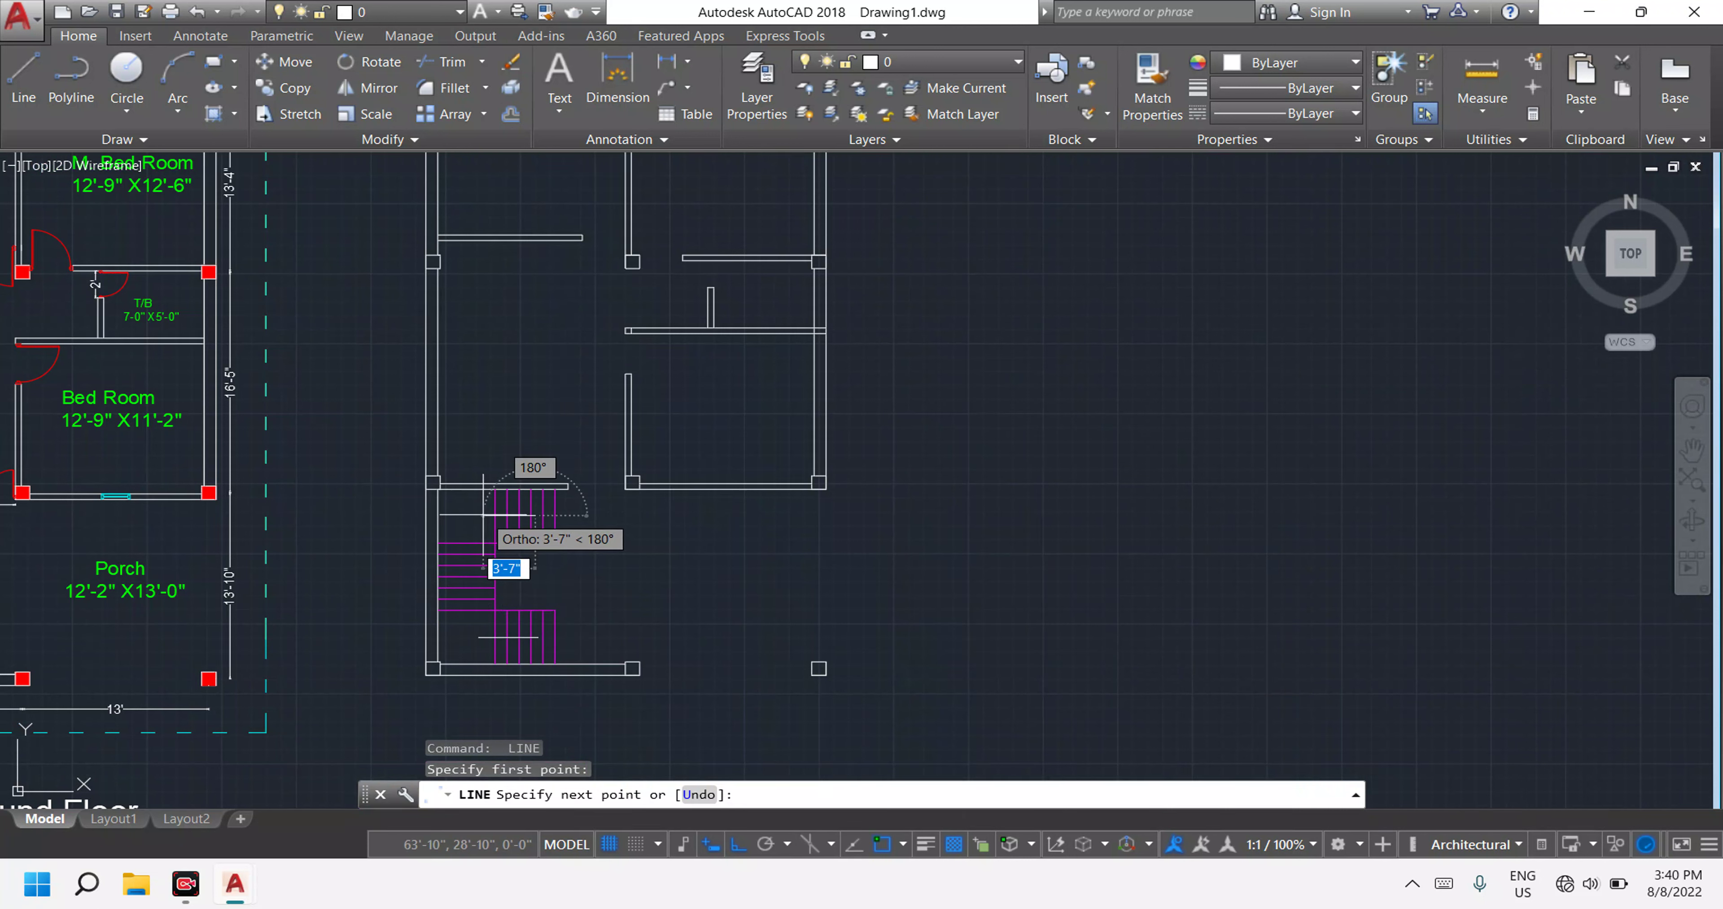
pyautogui.click(477, 625)
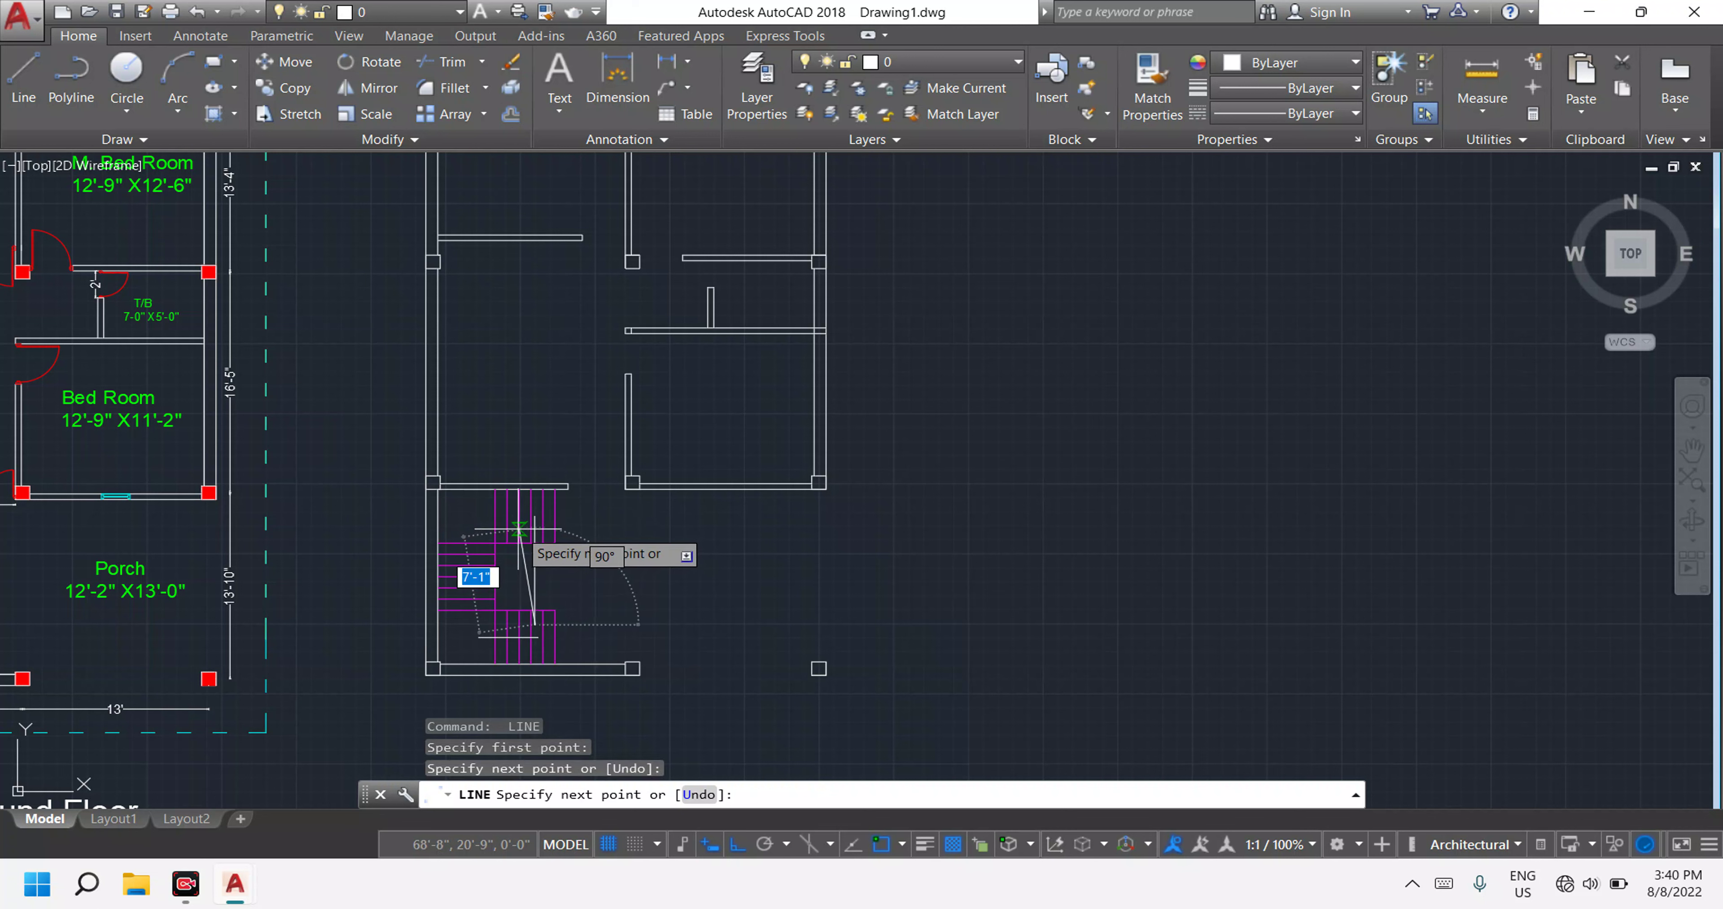
pyautogui.hotkey('ctrl', 'z')
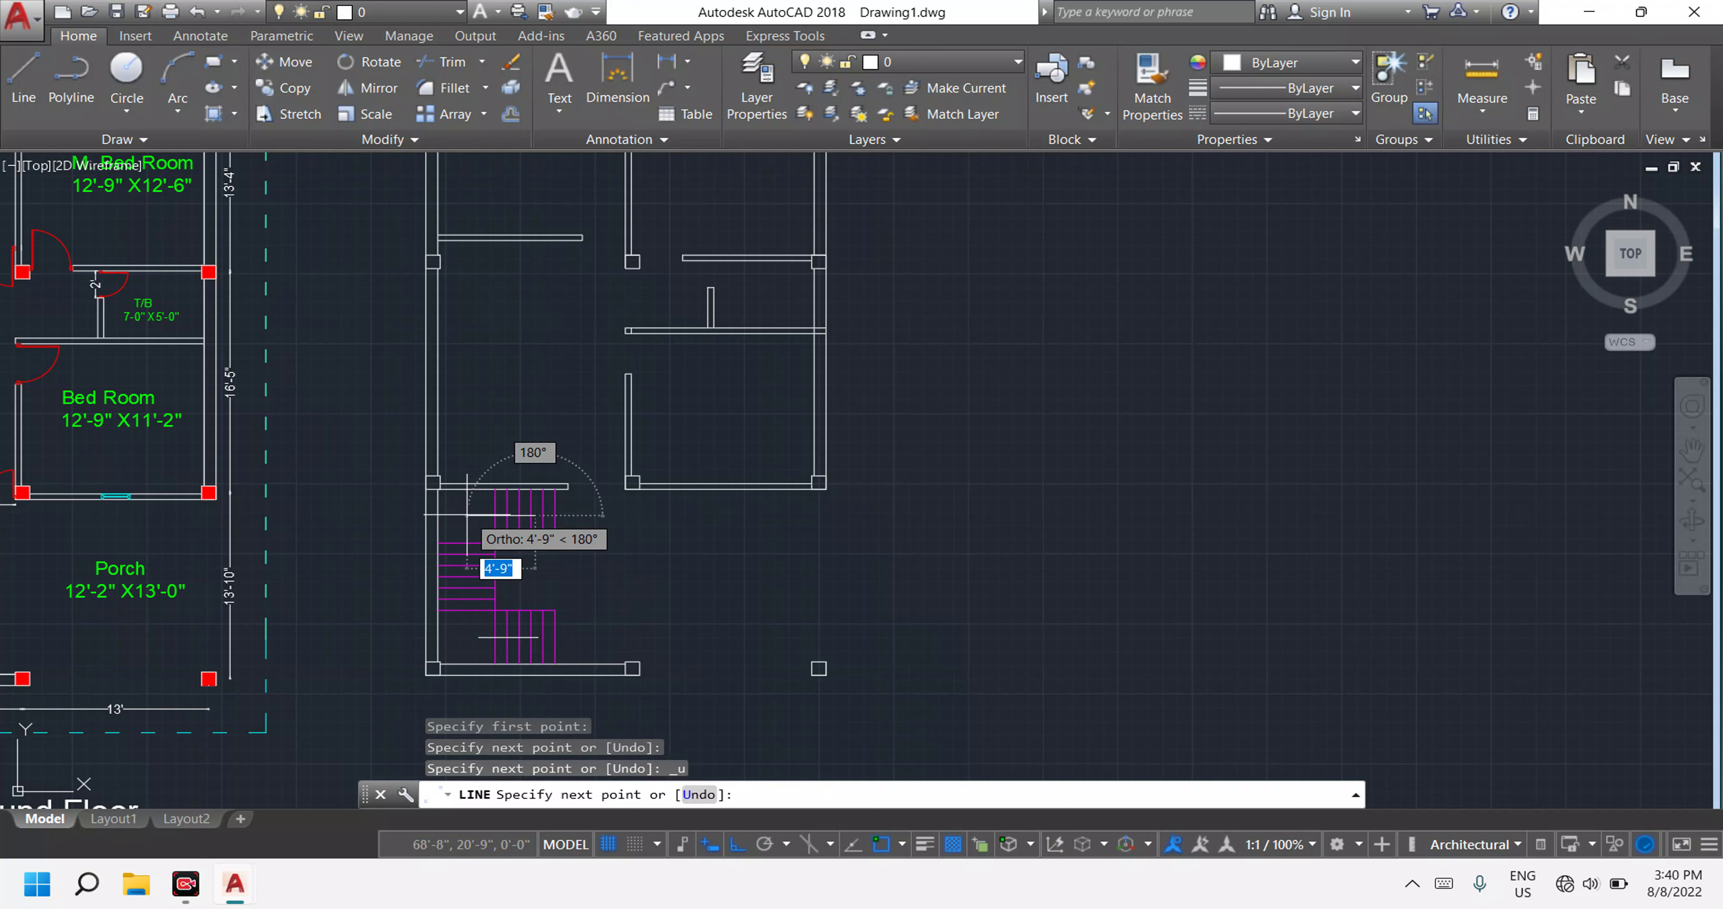
# Run the walkline to a corner beside the upper flight, then down toward the lower flight.
pyautogui.click(467, 515)
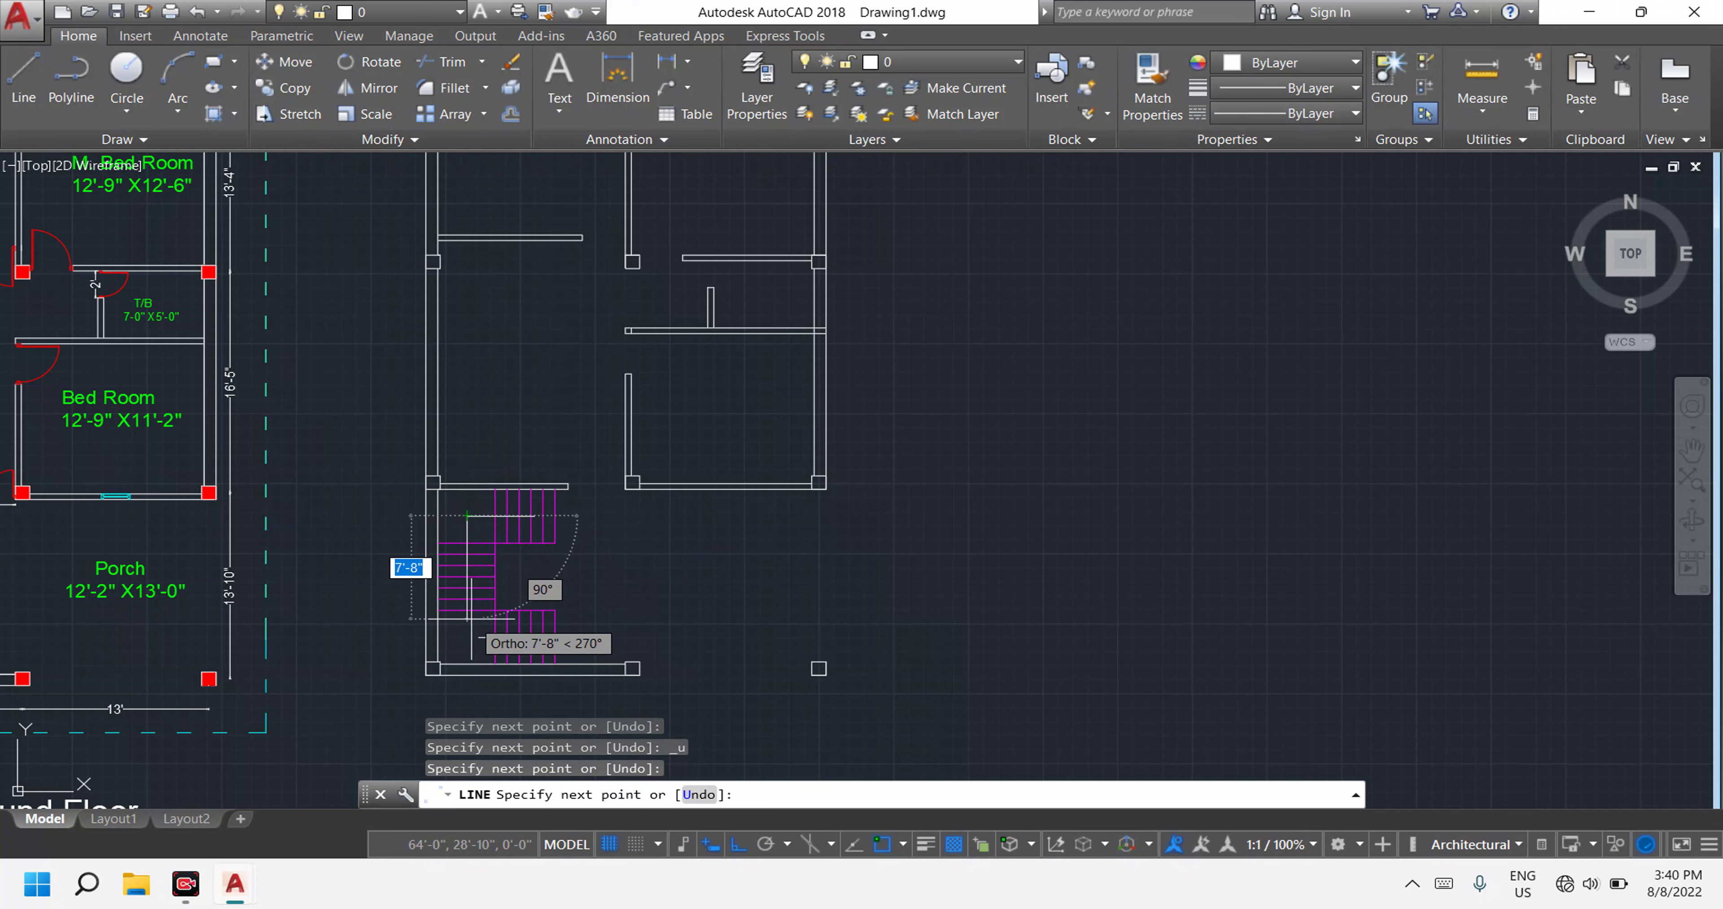
pyautogui.click(468, 619)
pyautogui.press('Escape')
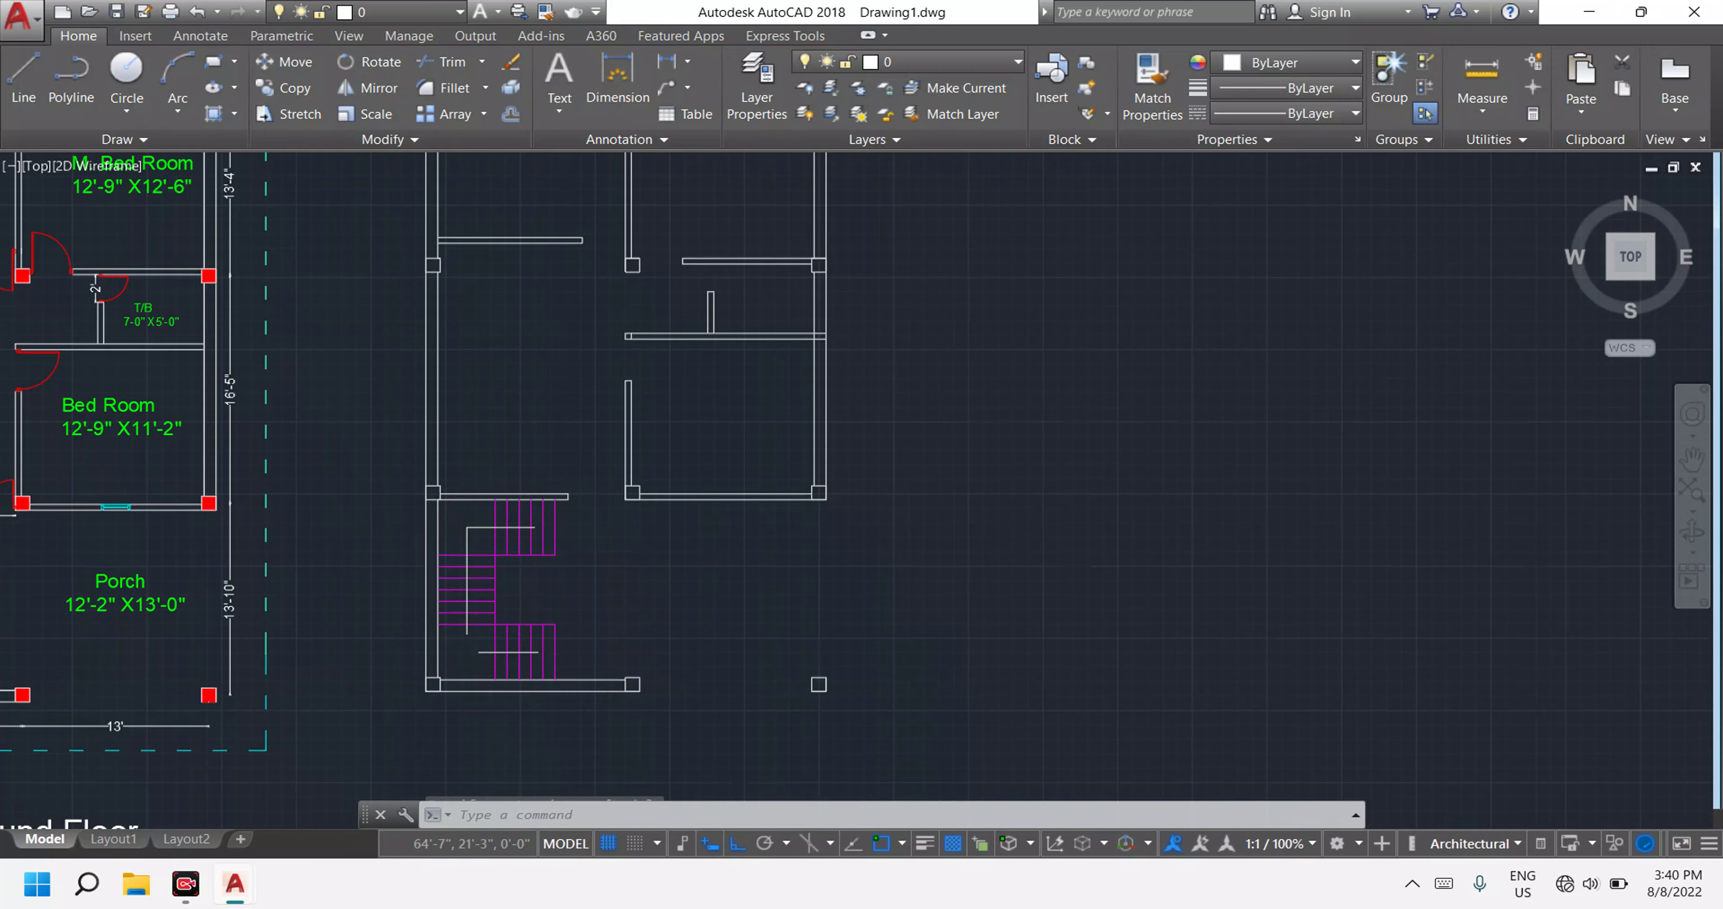
pyautogui.scroll(3, 468, 626)
pyautogui.moveTo(468, 626); pyautogui.dragTo(557, 543, button='middle')
pyautogui.scroll(-2, 565, 535)
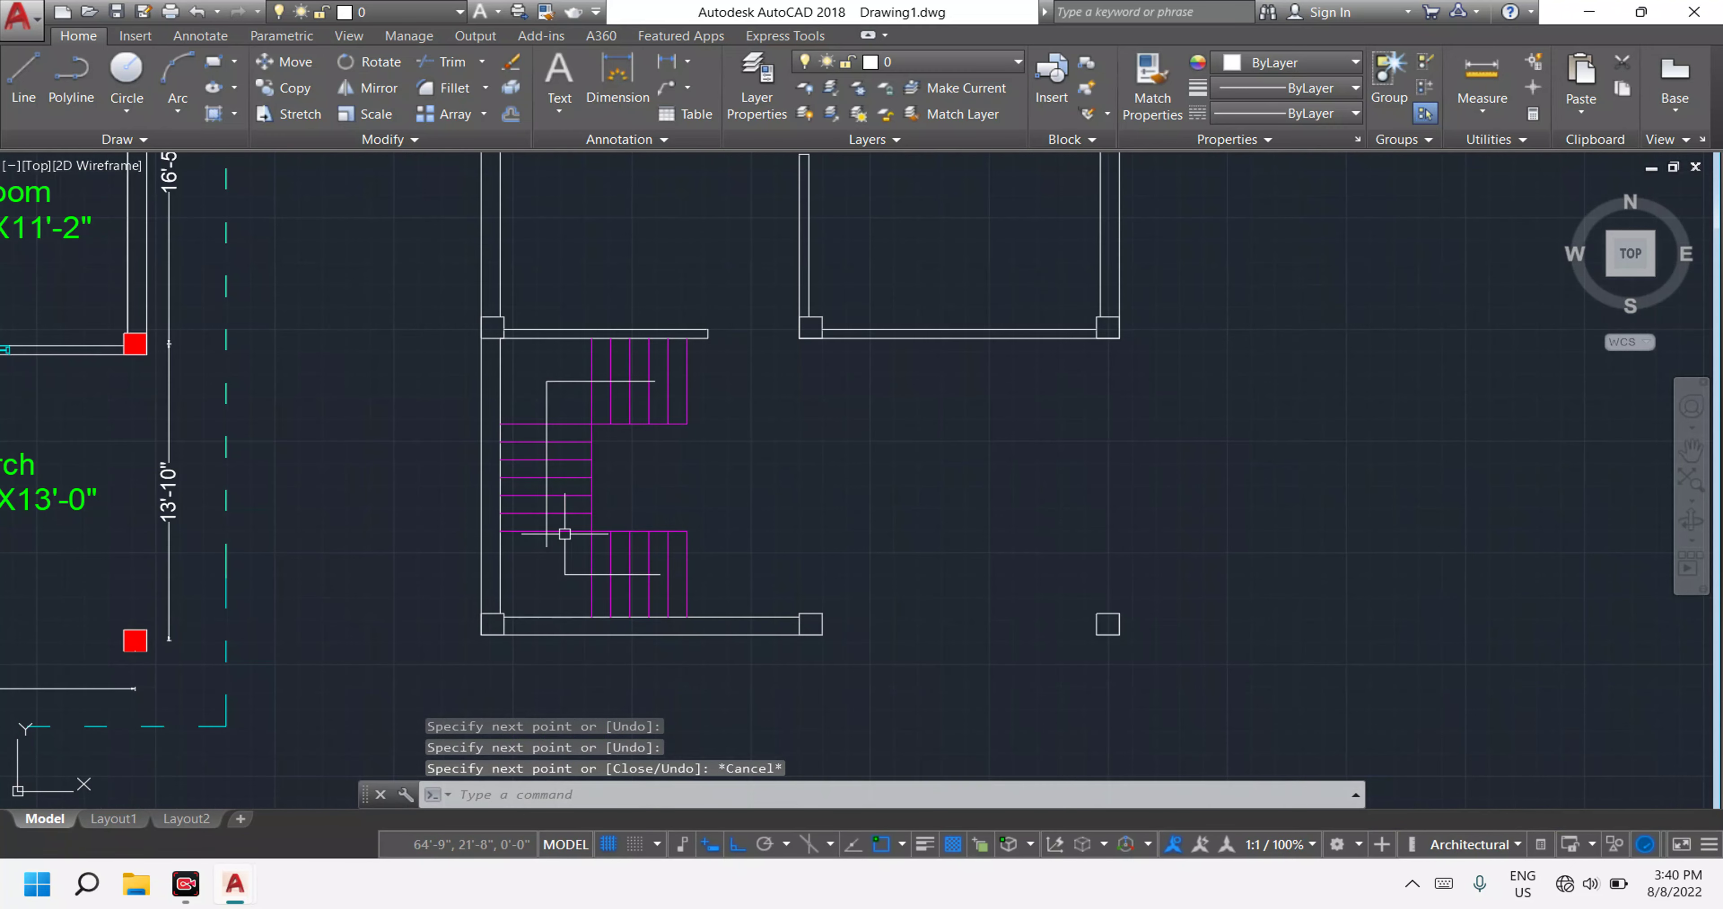
pyautogui.press('Escape')
pyautogui.press('Escape')
pyautogui.scroll(5, 566, 552)
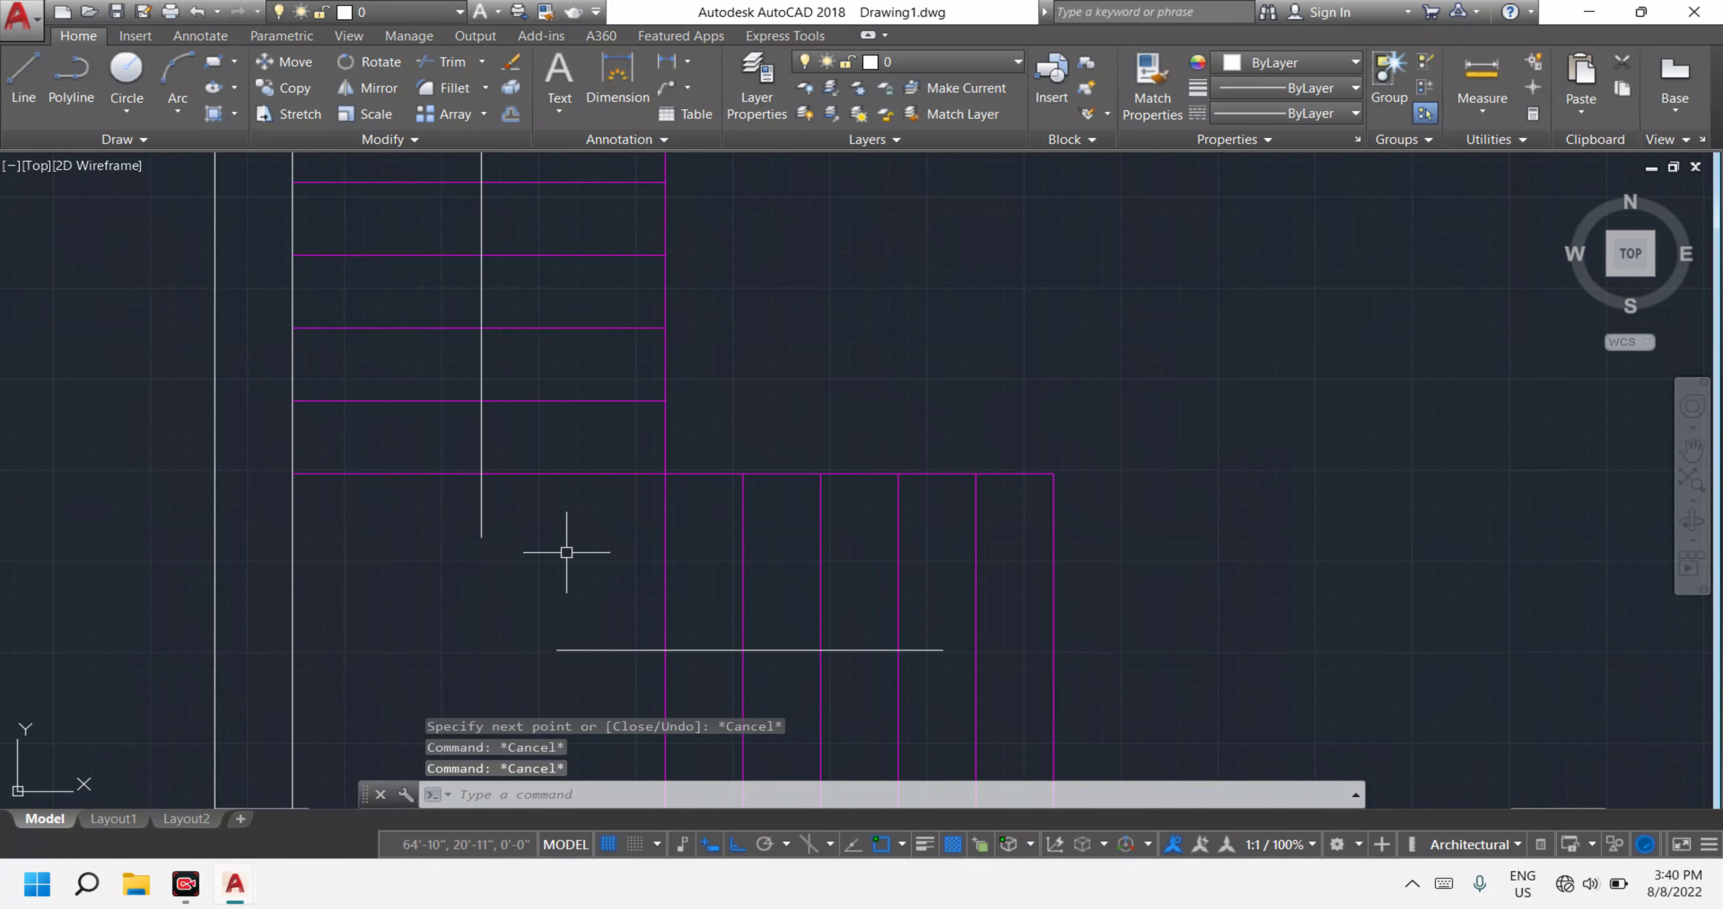
pyautogui.press('Escape')
pyautogui.write('f')
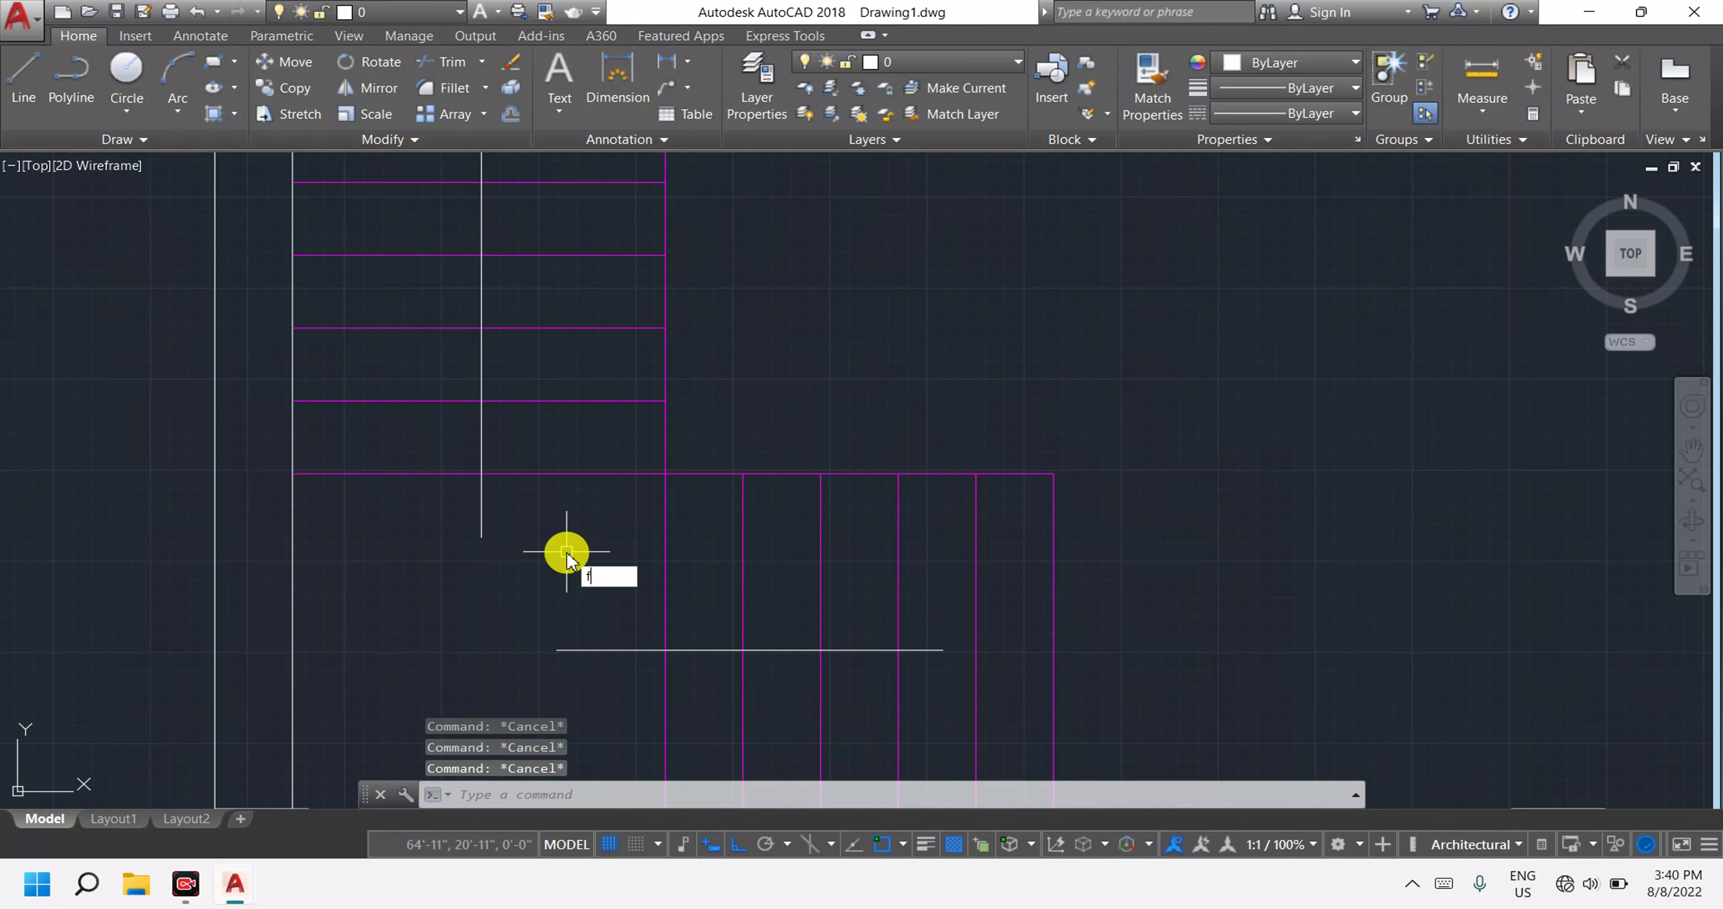
# Square the corner between the vertical and lower horizontal walkline lines with a zero-radius fillet.
pyautogui.press('Return')
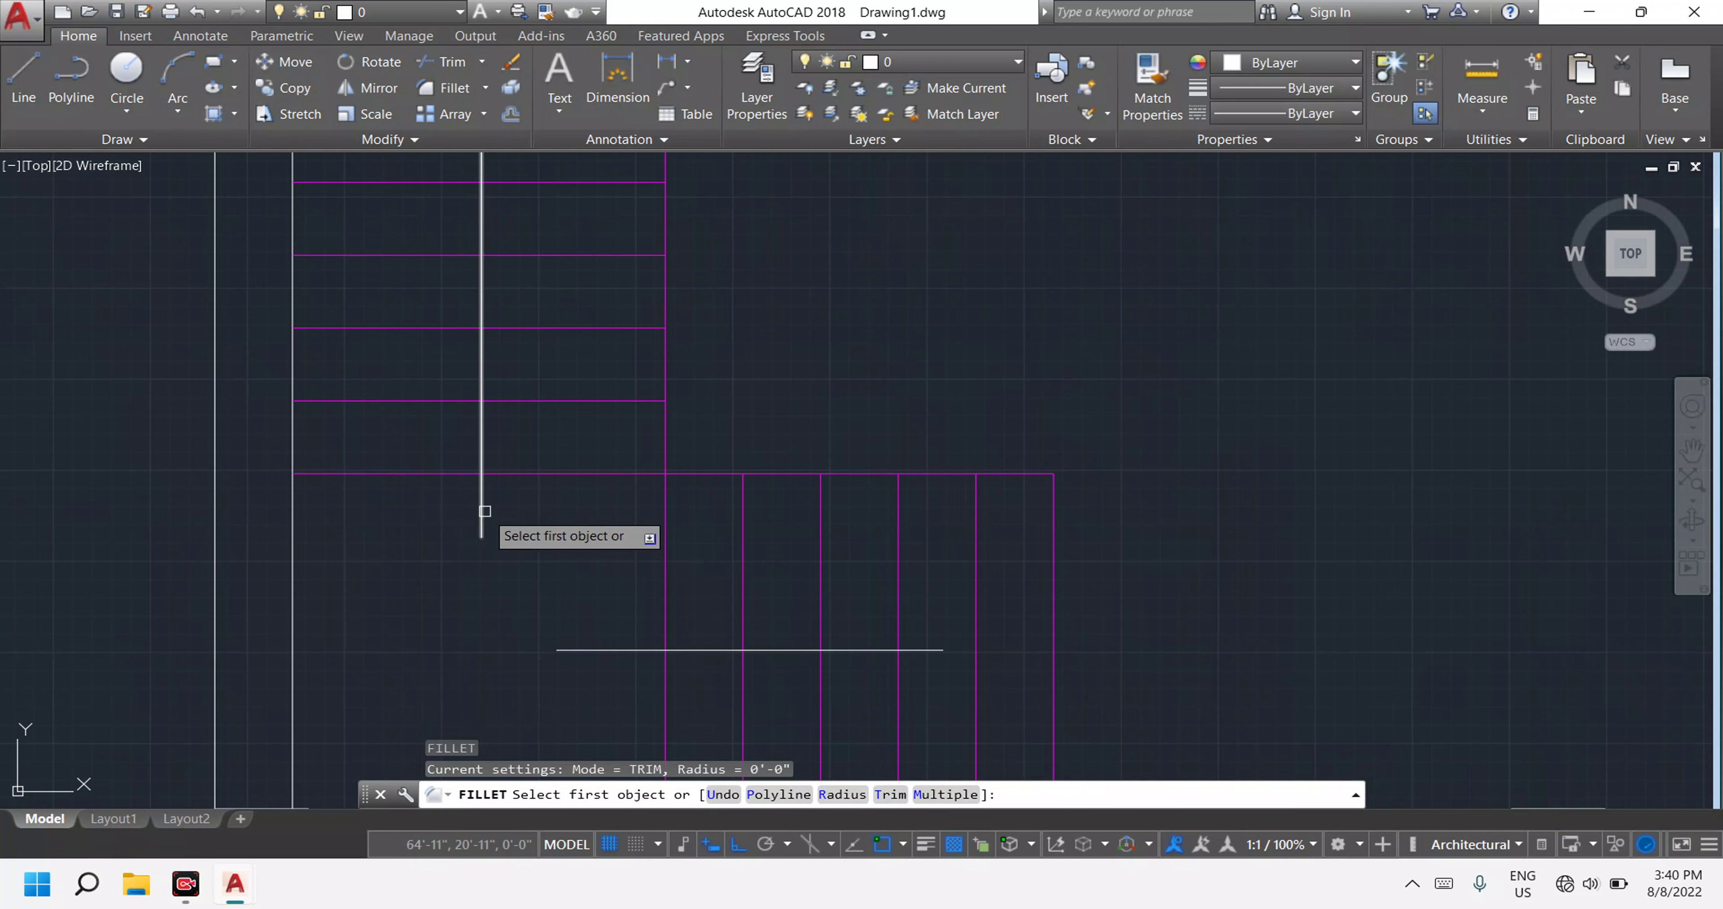
pyautogui.click(485, 512)
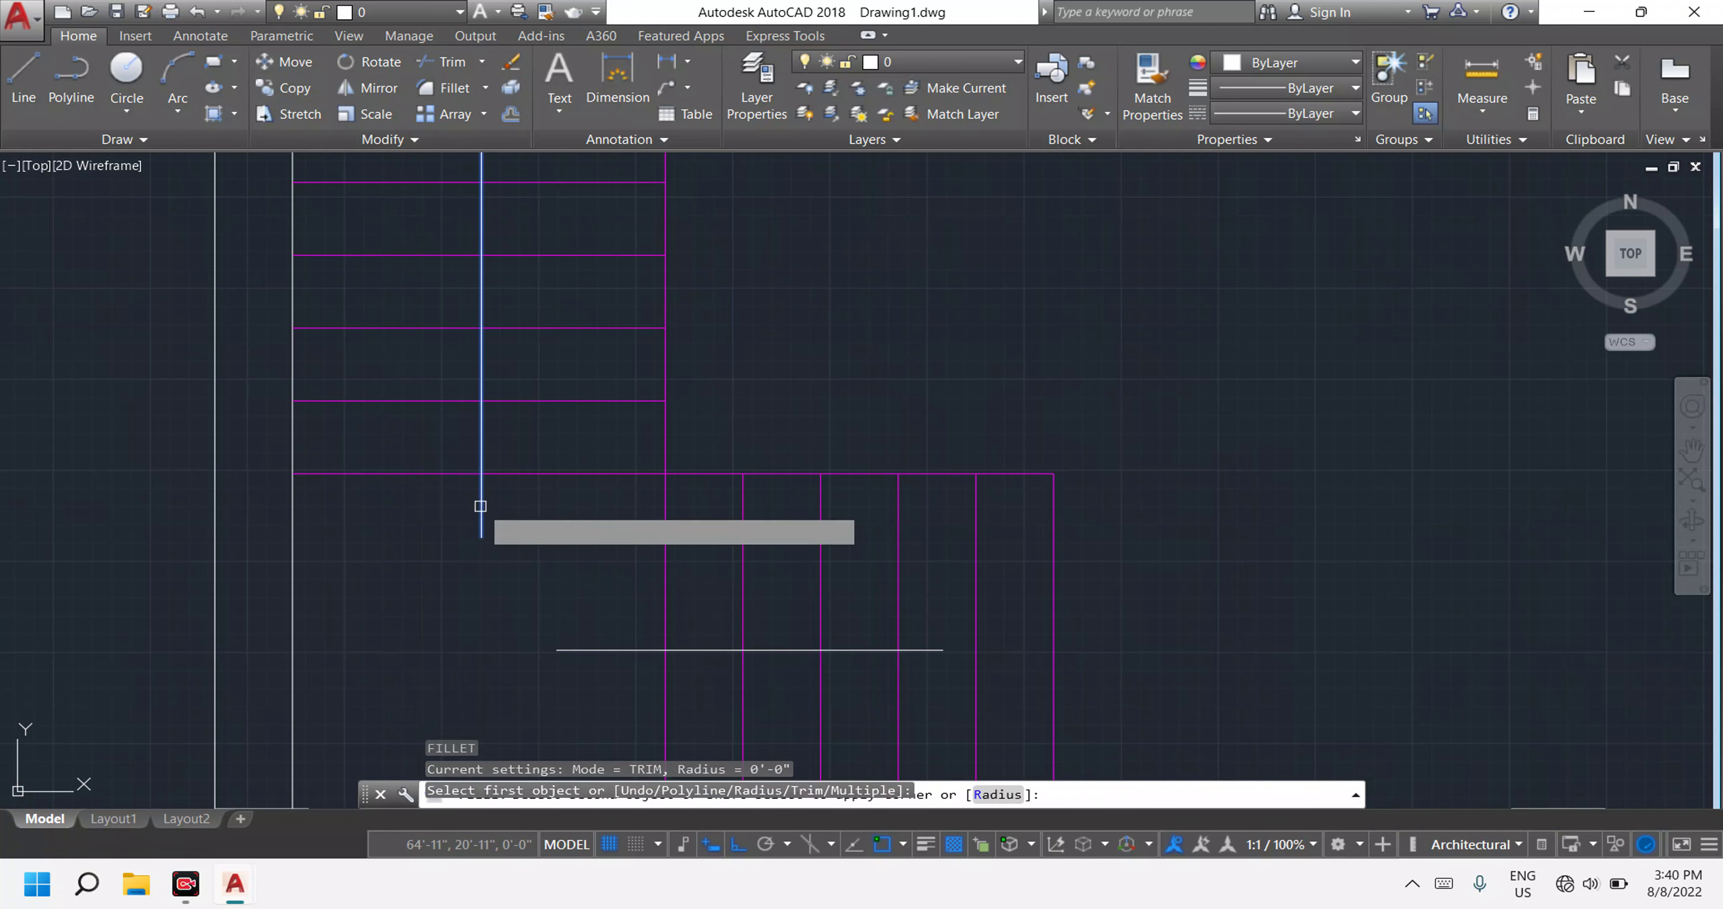
pyautogui.click(578, 647)
pyautogui.scroll(-5, 578, 629)
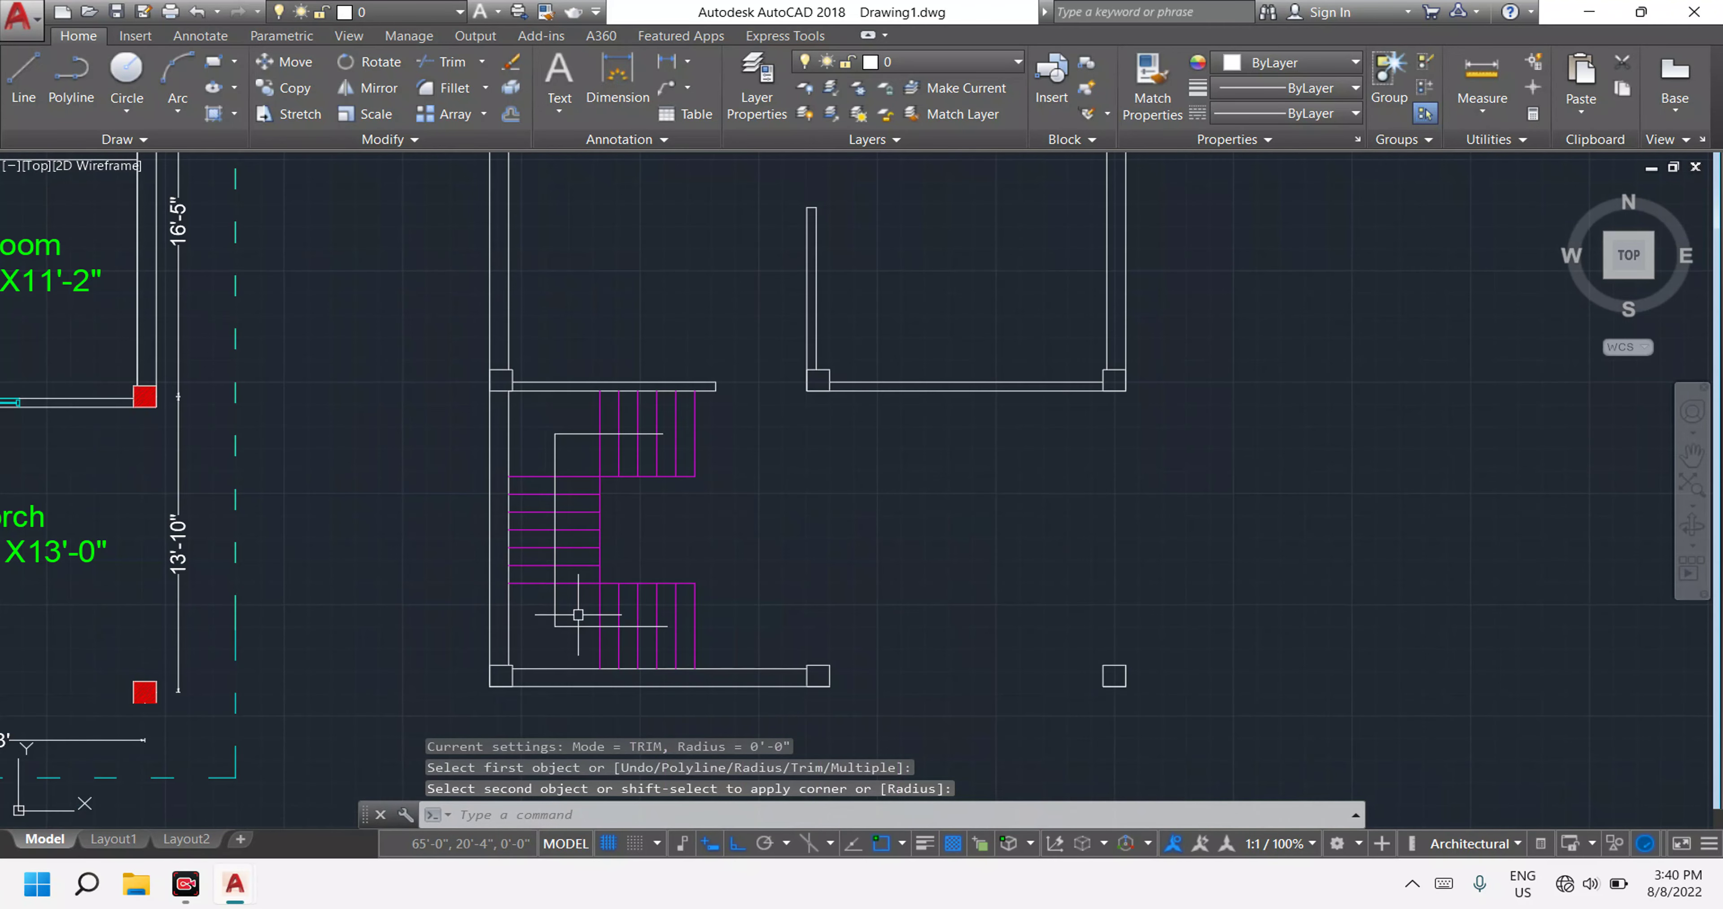
pyautogui.scroll(4, 573, 635)
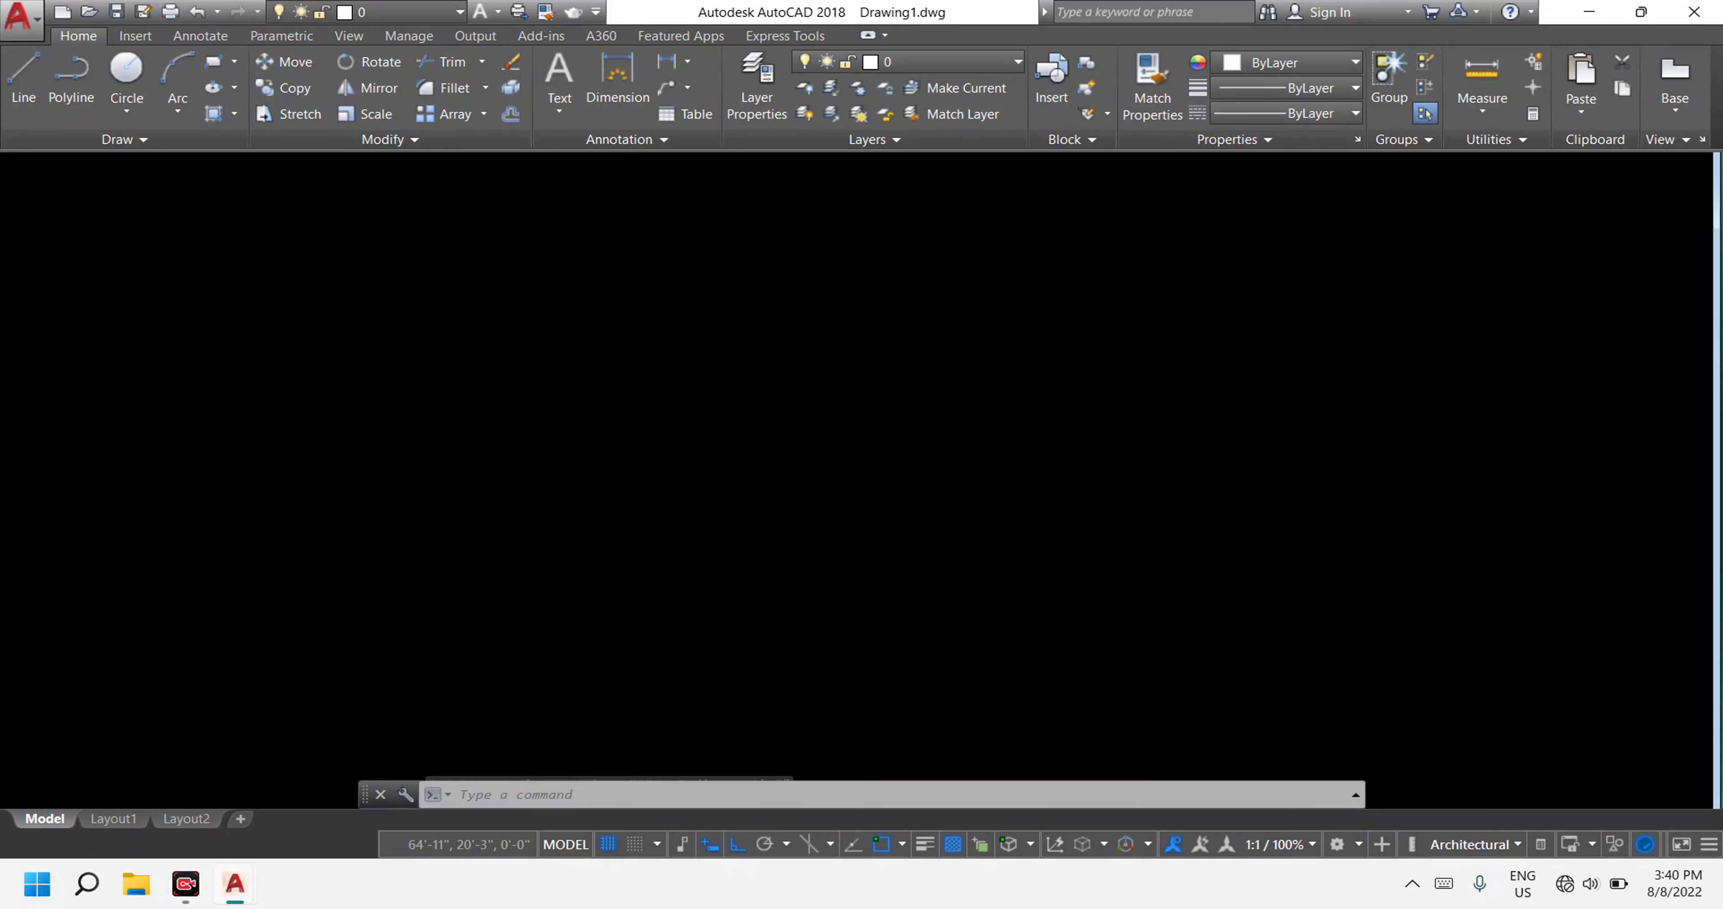
pyautogui.scroll(-5, 602, 501)
pyautogui.scroll(-3, 598, 501)
pyautogui.scroll(2, 596, 499)
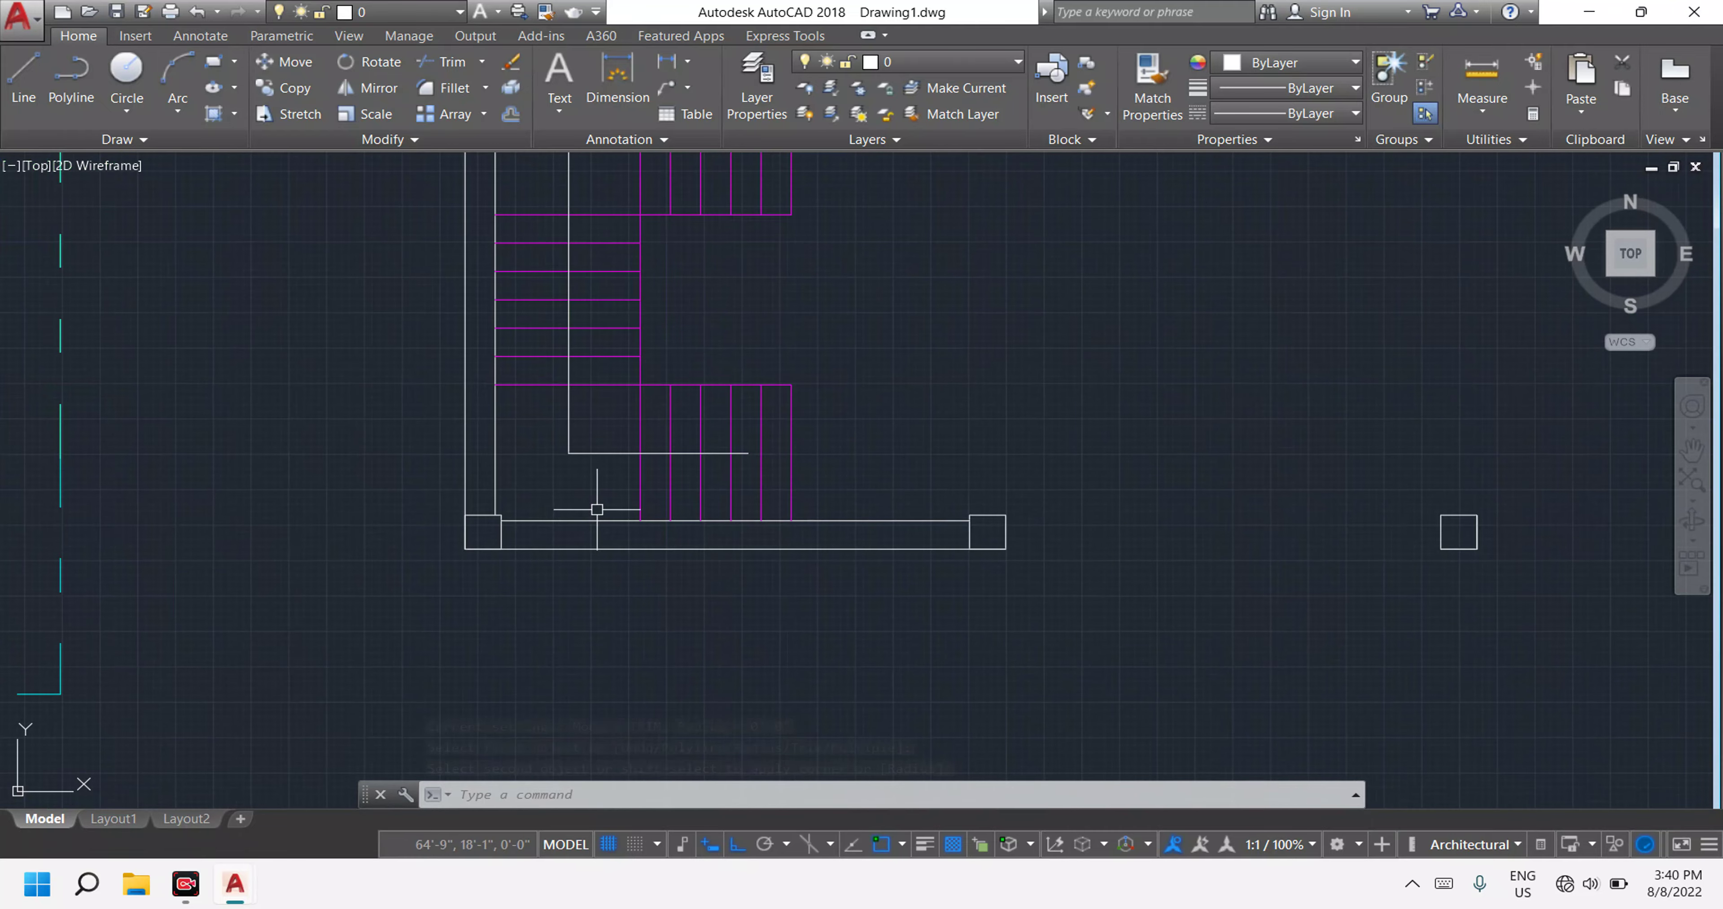
pyautogui.scroll(2, 596, 501)
pyautogui.scroll(-2, 502, 535)
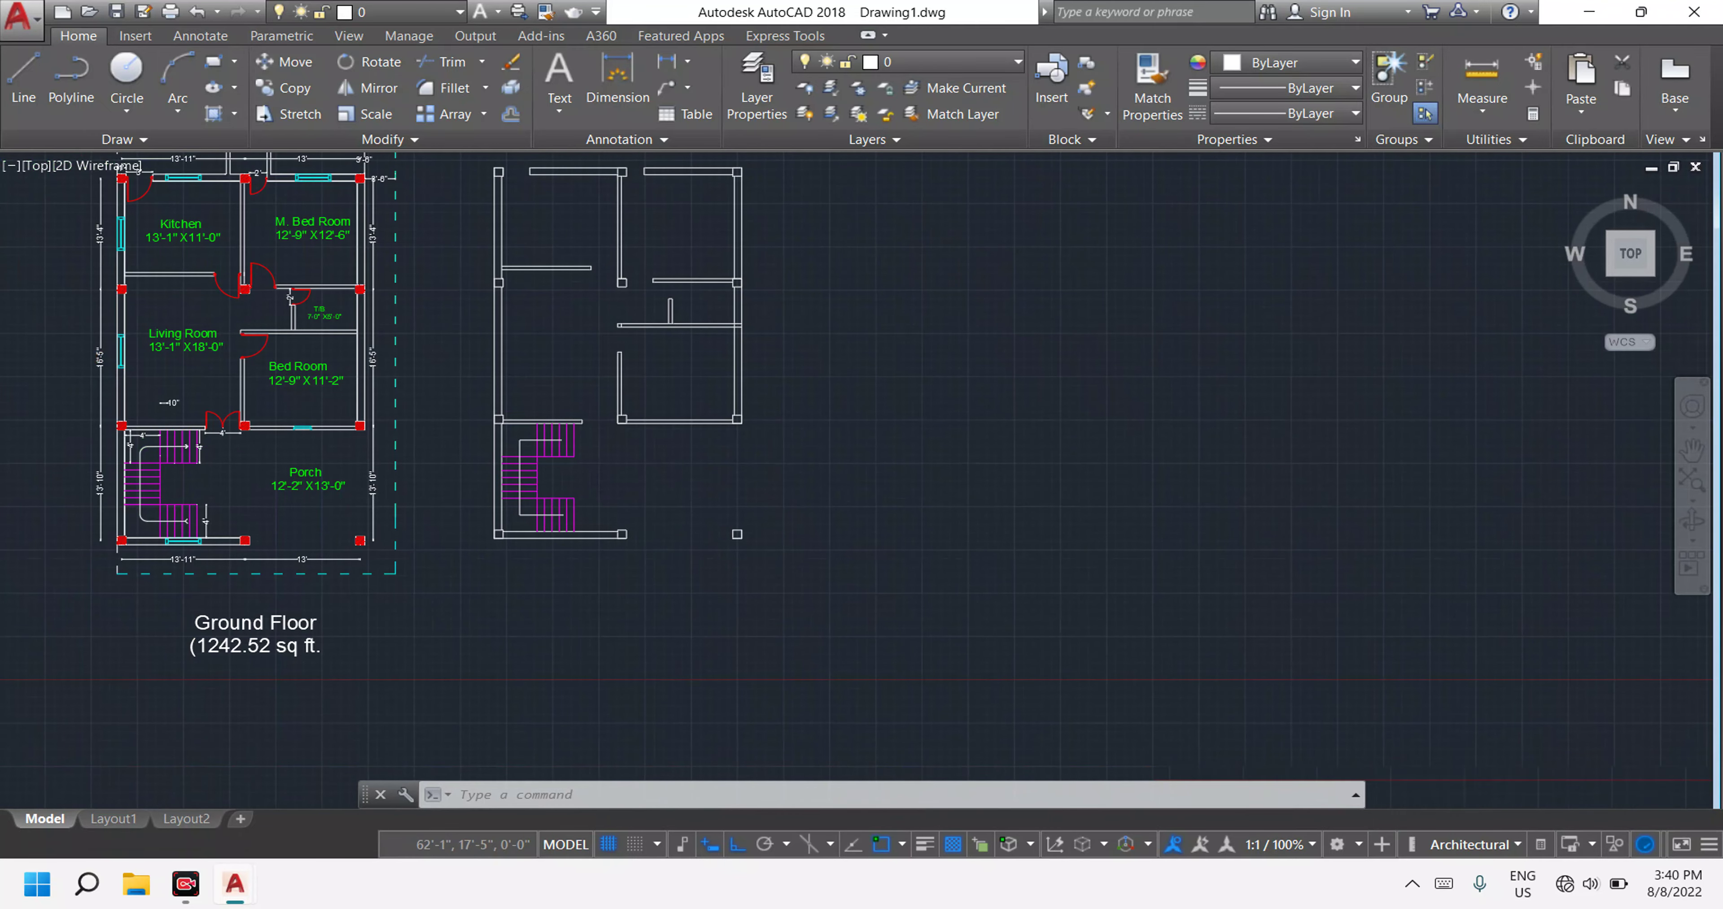
pyautogui.scroll(6, 535, 502)
# Erase the vertical walkline segment.
pyautogui.click(532, 501)
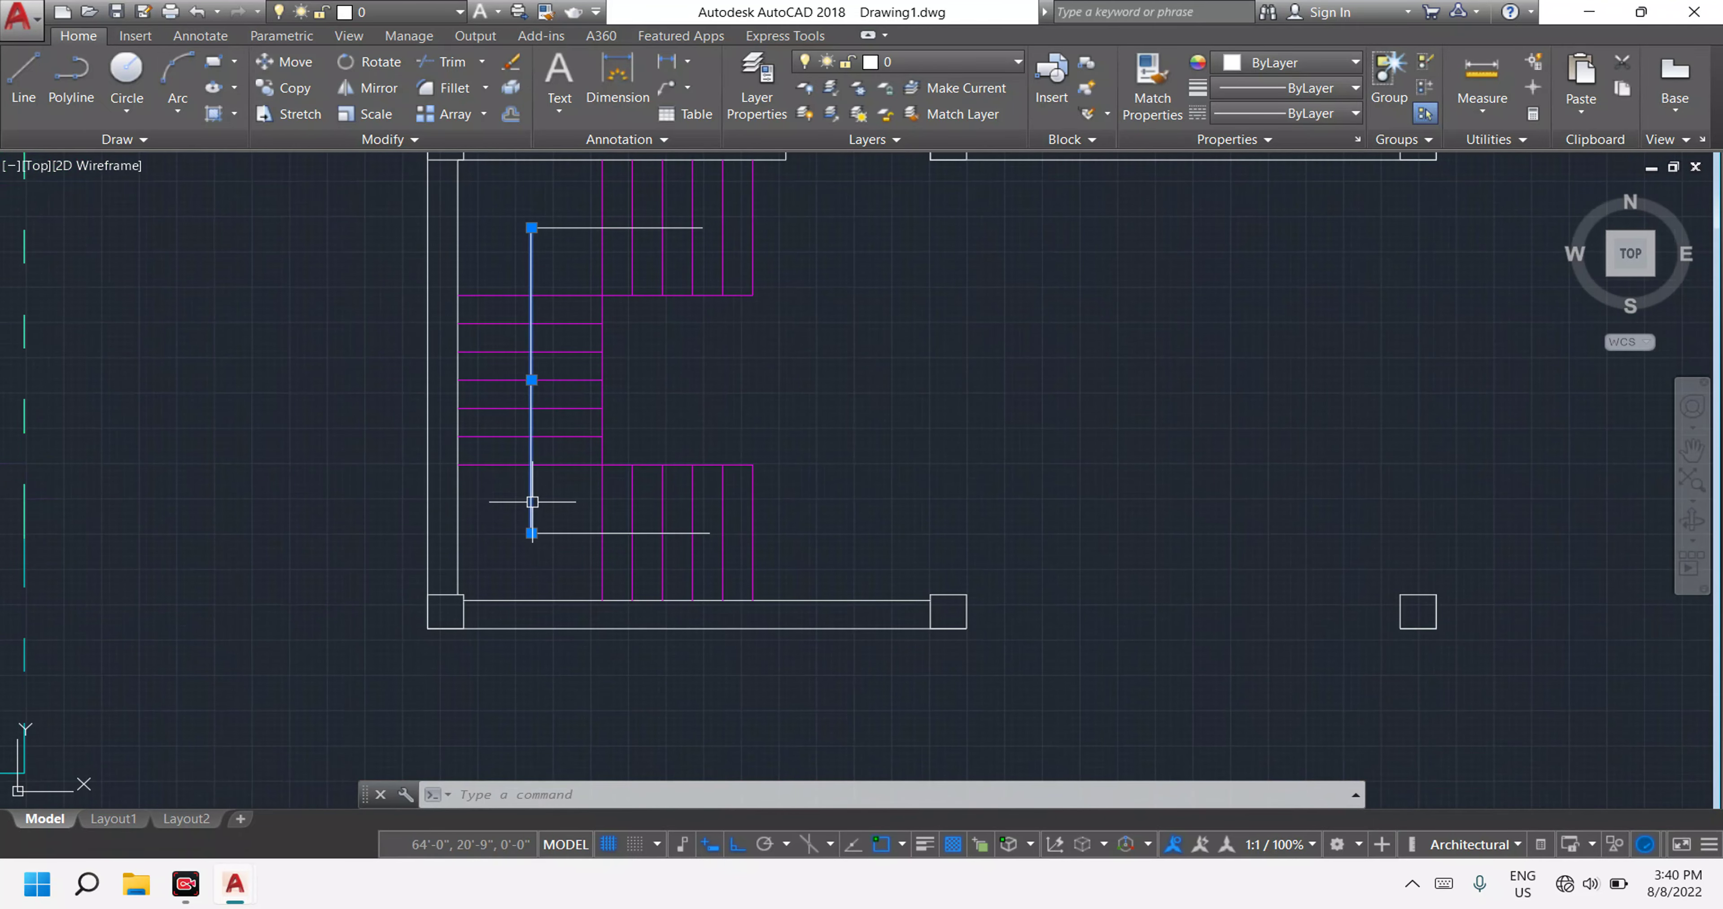
pyautogui.write('e')
pyautogui.press('Return')
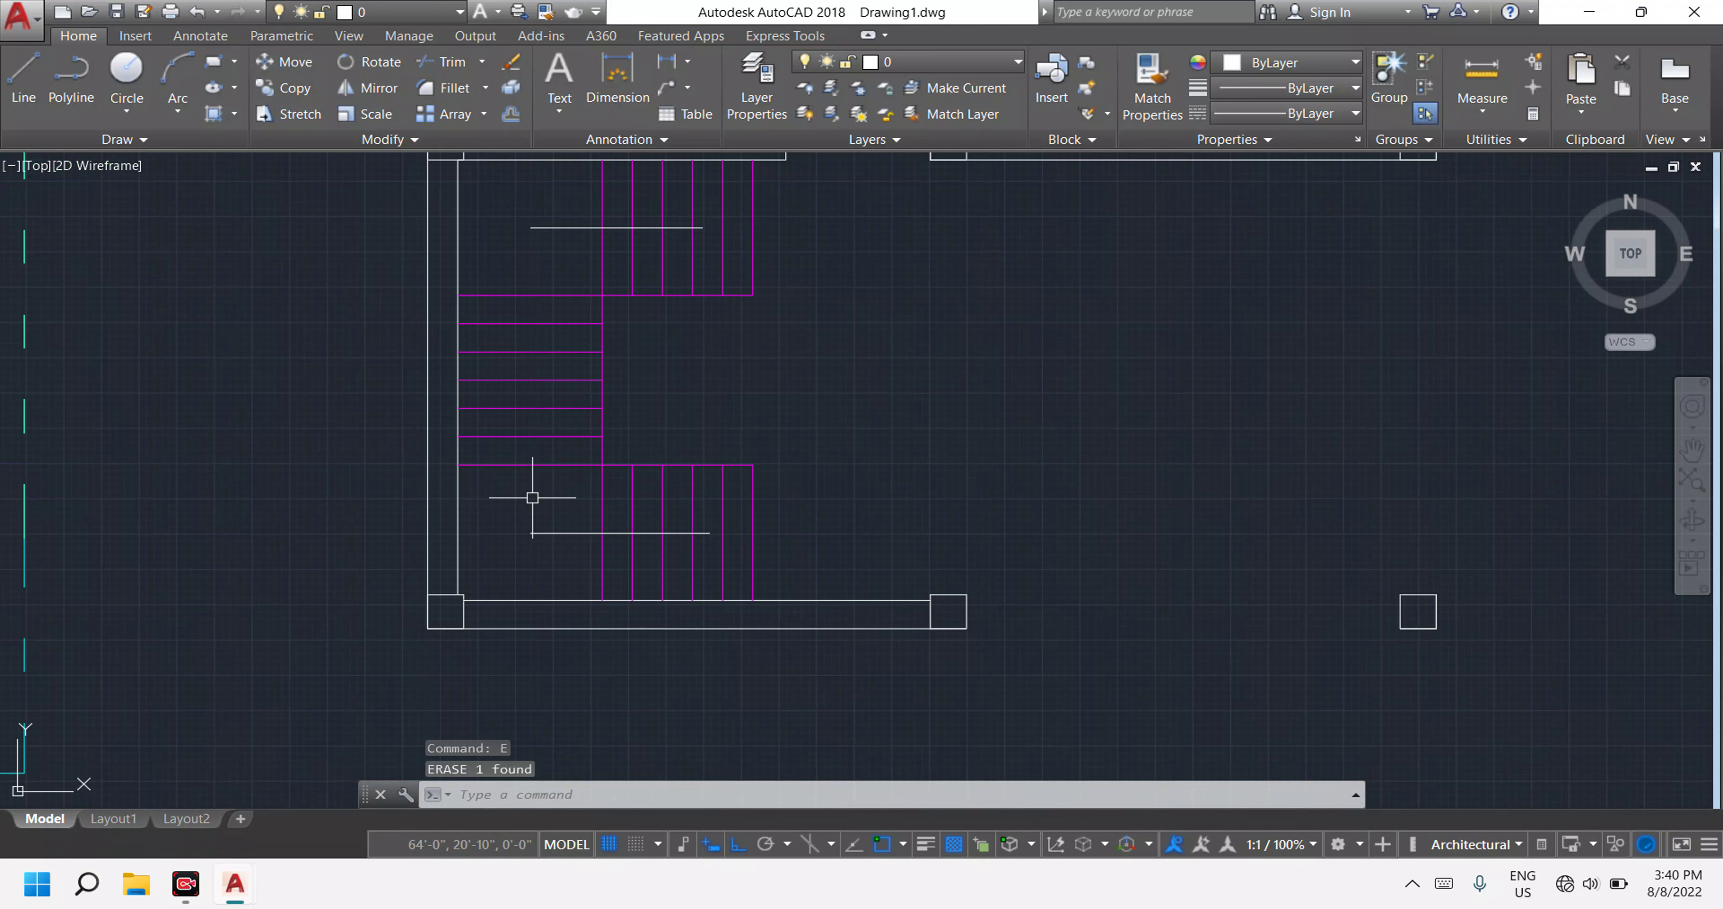
pyautogui.press('Escape')
pyautogui.press('Escape')
pyautogui.press('Escape')
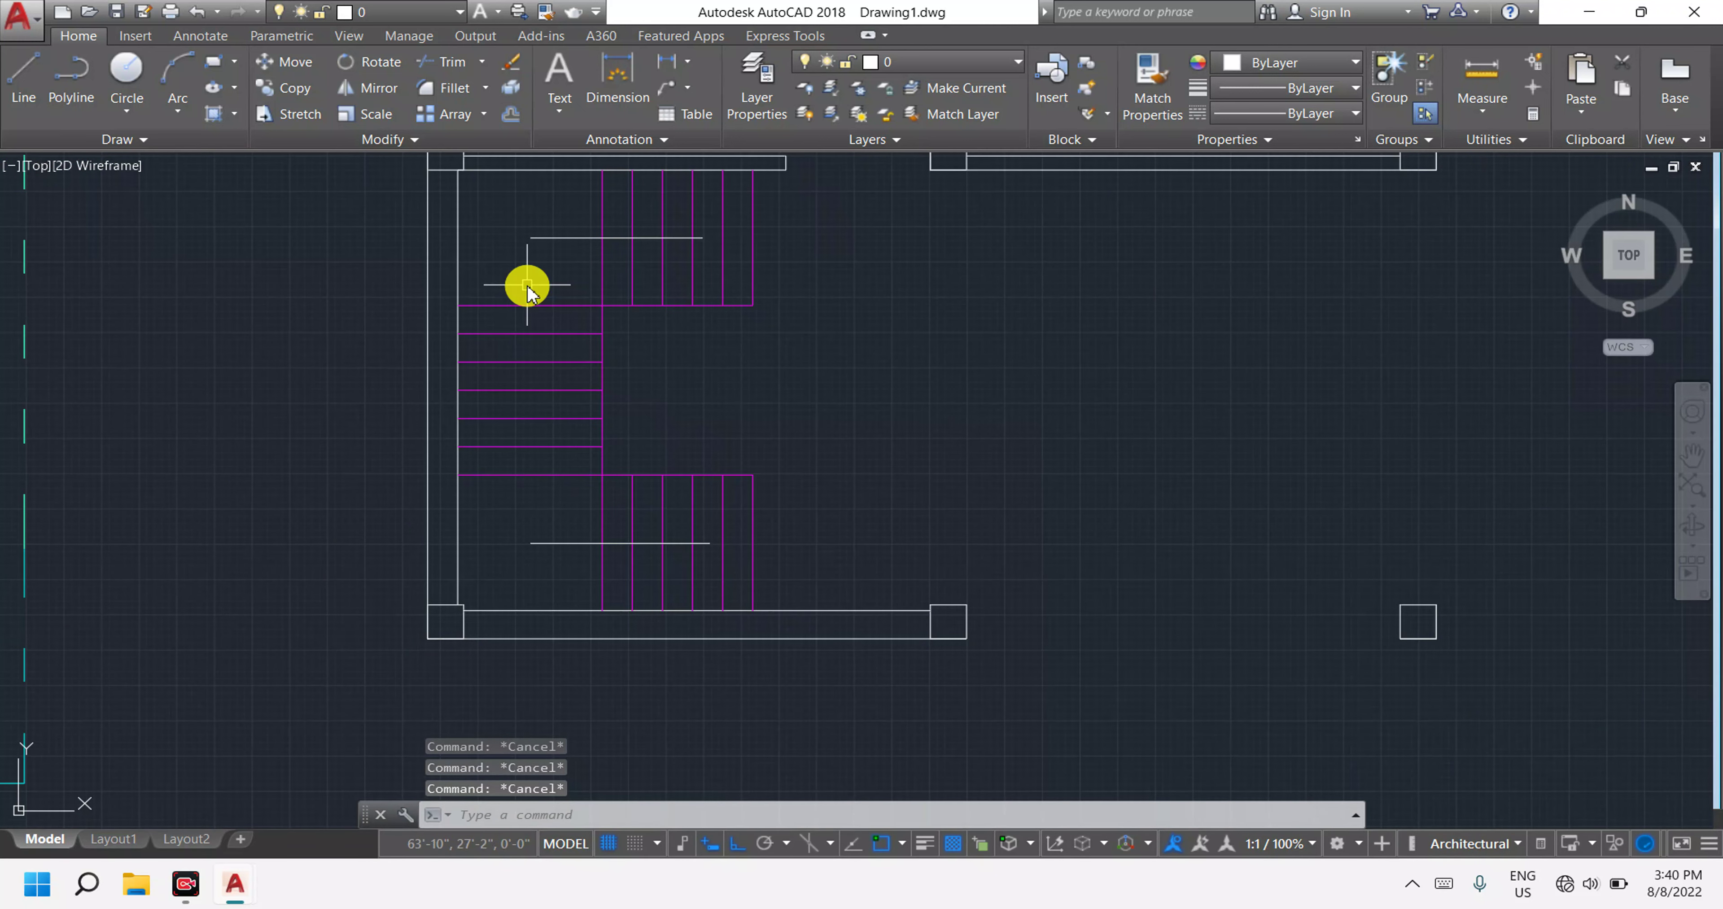
# Draw a vertical walkline beside the middle flight, from above it down to the lower flight.
pyautogui.write('l')
pyautogui.press('Return')
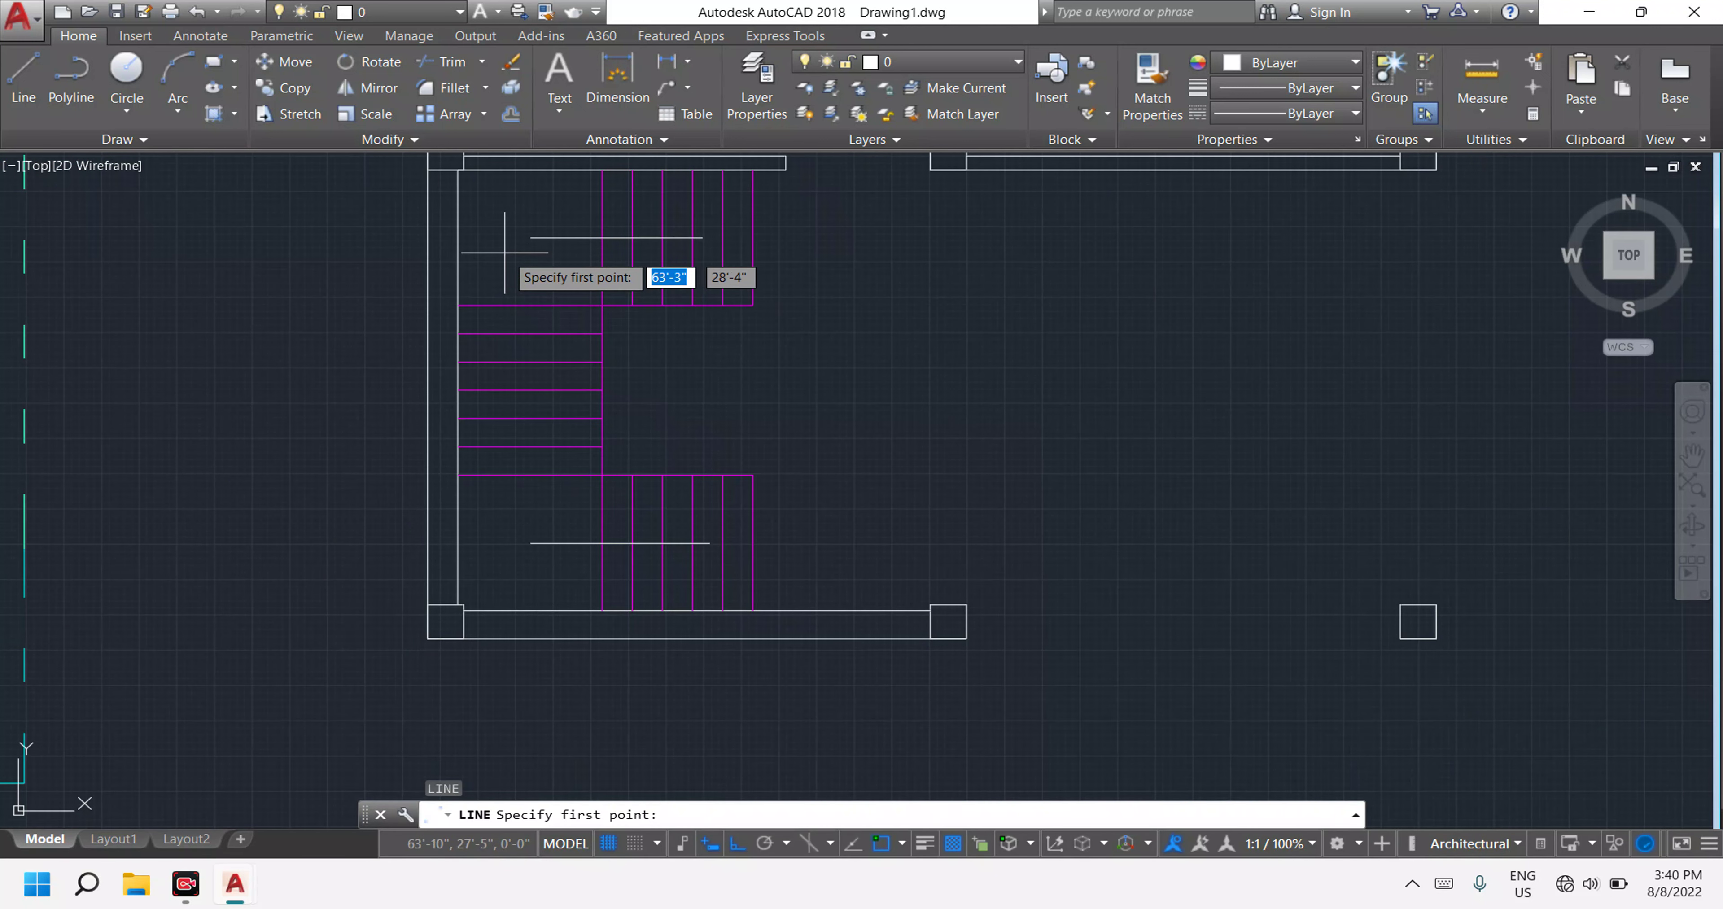
pyautogui.click(505, 252)
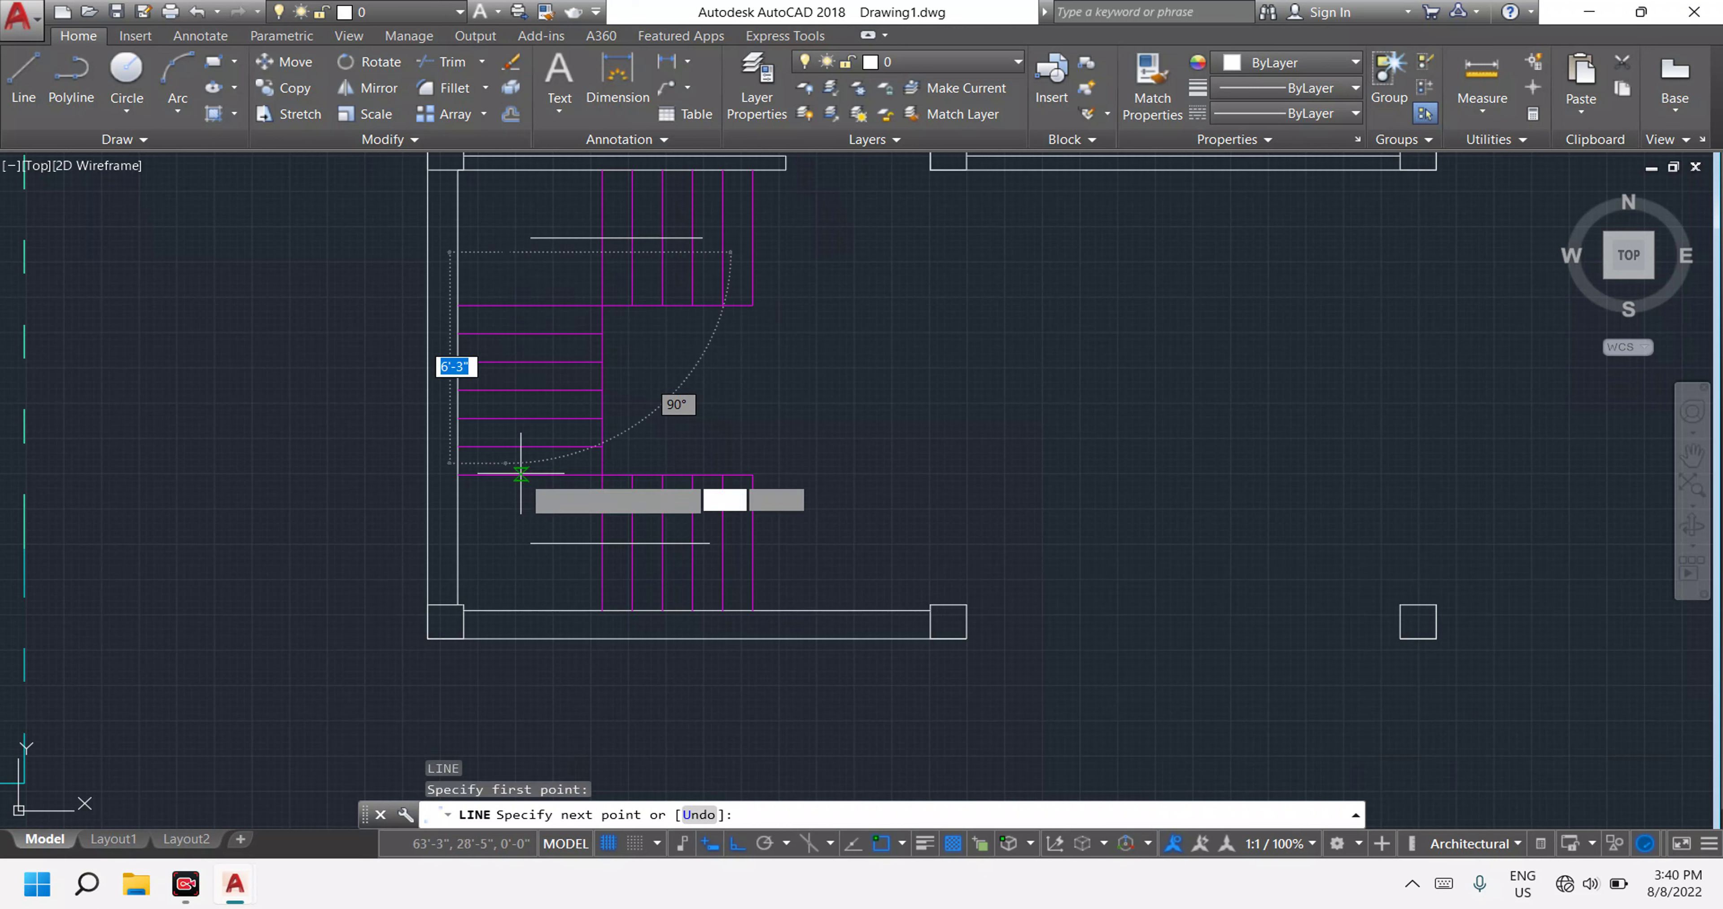
pyautogui.click(517, 514)
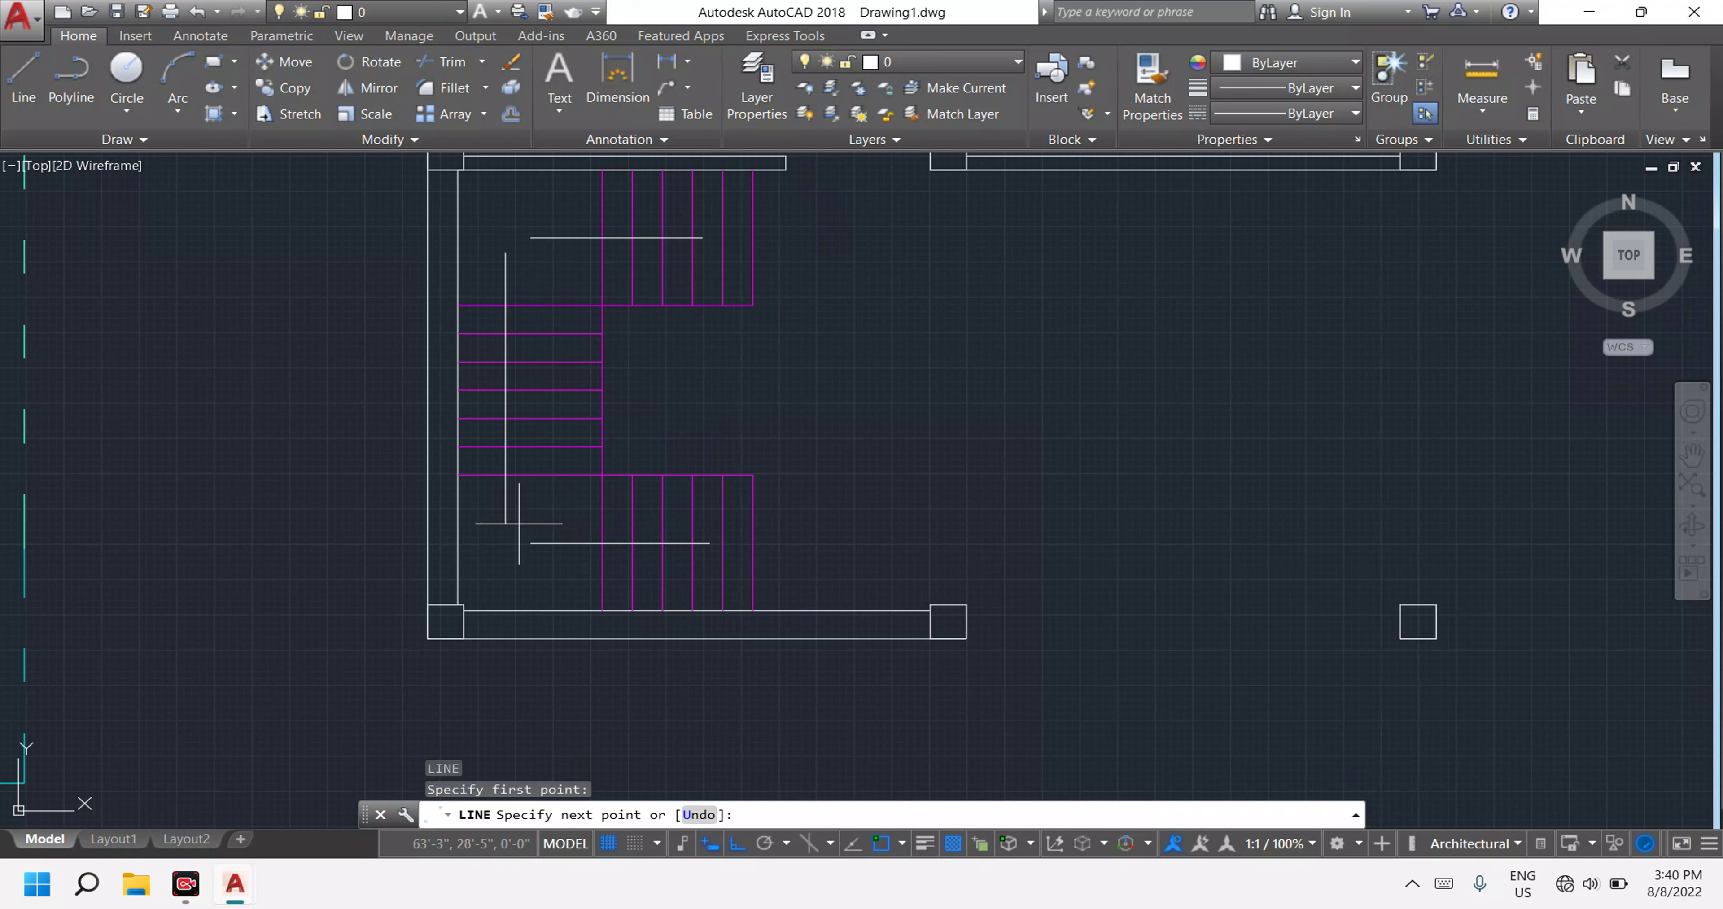
pyautogui.press('Escape')
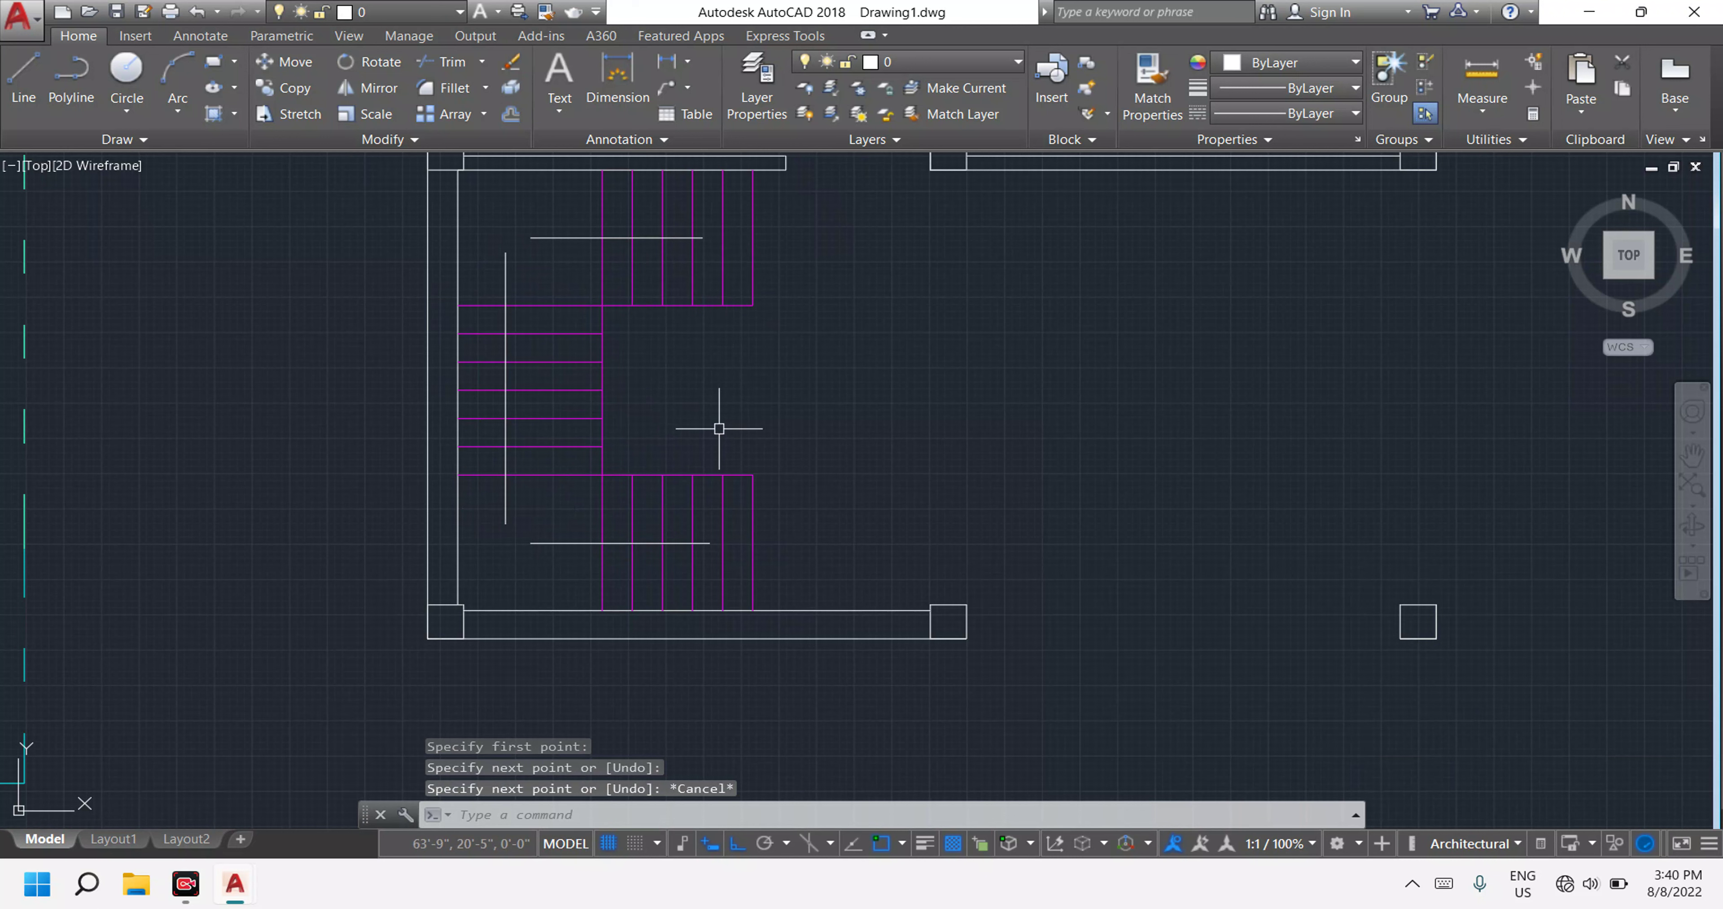
pyautogui.press('Escape')
pyautogui.press('Escape')
# Fillet the lower horizontal and vertical walkline lines with a 2-inch radius.
pyautogui.write('f')
pyautogui.press('Return')
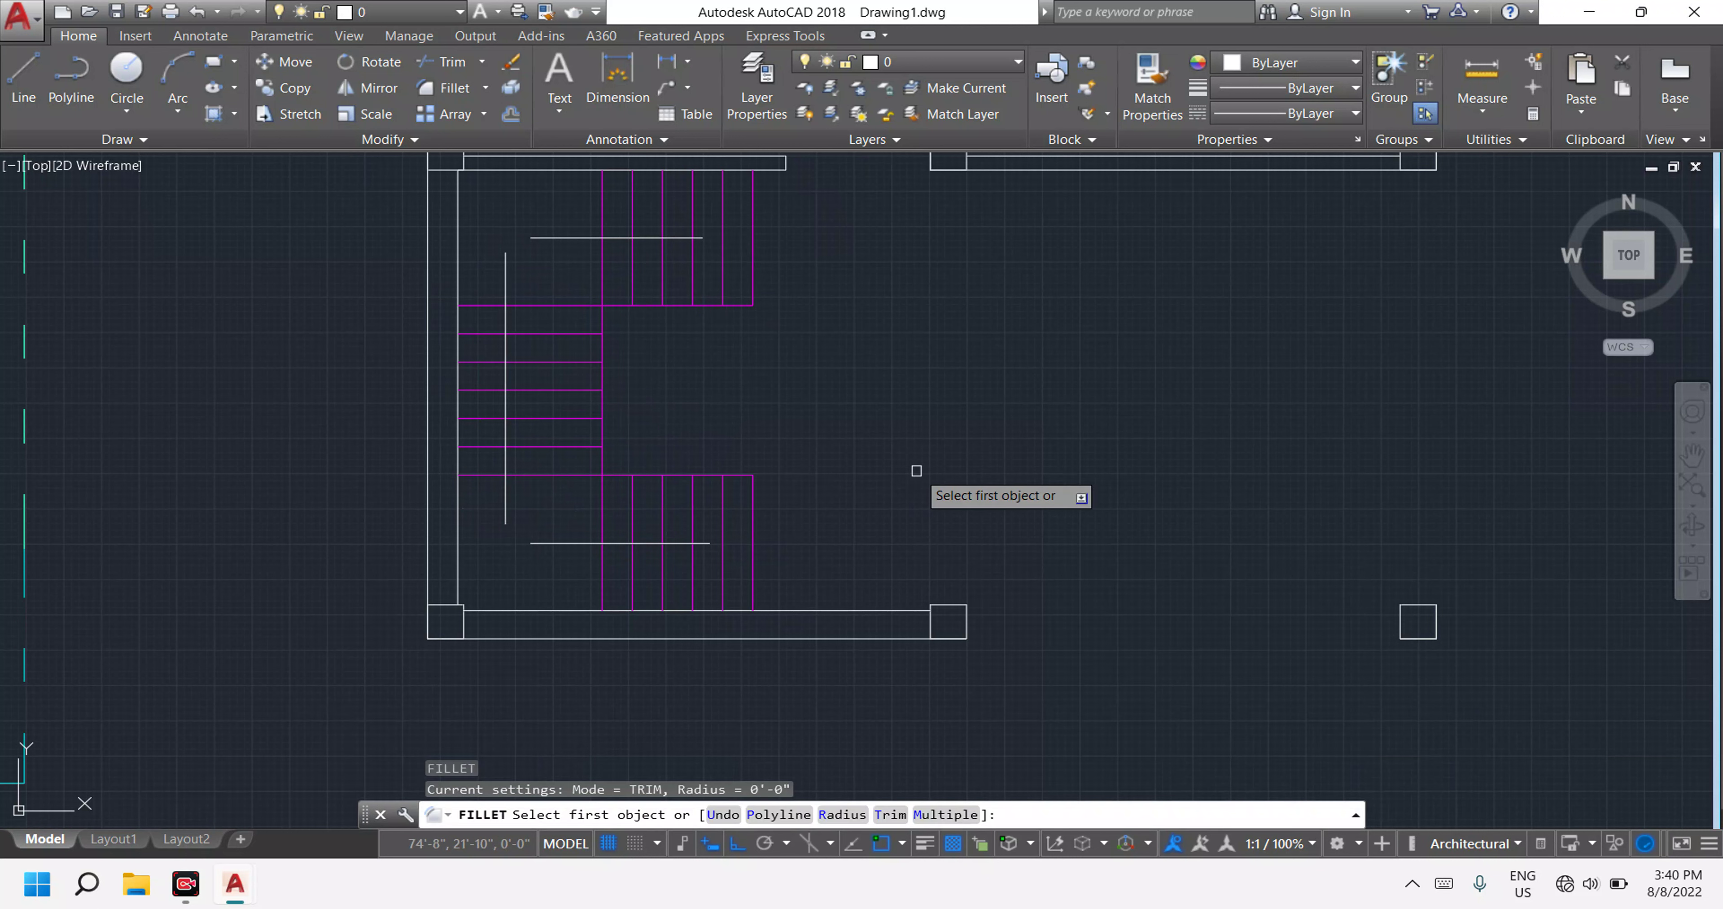
pyautogui.write('r')
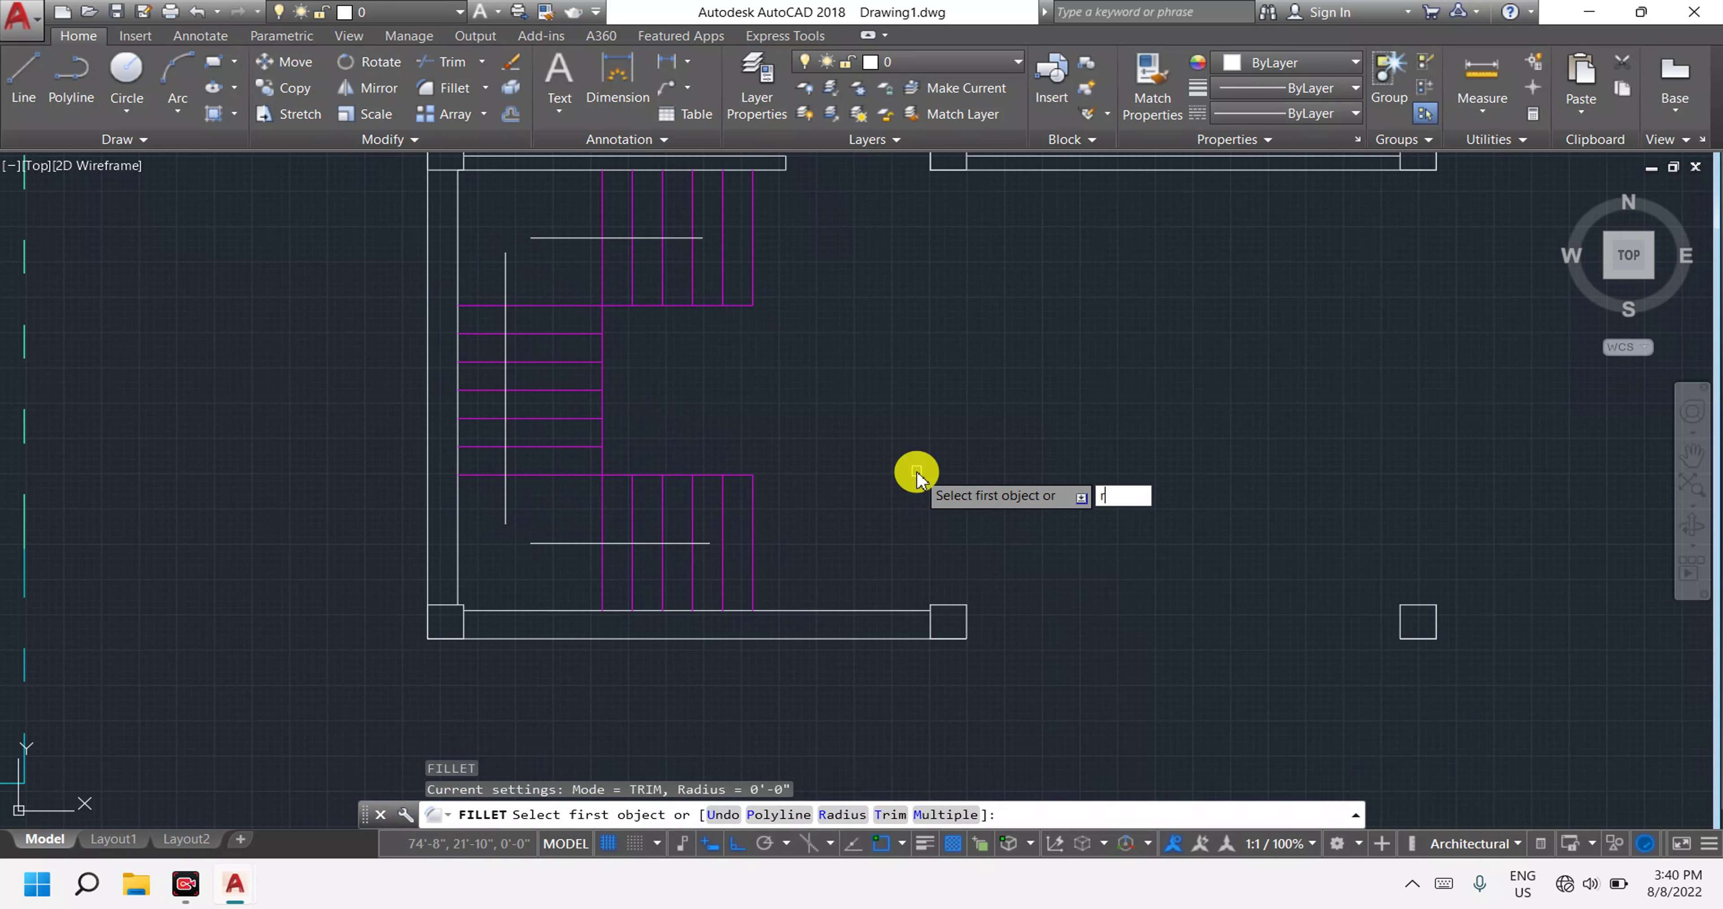
pyautogui.press('Return')
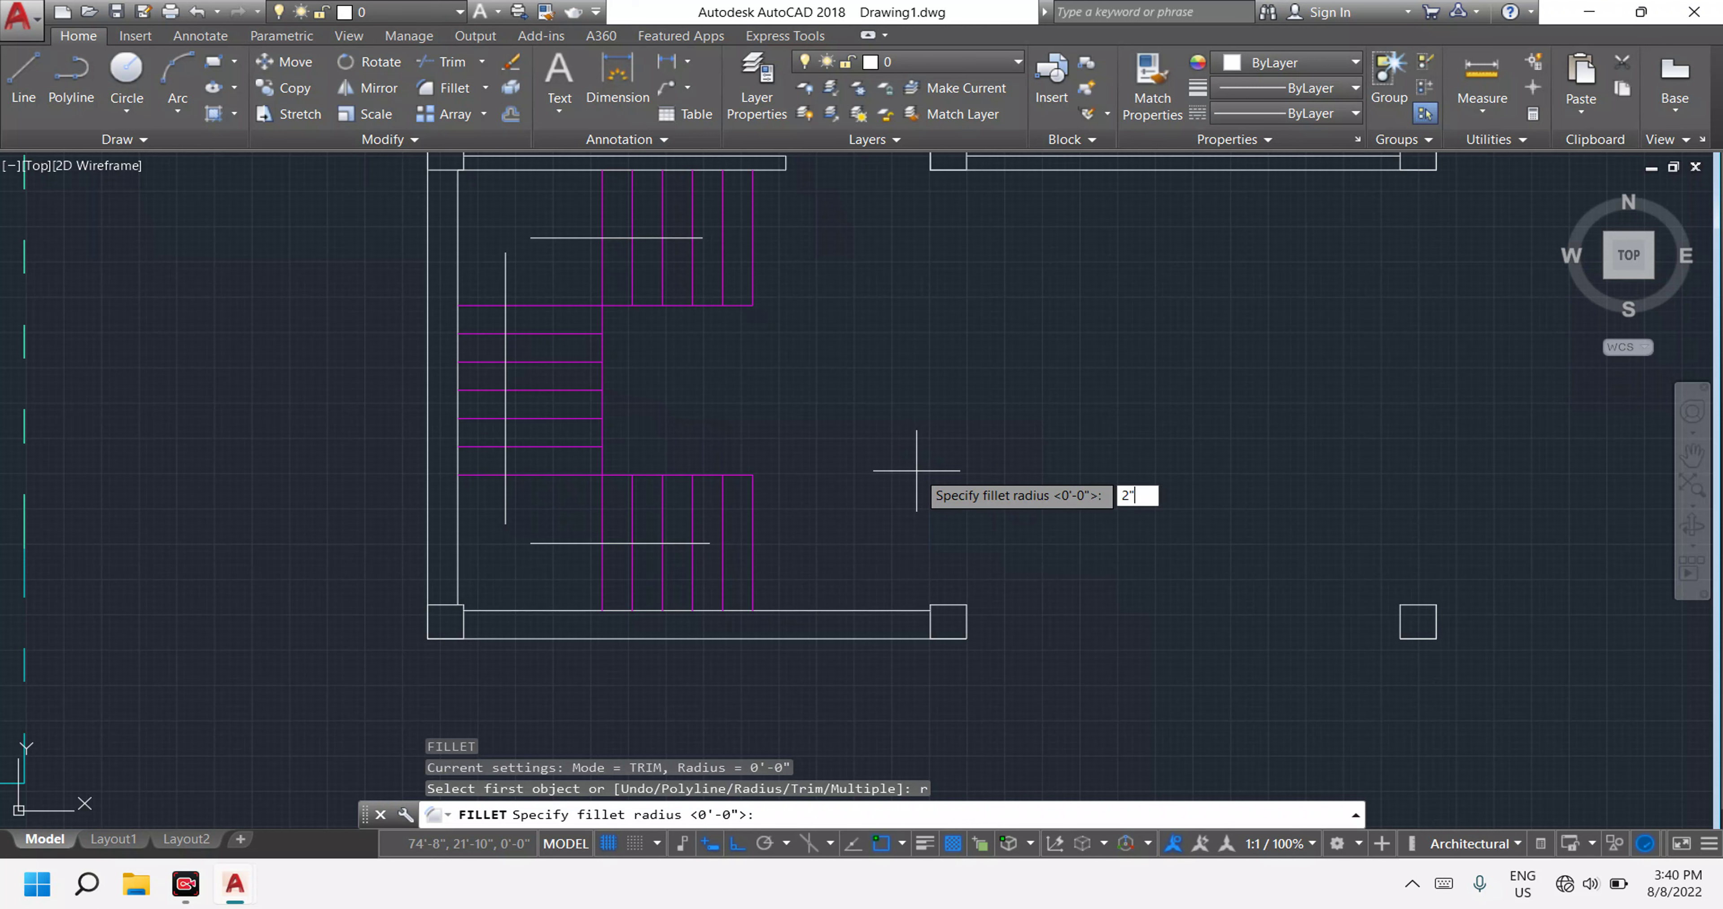
pyautogui.press('Return')
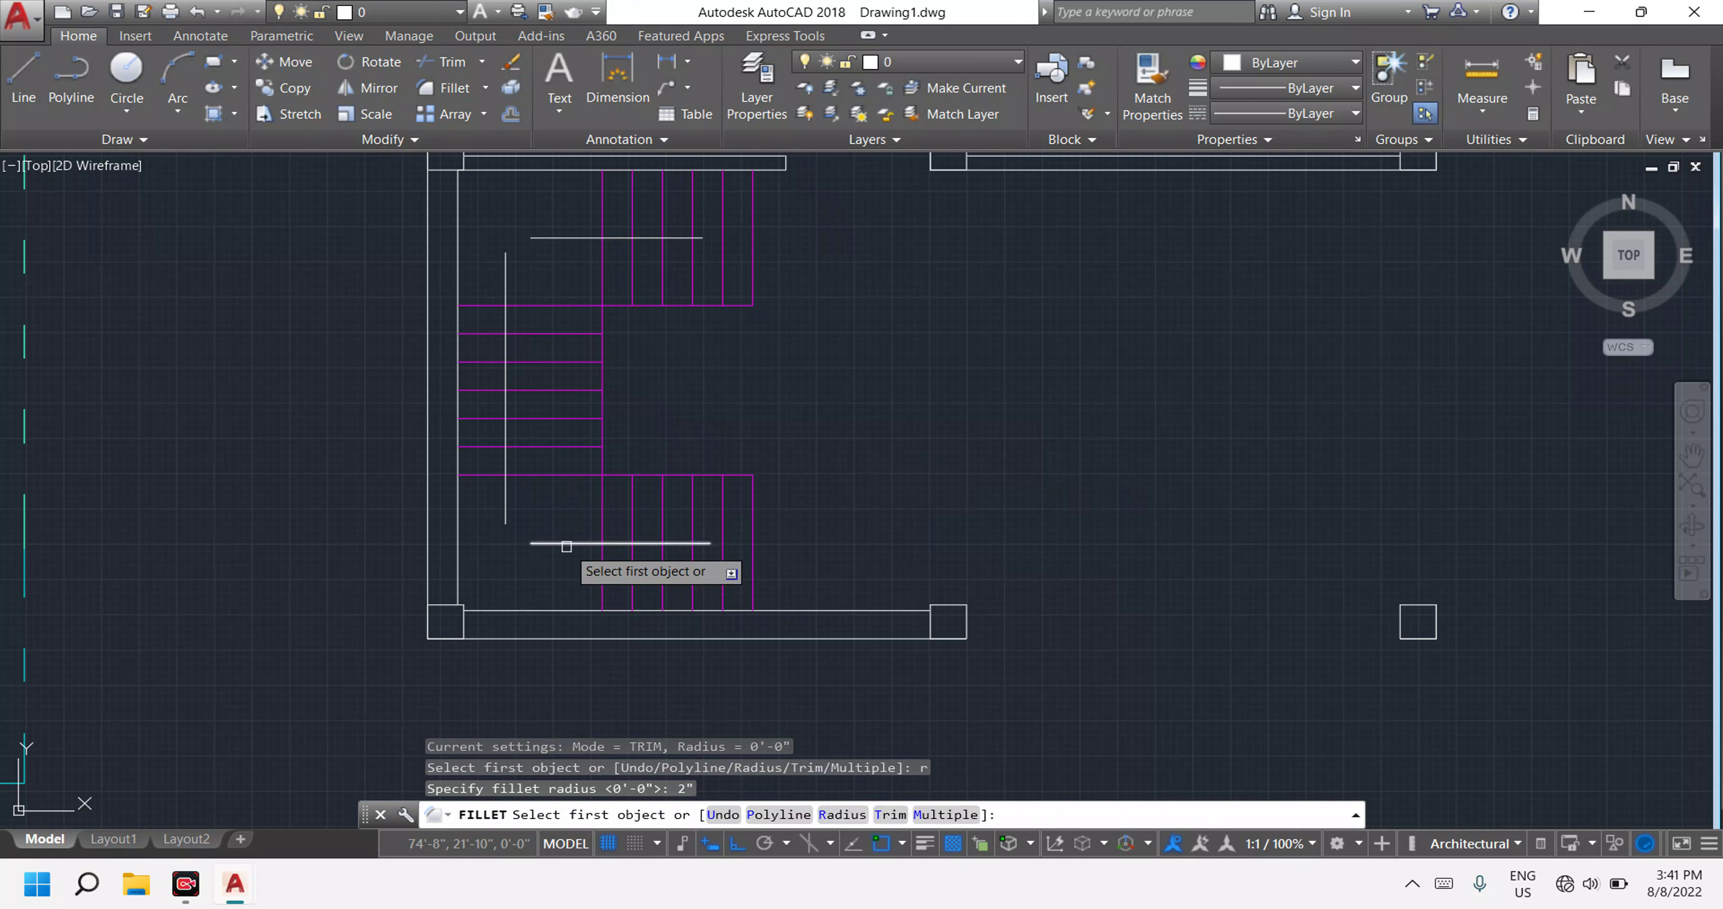
pyautogui.click(566, 544)
pyautogui.click(503, 507)
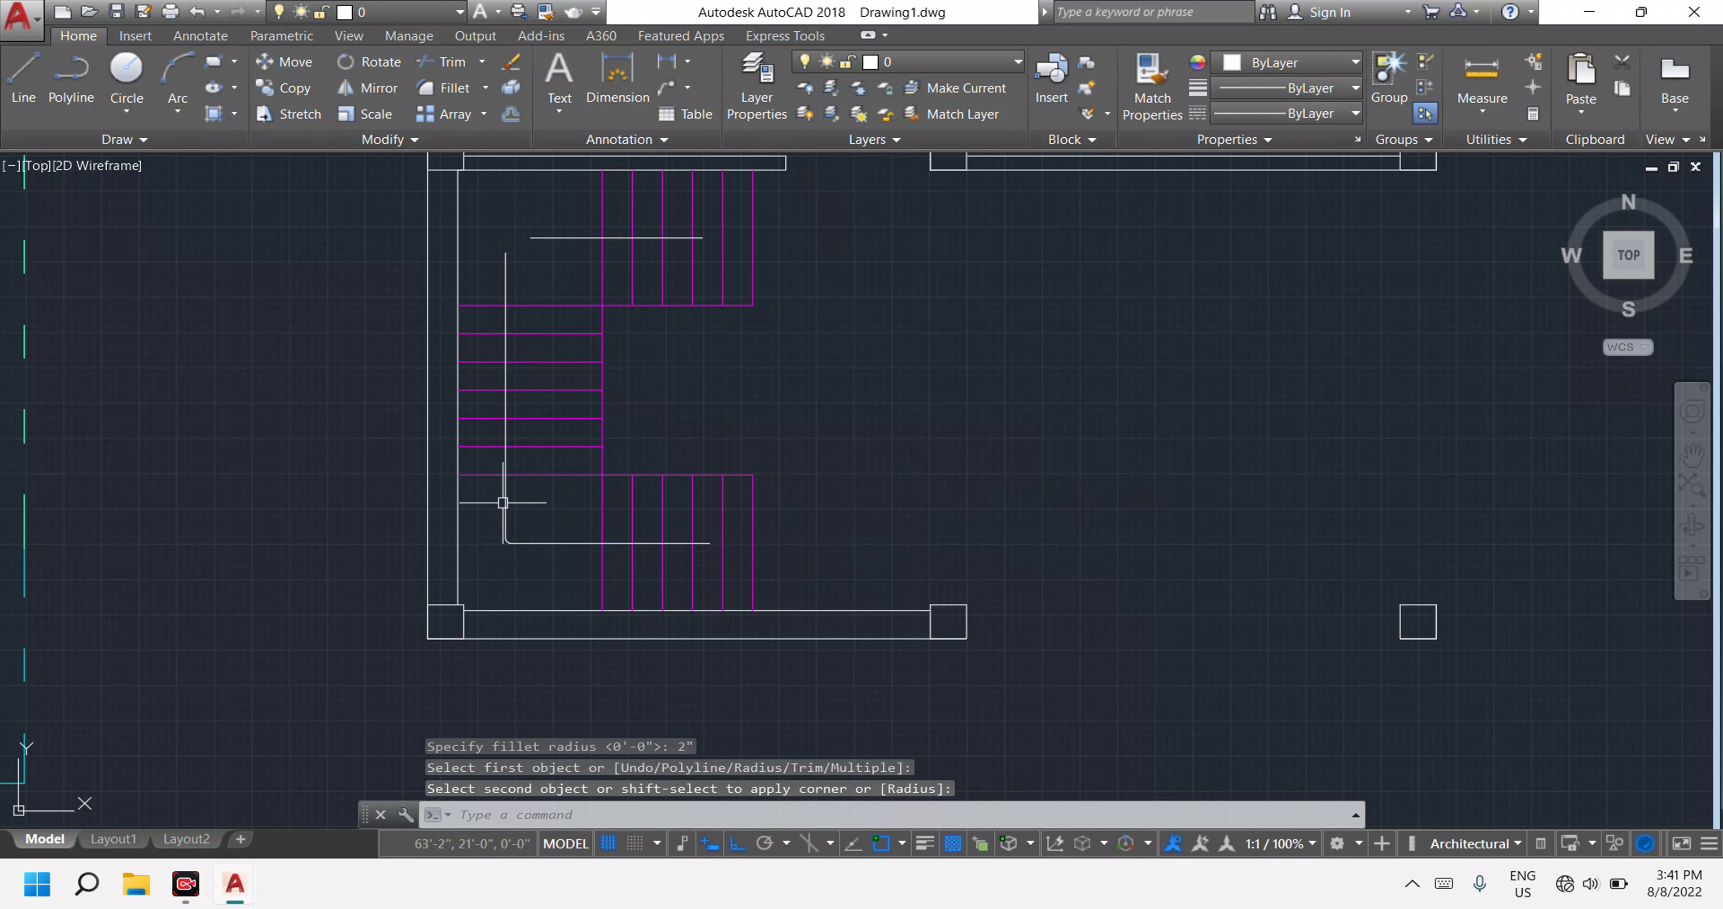
pyautogui.scroll(3, 513, 544)
pyautogui.scroll(-3, 503, 488)
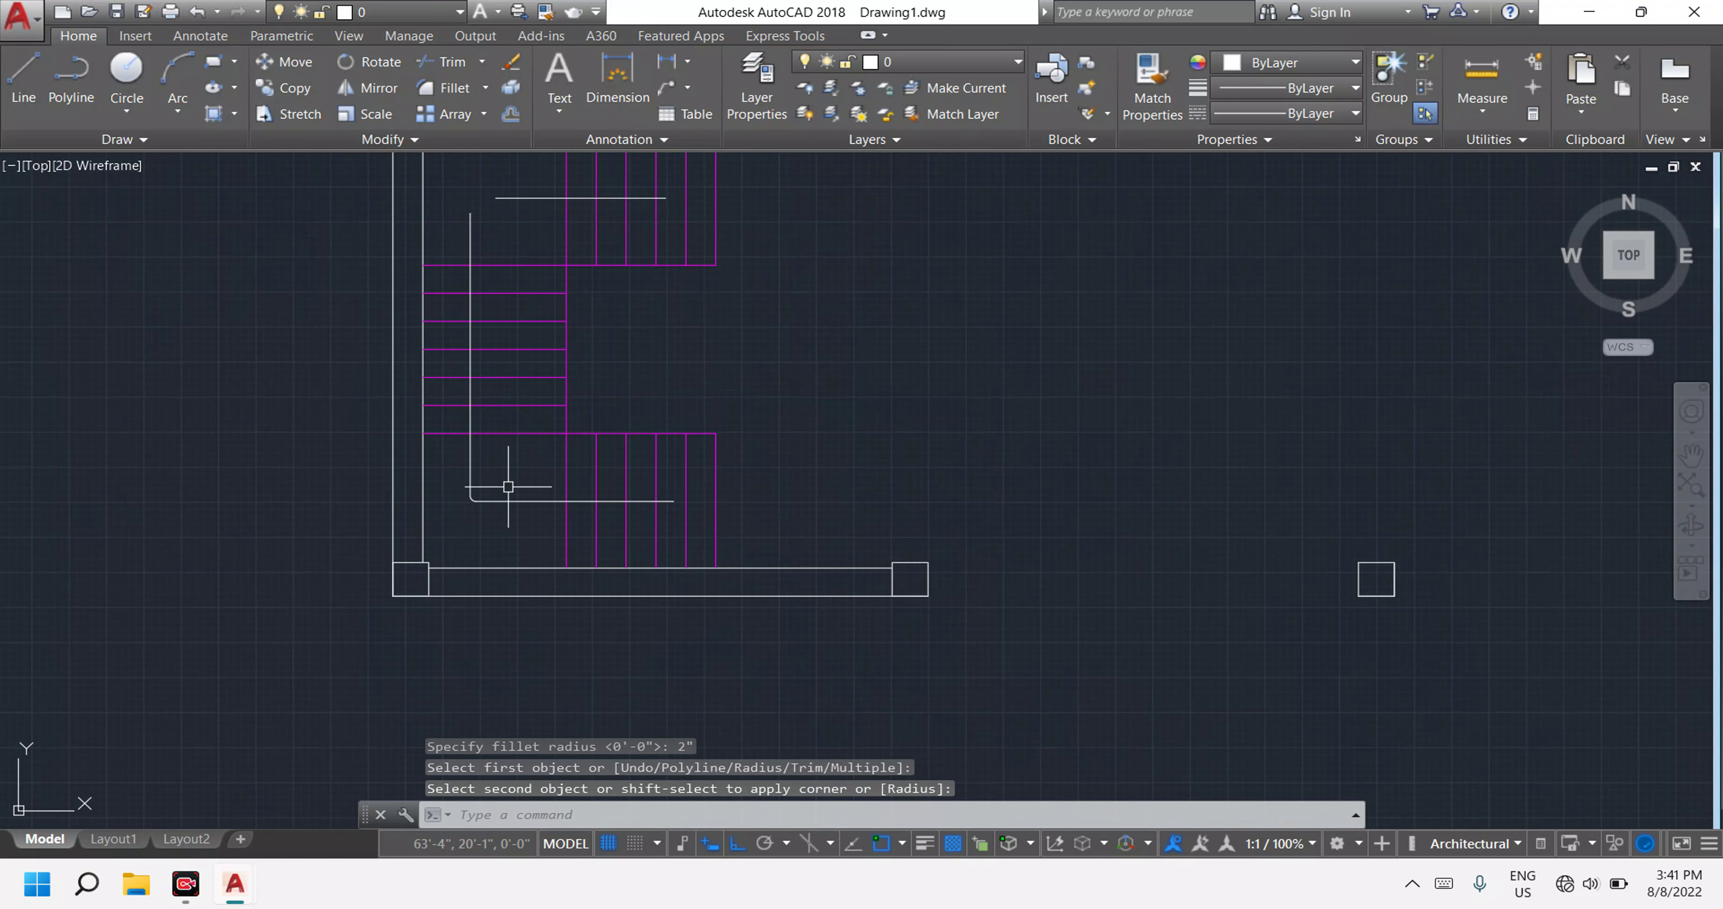
pyautogui.scroll(-2, 522, 475)
pyautogui.scroll(3, 511, 423)
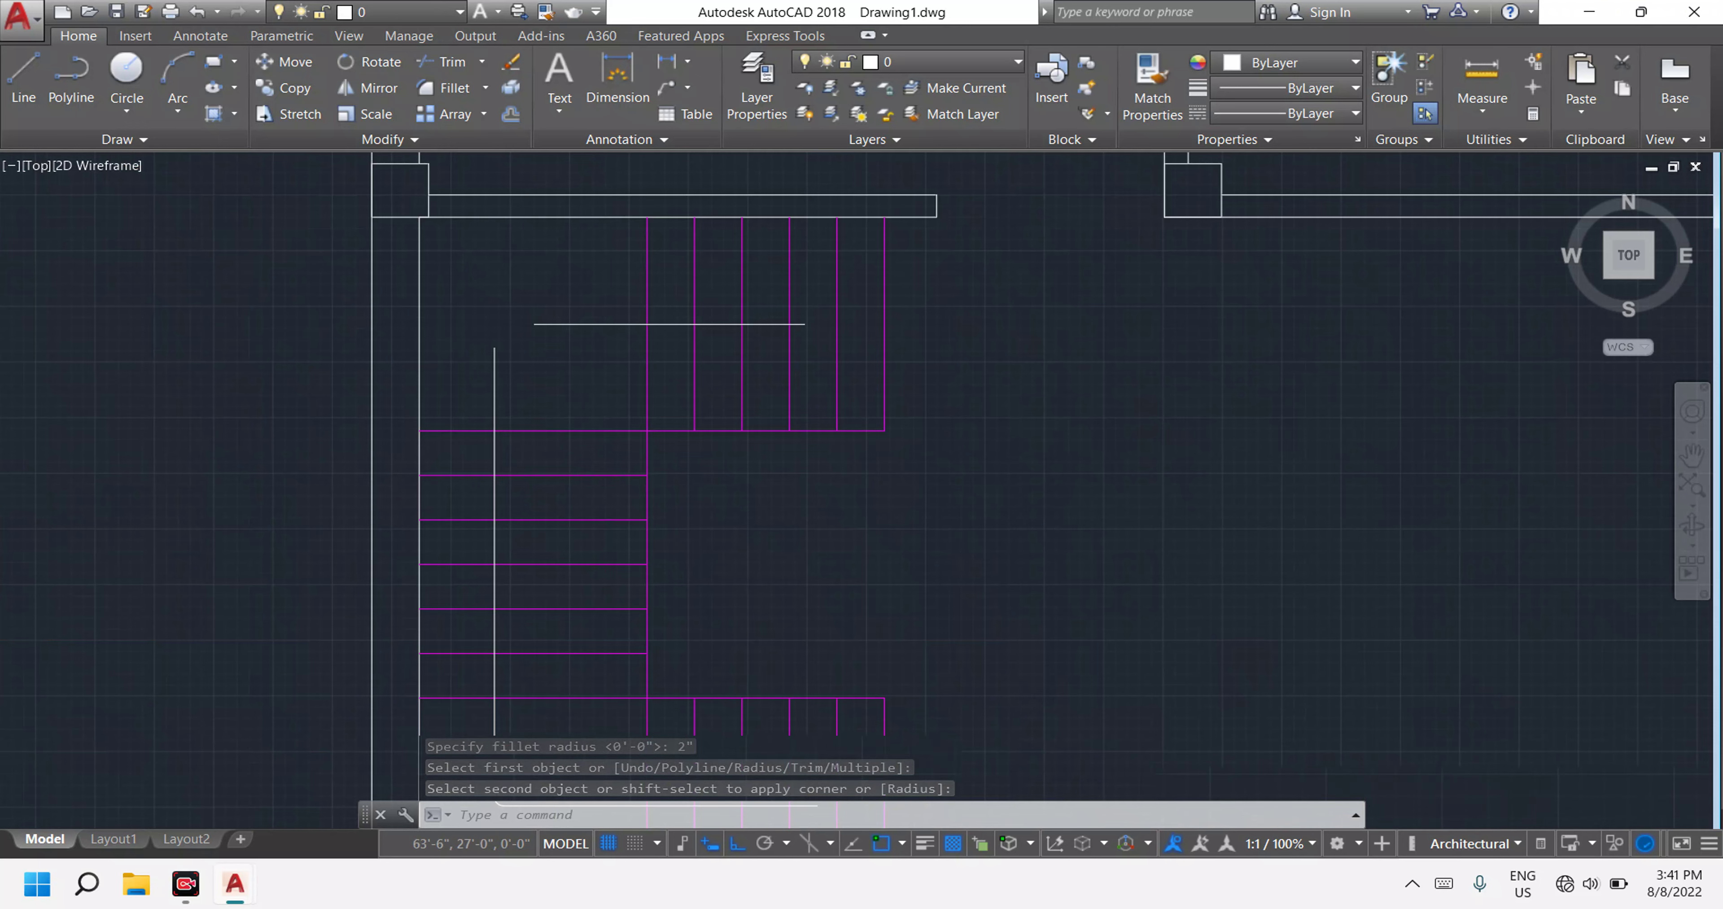
pyautogui.scroll(-3, 515, 427)
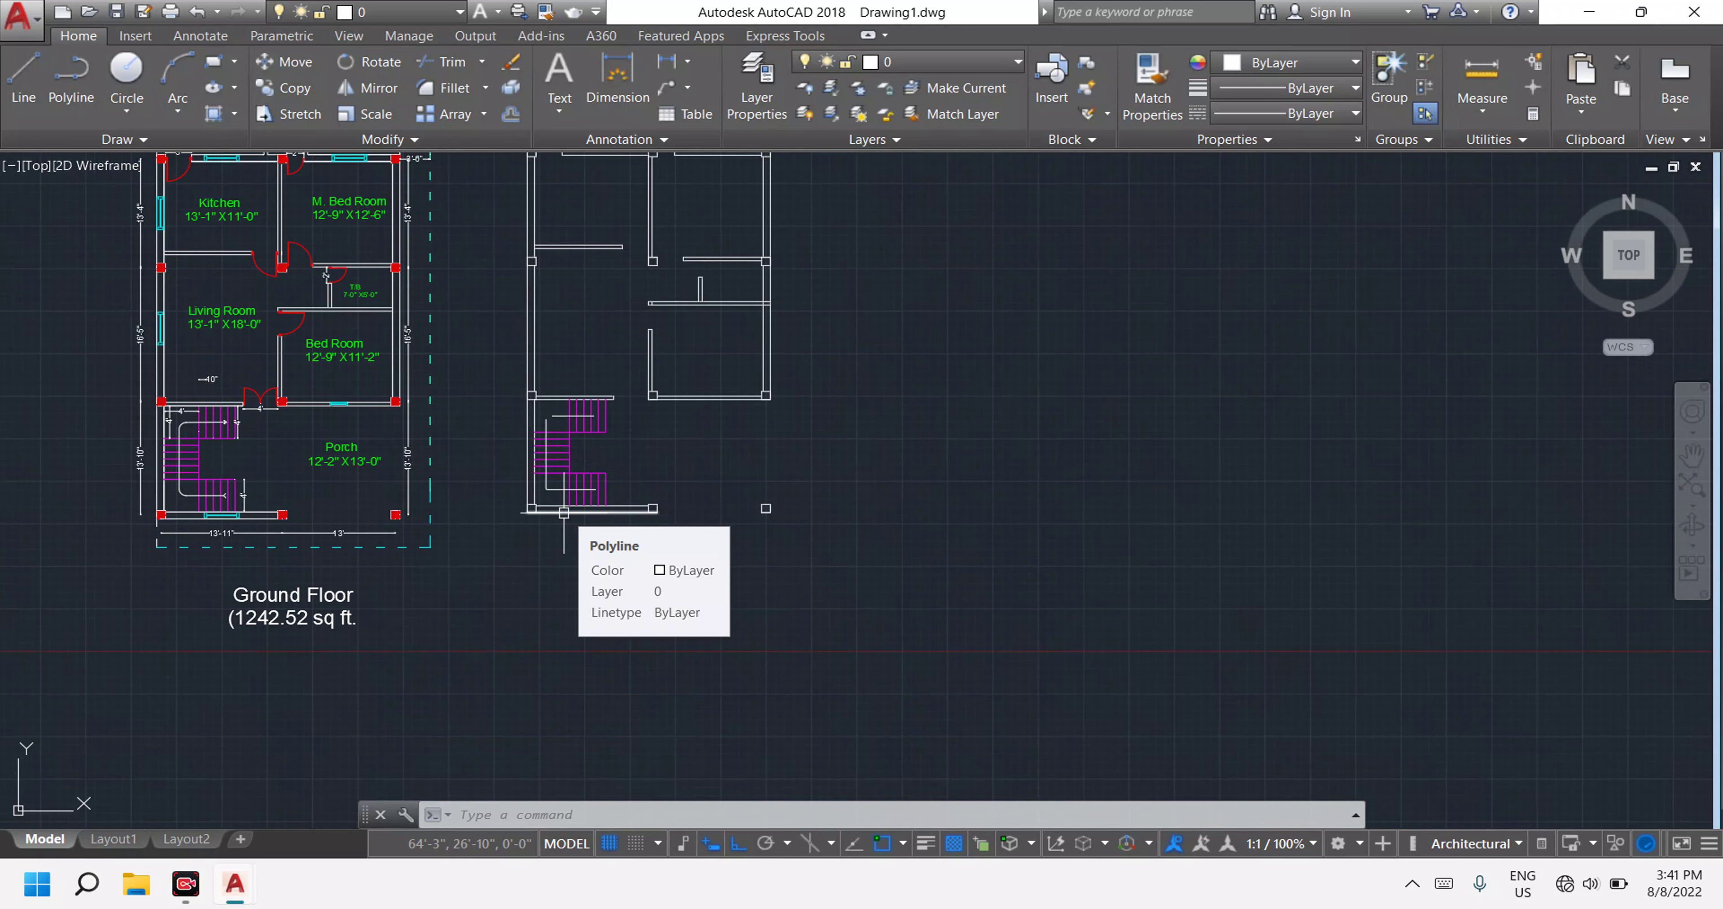
# Undo the 2-inch fillet so both walkline lines are separate again.
pyautogui.hotkey('ctrl', 'z')
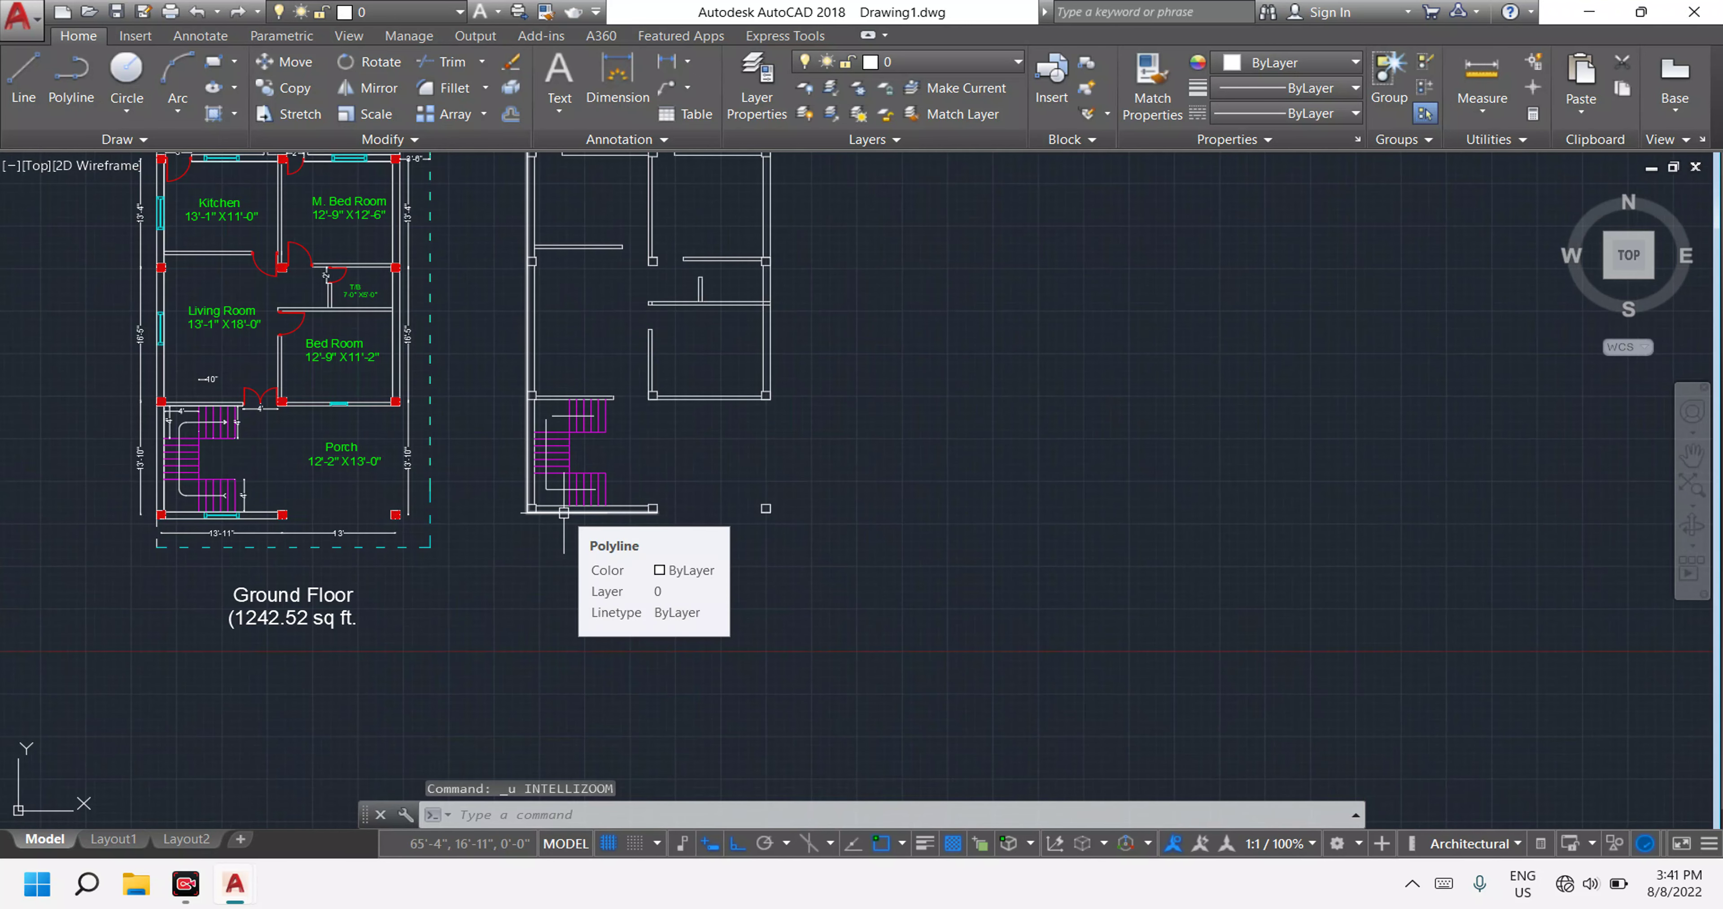
pyautogui.press('Escape')
pyautogui.press('Escape')
pyautogui.hotkey('ctrl', 'z')
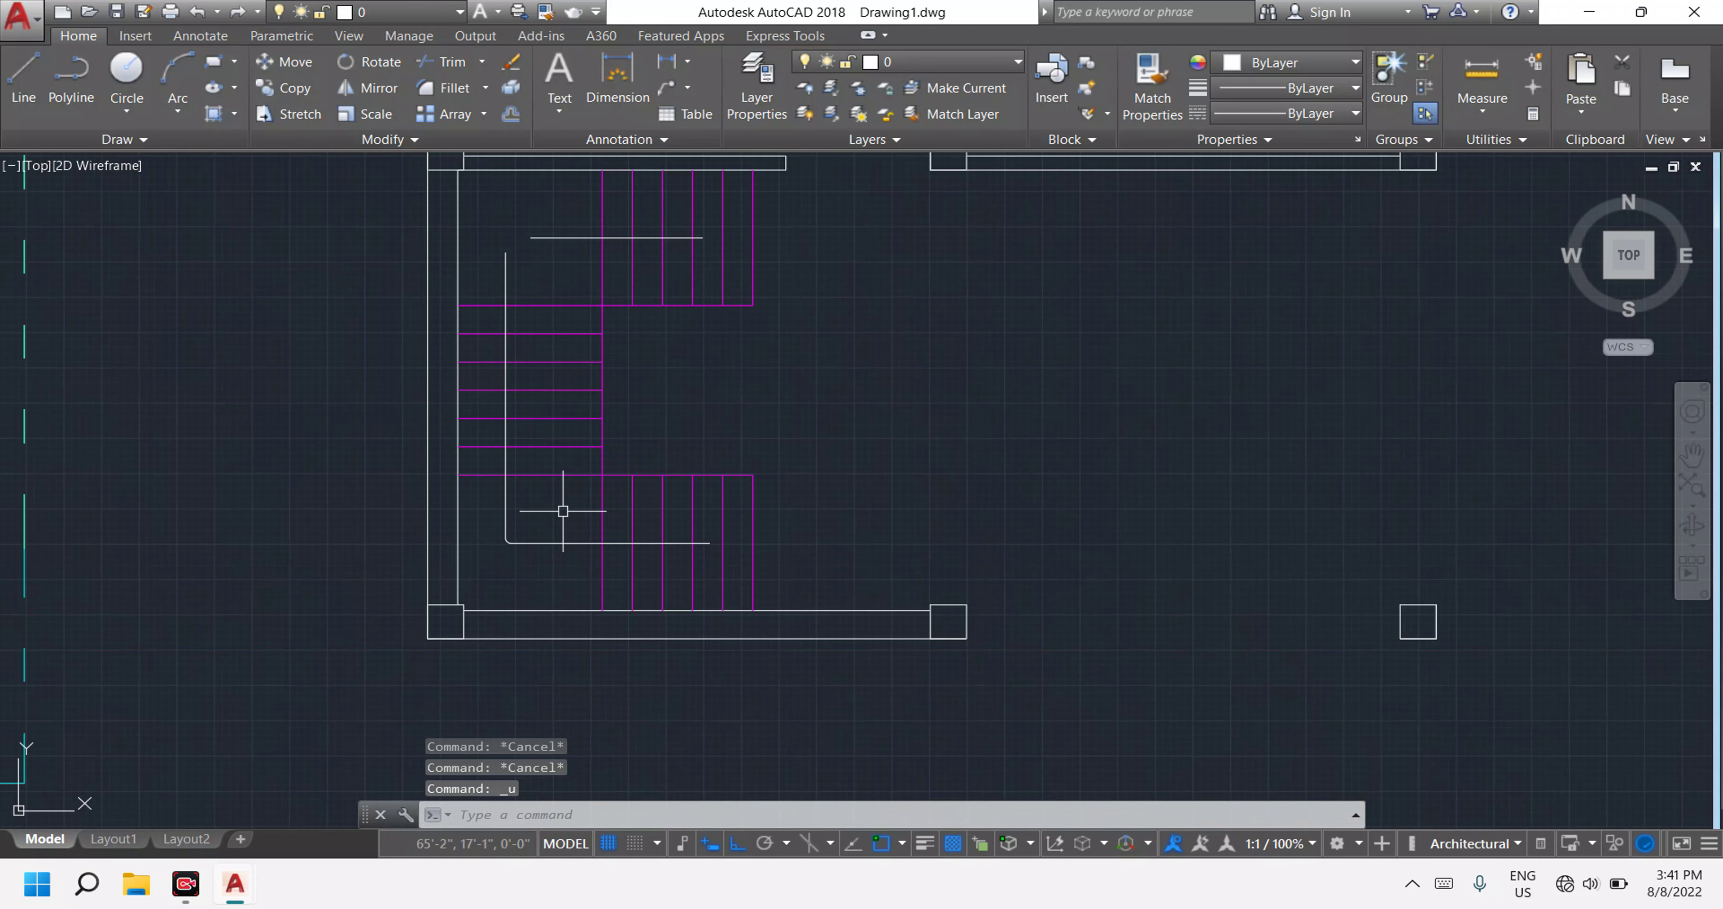
pyautogui.hotkey('ctrl', 'z')
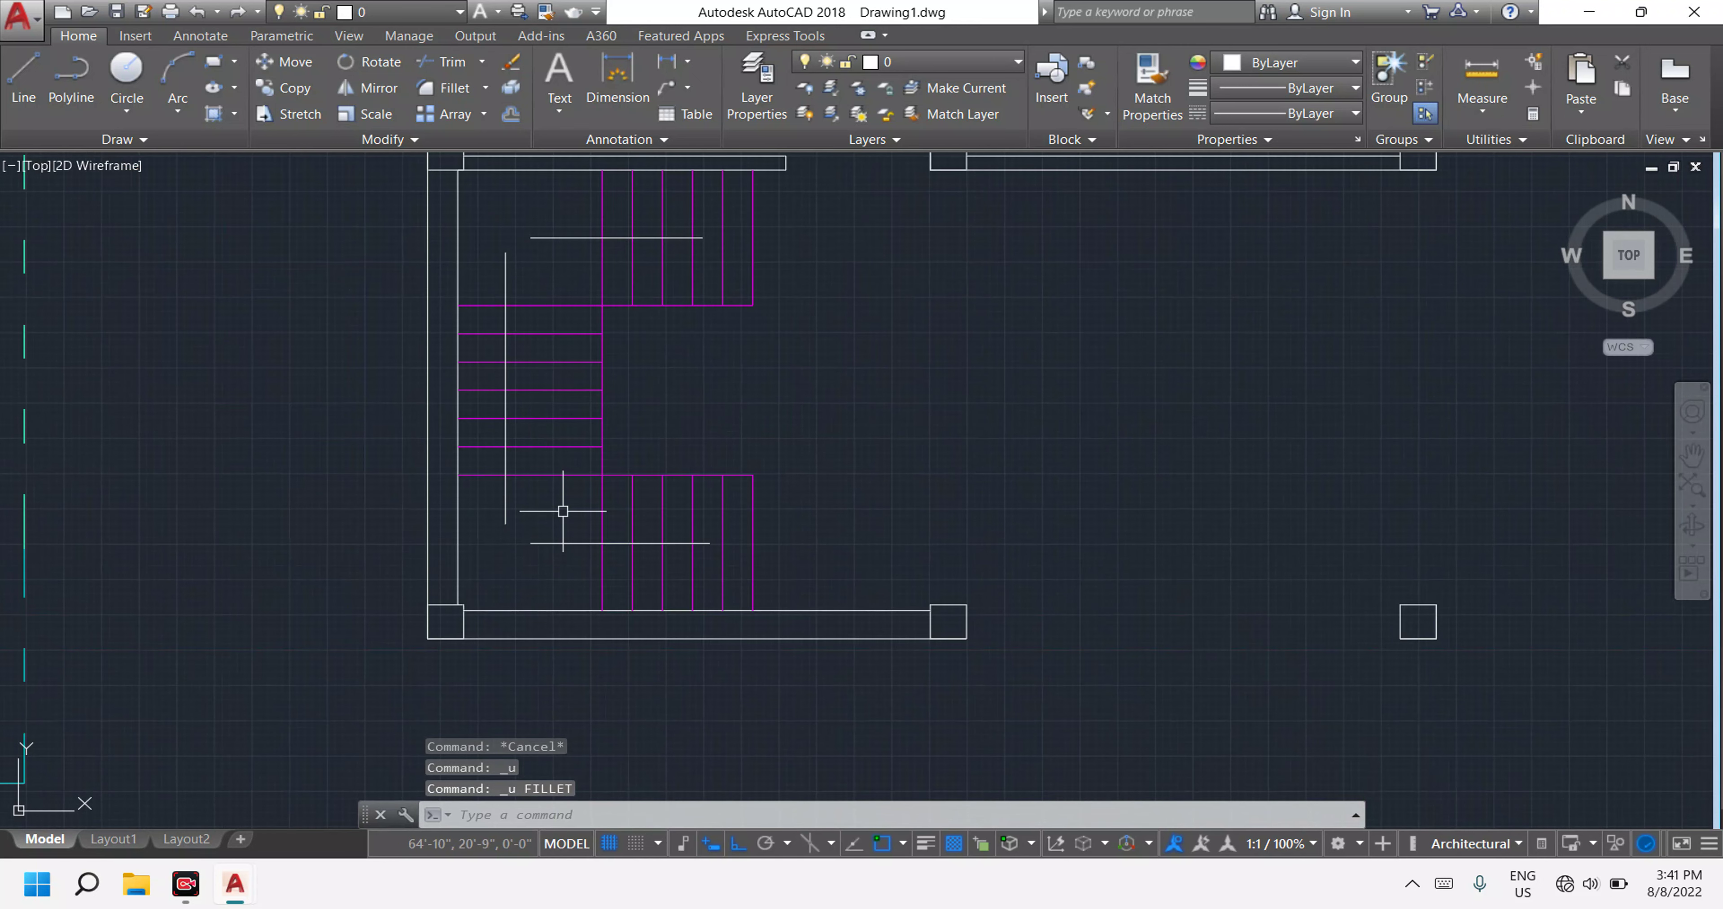
pyautogui.press('Escape')
pyautogui.press('Escape')
# Set the fillet radius to 5 inches and round the walkline's lower corner.
pyautogui.write('f')
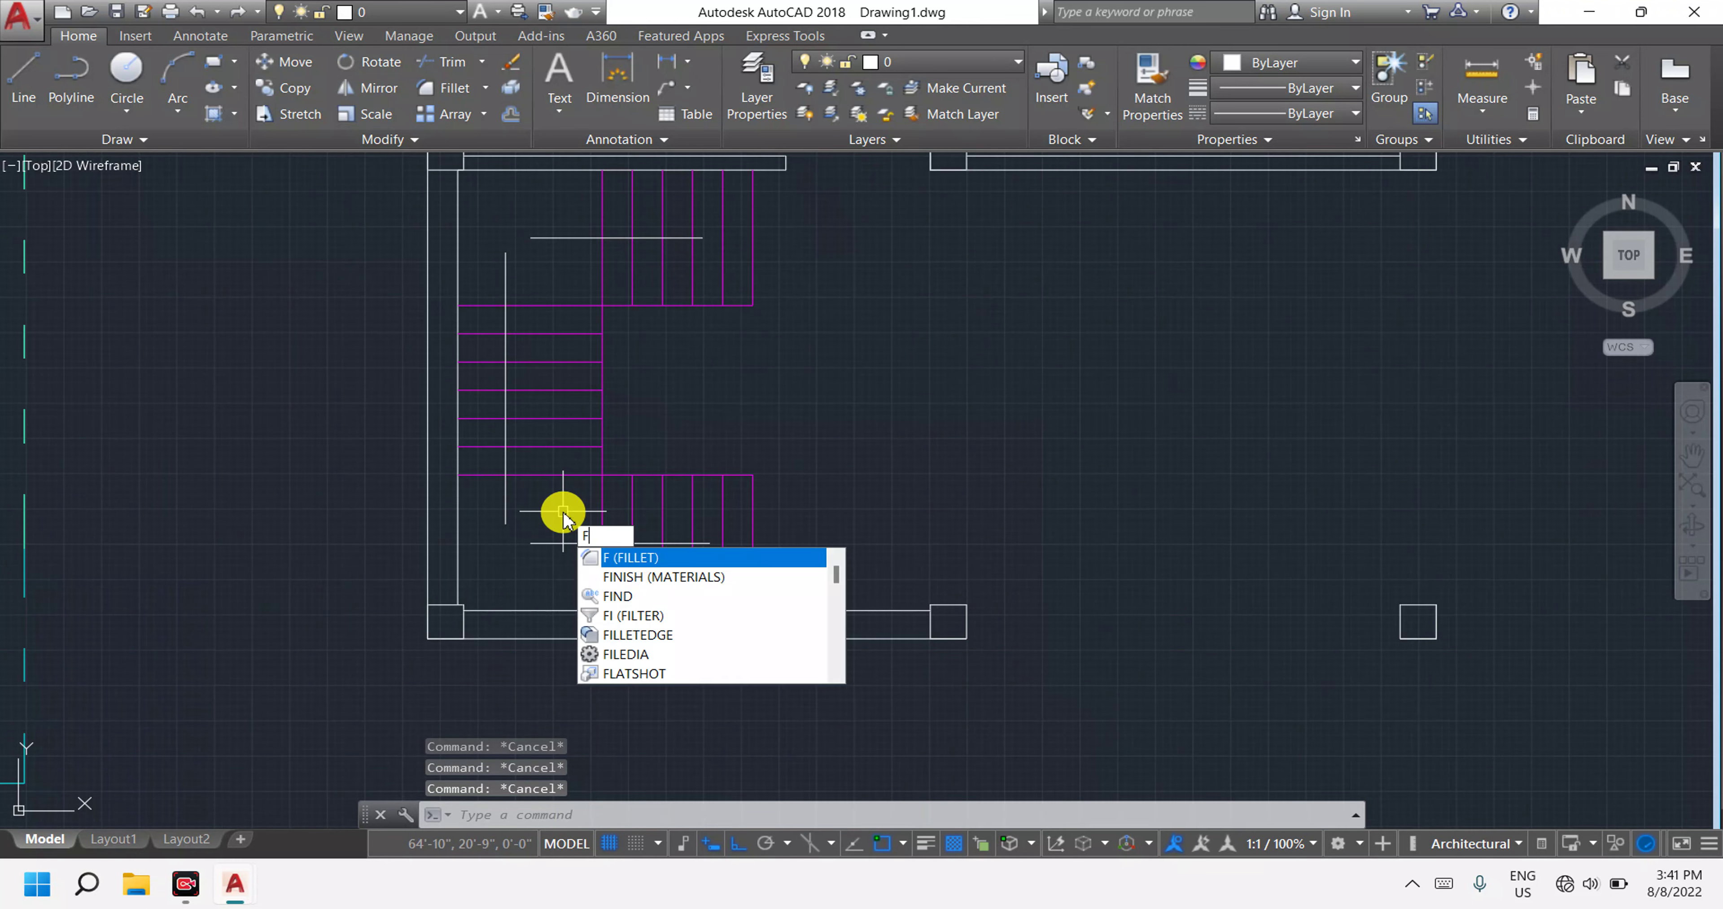
pyautogui.press('Return')
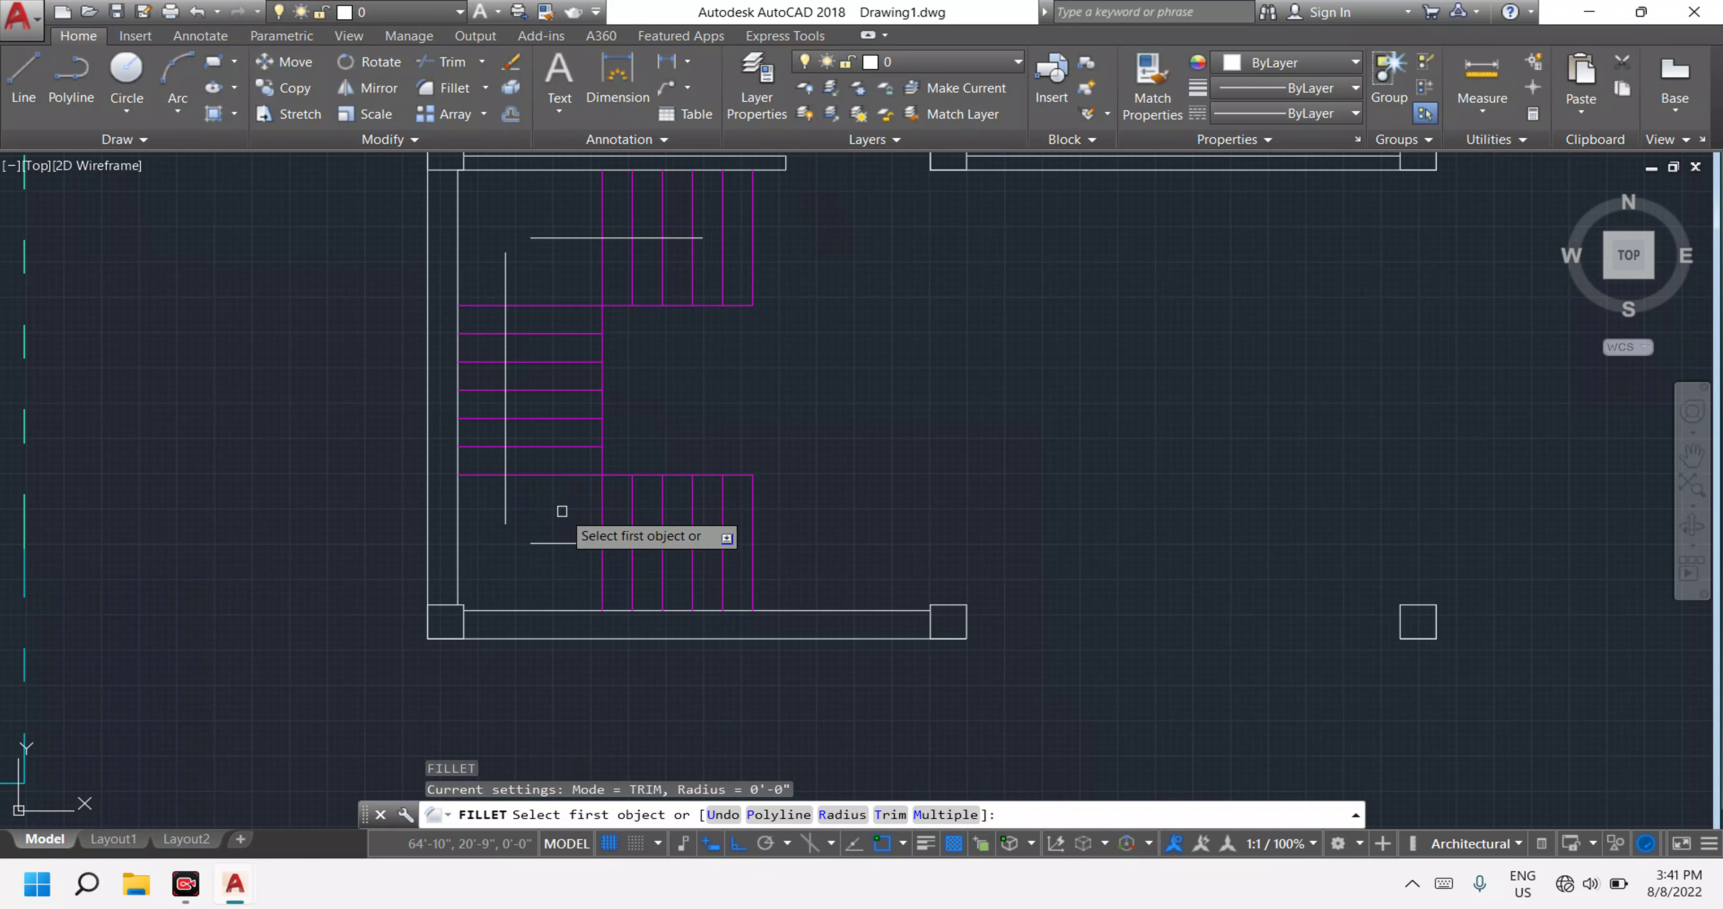
pyautogui.write('r')
pyautogui.press('Return')
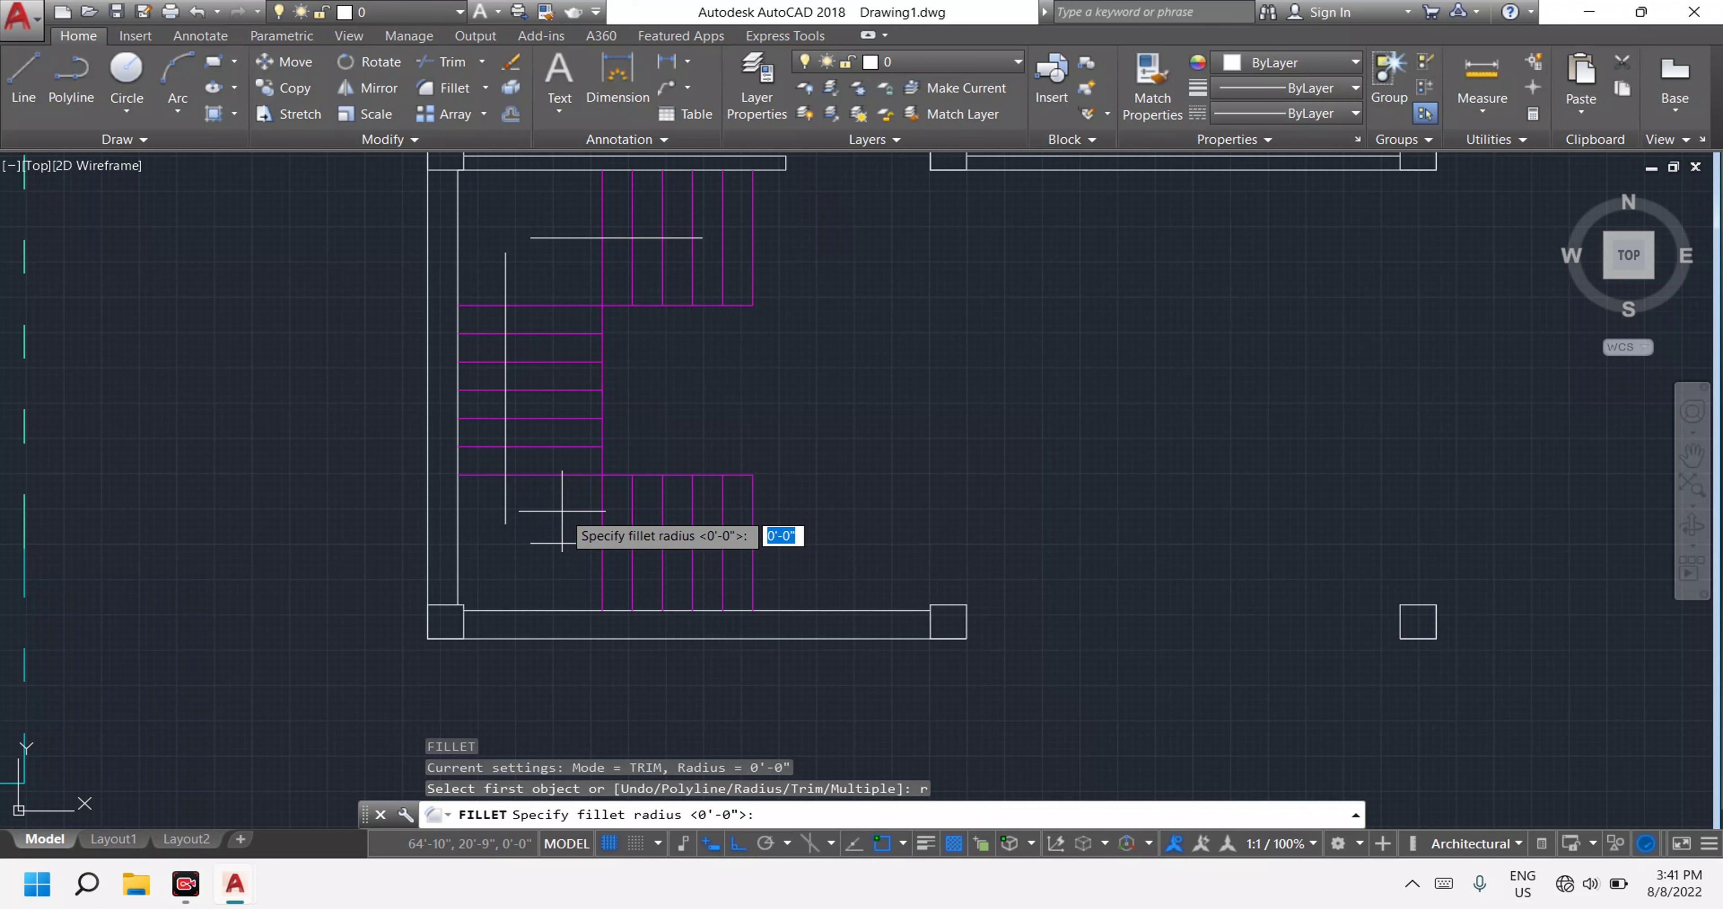
pyautogui.write('5')
pyautogui.press('Return')
pyautogui.click(518, 520)
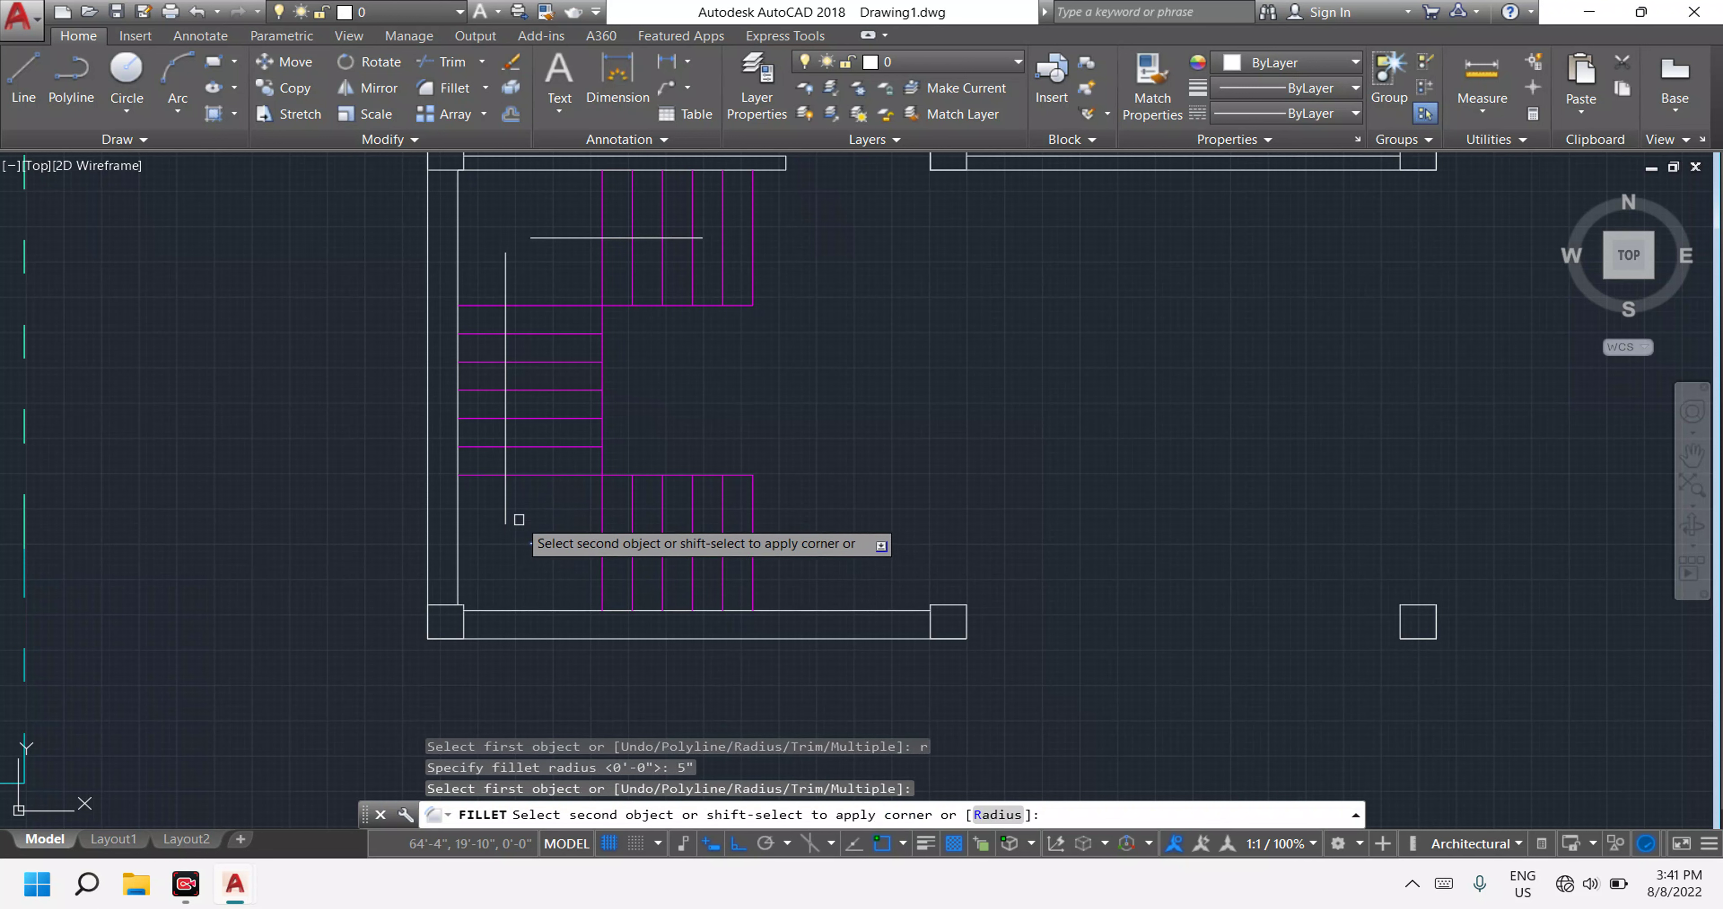
pyautogui.click(521, 525)
pyautogui.scroll(-4, 574, 528)
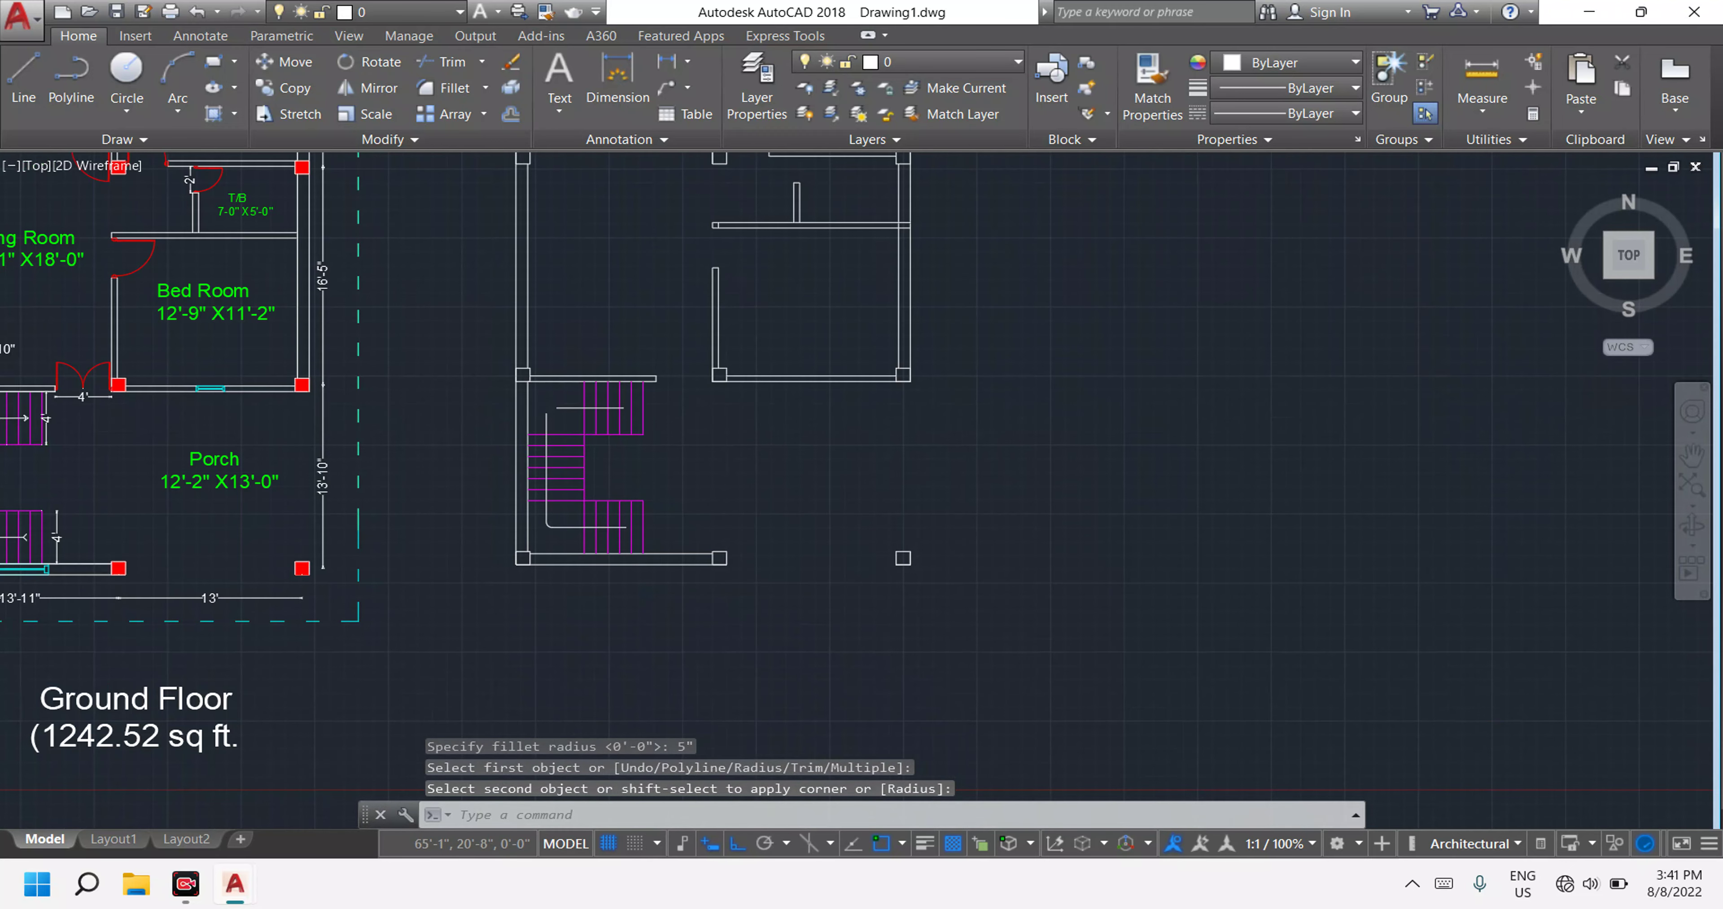
pyautogui.scroll(-3, 565, 426)
pyautogui.scroll(9, 565, 427)
# Round the walkline's upper corner with the same 5-inch fillet.
pyautogui.click(568, 390)
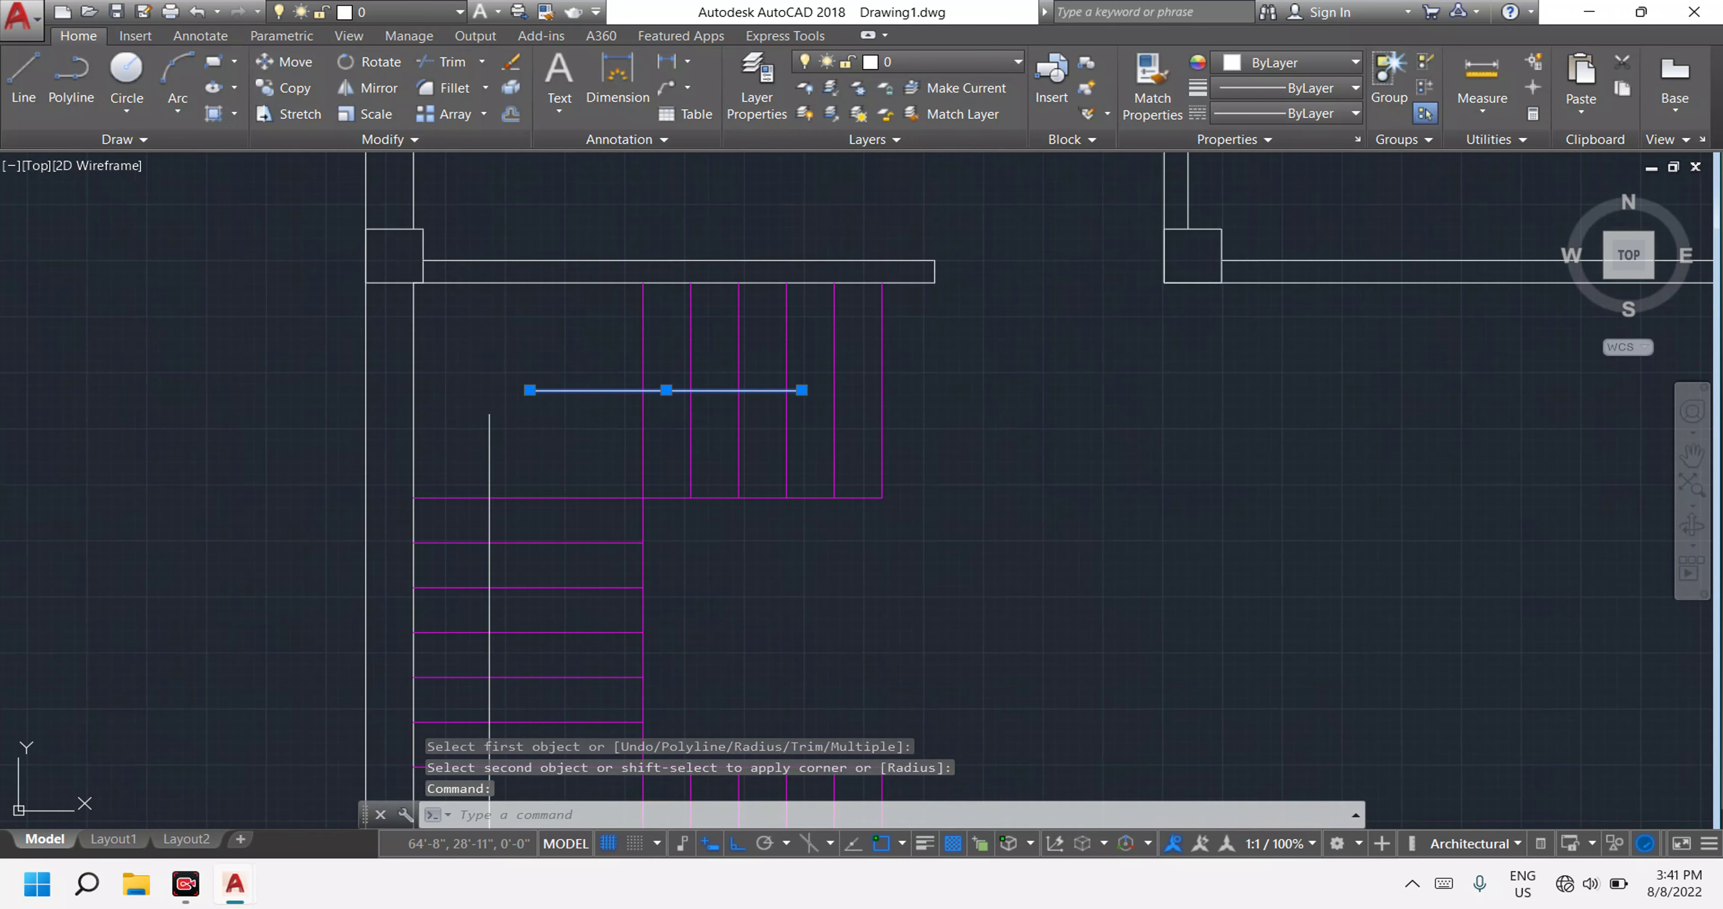
pyautogui.press('Escape')
pyautogui.press('Return')
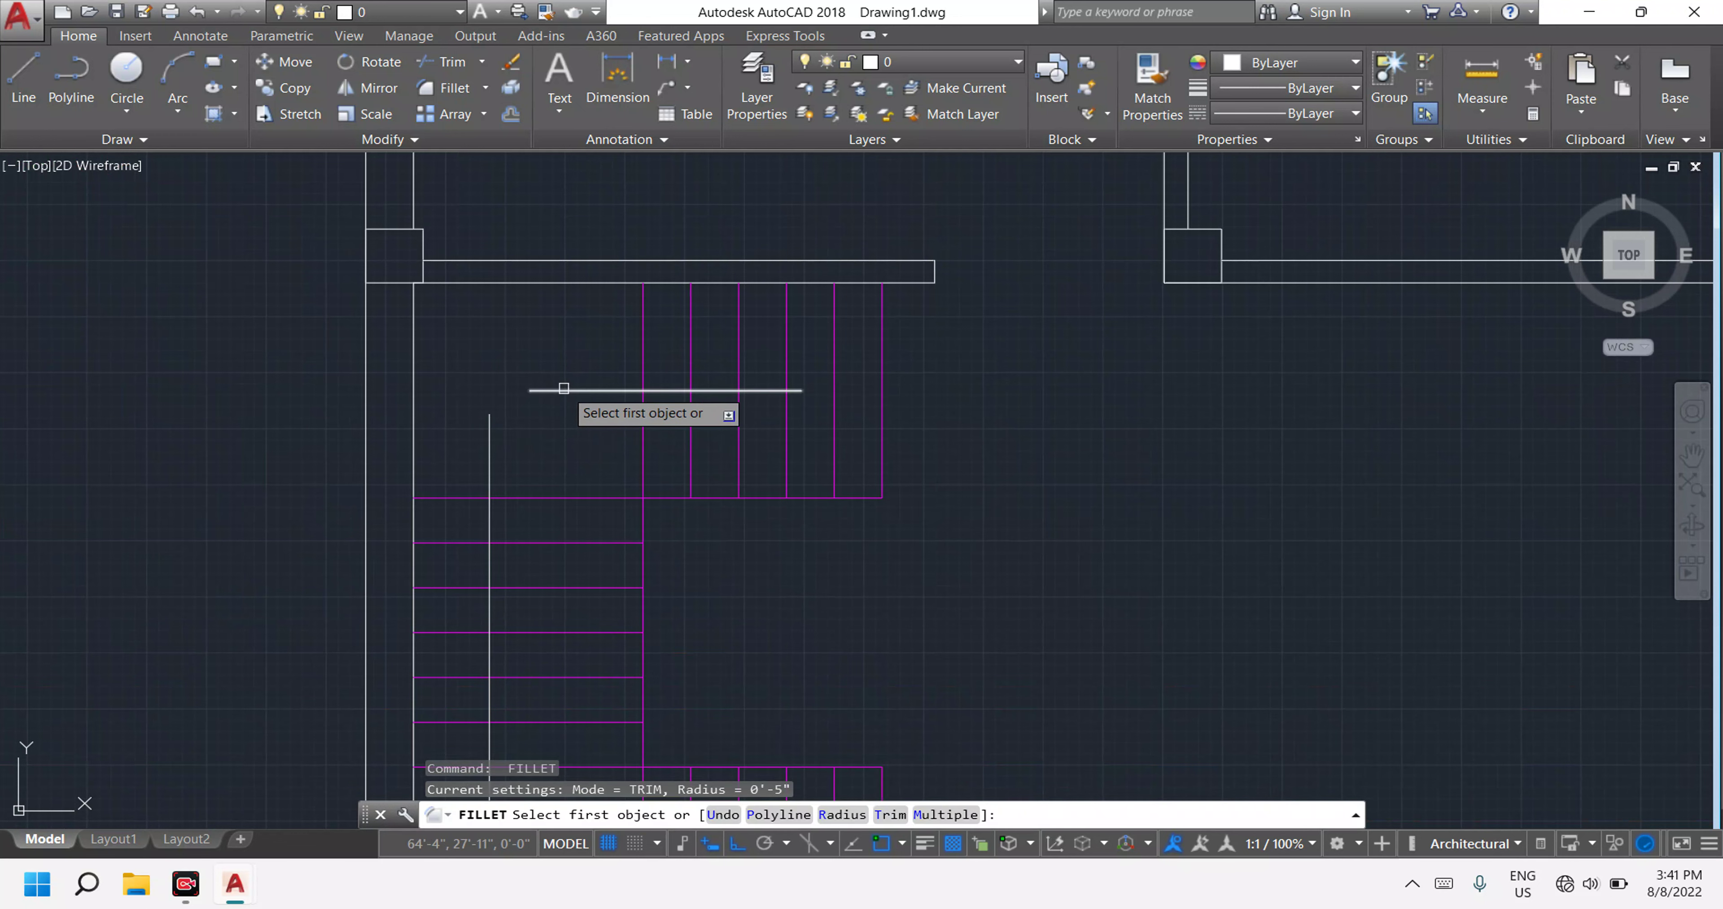
pyautogui.click(564, 390)
pyautogui.click(493, 468)
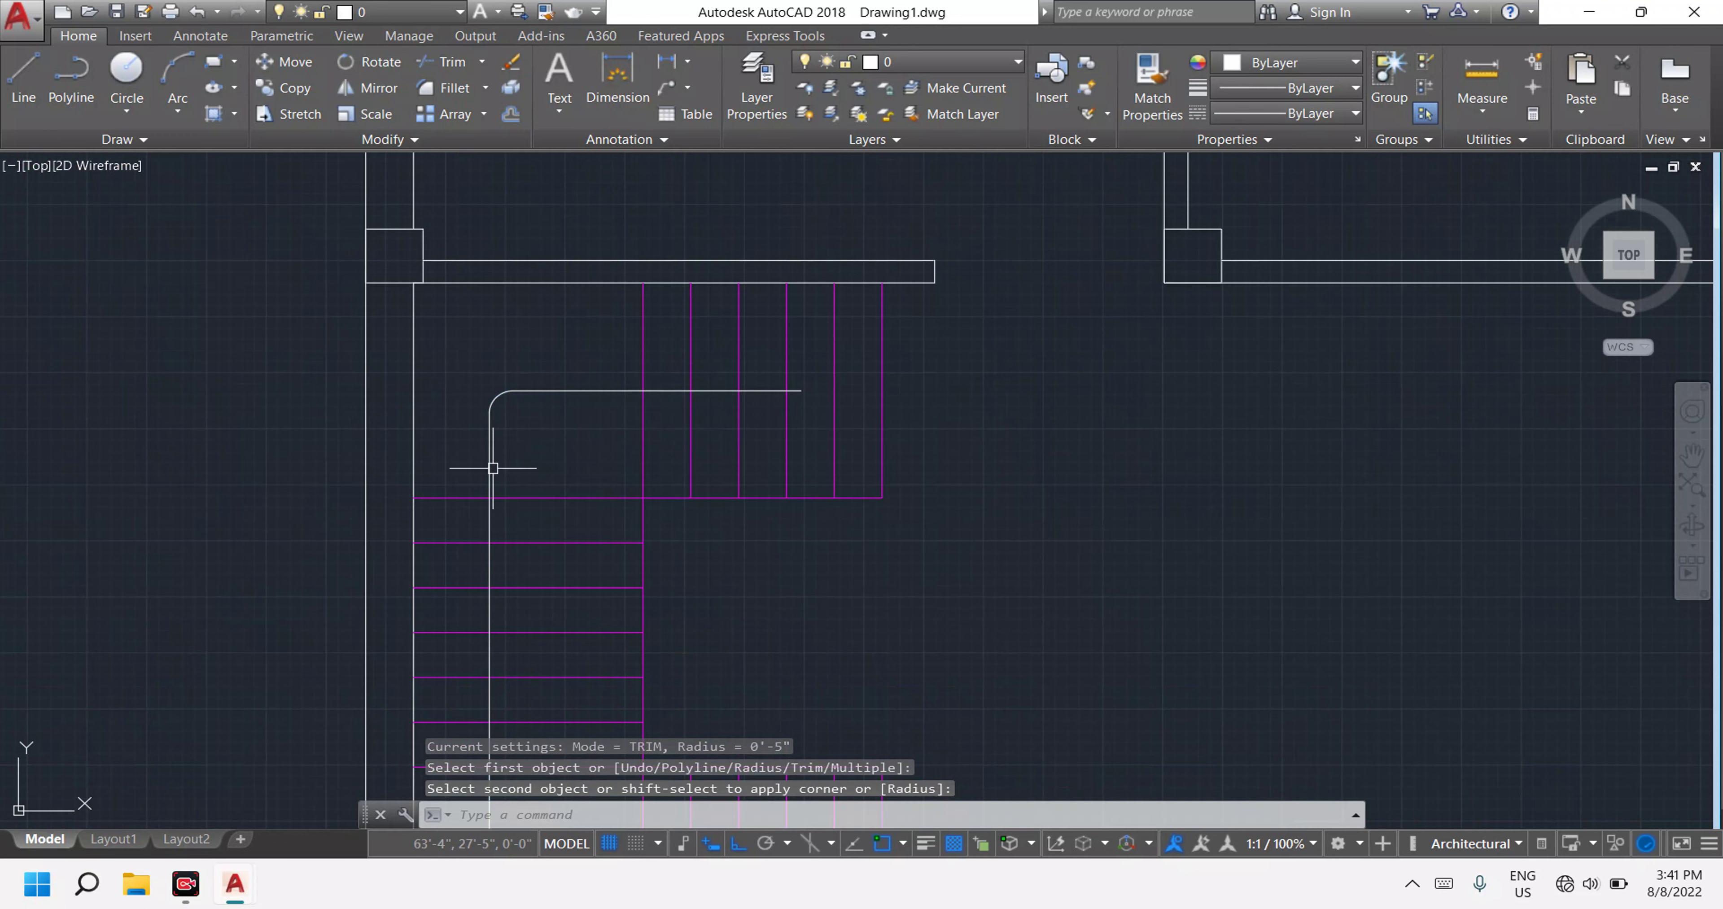
pyautogui.scroll(-6, 522, 462)
pyautogui.scroll(-4, 585, 481)
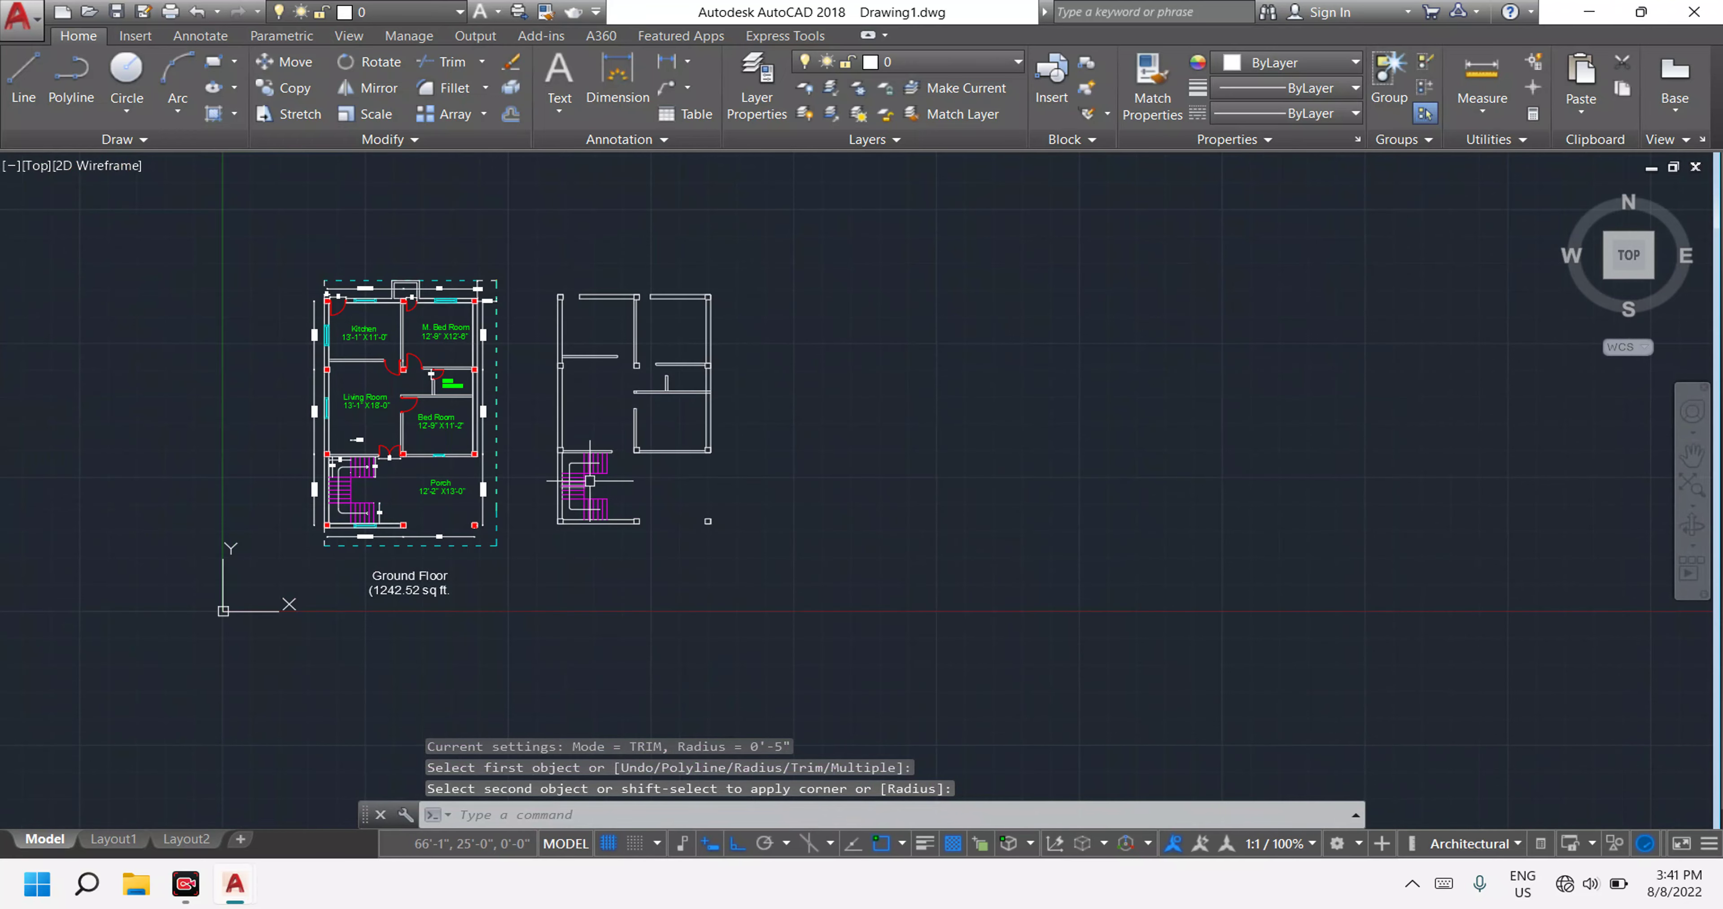
pyautogui.scroll(5, 574, 501)
pyautogui.scroll(-5, 575, 501)
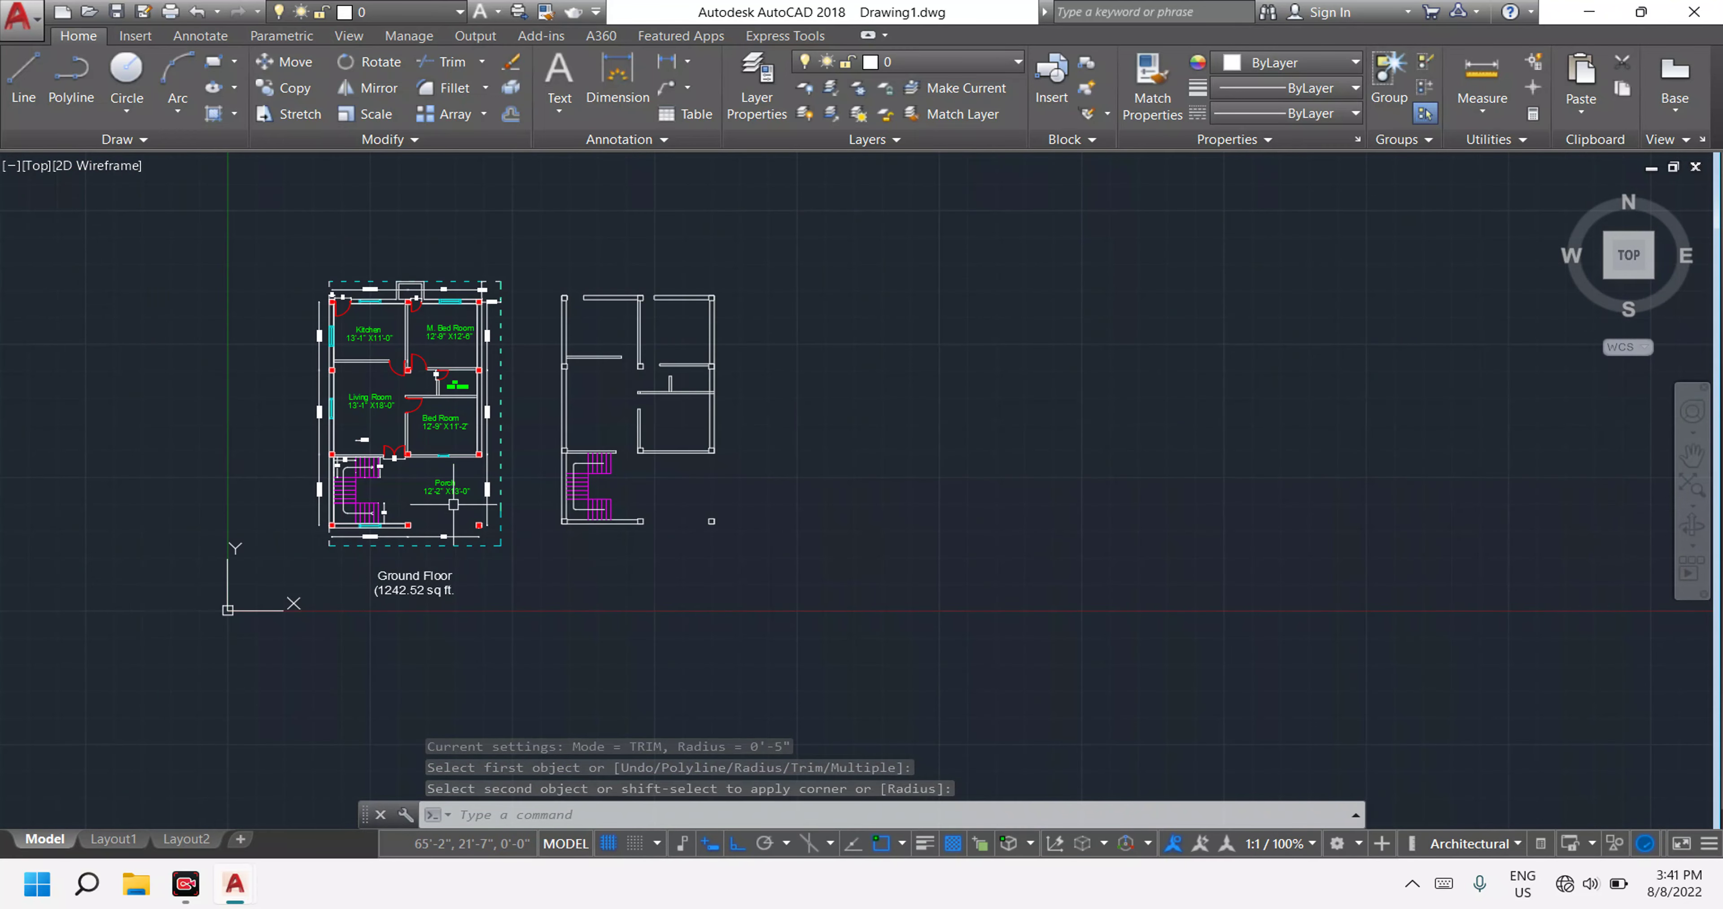
pyautogui.scroll(2, 391, 513)
pyautogui.scroll(2, 335, 513)
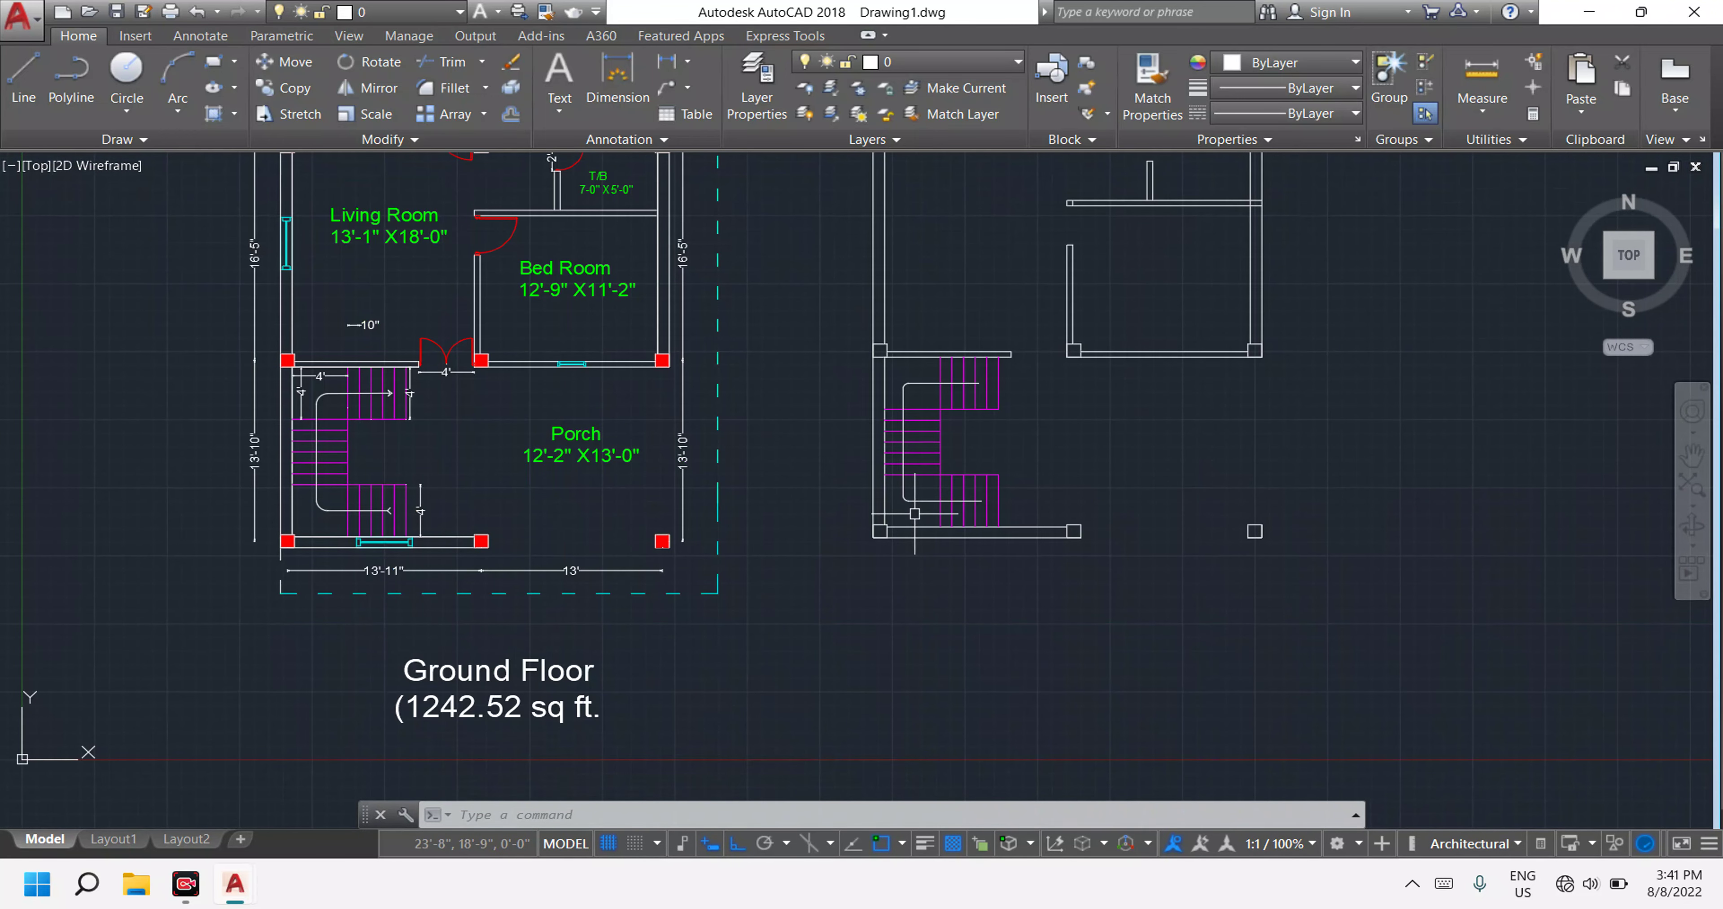
pyautogui.scroll(6, 915, 510)
pyautogui.scroll(-6, 893, 487)
pyautogui.scroll(2, 885, 483)
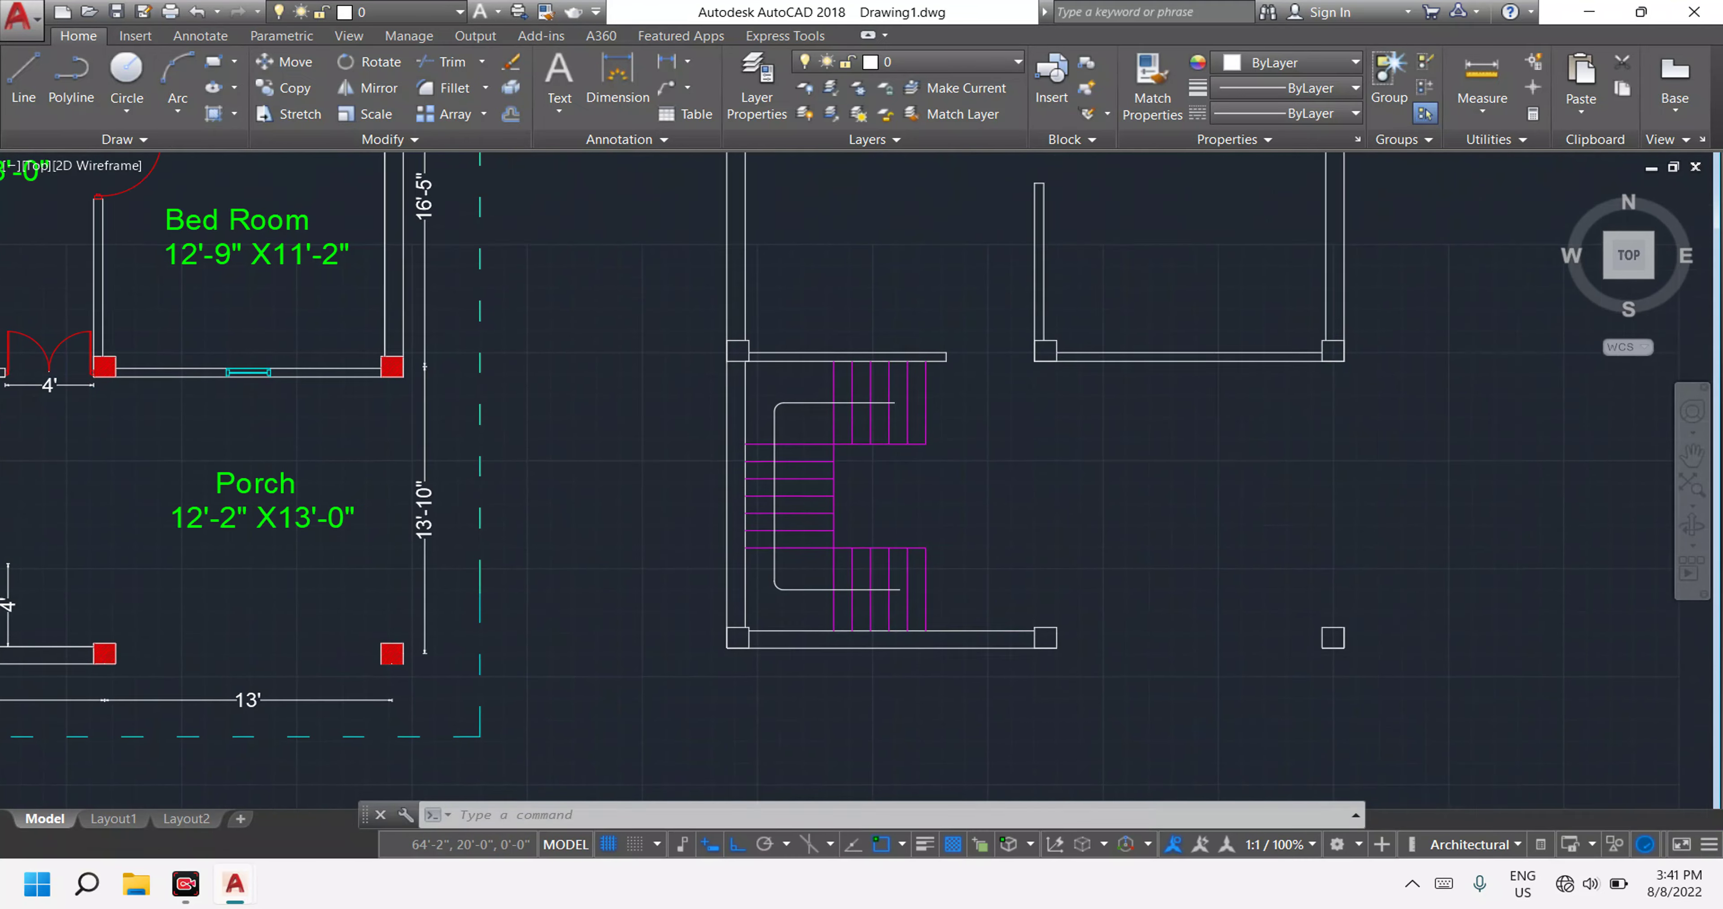
pyautogui.scroll(2, 789, 583)
pyautogui.scroll(1, 795, 579)
pyautogui.scroll(2, 794, 578)
# Undo the rounded upper corner, separating the vertical and upper horizontal lines.
pyautogui.press('Escape')
pyautogui.press('Escape')
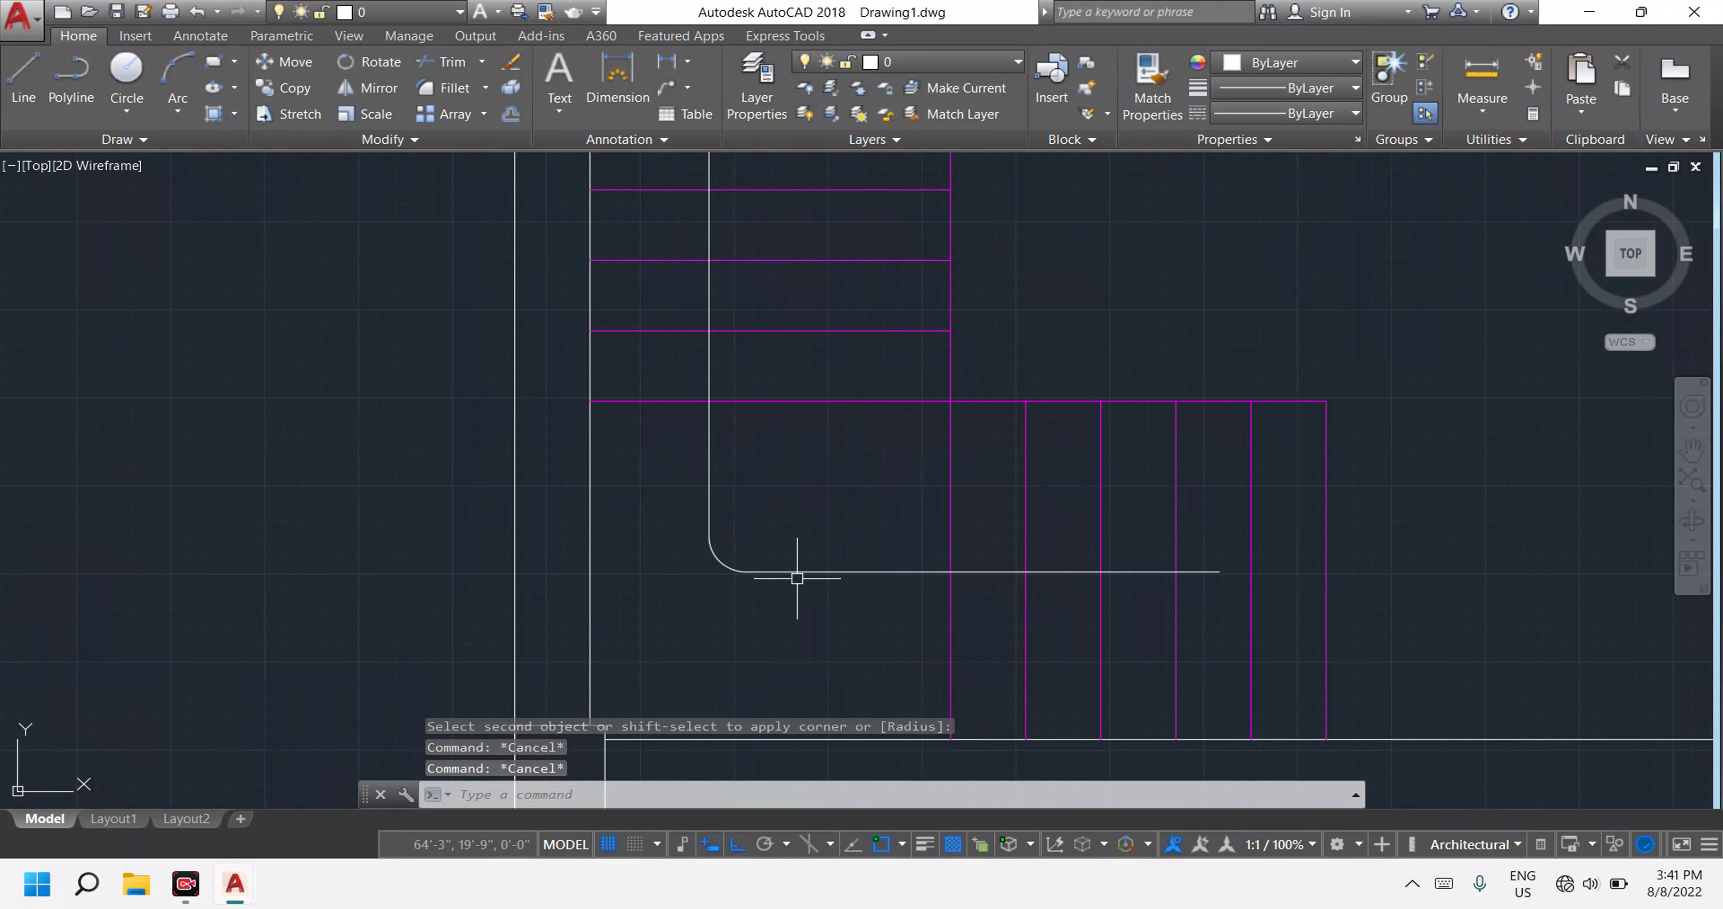
pyautogui.press('Escape')
pyautogui.hotkey('ctrl', 'z')
pyautogui.hotkey('ctrl', 'z')
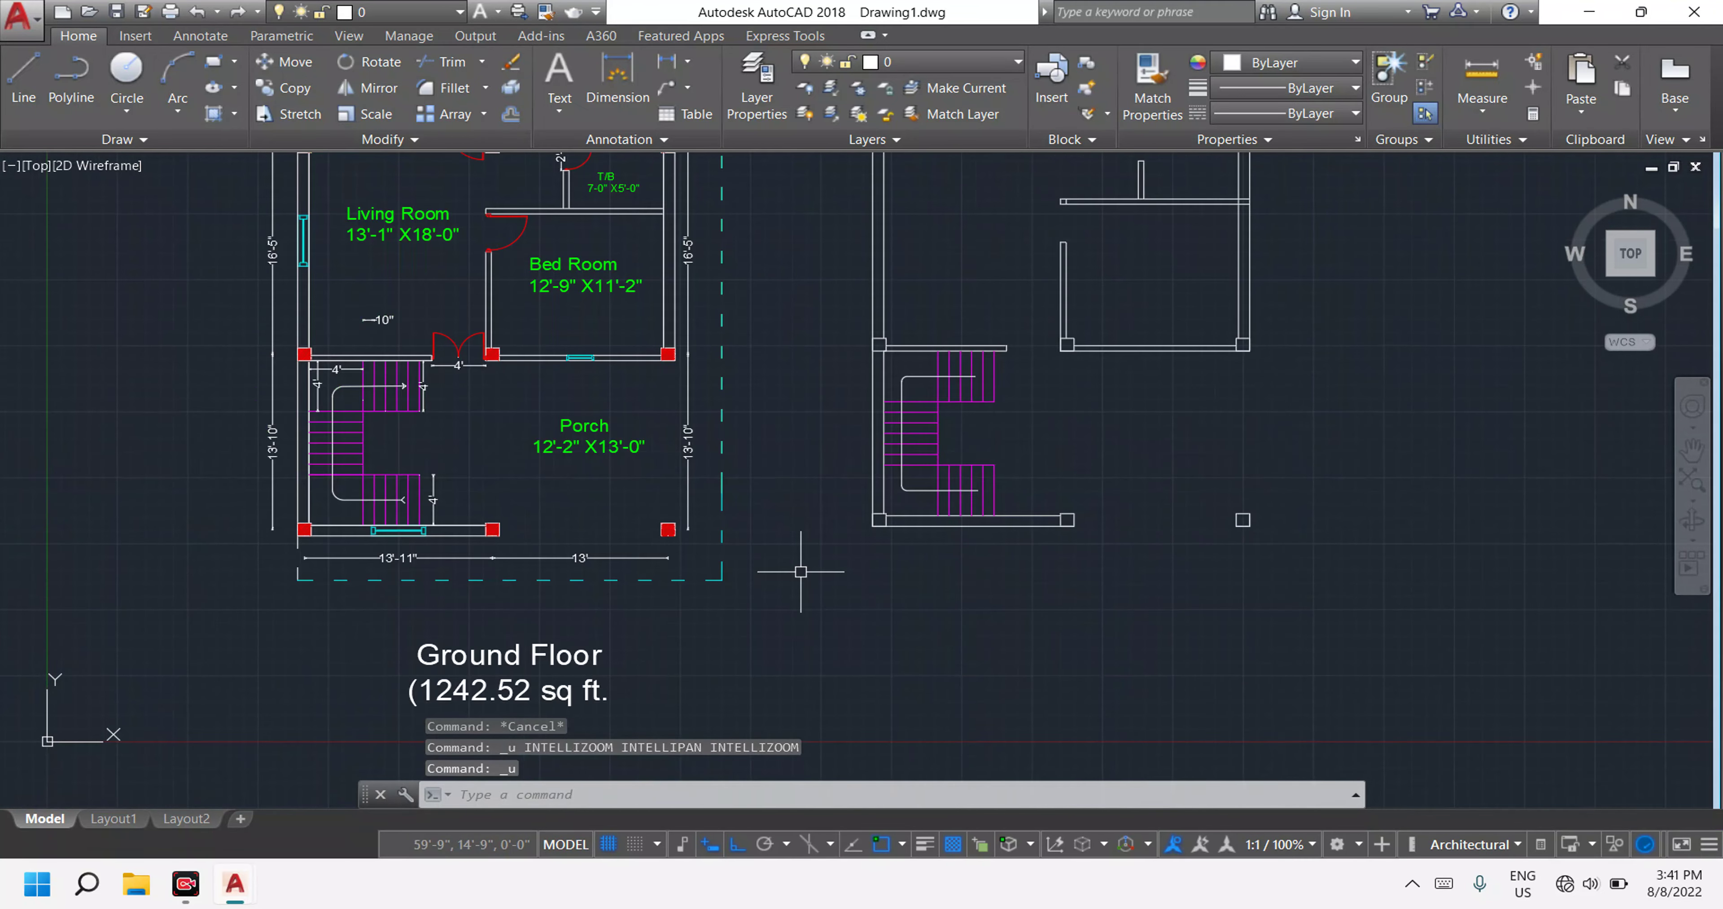
pyautogui.hotkey('ctrl', 'z')
pyautogui.hotkey('ctrl', 'z')
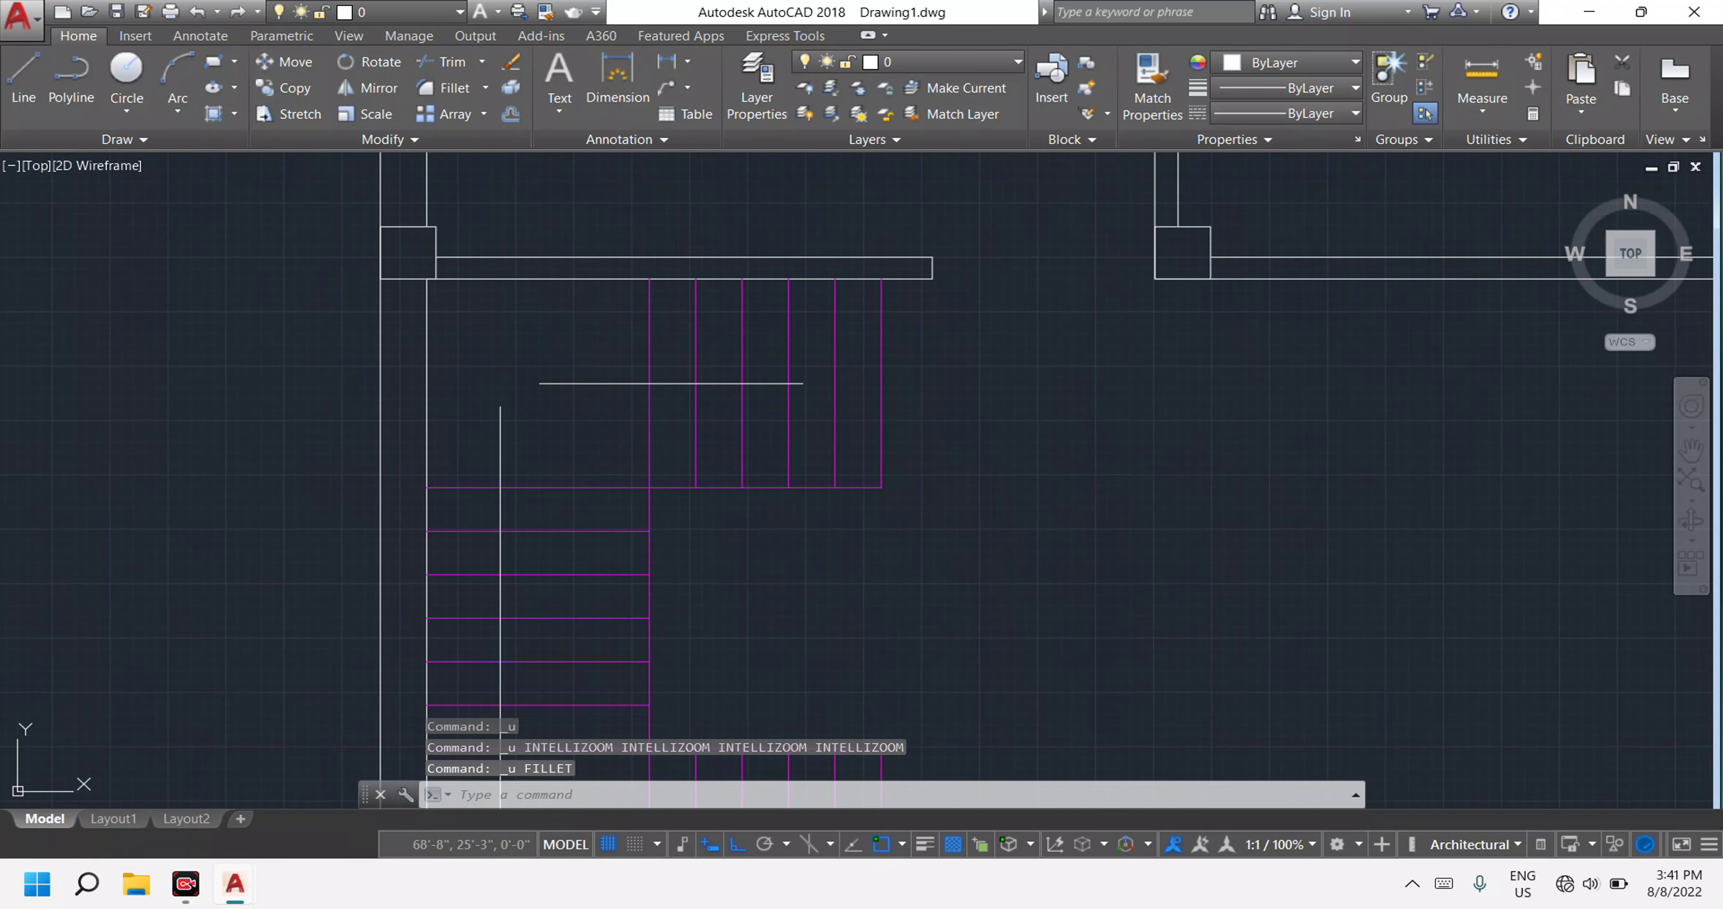
pyautogui.hotkey('ctrl', 'z')
pyautogui.hotkey('ctrl', 'z')
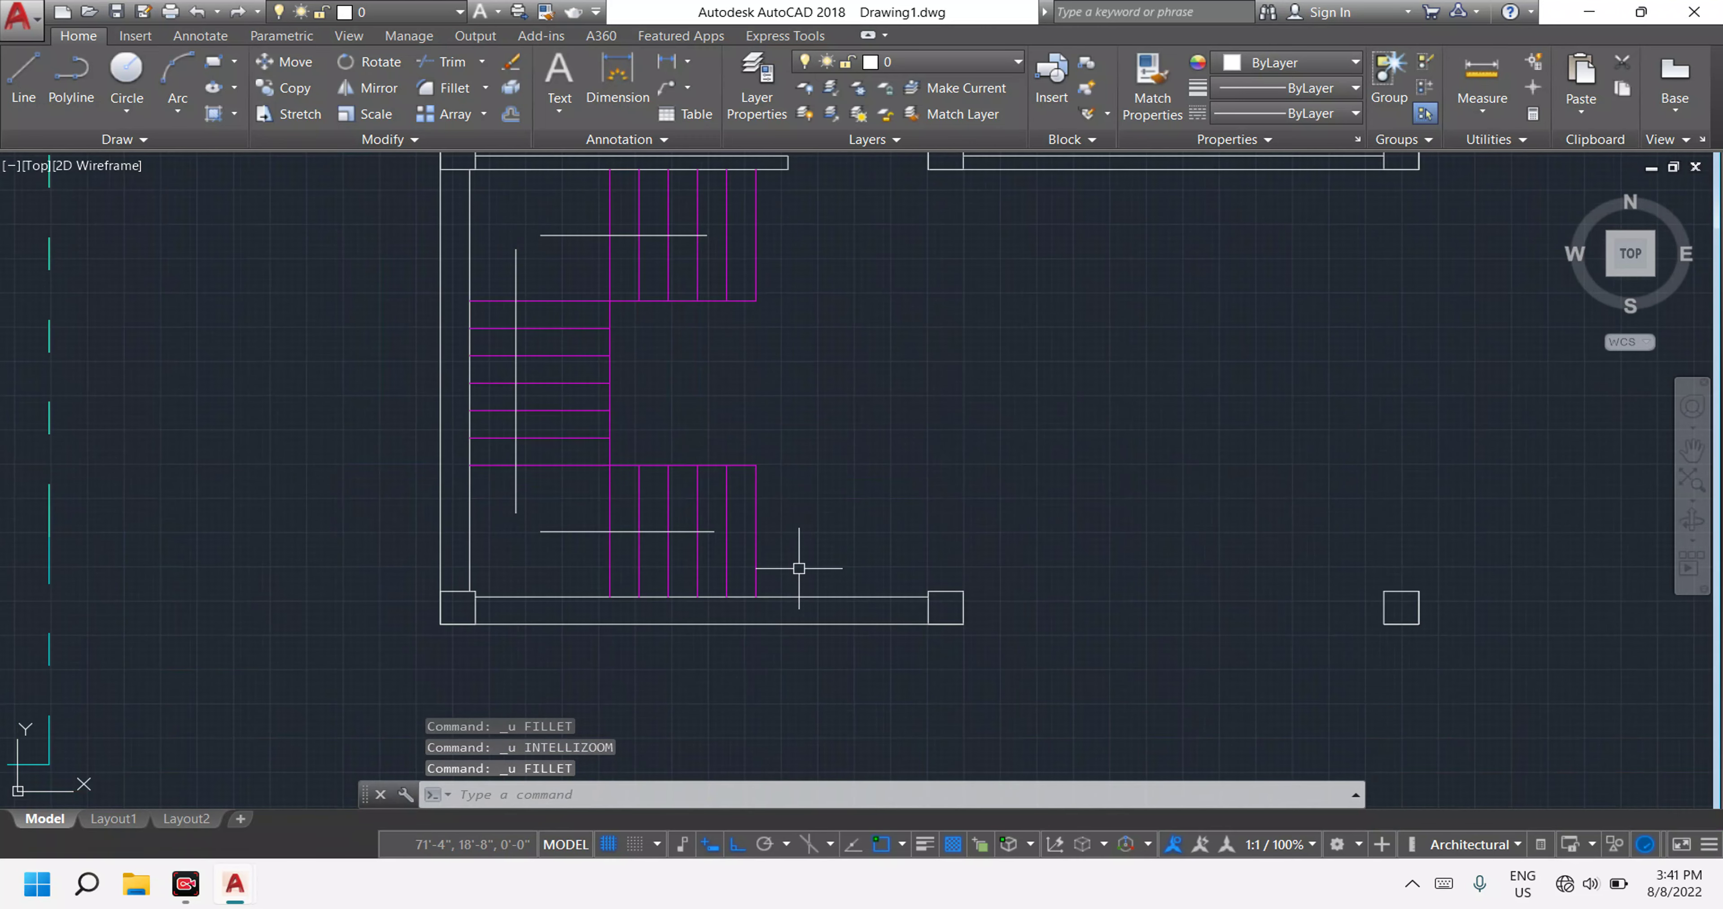
# Set the fillet radius to 10 inches and round the walkline's lower corner.
pyautogui.press('Escape')
pyautogui.press('Escape')
pyautogui.press('Return')
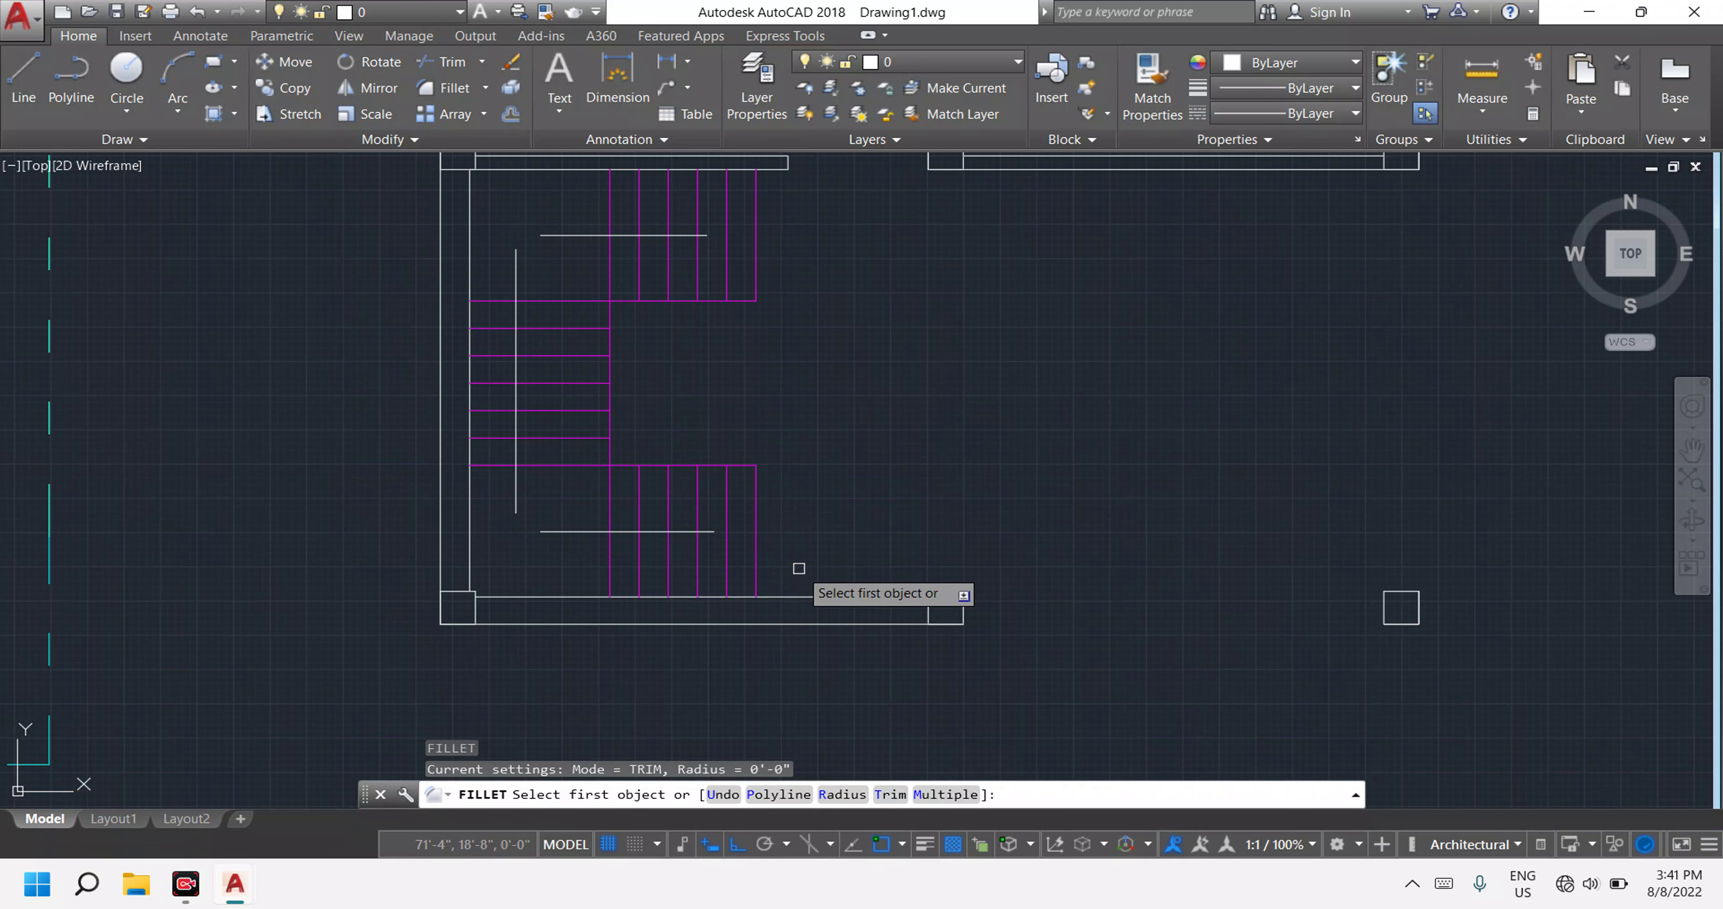
pyautogui.write('r')
pyautogui.press('Return')
pyautogui.write("10'")
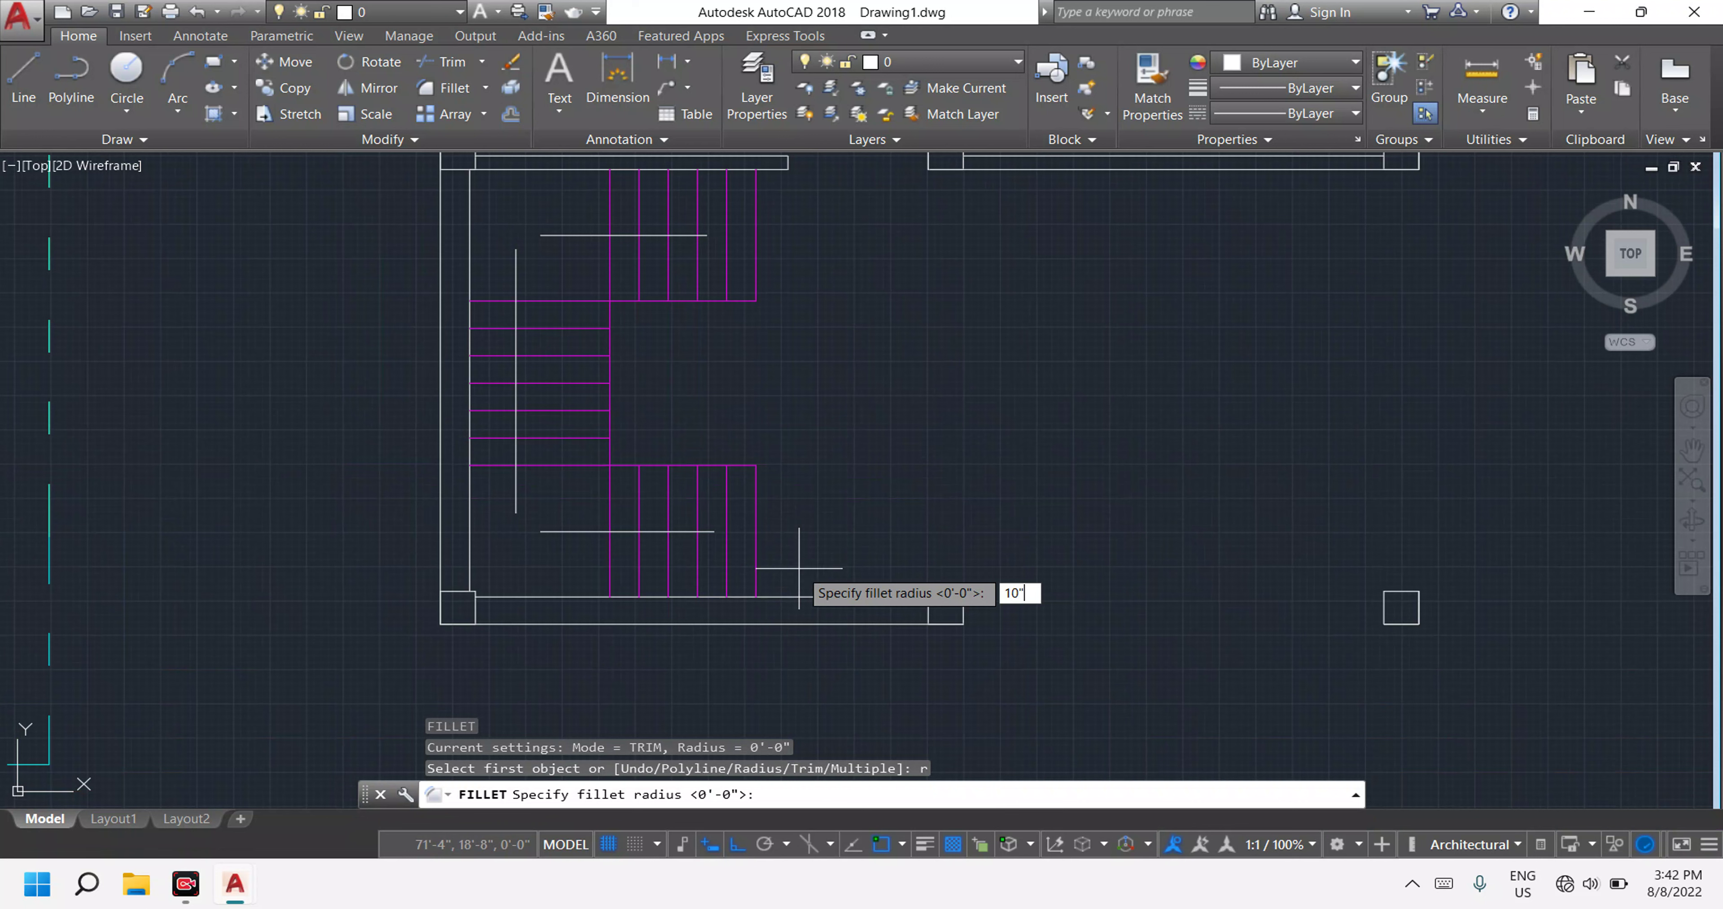
pyautogui.press('Return')
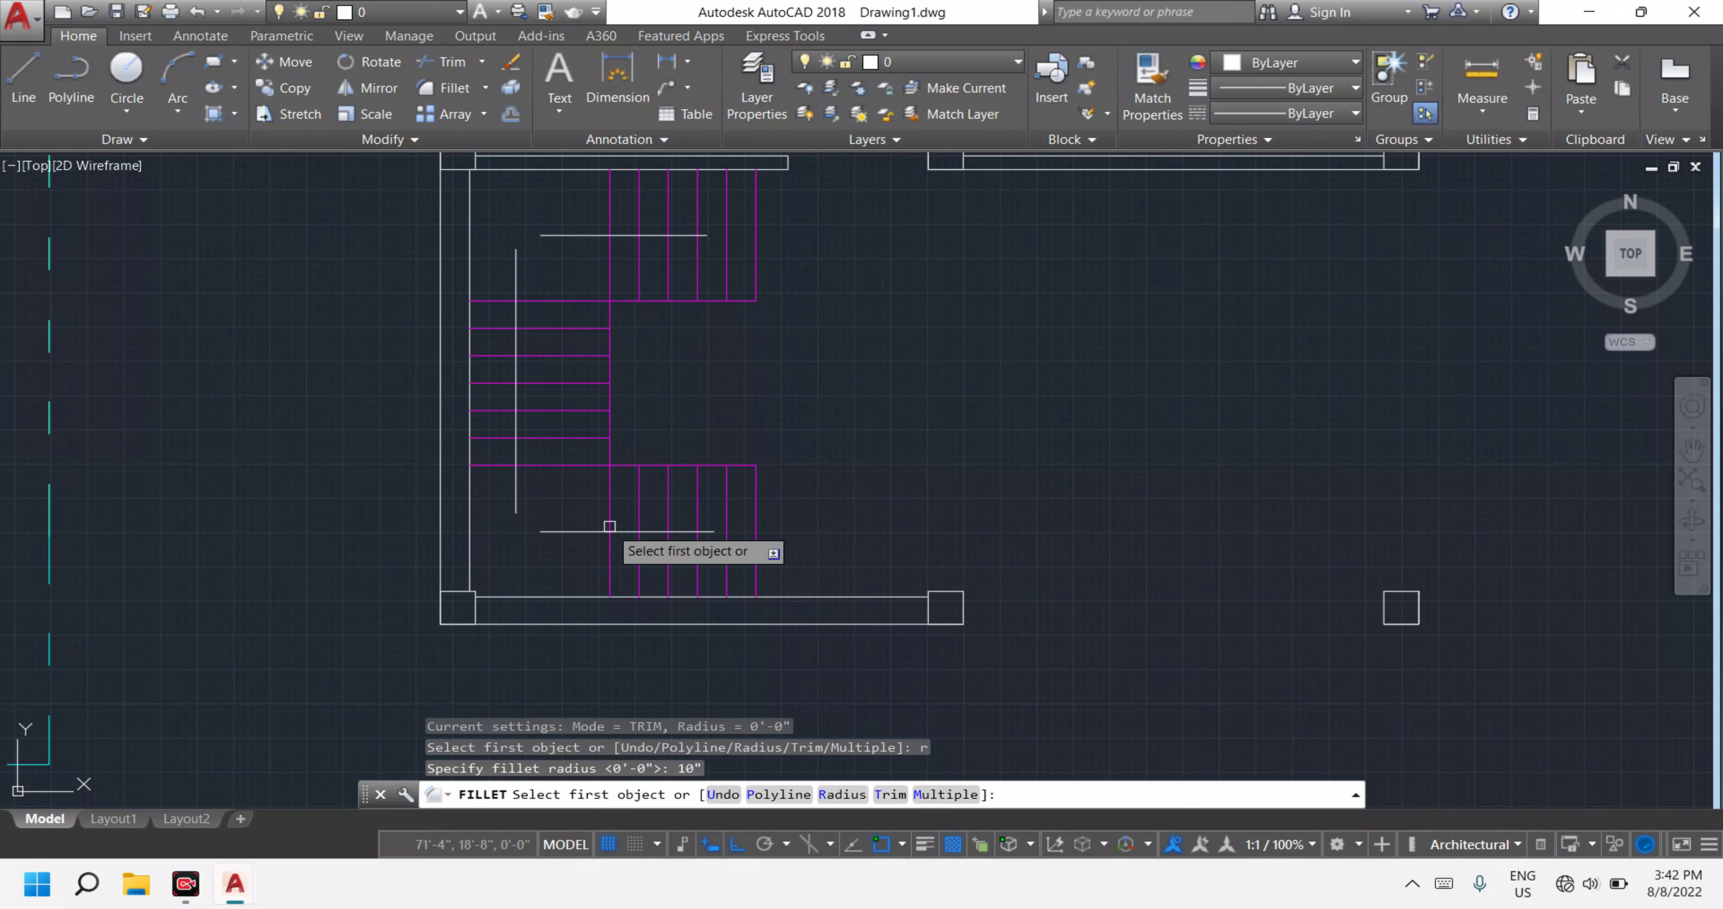
pyautogui.click(592, 534)
pyautogui.click(516, 468)
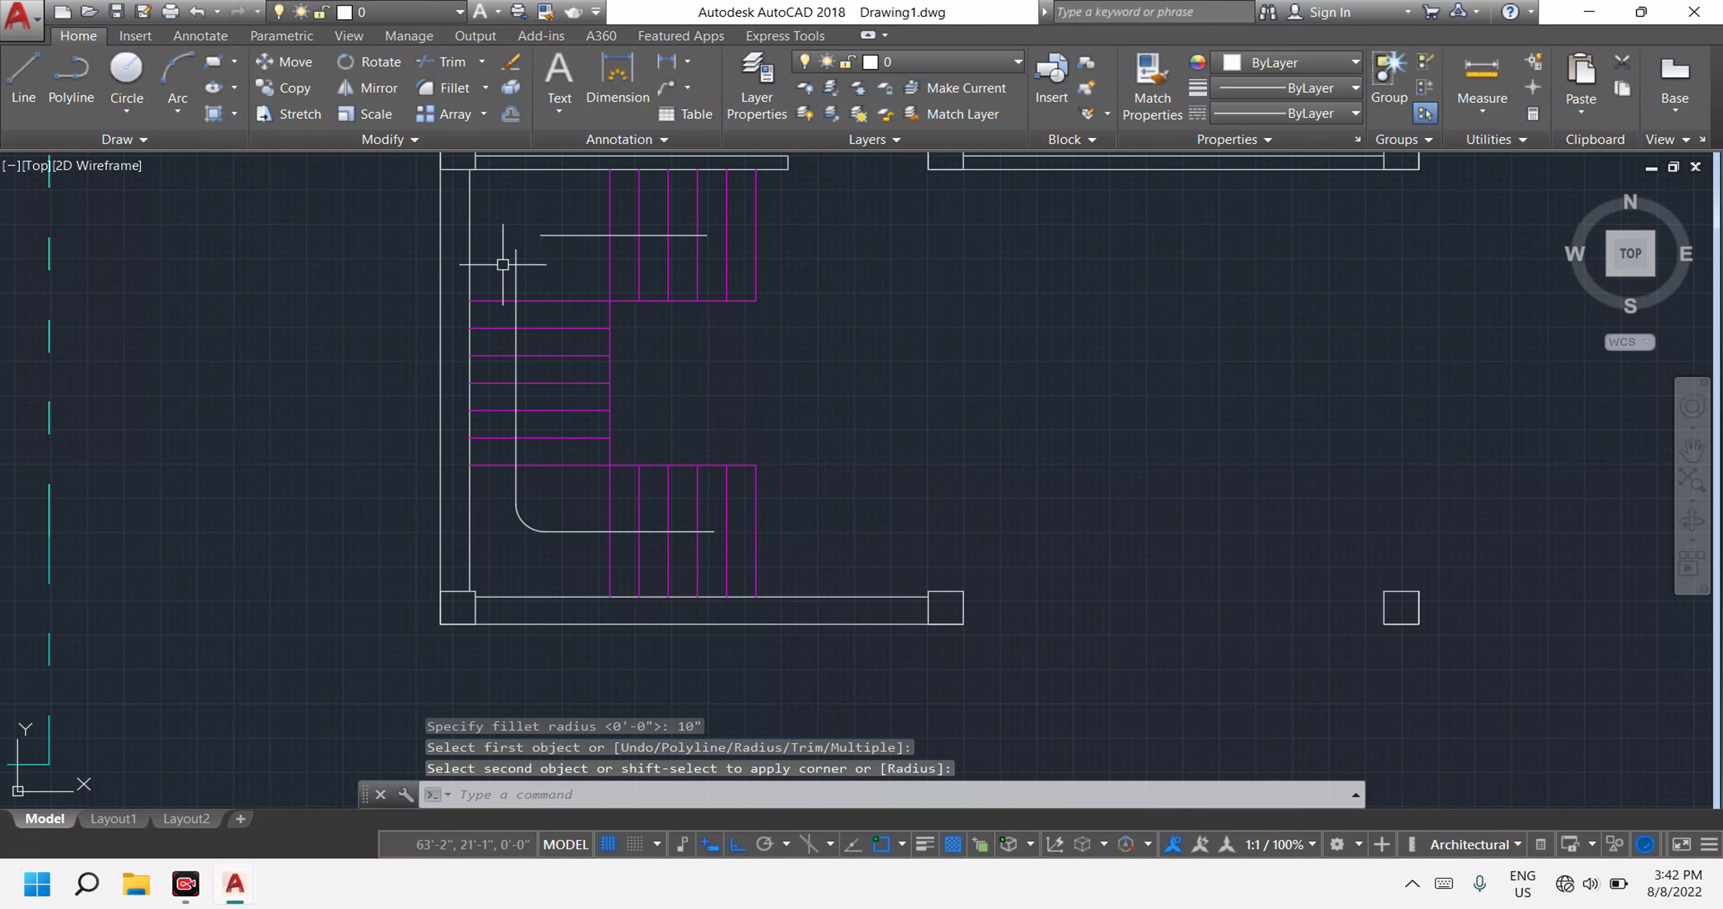
# Fillet the vertical walkline with the upper horizontal segment at the 10-inch radius.
pyautogui.click(516, 271)
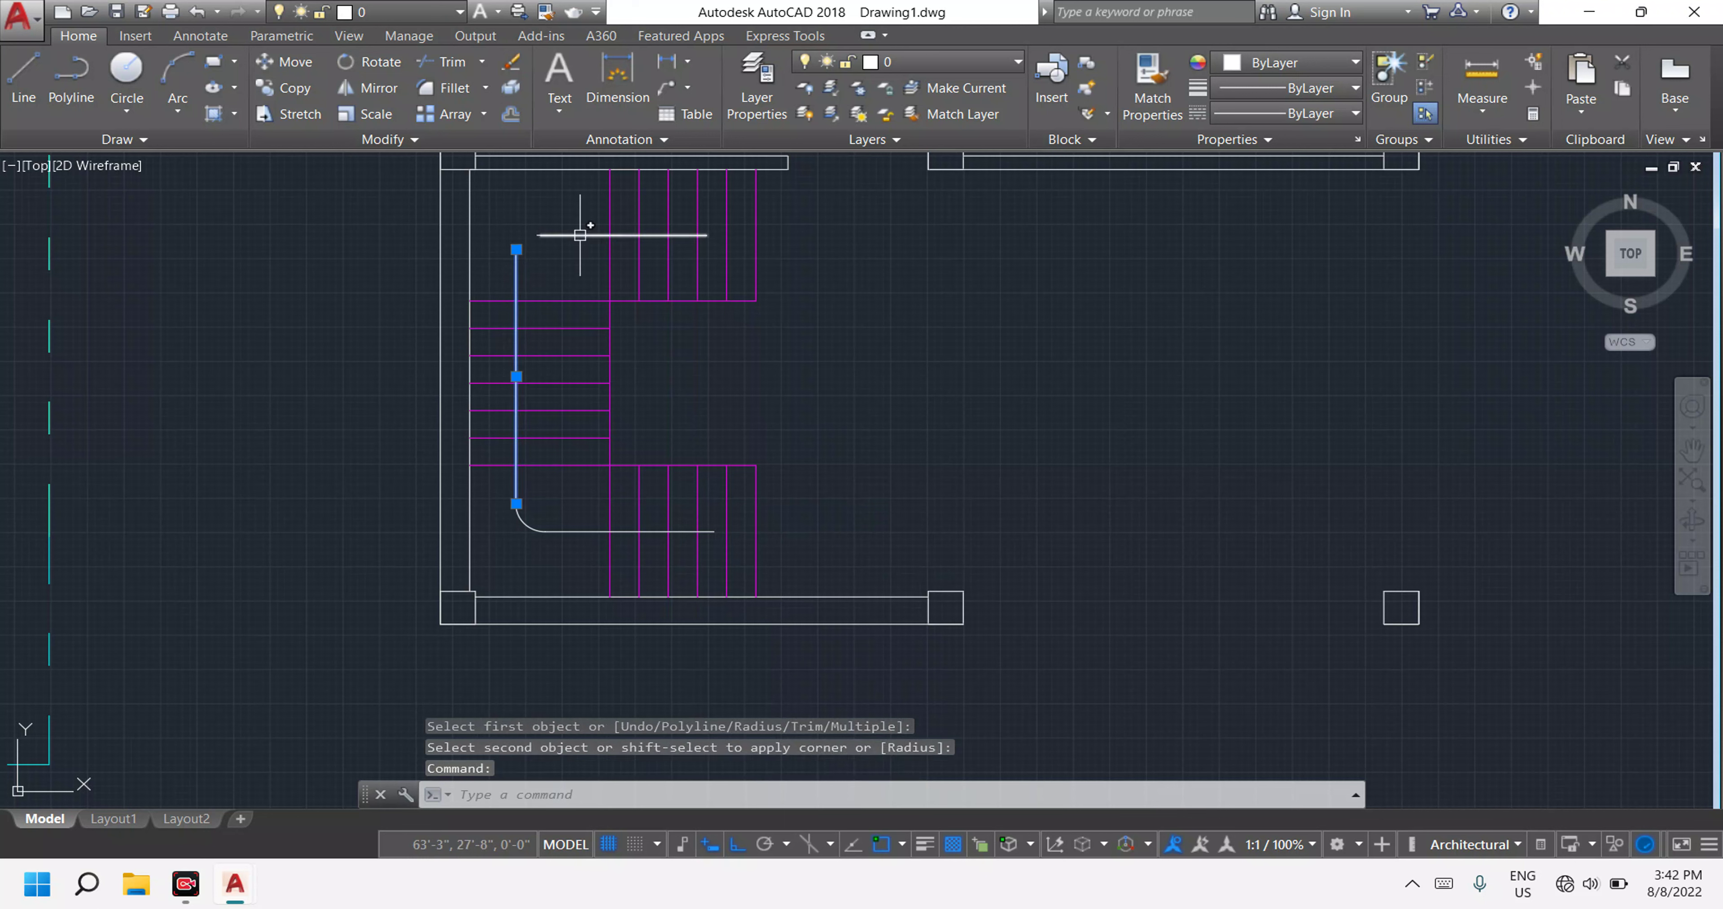
pyautogui.press('Escape')
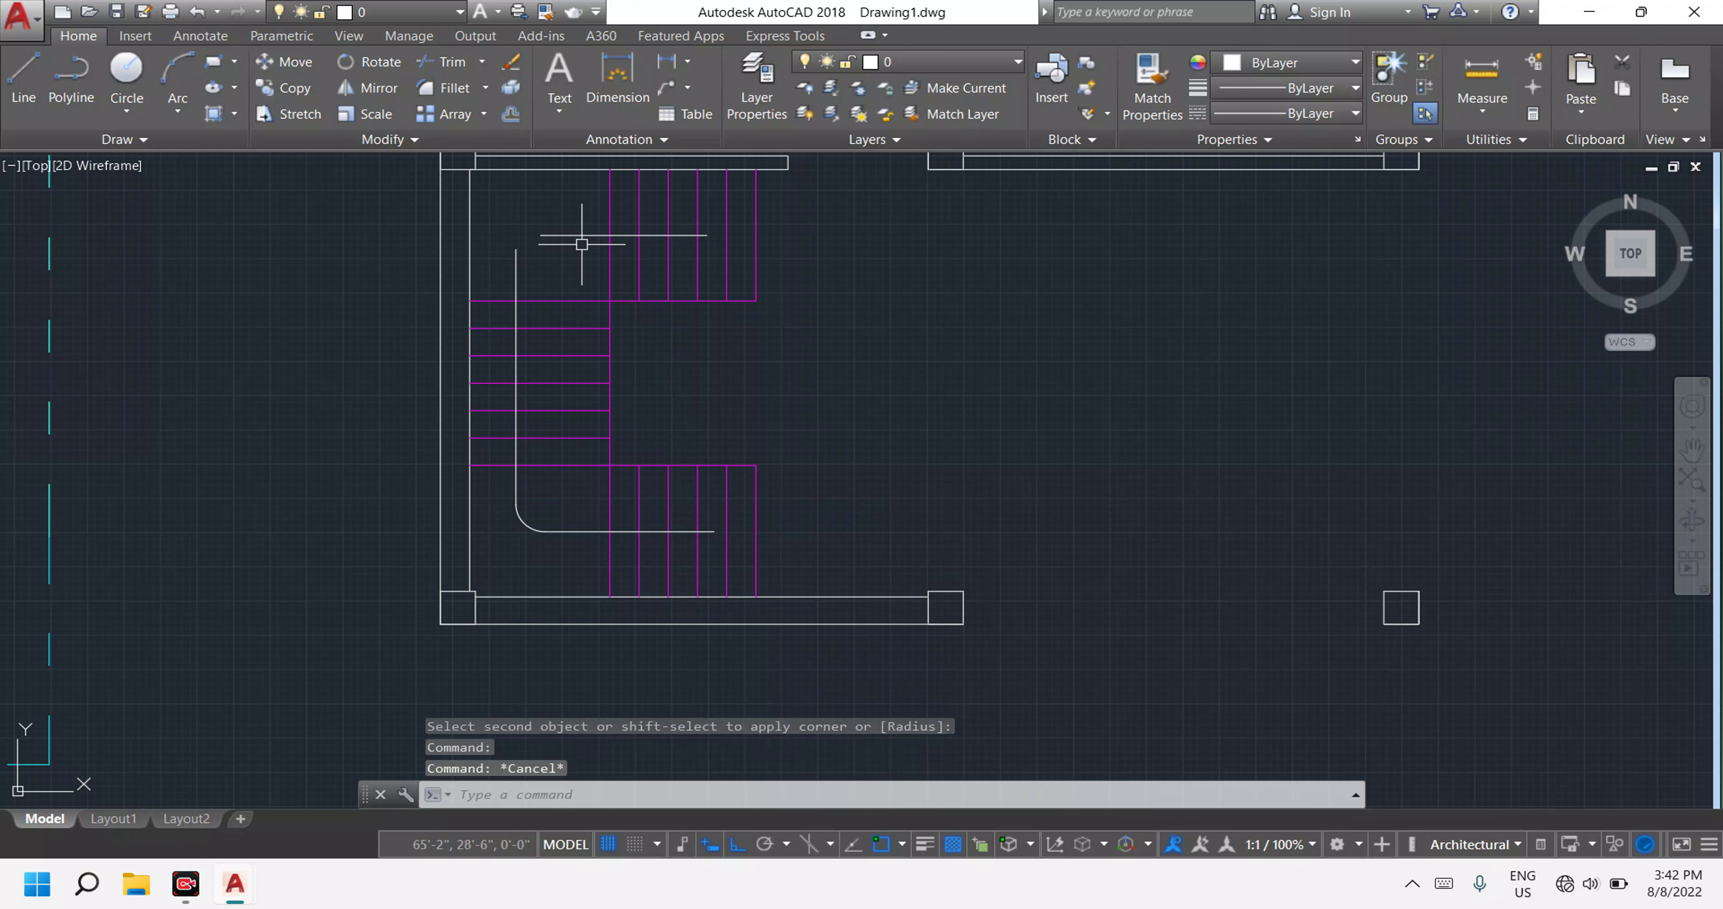
pyautogui.press('Return')
pyautogui.click(577, 235)
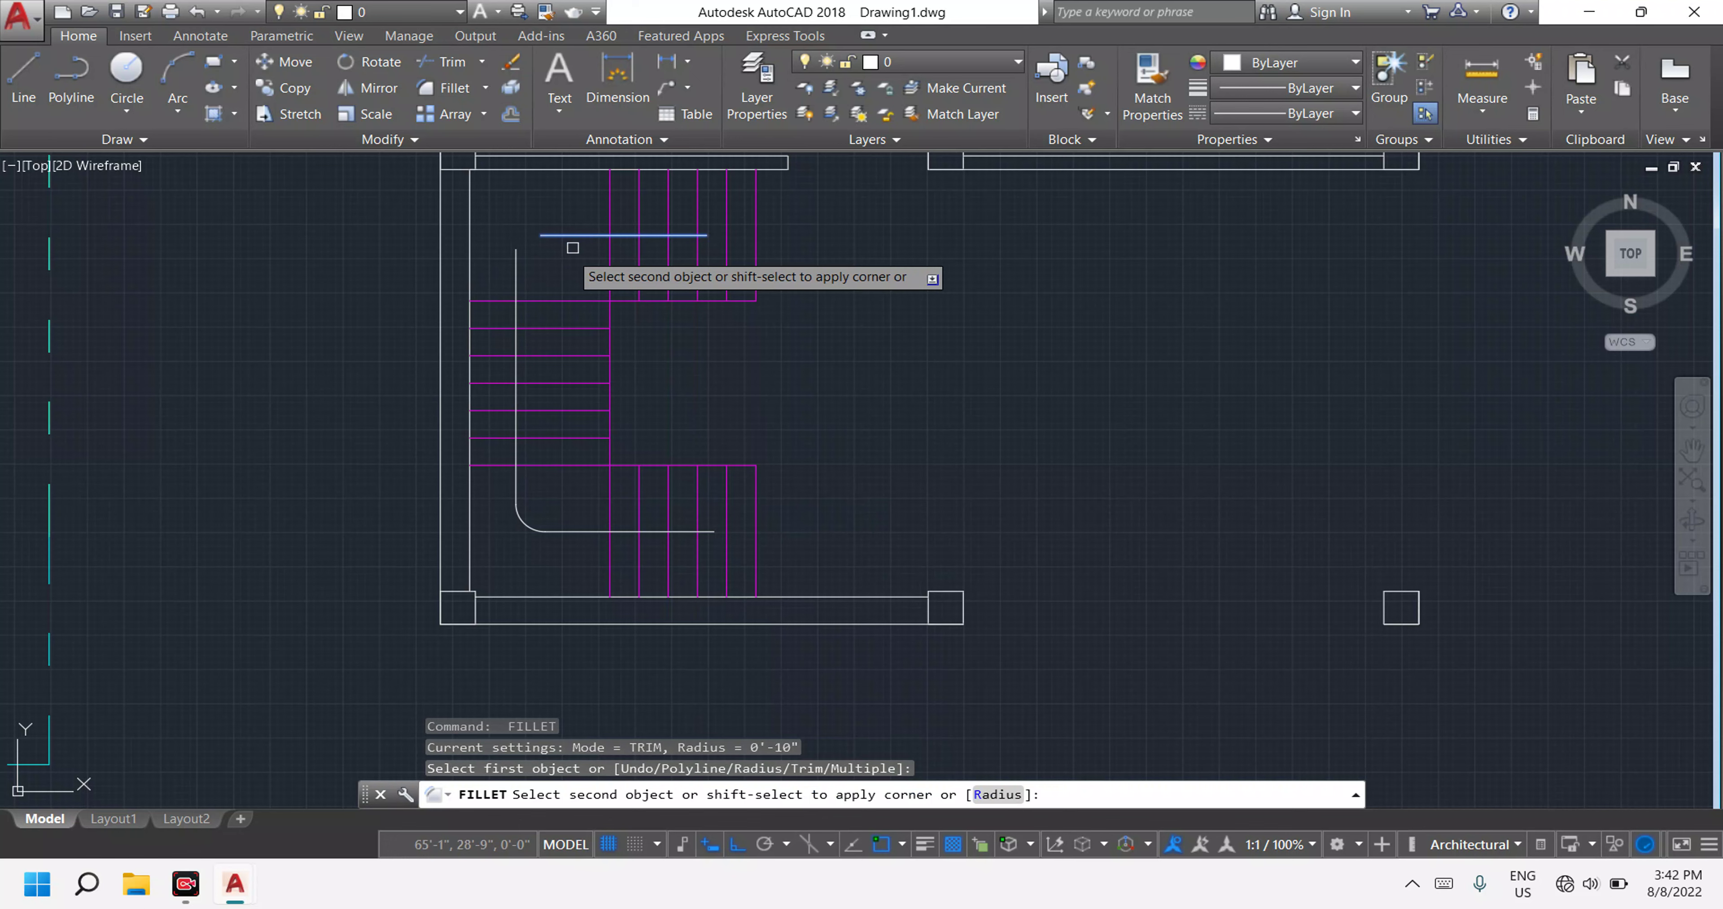
pyautogui.click(517, 277)
pyautogui.scroll(-5, 670, 272)
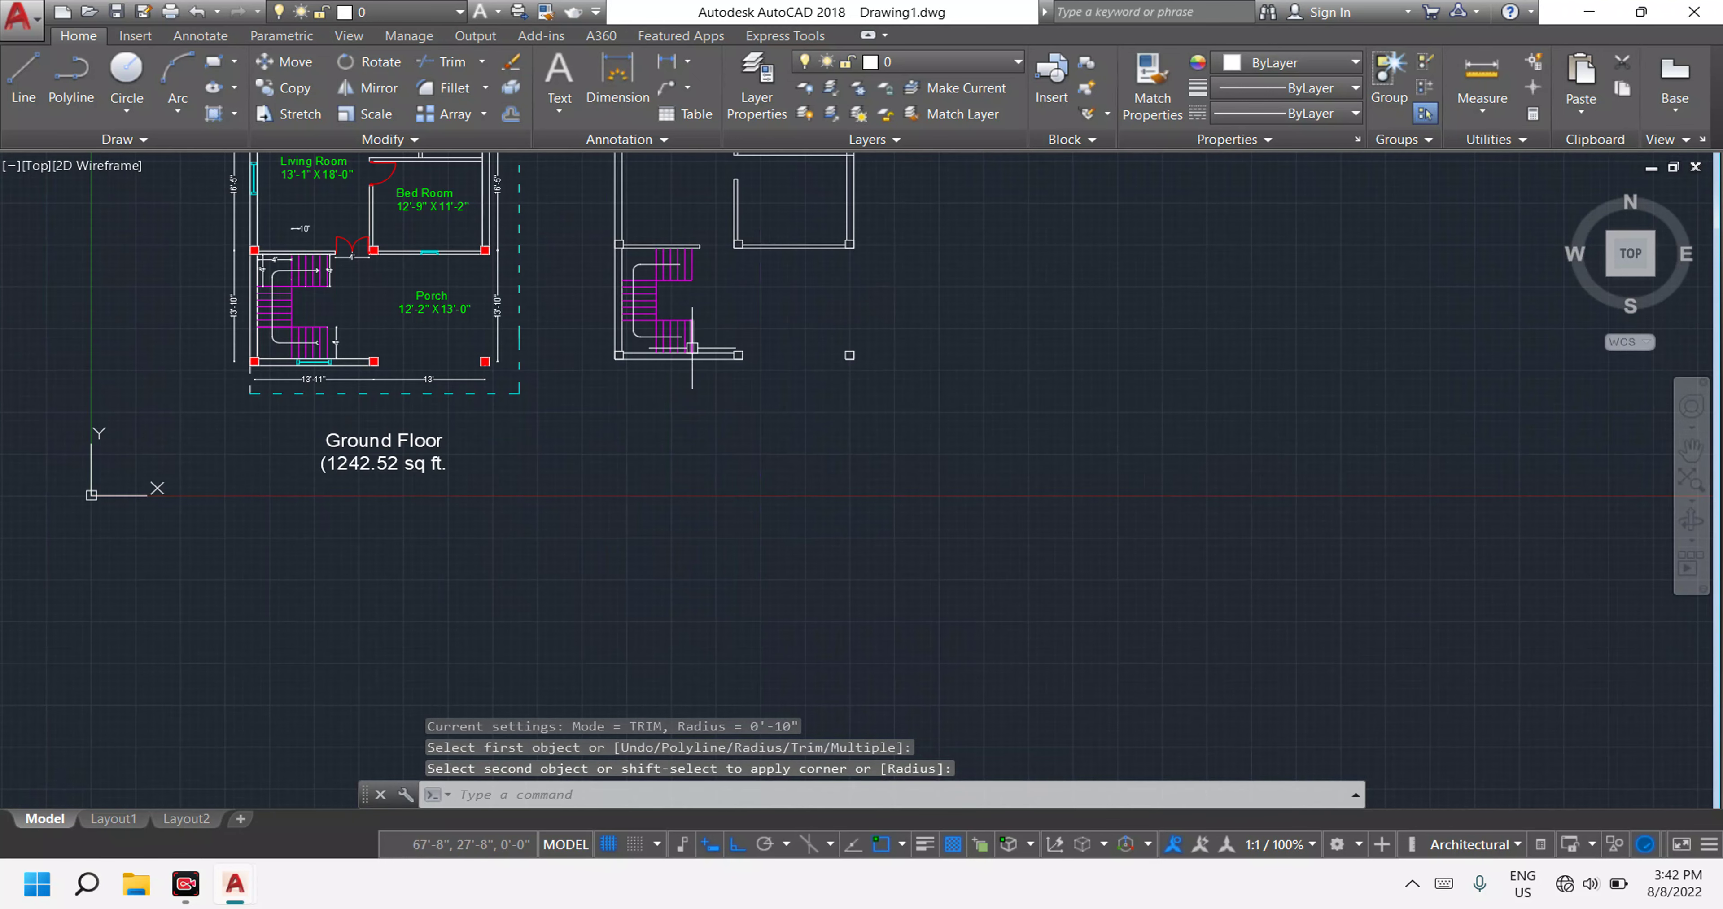
pyautogui.scroll(2, 676, 334)
pyautogui.scroll(-5, 676, 336)
pyautogui.moveTo(673, 314); pyautogui.dragTo(606, 561, button='middle')
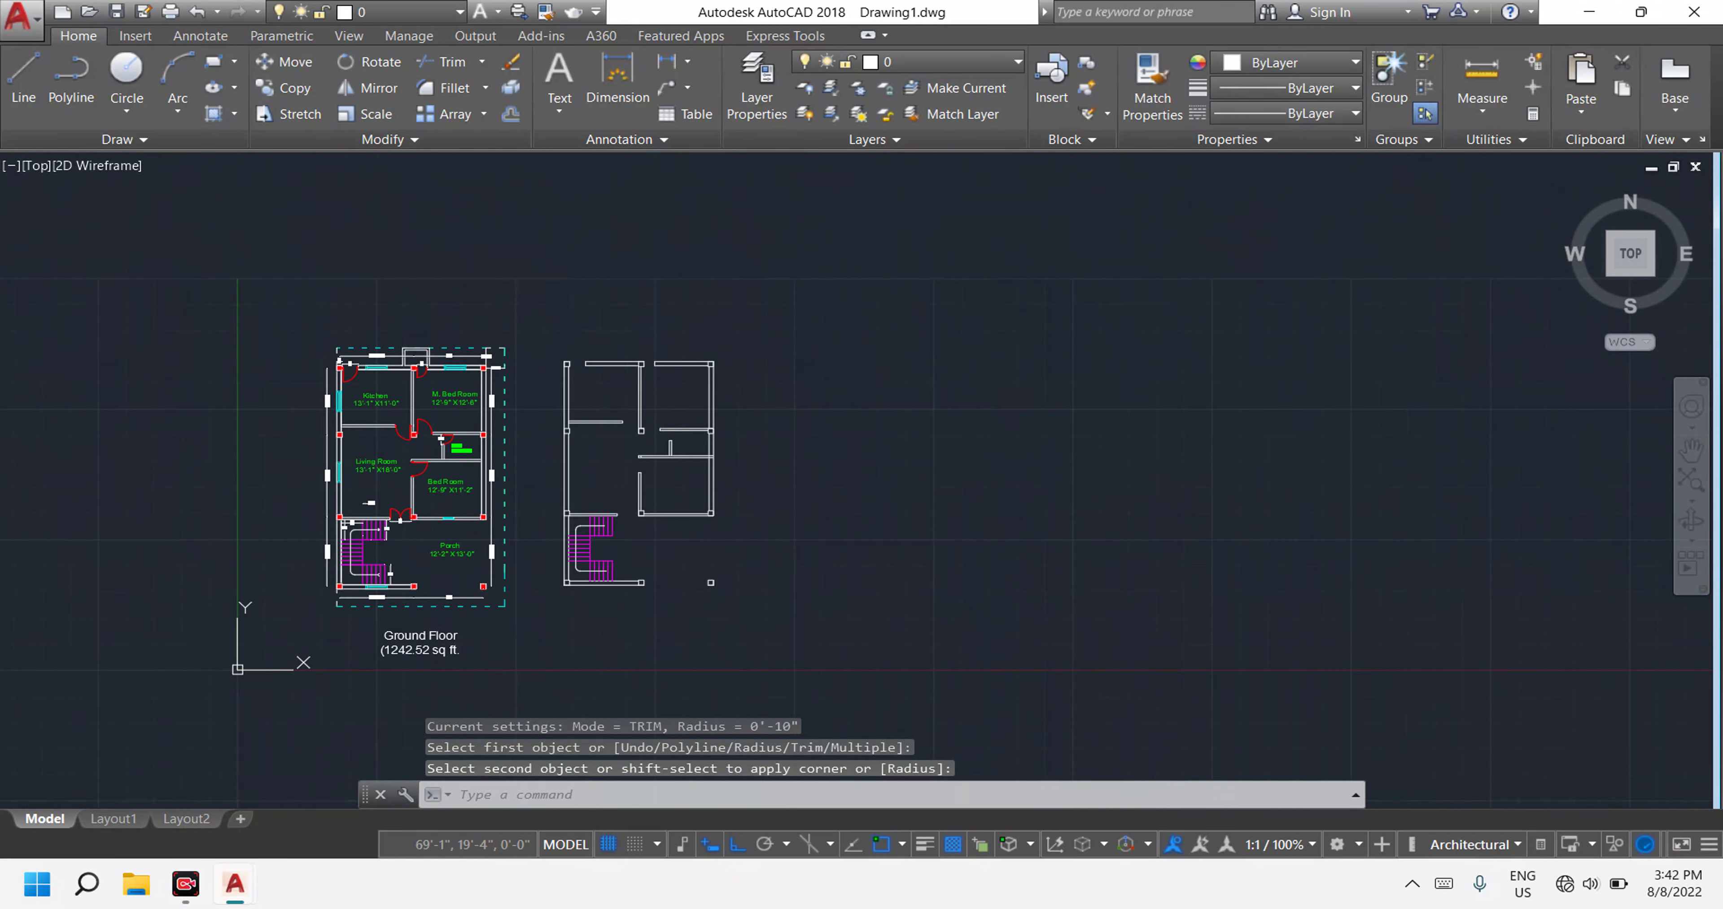
pyautogui.scroll(4, 605, 560)
pyautogui.scroll(-4, 610, 568)
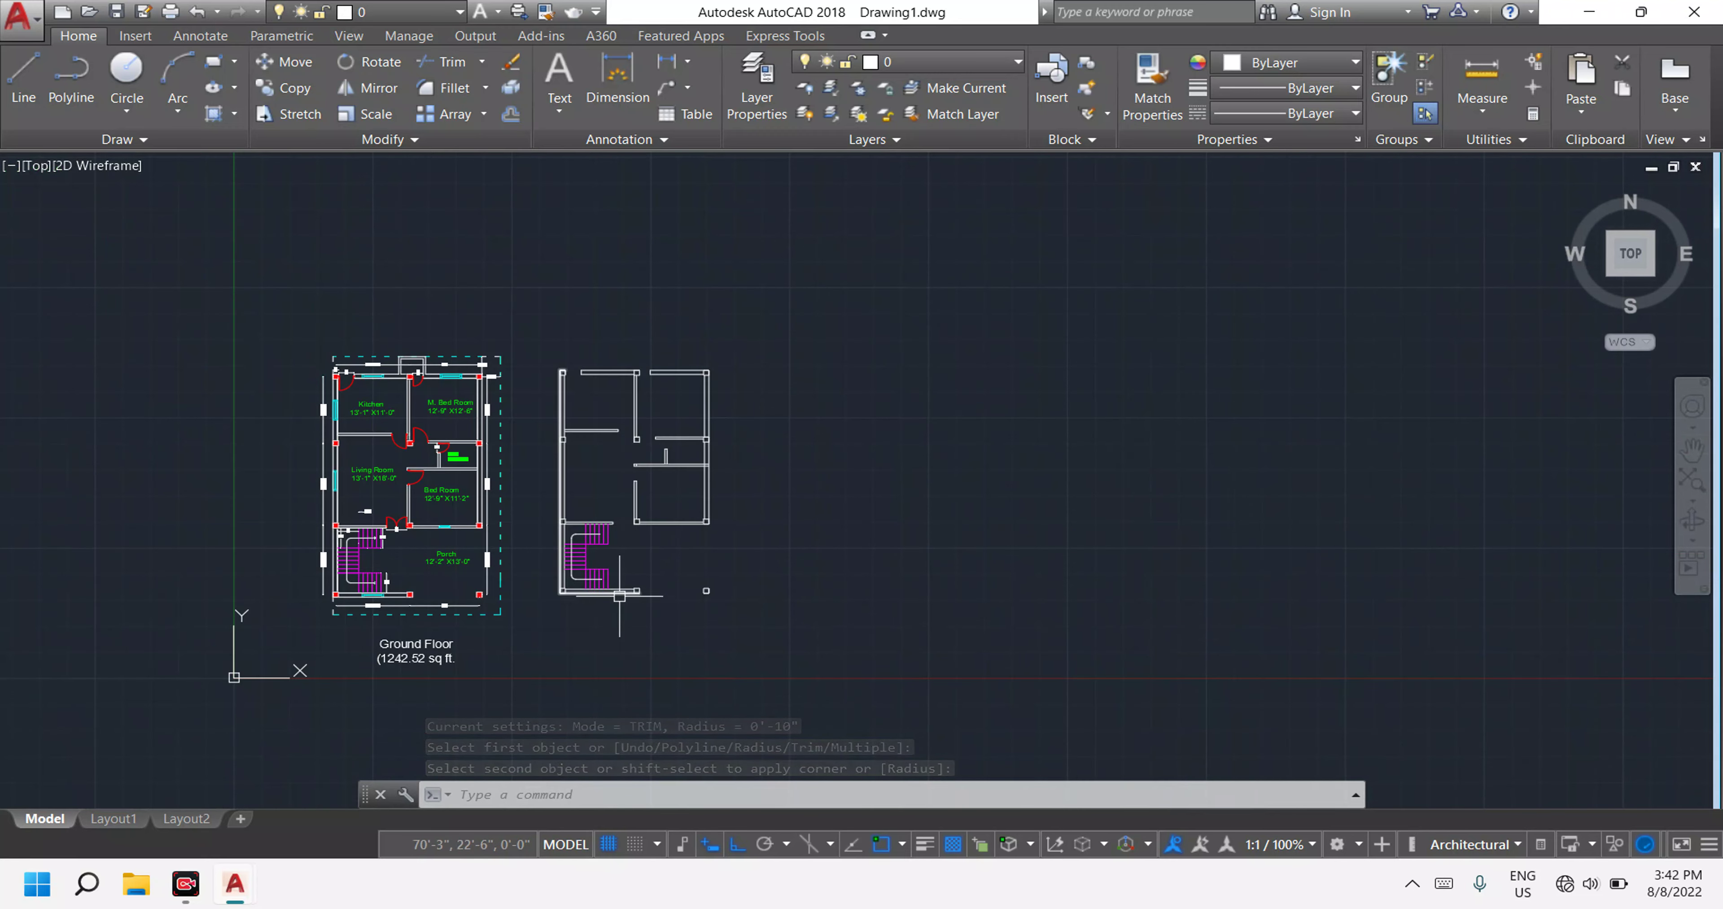
pyautogui.scroll(4, 610, 568)
pyautogui.scroll(2, 611, 580)
pyautogui.scroll(5, 559, 540)
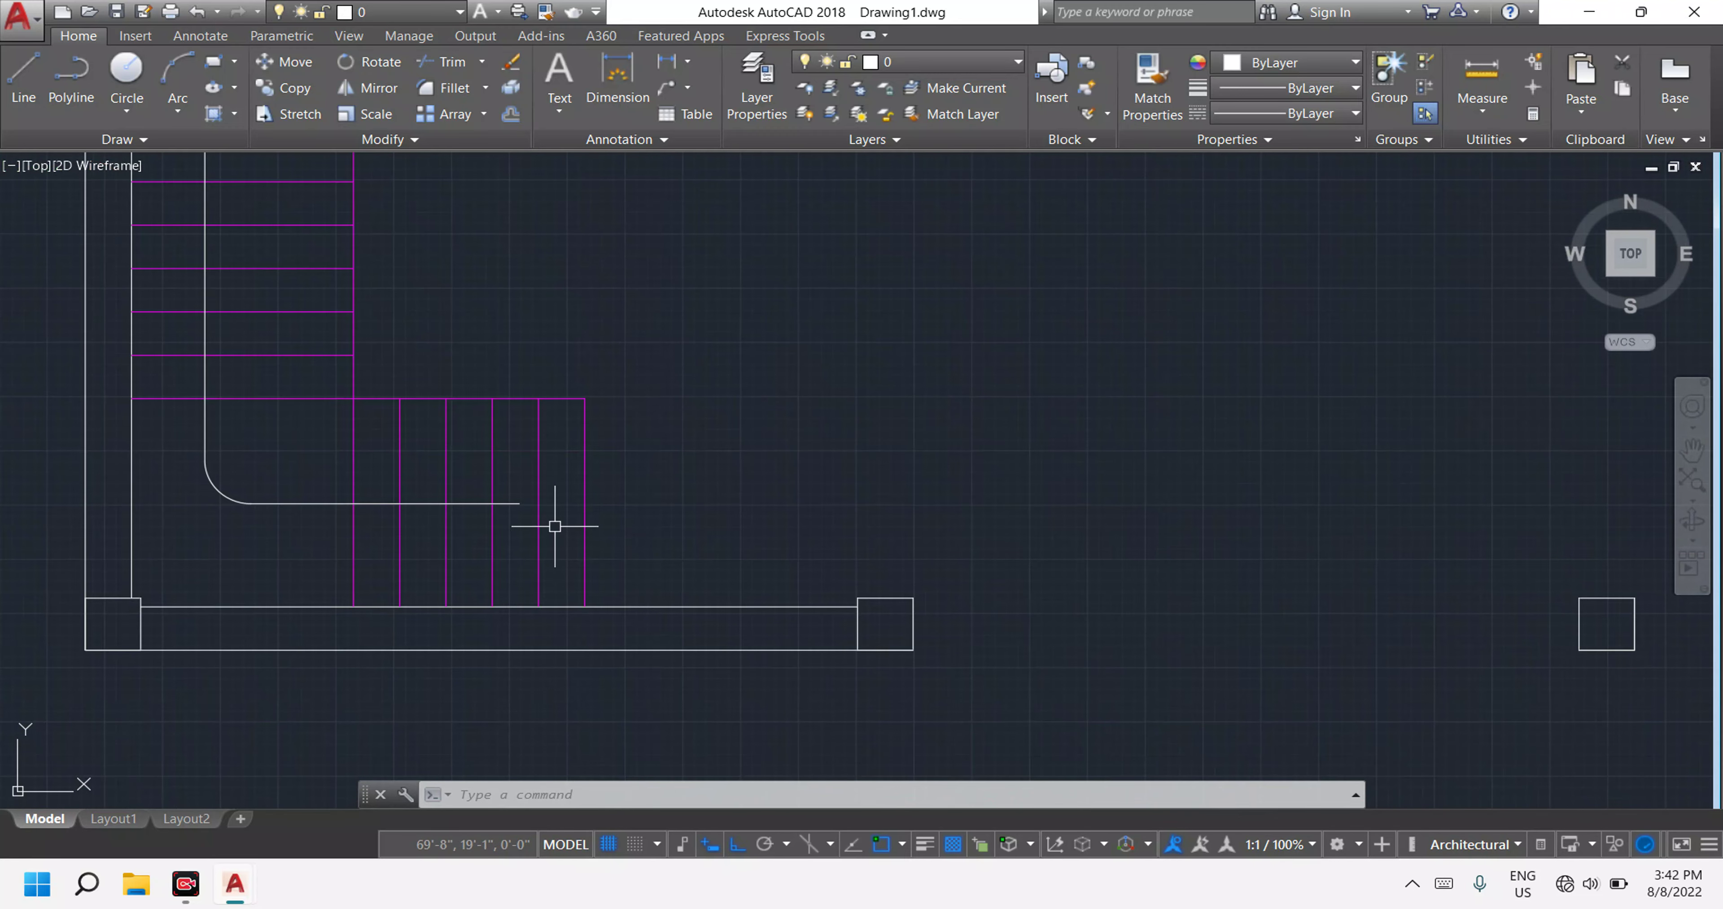
# Draw a diagonal arrow stroke from the walkline's lower end with Ortho turned off.
pyautogui.press('Escape')
pyautogui.press('Escape')
pyautogui.press('Escape')
pyautogui.press('Return')
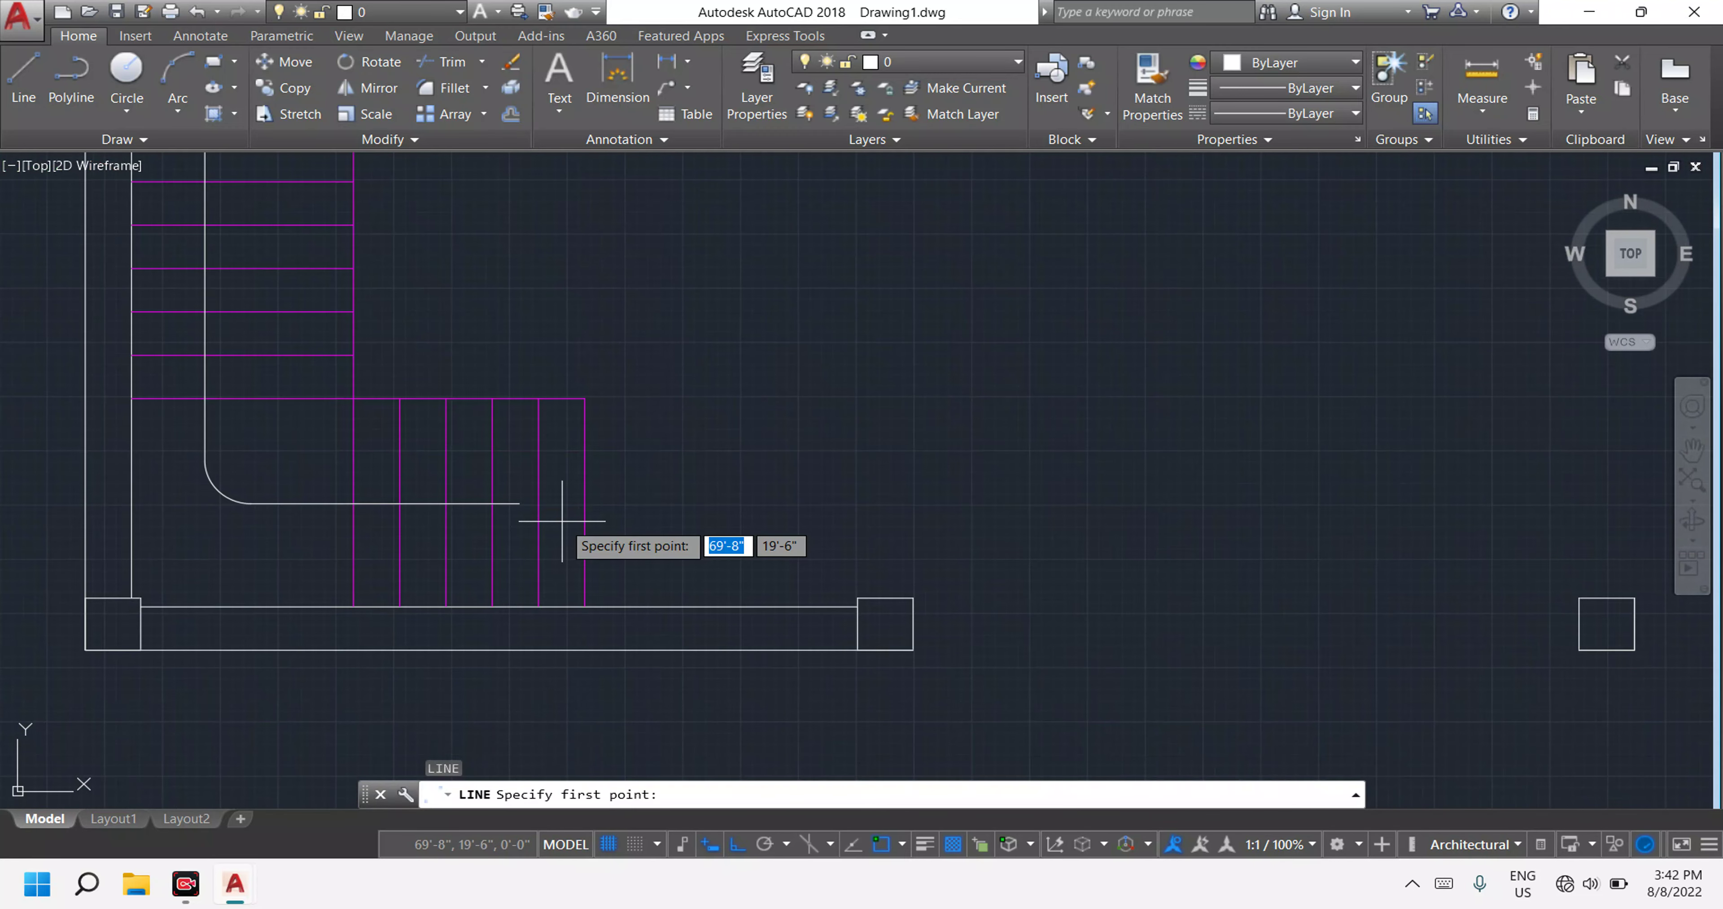
pyautogui.click(519, 503)
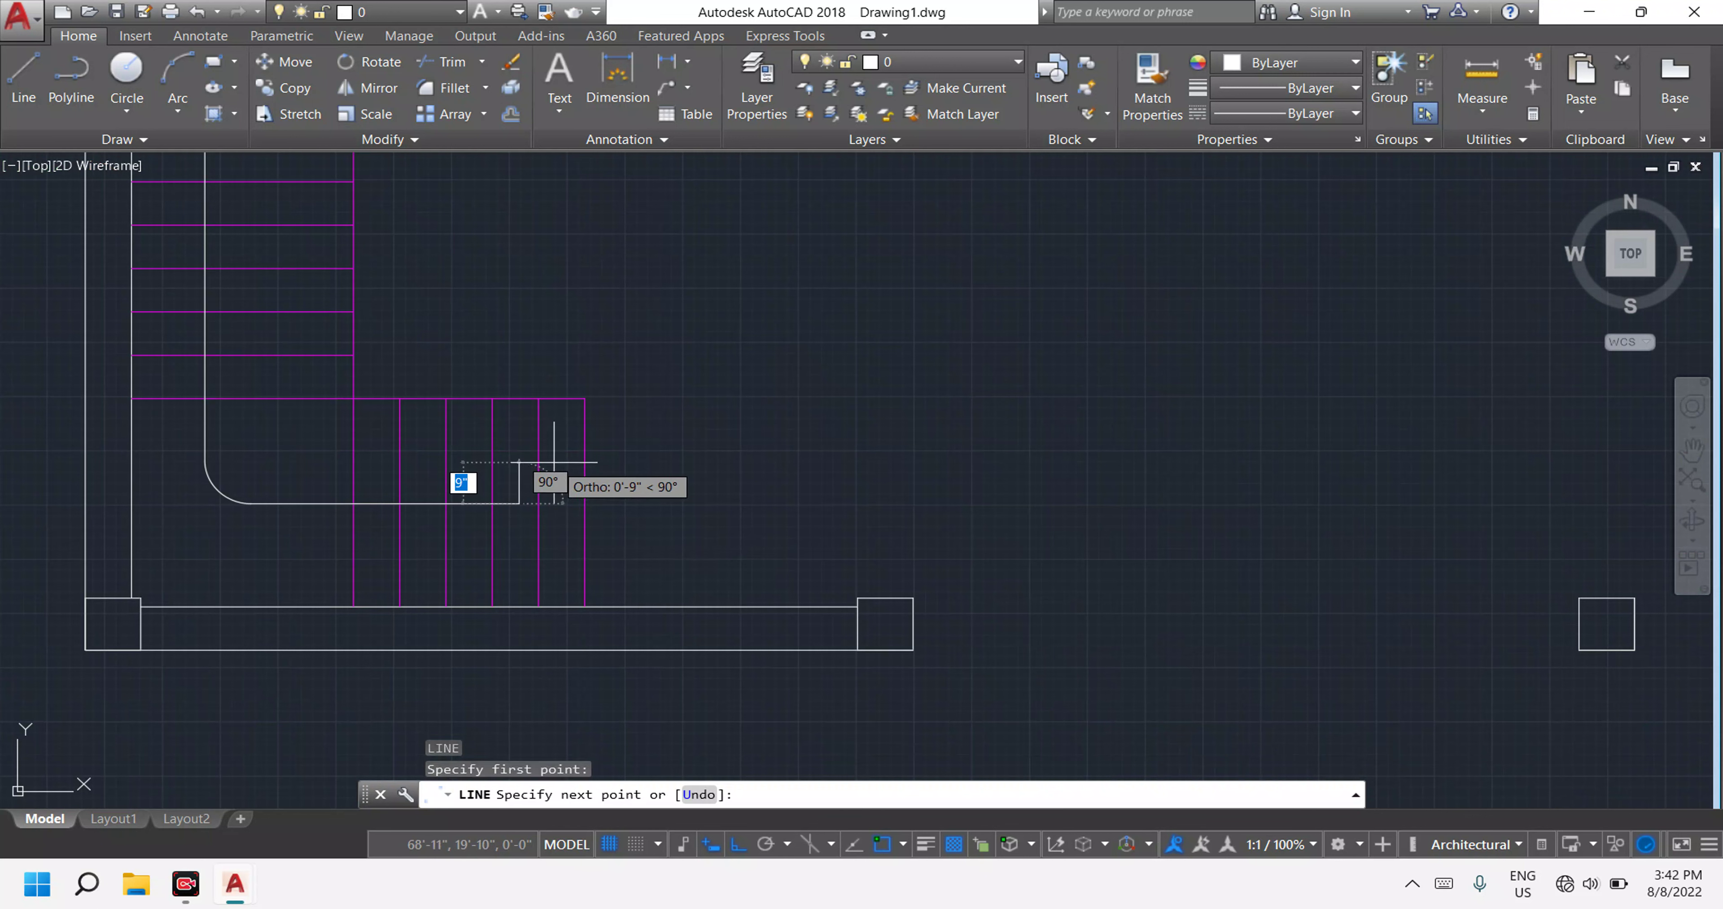
pyautogui.press('F8')
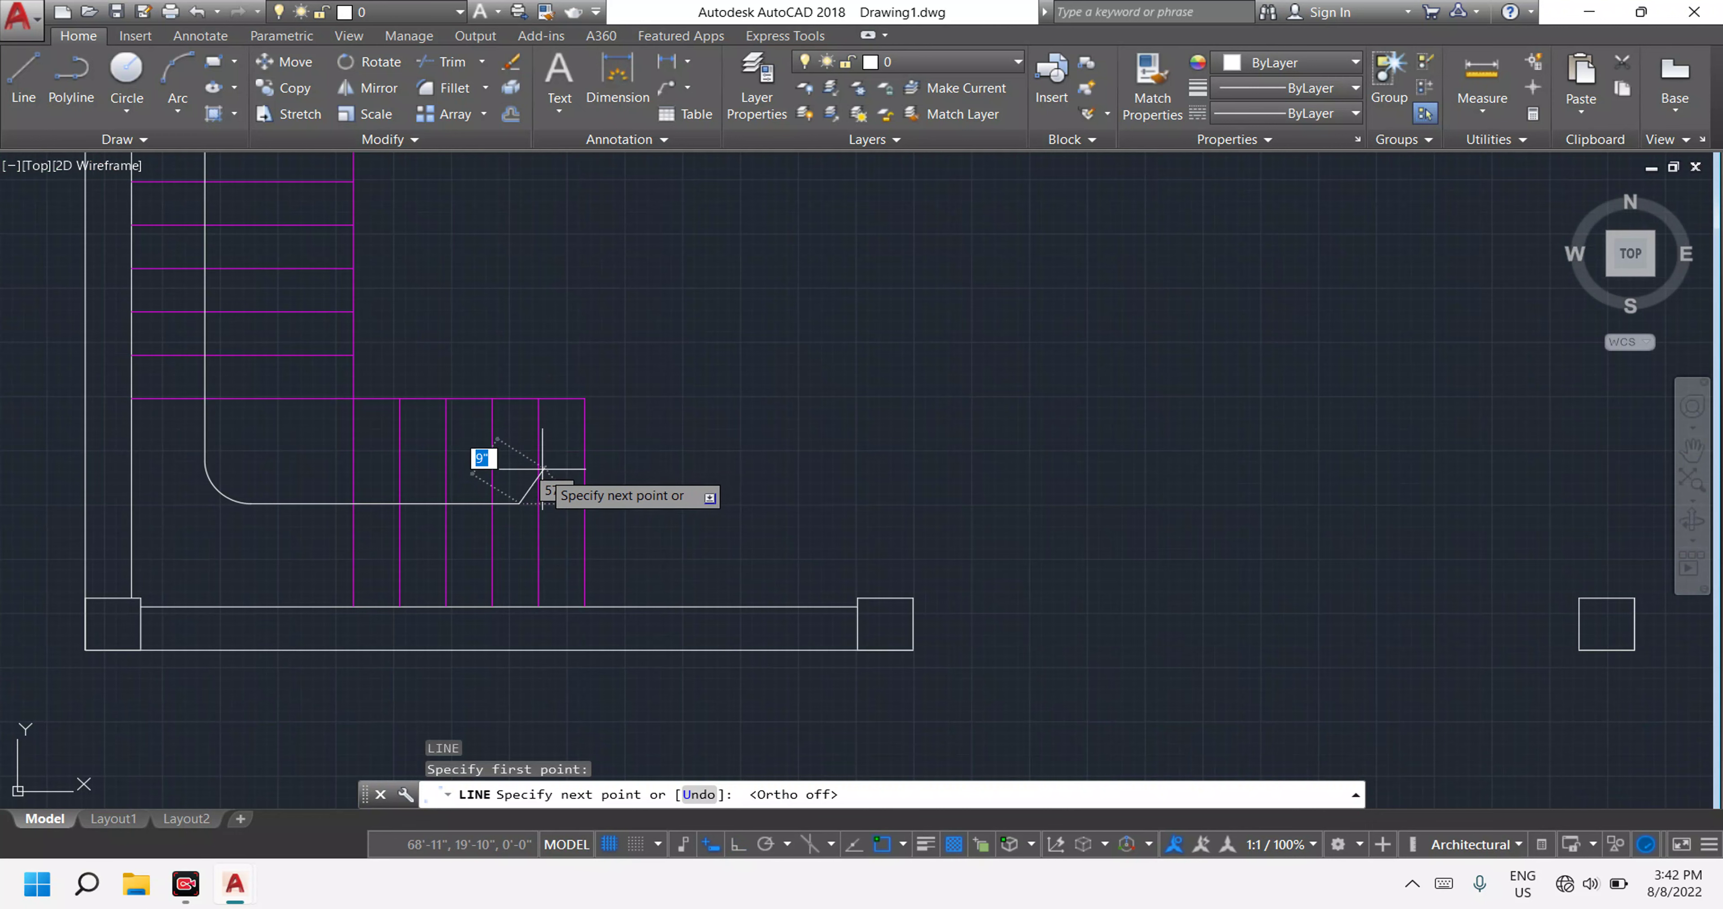
pyautogui.scroll(4, 559, 472)
pyautogui.scroll(2, 537, 473)
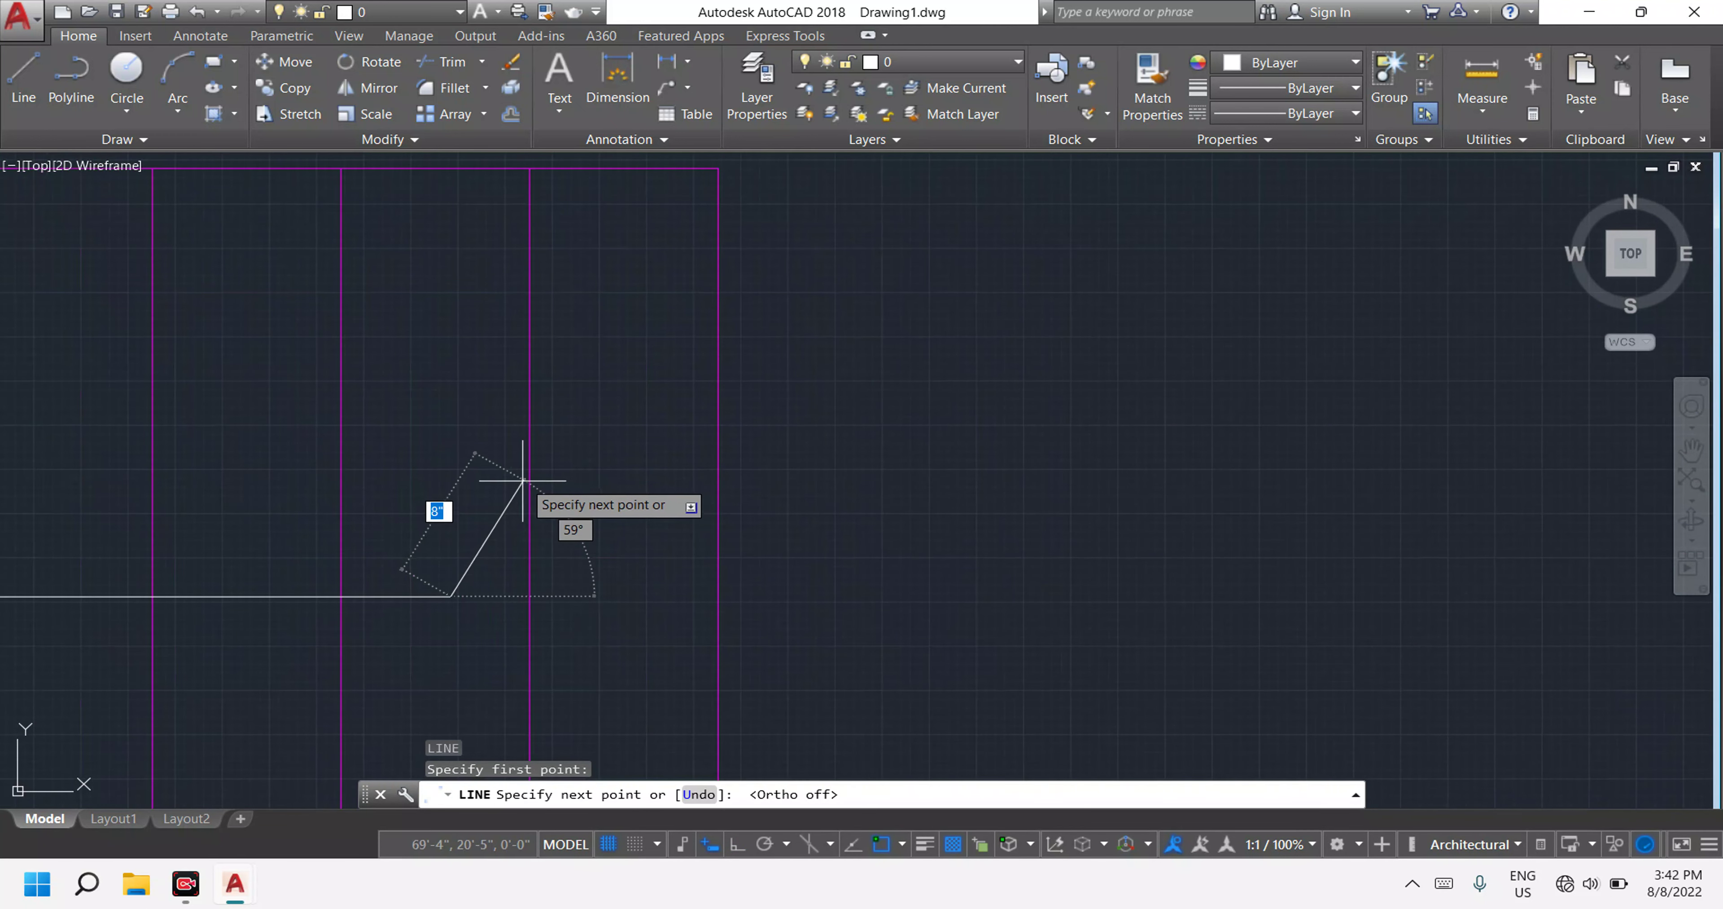
pyautogui.click(521, 483)
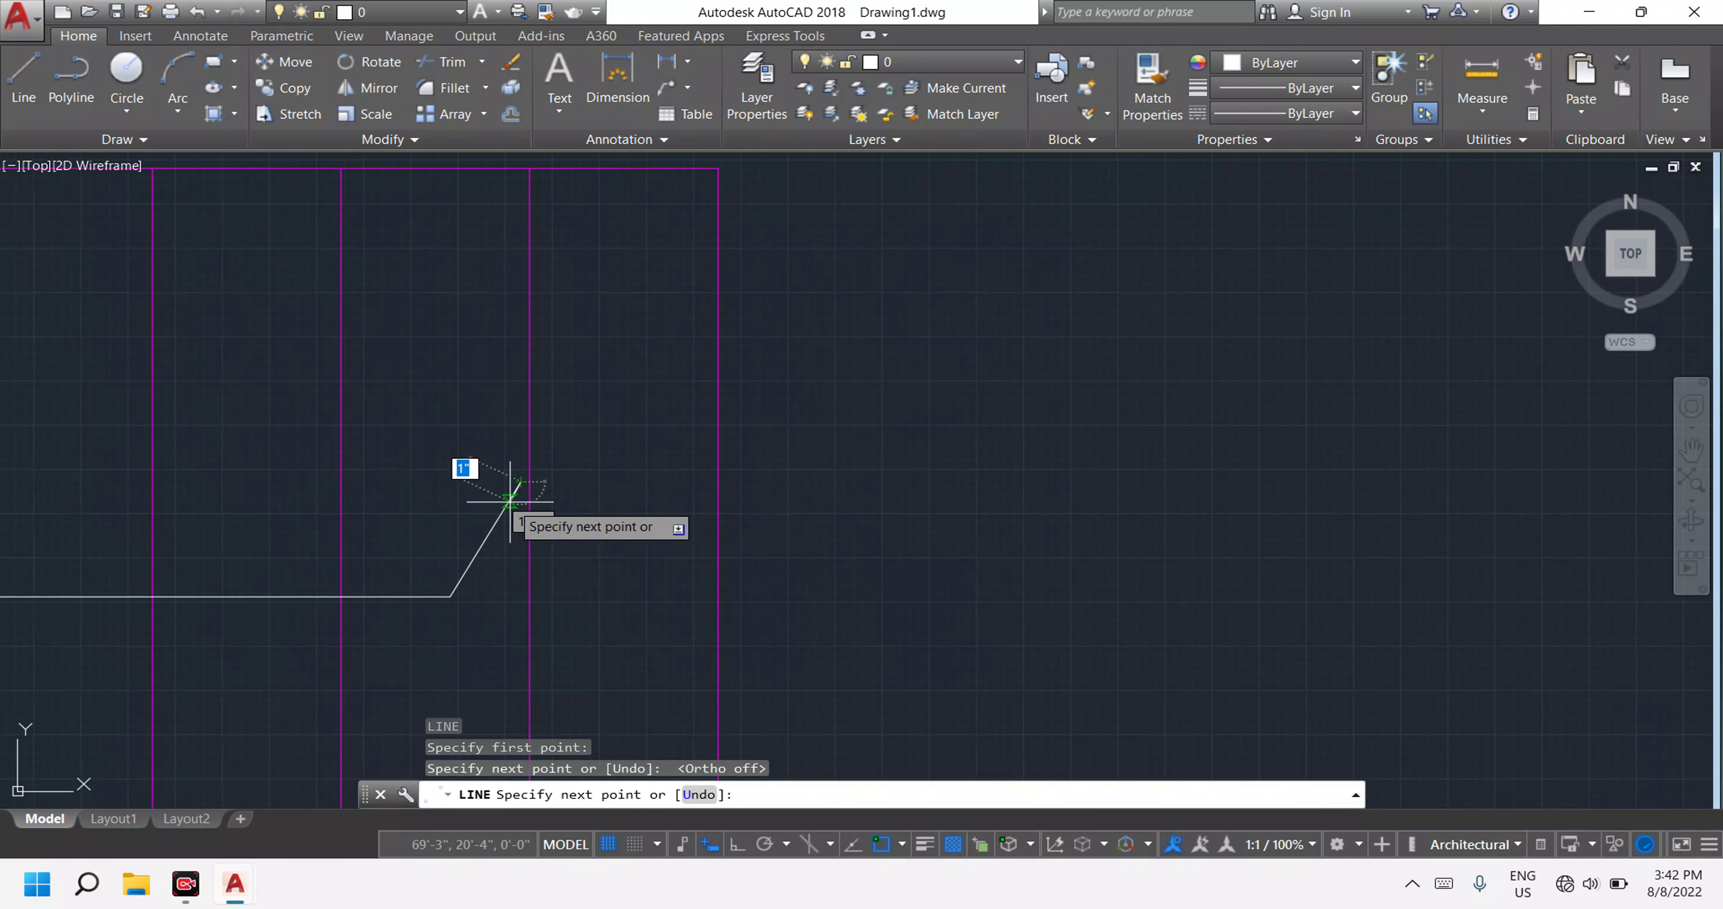
pyautogui.press('Escape')
# Mirror the diagonal stroke about the walkline, keeping the original, to complete the arrowhead.
pyautogui.click(511, 500)
pyautogui.write('m')
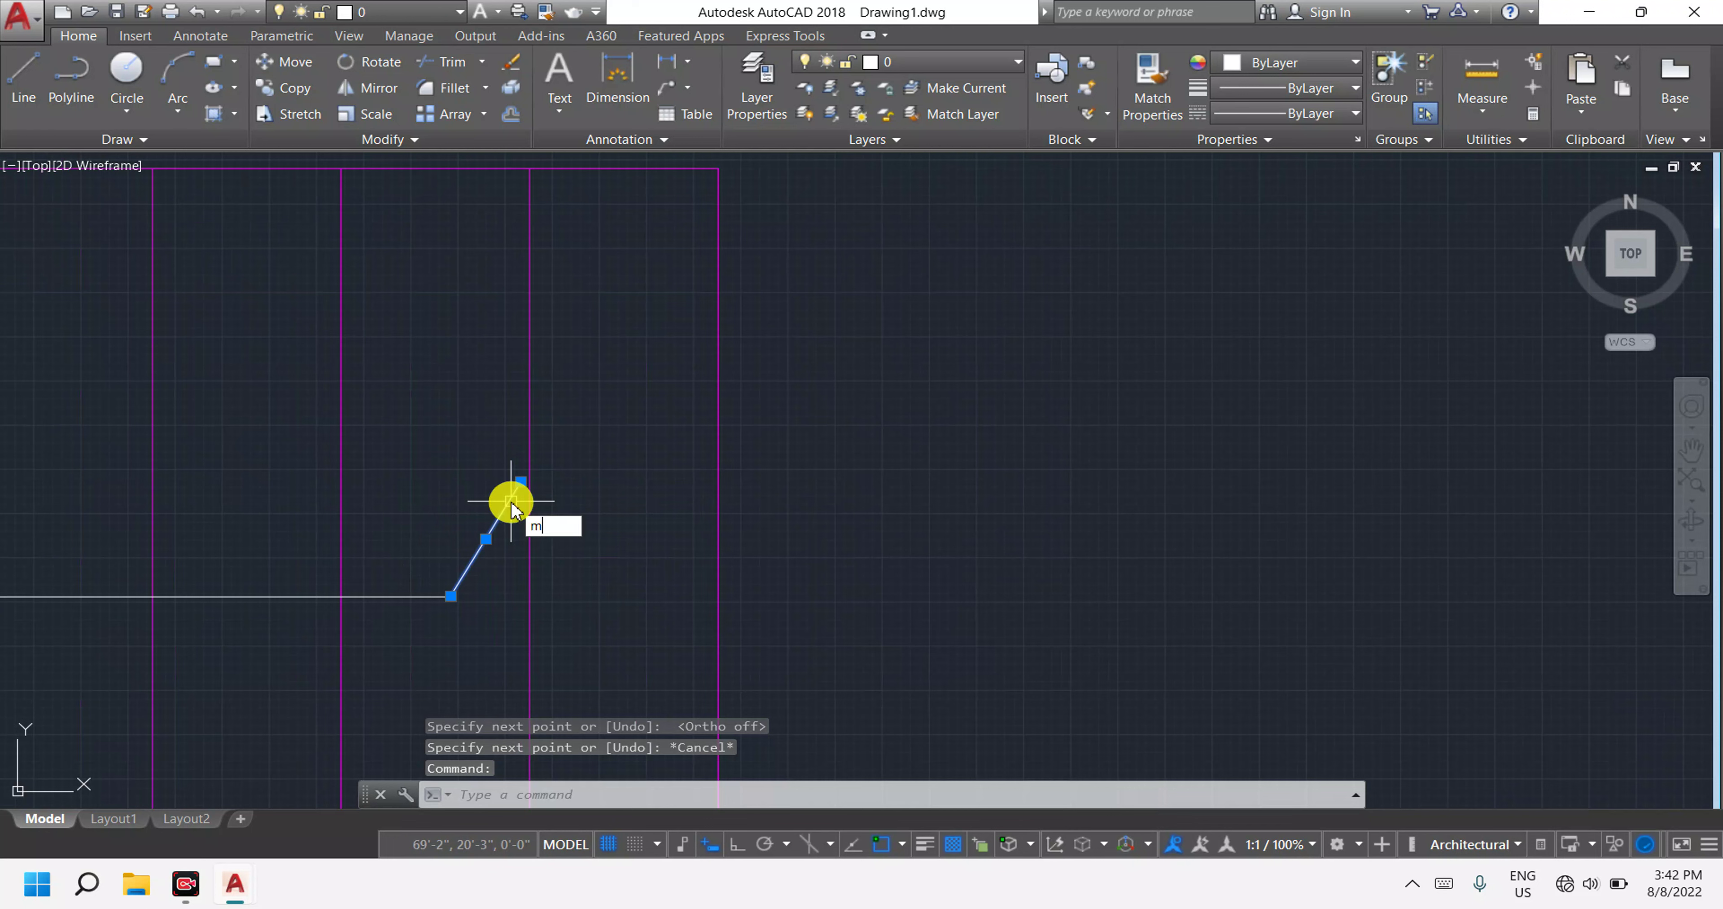
pyautogui.write('i')
pyautogui.press('Return')
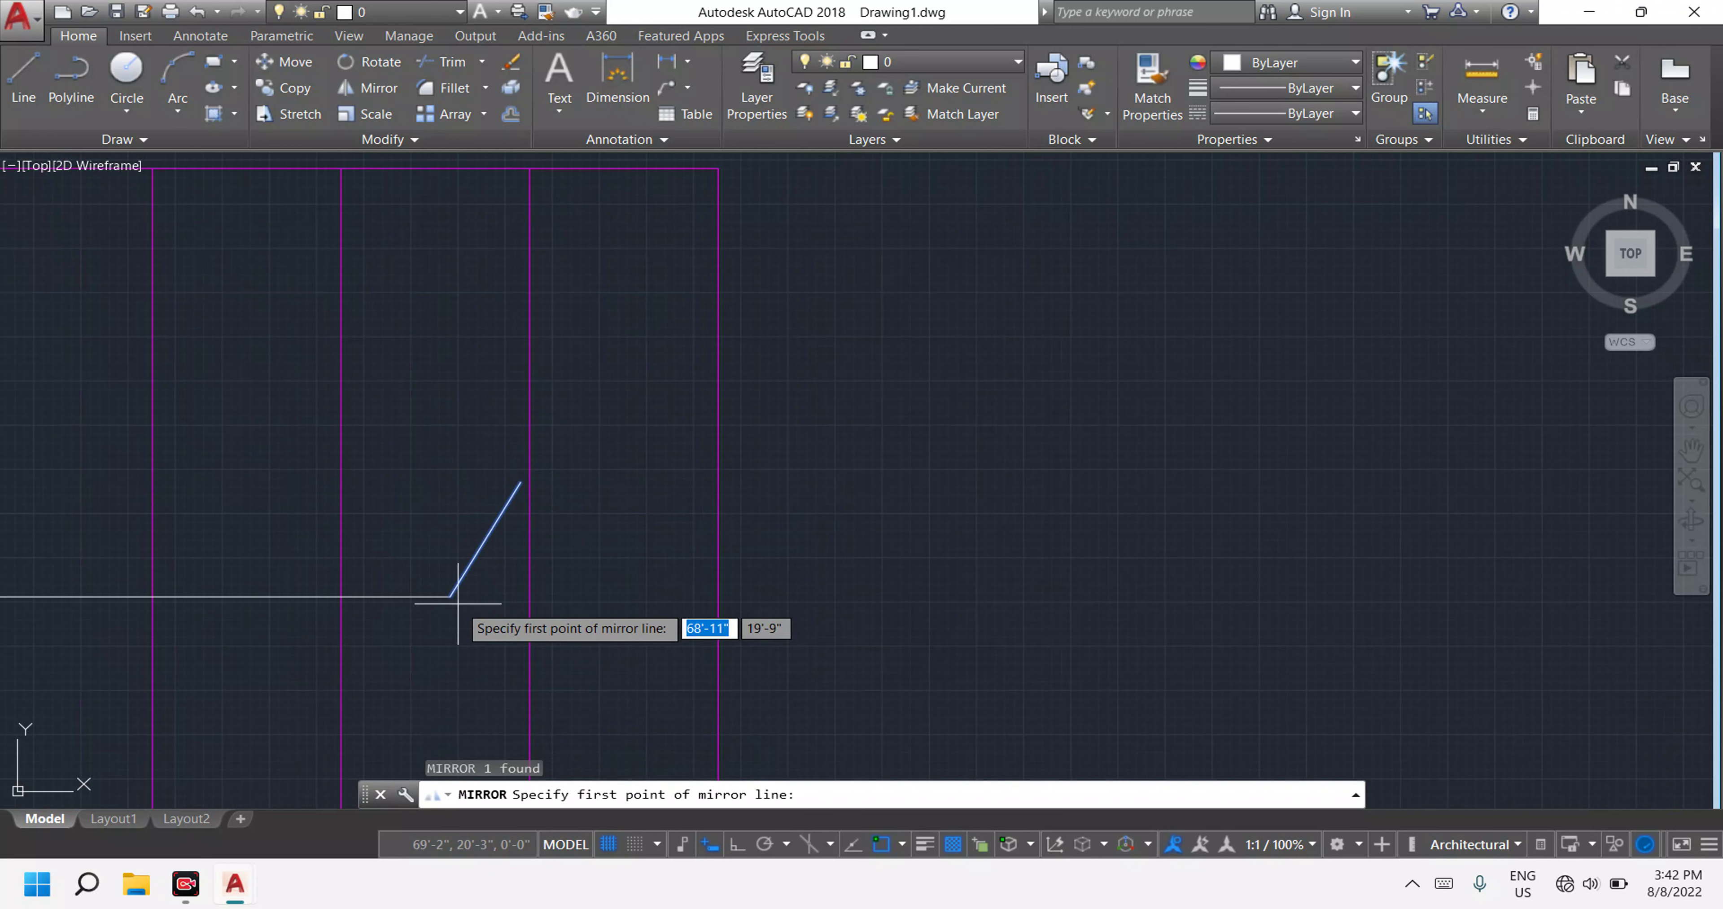
pyautogui.click(450, 595)
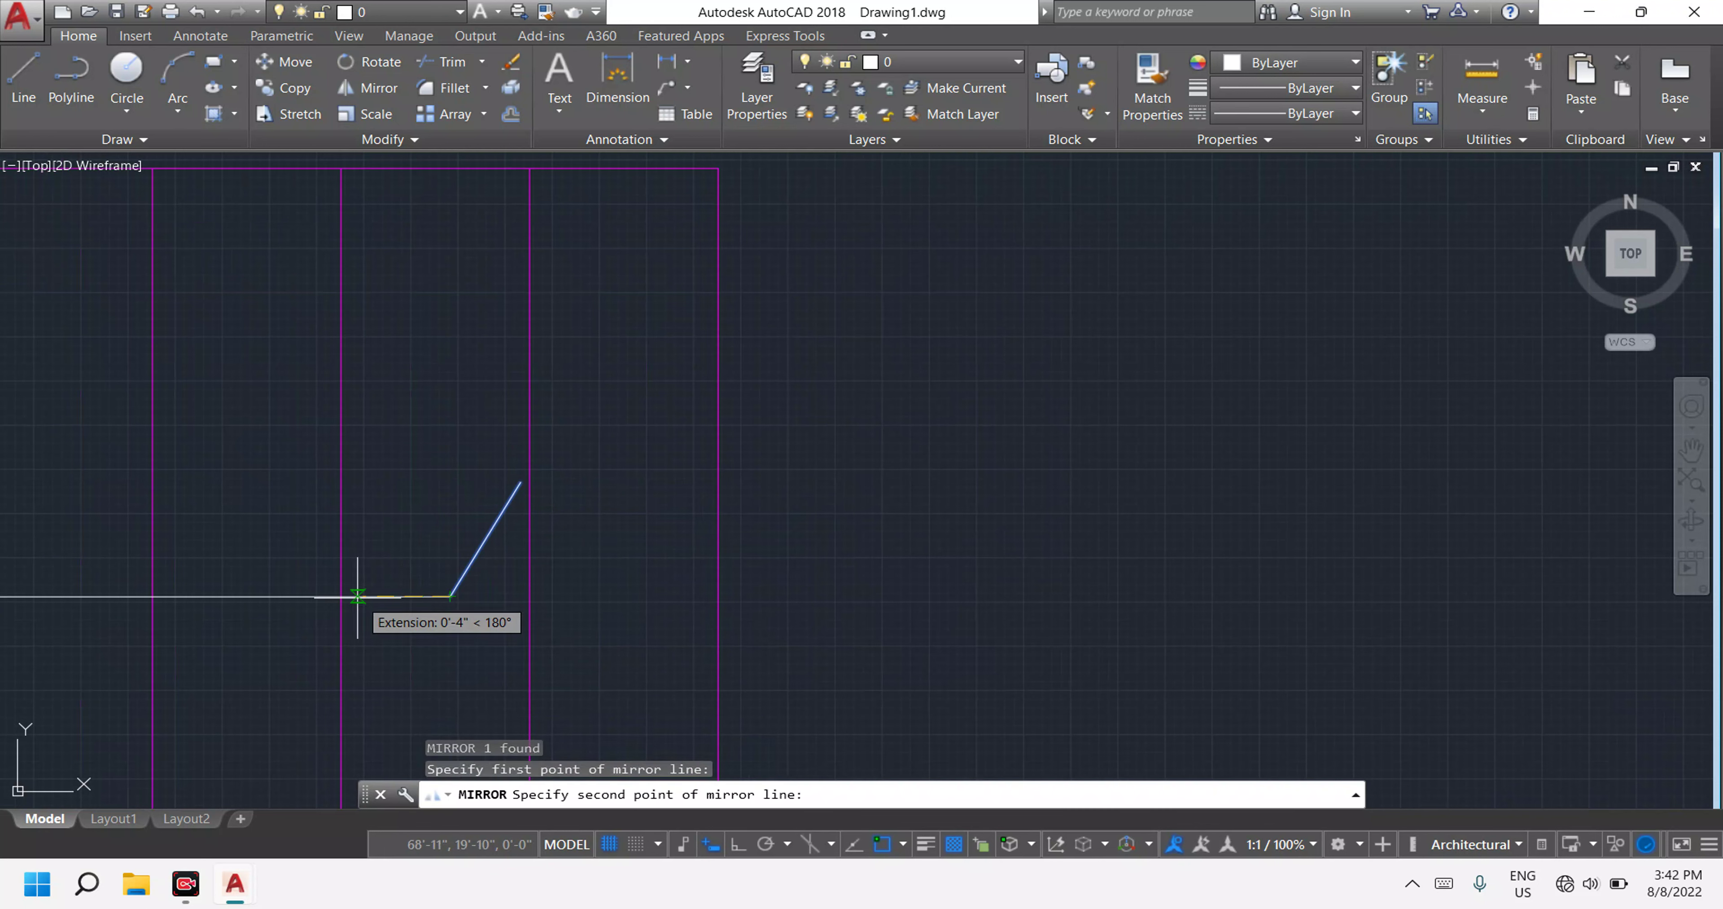
pyautogui.click(340, 596)
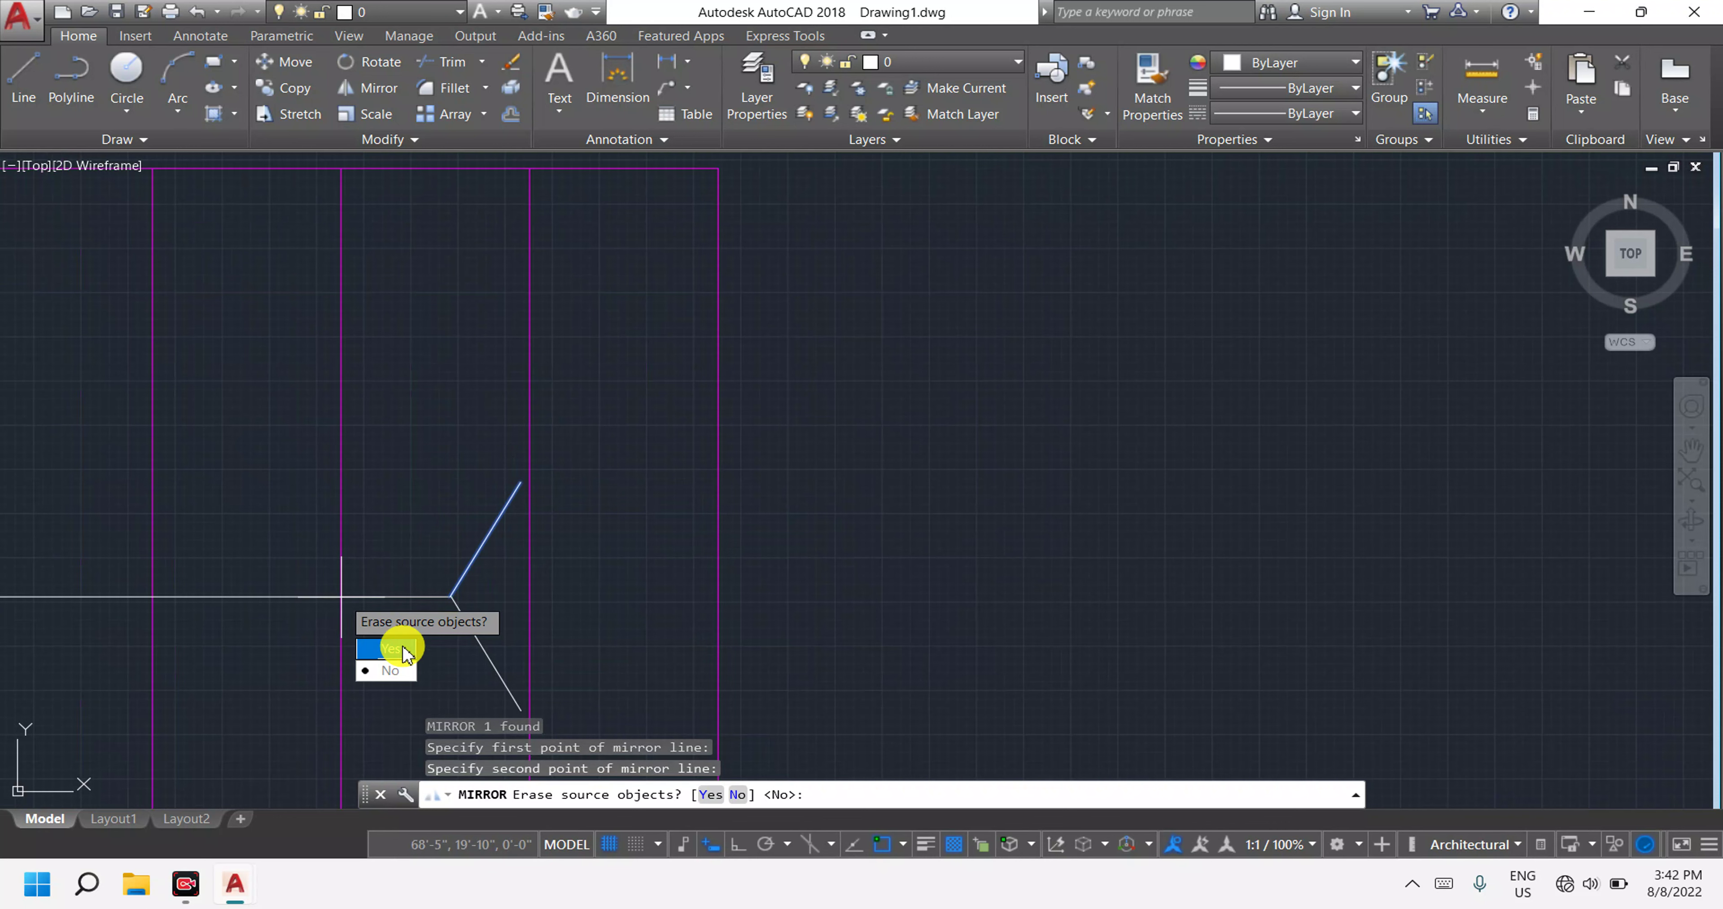
pyautogui.click(397, 671)
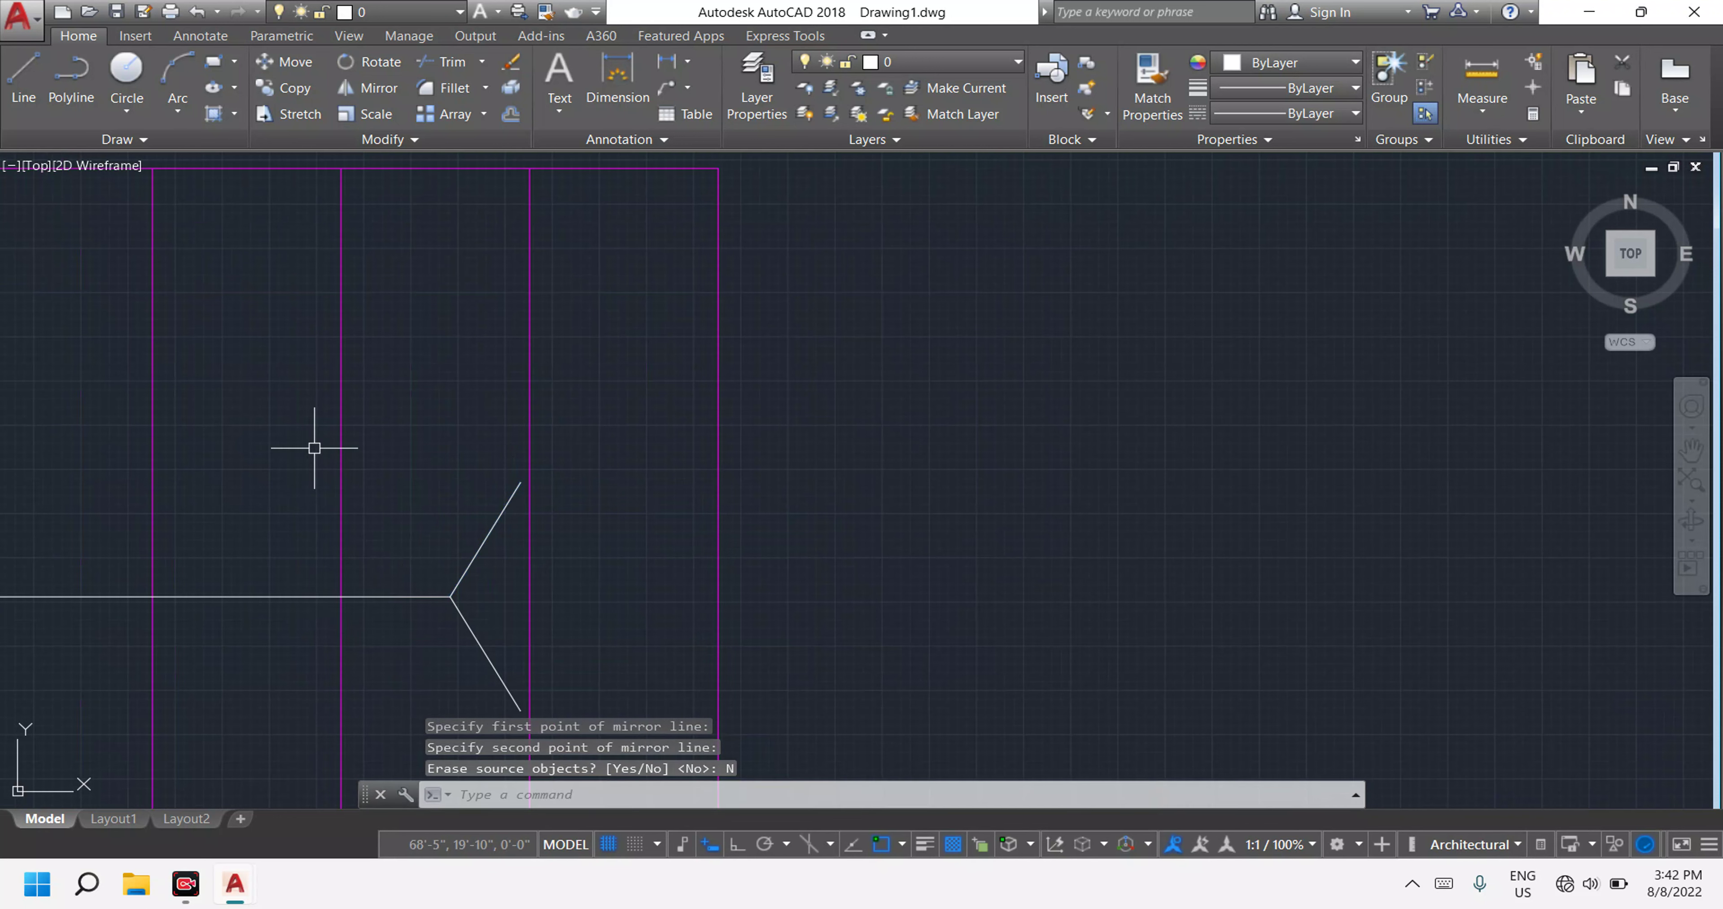
pyautogui.scroll(-3, 376, 464)
pyautogui.scroll(-2, 385, 465)
pyautogui.scroll(4, 397, 457)
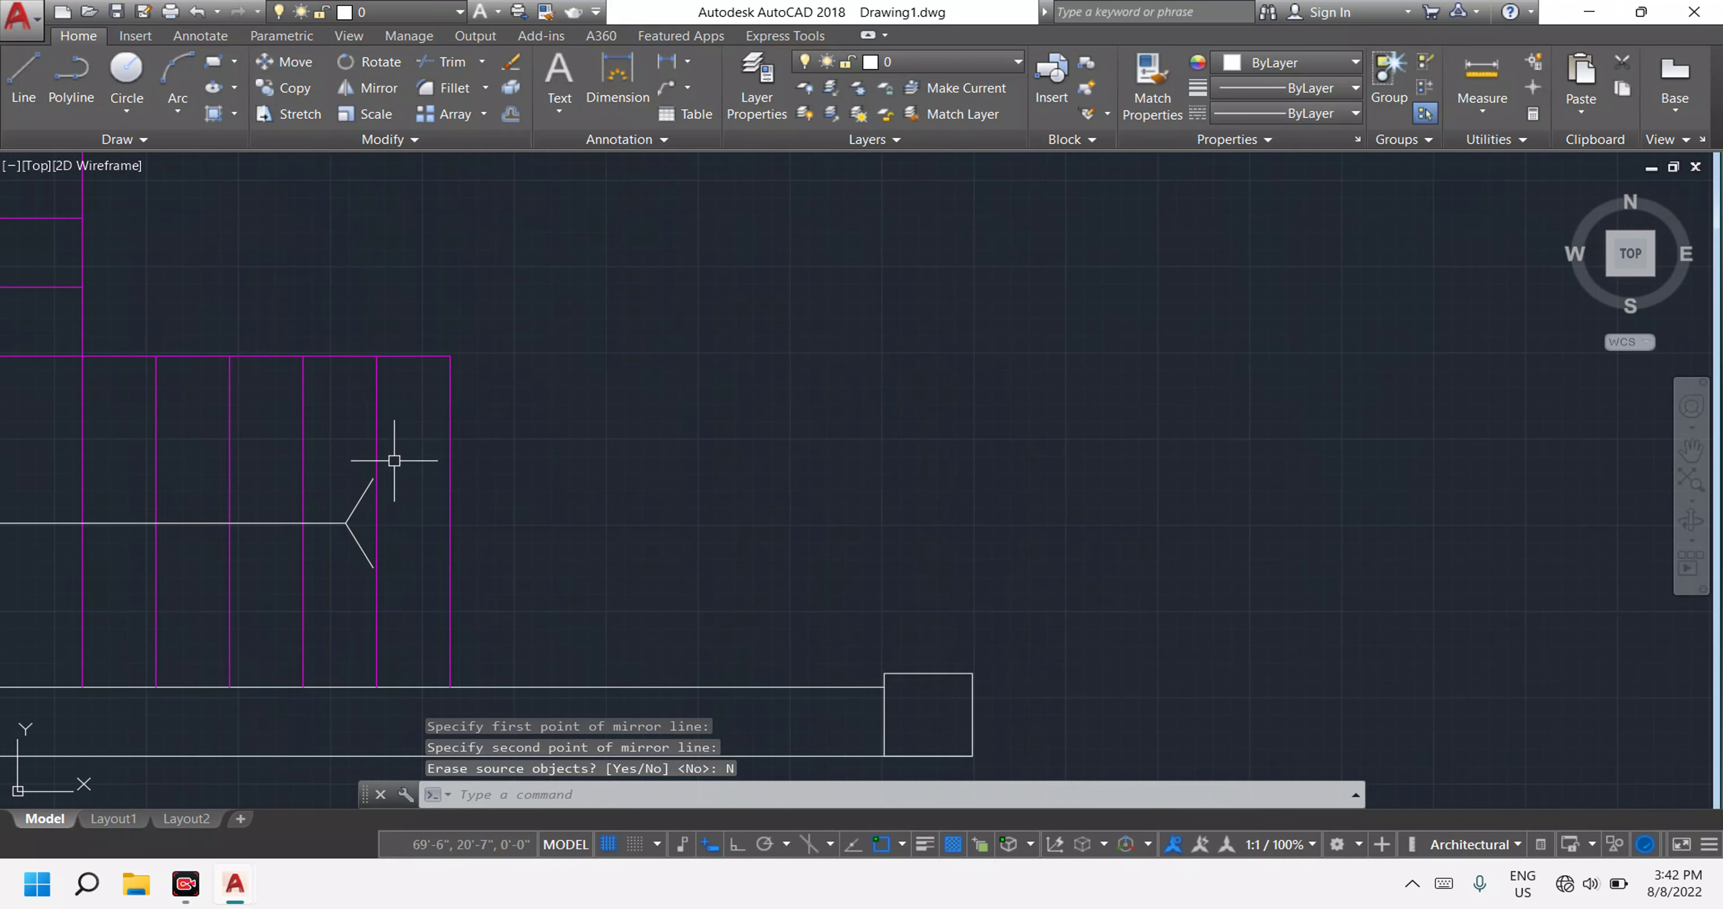
pyautogui.scroll(-3, 405, 505)
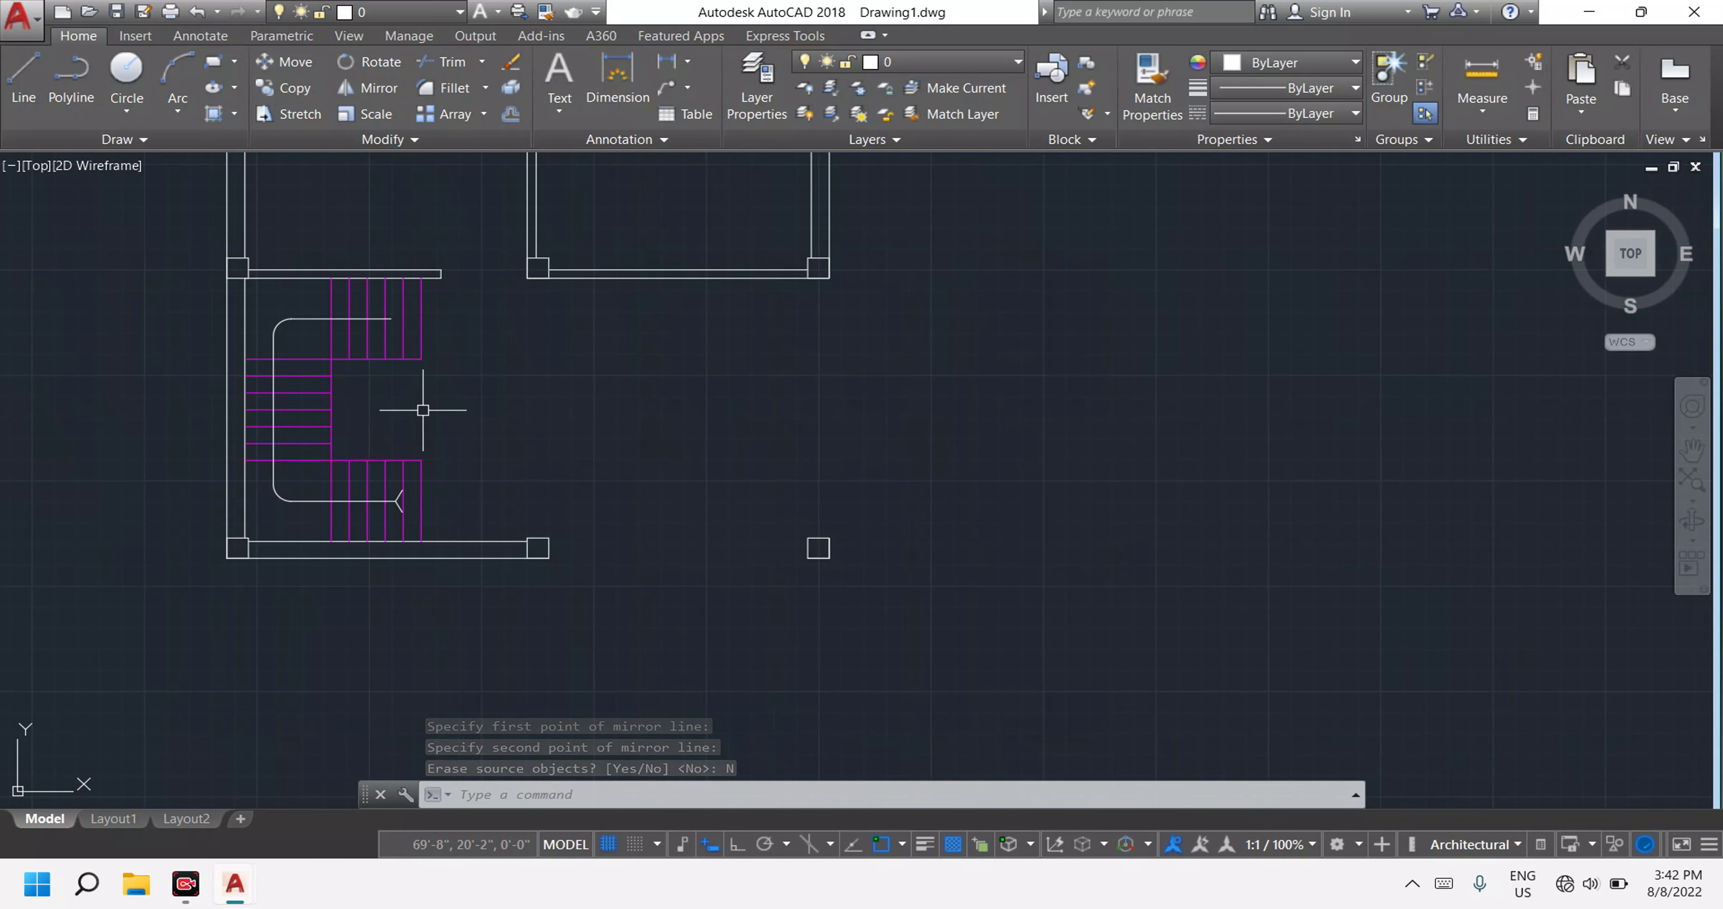
pyautogui.moveTo(423, 410); pyautogui.dragTo(604, 558, button='middle')
pyautogui.scroll(5, 577, 492)
pyautogui.scroll(3, 573, 508)
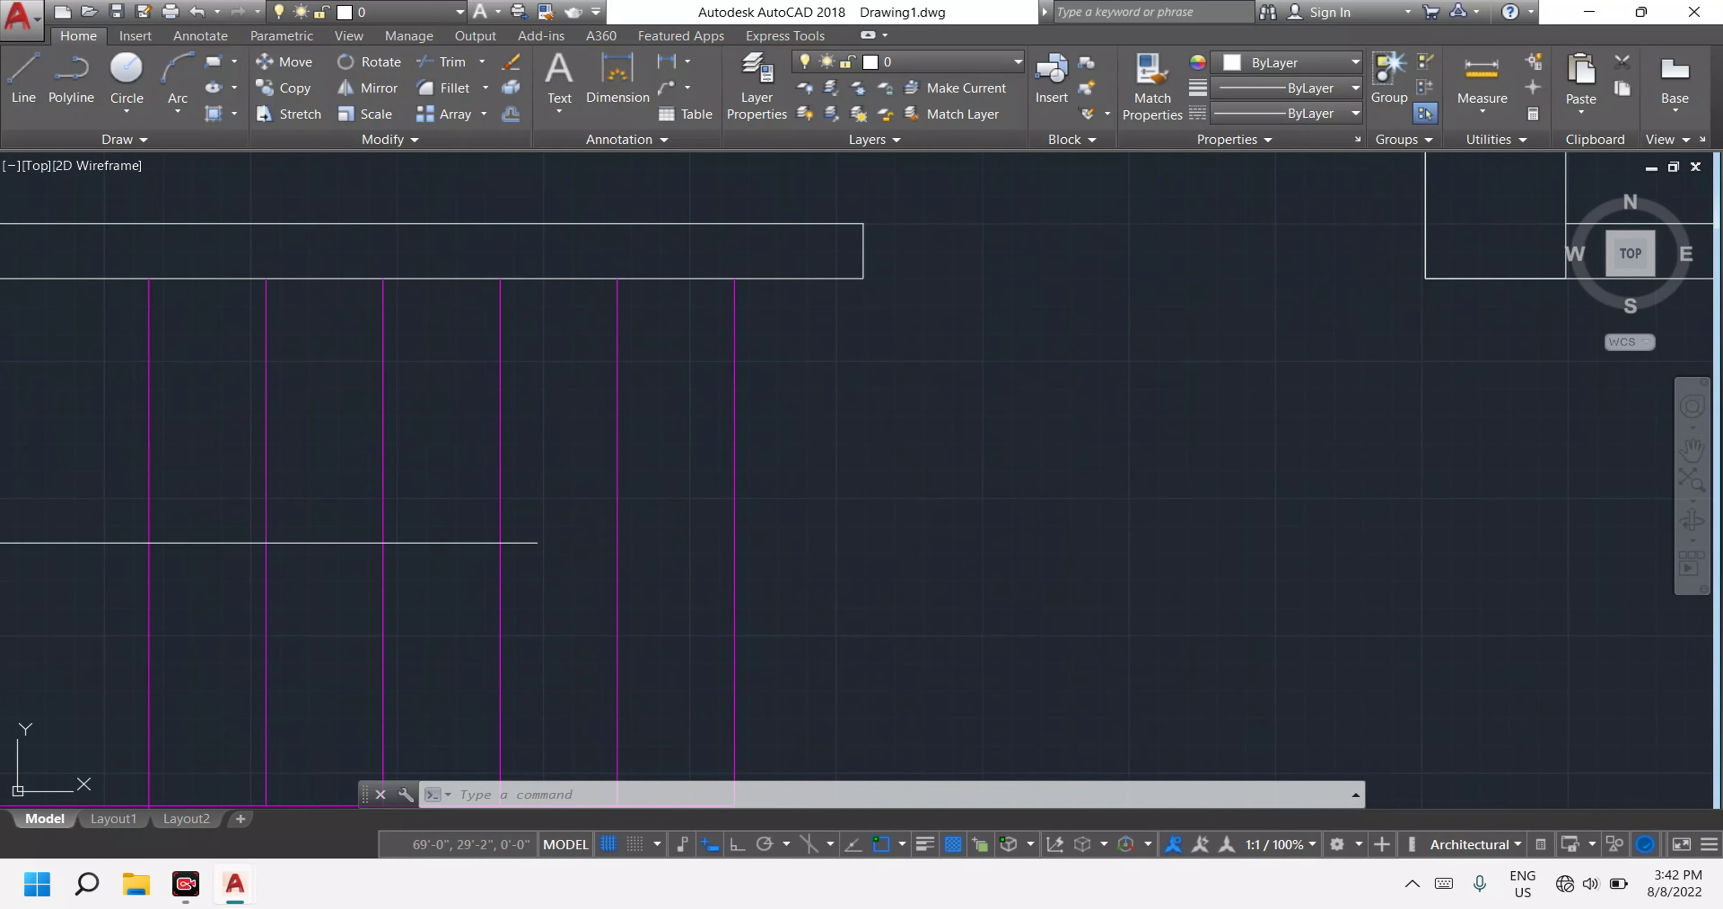
# Draw the diagonal arrowhead stroke from the walkline's upper end.
pyautogui.press('Escape')
pyautogui.press('Escape')
pyautogui.press('Escape')
pyautogui.write('l')
pyautogui.press('Return')
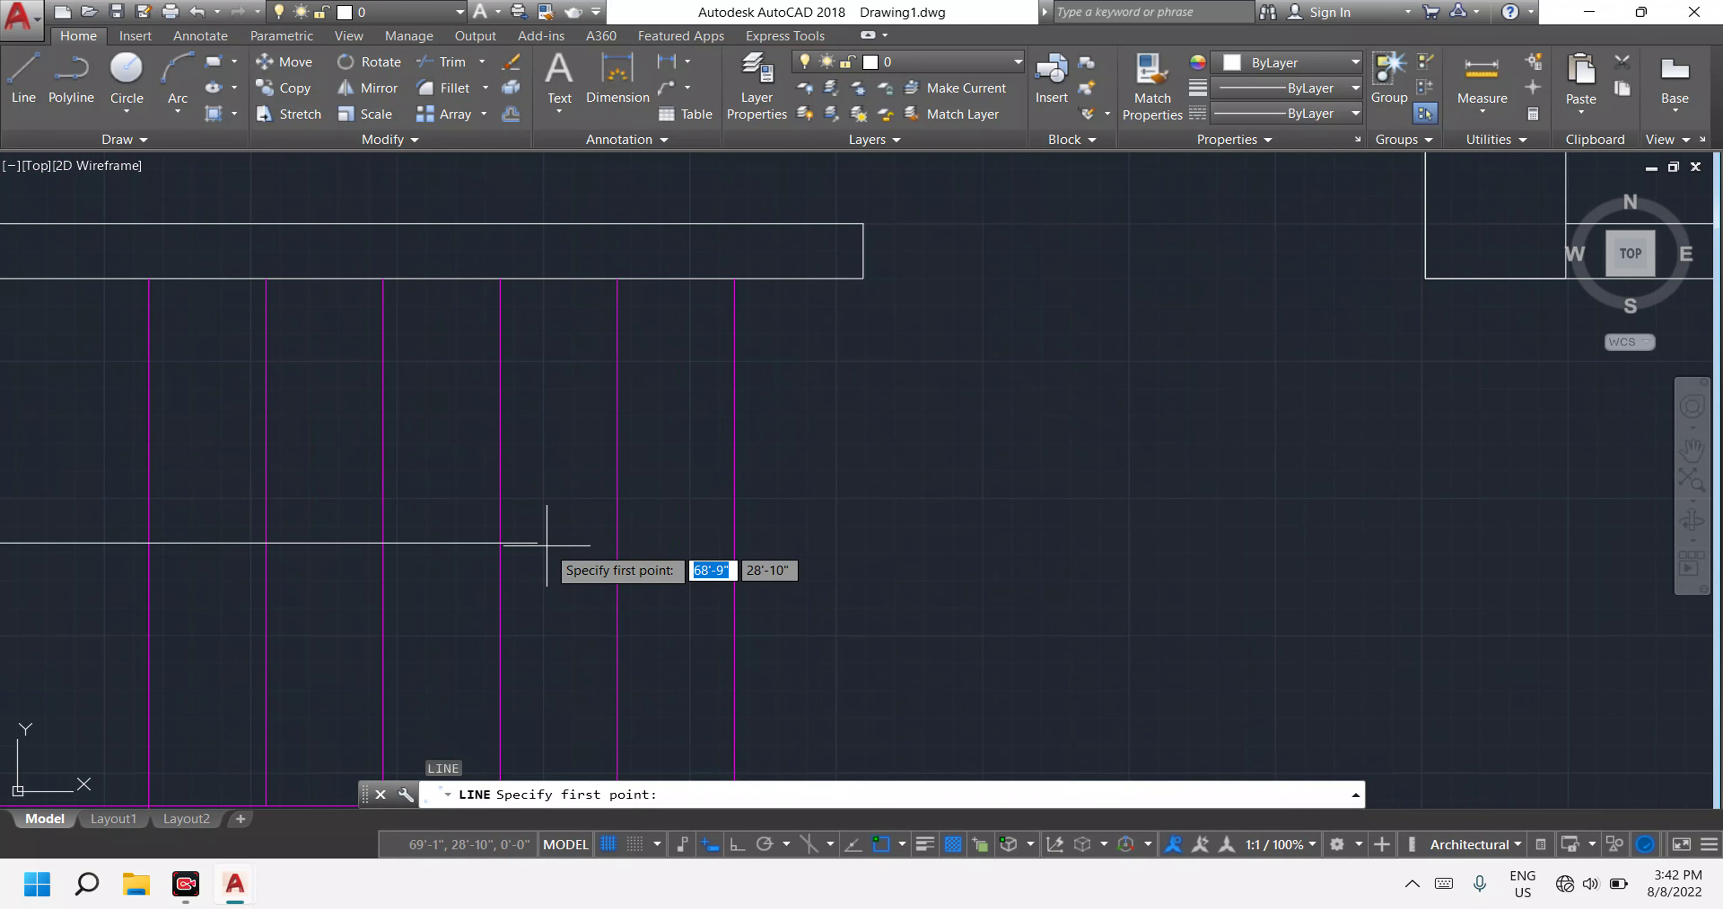
pyautogui.click(537, 542)
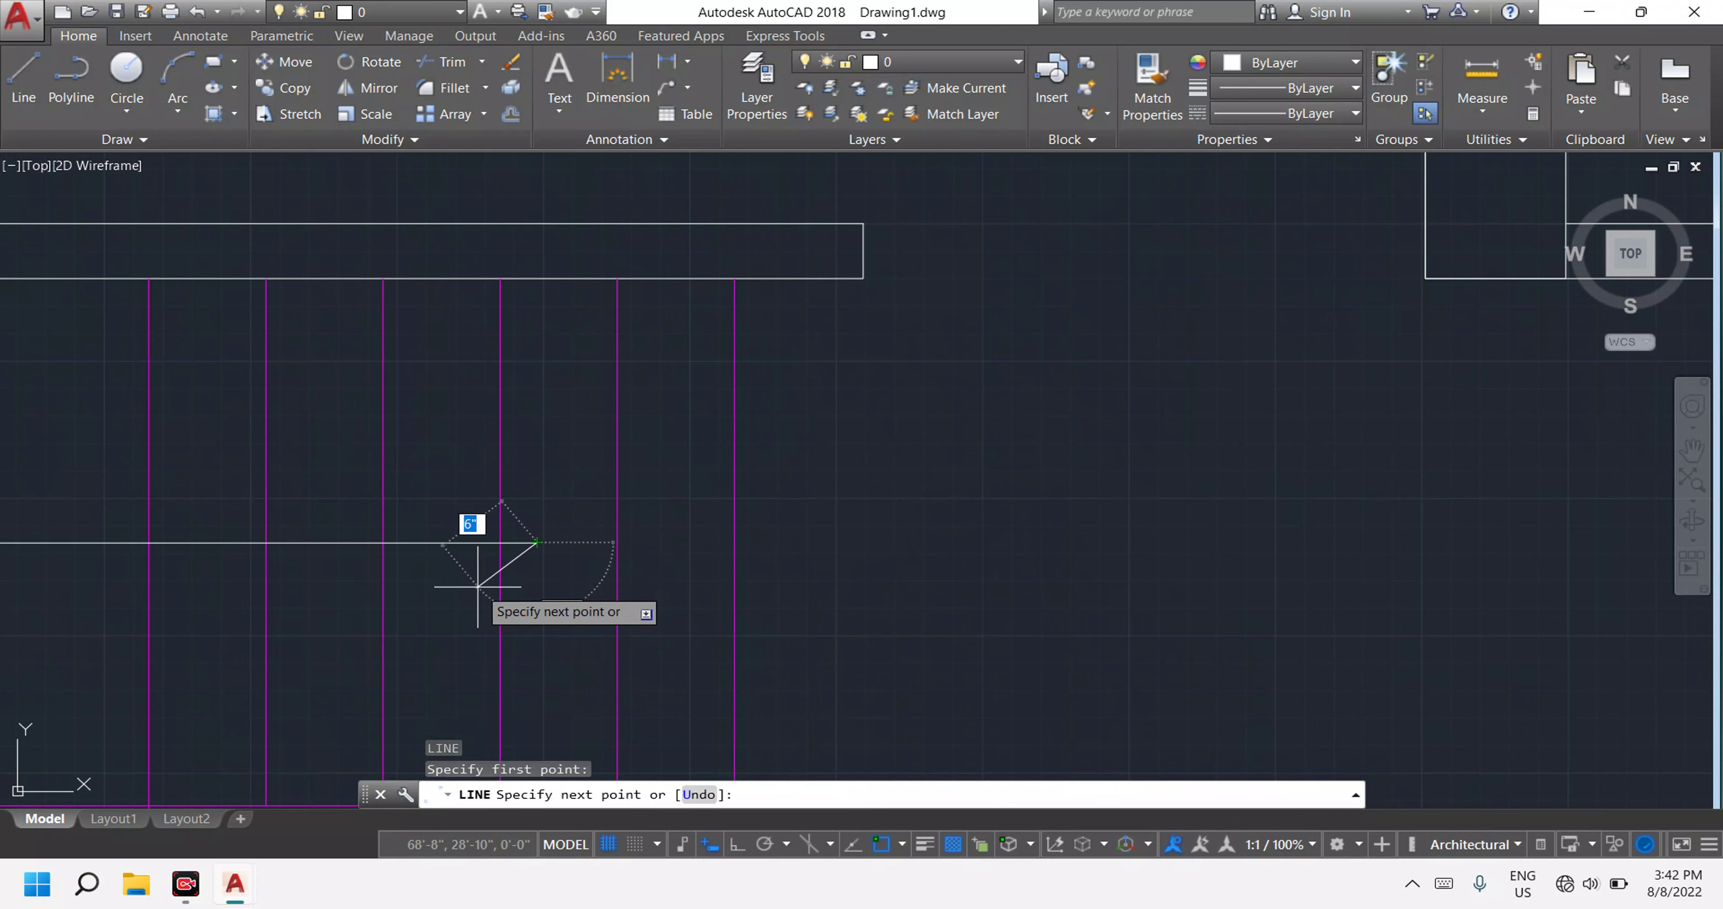
pyautogui.click(475, 589)
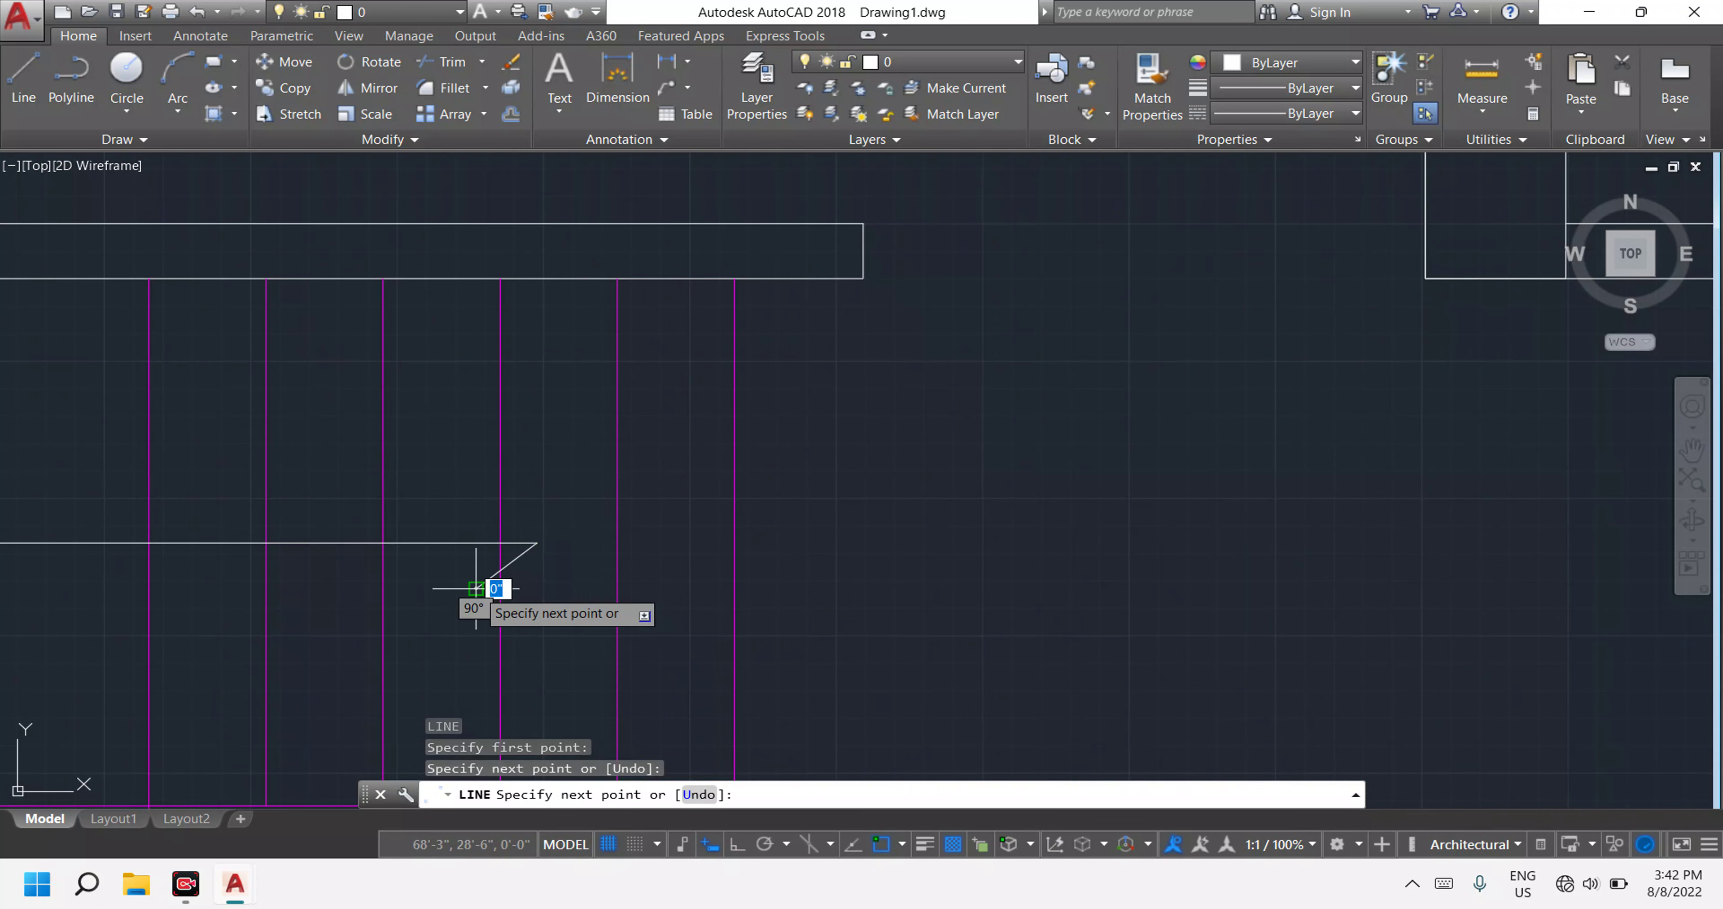
pyautogui.press('Escape')
pyautogui.click(475, 588)
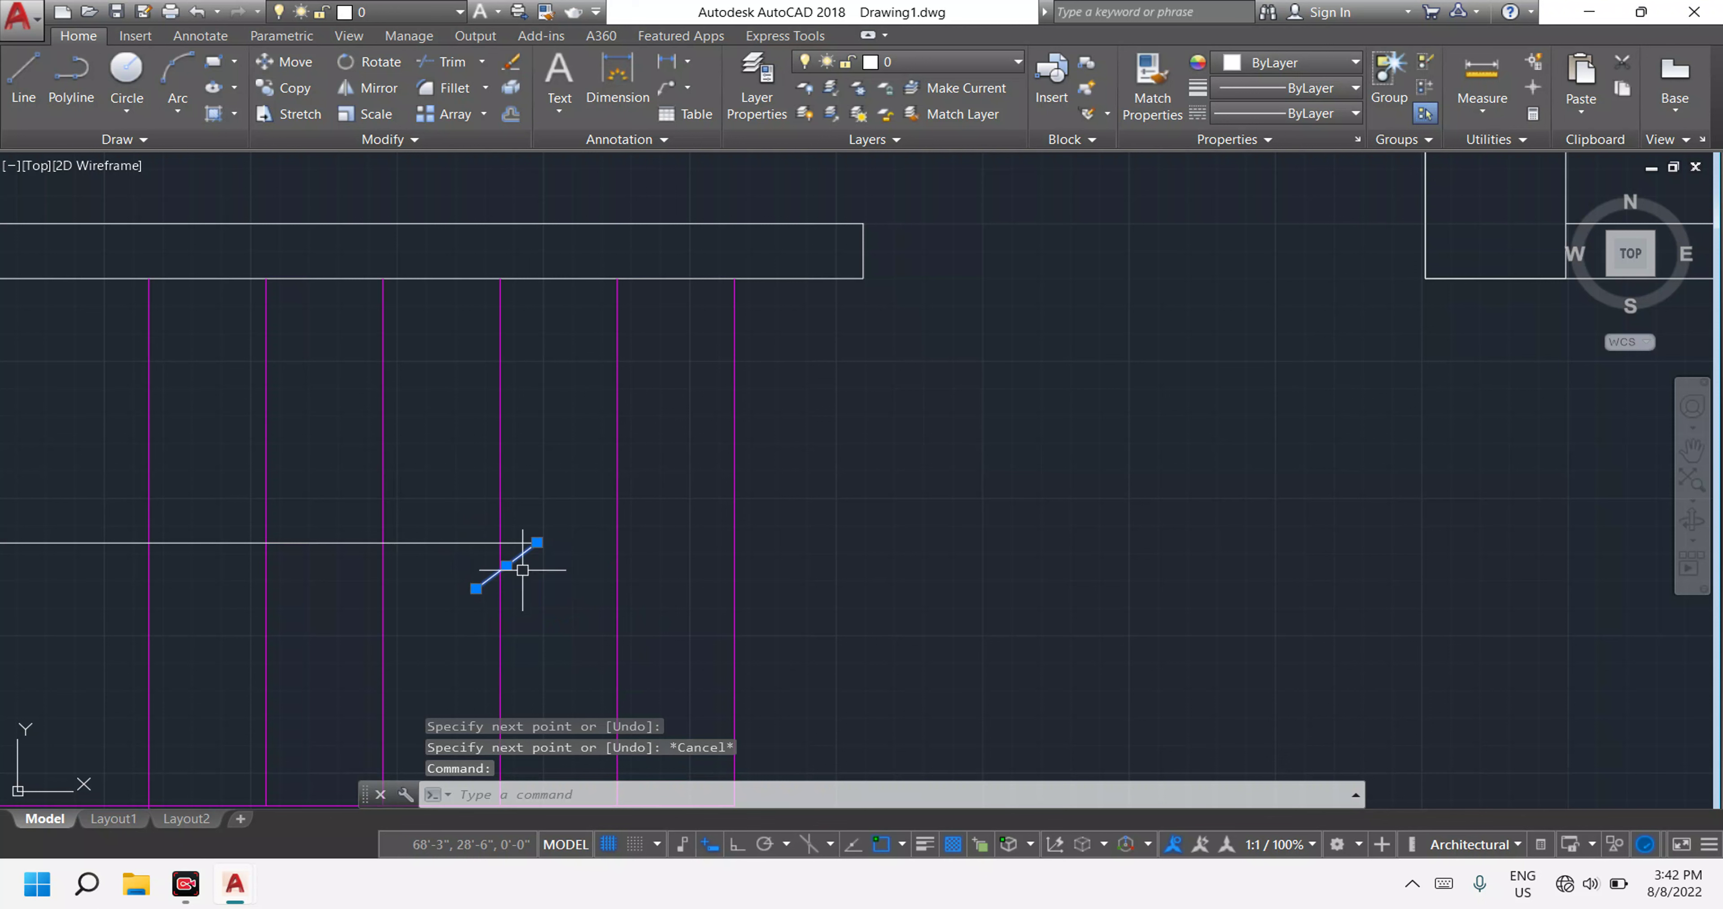
pyautogui.press('Escape')
pyautogui.press('Escape')
pyautogui.press('Escape')
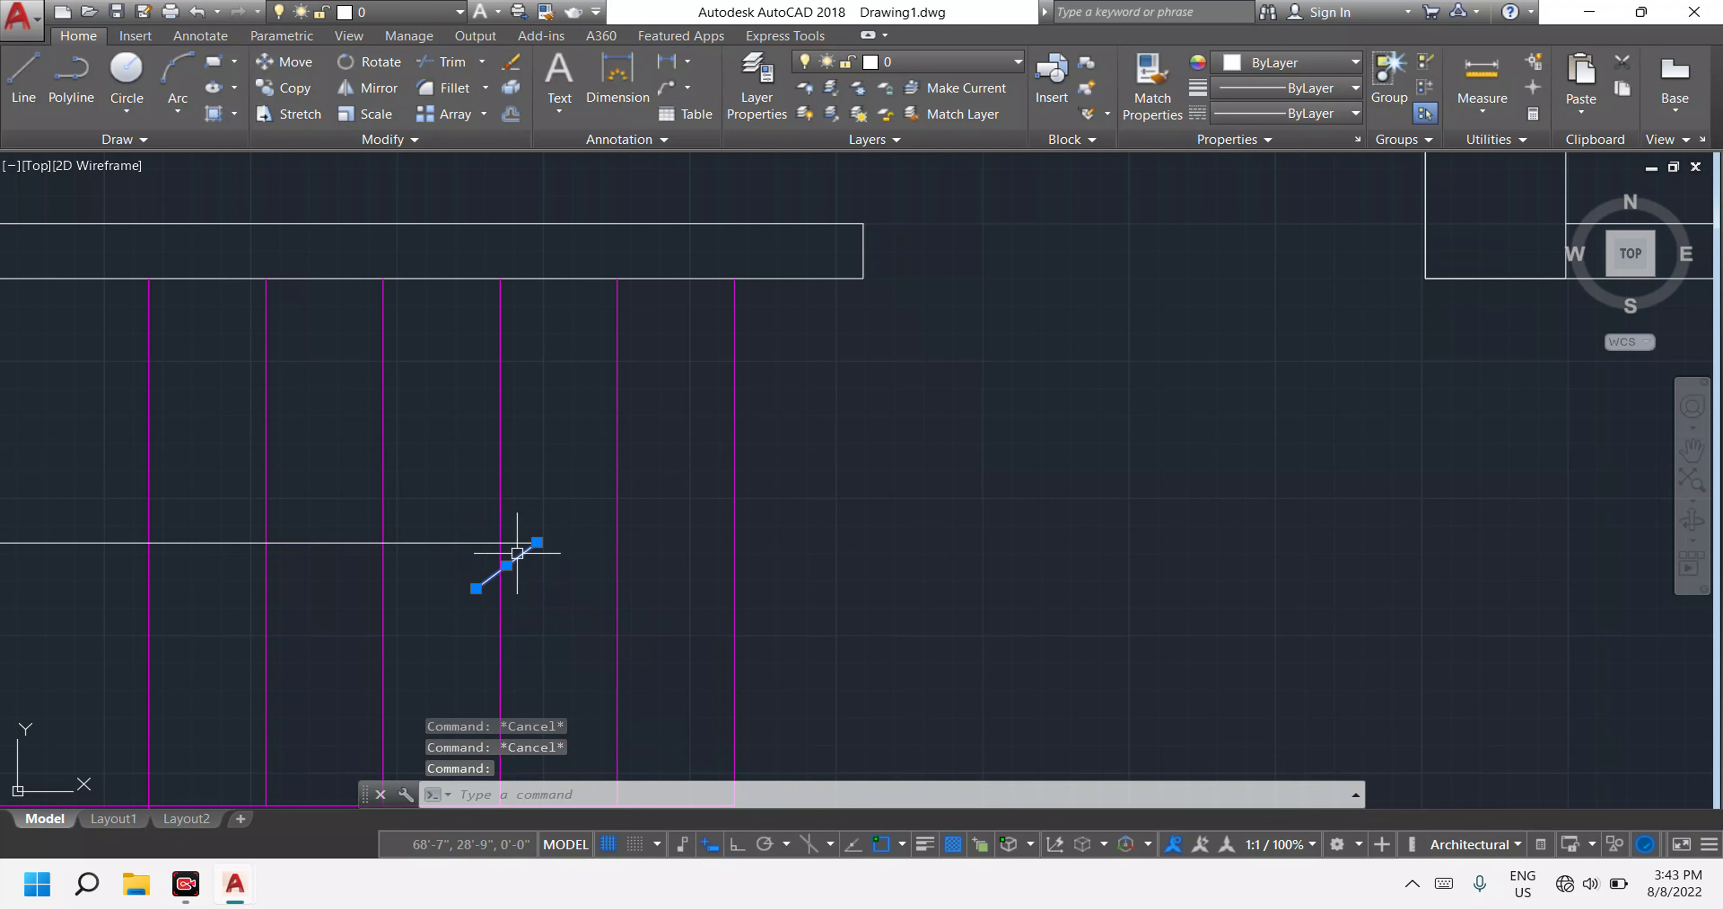
# Mirror the stroke across the walkline axis, keeping the original.
pyautogui.write('mi')
pyautogui.click(517, 554)
pyautogui.press('Return')
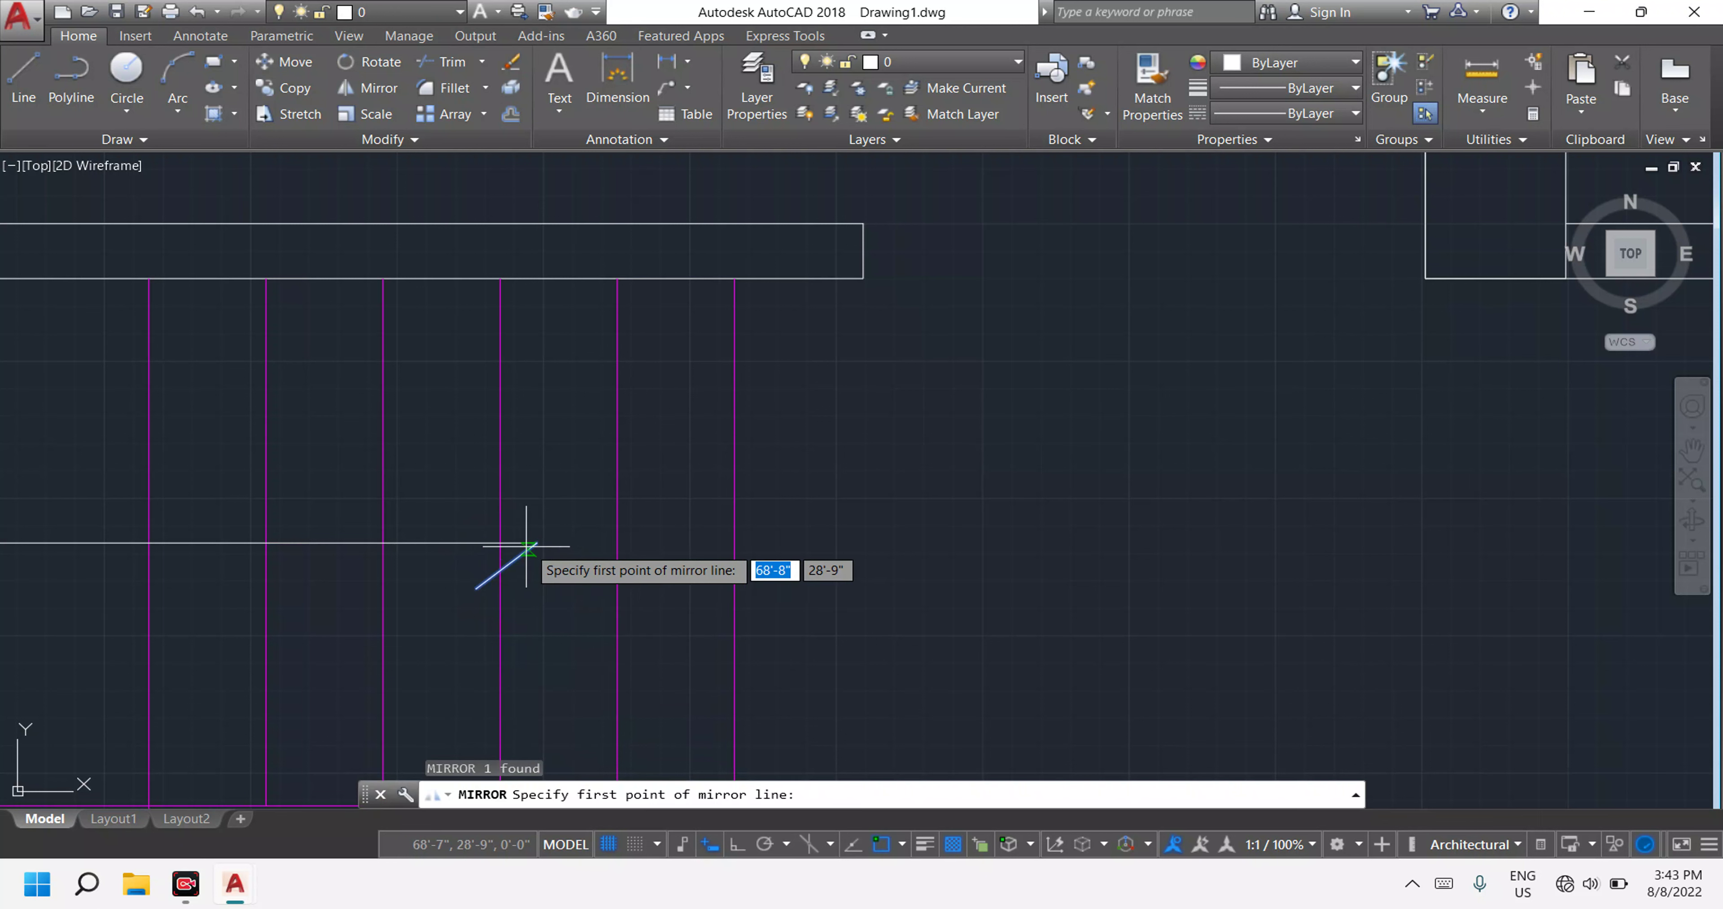
pyautogui.click(534, 543)
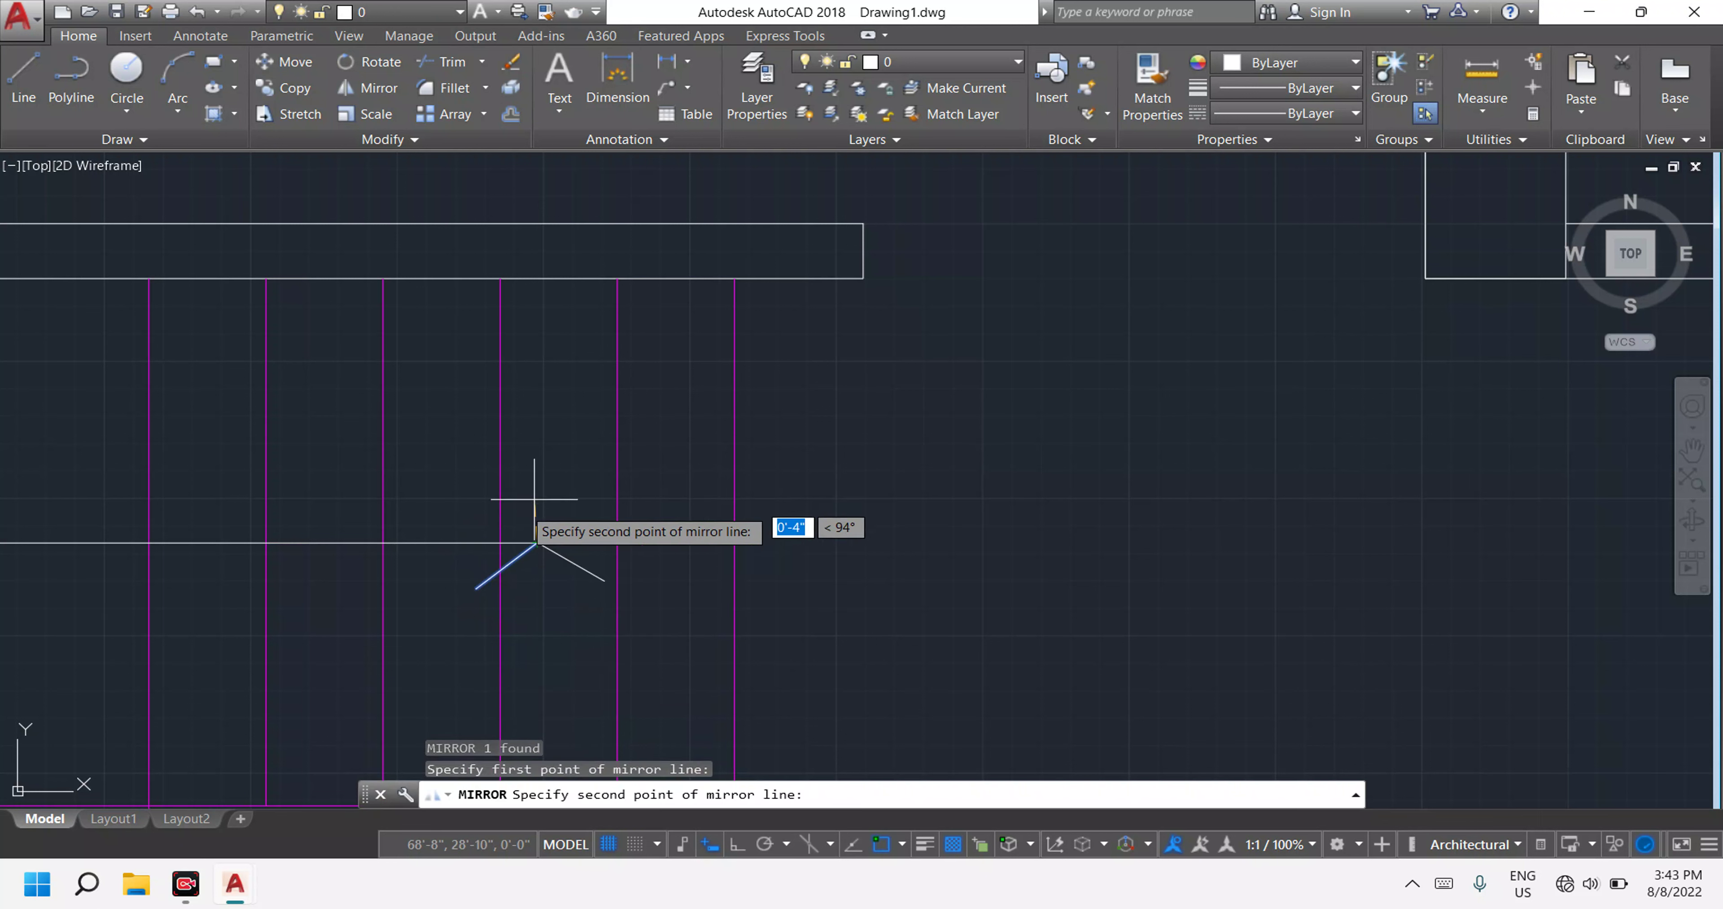
pyautogui.click(443, 542)
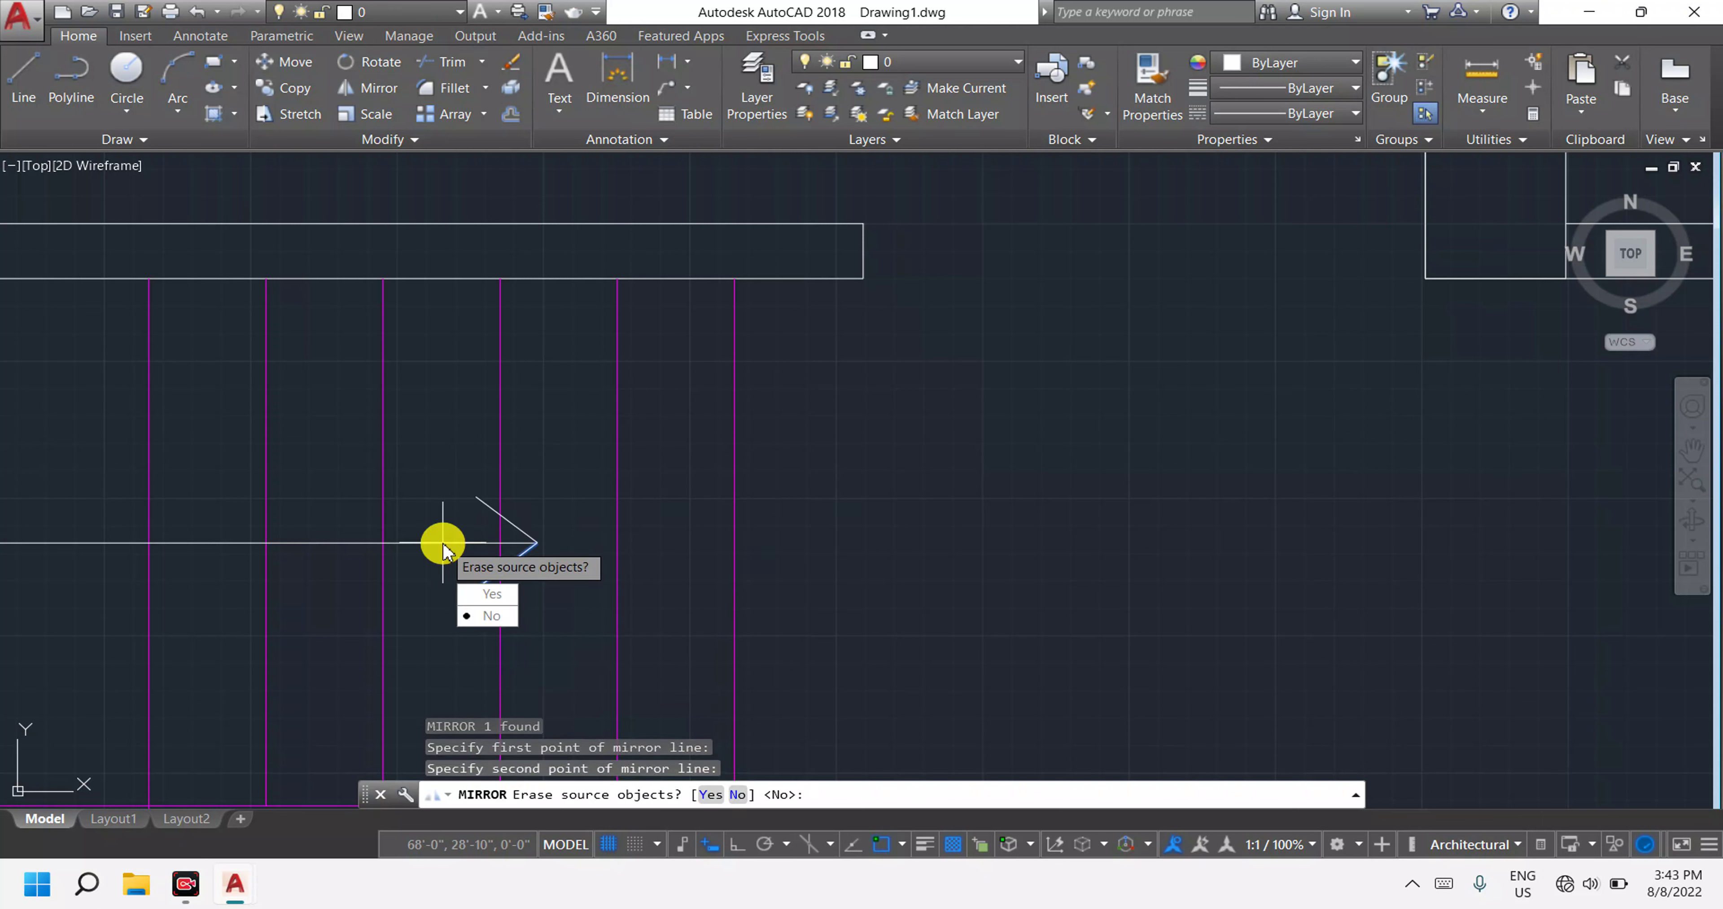
pyautogui.click(468, 605)
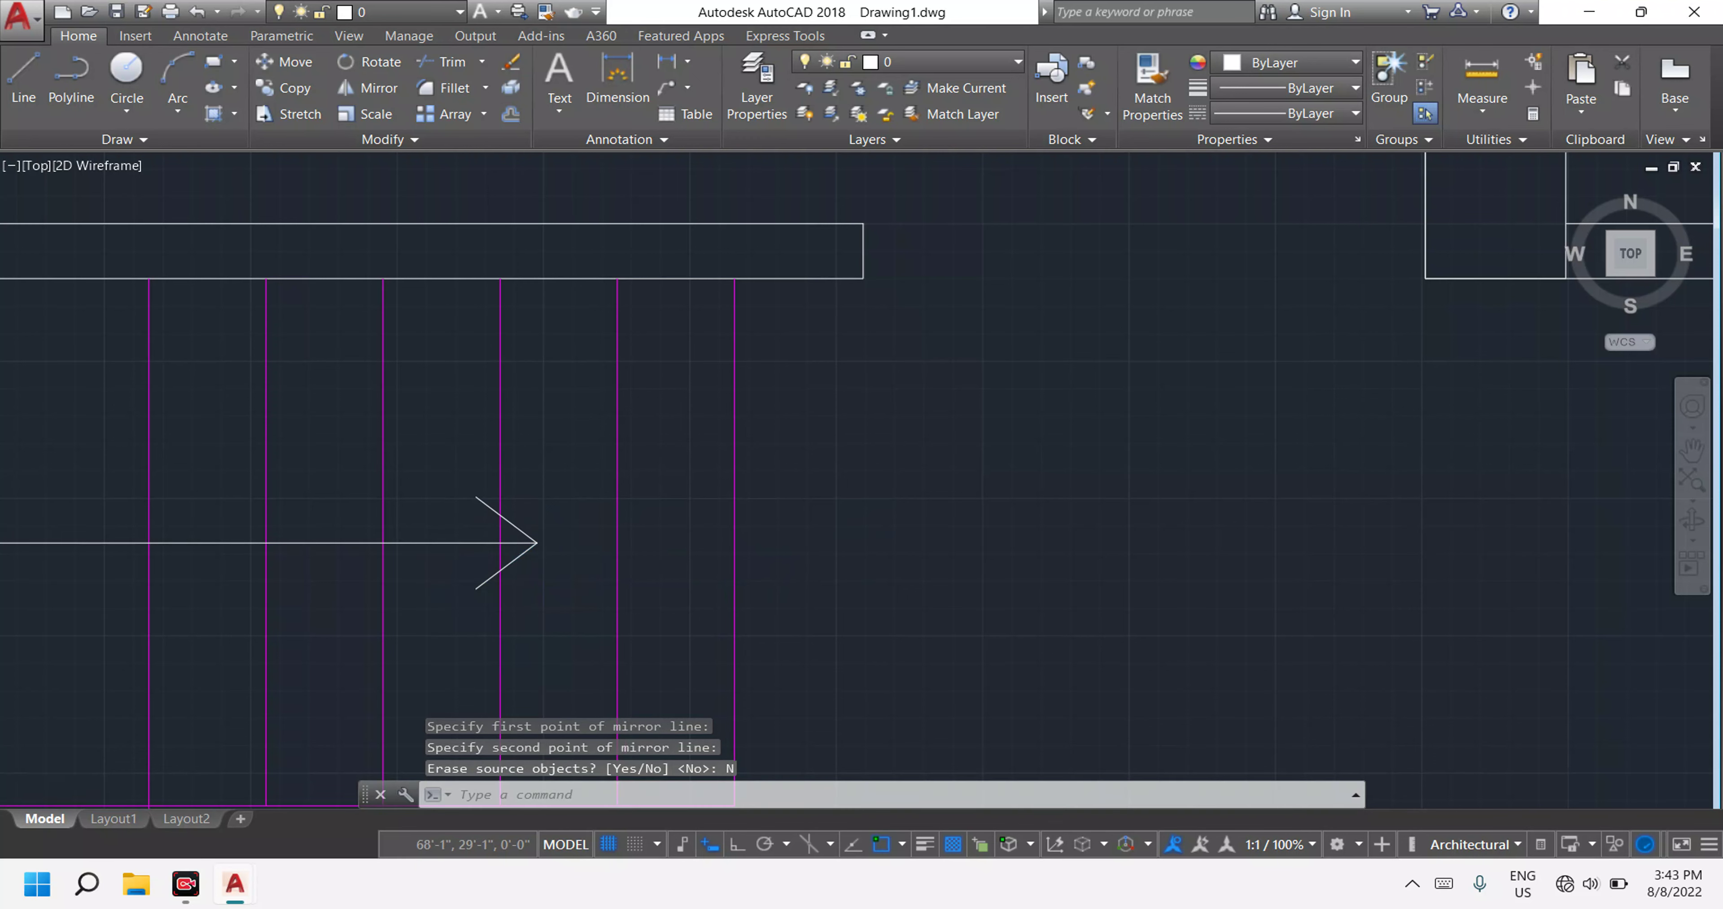
pyautogui.scroll(-5, 455, 515)
pyautogui.scroll(-2, 475, 535)
pyautogui.scroll(-4, 479, 554)
# Close the upper arrowhead with lines from its tips to a notch on the walkline.
pyautogui.scroll(-2, 479, 553)
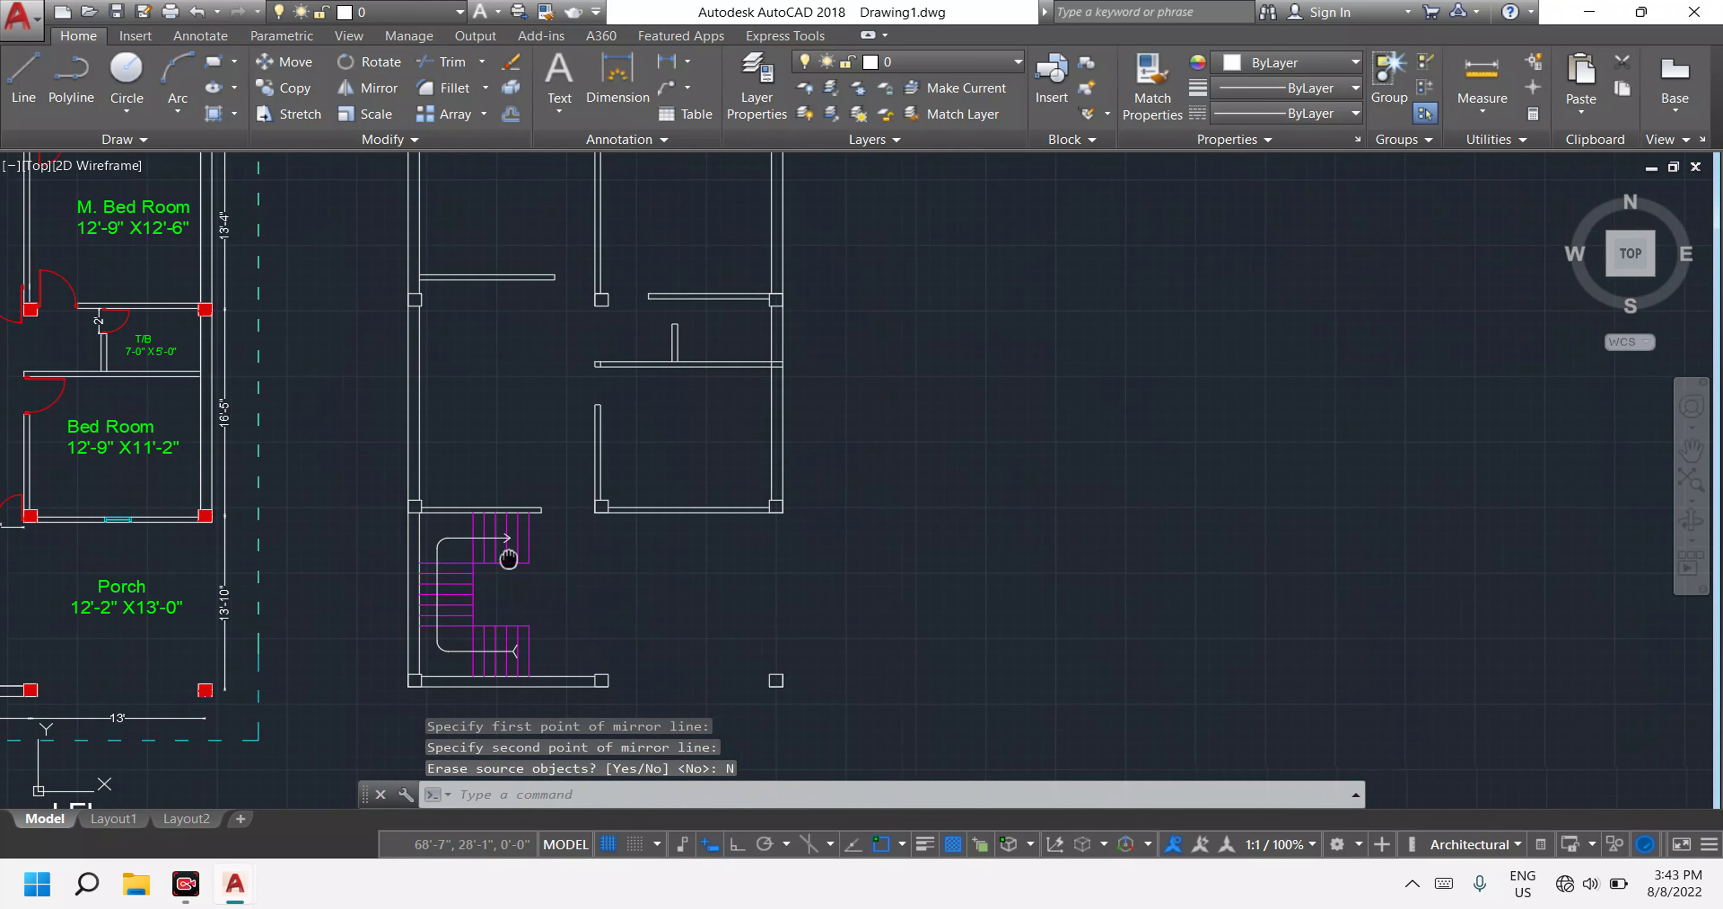
pyautogui.scroll(-2, 479, 553)
pyautogui.scroll(5, 921, 521)
pyautogui.scroll(3, 921, 522)
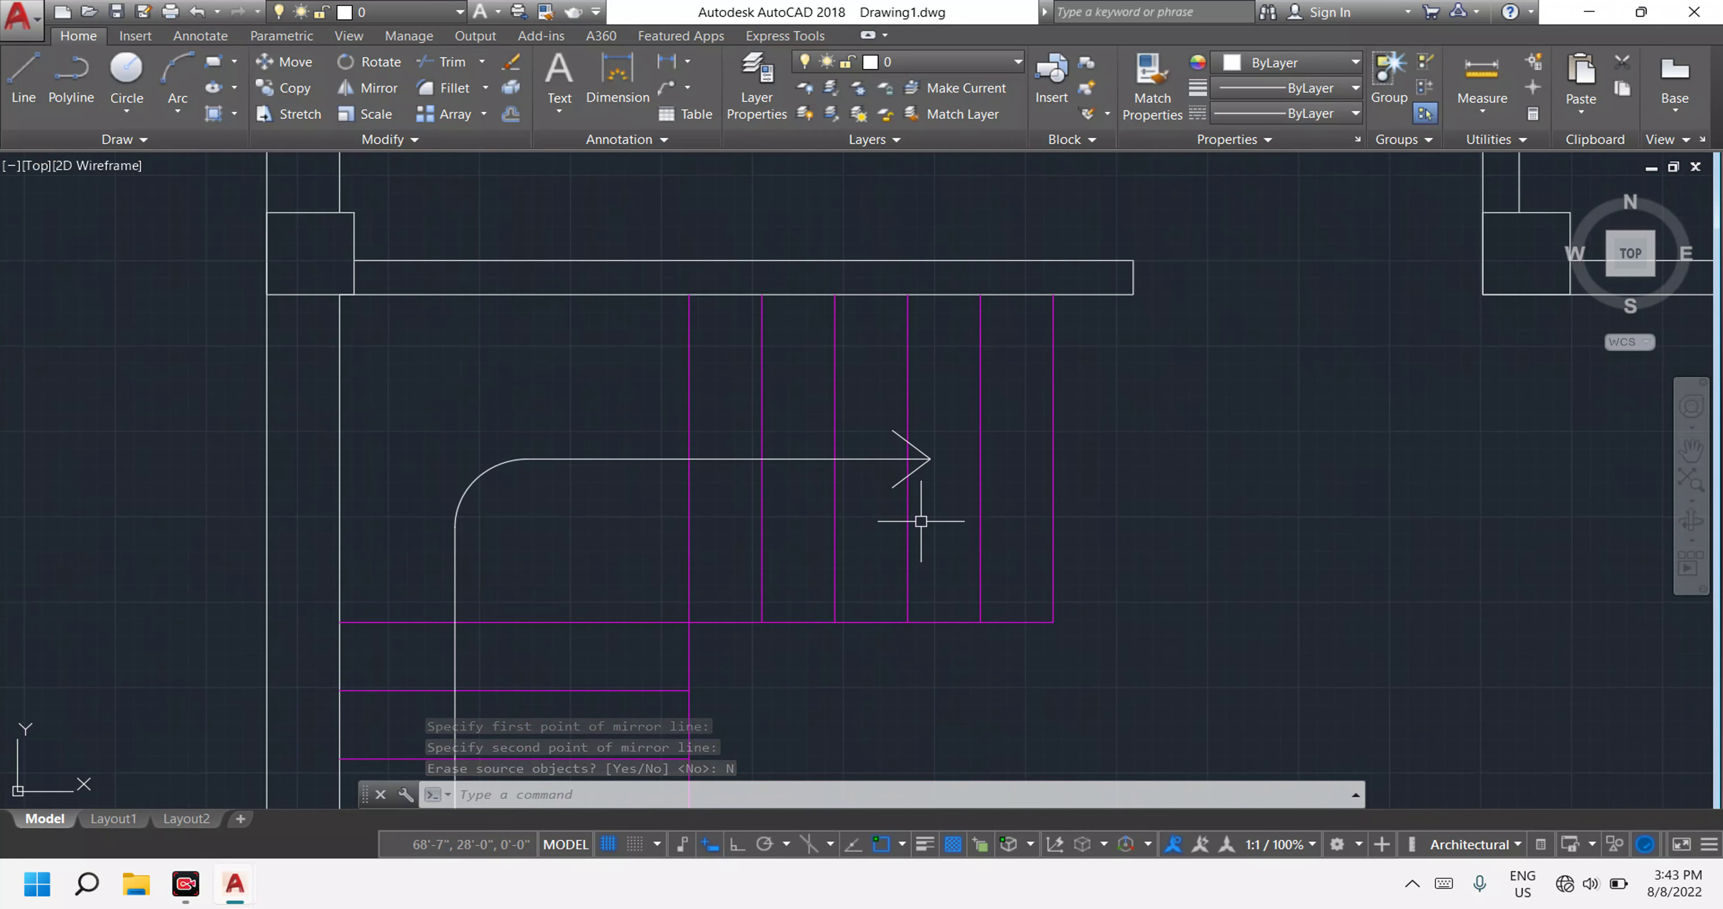
pyautogui.scroll(3, 896, 496)
pyautogui.scroll(2, 897, 492)
pyautogui.scroll(2, 818, 549)
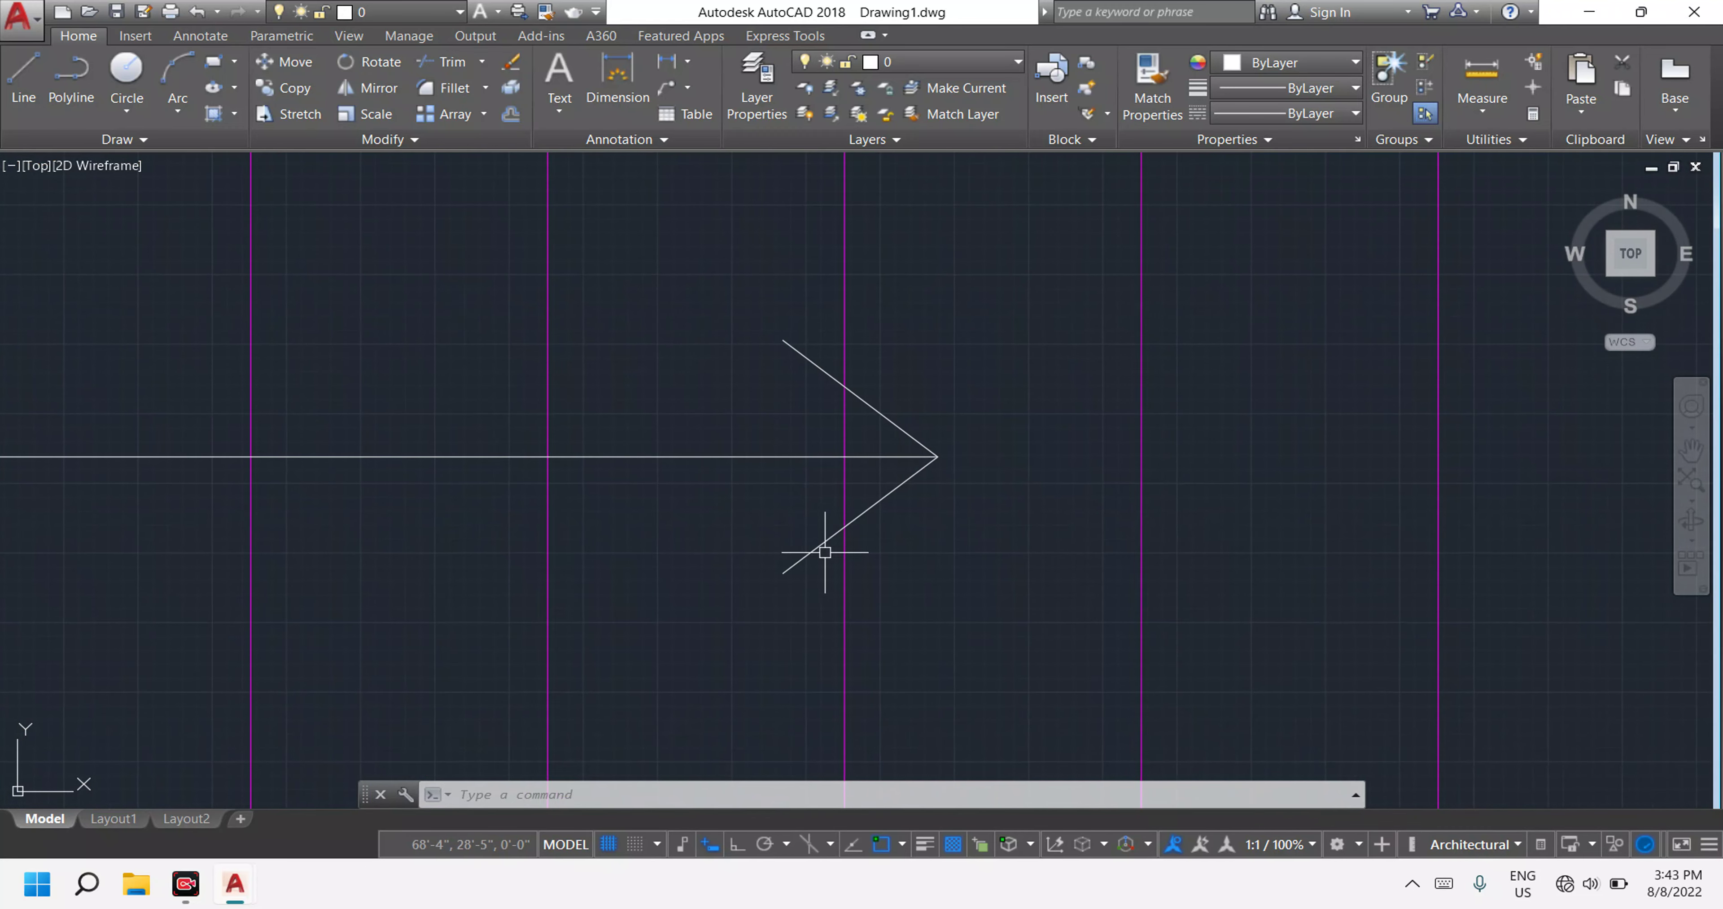
pyautogui.press('Escape')
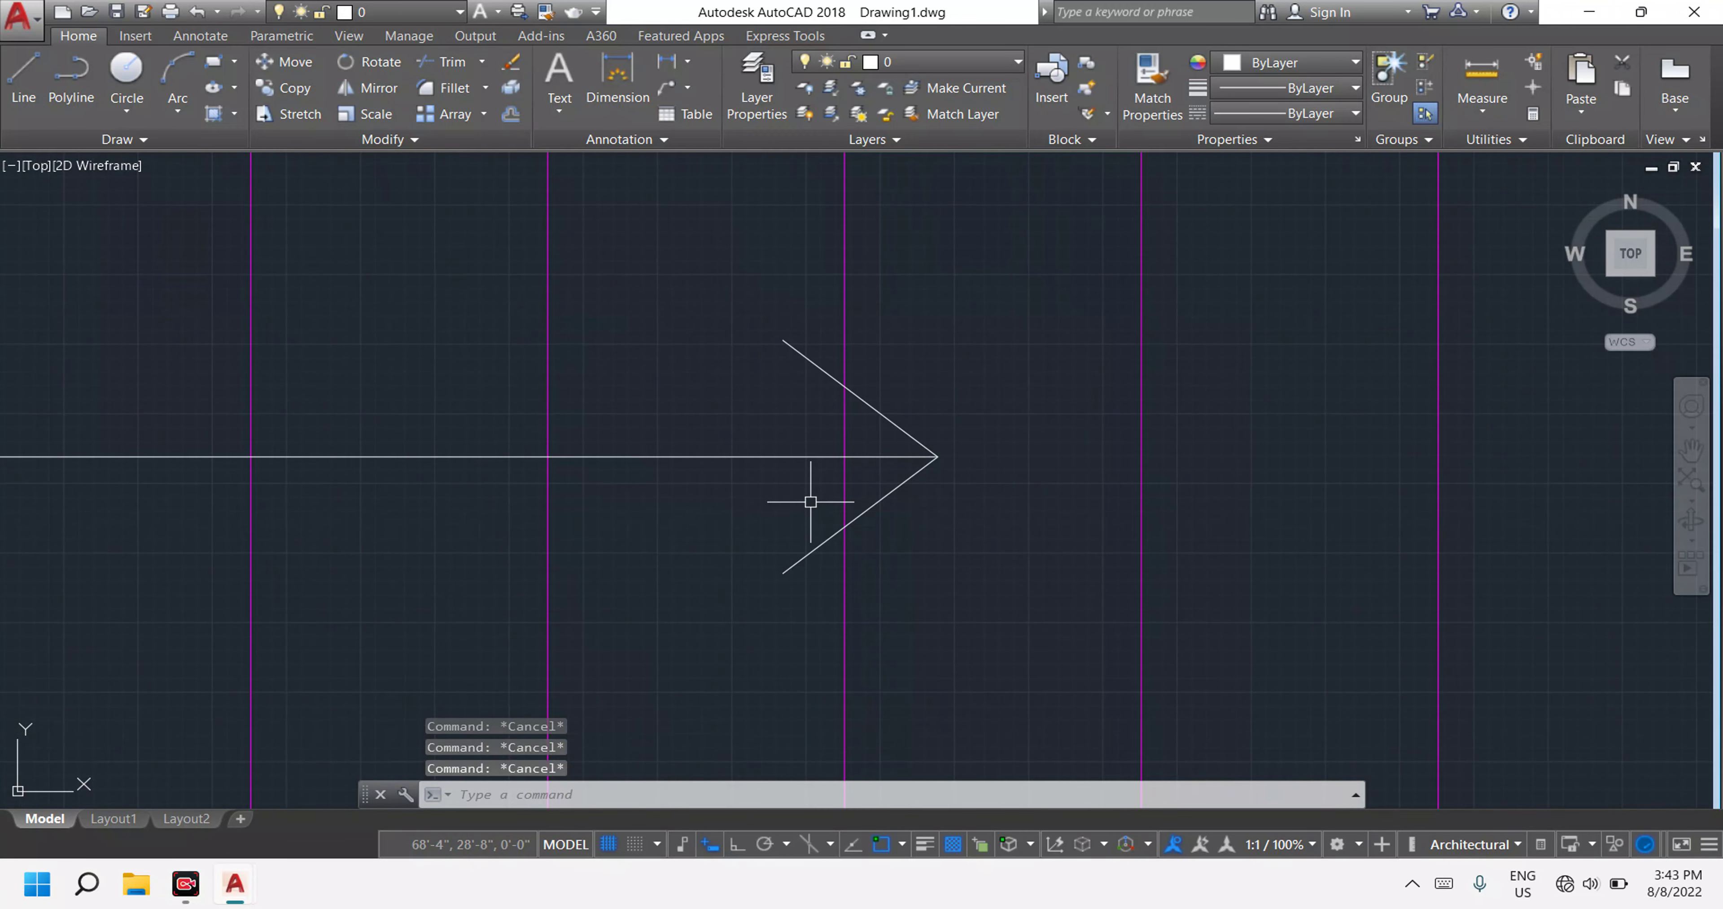
pyautogui.write('l')
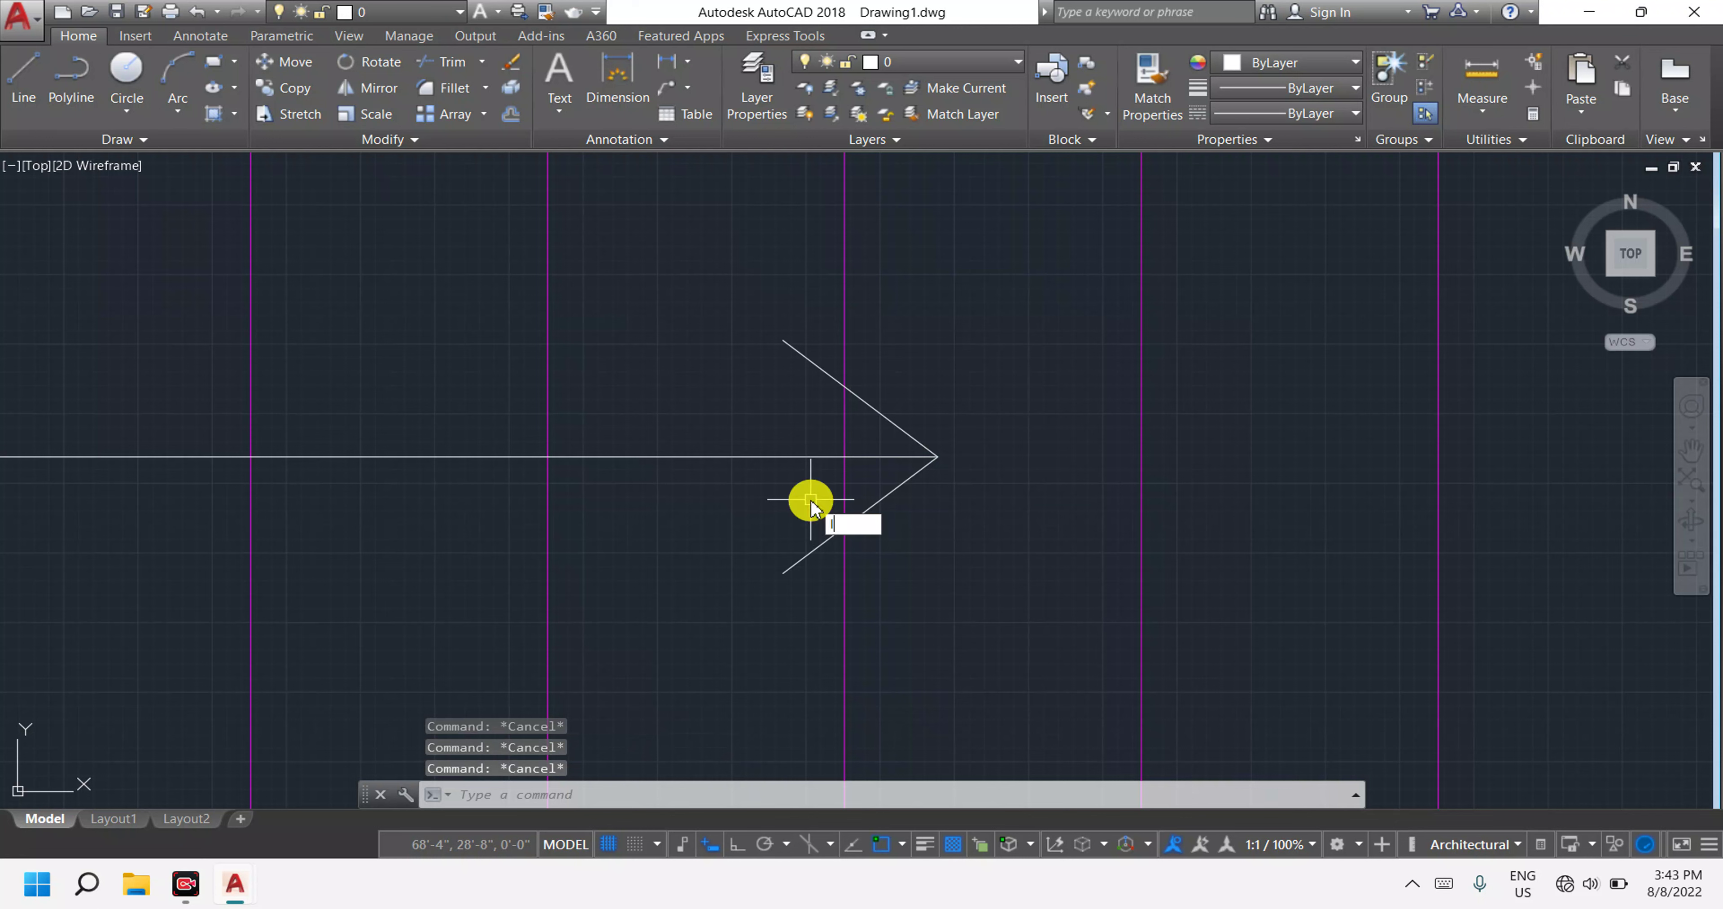
pyautogui.press('Return')
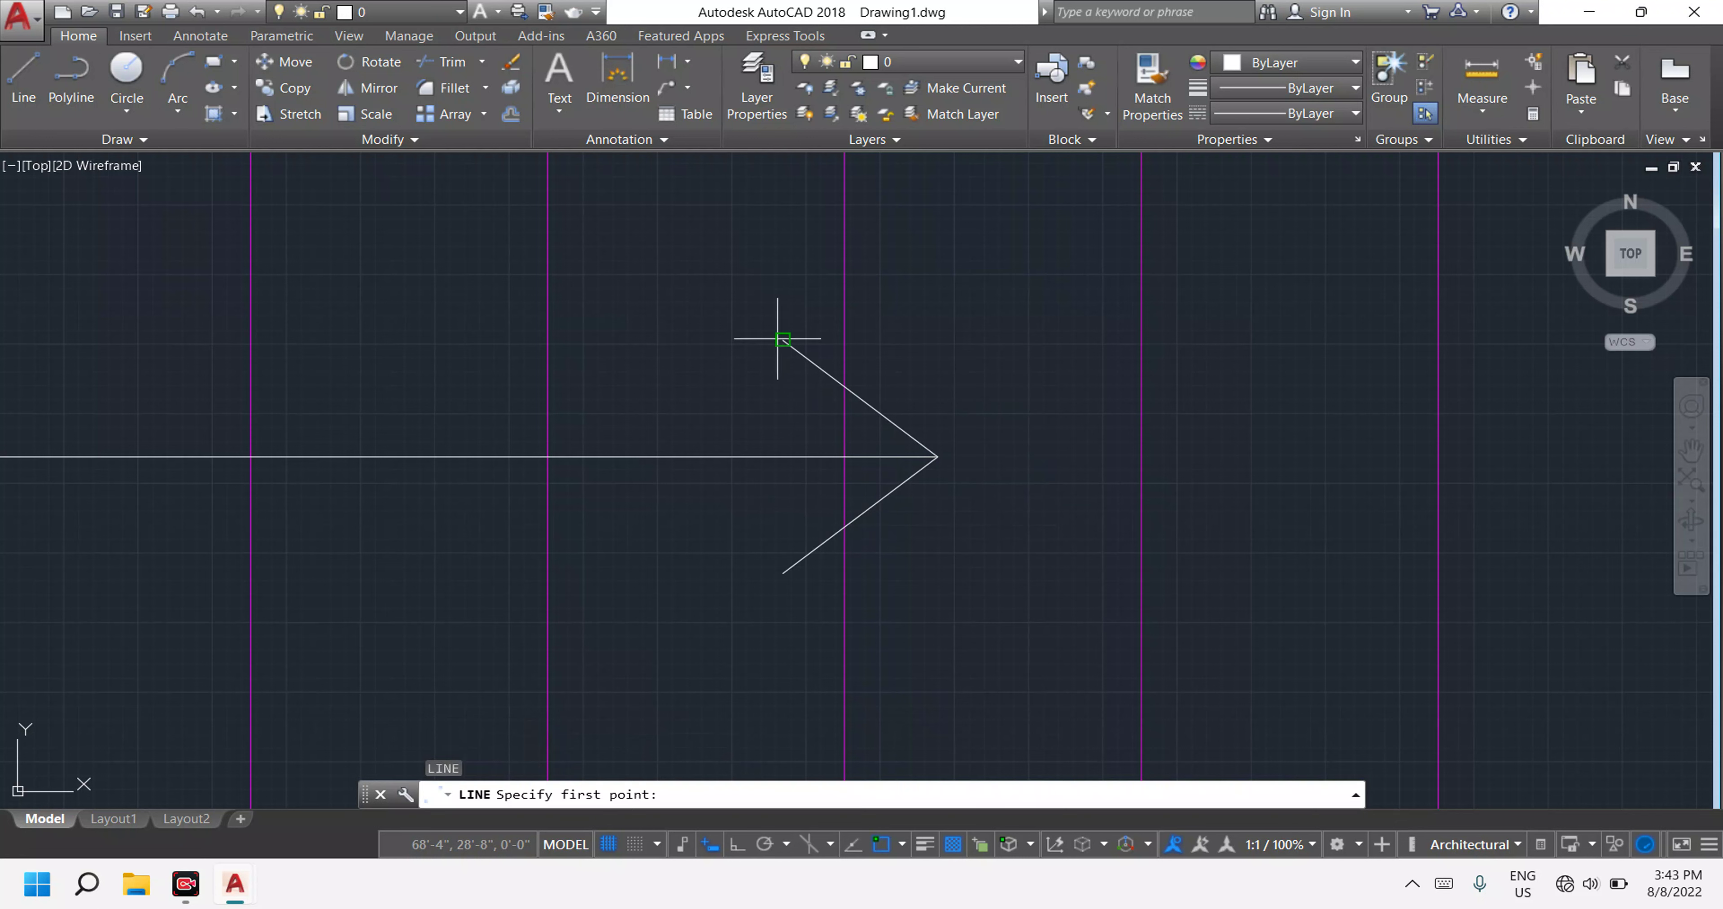
pyautogui.click(782, 339)
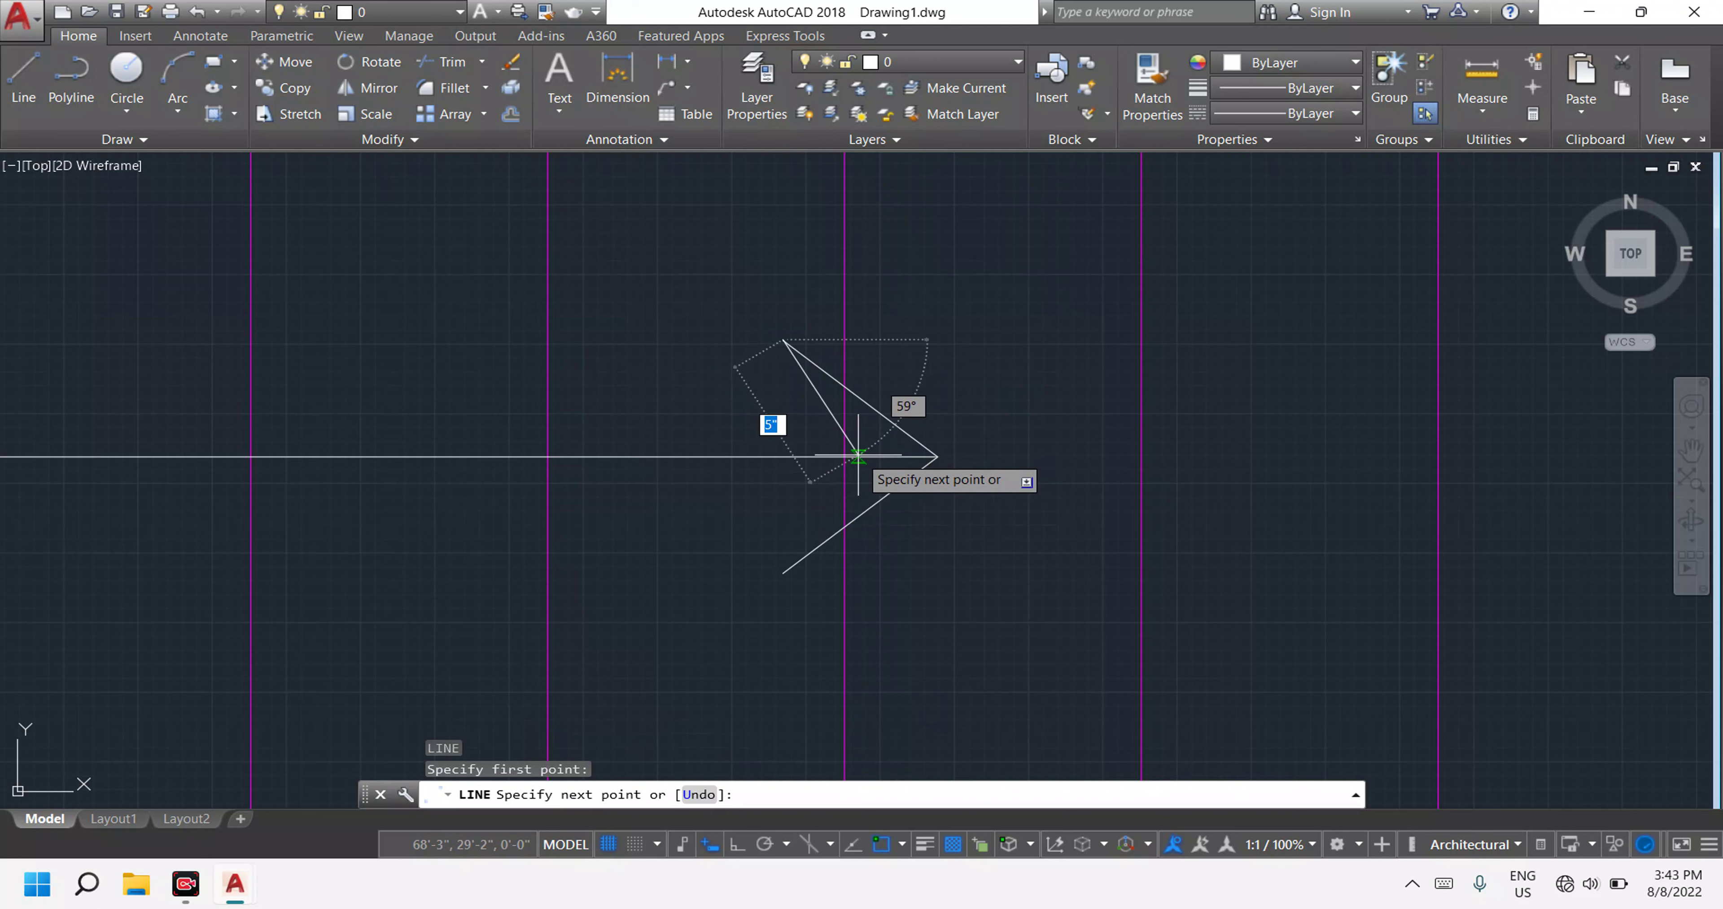
pyautogui.click(853, 456)
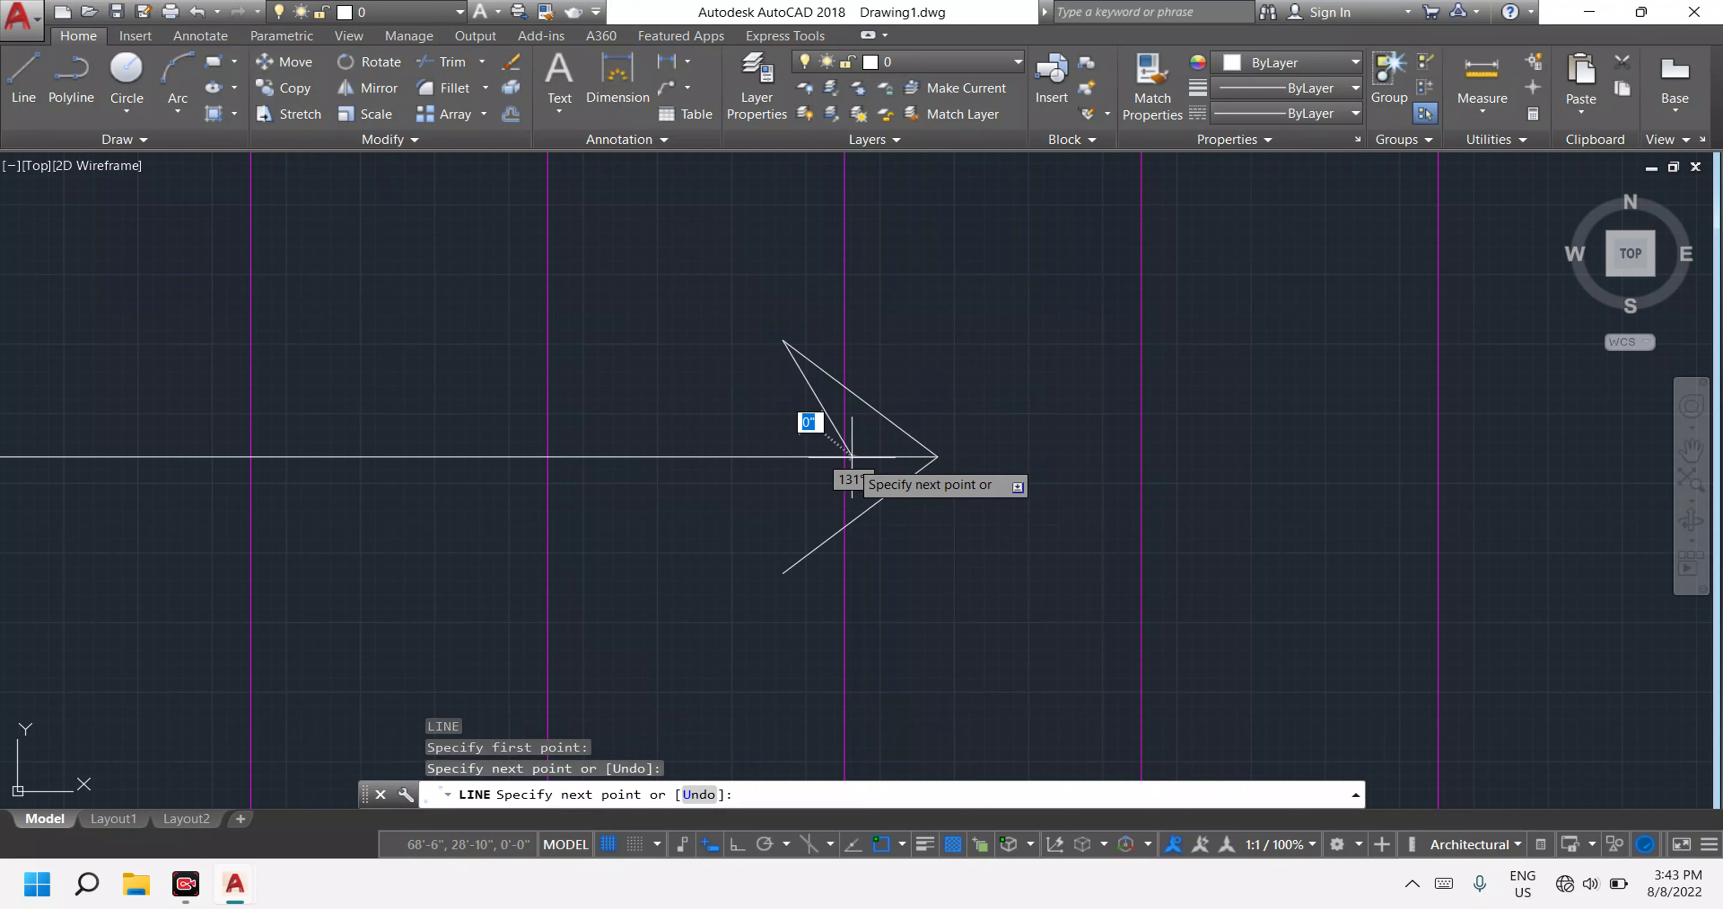
pyautogui.click(783, 573)
pyautogui.scroll(-8, 782, 569)
pyautogui.press('Escape')
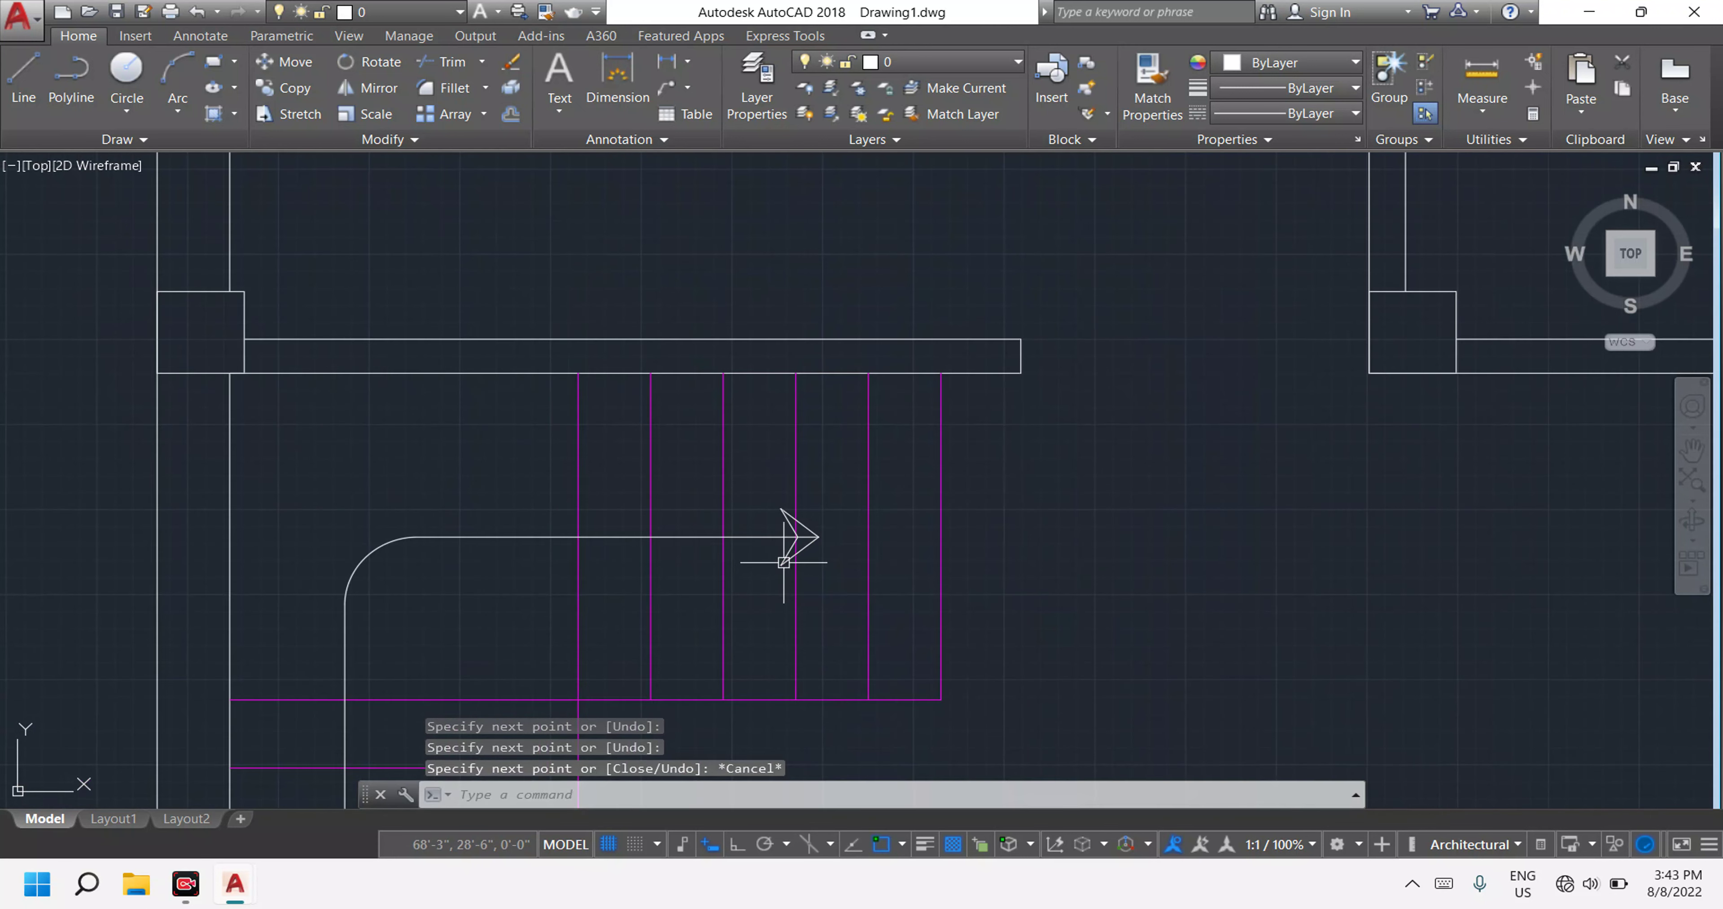
# Close the lower walkline arrowhead the same way, notching in to the walkline.
pyautogui.moveTo(746, 599); pyautogui.dragTo(823, 430, button='middle')
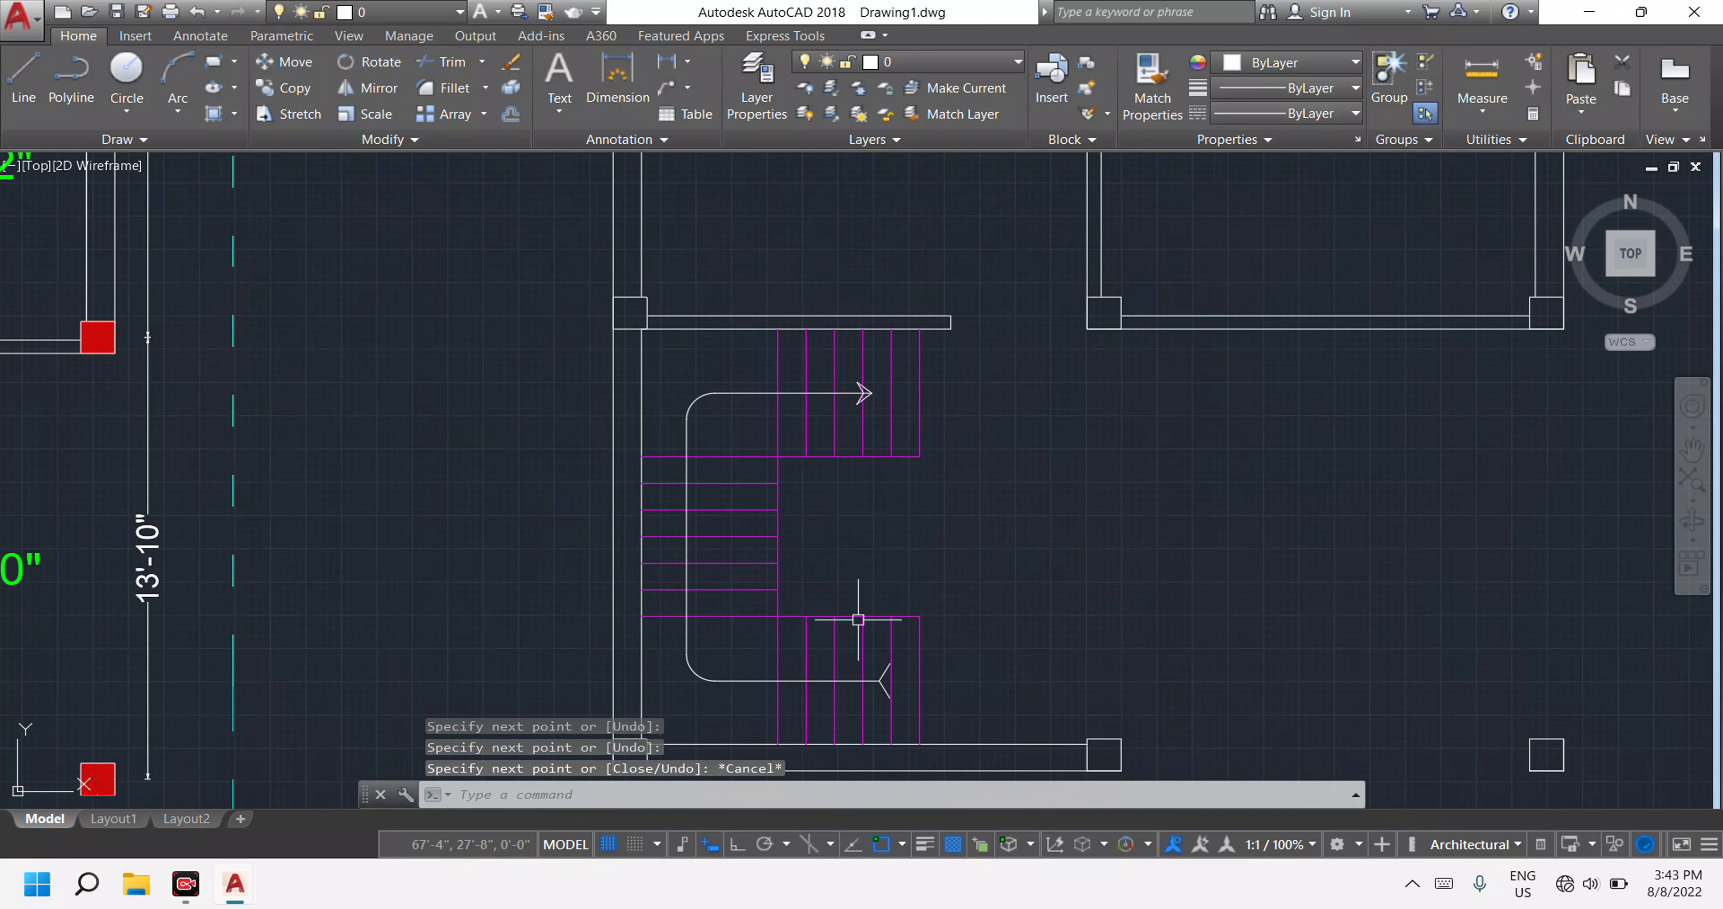
pyautogui.scroll(5, 891, 686)
pyautogui.scroll(4, 880, 688)
pyautogui.press('Escape')
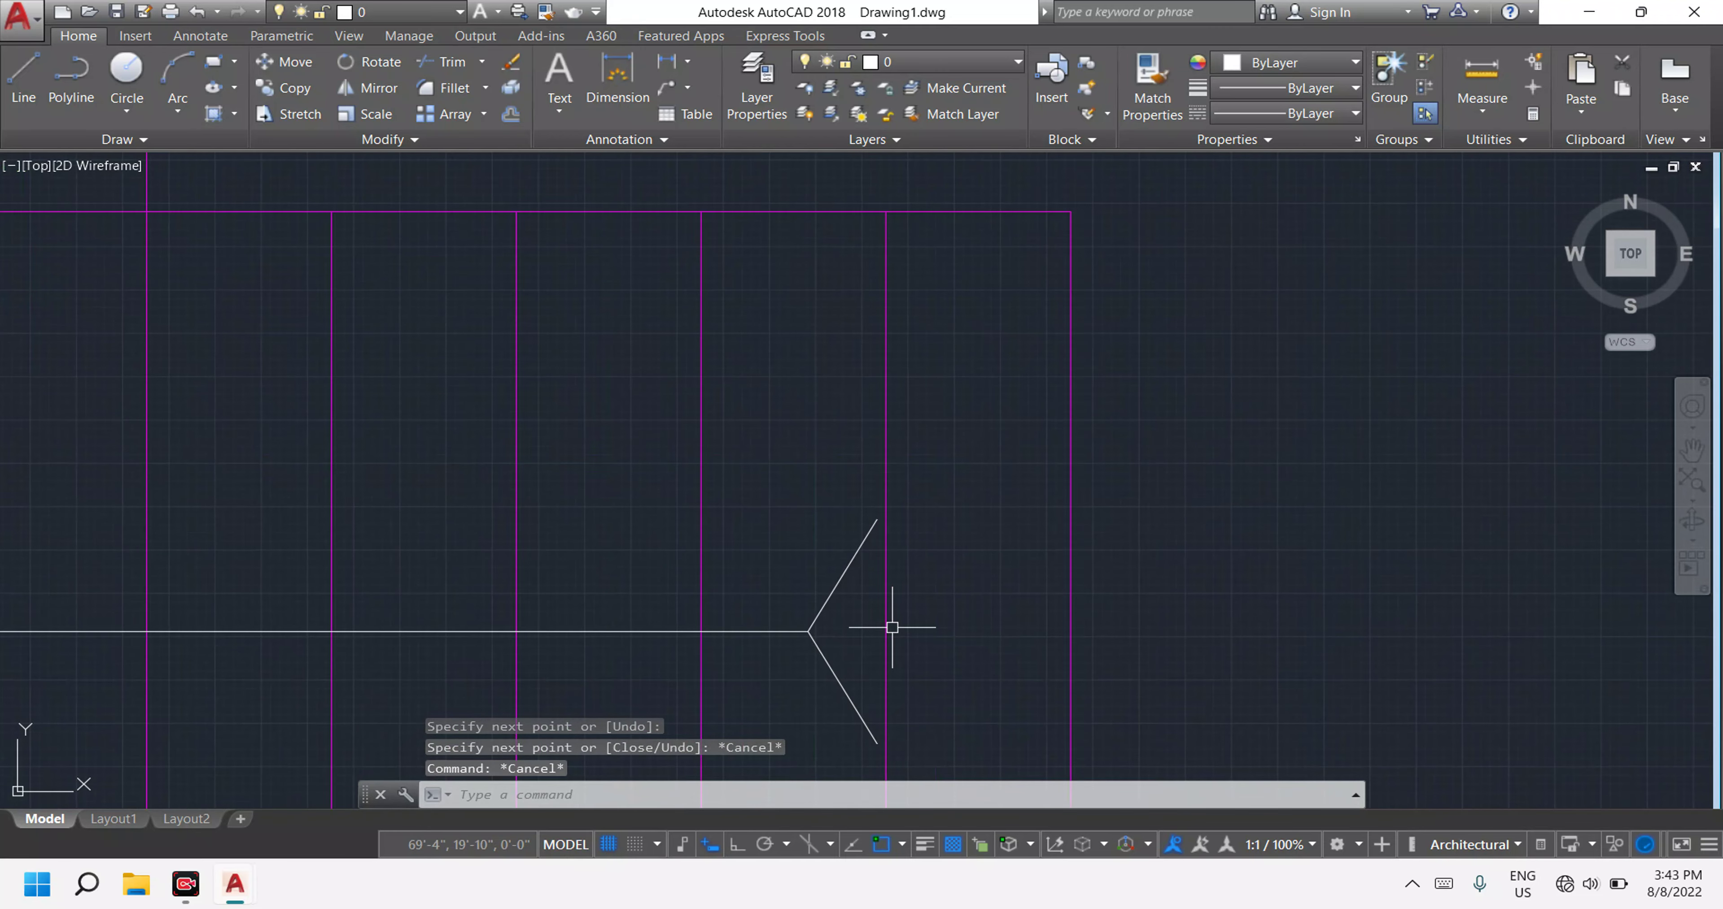
pyautogui.press('Return')
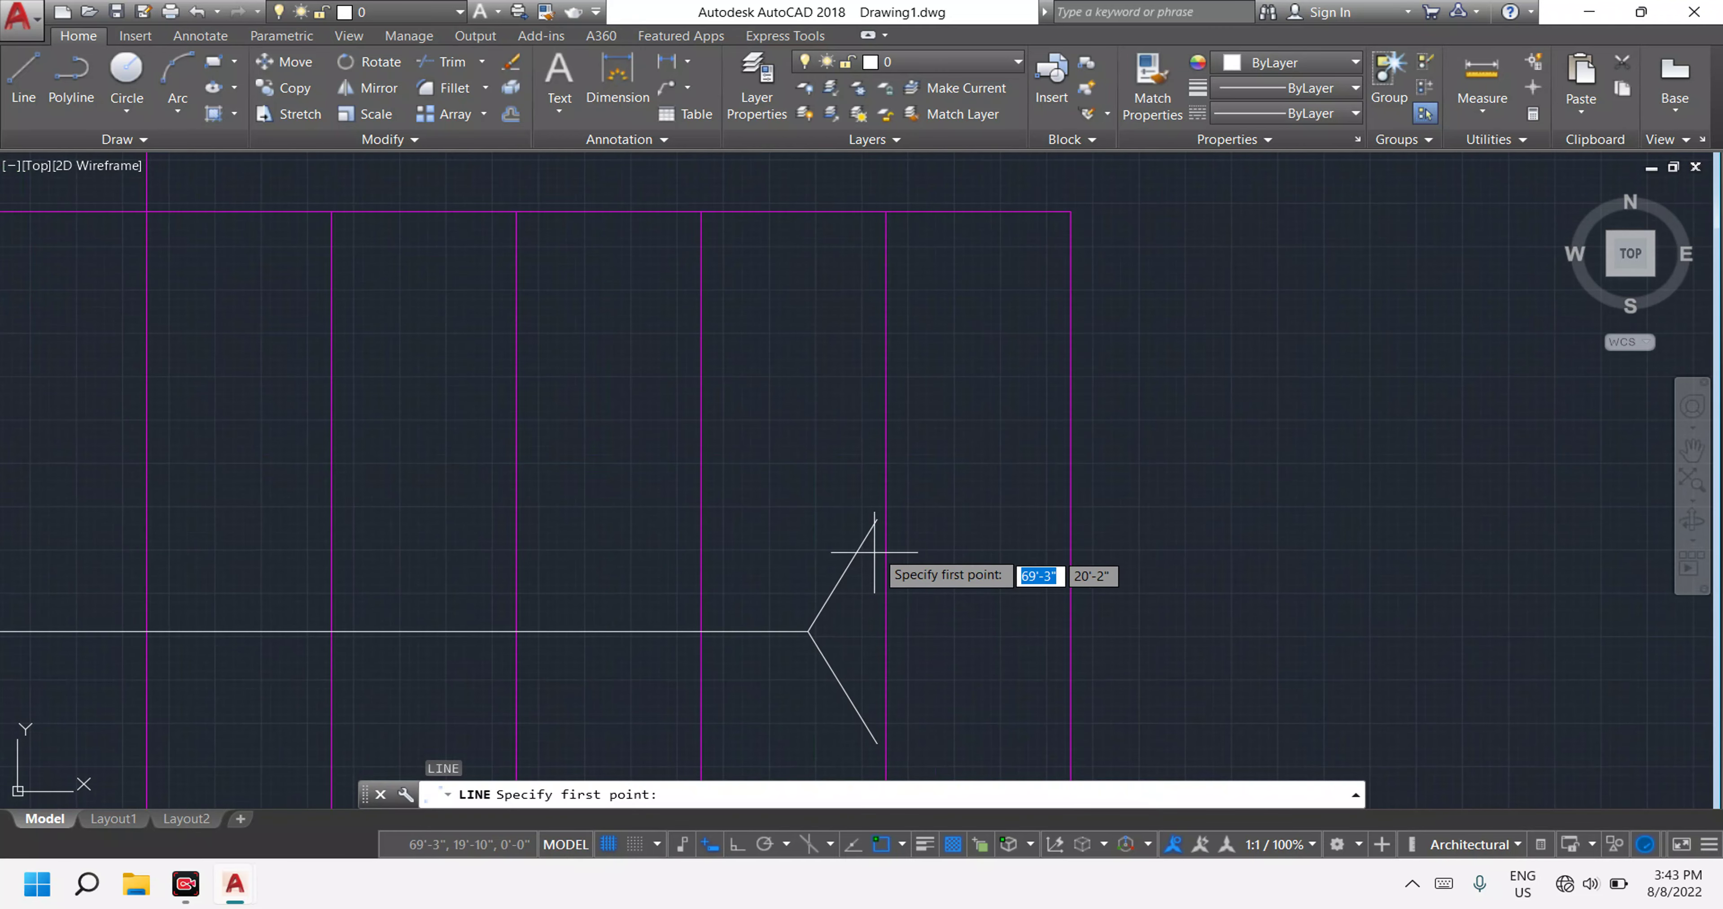
pyautogui.click(877, 519)
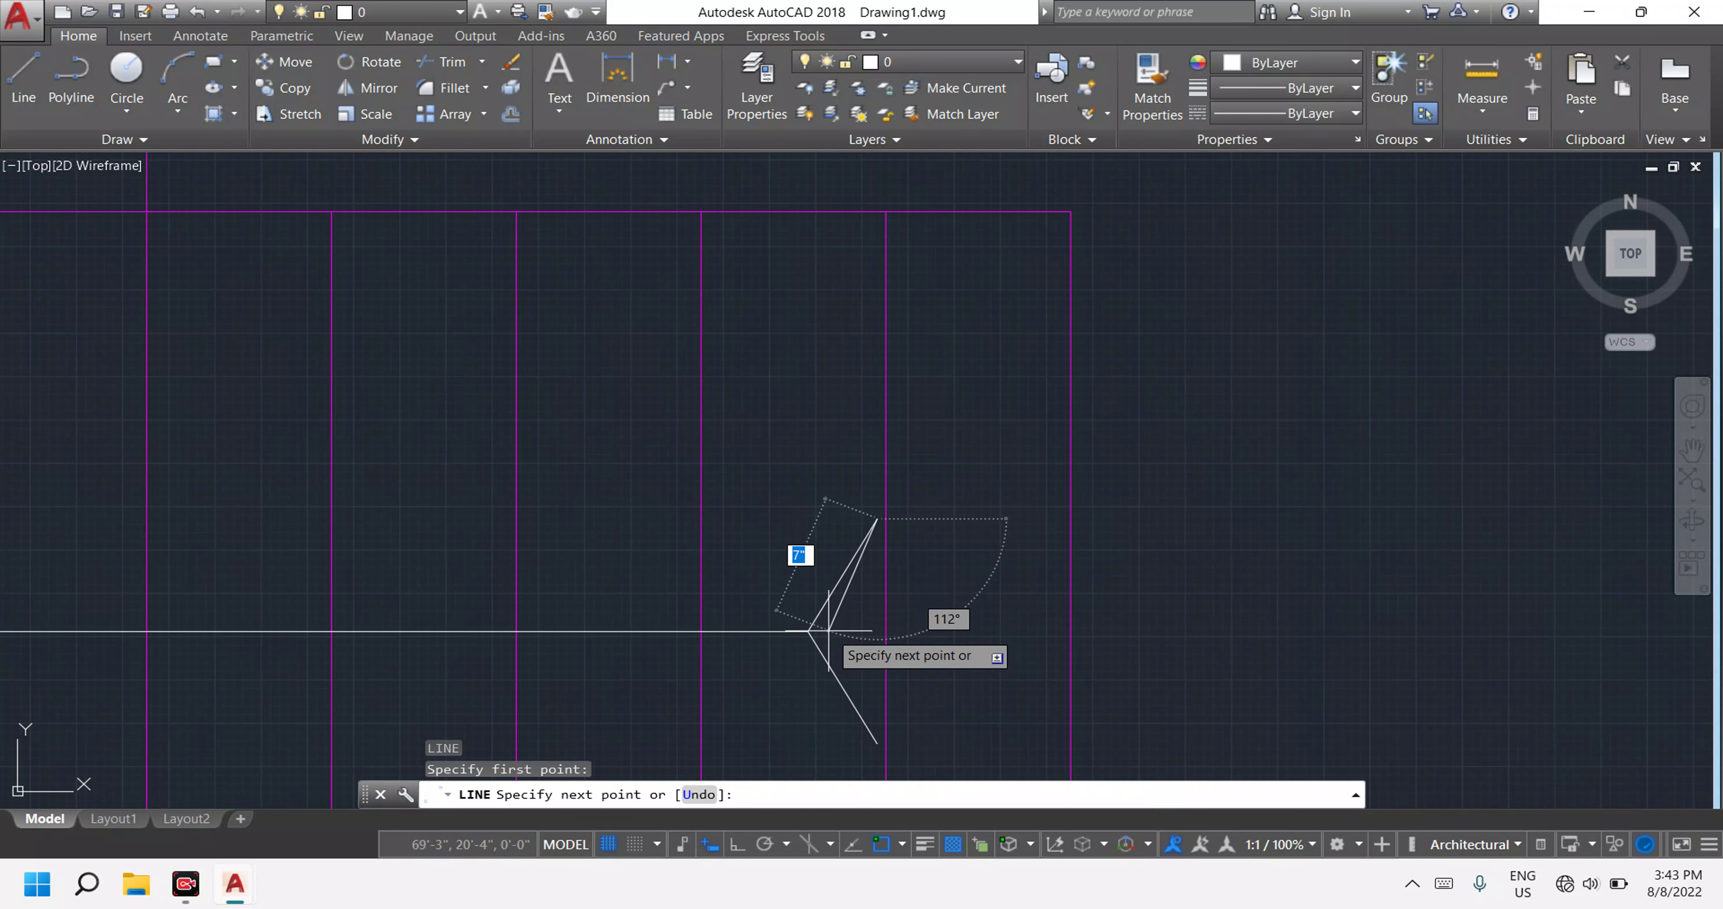
pyautogui.click(829, 630)
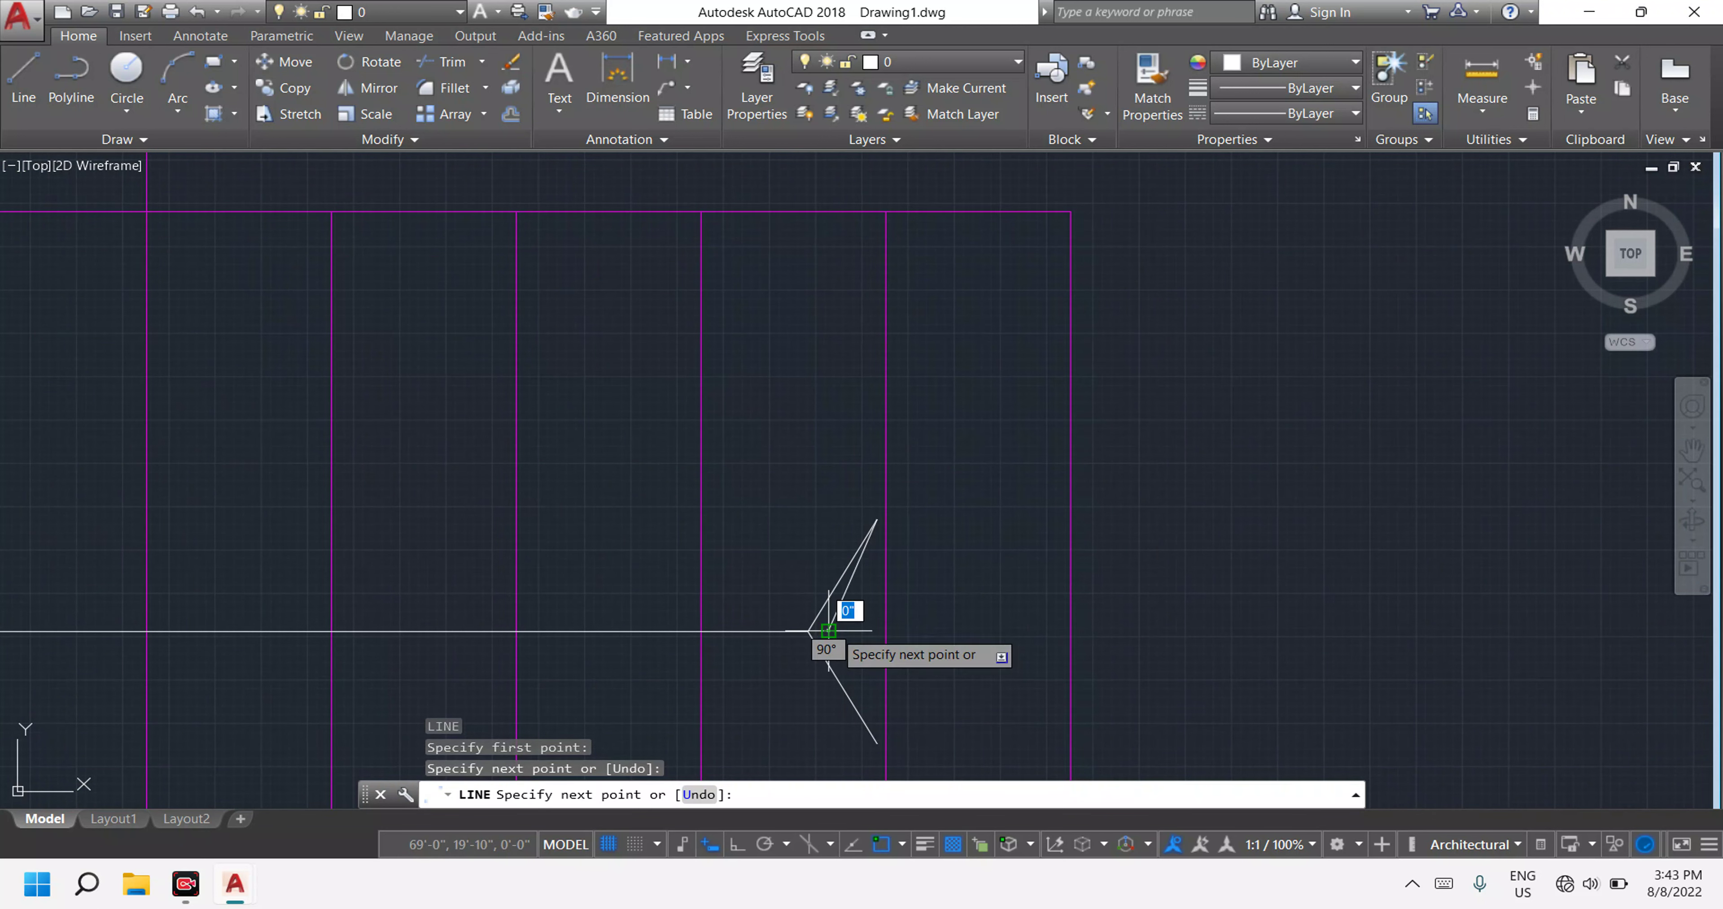
pyautogui.click(877, 743)
pyautogui.press('Escape')
# Start TRIM around the arrowhead, then cancel it without changes.
pyautogui.scroll(-6, 916, 635)
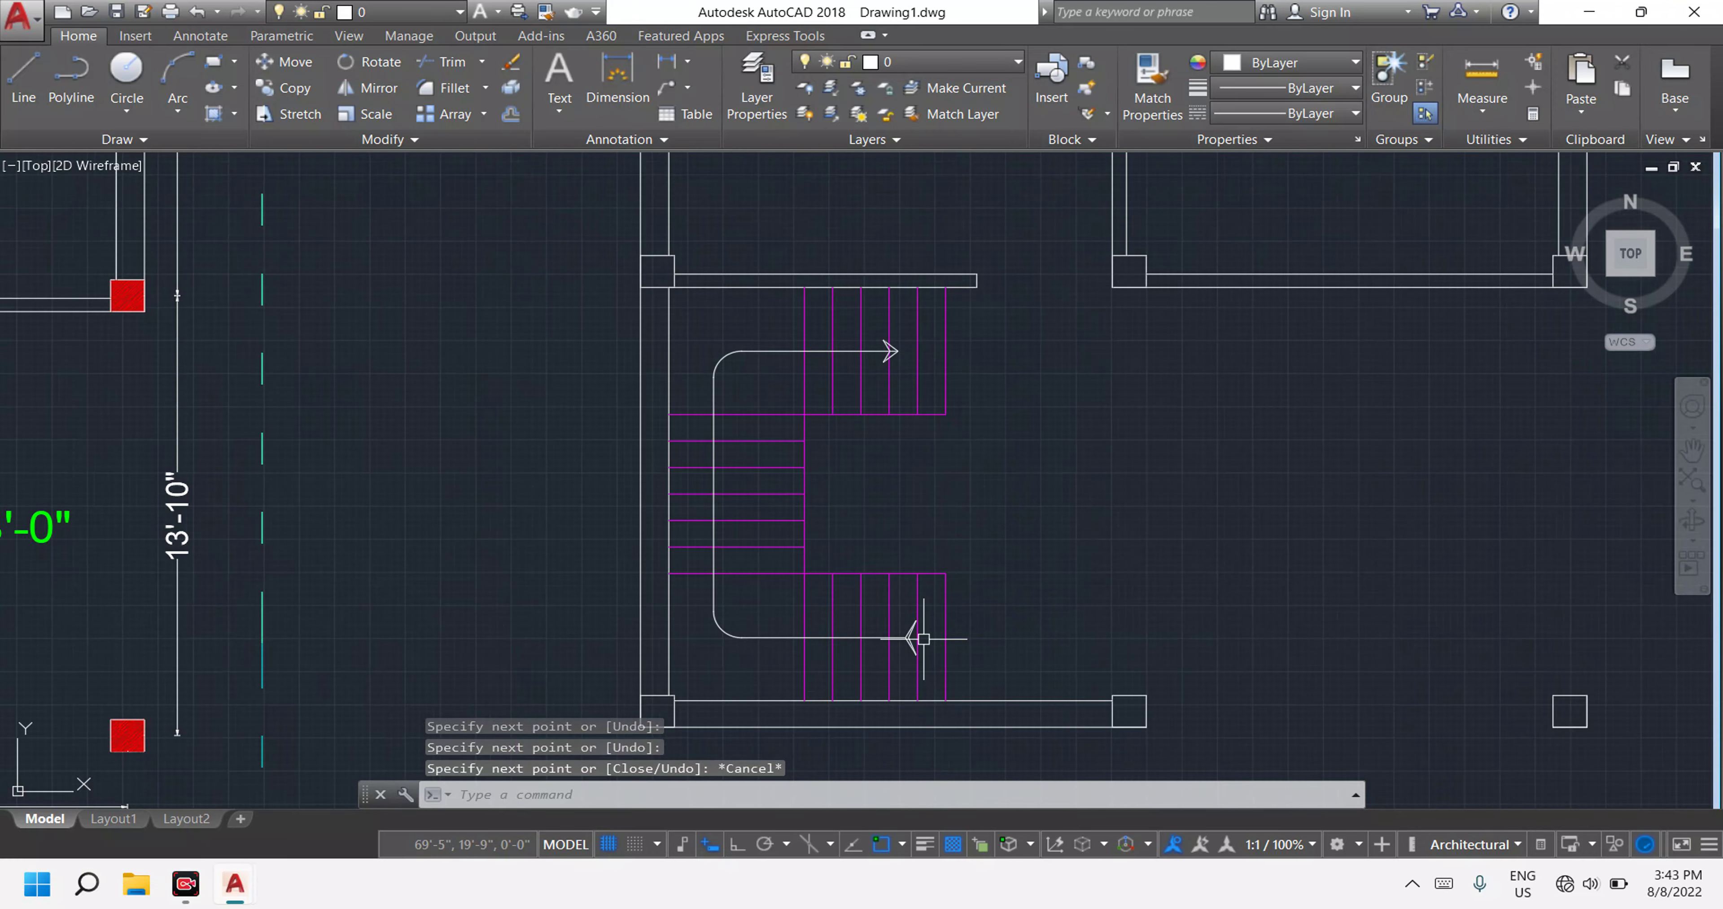
pyautogui.scroll(3, 885, 346)
pyautogui.scroll(4, 853, 368)
pyautogui.scroll(4, 840, 416)
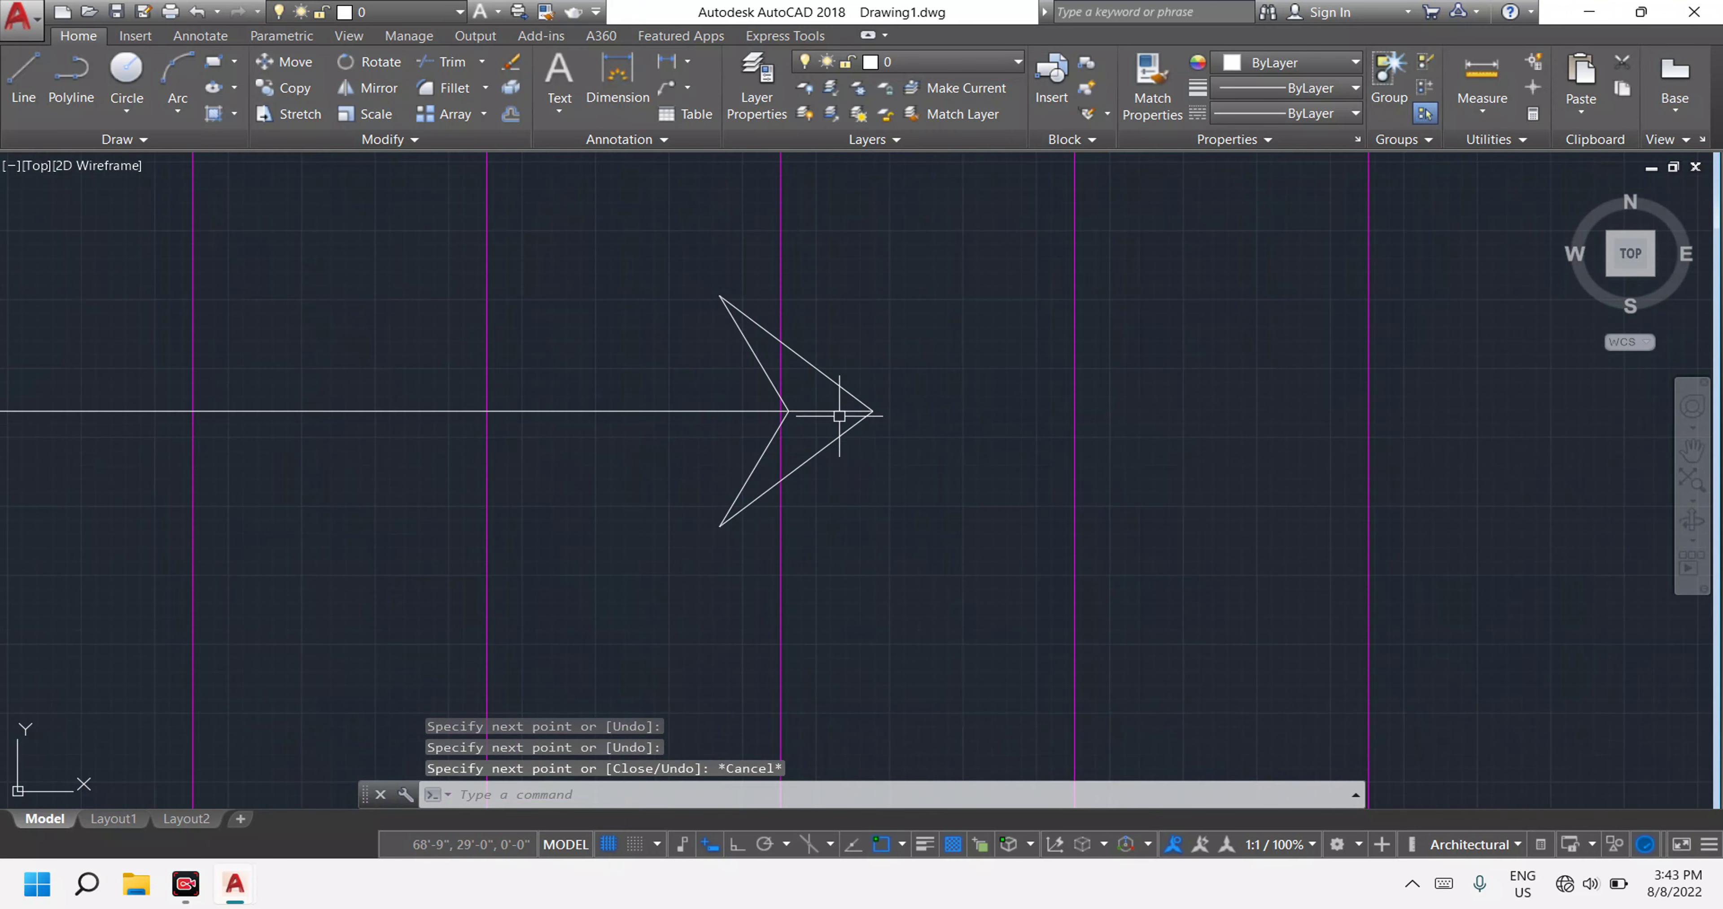
pyautogui.scroll(5, 832, 417)
pyautogui.press('Escape')
pyautogui.write('tr')
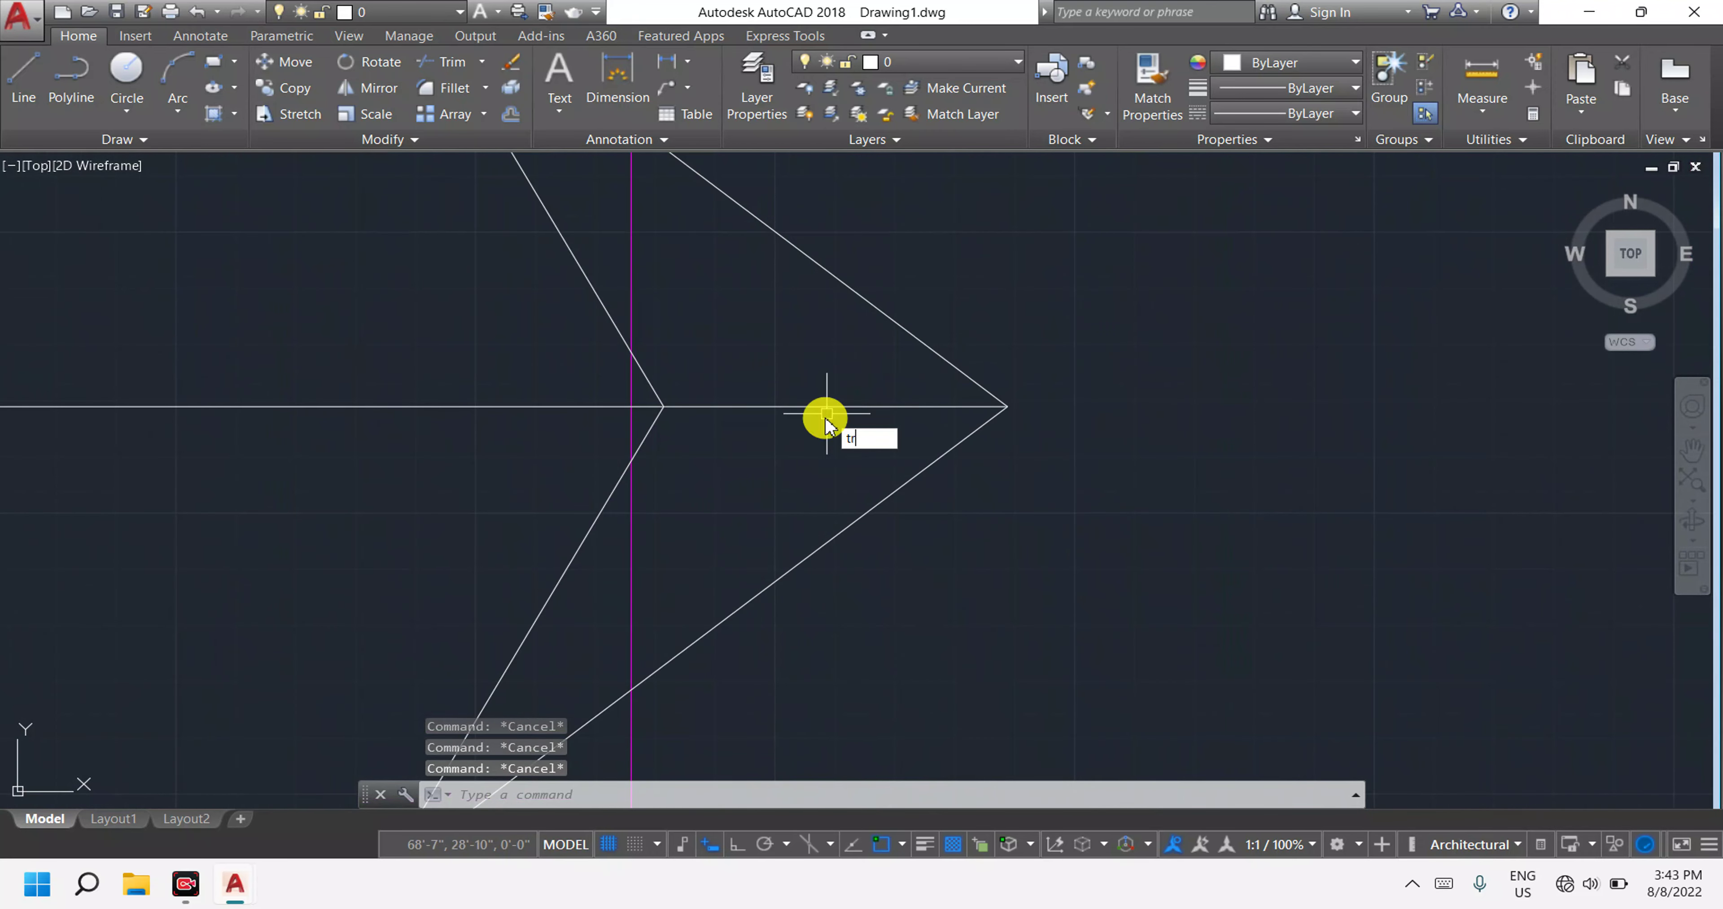
pyautogui.press('Return')
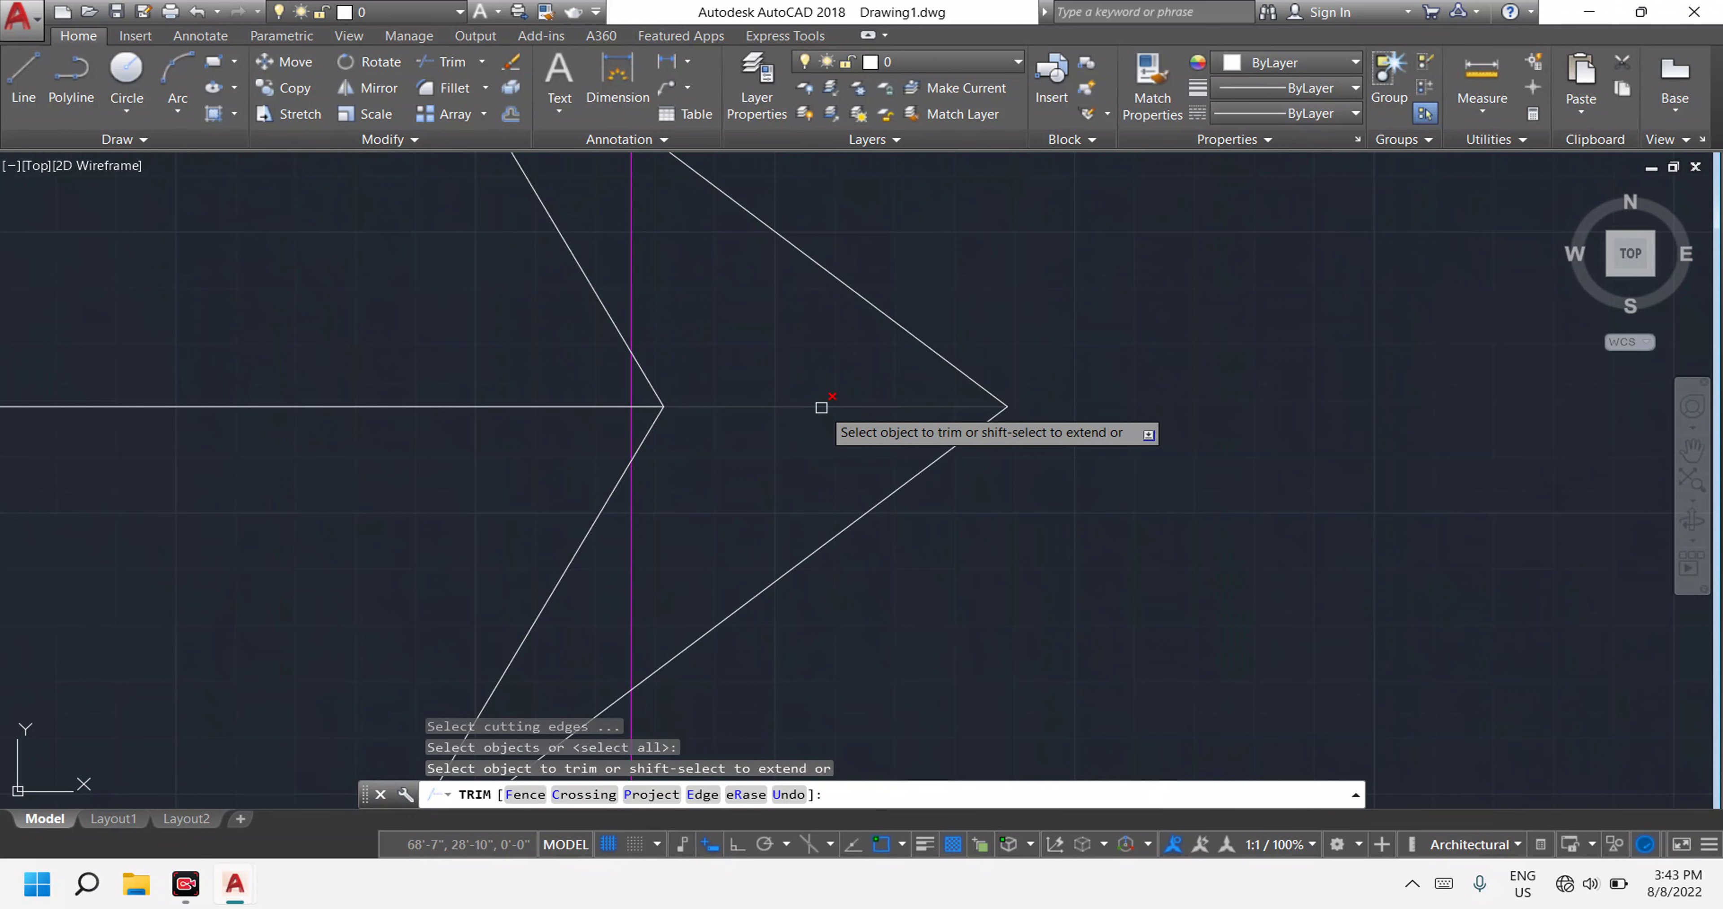
pyautogui.scroll(-6, 822, 407)
pyautogui.scroll(-5, 842, 676)
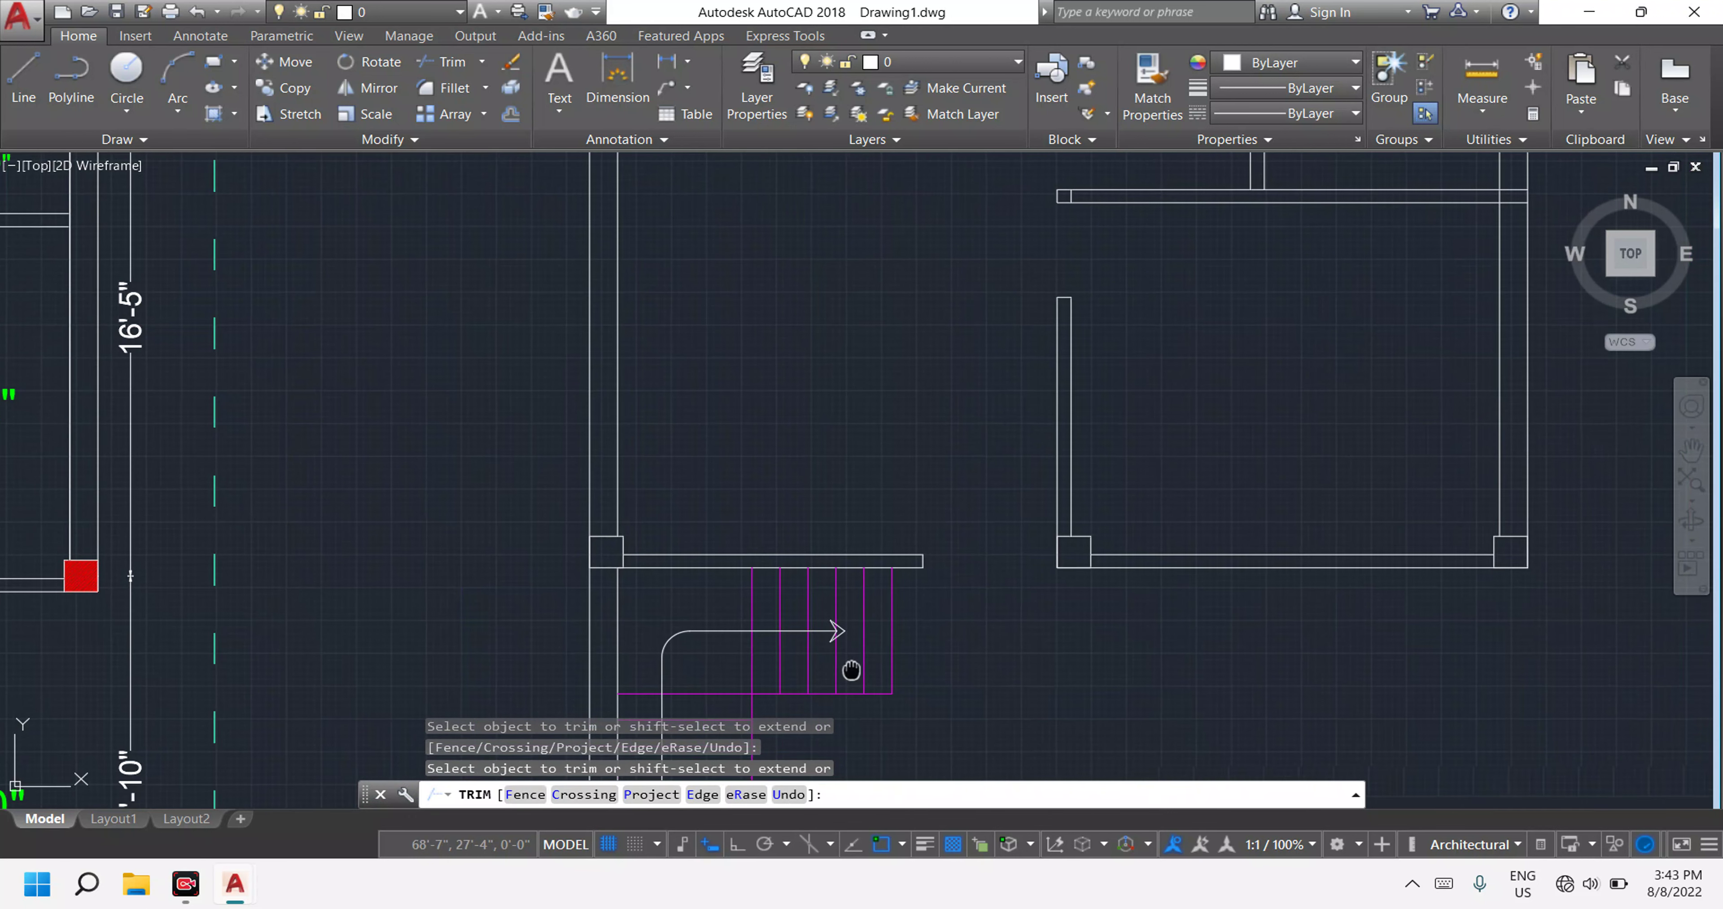
pyautogui.scroll(3, 854, 673)
pyautogui.scroll(6, 934, 492)
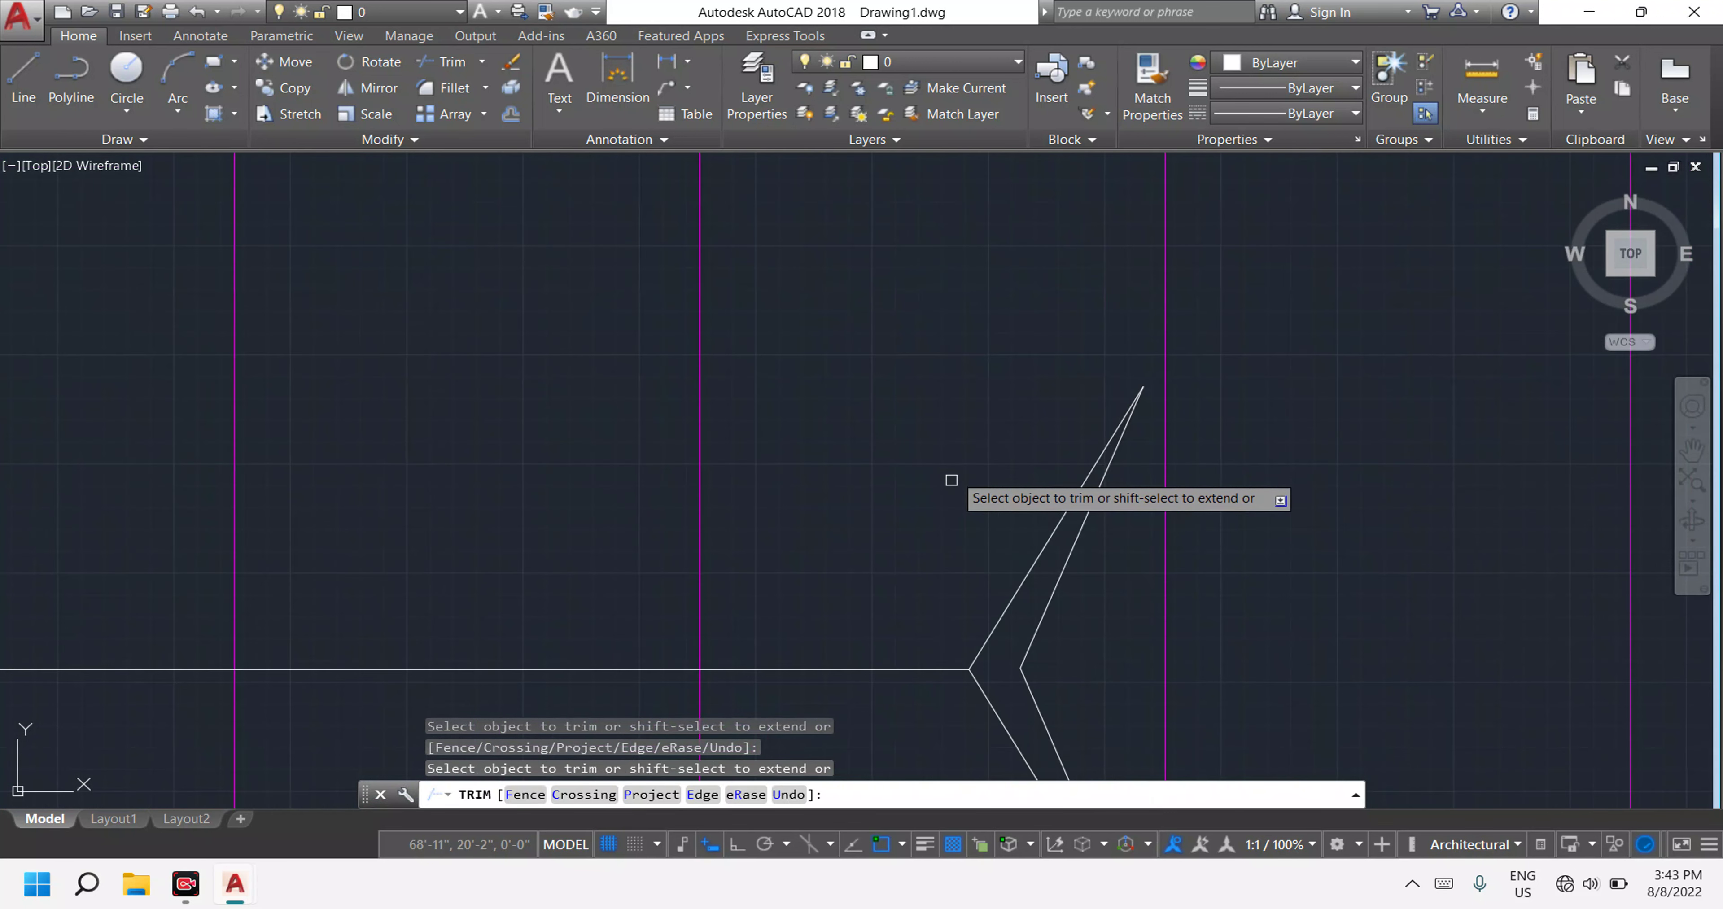
pyautogui.scroll(-3, 950, 484)
pyautogui.scroll(-4, 954, 469)
pyautogui.scroll(-2, 1137, 351)
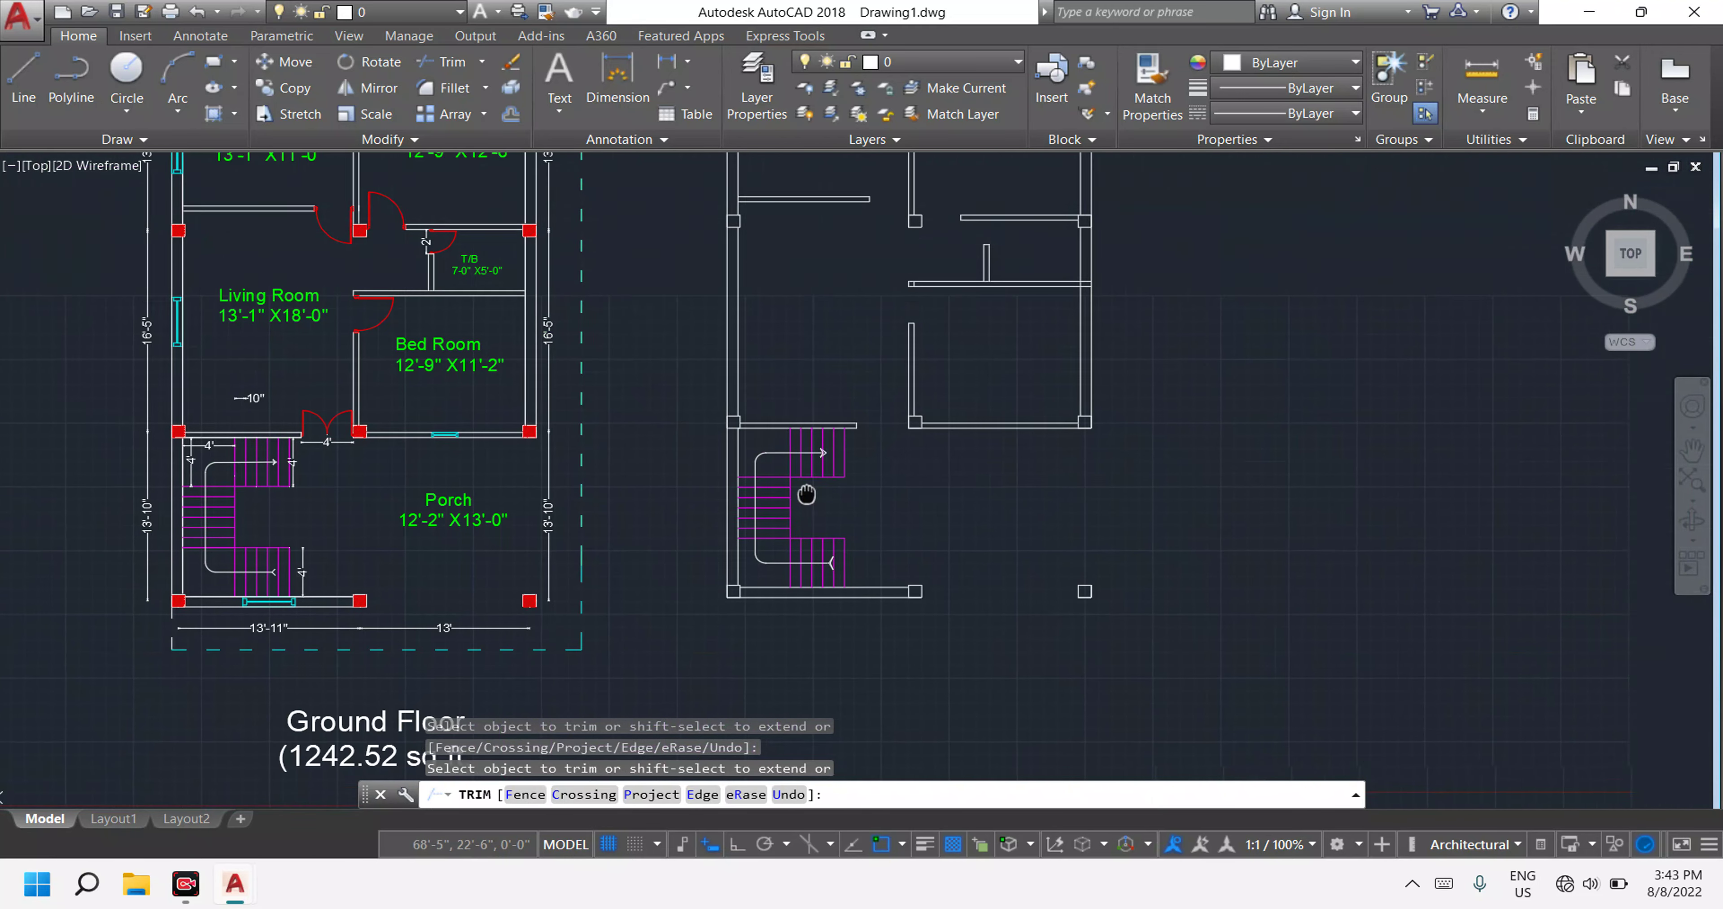
pyautogui.scroll(2, 845, 405)
pyautogui.scroll(3, 844, 406)
pyautogui.press('Escape')
pyautogui.scroll(5, 770, 534)
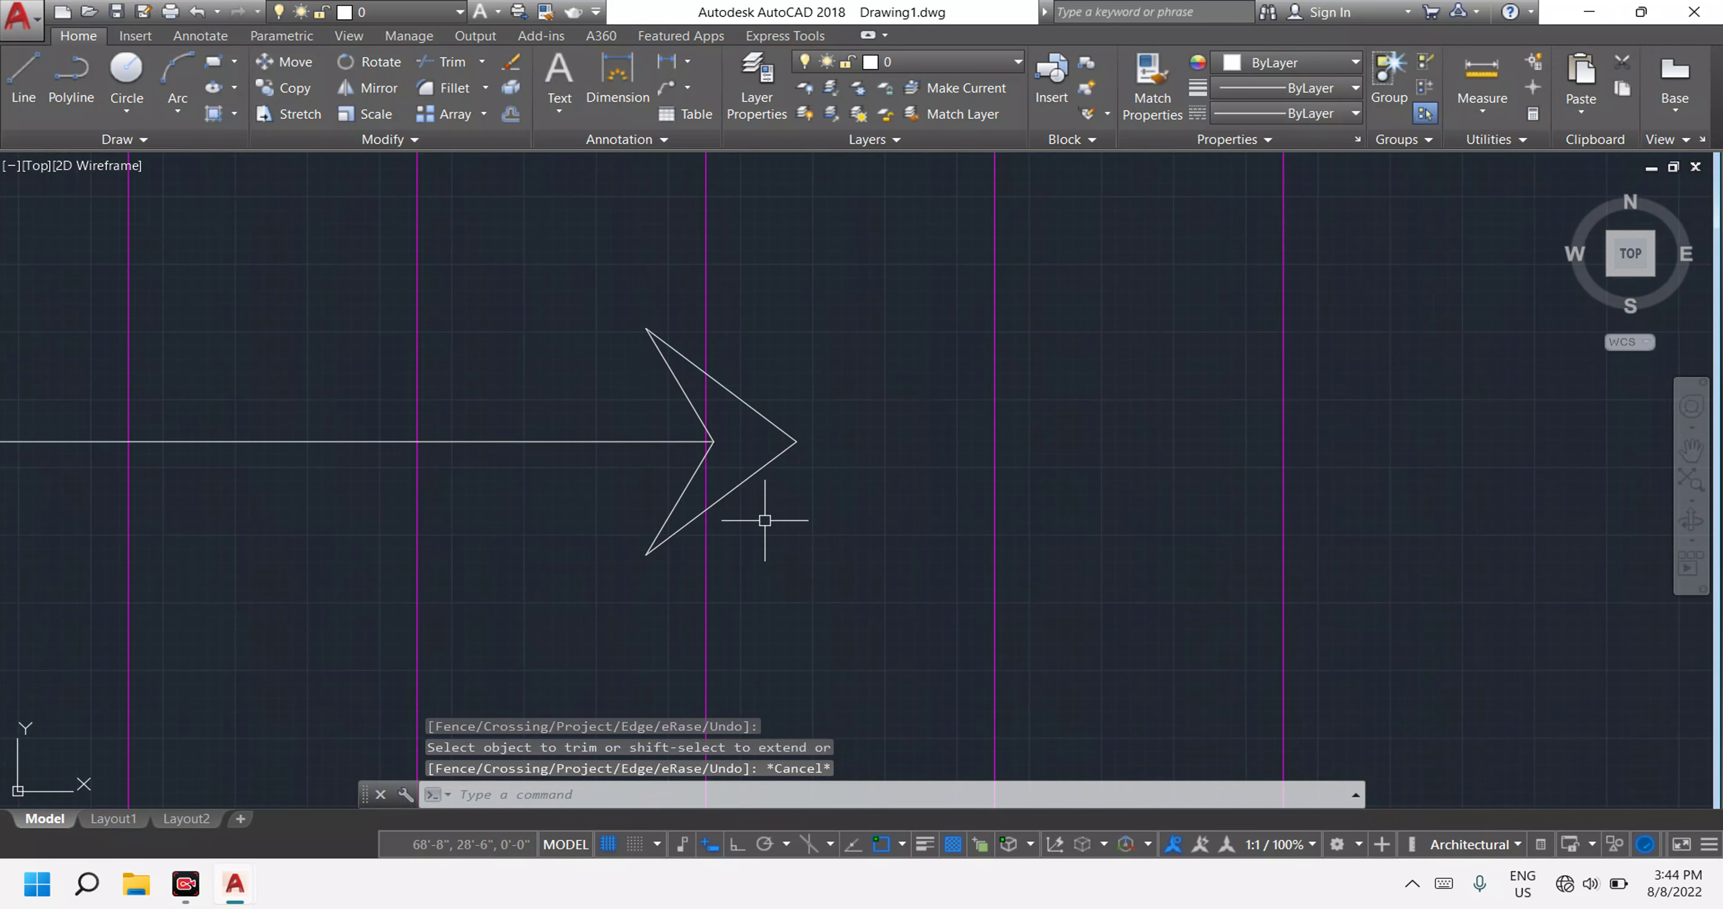
pyautogui.press('Escape')
pyautogui.press('Escape')
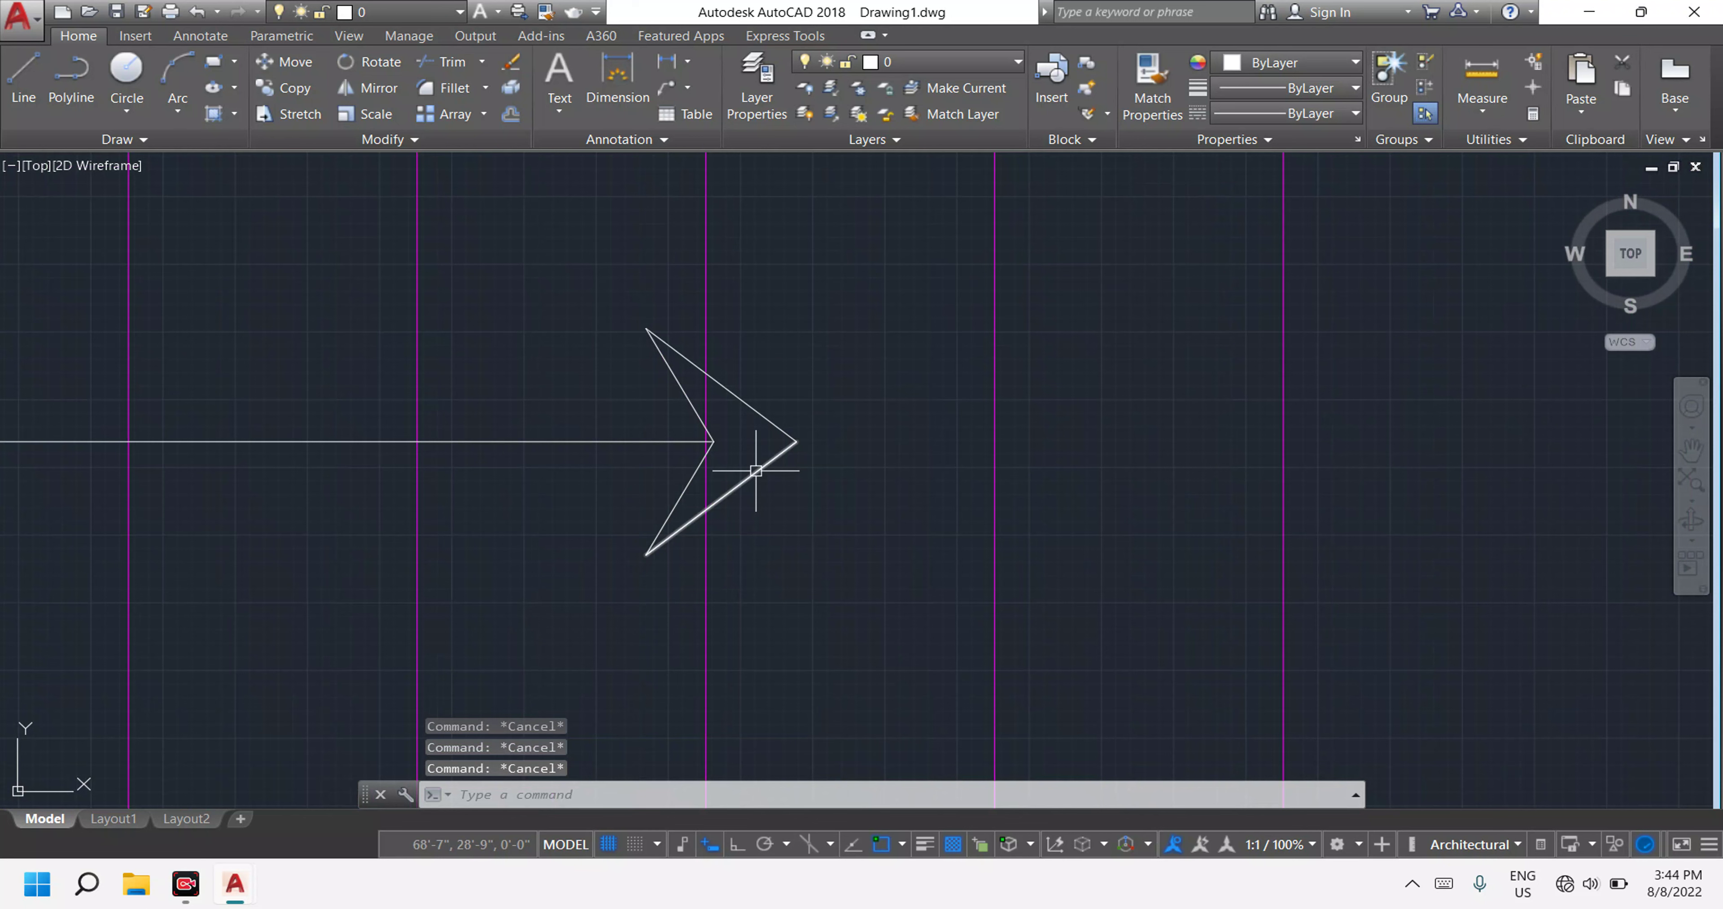
# Start a SOLID-pattern hatch for the arrowhead and show the hatch colour choices.
pyautogui.write('h')
pyautogui.press('Return')
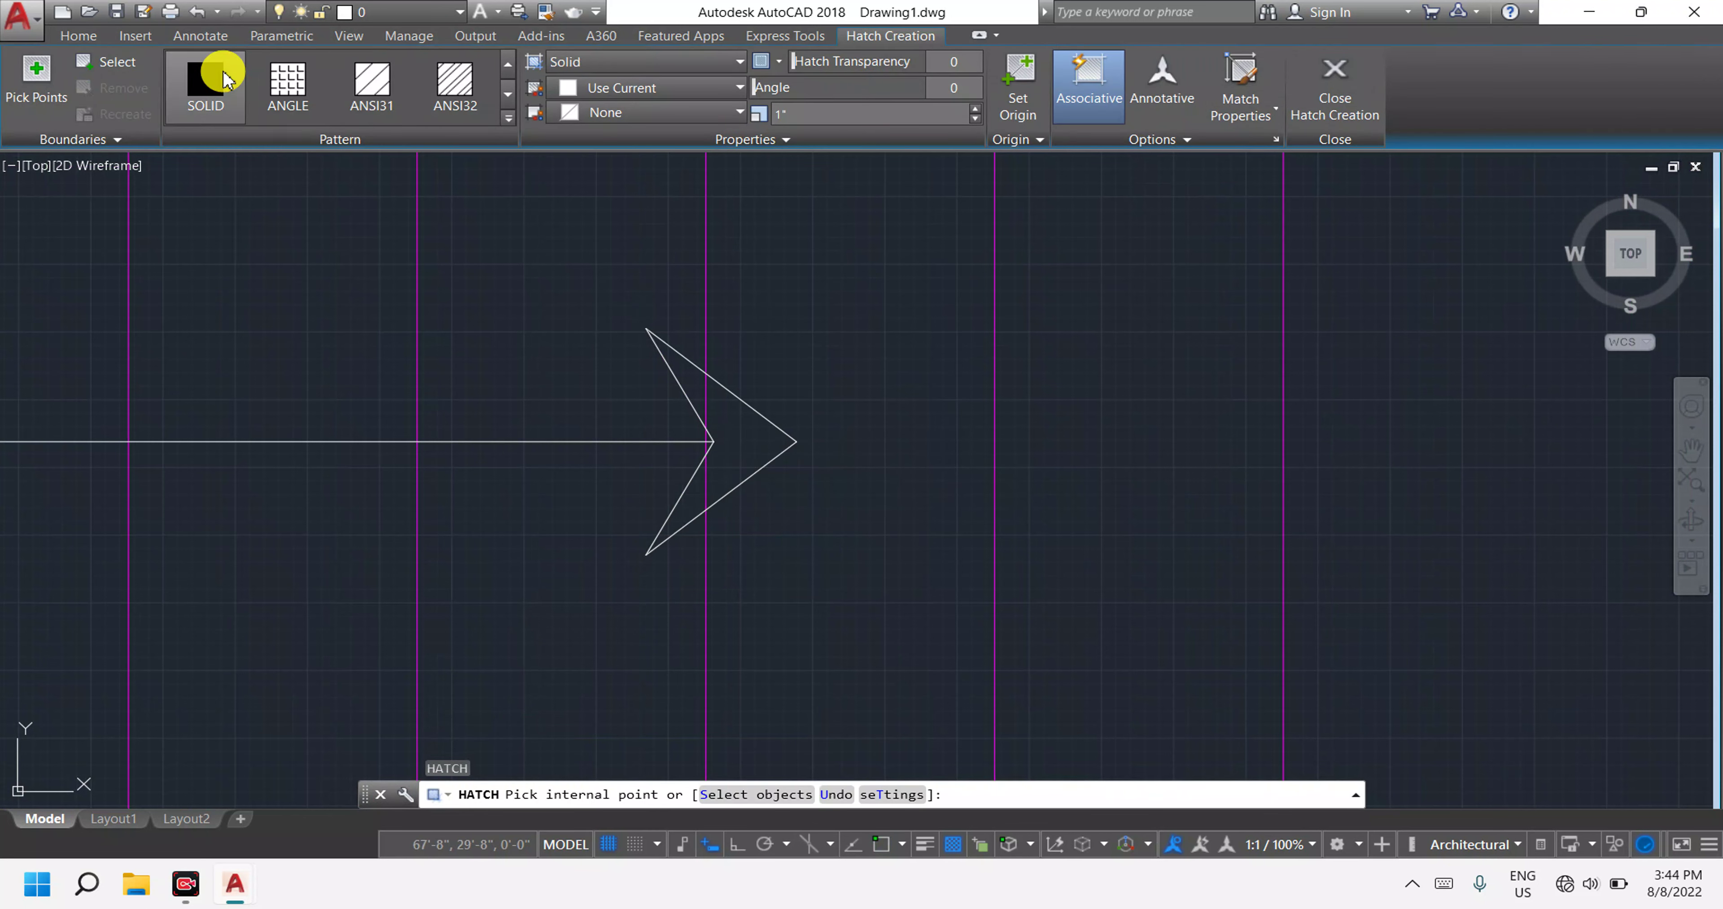
pyautogui.click(224, 79)
pyautogui.click(740, 89)
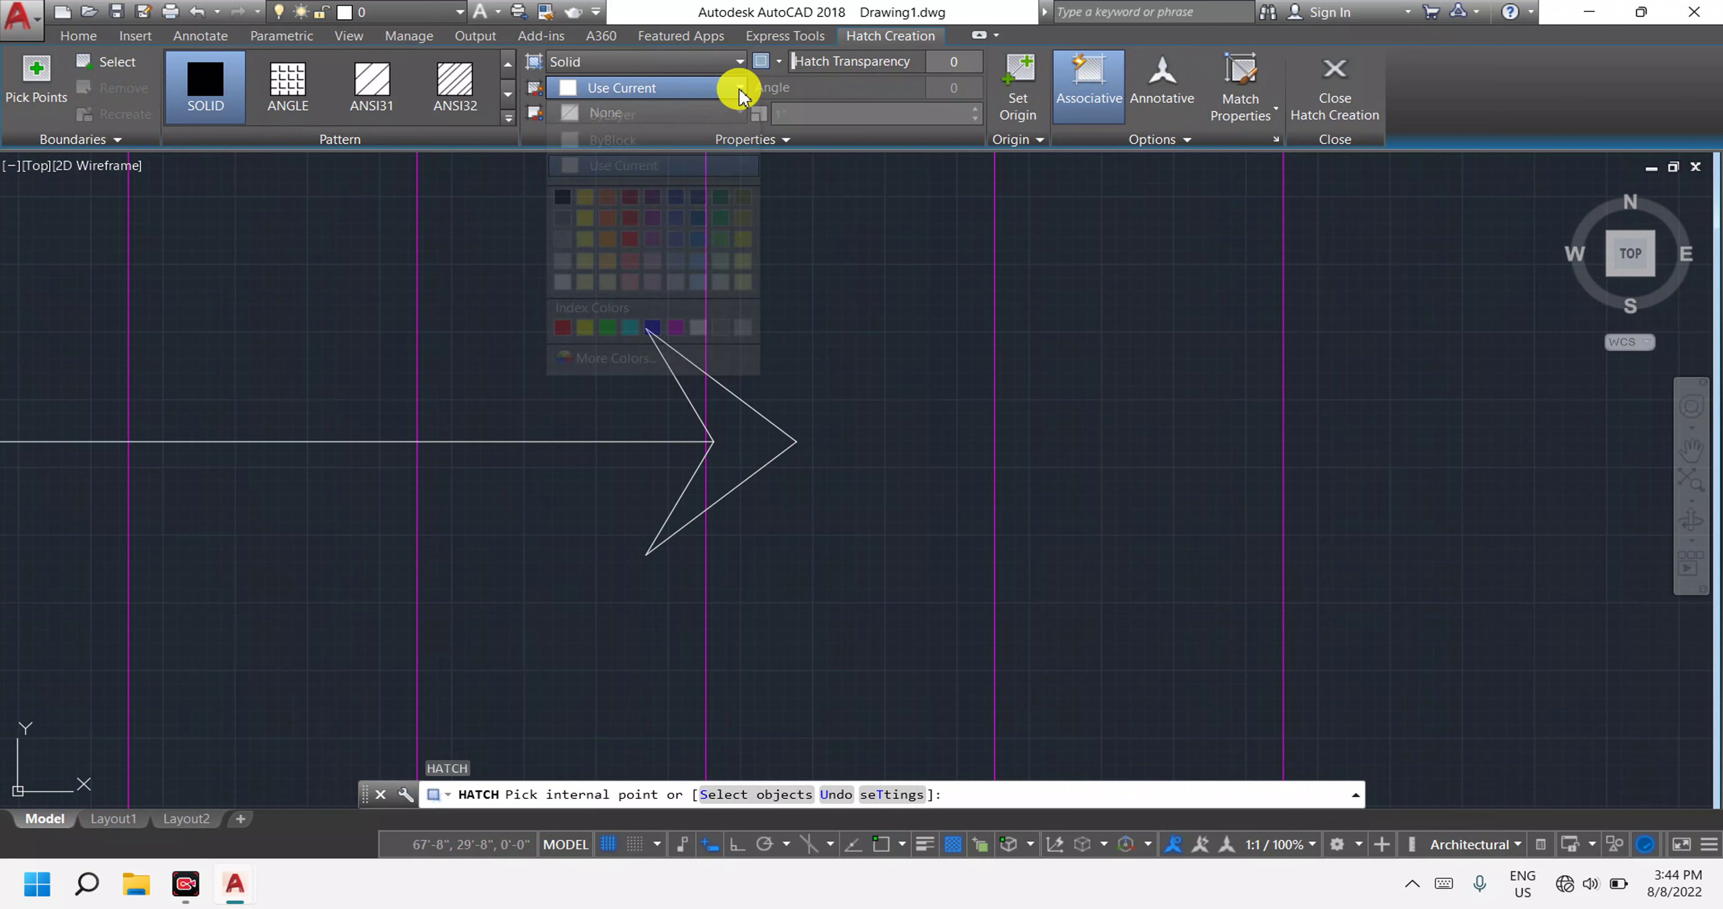
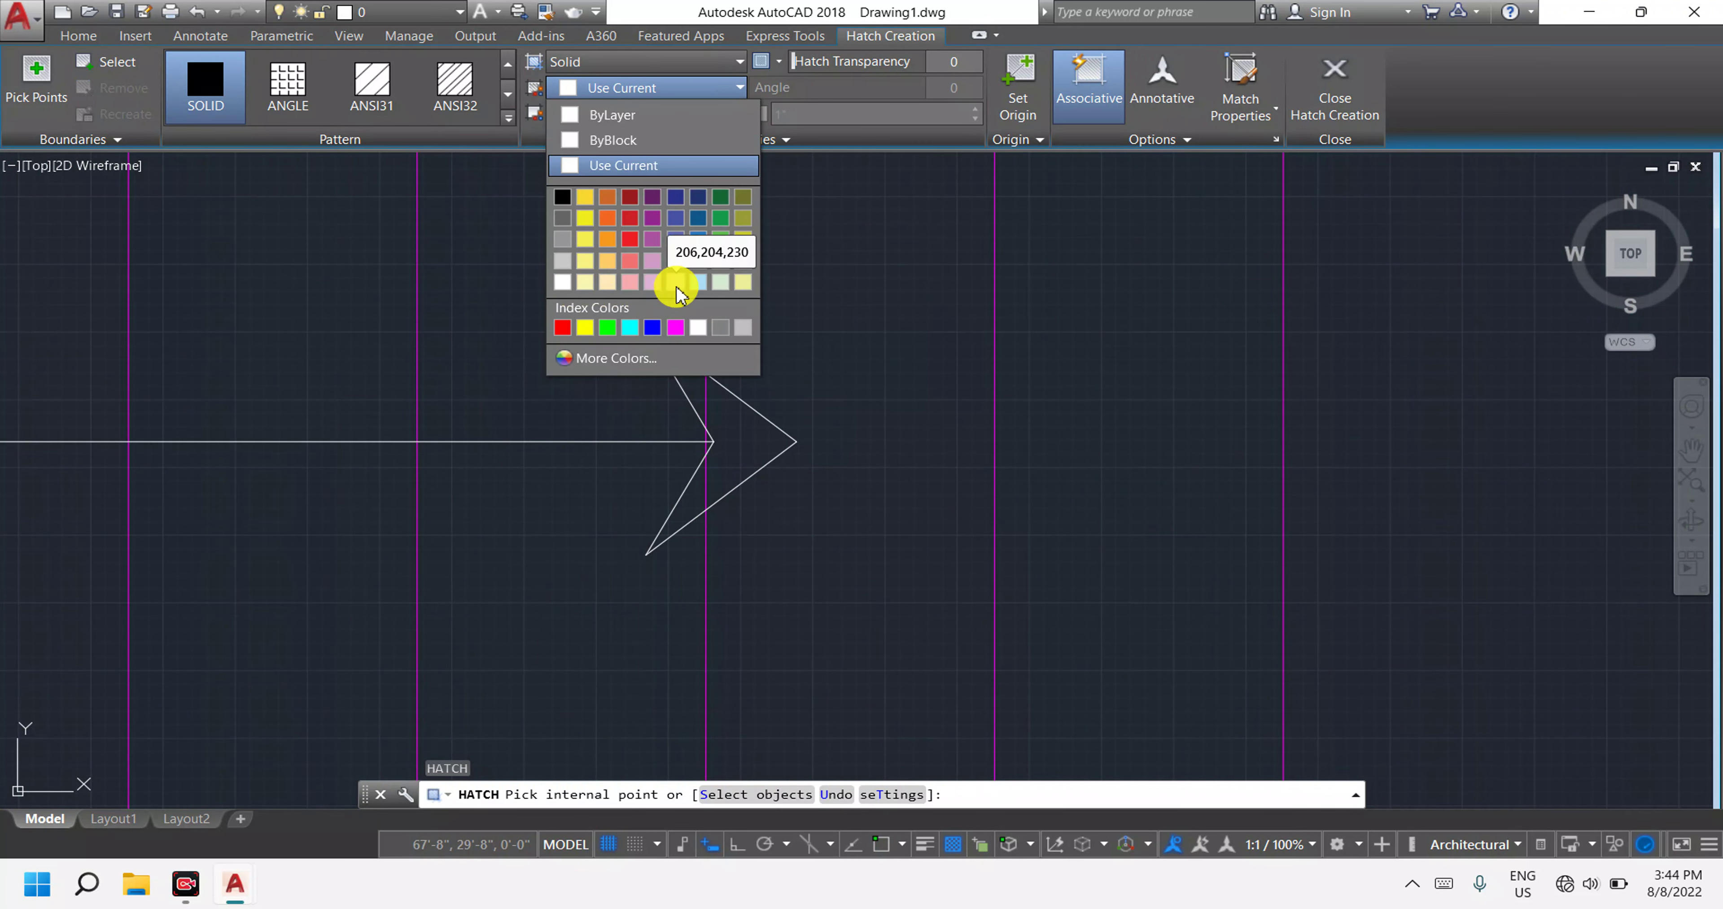
# Set the hatch colour to white and pick inside the first staircase arrowhead.
pyautogui.click(563, 282)
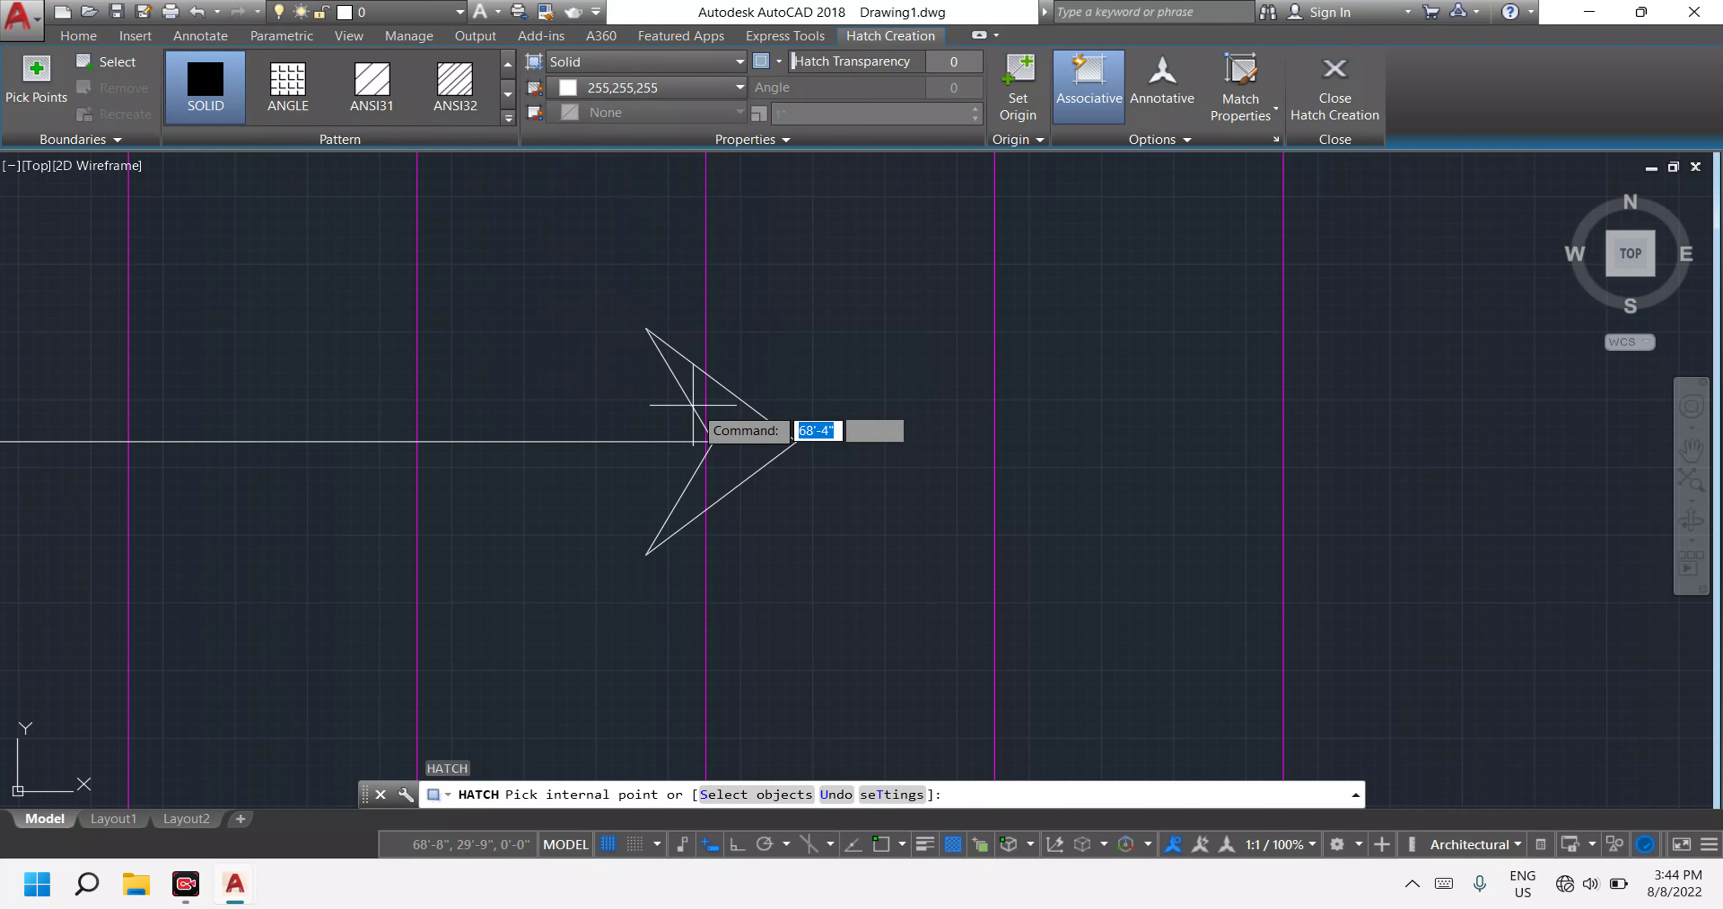
pyautogui.click(740, 449)
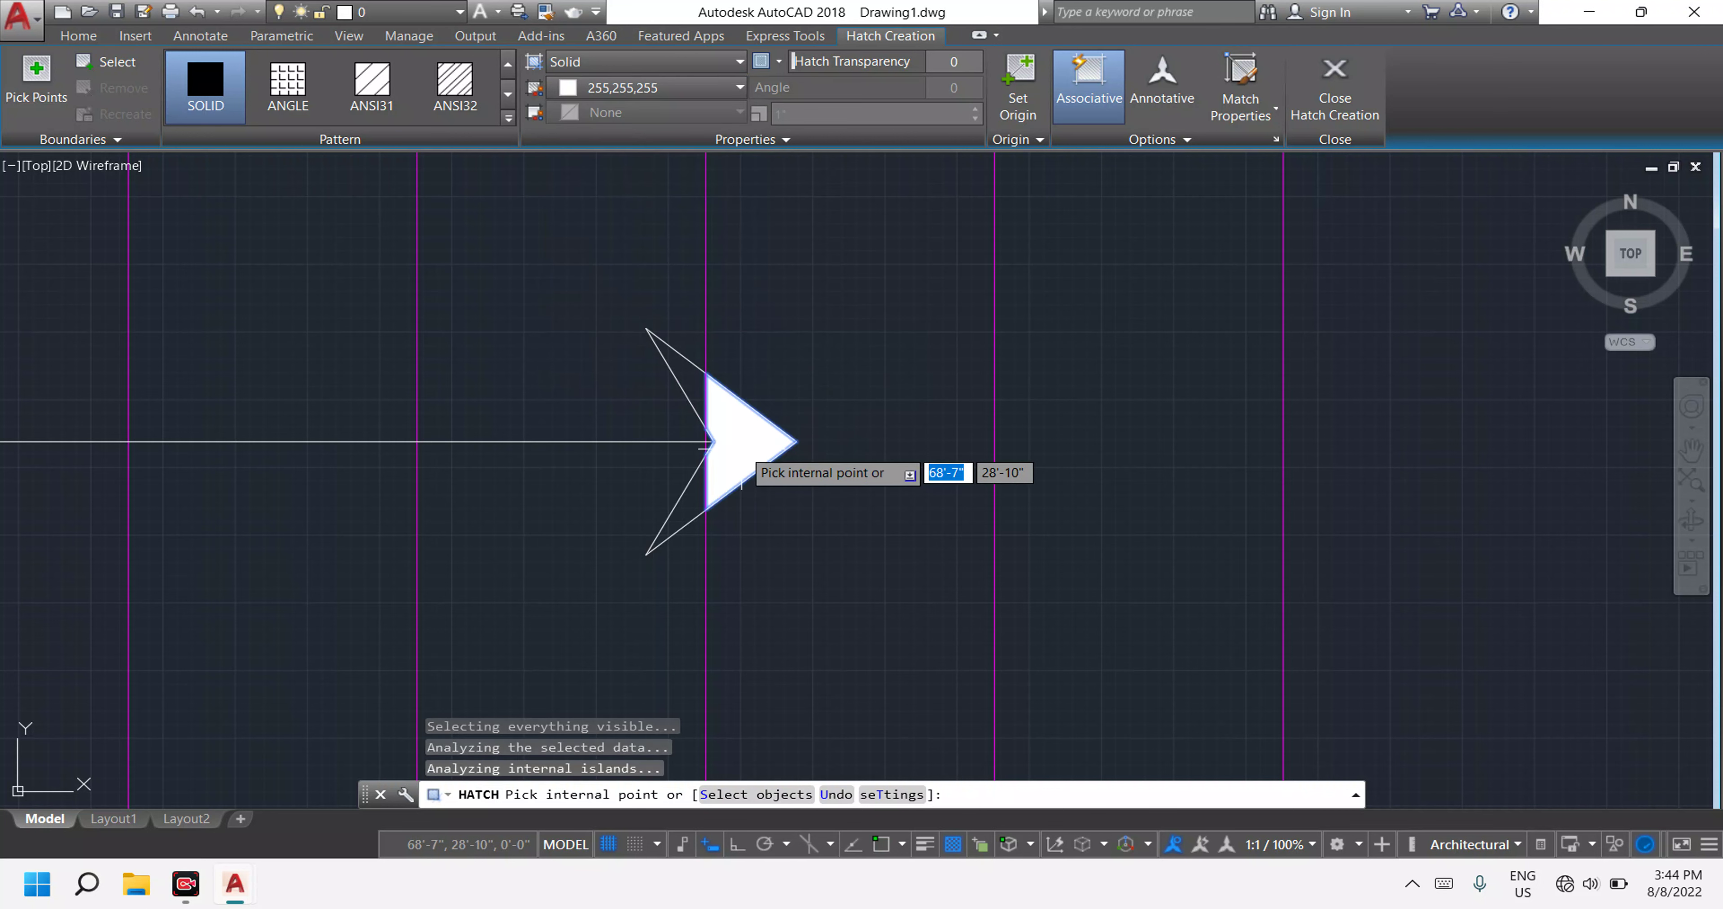
pyautogui.scroll(10, 726, 388)
pyautogui.scroll(-2, 508, 375)
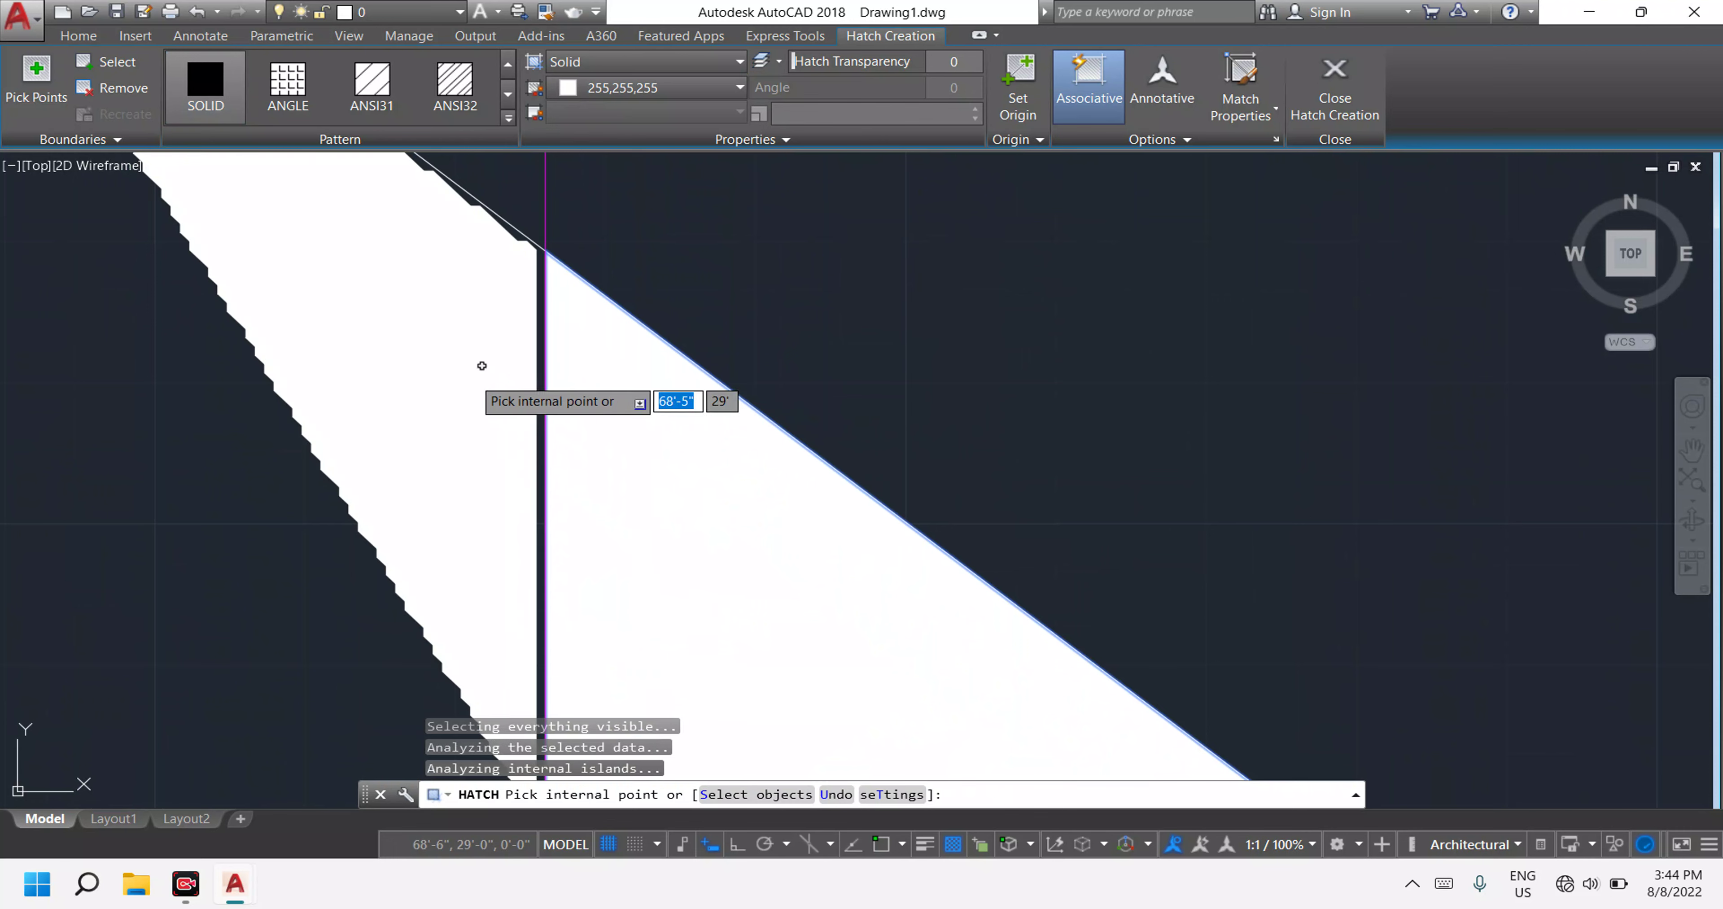
pyautogui.scroll(-3, 562, 431)
pyautogui.scroll(-4, 615, 462)
pyautogui.scroll(-1, 626, 484)
pyautogui.scroll(6, 624, 486)
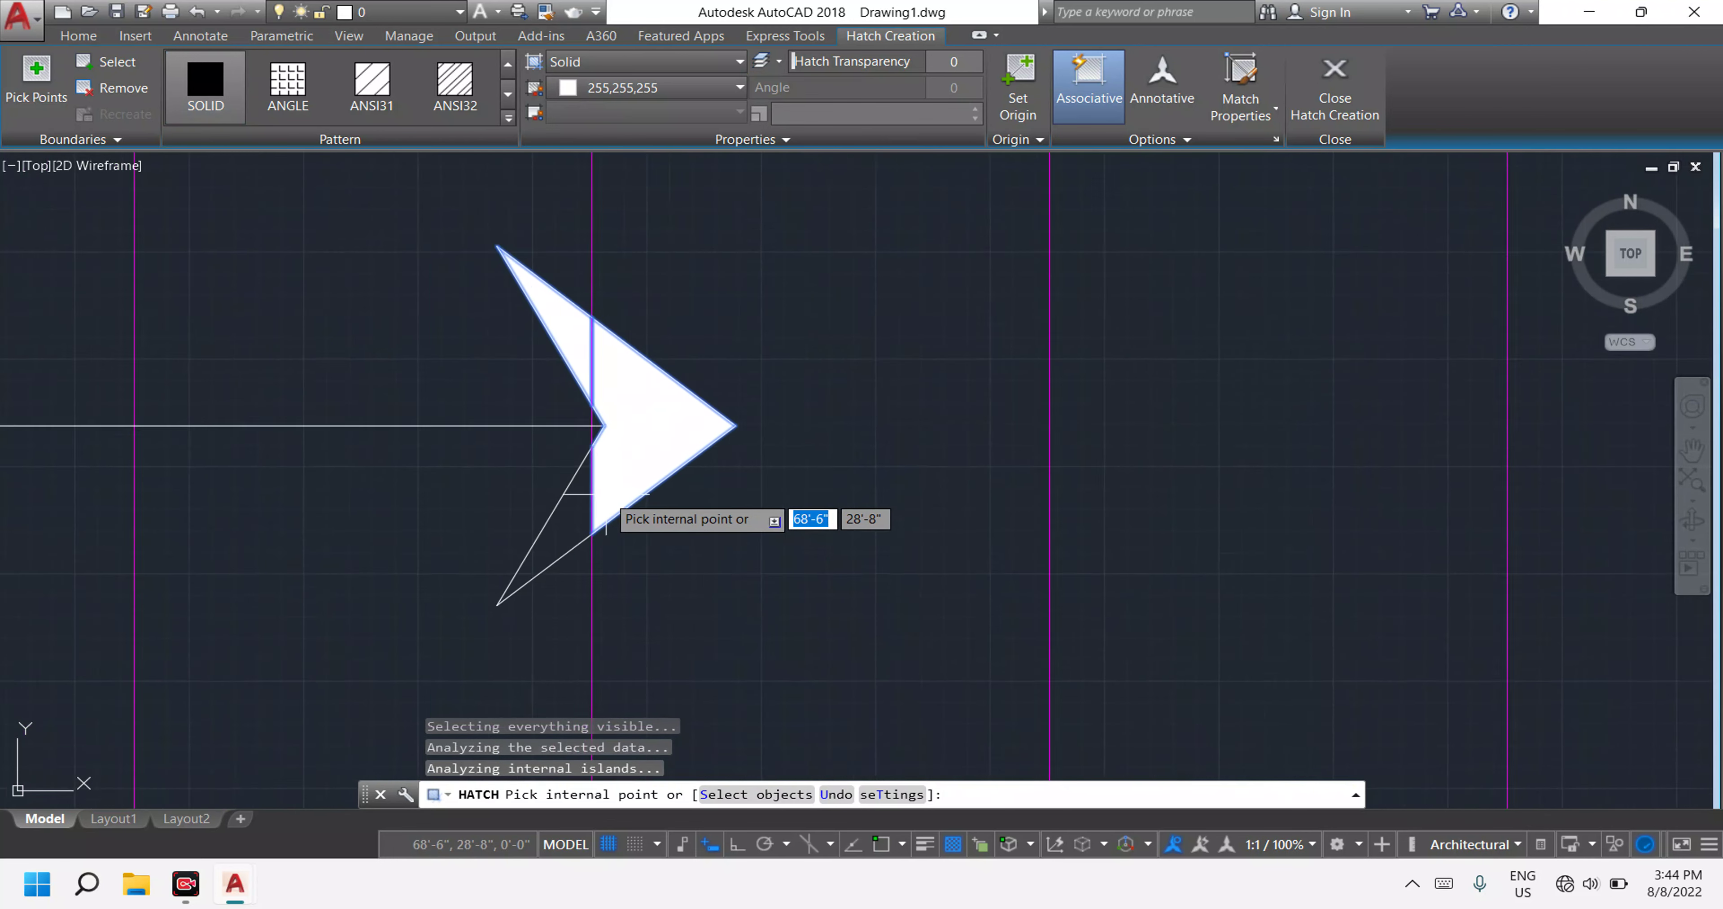
pyautogui.scroll(4, 602, 508)
# Add a second part of the staircase arrow to the white fill.
pyautogui.click(558, 531)
pyautogui.scroll(-5, 566, 535)
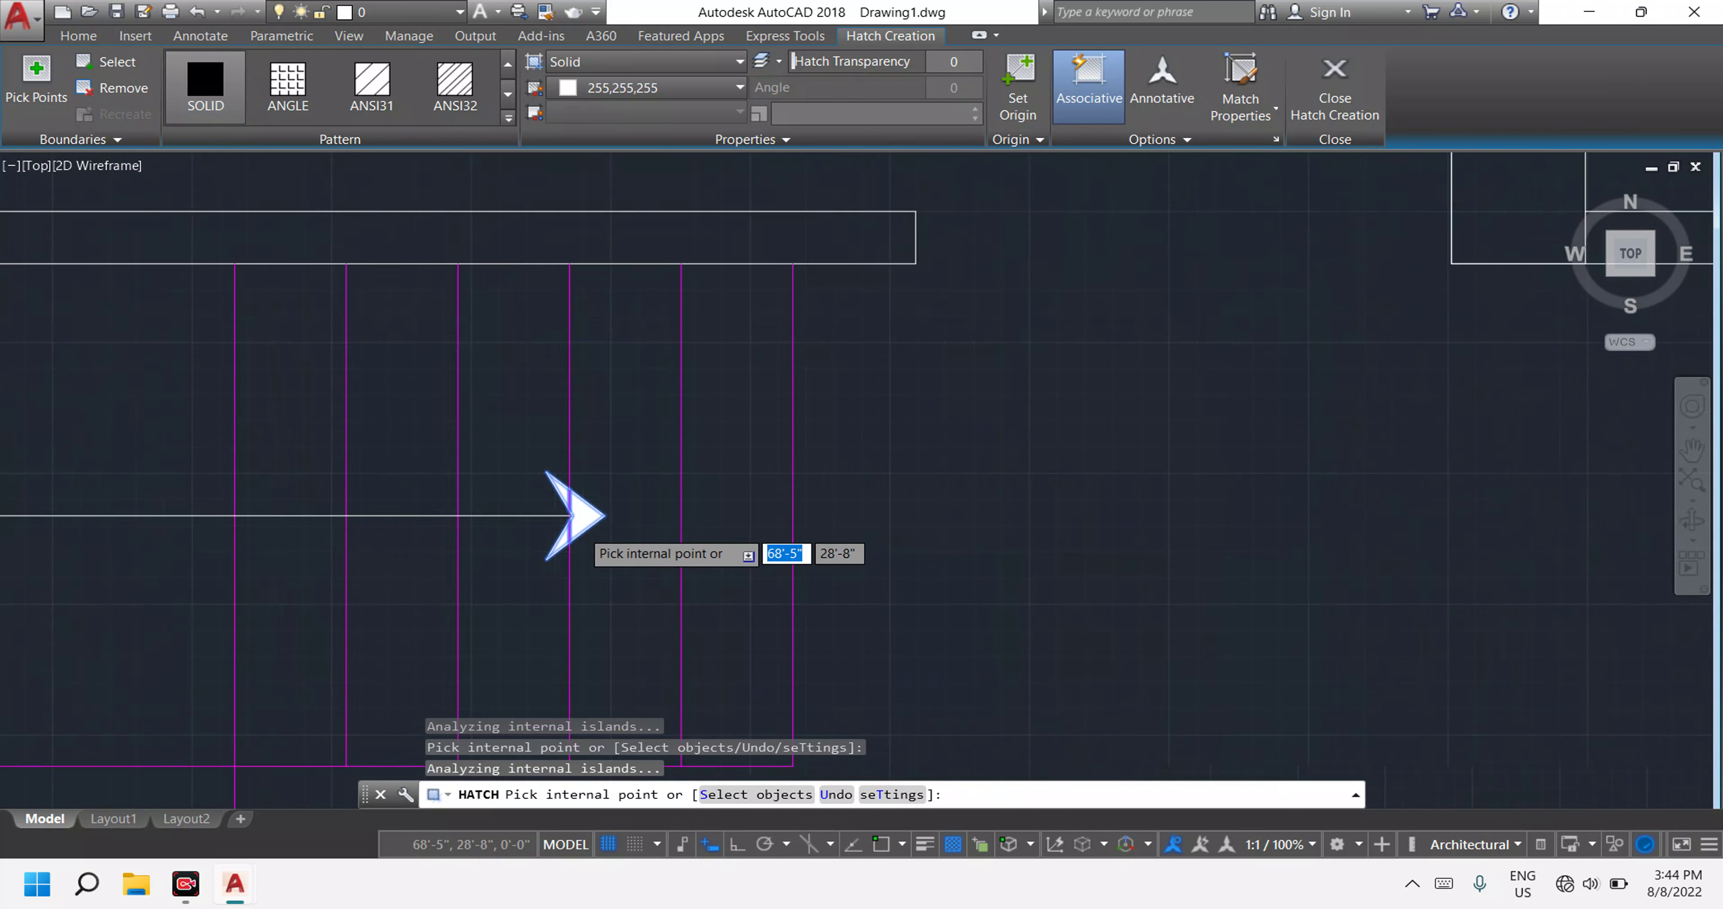
pyautogui.scroll(1, 575, 528)
pyautogui.scroll(2, 575, 534)
pyautogui.scroll(-1, 647, 460)
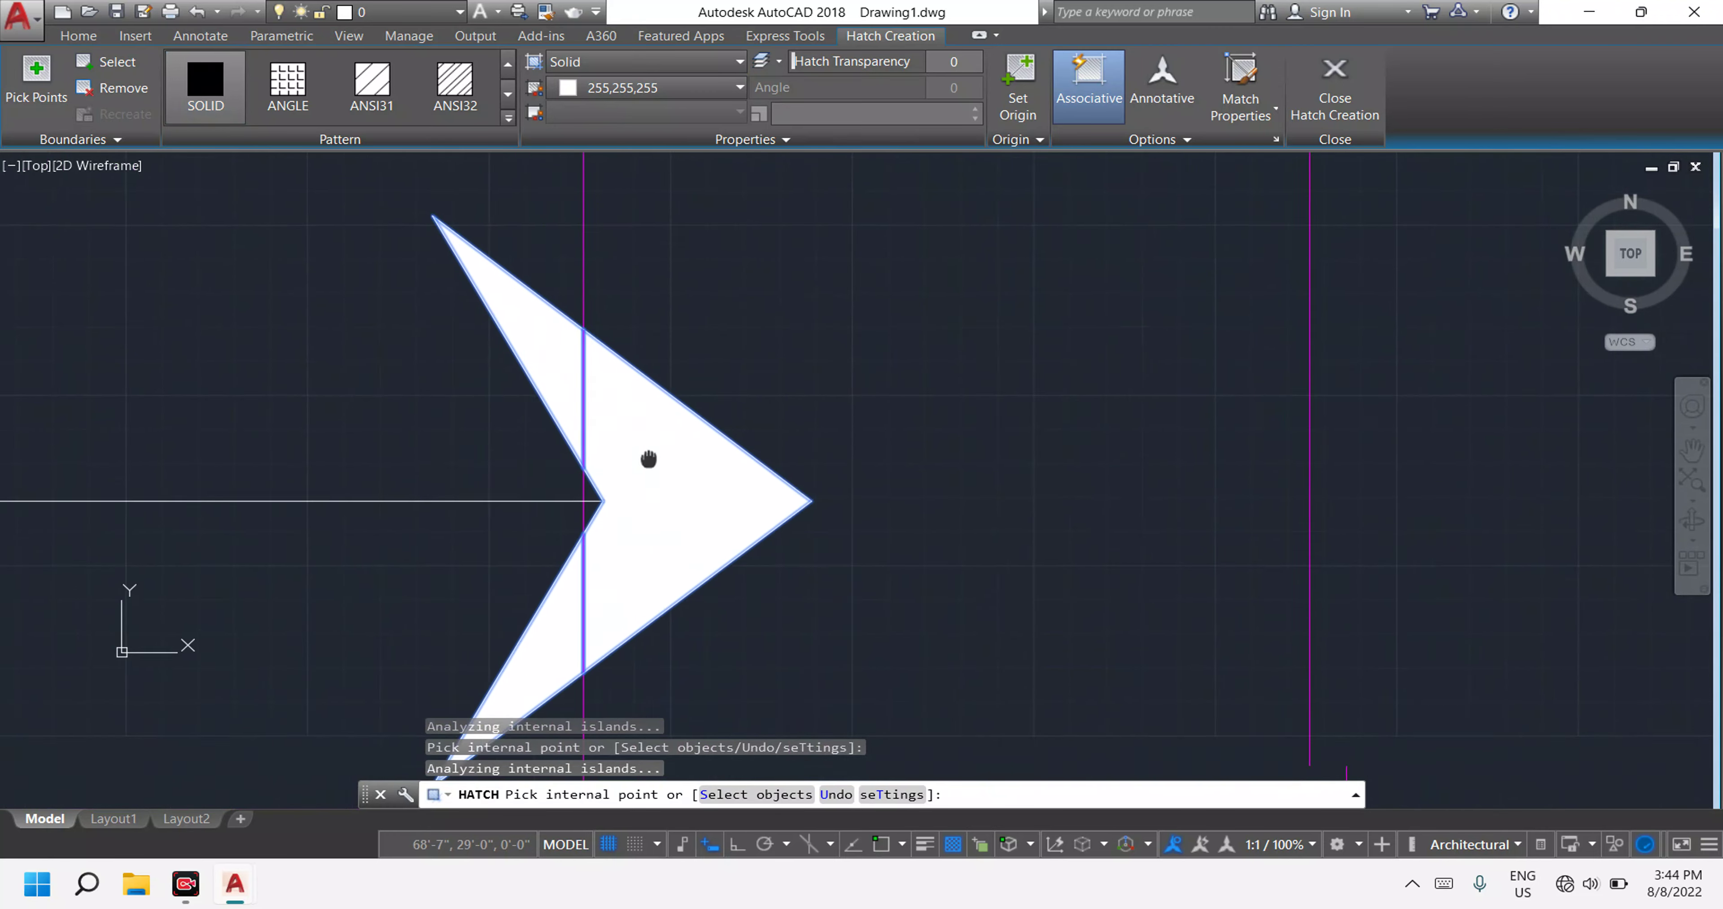
pyautogui.scroll(-7, 705, 465)
pyautogui.scroll(-6, 717, 472)
pyautogui.moveTo(751, 535); pyautogui.dragTo(781, 283, button='middle')
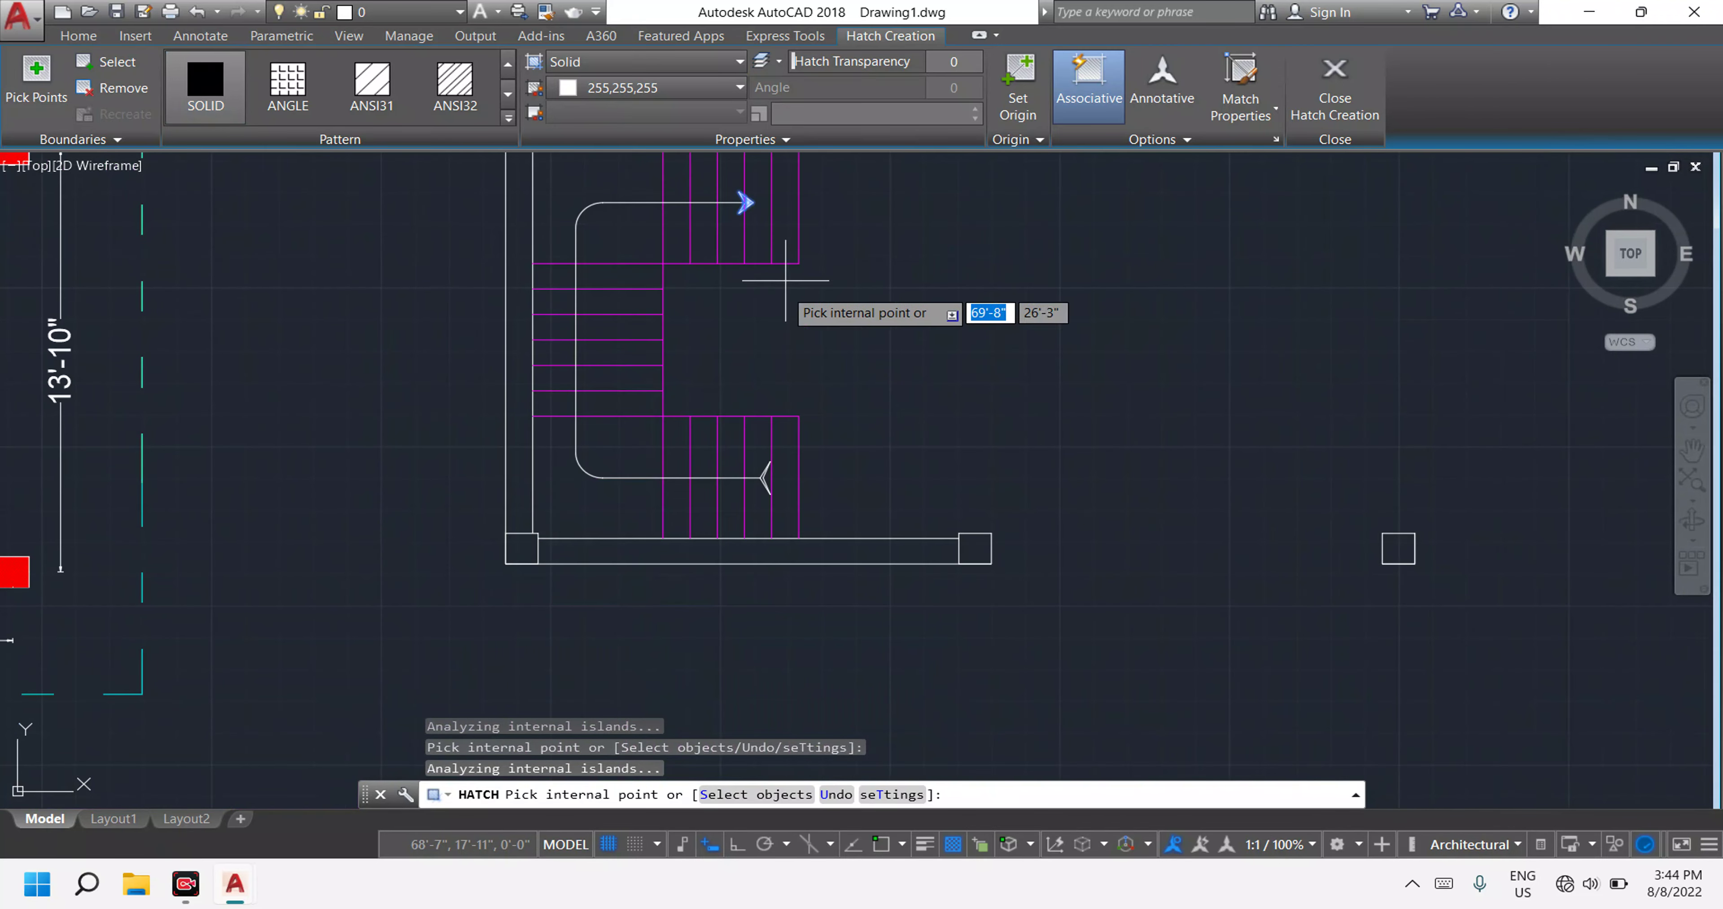
pyautogui.scroll(10, 716, 484)
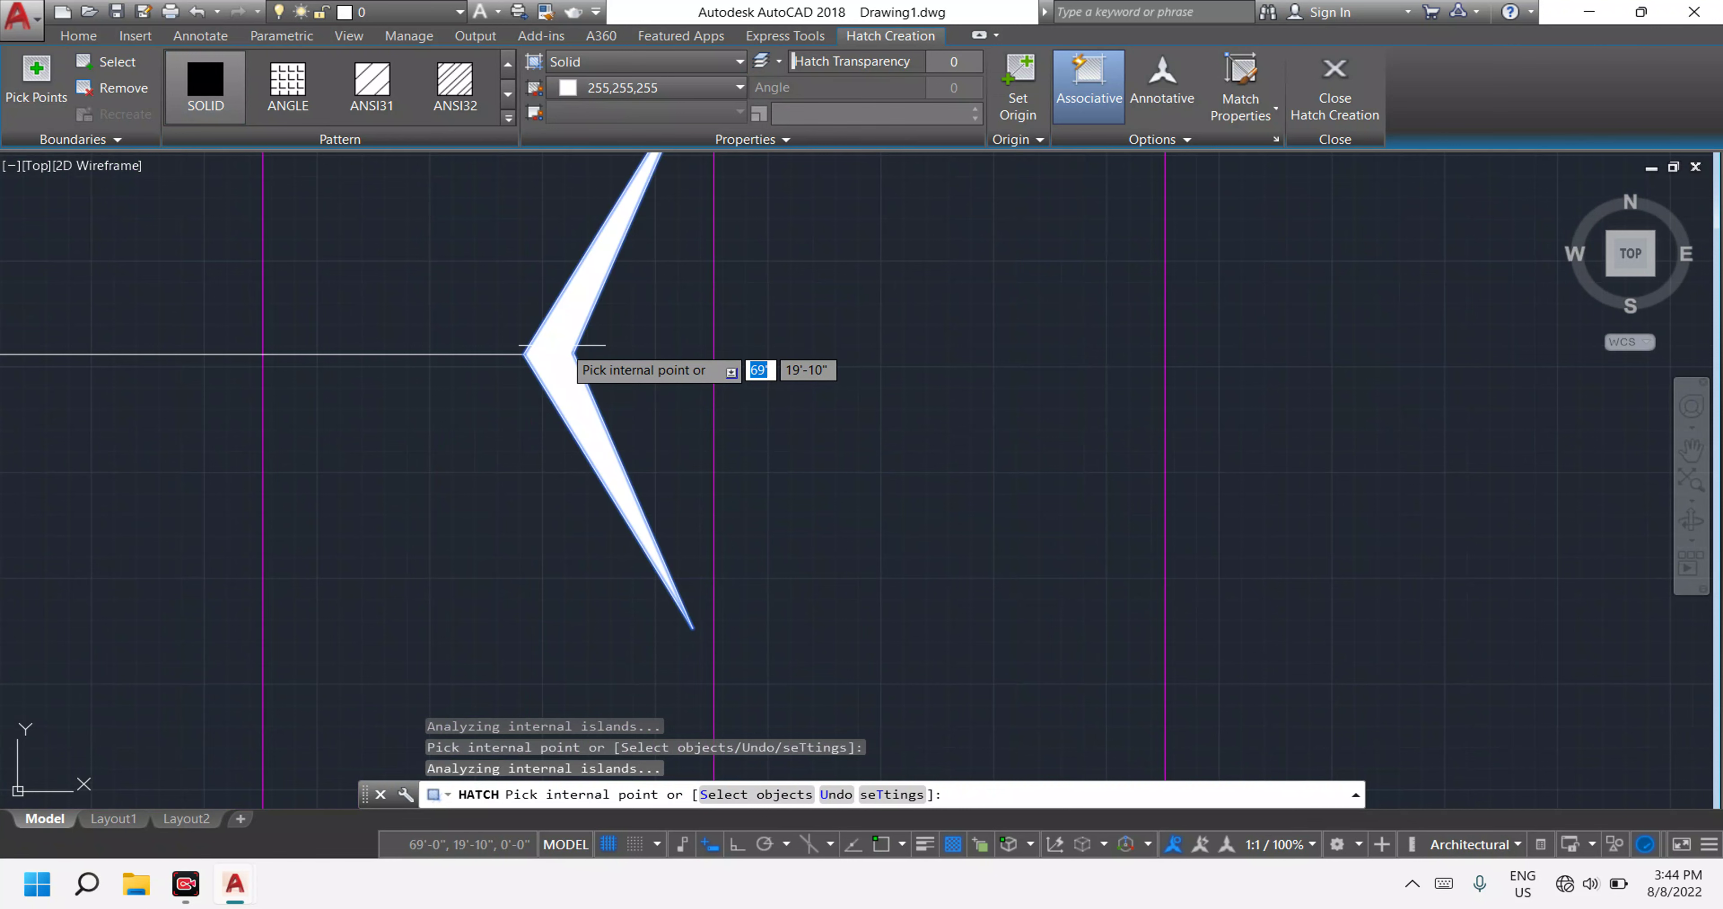
pyautogui.scroll(-5, 568, 347)
pyautogui.scroll(-3, 669, 381)
# Cancel the unfinished arrow fill and restart HATCH at the copied plan's top-left column.
pyautogui.press('Escape')
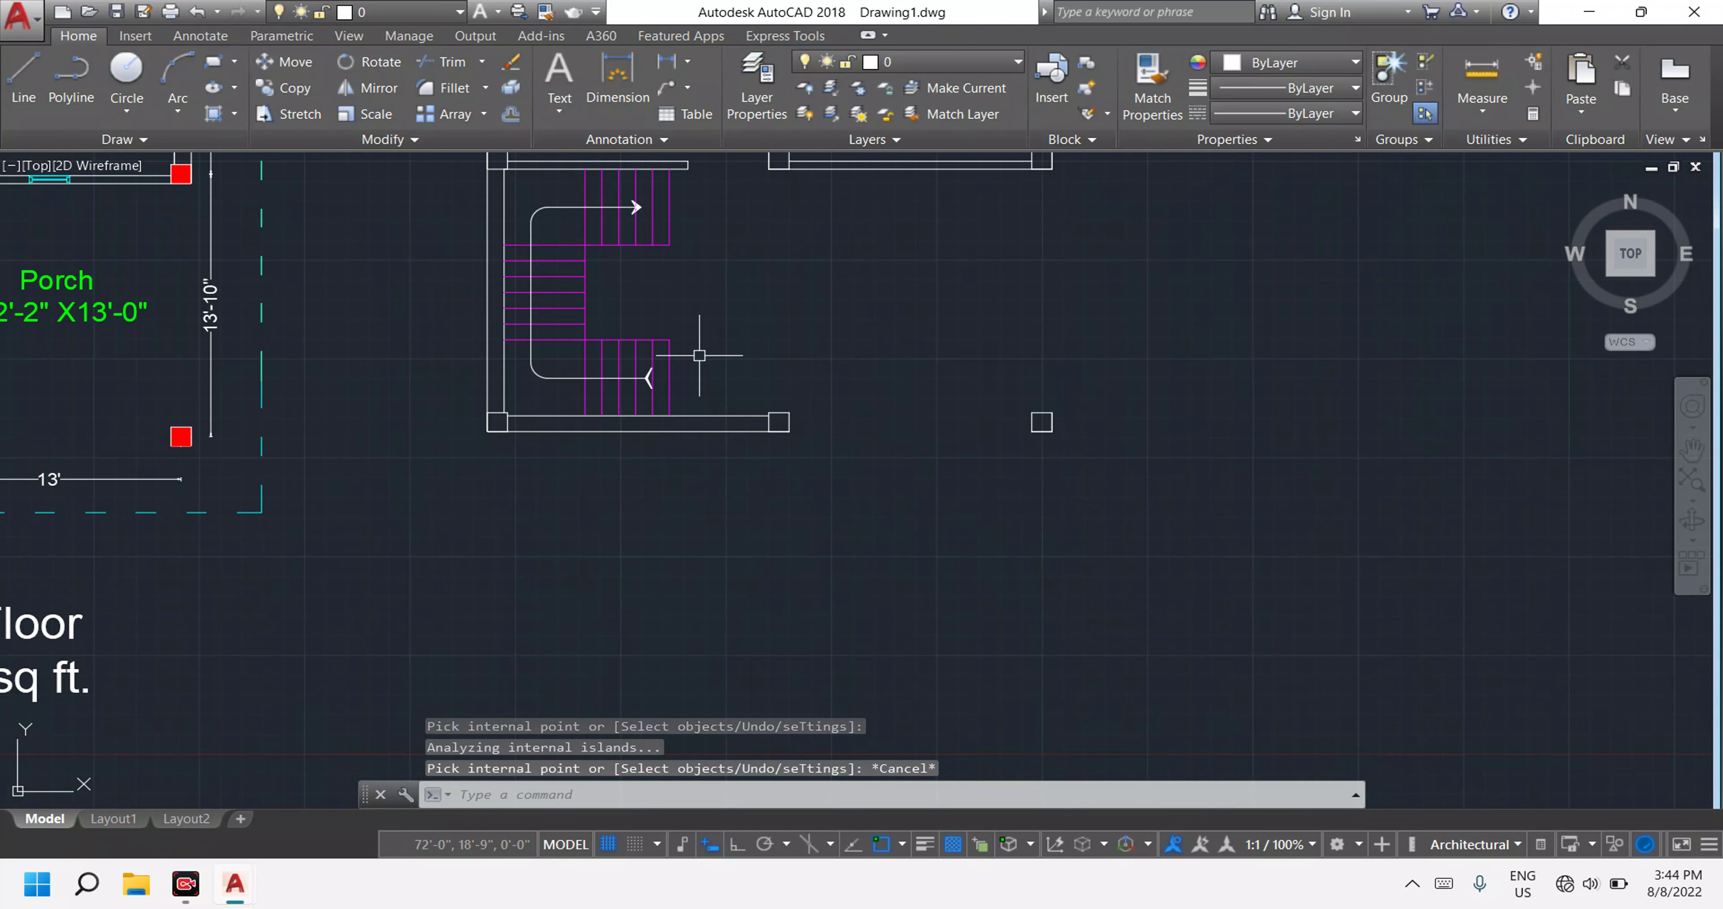
pyautogui.moveTo(675, 329); pyautogui.dragTo(720, 504, button='middle')
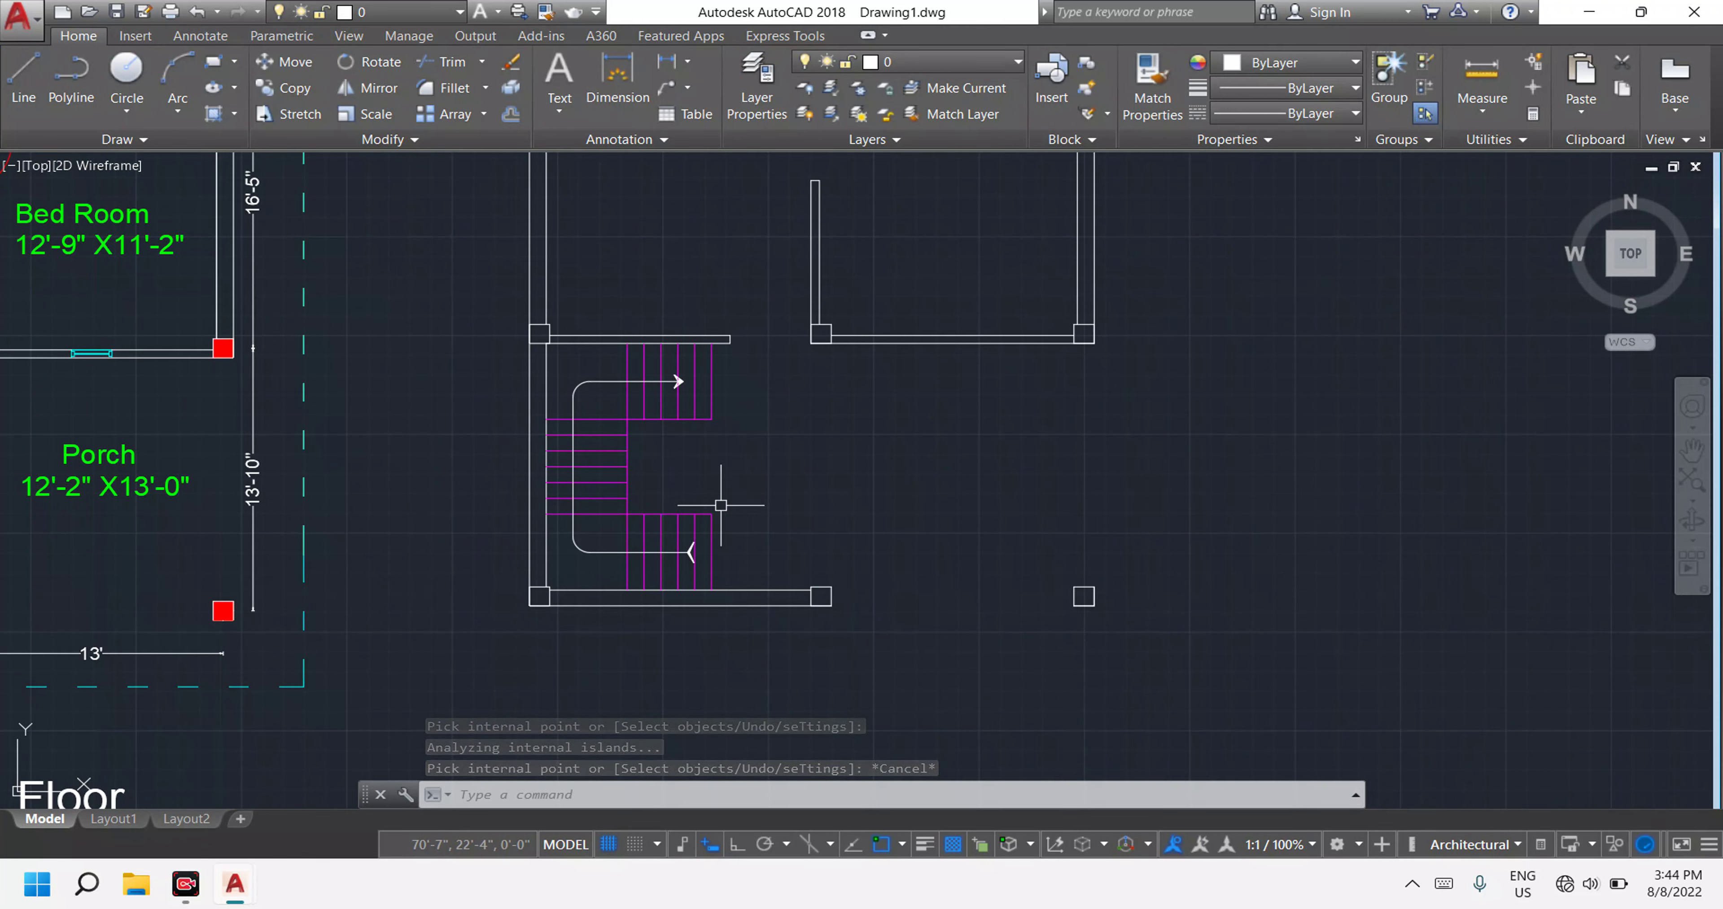
pyautogui.scroll(-3, 720, 504)
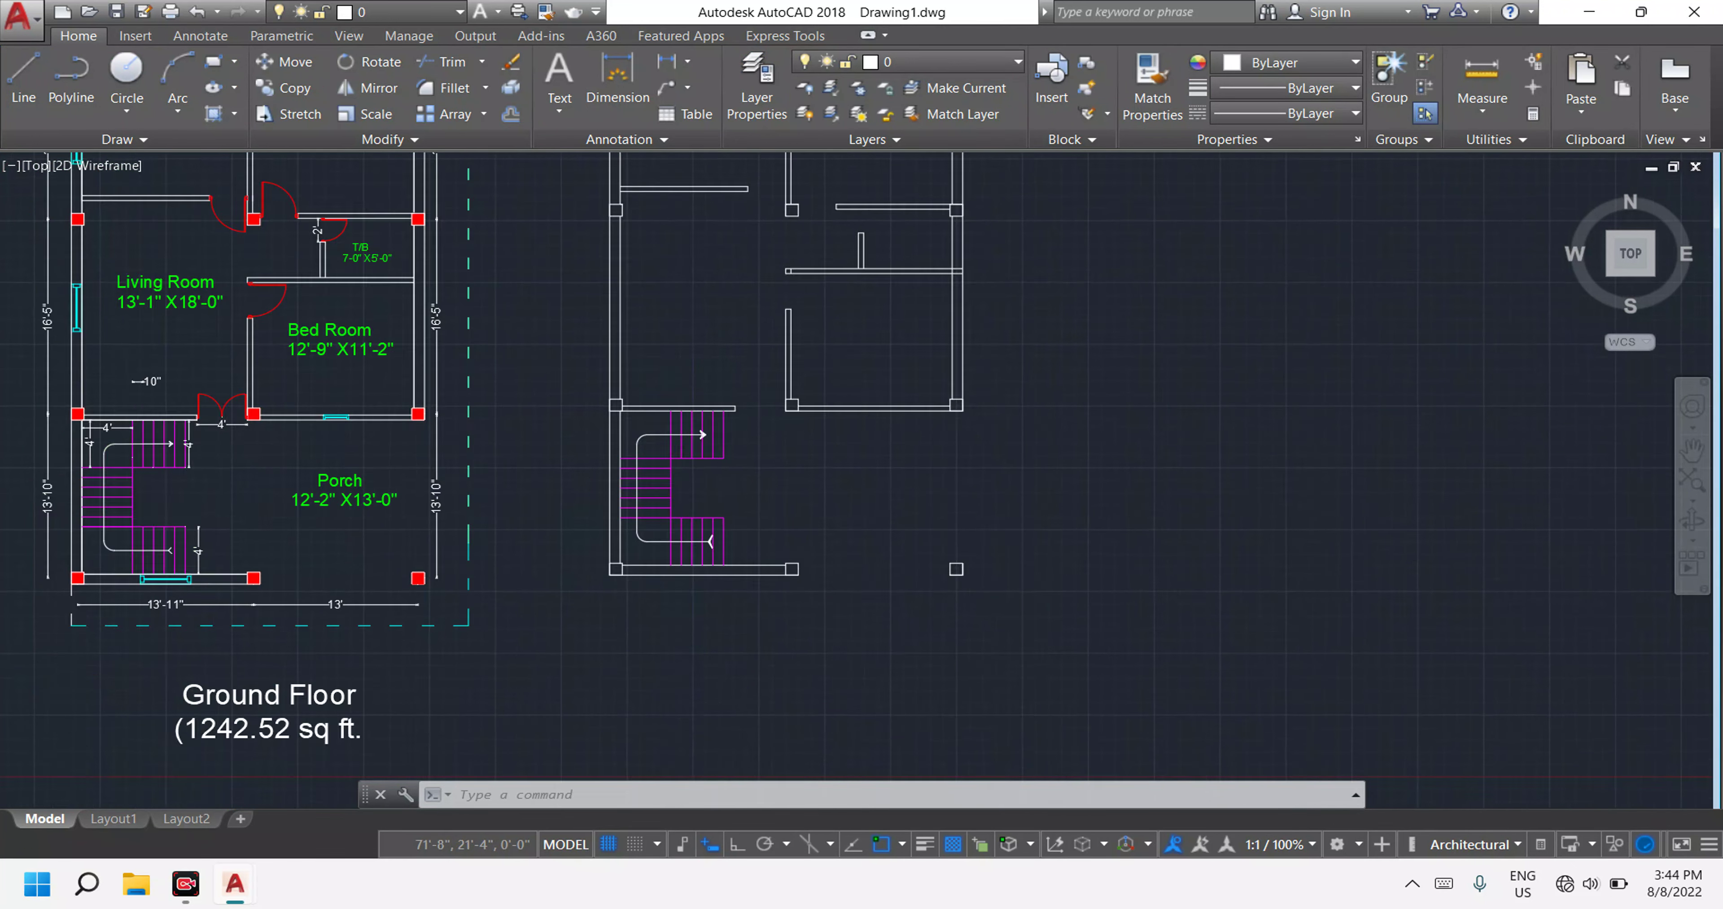
pyautogui.scroll(-2, 749, 468)
pyautogui.scroll(6, 666, 323)
pyautogui.scroll(2, 636, 264)
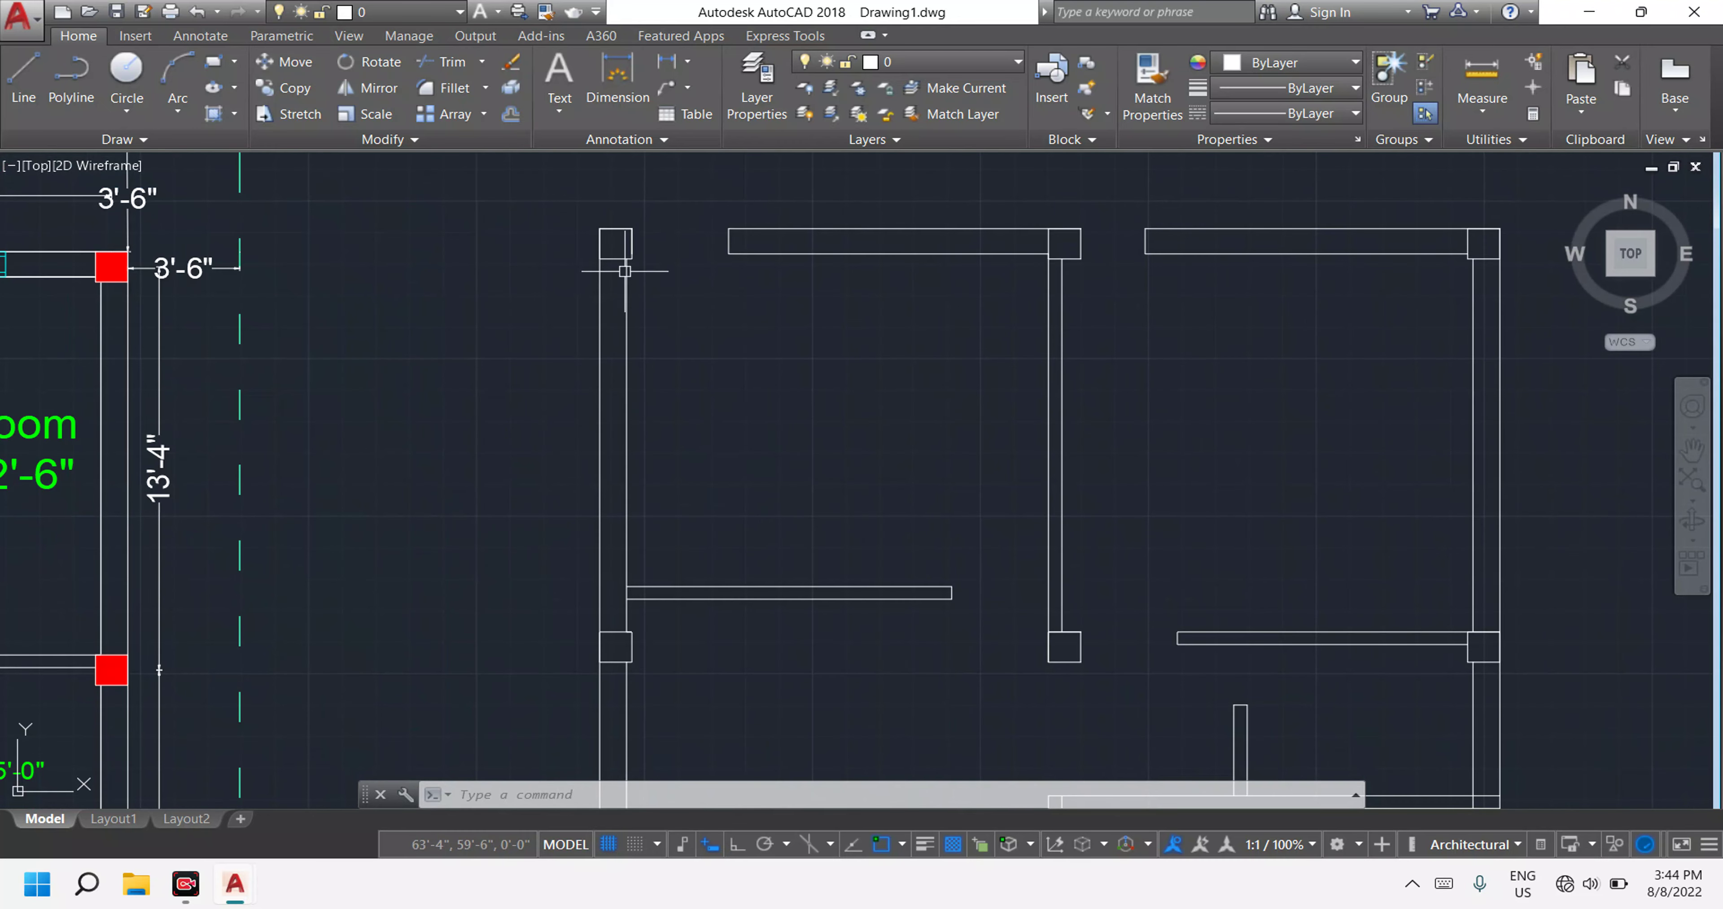
pyautogui.scroll(2, 639, 281)
pyautogui.scroll(2, 654, 365)
pyautogui.press('Escape')
pyautogui.press('Escape')
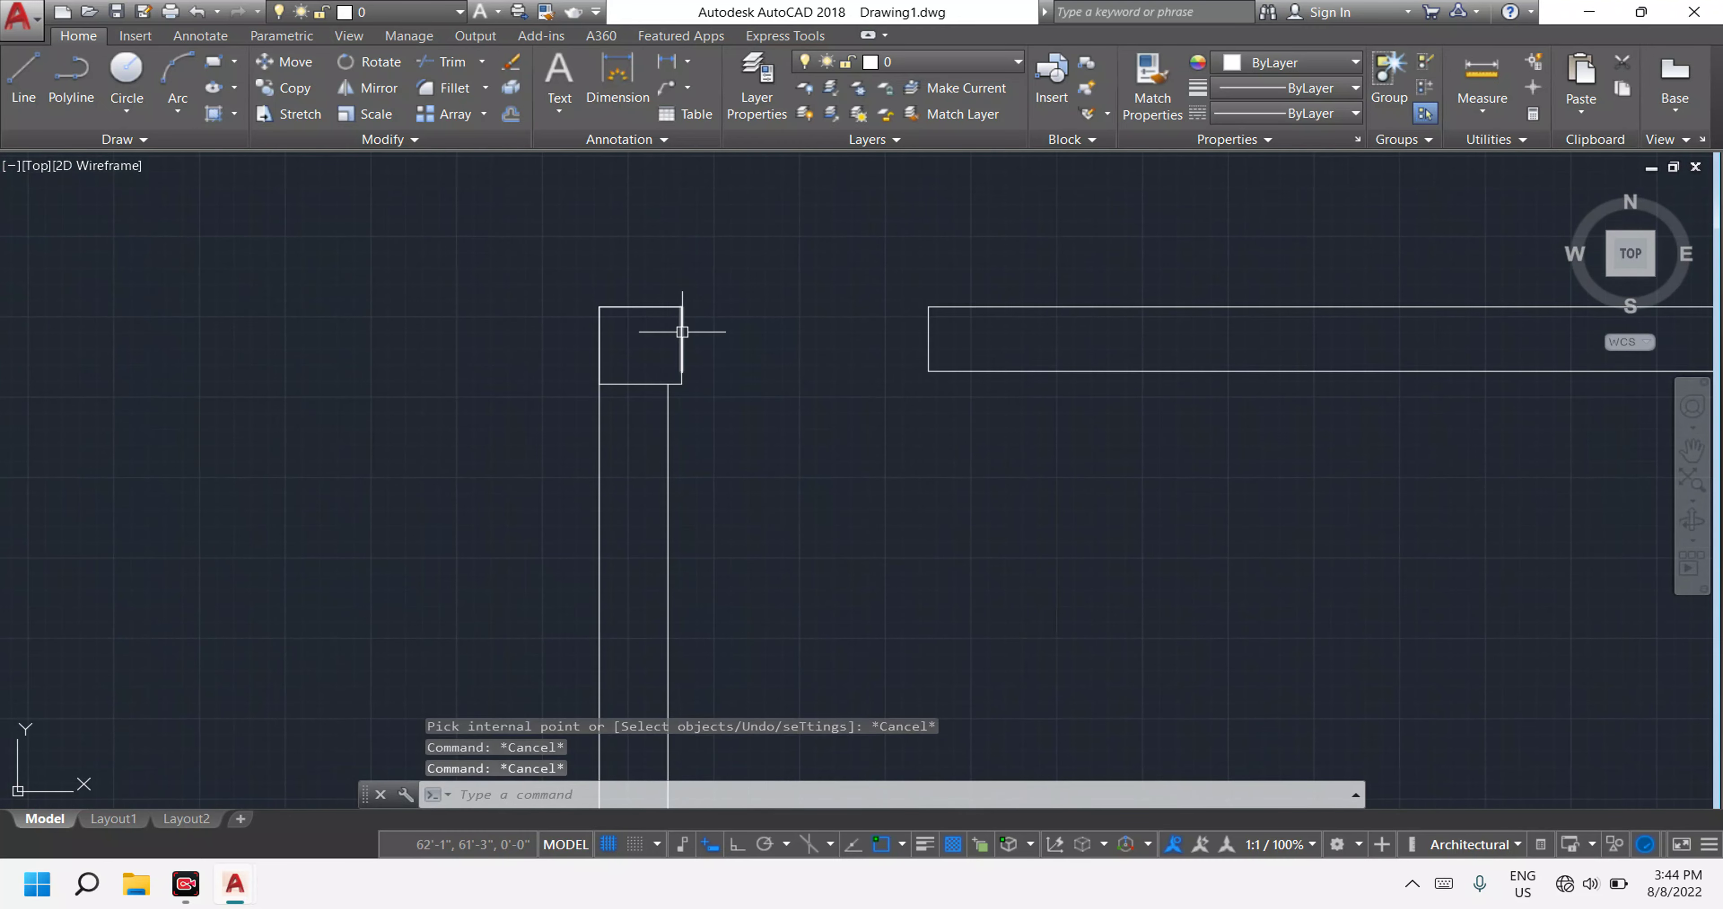
pyautogui.write('h')
pyautogui.press('Return')
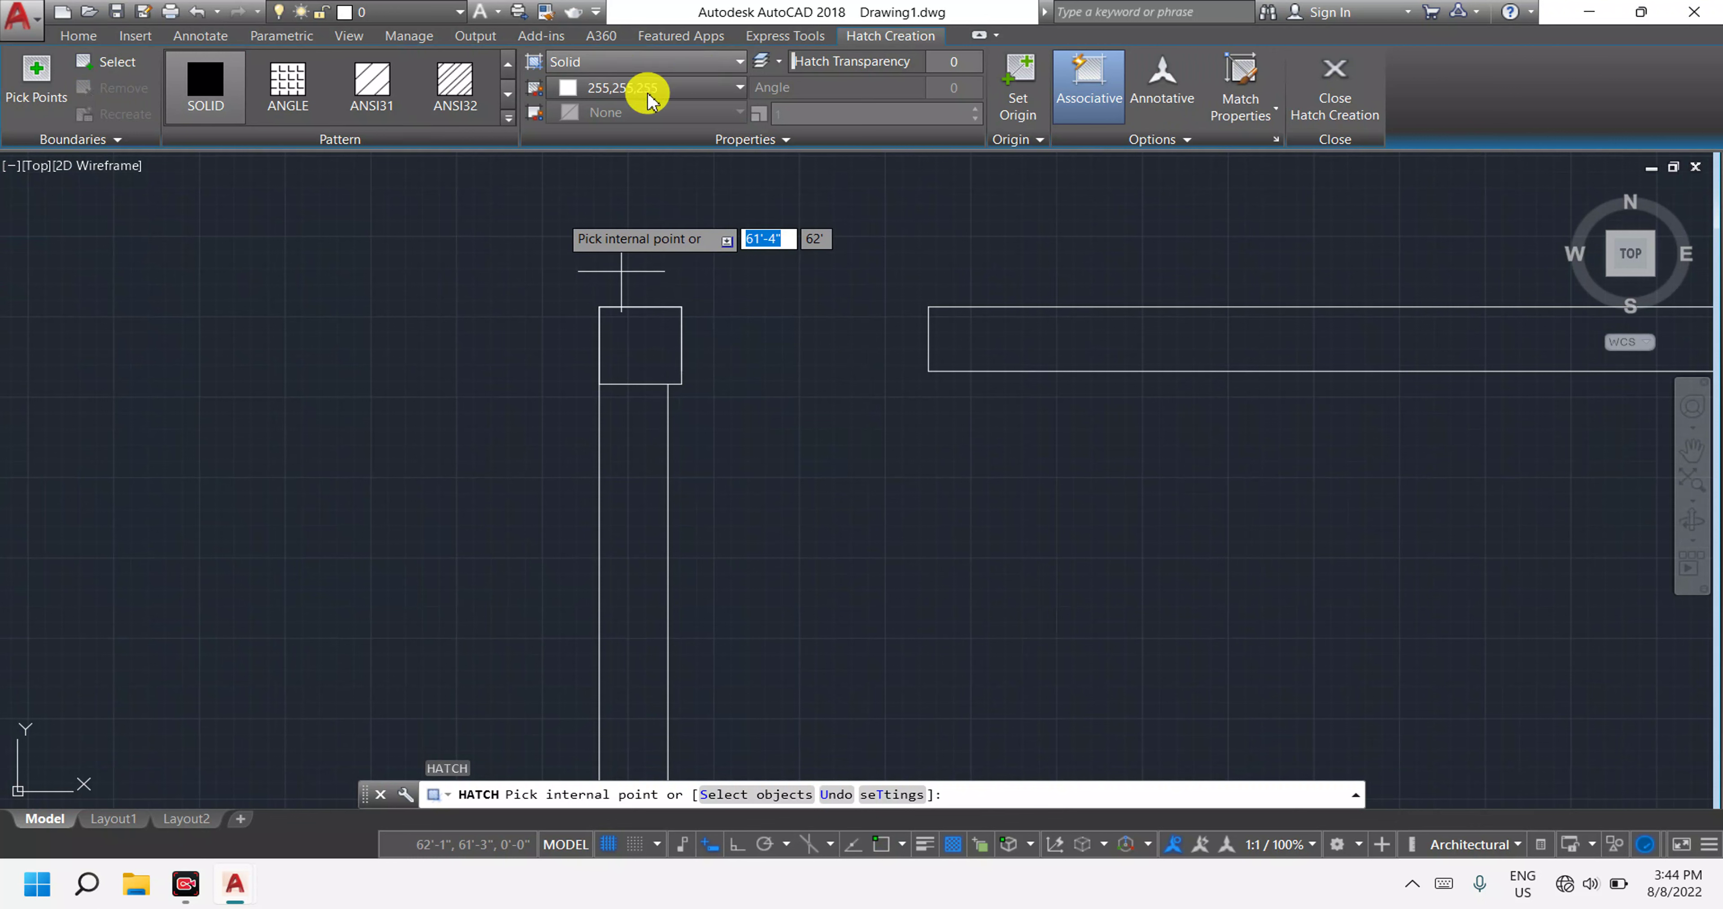
# Switch the solid hatch colour to red 237,31,36.
pyautogui.click(740, 89)
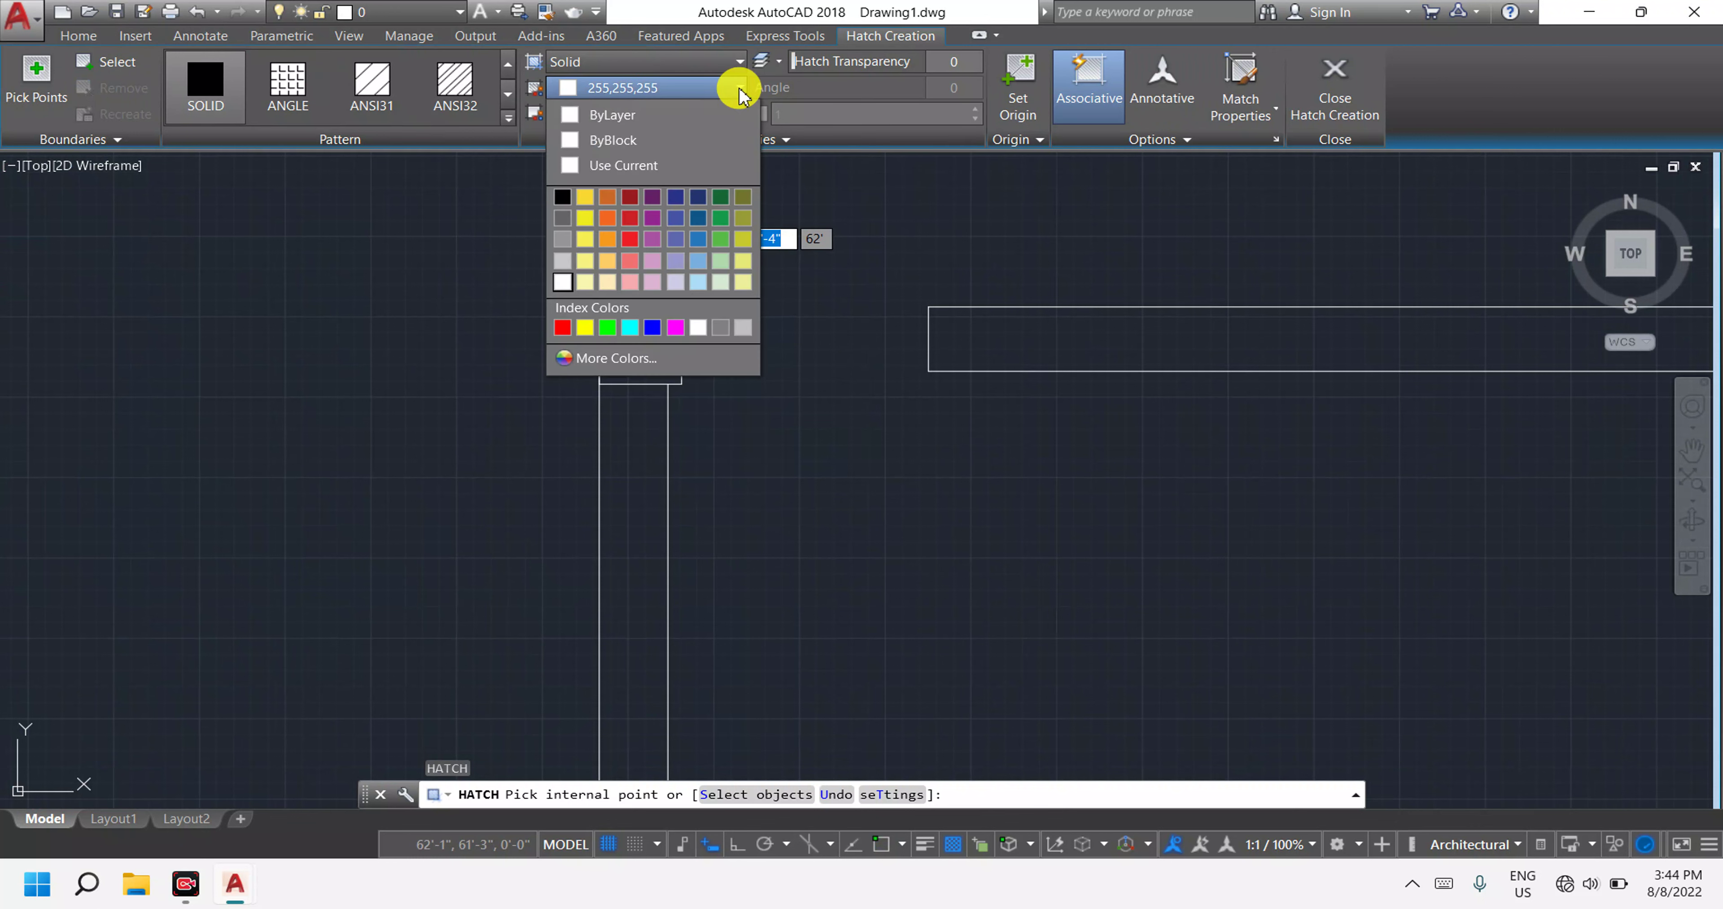
pyautogui.click(631, 241)
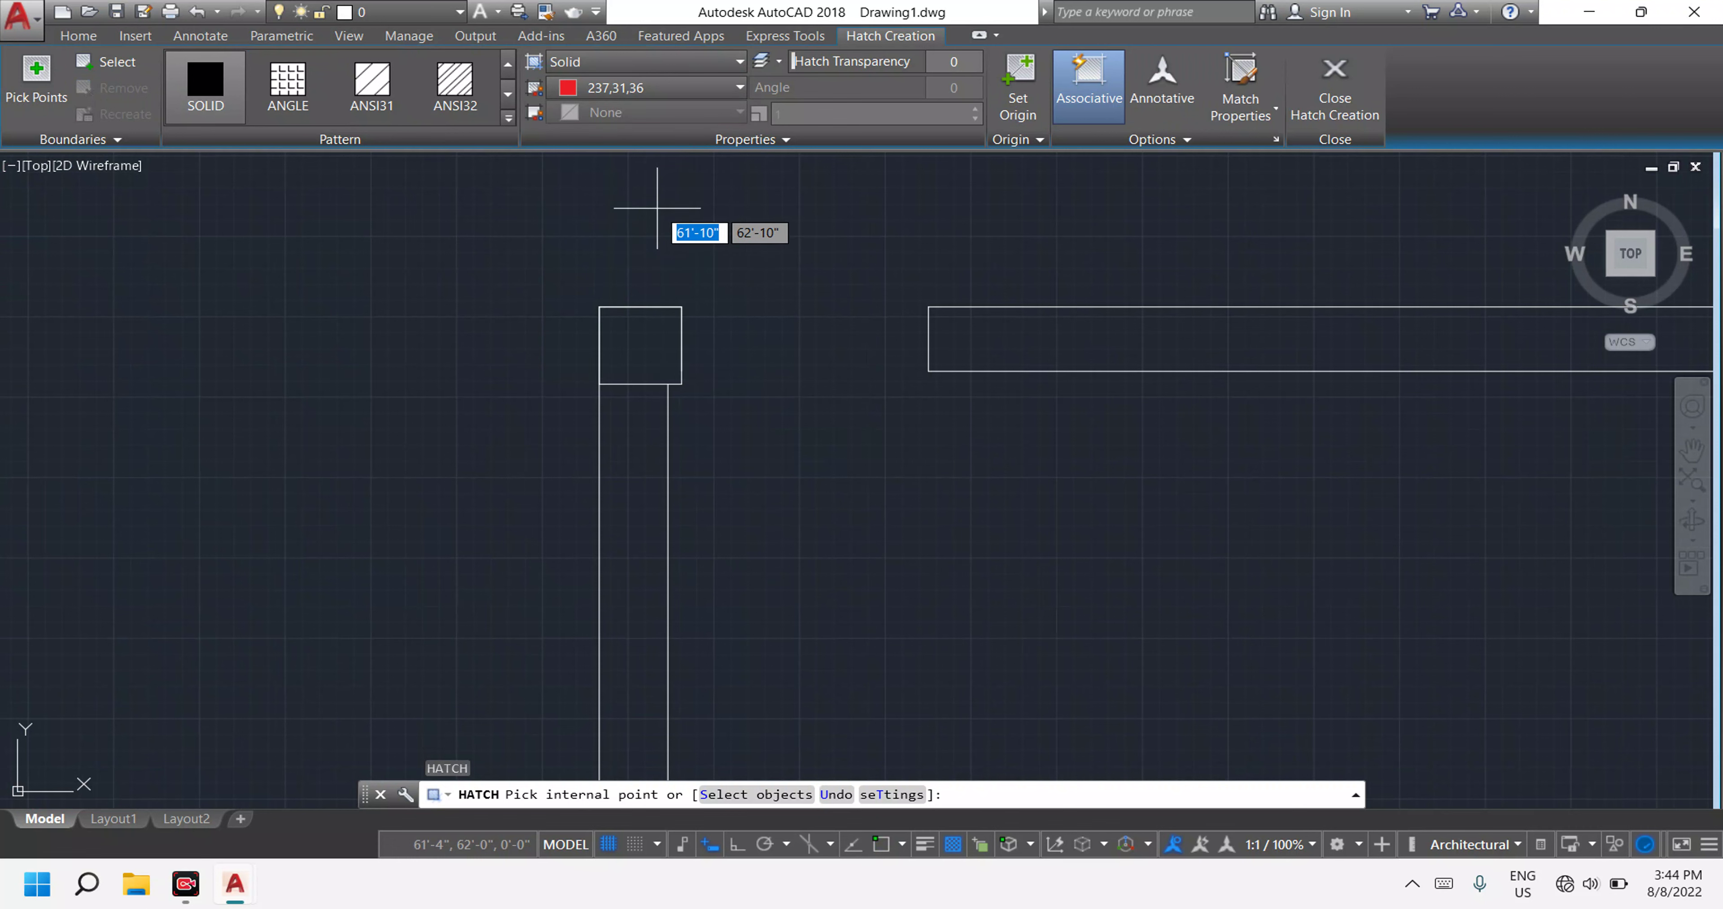
pyautogui.scroll(-5, 777, 318)
pyautogui.scroll(3, 833, 388)
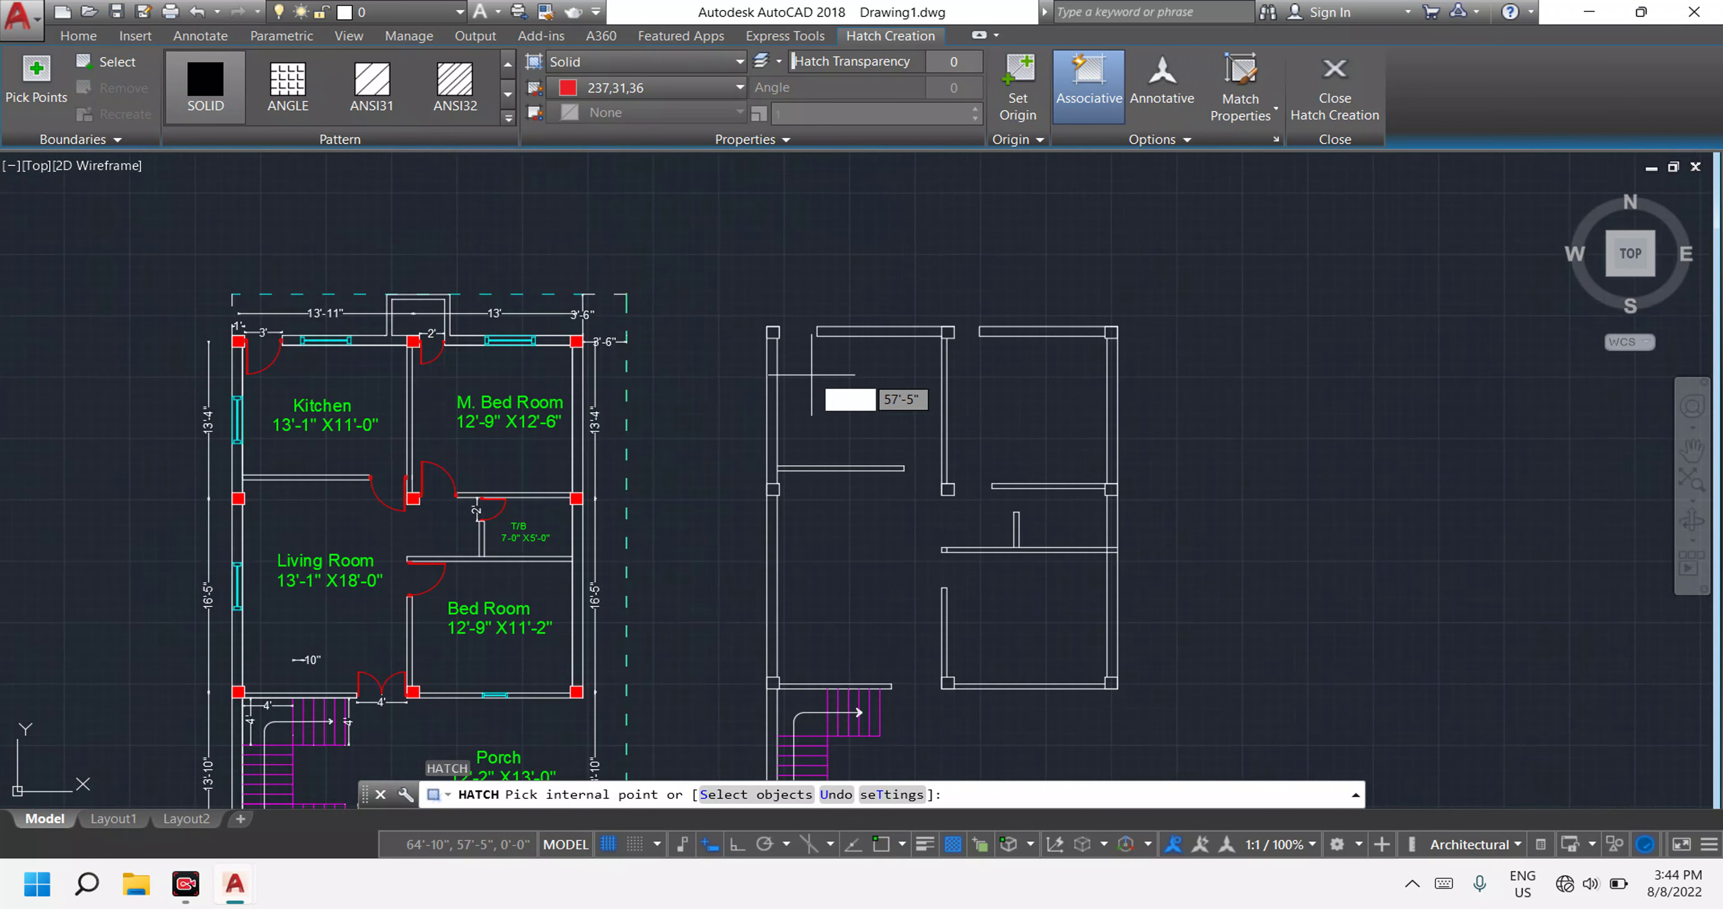
pyautogui.scroll(5, 803, 374)
pyautogui.moveTo(610, 239); pyautogui.dragTo(811, 508, button='middle')
pyautogui.scroll(2, 809, 447)
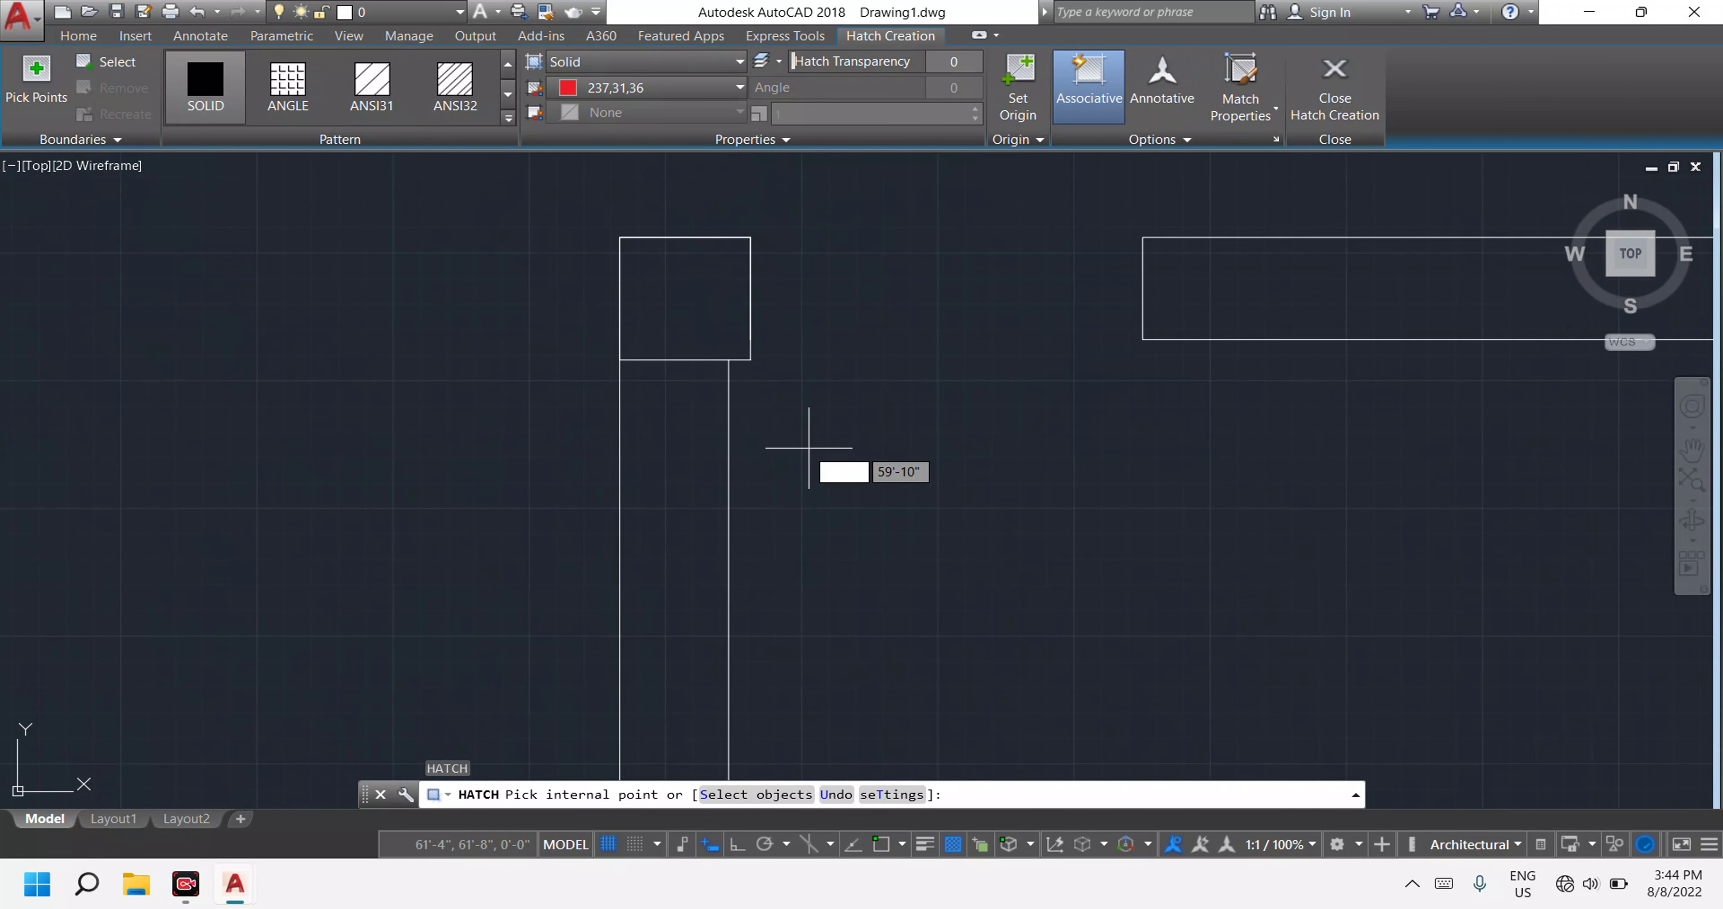
# Fill the top-left, top and top-right column squares with red solid hatch.
pyautogui.click(665, 273)
pyautogui.scroll(-3, 1150, 328)
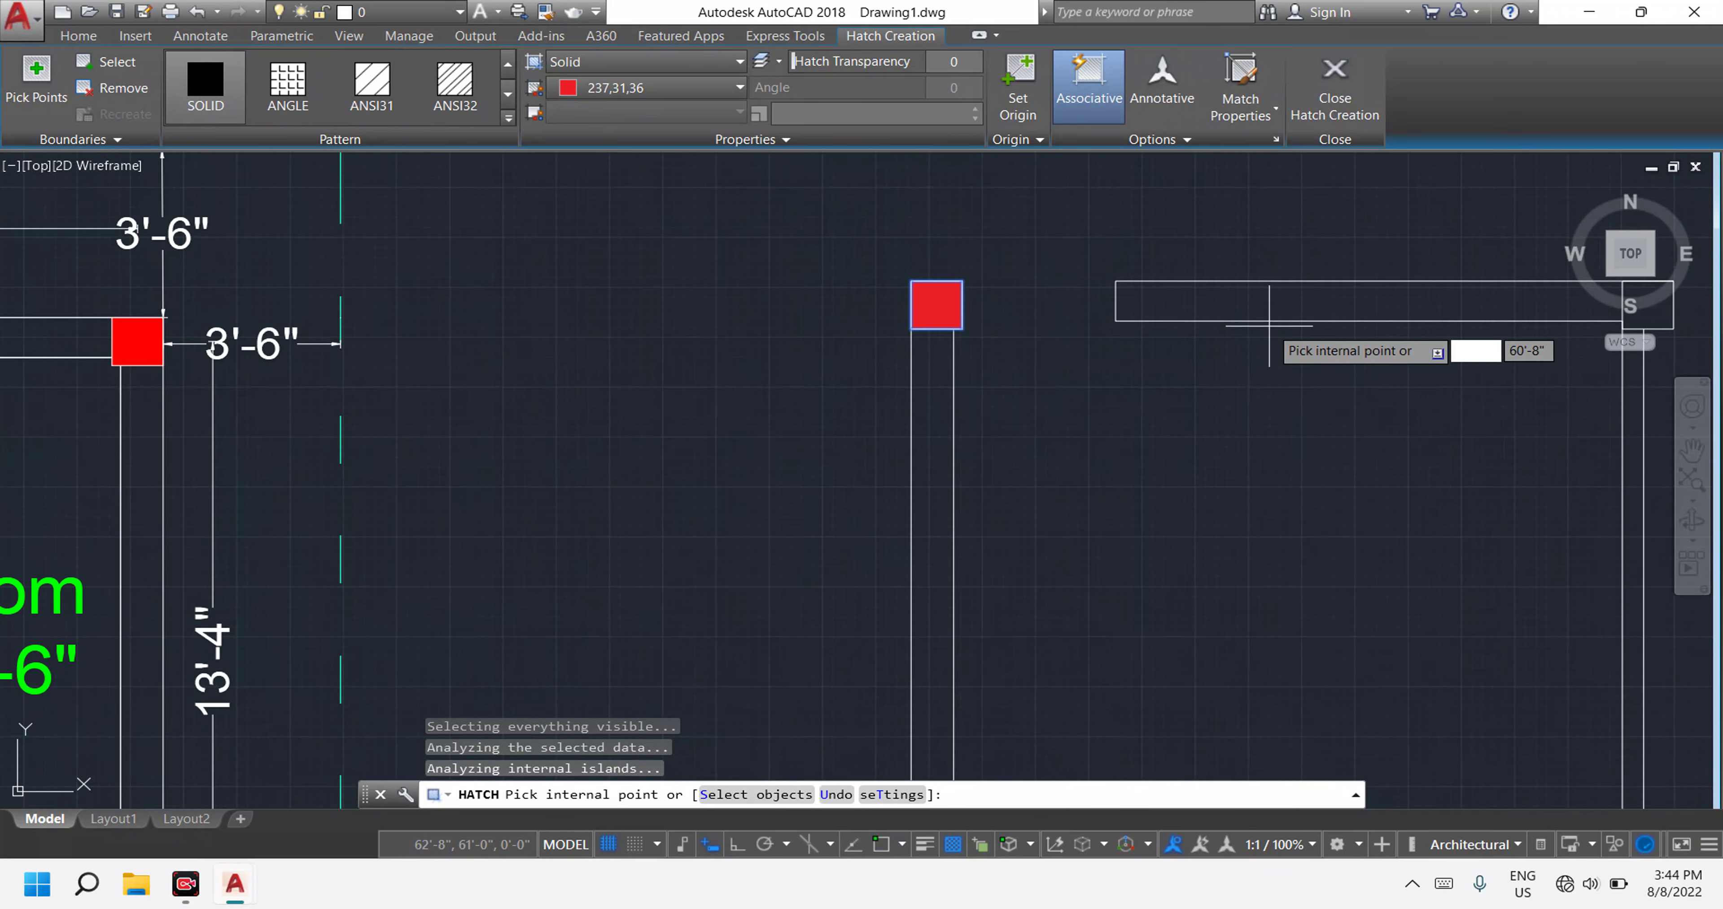
pyautogui.scroll(-2, 1301, 341)
pyautogui.scroll(5, 1177, 374)
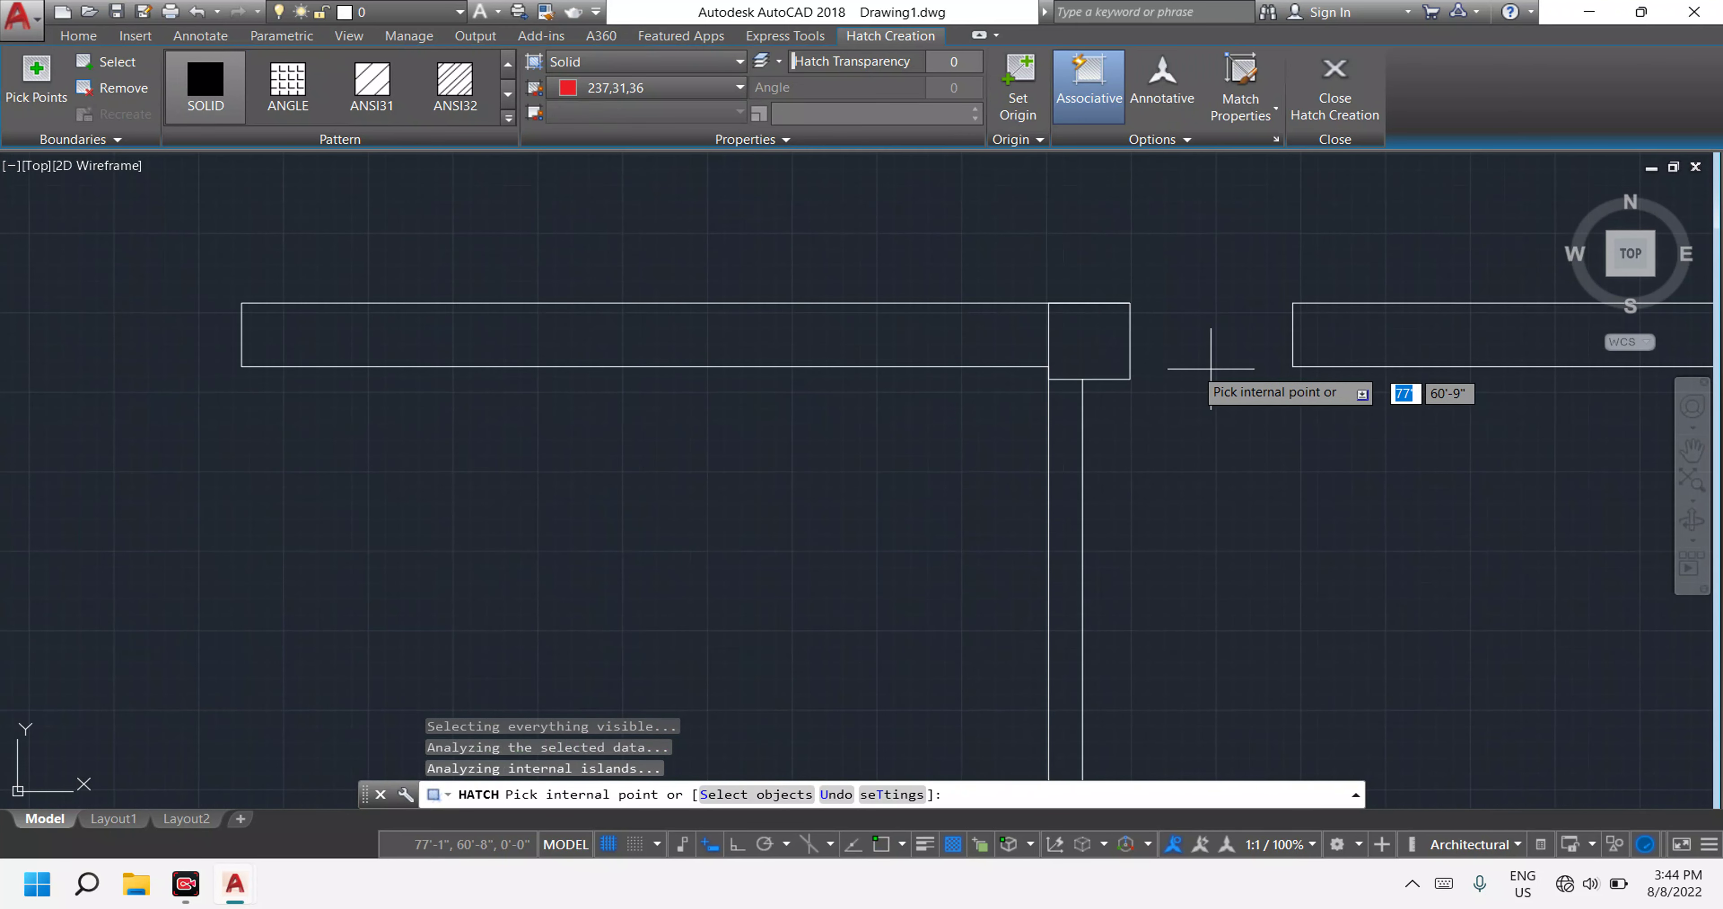
pyautogui.click(1083, 347)
pyautogui.scroll(-4, 1271, 367)
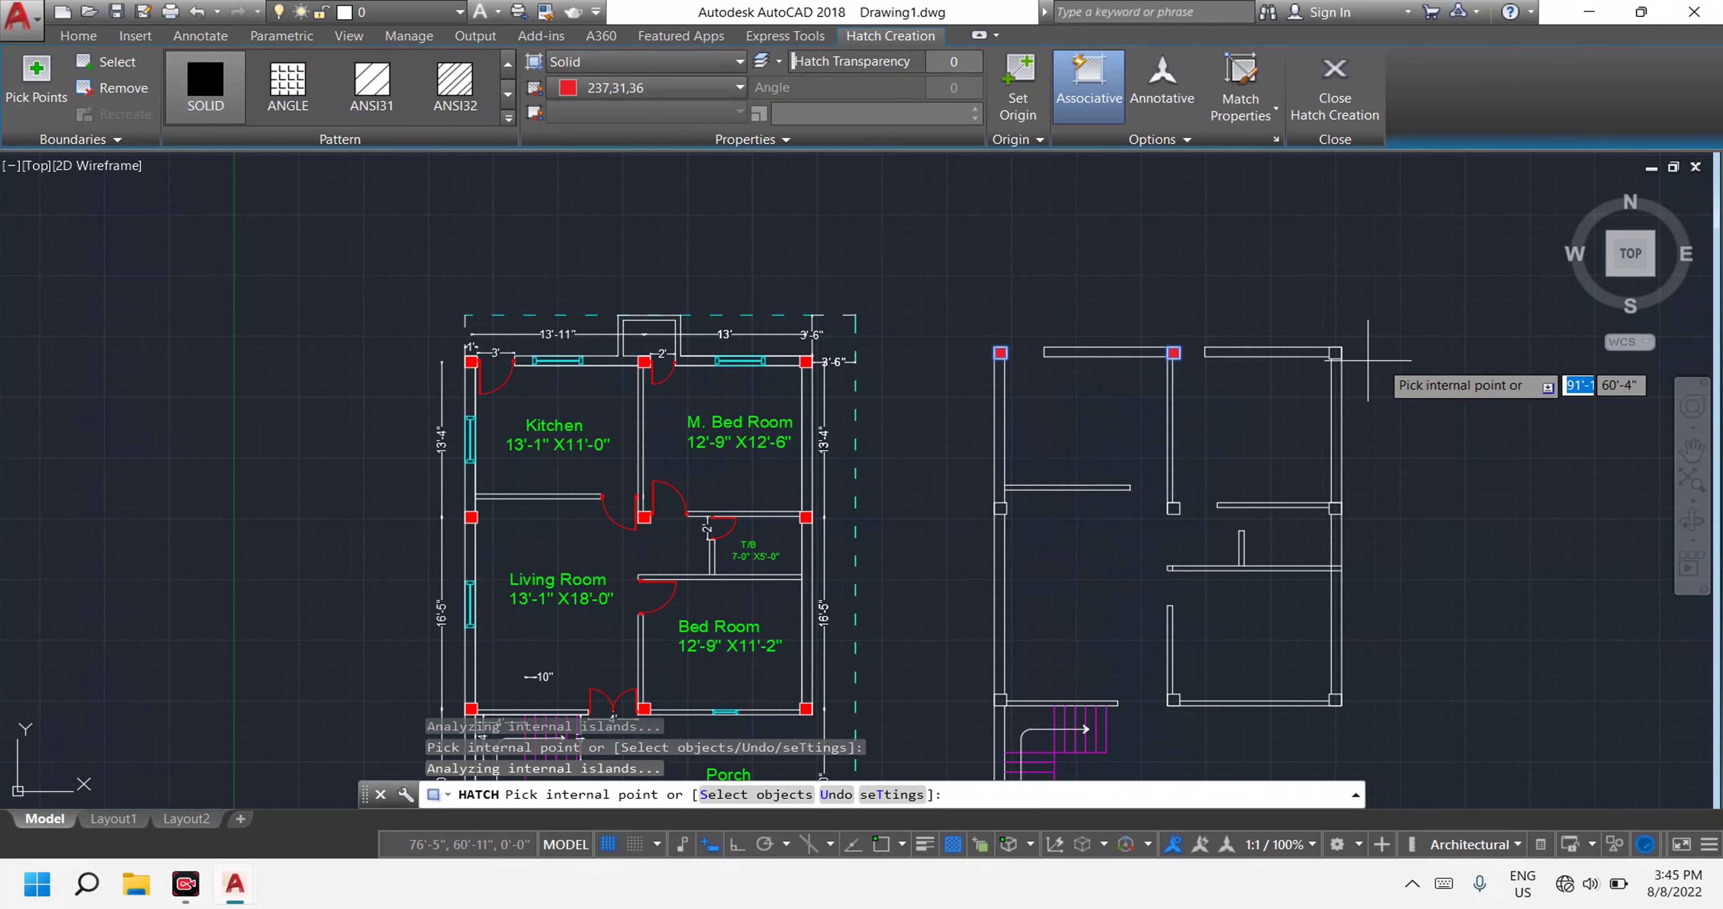
pyautogui.scroll(-2, 1368, 368)
pyautogui.scroll(5, 1368, 358)
pyautogui.click(1204, 374)
pyautogui.scroll(-2, 1231, 388)
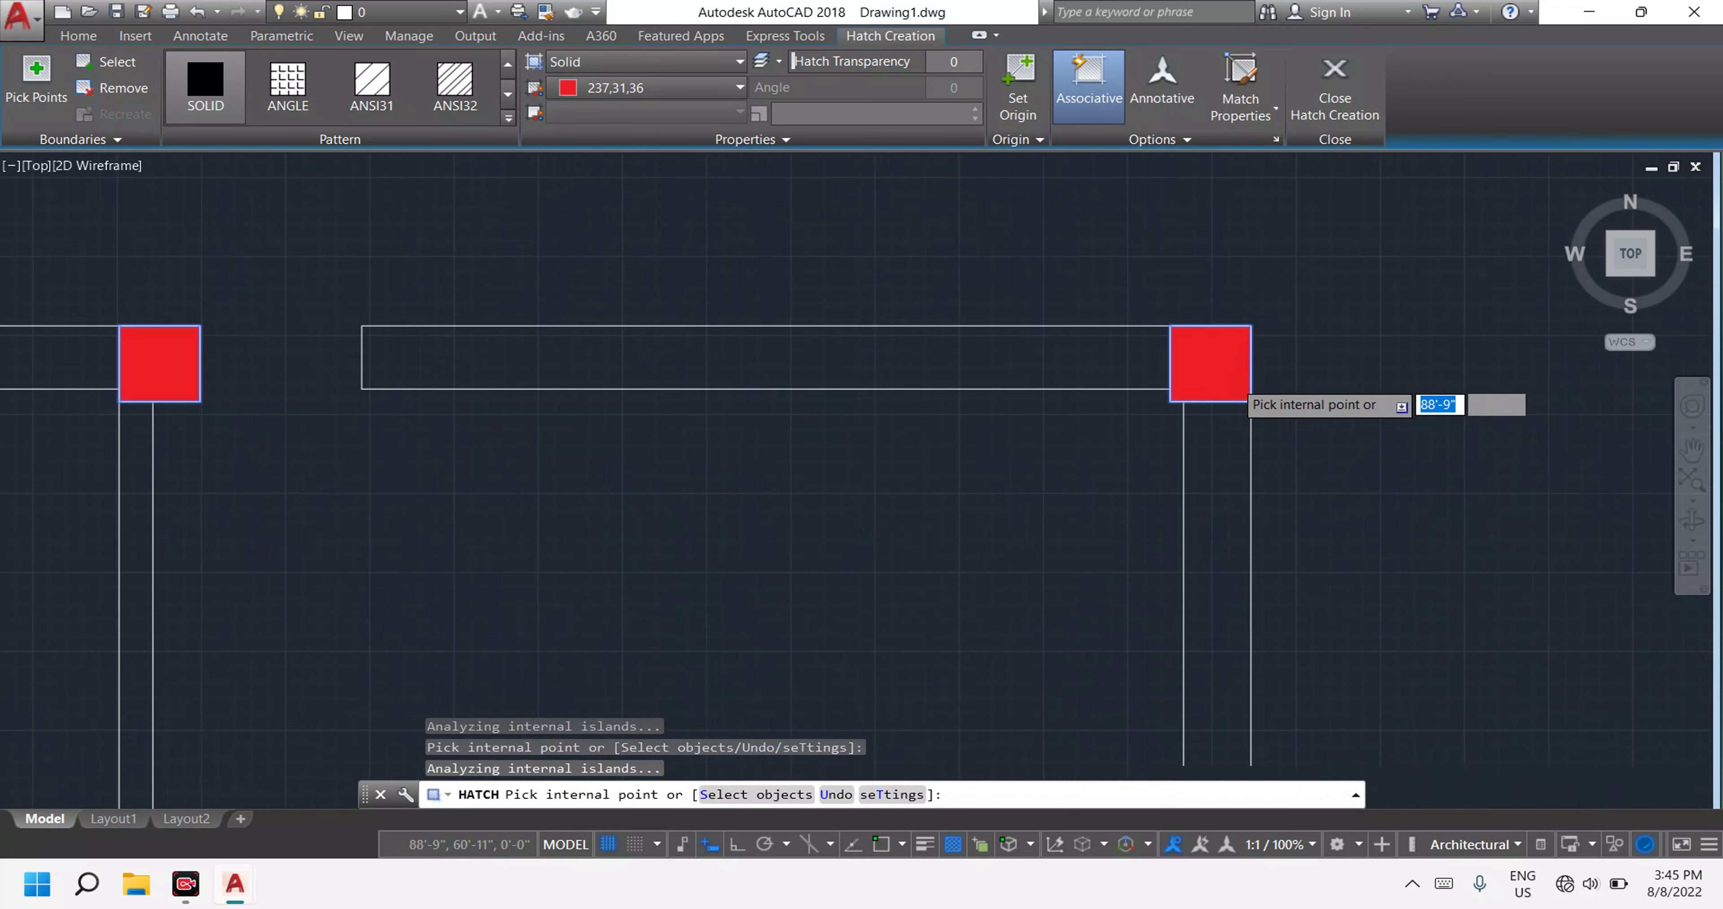
pyautogui.scroll(-3, 1224, 528)
pyautogui.scroll(5, 1228, 390)
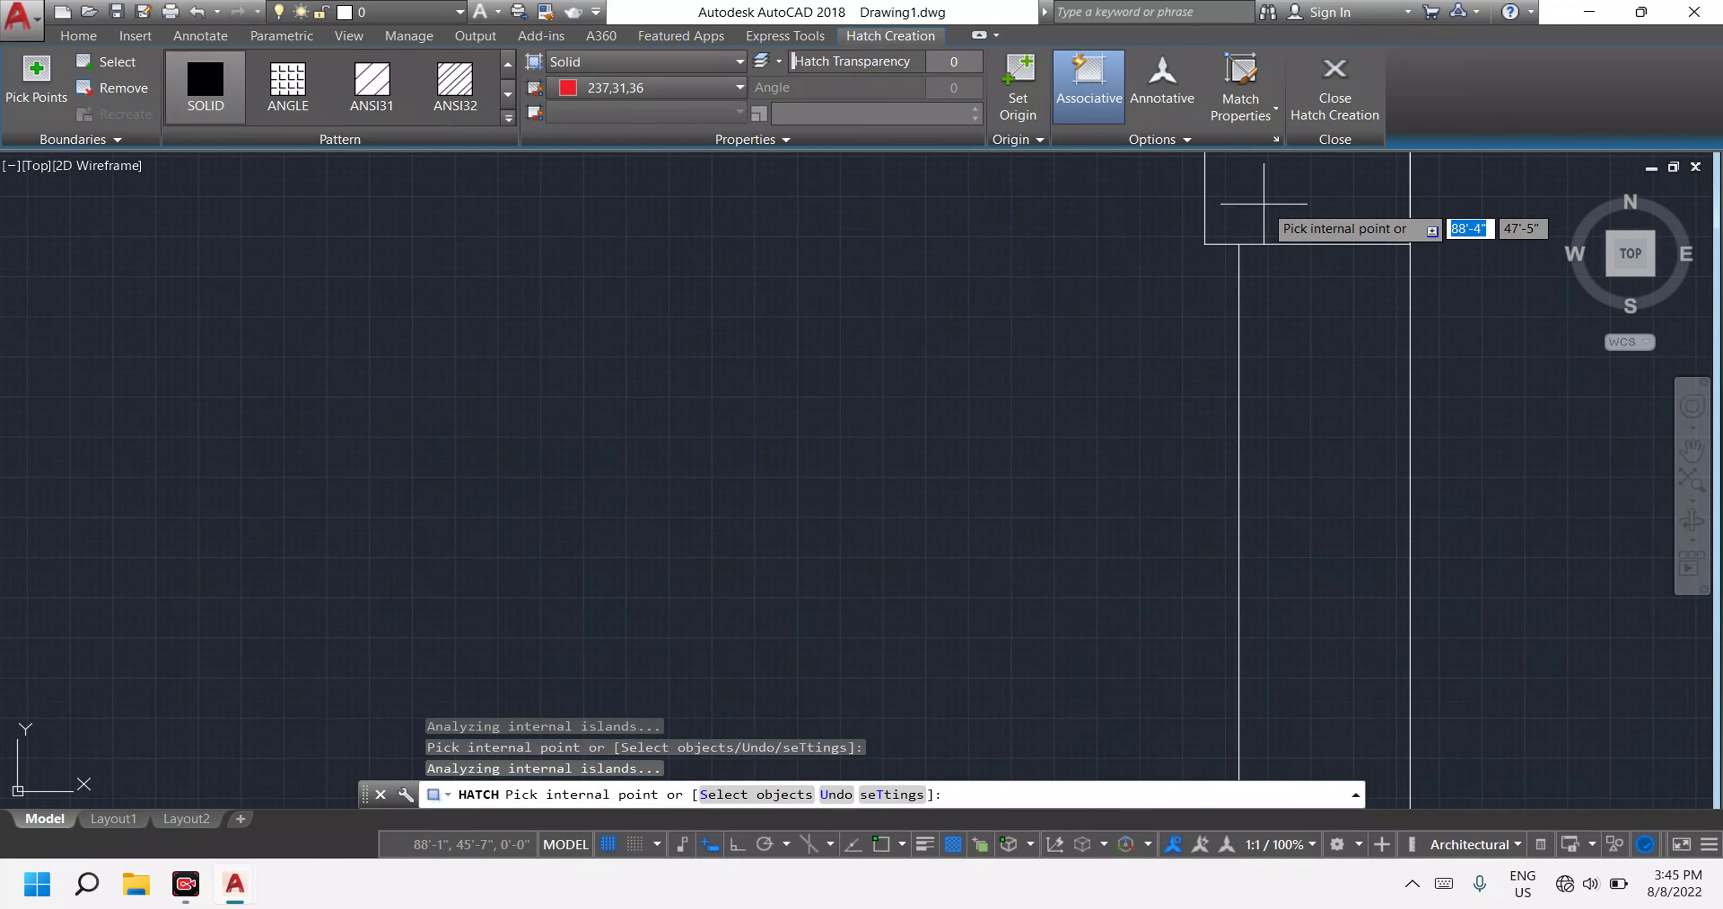
pyautogui.click(1251, 227)
pyautogui.scroll(-5, 1271, 441)
pyautogui.scroll(6, 1298, 455)
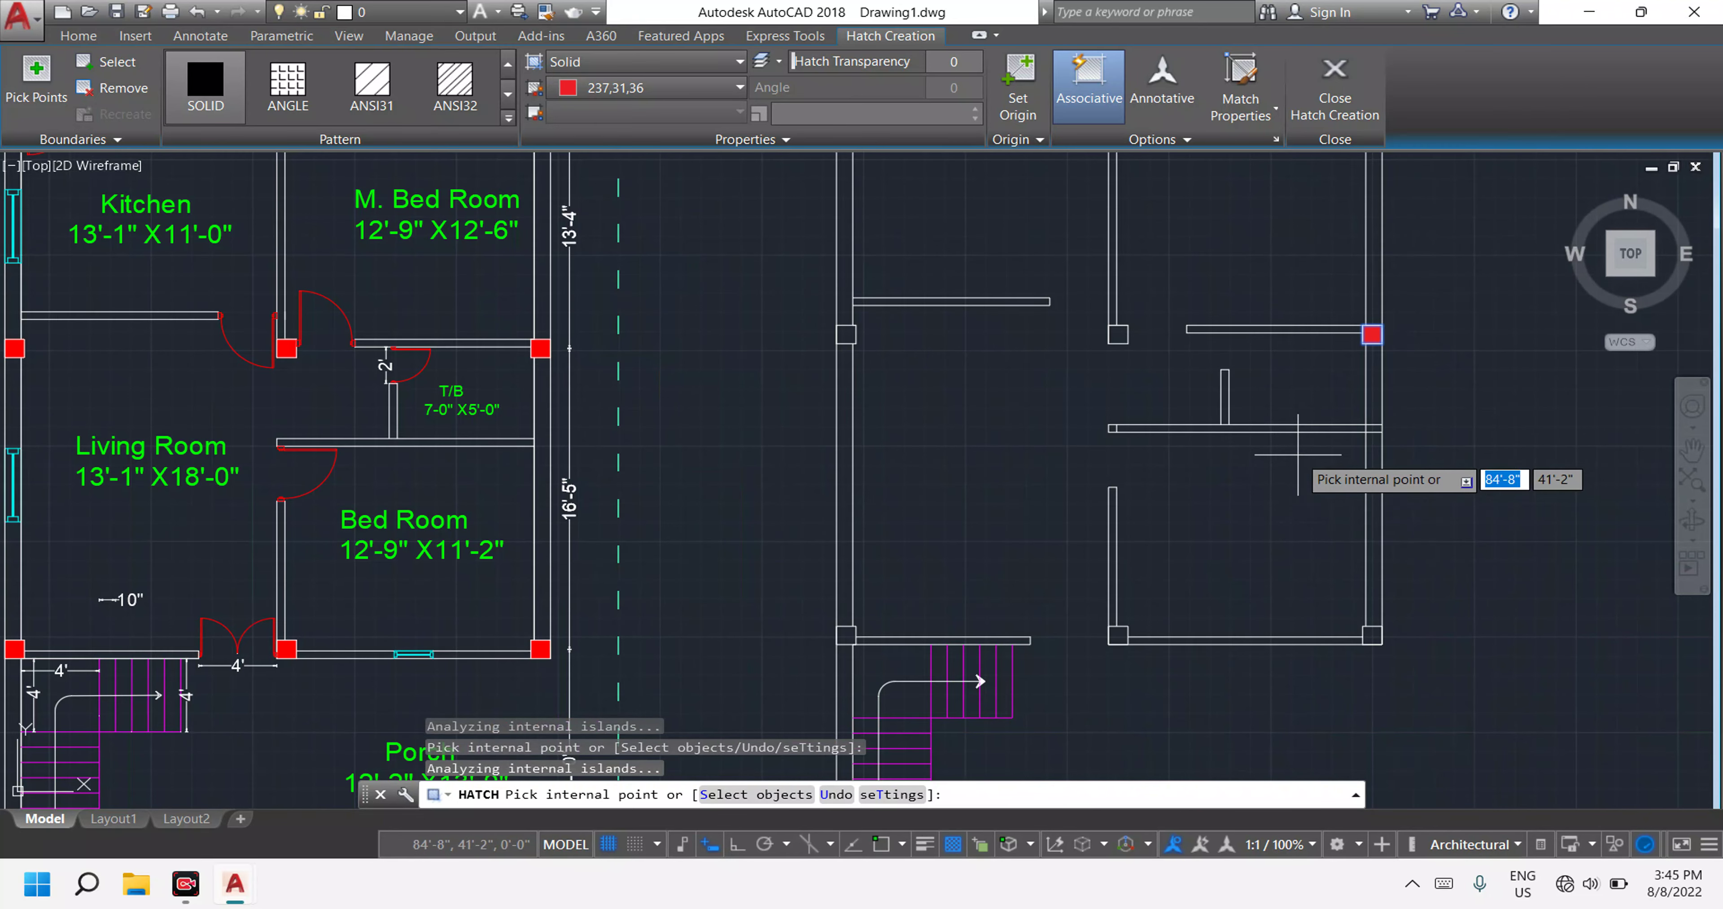
pyautogui.scroll(5, 1378, 655)
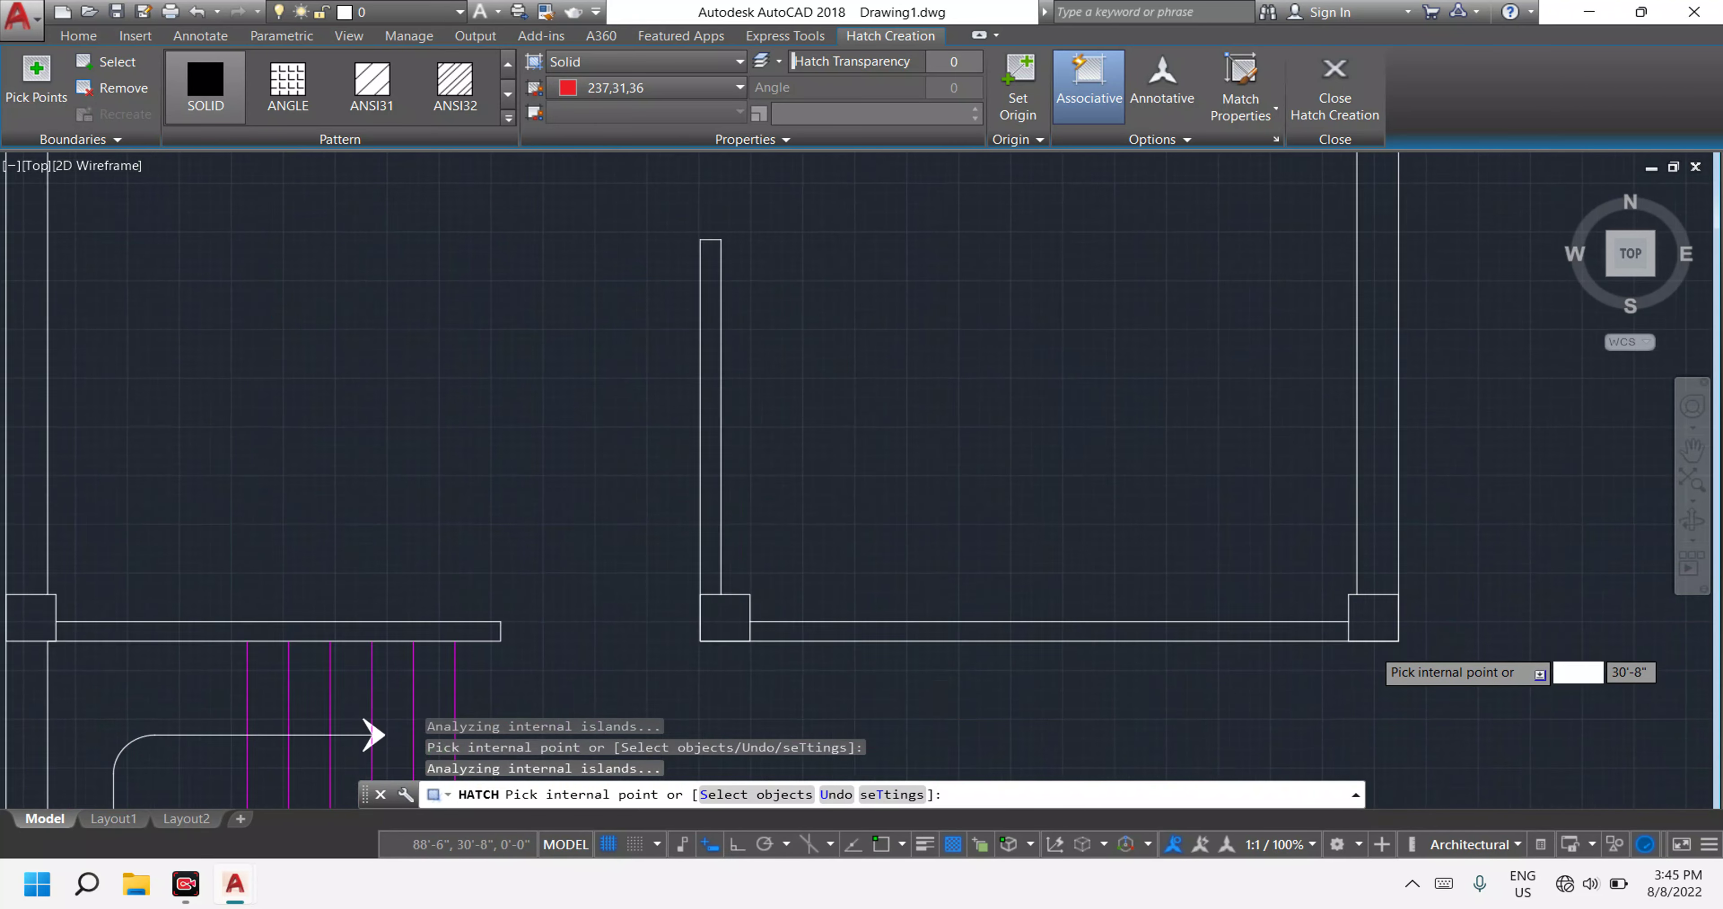
pyautogui.scroll(5, 1365, 615)
# Fill the corner, lower, stairwell and wall-end column squares red, then end the hatch.
pyautogui.click(1368, 542)
pyautogui.scroll(-8, 1219, 624)
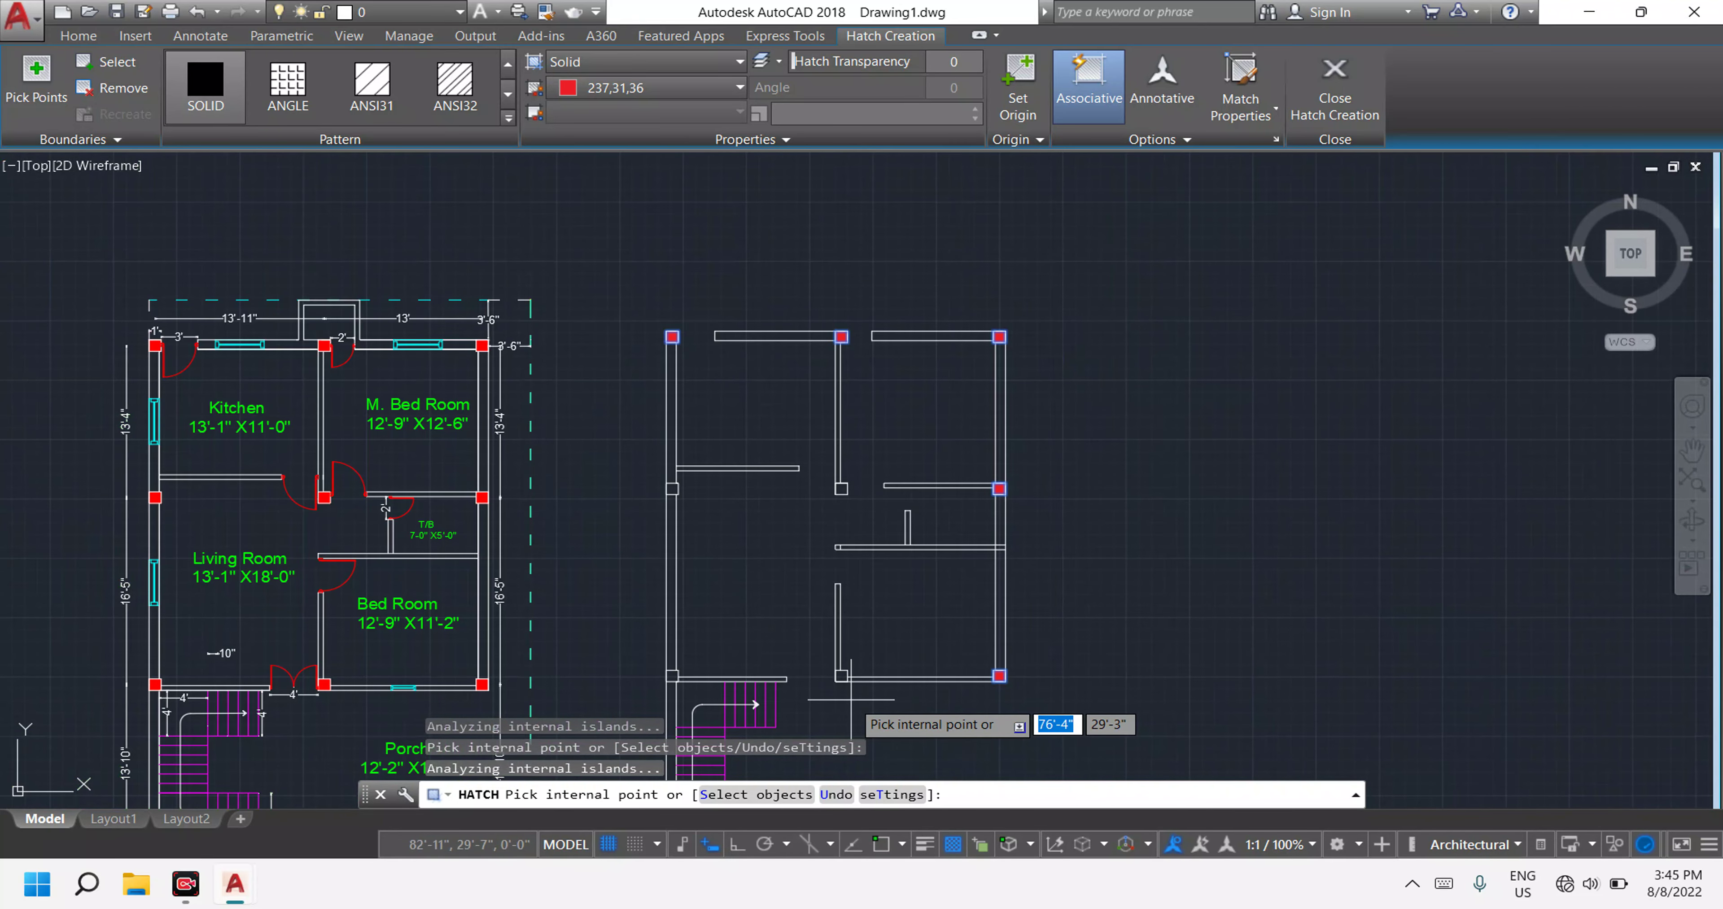
pyautogui.scroll(4, 842, 670)
pyautogui.click(842, 670)
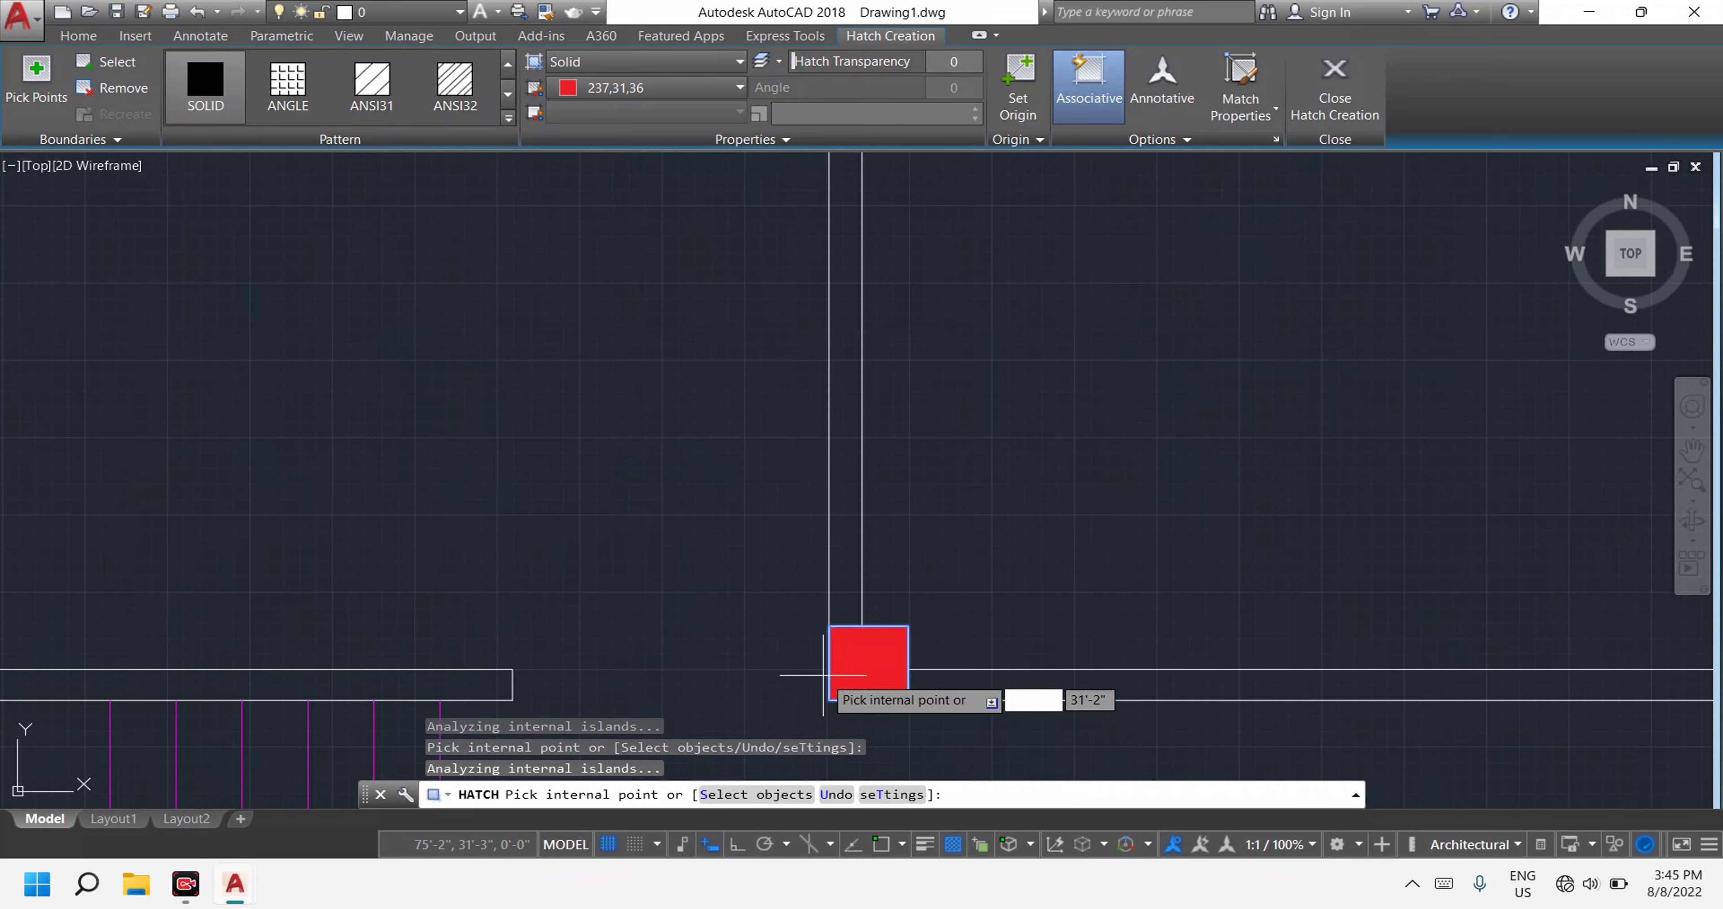
pyautogui.scroll(-10, 841, 670)
pyautogui.scroll(2, 702, 560)
pyautogui.scroll(5, 702, 560)
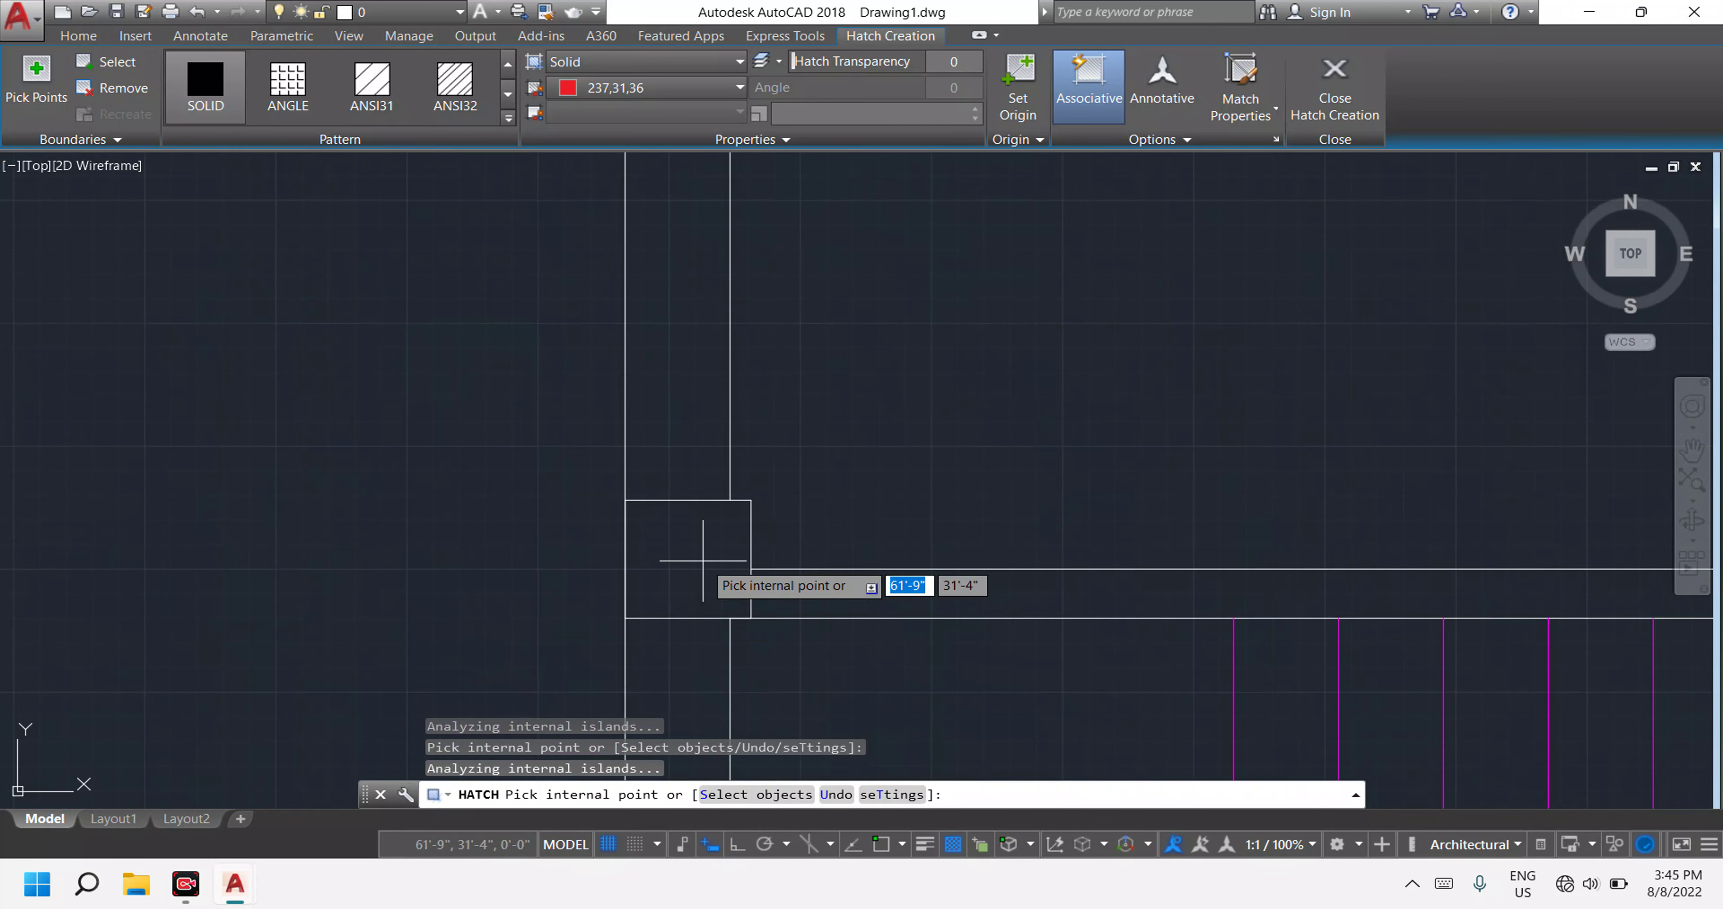
pyautogui.click(702, 560)
pyautogui.scroll(-5, 702, 560)
pyautogui.scroll(6, 710, 325)
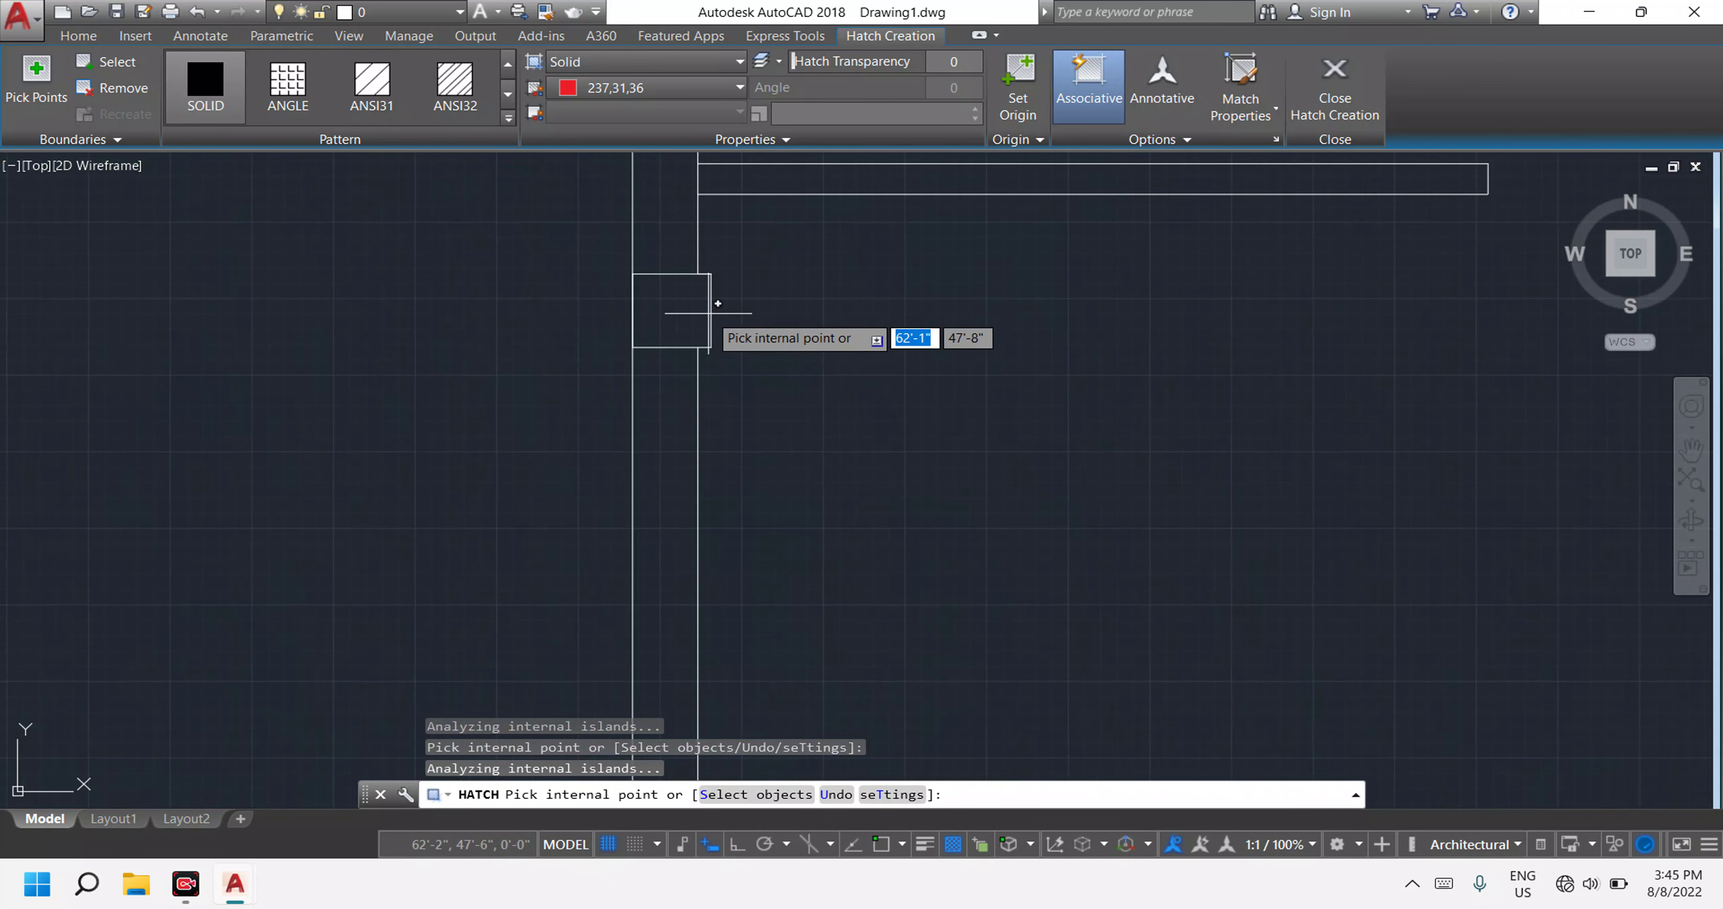
pyautogui.click(684, 310)
pyautogui.scroll(-6, 876, 388)
pyautogui.scroll(2, 943, 471)
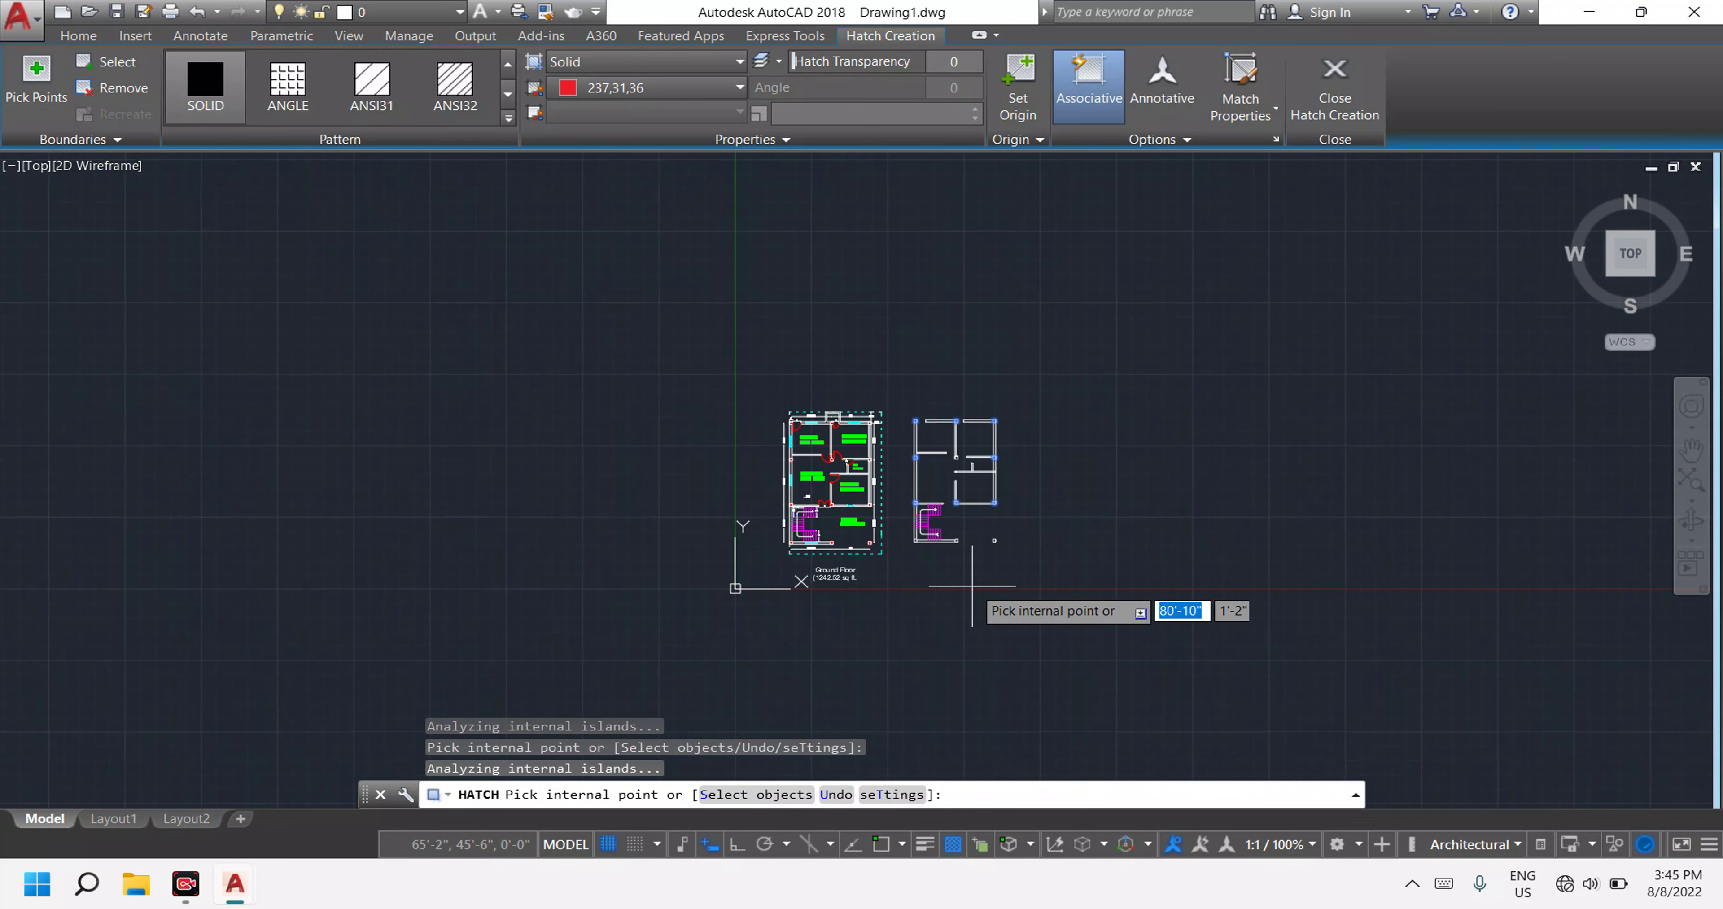
pyautogui.scroll(3, 976, 589)
pyautogui.scroll(4, 925, 545)
pyautogui.click(721, 470)
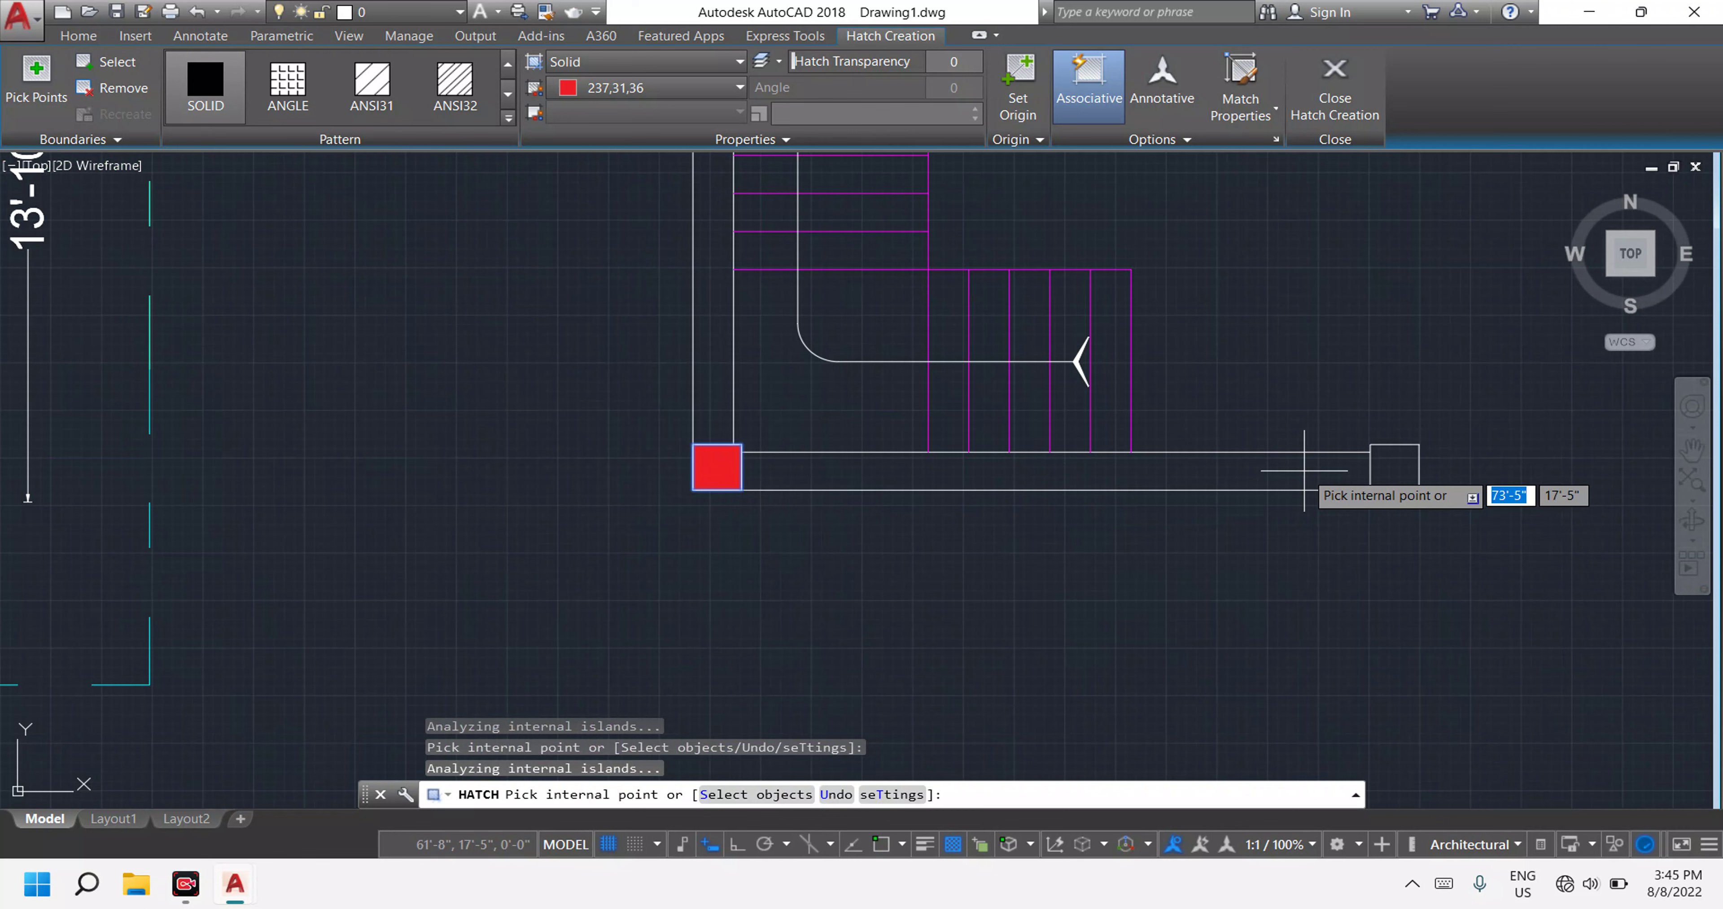
pyautogui.click(1395, 466)
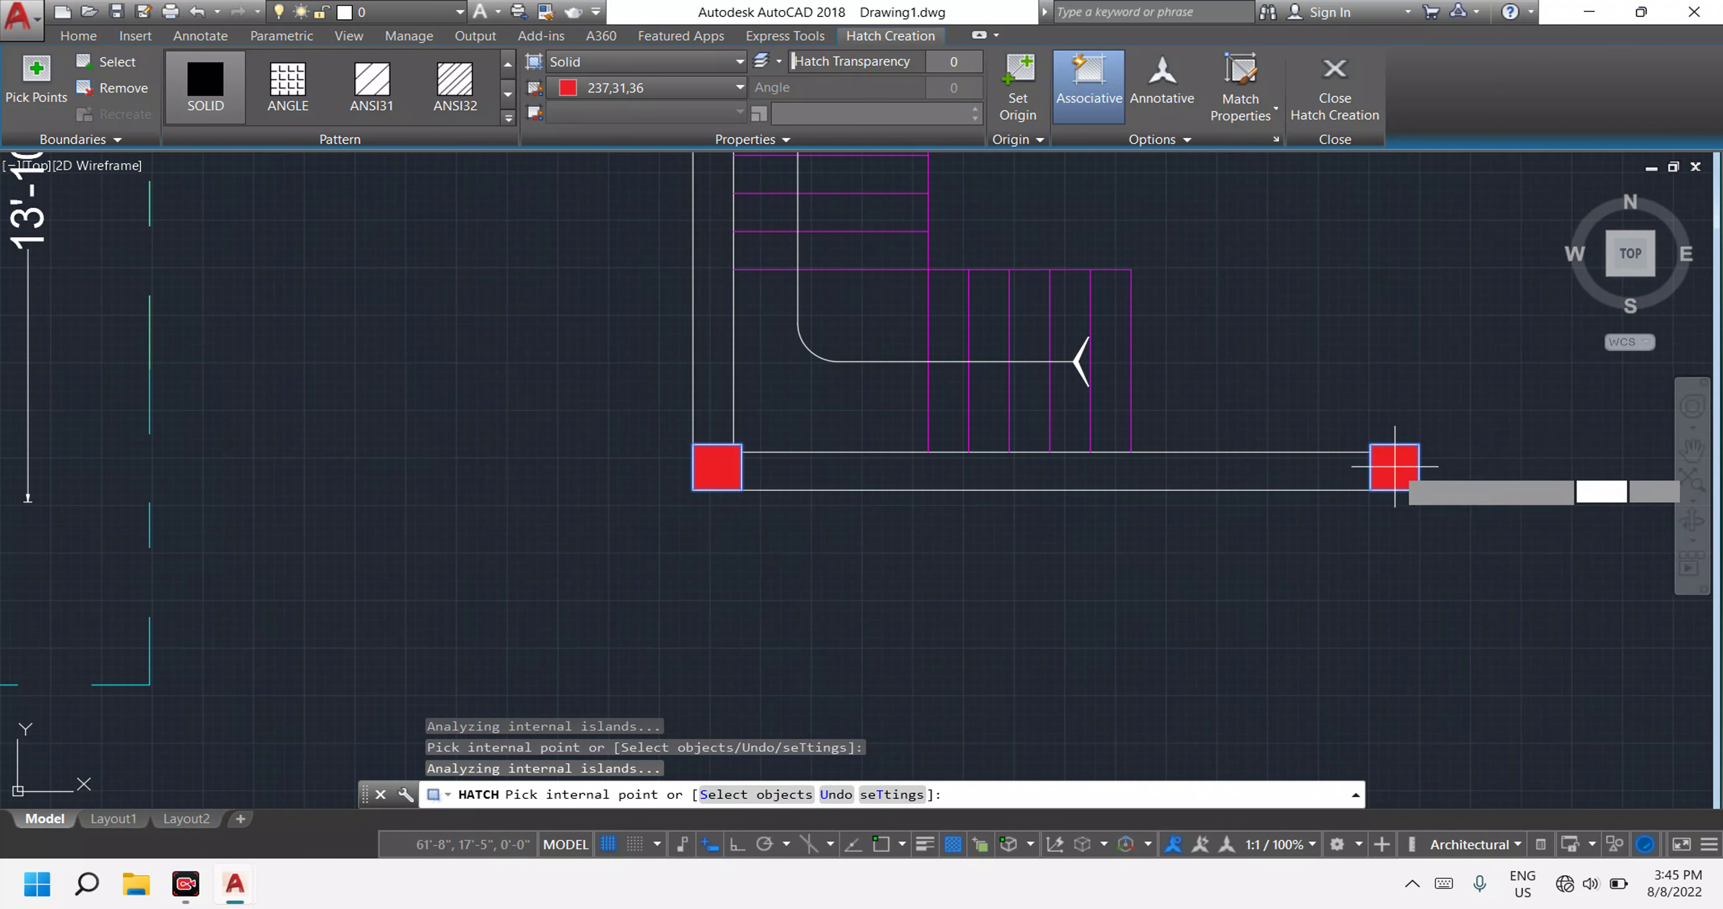
pyautogui.scroll(-2, 1395, 465)
pyautogui.scroll(-5, 1393, 465)
pyautogui.moveTo(1392, 401)
pyautogui.mouseDown(button='middle')
pyautogui.moveTo(1354, 450)
pyautogui.moveTo(1138, 585)
pyautogui.moveTo(1066, 592)
pyautogui.mouseUp(button='middle')
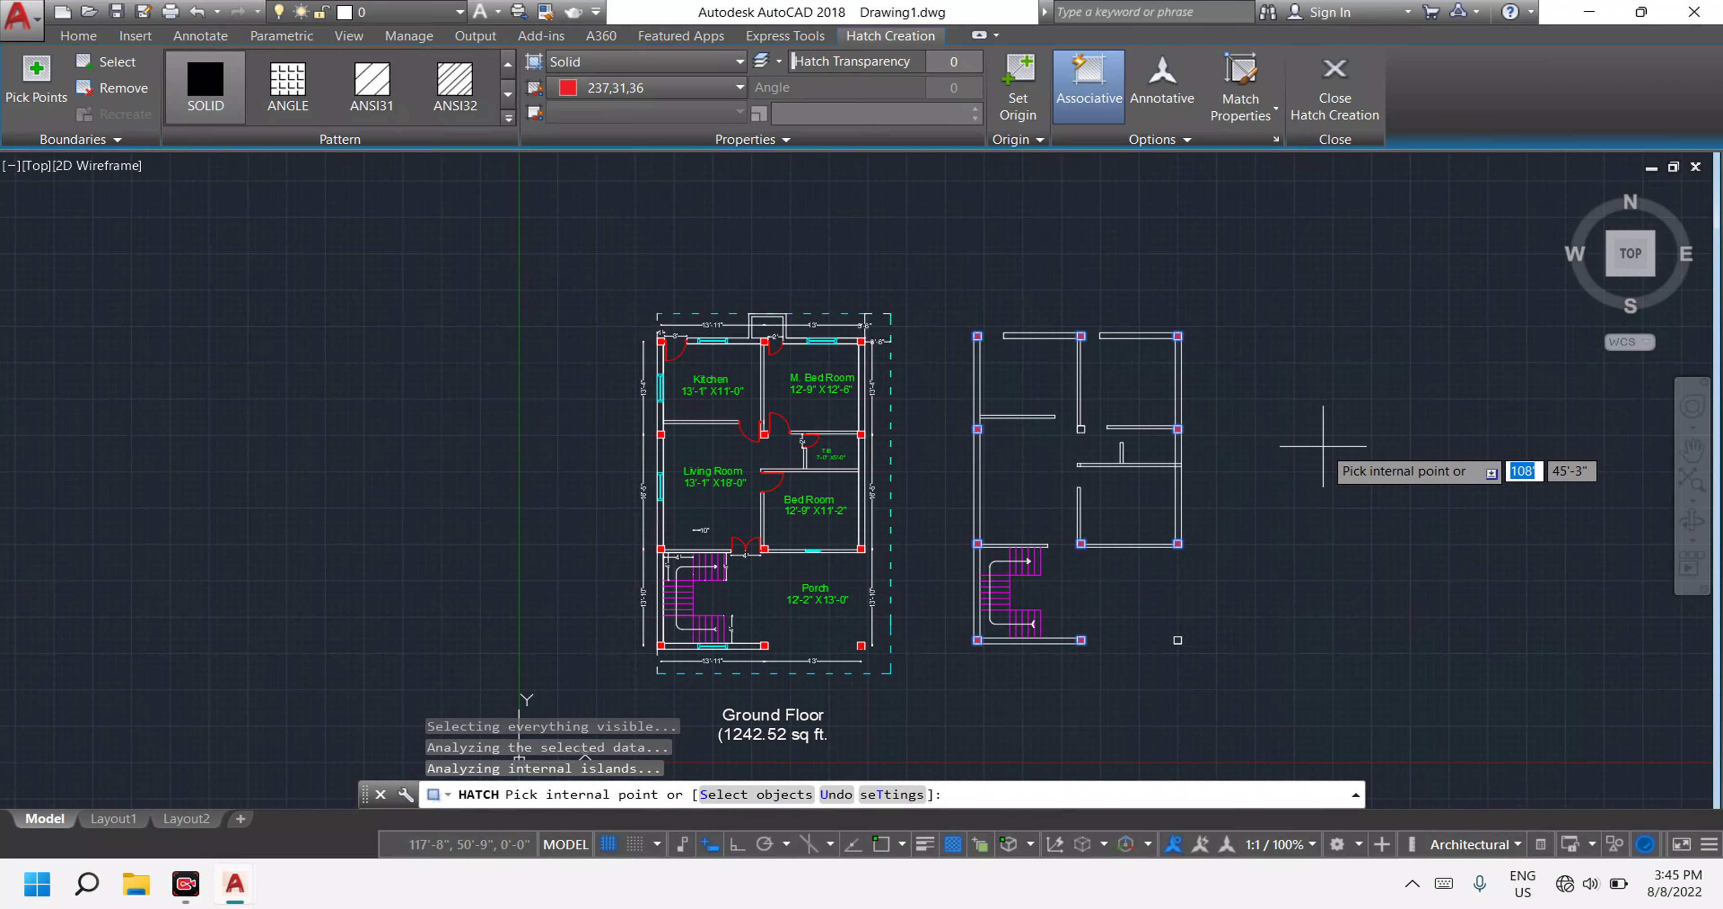
pyautogui.press('Escape')
# Trim the extra wall band between the two vertical walls with TR.
pyautogui.scroll(3, 1289, 450)
pyautogui.scroll(8, 1076, 475)
pyautogui.moveTo(777, 486); pyautogui.dragTo(987, 544, button='middle')
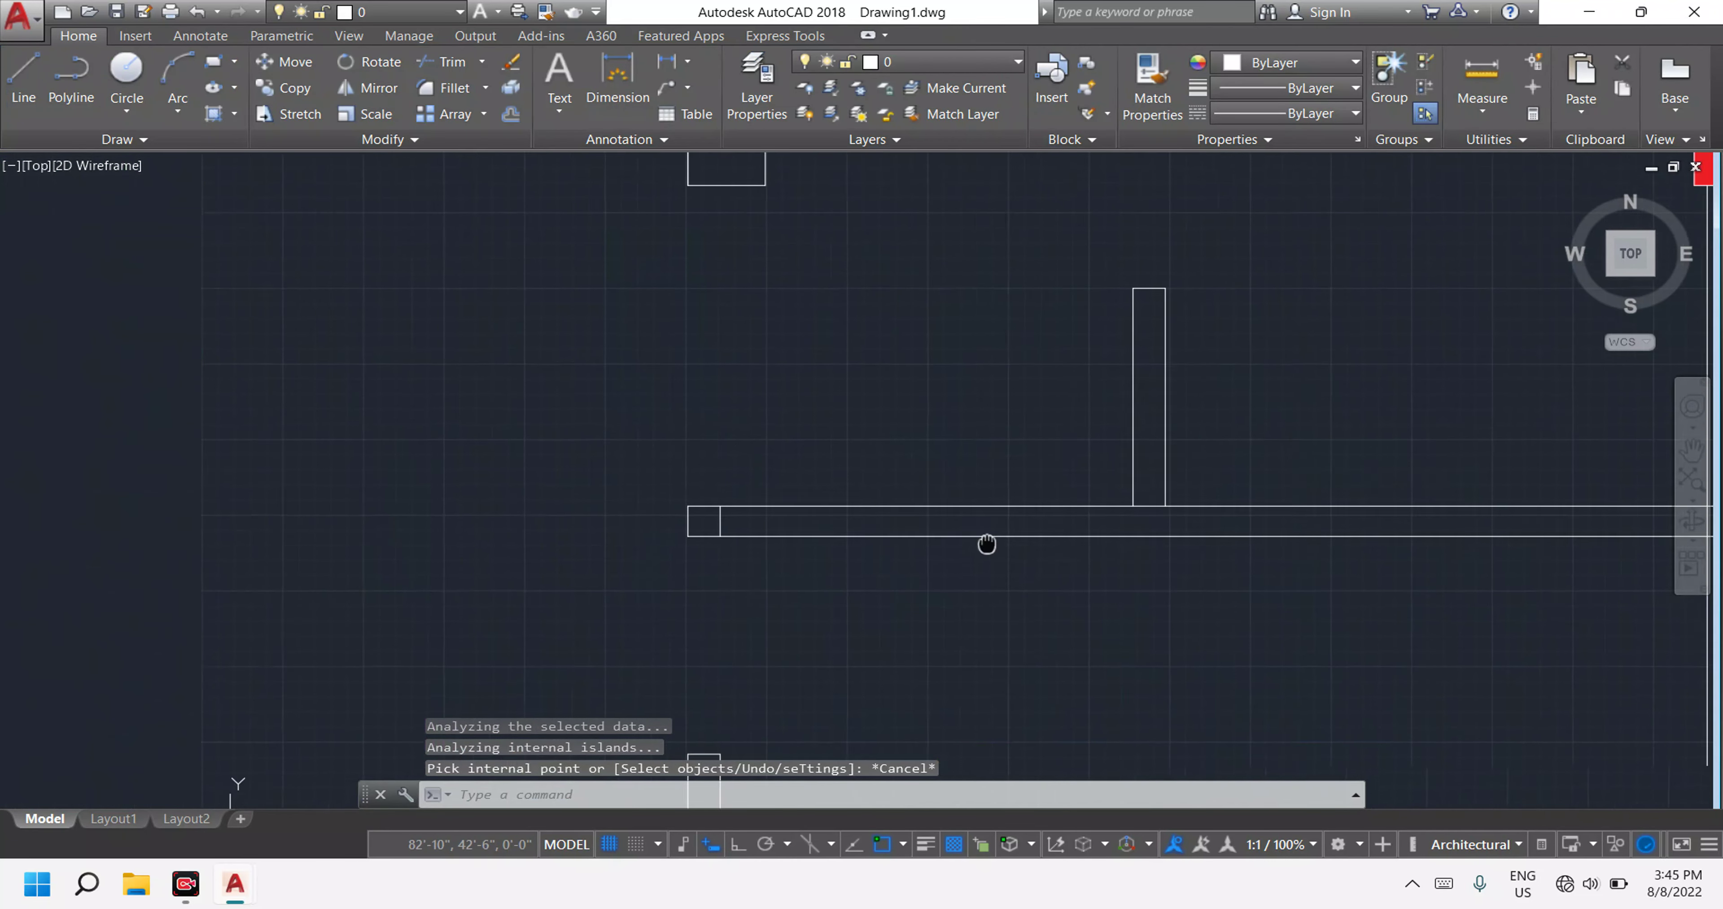
pyautogui.scroll(-2, 986, 544)
pyautogui.scroll(-5, 1269, 487)
pyautogui.scroll(-2, 1308, 498)
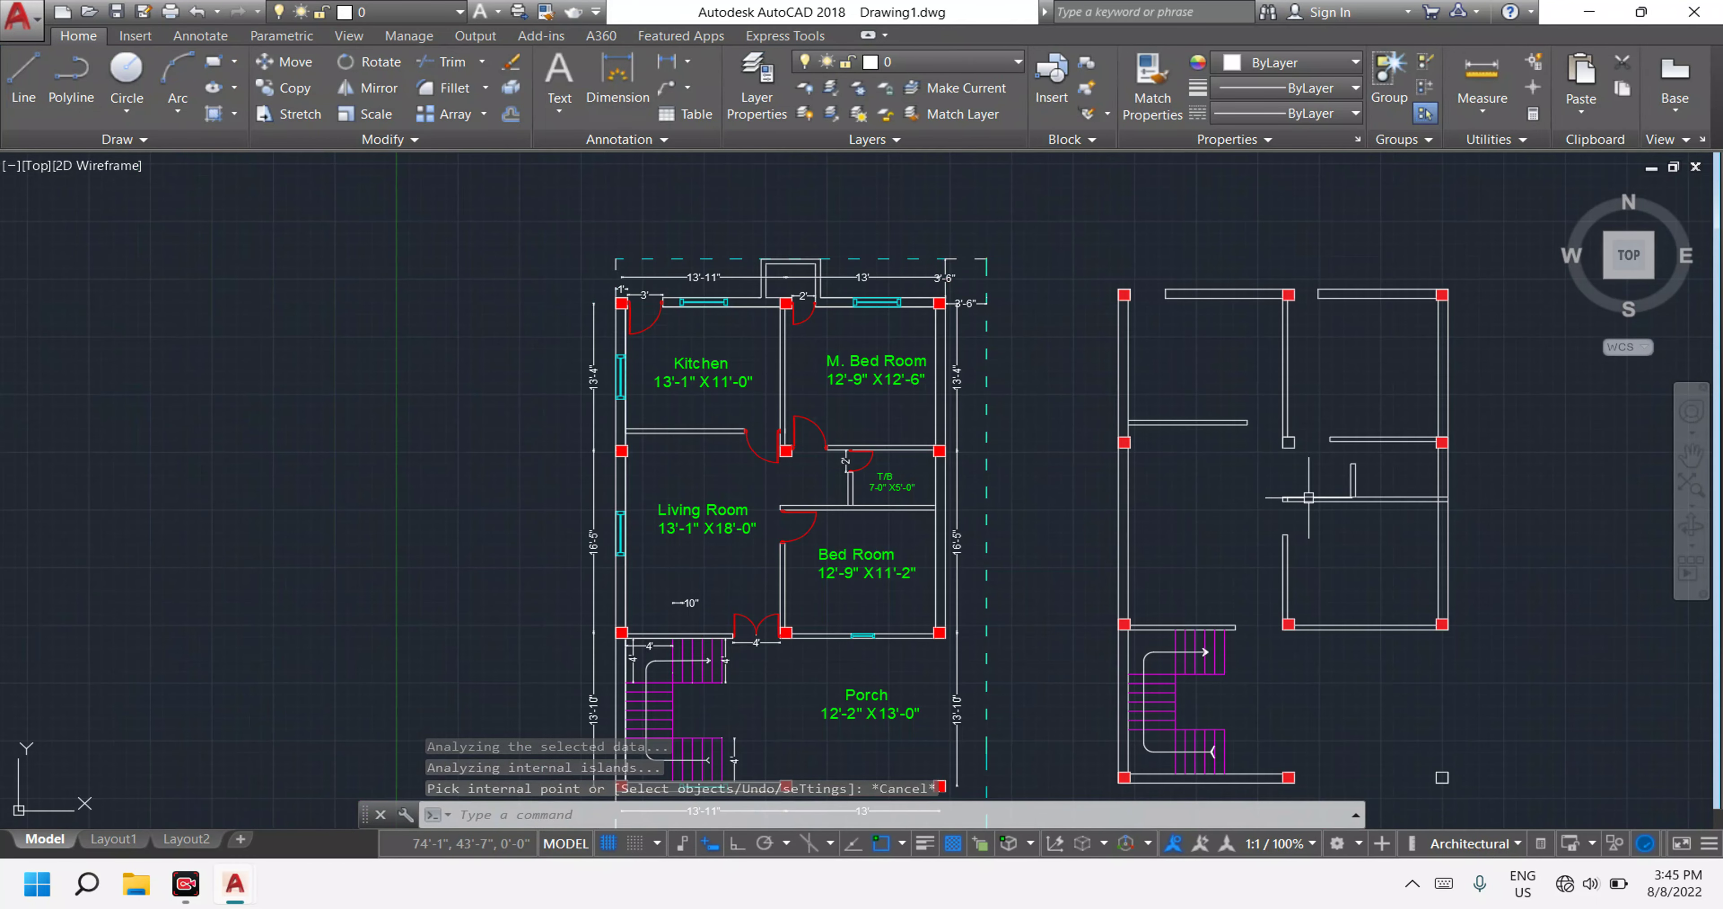
pyautogui.moveTo(1308, 498); pyautogui.dragTo(1147, 452, button='middle')
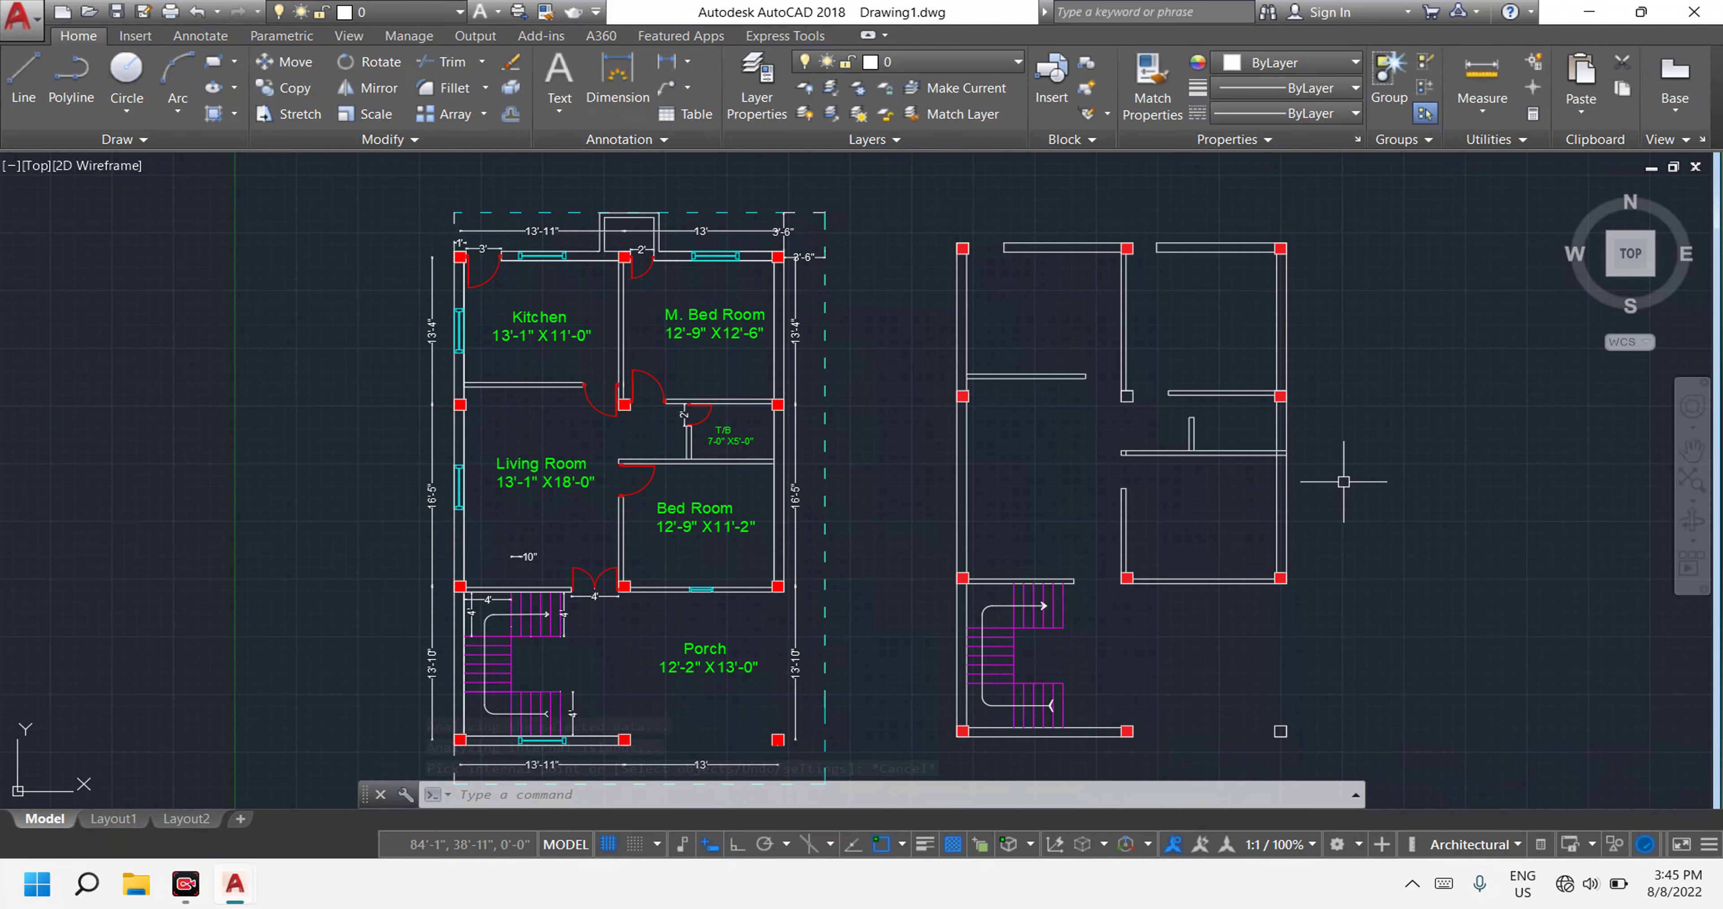
pyautogui.scroll(5, 1304, 467)
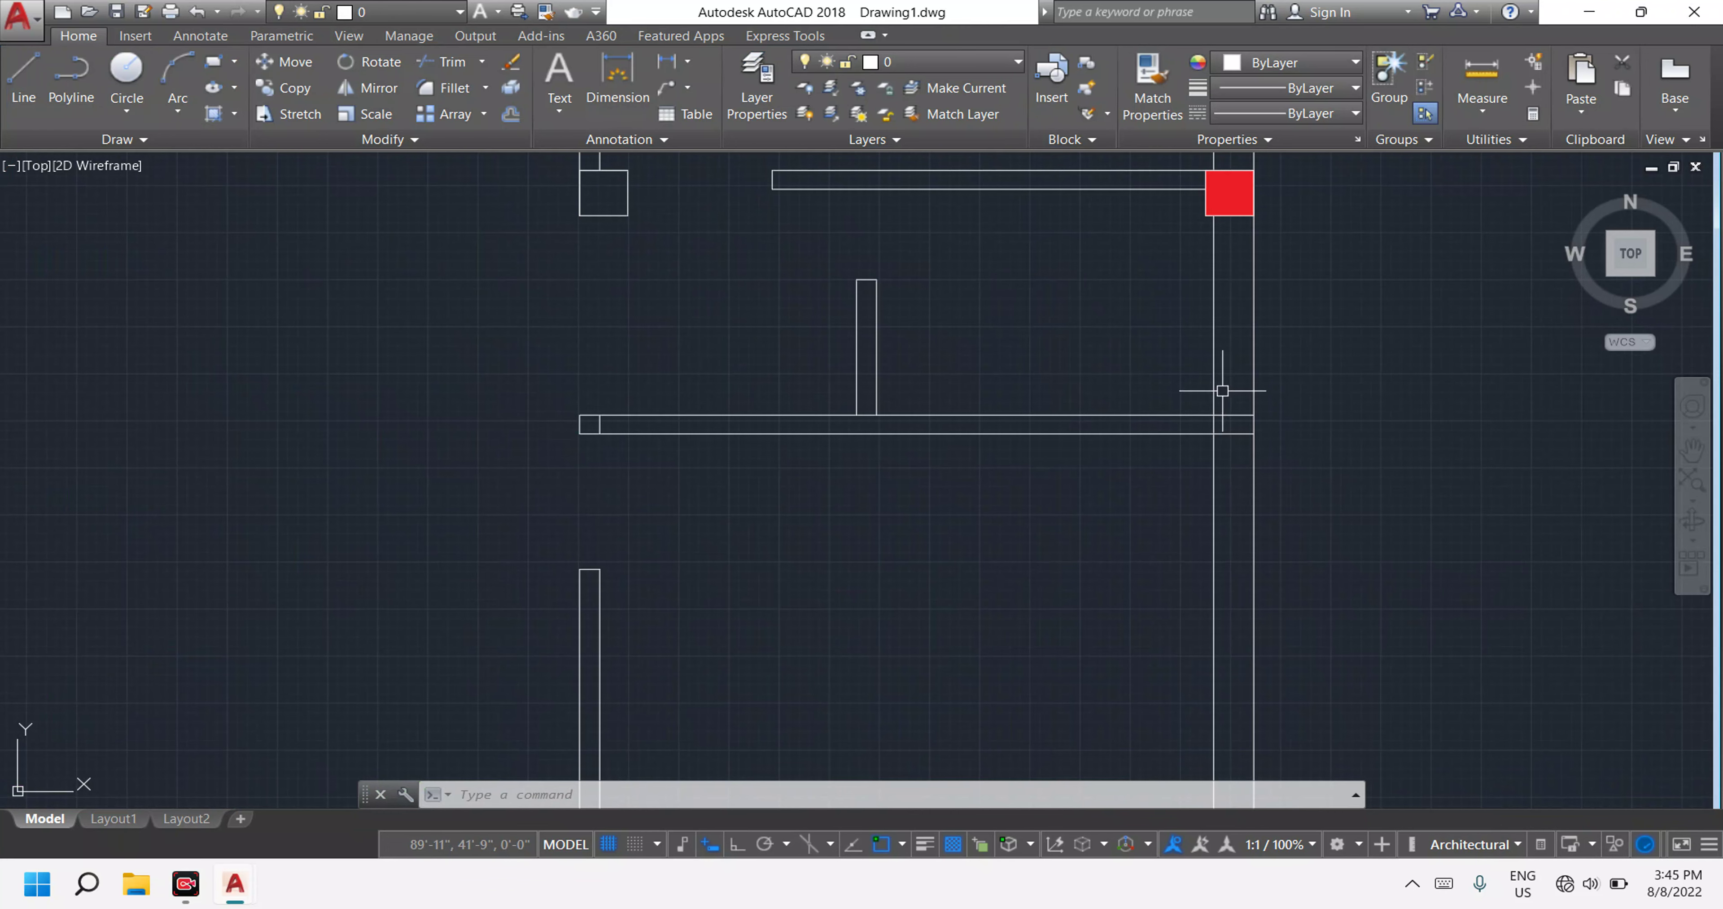
pyautogui.scroll(2, 1238, 424)
pyautogui.press('Escape')
pyautogui.press('Escape')
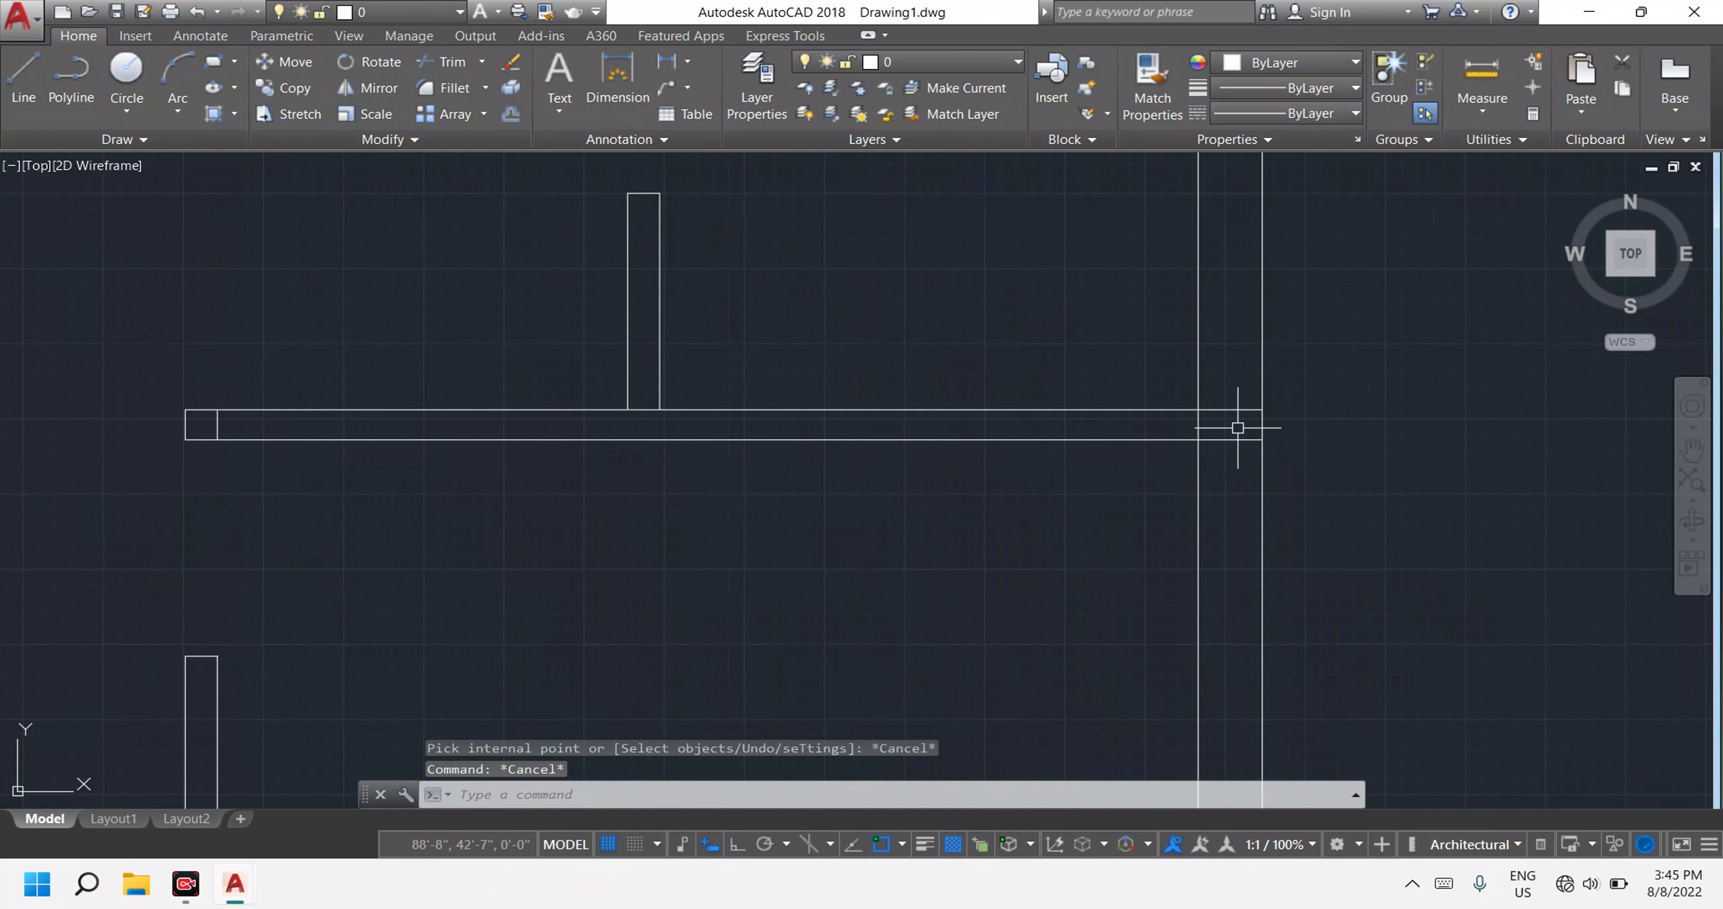
pyautogui.write('tr')
pyautogui.press('Return')
pyautogui.press('Return')
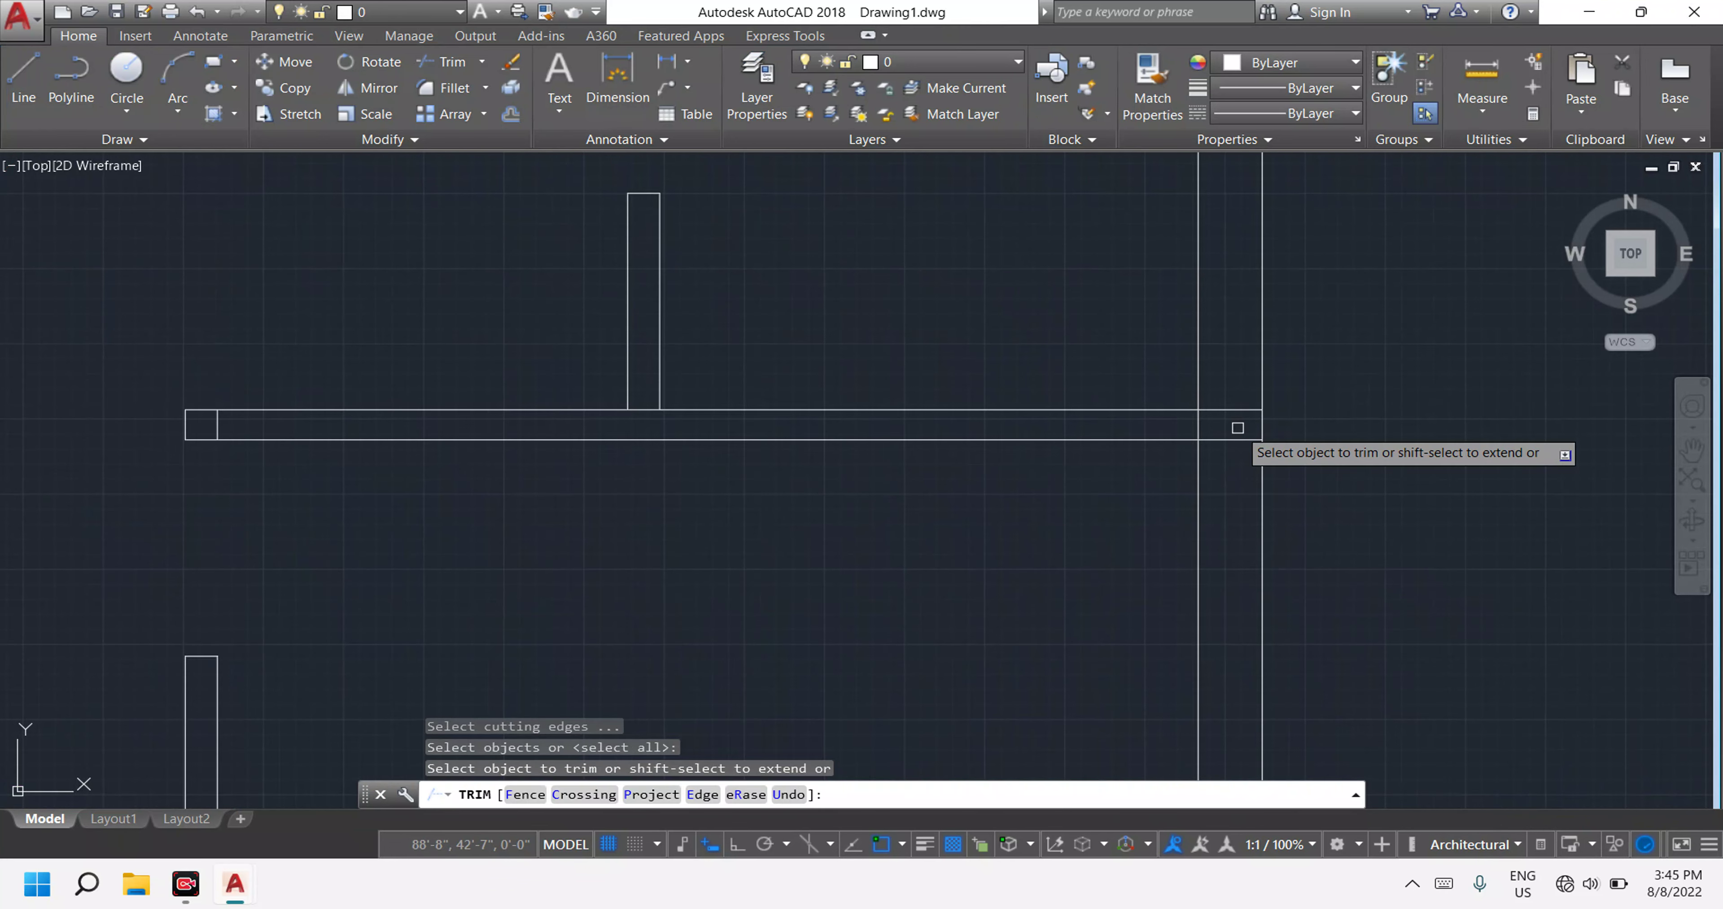
pyautogui.click(1235, 469)
pyautogui.click(1223, 373)
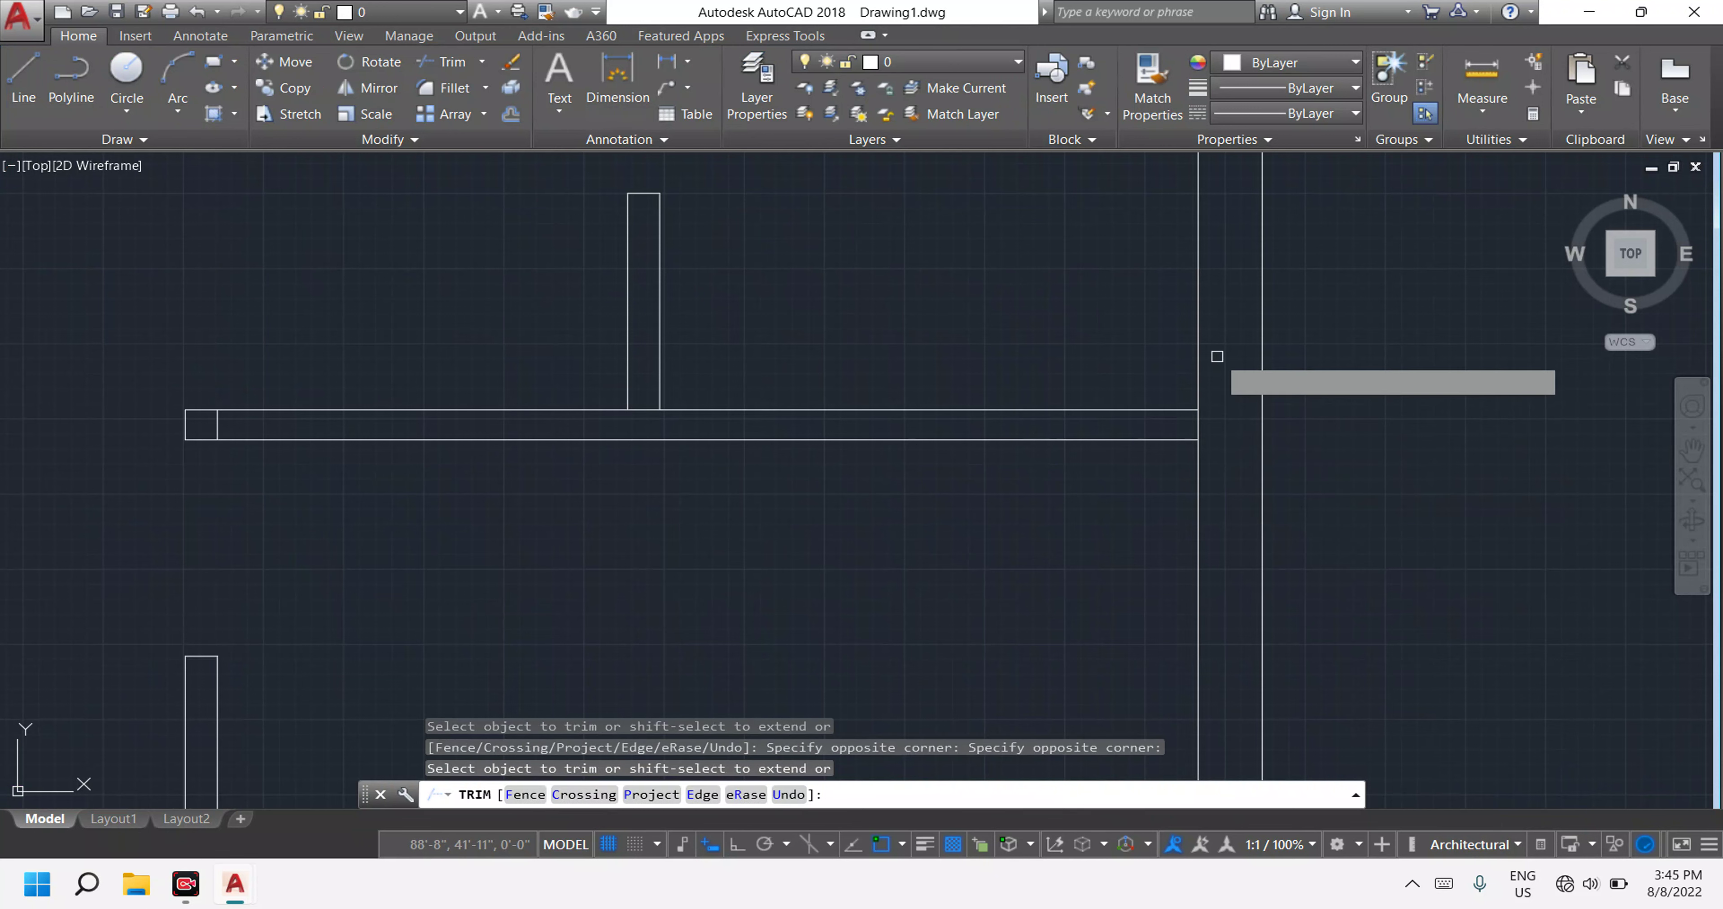
pyautogui.scroll(-5, 1223, 375)
pyautogui.scroll(-2, 1223, 381)
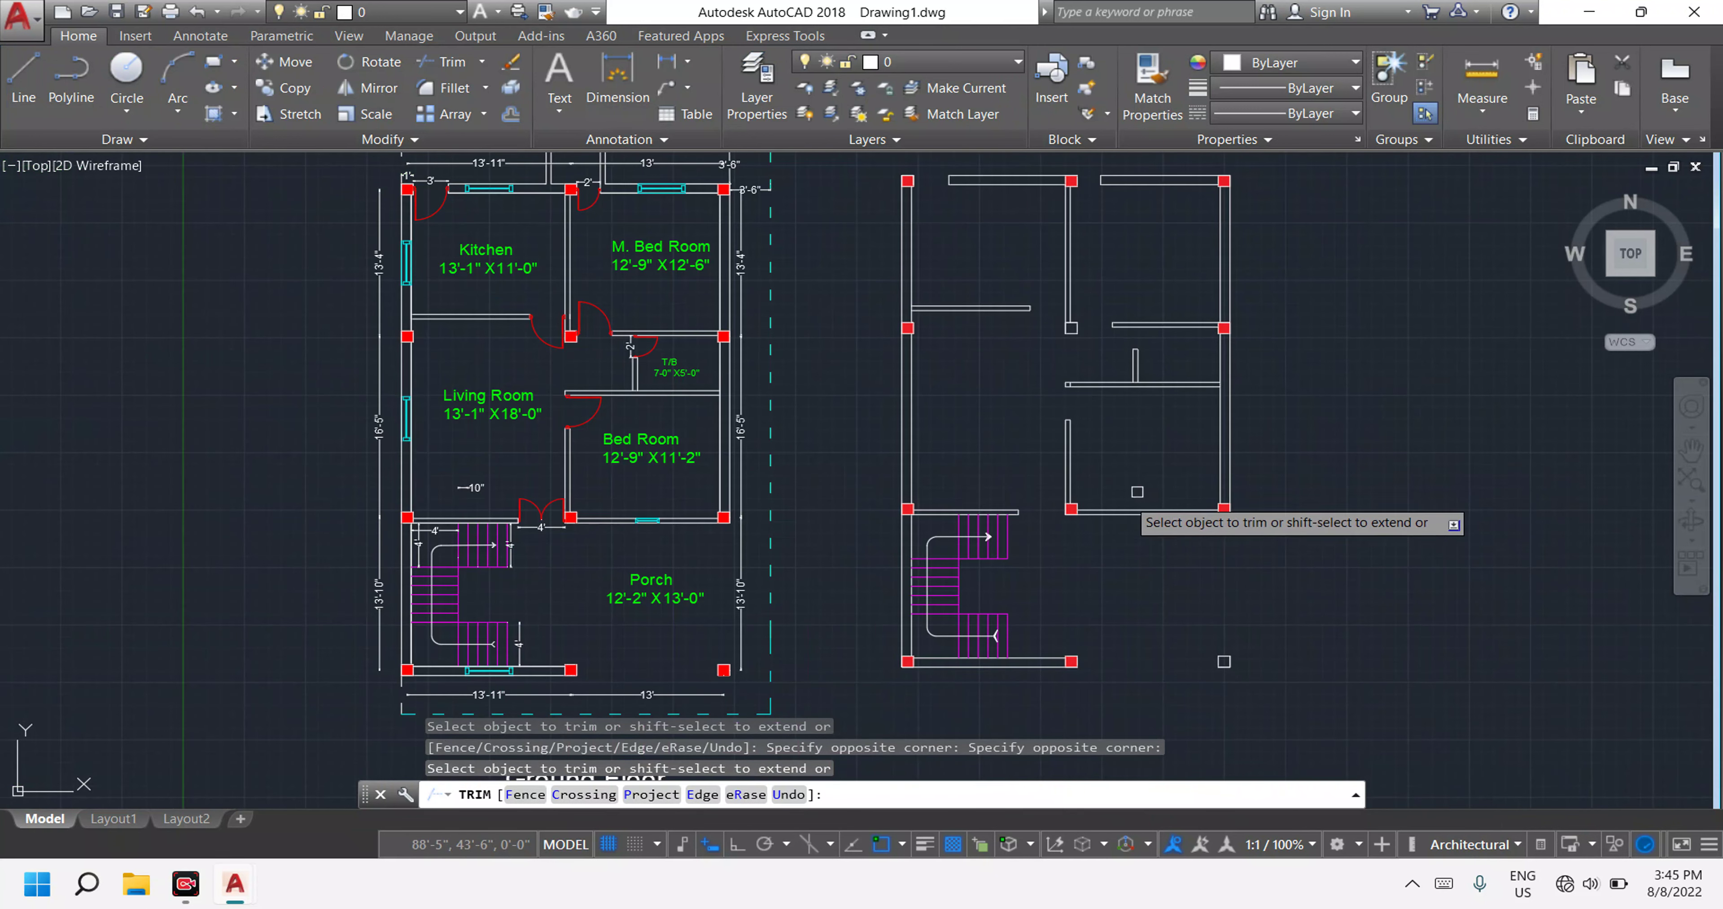
pyautogui.scroll(3, 1075, 343)
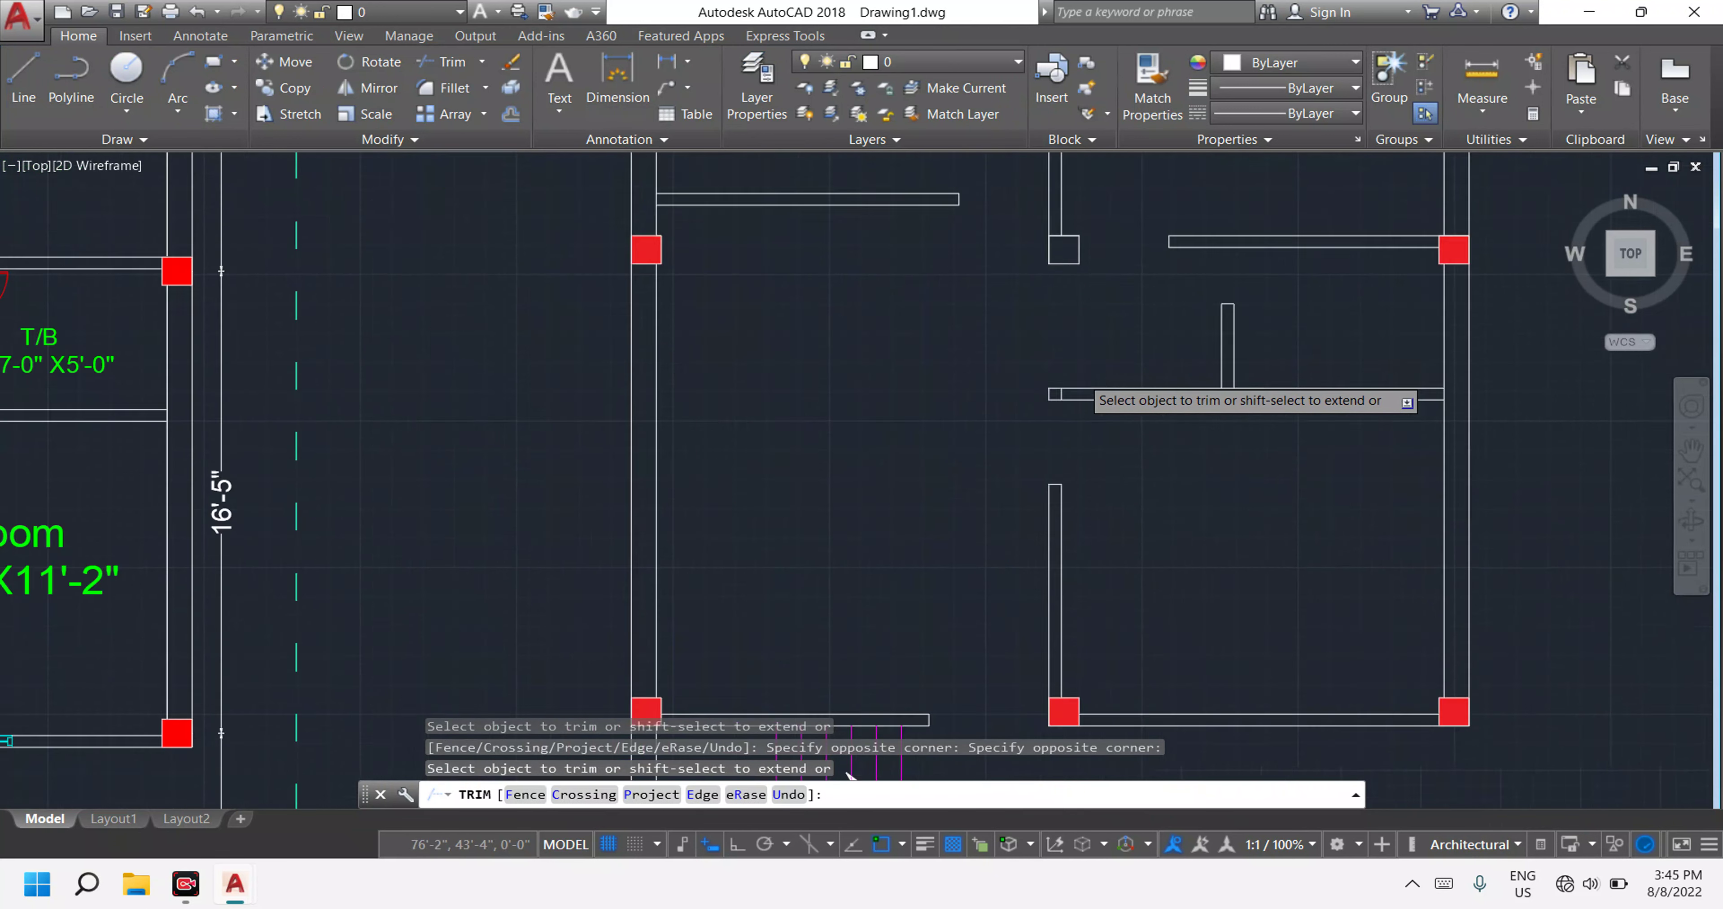
pyautogui.scroll(5, 1031, 365)
pyautogui.click(1033, 418)
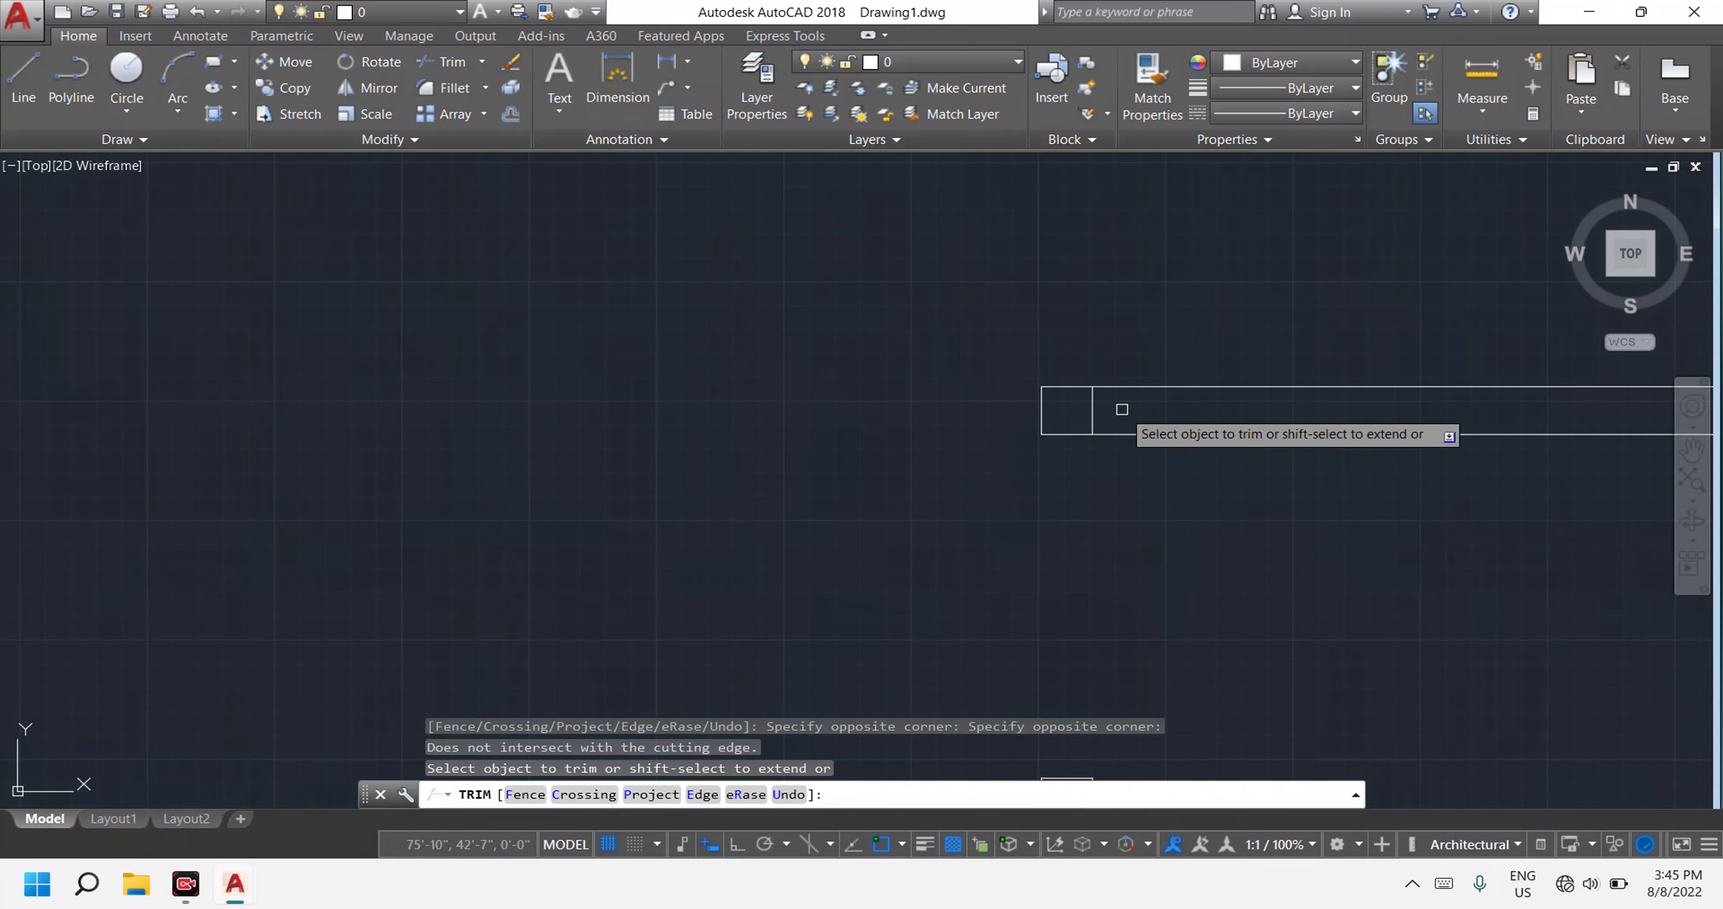
pyautogui.press('Escape')
pyautogui.press('Escape')
# Erase the short stray vertical wall line.
pyautogui.scroll(-1, 1081, 400)
pyautogui.click(1093, 405)
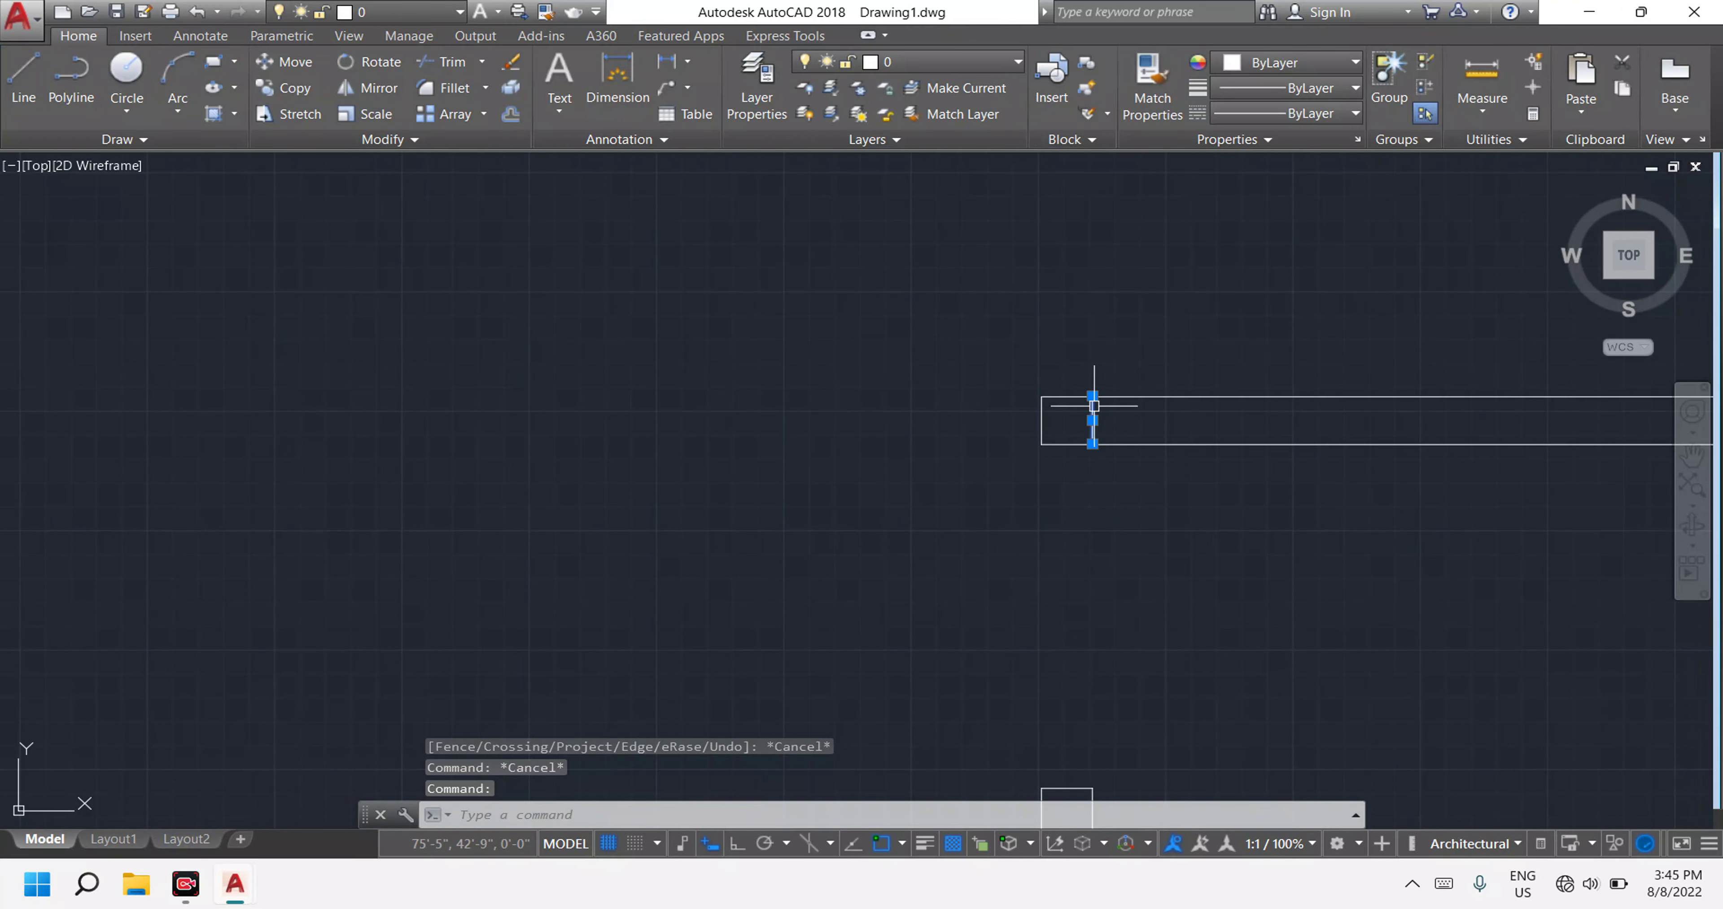
pyautogui.press('Delete')
pyautogui.scroll(-3, 1311, 361)
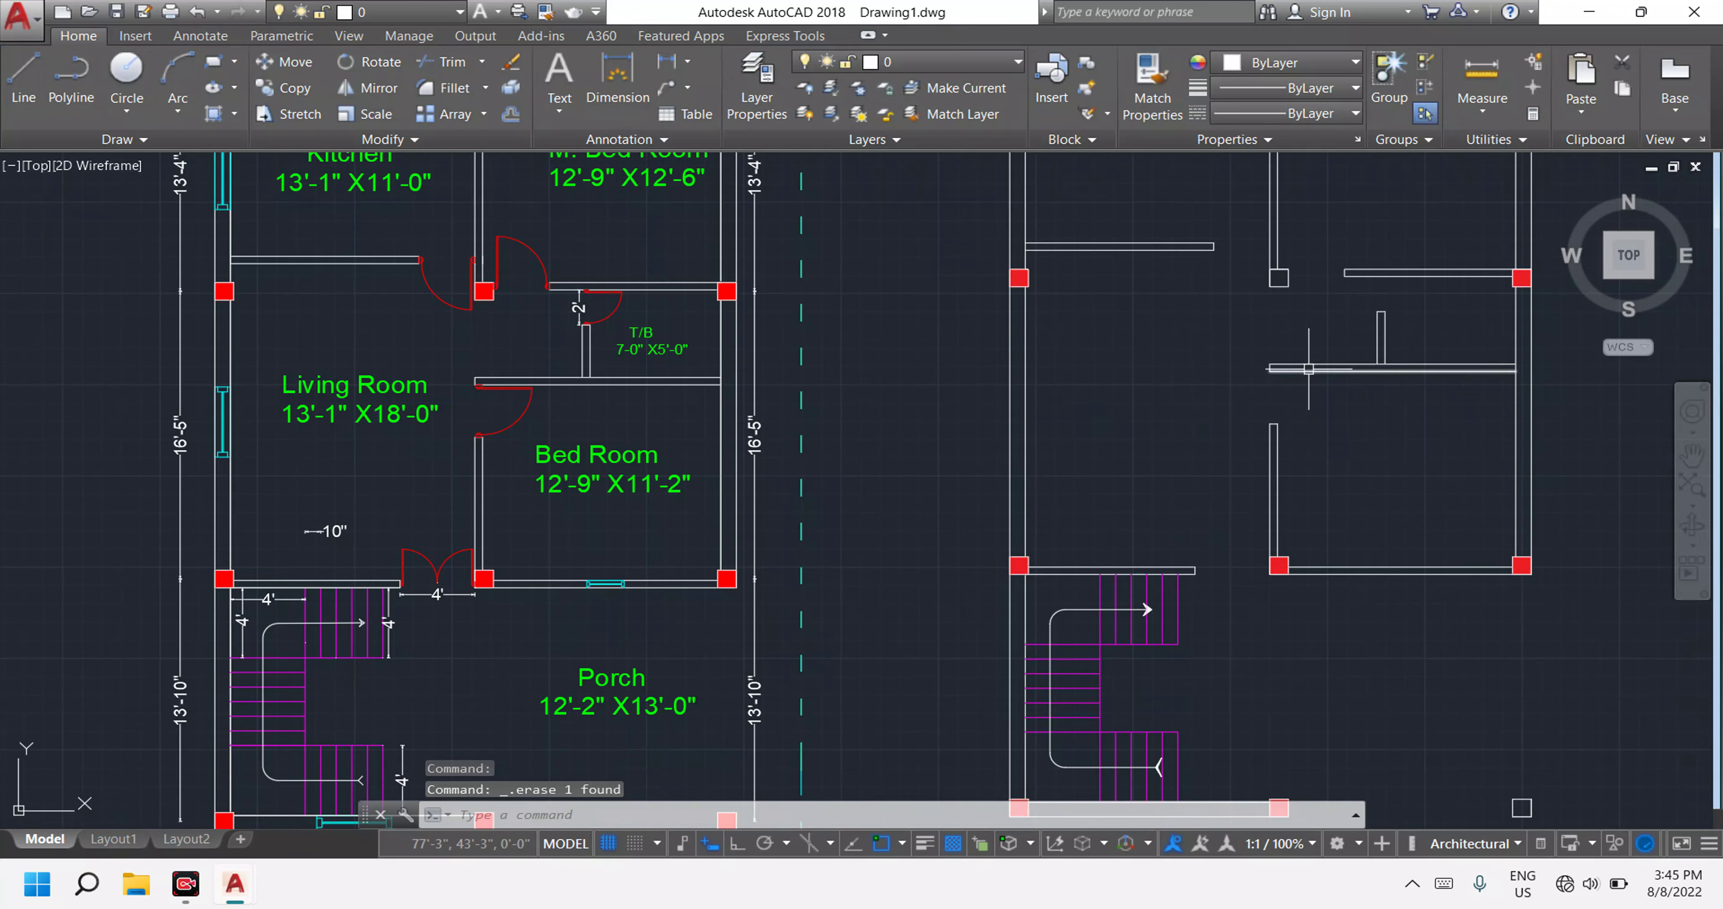
pyautogui.scroll(-4, 1380, 459)
pyautogui.scroll(-1, 1380, 459)
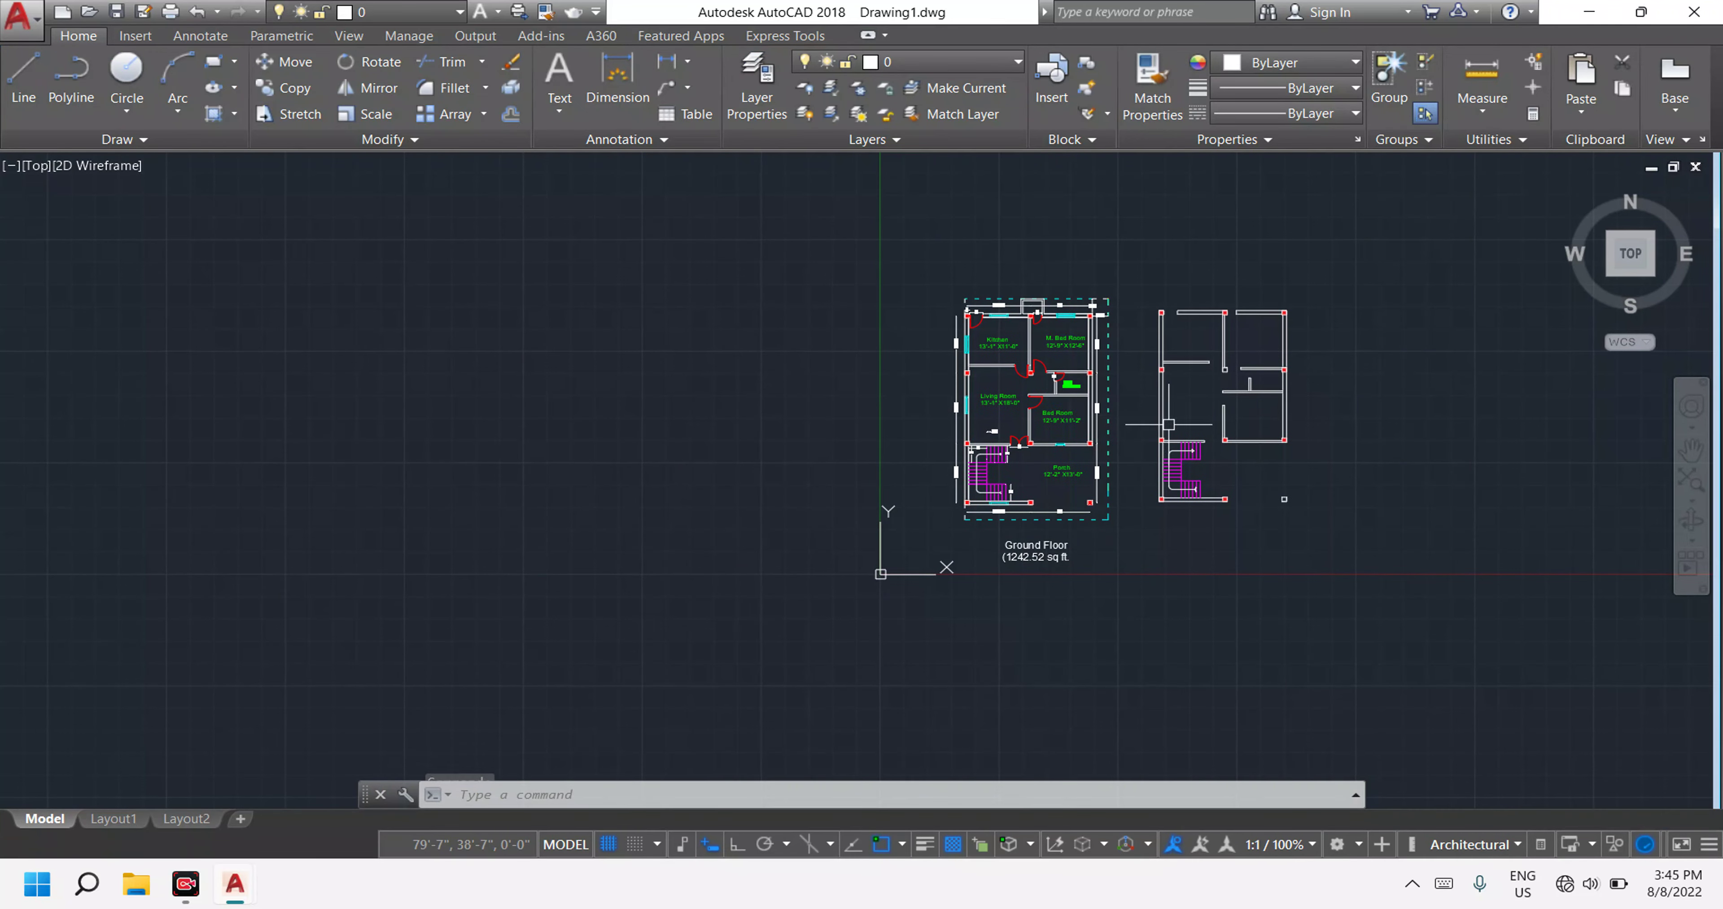
pyautogui.scroll(2, 1033, 338)
pyautogui.moveTo(1209, 340); pyautogui.dragTo(948, 384, button='middle')
pyautogui.scroll(3, 810, 309)
pyautogui.scroll(3, 810, 308)
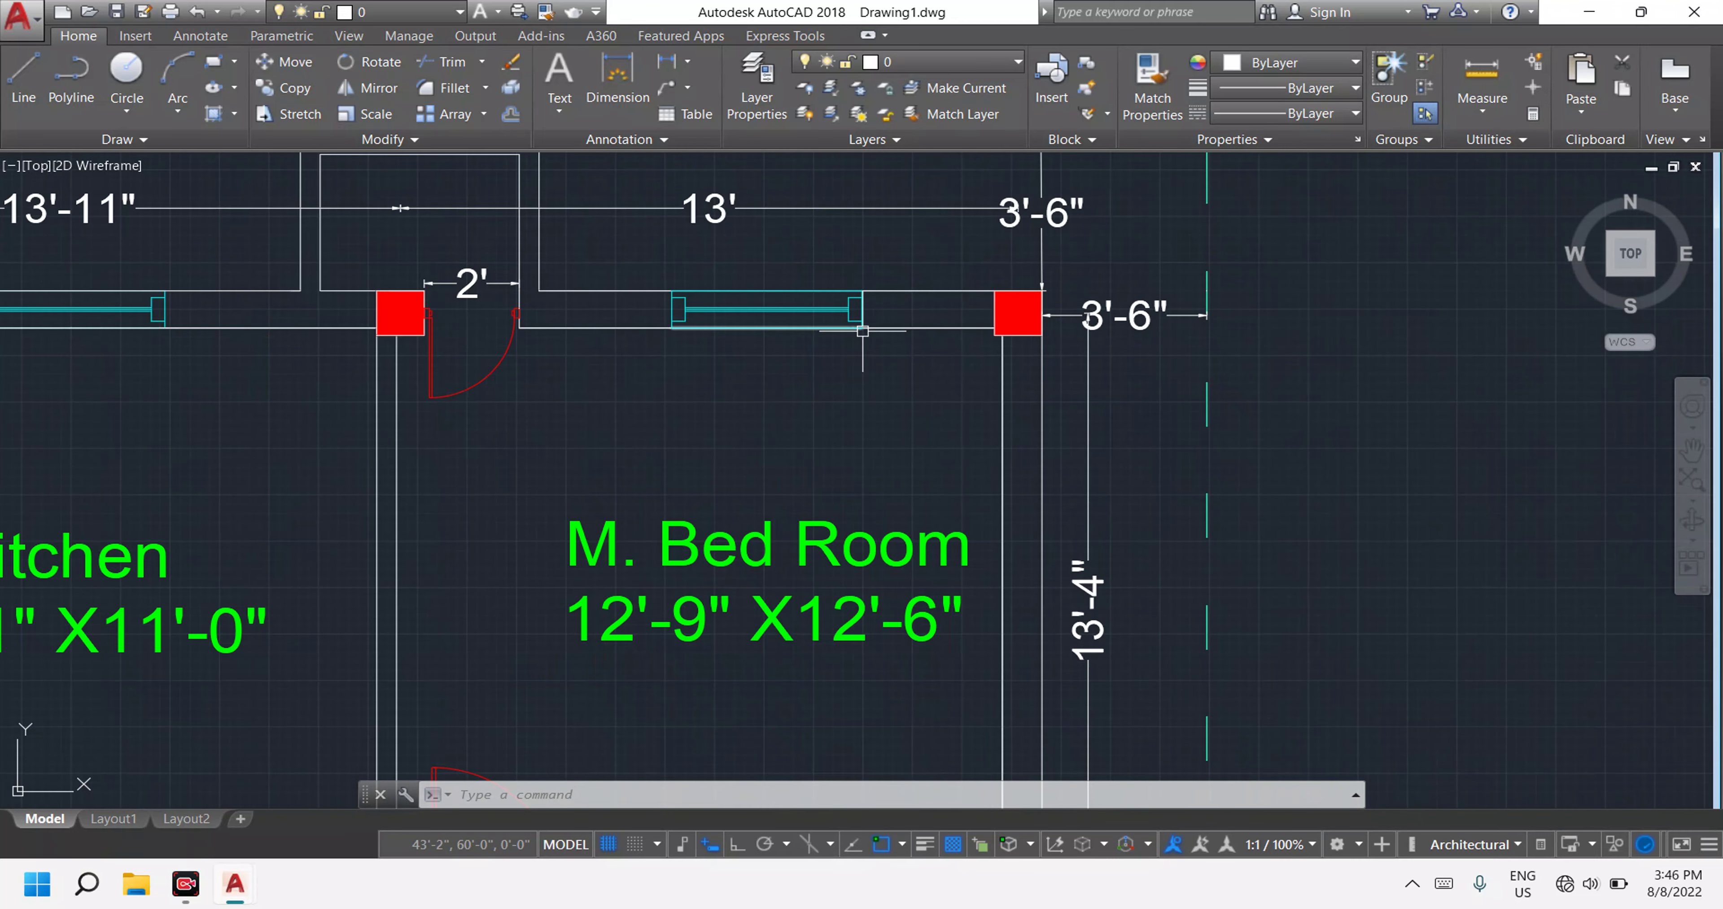
pyautogui.scroll(2, 810, 309)
pyautogui.scroll(-2, 810, 310)
# Add a 1'-7" linear dimension from the red column to the Kitchen wall edge.
pyautogui.scroll(-2, 821, 309)
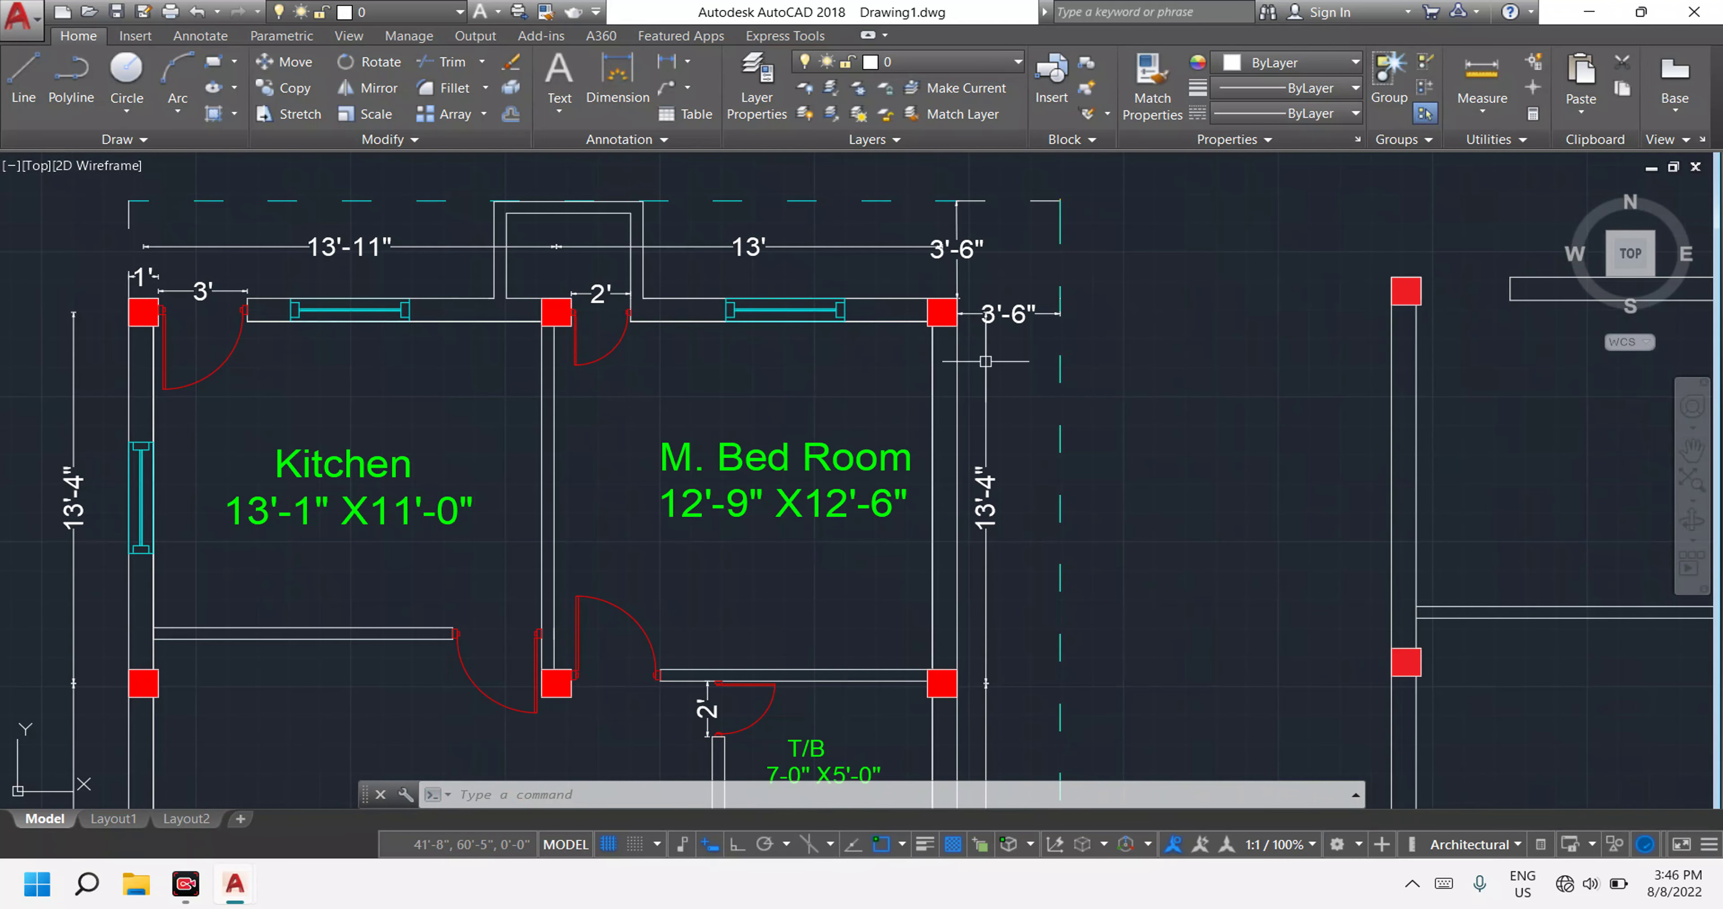
pyautogui.scroll(-6, 1243, 378)
pyautogui.scroll(4, 1031, 319)
pyautogui.scroll(3, 1083, 354)
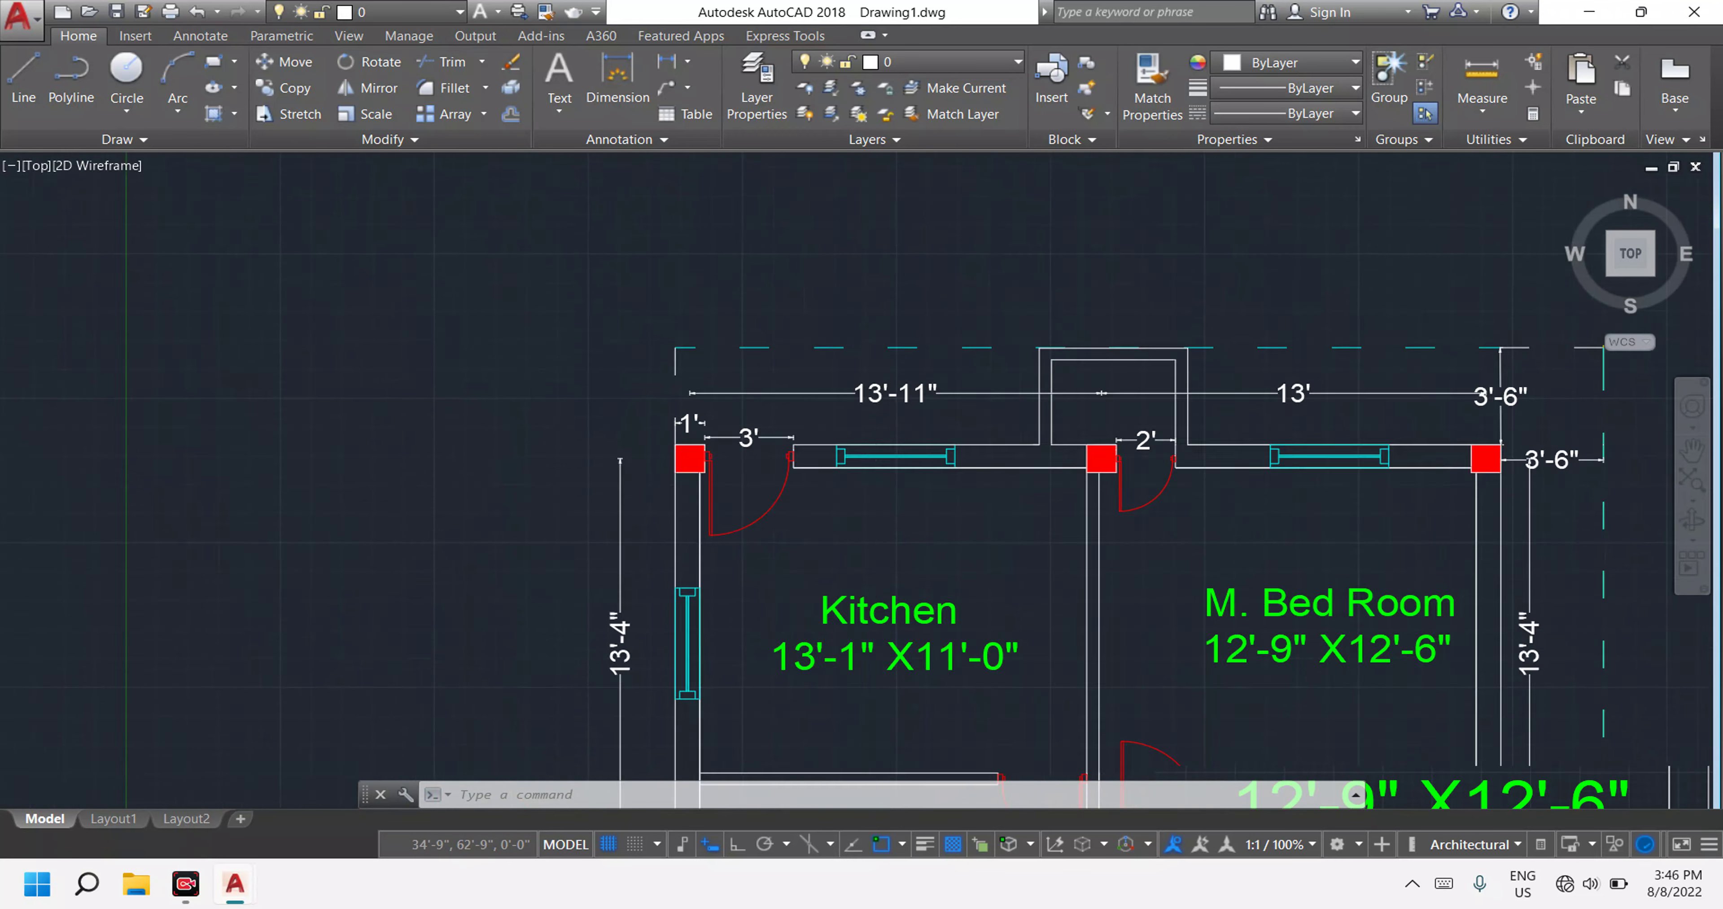
pyautogui.scroll(2, 1146, 395)
pyautogui.moveTo(1146, 395); pyautogui.dragTo(946, 377, button='middle')
pyautogui.scroll(2, 823, 428)
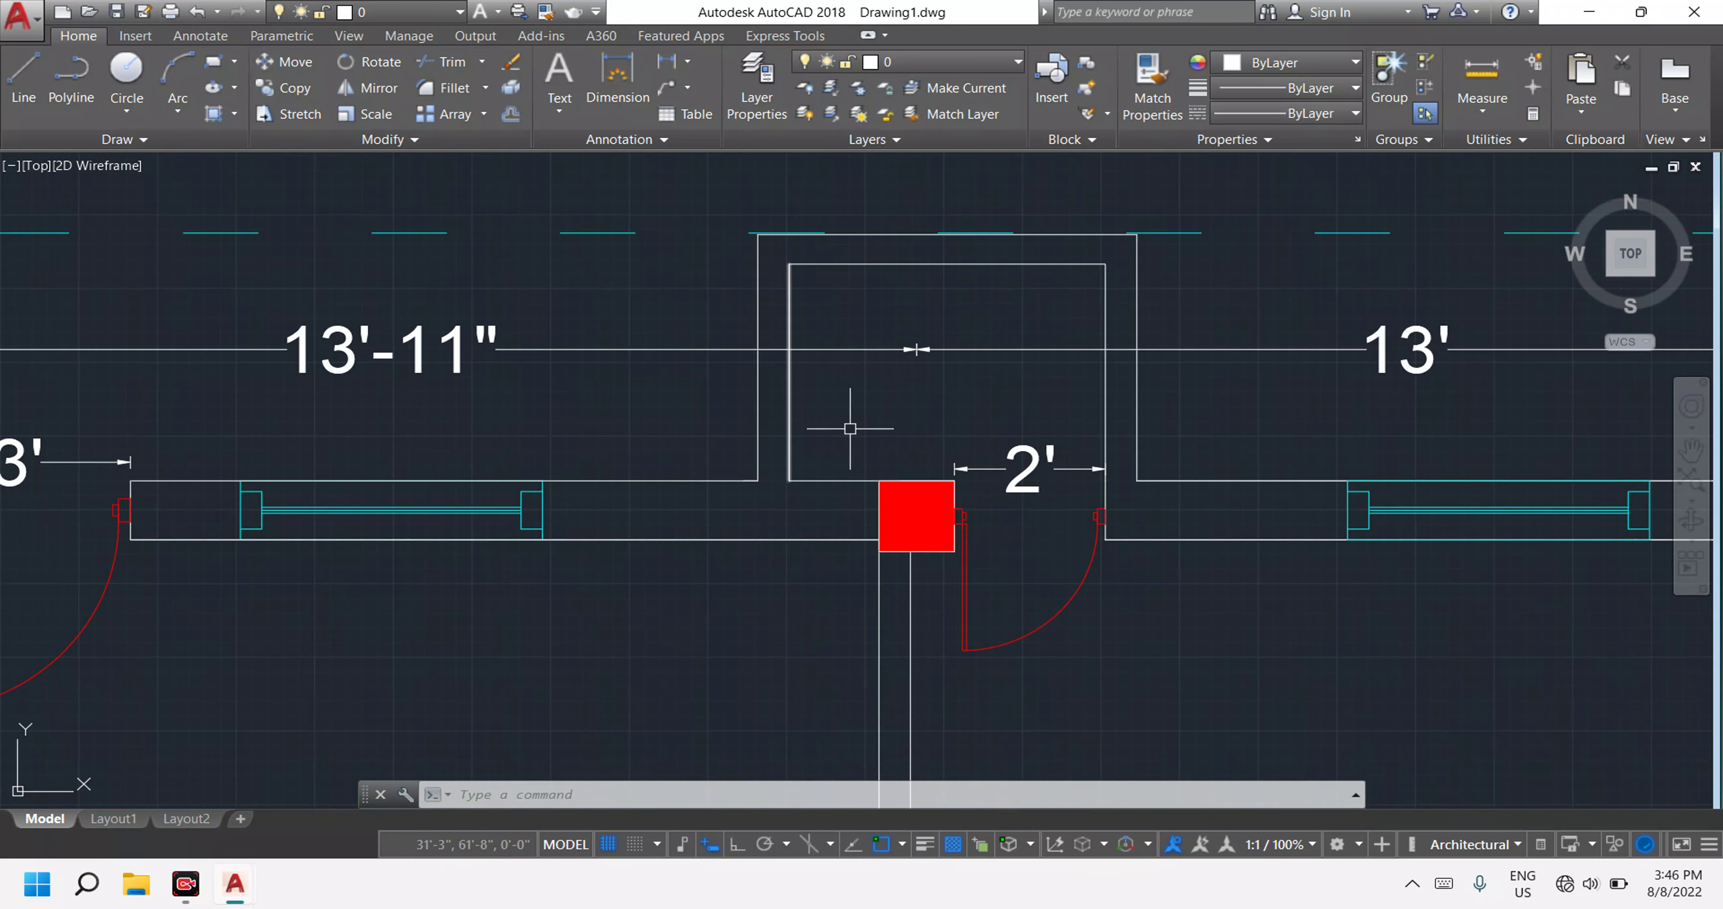
pyautogui.scroll(-5, 846, 431)
pyautogui.scroll(8, 860, 421)
pyautogui.scroll(-7, 901, 438)
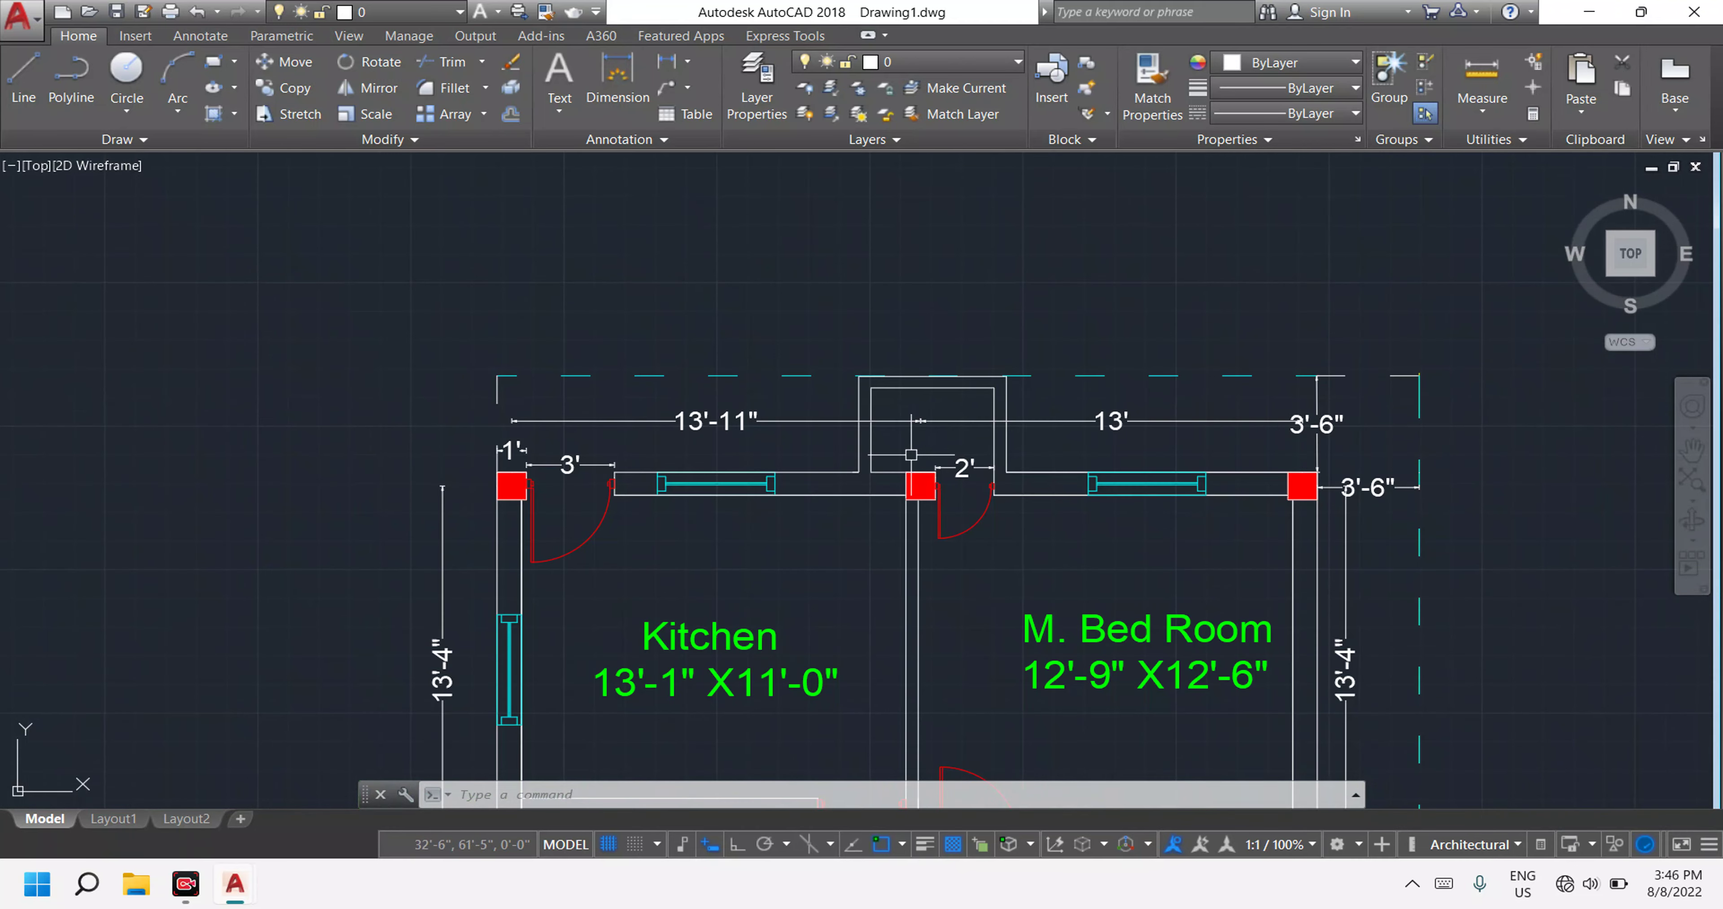
pyautogui.scroll(2, 1070, 468)
pyautogui.moveTo(796, 450); pyautogui.dragTo(714, 437, button='middle')
pyautogui.scroll(-4, 1145, 413)
pyautogui.scroll(5, 969, 428)
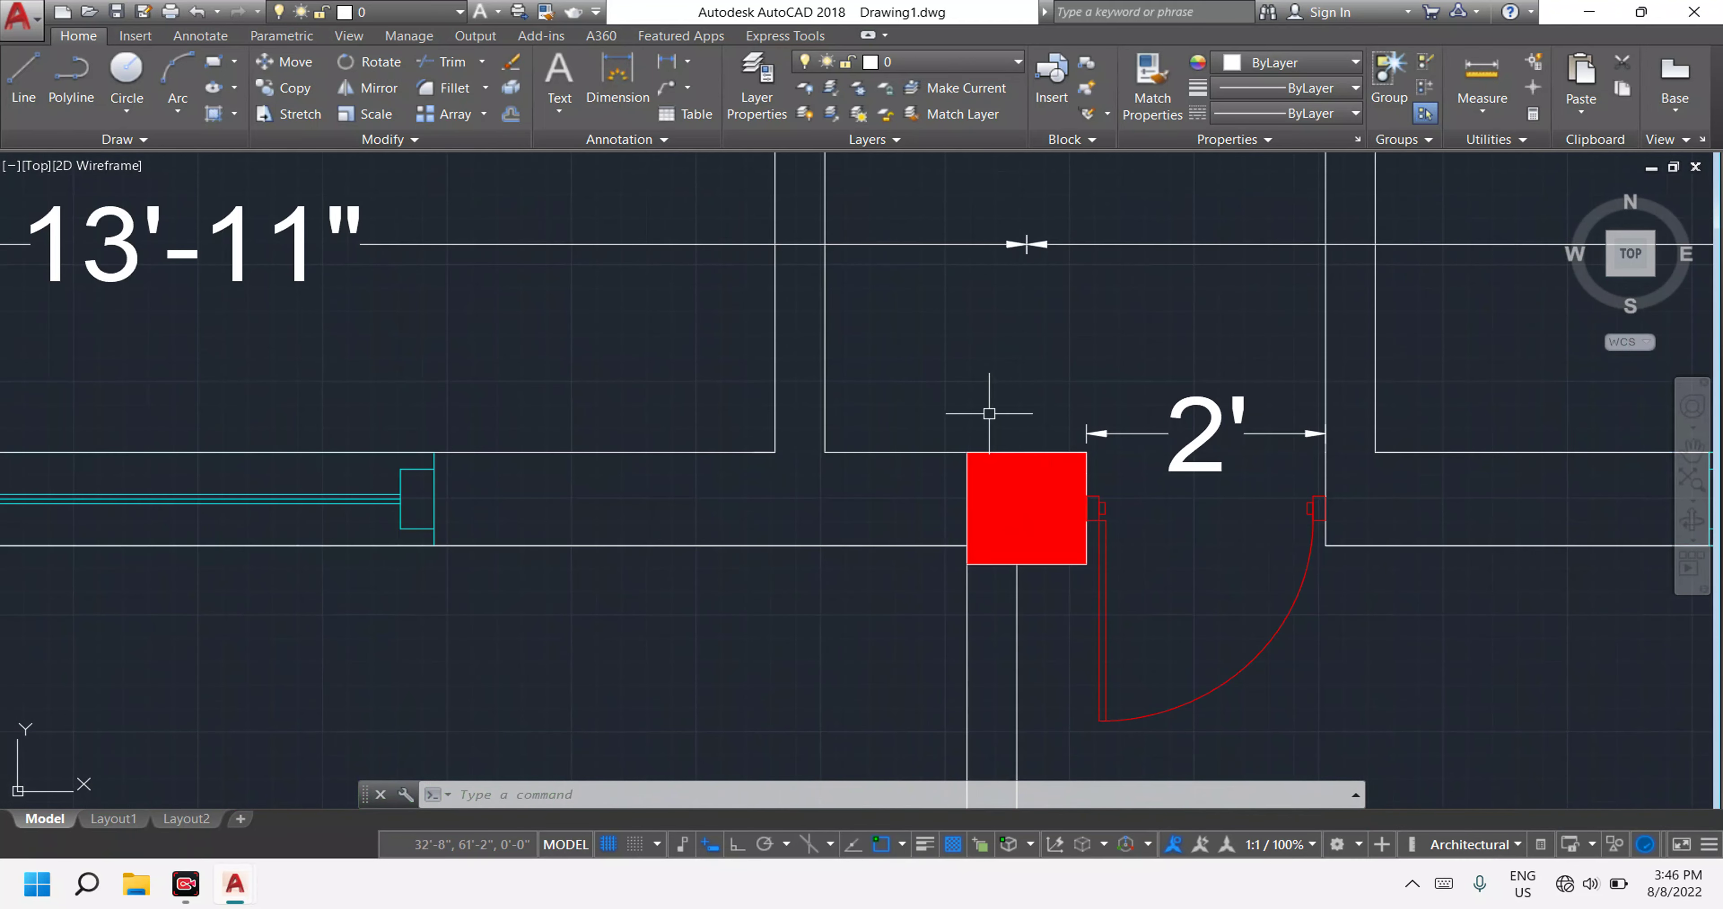
pyautogui.press('Delete')
pyautogui.press('Escape')
pyautogui.click(667, 61)
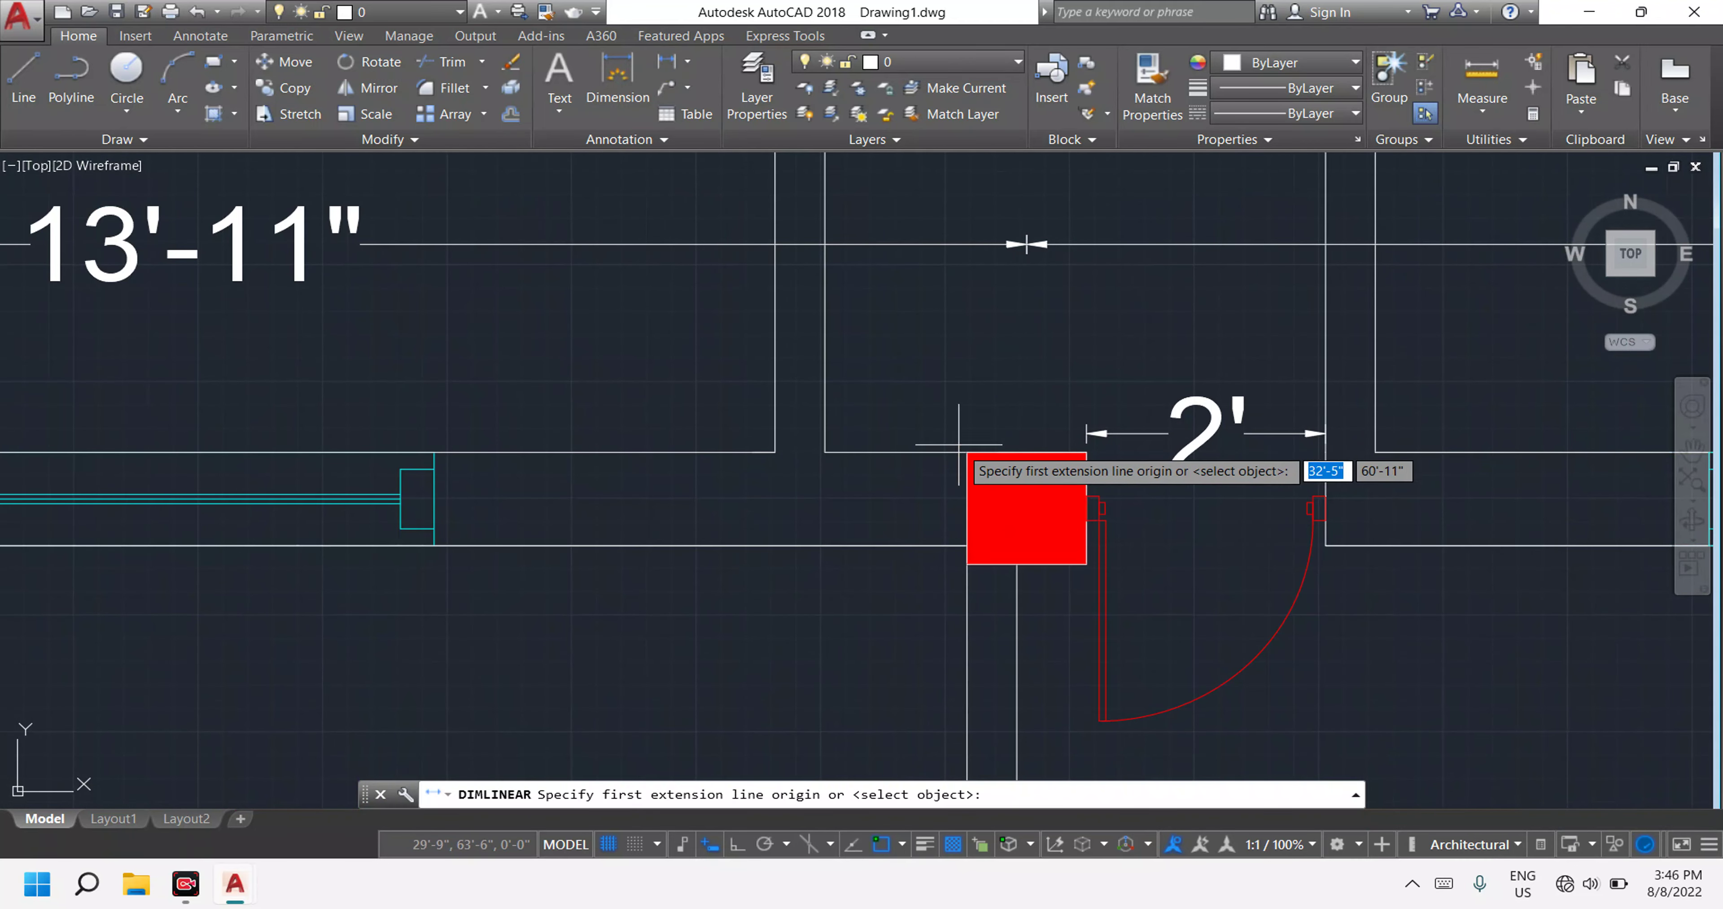
pyautogui.click(968, 452)
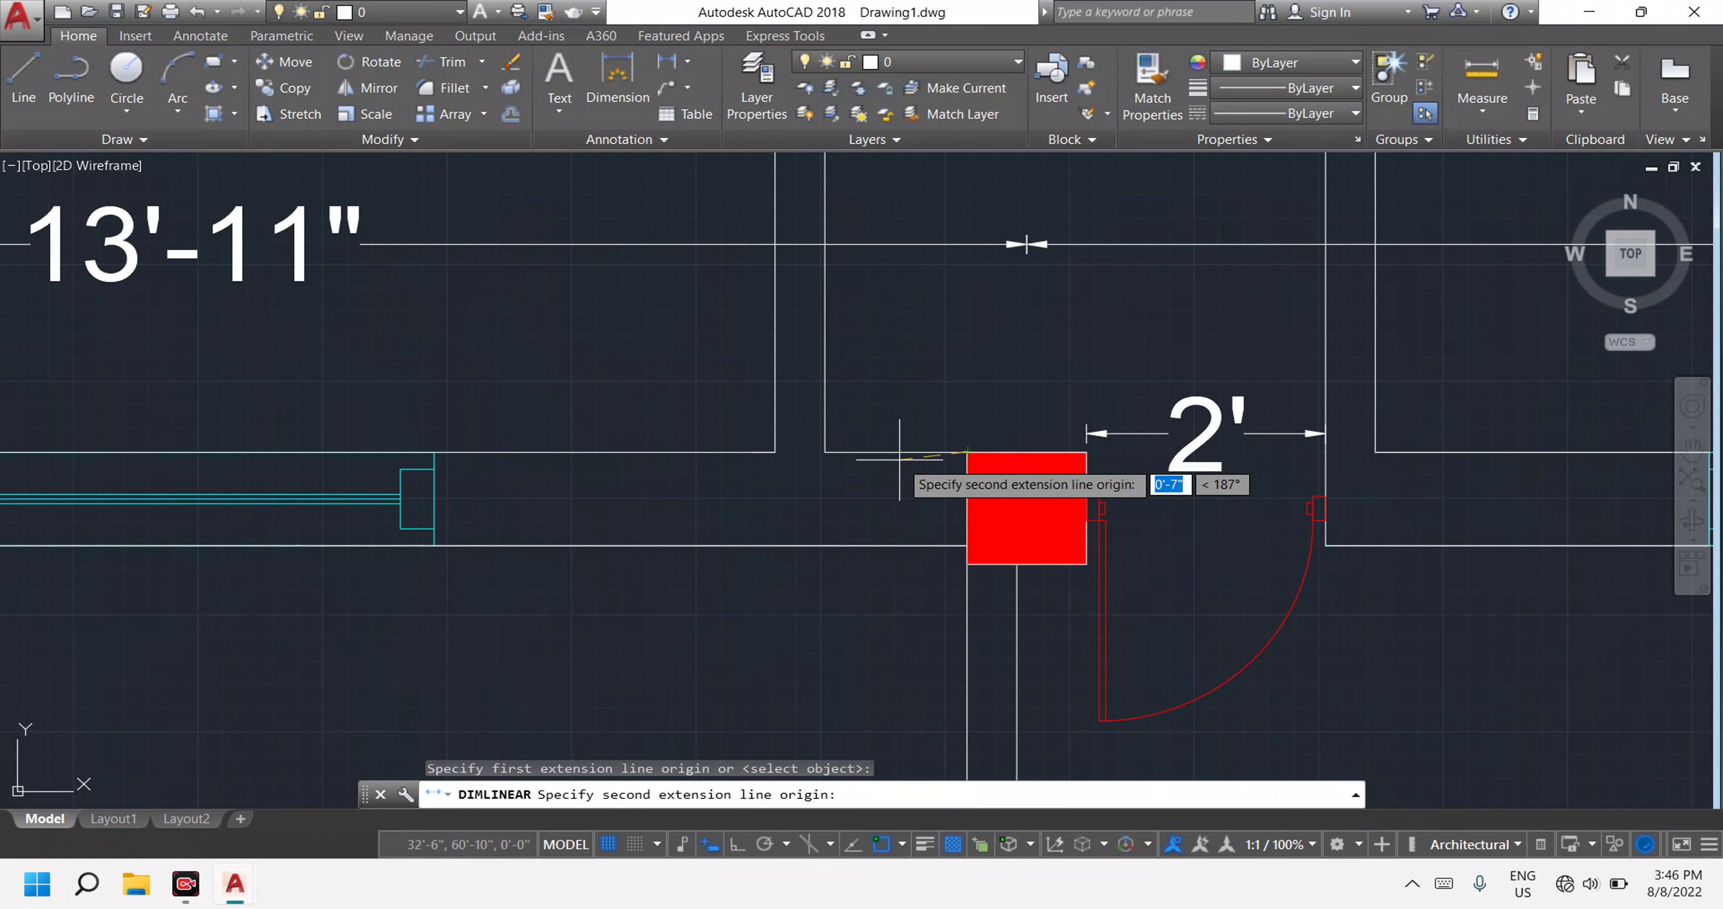
pyautogui.scroll(-4, 870, 461)
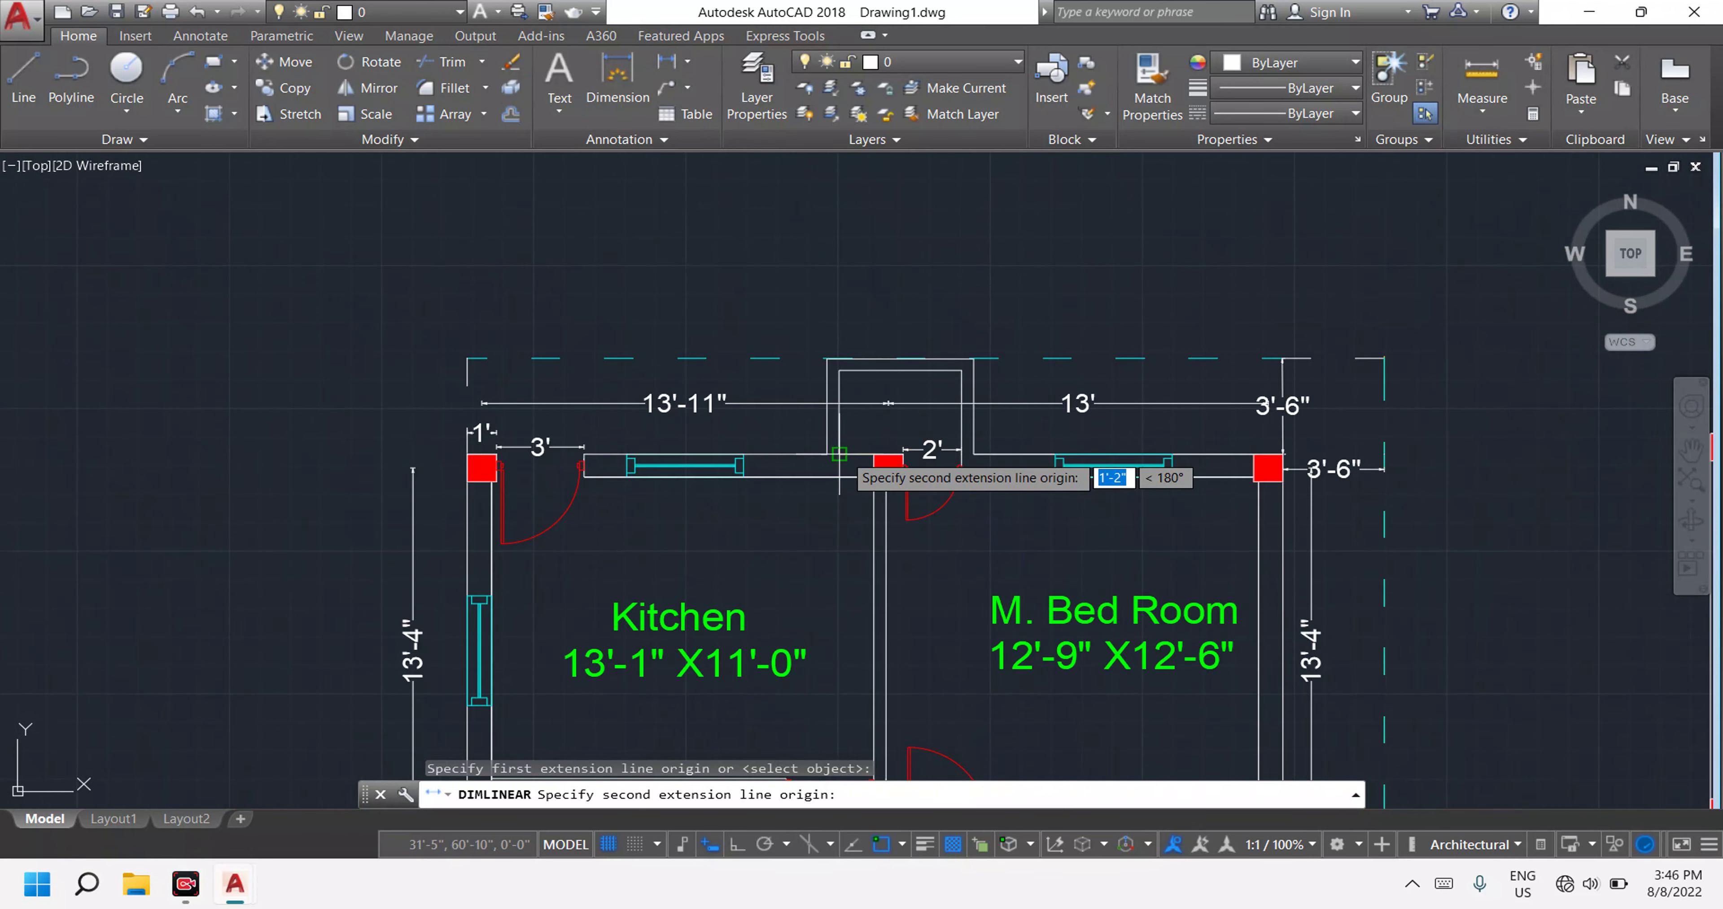
pyautogui.scroll(2, 812, 449)
pyautogui.scroll(3, 812, 449)
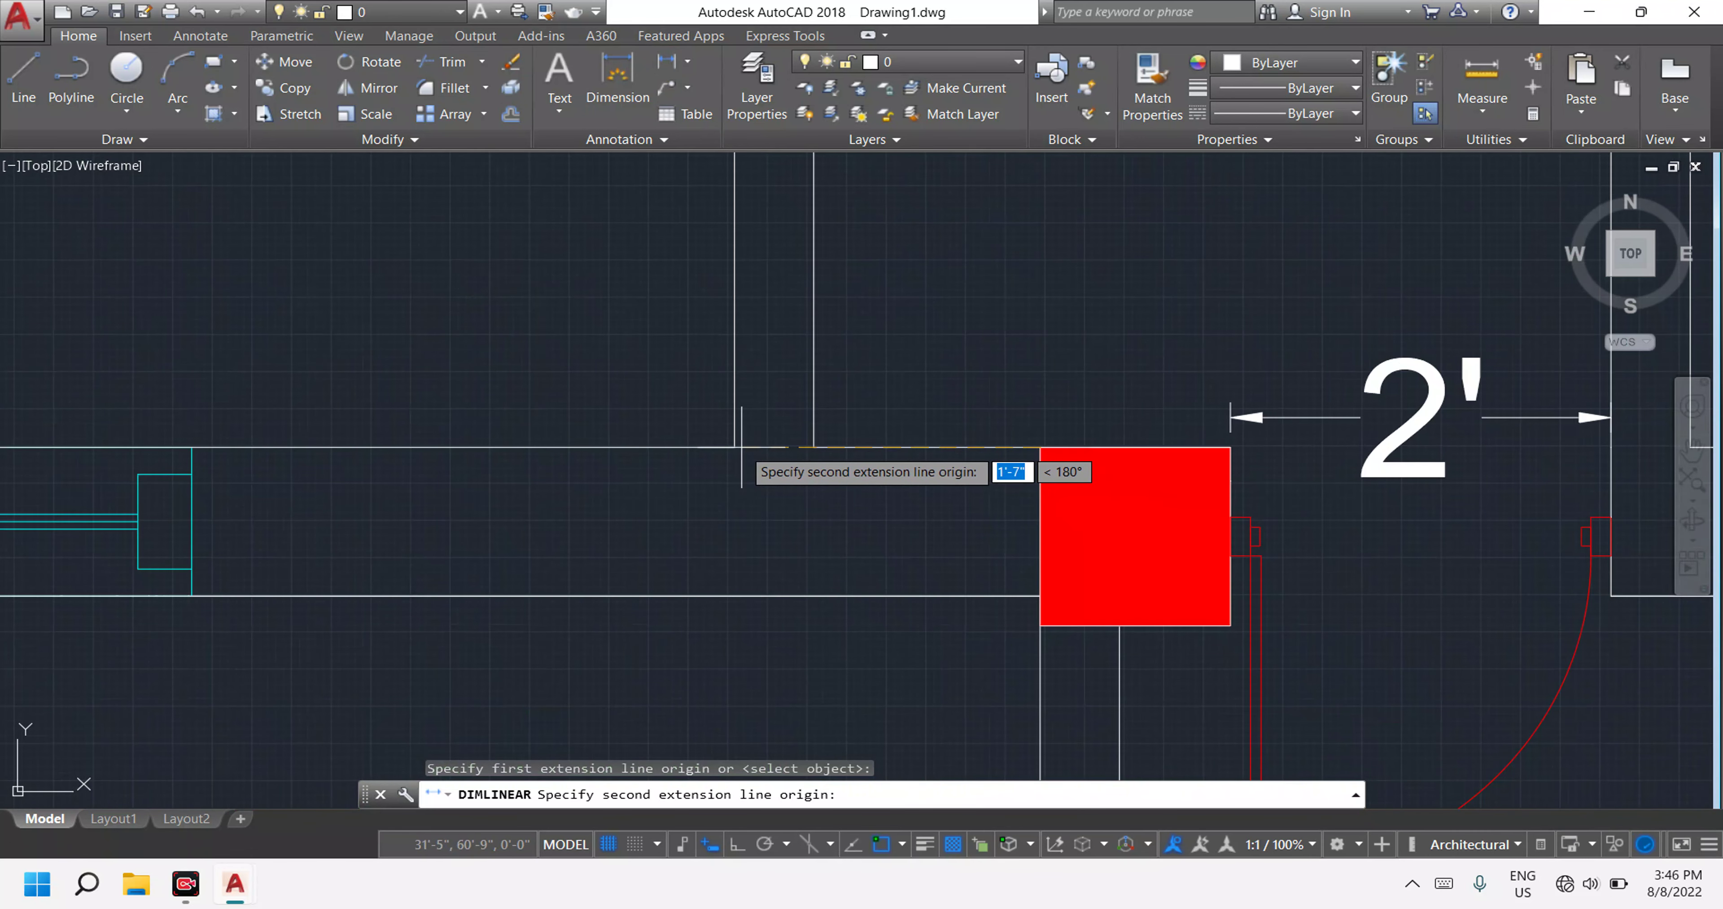
pyautogui.click(735, 447)
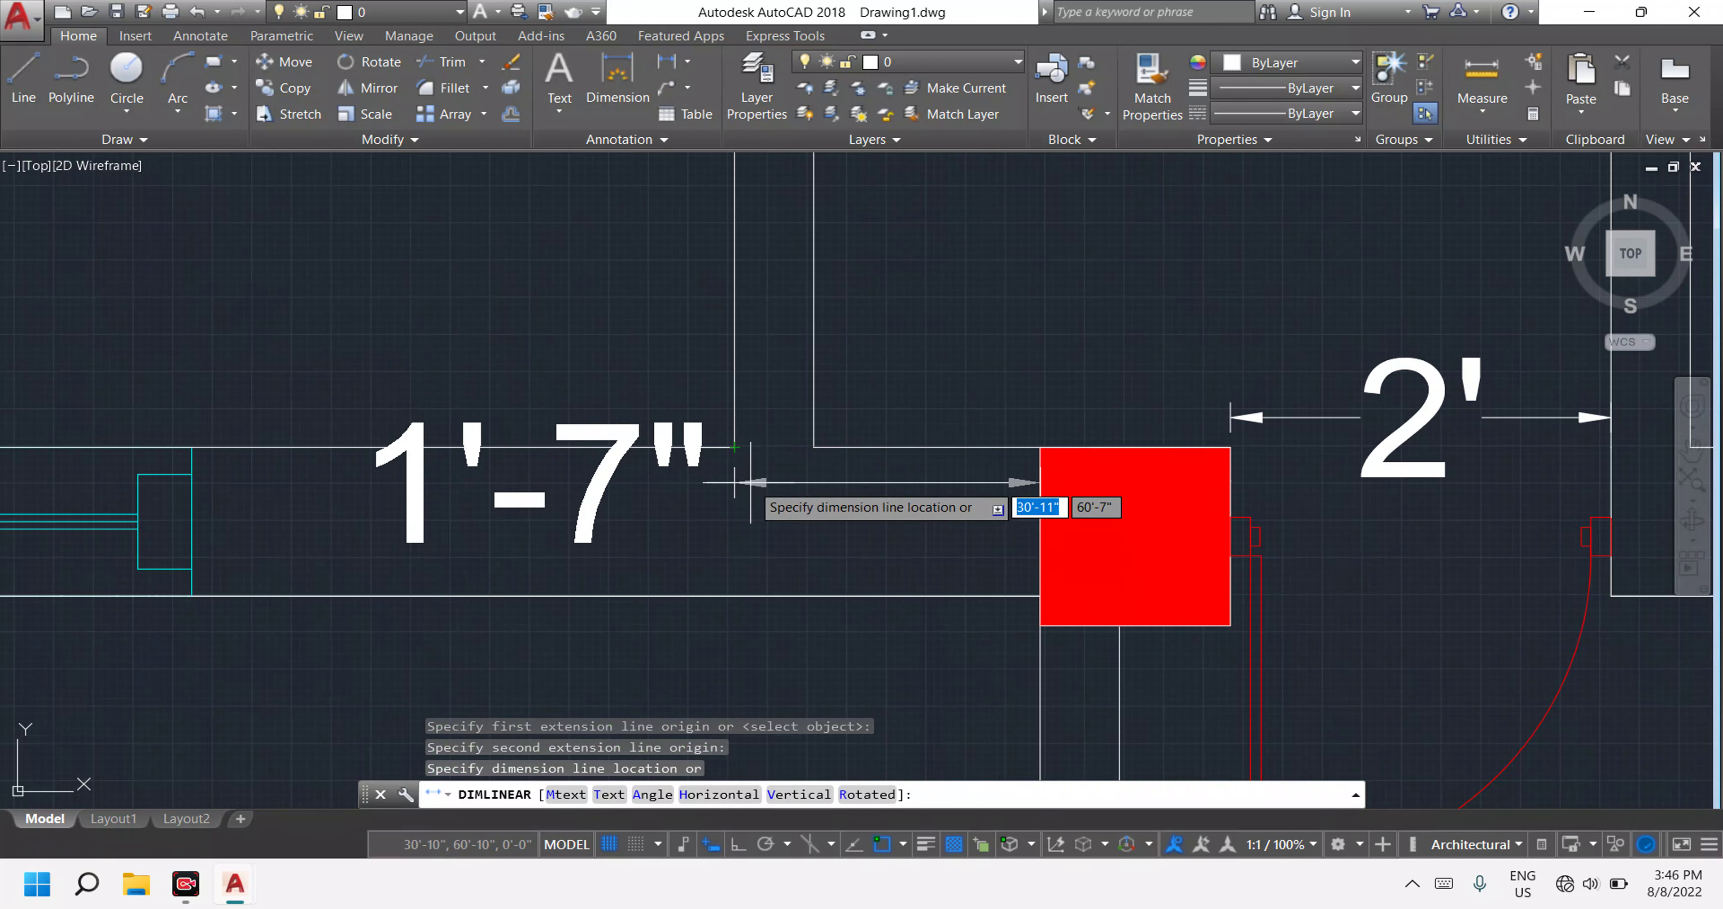
pyautogui.click(759, 490)
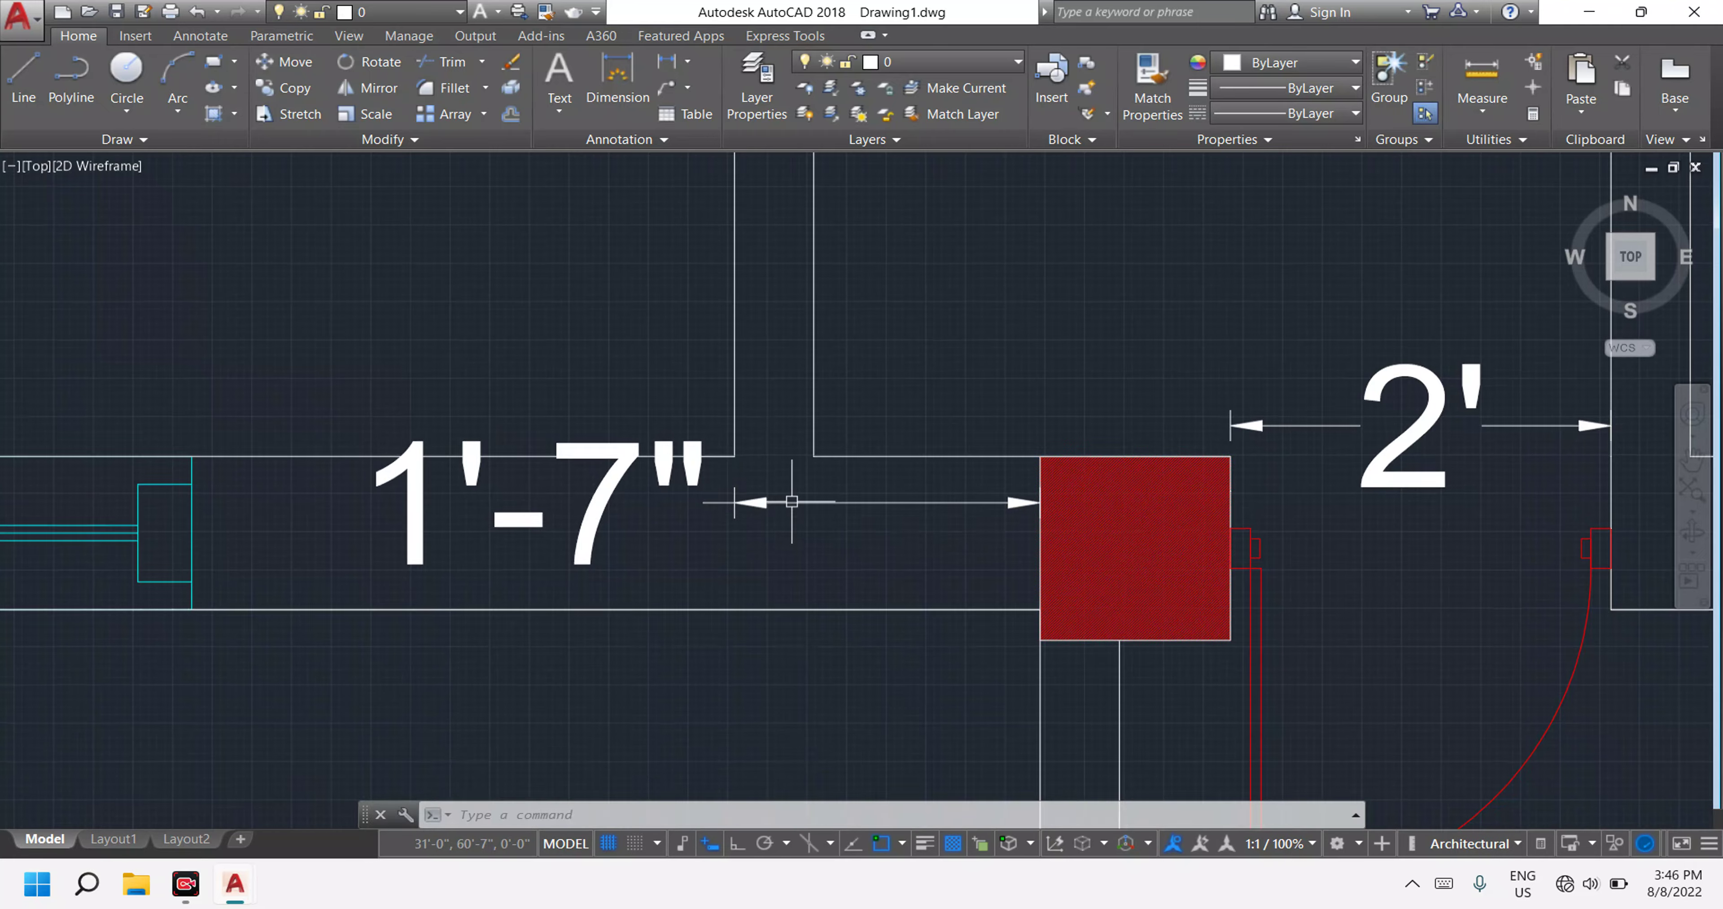
pyautogui.scroll(-2, 880, 508)
pyautogui.scroll(-1, 1100, 510)
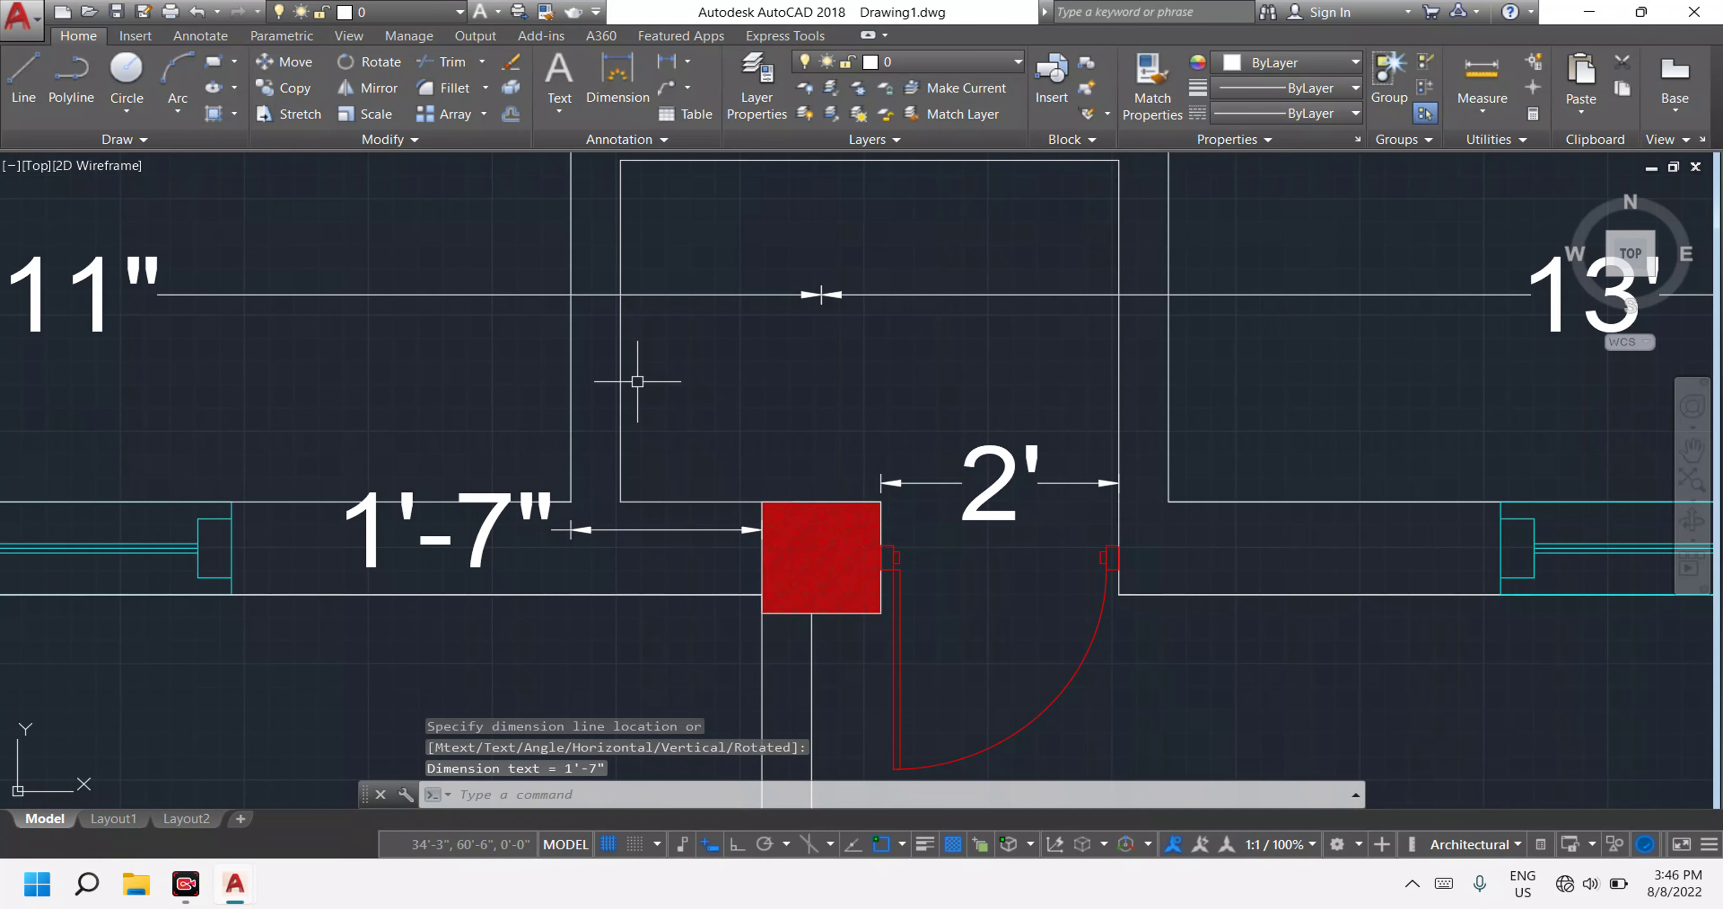
pyautogui.scroll(1, 736, 254)
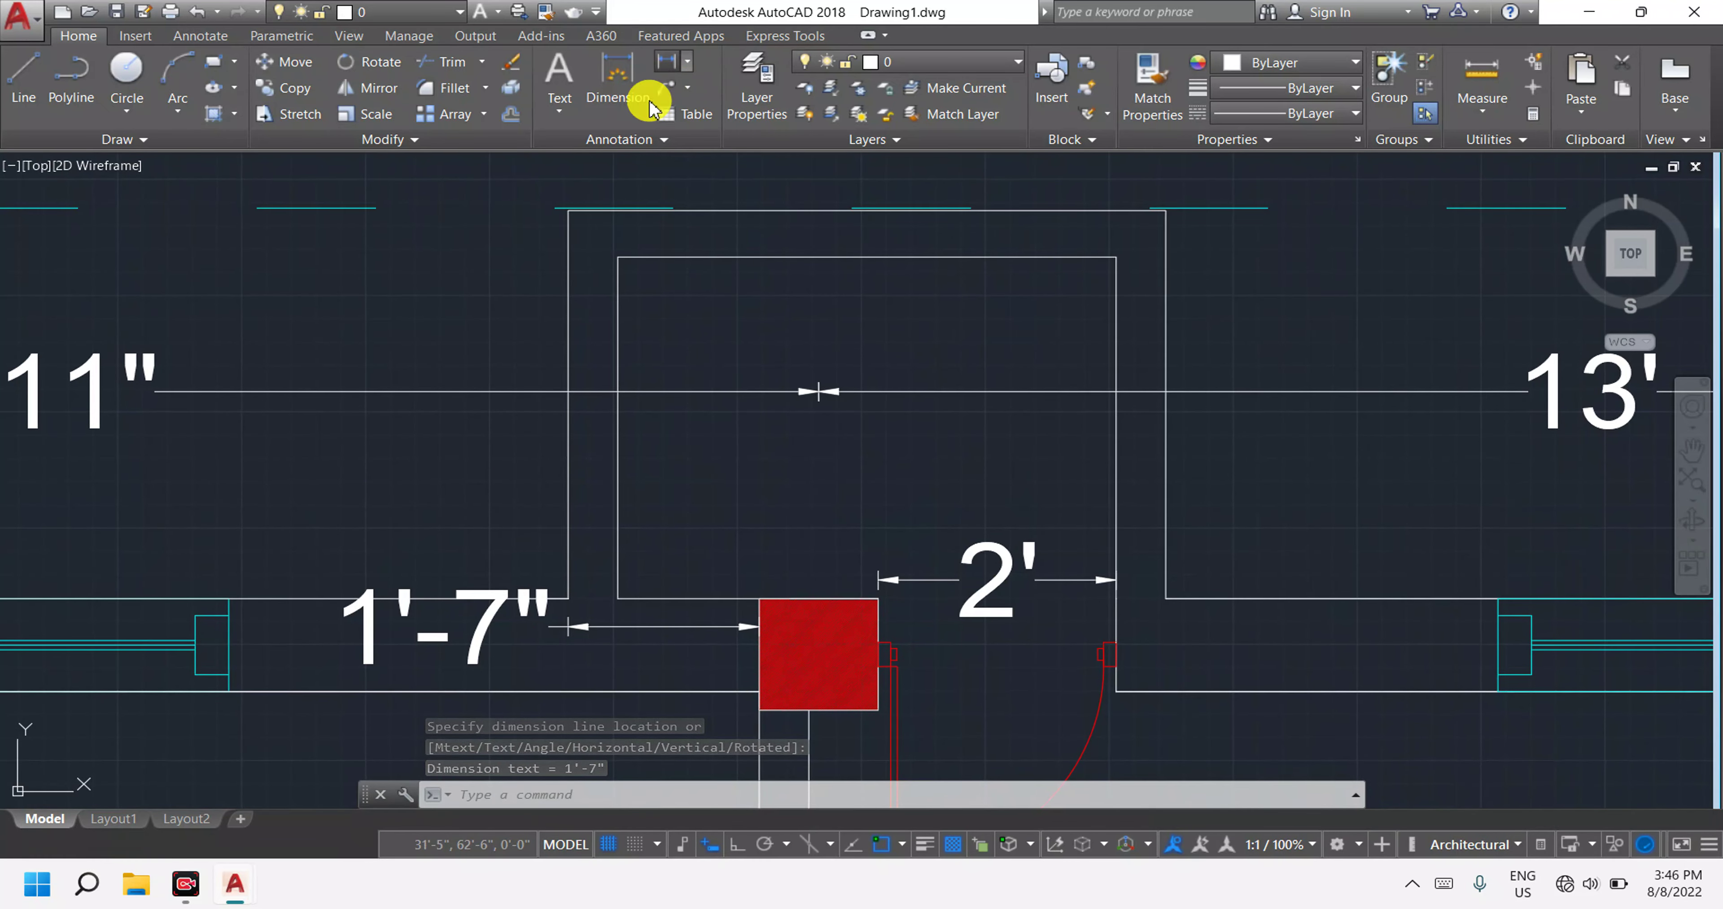
# Dimension the vertical wall at 3'-6" beside it.
pyautogui.click(649, 107)
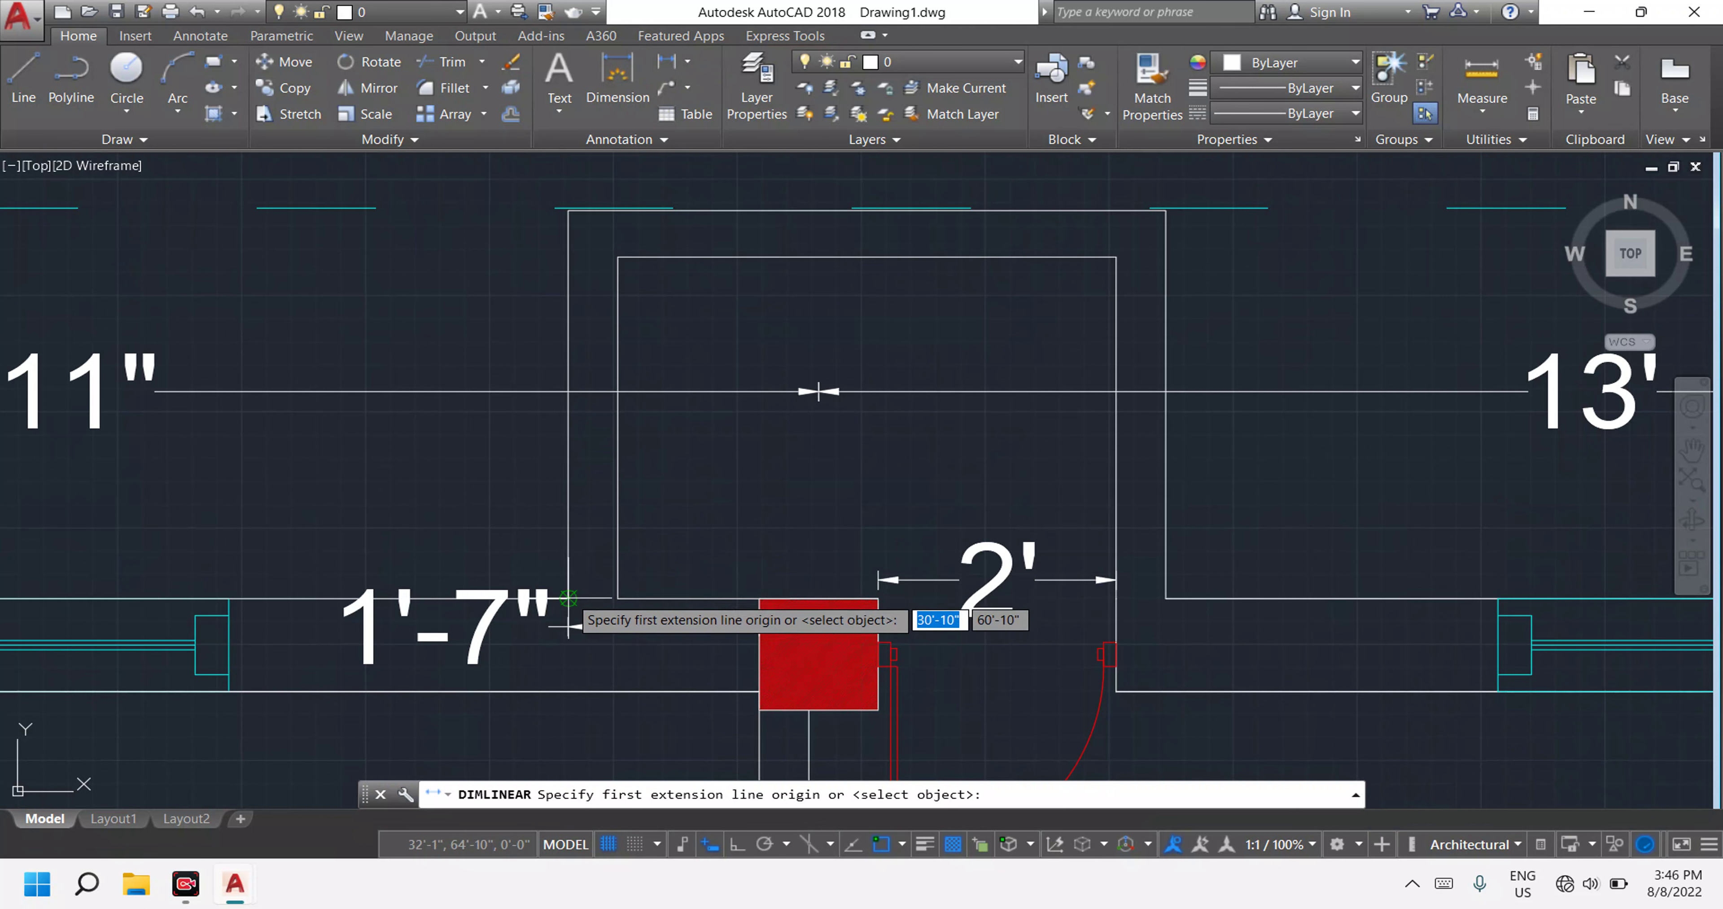
pyautogui.click(568, 626)
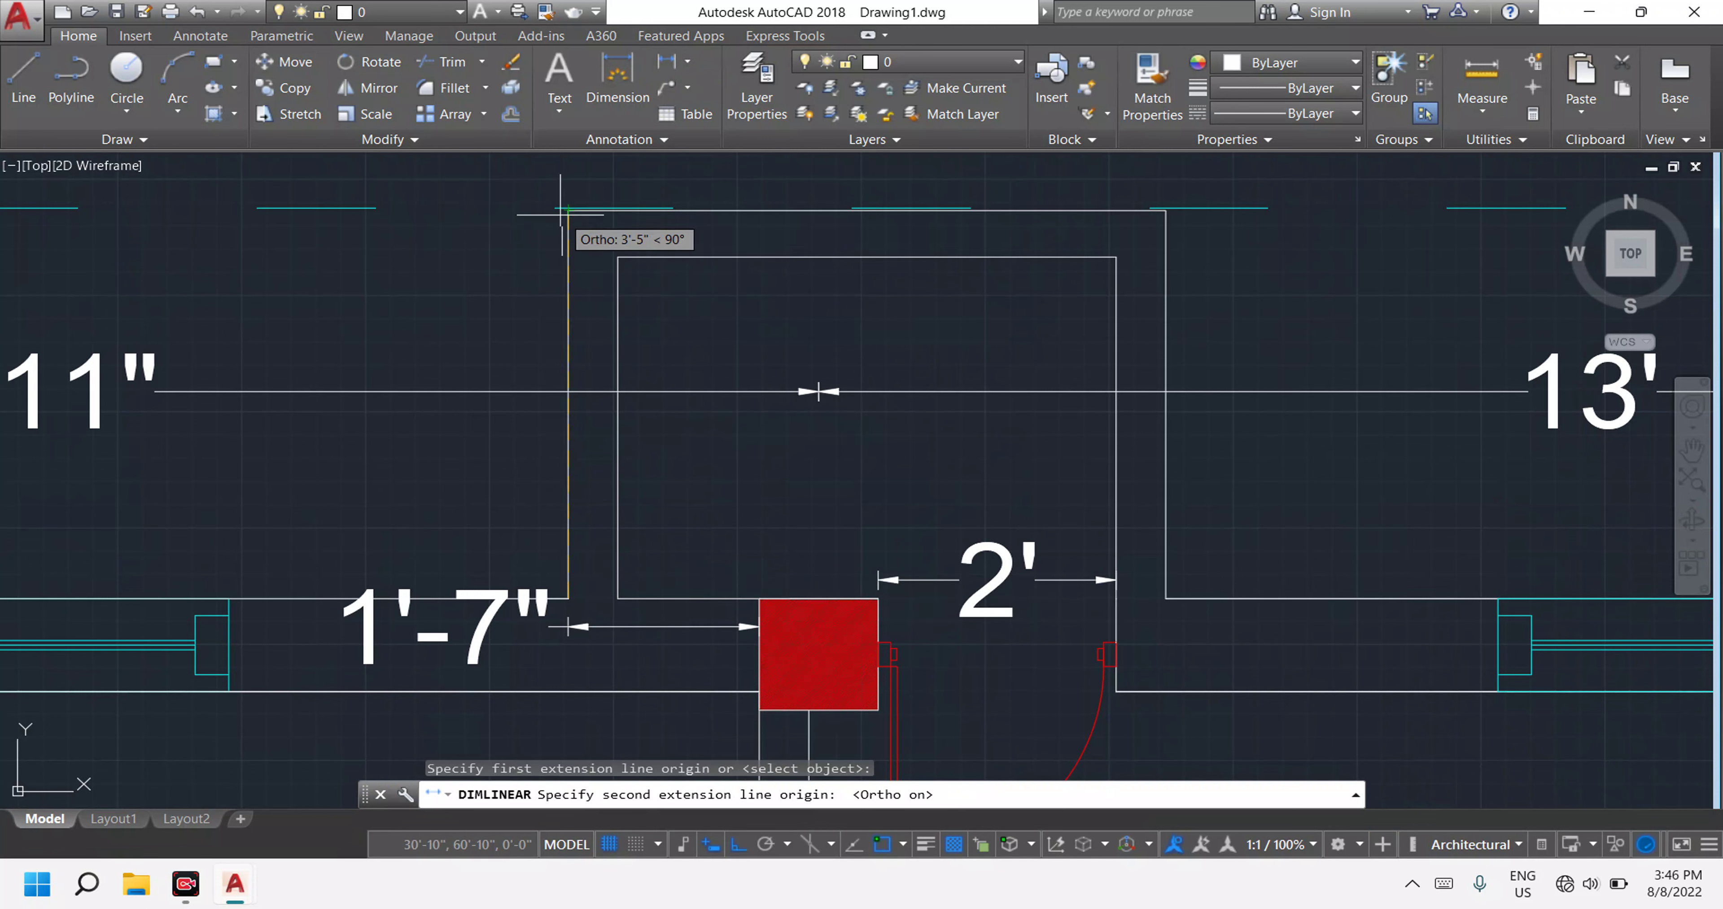
pyautogui.click(566, 210)
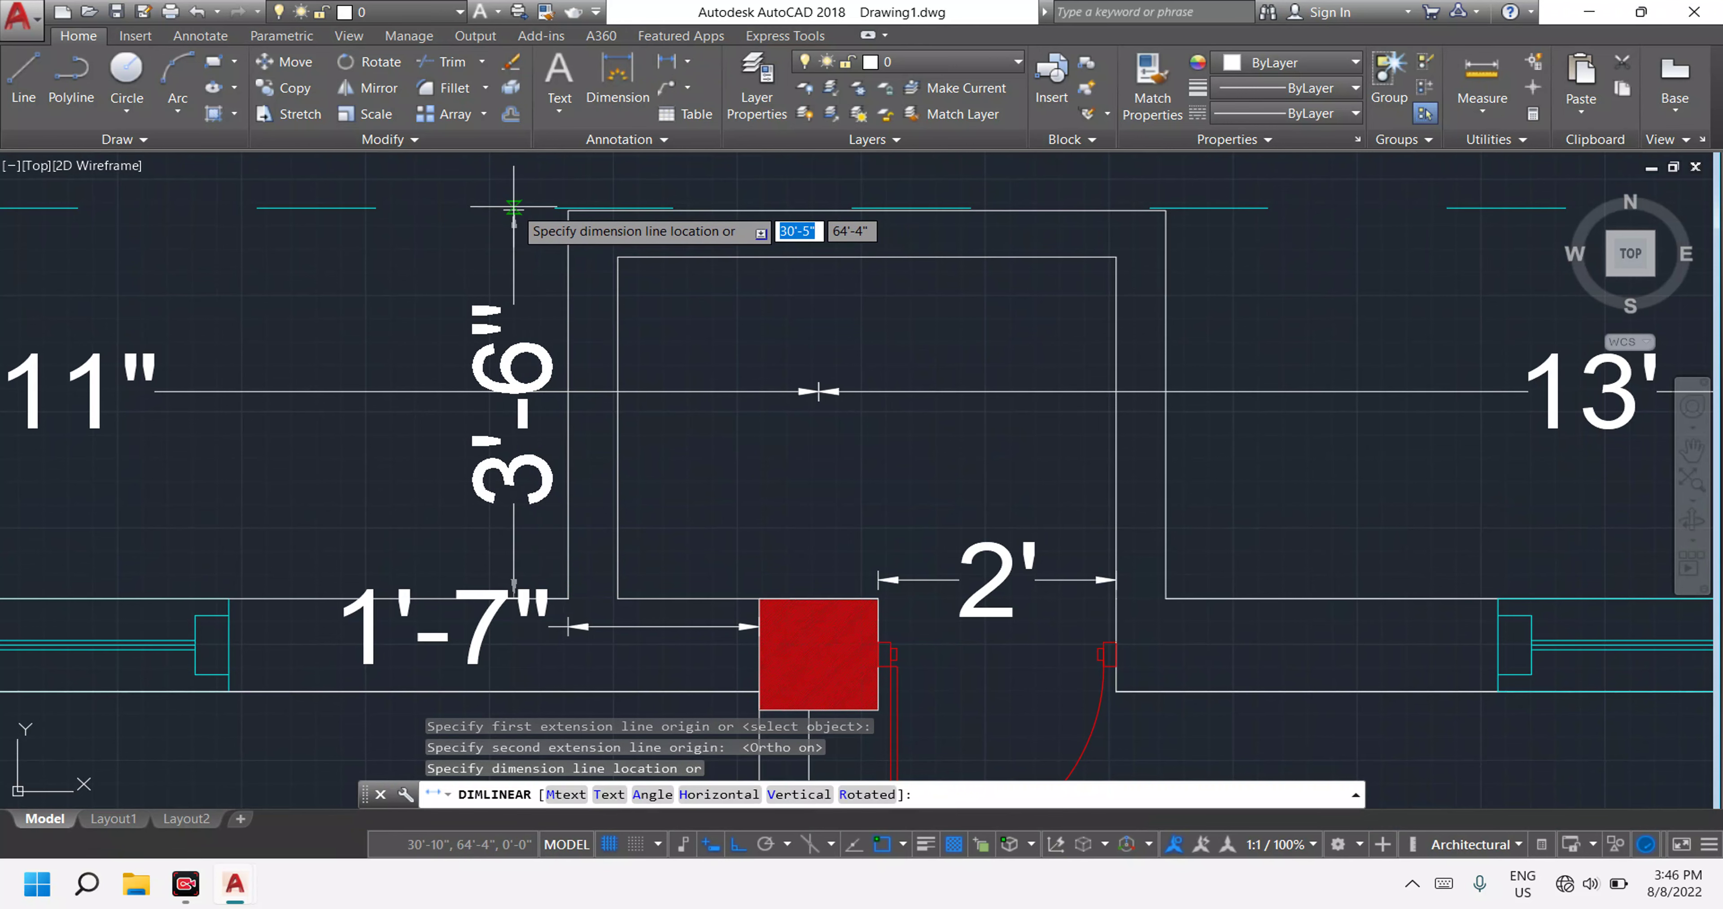
pyautogui.click(466, 214)
pyautogui.scroll(-3, 833, 351)
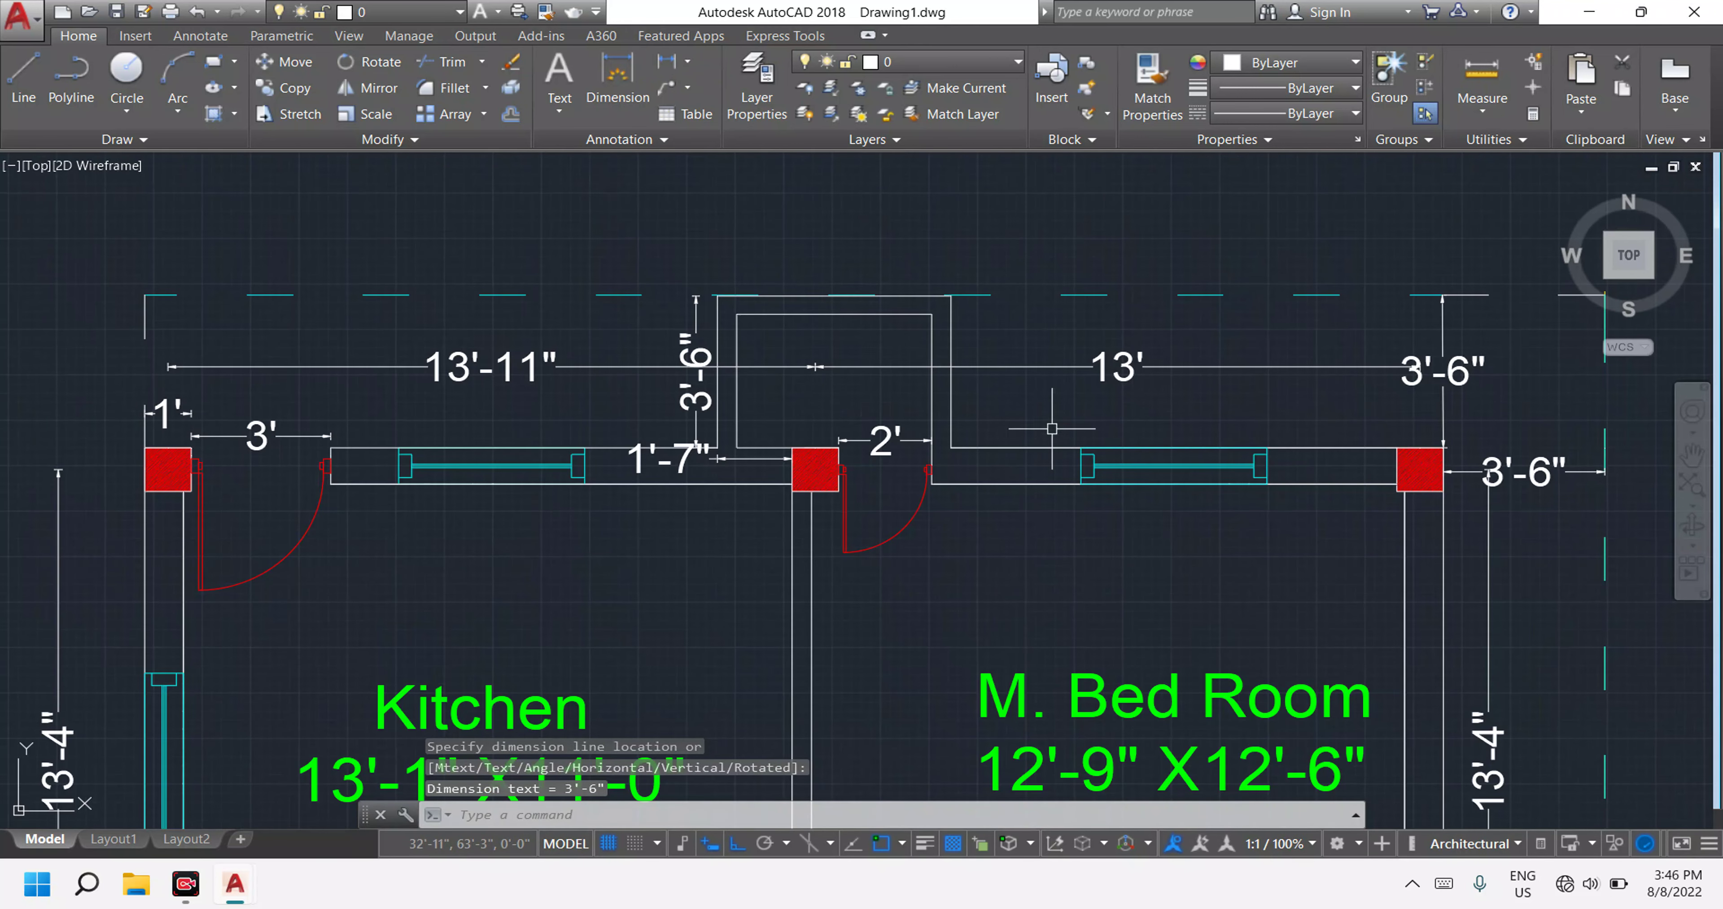
pyautogui.moveTo(1164, 455); pyautogui.dragTo(753, 436, button='middle')
pyautogui.scroll(-4, 753, 436)
# Draw a 1'-7" line leftward from the middle column's corner.
pyautogui.scroll(-2, 947, 446)
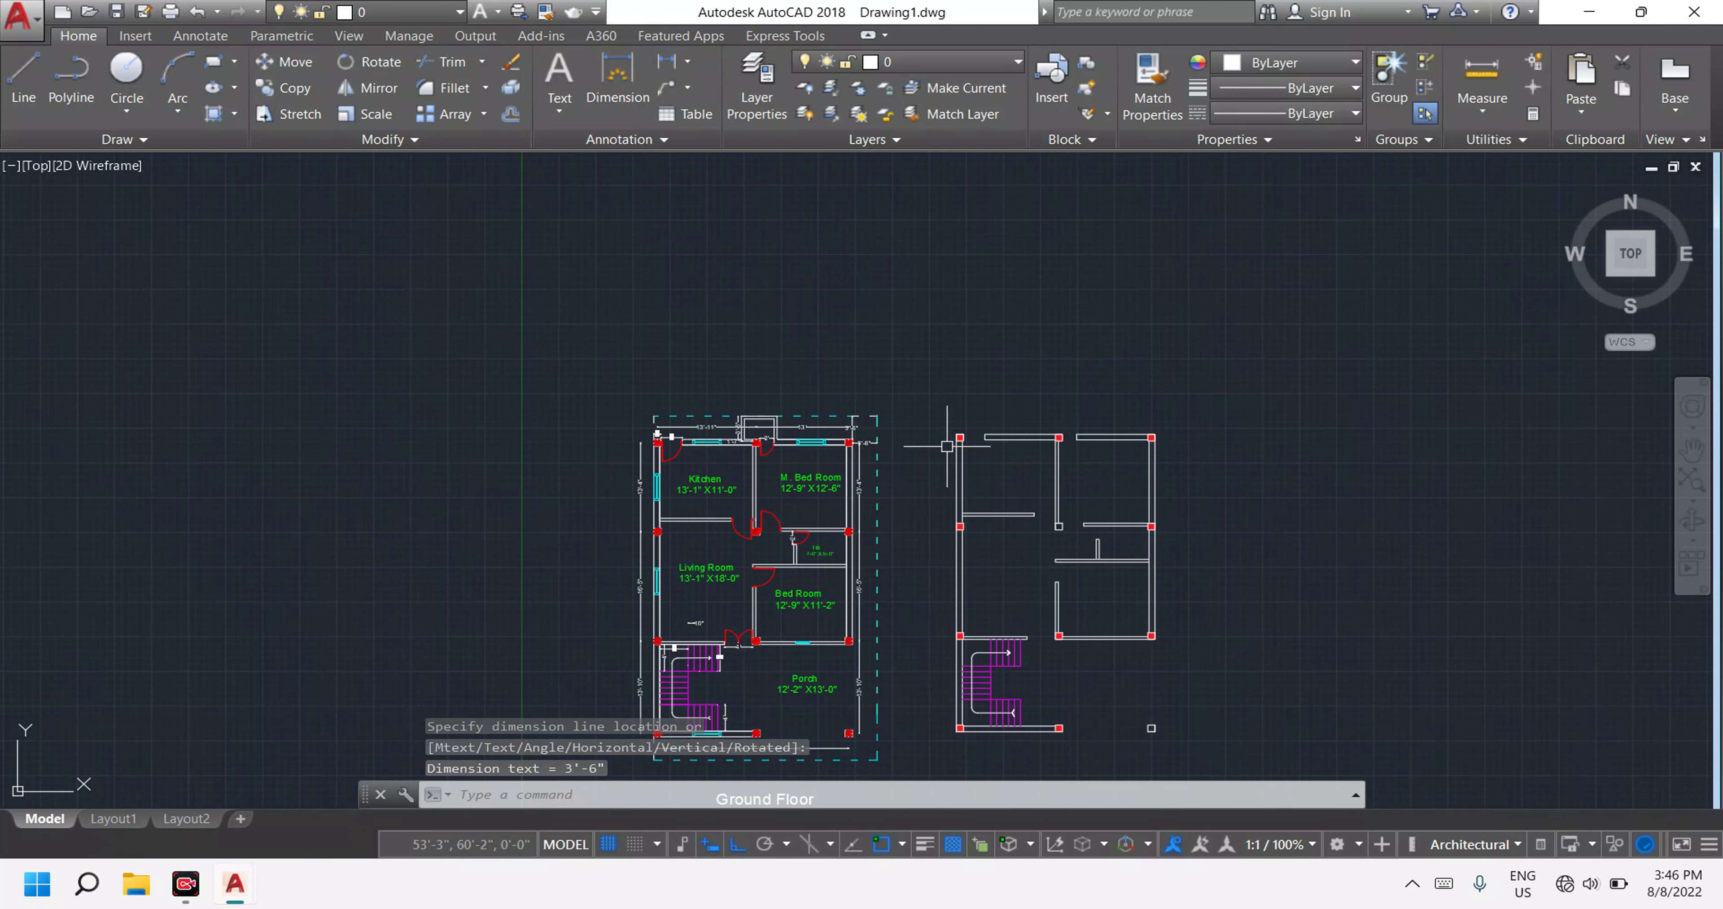
pyautogui.scroll(3, 1056, 441)
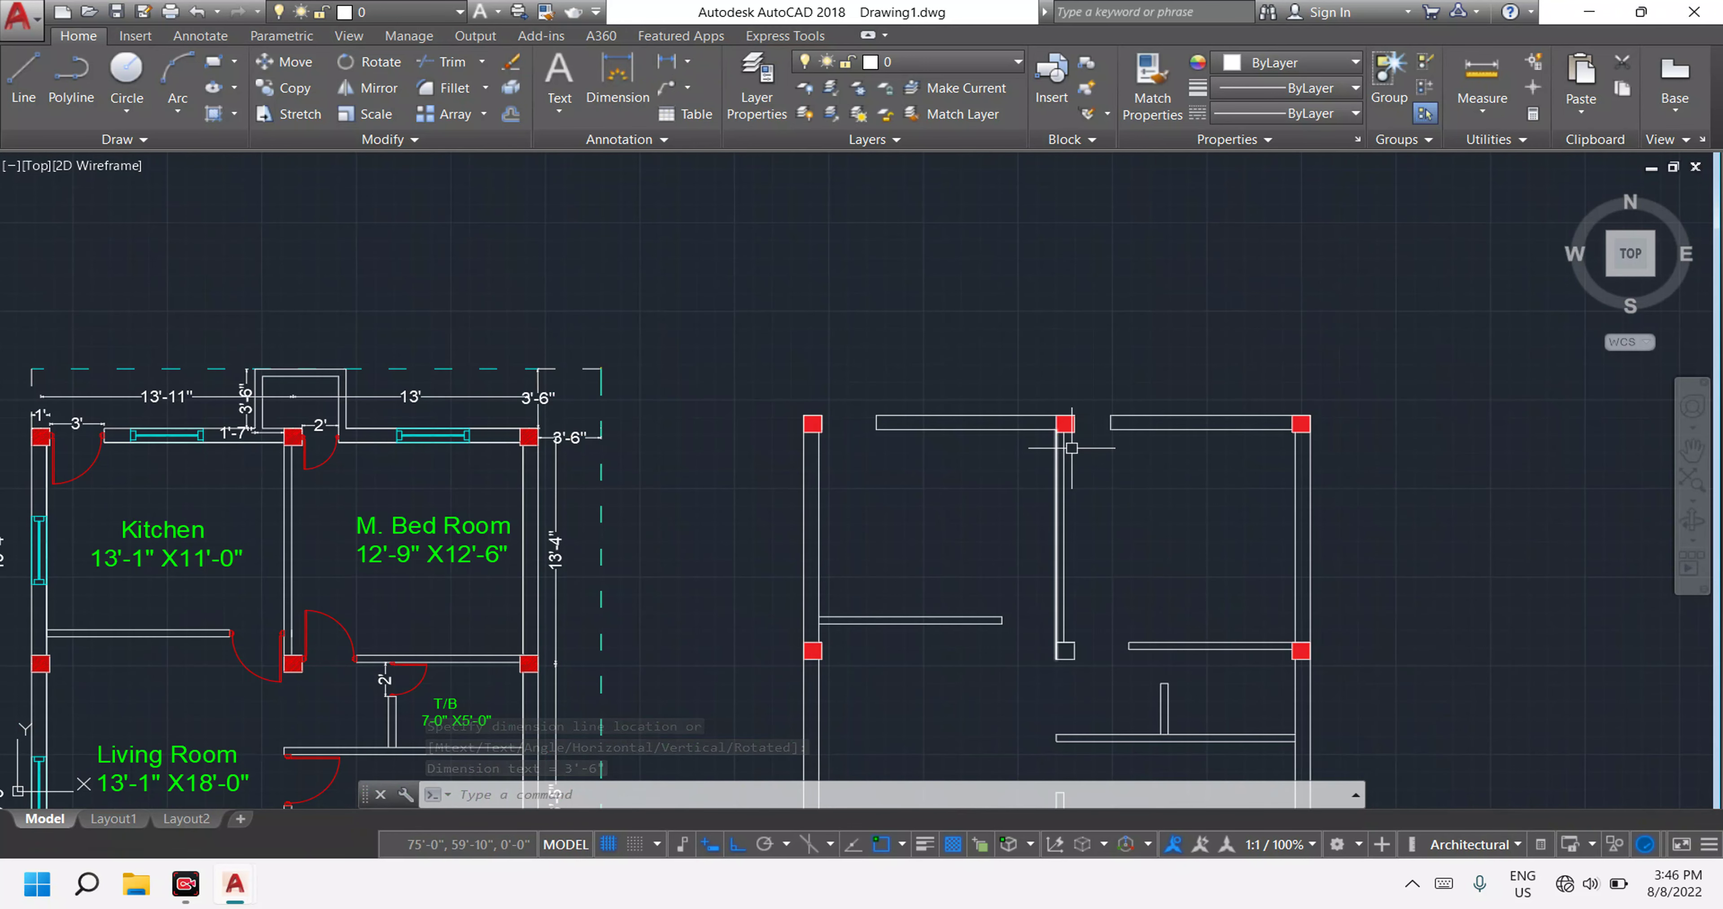
pyautogui.scroll(4, 1071, 448)
pyautogui.press('Escape')
pyautogui.press('Escape')
pyautogui.press('Escape')
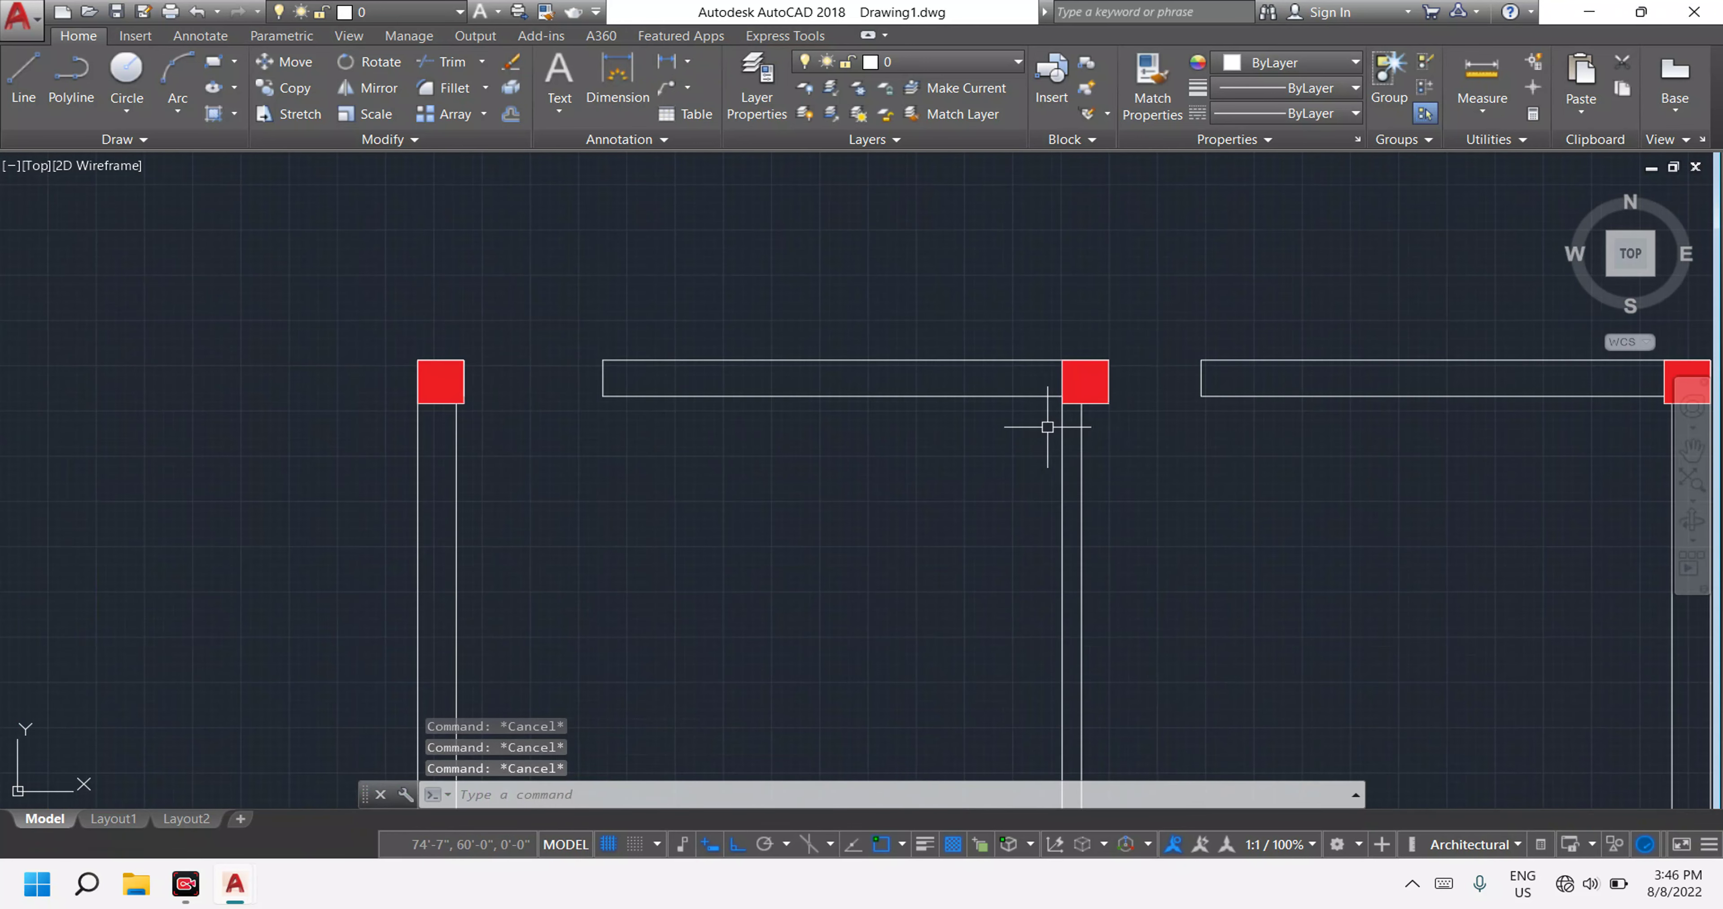
pyautogui.write('l')
pyautogui.press('Return')
pyautogui.scroll(7, 1070, 369)
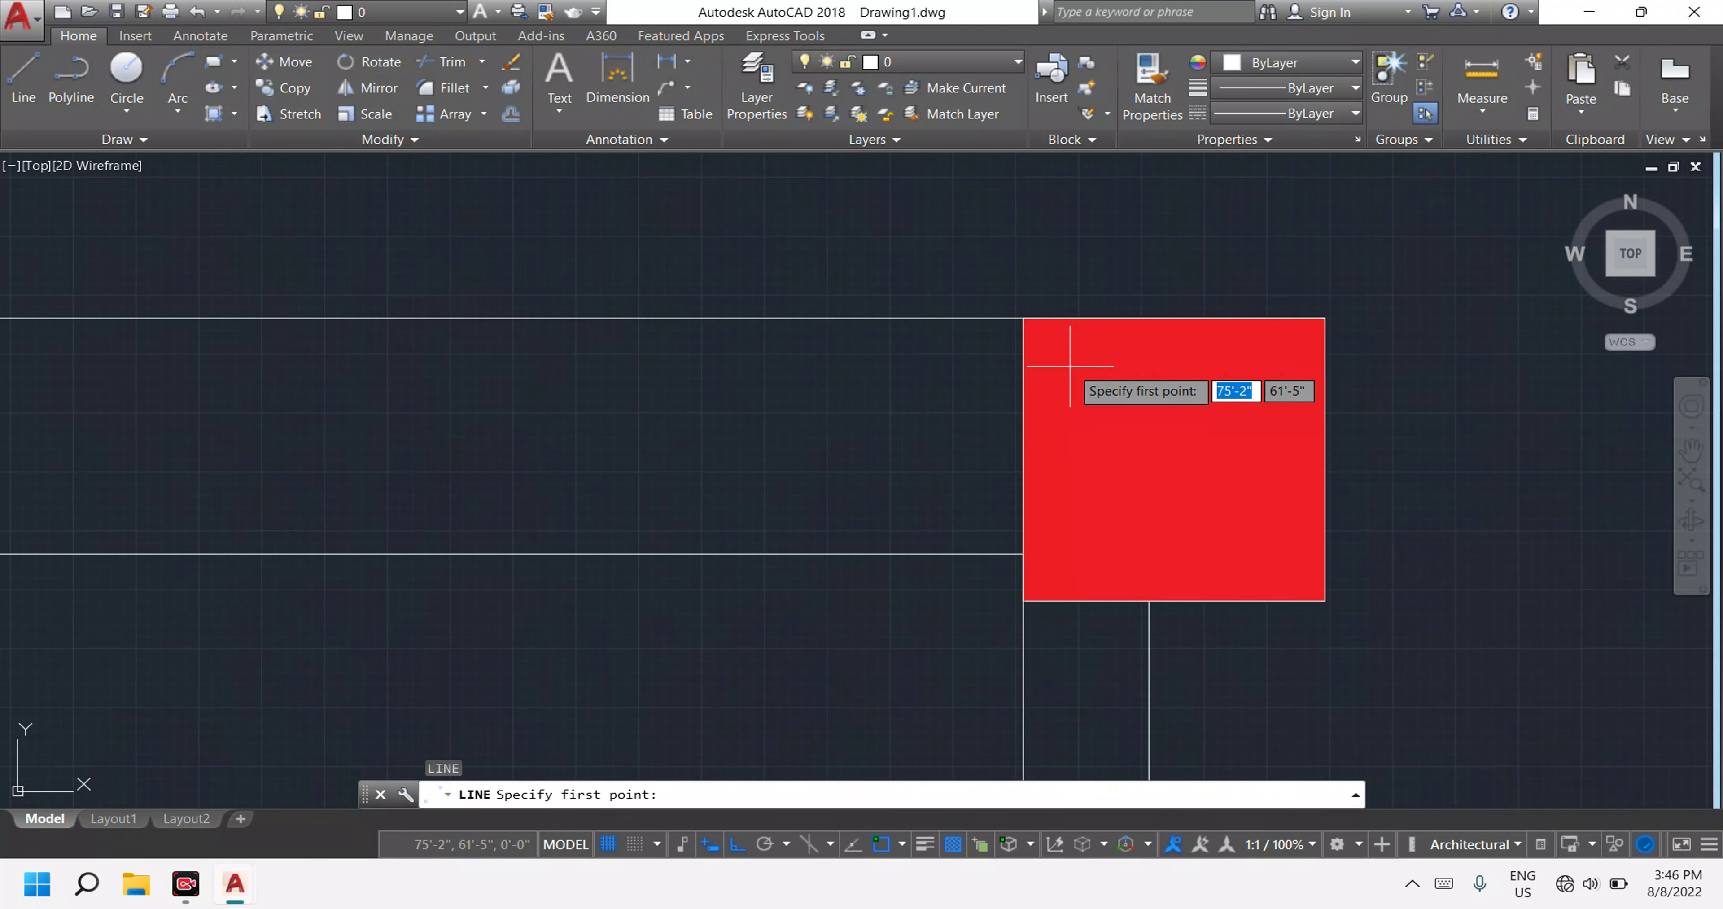
pyautogui.click(1024, 317)
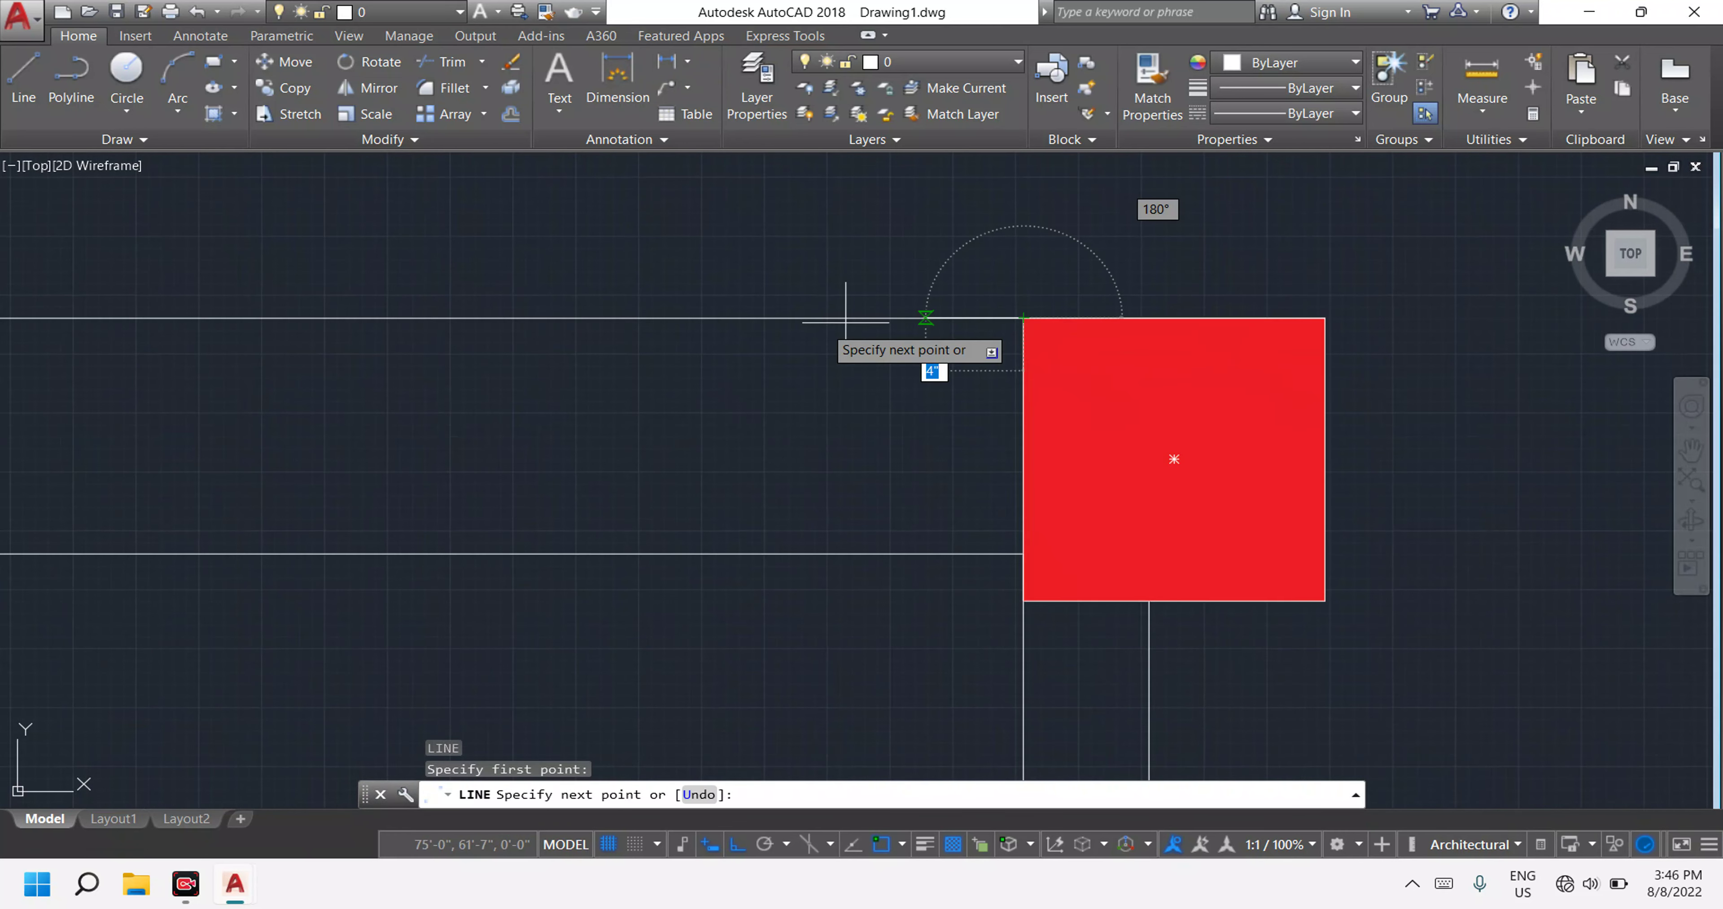
pyautogui.scroll(-3, 685, 324)
pyautogui.scroll(-8, 654, 324)
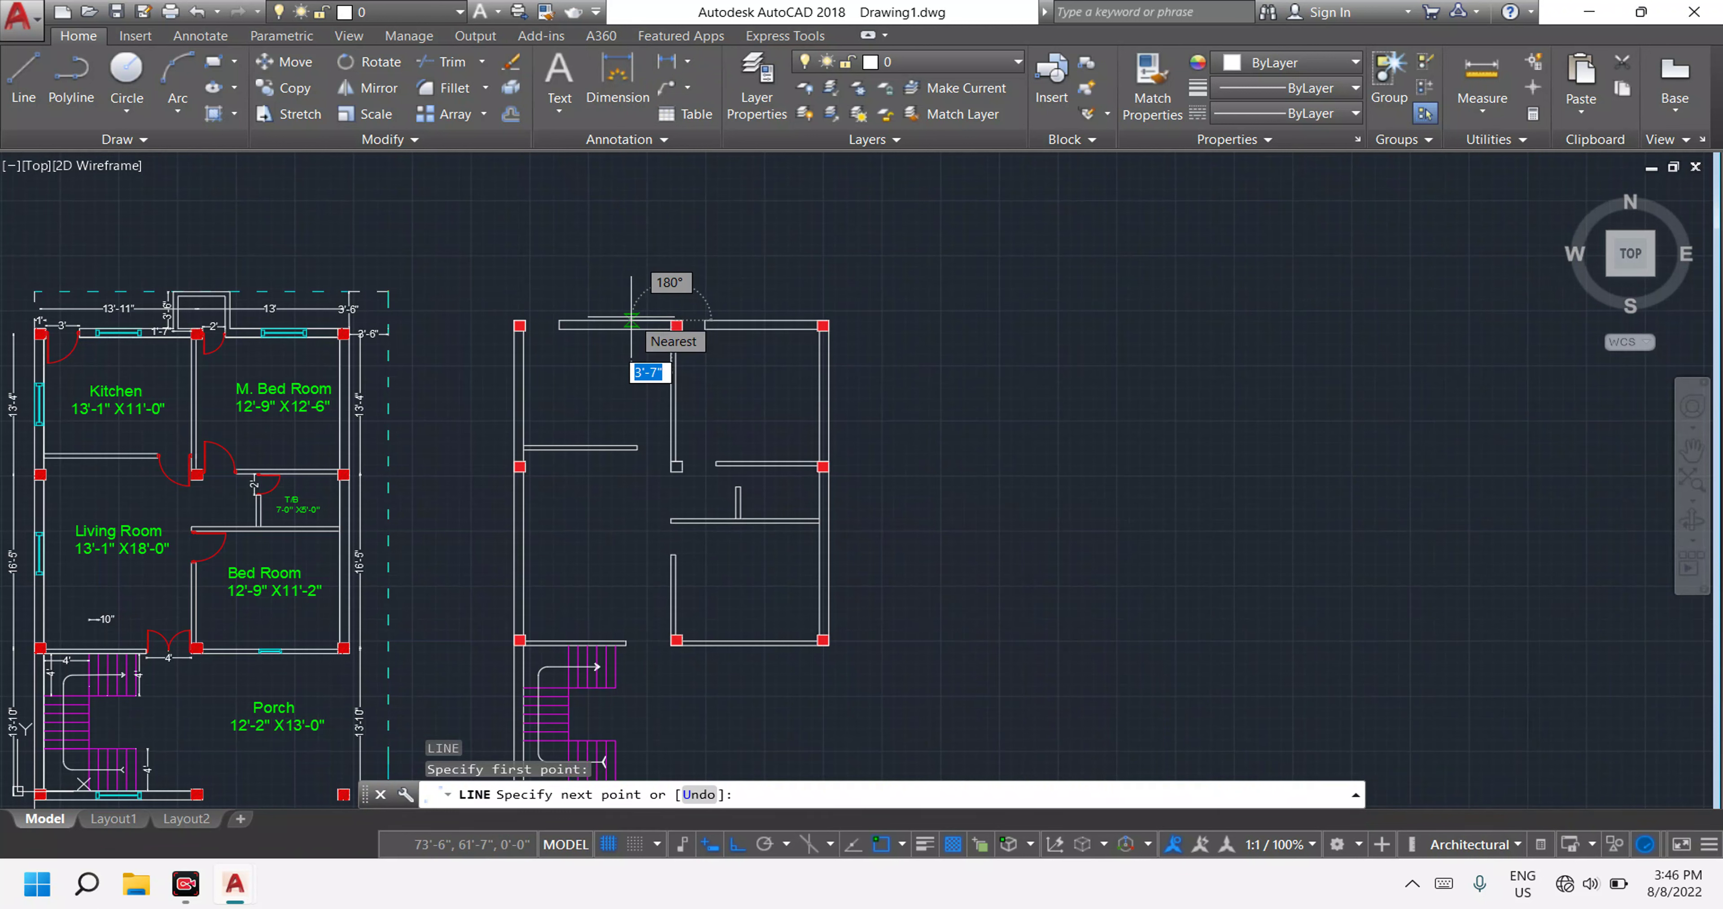
pyautogui.write("1'")
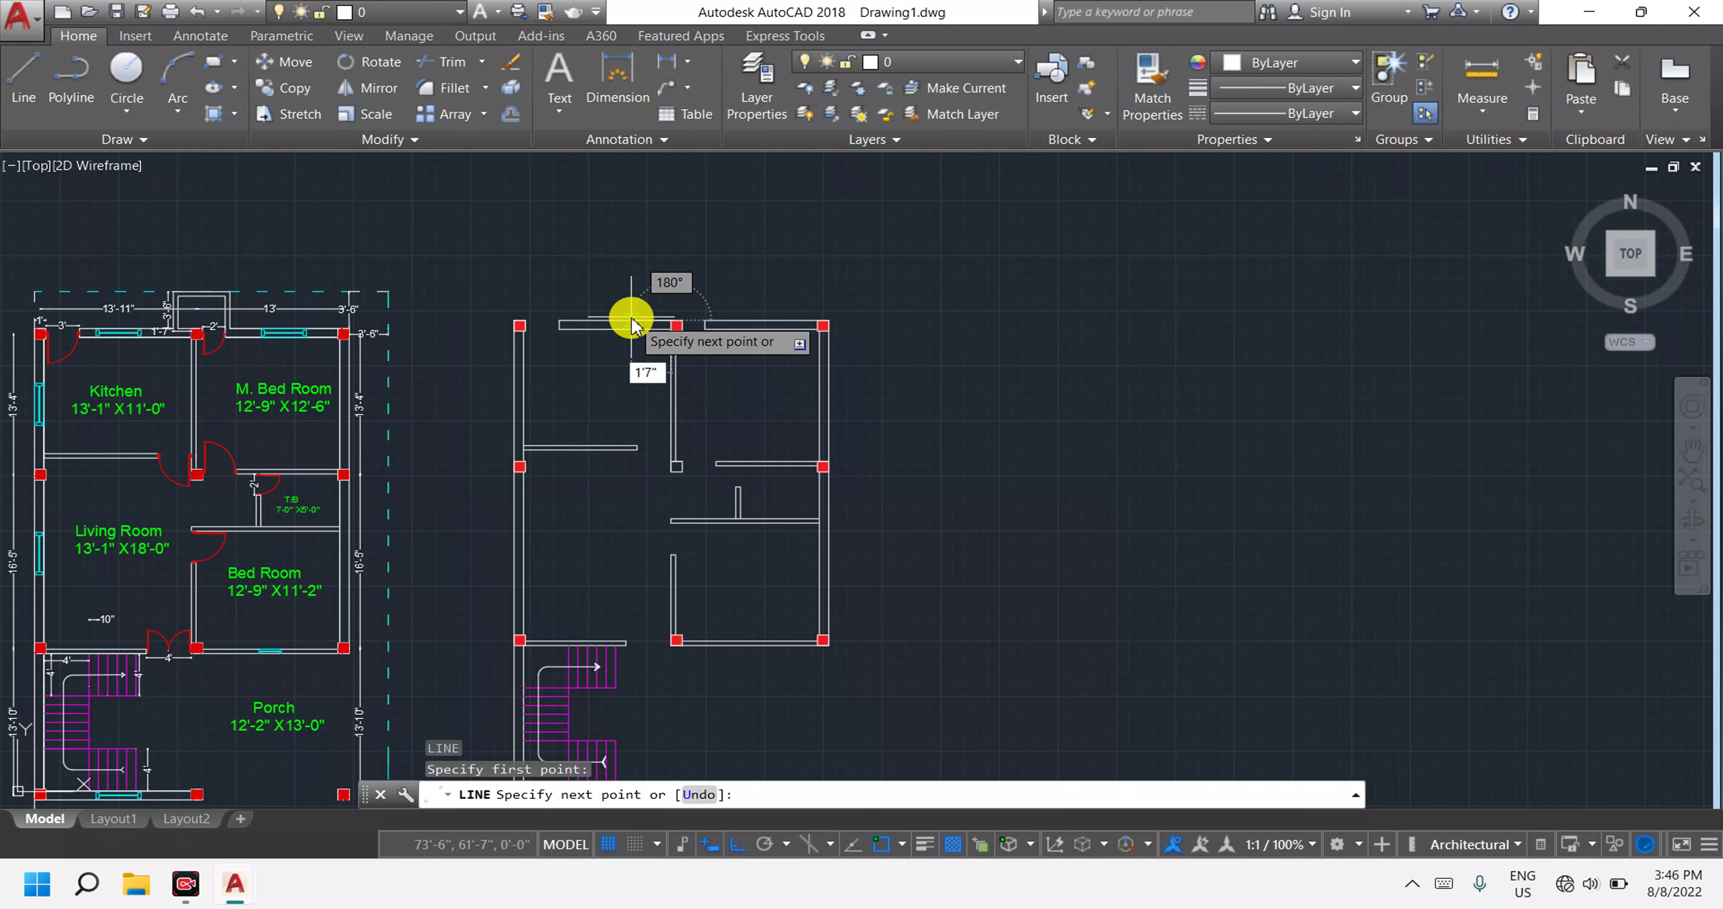
pyautogui.press('Return')
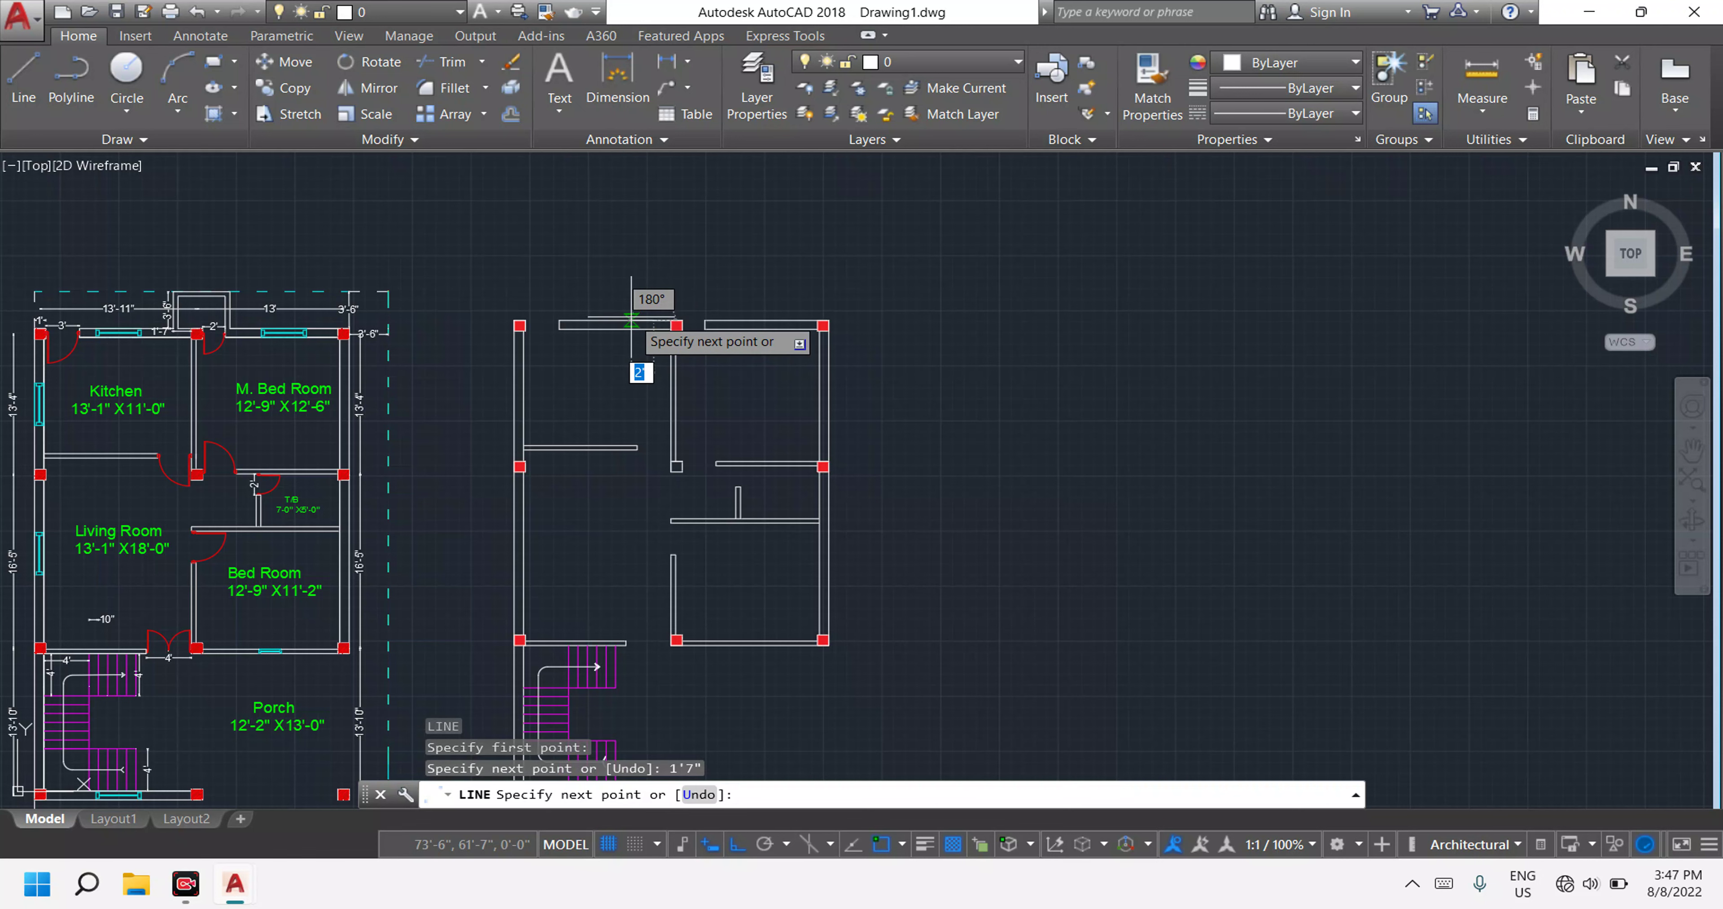
# Continue the line 3'-6" upward, then across to the right.
pyautogui.scroll(-5, 687, 203)
pyautogui.scroll(1, 687, 202)
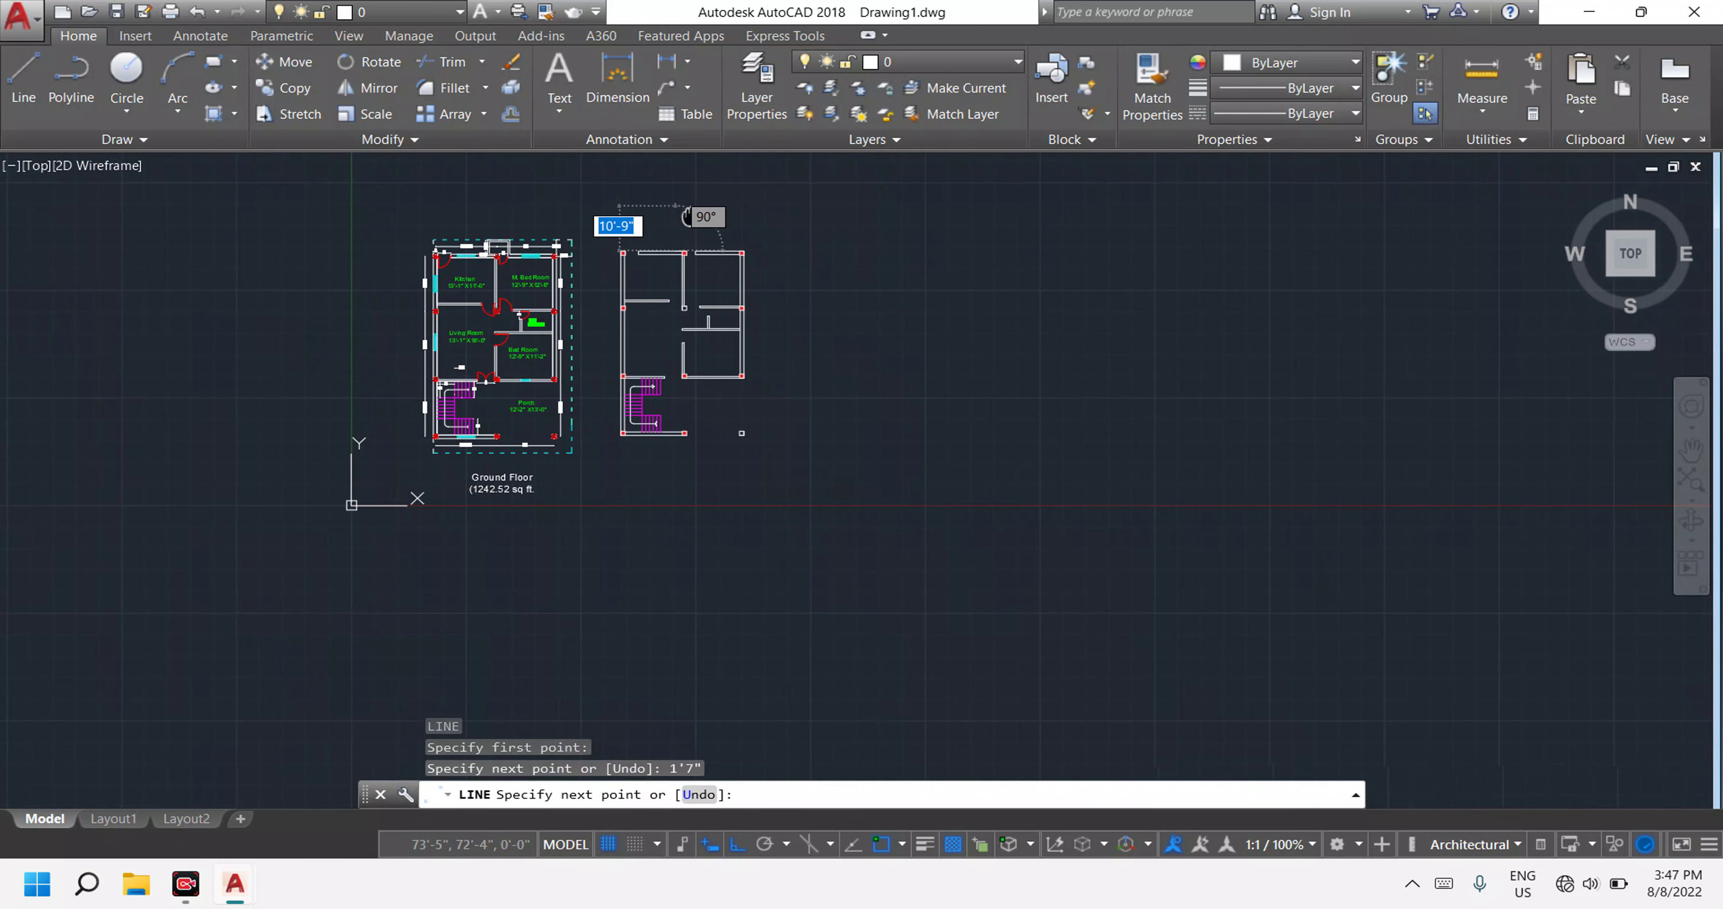
pyautogui.scroll(2, 696, 221)
pyautogui.scroll(2, 717, 246)
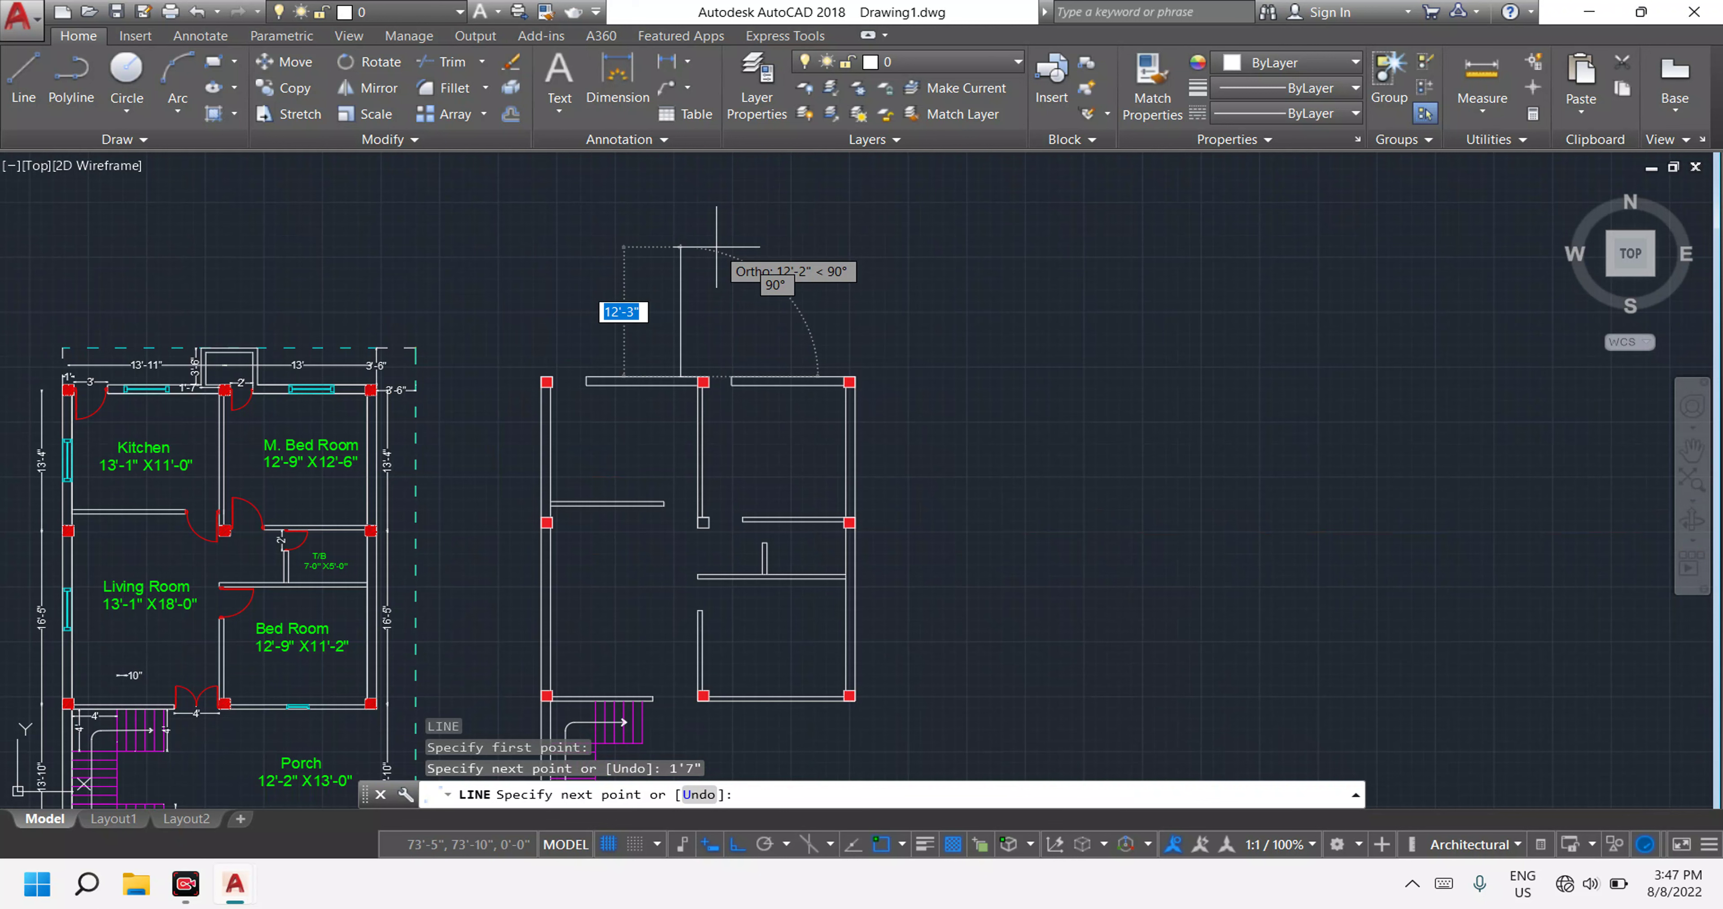
pyautogui.write("3'6")
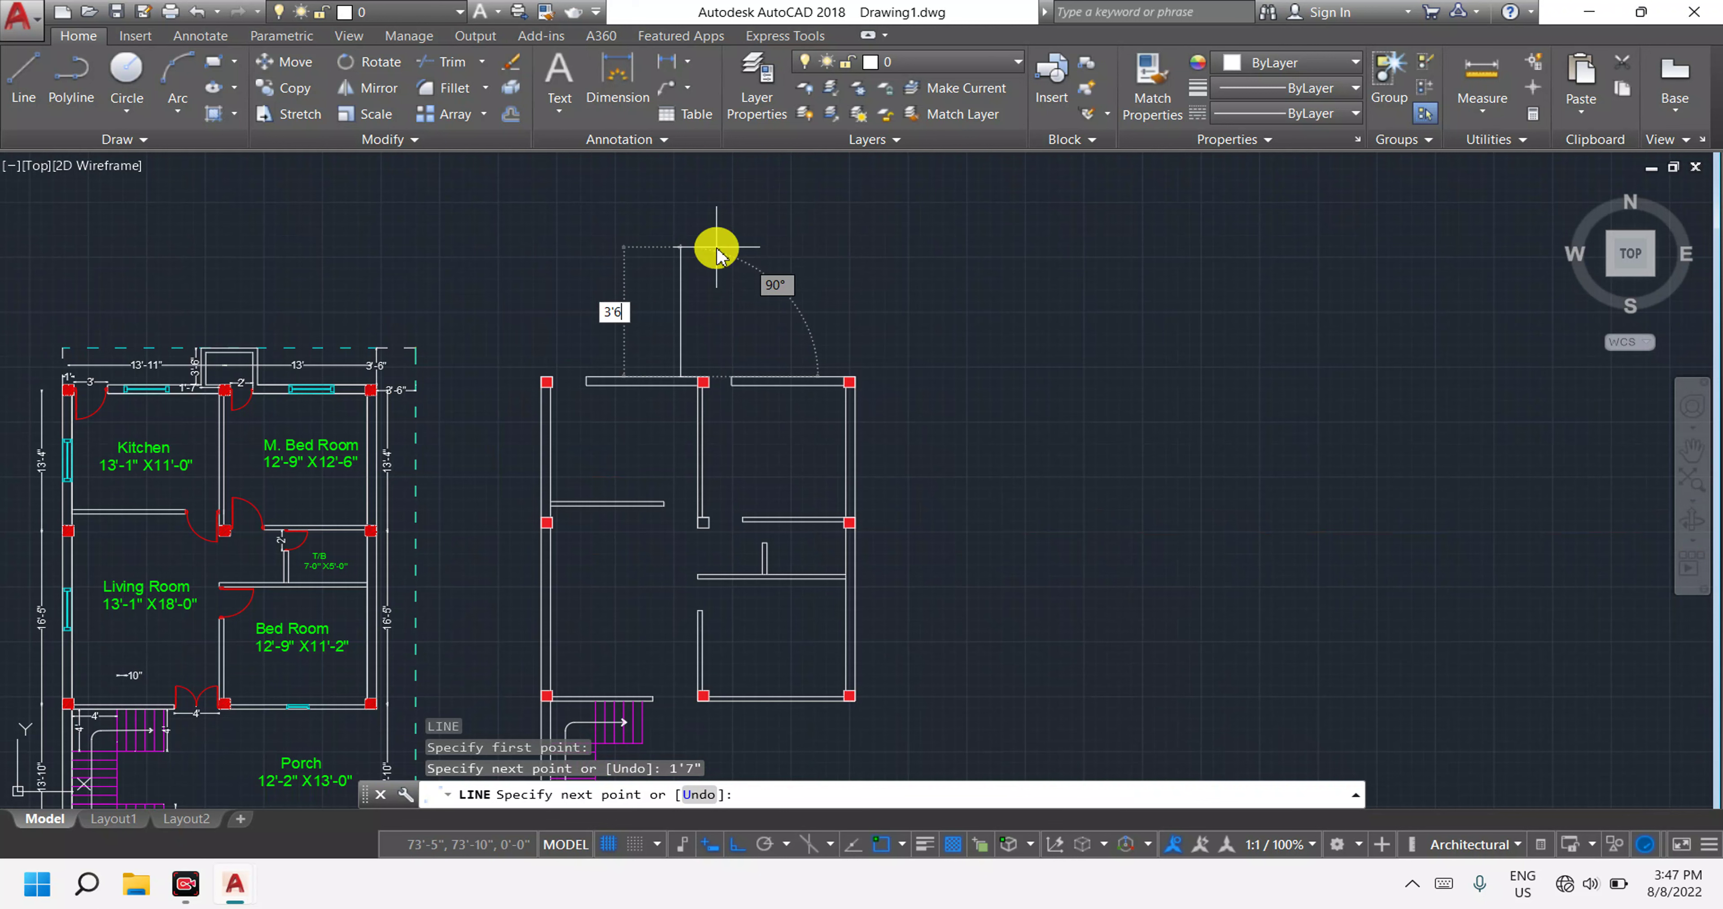
pyautogui.press('Return')
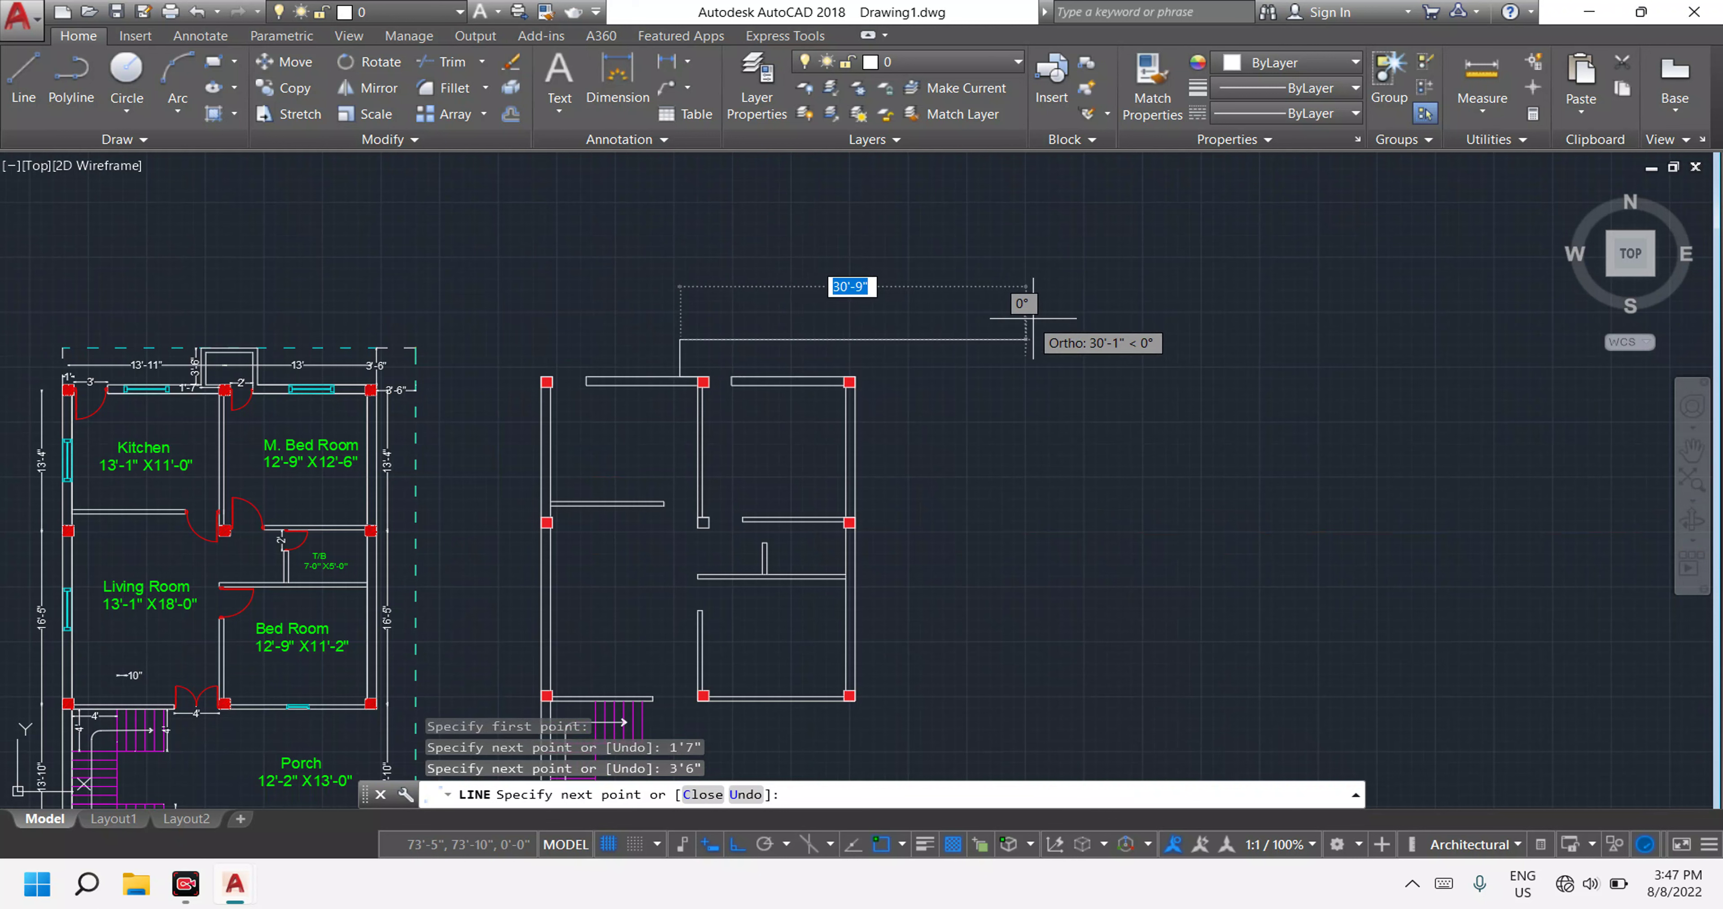
pyautogui.click(1061, 313)
pyautogui.press('Escape')
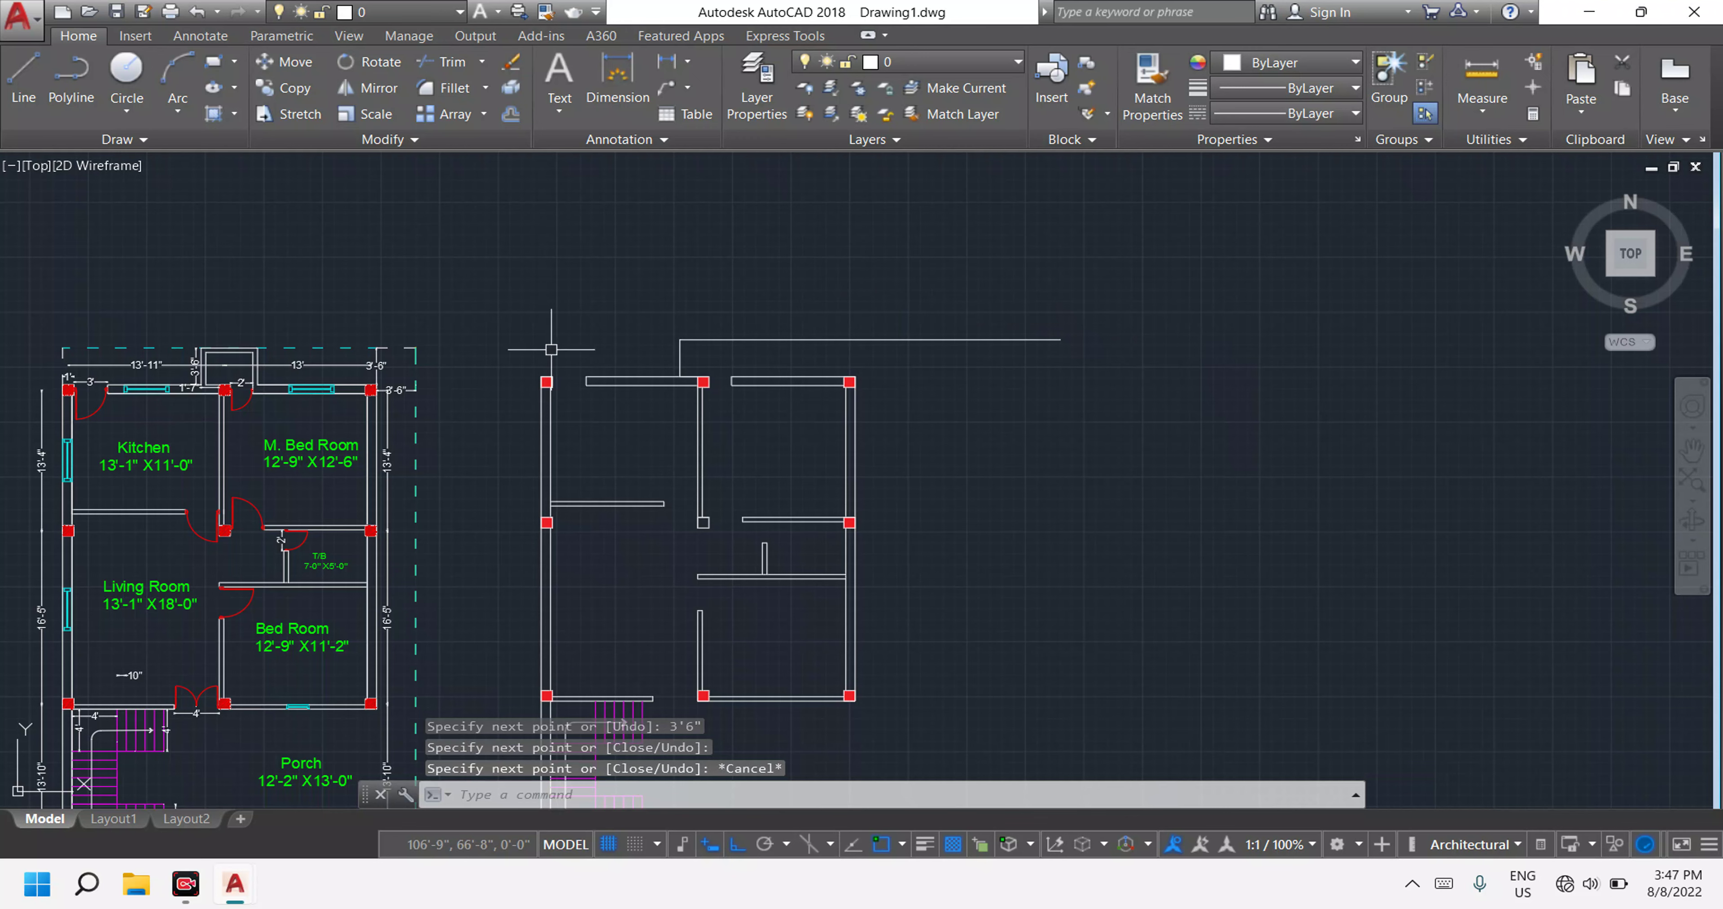
pyautogui.scroll(6, 261, 394)
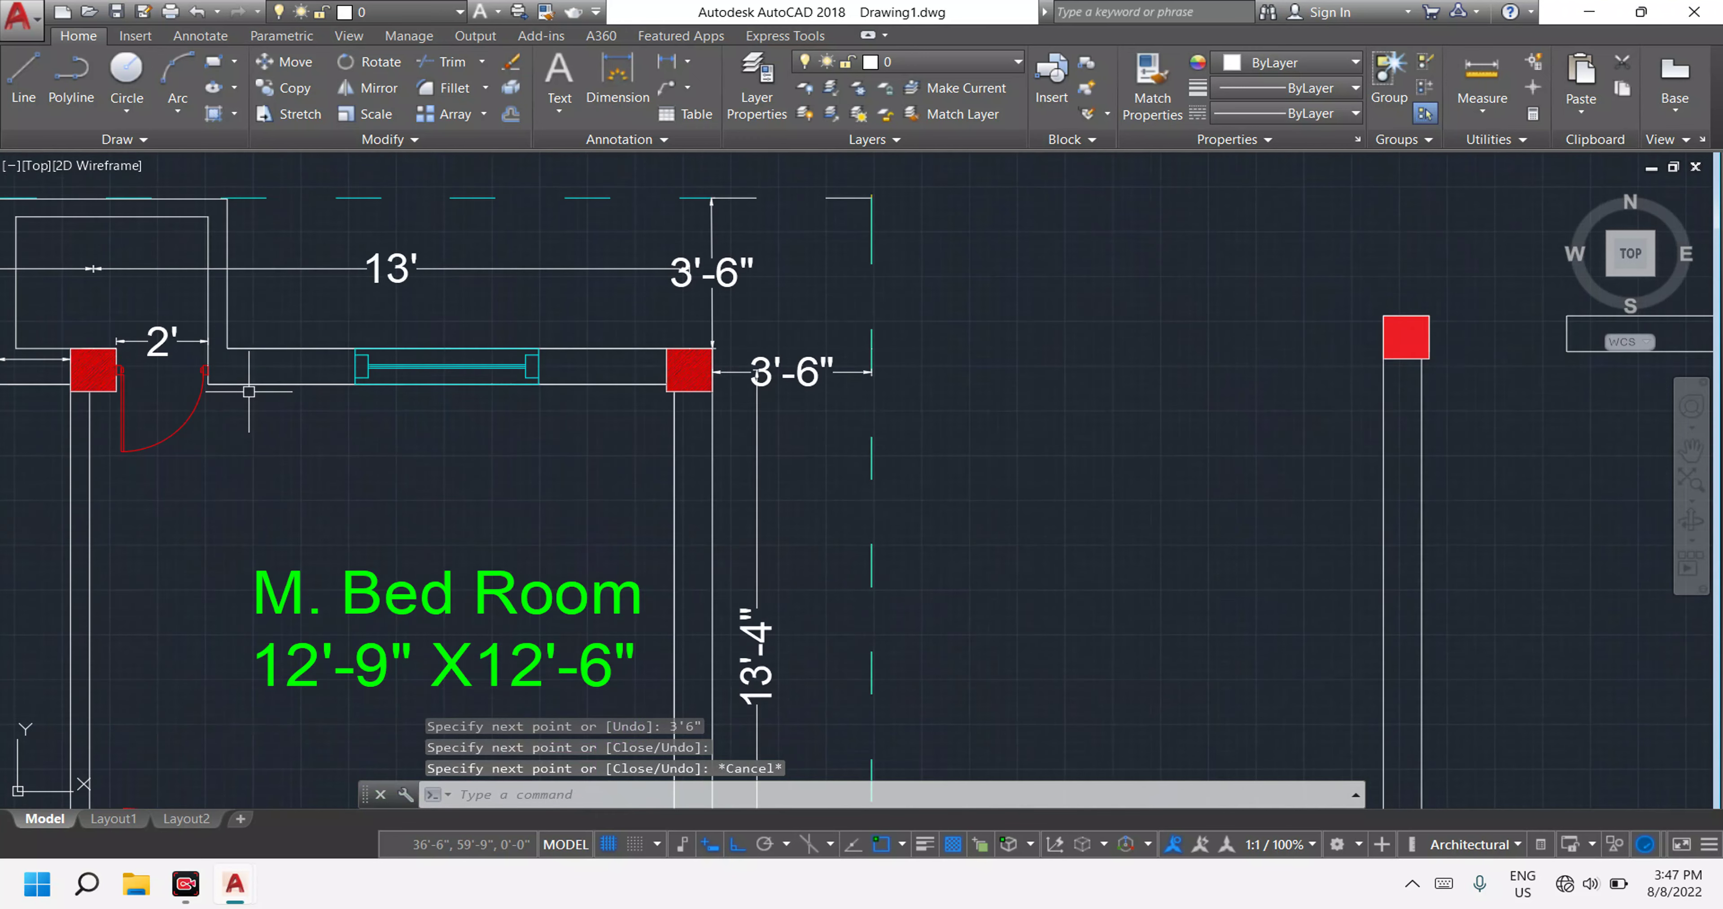
pyautogui.moveTo(253, 390); pyautogui.dragTo(566, 450, button='middle')
pyautogui.scroll(2, 600, 449)
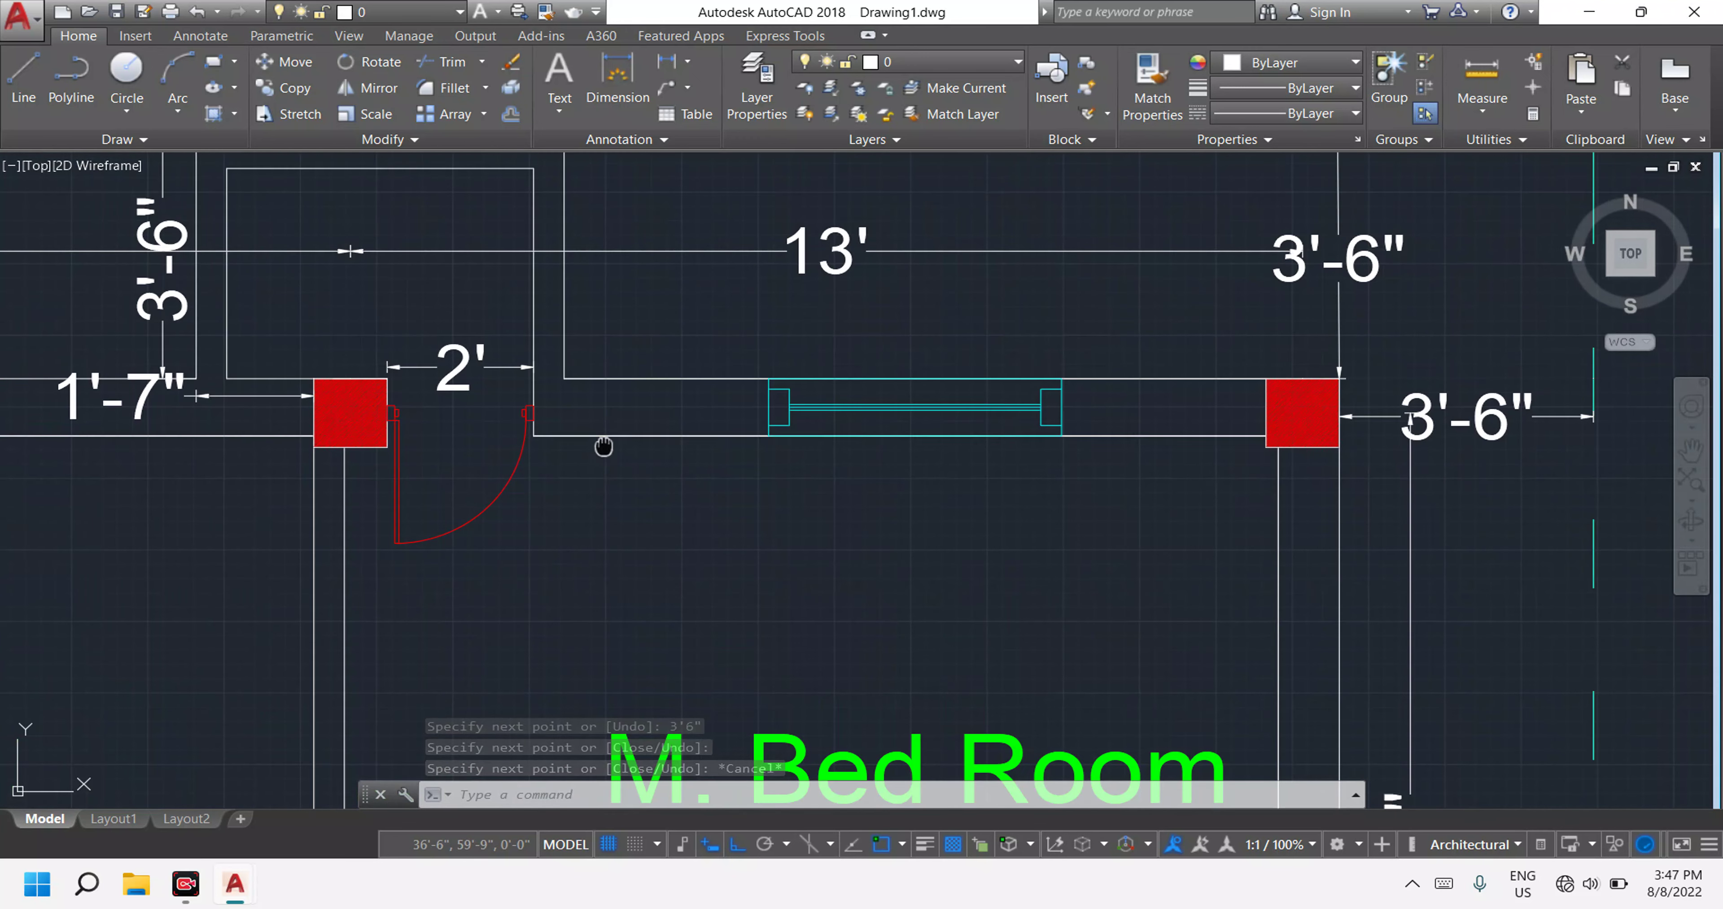
pyautogui.press('Escape')
pyautogui.press('Escape')
pyautogui.press('Escape')
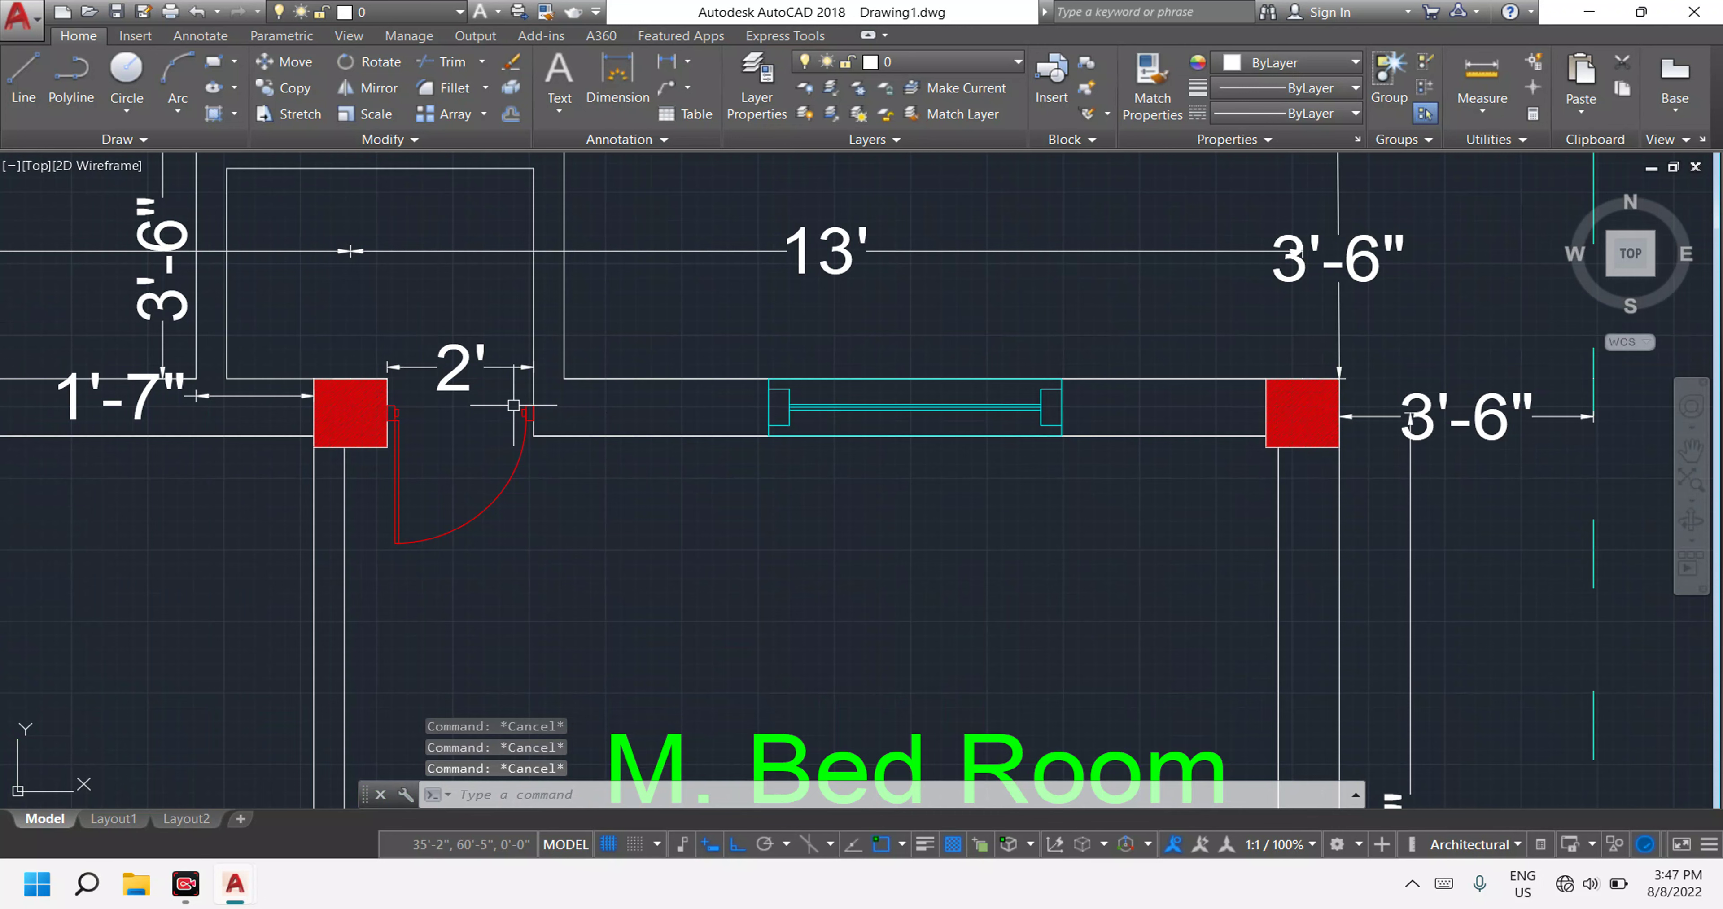
pyautogui.click(666, 62)
pyautogui.scroll(2, 413, 385)
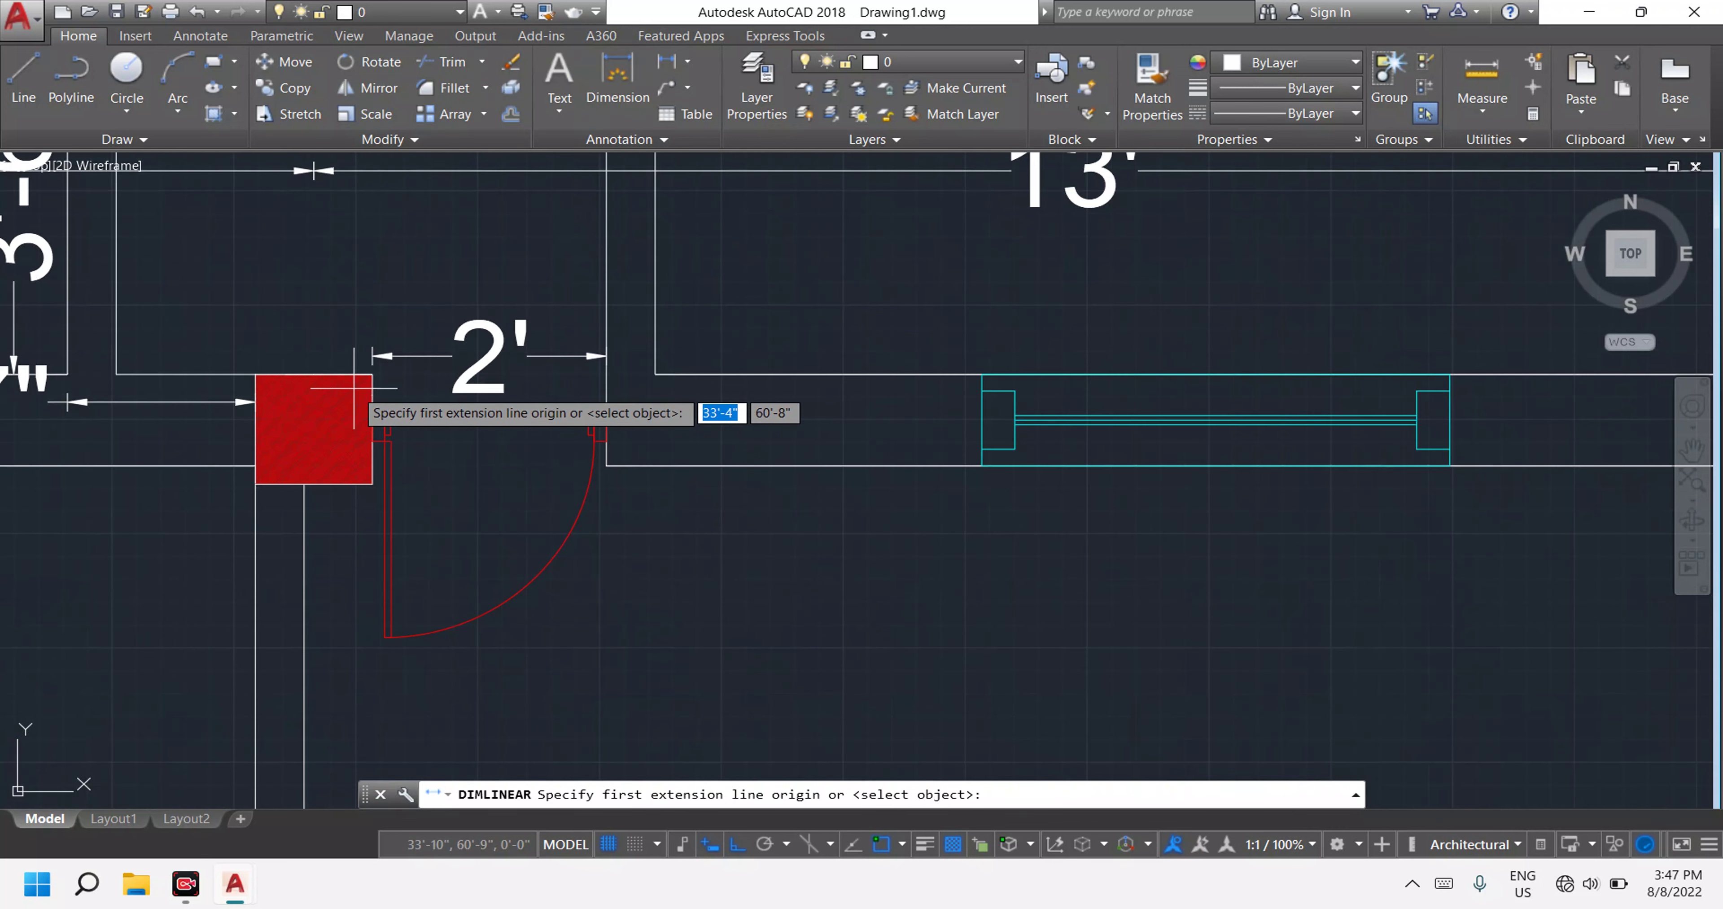
pyautogui.click(373, 374)
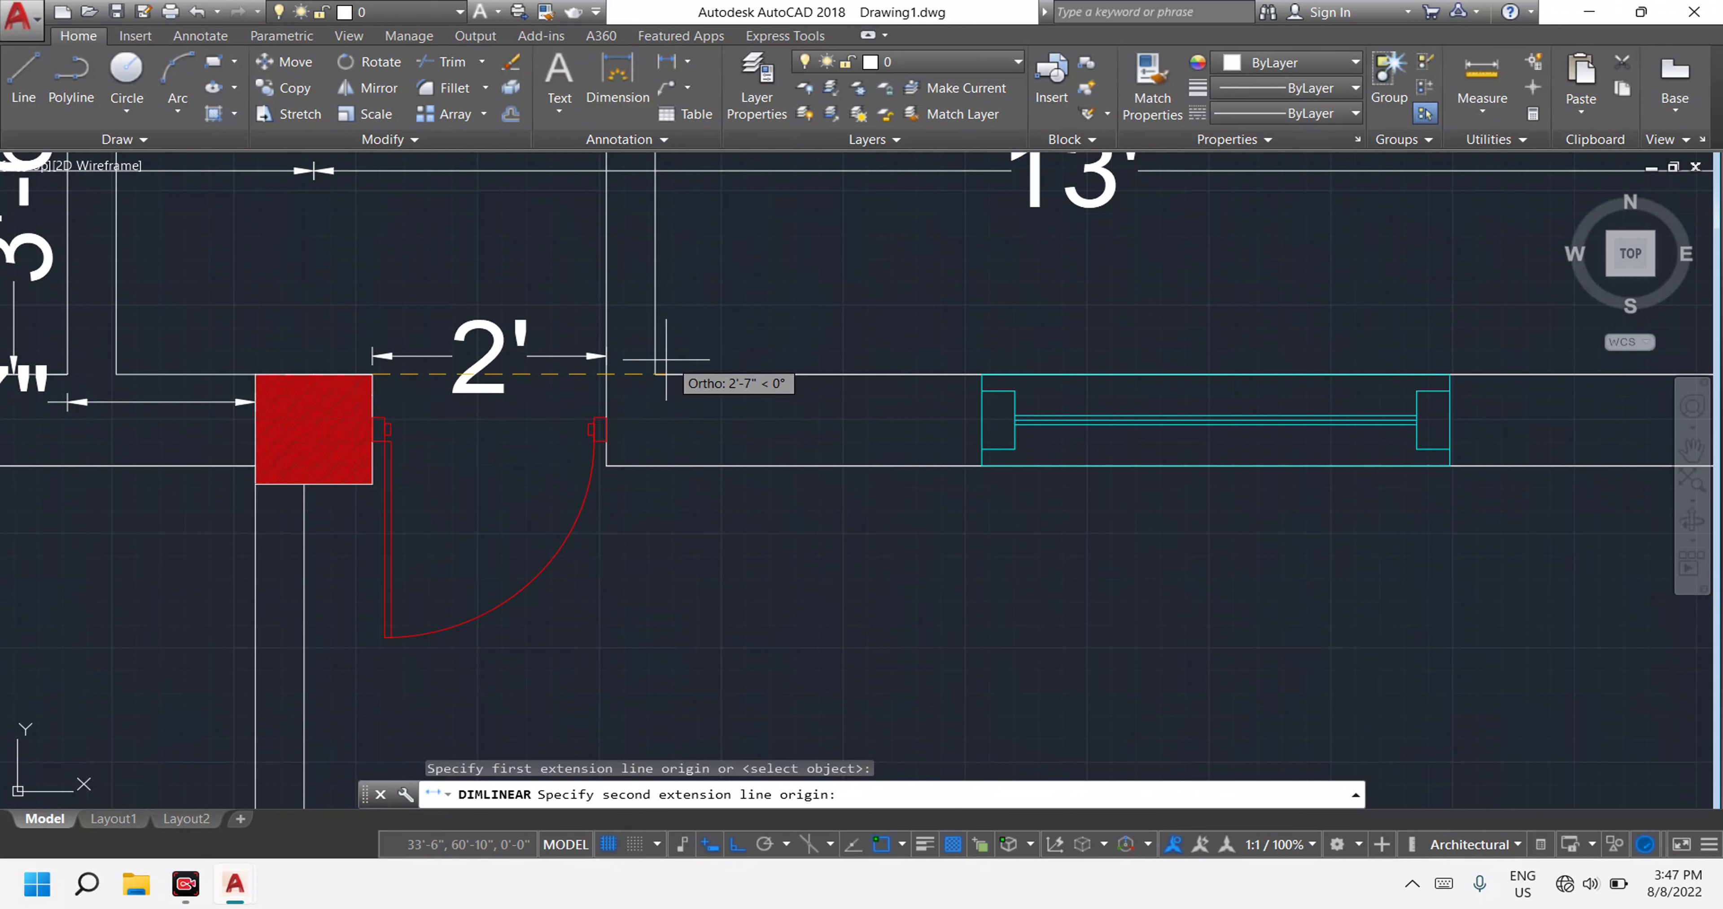
pyautogui.click(655, 367)
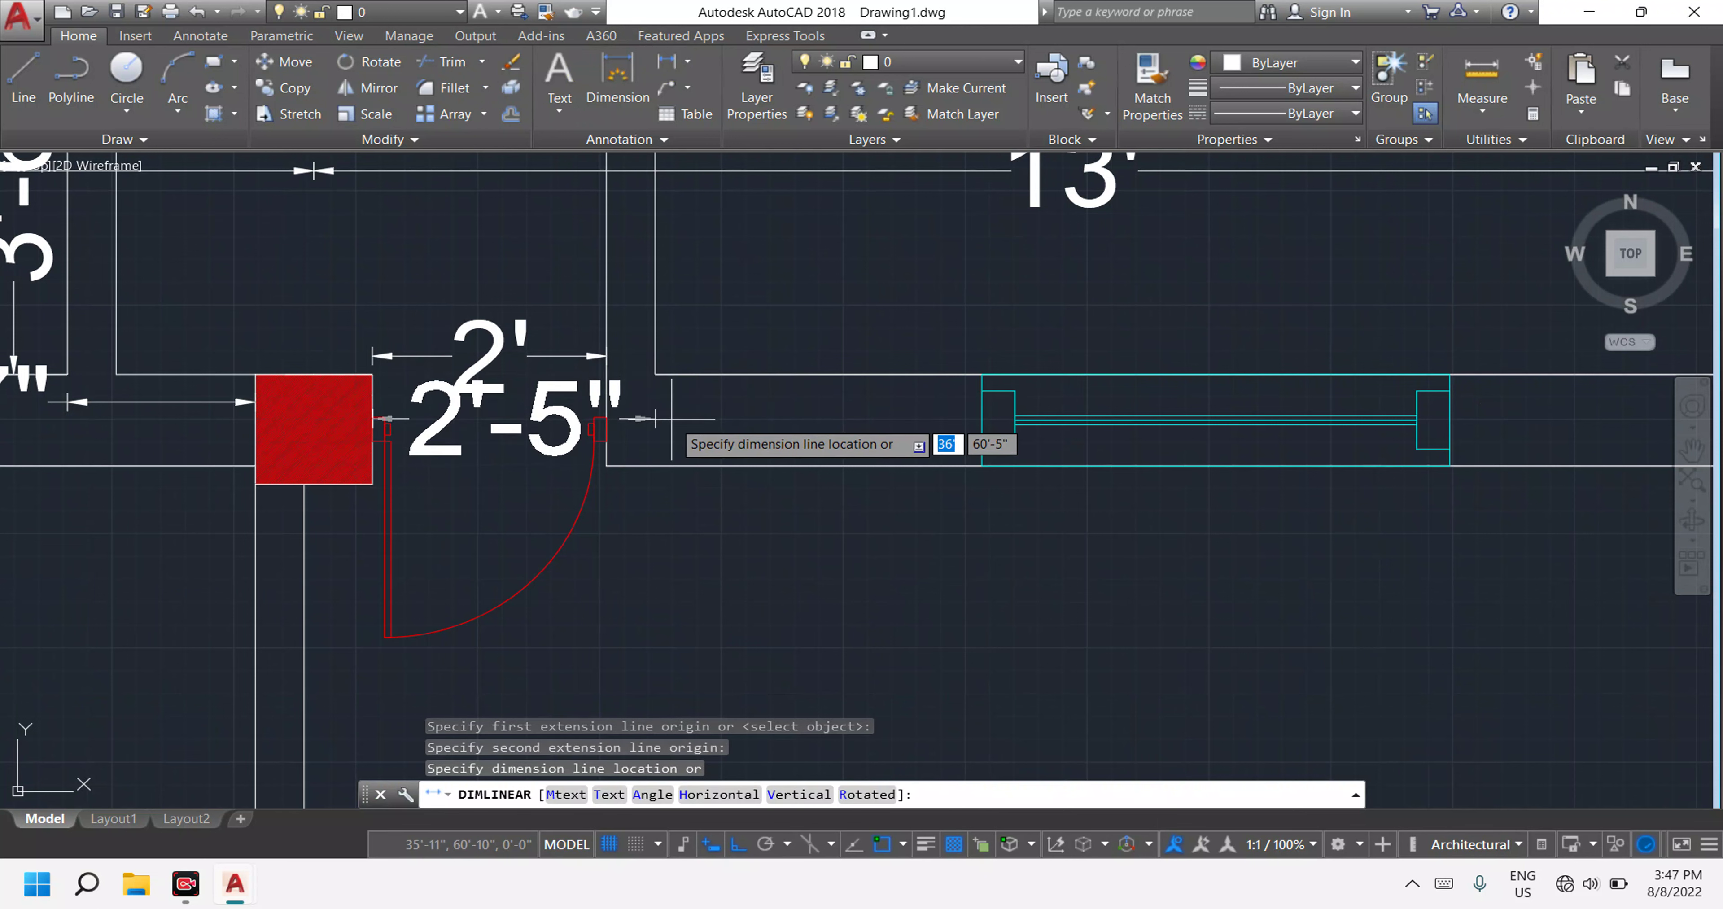
pyautogui.press('Escape')
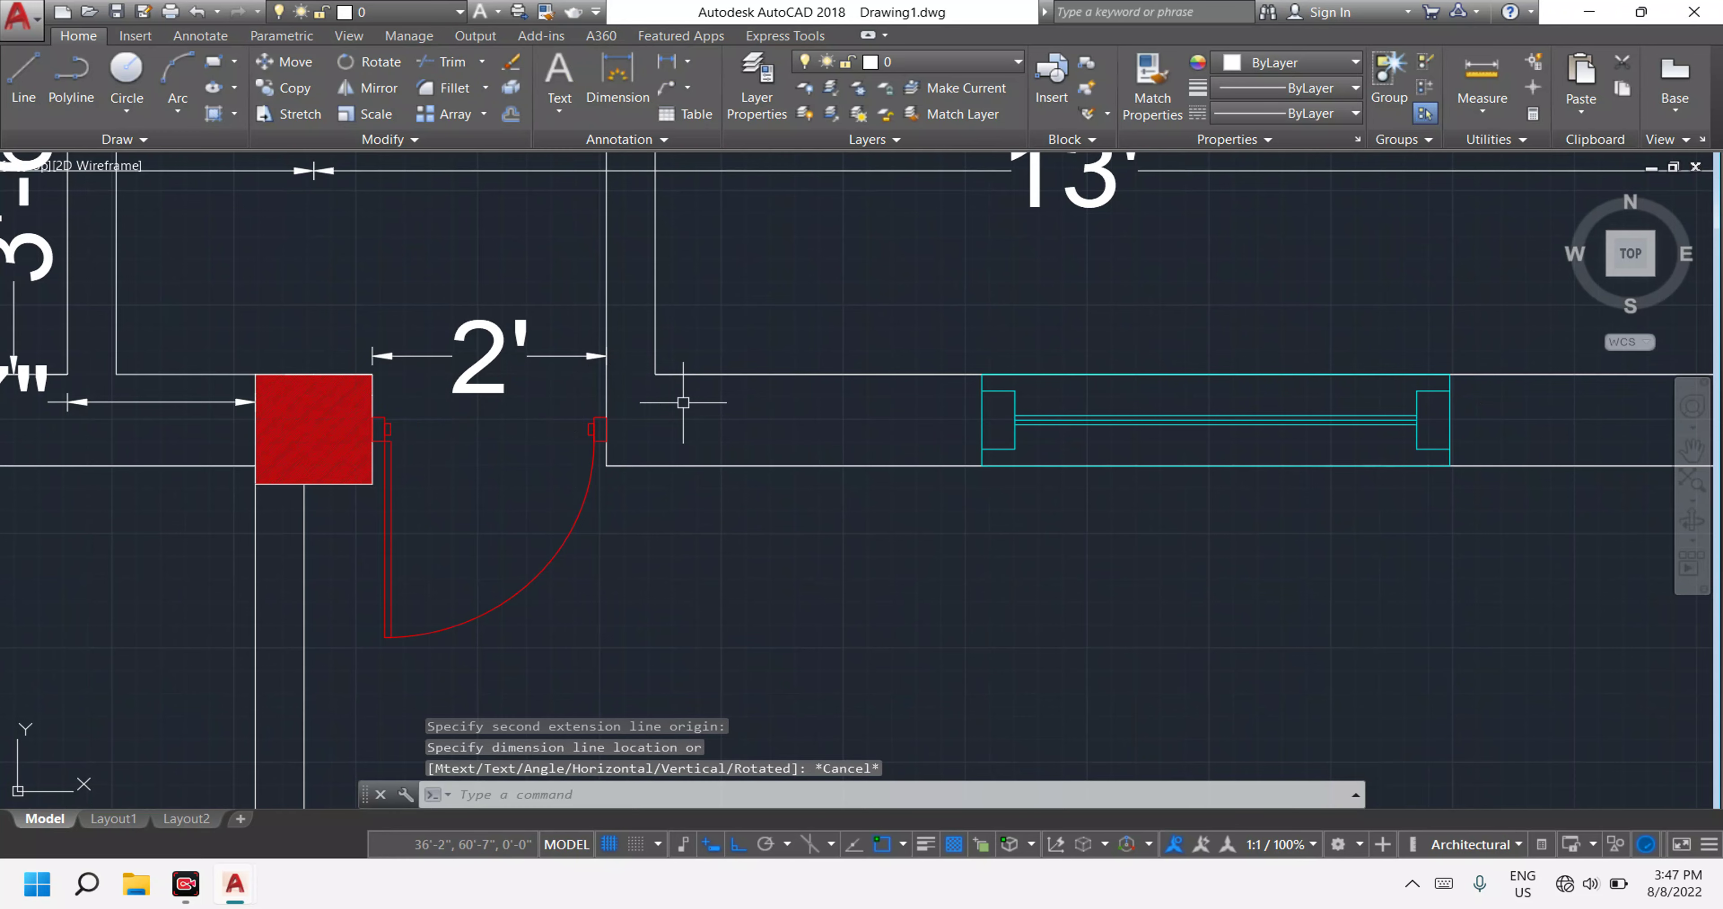
pyautogui.scroll(-5, 685, 403)
pyautogui.scroll(-5, 685, 403)
pyautogui.scroll(5, 1108, 430)
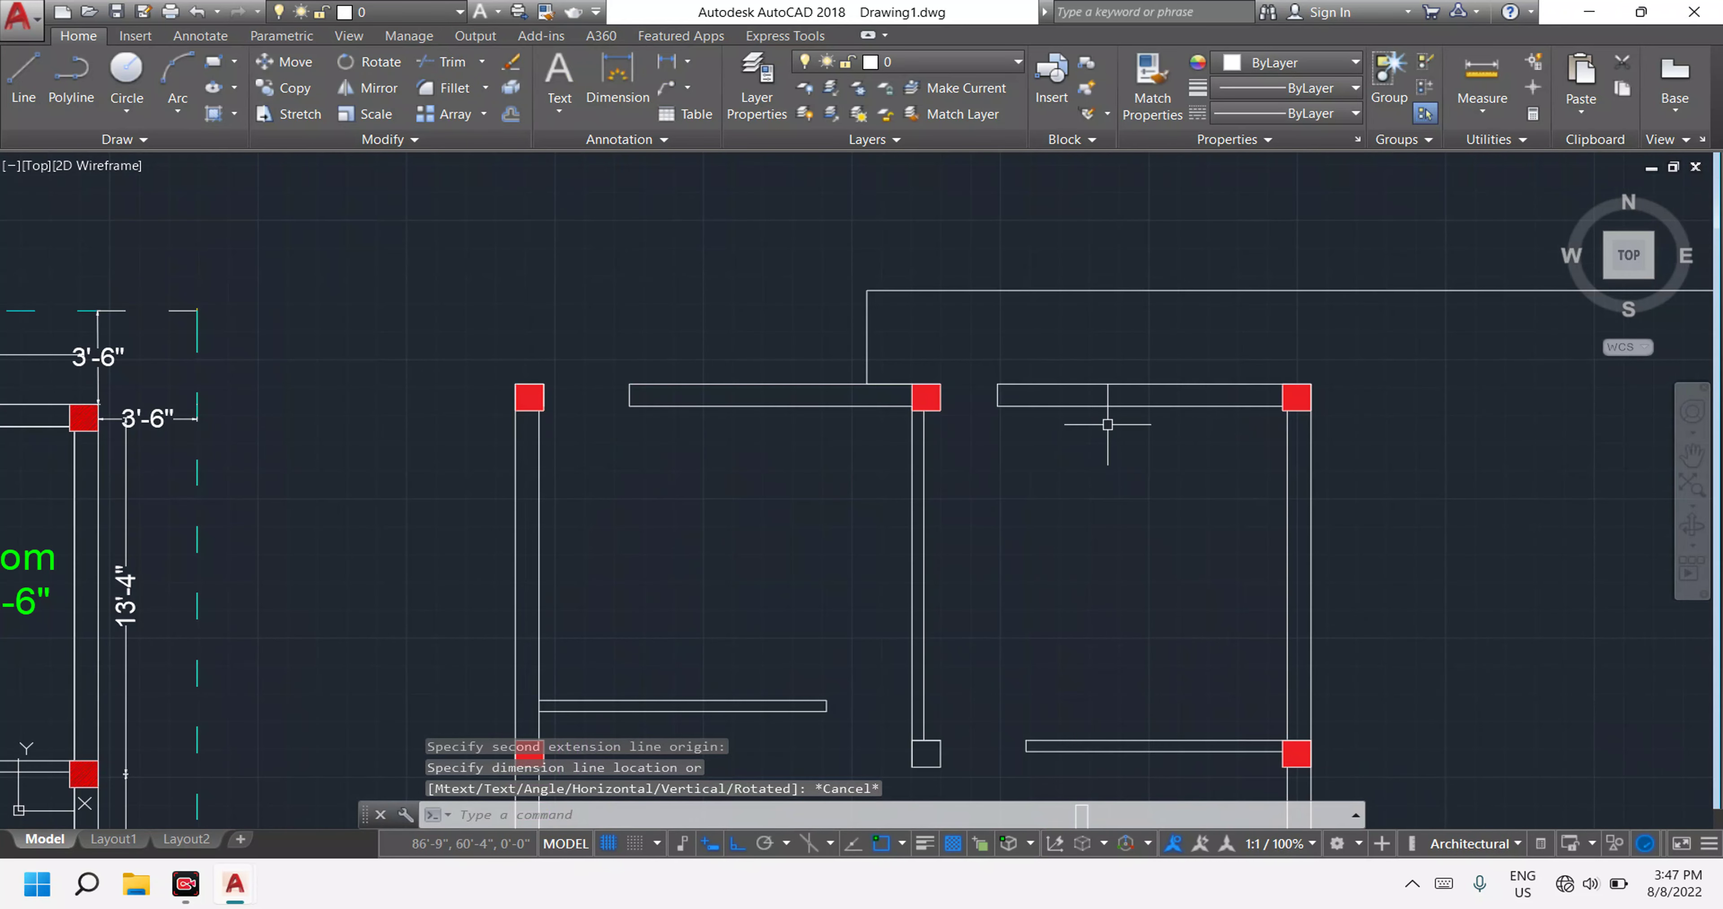
pyautogui.press('Escape')
pyautogui.press('Escape')
pyautogui.press('Escape')
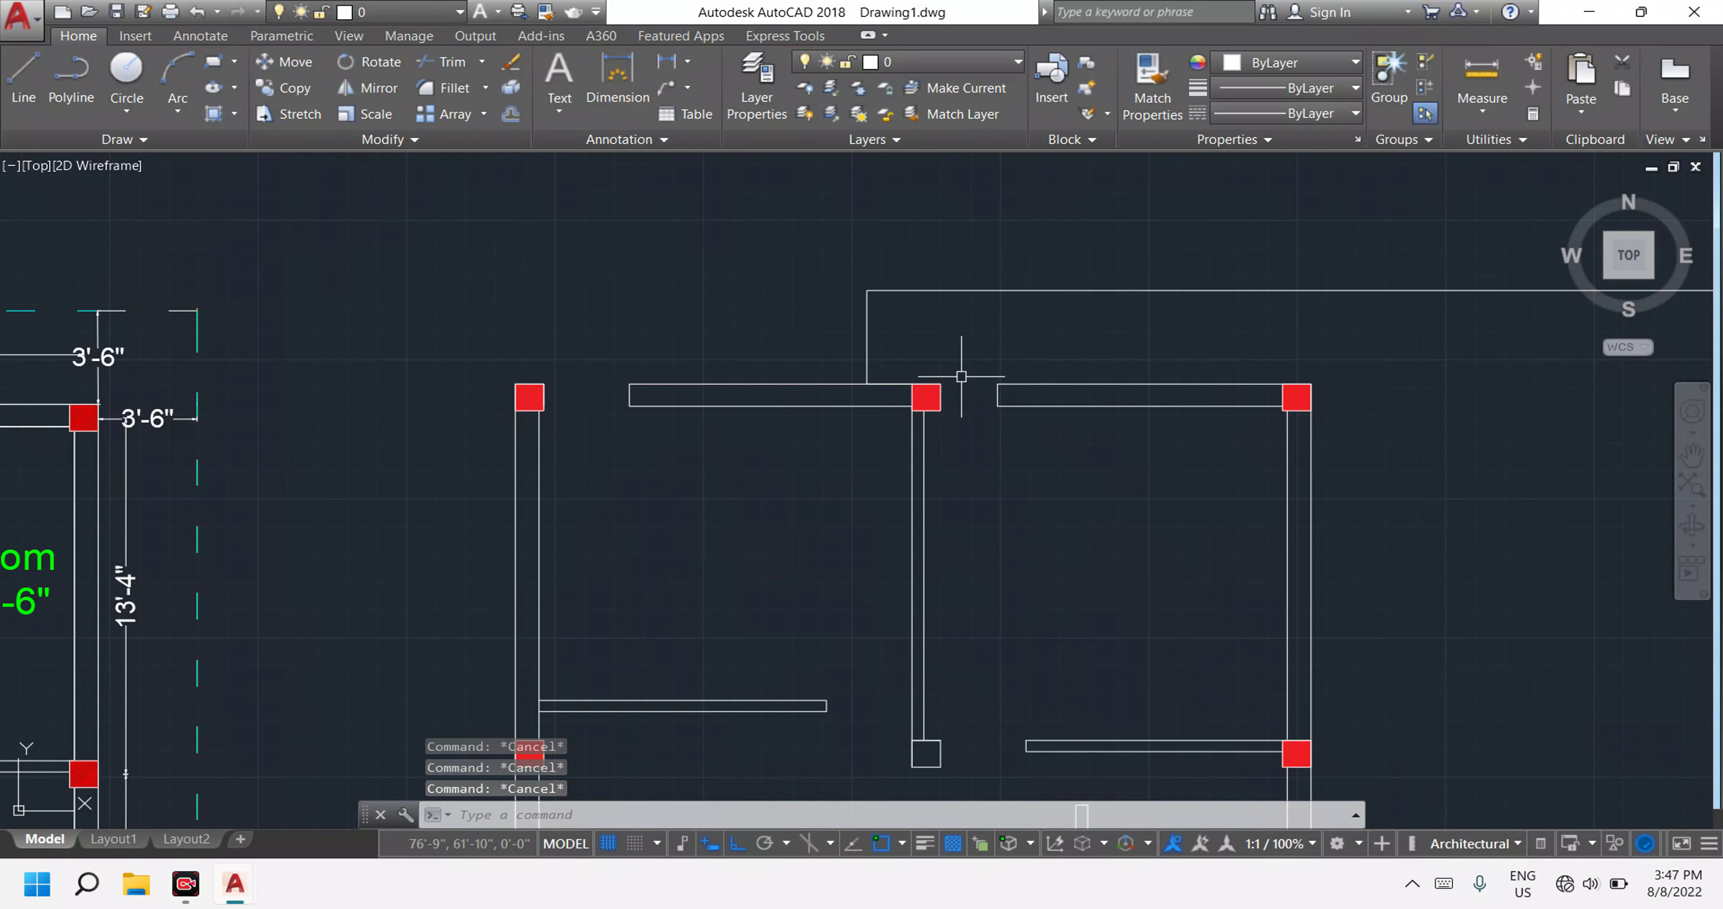
# Draw the projection's 2'-5" side and trim the top line beyond it.
pyautogui.write('l')
pyautogui.press('Return')
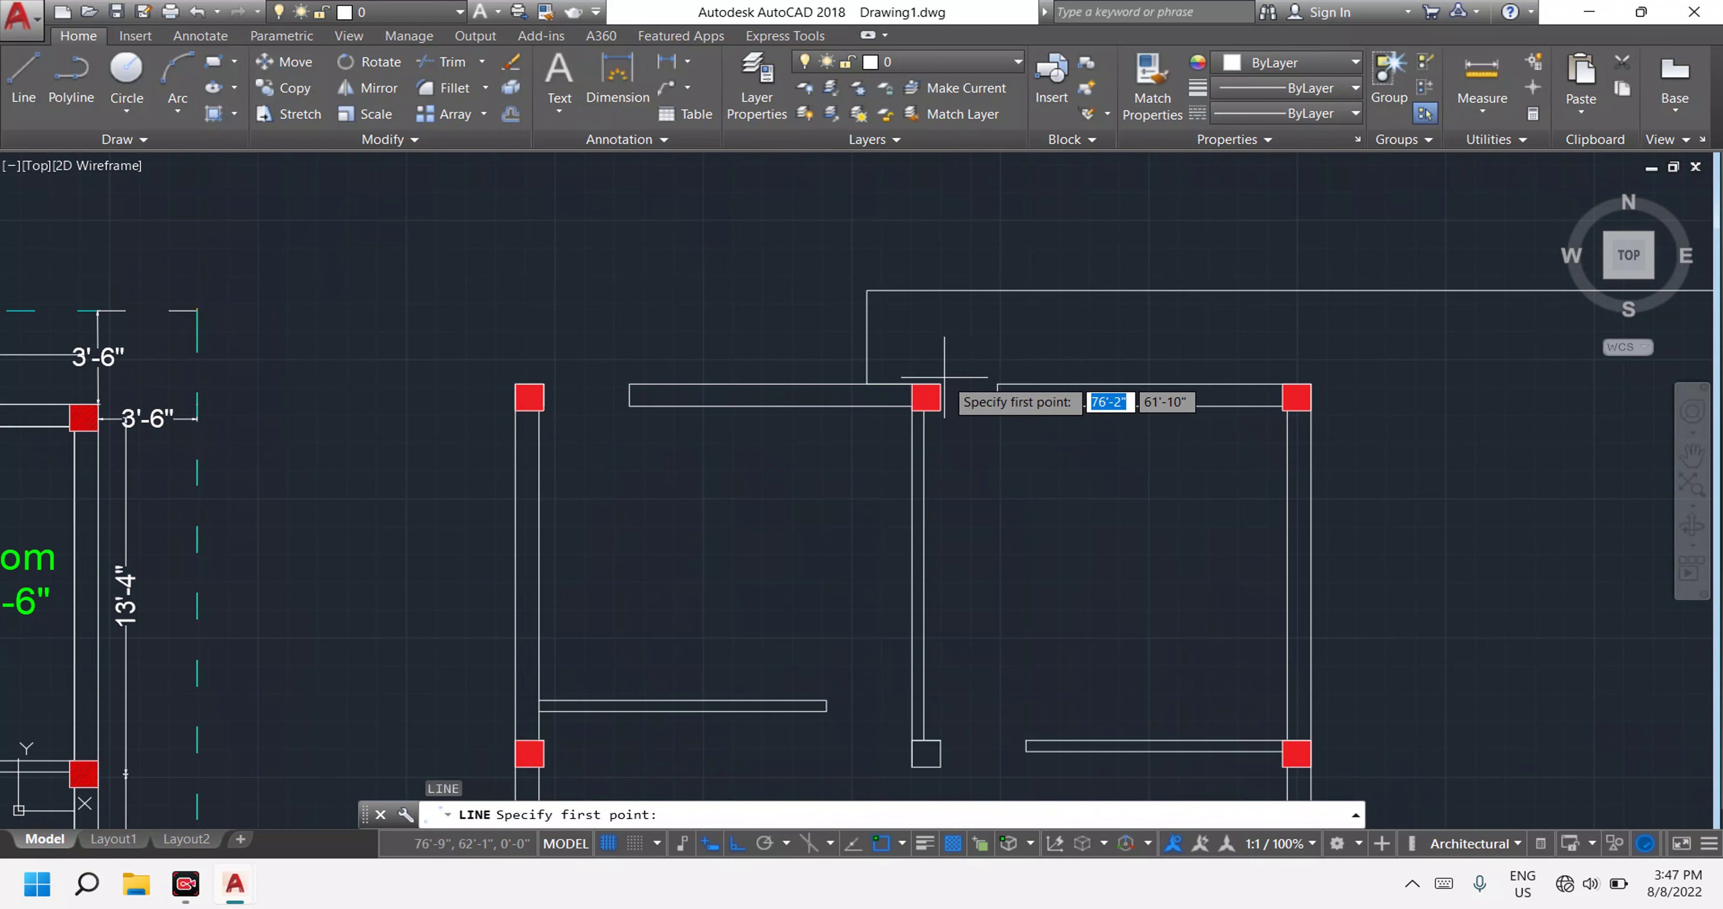
pyautogui.click(941, 383)
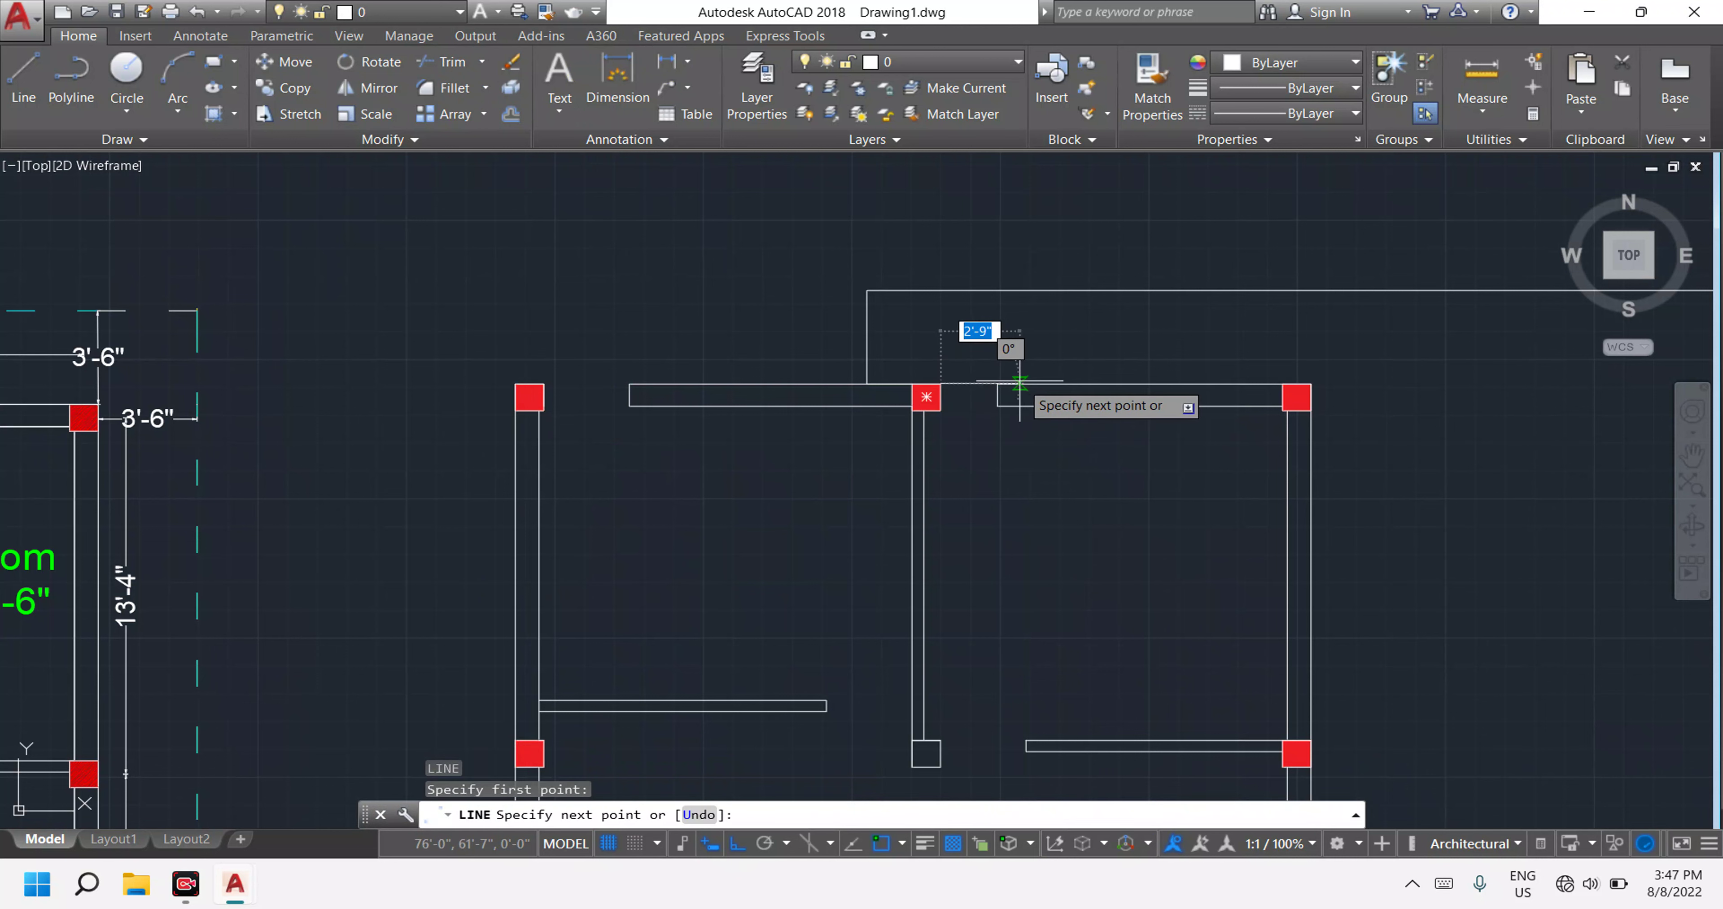
pyautogui.write('2')
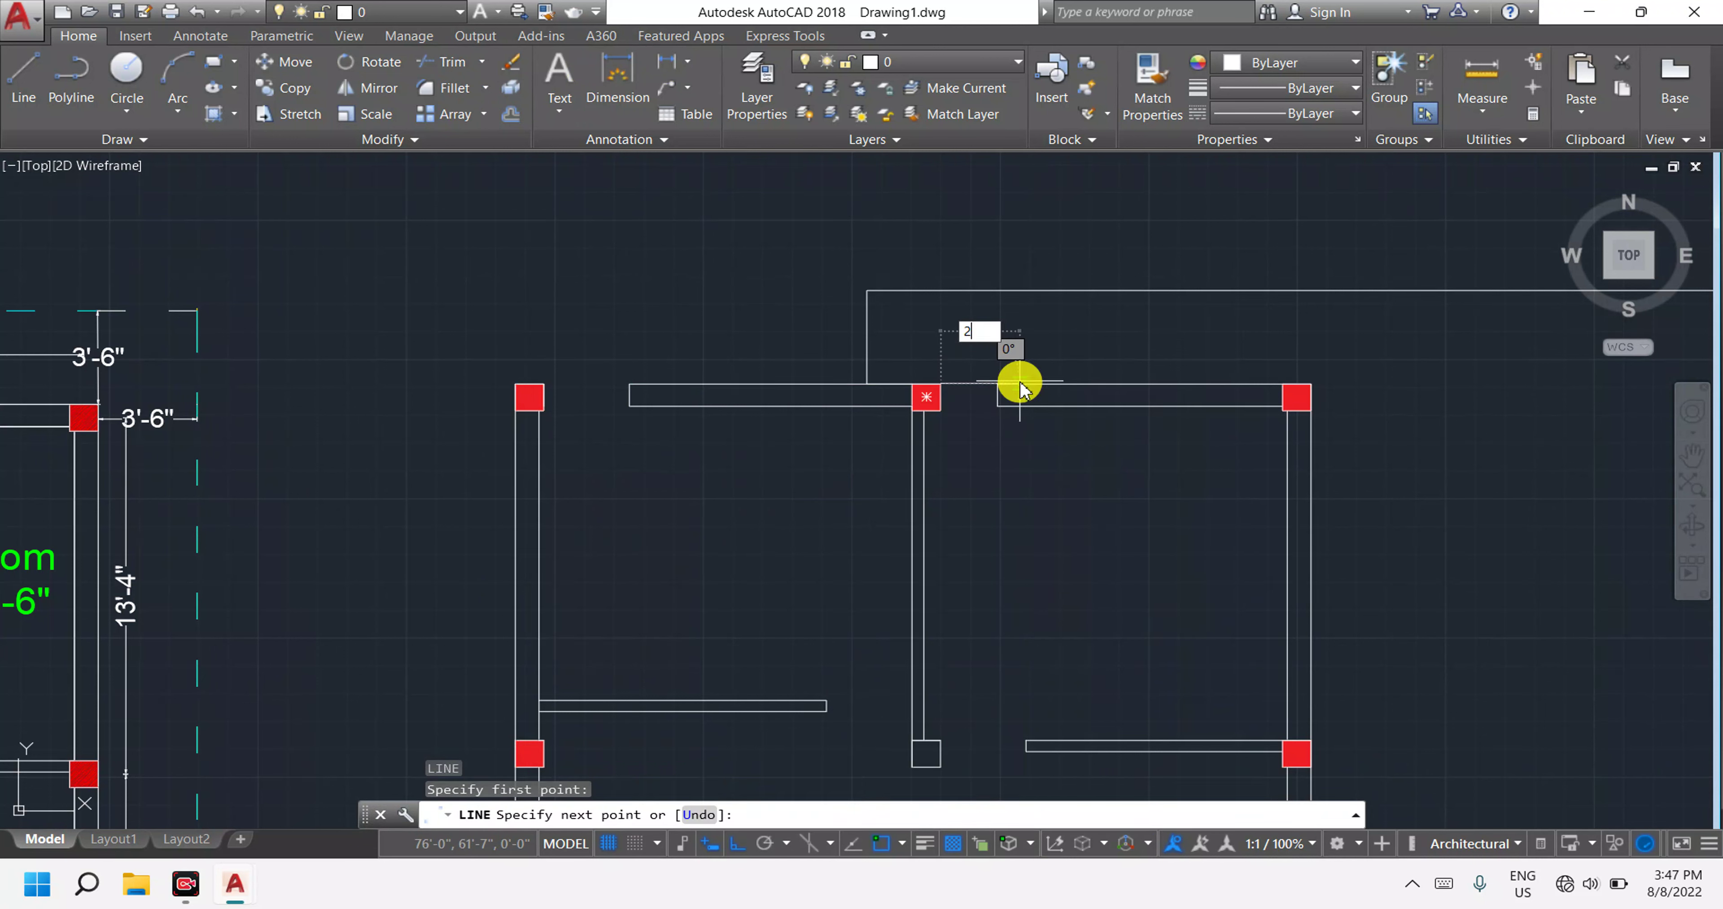
pyautogui.write("'5")
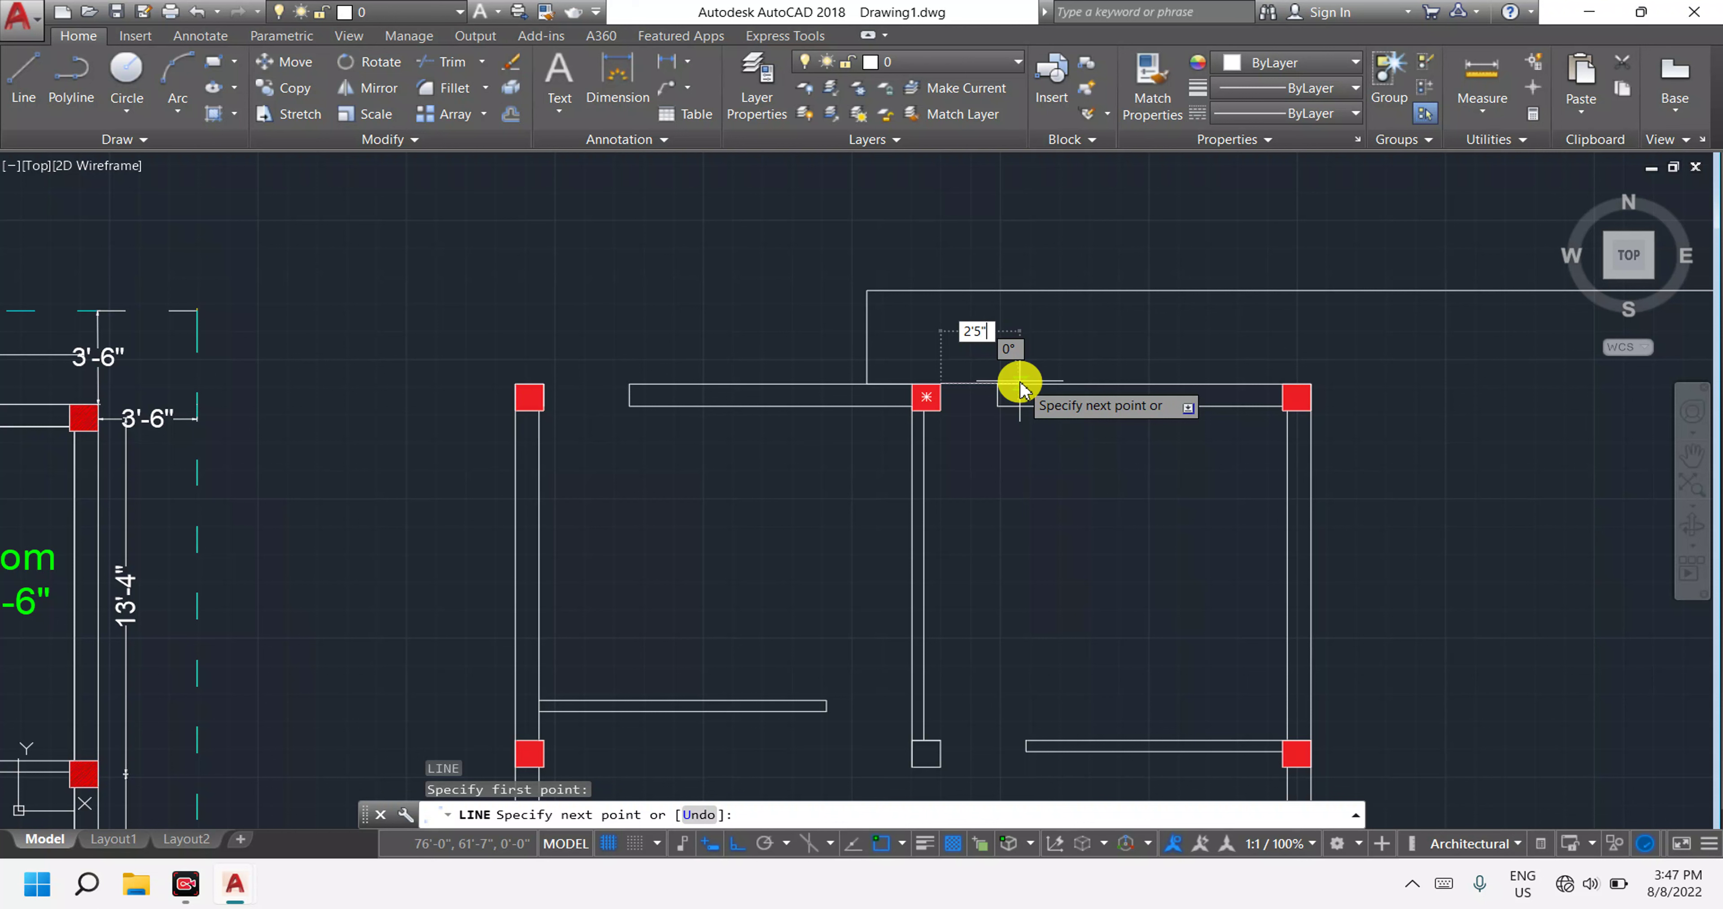
pyautogui.press('Return')
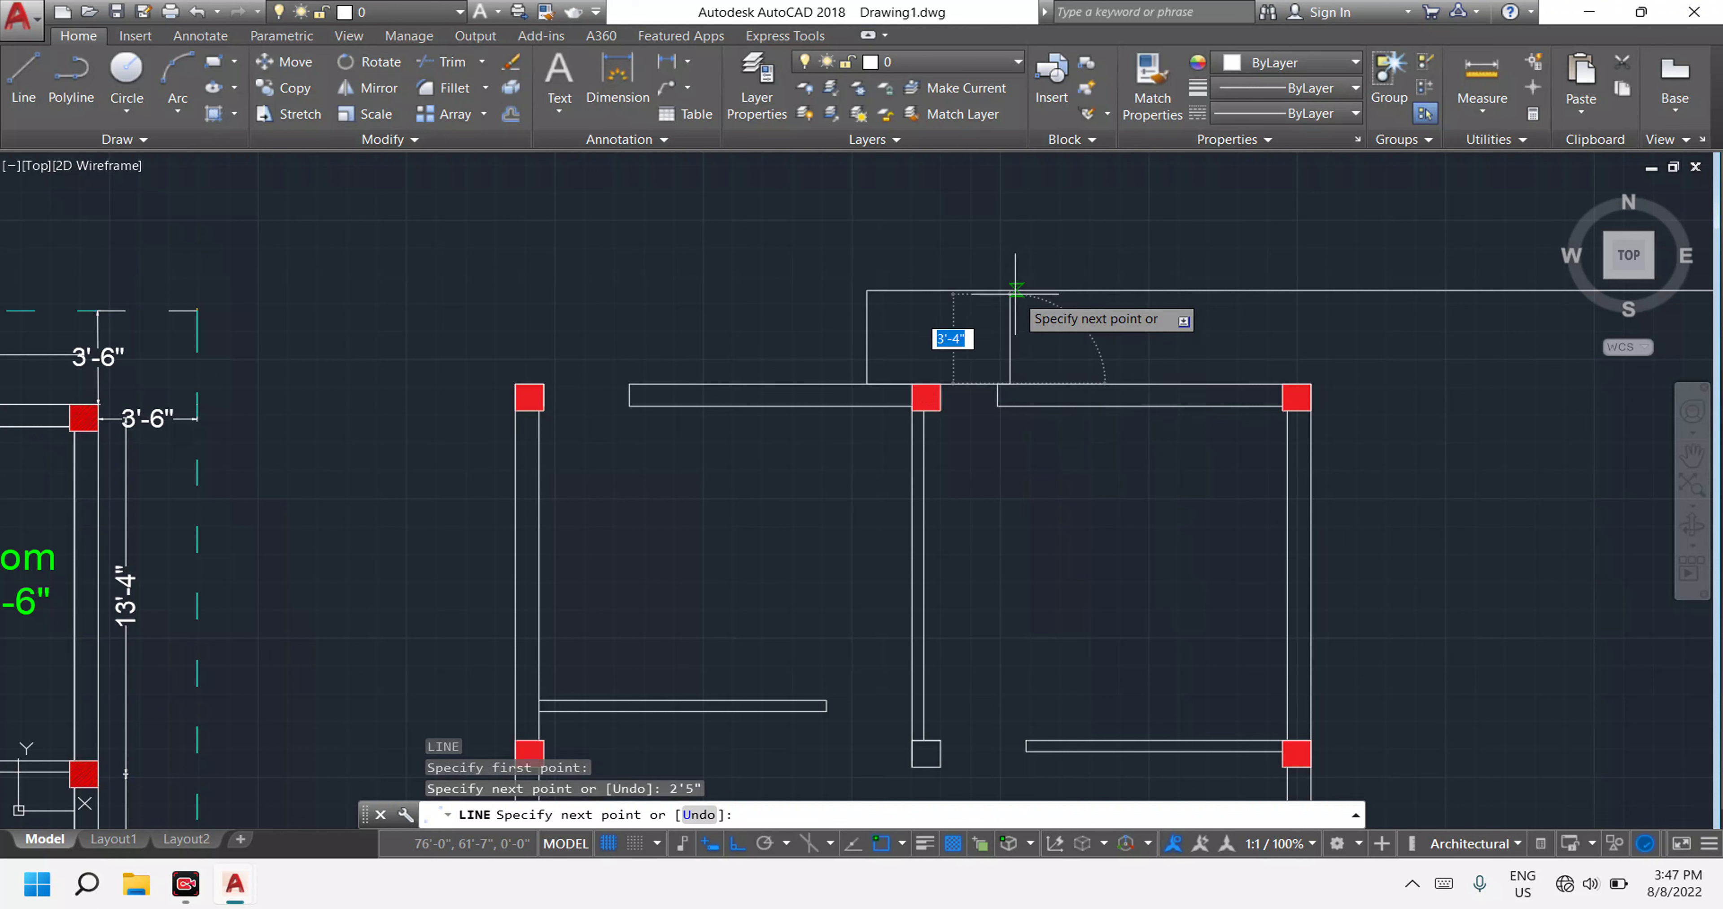
pyautogui.click(1009, 292)
pyautogui.press('Escape')
pyautogui.press('Escape')
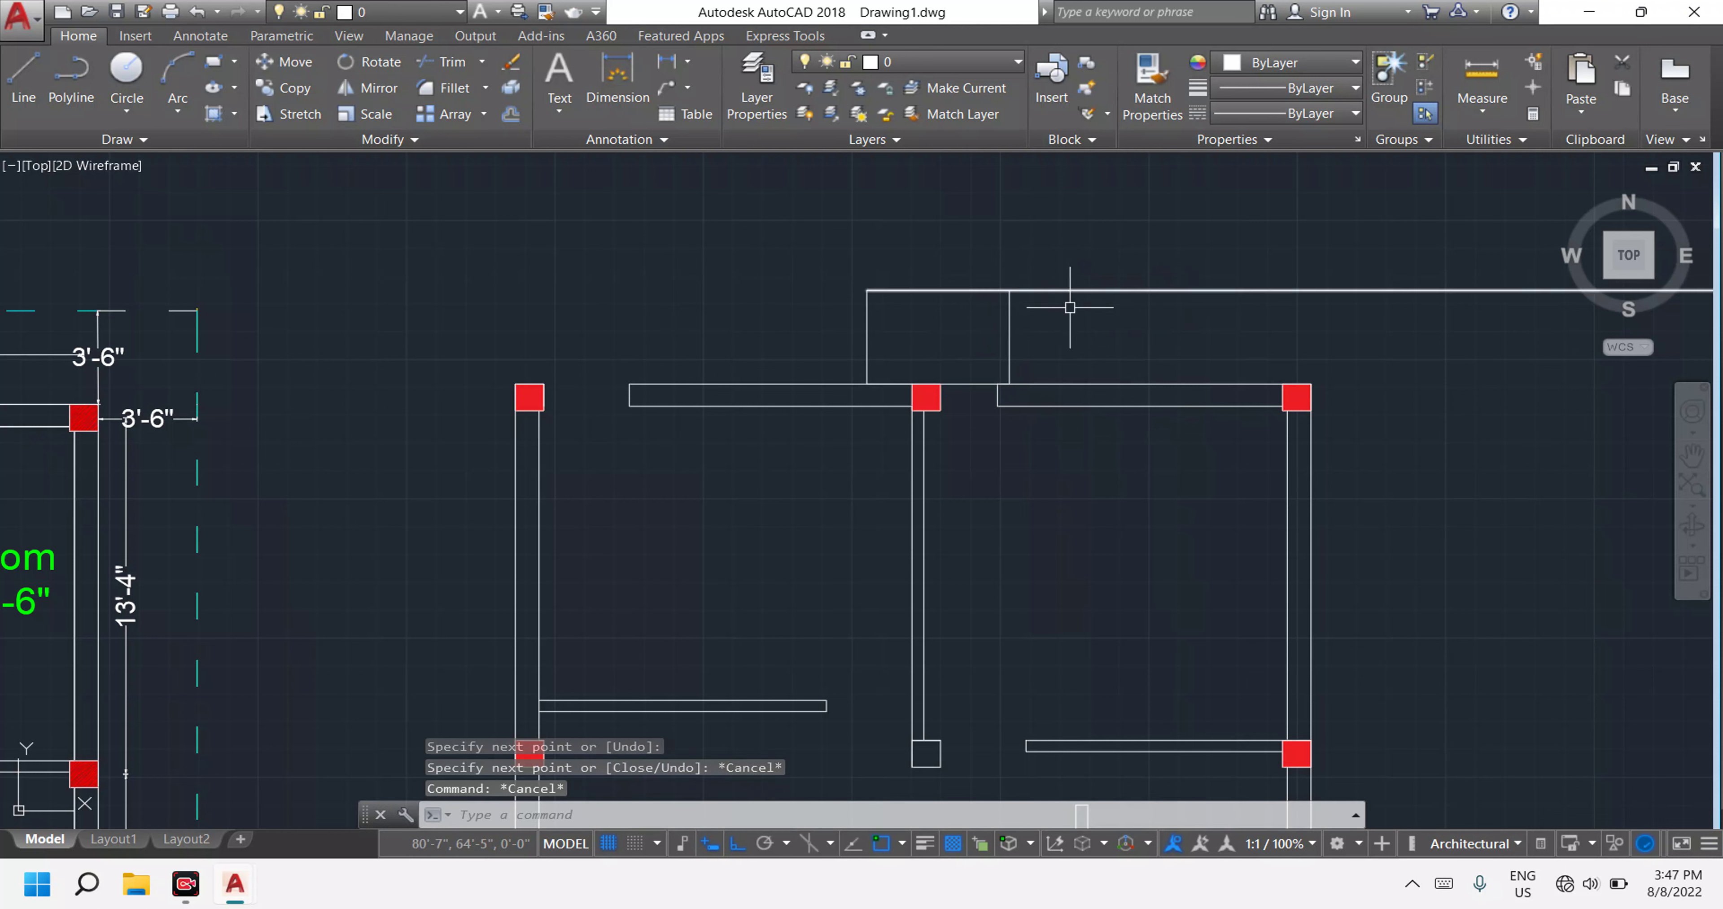
pyautogui.press('Escape')
pyautogui.write('tr')
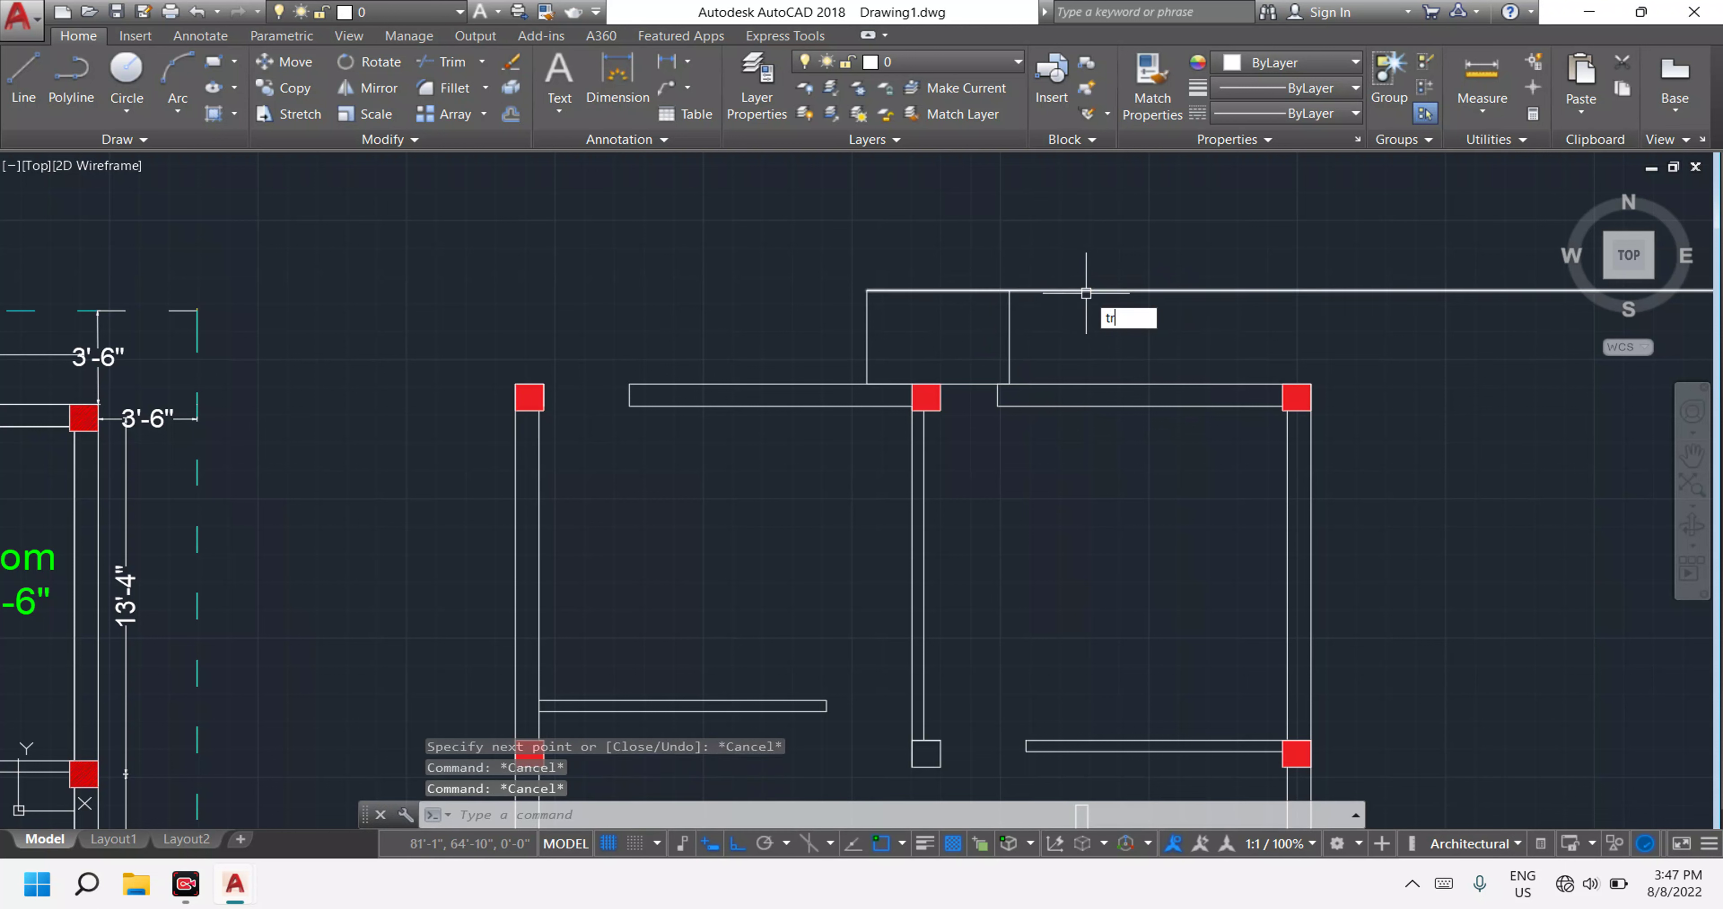
pyautogui.press('Return')
pyautogui.press('Return')
pyautogui.click(1088, 288)
pyautogui.press('Escape')
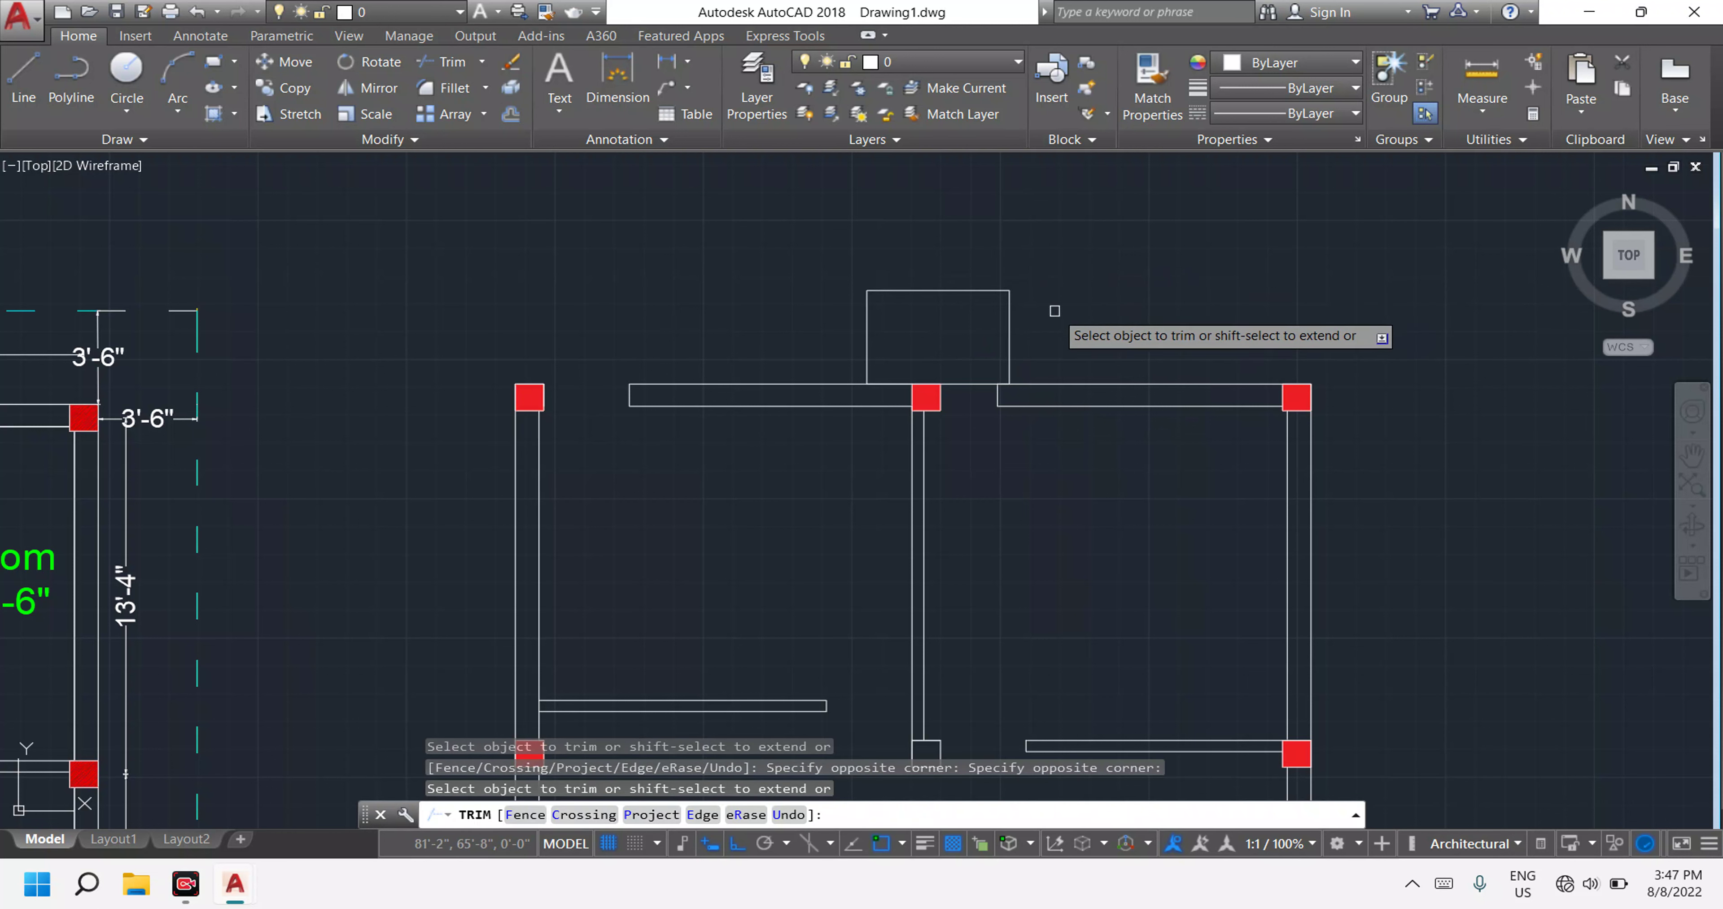
# Attempt to JOIN the small top rectangle, reselecting it several times.
pyautogui.click(1114, 344)
pyautogui.click(777, 267)
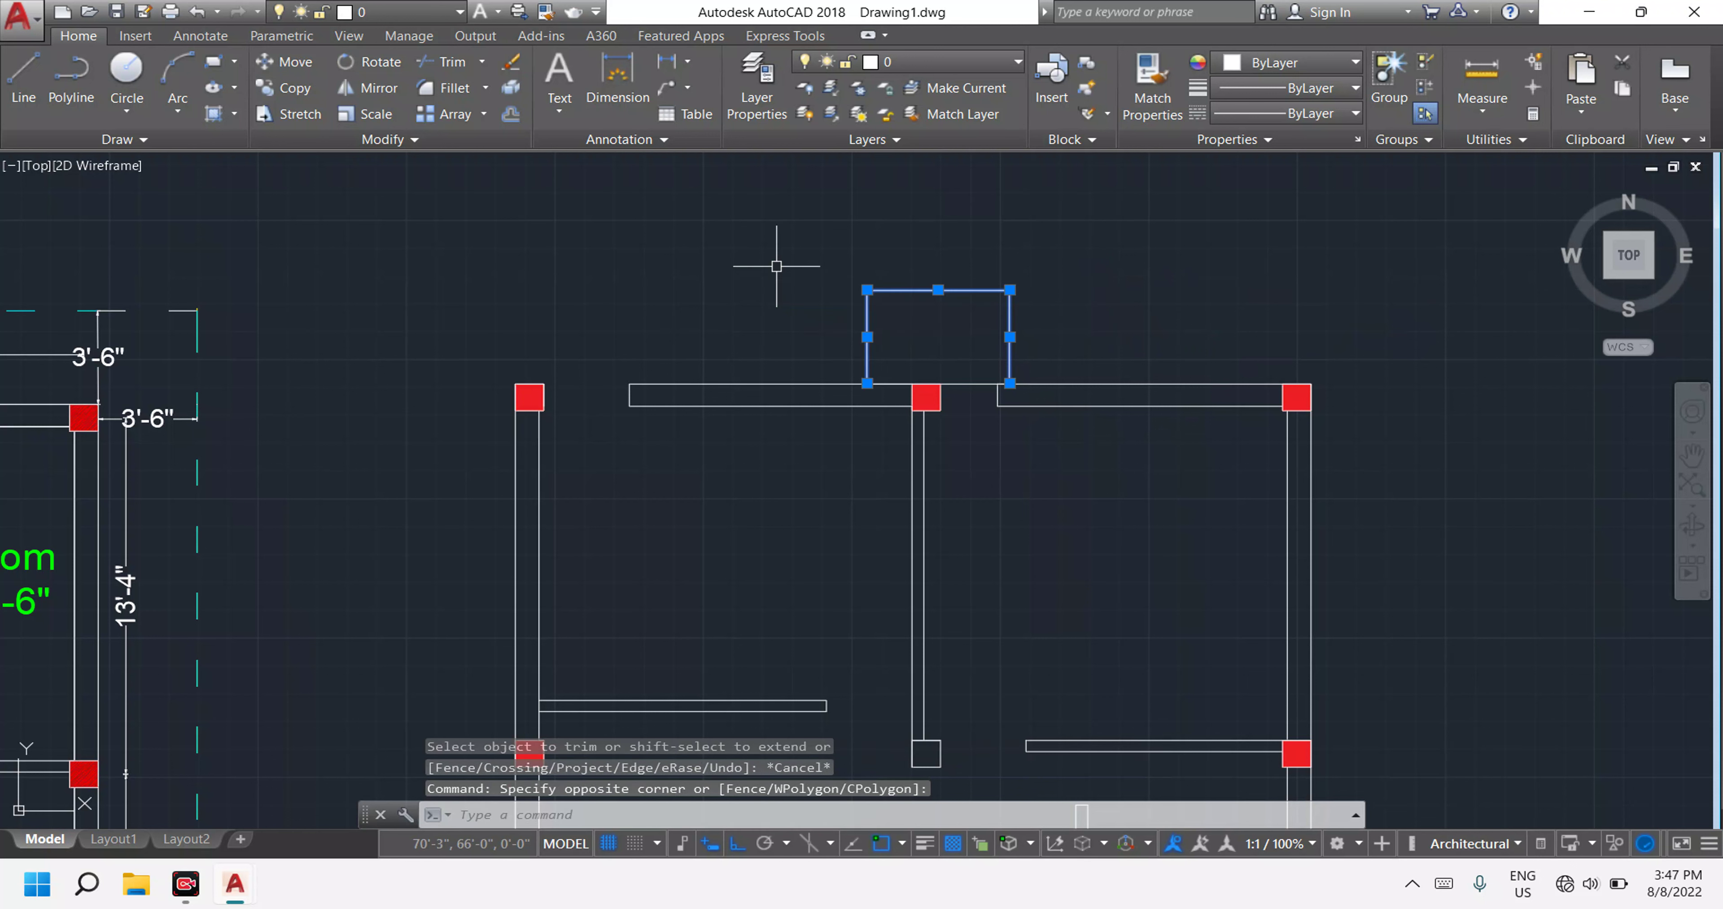
pyautogui.write('j')
pyautogui.press('Return')
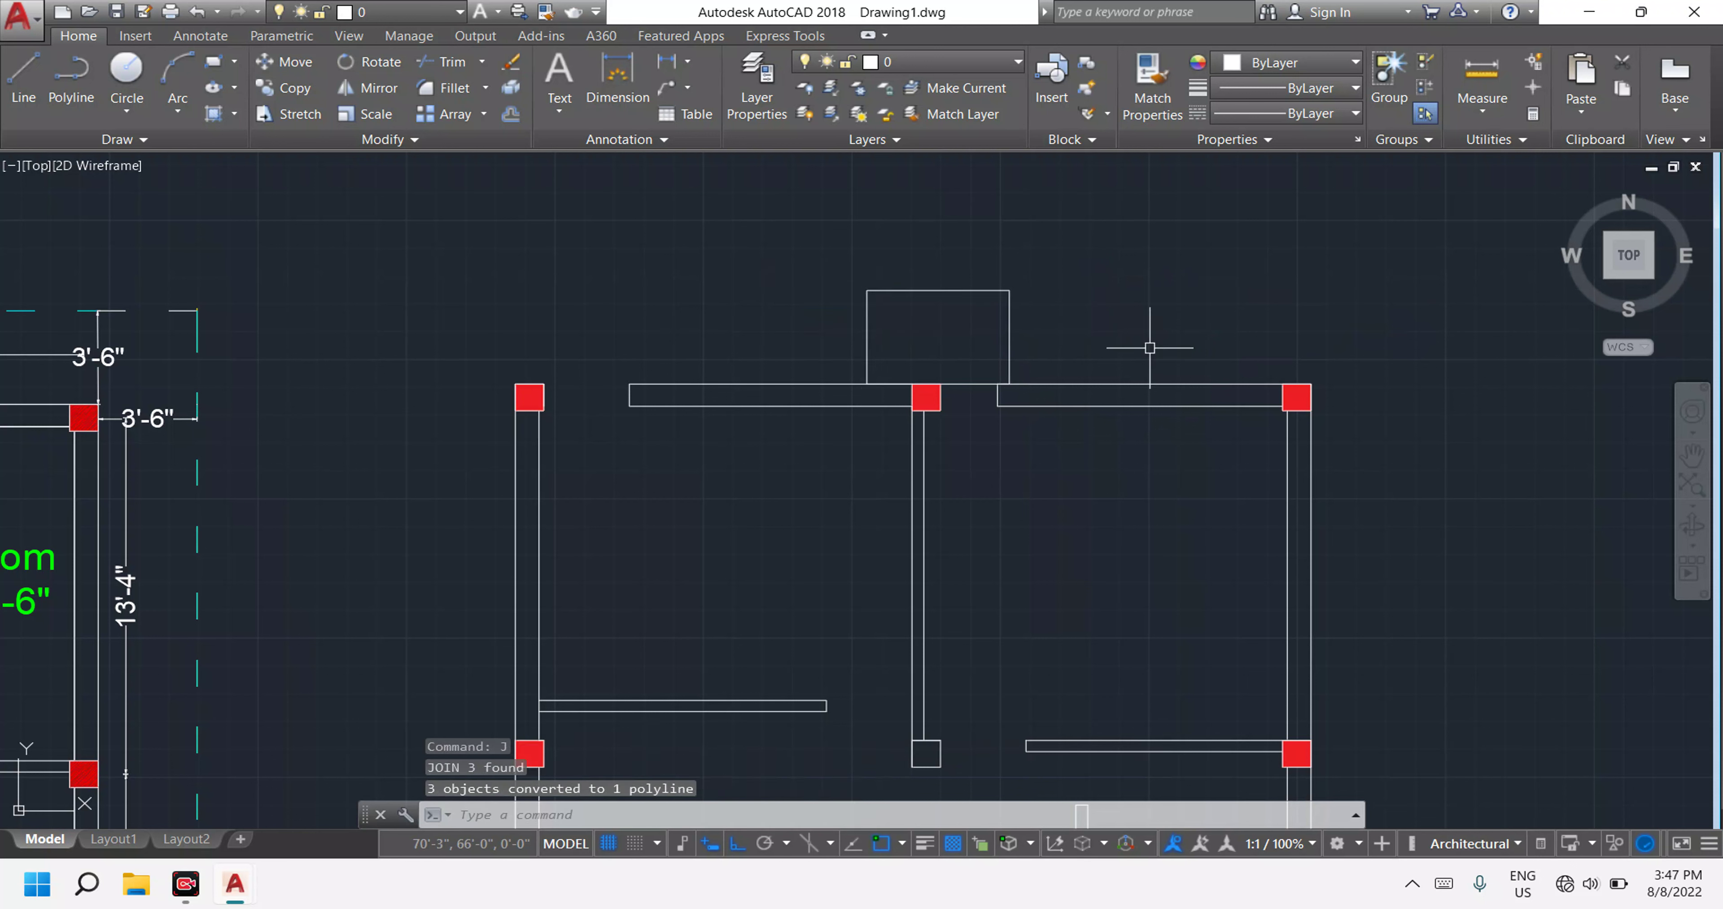
pyautogui.click(1144, 345)
pyautogui.click(967, 306)
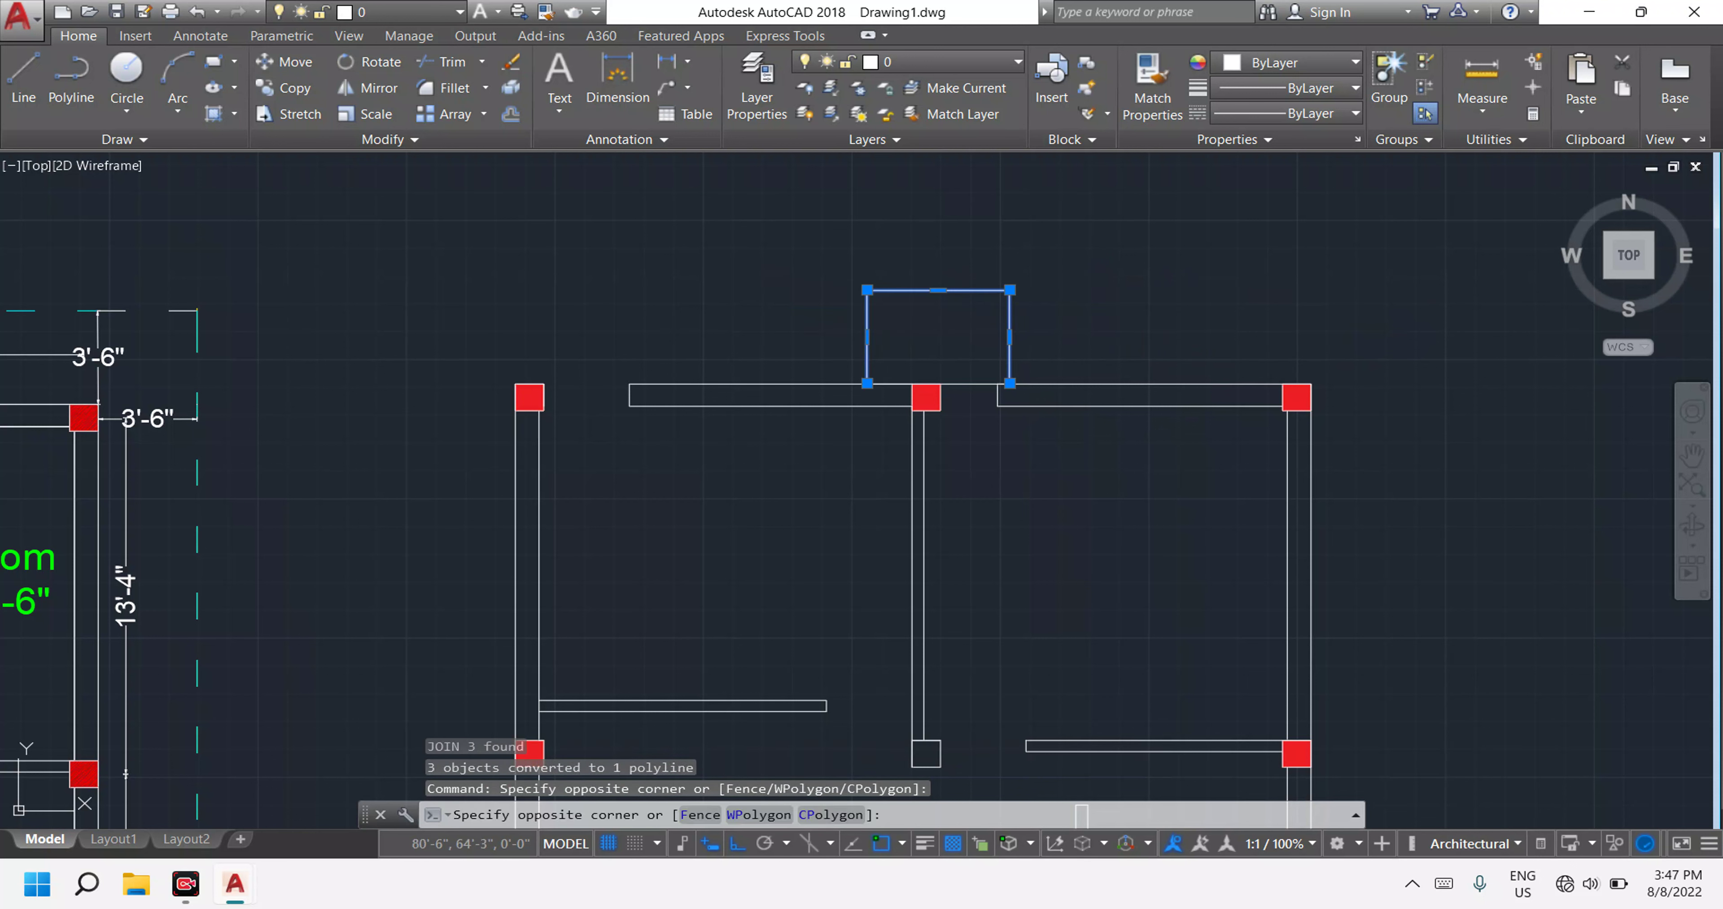
pyautogui.click(1071, 301)
pyautogui.press('Escape')
pyautogui.press('Escape')
pyautogui.click(1081, 318)
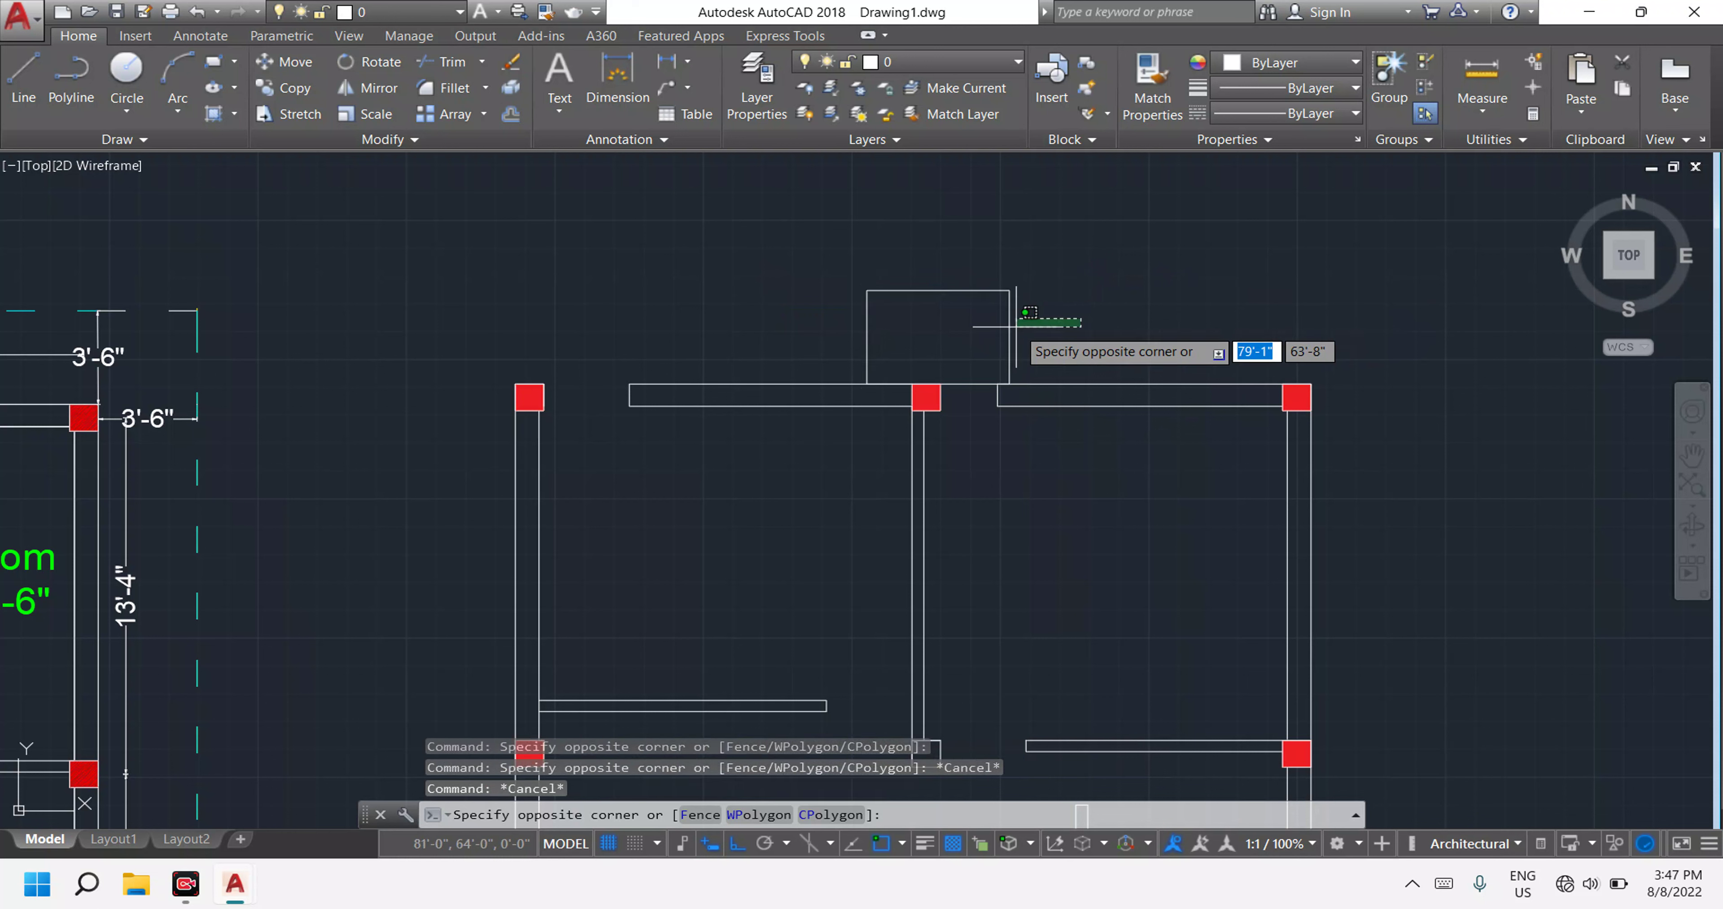
pyautogui.click(979, 330)
pyautogui.click(1085, 329)
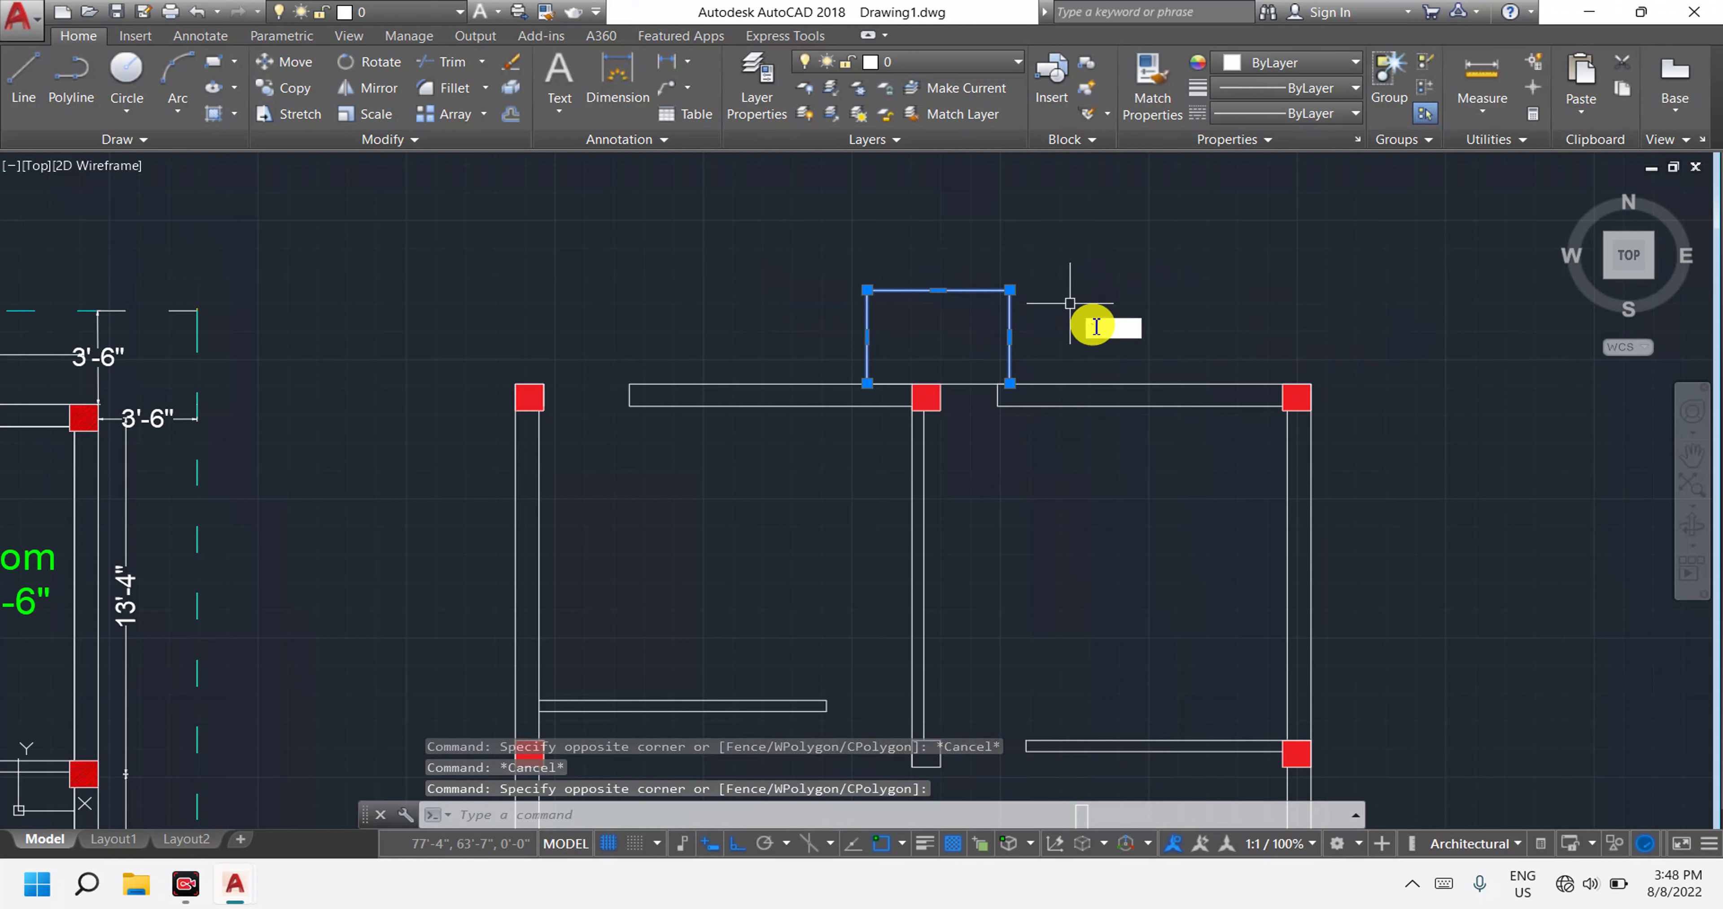
pyautogui.press('Escape')
pyautogui.press('Escape')
pyautogui.click(880, 277)
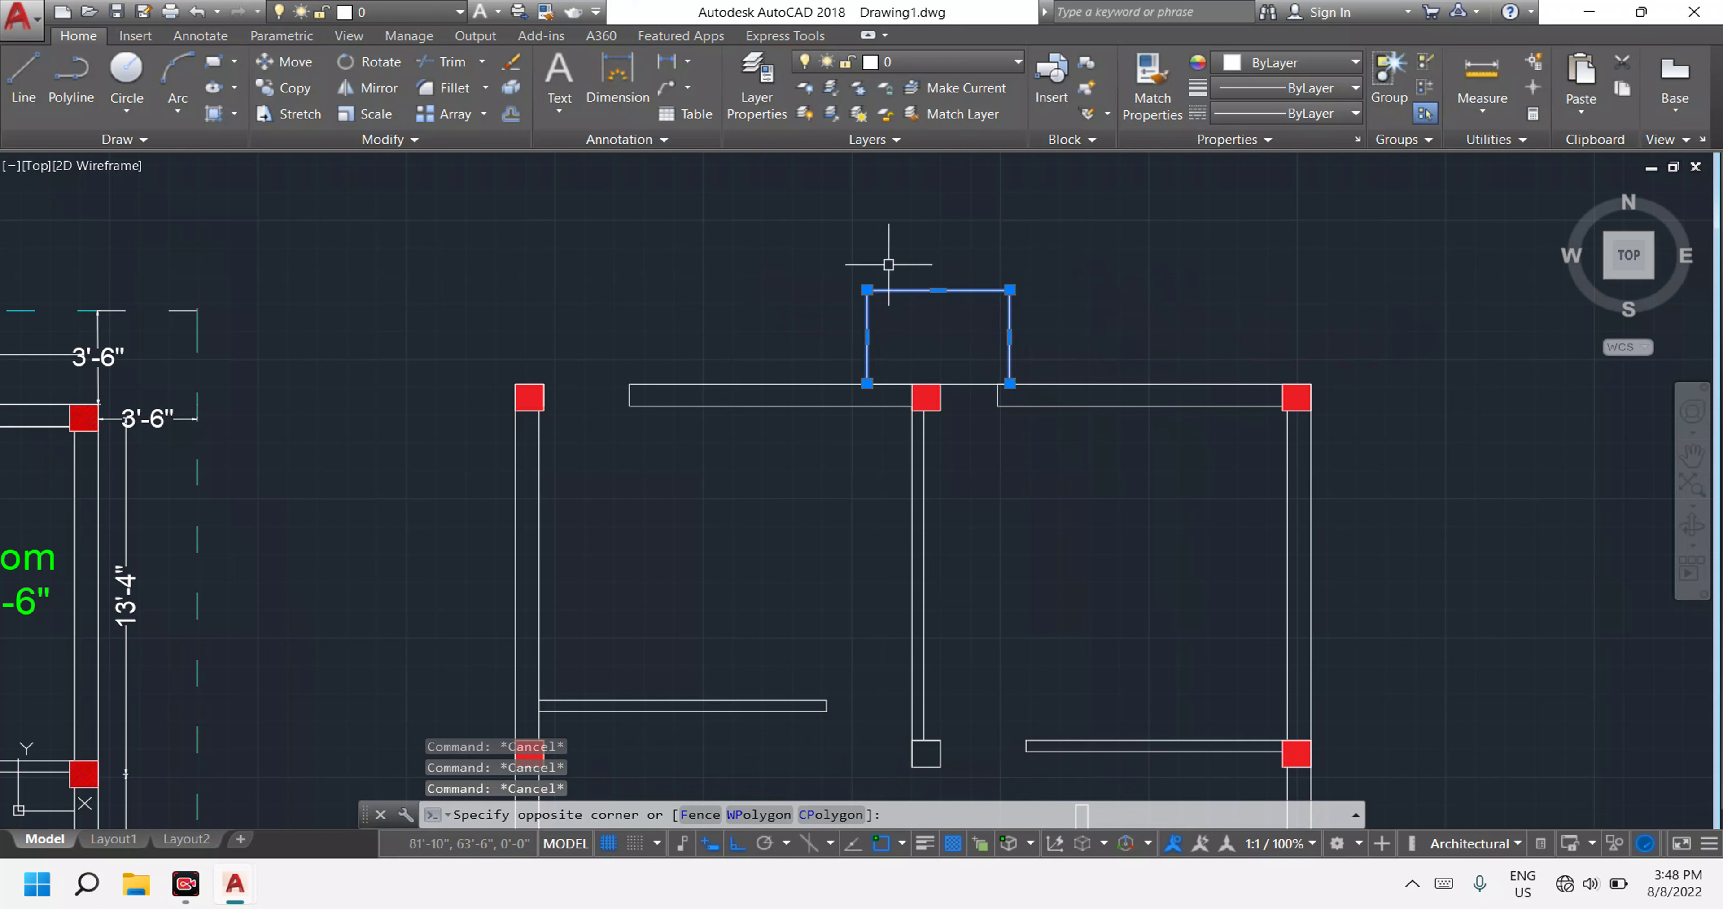
pyautogui.click(889, 264)
# Explode the rectangle, then join its top, left and right sides into one polyline.
pyautogui.write('x')
pyautogui.press('Return')
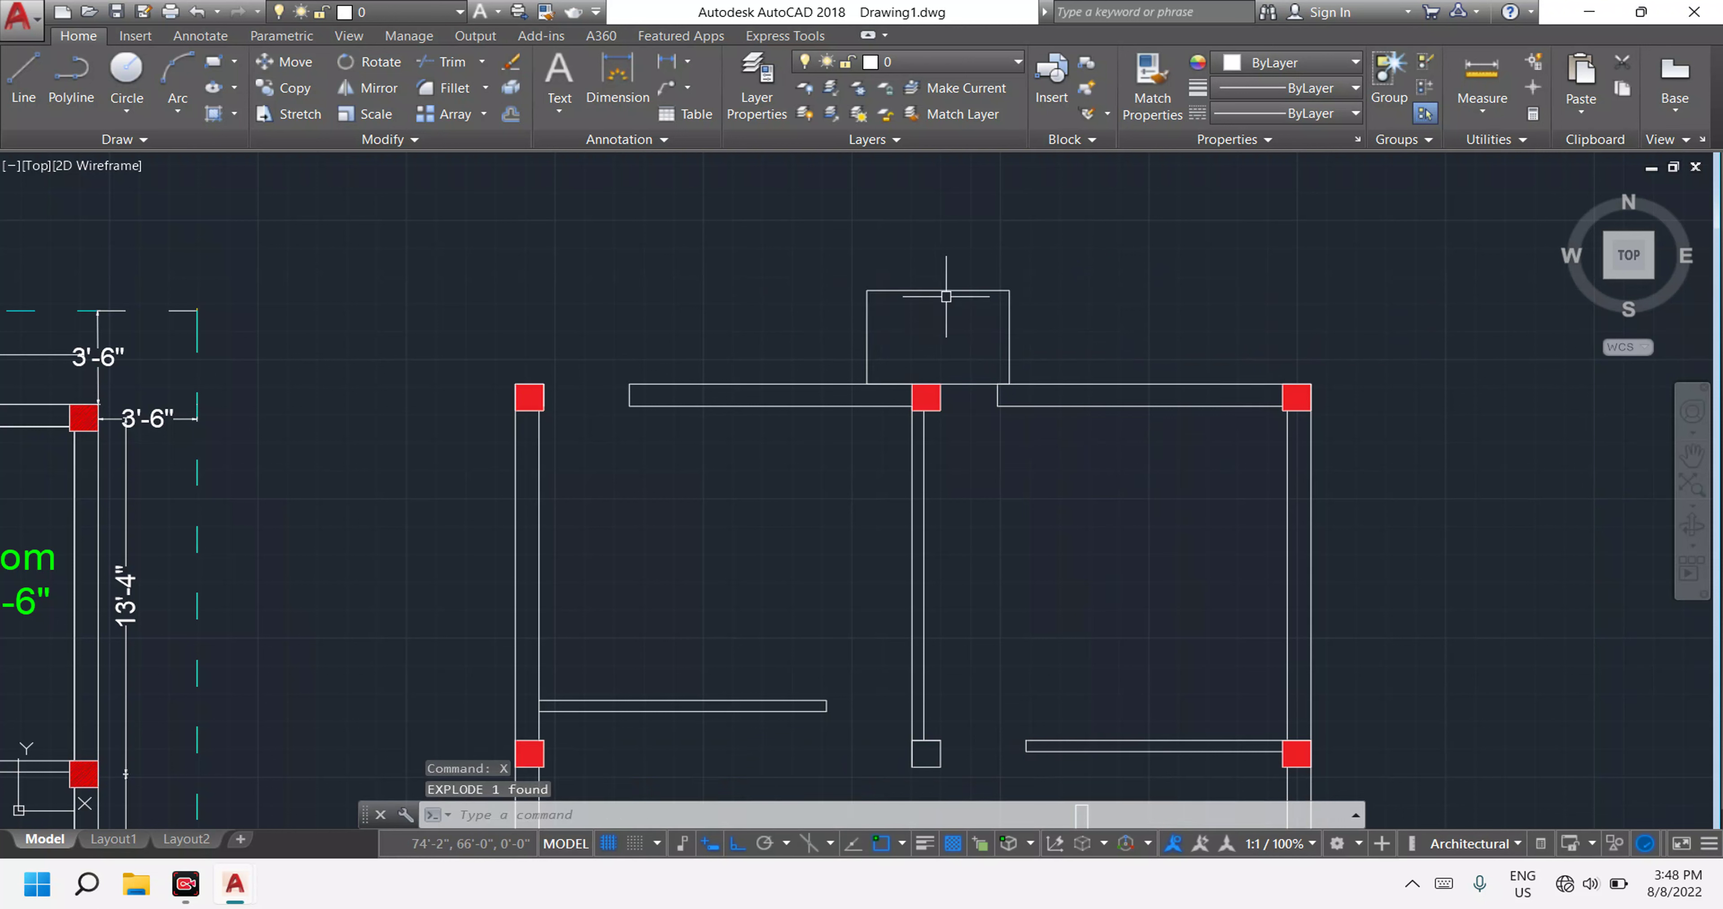
pyautogui.click(1044, 304)
pyautogui.click(986, 320)
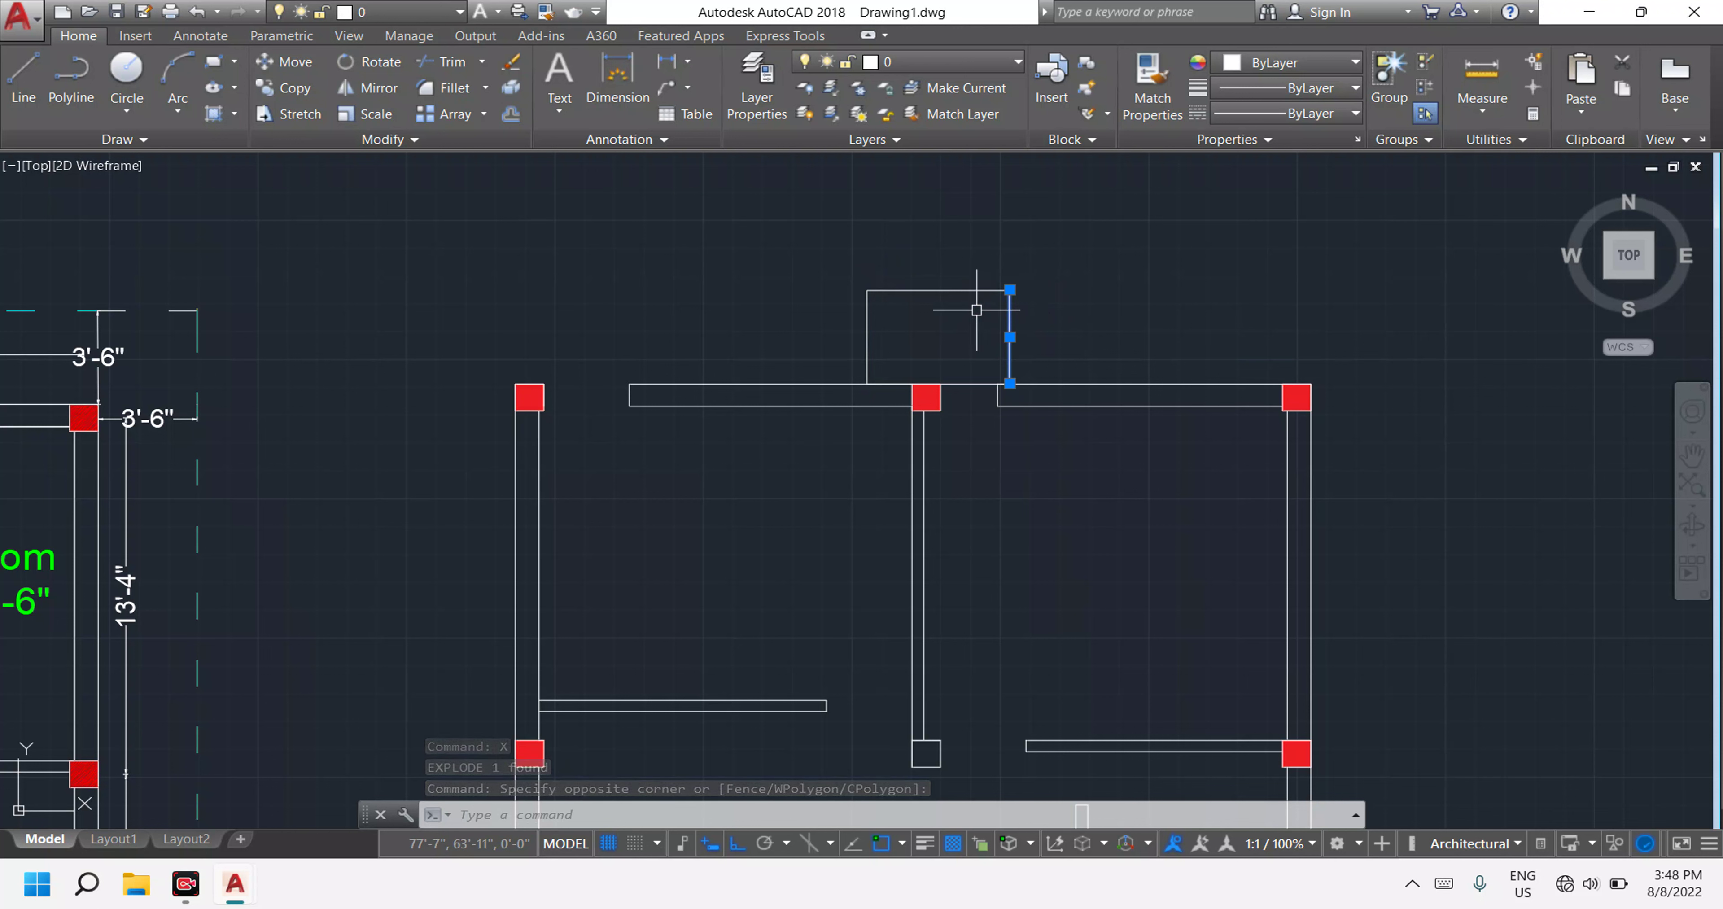
pyautogui.press('Escape')
pyautogui.click(1108, 321)
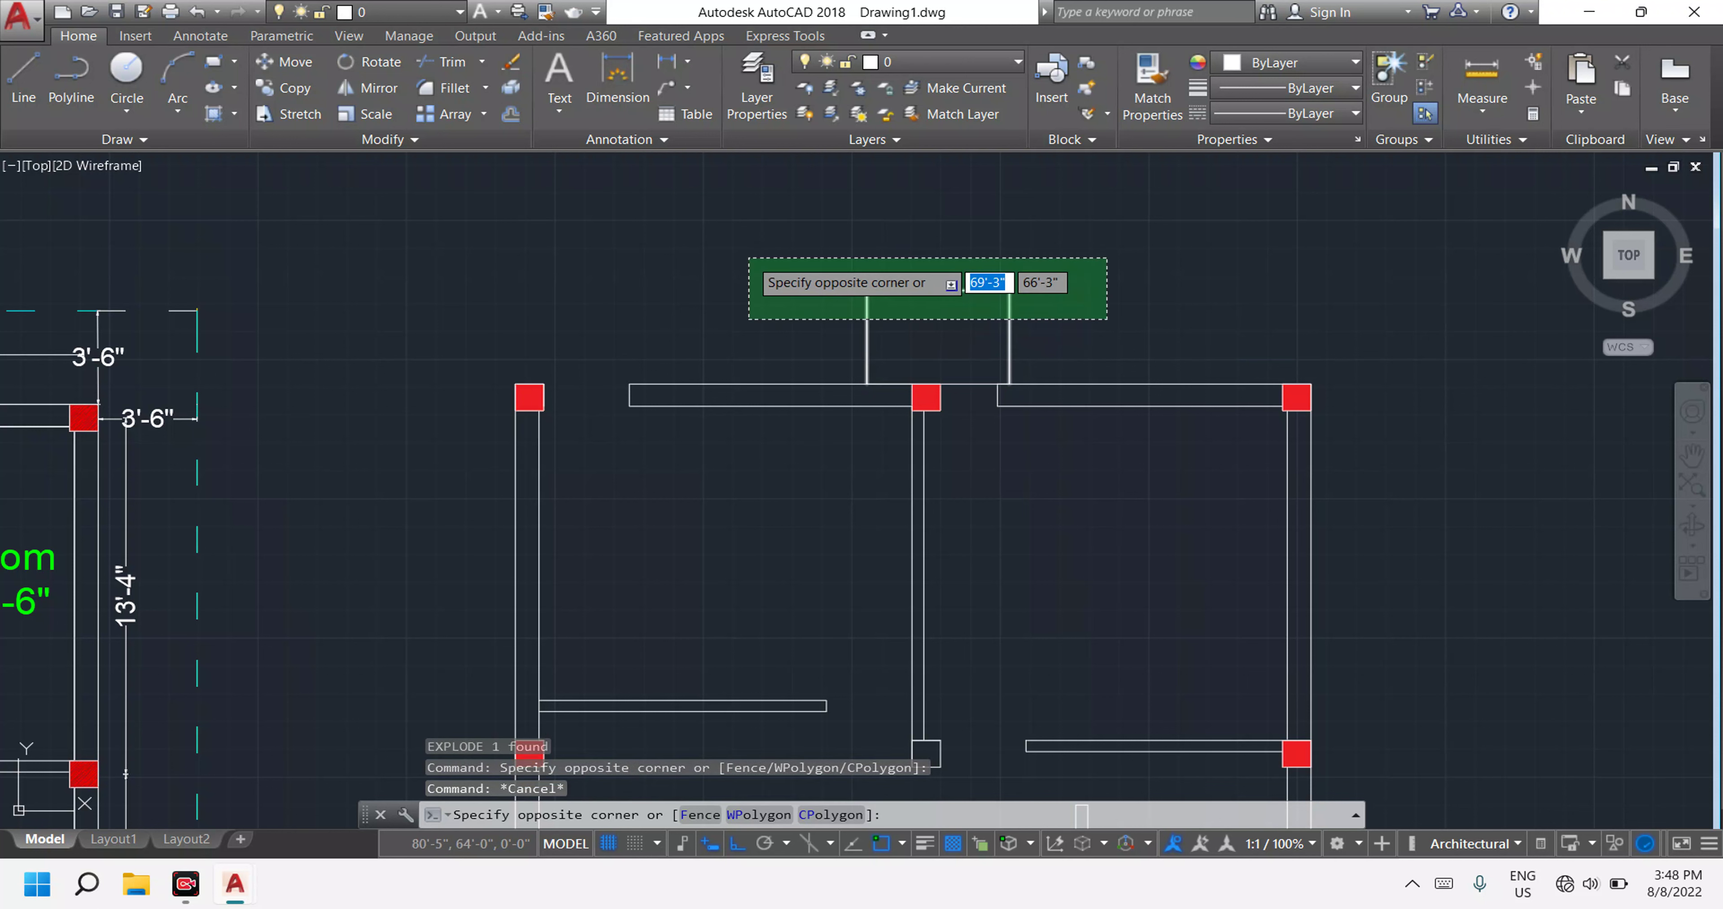
pyautogui.click(748, 257)
pyautogui.write('j')
pyautogui.press('Return')
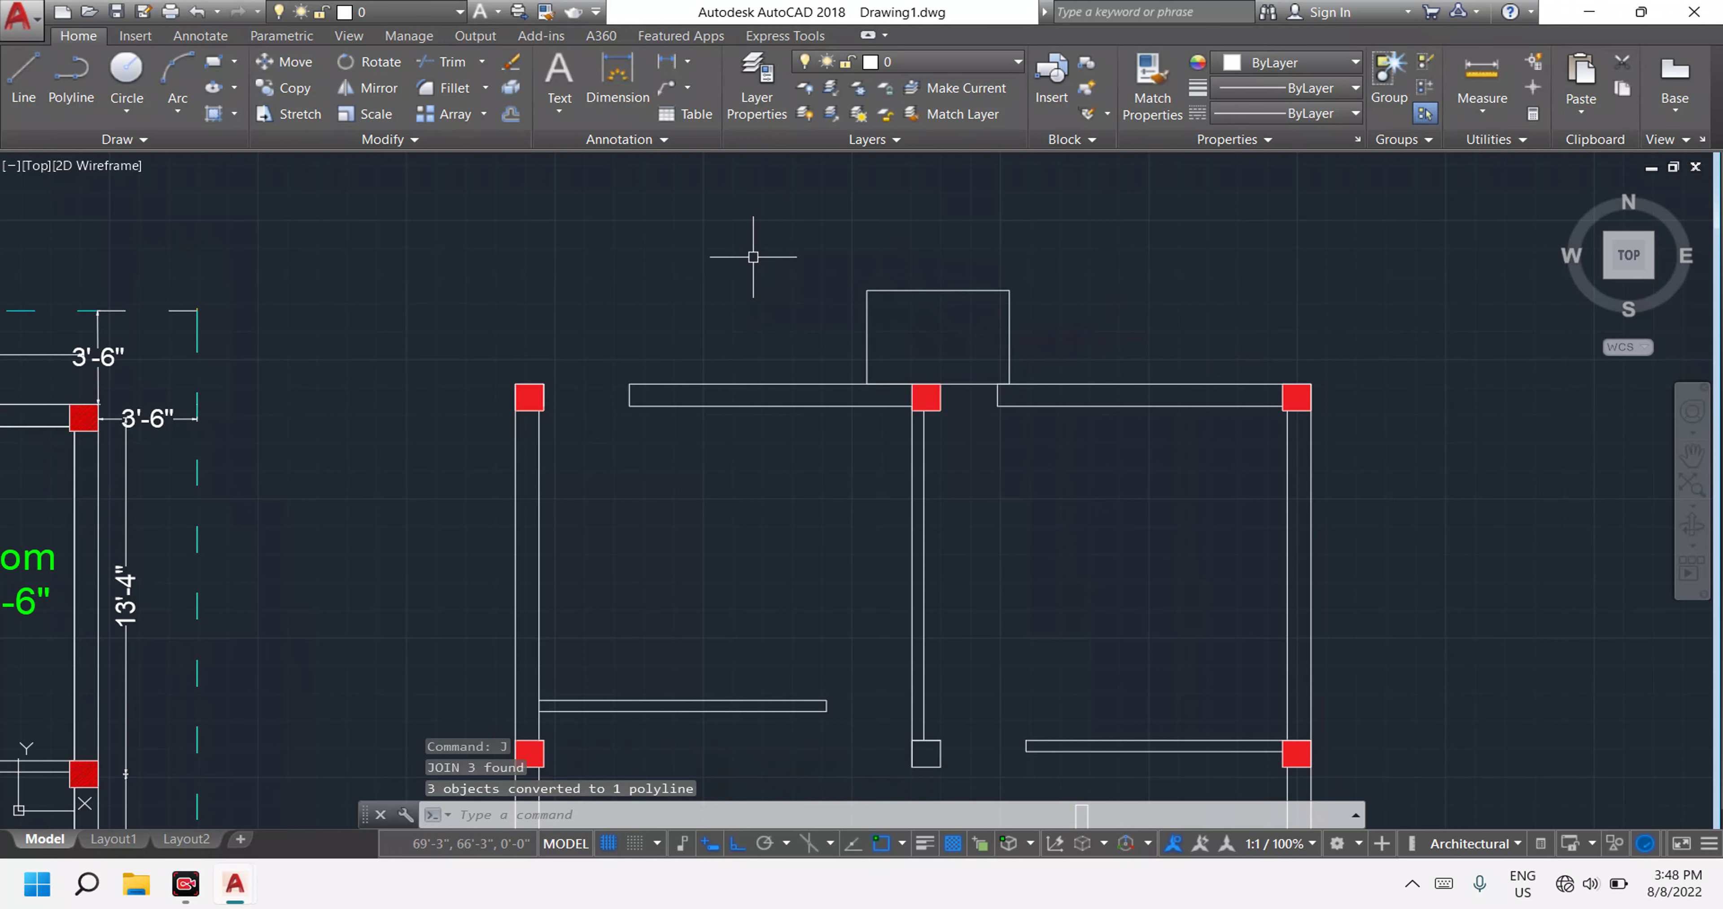
# Measure the 5" gap at the top wall with a temporary linear dimension.
pyautogui.scroll(-3, 990, 332)
pyautogui.scroll(-2, 971, 332)
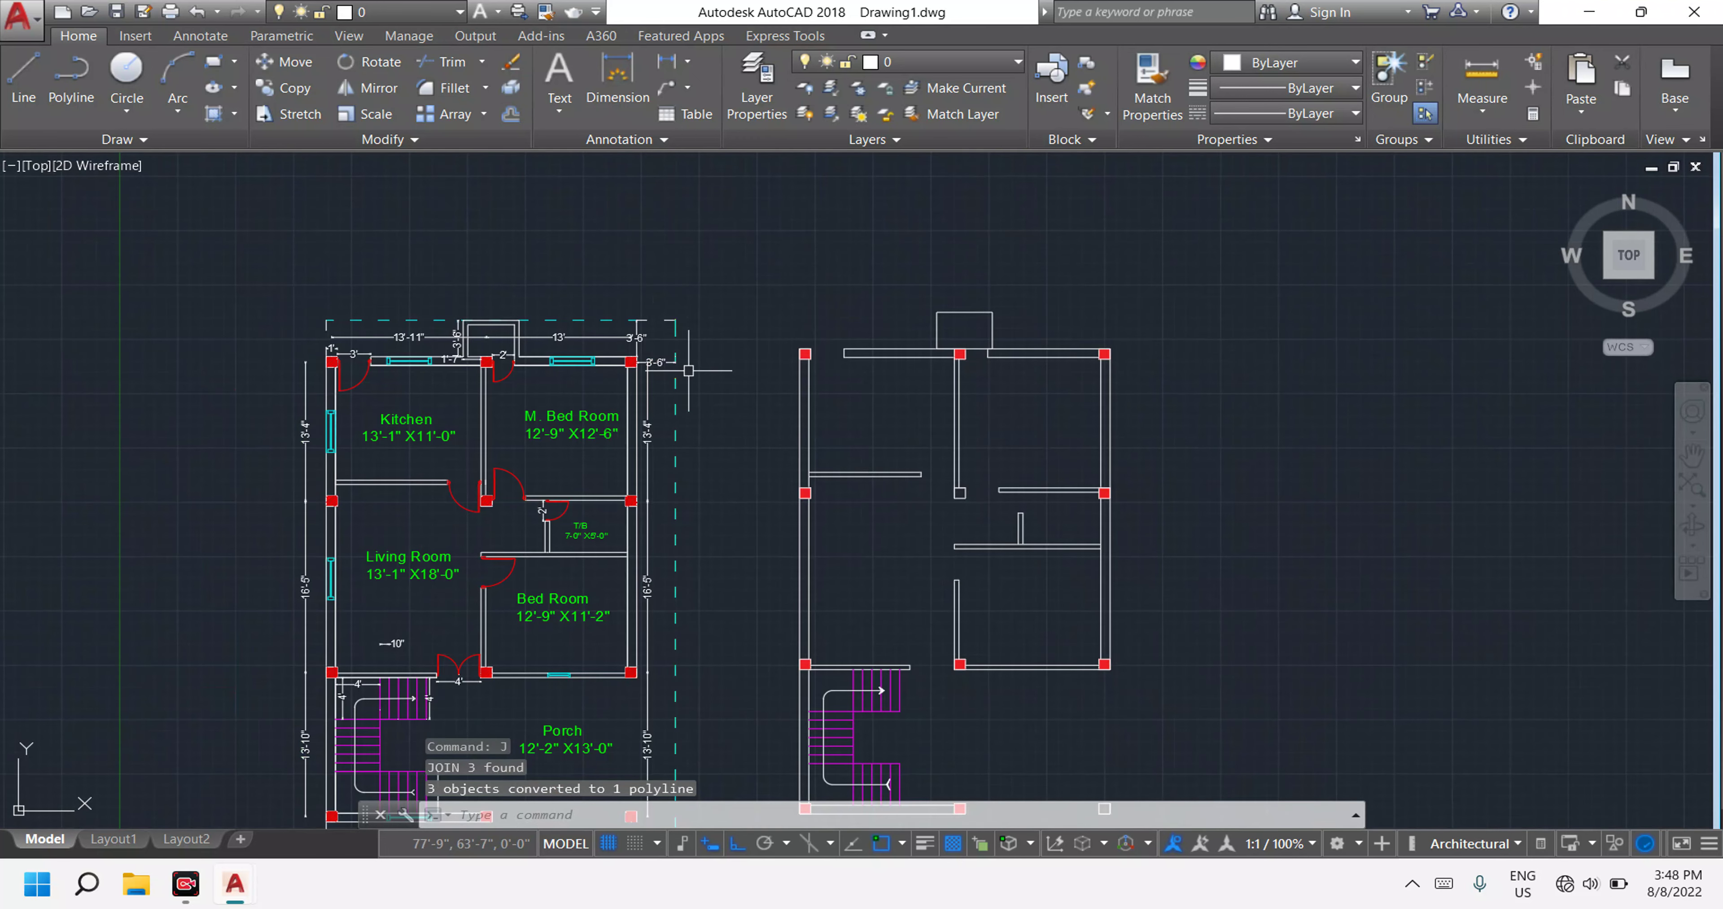
pyautogui.scroll(5, 453, 344)
pyautogui.scroll(3, 453, 344)
pyautogui.moveTo(528, 281); pyautogui.dragTo(455, 642, button='middle')
pyautogui.scroll(3, 484, 408)
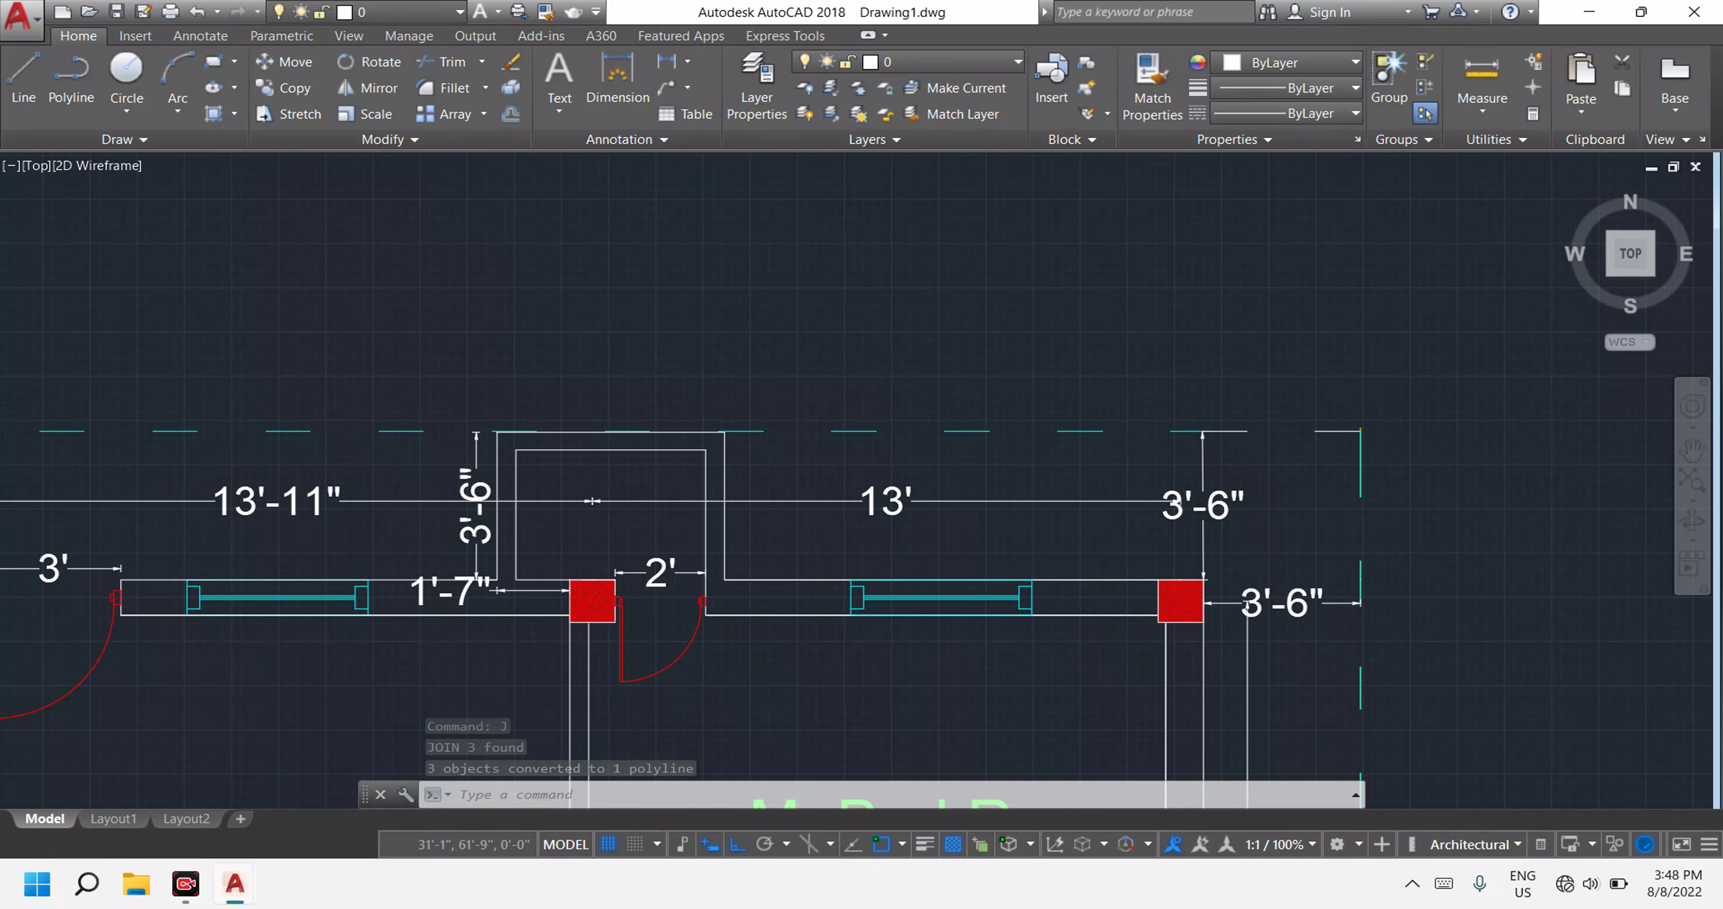
pyautogui.click(667, 61)
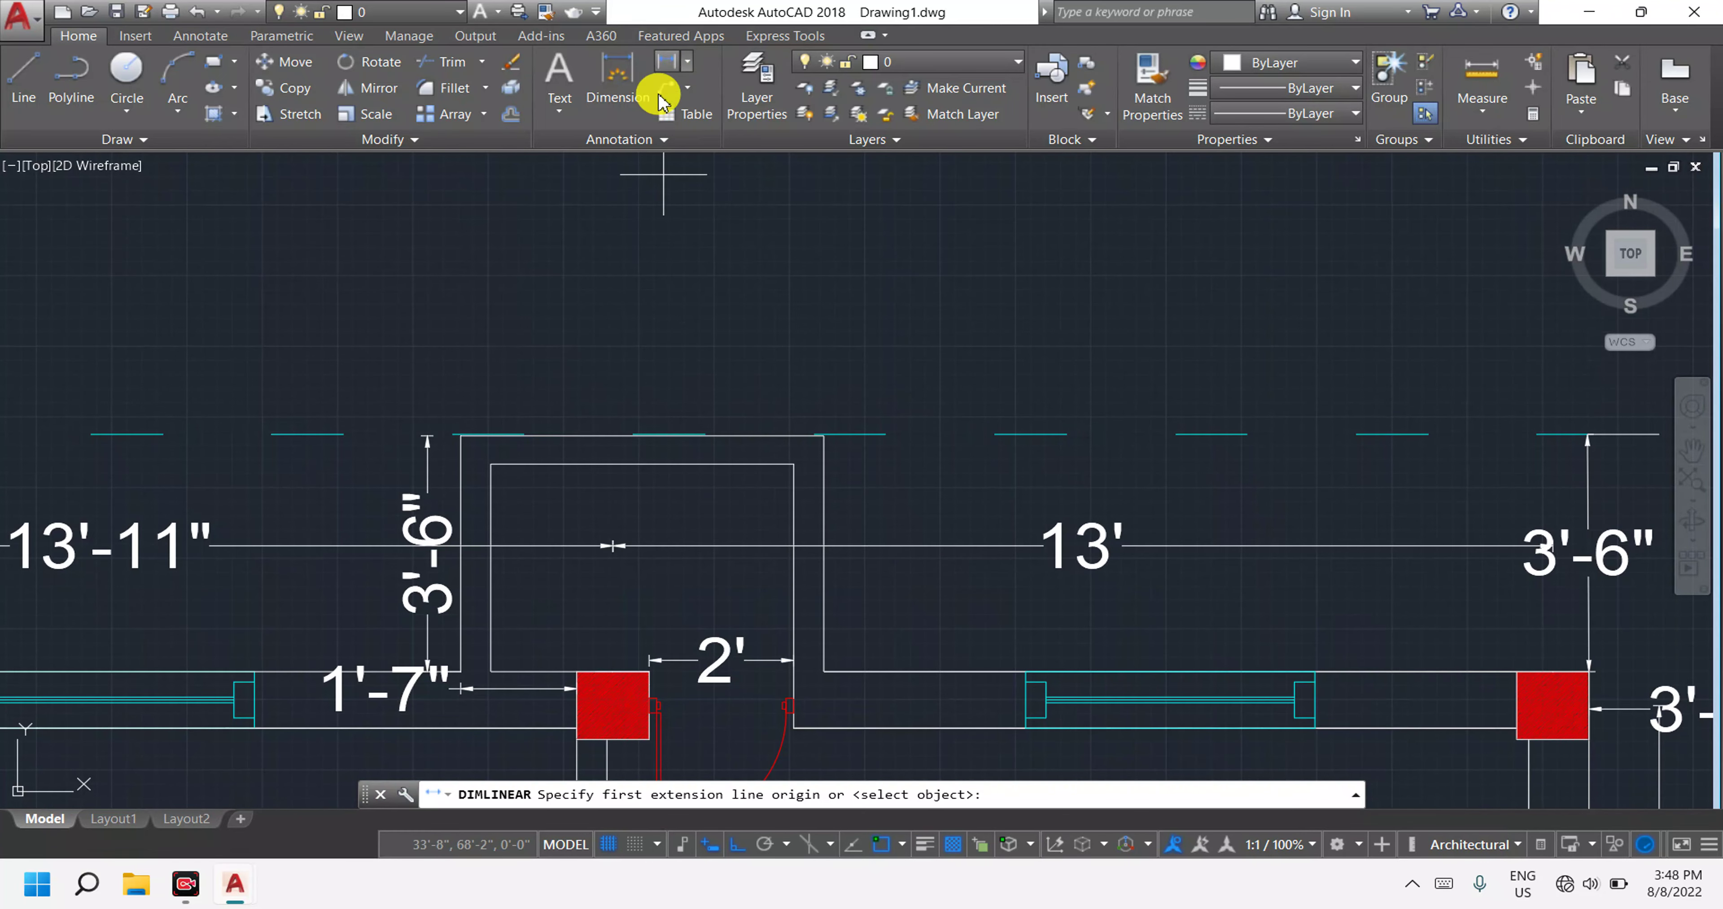
pyautogui.scroll(4, 468, 511)
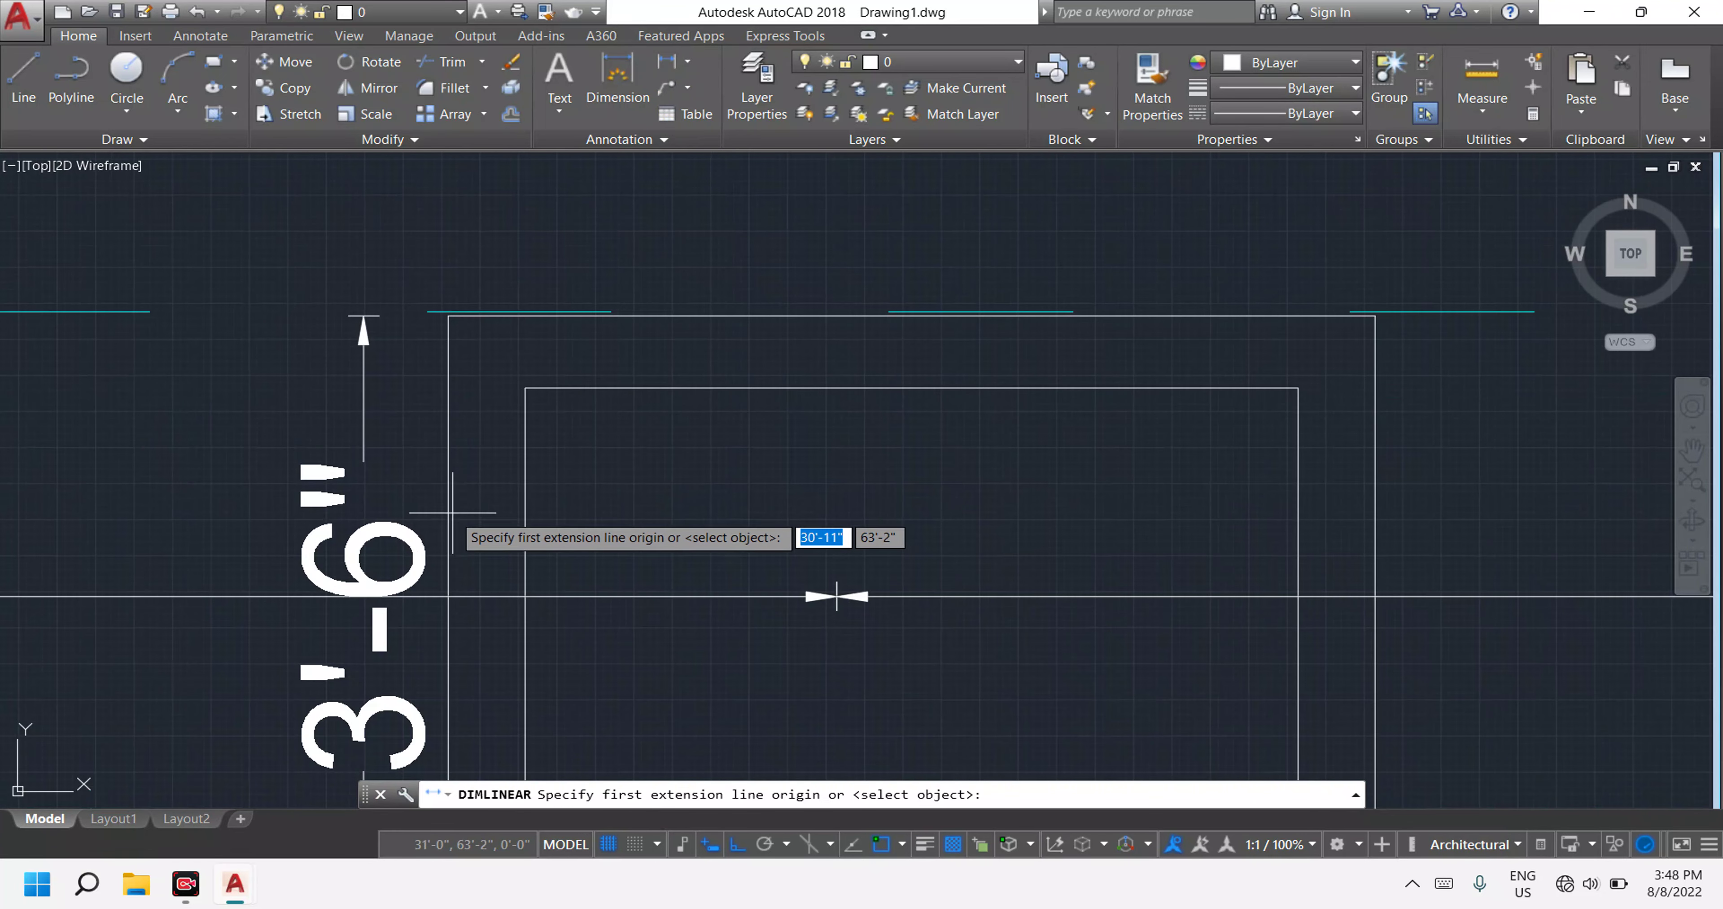
pyautogui.click(449, 506)
pyautogui.click(525, 506)
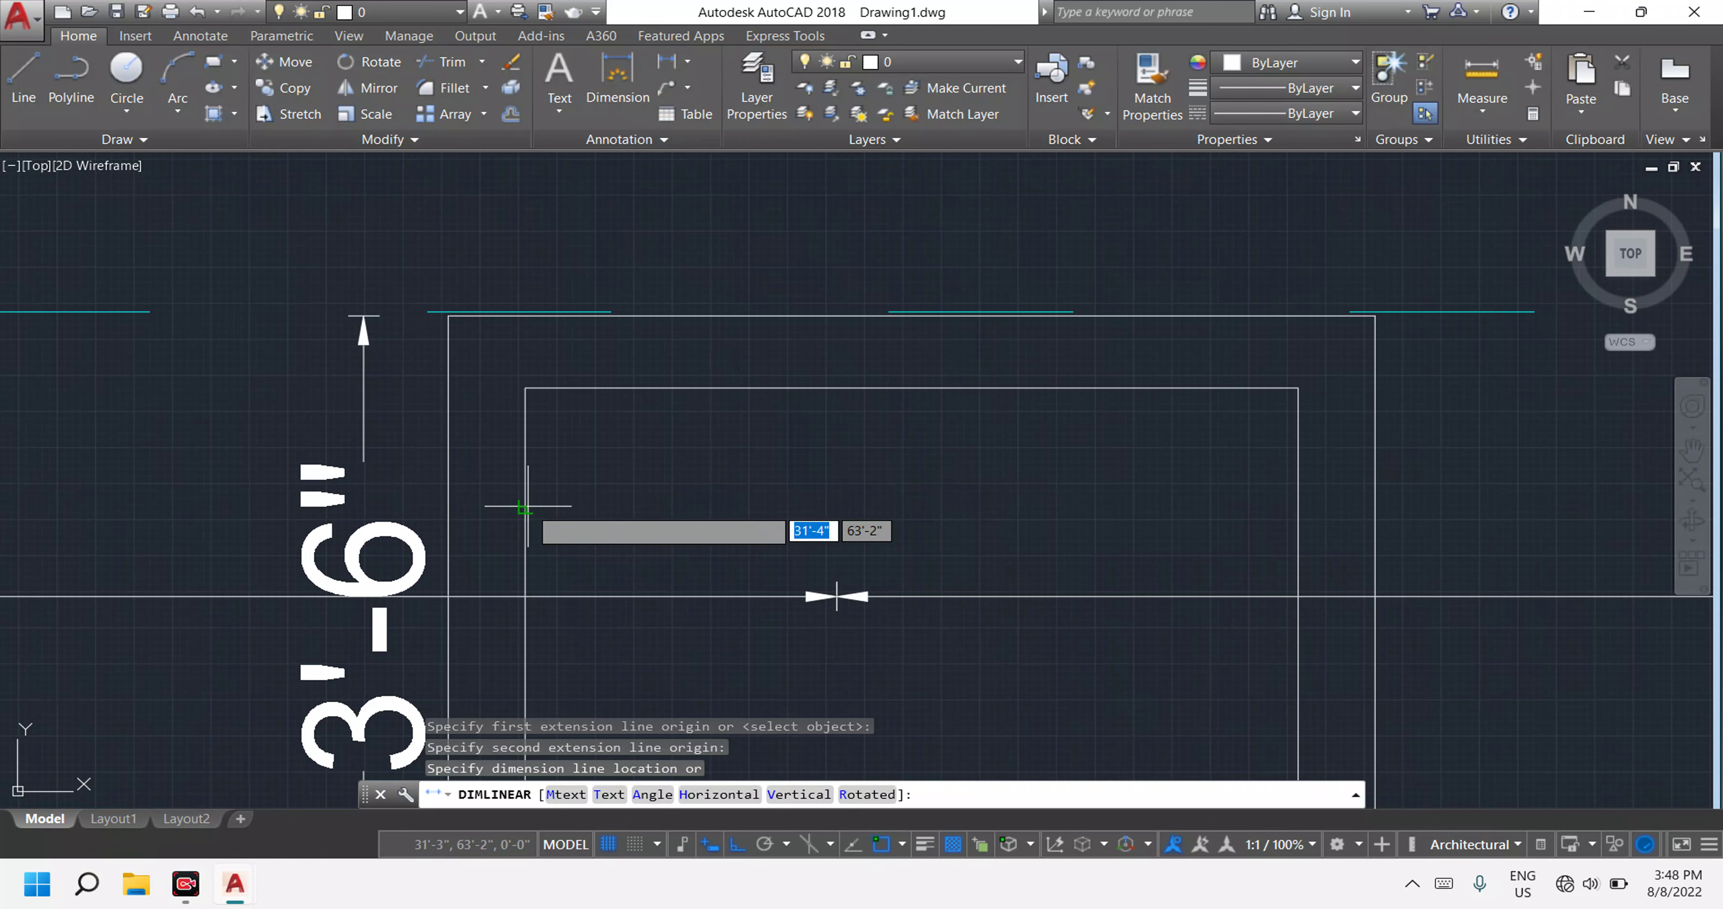
pyautogui.scroll(-8, 836, 597)
pyautogui.press('Escape')
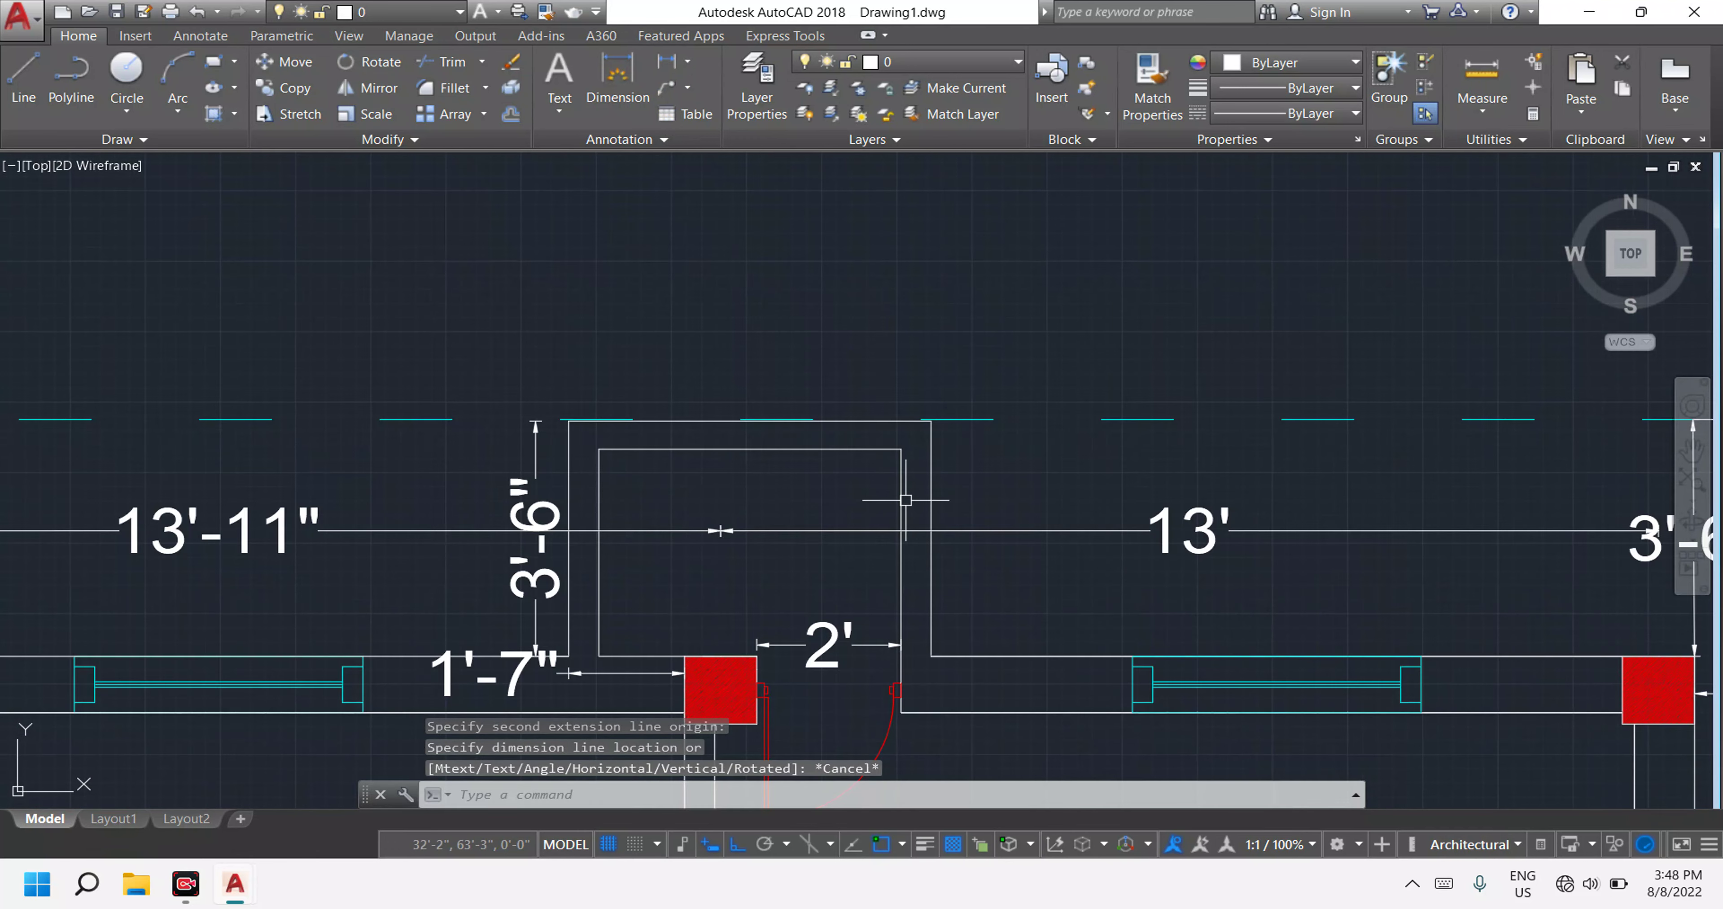
# Offset the top projection's outline 5" inward.
pyautogui.scroll(5, 757, 574)
pyautogui.scroll(-2, 757, 574)
pyautogui.scroll(-2, 757, 574)
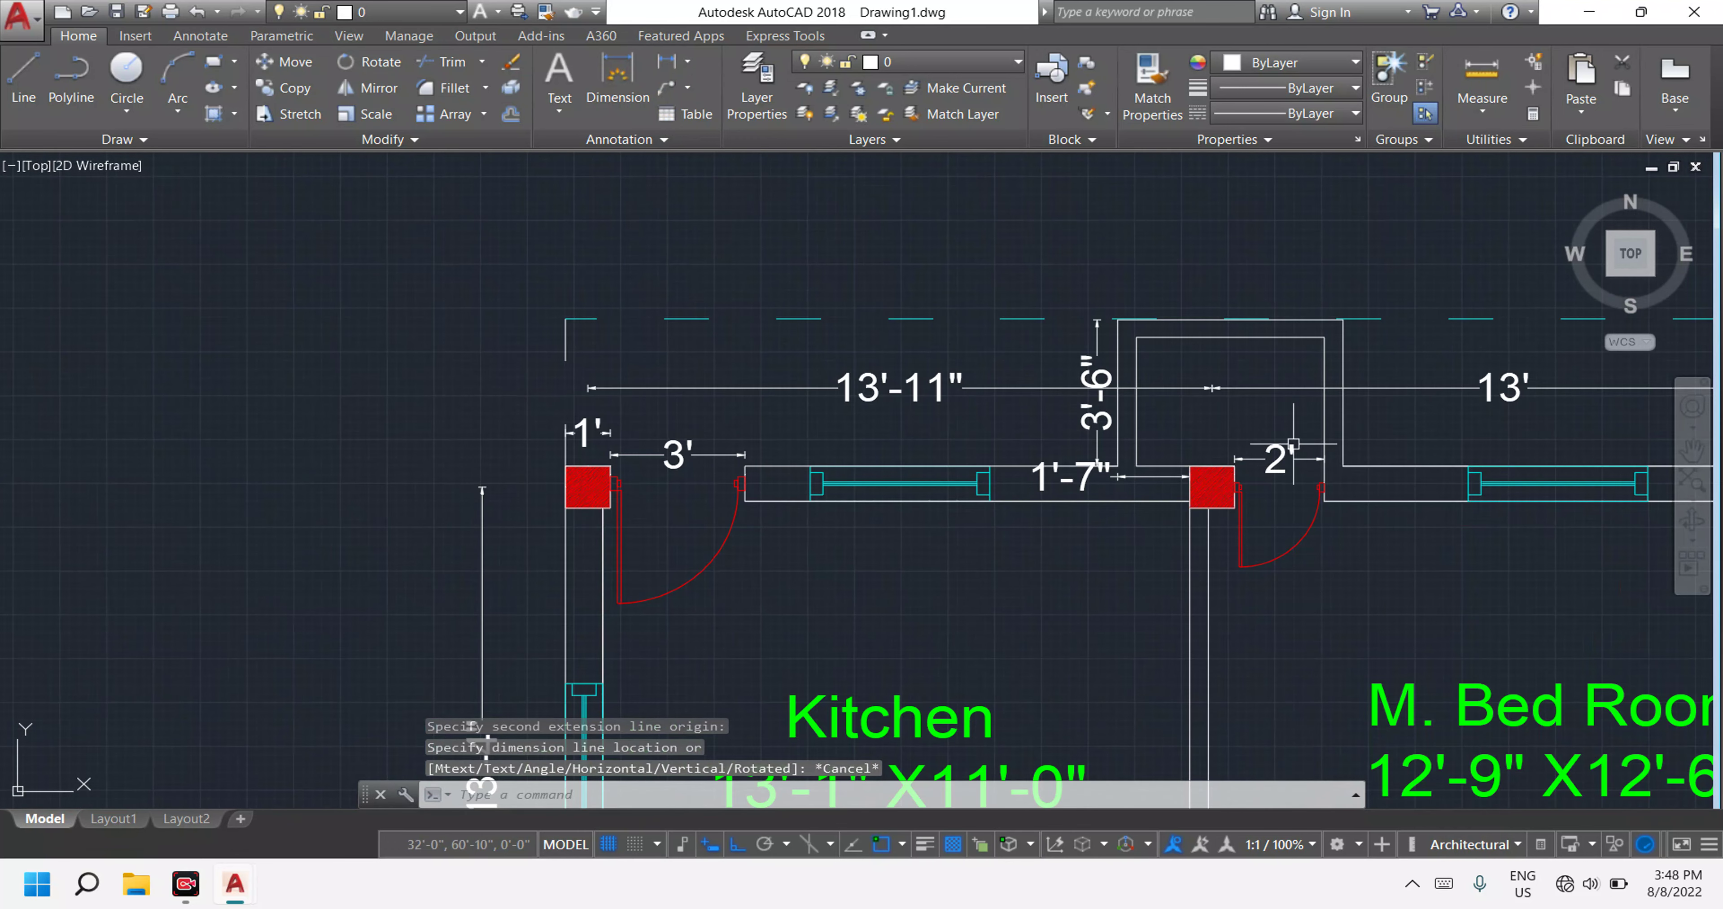
pyautogui.moveTo(1271, 508); pyautogui.dragTo(261, 572, button='middle')
pyautogui.scroll(-8, 1070, 442)
pyautogui.moveTo(1071, 443); pyautogui.dragTo(840, 442, button='middle')
pyautogui.scroll(8, 974, 402)
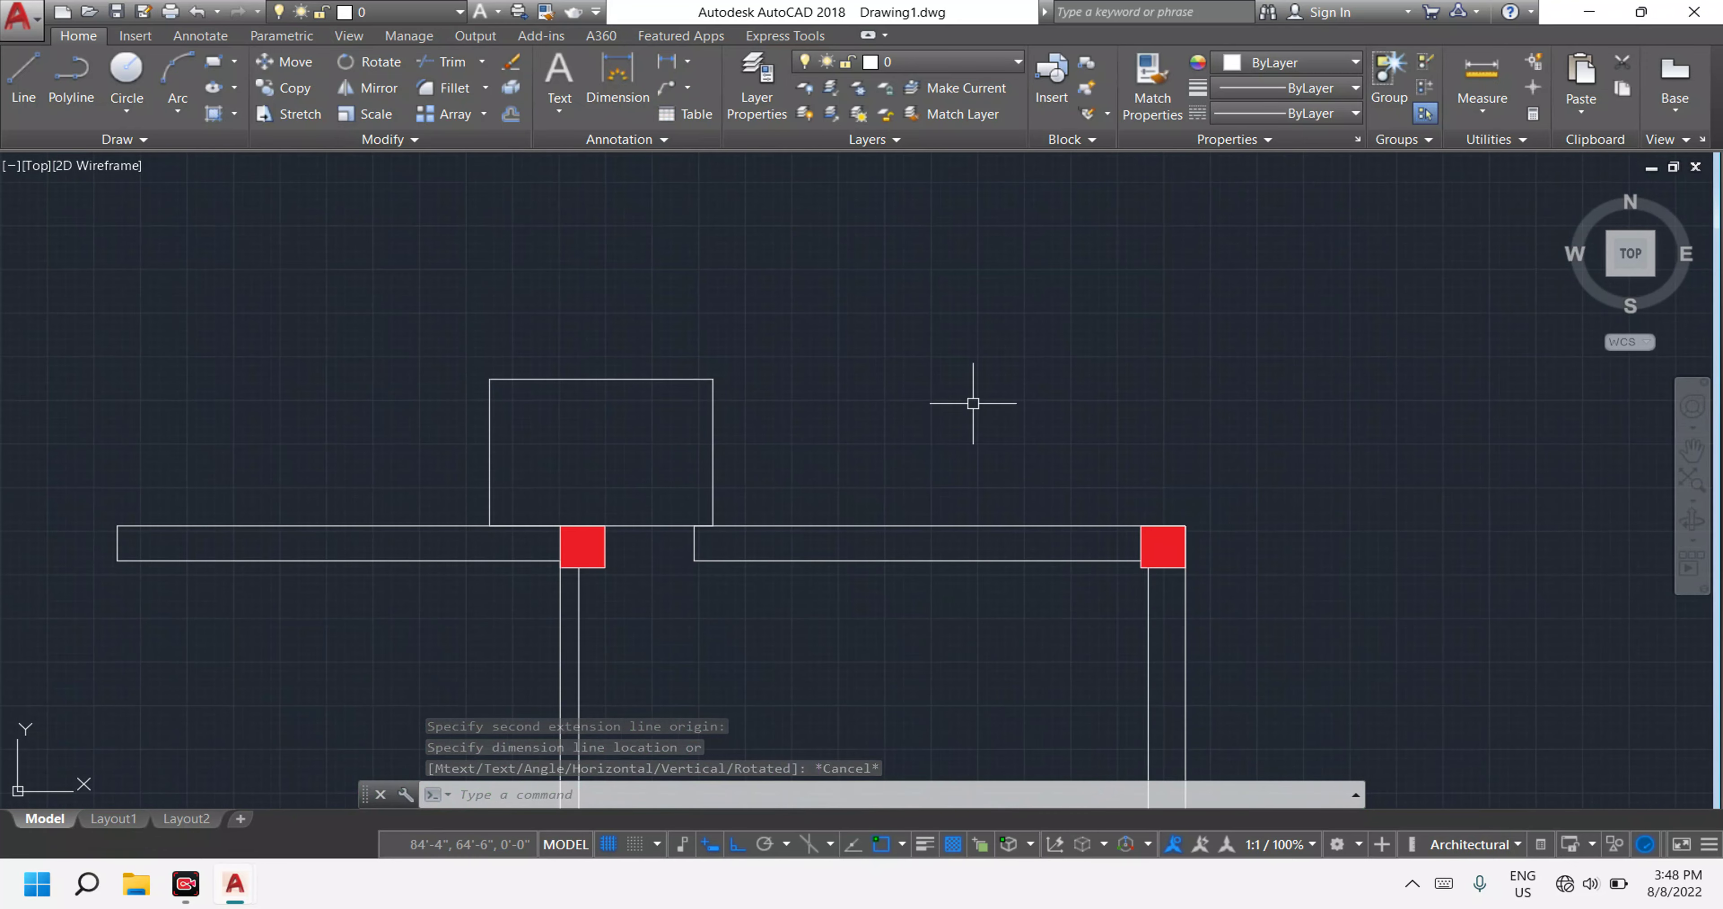
pyautogui.moveTo(638, 448); pyautogui.dragTo(718, 433, button='middle')
pyautogui.press('Escape')
pyautogui.press('Escape')
pyautogui.press('Escape')
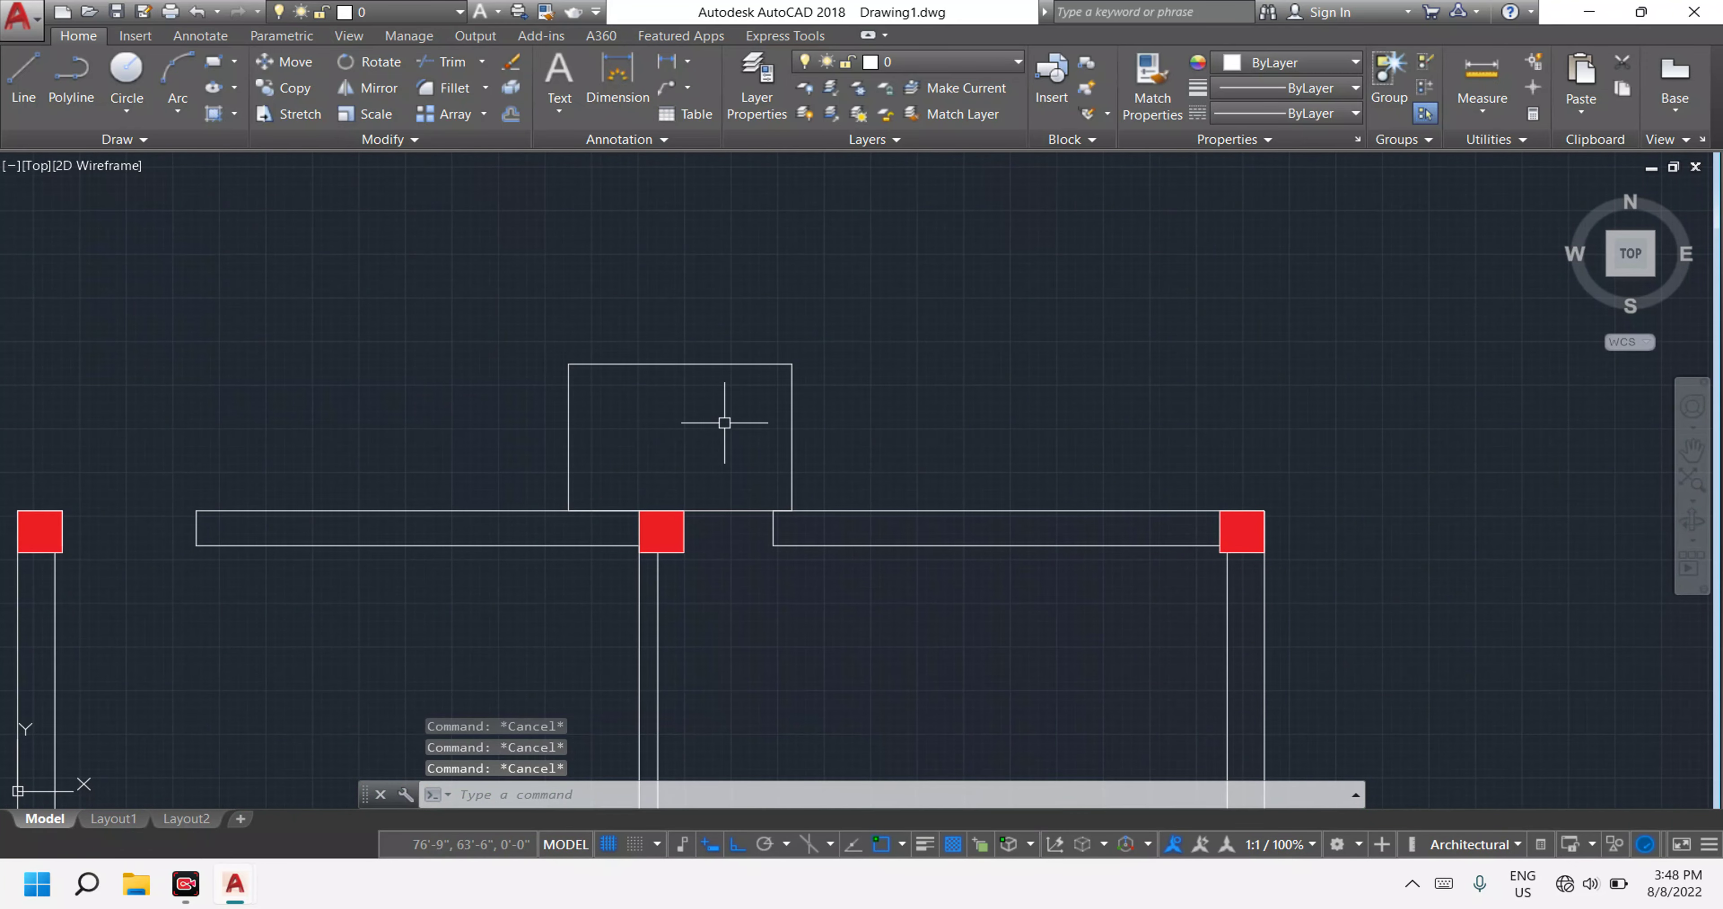
pyautogui.write('o')
pyautogui.press('Return')
pyautogui.write('5')
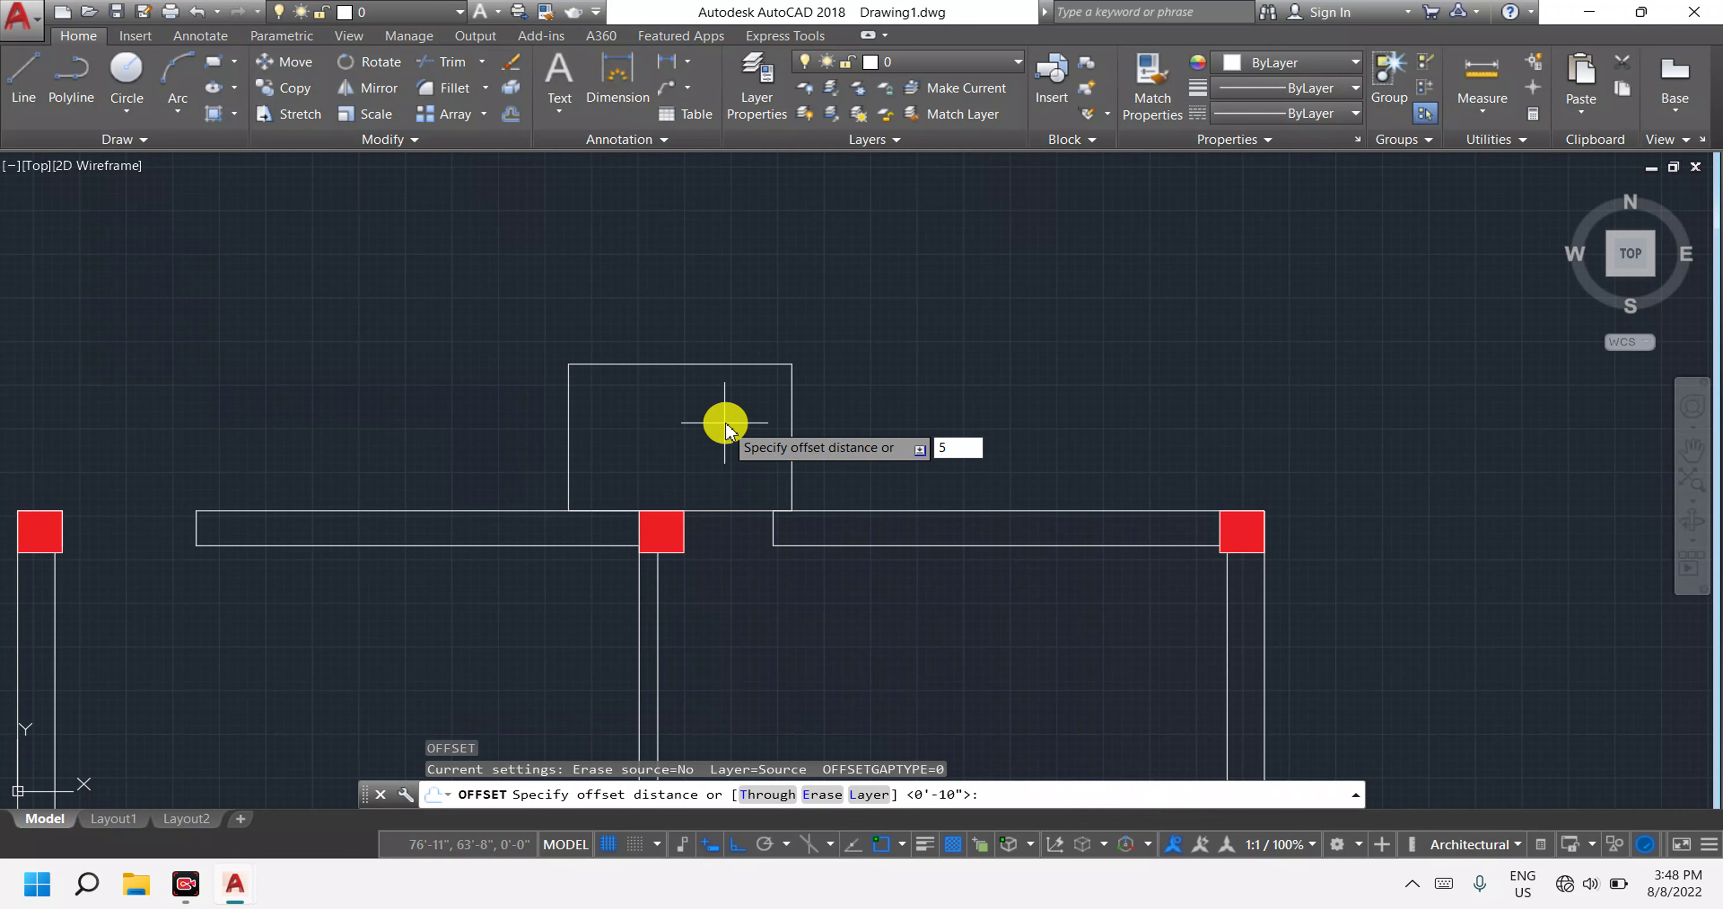
pyautogui.press('Return')
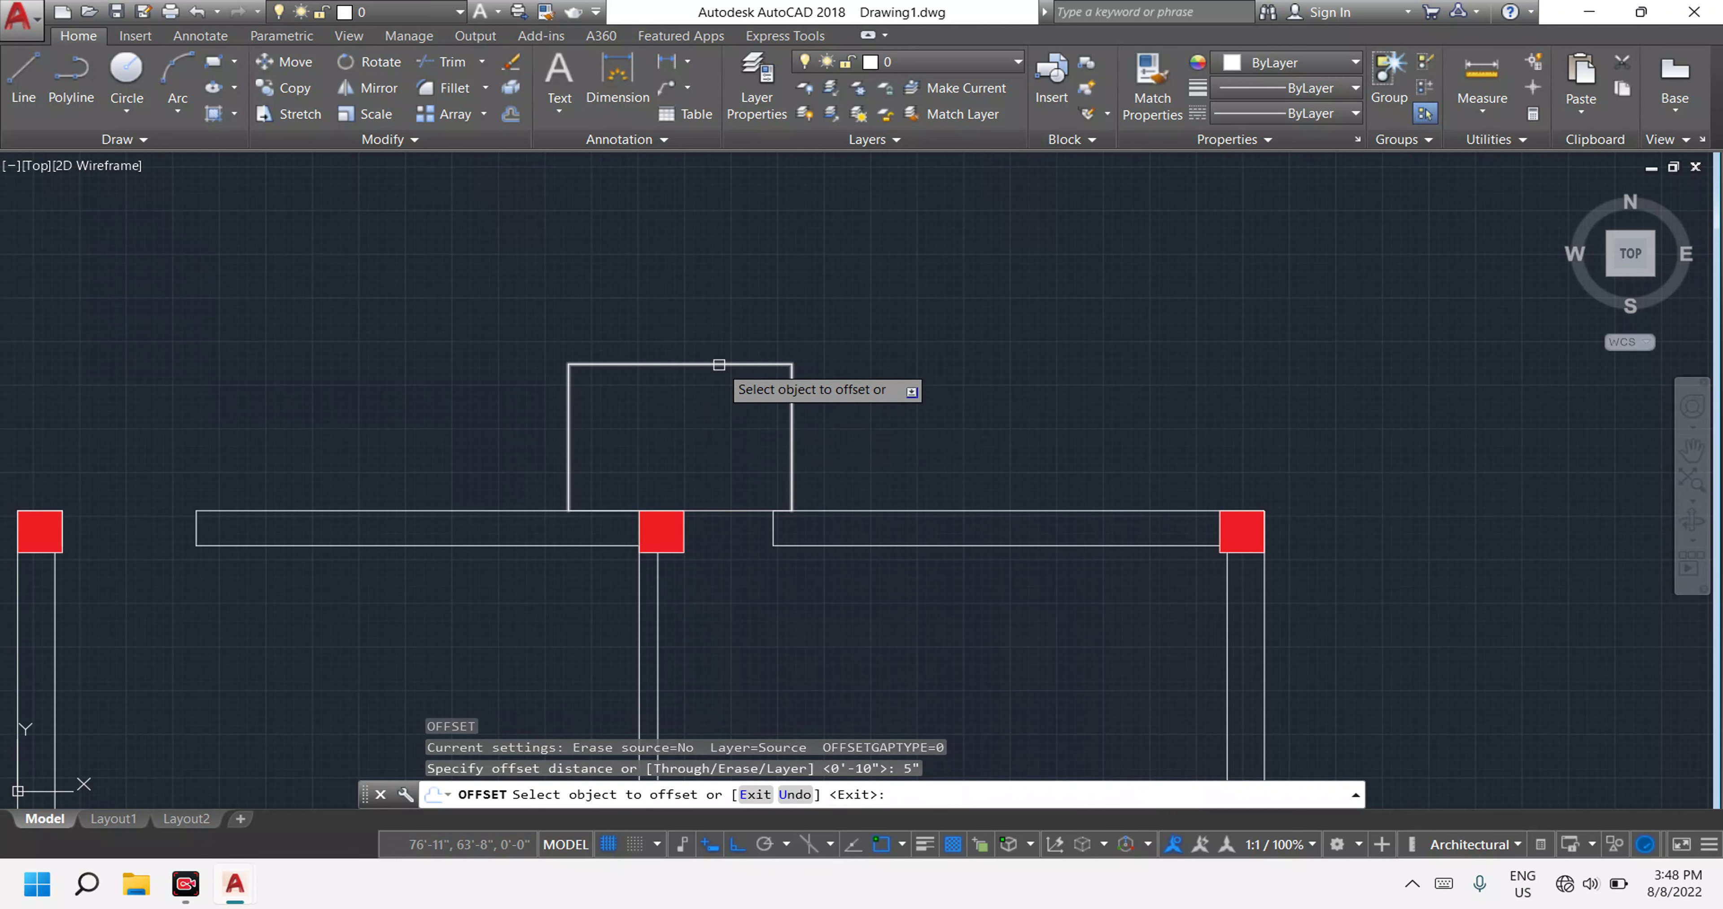
pyautogui.click(721, 365)
pyautogui.click(721, 414)
pyautogui.scroll(-5, 722, 491)
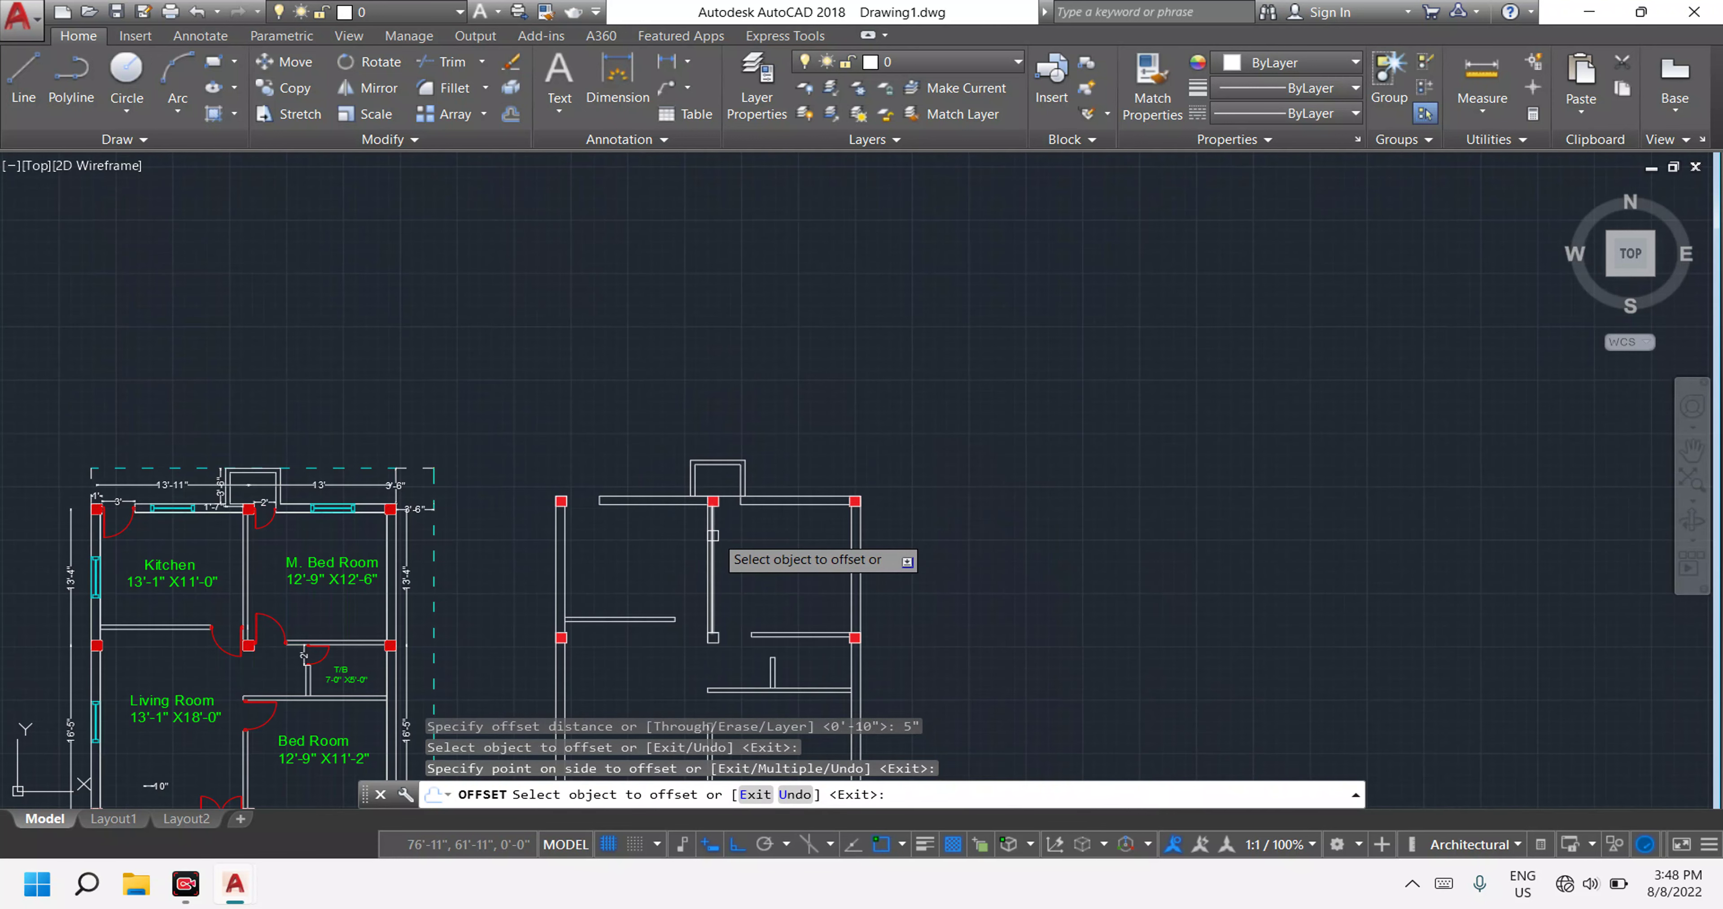
pyautogui.scroll(5, 728, 495)
pyautogui.press('Escape')
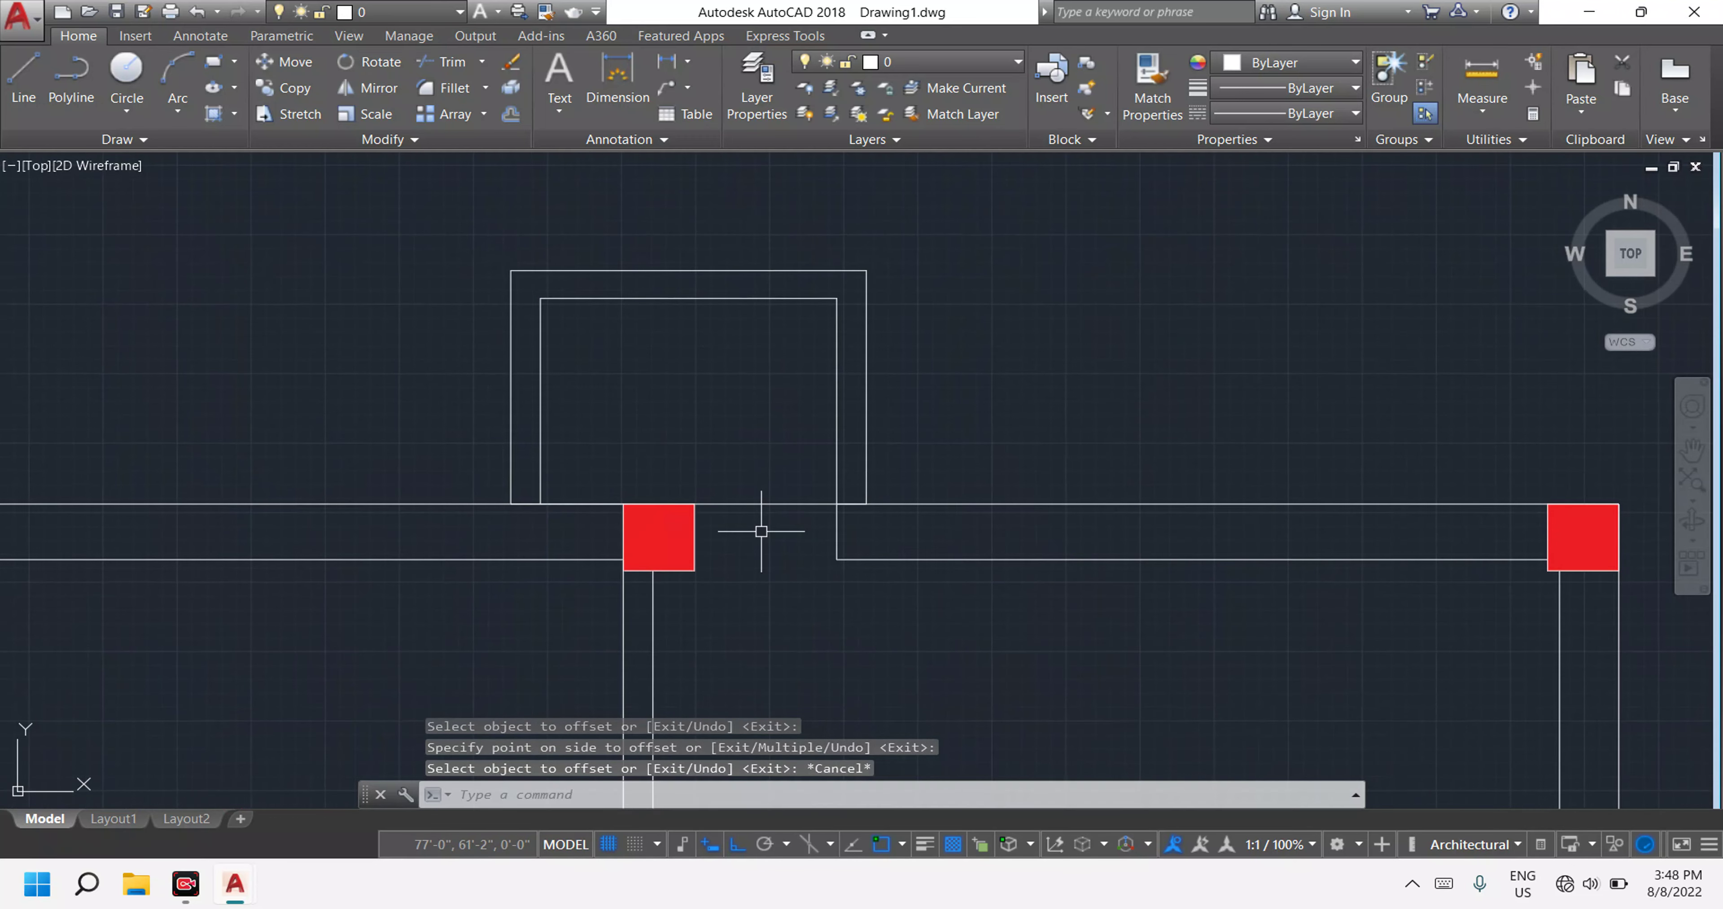
# Trim the top wall band open beside the middle column to form the doorway gap.
pyautogui.scroll(-4, 724, 535)
pyautogui.scroll(-2, 420, 538)
pyautogui.scroll(2, 301, 668)
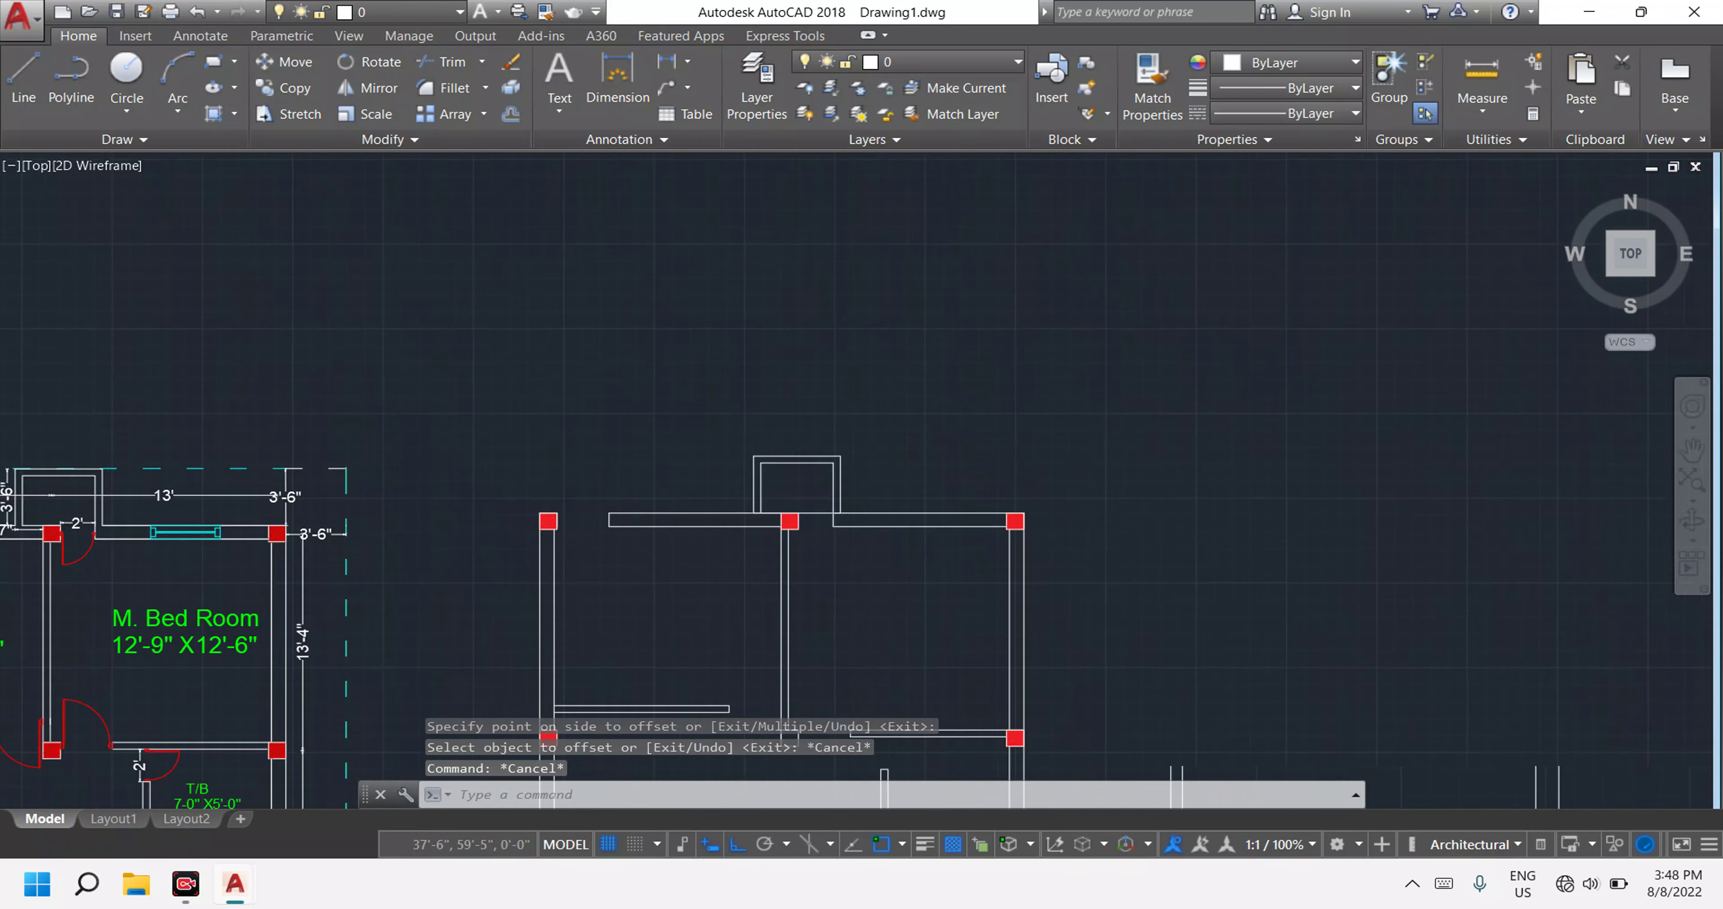
pyautogui.scroll(2, 200, 702)
pyautogui.scroll(2, 448, 521)
pyautogui.scroll(-8, 704, 509)
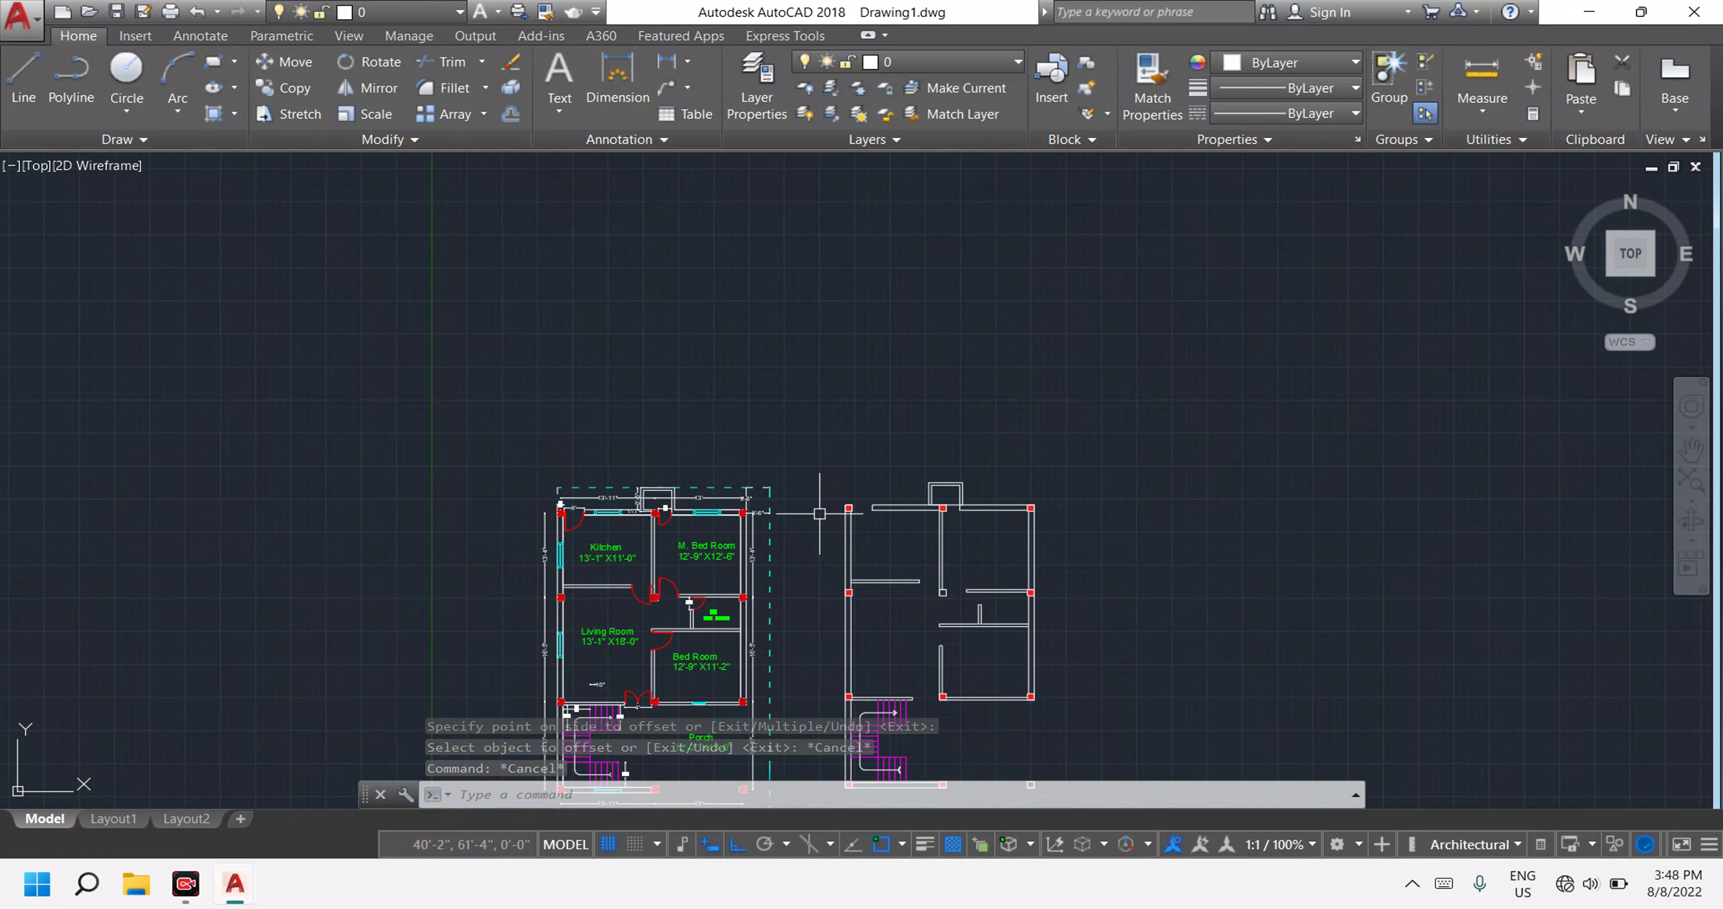
pyautogui.scroll(6, 981, 522)
pyautogui.press('Escape')
pyautogui.press('Escape')
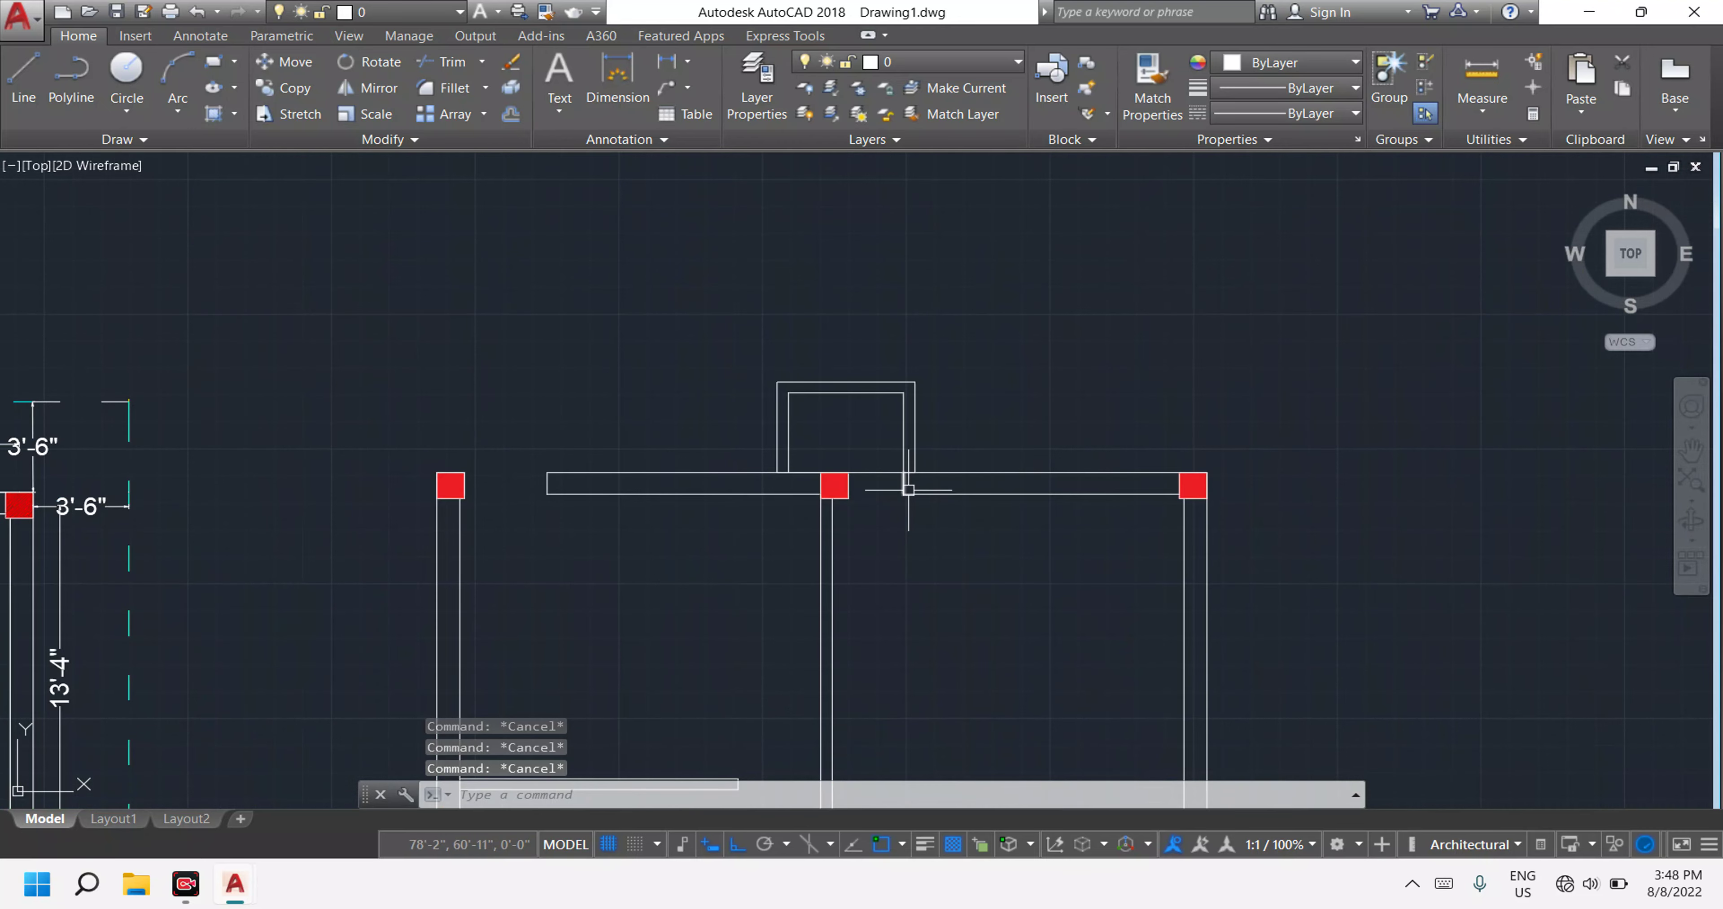
pyautogui.write('tr')
pyautogui.press('Return')
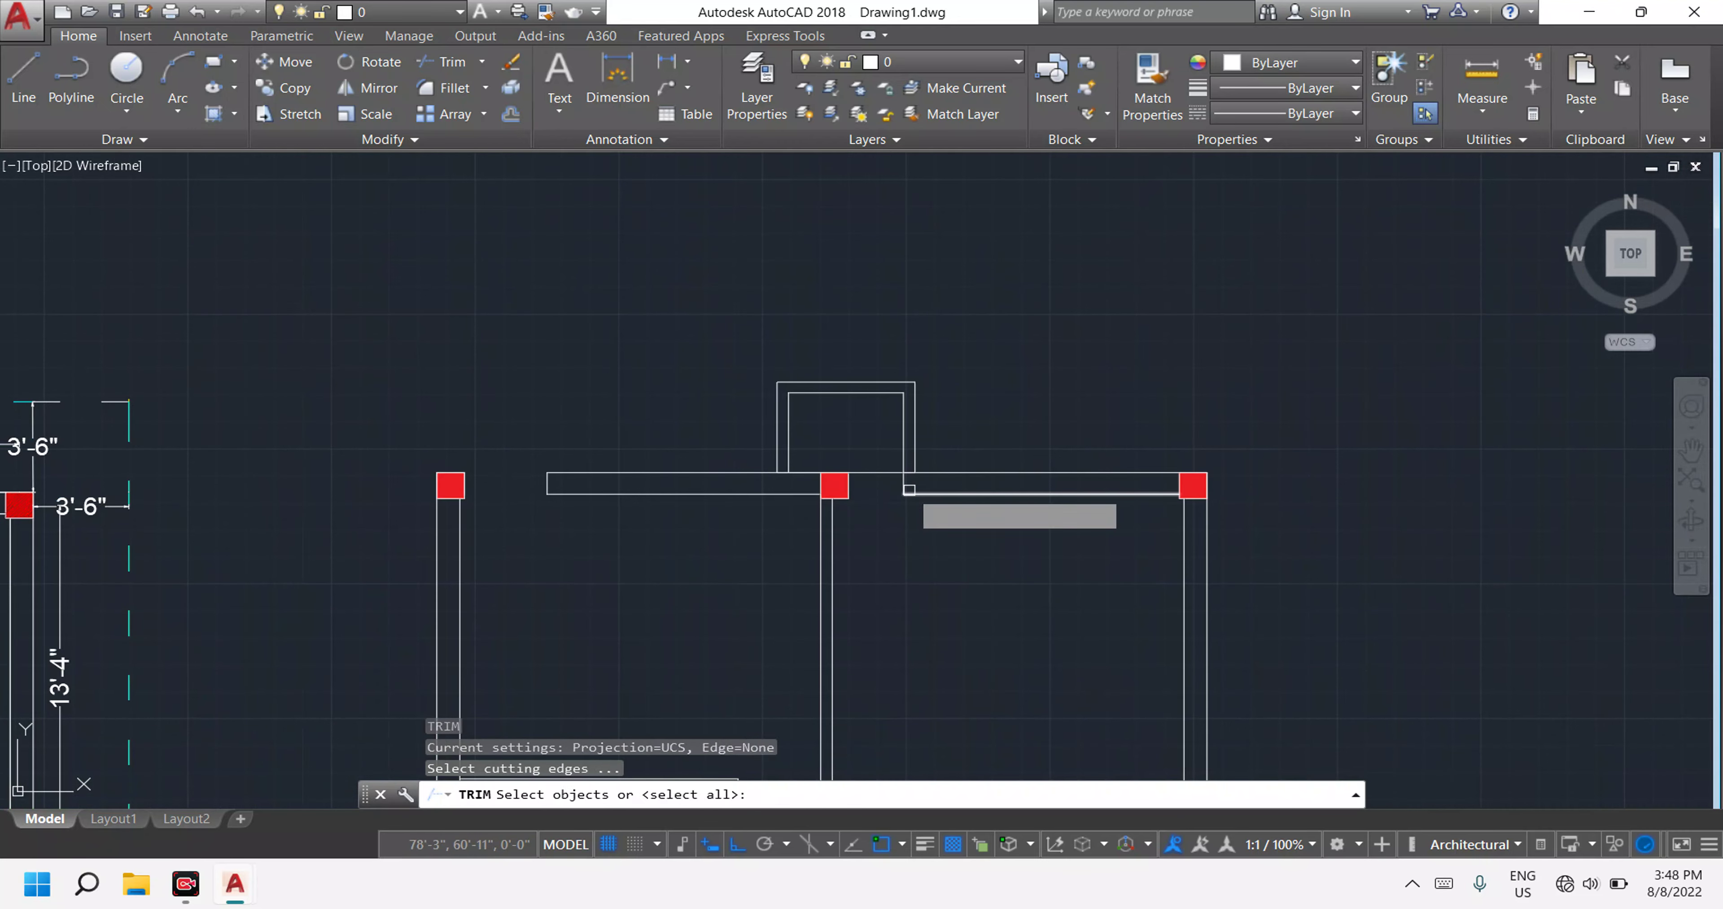
pyautogui.press('Return')
pyautogui.click(870, 511)
pyautogui.click(870, 438)
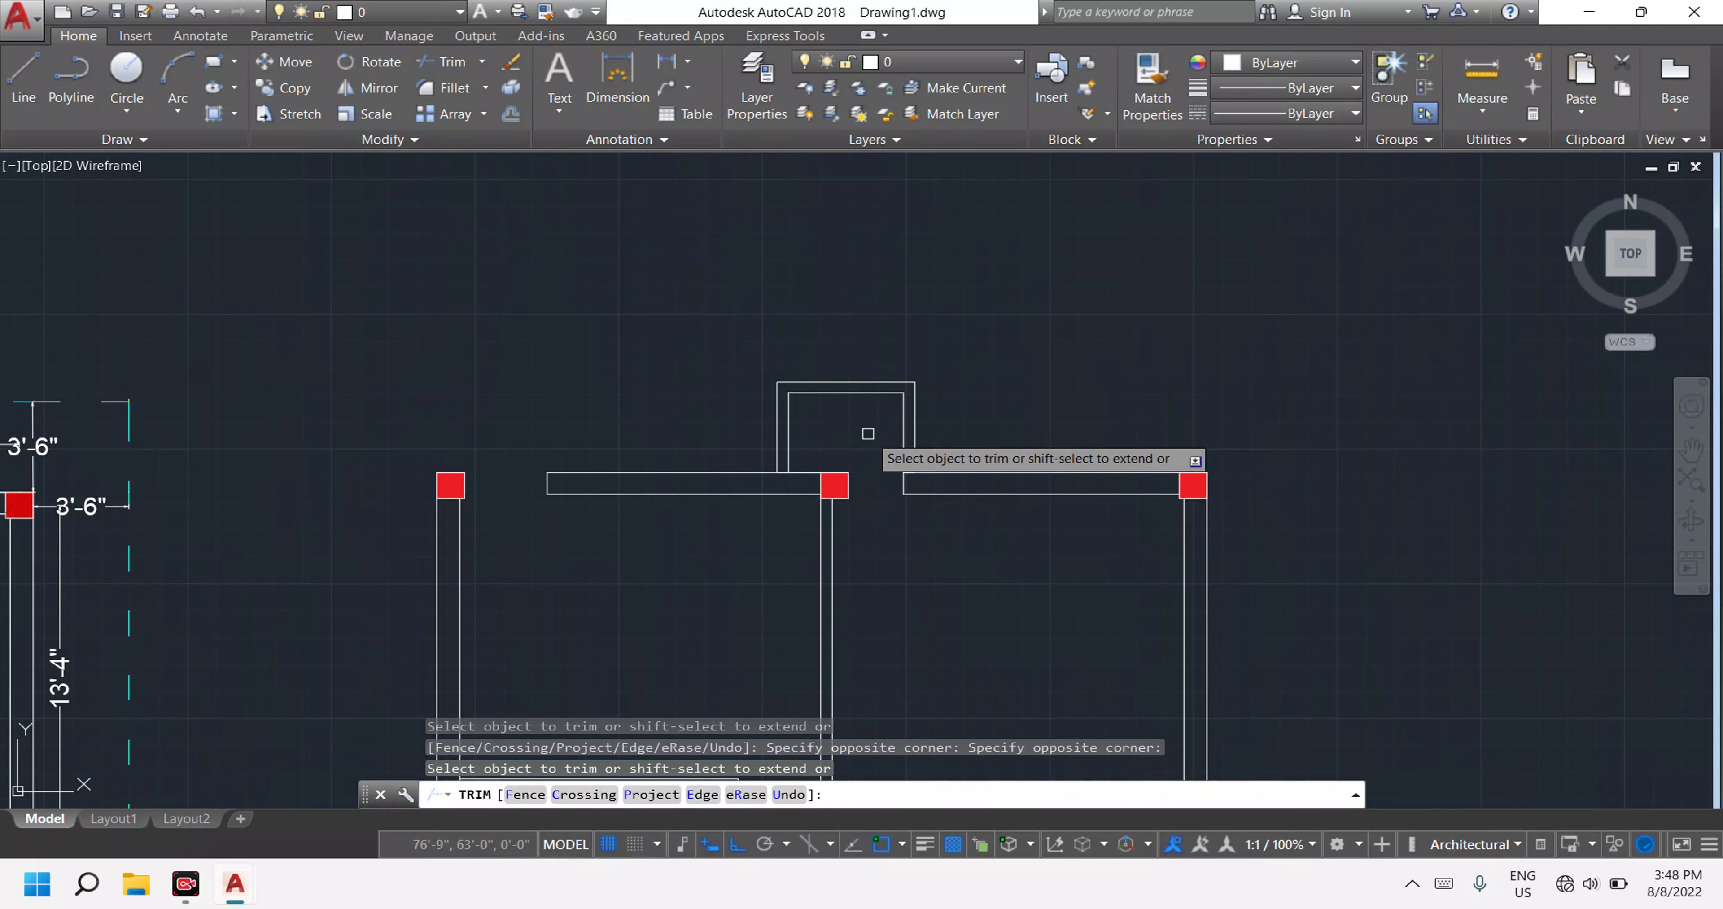
# Erase the original plan's vertical 3'-6" dimension and select its 1'-7" dimension.
pyautogui.scroll(-5, 882, 470)
pyautogui.scroll(2, 882, 470)
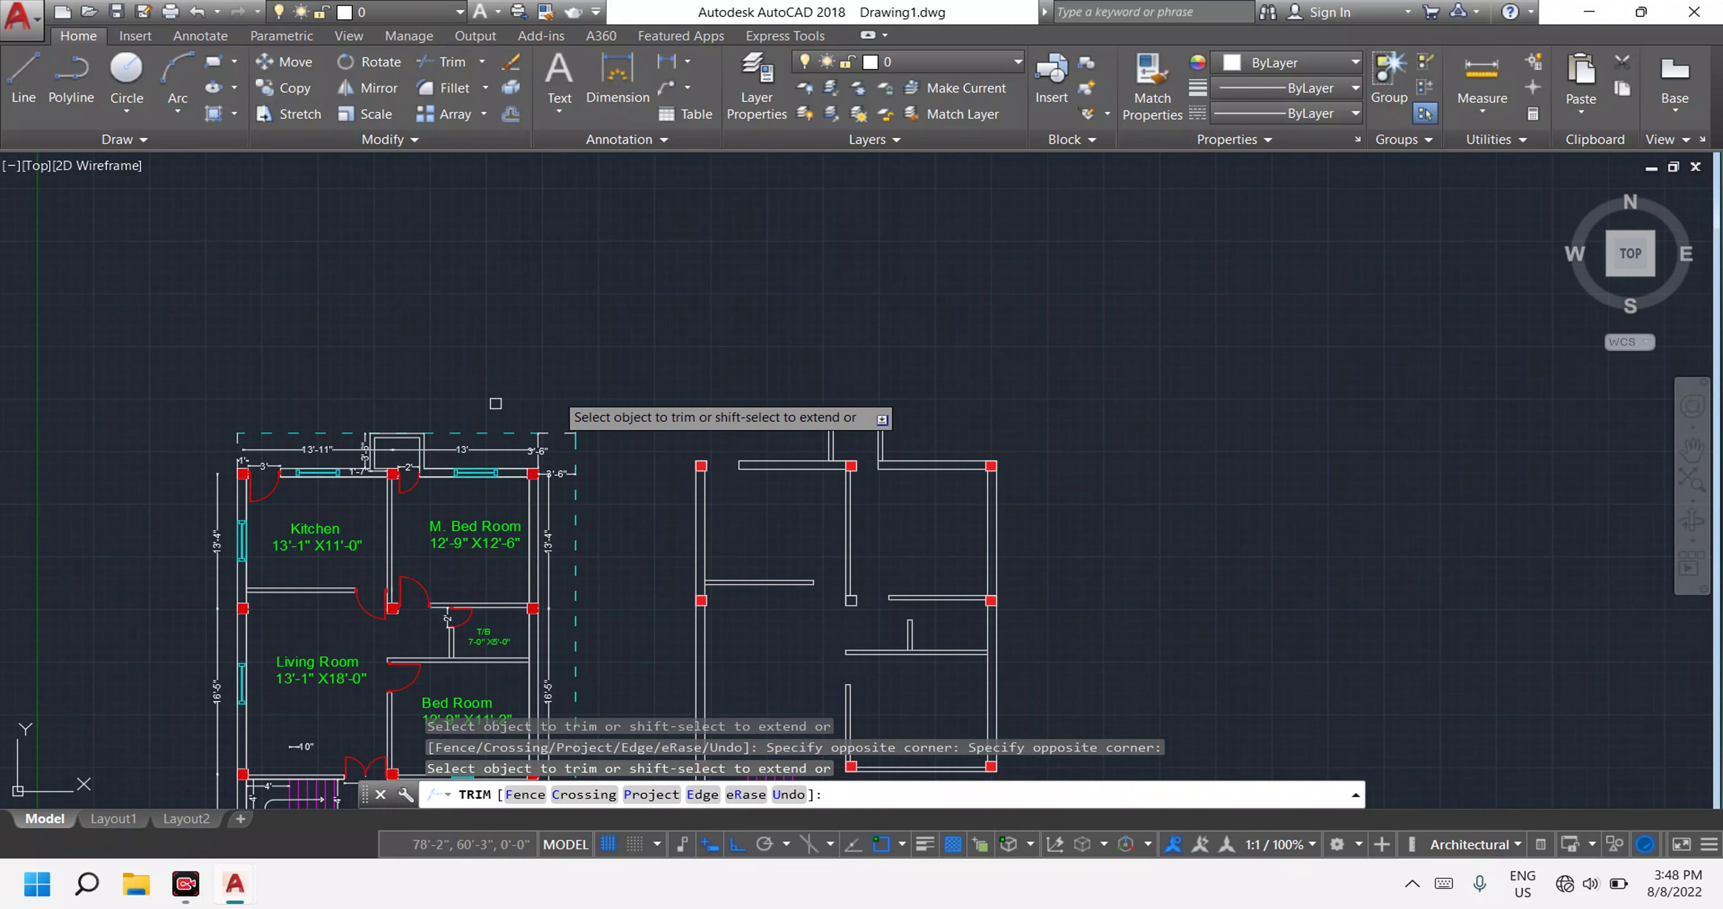
pyautogui.scroll(4, 418, 481)
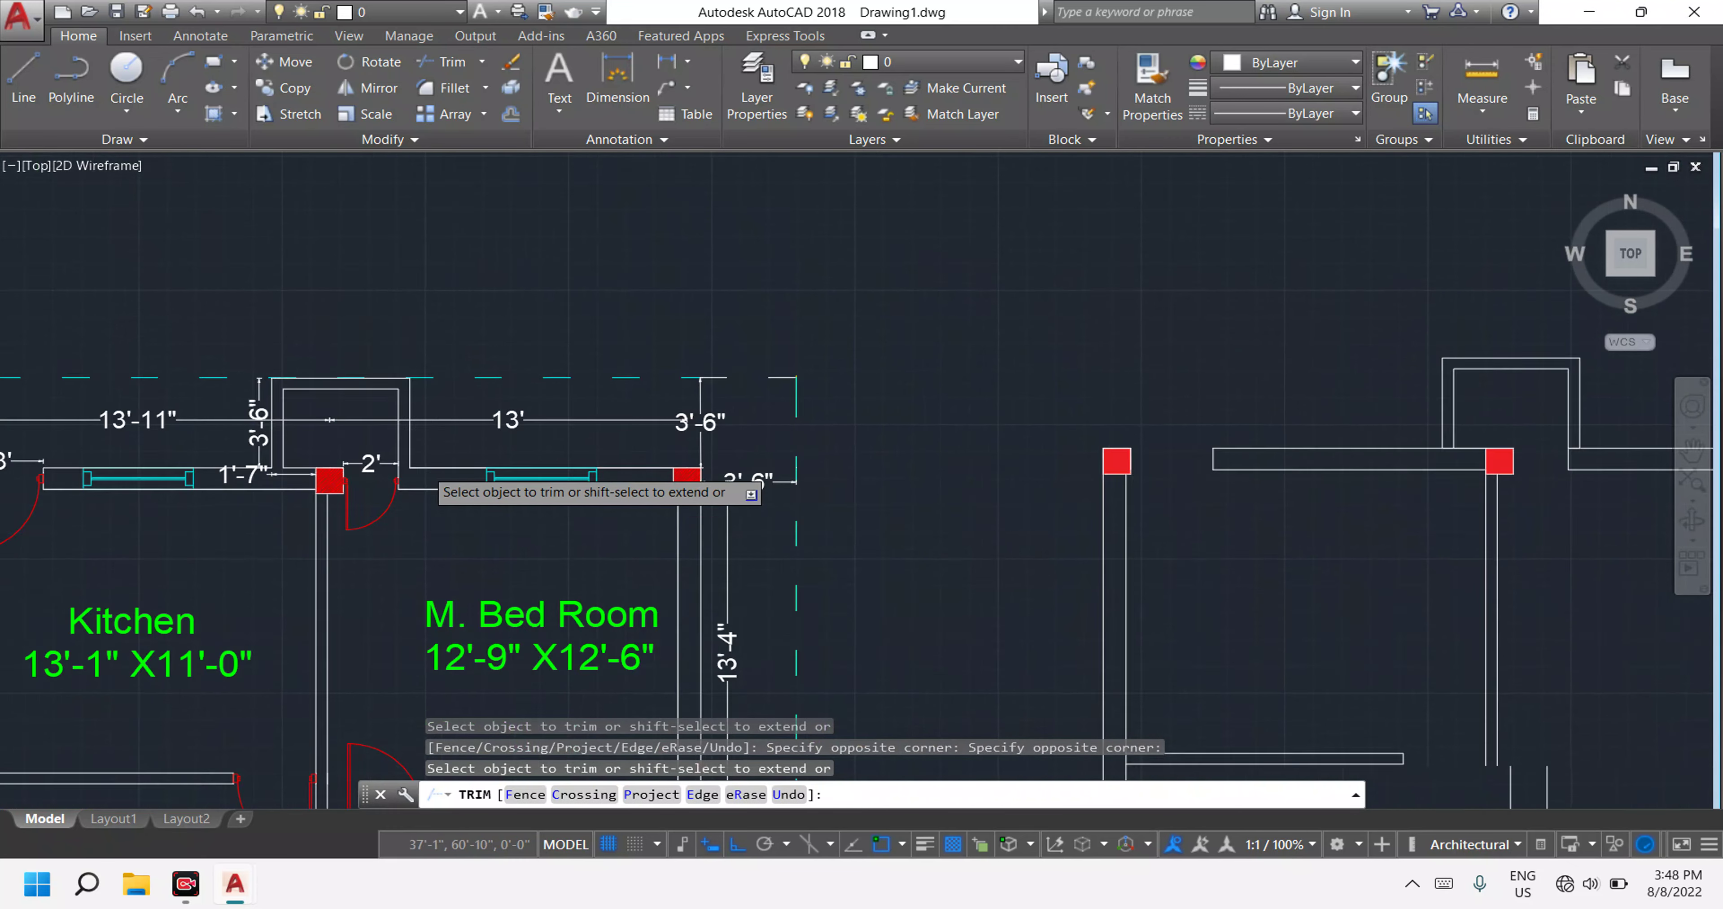
pyautogui.scroll(4, 412, 476)
pyautogui.moveTo(412, 475); pyautogui.dragTo(1142, 545, button='middle')
pyautogui.press('Escape')
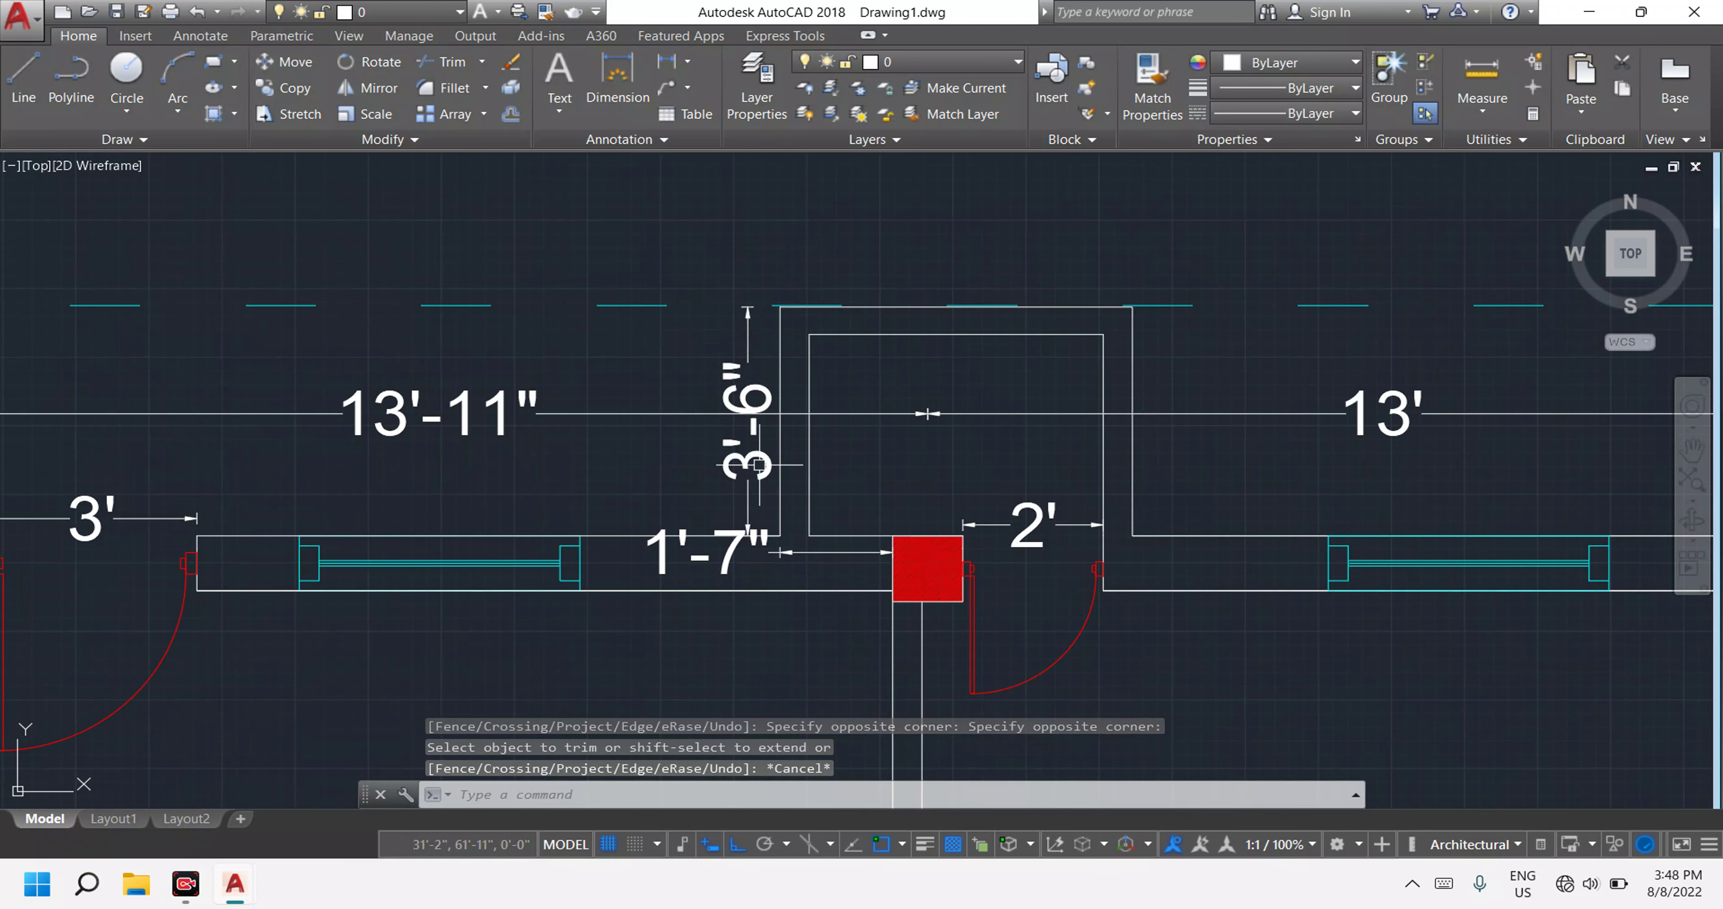
pyautogui.click(749, 461)
pyautogui.press('Delete')
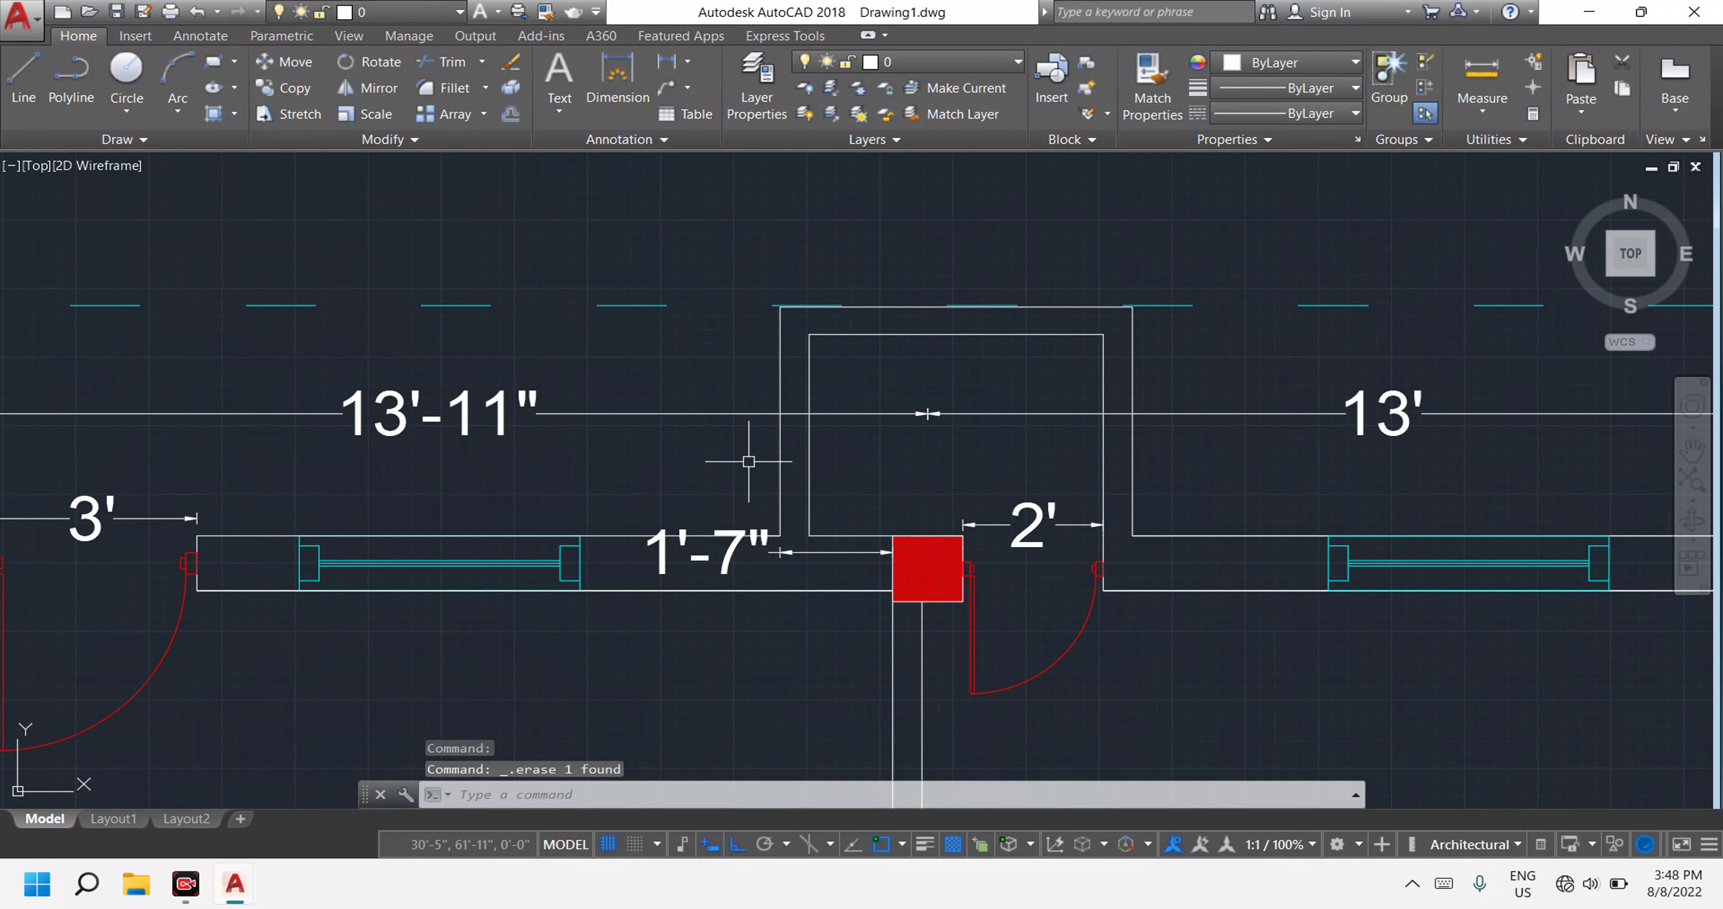
pyautogui.click(803, 552)
# Erase the selected 1'-7" dimension and zoom out over the drawing.
pyautogui.press('Delete')
pyautogui.scroll(-3, 796, 545)
pyautogui.scroll(-3, 936, 554)
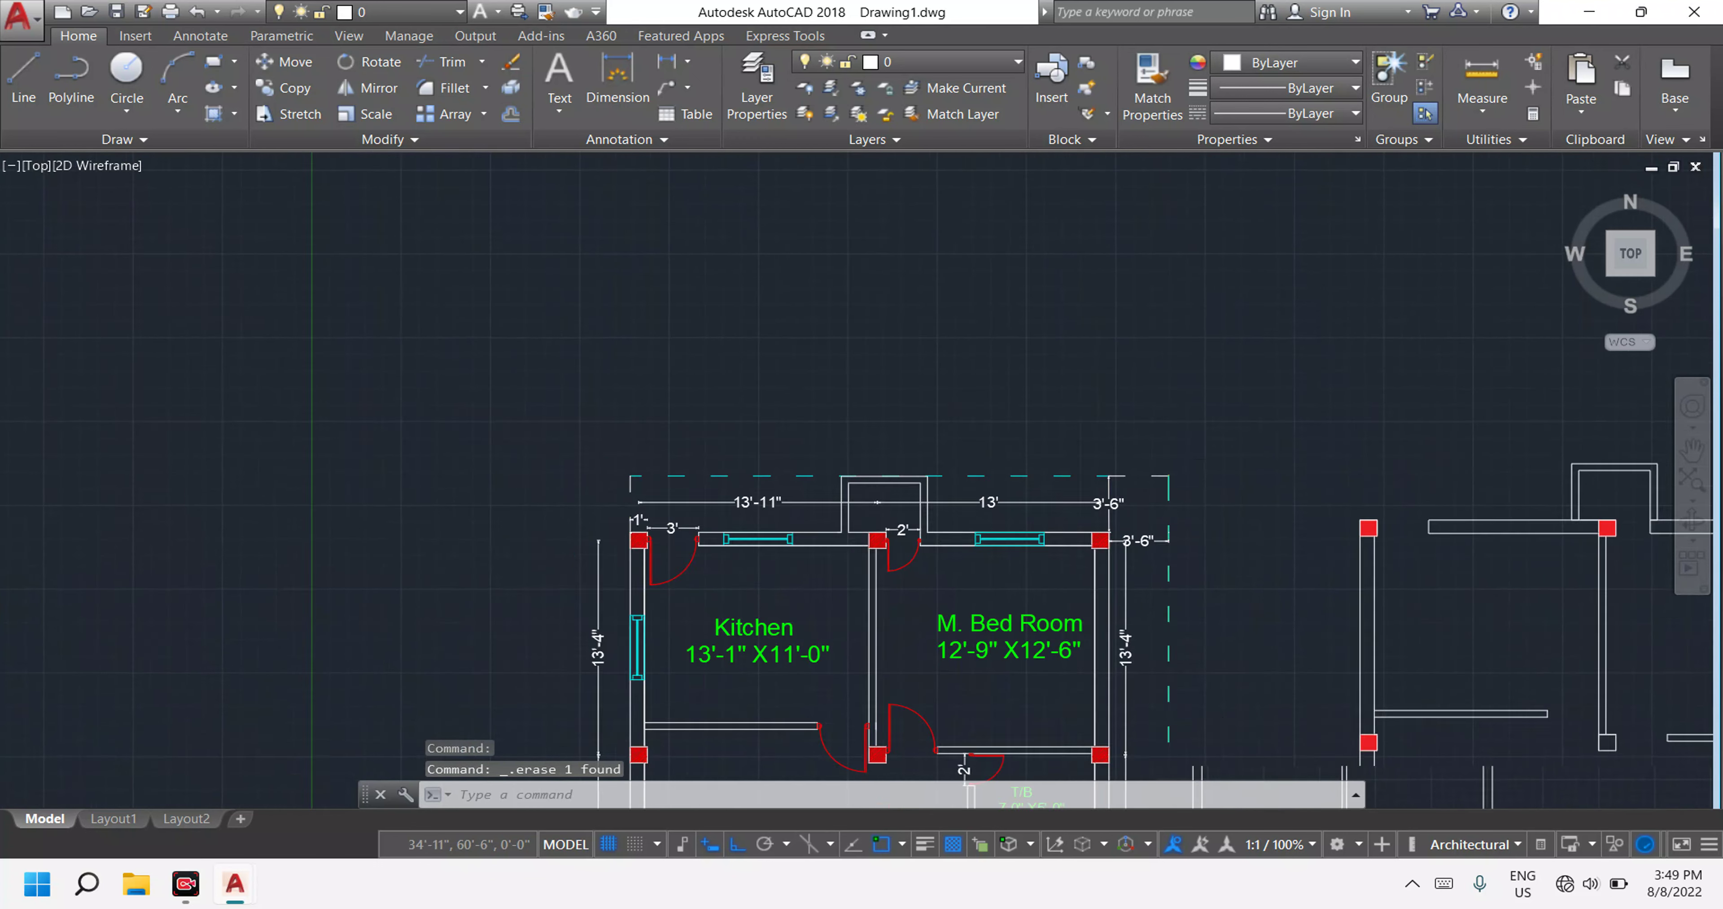
pyautogui.scroll(-2, 1170, 564)
pyautogui.scroll(1, 1151, 589)
pyautogui.scroll(2, 1019, 542)
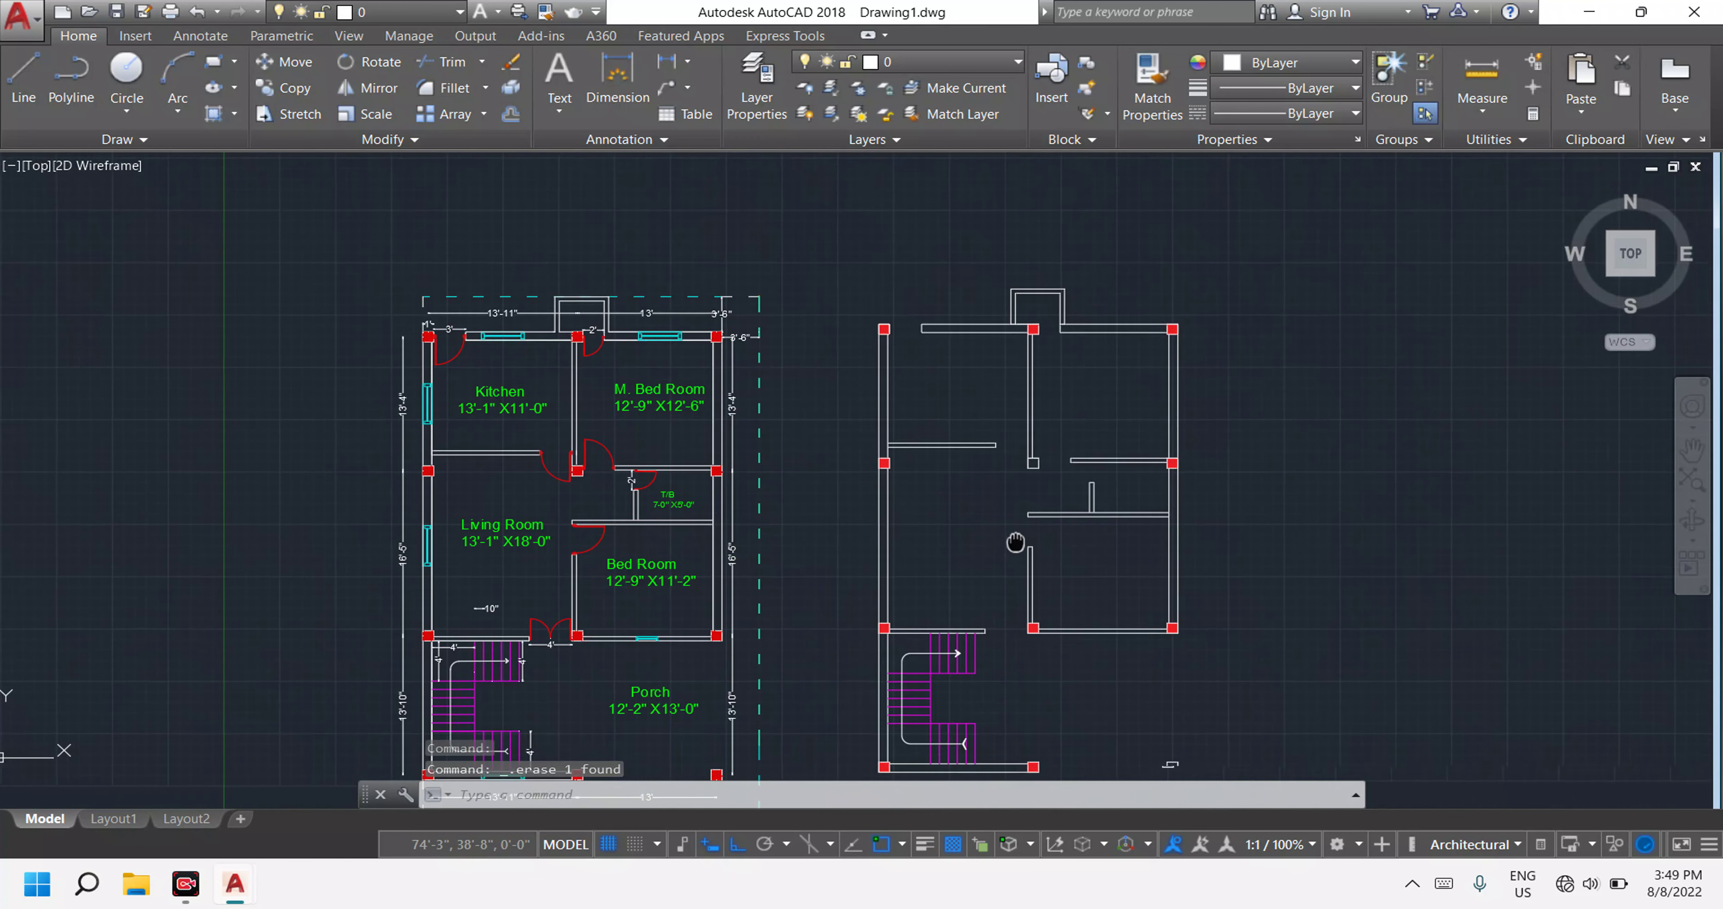
pyautogui.scroll(1, 973, 437)
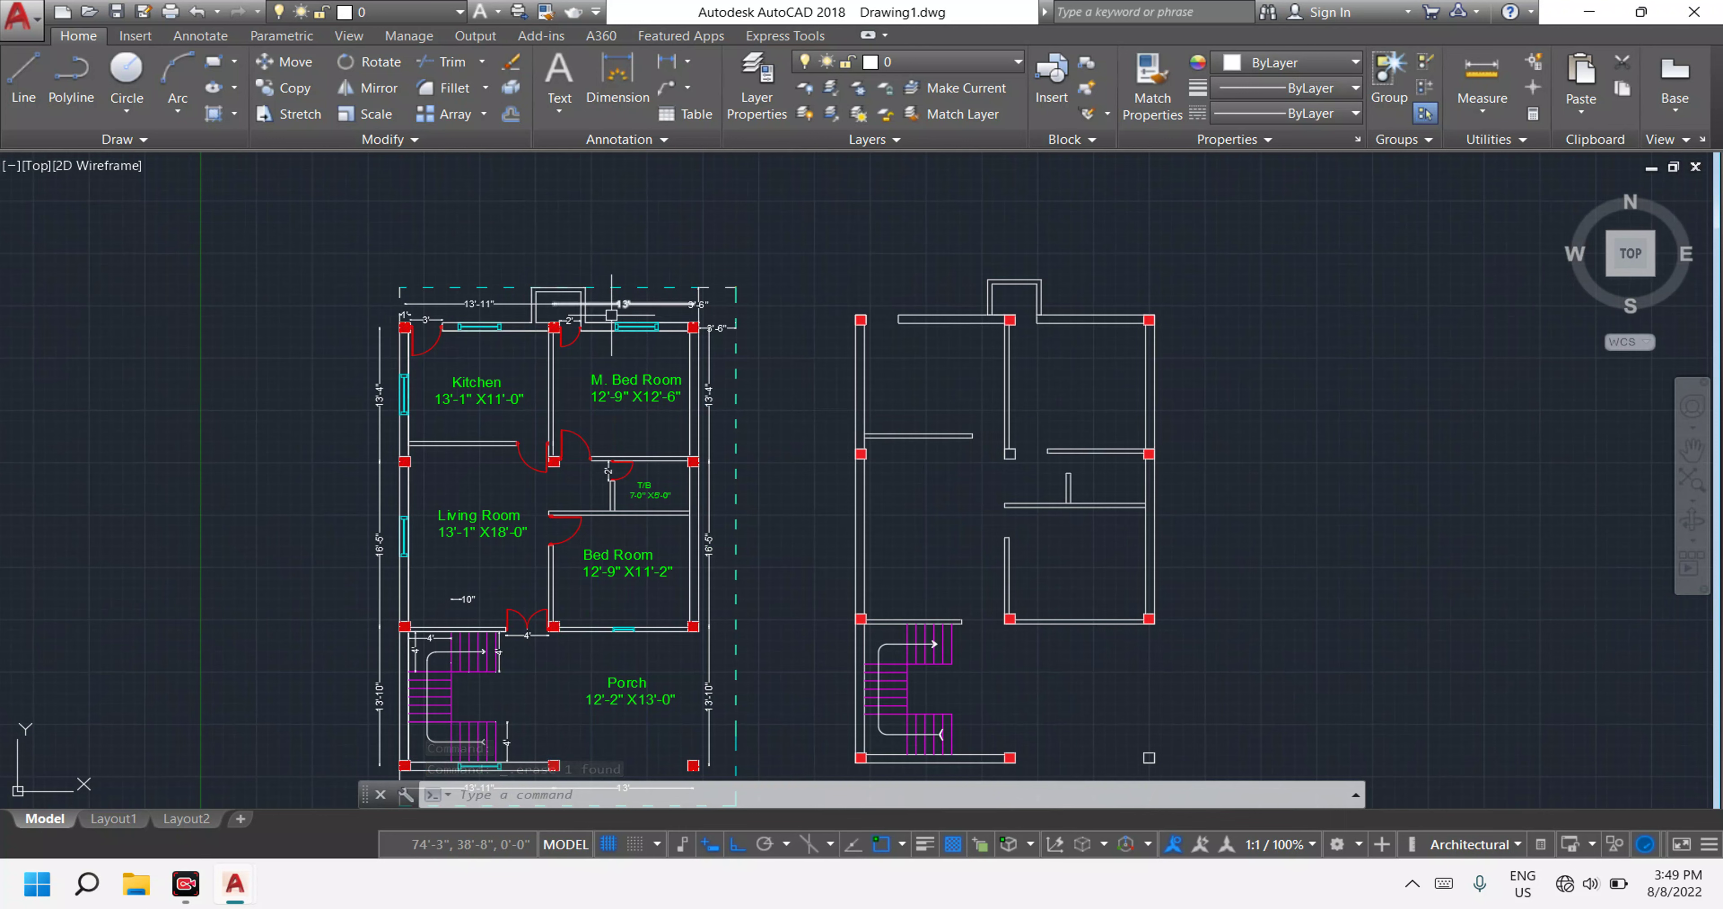
pyautogui.scroll(2, 635, 314)
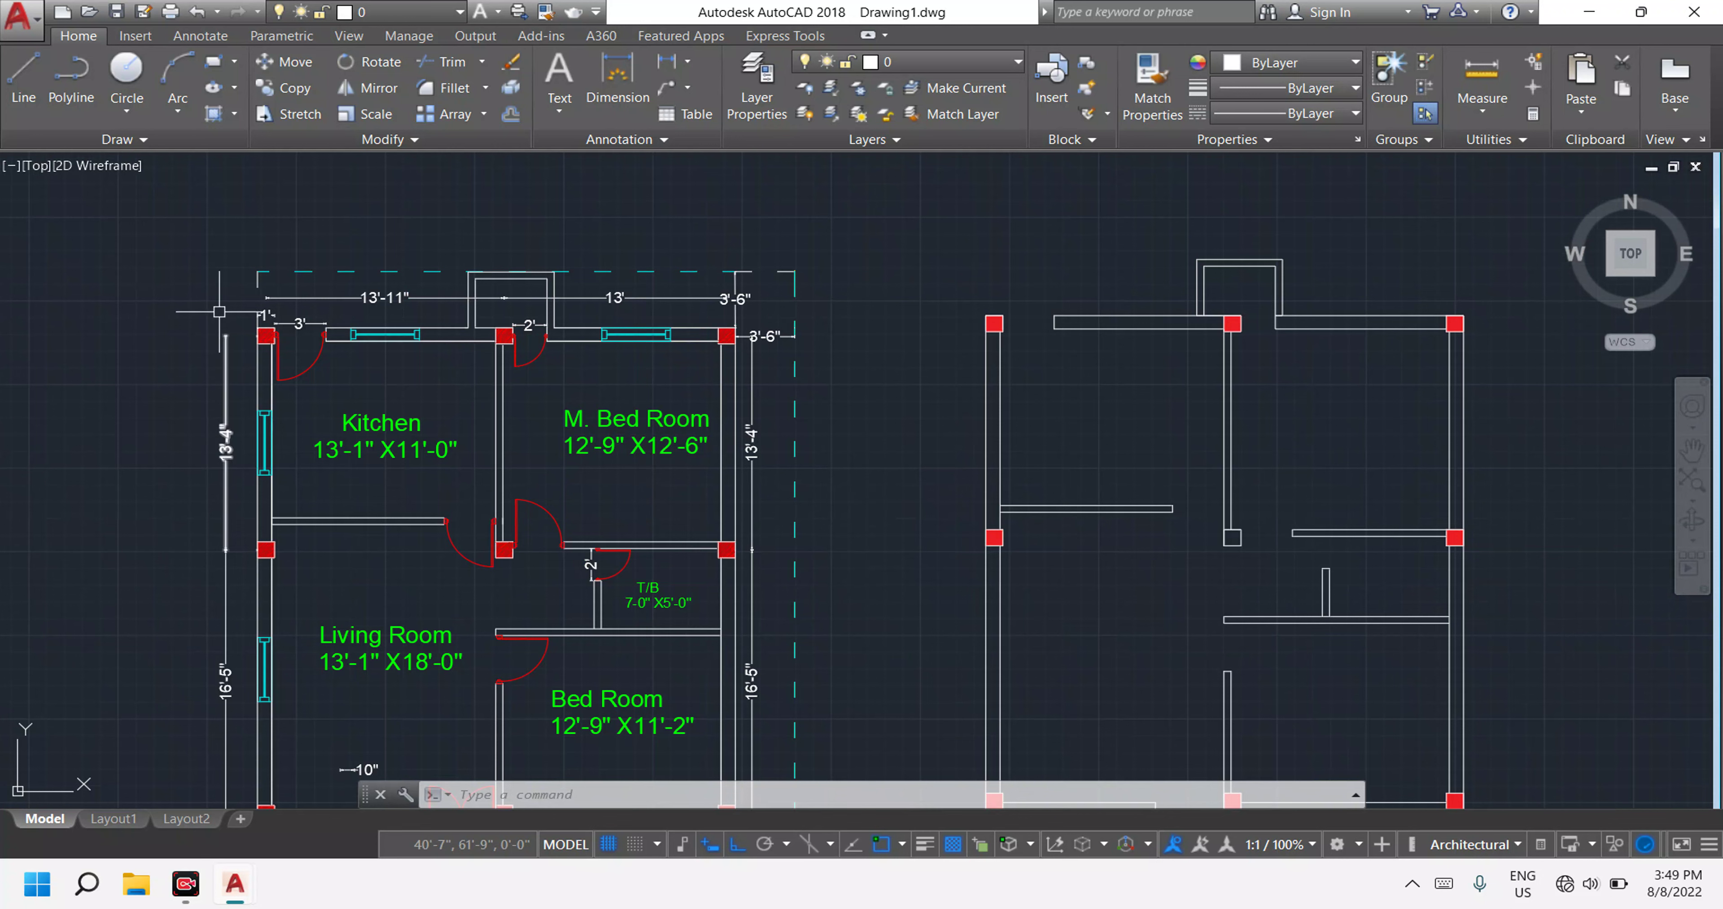
pyautogui.scroll(-5, 729, 410)
pyautogui.scroll(2, 885, 396)
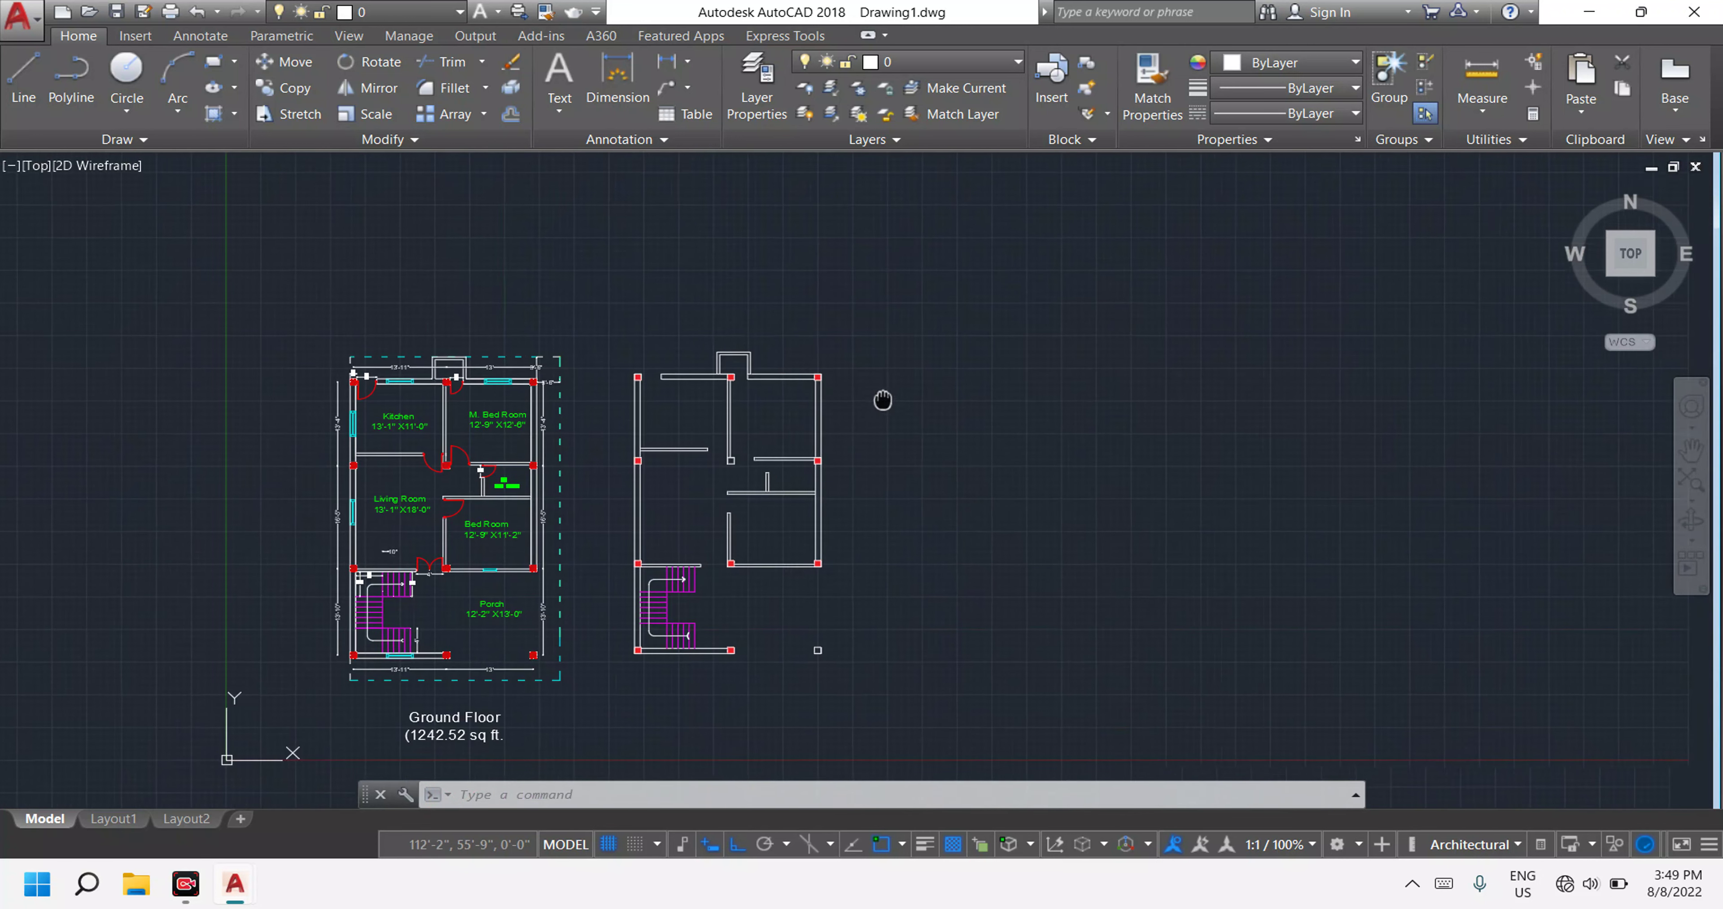
pyautogui.scroll(1, 804, 388)
pyautogui.scroll(2, 849, 396)
pyautogui.scroll(-2, 955, 448)
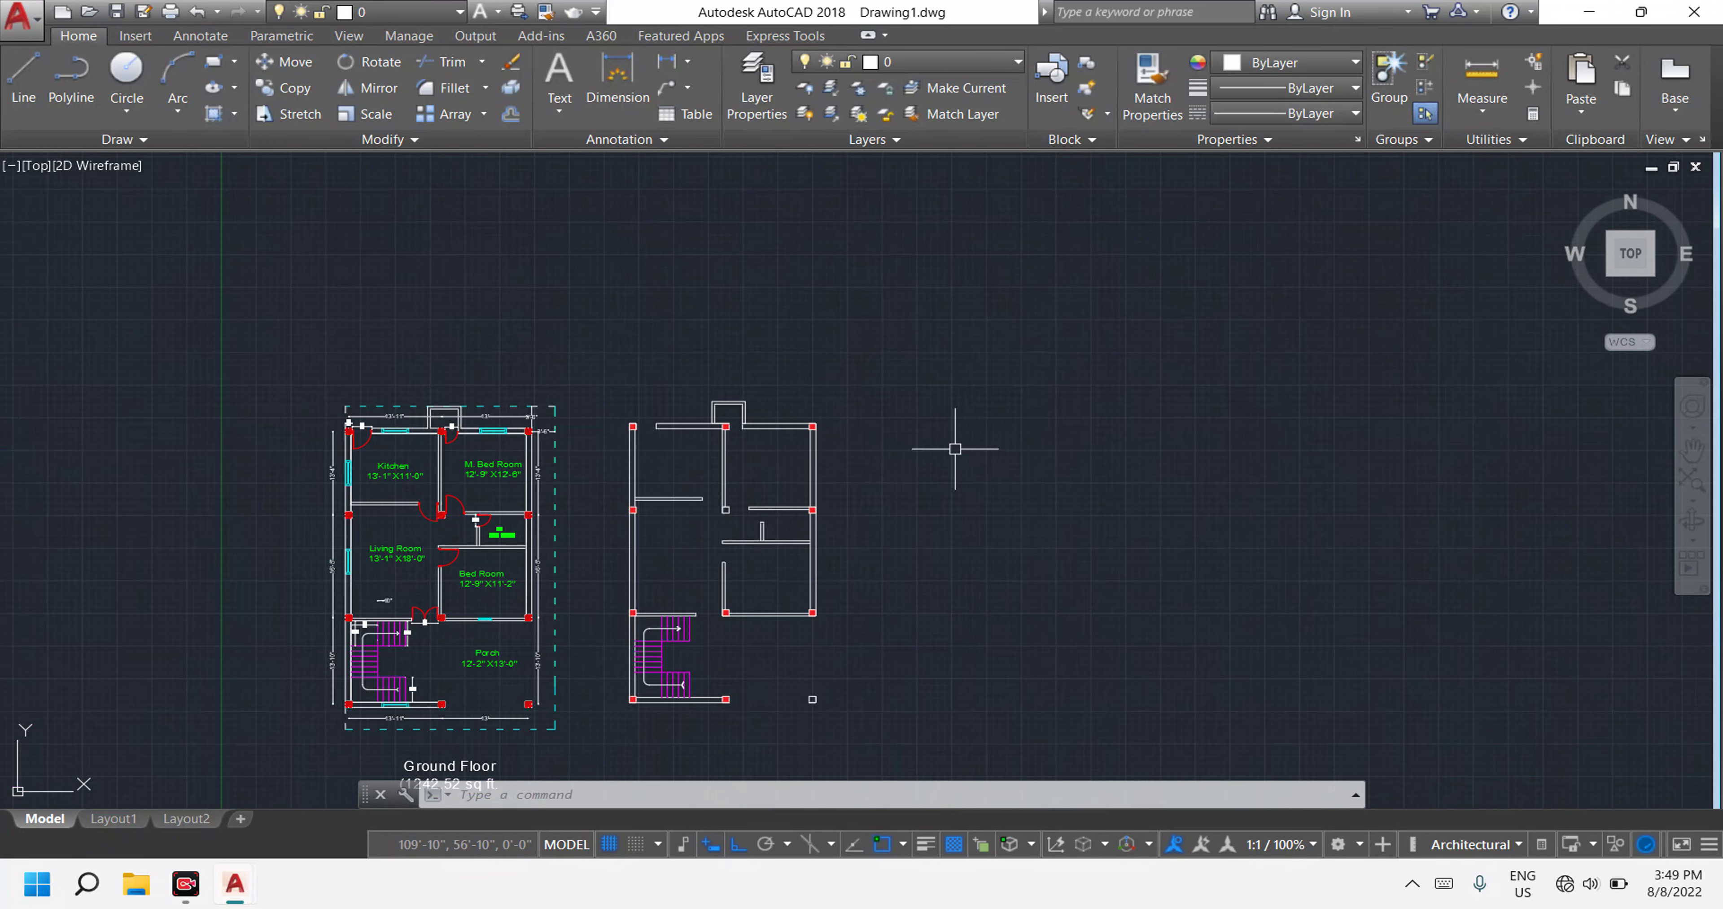
# Pan until both floor plans sit side by side in view.
pyautogui.press('Escape')
pyautogui.press('Escape')
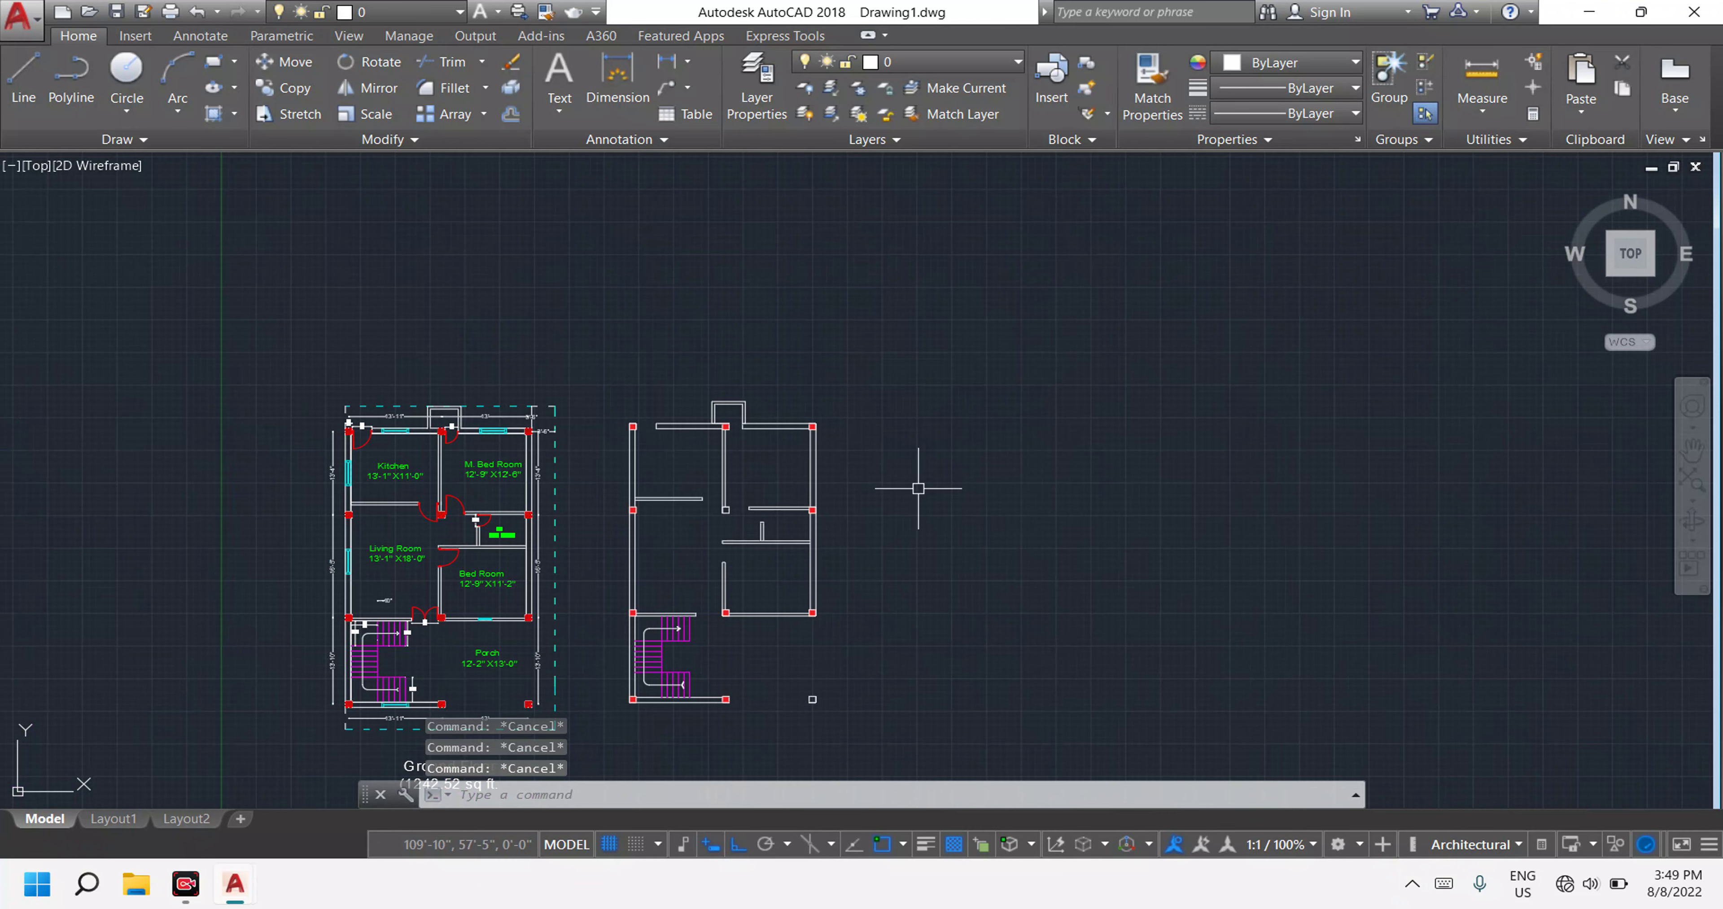
pyautogui.moveTo(918, 487); pyautogui.dragTo(856, 391, button='middle')
pyautogui.press('alt')
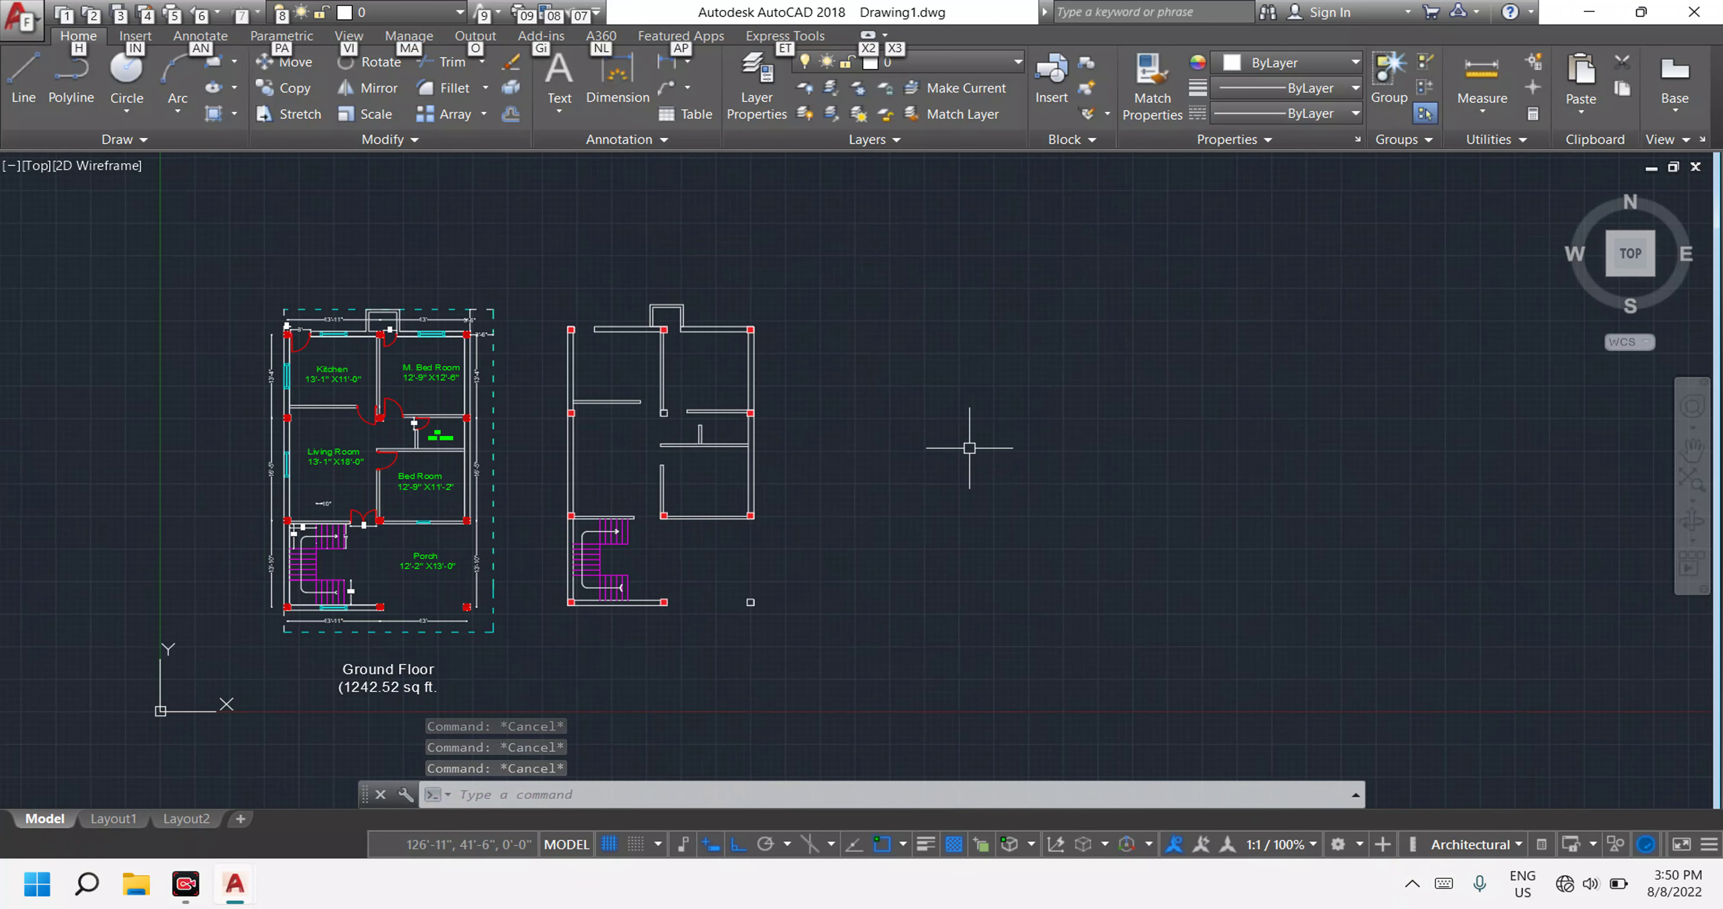
pyautogui.press('Escape')
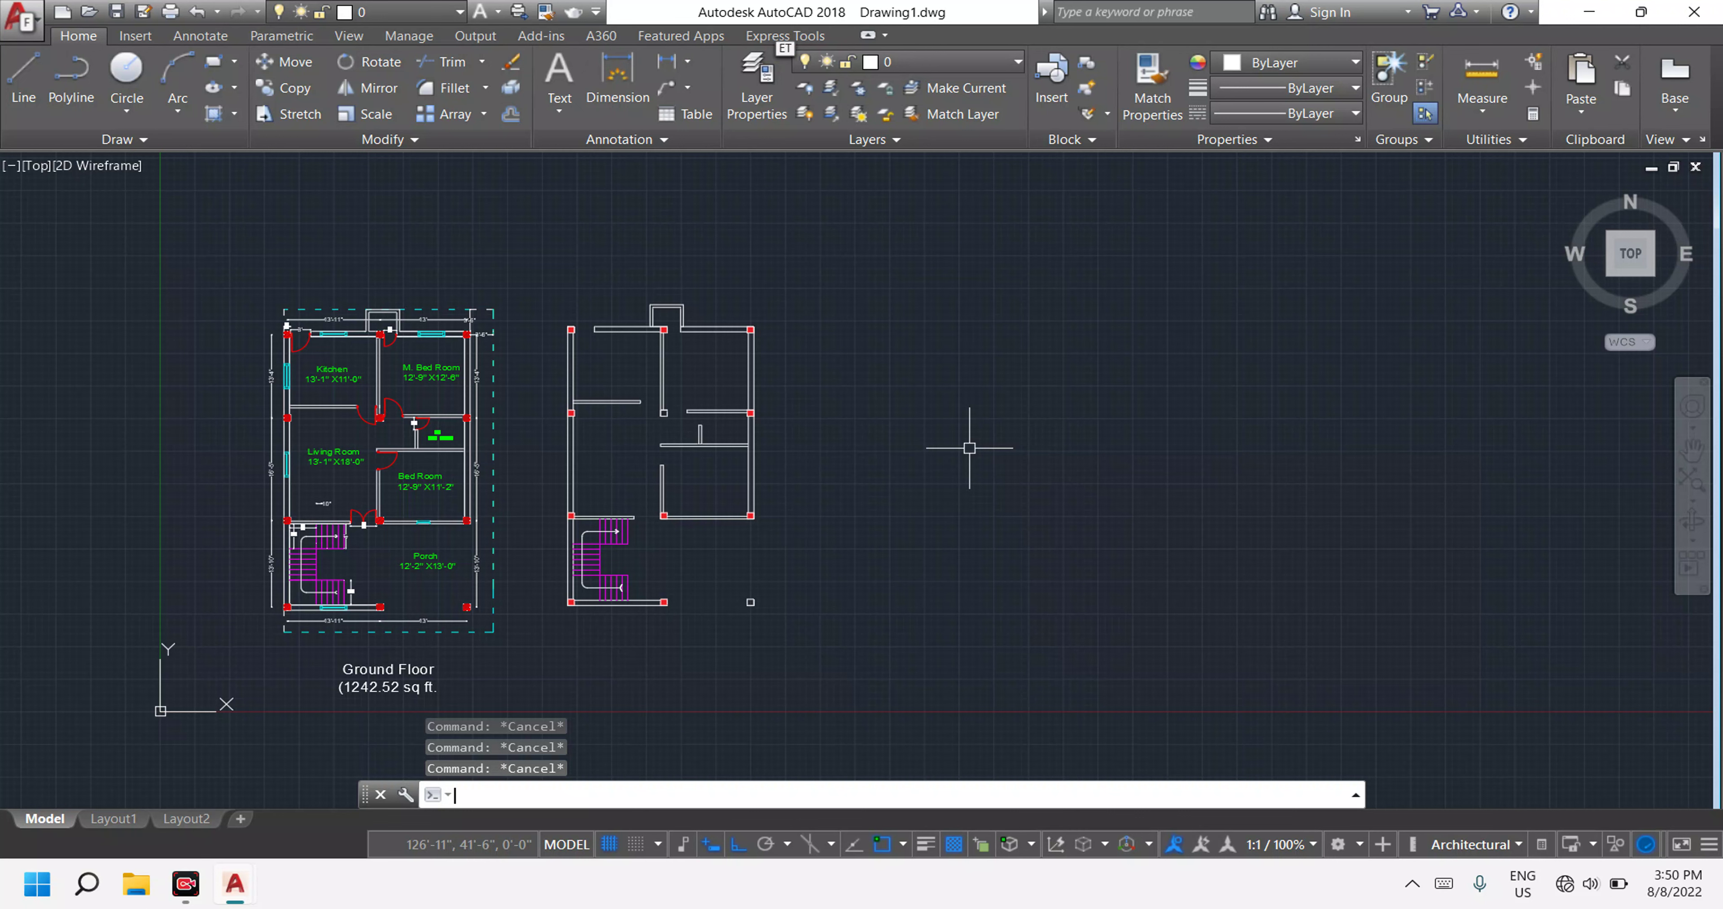
# Draw a 1.9" by 3.9" rectangle to the right of the plans.
pyautogui.click(934, 358)
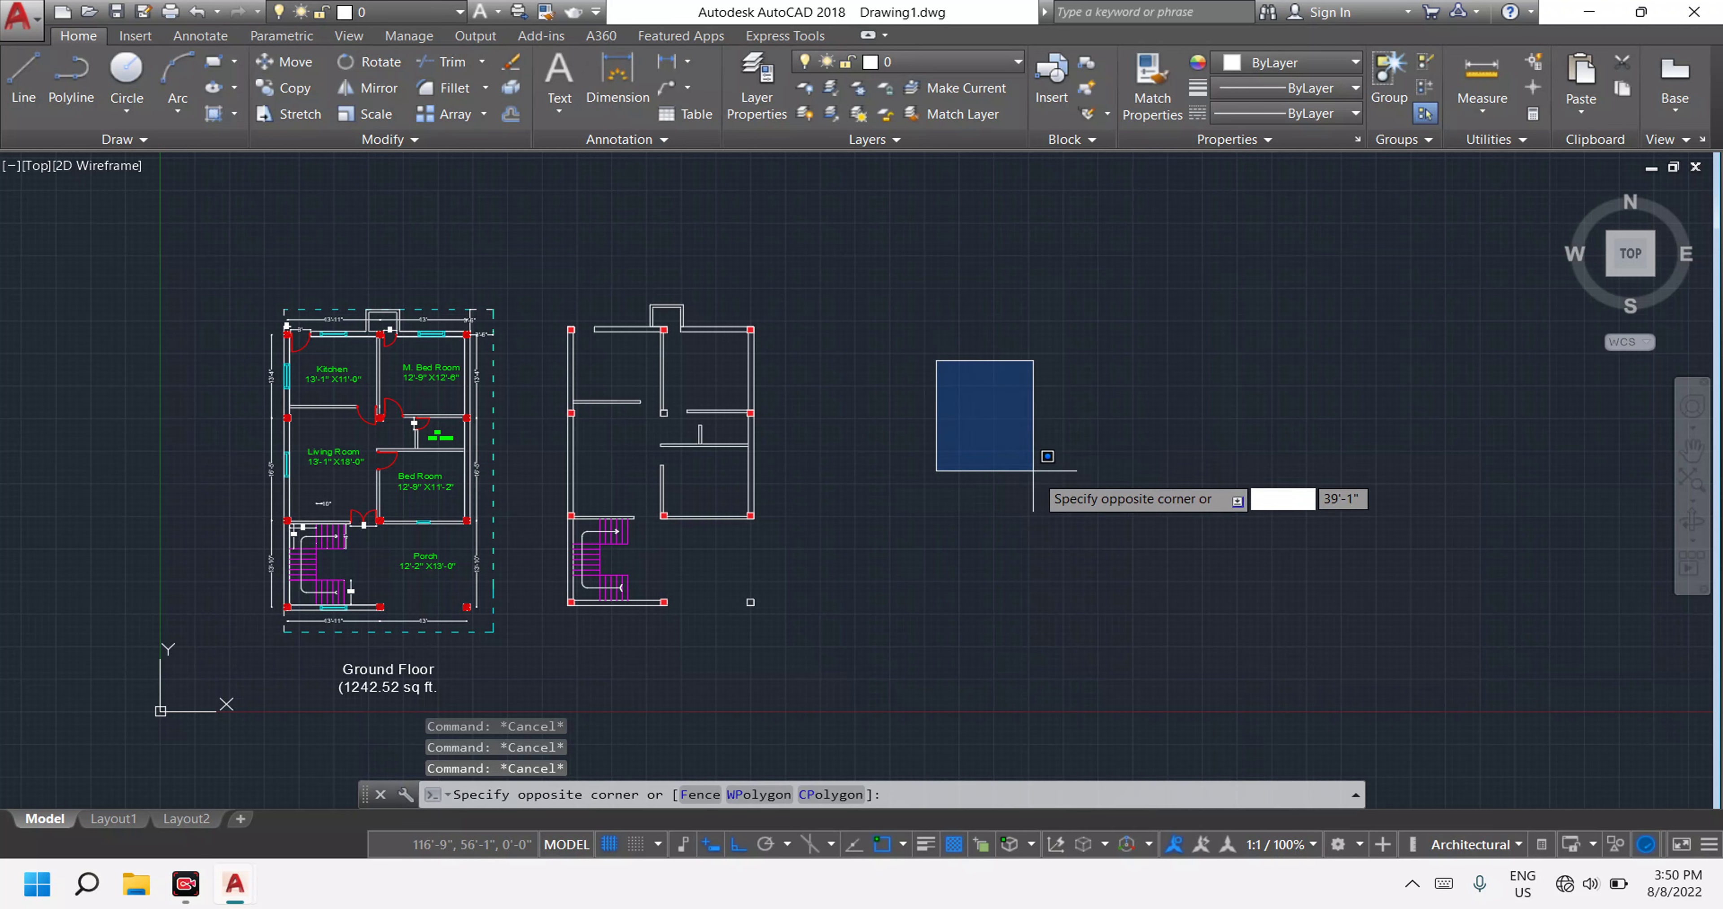
pyautogui.press('Escape')
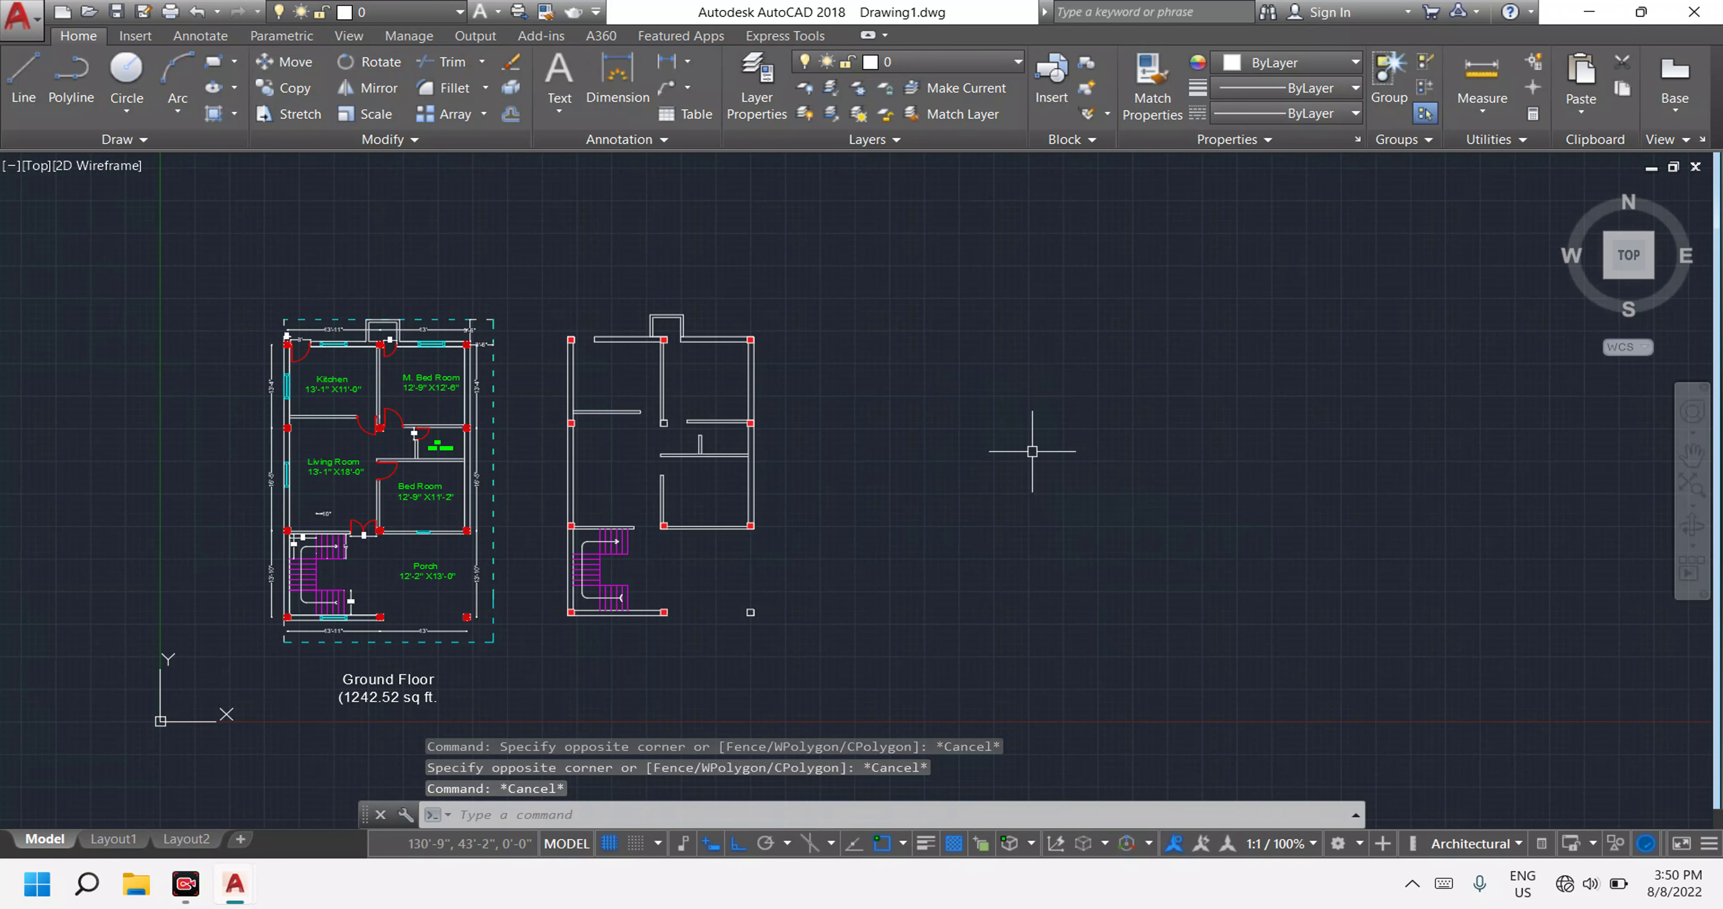
pyautogui.write('rec')
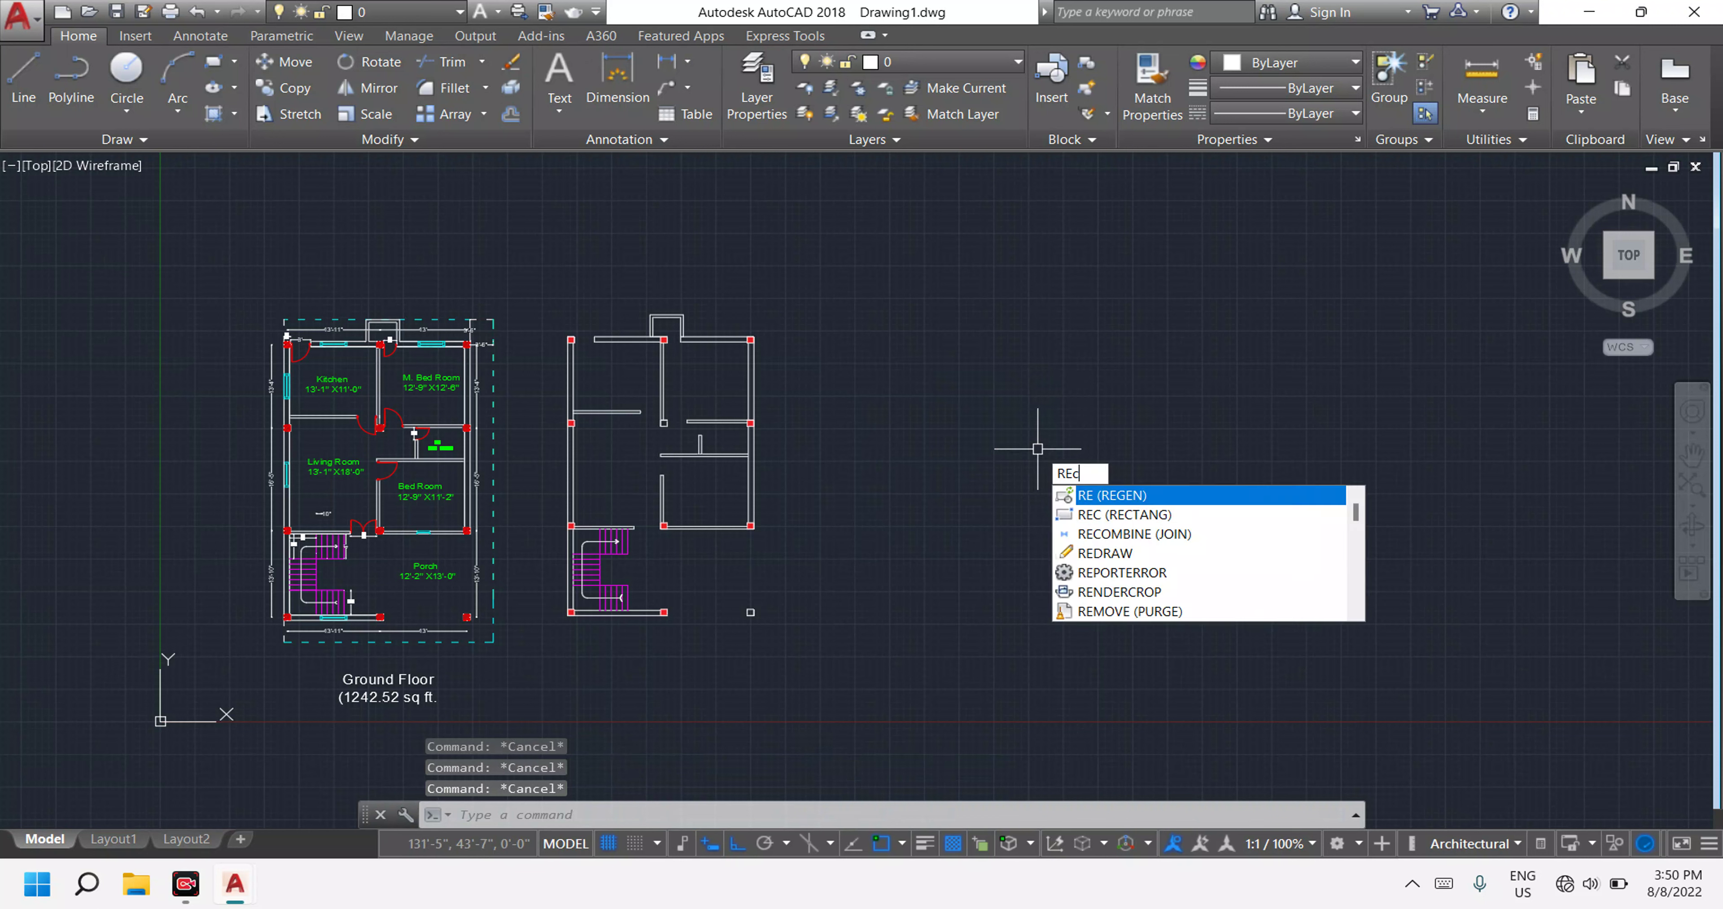
pyautogui.press('Return')
pyautogui.click(911, 371)
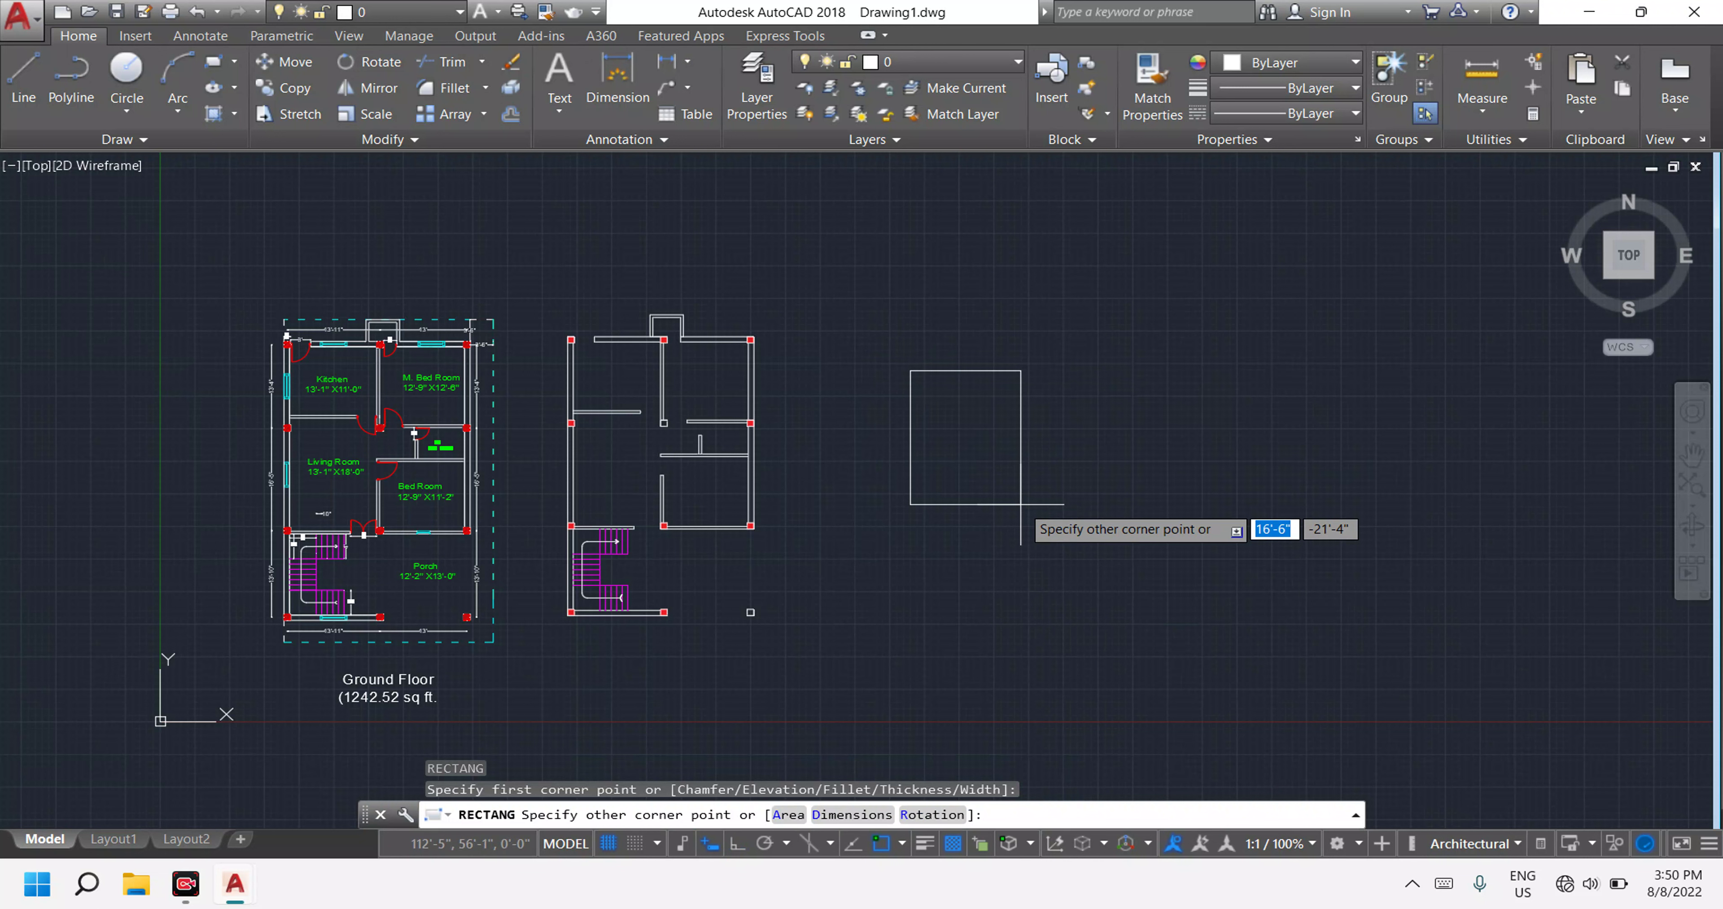
pyautogui.write('1')
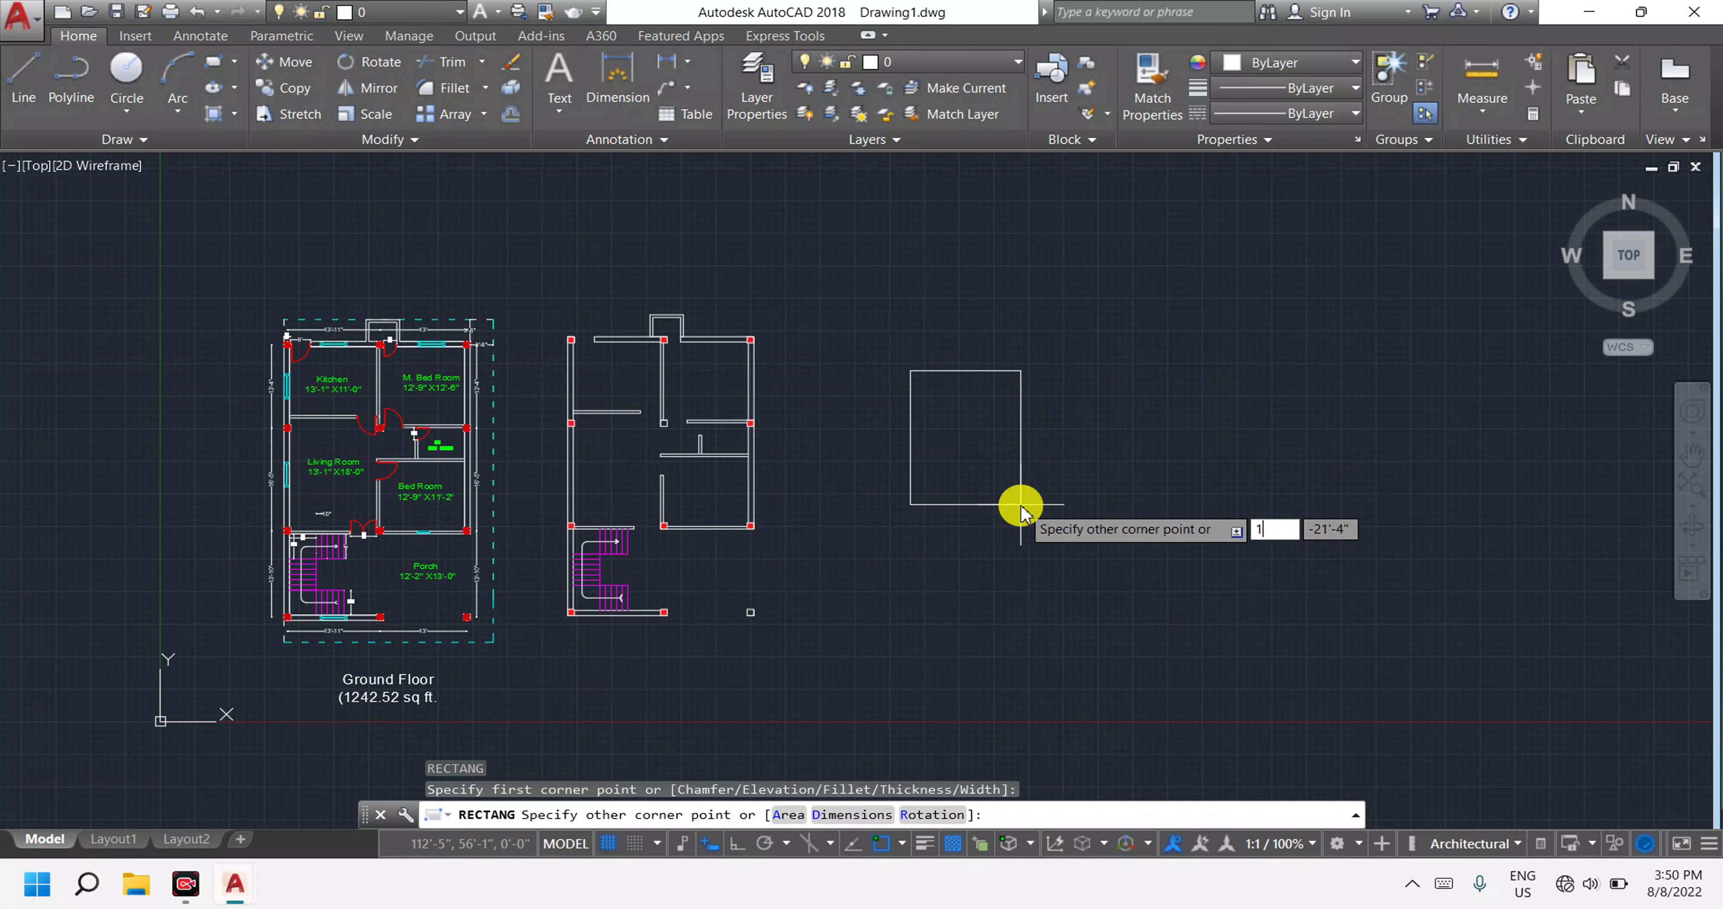
pyautogui.write('.9"')
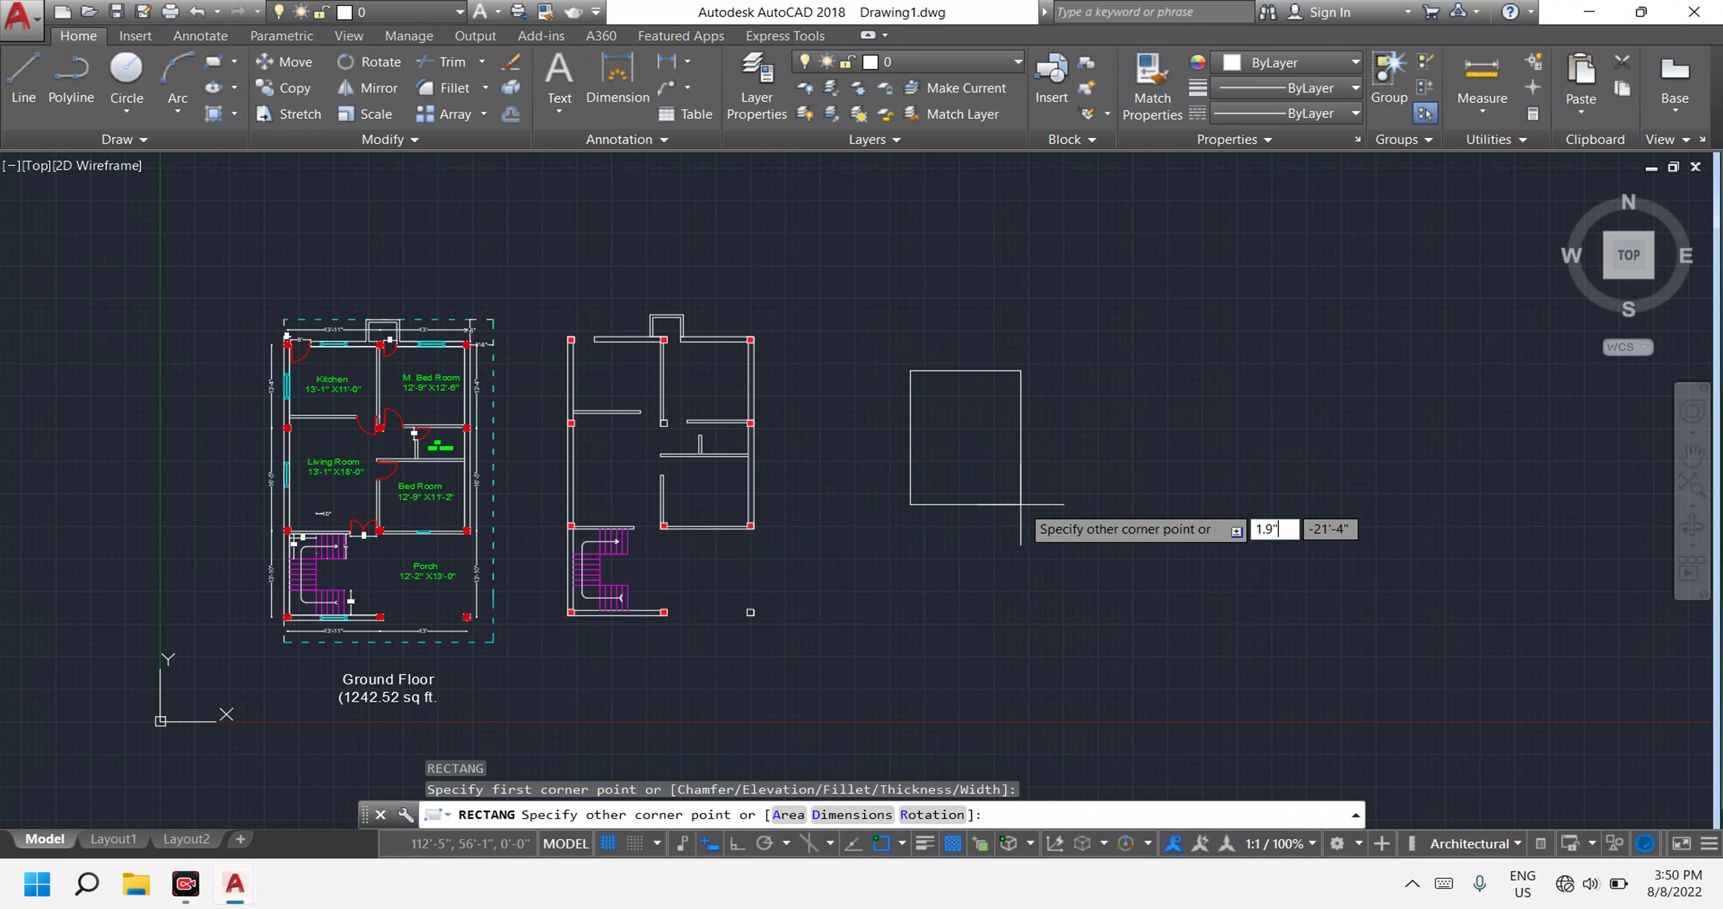
pyautogui.press('Tab')
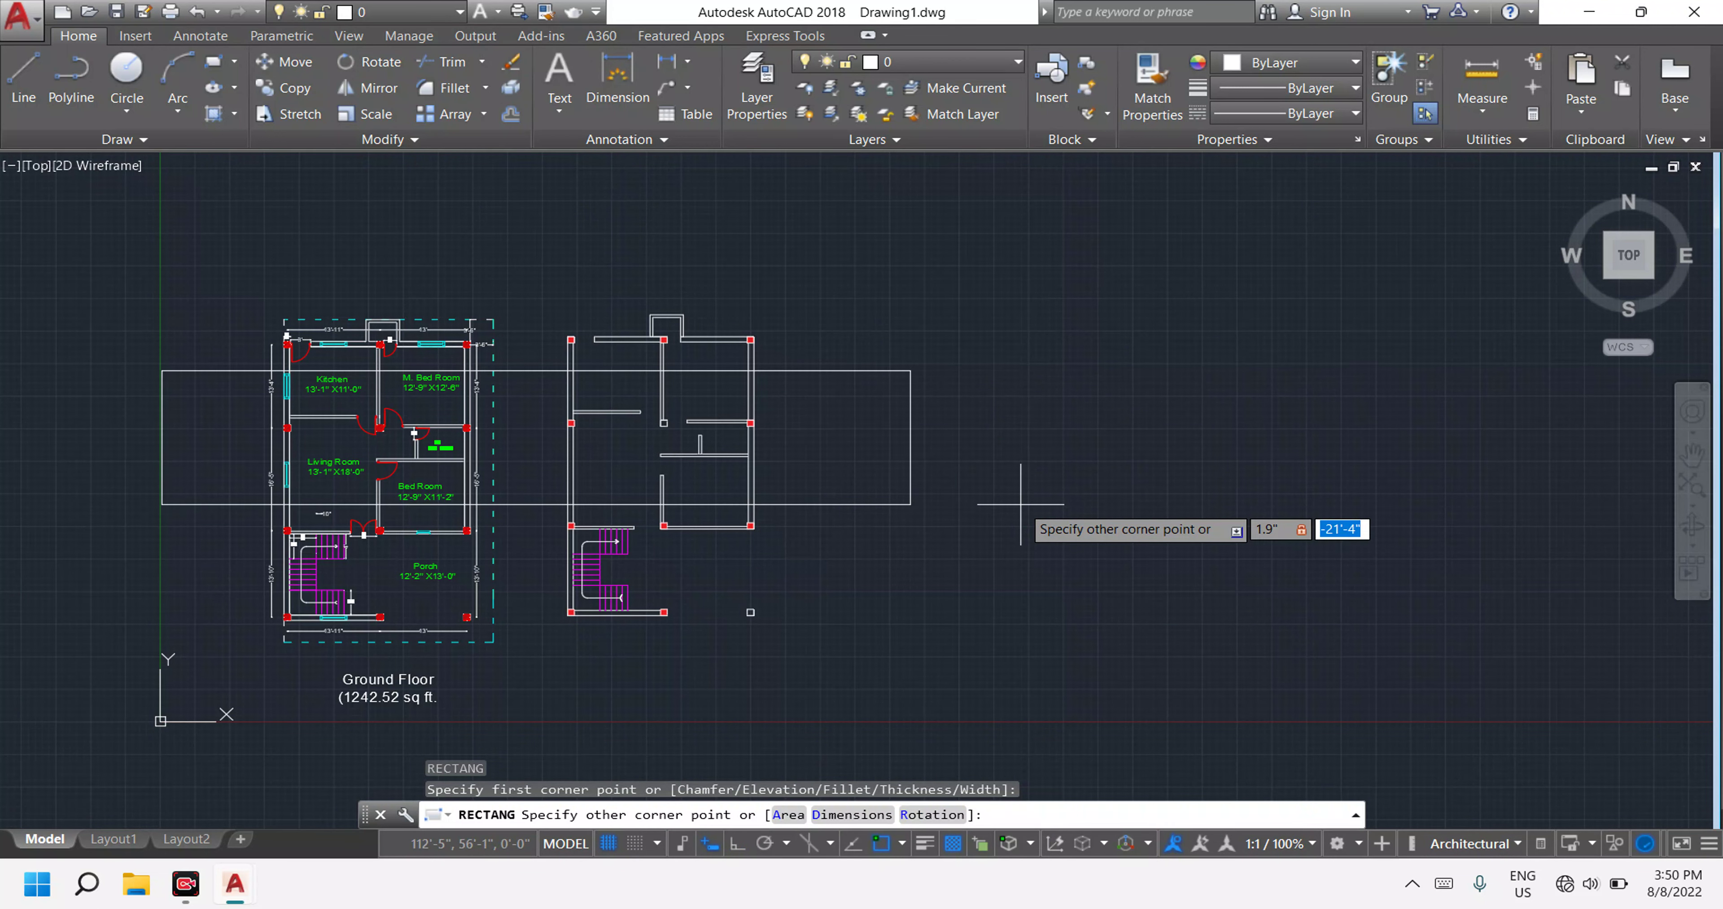
pyautogui.write('3.9')
pyautogui.press('Return')
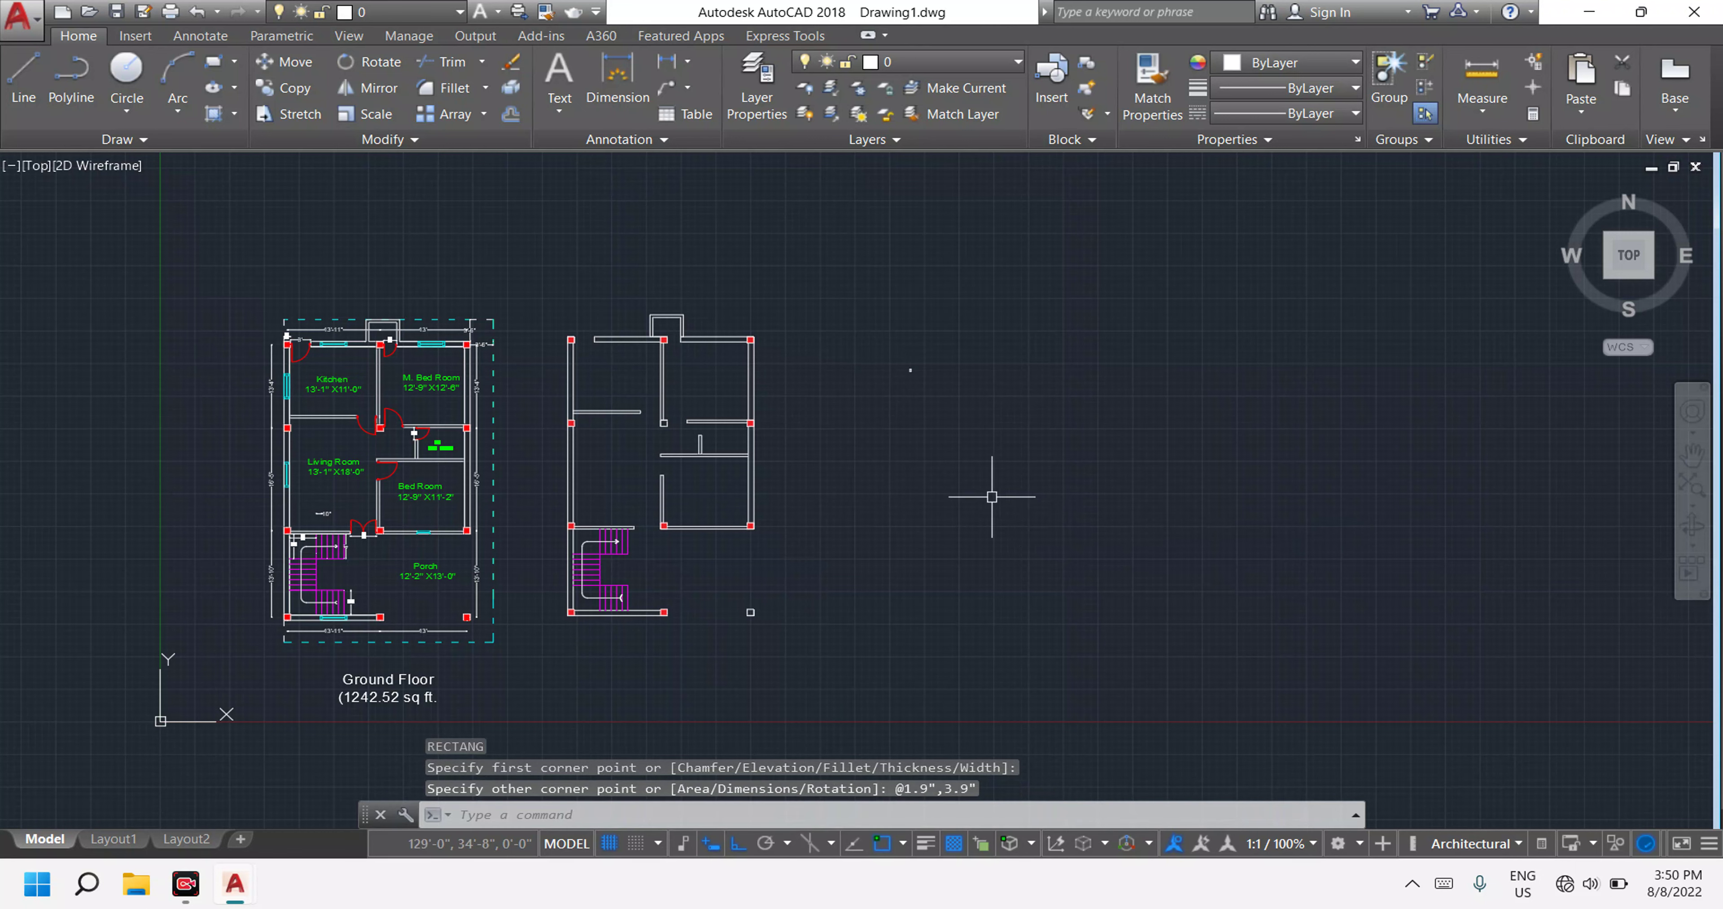
# Draw a small 0.9" by 1.9" rectangle beside the first one.
pyautogui.scroll(5, 912, 367)
pyautogui.scroll(3, 930, 411)
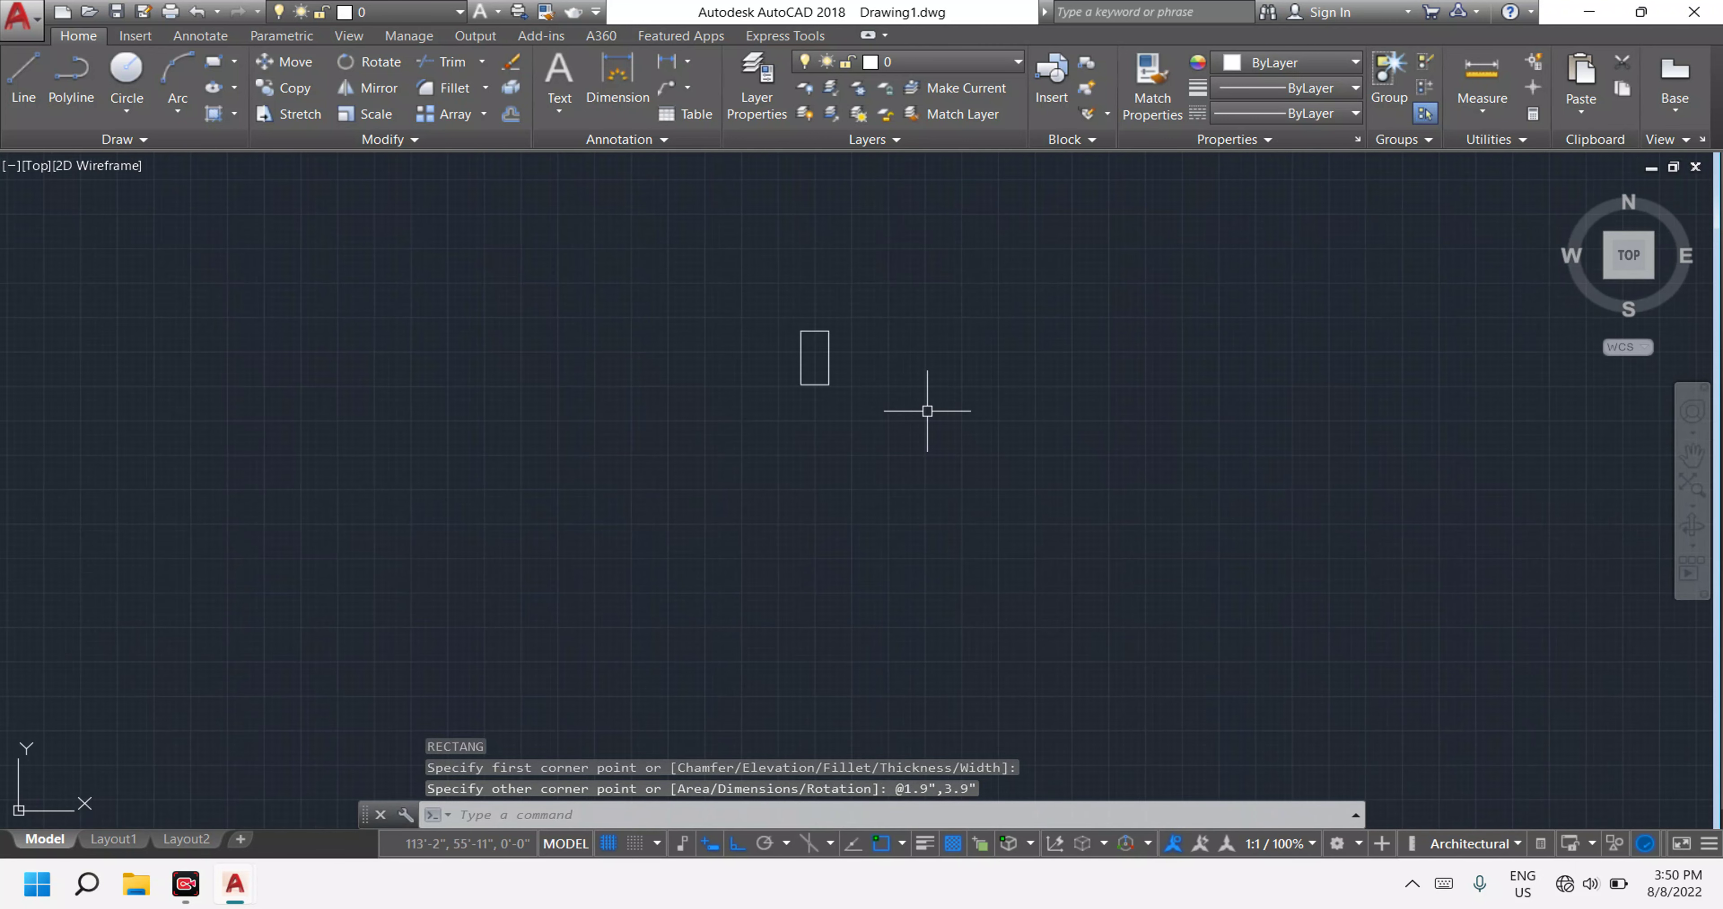
pyautogui.moveTo(900, 435); pyautogui.dragTo(913, 486, button='middle')
pyautogui.press('Escape')
pyautogui.press('Escape')
pyautogui.press('Escape')
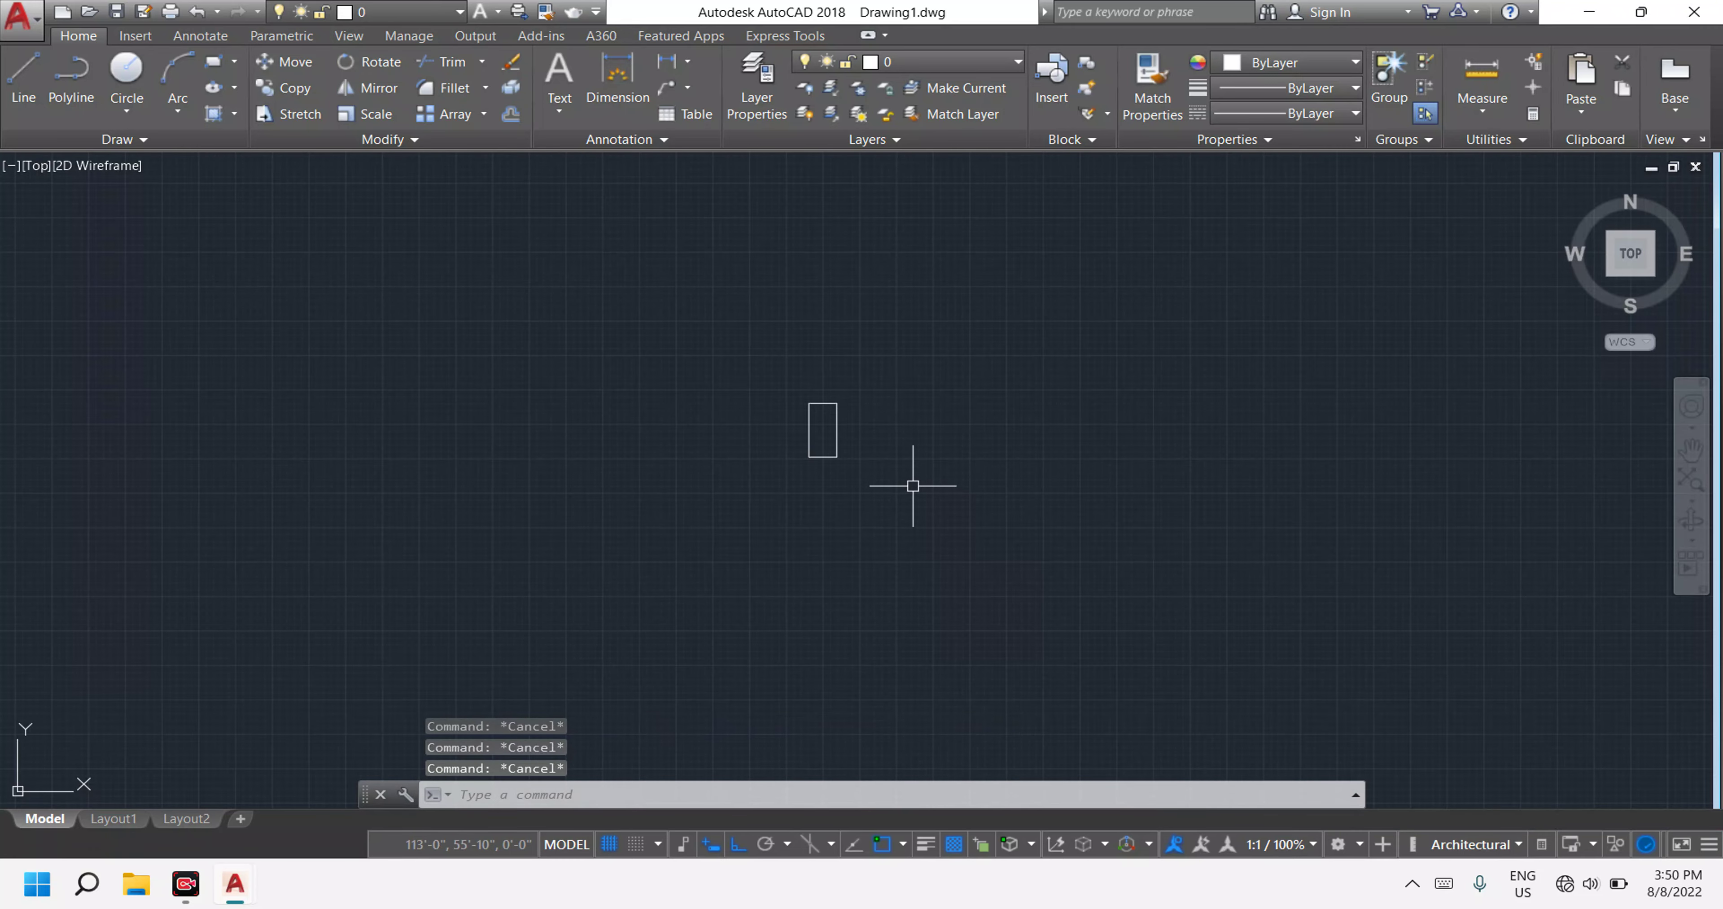
pyautogui.write('rec')
pyautogui.press('Return')
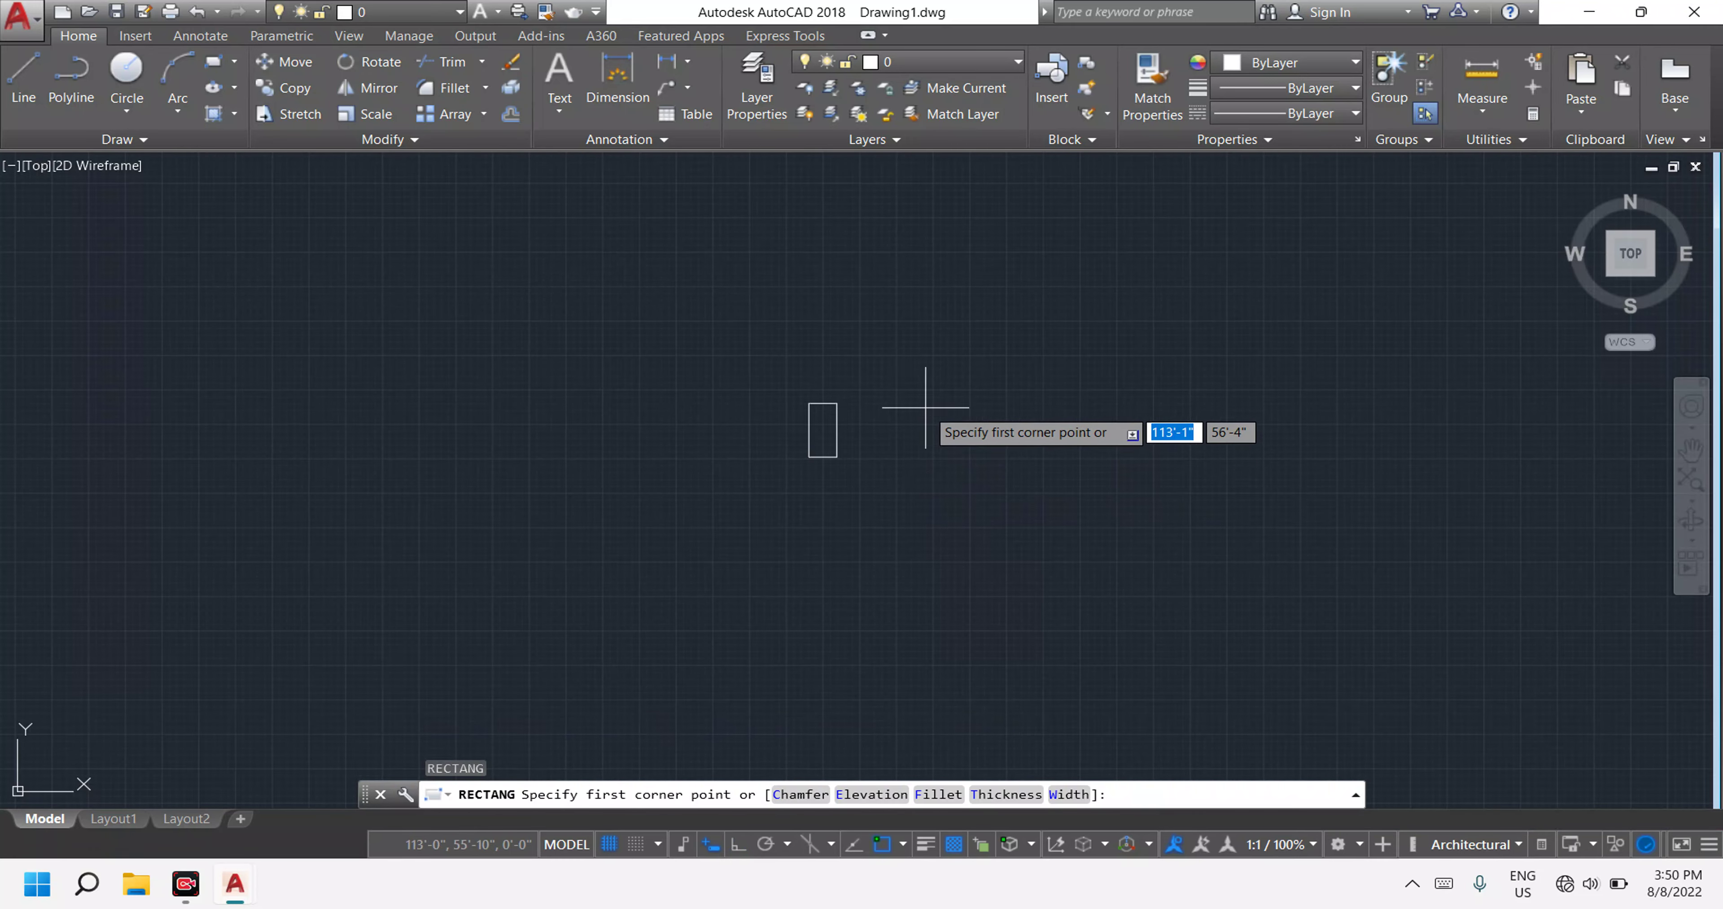
pyautogui.click(902, 387)
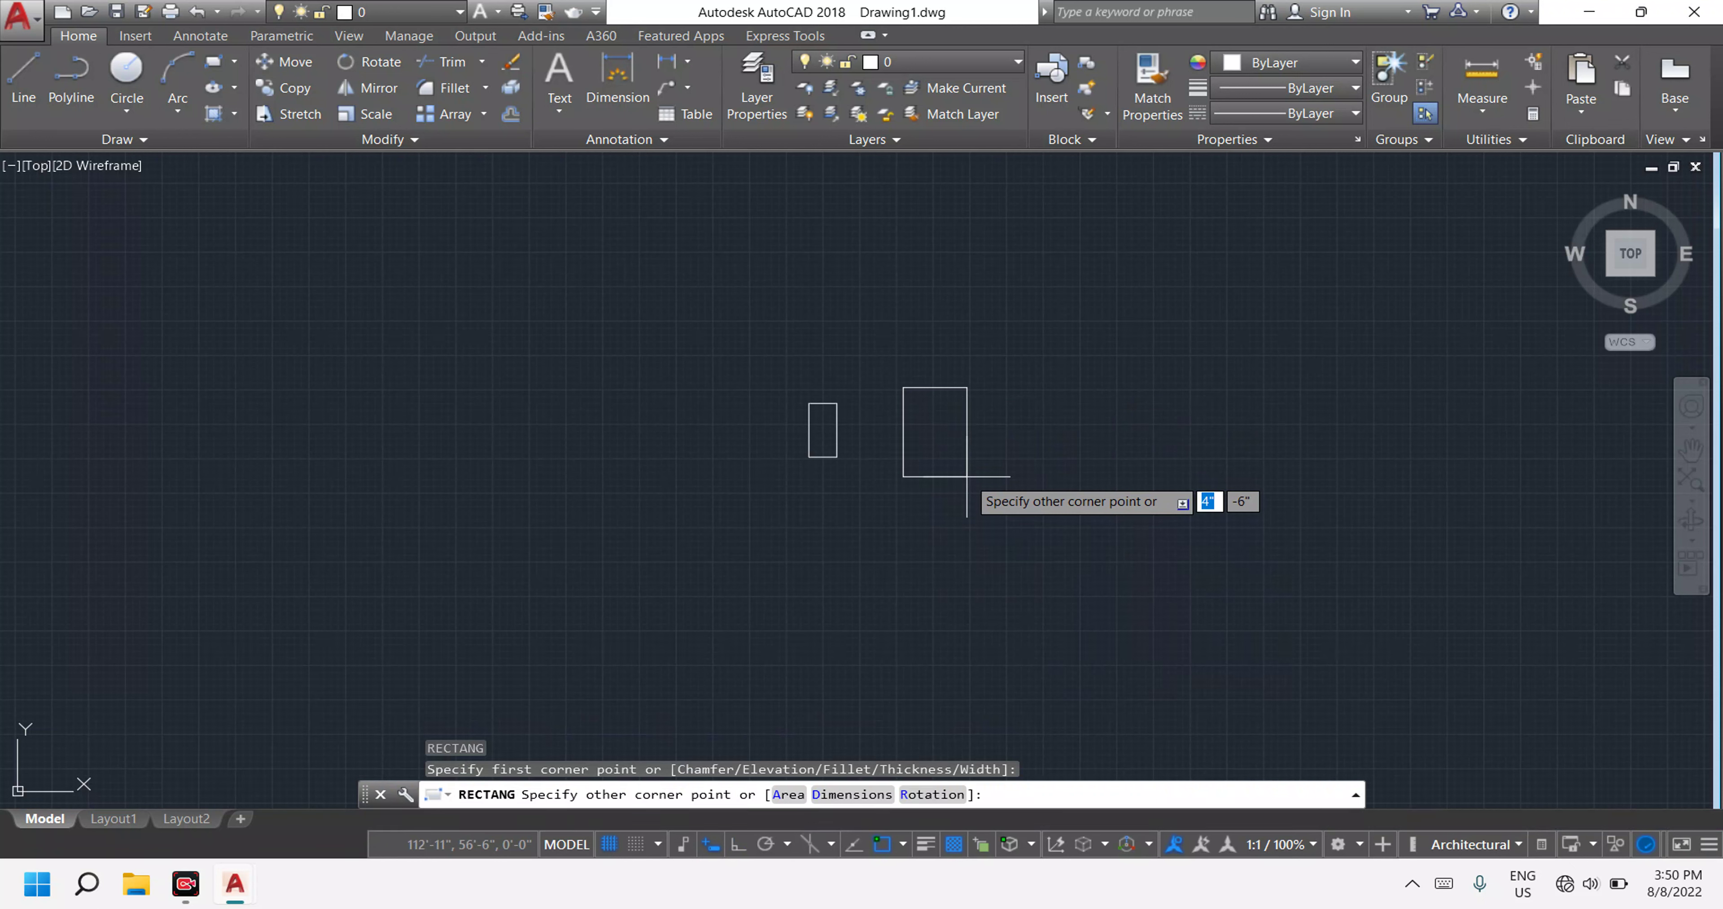
pyautogui.write('0')
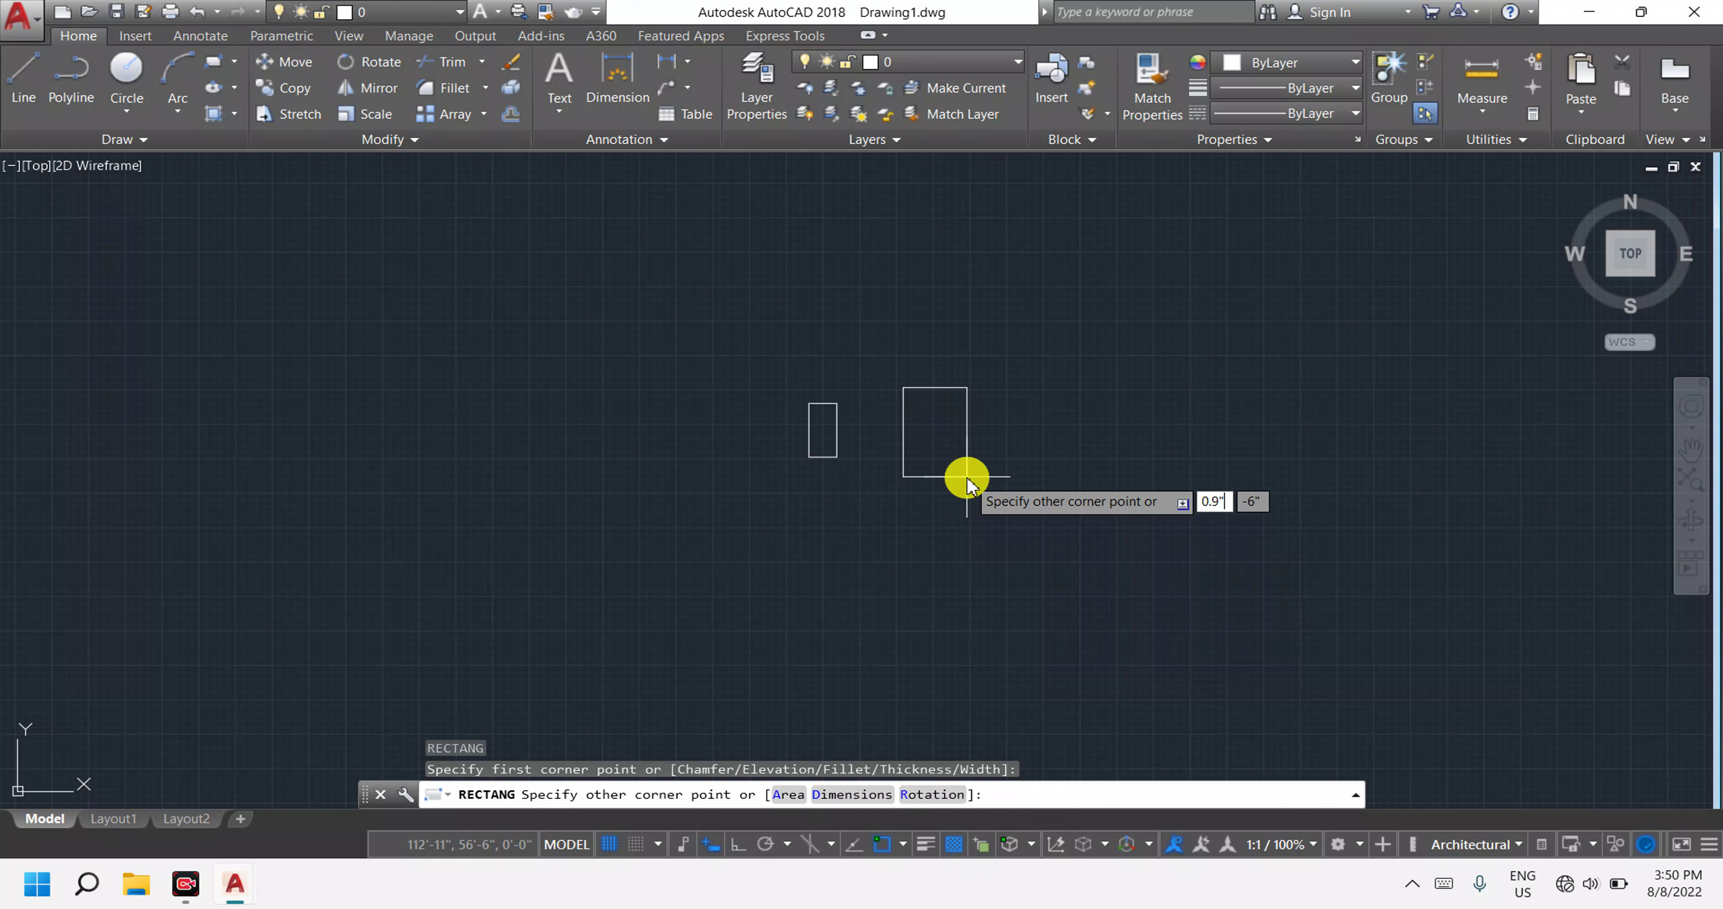
pyautogui.write('.9')
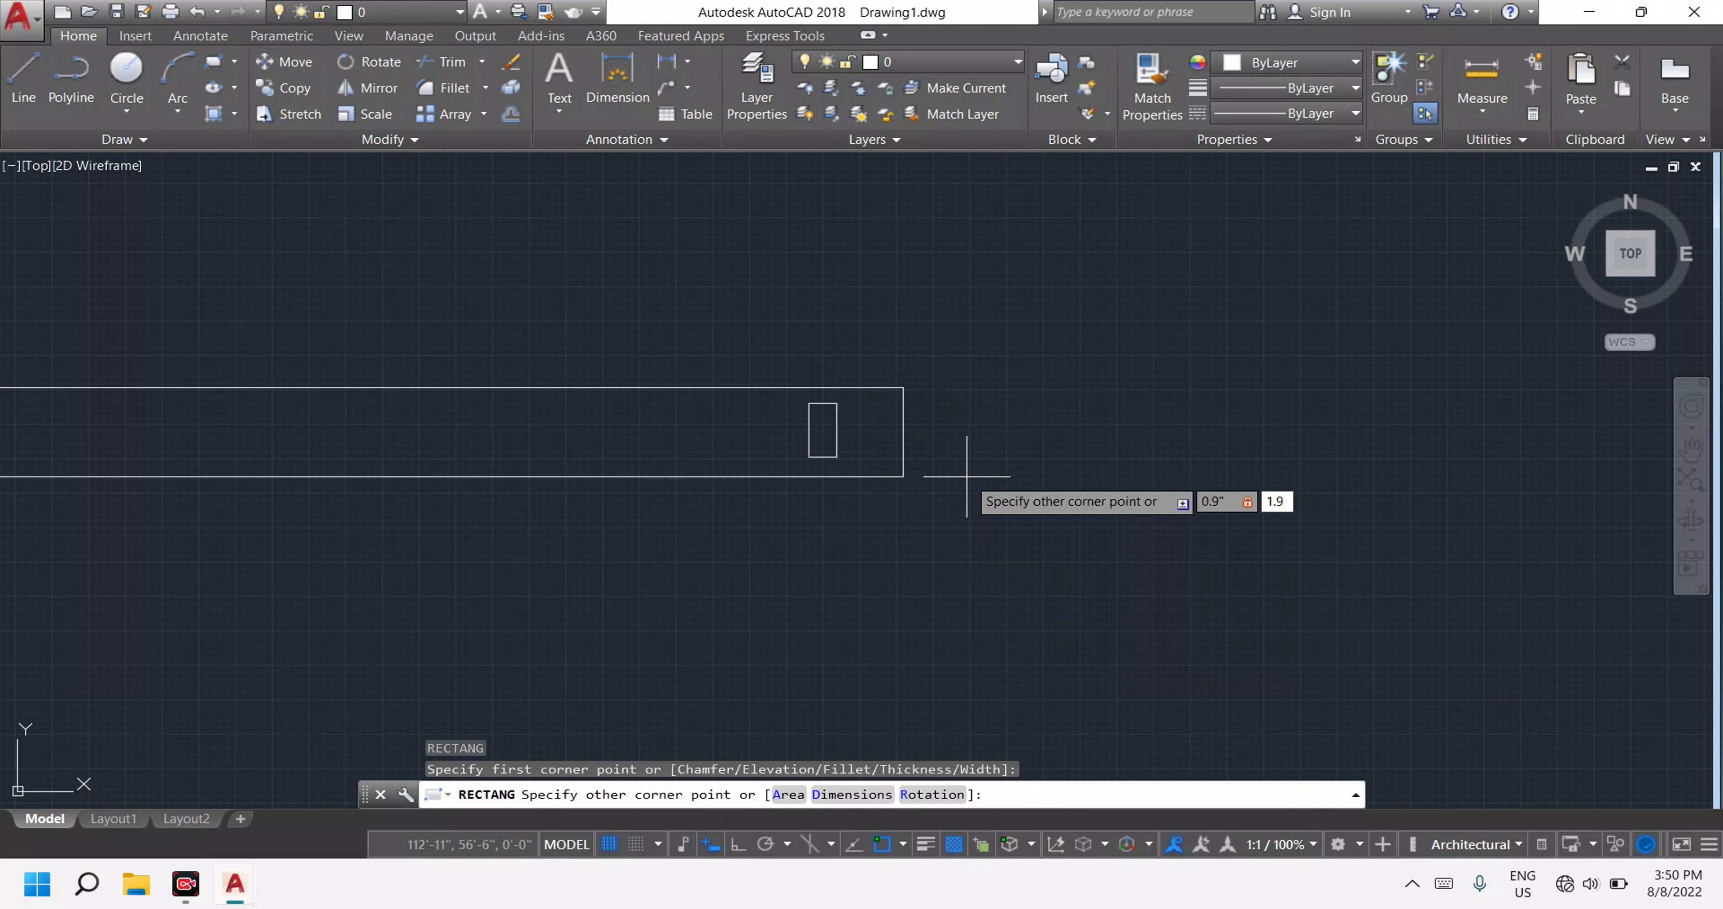
pyautogui.press('Return')
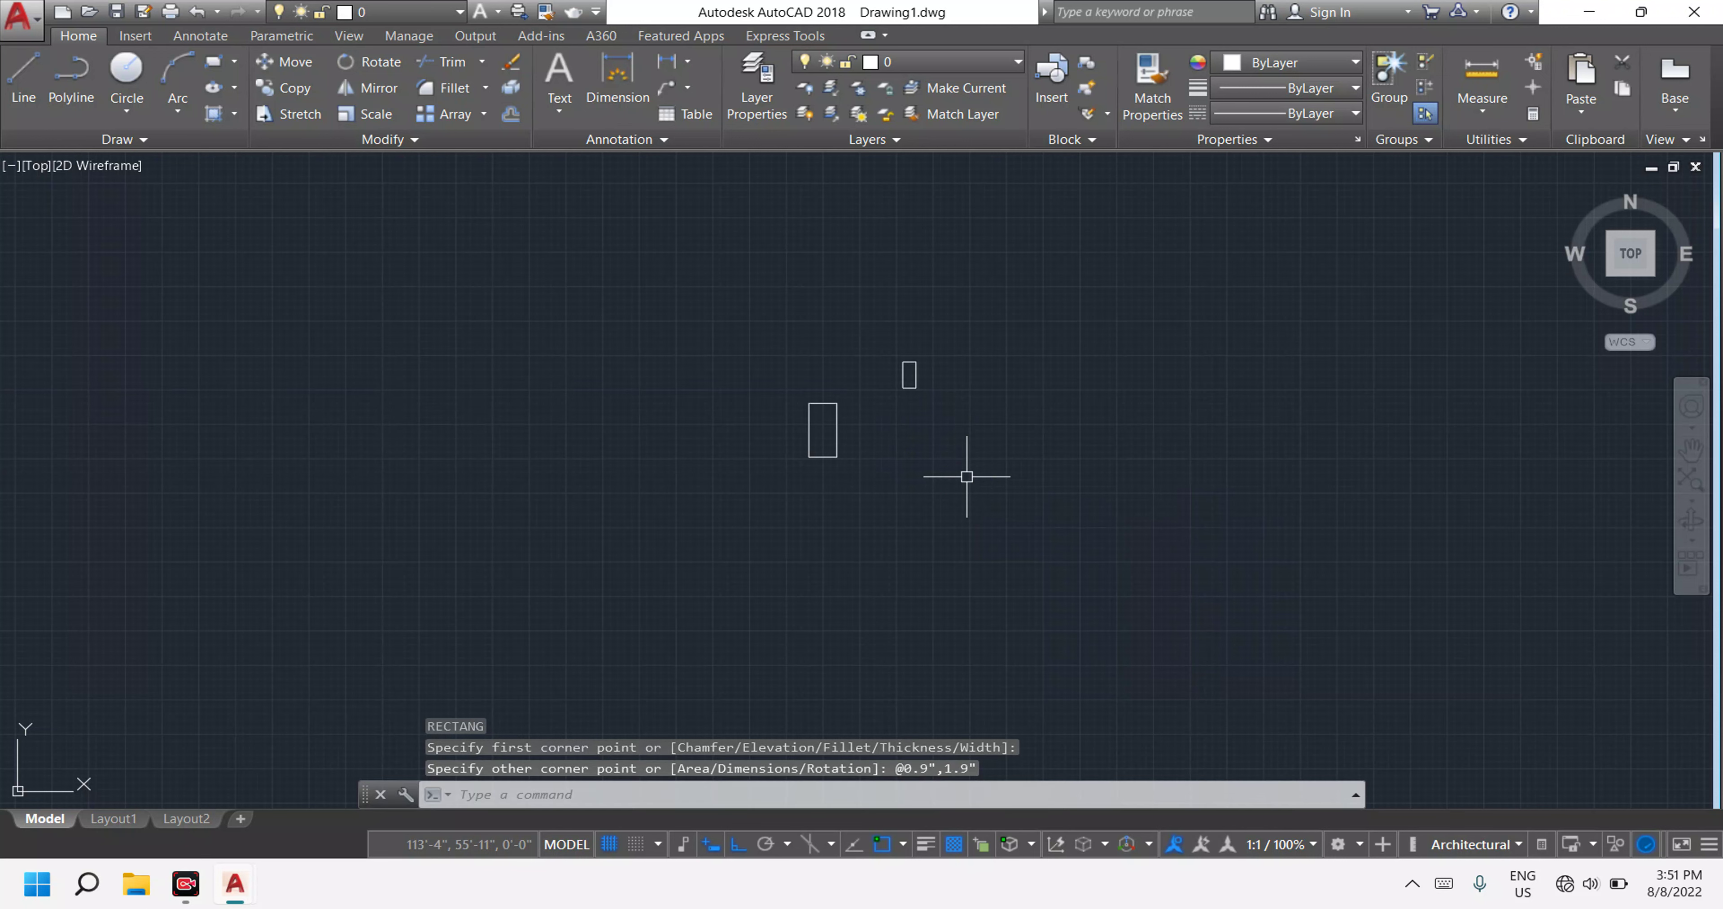
# Move the small rectangle by its edge midpoint against the large rectangle's right edge, Ortho off.
pyautogui.scroll(4, 871, 355)
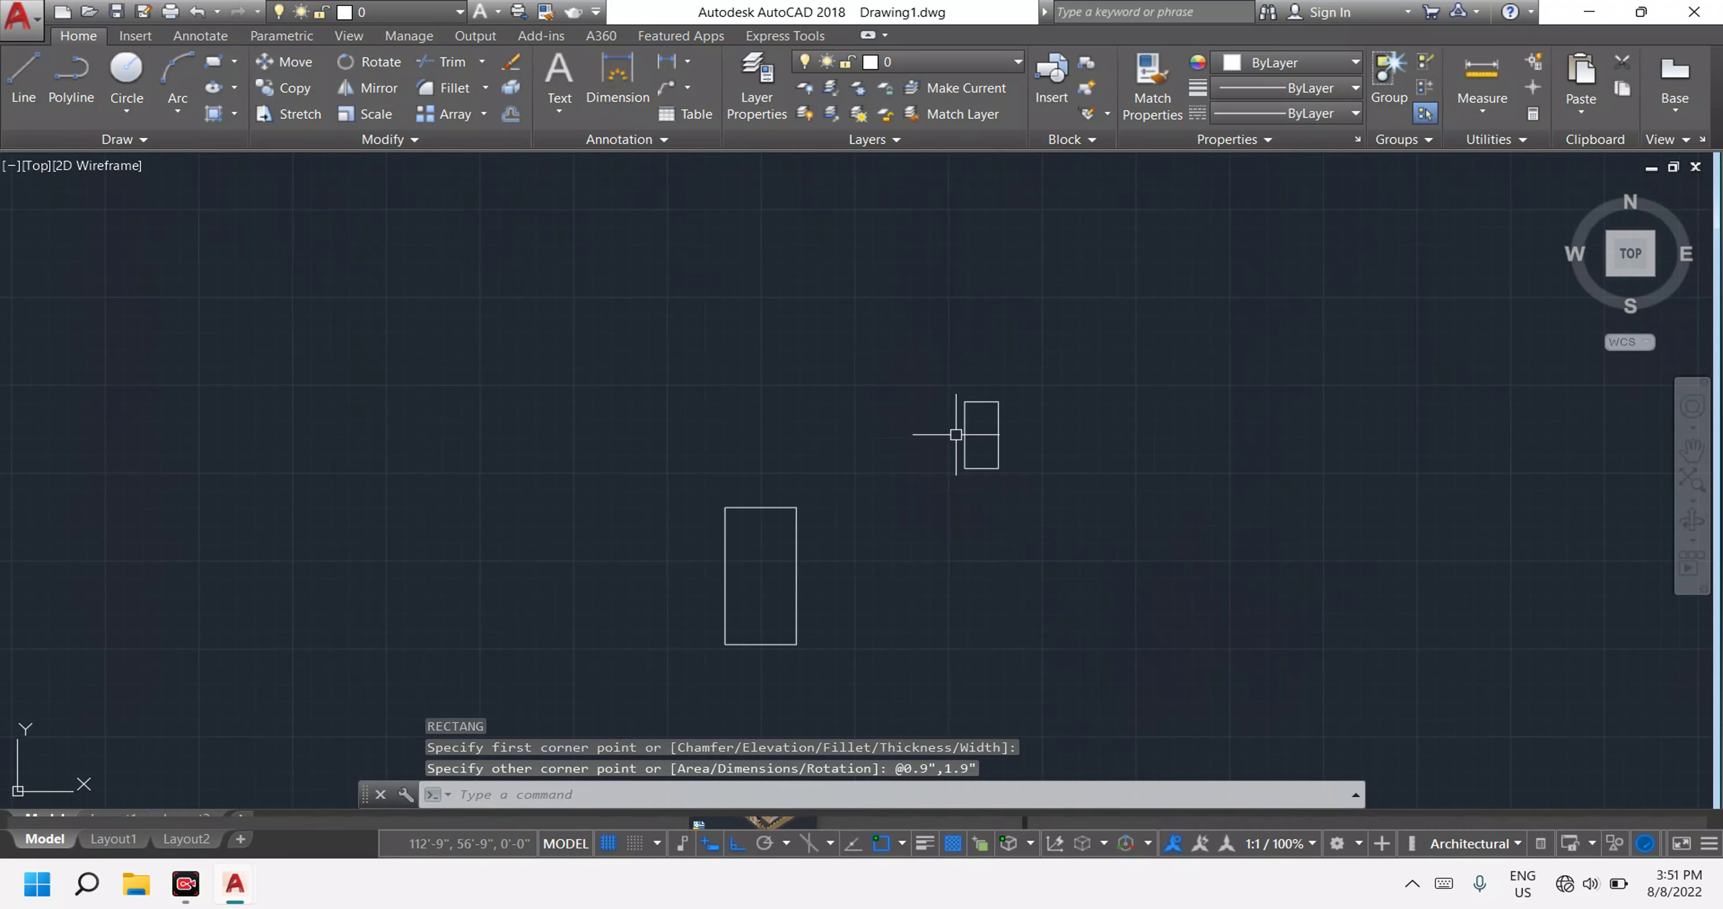
pyautogui.click(1043, 552)
pyautogui.press('Escape')
pyautogui.click(1046, 539)
pyautogui.click(938, 357)
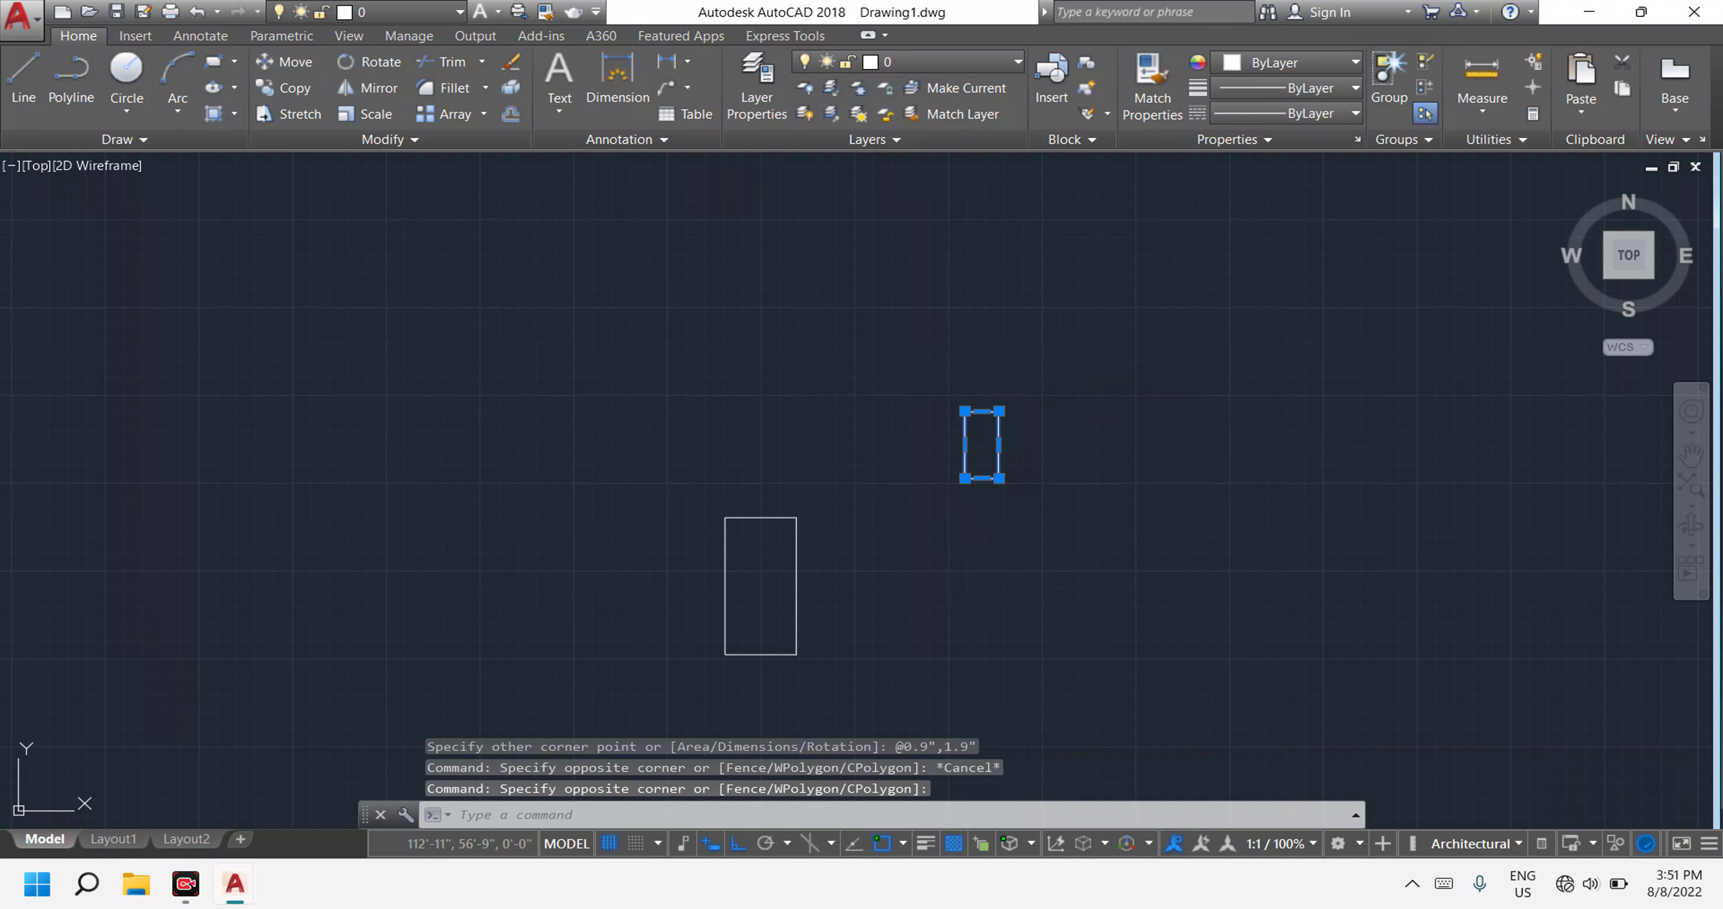
pyautogui.write('m')
pyautogui.press('Return')
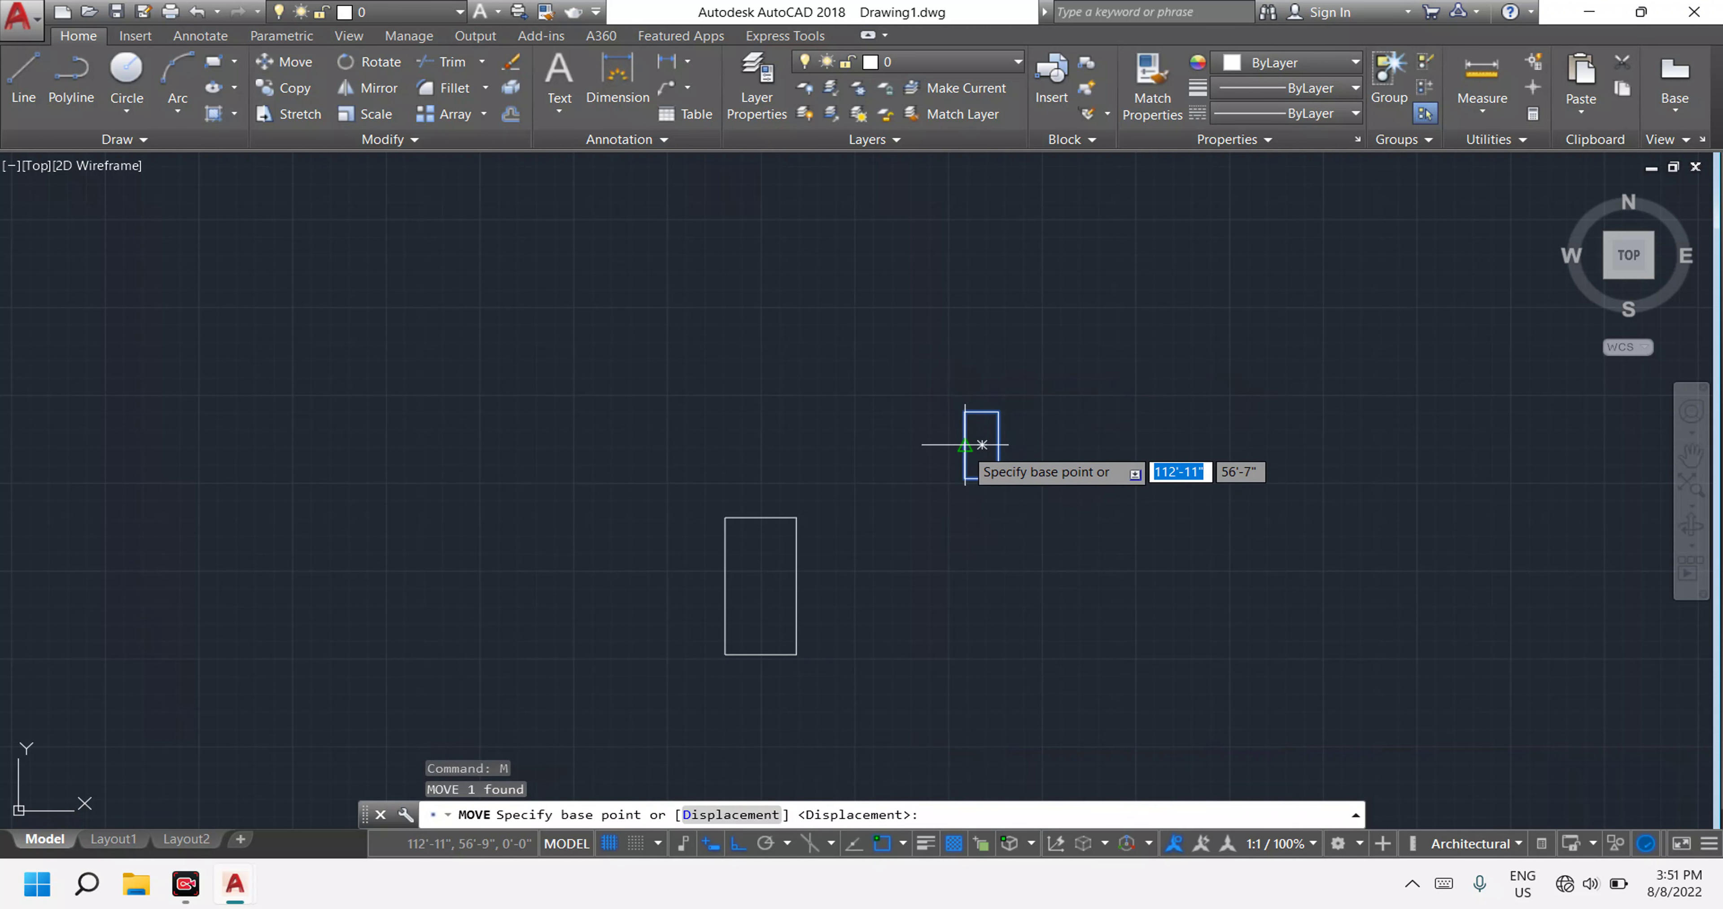
pyautogui.click(982, 445)
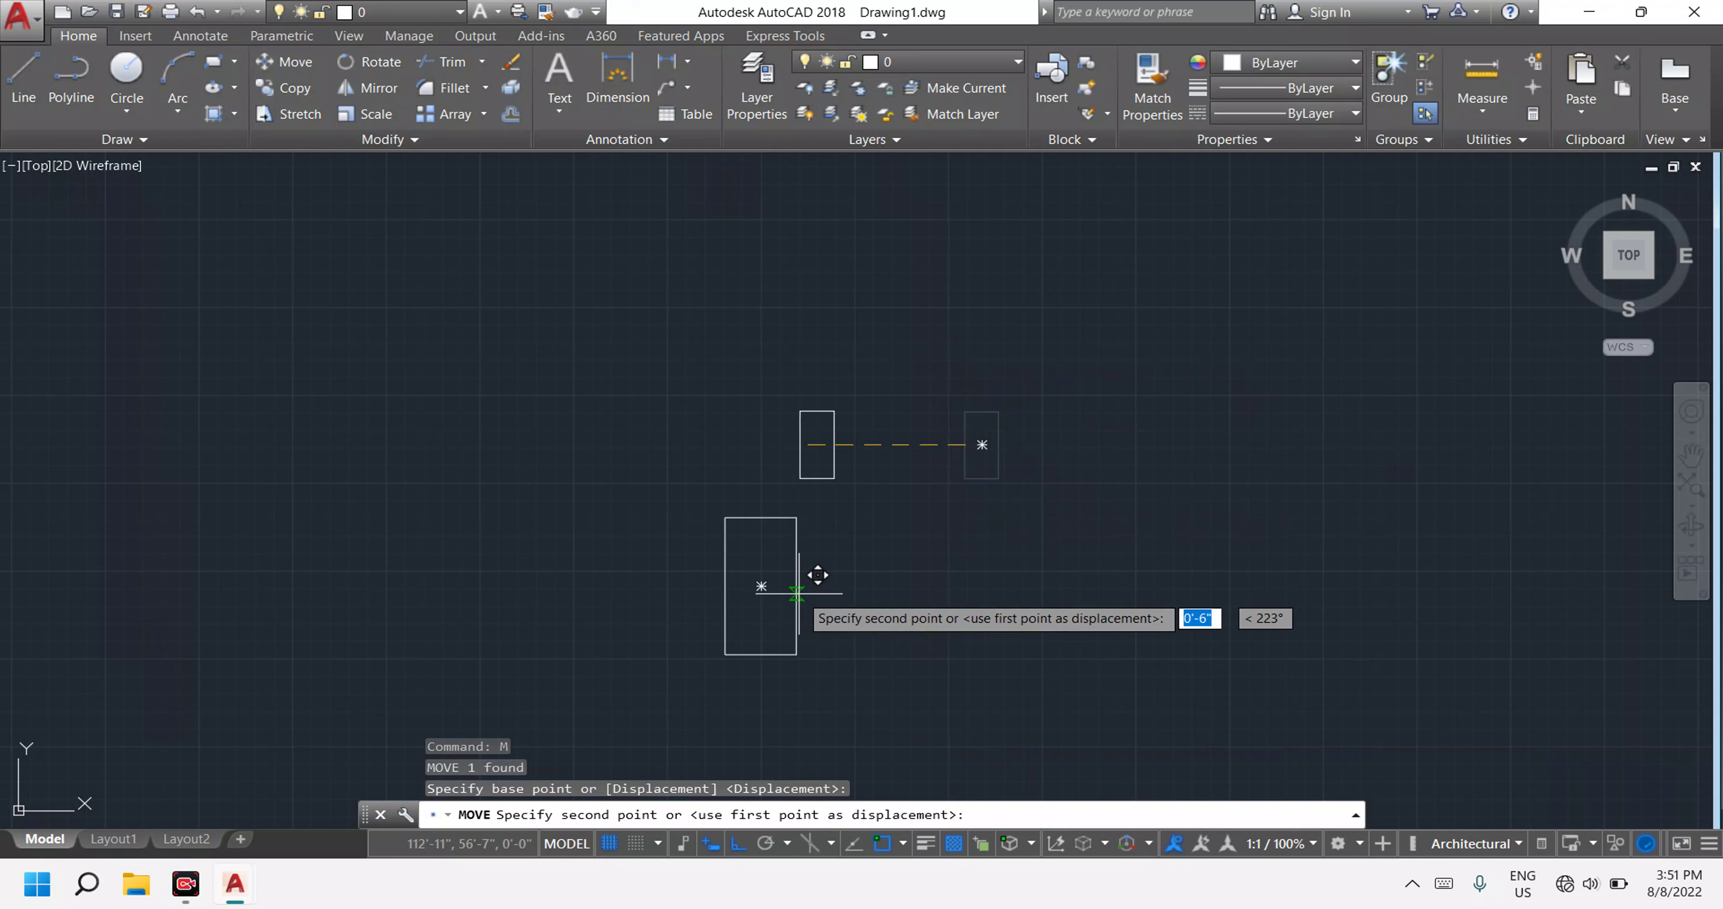
pyautogui.press('F8')
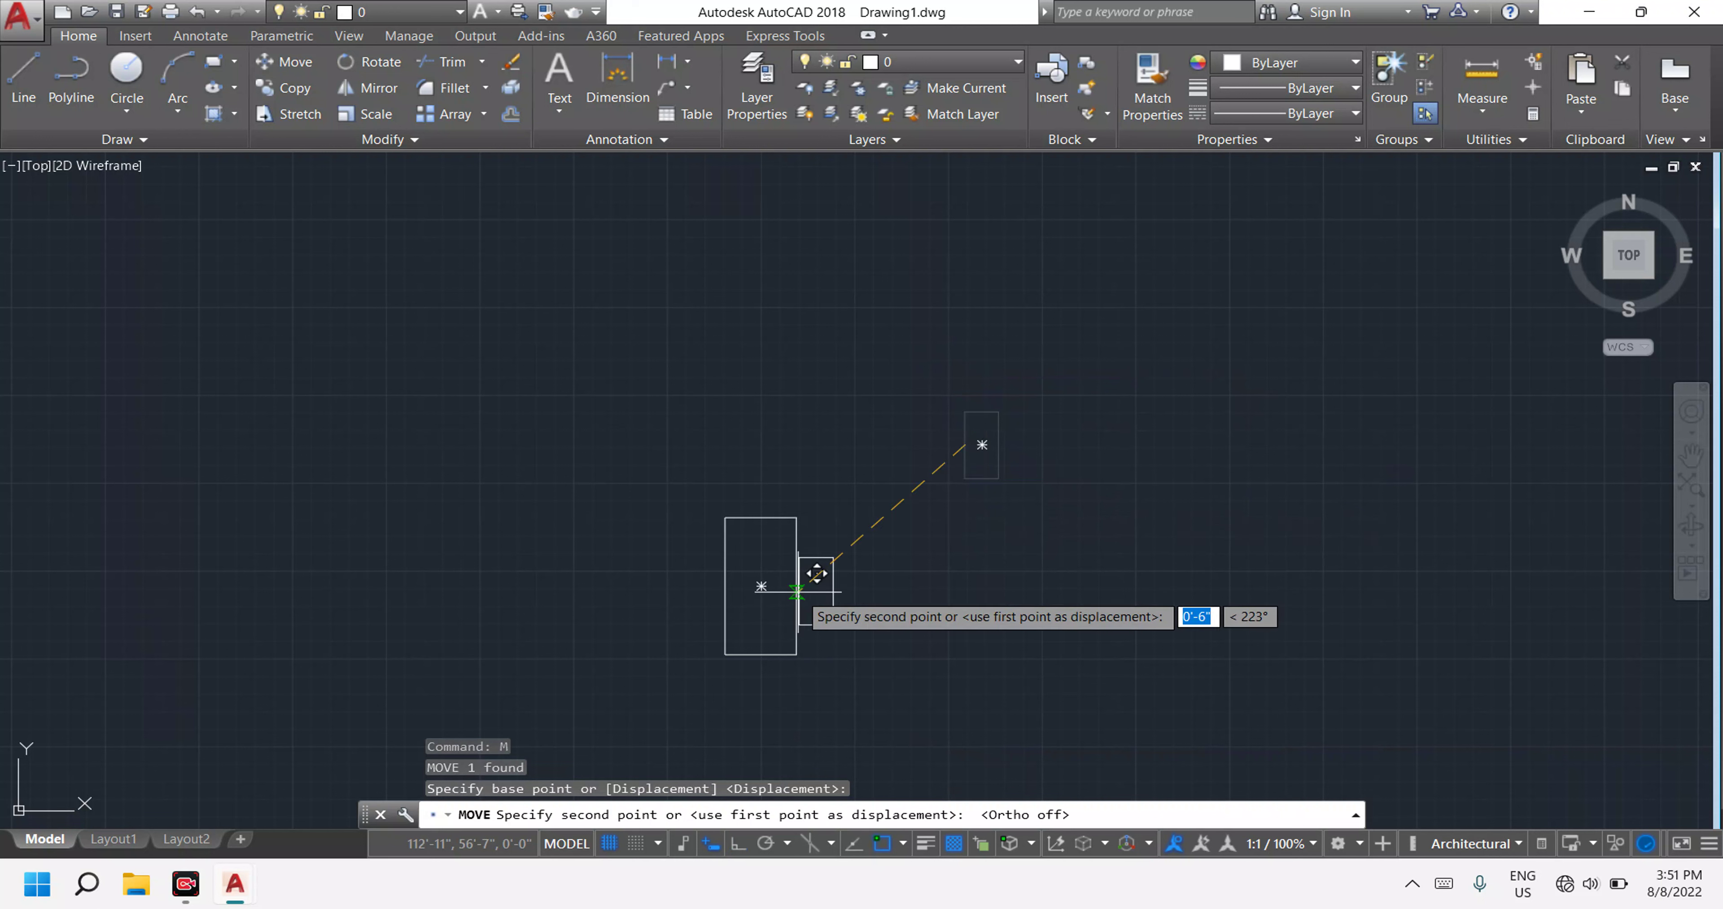
pyautogui.click(813, 586)
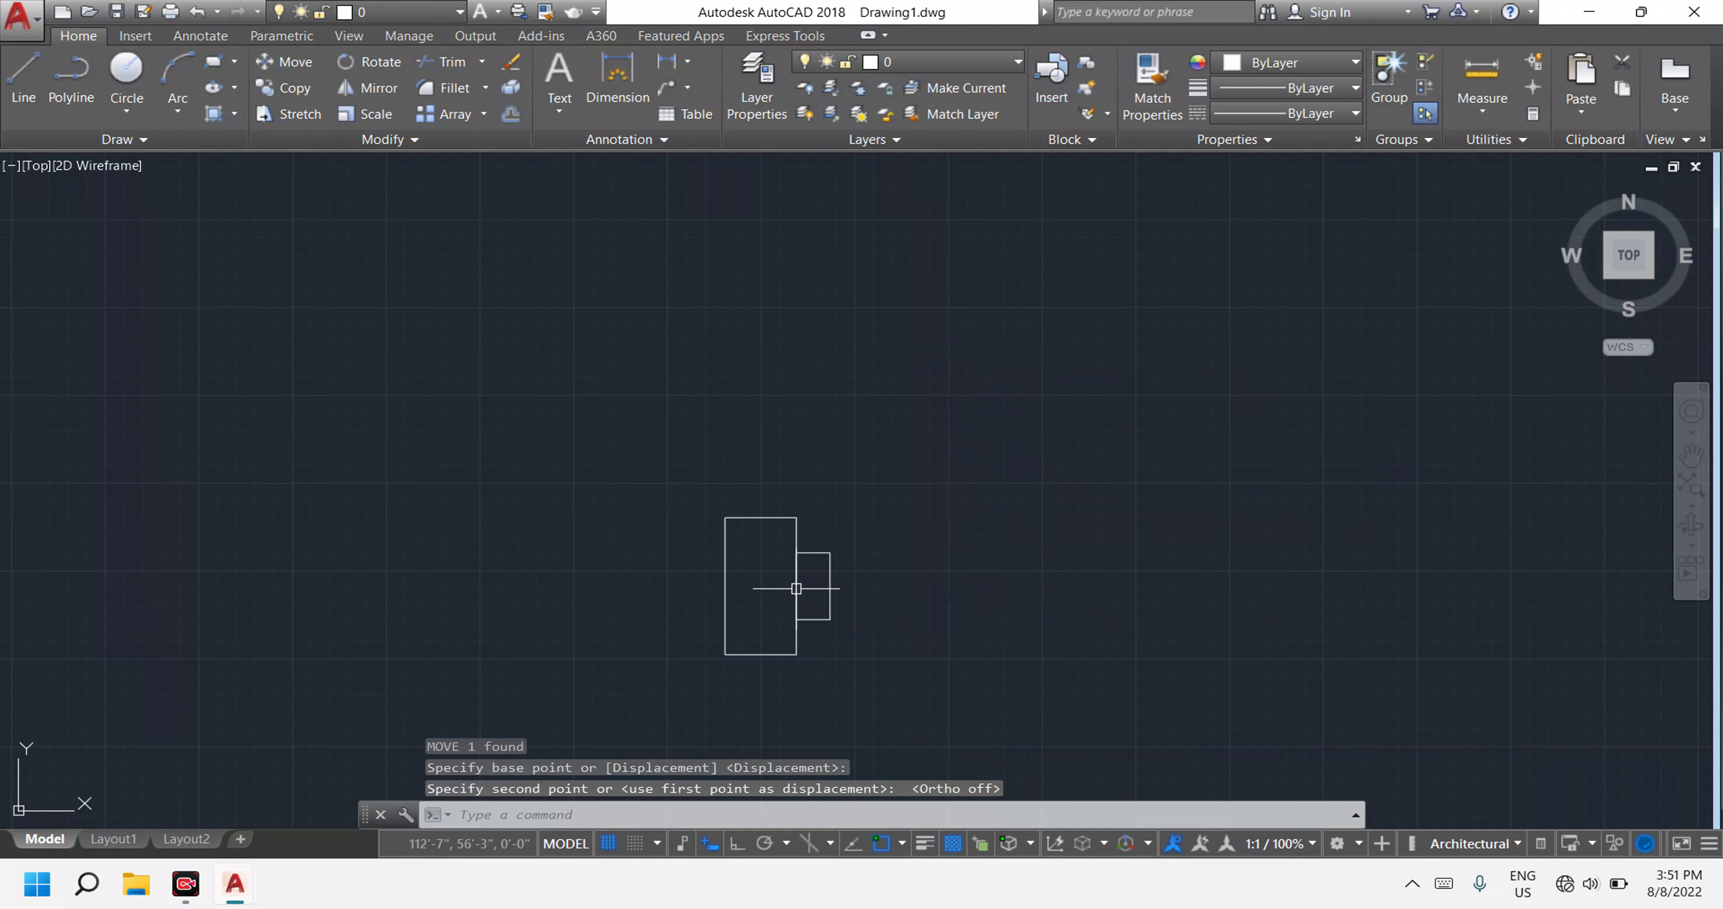
pyautogui.moveTo(897, 595); pyautogui.dragTo(881, 558, button='middle')
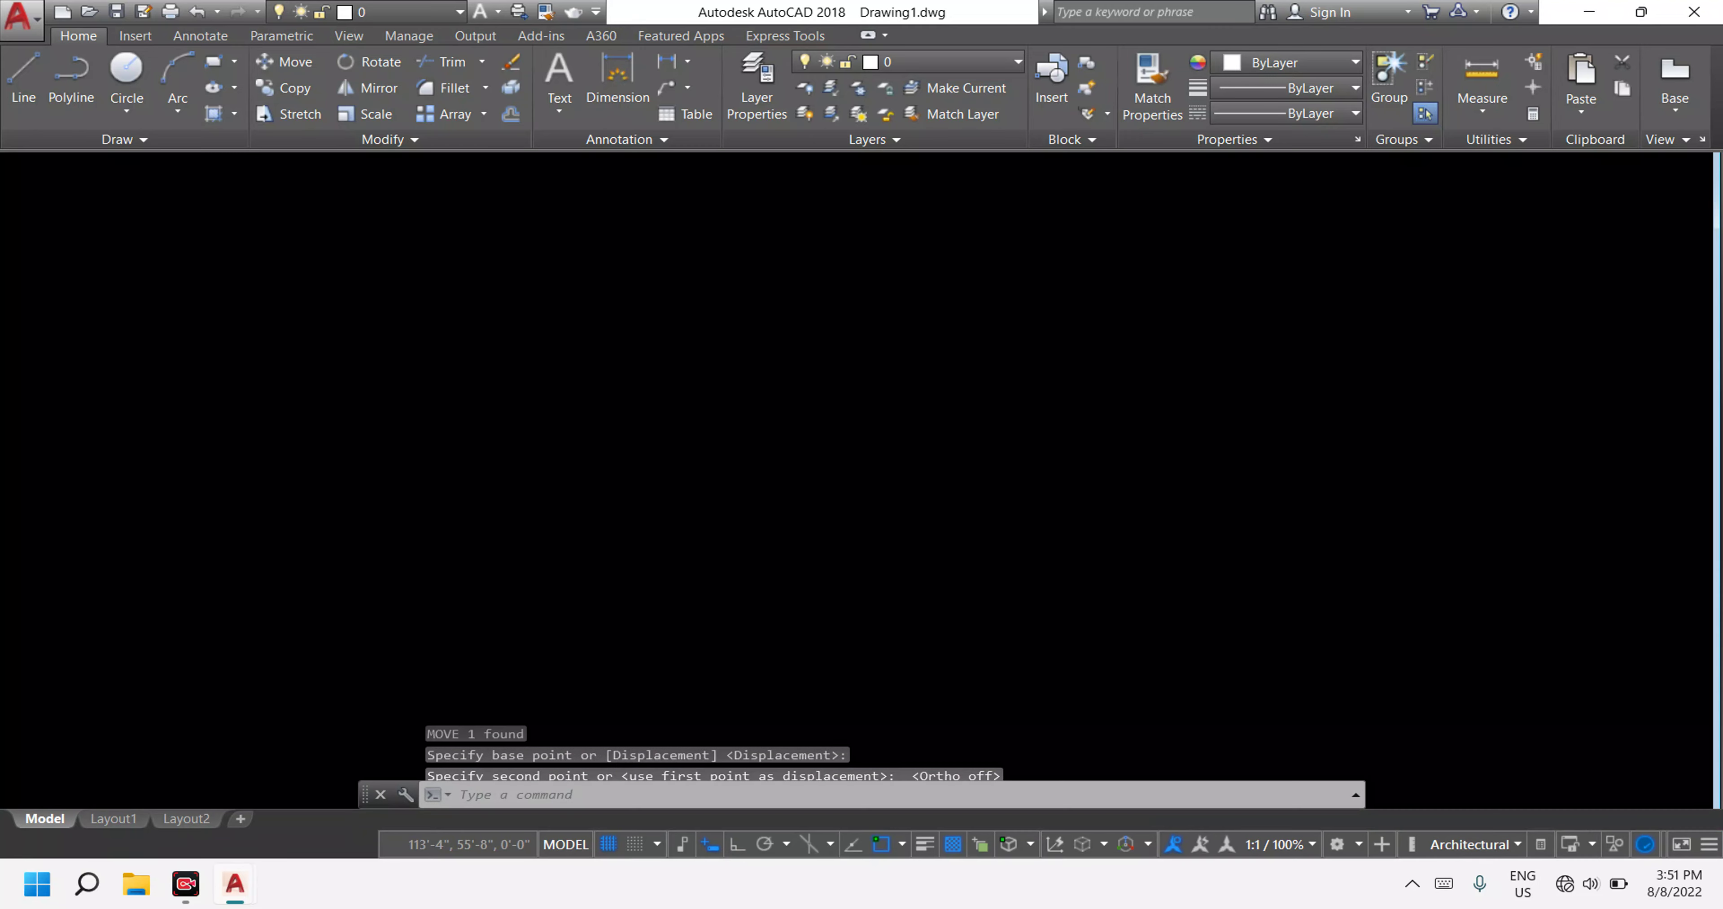
pyautogui.press('Escape')
pyautogui.press('Escape')
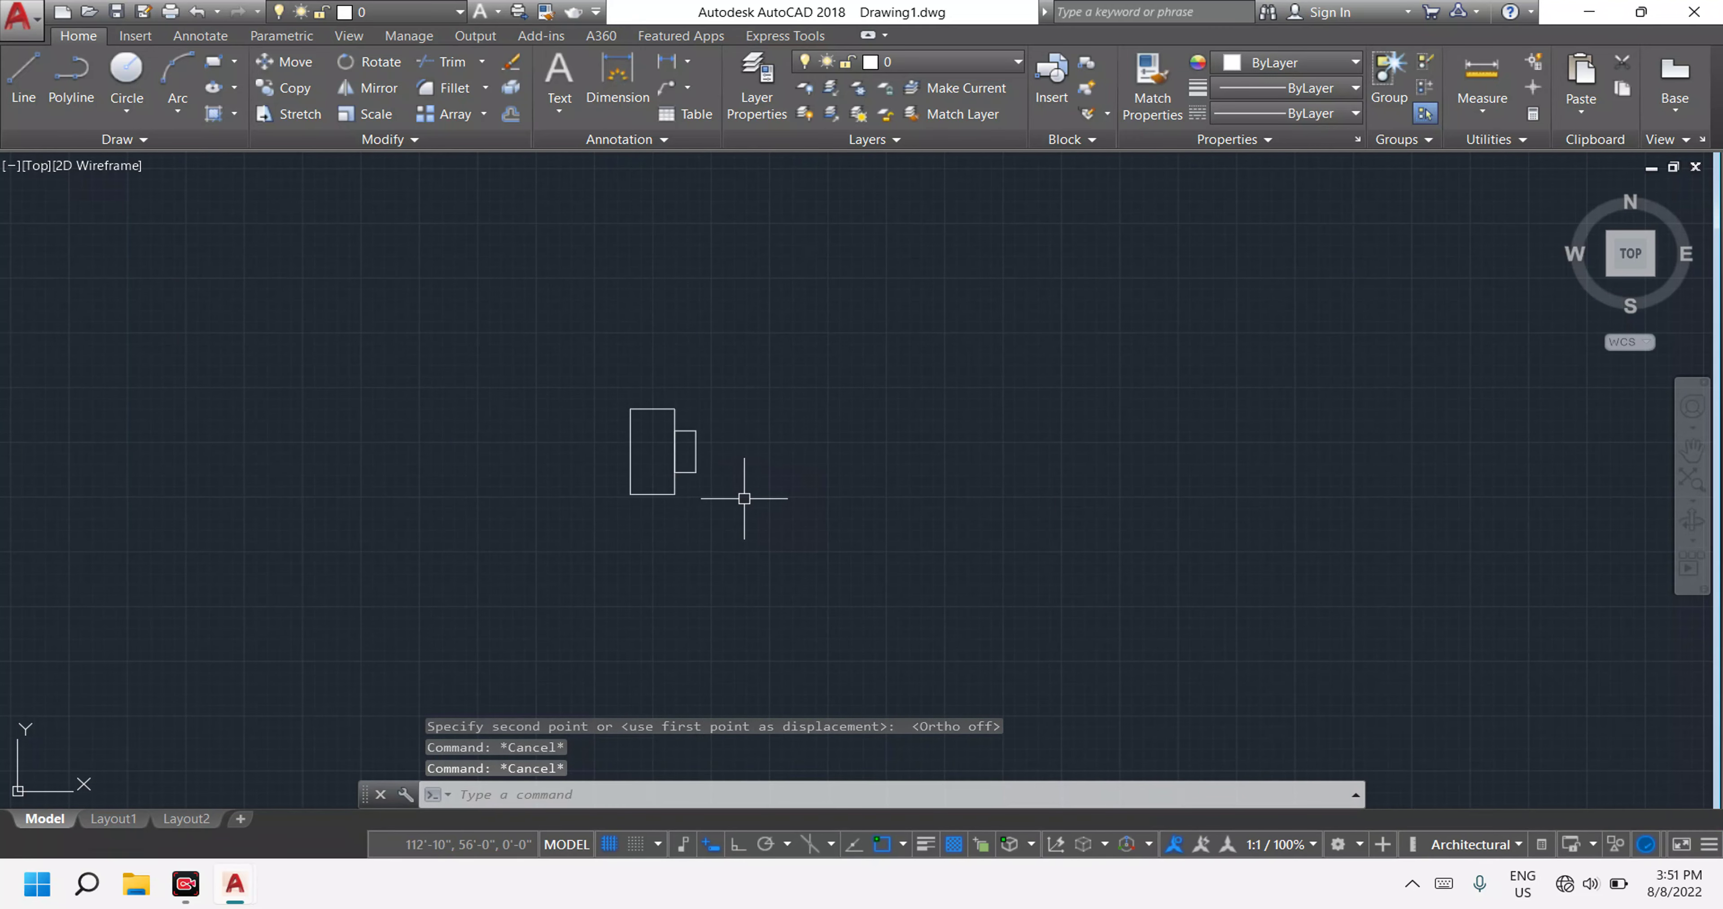
# Draw a horizontal 3' line from the large rectangle's left-edge midpoint.
pyautogui.write('l')
pyautogui.press('Return')
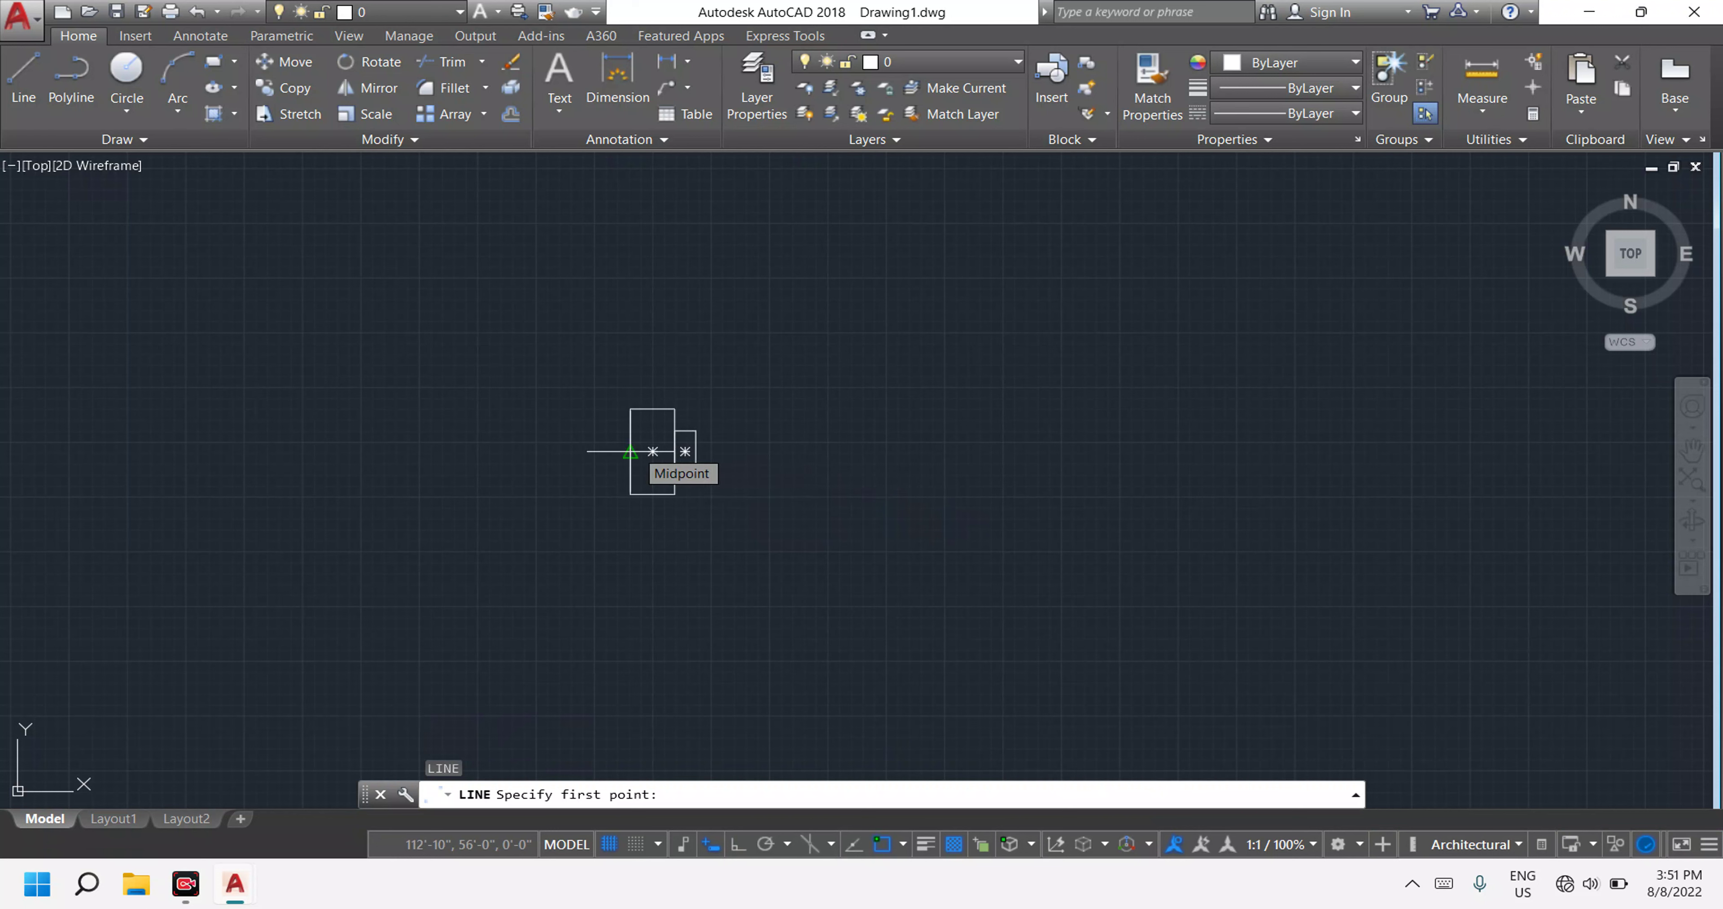
pyautogui.click(630, 452)
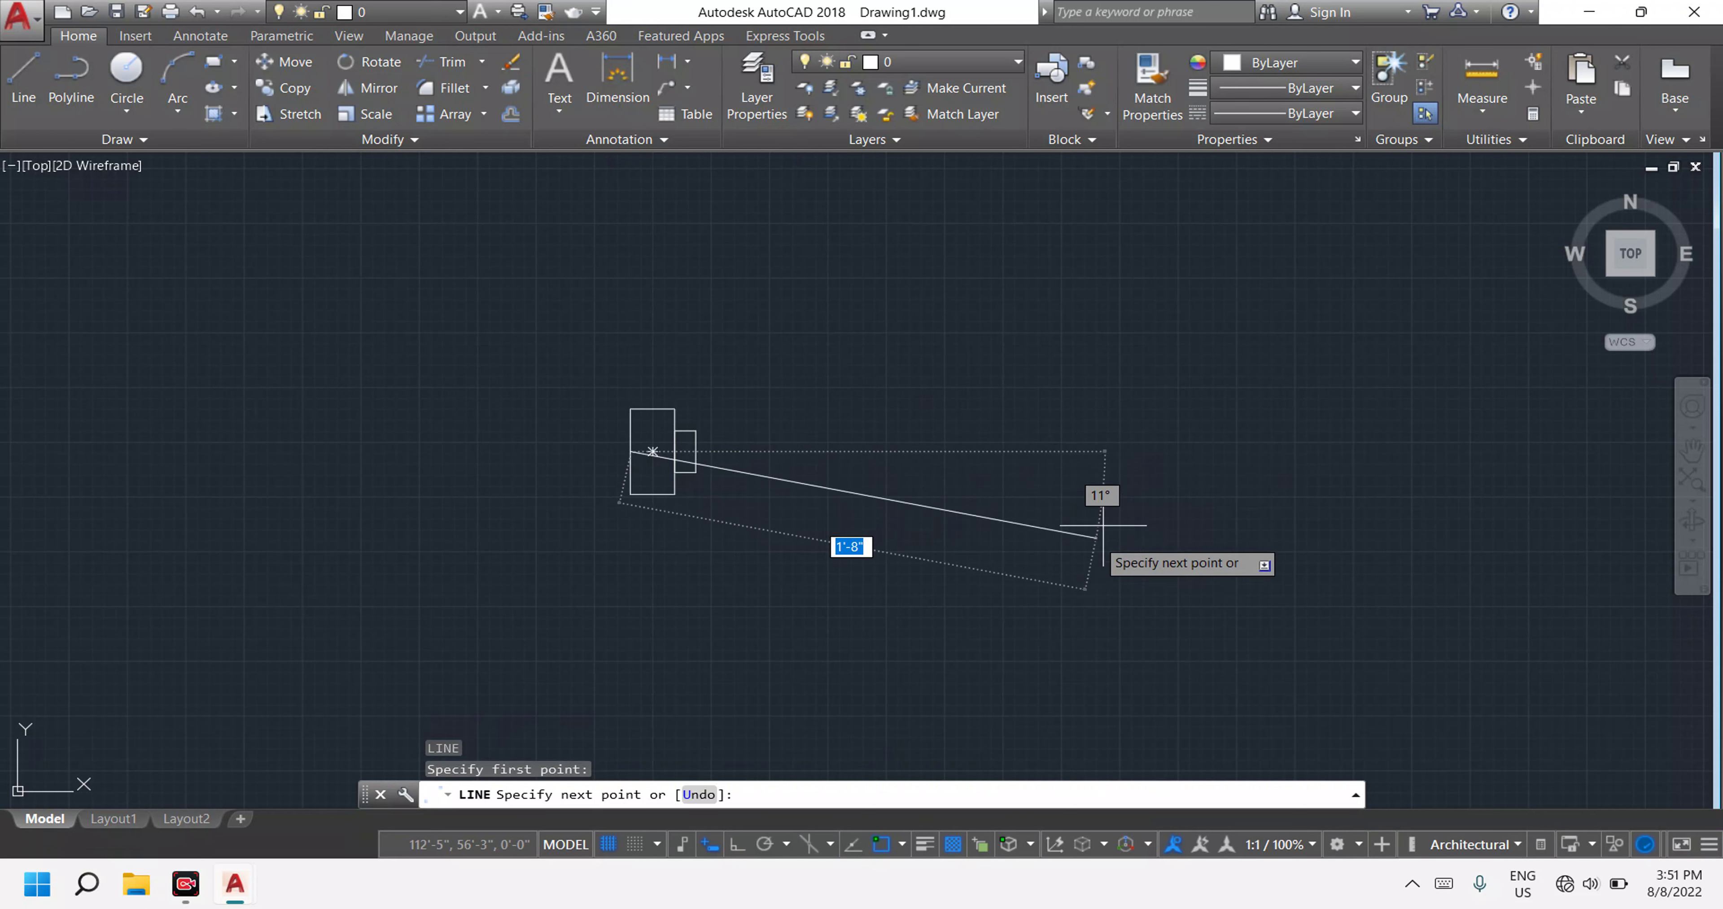
pyautogui.press('F8')
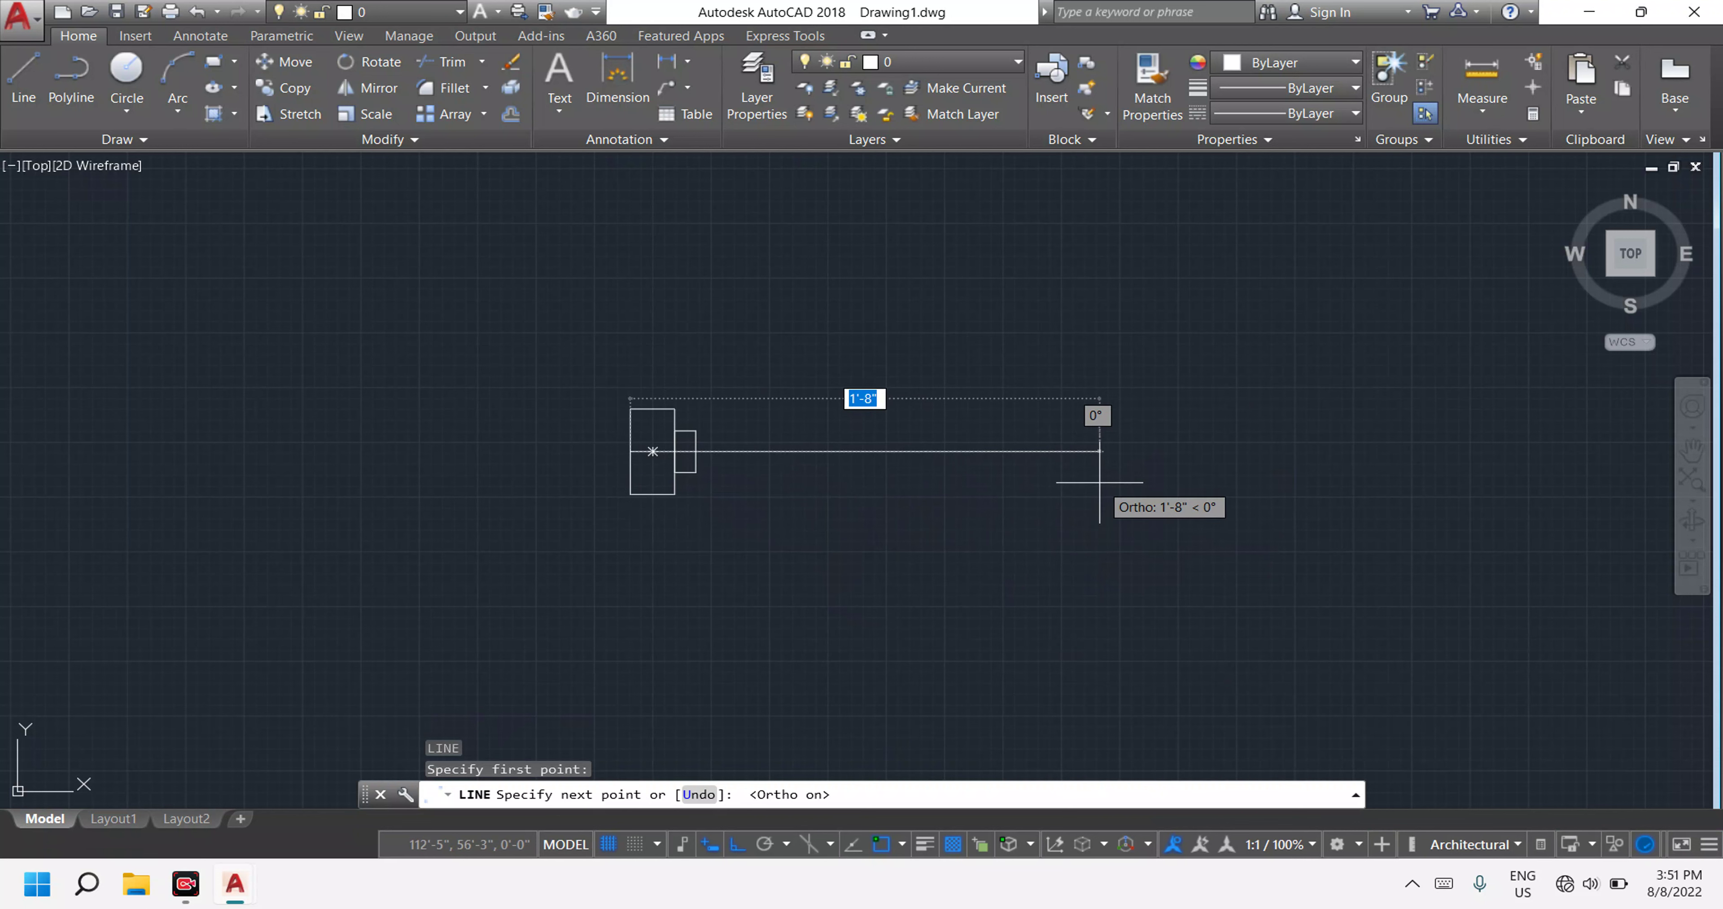
pyautogui.write('3')
pyautogui.press('Return')
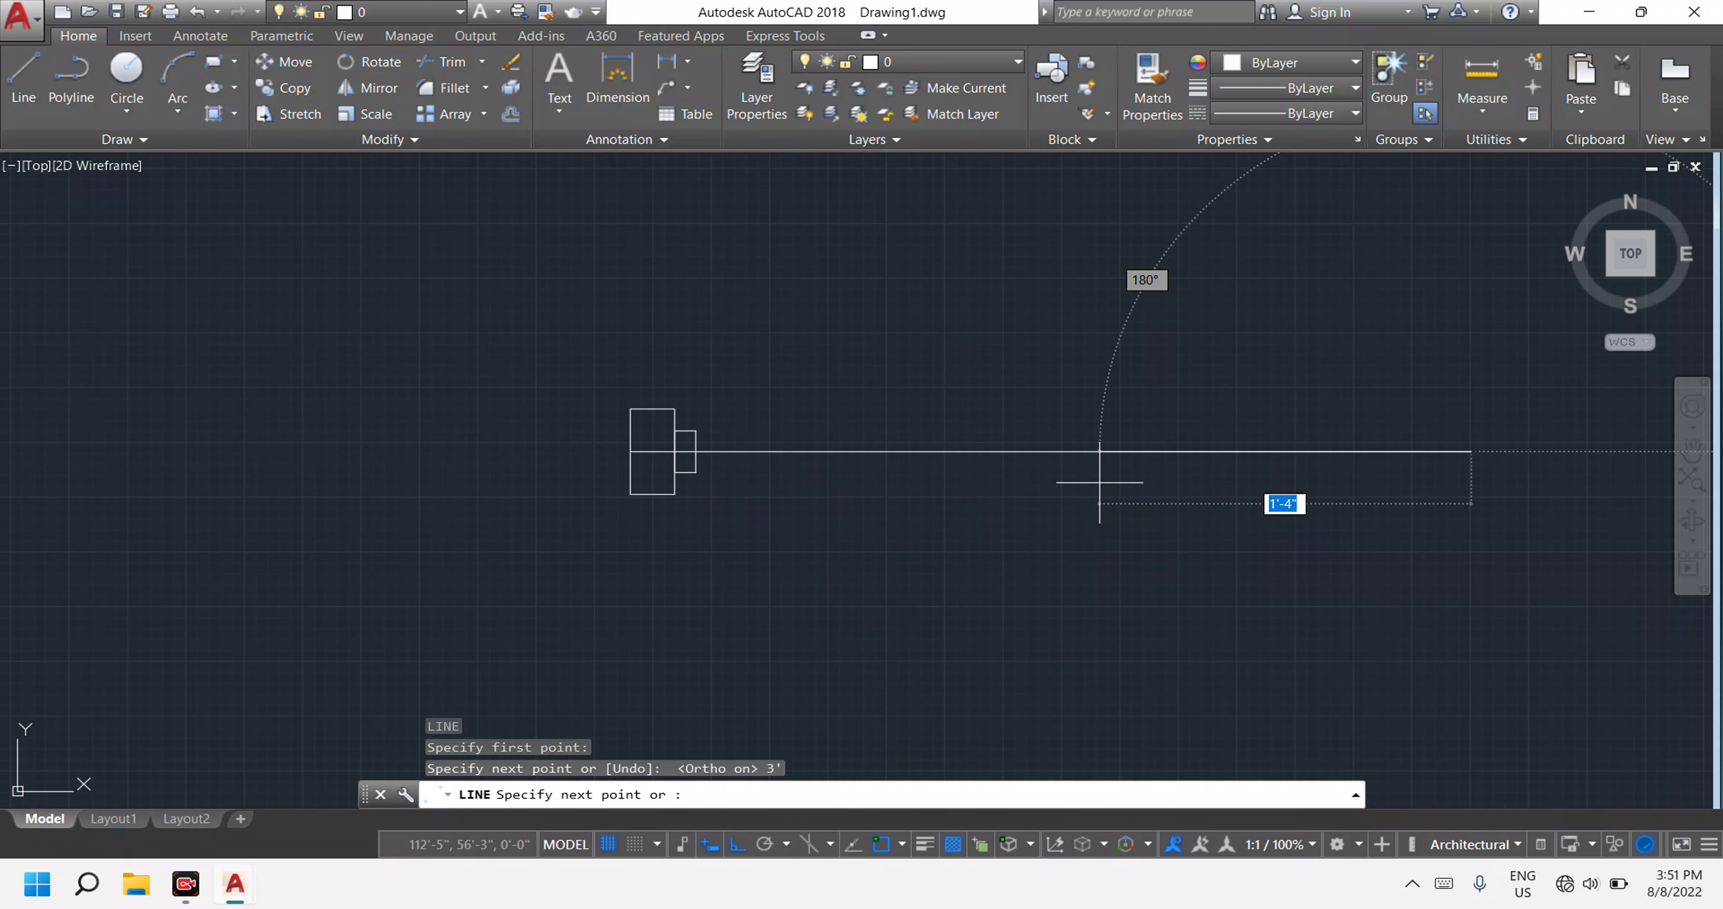
pyautogui.press('Escape')
pyautogui.scroll(-2, 1099, 482)
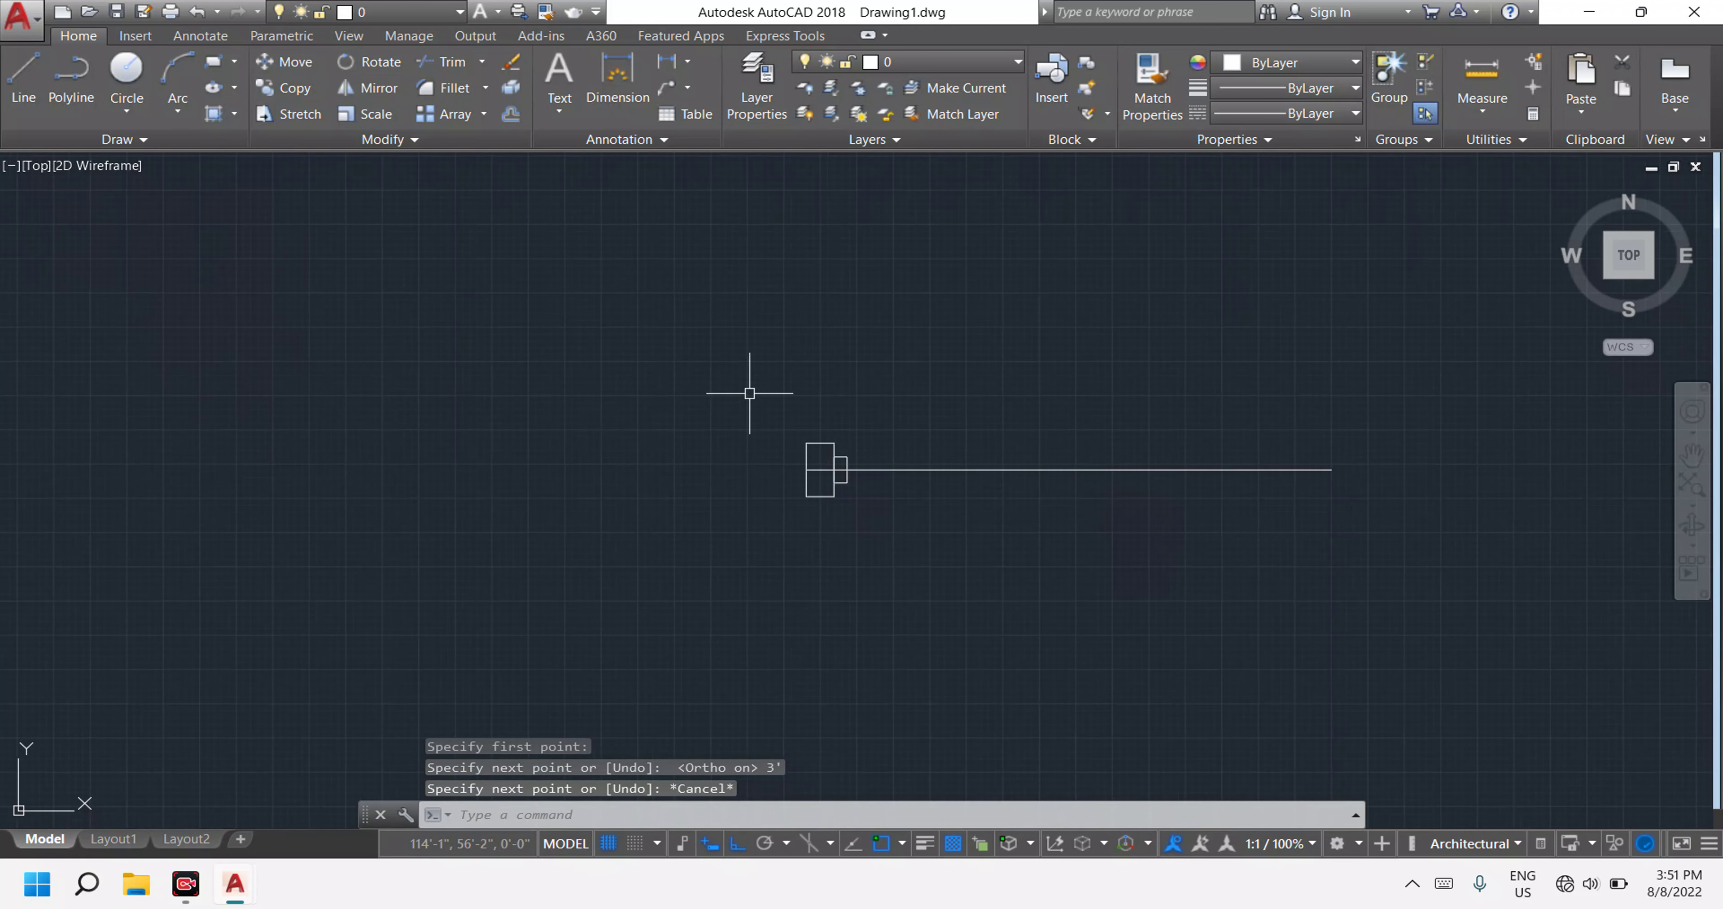
# Mirror the rectangle pair about a vertical axis through the line's midpoint, keeping the originals.
pyautogui.click(749, 393)
pyautogui.click(919, 563)
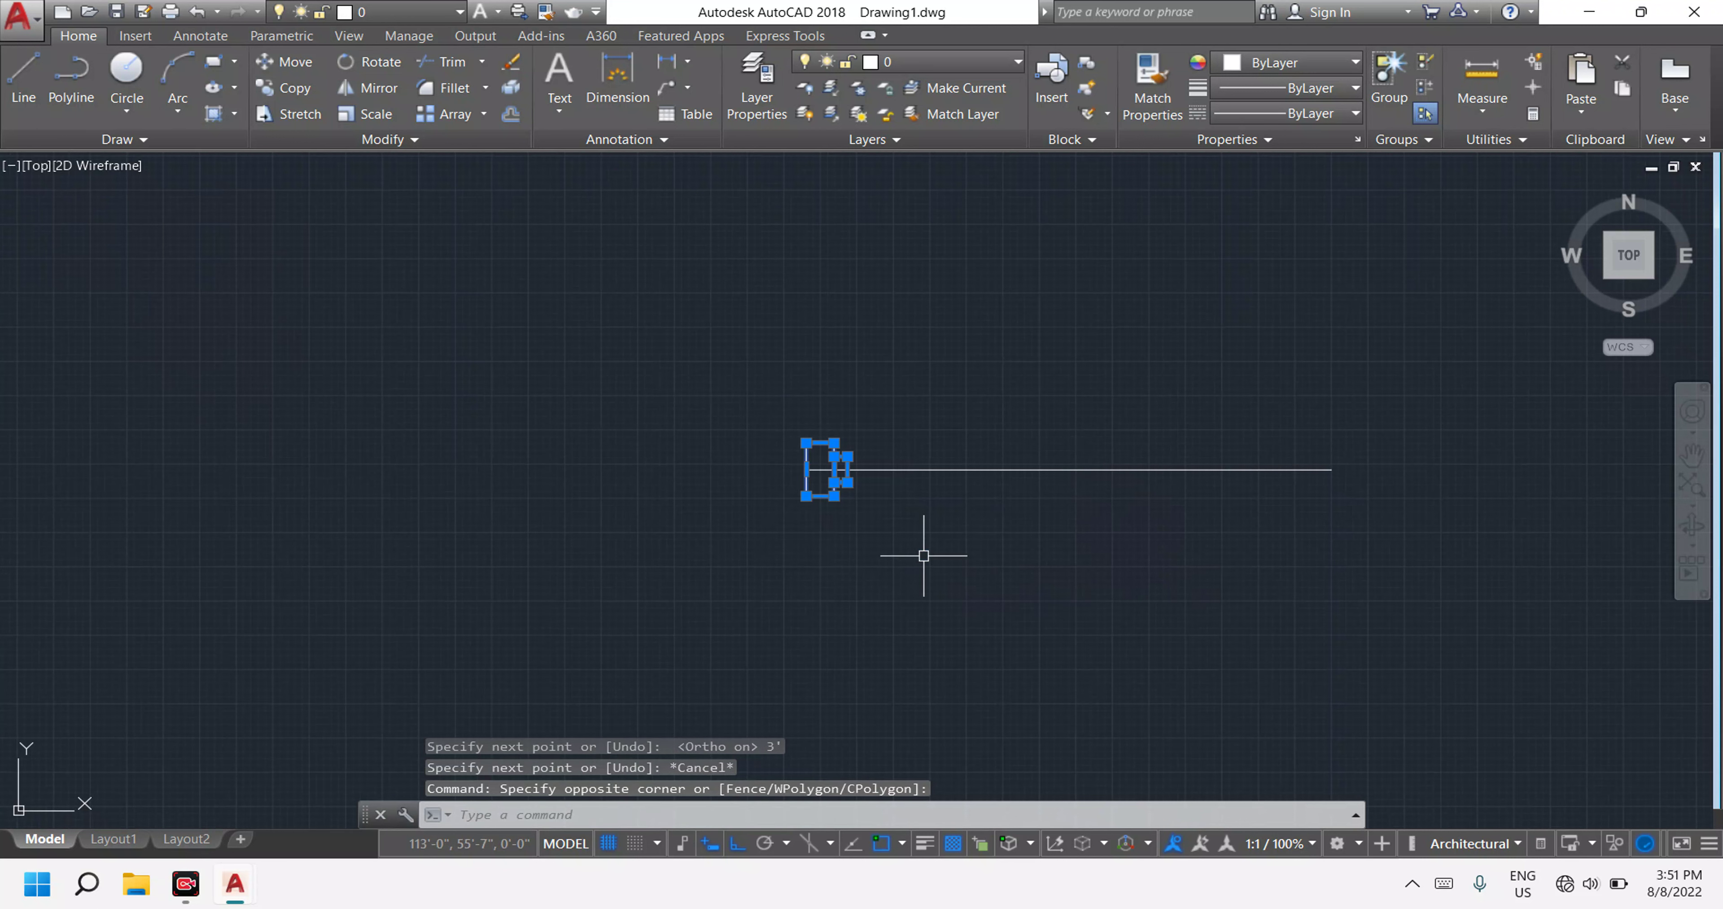
pyautogui.write('mi')
pyautogui.press('Return')
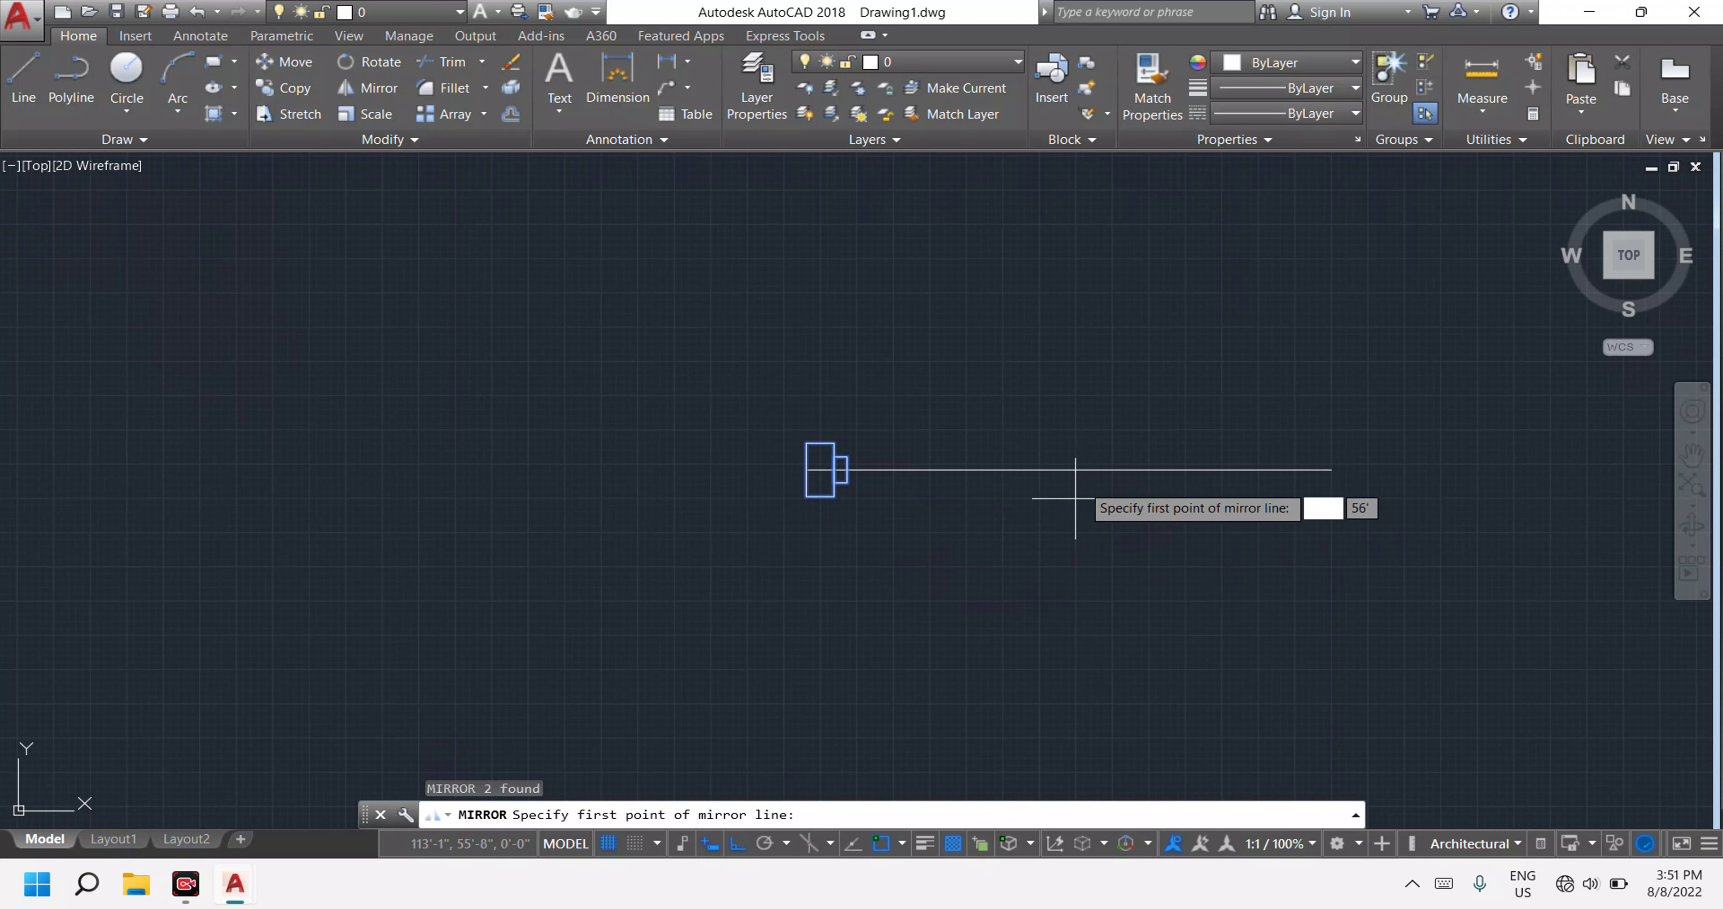
pyautogui.click(1069, 469)
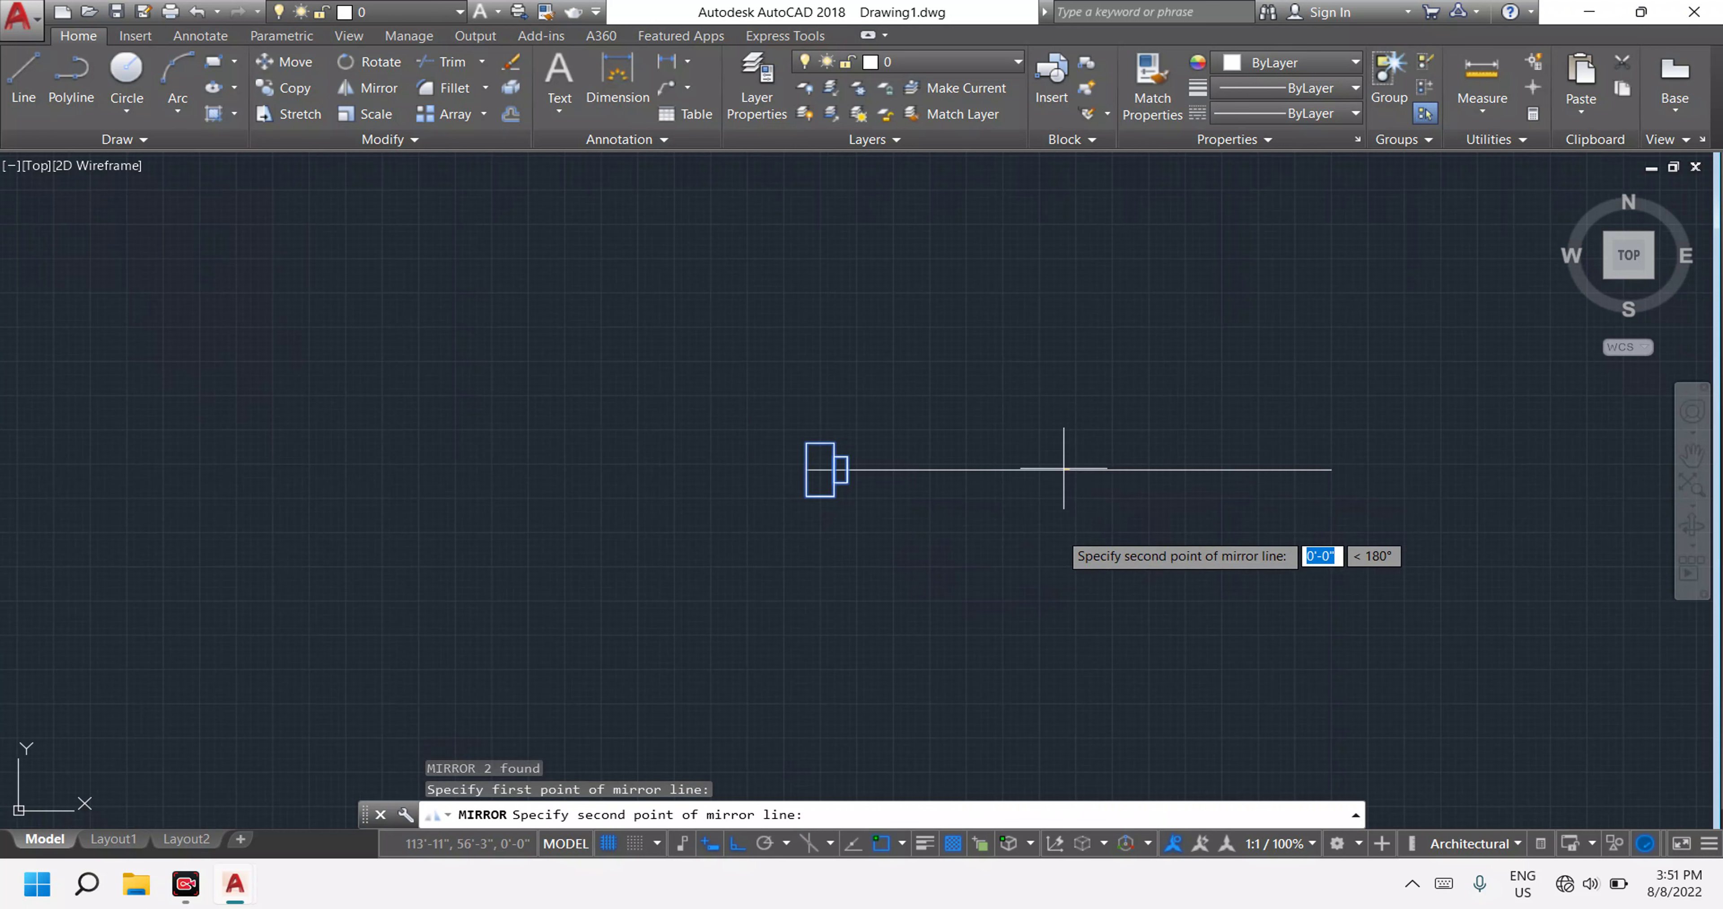
pyautogui.click(1070, 598)
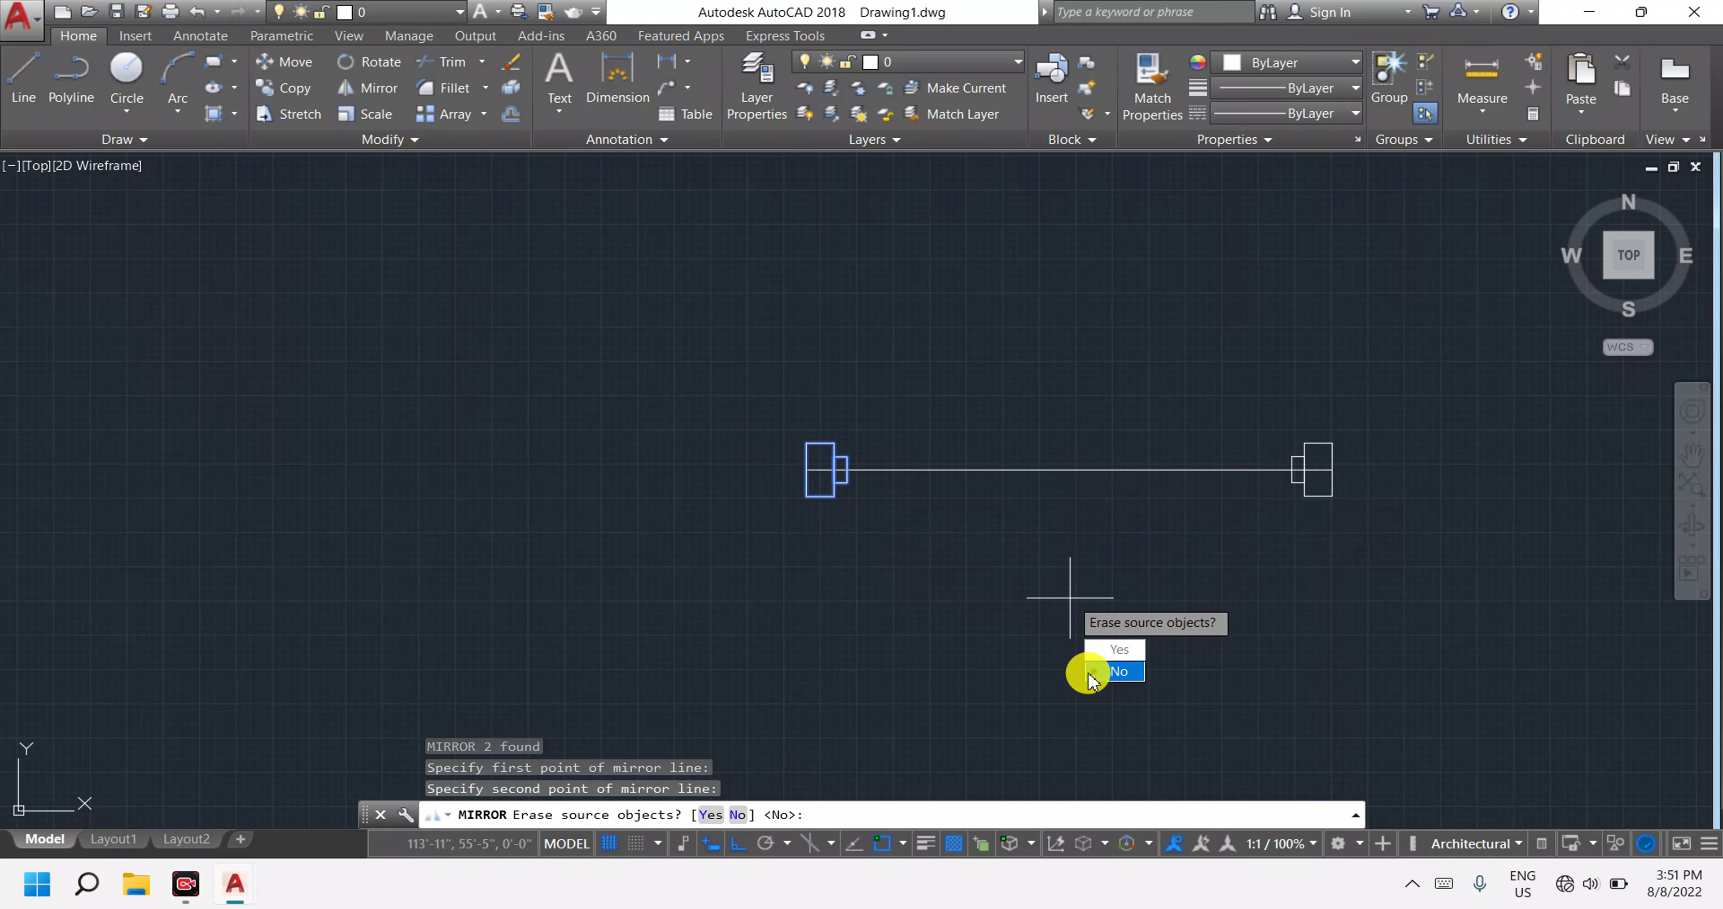
pyautogui.write('N')
pyautogui.press('Return')
pyautogui.scroll(2, 897, 468)
pyautogui.scroll(2, 904, 444)
pyautogui.press('Escape')
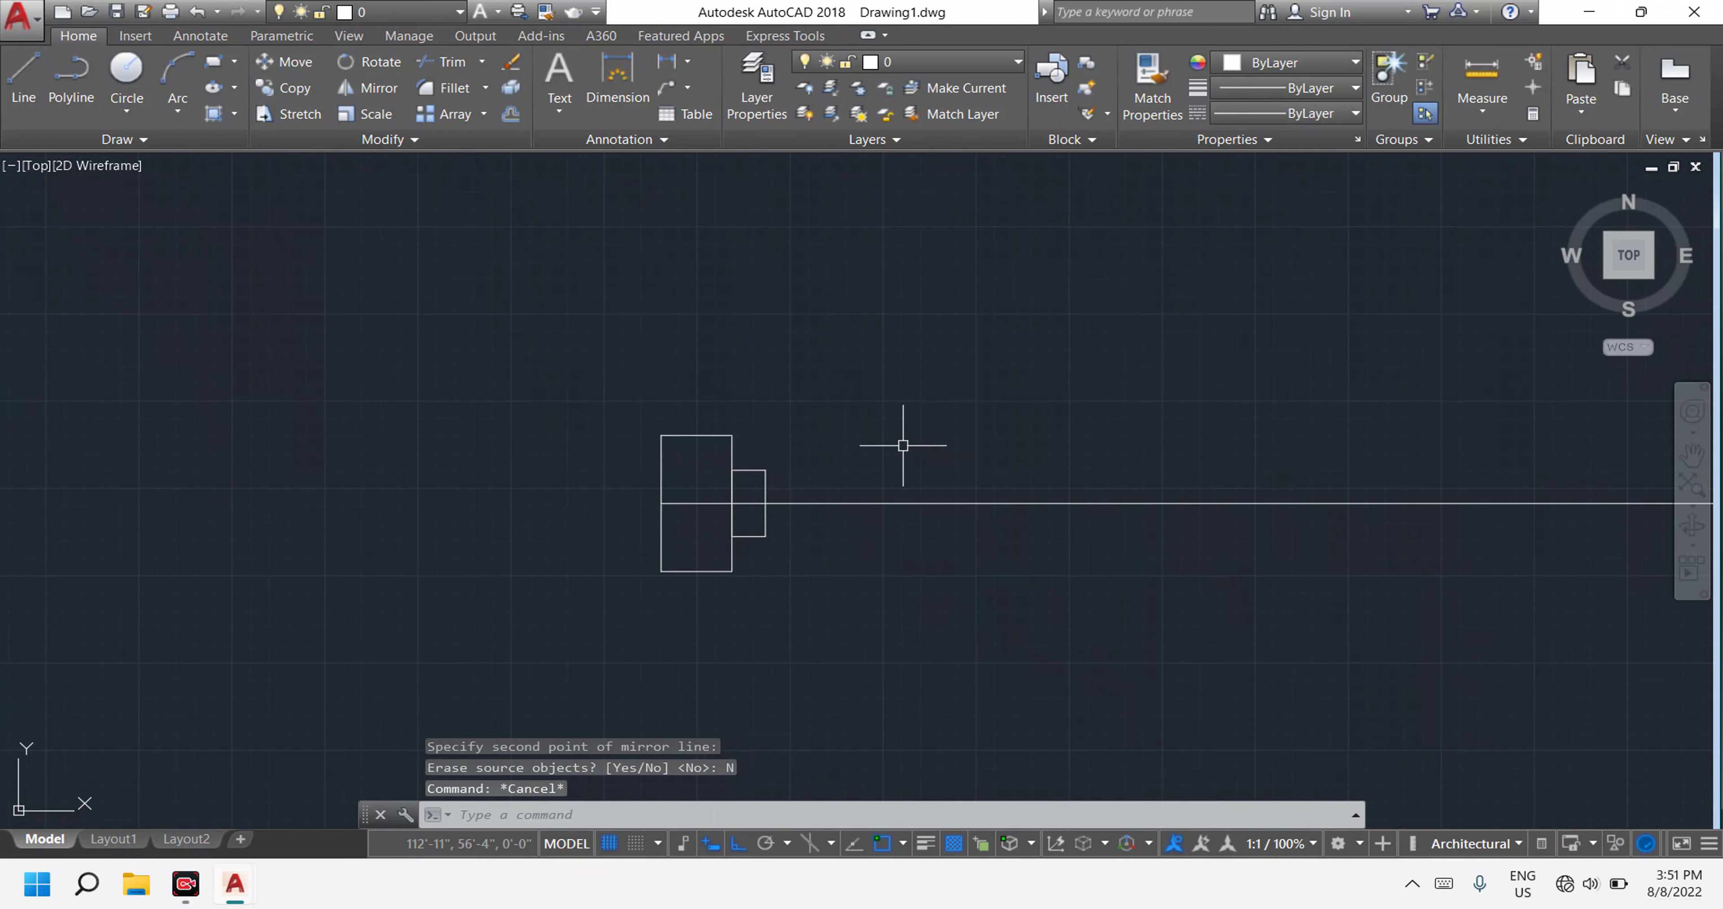
pyautogui.press('Escape')
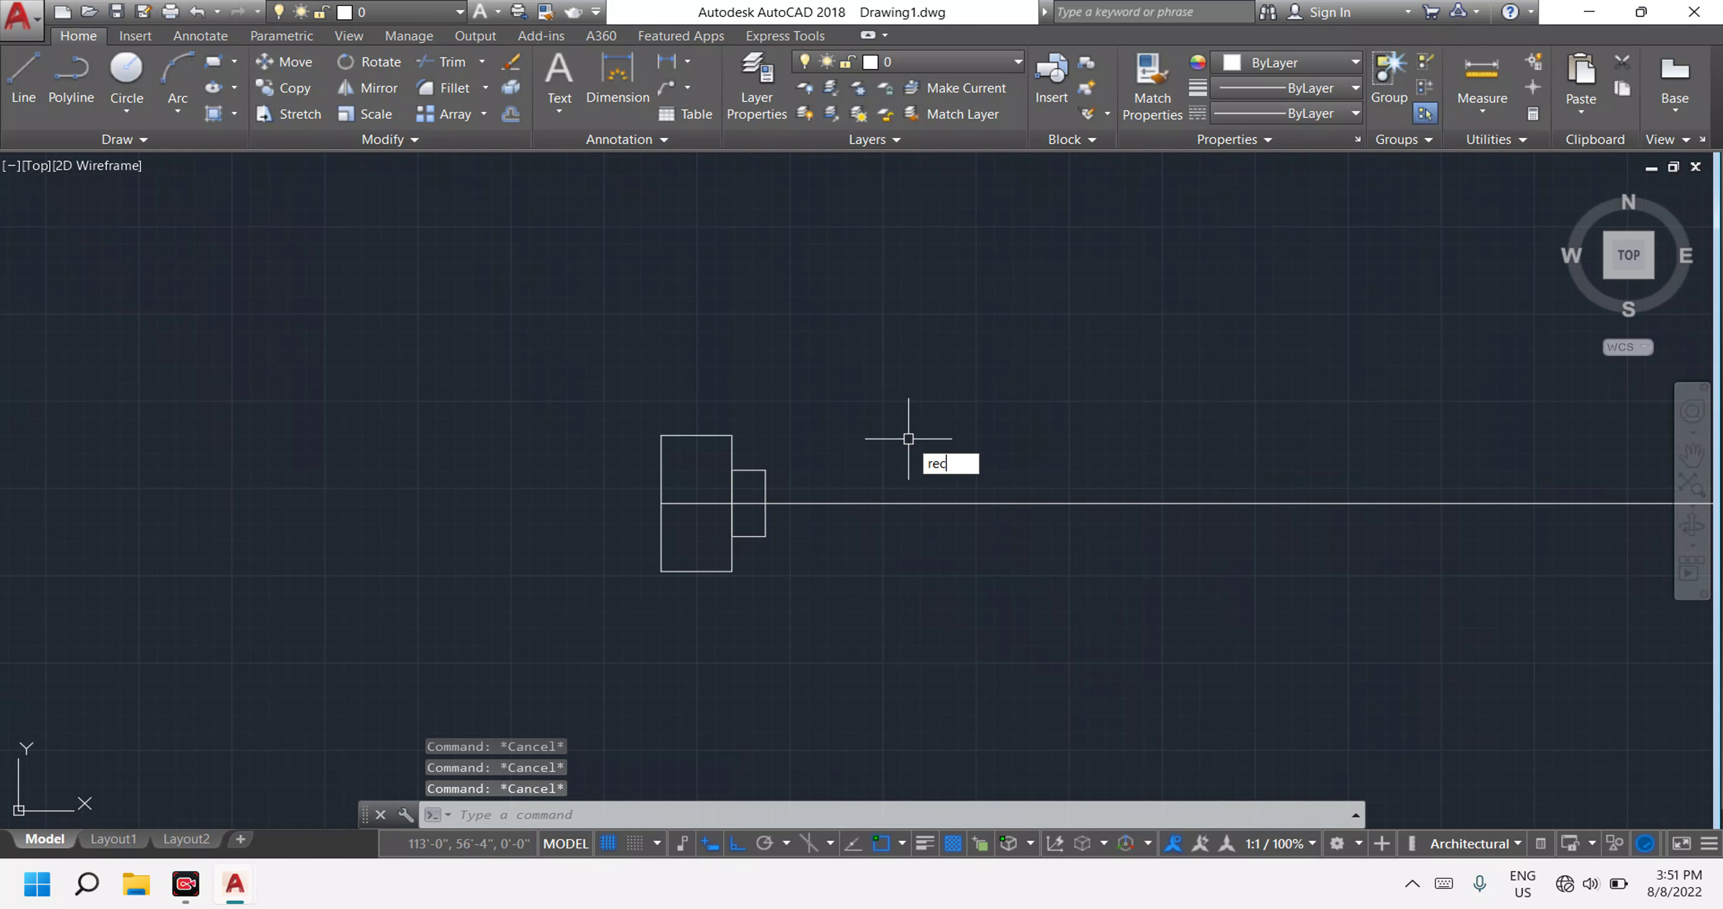
# Draw a long narrow rectangle spanning from the large rectangle's top-right corner to the mirrored pair.
pyautogui.press('Return')
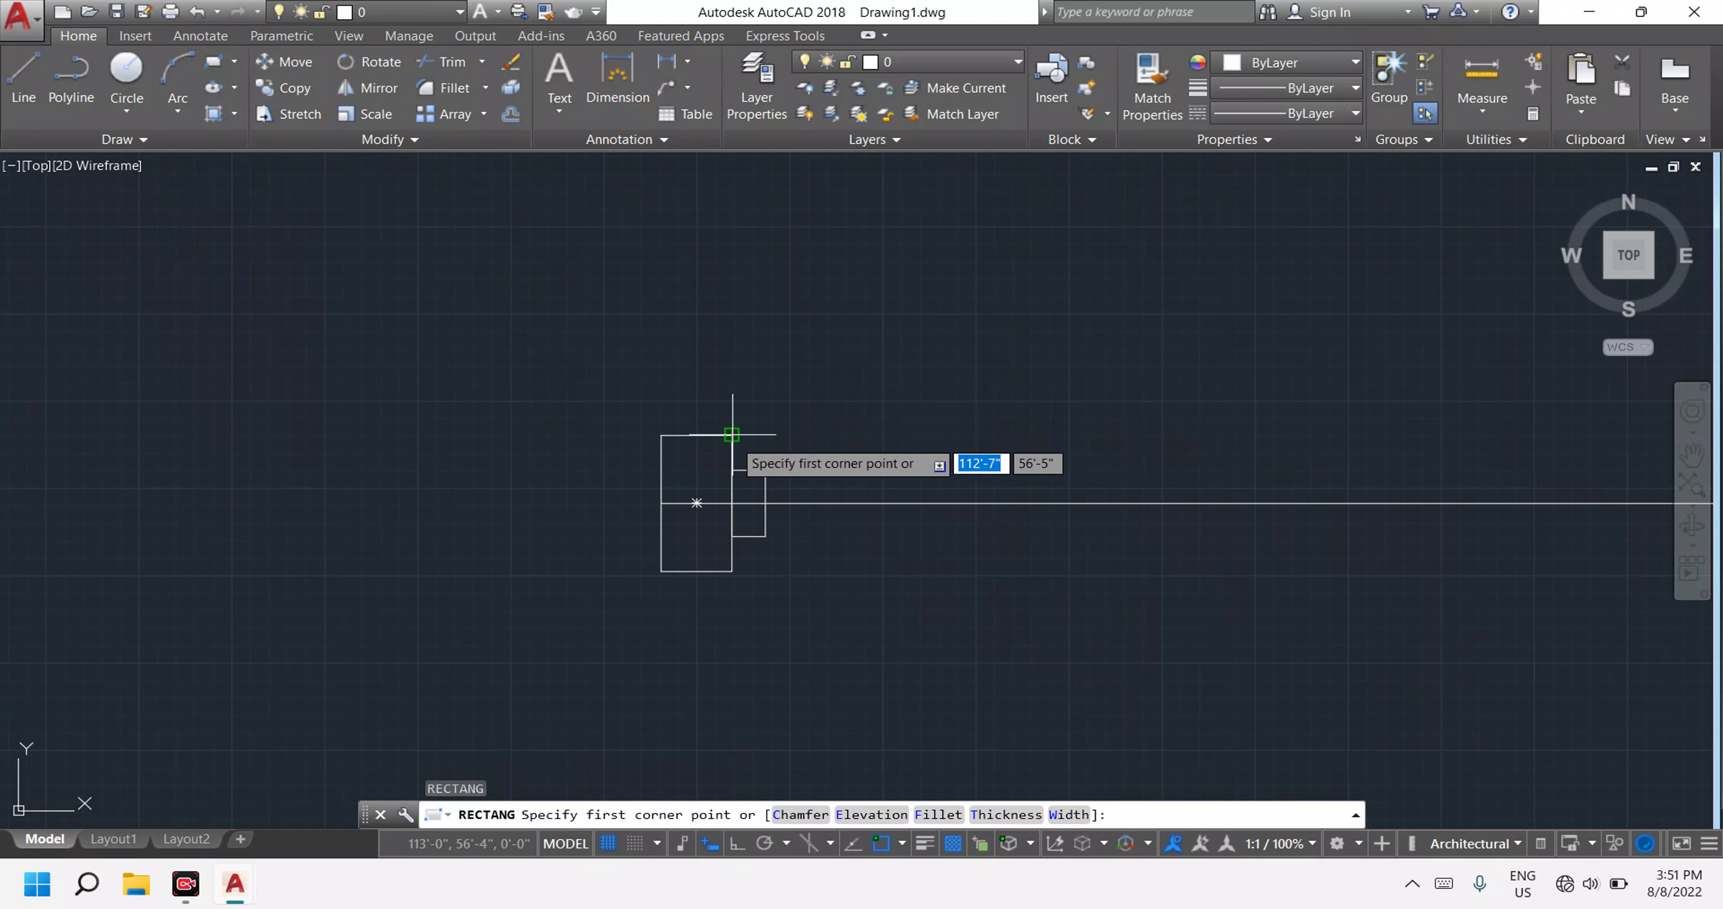
pyautogui.click(732, 435)
pyautogui.scroll(-2, 1097, 477)
pyautogui.scroll(-3, 1288, 481)
pyautogui.scroll(4, 1289, 476)
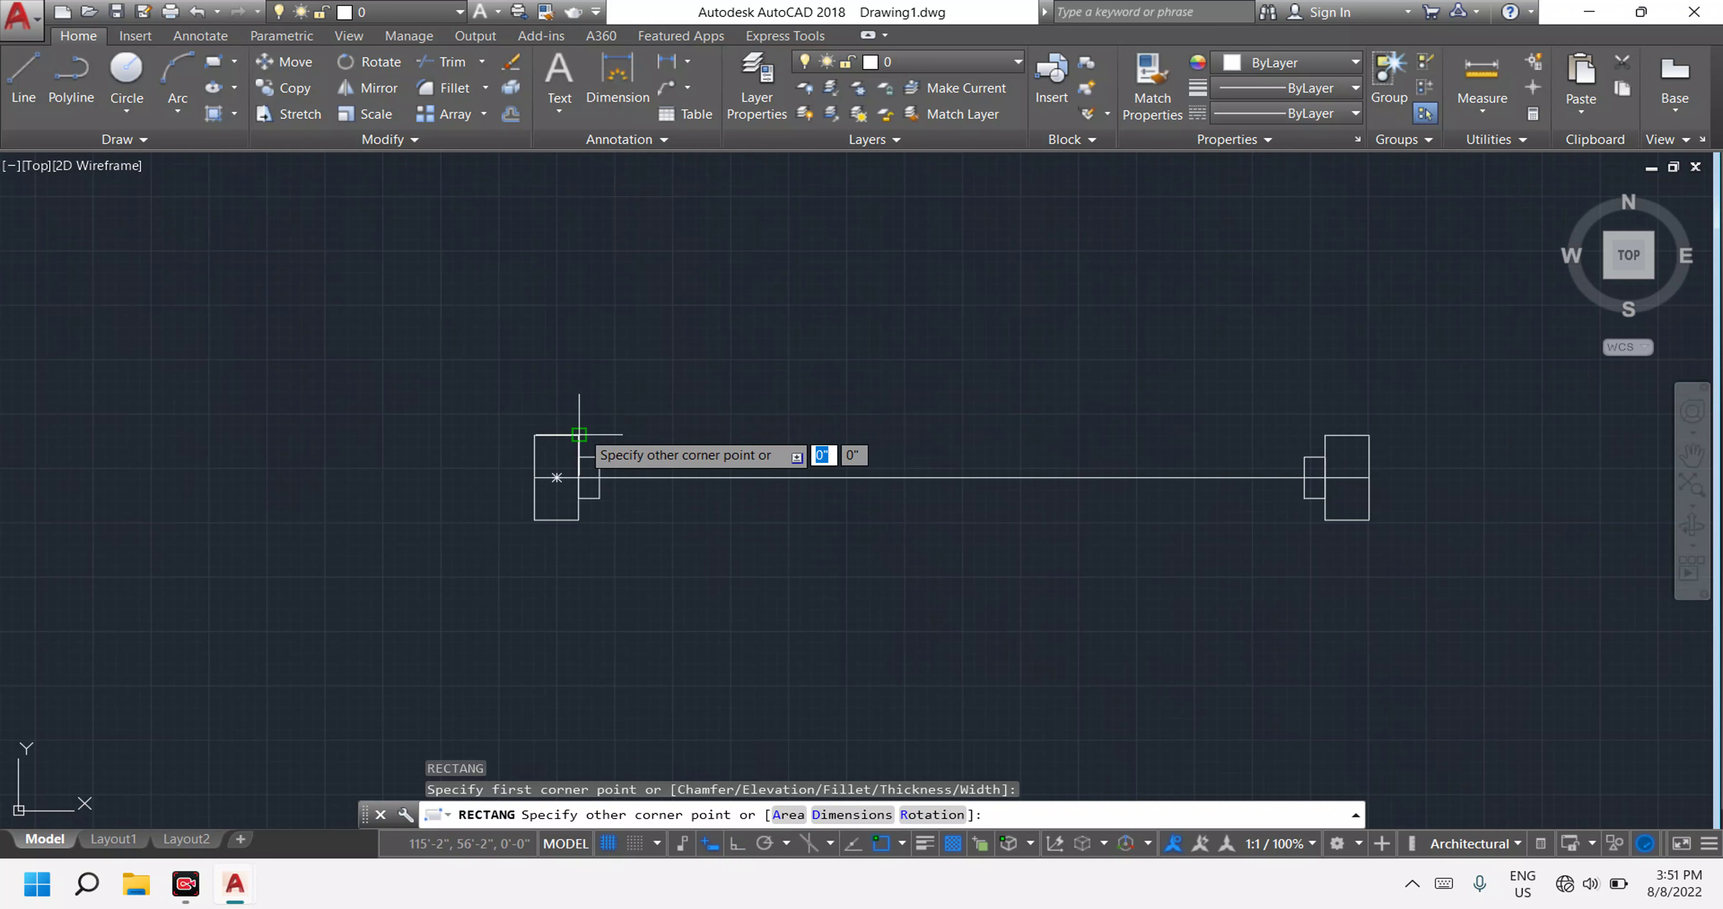
pyautogui.scroll(2, 1327, 468)
pyautogui.scroll(2, 1242, 460)
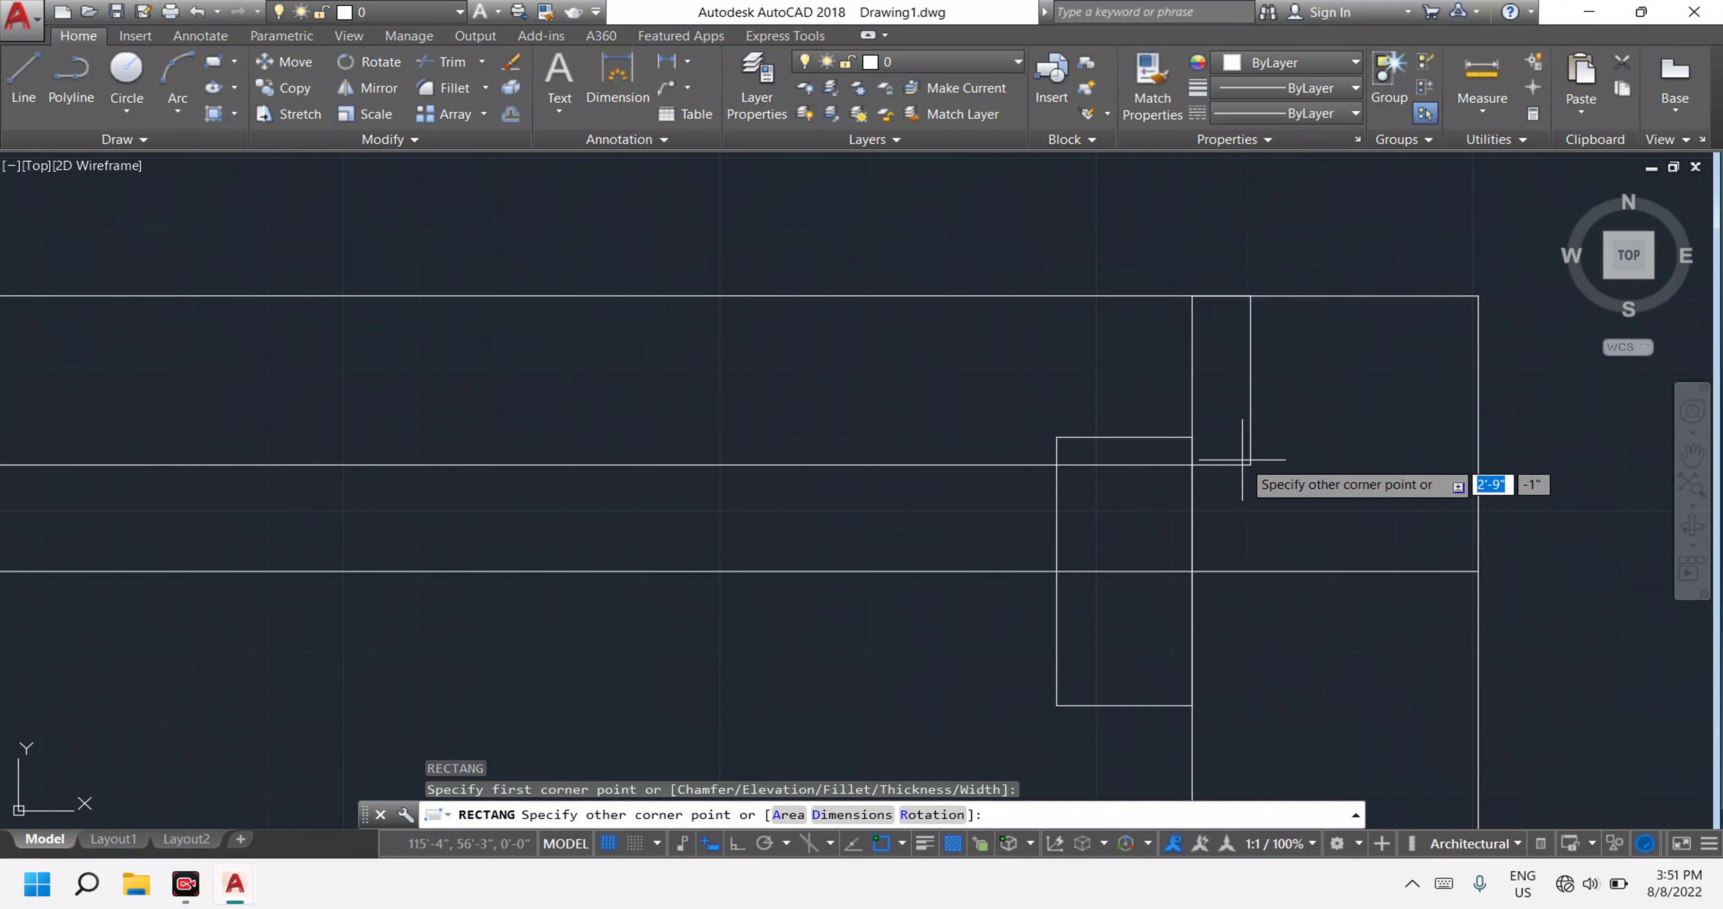
pyautogui.click(1193, 437)
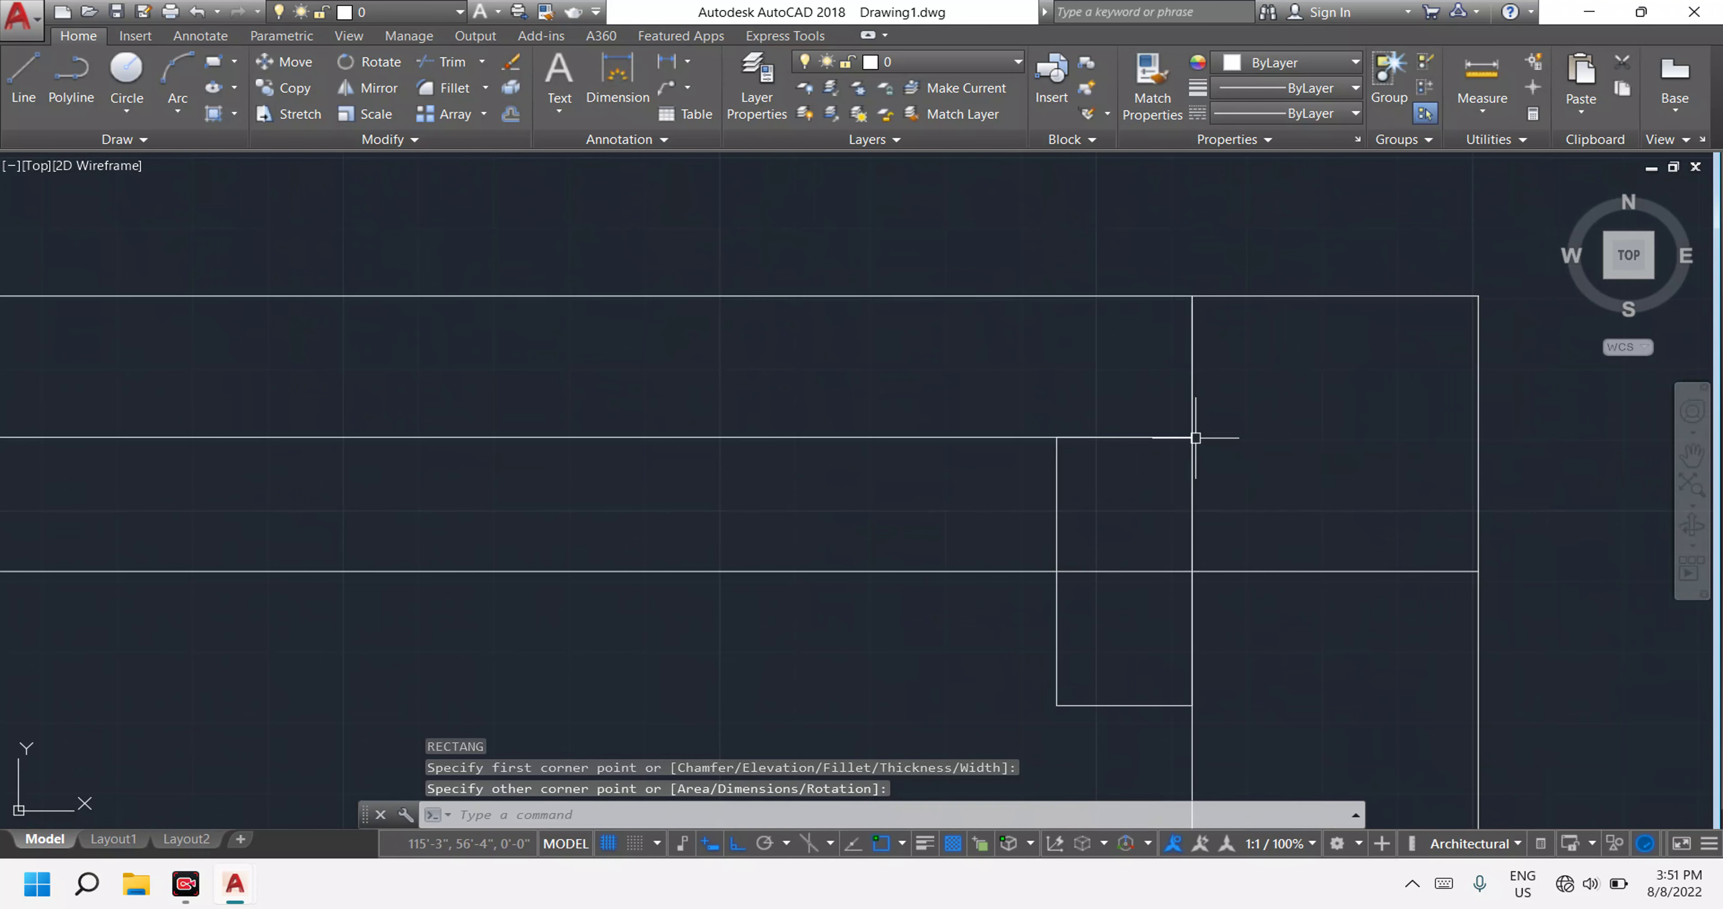
pyautogui.scroll(-3, 1033, 431)
pyautogui.scroll(-3, 1031, 385)
pyautogui.press('Escape')
pyautogui.scroll(2, 1037, 432)
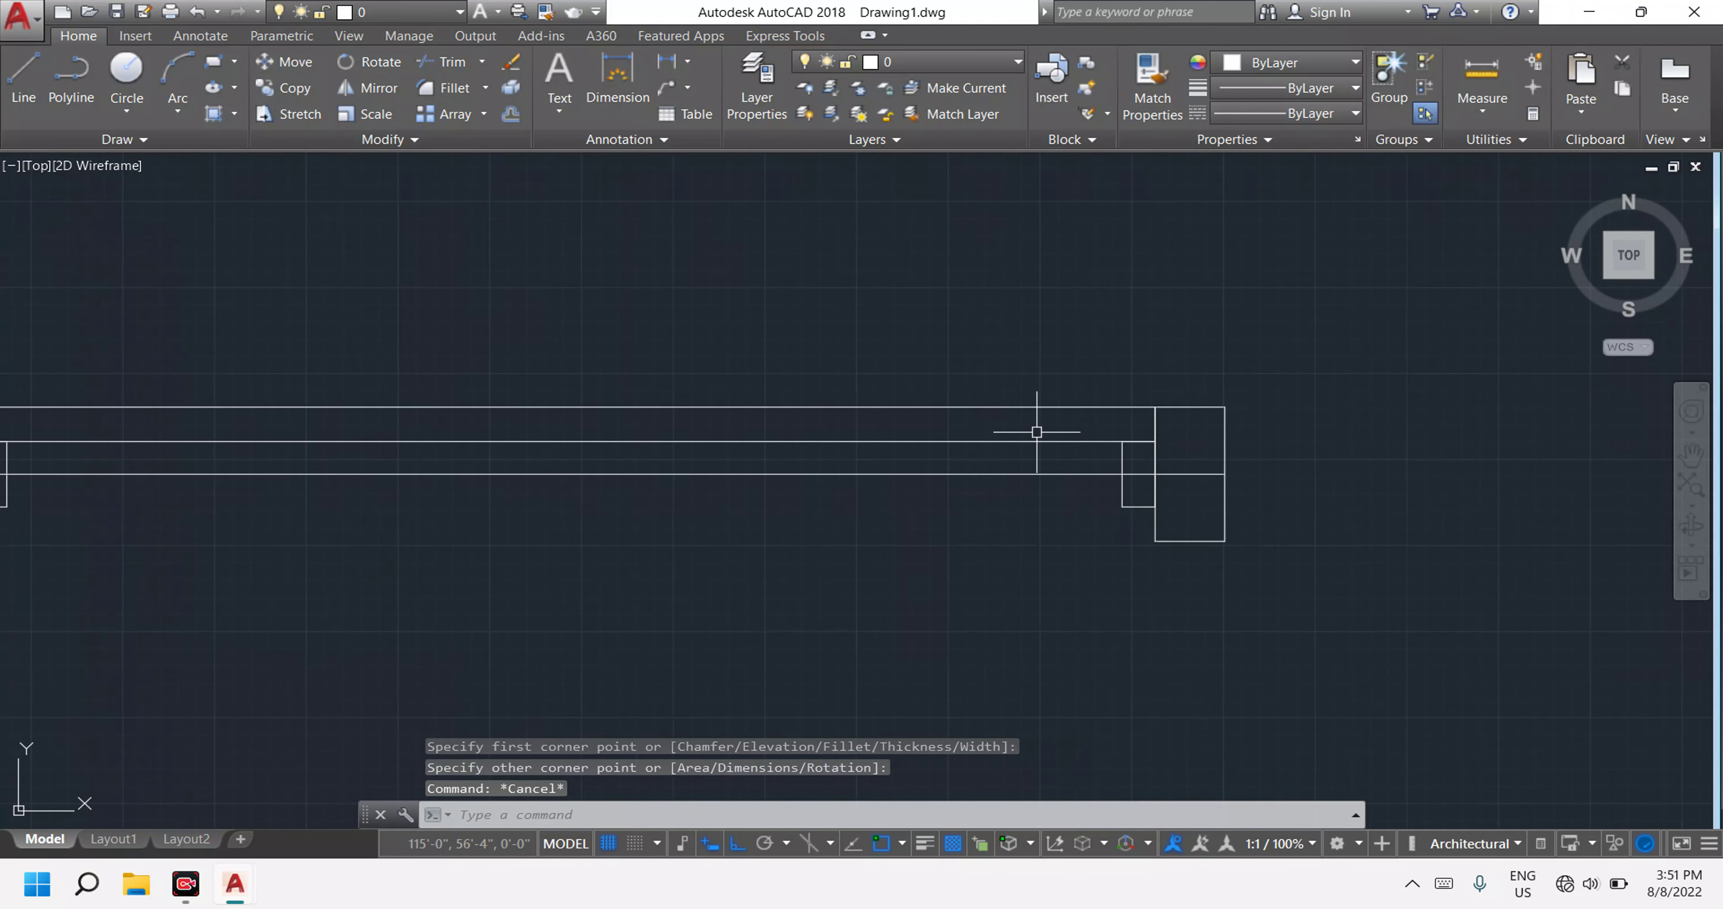
# Rotate the long narrow rectangle about its right end so it stands vertical, with Ortho on.
pyautogui.click(1043, 441)
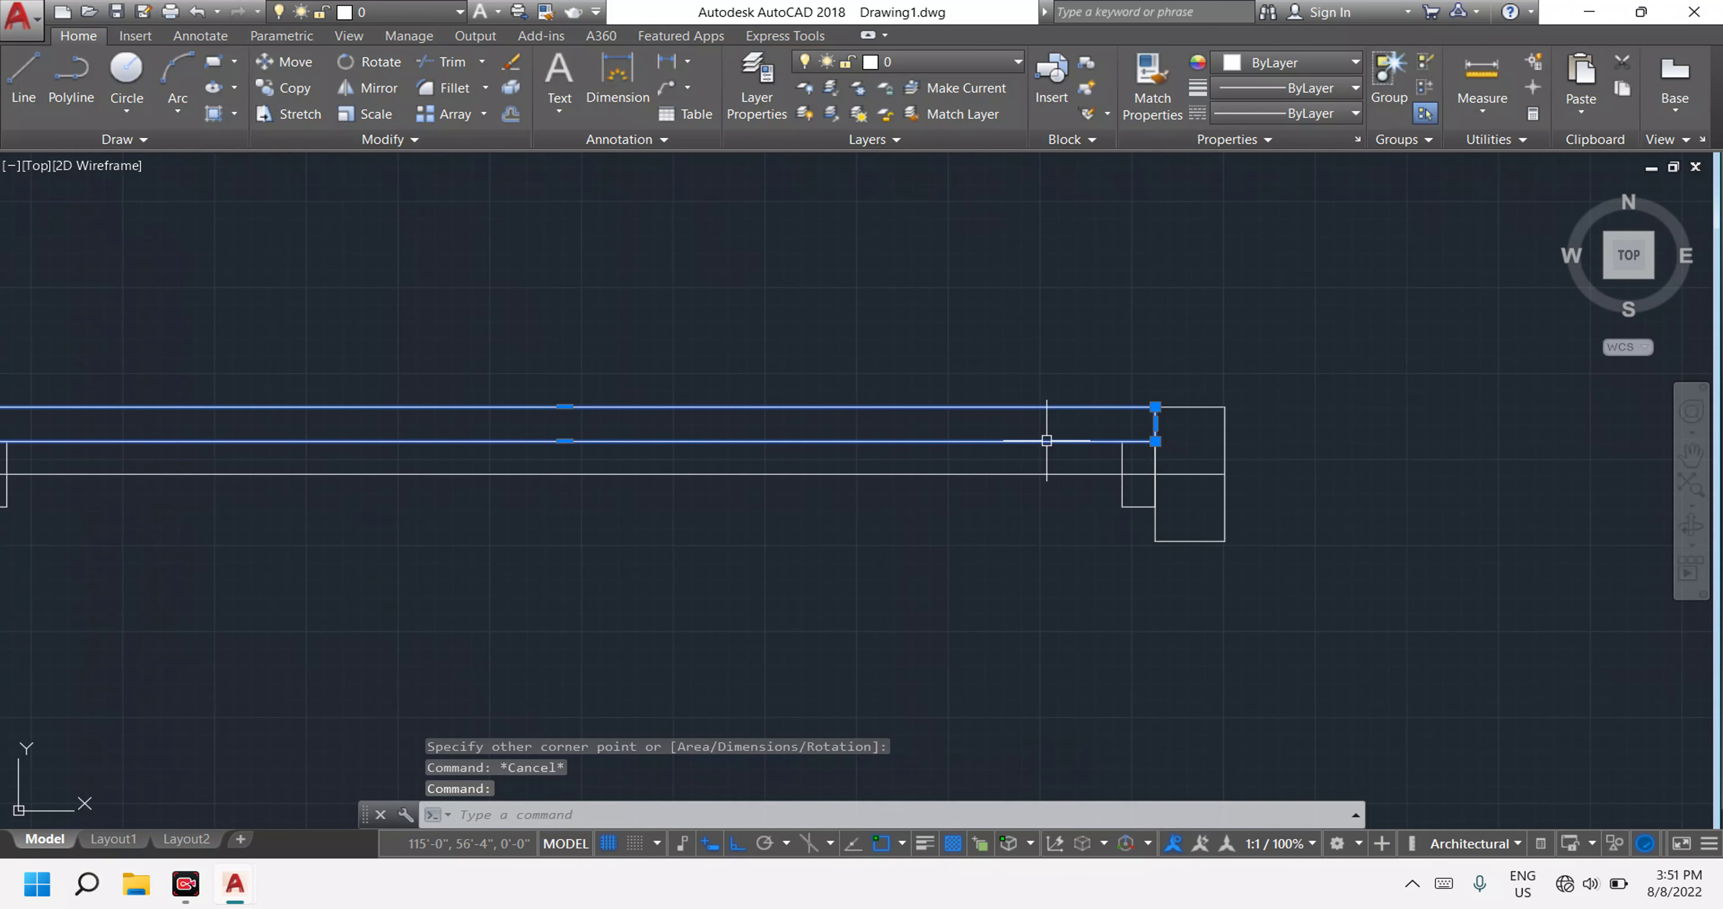
pyautogui.moveTo(1048, 440)
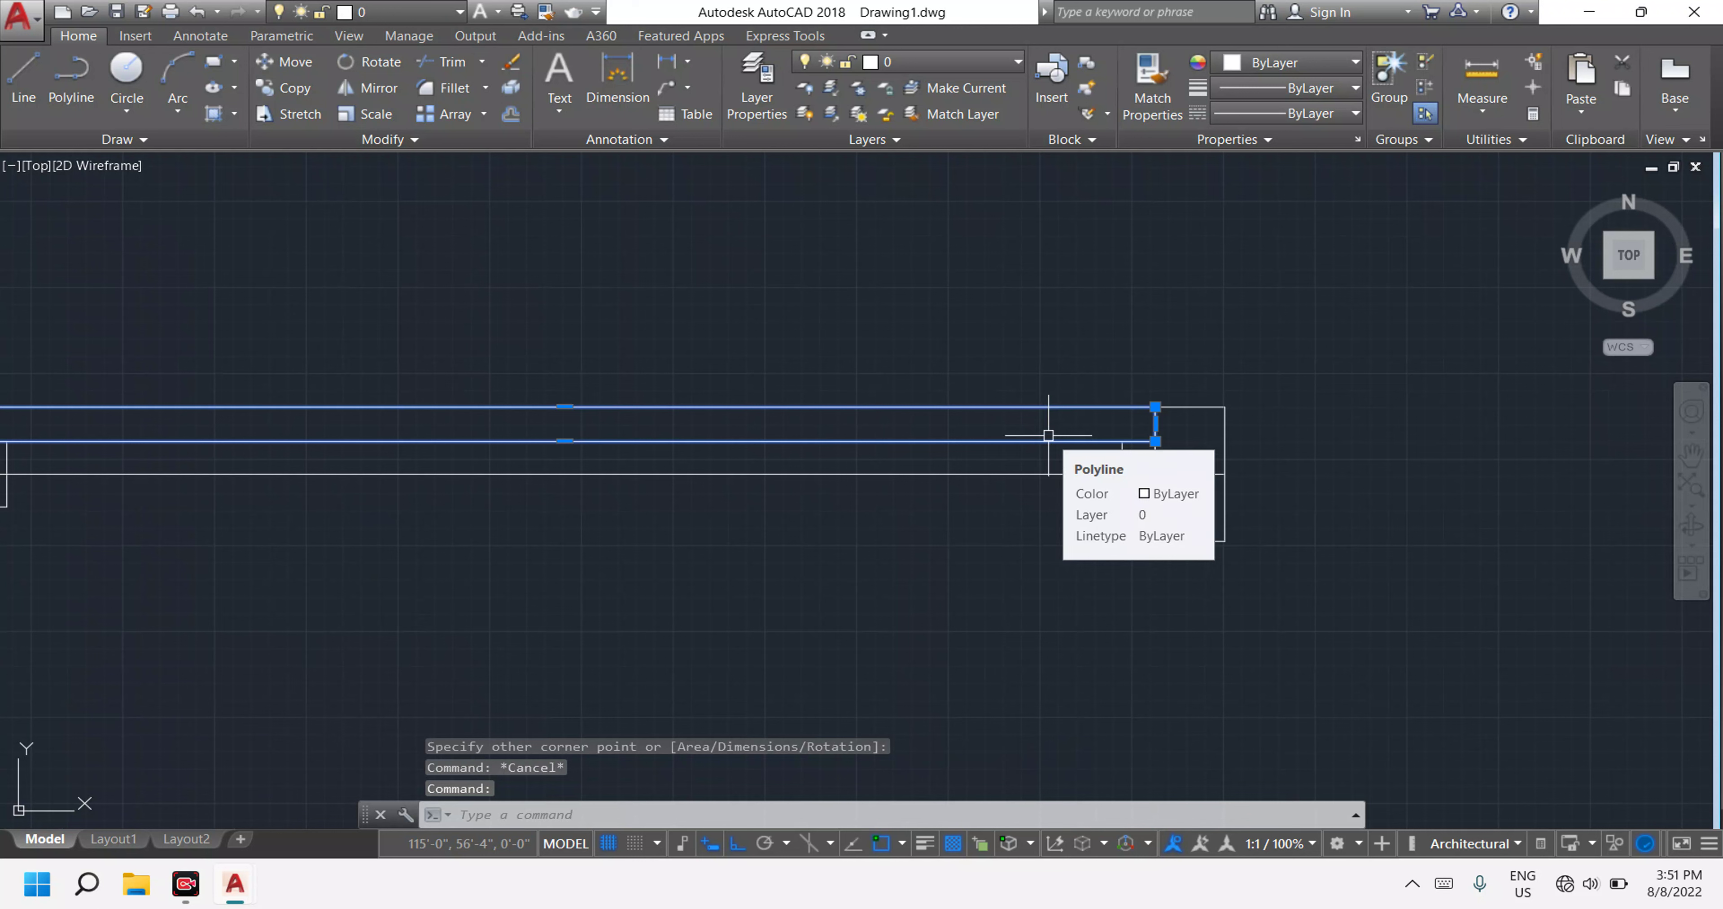
pyautogui.click(1048, 439)
pyautogui.write('ro')
pyautogui.press('Return')
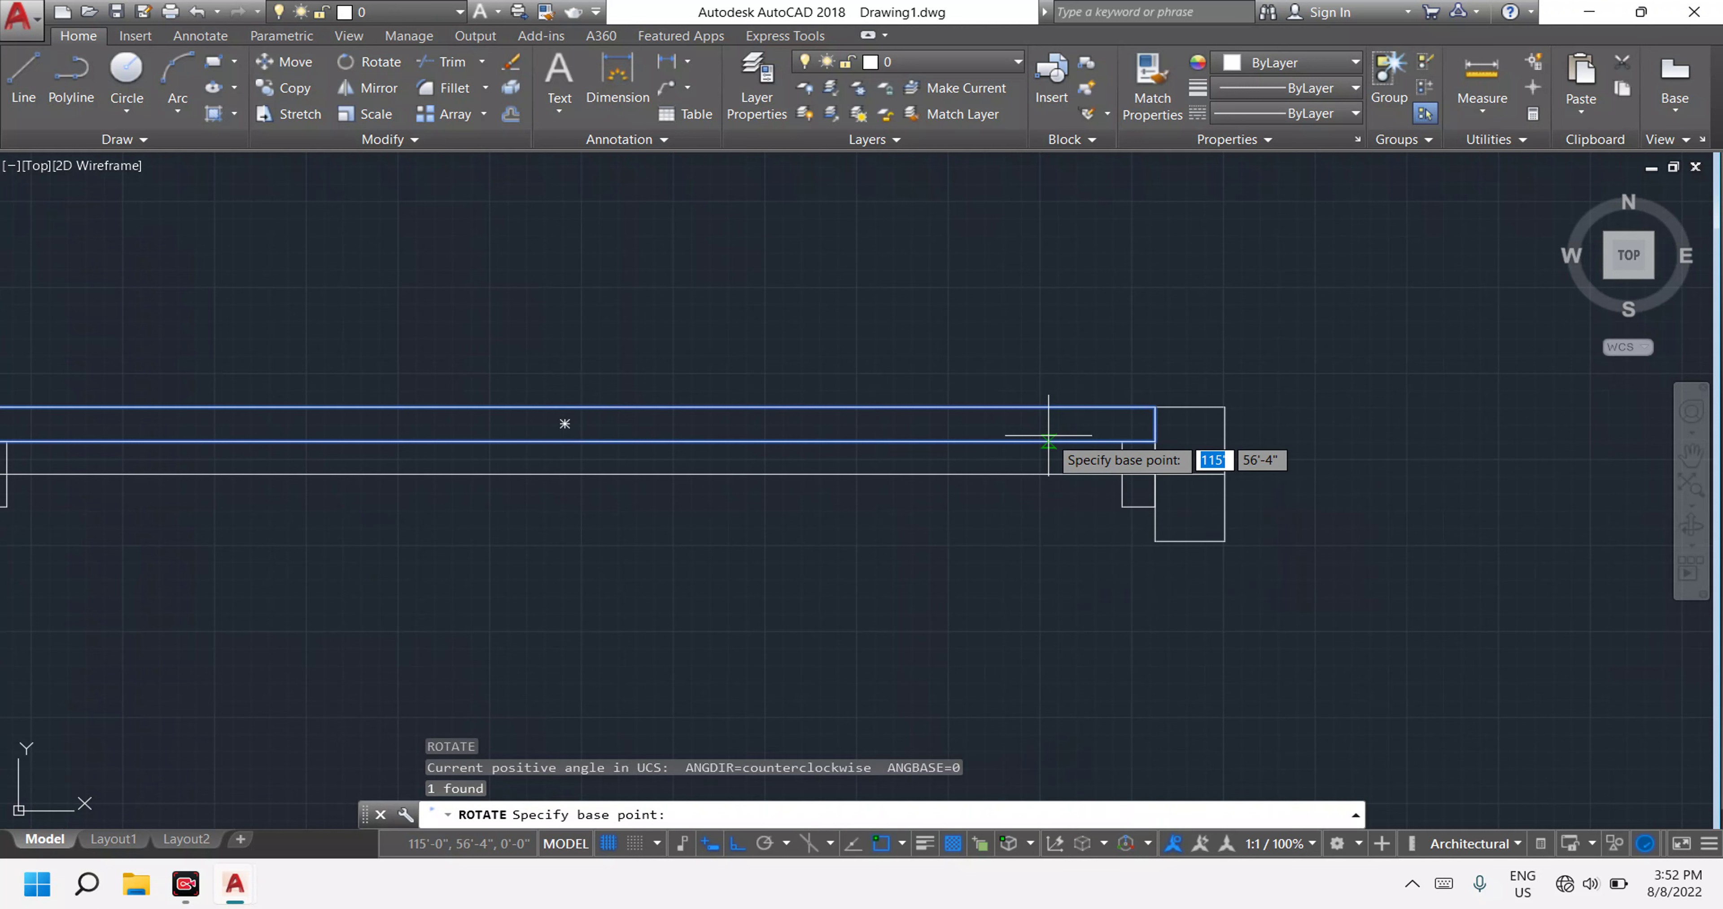
pyautogui.click(1155, 441)
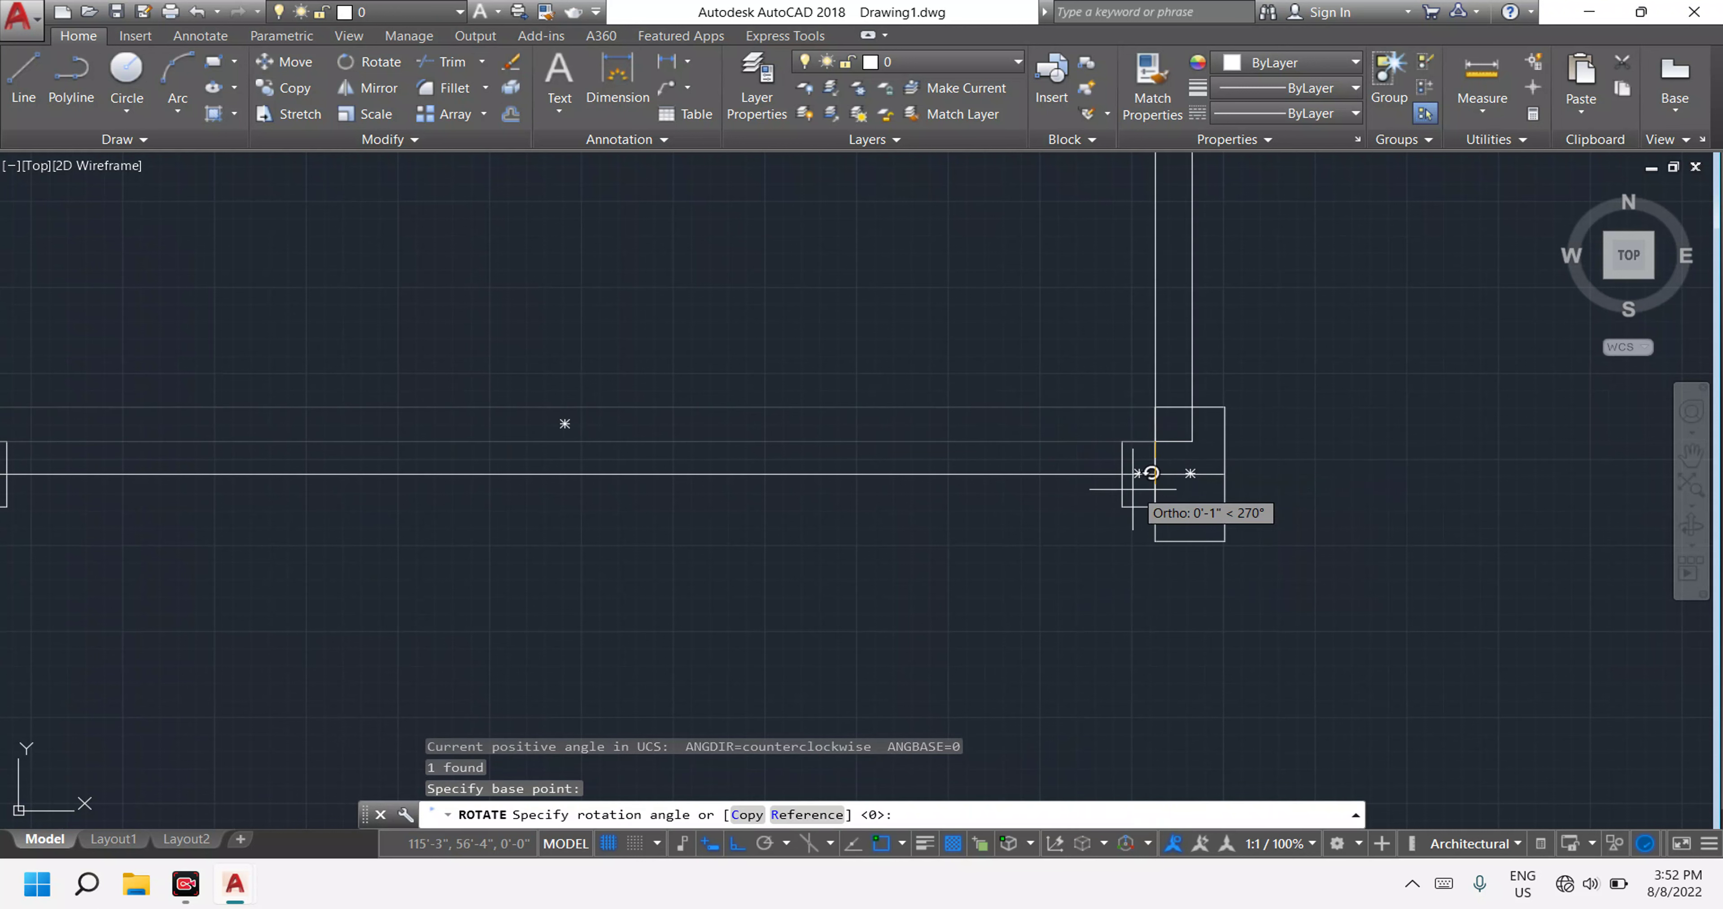
pyautogui.press('F8')
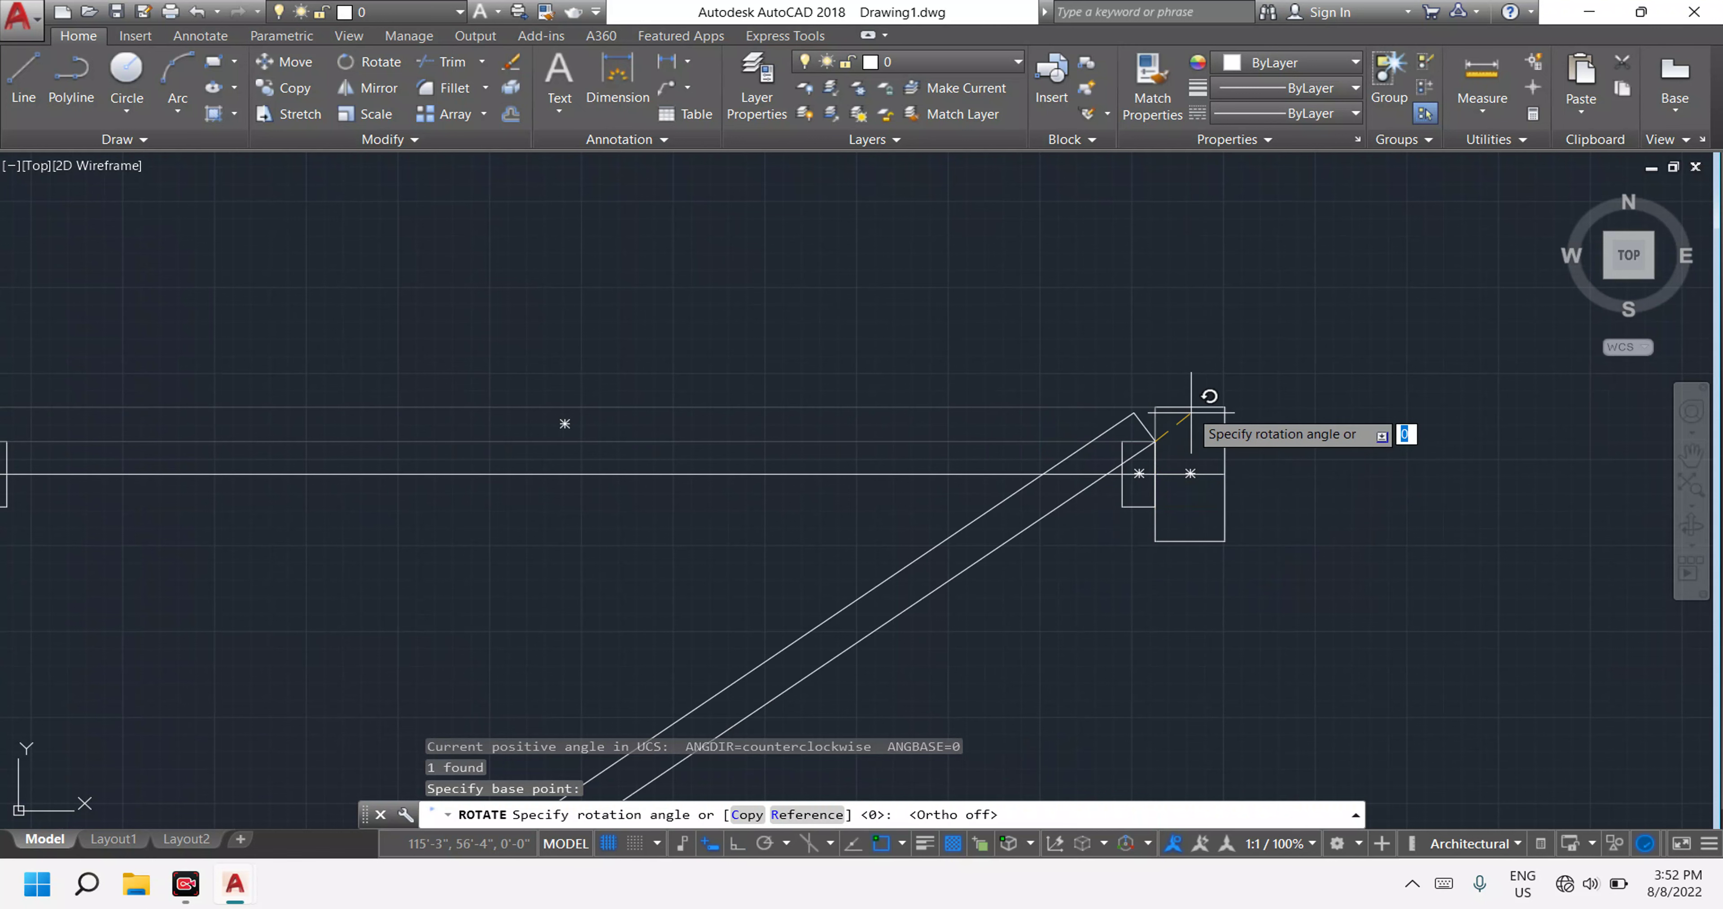
pyautogui.scroll(-1, 1198, 401)
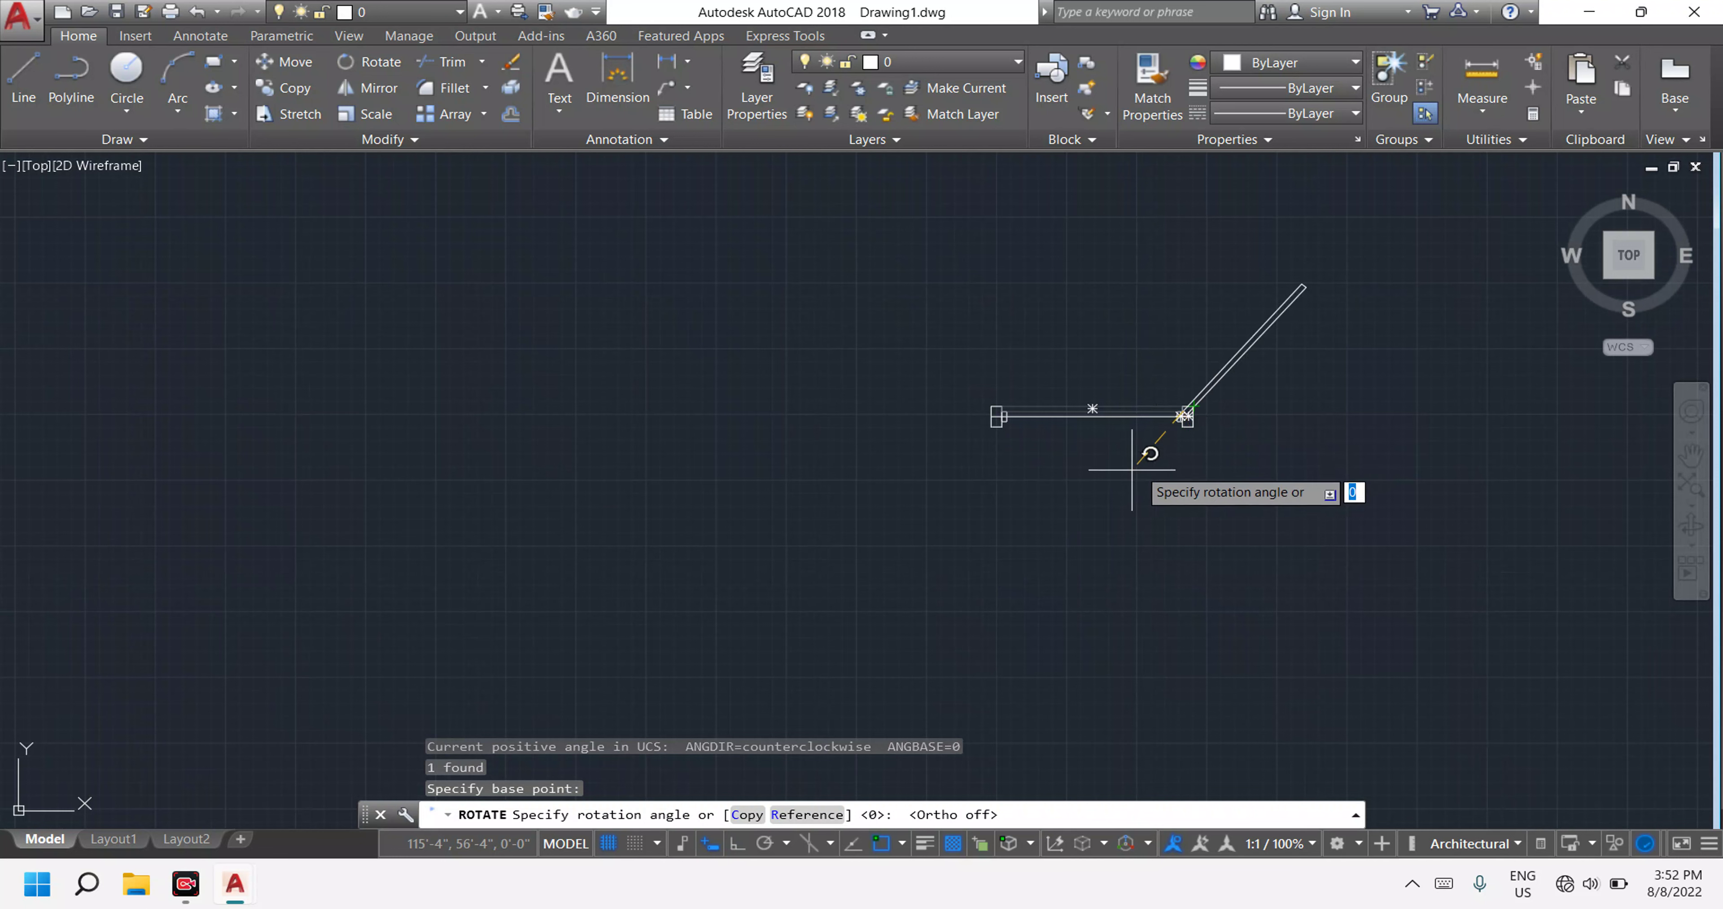
pyautogui.scroll(4, 1204, 438)
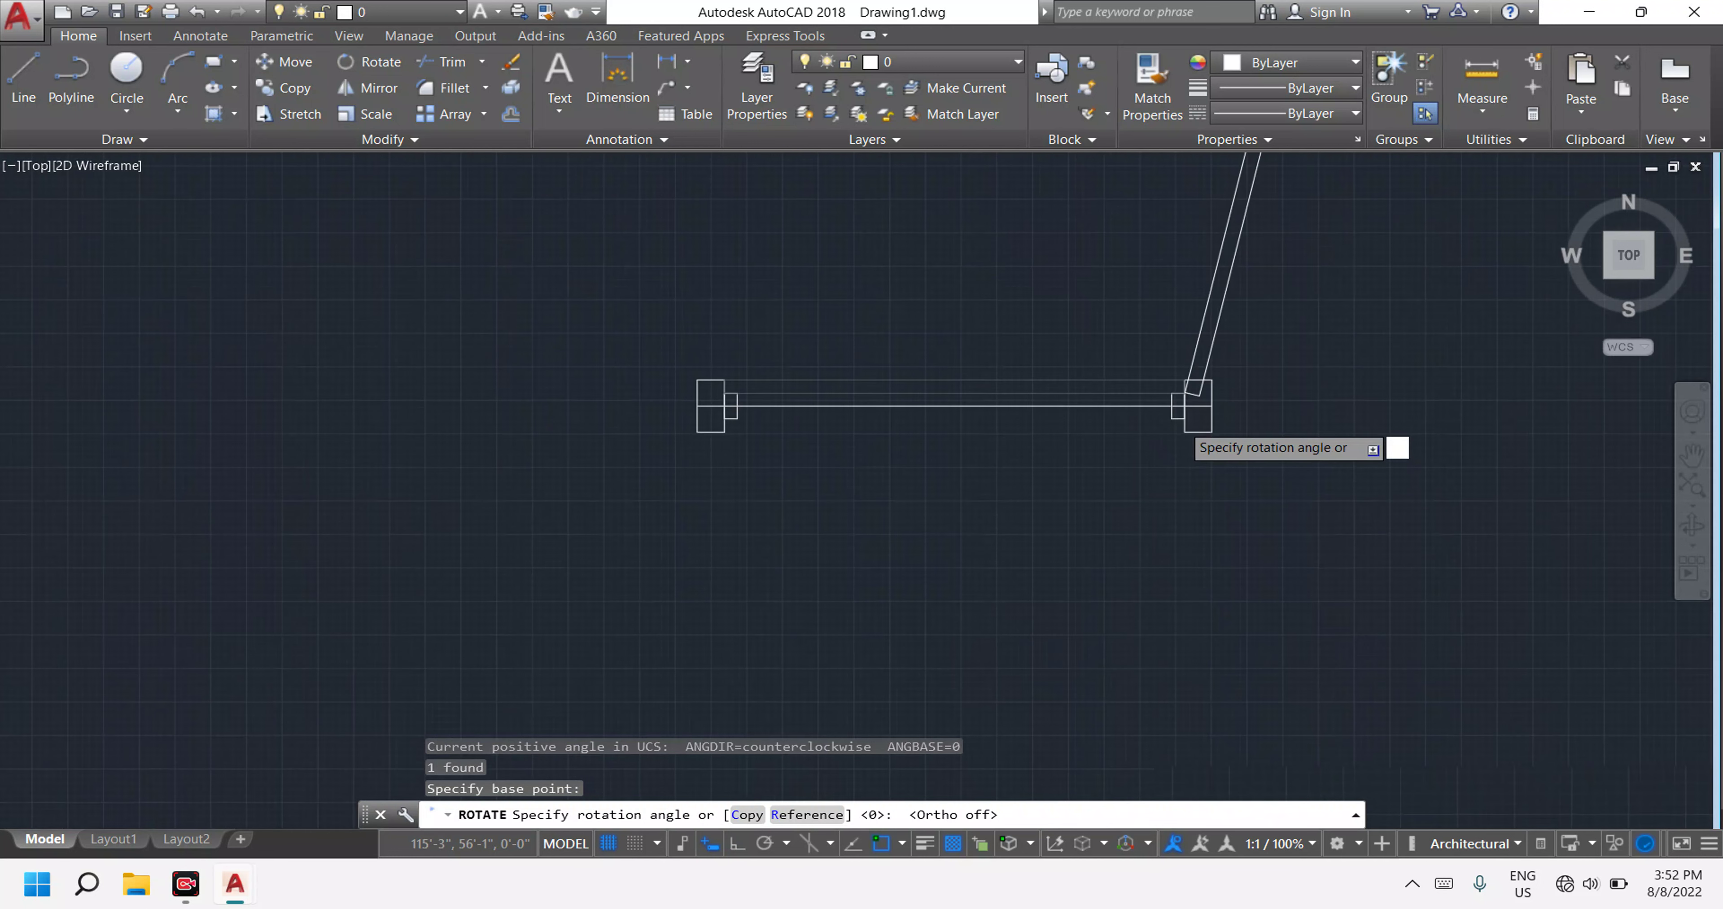
pyautogui.scroll(2, 1194, 481)
pyautogui.press('F8')
pyautogui.click(1192, 535)
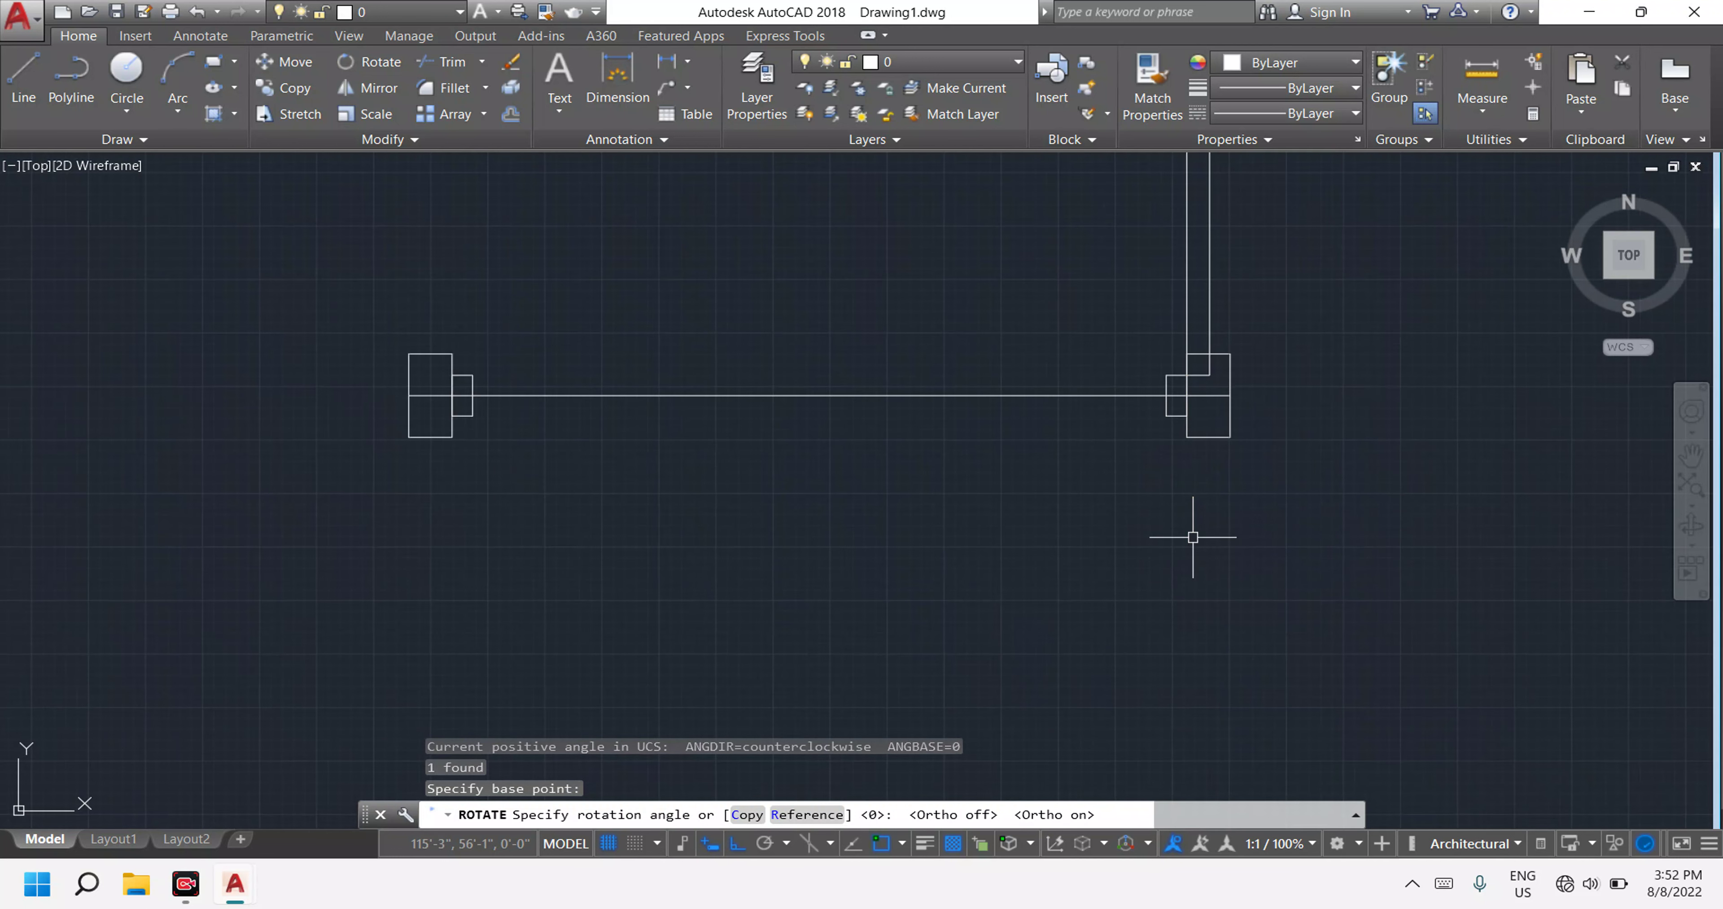
pyautogui.scroll(-4, 1157, 501)
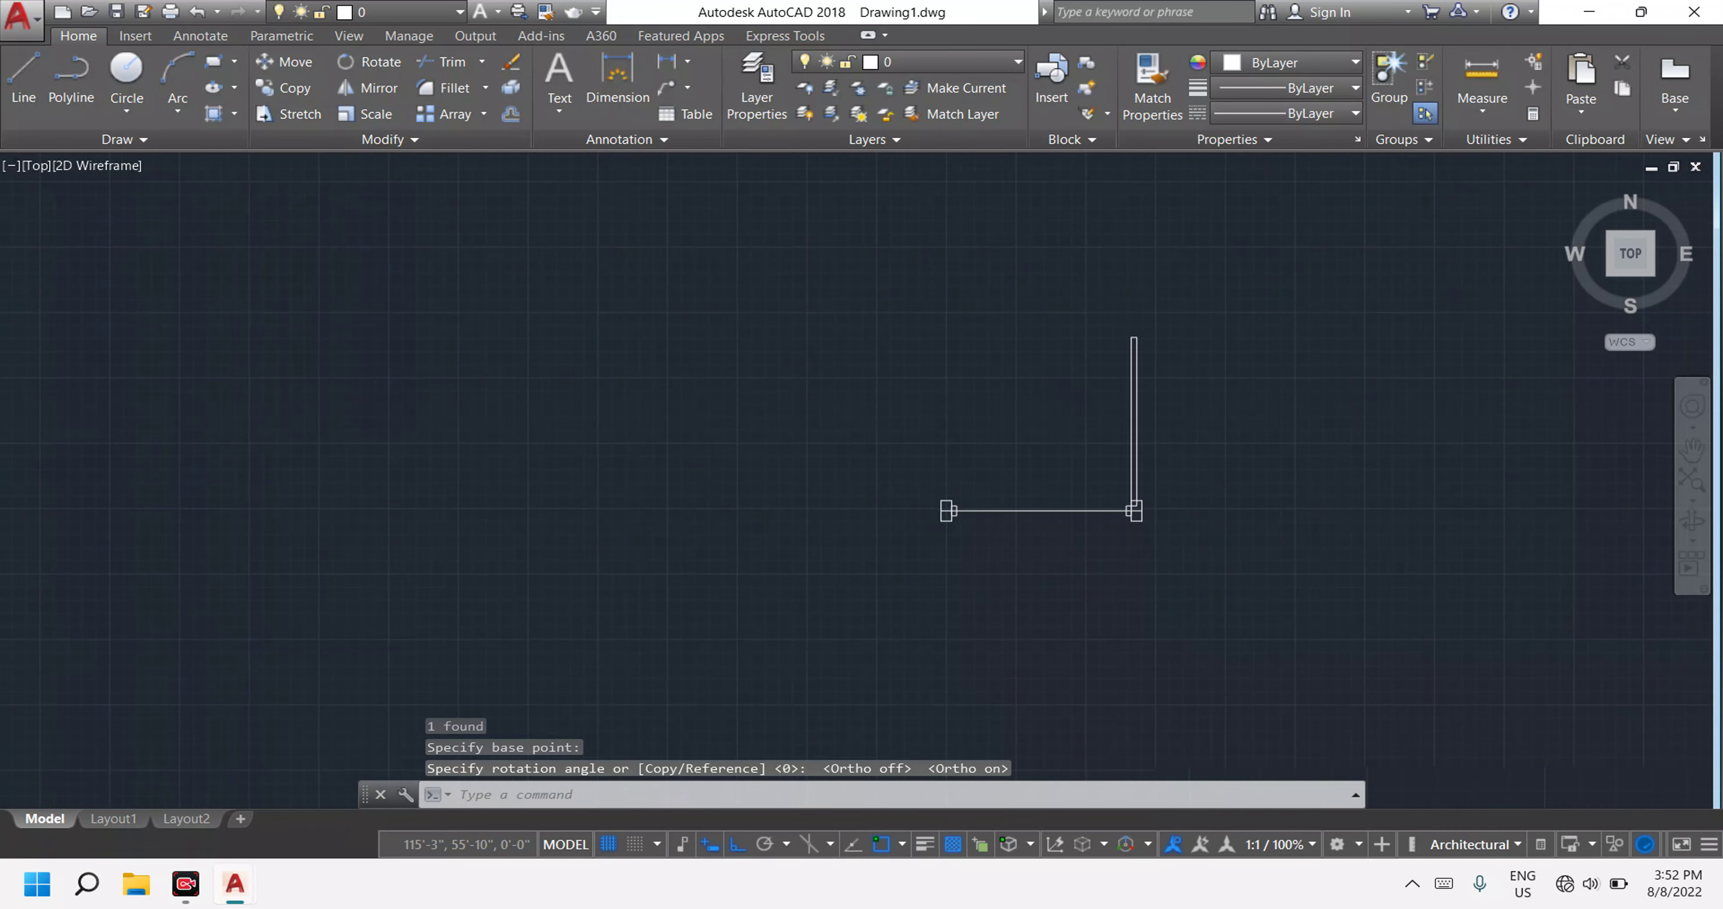
pyautogui.scroll(2, 1131, 488)
pyautogui.scroll(5, 1127, 486)
pyautogui.press('Escape')
pyautogui.press('Escape')
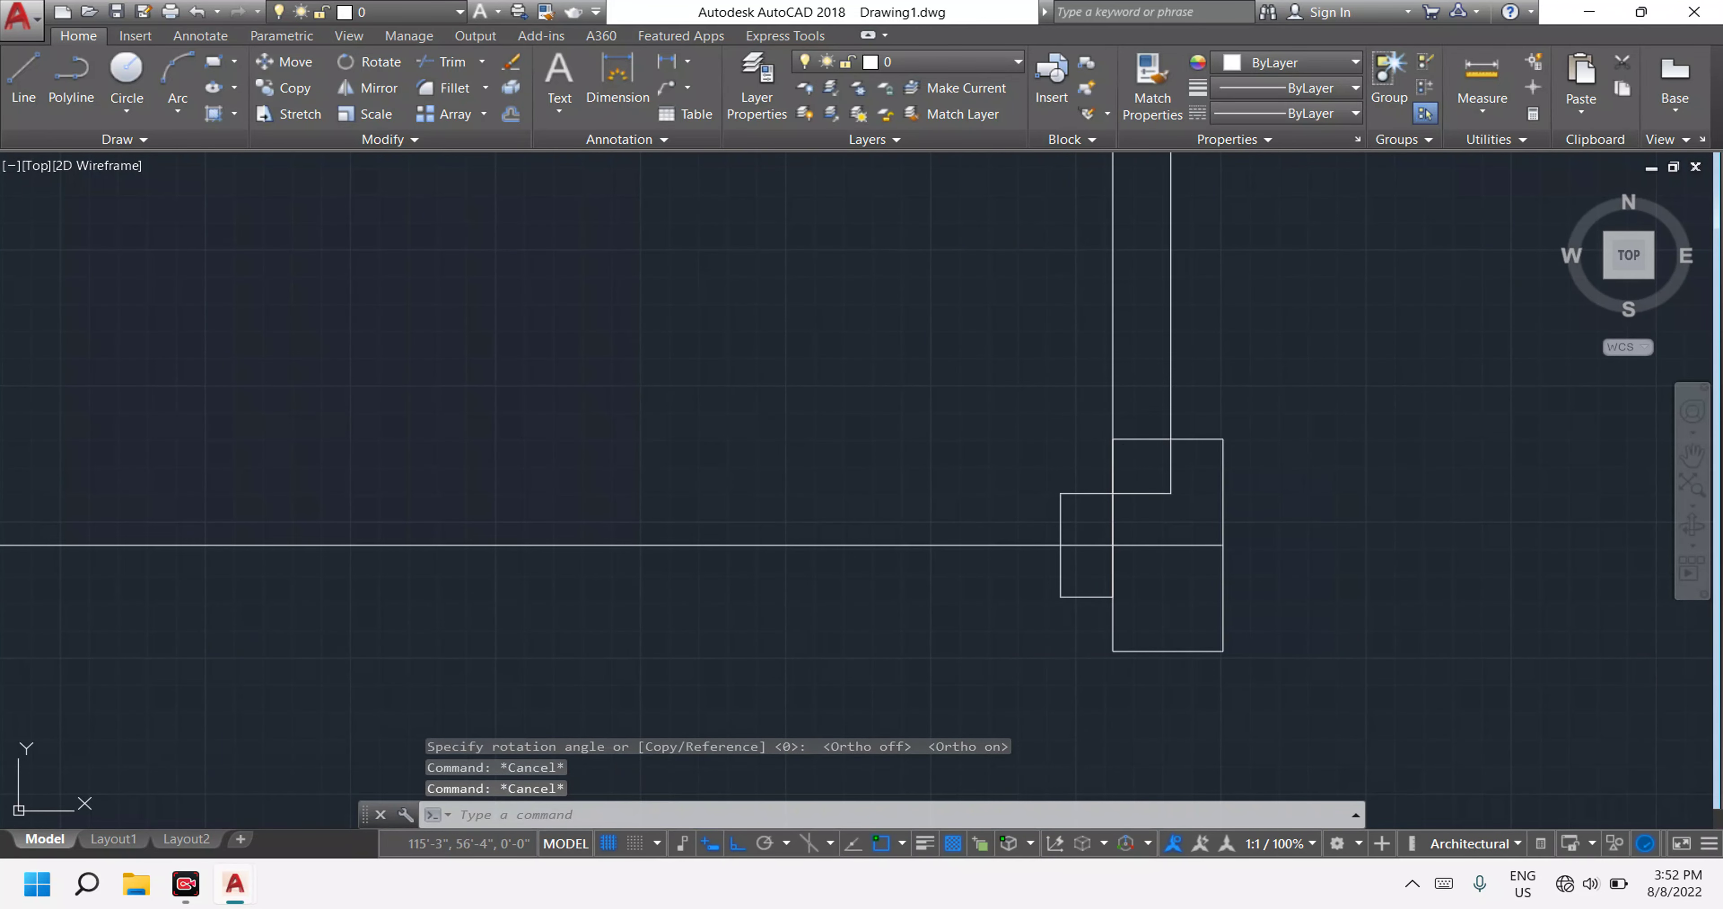
pyautogui.press('Escape')
# Draw a 2'-8" radius circle centred on the hinge corner, reaching the door leaf's end.
pyautogui.press('Return')
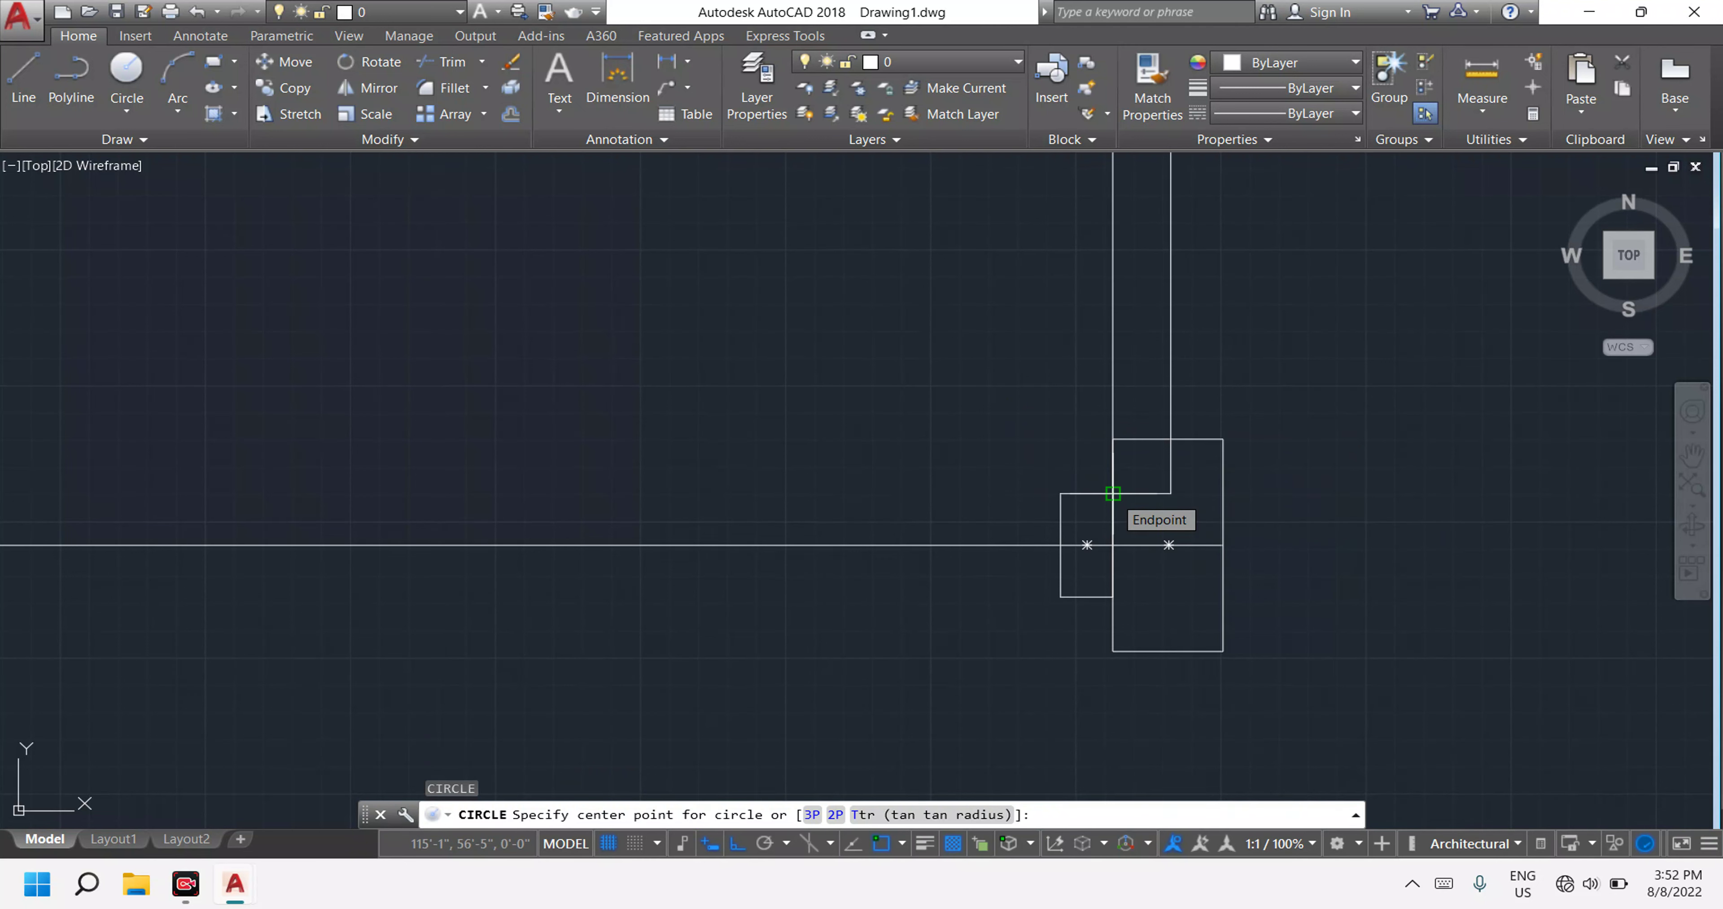
pyautogui.click(1113, 493)
pyautogui.scroll(-2, 1084, 401)
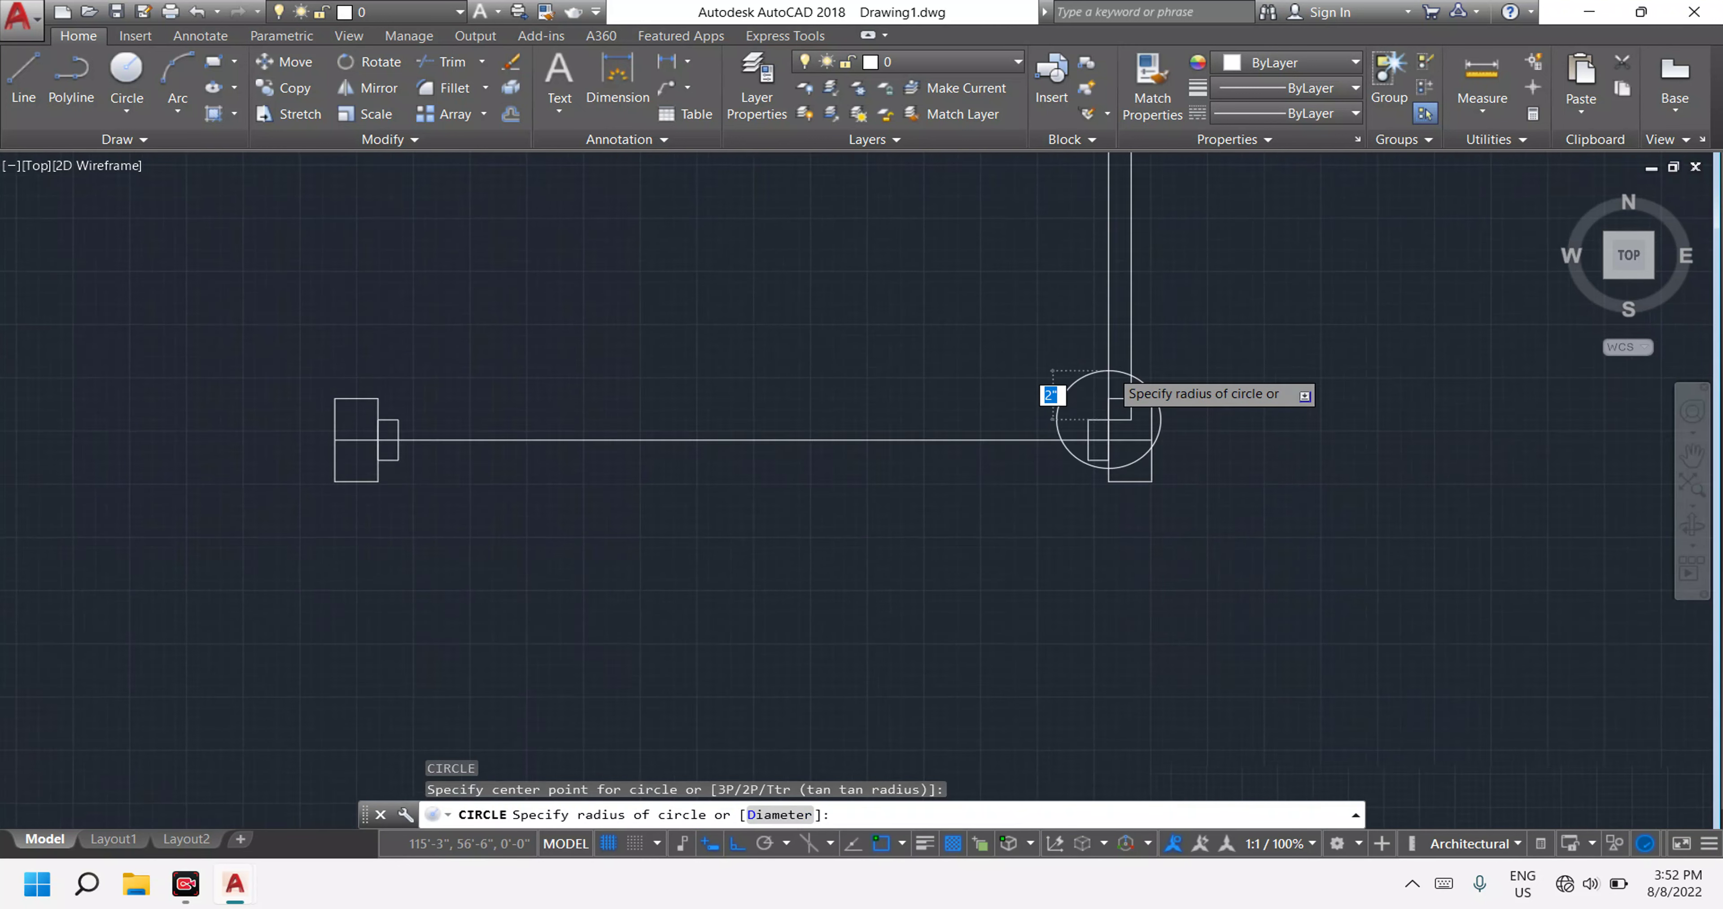
pyautogui.scroll(-2, 1104, 361)
pyautogui.scroll(2, 1111, 401)
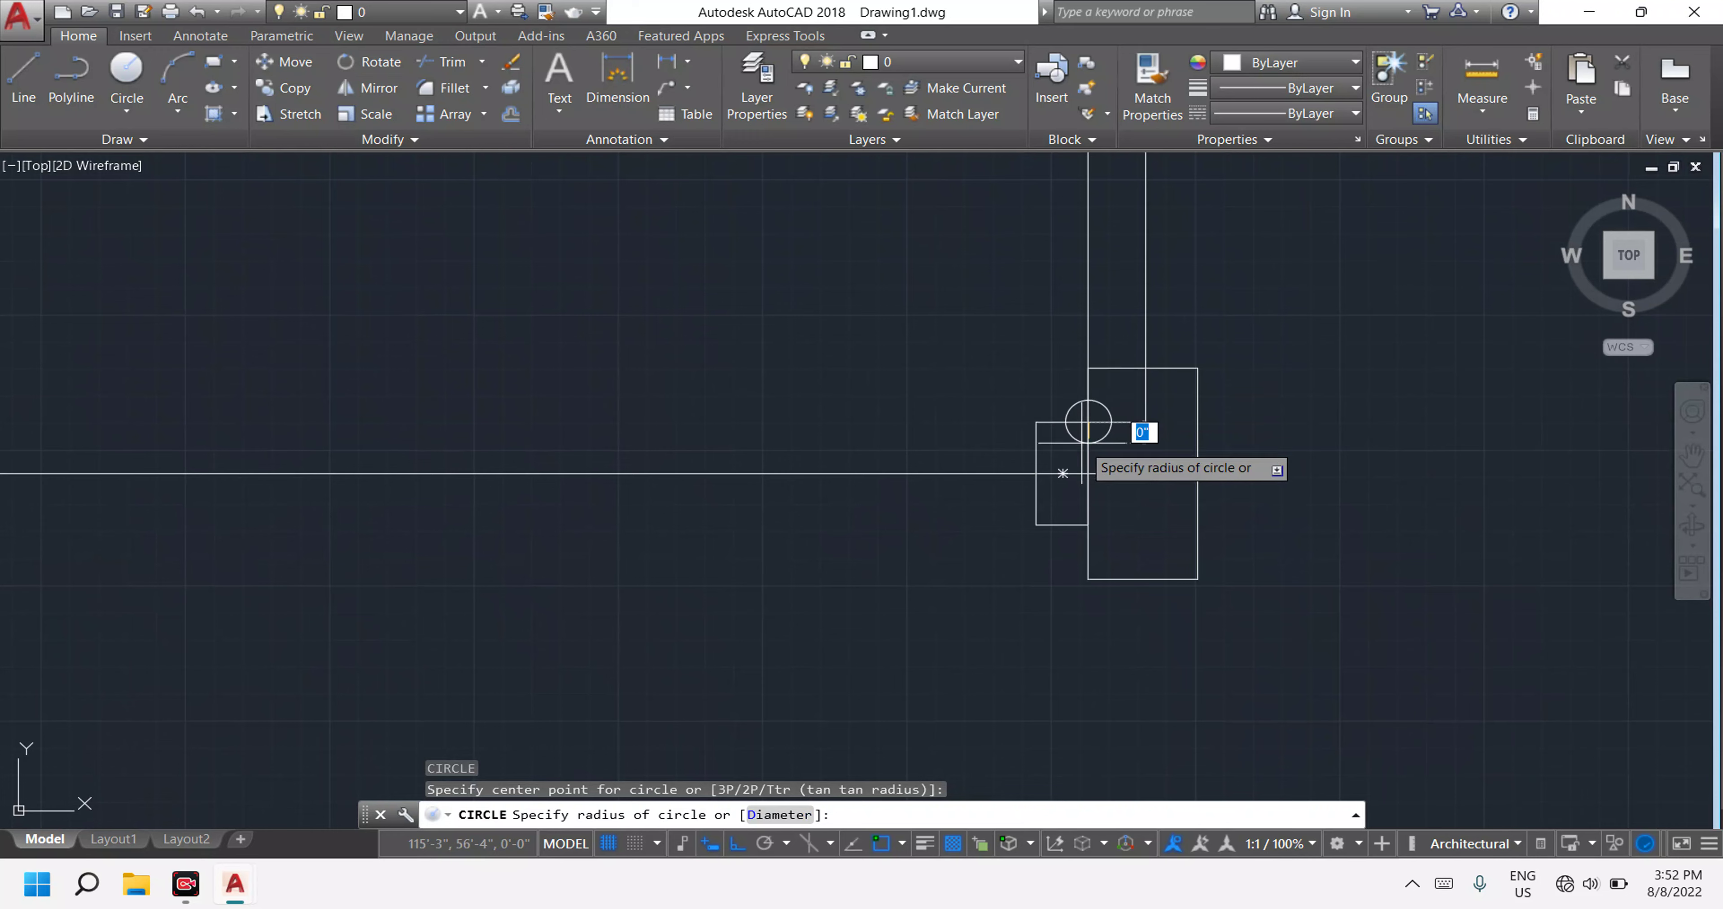
pyautogui.scroll(3, 1094, 411)
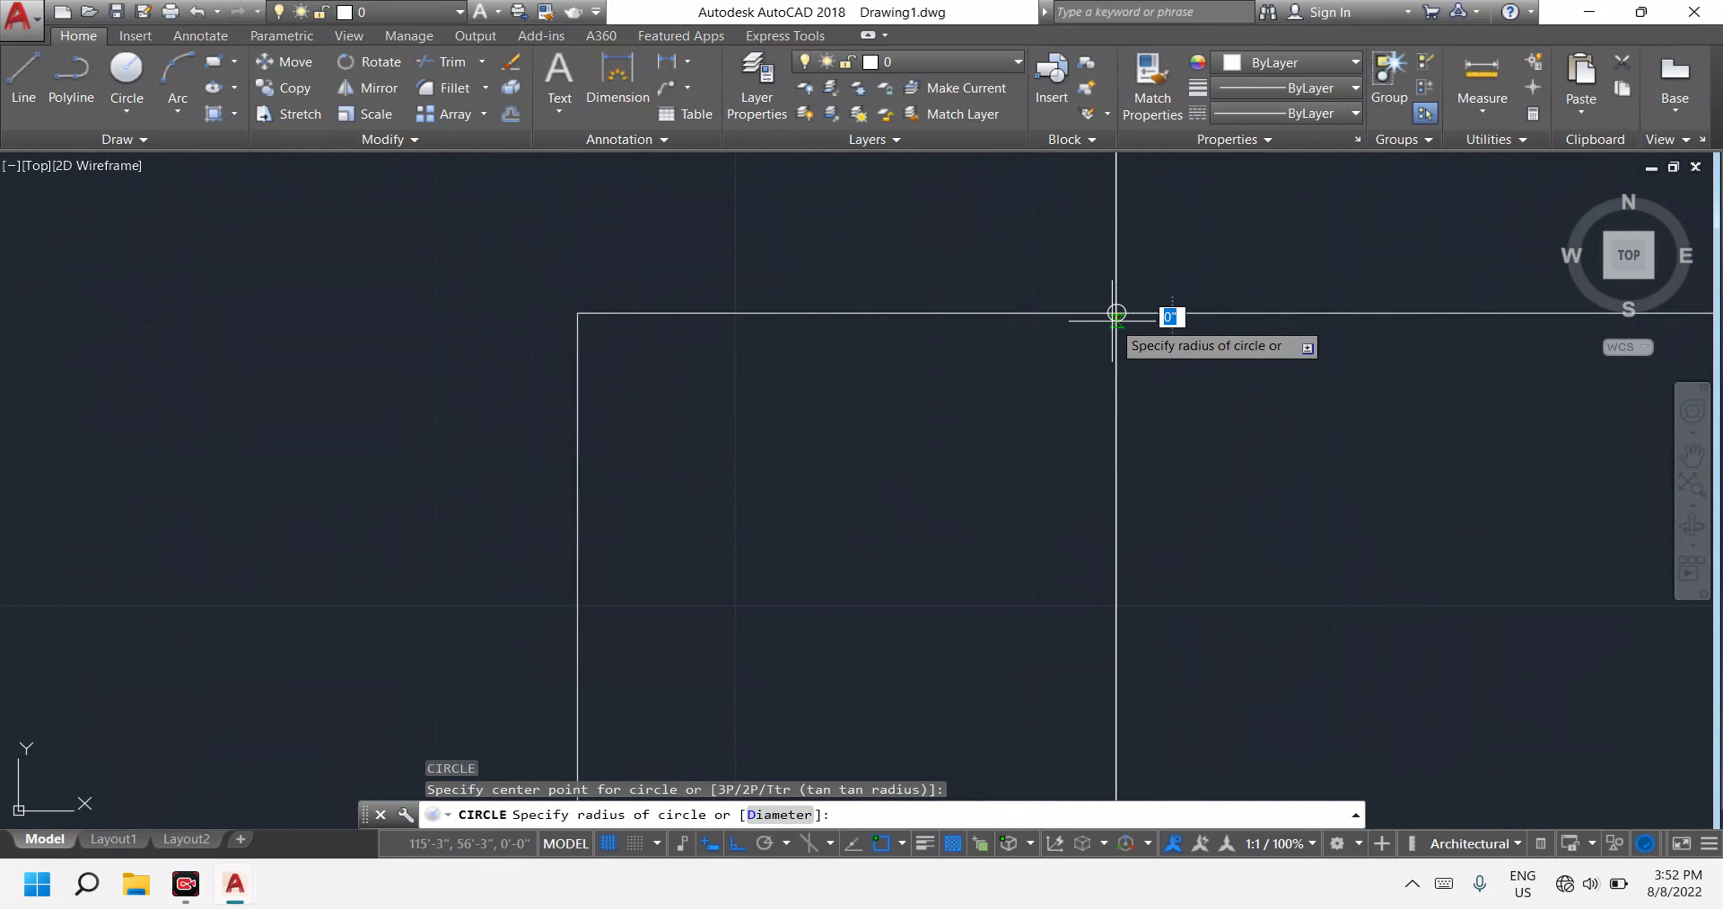
pyautogui.scroll(-2, 1116, 314)
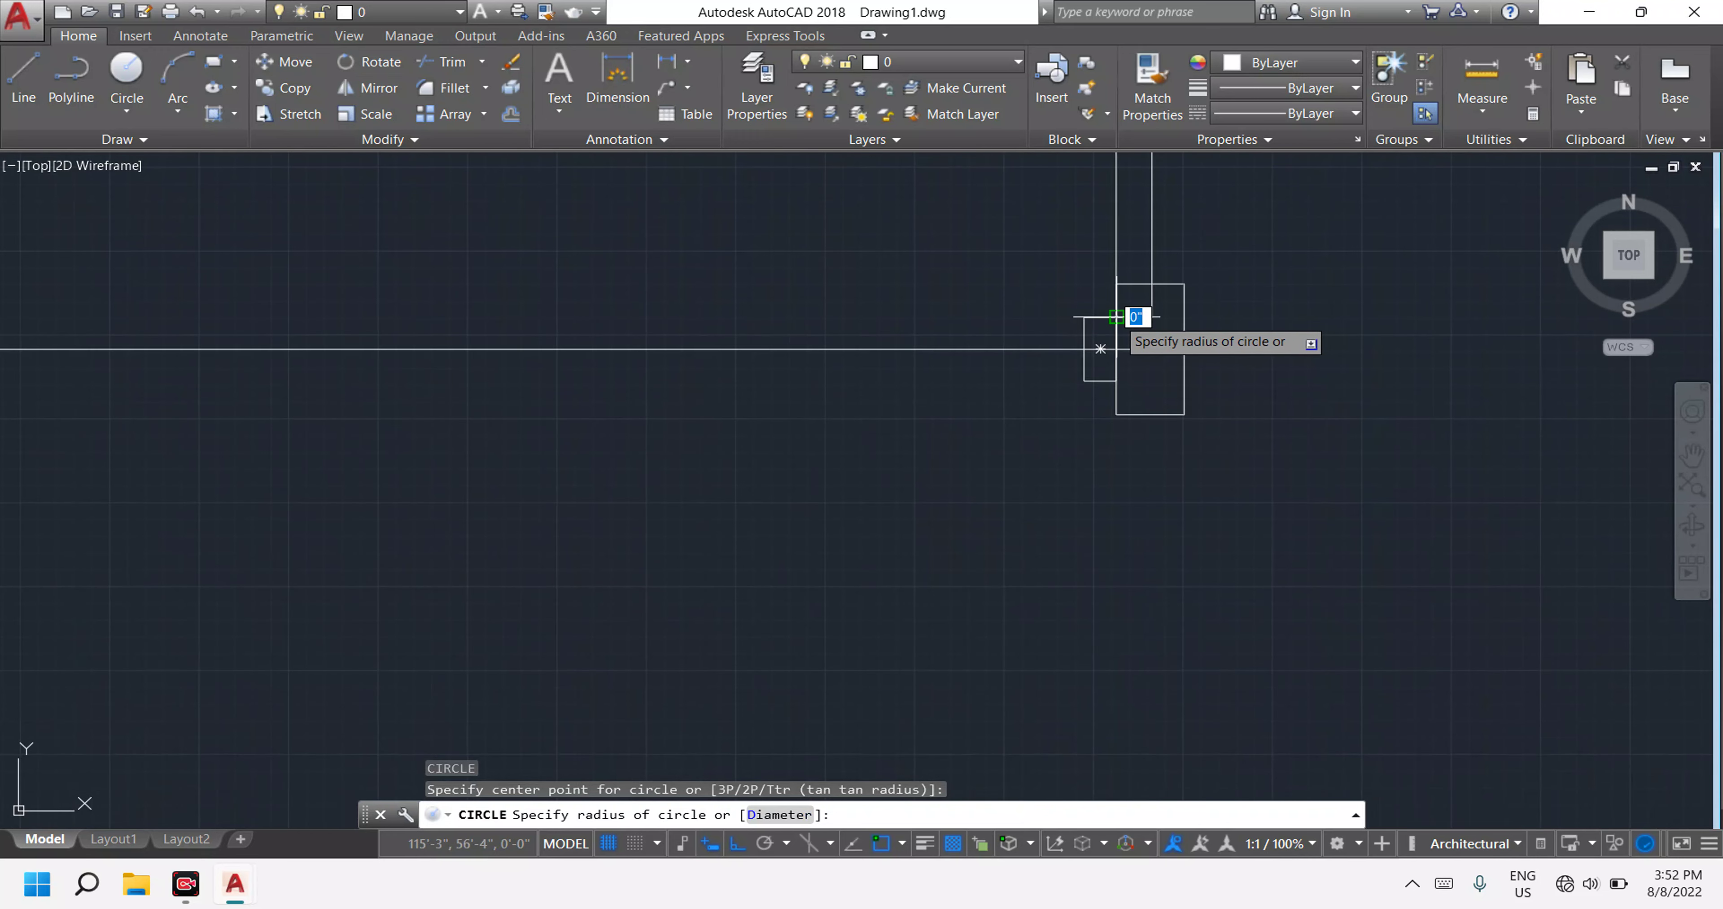
pyautogui.scroll(-1, 1114, 334)
pyautogui.scroll(3, 1110, 361)
pyautogui.scroll(2, 1019, 348)
pyautogui.scroll(-3, 1020, 348)
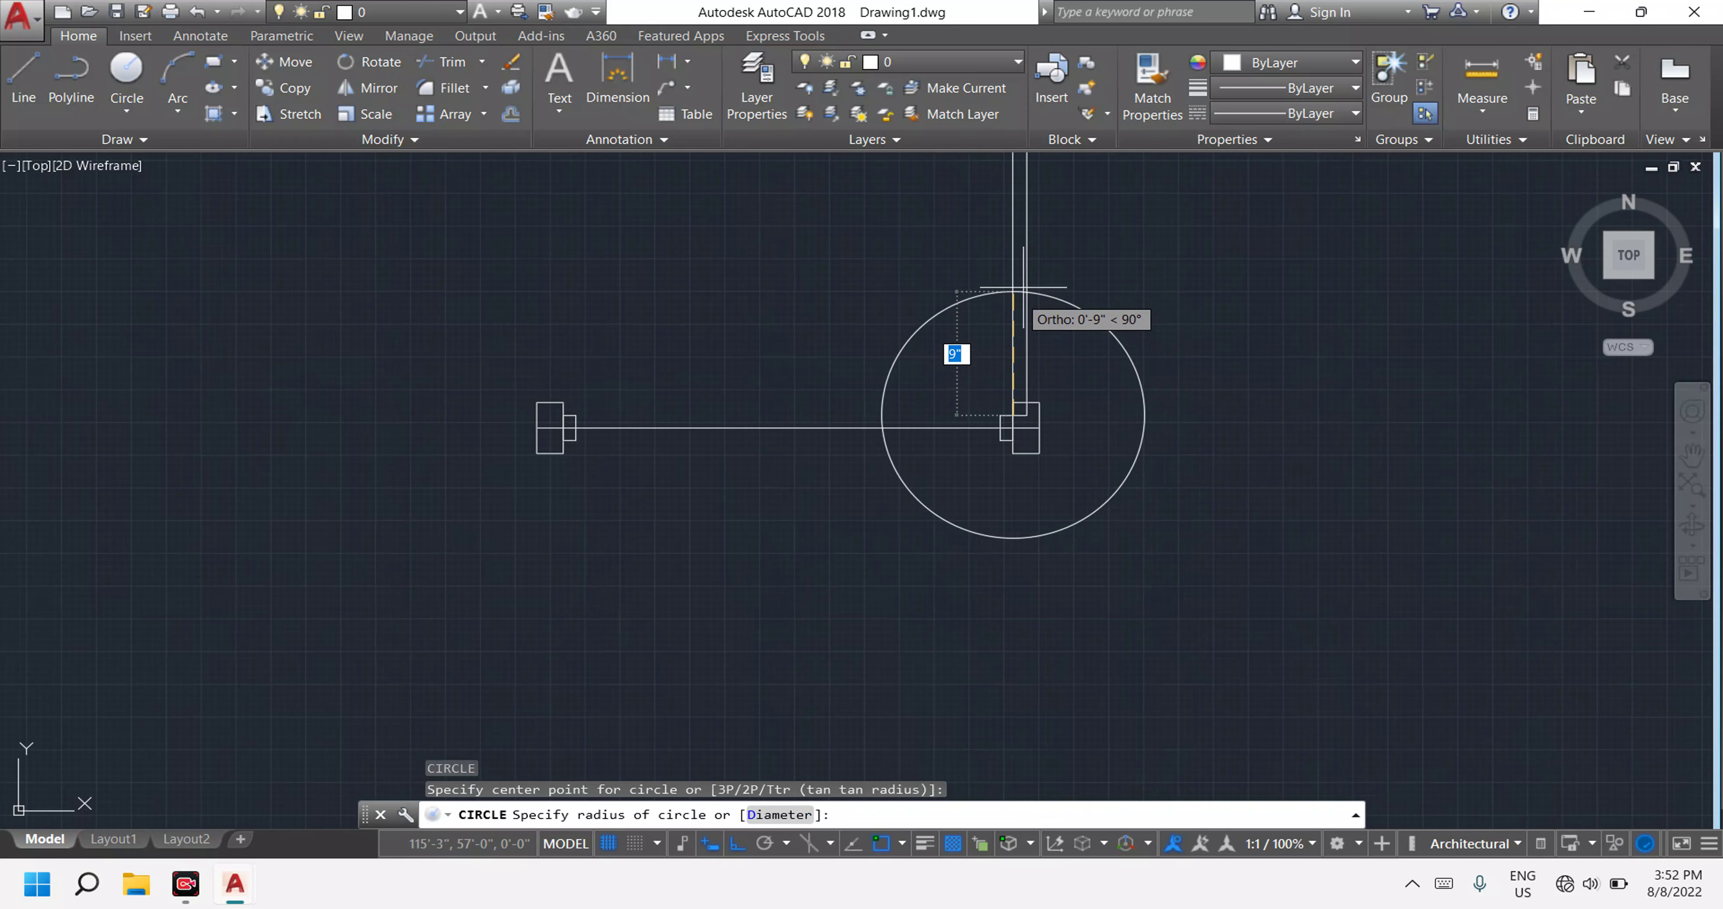
pyautogui.scroll(2, 1031, 315)
pyautogui.scroll(2, 1024, 508)
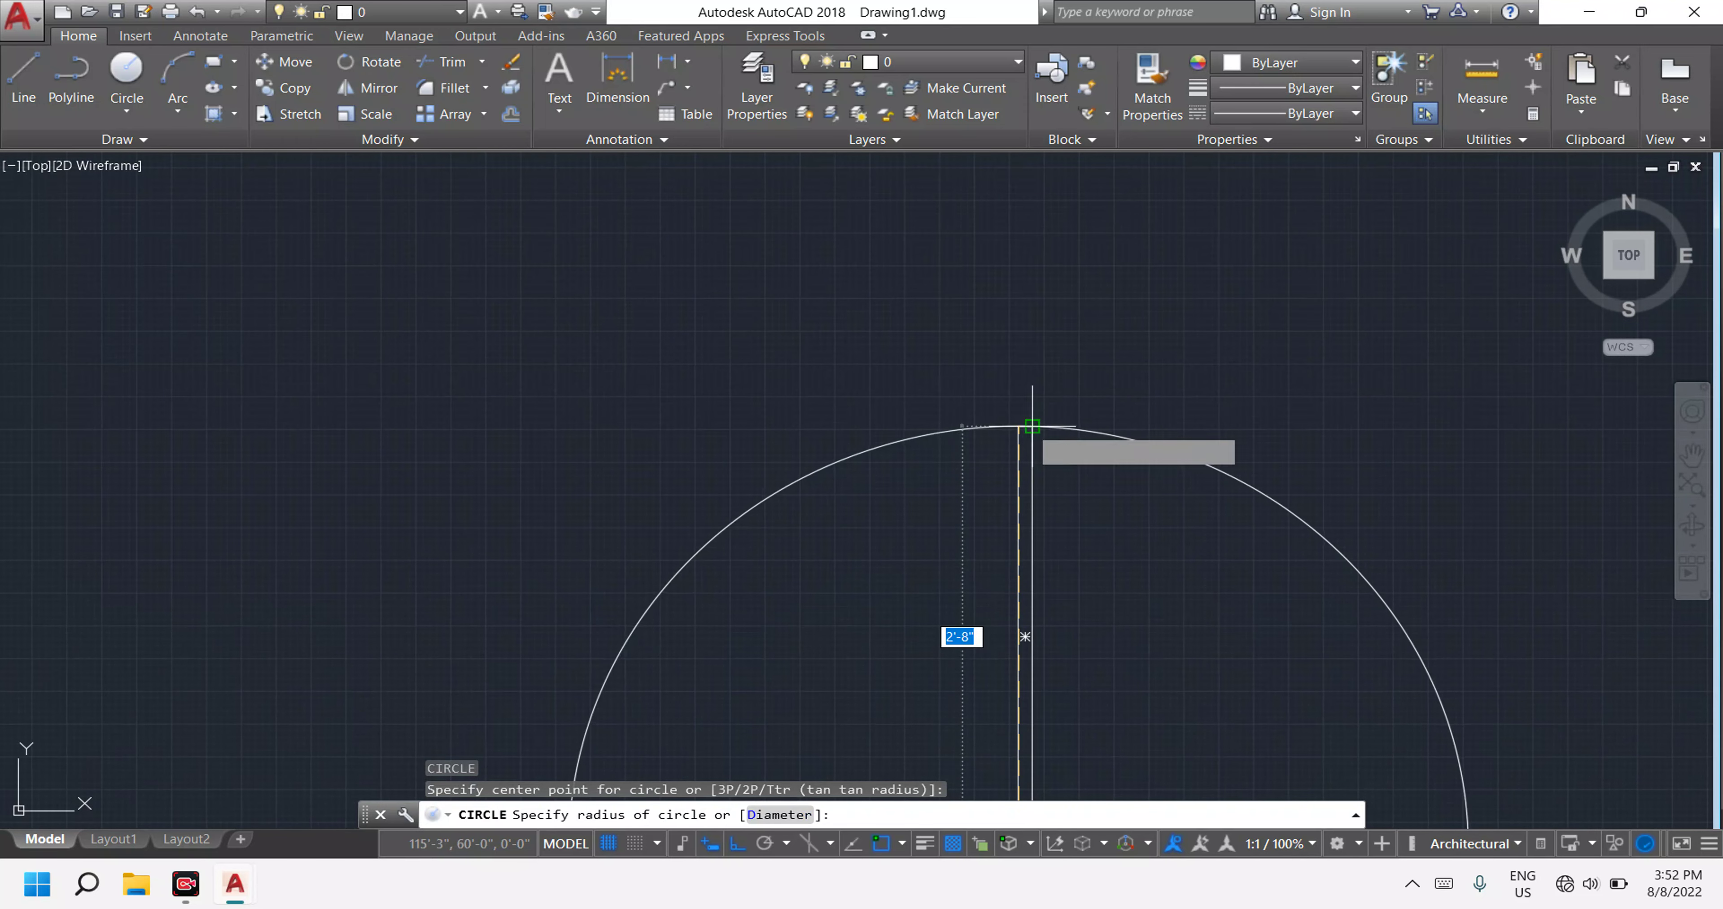
pyautogui.scroll(3, 1032, 426)
pyautogui.scroll(1, 1015, 414)
pyautogui.scroll(1, 1015, 400)
pyautogui.scroll(1, 1016, 399)
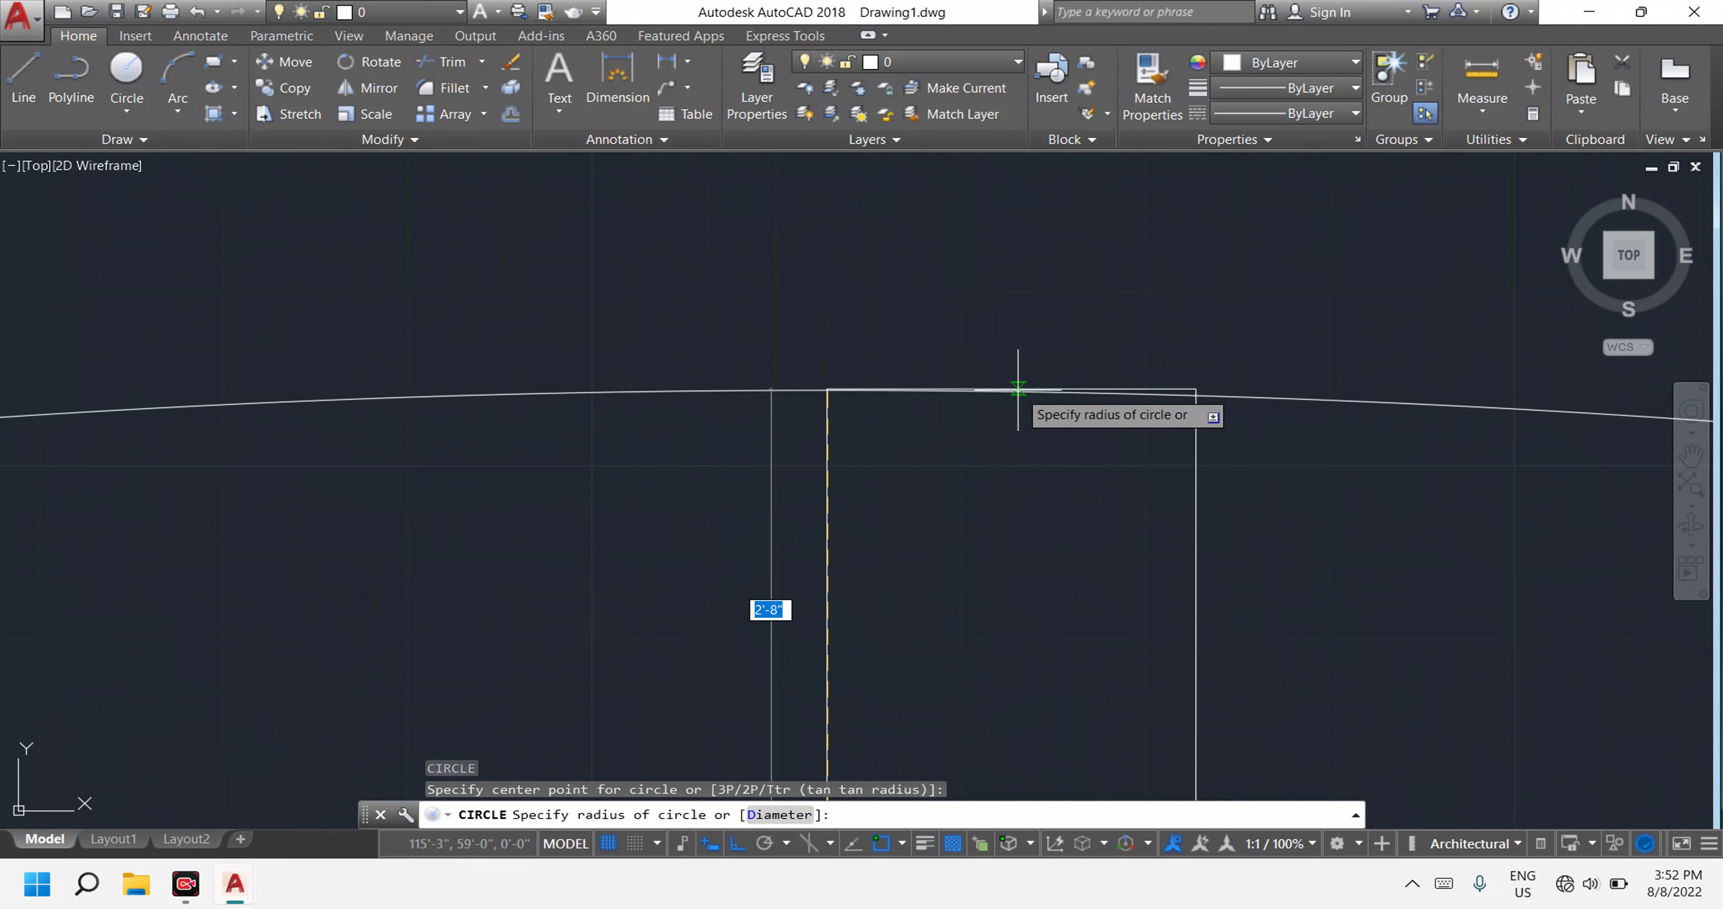
pyautogui.scroll(5, 1031, 374)
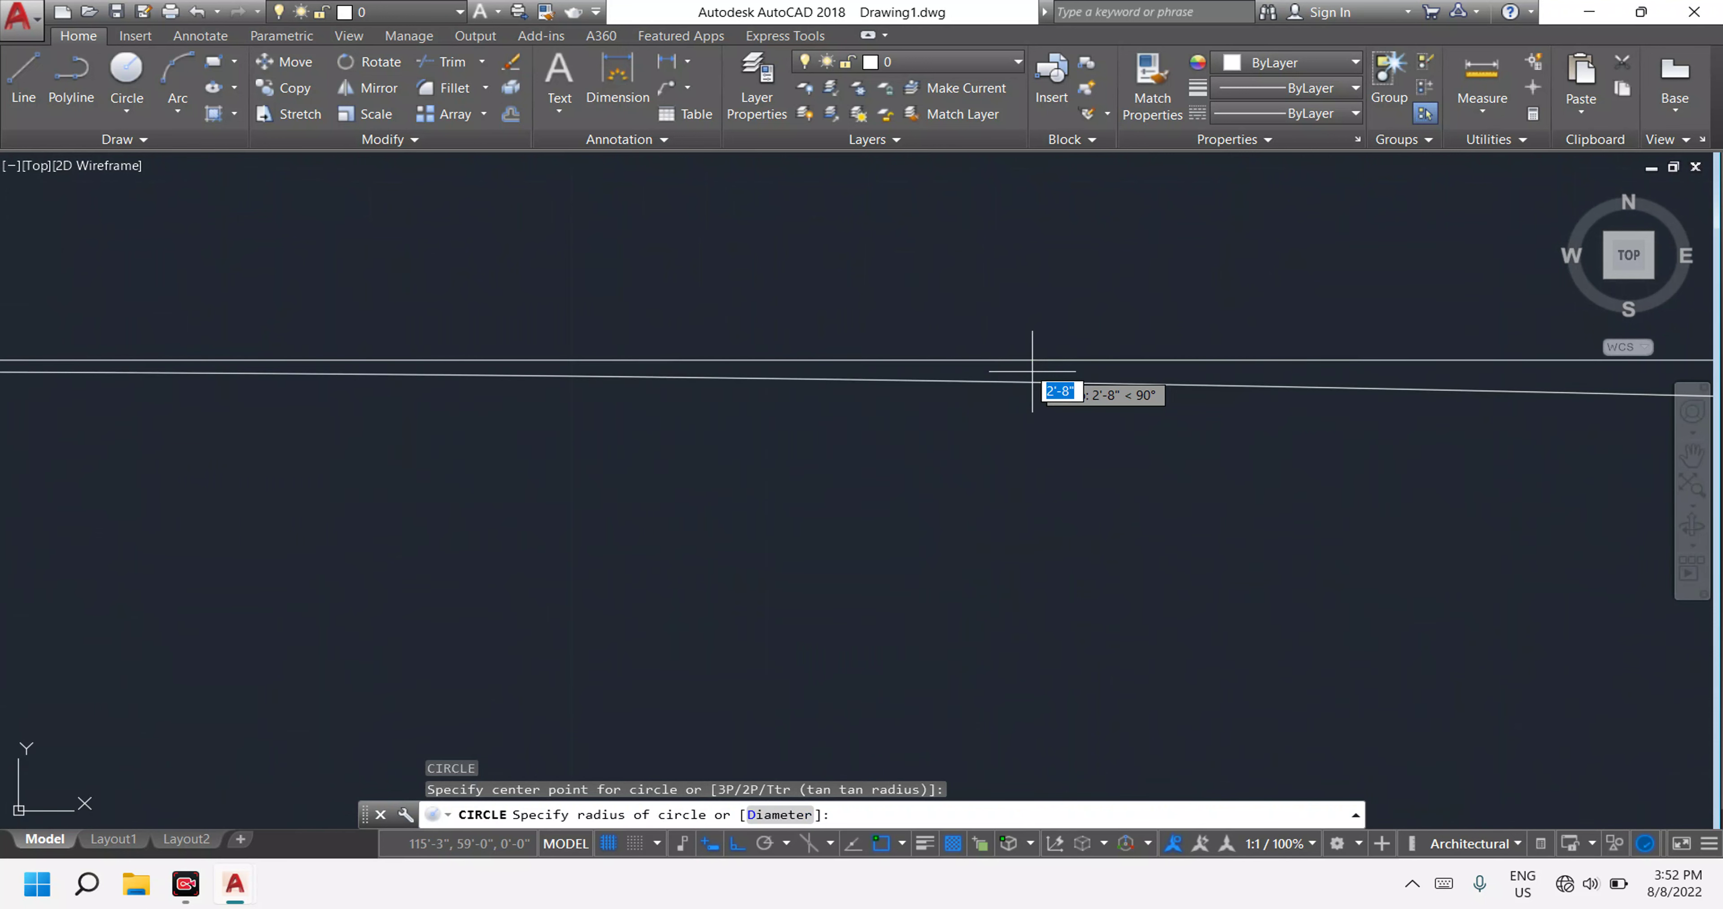
pyautogui.scroll(-3, 1027, 371)
pyautogui.scroll(-5, 1023, 384)
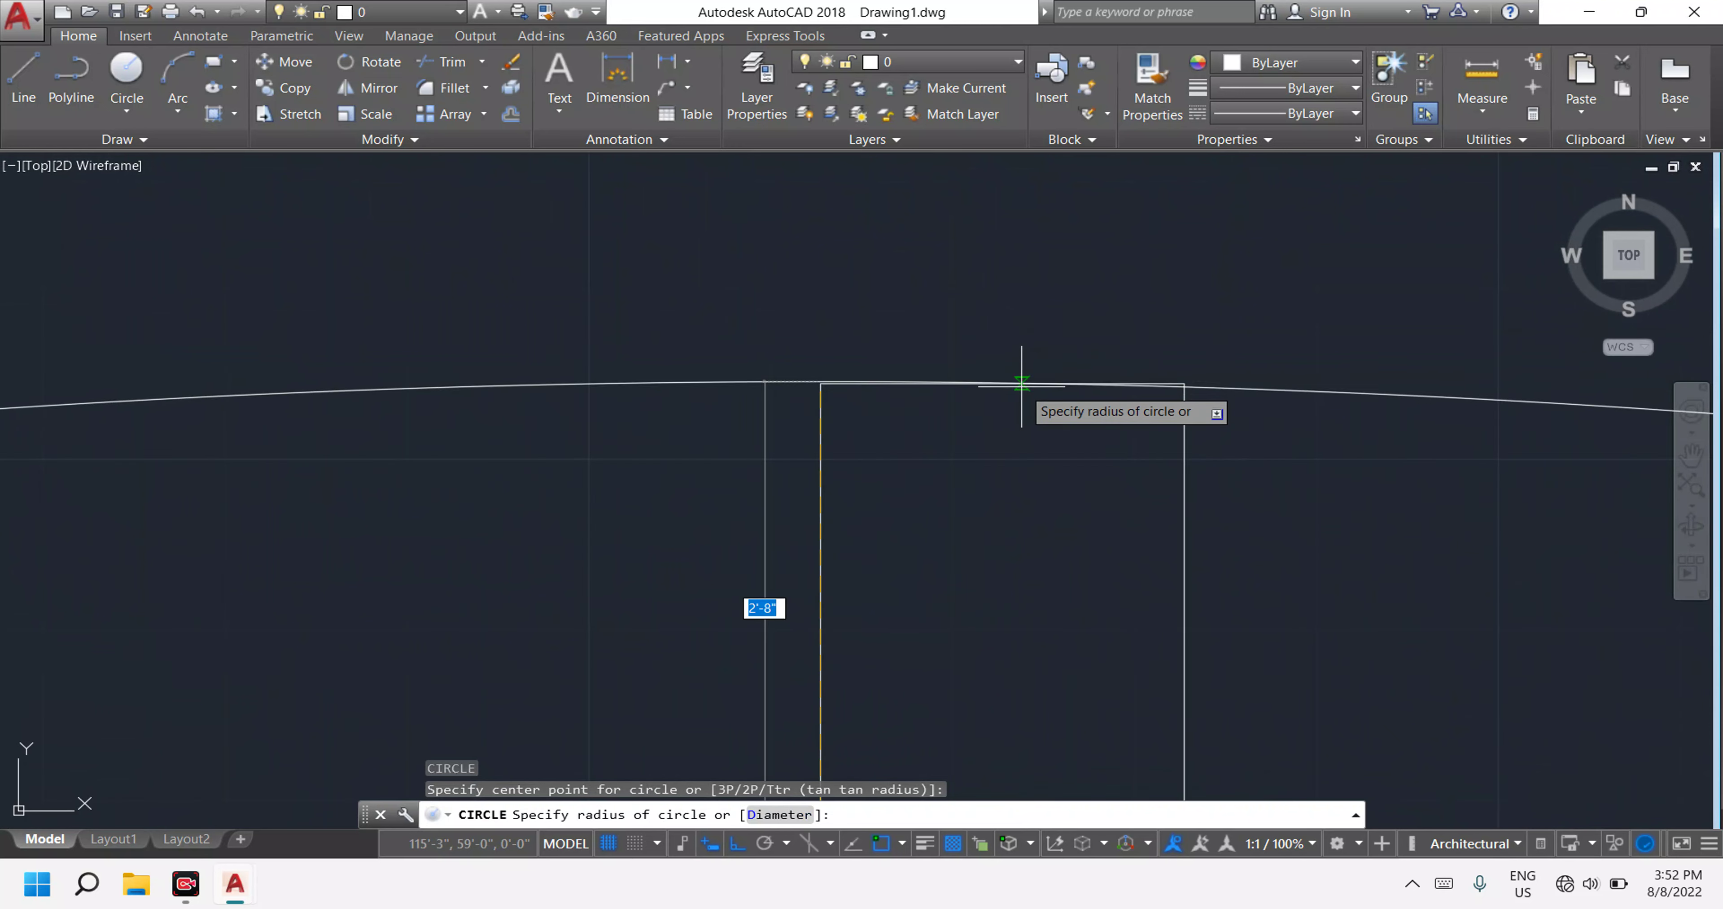
pyautogui.click(1019, 375)
pyautogui.scroll(-10, 1019, 422)
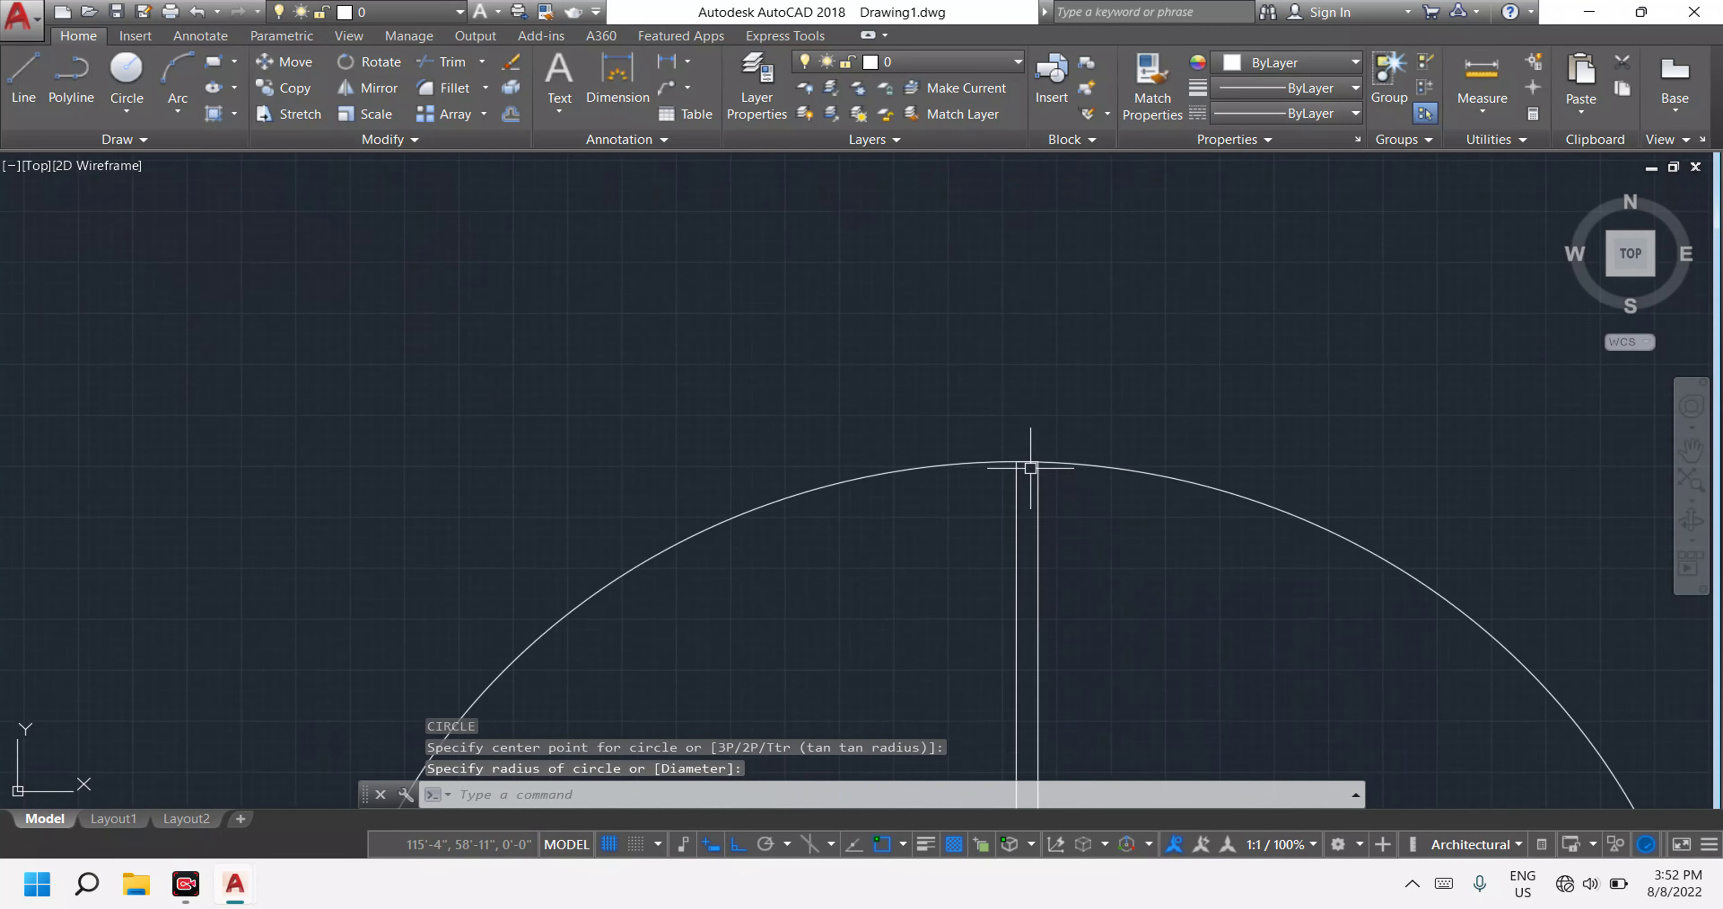
pyautogui.scroll(-4, 1026, 721)
pyautogui.scroll(-4, 1055, 544)
pyautogui.scroll(10, 938, 569)
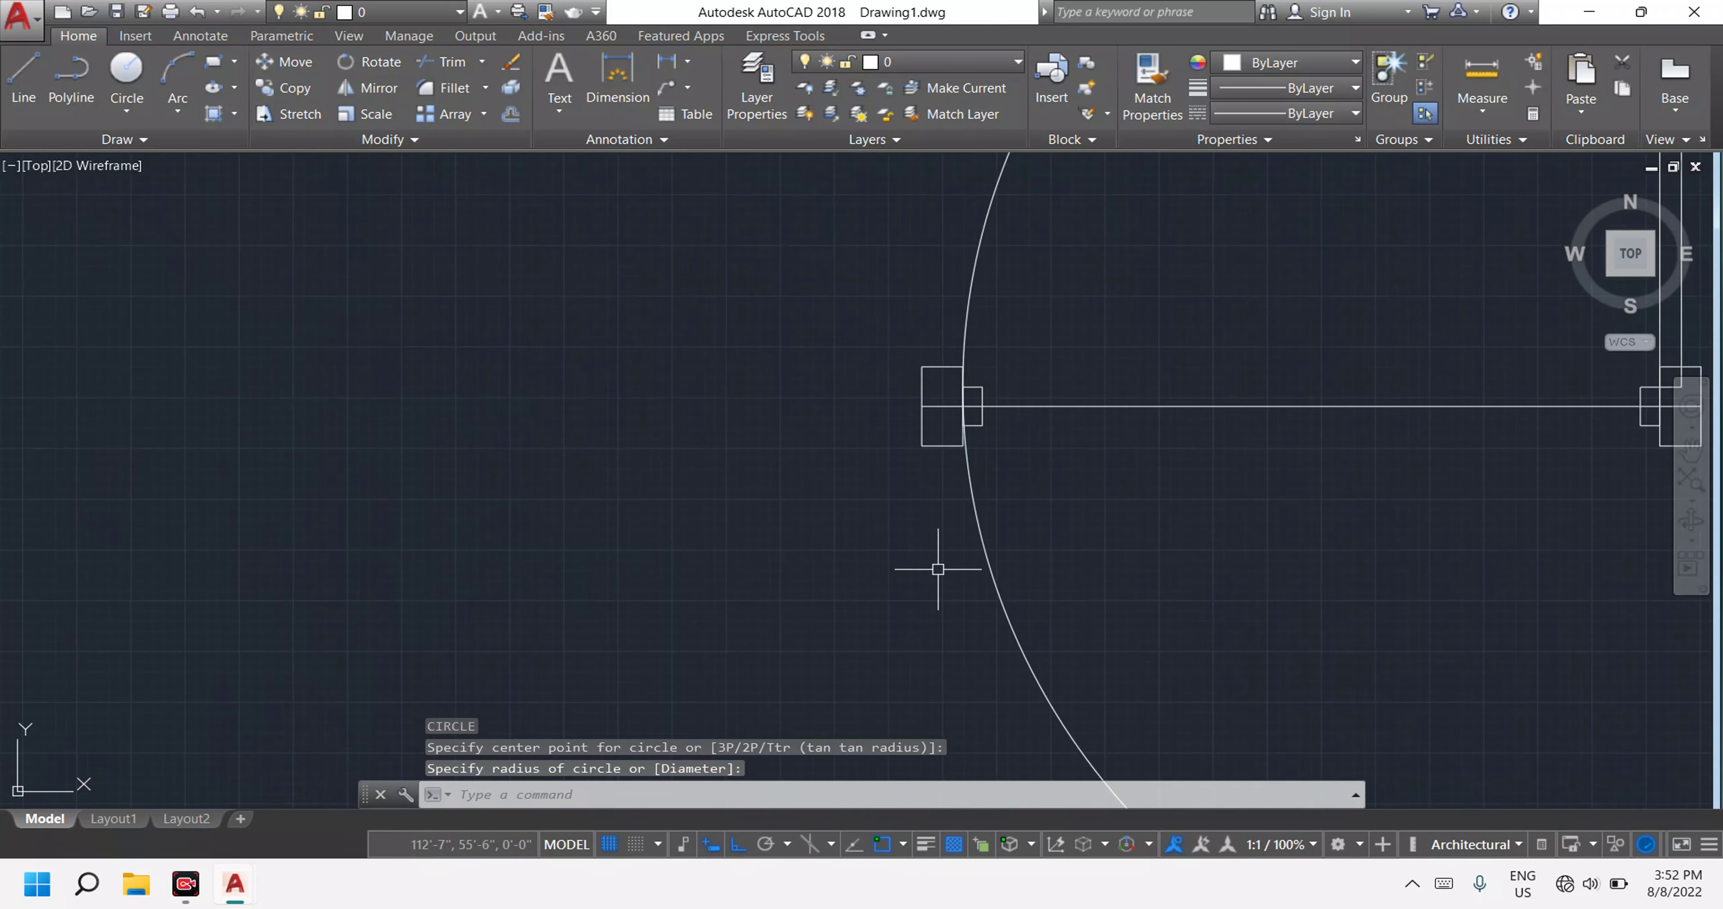
pyautogui.scroll(-8, 1003, 482)
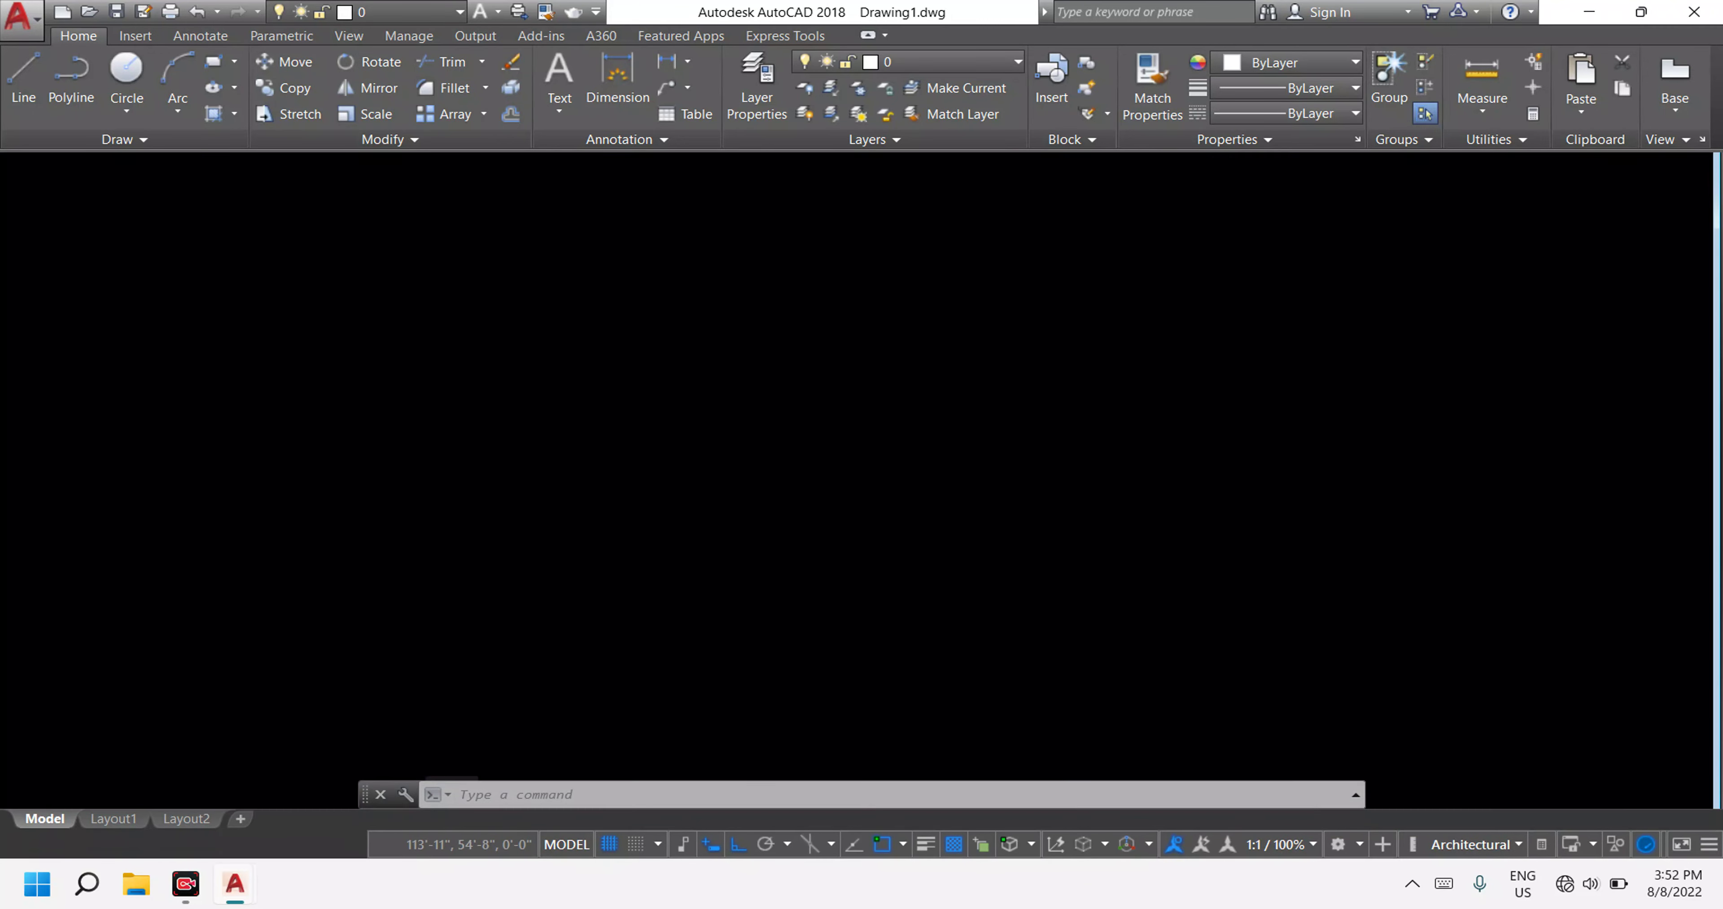
pyautogui.press('Escape')
pyautogui.press('Escape')
pyautogui.press('Escape')
pyautogui.write('tr')
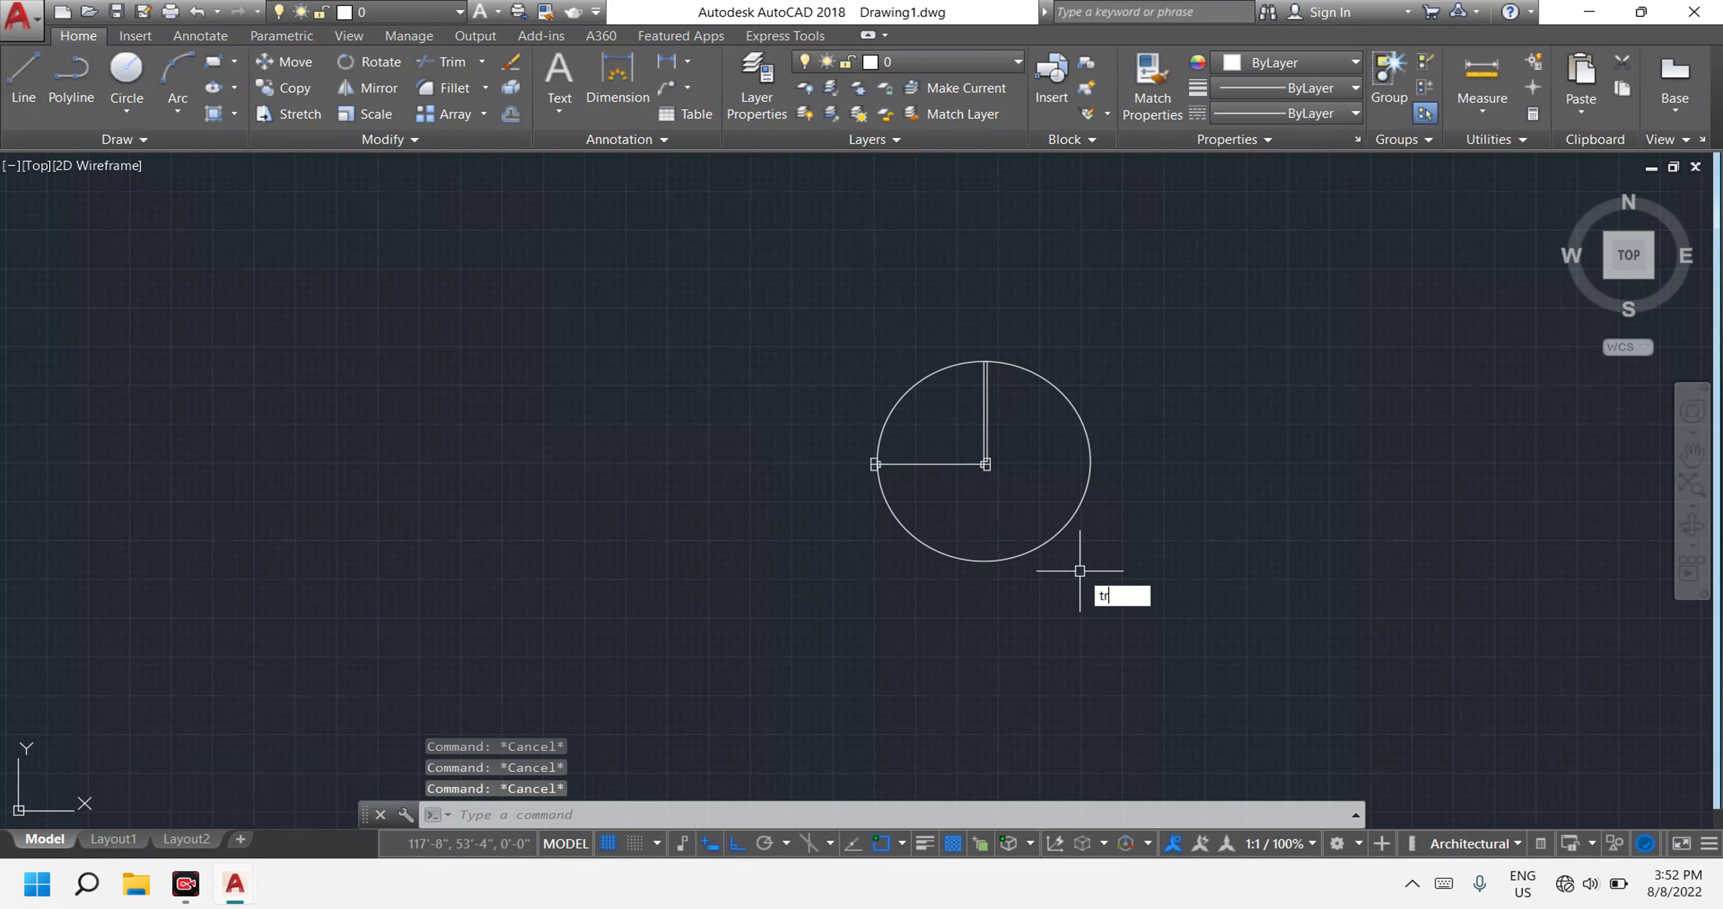
# Trim the circle to a quarter swing arc and trim the line between the rectangles.
pyautogui.press('Return')
pyautogui.press('Return')
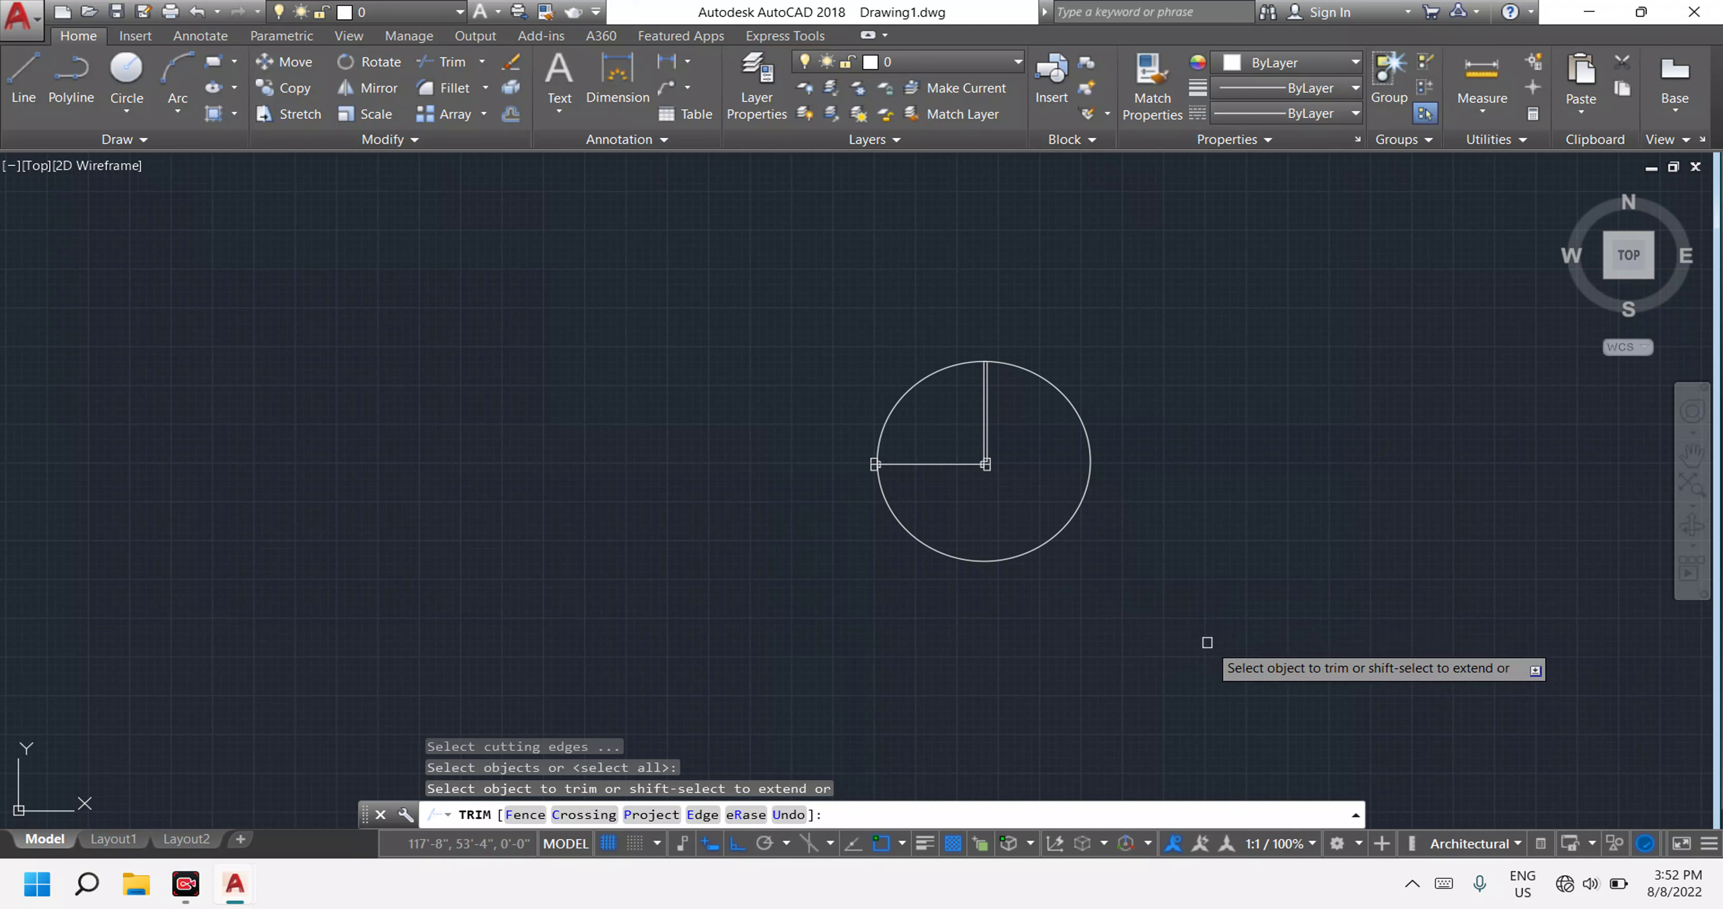
pyautogui.click(1200, 595)
pyautogui.click(1031, 534)
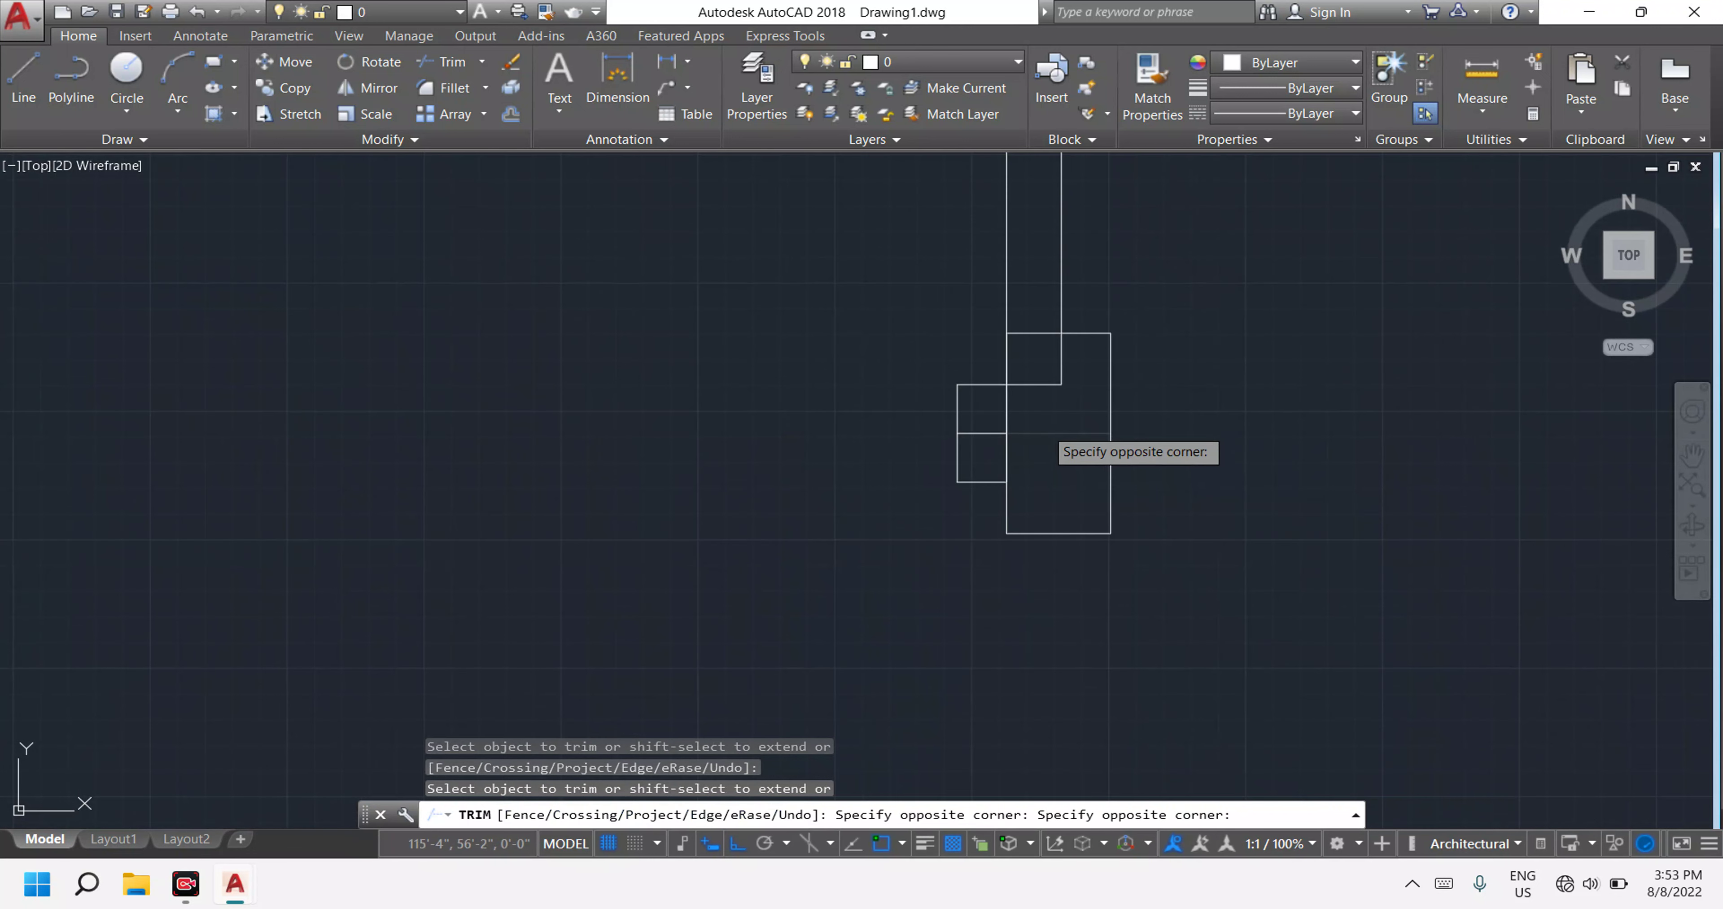
pyautogui.click(1054, 454)
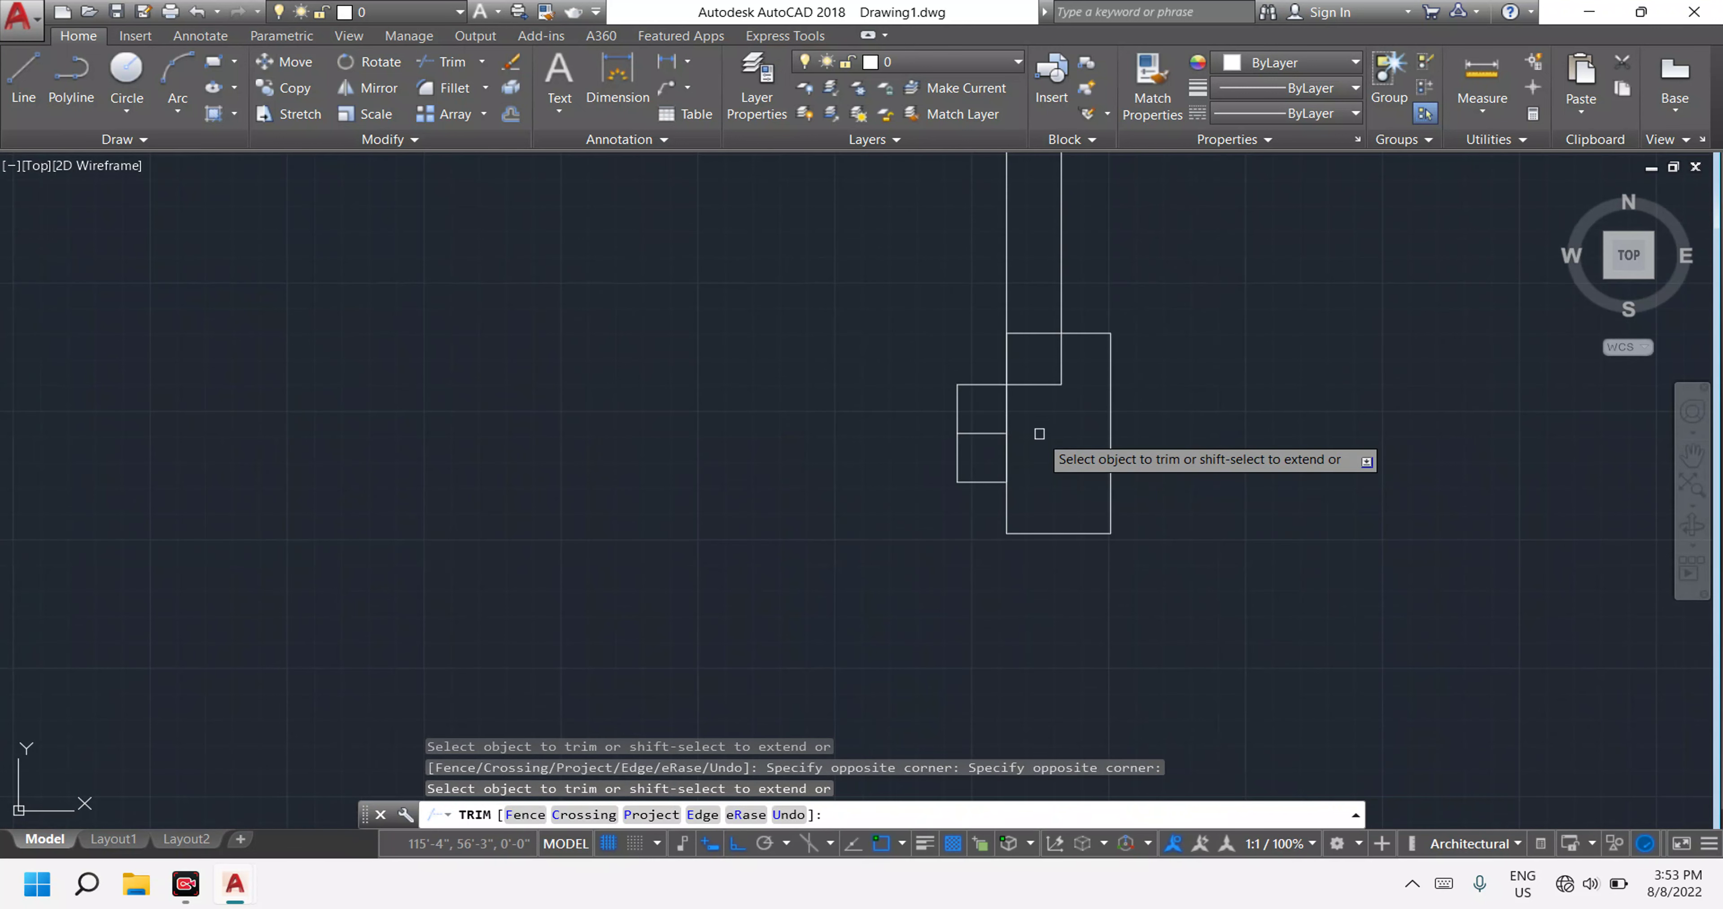
pyautogui.click(994, 434)
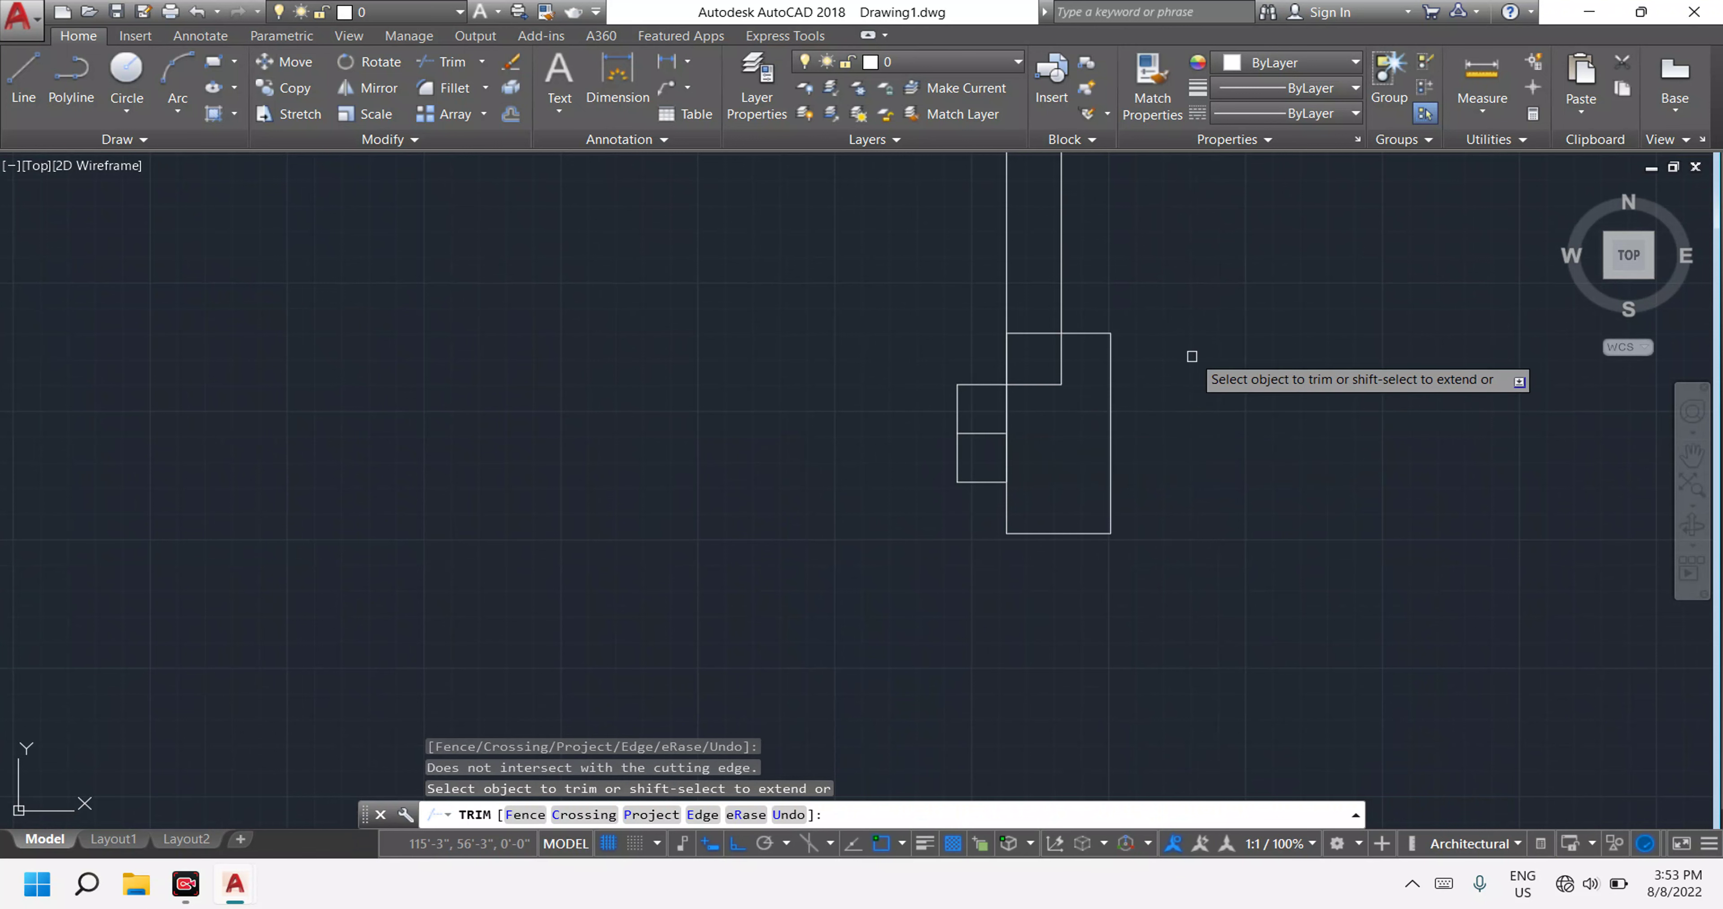
pyautogui.click(1087, 365)
pyautogui.click(1074, 379)
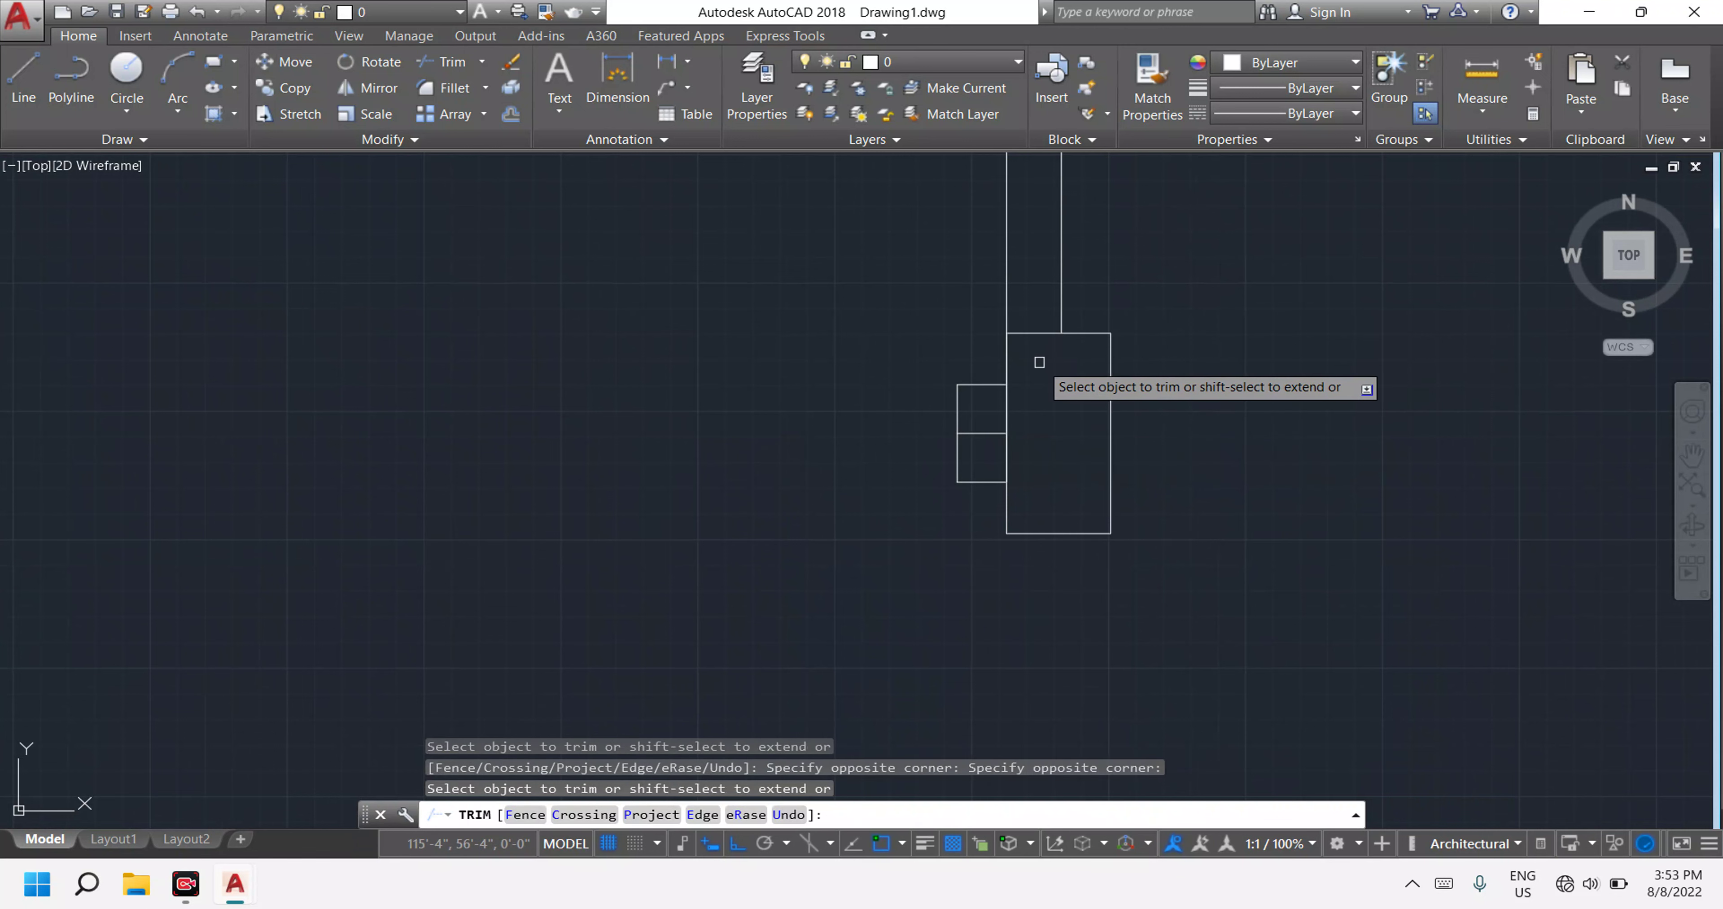
pyautogui.scroll(-8, 1043, 376)
pyautogui.scroll(-5, 753, 400)
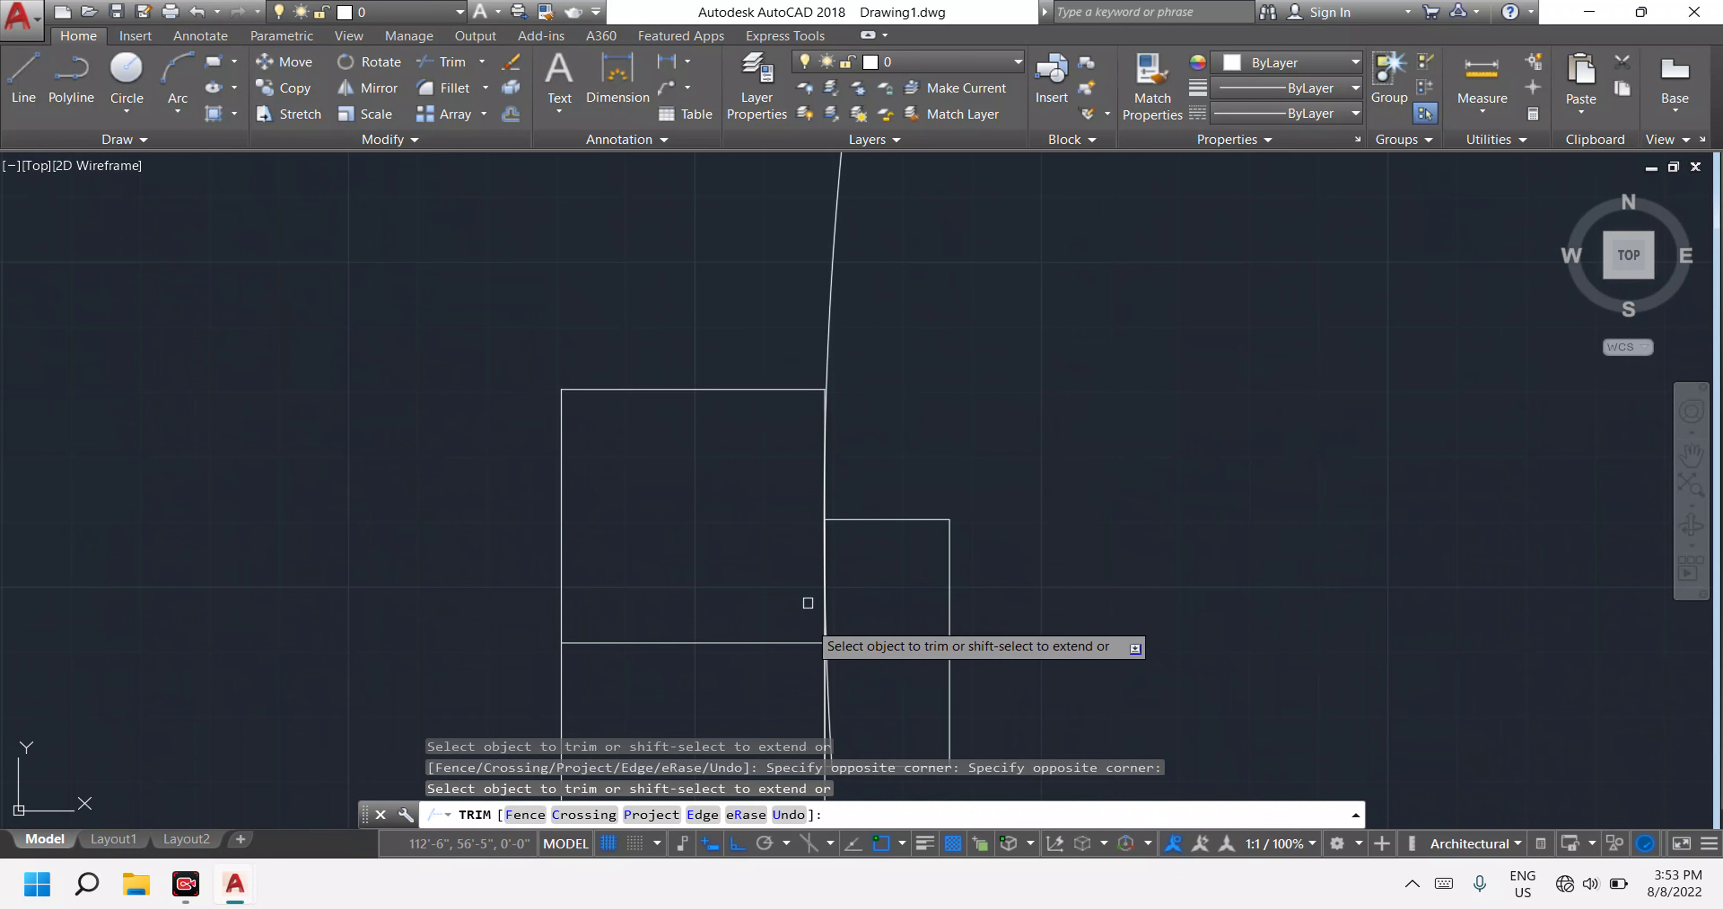
pyautogui.scroll(-2, 806, 508)
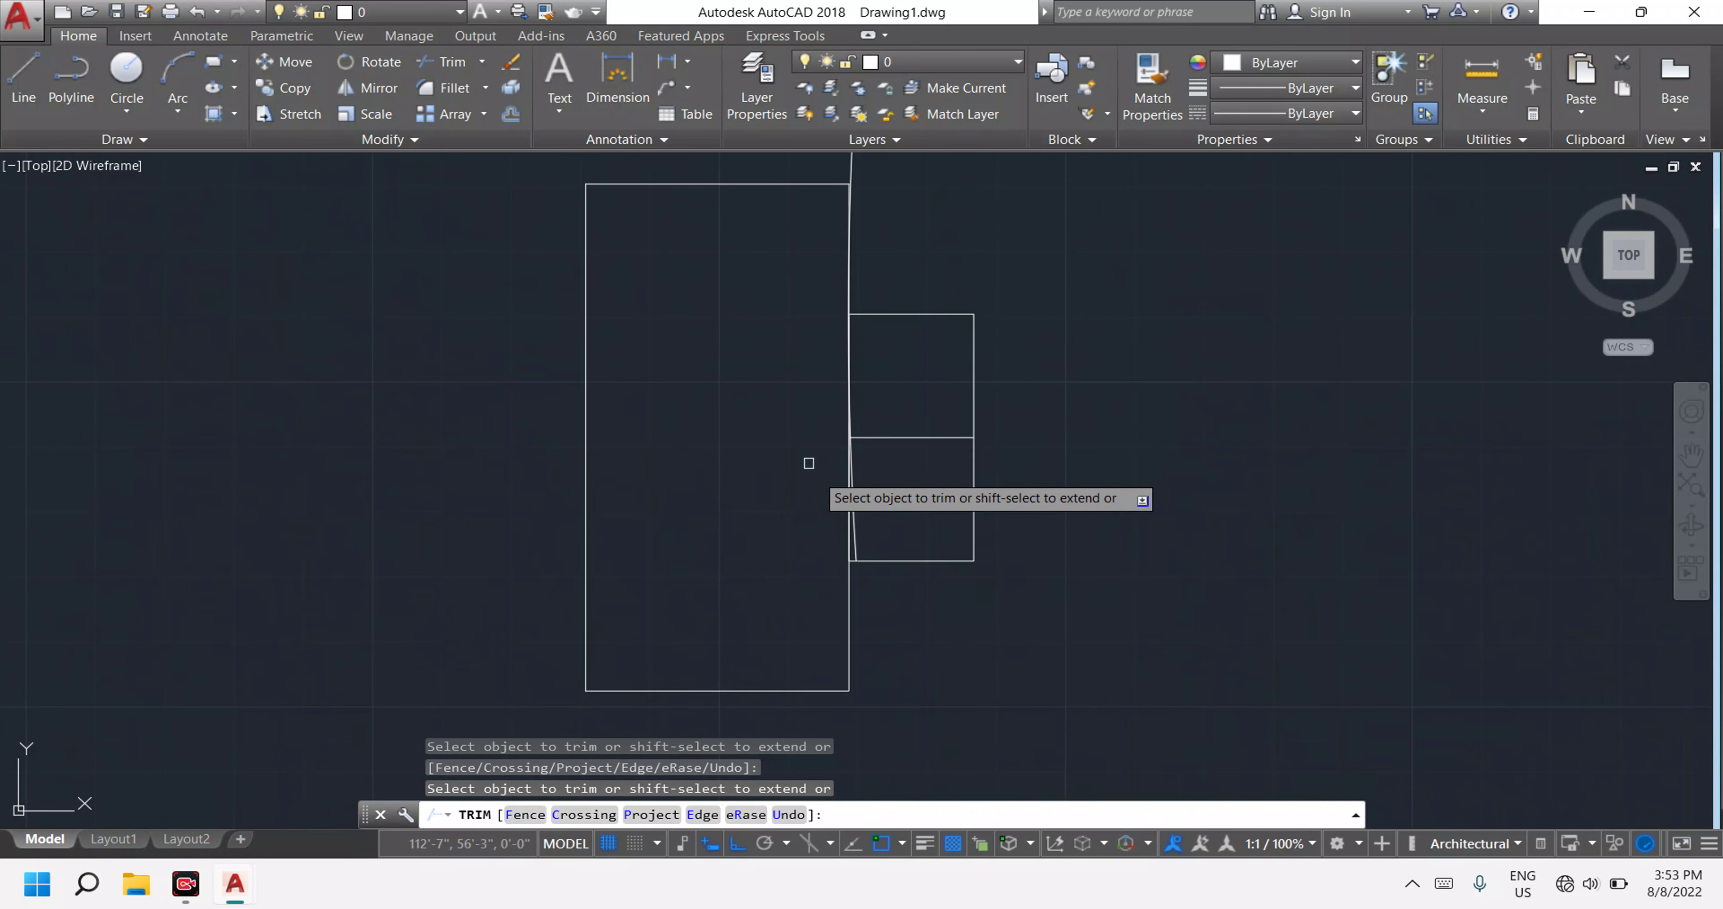
pyautogui.scroll(2, 853, 532)
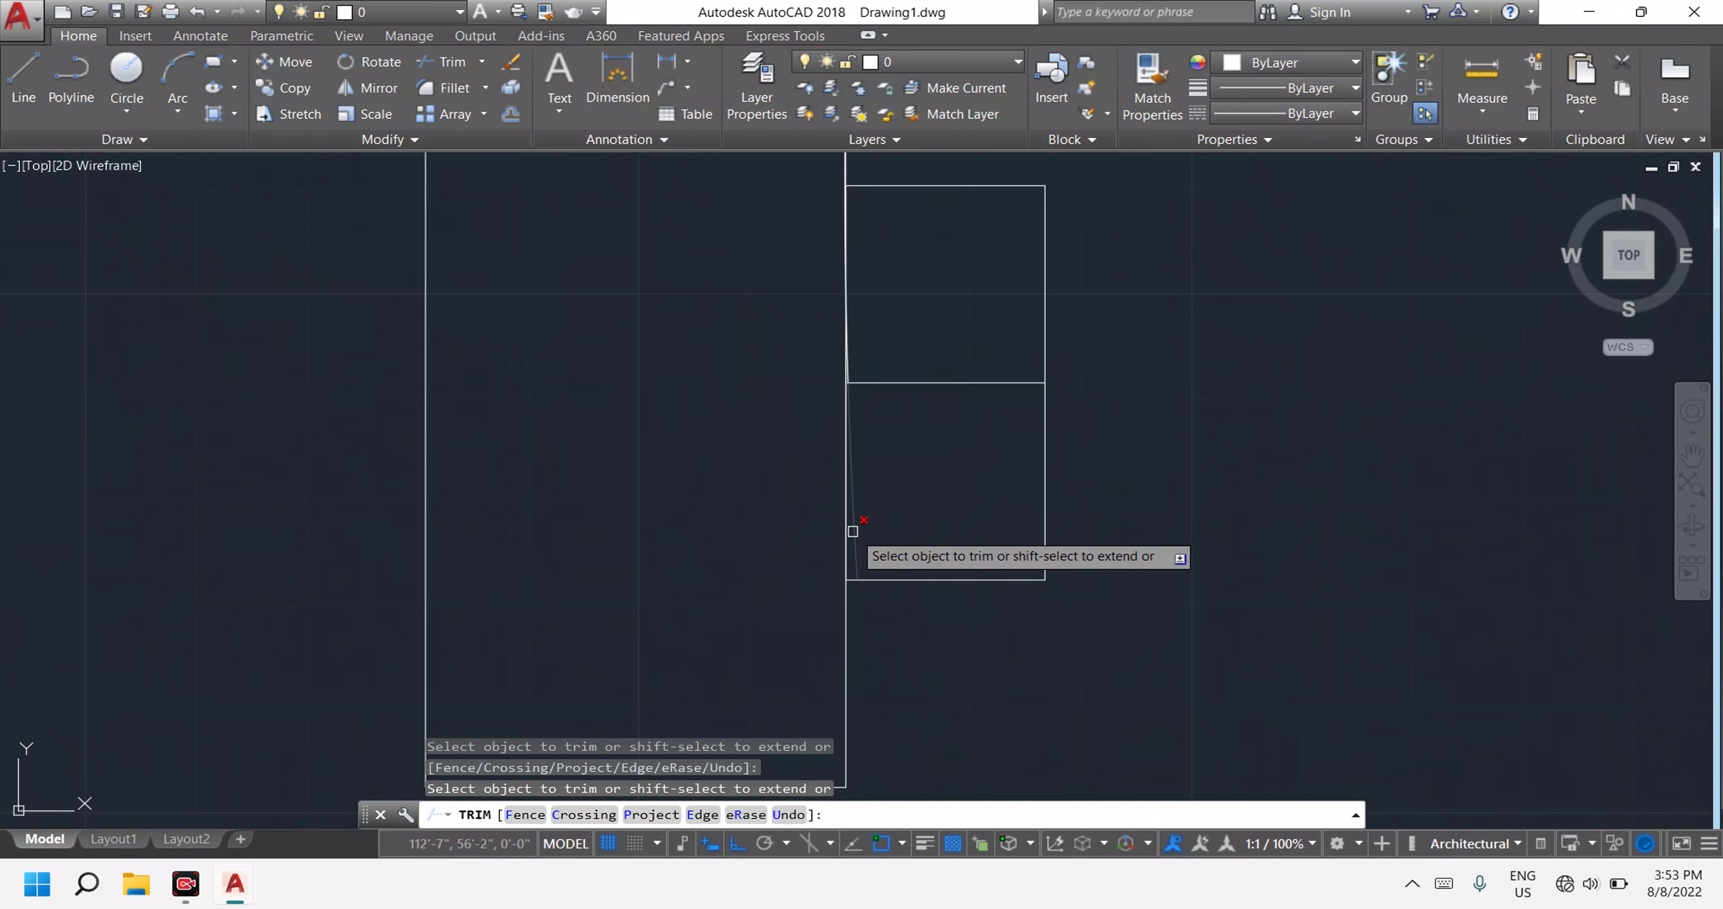
pyautogui.click(898, 378)
pyautogui.scroll(3, 899, 379)
pyautogui.scroll(2, 862, 400)
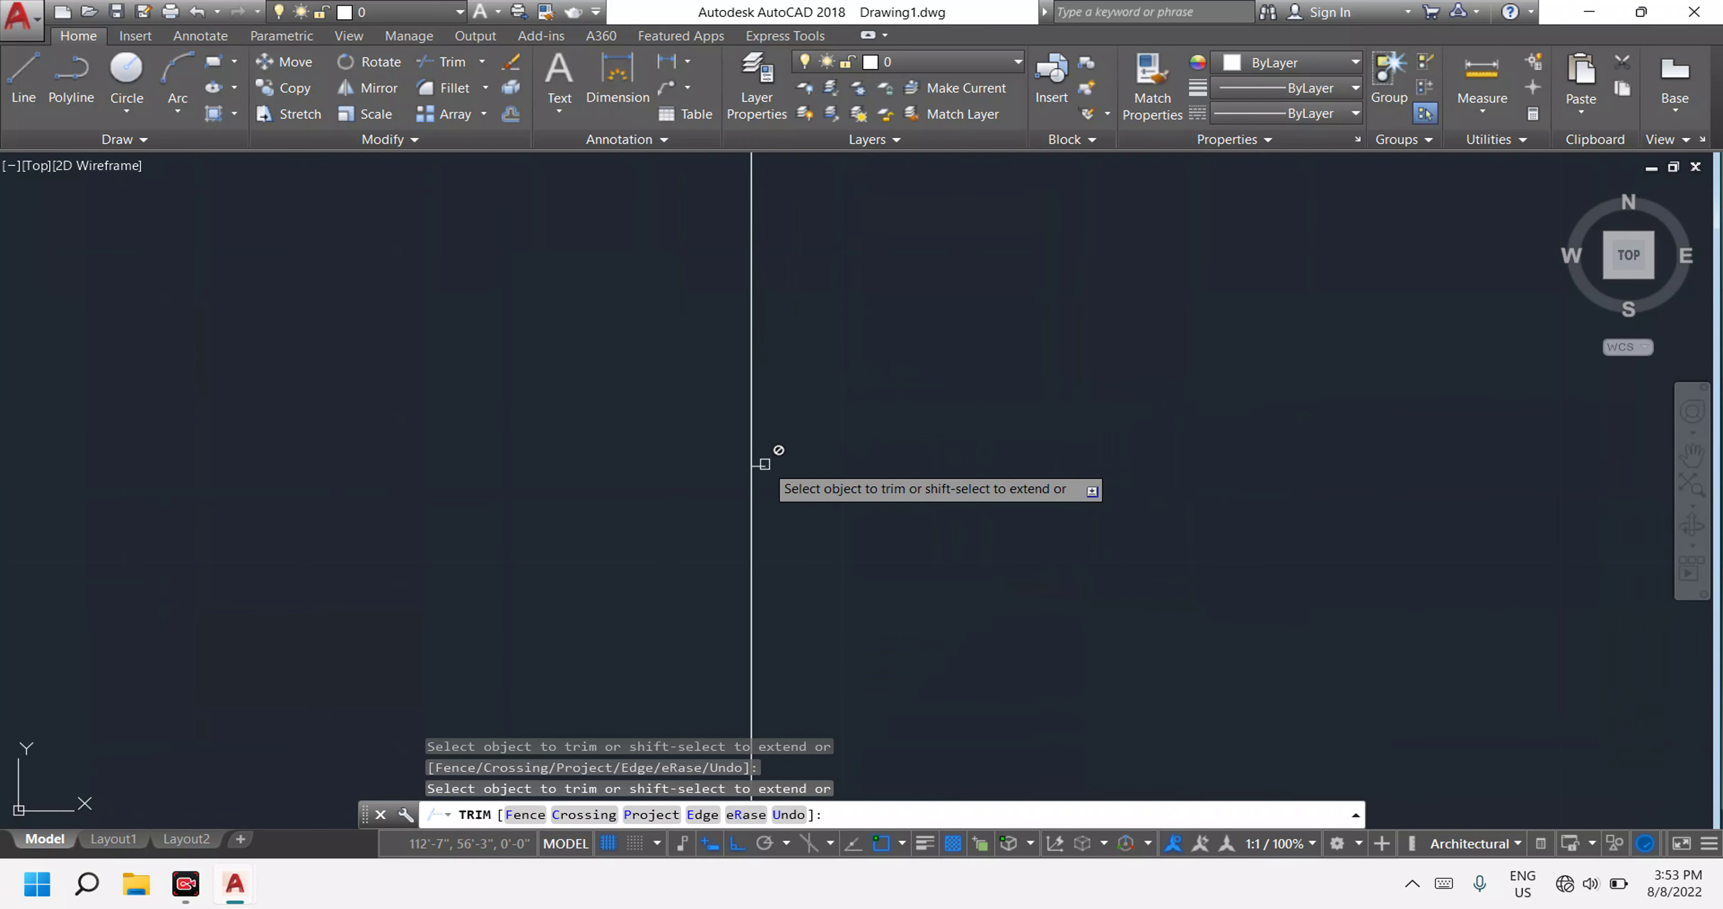
pyautogui.press('Escape')
# Delete the leftover vertical guide line.
pyautogui.click(765, 461)
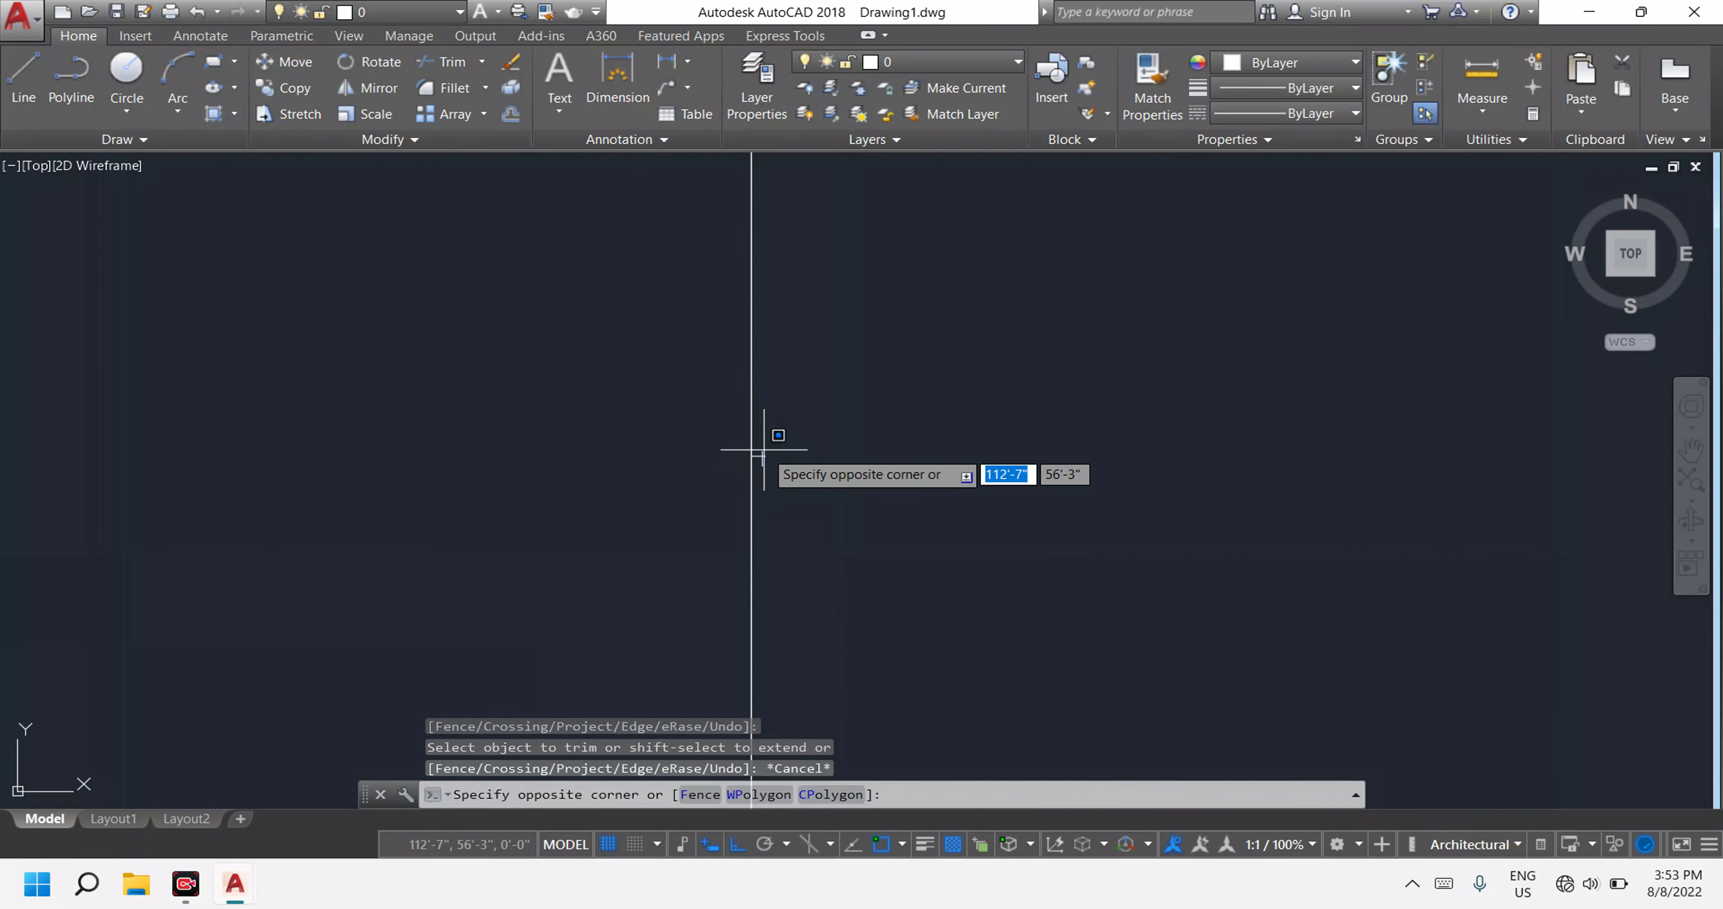
pyautogui.click(764, 449)
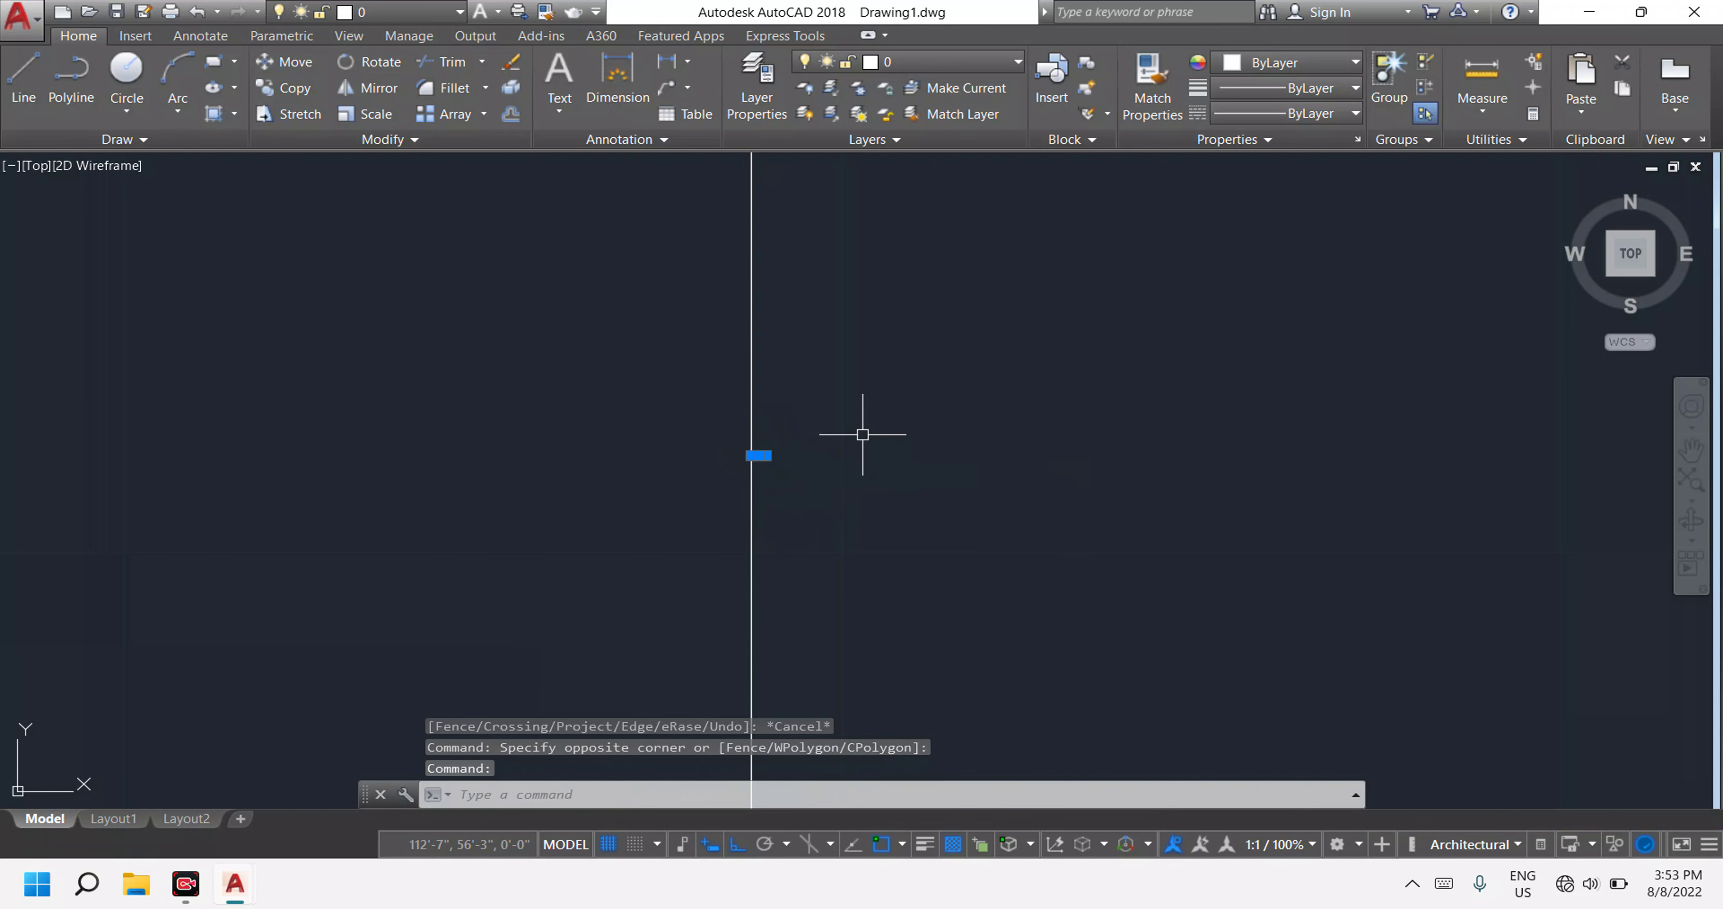
pyautogui.press('Delete')
pyautogui.scroll(-3, 884, 430)
pyautogui.scroll(-2, 1027, 411)
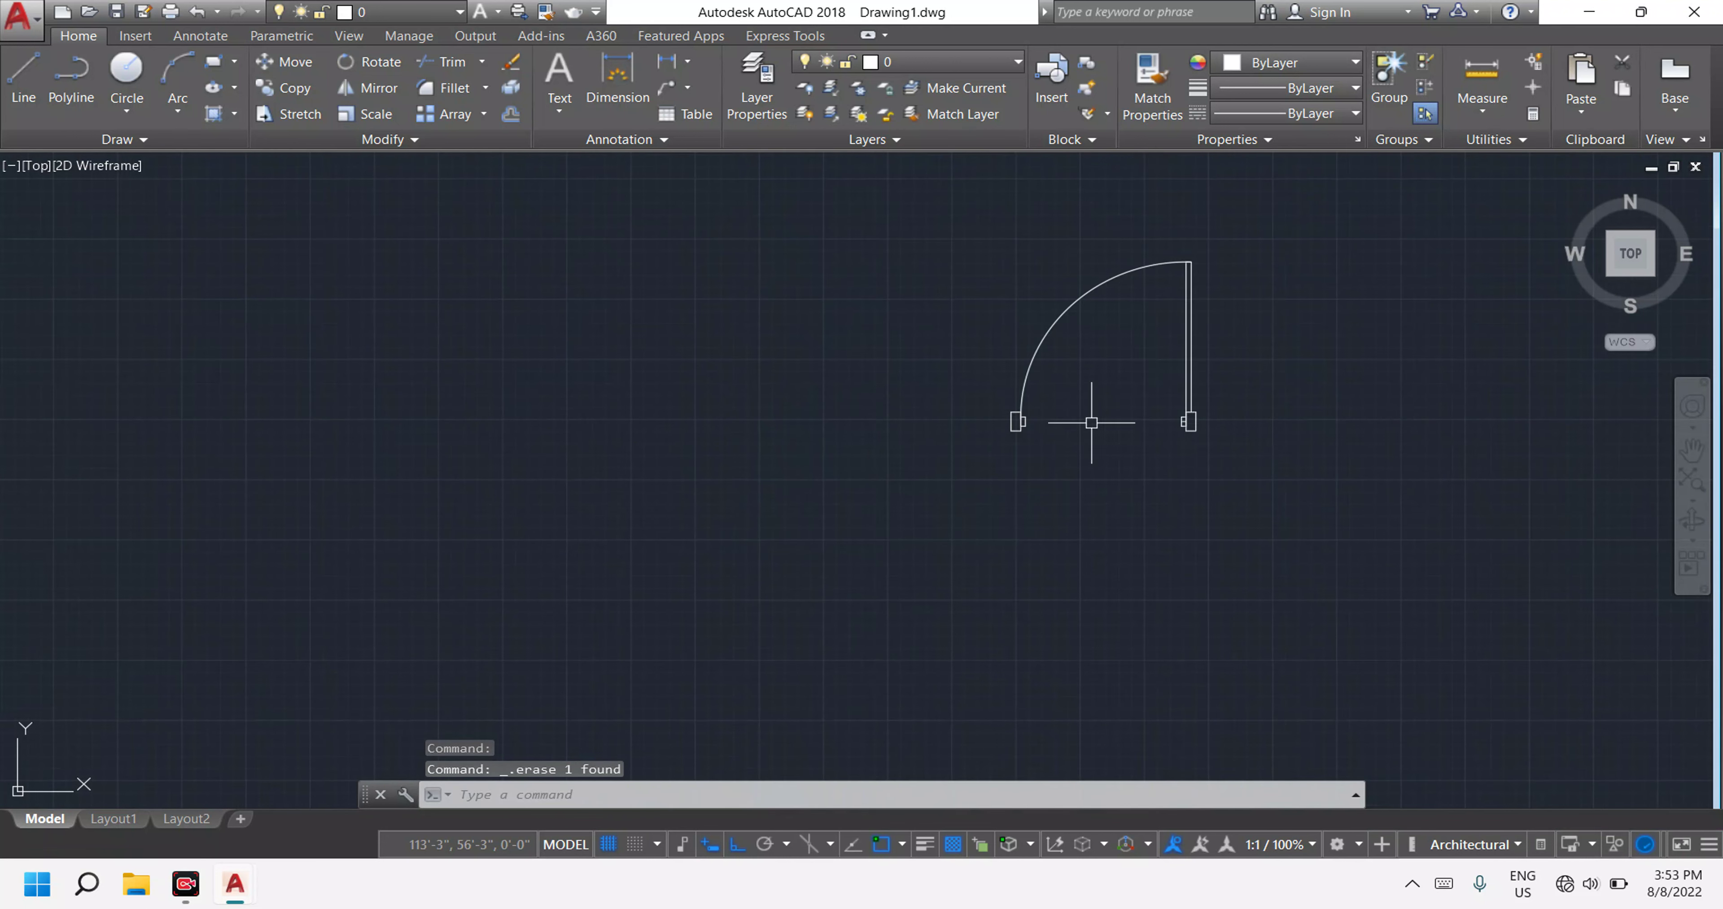
pyautogui.scroll(2, 1186, 422)
pyautogui.scroll(5, 1186, 419)
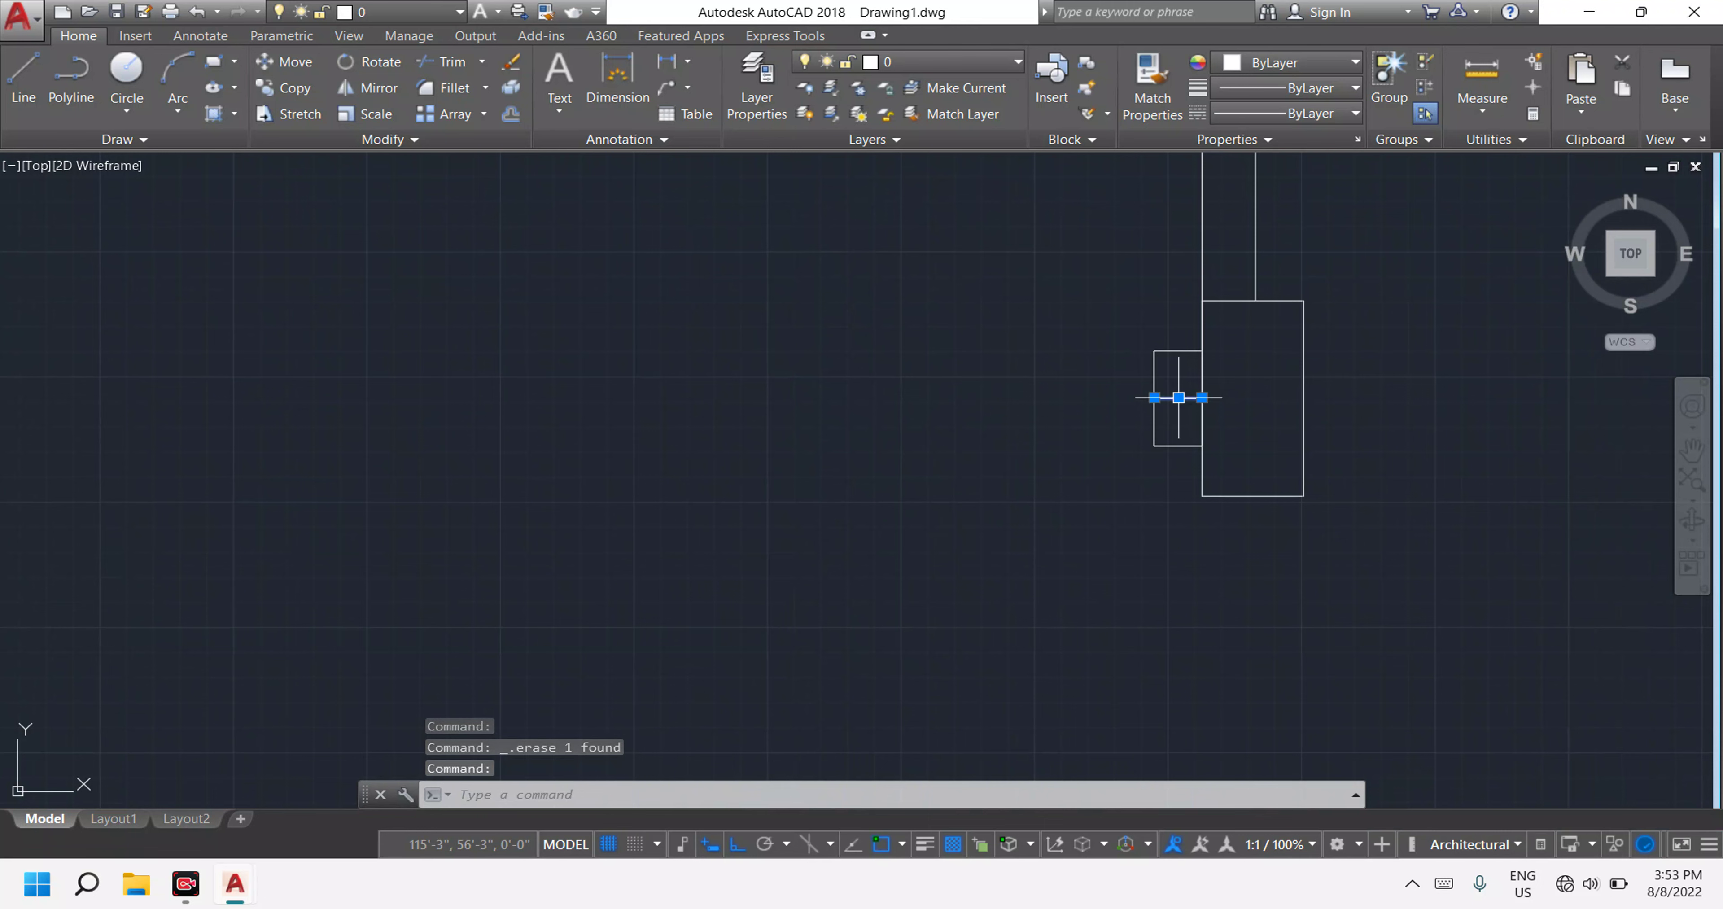
pyautogui.scroll(-4, 1183, 396)
pyautogui.scroll(-2, 1190, 392)
pyautogui.scroll(5, 1191, 374)
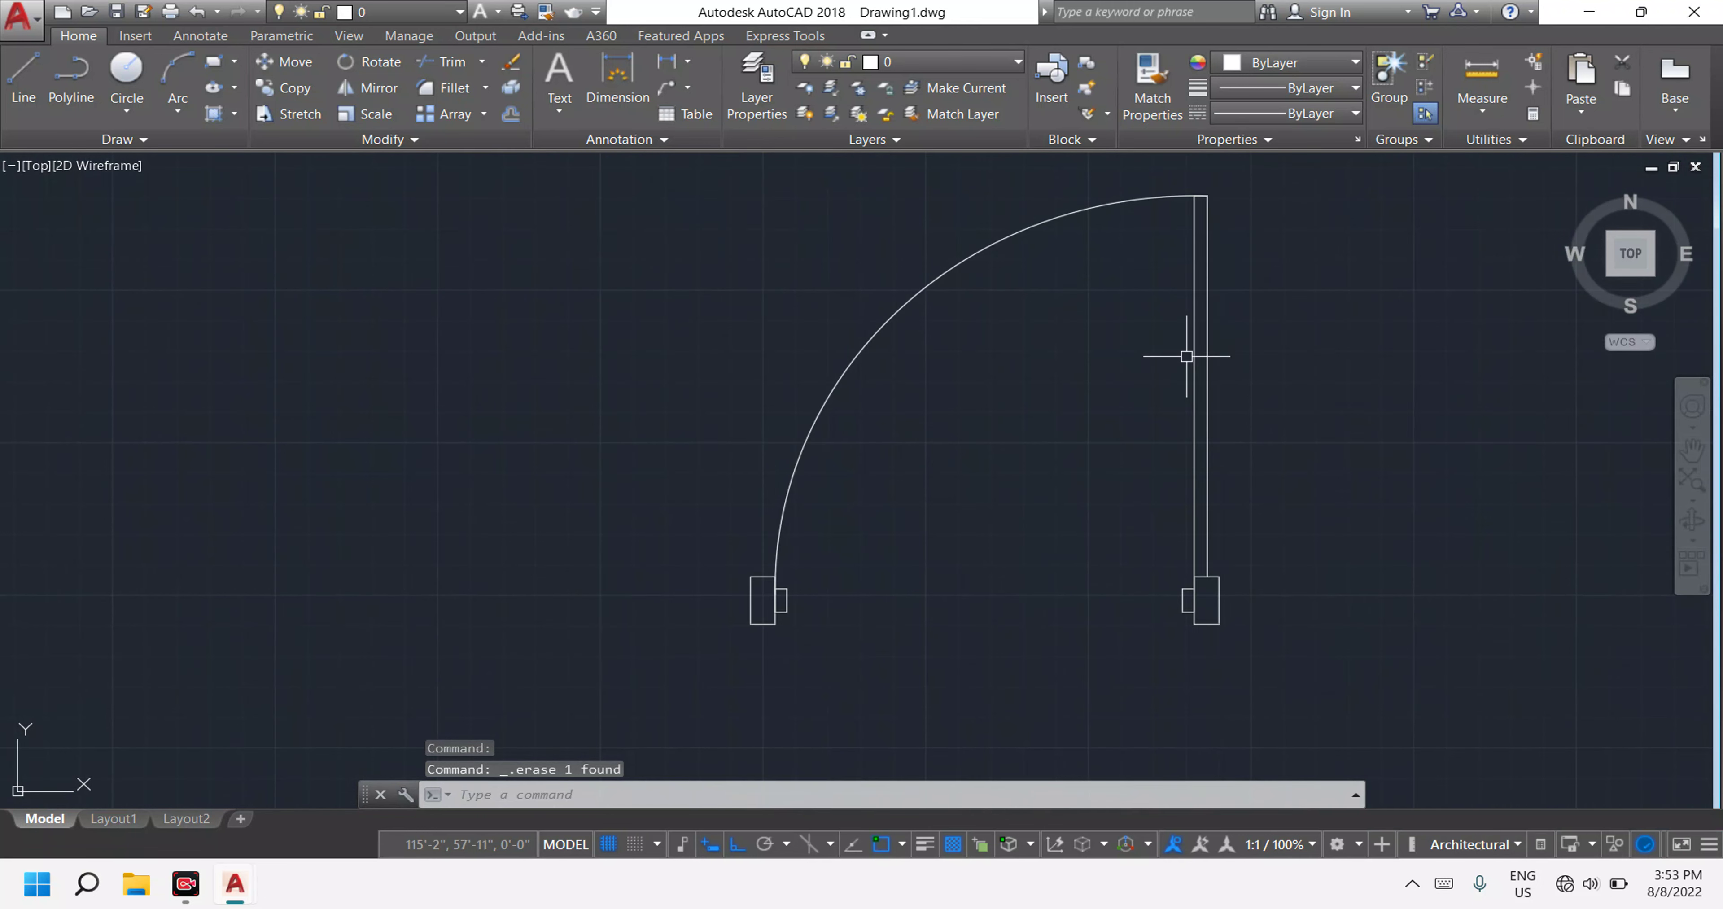
pyautogui.scroll(-3, 1192, 353)
pyautogui.scroll(-2, 1142, 400)
pyautogui.scroll(1, 1142, 408)
pyautogui.scroll(-4, 1141, 408)
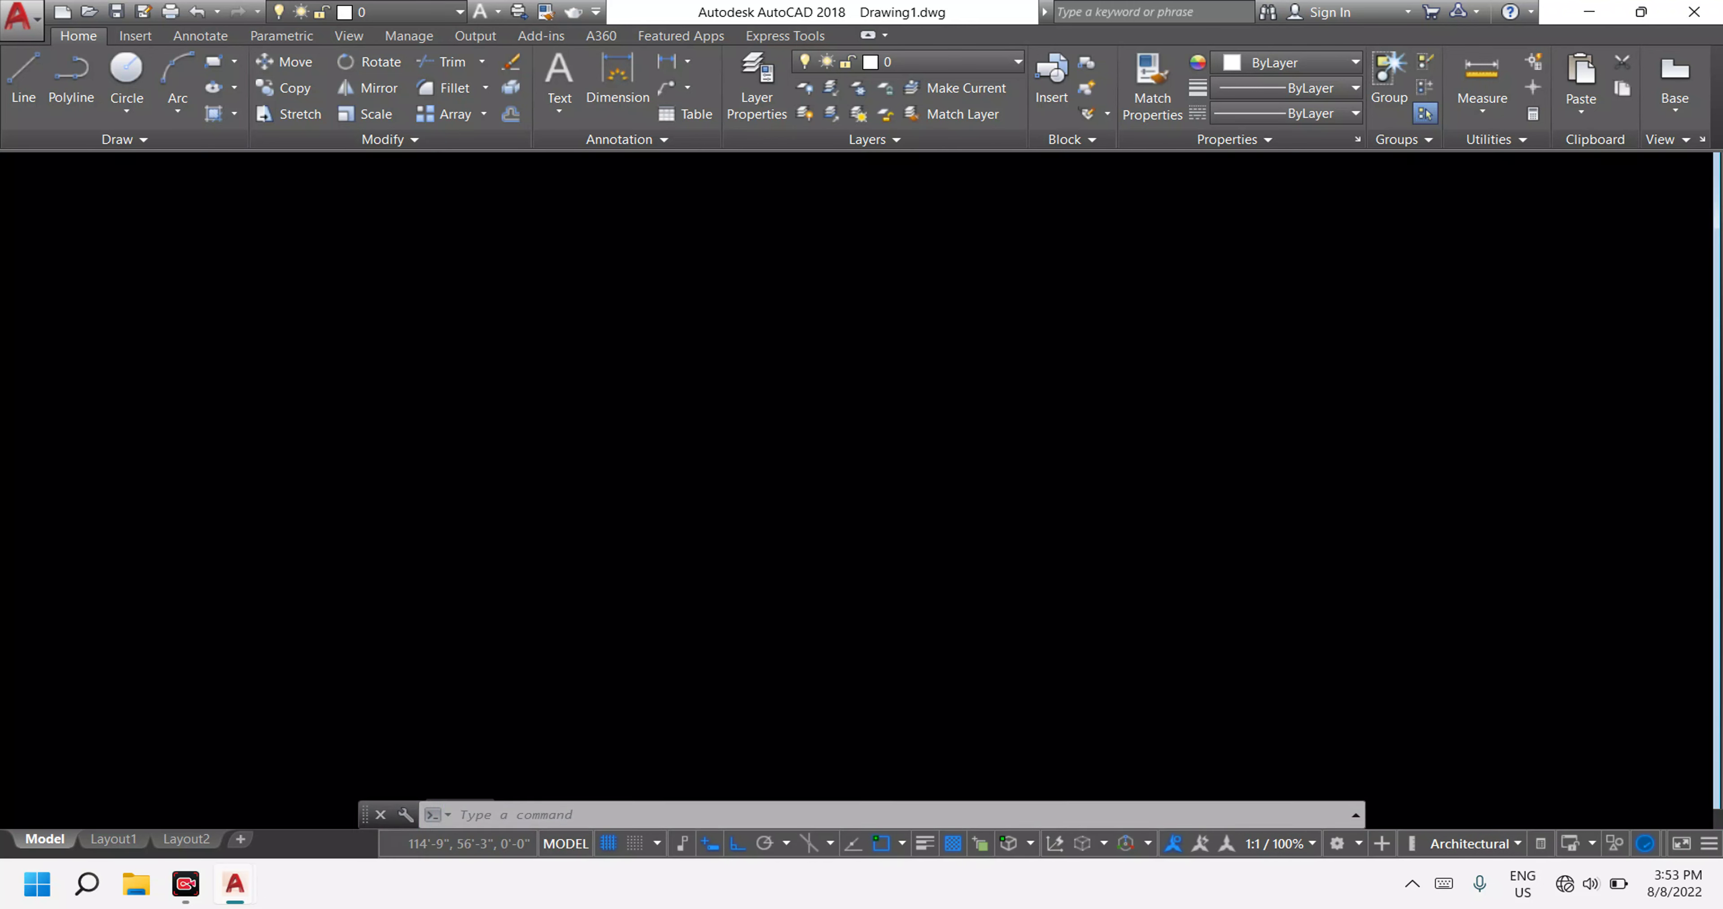
pyautogui.moveTo(482, 436); pyautogui.dragTo(740, 441, button='middle')
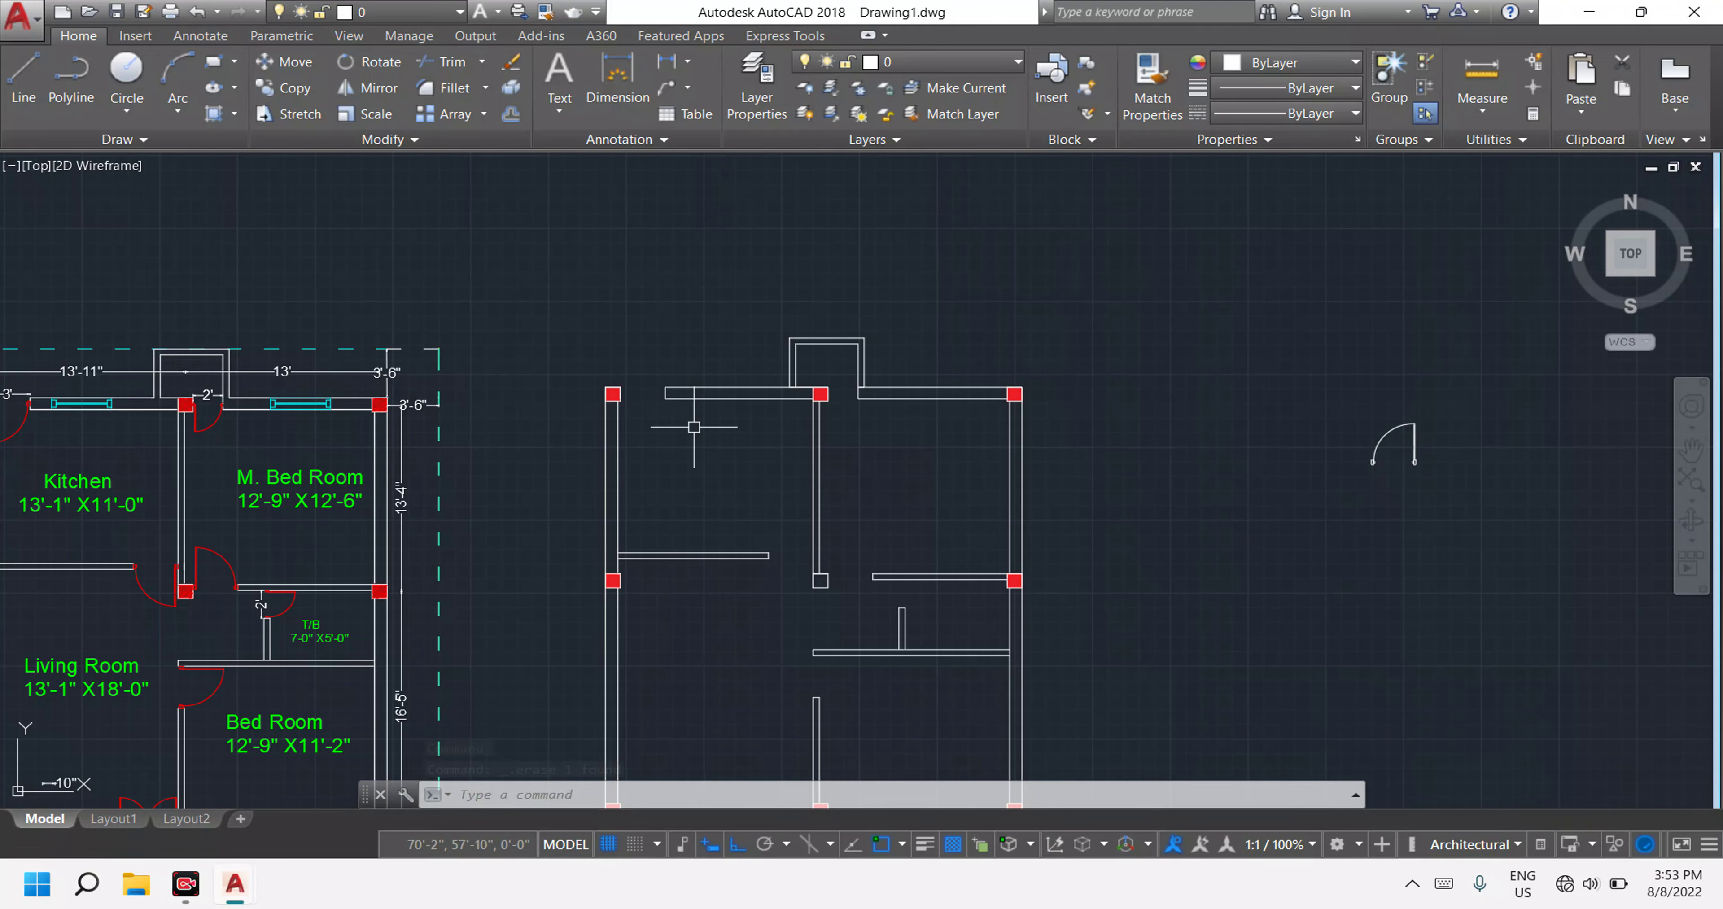
pyautogui.scroll(-2, 591, 426)
pyautogui.scroll(6, 198, 428)
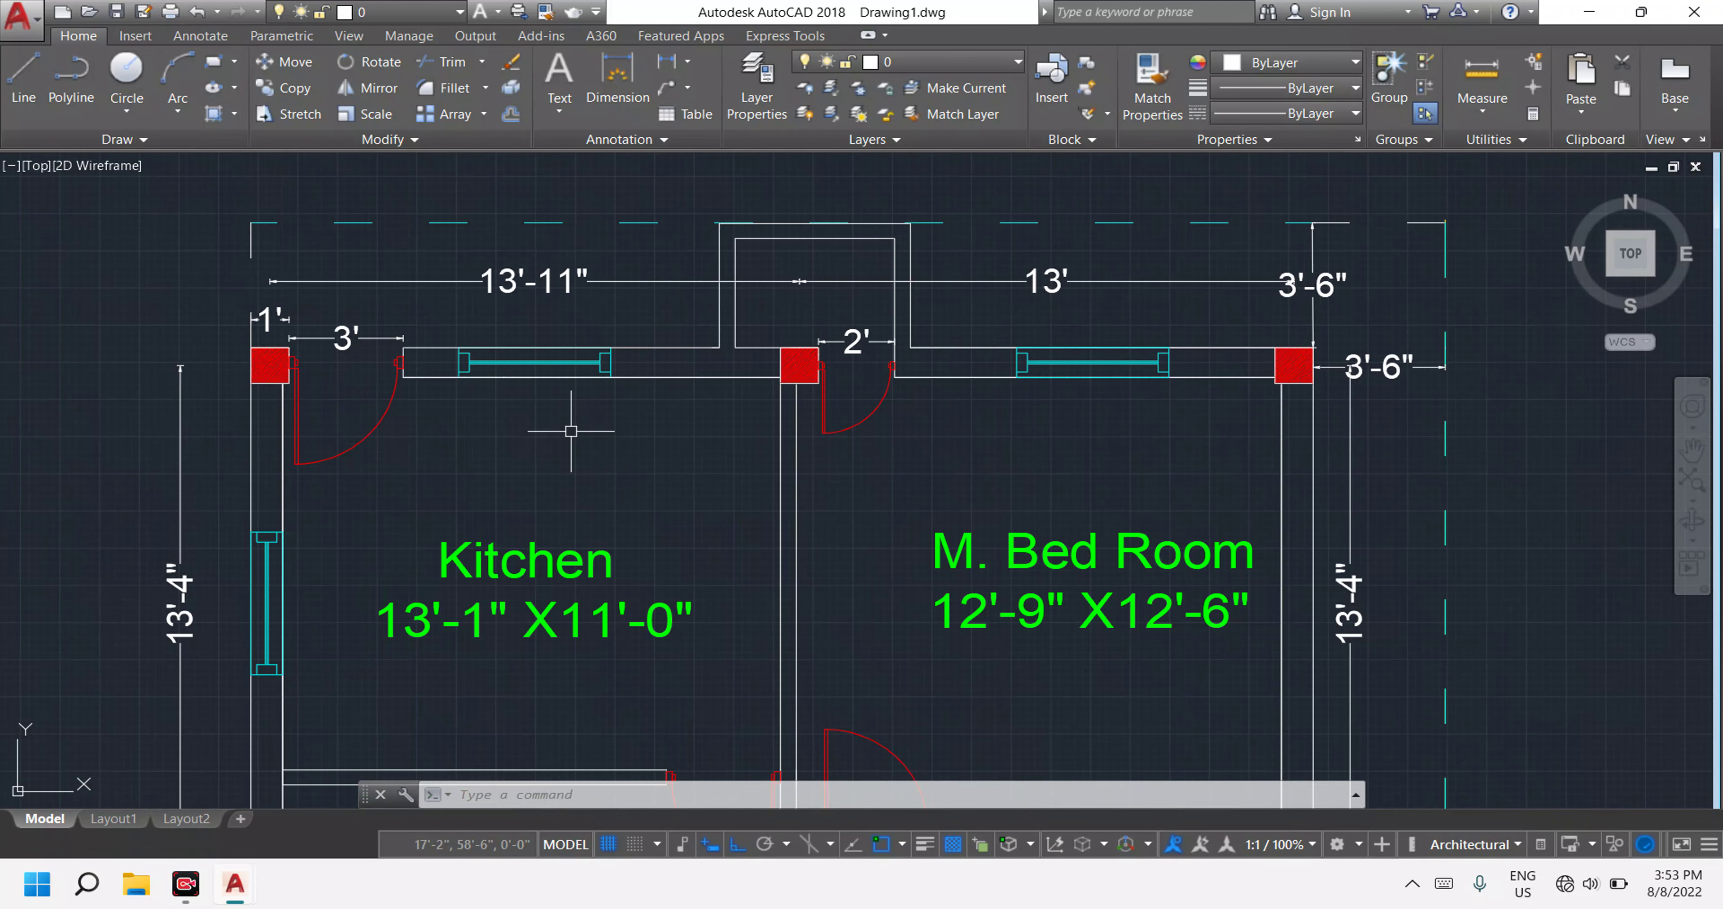
pyautogui.scroll(-10, 571, 431)
pyautogui.scroll(4, 617, 458)
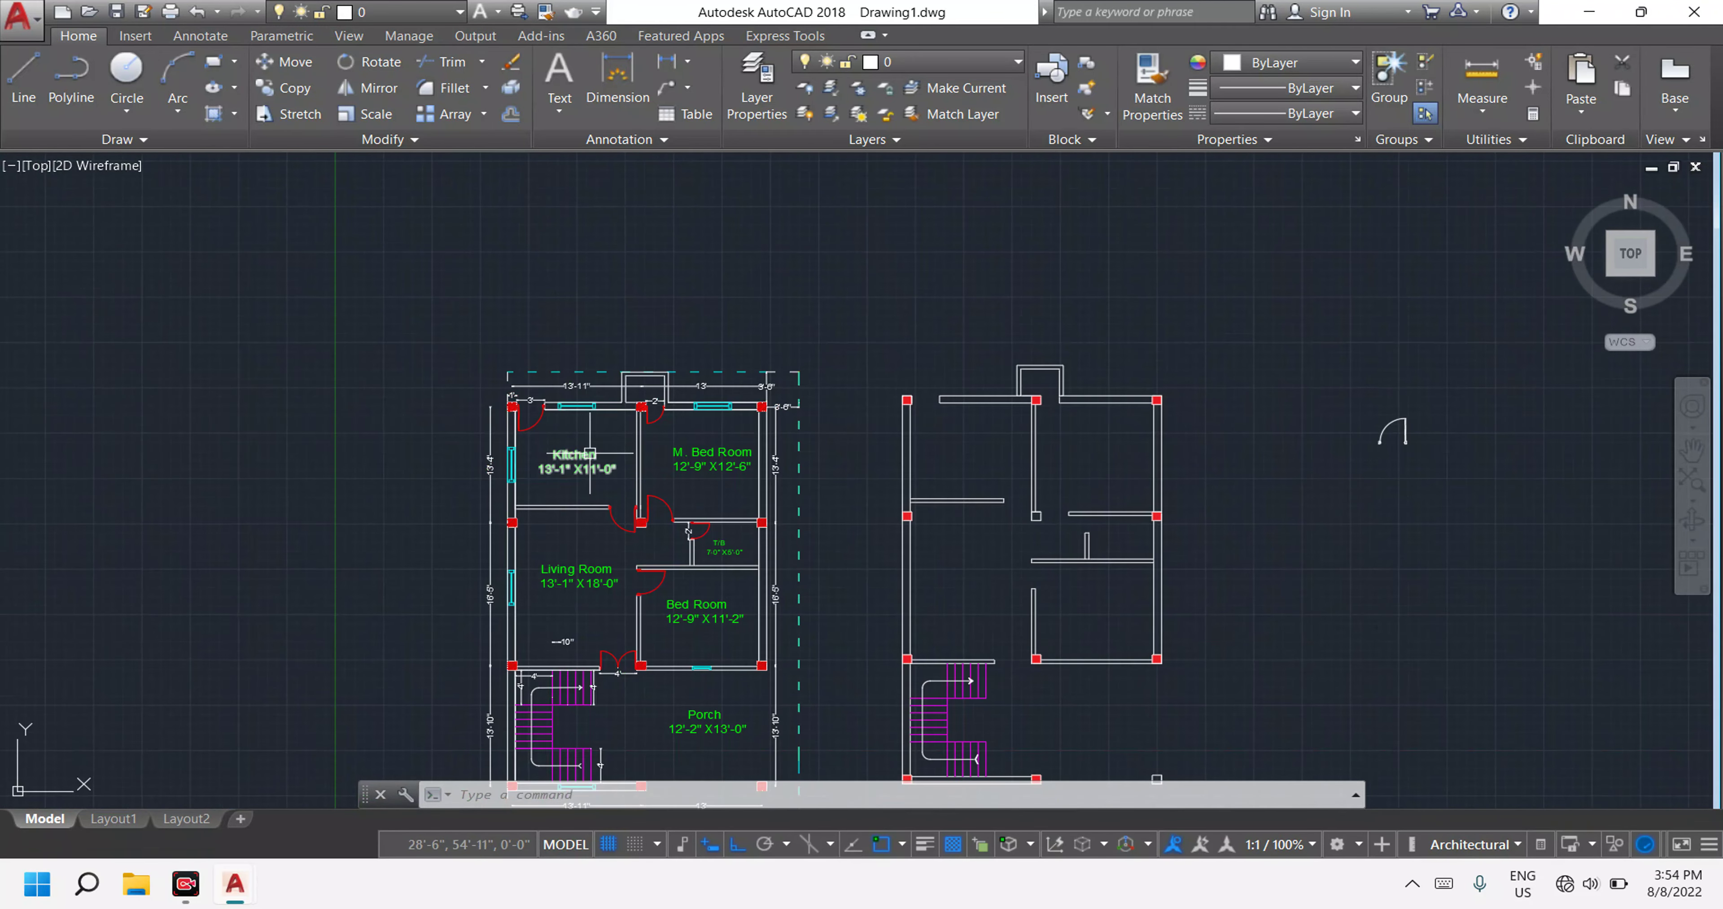
pyautogui.scroll(2, 567, 426)
pyautogui.moveTo(967, 444); pyautogui.dragTo(746, 444, button='middle')
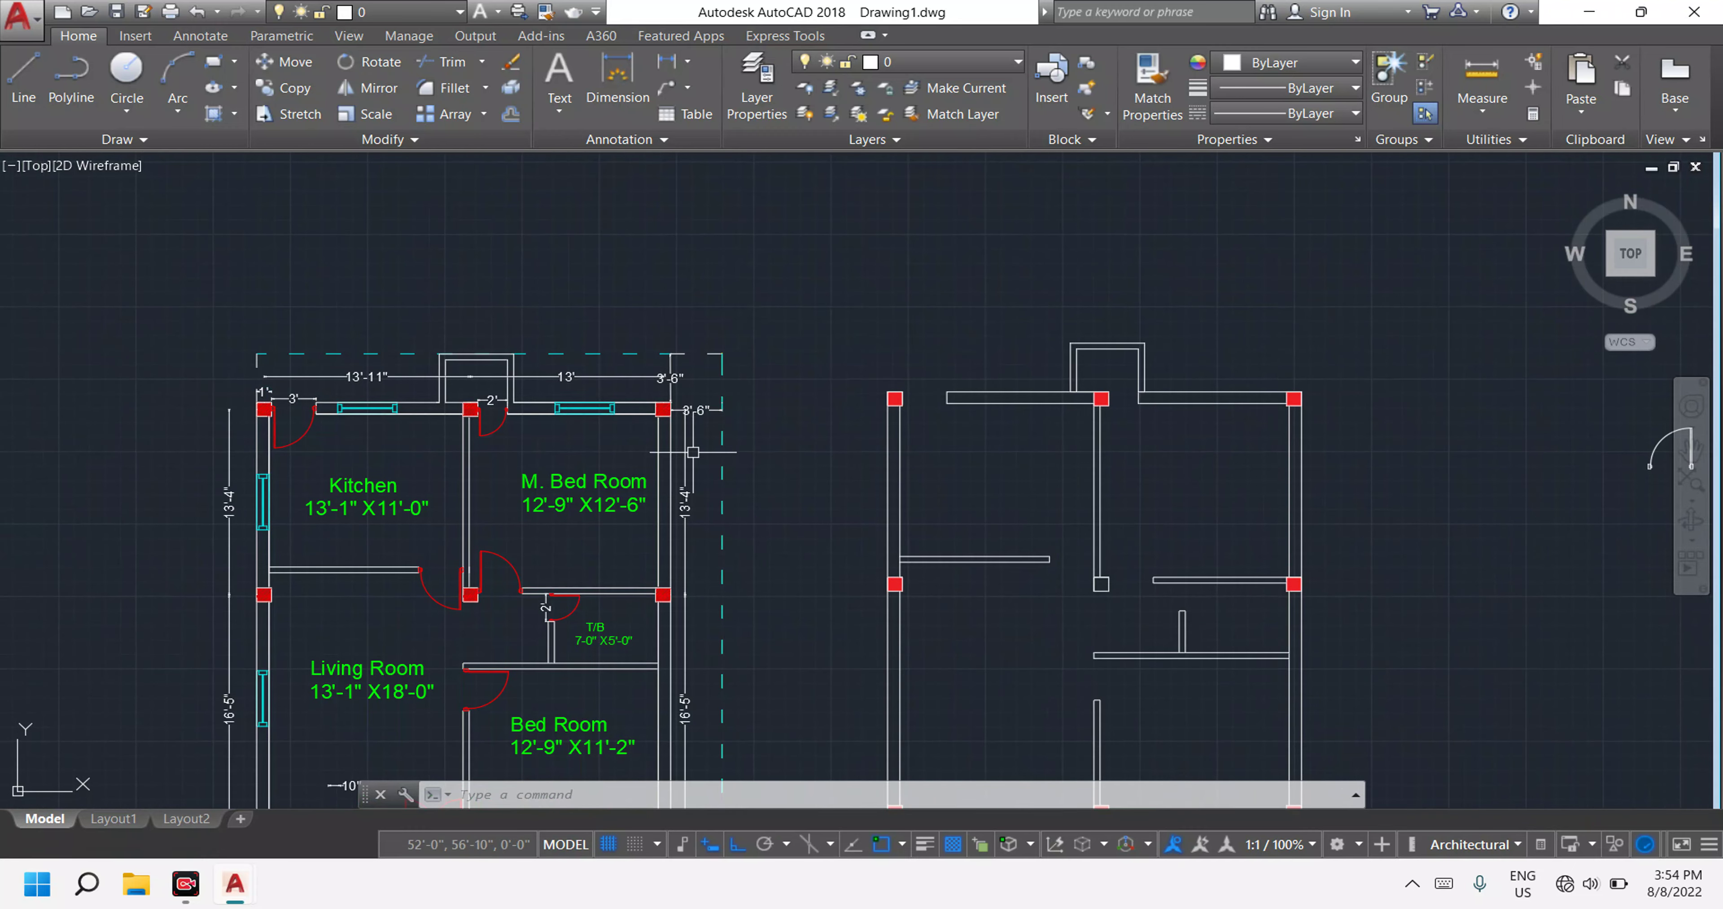
pyautogui.scroll(2, 535, 397)
pyautogui.scroll(3, 496, 398)
pyautogui.scroll(-6, 833, 418)
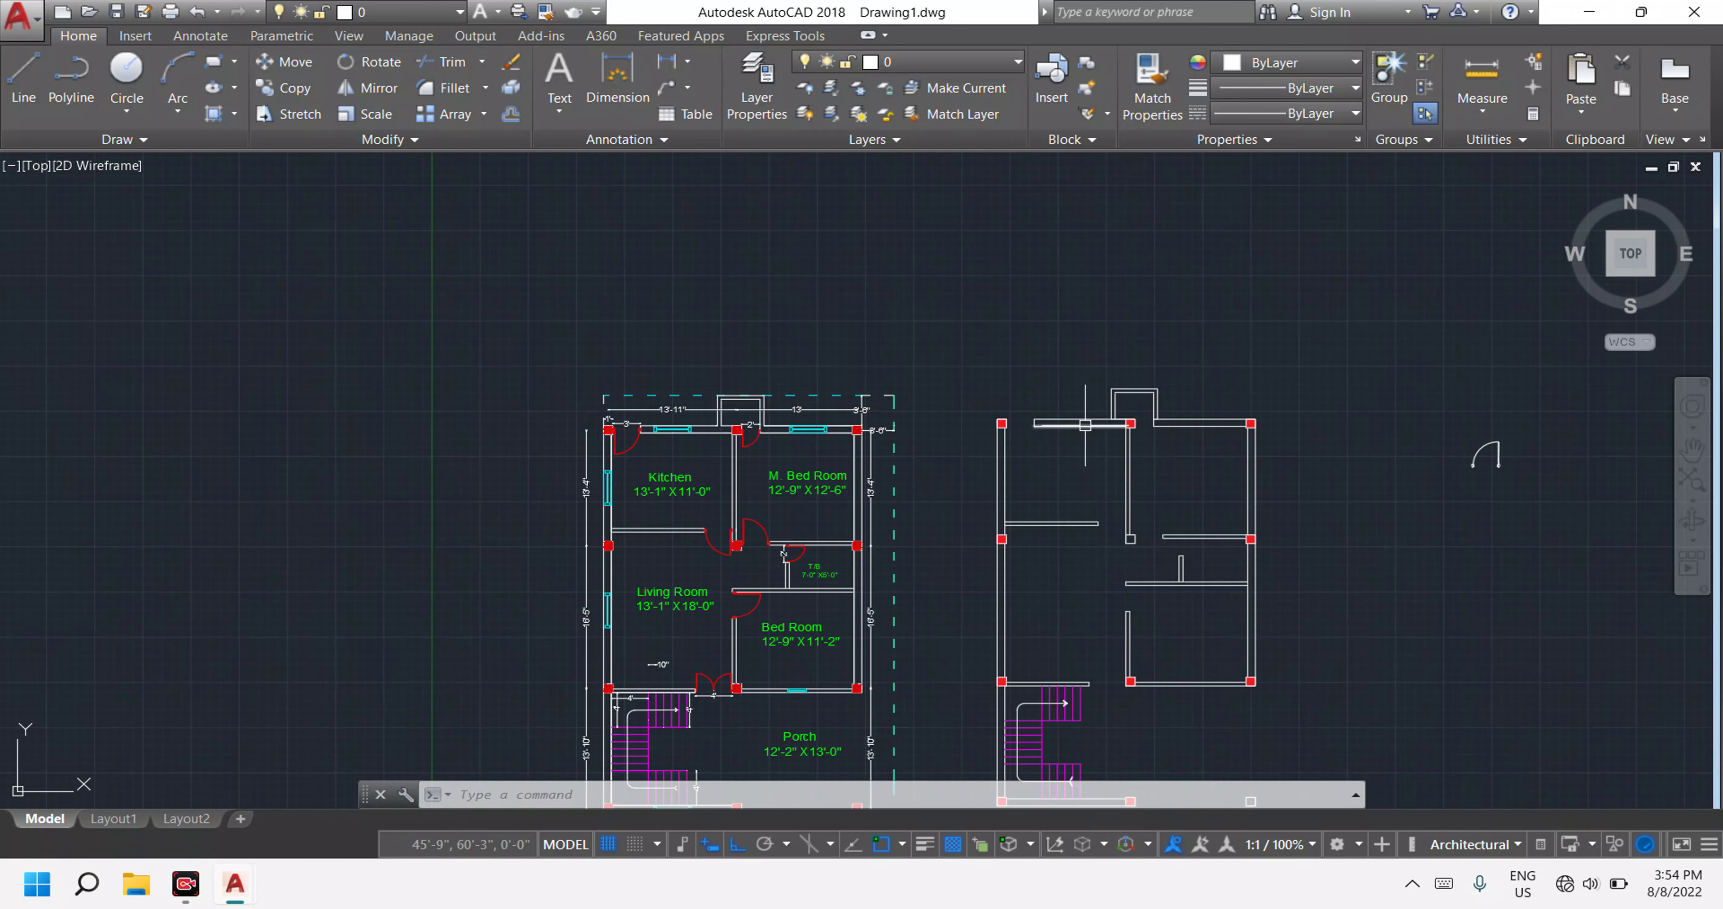
pyautogui.click(1410, 520)
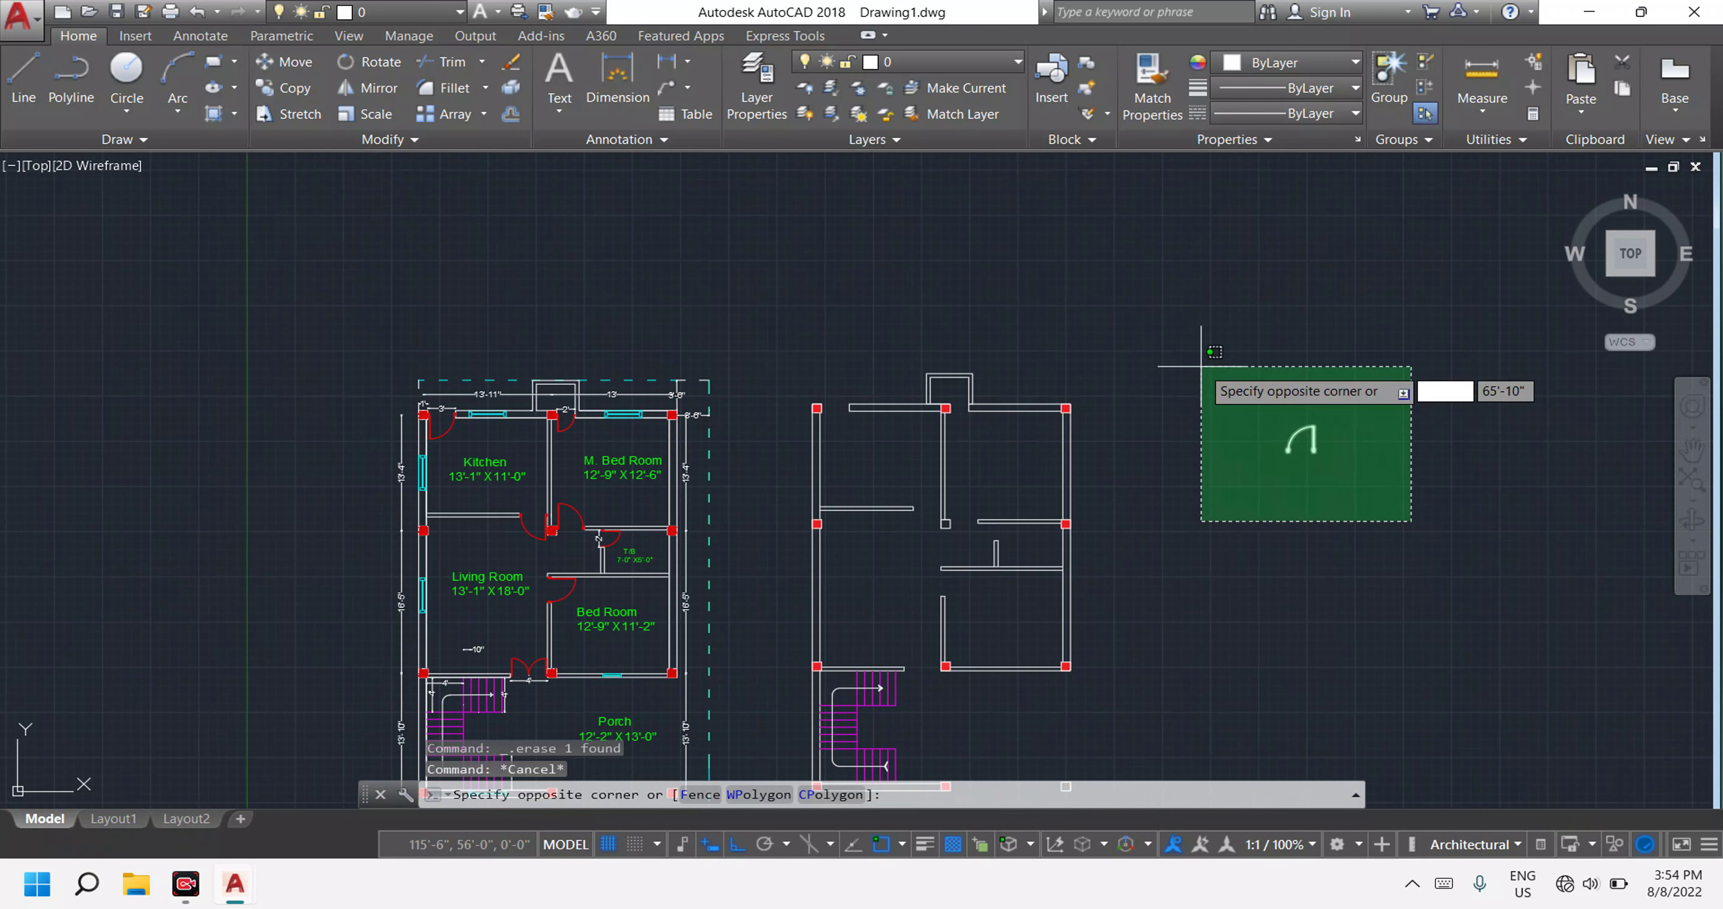
# Recolour the door-swing arc red (237,31,36), then reselect it.
pyautogui.click(1197, 326)
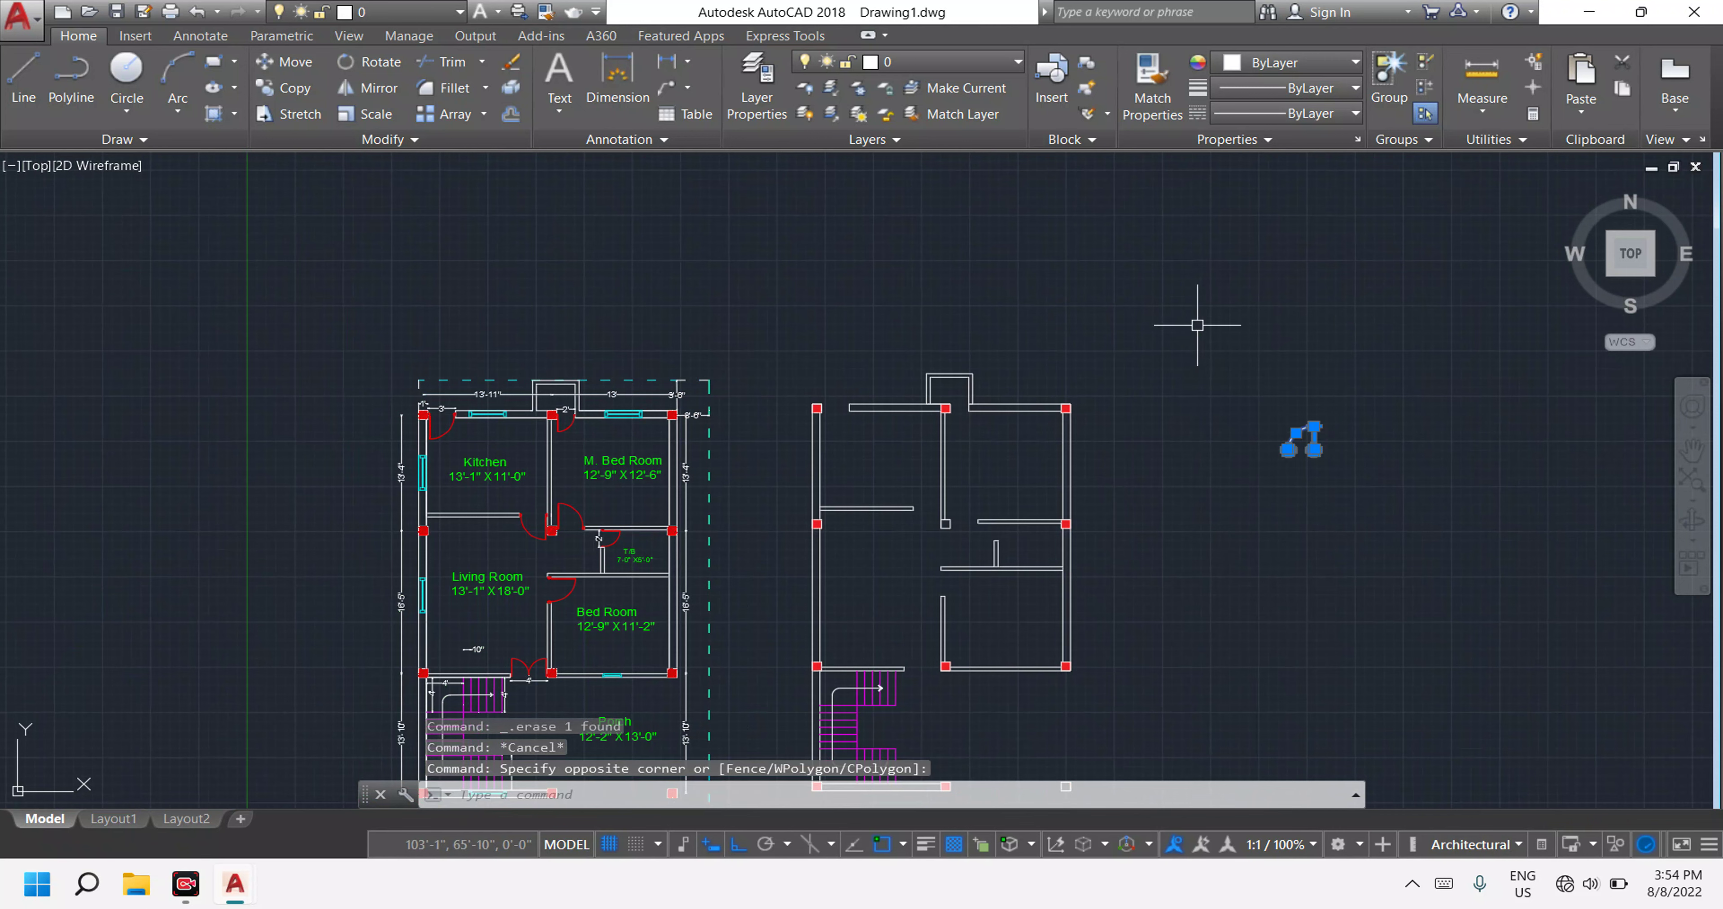
pyautogui.click(1353, 65)
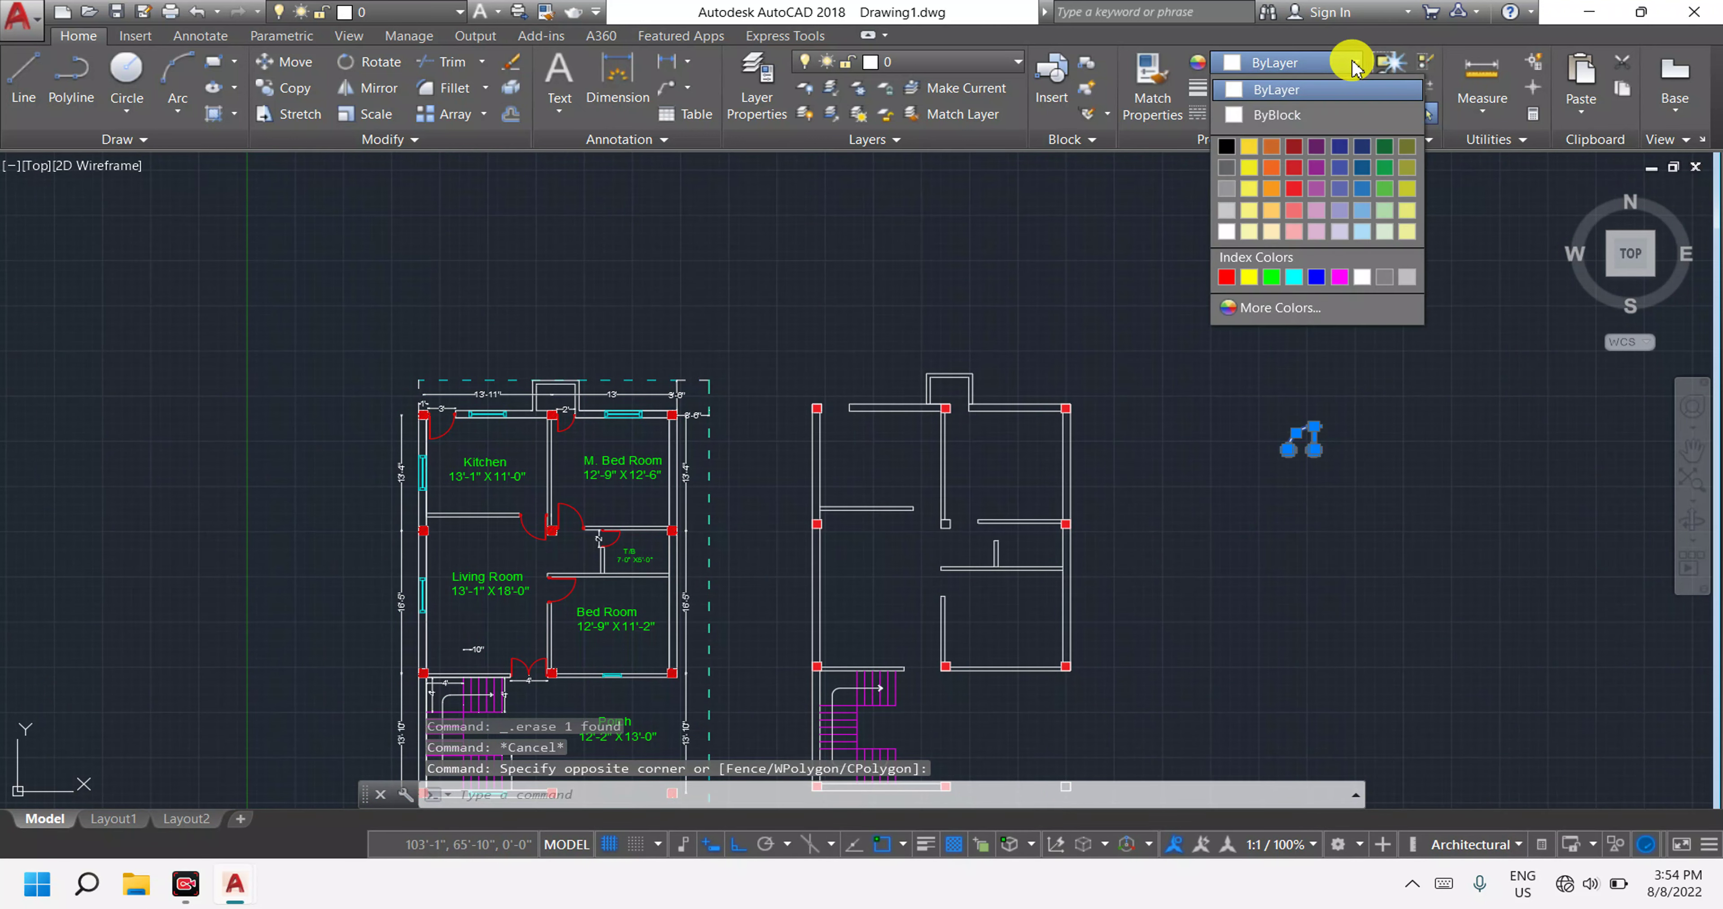
pyautogui.click(1294, 189)
pyautogui.press('Escape')
pyautogui.scroll(6, 1296, 473)
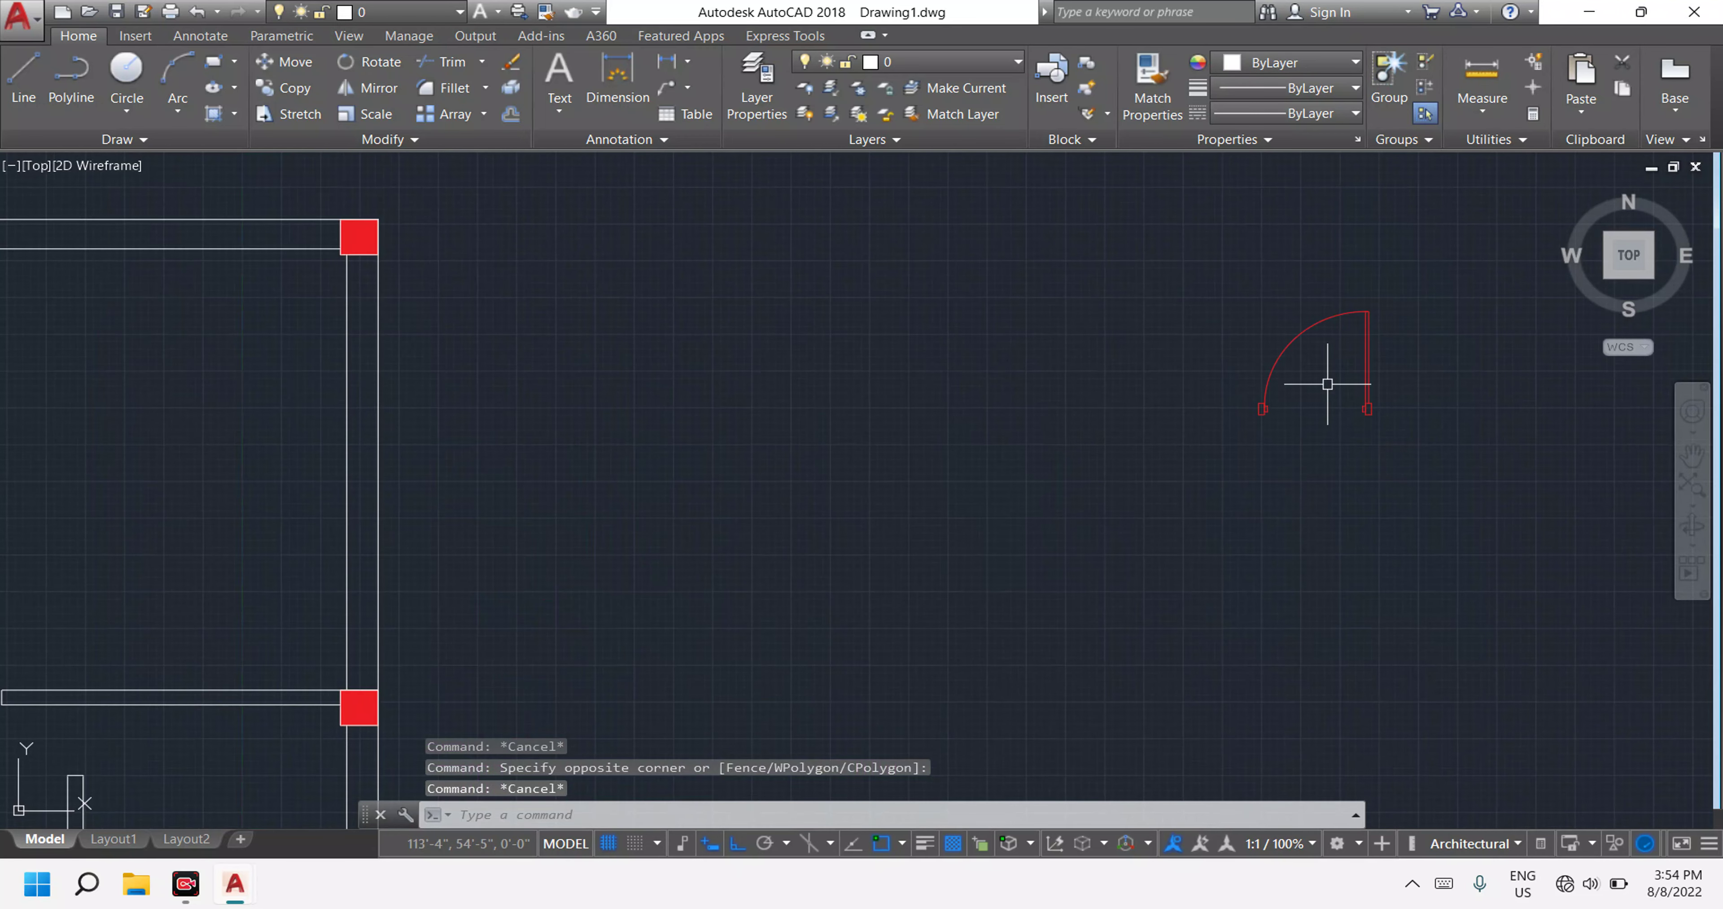
pyautogui.scroll(-8, 1327, 383)
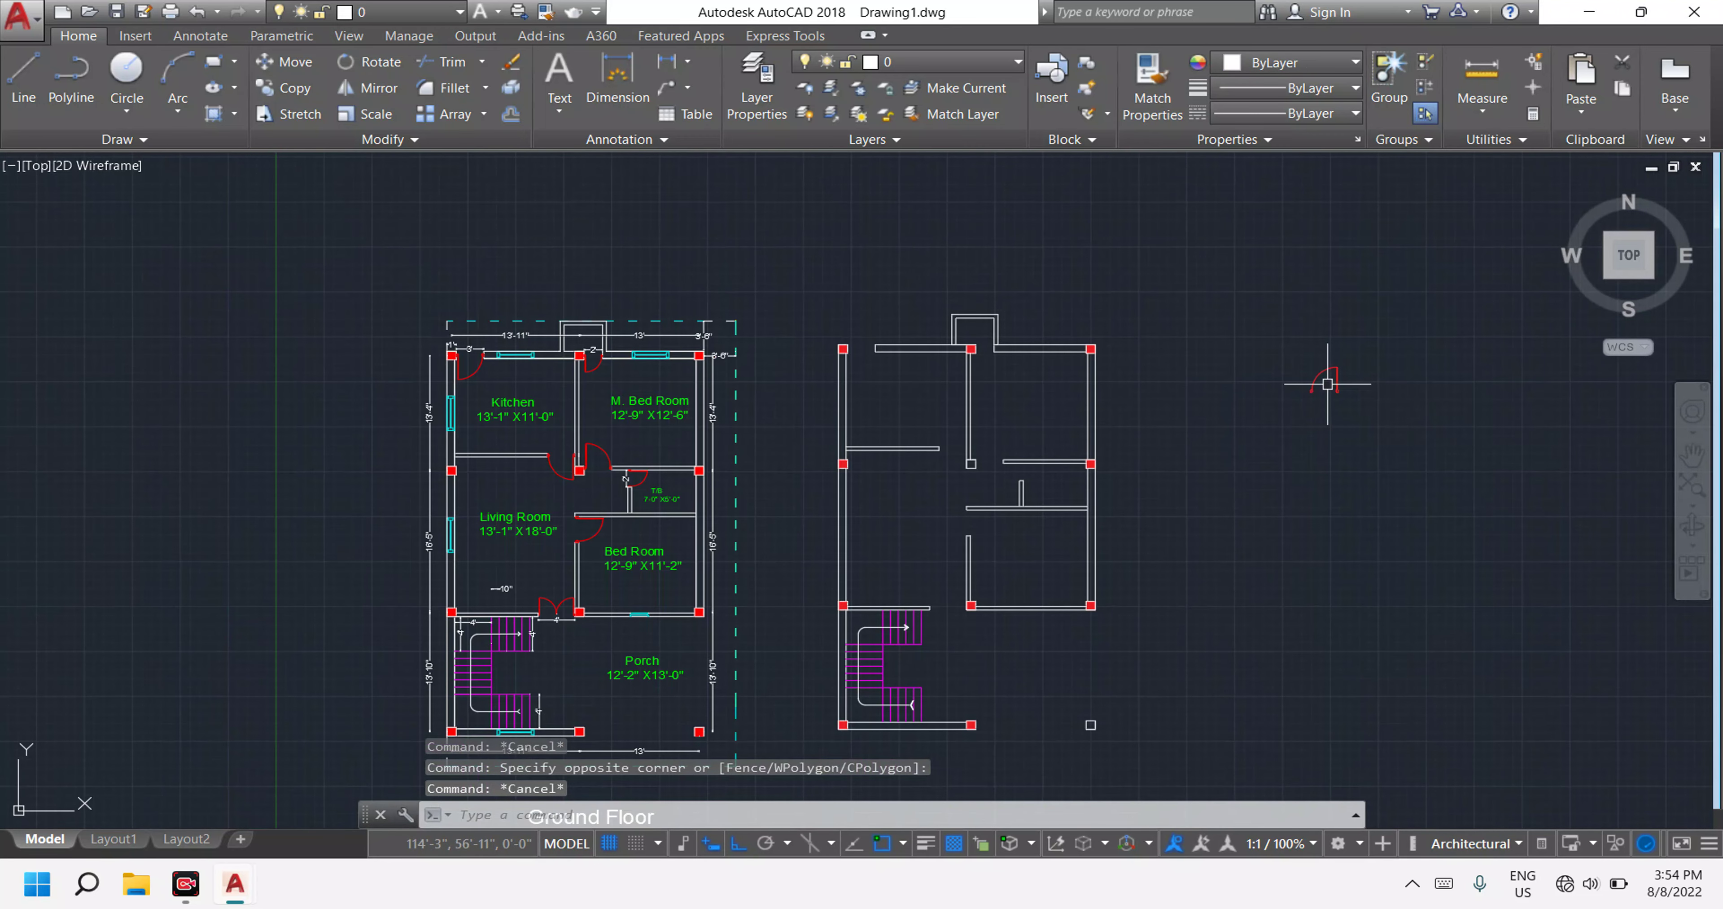
pyautogui.click(1445, 434)
pyautogui.click(1252, 309)
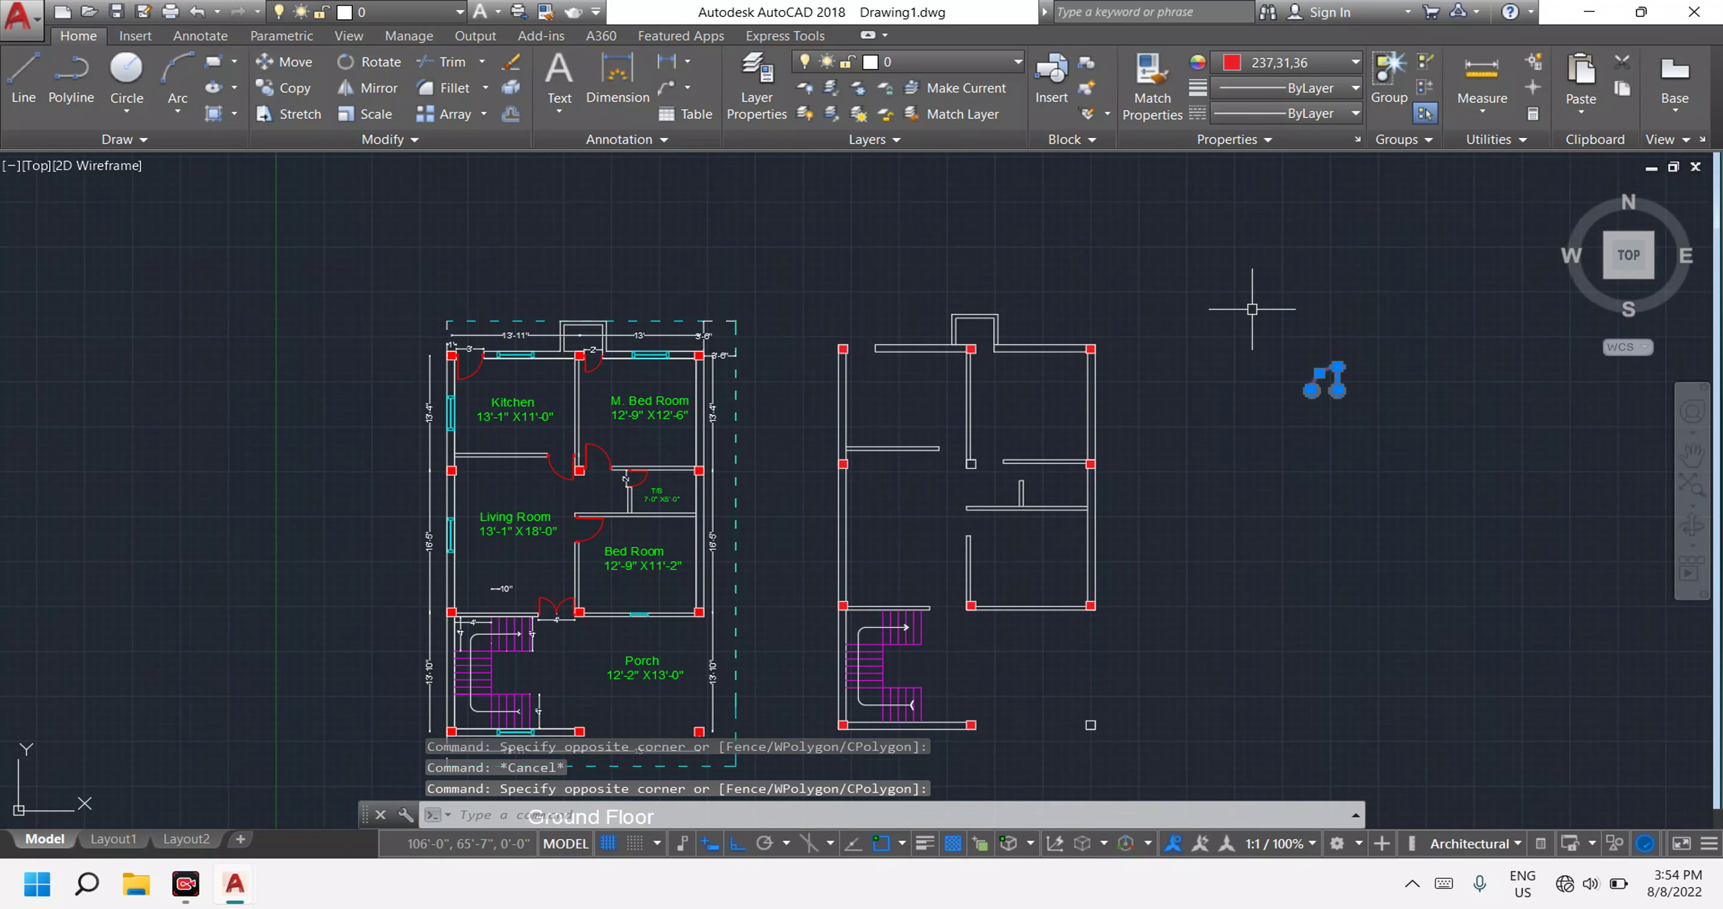
# Mirror the red door swing across a diagonal axis into a double door, keeping the original.
pyautogui.write('Mi')
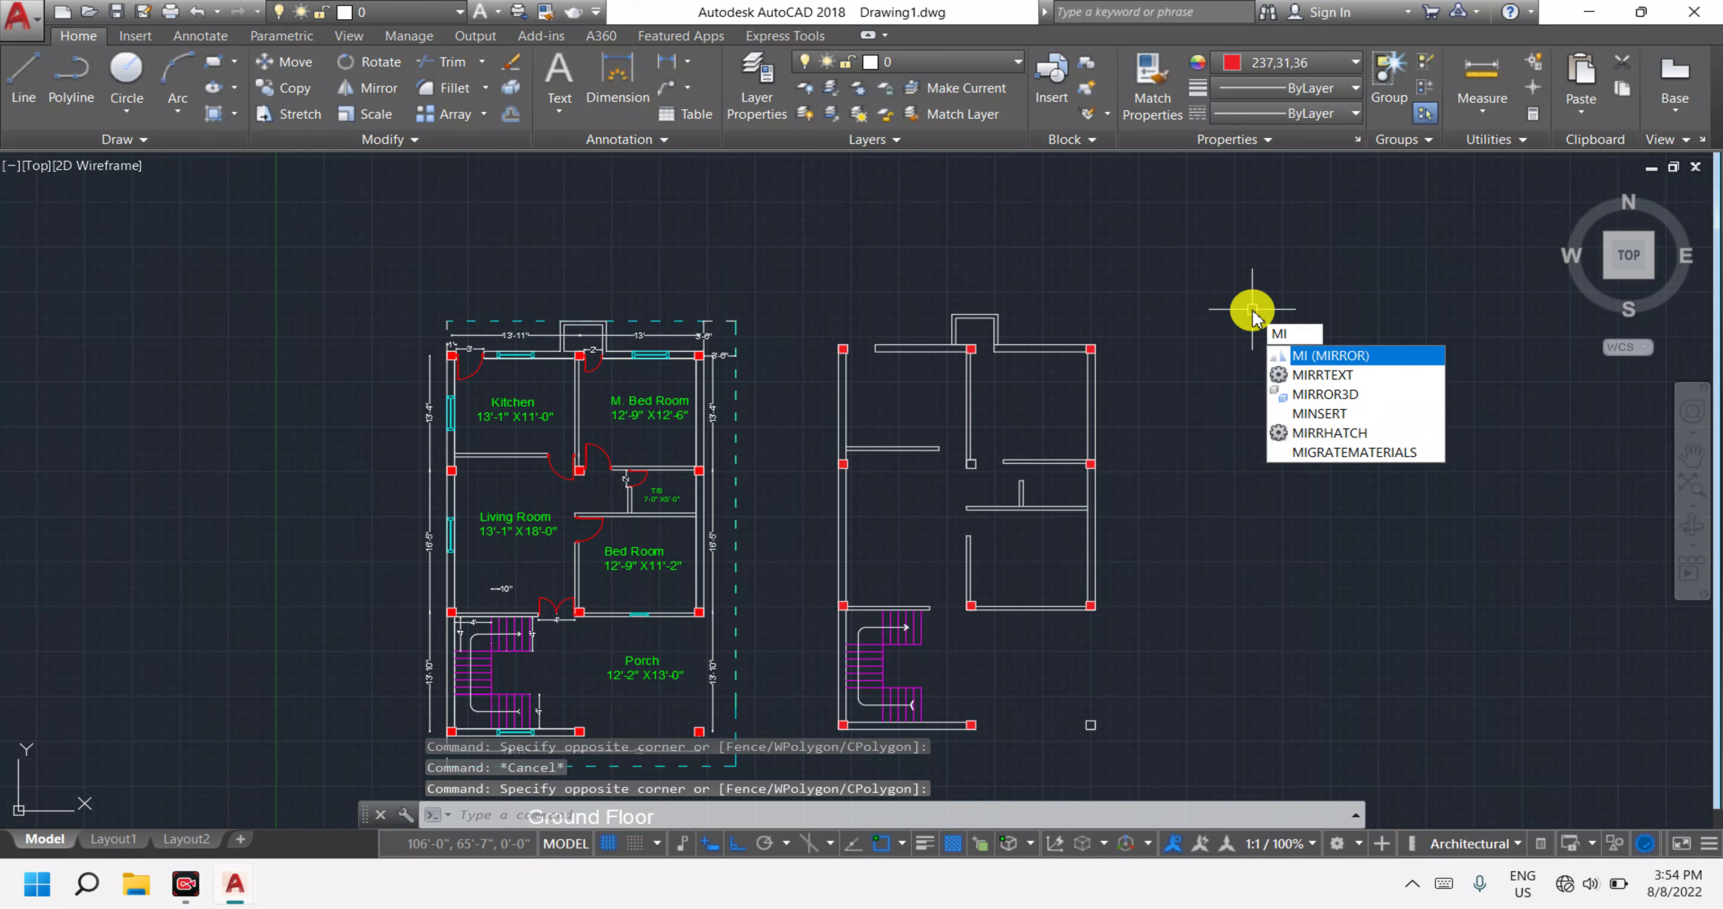
pyautogui.press('Return')
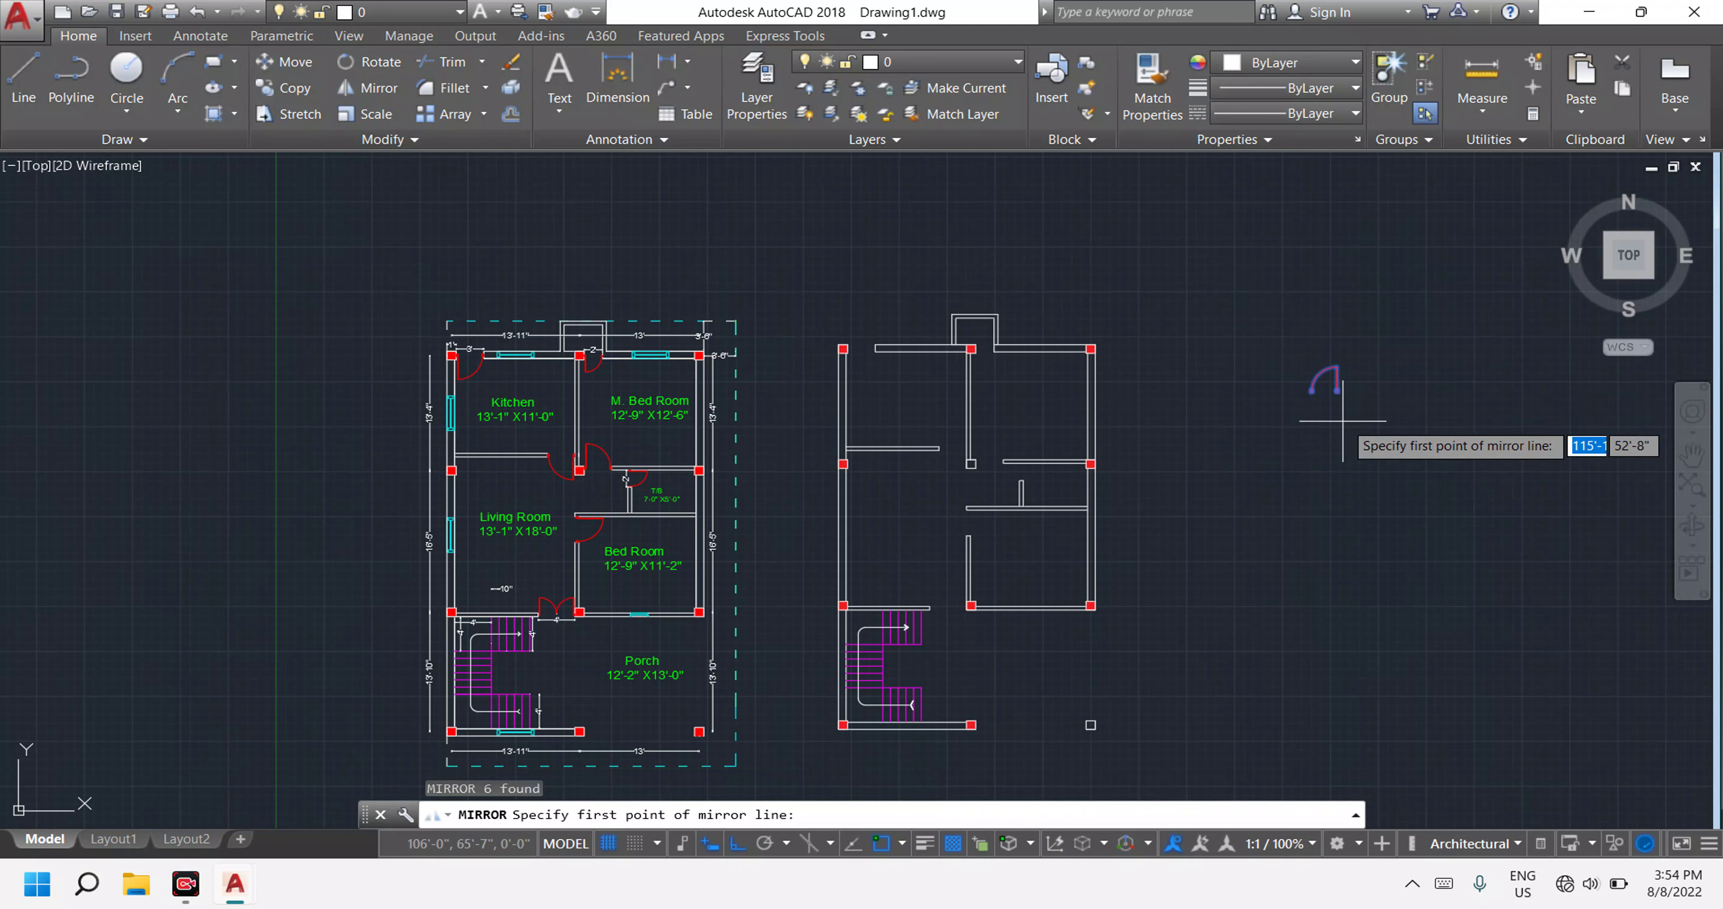
pyautogui.click(1342, 422)
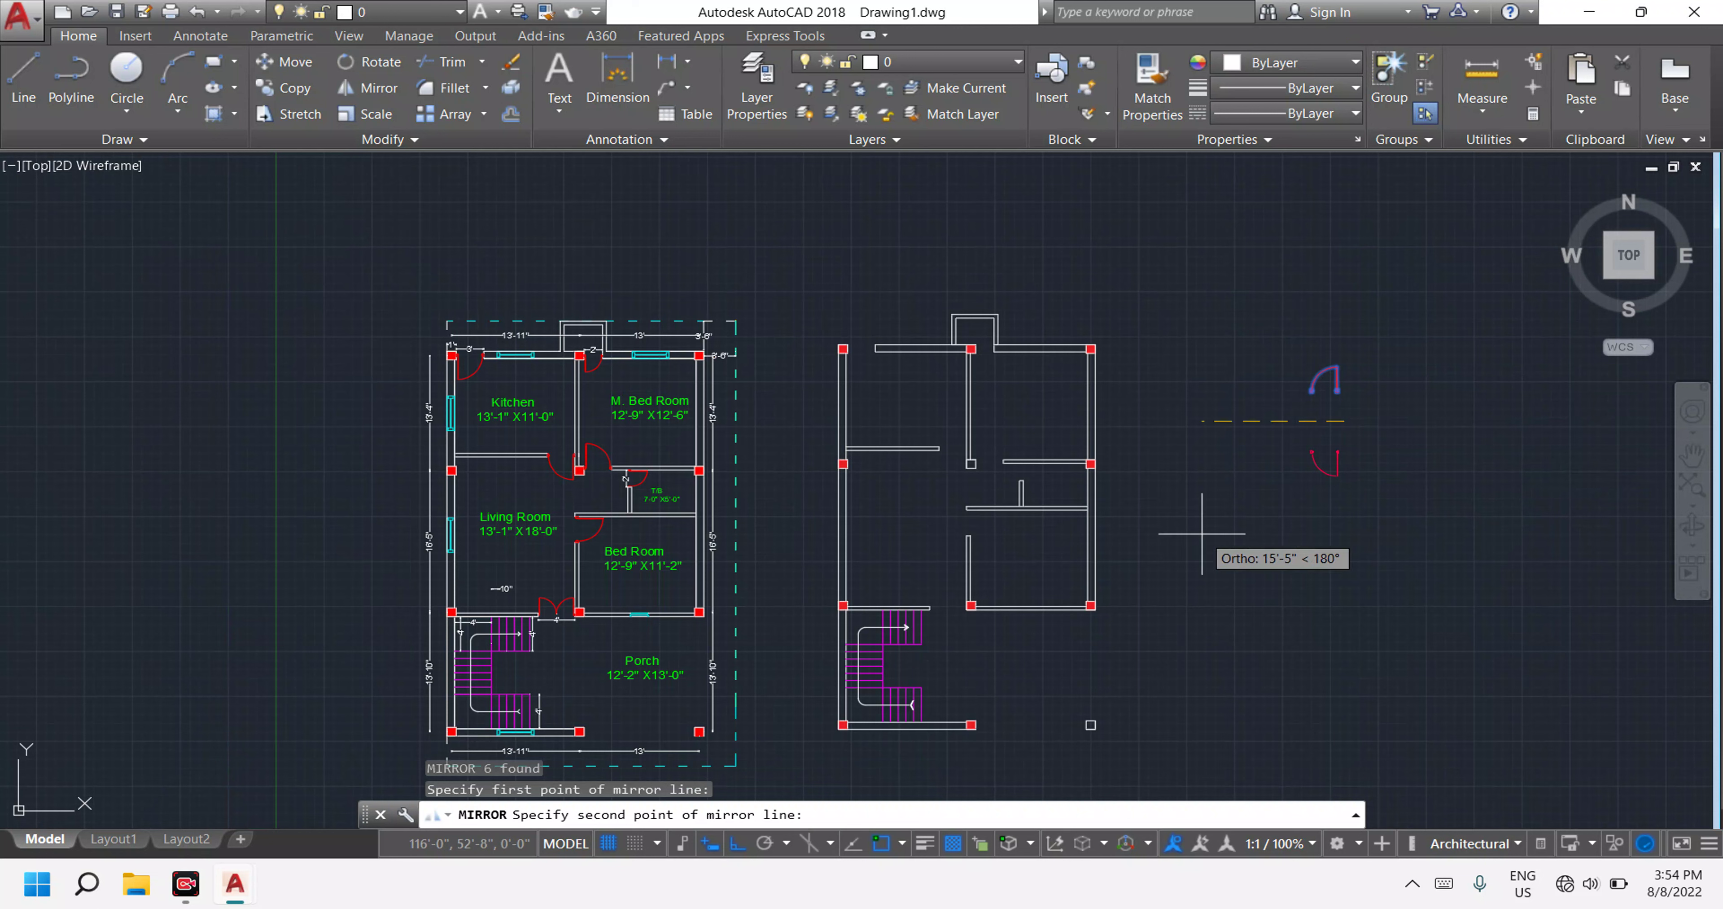
pyautogui.click(1405, 512)
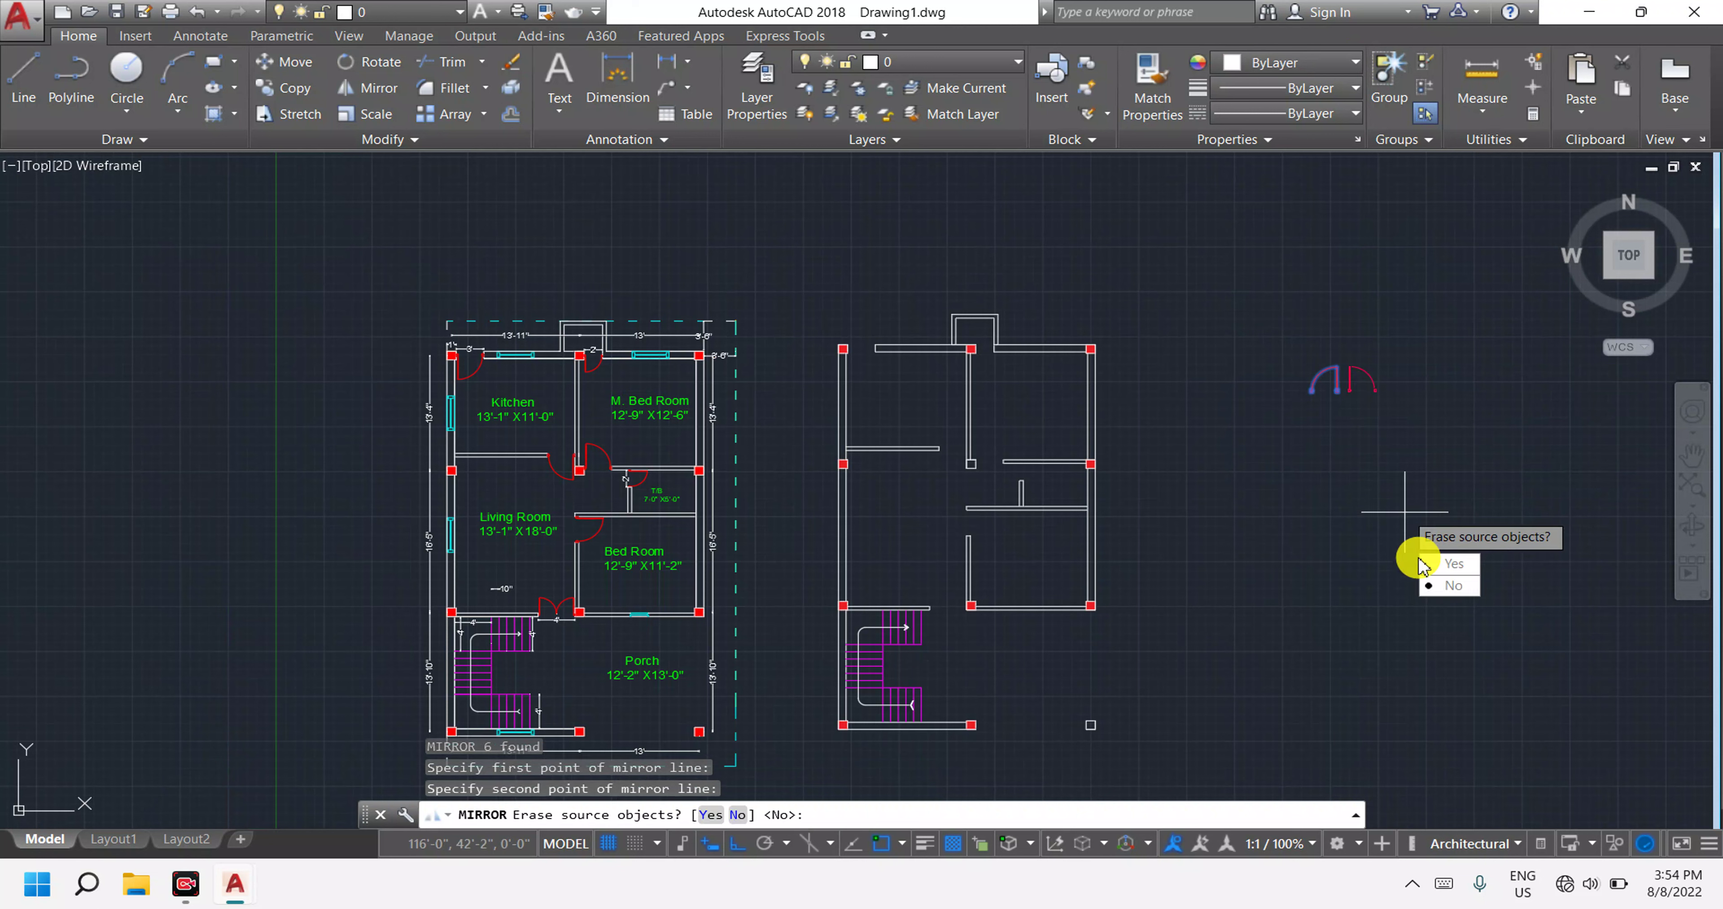
pyautogui.click(1429, 586)
# Mirror the double-door pair downward across a horizontal axis, keeping the original pair.
pyautogui.click(1423, 434)
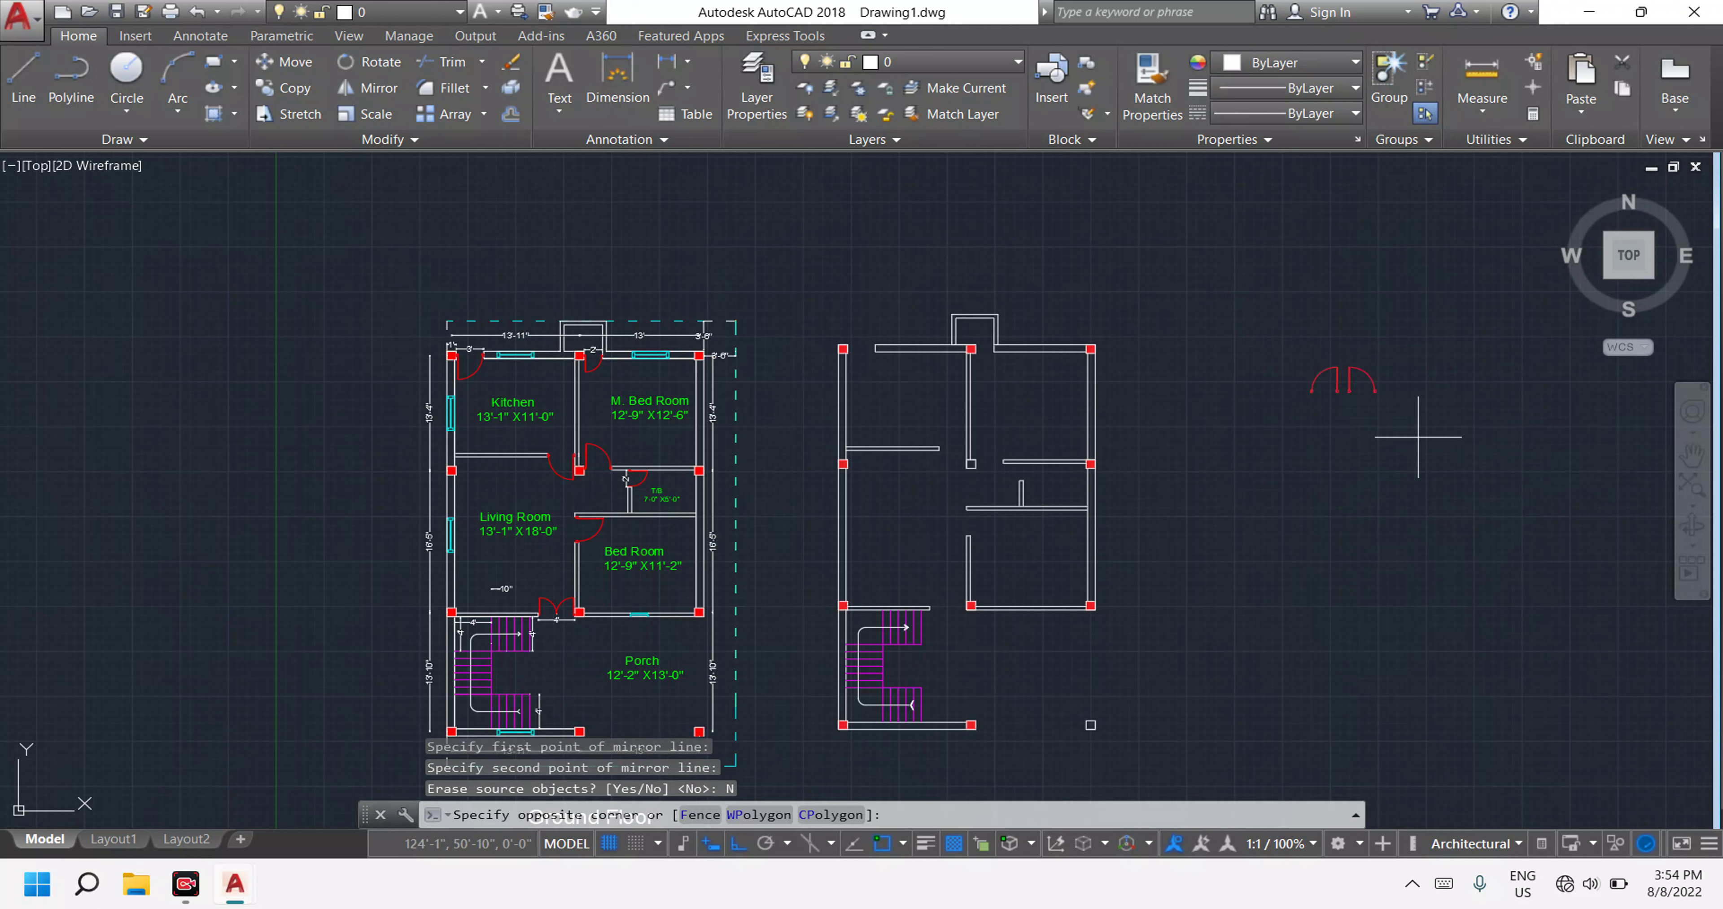
pyautogui.click(1257, 313)
pyautogui.write('mi')
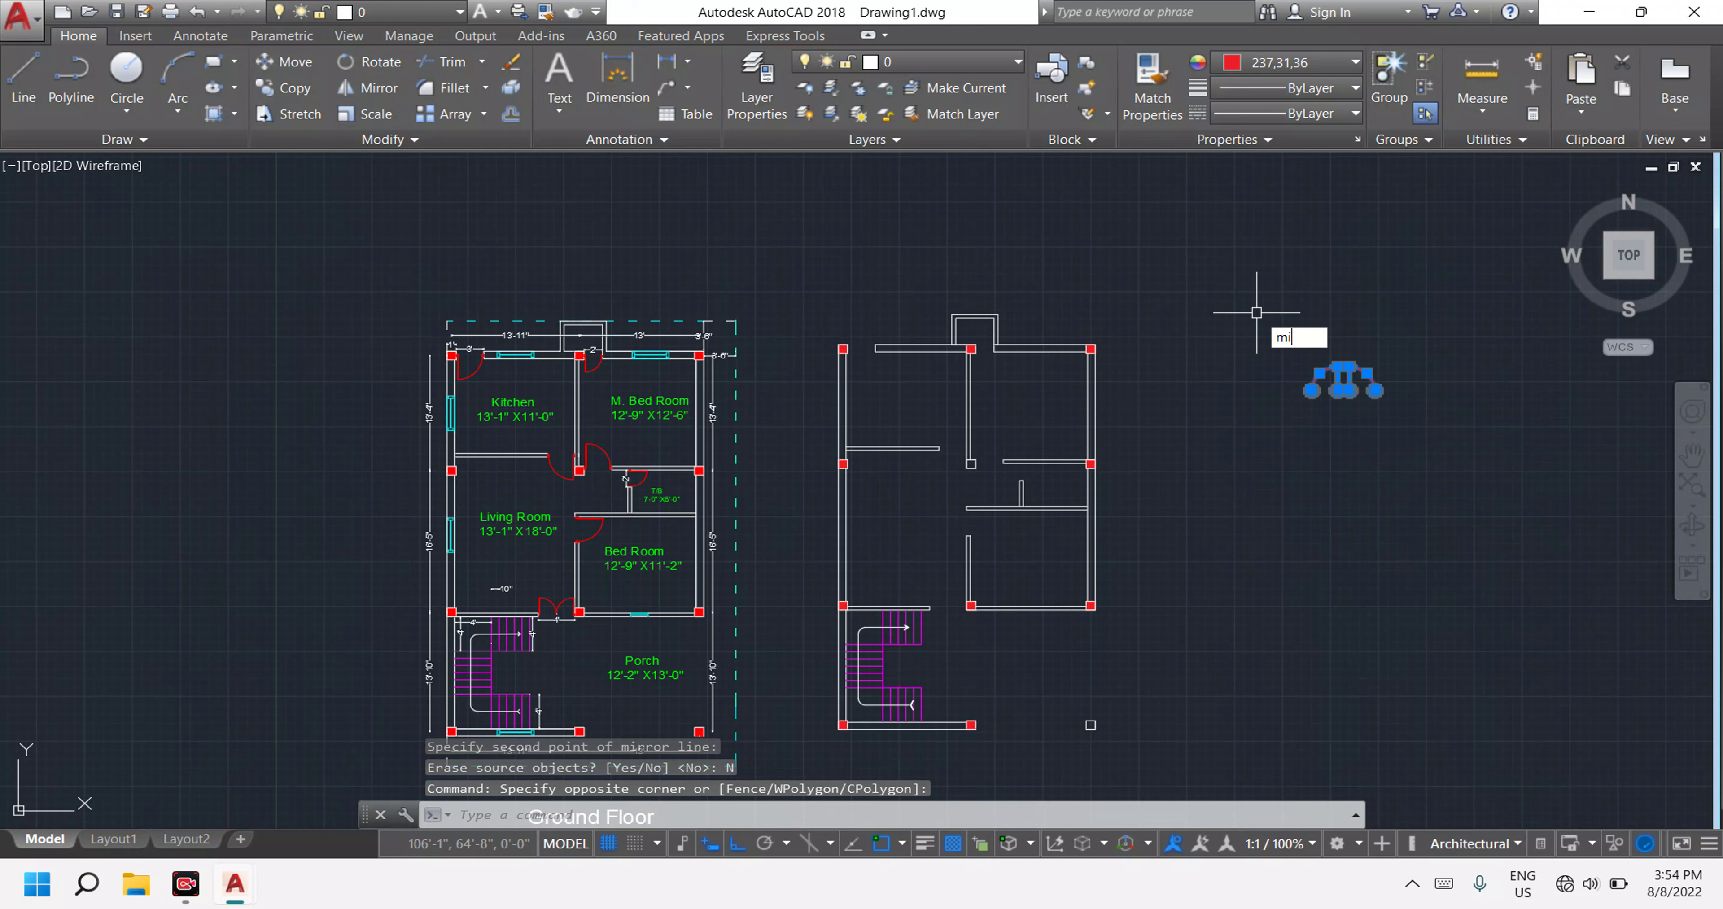
pyautogui.press('Return')
pyautogui.click(1372, 429)
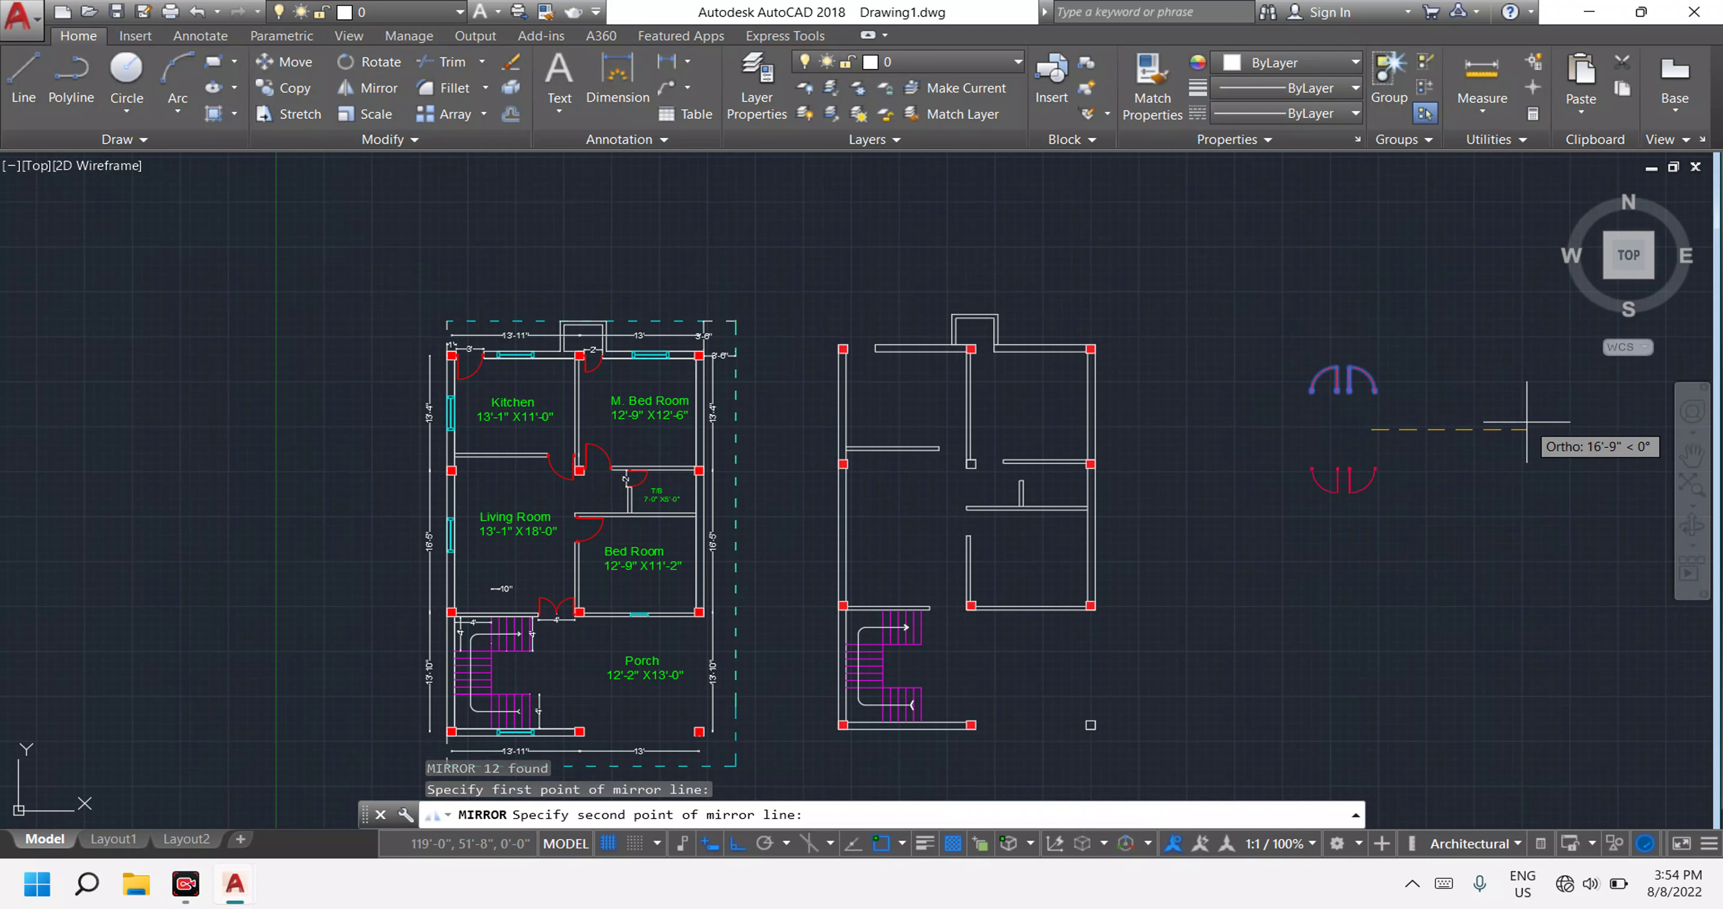
pyautogui.click(1527, 421)
pyautogui.click(1565, 496)
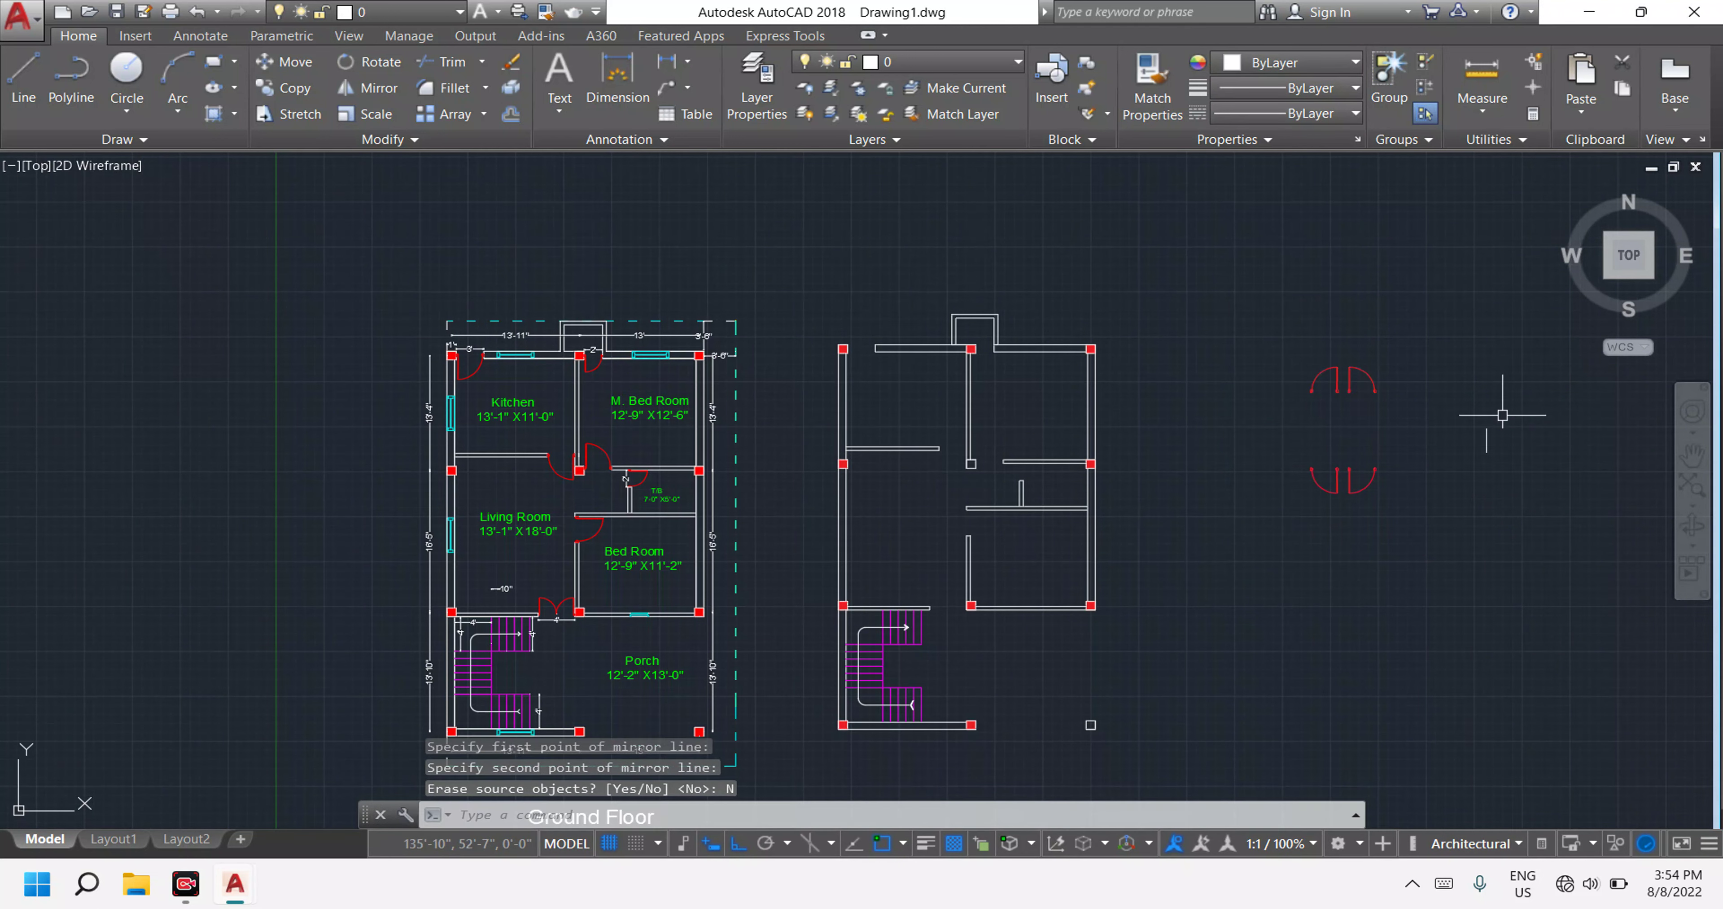
# Mirror all four door swings upward across a horizontal axis, keeping the originals.
pyautogui.scroll(2, 1409, 419)
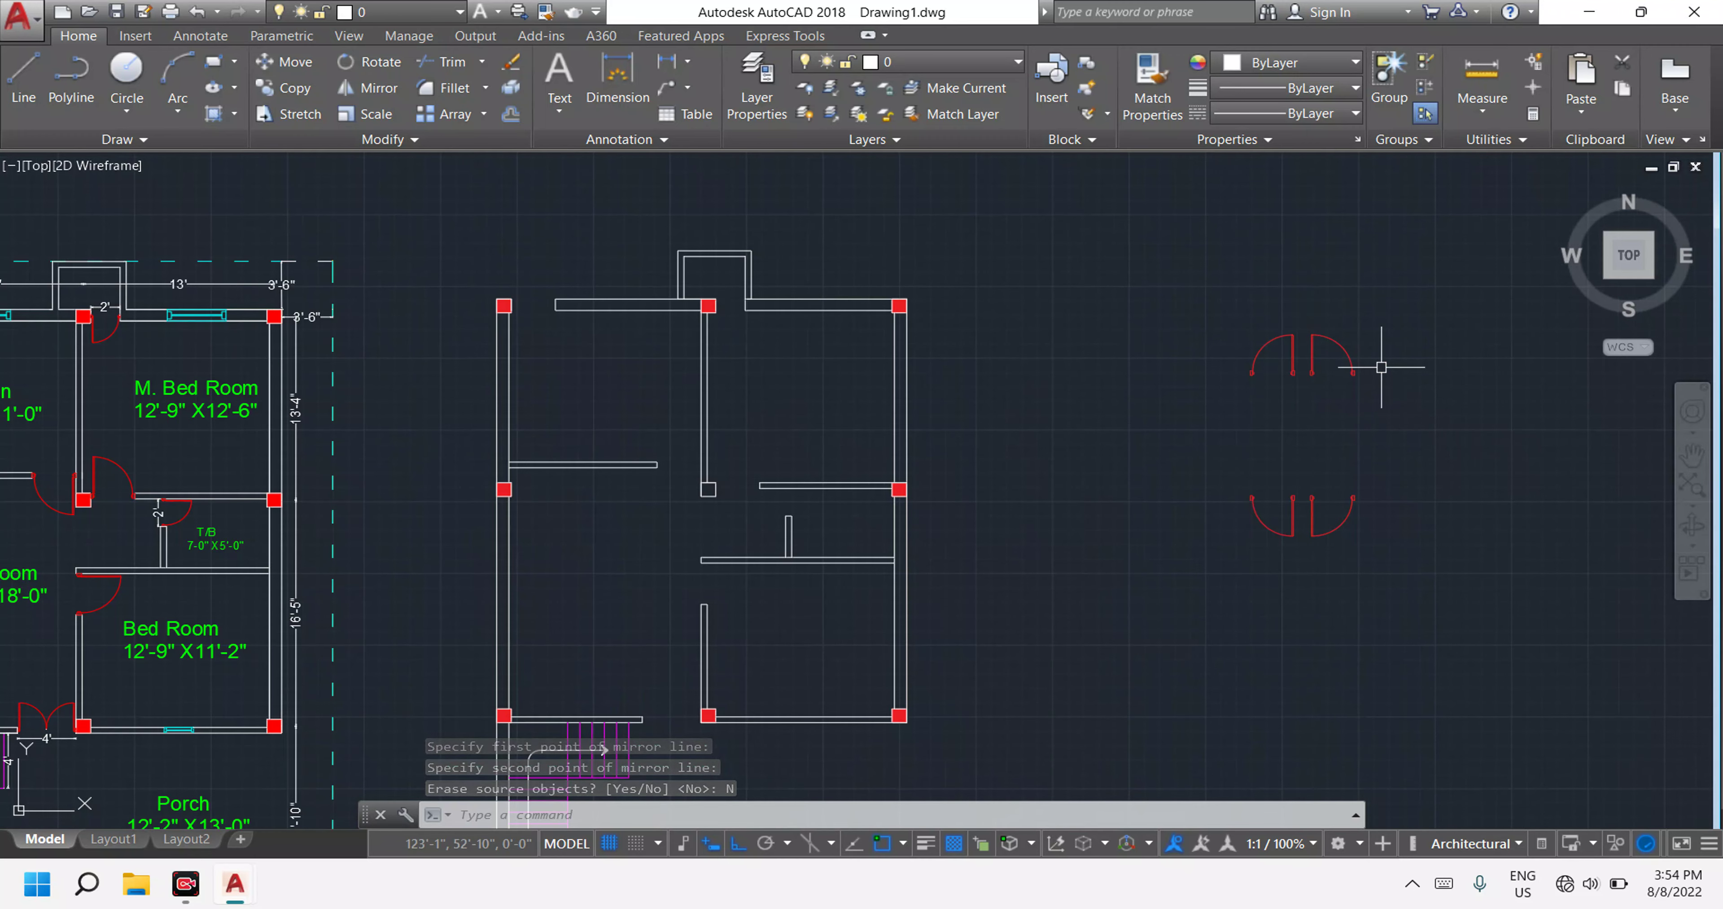
pyautogui.click(1510, 648)
pyautogui.click(1108, 204)
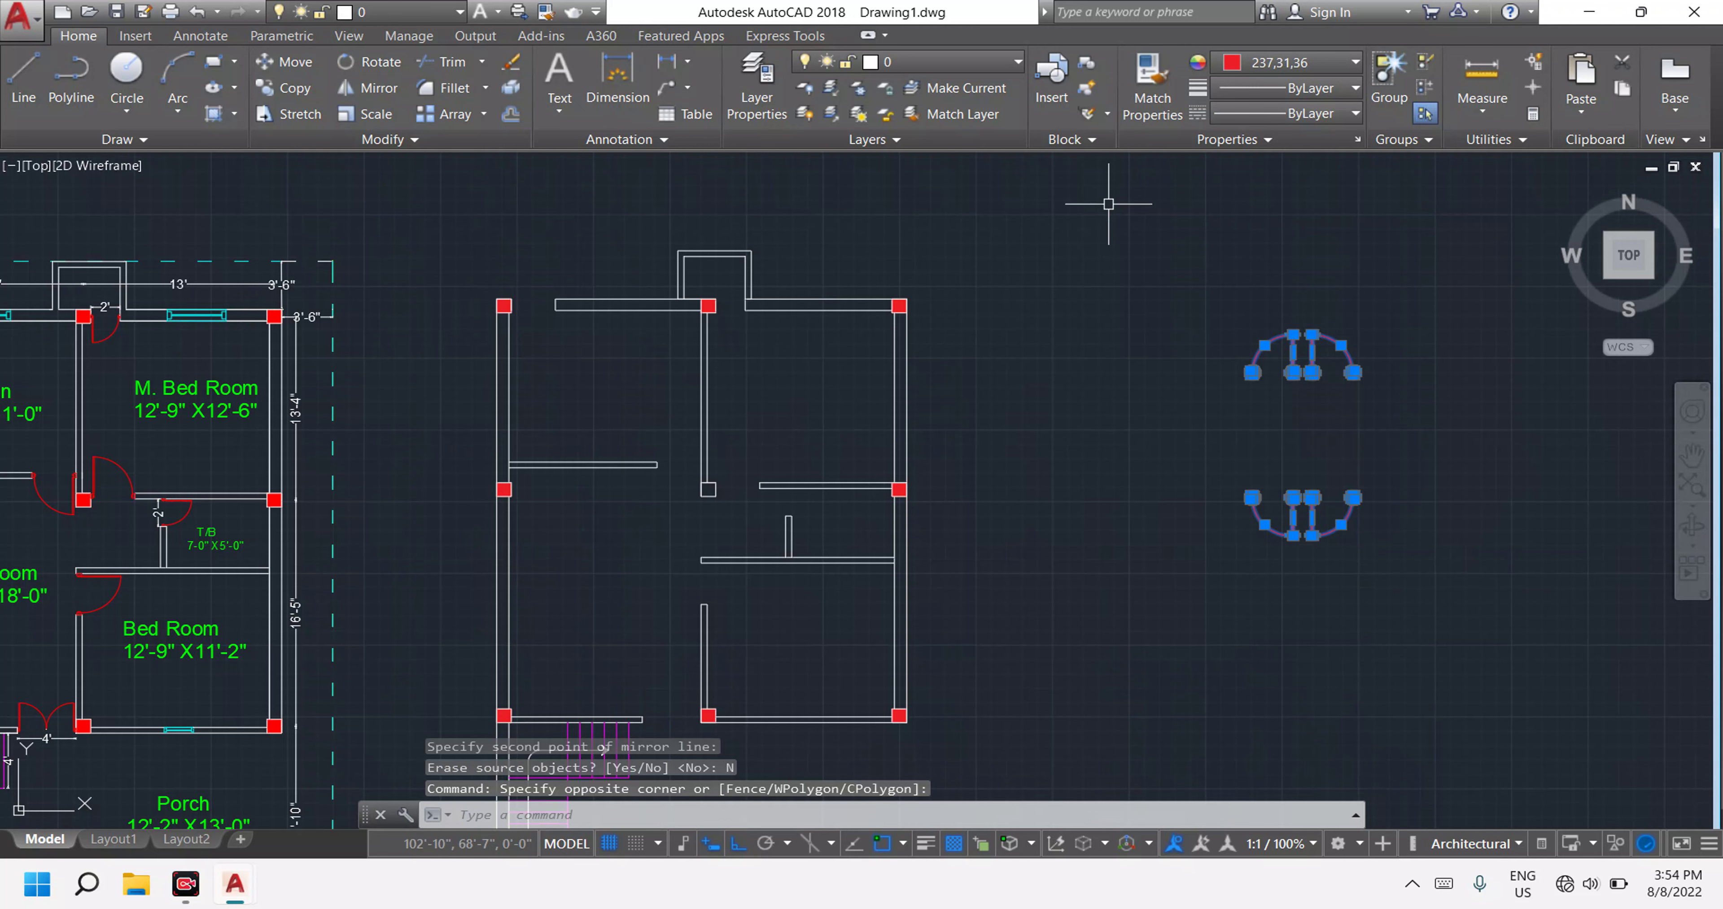
pyautogui.write('mi')
pyautogui.press('Return')
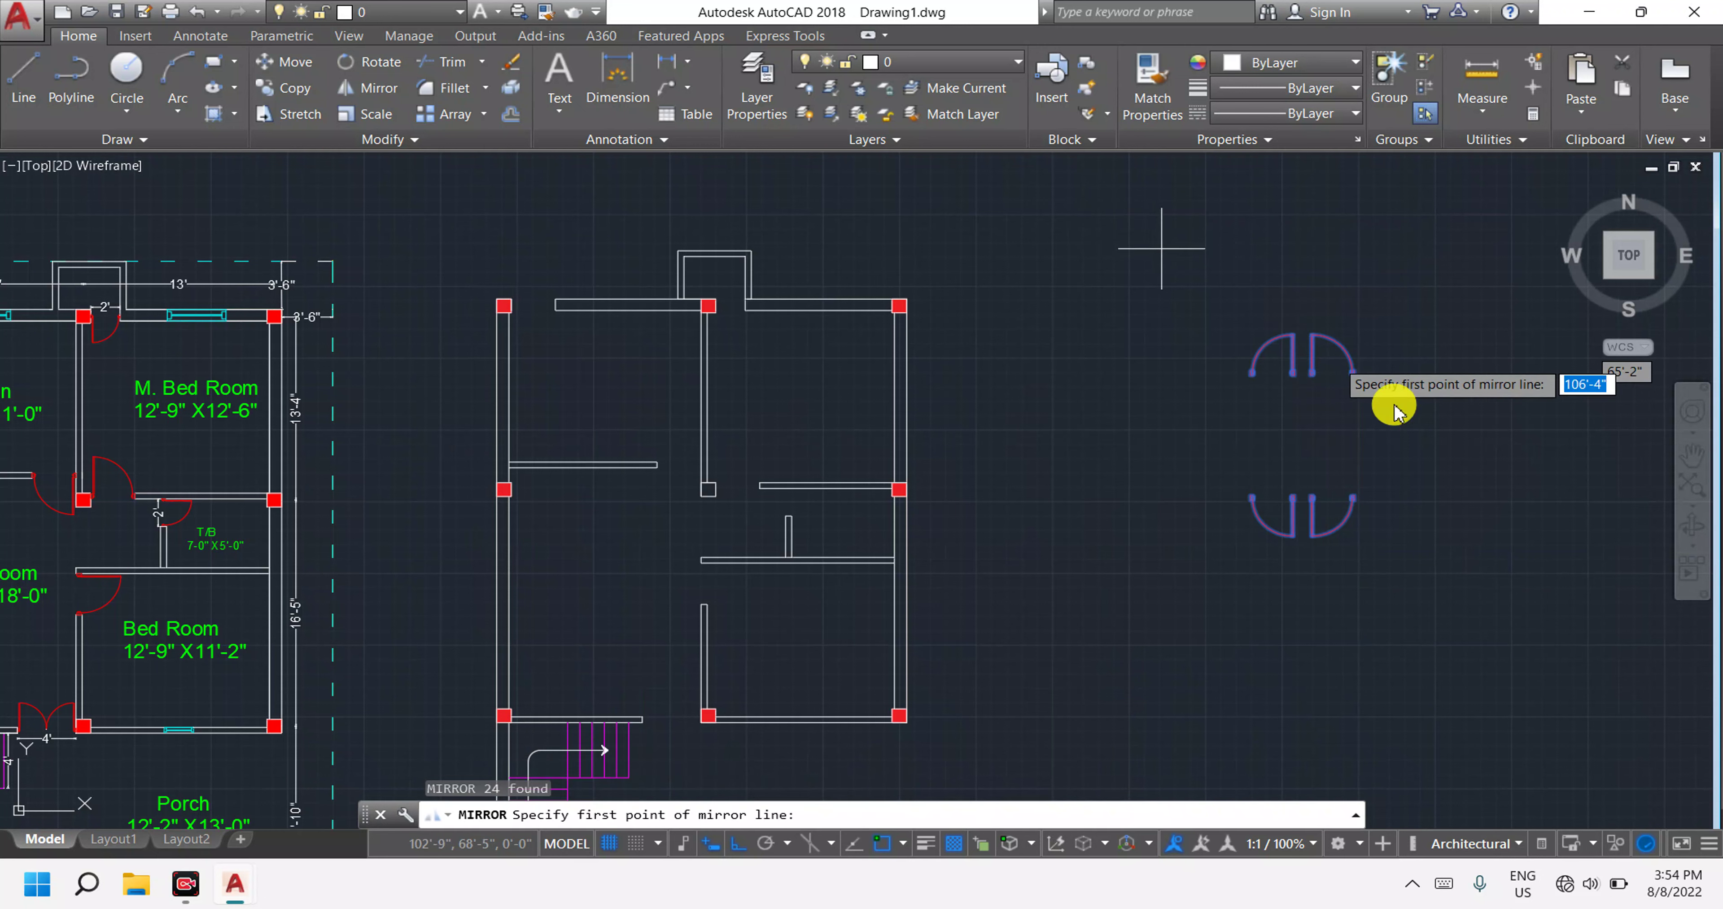
pyautogui.scroll(-2, 1445, 374)
pyautogui.scroll(-2, 1449, 365)
pyautogui.moveTo(1449, 365); pyautogui.dragTo(1293, 562, button='middle')
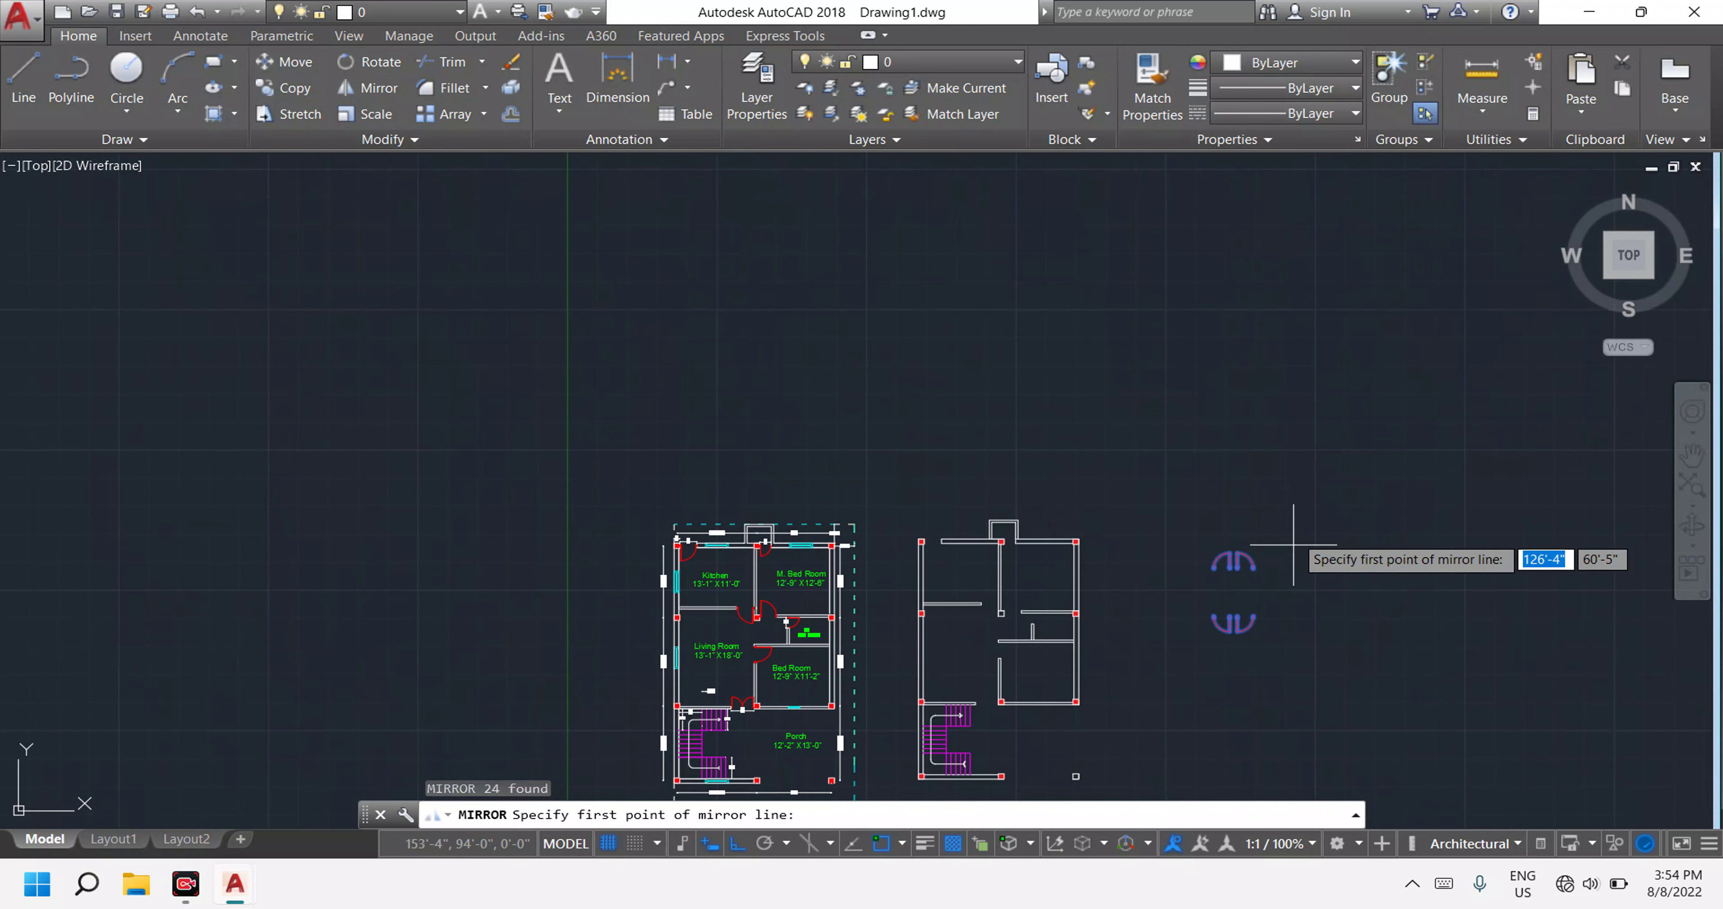
pyautogui.click(1297, 440)
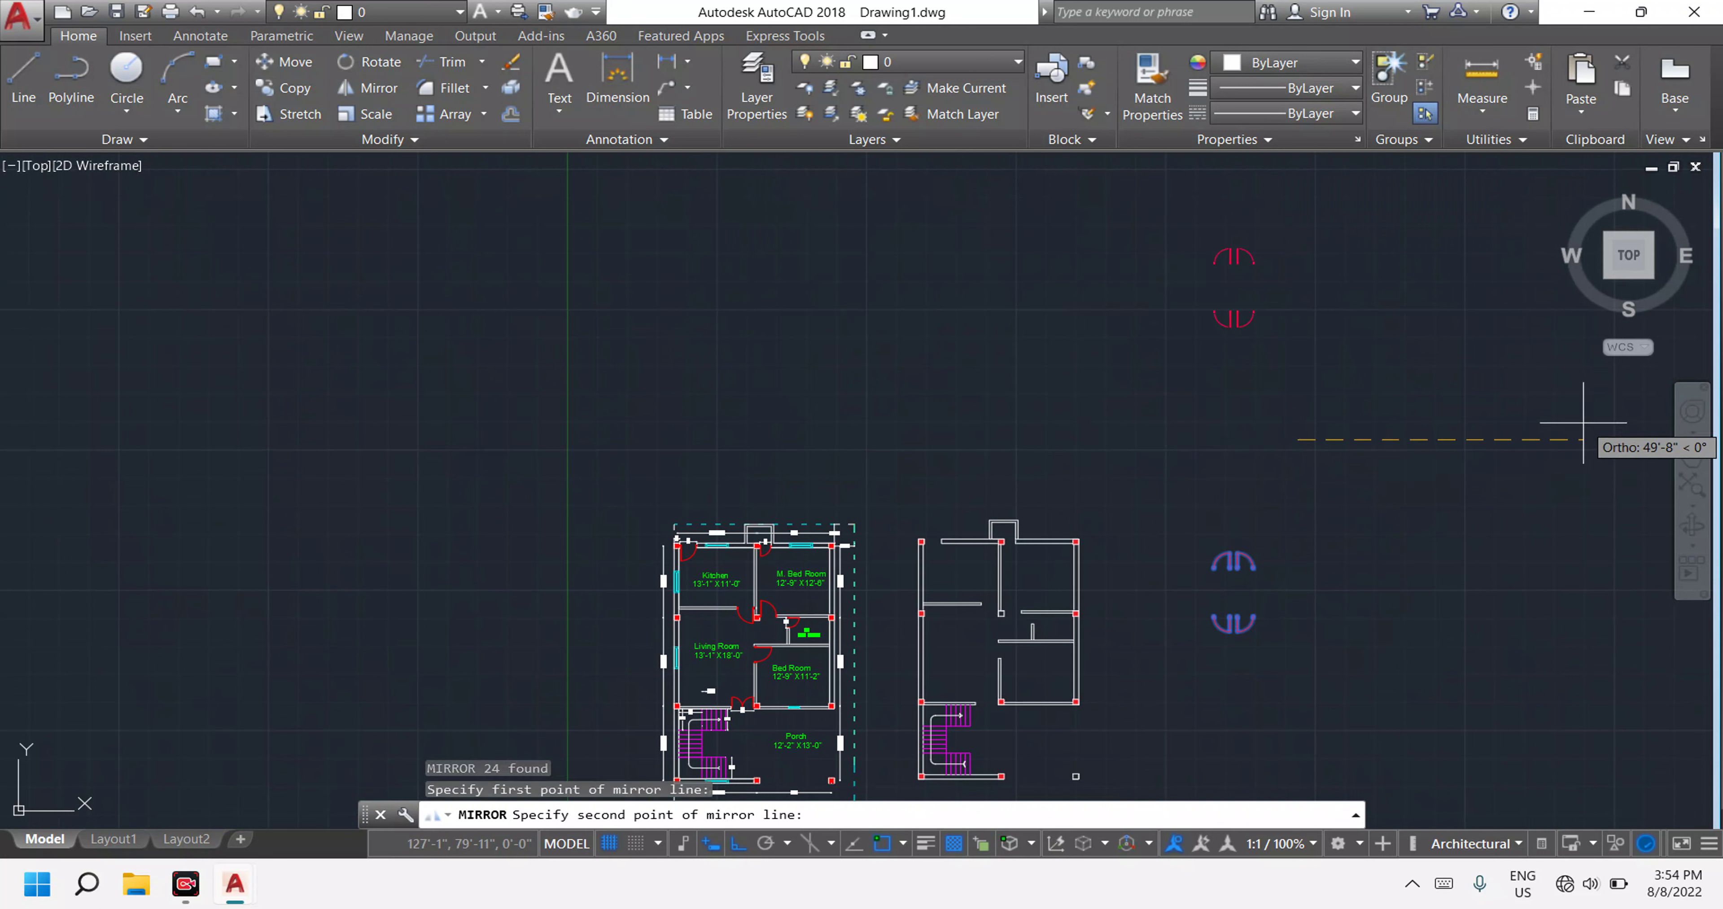
pyautogui.click(1499, 426)
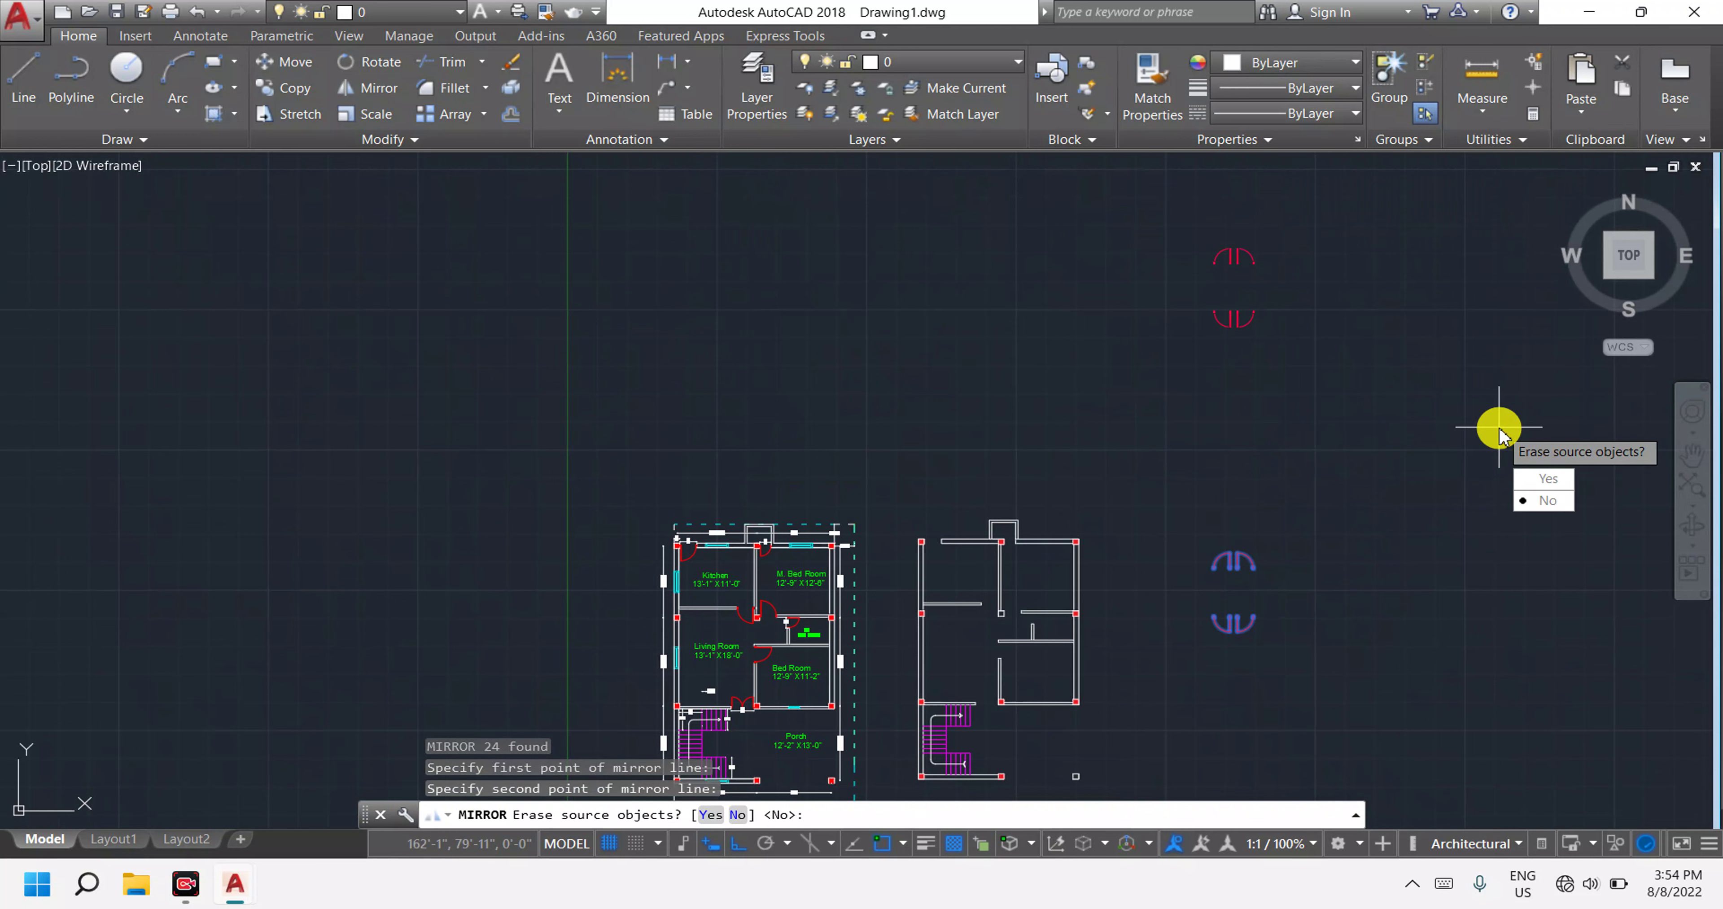
pyautogui.click(1532, 501)
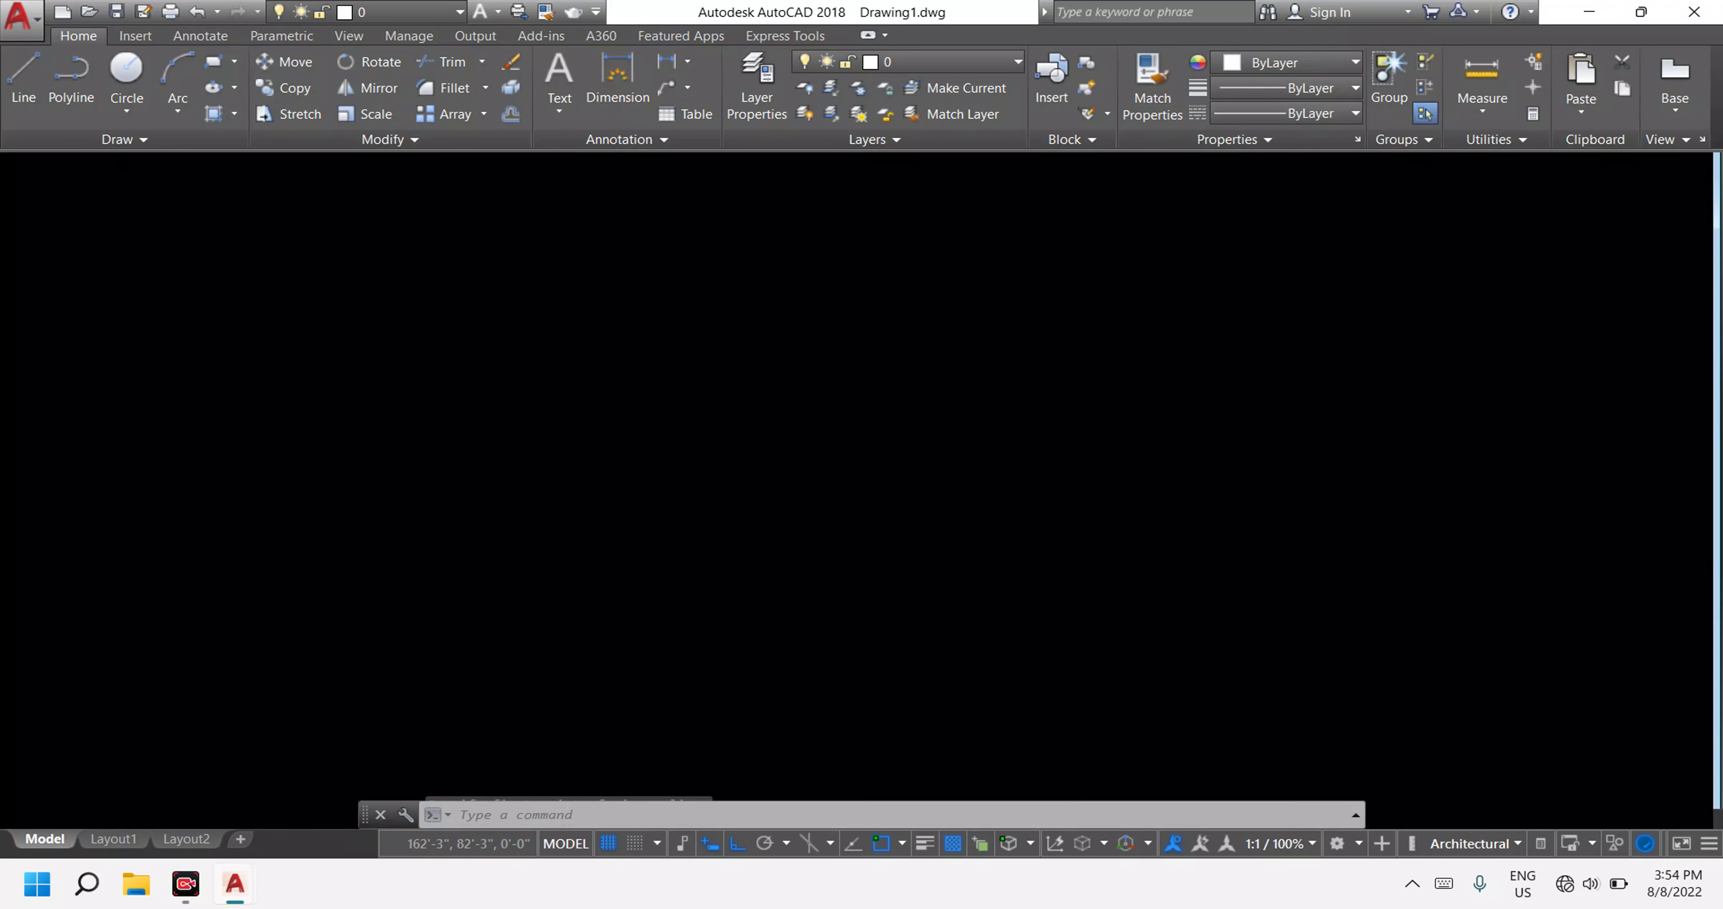
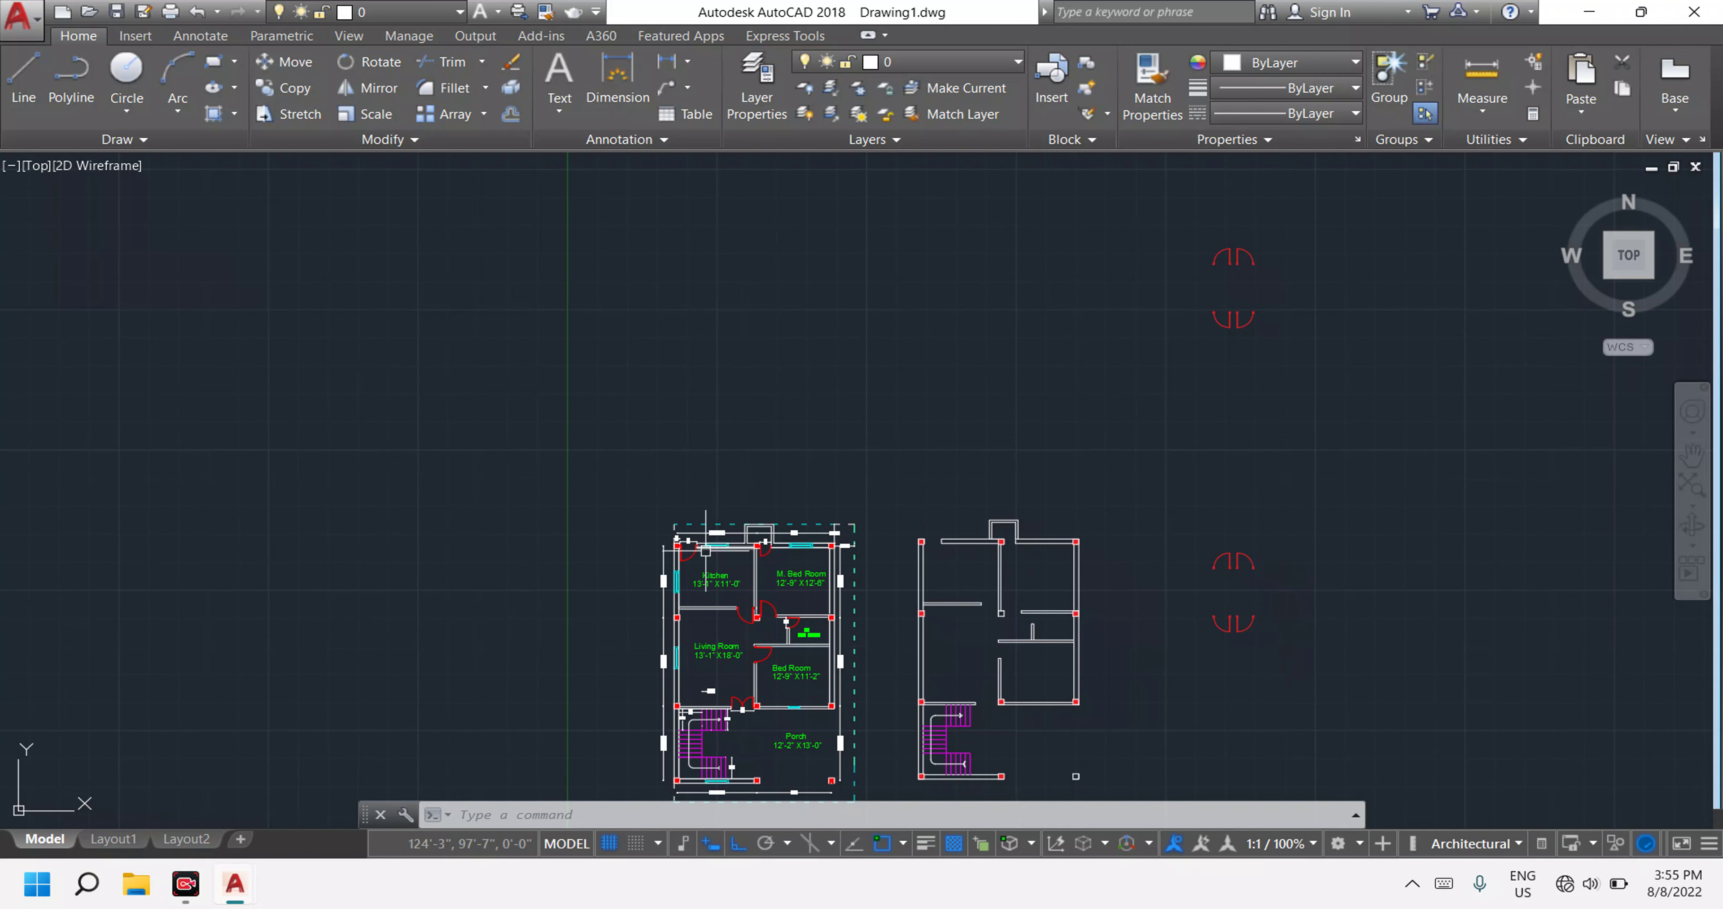
# Window-select the right door swing and copy it (CO) using its jamb as base point.
pyautogui.scroll(2, 1265, 652)
pyautogui.scroll(5, 1192, 576)
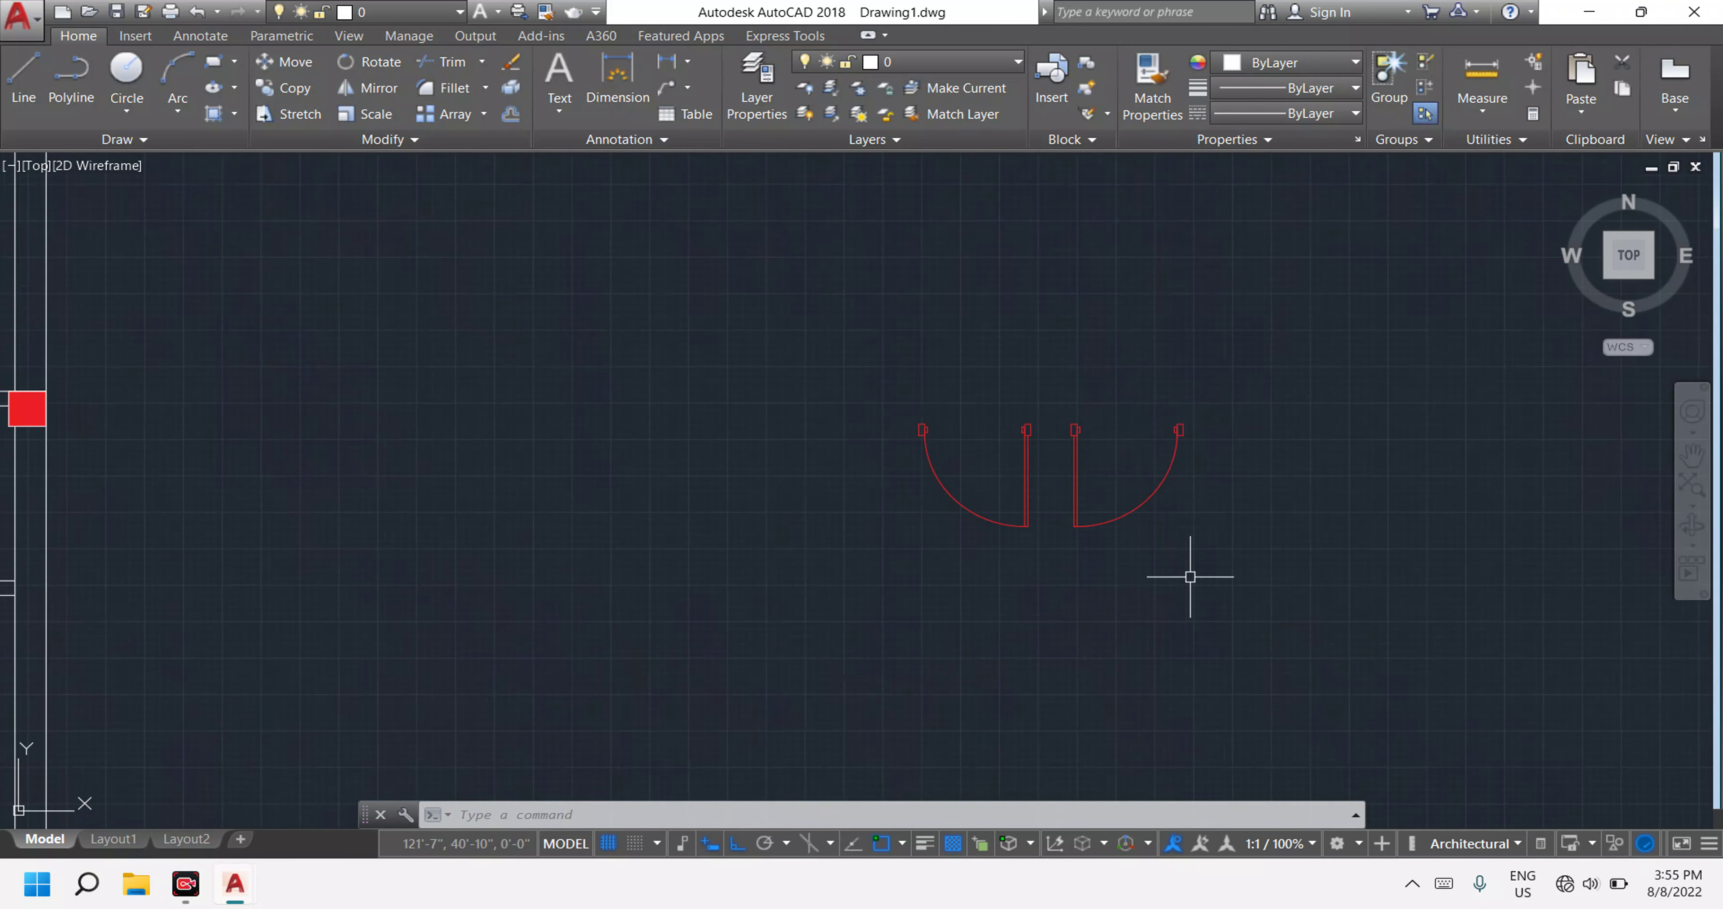
pyautogui.click(1290, 597)
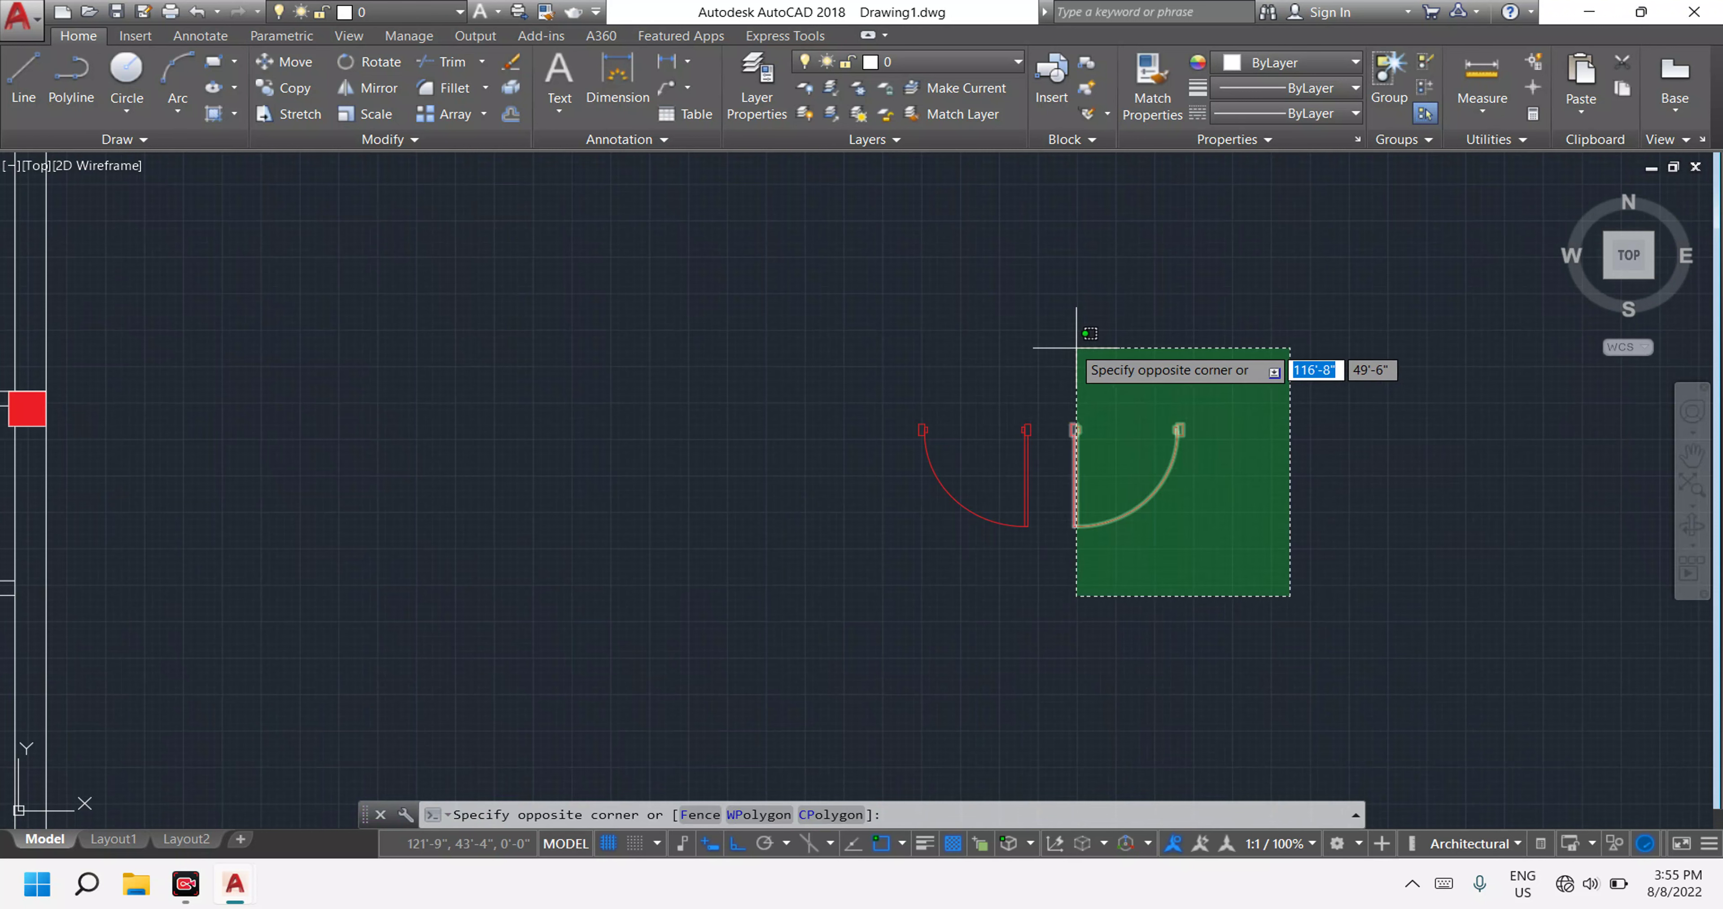
pyautogui.click(1048, 344)
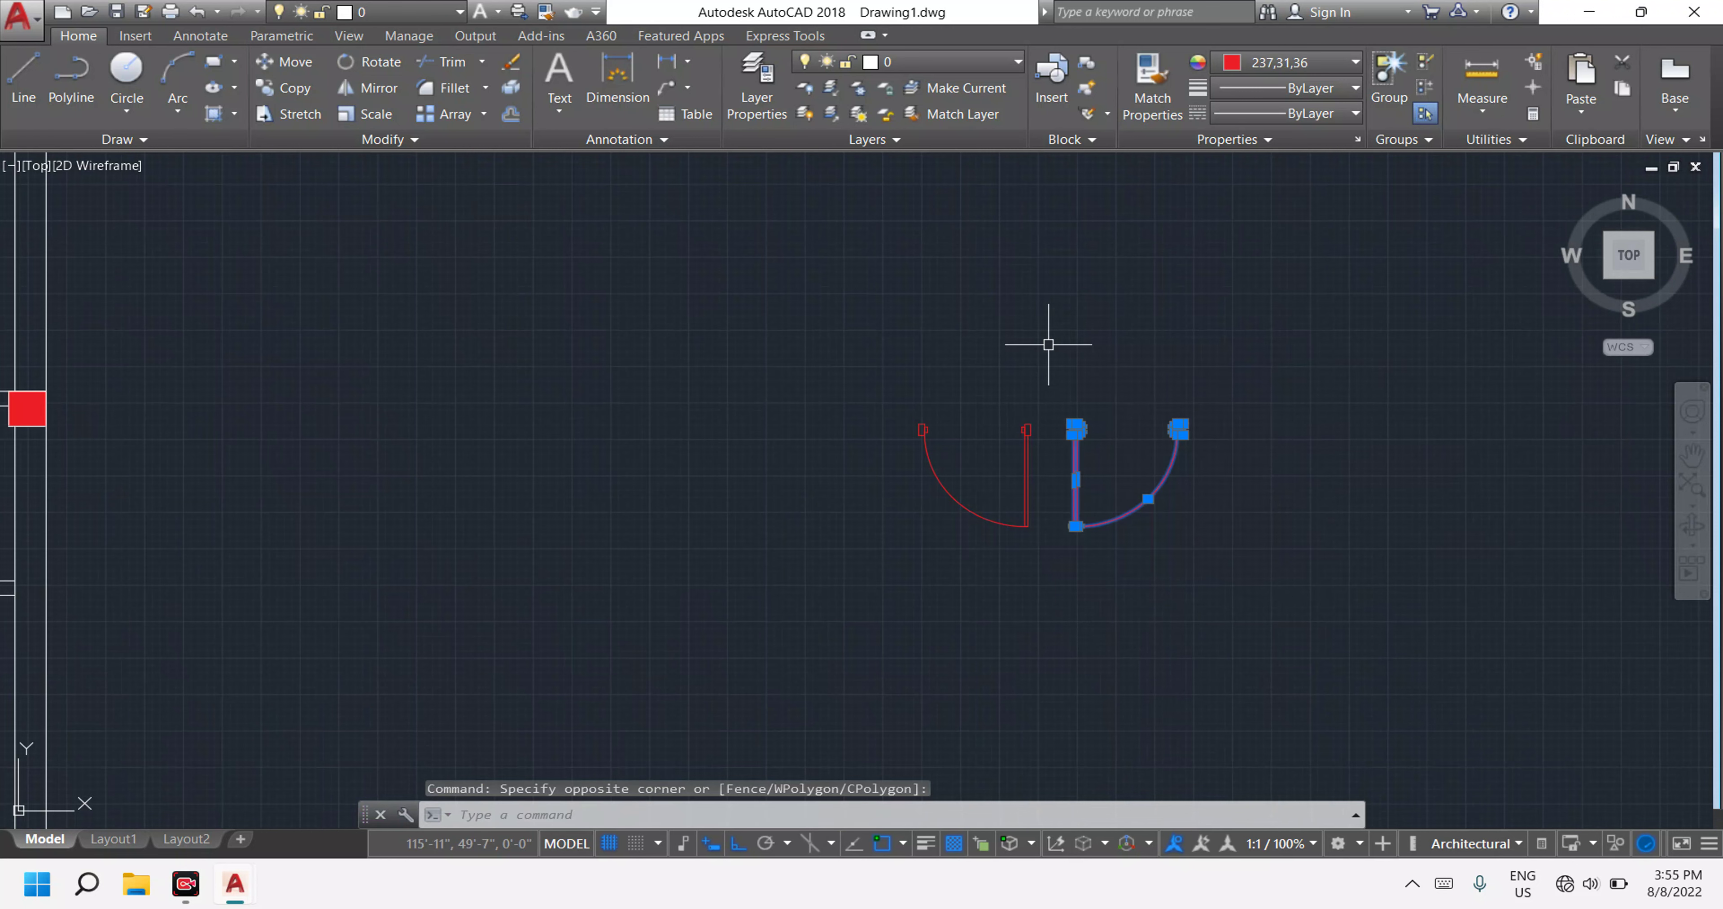
pyautogui.write('co')
pyautogui.press('Return')
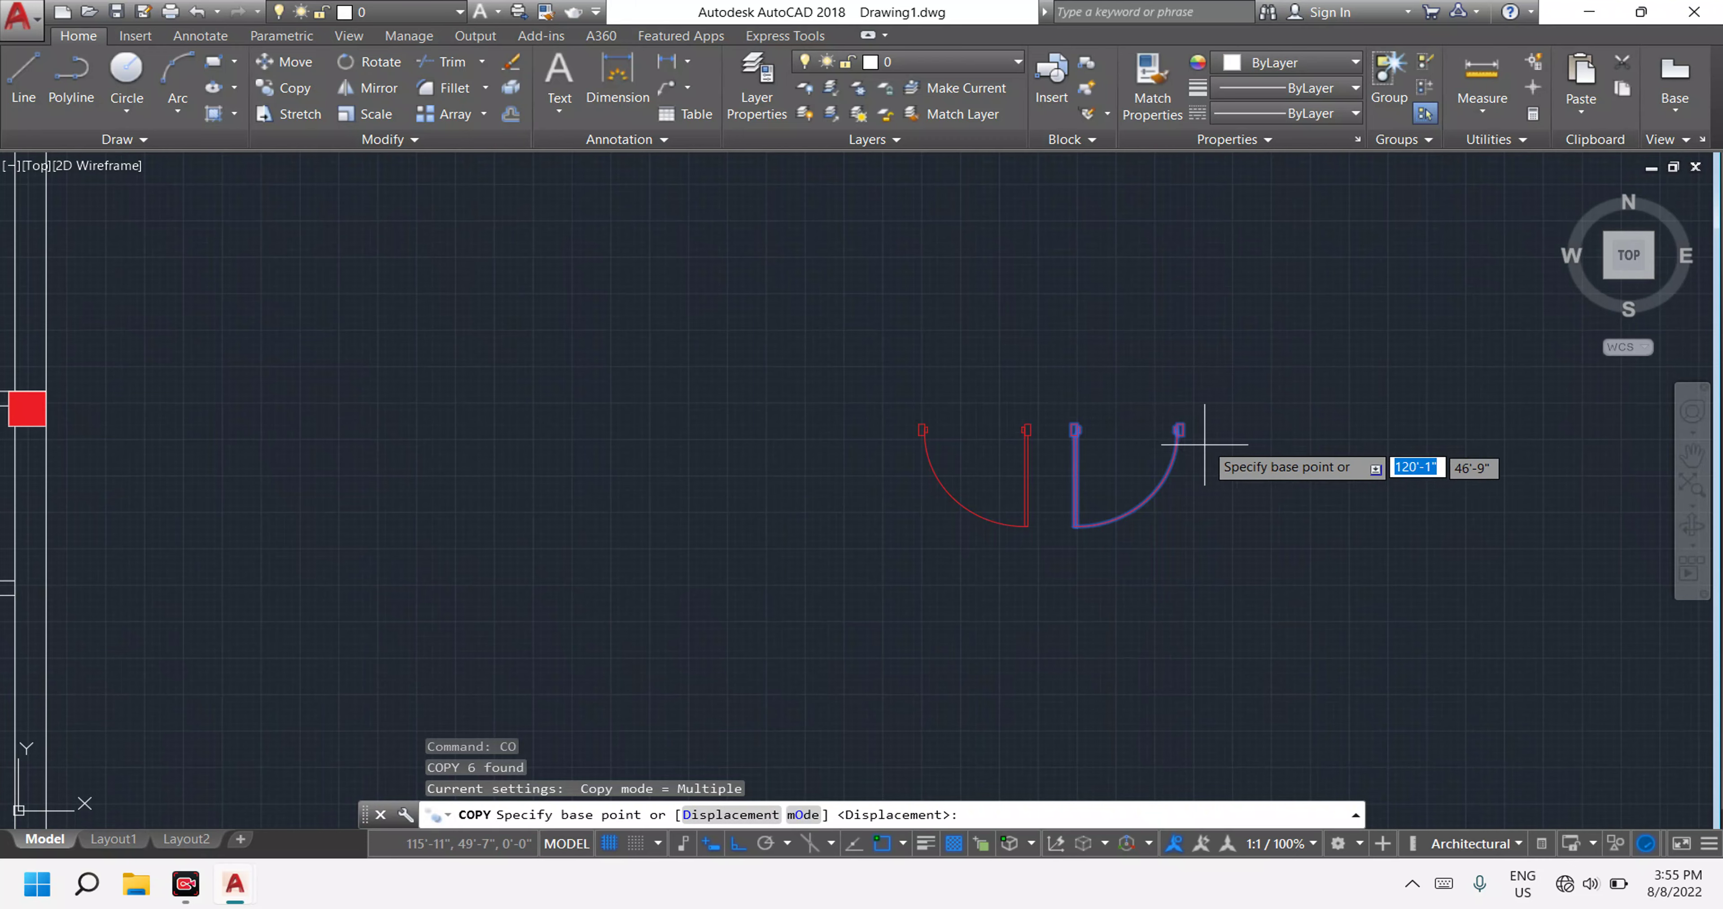
pyautogui.scroll(3, 1187, 433)
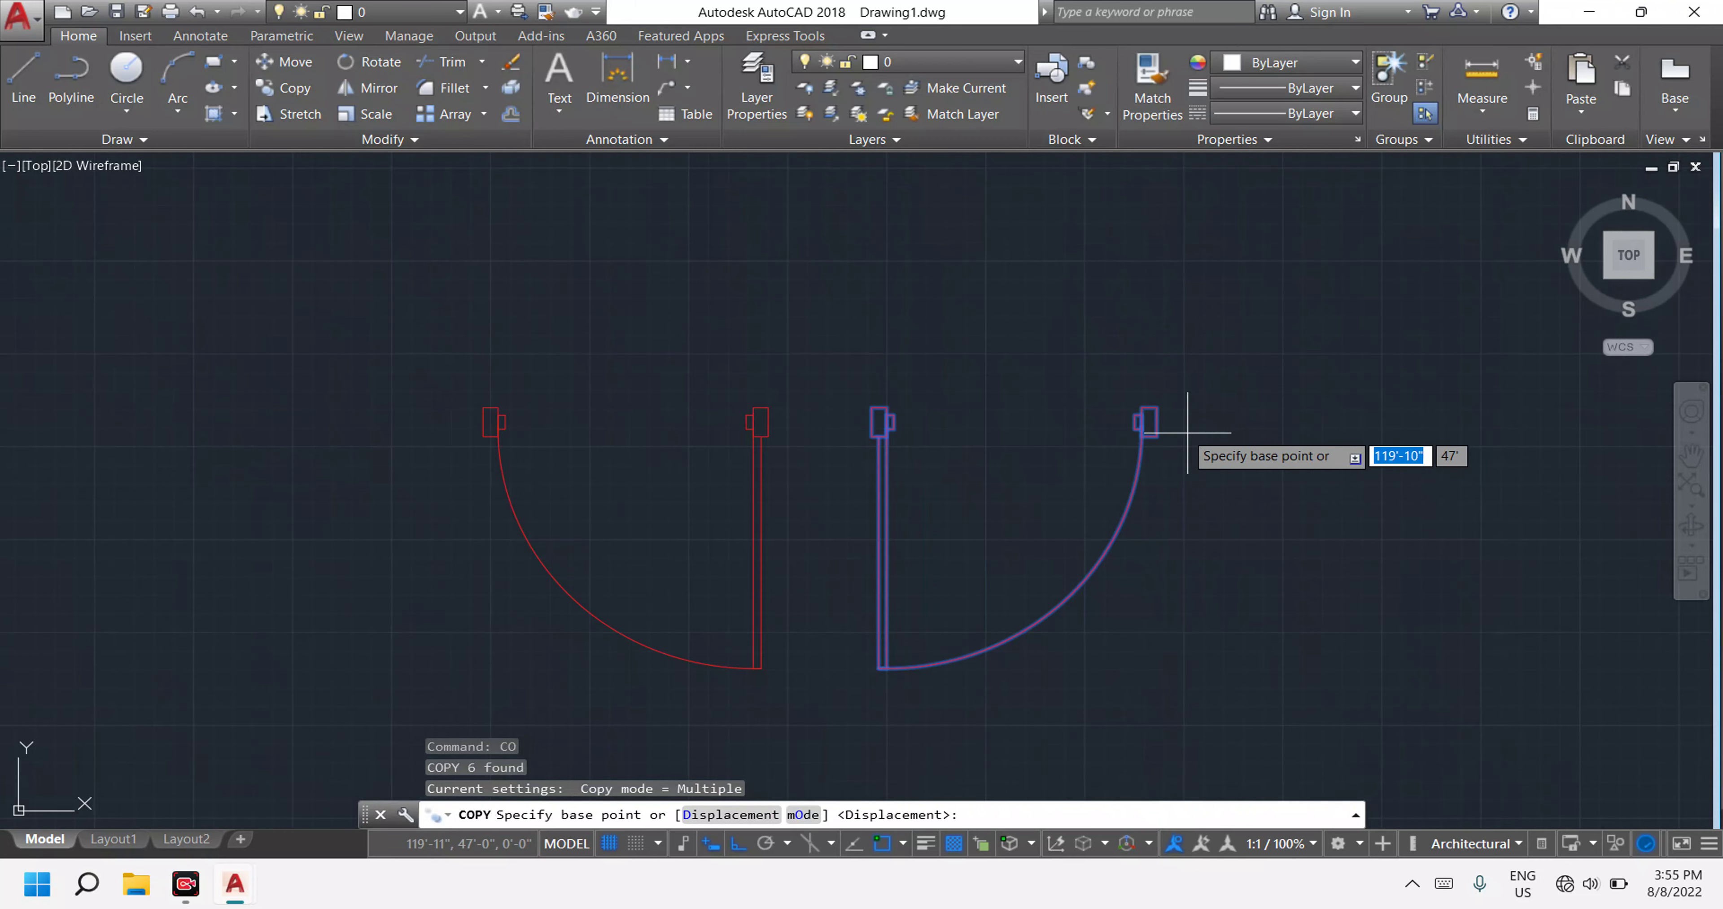
pyautogui.click(1154, 422)
pyautogui.scroll(-3, 796, 415)
pyautogui.scroll(-3, 653, 384)
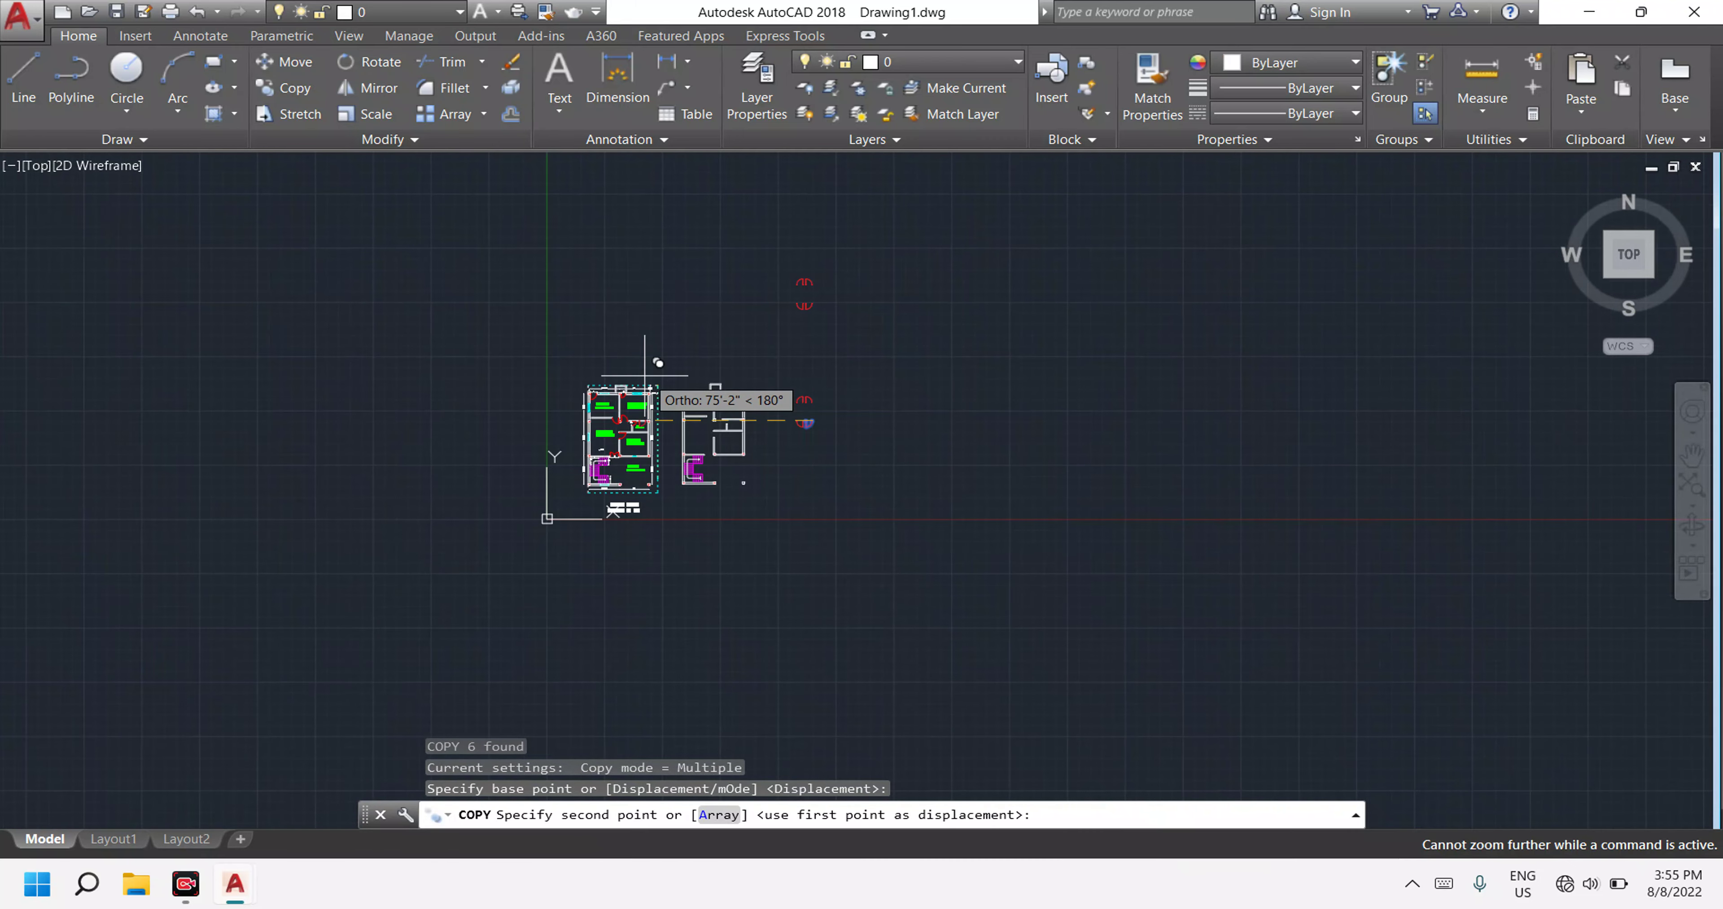
pyautogui.scroll(5, 653, 384)
pyautogui.scroll(3, 1123, 358)
pyautogui.scroll(5, 1108, 358)
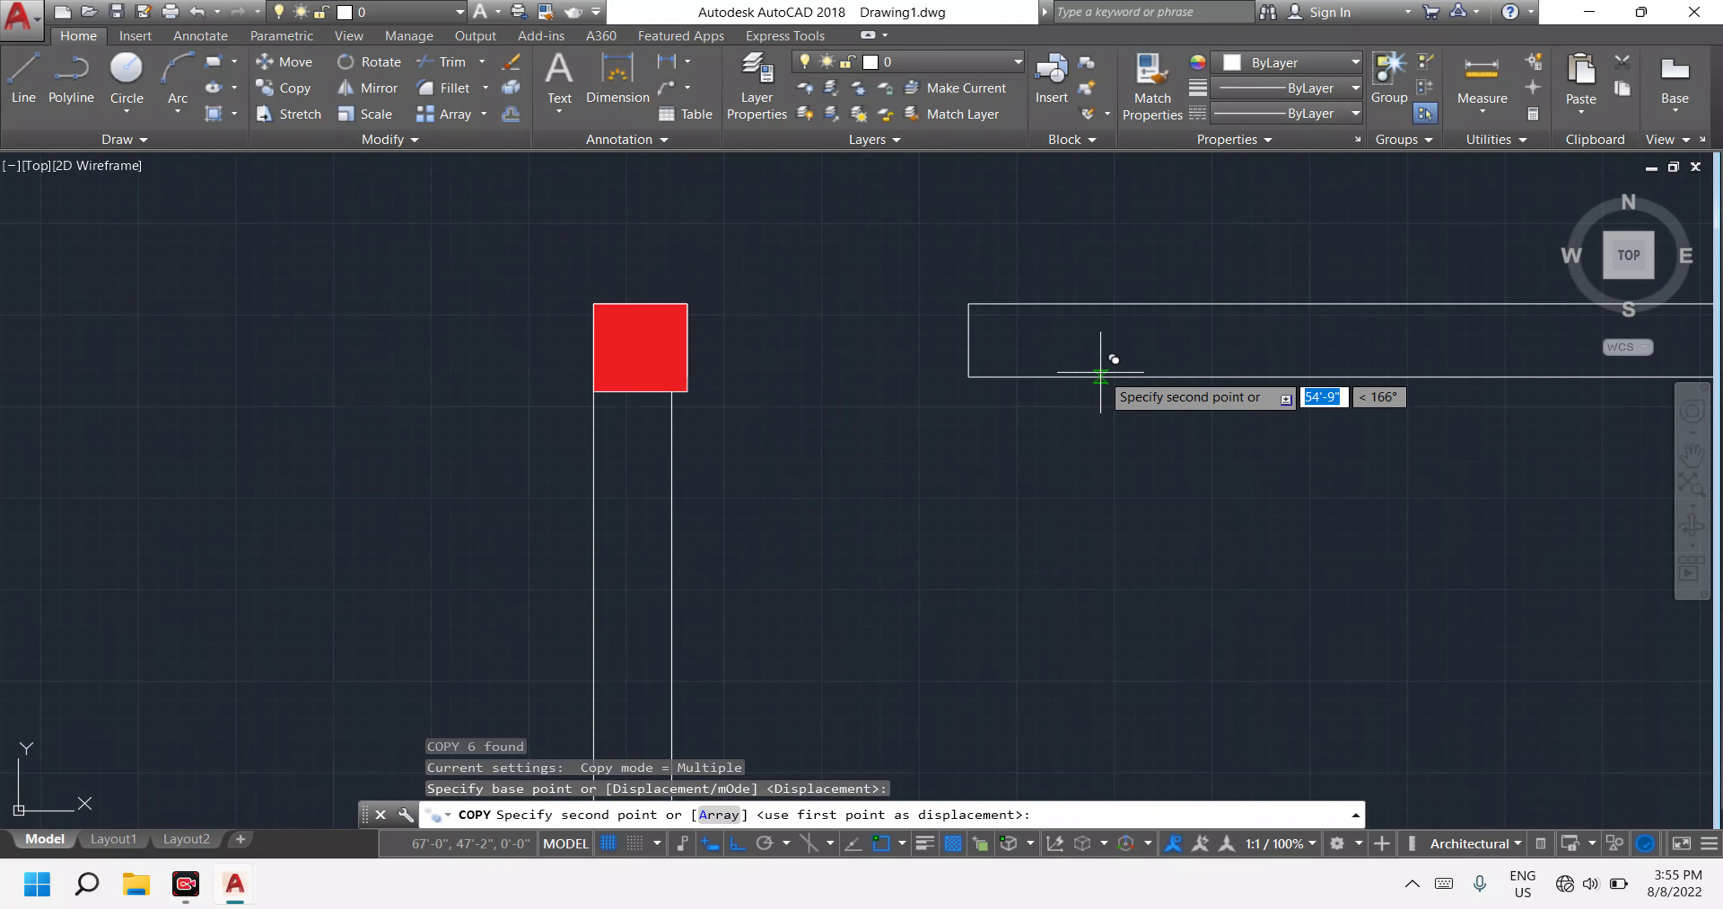
# With Ortho off, place two door copies near the top-room wall openings.
pyautogui.press('F8')
pyautogui.scroll(5, 1012, 330)
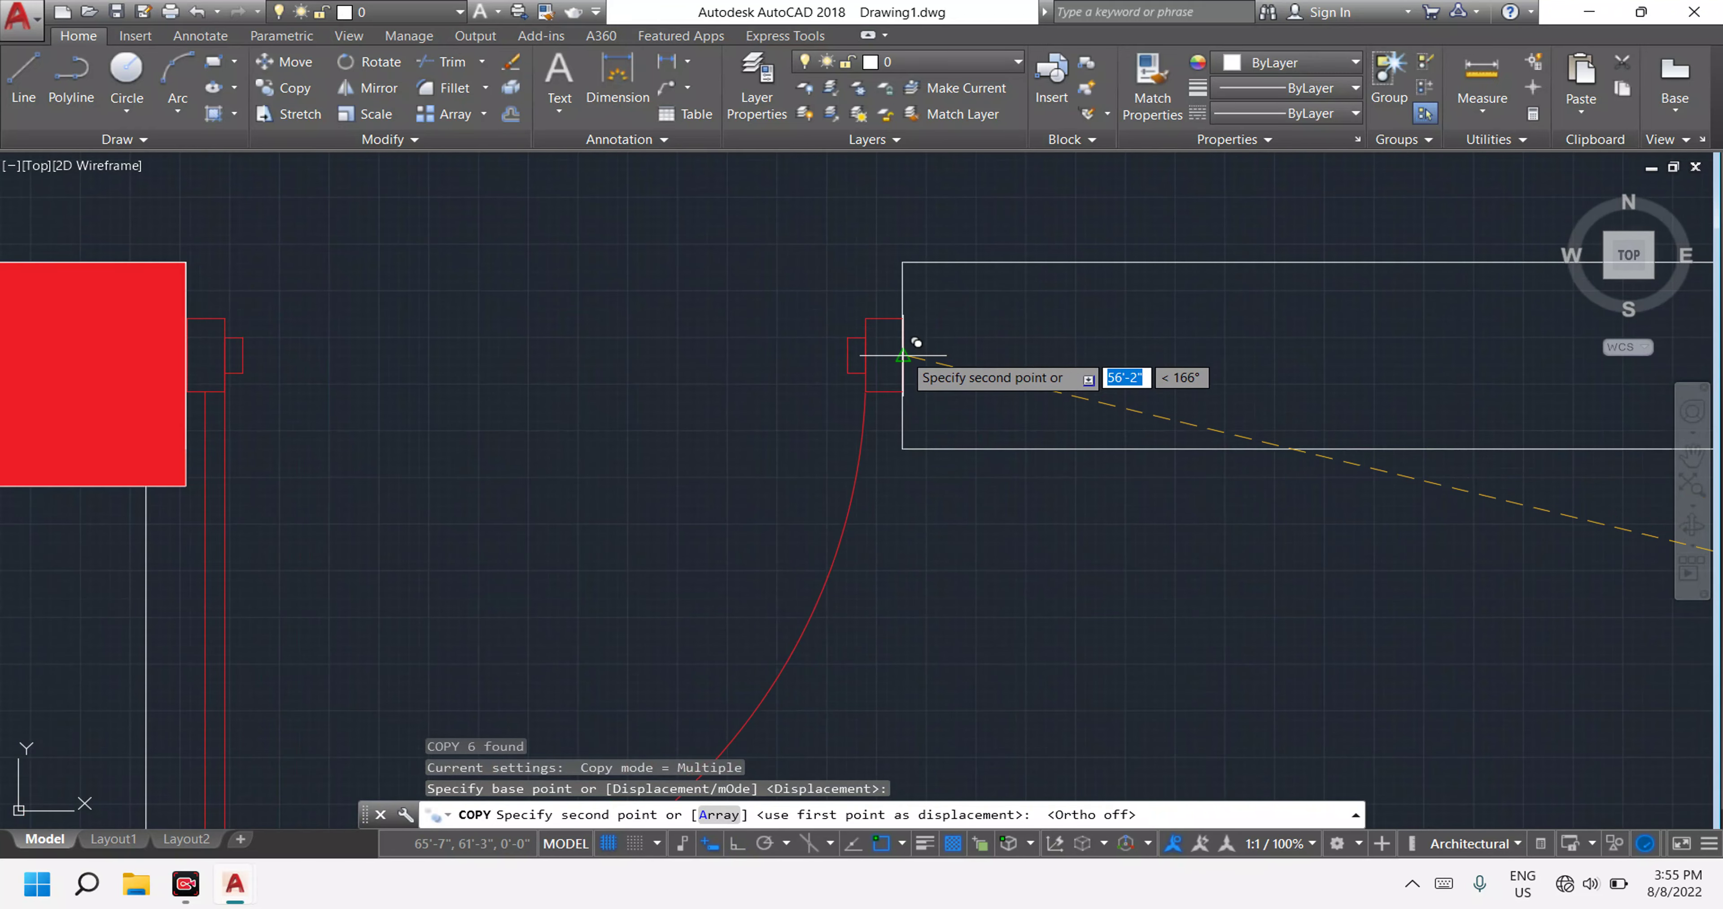
pyautogui.click(916, 343)
pyautogui.scroll(-3, 937, 348)
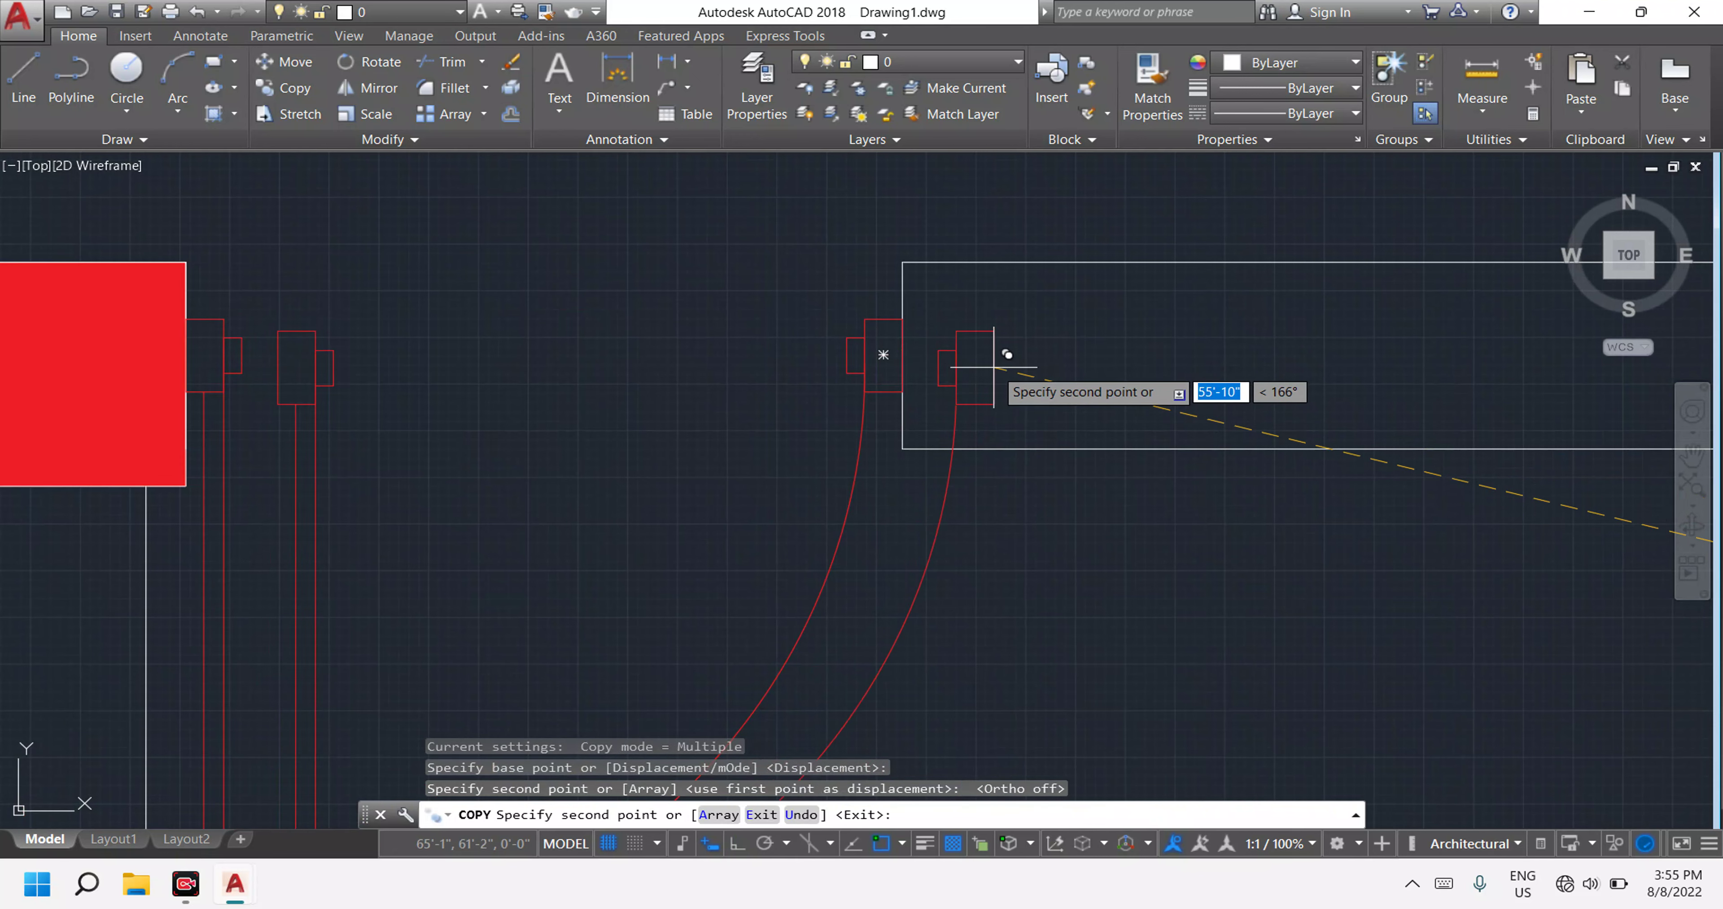
pyautogui.scroll(-3, 990, 353)
pyautogui.scroll(-5, 1005, 370)
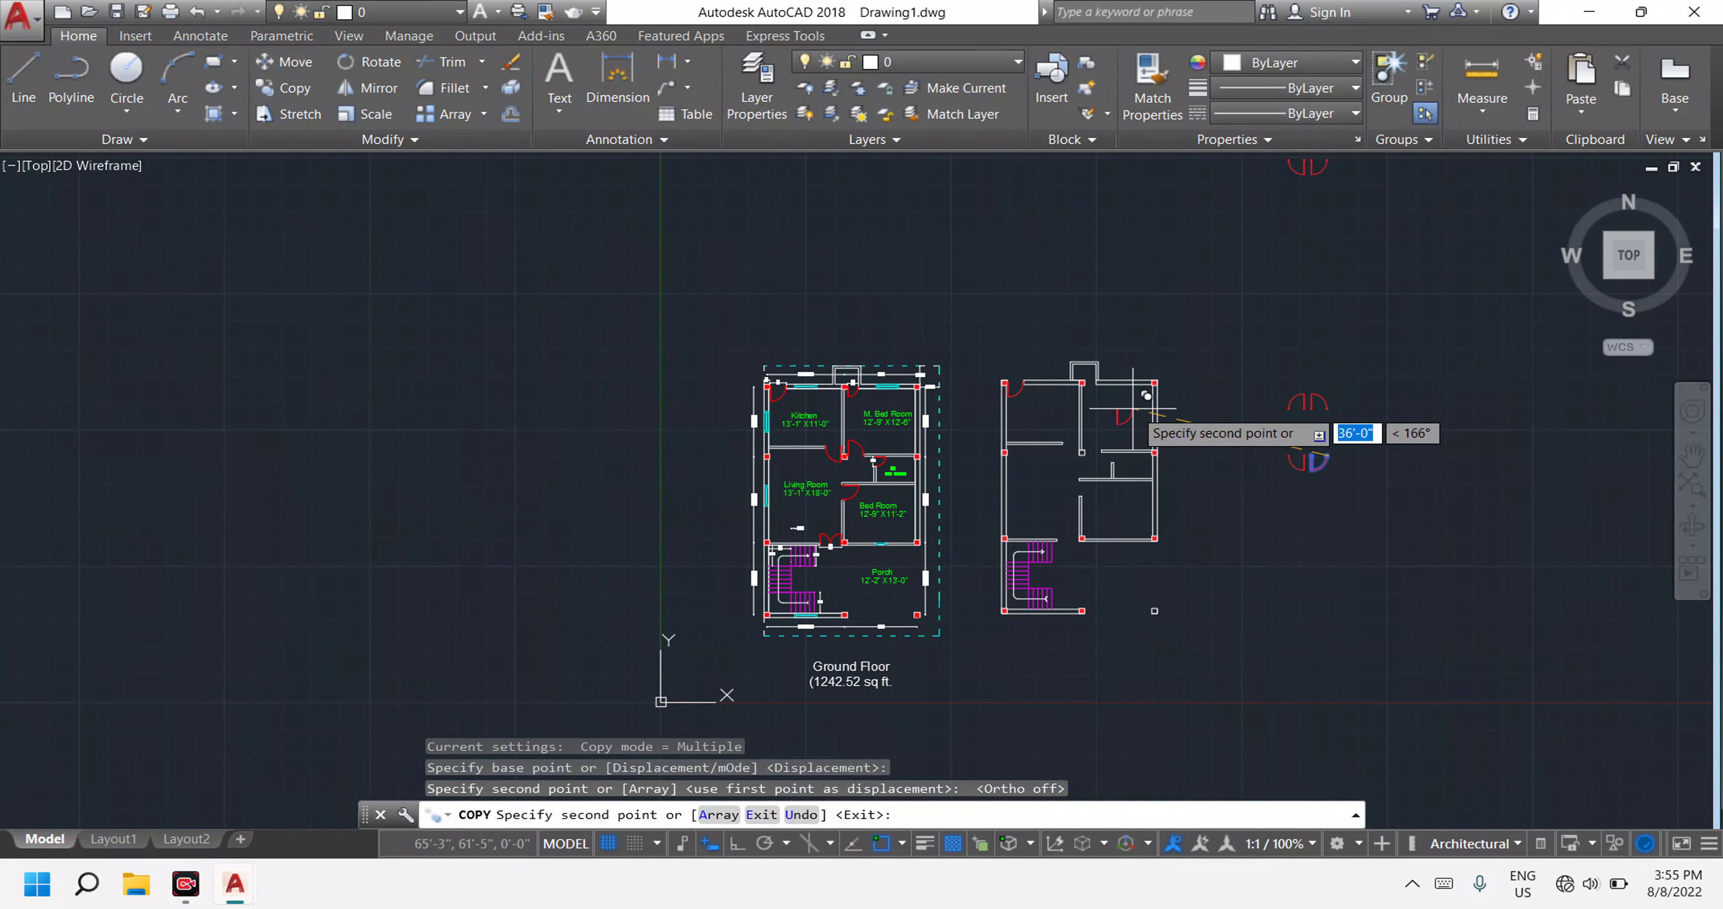
pyautogui.scroll(2, 1126, 400)
pyautogui.scroll(3, 1097, 361)
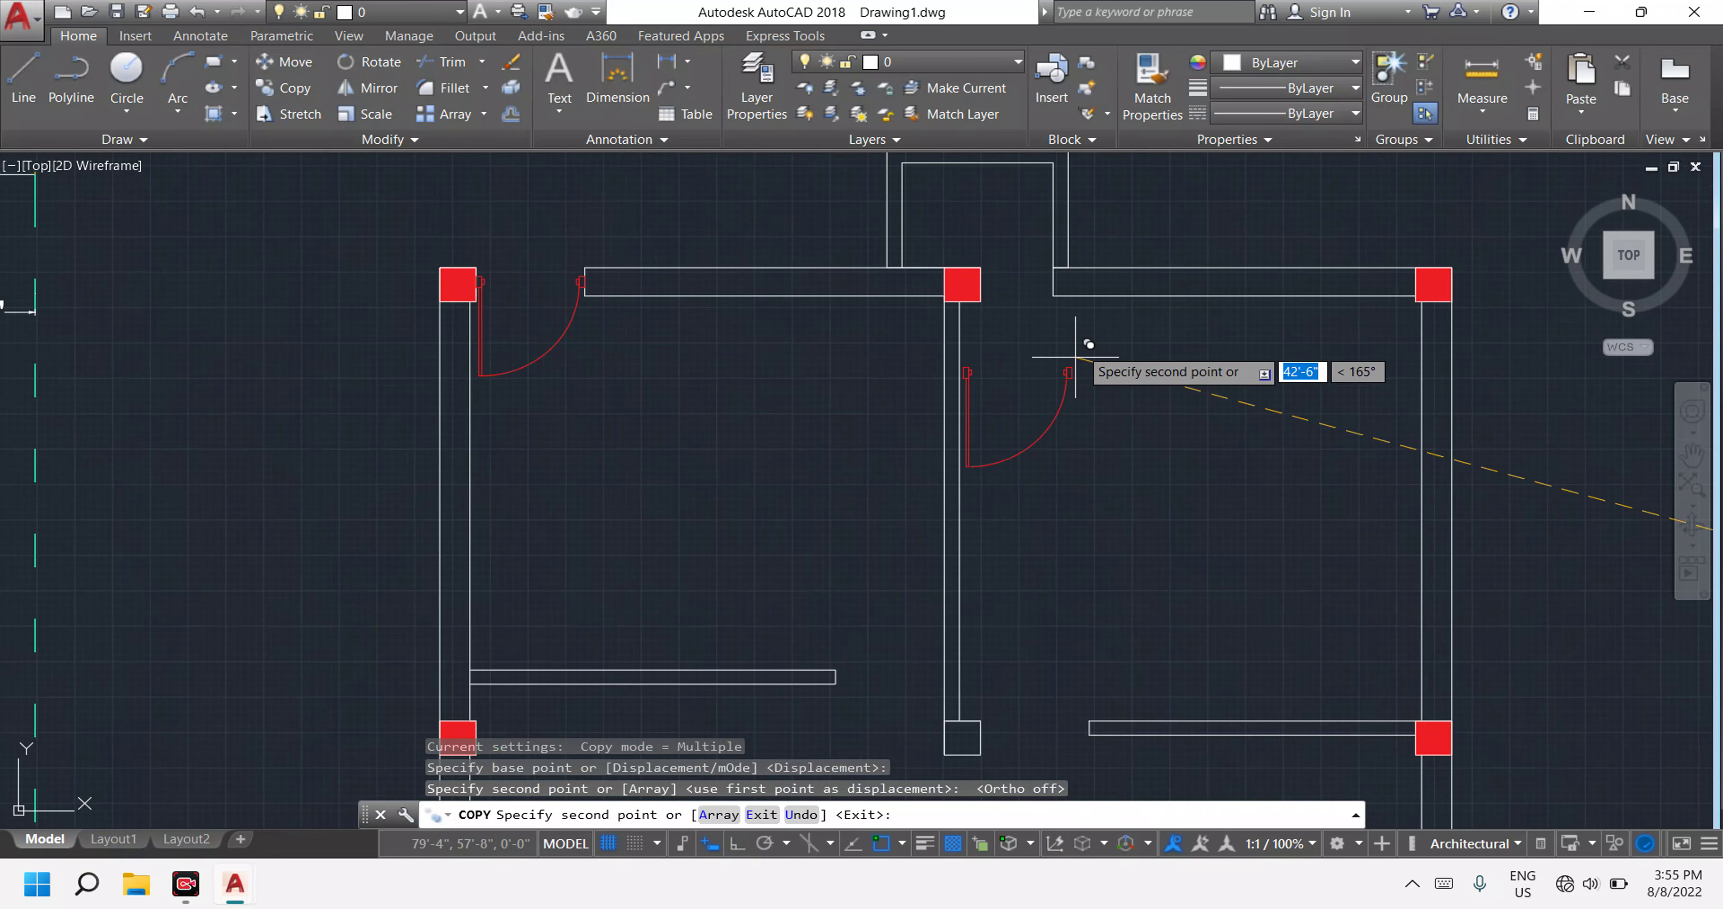
pyautogui.scroll(2, 1063, 300)
pyautogui.scroll(2, 1051, 287)
pyautogui.scroll(-2, 1204, 495)
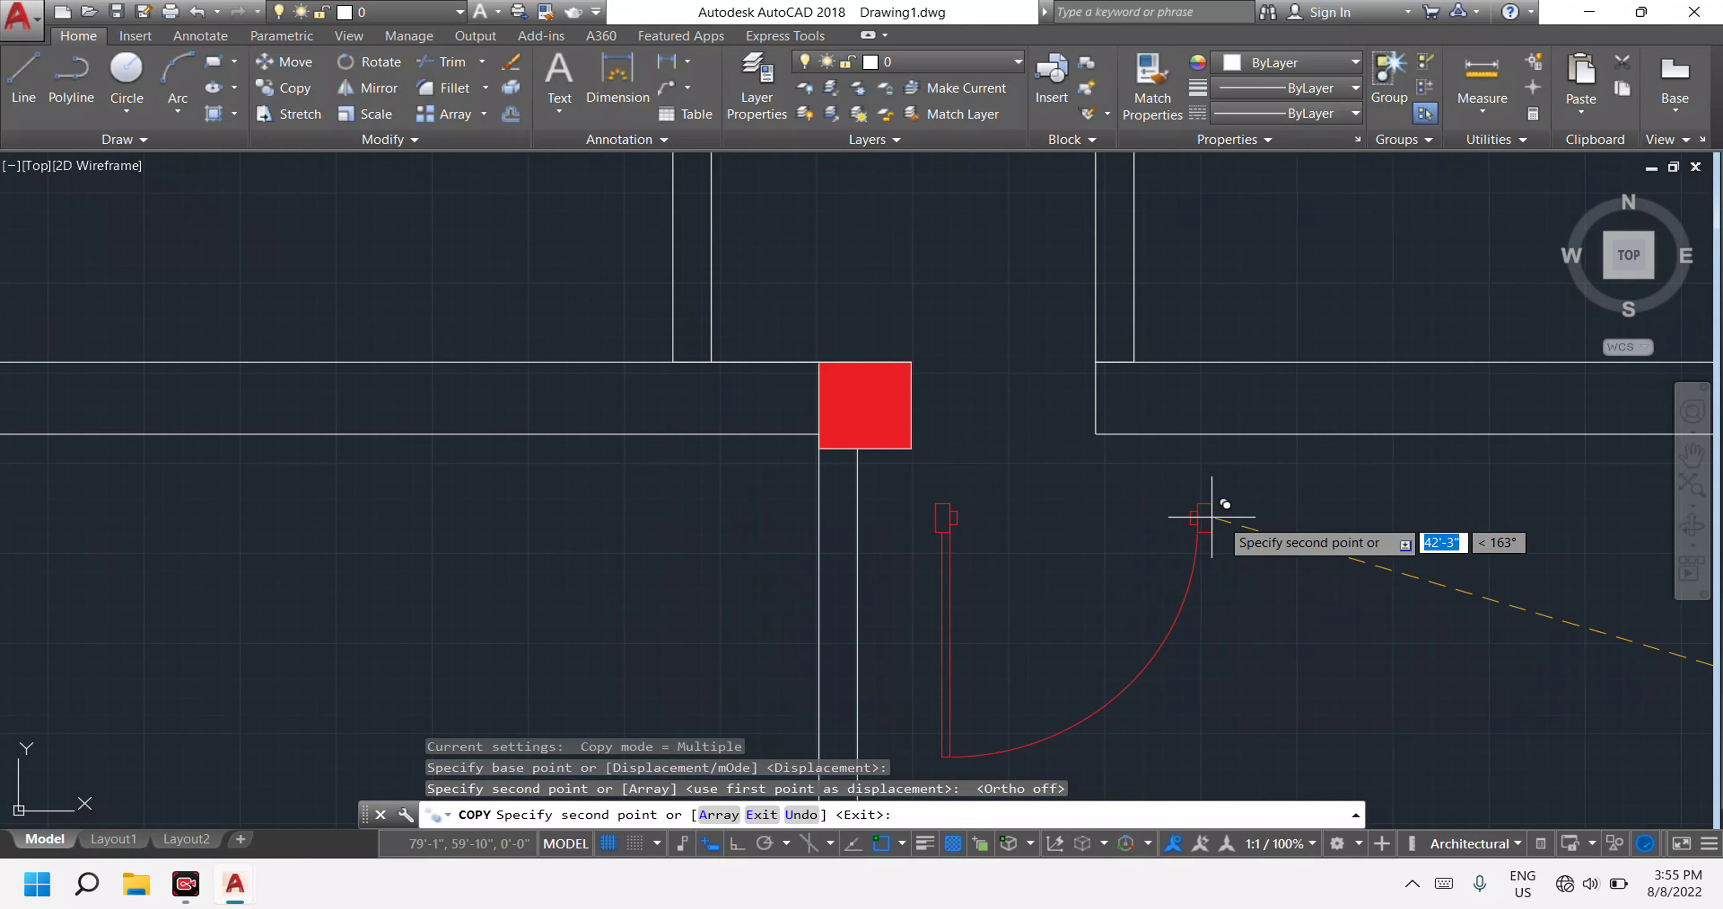
pyautogui.scroll(-4, 1227, 496)
pyautogui.moveTo(1231, 492)
pyautogui.mouseDown(button='middle')
pyautogui.moveTo(1234, 544)
pyautogui.moveTo(1214, 472)
pyautogui.mouseUp(button='middle')
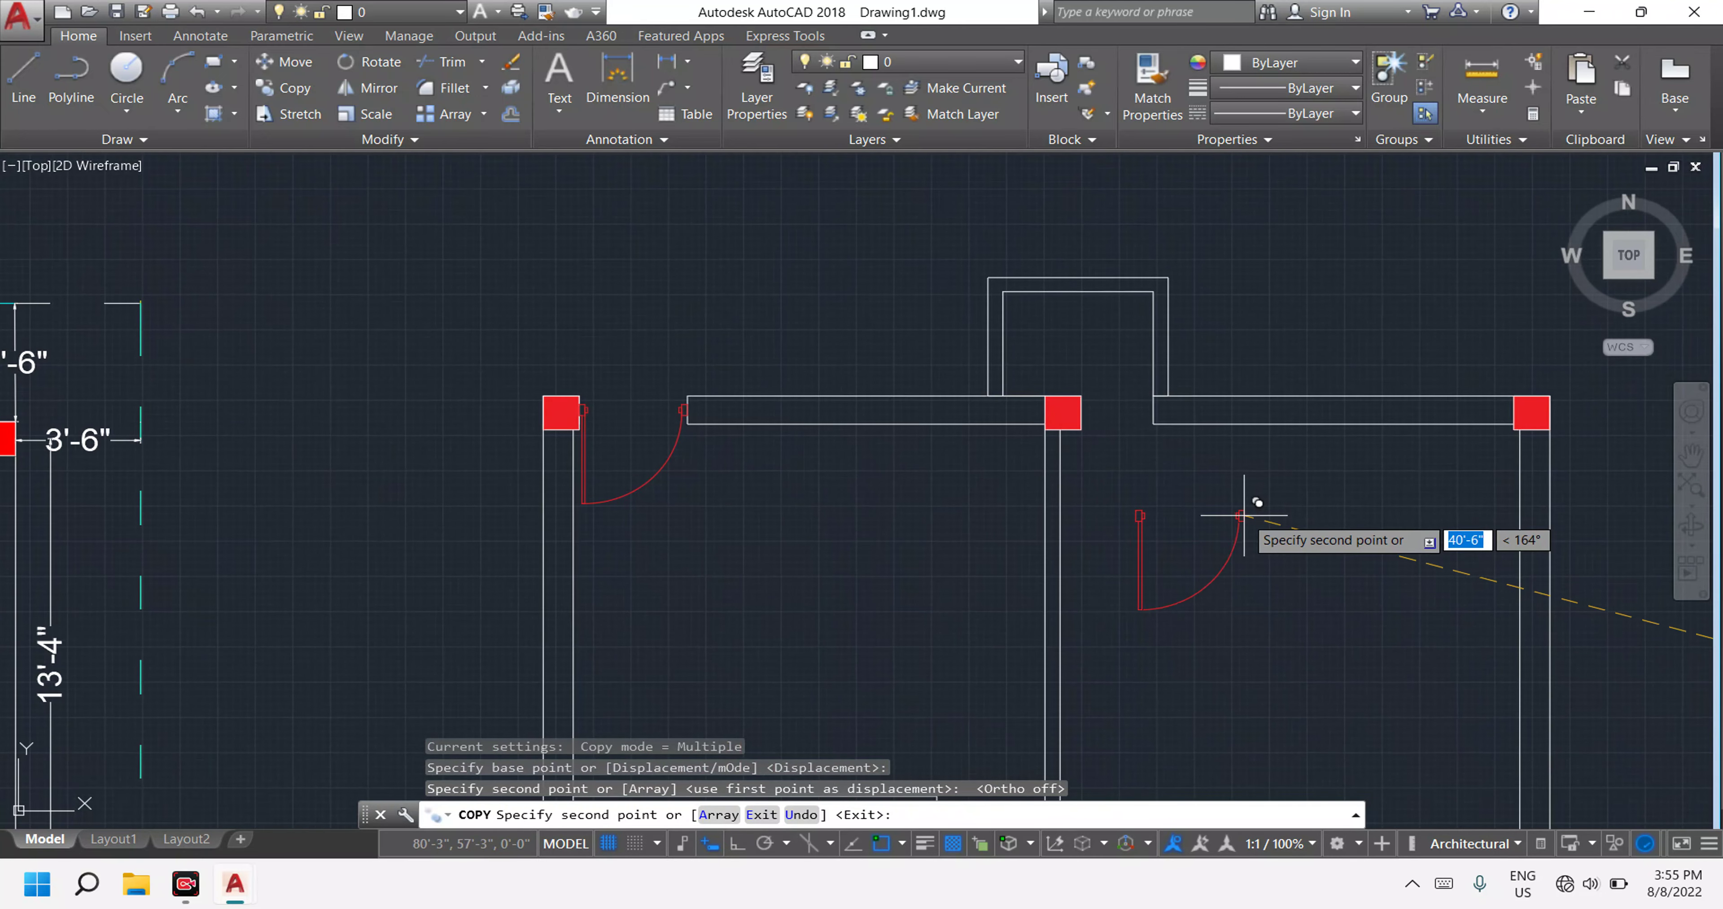
pyautogui.click(1261, 506)
pyautogui.press('Return')
pyautogui.click(1354, 661)
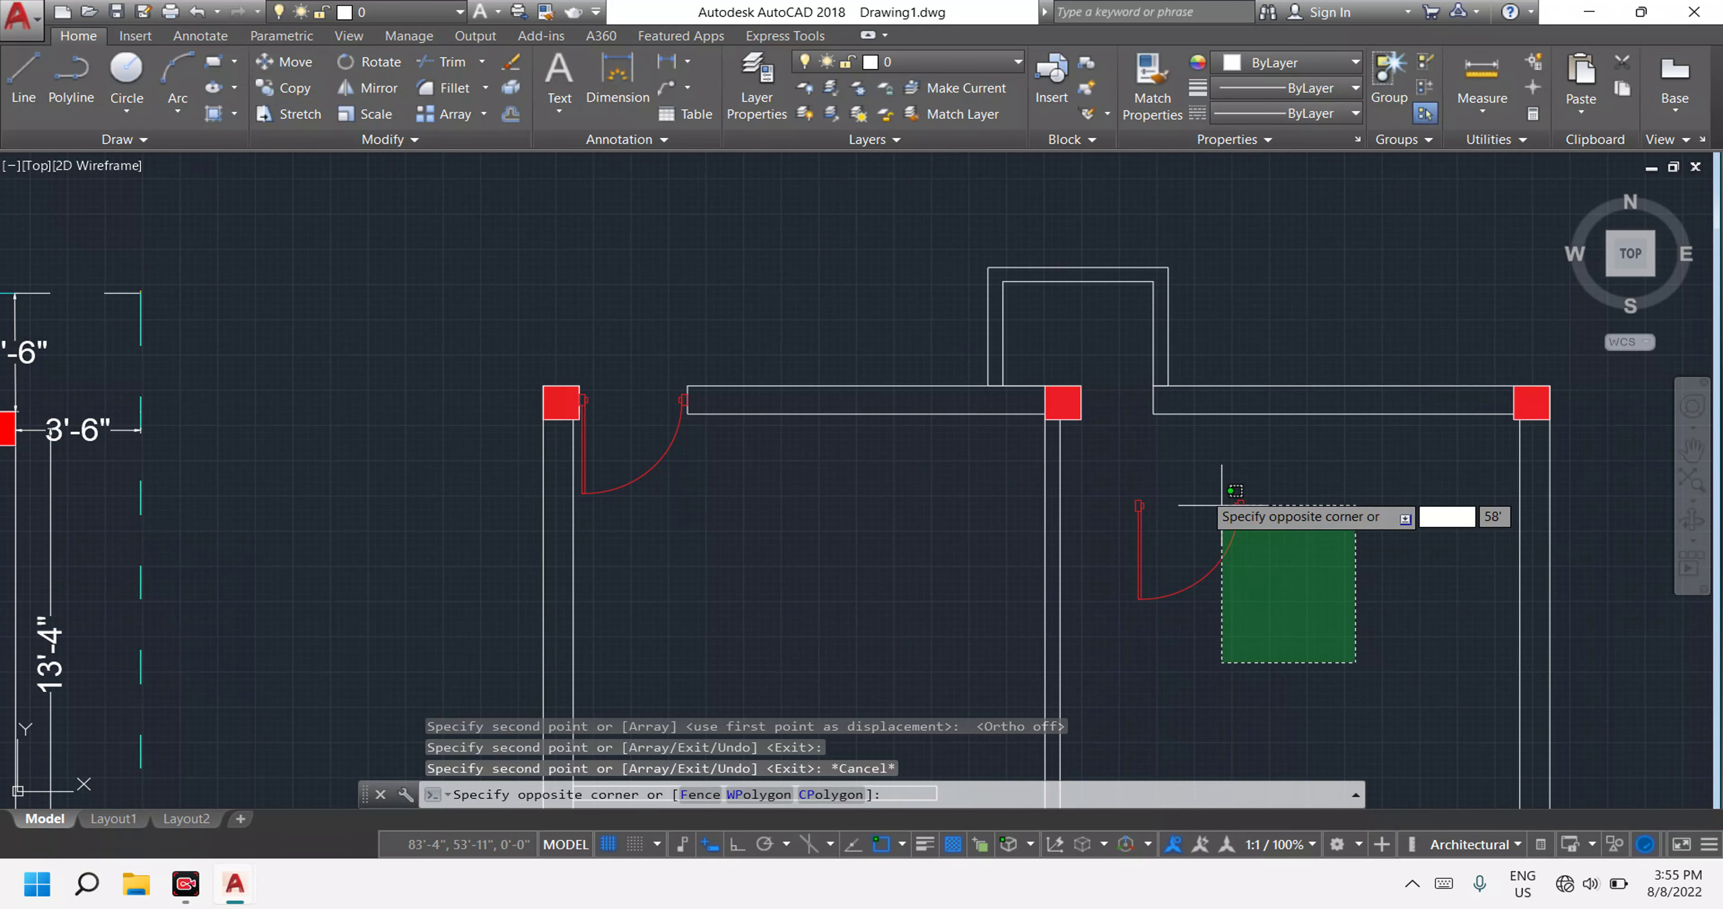
pyautogui.press('Escape')
pyautogui.press('Escape')
pyautogui.press('Escape')
pyautogui.click(1361, 657)
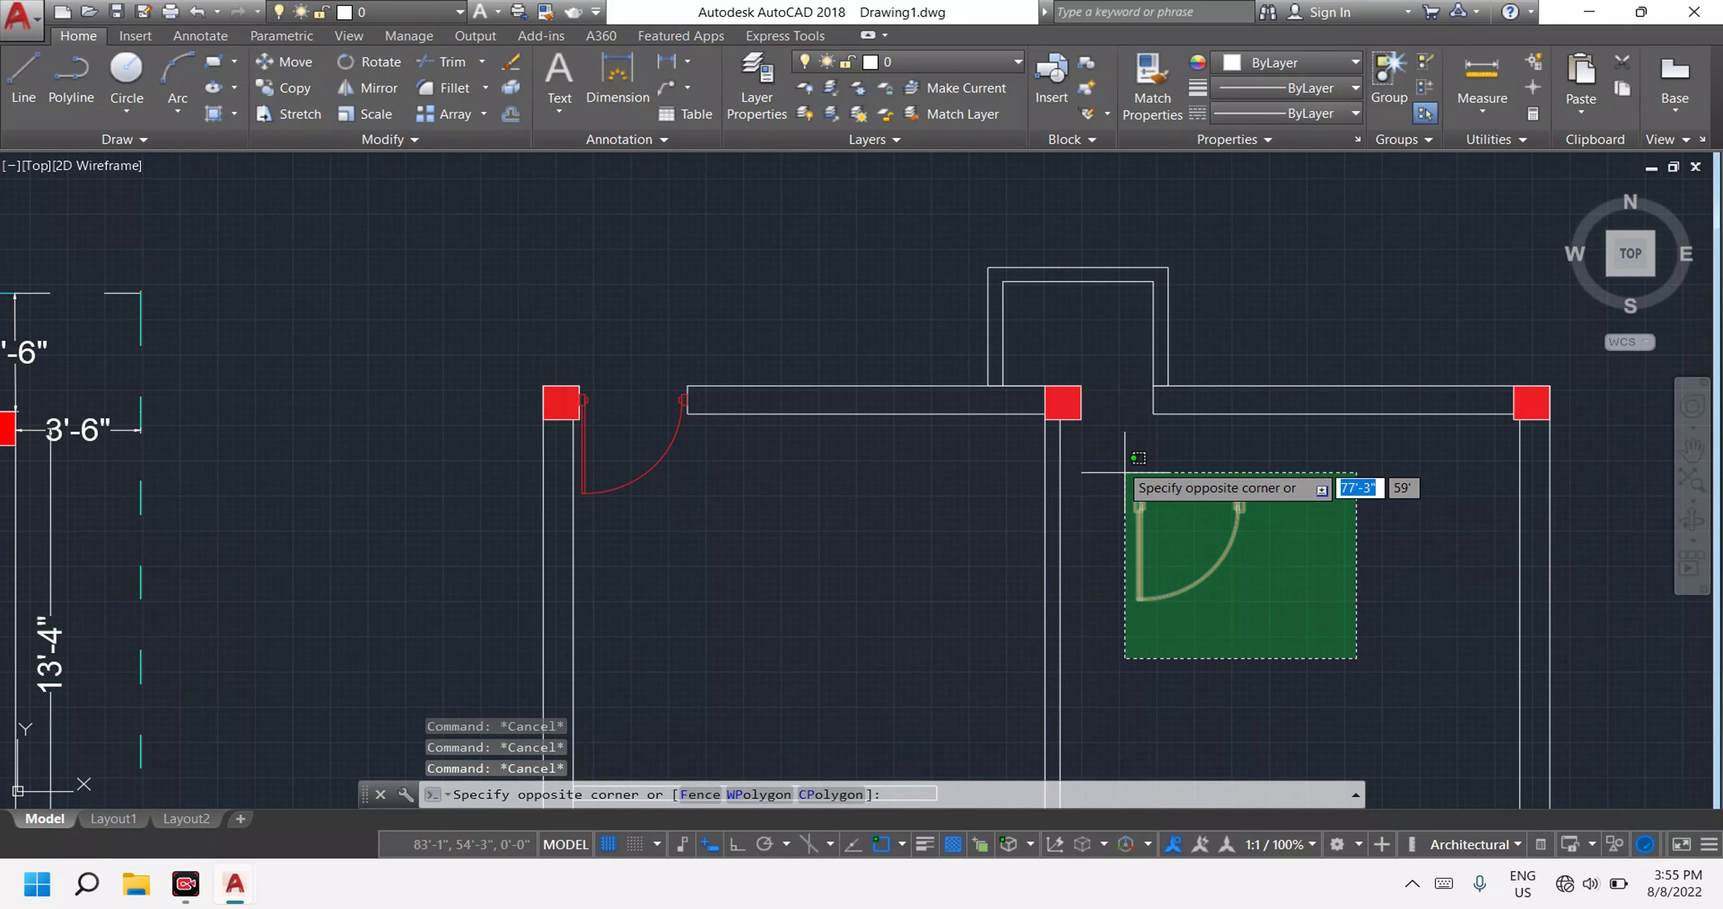
pyautogui.click(1109, 455)
pyautogui.write('a')
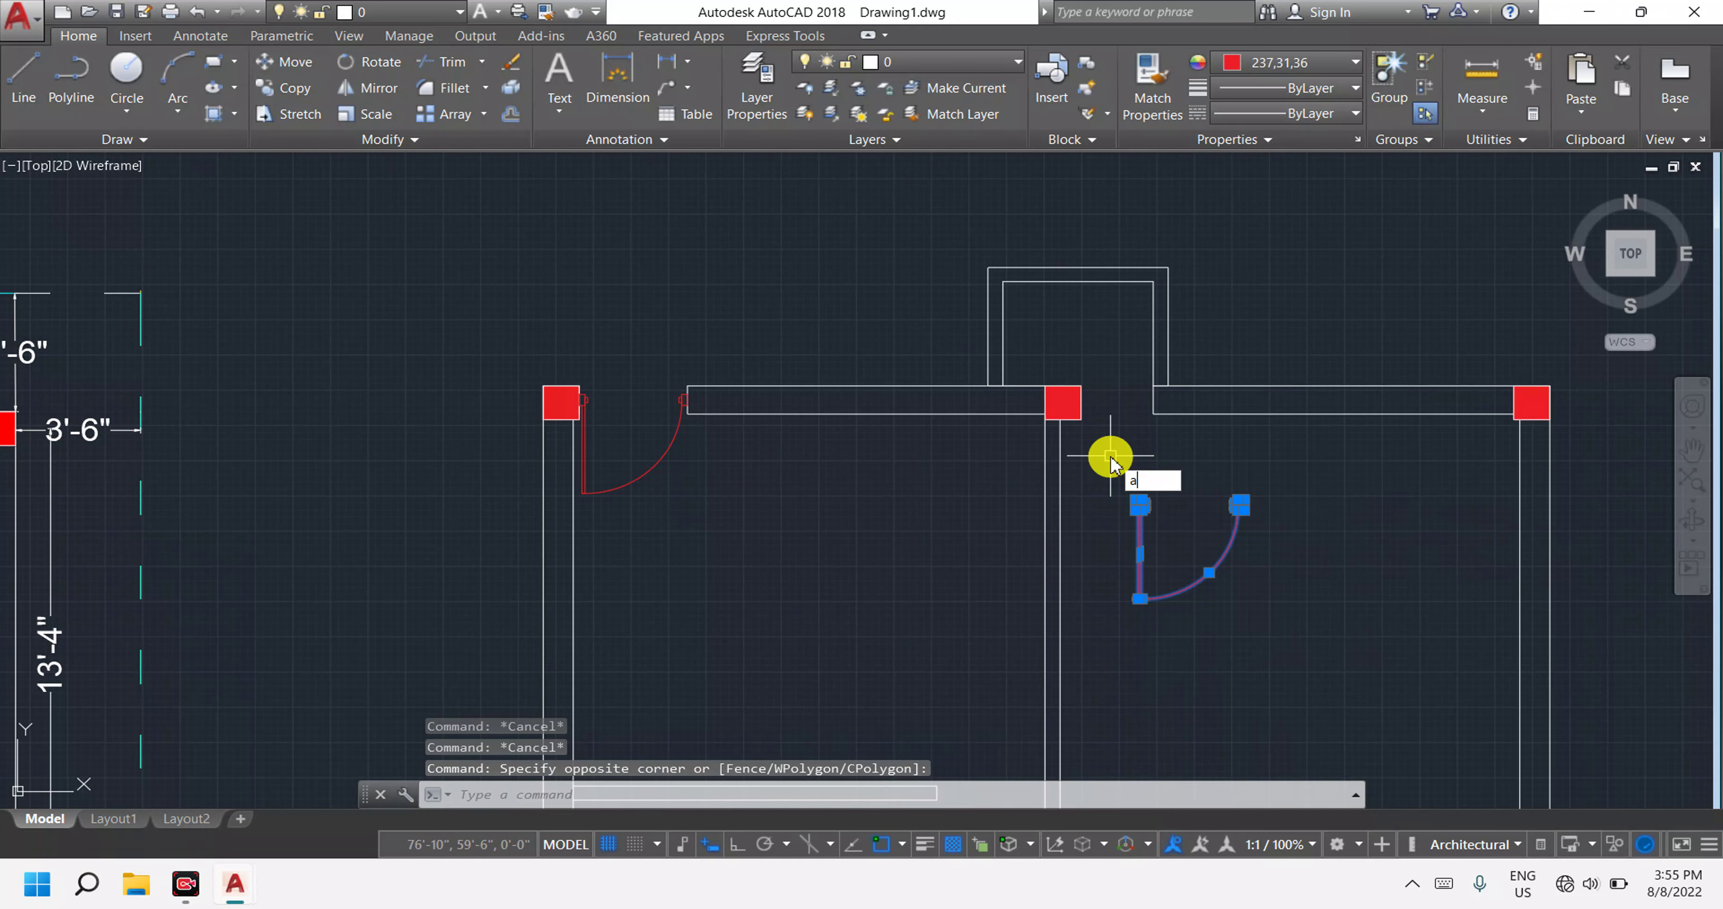
pyautogui.write('l')
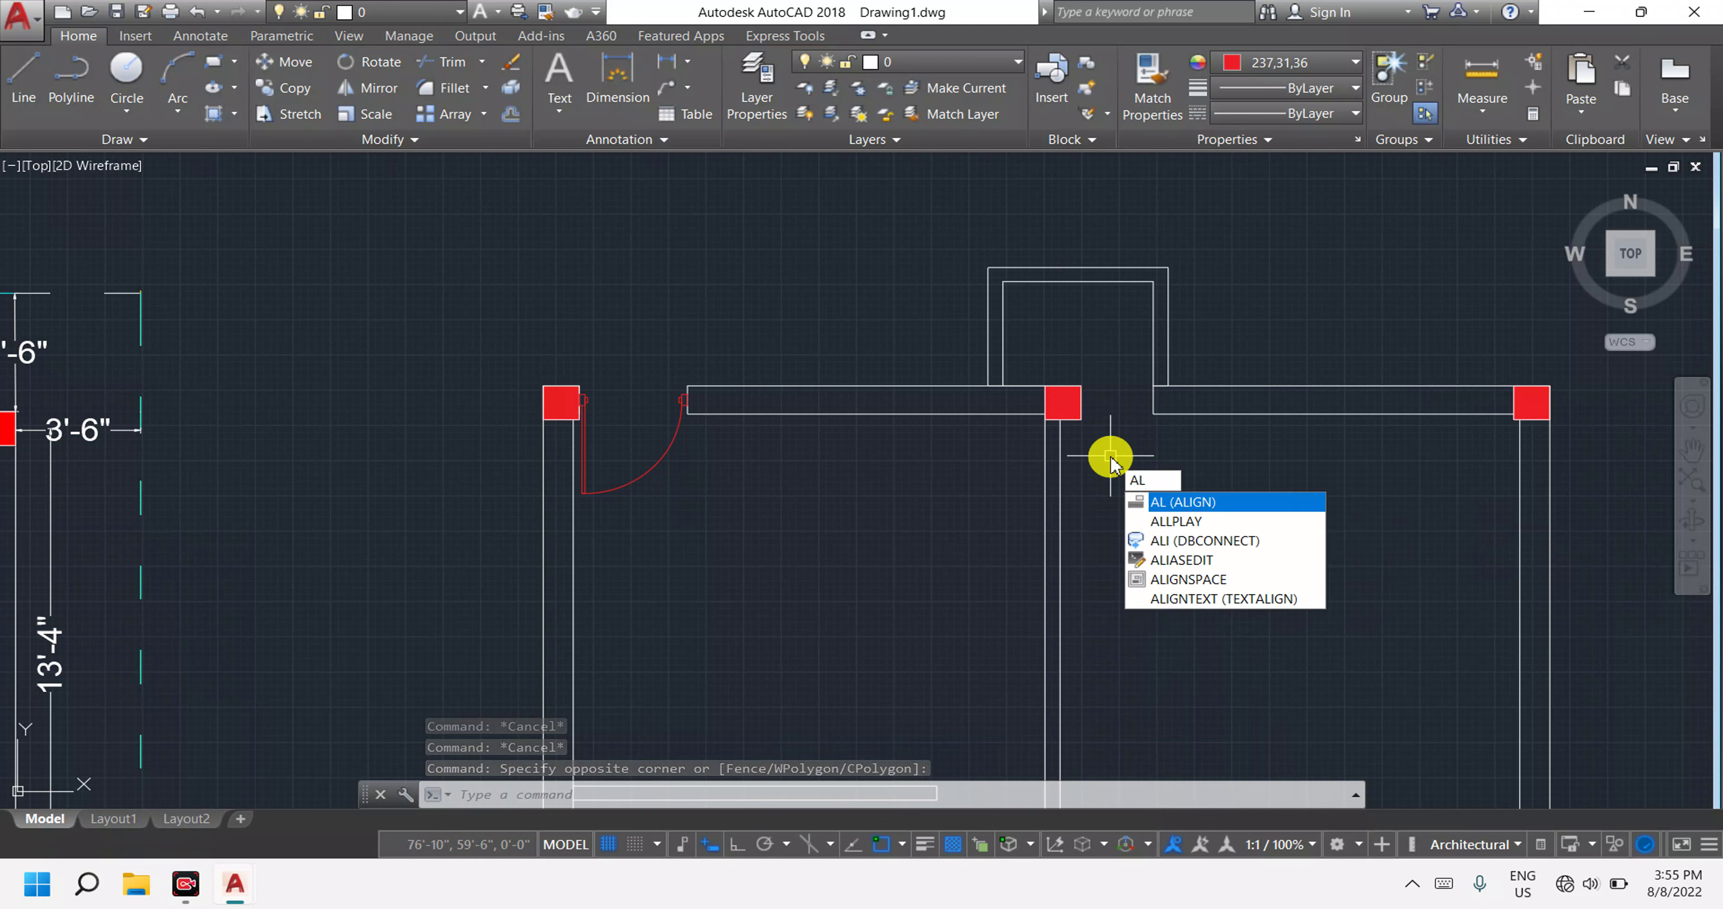
pyautogui.press('Return')
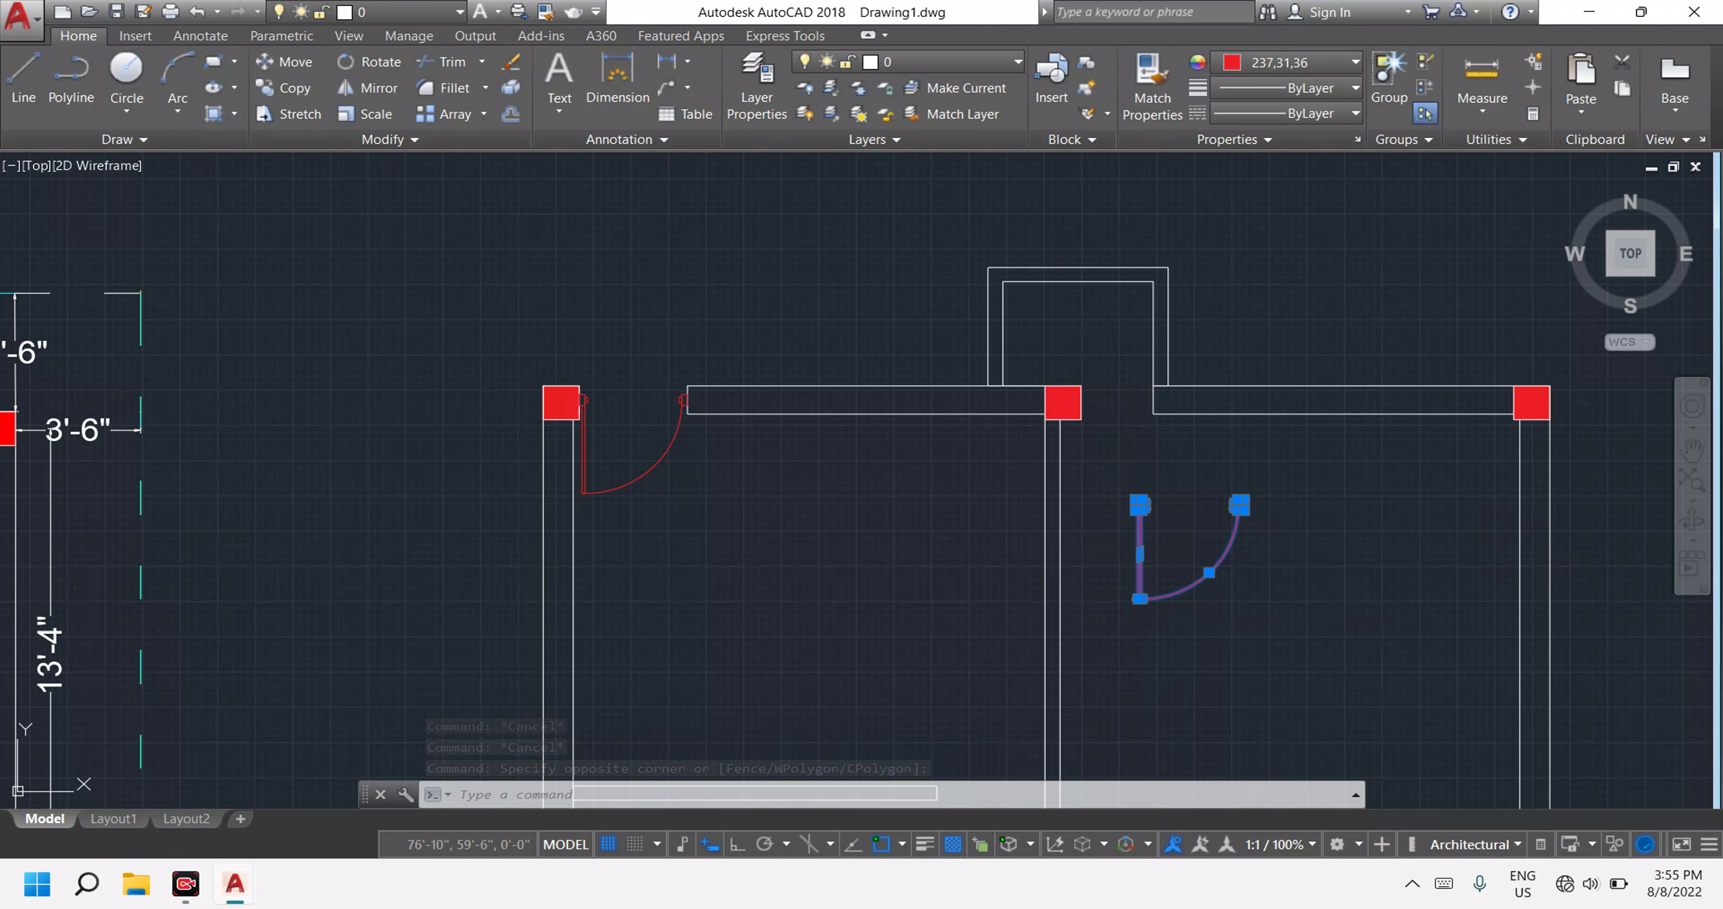
pyautogui.scroll(6, 1154, 569)
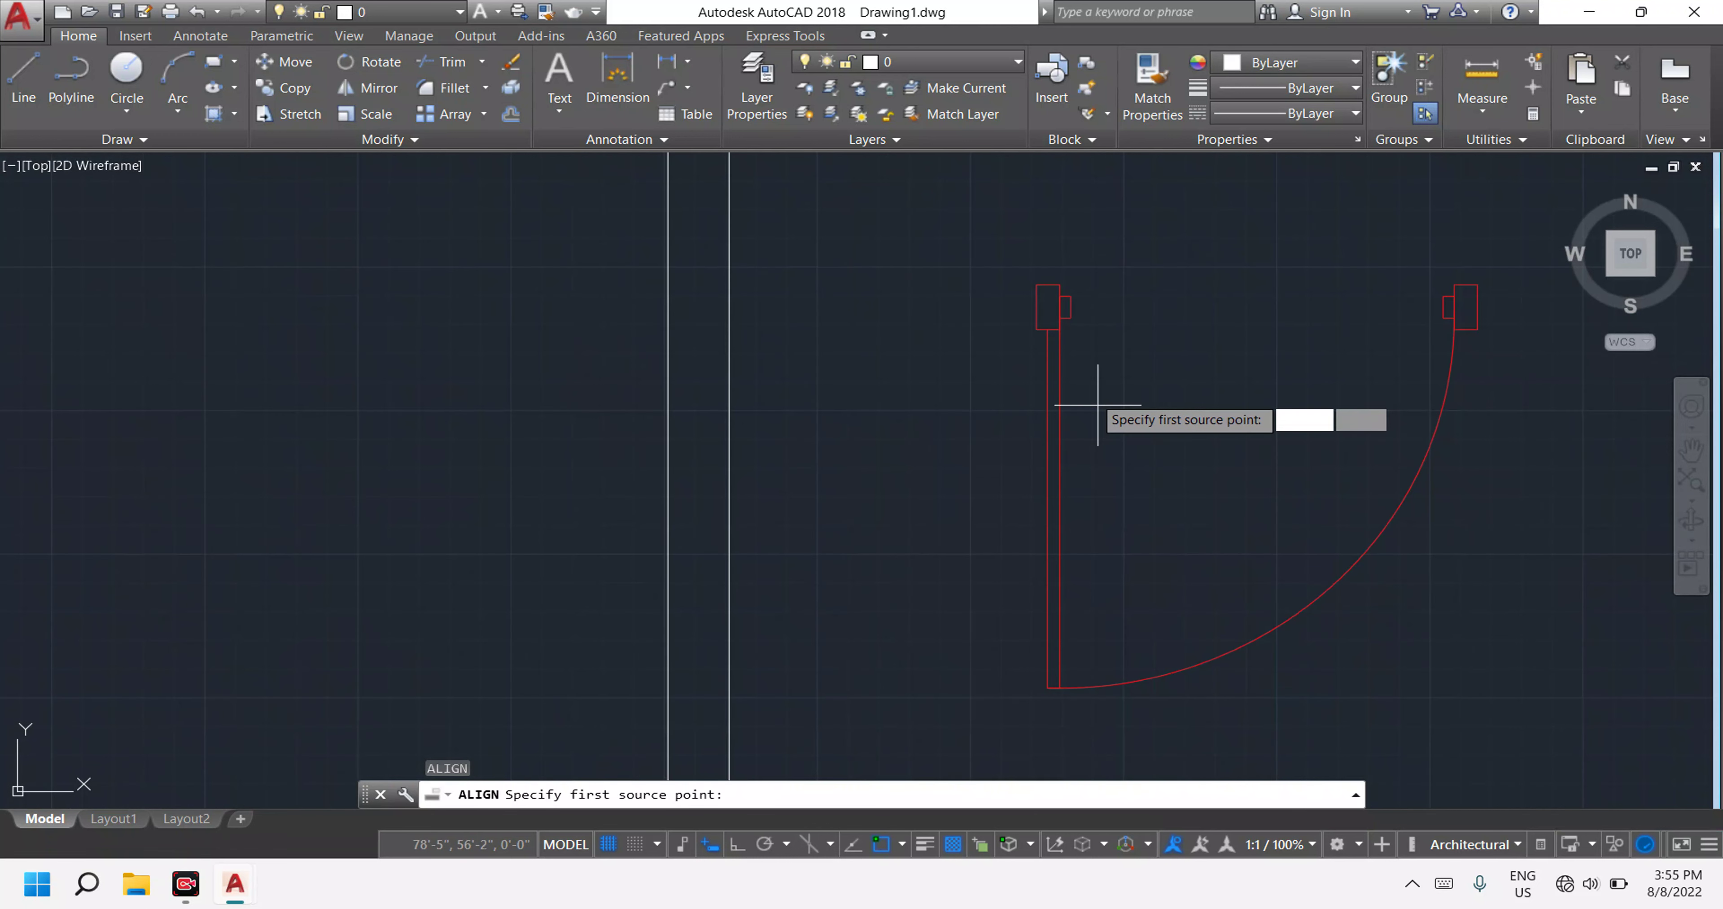
pyautogui.moveTo(1054, 294); pyautogui.dragTo(1112, 595, button='middle')
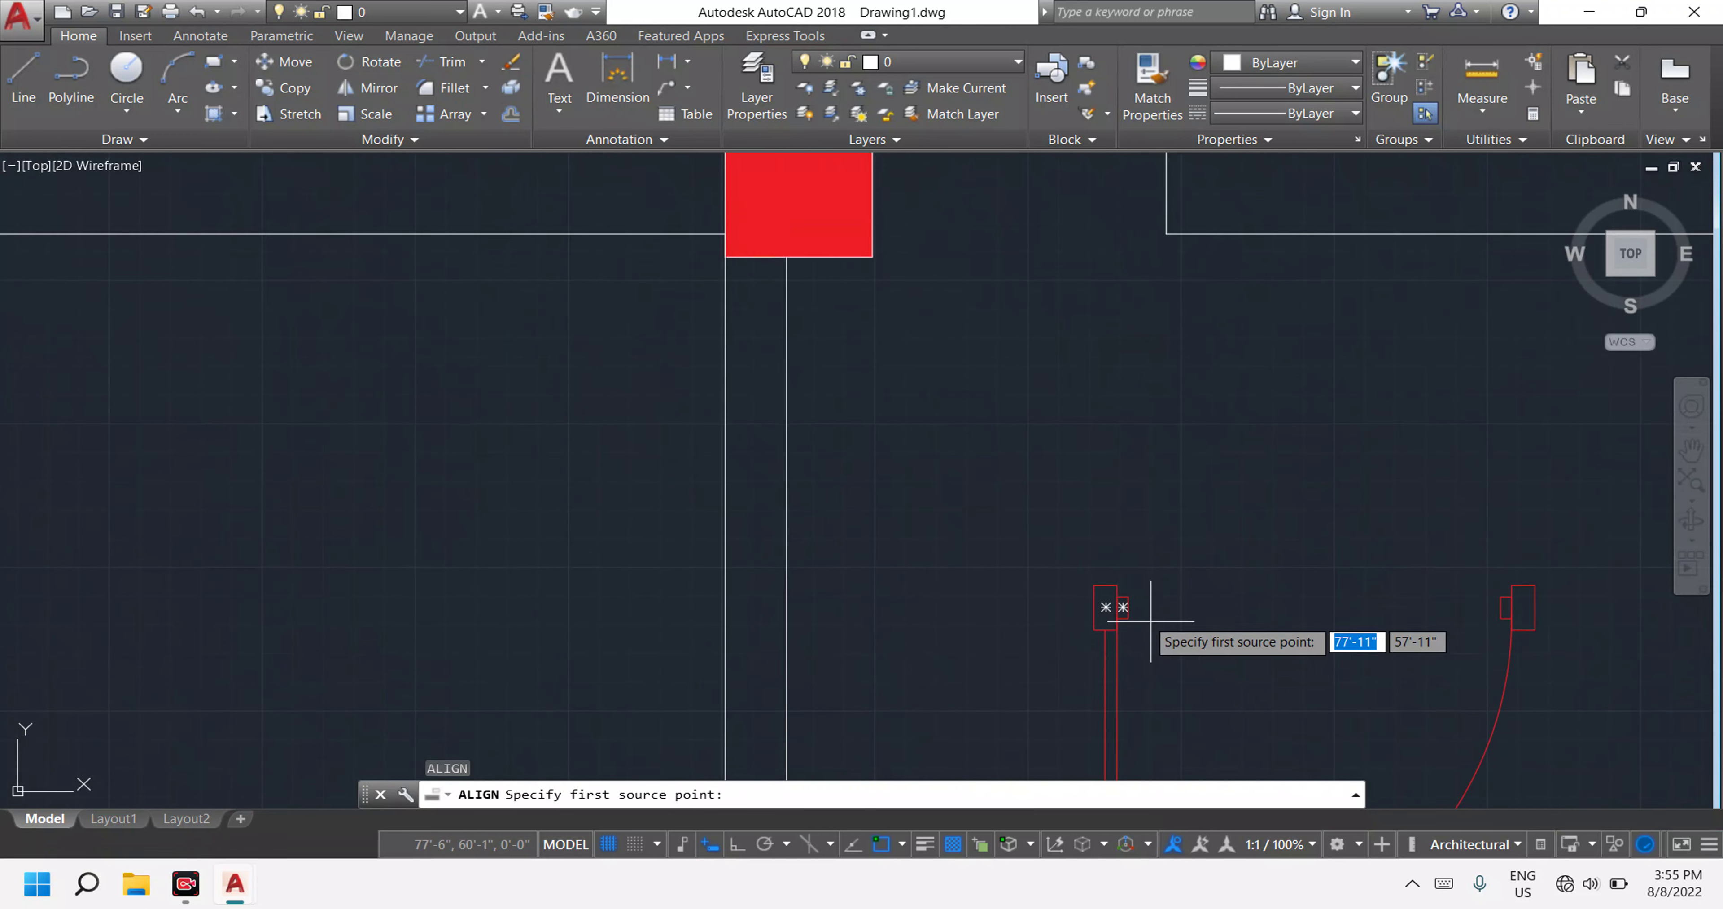
pyautogui.click(1094, 584)
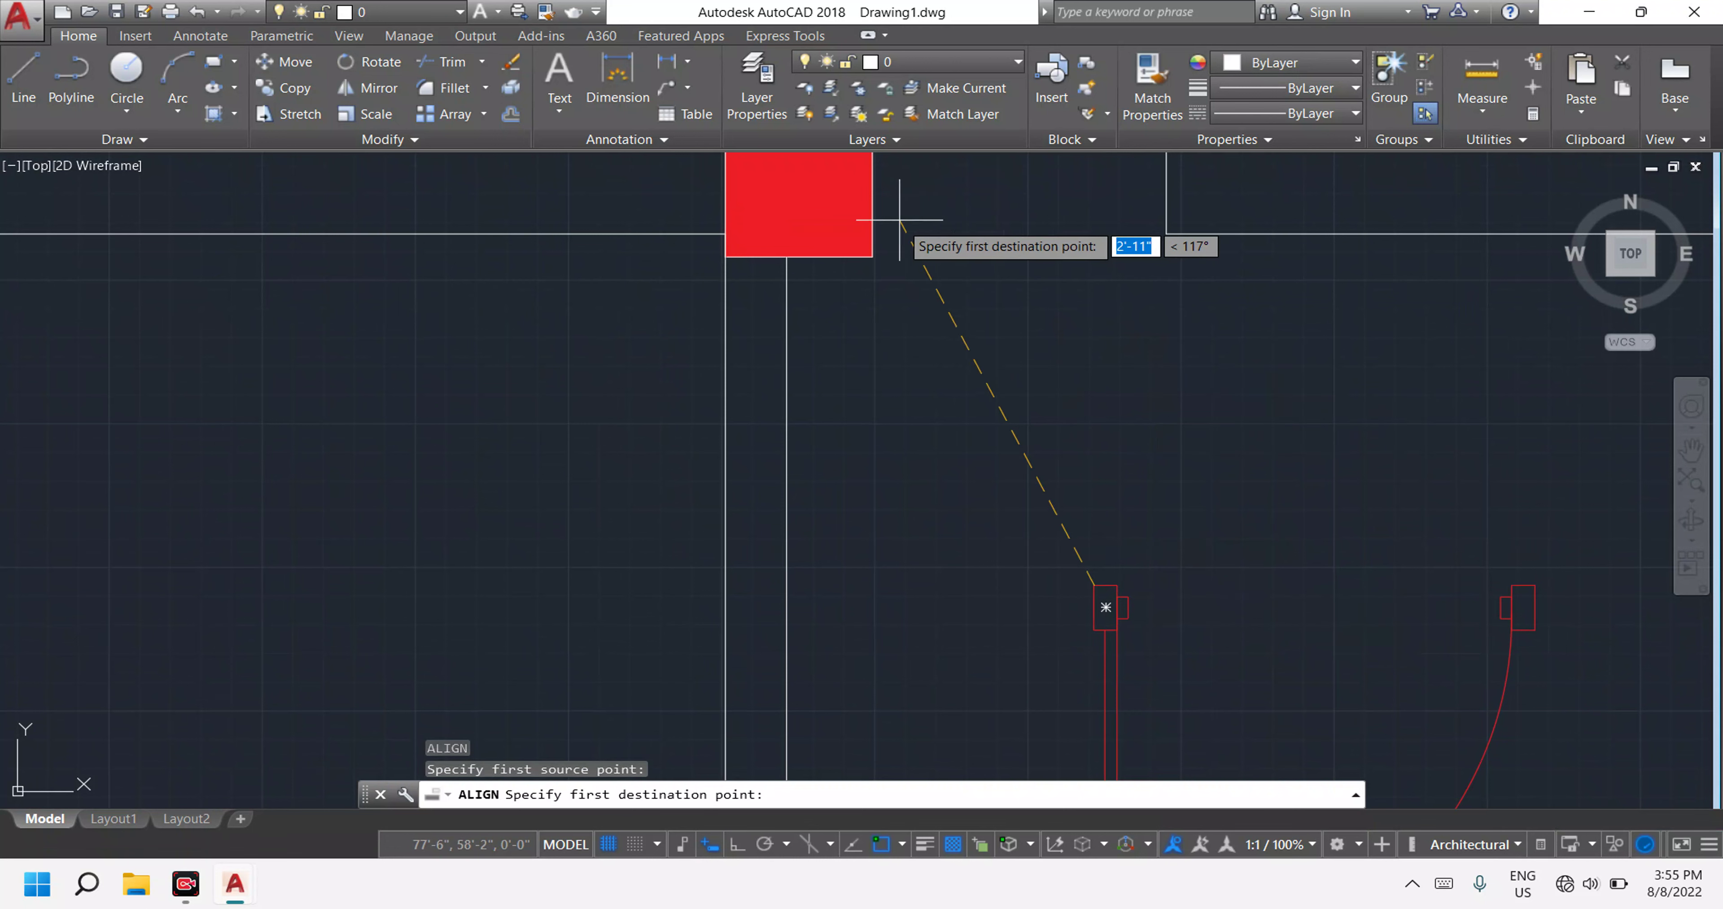
pyautogui.scroll(-6, 924, 269)
pyautogui.moveTo(924, 269); pyautogui.dragTo(974, 498, button='middle')
pyautogui.scroll(2, 967, 482)
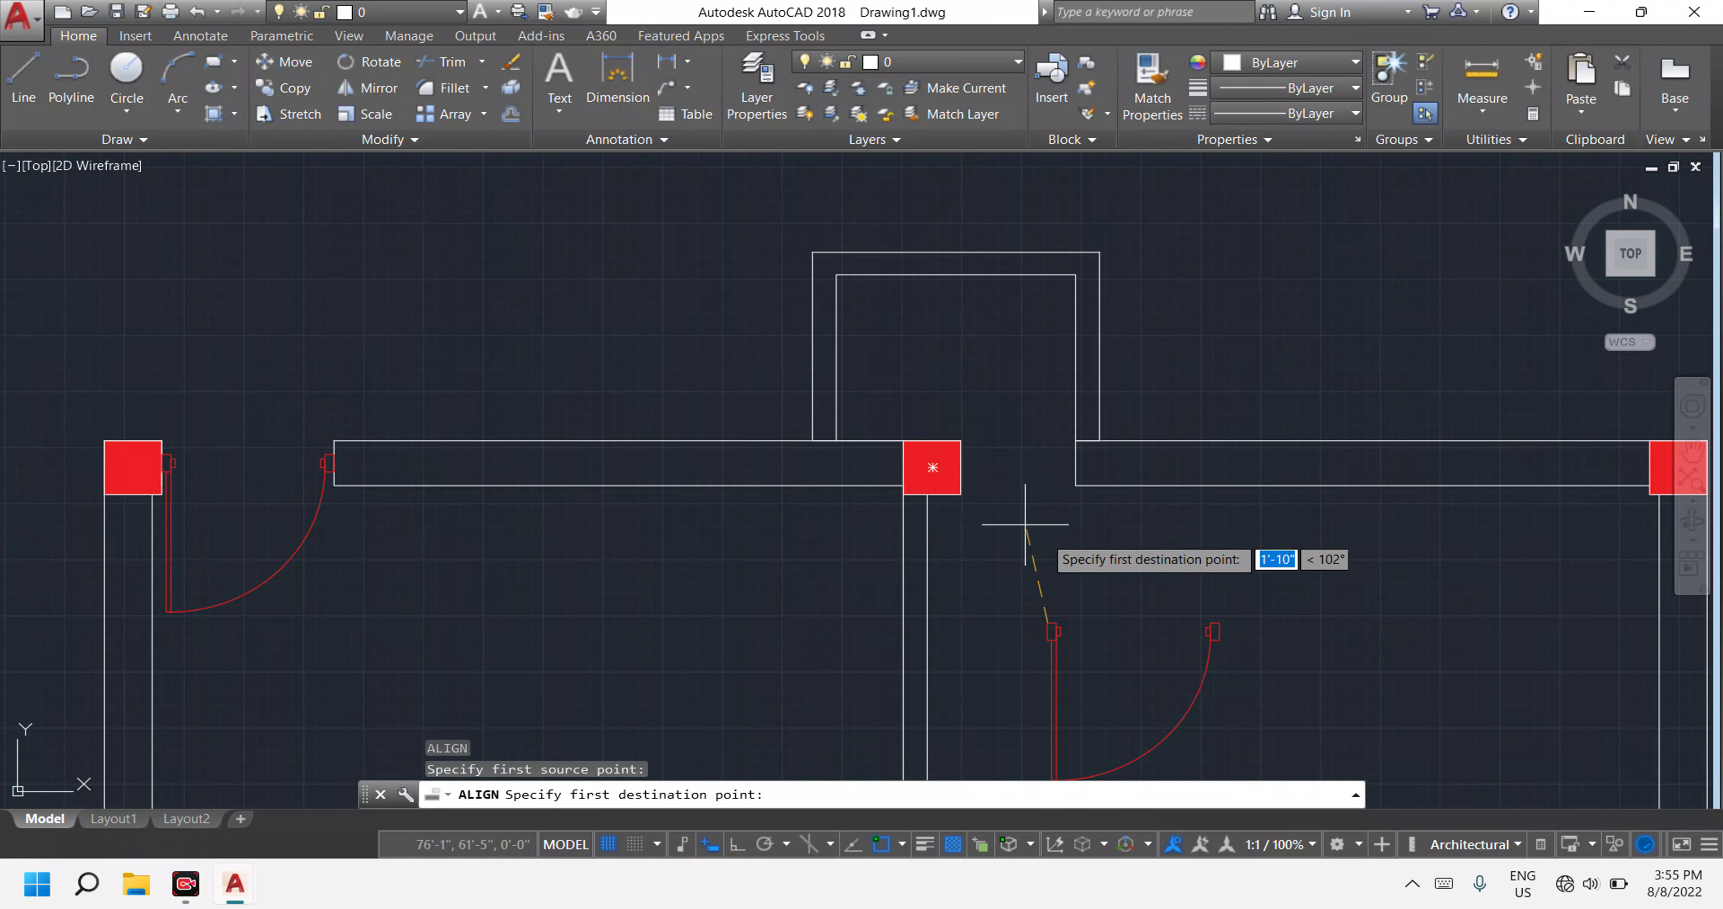
pyautogui.click(961, 495)
pyautogui.press('Escape')
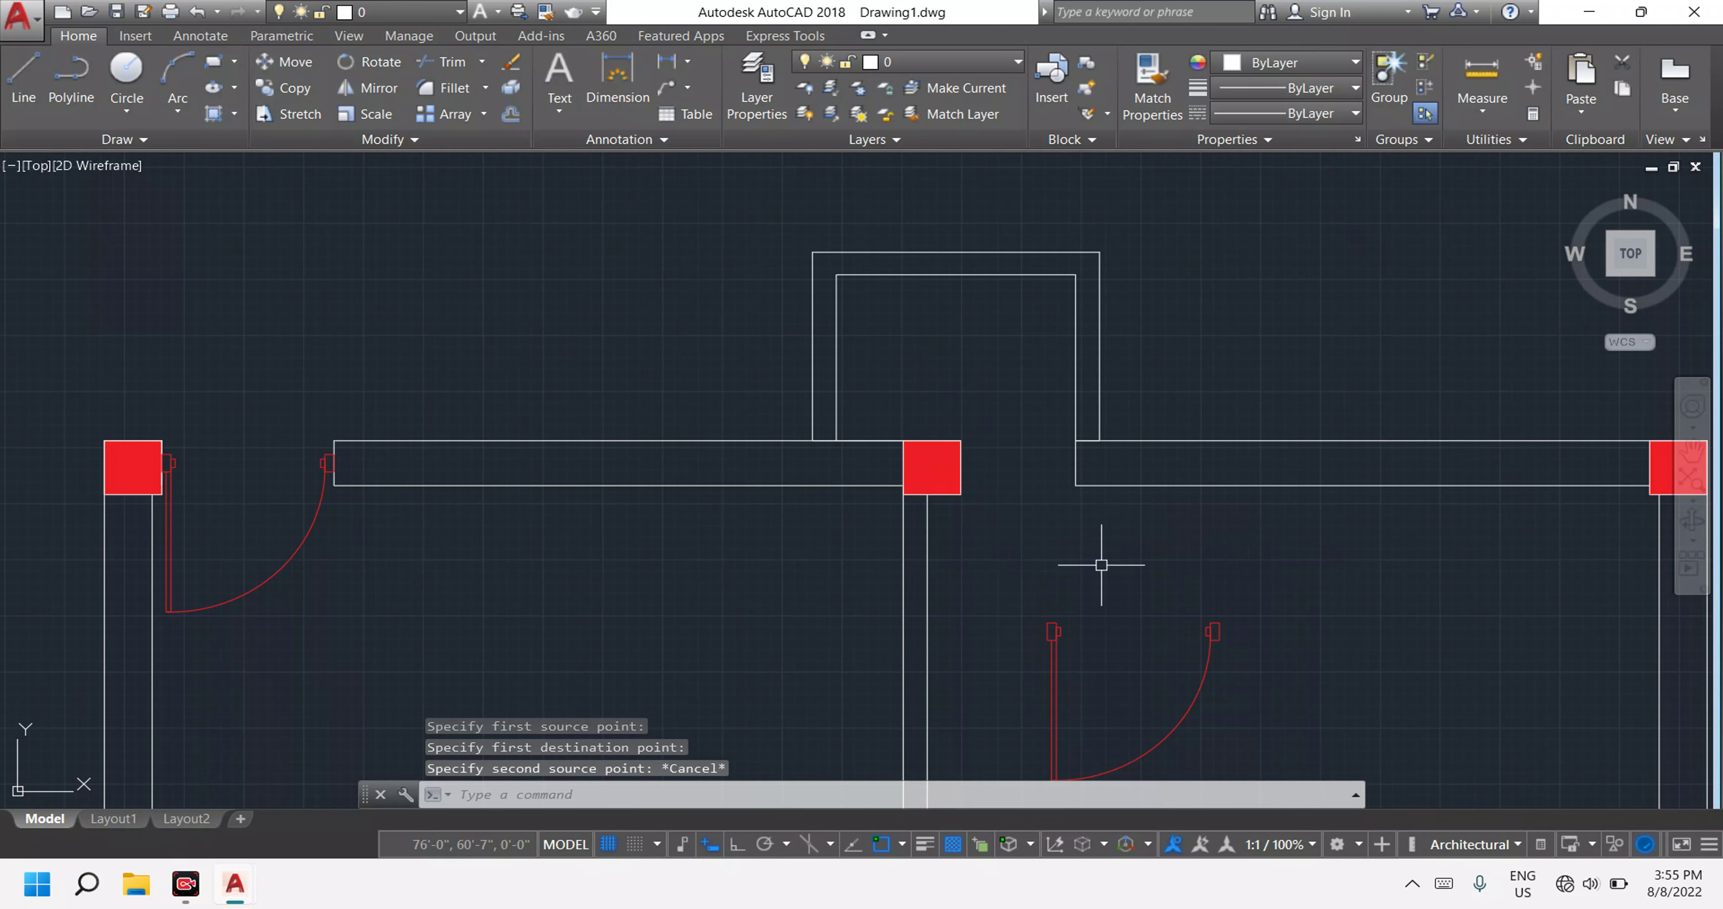
pyautogui.scroll(6, 1178, 601)
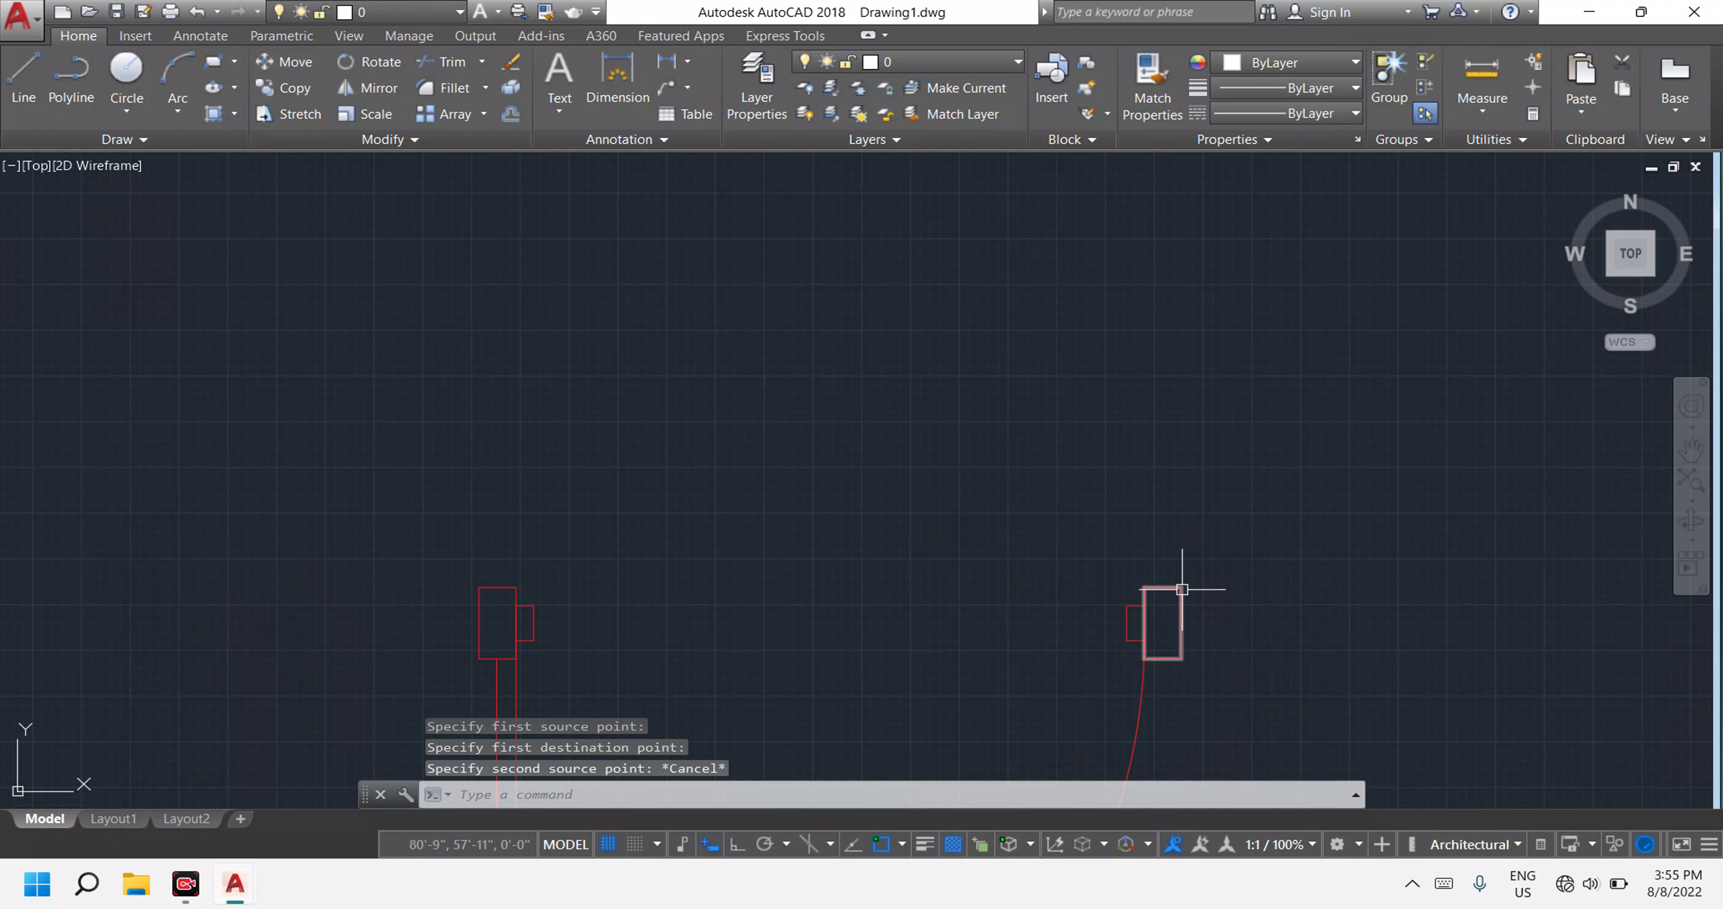
pyautogui.click(1180, 587)
pyautogui.press('Escape')
pyautogui.press('Escape')
# Draw a 2' reference line below the wall opening.
pyautogui.scroll(-6, 1185, 576)
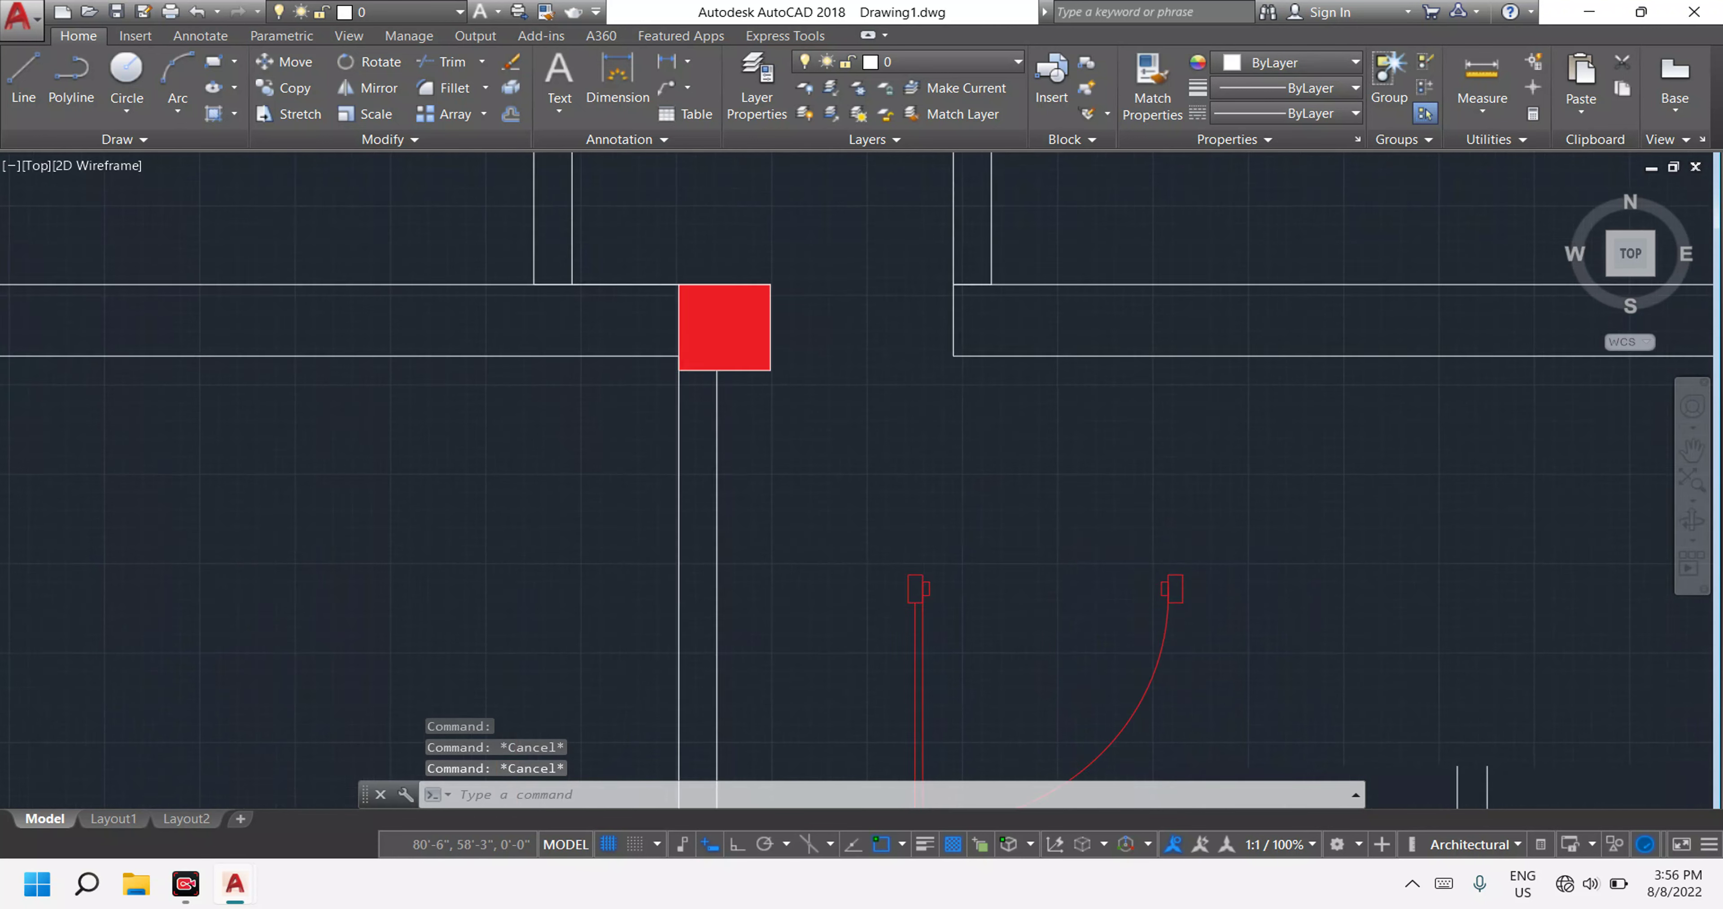
pyautogui.scroll(5, 1189, 567)
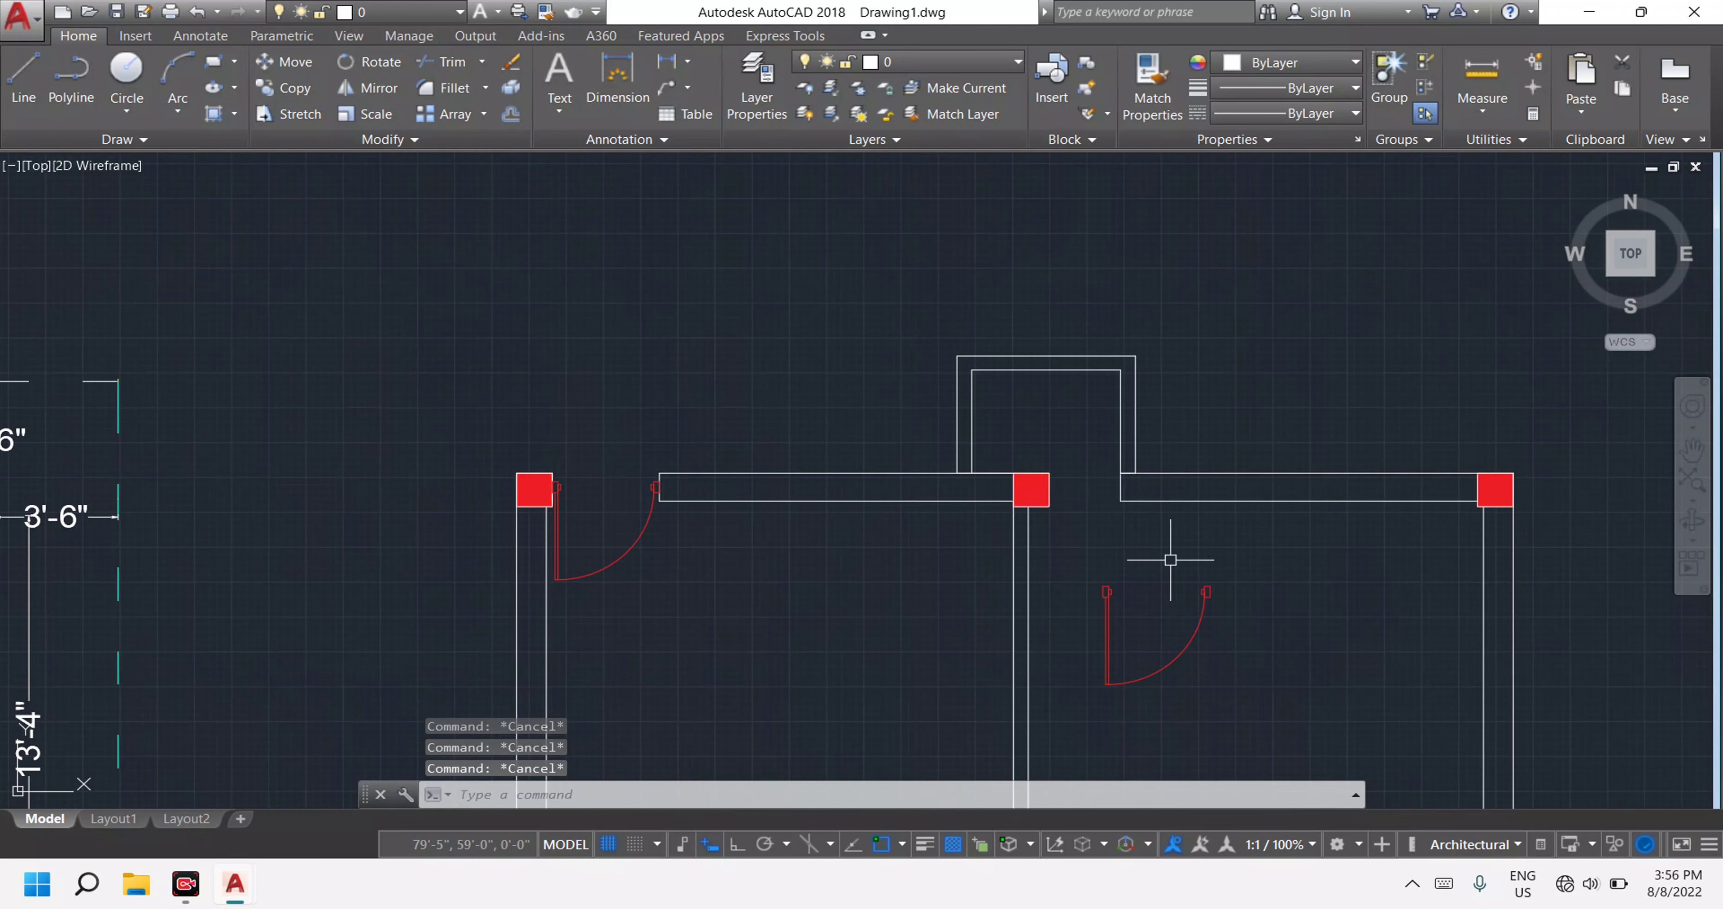
pyautogui.write('l')
pyautogui.press('Return')
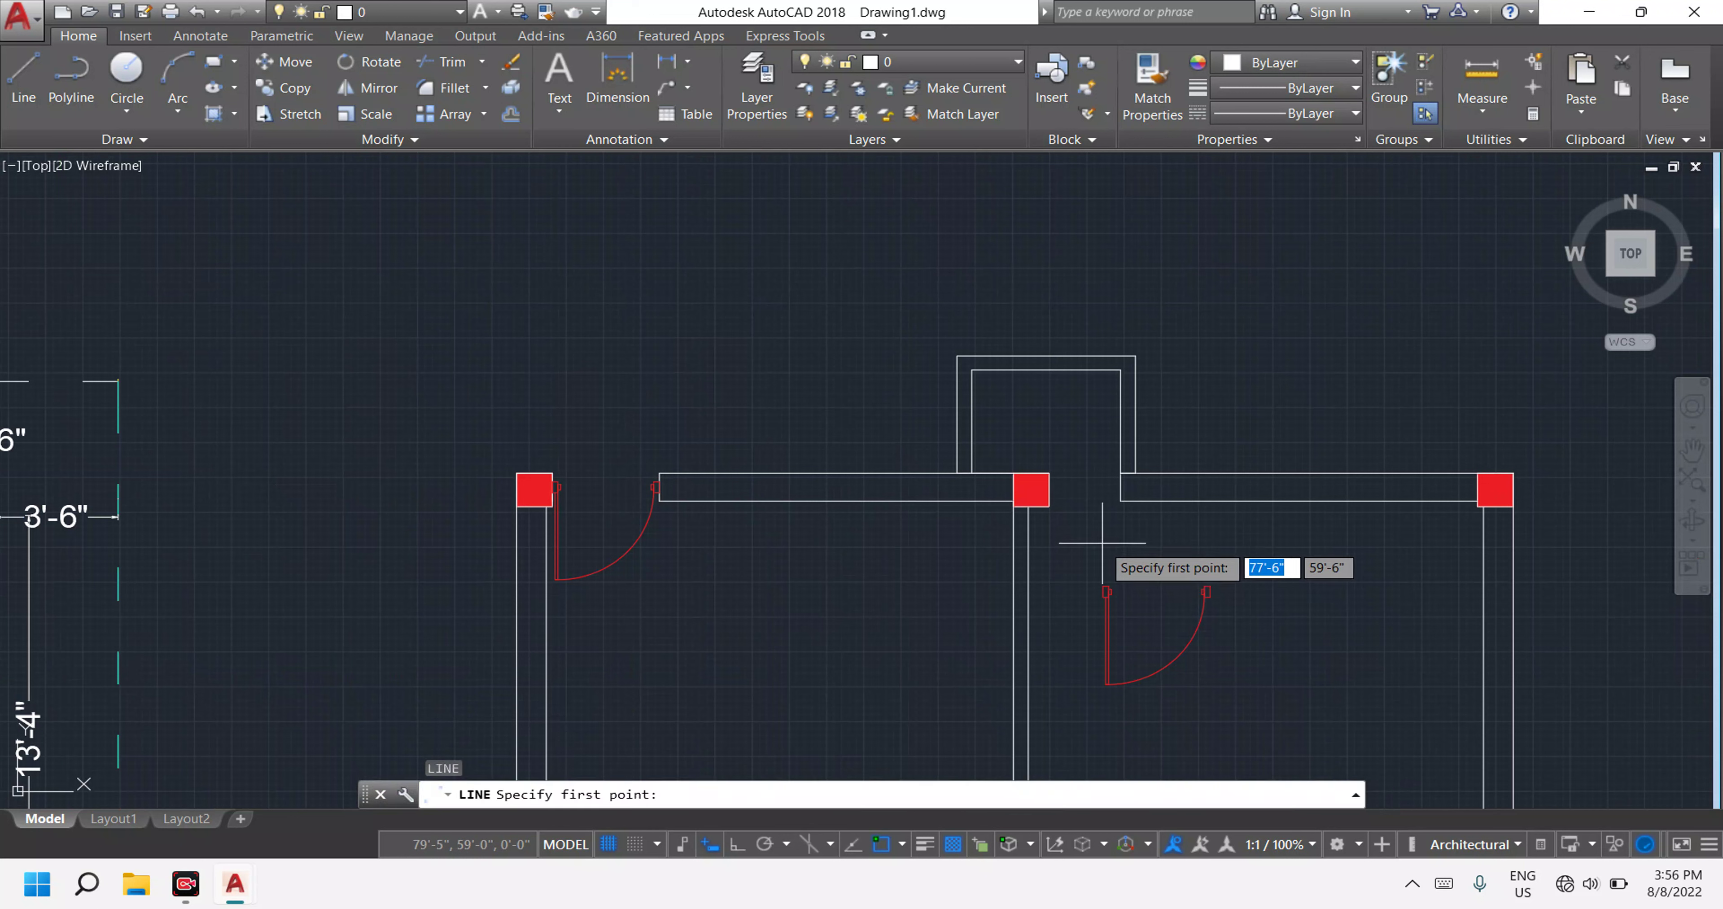
pyautogui.click(1097, 546)
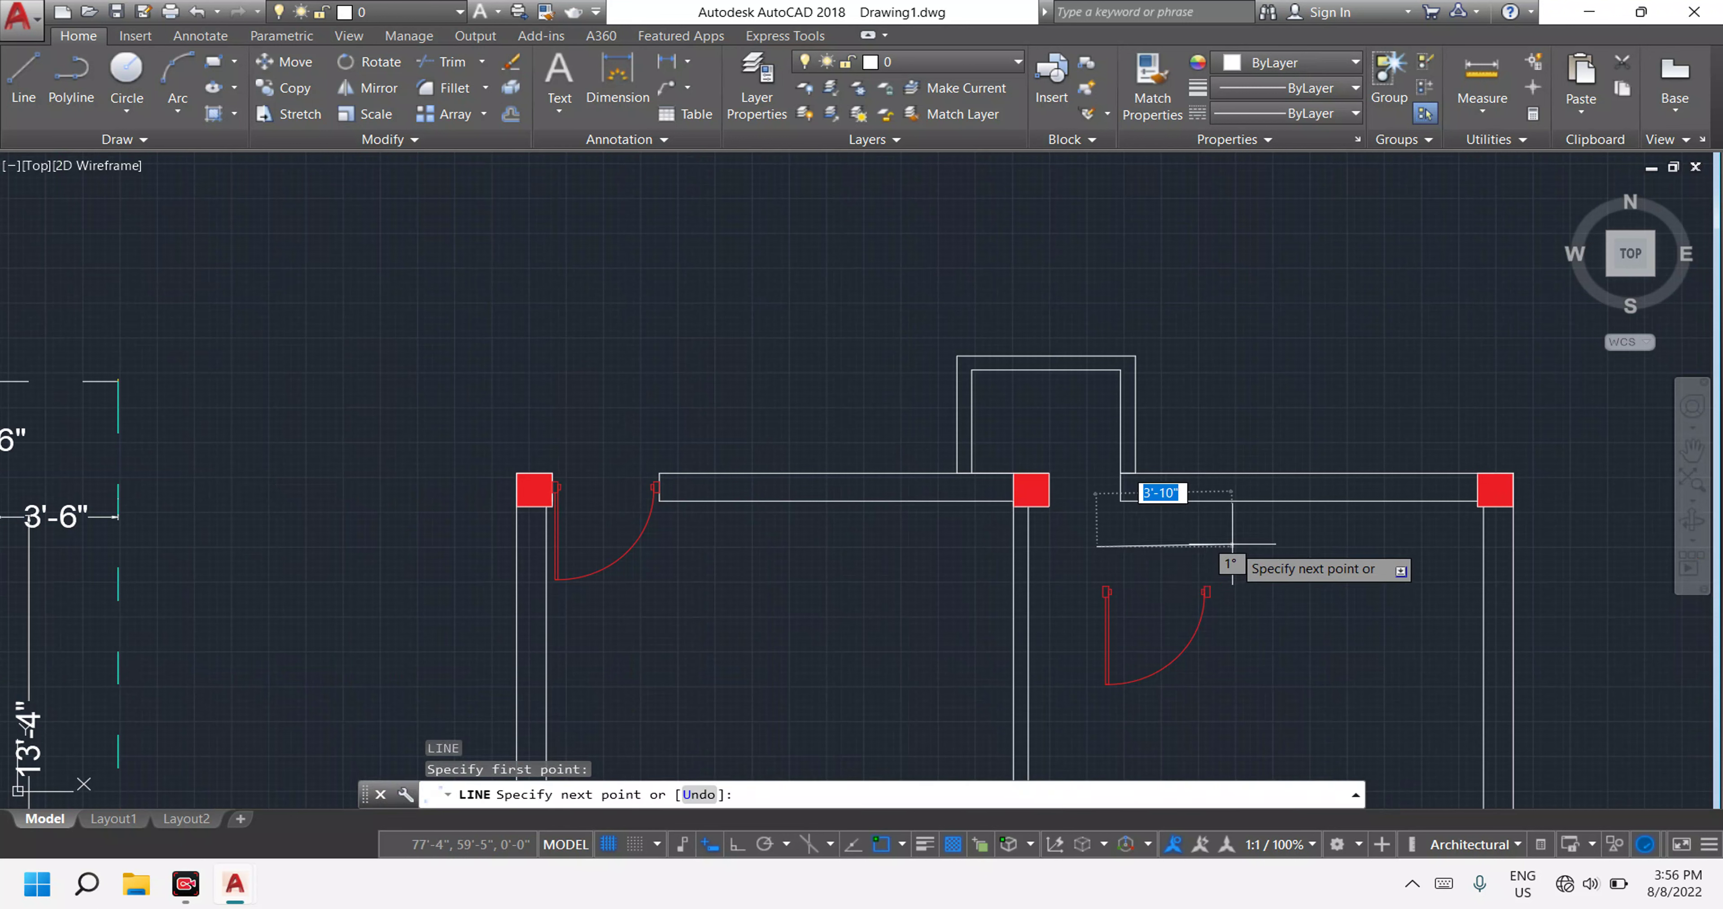
pyautogui.write("'")
pyautogui.press('Return')
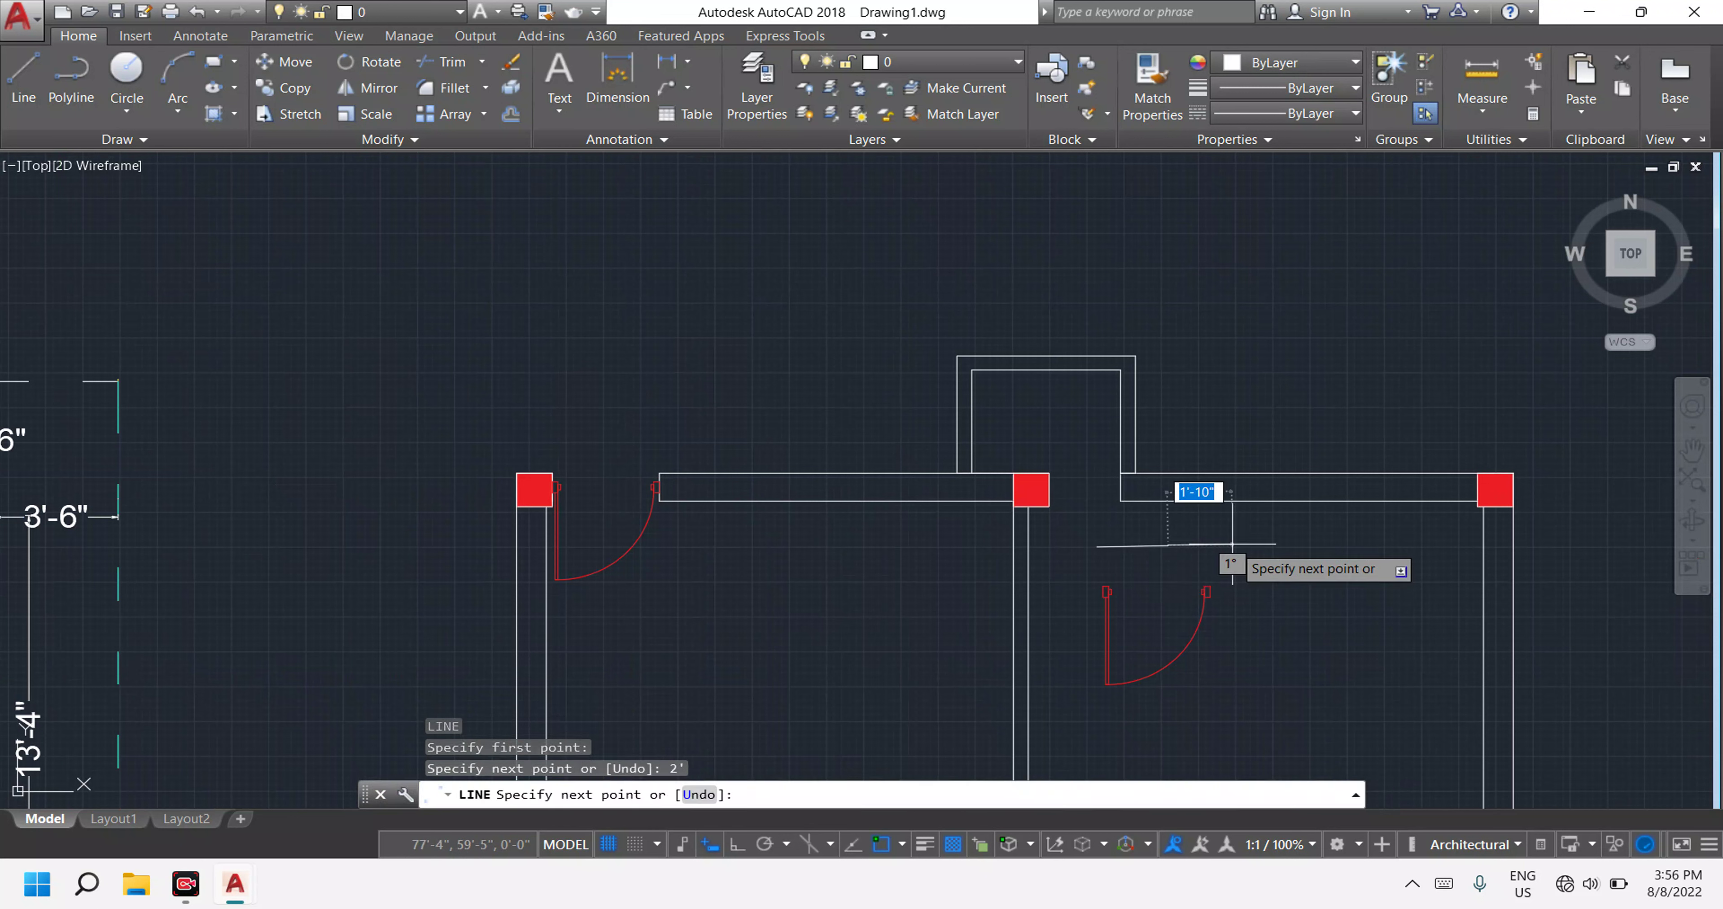
pyautogui.press('Escape')
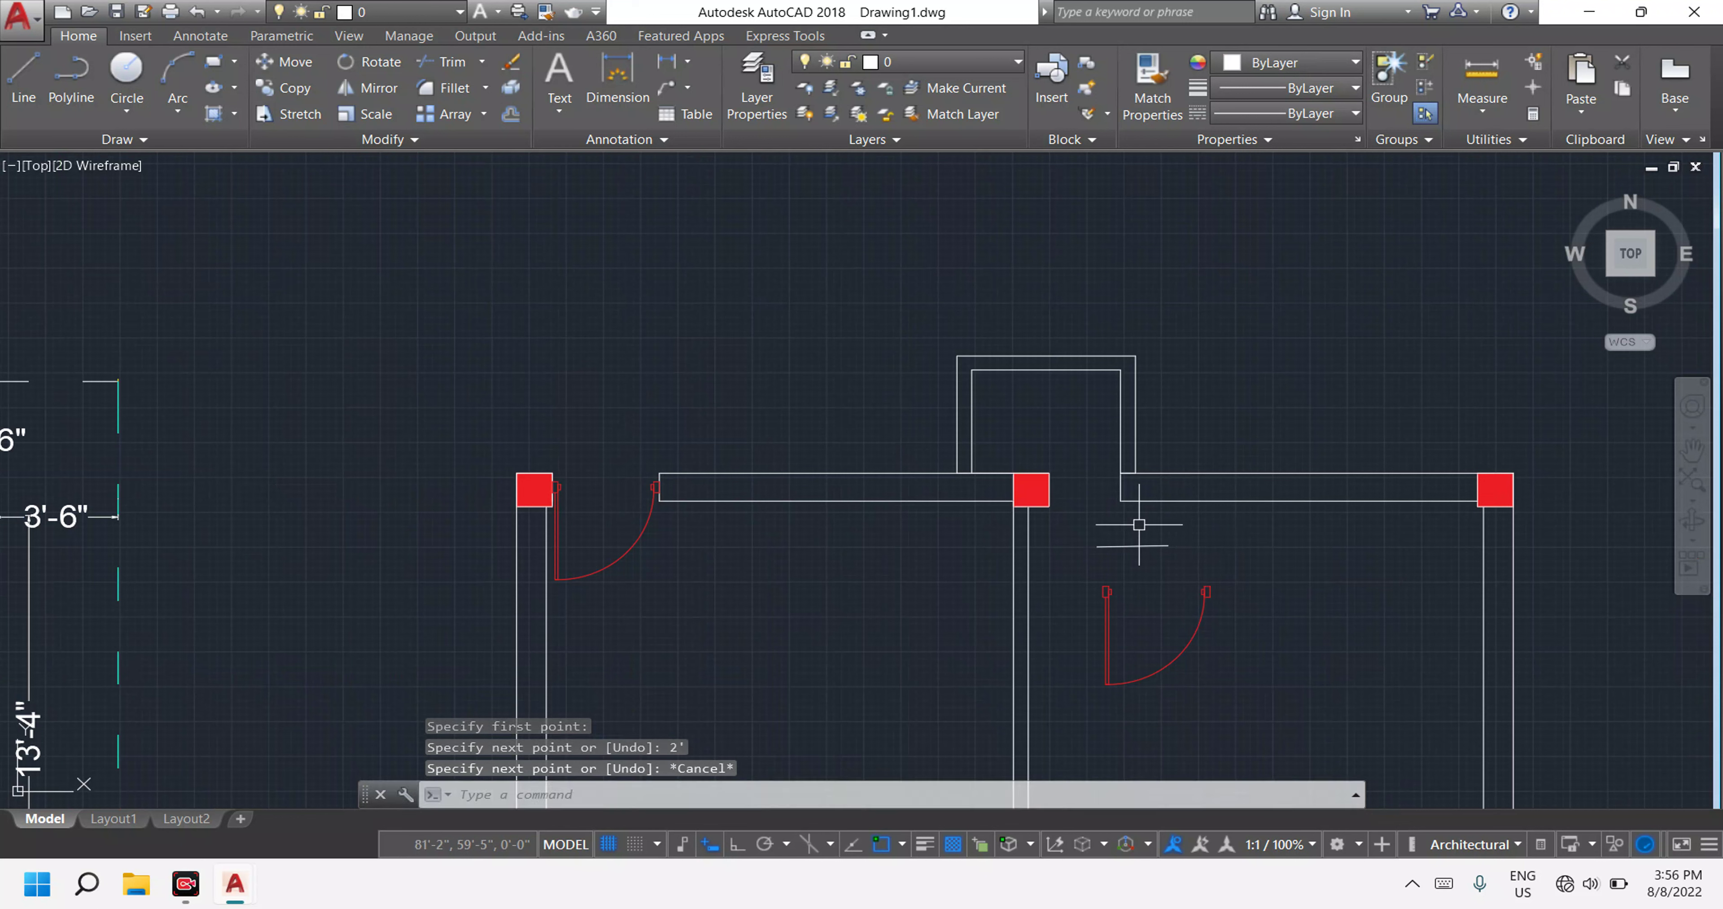
pyautogui.press('Escape')
pyautogui.press('Escape')
pyautogui.press('Escape')
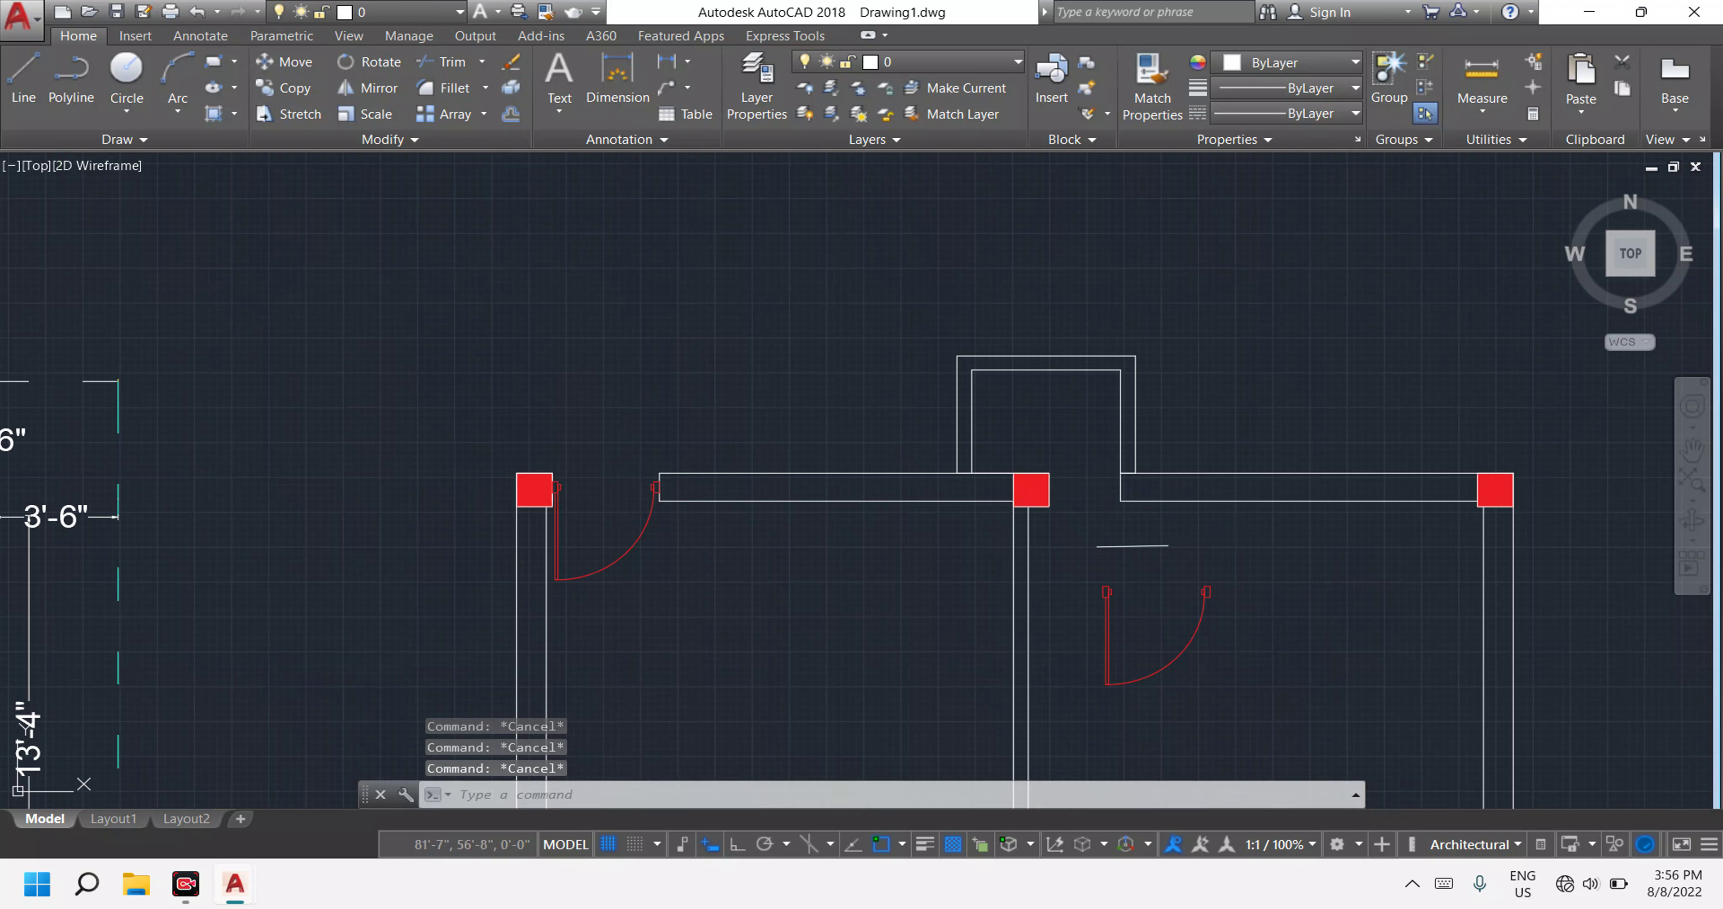
# Align the loose door swing's jambs to the reference line ends, scaling it to fit.
pyautogui.click(1279, 711)
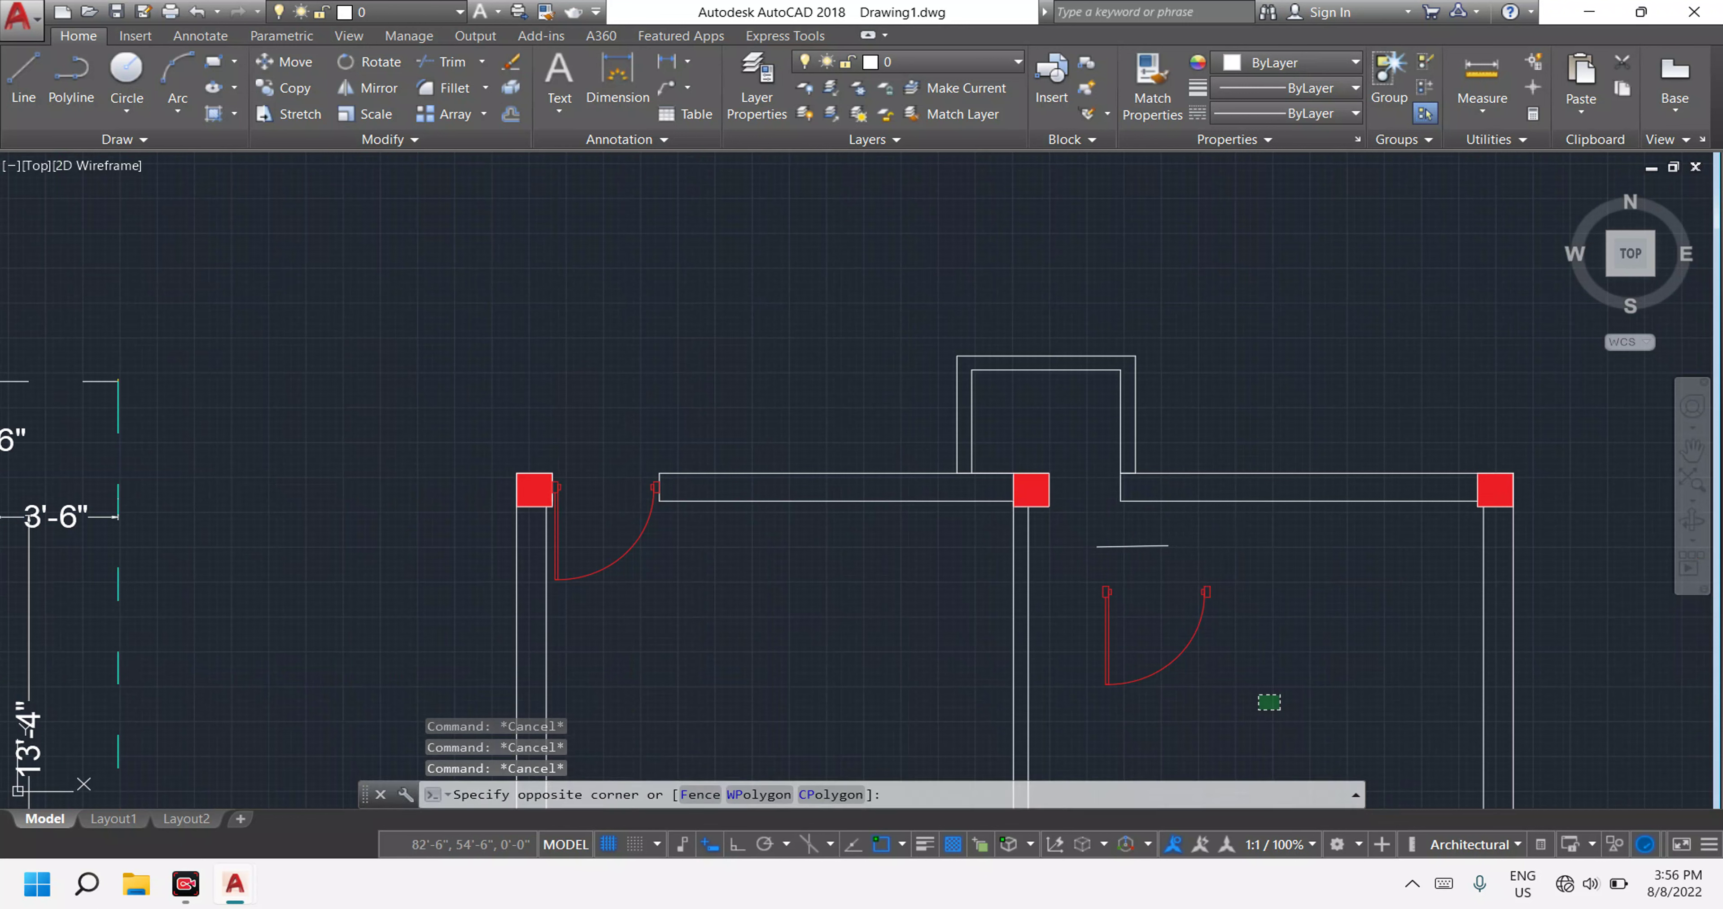
pyautogui.click(1093, 572)
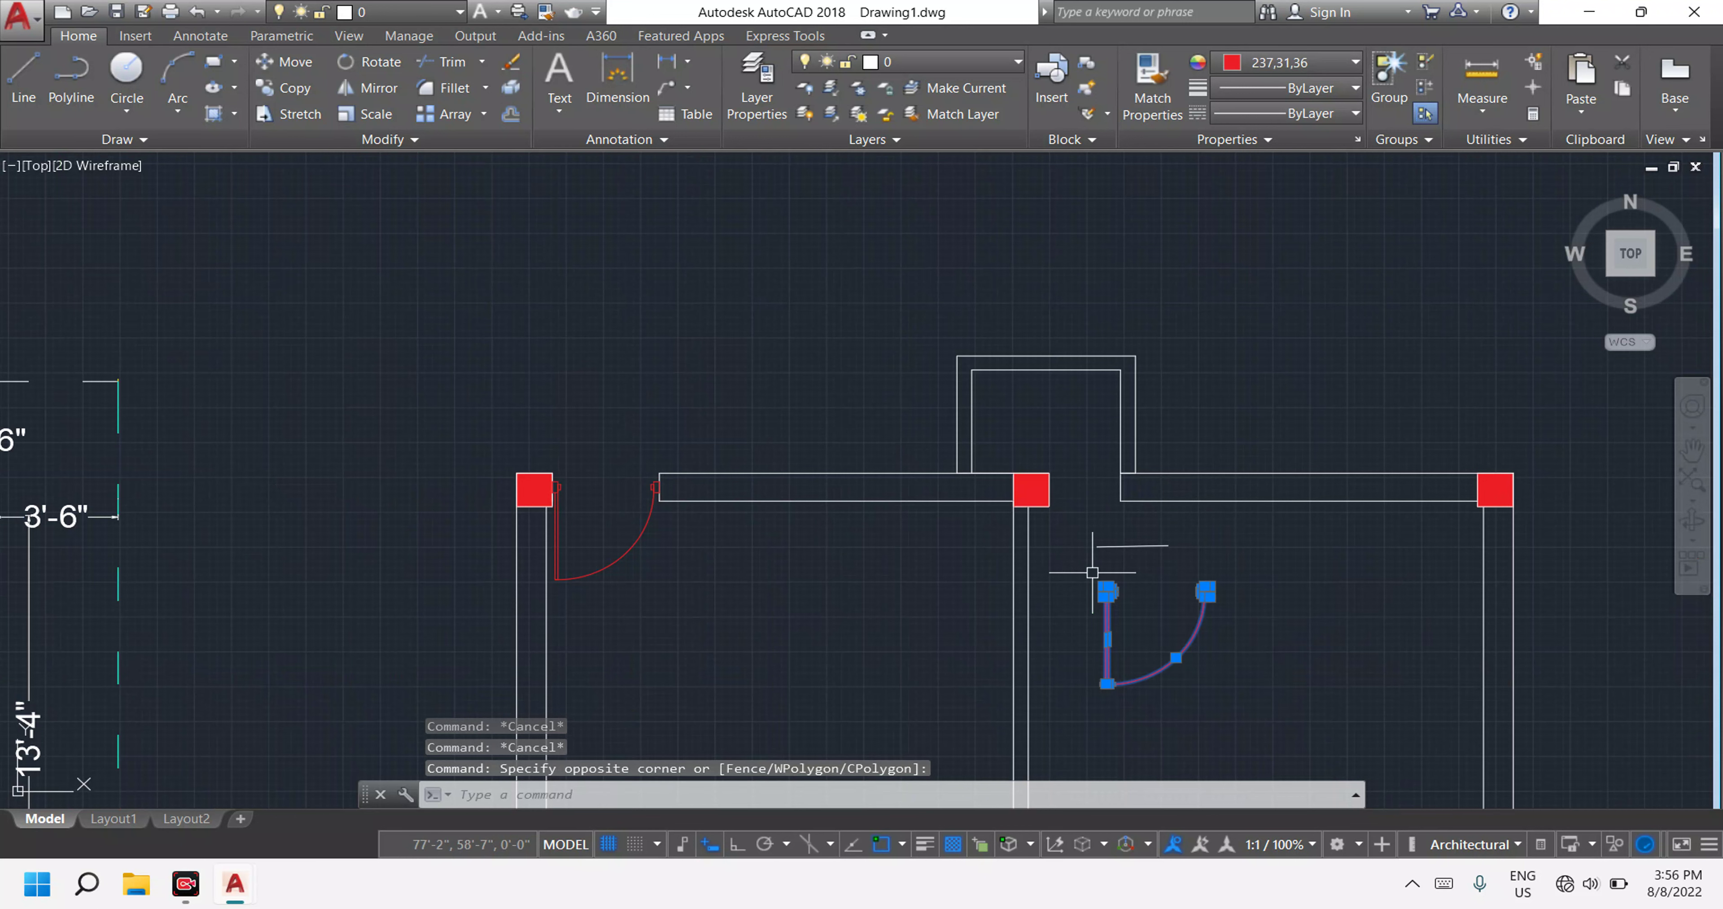
pyautogui.write('A')
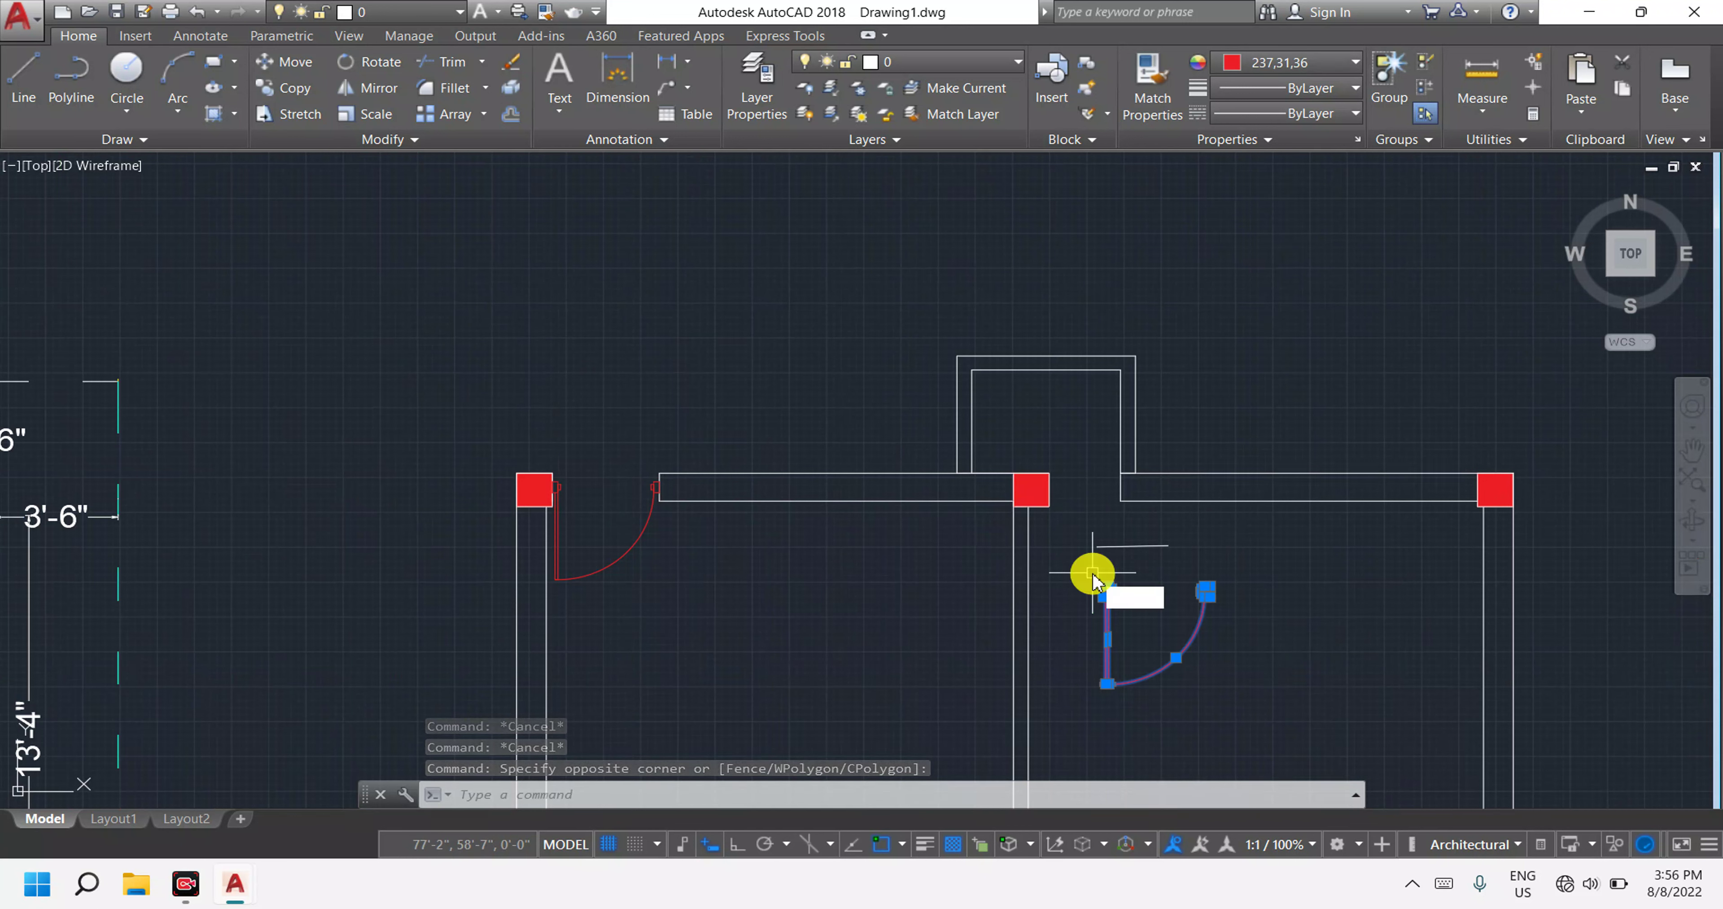
pyautogui.write('L')
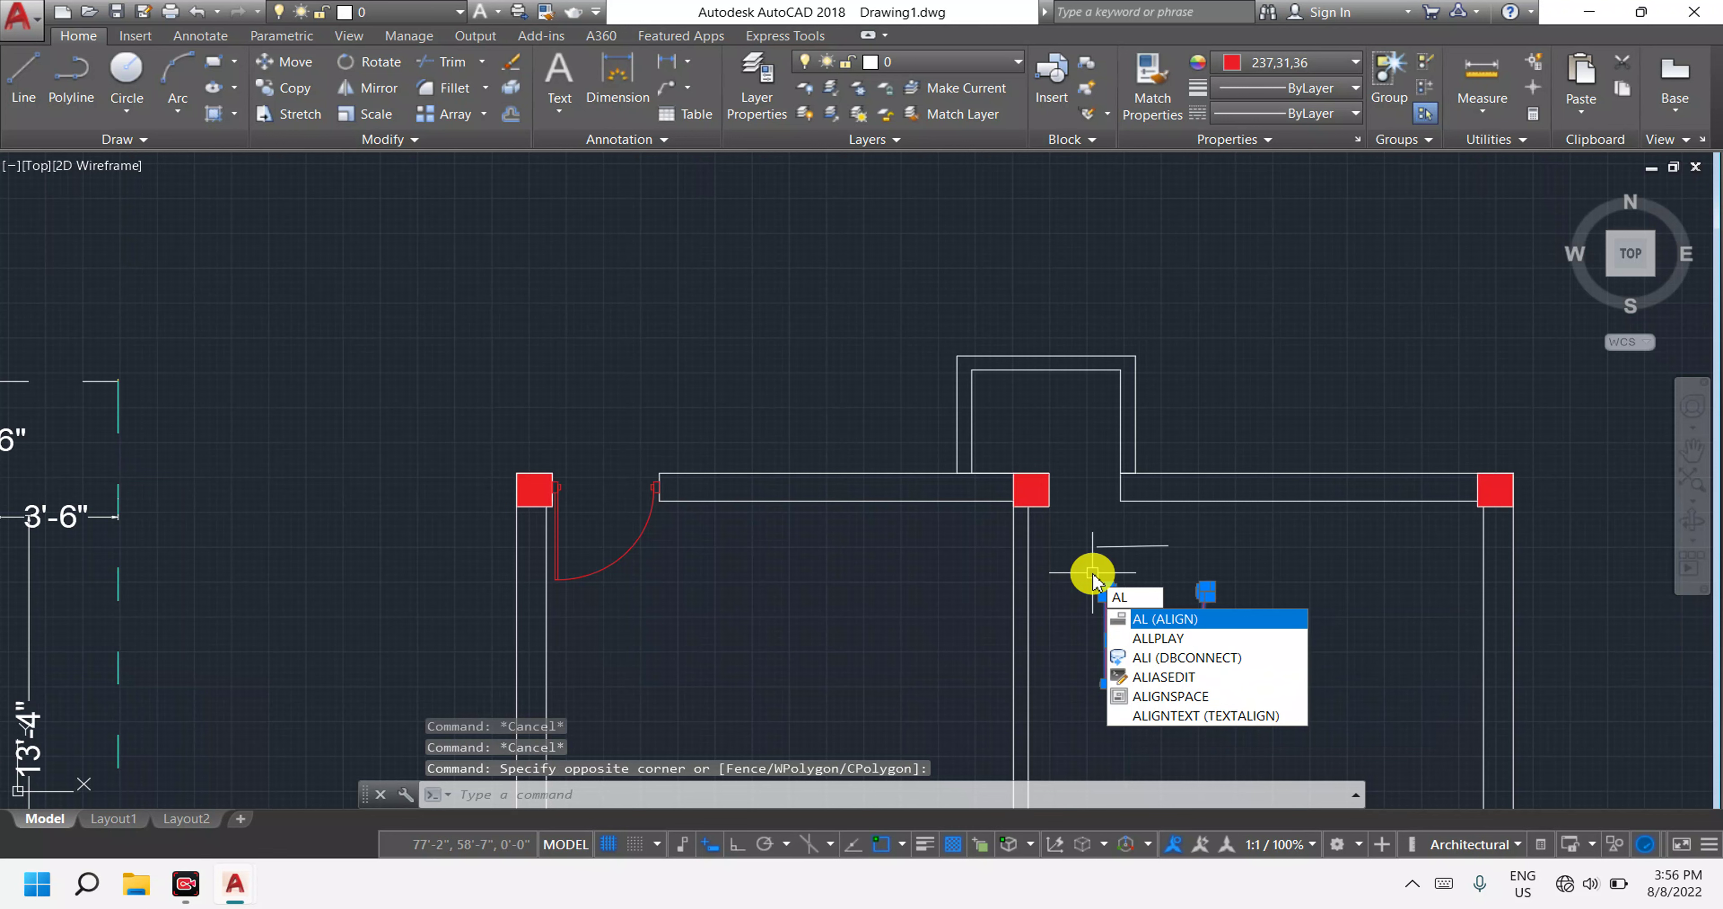
pyautogui.press('Return')
pyautogui.scroll(5, 1086, 576)
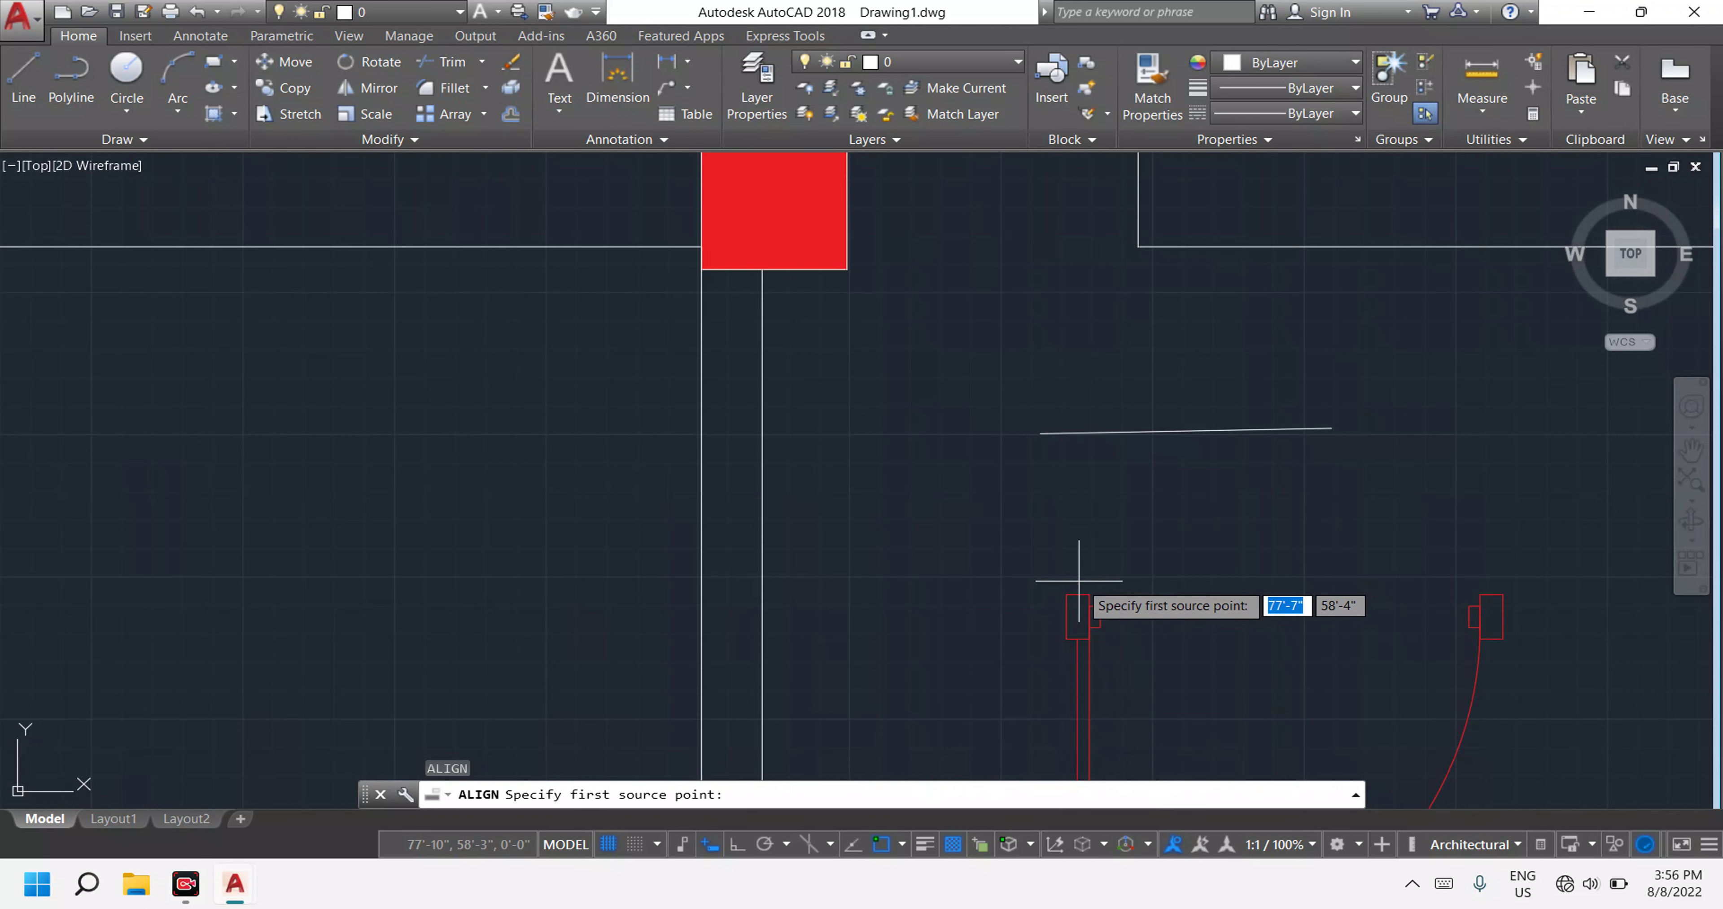
pyautogui.click(1074, 612)
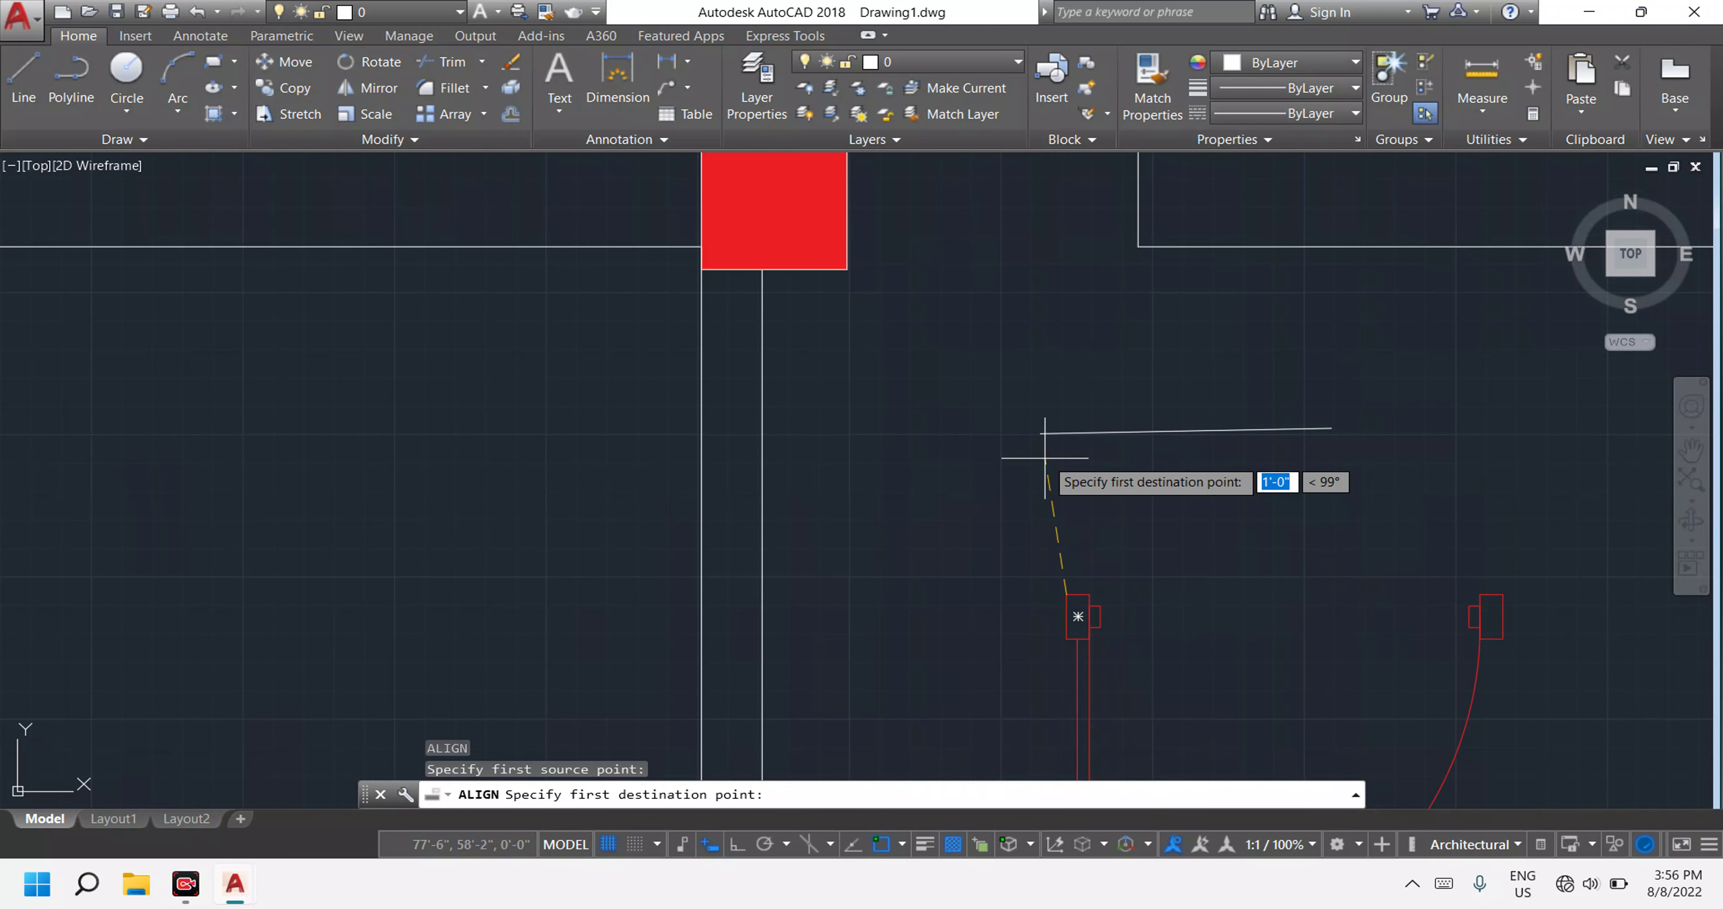
pyautogui.click(1040, 433)
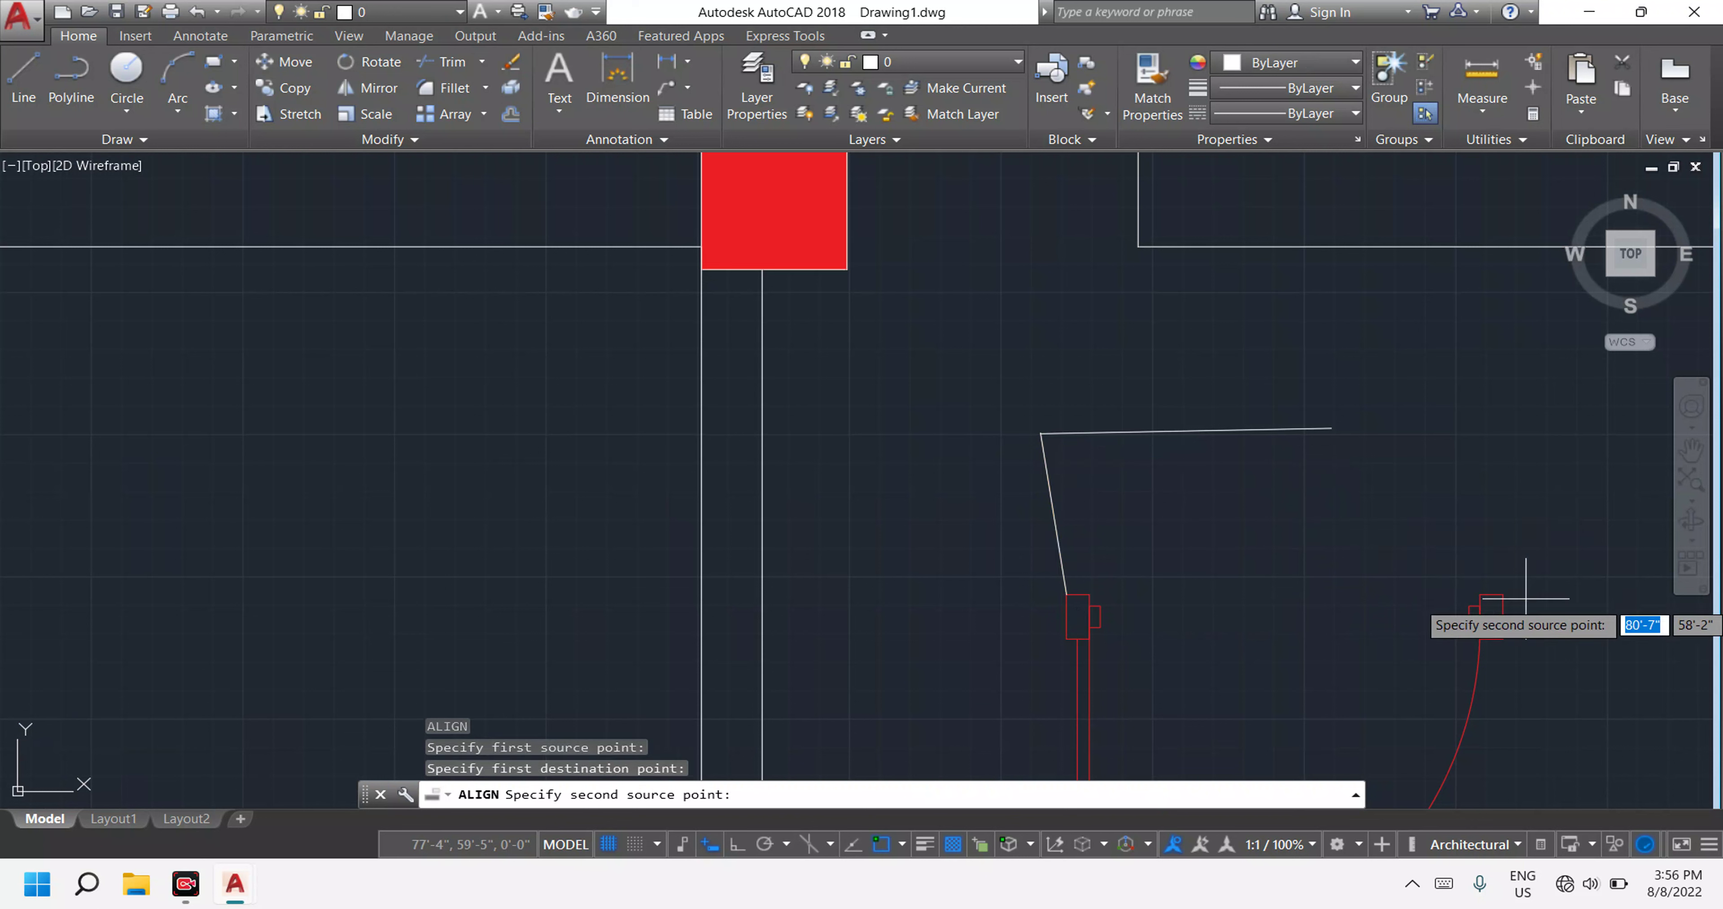
pyautogui.click(1503, 593)
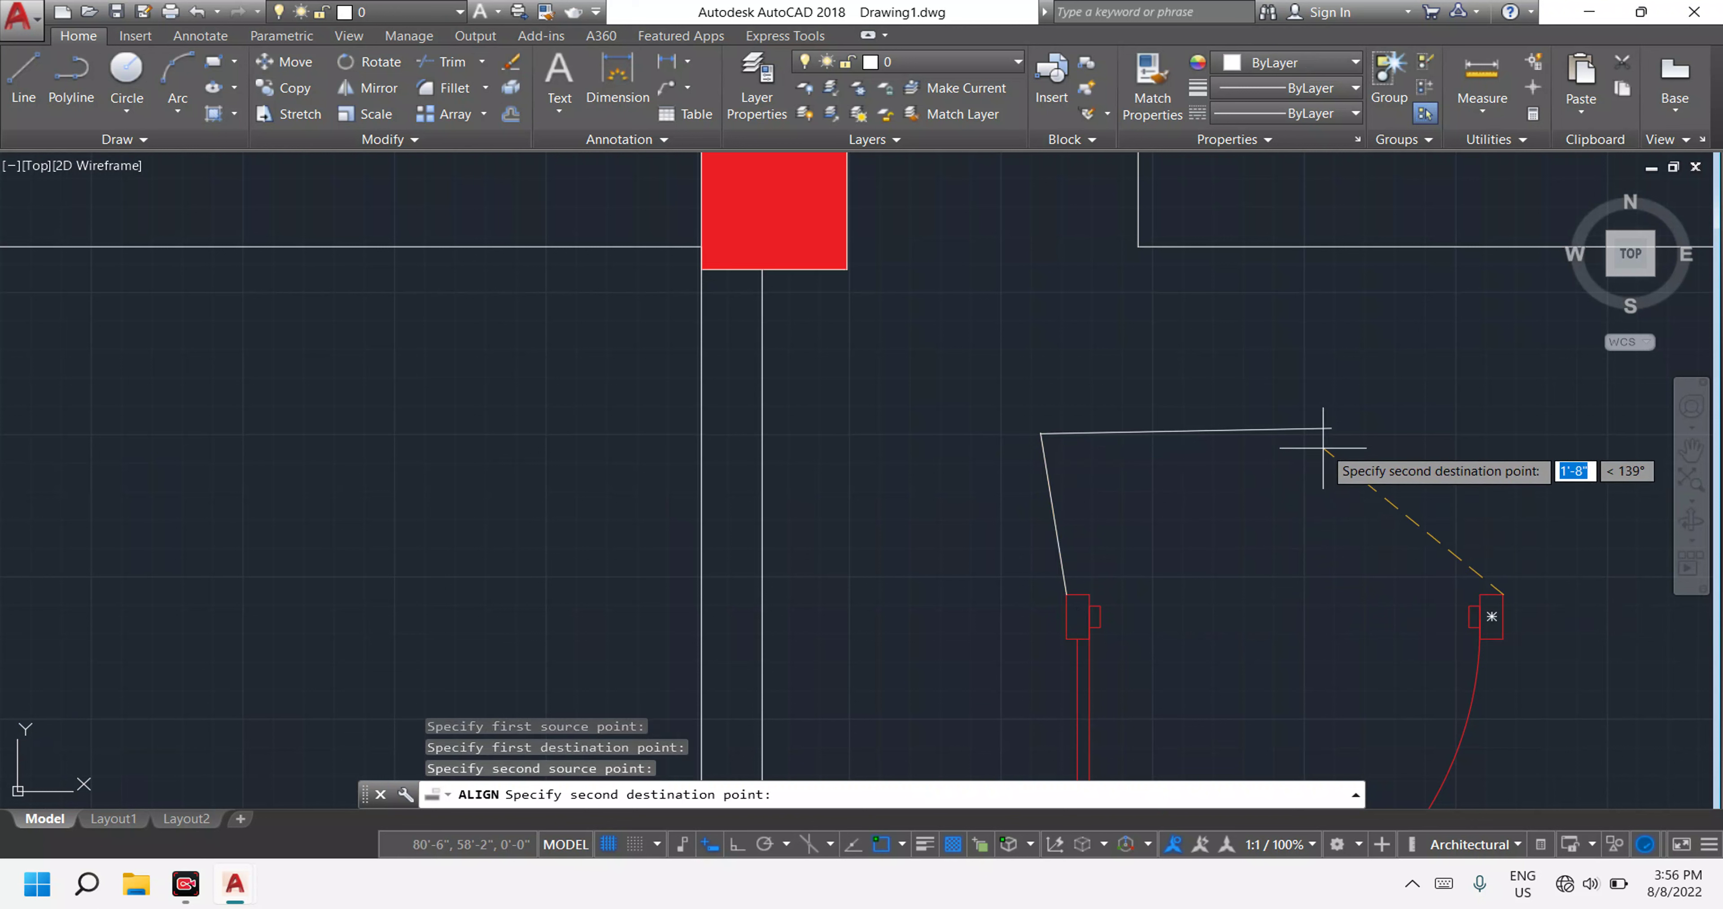
pyautogui.click(1331, 428)
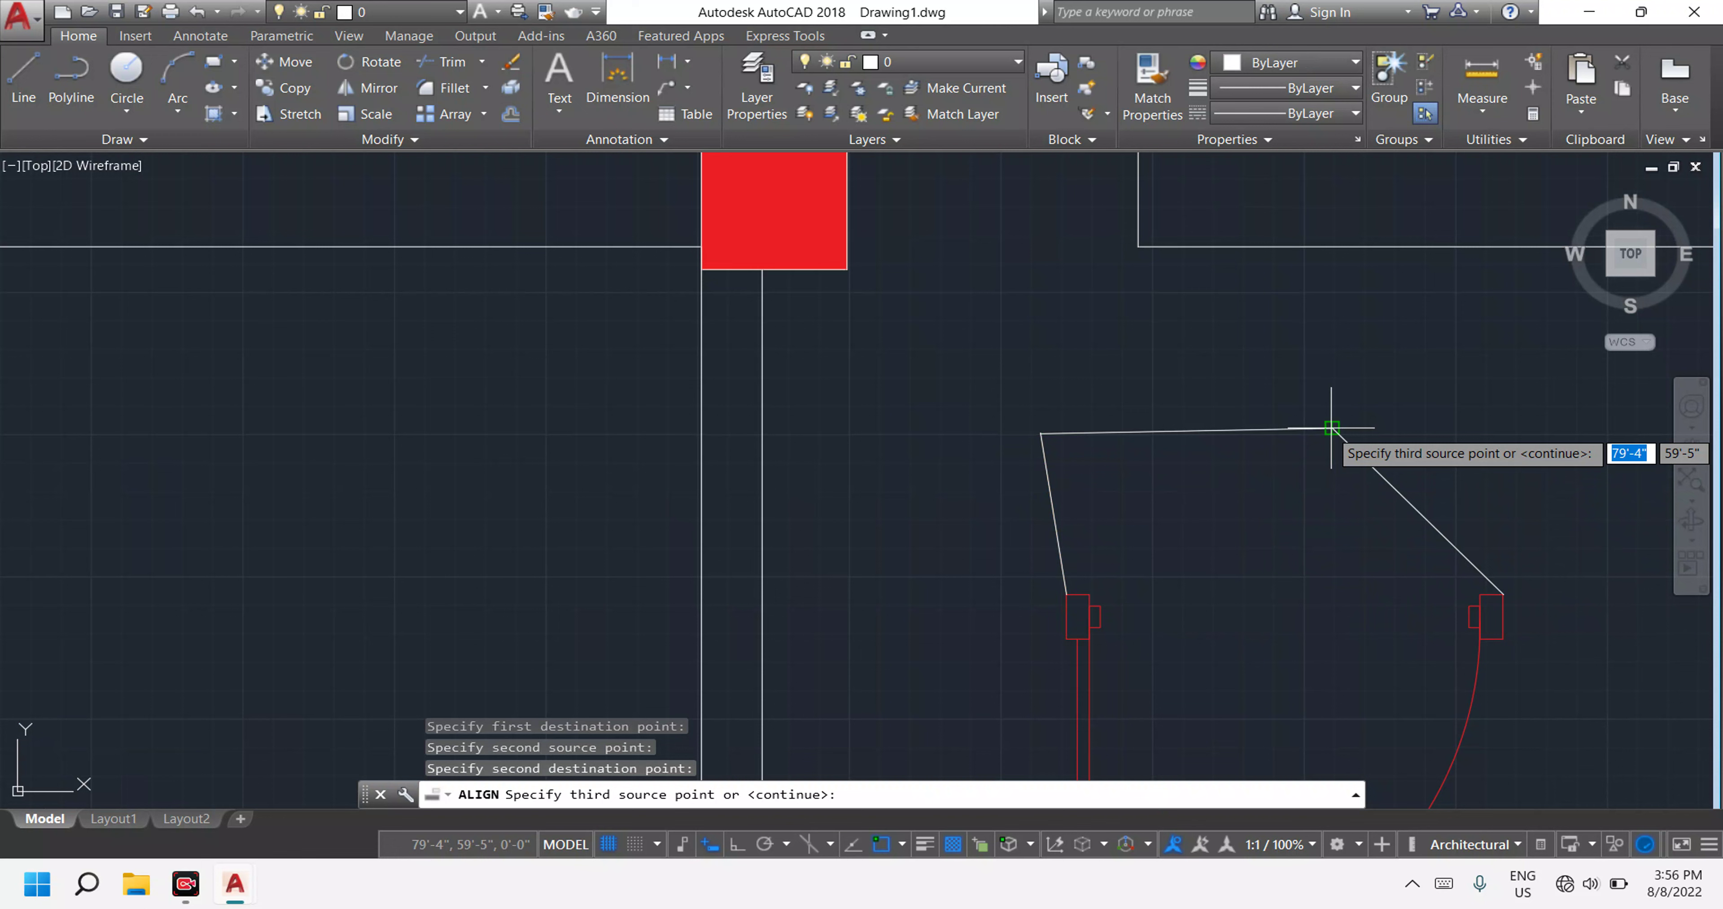
pyautogui.rightClick(1388, 505)
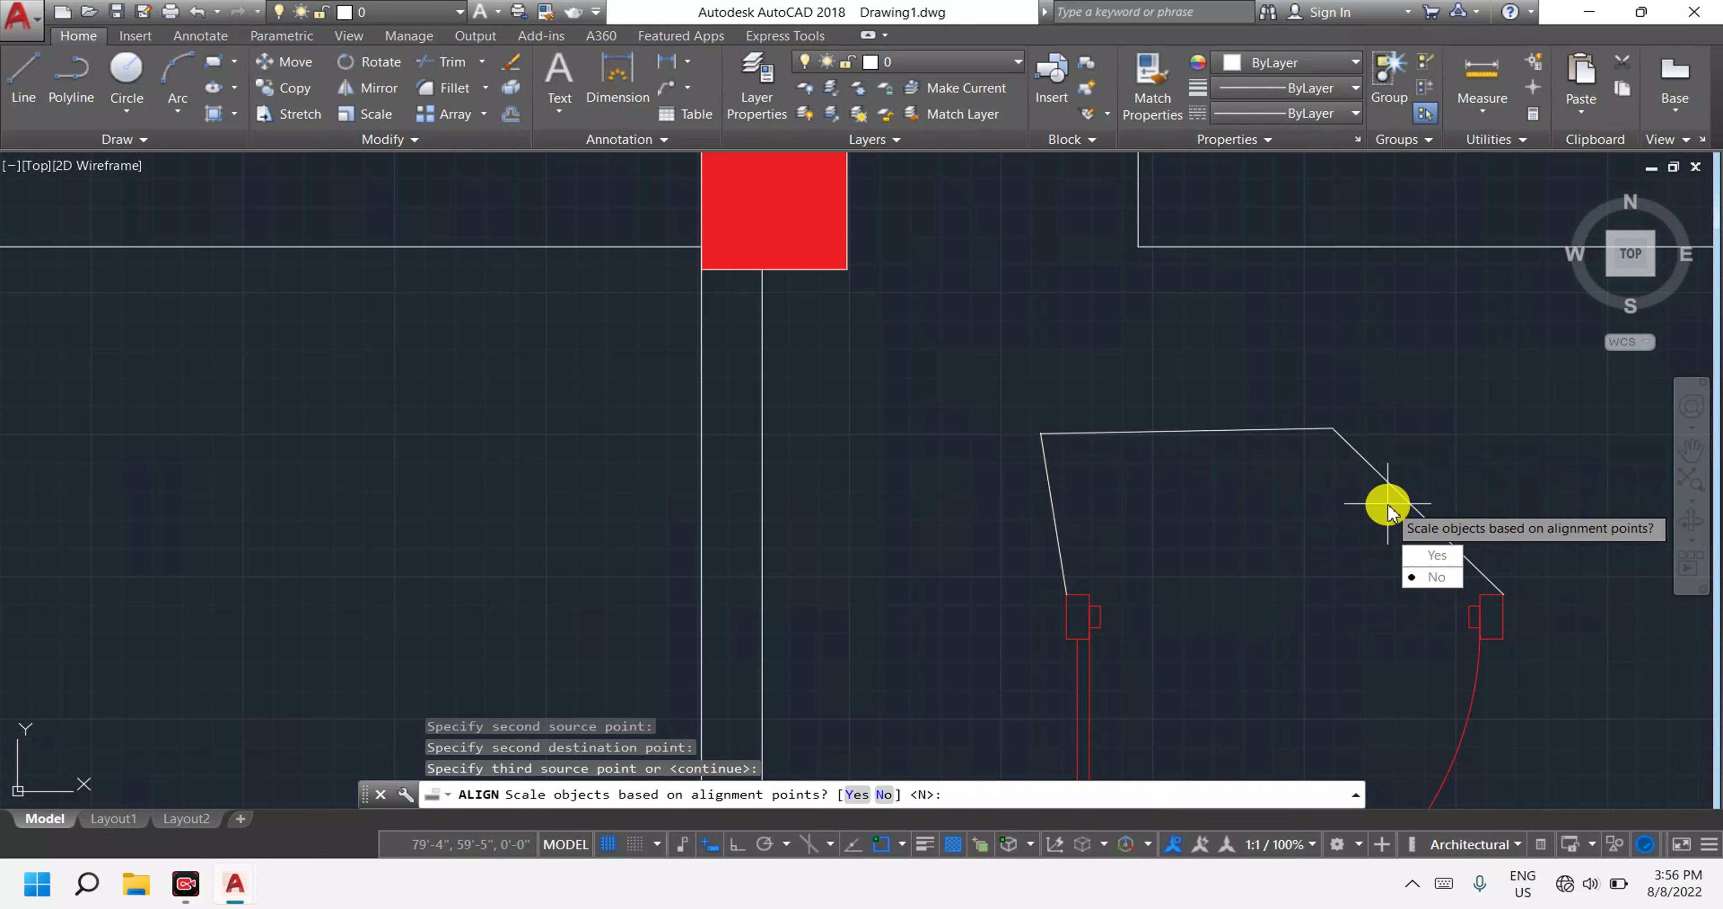
pyautogui.click(1421, 557)
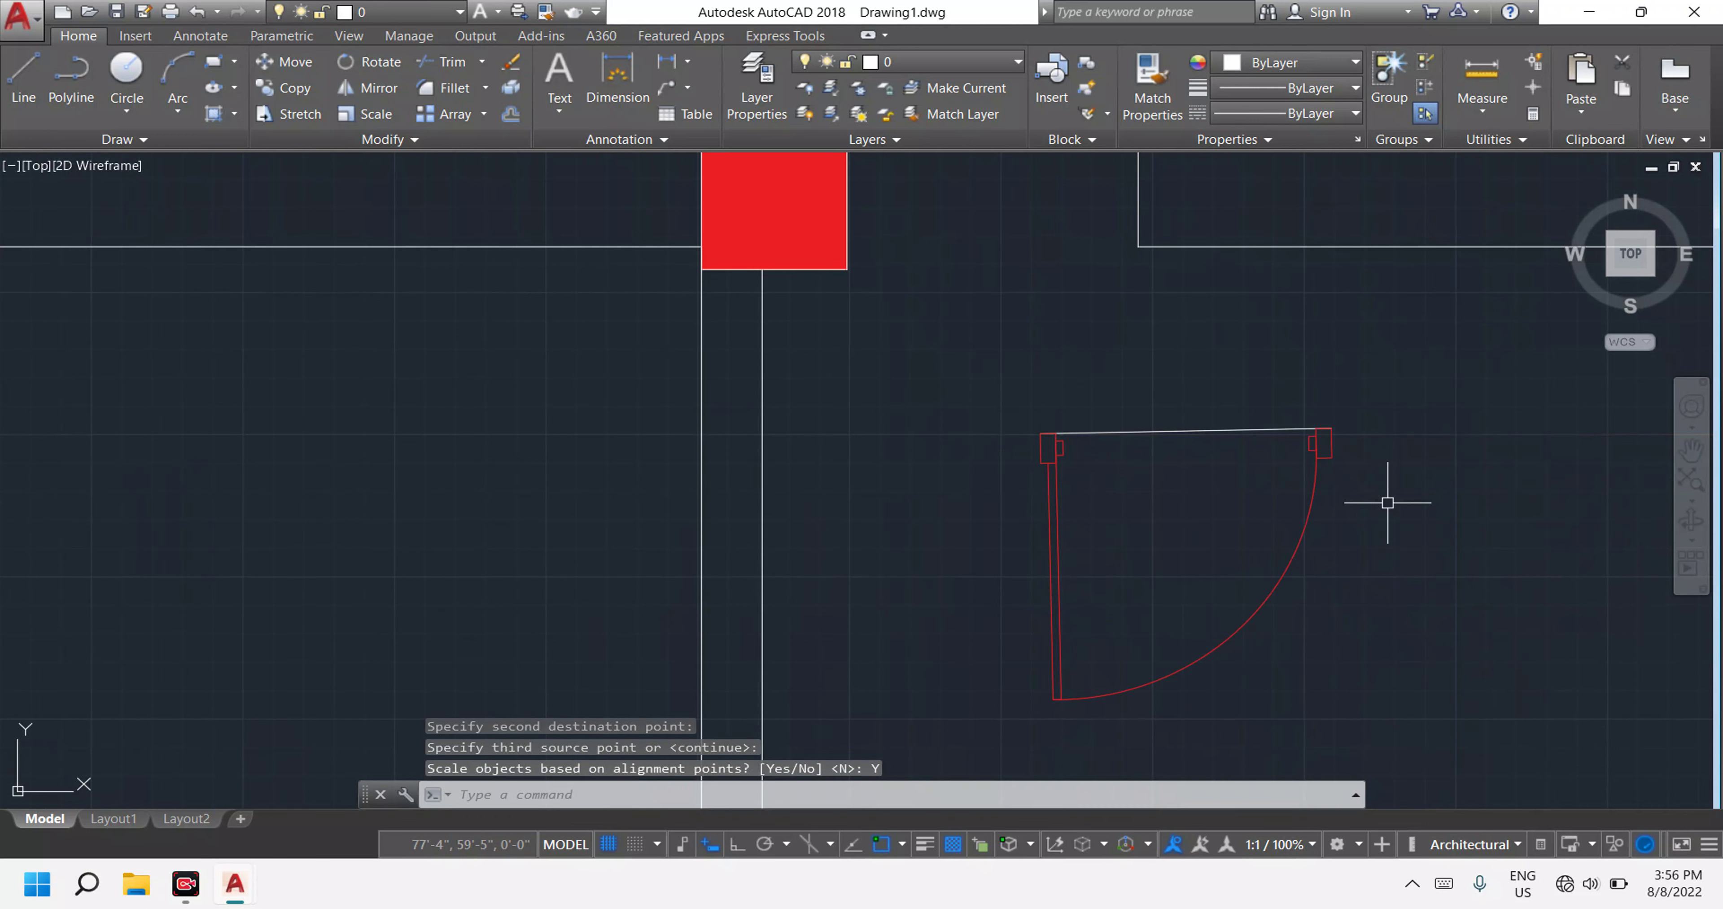
# Delete the reference line and bring the whole floor plan into view.
pyautogui.click(1264, 422)
pyautogui.click(1258, 430)
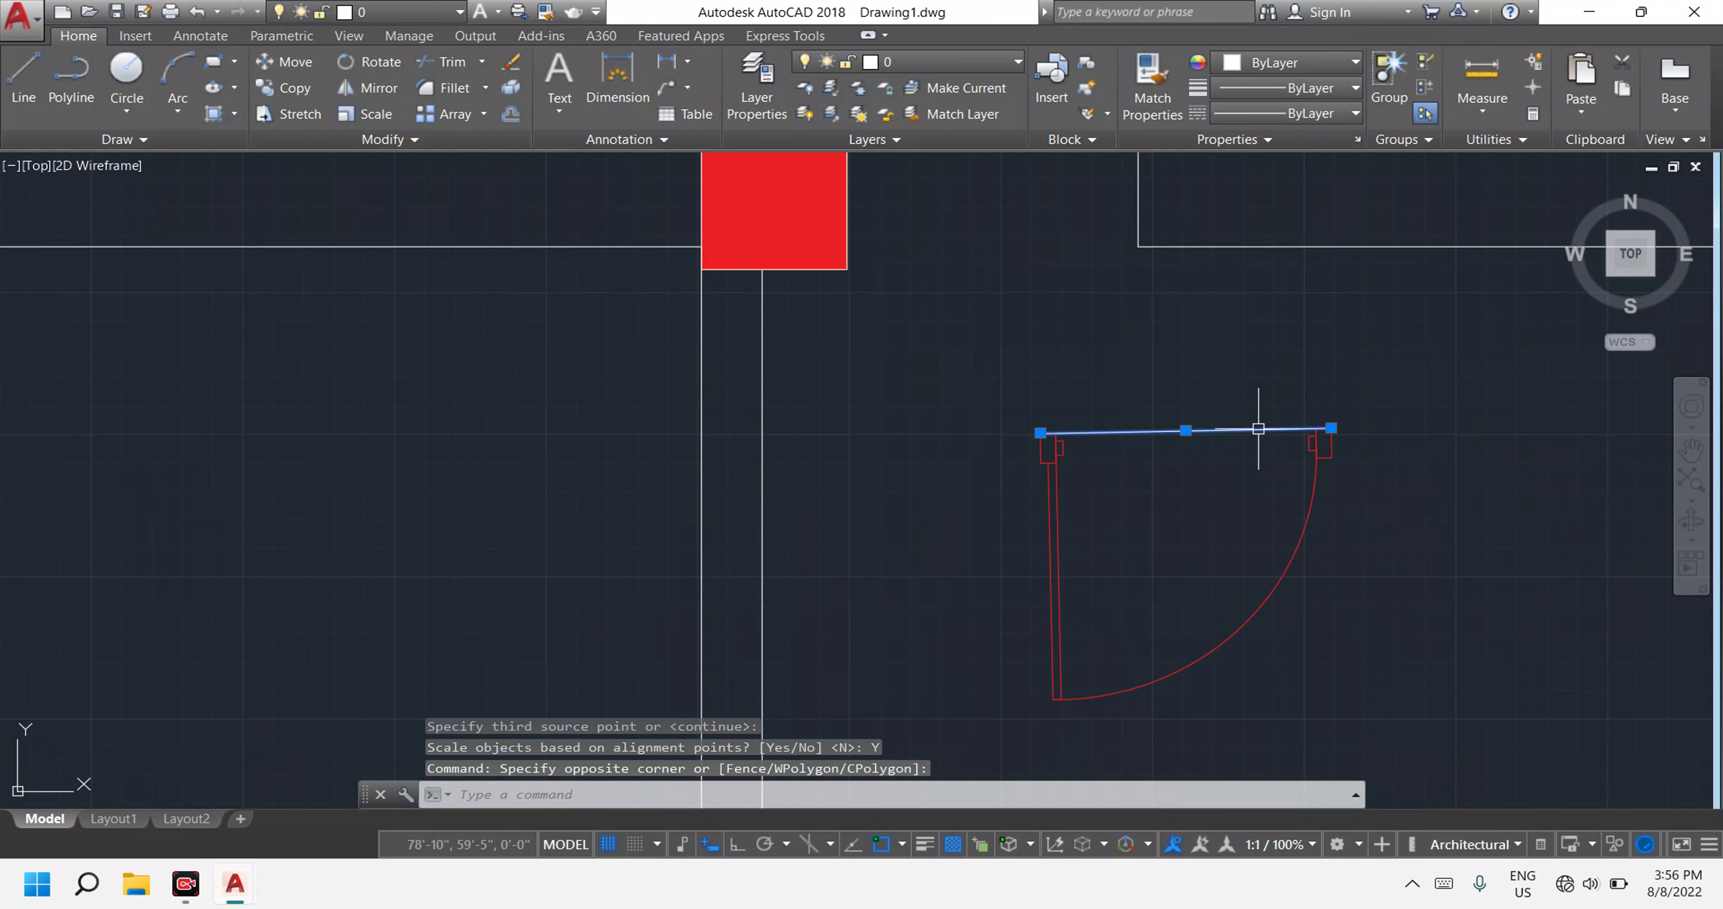
pyautogui.press('Delete')
pyautogui.scroll(-5, 1256, 409)
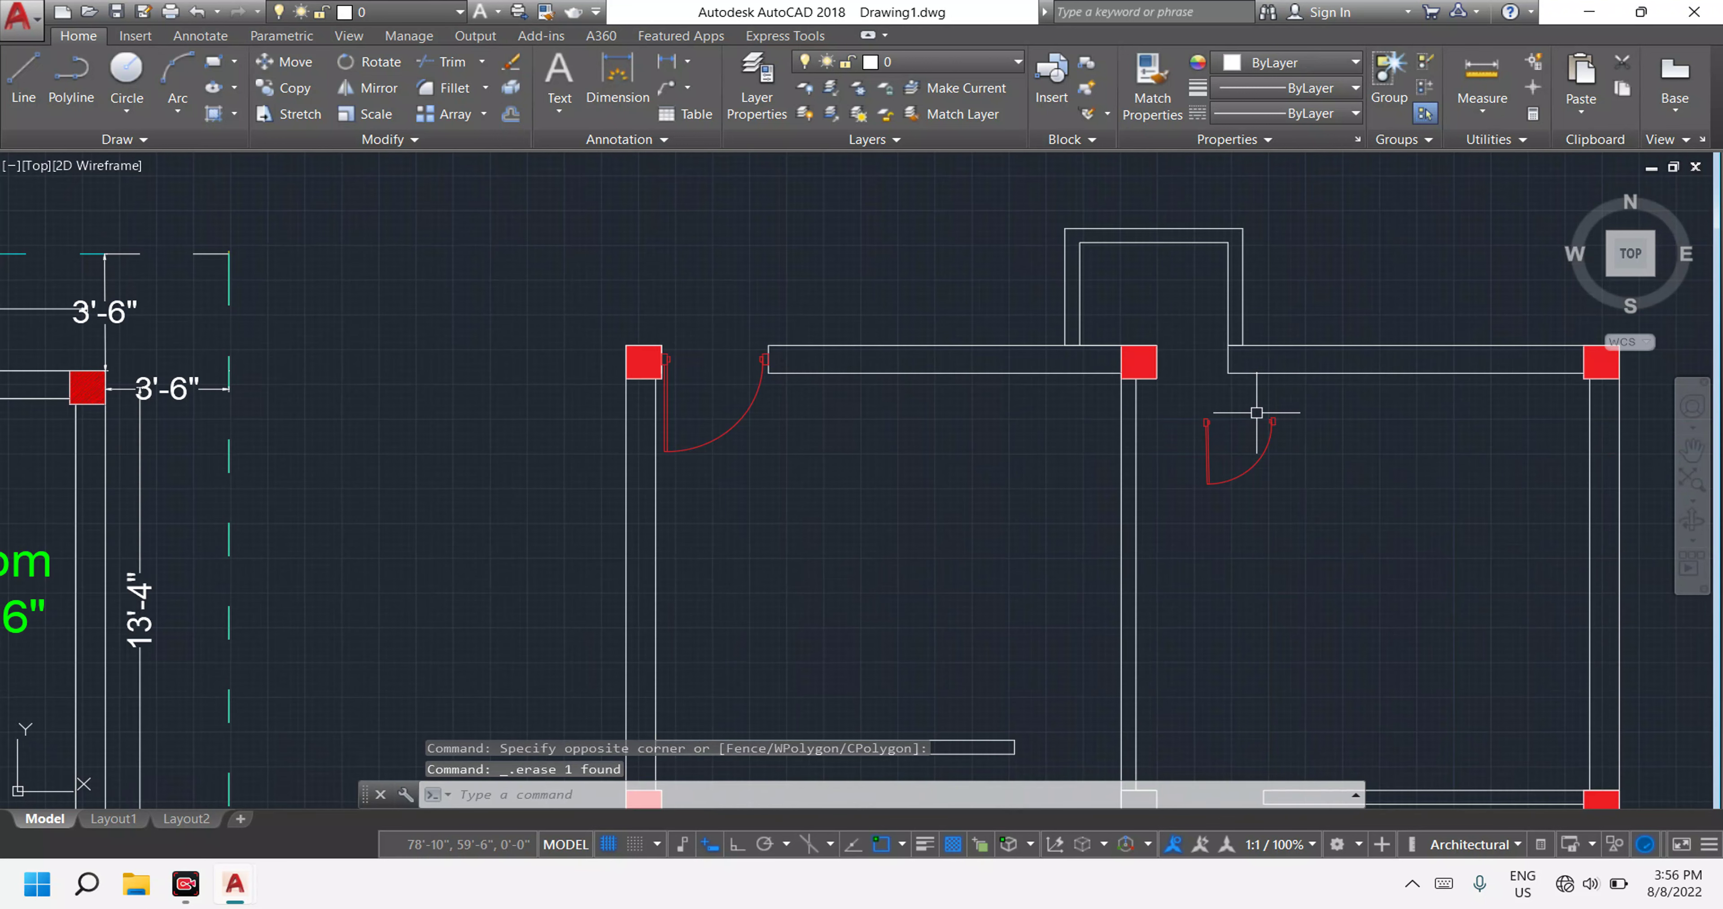
pyautogui.moveTo(1250, 422); pyautogui.dragTo(1239, 470, button='middle')
pyautogui.press('Escape')
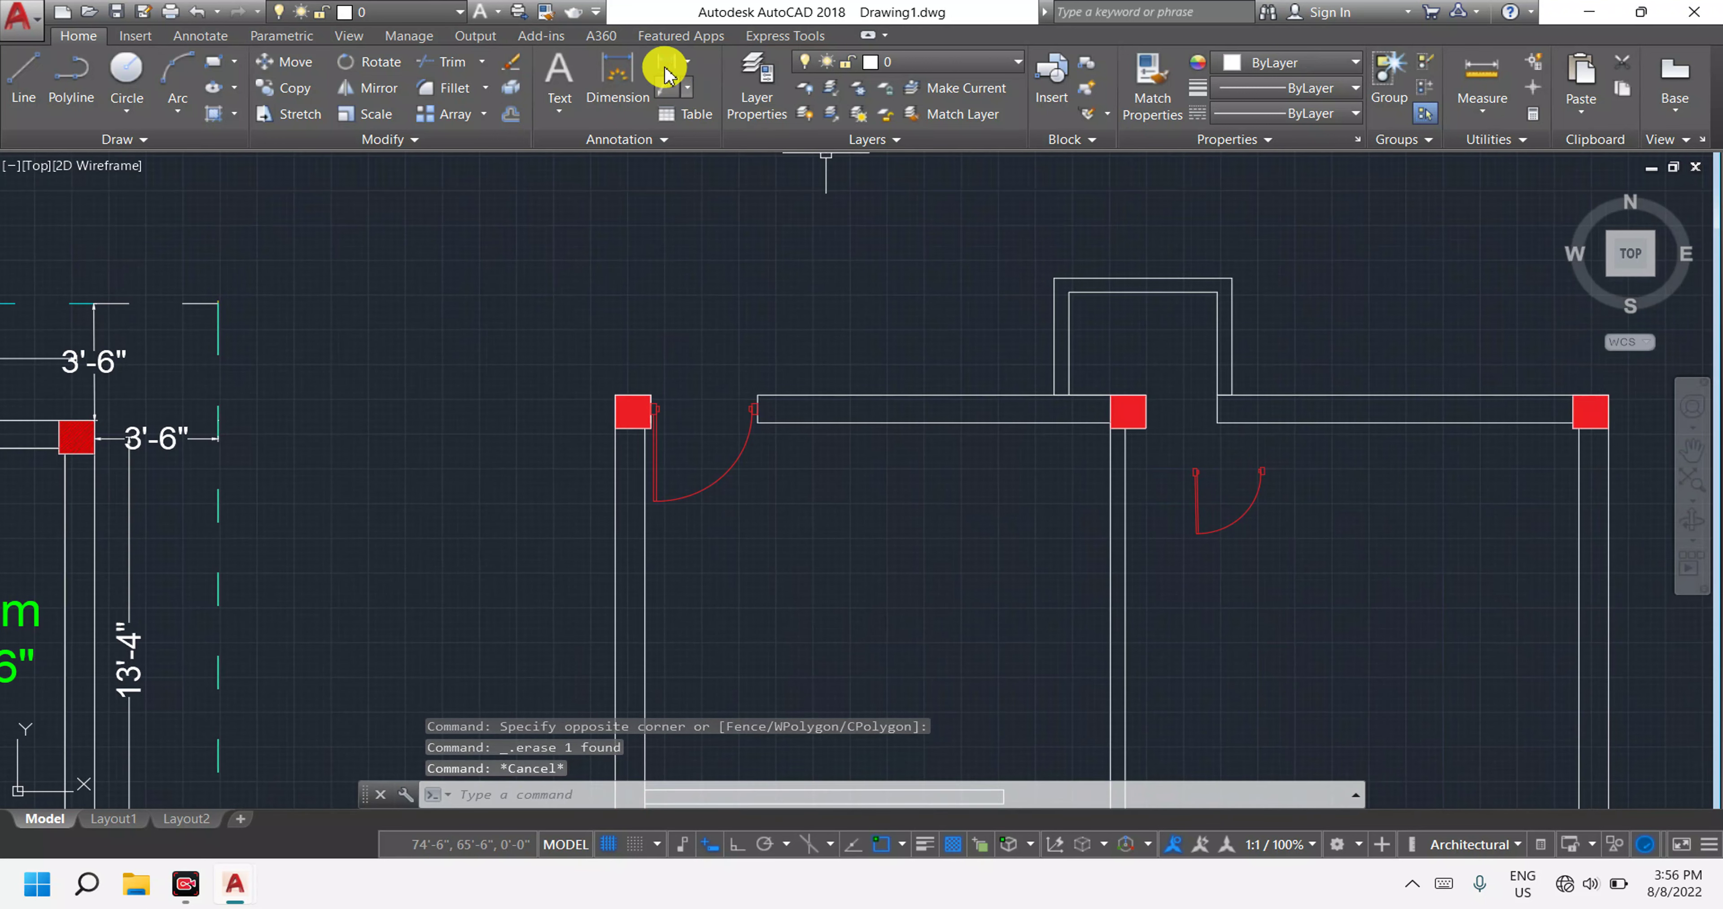
# Add a linear dimension across the door jambs, confirming the 2' width.
pyautogui.click(661, 65)
pyautogui.scroll(5, 1152, 490)
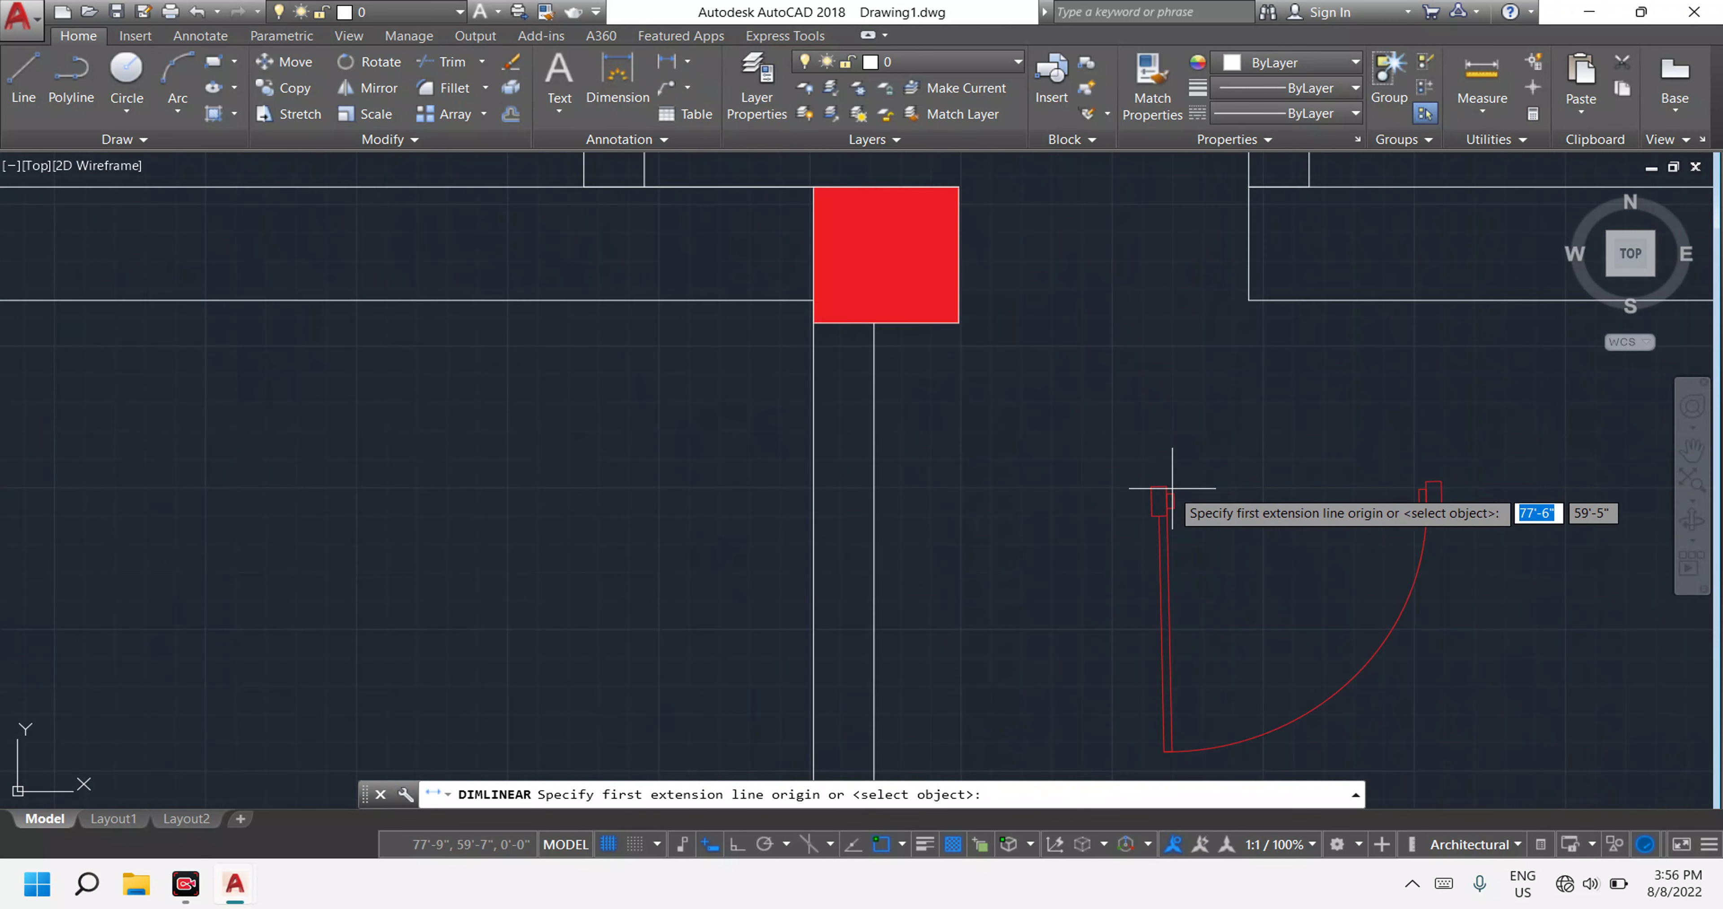
pyautogui.click(1149, 491)
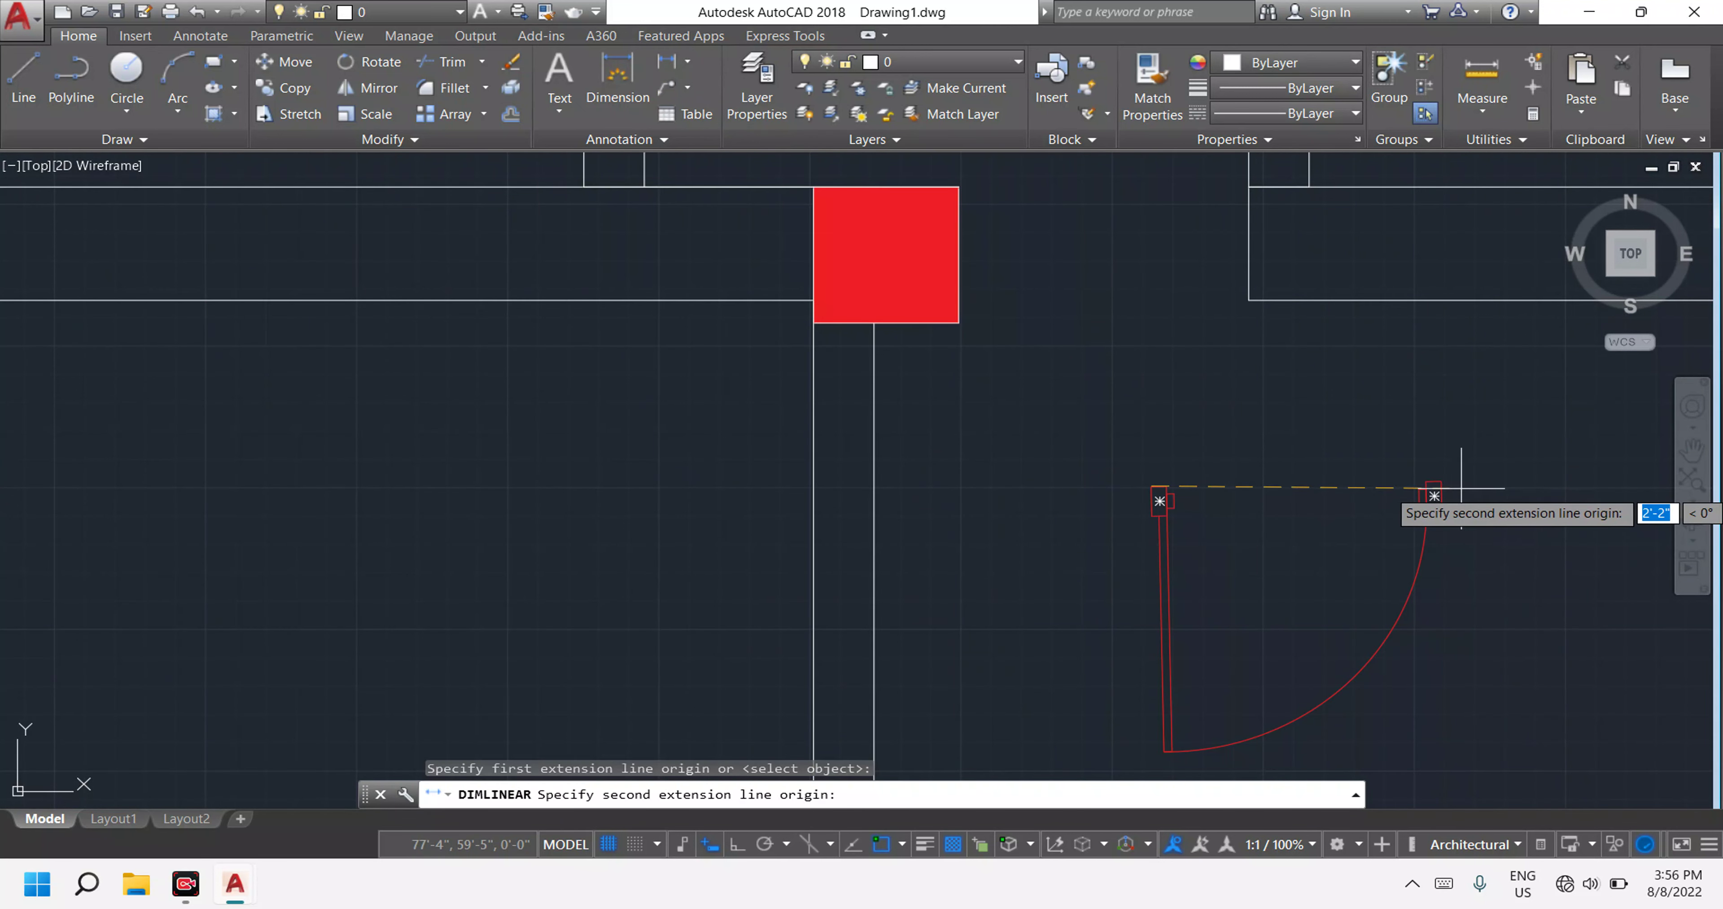
pyautogui.click(1439, 485)
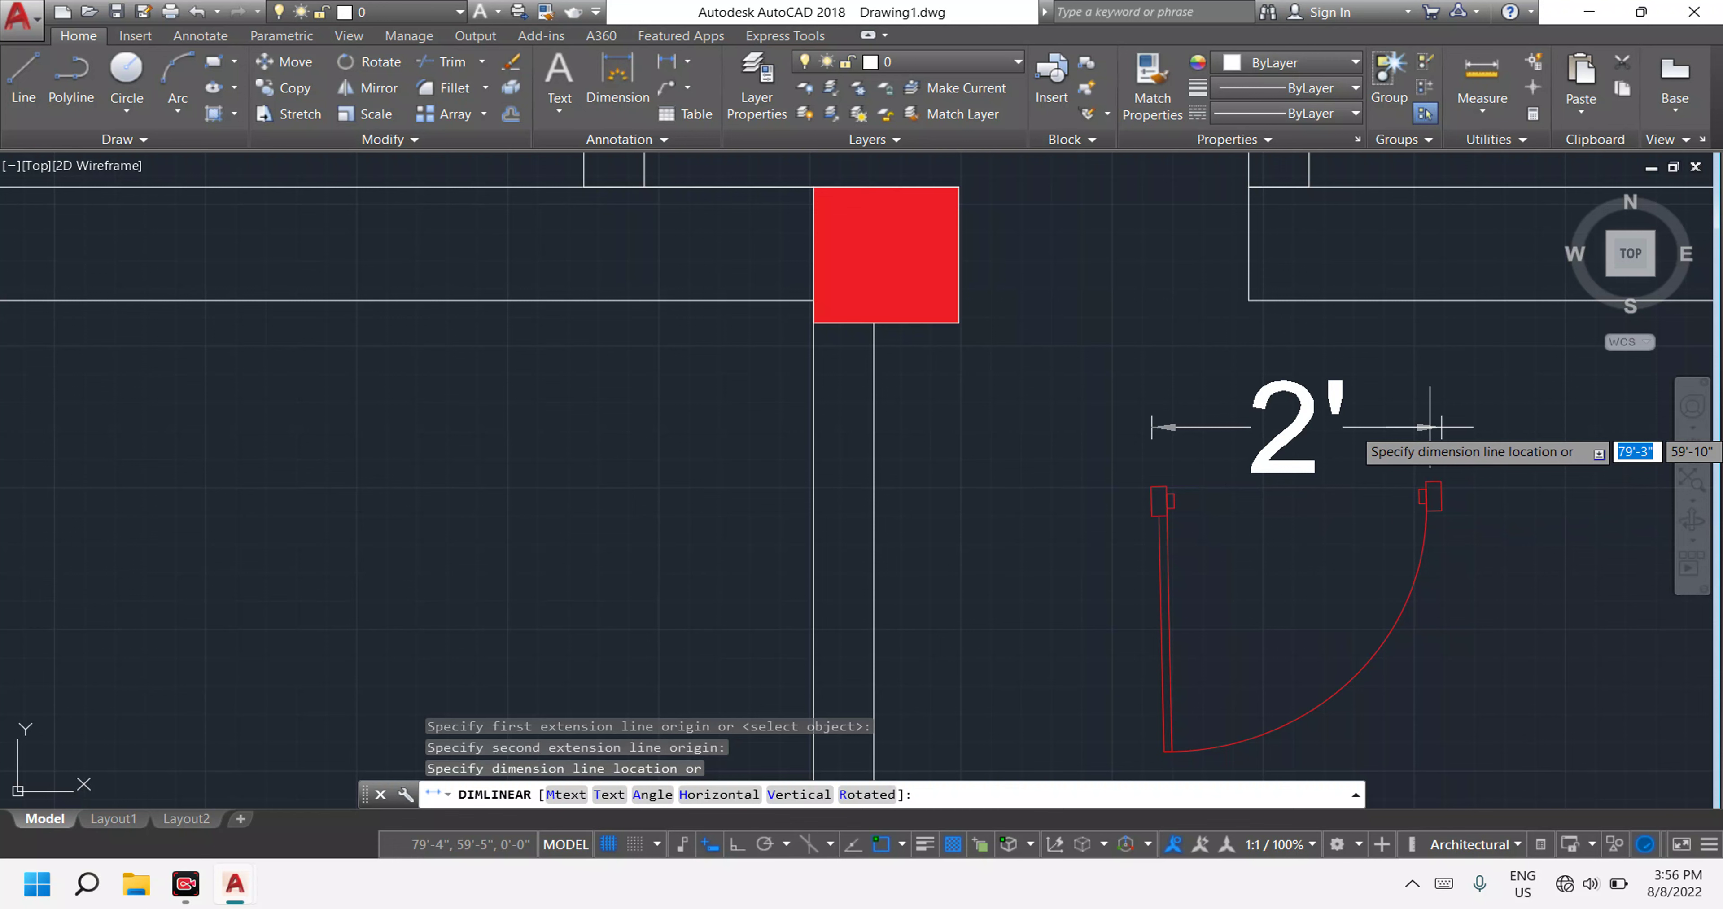
# Select the resized 2' door swing and copy it from its jamb.
pyautogui.press('Escape')
pyautogui.scroll(-4, 1453, 477)
pyautogui.click(1501, 585)
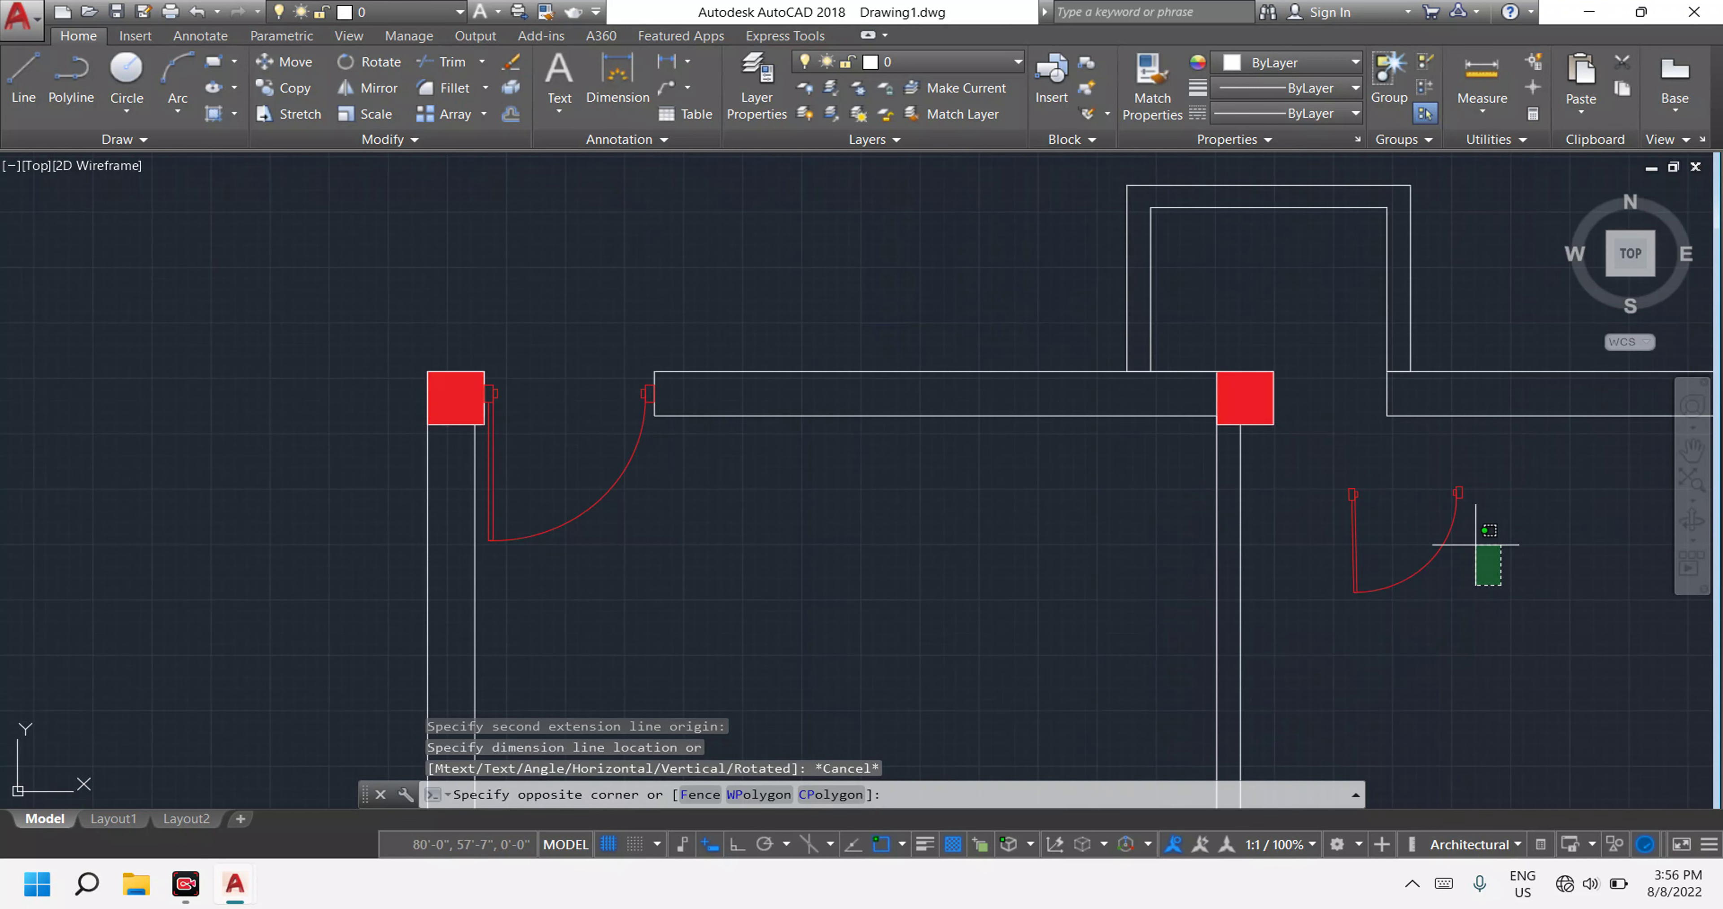
pyautogui.click(1358, 464)
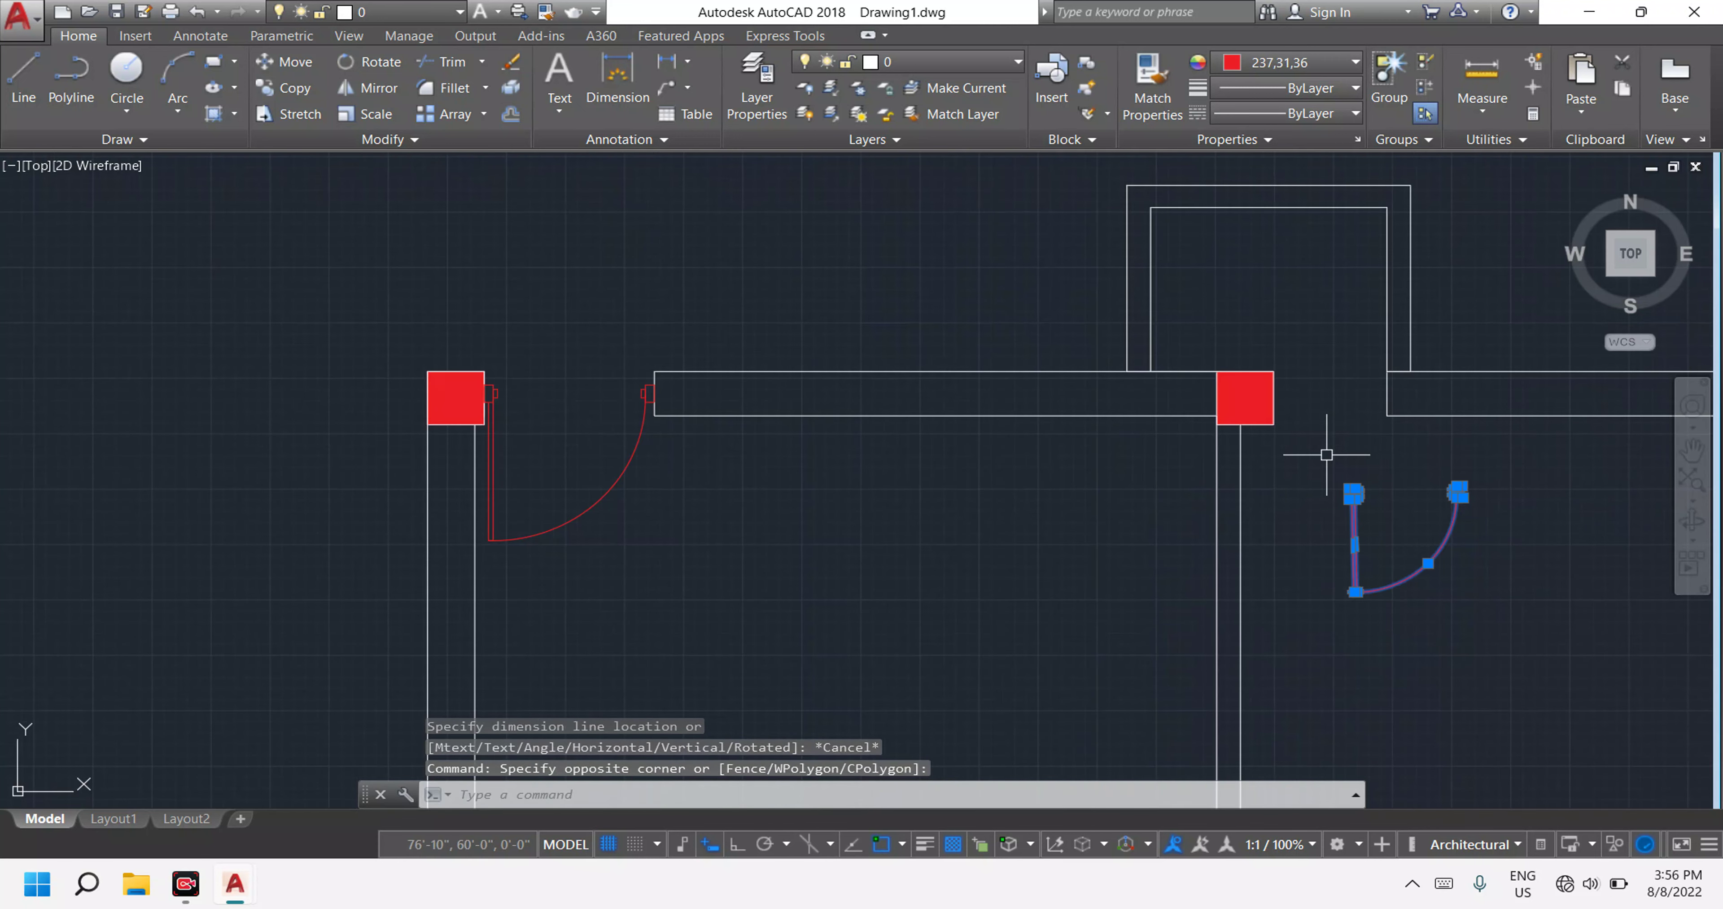
pyautogui.write('co')
pyautogui.press('Return')
pyautogui.scroll(5, 1453, 498)
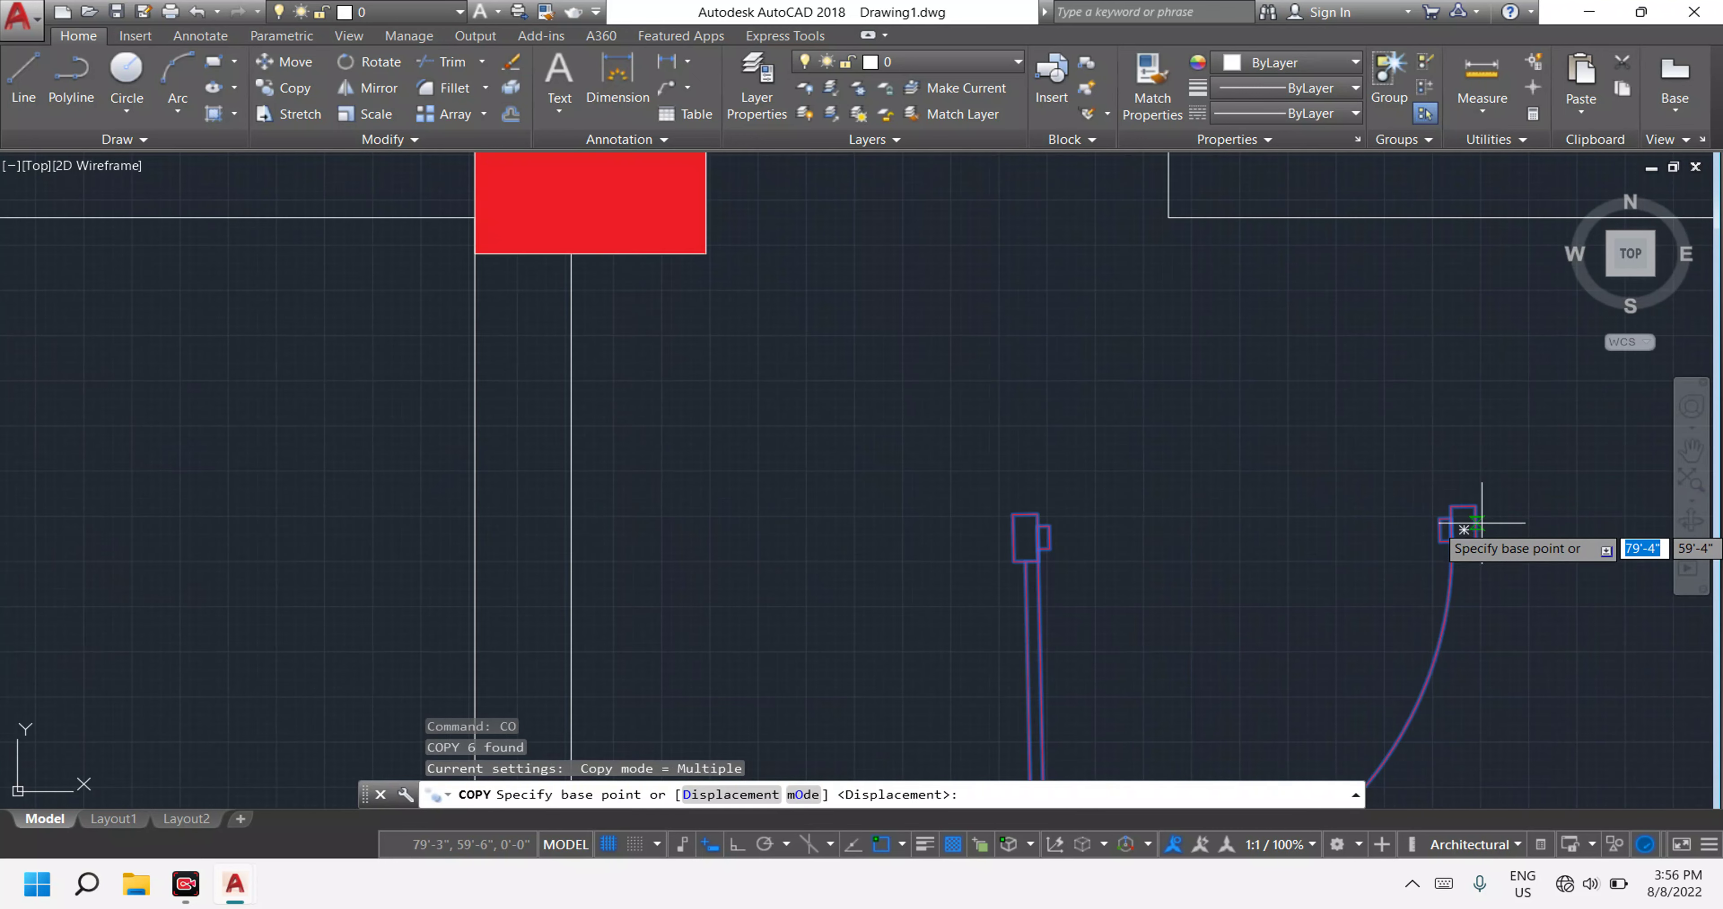
pyautogui.click(1463, 529)
# Place the door copy in the opening beside the middle column.
pyautogui.scroll(-2, 1269, 367)
pyautogui.scroll(-3, 1178, 327)
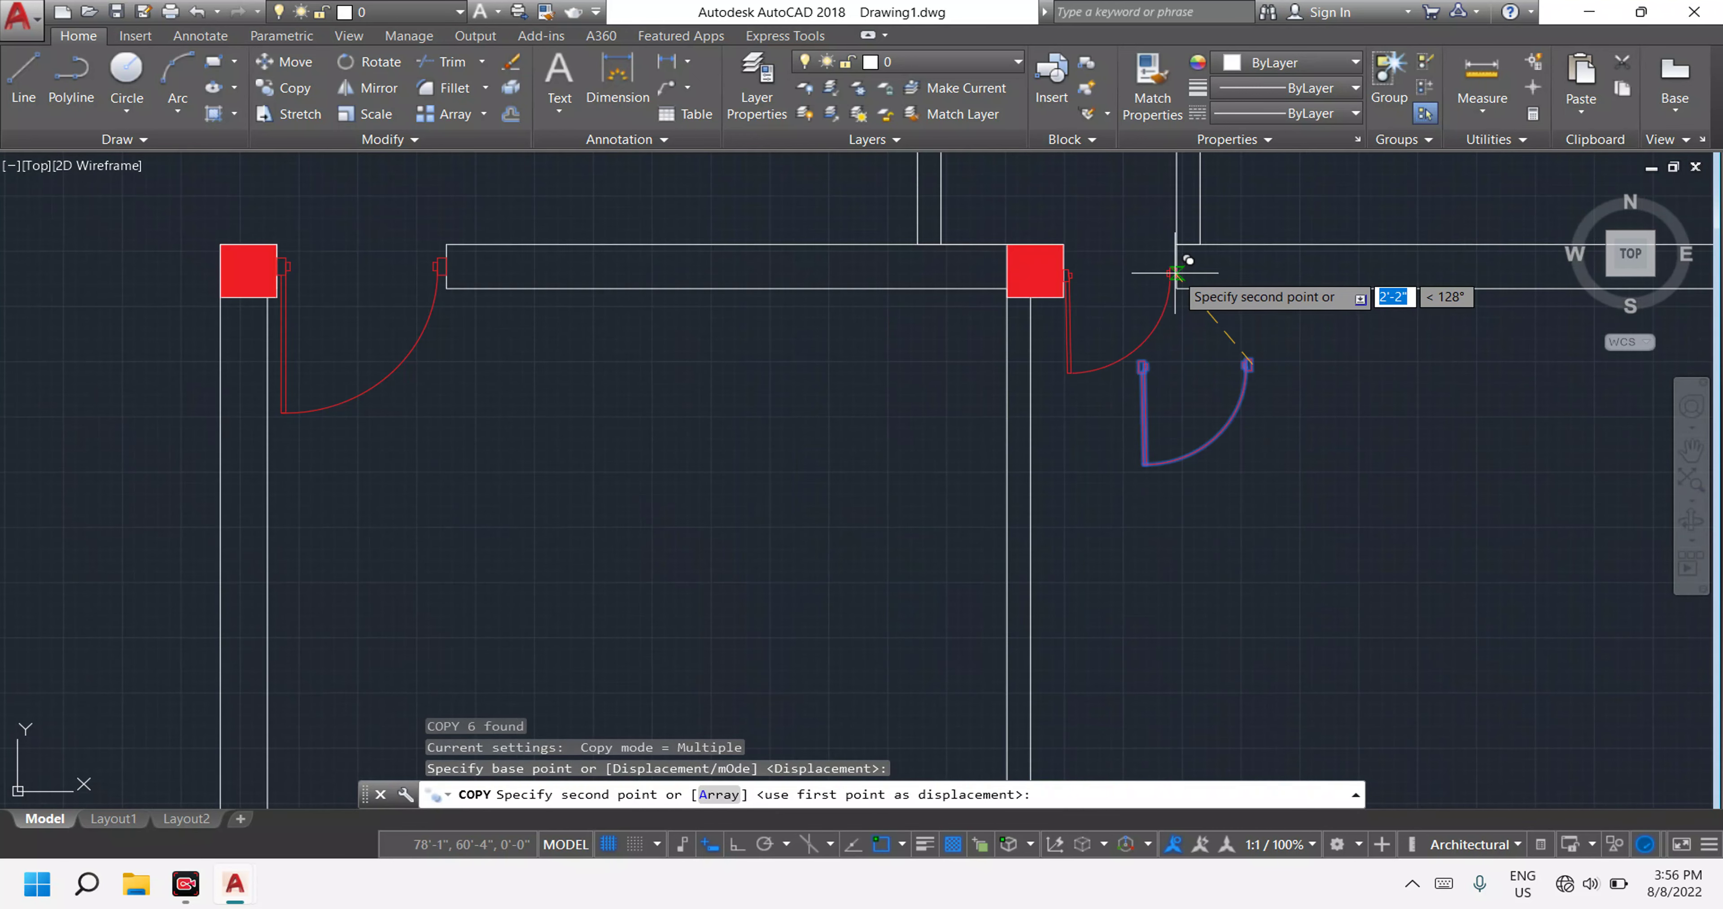
pyautogui.scroll(7, 1180, 269)
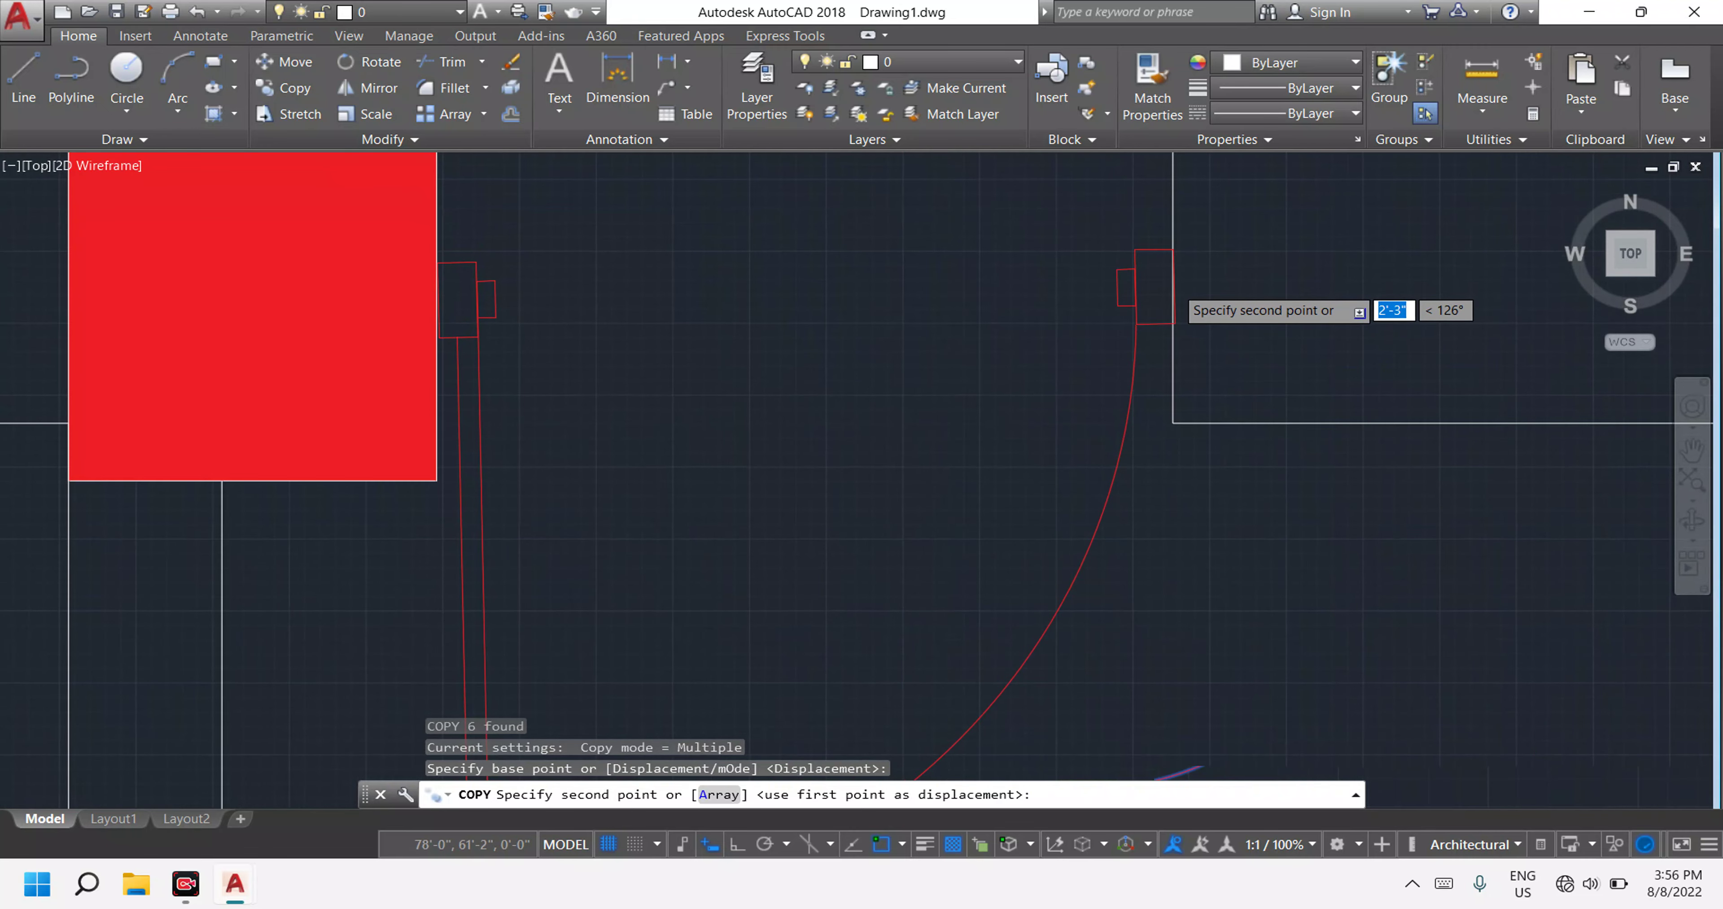
pyautogui.scroll(-4, 1151, 294)
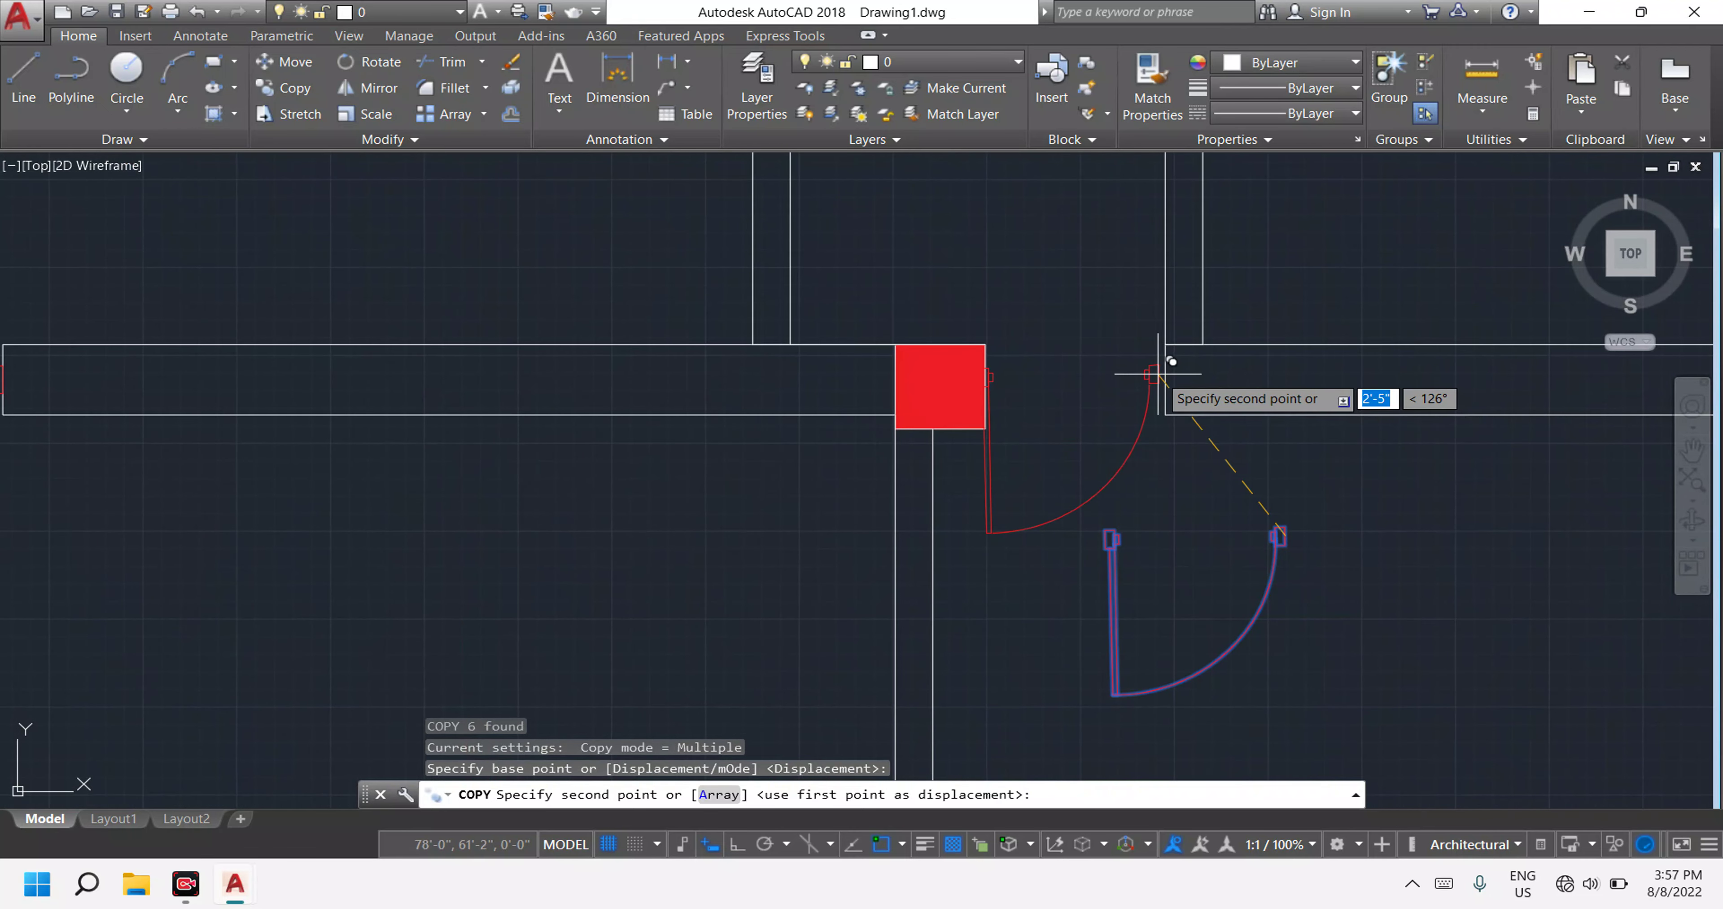
pyautogui.click(1164, 379)
pyautogui.scroll(-3, 1166, 374)
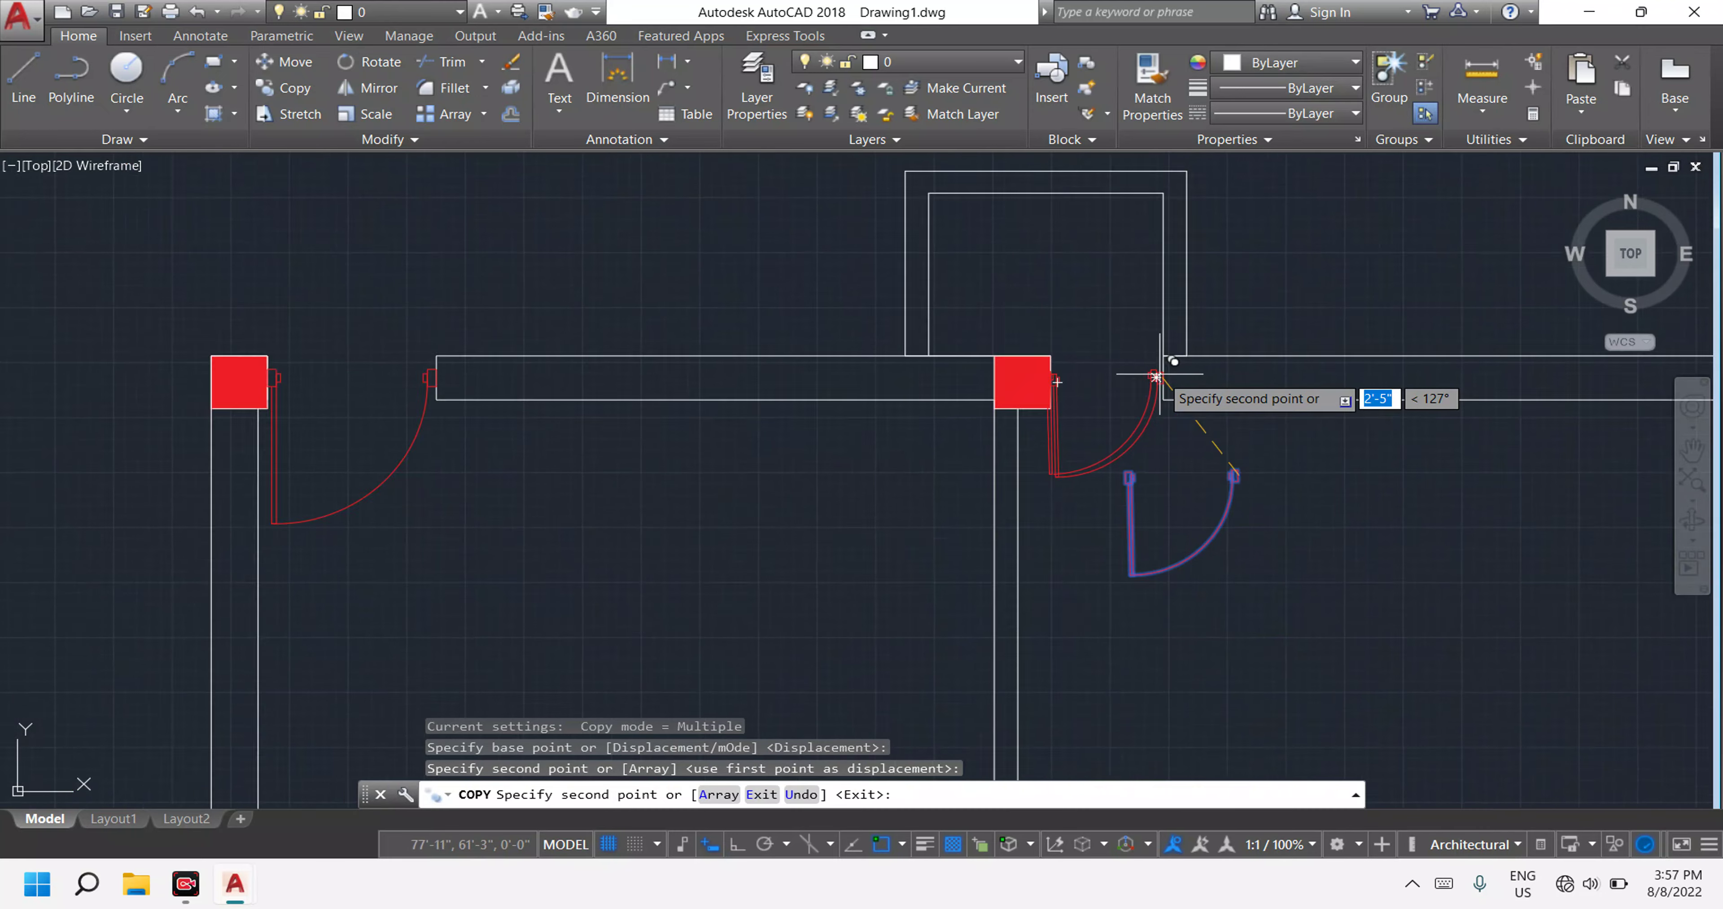
pyautogui.scroll(-3, 1147, 434)
pyautogui.press('Escape')
pyautogui.scroll(-2, 1134, 462)
pyautogui.moveTo(1105, 497); pyautogui.dragTo(1098, 436, button='middle')
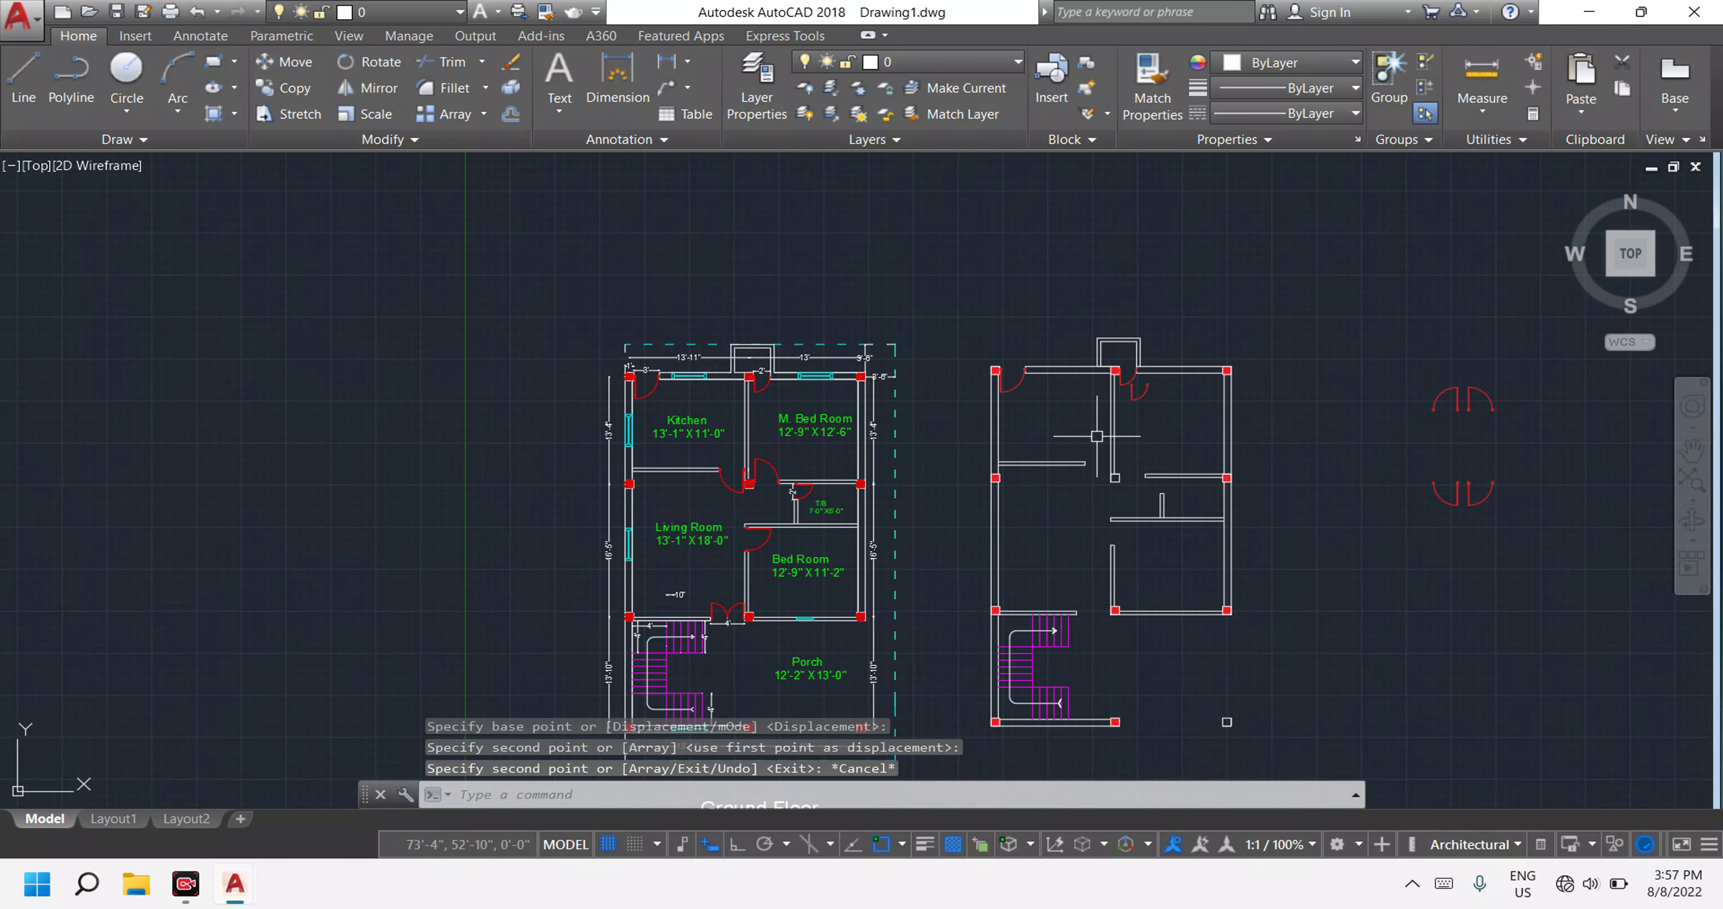
# Zoom in on the door beside the column and select its arc and leaf.
pyautogui.moveTo(745, 478); pyautogui.dragTo(699, 424, button='middle')
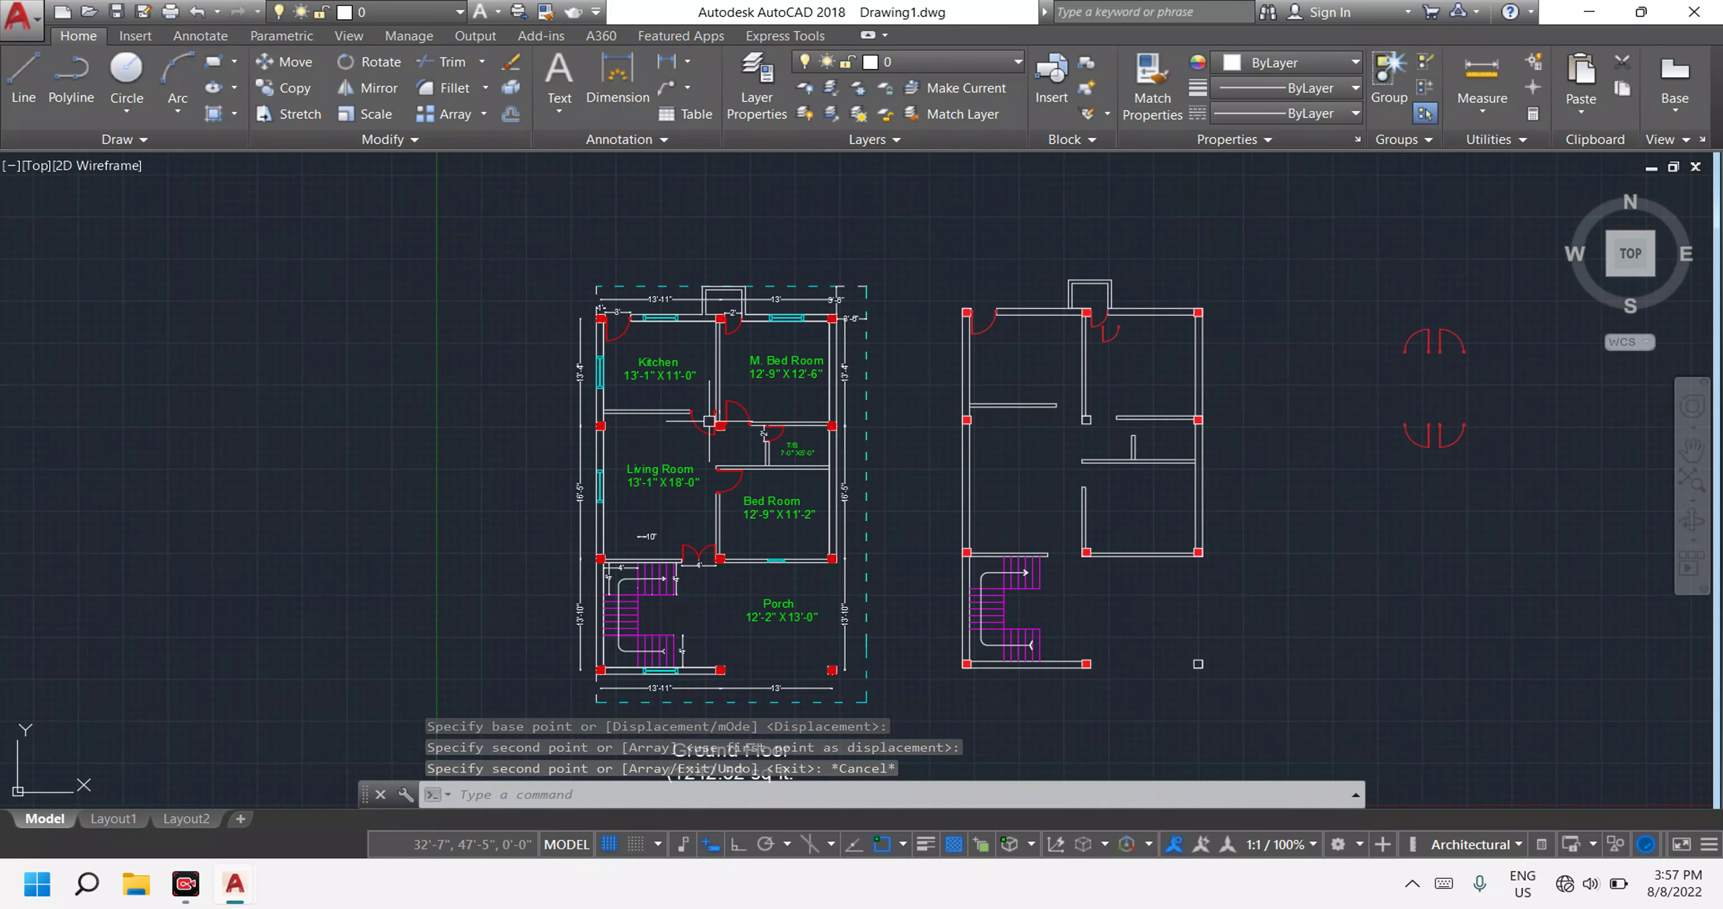
pyautogui.scroll(2, 699, 424)
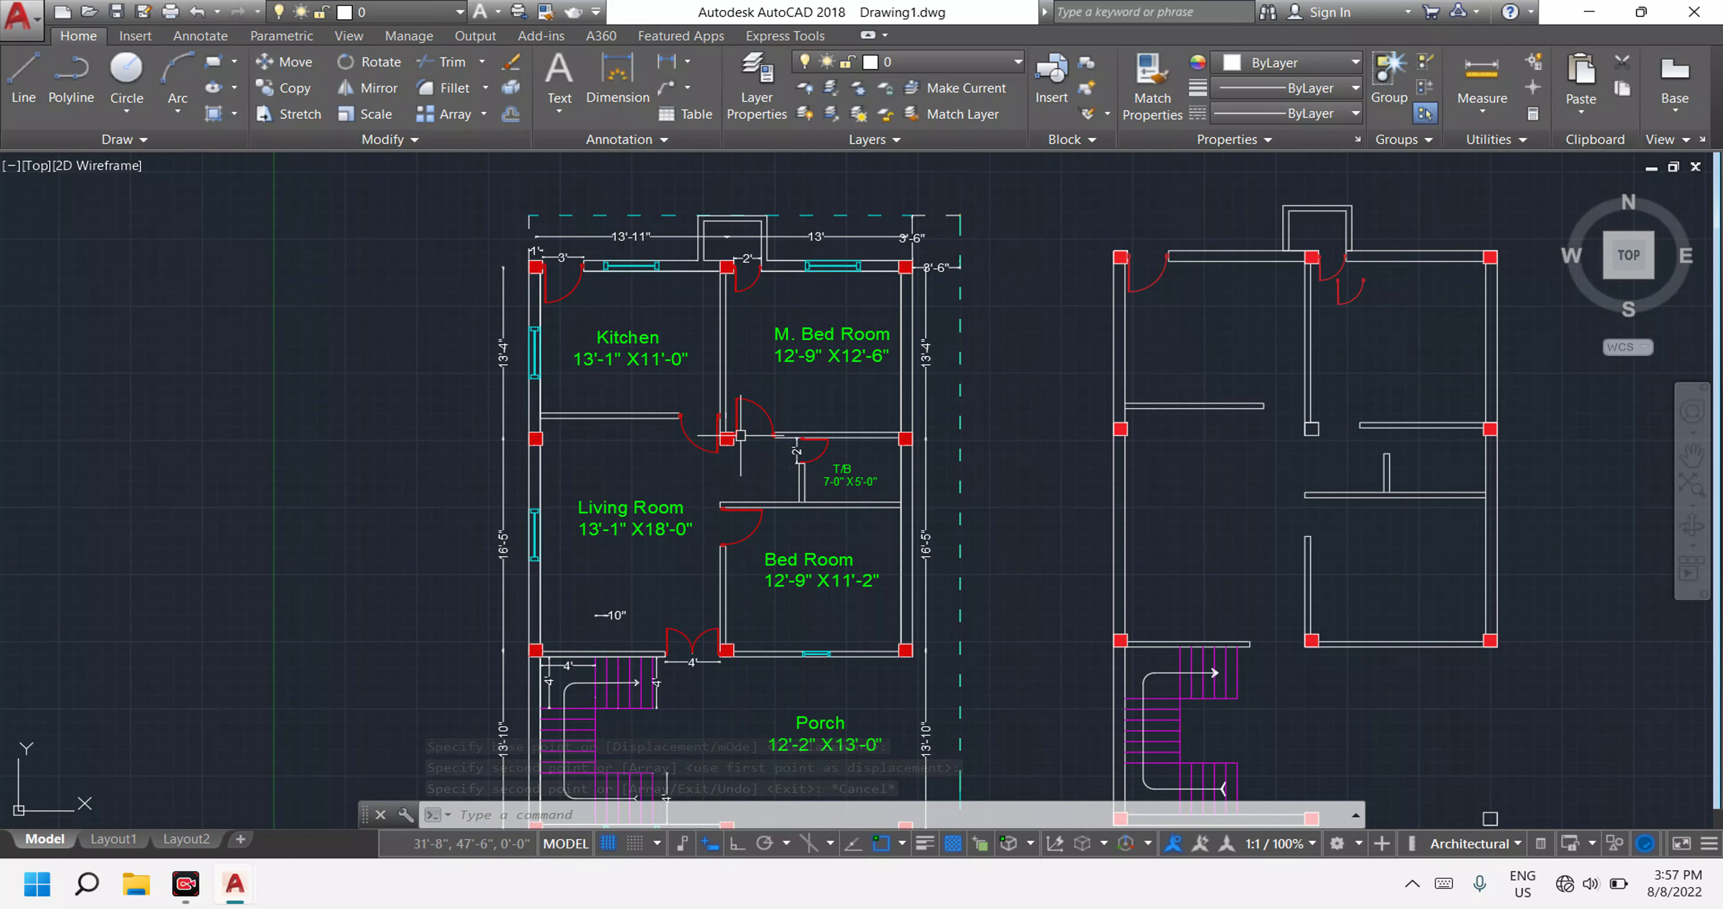
pyautogui.scroll(4, 722, 443)
pyautogui.press('Escape')
pyautogui.press('Escape')
pyautogui.click(711, 466)
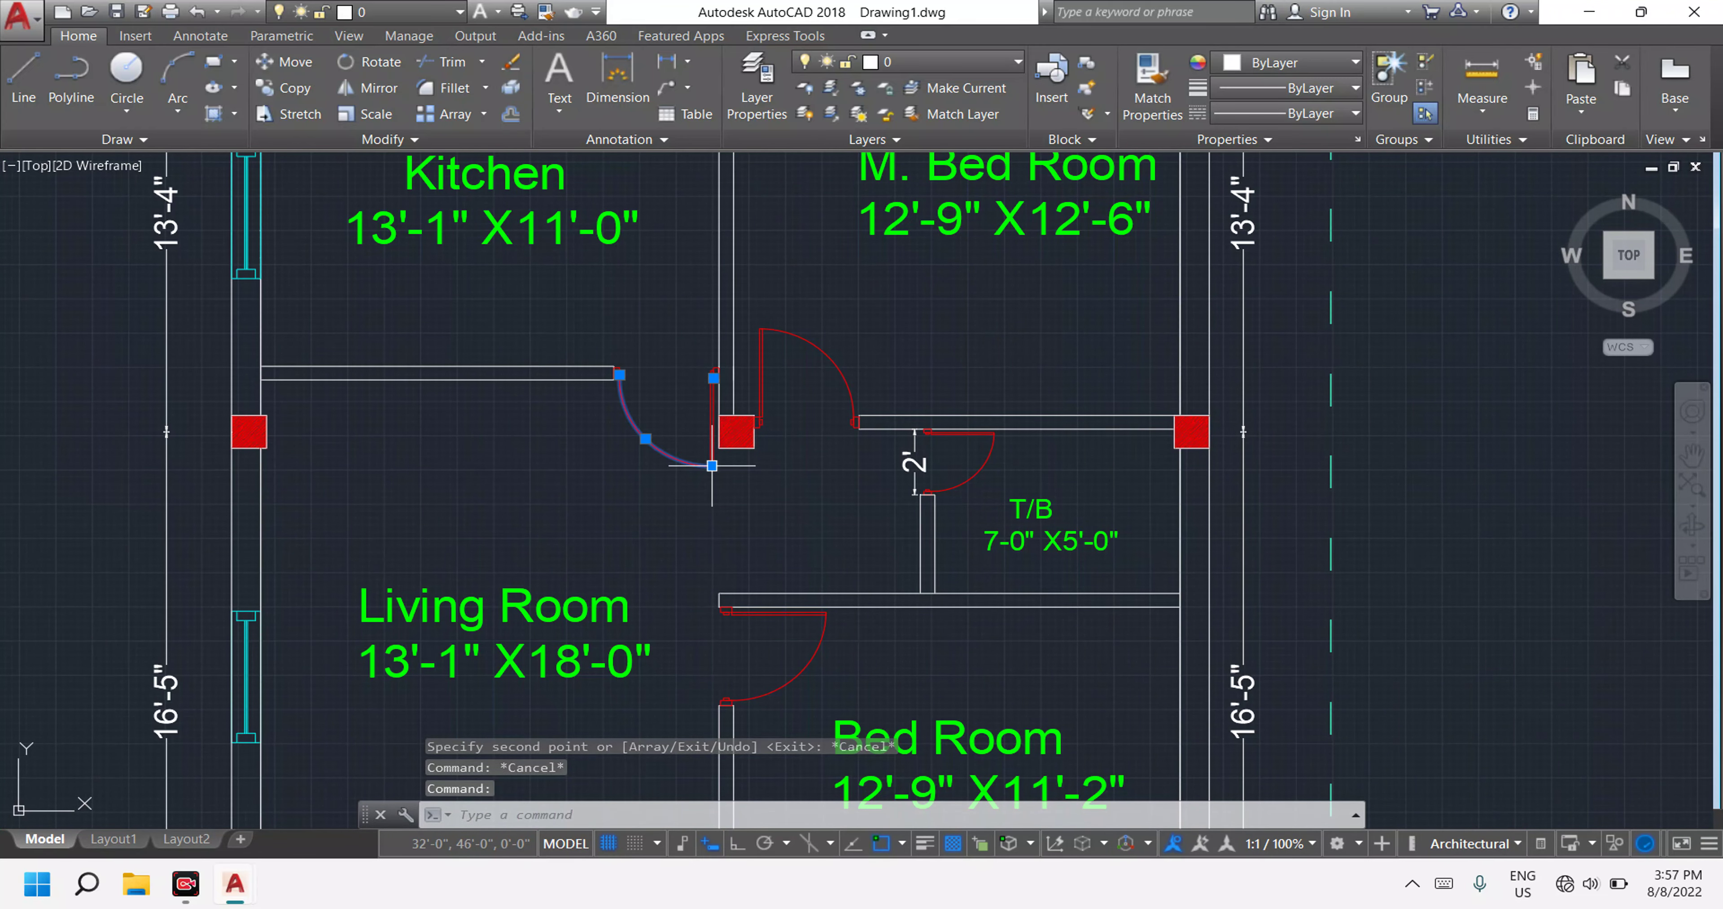
pyautogui.scroll(5, 718, 430)
pyautogui.click(732, 568)
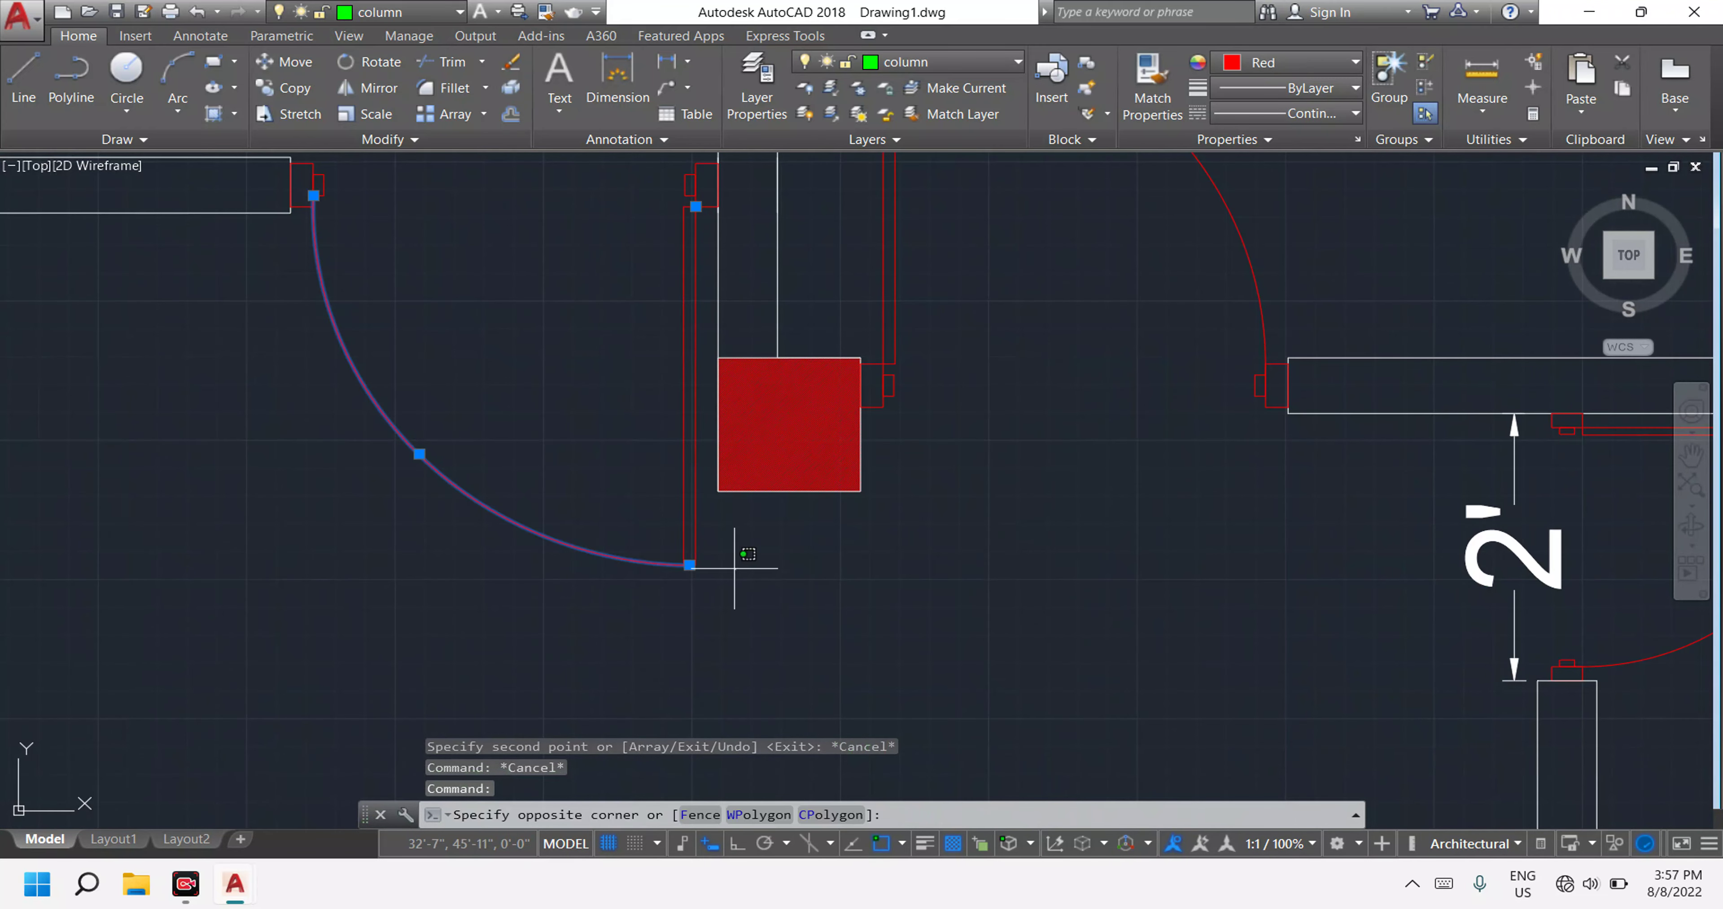
pyautogui.click(605, 479)
pyautogui.press('Escape')
pyautogui.click(734, 610)
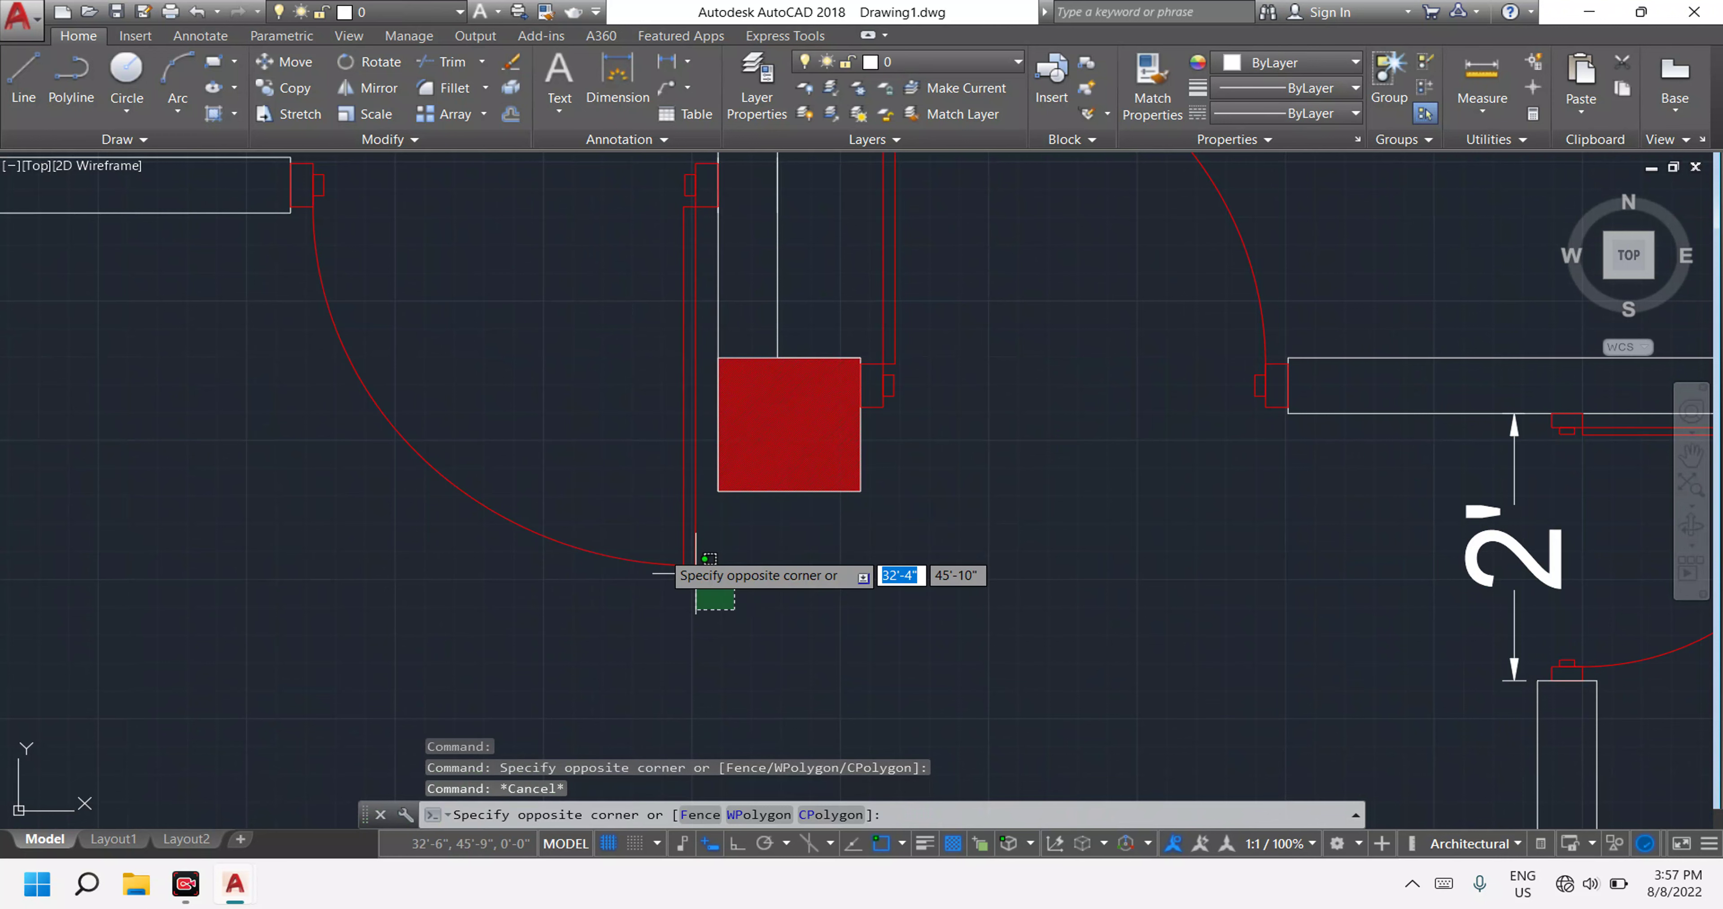
pyautogui.click(601, 527)
# Add both jamb rectangles to the selection and start MIRROR (MI).
pyautogui.scroll(-2, 604, 479)
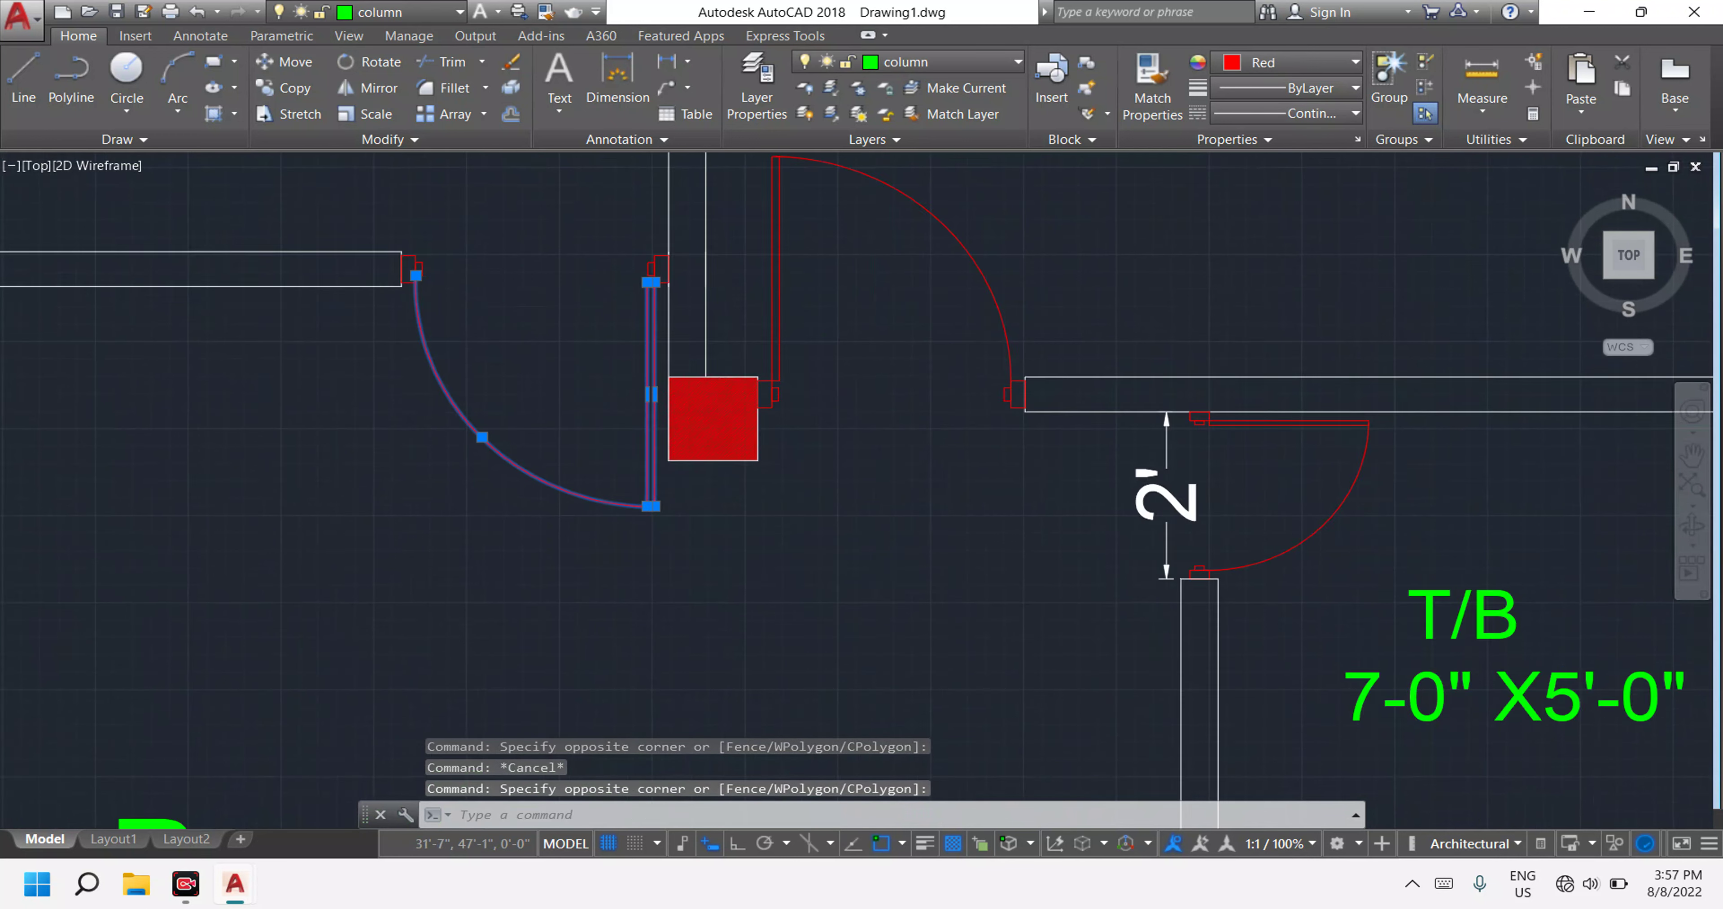
pyautogui.scroll(4, 546, 326)
pyautogui.click(543, 342)
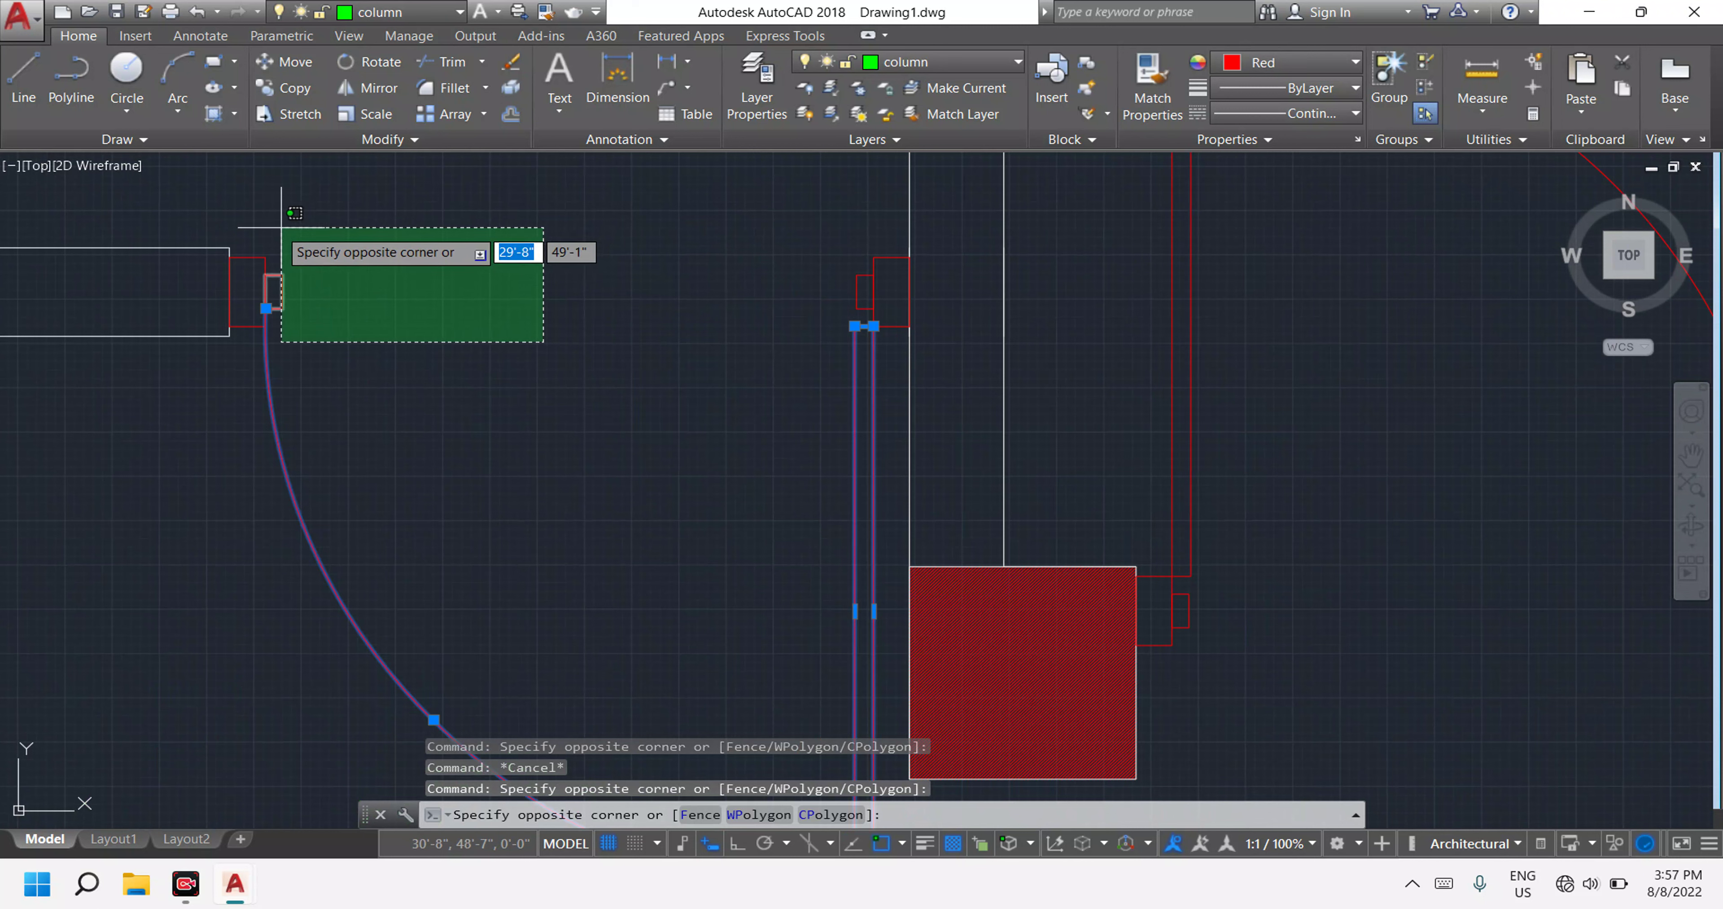
pyautogui.click(251, 261)
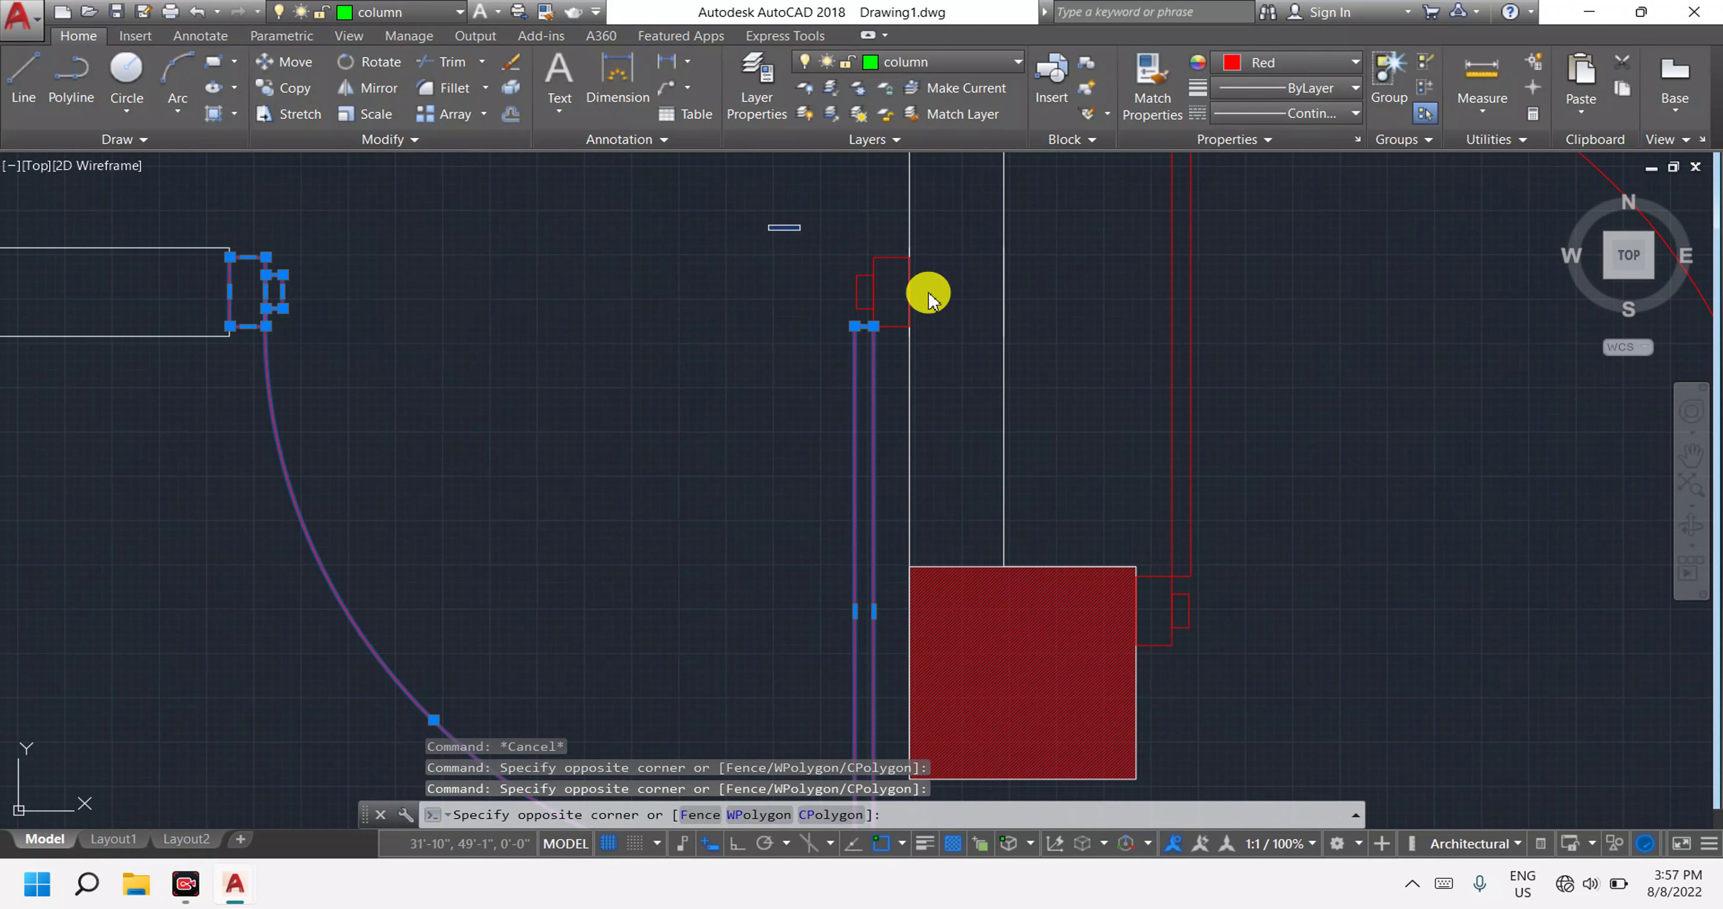
pyautogui.click(768, 223)
pyautogui.click(969, 373)
pyautogui.write('m')
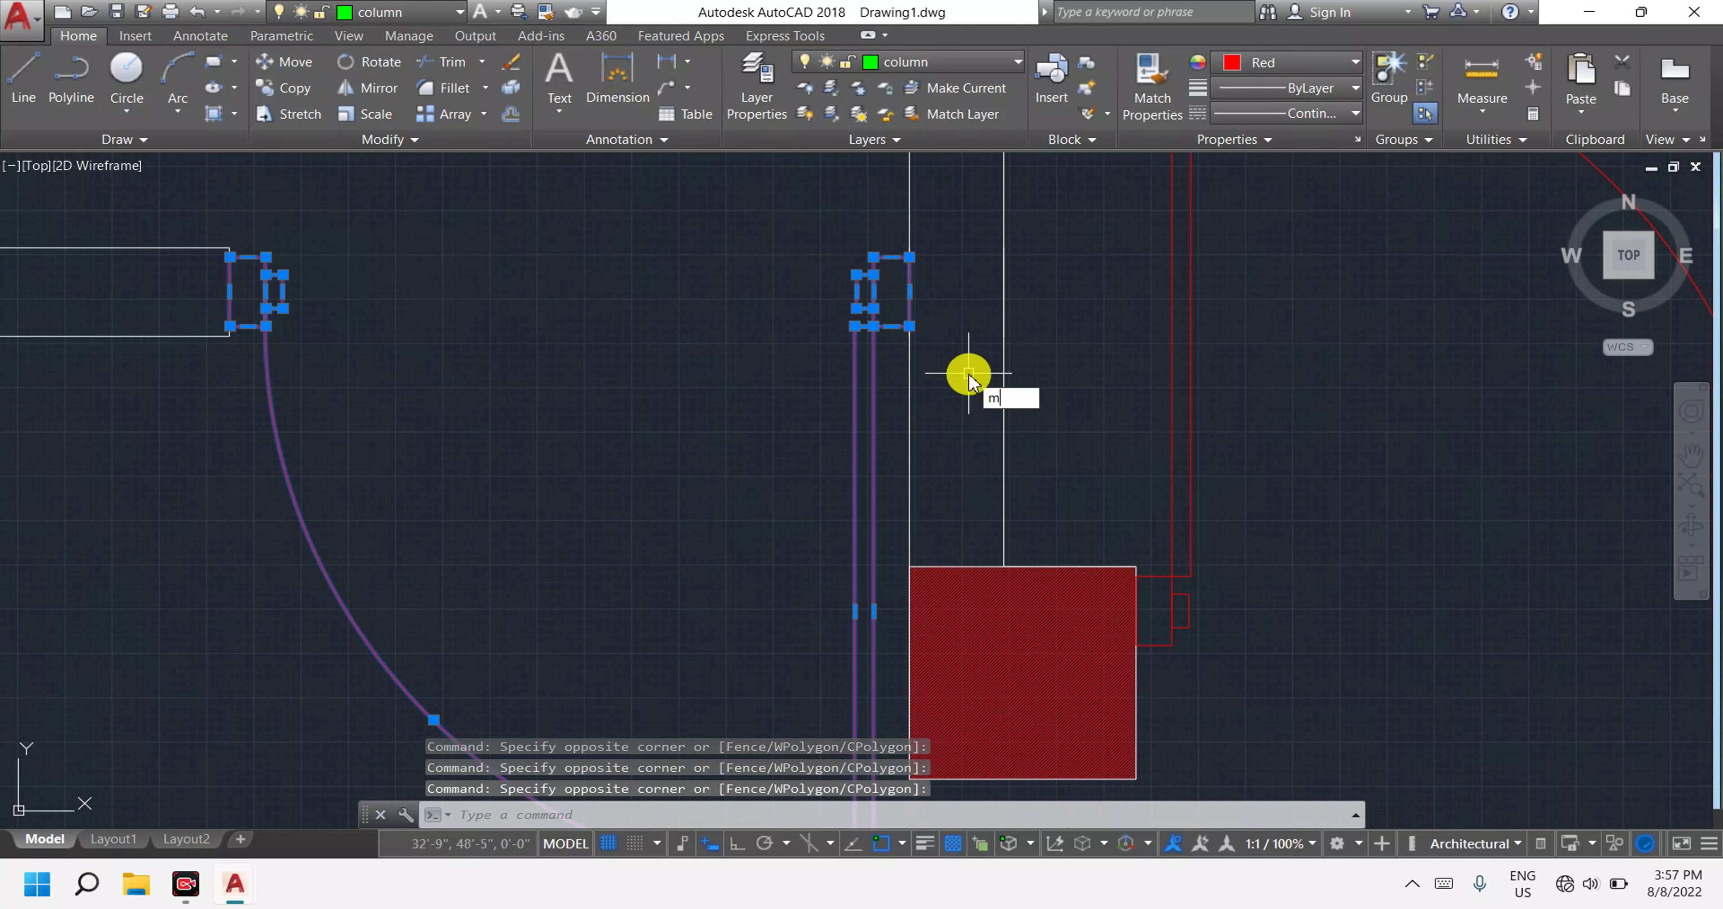
pyautogui.write('i')
pyautogui.press('Return')
# Abandon the first mirror attempt and reselect the door leaf and wall-end jamb pieces.
pyautogui.scroll(-2, 957, 455)
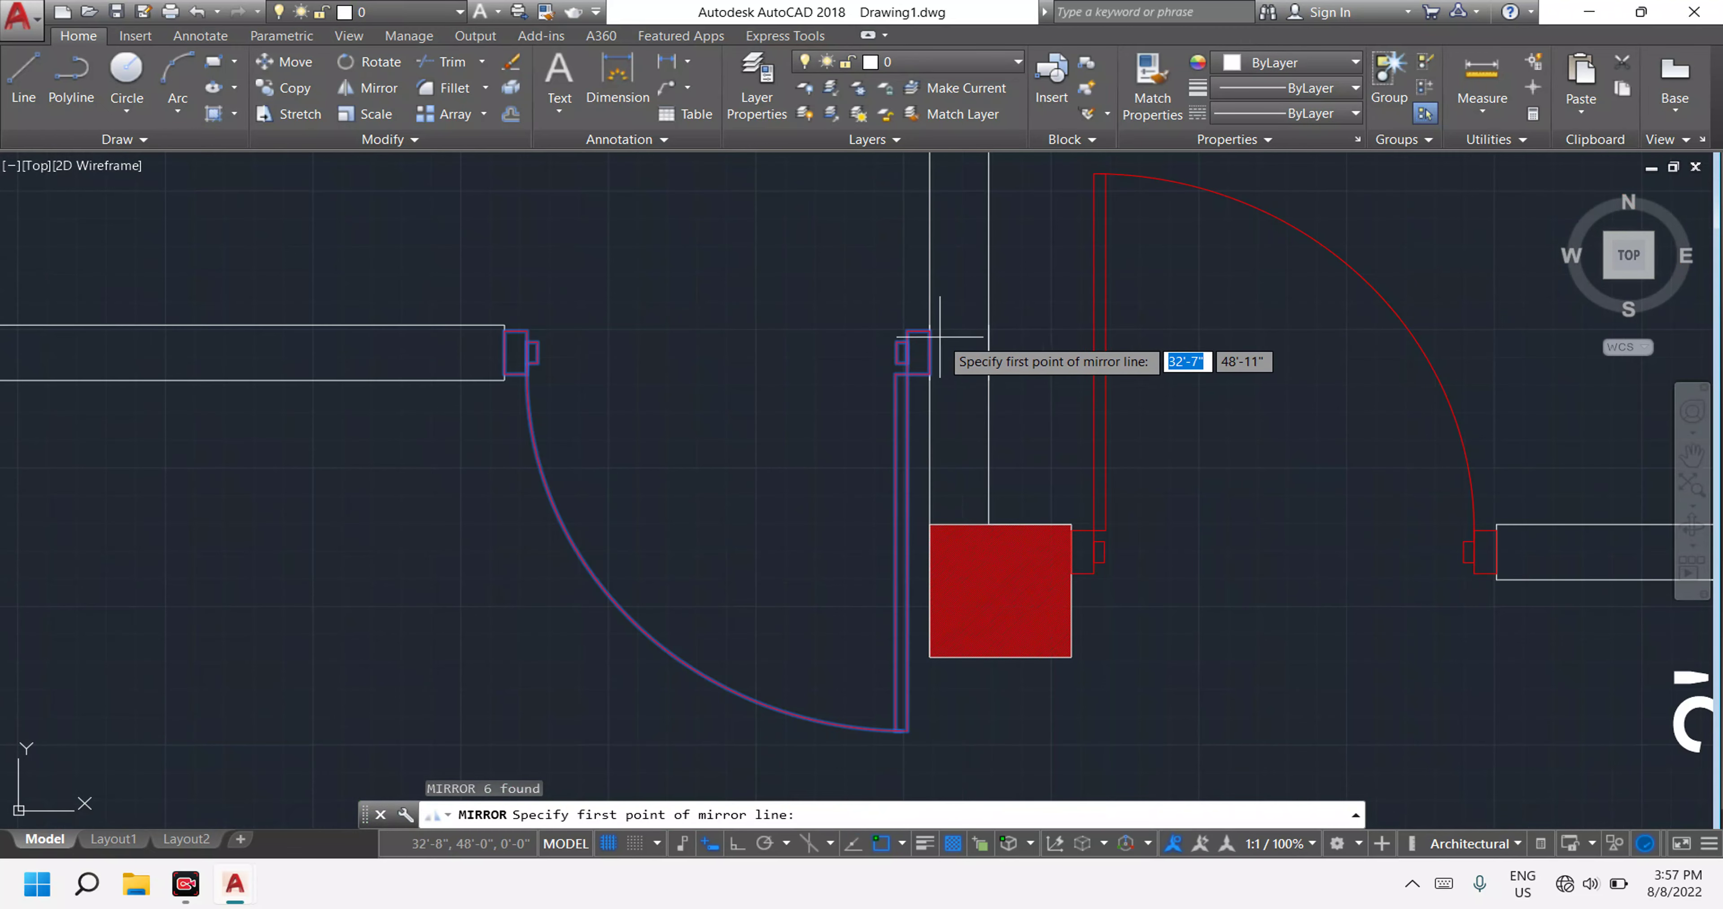
pyautogui.click(929, 329)
pyautogui.scroll(-2, 1060, 382)
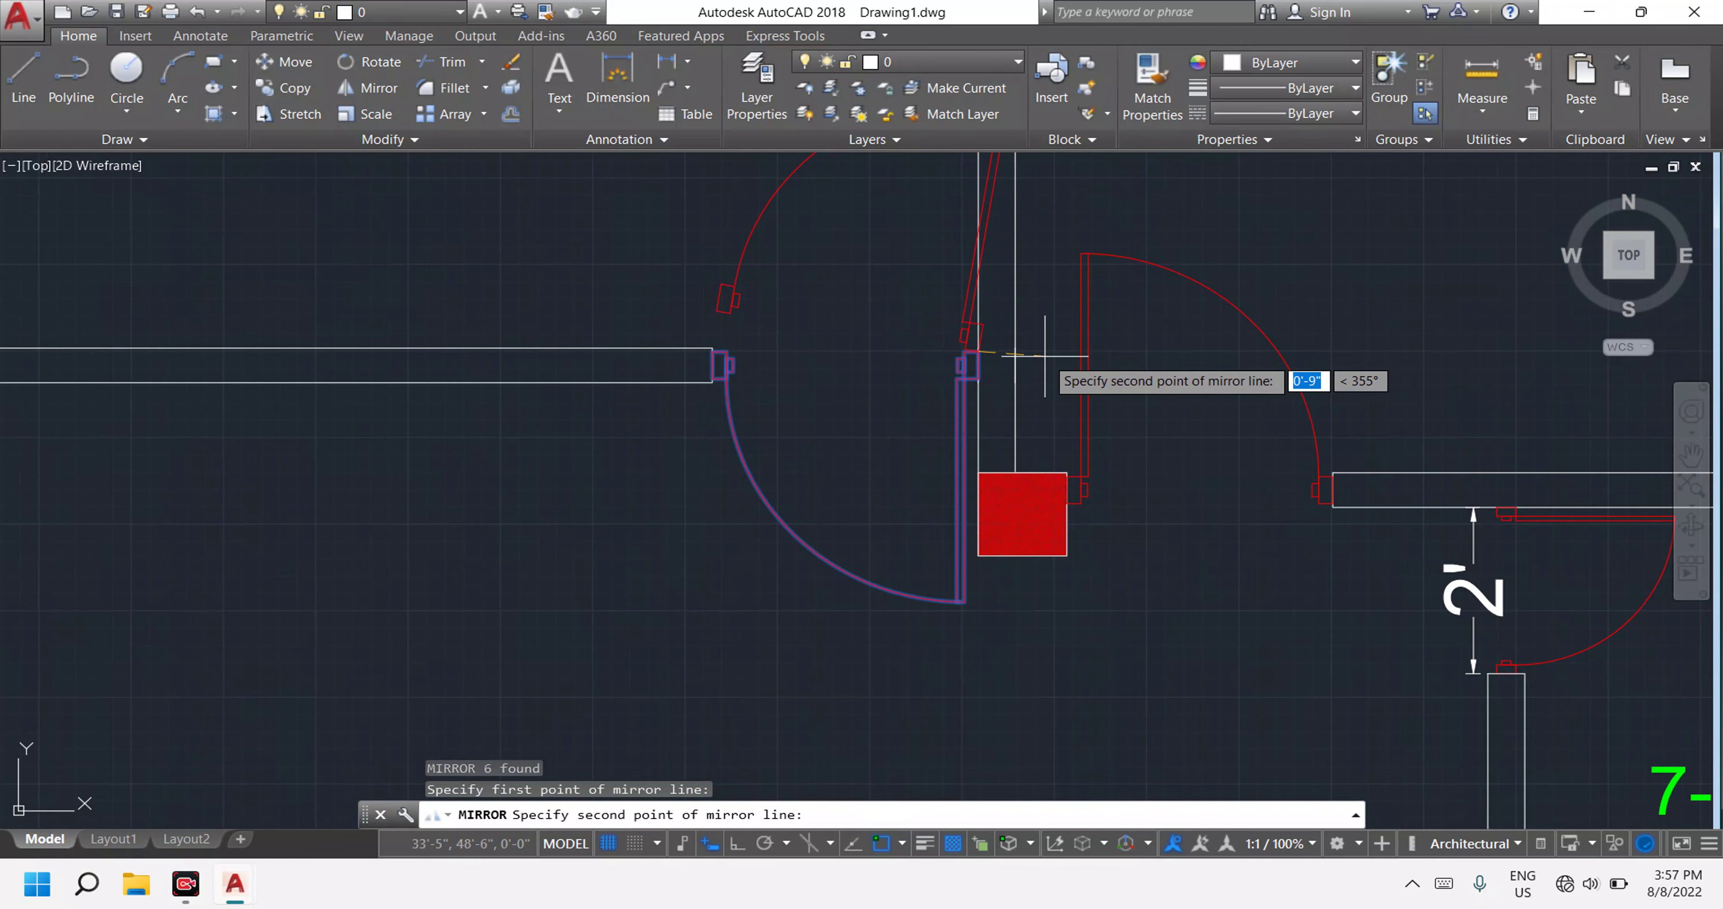
pyautogui.press('Escape')
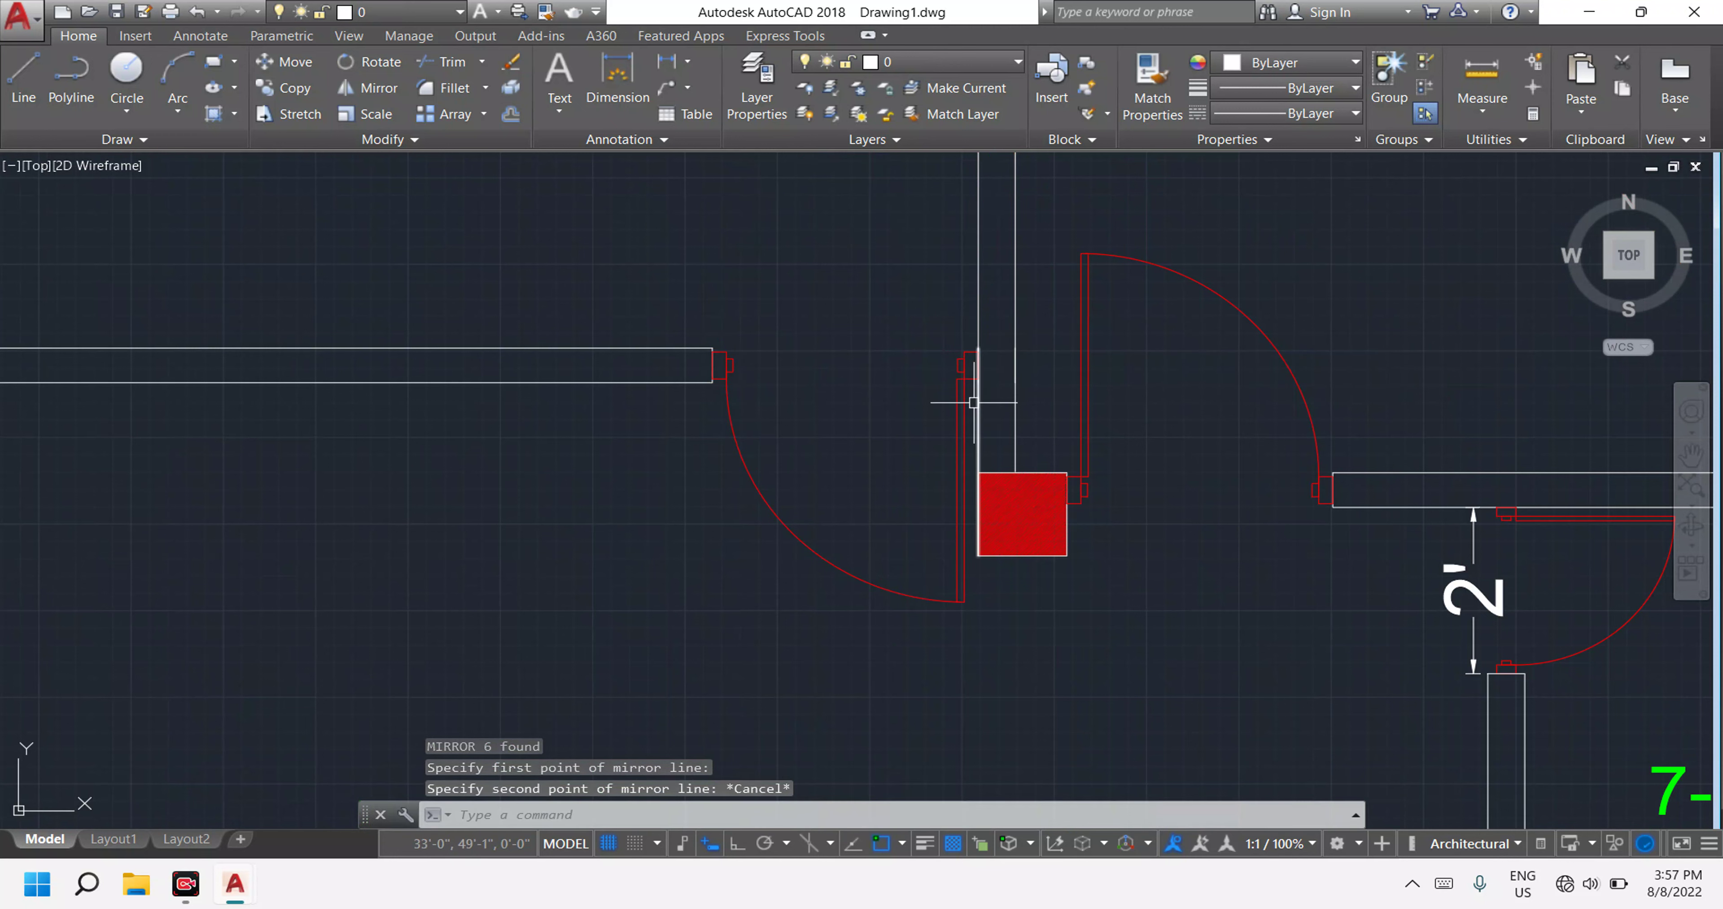
pyautogui.scroll(5, 976, 394)
pyautogui.click(973, 404)
pyautogui.click(870, 261)
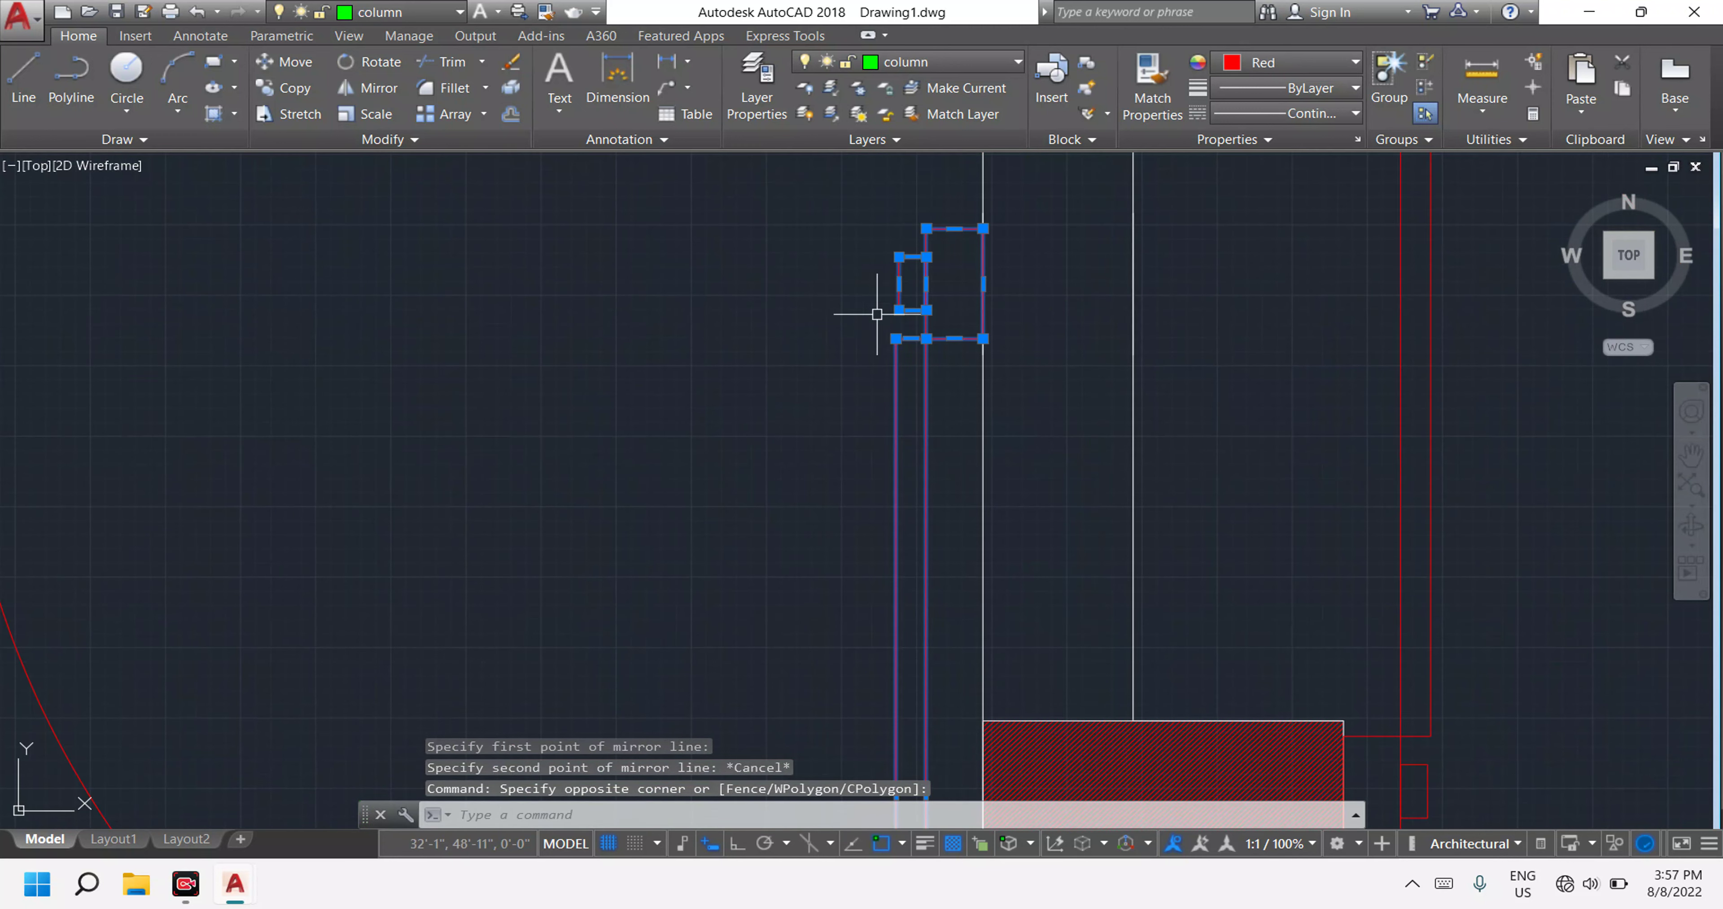
pyautogui.scroll(-5, 867, 453)
pyautogui.scroll(4, 696, 415)
pyautogui.click(699, 443)
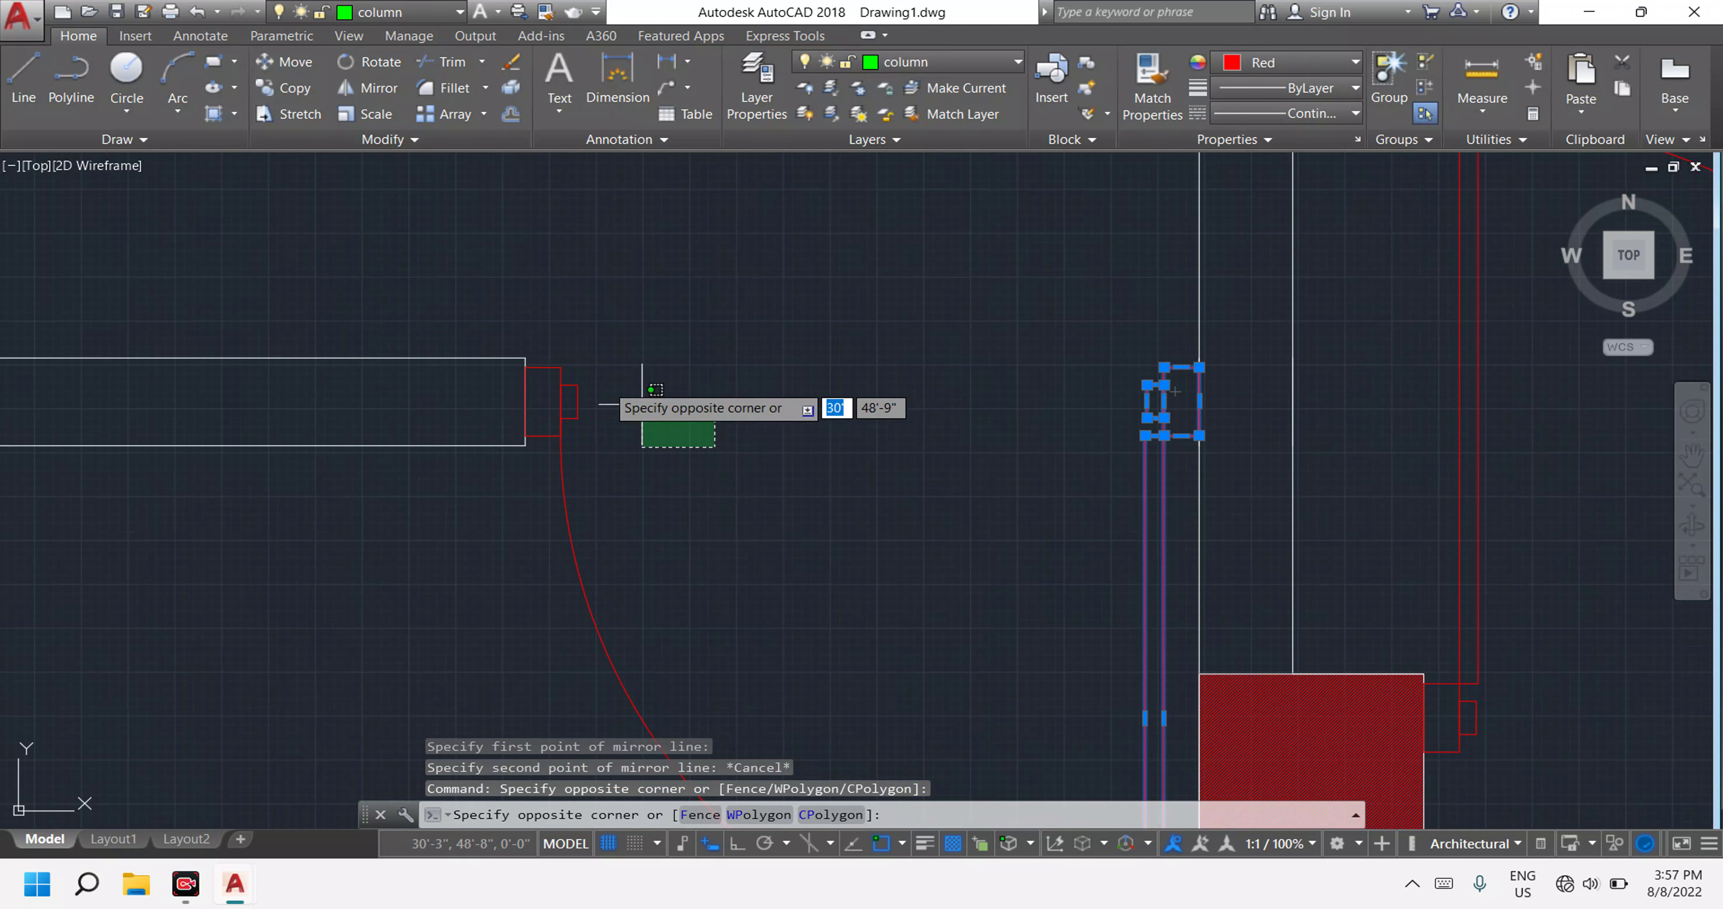
pyautogui.click(542, 333)
pyautogui.scroll(-5, 814, 457)
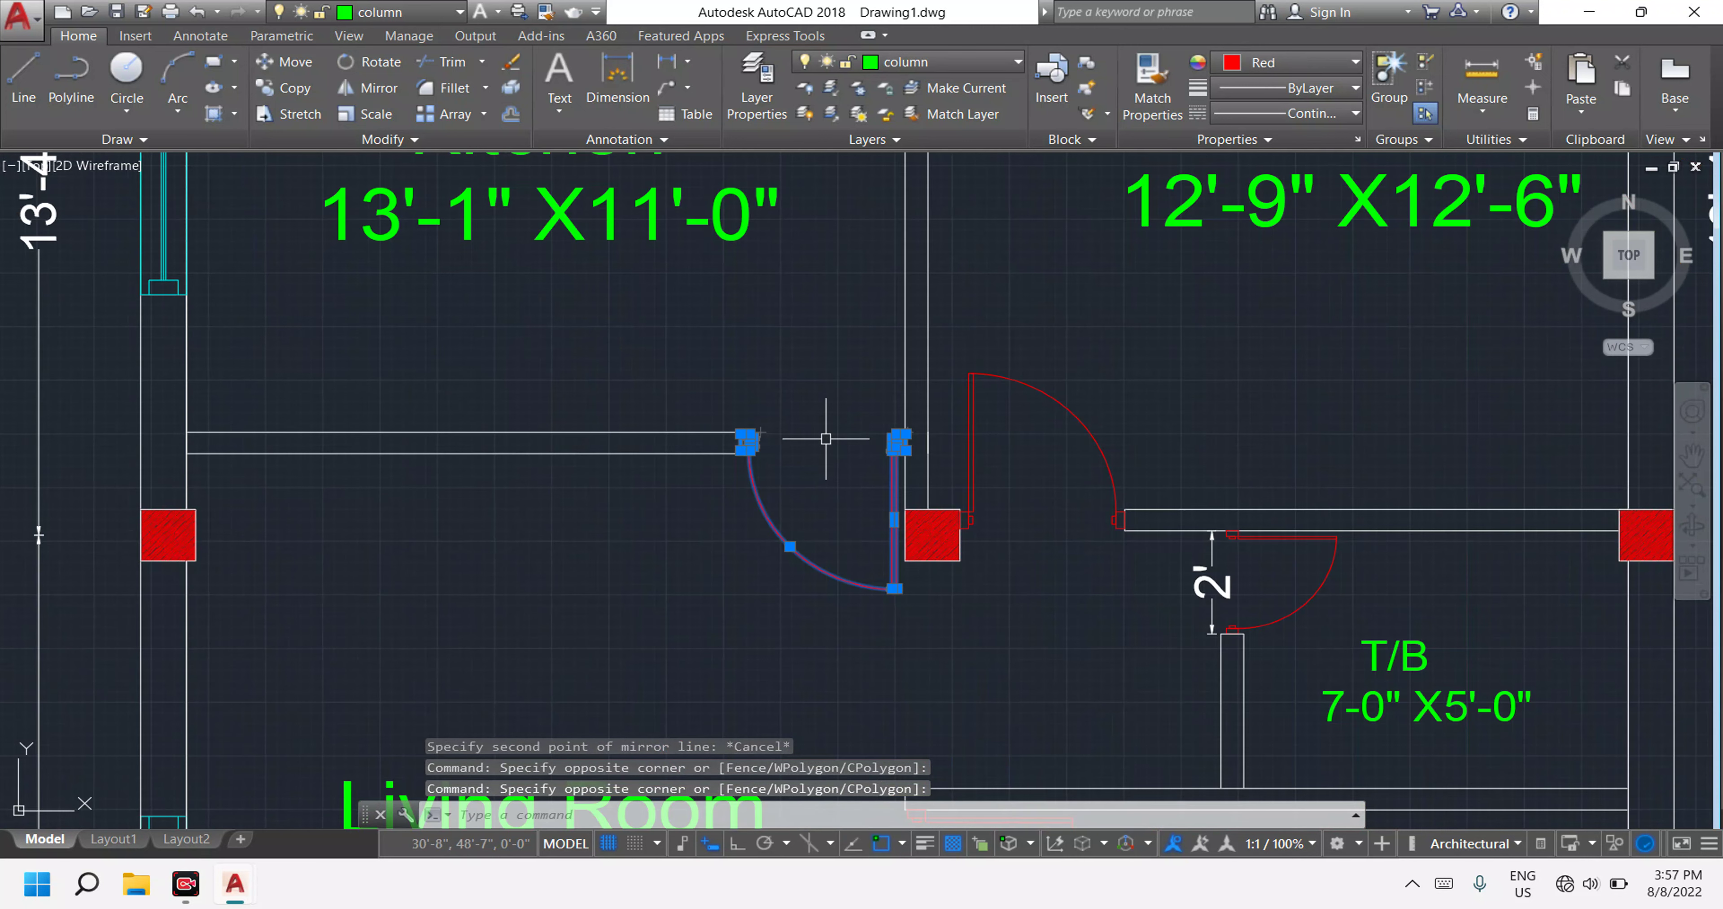
# Mirror the selection across a line from the jamb midpoint, erasing the original door.
pyautogui.write('Mi')
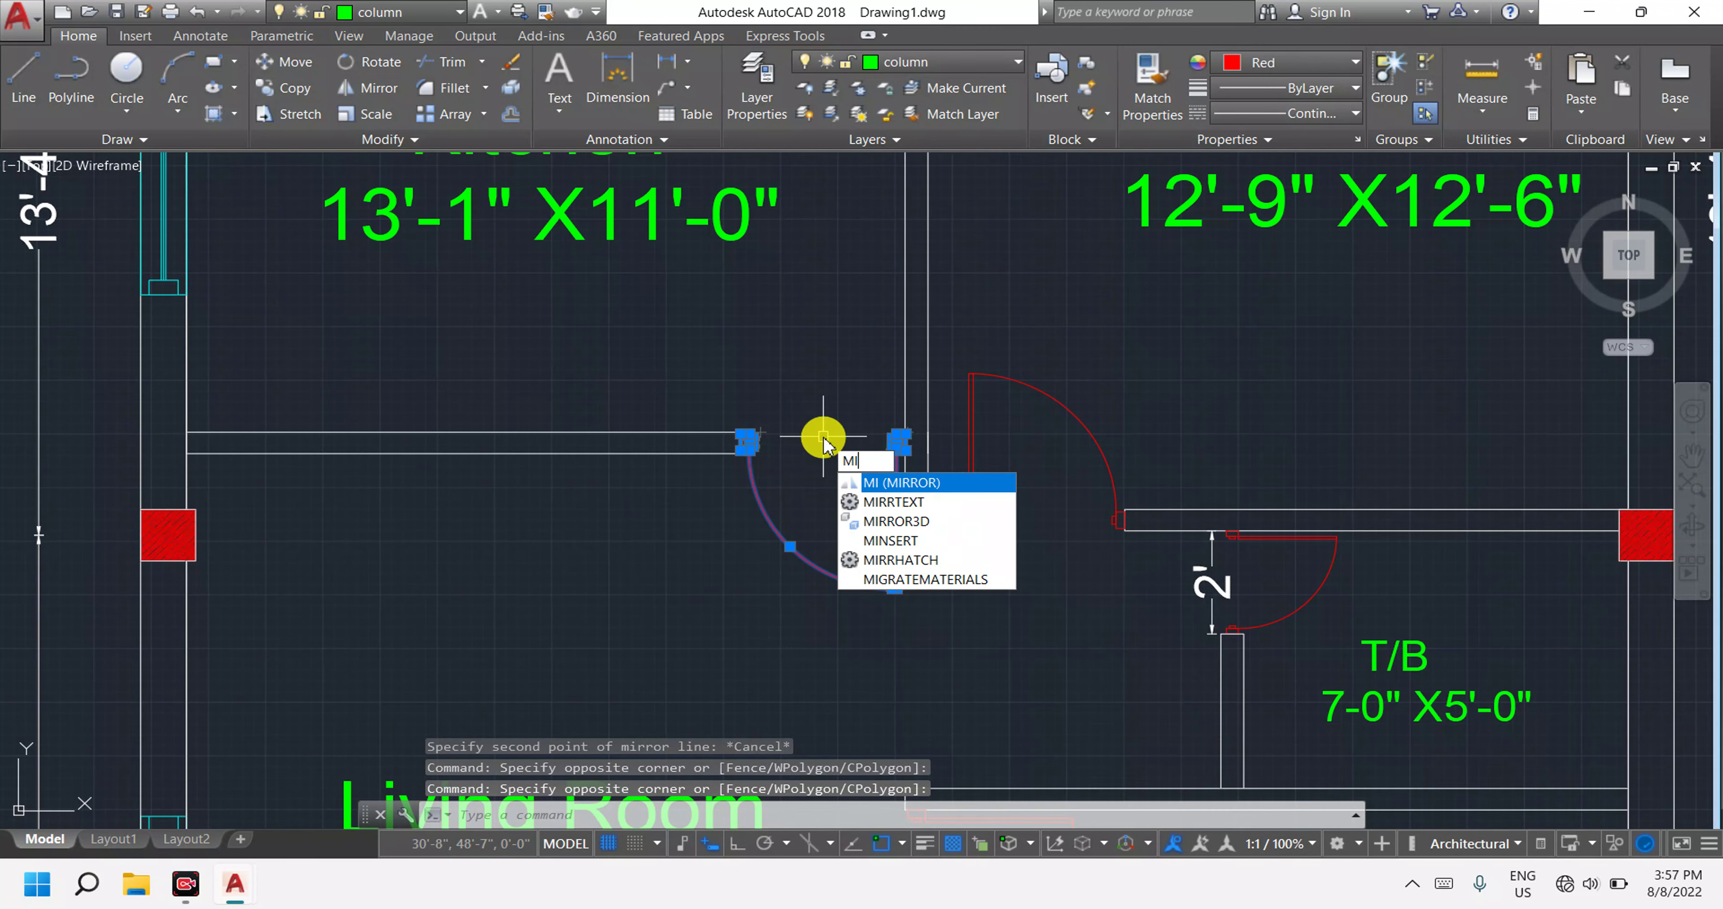
pyautogui.press('Return')
pyautogui.scroll(4, 894, 441)
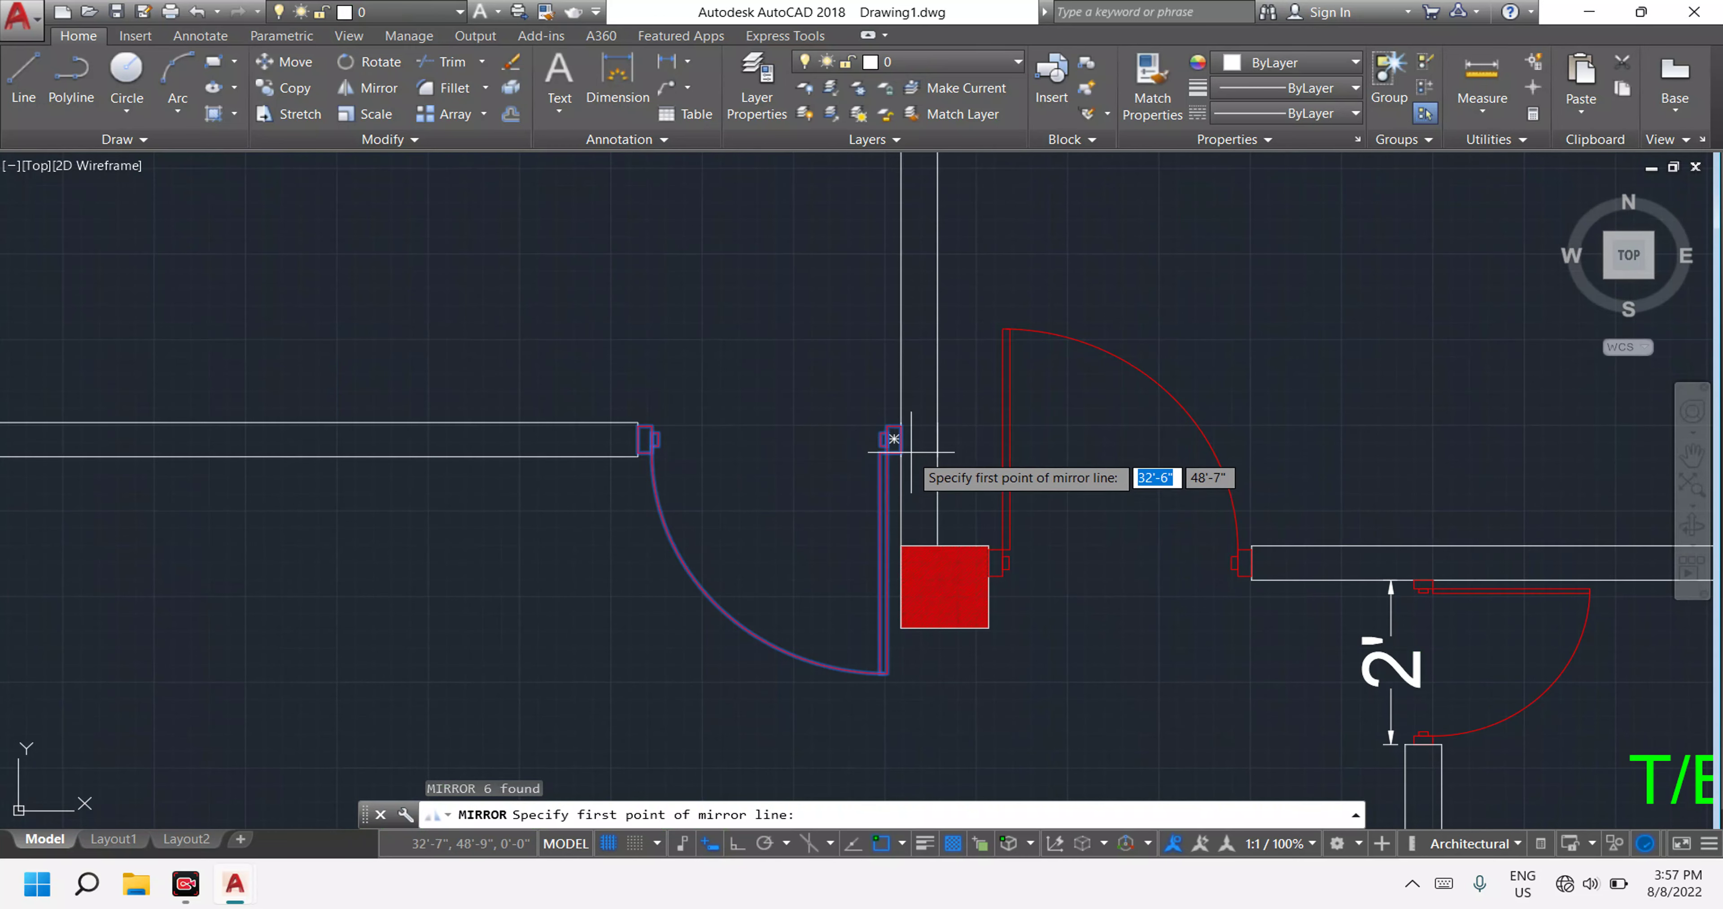
pyautogui.scroll(6, 896, 438)
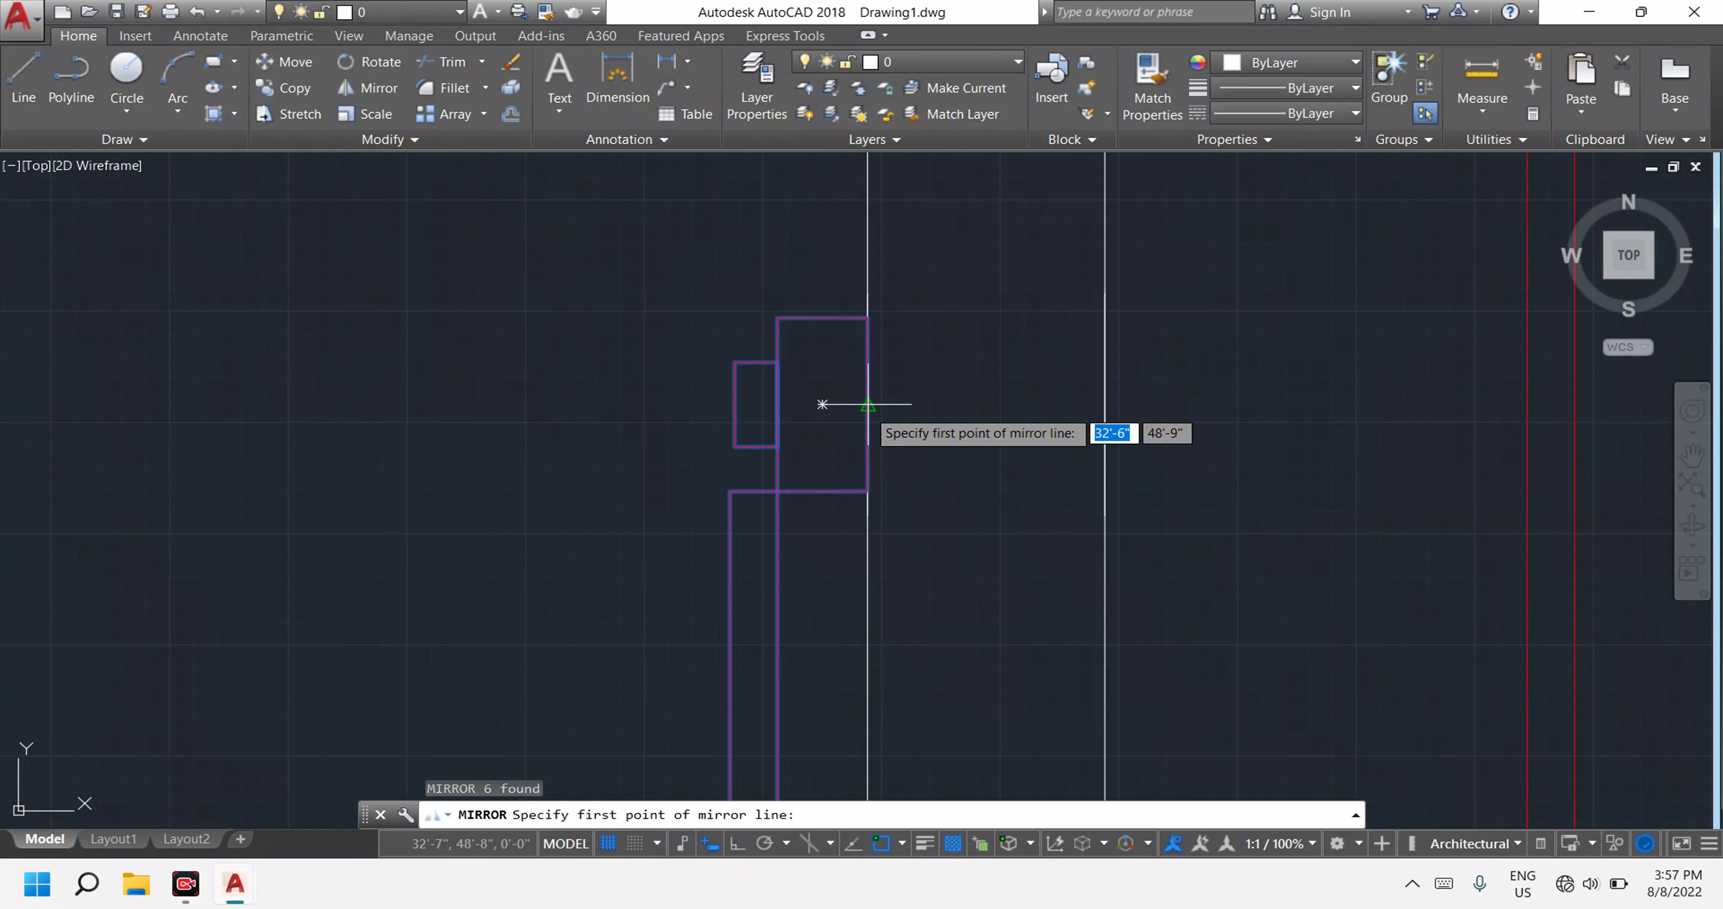
pyautogui.click(868, 405)
pyautogui.scroll(-5, 1197, 460)
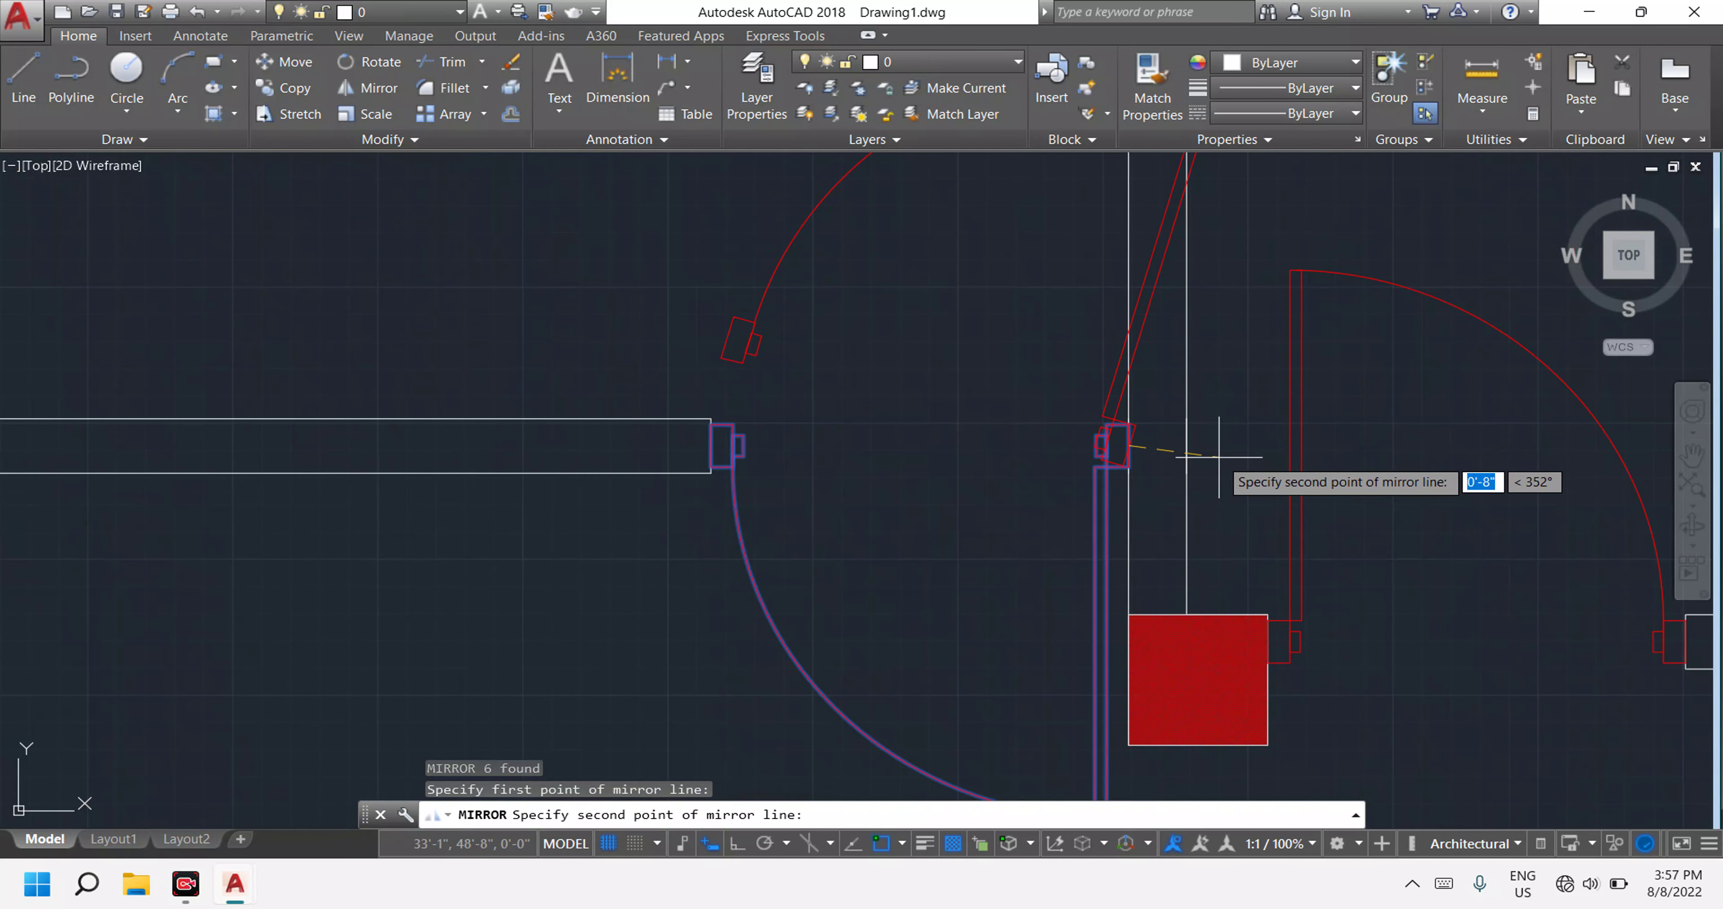
pyautogui.click(1220, 456)
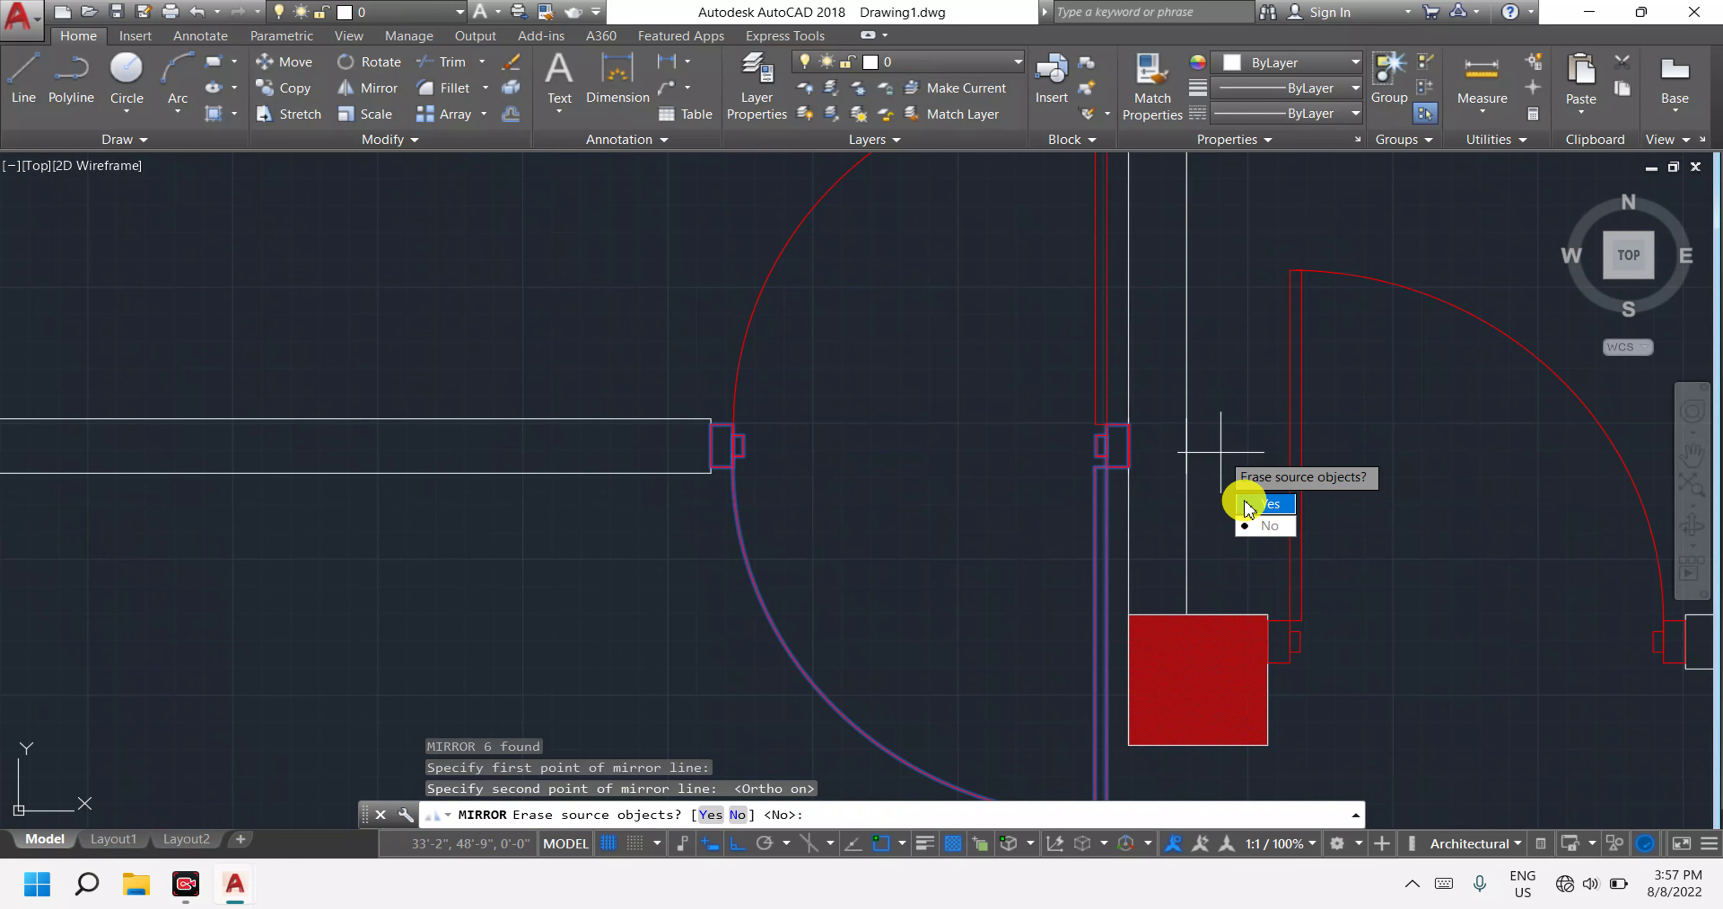
pyautogui.click(1245, 505)
# Zoom out and pan to the red spare double-door swings east of the upper-floor plan.
pyautogui.scroll(-3, 1188, 433)
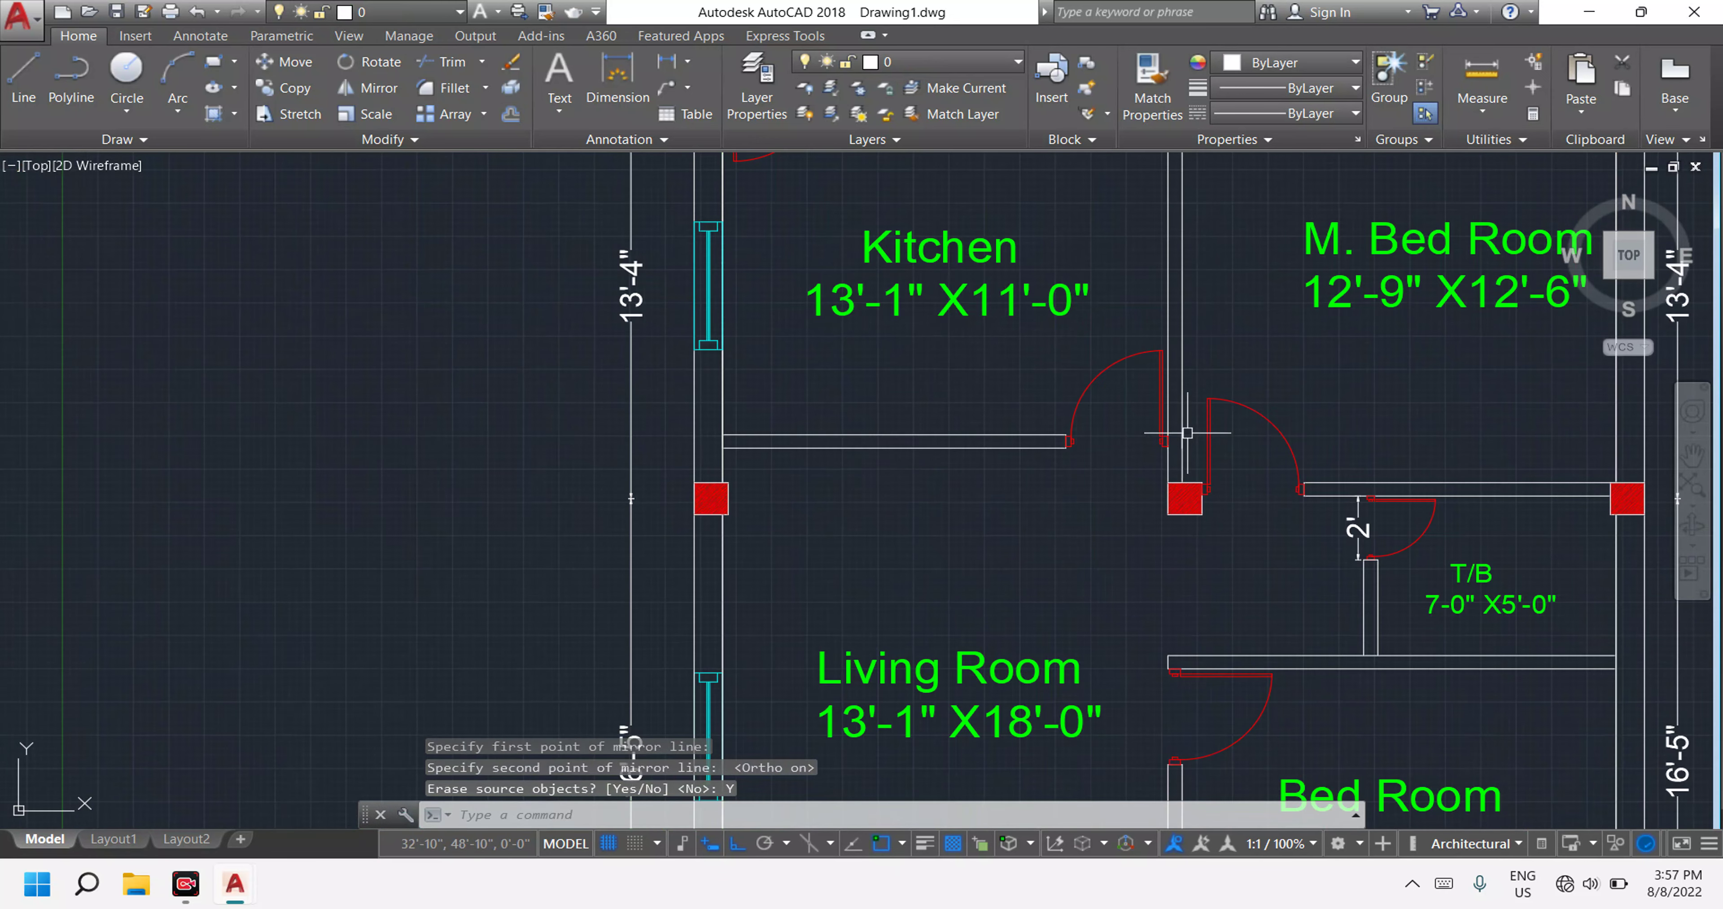
pyautogui.scroll(-3, 1221, 430)
pyautogui.moveTo(1151, 385)
pyautogui.mouseDown(button='middle')
pyautogui.moveTo(765, 382)
pyautogui.moveTo(704, 415)
pyautogui.mouseUp(button='middle')
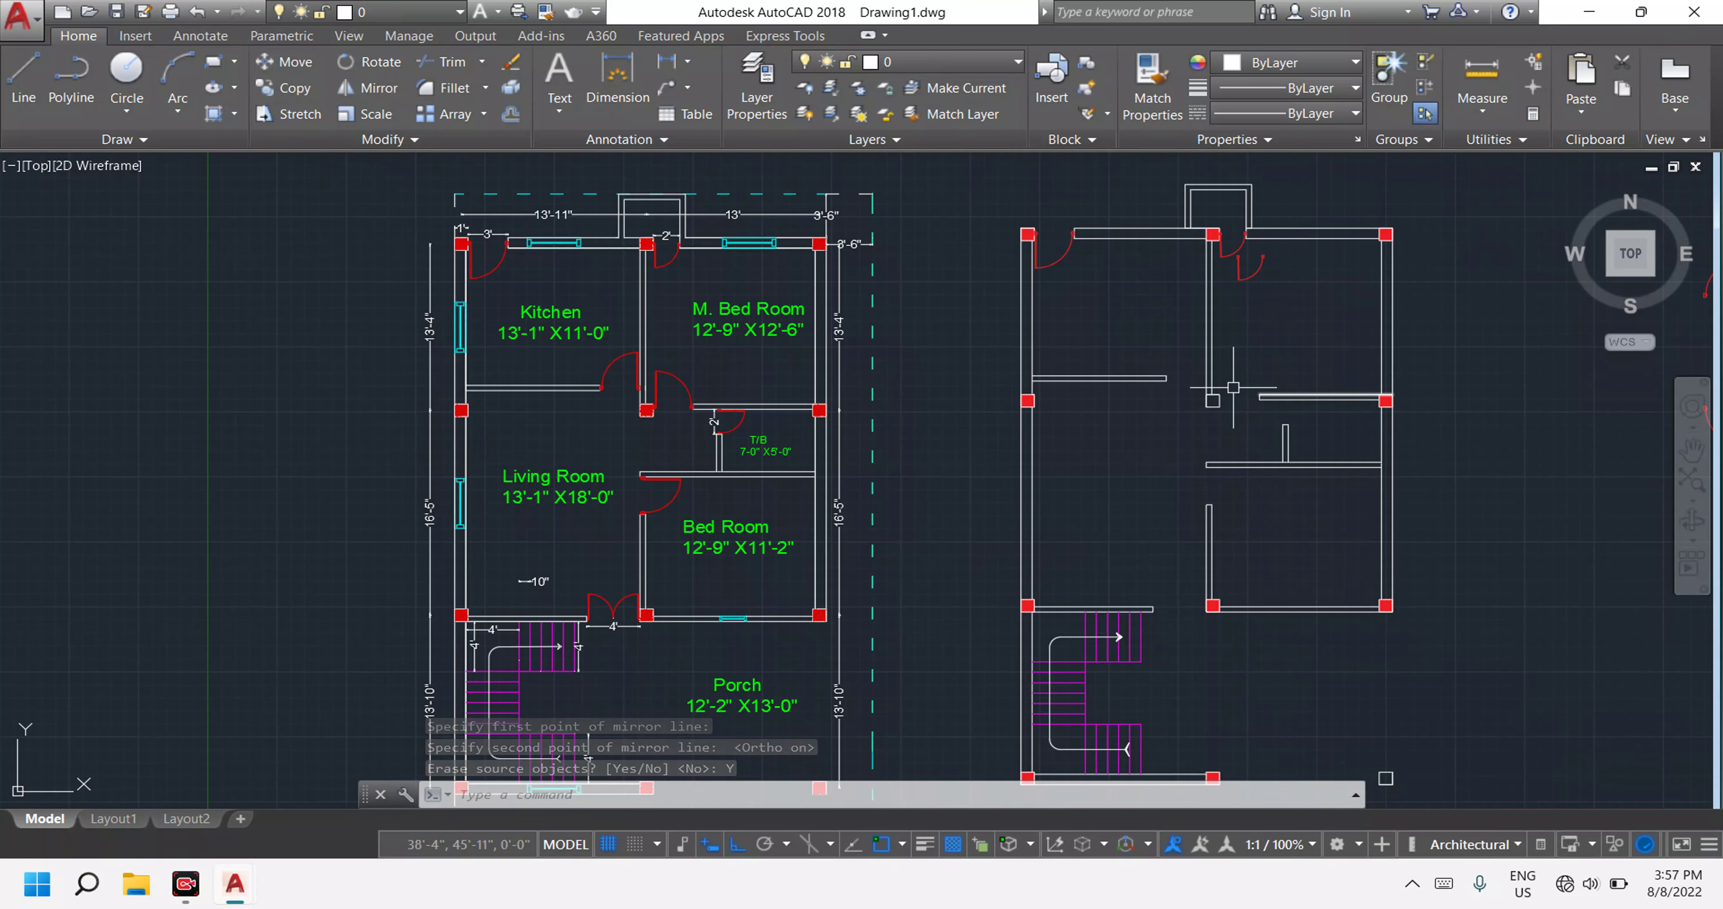
pyautogui.scroll(-2, 1450, 453)
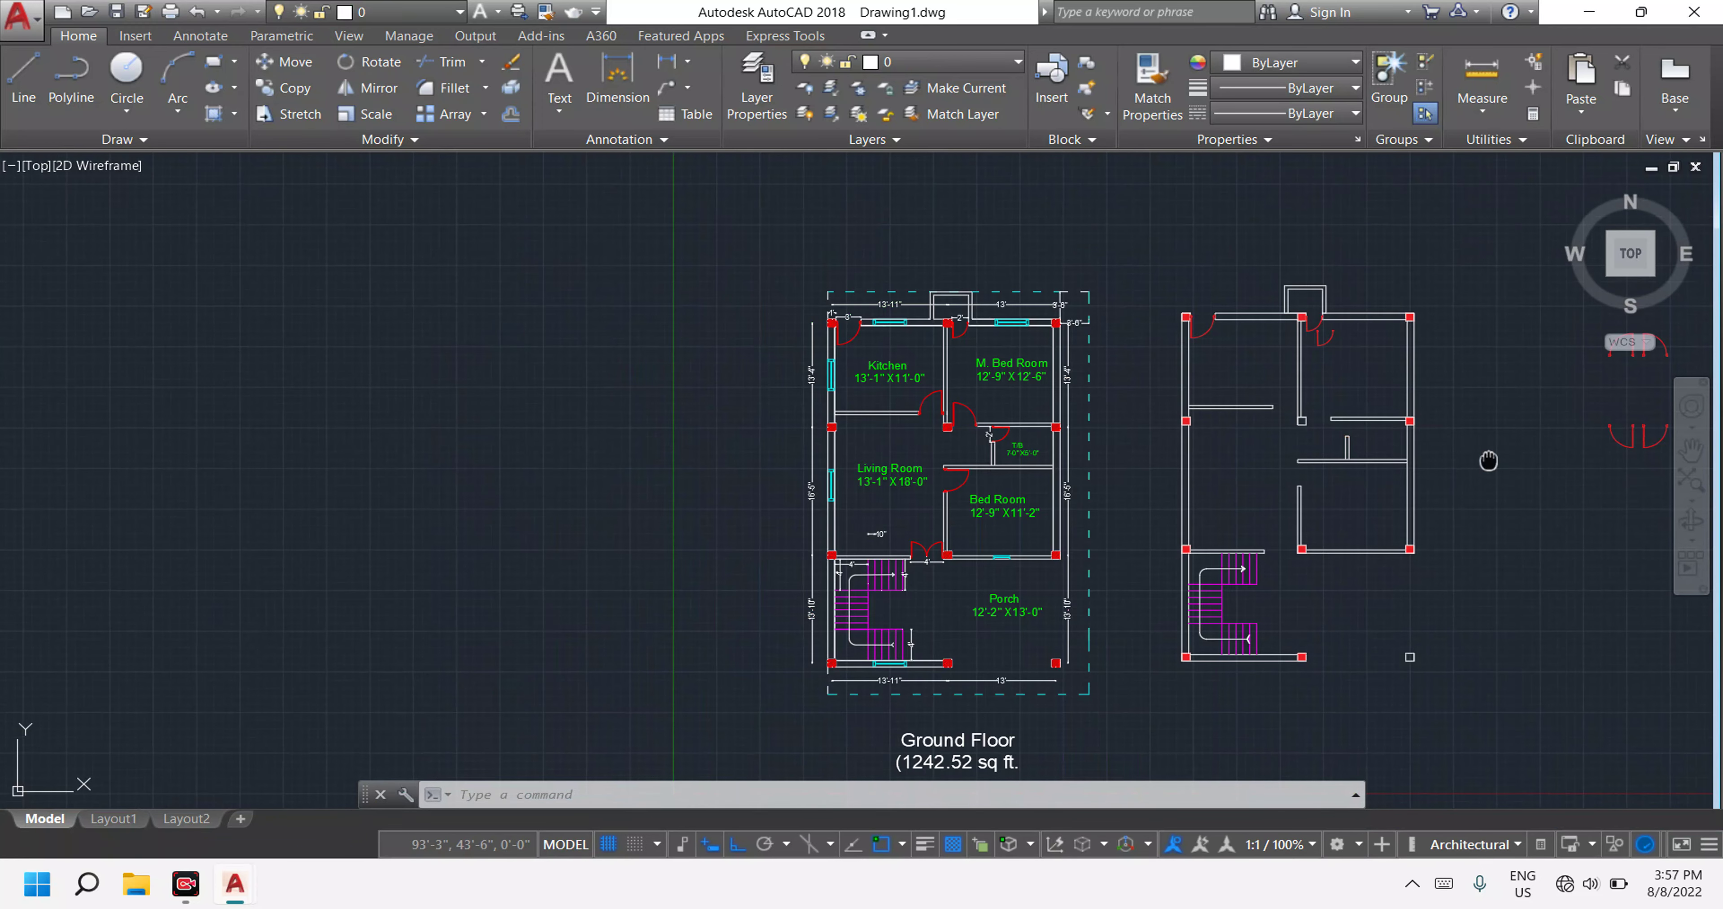
pyautogui.moveTo(1481, 460); pyautogui.dragTo(1257, 449, button='middle')
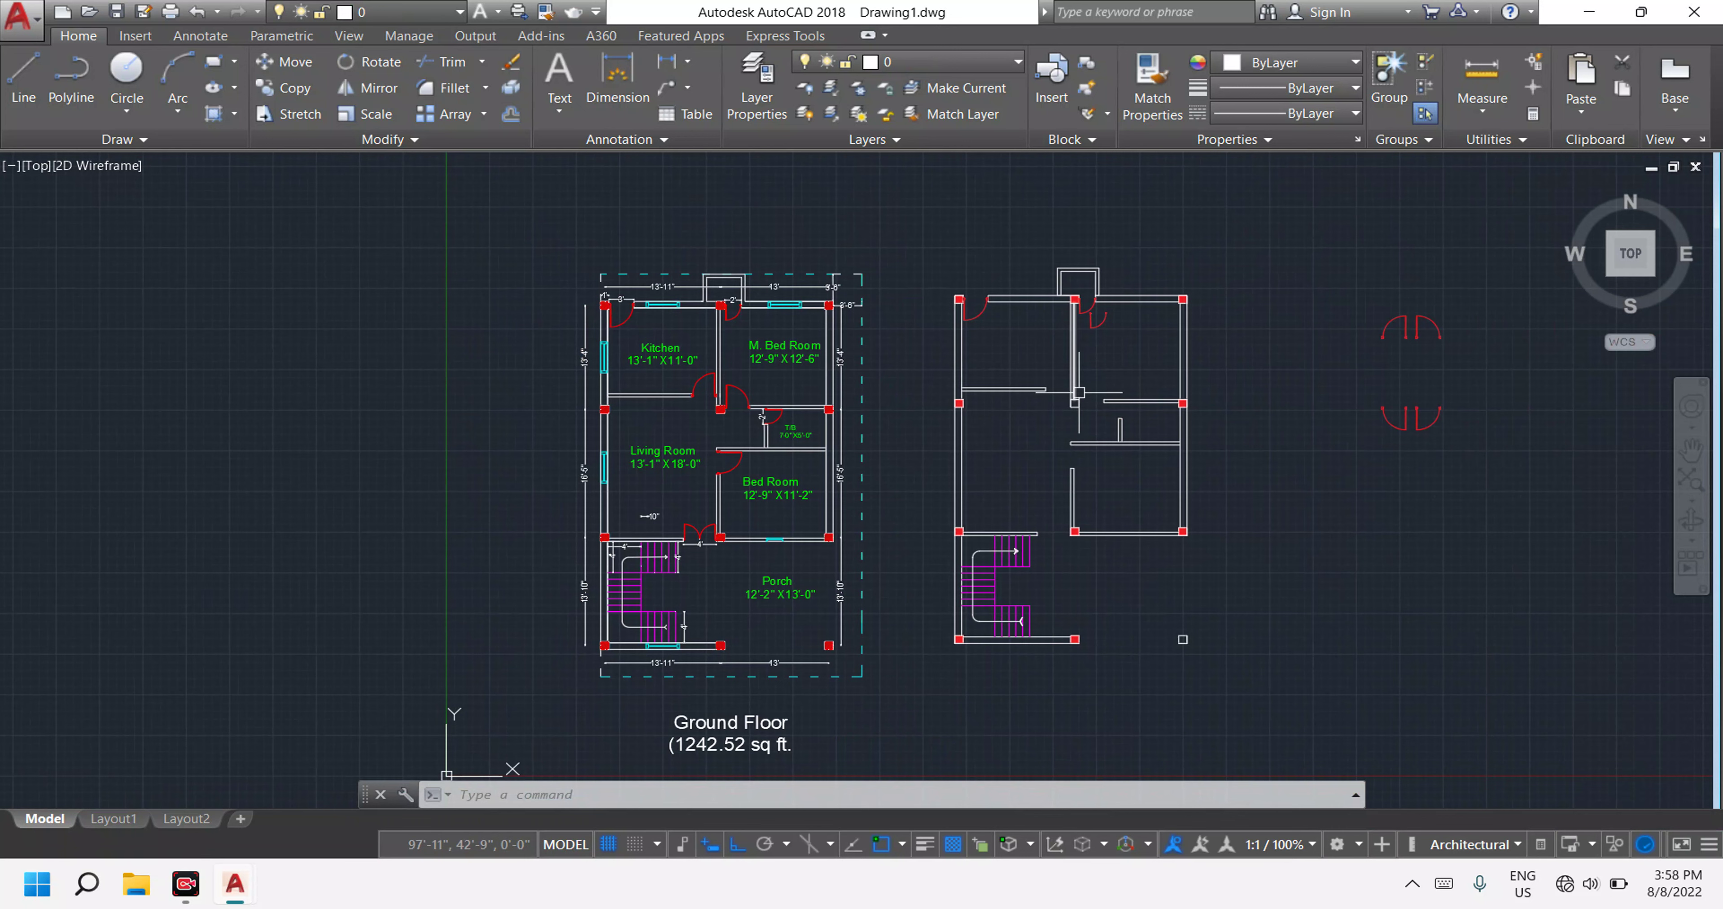
pyautogui.scroll(5, 1371, 428)
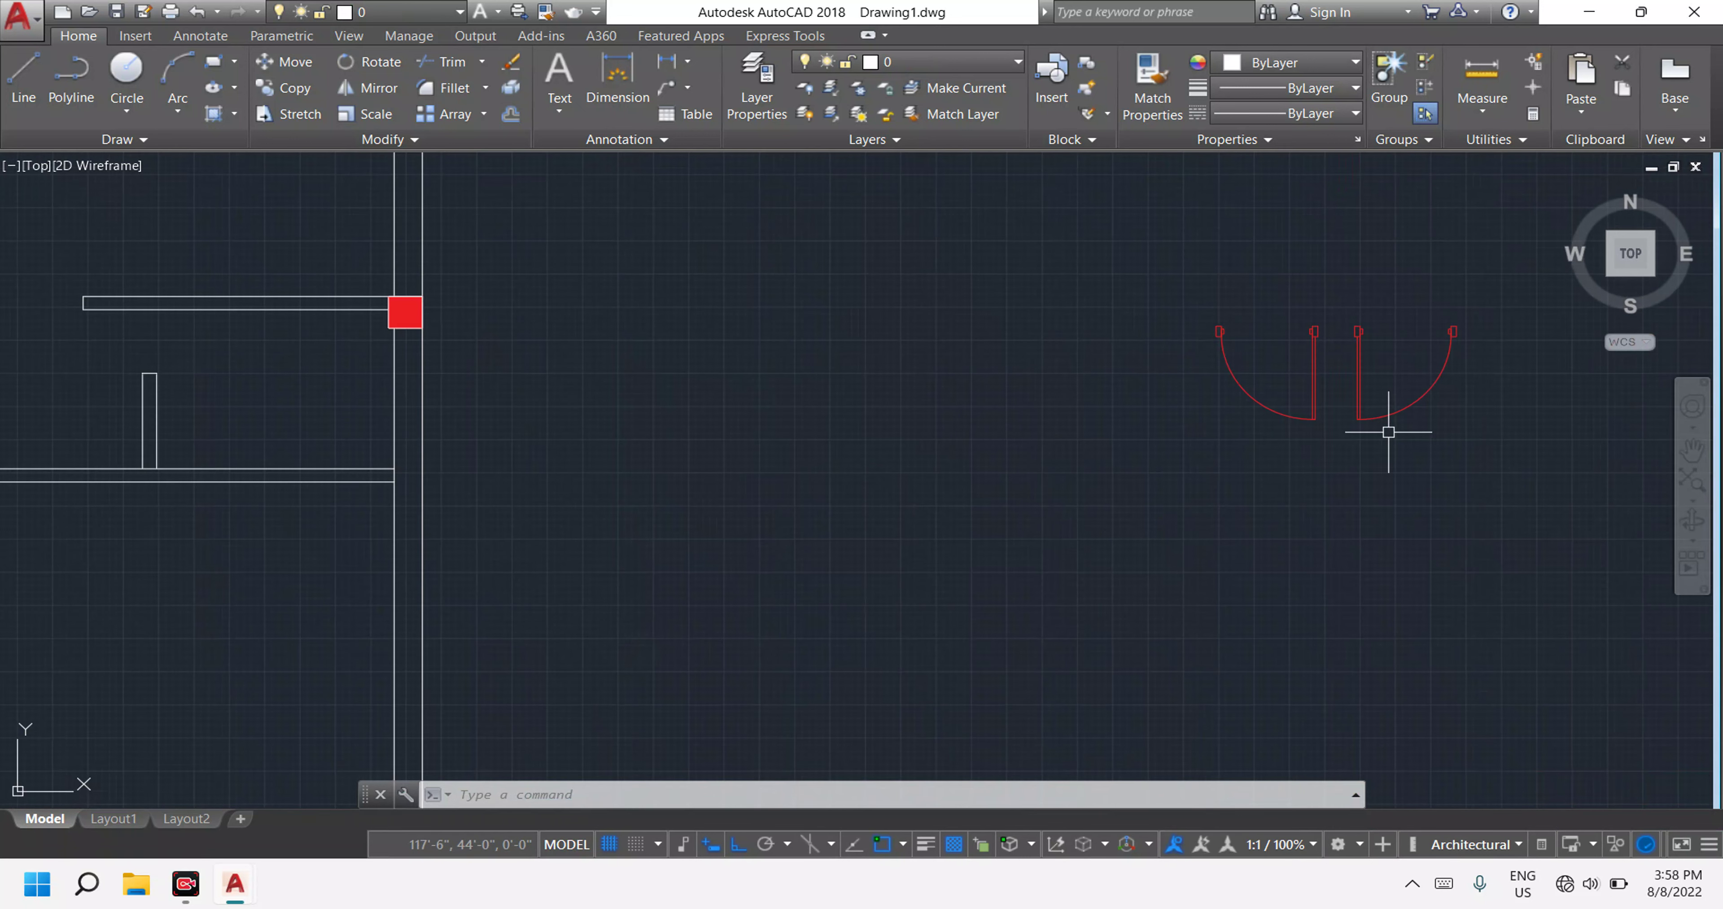
# Select the left spare door swing and copy it (CO) from its jamb.
pyautogui.click(1333, 458)
pyautogui.click(1207, 284)
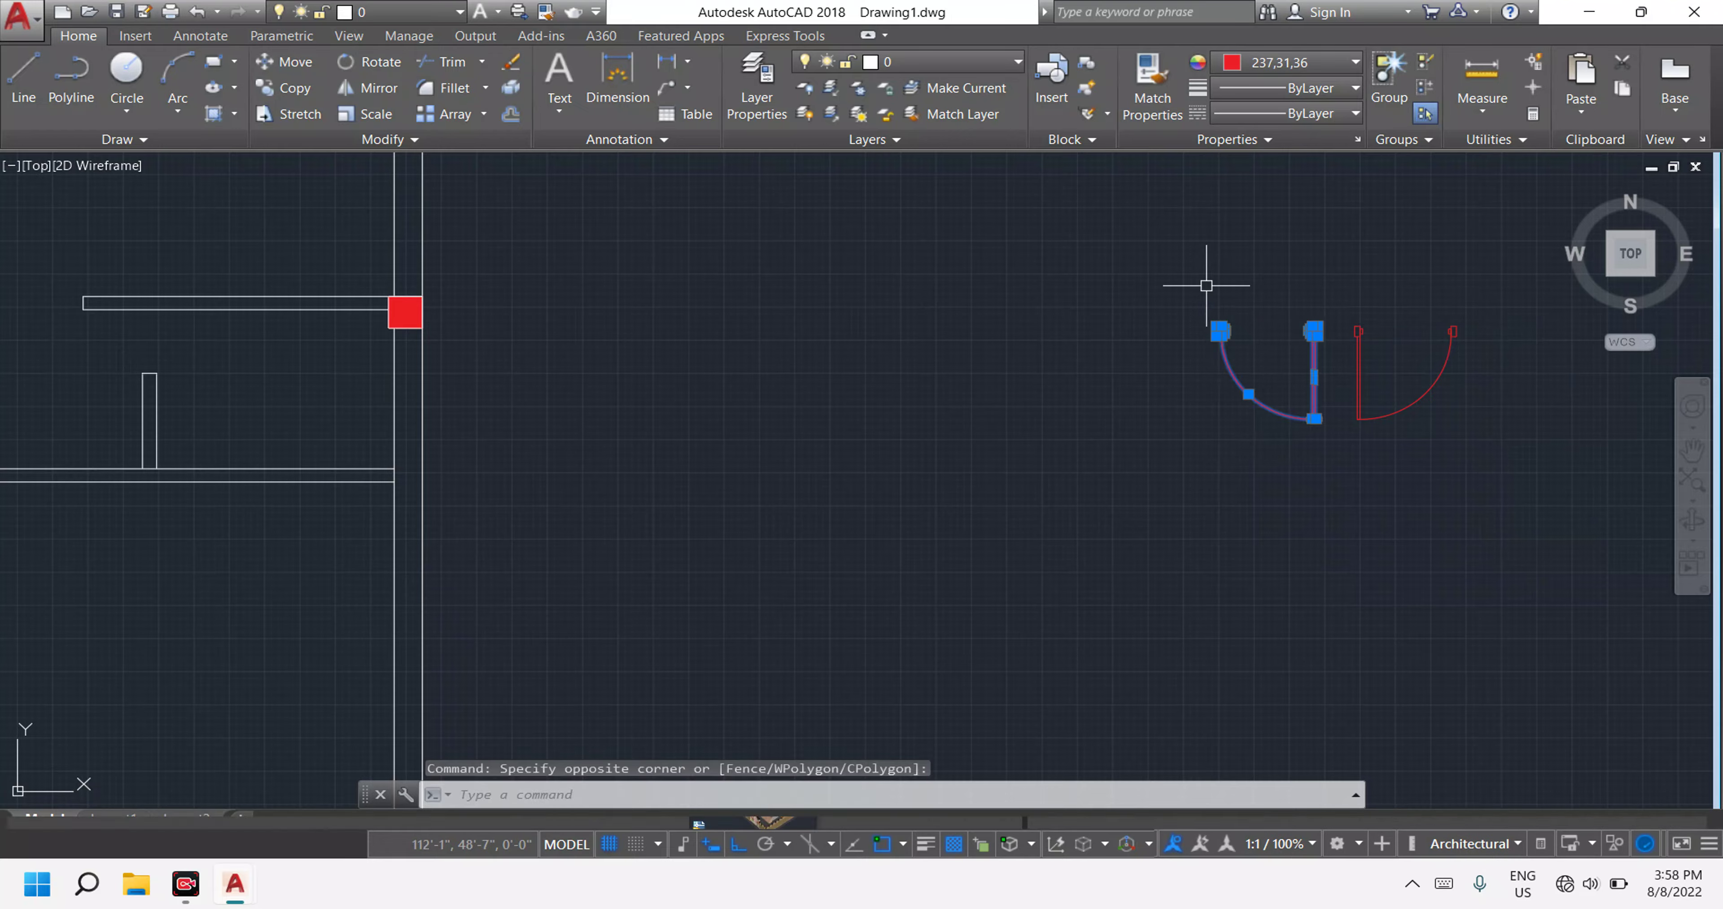
pyautogui.write('co')
pyautogui.press('Return')
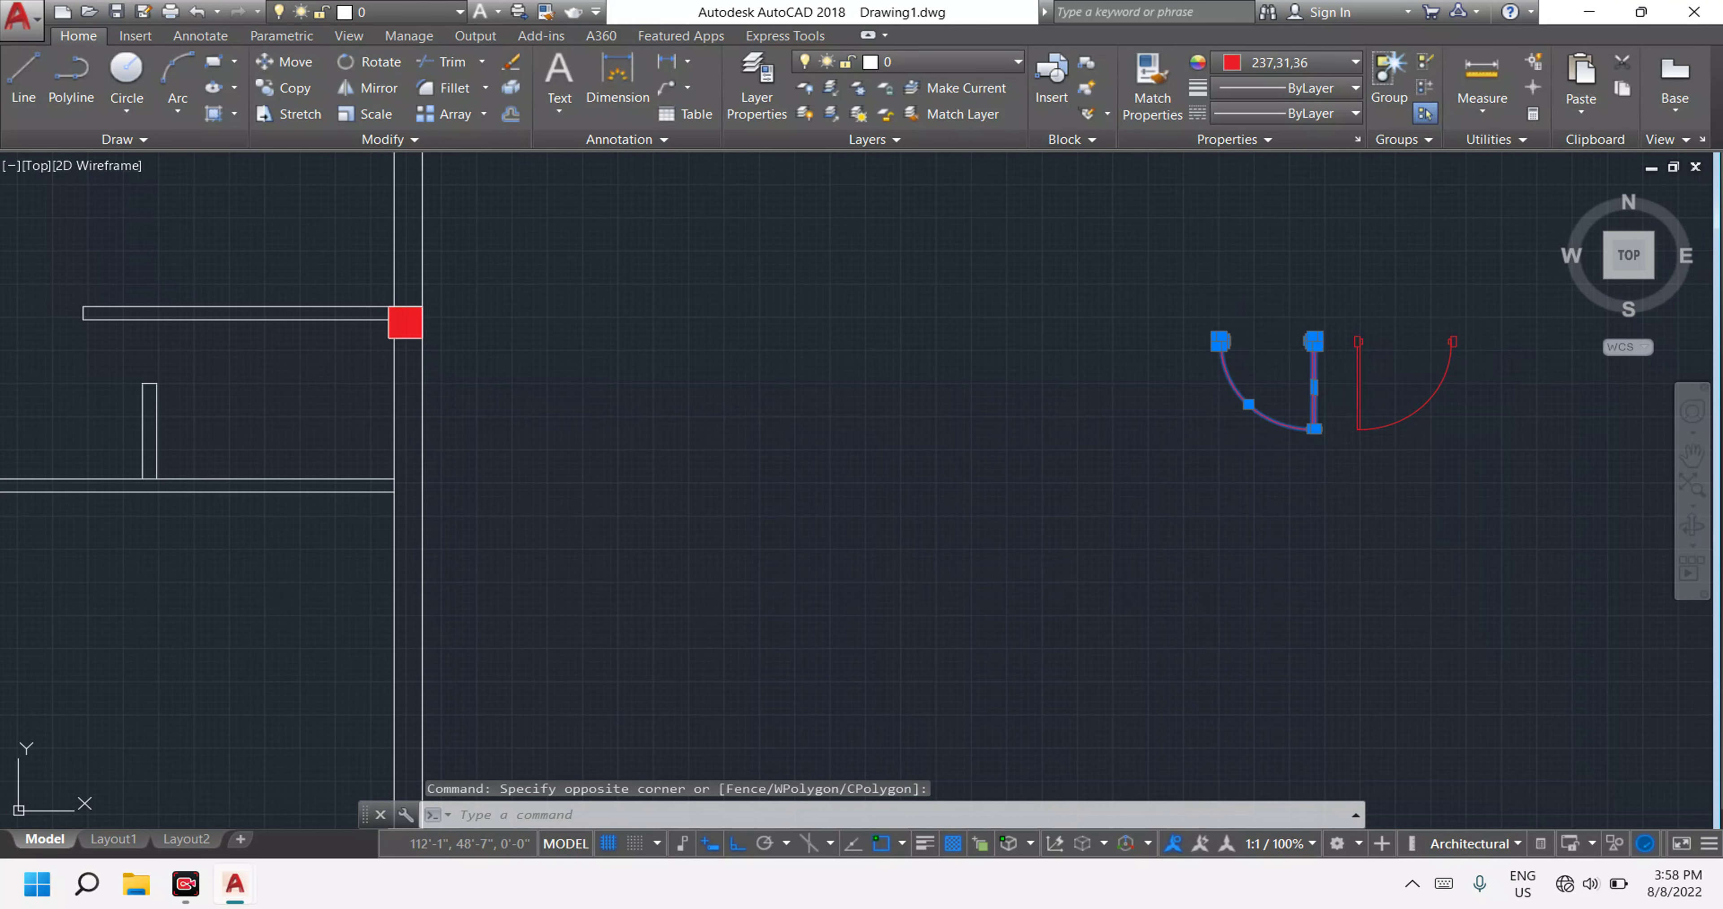
pyautogui.scroll(4, 1209, 327)
pyautogui.scroll(4, 1166, 339)
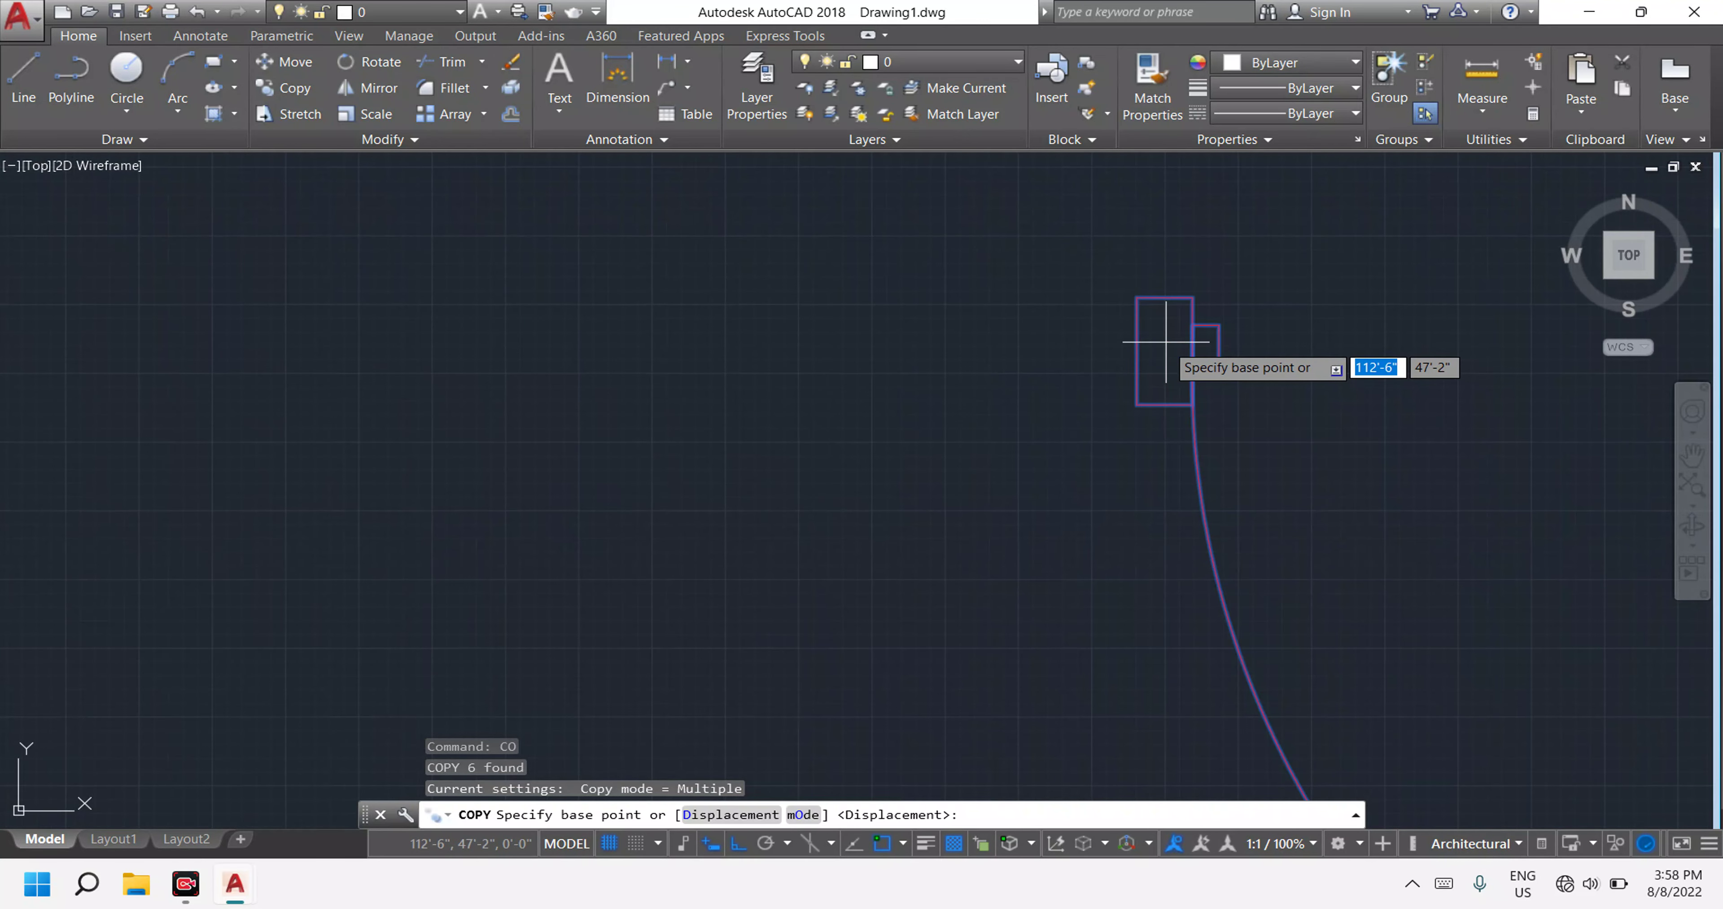
pyautogui.click(1165, 351)
pyautogui.scroll(-4, 696, 338)
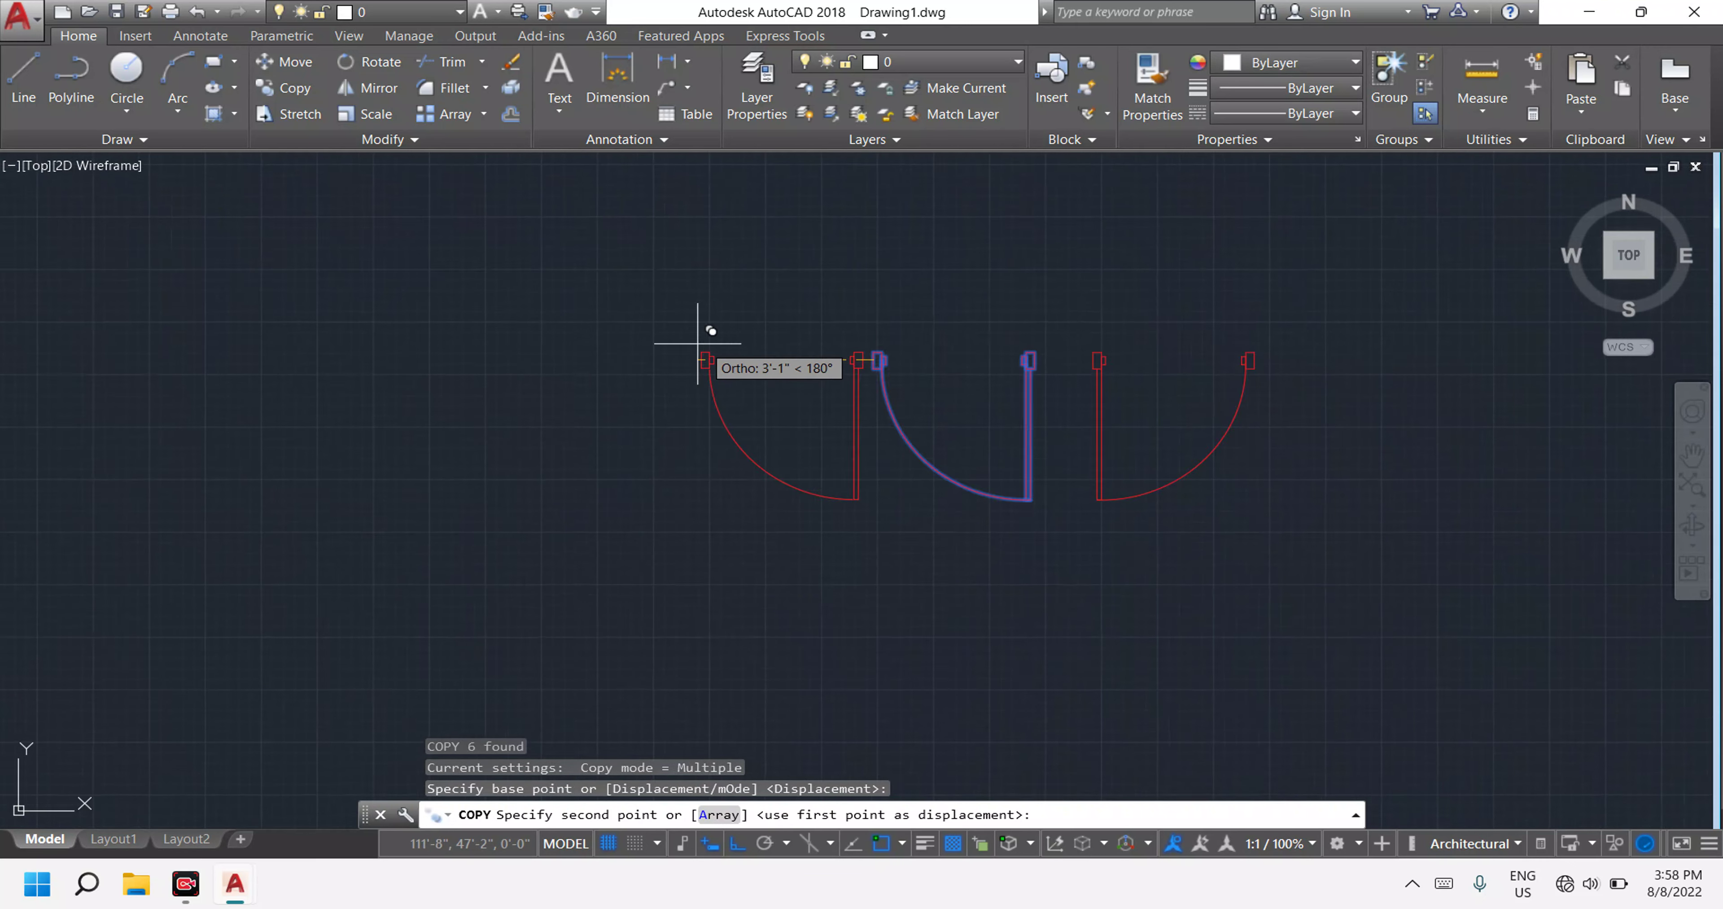
pyautogui.scroll(-4, 569, 358)
# With Ortho off, place the copy at the wall-end midpoint in the second floor plan.
pyautogui.moveTo(570, 357); pyautogui.dragTo(1084, 490, button='middle')
pyautogui.scroll(6, 956, 483)
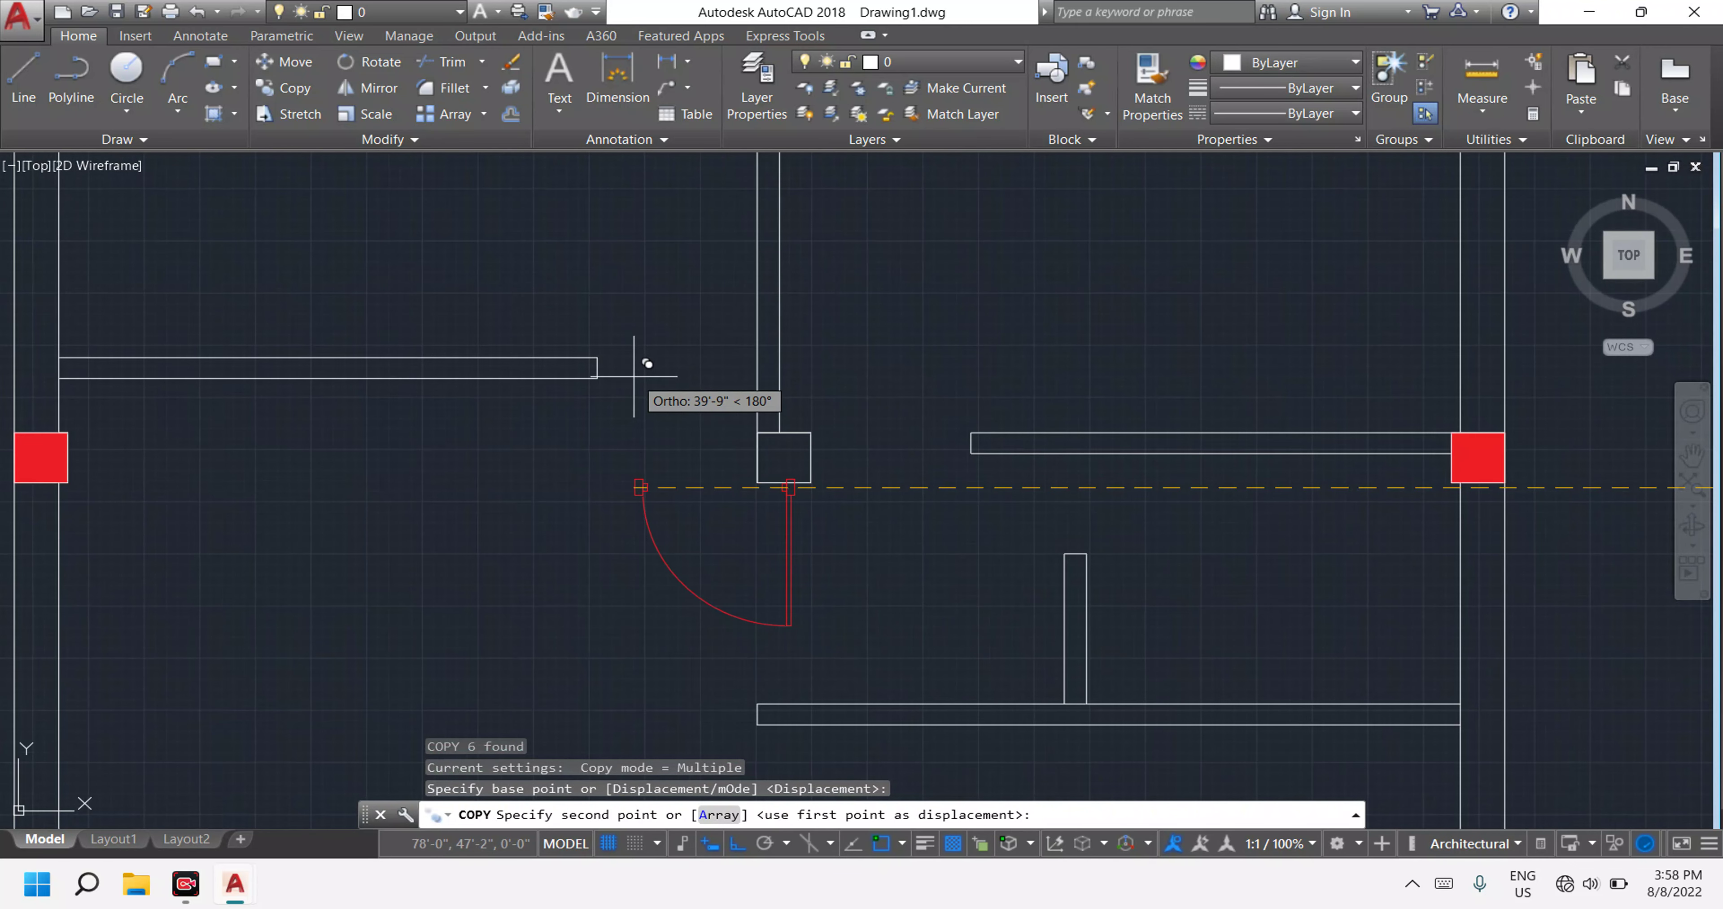
pyautogui.press('F8')
pyautogui.scroll(4, 608, 358)
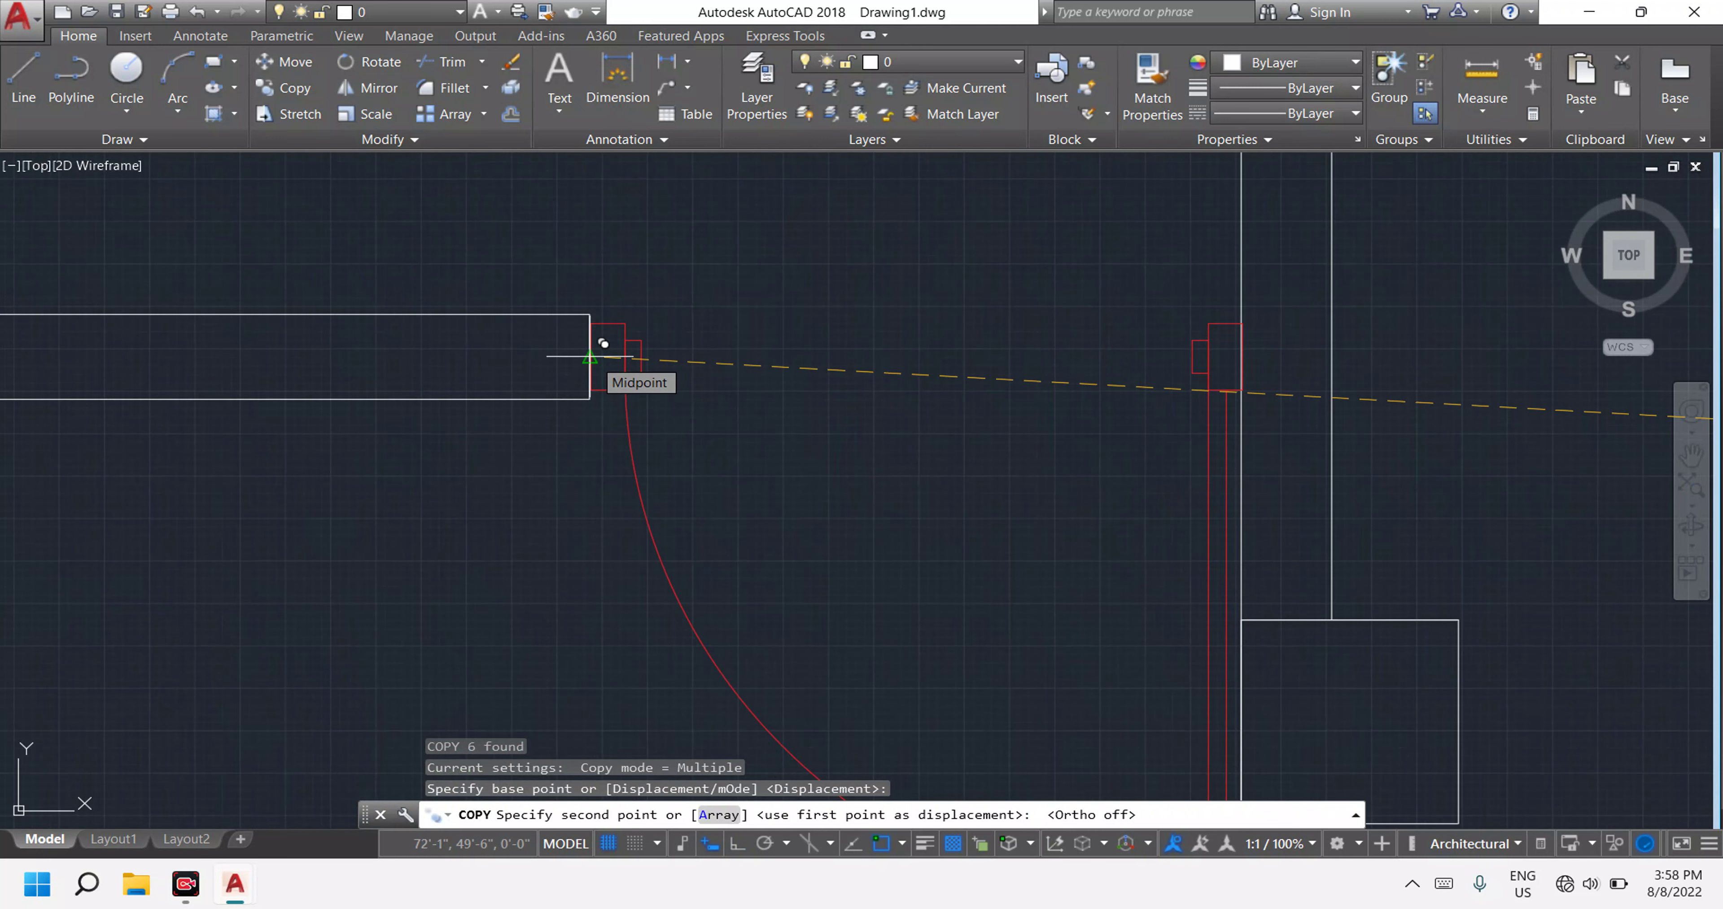
pyautogui.click(590, 356)
pyautogui.scroll(-4, 745, 381)
pyautogui.press('Escape')
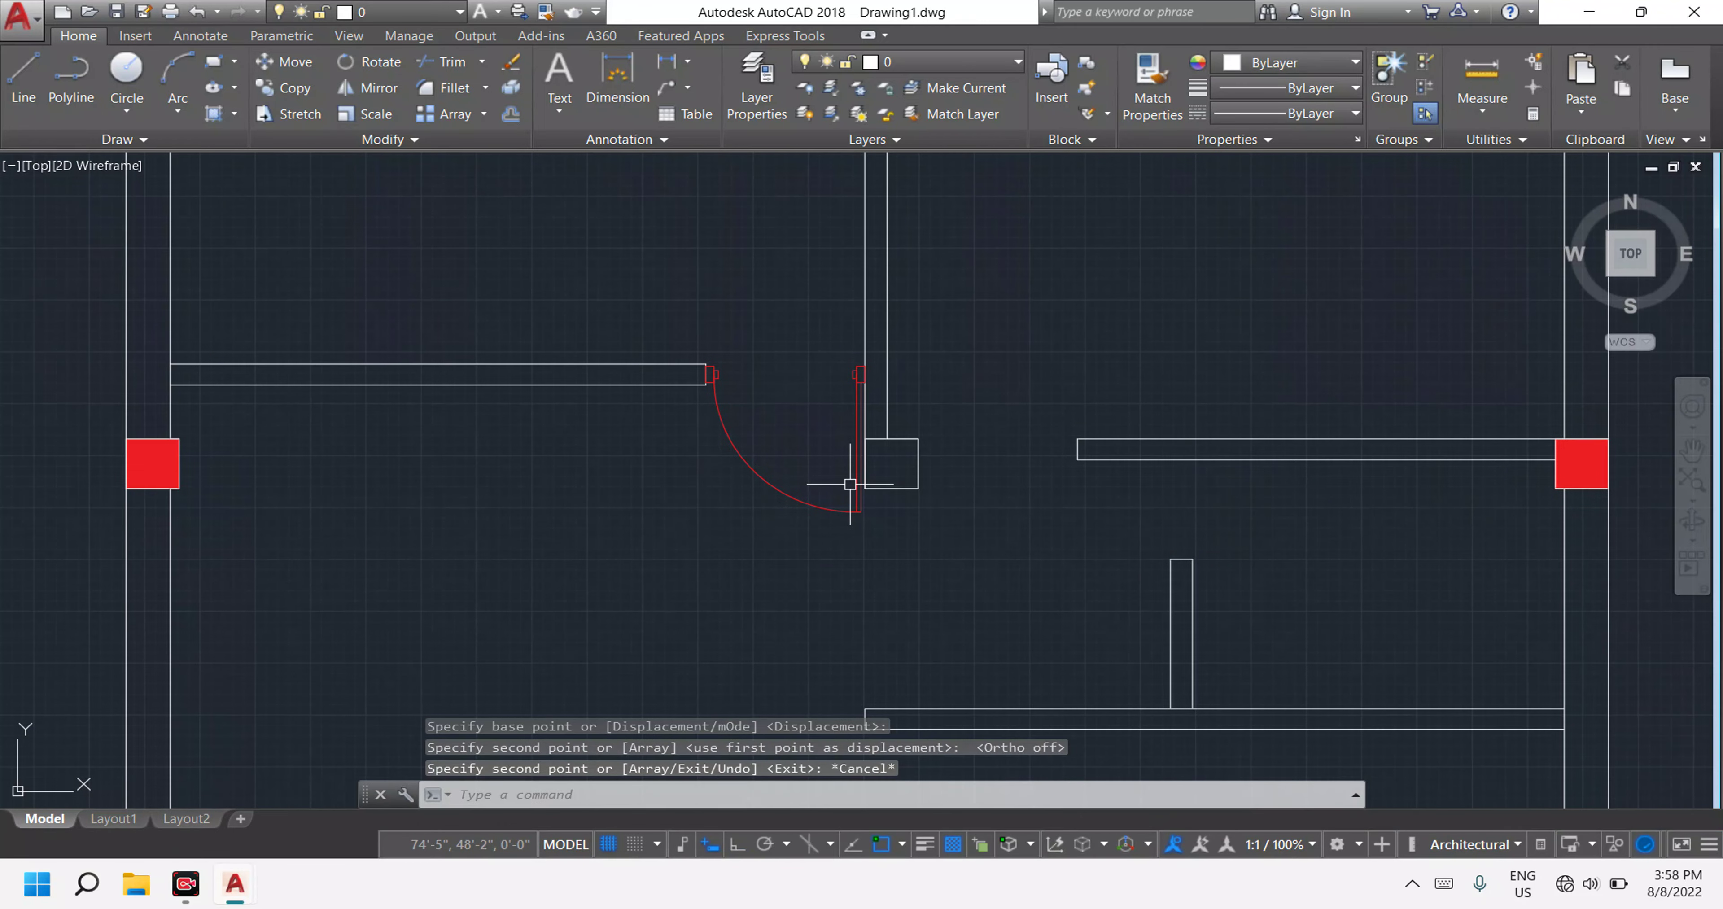
pyautogui.scroll(2, 850, 484)
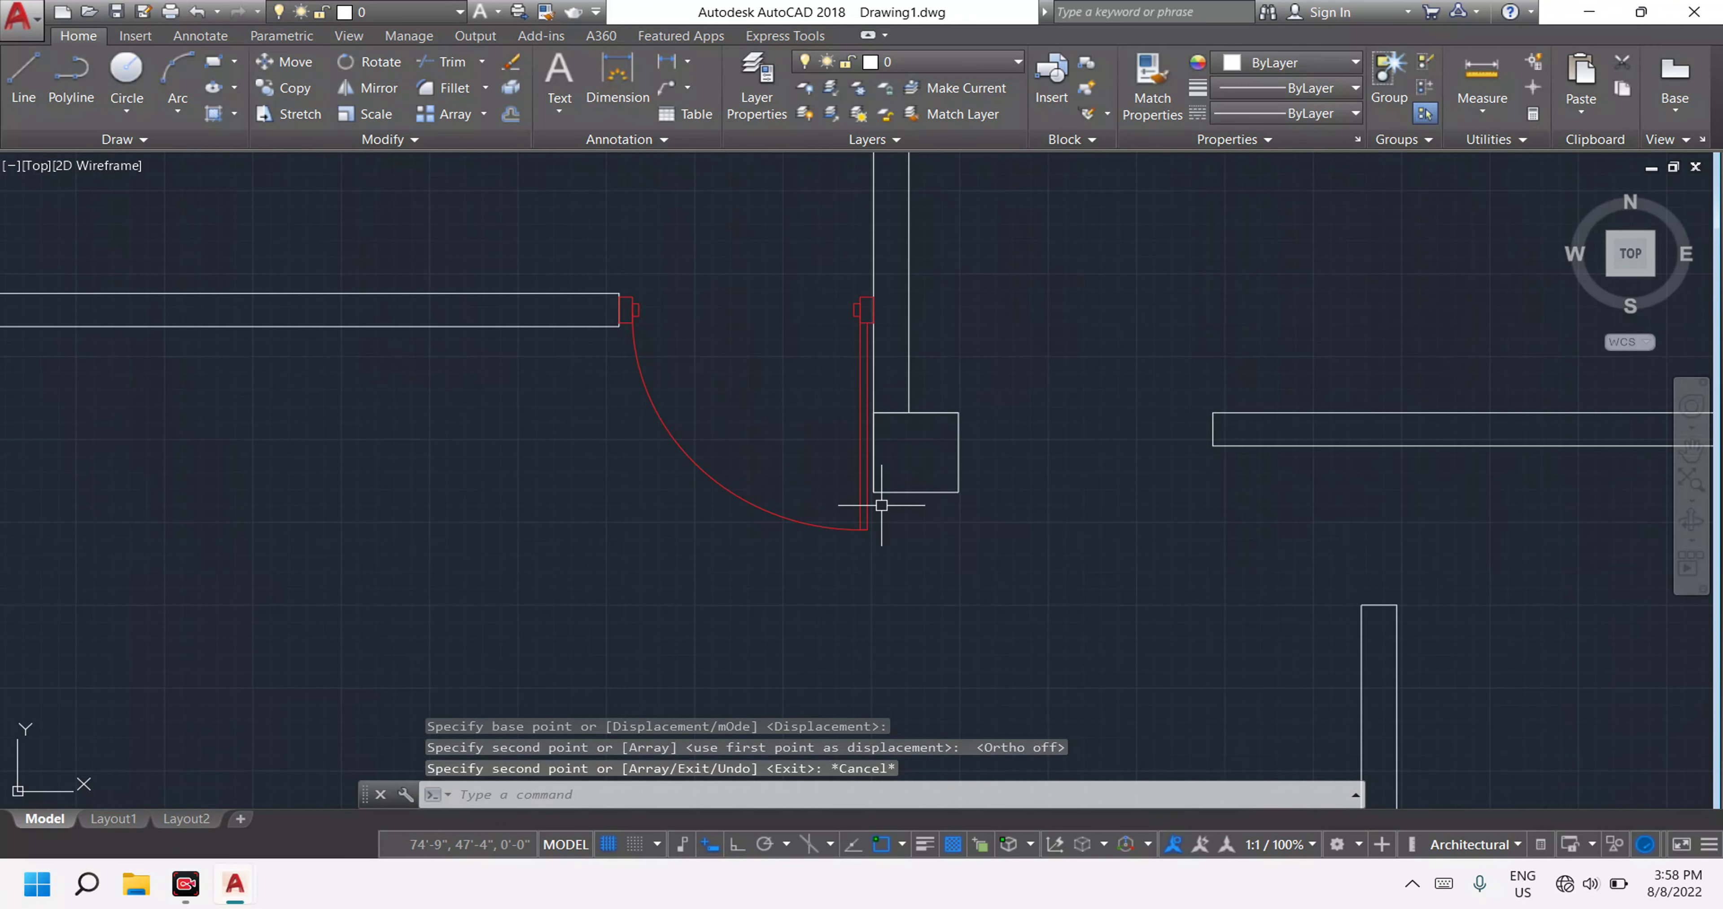
# Select the door swing pieces at the right-hand plan's interior opening.
pyautogui.click(755, 507)
pyautogui.scroll(4, 738, 332)
pyautogui.click(713, 347)
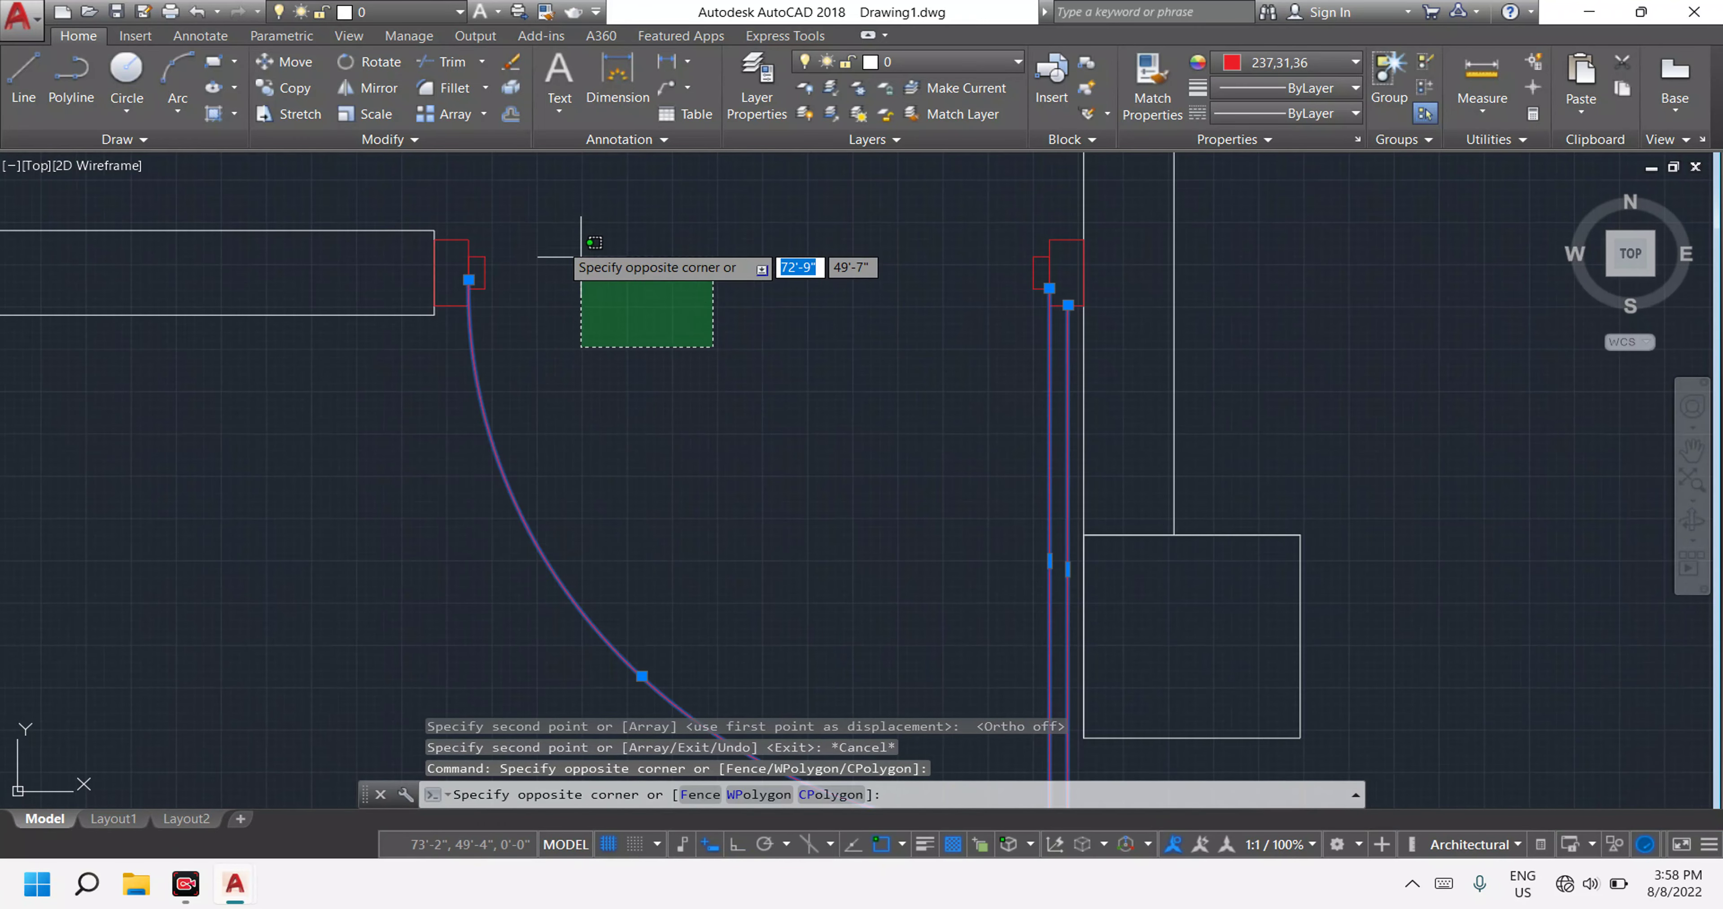
pyautogui.click(458, 220)
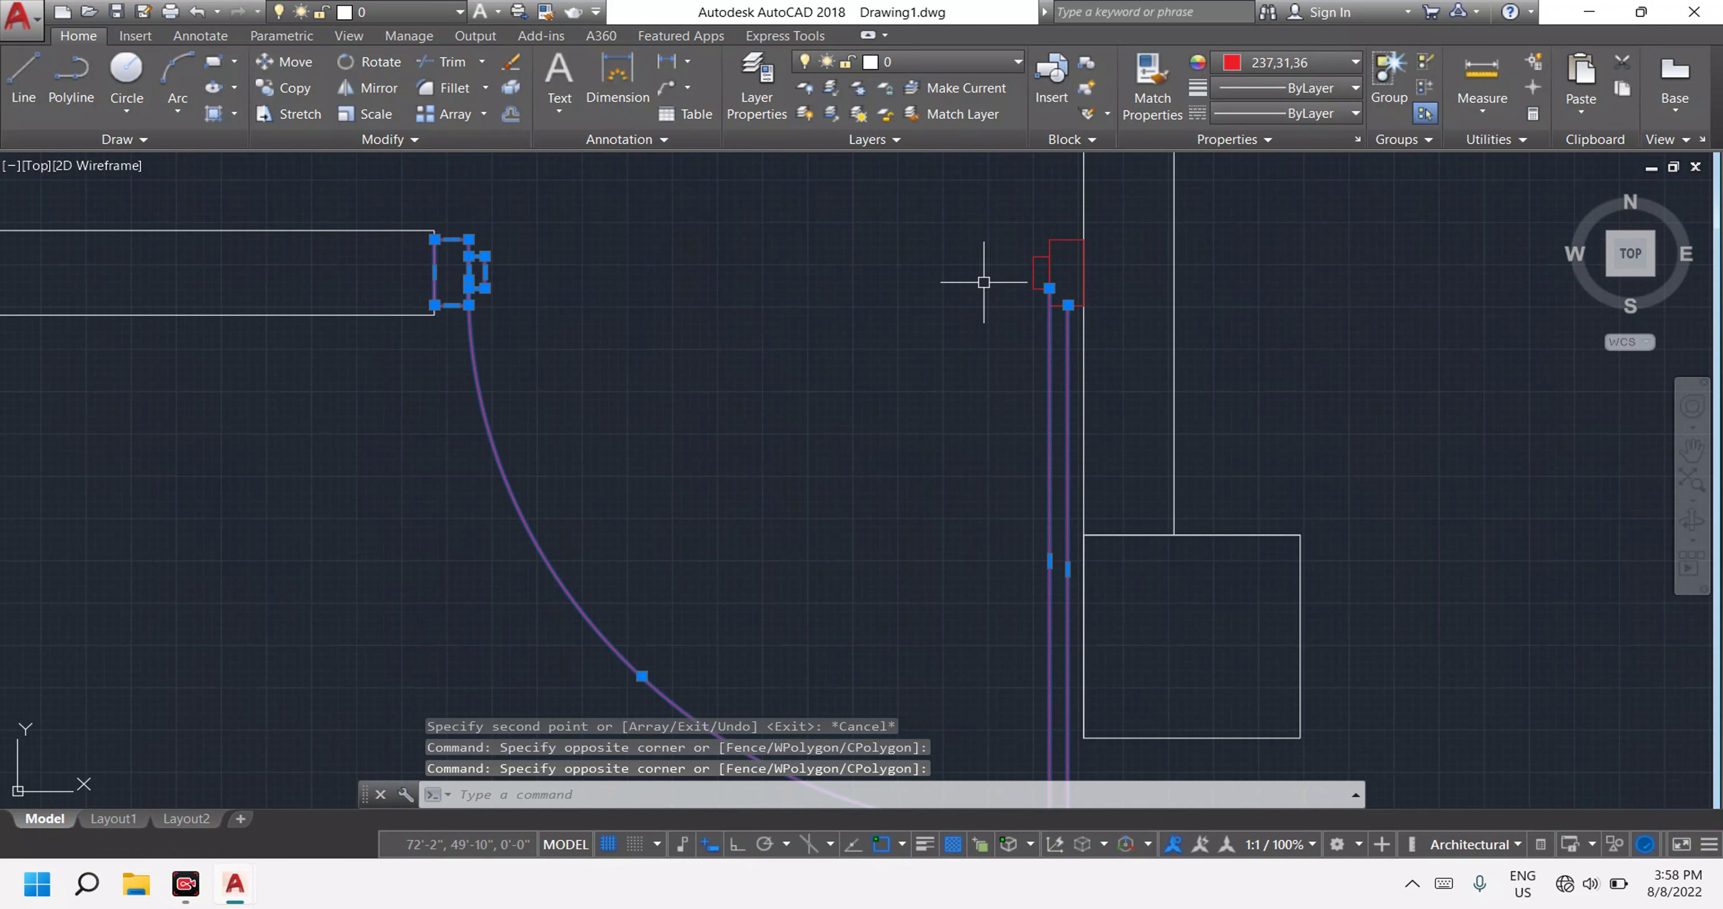
pyautogui.click(1010, 209)
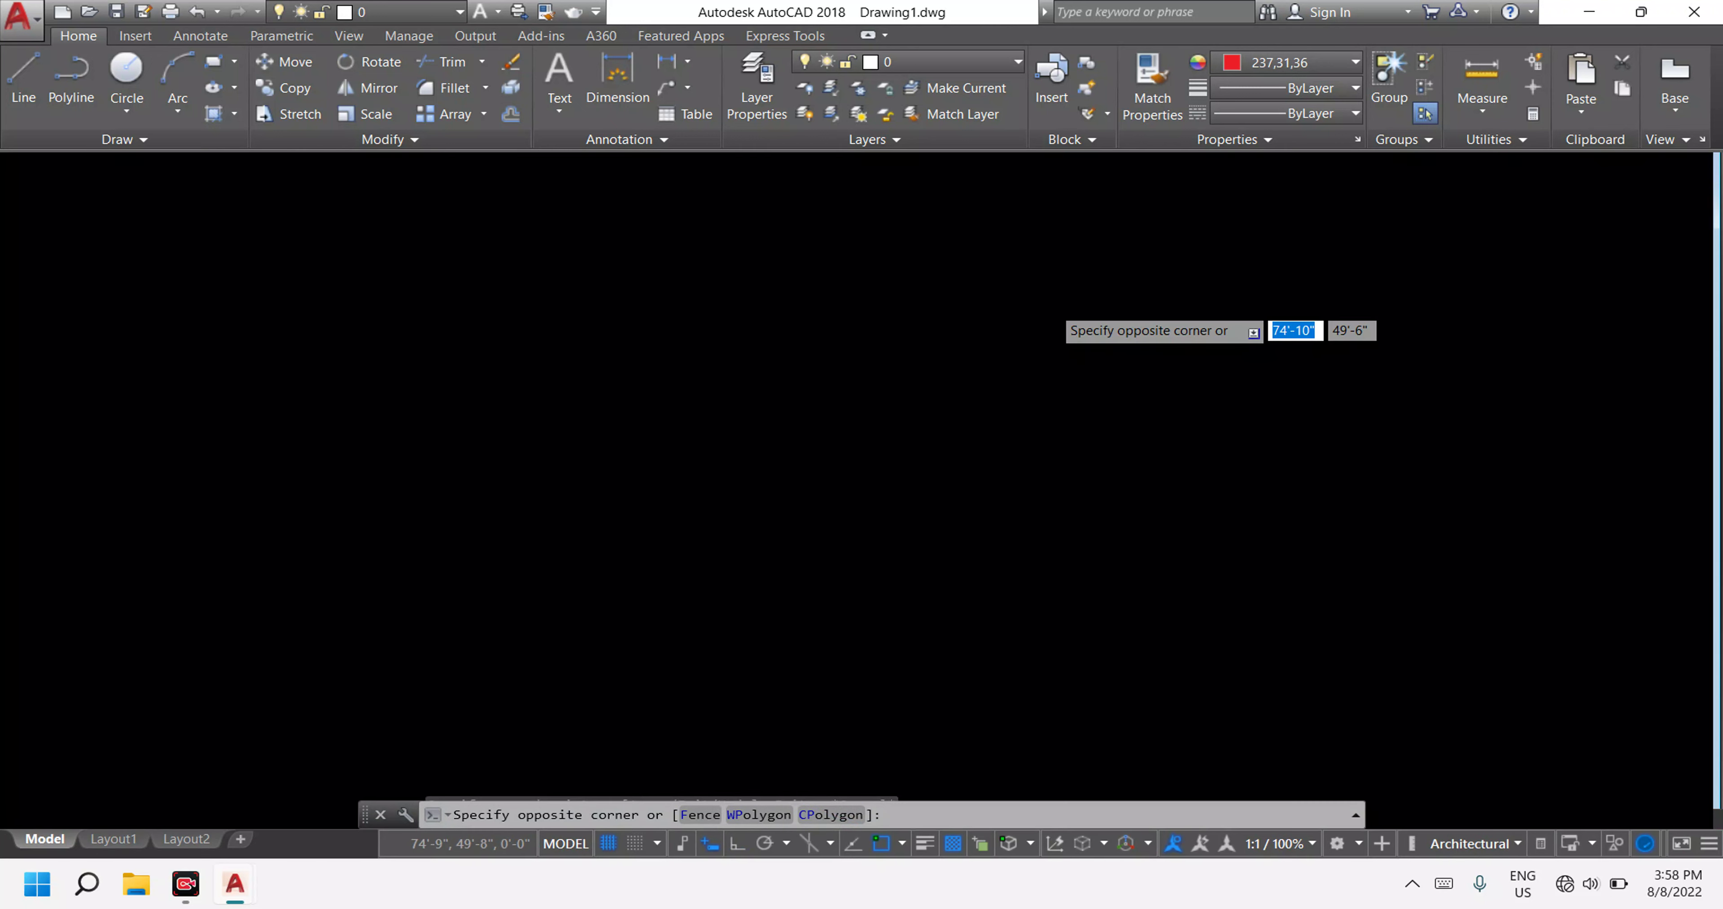
pyautogui.click(1142, 394)
pyautogui.scroll(-6, 1132, 411)
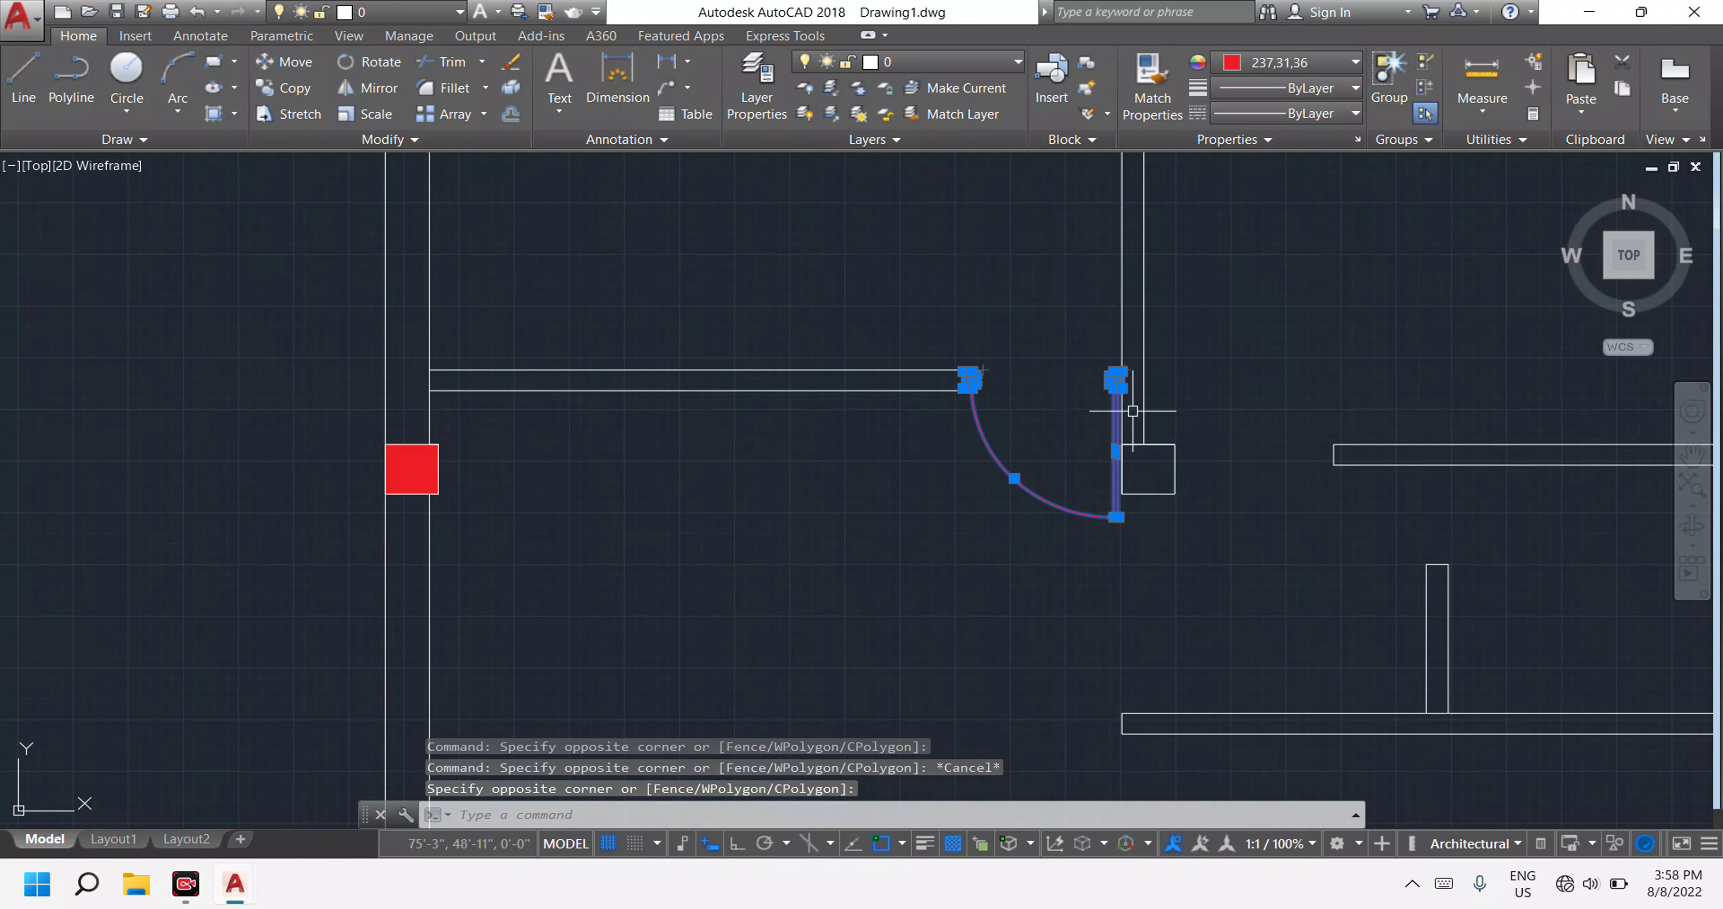
pyautogui.write('mi')
# Mirror the door about a horizontal line through its corner, erasing the original.
pyautogui.press('Return')
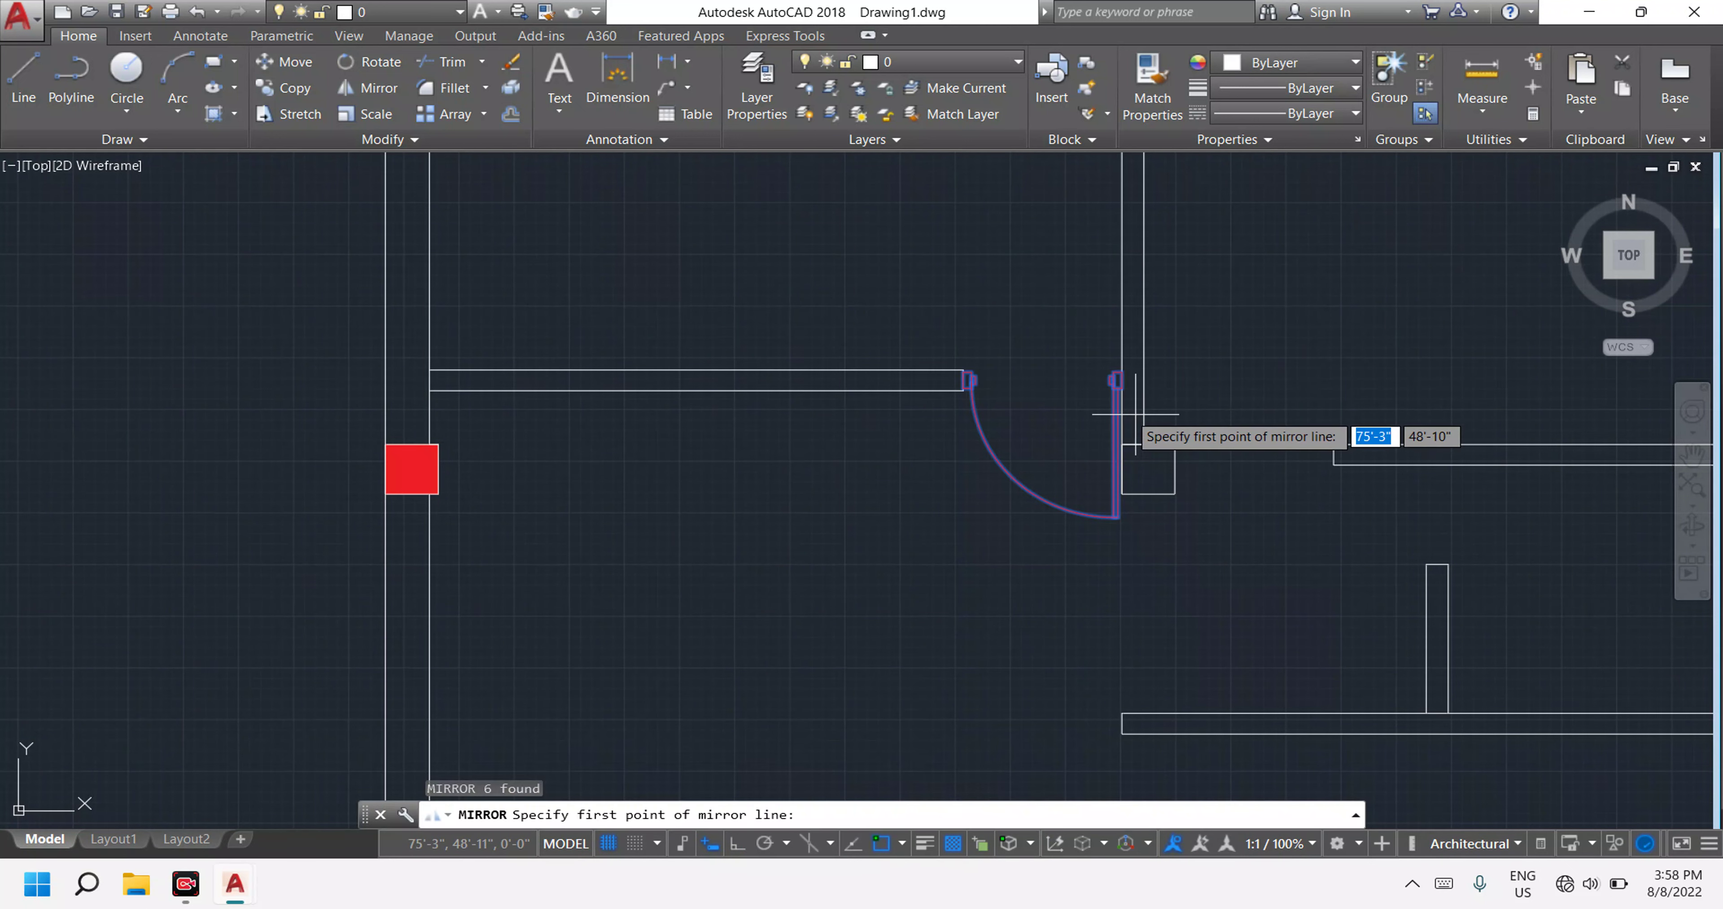
pyautogui.scroll(4, 967, 375)
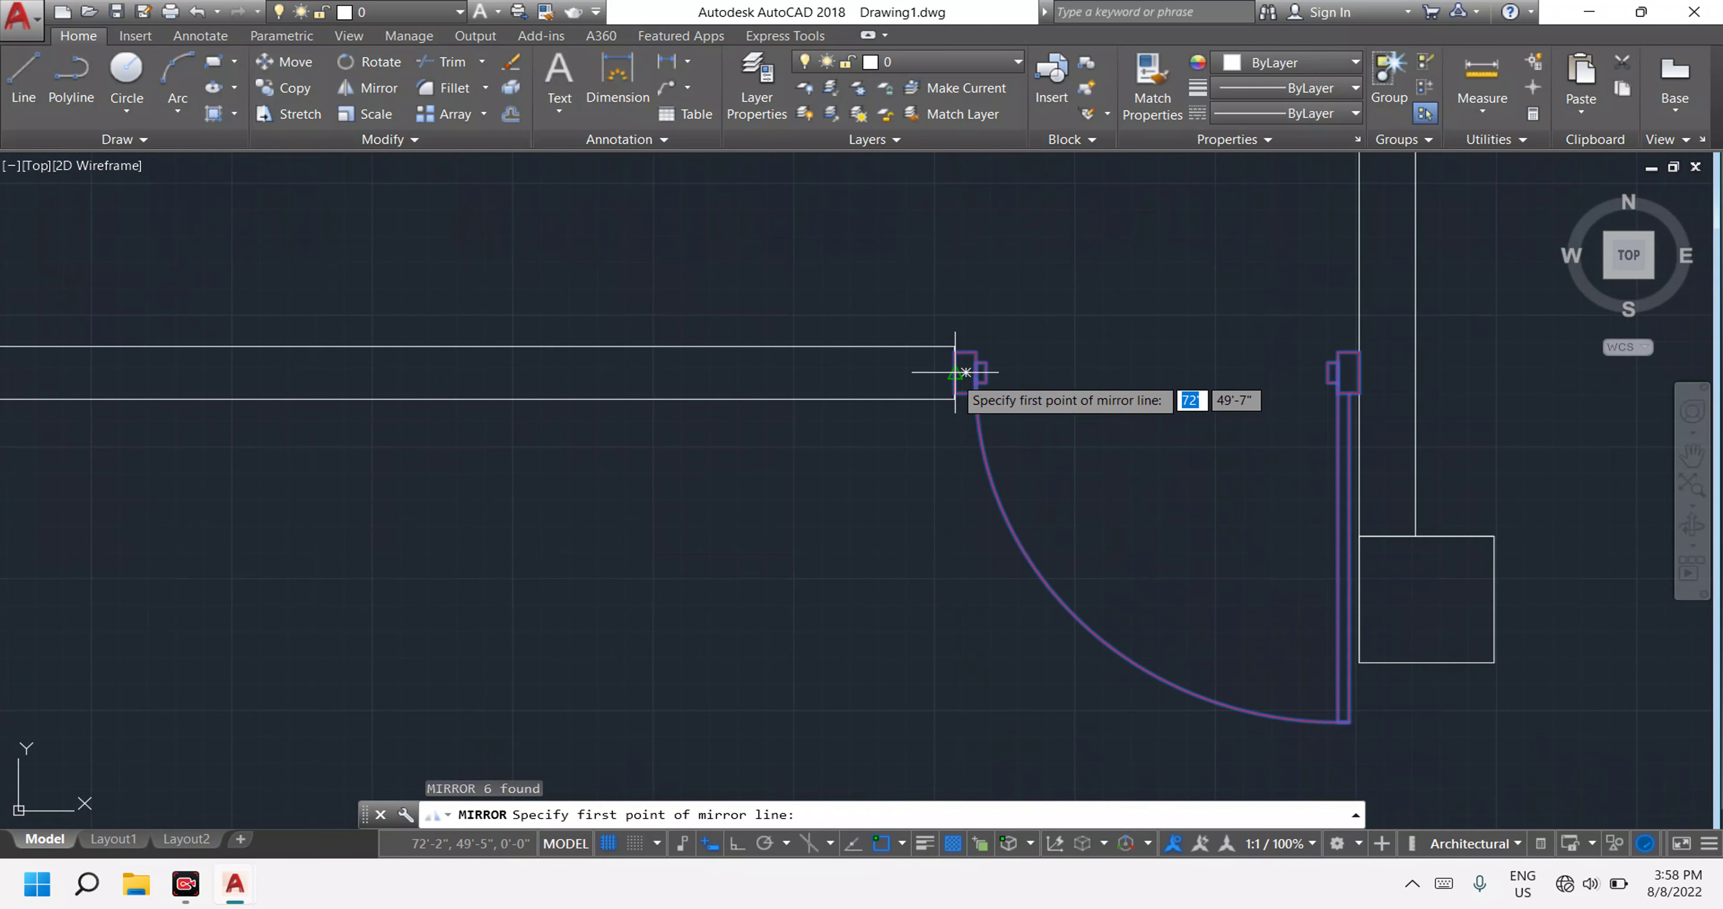
pyautogui.click(956, 372)
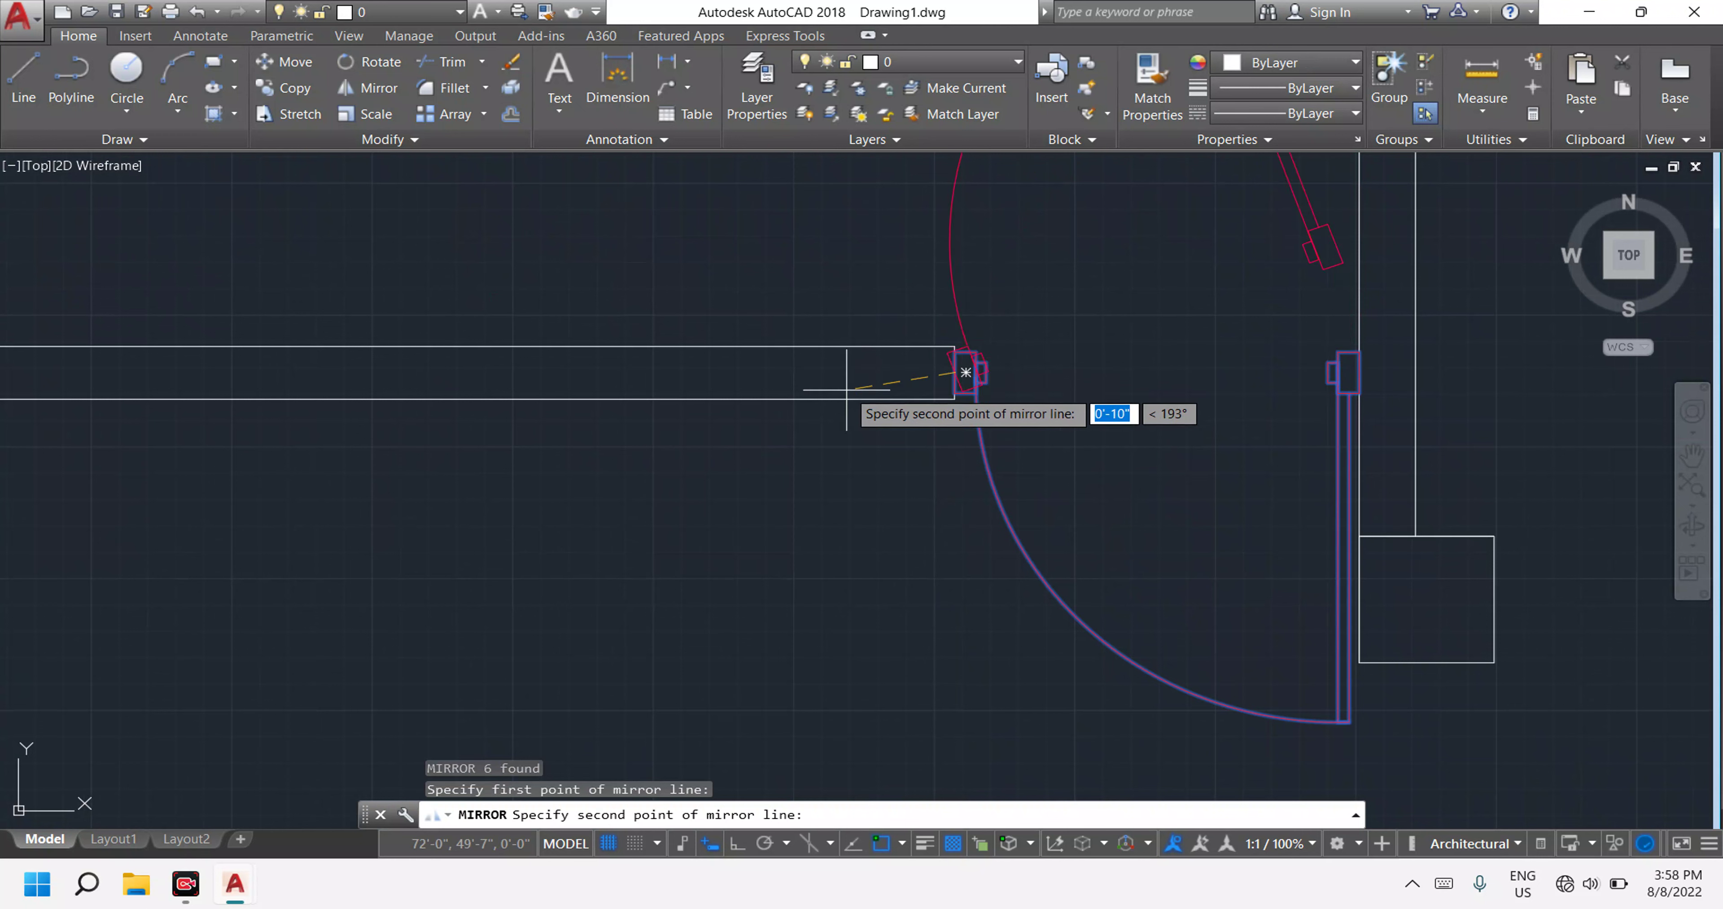
pyautogui.press('F8')
pyautogui.click(827, 361)
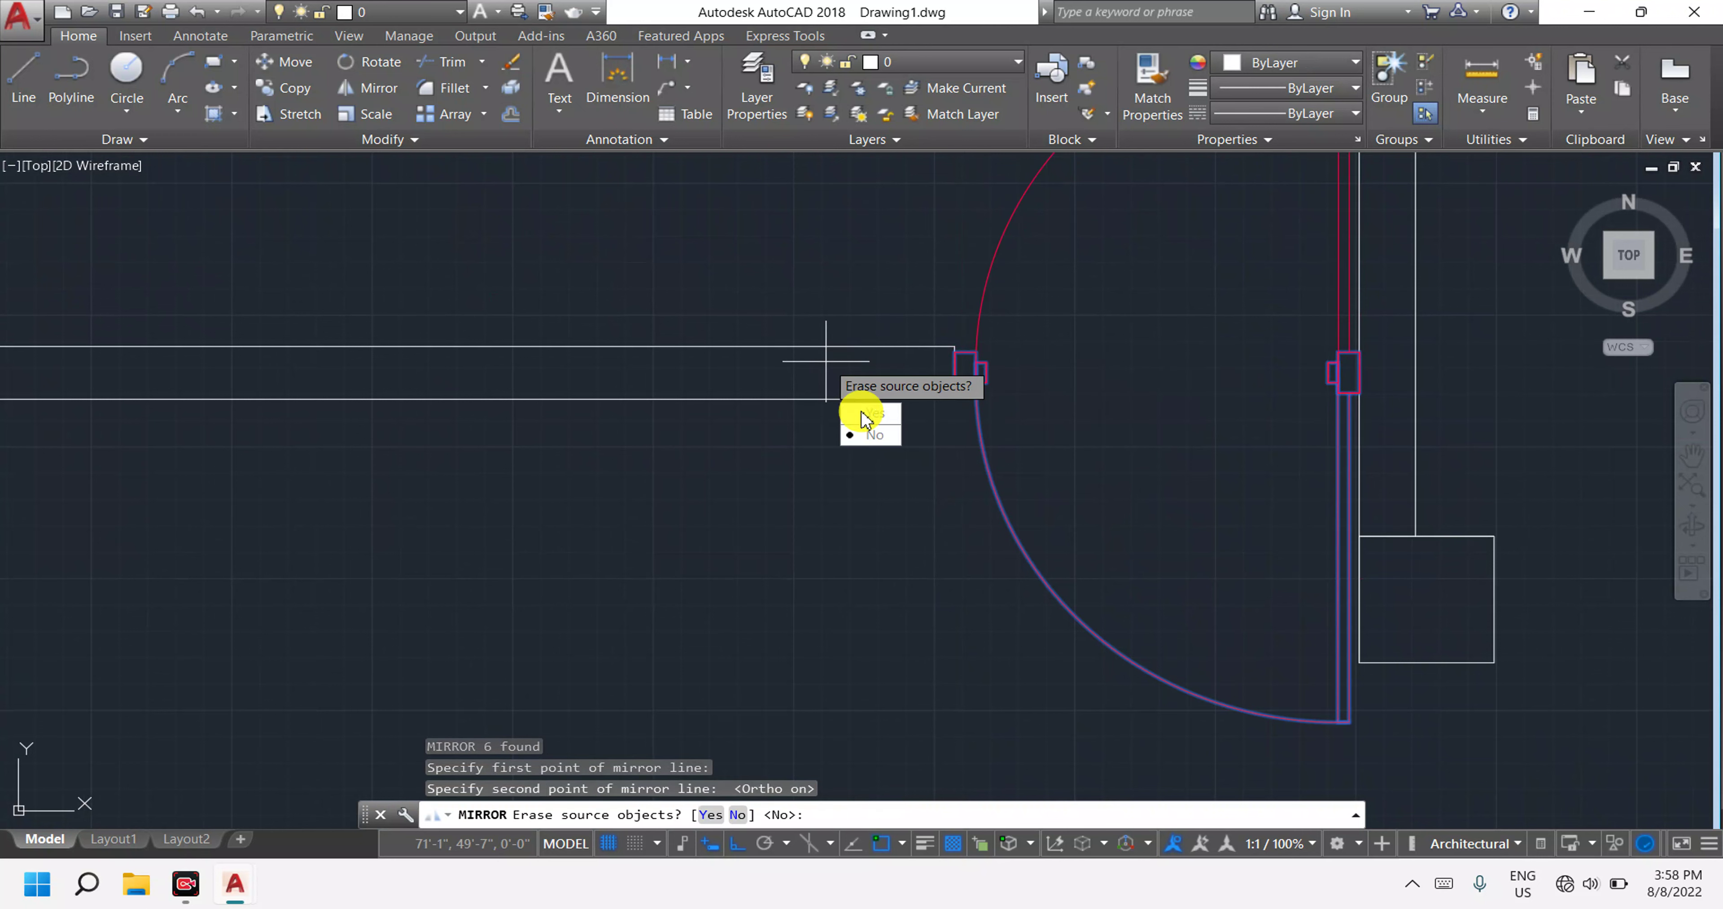
pyautogui.click(867, 414)
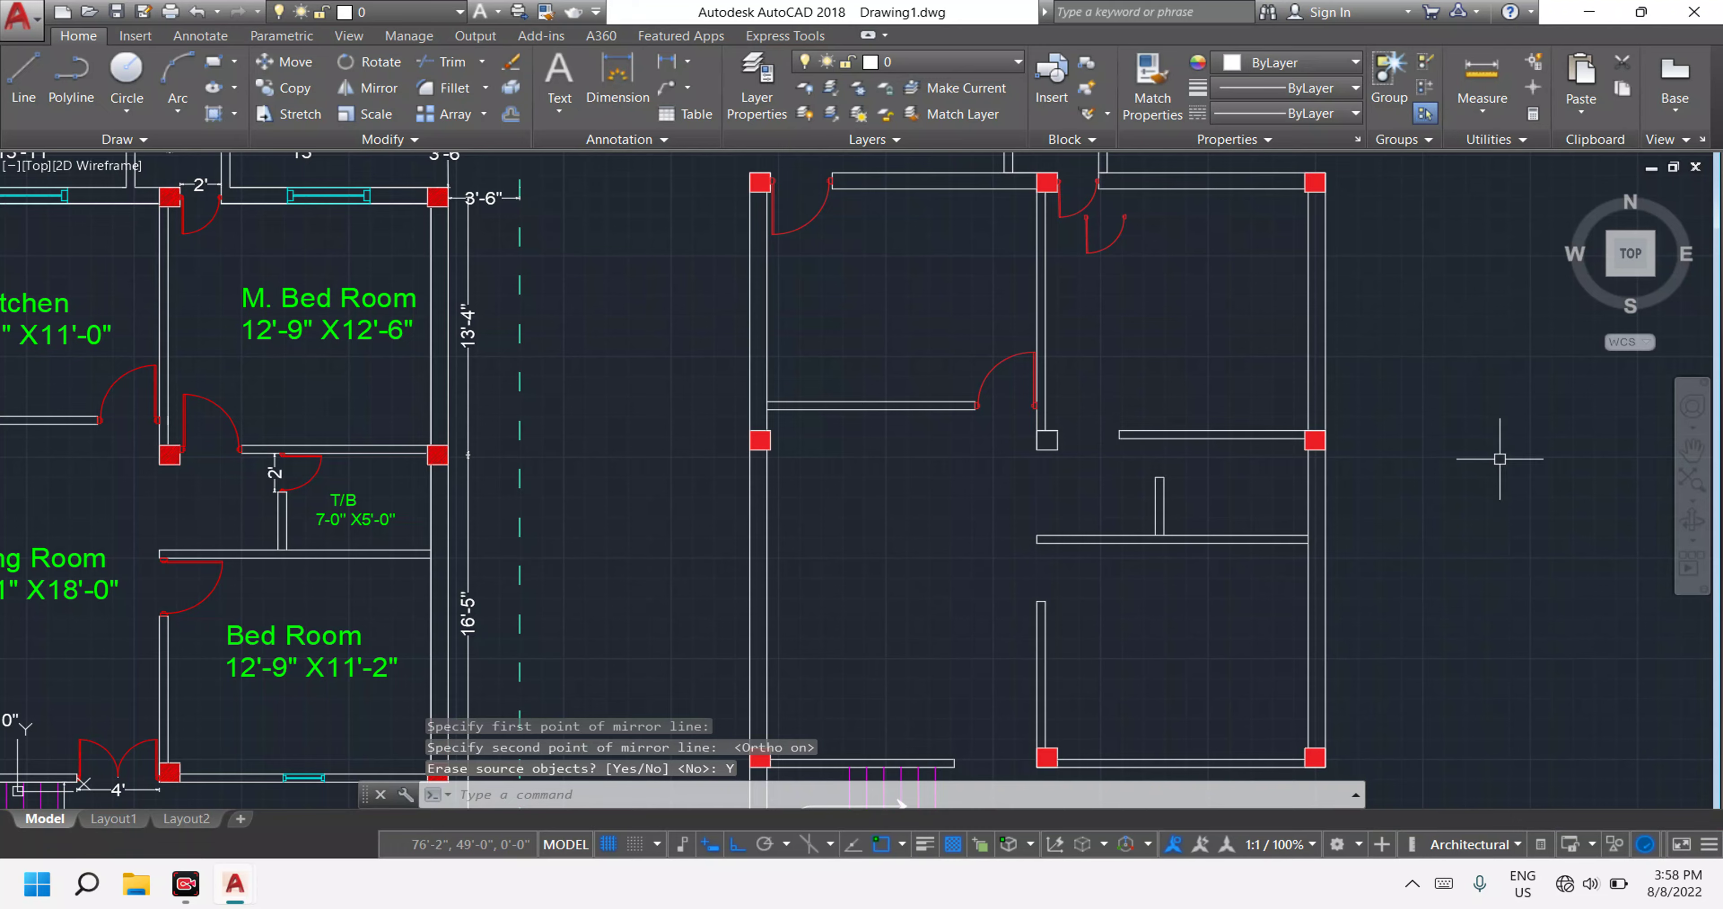
pyautogui.scroll(-4, 1501, 459)
pyautogui.moveTo(1507, 468); pyautogui.dragTo(1111, 409, button='middle')
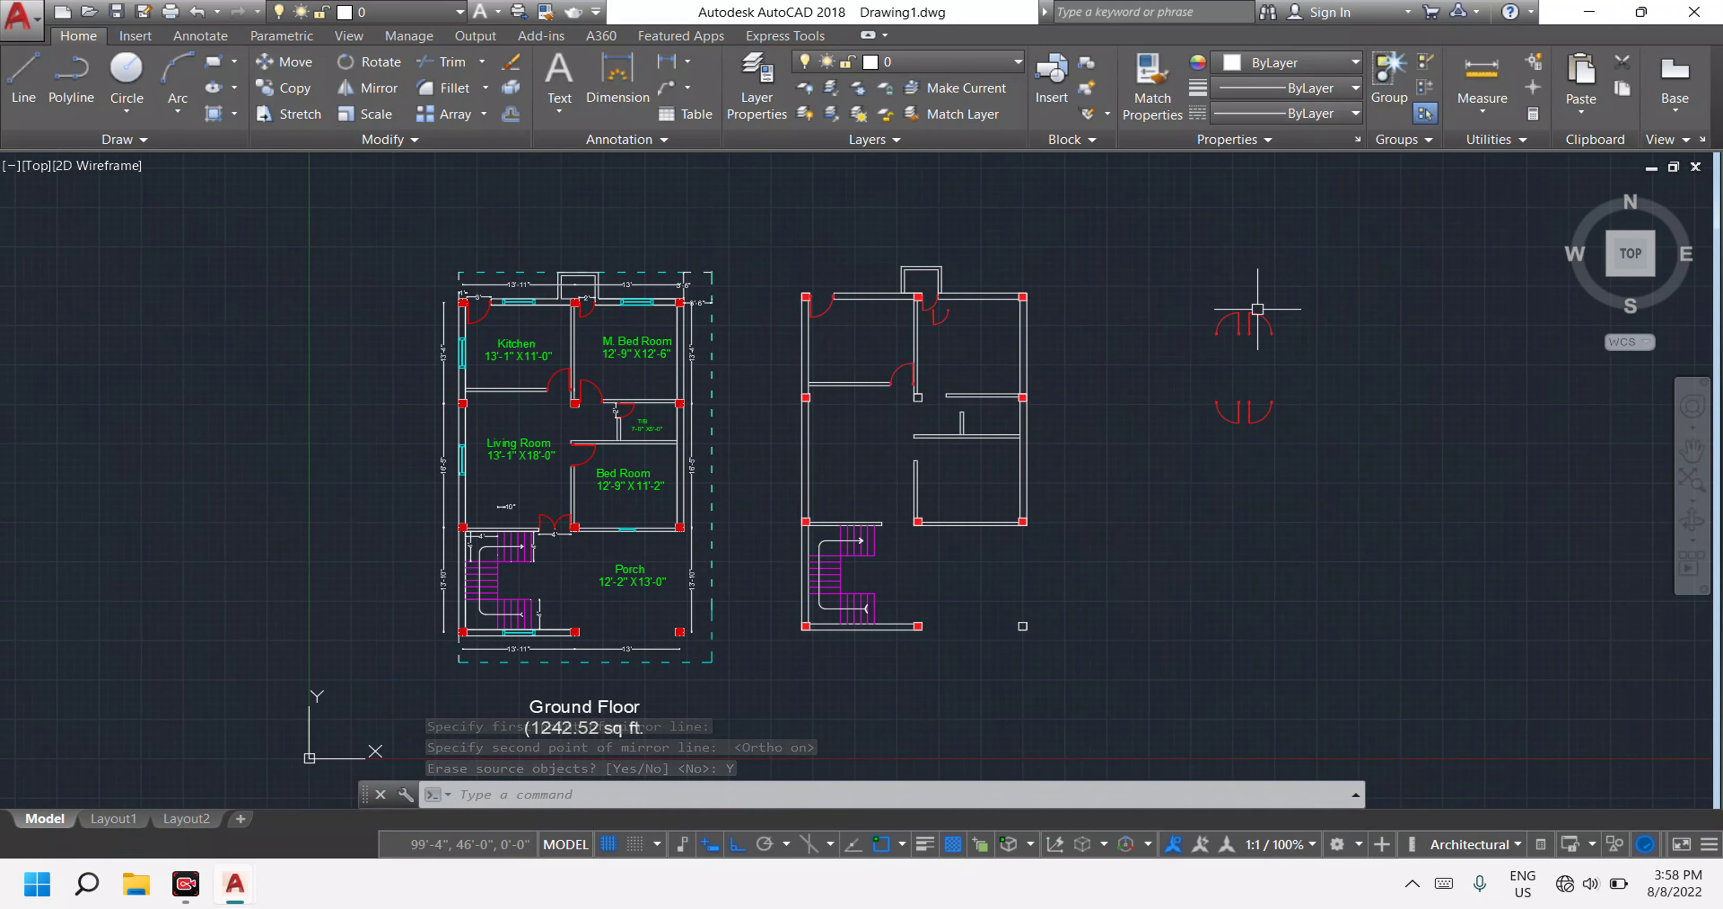
# Select a spare door swing and copy it with CO from its hinge corner.
pyautogui.scroll(2, 1268, 311)
pyautogui.click(1328, 382)
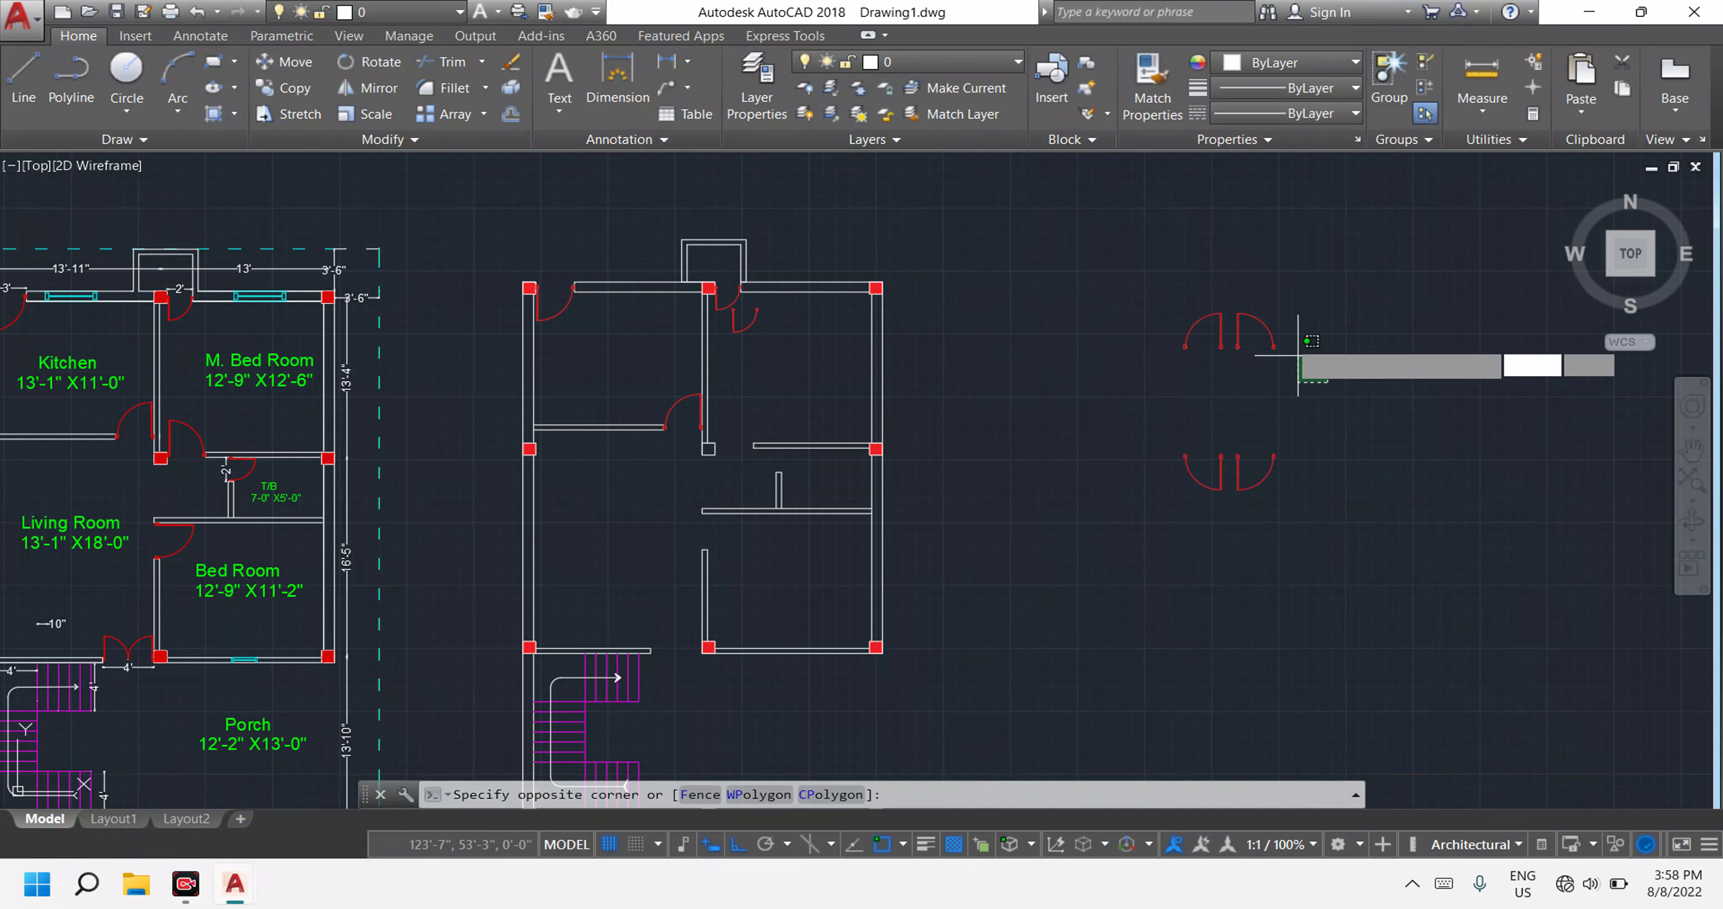
pyautogui.click(1233, 288)
pyautogui.write('CO')
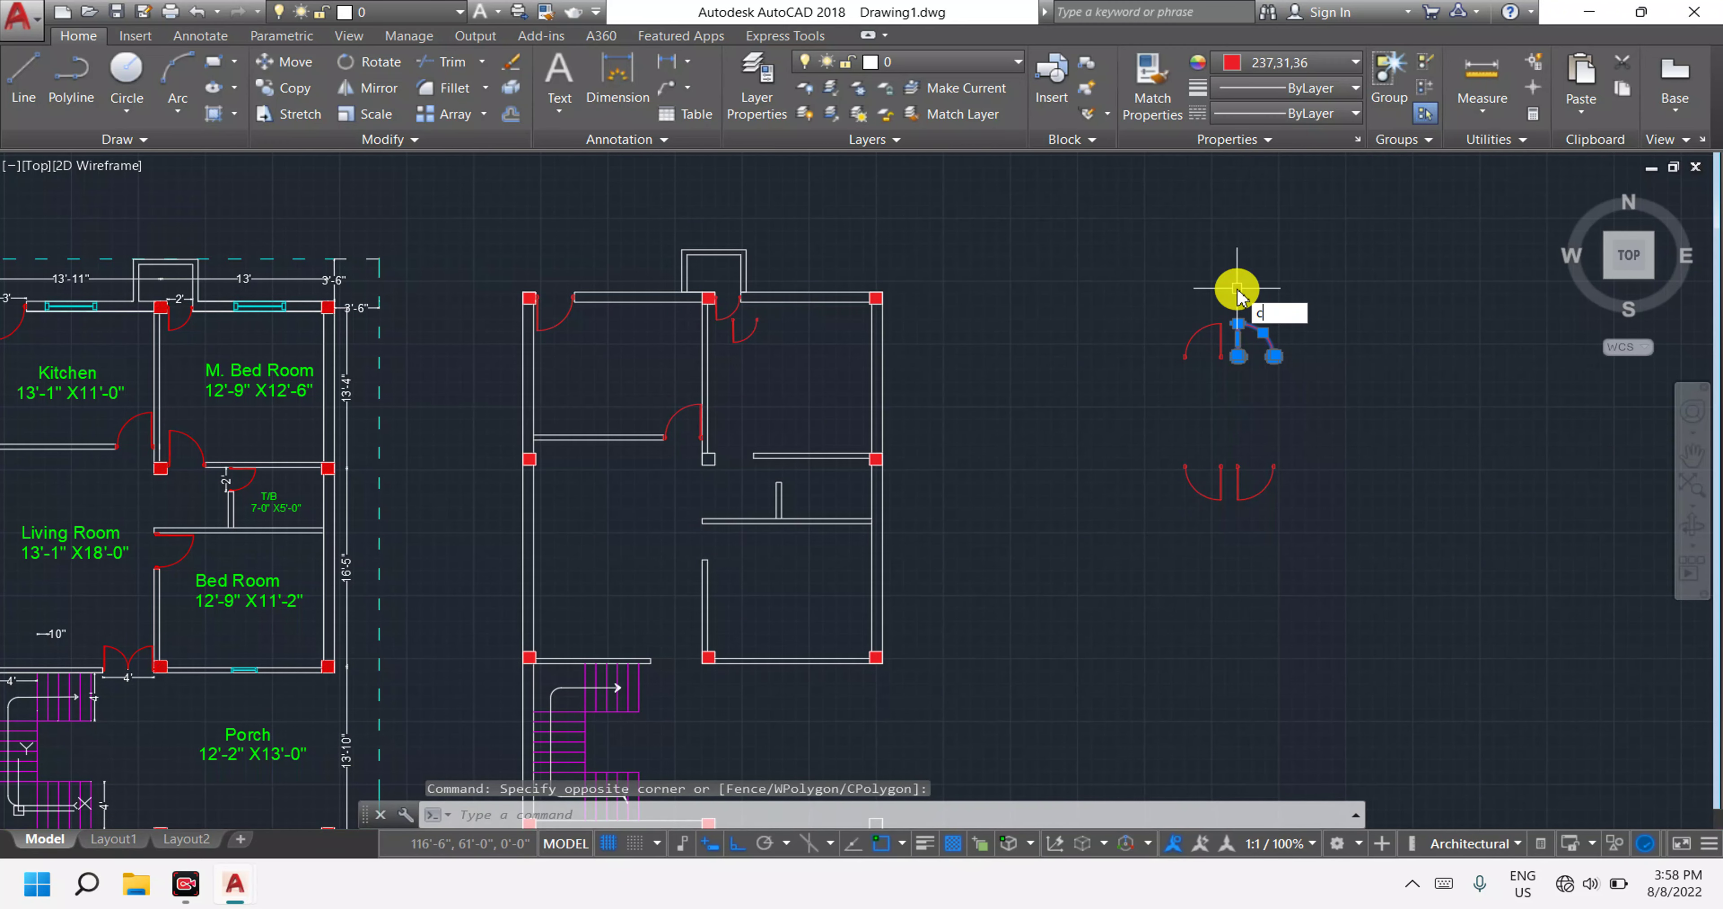
pyautogui.press('Return')
pyautogui.scroll(2, 1337, 374)
pyautogui.scroll(3, 1307, 348)
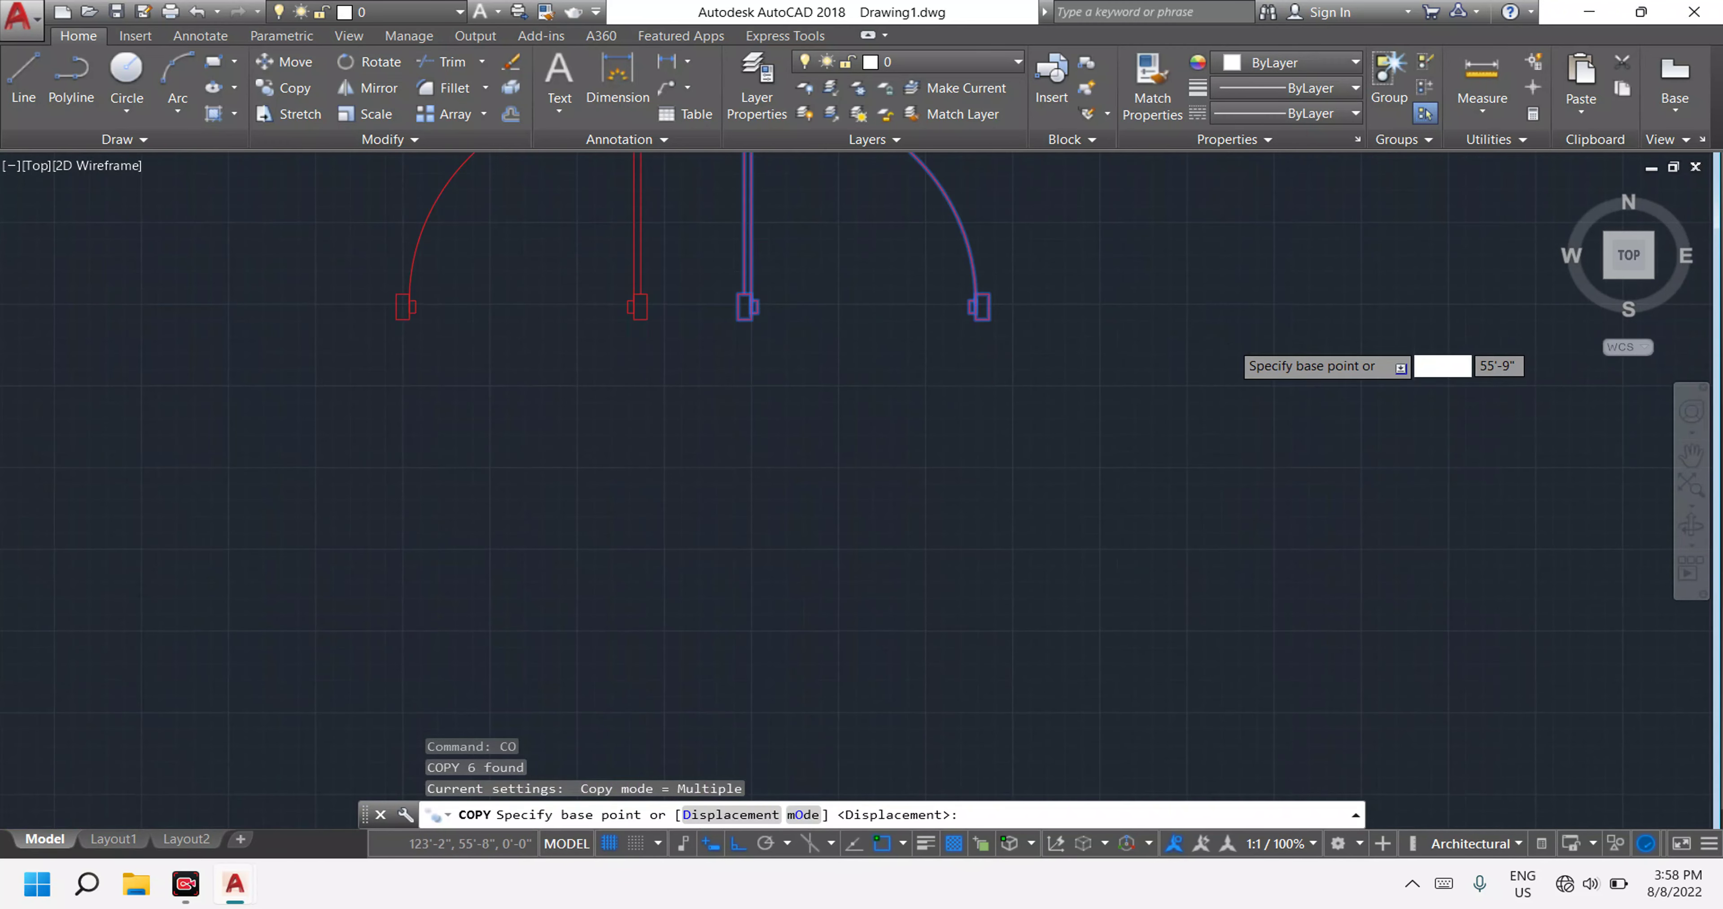
pyautogui.scroll(2, 1194, 344)
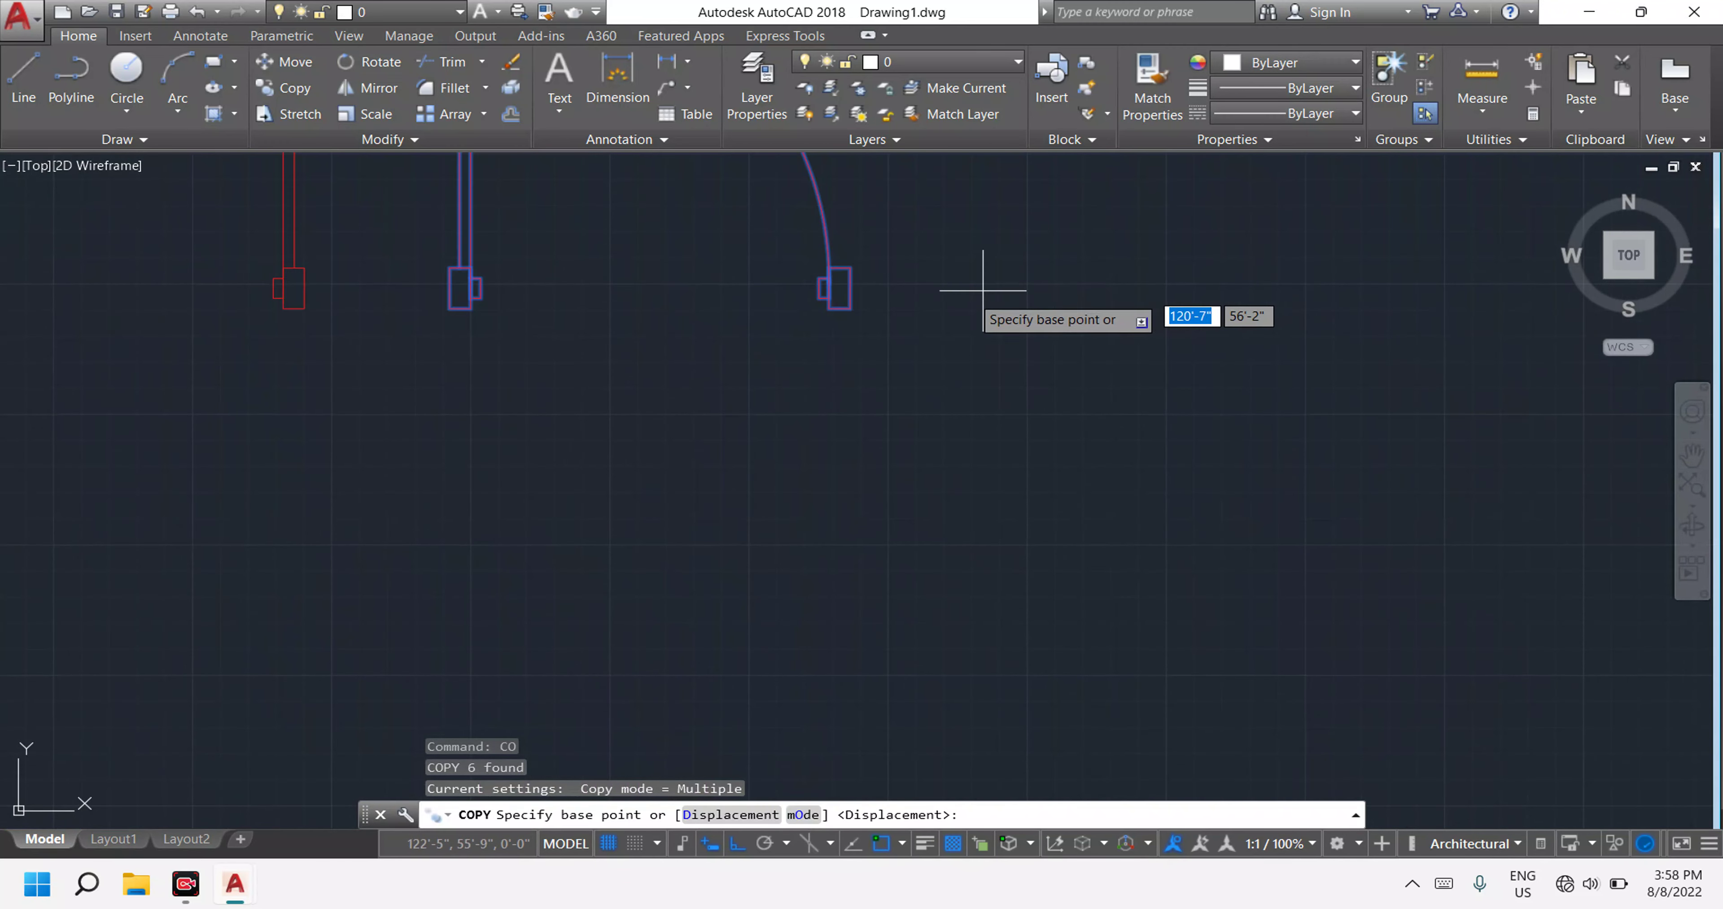
pyautogui.click(850, 288)
# Place the door copy at the right-hand plan's wall opening with Ortho off.
pyautogui.scroll(-3, 789, 334)
pyautogui.scroll(-2, 736, 395)
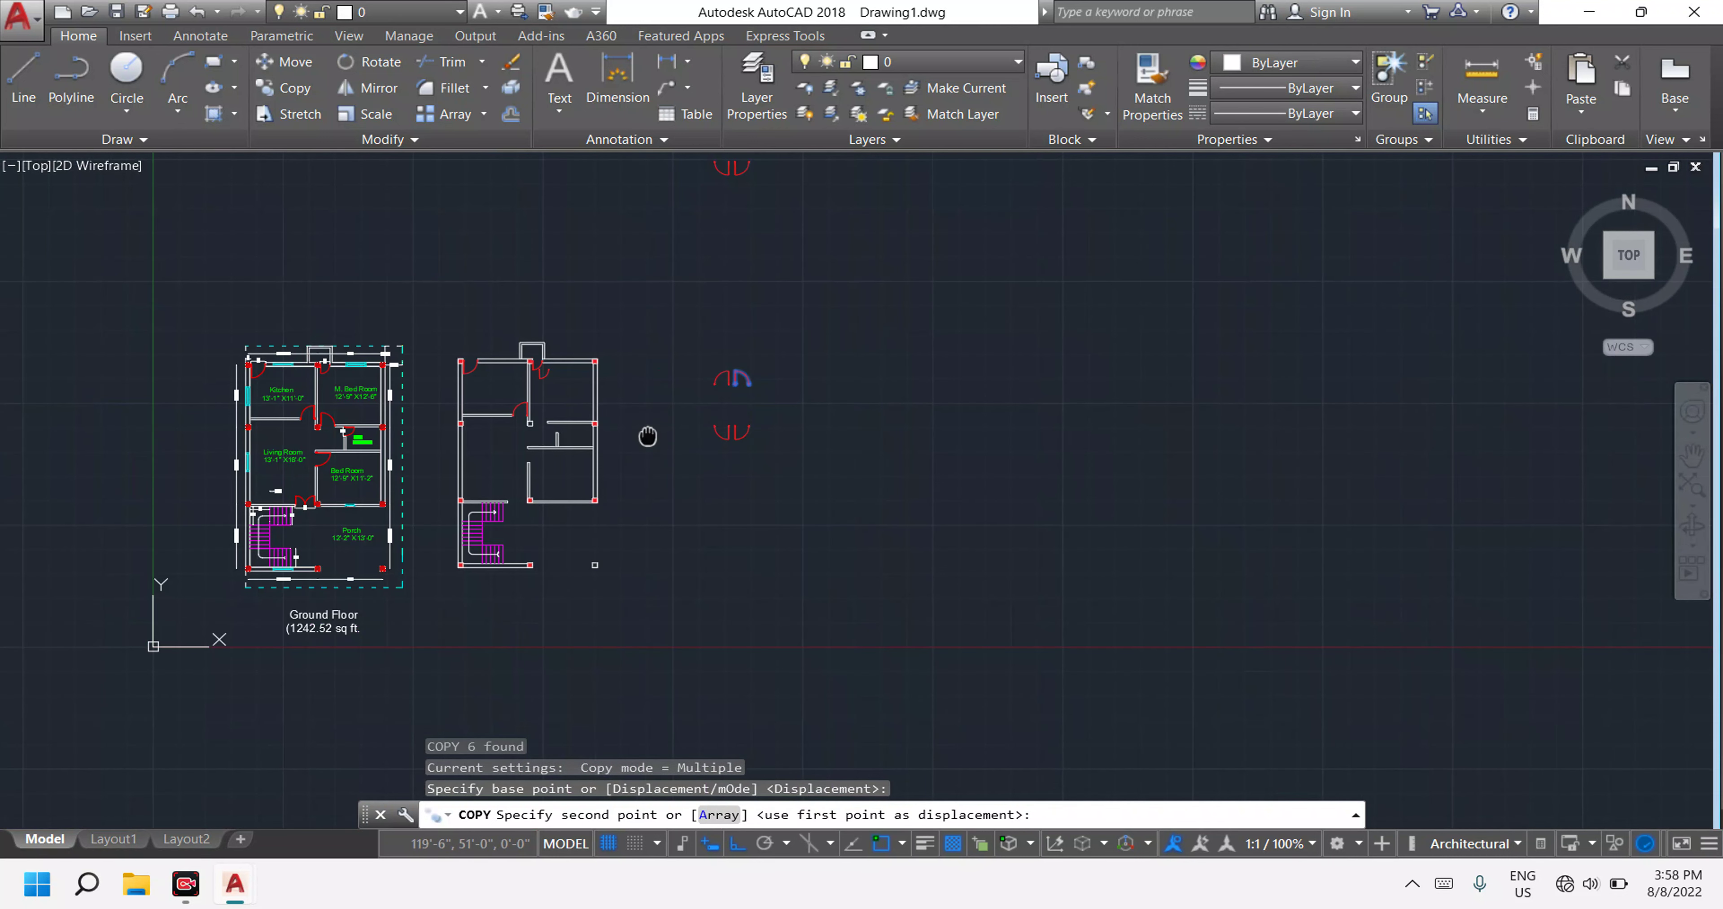
pyautogui.moveTo(648, 436); pyautogui.dragTo(696, 441, button='middle')
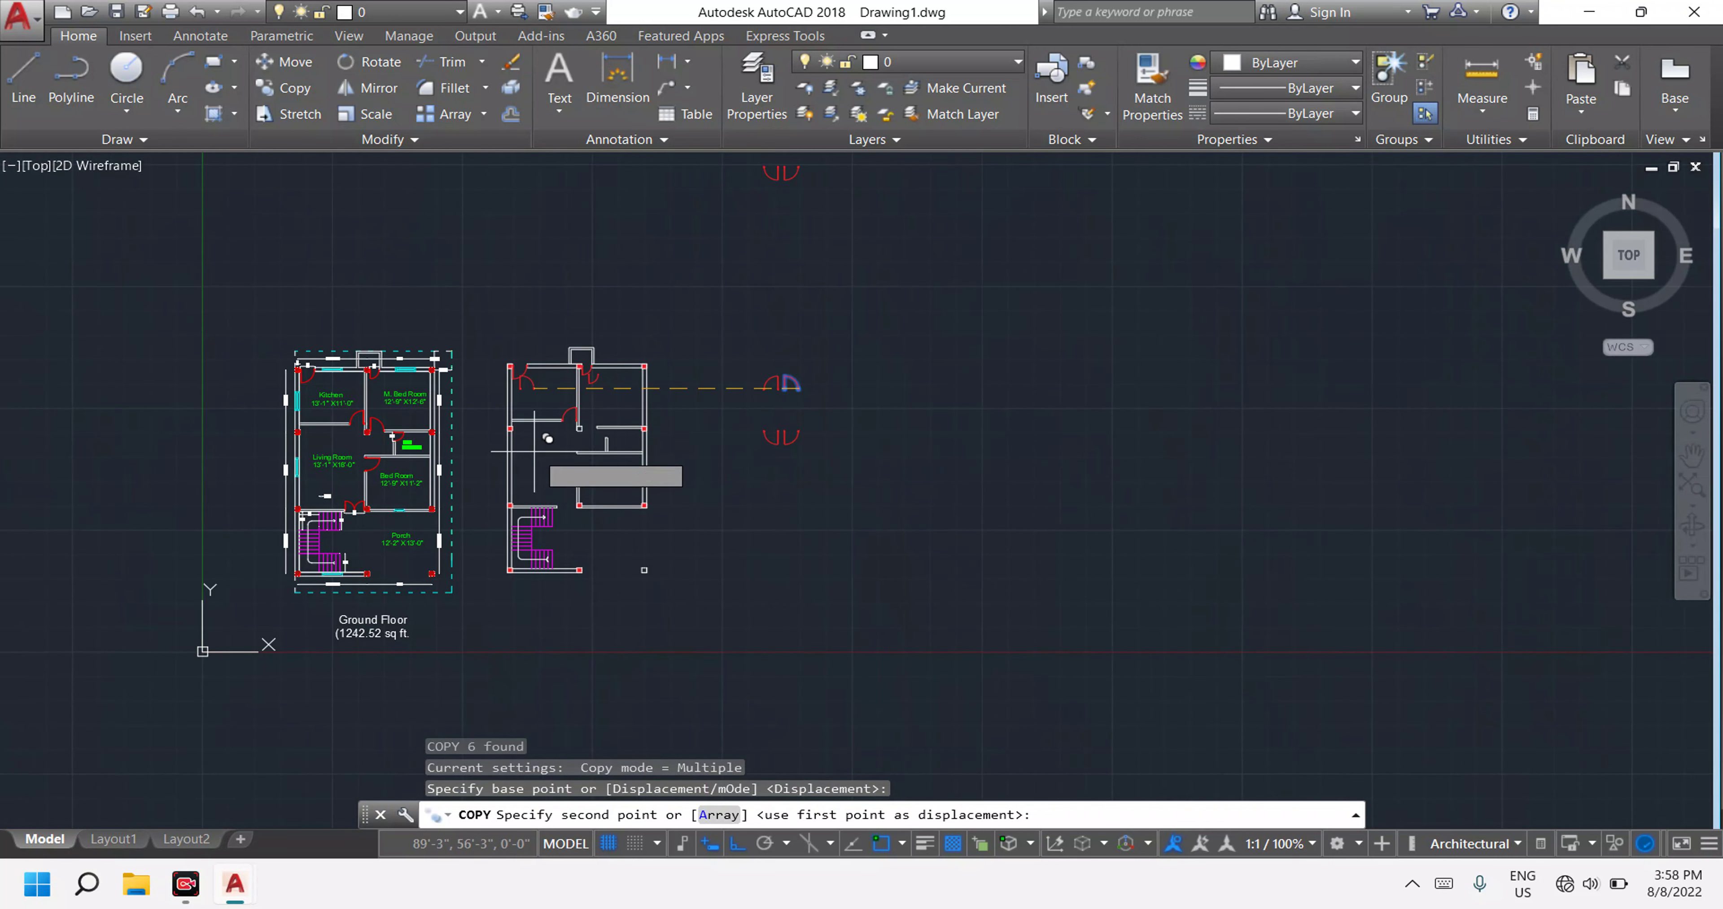
pyautogui.scroll(5, 534, 451)
pyautogui.press('F8')
pyautogui.scroll(3, 604, 457)
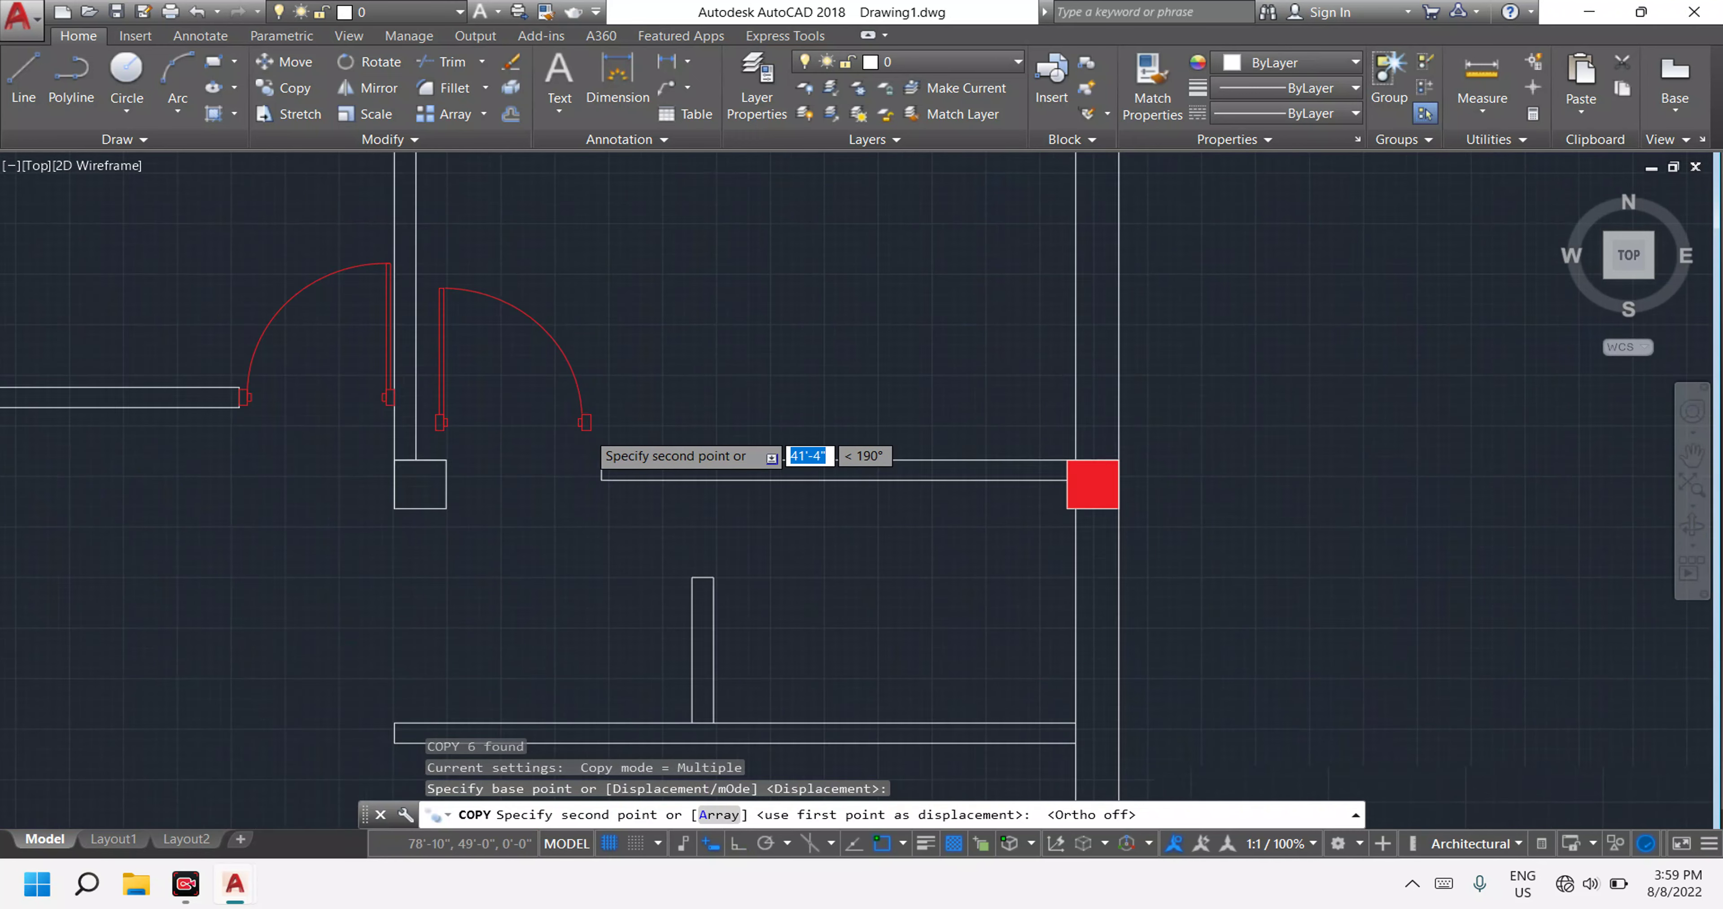
pyautogui.scroll(3, 585, 487)
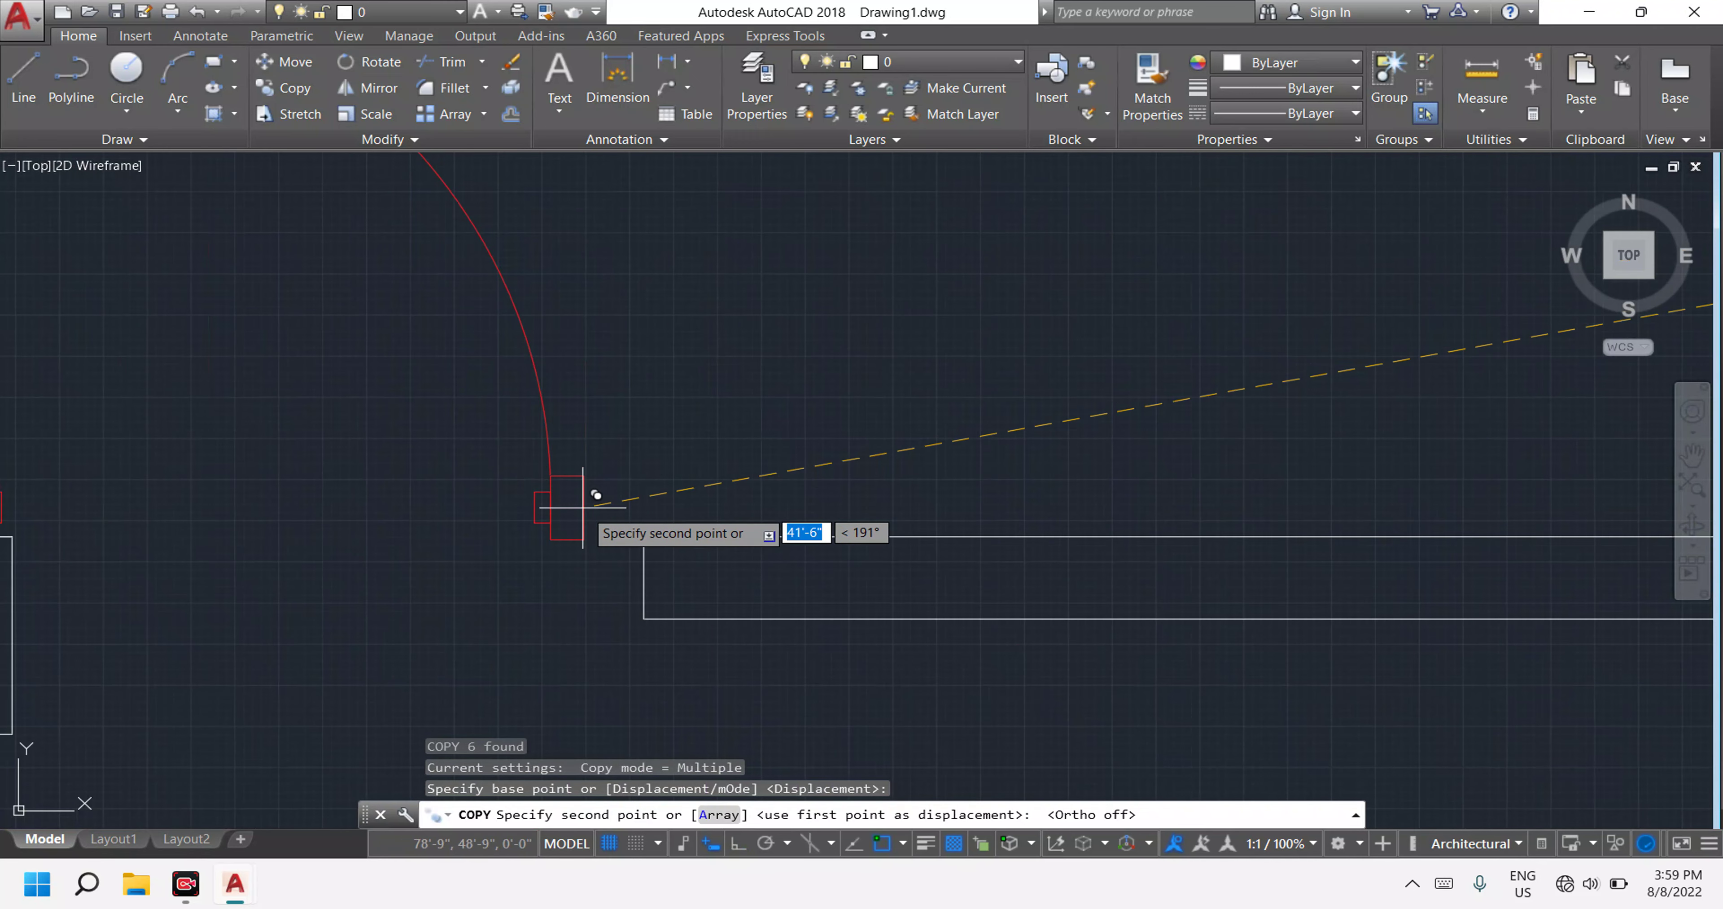
pyautogui.click(643, 578)
pyautogui.scroll(-3, 803, 542)
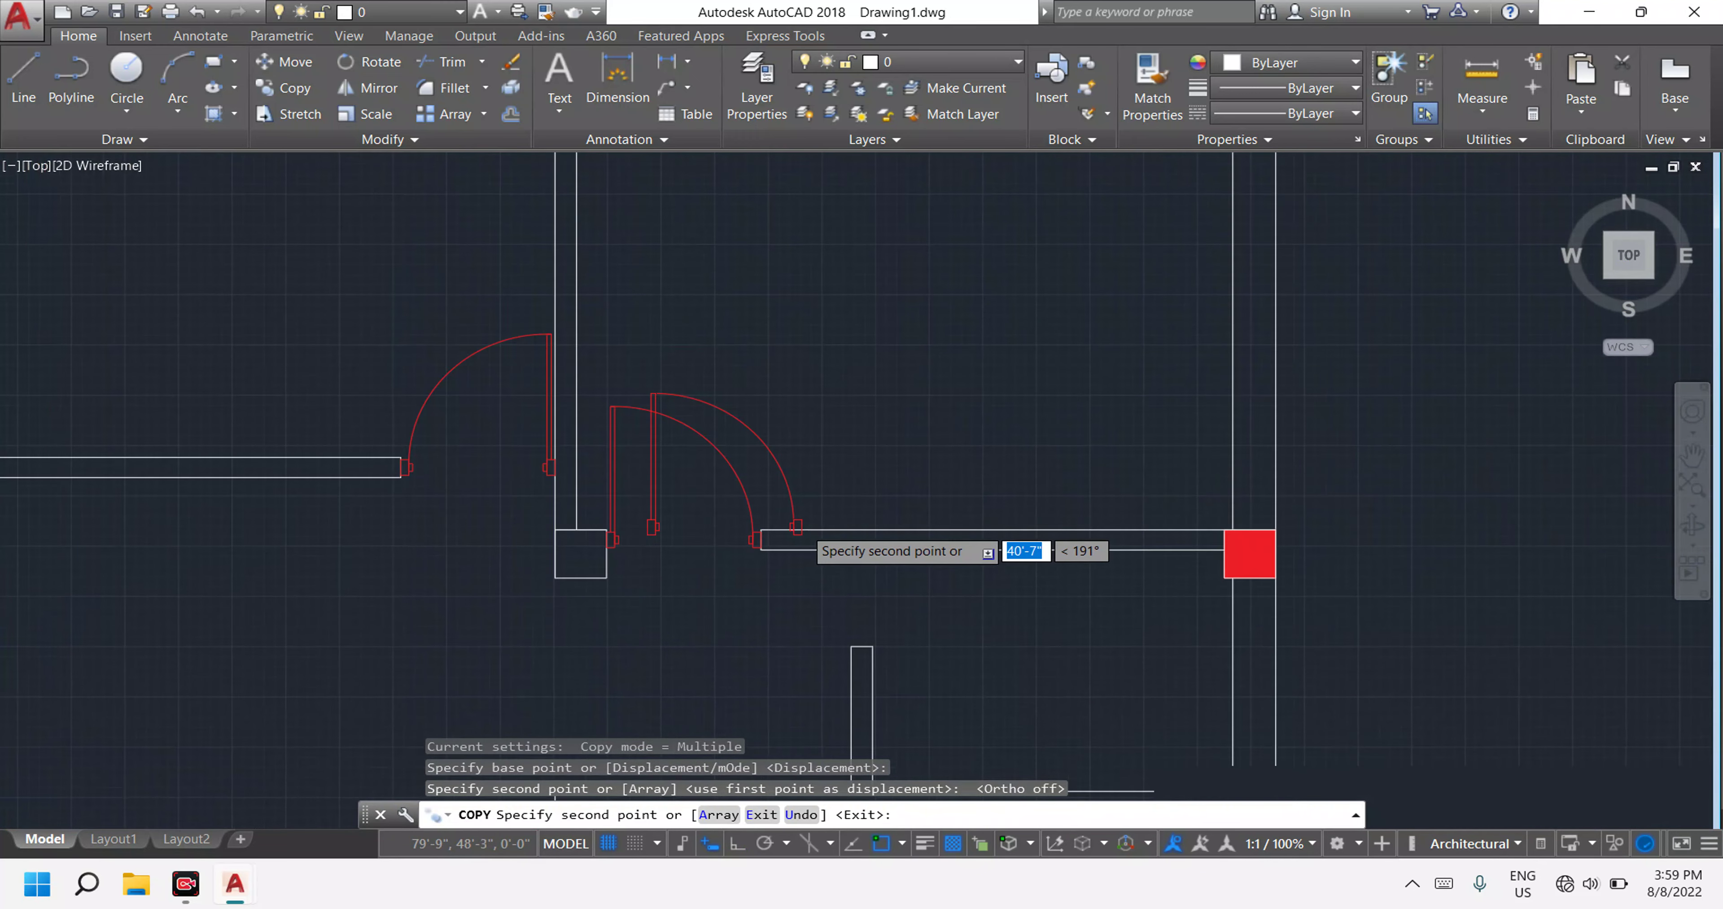
pyautogui.scroll(-3, 896, 488)
pyautogui.moveTo(987, 549); pyautogui.dragTo(1098, 467, button='middle')
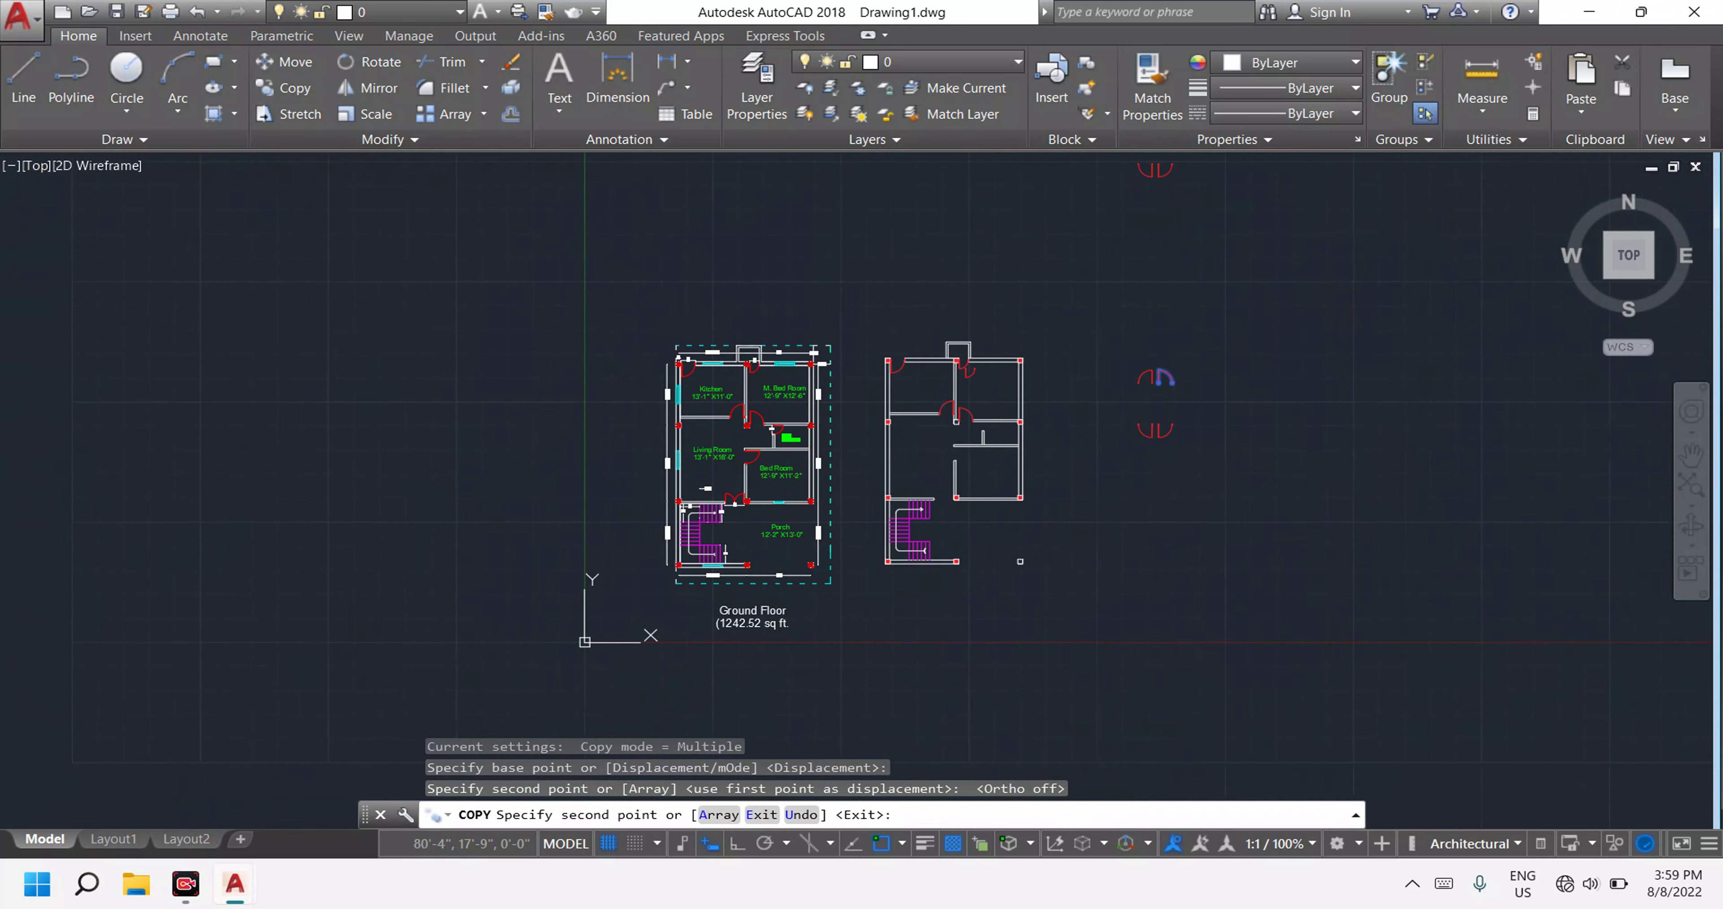
pyautogui.press('Escape')
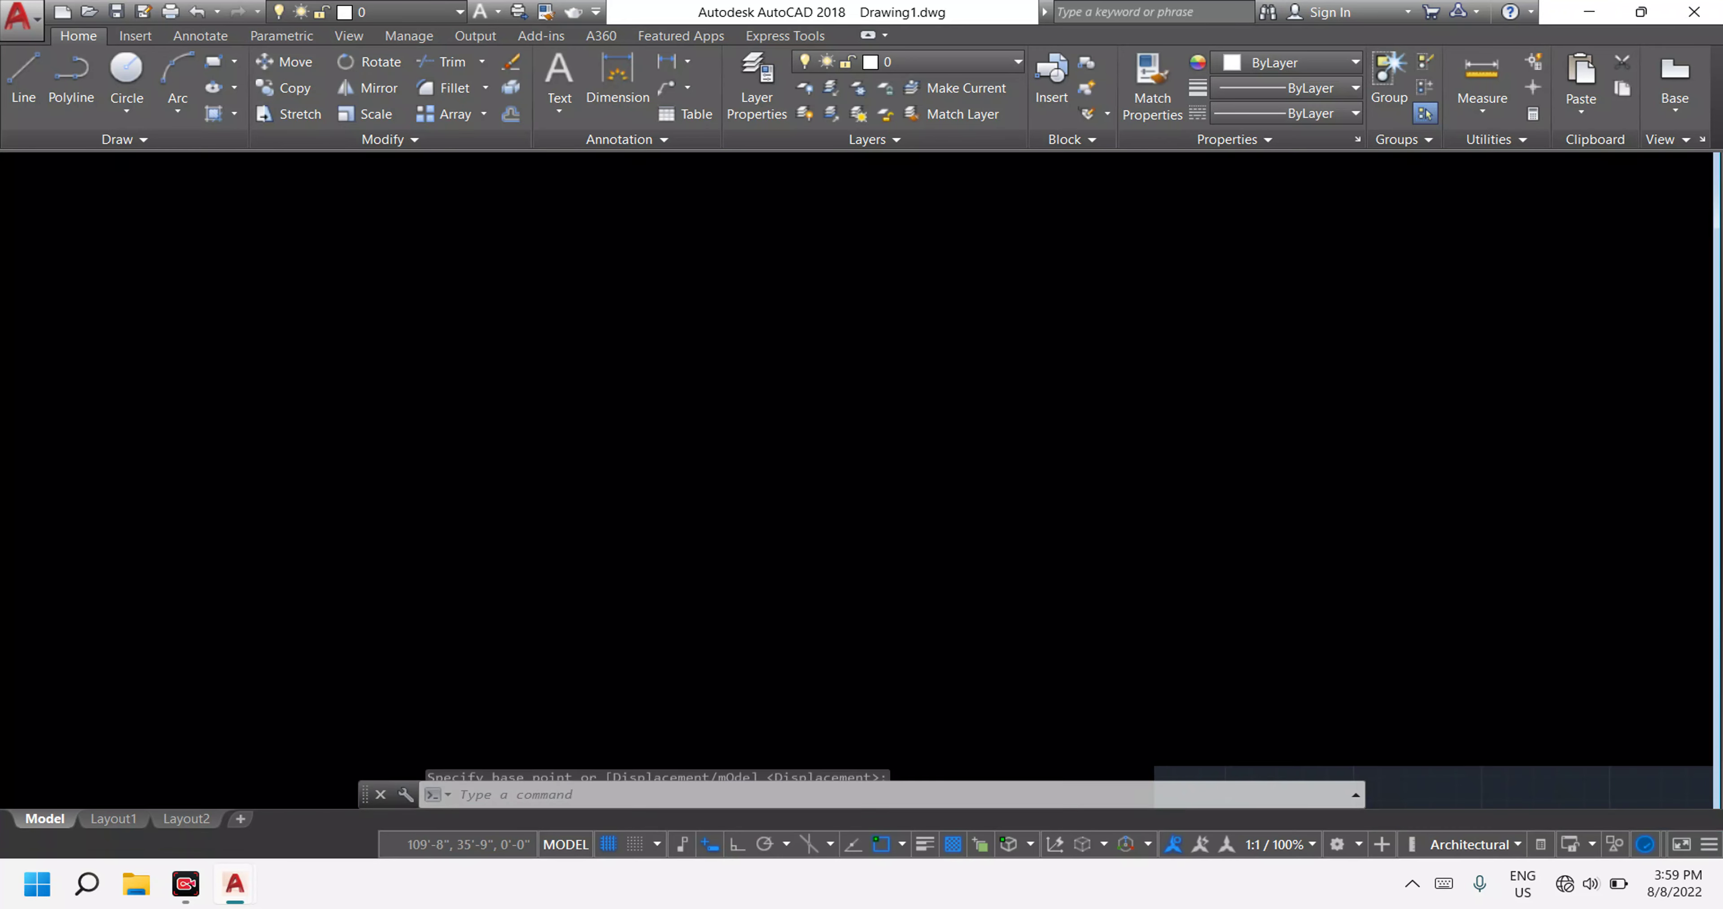
pyautogui.scroll(2, 964, 450)
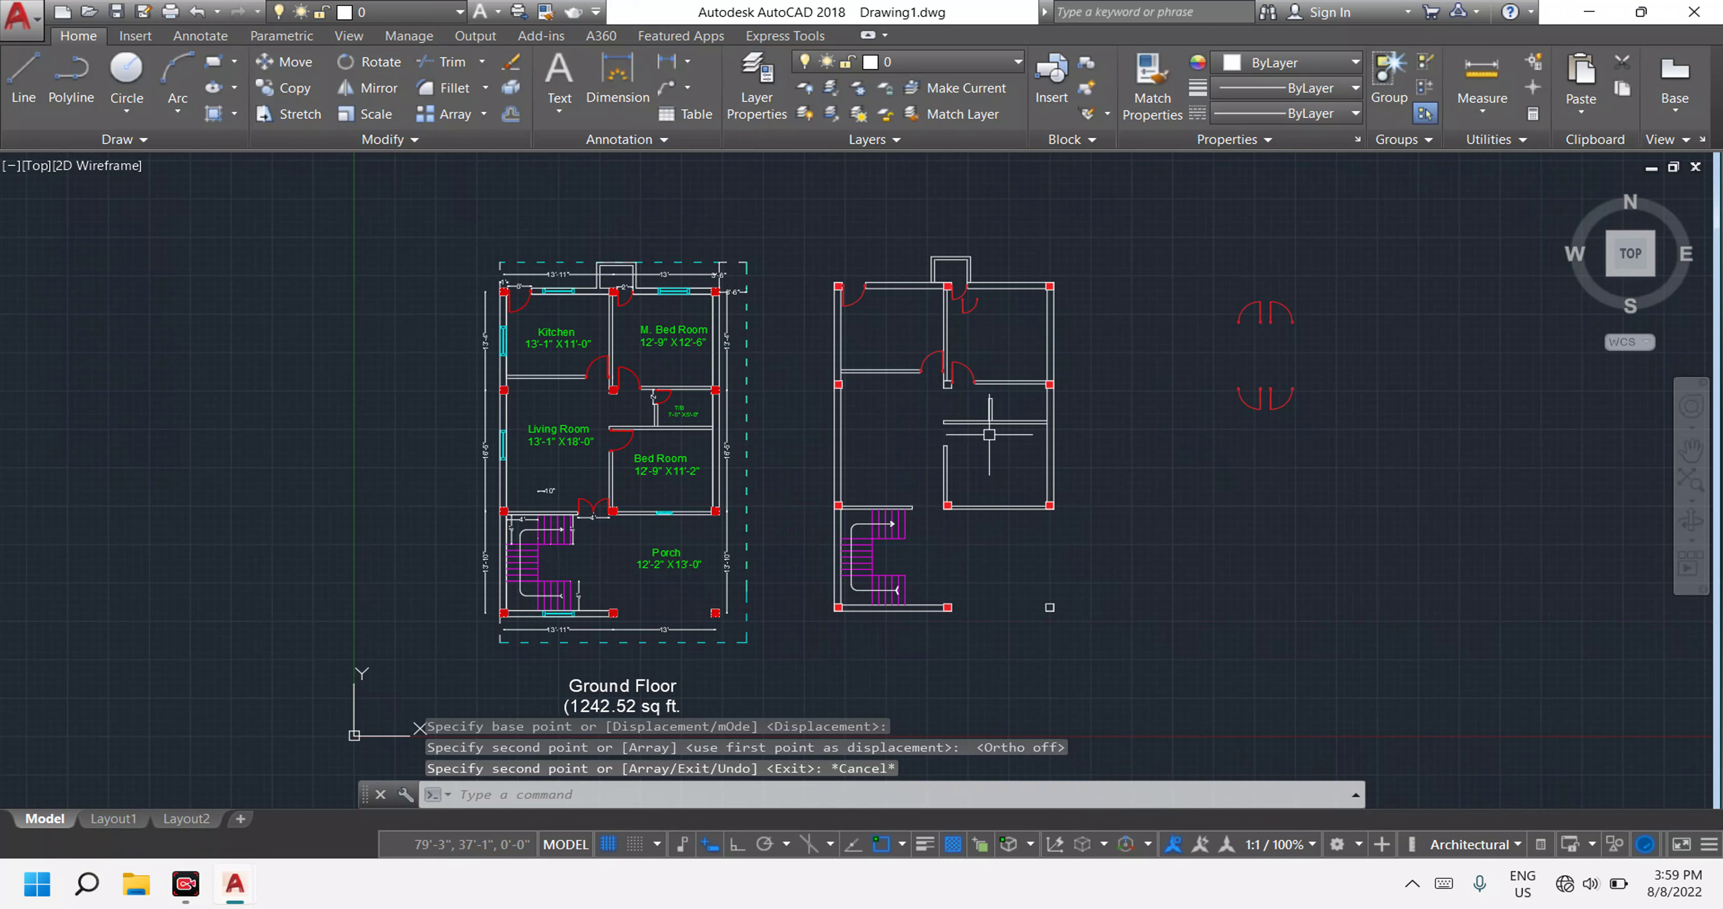
pyautogui.scroll(-2, 1311, 391)
pyautogui.scroll(-2, 1311, 391)
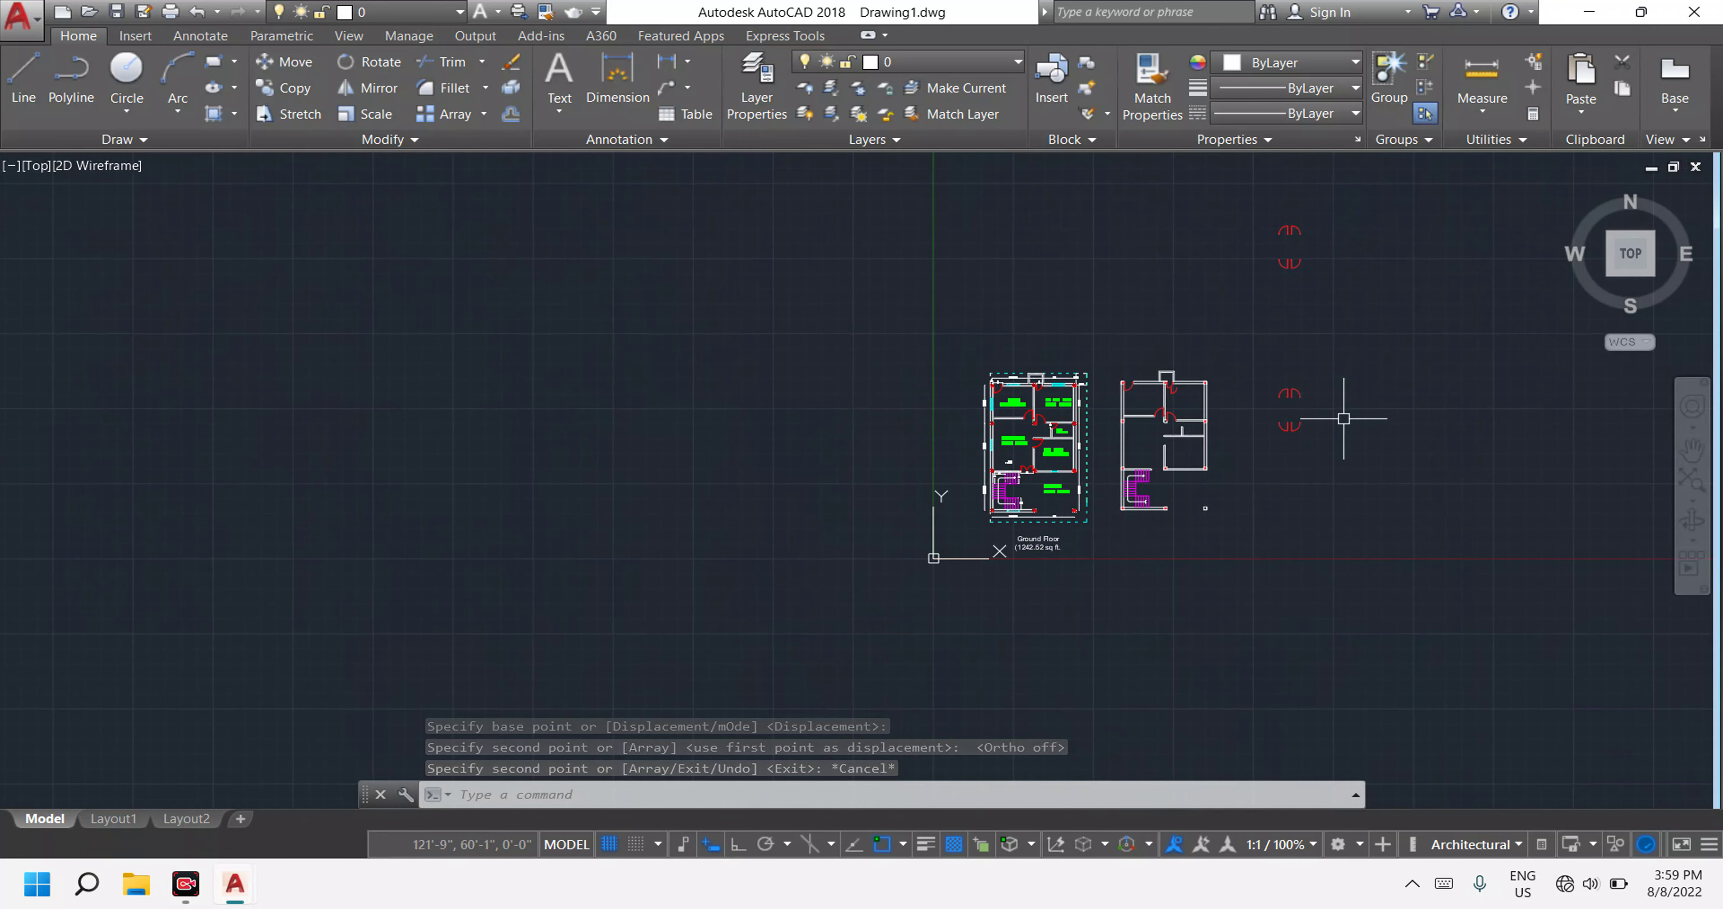
# Select the two spare door swings and start a rotation, then abandon it.
pyautogui.click(1344, 476)
pyautogui.click(1267, 319)
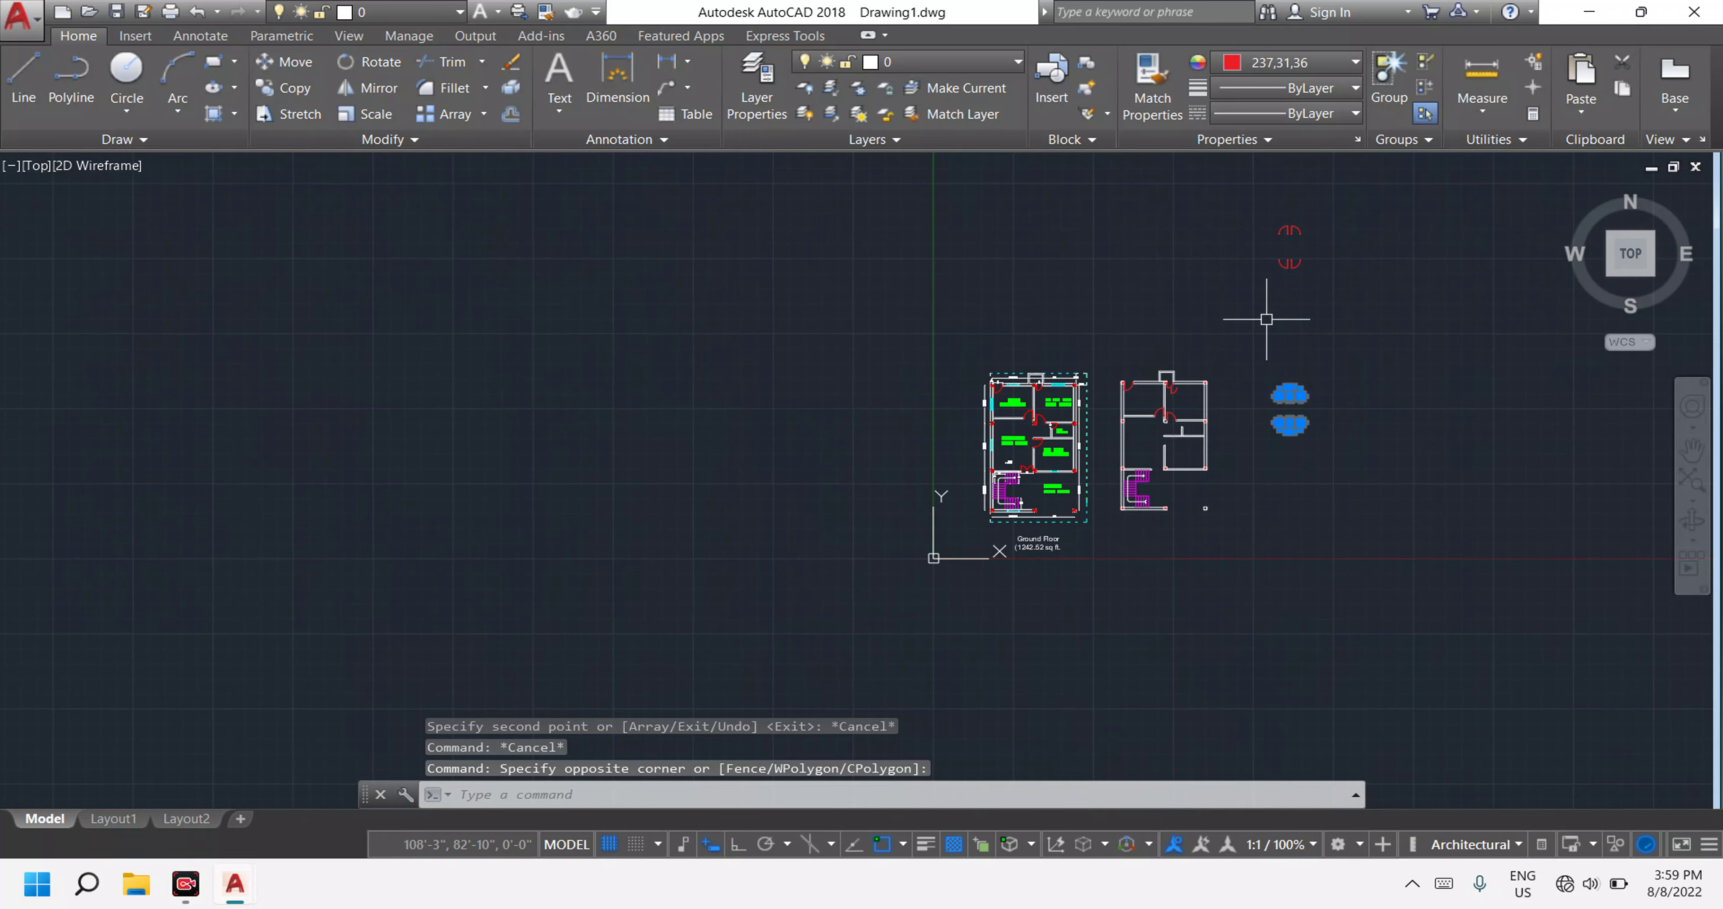
pyautogui.write('ro')
pyautogui.press('Return')
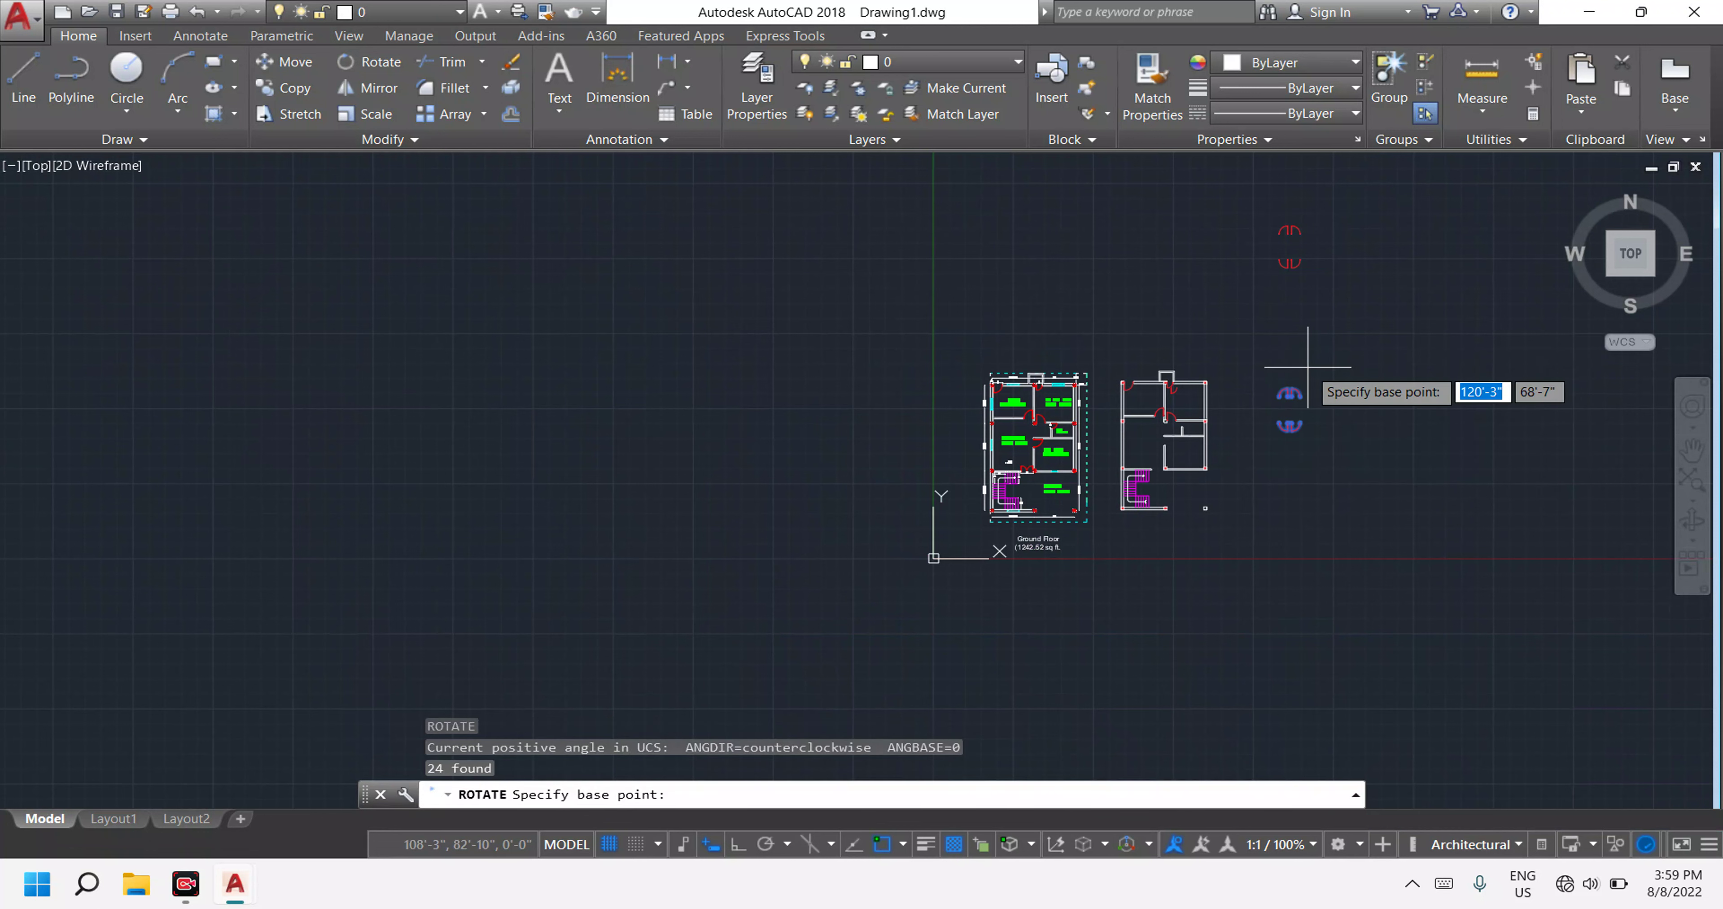
pyautogui.click(1299, 392)
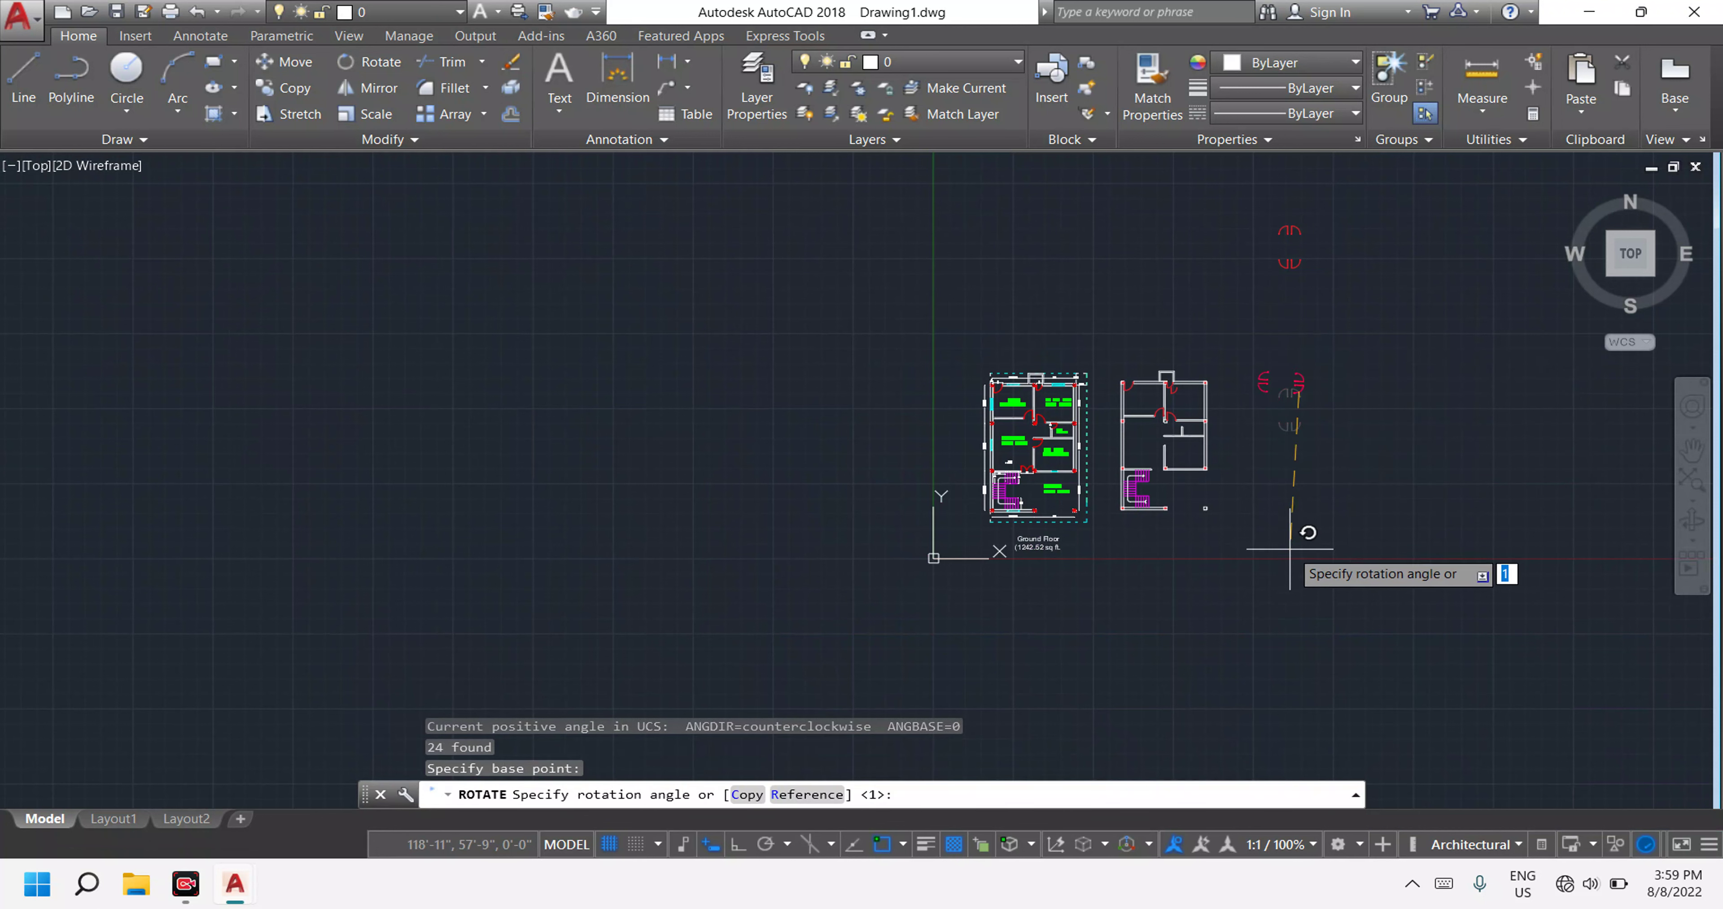
pyautogui.press('Escape')
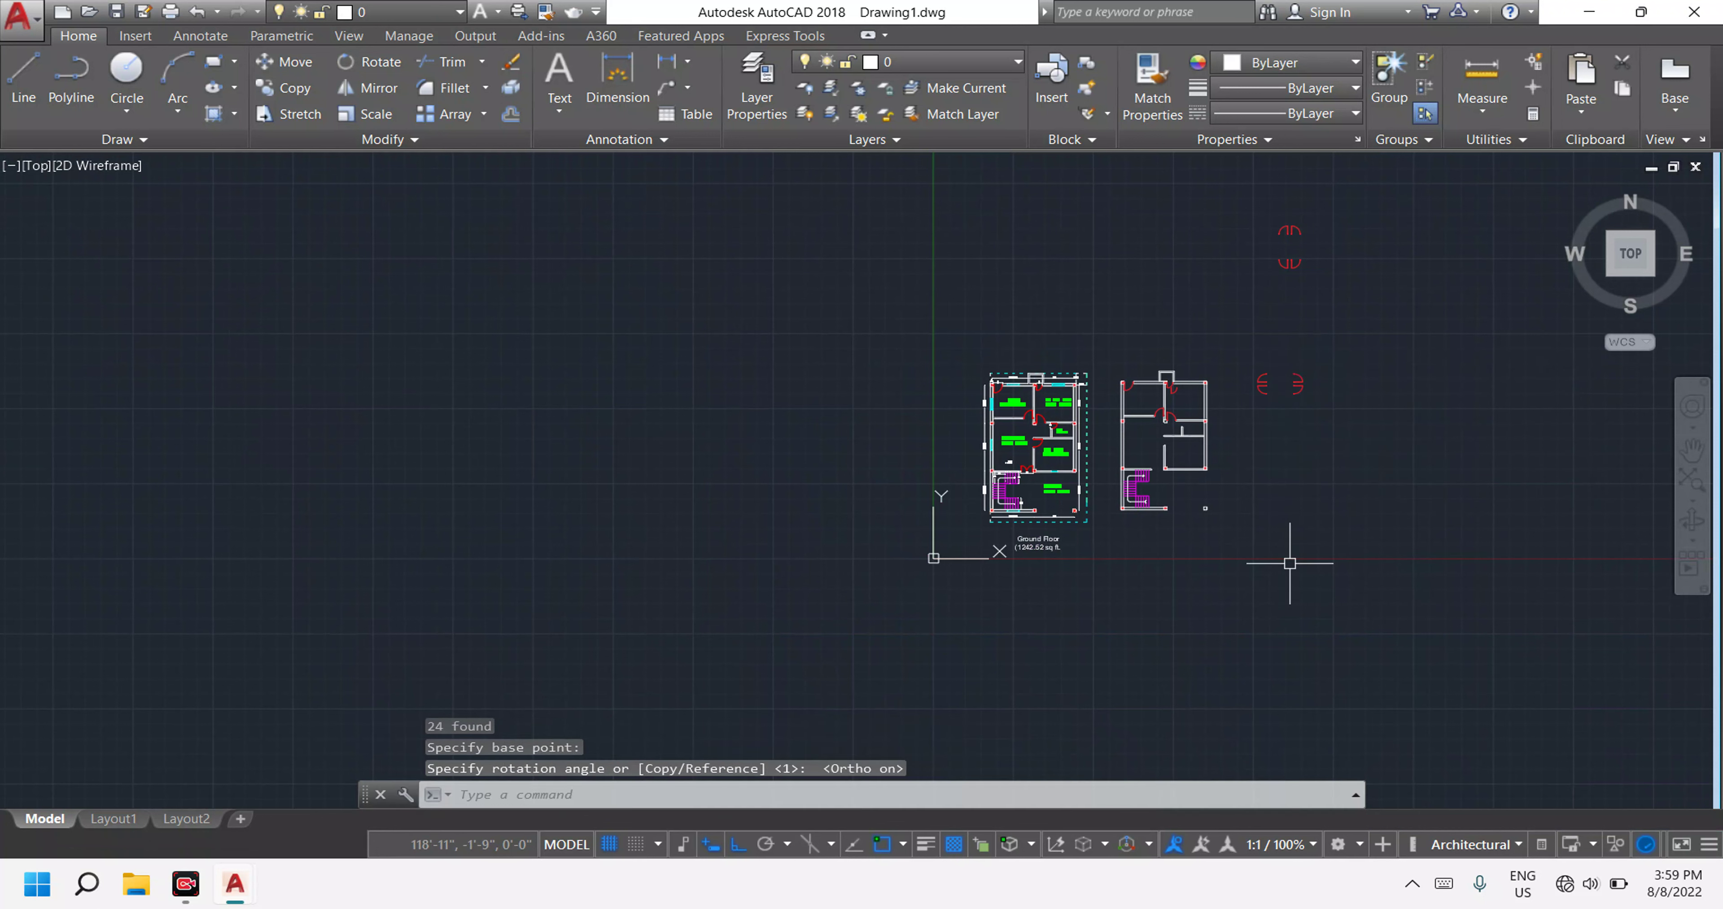
# Select one spare door swing and copy it from its hinge end.
pyautogui.scroll(2, 1164, 443)
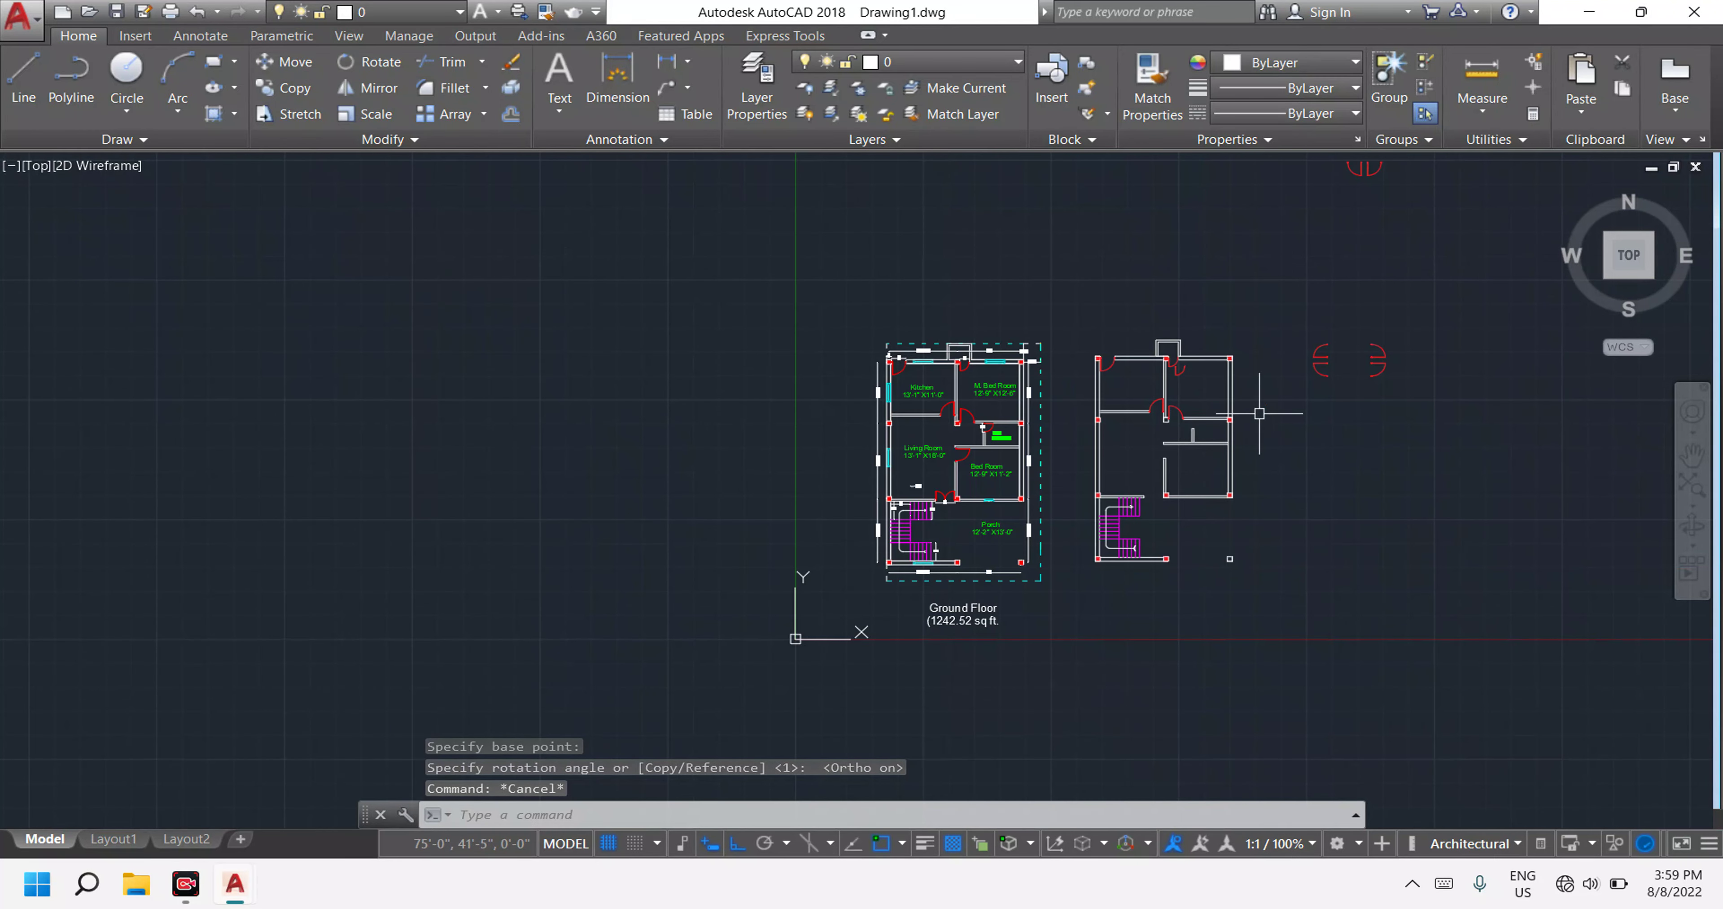
pyautogui.scroll(4, 1385, 358)
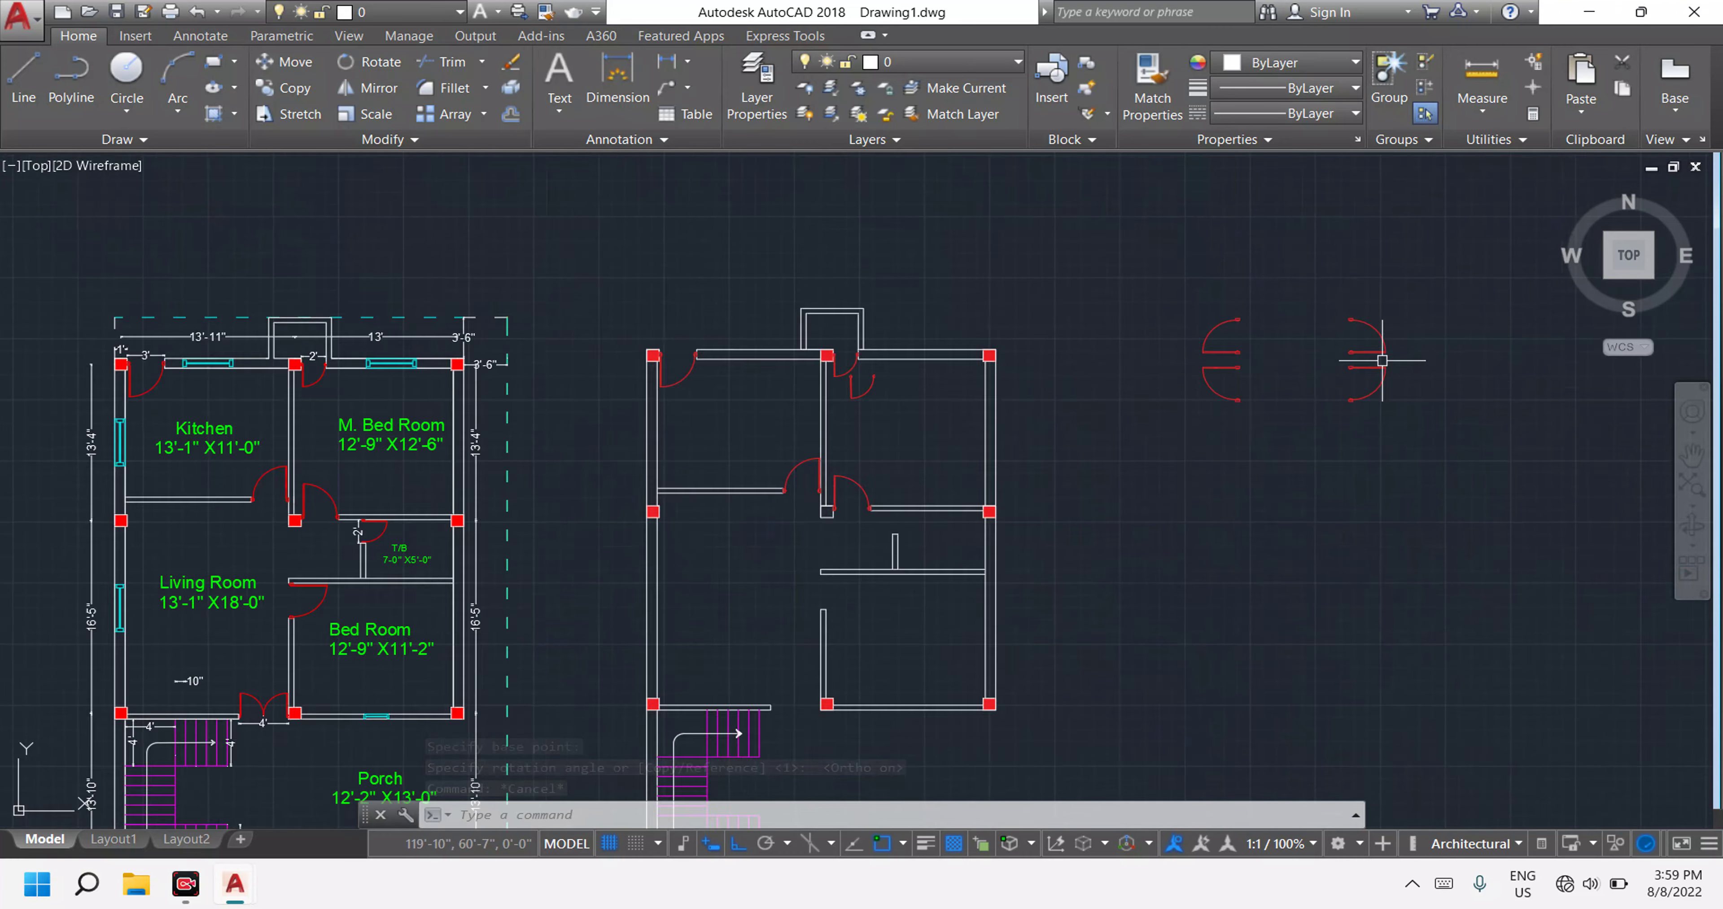
pyautogui.scroll(2, 1372, 368)
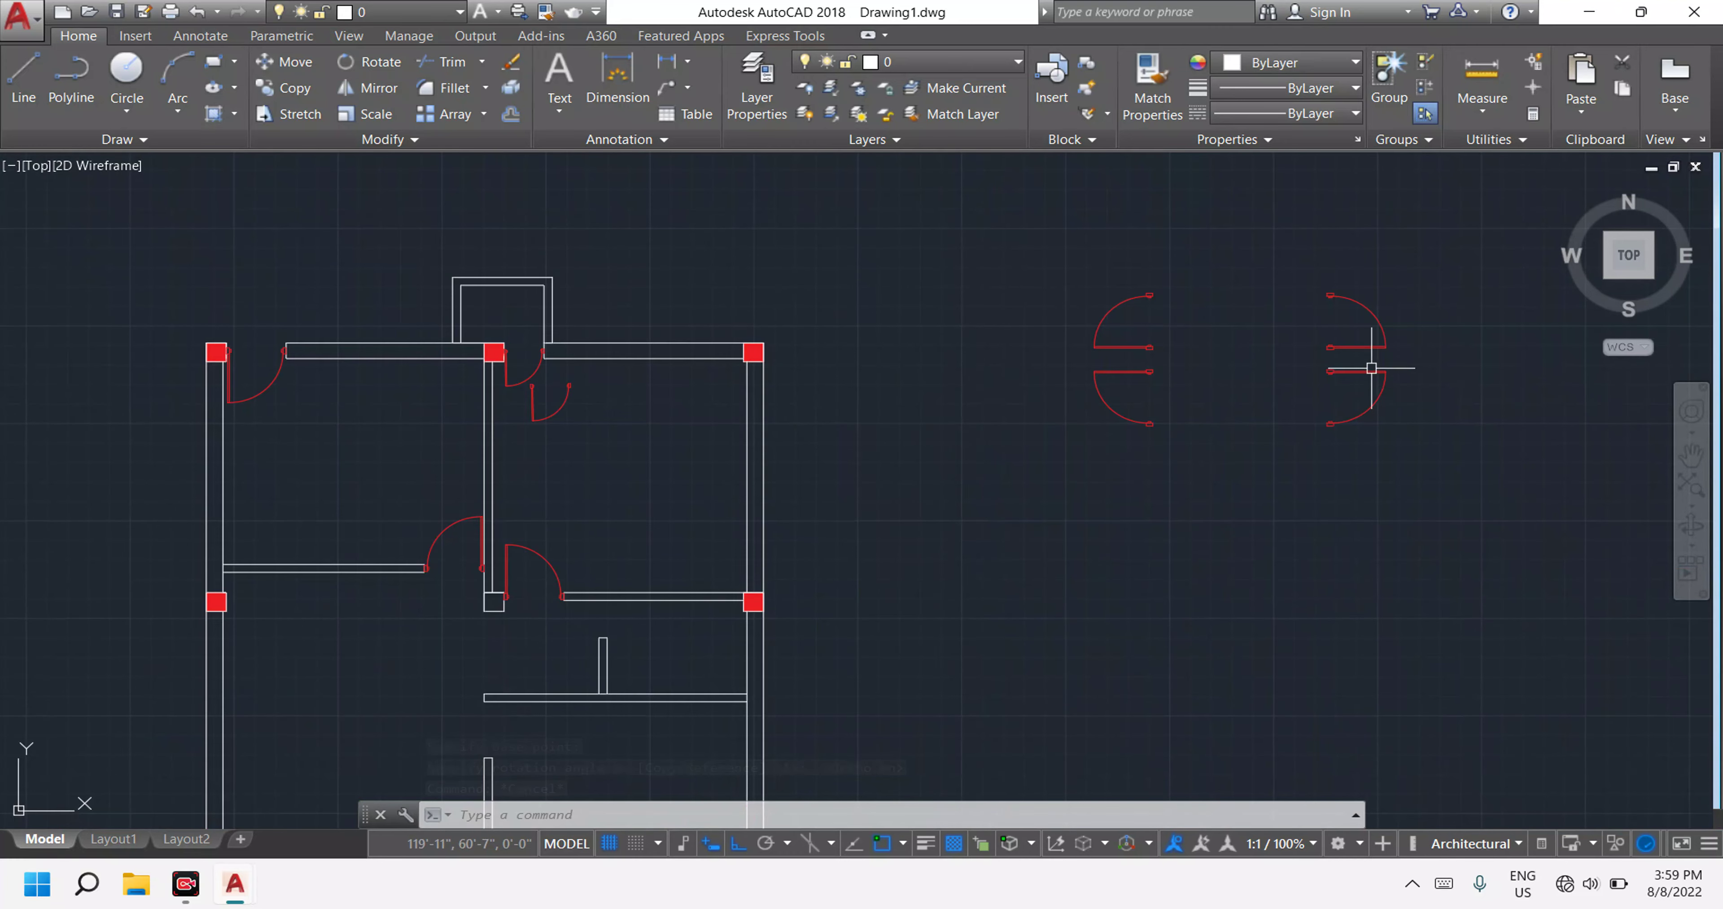
pyautogui.click(1309, 348)
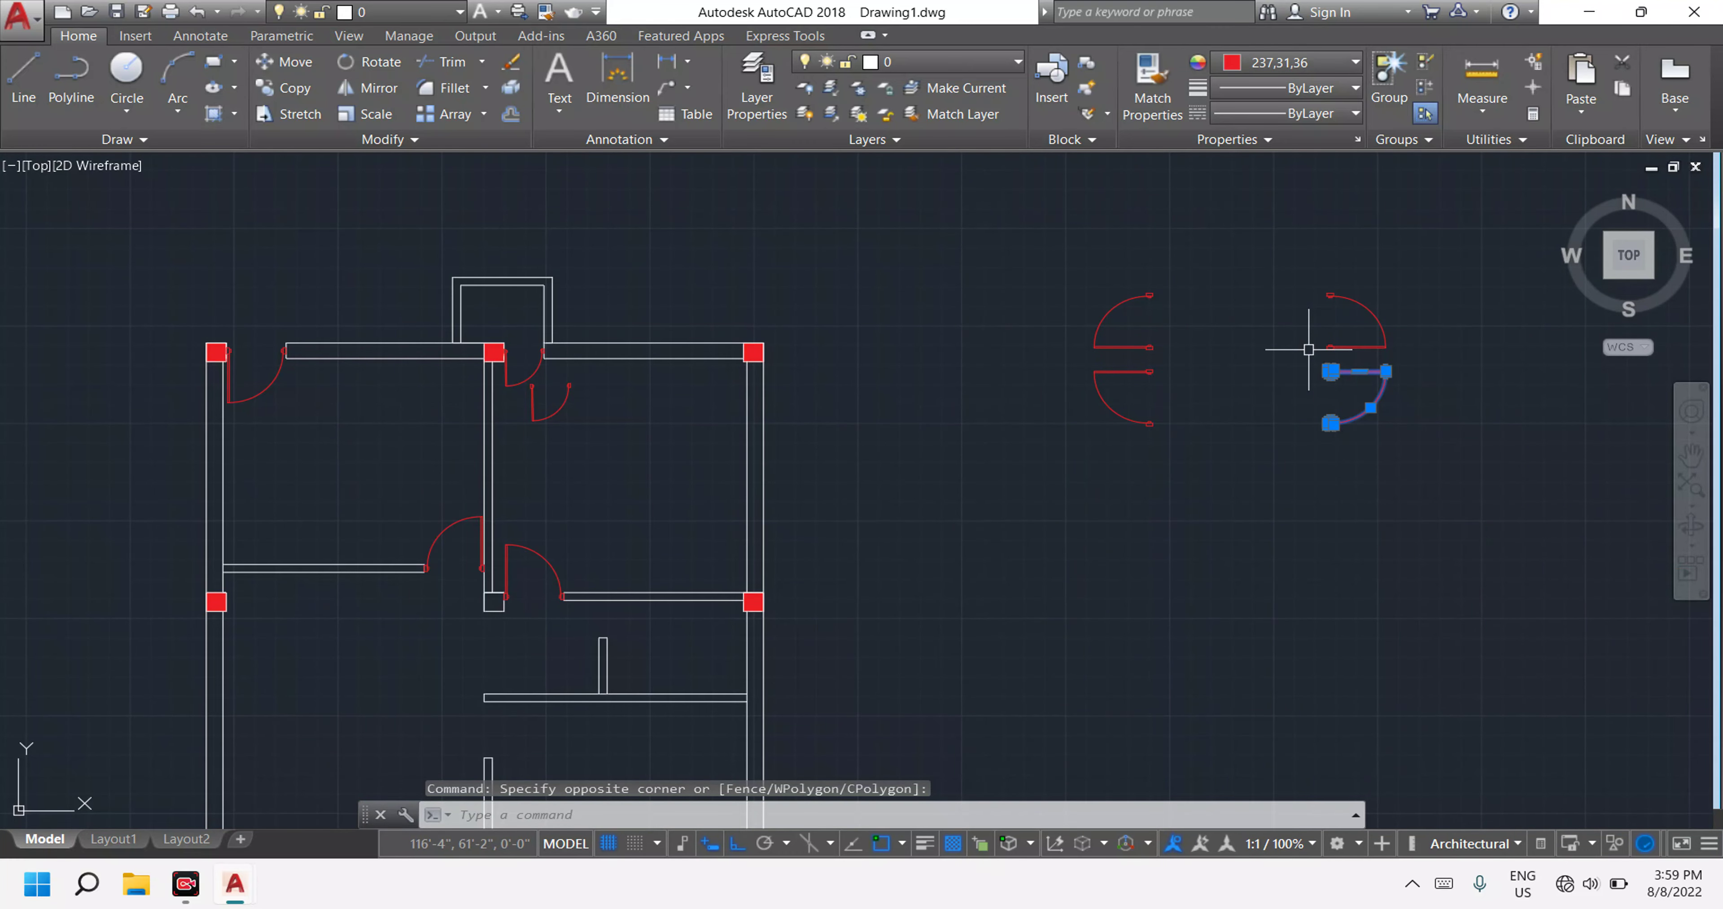
pyautogui.write('co')
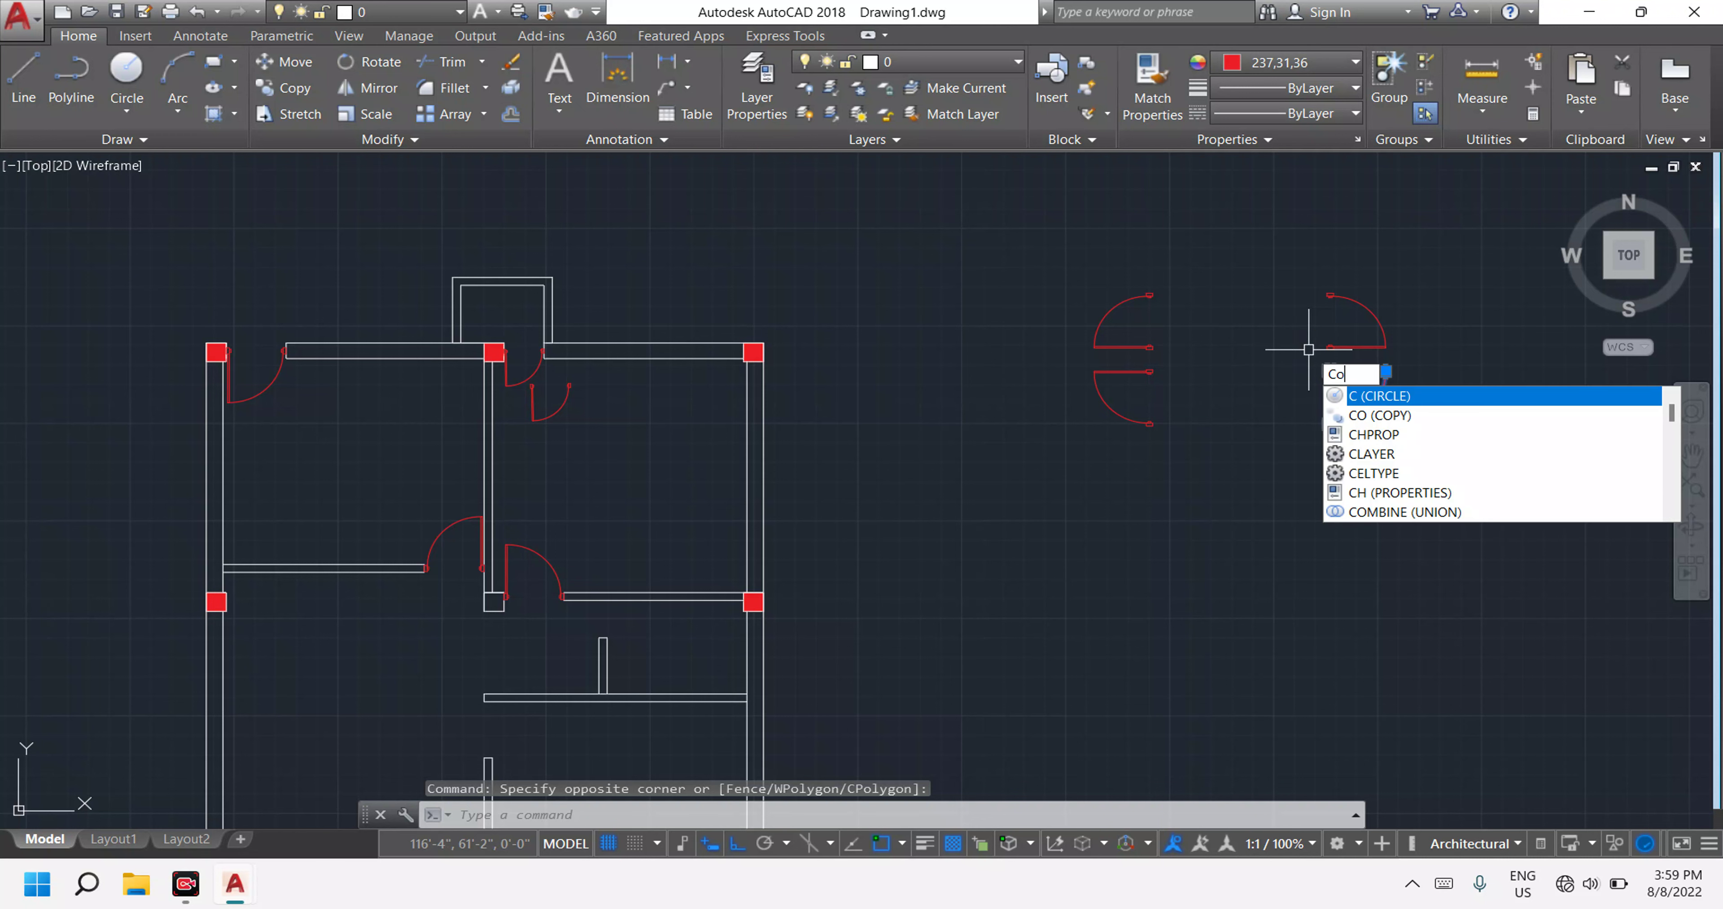
pyautogui.press('Return')
pyautogui.scroll(5, 1321, 400)
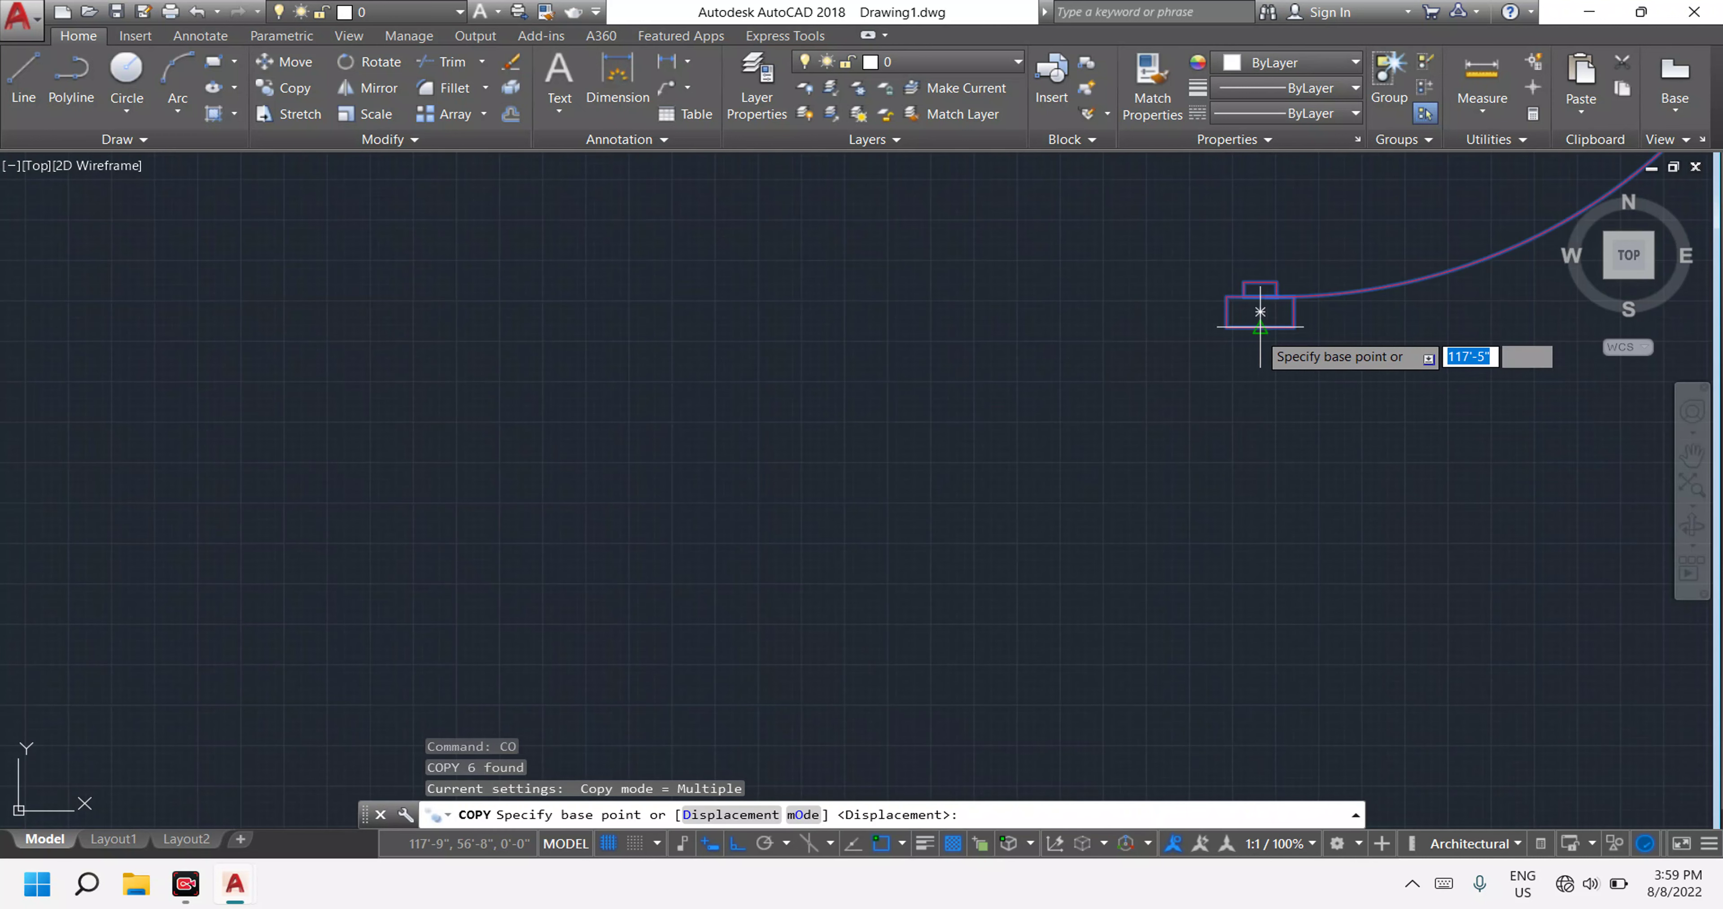
pyautogui.click(1260, 311)
# Place the door copy at the wall opening beside the plan's right-hand wall.
pyautogui.scroll(-1, 1264, 318)
pyautogui.scroll(-4, 937, 401)
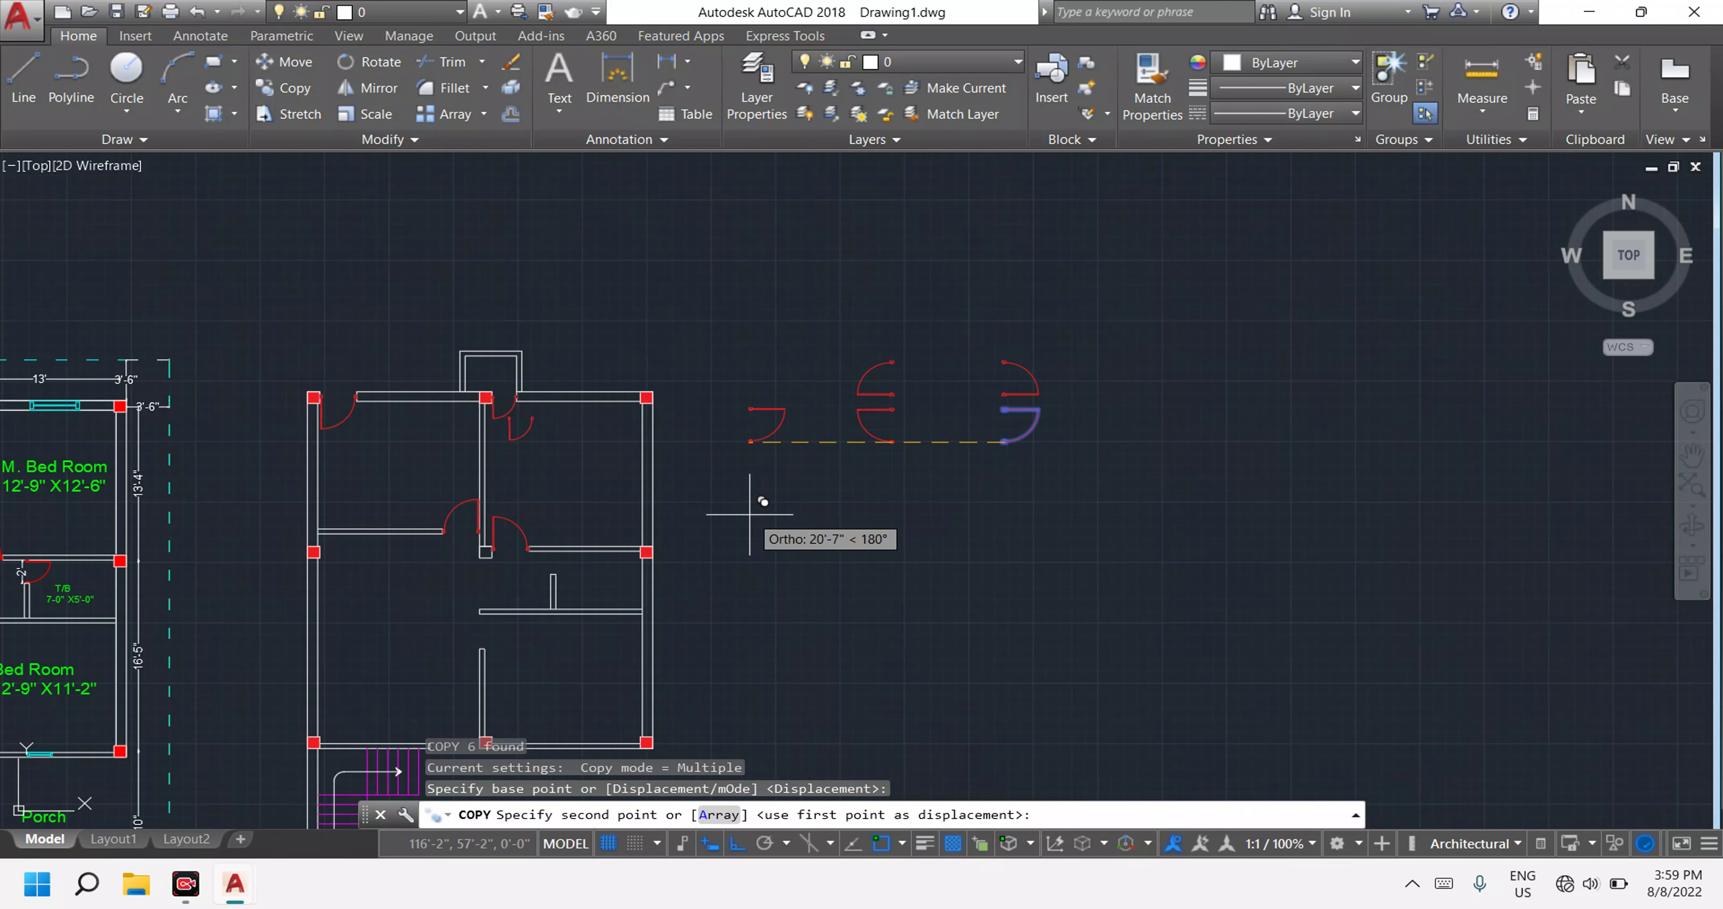
pyautogui.press('F8')
pyautogui.scroll(5, 495, 625)
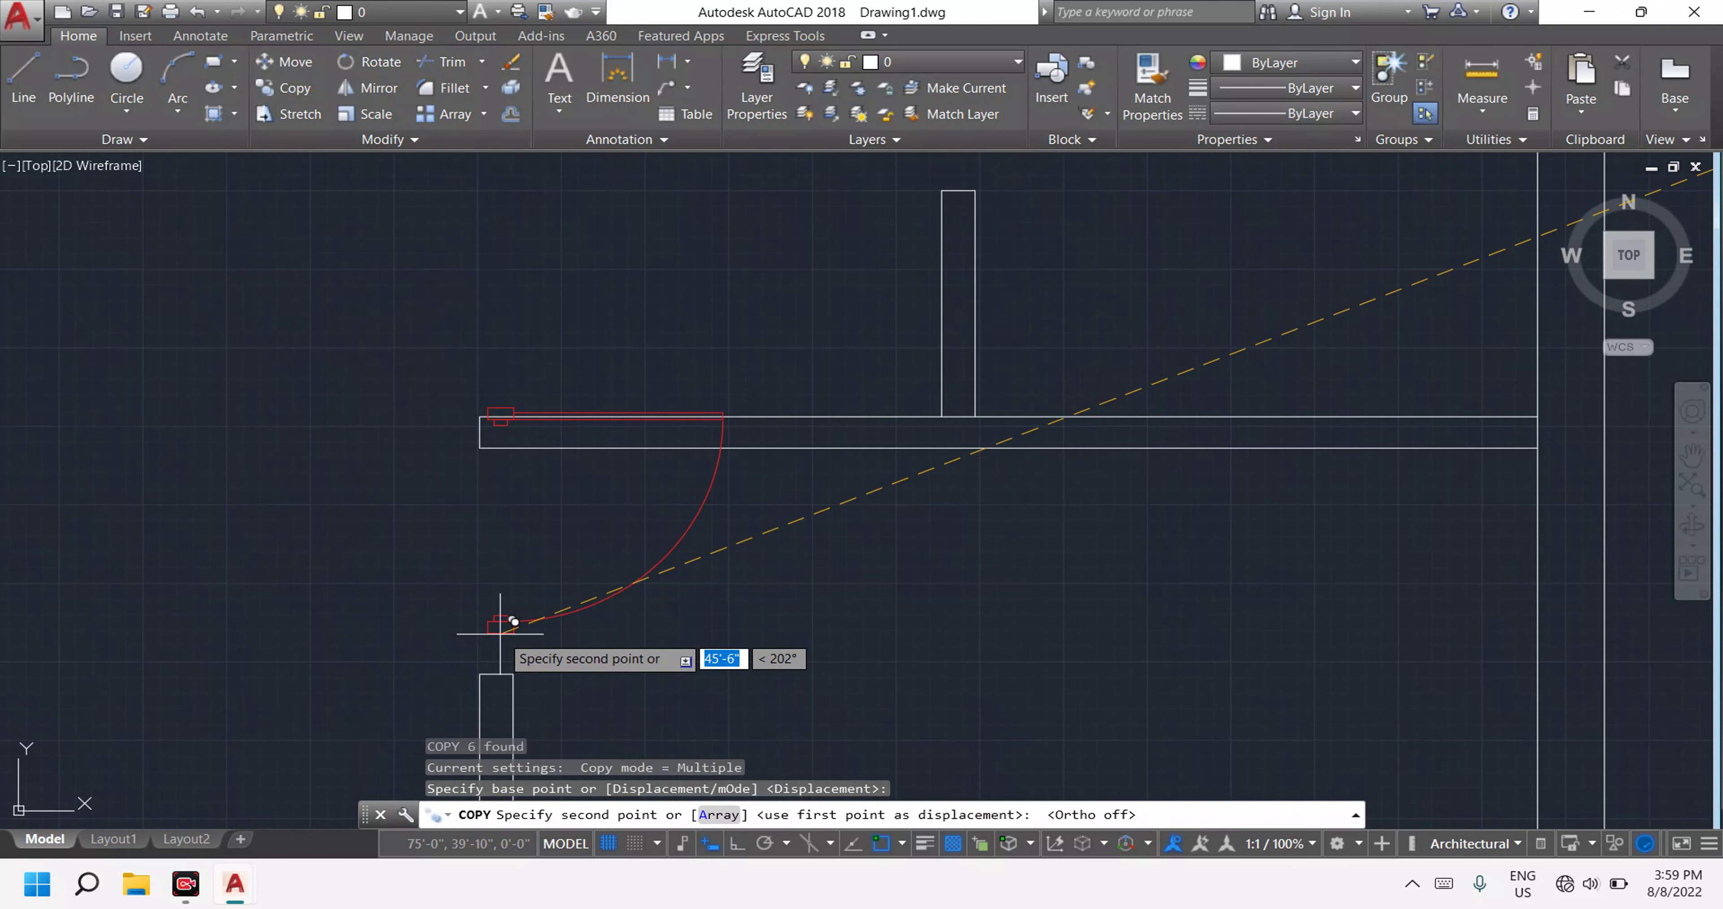
pyautogui.moveTo(514, 622); pyautogui.dragTo(652, 532, button='middle')
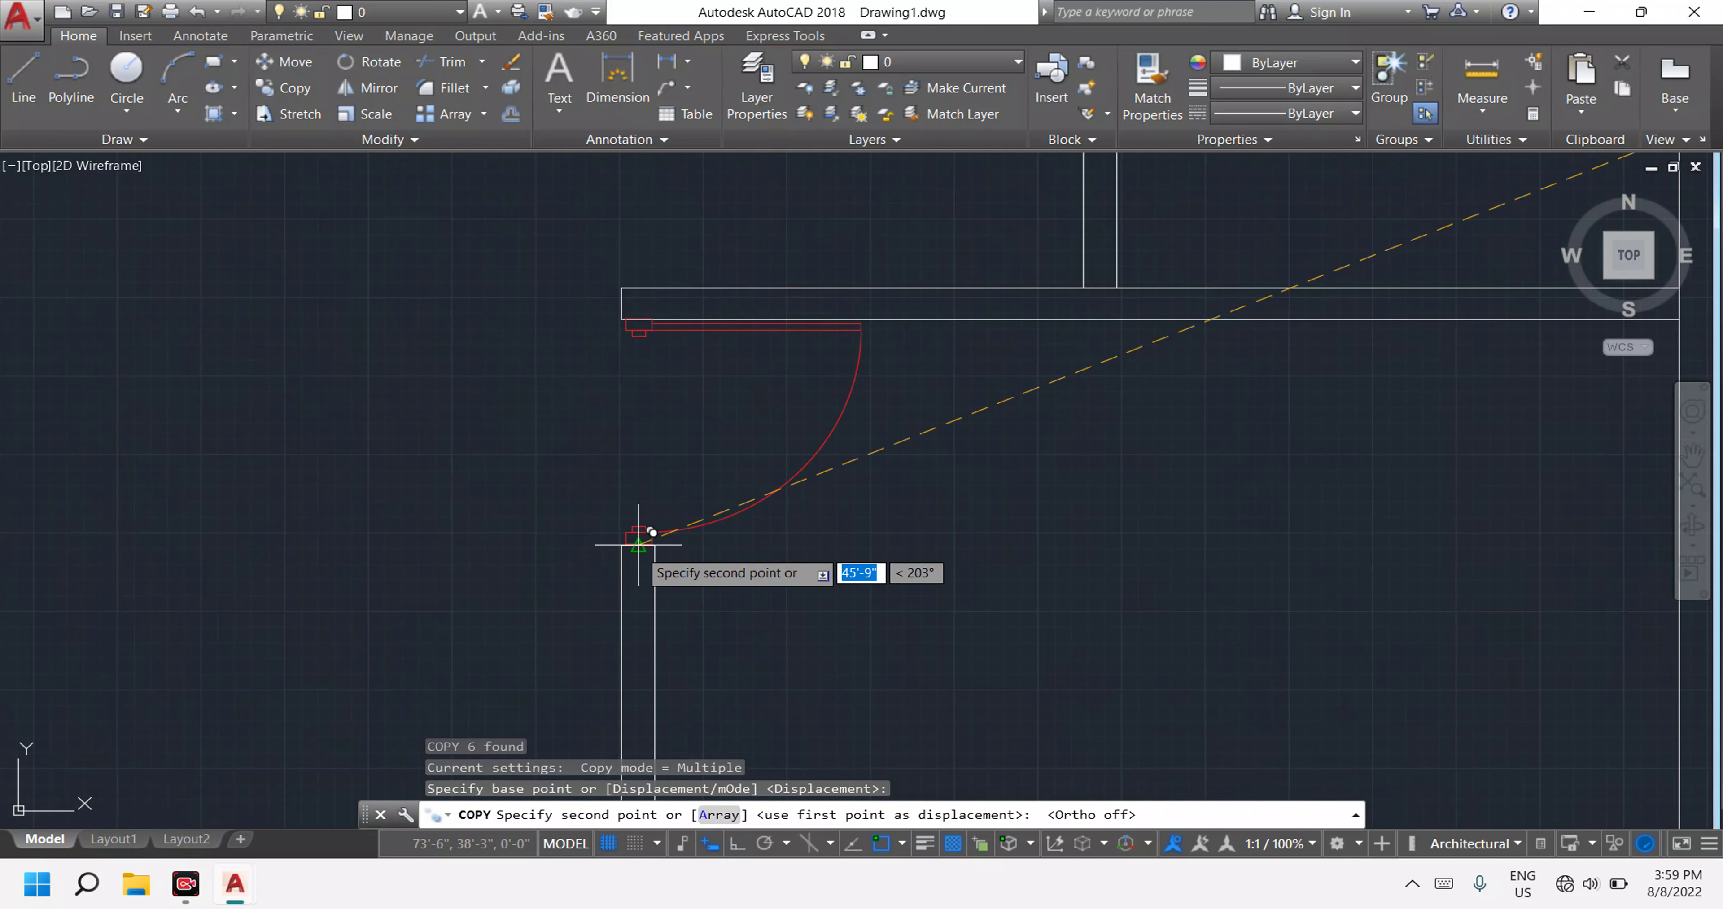
pyautogui.click(652, 532)
pyautogui.scroll(-3, 736, 535)
pyautogui.scroll(-2, 937, 538)
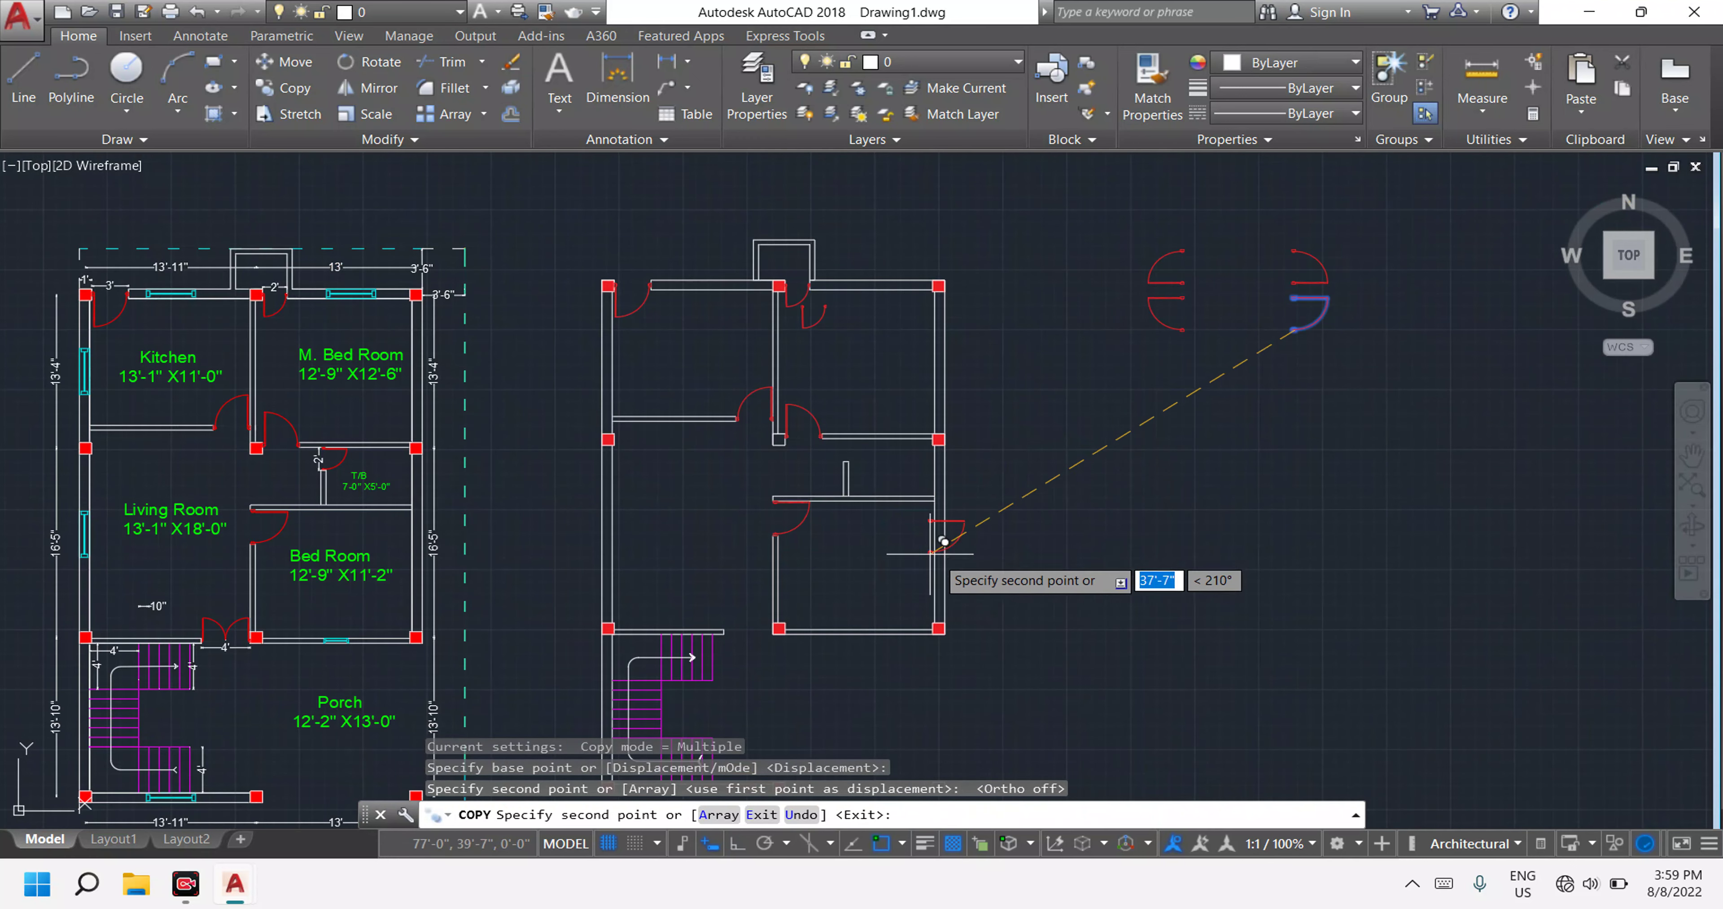
pyautogui.moveTo(990, 572); pyautogui.dragTo(1127, 455, button='middle')
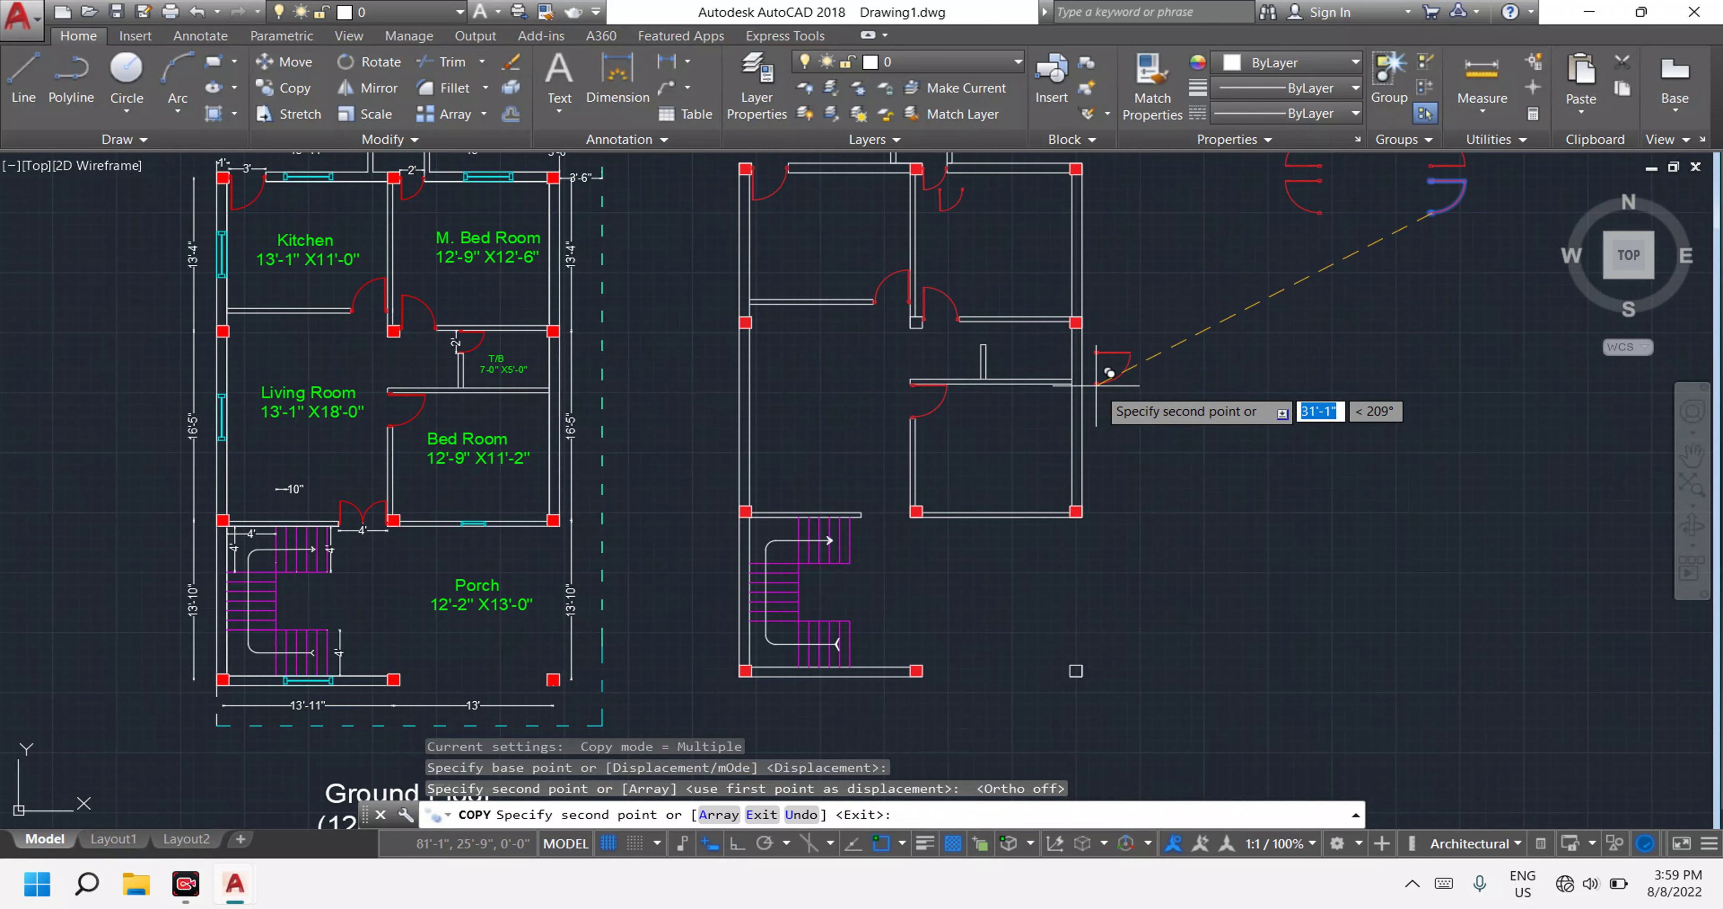
pyautogui.press('Escape')
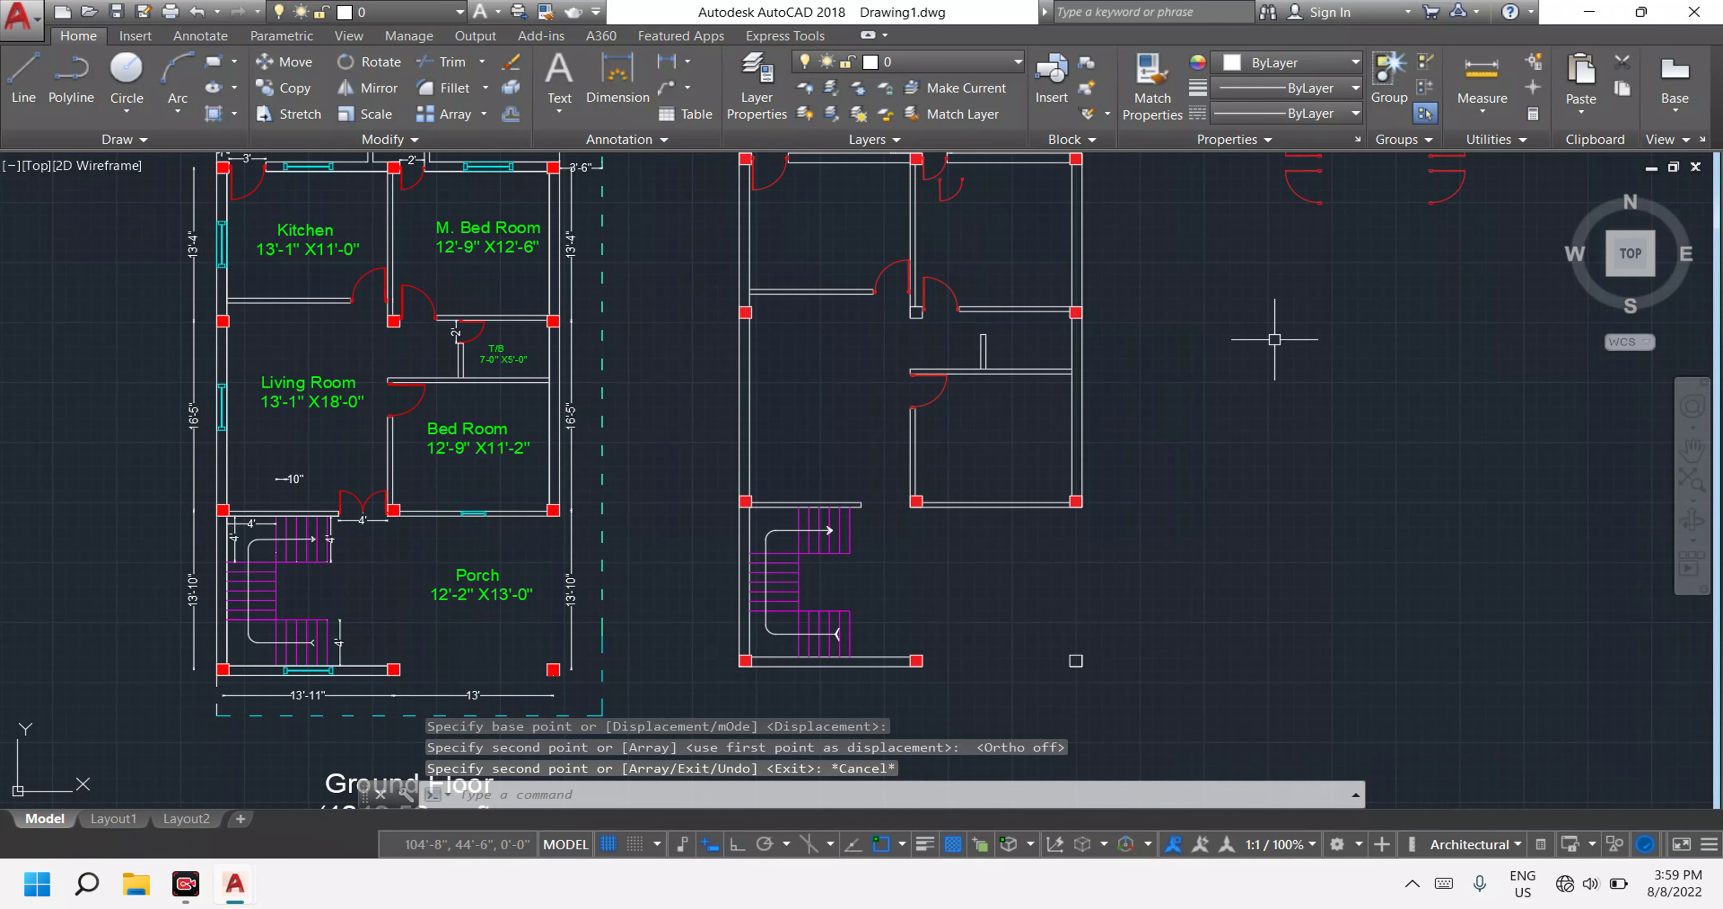
pyautogui.moveTo(939, 227); pyautogui.dragTo(948, 405, button='middle')
# Move the newly copied door swing into open space right of the plan.
pyautogui.click(1023, 366)
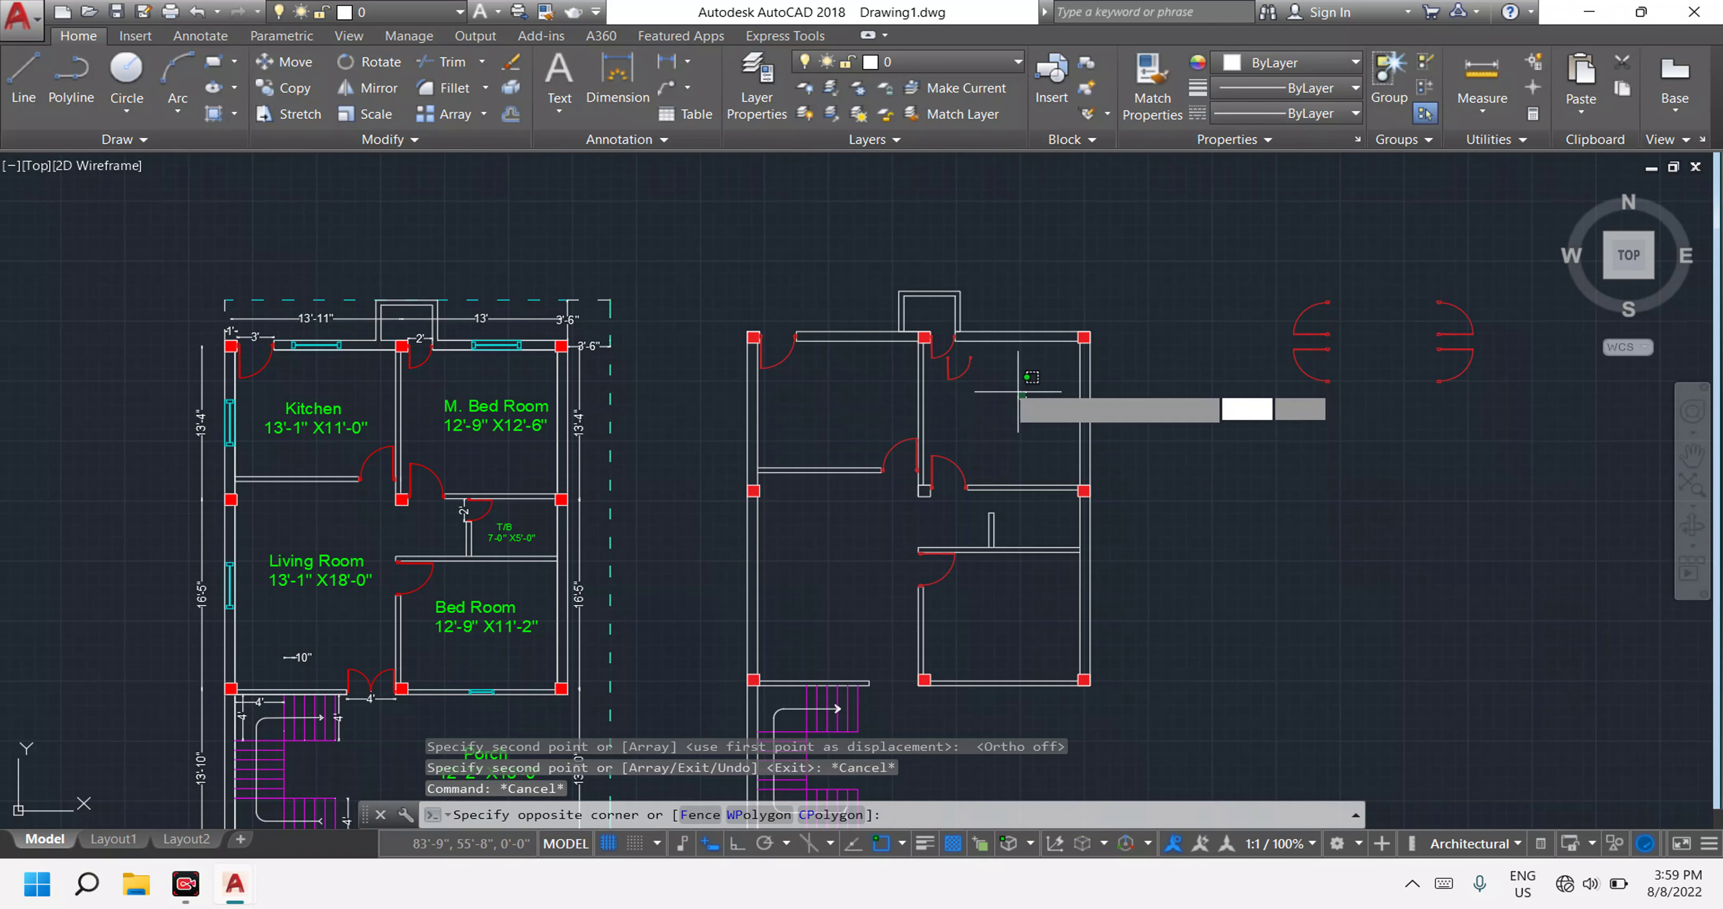
pyautogui.click(944, 363)
pyautogui.scroll(8, 964, 373)
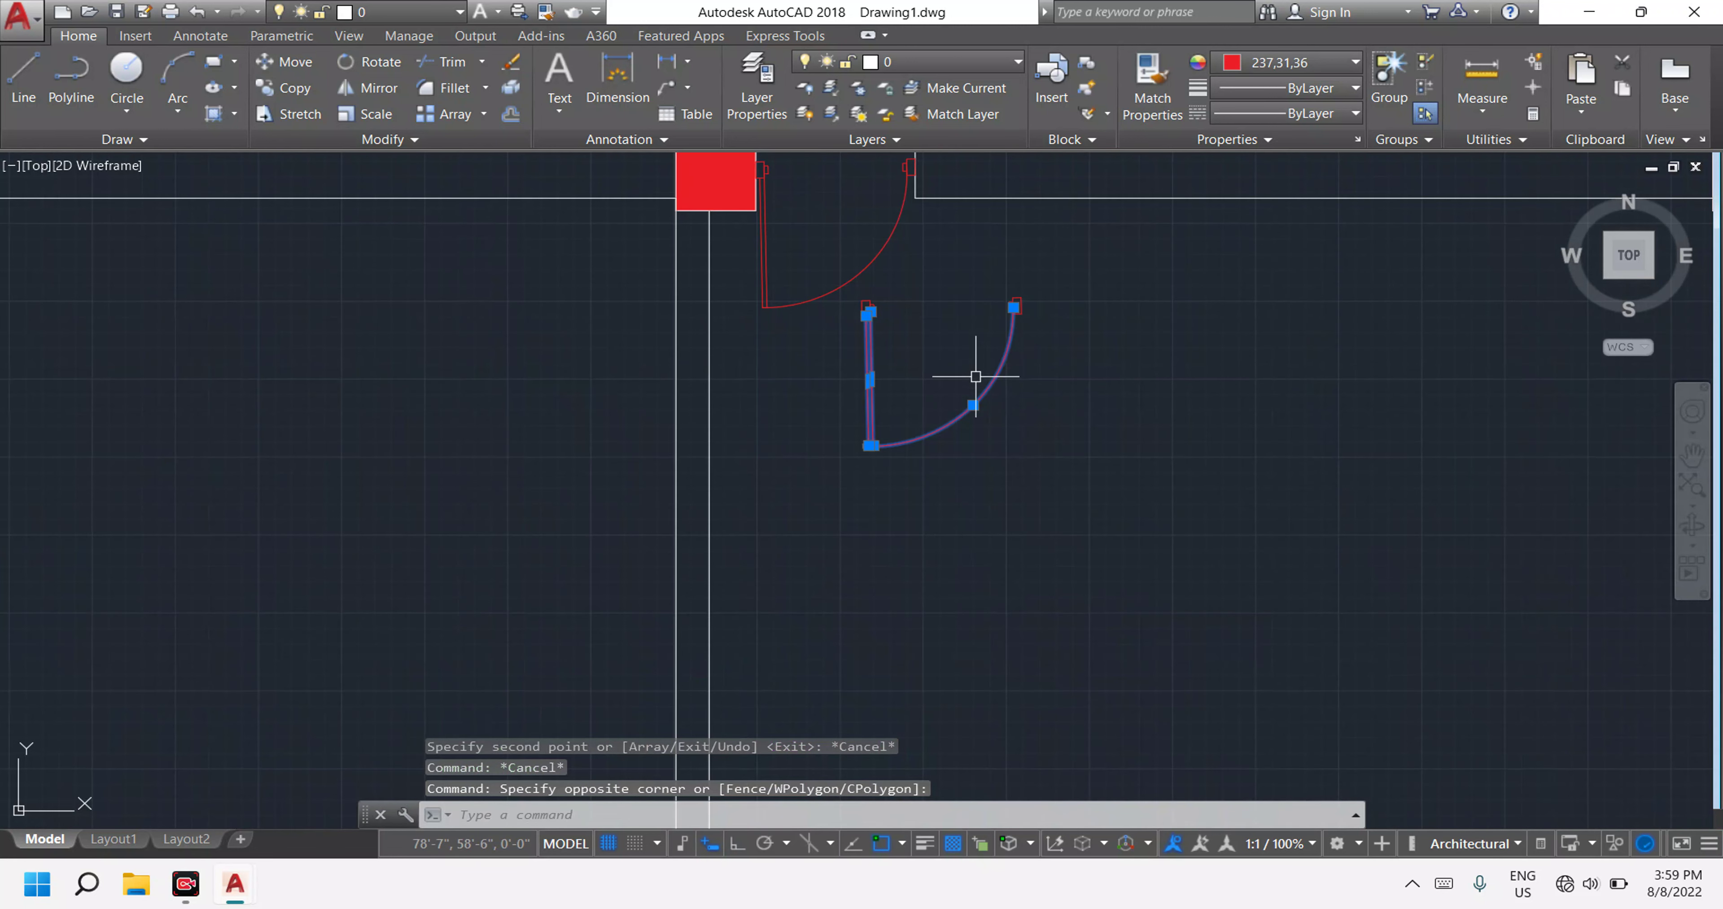
pyautogui.click(857, 291)
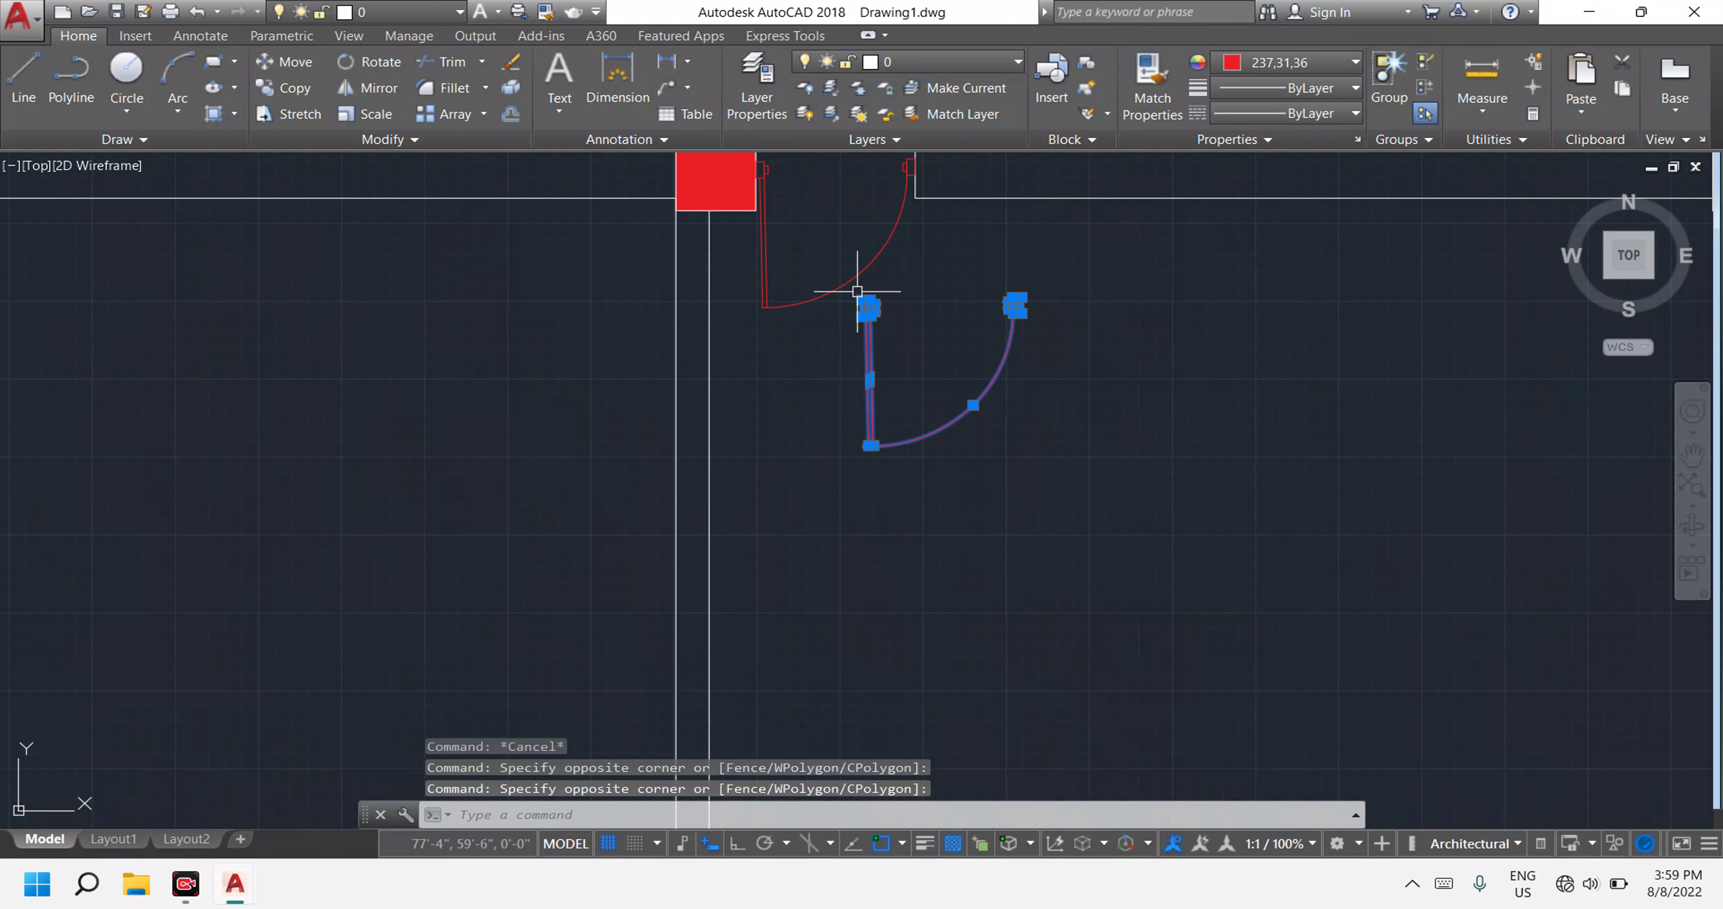
pyautogui.write('m')
pyautogui.press('Return')
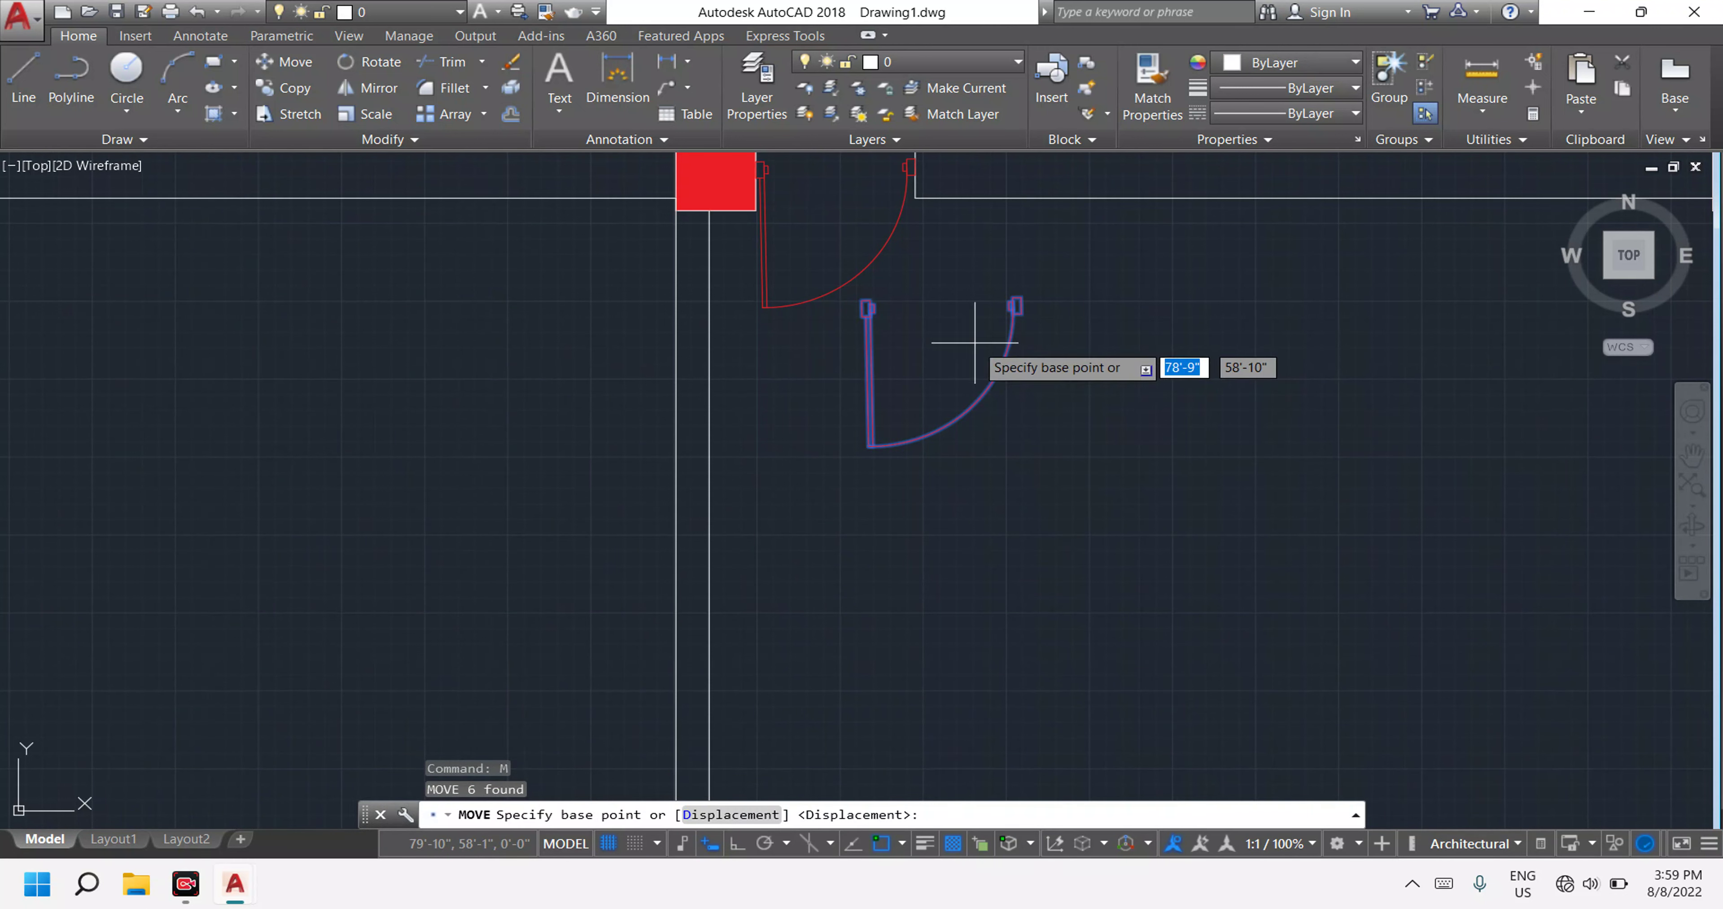
pyautogui.click(1011, 306)
pyautogui.scroll(-8, 1358, 535)
pyautogui.moveTo(1431, 672); pyautogui.dragTo(1346, 536, button='middle')
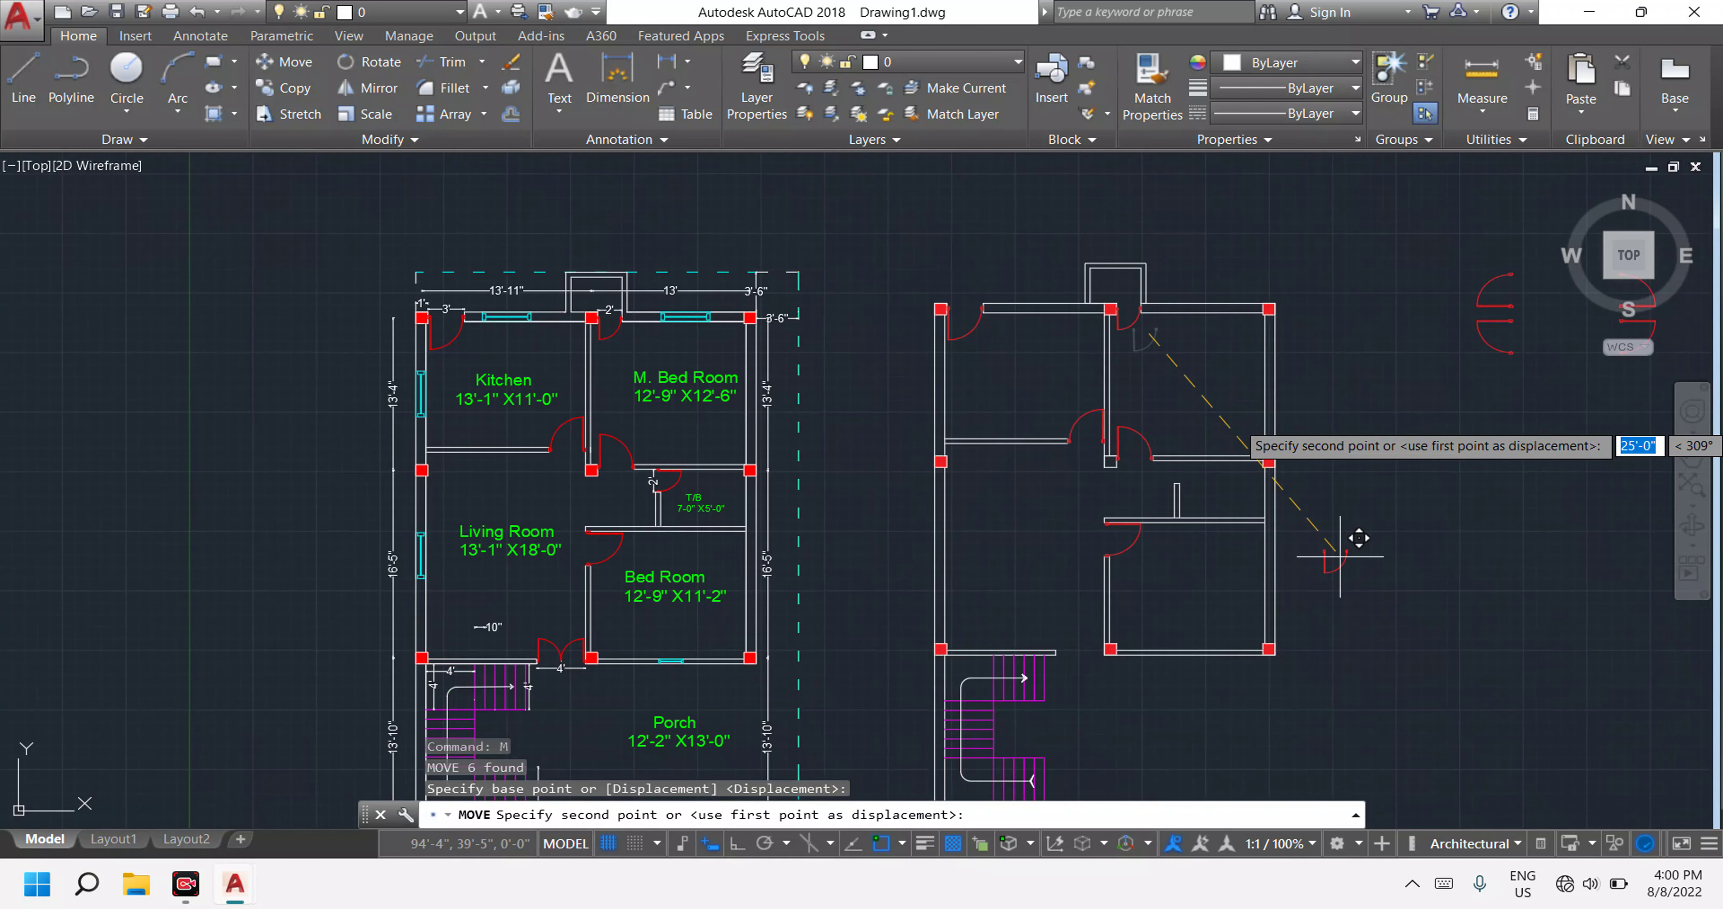
pyautogui.click(1418, 525)
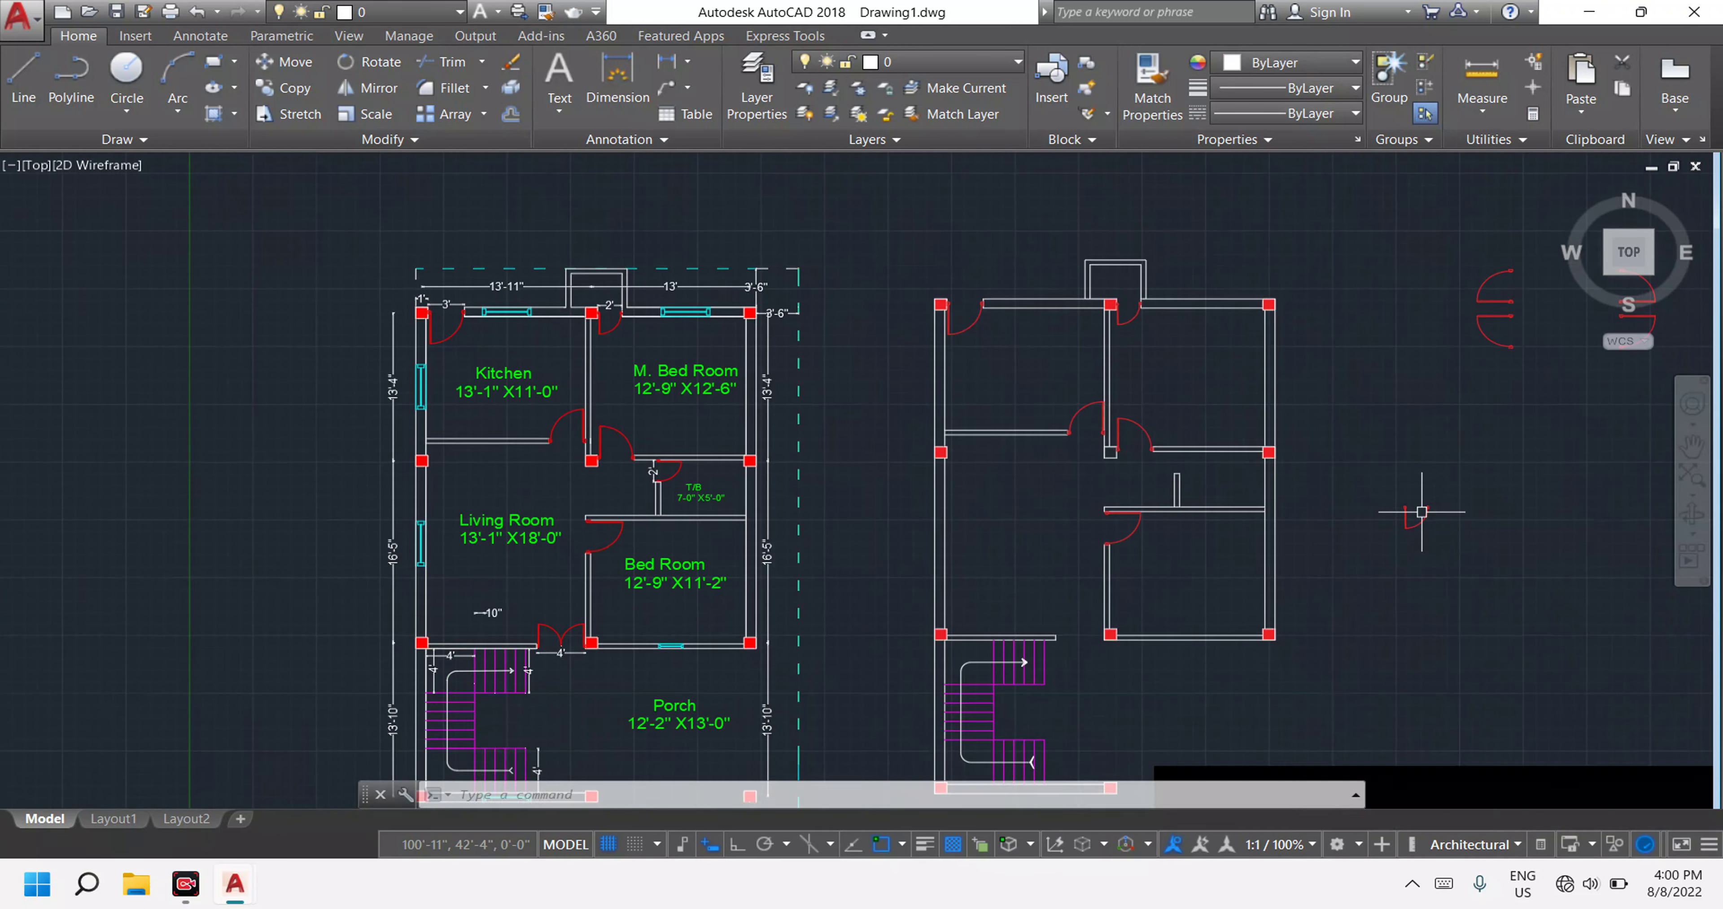
pyautogui.press('Escape')
# Rotate the moved door 270° about its hinge end.
pyautogui.click(1483, 598)
pyautogui.click(1386, 440)
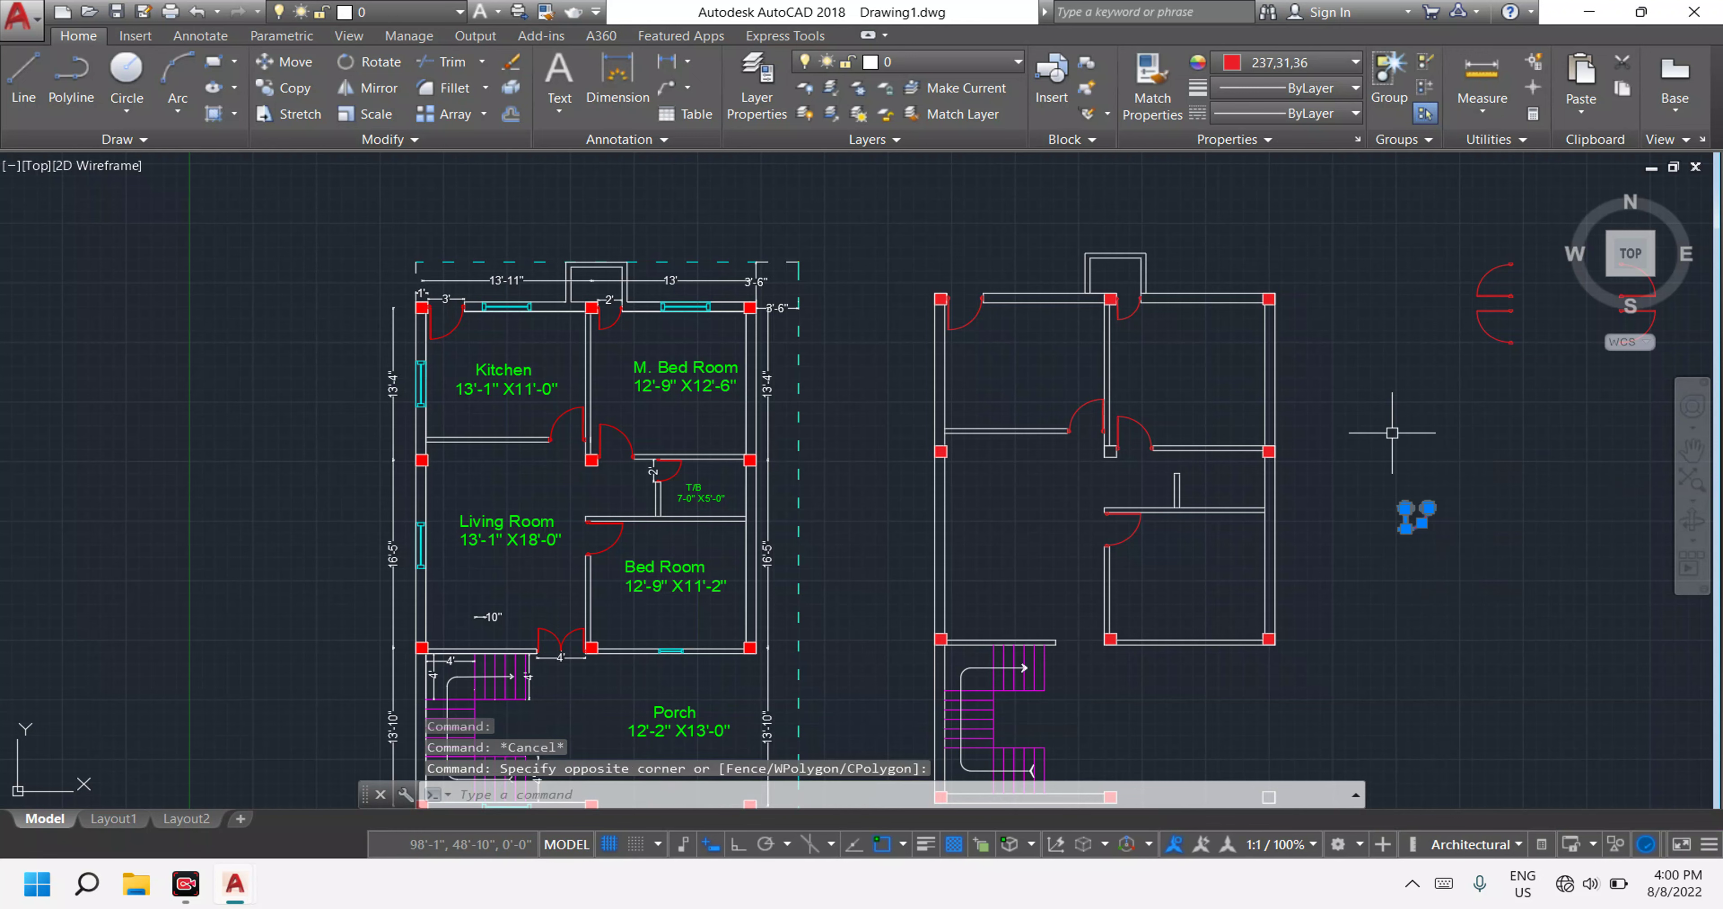
pyautogui.write('ro')
pyautogui.press('Return')
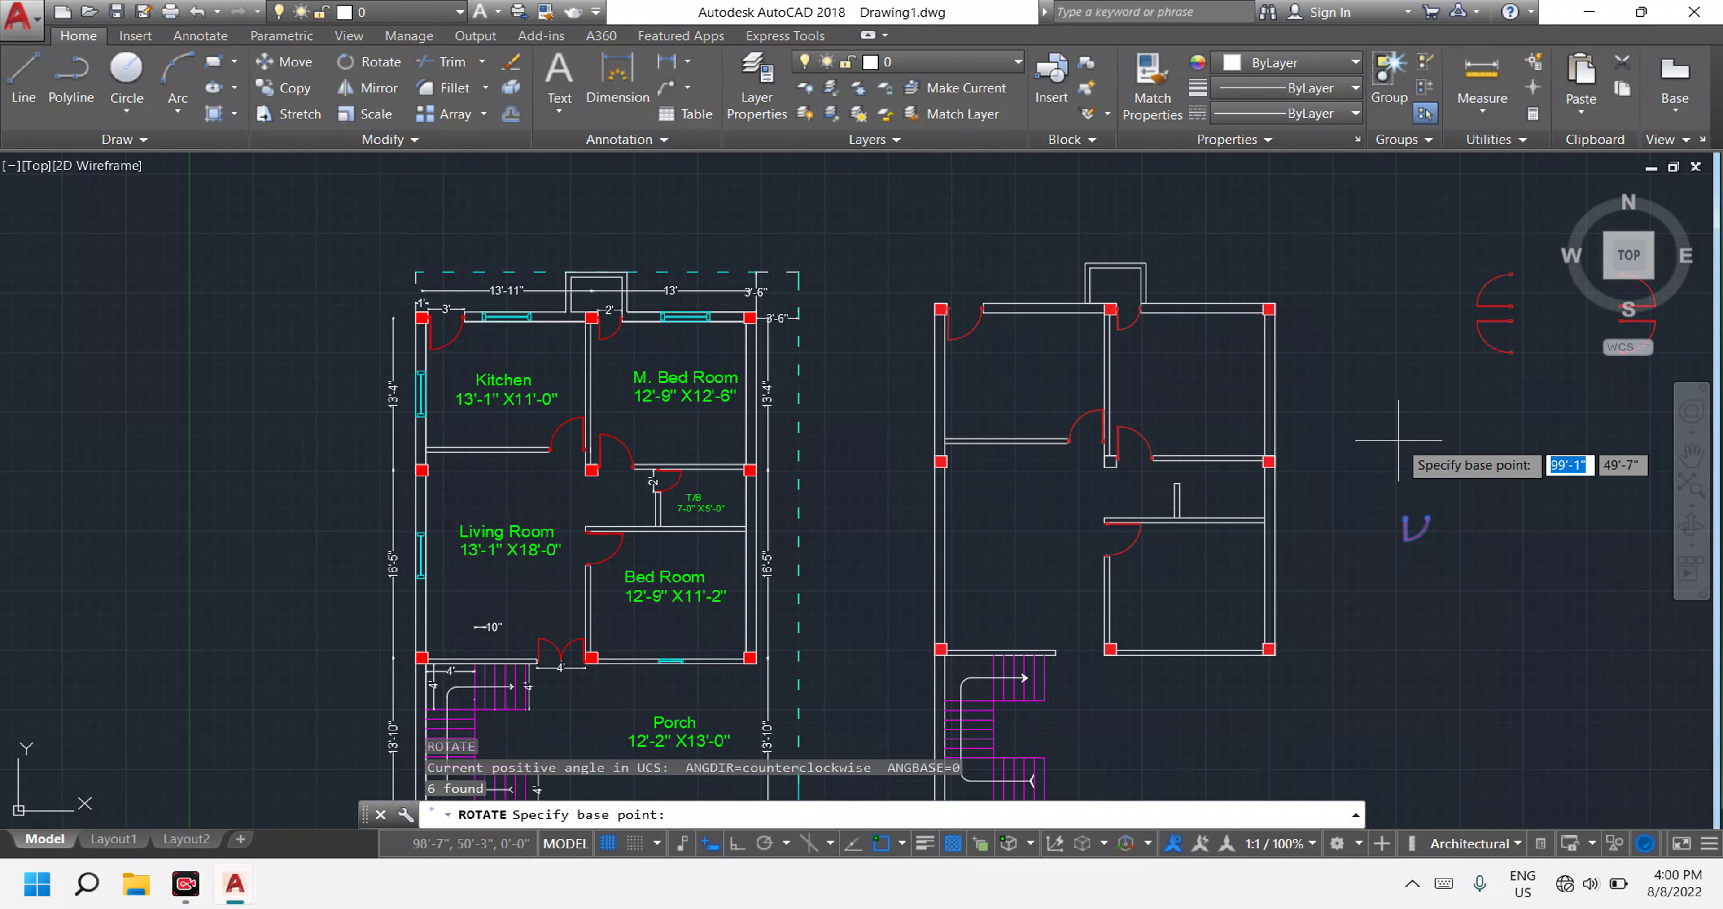
pyautogui.scroll(2, 1431, 512)
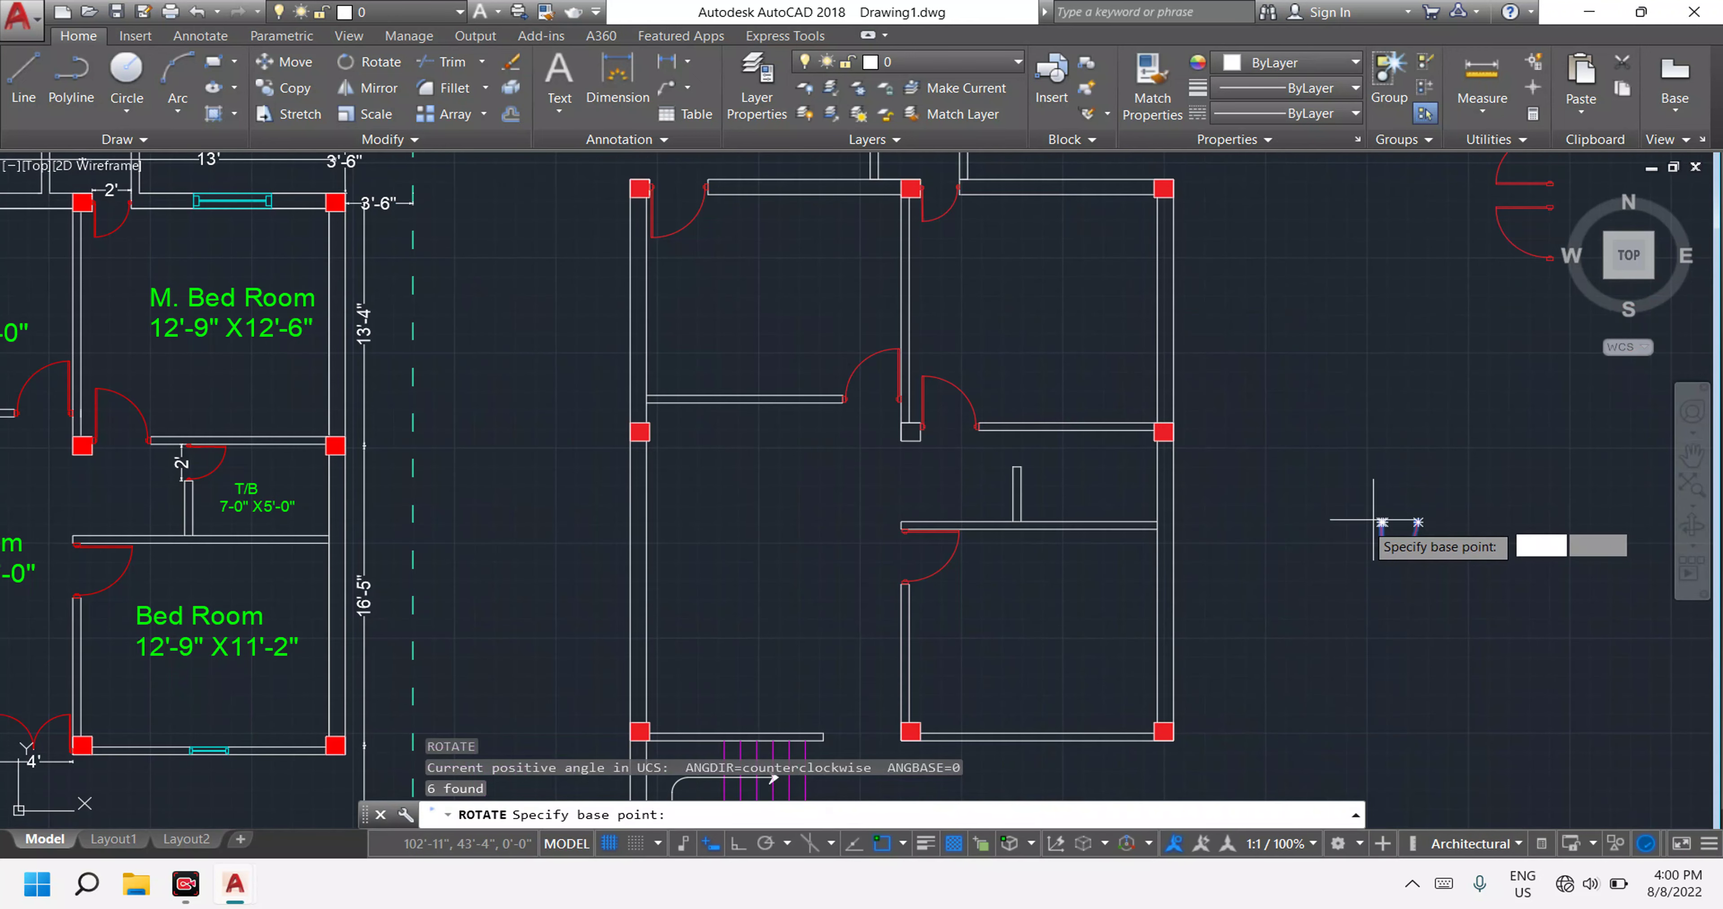
pyautogui.scroll(7, 1373, 520)
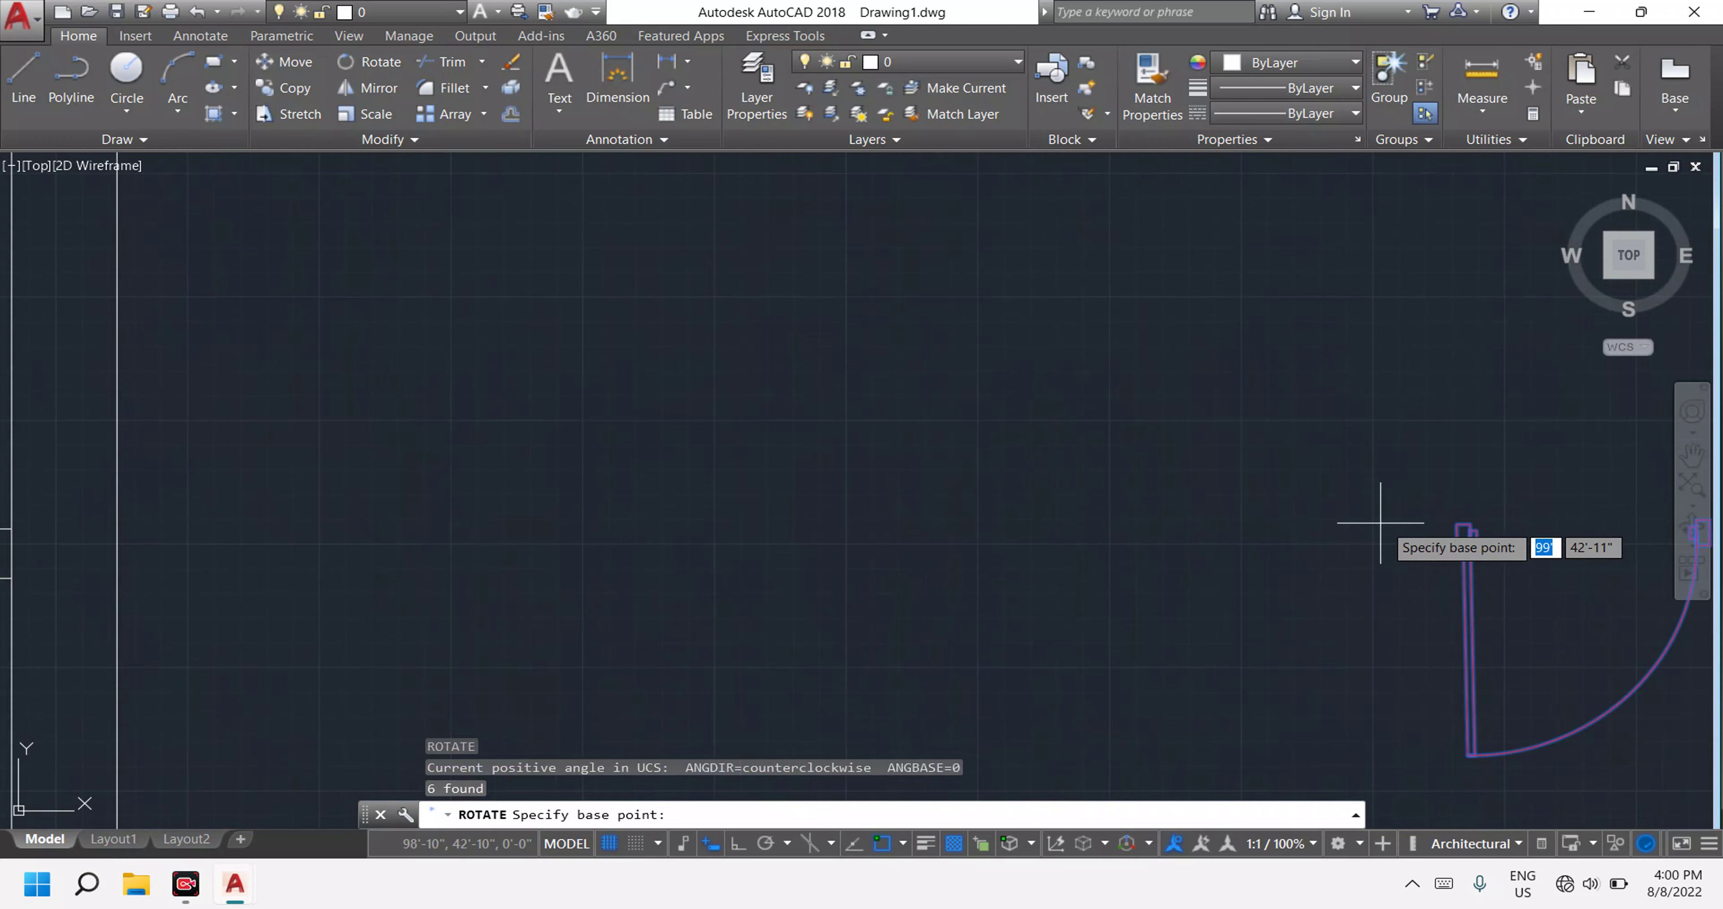
pyautogui.click(1457, 523)
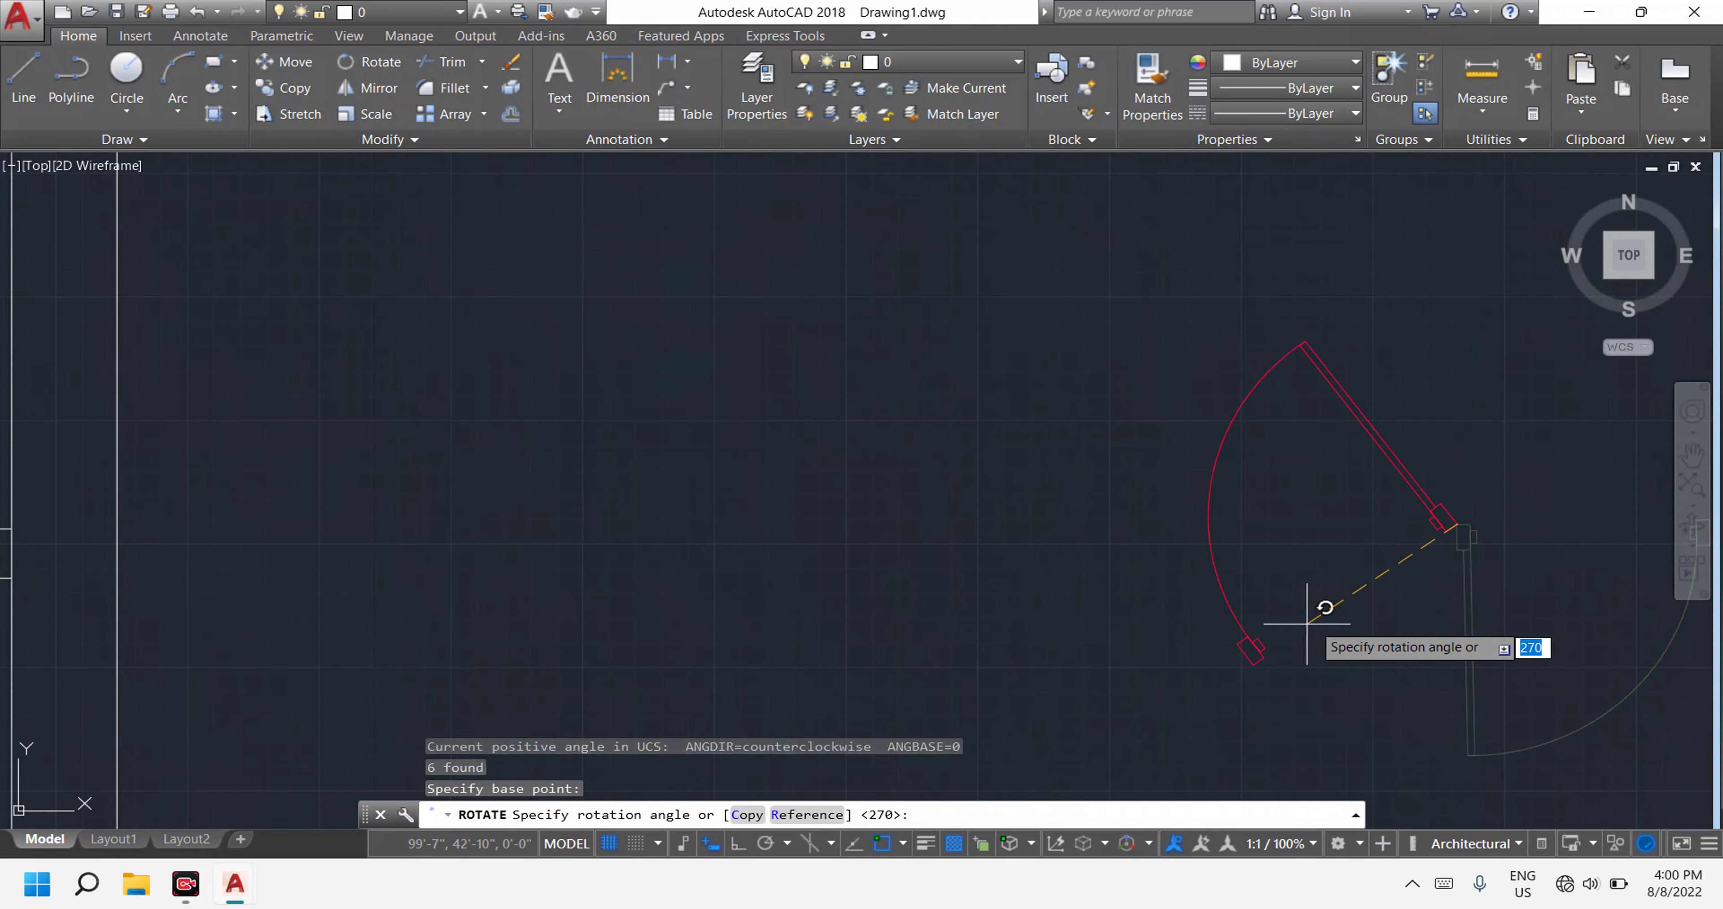
pyautogui.scroll(-5, 1306, 623)
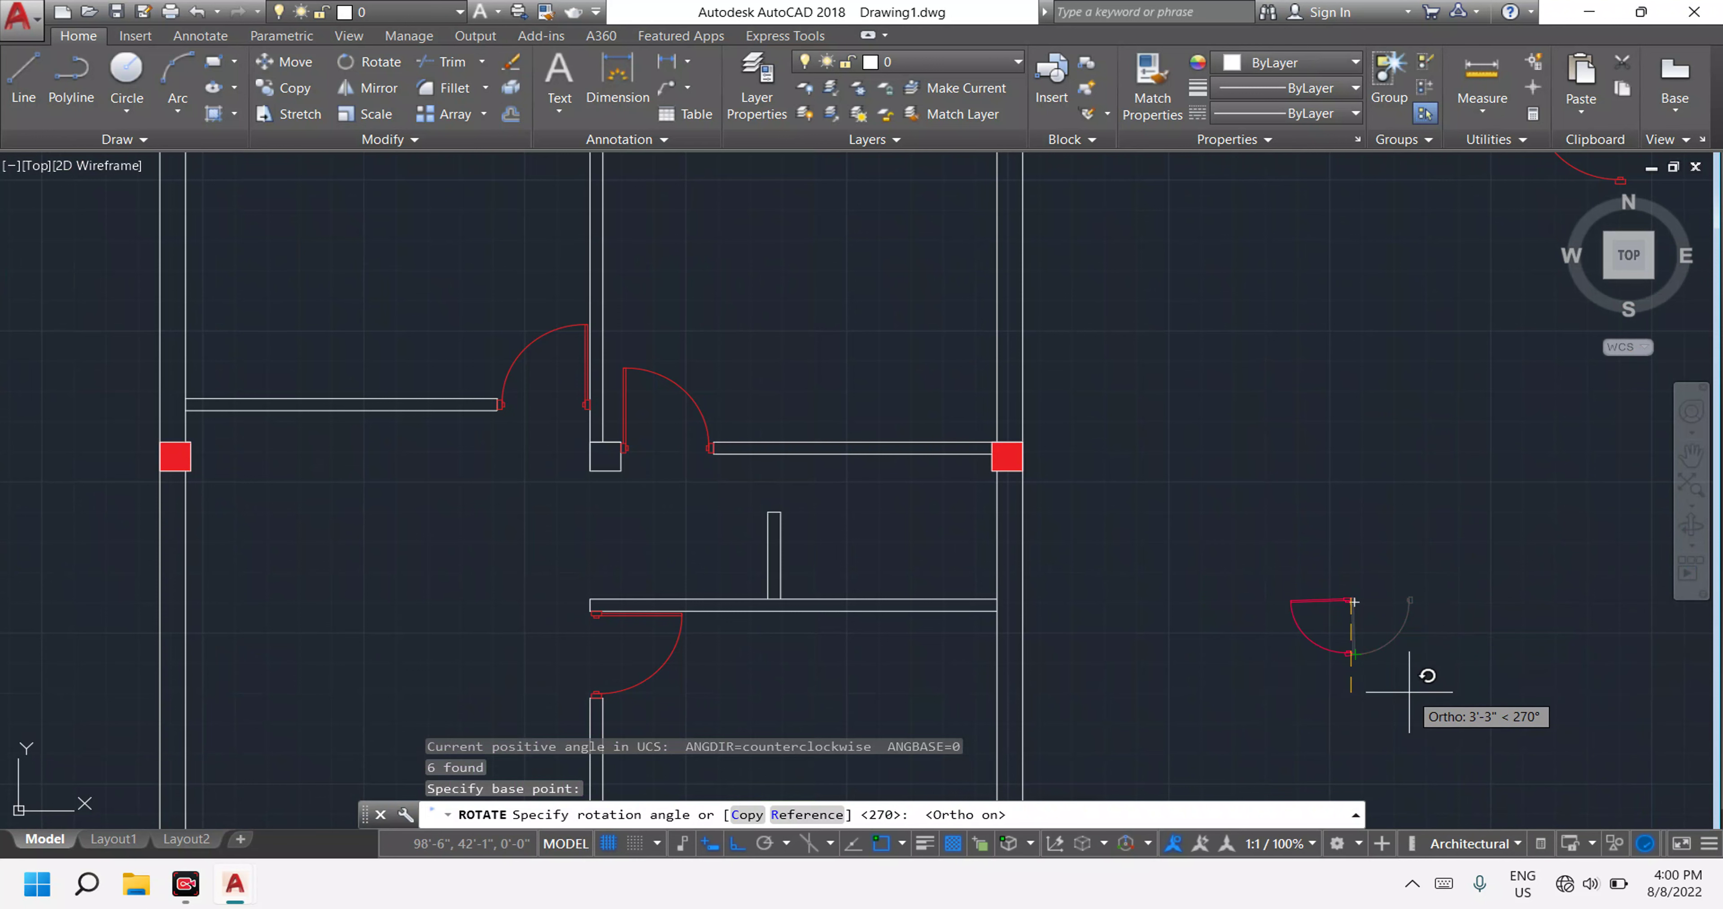
pyautogui.click(1401, 732)
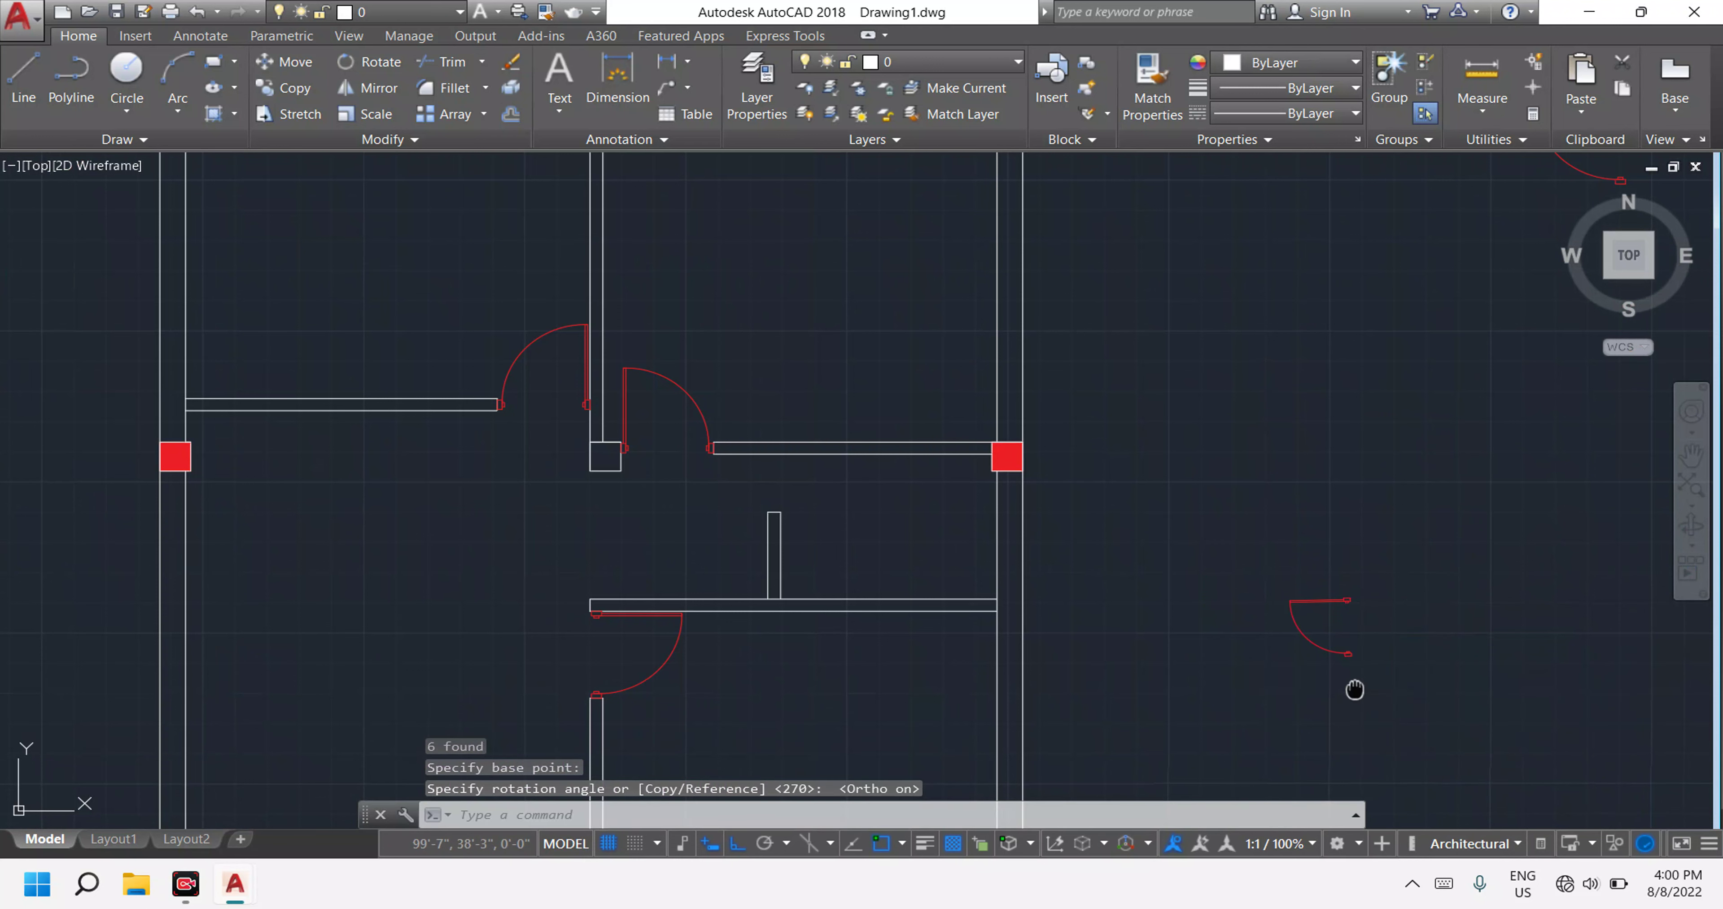
pyautogui.moveTo(1355, 690); pyautogui.dragTo(1287, 519, button='middle')
pyautogui.press('Escape')
# Mirror the rotated door about a vertical line, erasing the original.
pyautogui.click(1357, 573)
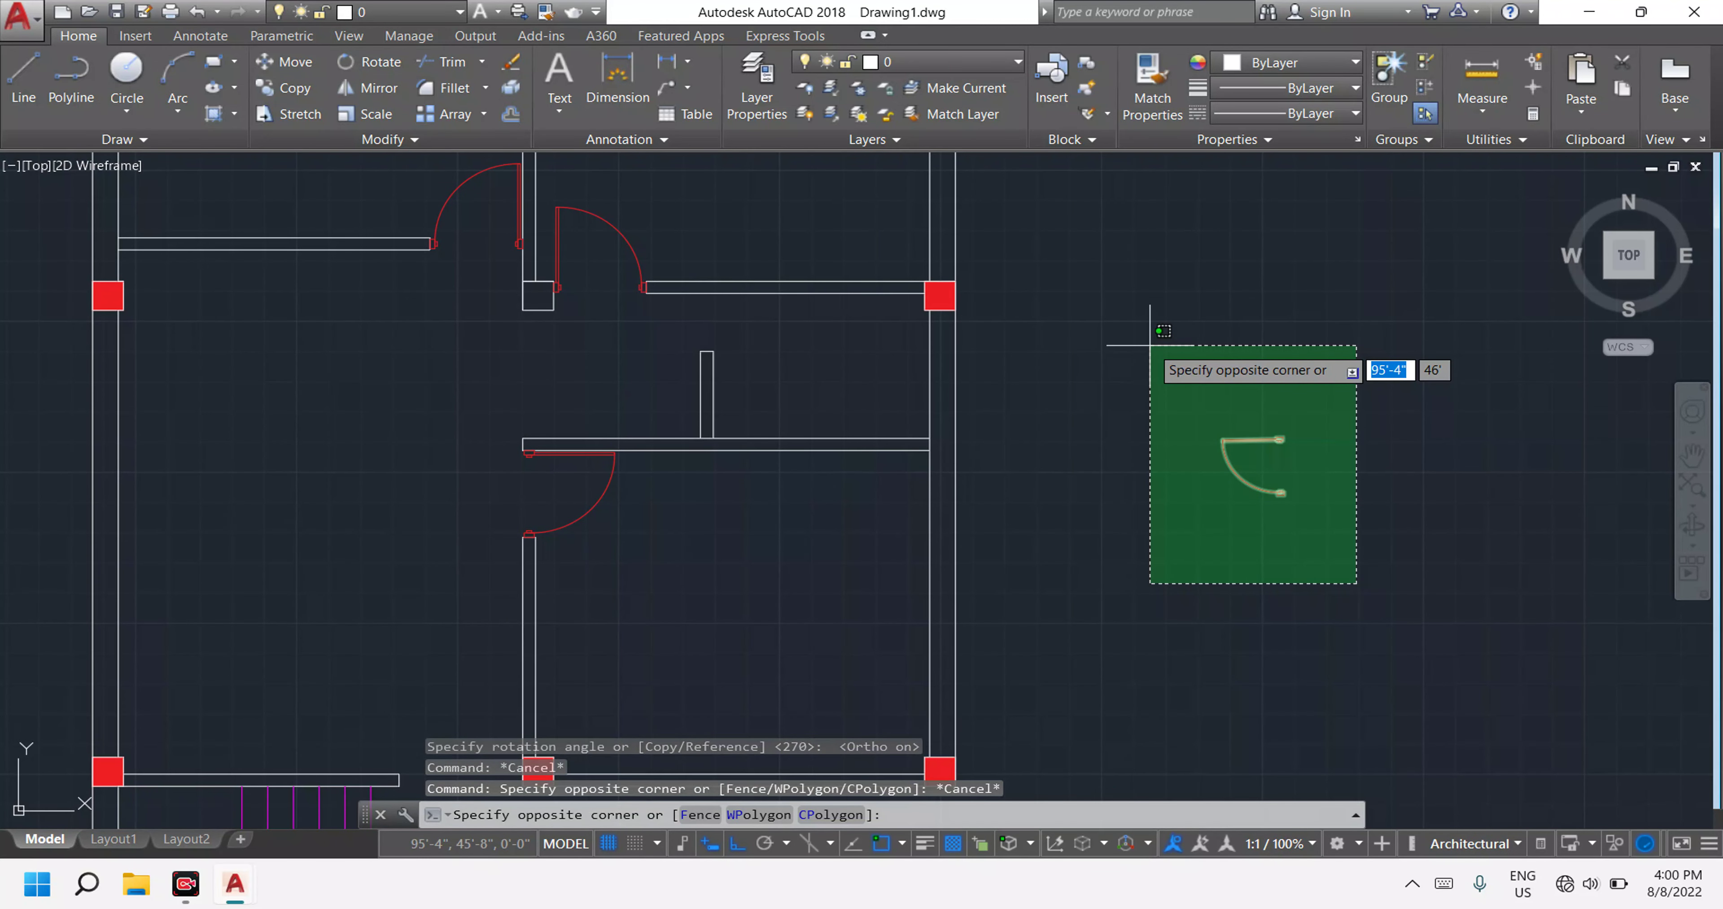
pyautogui.click(1149, 345)
pyautogui.write('mi')
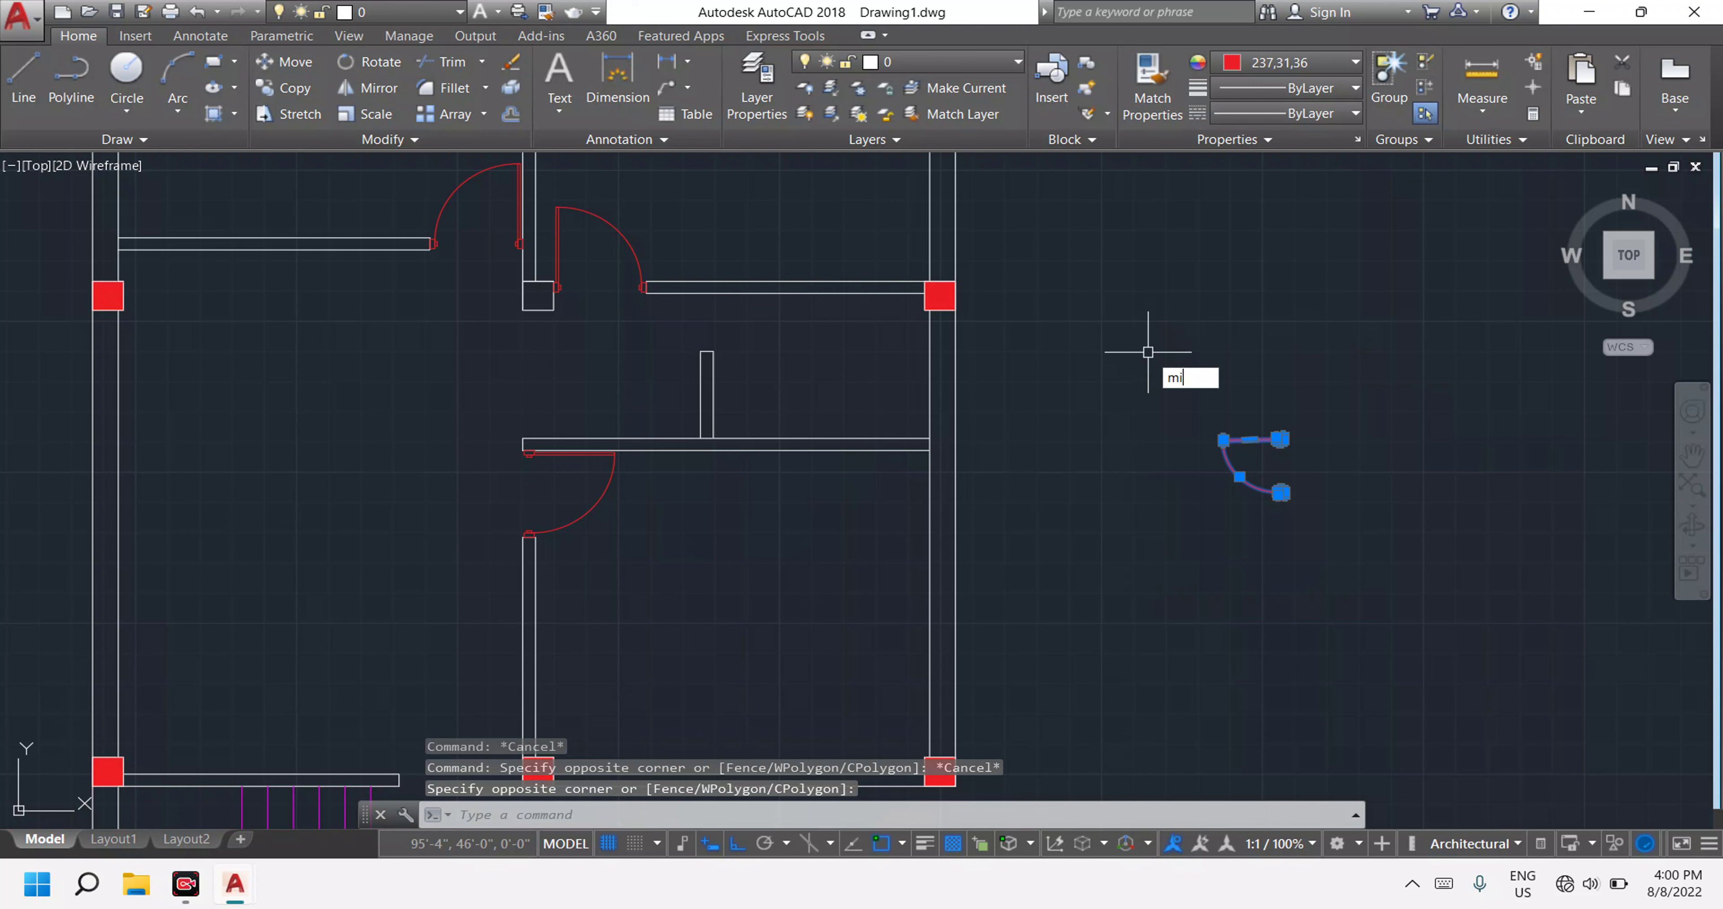
pyautogui.press('Return')
pyautogui.click(1356, 482)
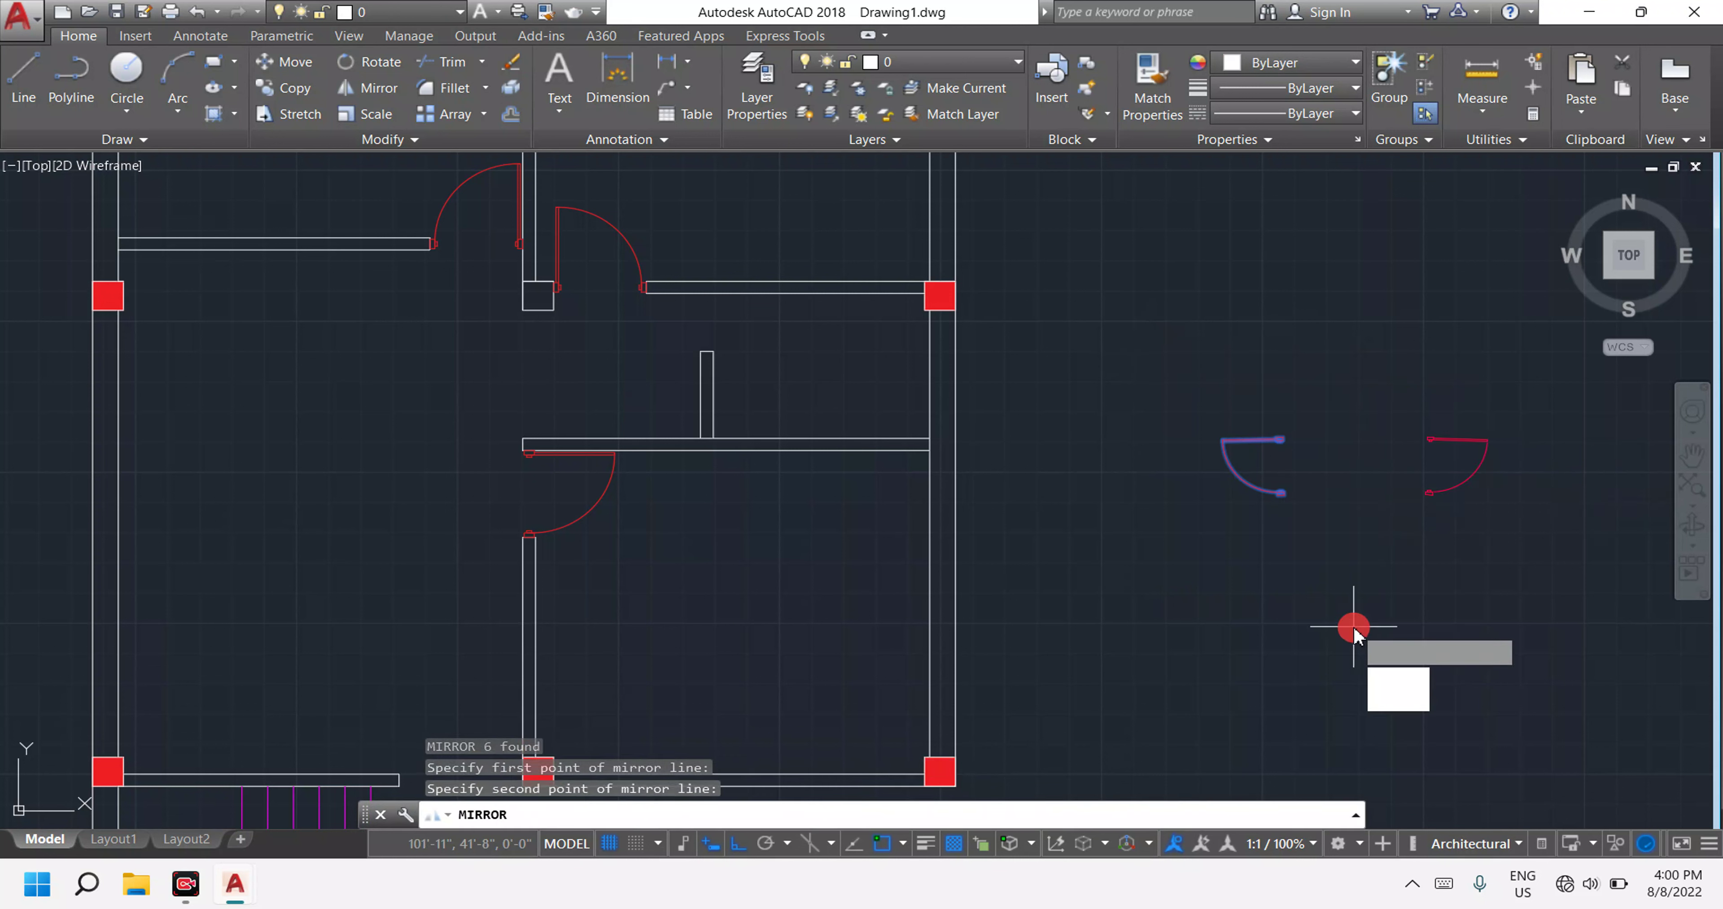
pyautogui.click(1354, 628)
pyautogui.write('y')
pyautogui.press('Return')
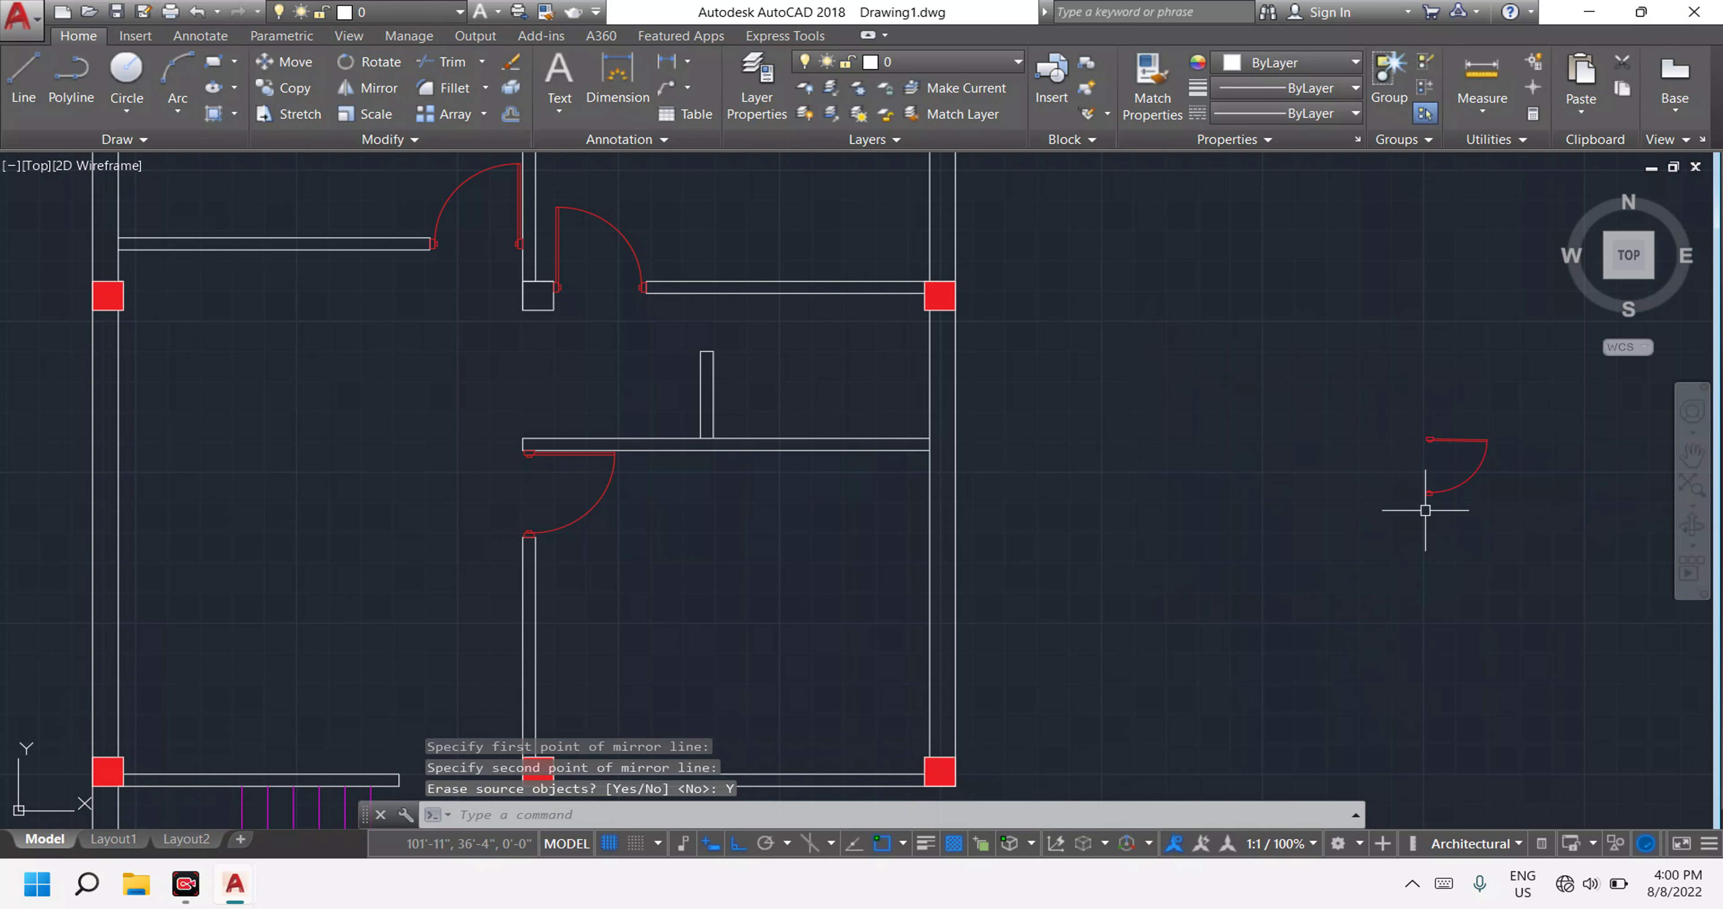
pyautogui.click(1508, 555)
pyautogui.click(1366, 377)
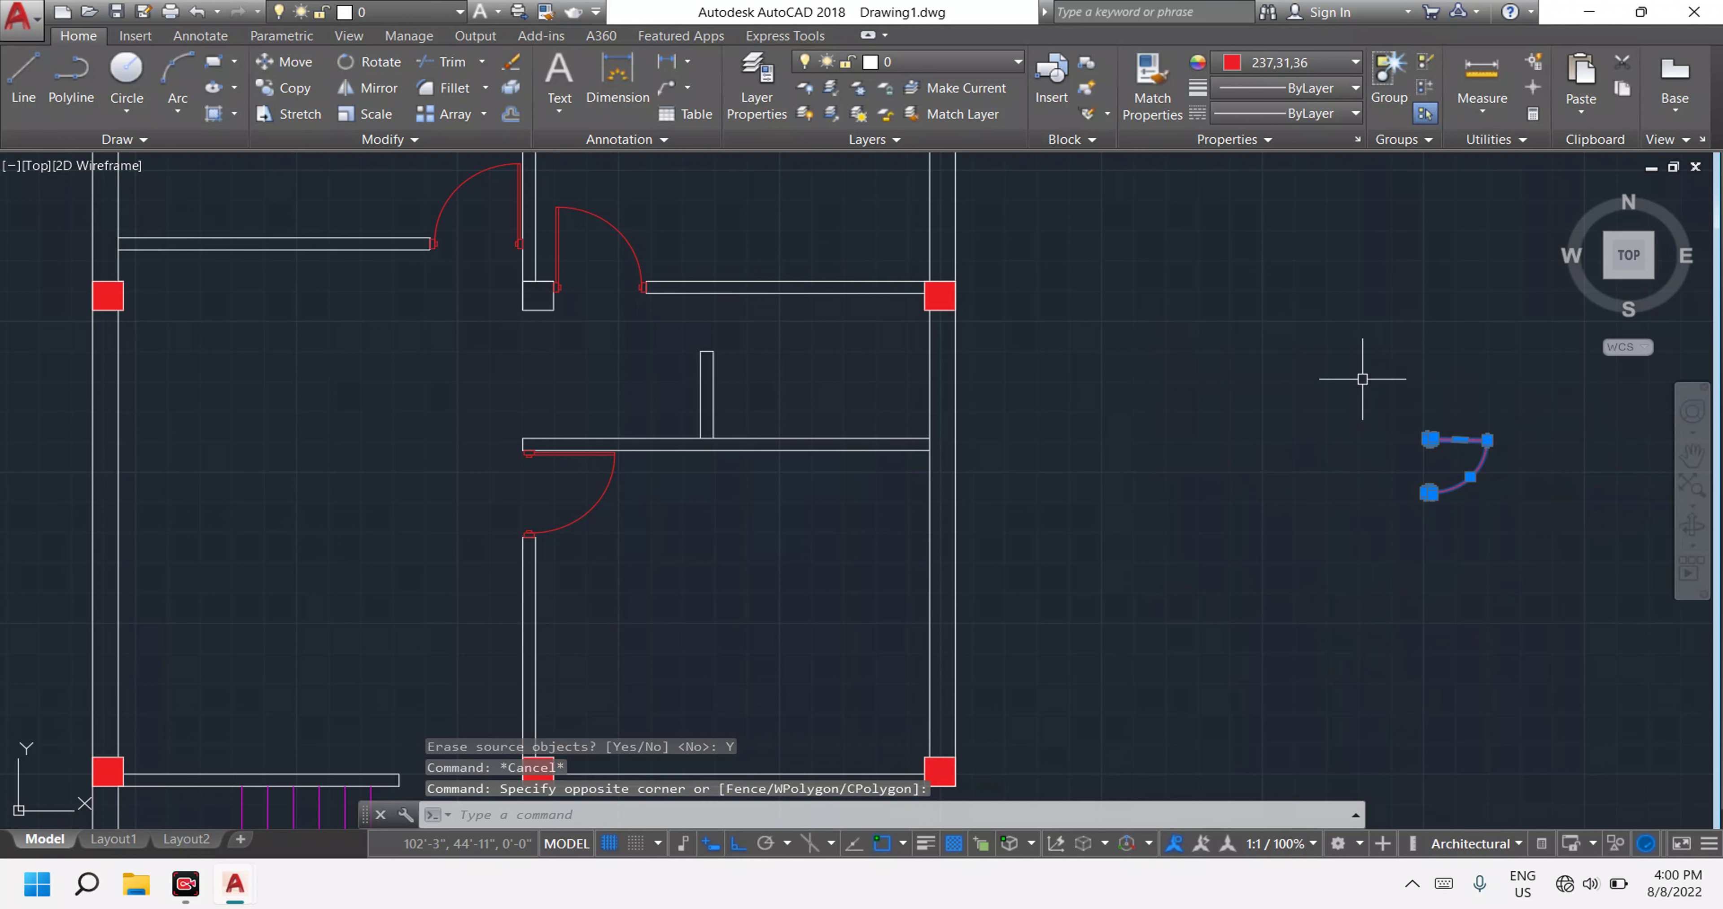
pyautogui.write('co')
# Copy the mirrored door from its hinge end to the wall midpoint with Ortho off.
pyautogui.press('Return')
pyautogui.scroll(3, 1405, 482)
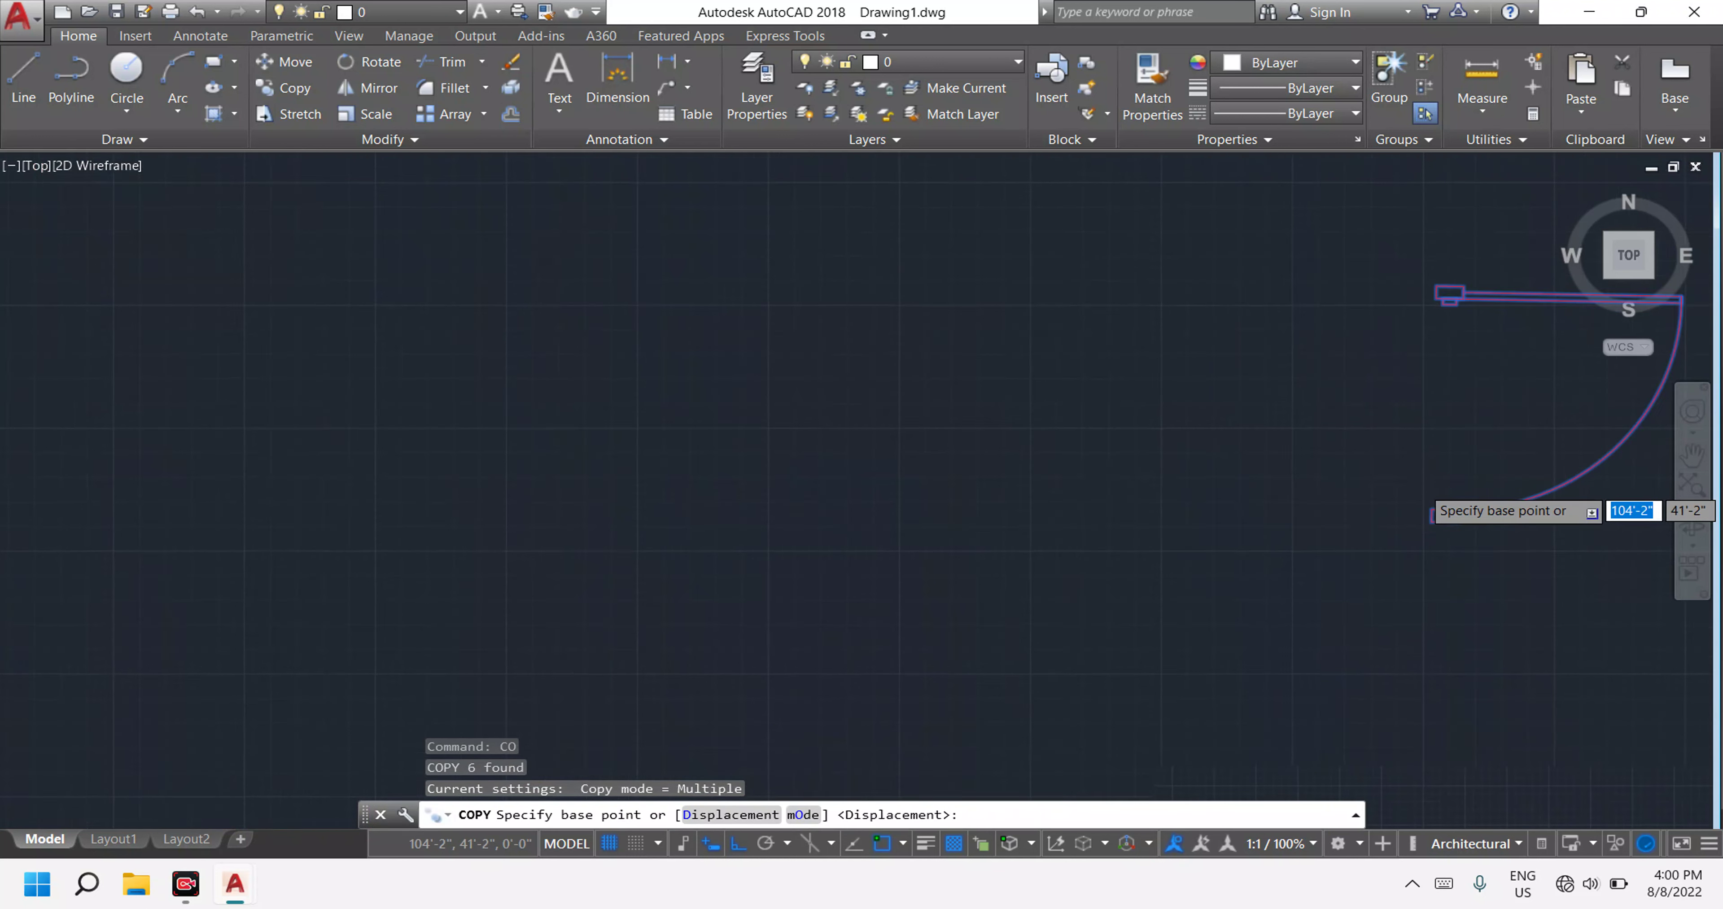
pyautogui.scroll(2, 1438, 522)
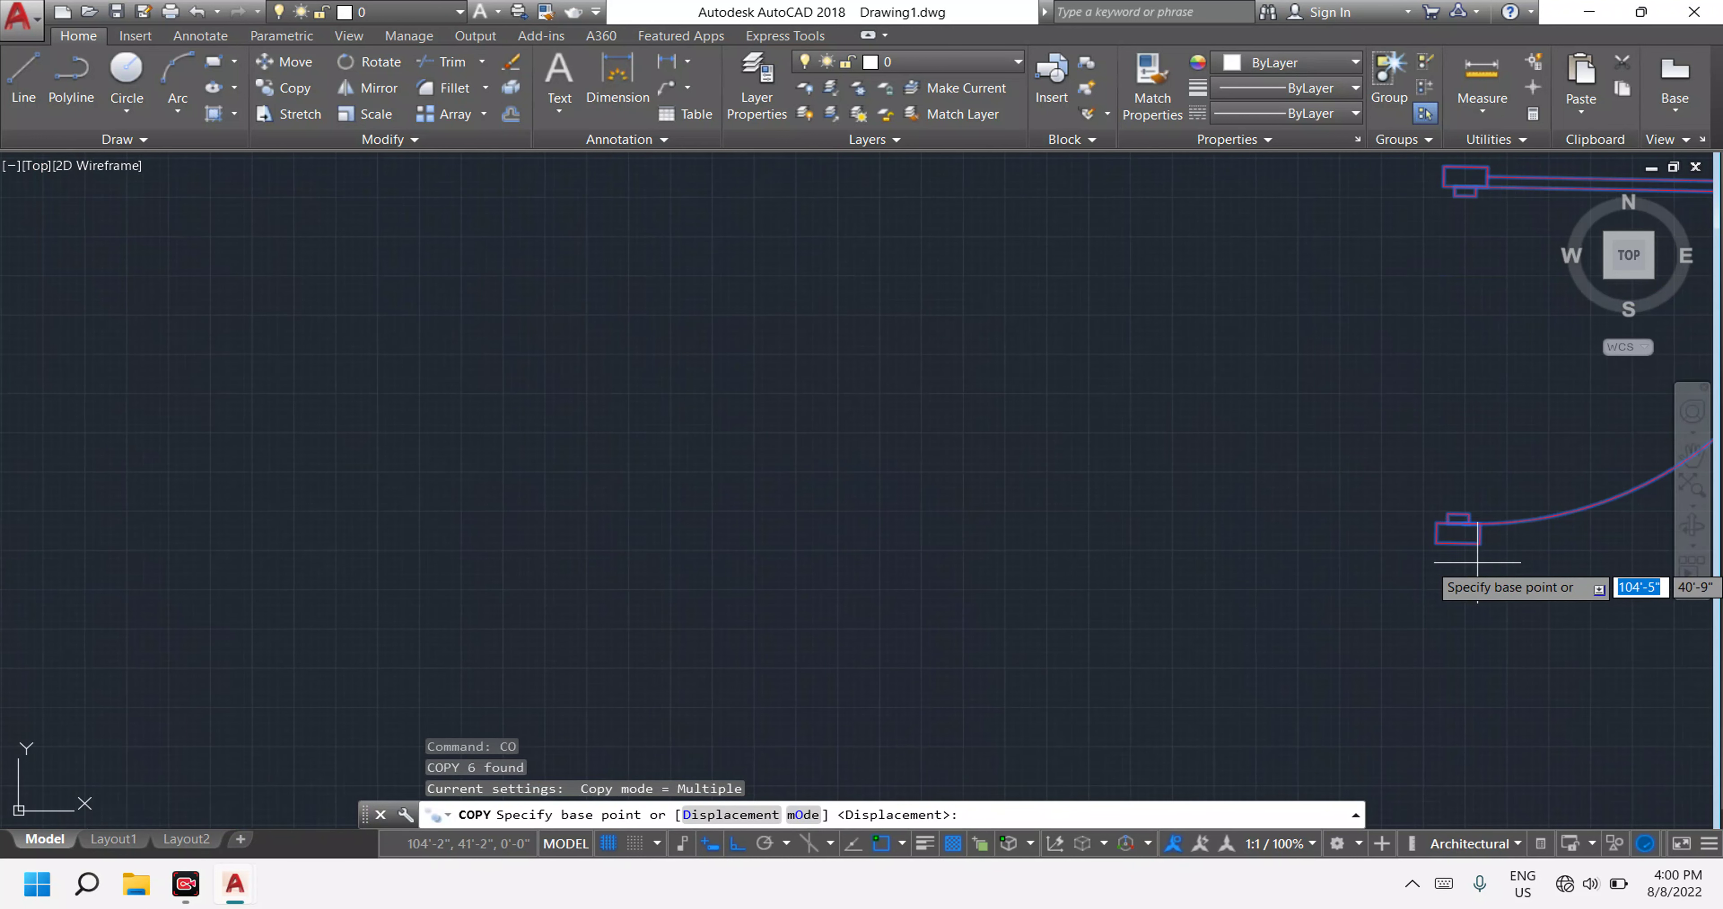
pyautogui.click(1458, 533)
pyautogui.scroll(-5, 834, 441)
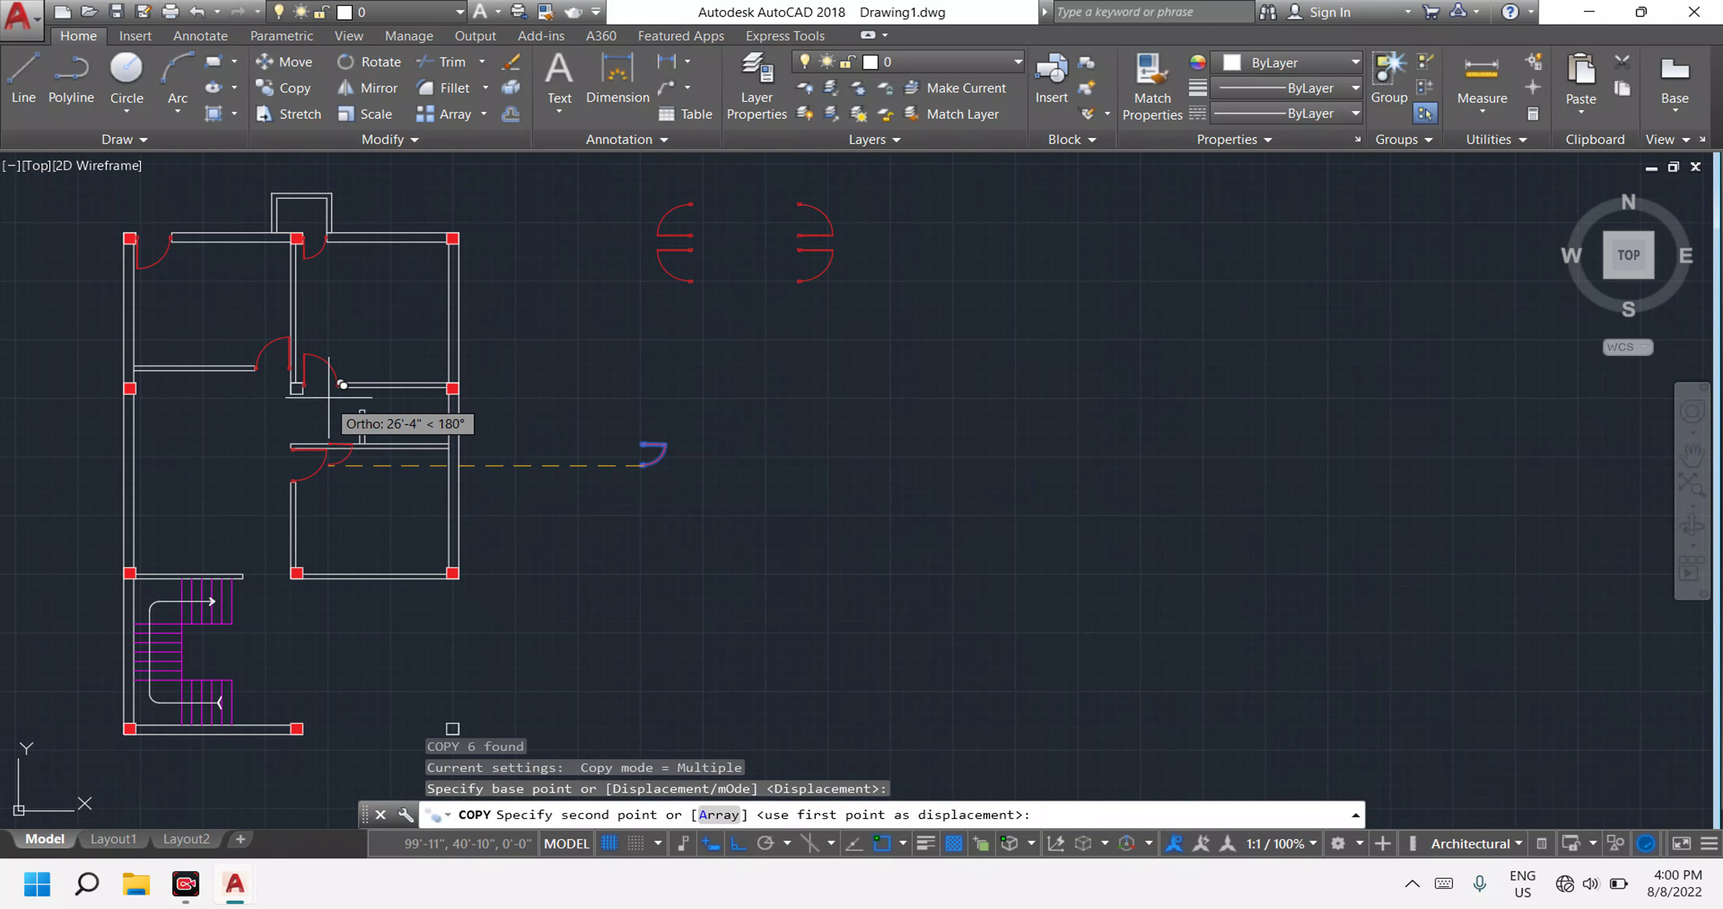
pyautogui.scroll(5, 346, 408)
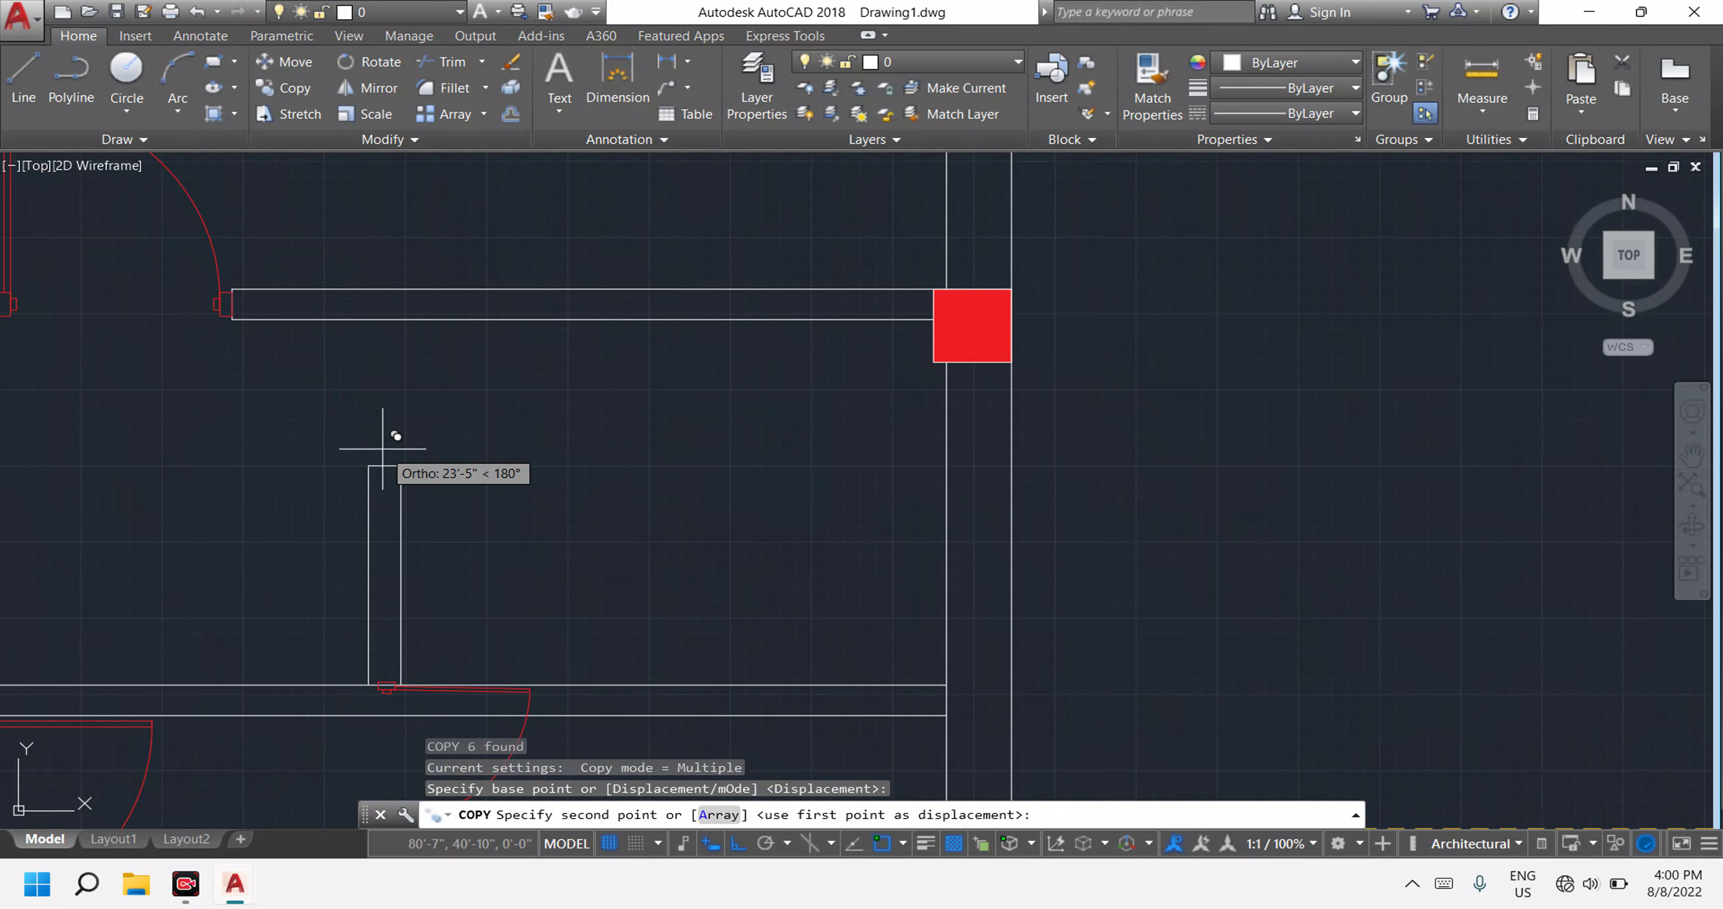
pyautogui.press('F8')
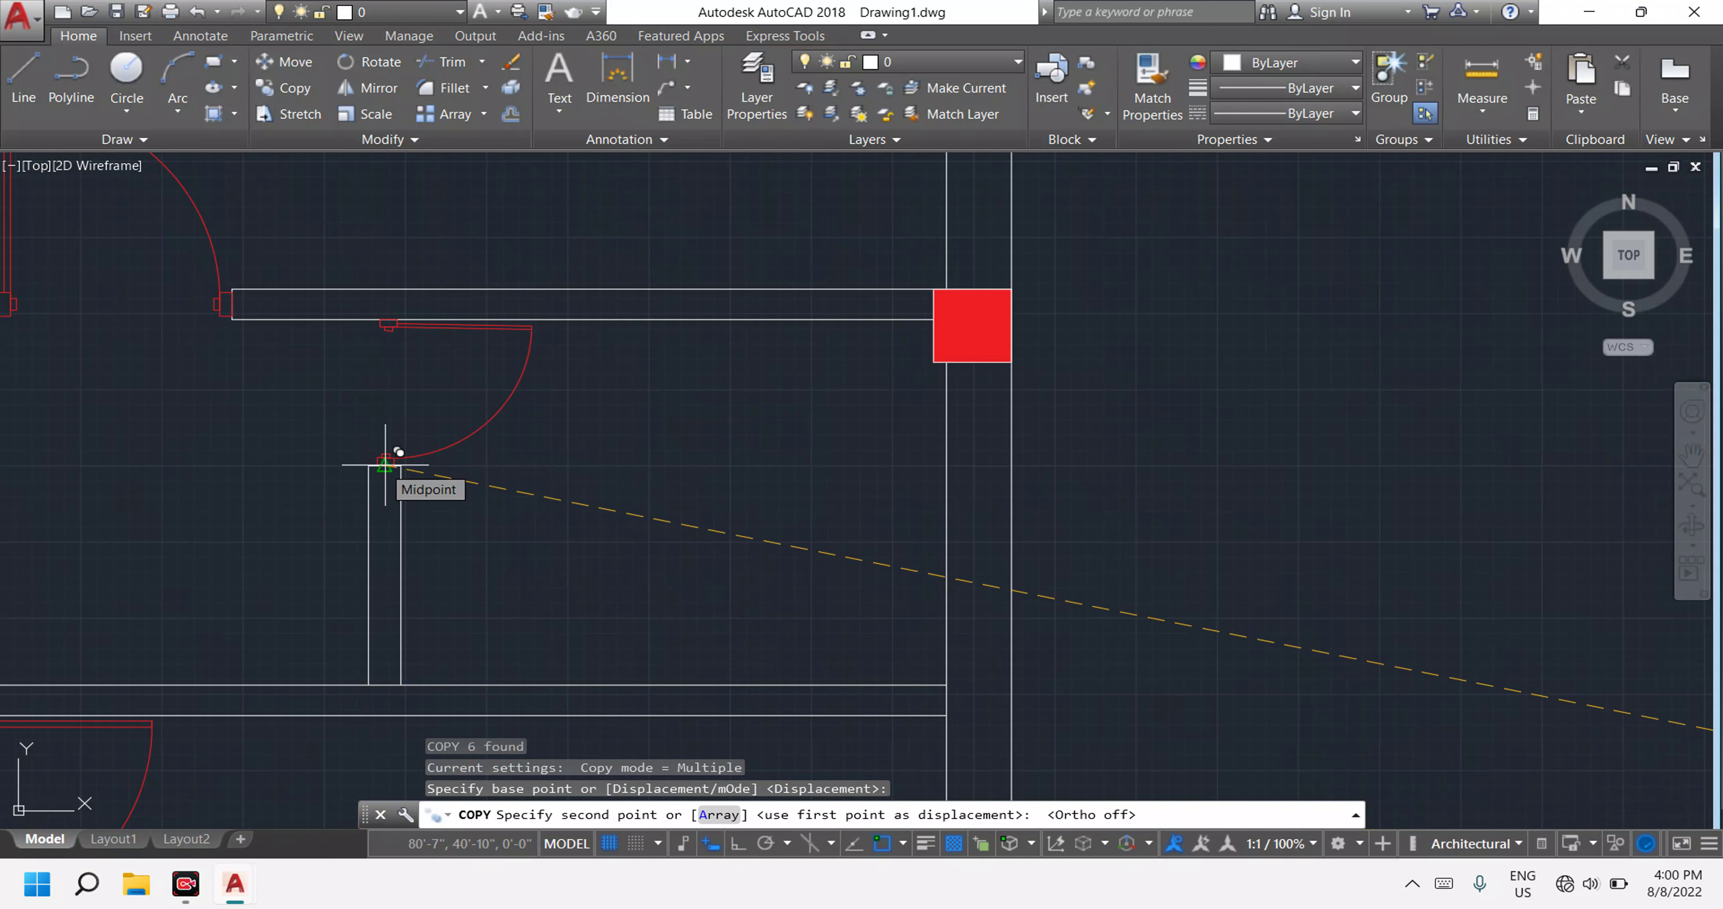
pyautogui.click(380, 456)
pyautogui.scroll(-5, 522, 428)
pyautogui.scroll(-1, 669, 461)
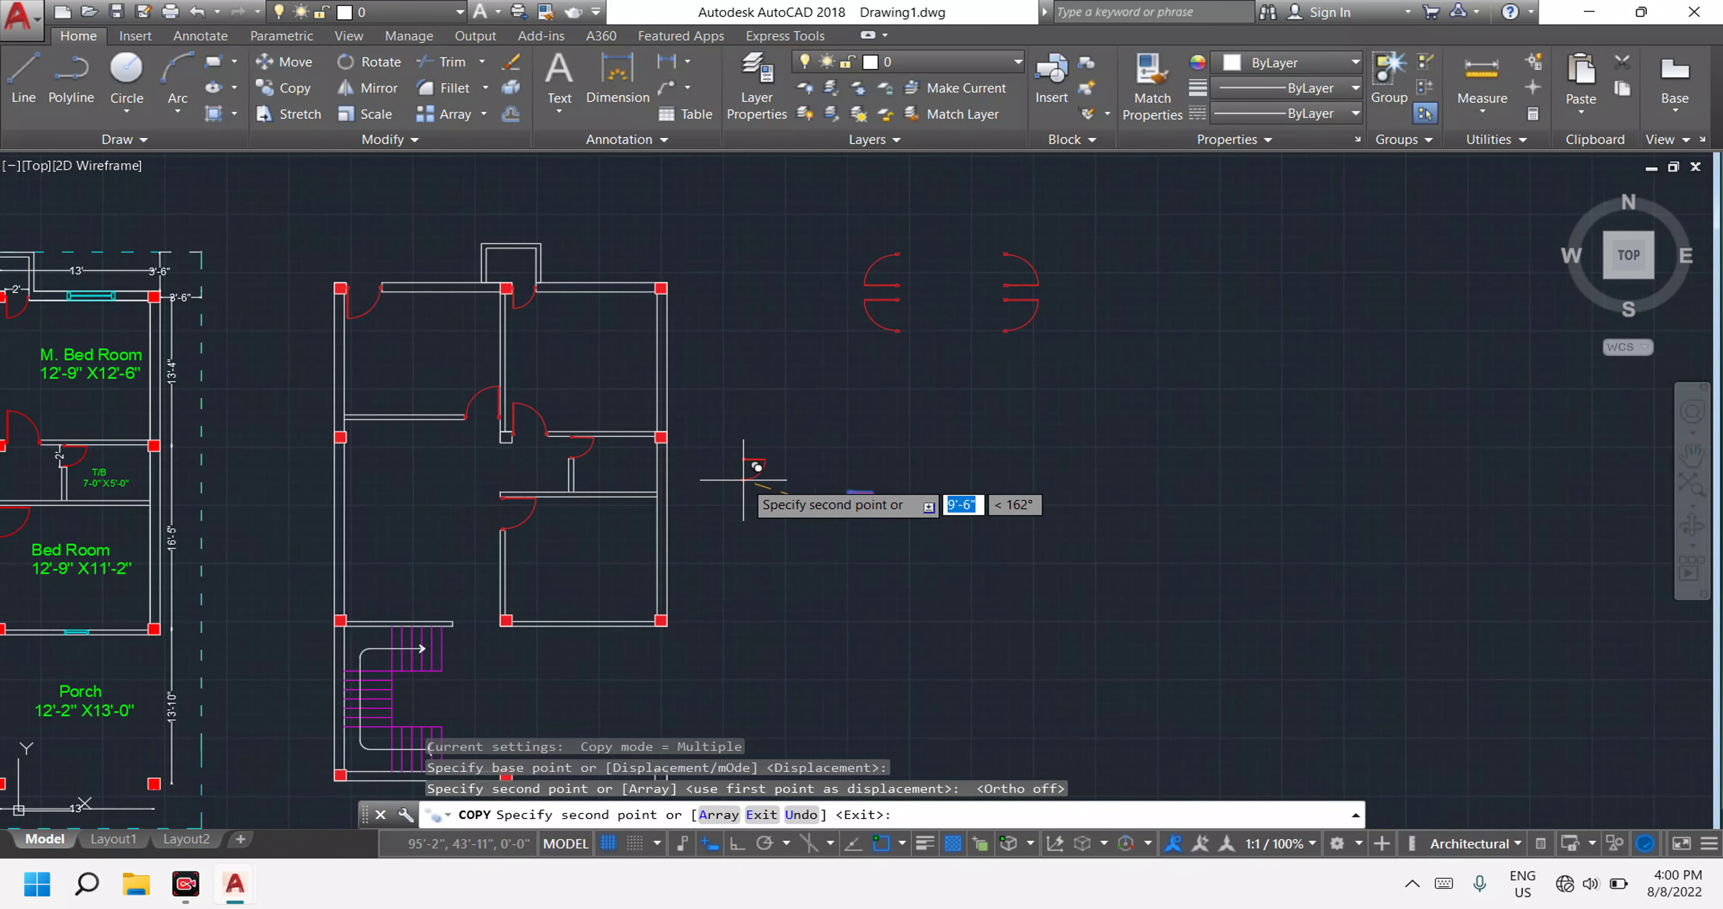
pyautogui.press('Escape')
# Pan and zoom to review both floor plans and the spare red door symbols.
pyautogui.moveTo(782, 488); pyautogui.dragTo(1138, 415, button='middle')
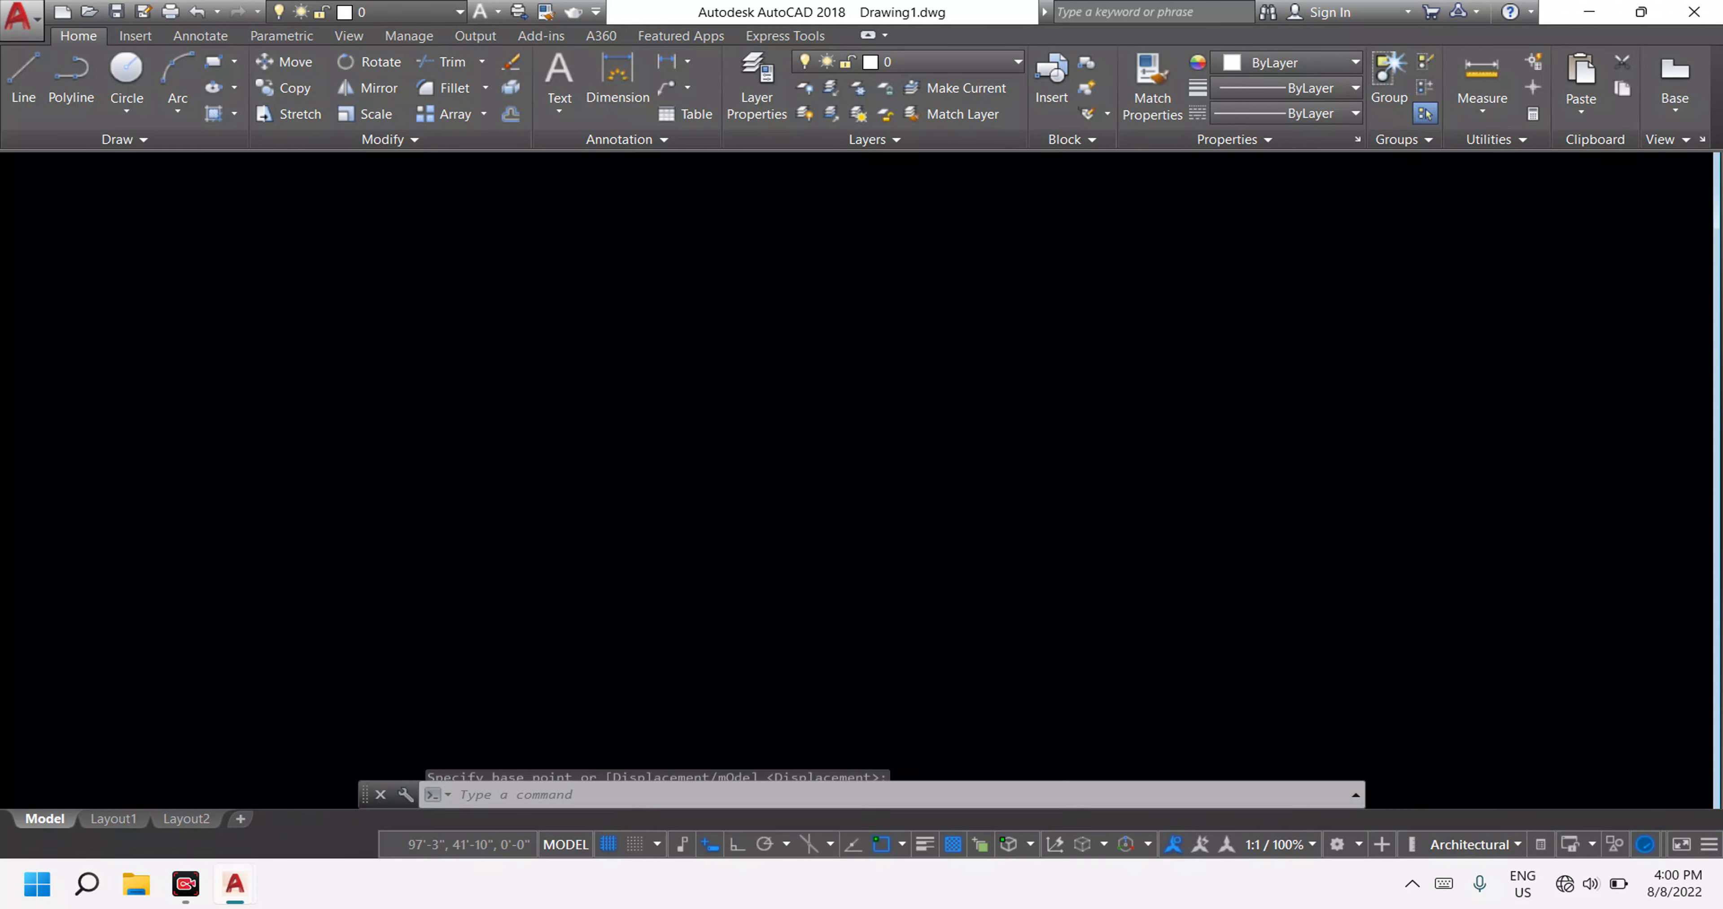
pyautogui.scroll(2, 309, 543)
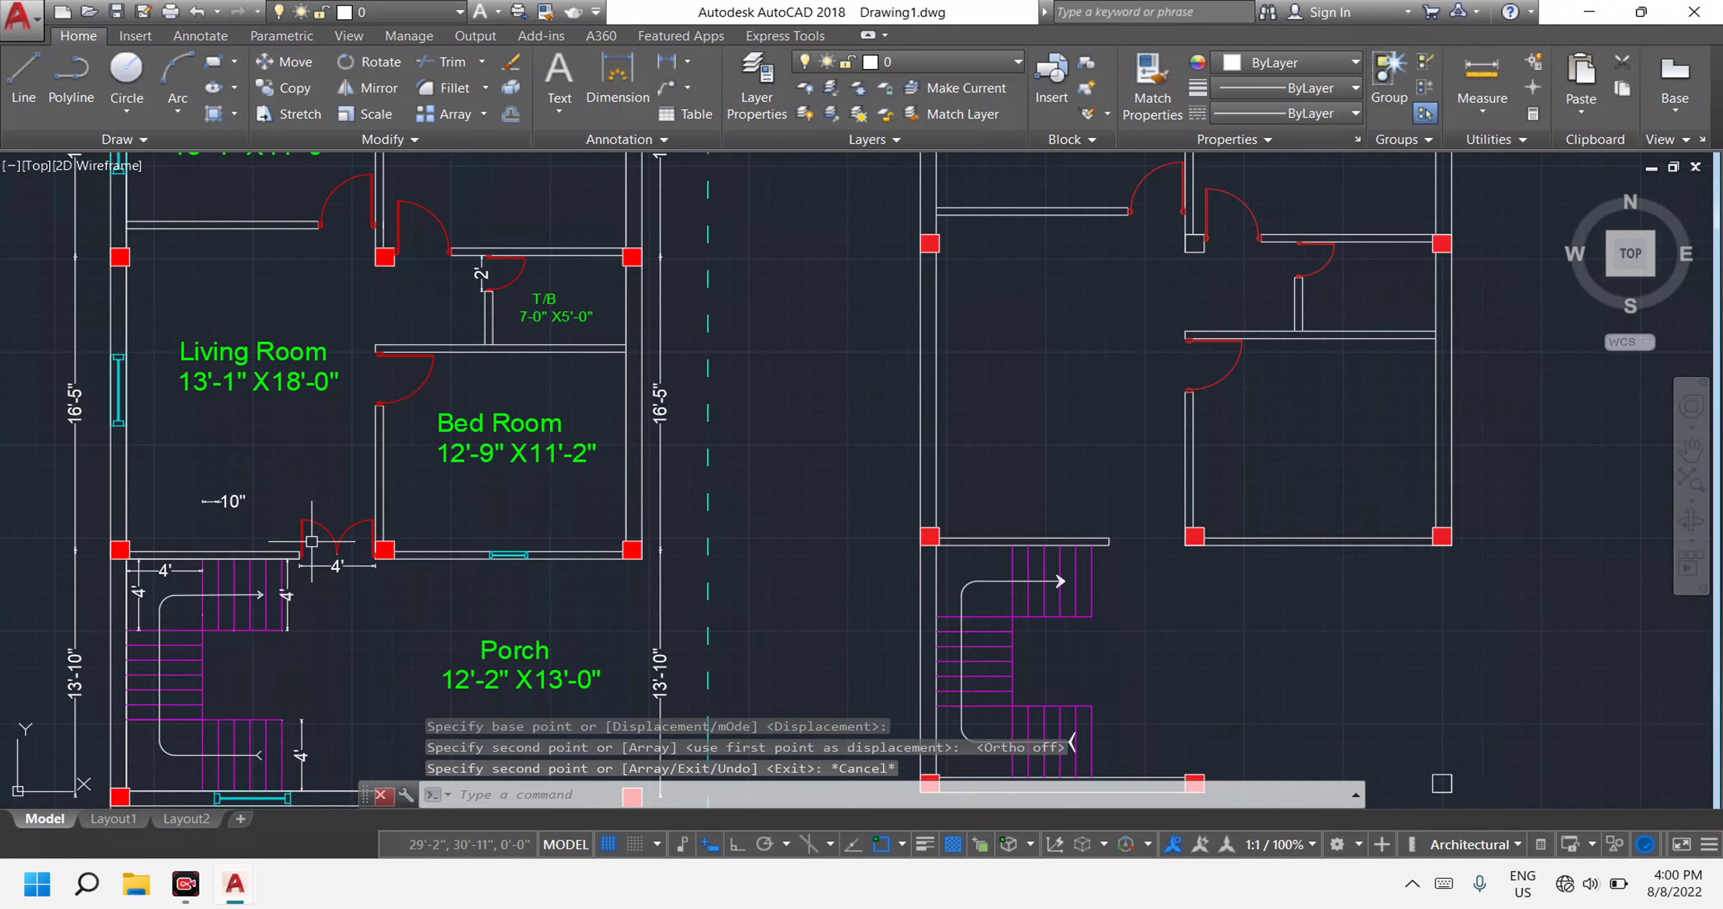
pyautogui.scroll(2, 315, 539)
pyautogui.scroll(-2, 354, 506)
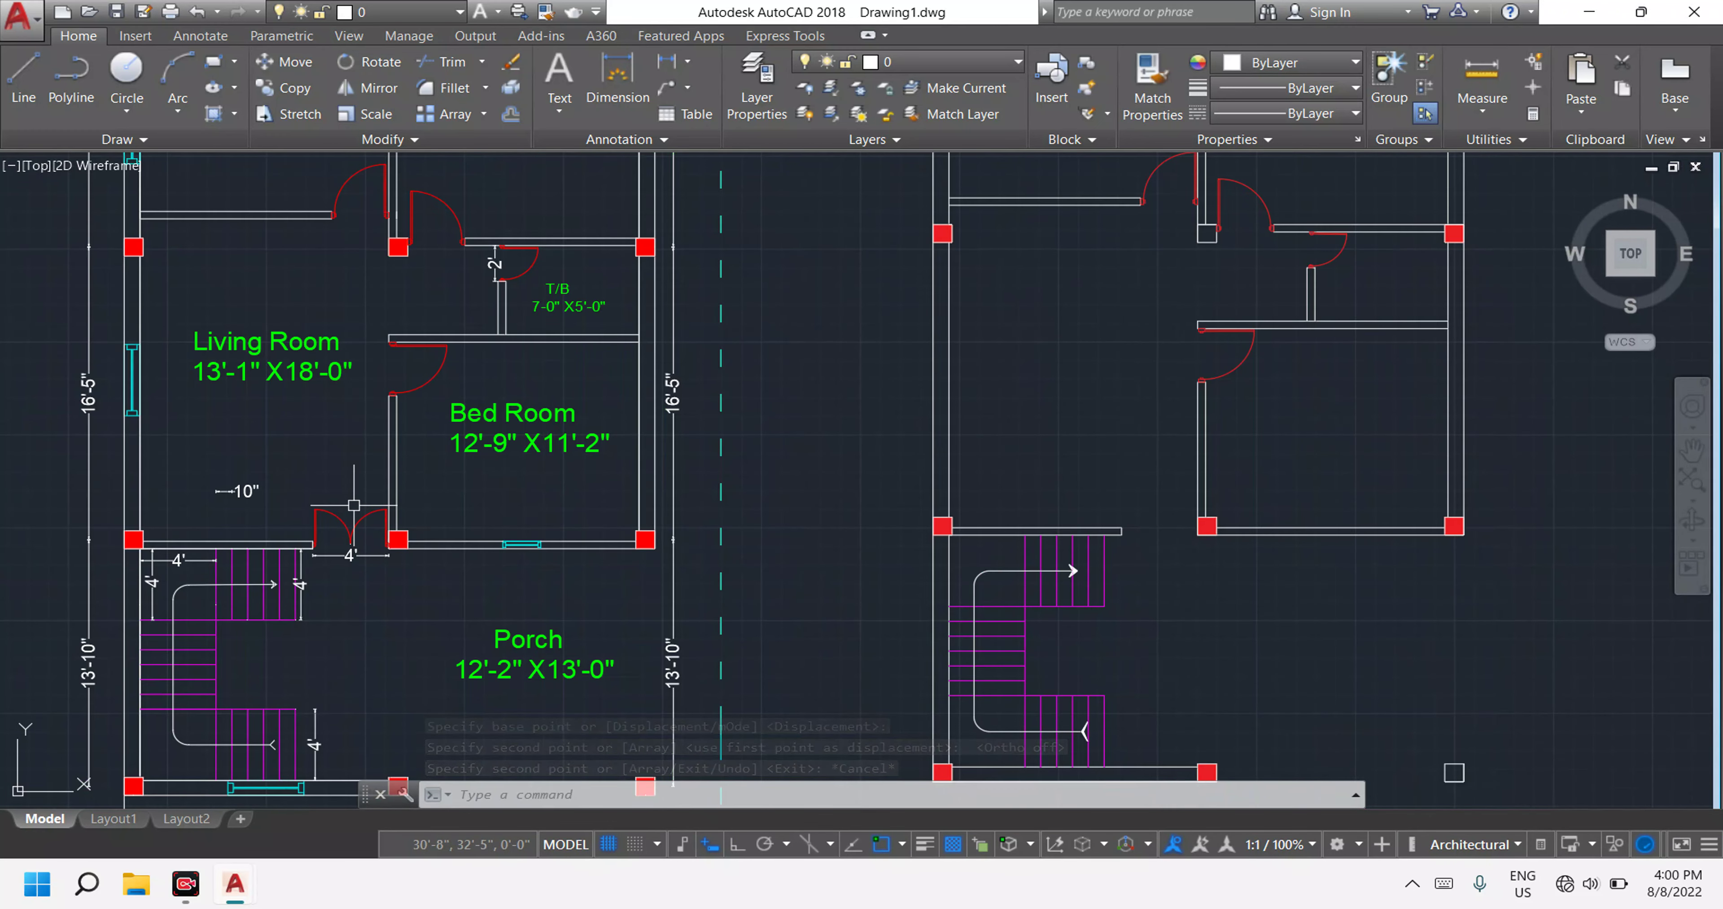
pyautogui.moveTo(355, 555); pyautogui.dragTo(339, 471, button='middle')
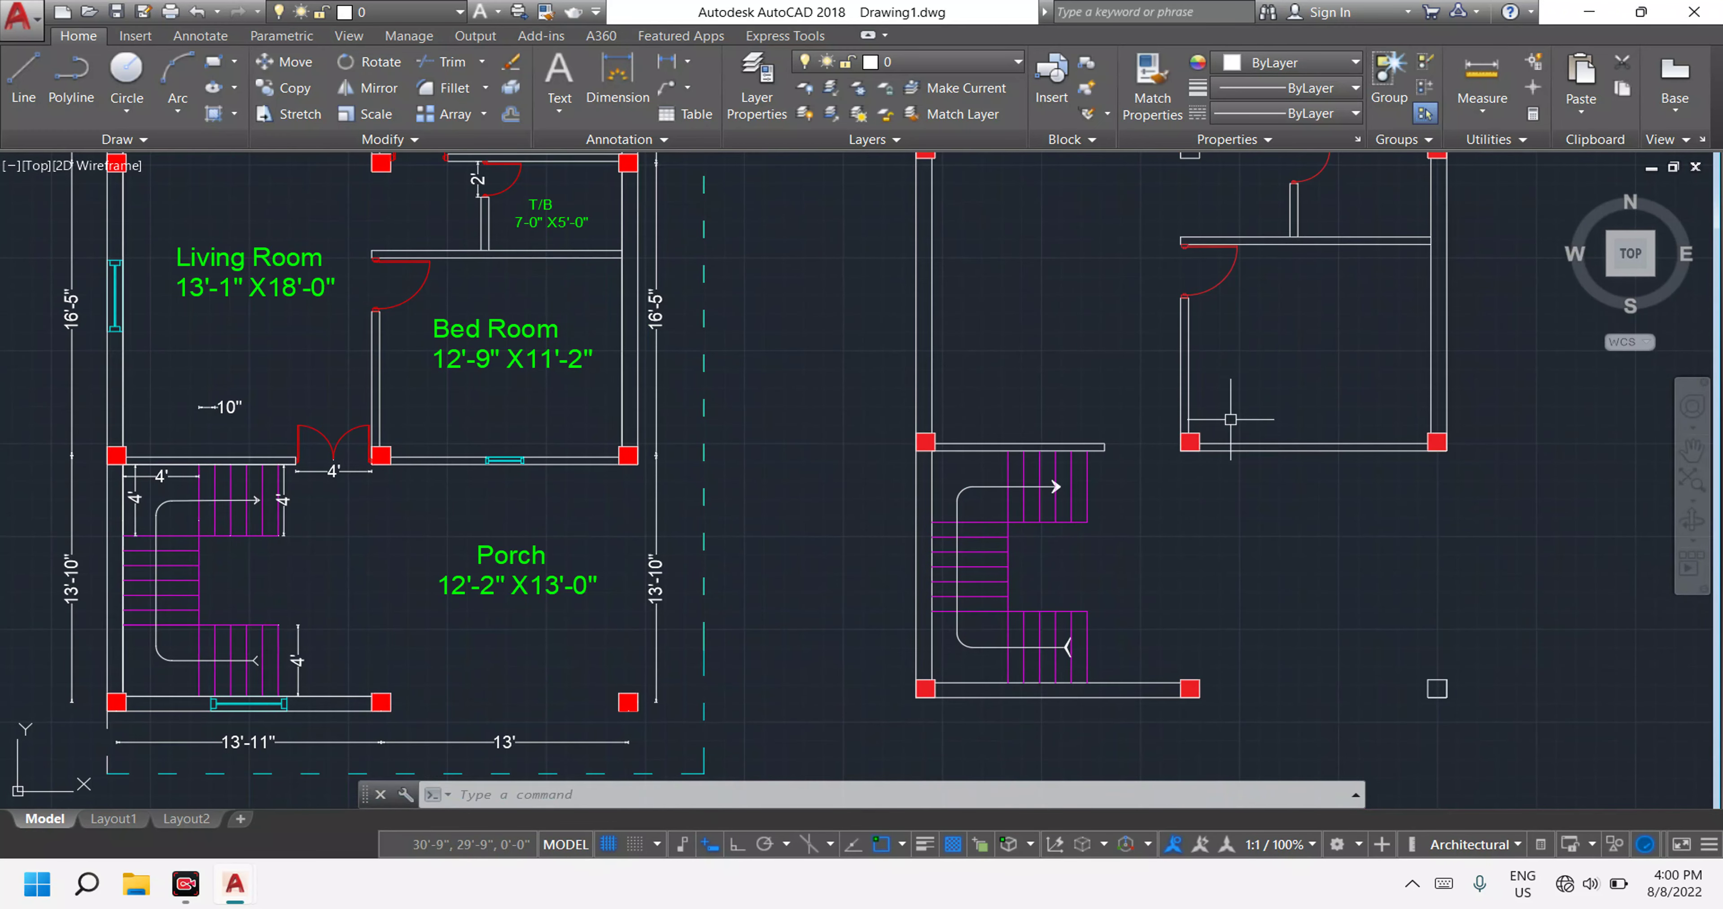
pyautogui.scroll(-5, 1230, 419)
pyautogui.moveTo(1212, 463); pyautogui.dragTo(1034, 522, button='middle')
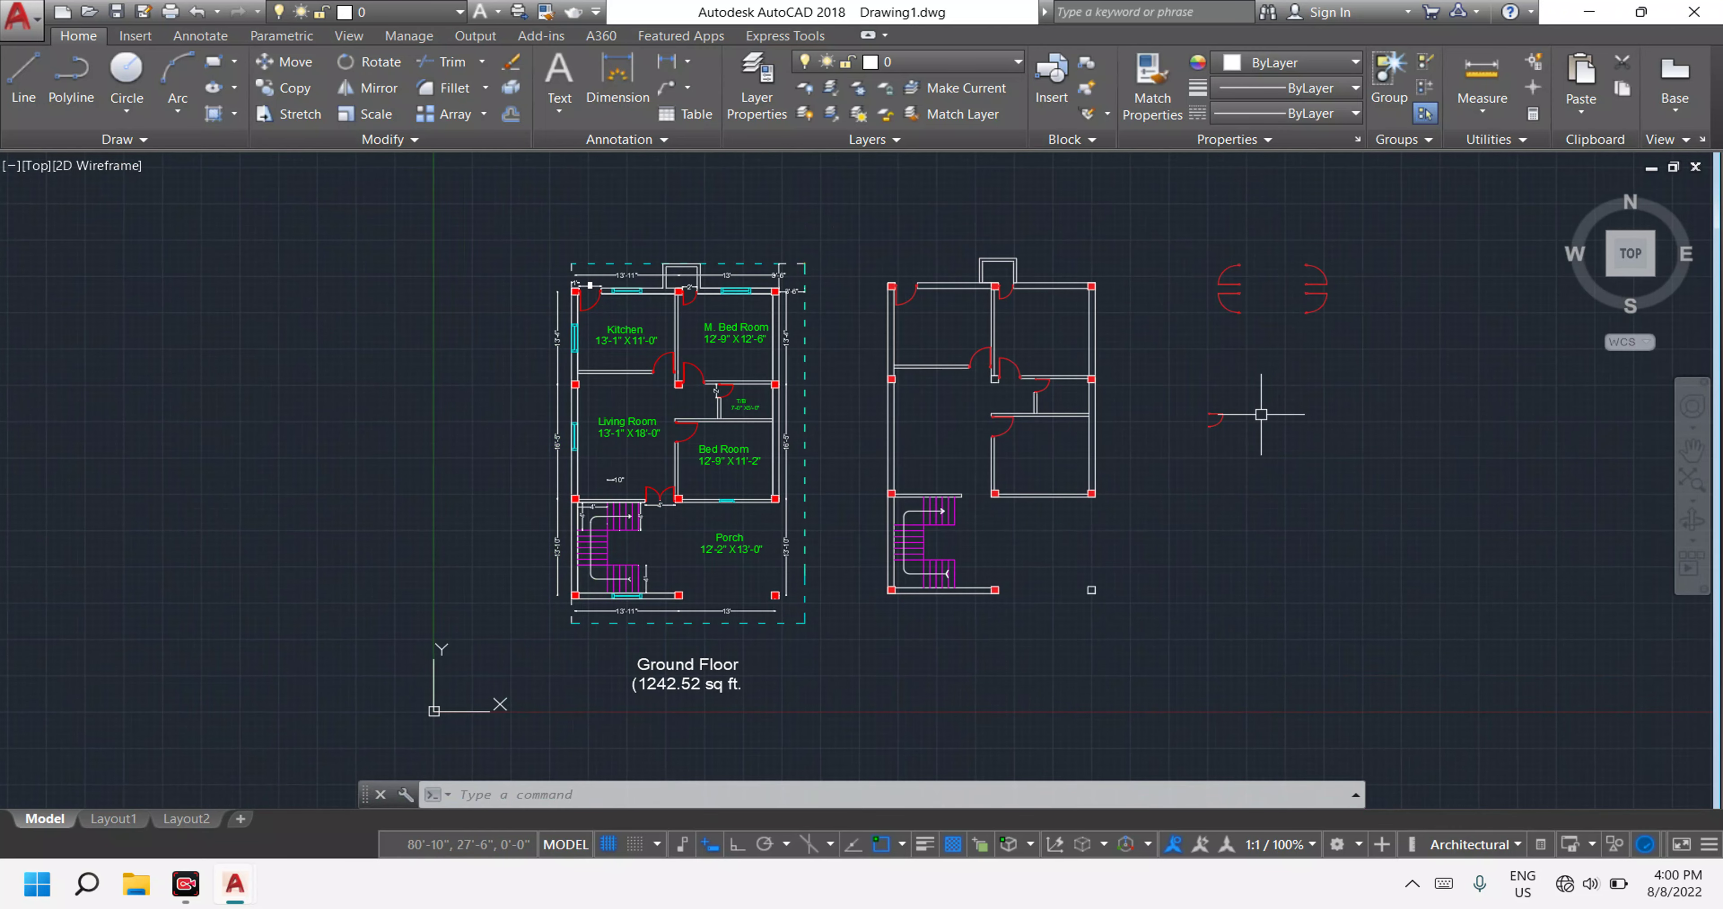
pyautogui.scroll(5, 660, 484)
pyautogui.scroll(2, 712, 488)
pyautogui.scroll(3, 574, 466)
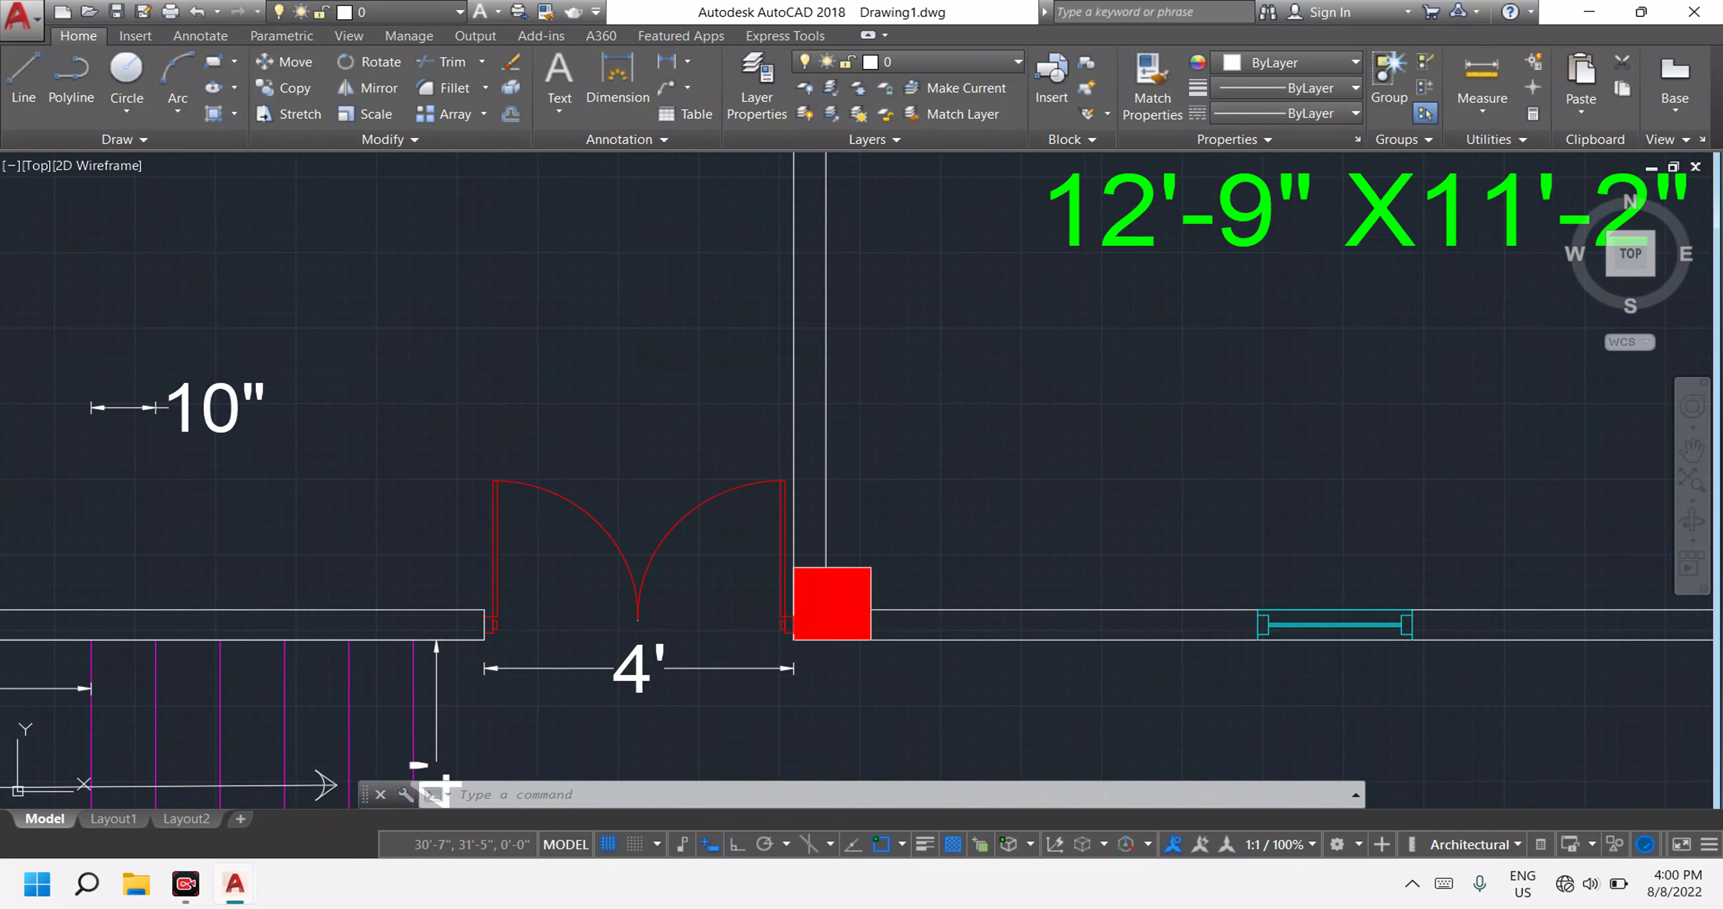
pyautogui.scroll(-4, 1542, 447)
pyautogui.scroll(-2, 1539, 444)
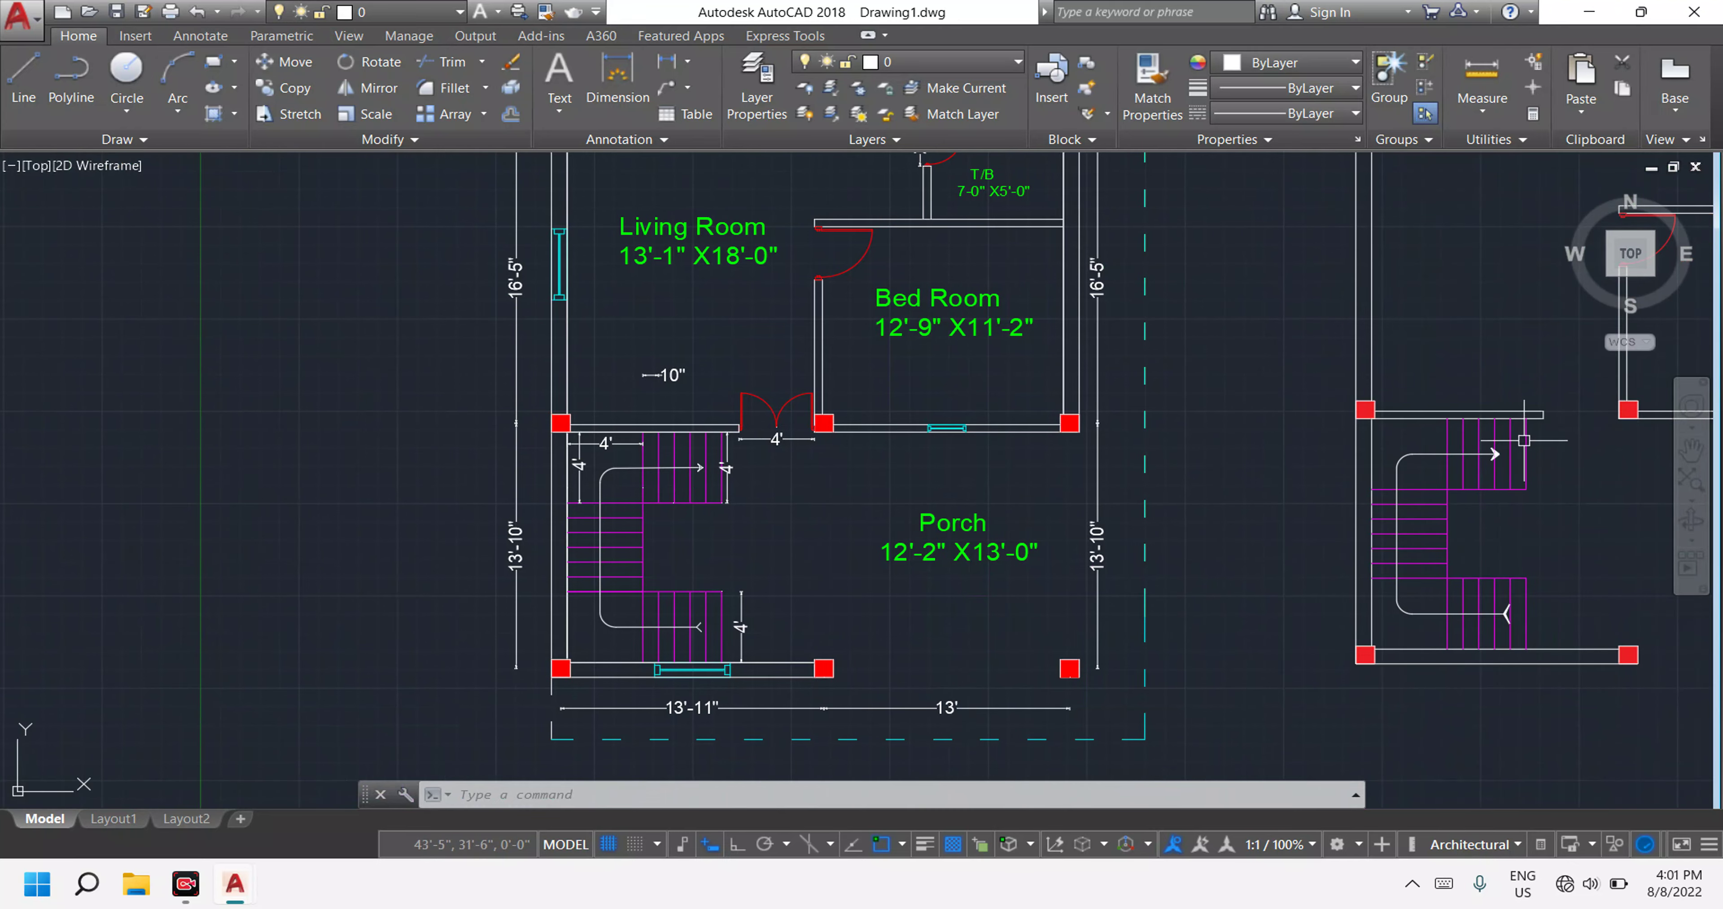
pyautogui.scroll(-2, 1531, 442)
pyautogui.moveTo(1531, 442); pyautogui.dragTo(630, 450, button='middle')
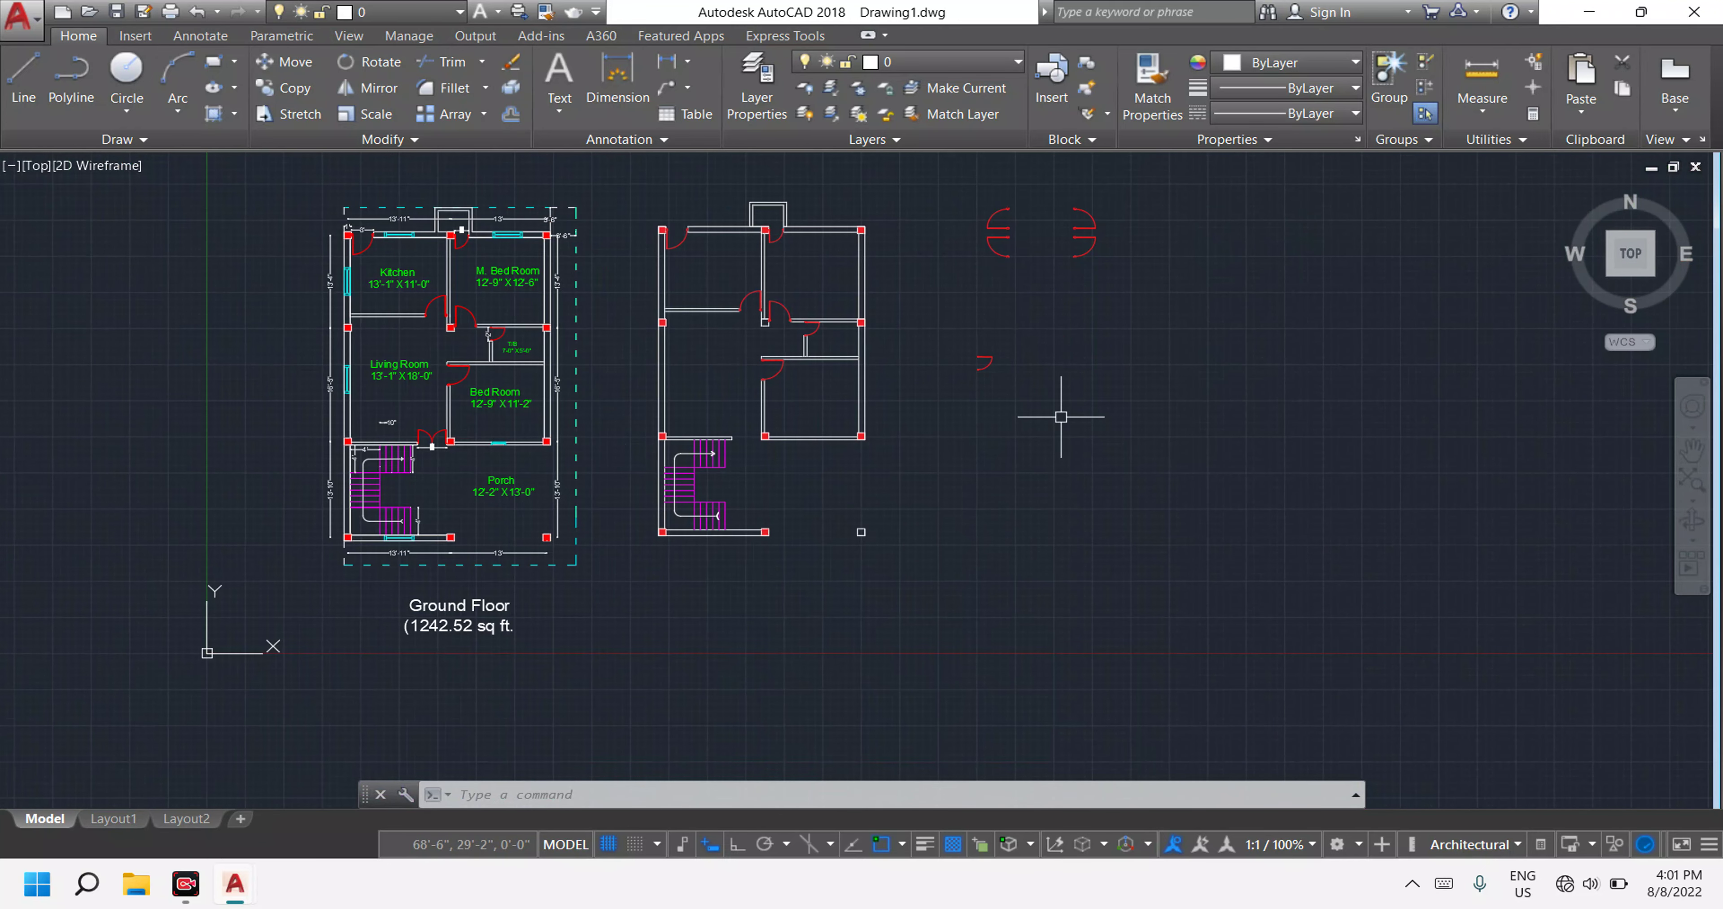
pyautogui.press('Escape')
# Move the right-hand spare door symbols down beside the second floor plan.
pyautogui.click(983, 364)
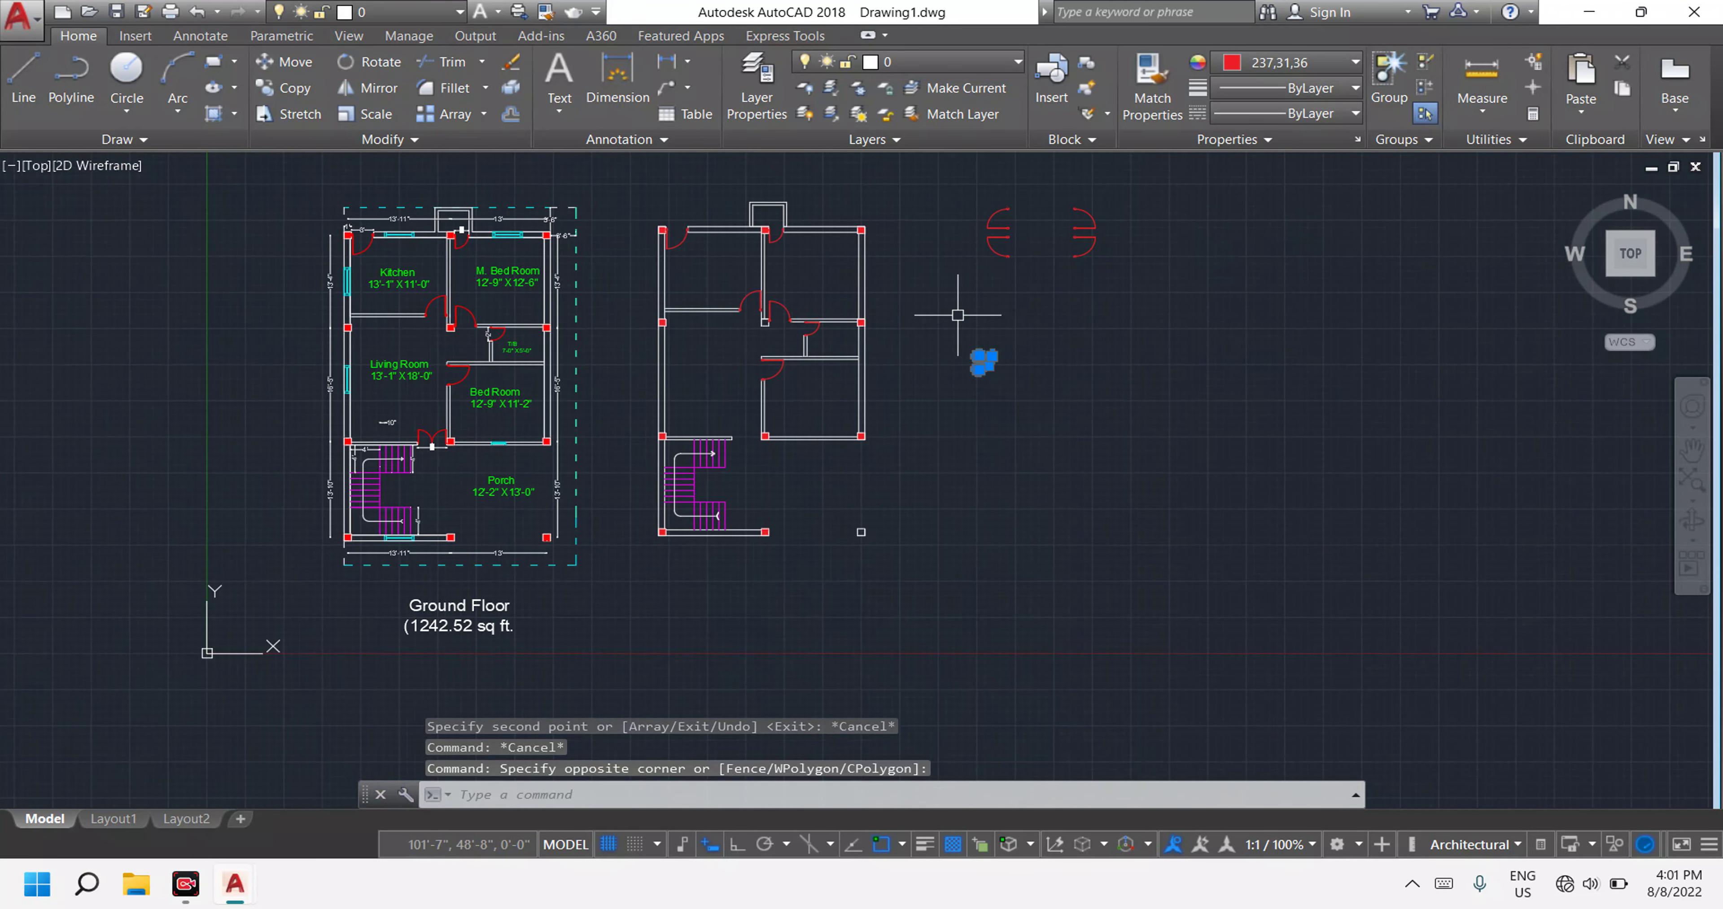
pyautogui.press('Escape')
pyautogui.click(1161, 294)
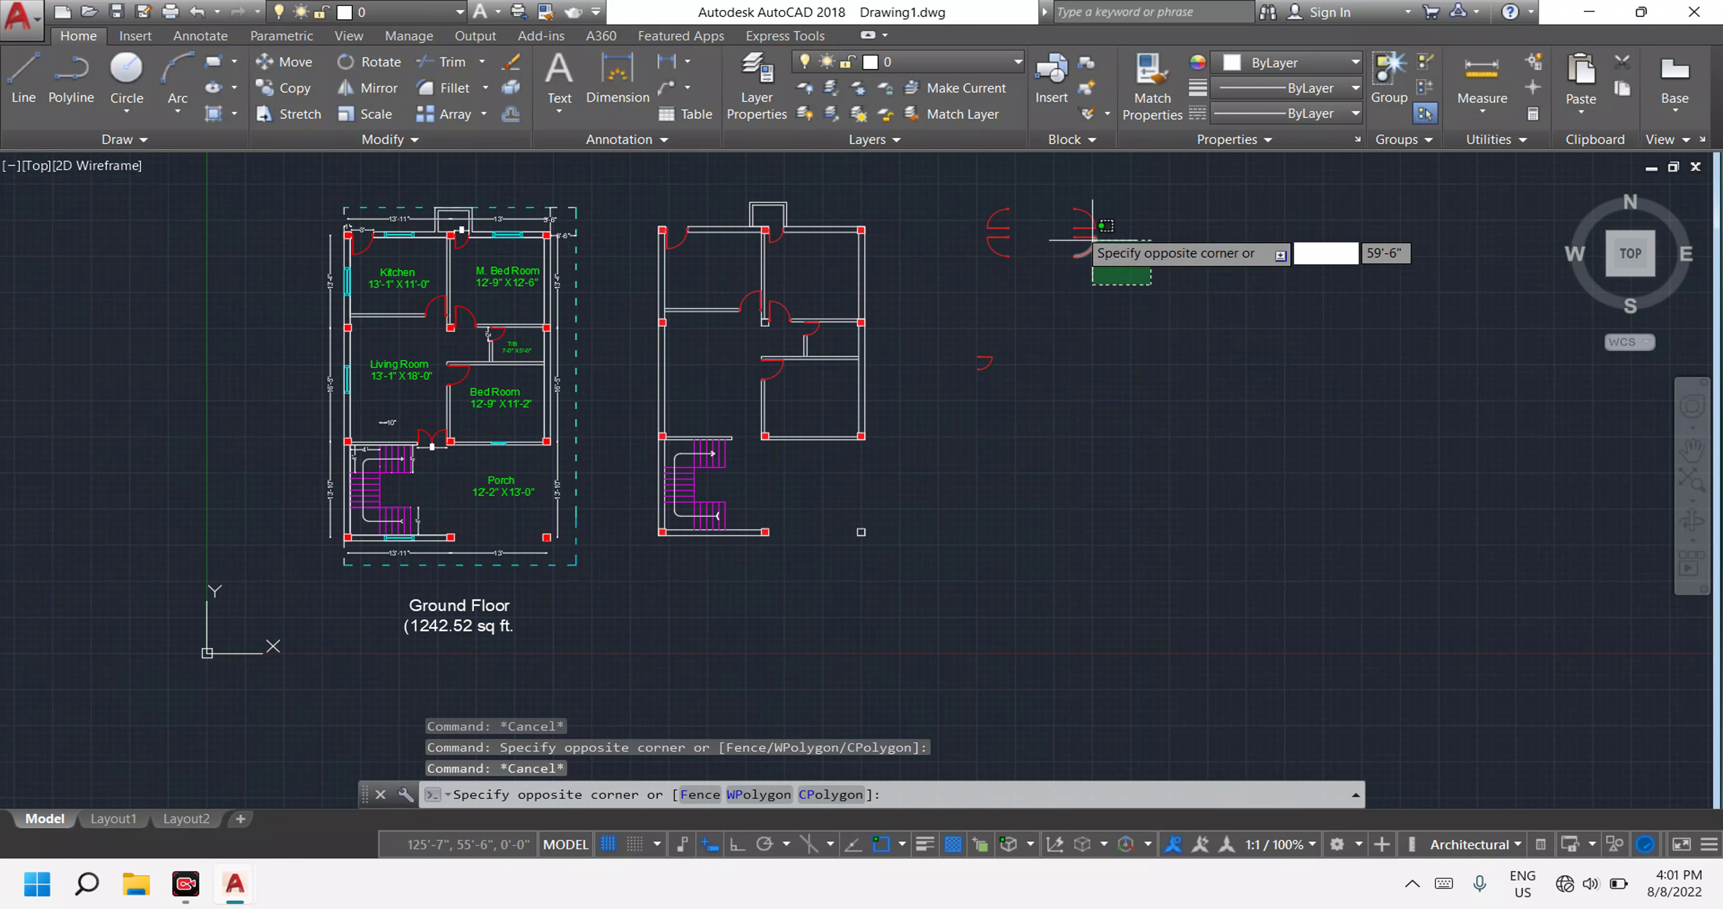
pyautogui.click(1040, 196)
pyautogui.write('m')
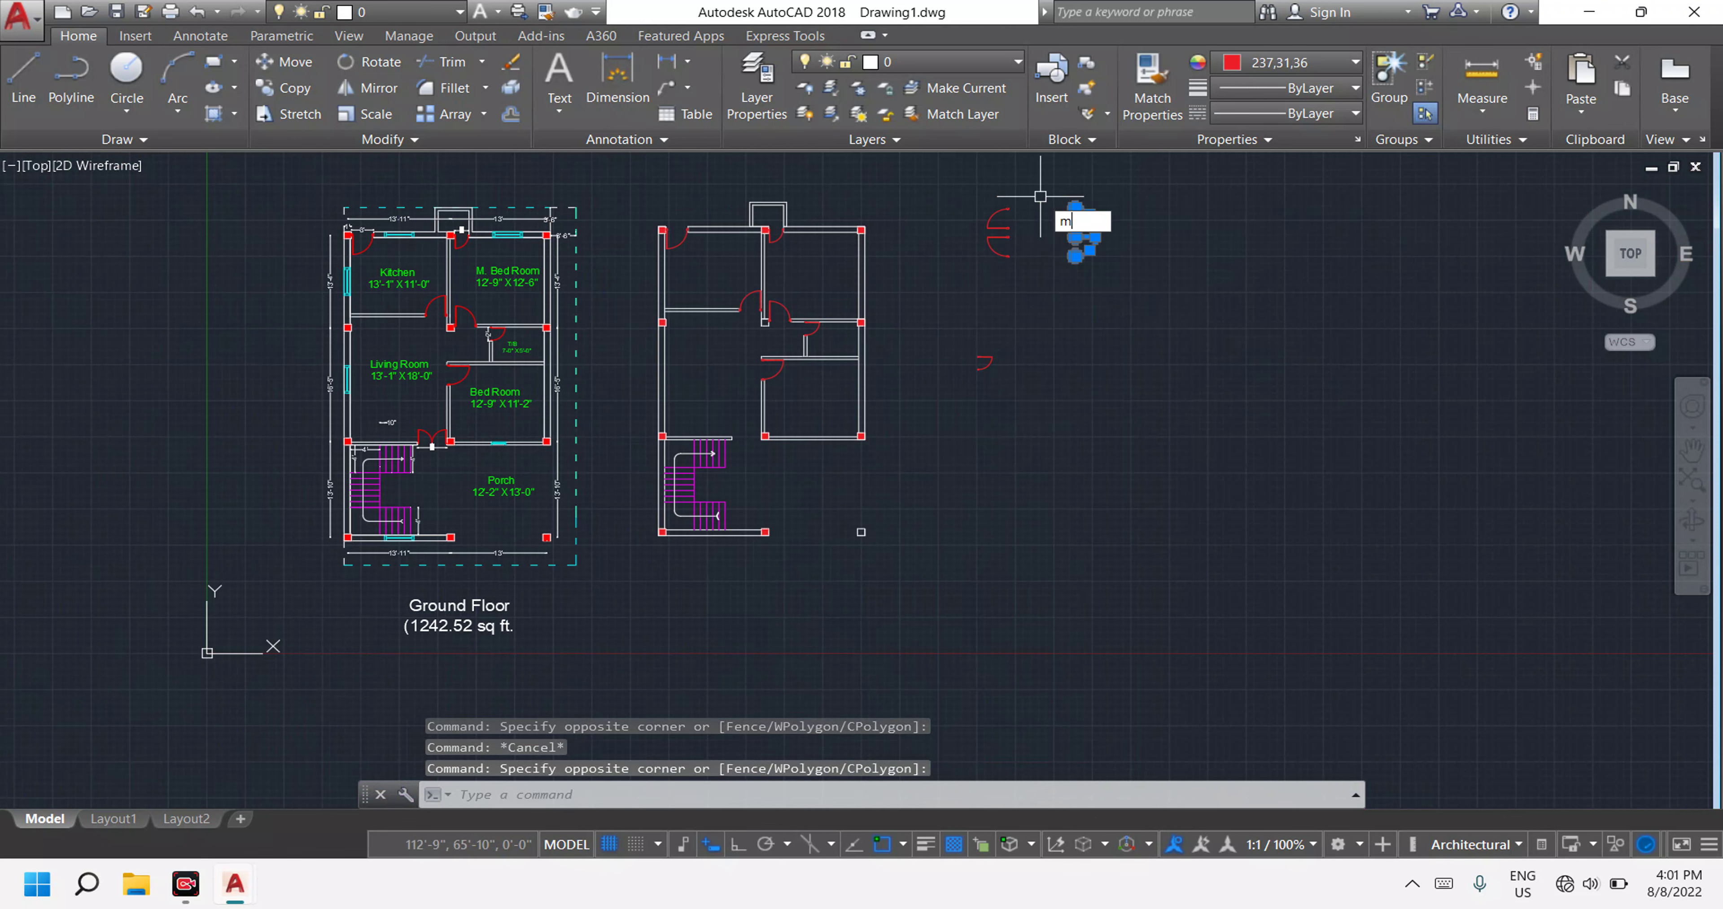
pyautogui.press('Return')
pyautogui.click(1061, 208)
pyautogui.click(1060, 471)
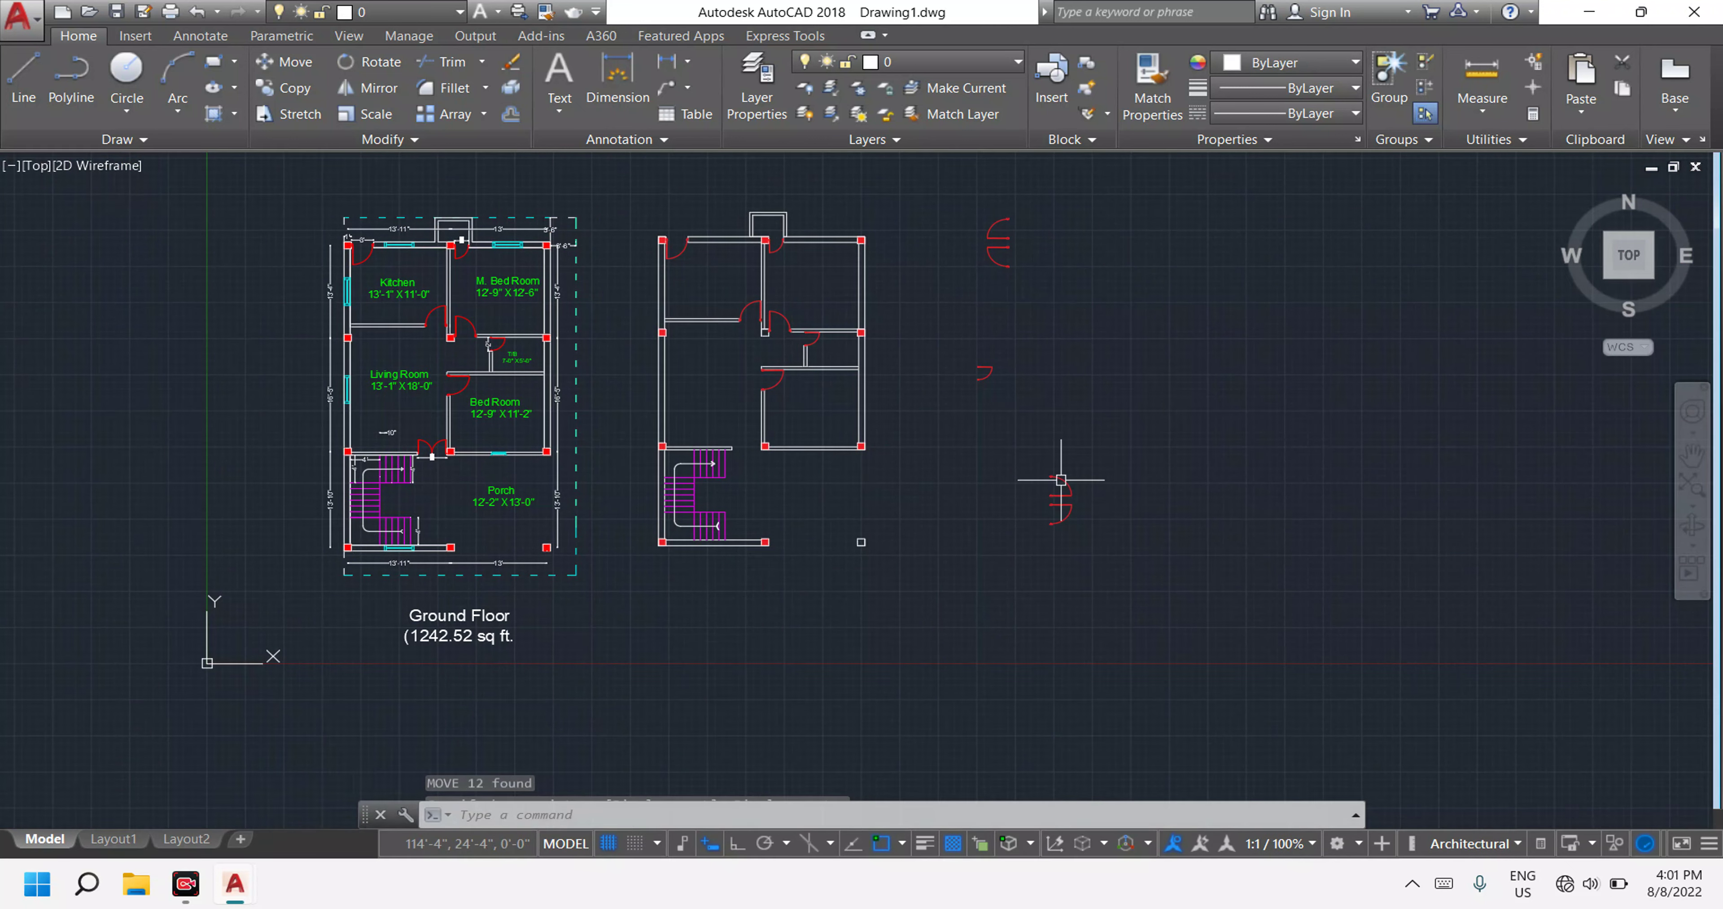
pyautogui.press('Escape')
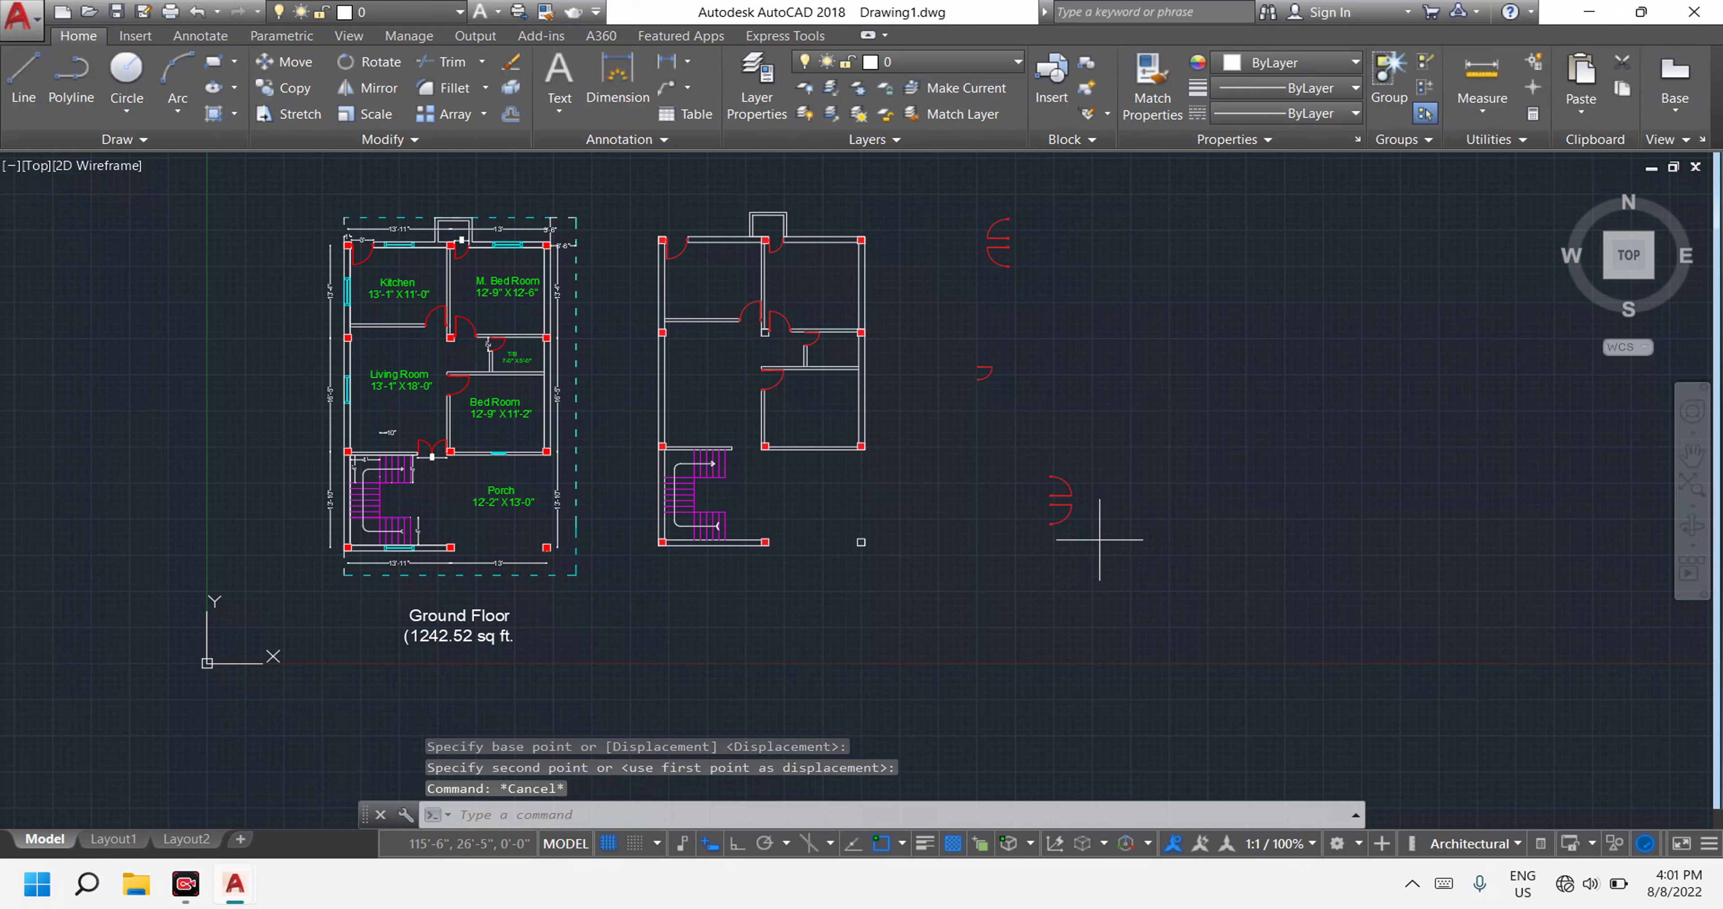
# Delete one leaf of the moved door pair.
pyautogui.click(1099, 540)
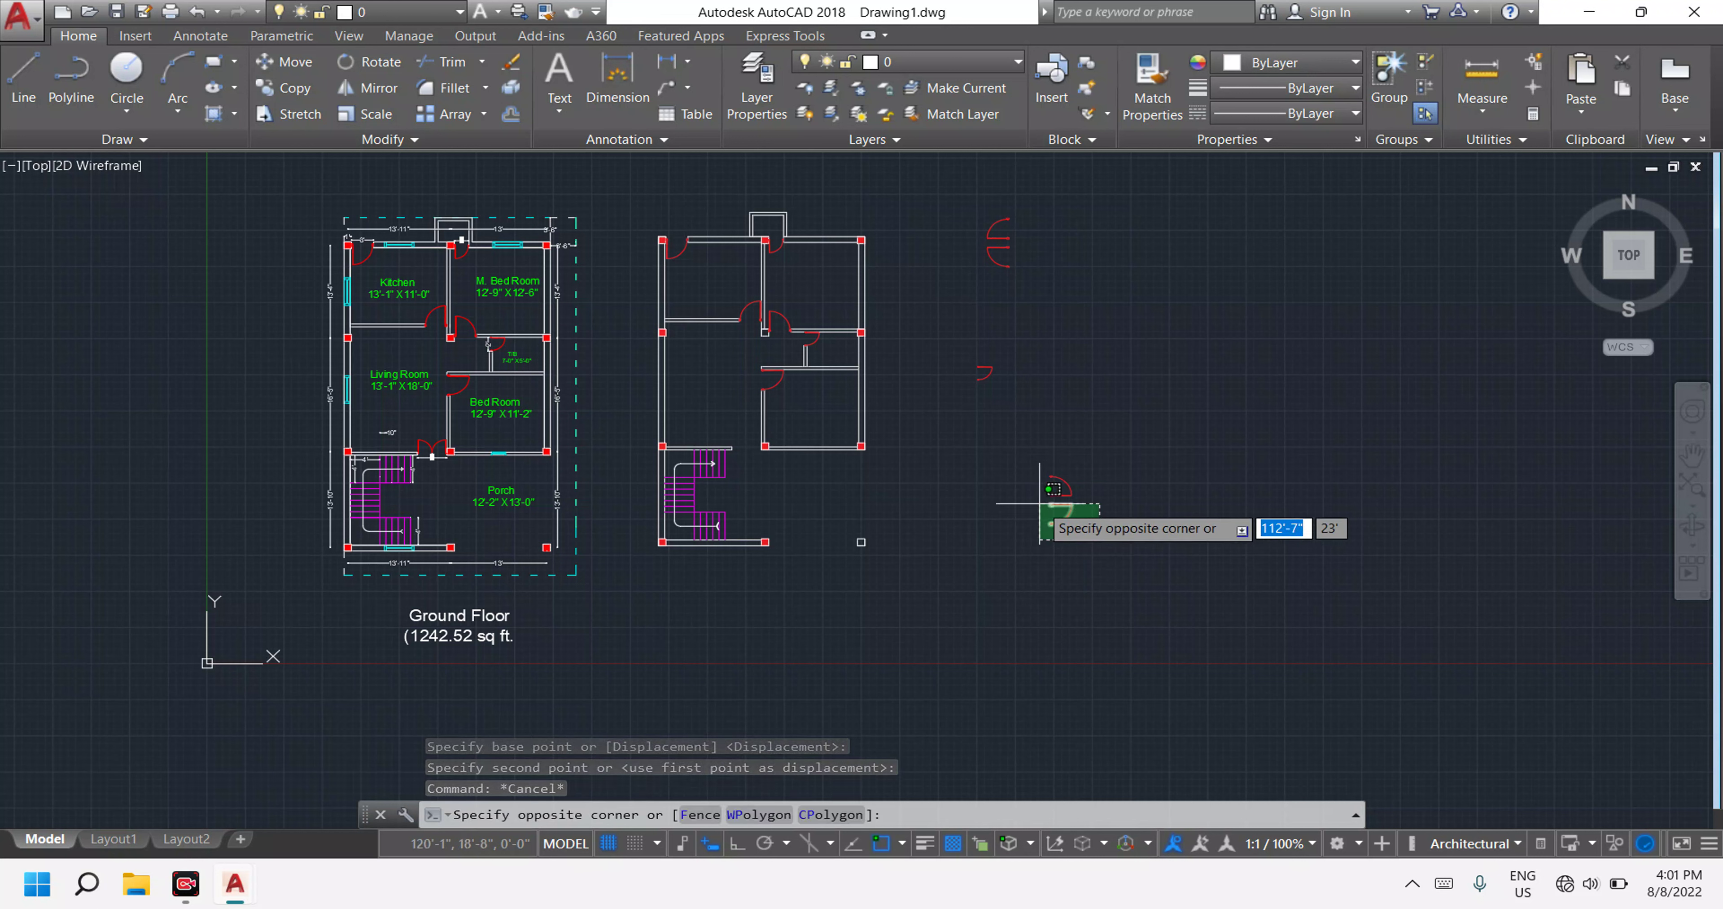
pyautogui.click(1040, 503)
pyautogui.press('Delete')
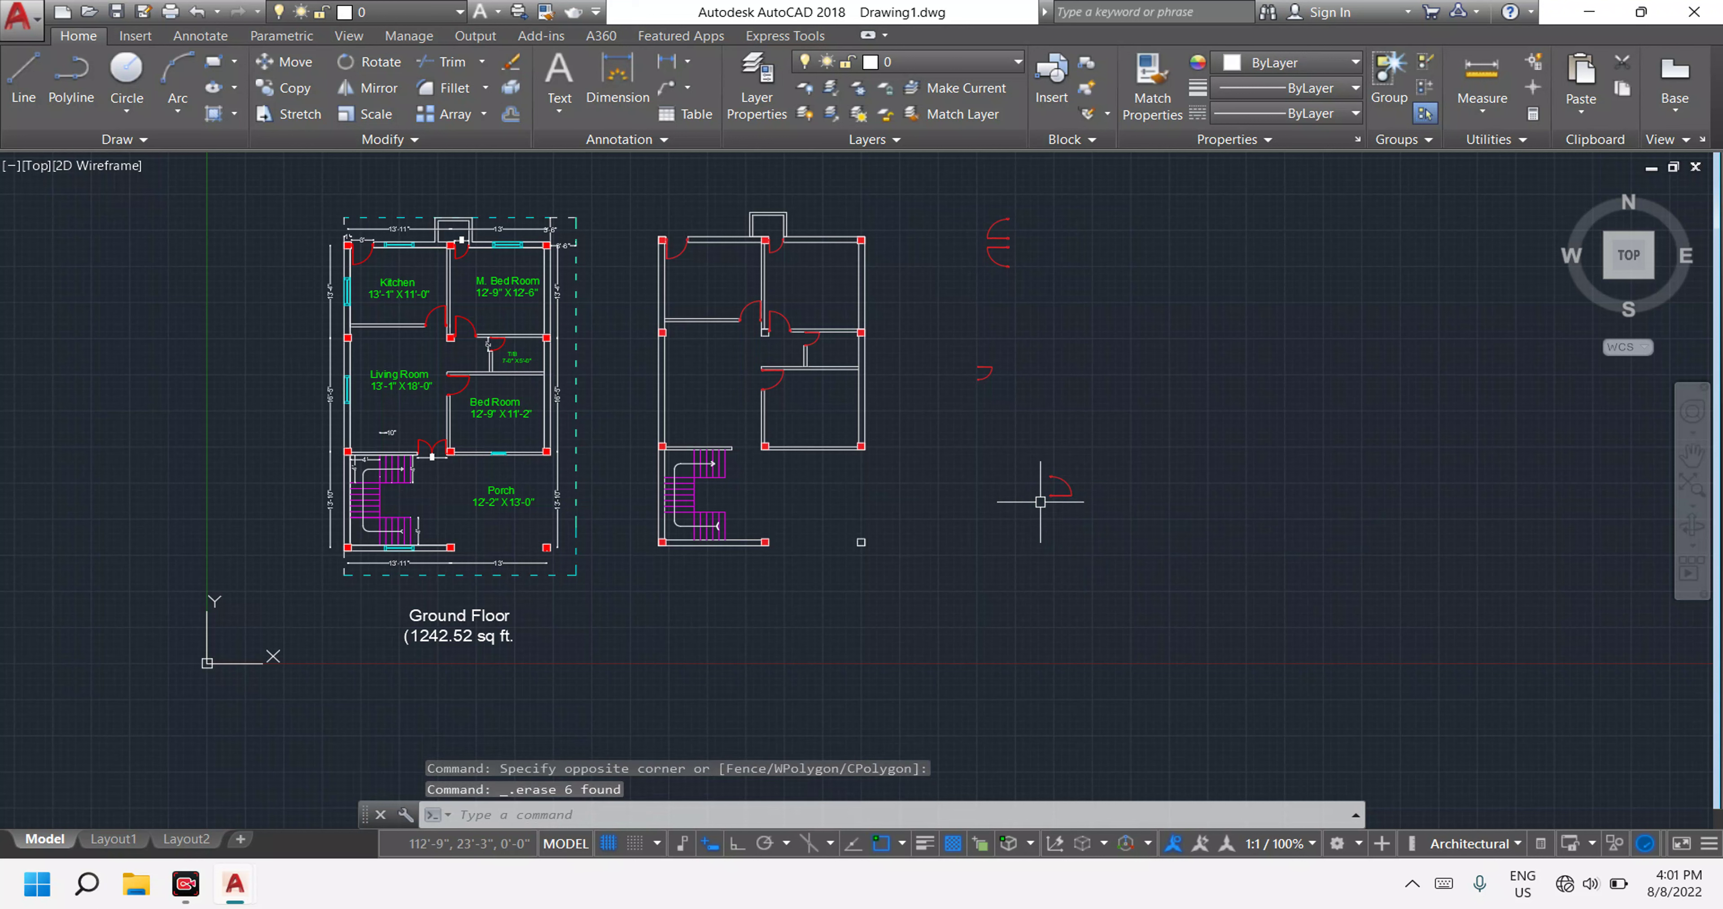
# Rotate the remaining door swing 270° about its hinge point.
pyautogui.click(1098, 525)
pyautogui.click(1030, 429)
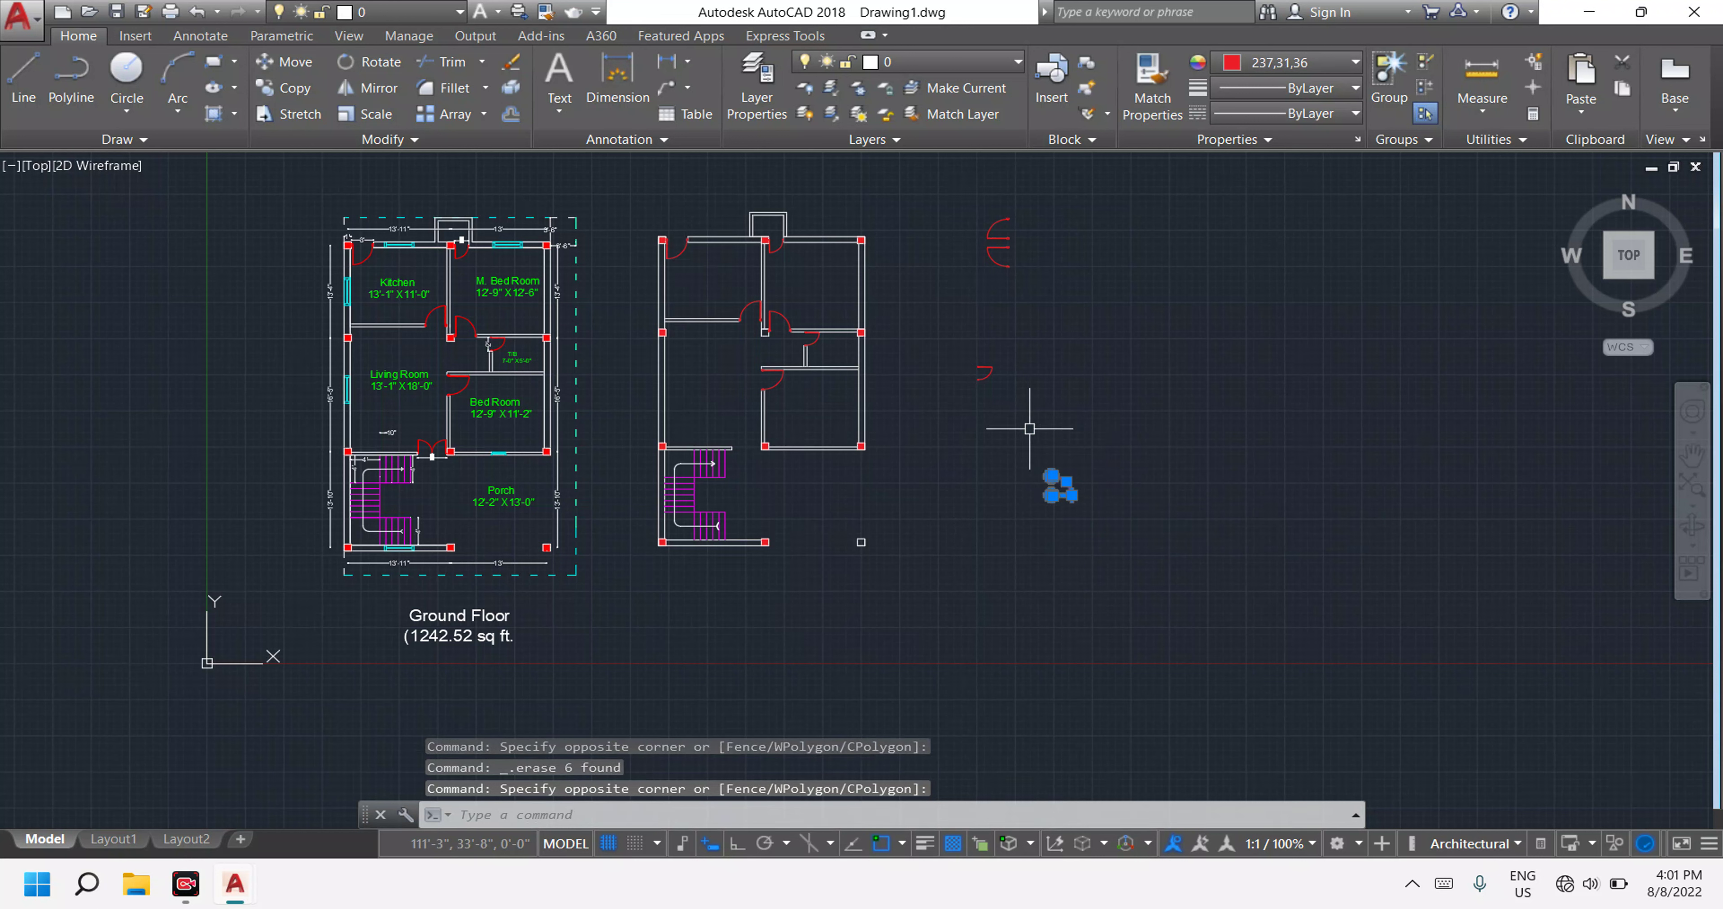
pyautogui.write('fo')
pyautogui.press('Return')
pyautogui.scroll(4, 1057, 482)
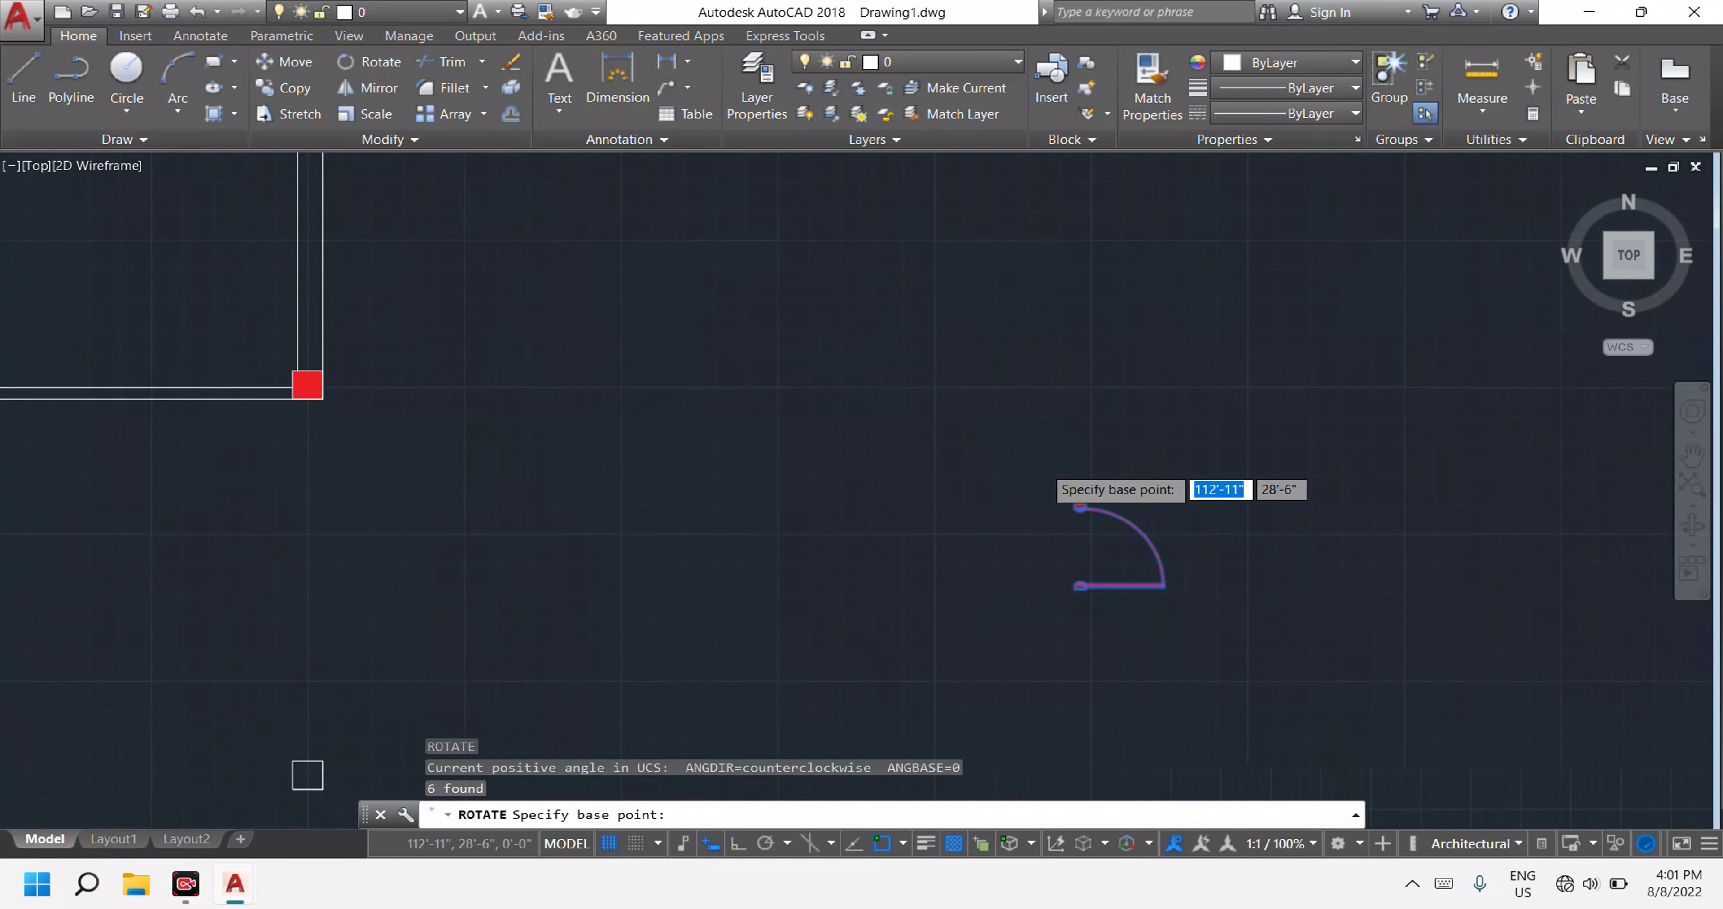
pyautogui.scroll(2, 1091, 519)
pyautogui.click(1096, 526)
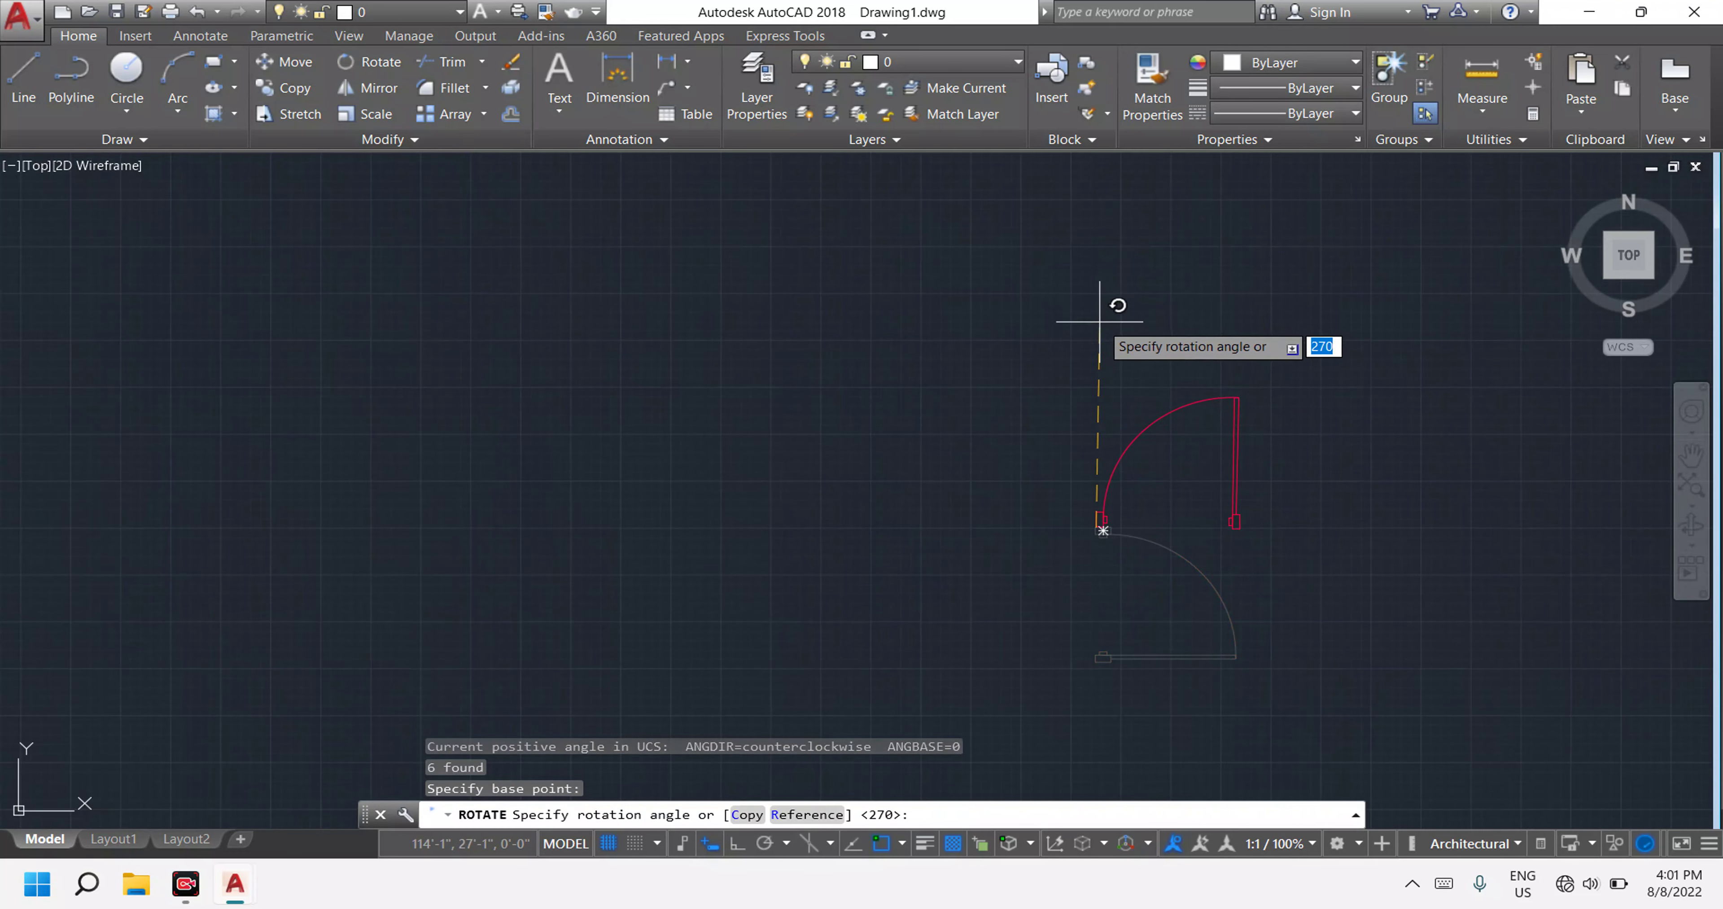
pyautogui.click(1092, 309)
pyautogui.scroll(-8, 1090, 399)
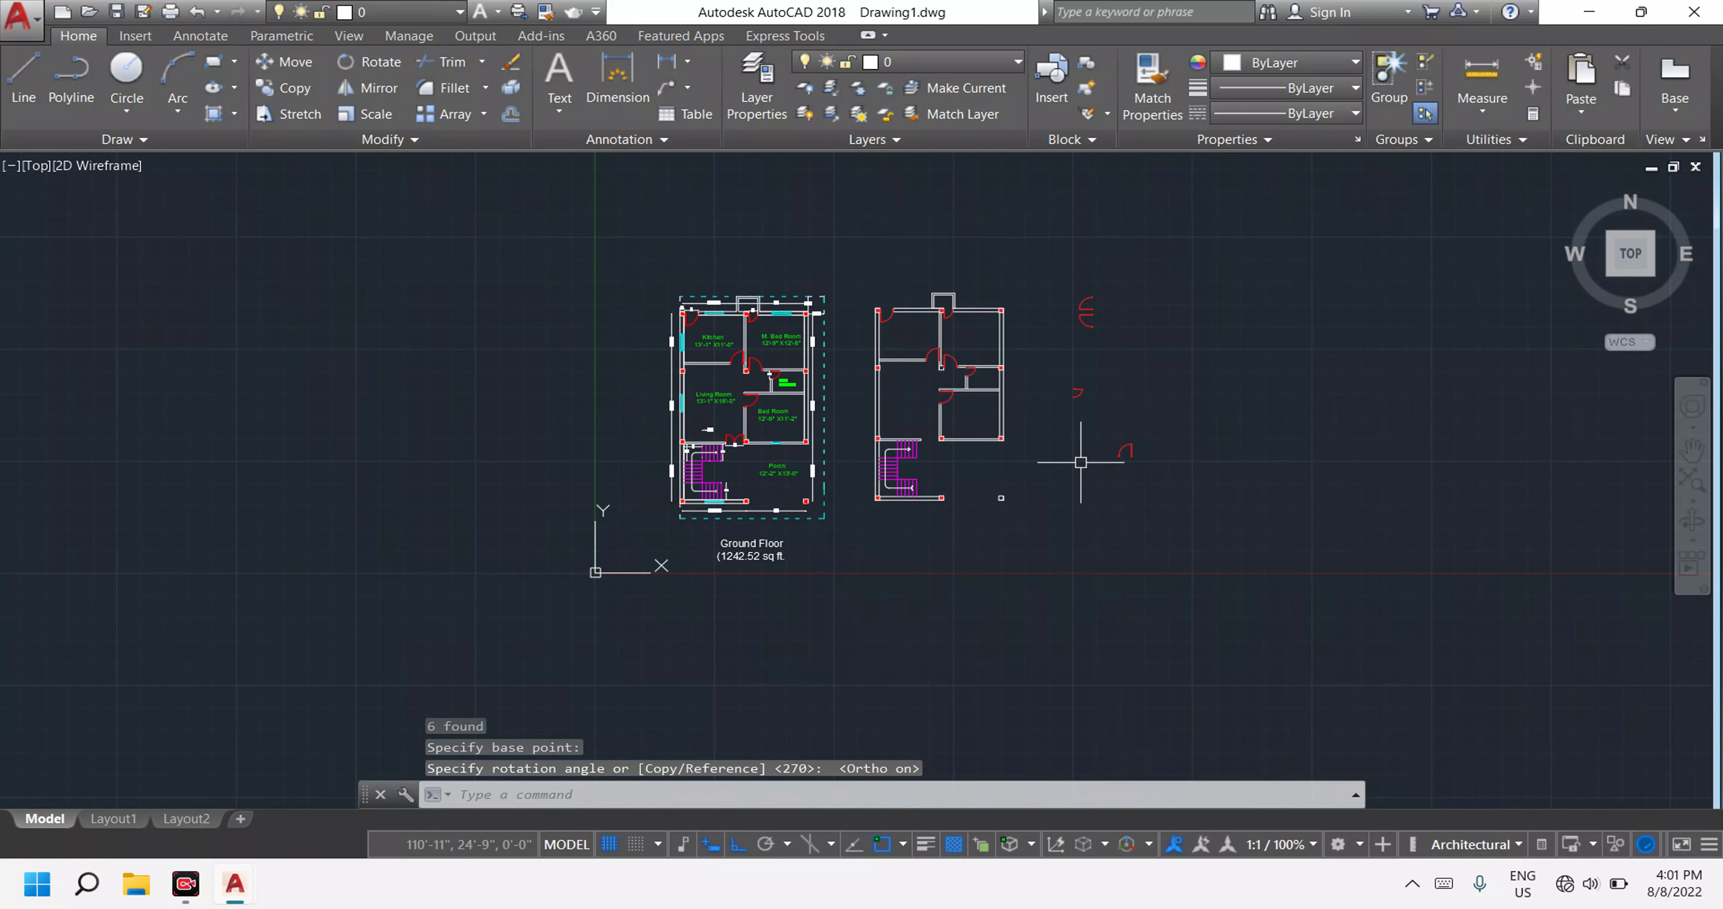
pyautogui.scroll(2, 1087, 461)
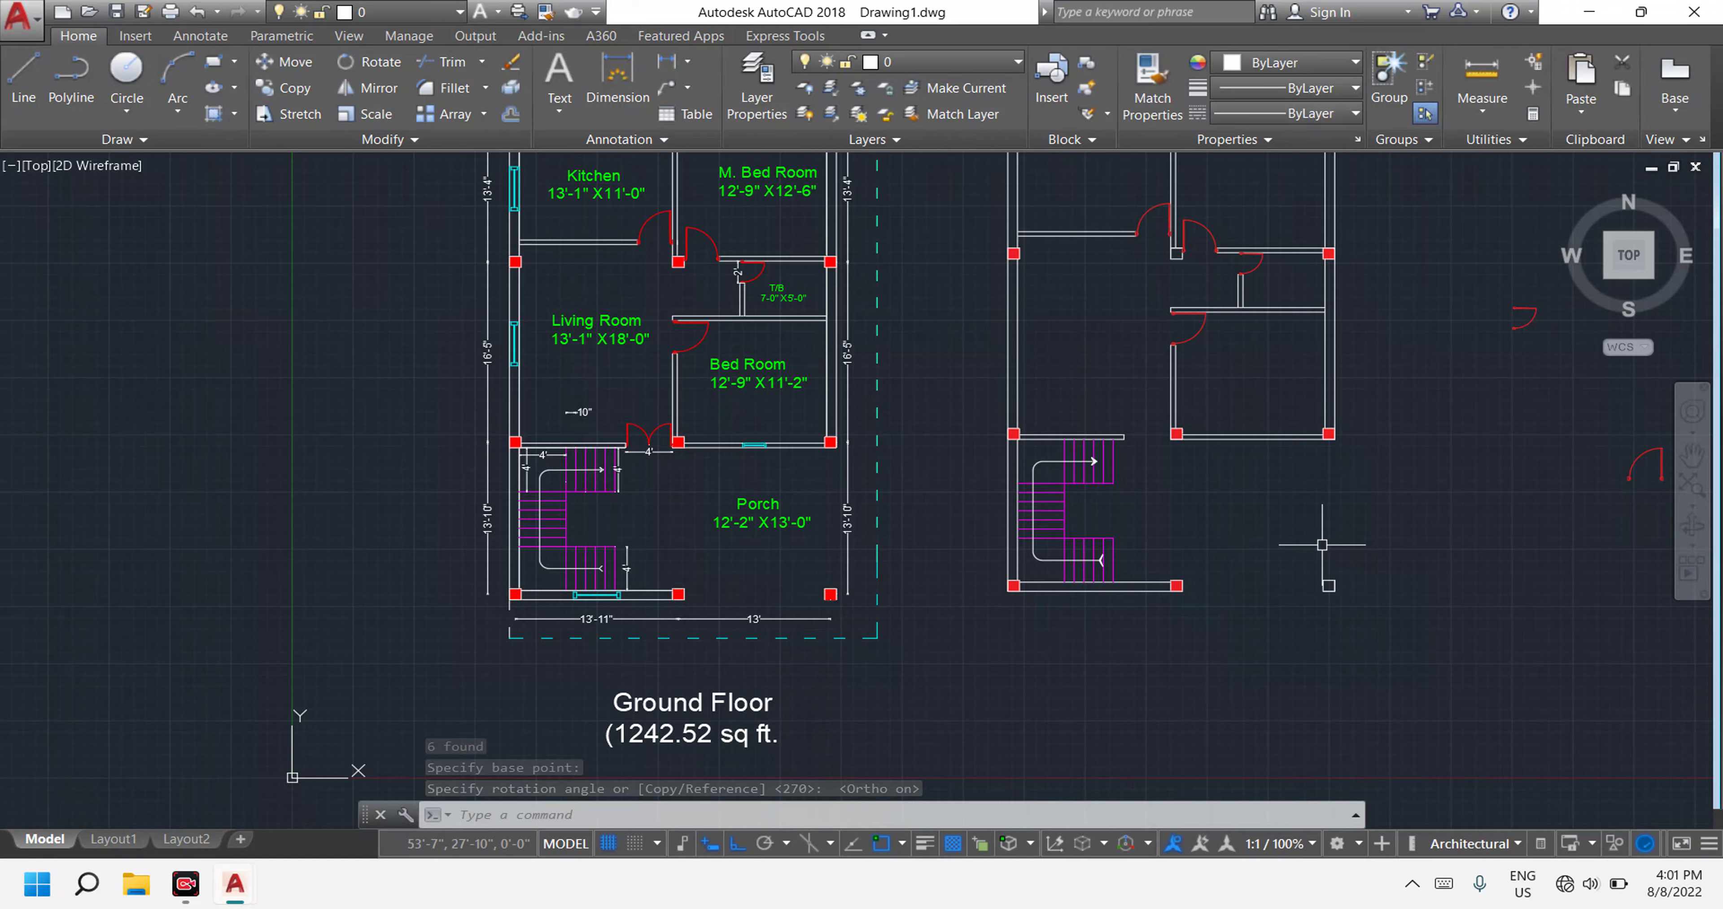
pyautogui.moveTo(1322, 544); pyautogui.dragTo(799, 522, button='middle')
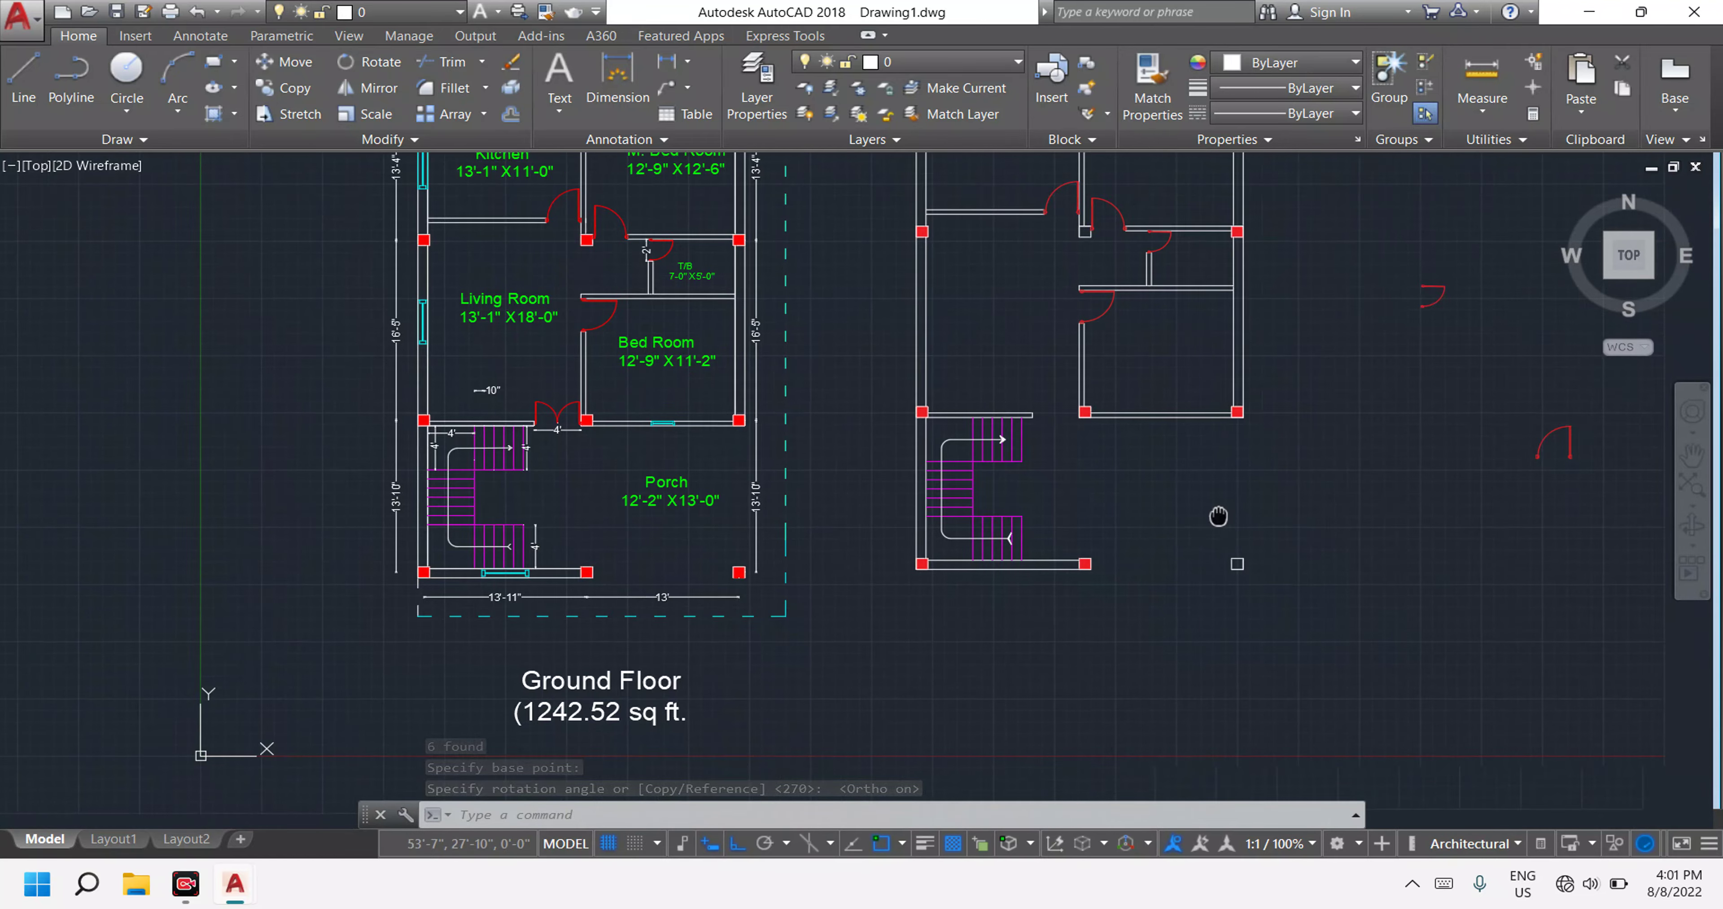
pyautogui.press('Escape')
pyautogui.press('Escape')
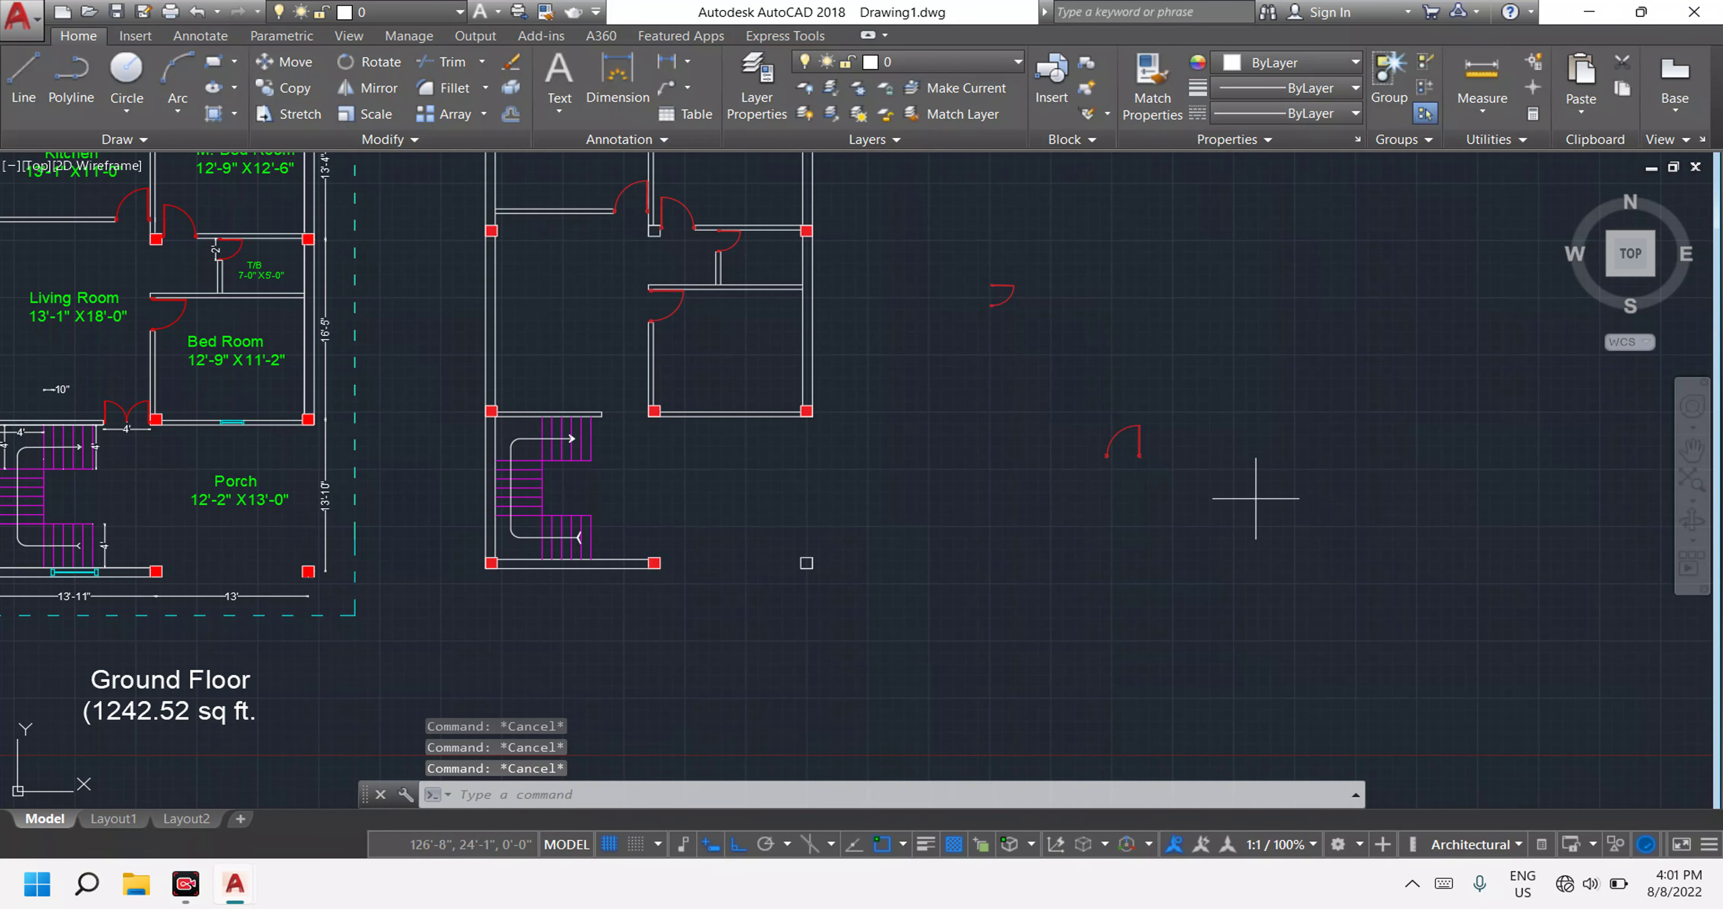
pyautogui.click(1256, 498)
# Mirror the rotated door across a vertical line at its jamb, keeping the original leaf.
pyautogui.click(1064, 358)
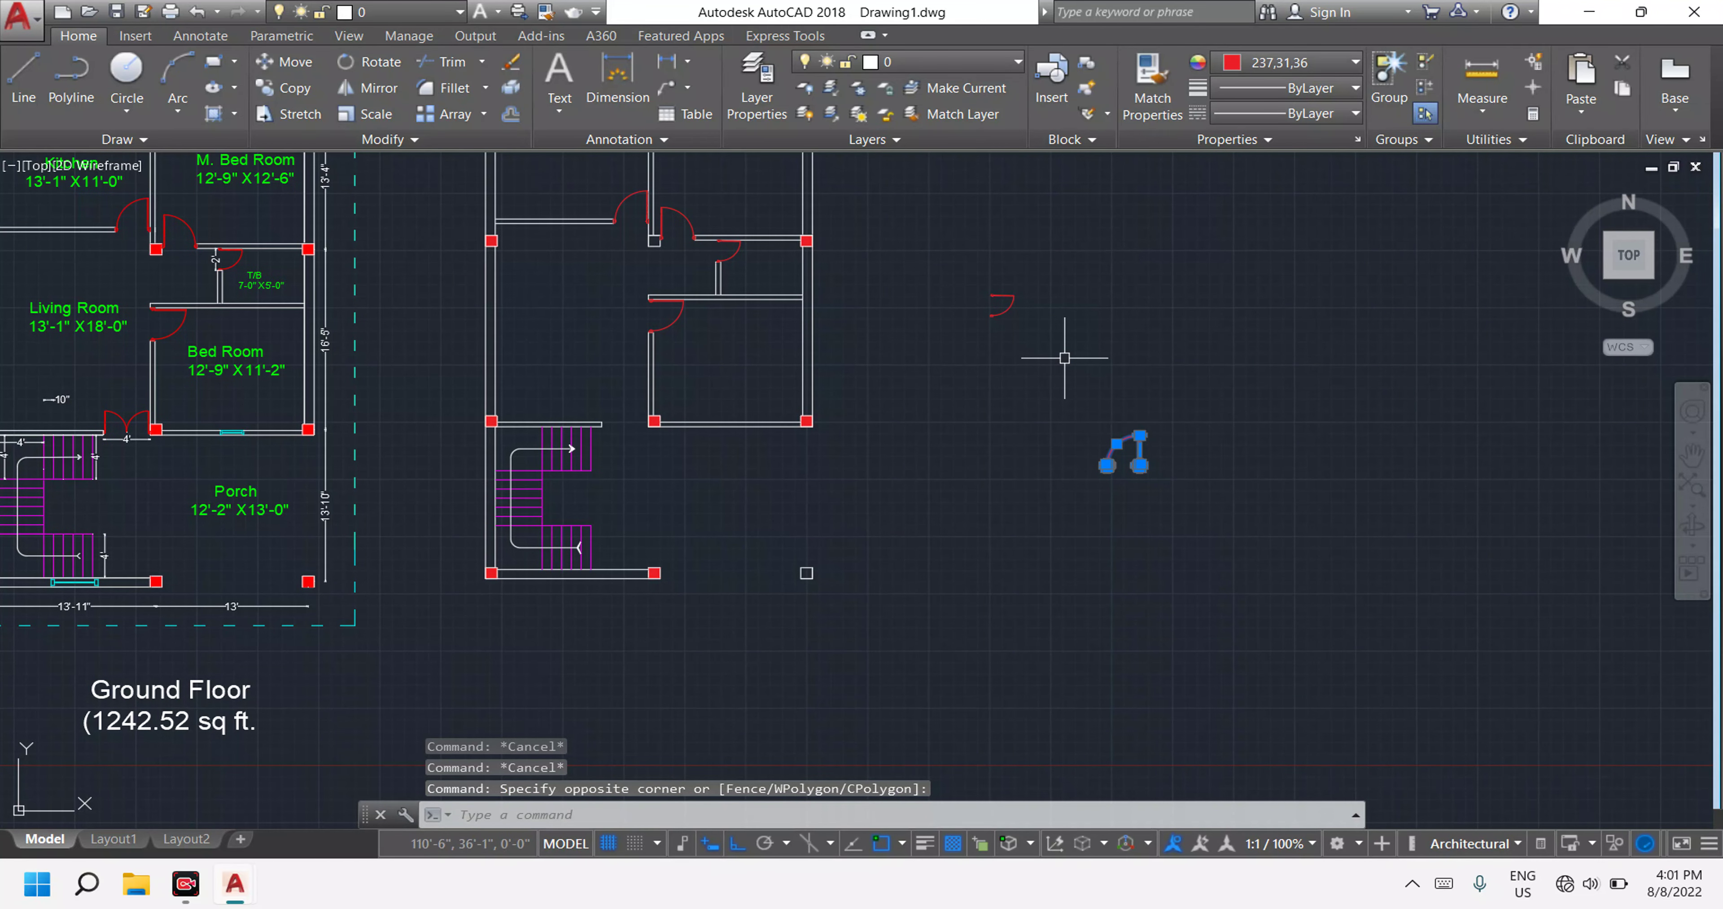
pyautogui.write('MI')
pyautogui.press('Return')
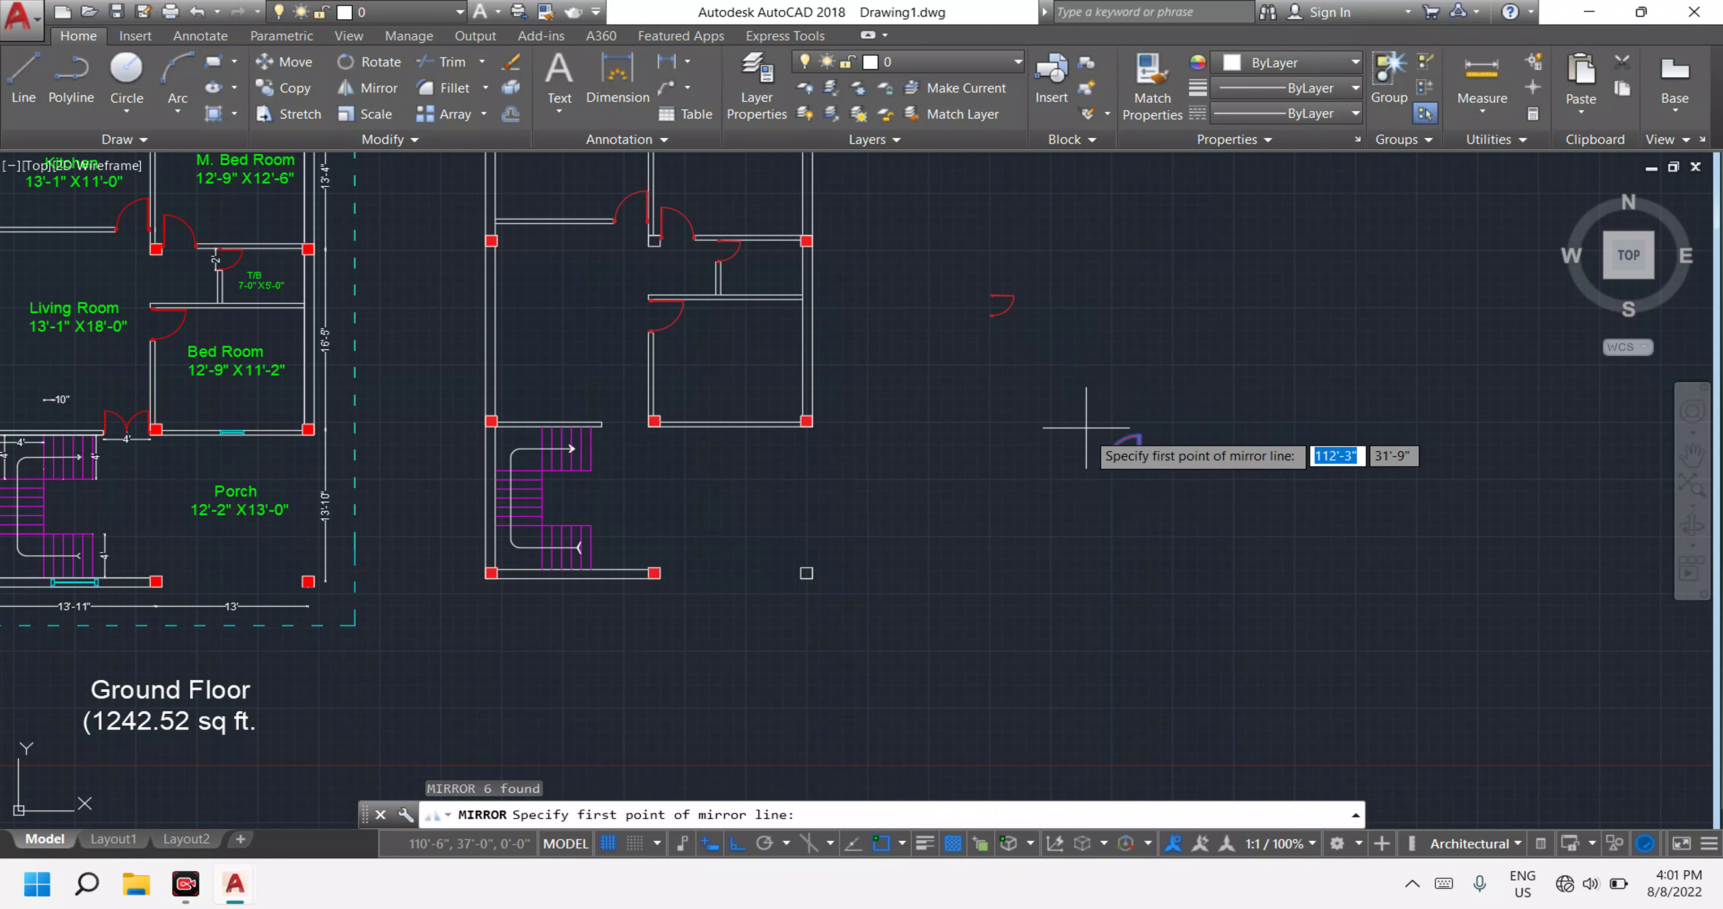
pyautogui.scroll(3, 1104, 454)
pyautogui.scroll(3, 1151, 471)
pyautogui.scroll(3, 1141, 446)
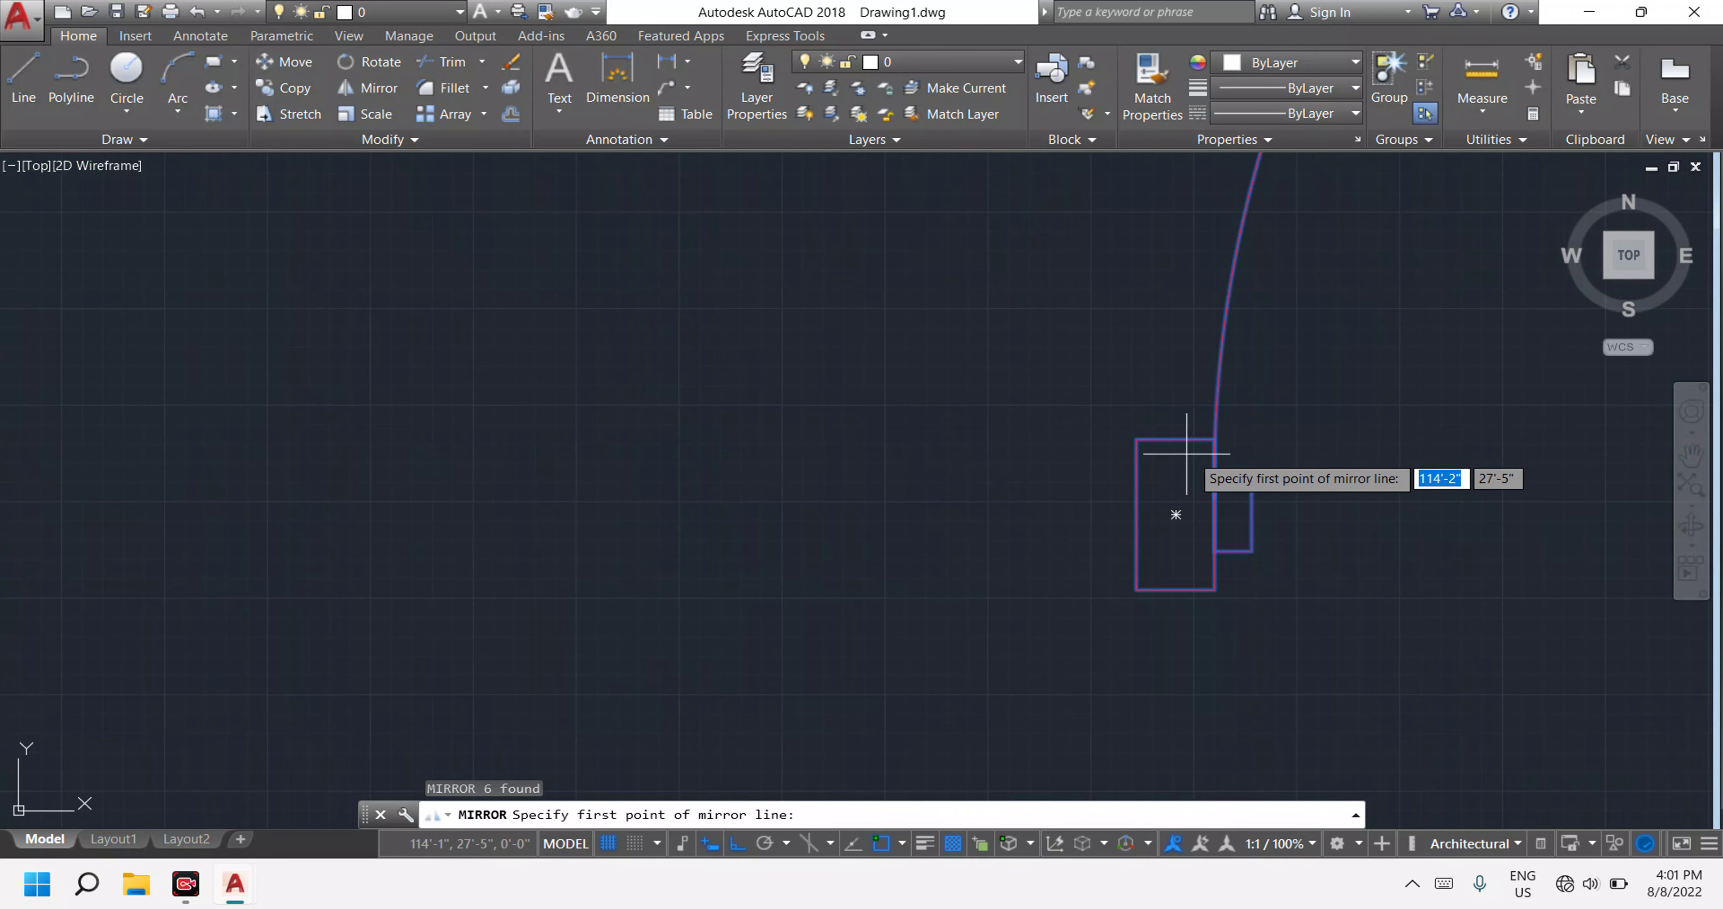
pyautogui.click(1216, 438)
pyautogui.scroll(-4, 1211, 499)
pyautogui.scroll(-4, 1200, 682)
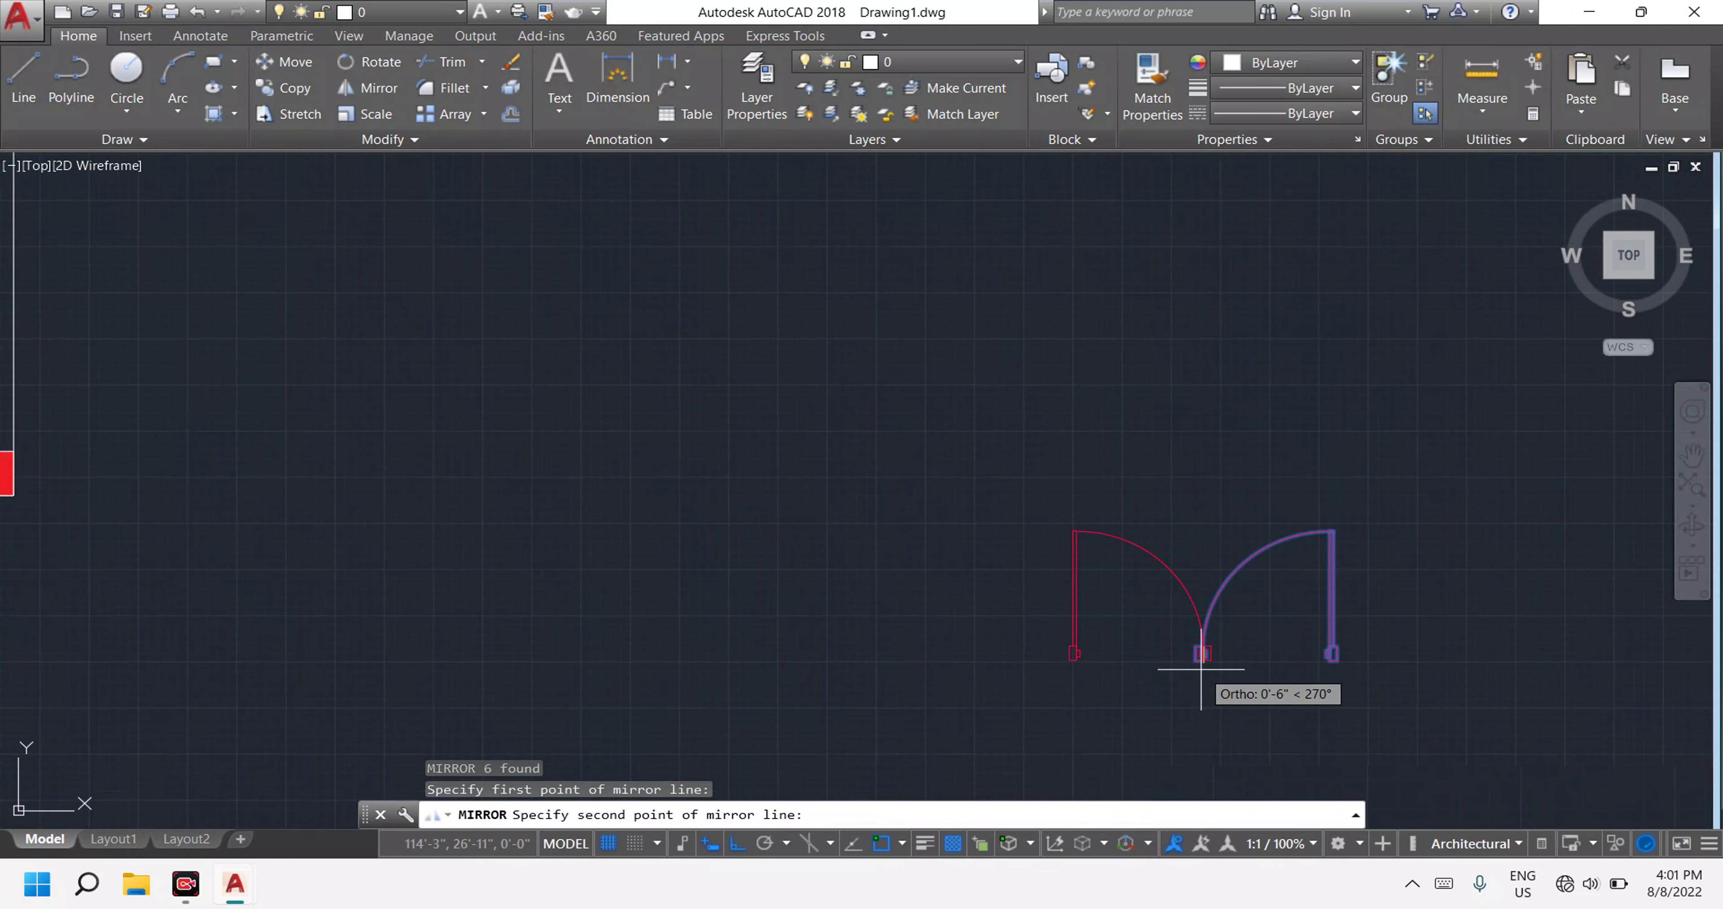
pyautogui.scroll(-5, 1202, 675)
pyautogui.moveTo(1202, 675); pyautogui.dragTo(1256, 512, button='middle')
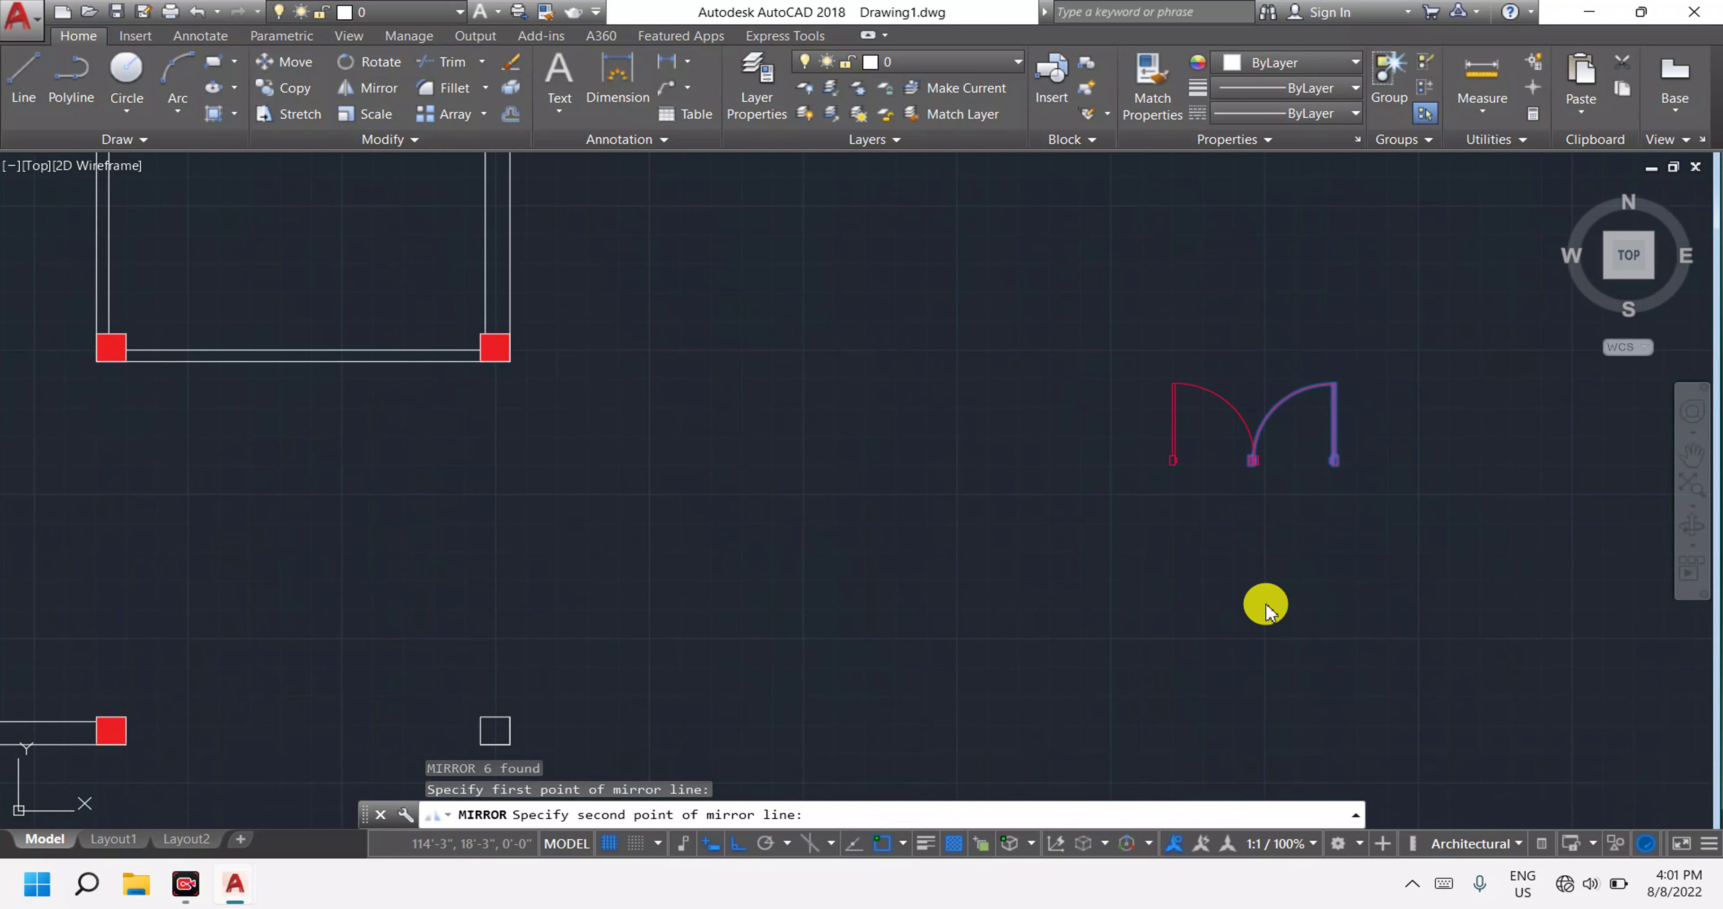
pyautogui.click(1267, 603)
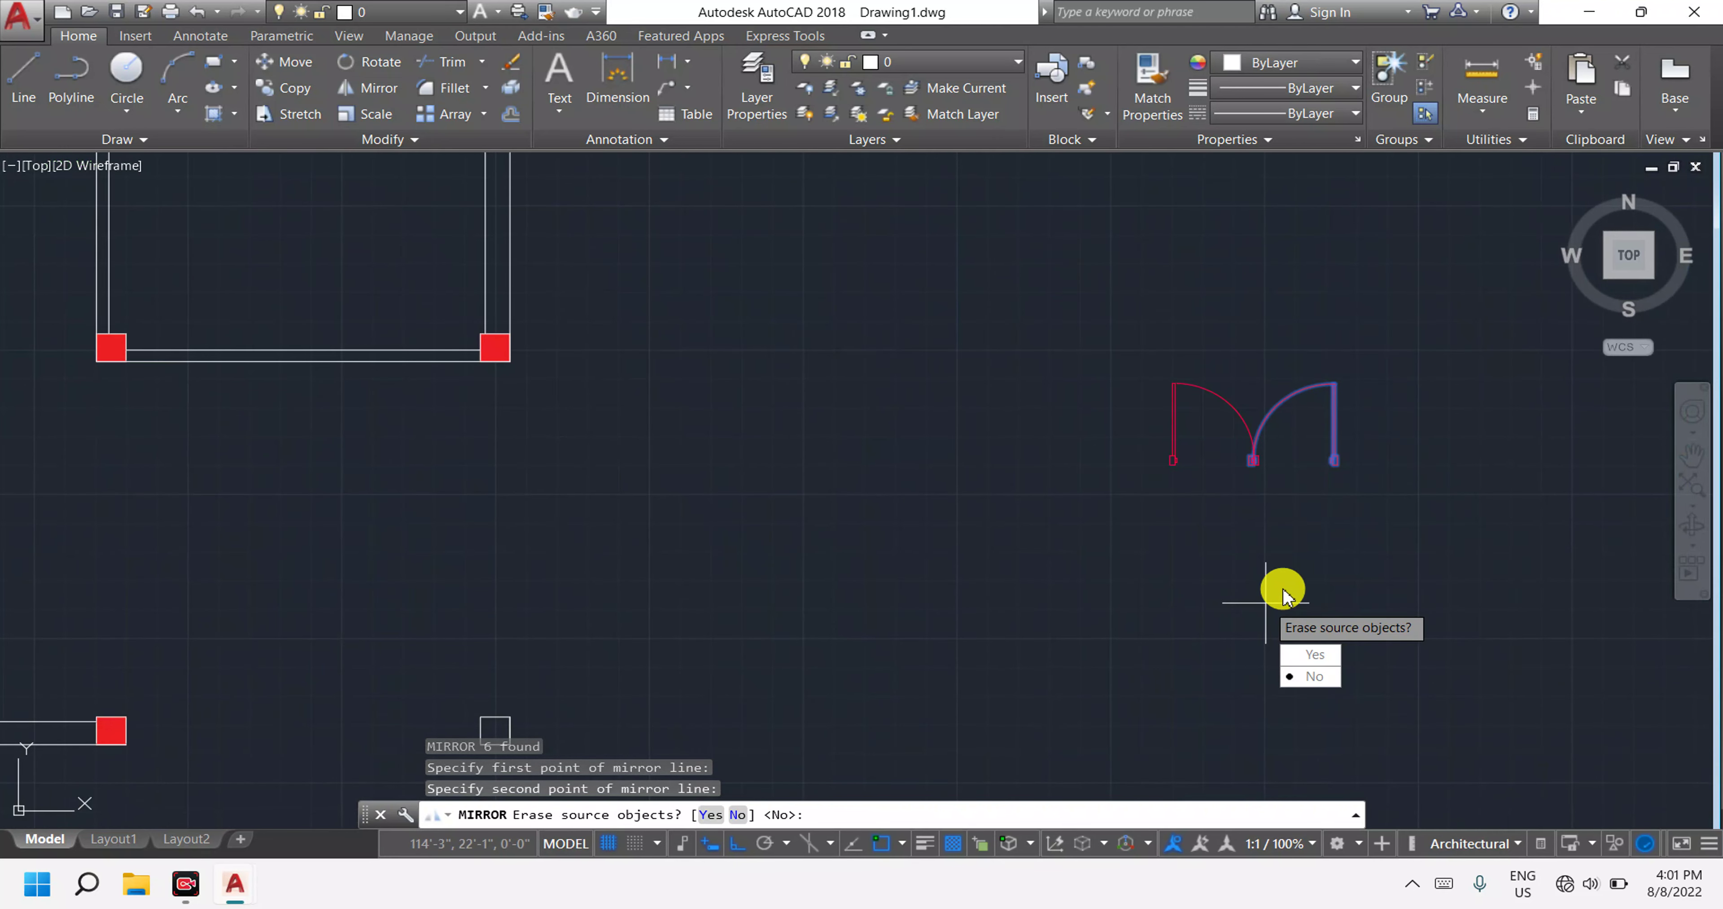
pyautogui.click(1323, 685)
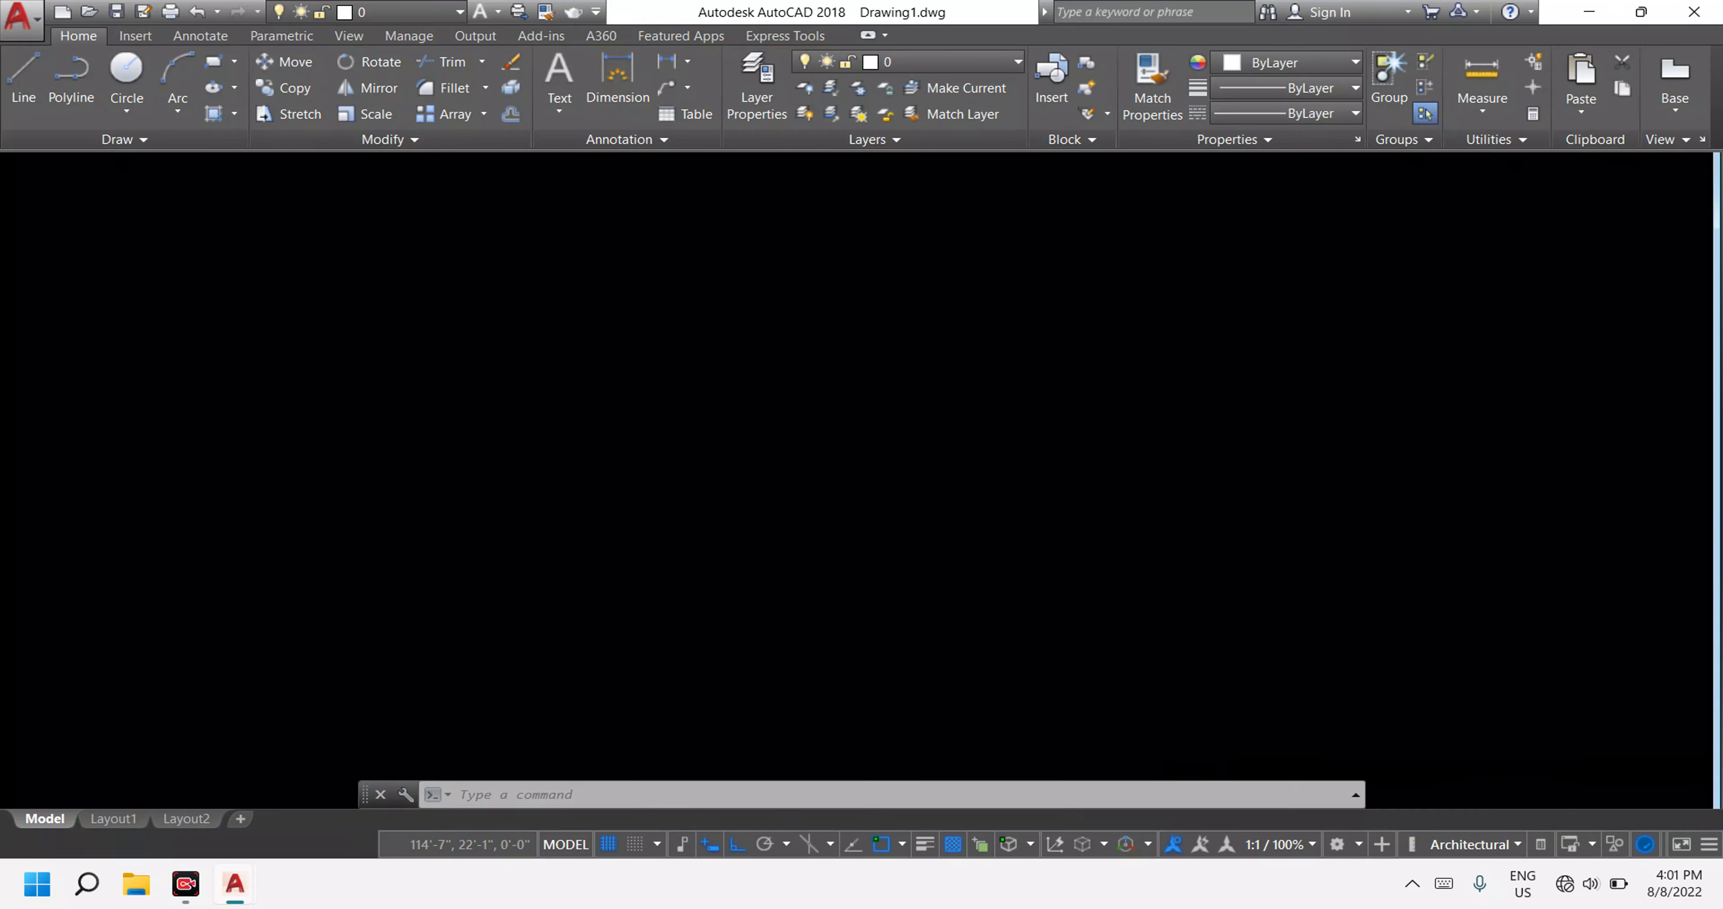
pyautogui.scroll(2, 1262, 569)
pyautogui.scroll(4, 1266, 451)
# Trim the jamb lines at the door joint, undoing one mistaken trim of the arcs.
pyautogui.press('Escape')
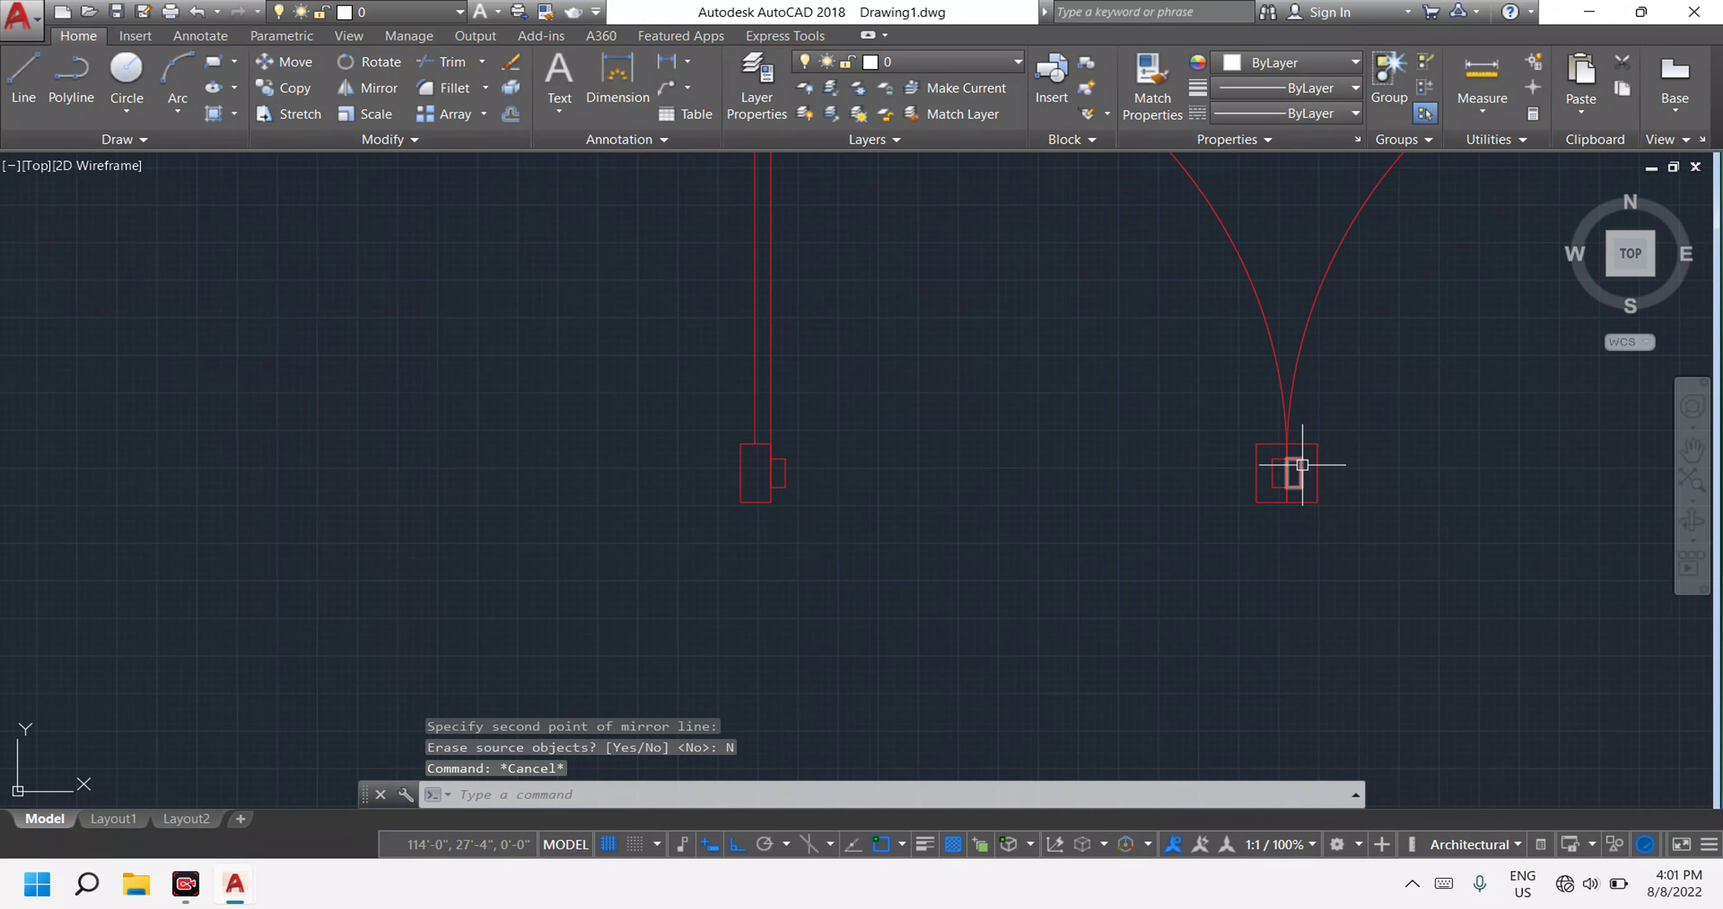
pyautogui.press('Escape')
pyautogui.press('Escape')
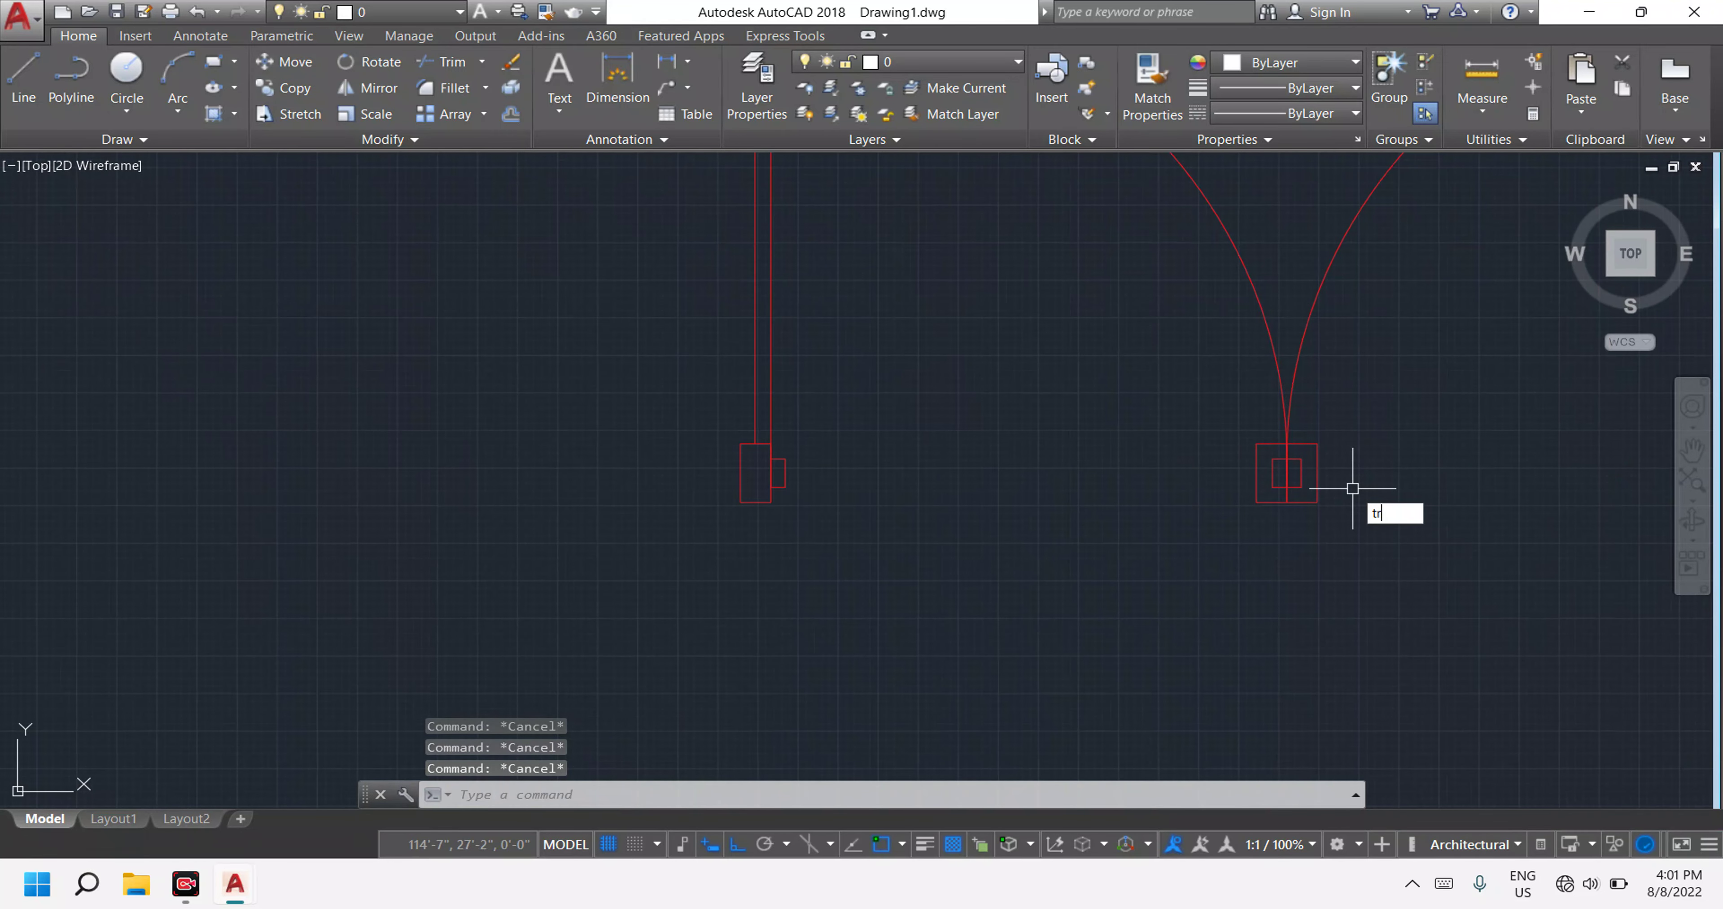
pyautogui.press('Return')
pyautogui.press('Return')
pyautogui.click(1473, 579)
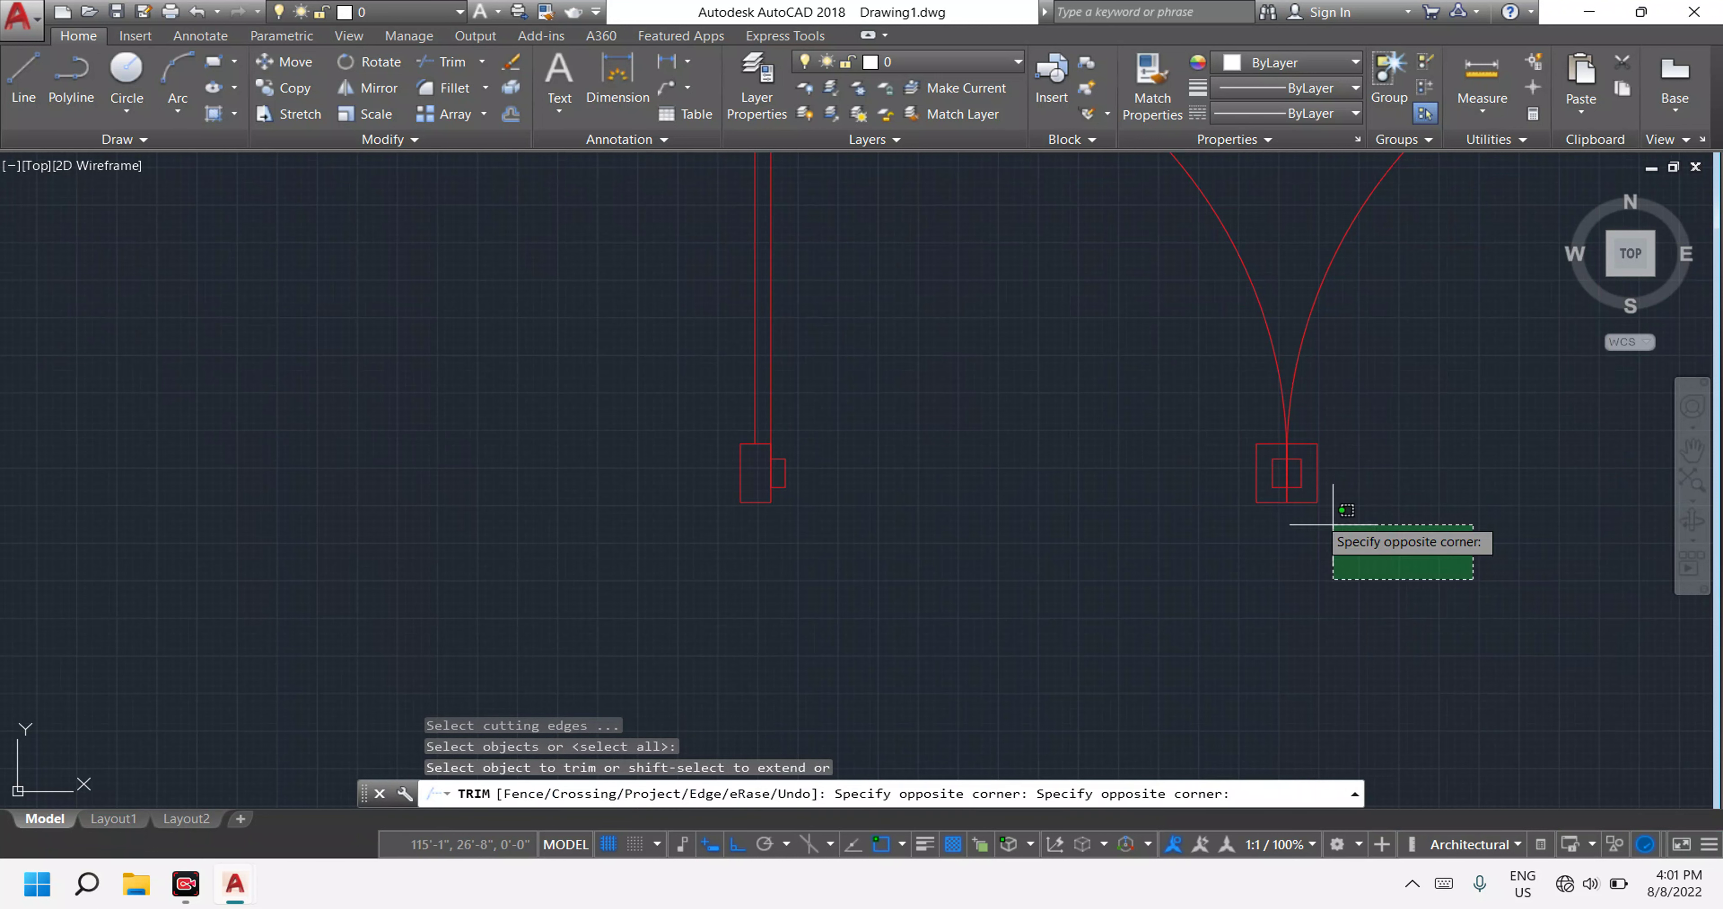
pyautogui.click(1197, 432)
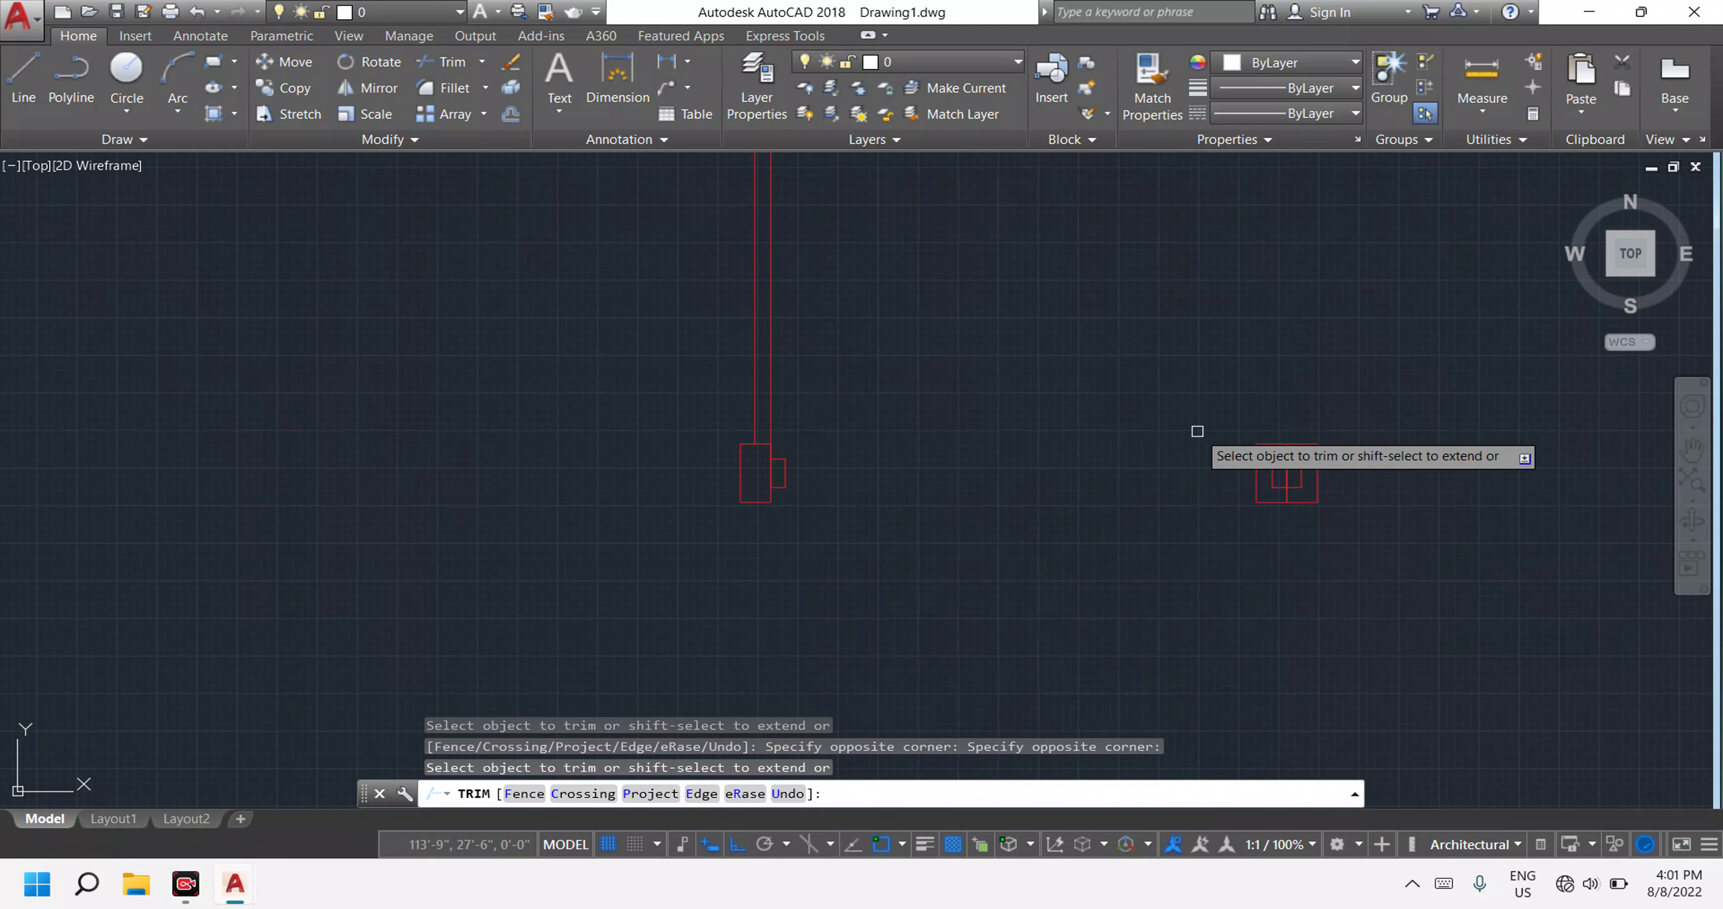
pyautogui.hotkey('ctrl', 'z')
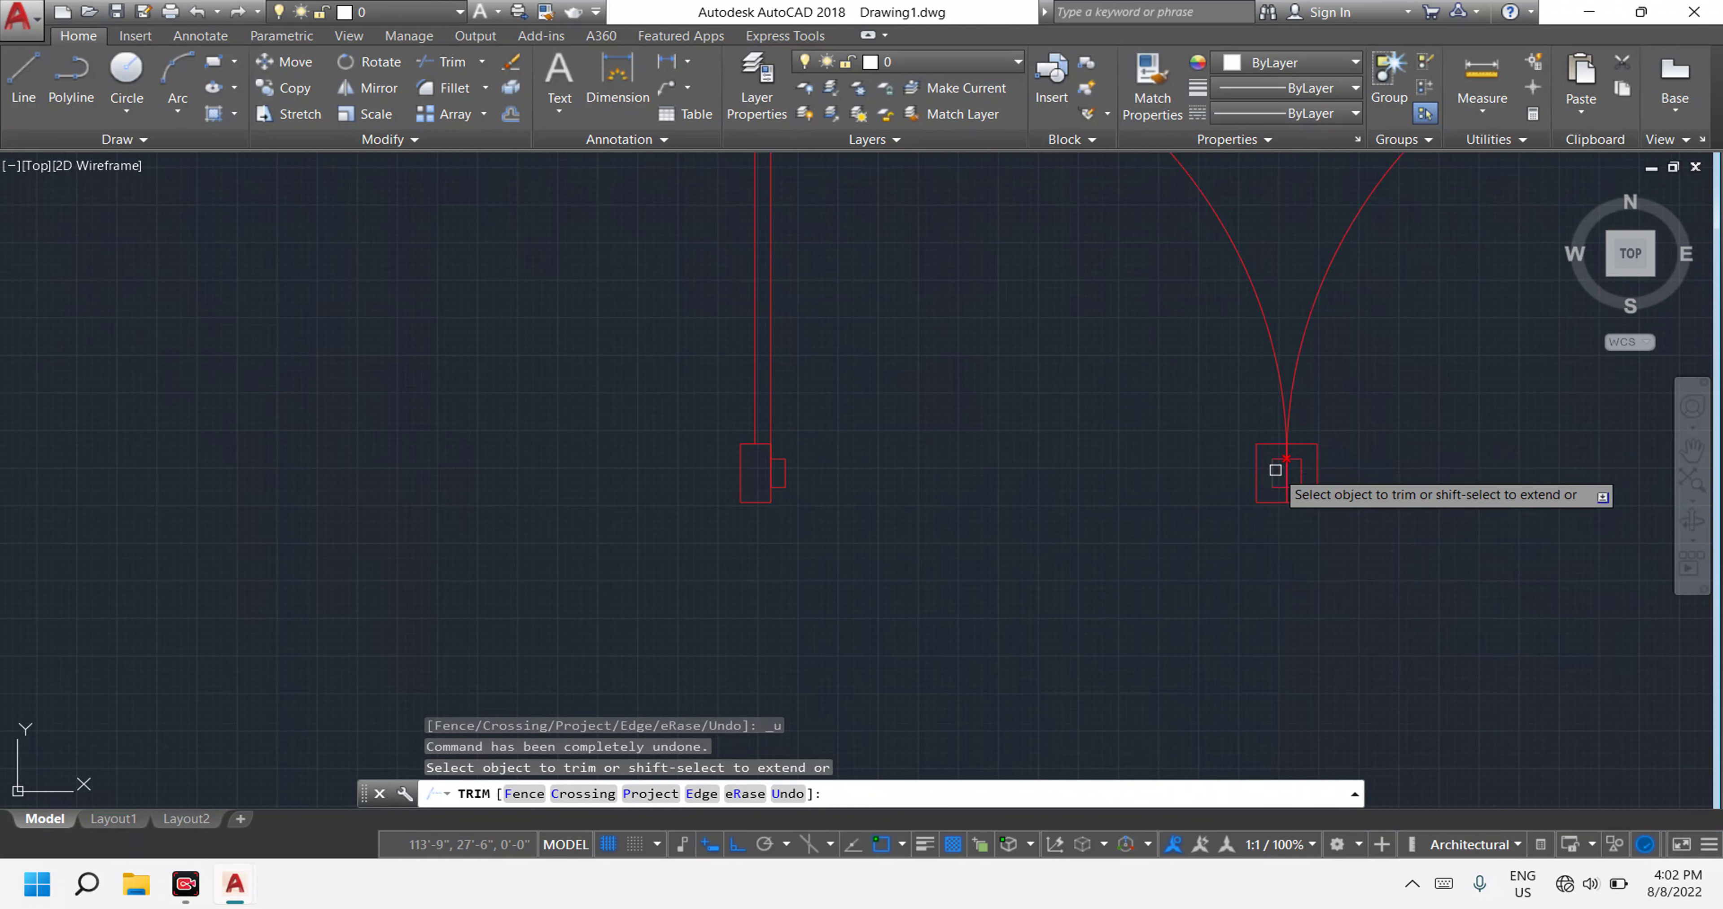
pyautogui.click(1245, 428)
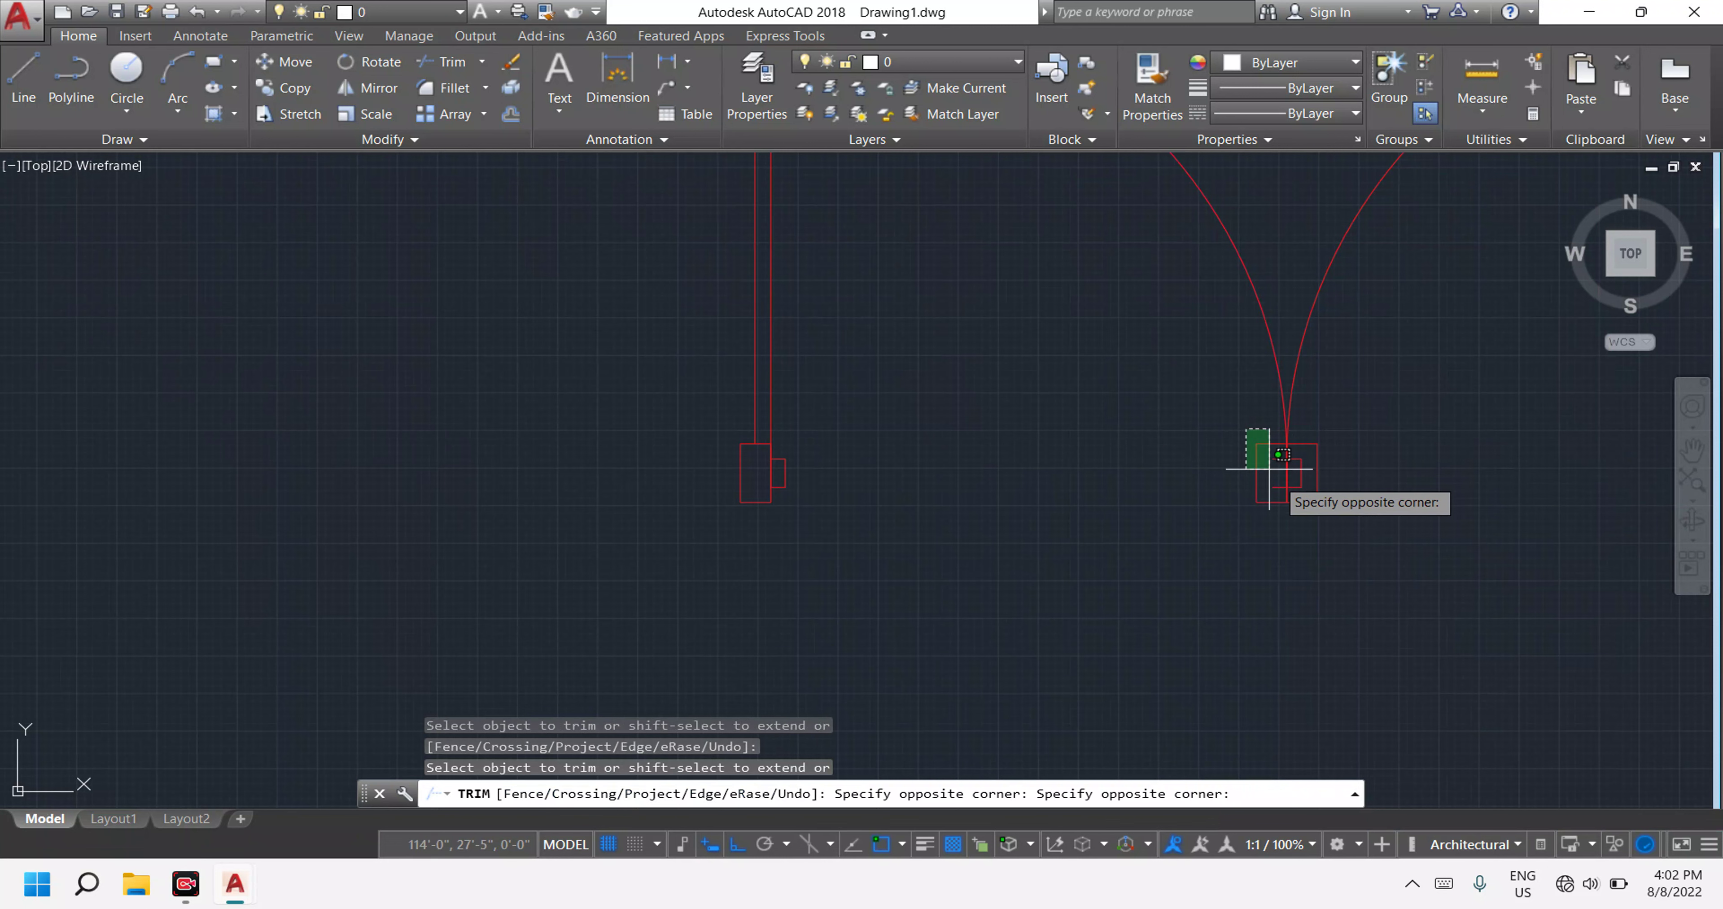
pyautogui.click(1268, 498)
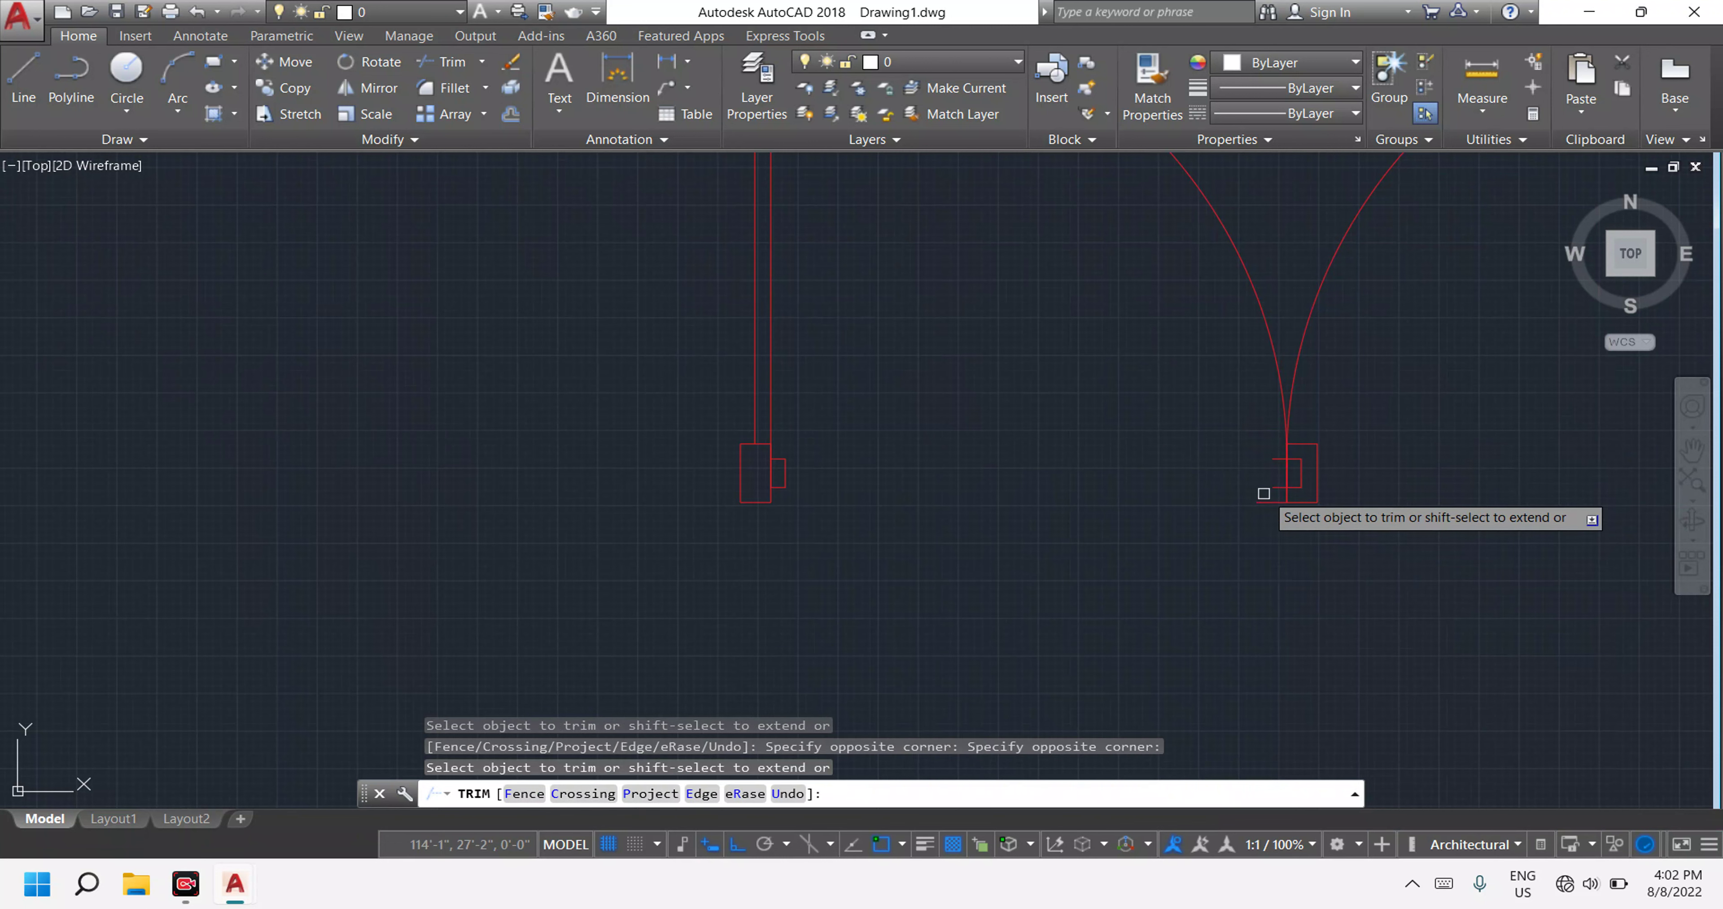
pyautogui.scroll(2, 1295, 455)
pyautogui.scroll(3, 1295, 424)
# Trim the remaining top, horizontal, vertical and bottom jamb segments where the leaves meet.
pyautogui.click(1291, 408)
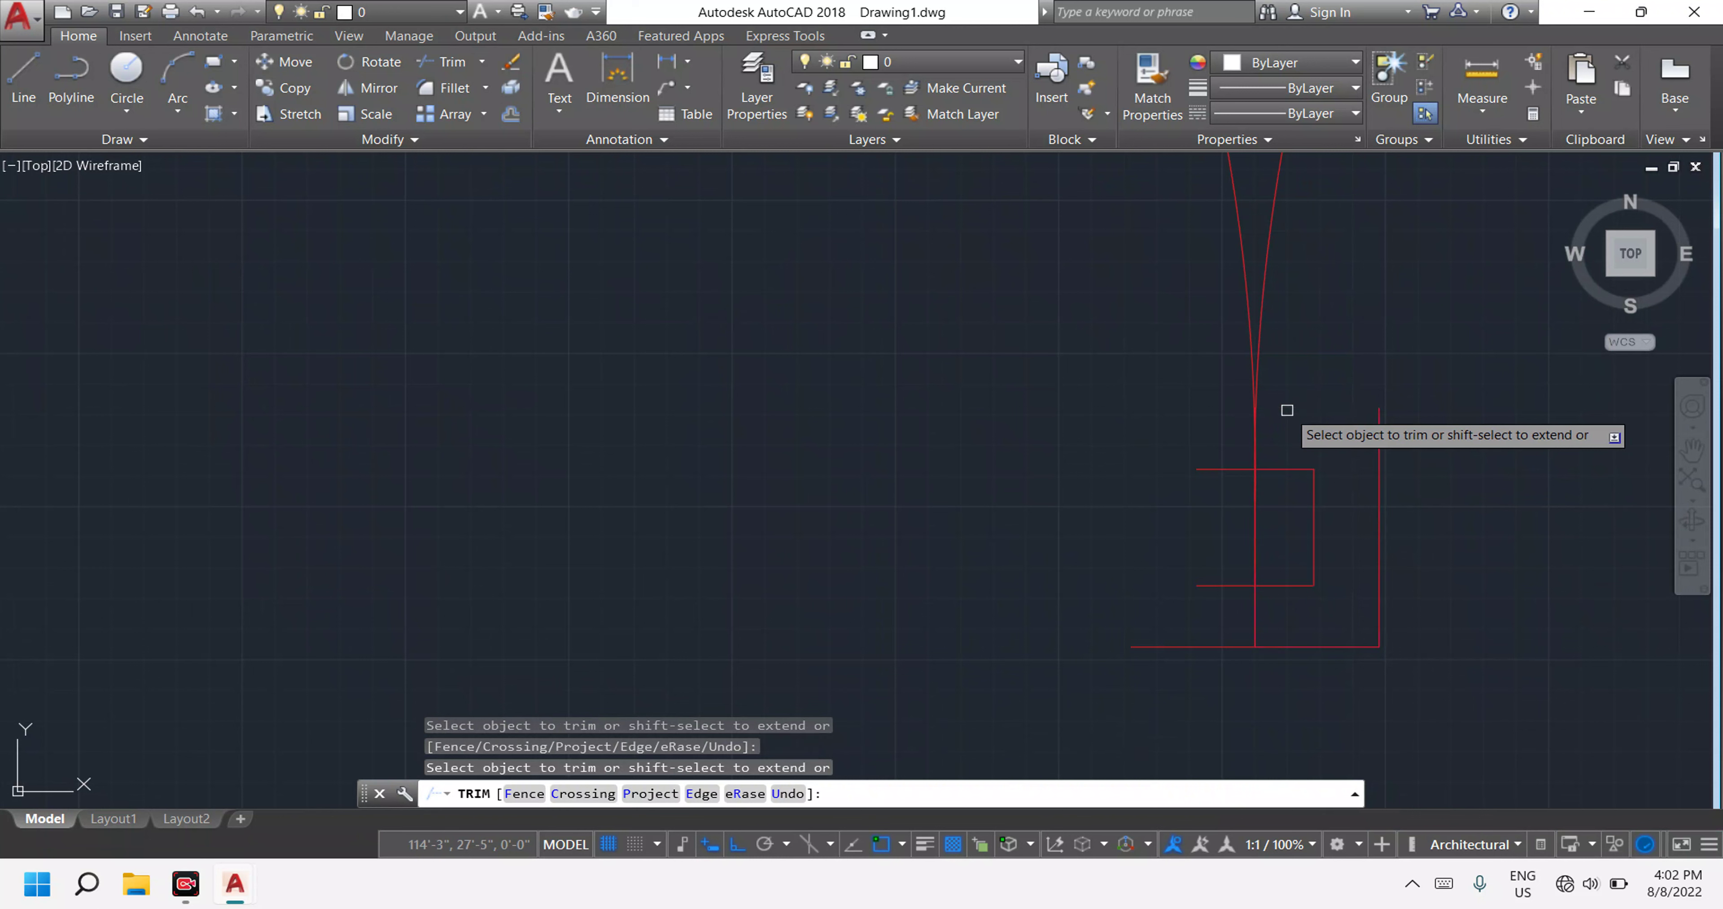
pyautogui.click(1284, 474)
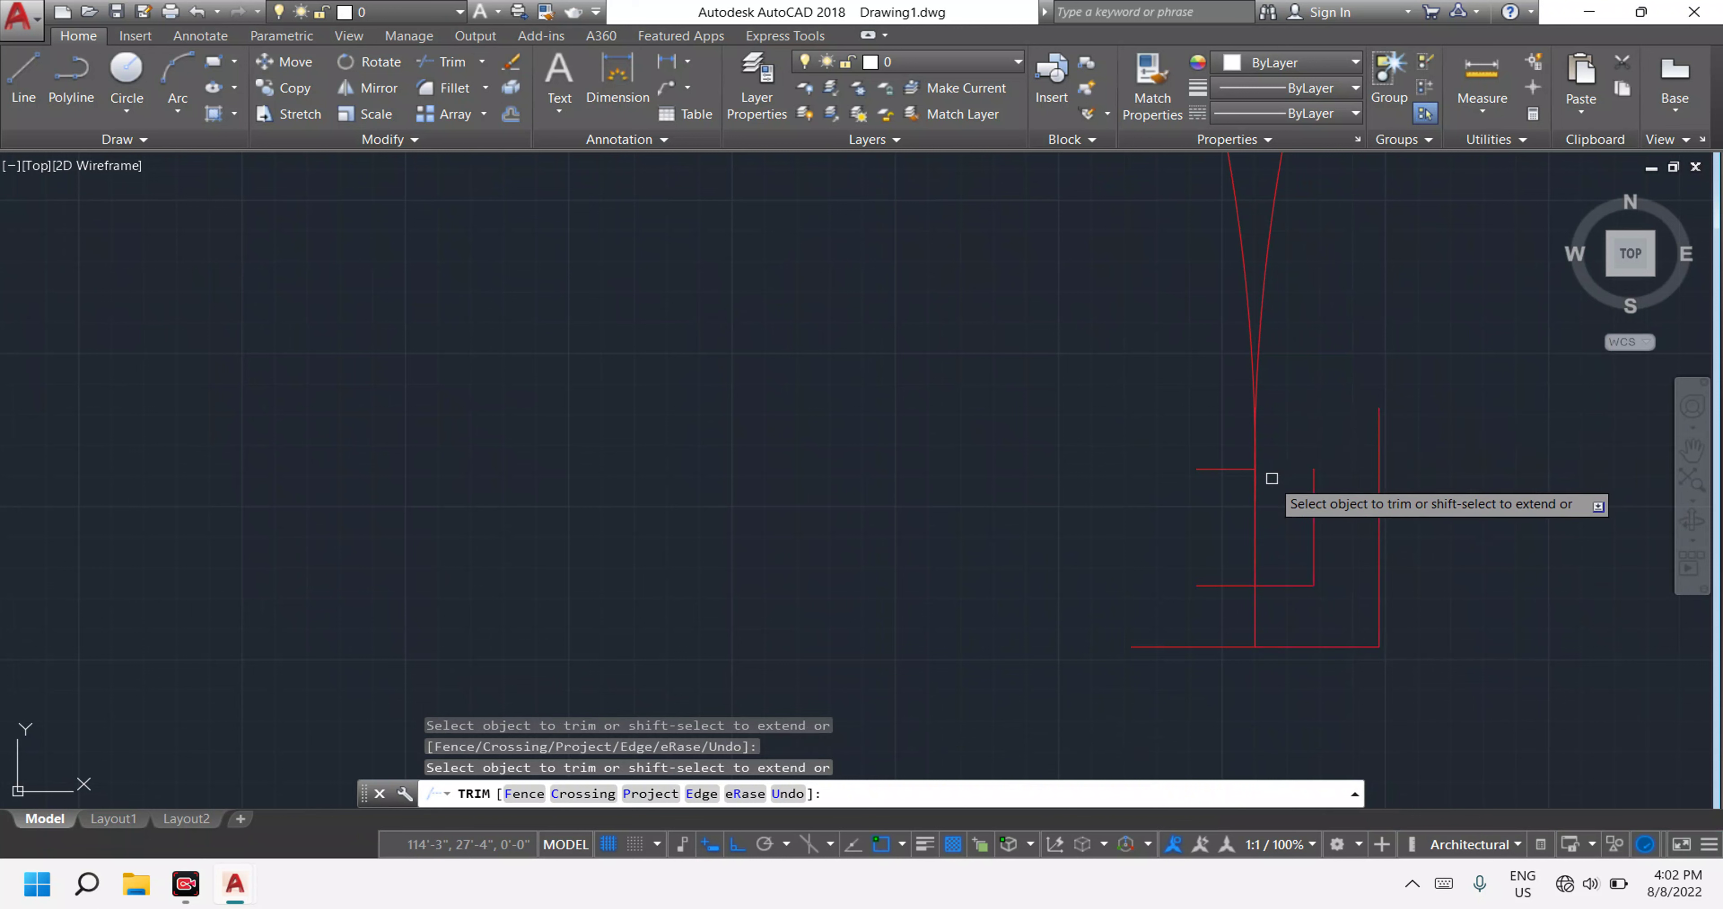
pyautogui.click(1248, 472)
pyautogui.click(1314, 514)
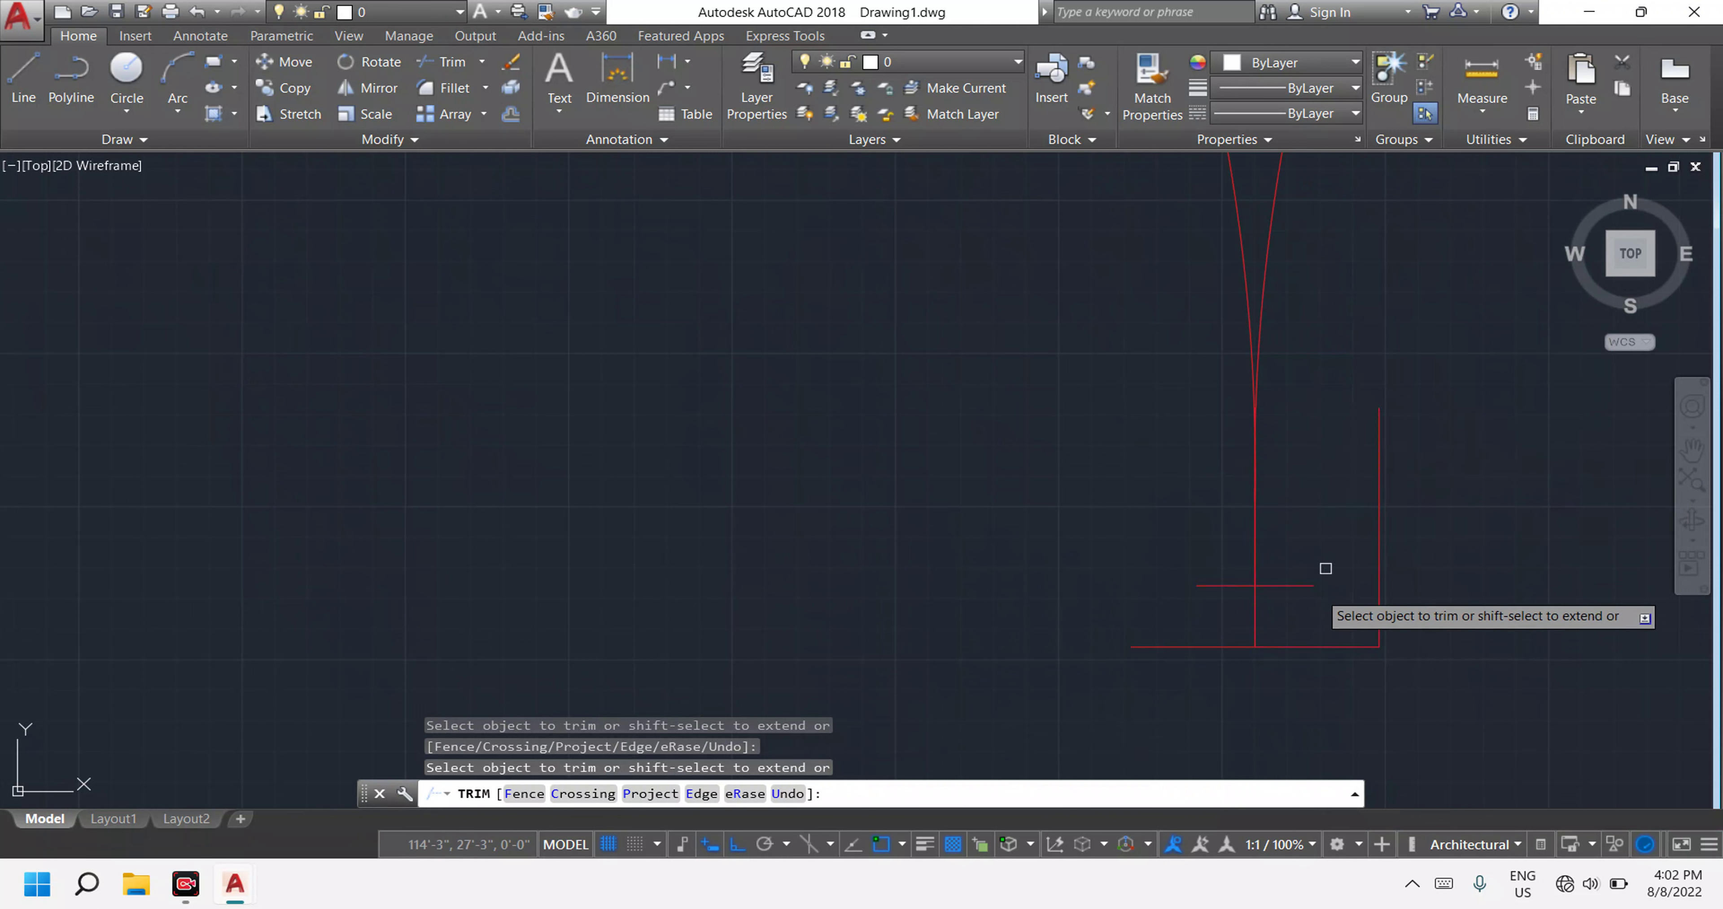
pyautogui.click(1238, 586)
pyautogui.click(1236, 649)
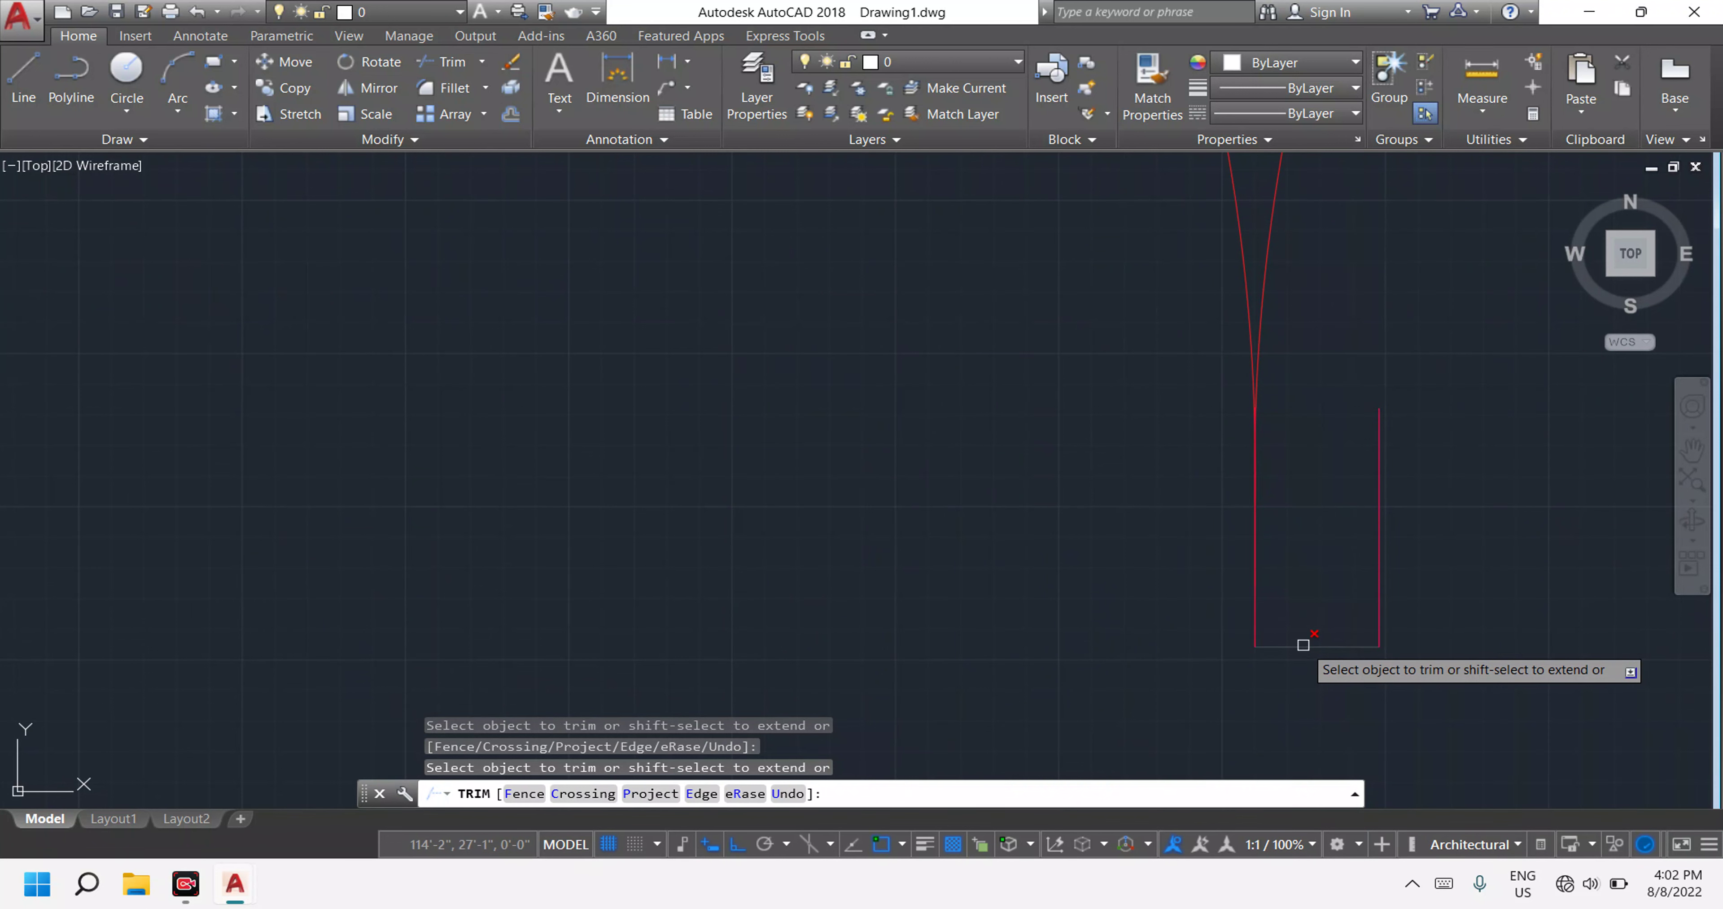
pyautogui.press('Escape')
pyautogui.click(1399, 638)
# Delete the leftover vertical line beside the double door.
pyautogui.click(1363, 501)
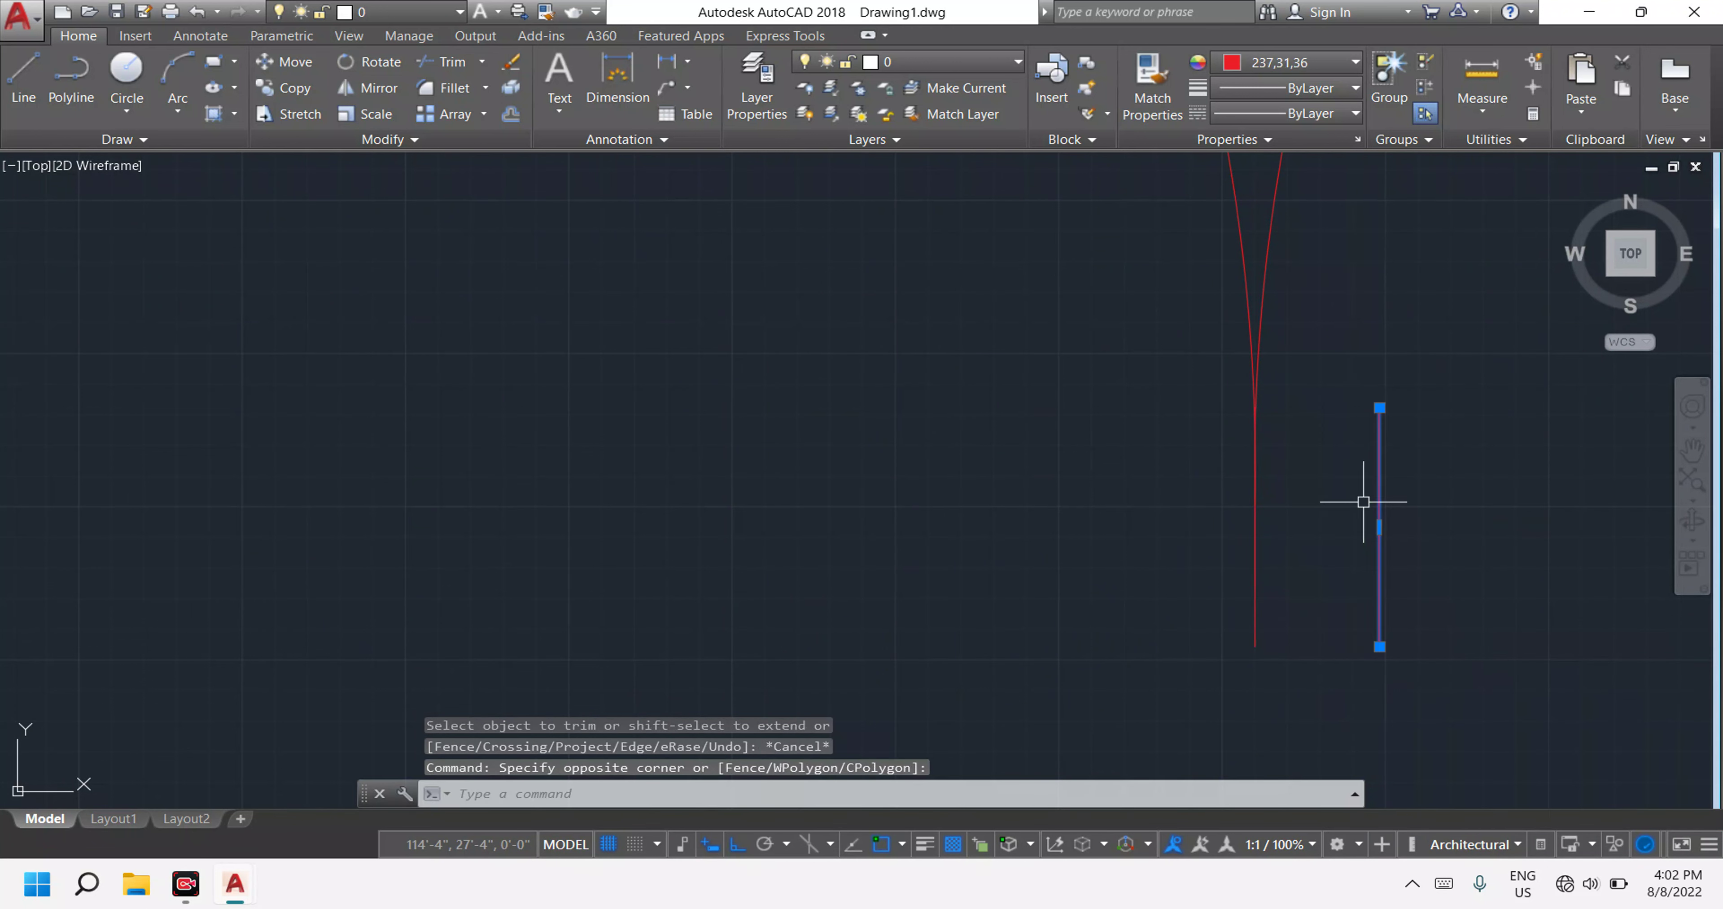
pyautogui.press('Delete')
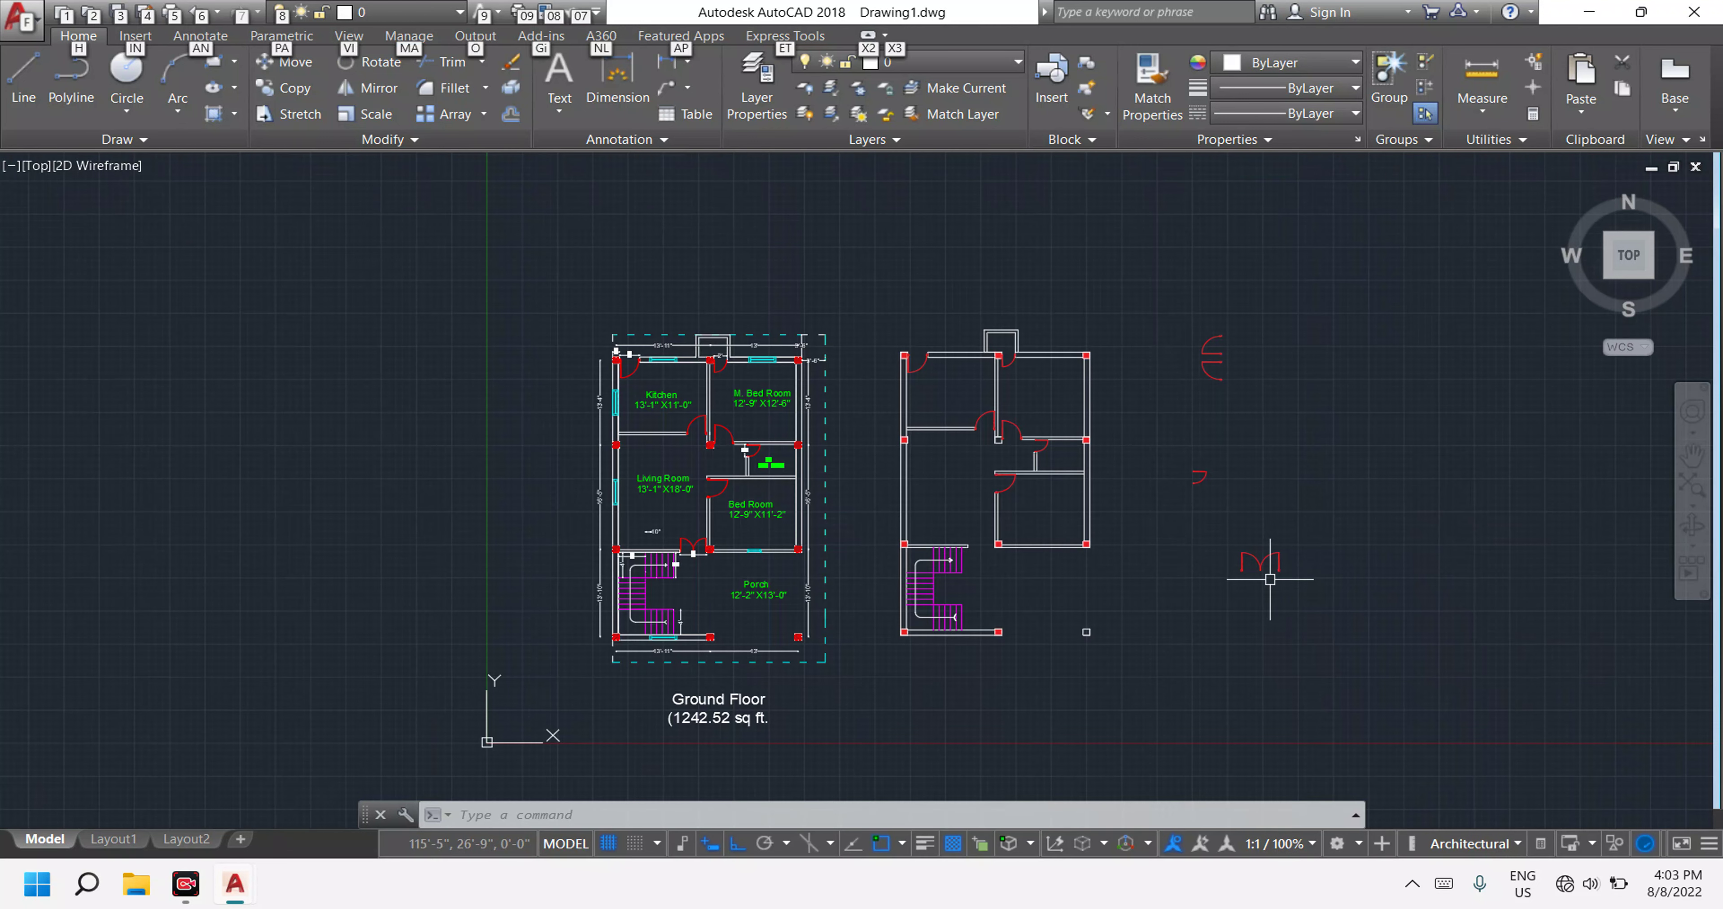
pyautogui.scroll(4, 1243, 566)
pyautogui.scroll(4, 1328, 578)
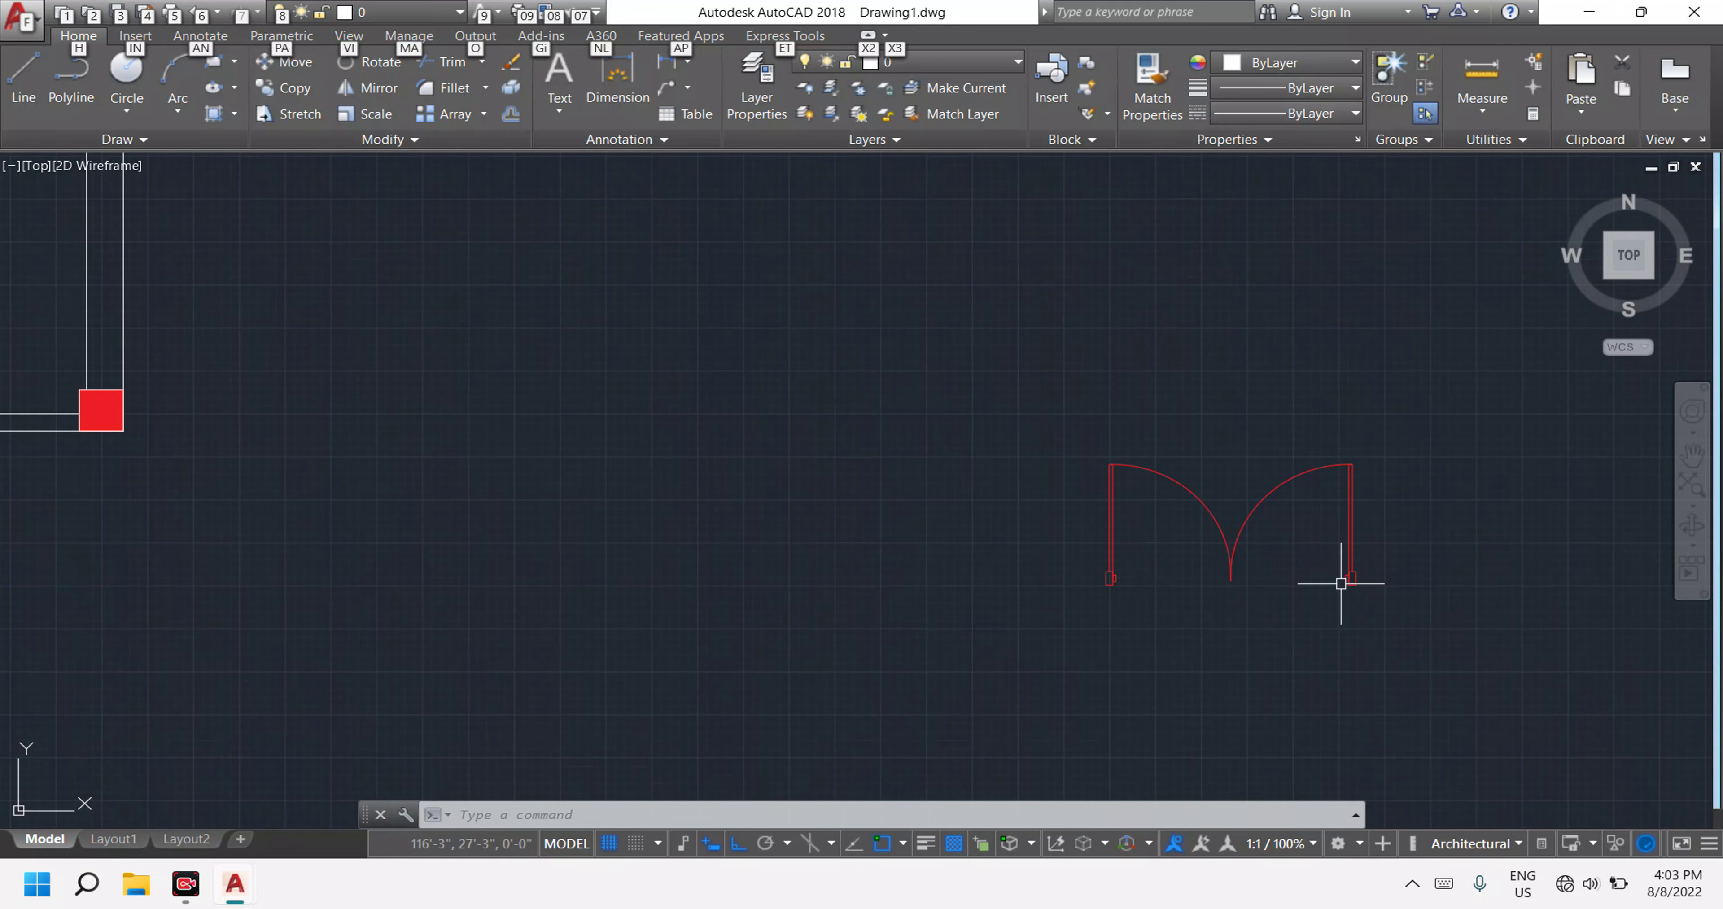
pyautogui.scroll(2, 1360, 585)
pyautogui.scroll(-4, 1163, 600)
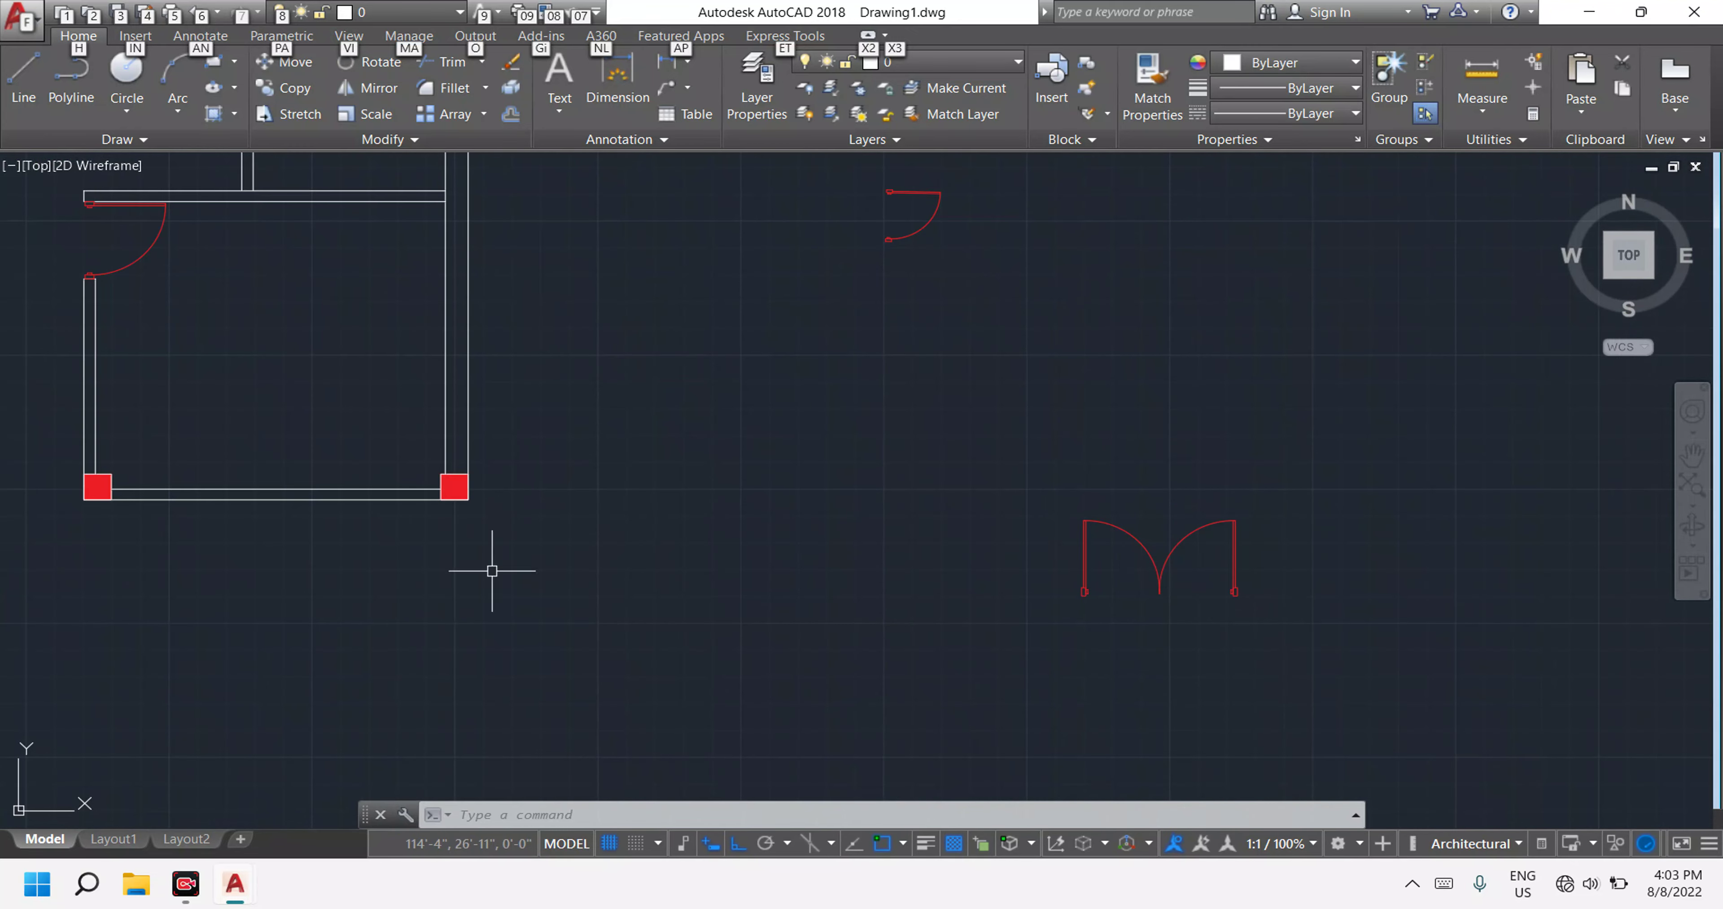
pyautogui.scroll(-4, 254, 637)
pyautogui.scroll(-2, 200, 588)
# Pan and zoom across both floor plans, then recentre the view on the double door.
pyautogui.moveTo(200, 588)
pyautogui.mouseDown(button='middle')
pyautogui.moveTo(358, 653)
pyautogui.moveTo(803, 659)
pyautogui.mouseUp(button='middle')
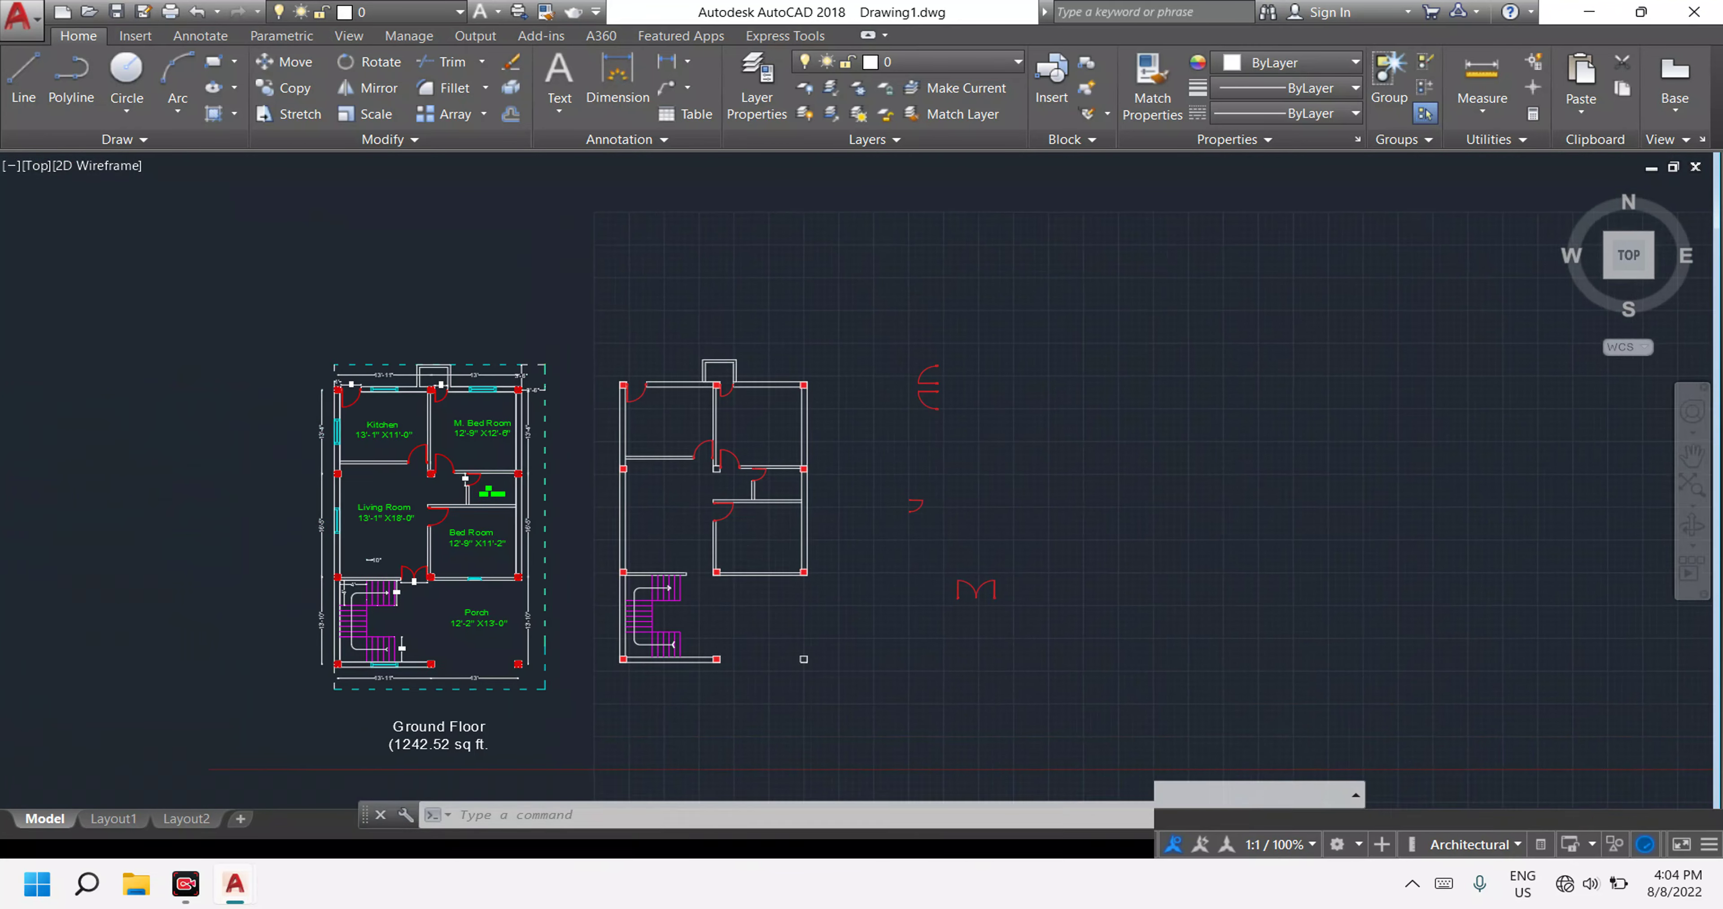
pyautogui.scroll(2, 411, 579)
pyautogui.scroll(6, 412, 579)
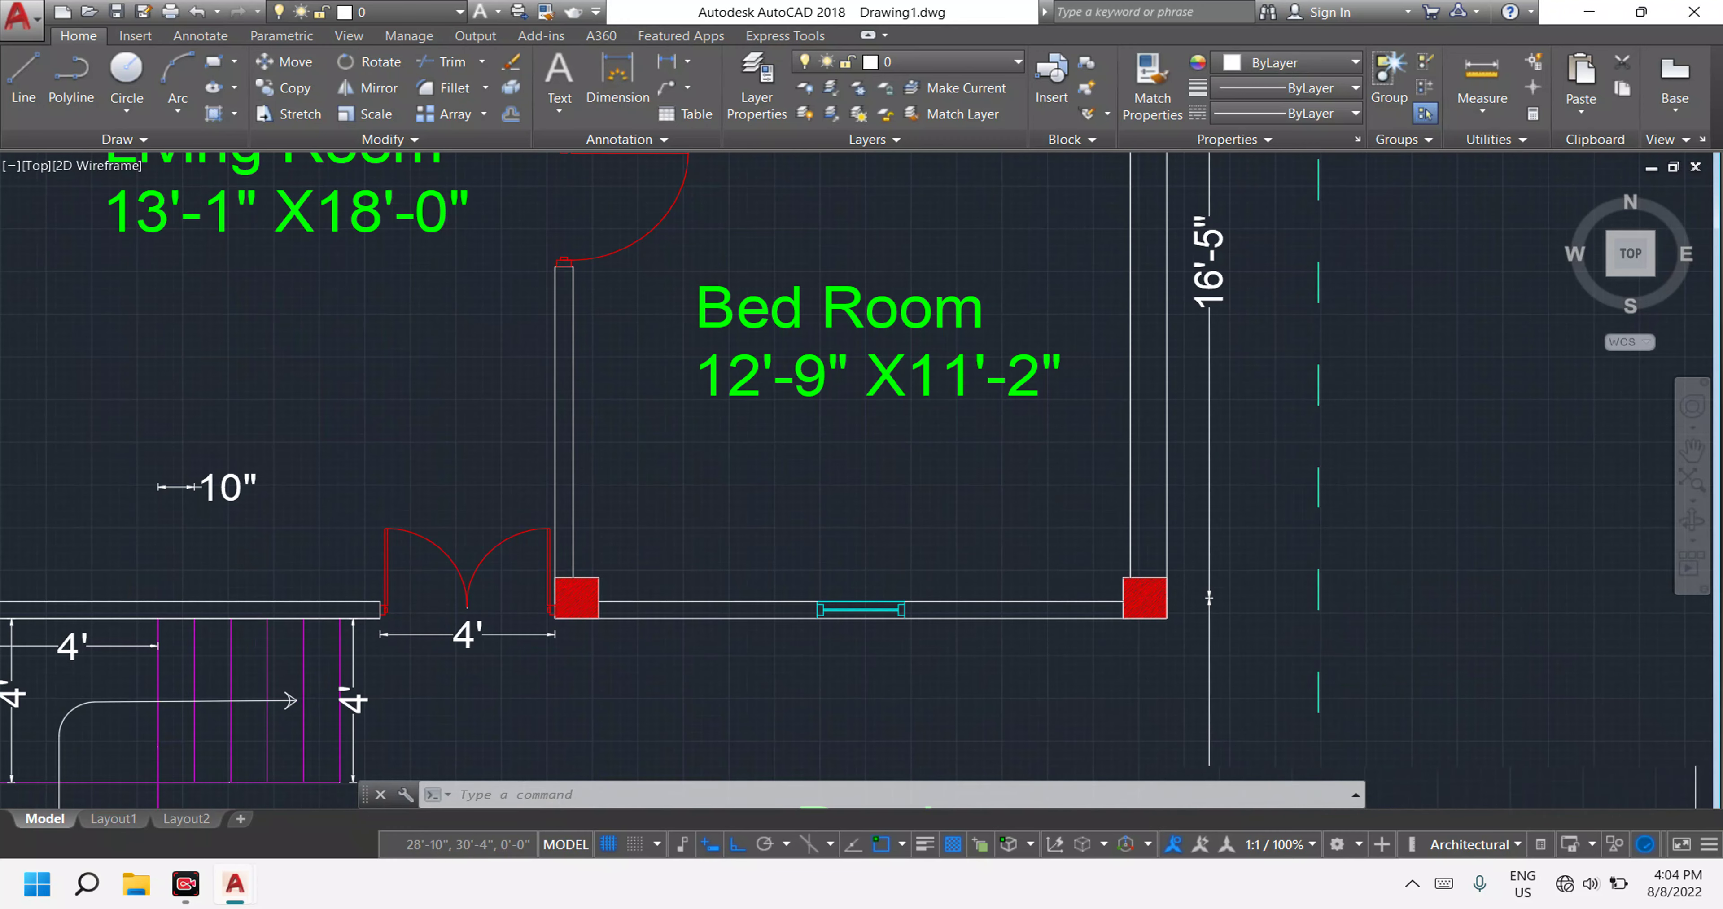
pyautogui.scroll(5, 400, 596)
pyautogui.scroll(-8, 402, 598)
pyautogui.scroll(6, 415, 603)
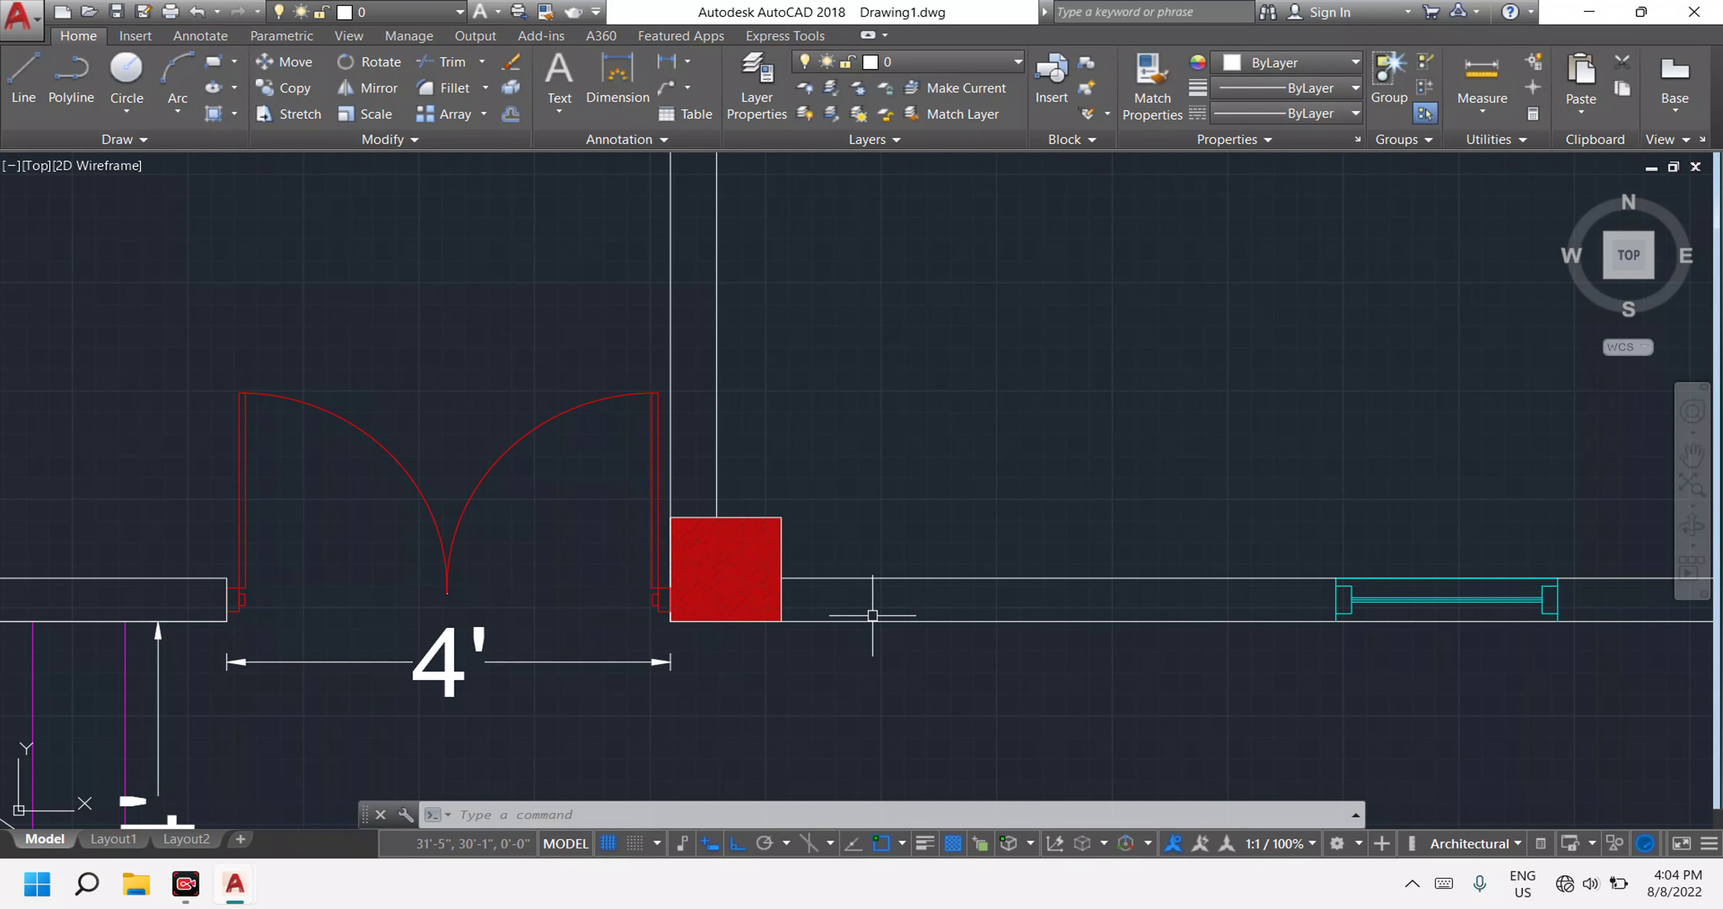
pyautogui.scroll(-3, 872, 615)
pyautogui.scroll(-2, 883, 620)
pyautogui.moveTo(1501, 703); pyautogui.dragTo(888, 721, button='middle')
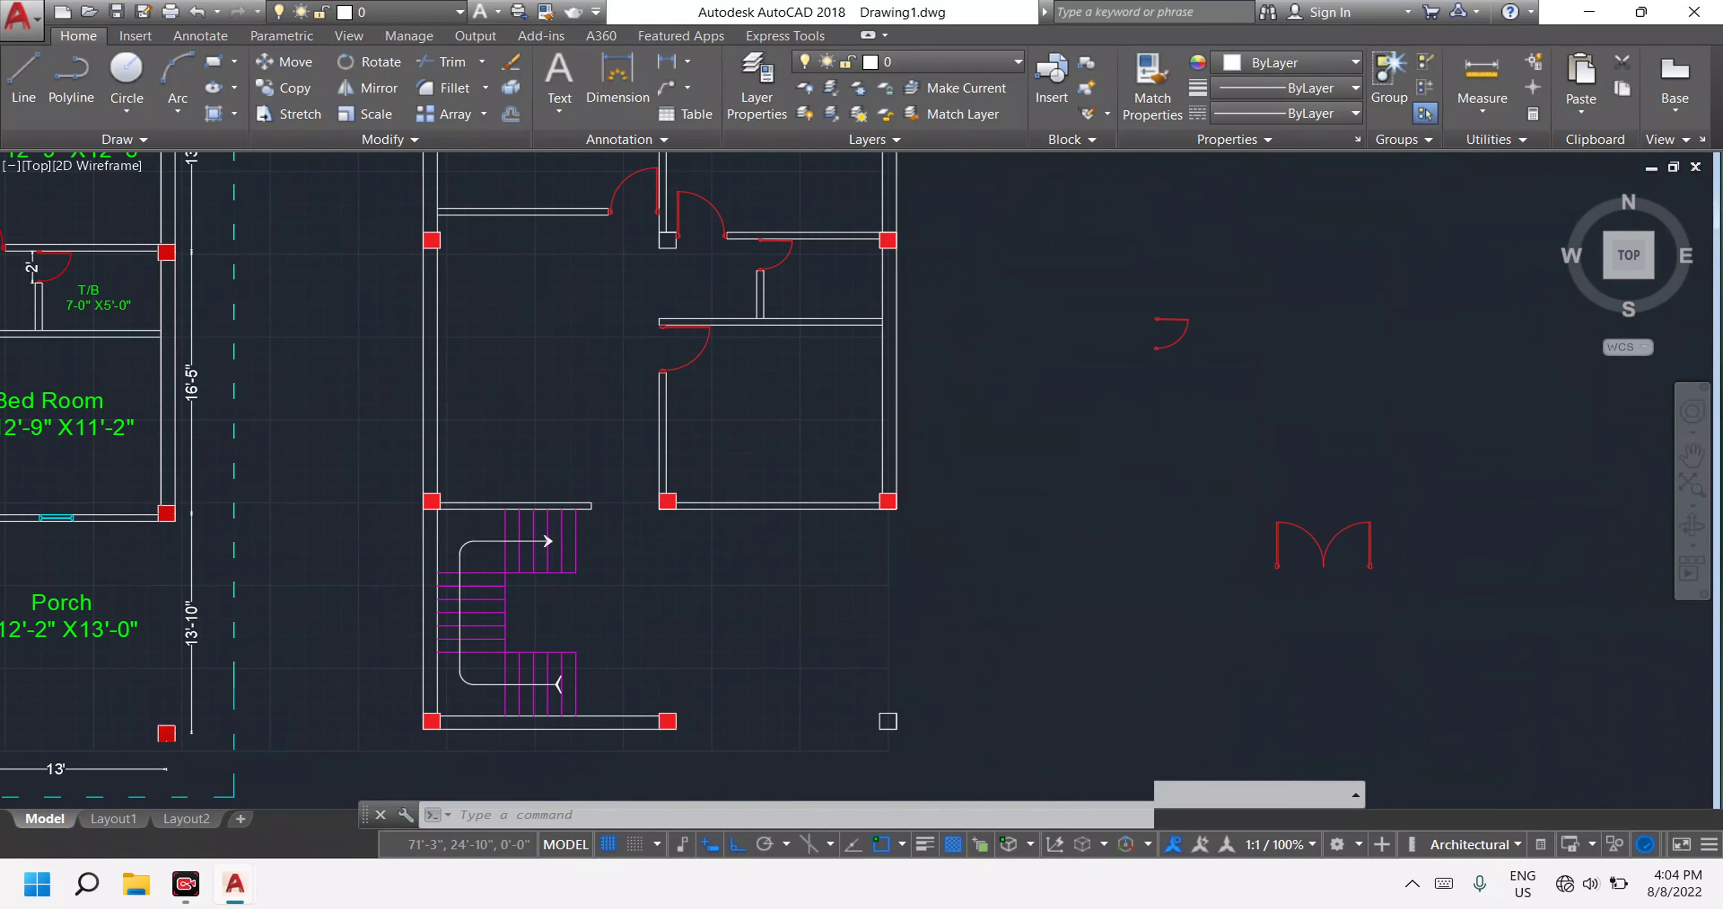
pyautogui.scroll(5, 1298, 561)
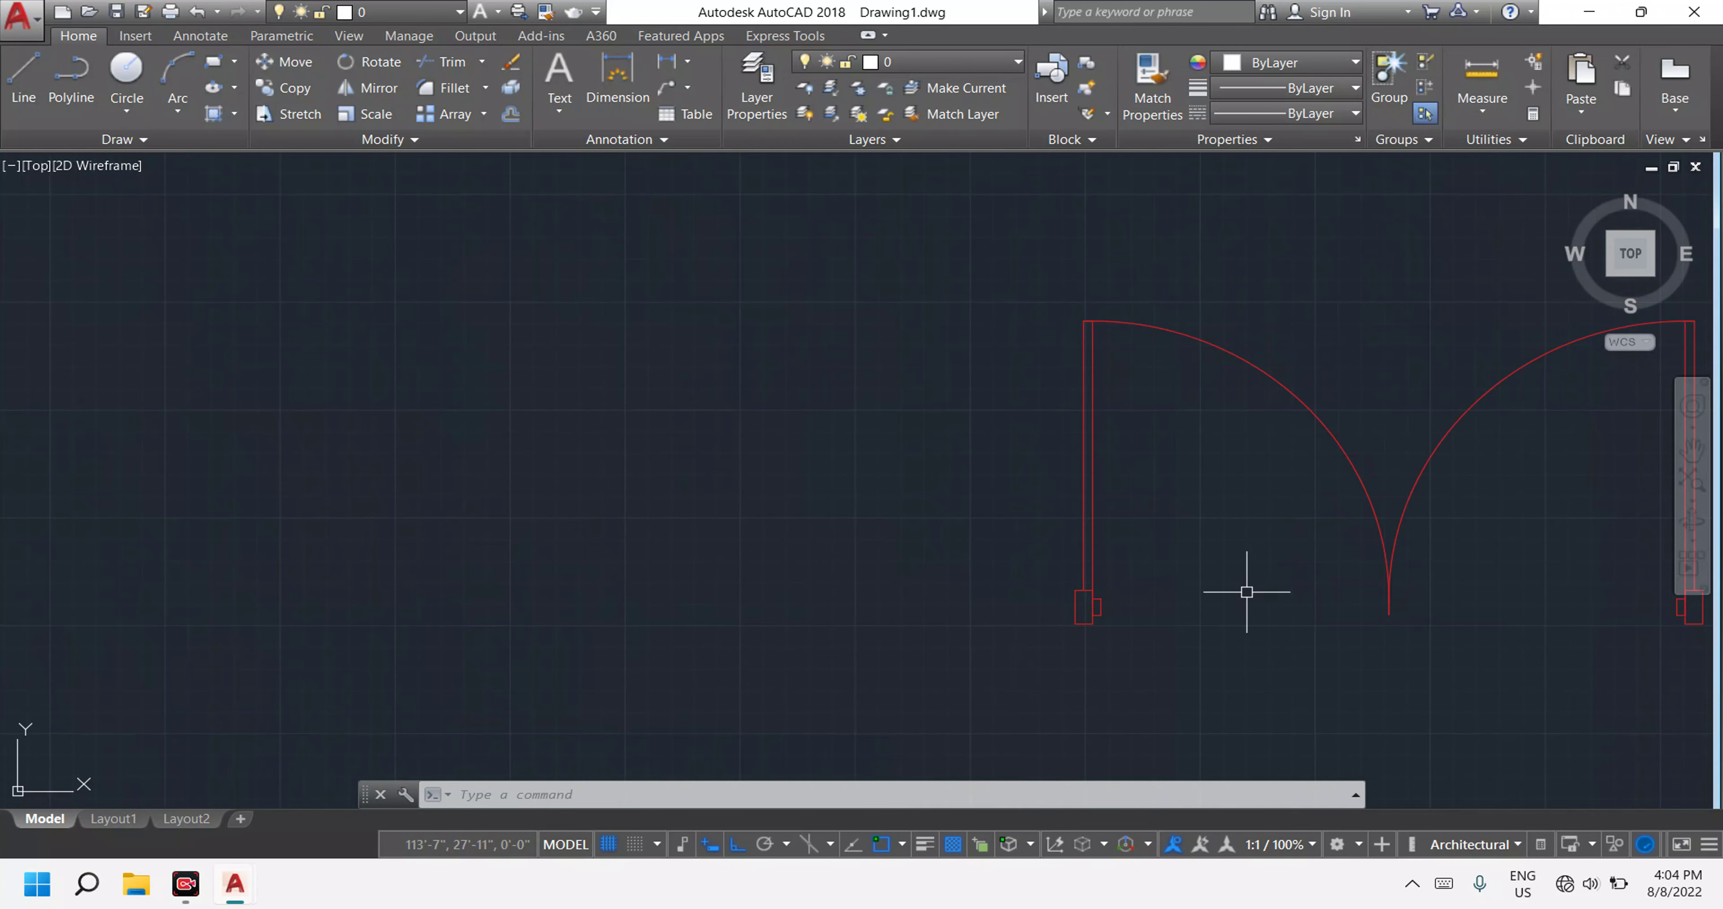
pyautogui.scroll(-3, 1177, 608)
pyautogui.scroll(-2, 1204, 621)
pyautogui.moveTo(1307, 621); pyautogui.dragTo(1002, 510, button='middle')
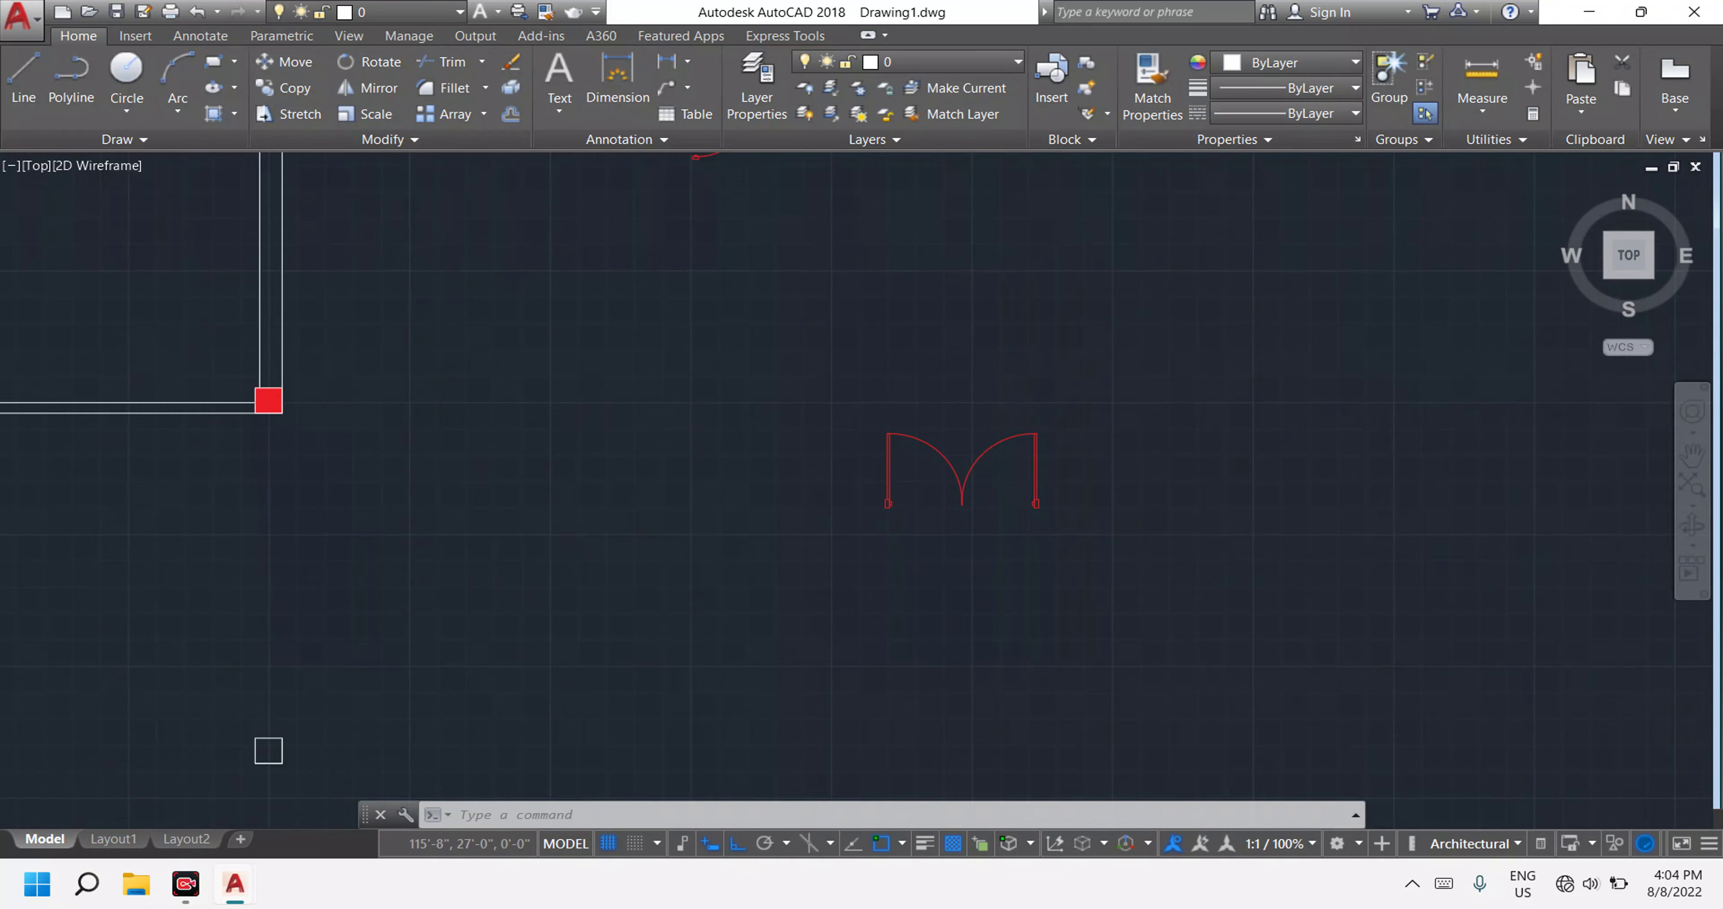
pyautogui.scroll(1, 1001, 501)
pyautogui.click(671, 61)
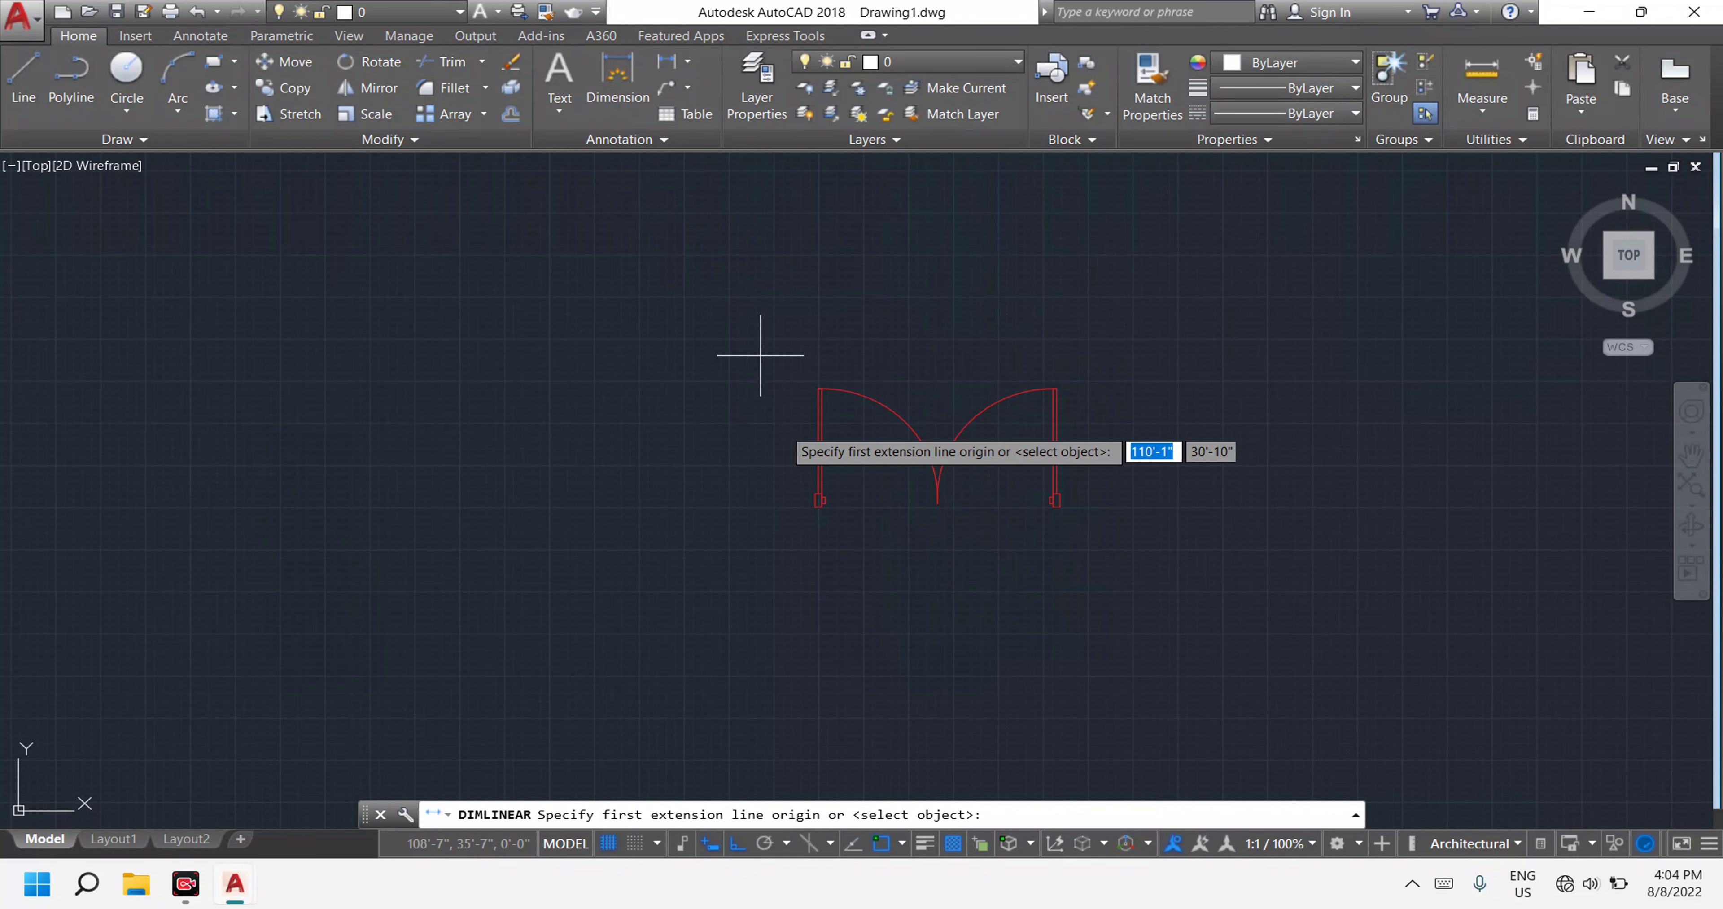
pyautogui.scroll(5, 800, 503)
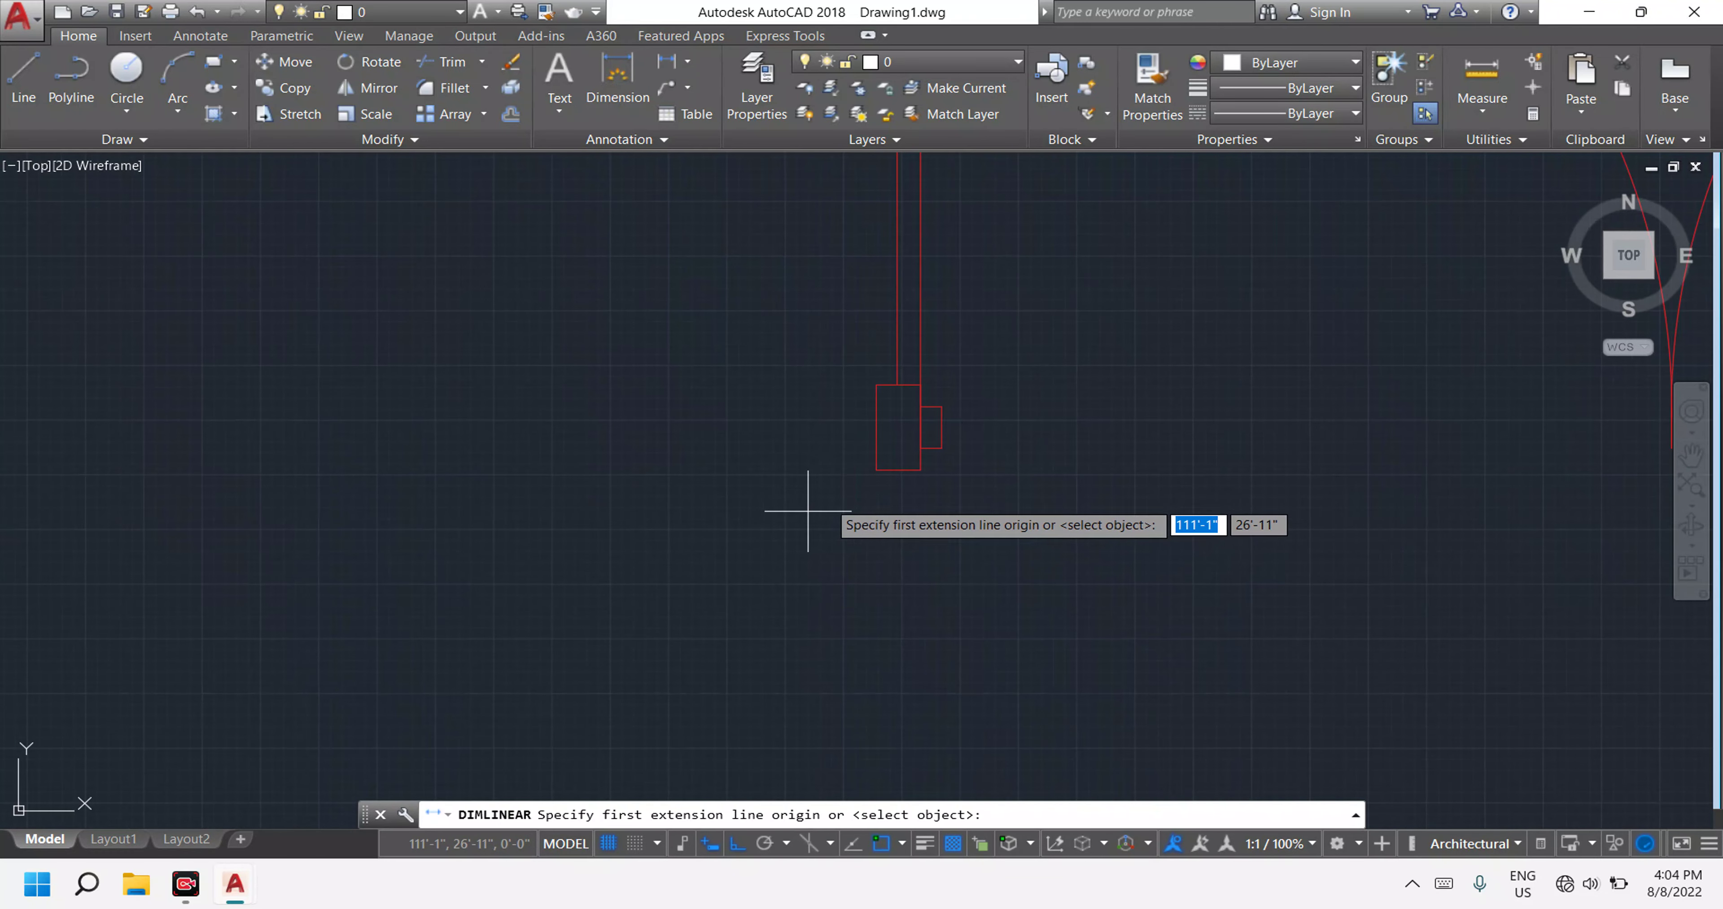
pyautogui.click(876, 469)
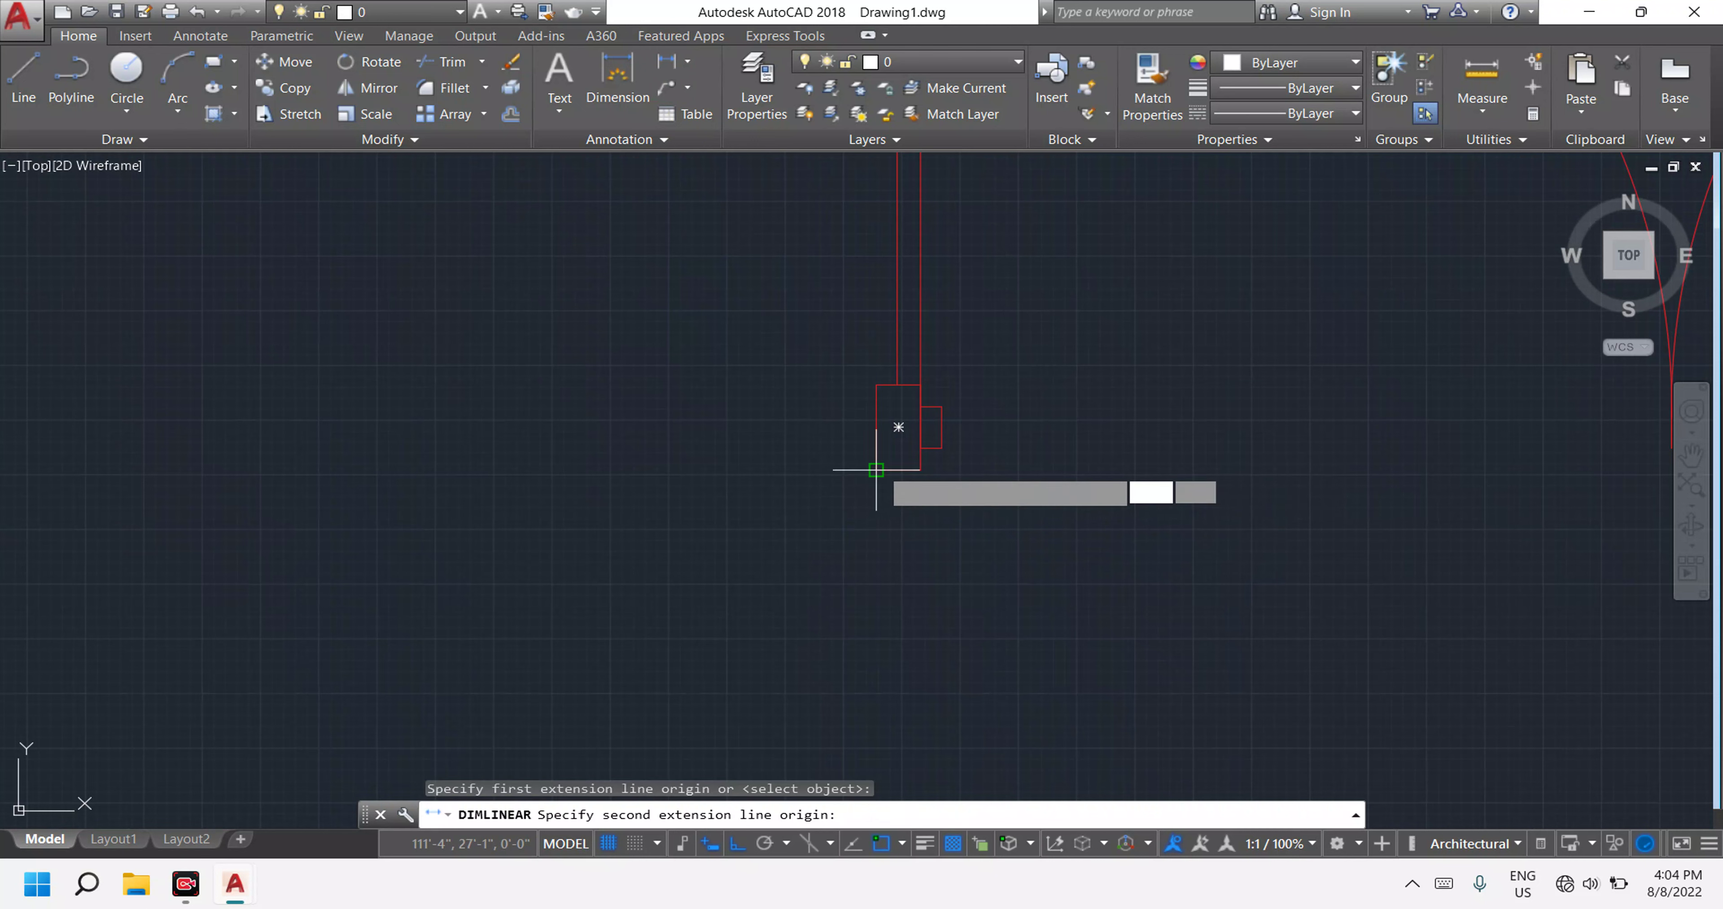
pyautogui.scroll(-8, 1137, 472)
pyautogui.moveTo(1231, 480); pyautogui.dragTo(842, 534, button='middle')
pyautogui.scroll(4, 909, 514)
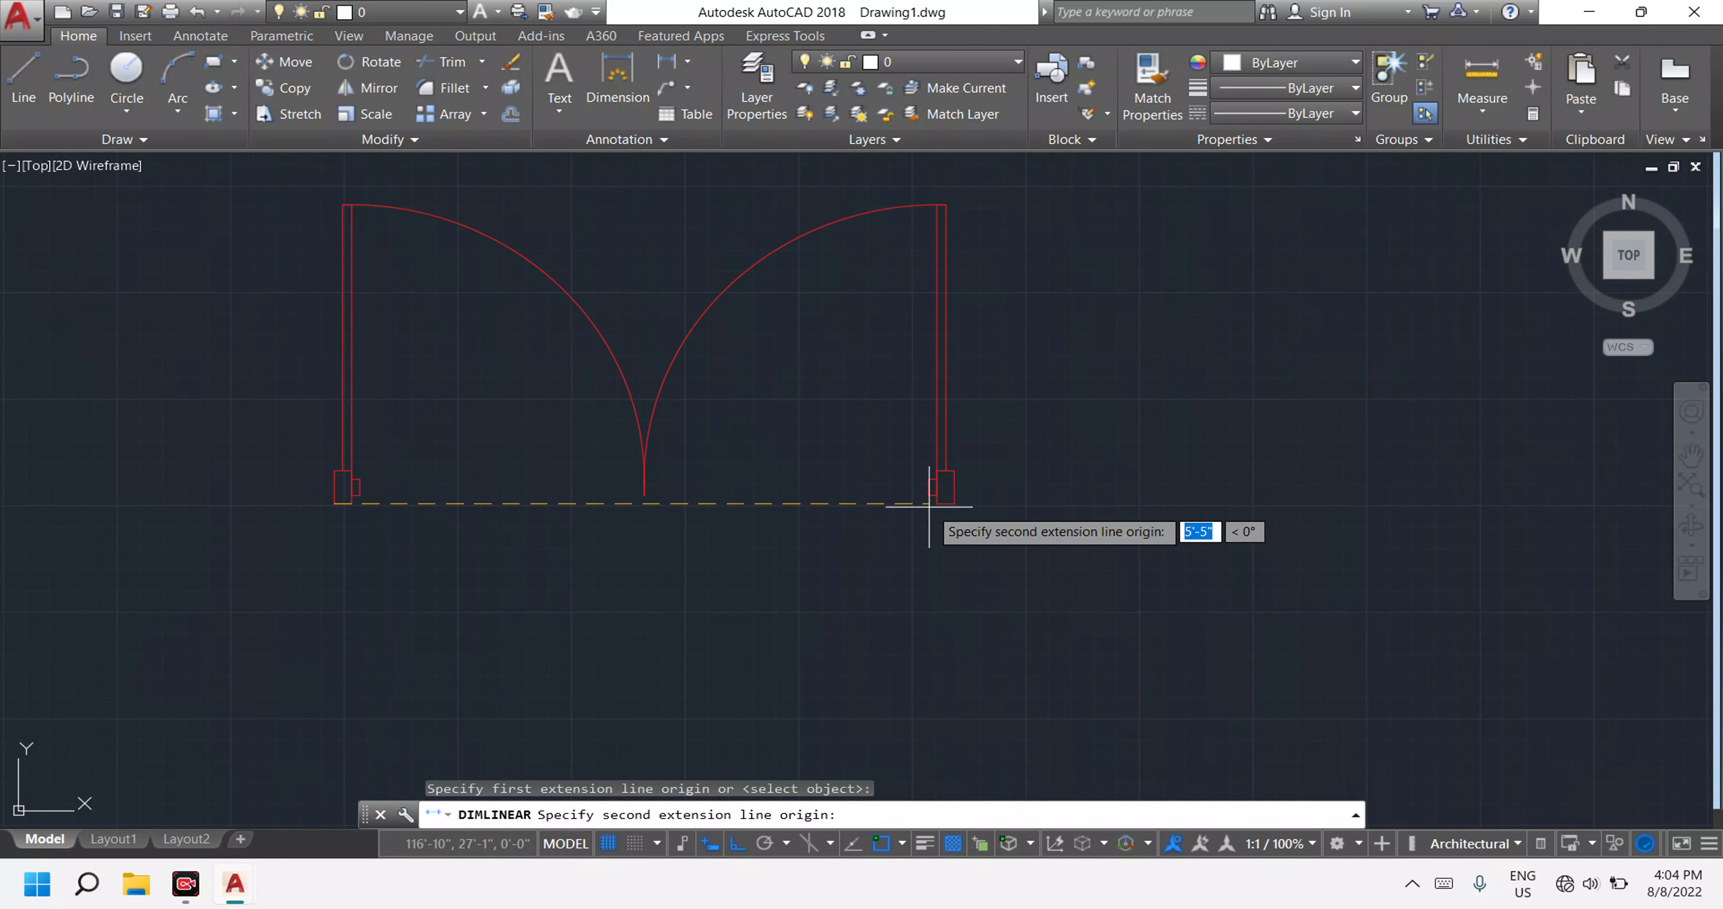
pyautogui.scroll(2, 942, 493)
pyautogui.click(943, 485)
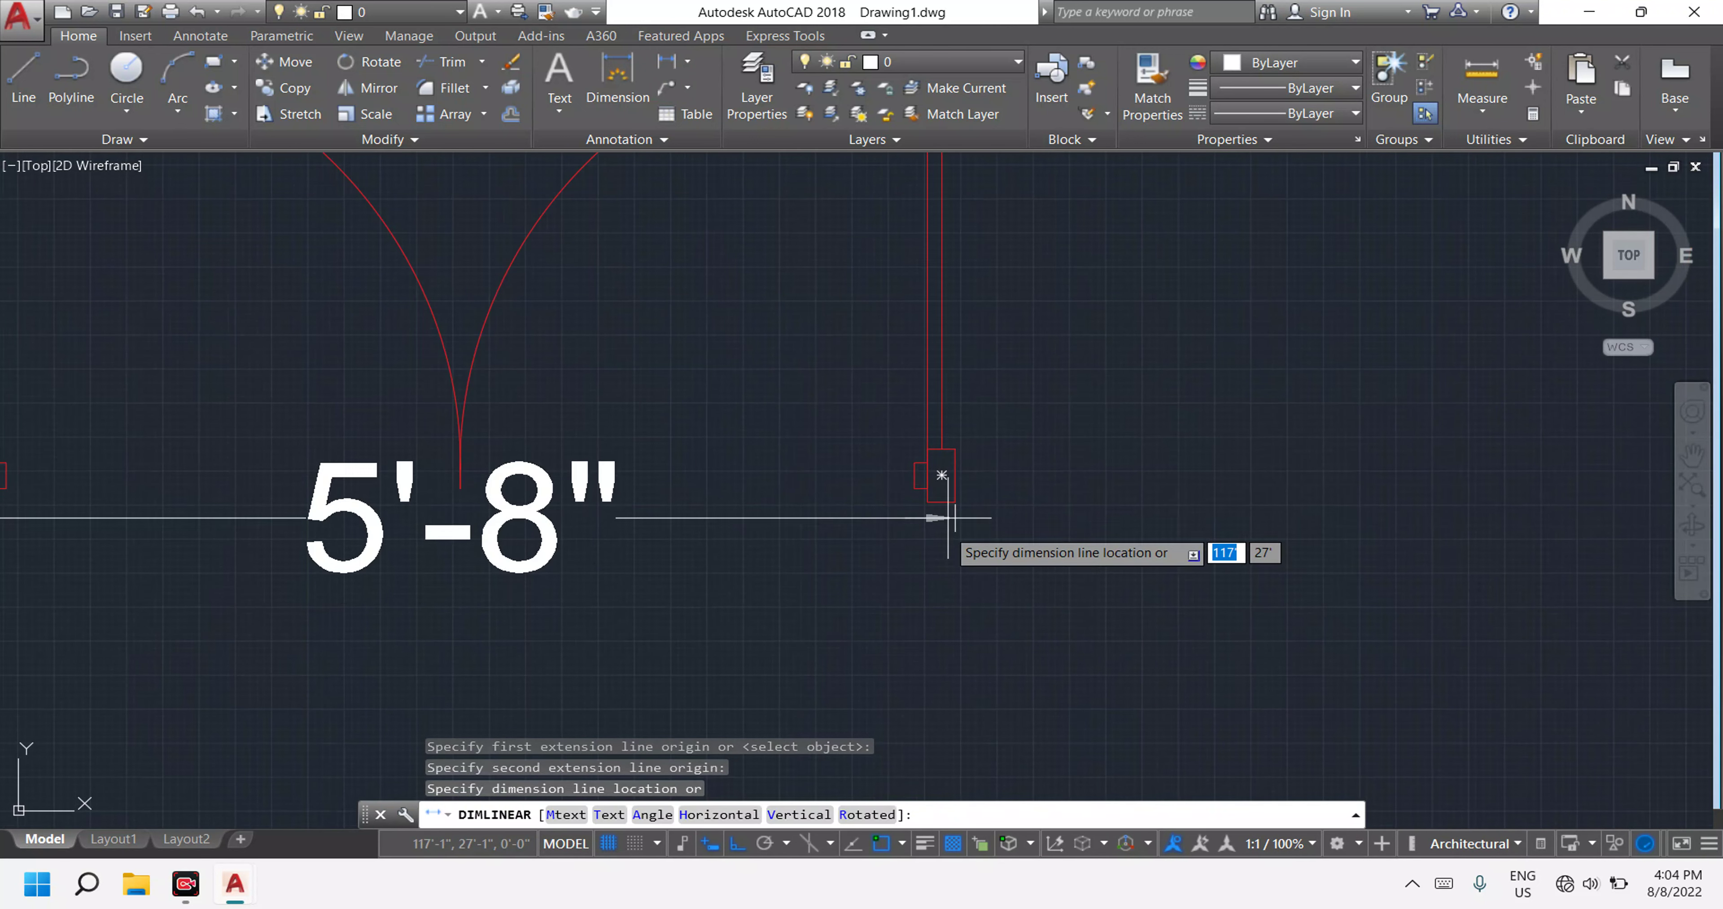
pyautogui.scroll(-5, 954, 588)
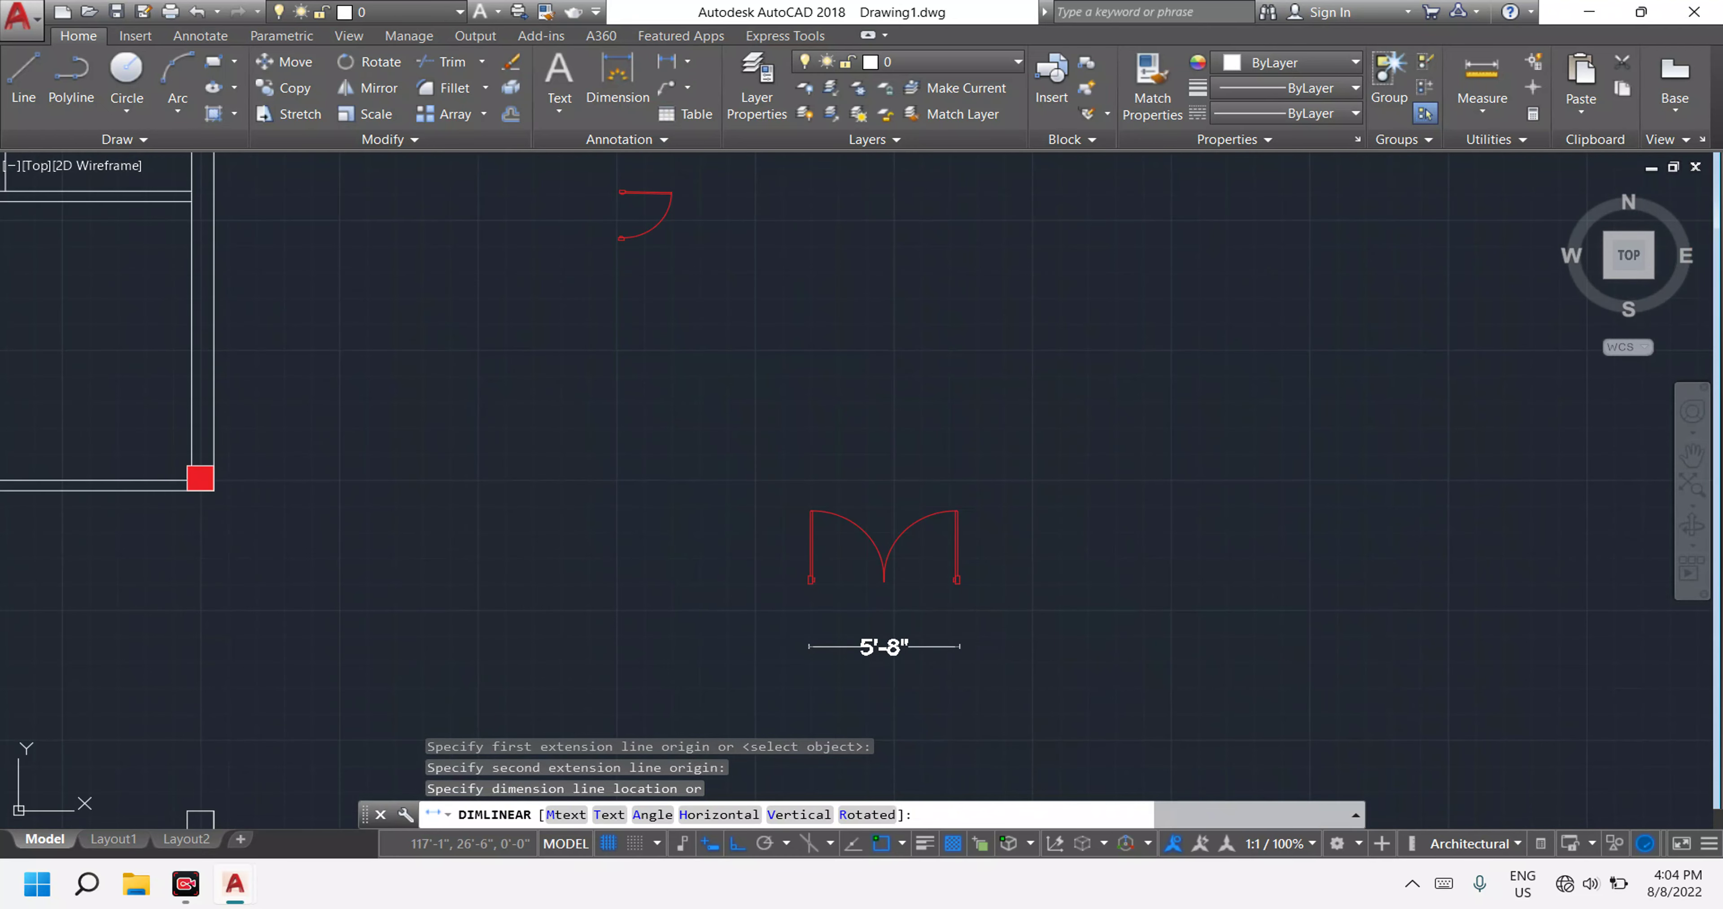
pyautogui.press('Escape')
pyautogui.press('Escape')
pyautogui.press('Escape')
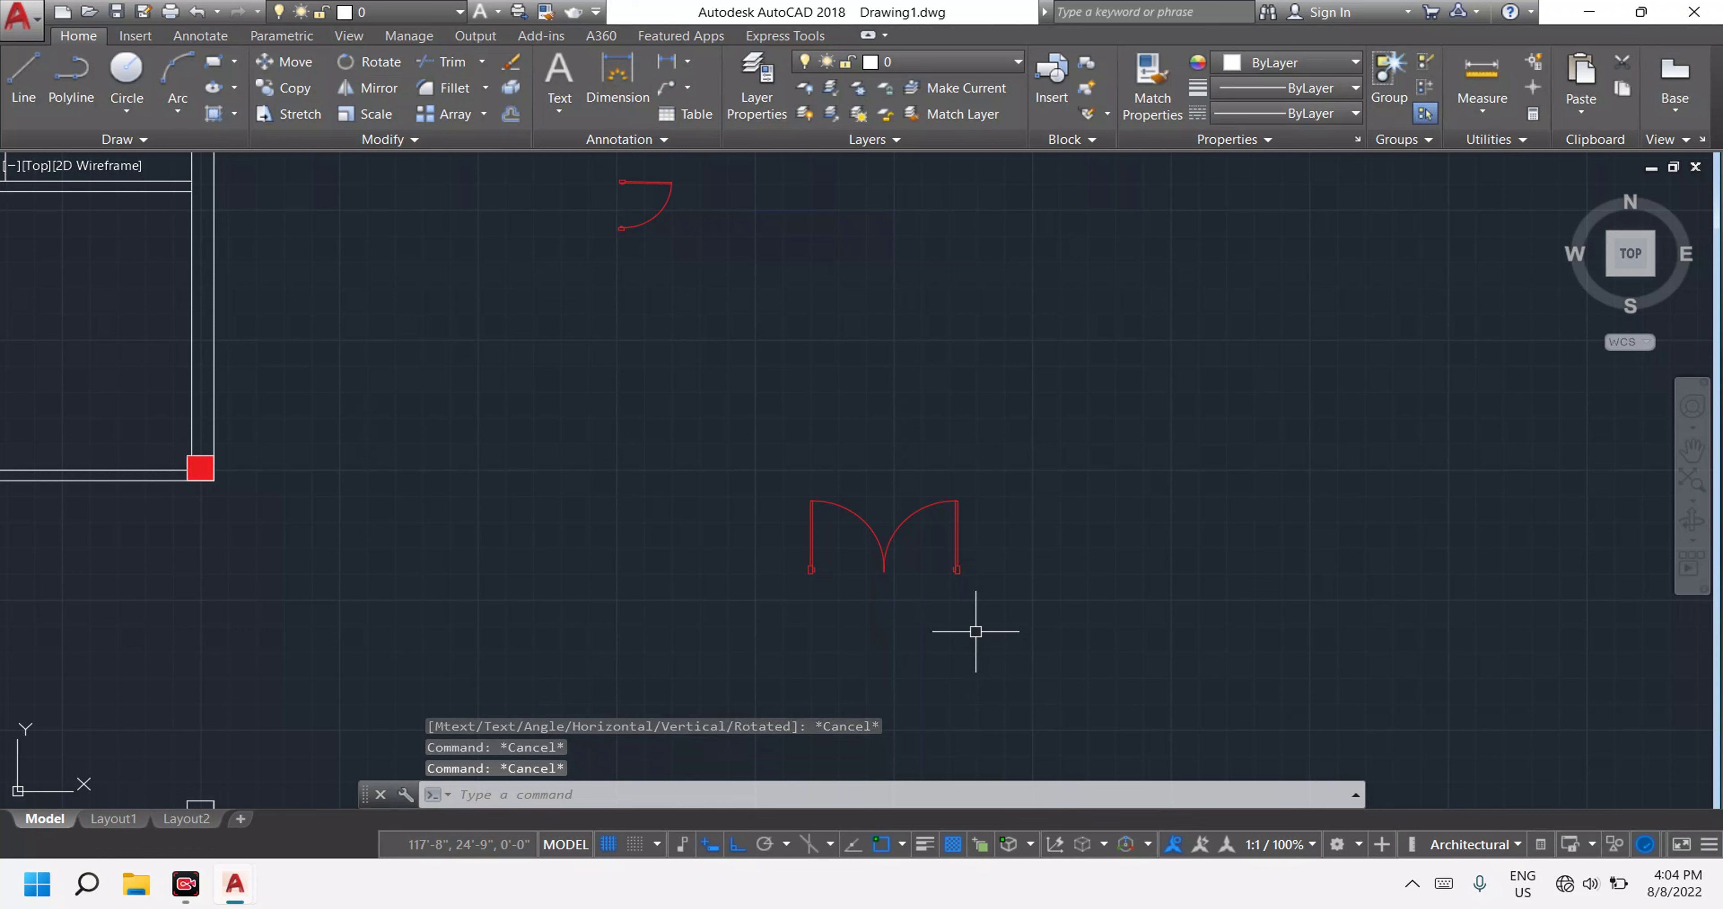
# Draw a 4' horizontal guide line below the double door.
pyautogui.press('Return')
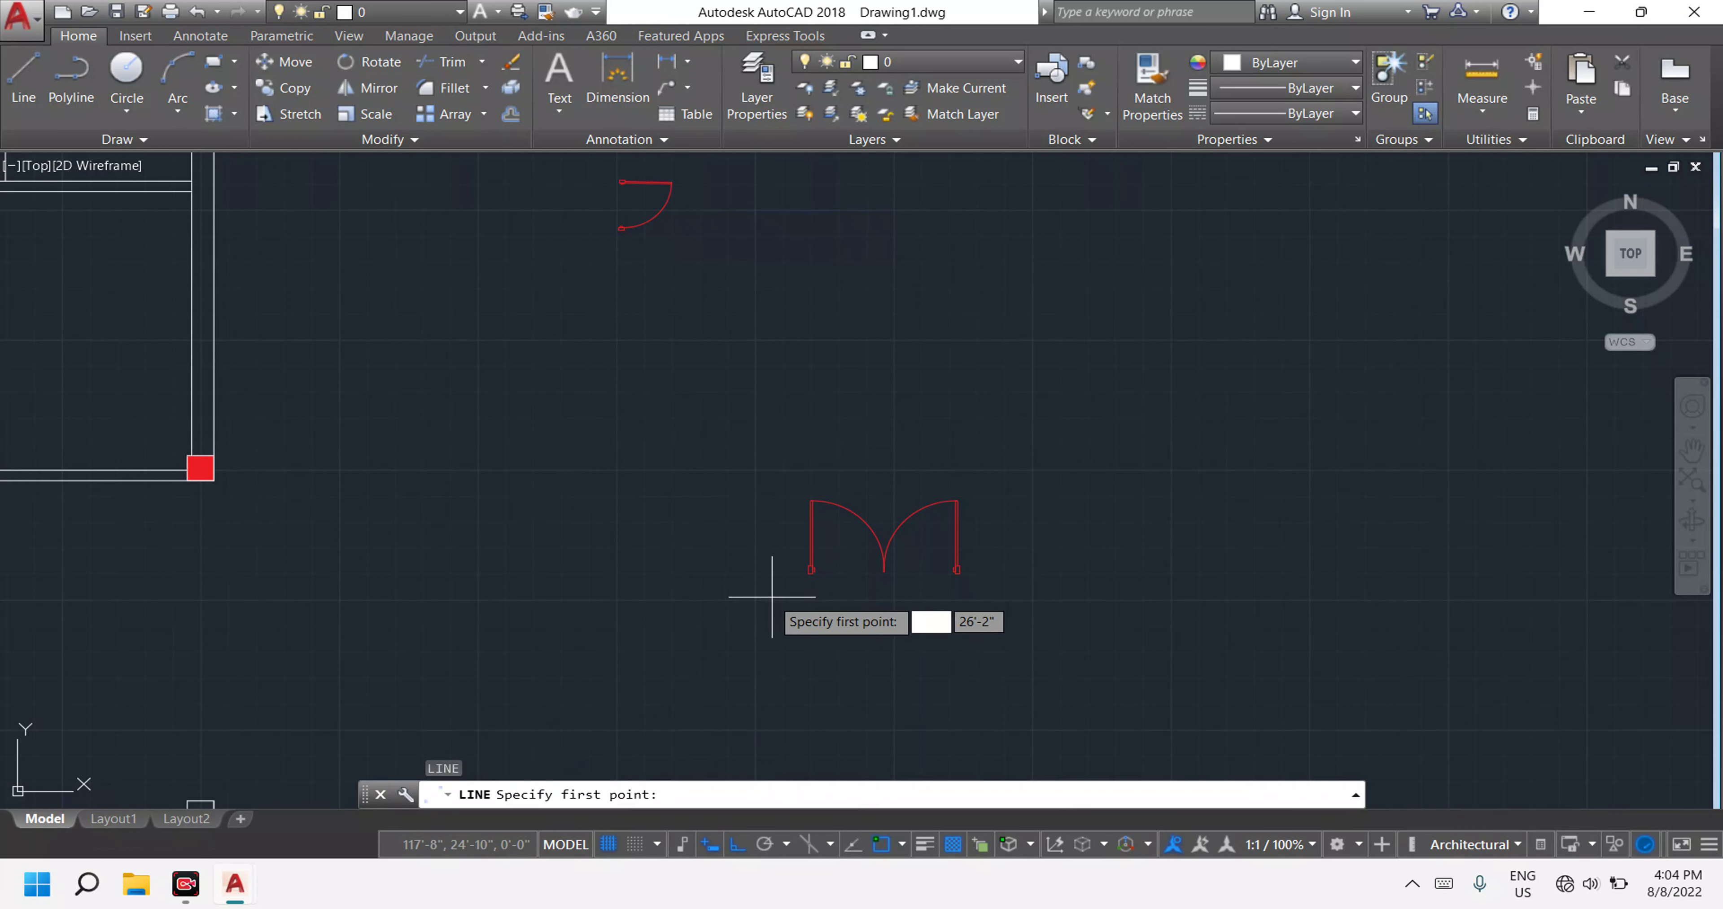
pyautogui.click(796, 620)
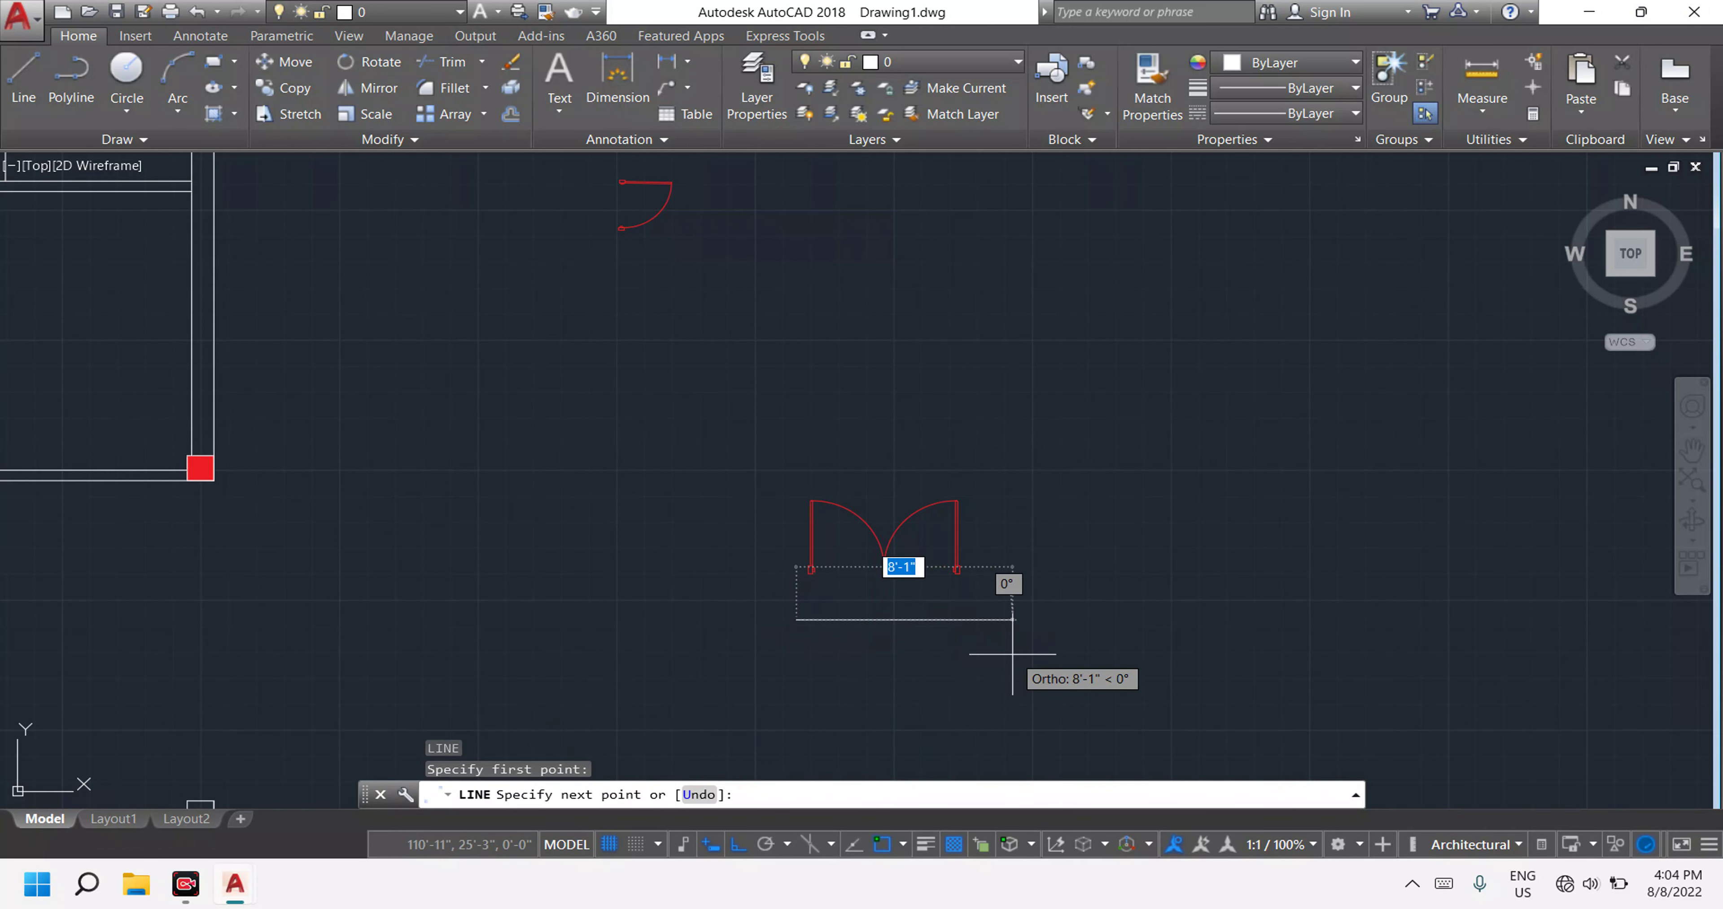
pyautogui.write("'")
pyautogui.press('Return')
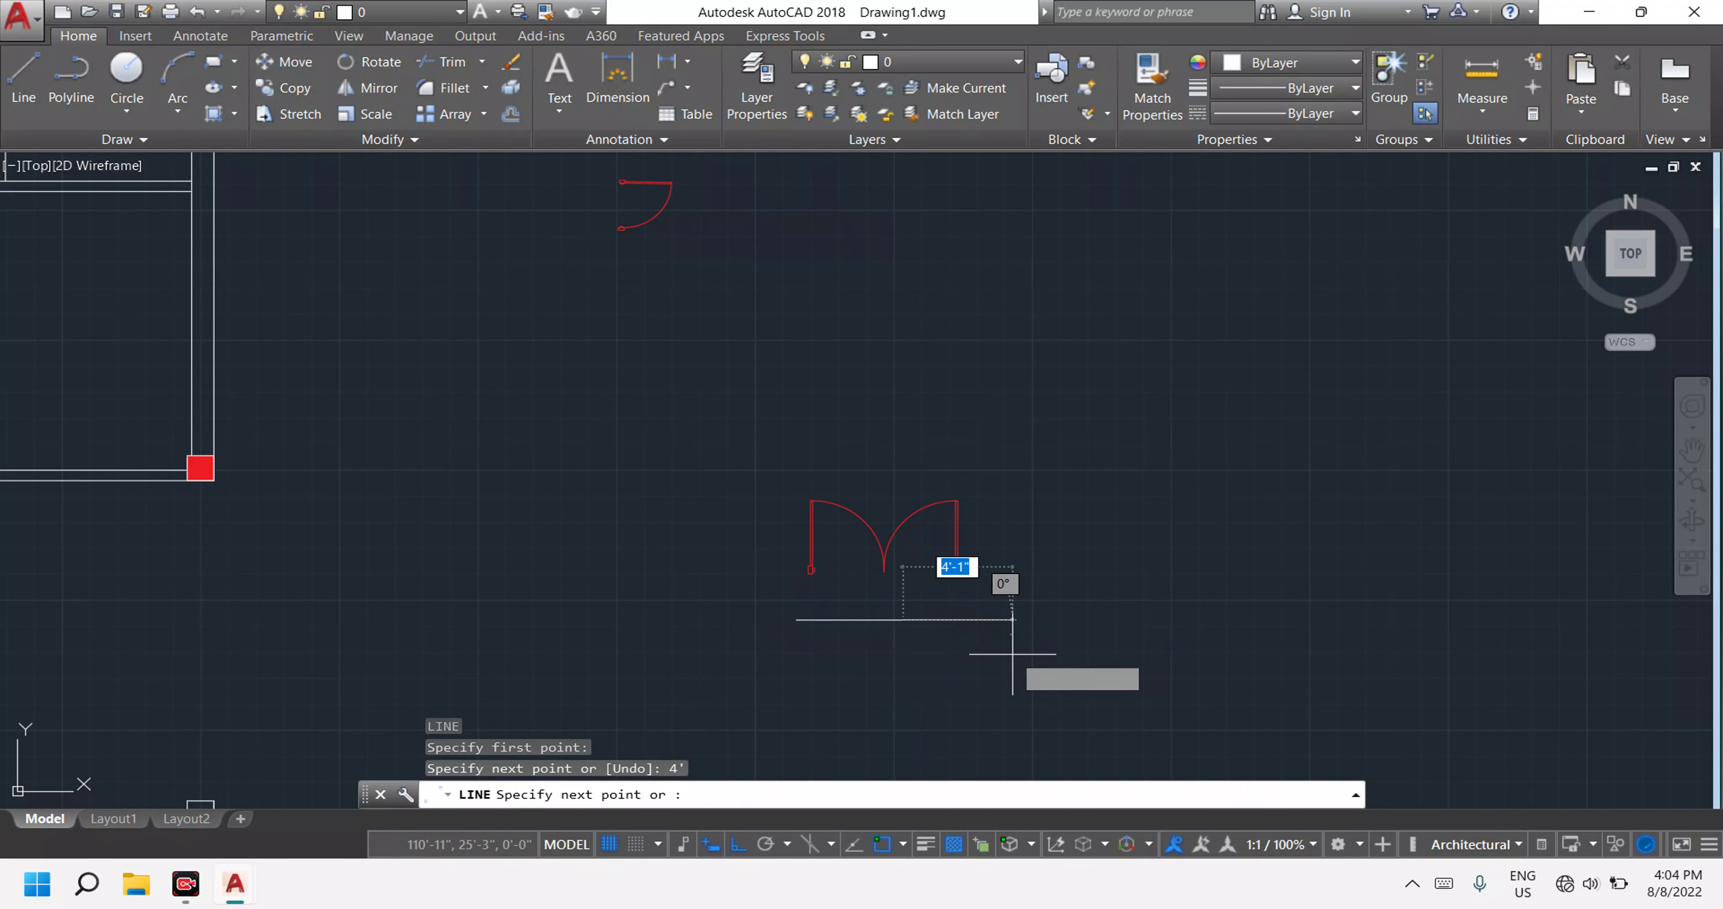
pyautogui.press('Escape')
# Align the double-door arcs, matching the left jamb corner to the guide line's left end.
pyautogui.click(1029, 567)
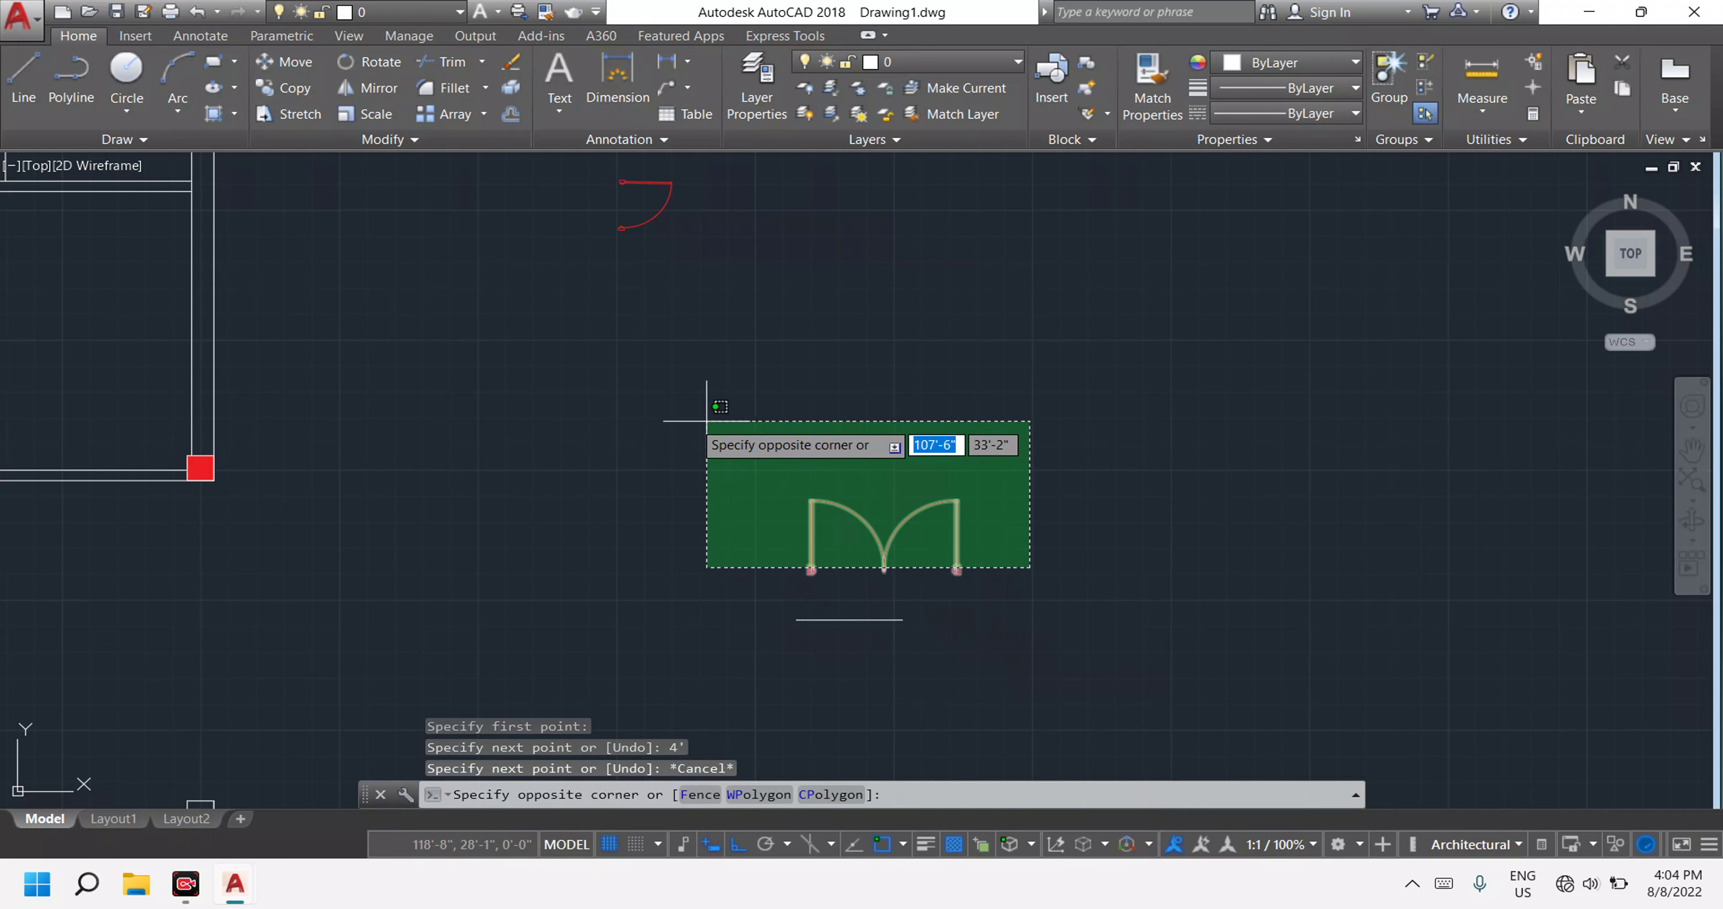
pyautogui.click(683, 410)
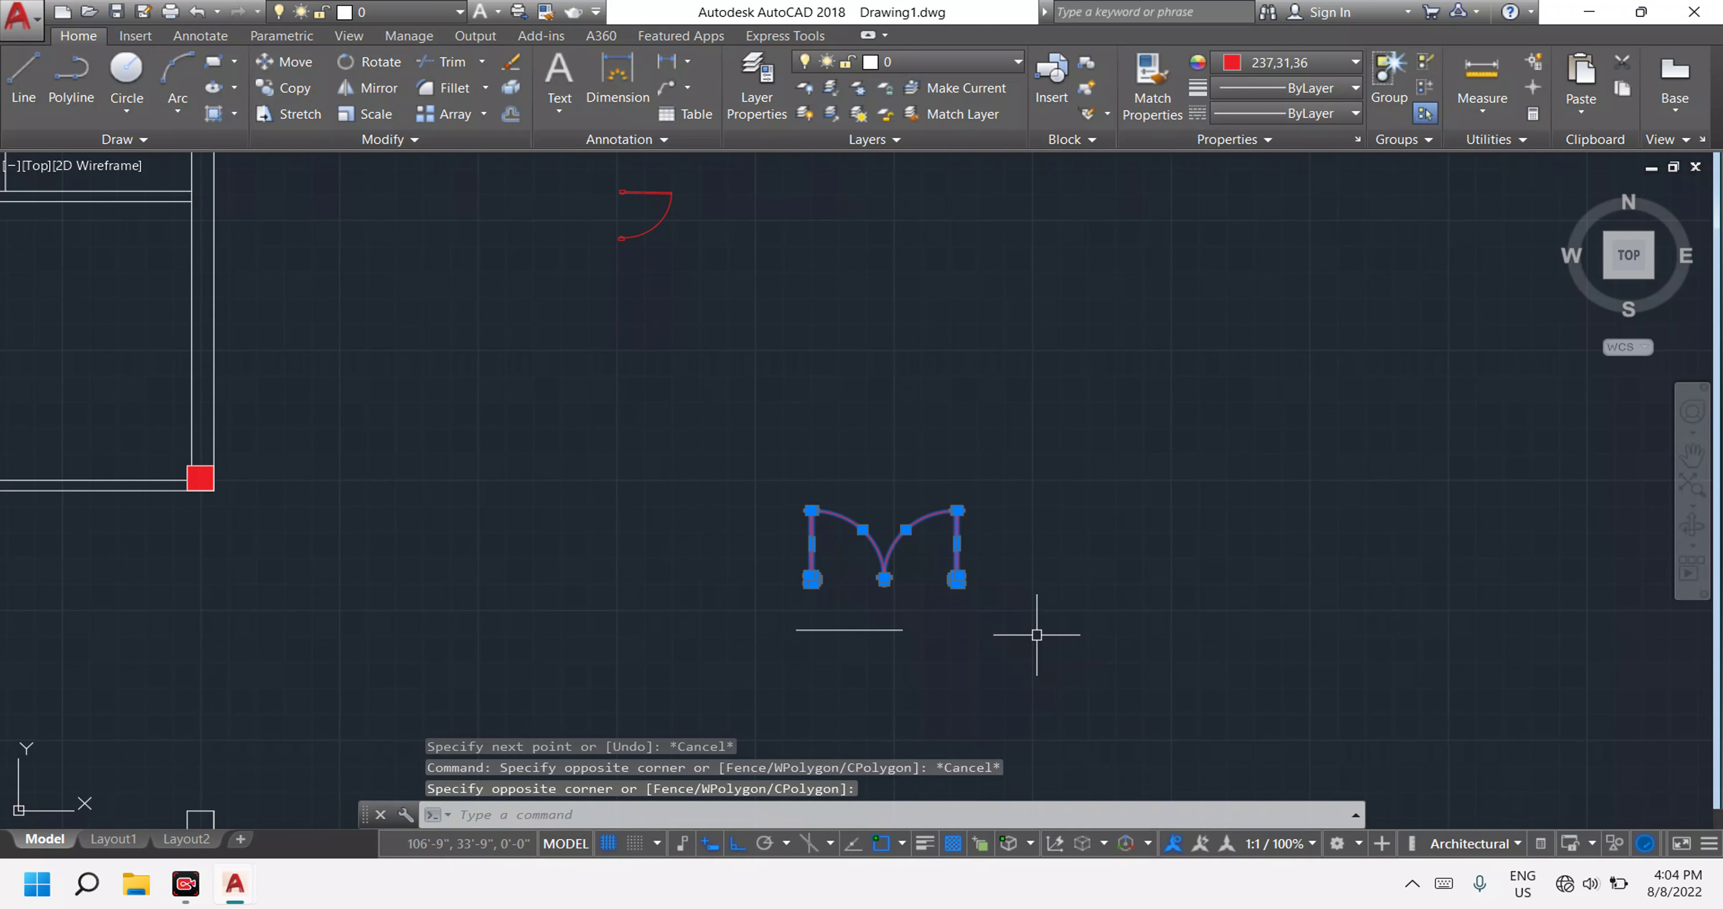
pyautogui.write('al')
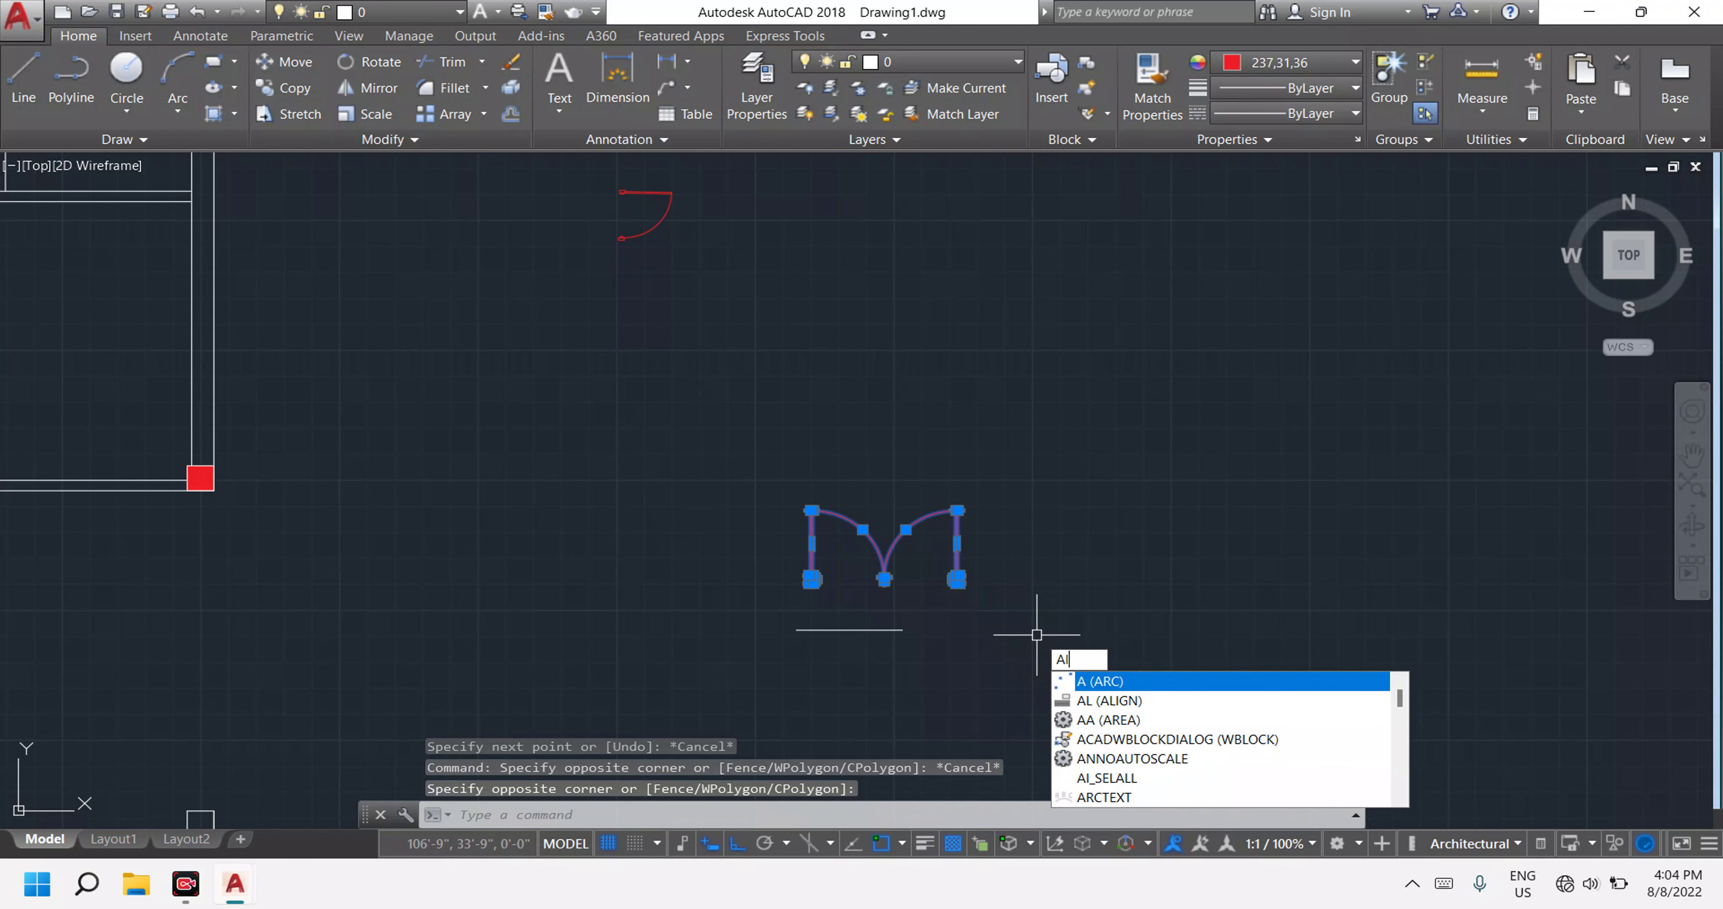
pyautogui.press('Return')
pyautogui.scroll(5, 877, 646)
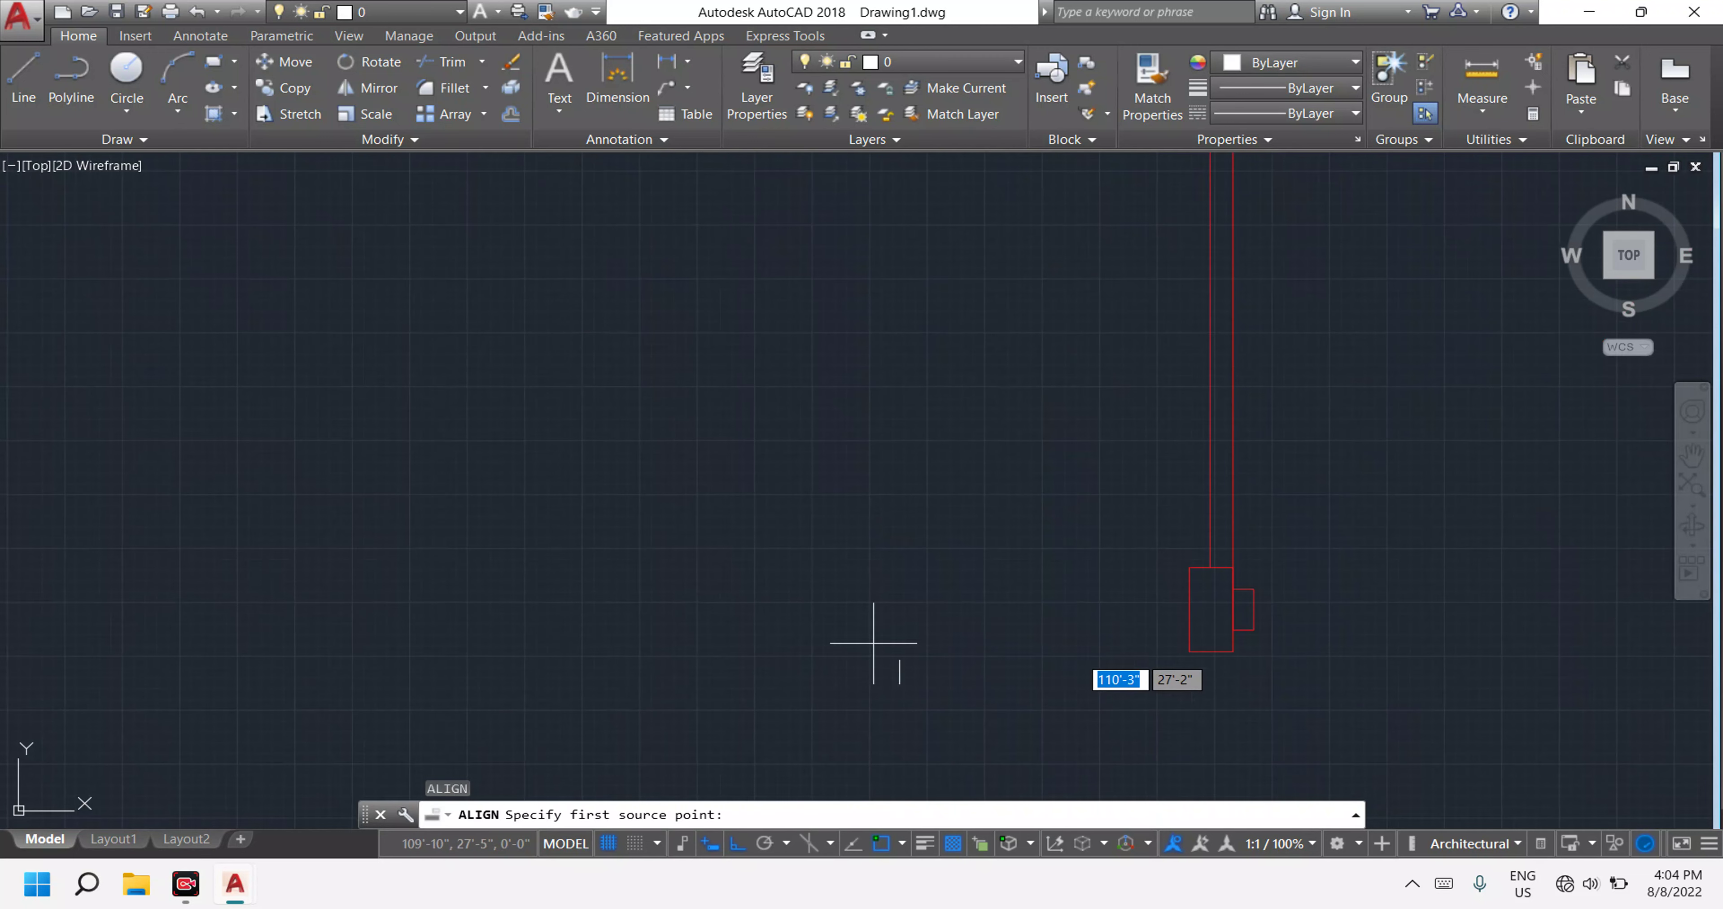
pyautogui.scroll(-2, 1107, 615)
pyautogui.moveTo(1123, 627); pyautogui.dragTo(1062, 443, button='middle')
pyautogui.scroll(4, 1062, 442)
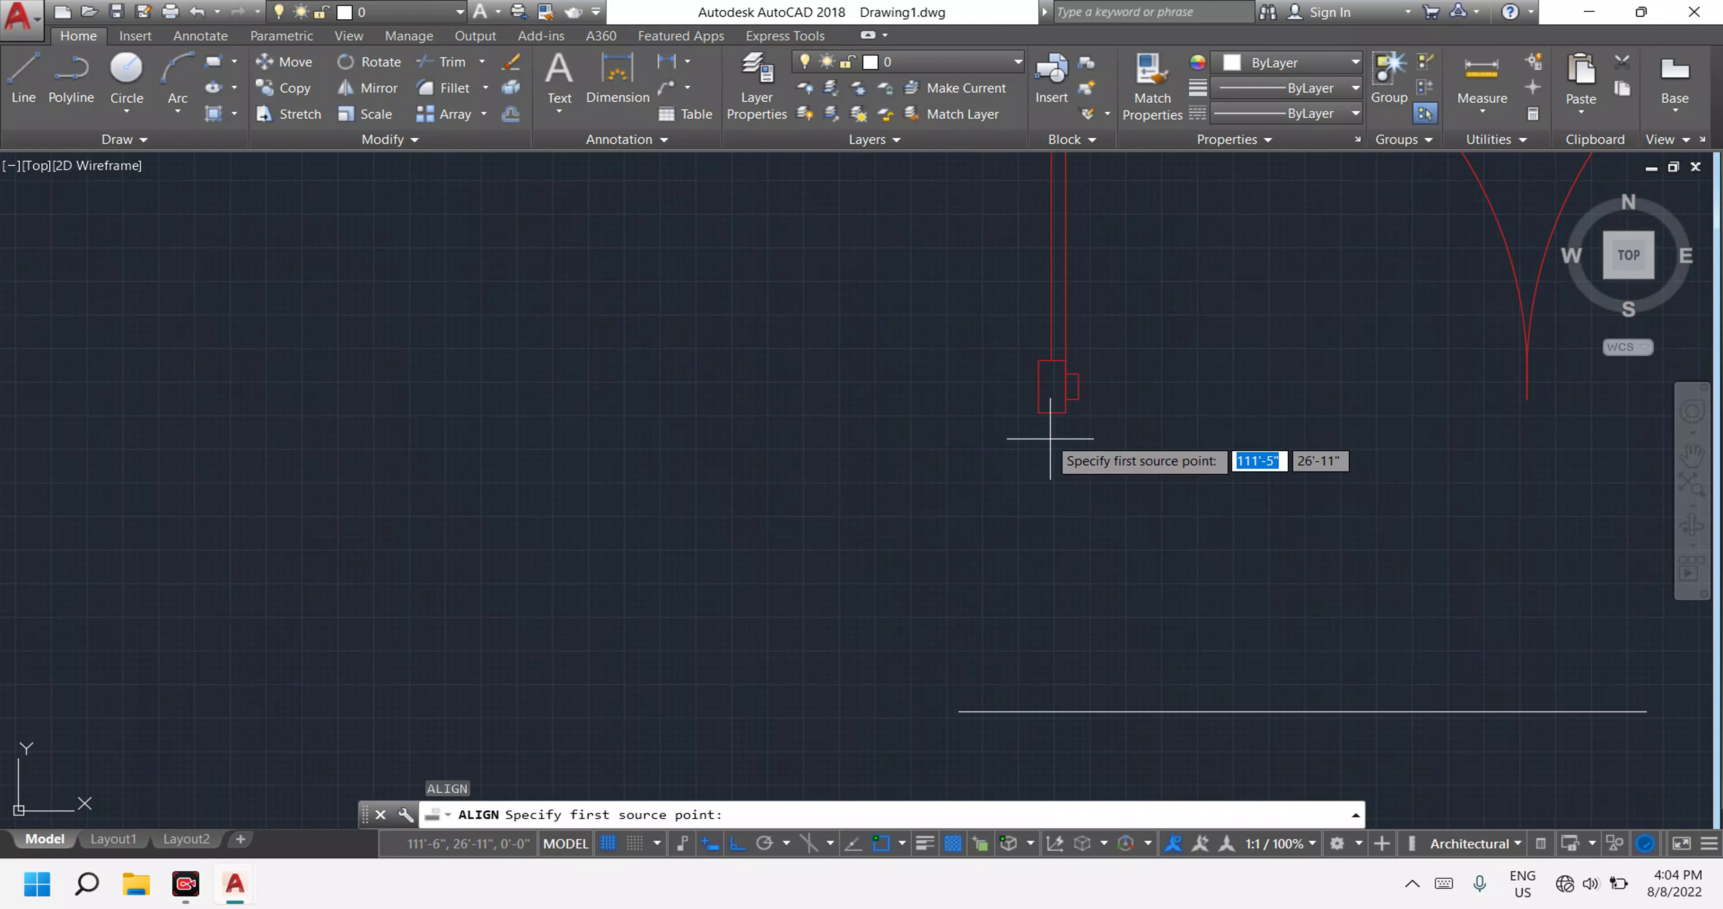
pyautogui.click(1039, 412)
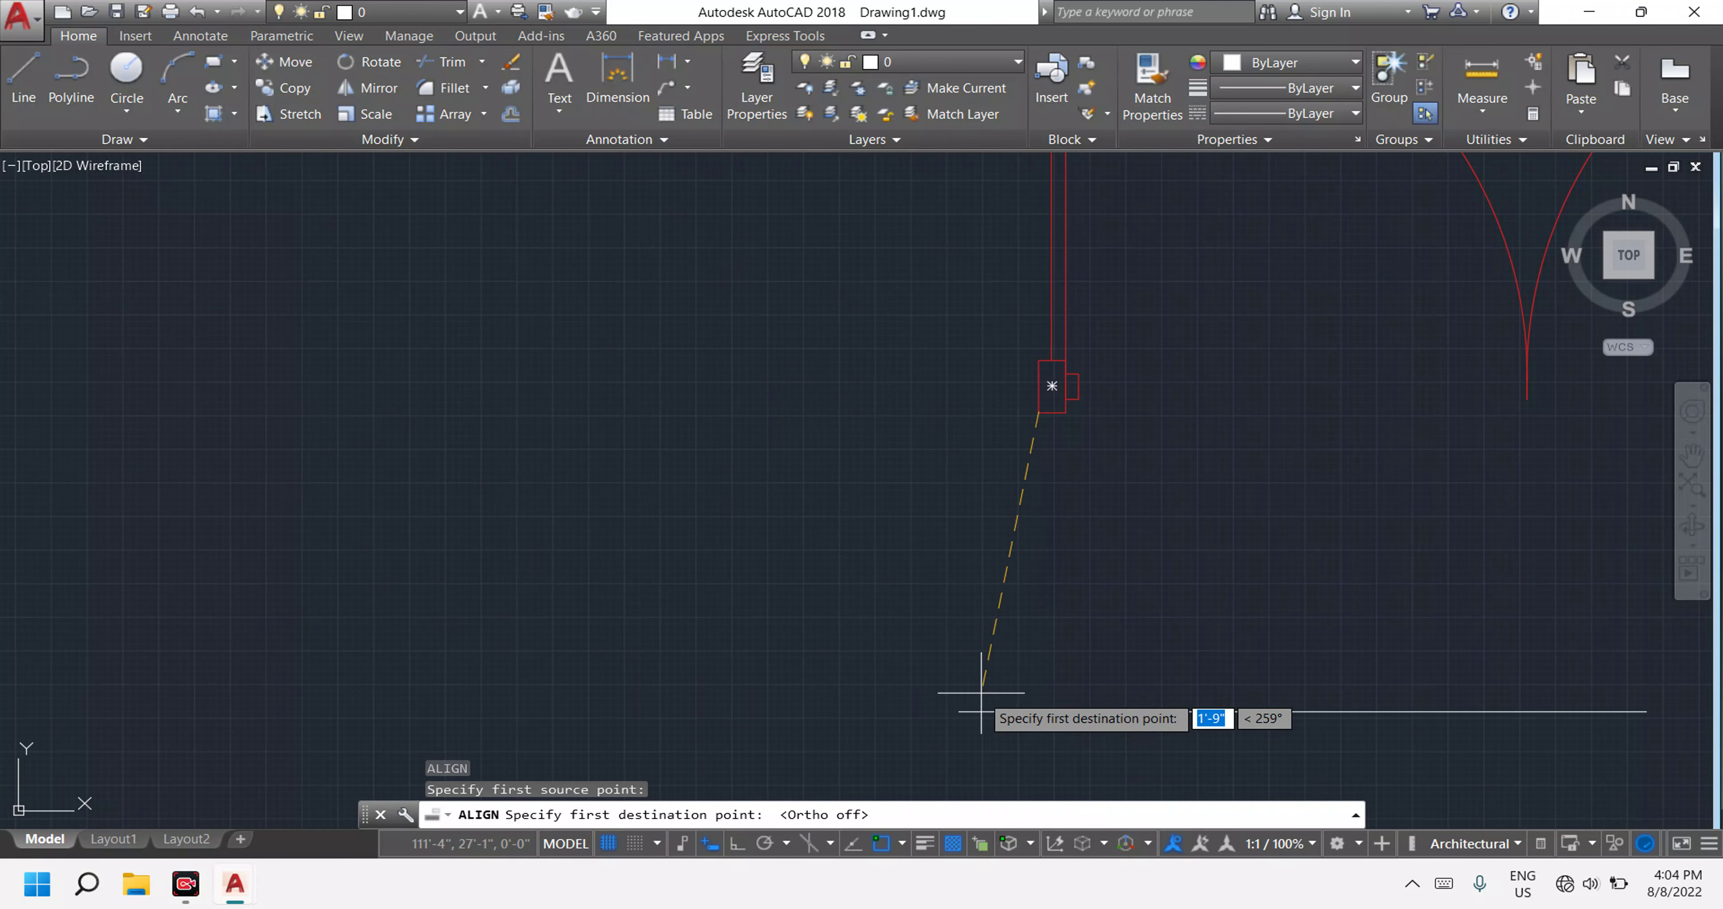
pyautogui.click(959, 711)
# Match the right jamb corner to the guide line's right end and scale the door to fit.
pyautogui.scroll(-7, 1052, 619)
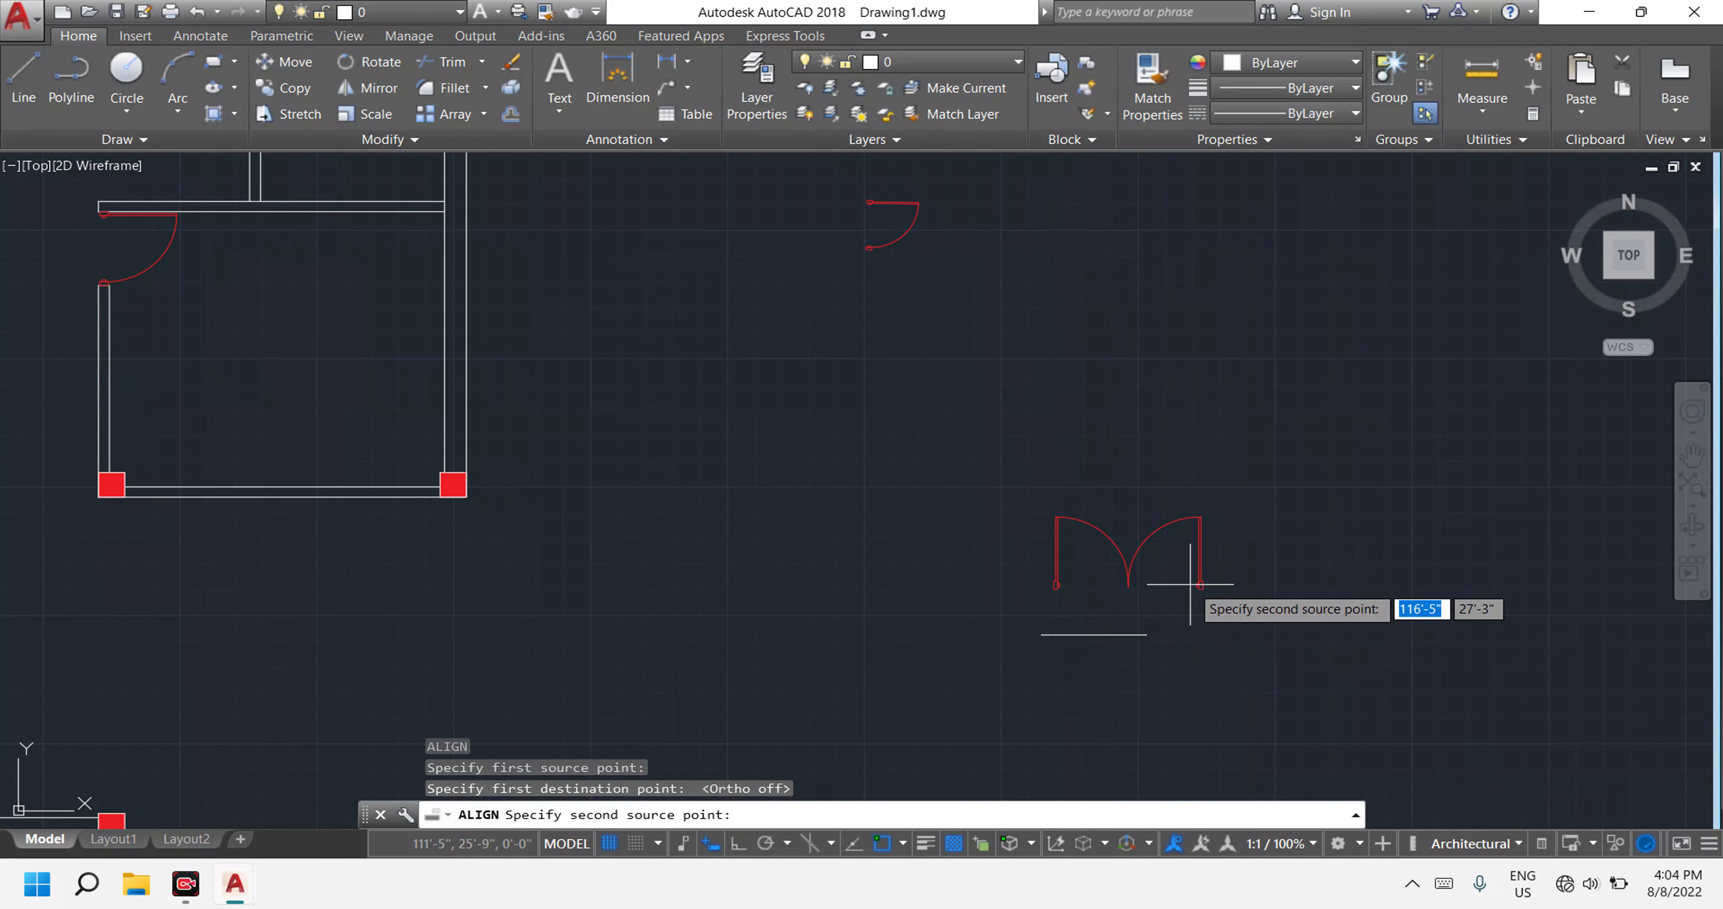
pyautogui.scroll(5, 1197, 582)
pyautogui.scroll(2, 1219, 596)
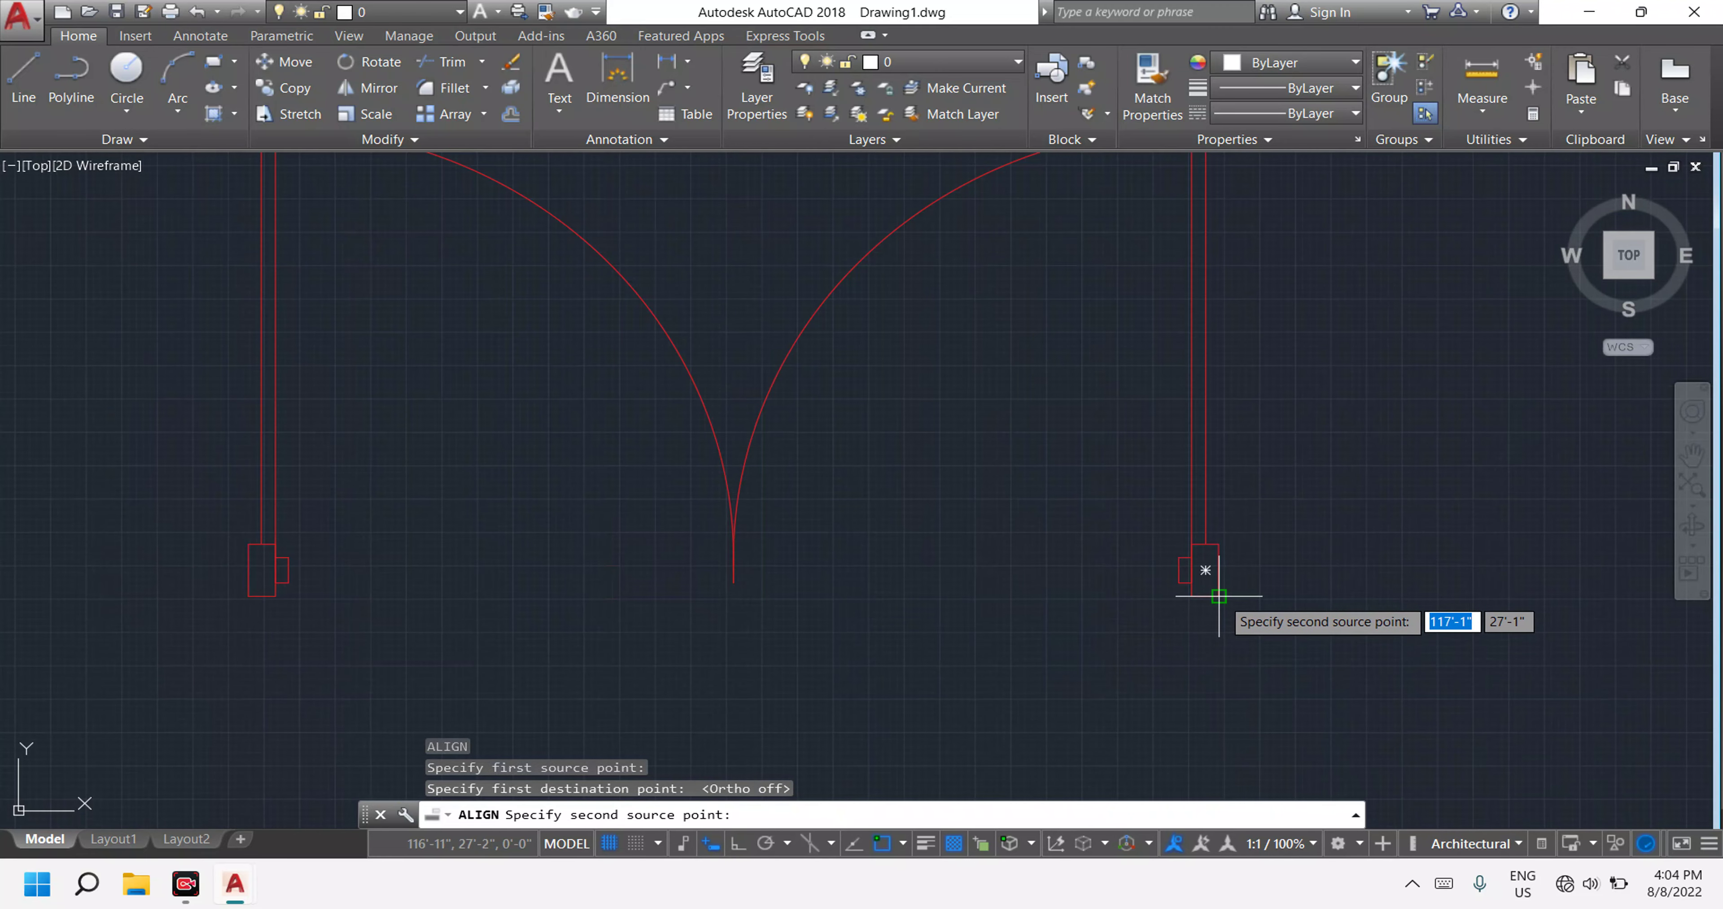
pyautogui.click(1219, 595)
pyautogui.scroll(-5, 1144, 635)
pyautogui.scroll(6, 1153, 575)
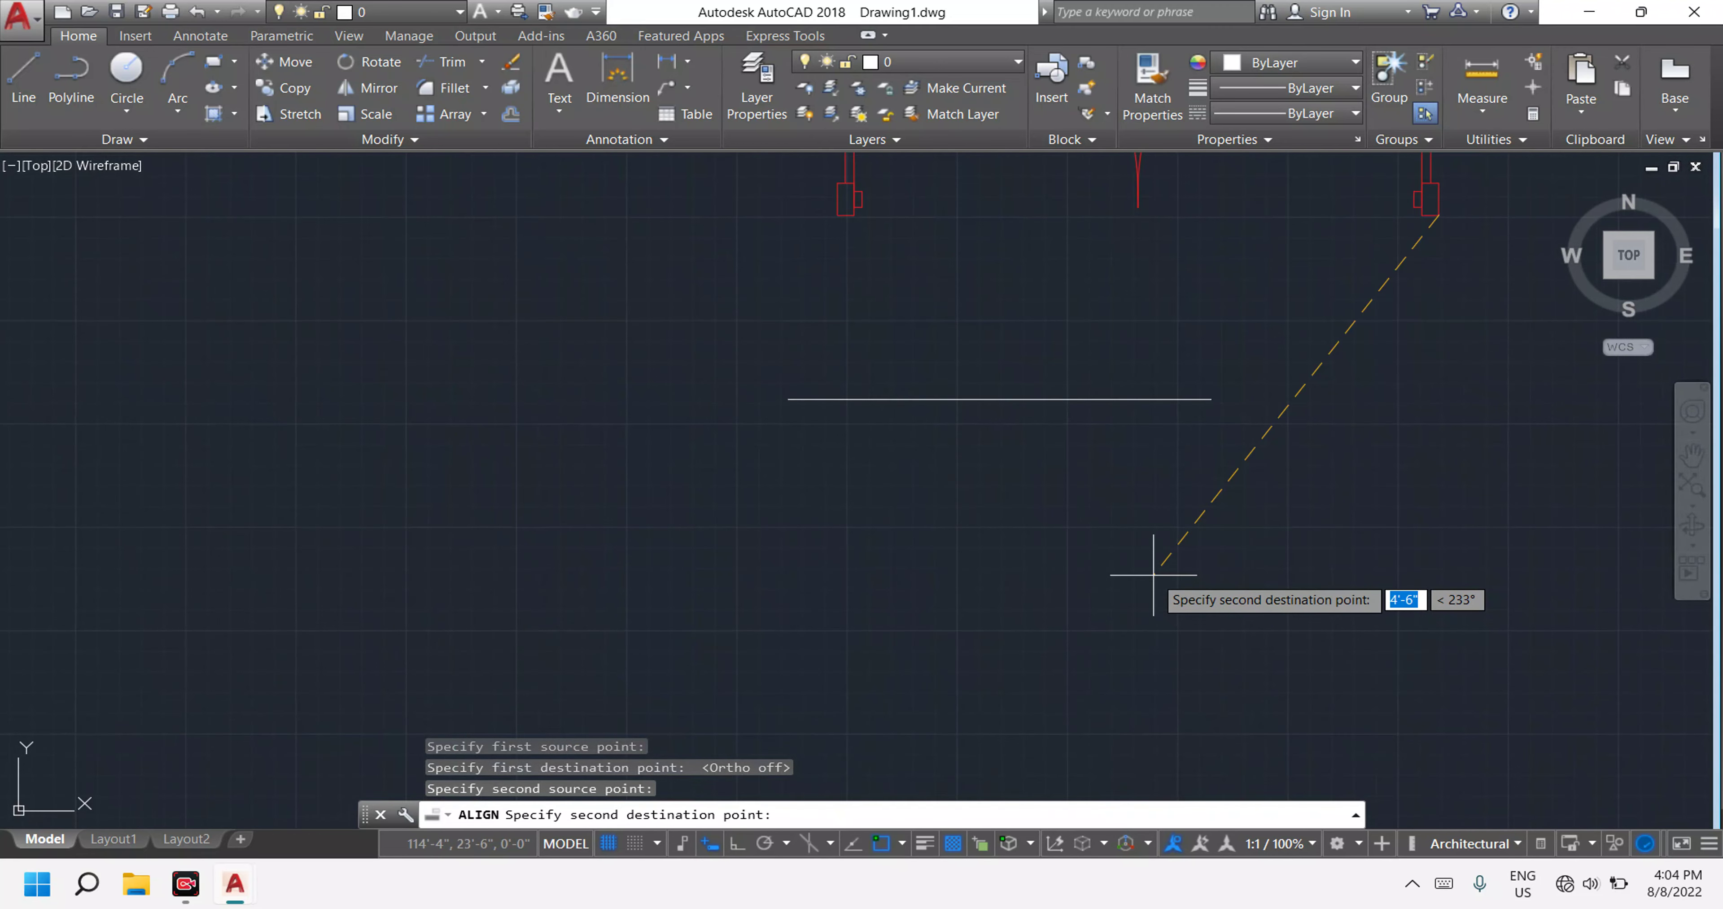
pyautogui.click(1212, 399)
pyautogui.scroll(-3, 1215, 407)
pyautogui.rightClick(1216, 404)
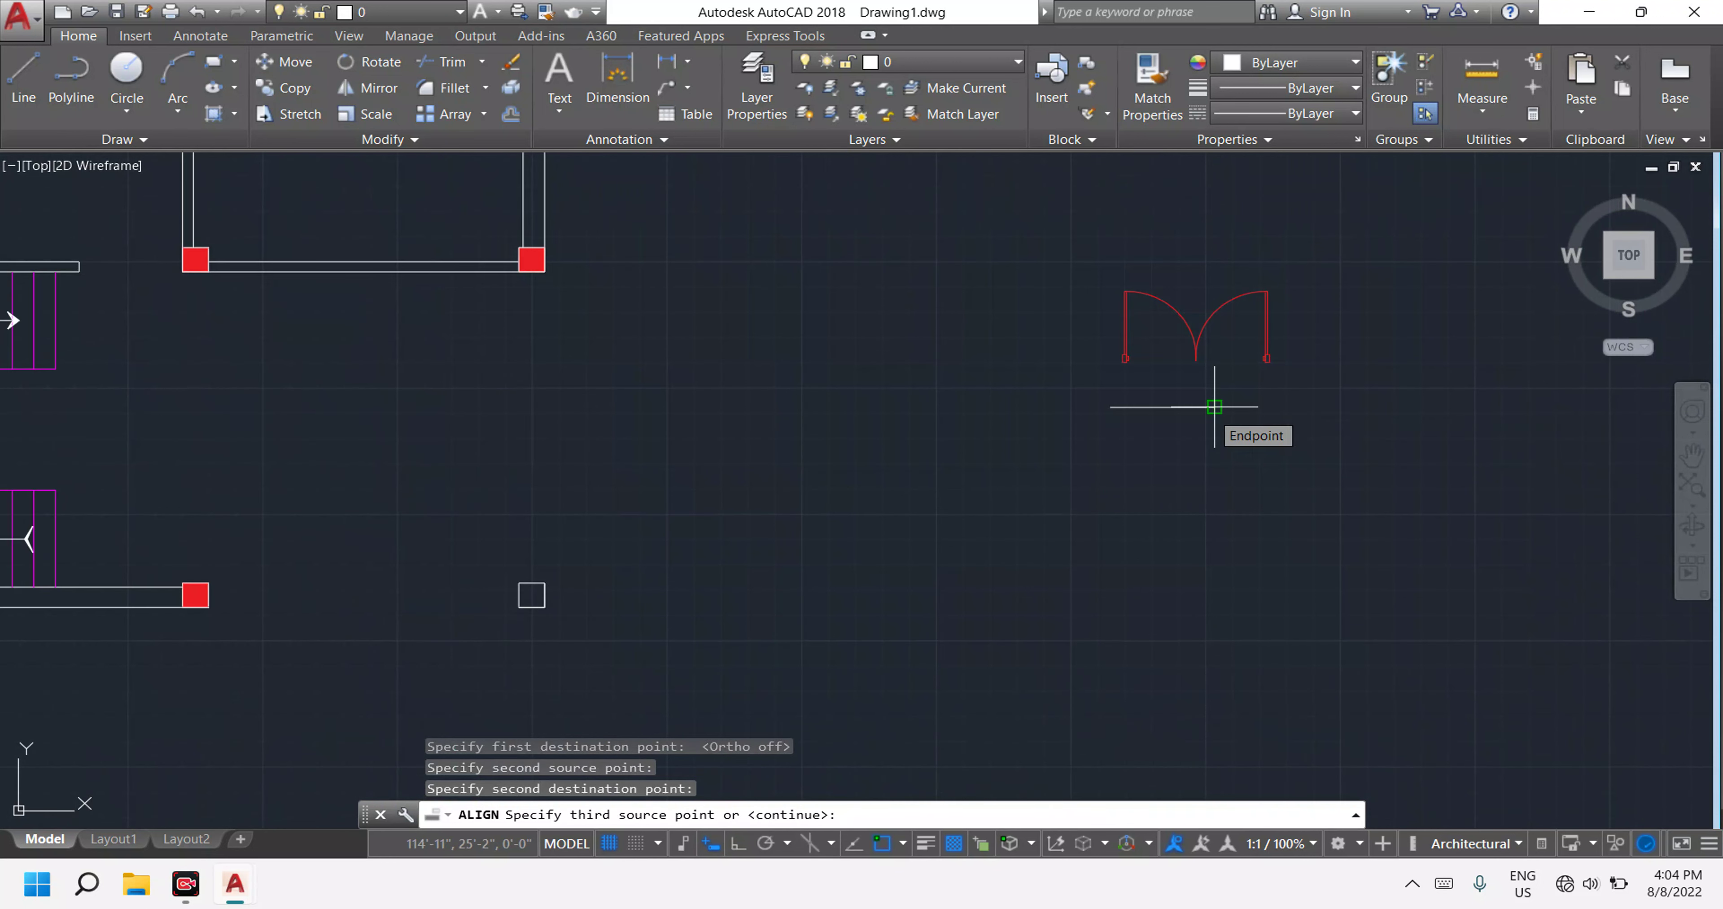
pyautogui.click(1248, 461)
pyautogui.write('Y')
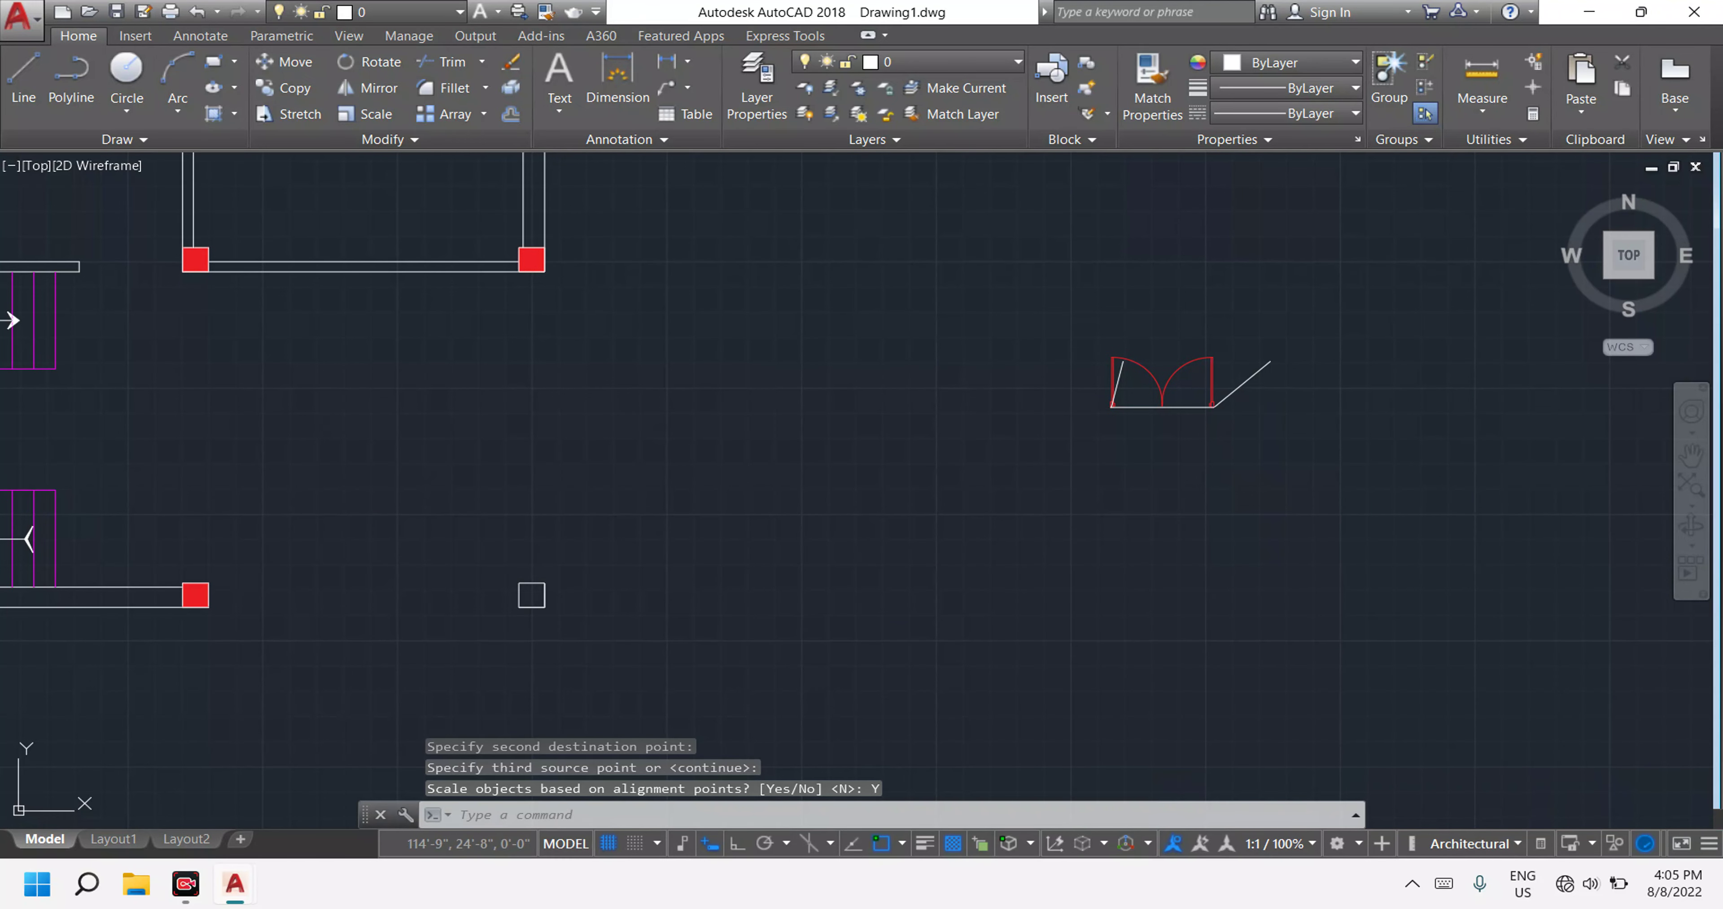
# Cancel the stray selection windows and clear any active command.
pyautogui.click(1235, 389)
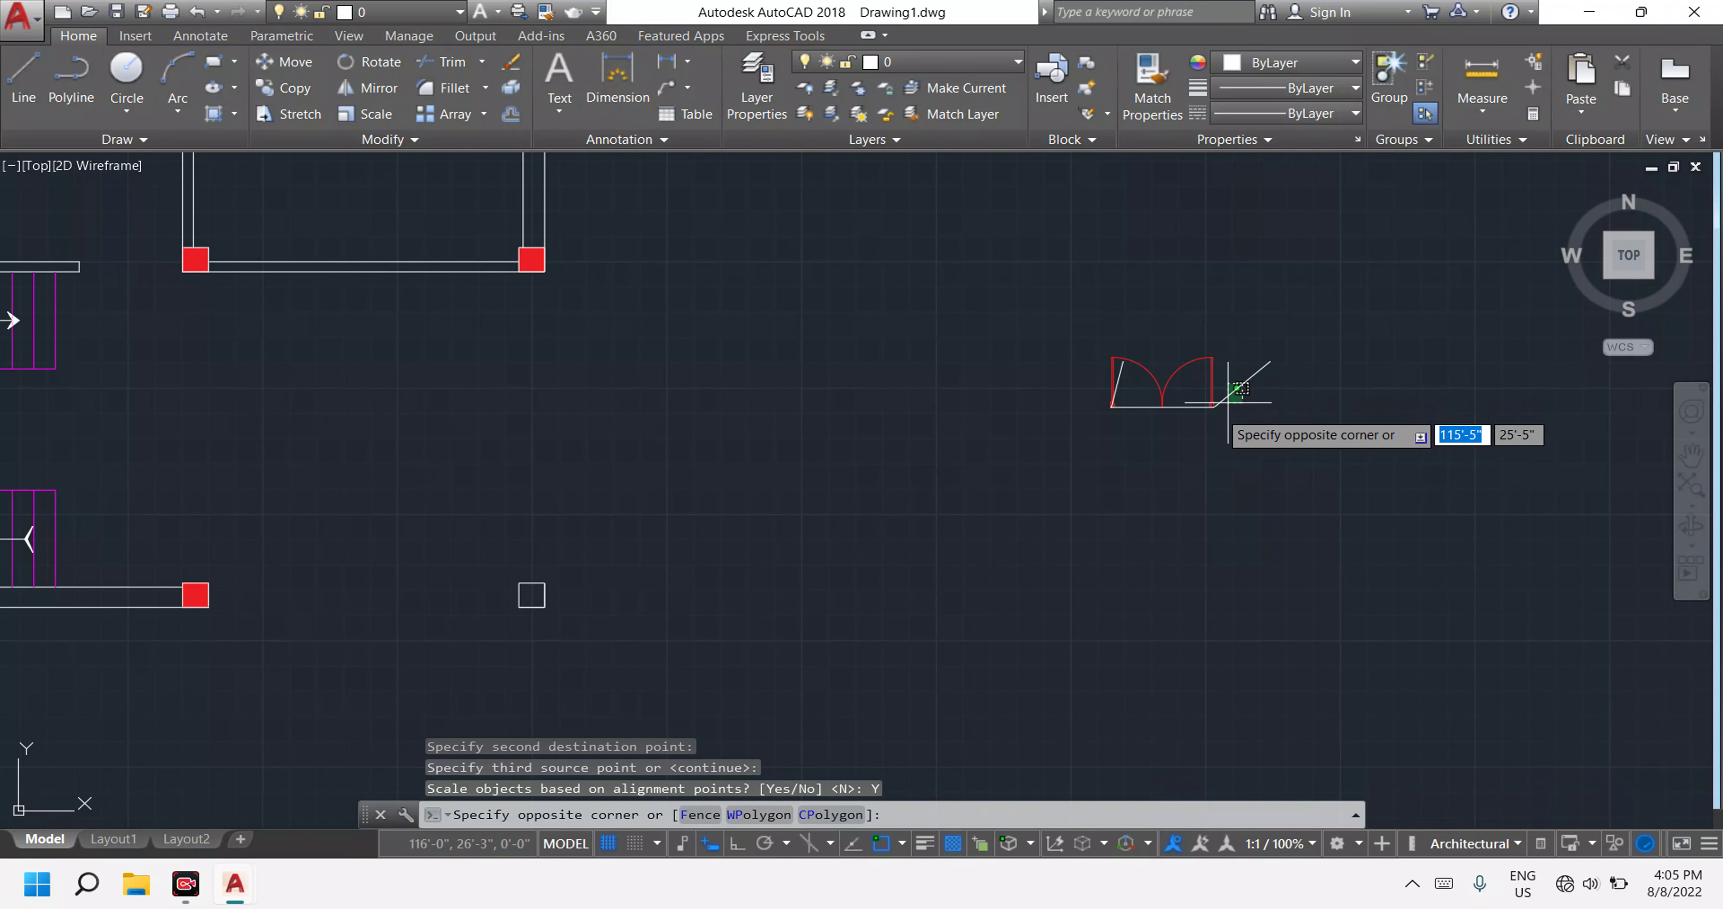
pyautogui.press('Escape')
pyautogui.click(1235, 388)
pyautogui.press('Escape')
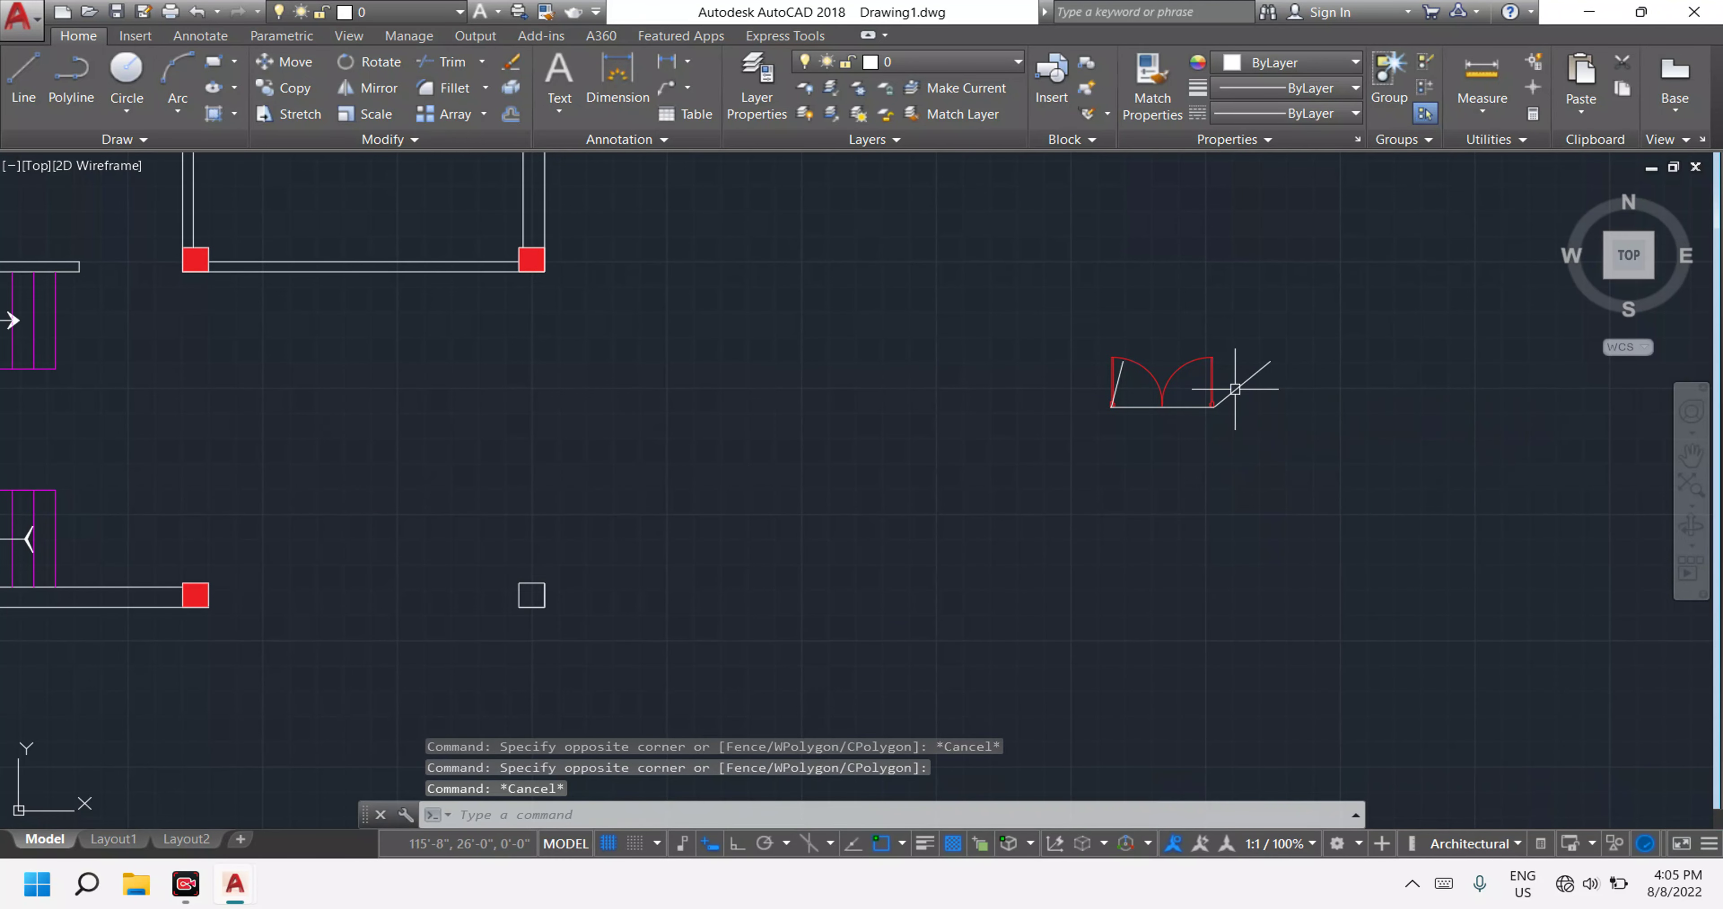
pyautogui.press('Escape')
pyautogui.click(1191, 384)
pyautogui.press('Escape')
pyautogui.press('Escape')
pyautogui.press('Escape')
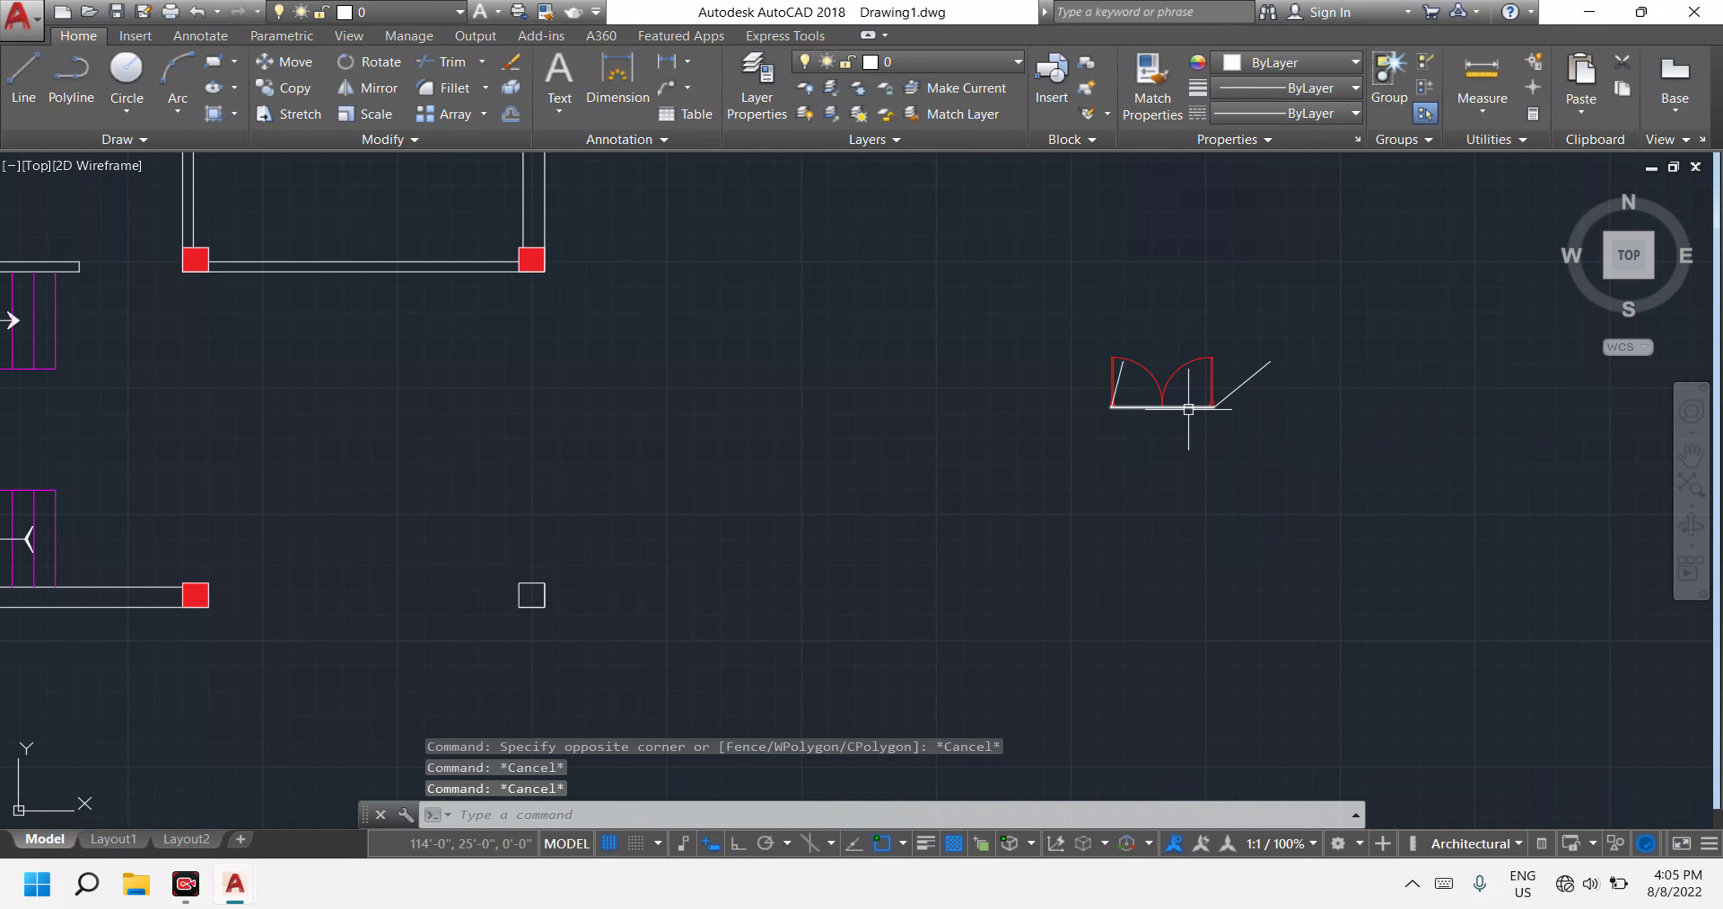
pyautogui.press('Escape')
# Delete the 4' guide line under the resized double door.
pyautogui.scroll(5, 1164, 400)
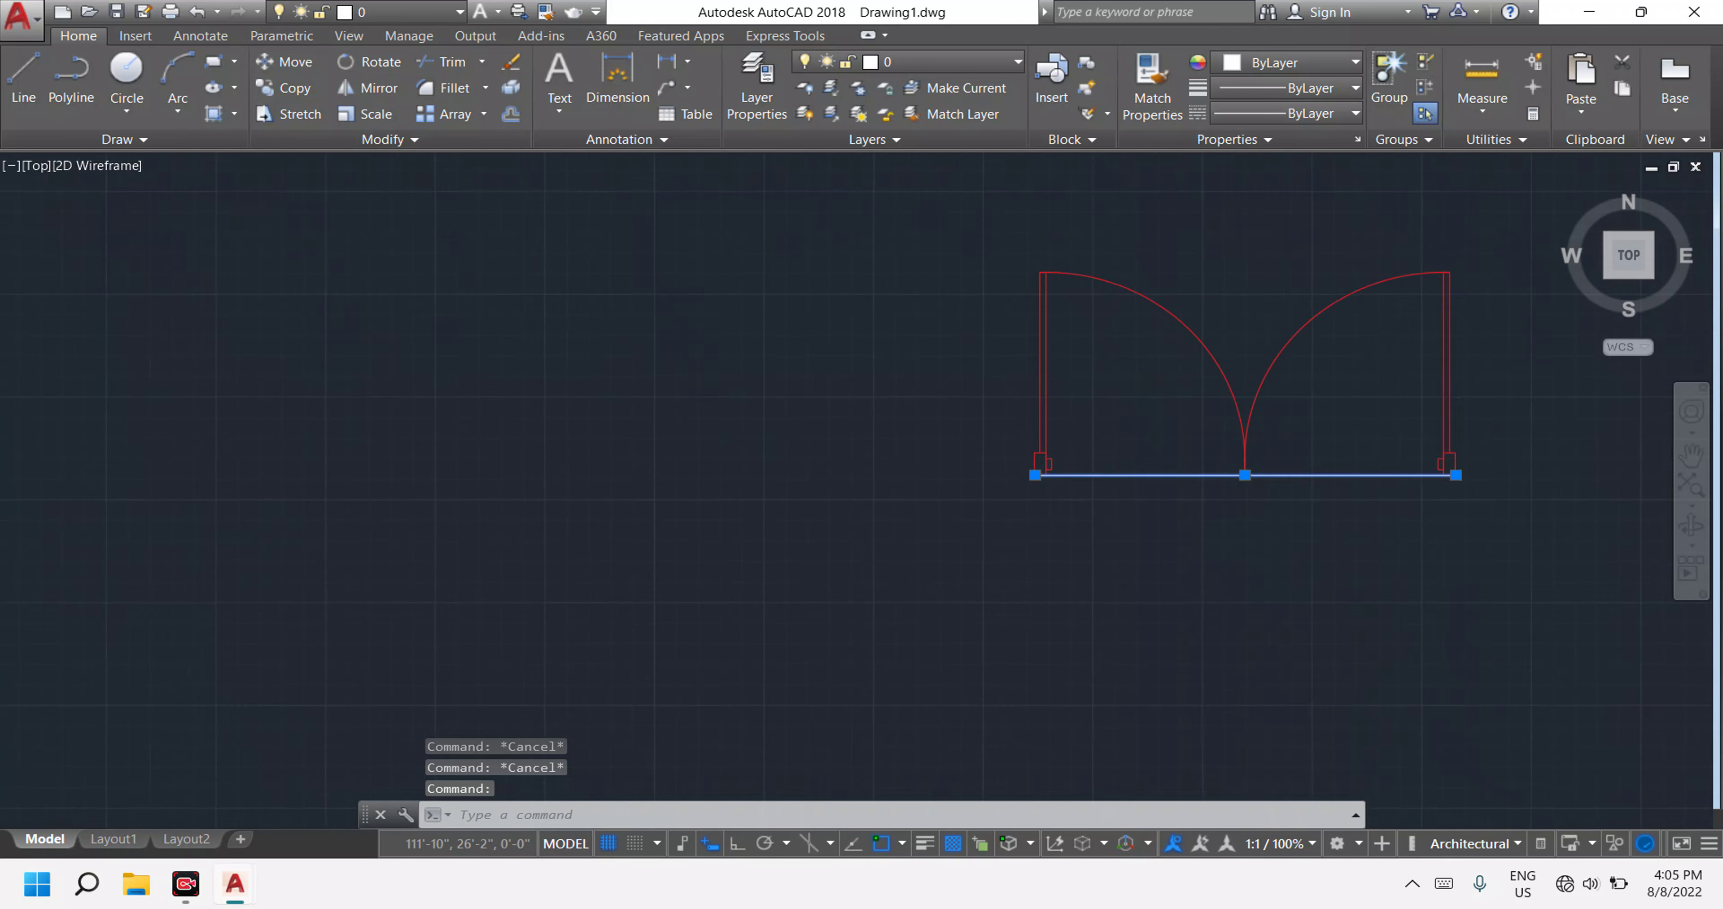
pyautogui.scroll(2, 1137, 391)
pyautogui.scroll(-8, 1285, 432)
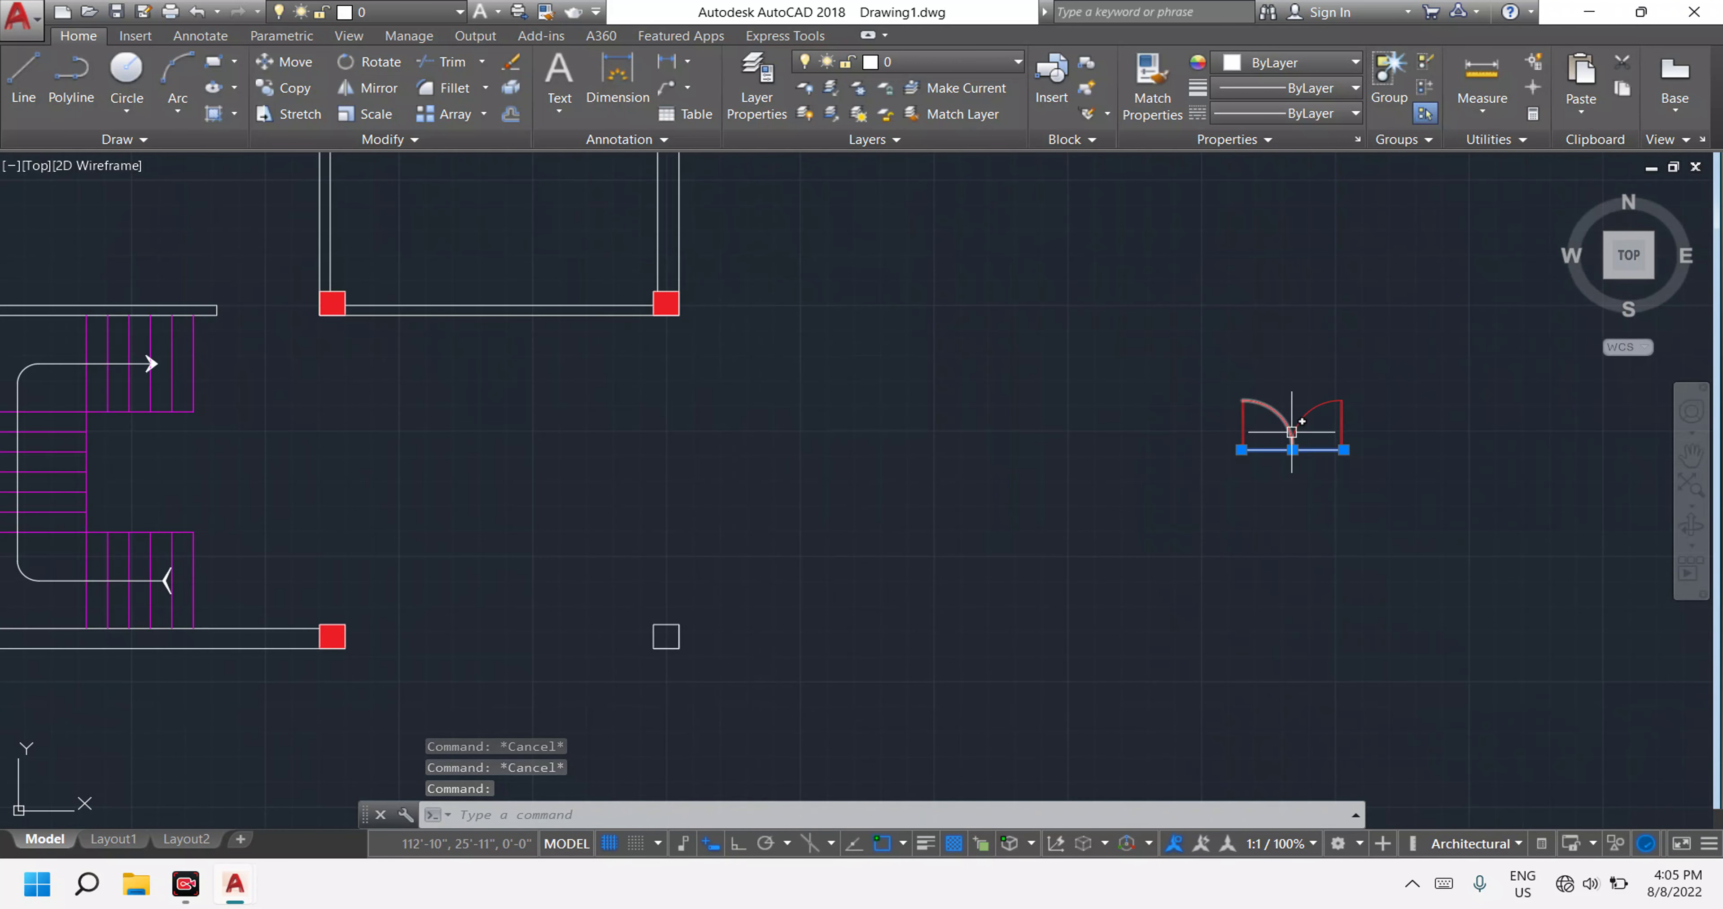
pyautogui.press('Delete')
pyautogui.scroll(-3, 1288, 425)
pyautogui.scroll(3, 1254, 394)
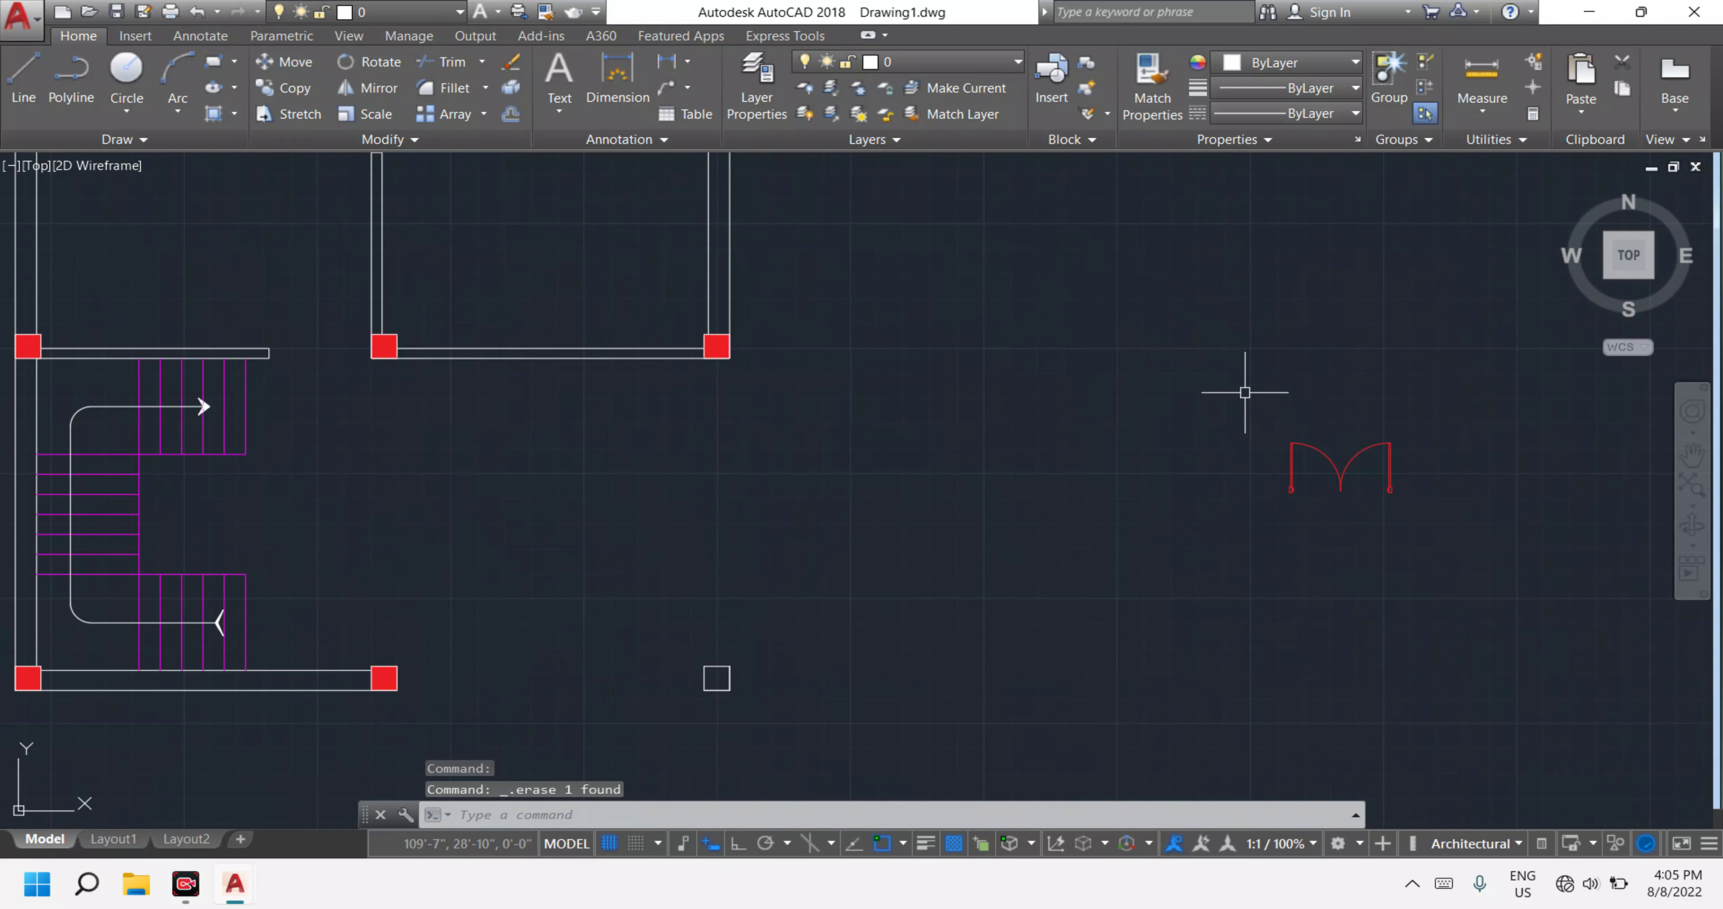
# Check the double door's width with a linear dimension jamb to jamb, then cancel it.
pyautogui.click(671, 68)
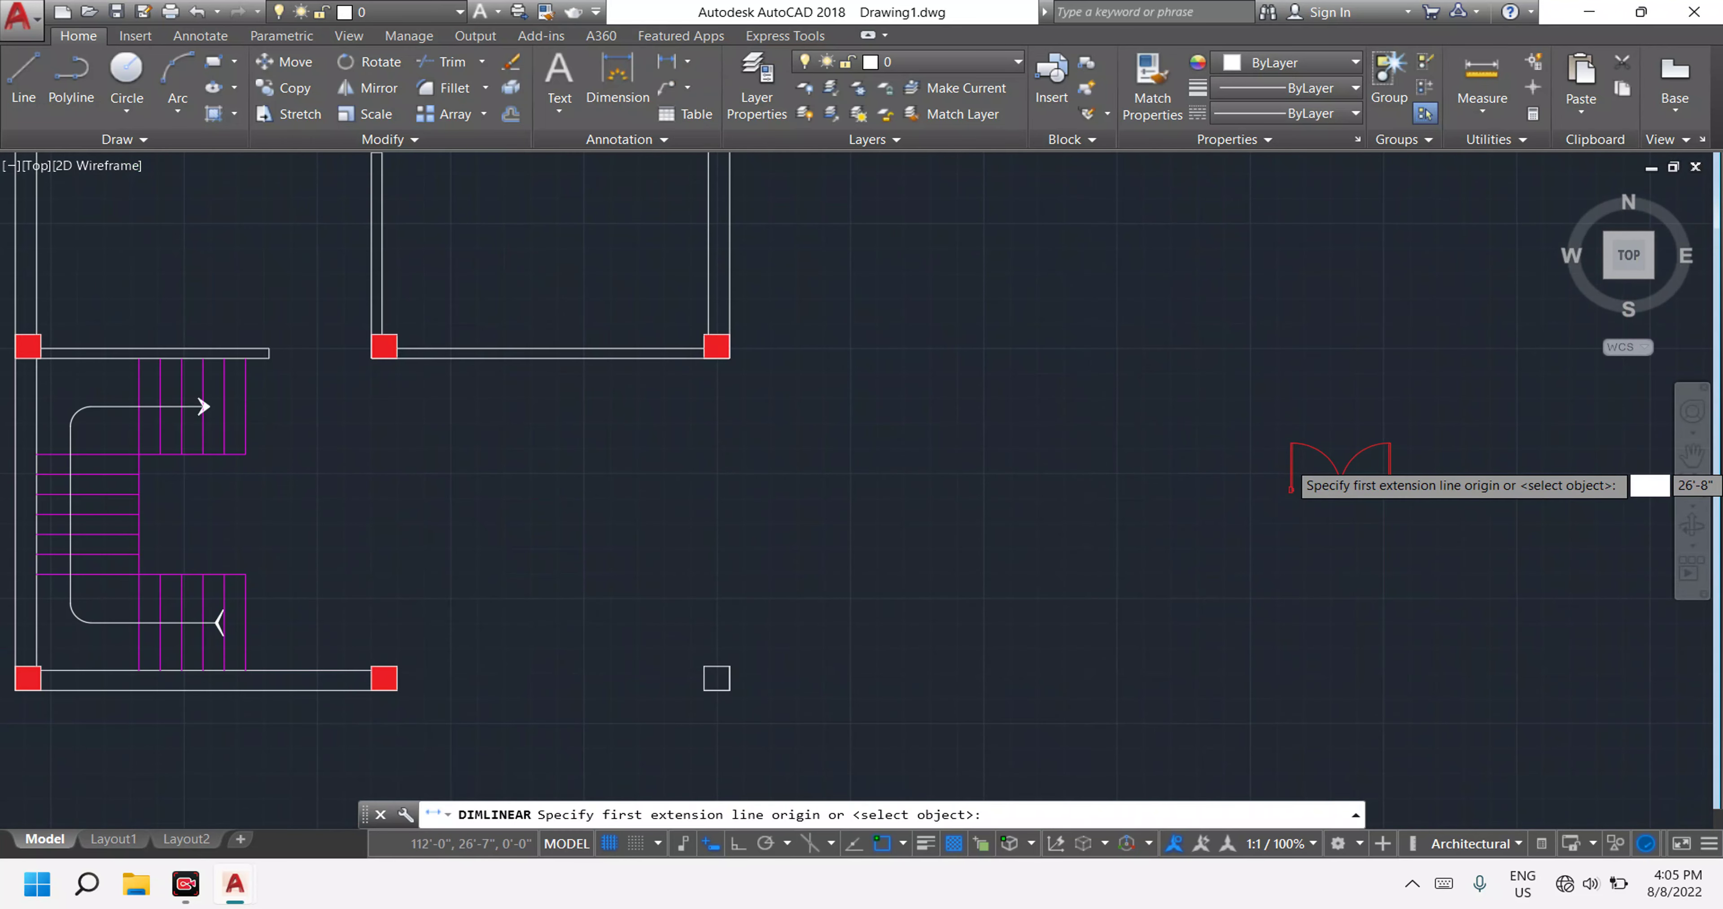
pyautogui.scroll(4, 1308, 473)
pyautogui.scroll(2, 1319, 512)
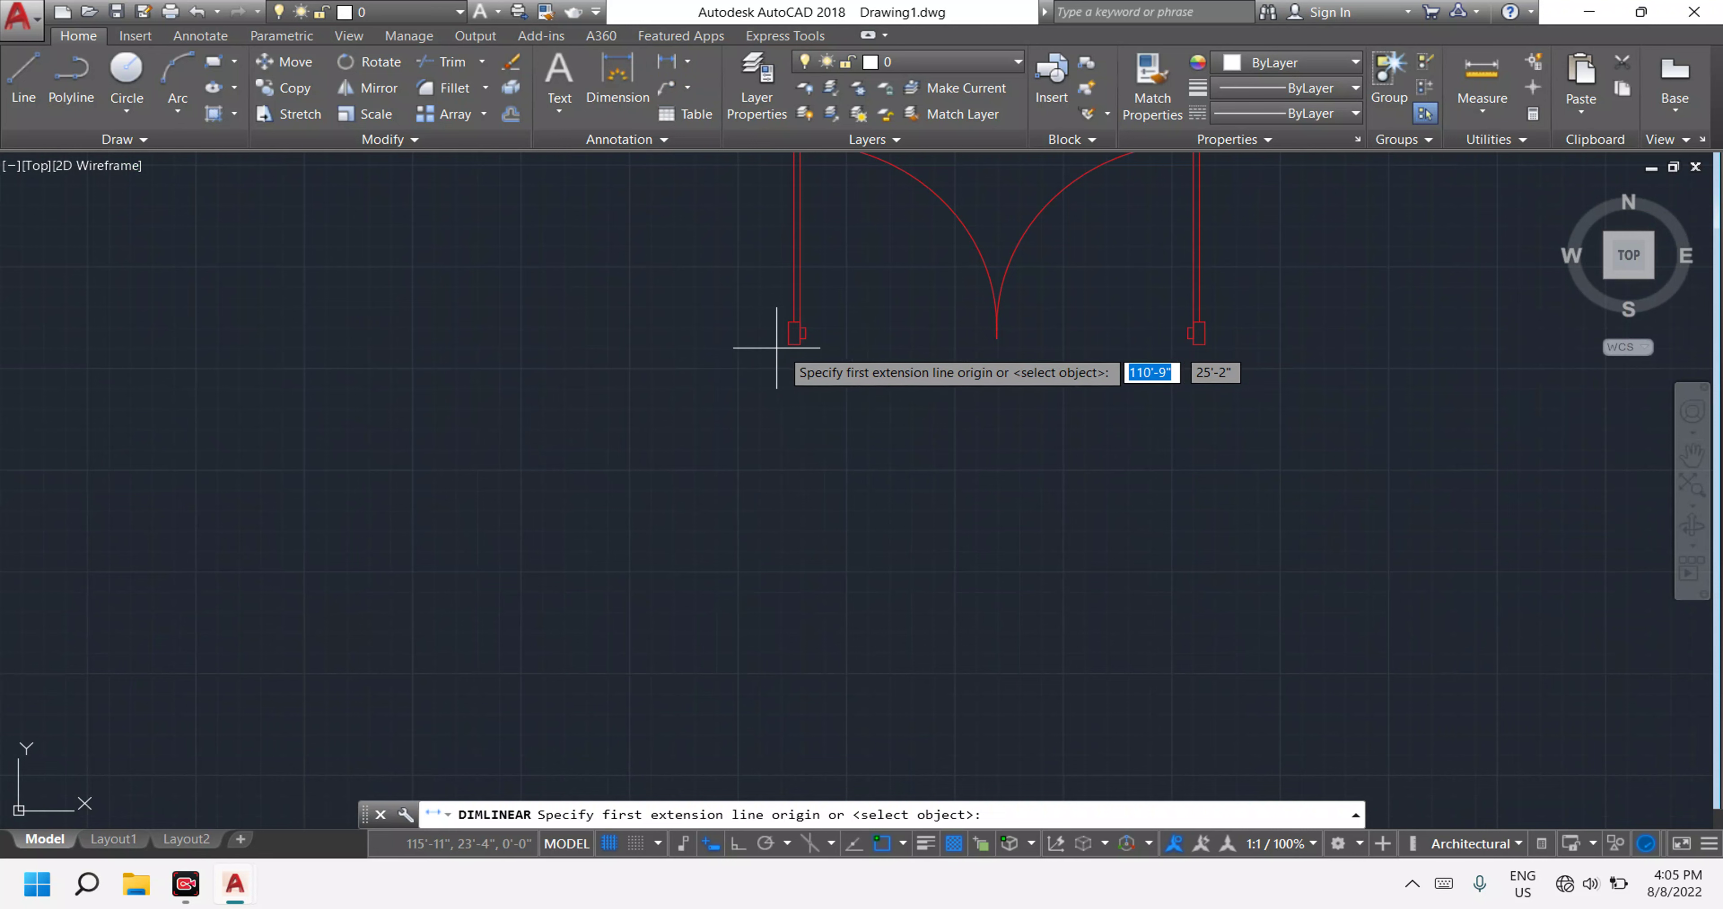
pyautogui.click(794, 345)
pyautogui.scroll(5, 1212, 351)
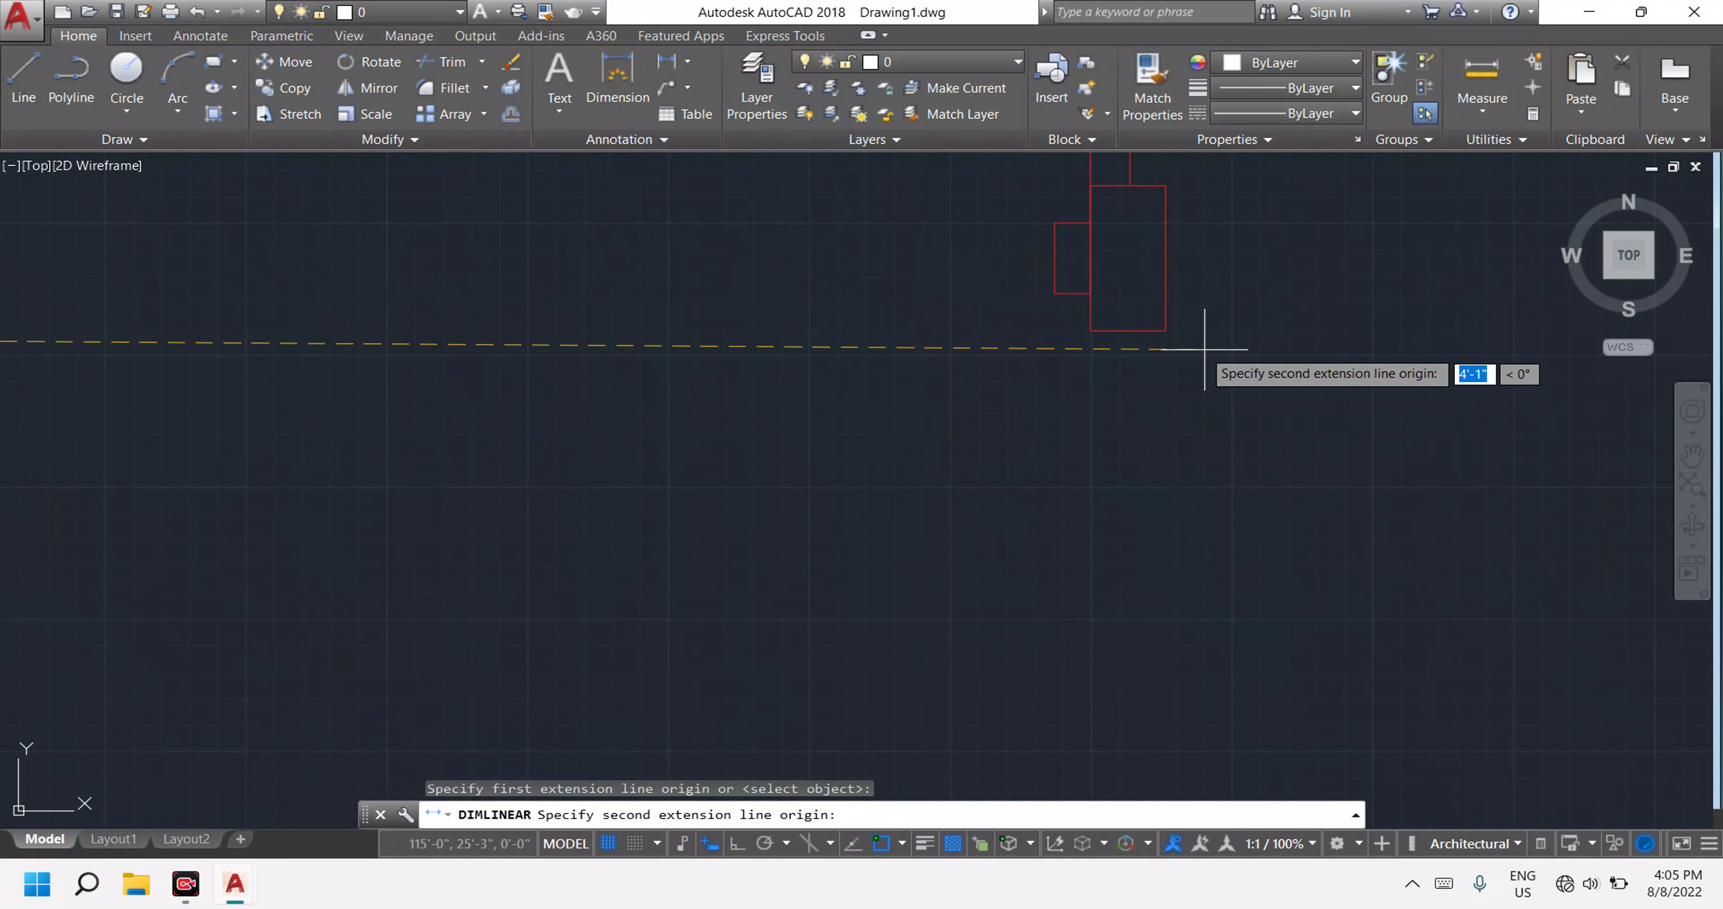
pyautogui.click(1167, 328)
pyautogui.scroll(-2, 1154, 360)
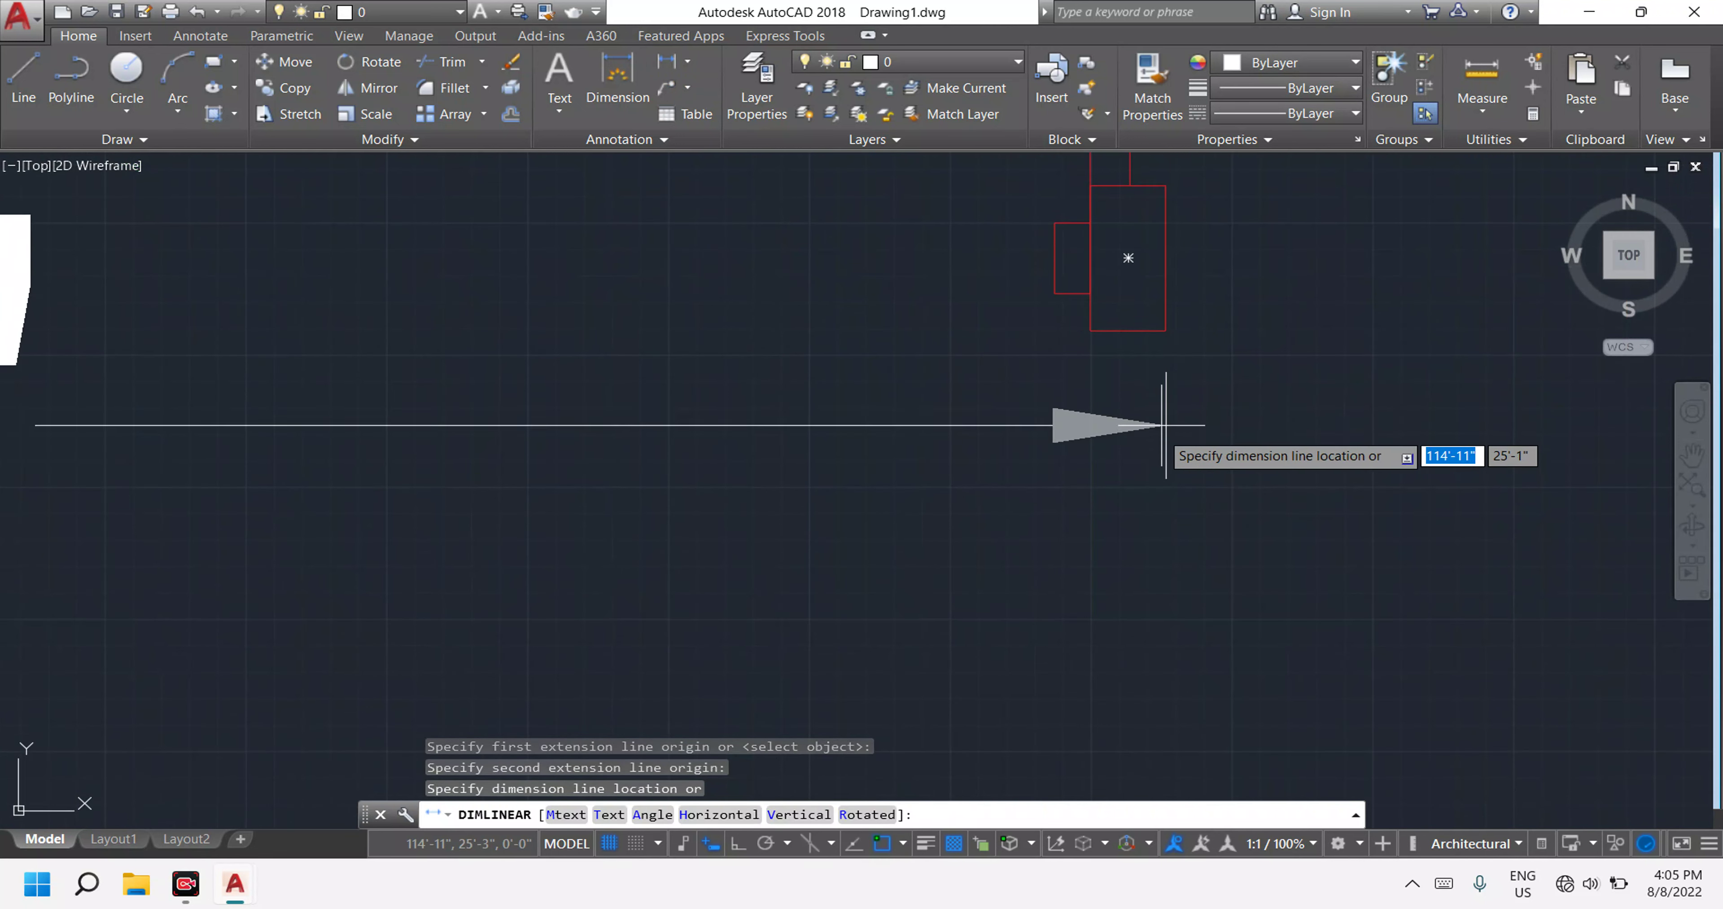
pyautogui.scroll(-3, 1137, 455)
pyautogui.scroll(-4, 1044, 521)
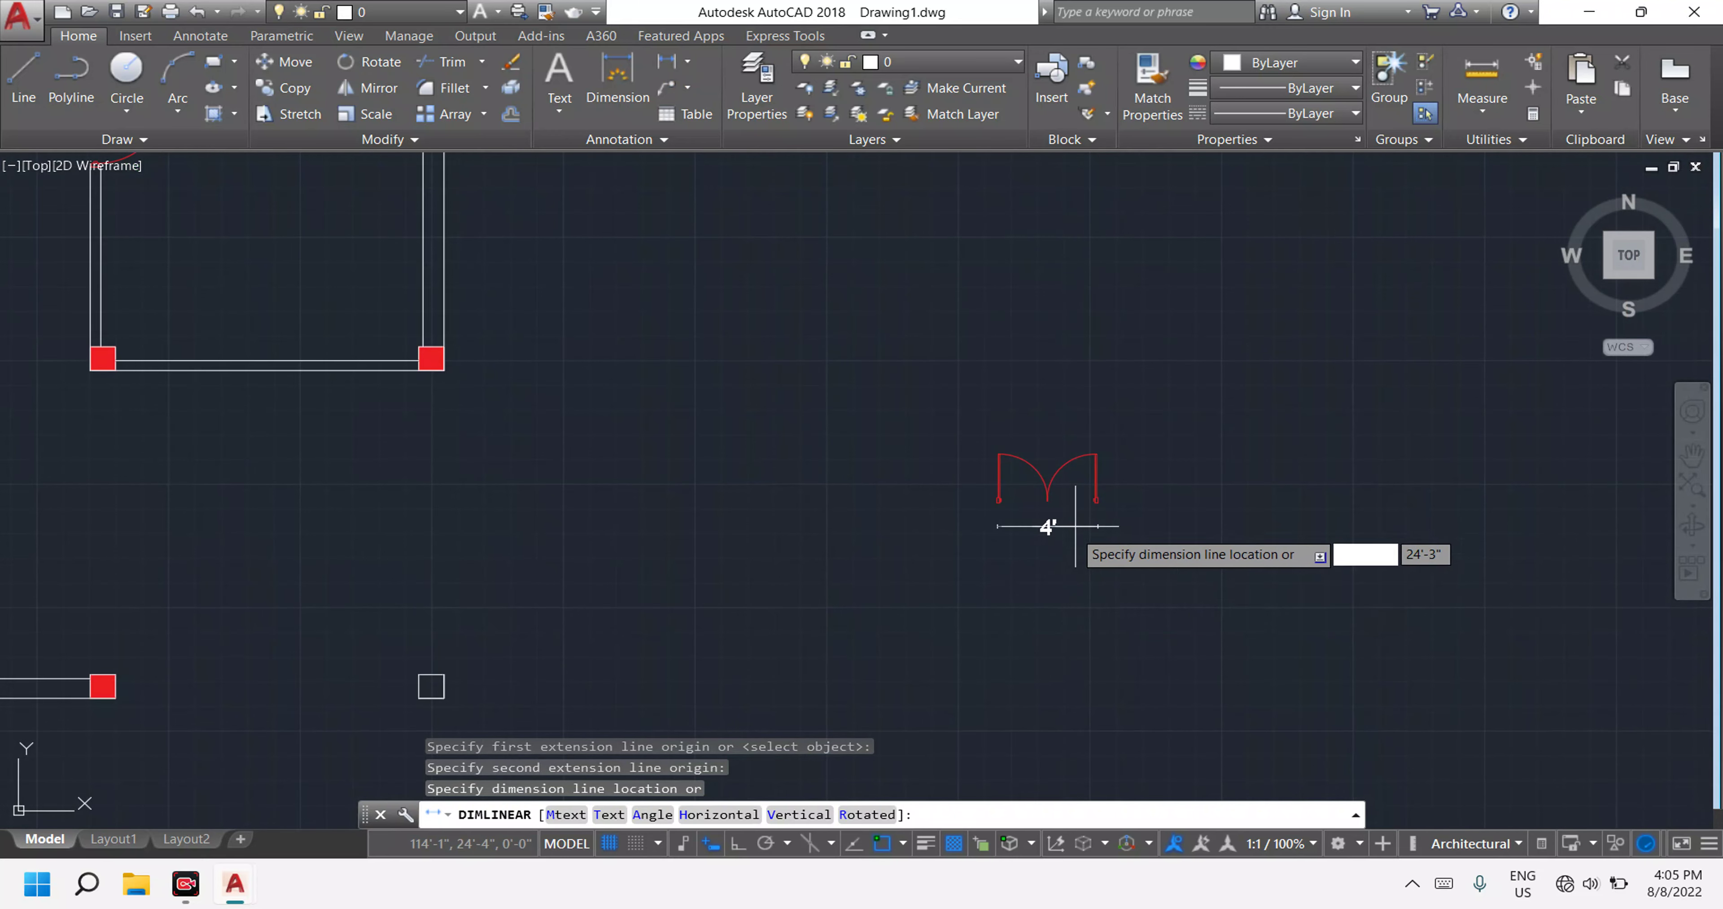
pyautogui.scroll(-1, 1030, 605)
pyautogui.scroll(-2, 1010, 595)
pyautogui.press('Escape')
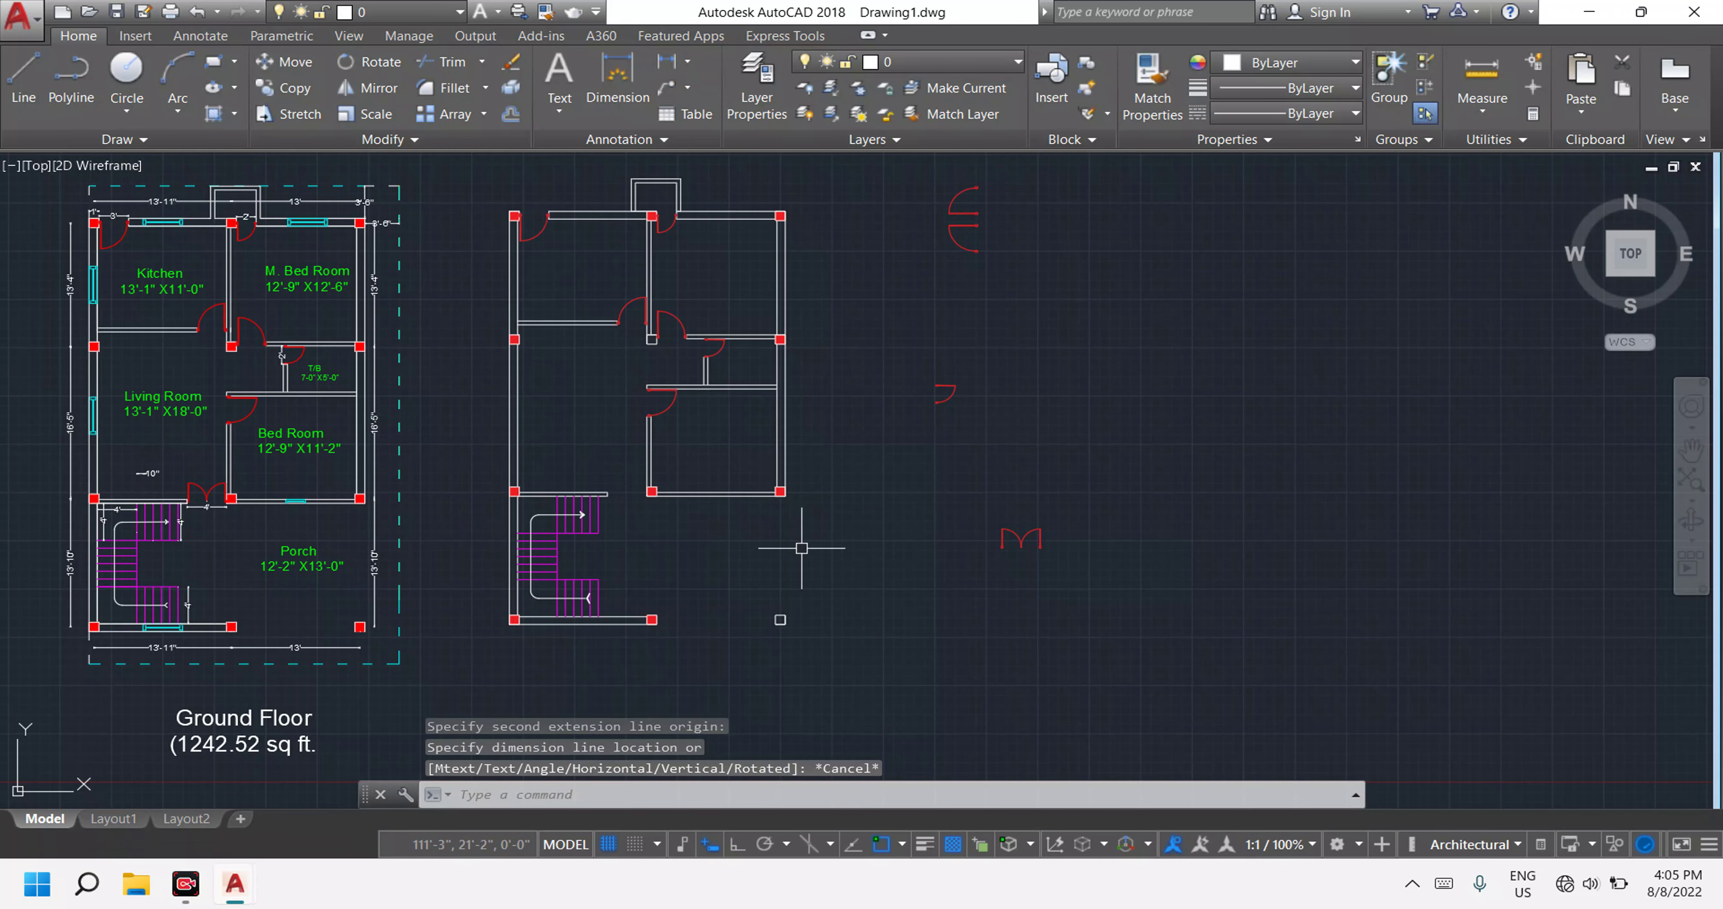
# Pan to both floor plans and window-select the resized double door.
pyautogui.moveTo(1021, 593); pyautogui.dragTo(1119, 505, button='middle')
pyautogui.click(1208, 506)
pyautogui.click(1041, 412)
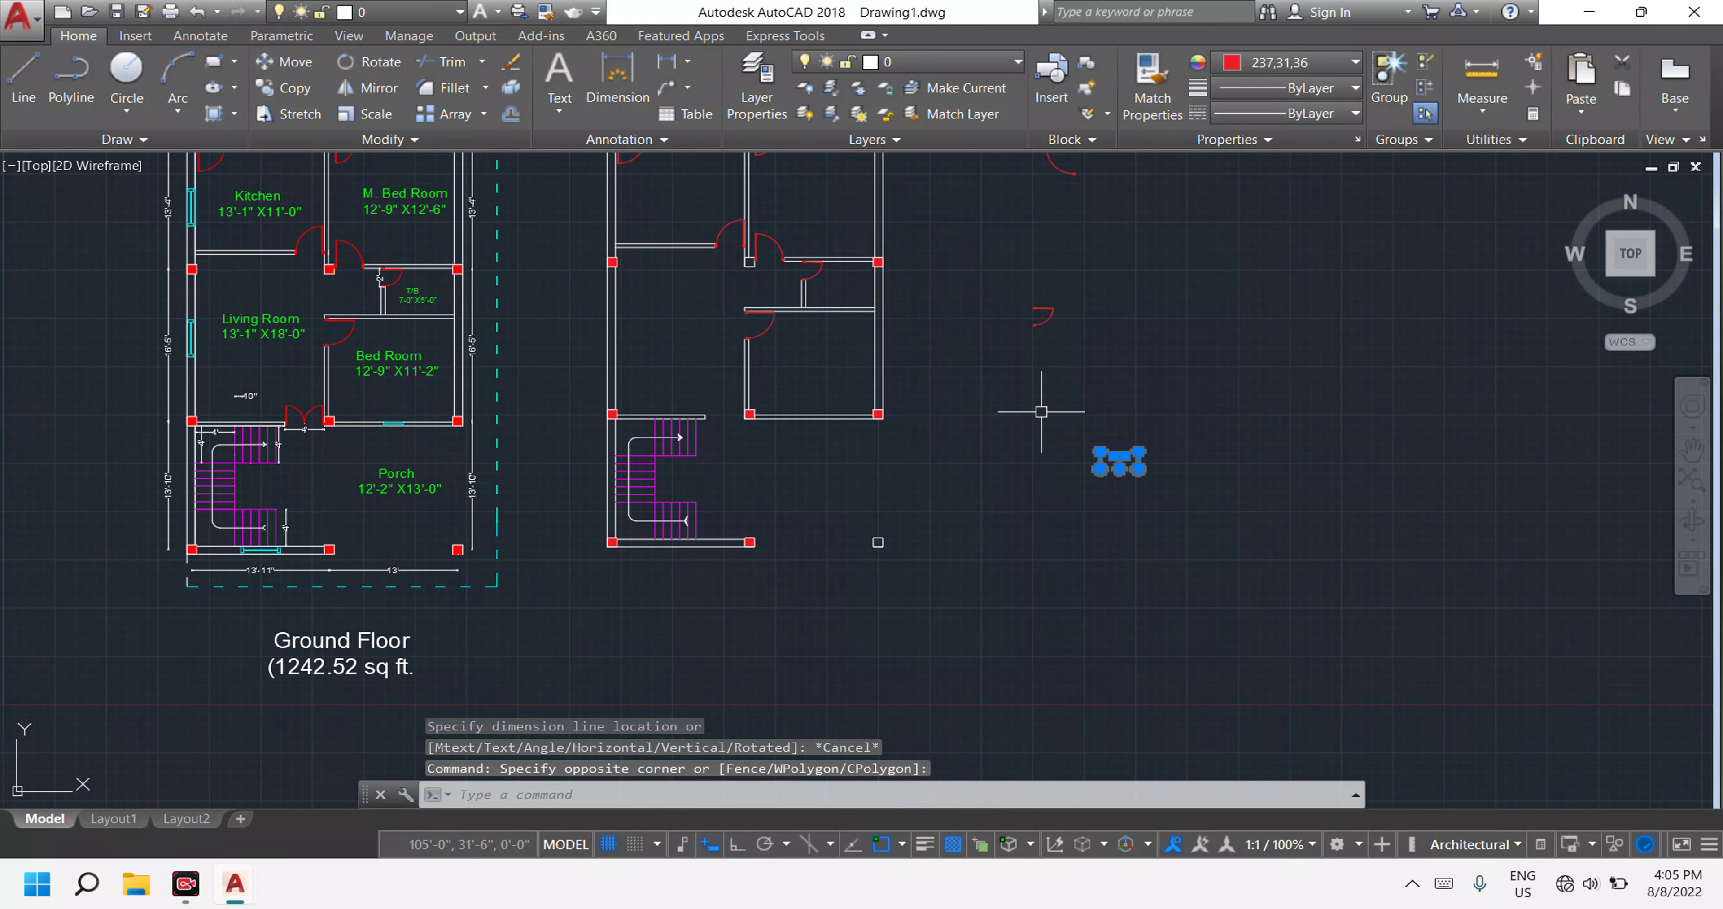
# Mirror the red double door about a horizontal line, erasing the original.
pyautogui.write('mi')
pyautogui.press('Return')
pyautogui.click(1119, 393)
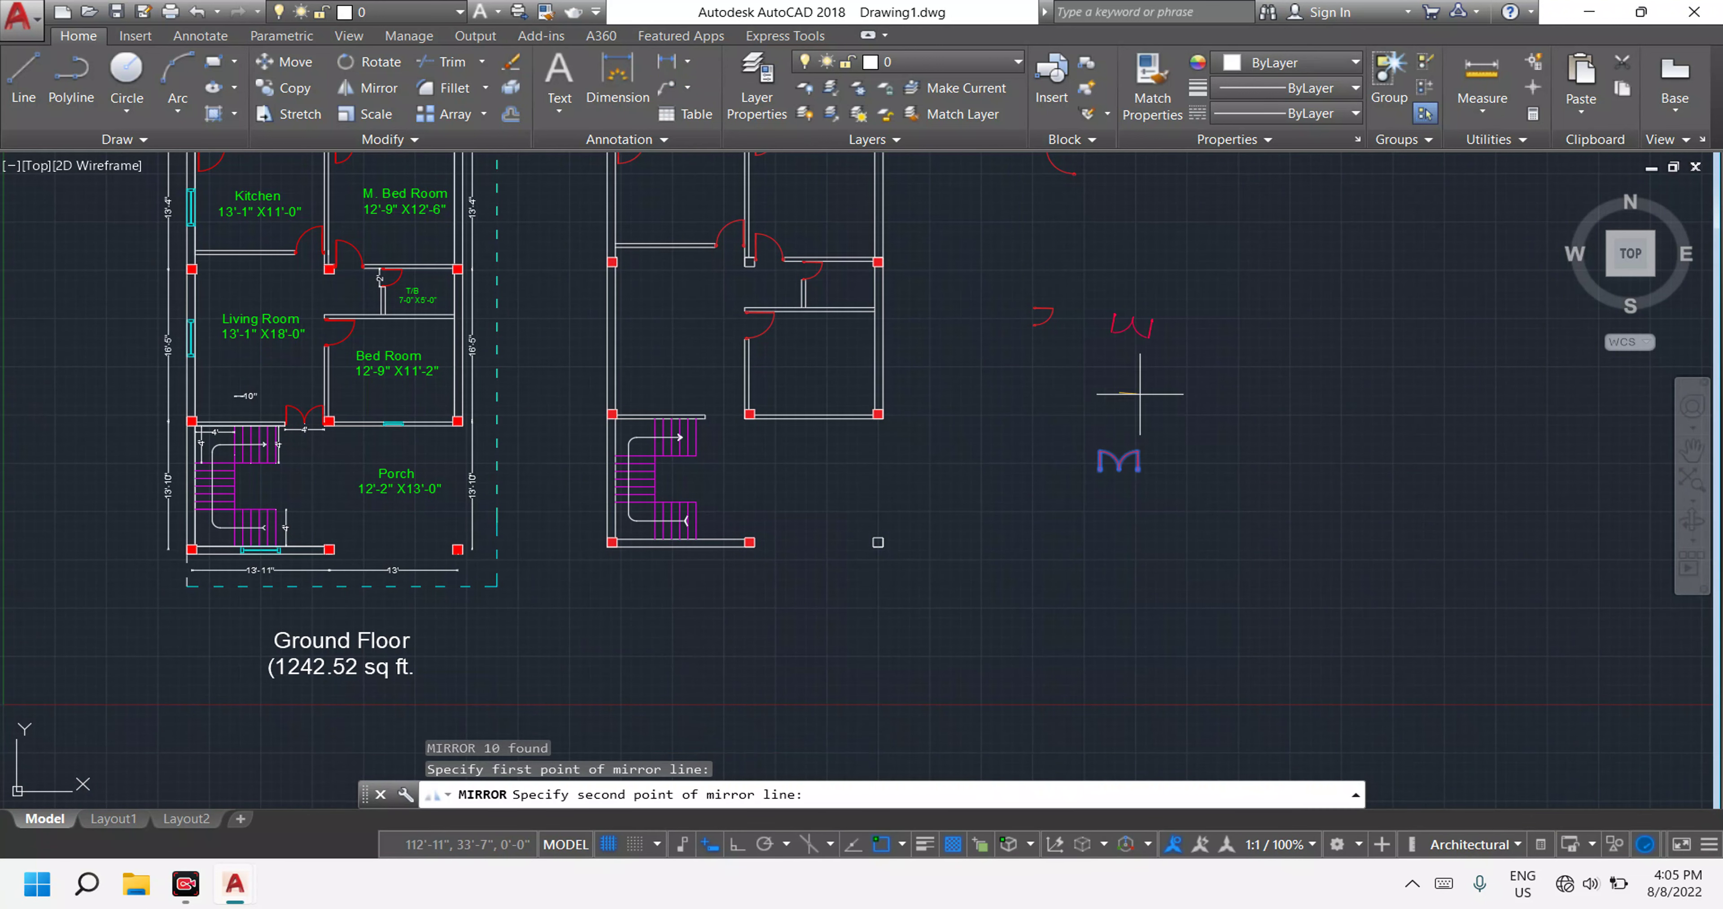
pyautogui.click(1338, 391)
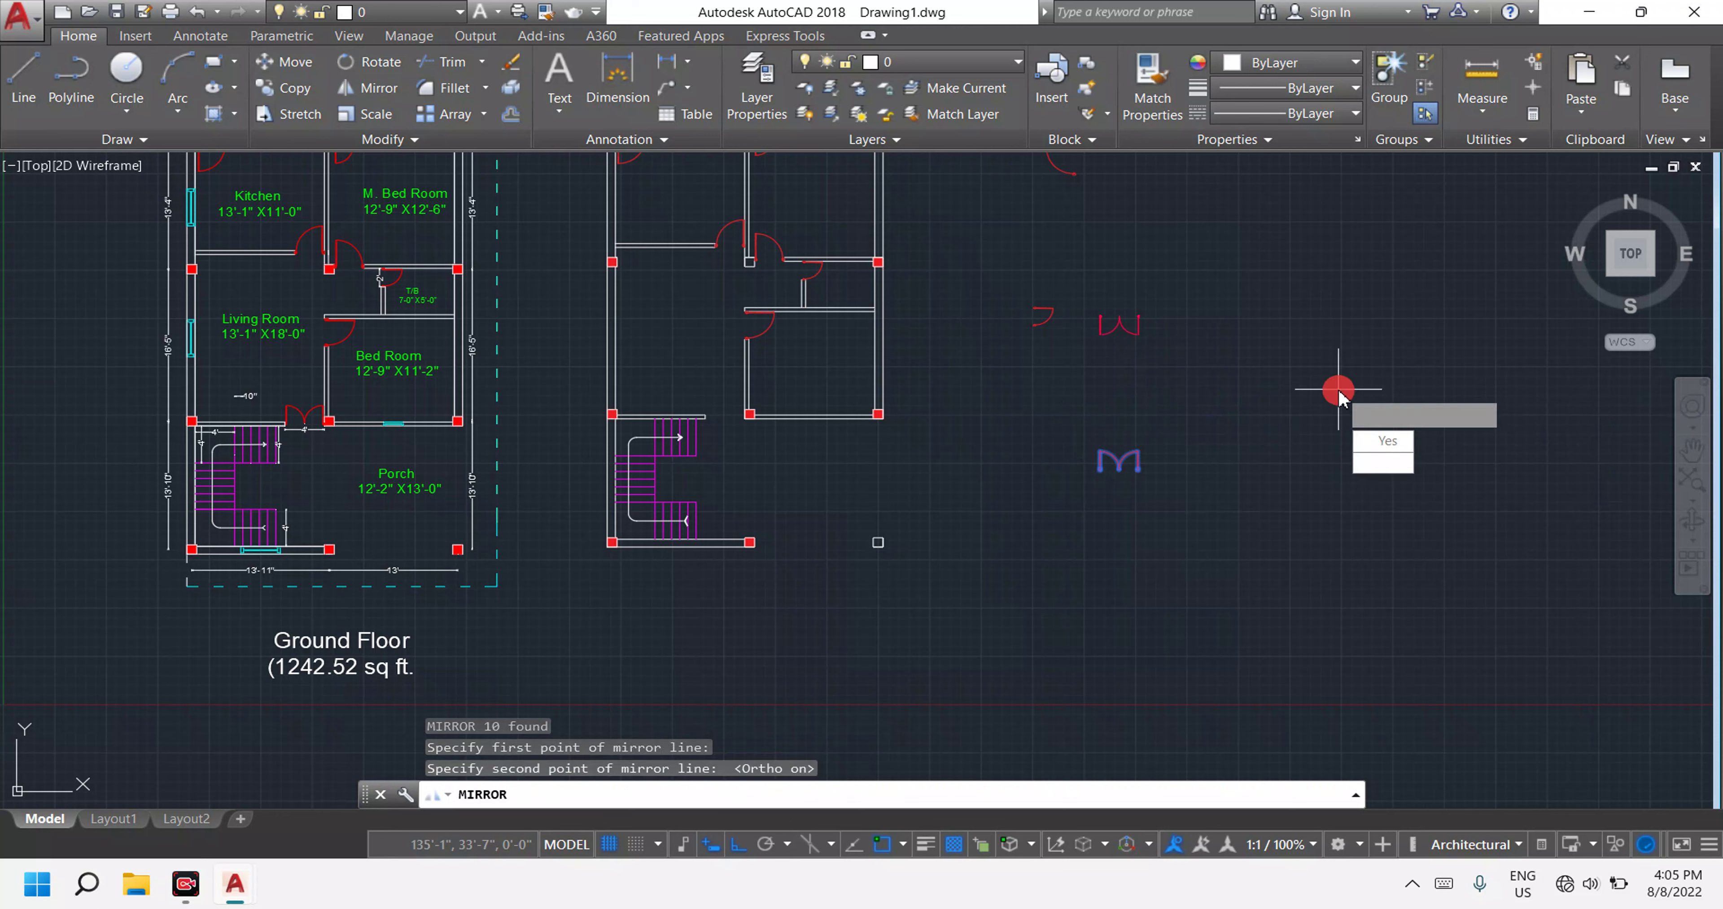
pyautogui.click(1355, 442)
# Select the mirrored double door.
pyautogui.click(1265, 355)
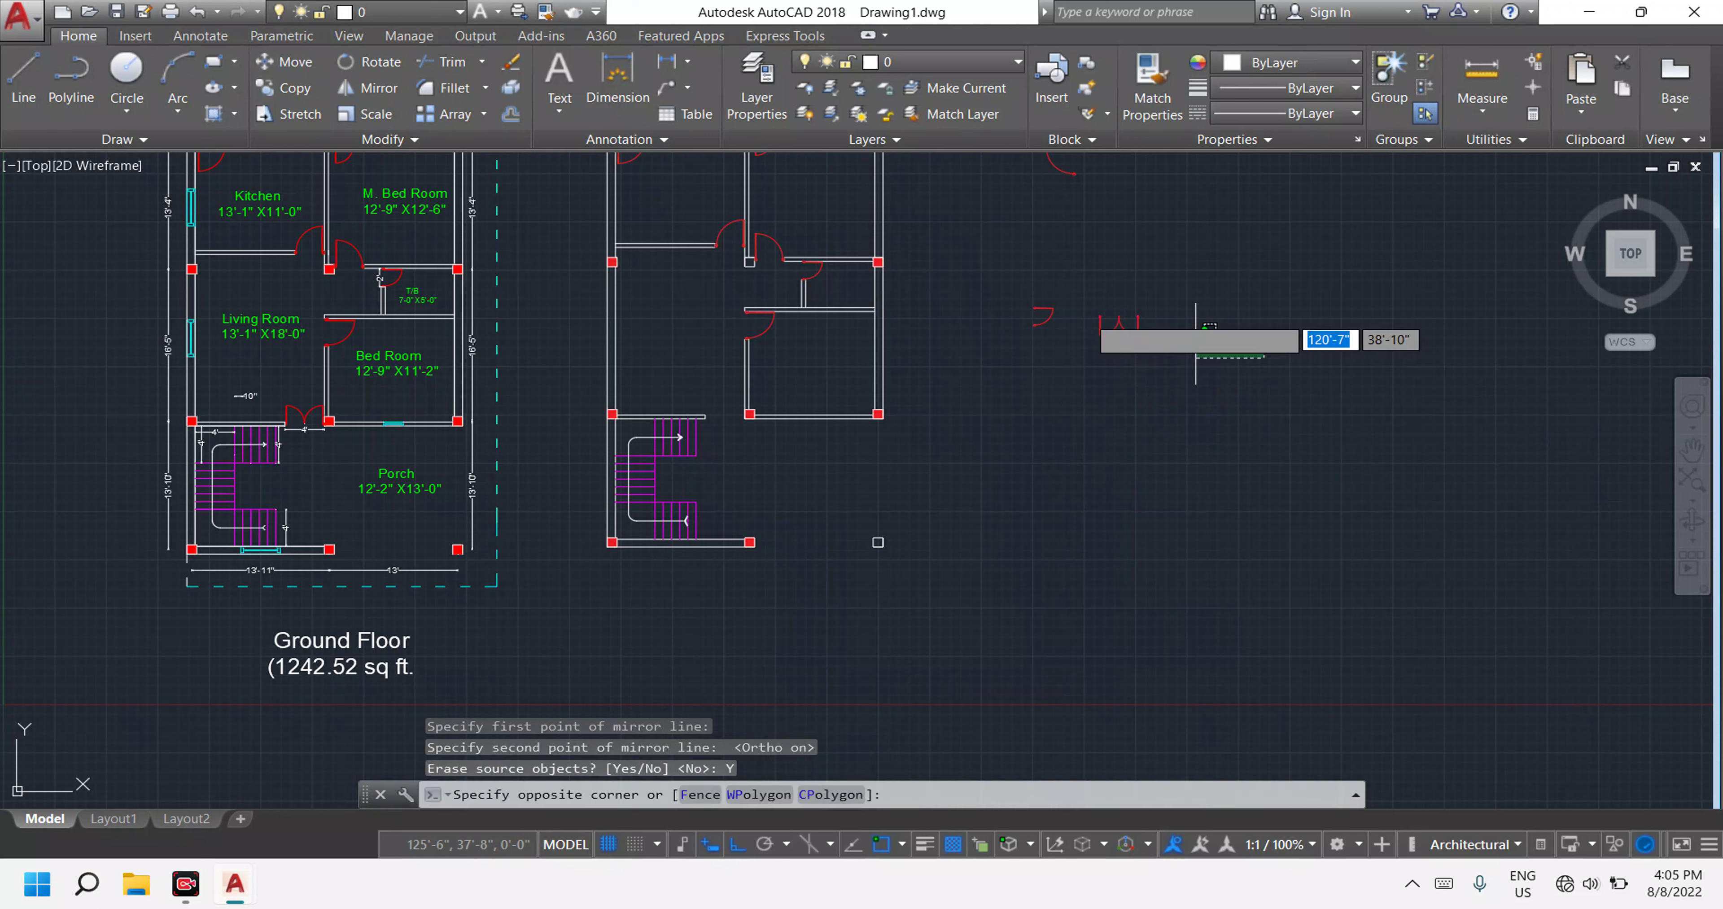
pyautogui.click(1066, 294)
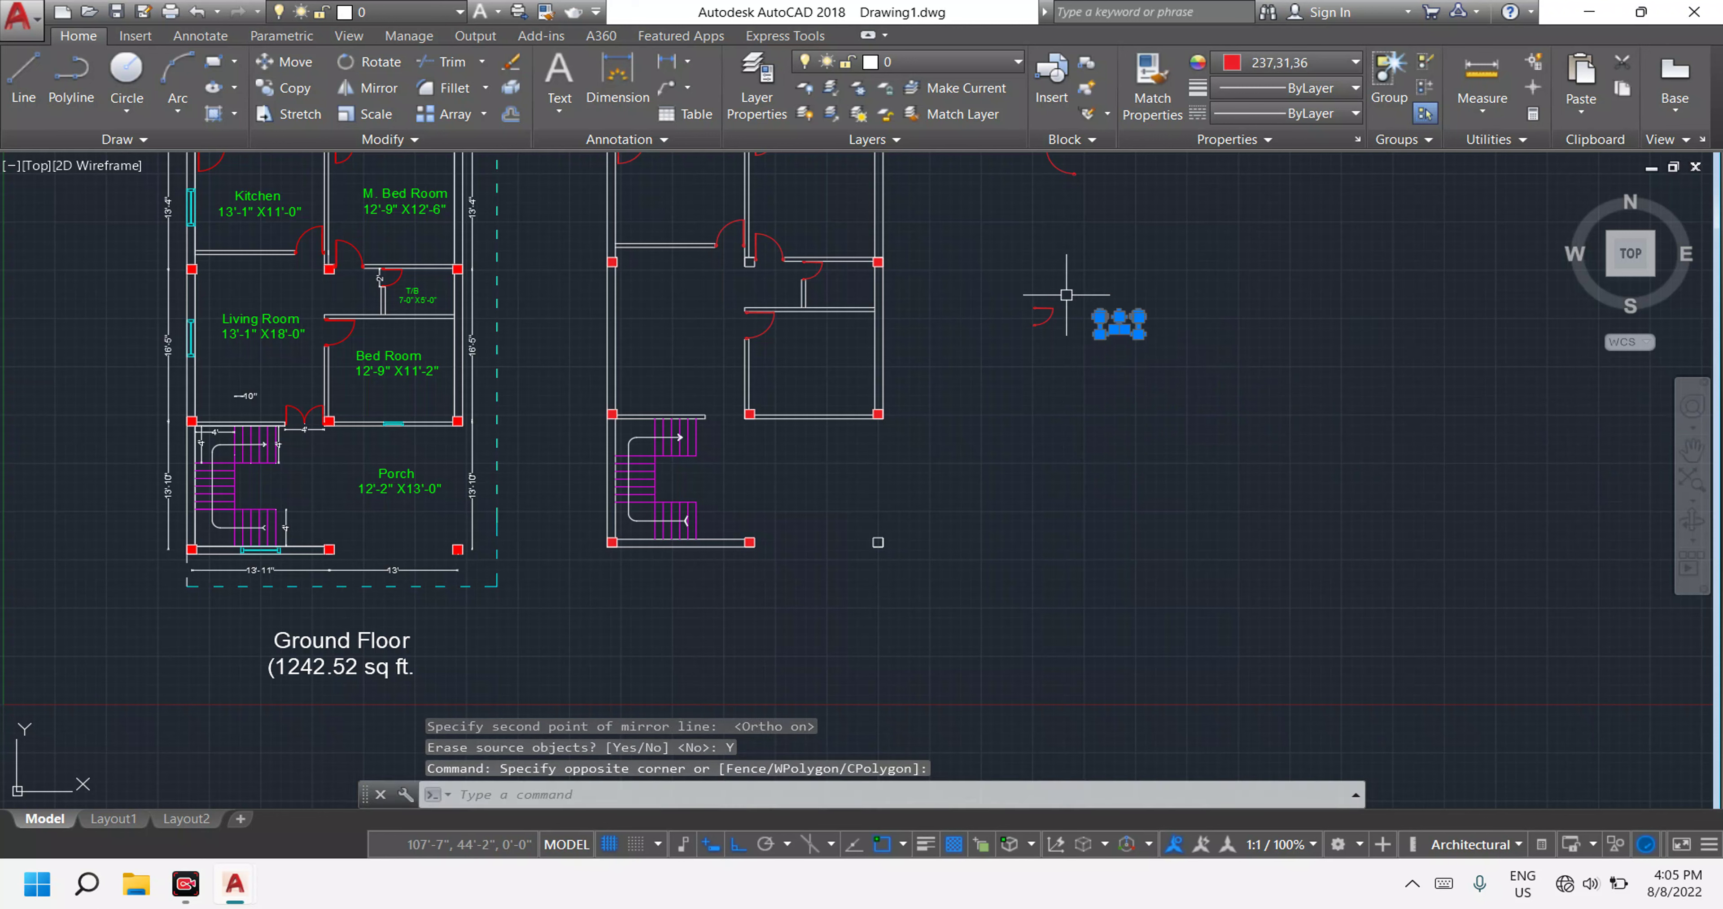
pyautogui.write('m')
pyautogui.press('Return')
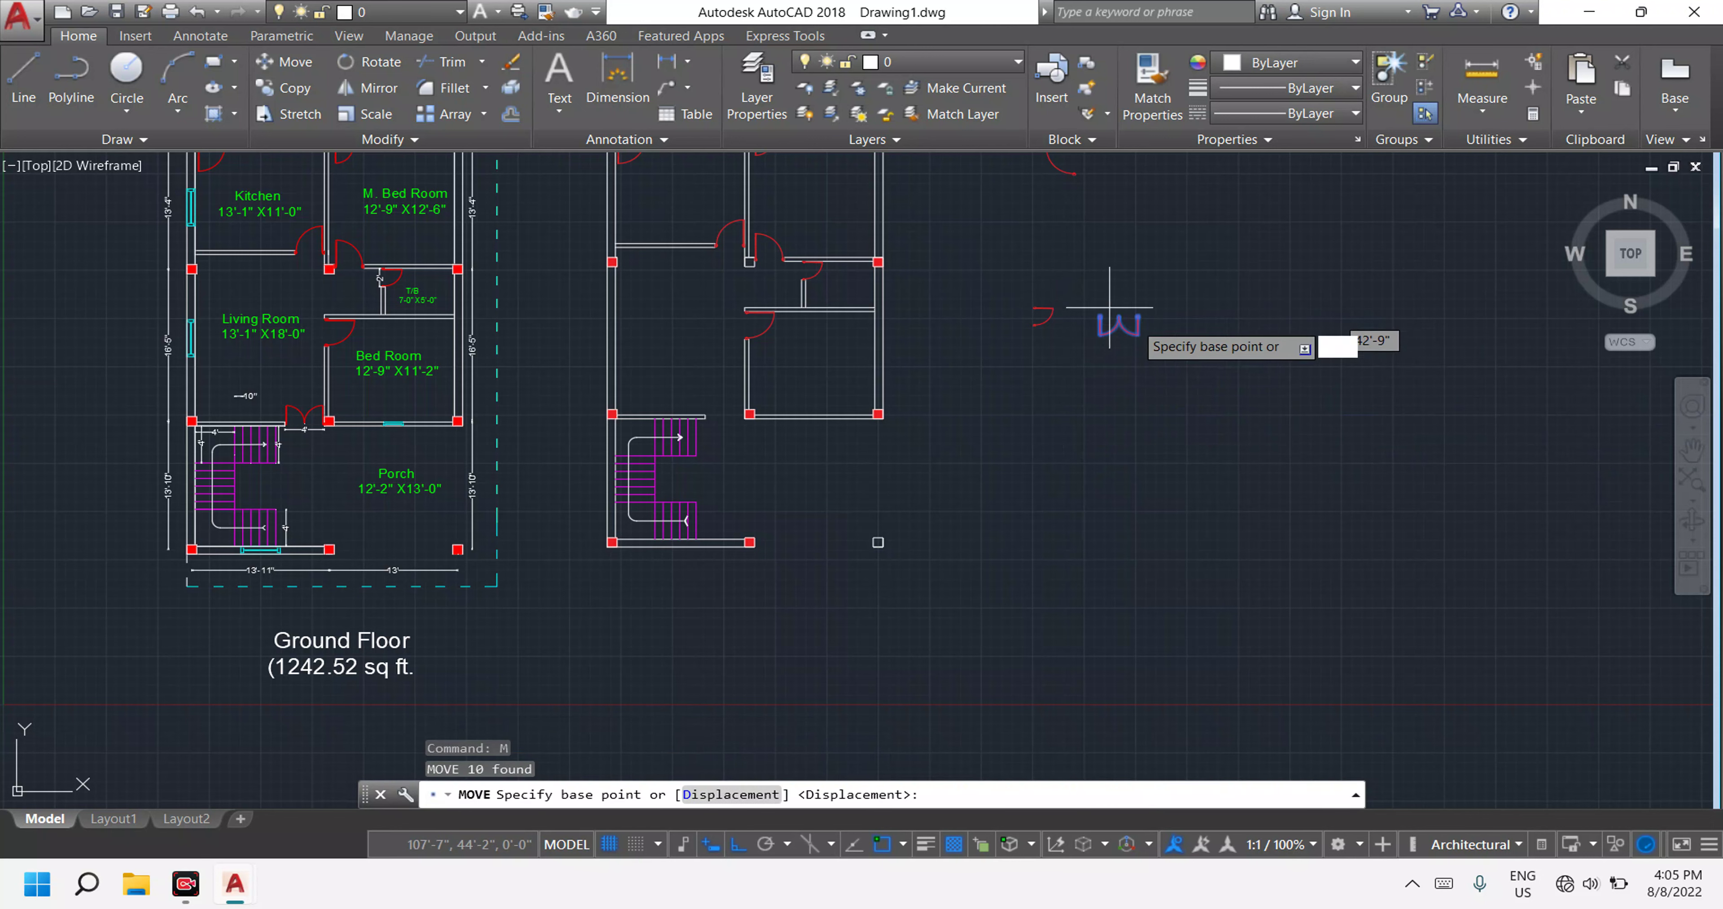
# Move the door by its midpoint into the lower-wall opening beside the red column, Ortho off.
pyautogui.scroll(5, 1130, 318)
pyautogui.scroll(3, 1136, 319)
pyautogui.moveTo(1124, 281); pyautogui.dragTo(1192, 610, button='middle')
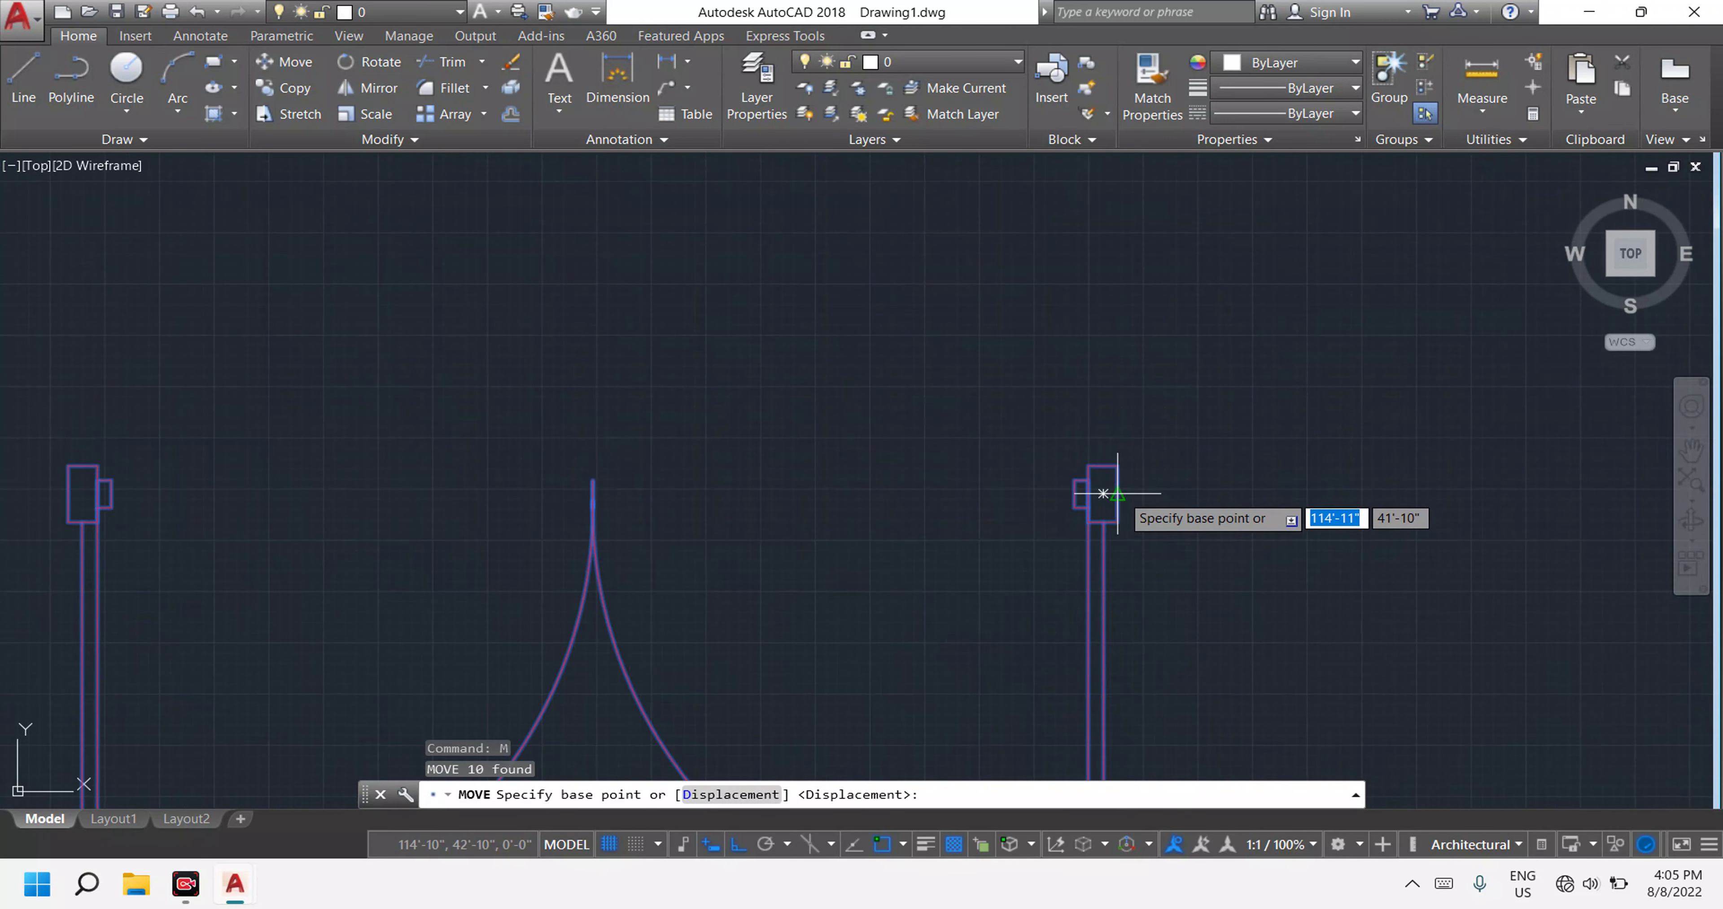
pyautogui.click(1103, 493)
pyautogui.scroll(-3, 1111, 492)
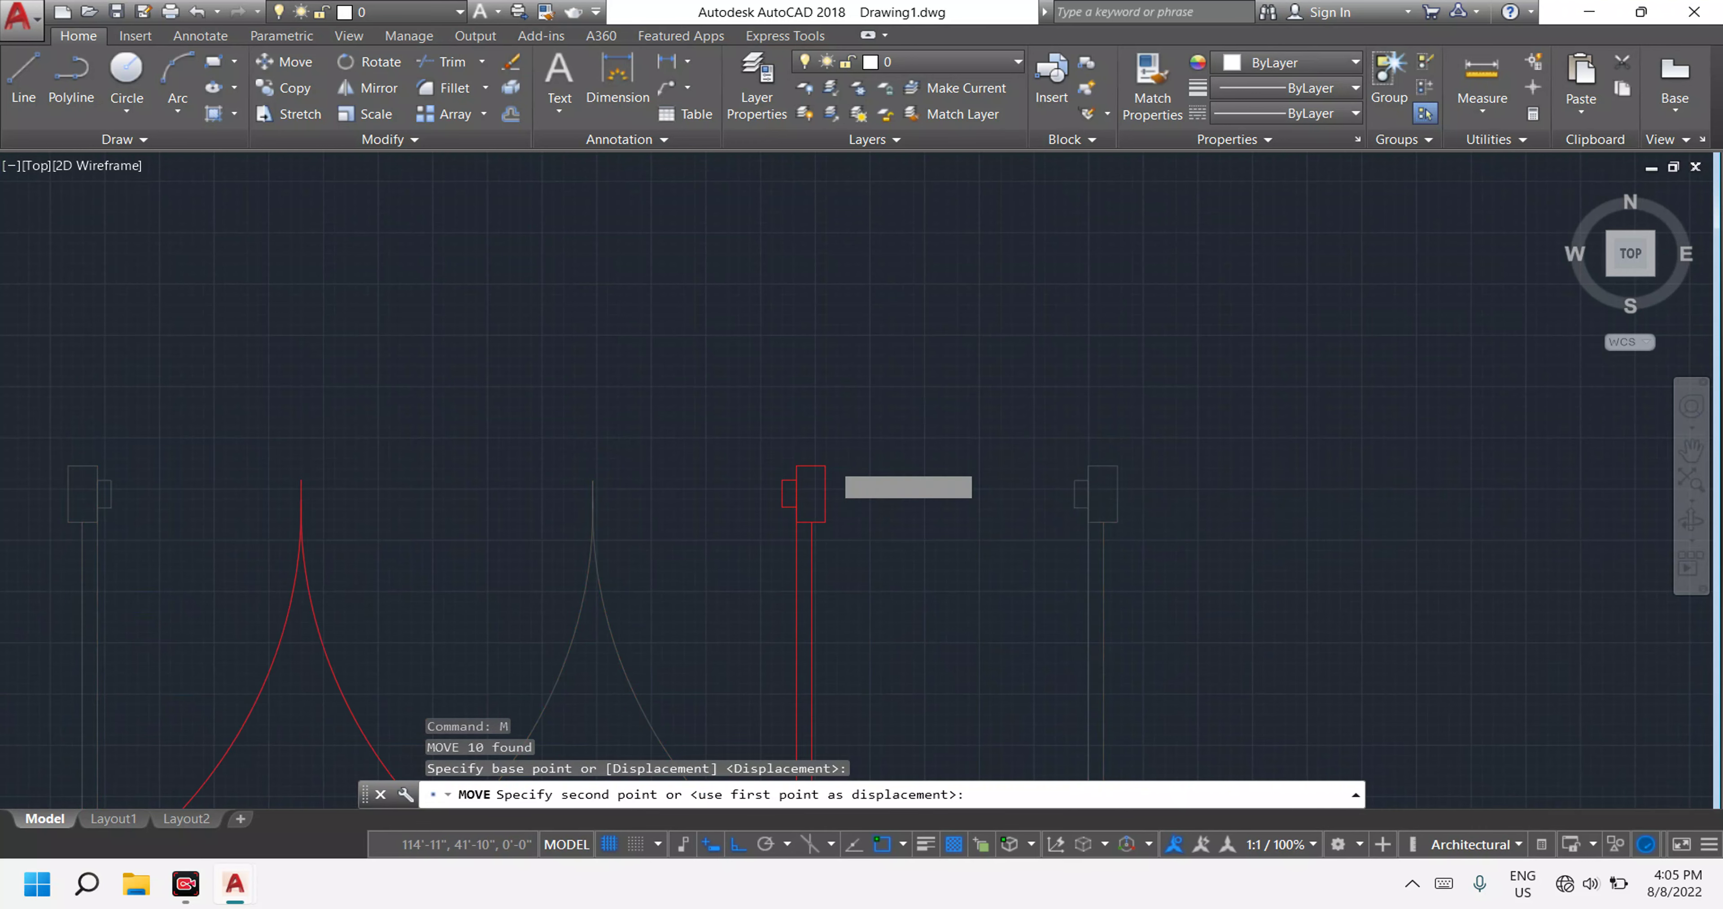
pyautogui.scroll(-3, 803, 485)
pyautogui.scroll(-2, 536, 475)
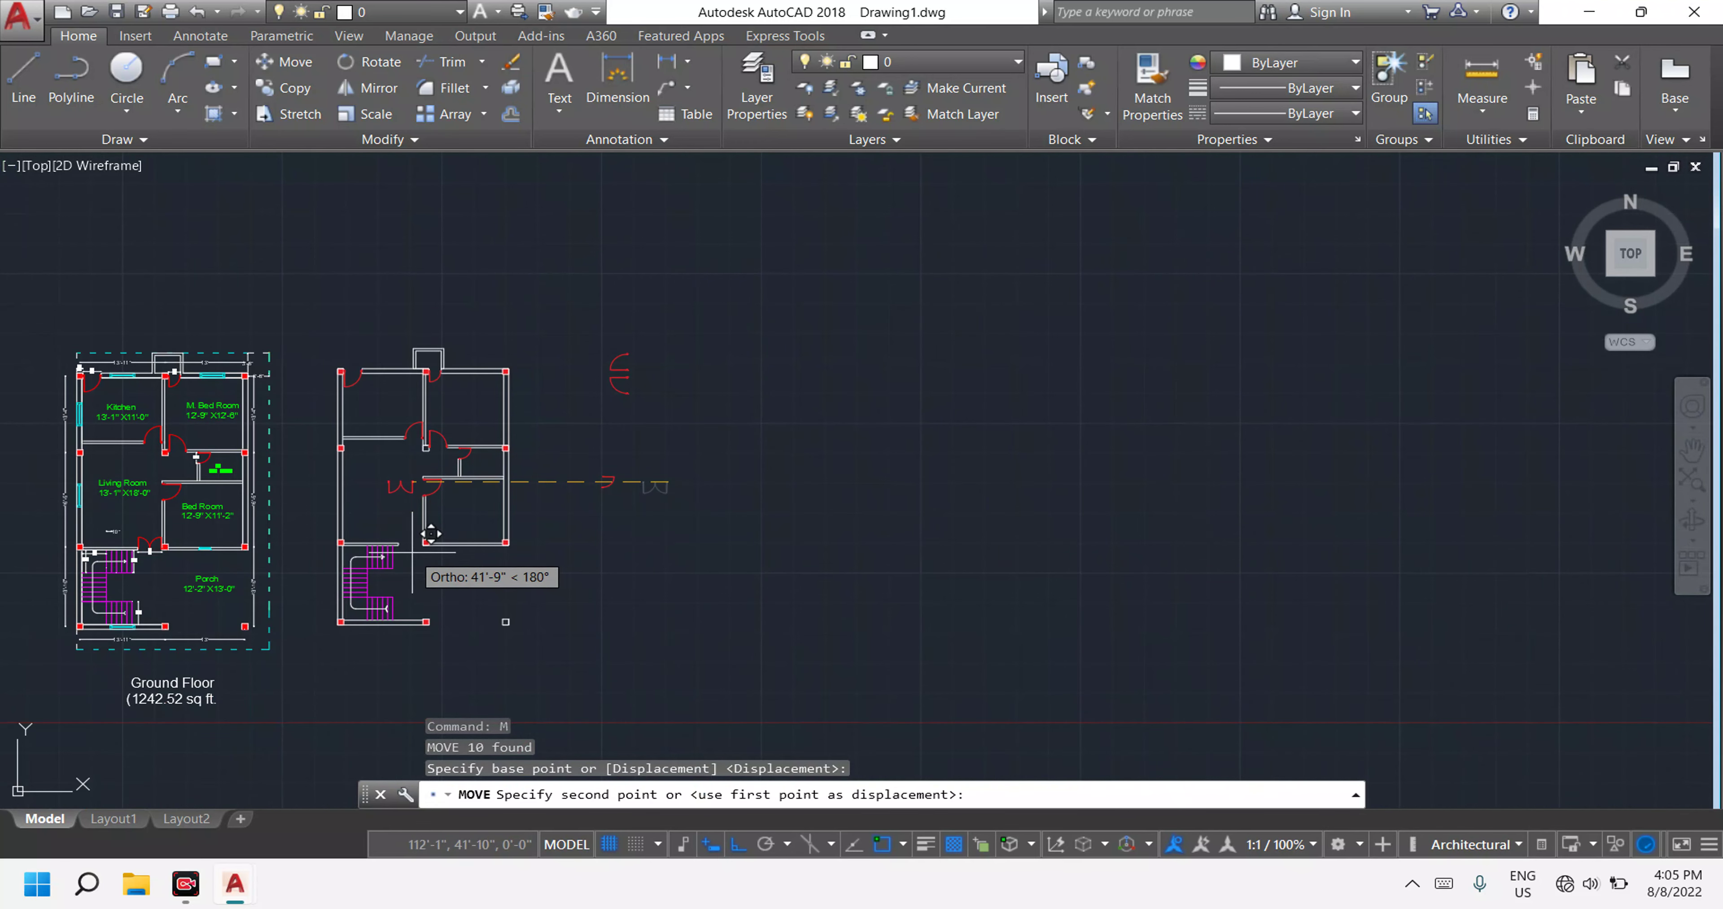
pyautogui.scroll(8, 416, 544)
pyautogui.press('F8')
pyautogui.scroll(3, 461, 511)
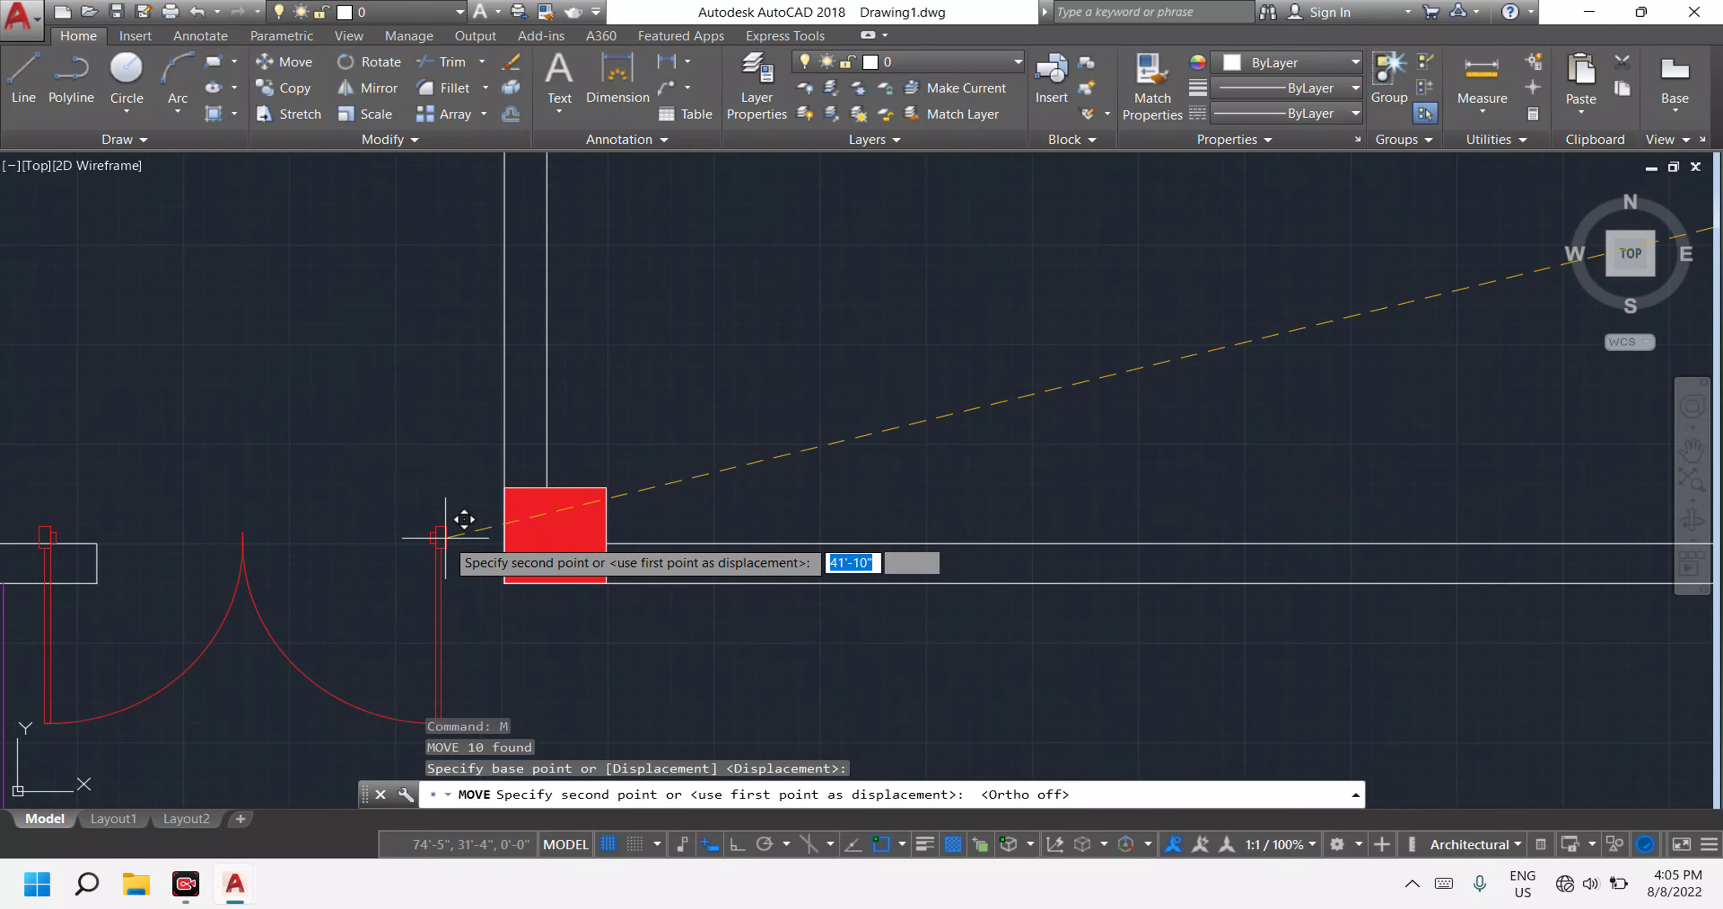
pyautogui.scroll(1, 431, 527)
pyautogui.scroll(-5, 468, 529)
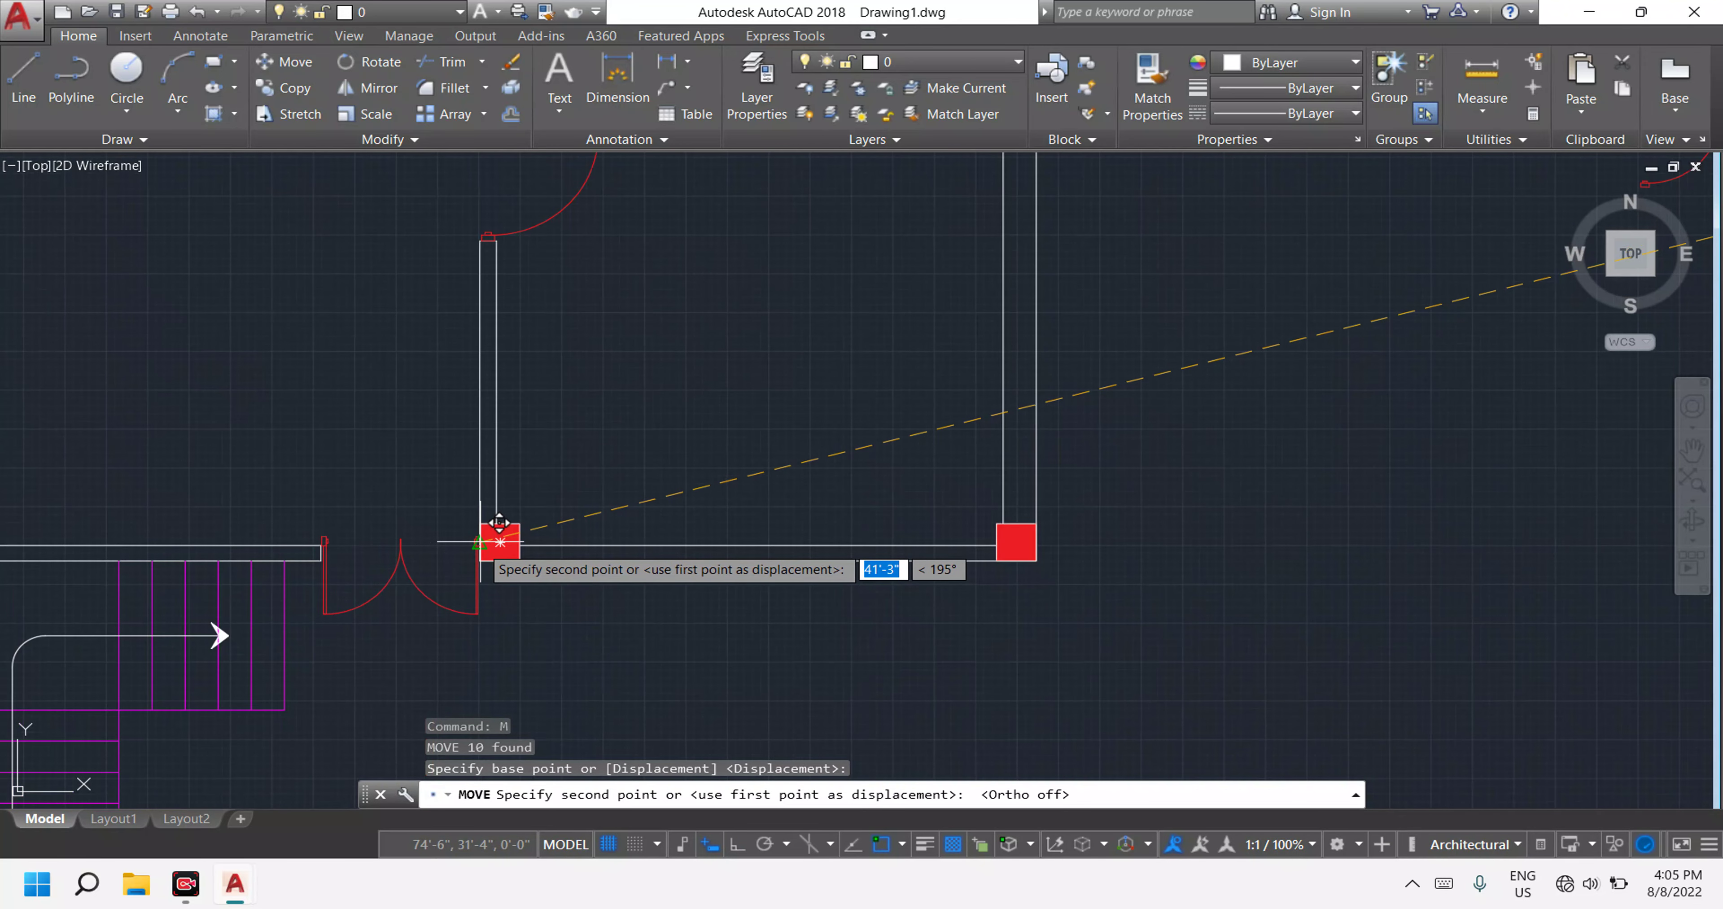
pyautogui.click(500, 541)
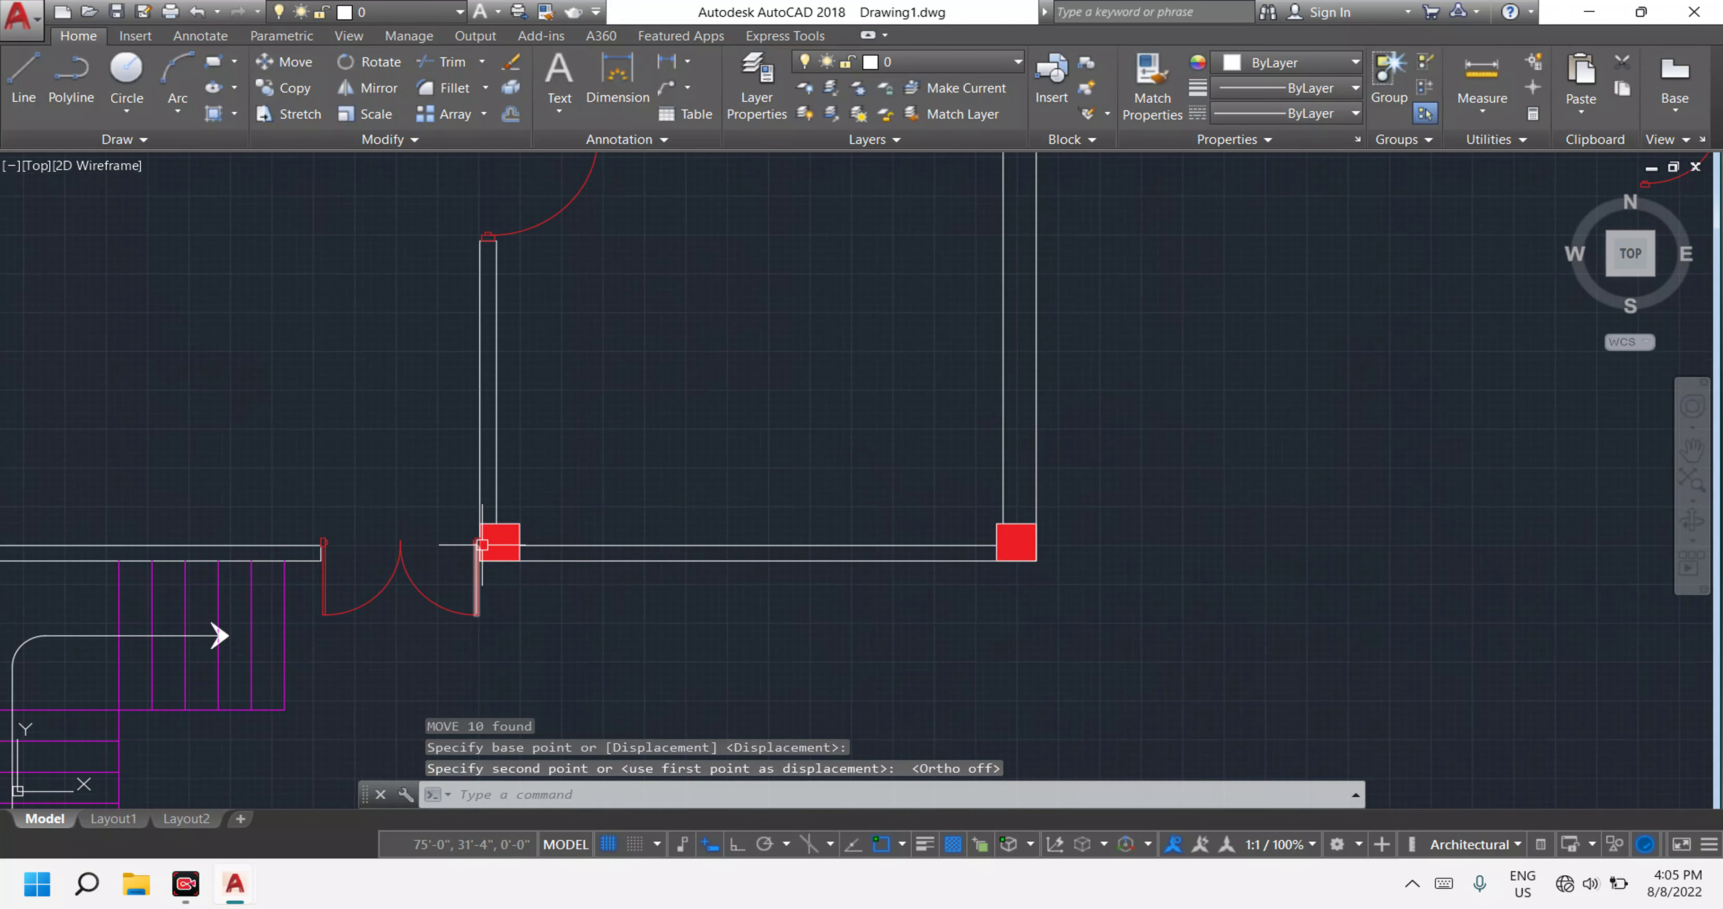
# Zoom in on the placed door and begin selecting its left post.
pyautogui.scroll(6, 481, 545)
pyautogui.scroll(-6, 482, 544)
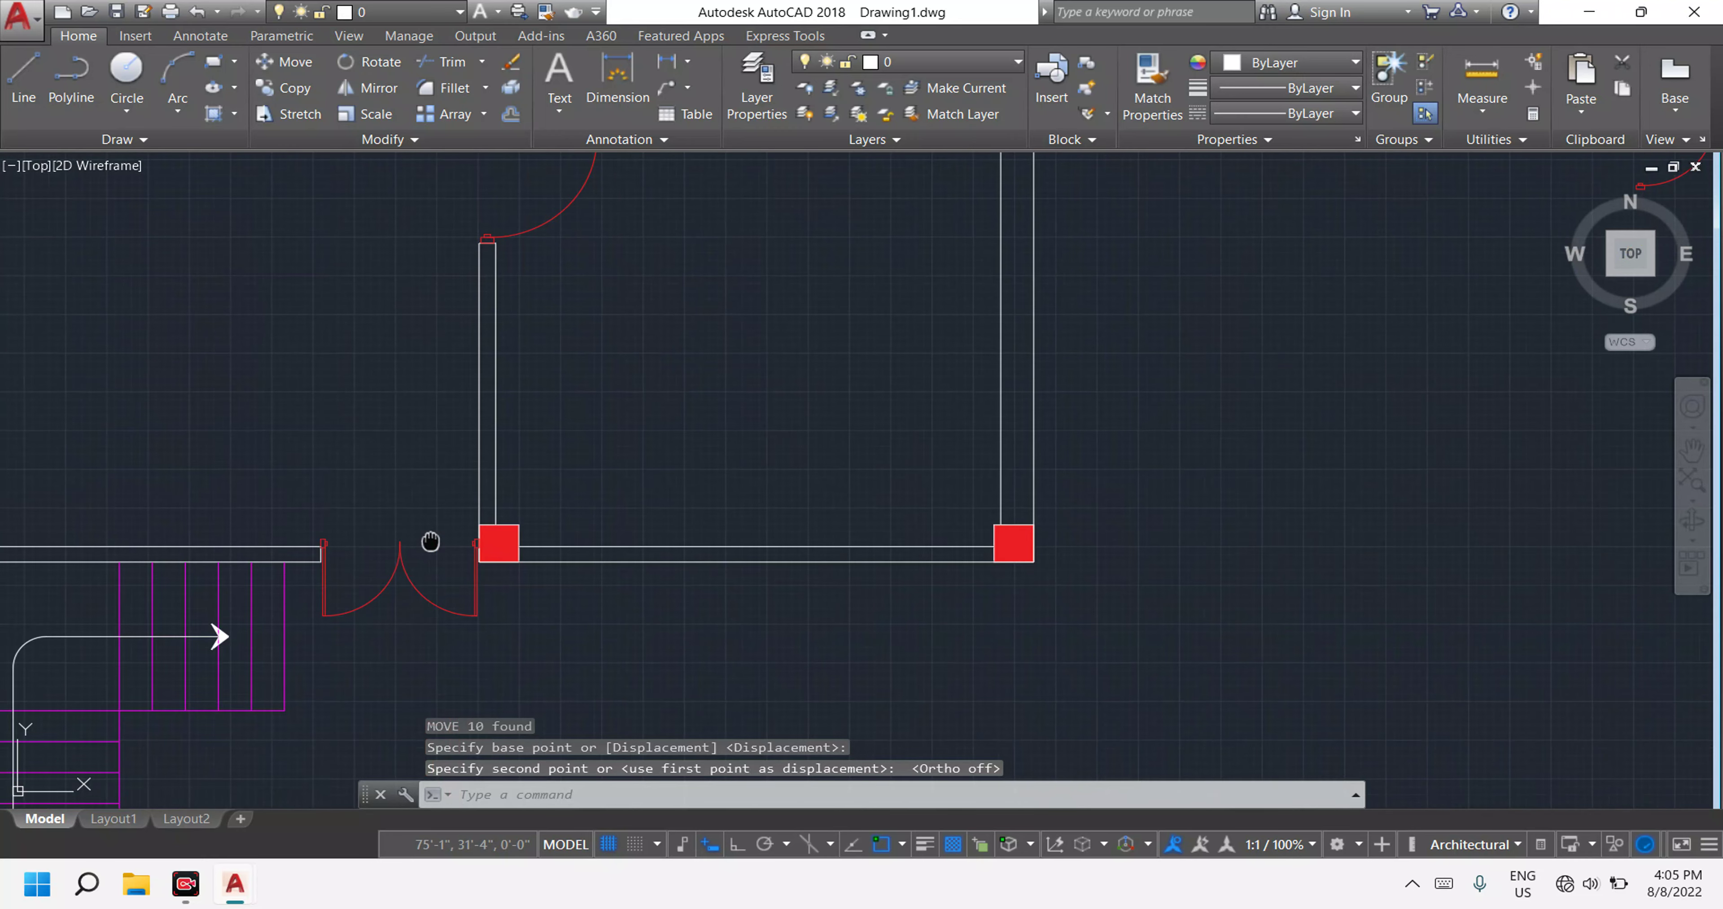
pyautogui.moveTo(431, 541); pyautogui.dragTo(584, 499, button='middle')
pyautogui.scroll(2, 570, 511)
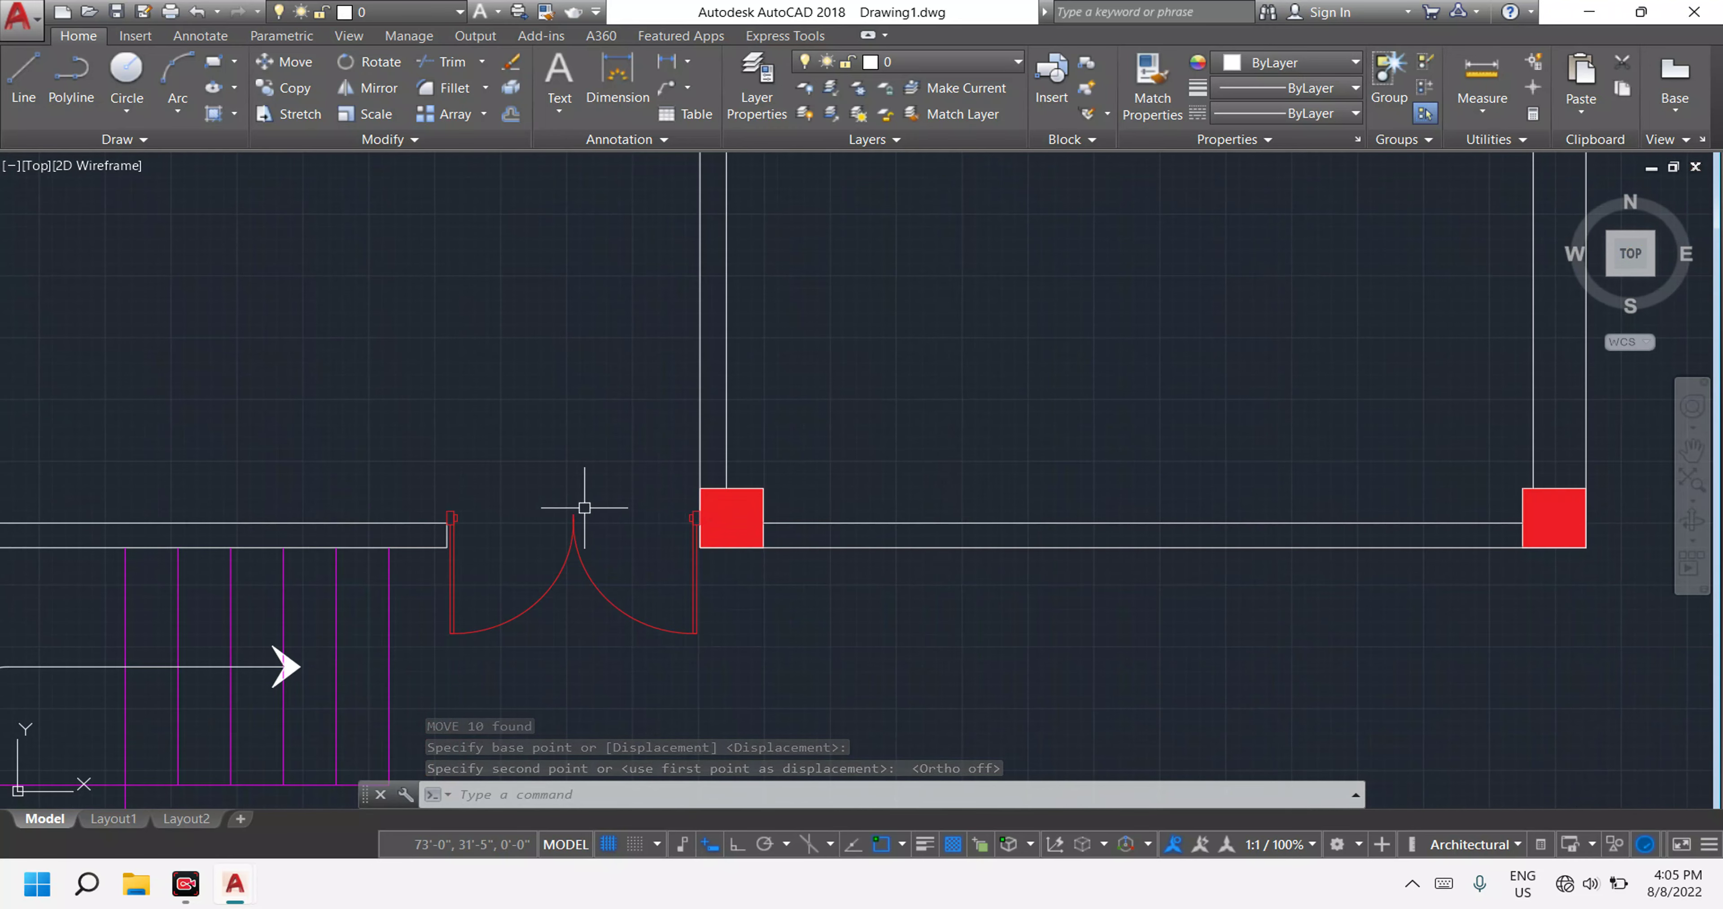
pyautogui.scroll(2, 669, 530)
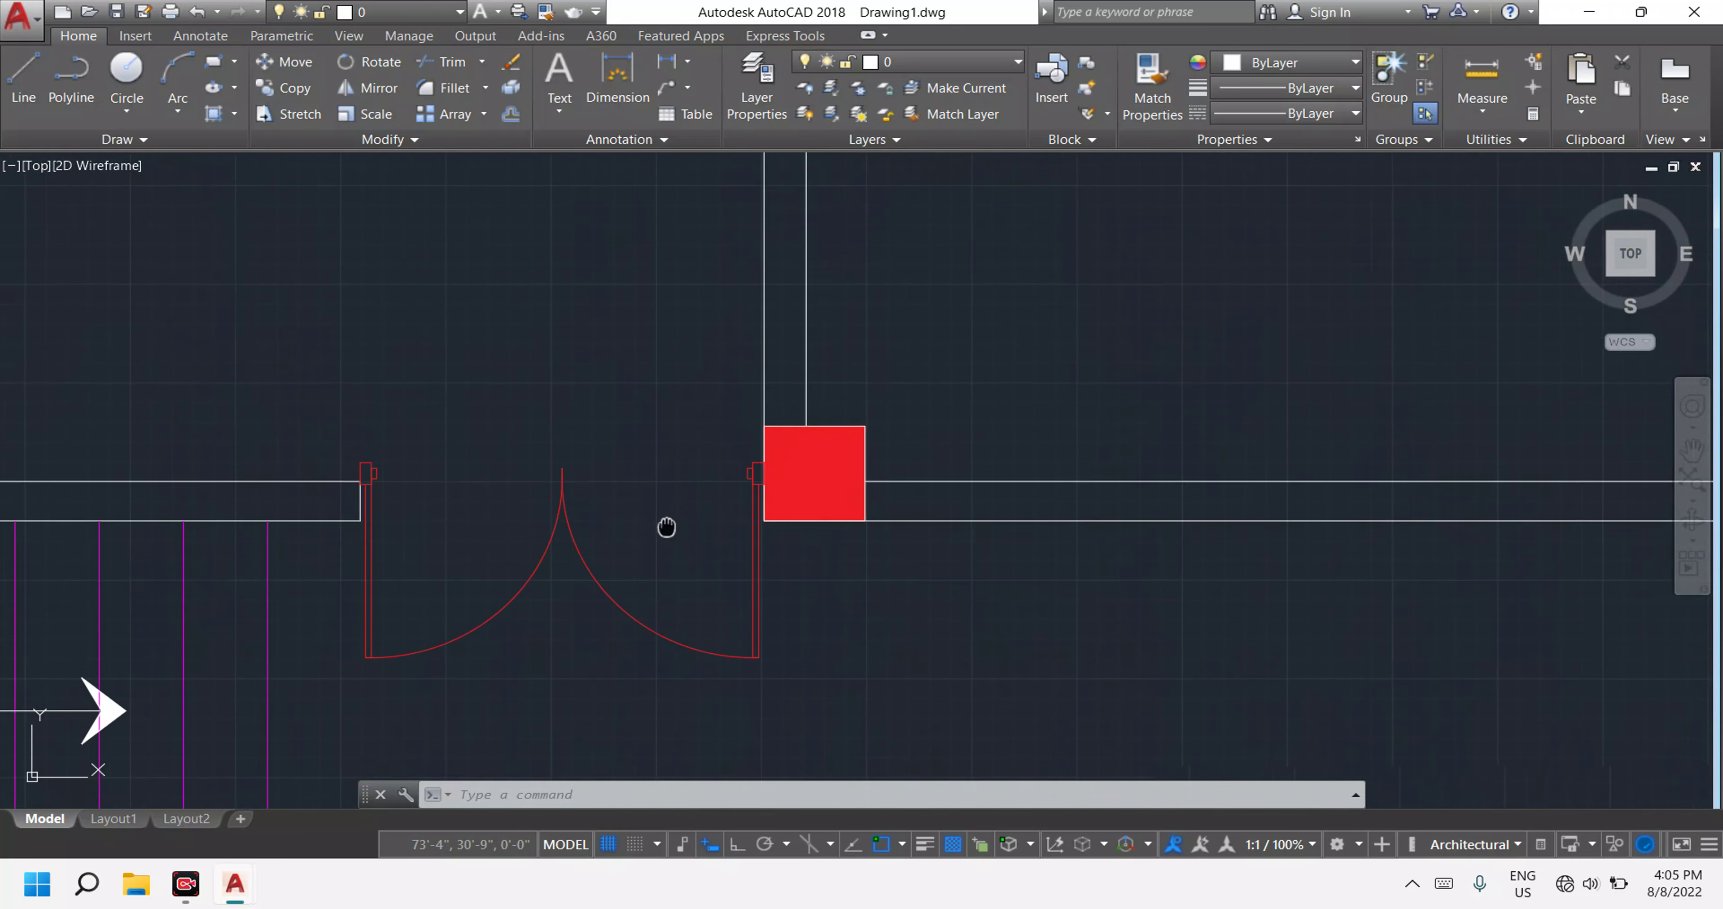
pyautogui.scroll(2, 724, 506)
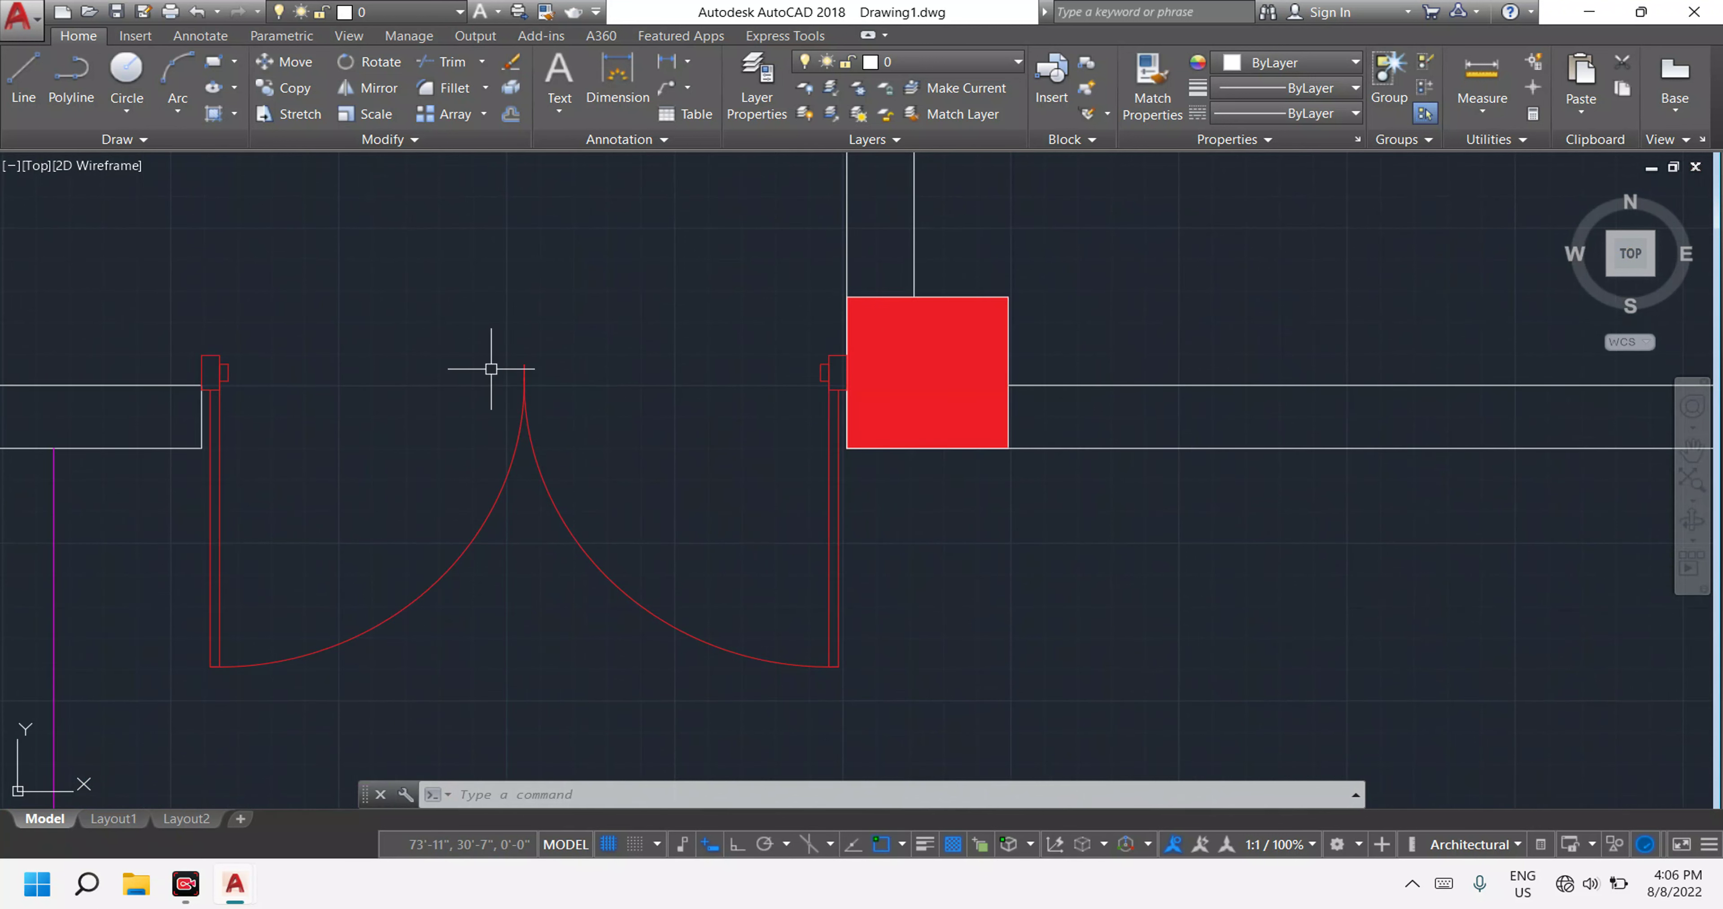
pyautogui.scroll(2, 220, 369)
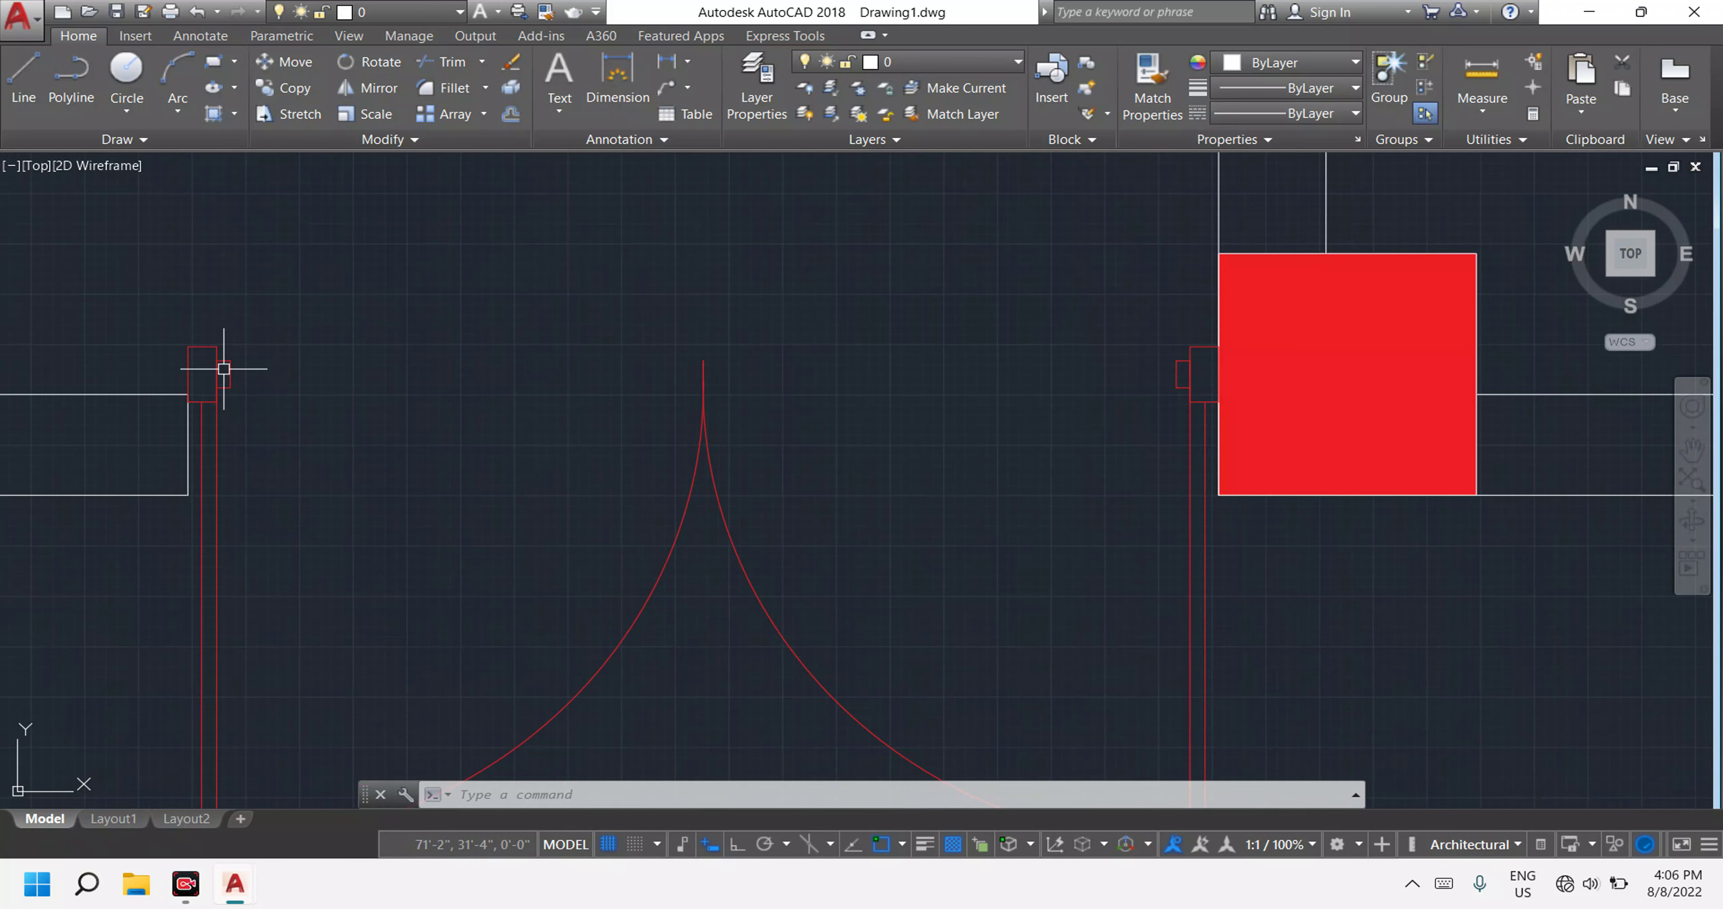
pyautogui.click(307, 423)
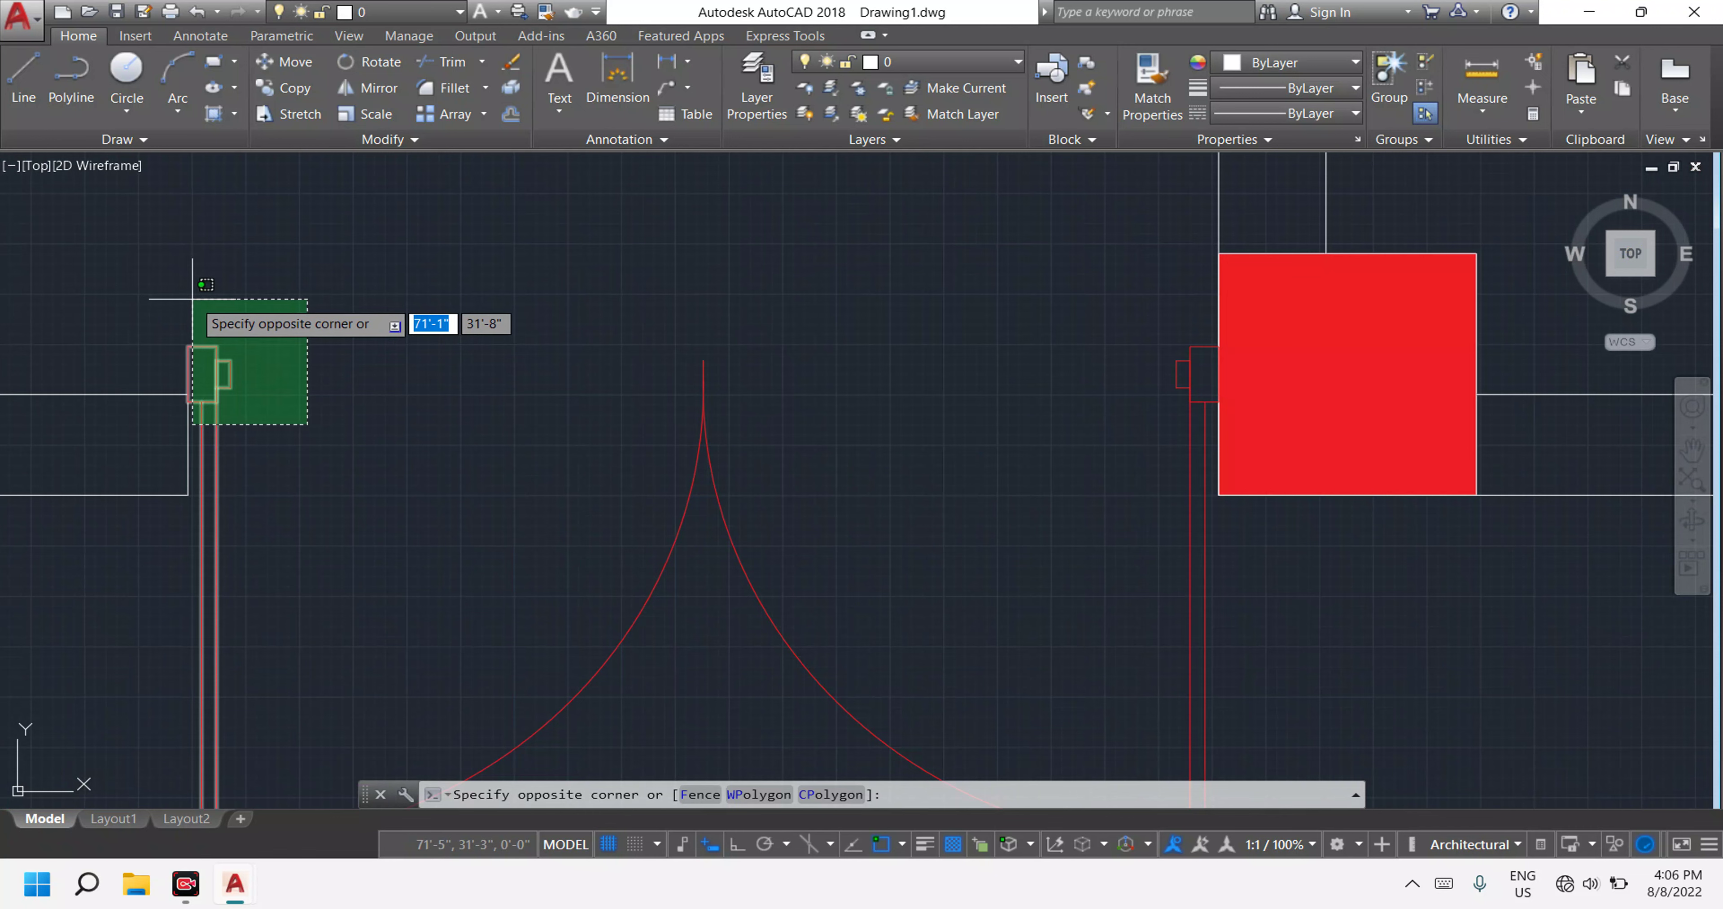
pyautogui.click(193, 299)
pyautogui.scroll(-5, 384, 386)
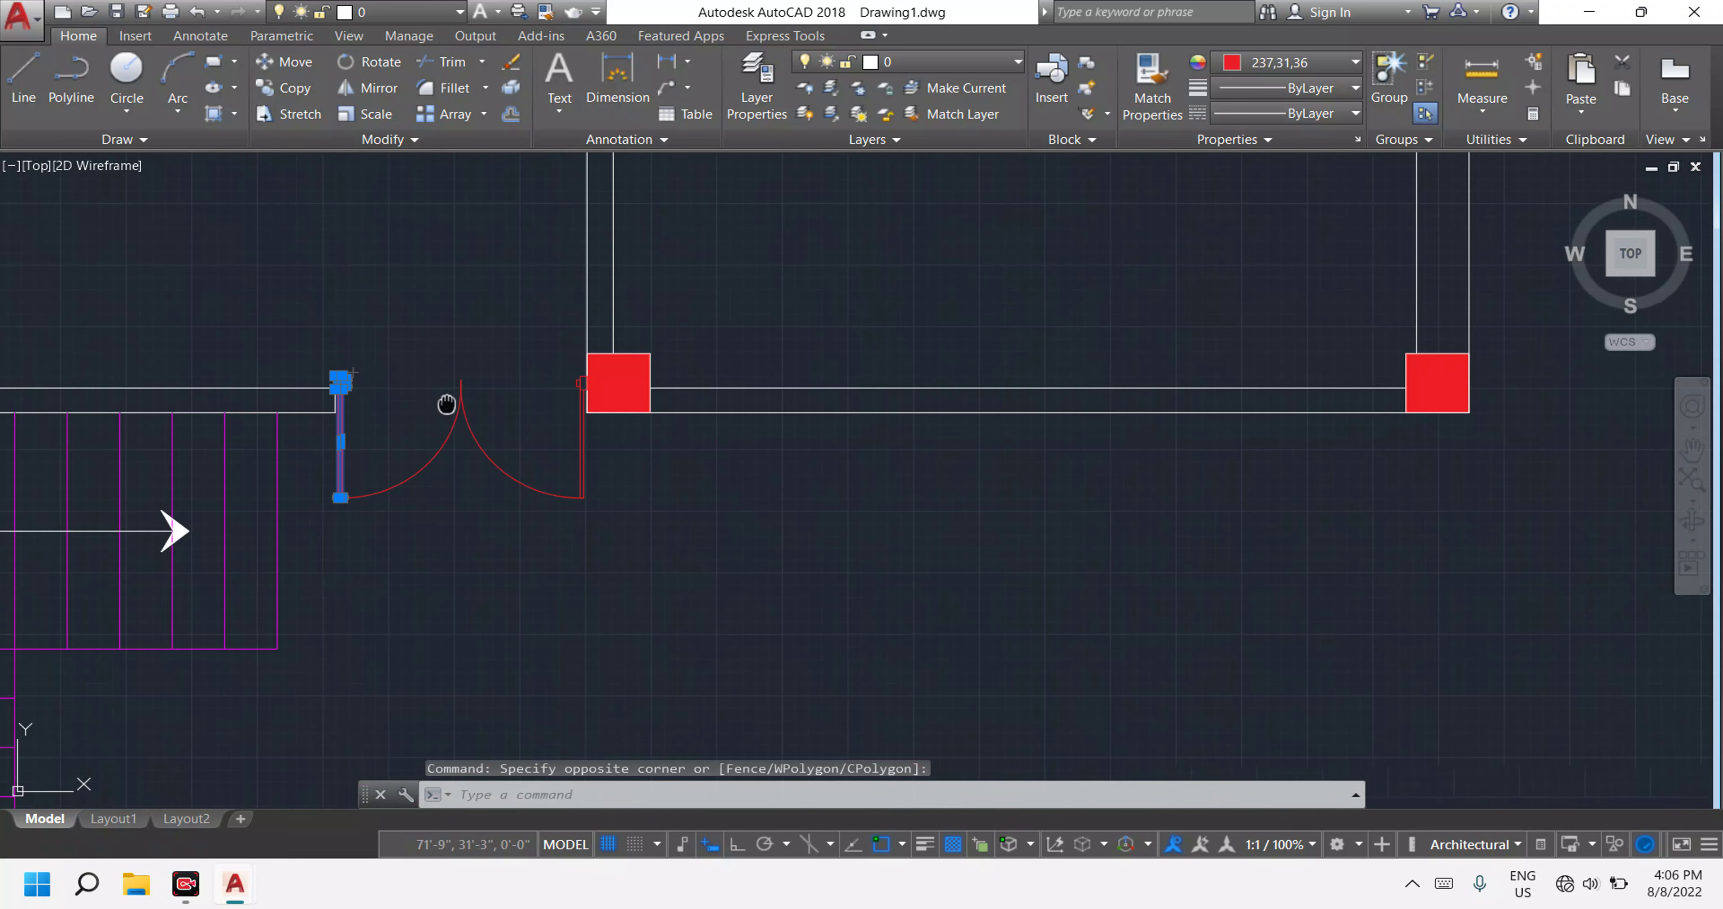
pyautogui.moveTo(446, 405); pyautogui.dragTo(468, 374, button='middle')
pyautogui.press('Return')
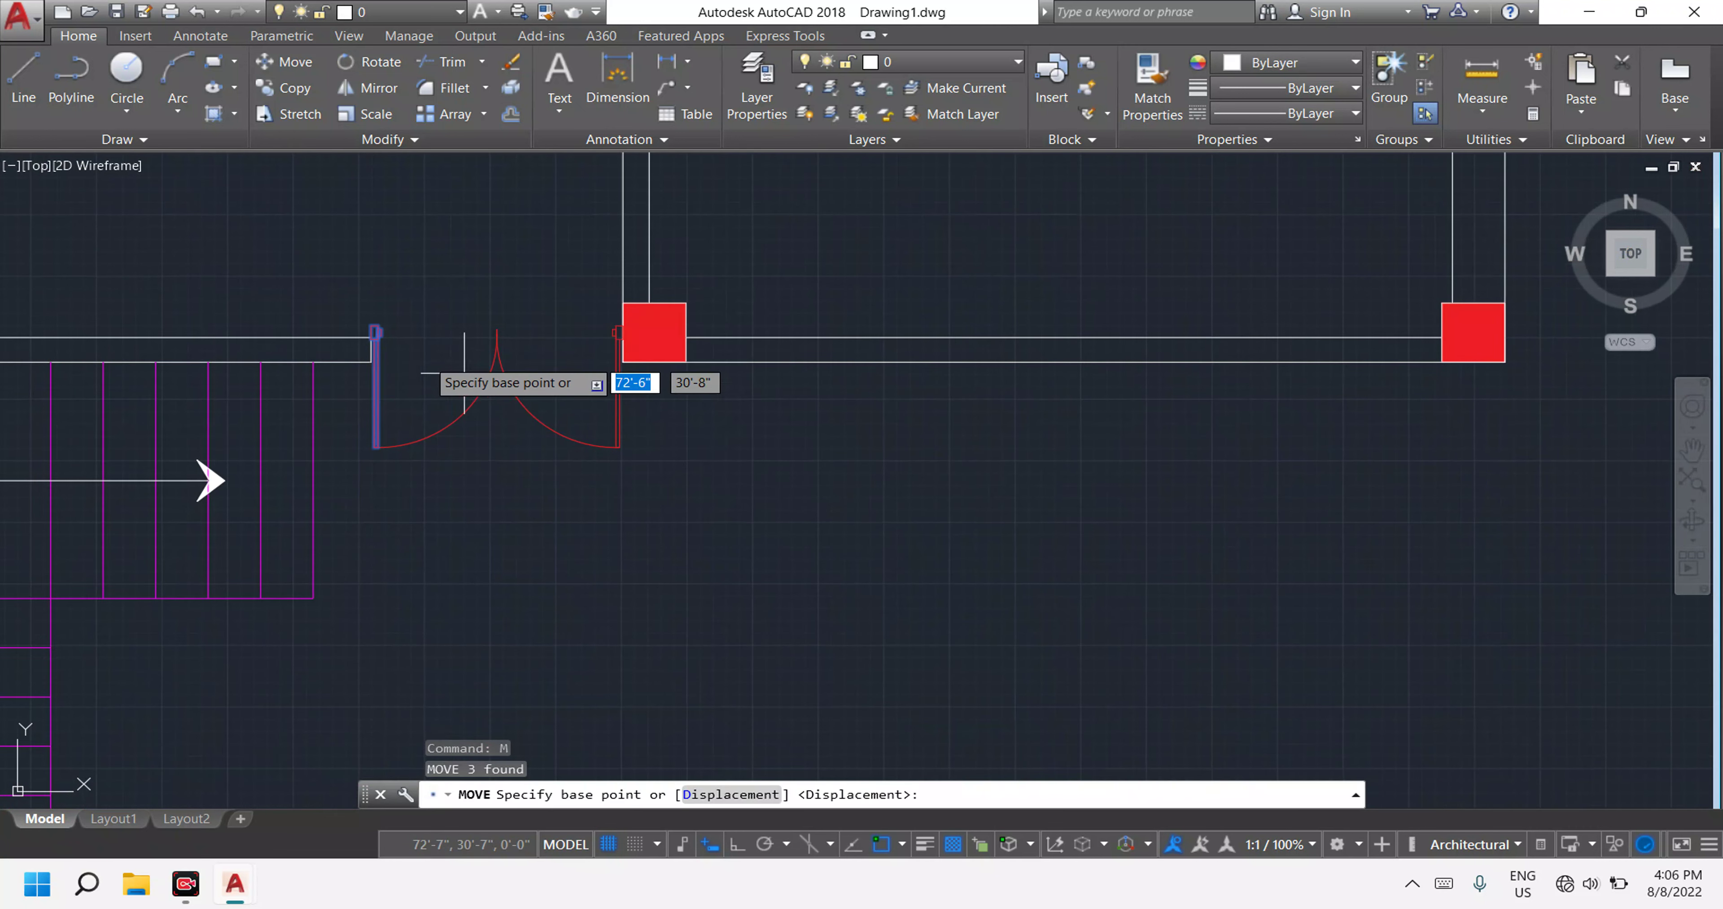
pyautogui.scroll(6, 408, 341)
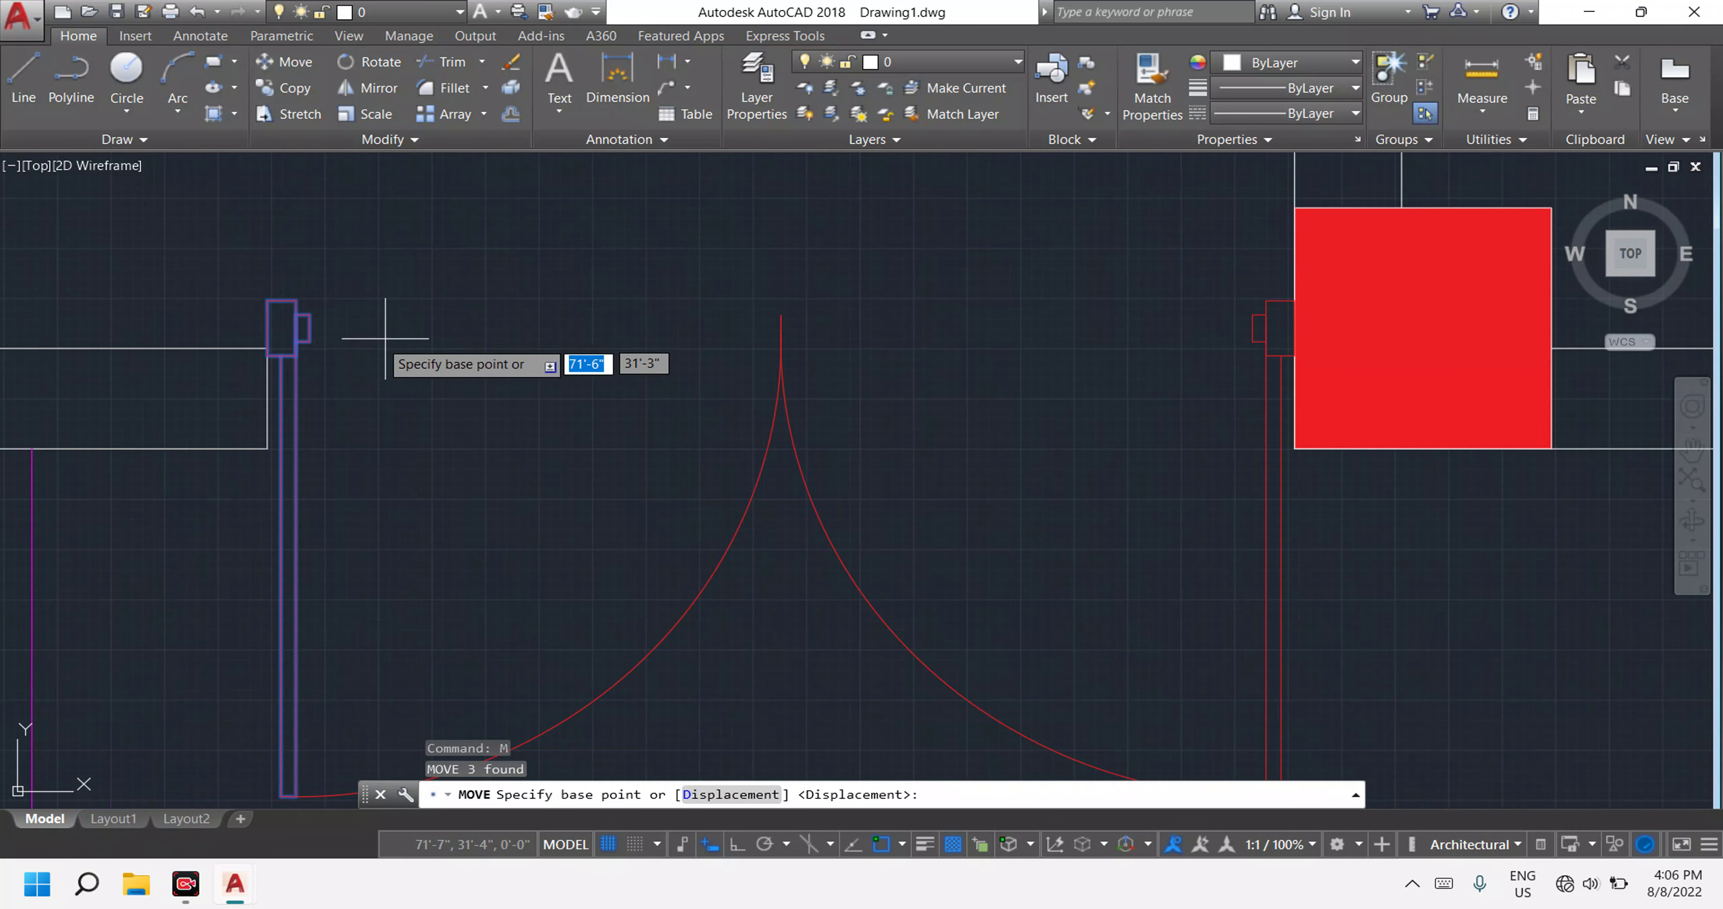
pyautogui.click(267, 328)
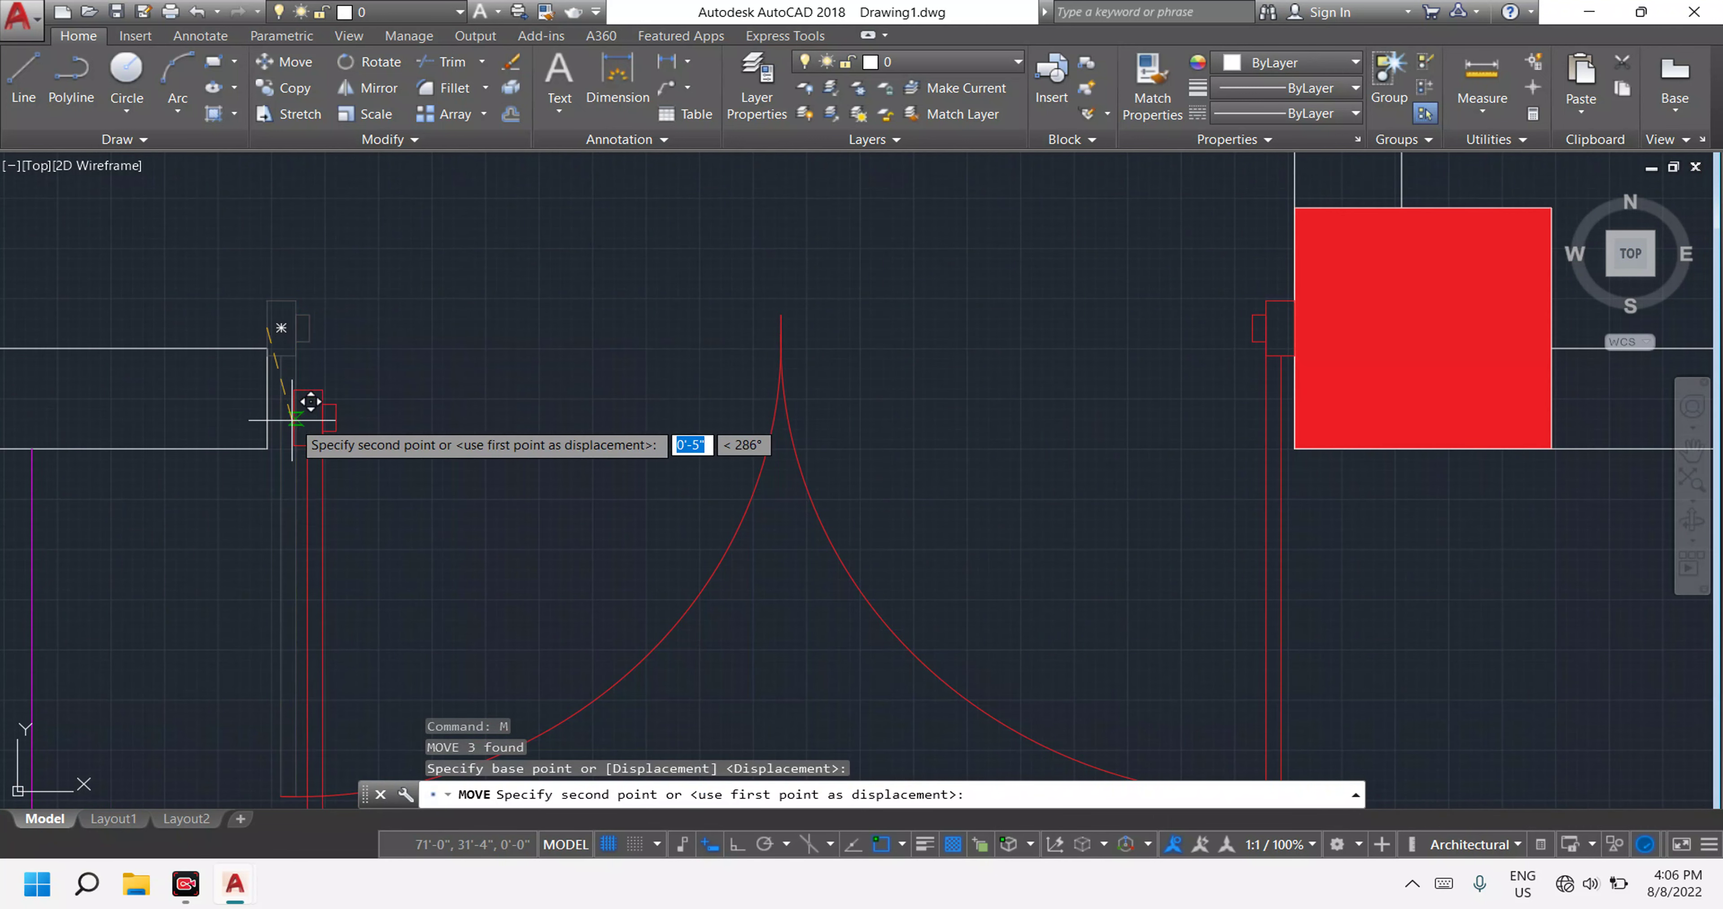
pyautogui.click(272, 403)
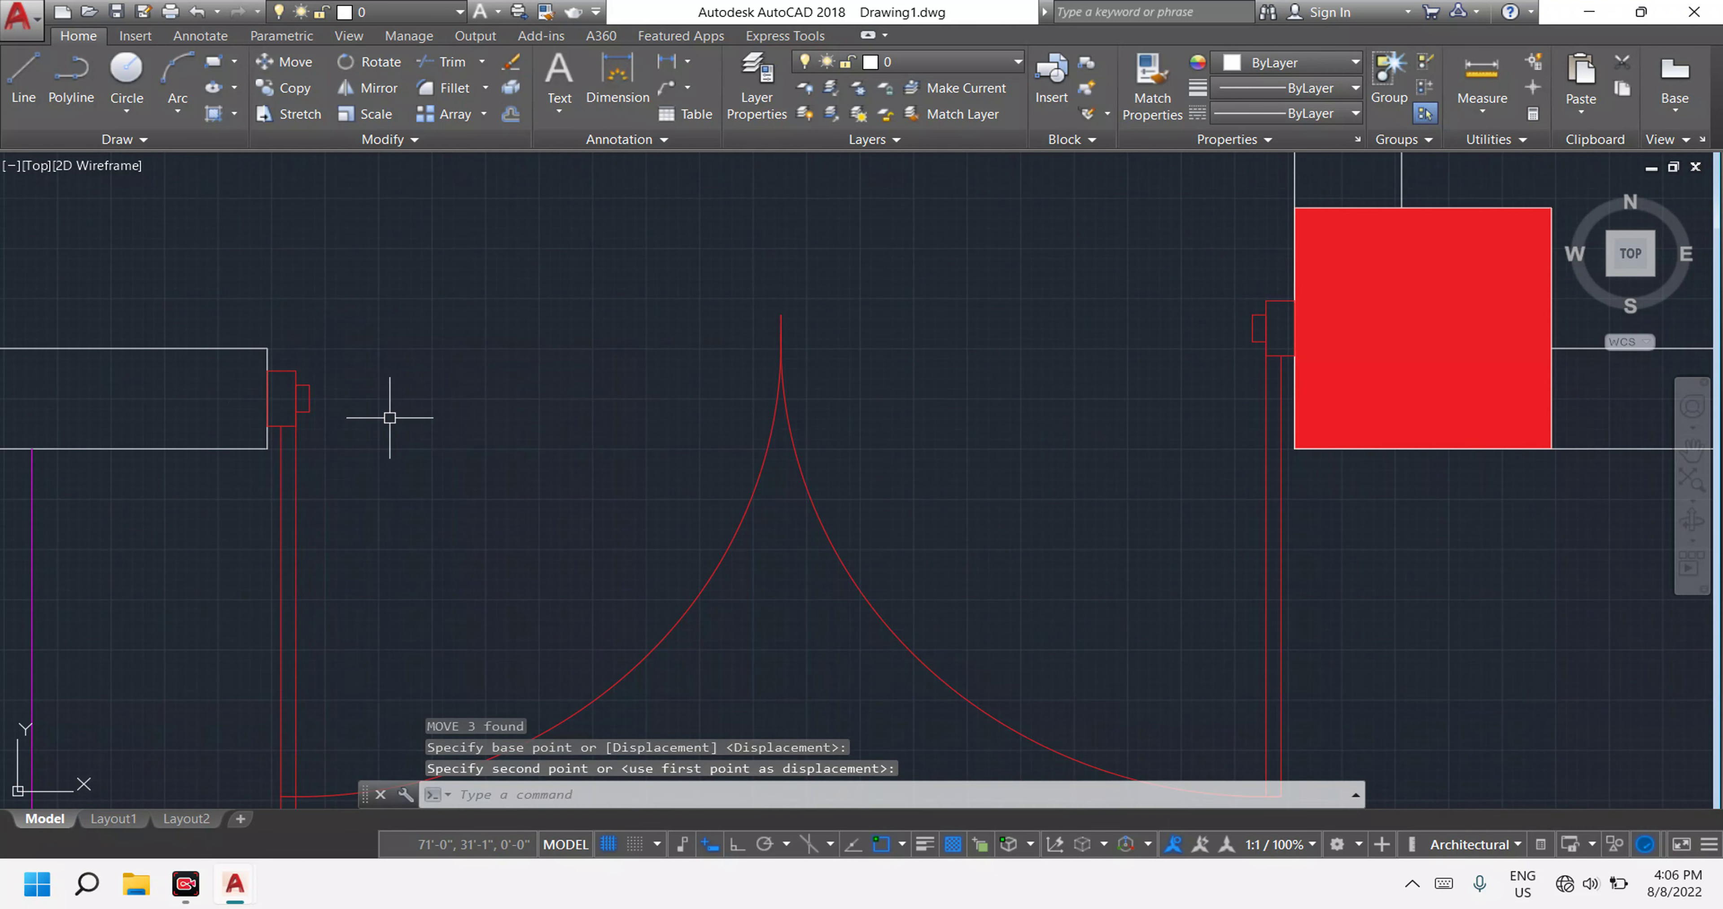
pyautogui.scroll(-8, 389, 418)
pyautogui.scroll(3, 448, 477)
pyautogui.scroll(3, 446, 477)
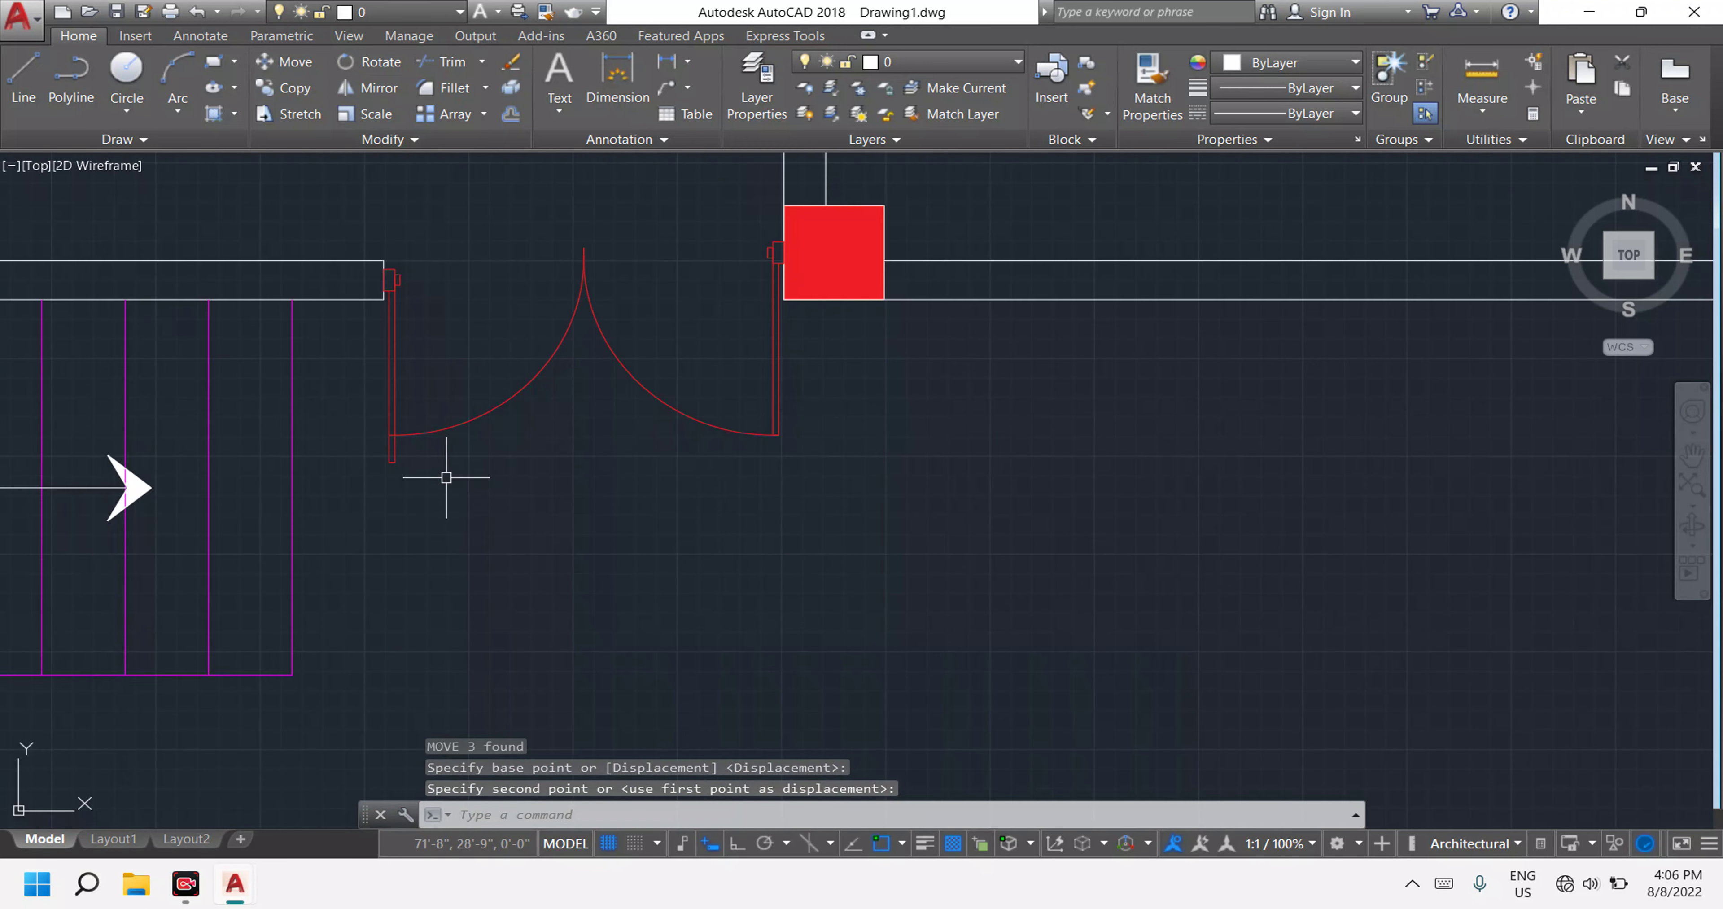
pyautogui.scroll(-4, 590, 266)
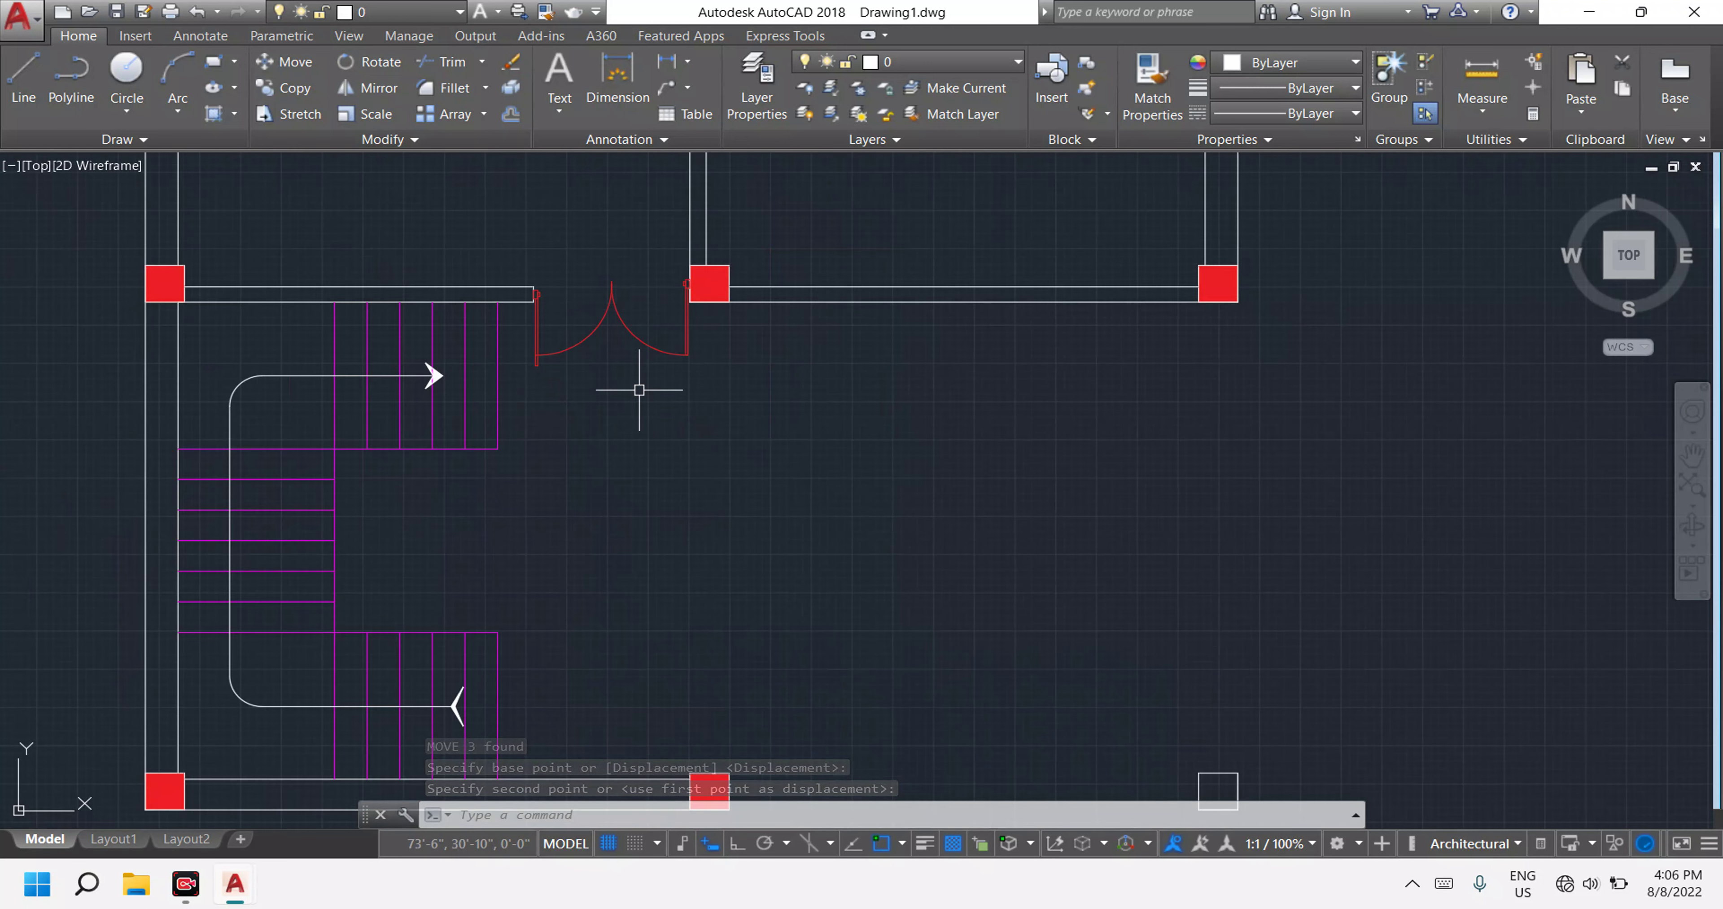
pyautogui.press('Escape')
pyautogui.scroll(5, 566, 358)
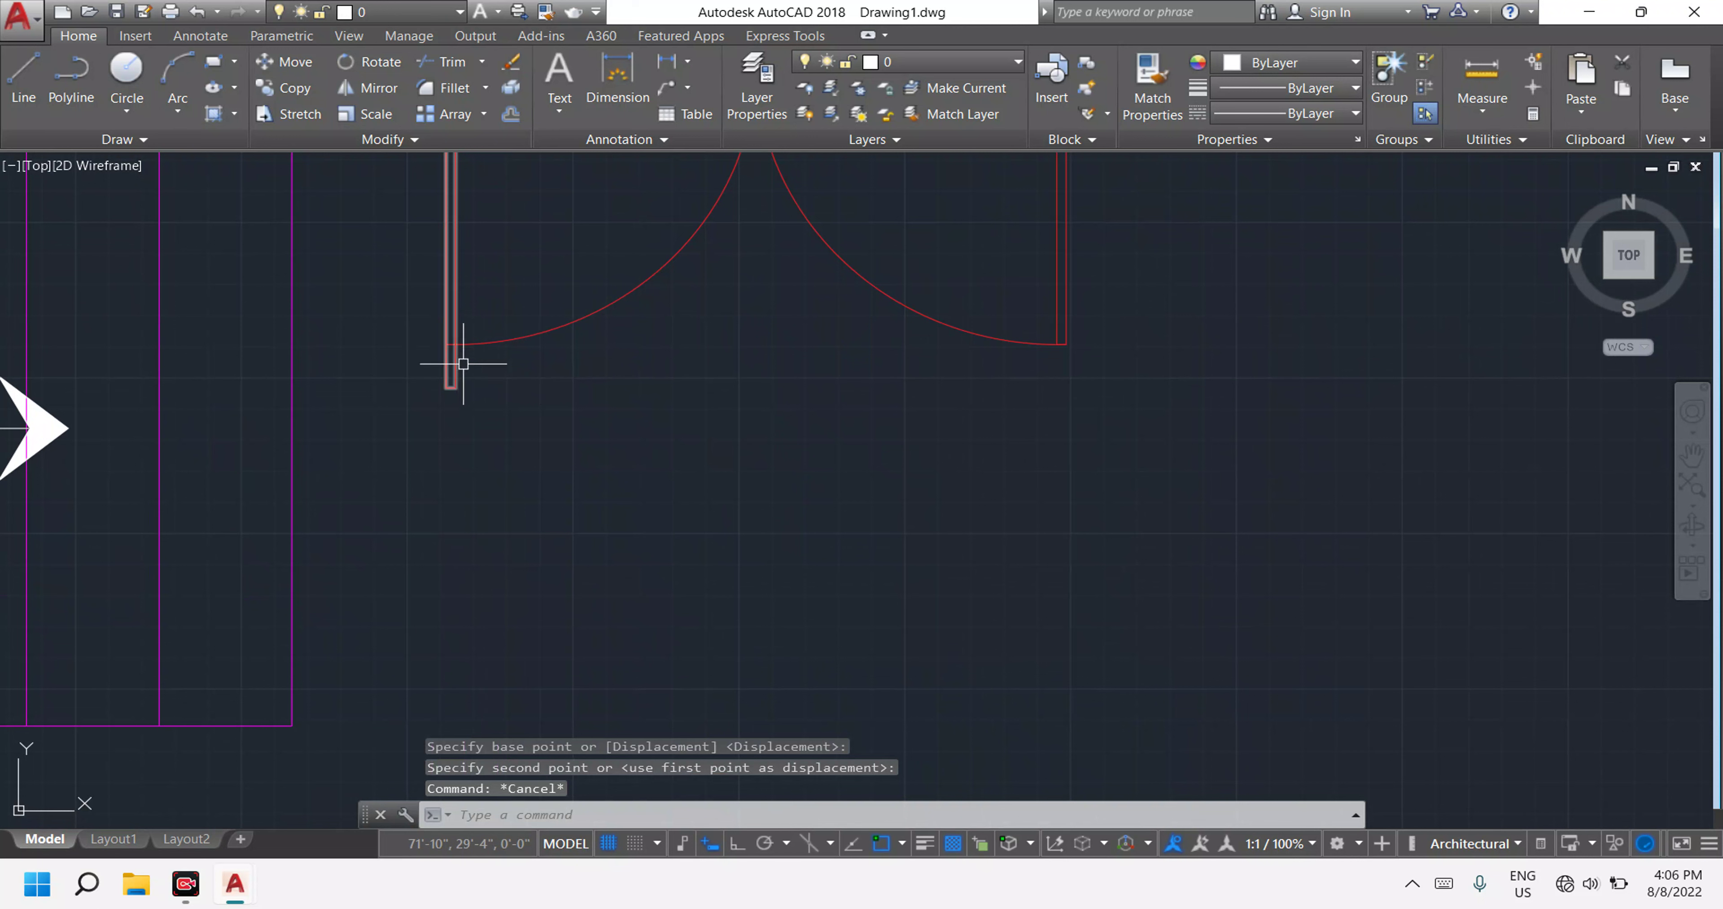
pyautogui.press('Escape')
pyautogui.press('Escape')
pyautogui.write('tr')
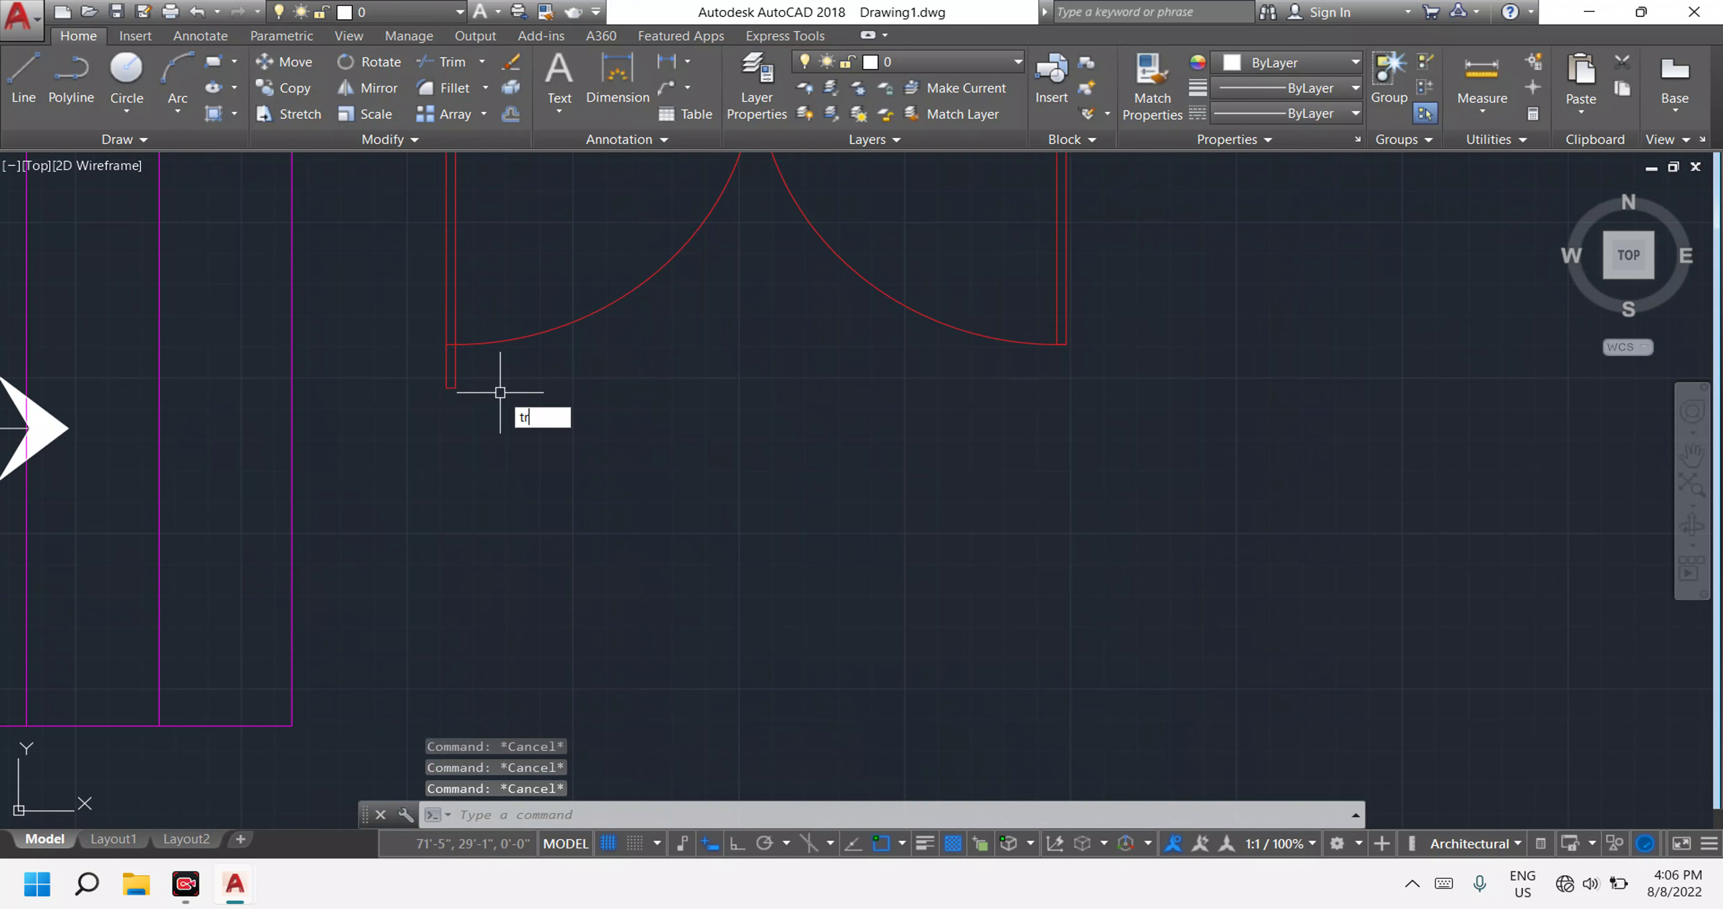
pyautogui.press('Return')
pyautogui.press('Return')
pyautogui.click(500, 369)
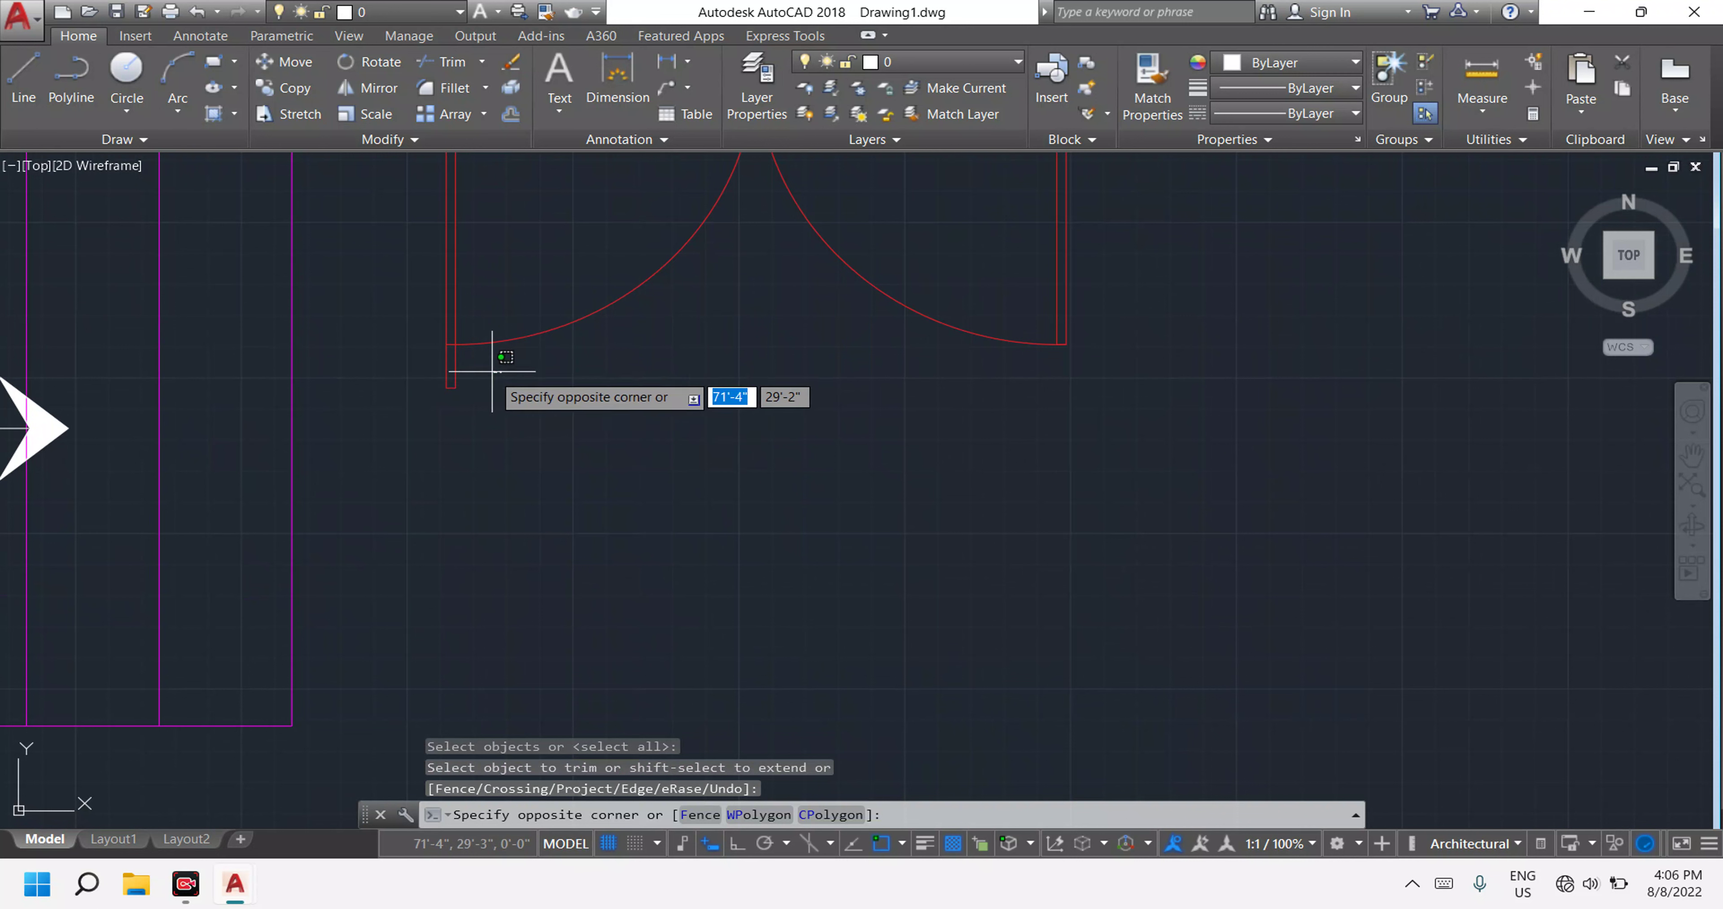
pyautogui.press('Escape')
pyautogui.press('Escape')
pyautogui.press('Escape')
pyautogui.write('tr')
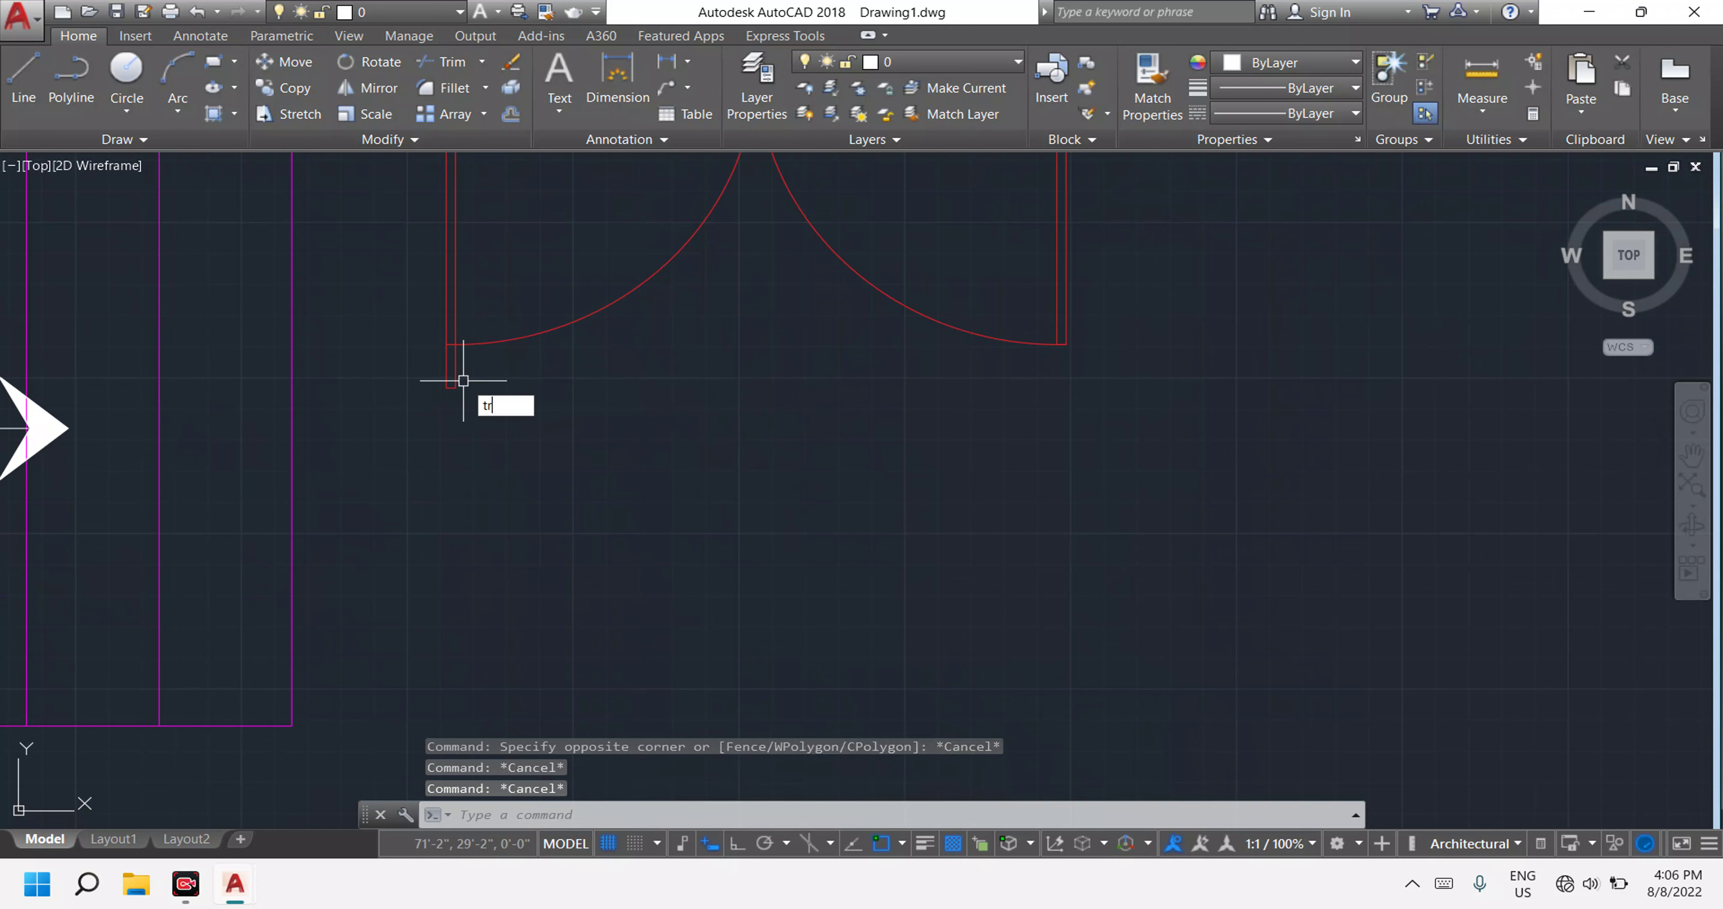
pyautogui.press('Return')
pyautogui.press('Return')
pyautogui.click(454, 372)
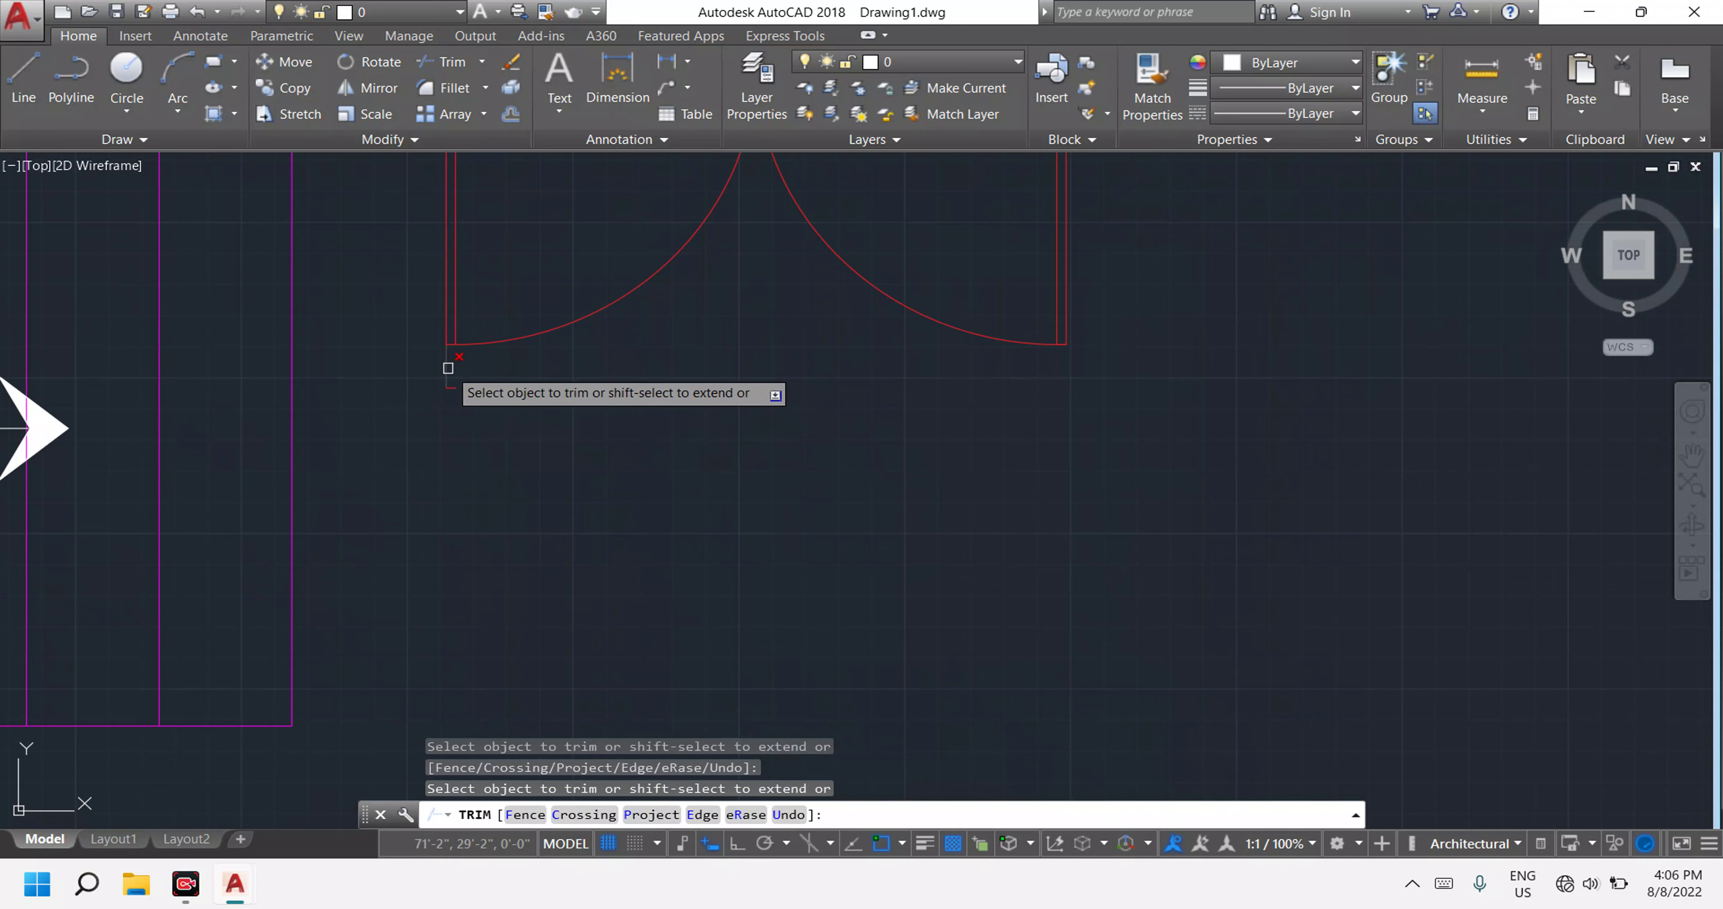
pyautogui.press('Escape')
pyautogui.click(450, 387)
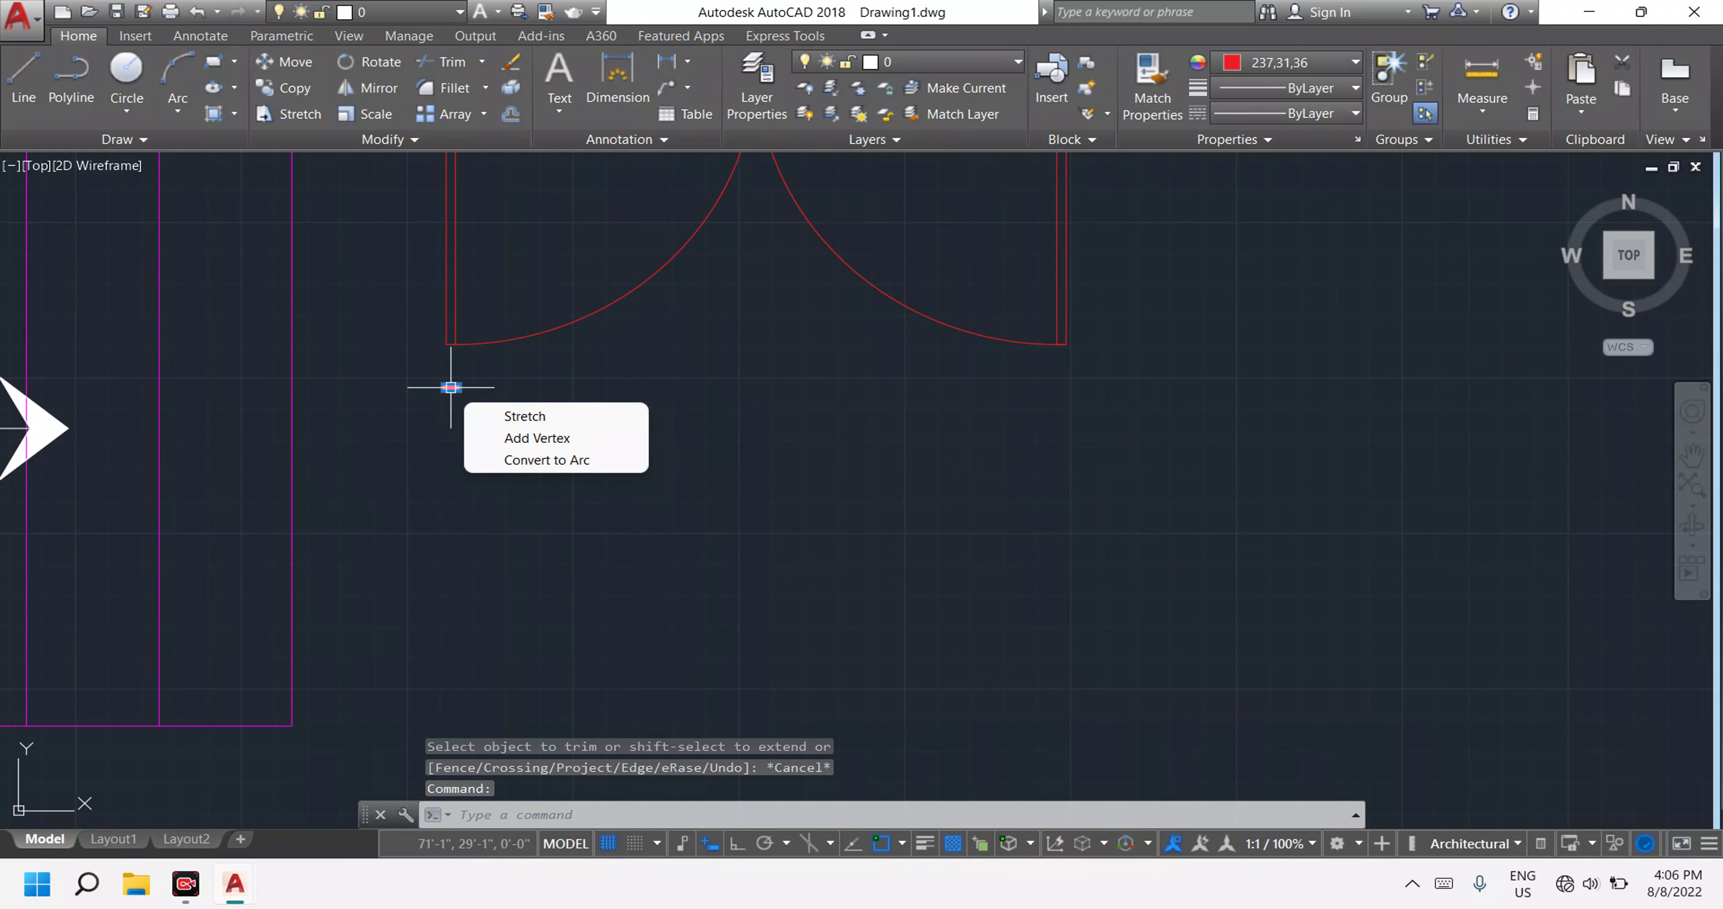
pyautogui.press('Delete')
pyautogui.scroll(-4, 1033, 518)
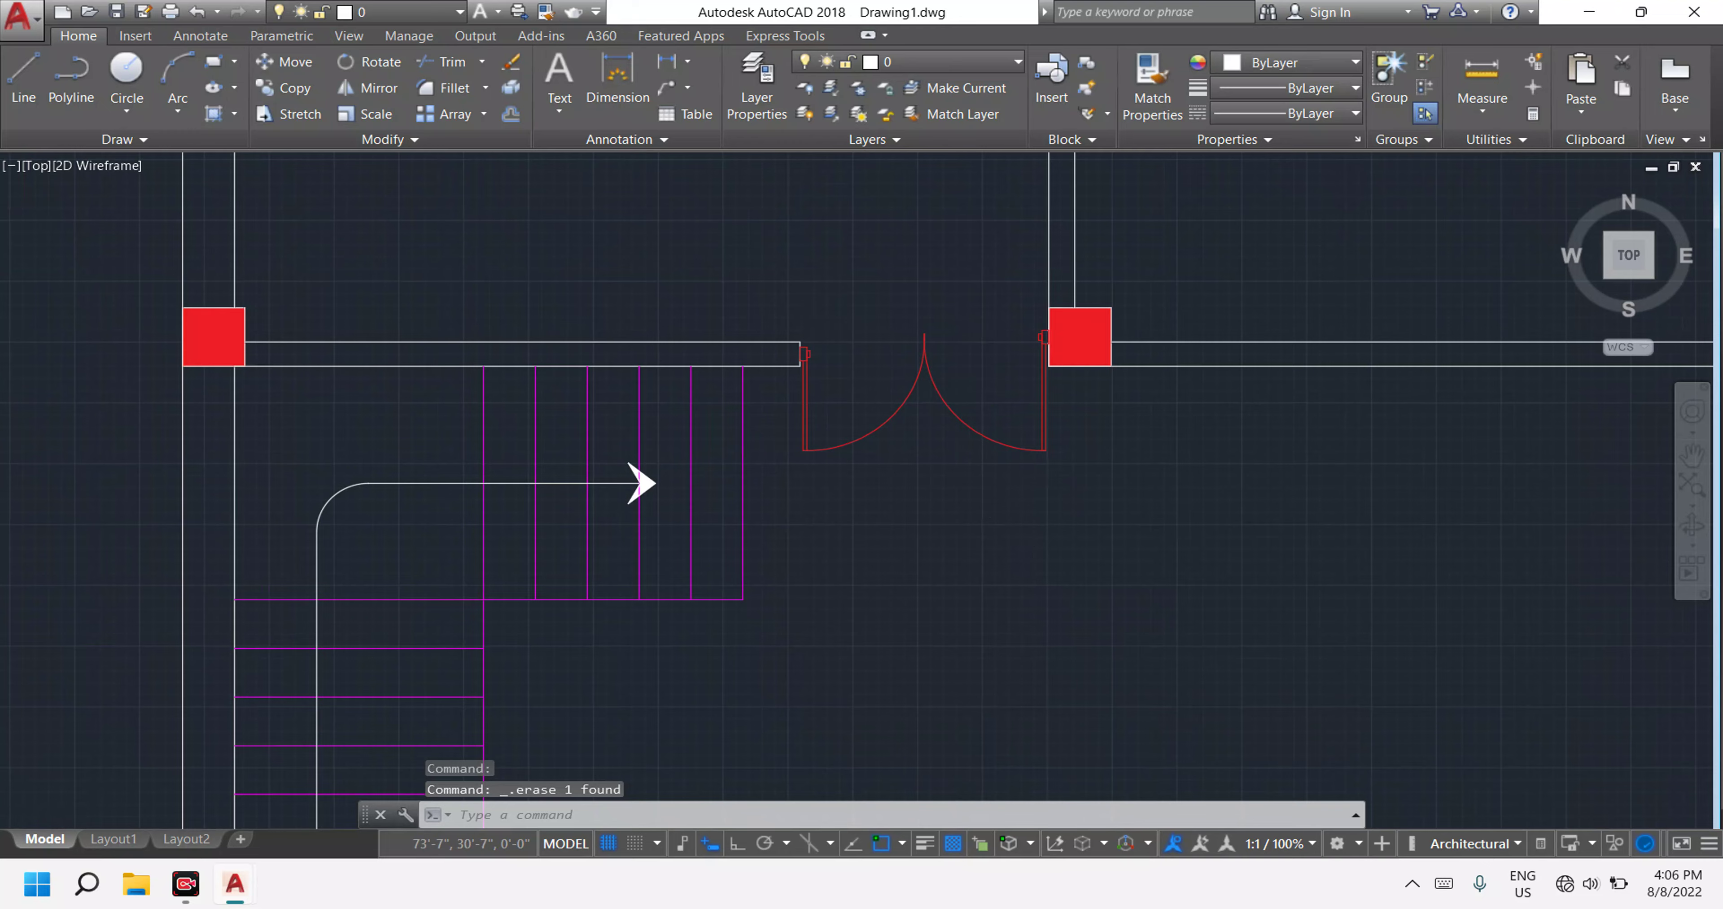
pyautogui.scroll(-8, 1009, 443)
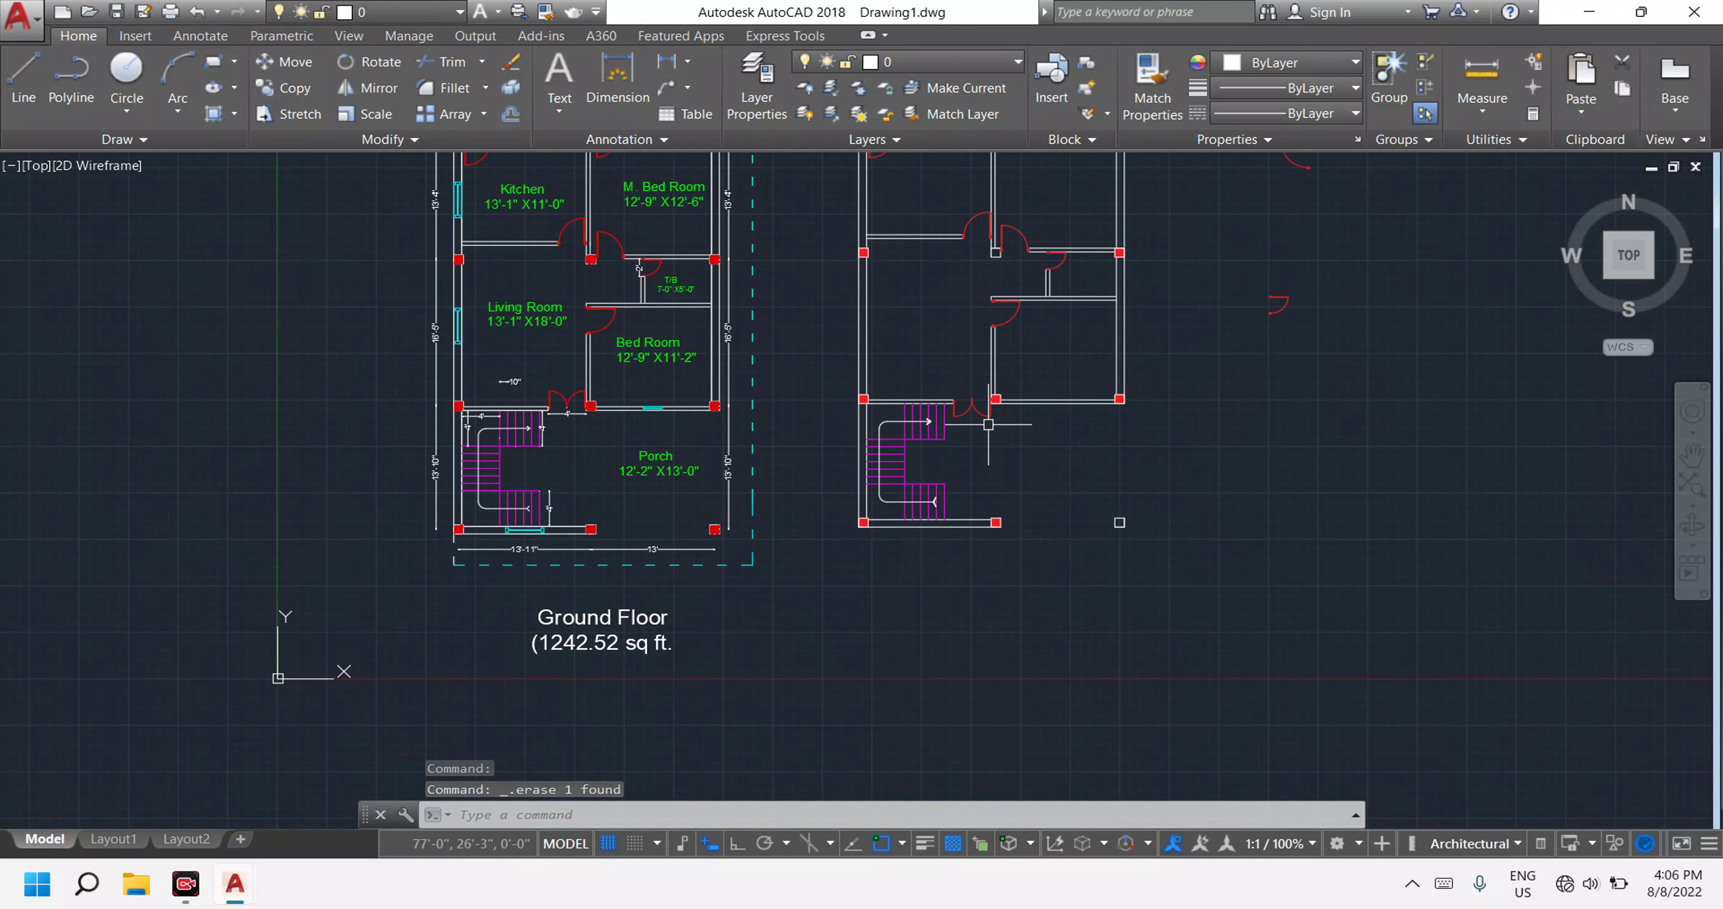
pyautogui.scroll(4, 969, 427)
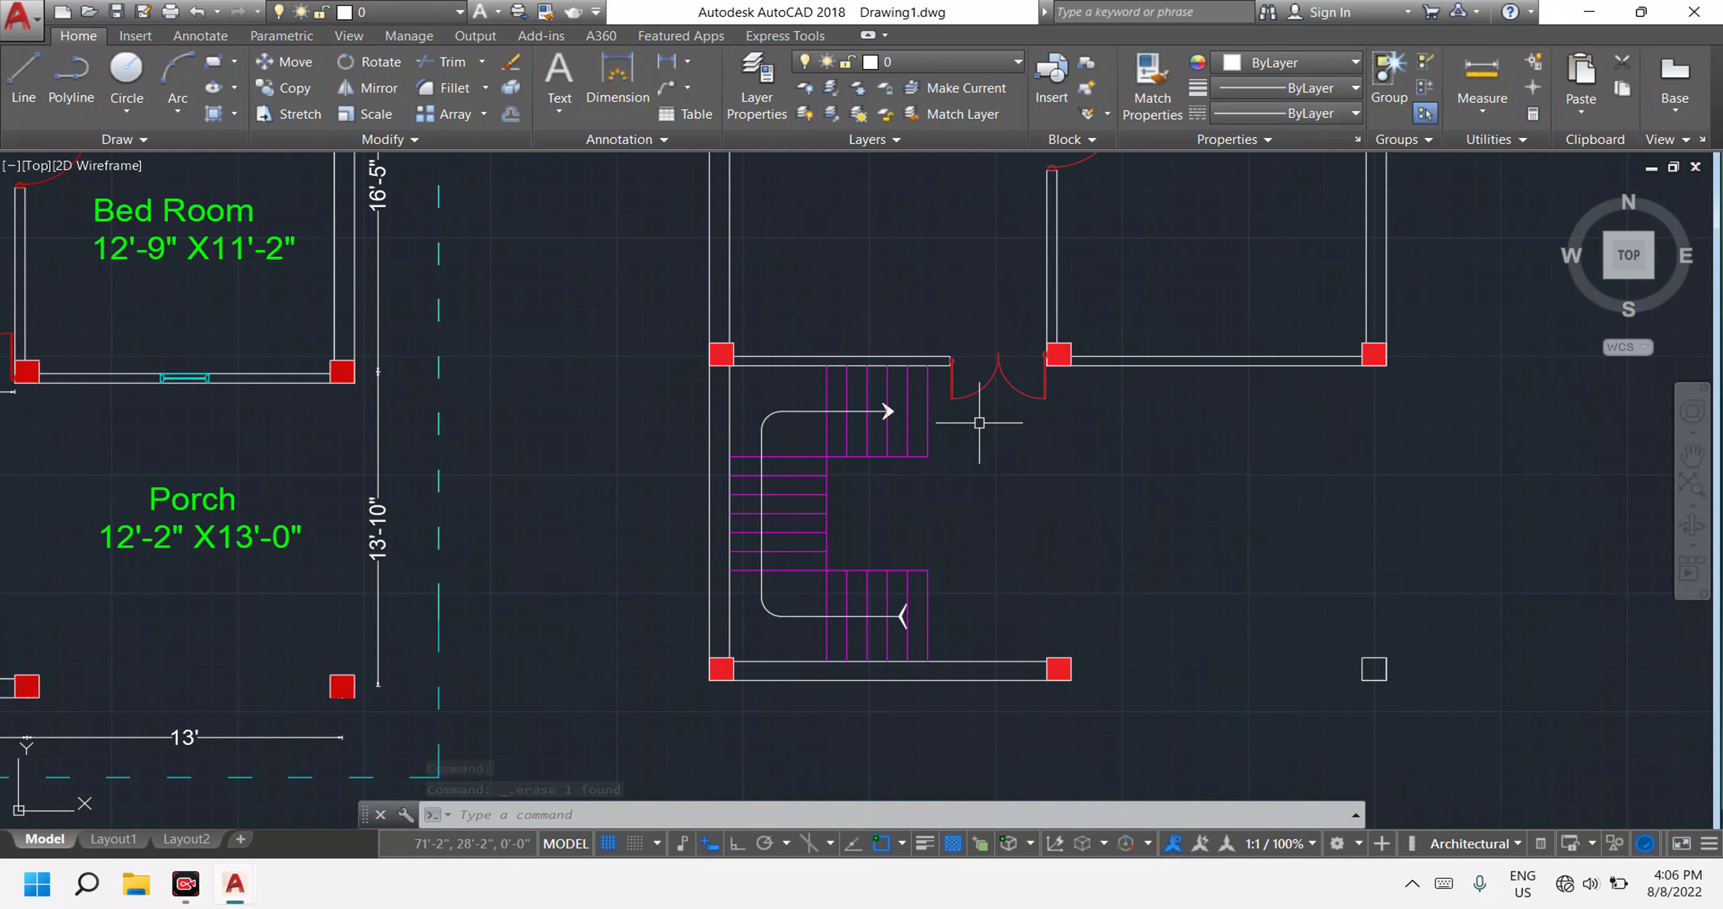
pyautogui.scroll(4, 996, 408)
pyautogui.click(1154, 450)
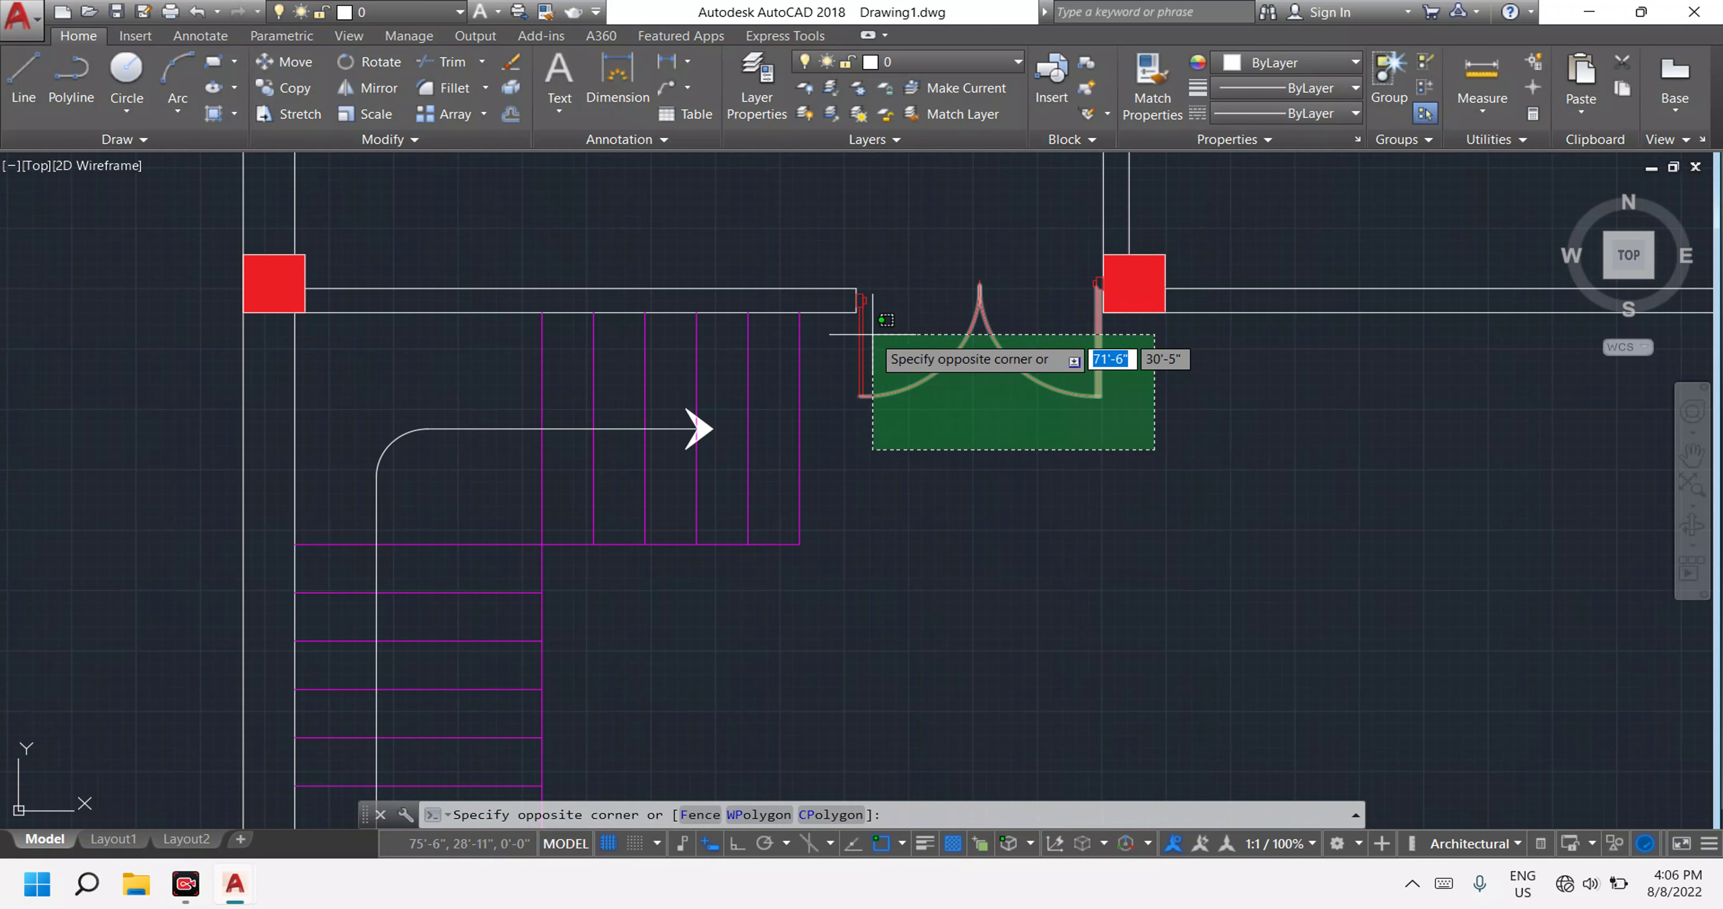
pyautogui.click(845, 335)
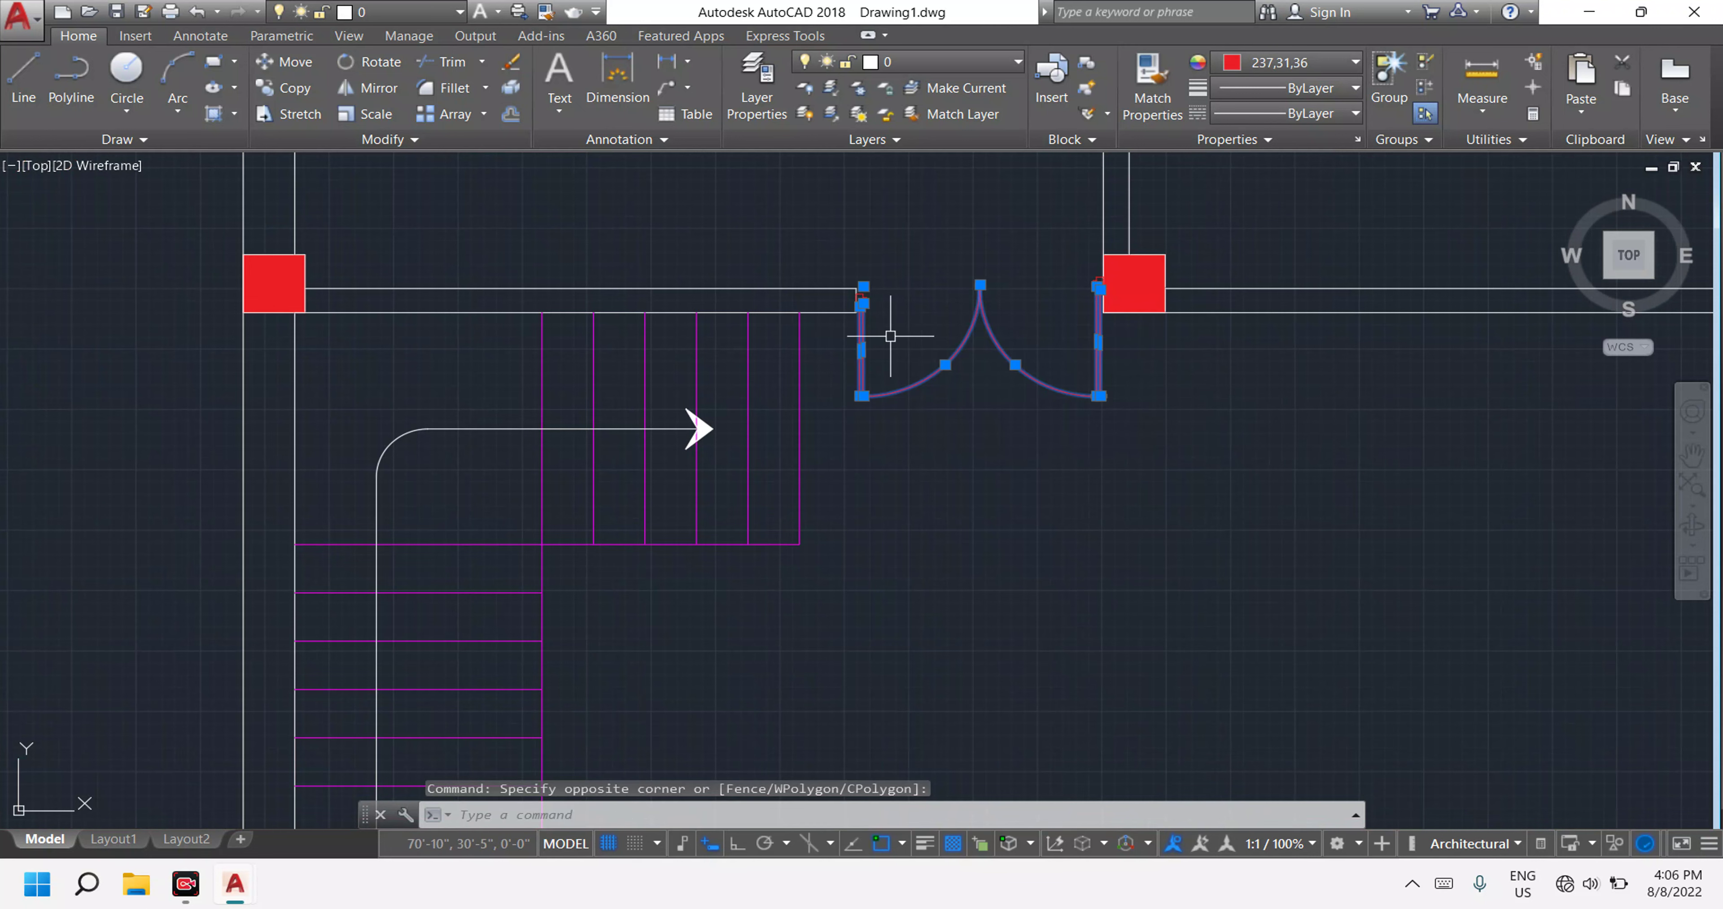
pyautogui.scroll(5, 1104, 313)
pyautogui.moveTo(1024, 290); pyautogui.dragTo(1104, 434, button='middle')
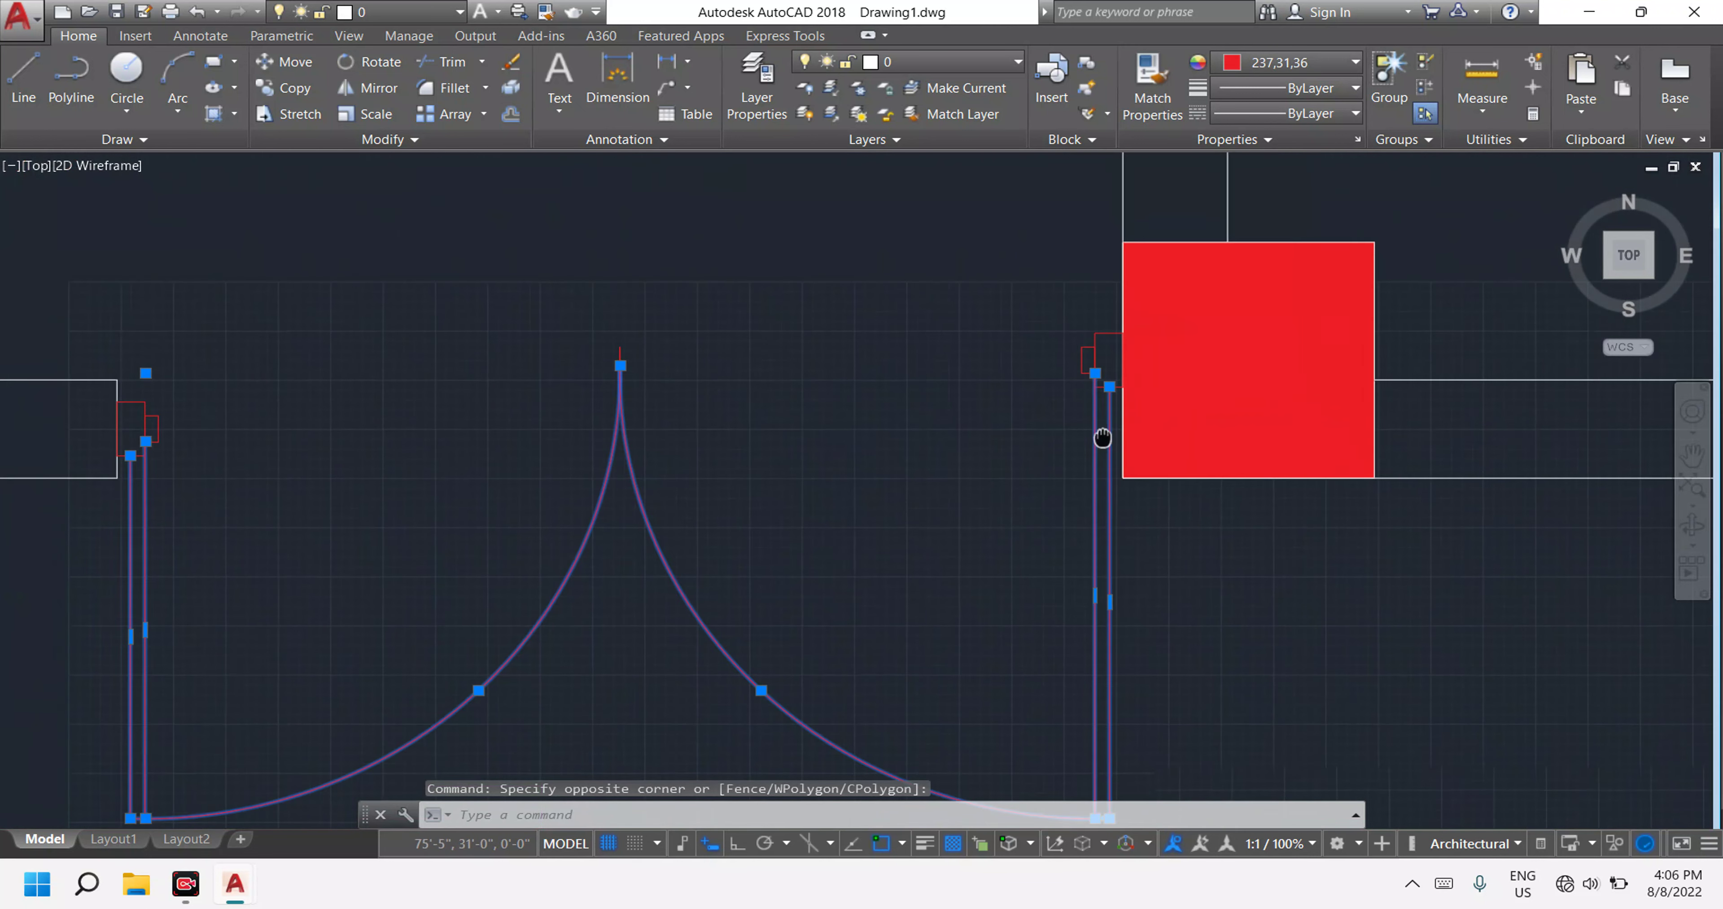
pyautogui.scroll(-4, 1107, 441)
pyautogui.scroll(4, 1111, 411)
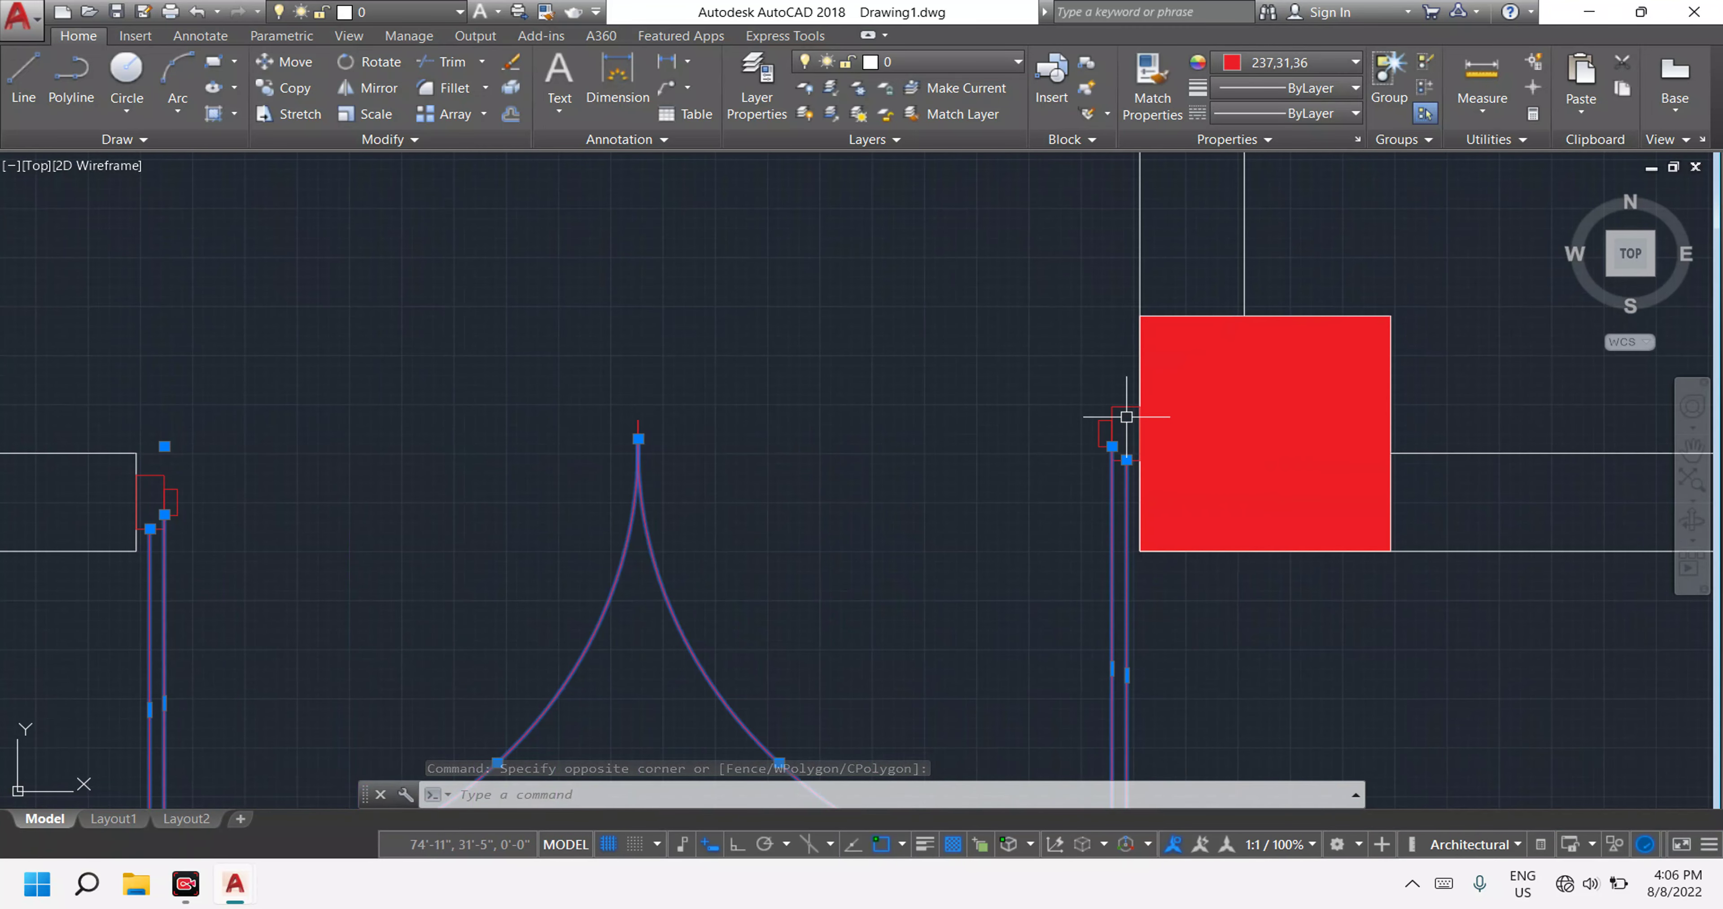
pyautogui.scroll(-4, 1123, 408)
pyautogui.scroll(-2, 1044, 415)
pyautogui.press('Escape')
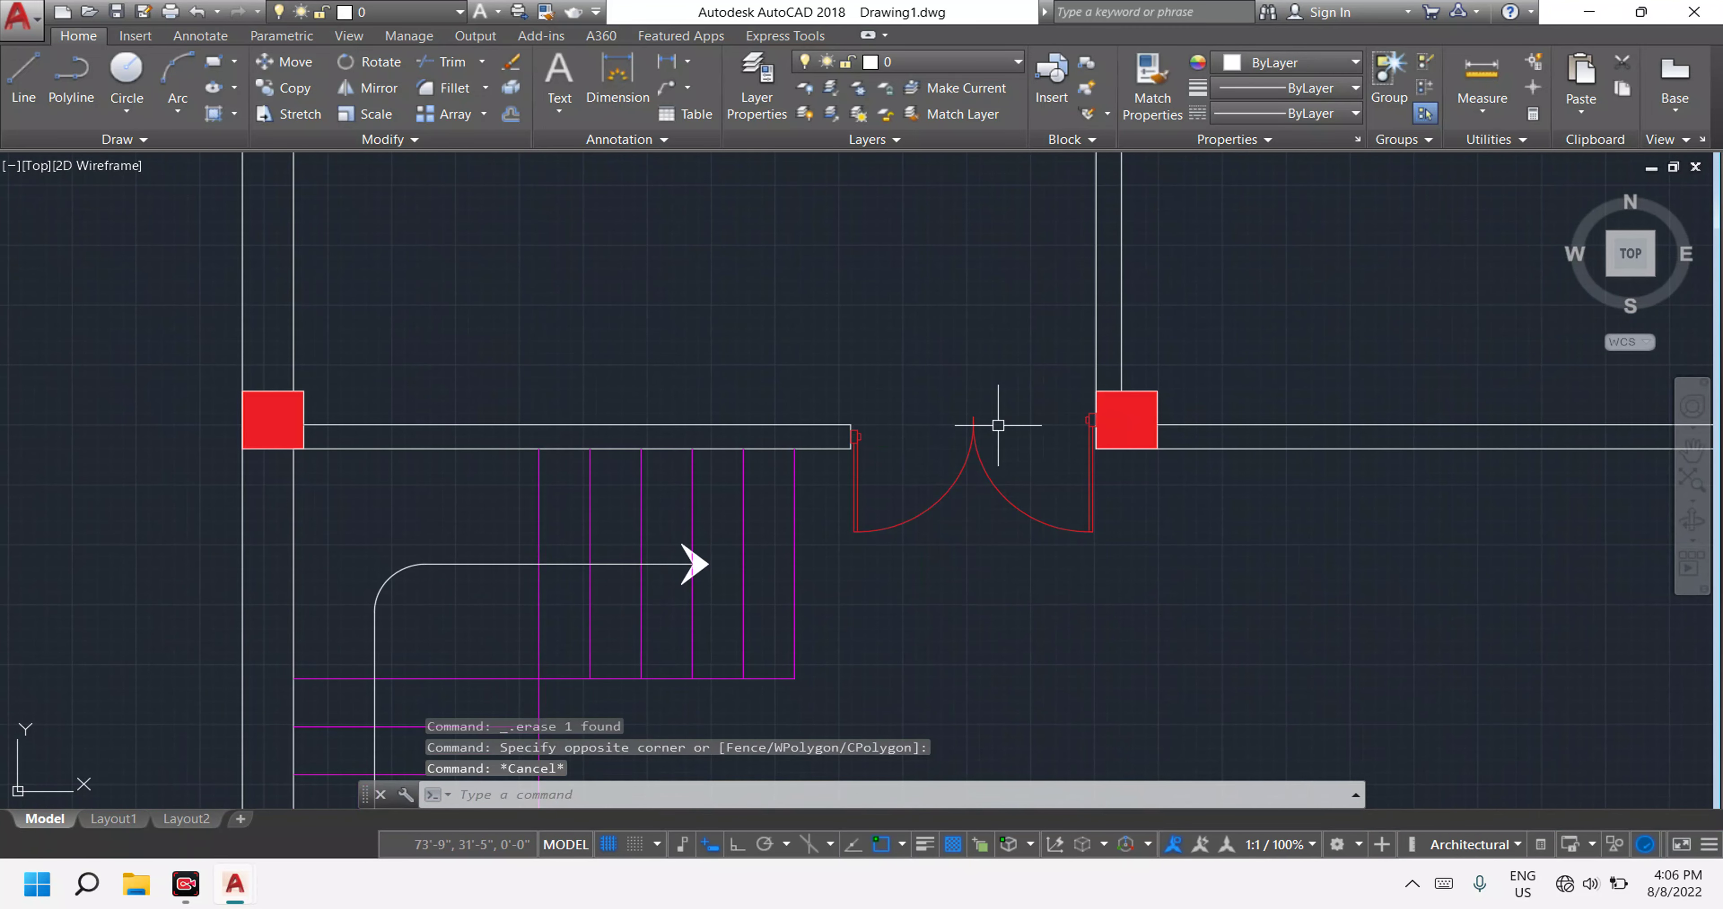
pyautogui.press('Escape')
pyautogui.press('Escape')
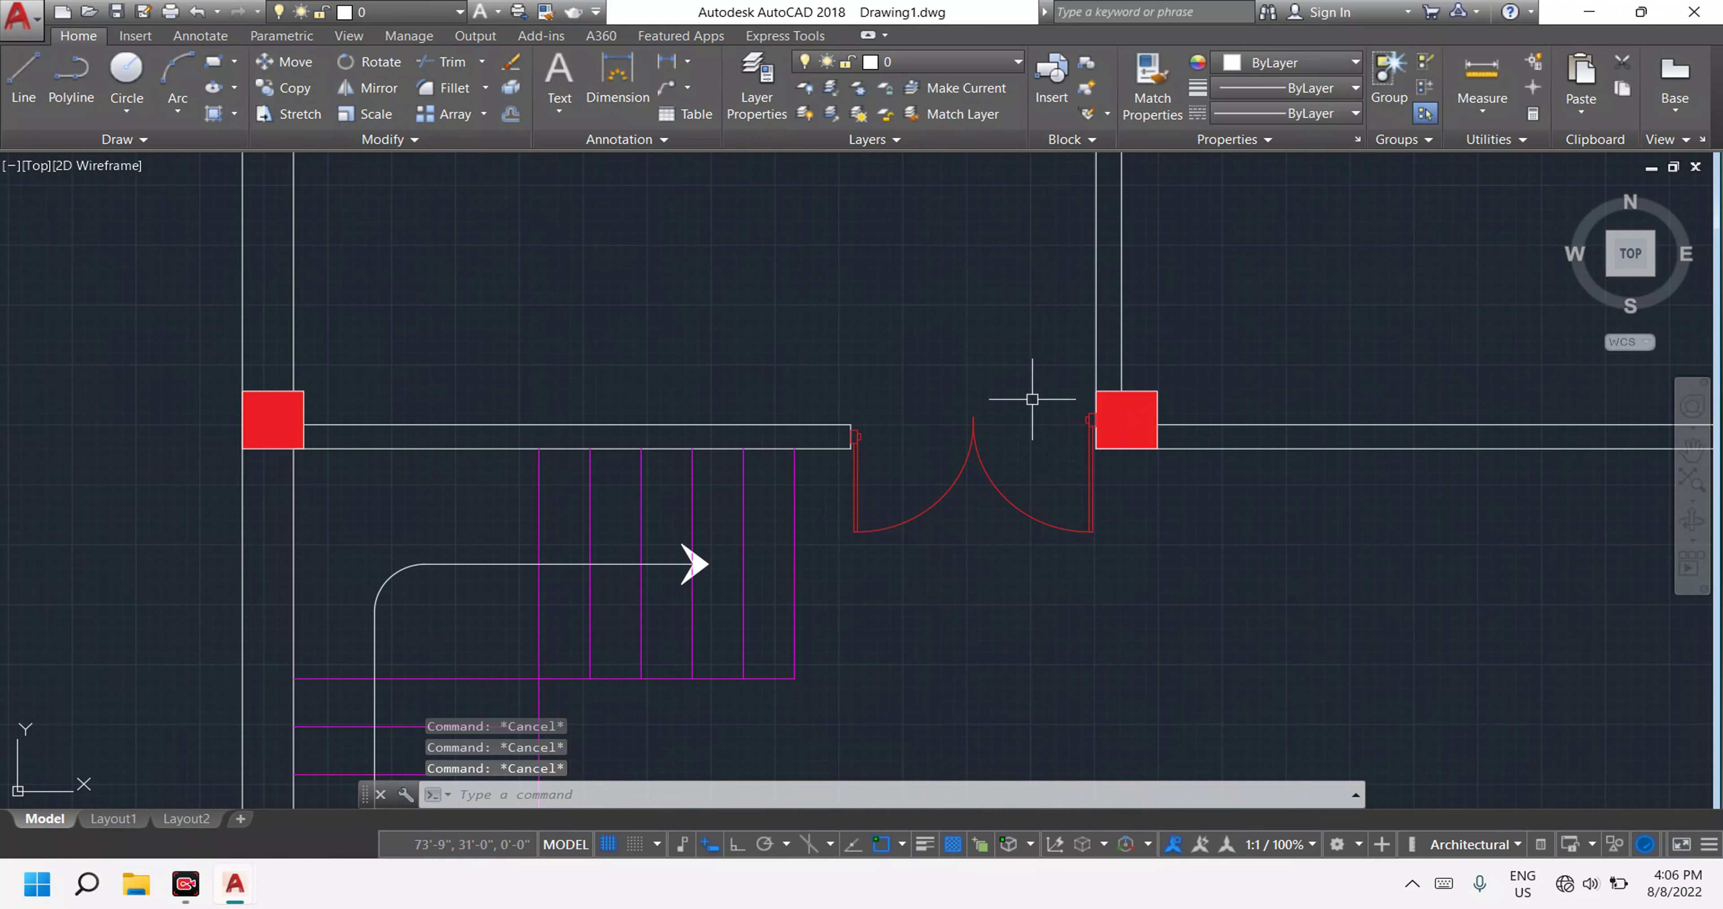
pyautogui.scroll(-8, 1020, 460)
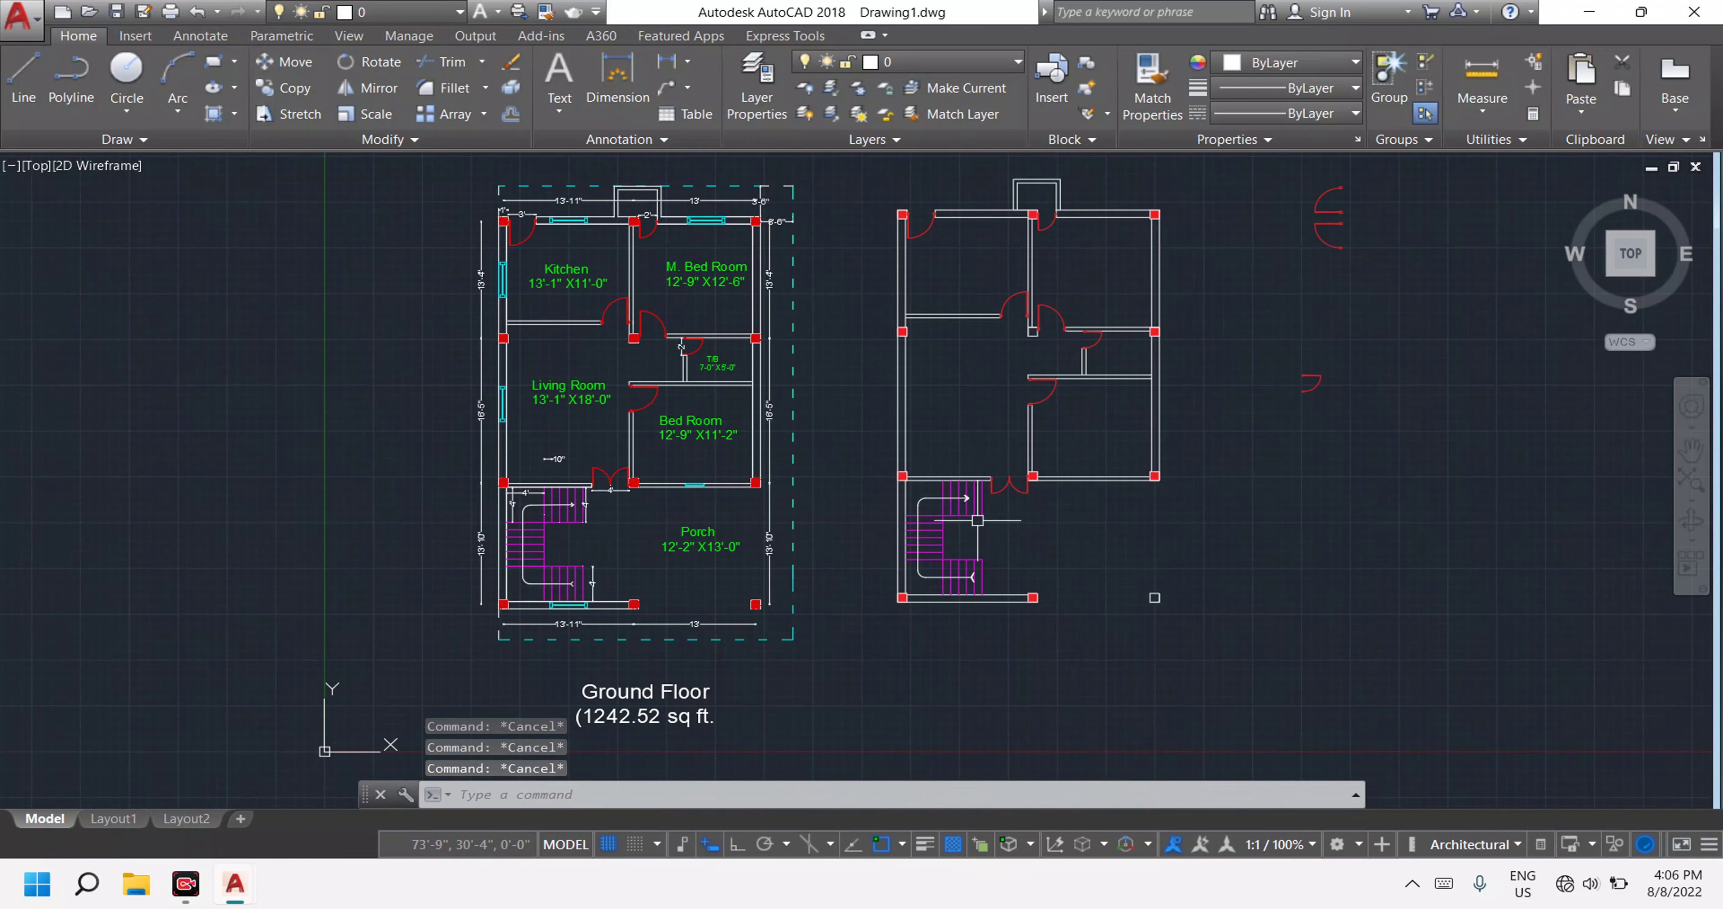
pyautogui.scroll(2, 635, 495)
pyautogui.scroll(4, 635, 495)
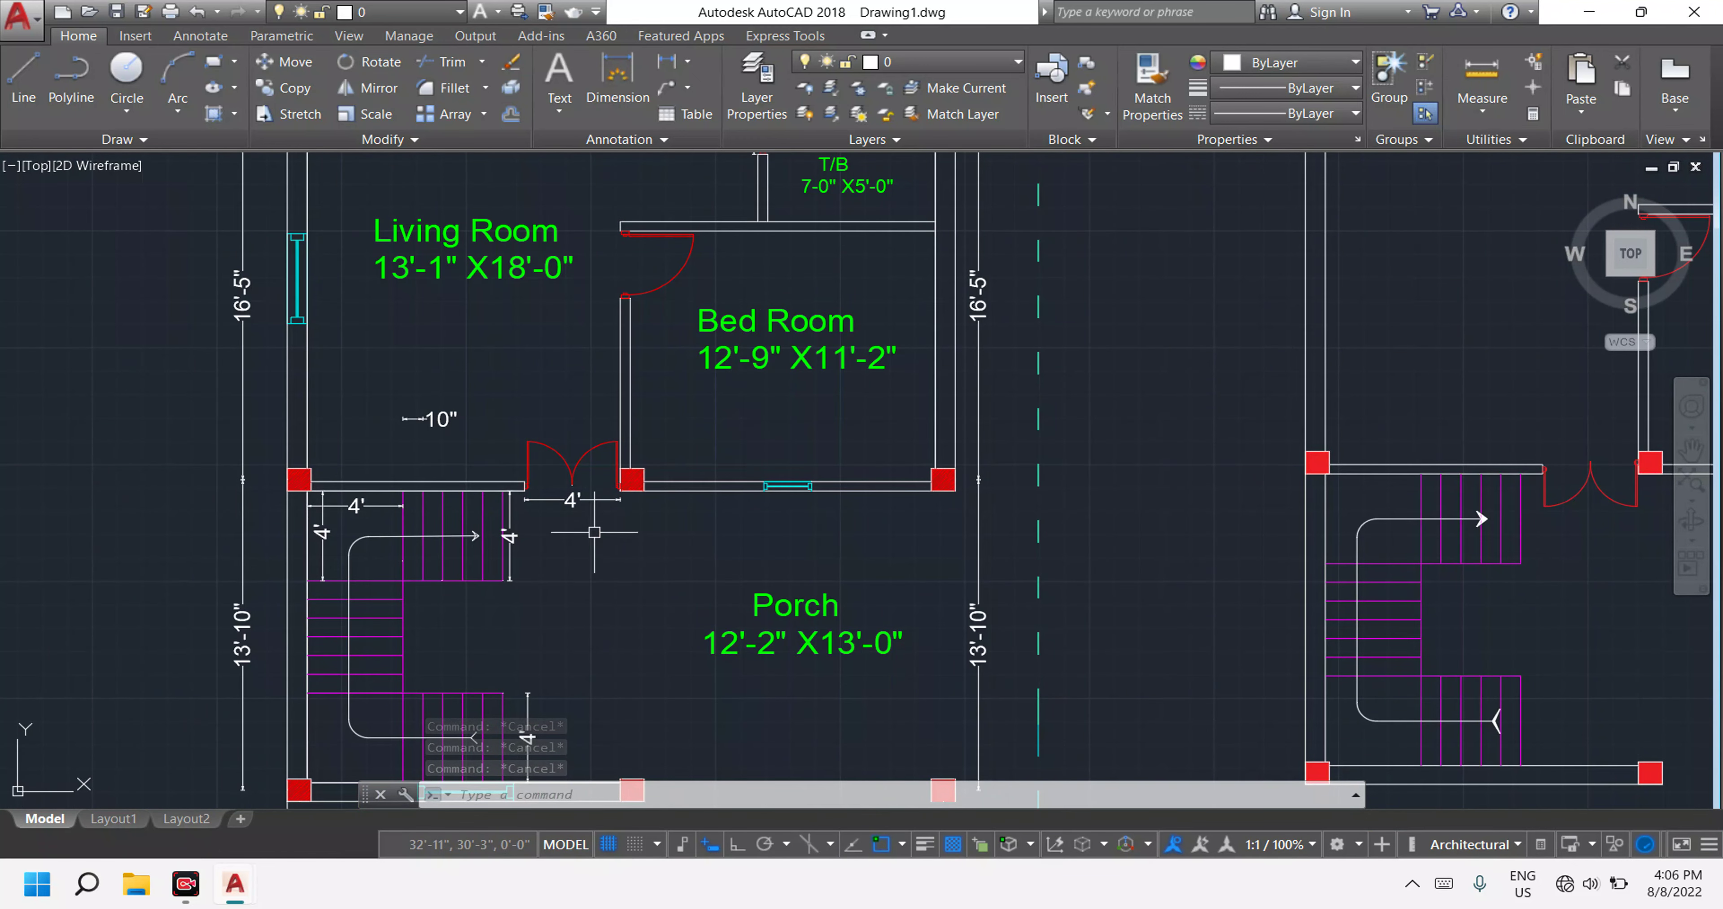
# Select the upper-floor double door and start moving it, then cancel.
pyautogui.scroll(-3, 662, 535)
pyautogui.scroll(-1, 662, 530)
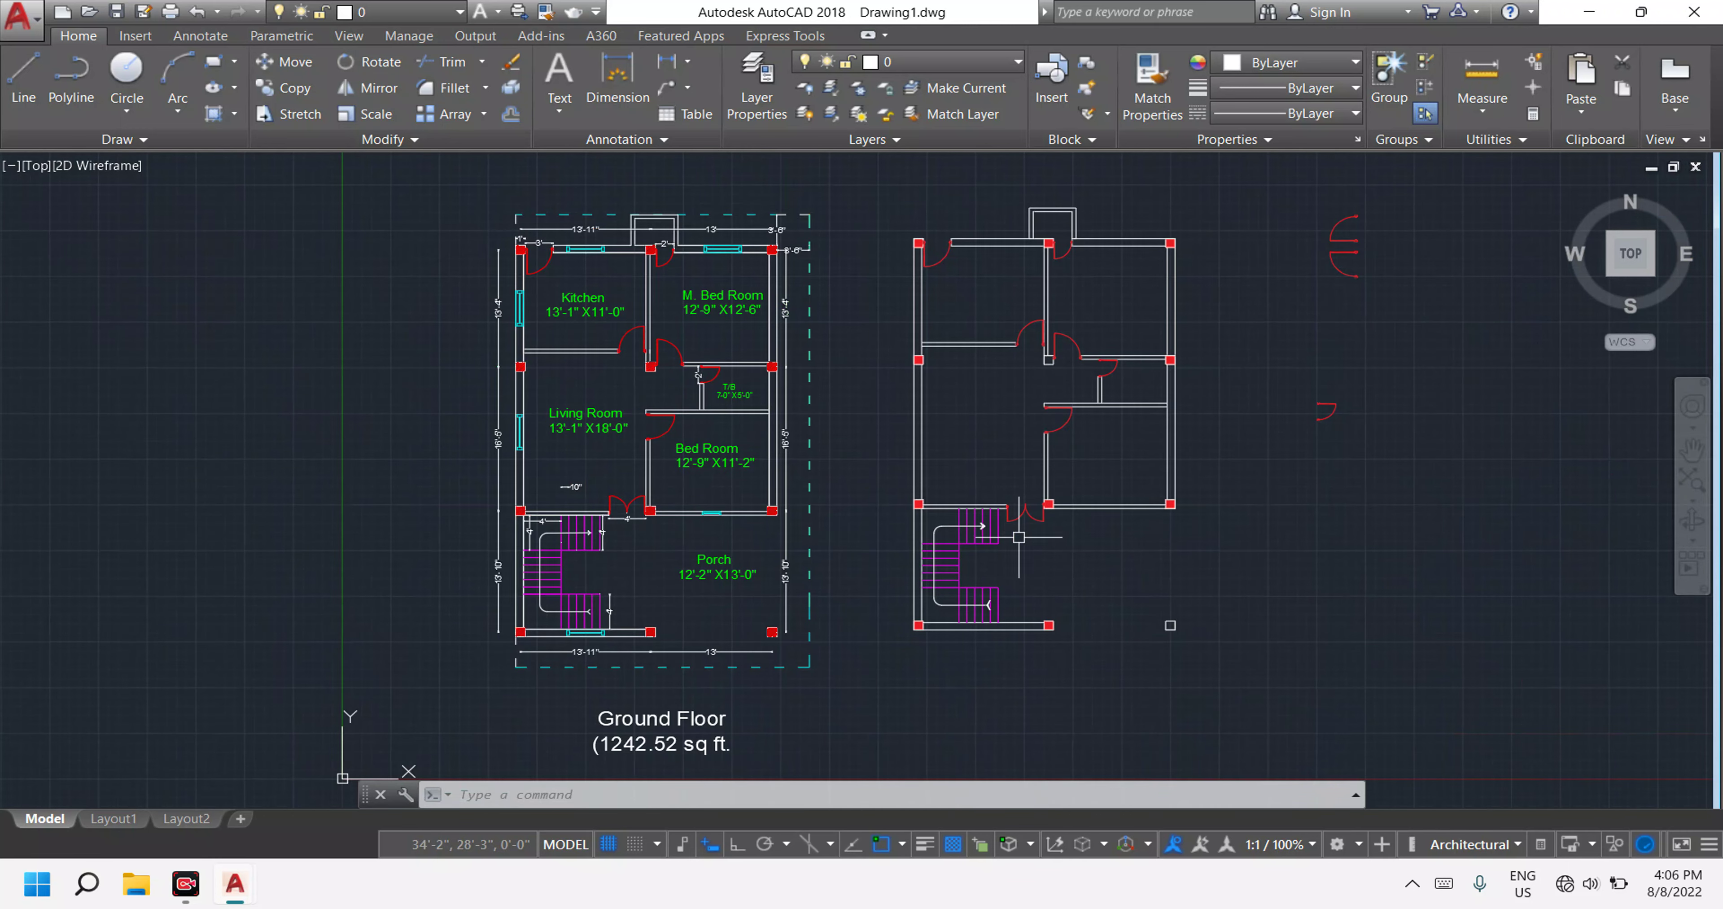
pyautogui.scroll(4, 1018, 536)
pyautogui.scroll(2, 1020, 537)
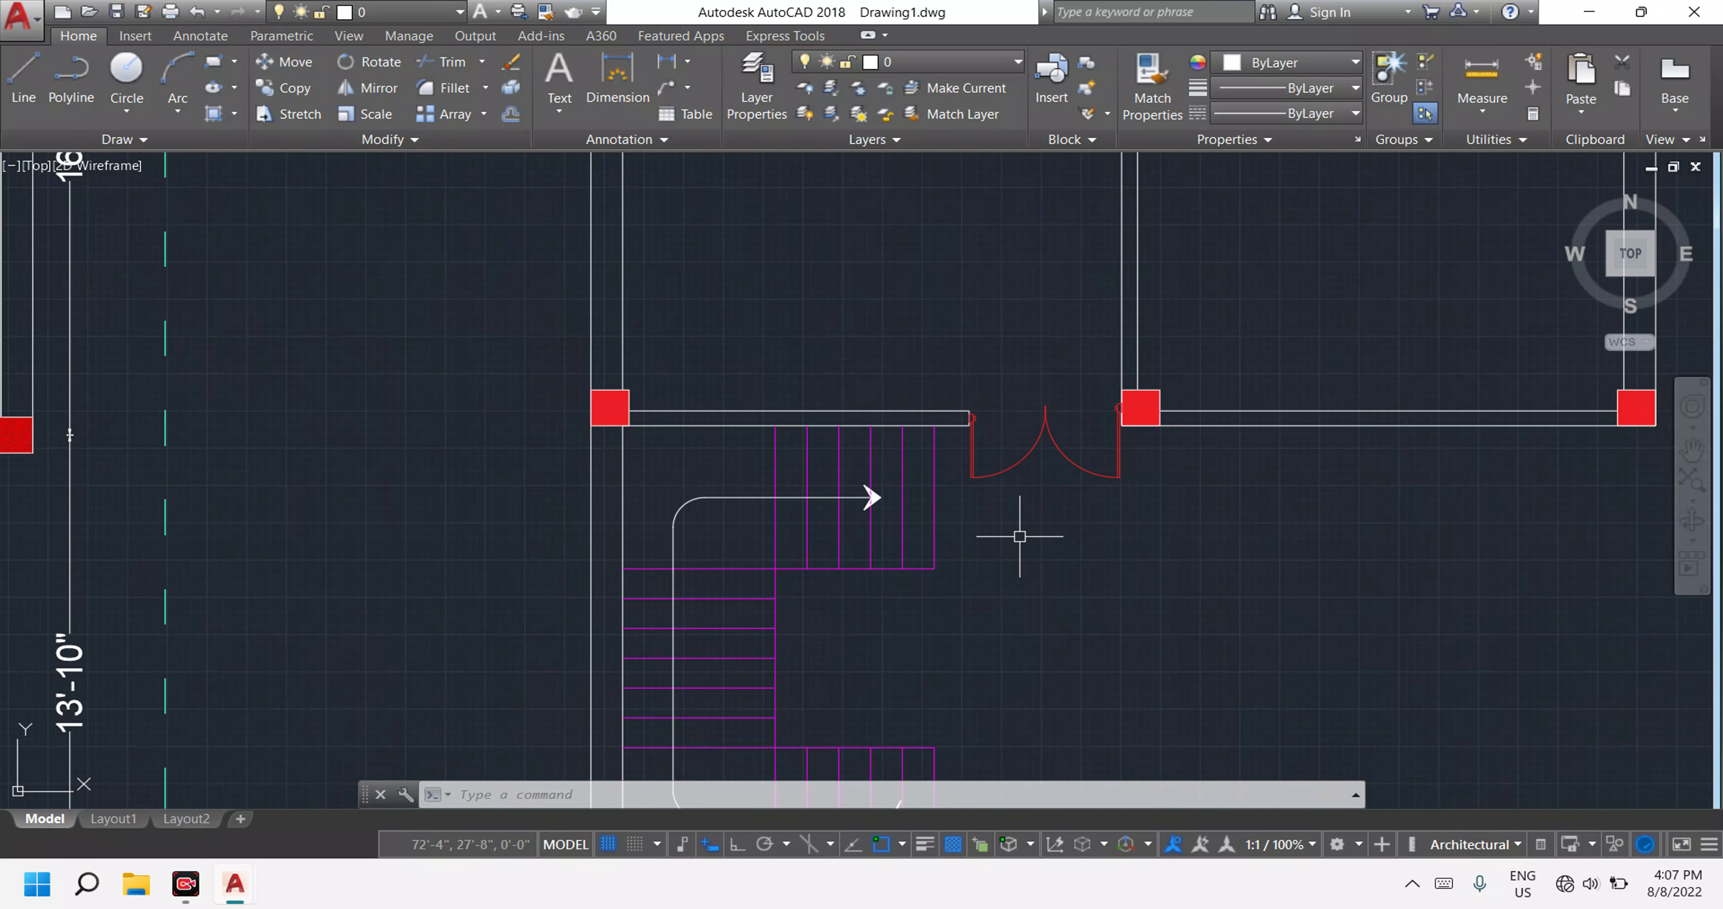
pyautogui.click(1142, 482)
pyautogui.click(953, 441)
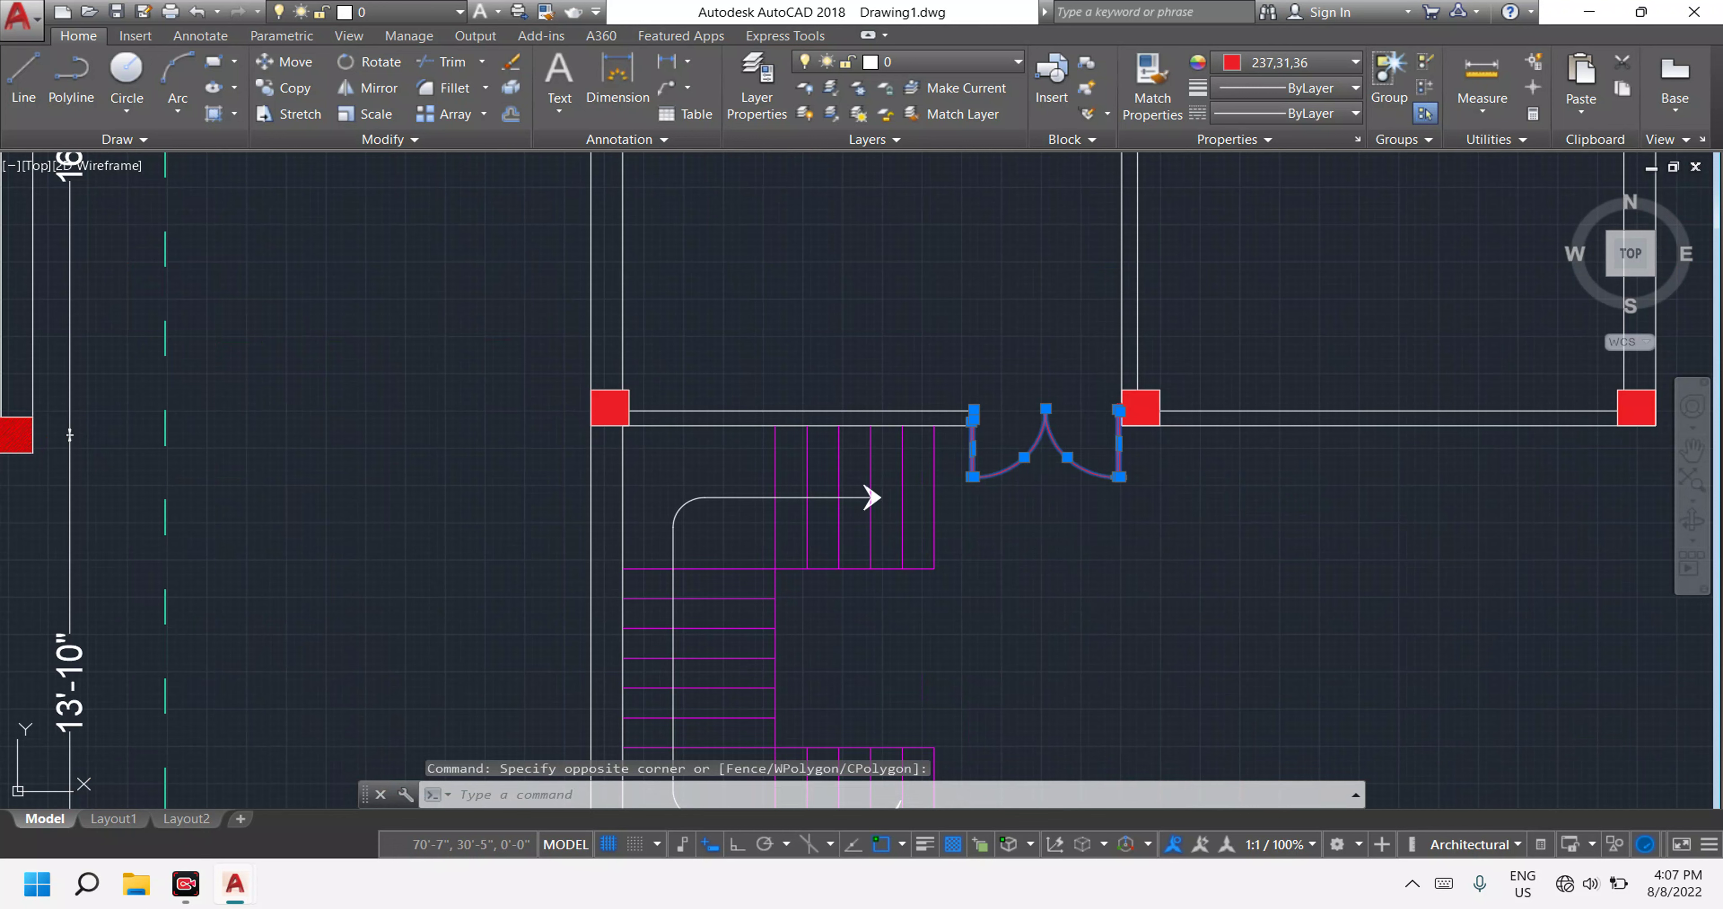
pyautogui.write('m')
pyautogui.press('Return')
pyautogui.click(1057, 445)
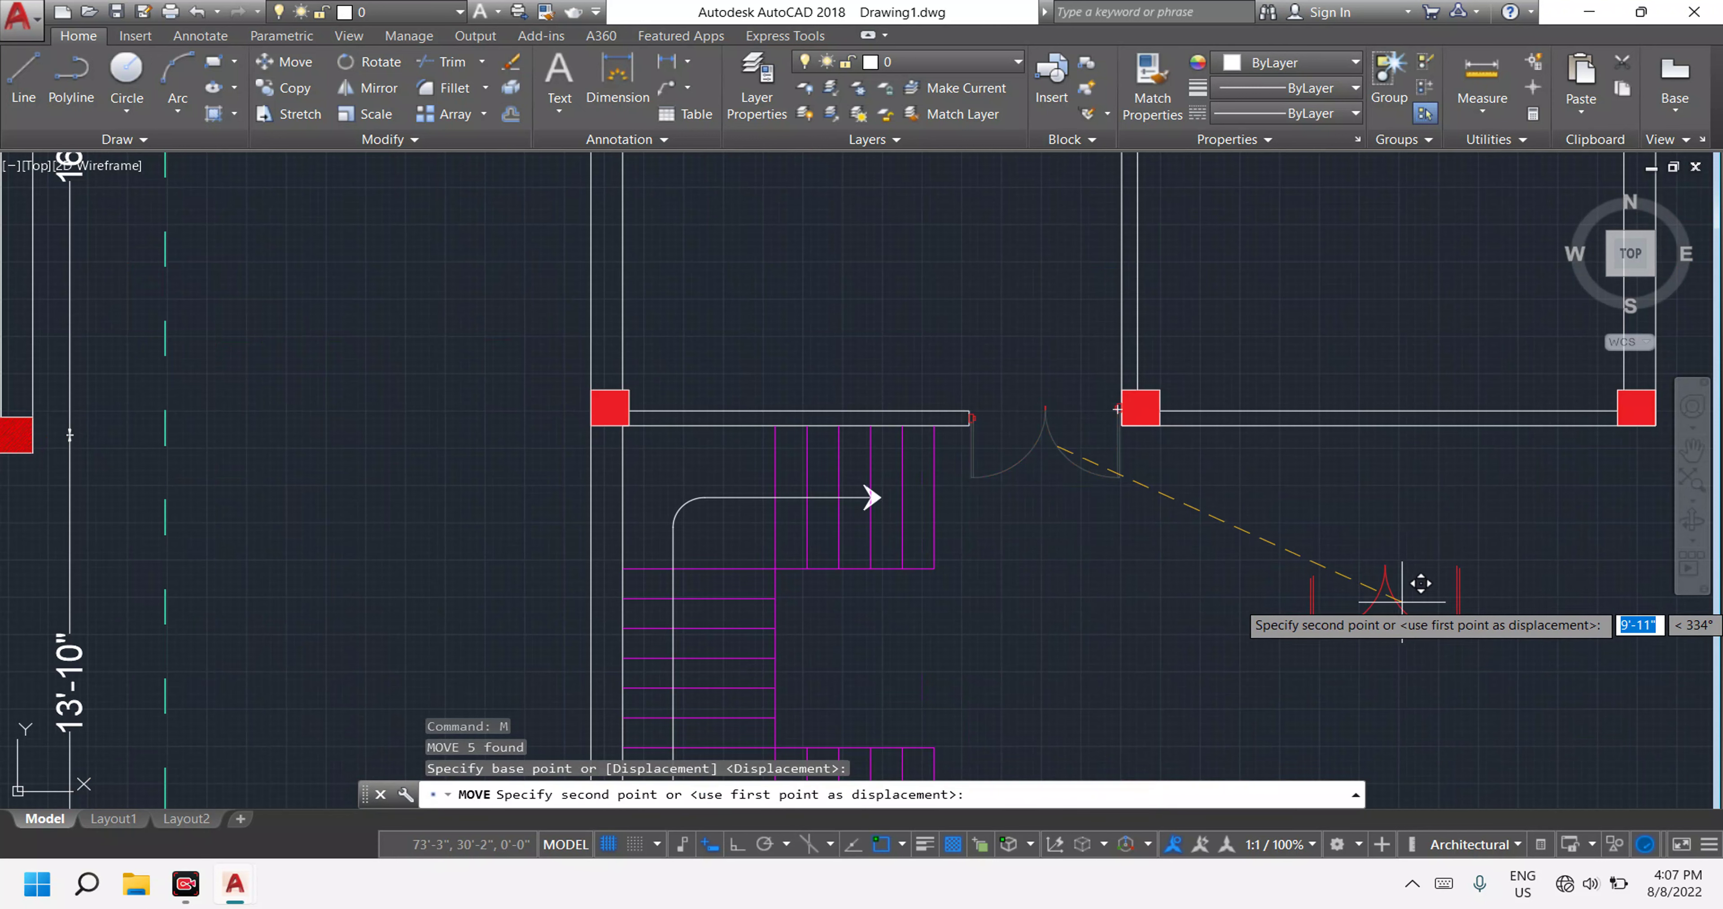
pyautogui.scroll(-3, 1439, 578)
pyautogui.press('Escape')
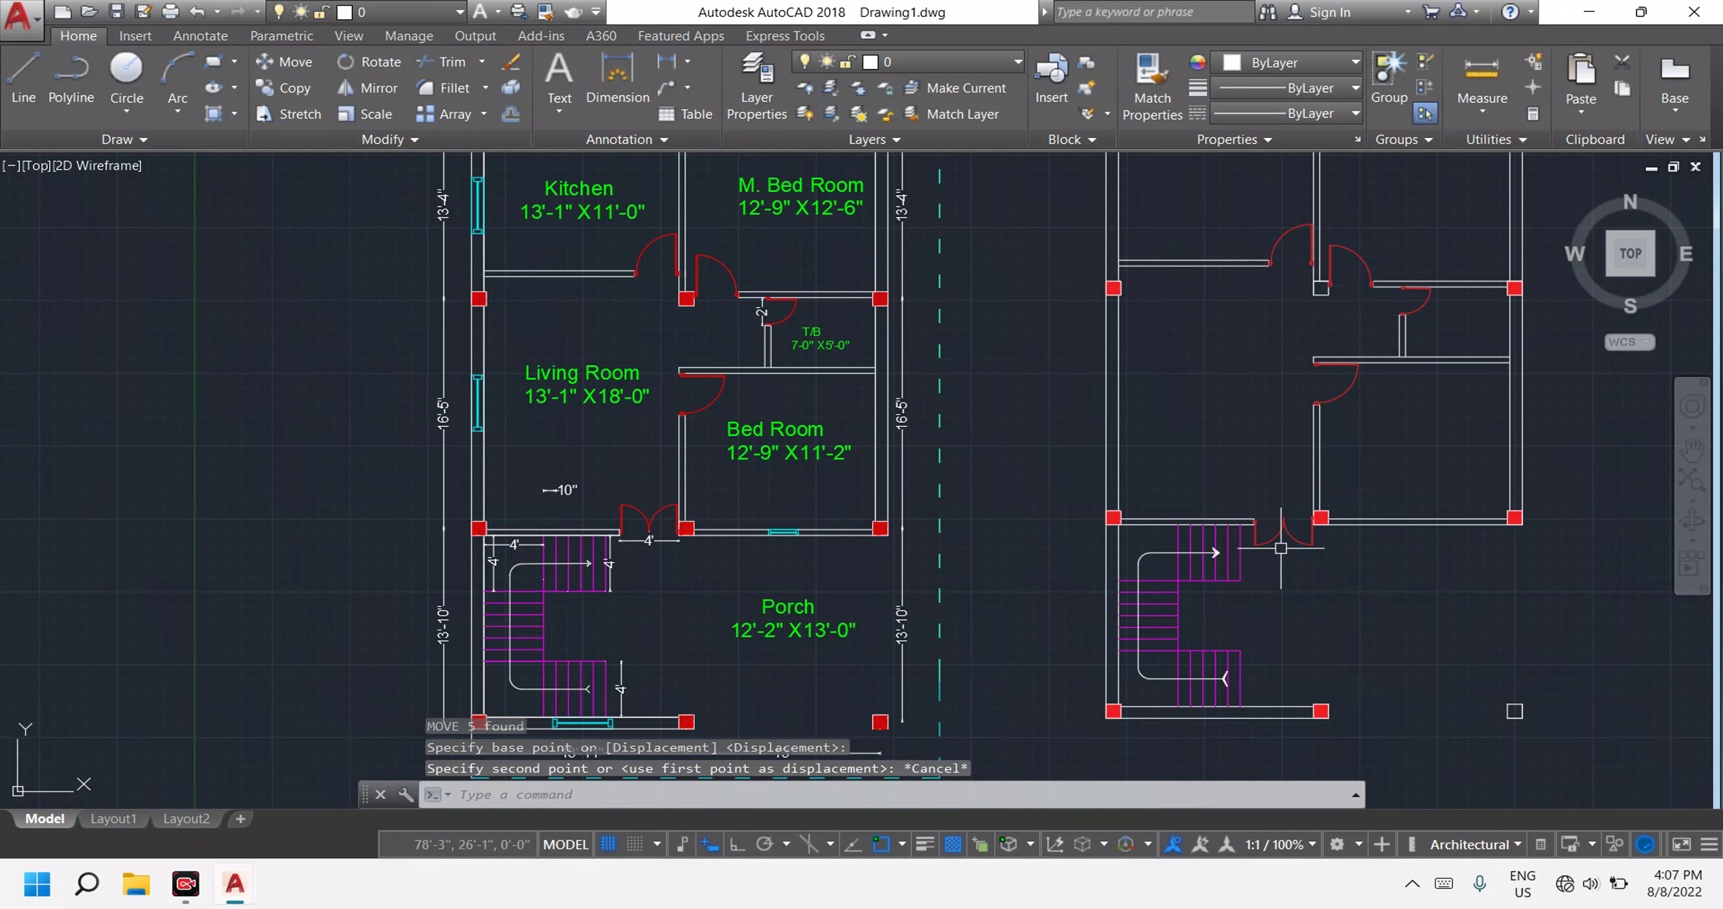
pyautogui.scroll(5, 1231, 492)
# Window-select the whole door block and move it to empty space right of the plan.
pyautogui.click(1125, 426)
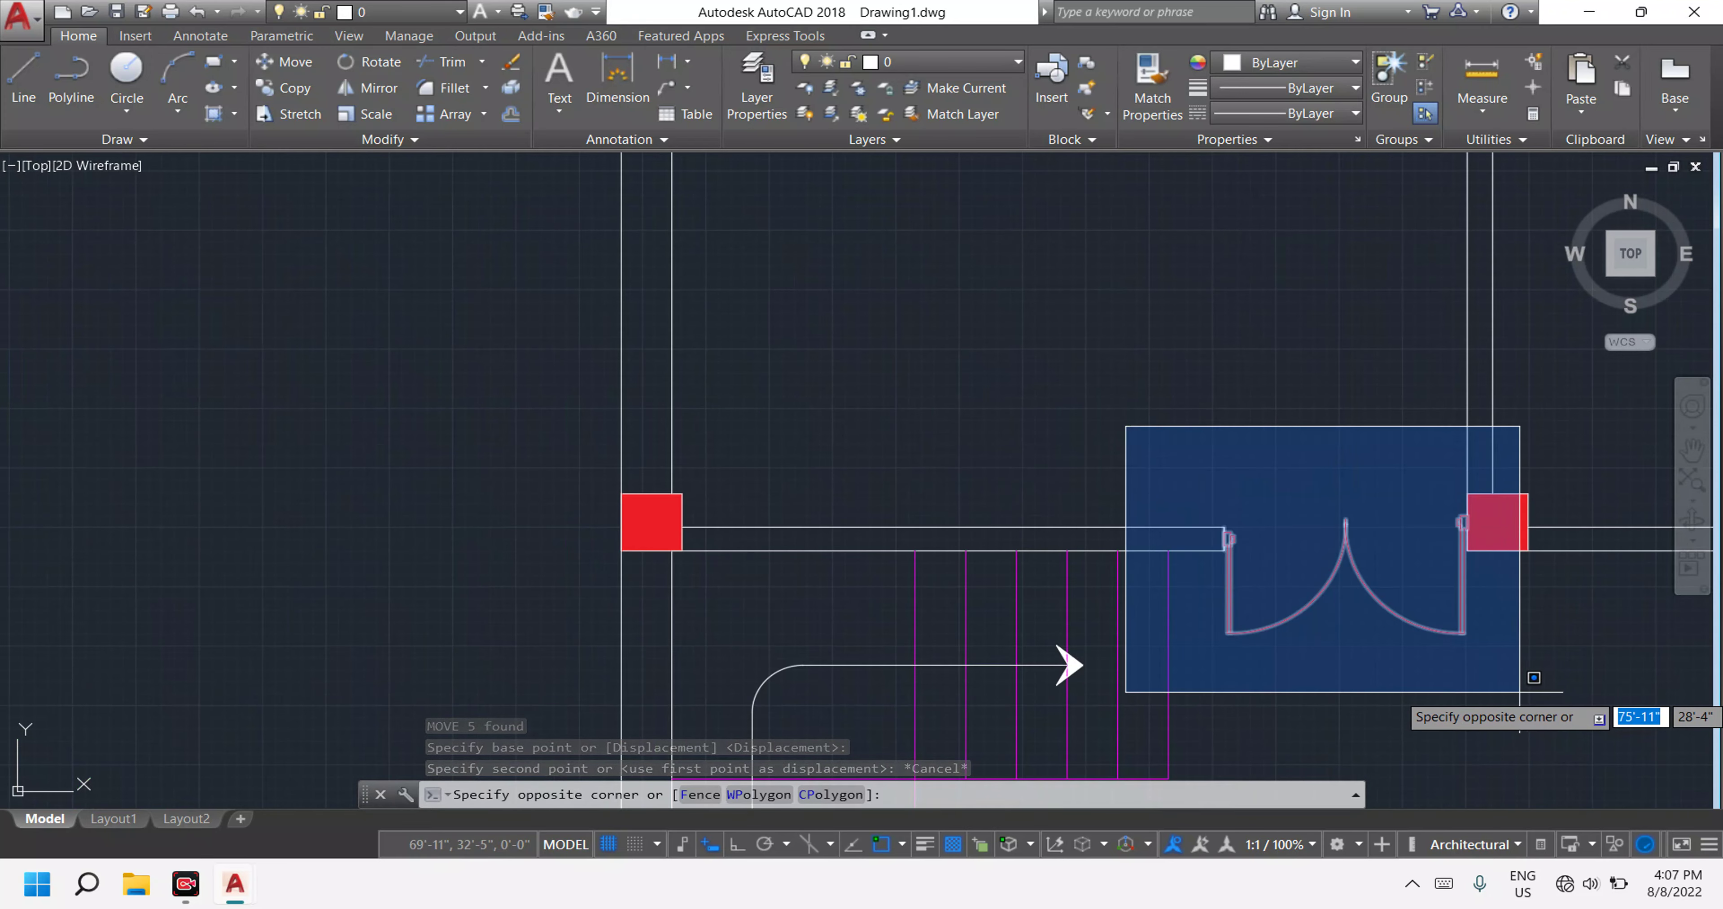
pyautogui.click(1484, 692)
pyautogui.scroll(-4, 1484, 692)
pyautogui.write('m')
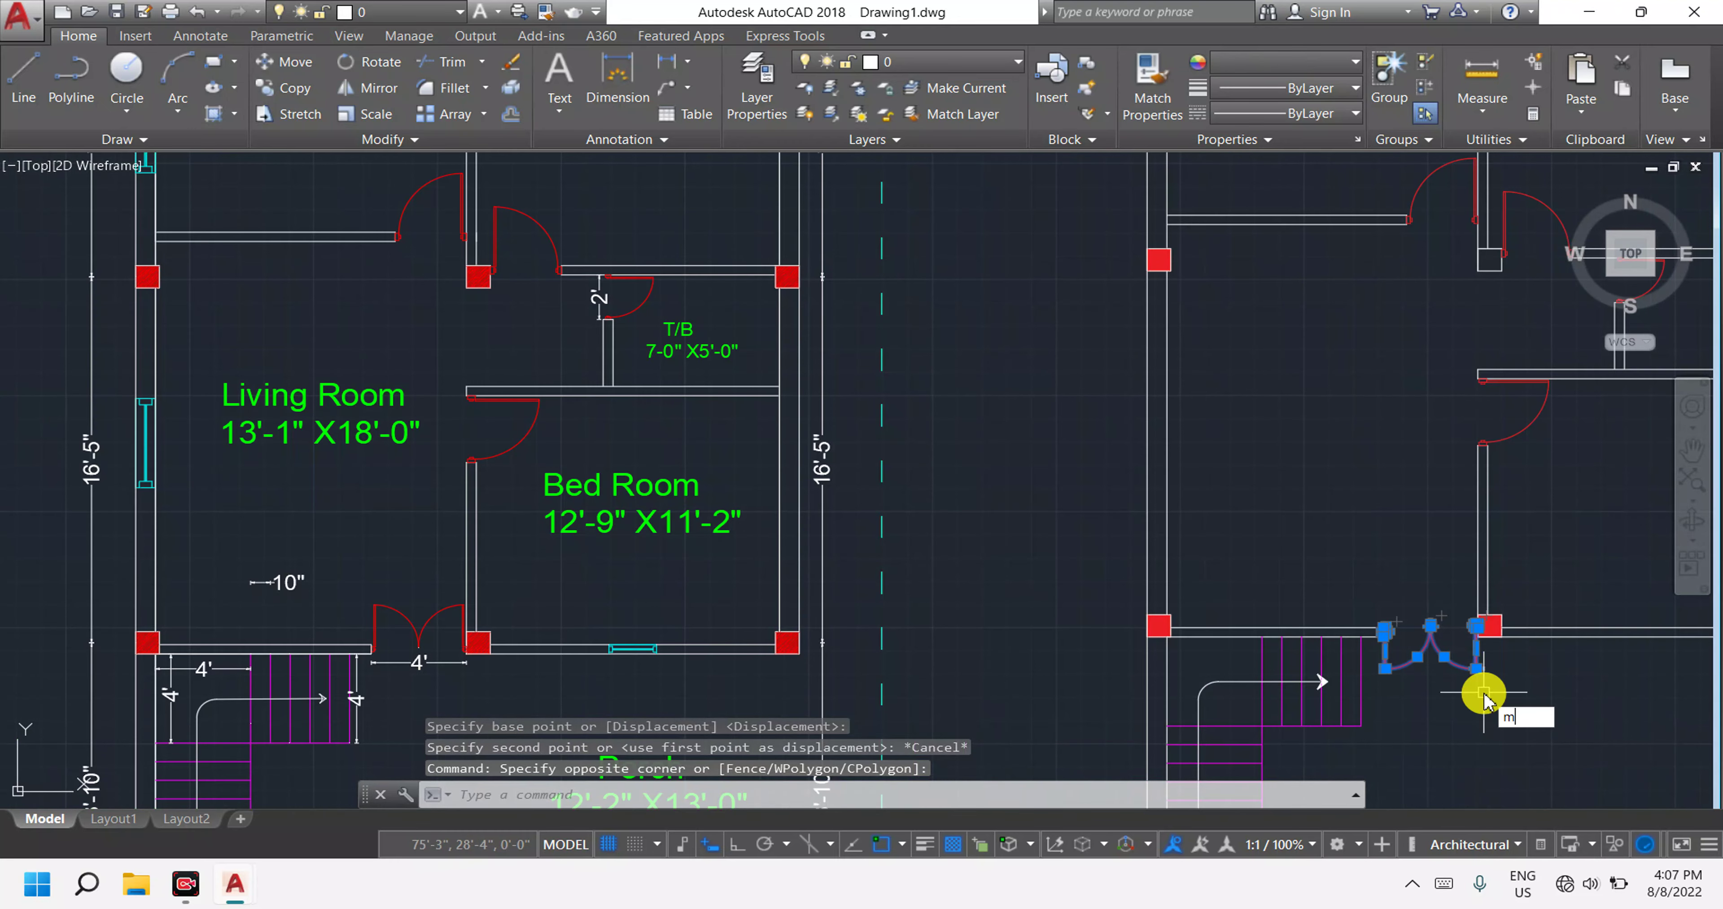
pyautogui.press('Return')
pyautogui.click(1599, 703)
pyautogui.scroll(-4, 1600, 704)
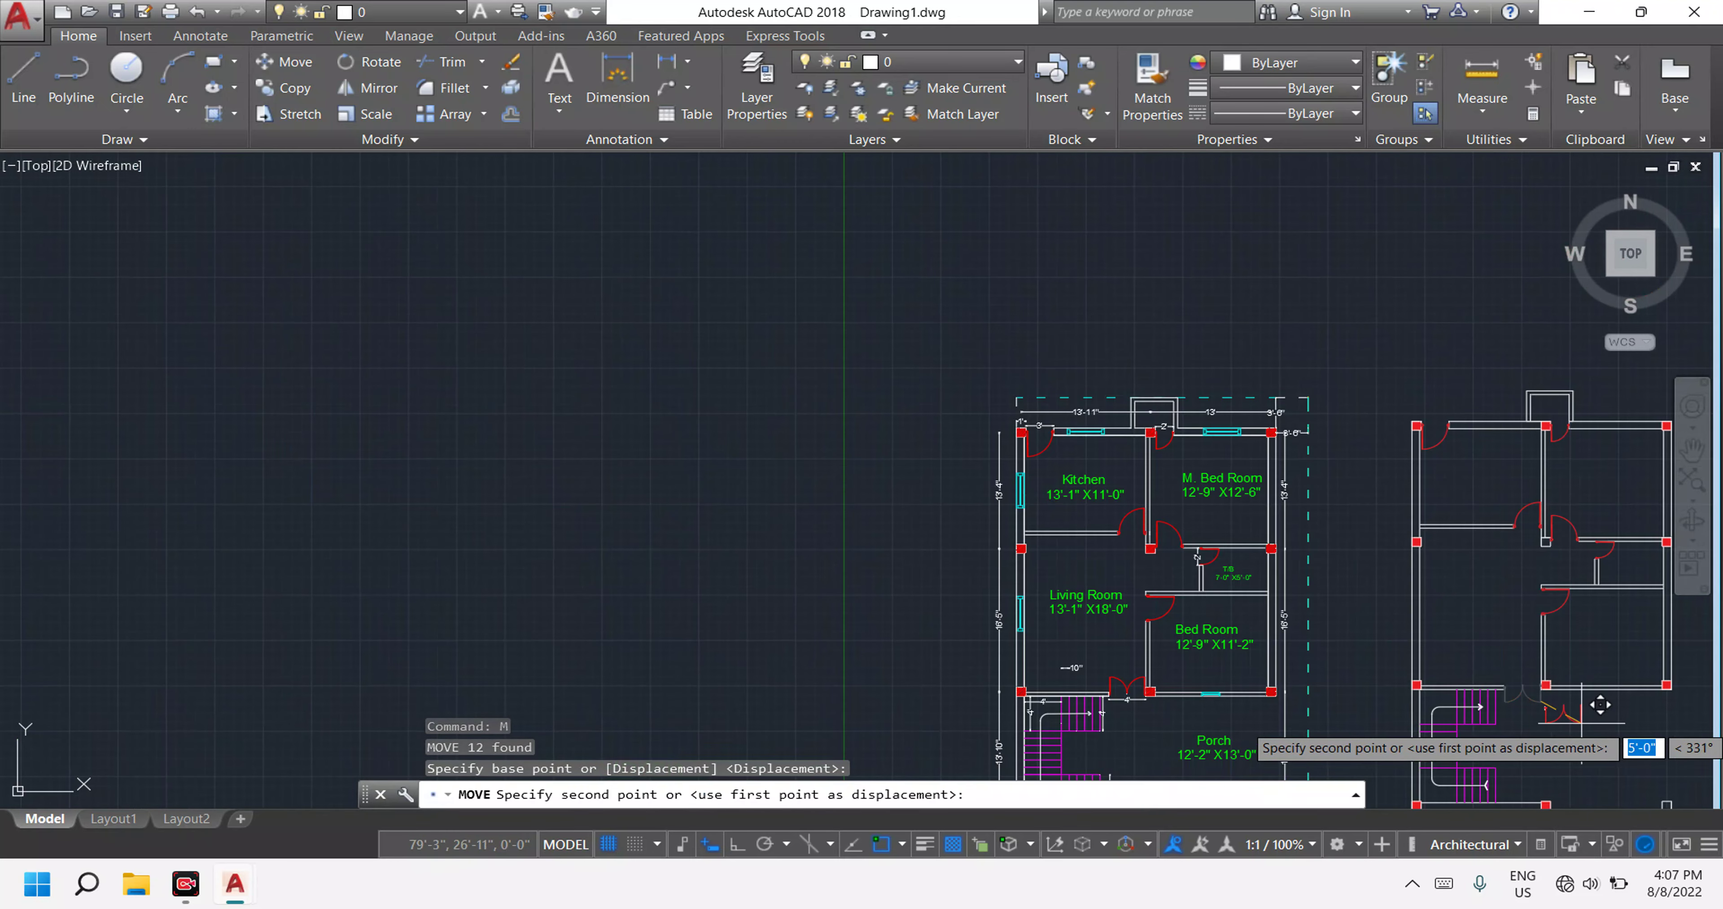
pyautogui.scroll(-2, 1600, 704)
pyautogui.scroll(5, 1108, 315)
pyautogui.click(1300, 425)
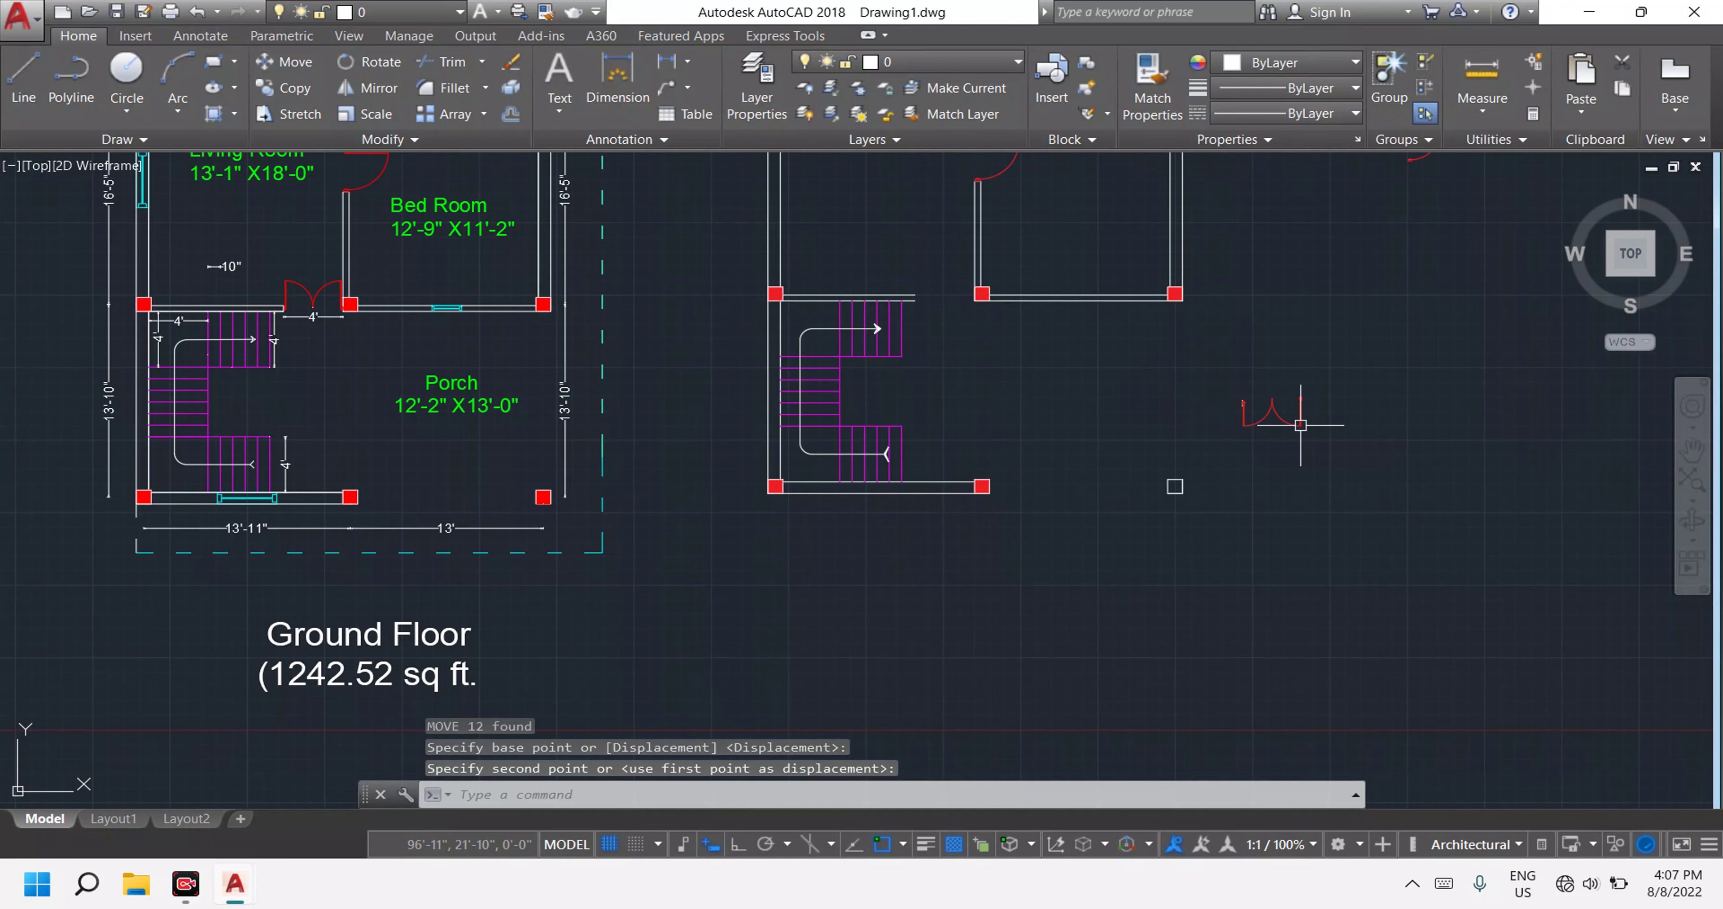
pyautogui.scroll(2, 1300, 425)
pyautogui.scroll(4, 1297, 421)
pyautogui.scroll(3, 1296, 414)
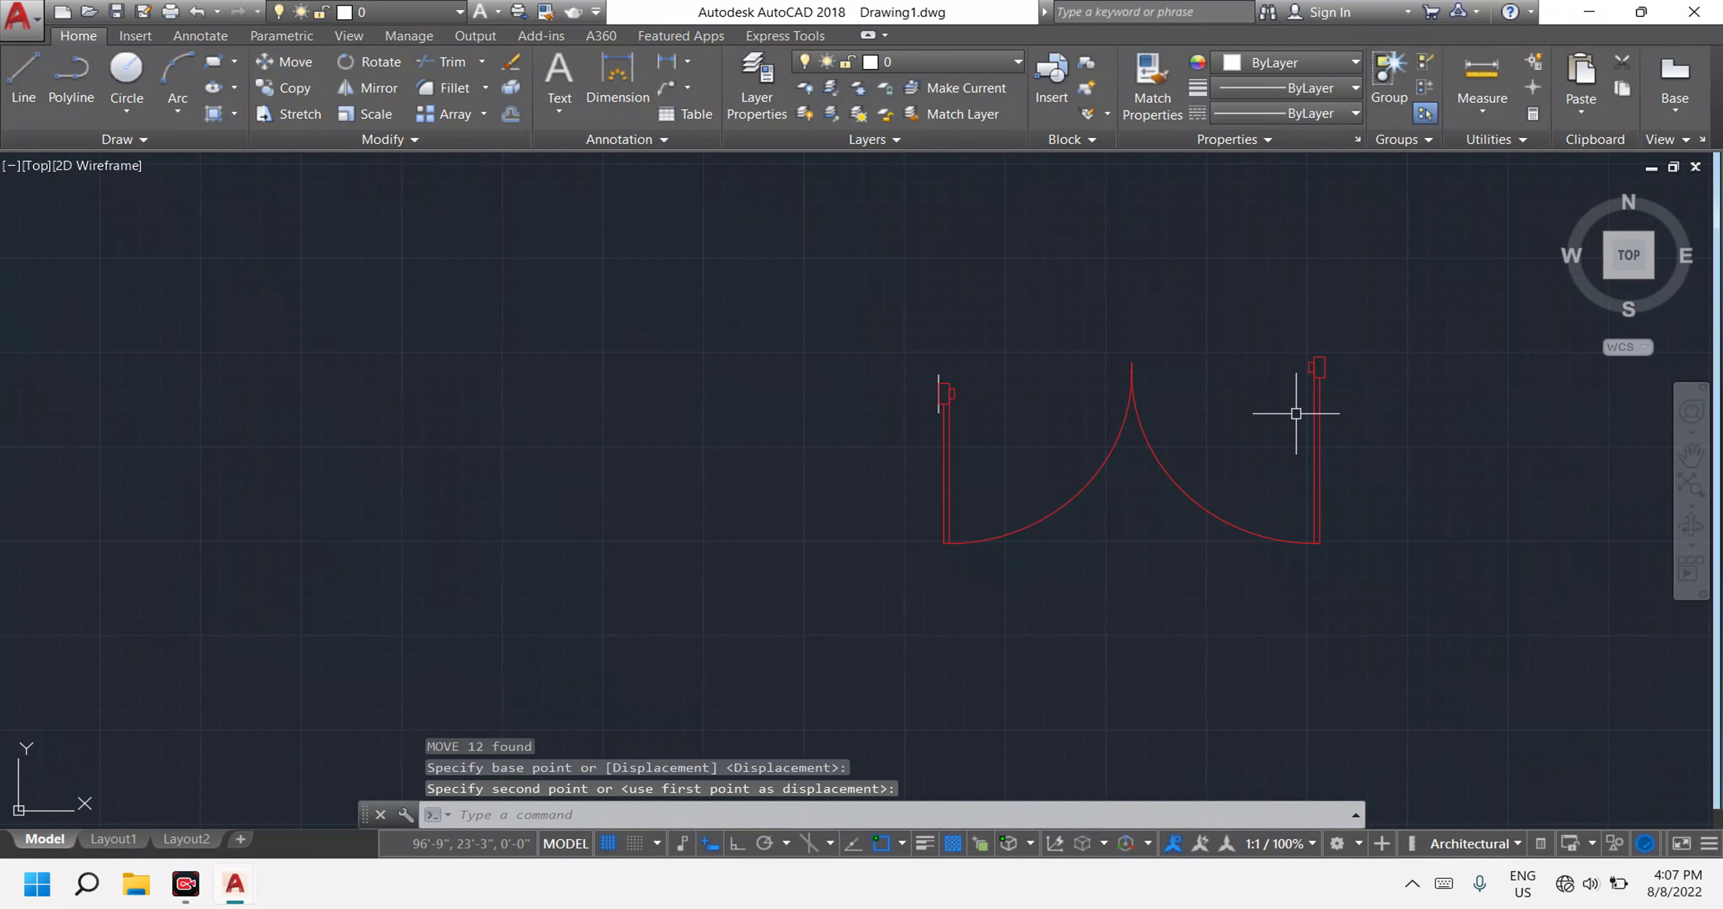
pyautogui.scroll(-5, 1296, 413)
pyautogui.scroll(2, 1207, 402)
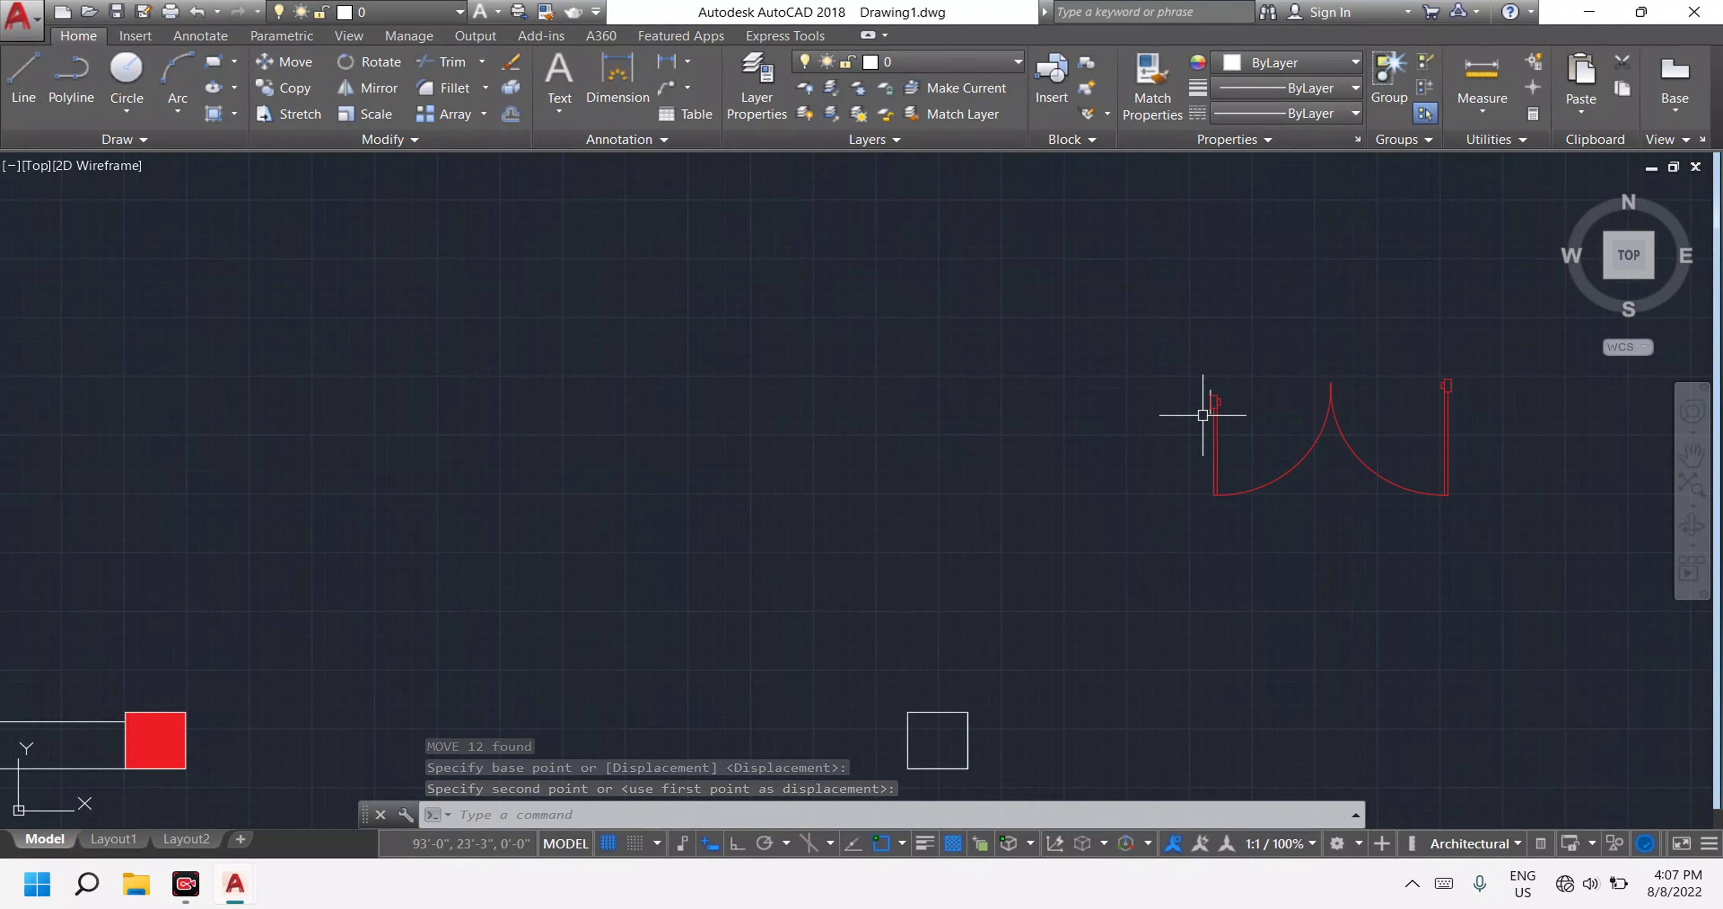
pyautogui.scroll(-2, 1212, 407)
pyautogui.scroll(-2, 1238, 368)
pyautogui.scroll(3, 1231, 374)
pyautogui.scroll(3, 1197, 415)
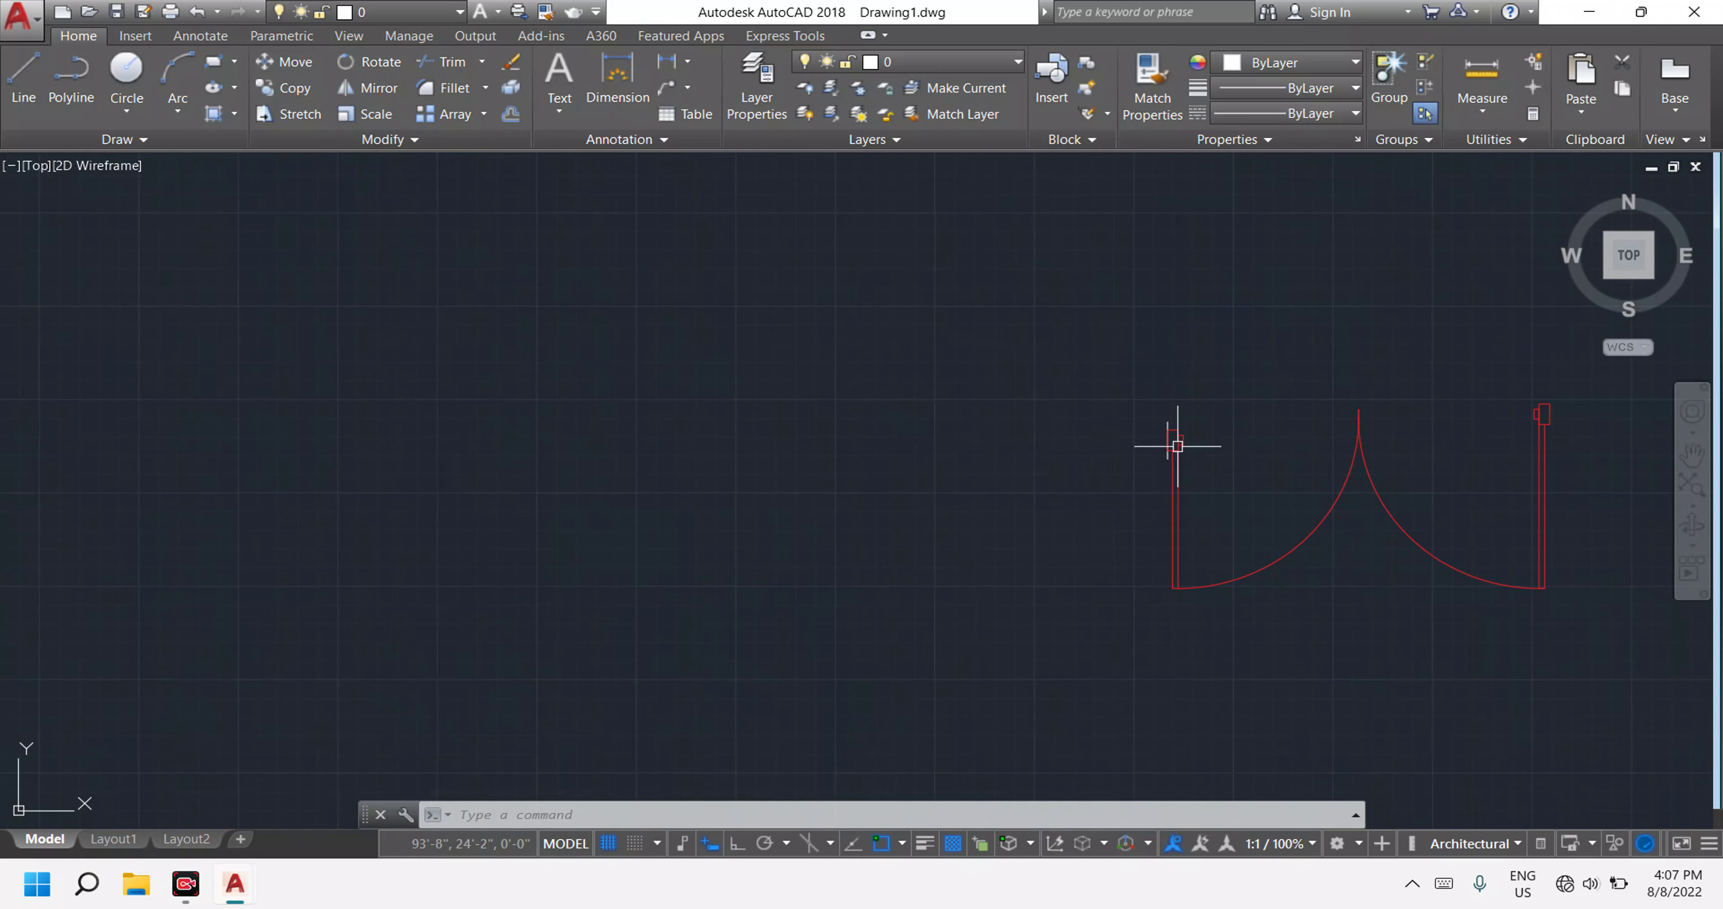
pyautogui.press('Escape')
pyautogui.press('Escape')
# Cap the open wall end beside the stairs with a short vertical line.
pyautogui.scroll(-8, 738, 411)
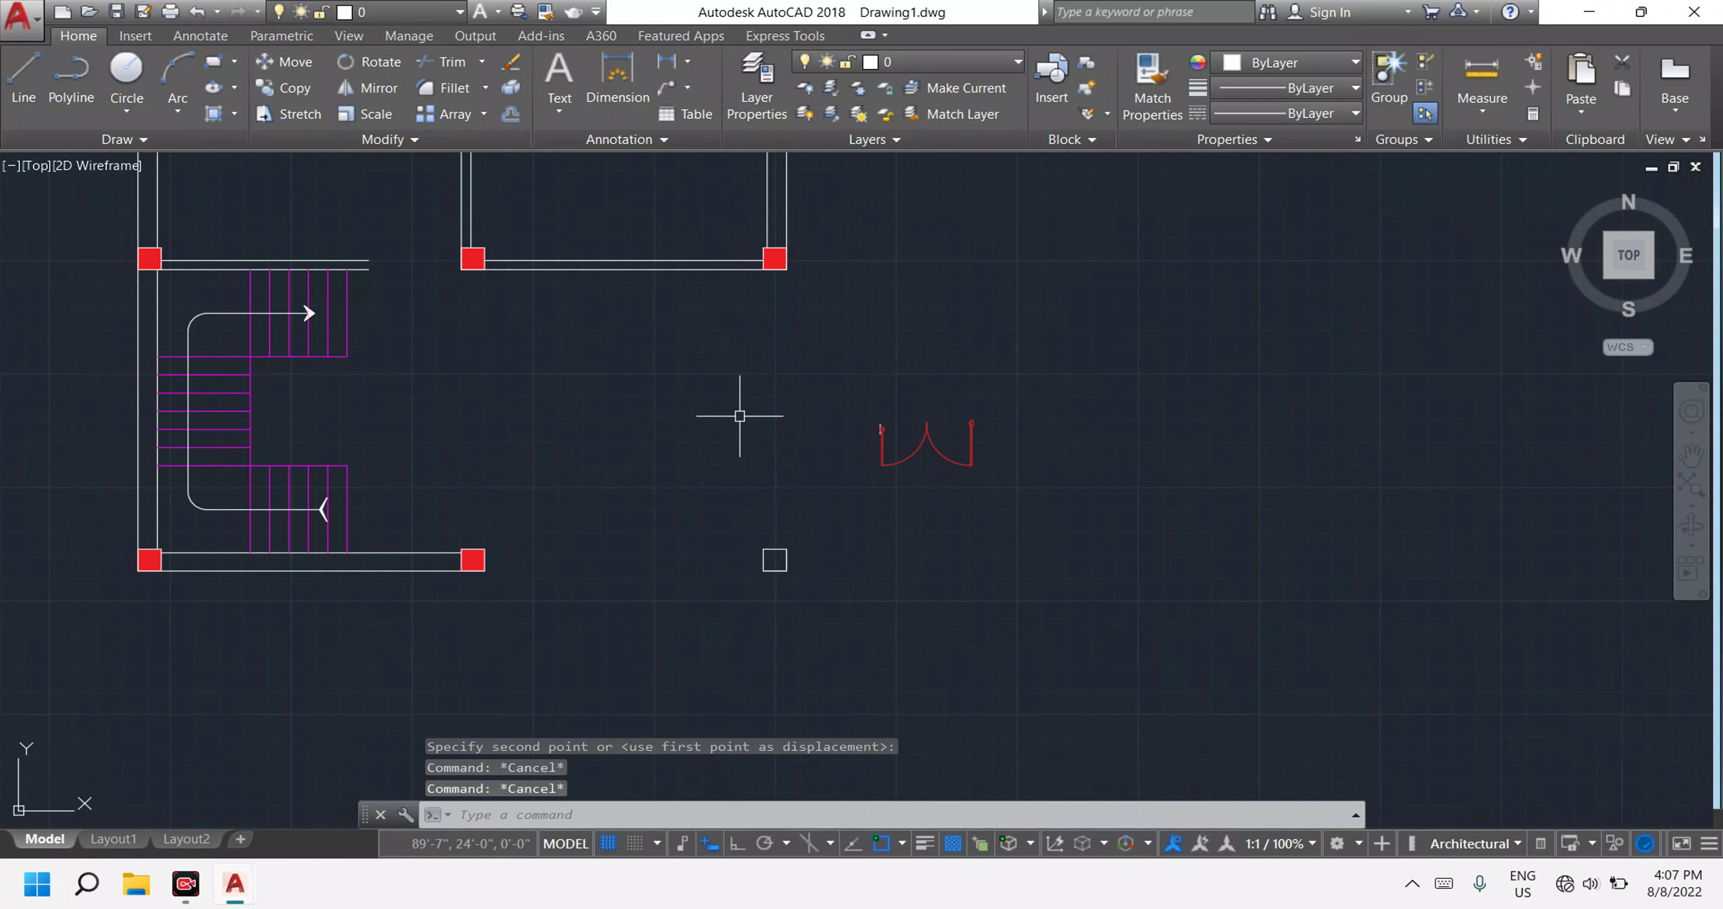
pyautogui.scroll(-2, 739, 411)
pyautogui.scroll(2, 494, 307)
pyautogui.scroll(6, 493, 308)
pyautogui.moveTo(485, 308); pyautogui.dragTo(585, 334, button='middle')
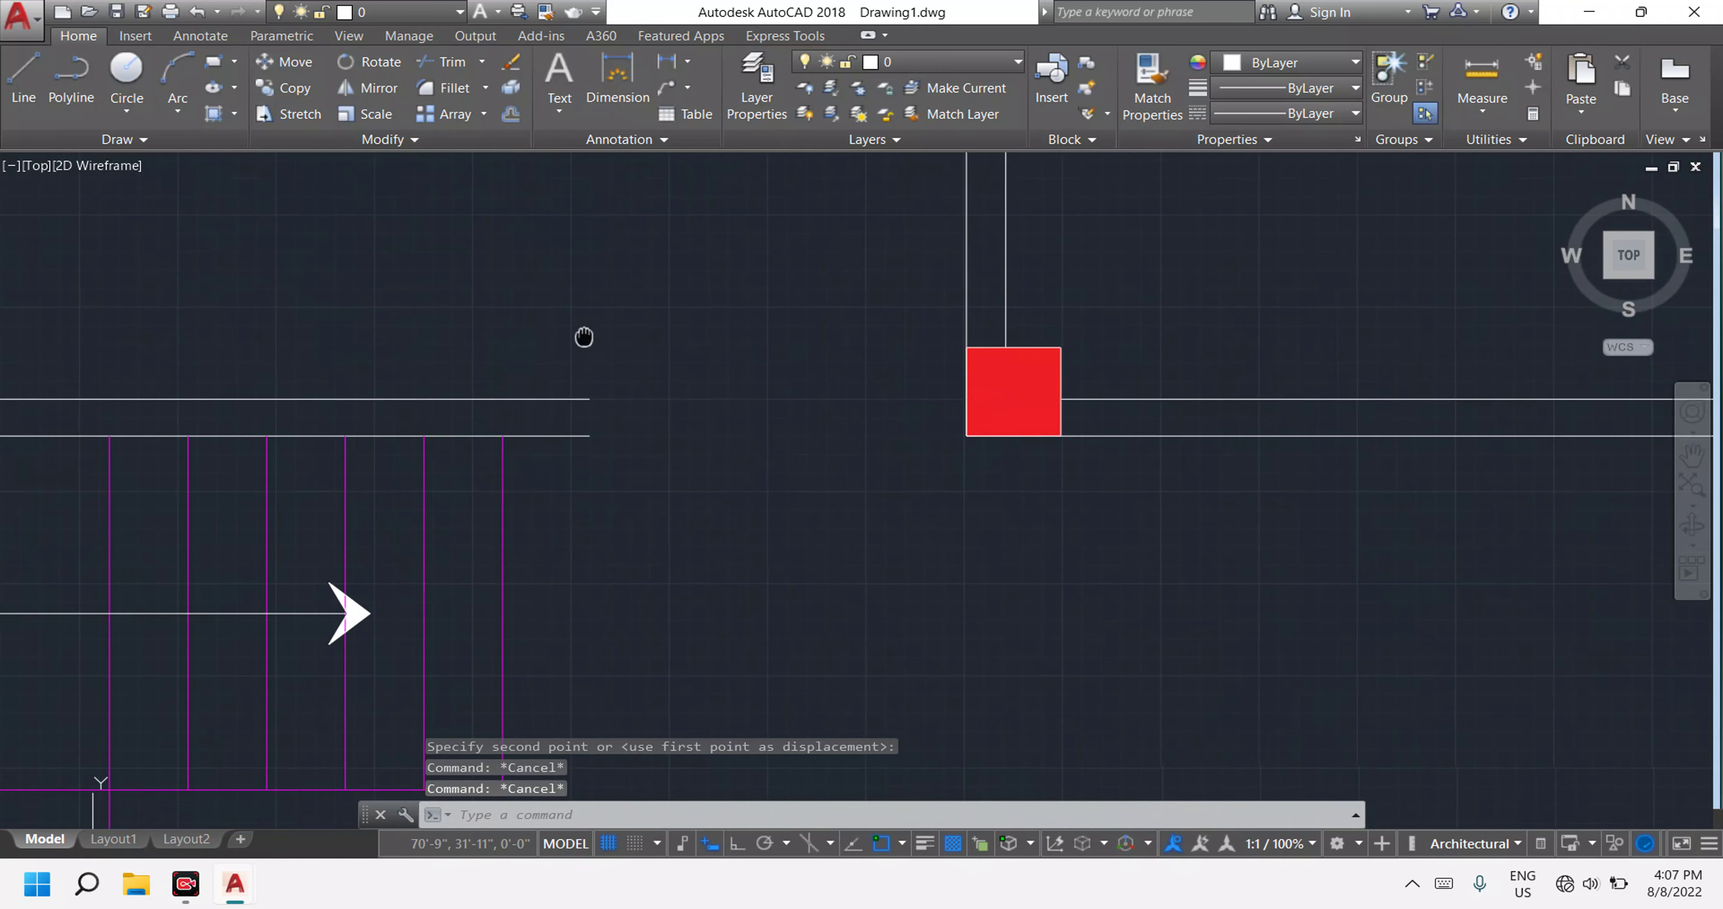
pyautogui.press('Escape')
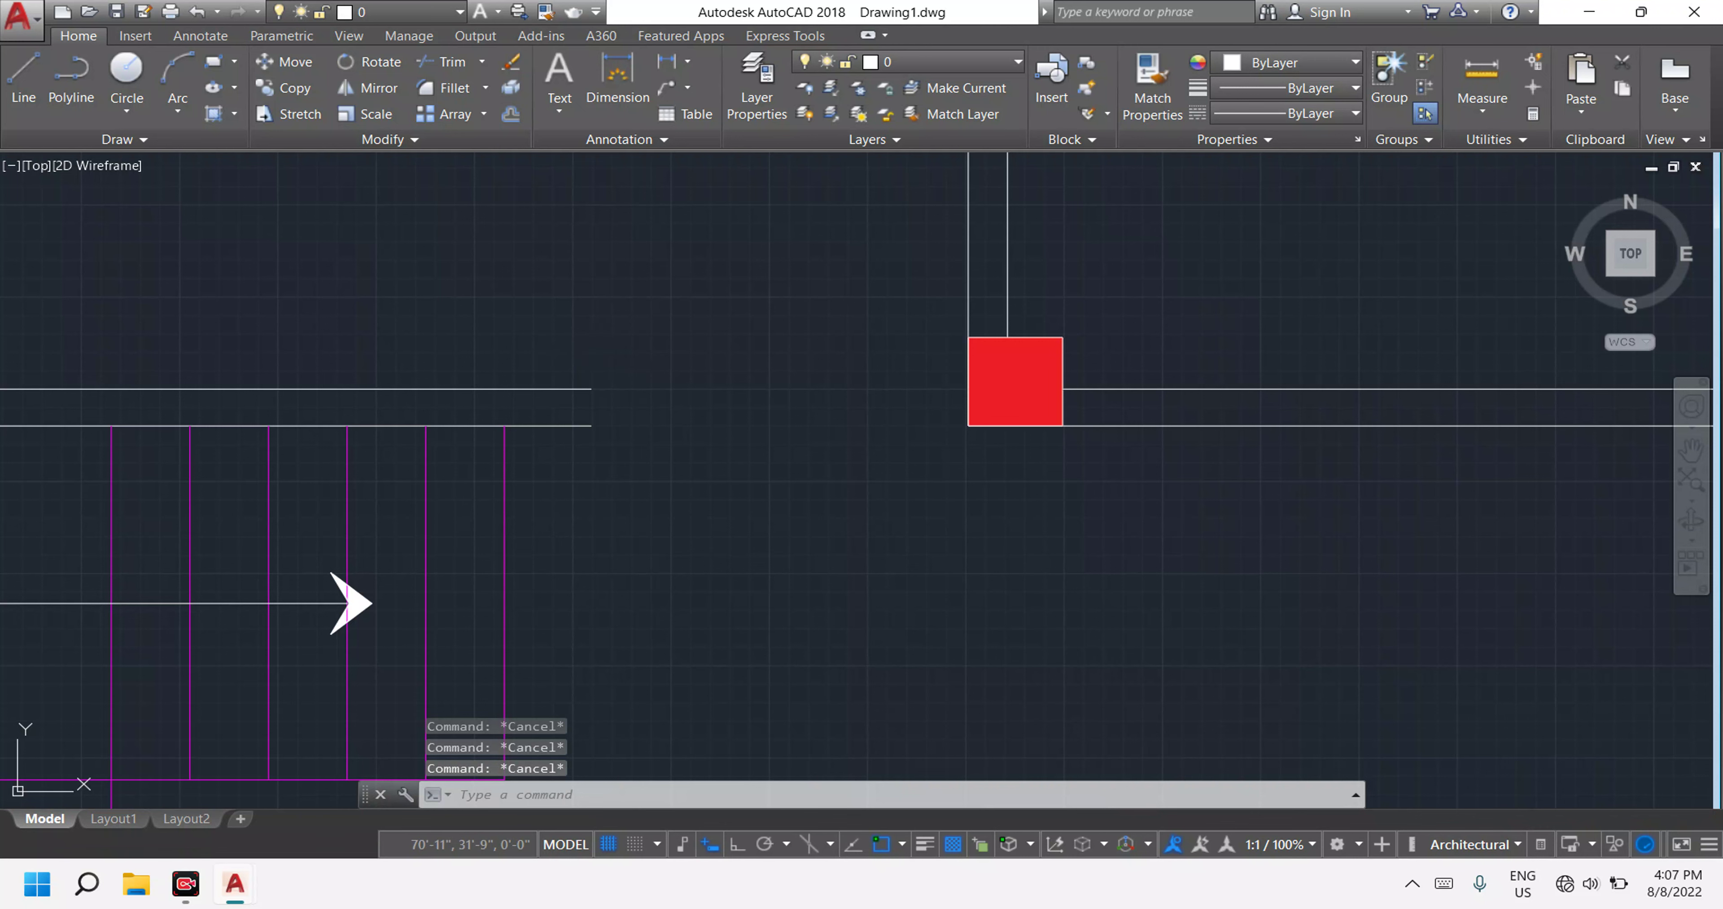
pyautogui.write('l')
pyautogui.press('Return')
pyautogui.click(590, 388)
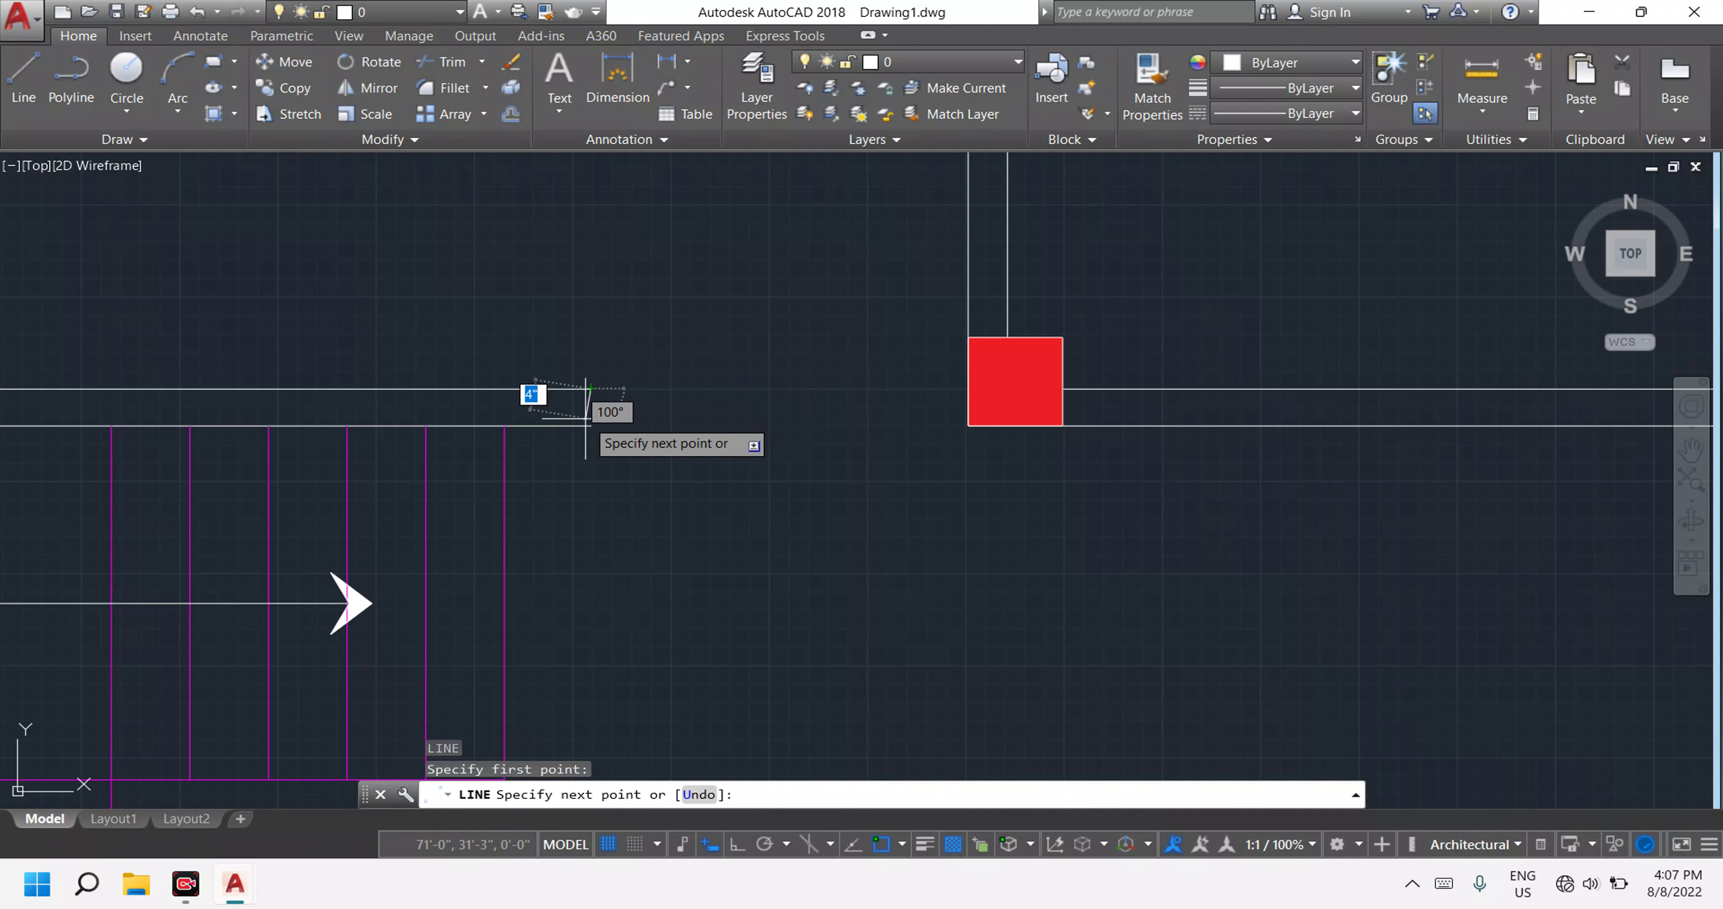
pyautogui.click(590, 425)
pyautogui.press('Escape')
# Pan and zoom to view both floor plans.
pyautogui.scroll(-5, 846, 450)
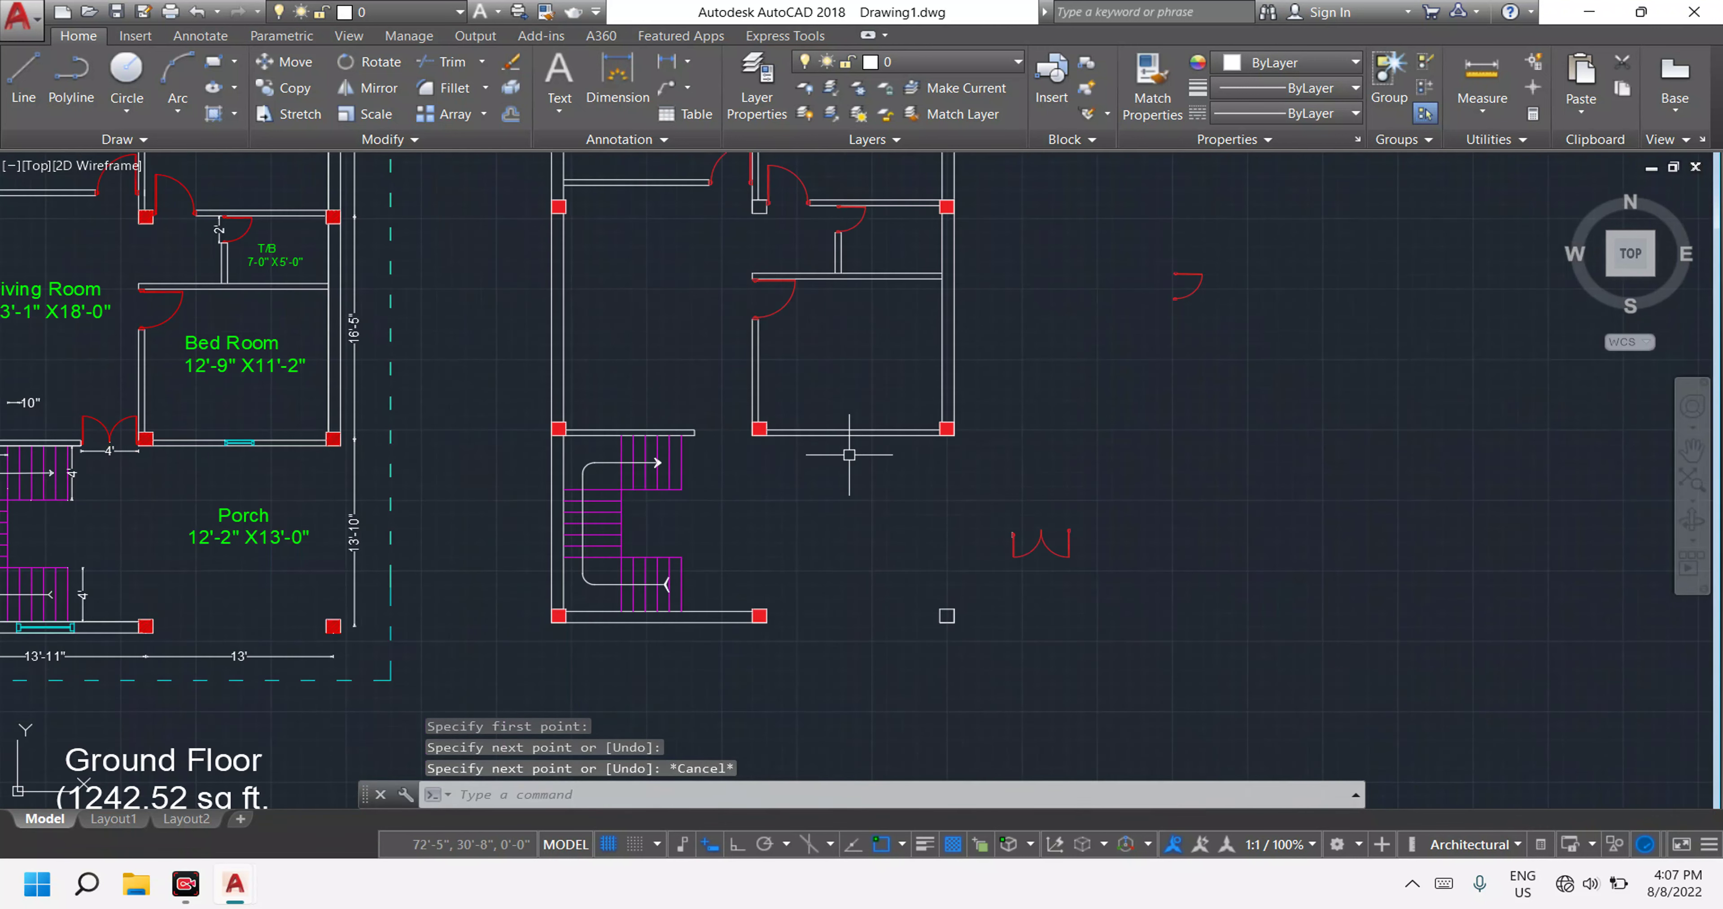
pyautogui.scroll(-5, 992, 415)
pyautogui.moveTo(993, 415); pyautogui.dragTo(1084, 519, button='middle')
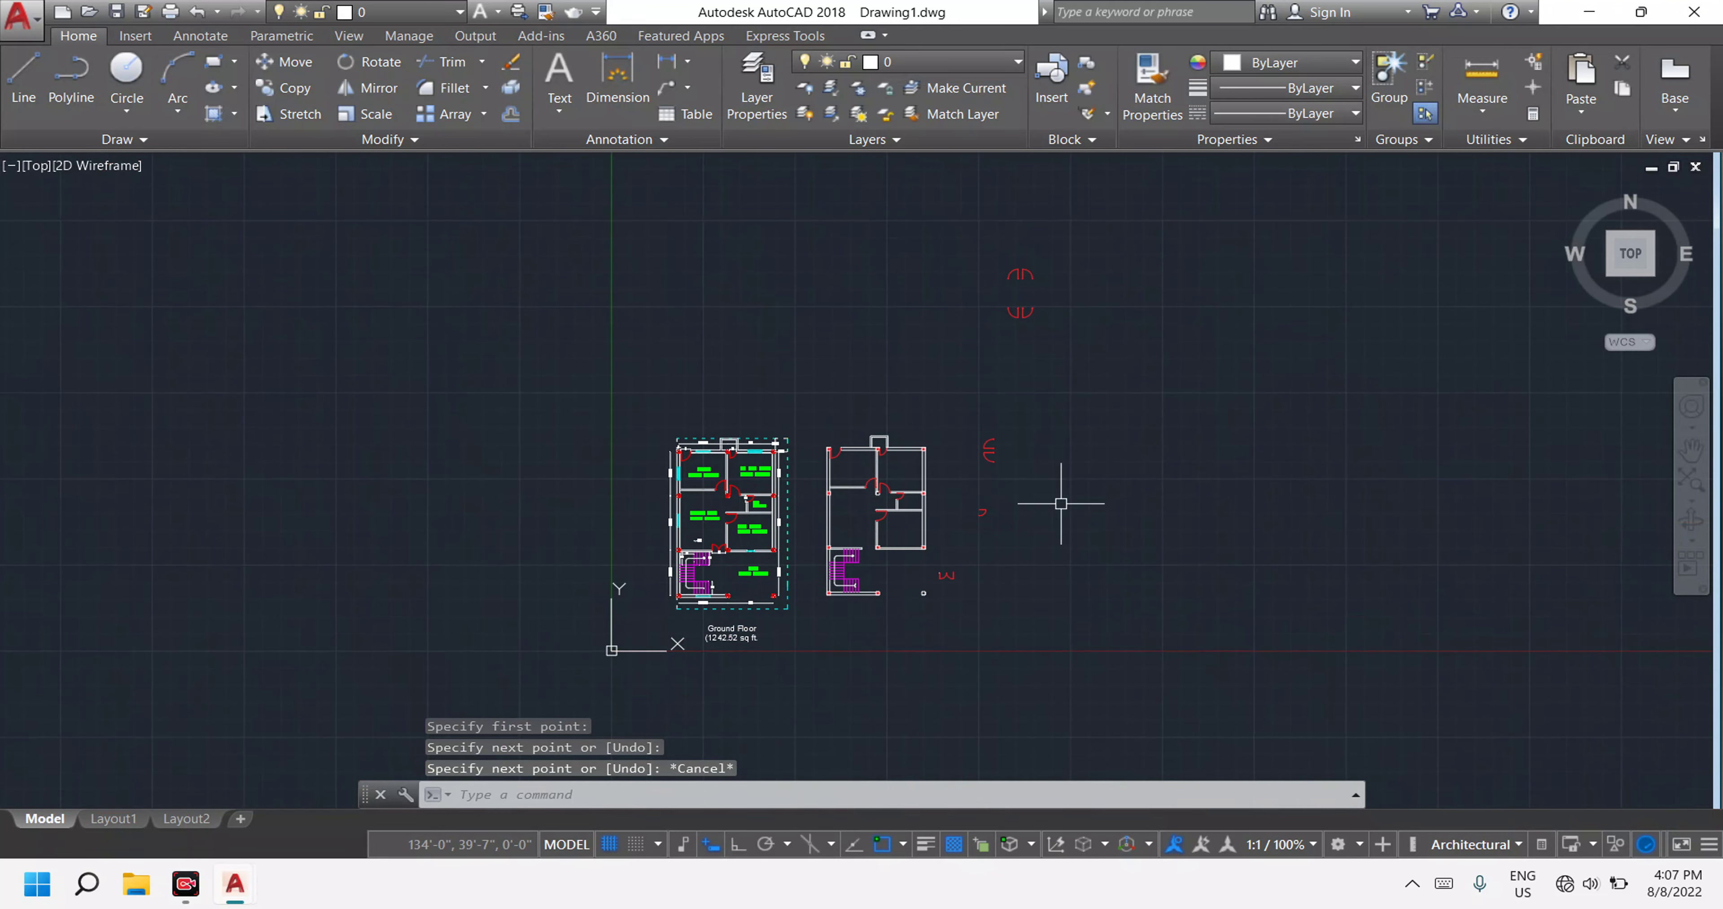
pyautogui.scroll(-2, 1061, 503)
pyautogui.scroll(2, 1000, 491)
pyautogui.scroll(6, 969, 476)
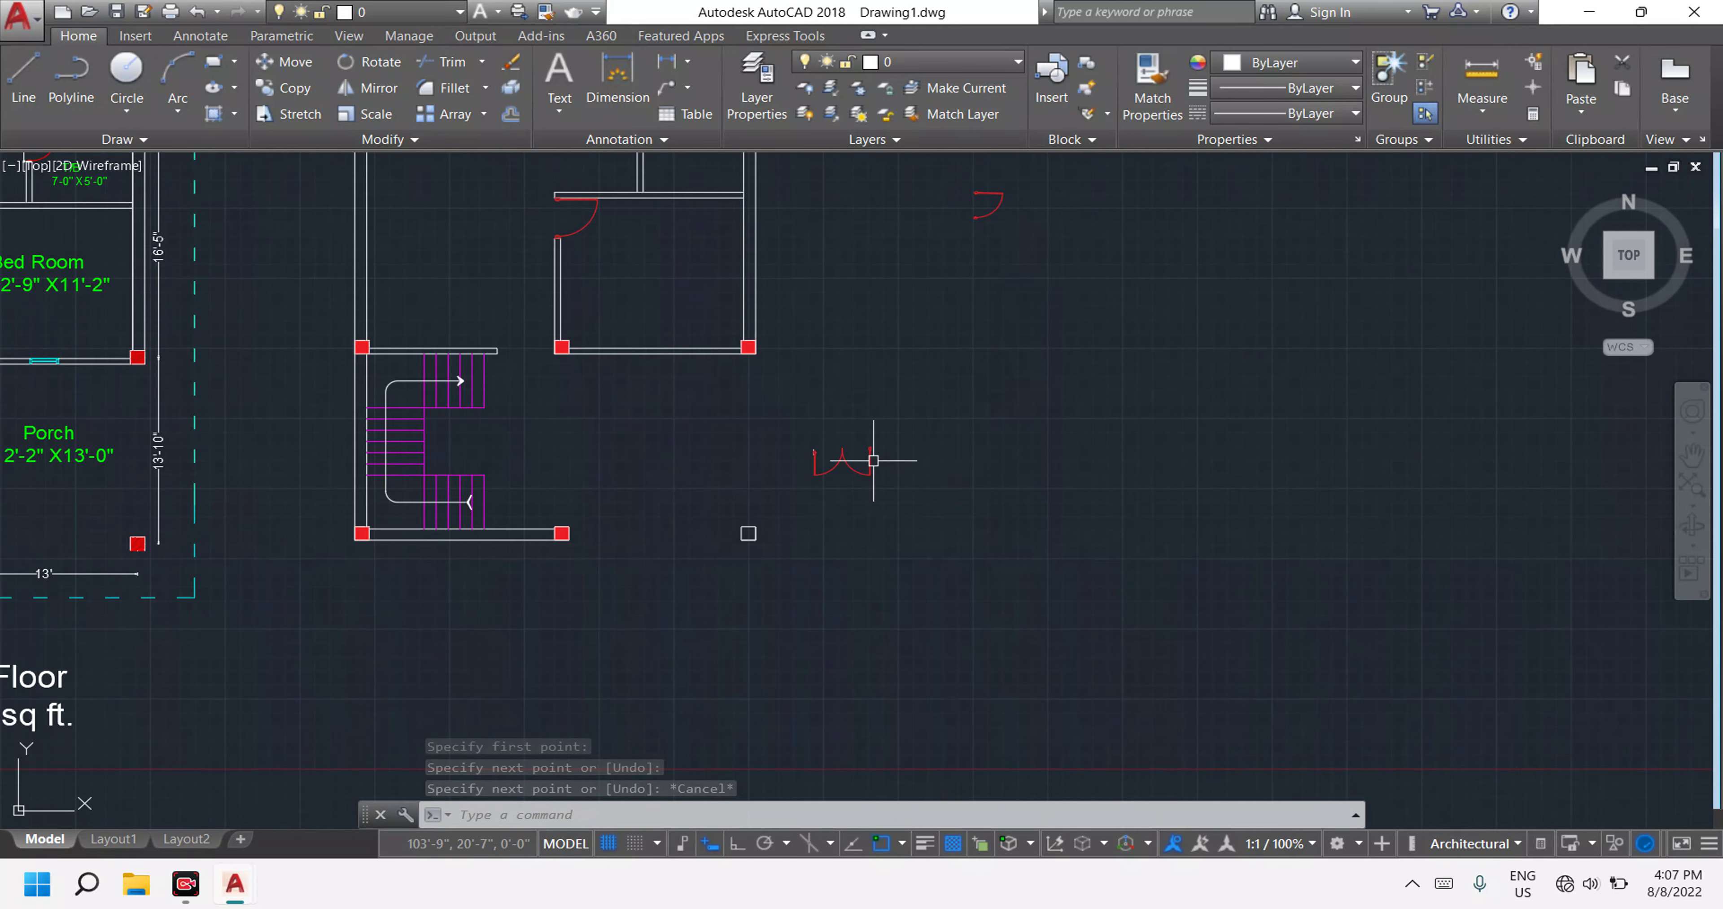
pyautogui.scroll(5, 872, 460)
pyautogui.scroll(-4, 861, 445)
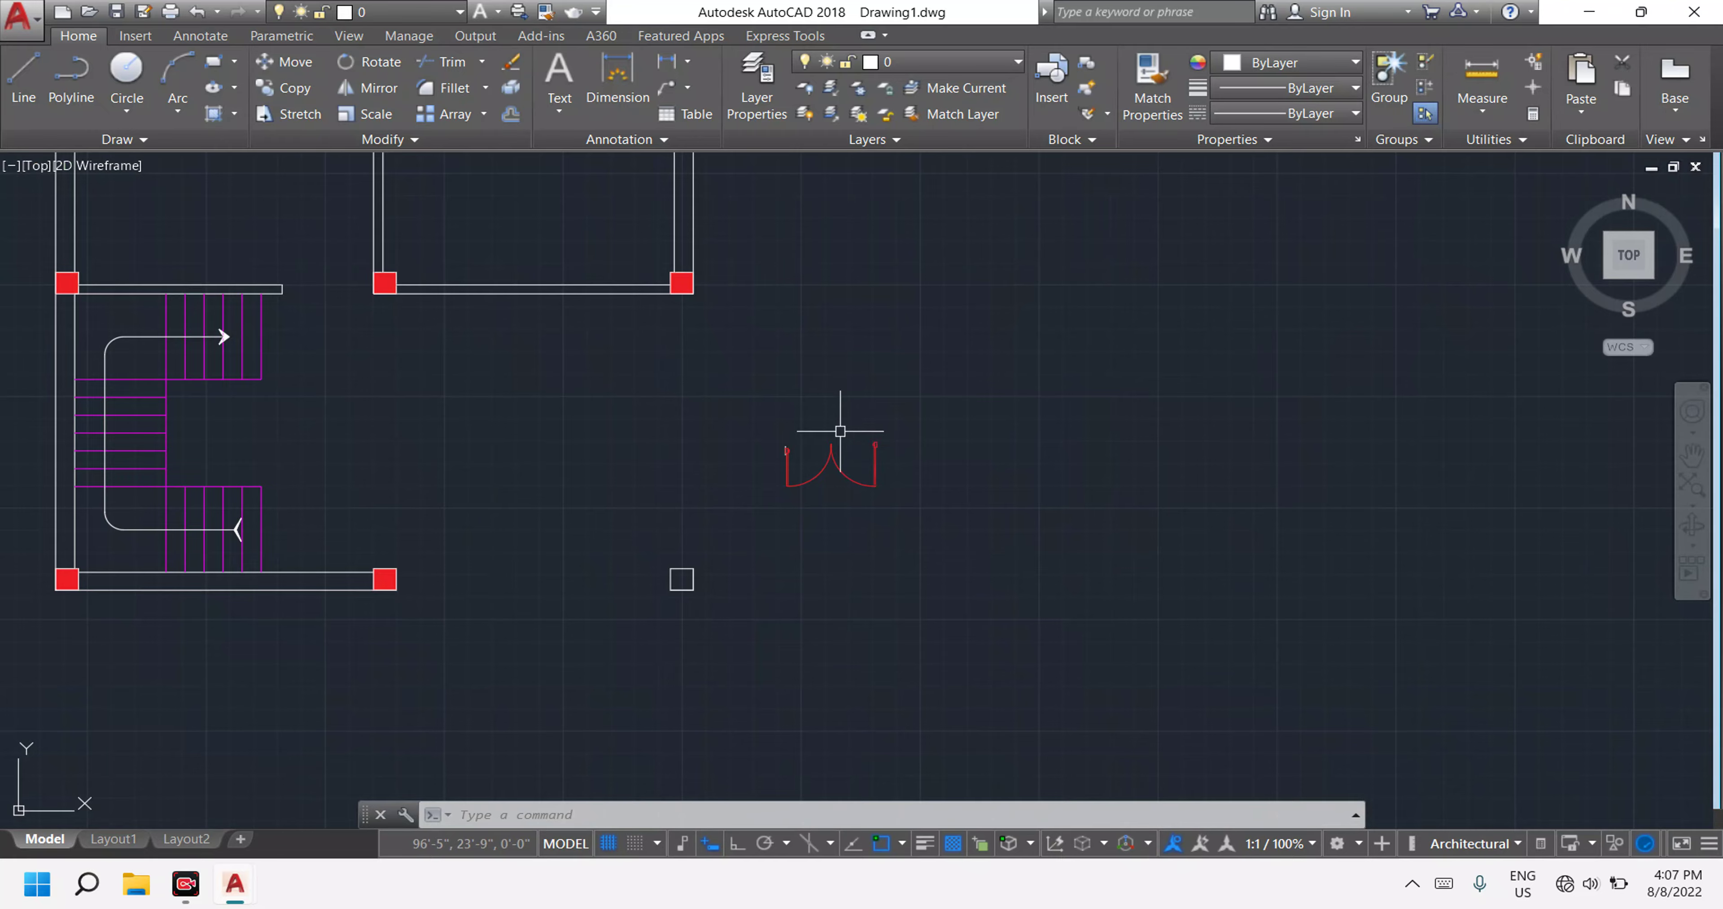
pyautogui.scroll(6, 789, 461)
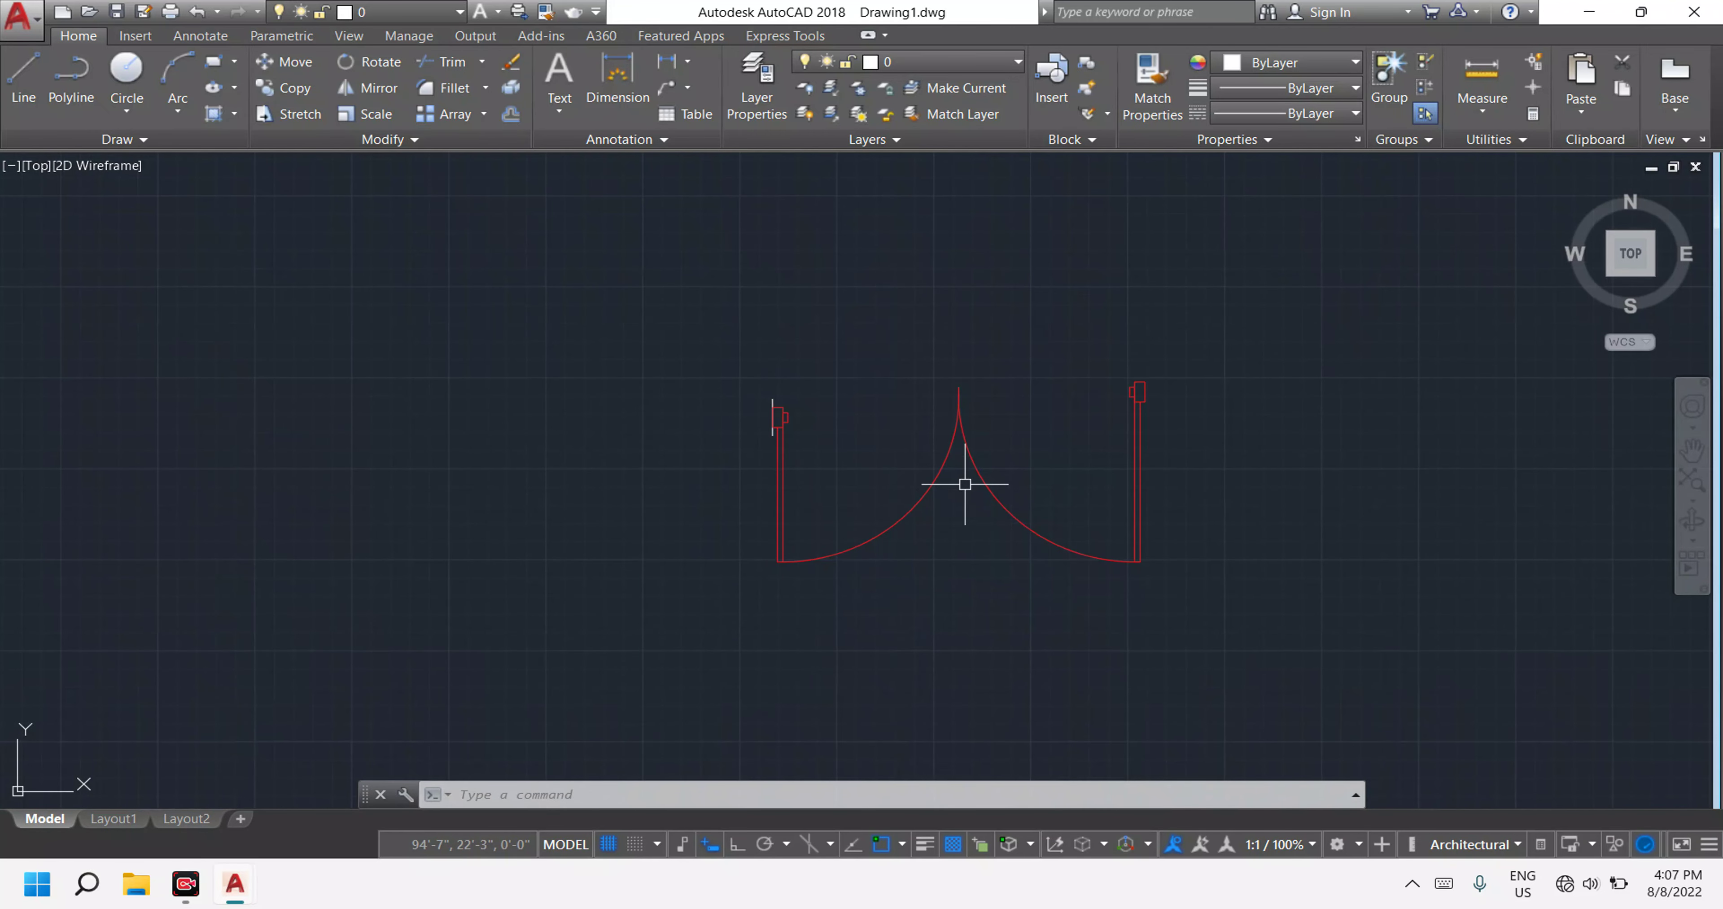
# Erase the door's left jamb and arc.
pyautogui.press('Escape')
pyautogui.click(970, 580)
pyautogui.press('Escape')
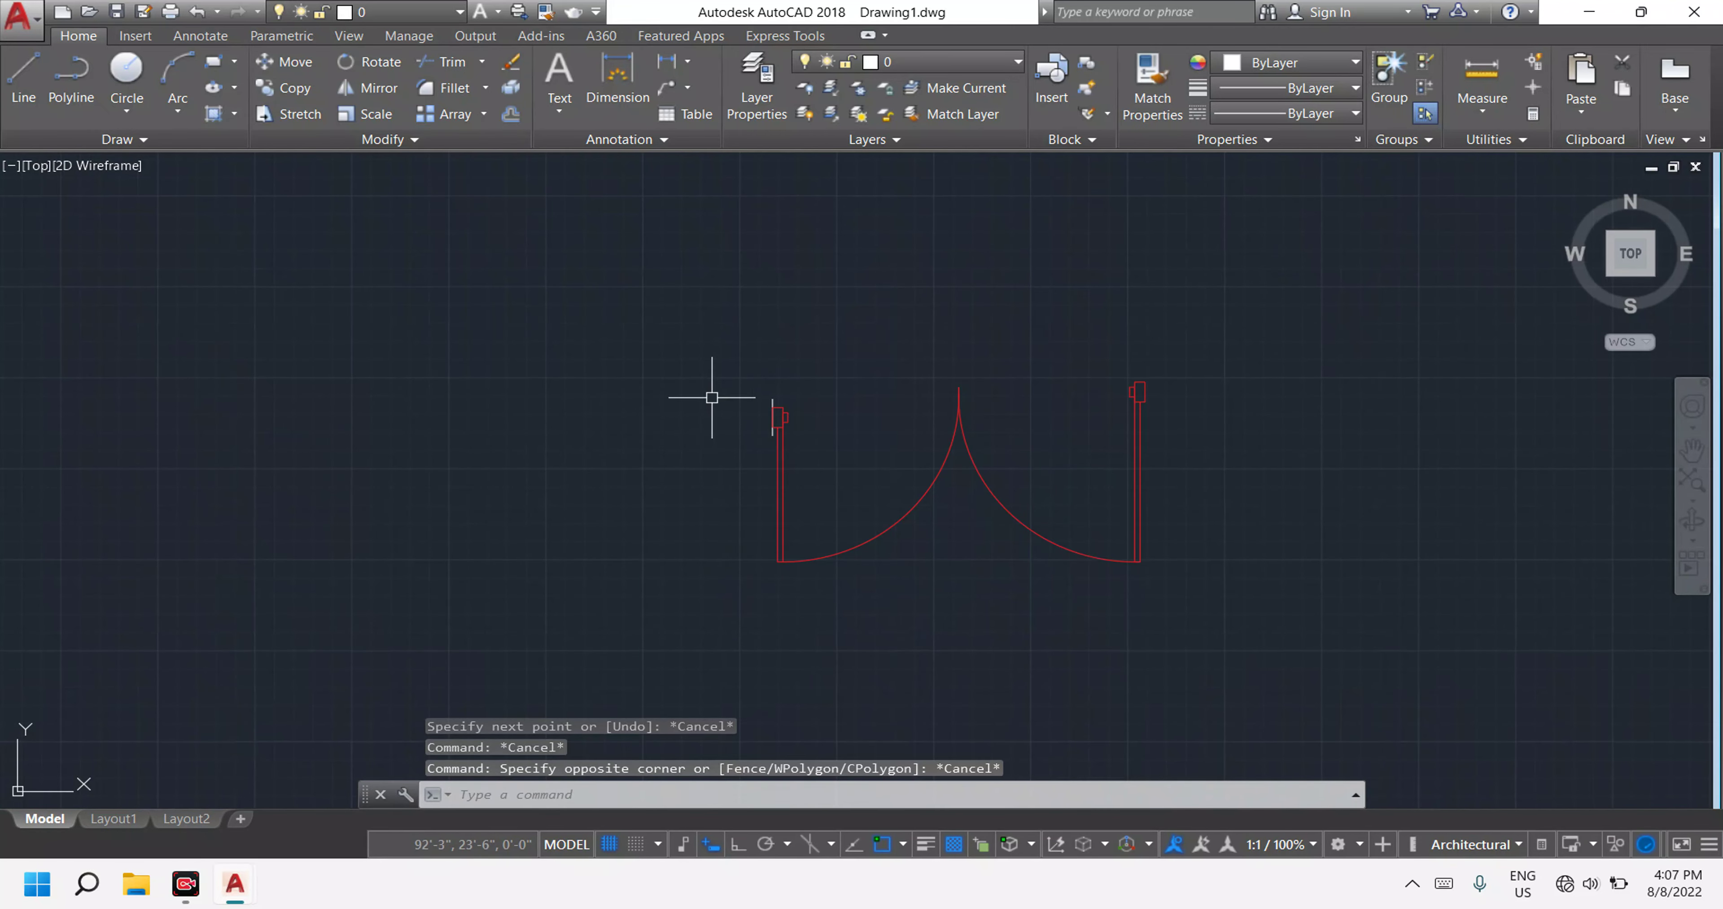
pyautogui.click(689, 341)
pyautogui.click(1034, 676)
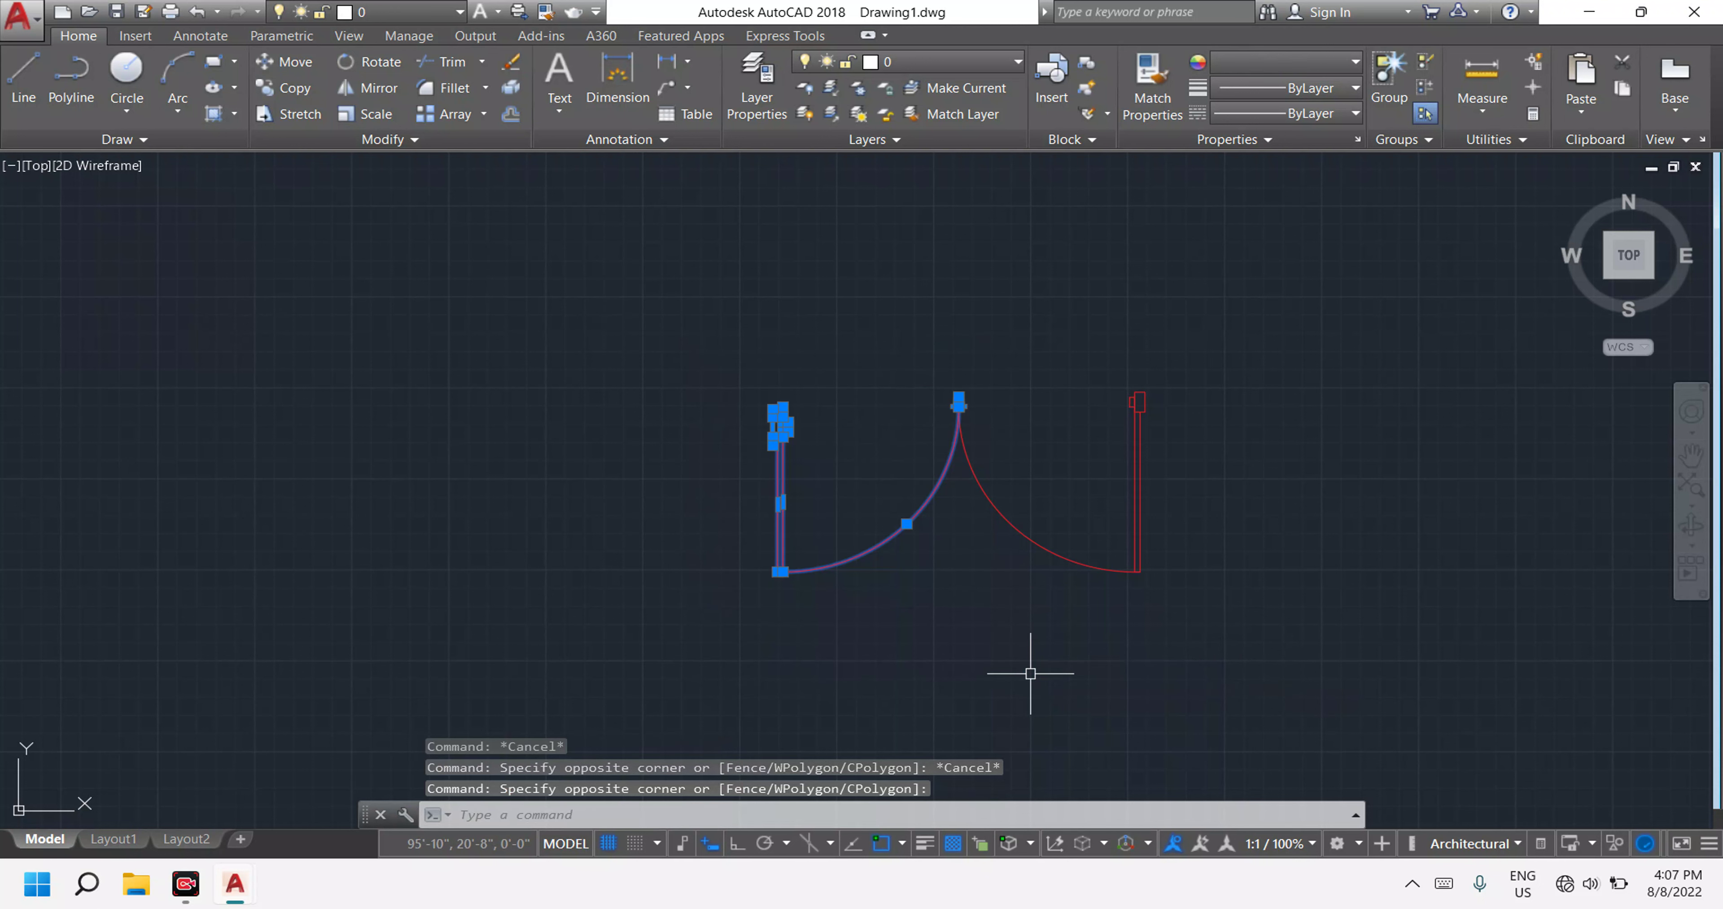
pyautogui.write('e')
pyautogui.press('Return')
# Mirror the right leaf about a vertical line through the arc tip, keeping the original.
pyautogui.press('Escape')
pyautogui.click(1196, 642)
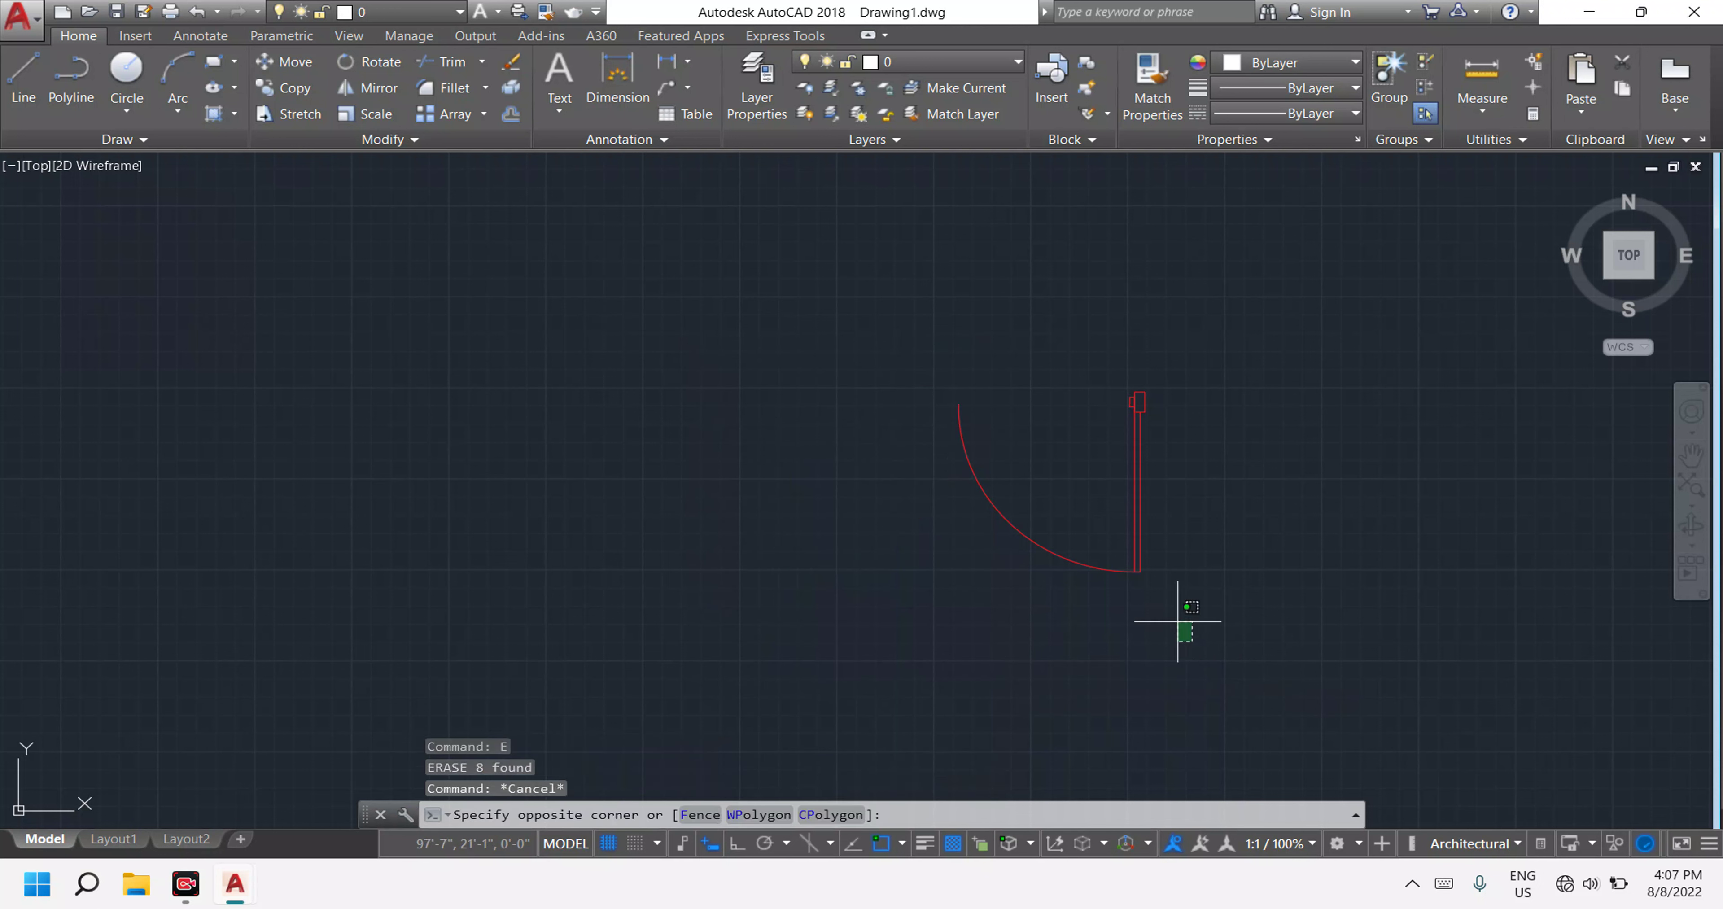
pyautogui.click(834, 283)
pyautogui.write('mi')
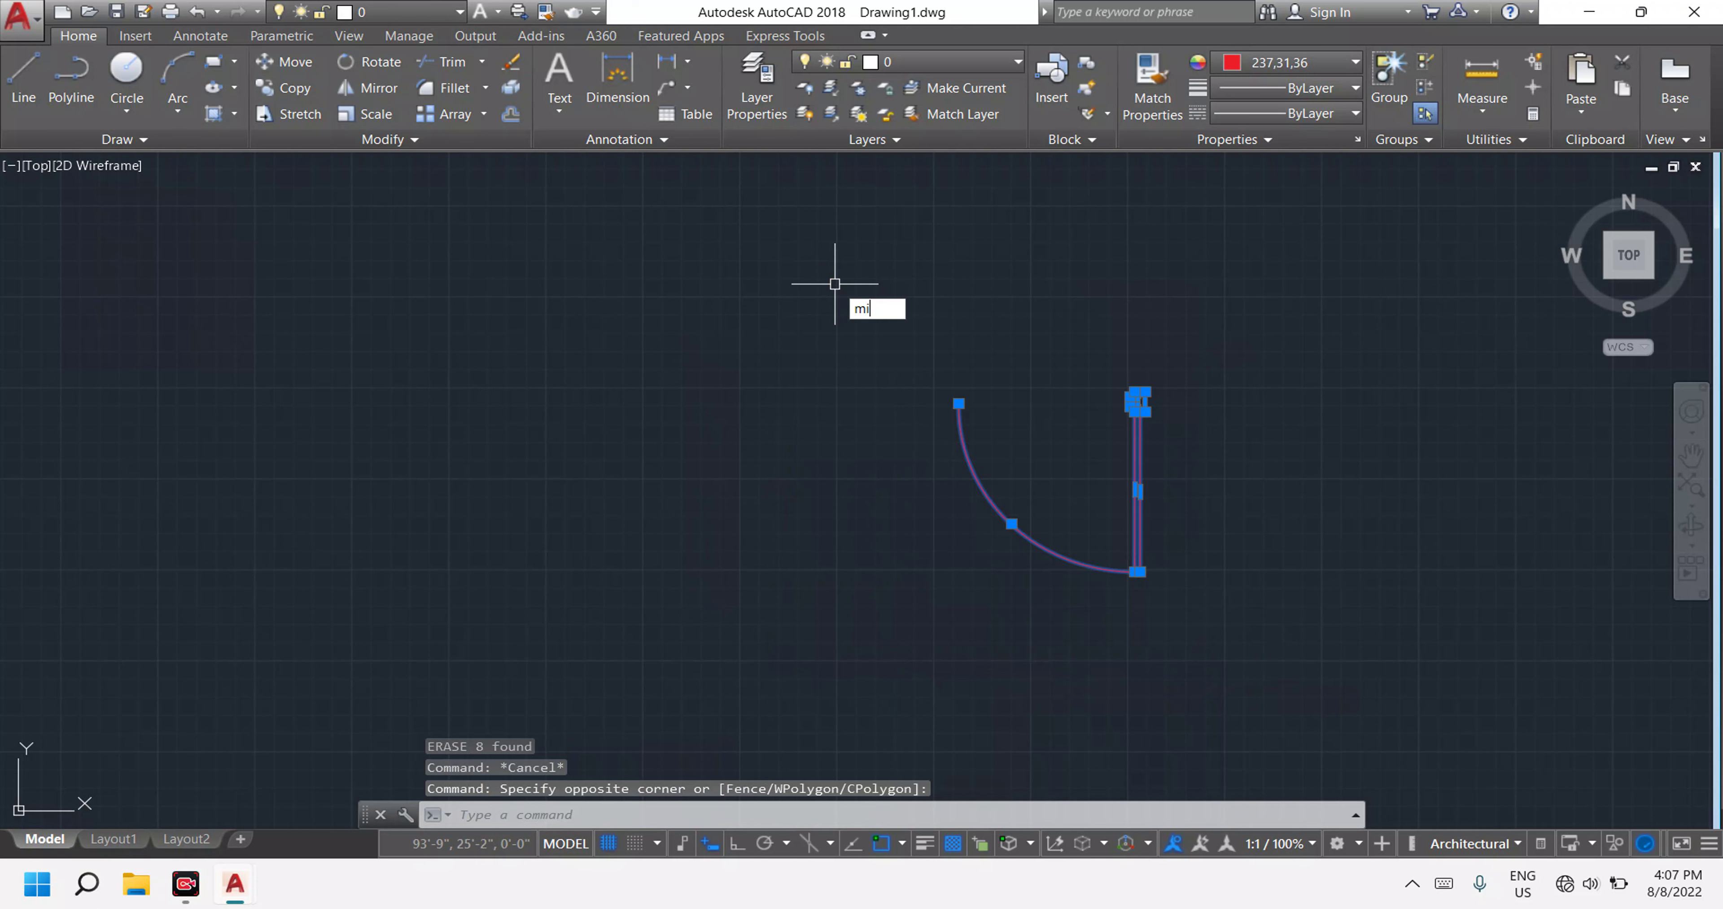
pyautogui.press('Return')
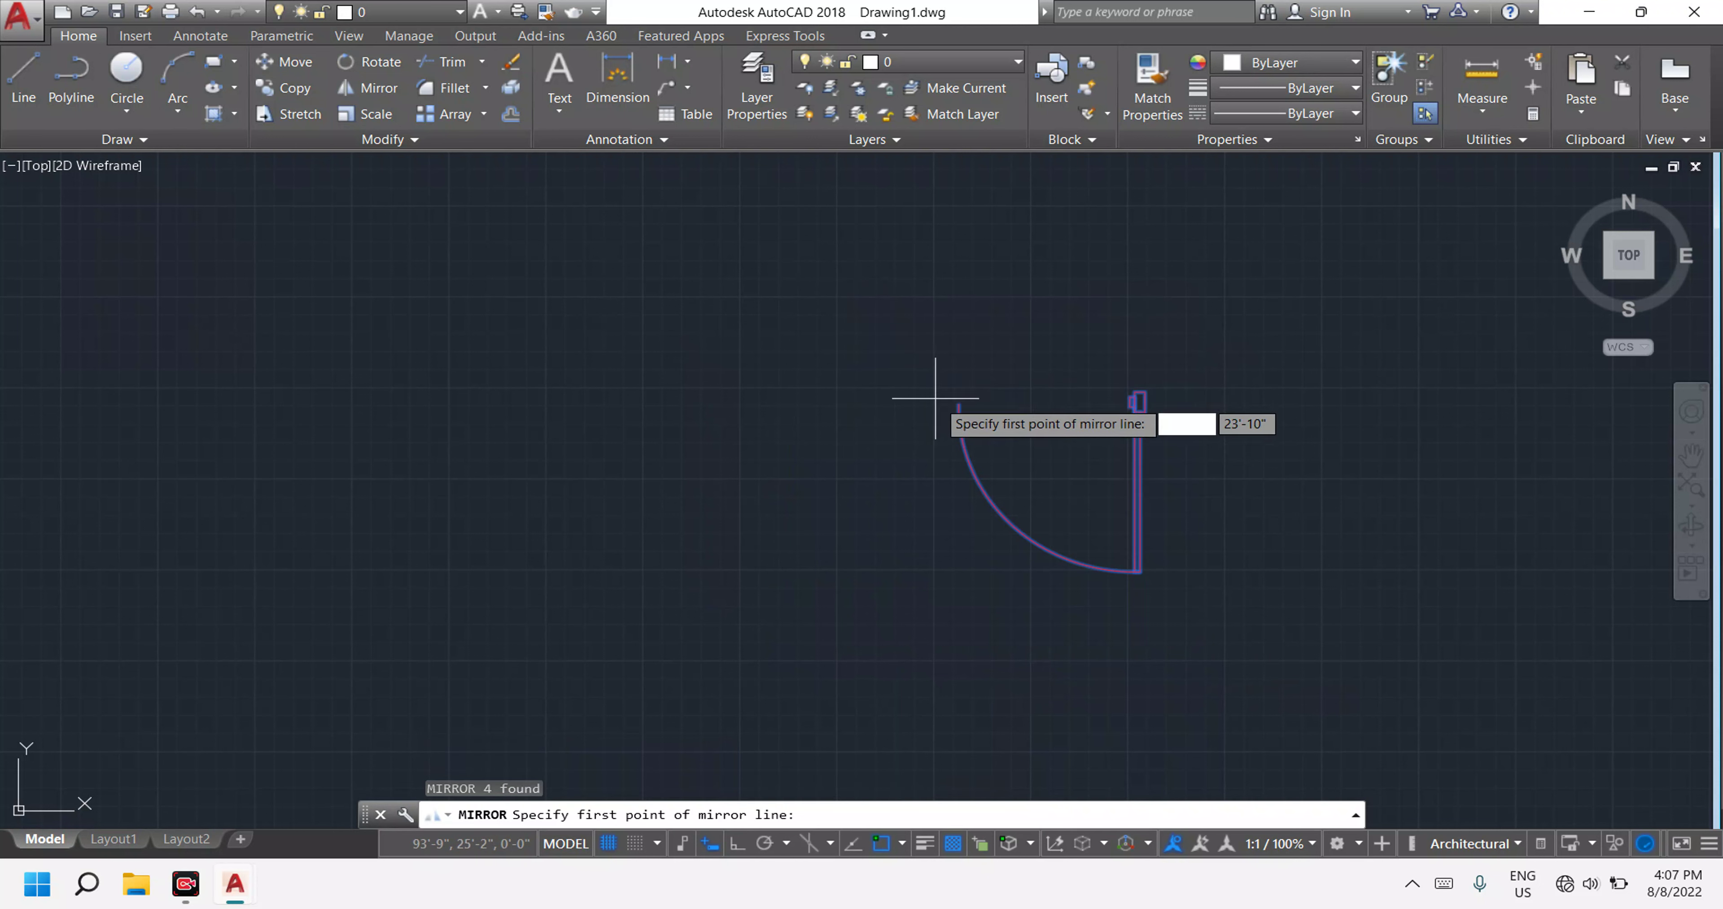
pyautogui.click(958, 403)
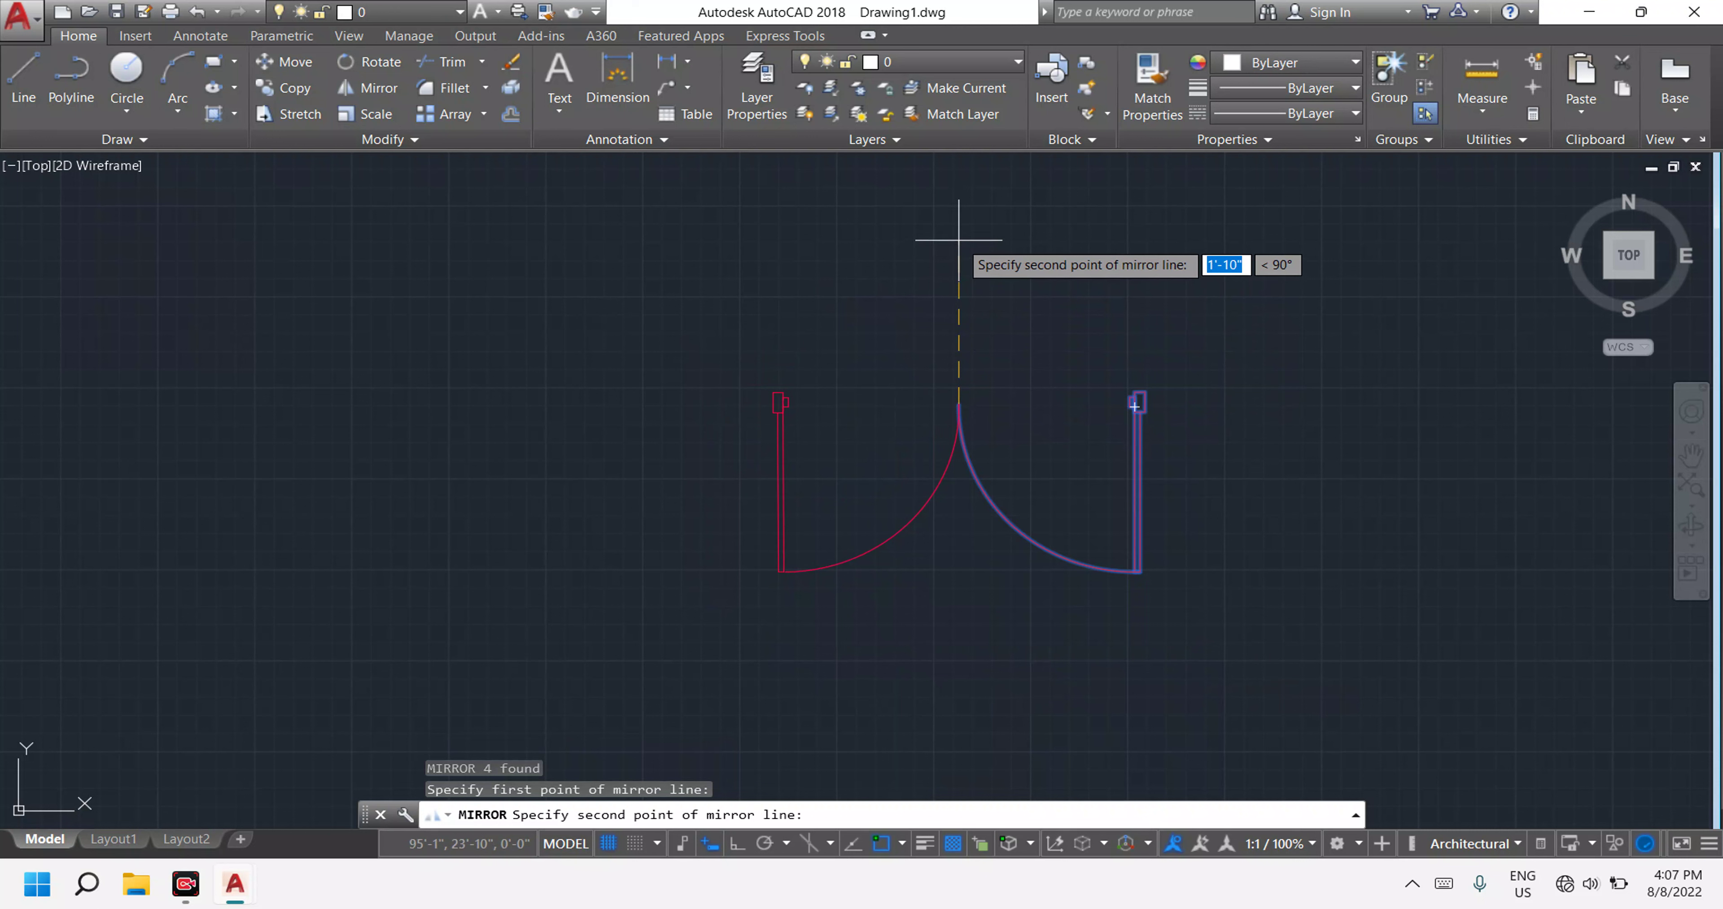
pyautogui.click(959, 239)
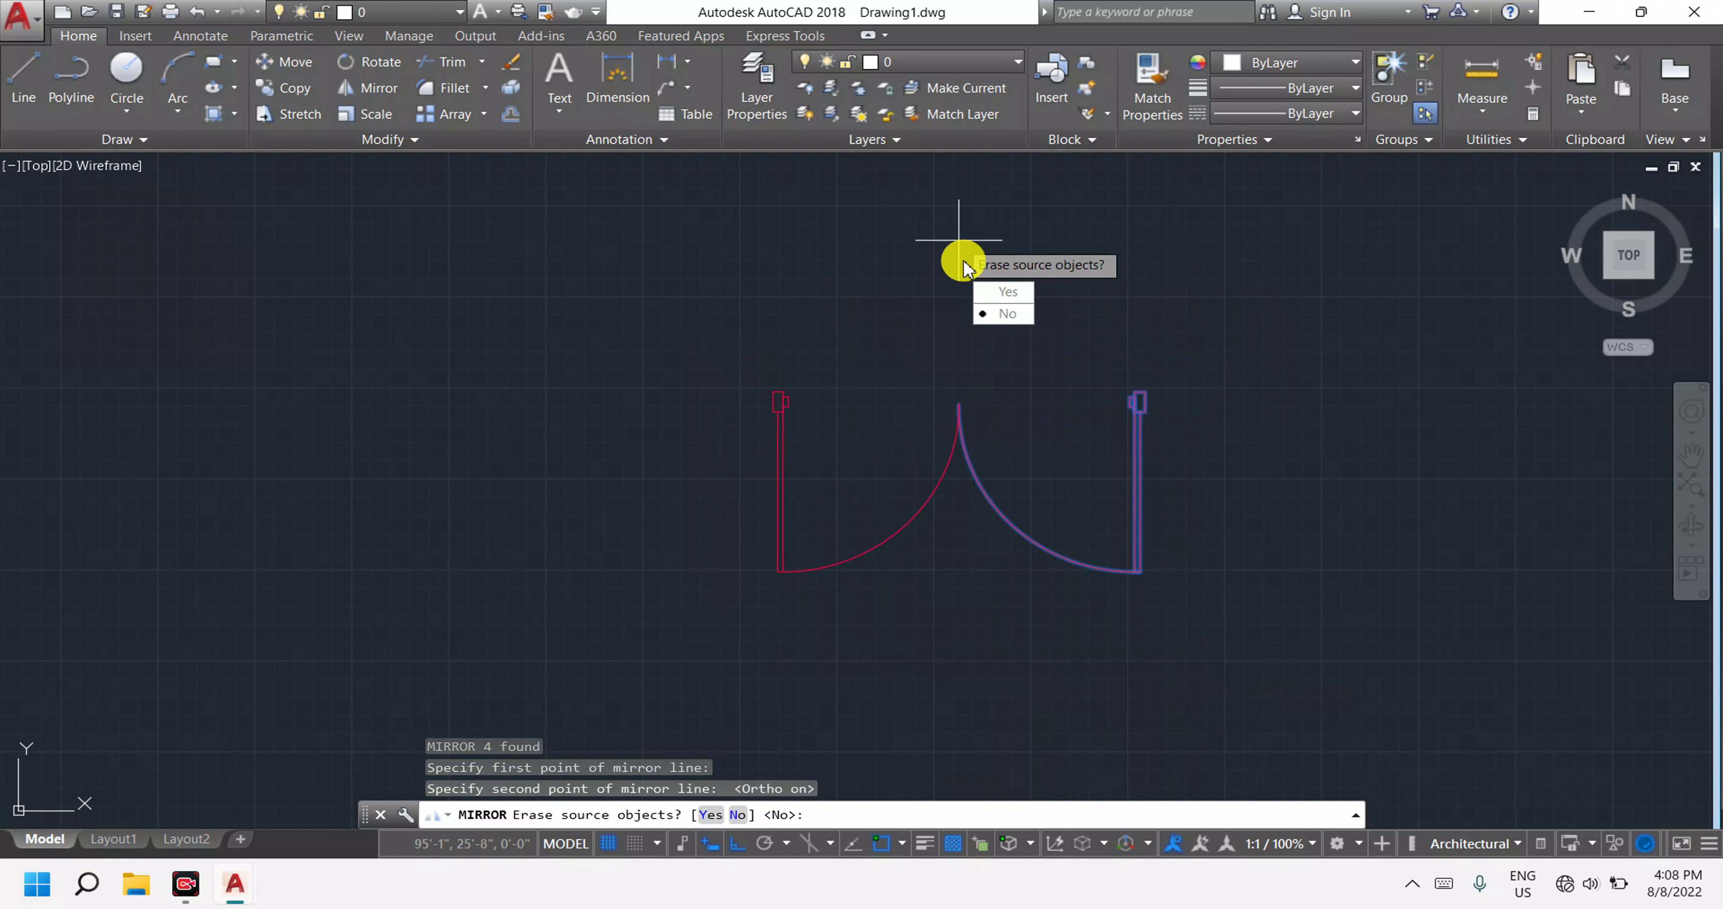
pyautogui.click(996, 313)
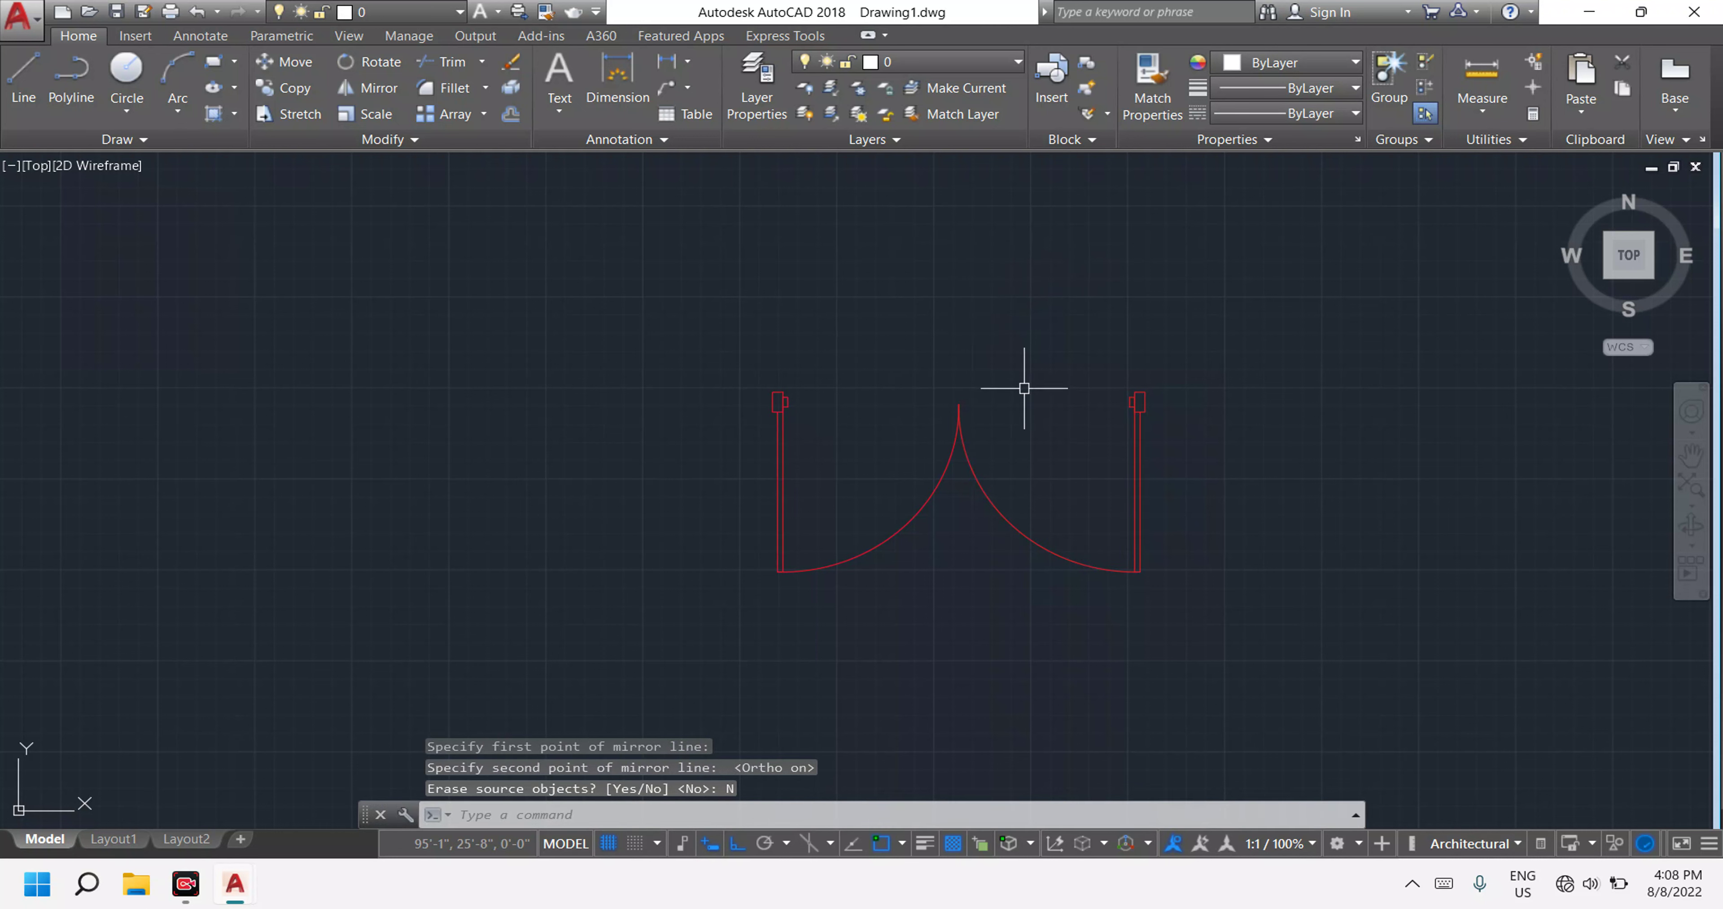
pyautogui.scroll(-5, 1030, 404)
pyautogui.scroll(-2, 873, 588)
pyautogui.scroll(8, 1042, 448)
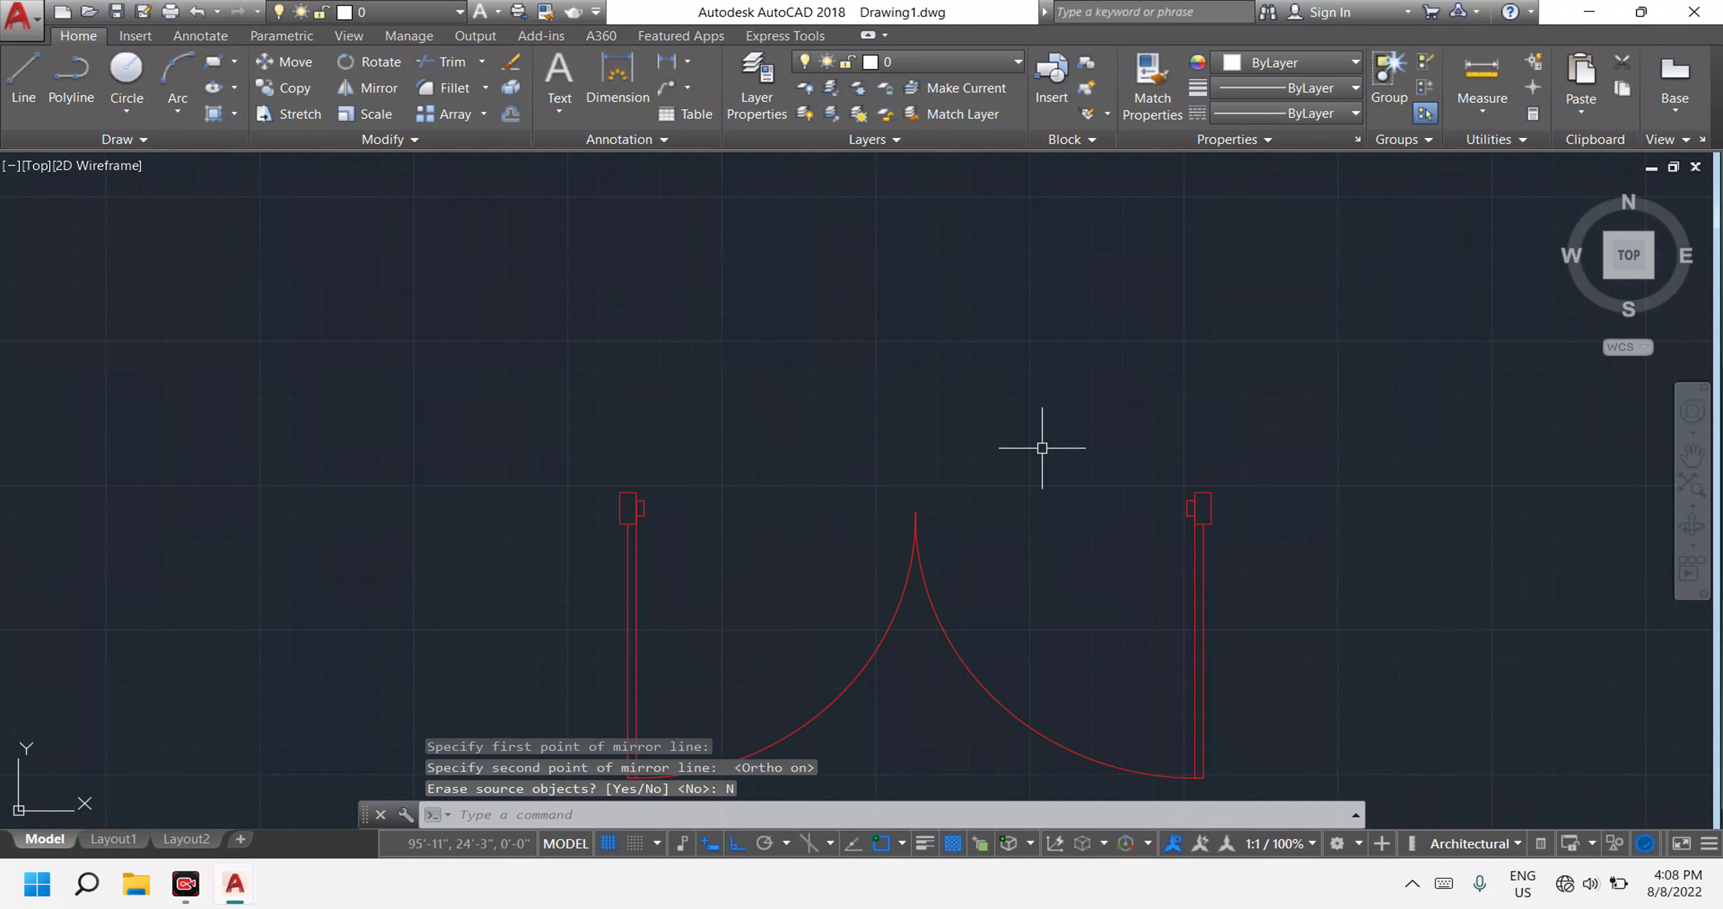
pyautogui.scroll(-8, 1042, 448)
# Select the double door and begin moving it with Ortho off, then abandon the move.
pyautogui.press('Escape')
pyautogui.click(1173, 541)
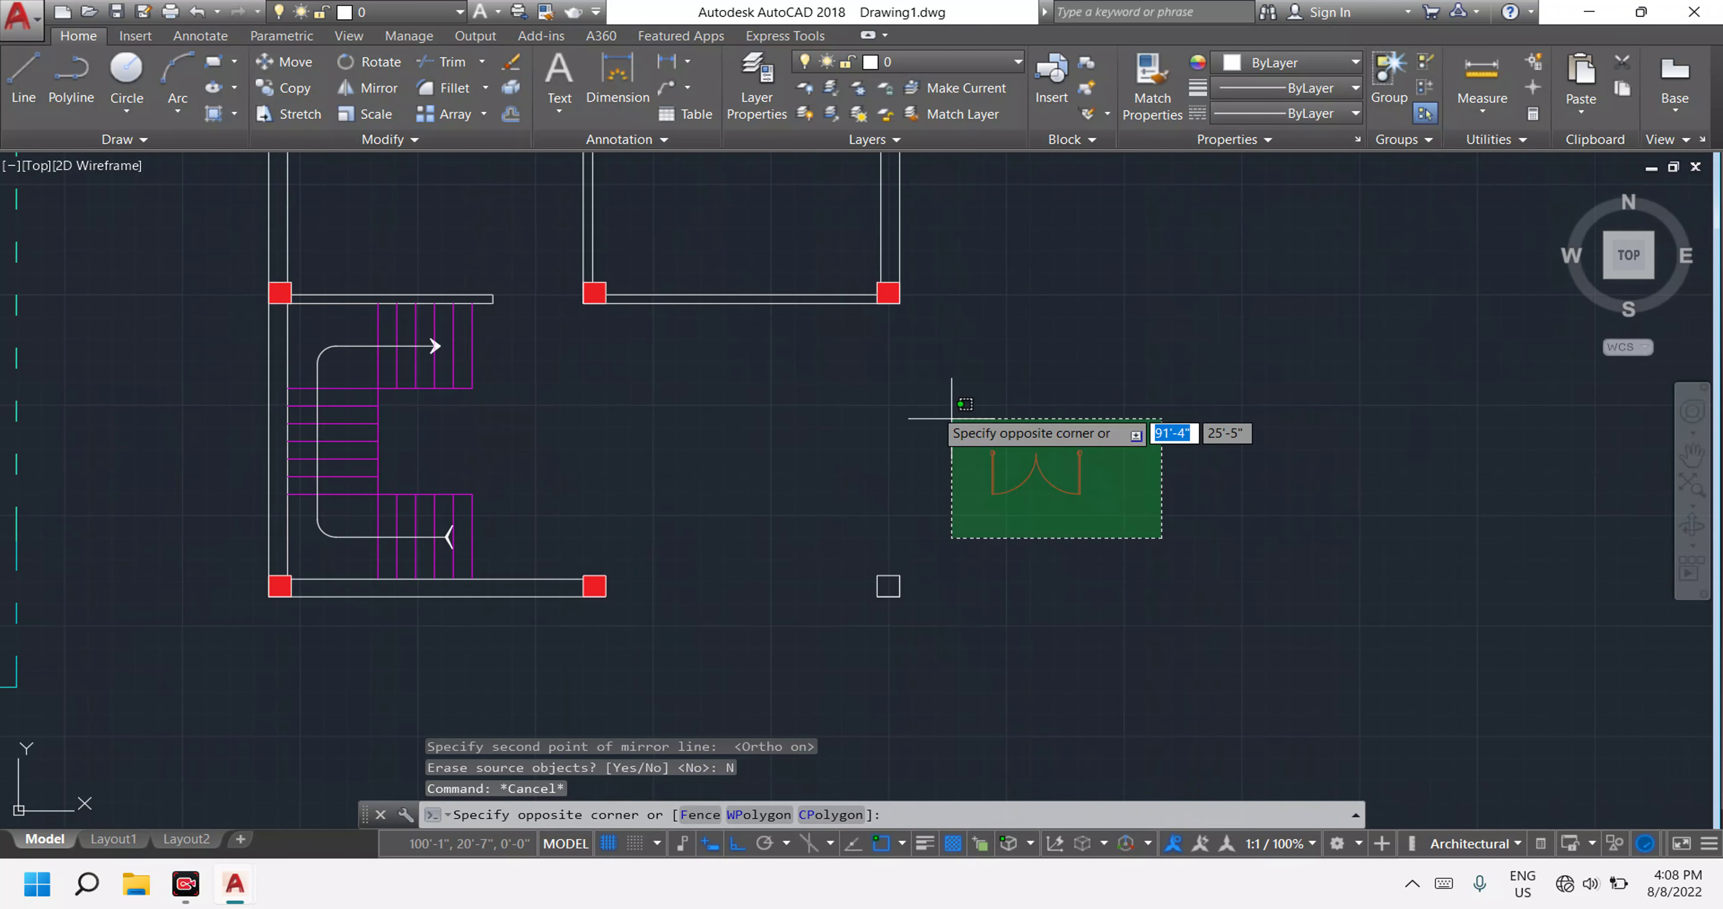
pyautogui.click(907, 392)
pyautogui.press('Return')
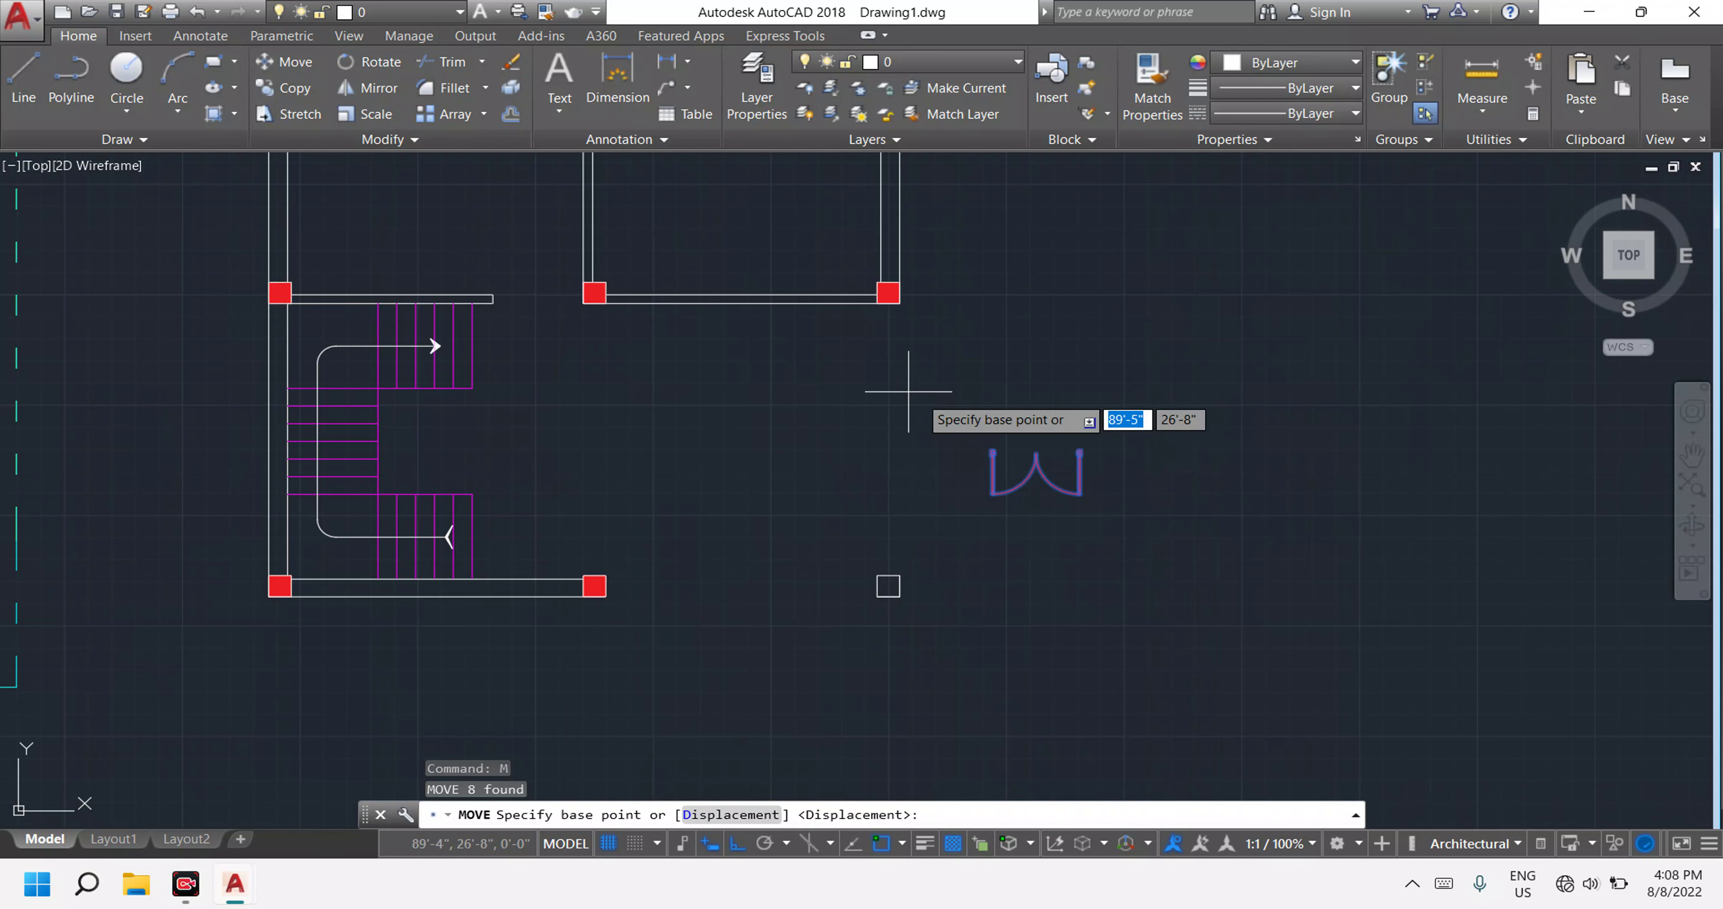
pyautogui.click(1020, 359)
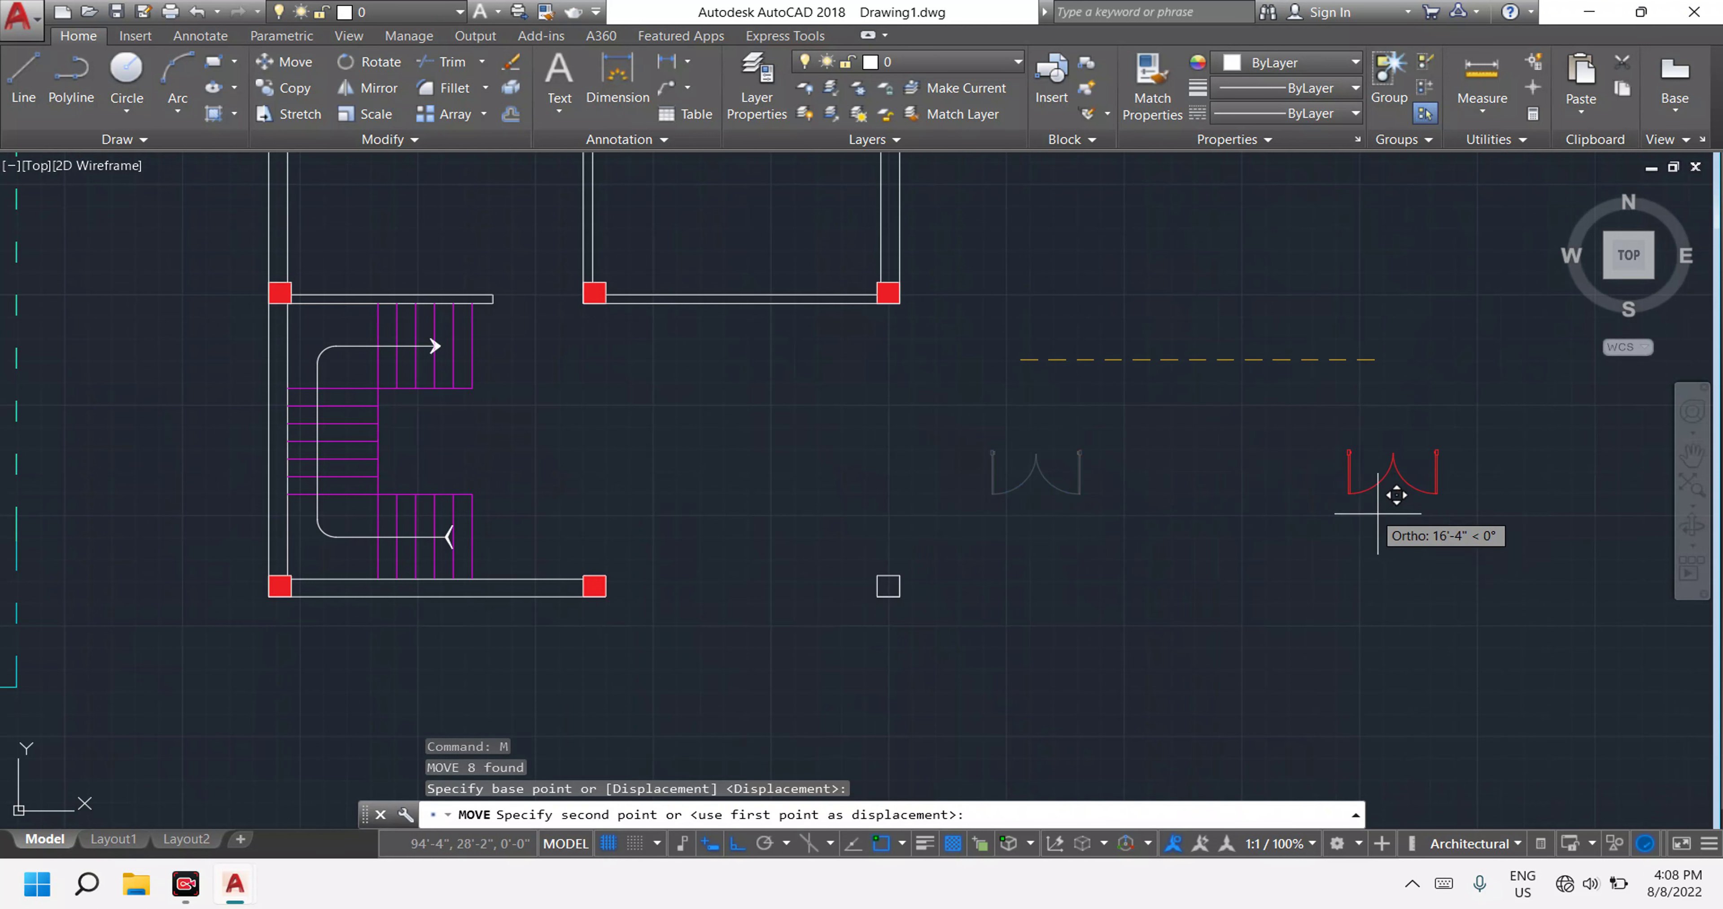
pyautogui.press('F8')
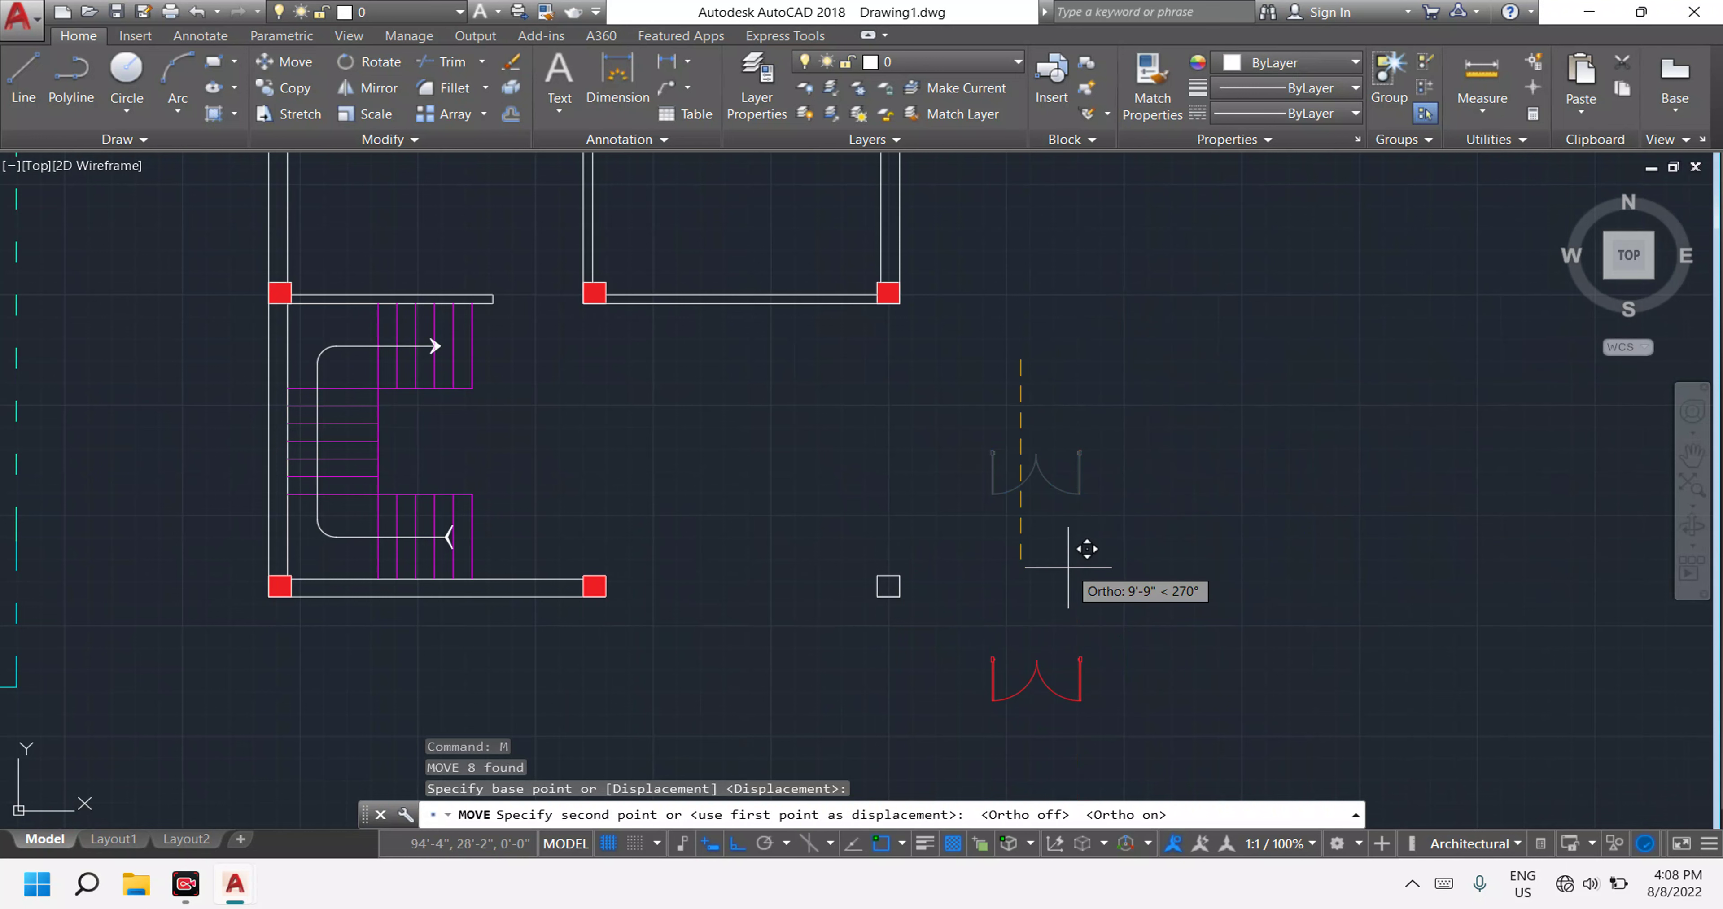
pyautogui.moveTo(1020, 556); pyautogui.dragTo(1028, 483, button='middle')
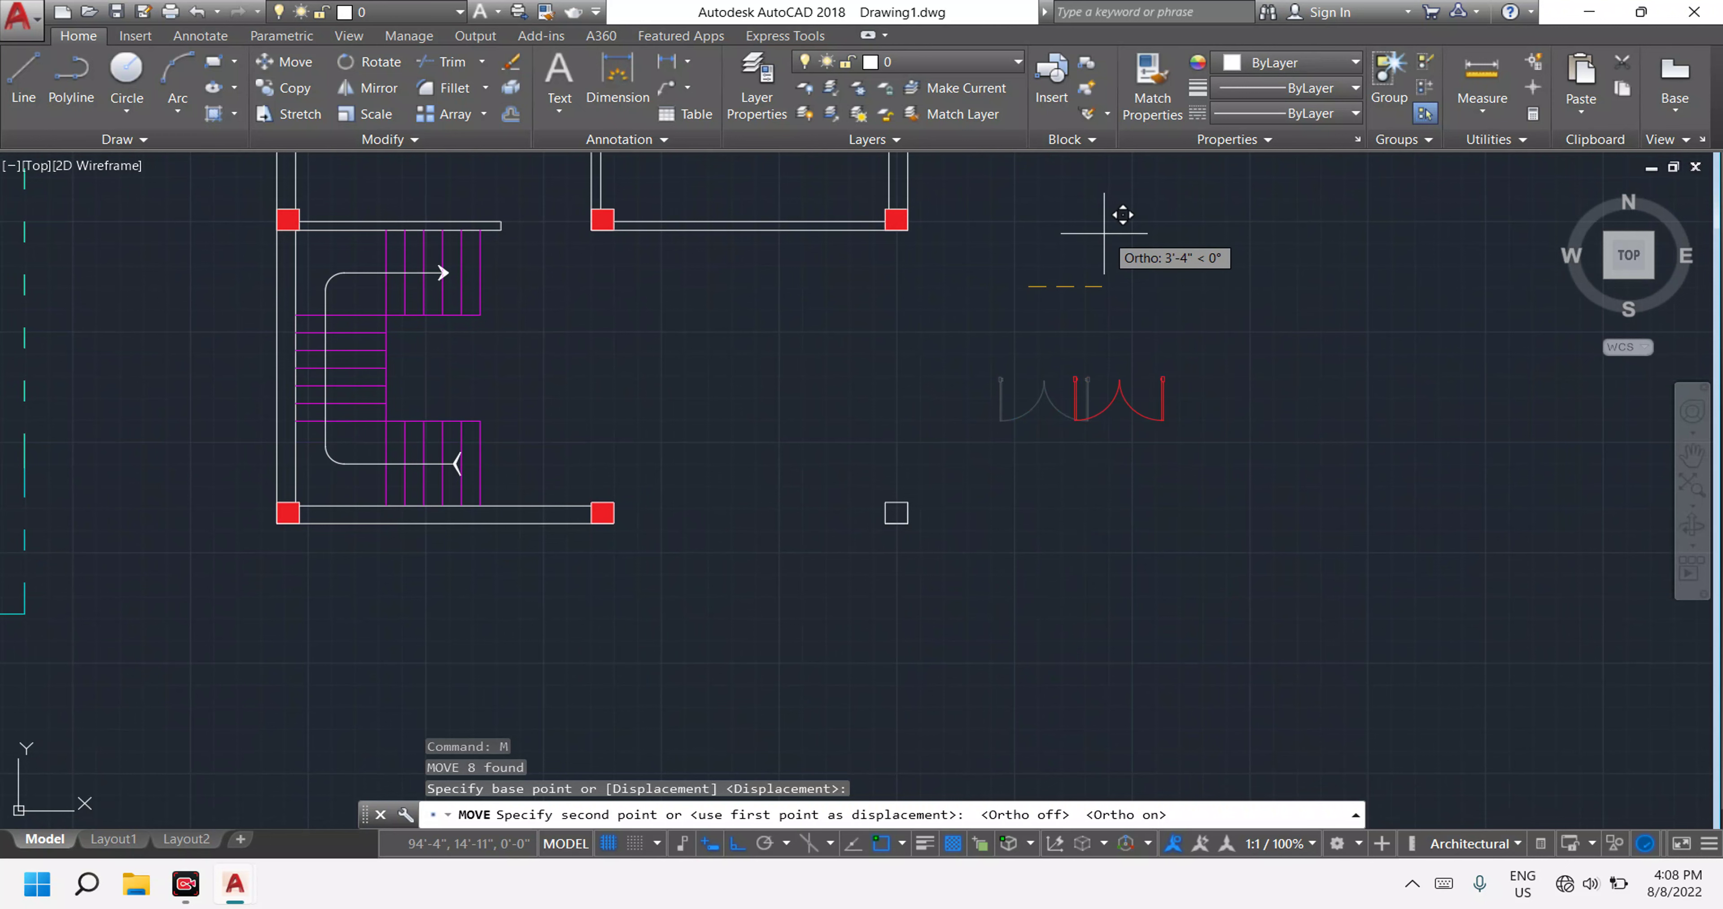
pyautogui.press('Escape')
# Mirror the double door about a horizontal line below it, keeping the original.
pyautogui.click(1216, 505)
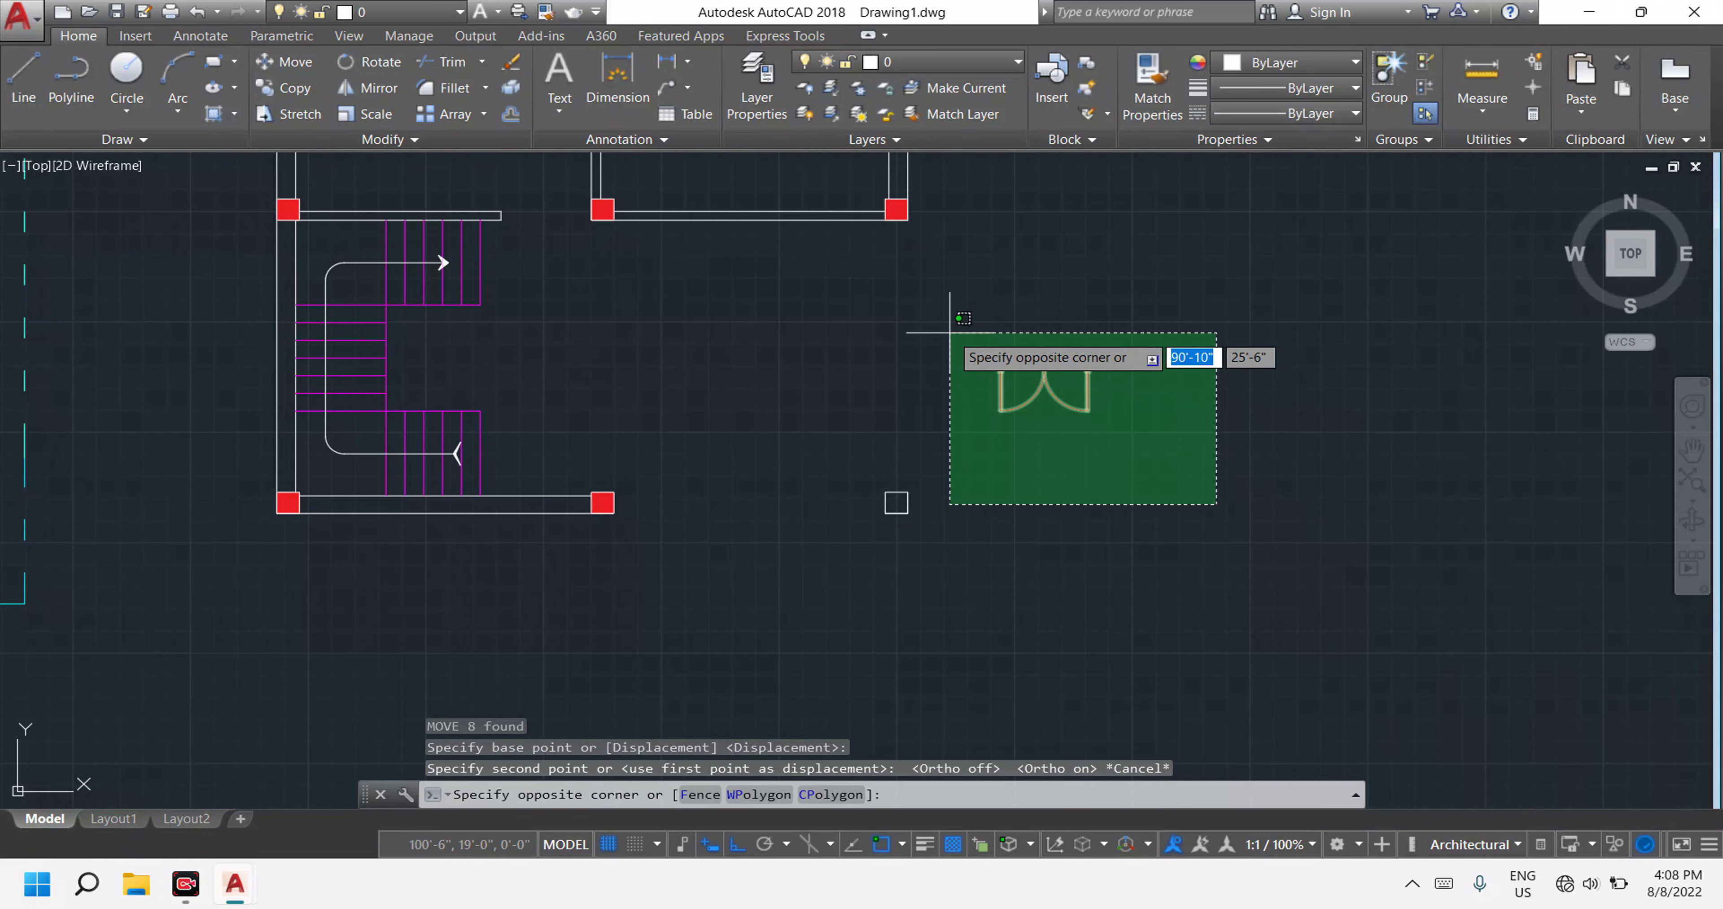
pyautogui.click(950, 327)
pyautogui.write('mi')
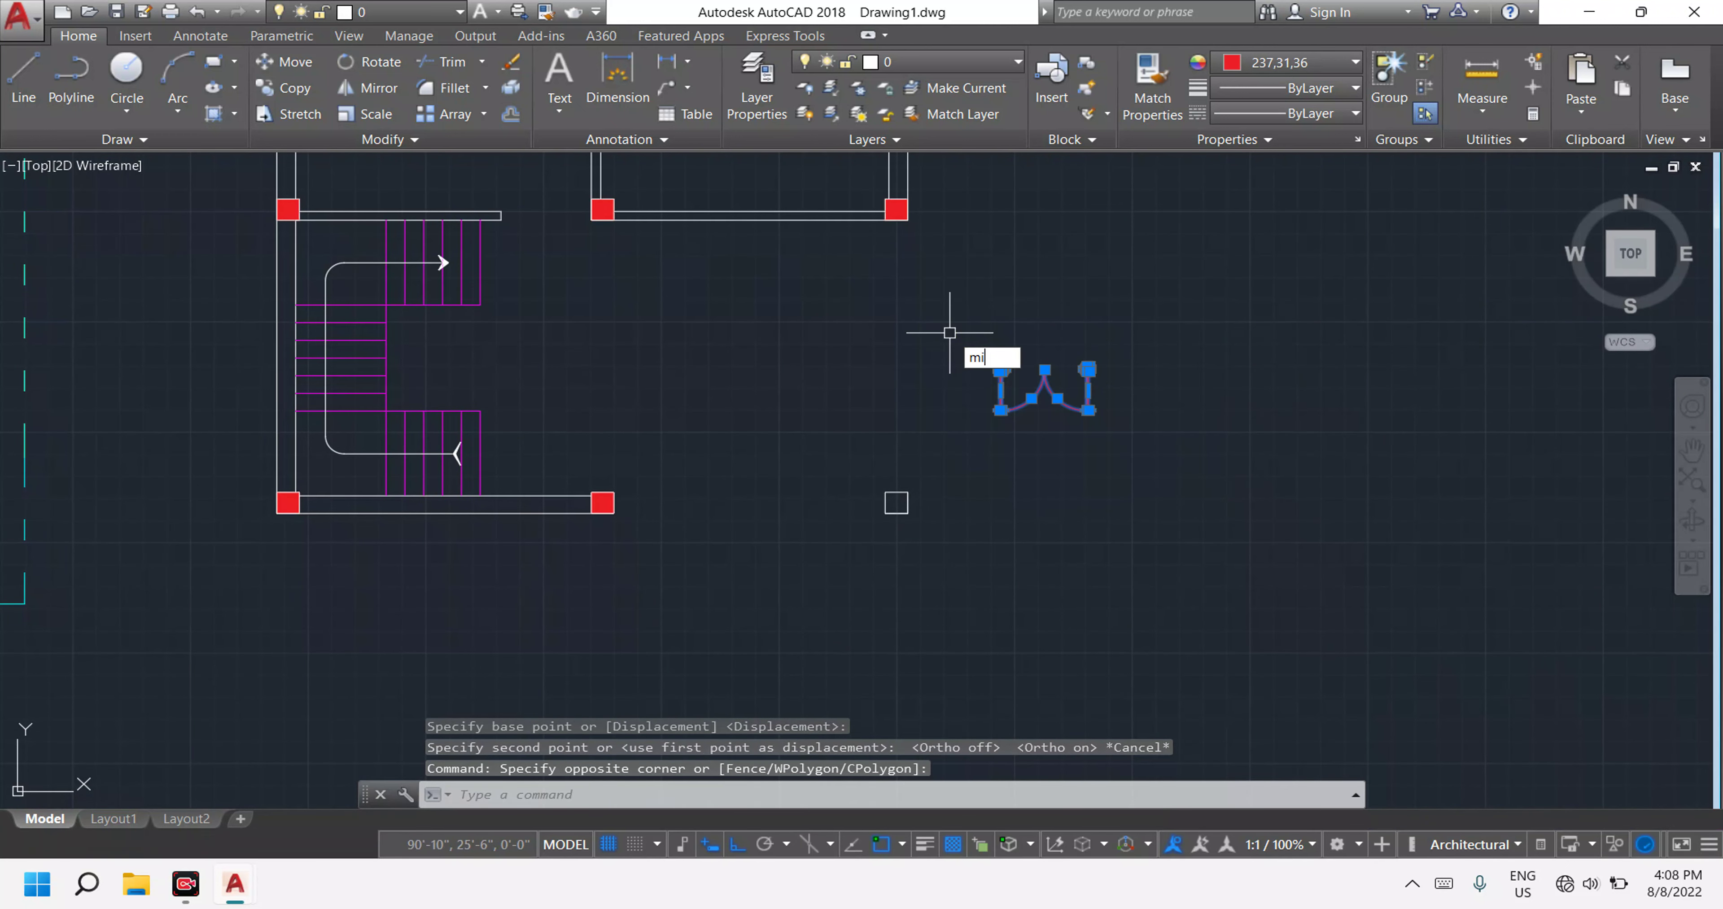
pyautogui.press('Return')
pyautogui.click(1059, 515)
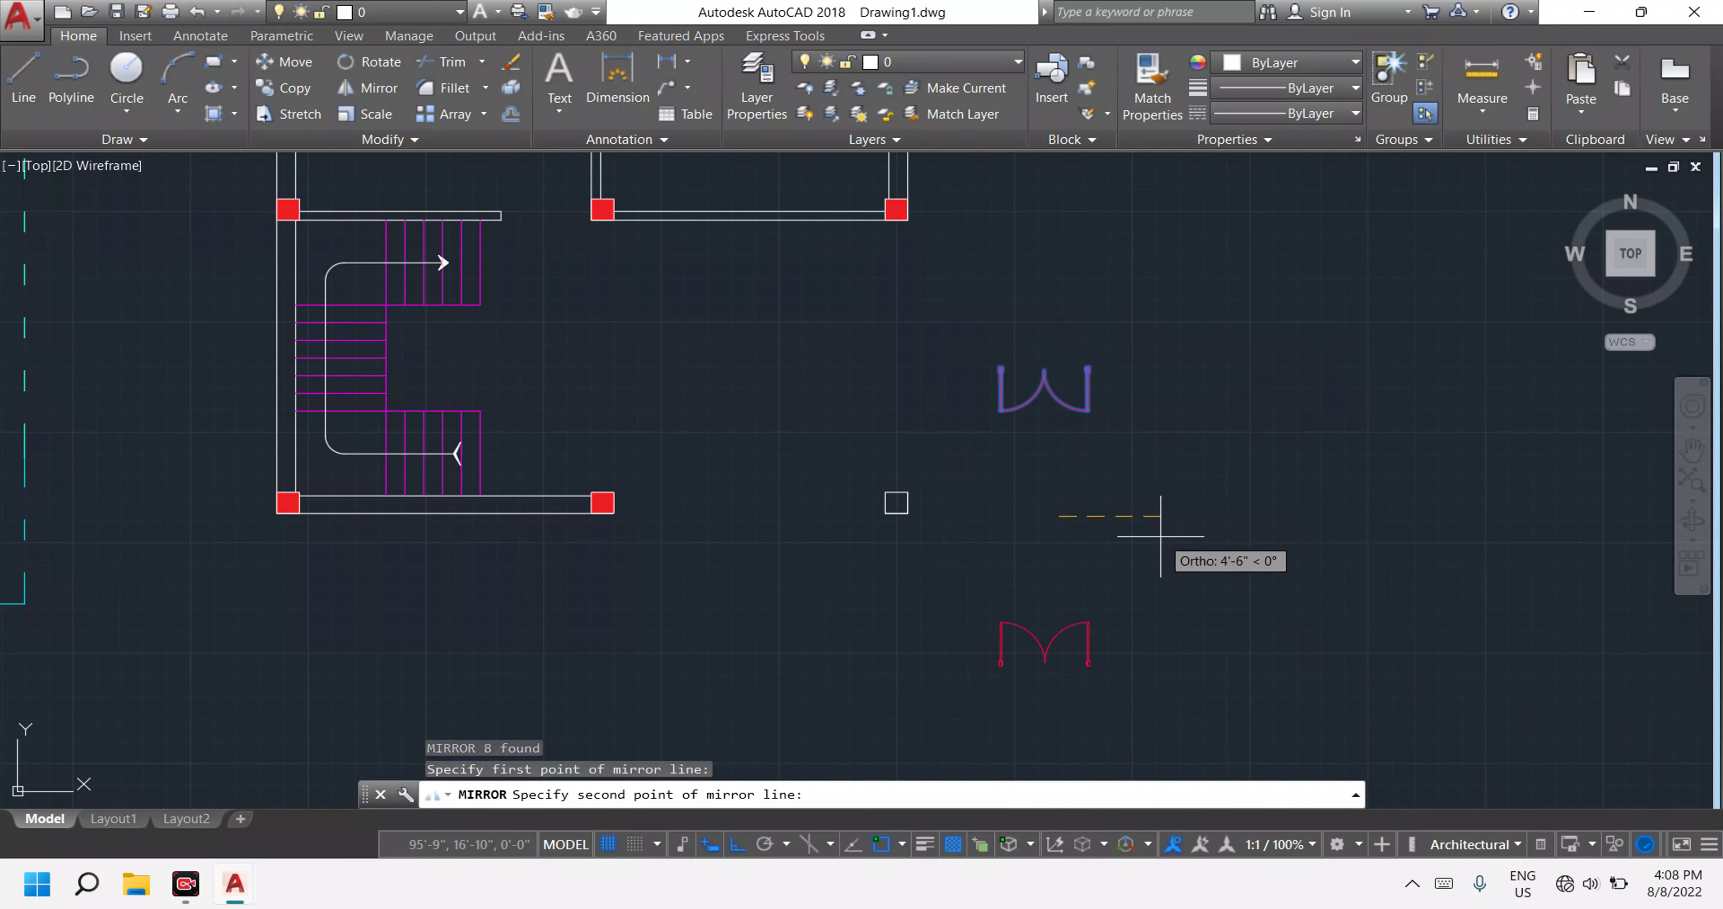
pyautogui.click(1160, 536)
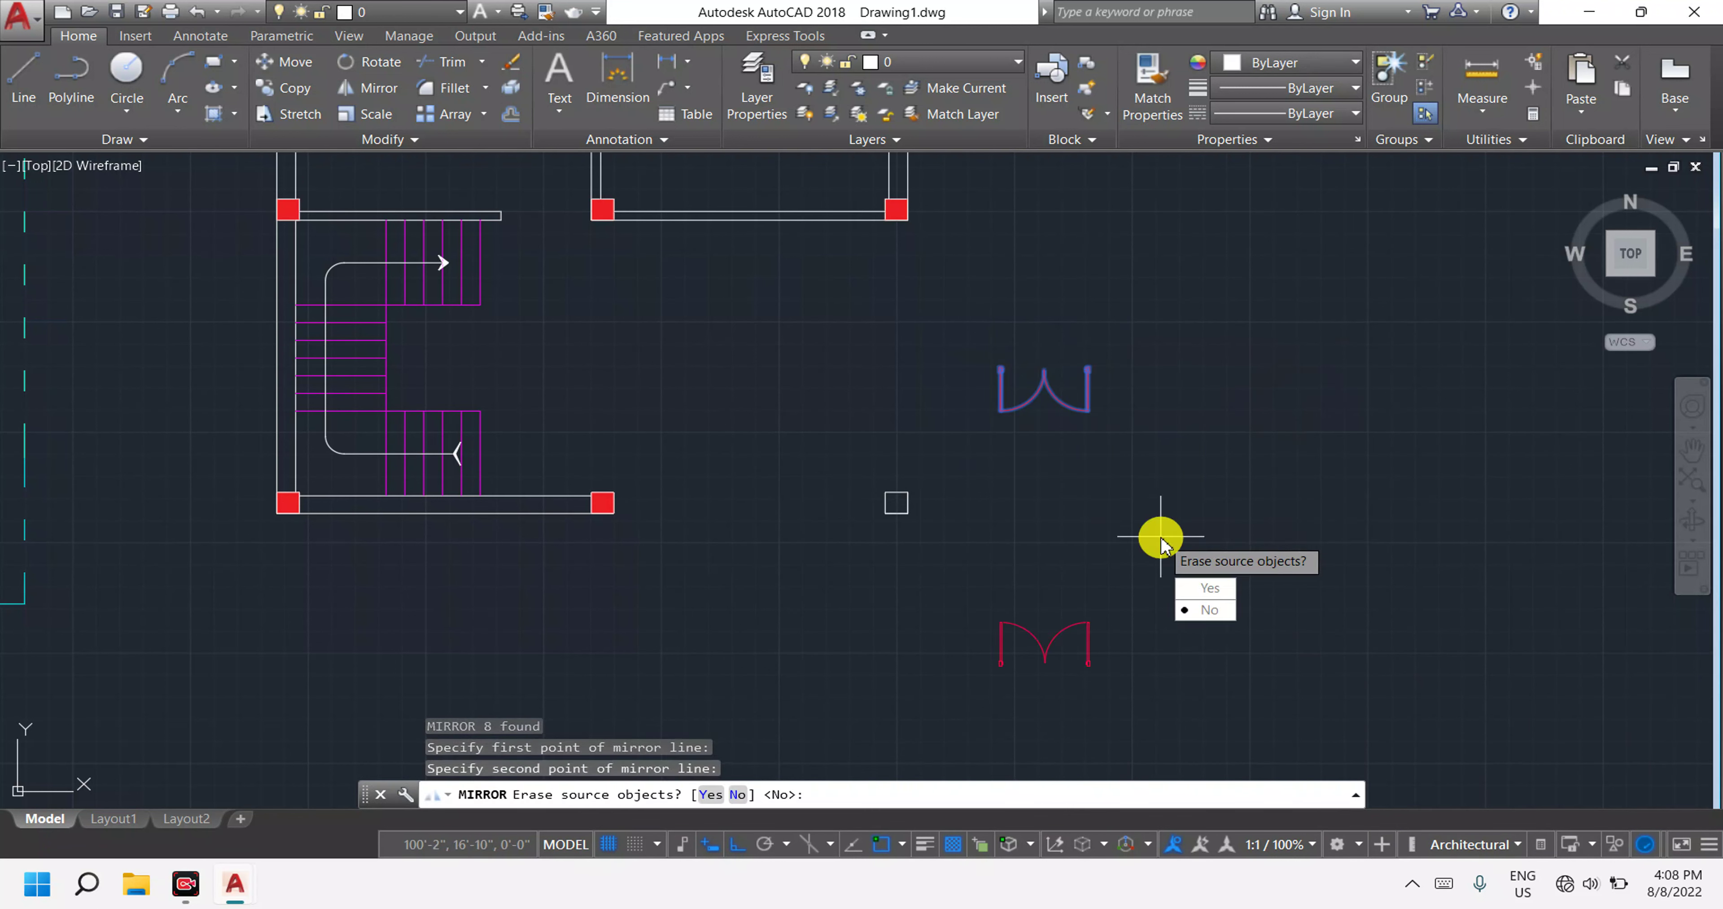
pyautogui.click(1197, 610)
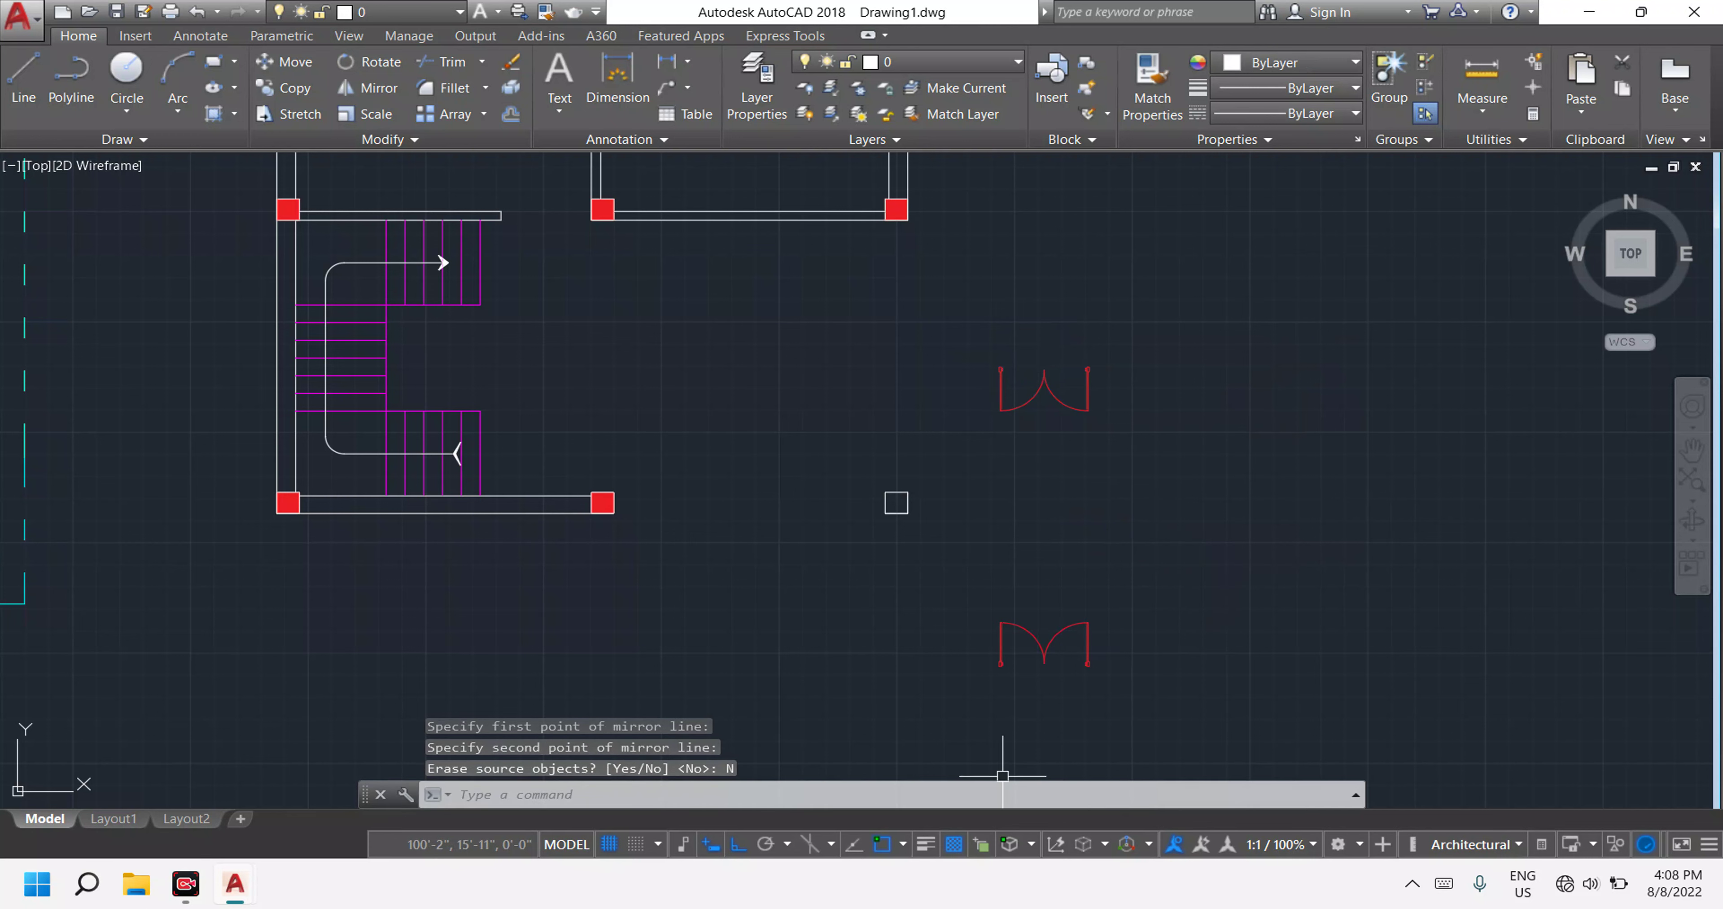
pyautogui.scroll(4, 1002, 776)
pyautogui.press('Escape')
pyautogui.press('Escape')
pyautogui.press('Escape')
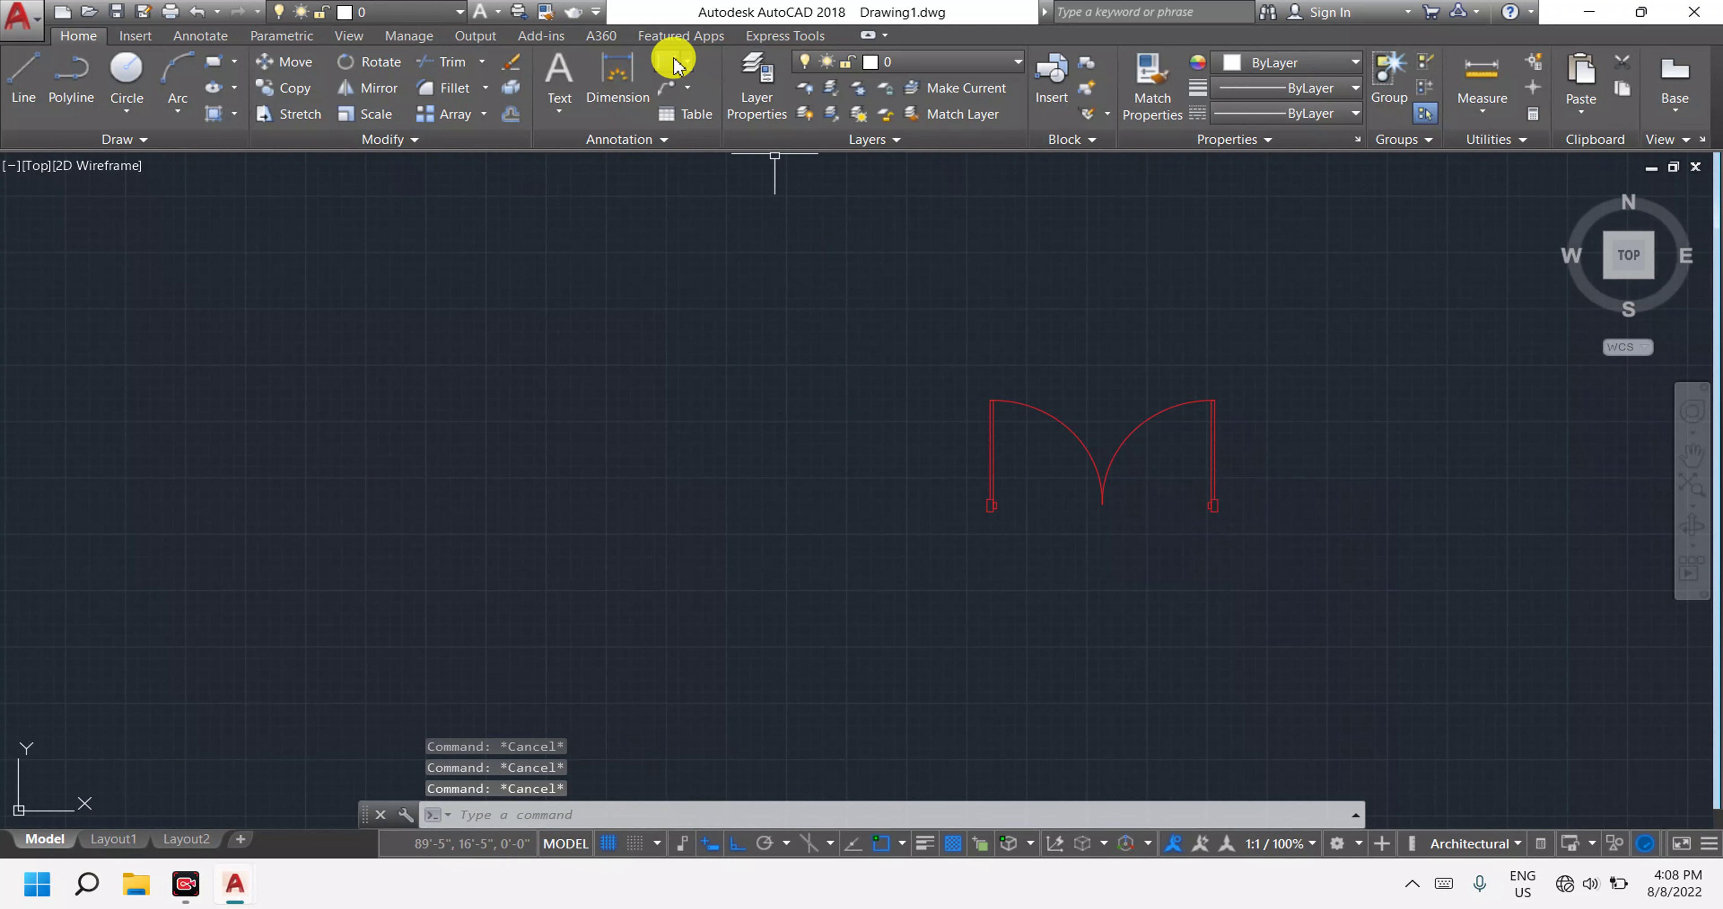
# Measure the door's width between its two jamb corners, then cancel the dimension.
pyautogui.click(672, 61)
pyautogui.scroll(2, 976, 535)
pyautogui.scroll(2, 942, 492)
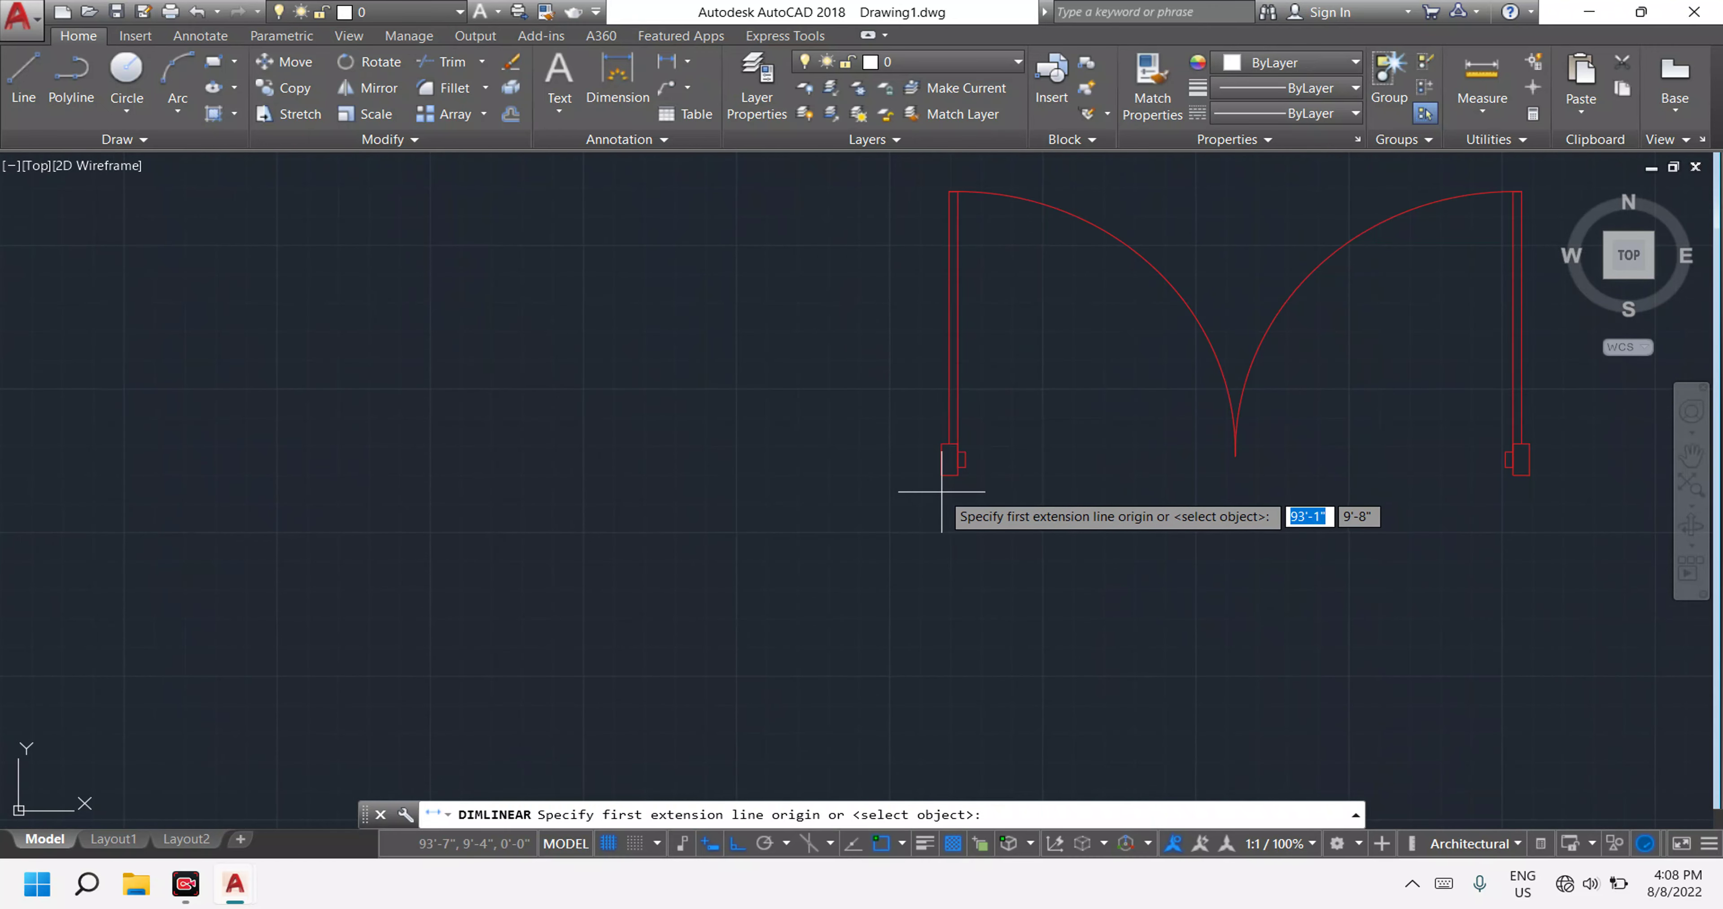
pyautogui.click(948, 461)
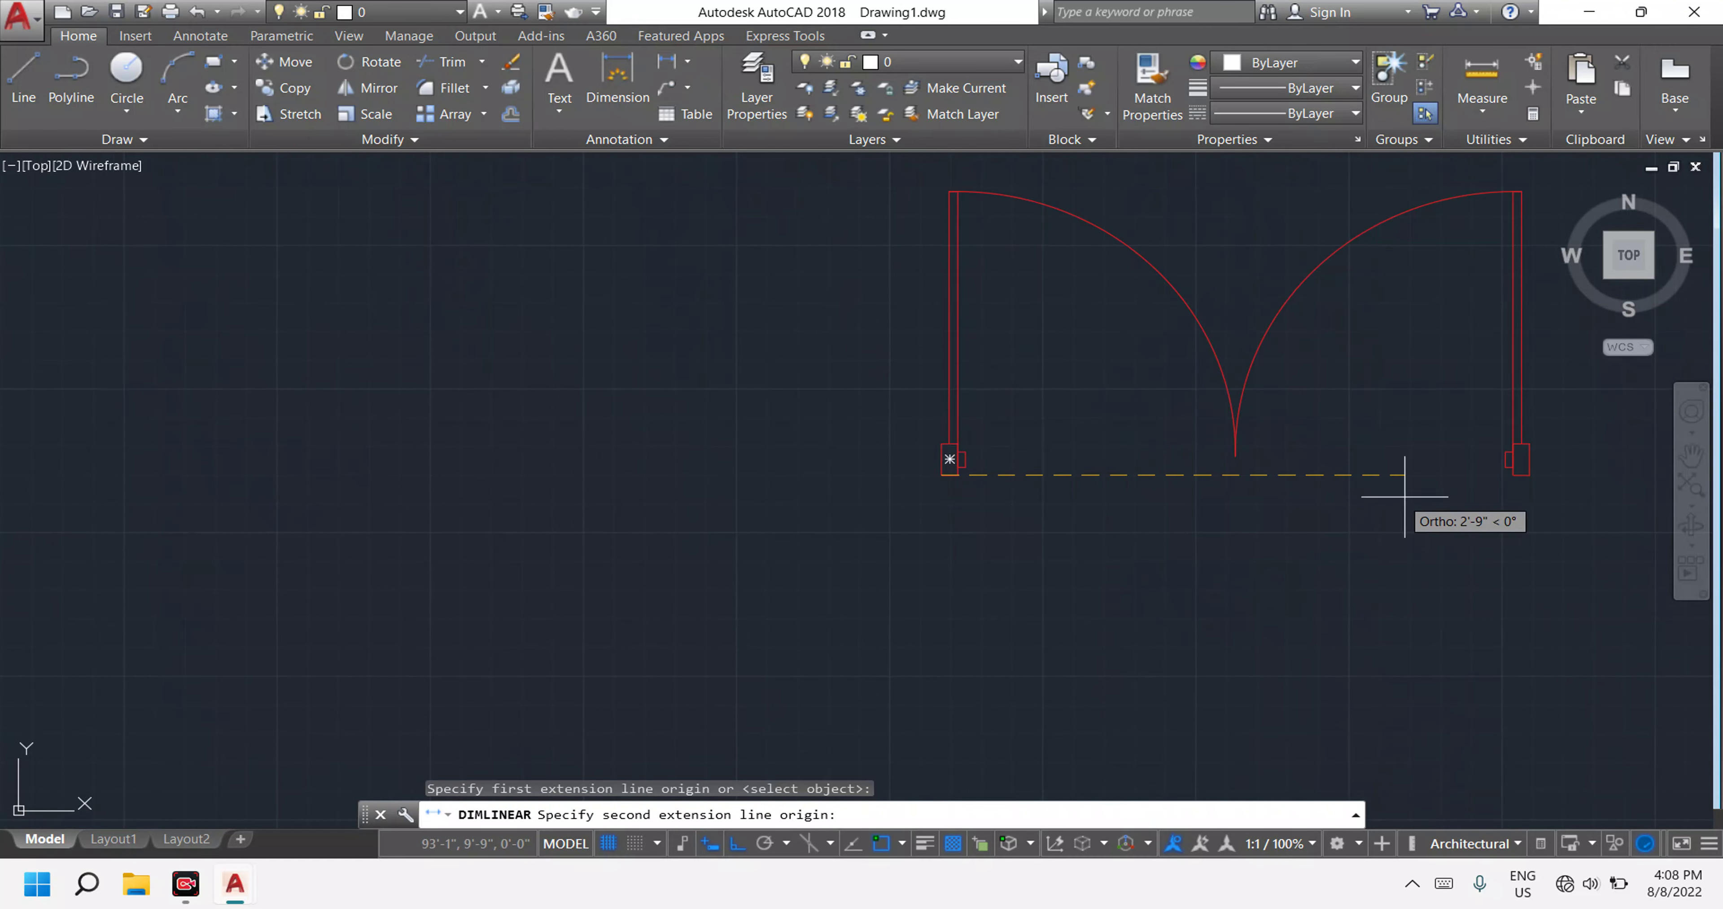
pyautogui.click(1527, 470)
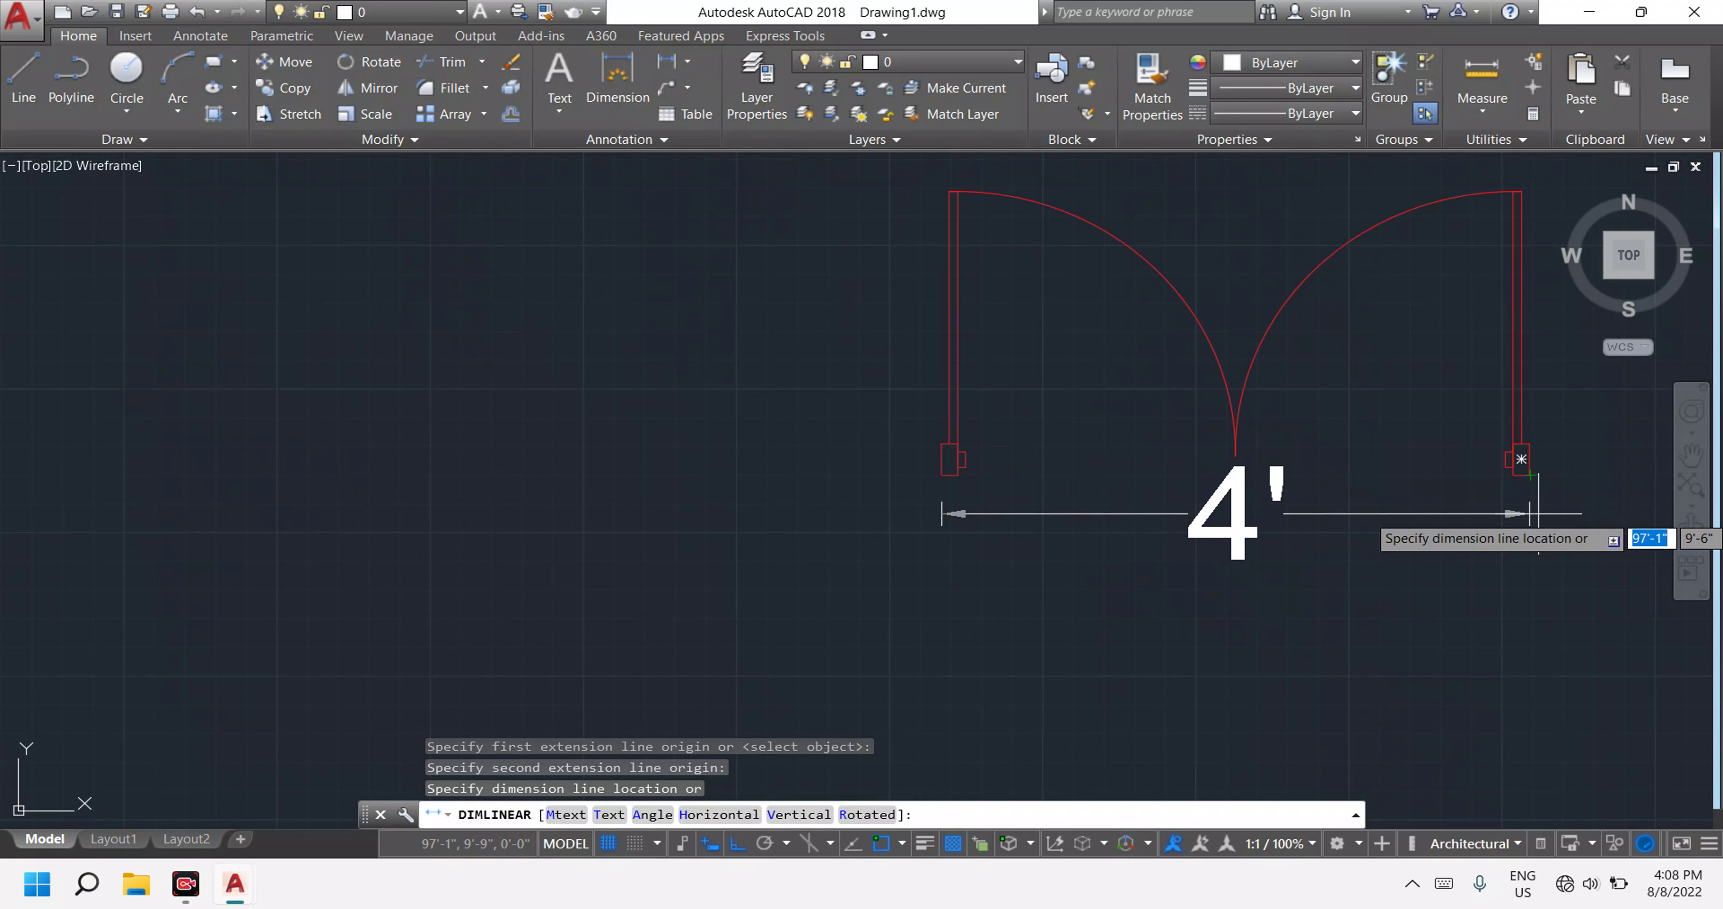
pyautogui.press('Escape')
pyautogui.press('Escape')
# Select the whole door, jambs and arcs, using its left jamb corner as the base point.
pyautogui.moveTo(1550, 491); pyautogui.dragTo(1404, 654, button='middle')
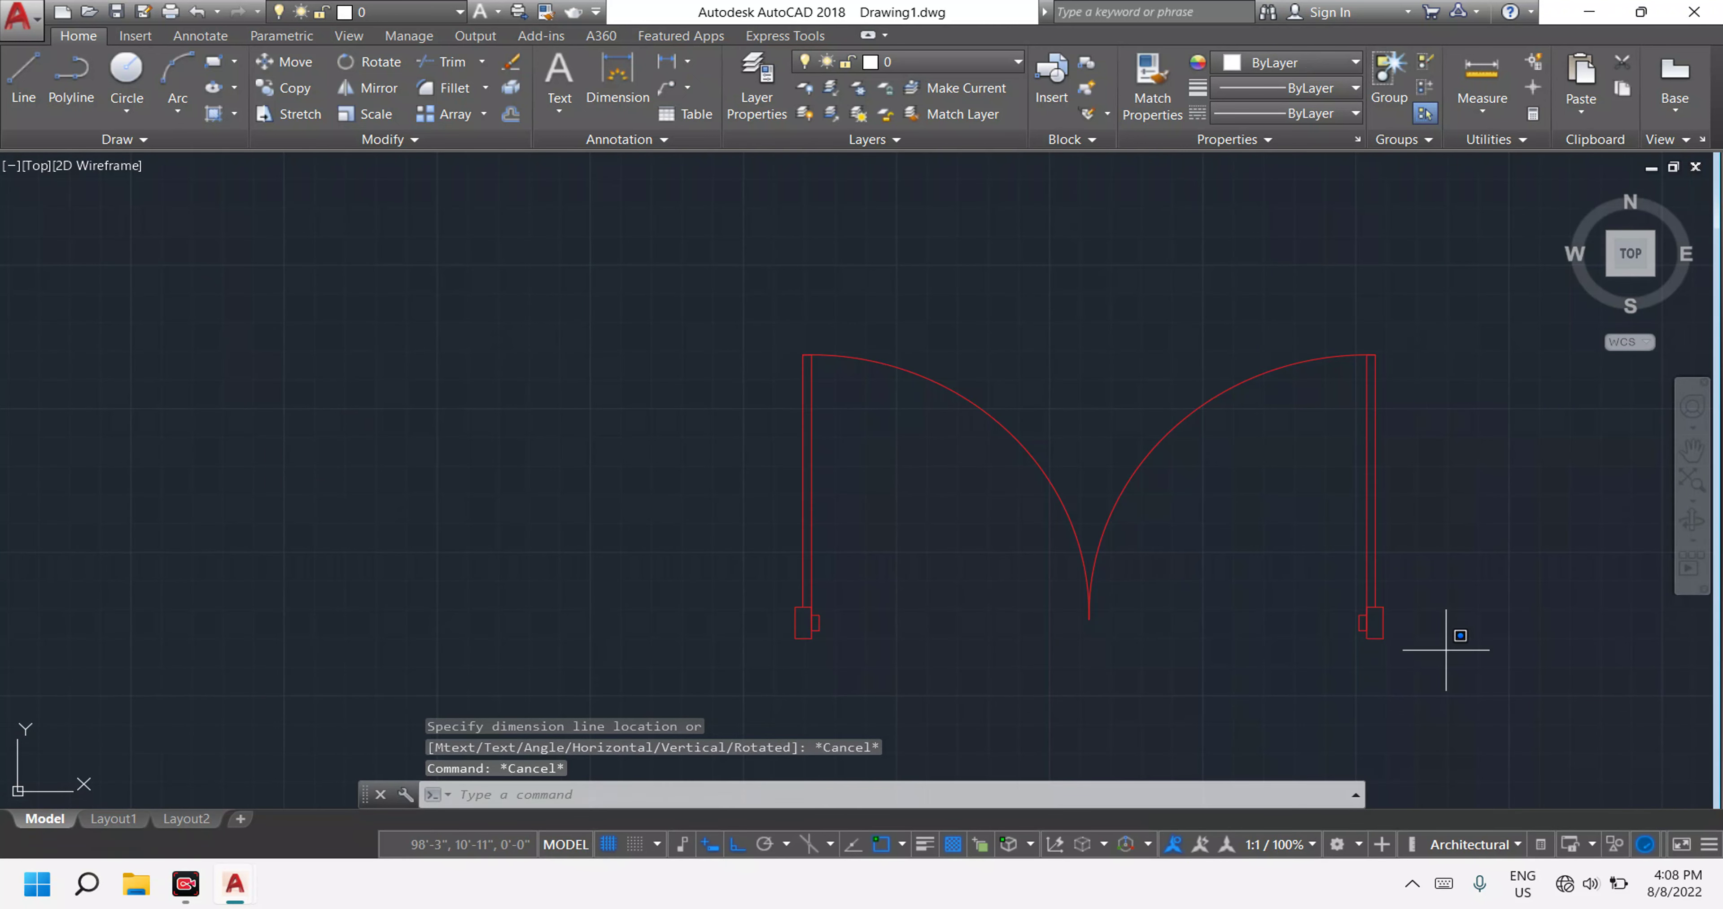
pyautogui.click(1445, 650)
pyautogui.click(671, 280)
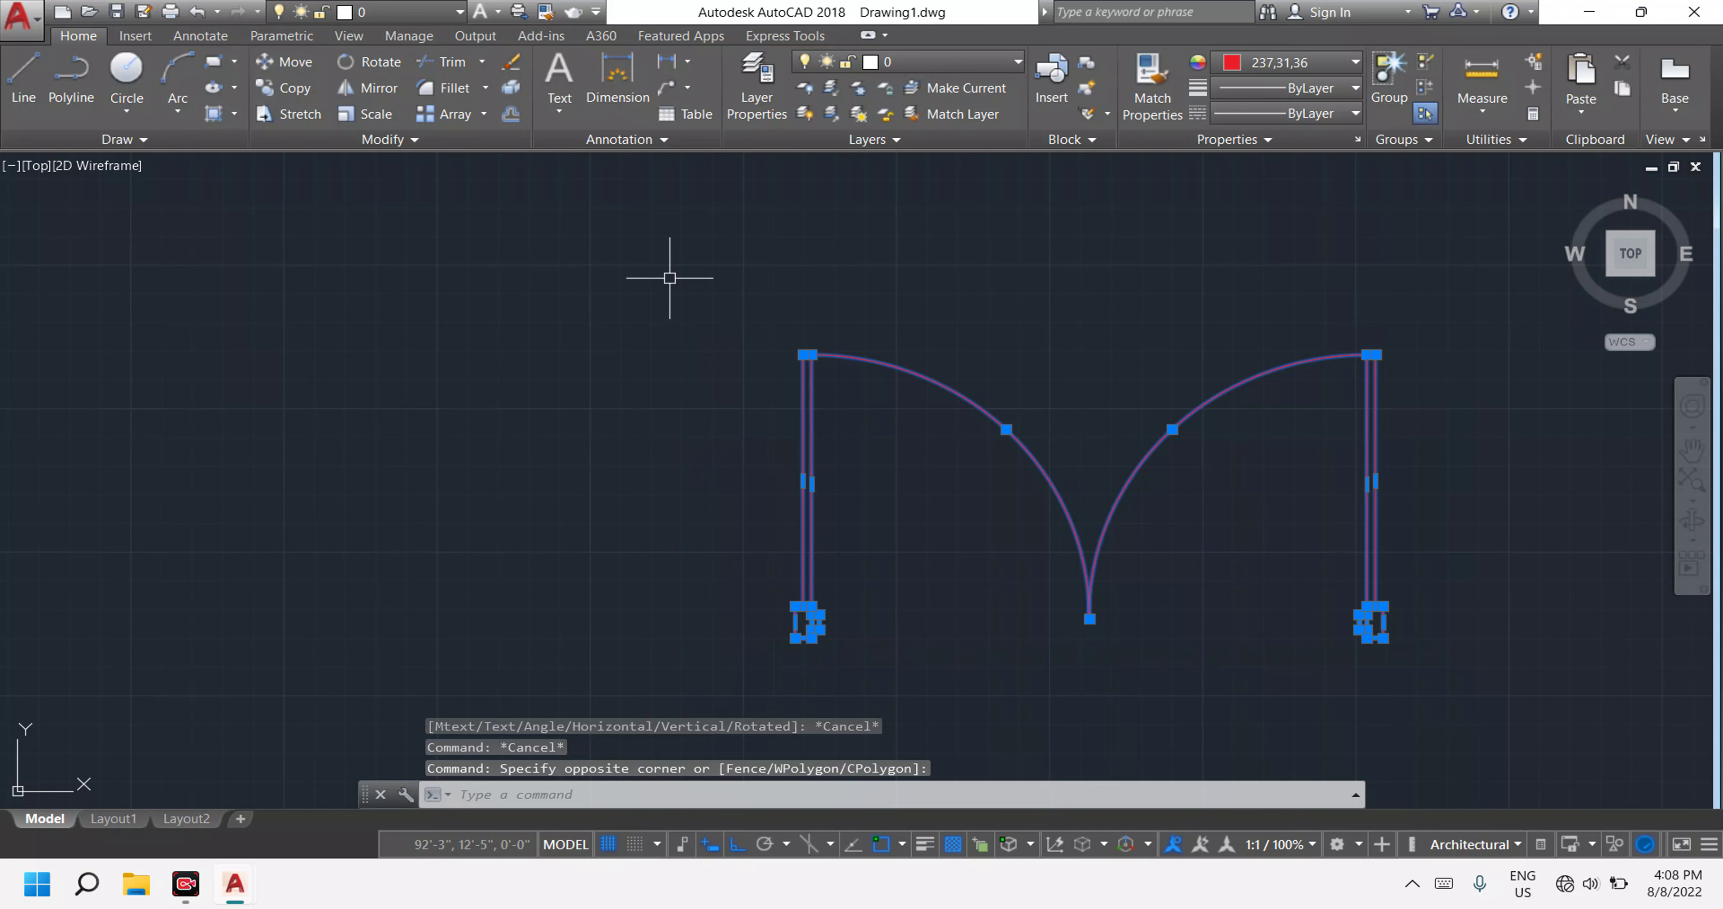
pyautogui.write('m')
pyautogui.press('Return')
pyautogui.scroll(5, 836, 635)
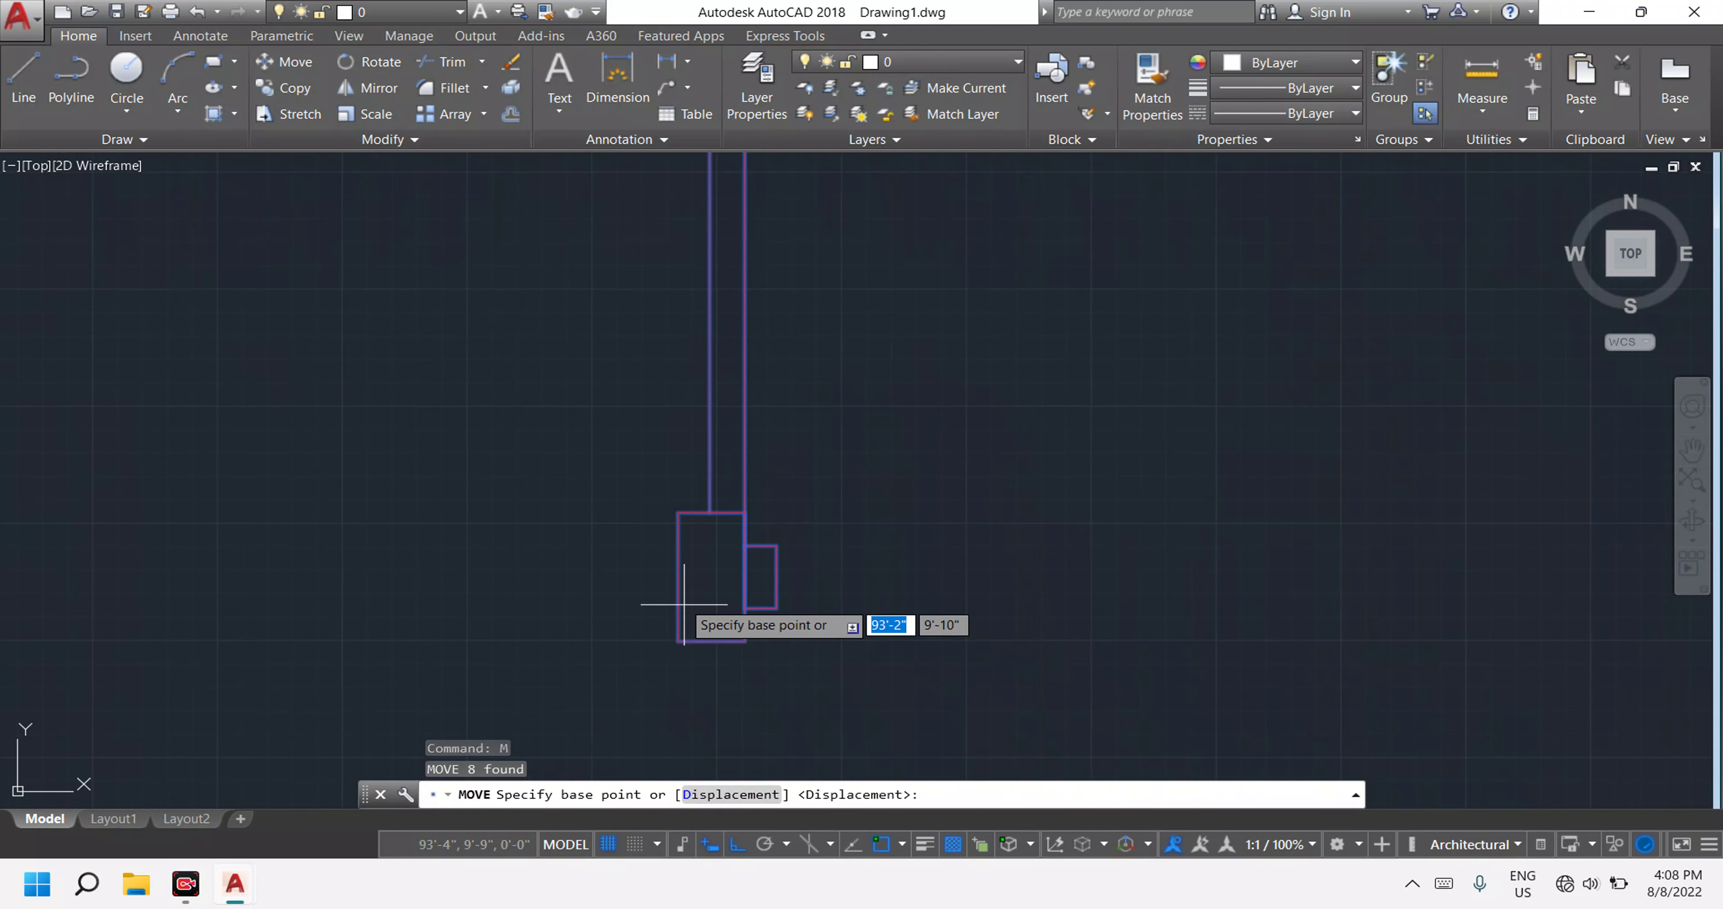
pyautogui.click(678, 576)
# Place the door in the upper-floor plan's lower wall with ortho turned off.
pyautogui.scroll(-4, 689, 562)
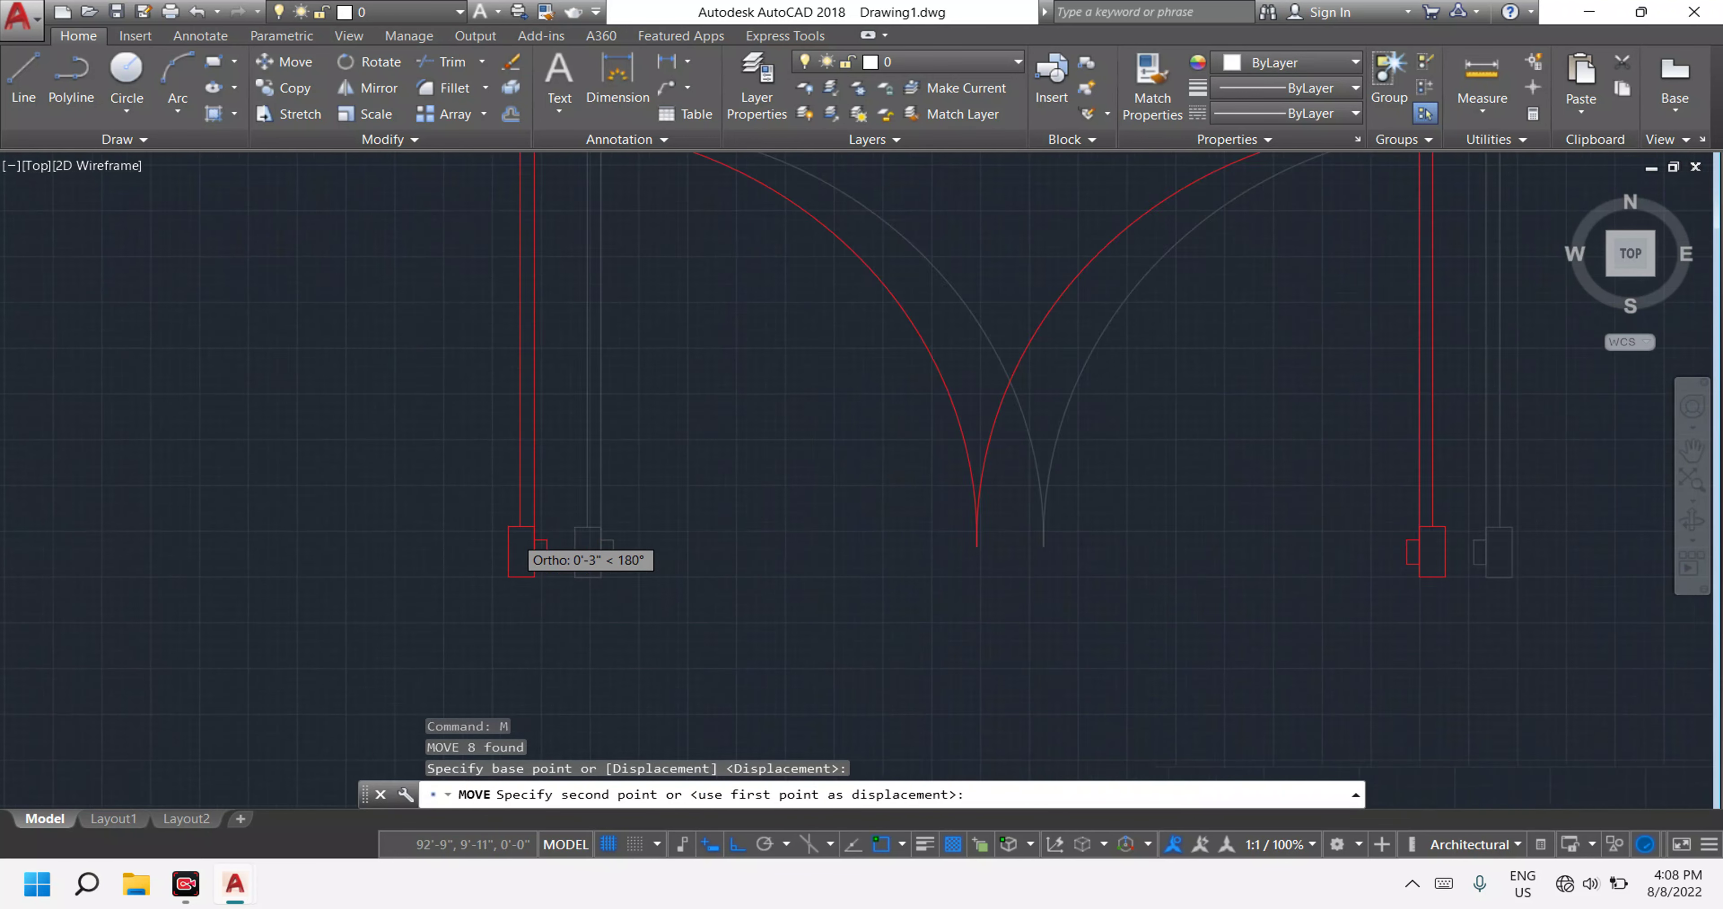
pyautogui.scroll(-3, 522, 535)
pyautogui.moveTo(281, 488); pyautogui.dragTo(692, 550, button='middle')
pyautogui.scroll(5, 889, 650)
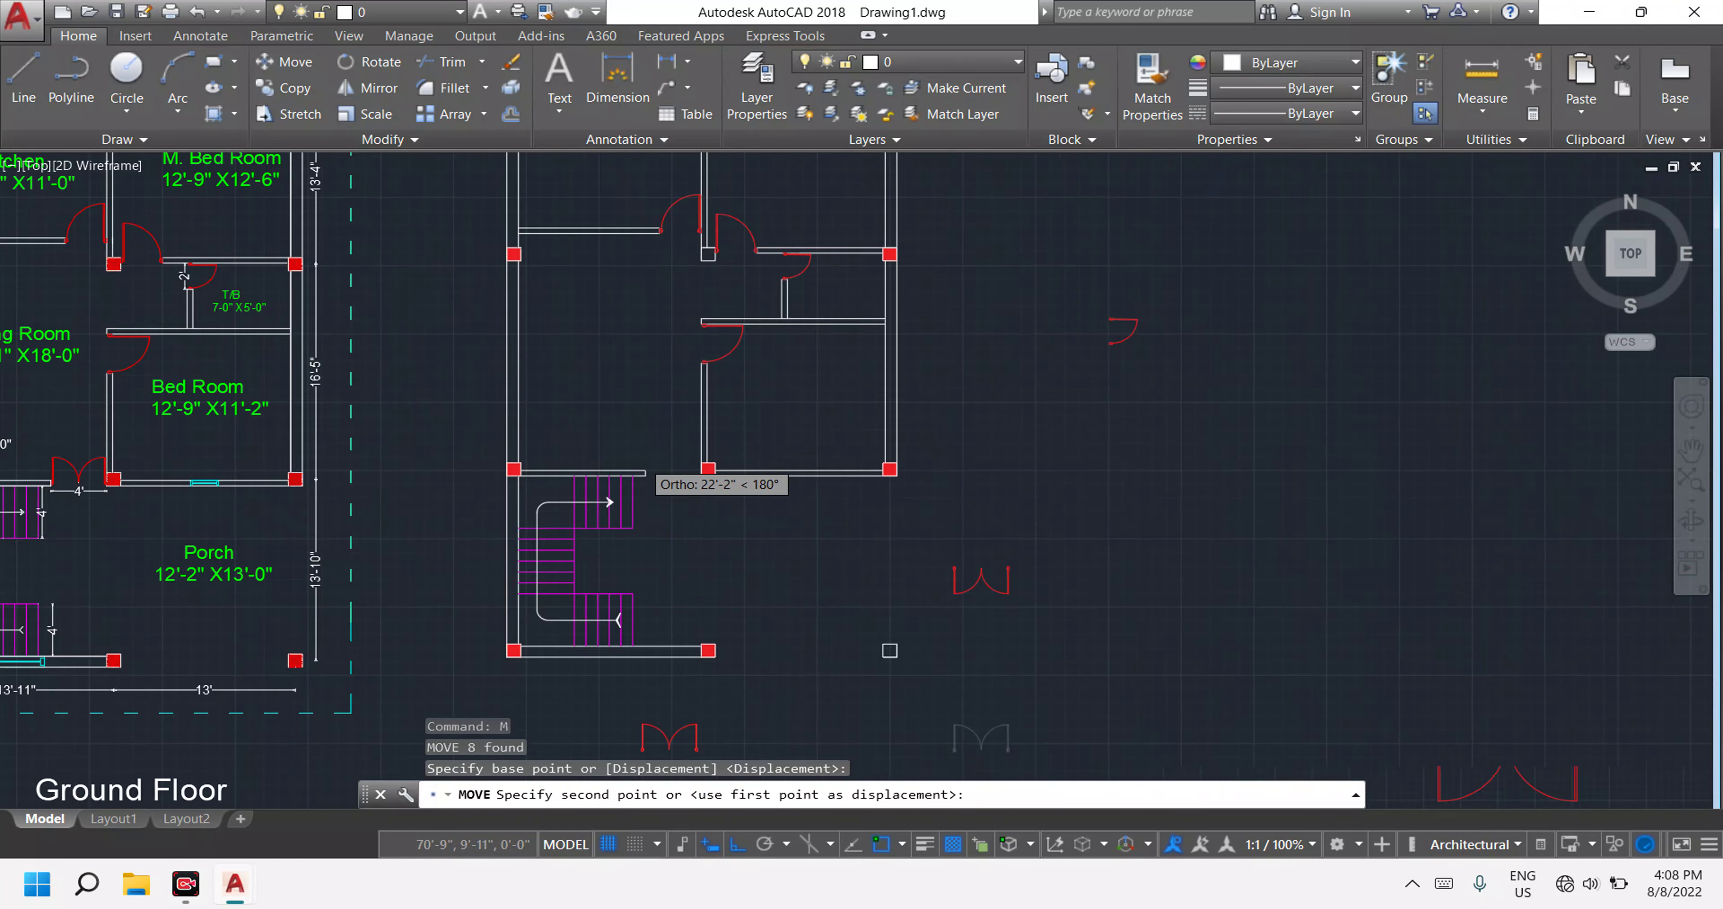
pyautogui.scroll(8, 659, 441)
pyautogui.press('F8')
pyautogui.scroll(5, 681, 482)
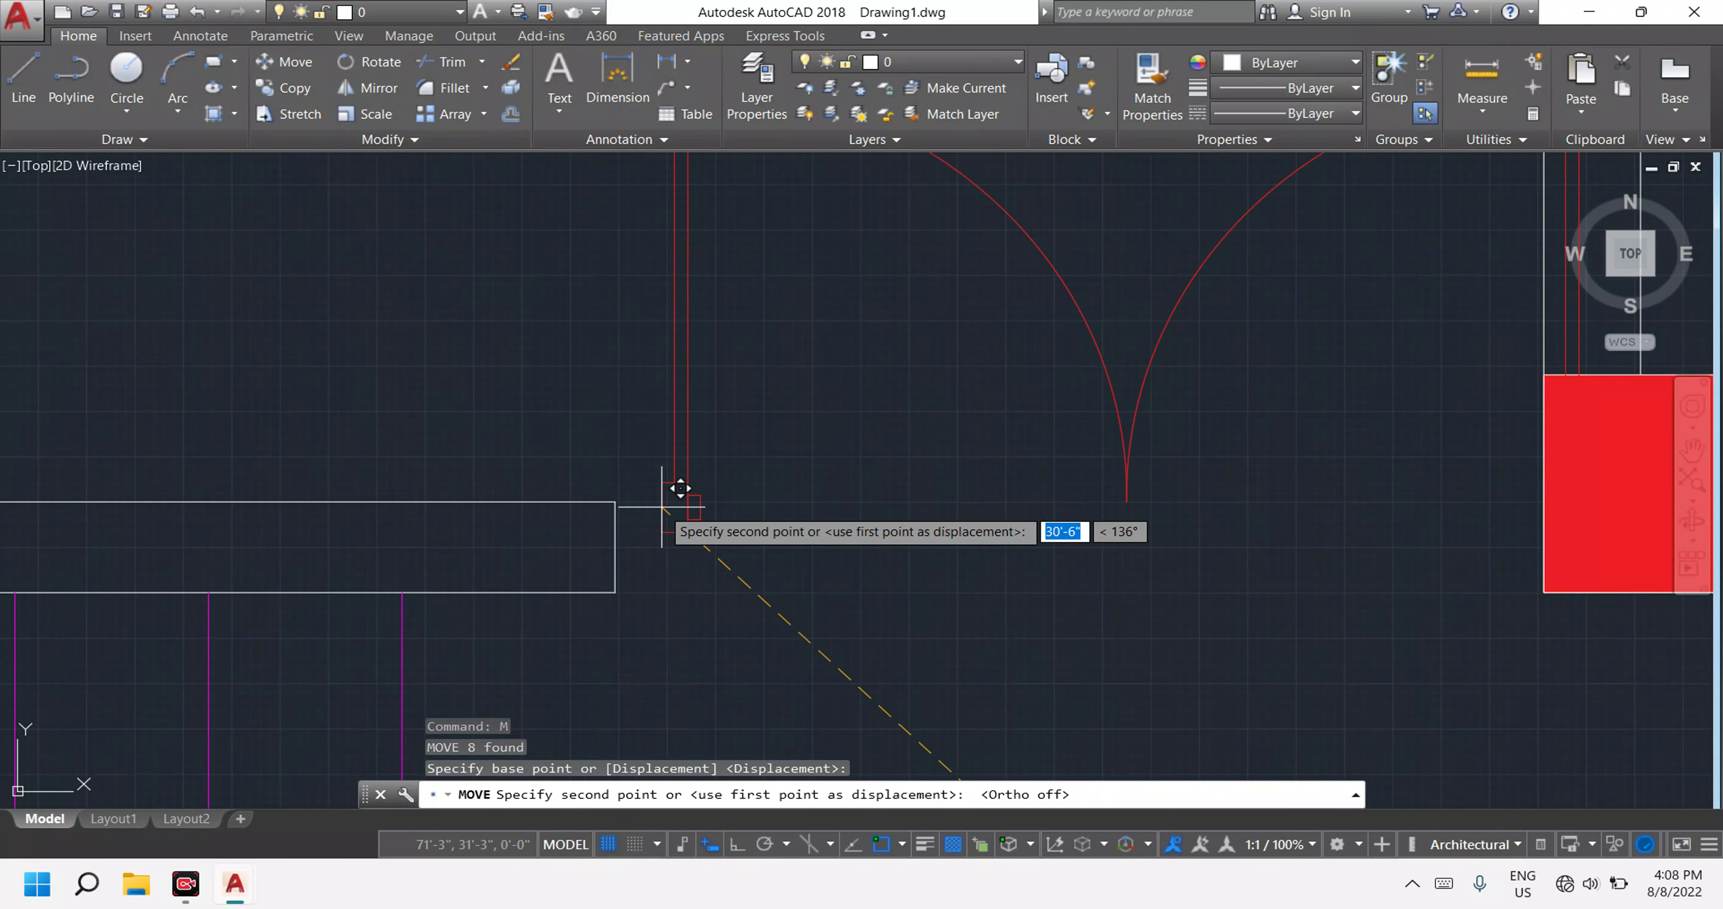
pyautogui.click(634, 528)
# Pan and zoom to show both floor plans, ending on the Ground Floor plan.
pyautogui.scroll(-3, 769, 550)
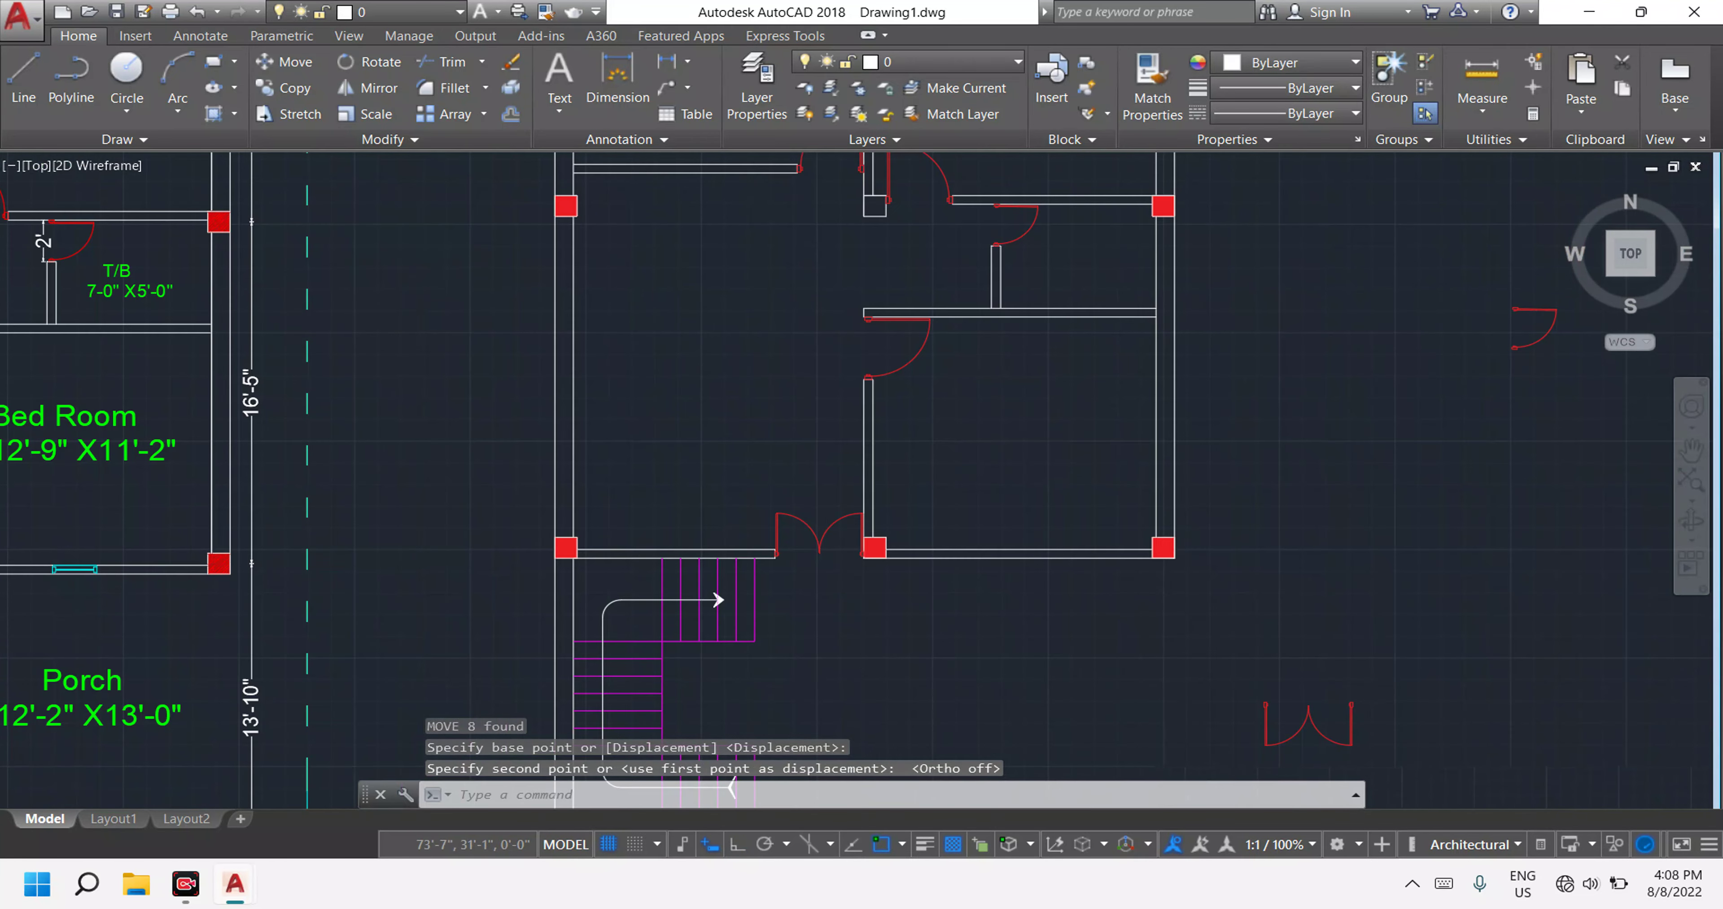
pyautogui.scroll(-3, 769, 550)
pyautogui.moveTo(605, 558); pyautogui.dragTo(608, 491, button='middle')
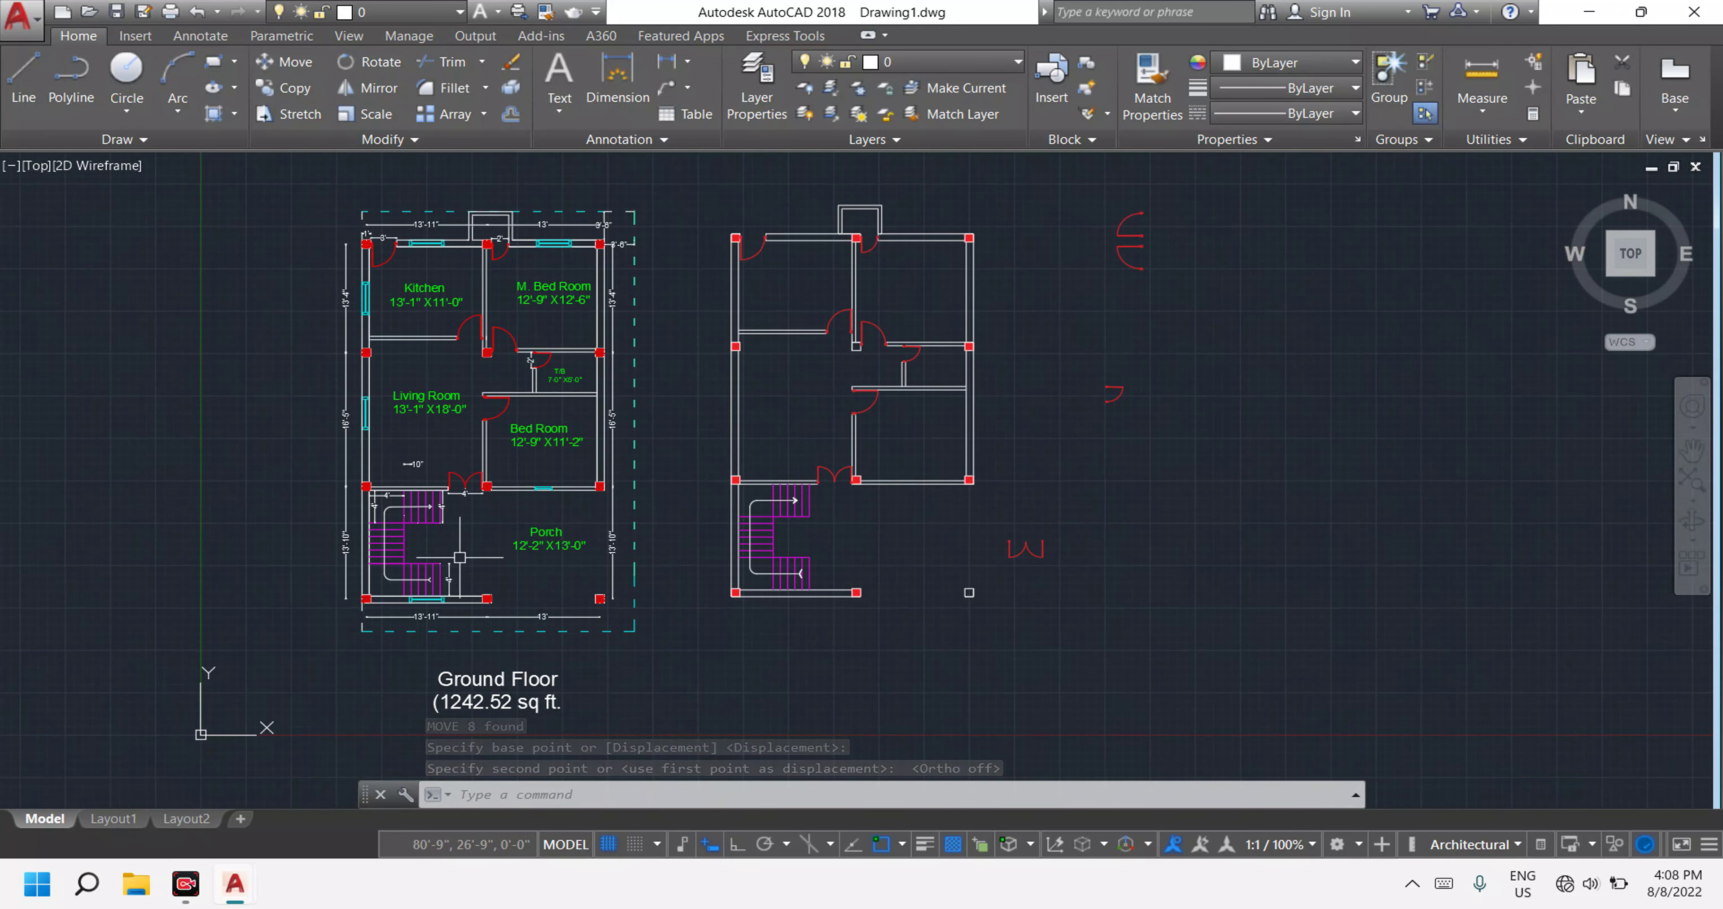
pyautogui.scroll(5, 438, 598)
pyautogui.scroll(-4, 869, 631)
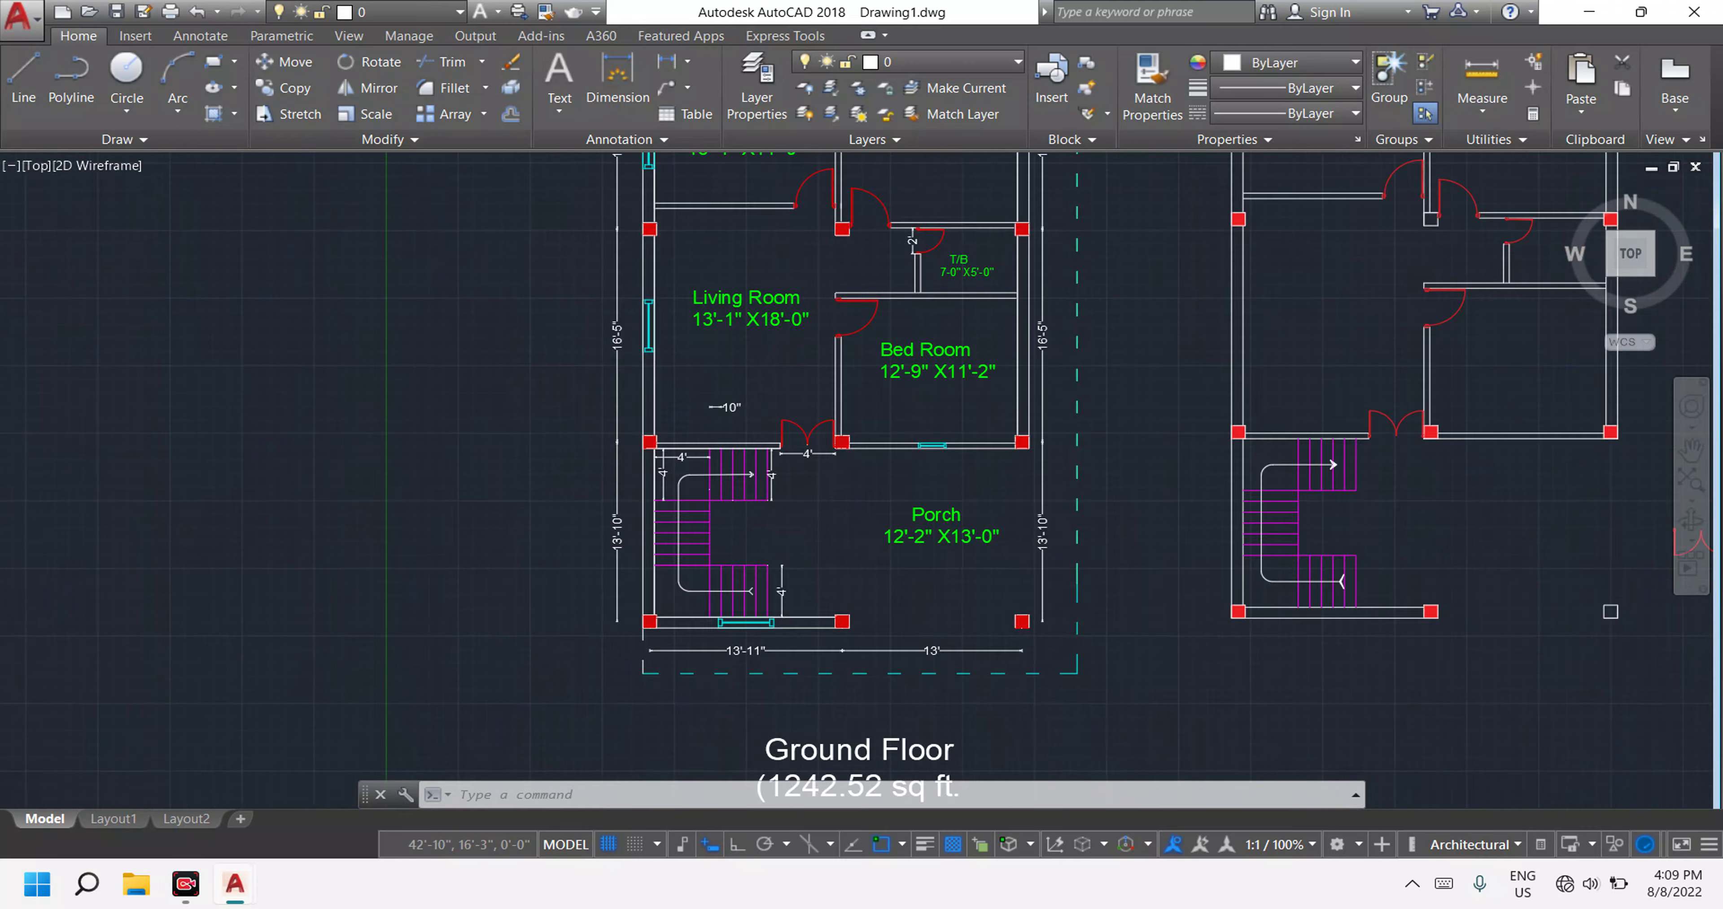
pyautogui.scroll(-4, 1003, 632)
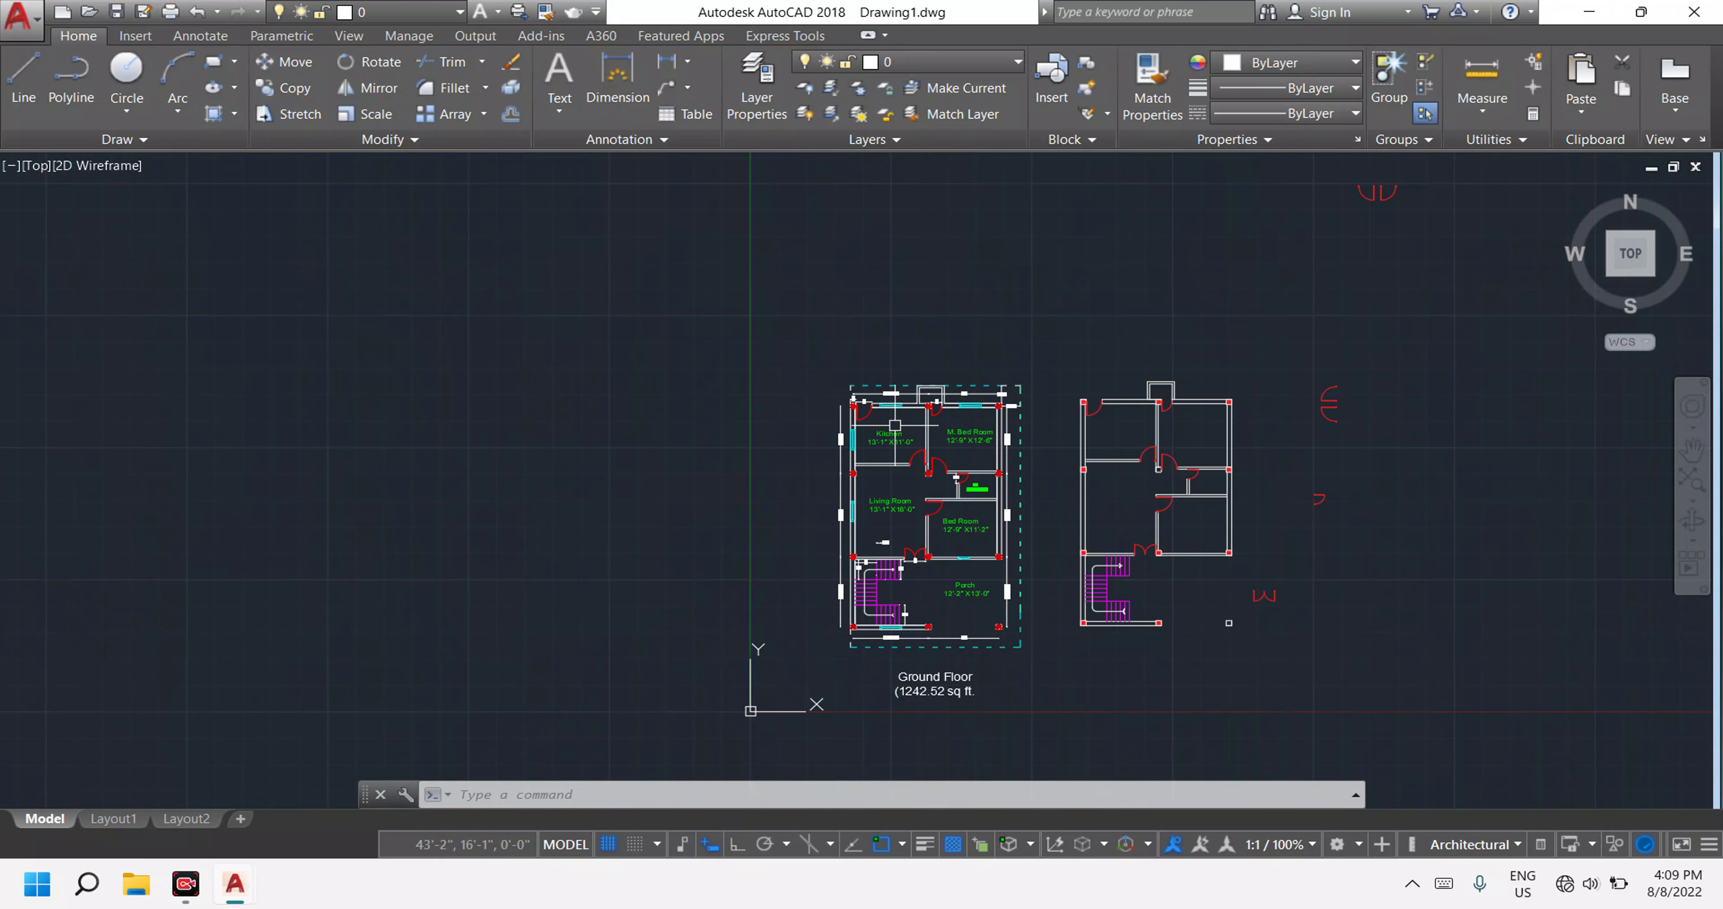
pyautogui.scroll(3, 895, 425)
pyautogui.moveTo(1088, 496); pyautogui.dragTo(735, 428, button='middle')
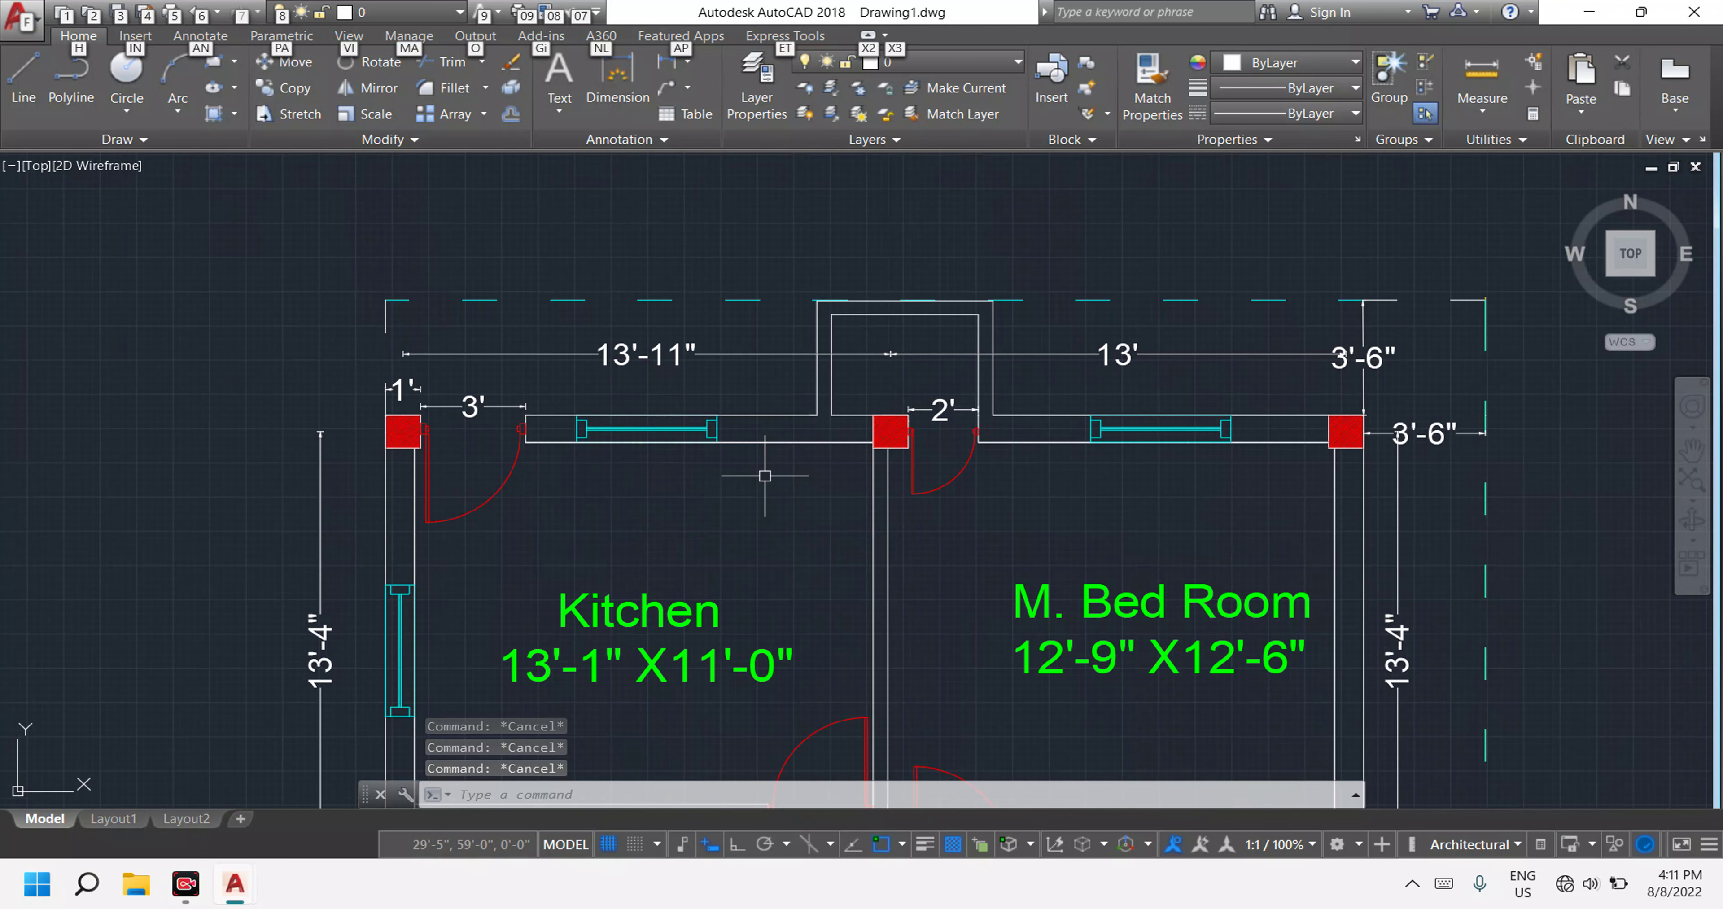
# Copy the cyan kitchen window from its right end to empty space above the plans.
pyautogui.scroll(4, 617, 453)
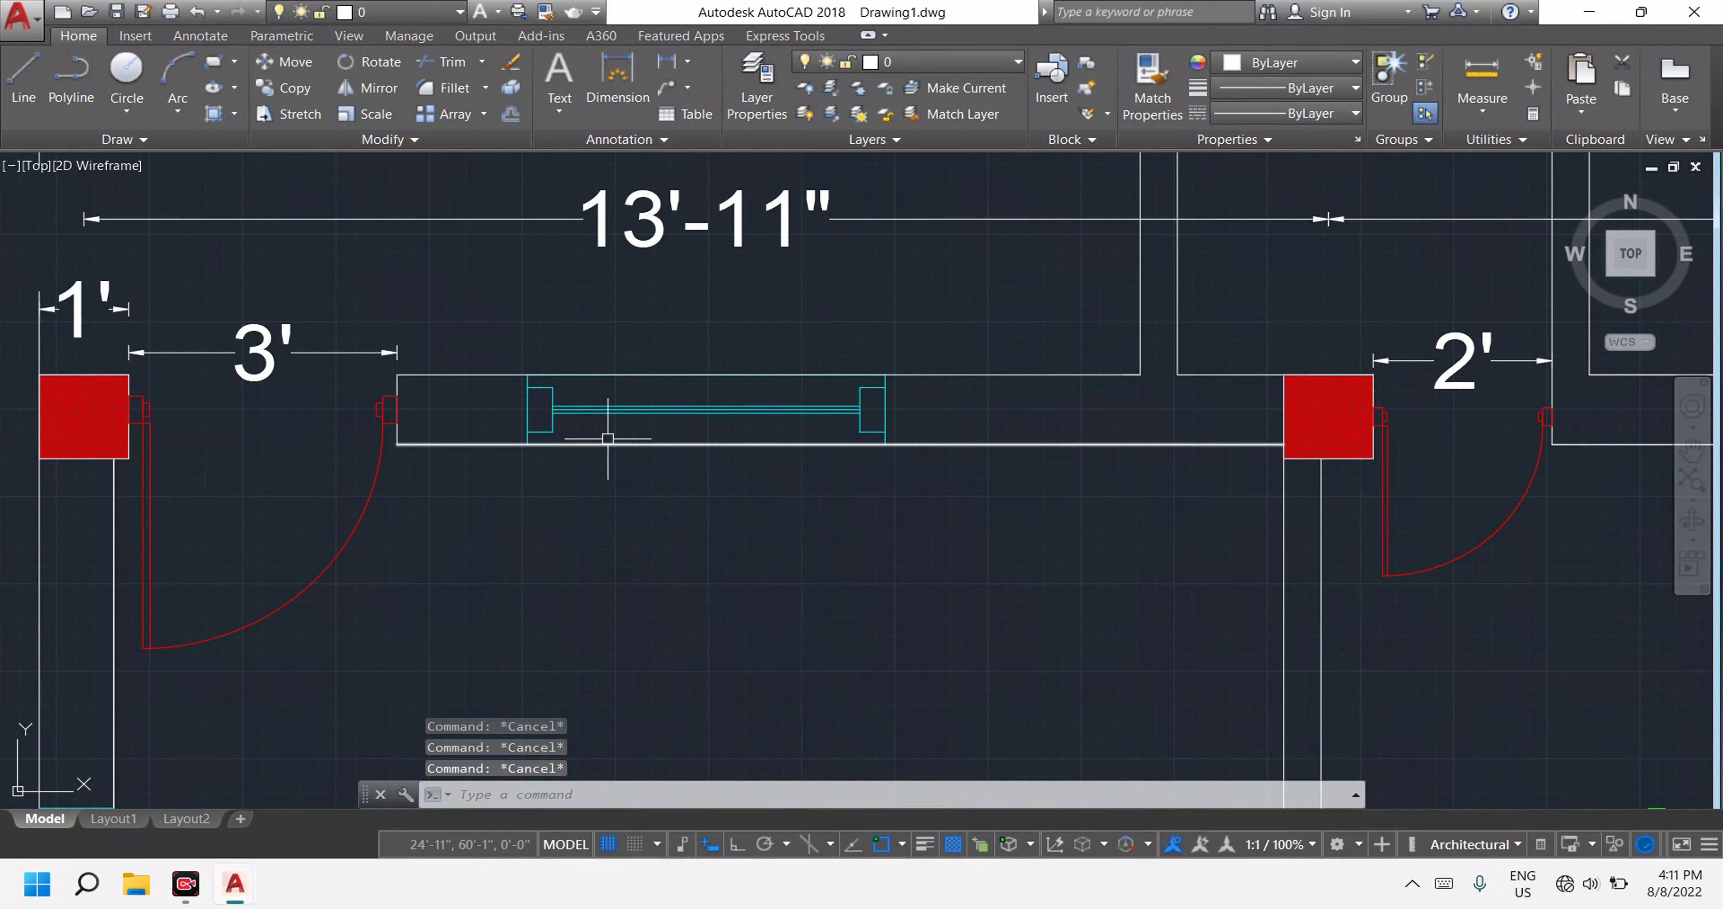
pyautogui.click(488, 333)
pyautogui.click(940, 474)
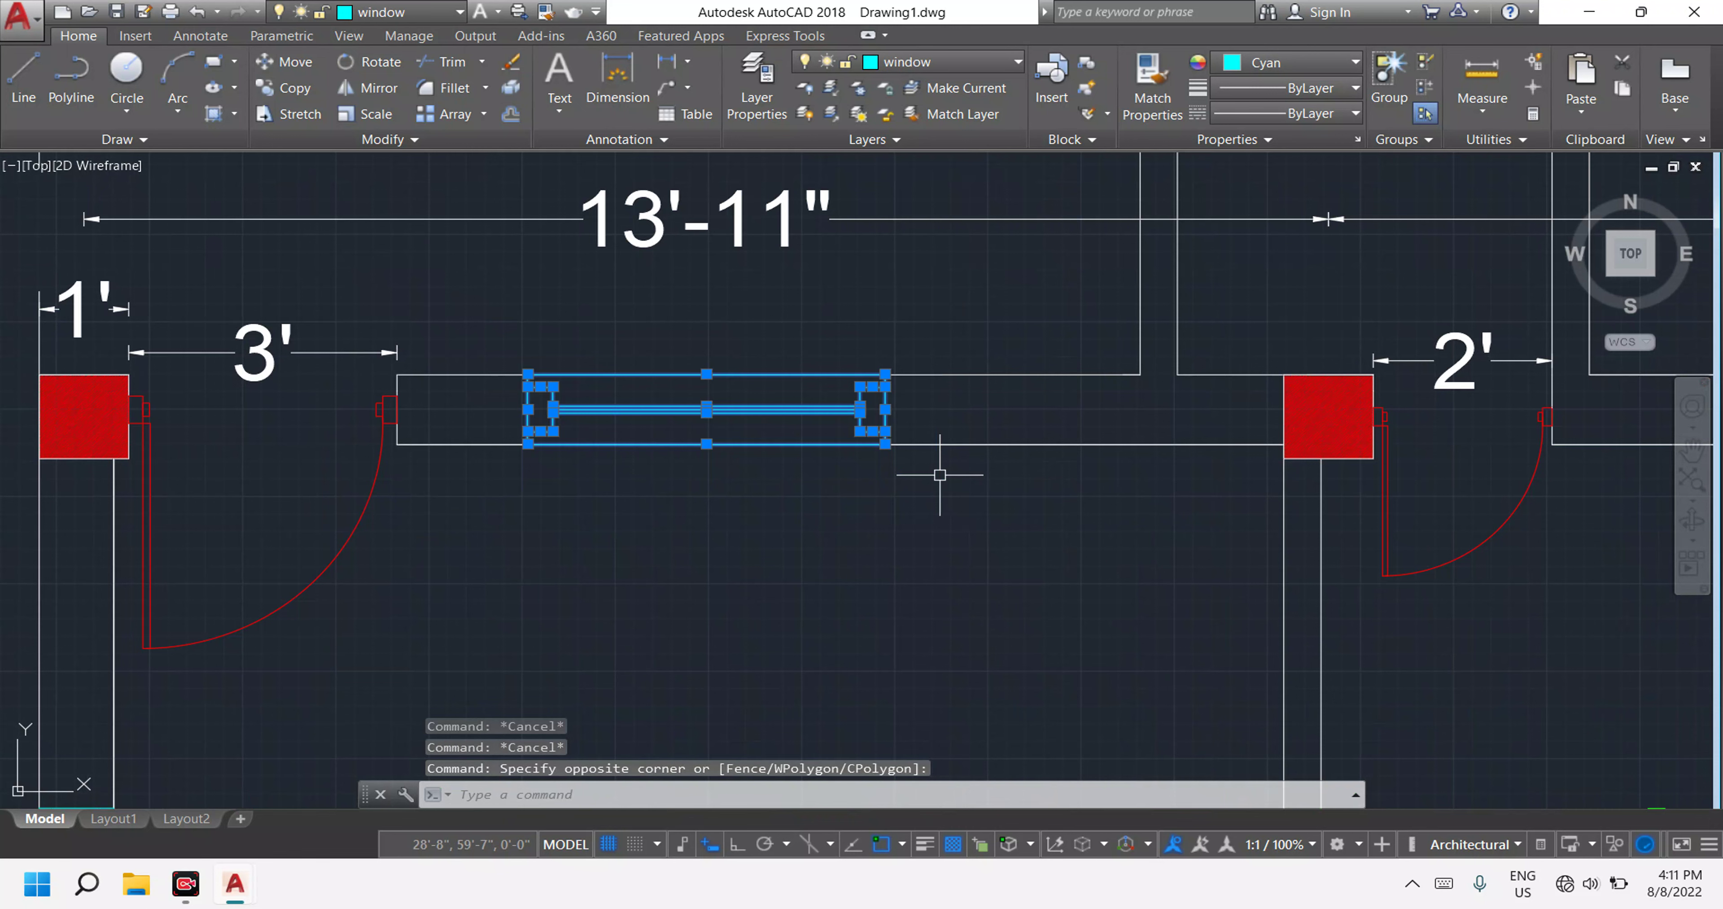
pyautogui.write('co')
pyautogui.press('Return')
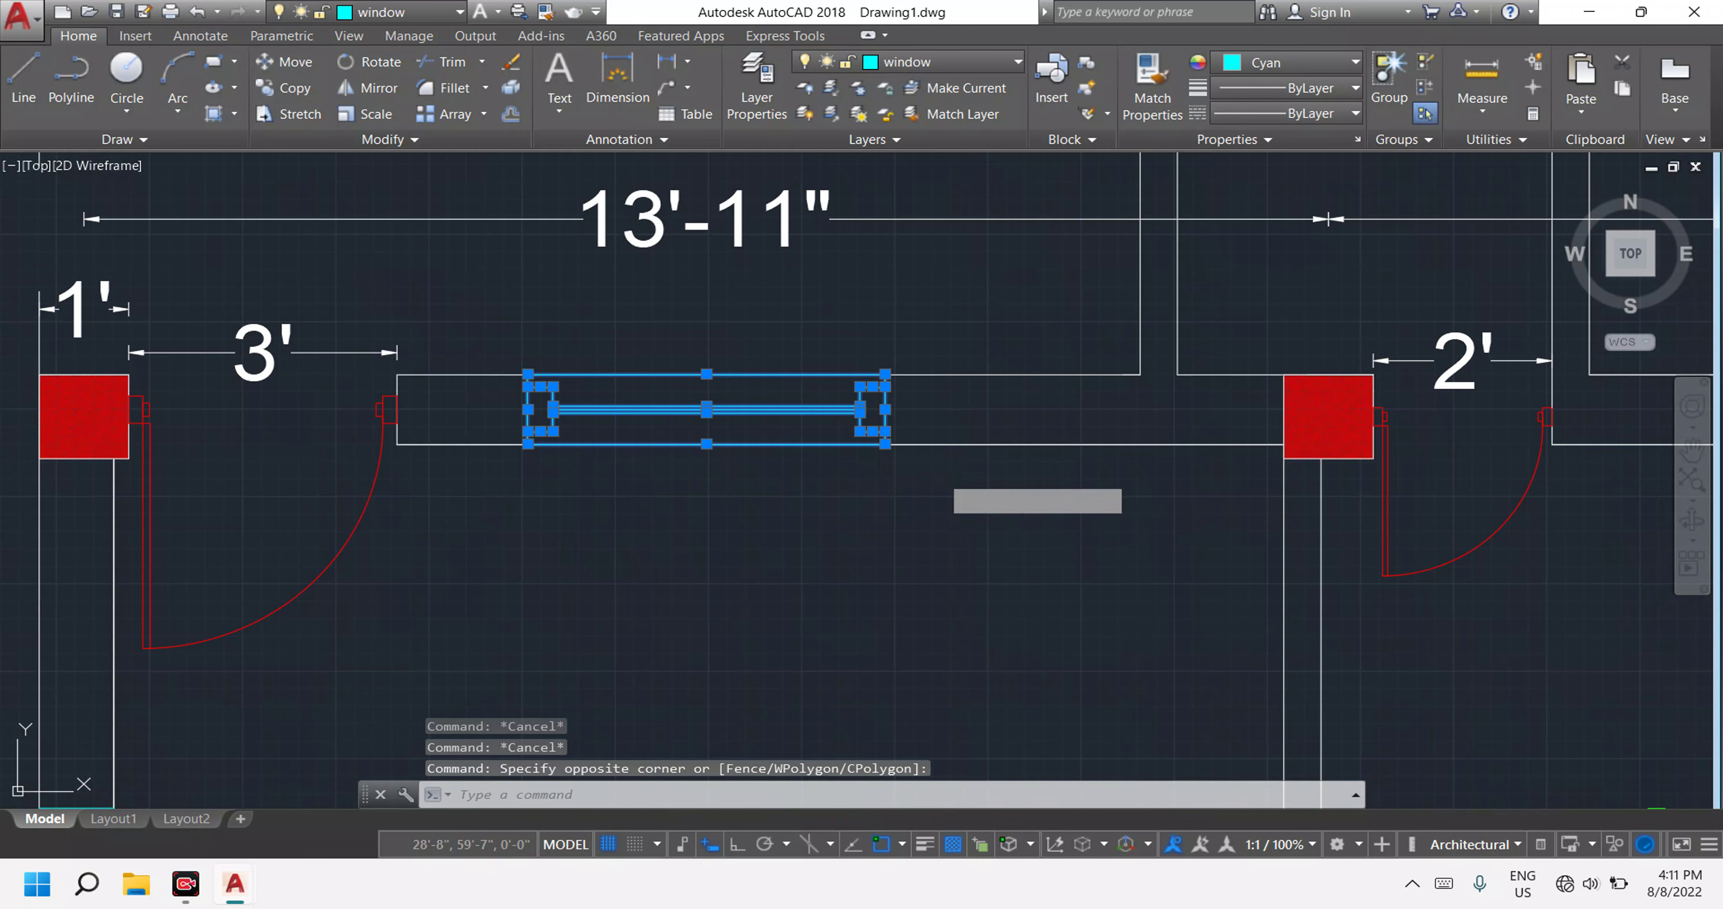
pyautogui.click(853, 409)
pyautogui.scroll(-5, 1130, 374)
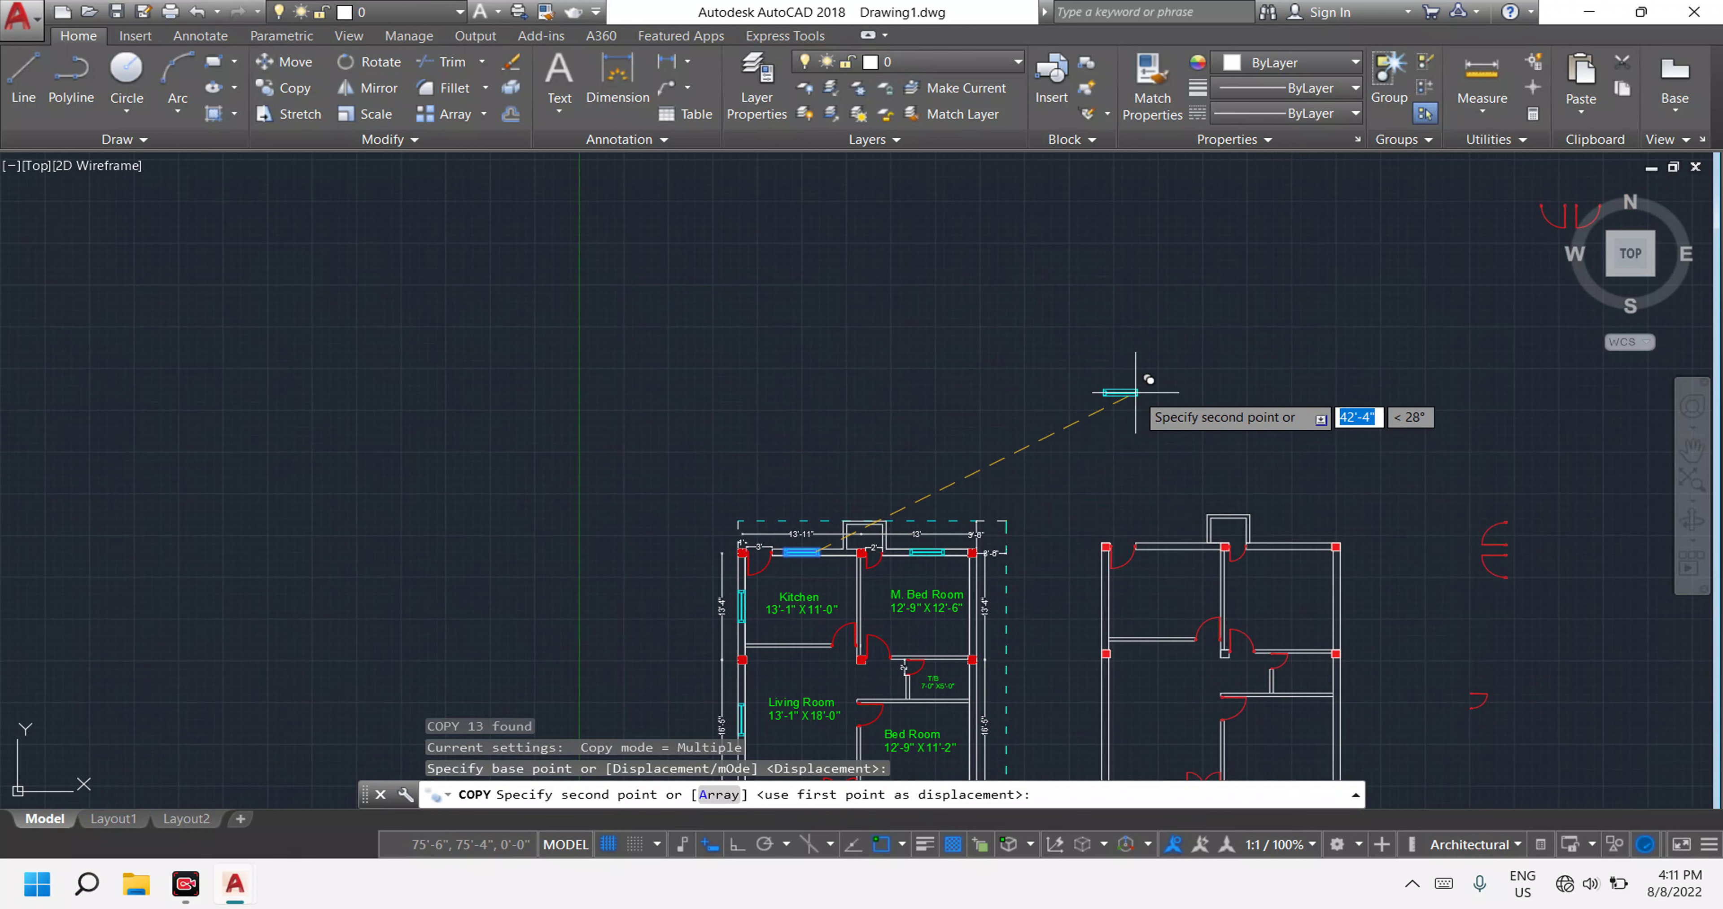
pyautogui.click(1136, 392)
pyautogui.scroll(5, 1136, 392)
pyautogui.press('Escape')
# Zoom in on the copied window and dimension its length as 4'.
pyautogui.scroll(2, 1134, 394)
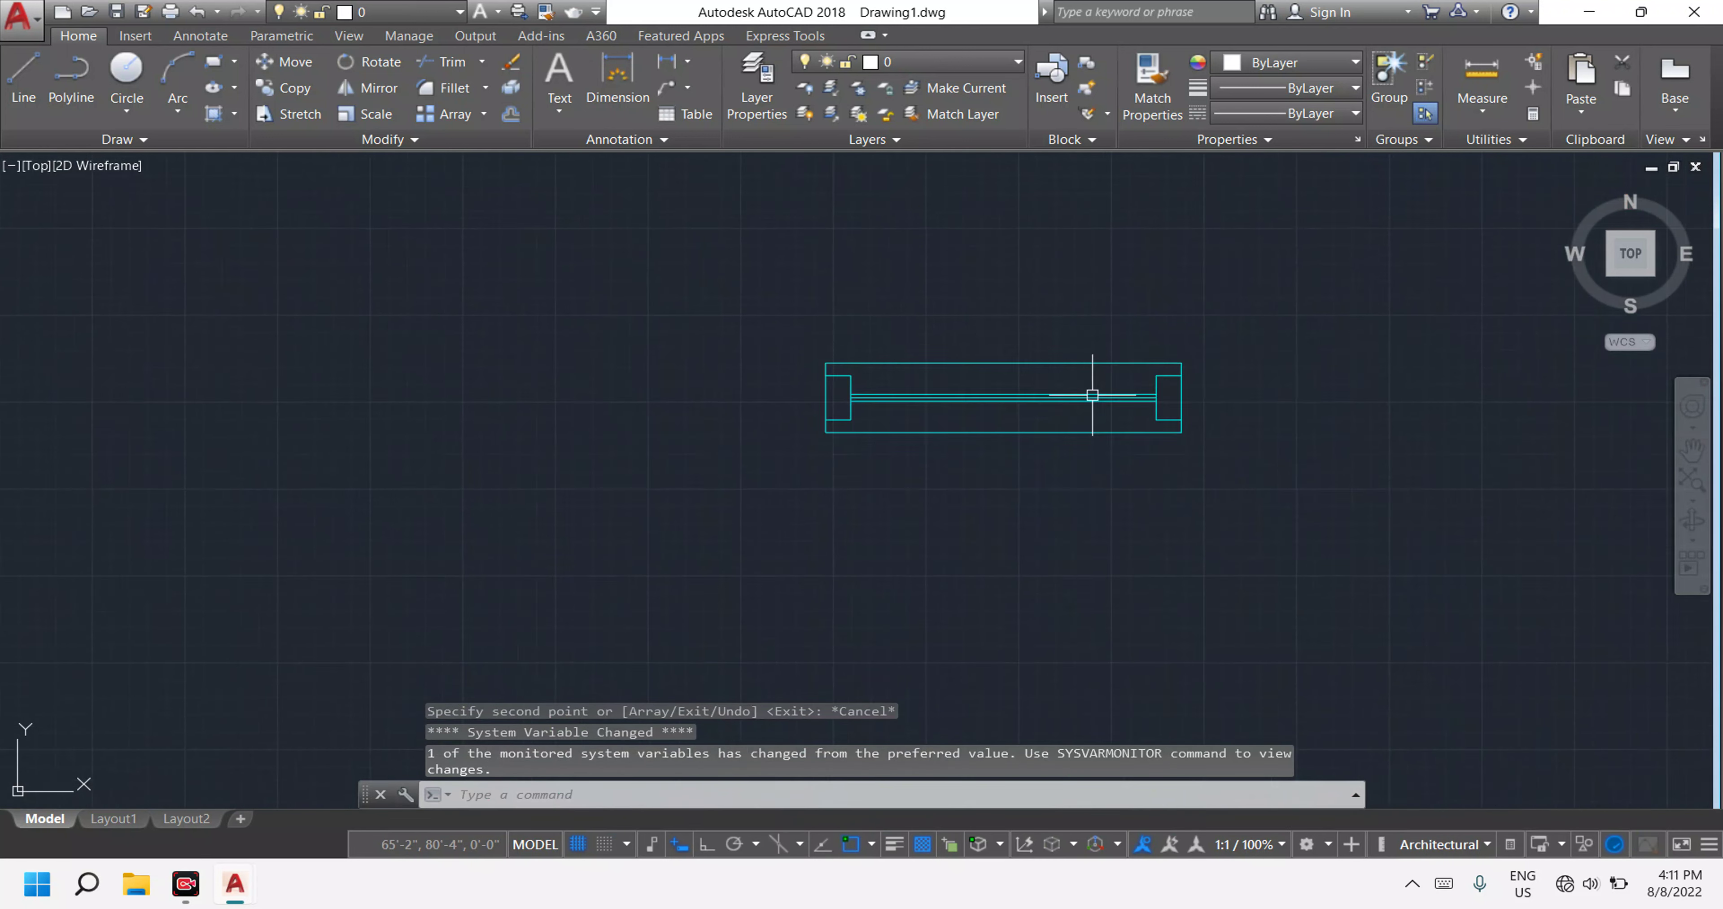
pyautogui.scroll(2, 1093, 391)
pyautogui.moveTo(1119, 464); pyautogui.dragTo(1081, 411, button='middle')
pyautogui.press('Escape')
pyautogui.press('Escape')
pyautogui.press('Escape')
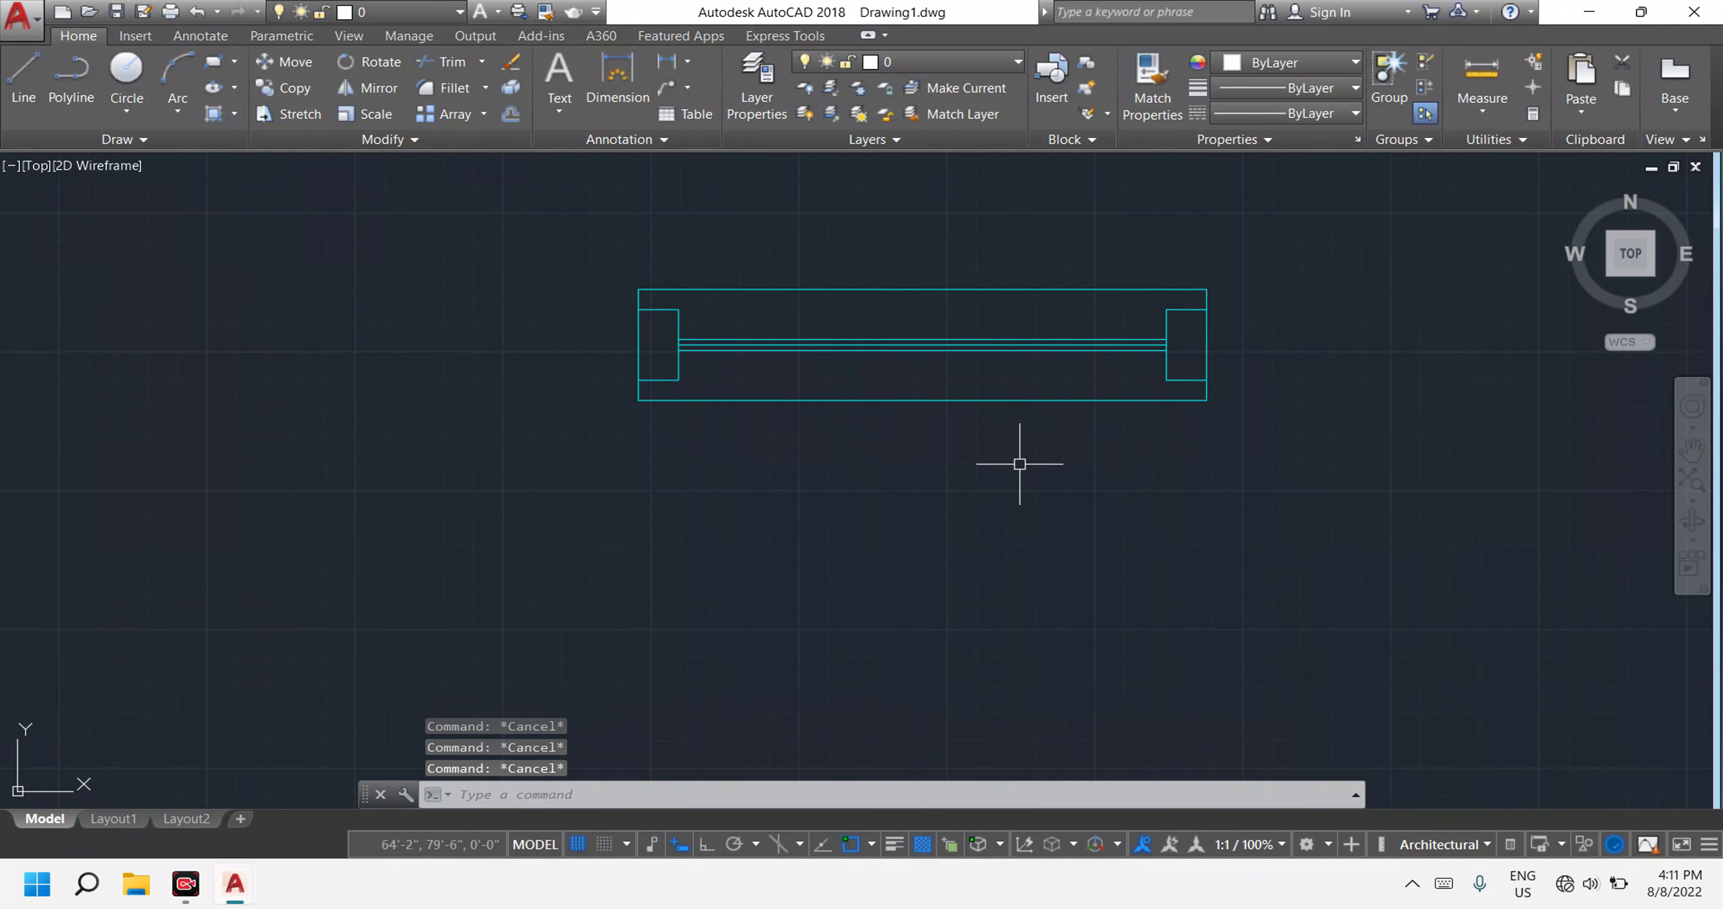
pyautogui.write('L')
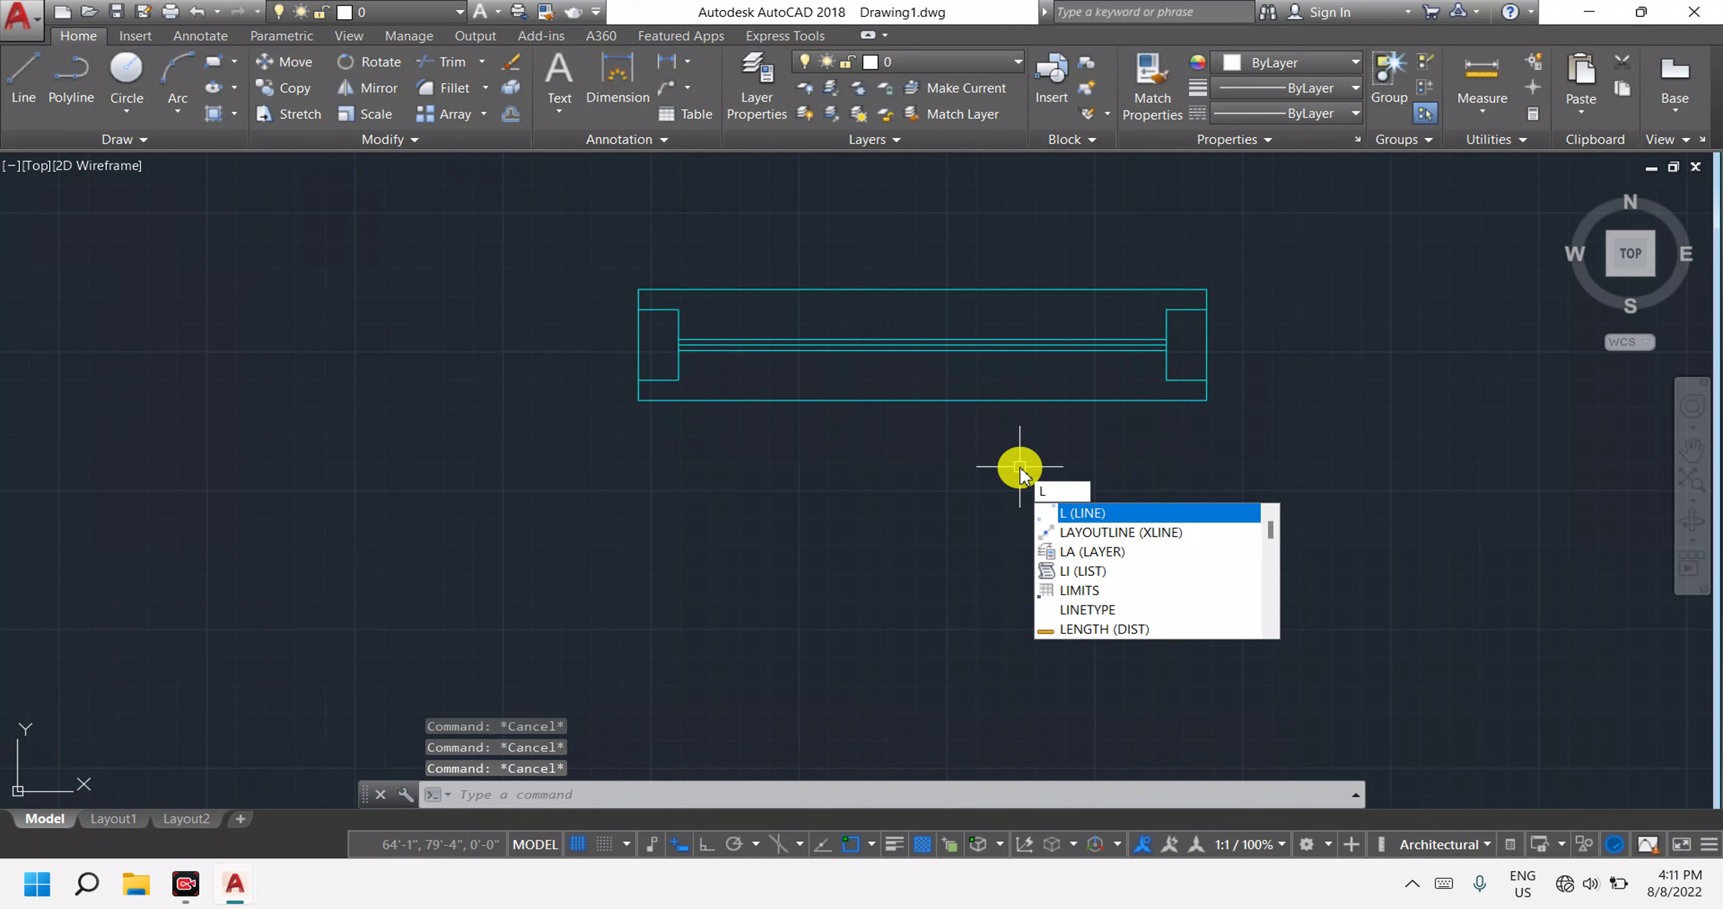
pyautogui.press('Escape')
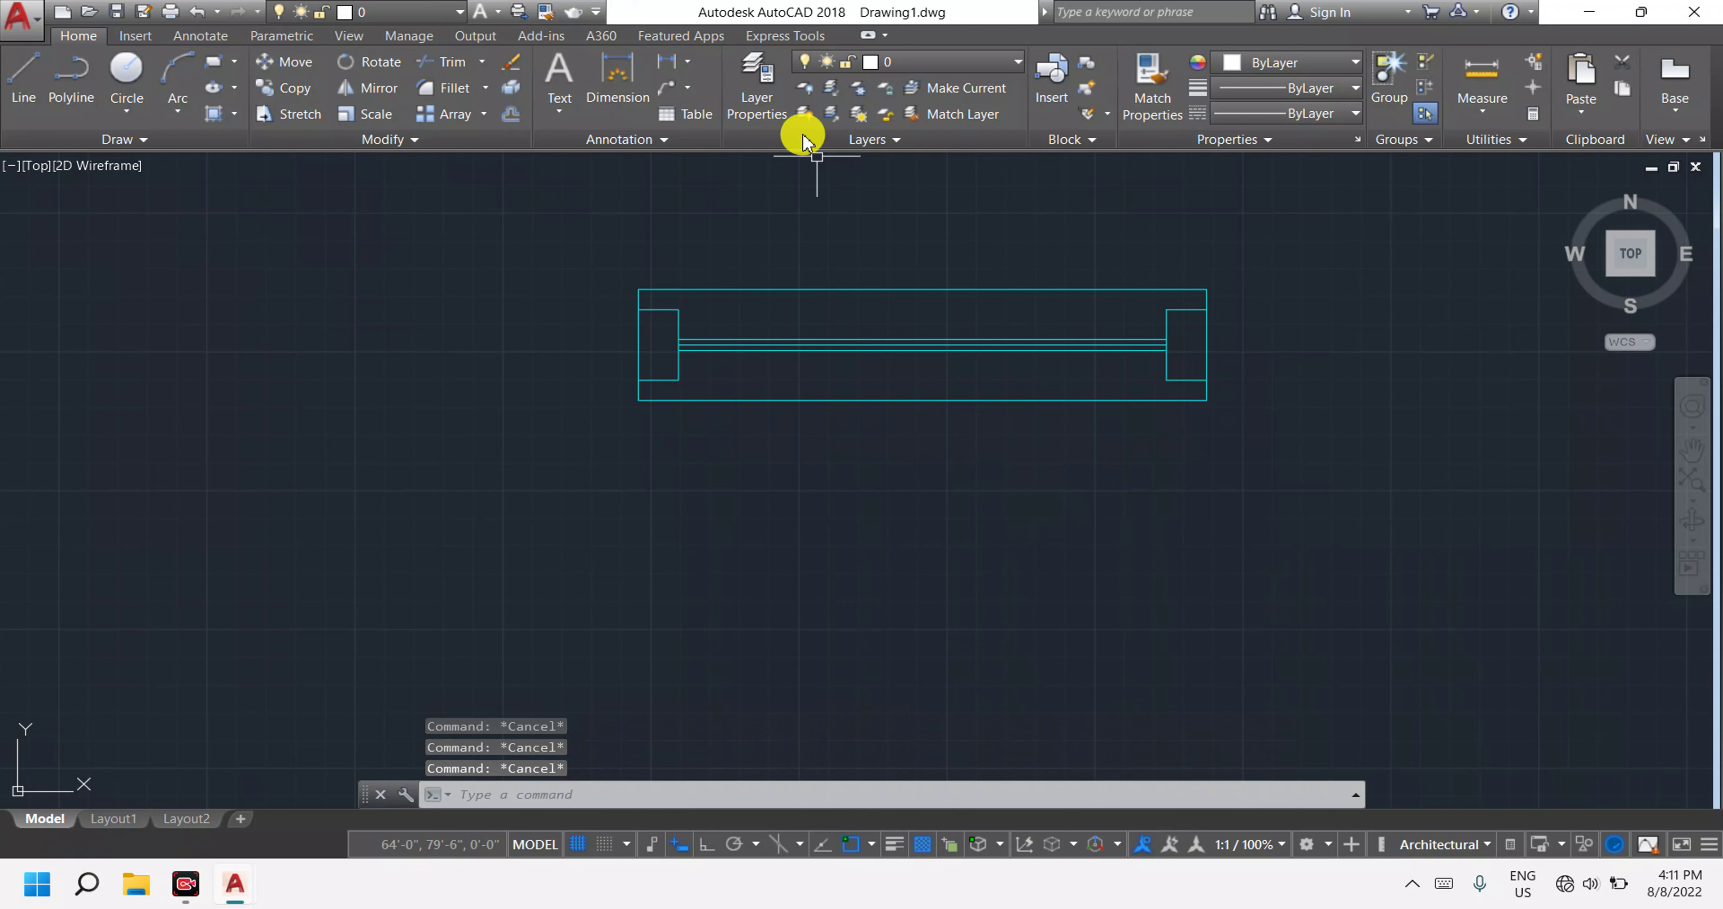
pyautogui.click(670, 67)
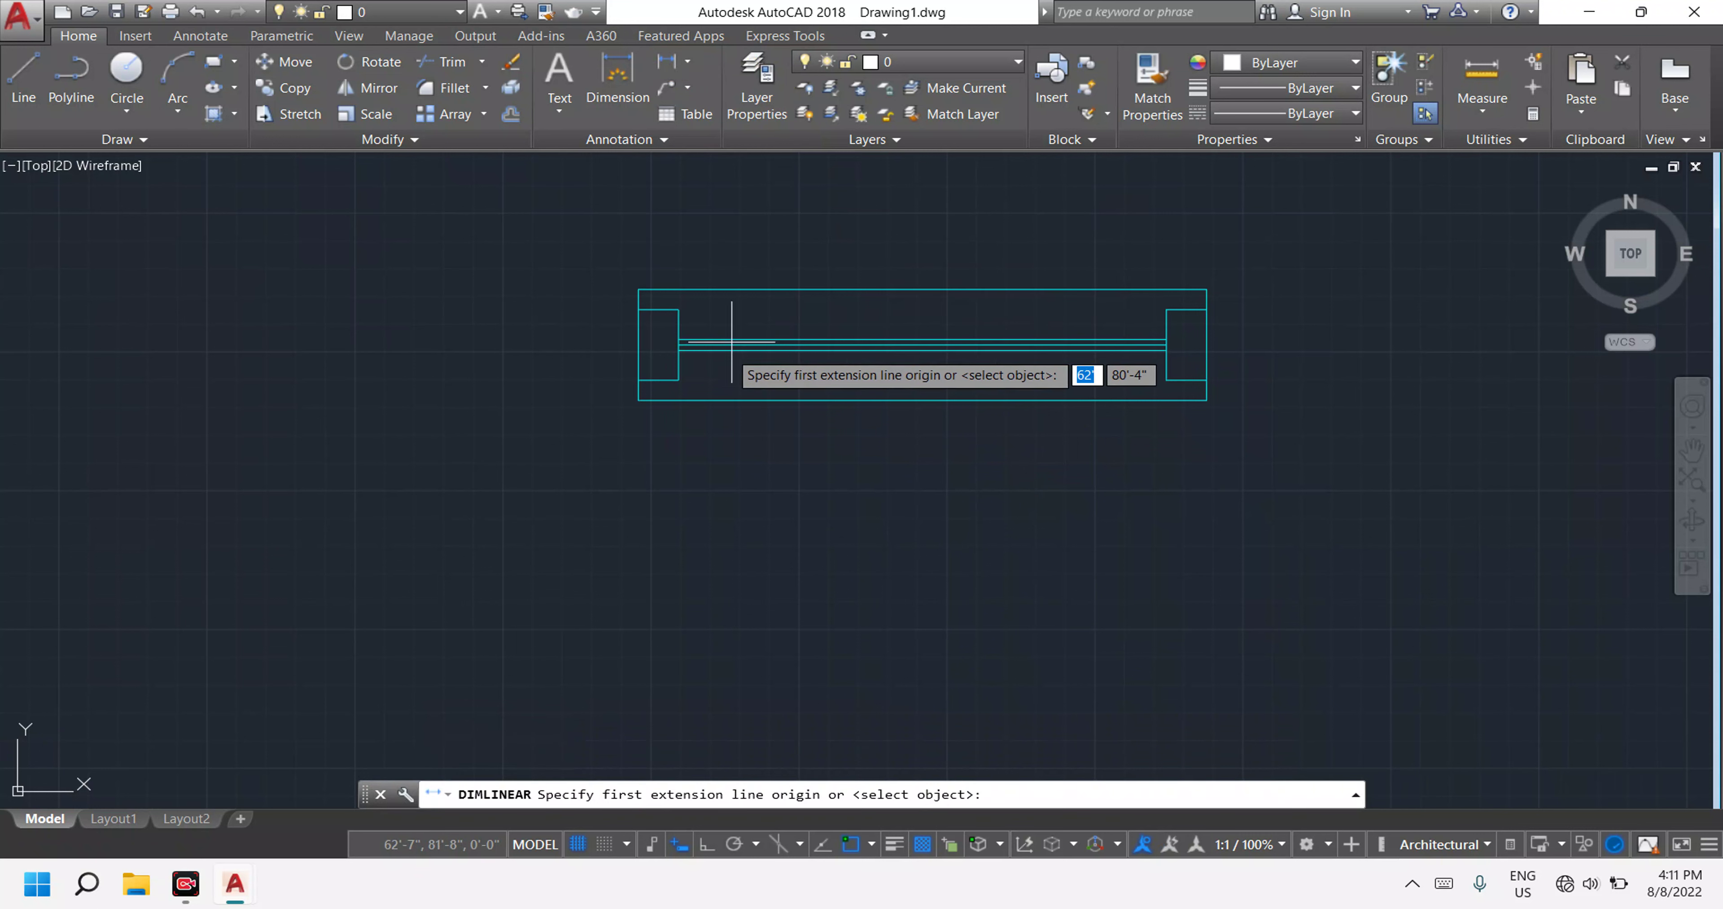
pyautogui.click(638, 400)
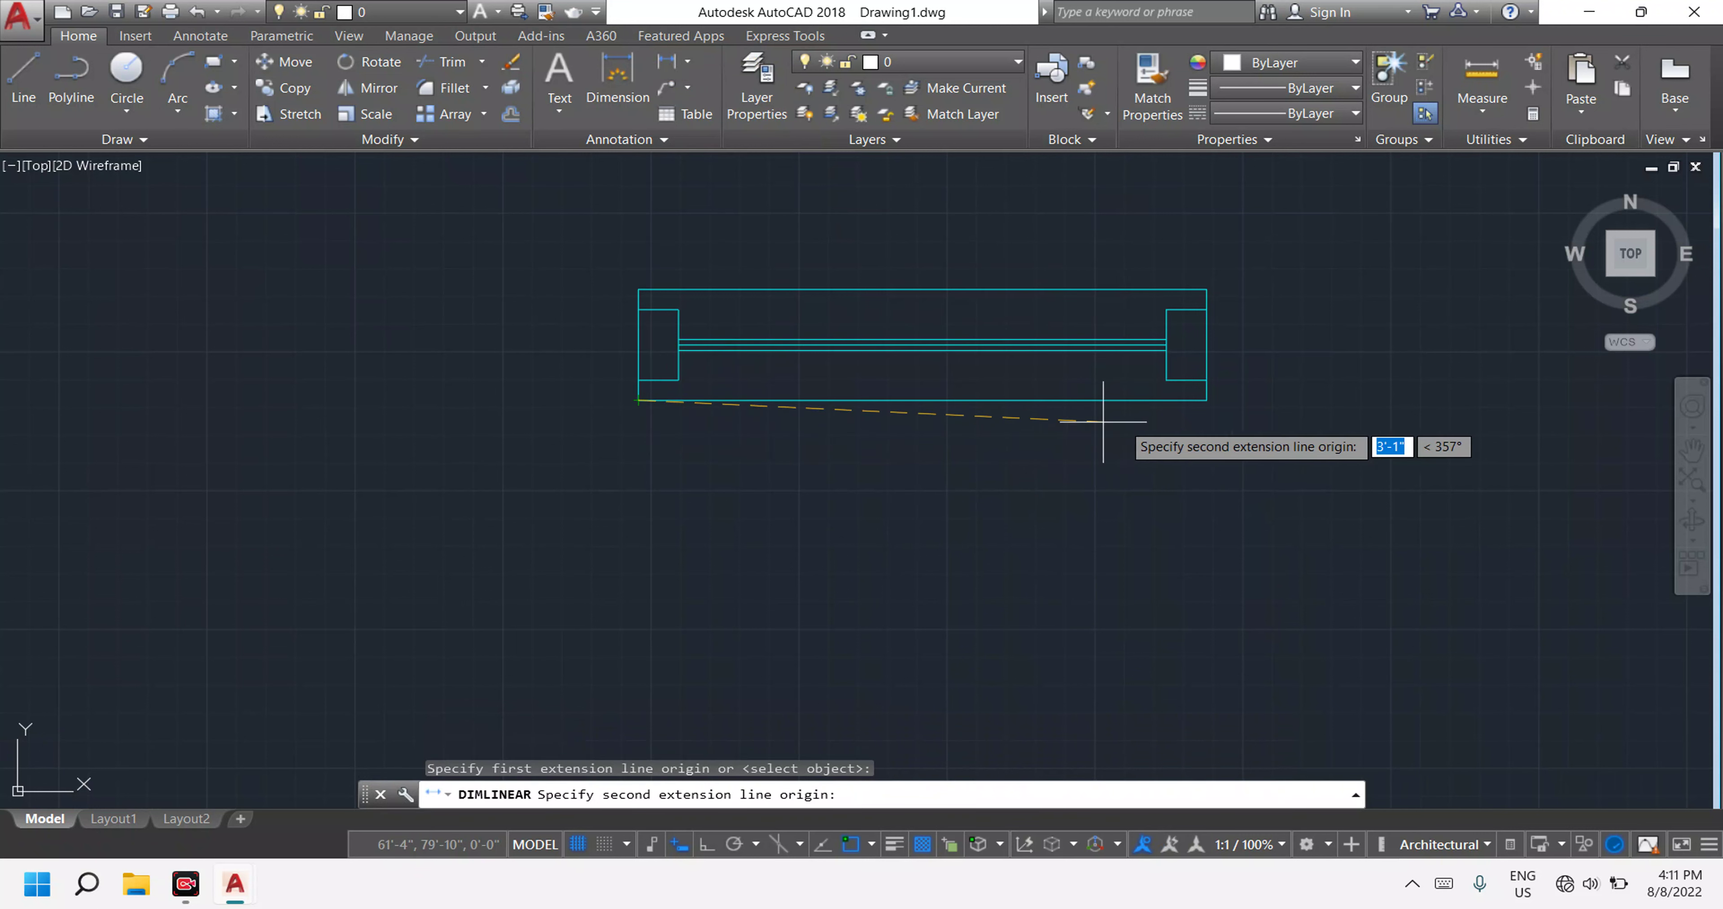
pyautogui.click(1207, 400)
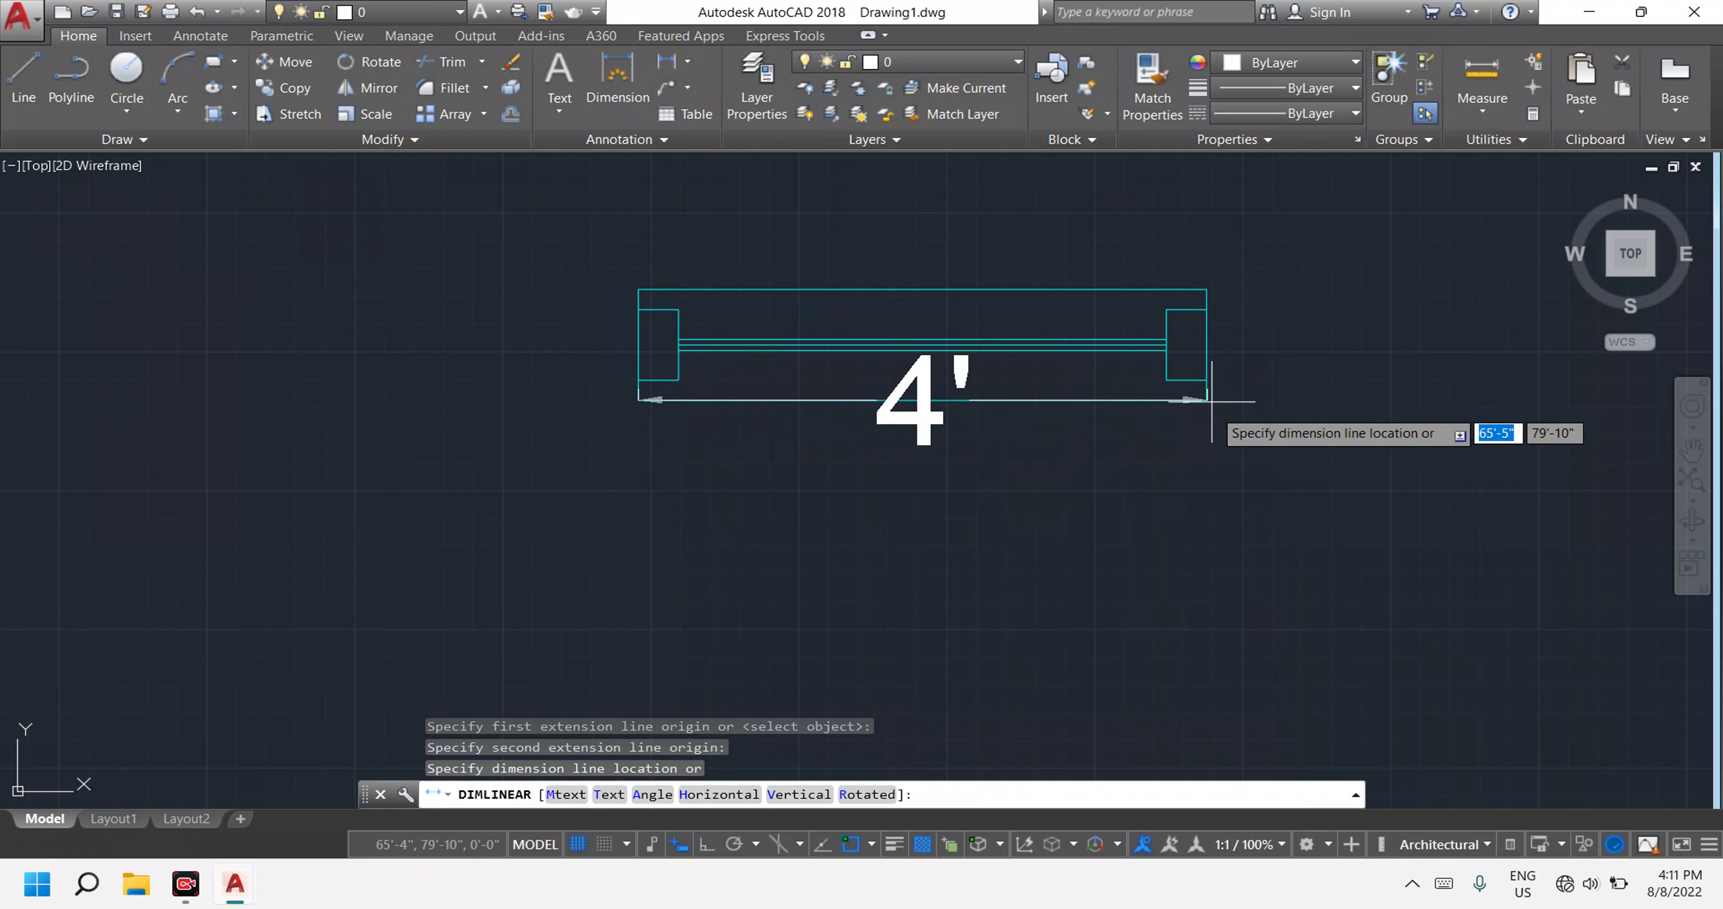
pyautogui.click(1231, 498)
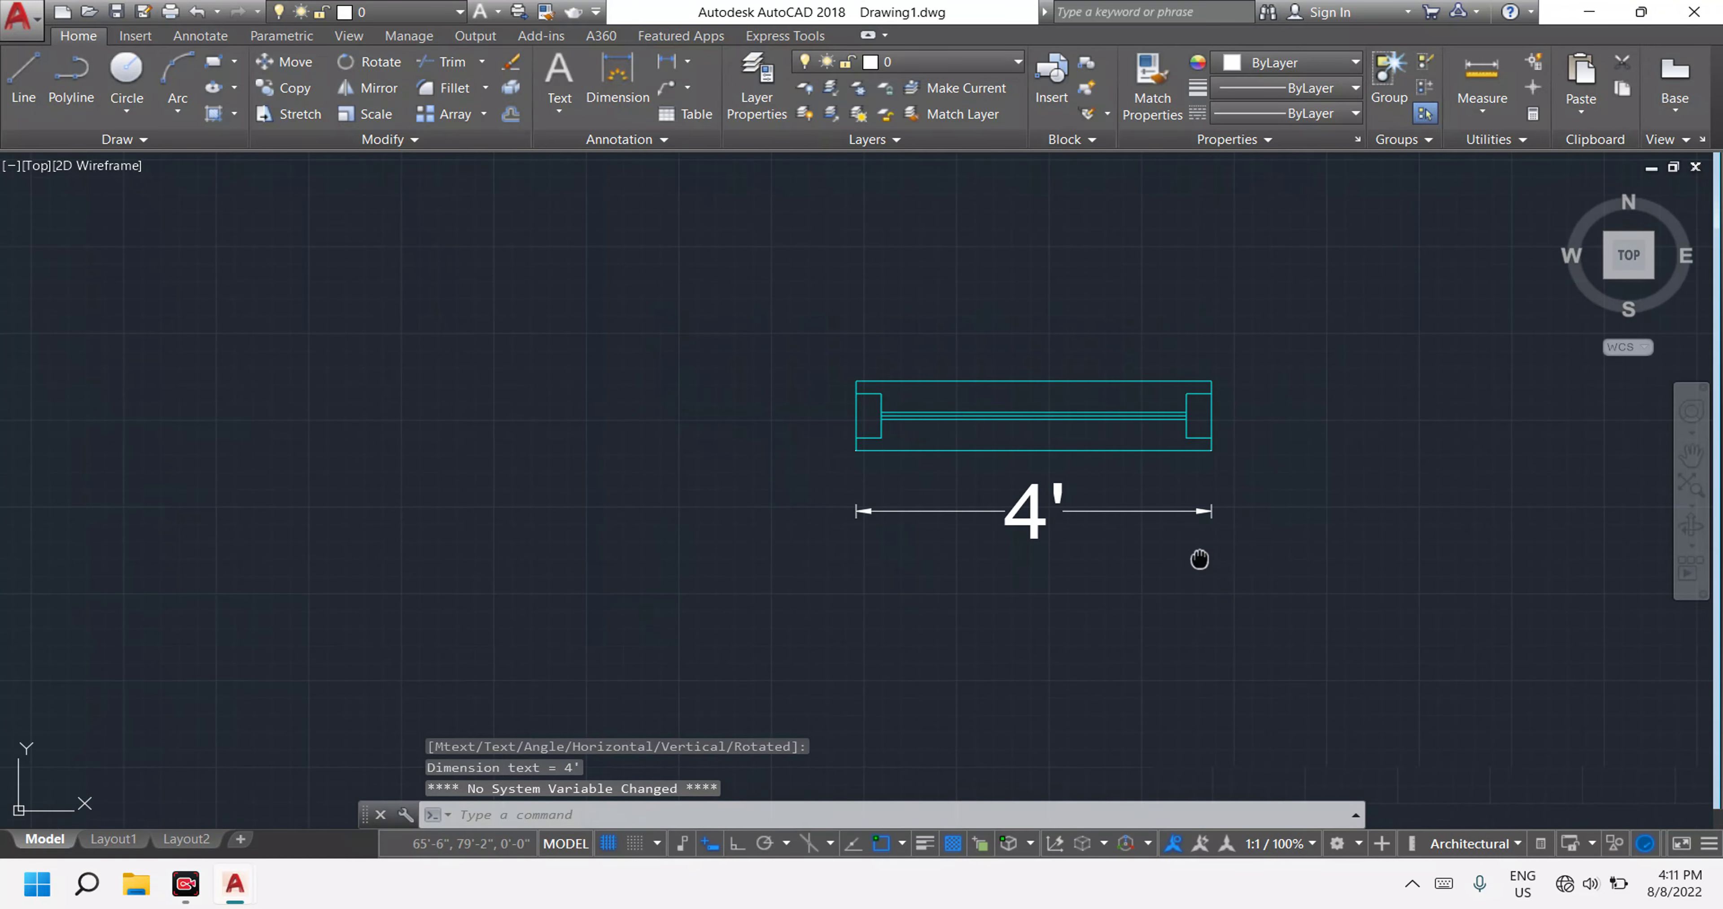
# Draw a 4' horizontal line below the 4' dimension.
pyautogui.moveTo(1200, 561); pyautogui.dragTo(1139, 423, button='middle')
pyautogui.press('Escape')
pyautogui.press('Escape')
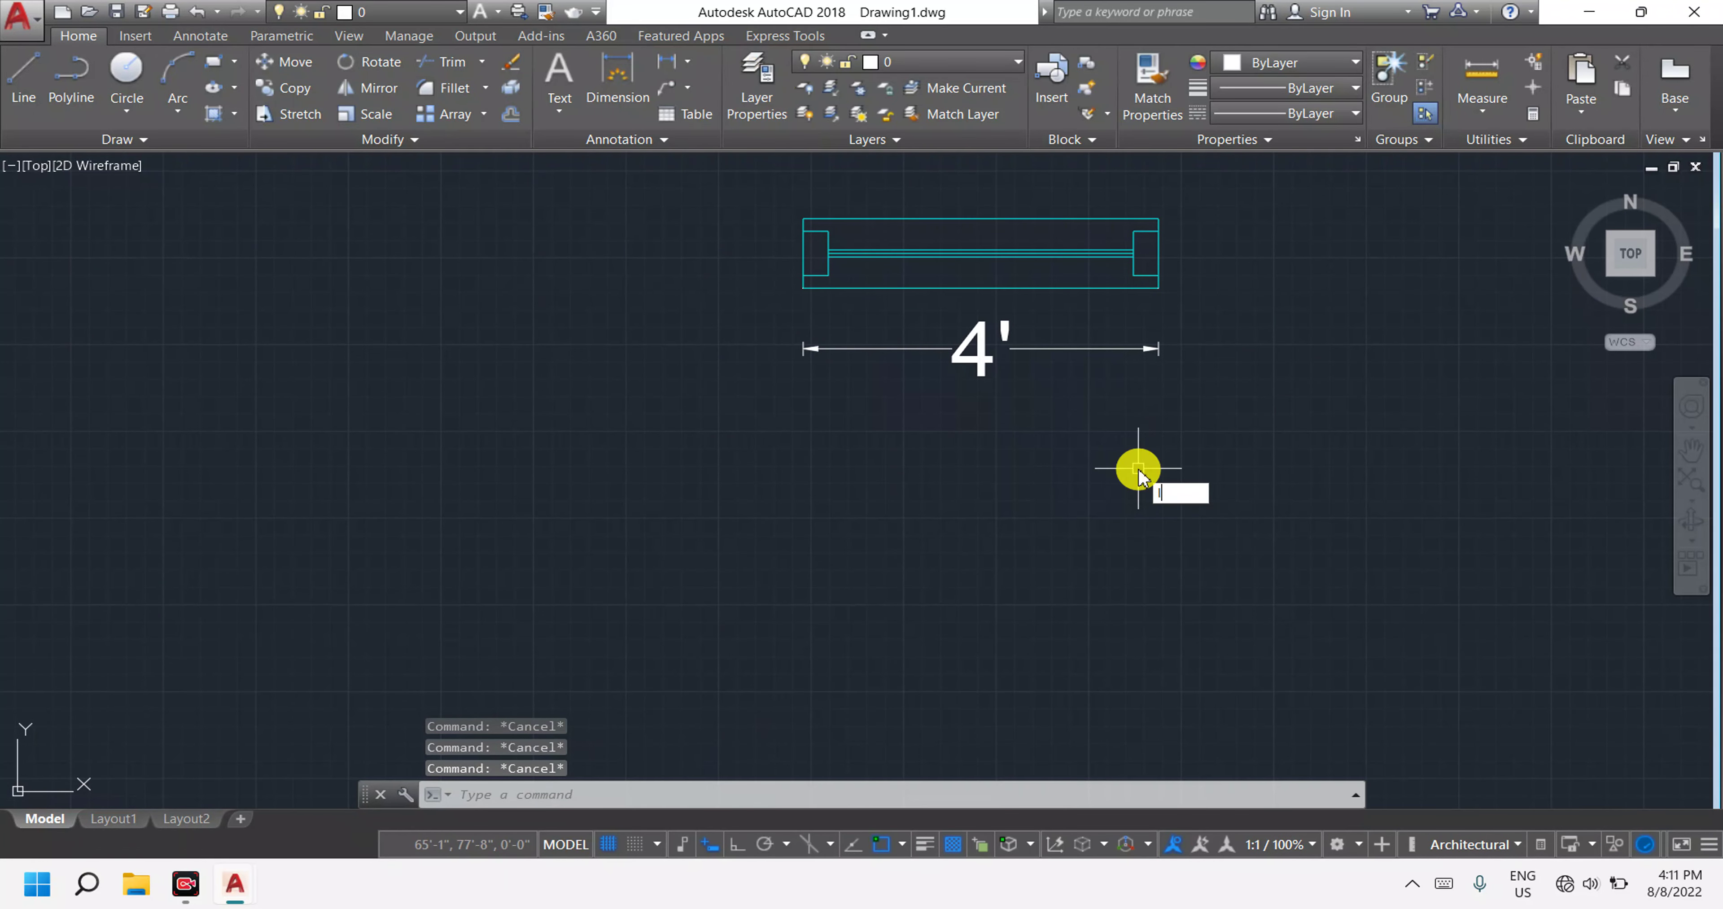
pyautogui.press('Return')
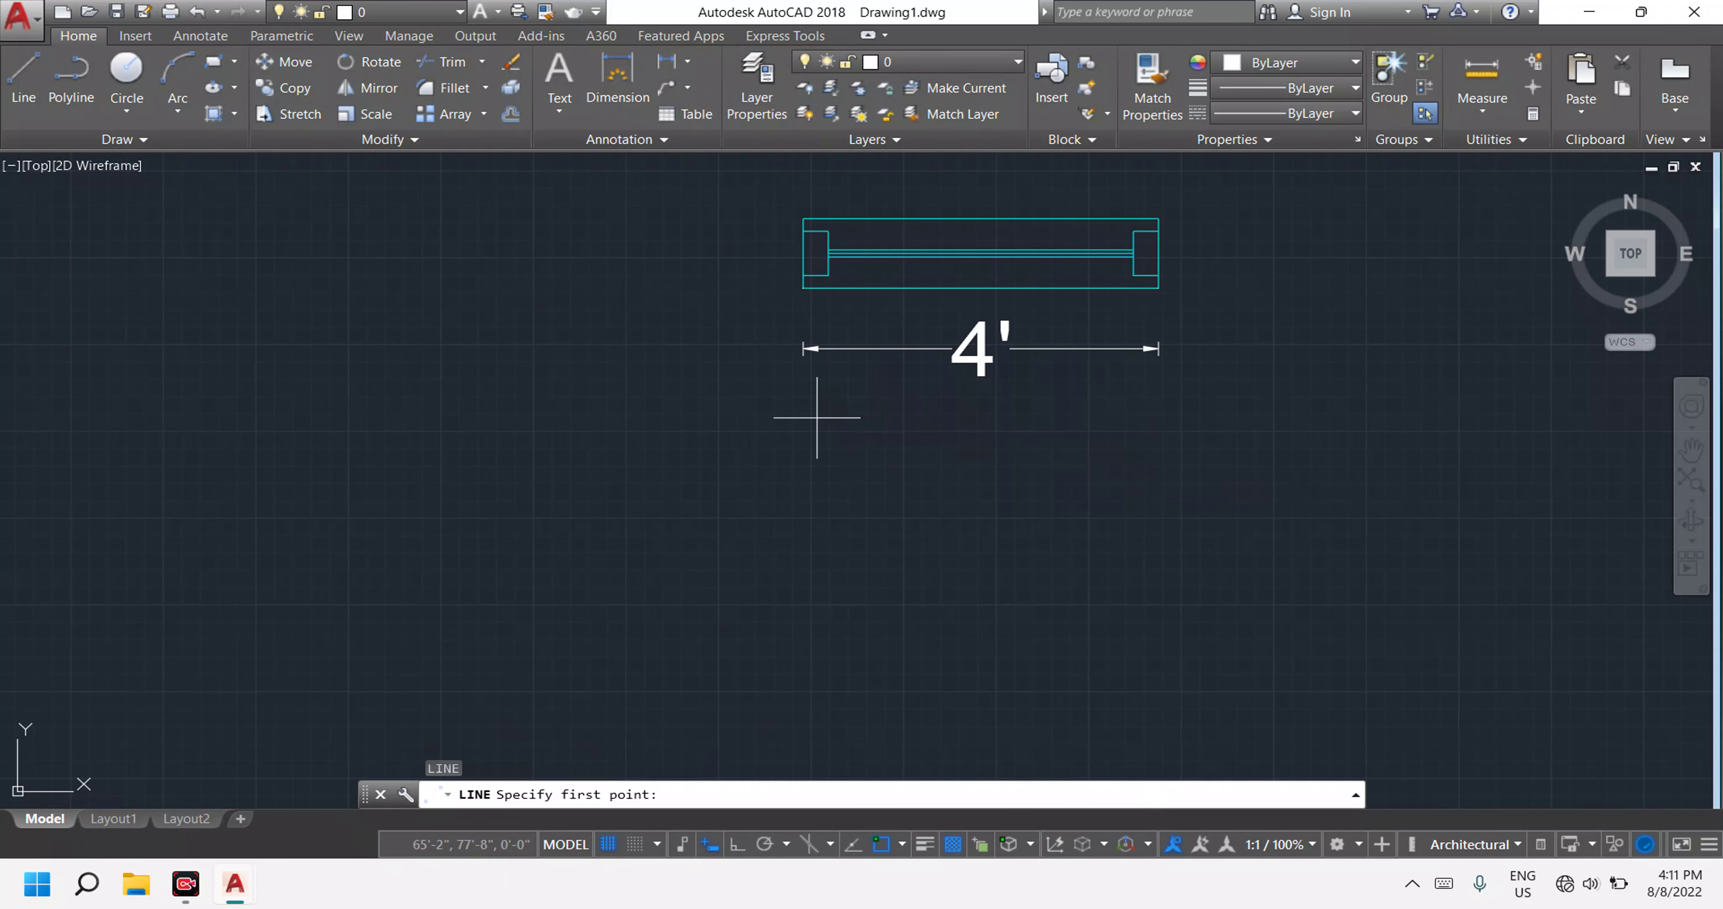
pyautogui.click(817, 418)
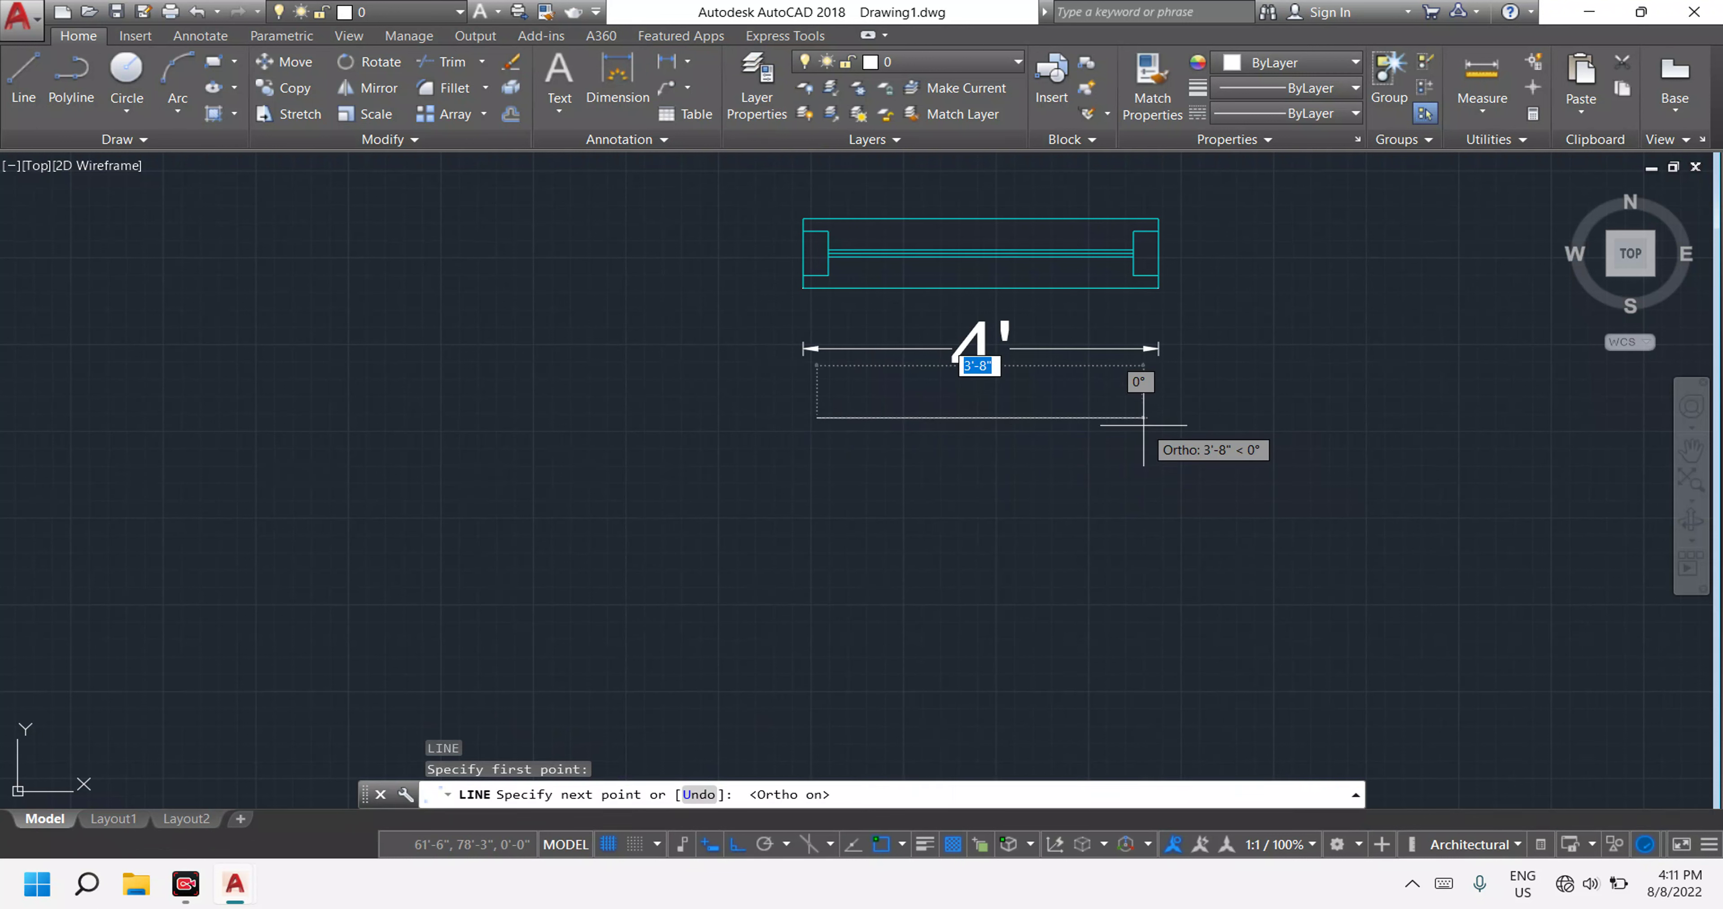
pyautogui.press('Return')
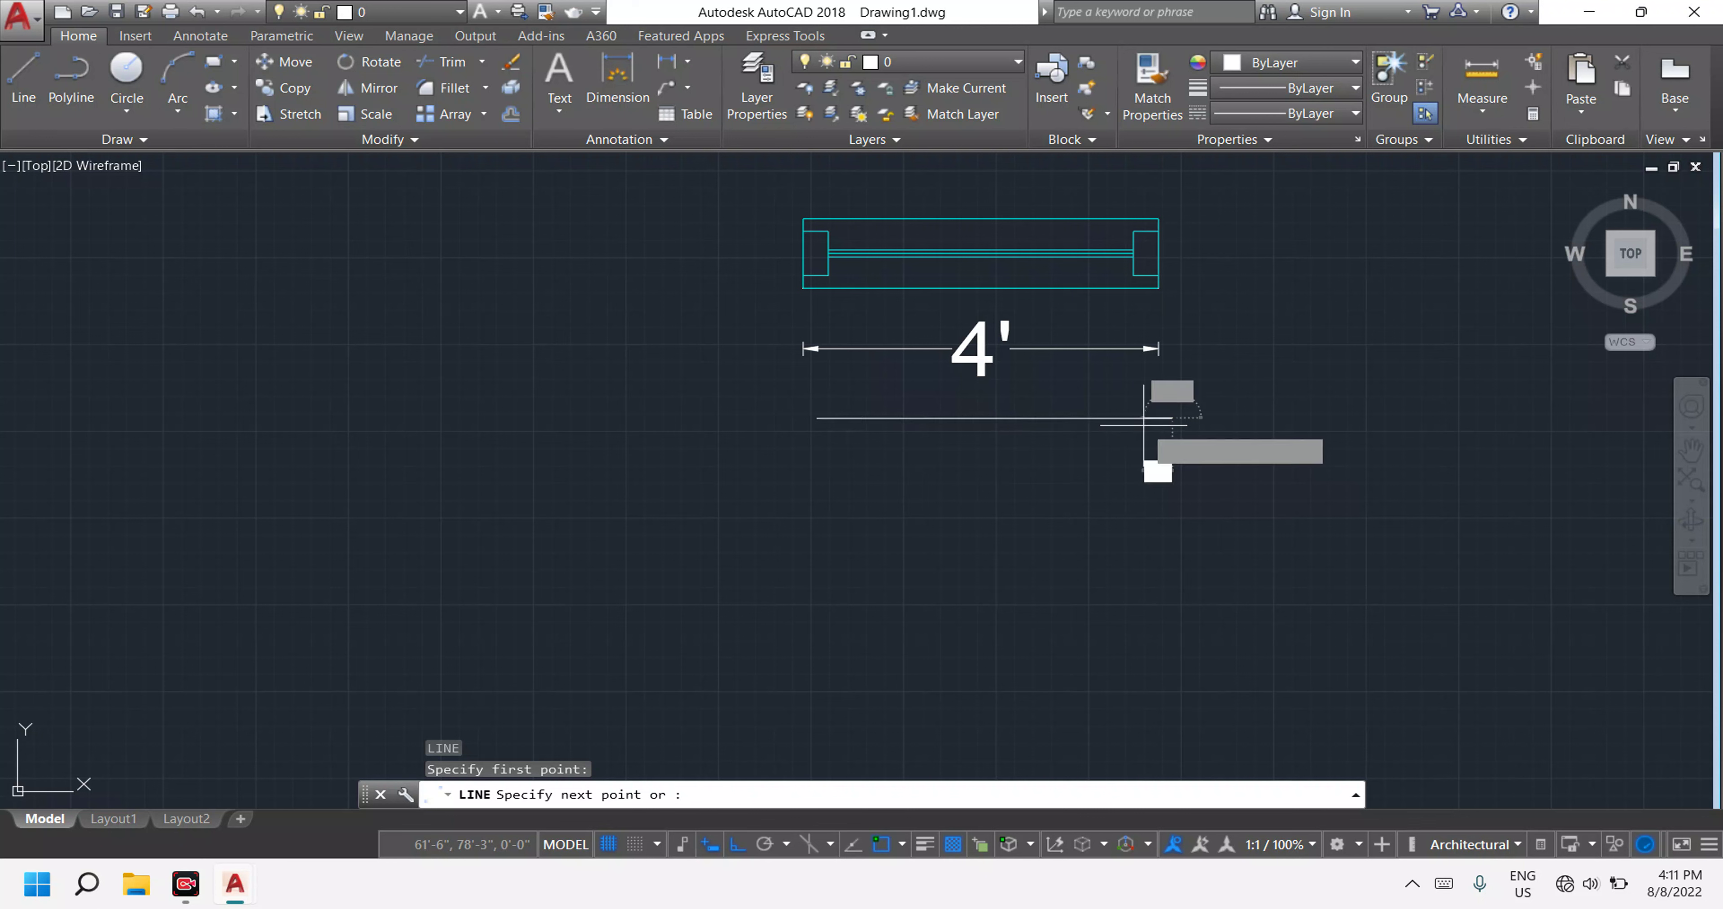
pyautogui.press('Escape')
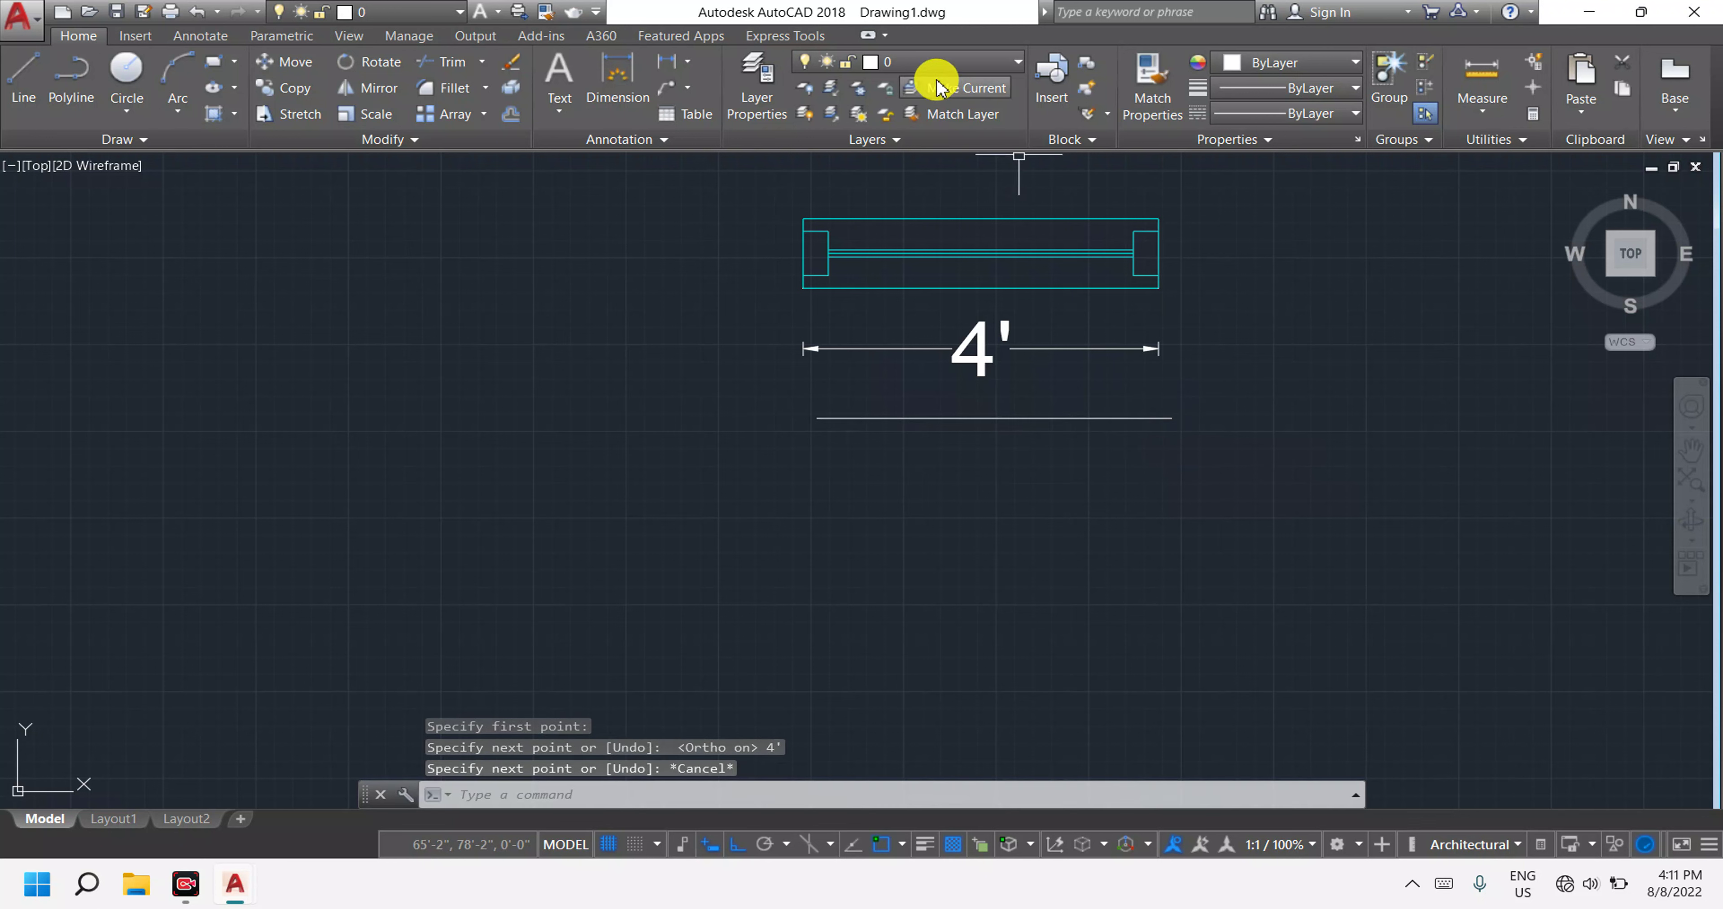
# Check the window's 10" height with a dimension and select the new 4' line.
pyautogui.click(669, 64)
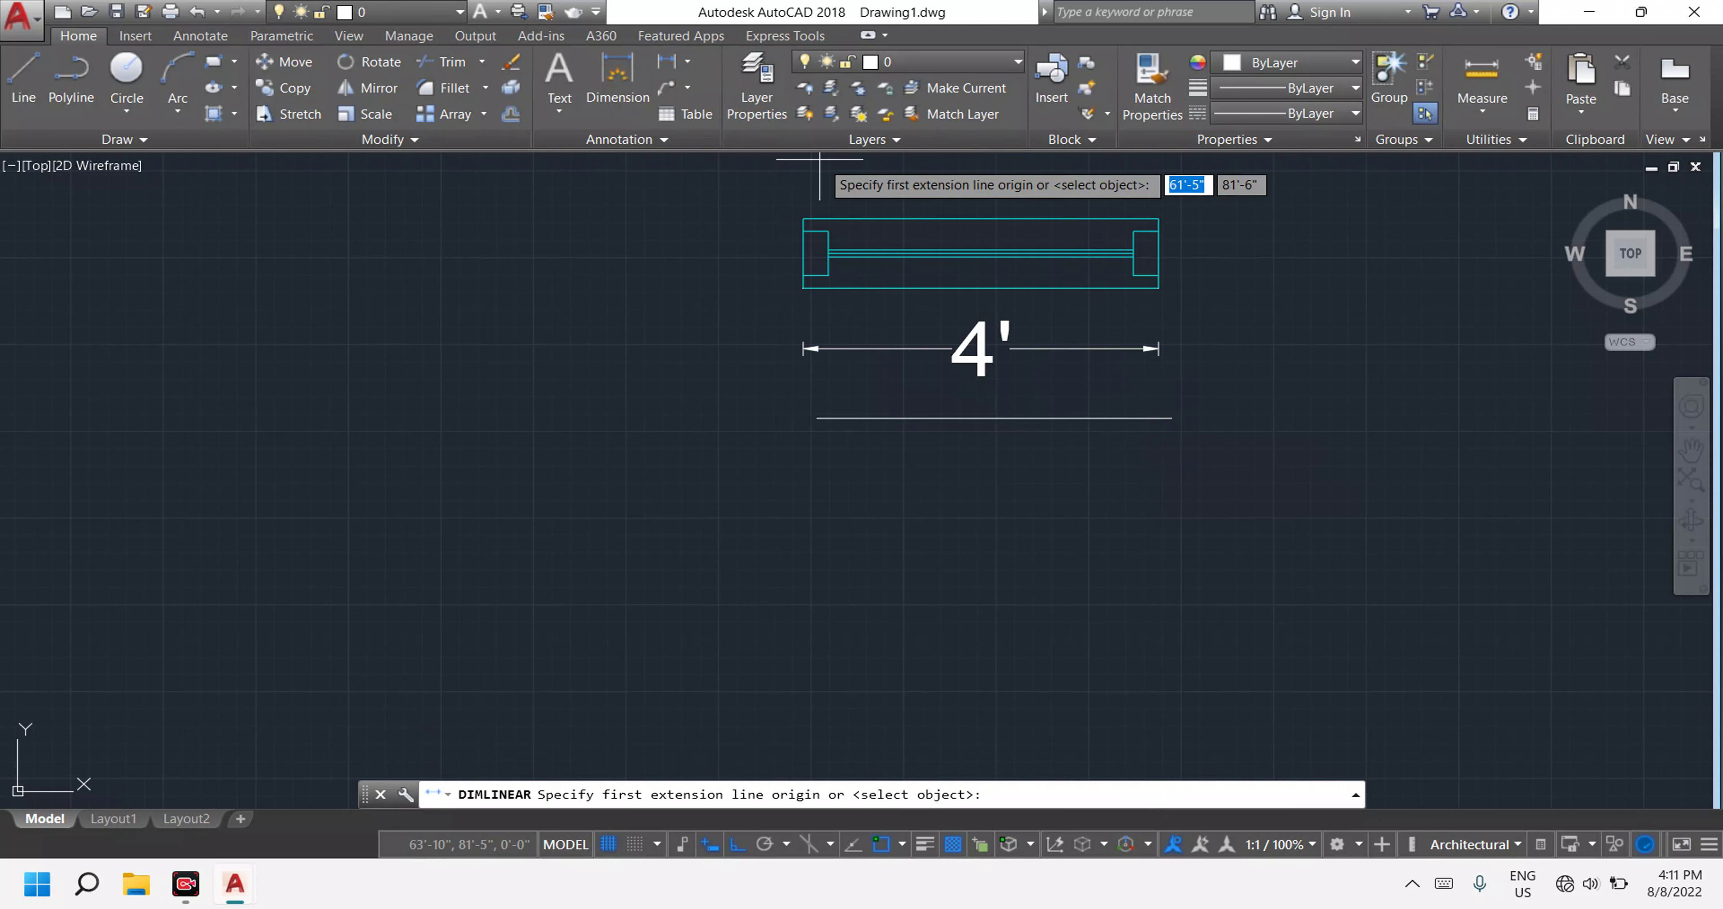
pyautogui.click(804, 219)
pyautogui.click(803, 287)
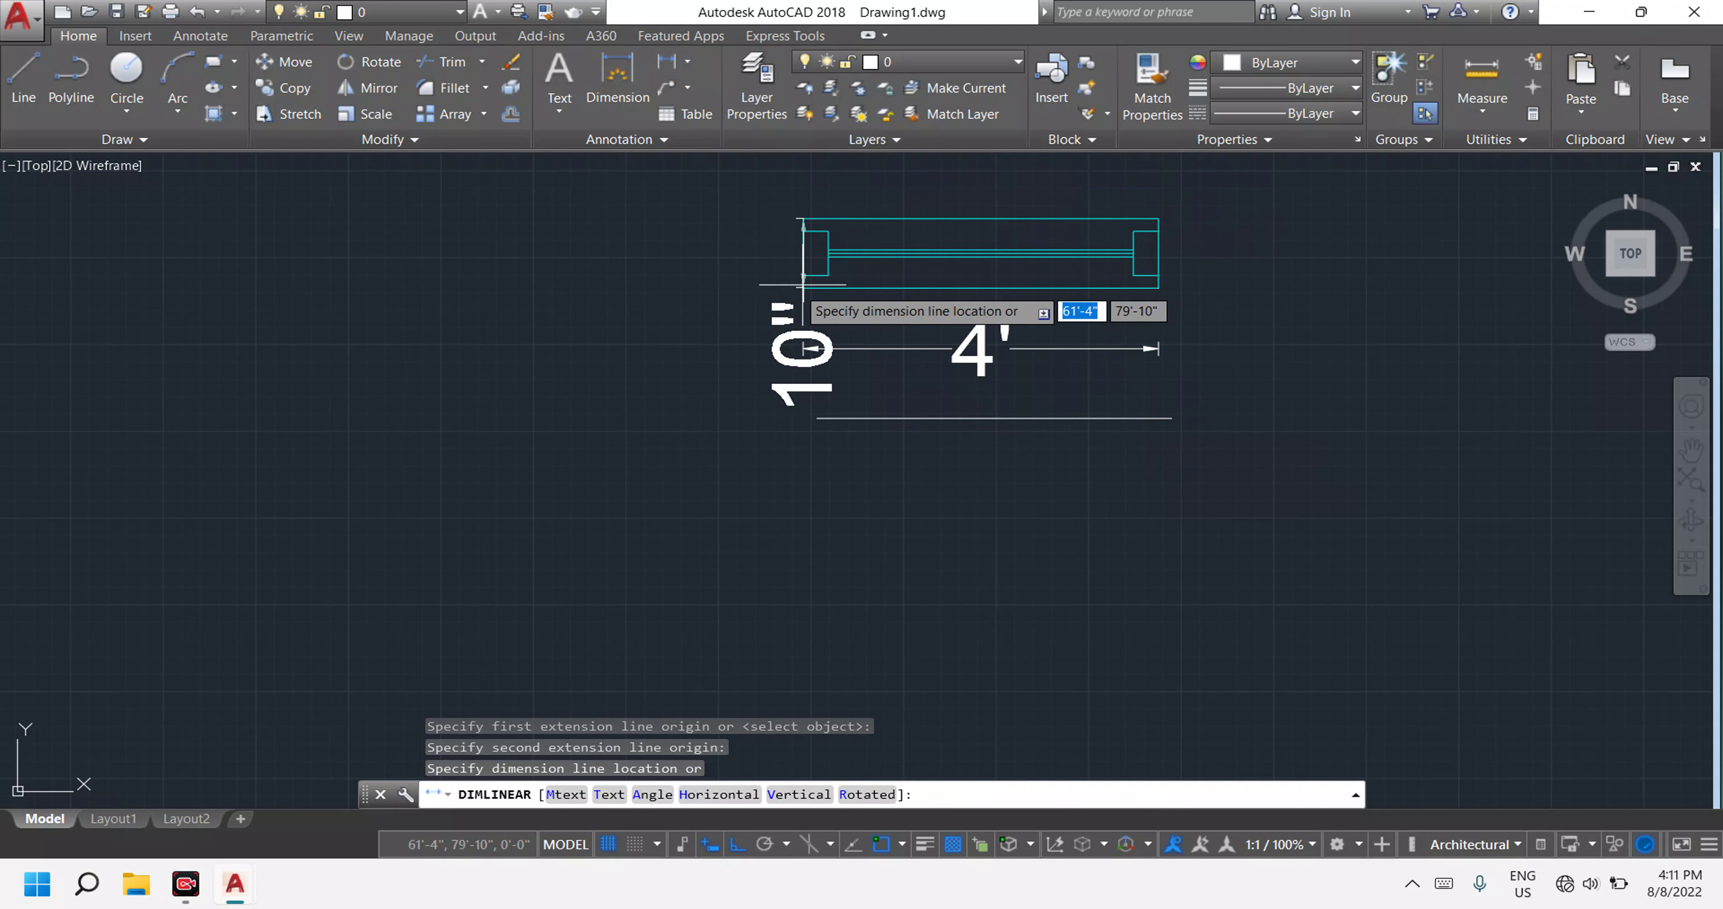
pyautogui.press('Escape')
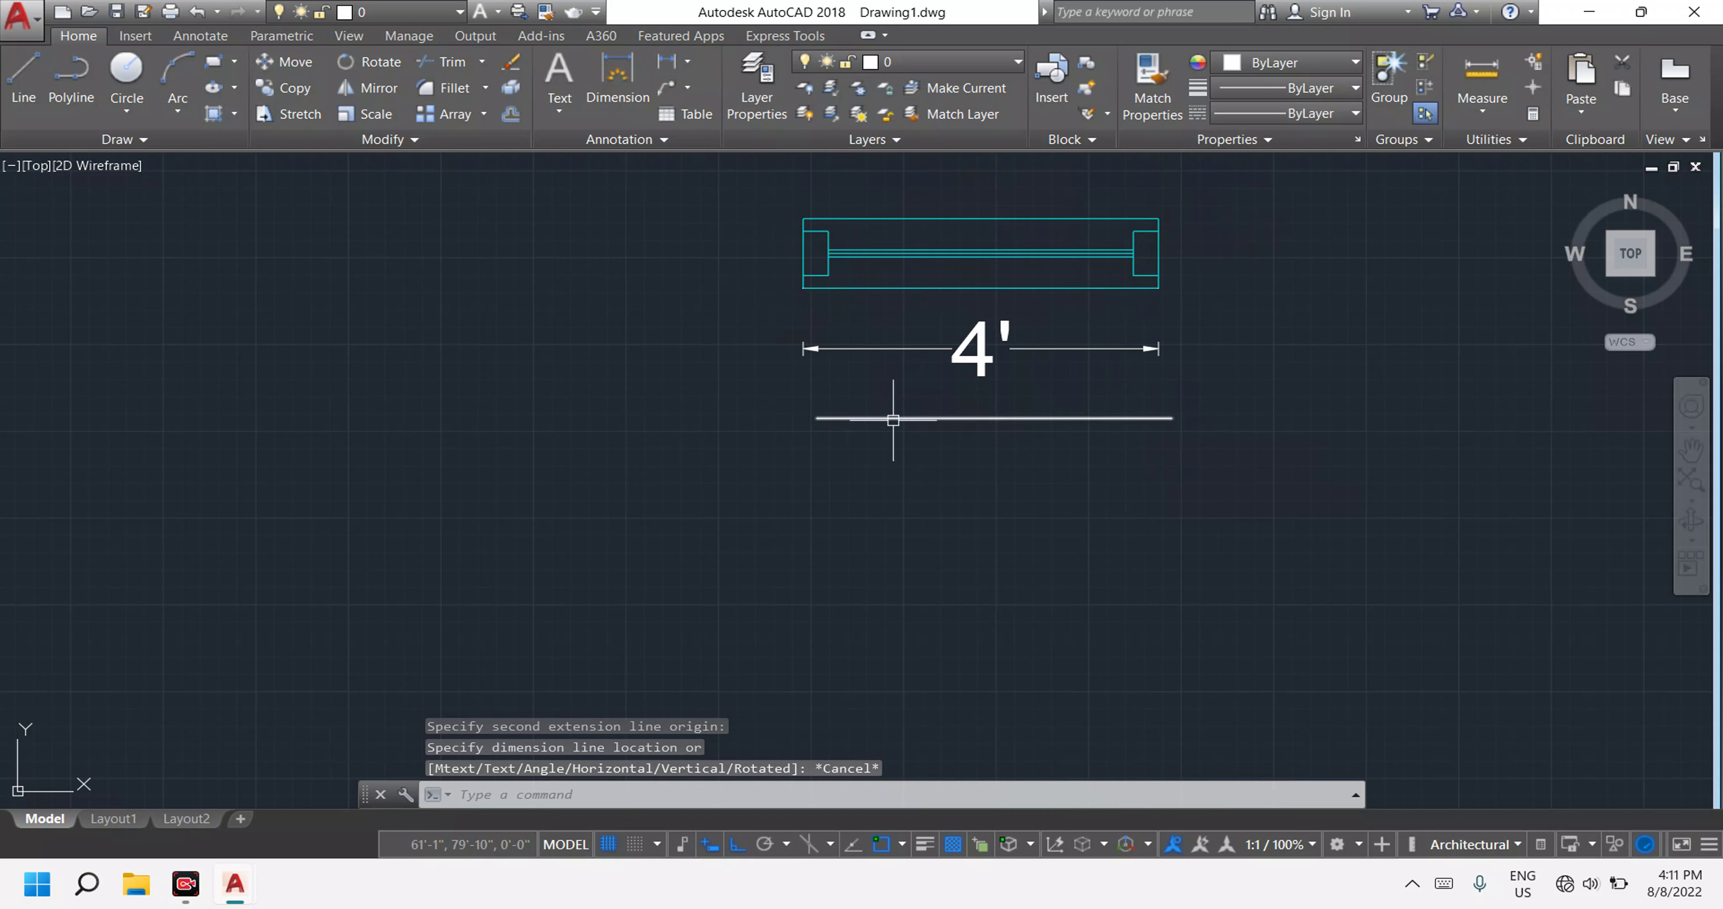
pyautogui.click(893, 420)
pyautogui.write('m')
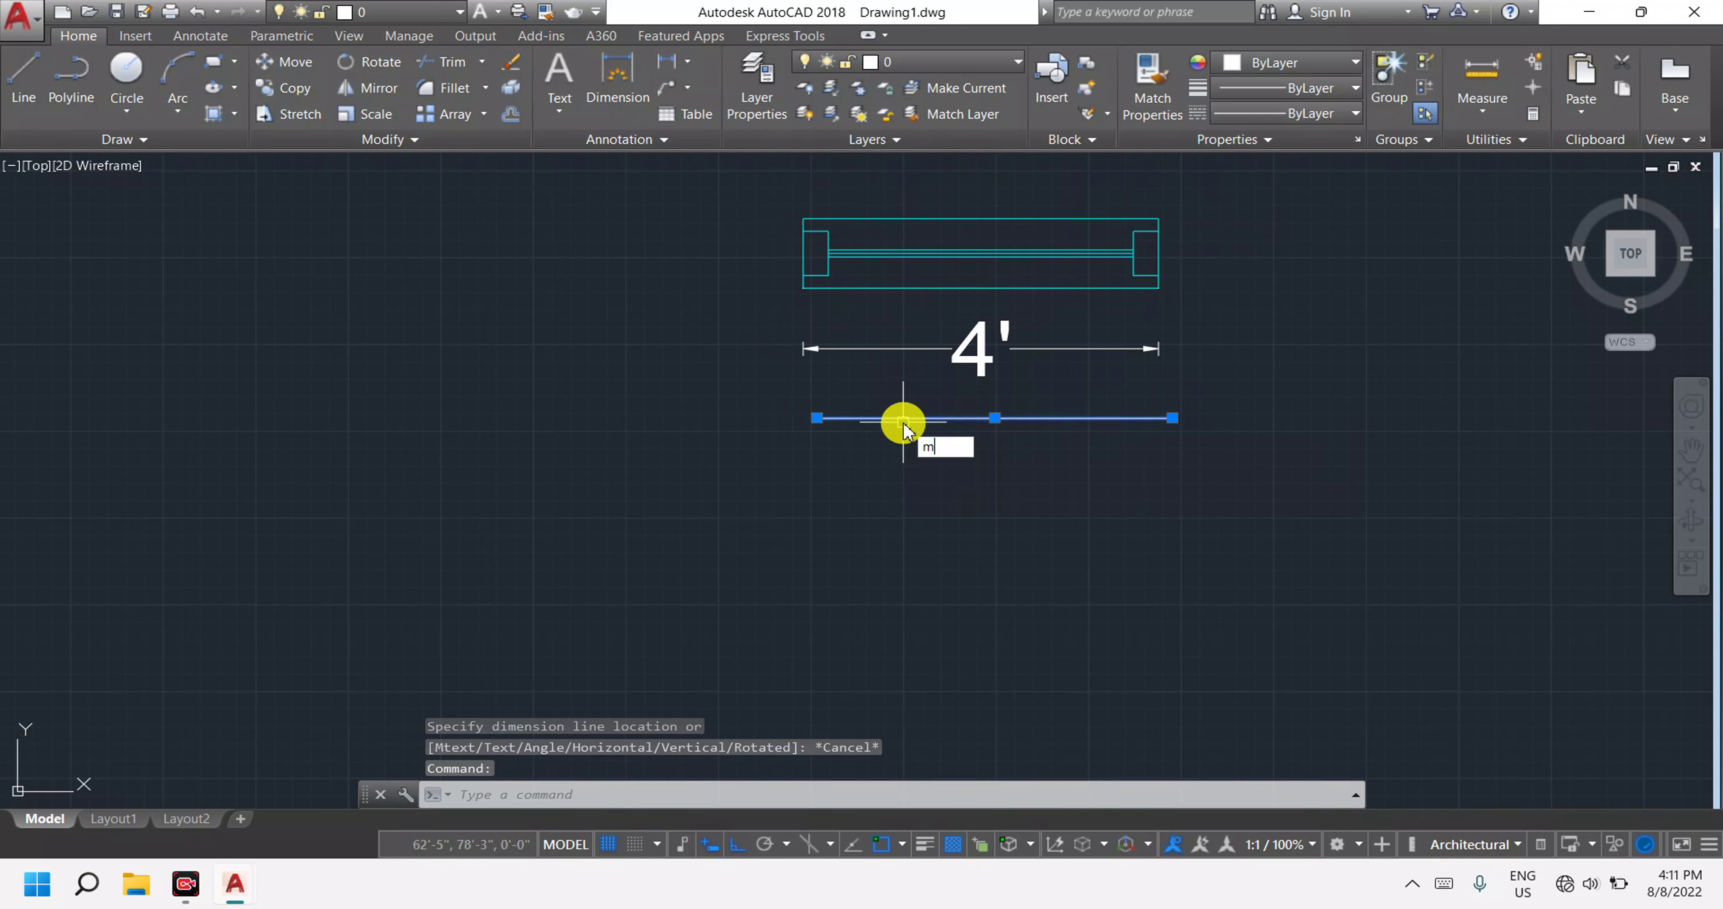
pyautogui.press('Return')
pyautogui.press('Escape')
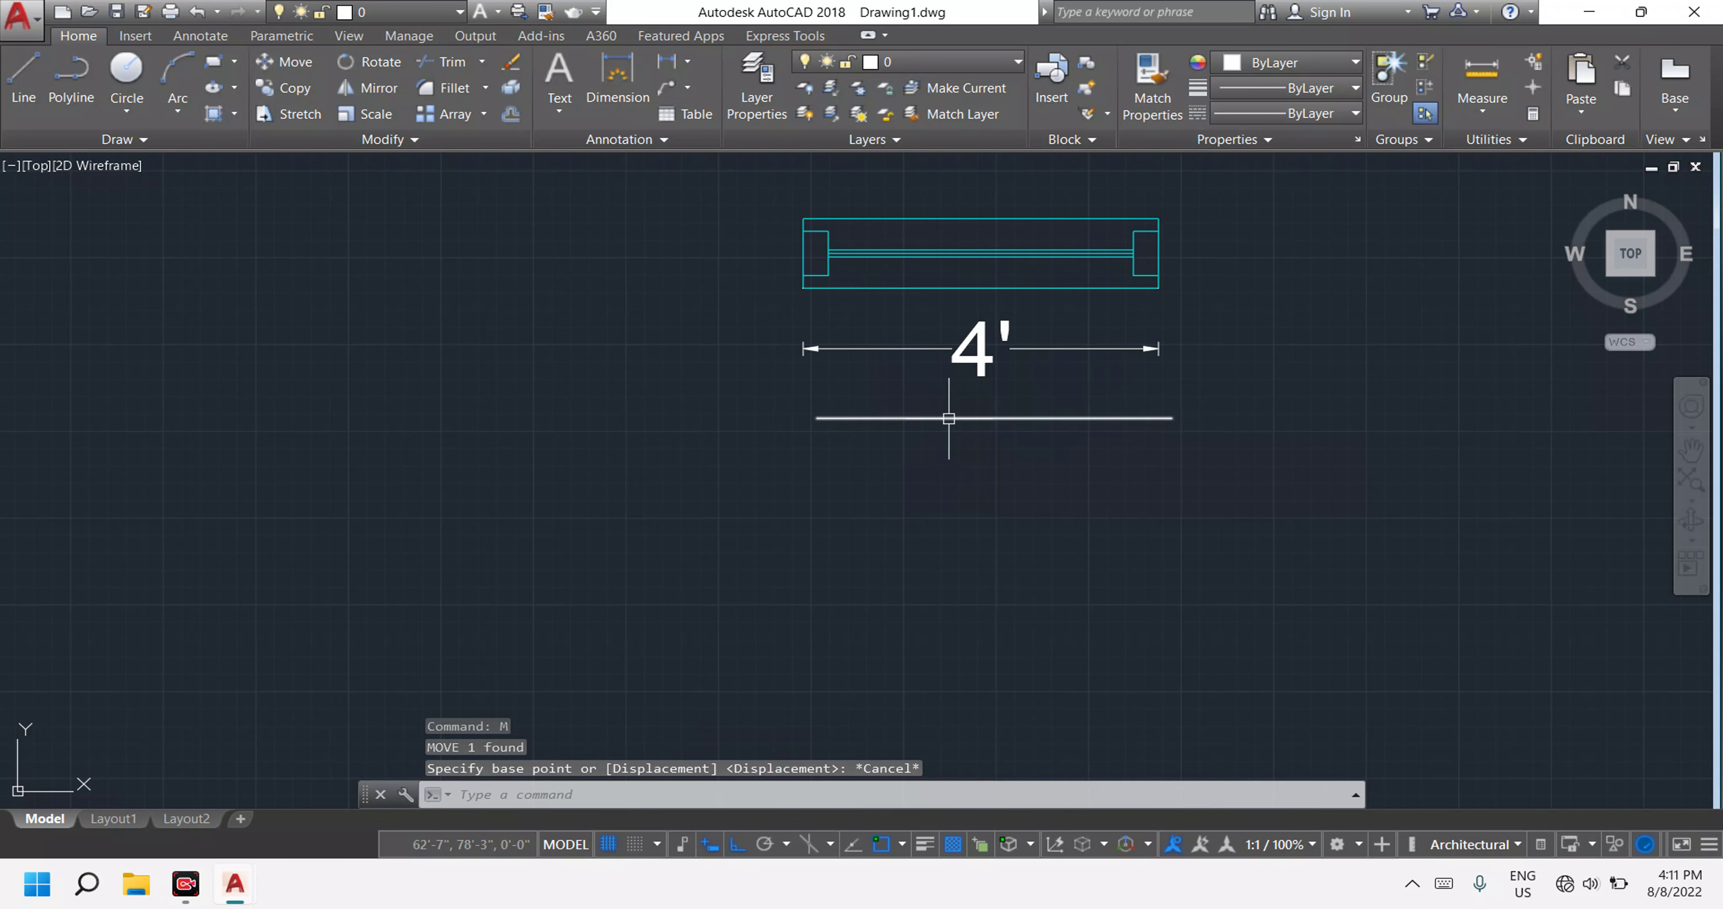
pyautogui.write('o')
# Offset the 4' line 10" below itself.
pyautogui.press('Return')
pyautogui.write("10'")
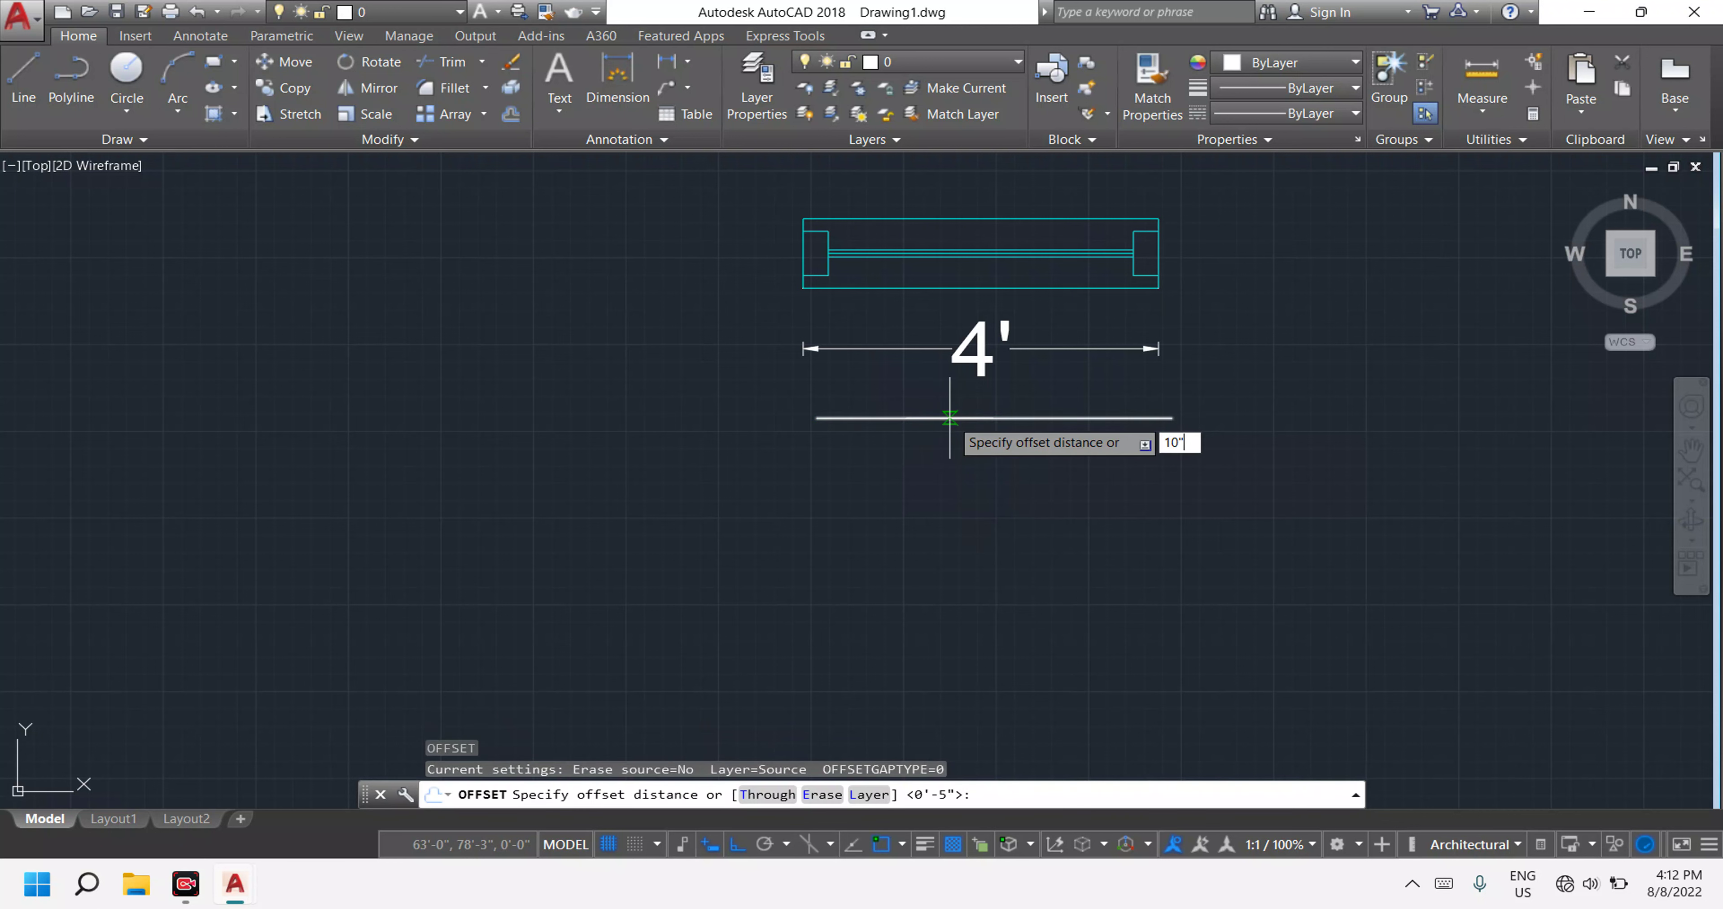
pyautogui.press('Return')
pyautogui.click(962, 418)
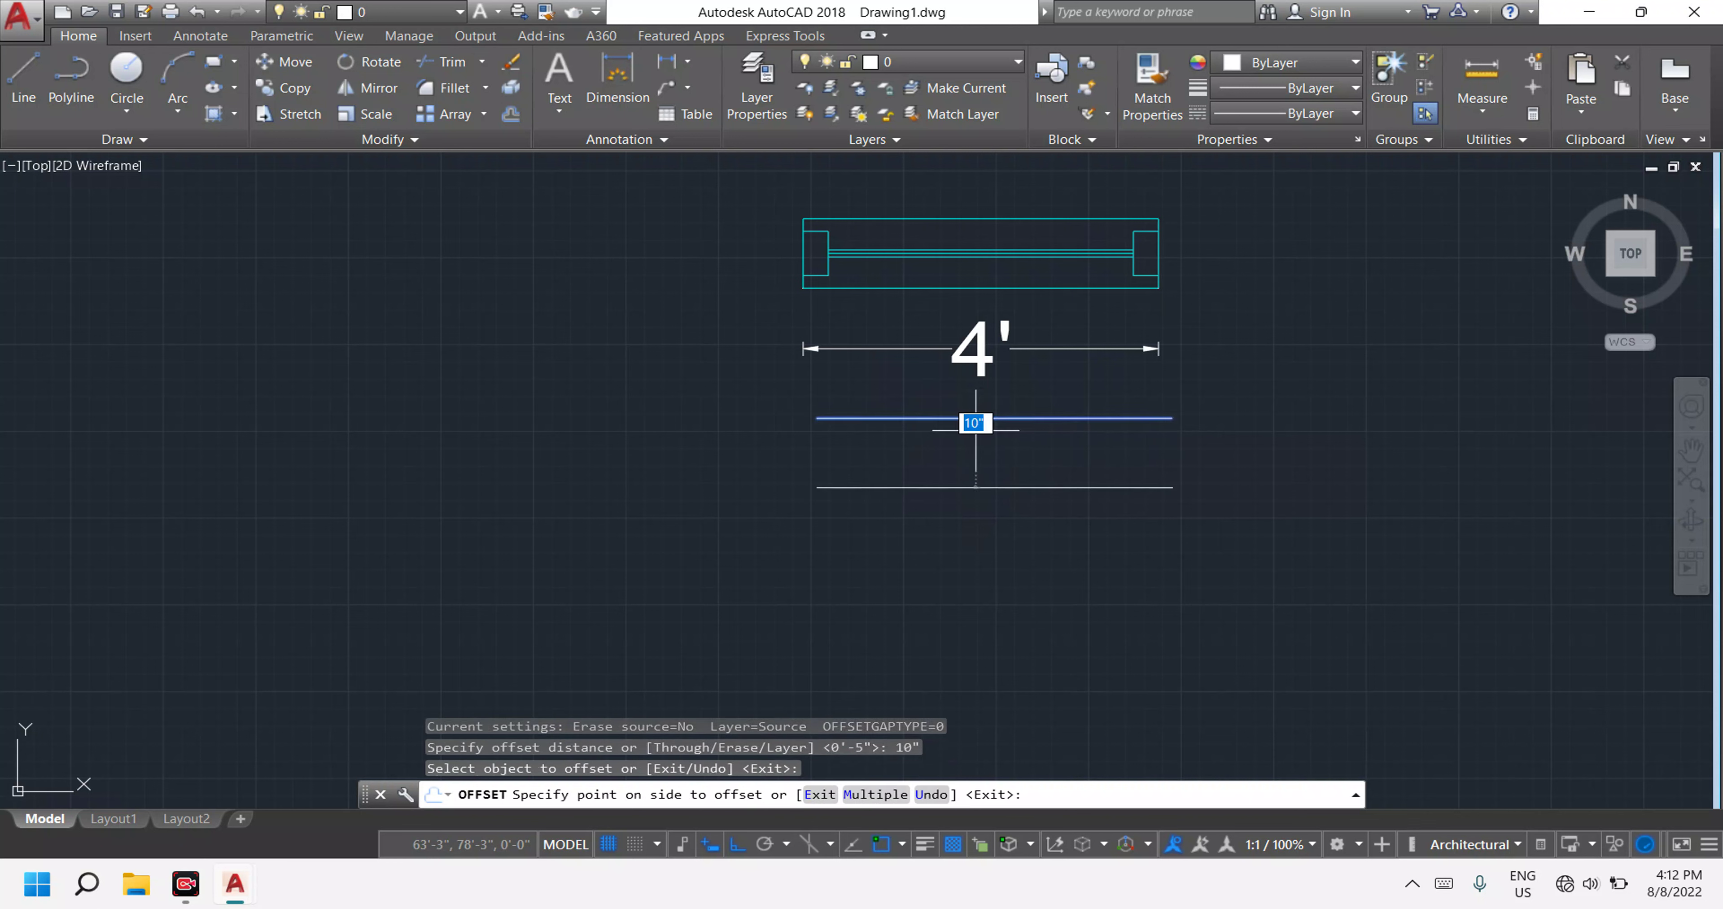
pyautogui.click(993, 499)
pyautogui.press('Escape')
pyautogui.press('Escape')
pyautogui.press('Escape')
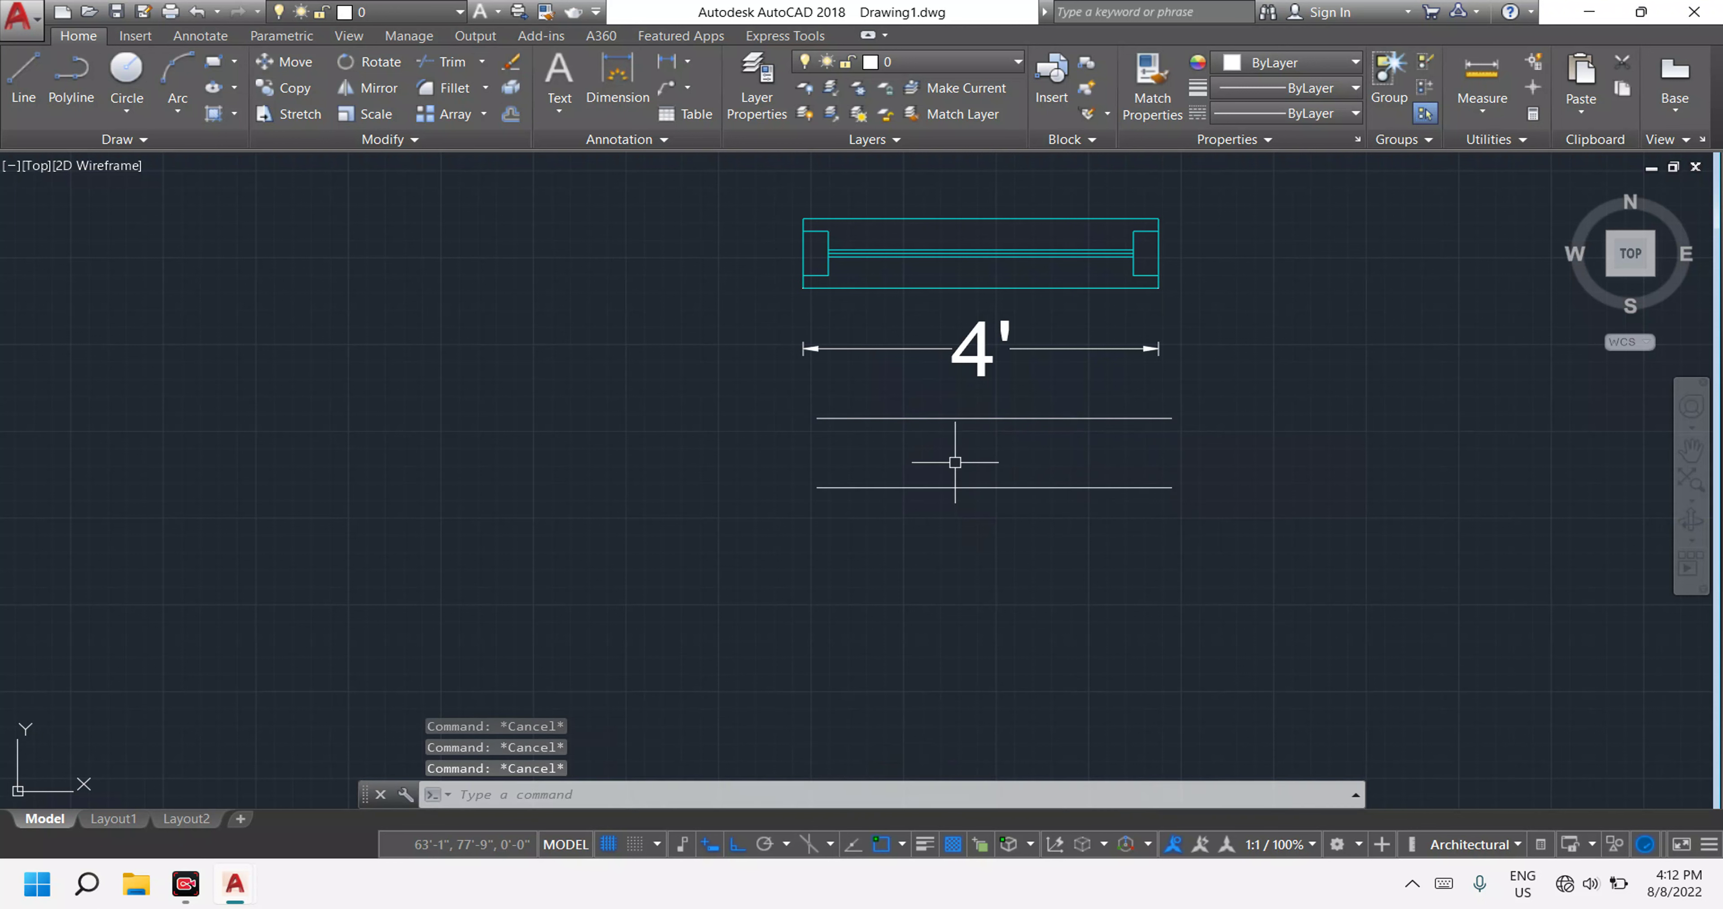
# Close the outer window rectangle with left and right vertical edges.
pyautogui.write('l')
pyautogui.press('Return')
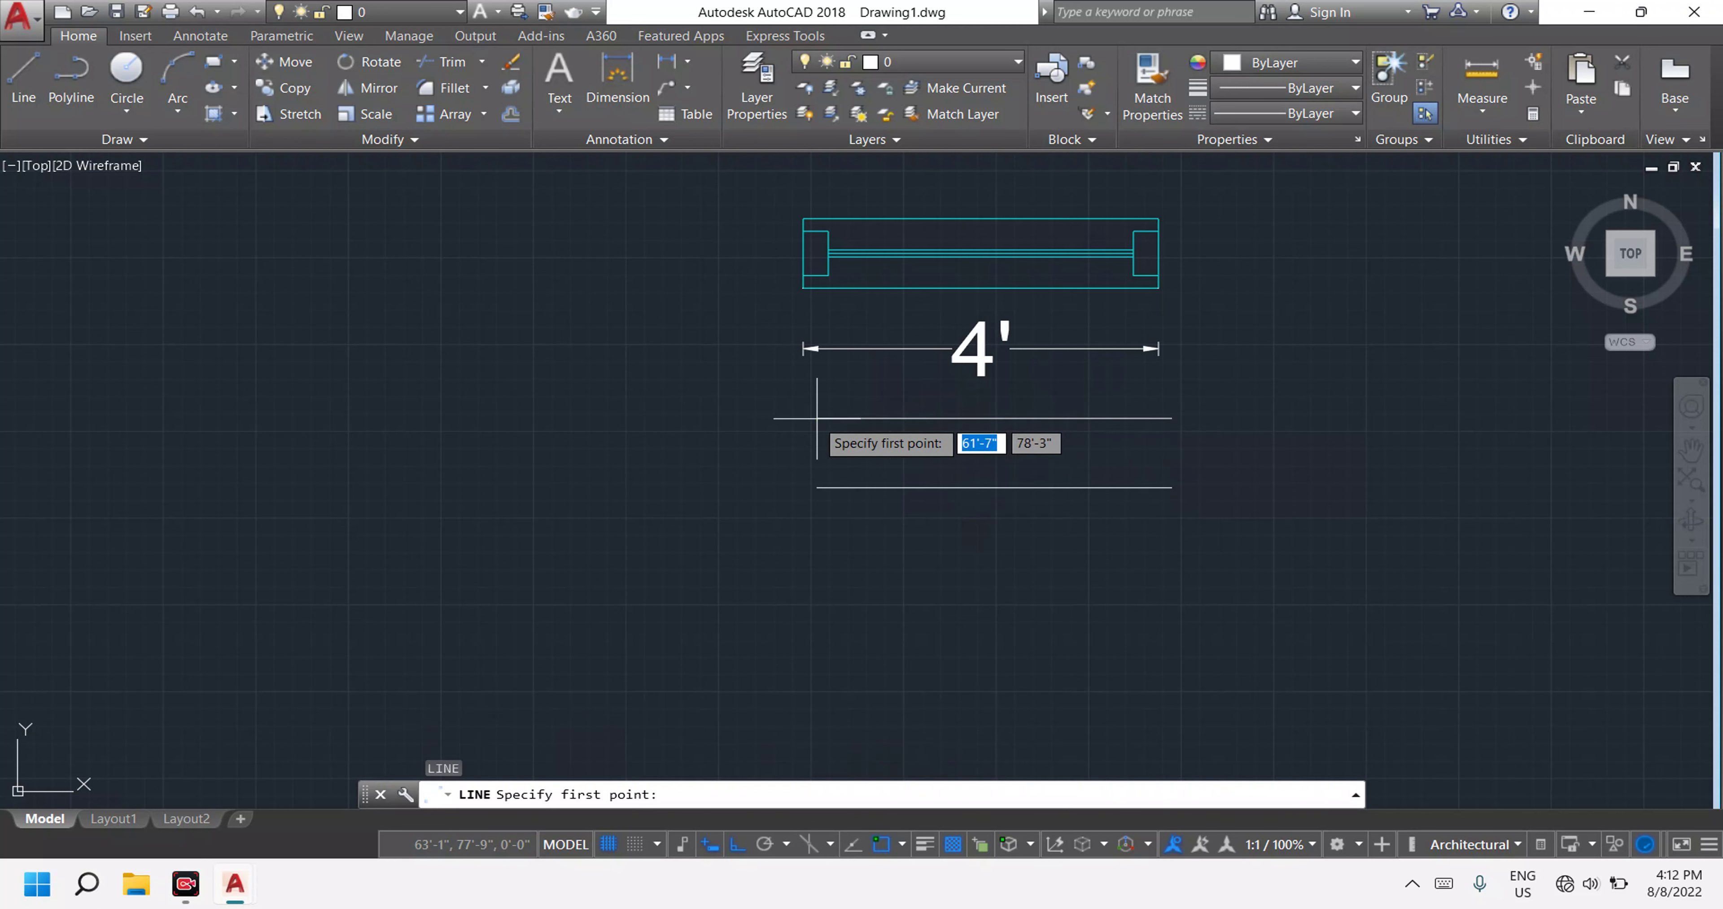
pyautogui.click(817, 418)
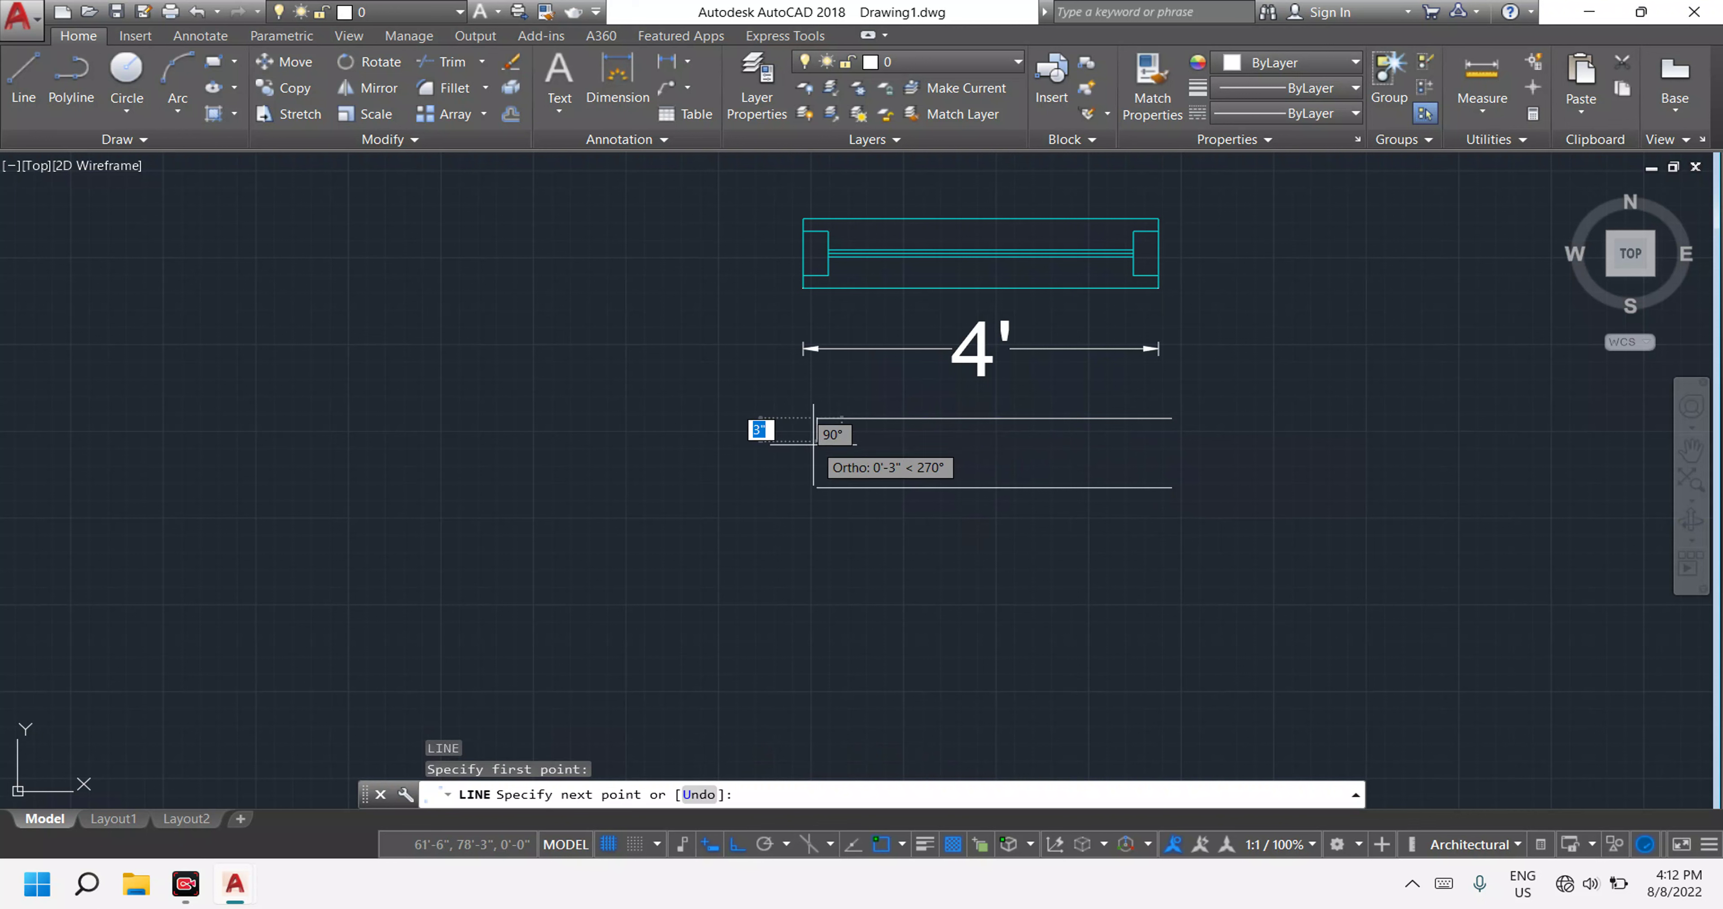
pyautogui.click(816, 487)
pyautogui.press('Escape')
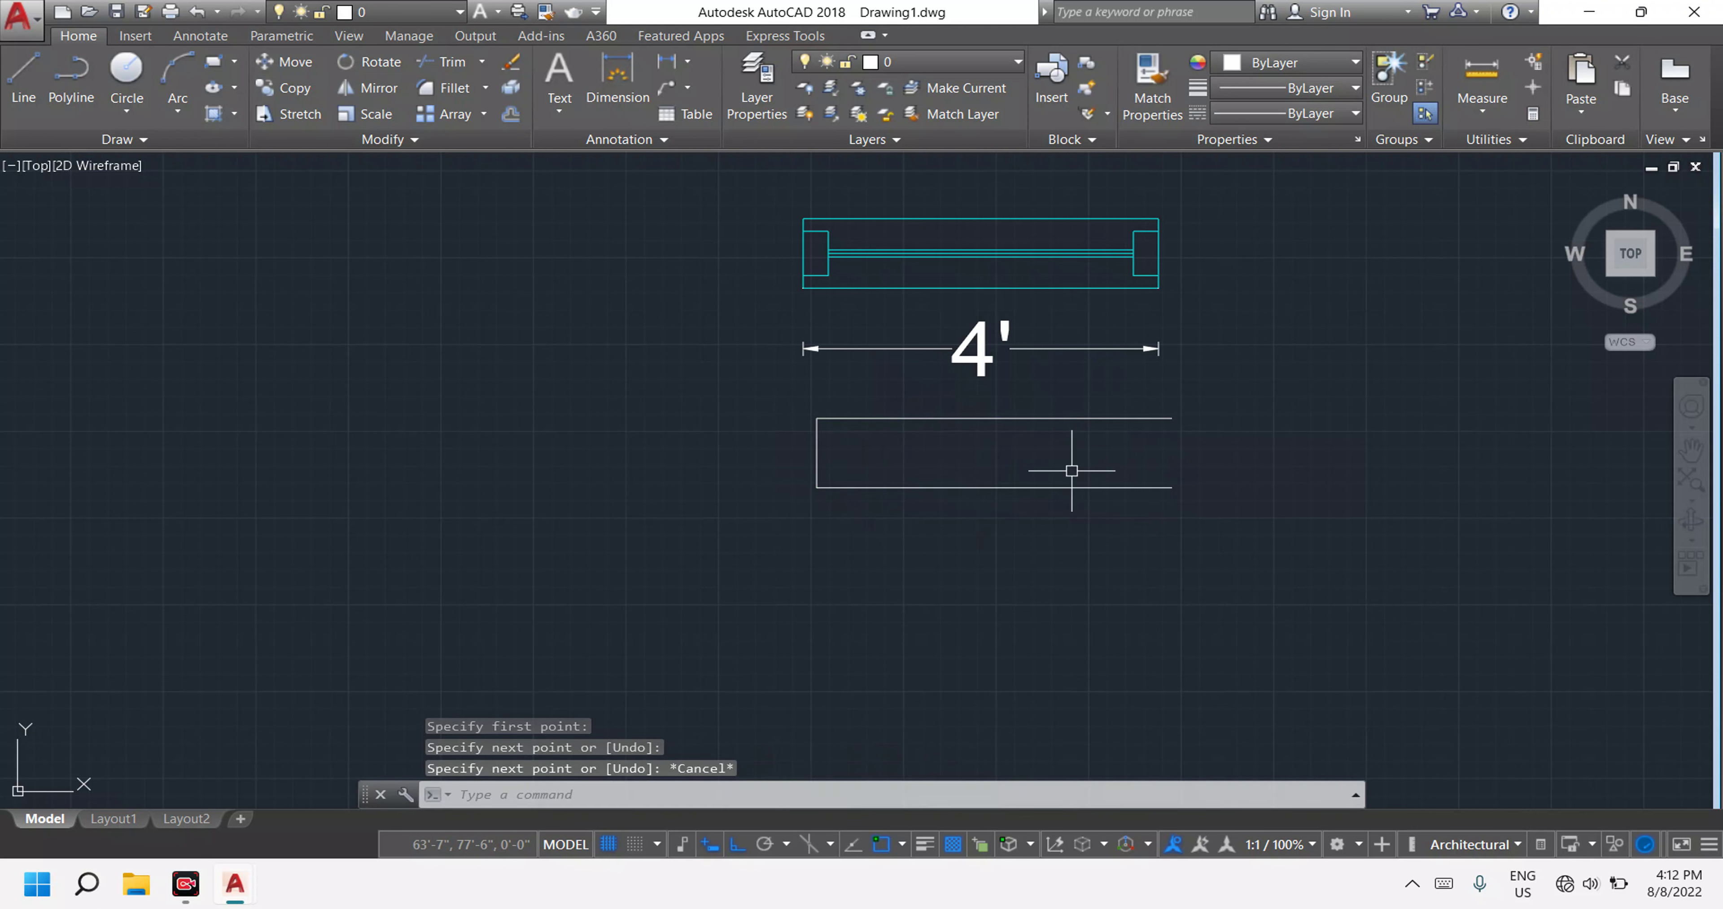
pyautogui.press('Return')
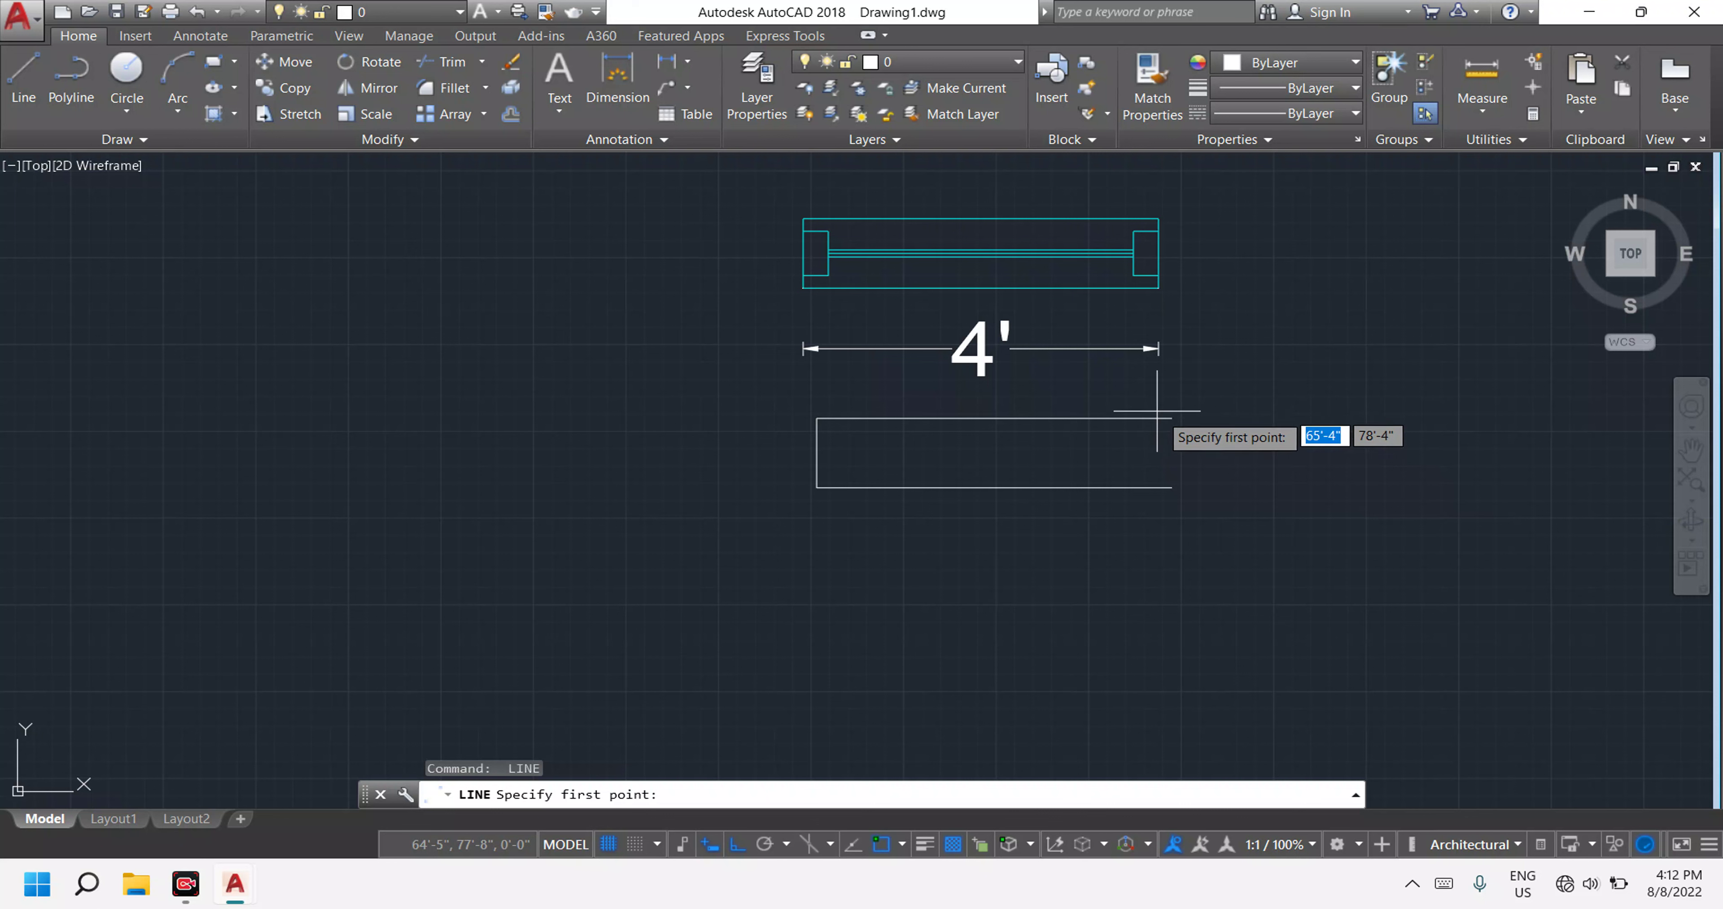
pyautogui.click(1170, 419)
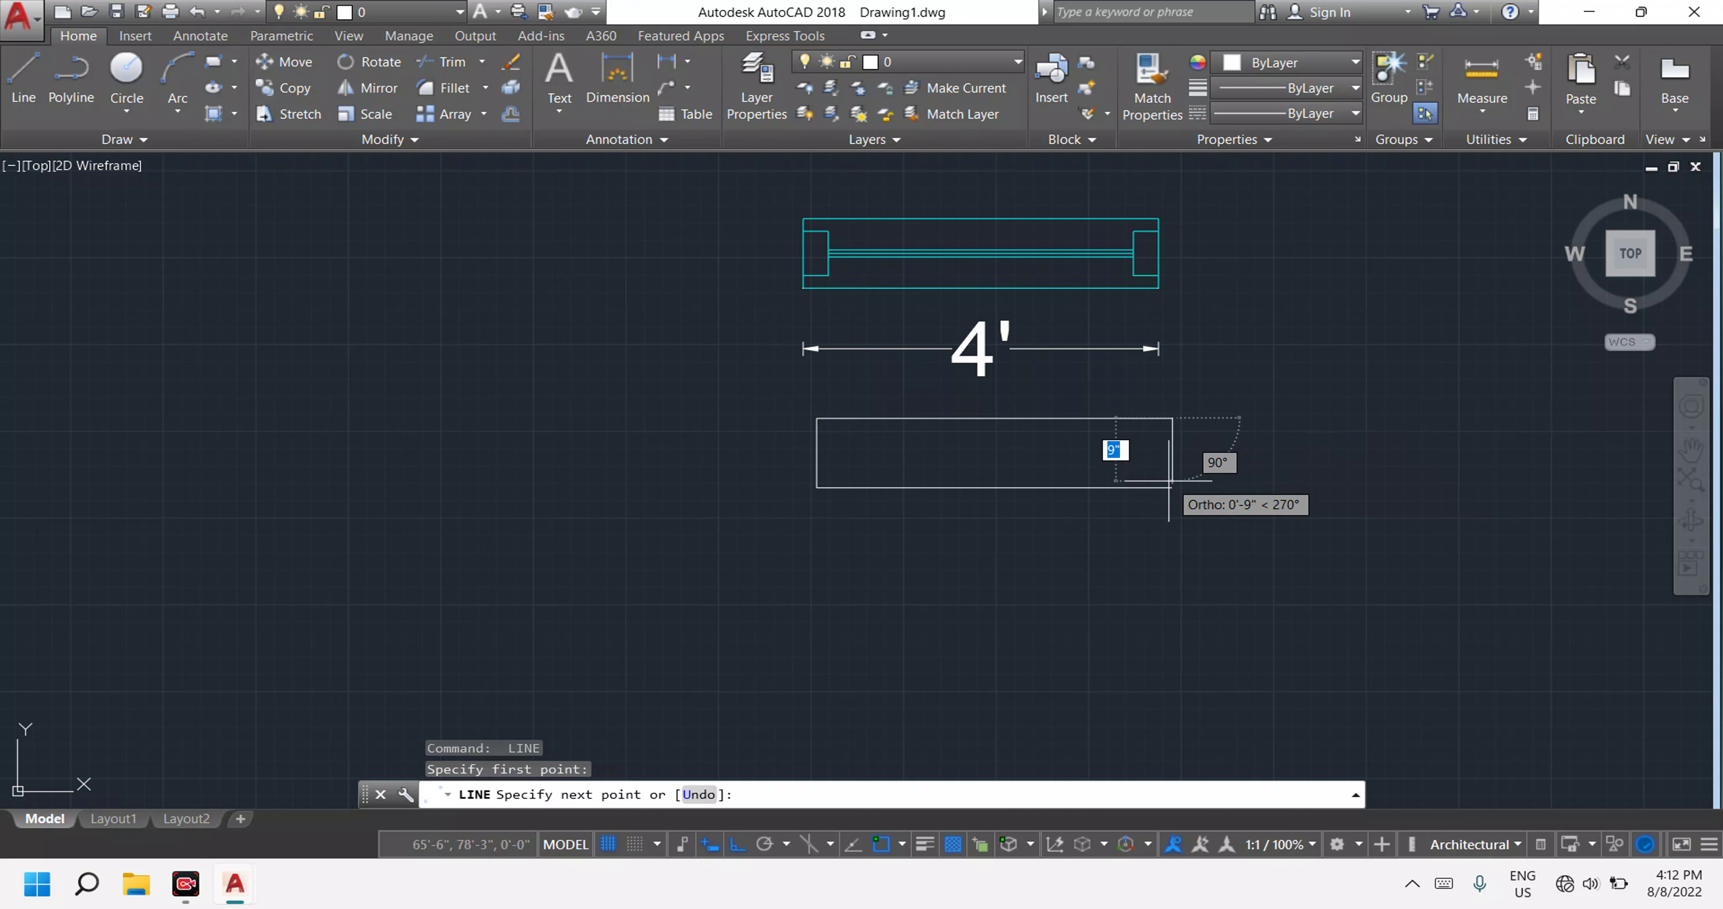
pyautogui.click(1172, 486)
pyautogui.press('Escape')
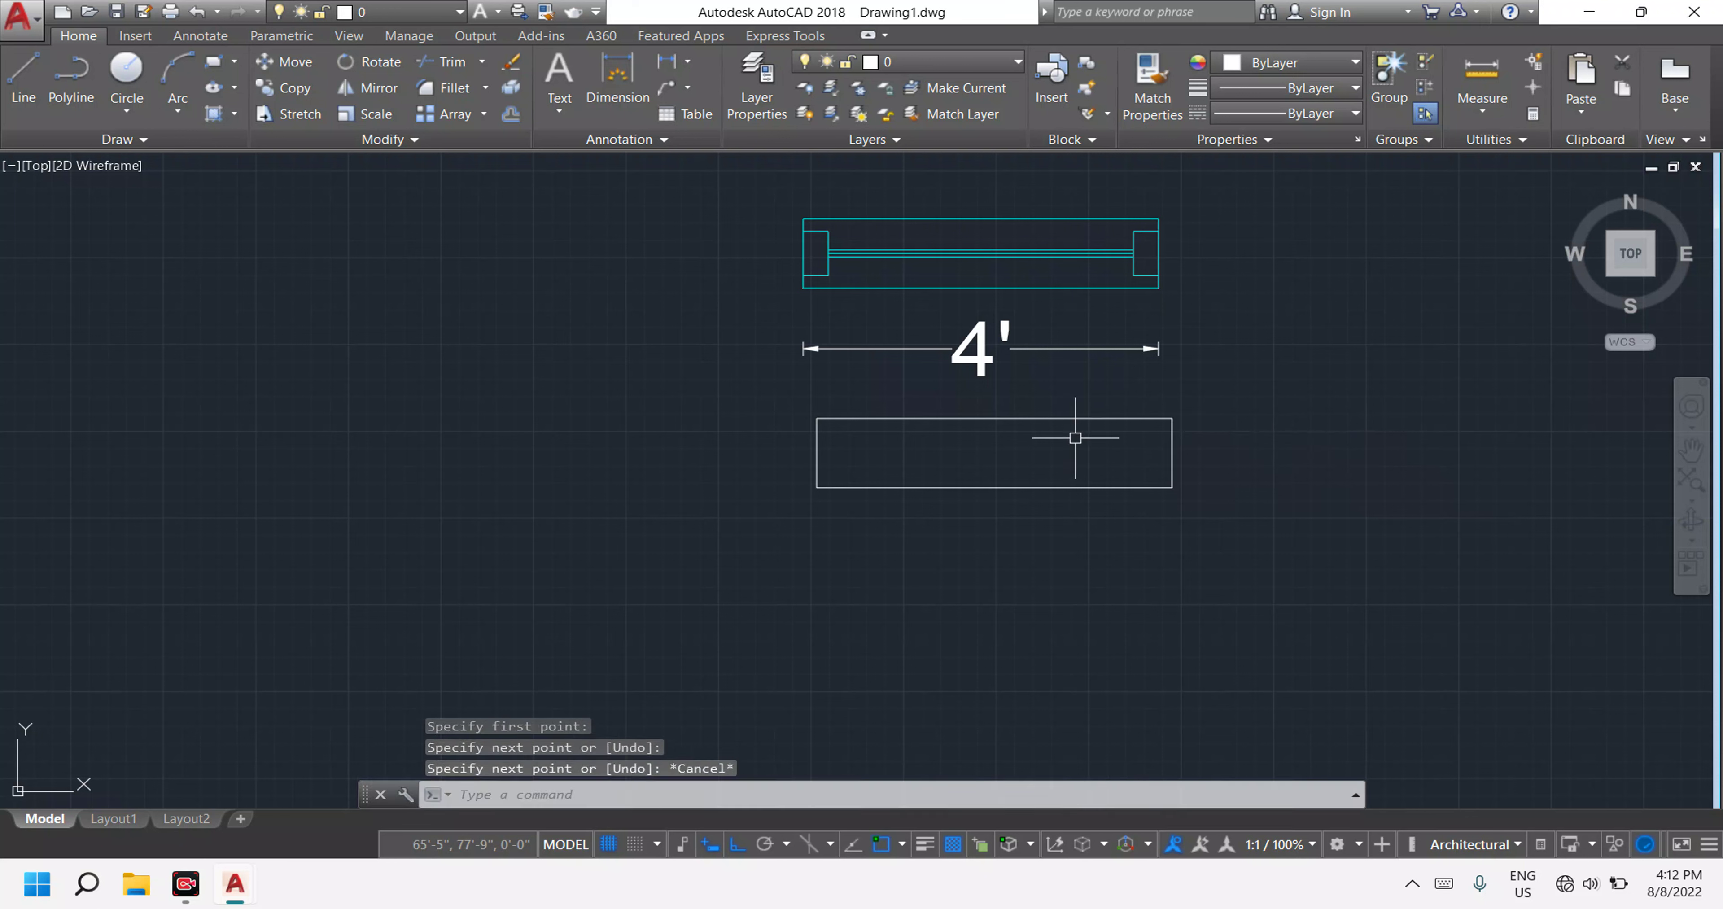
# Draw a small jamb rectangle inside the window rectangle's left end.
pyautogui.scroll(2, 819, 231)
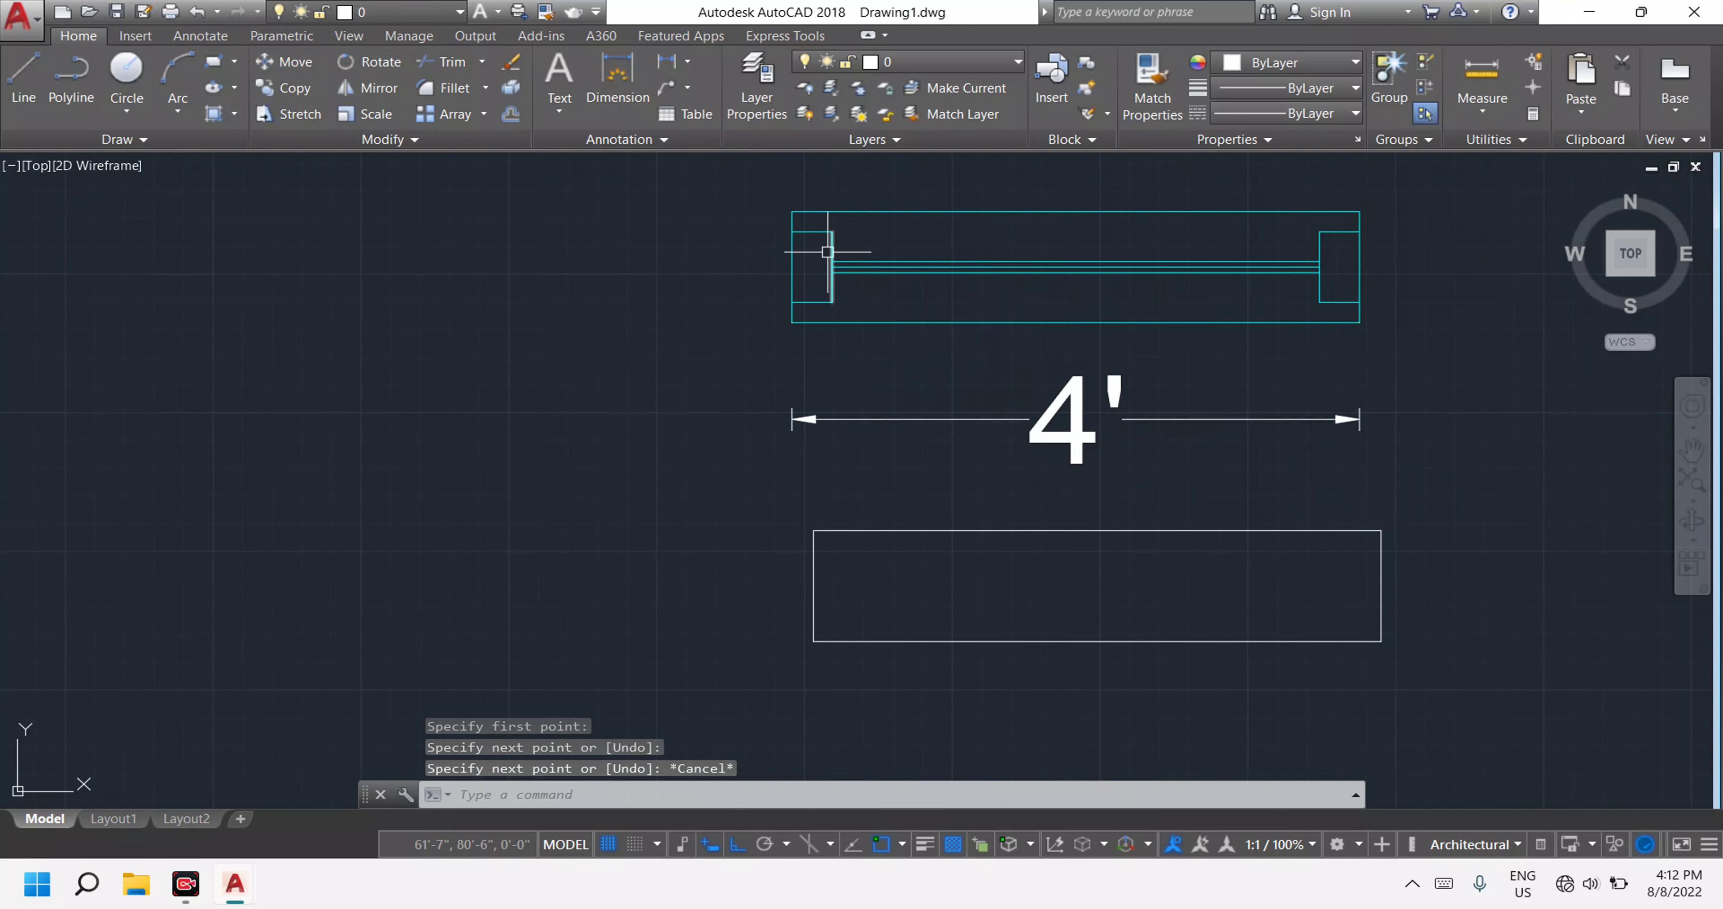
pyautogui.scroll(-2, 828, 252)
pyautogui.press('Escape')
pyautogui.press('Escape')
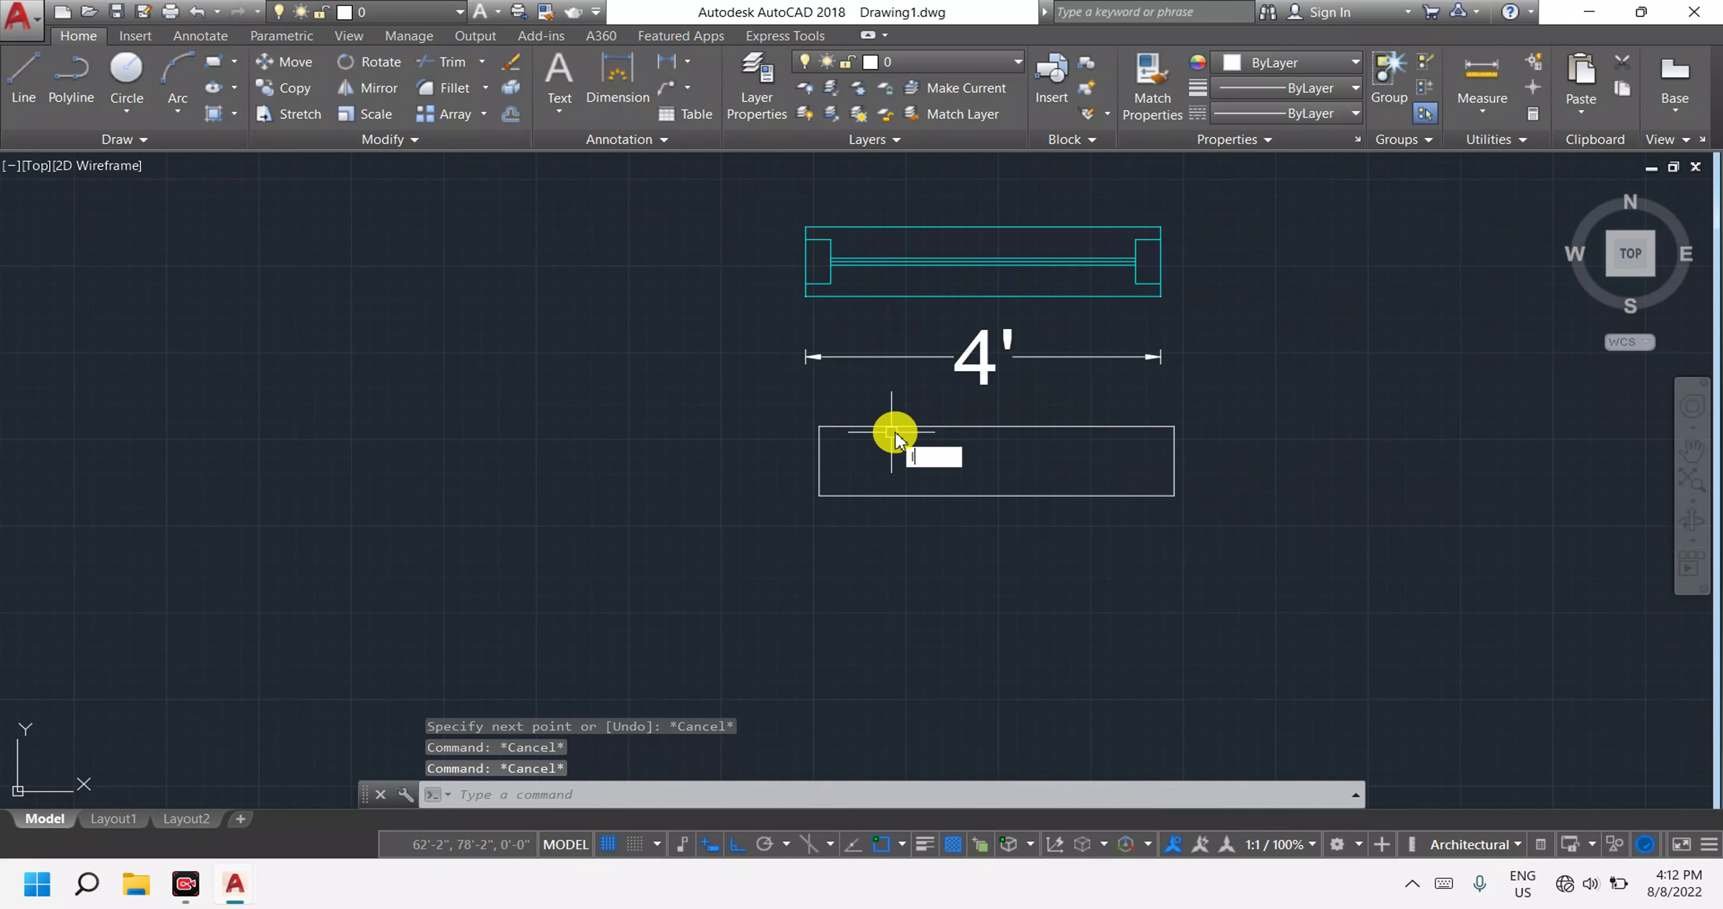
pyautogui.press('Return')
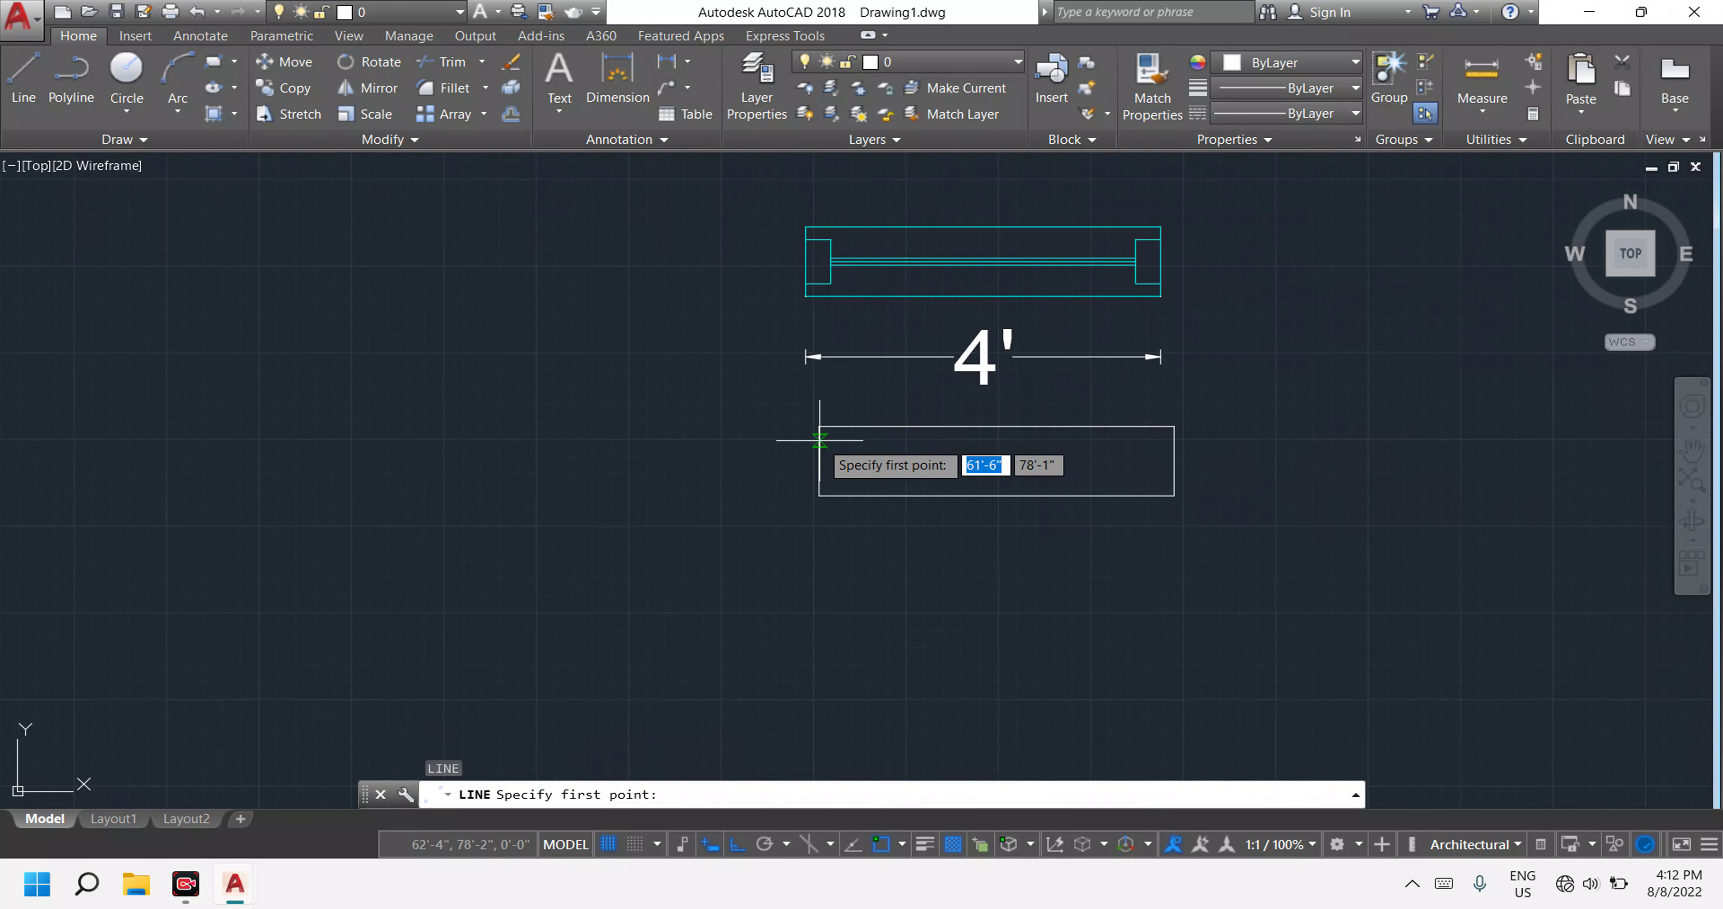
pyautogui.click(819, 440)
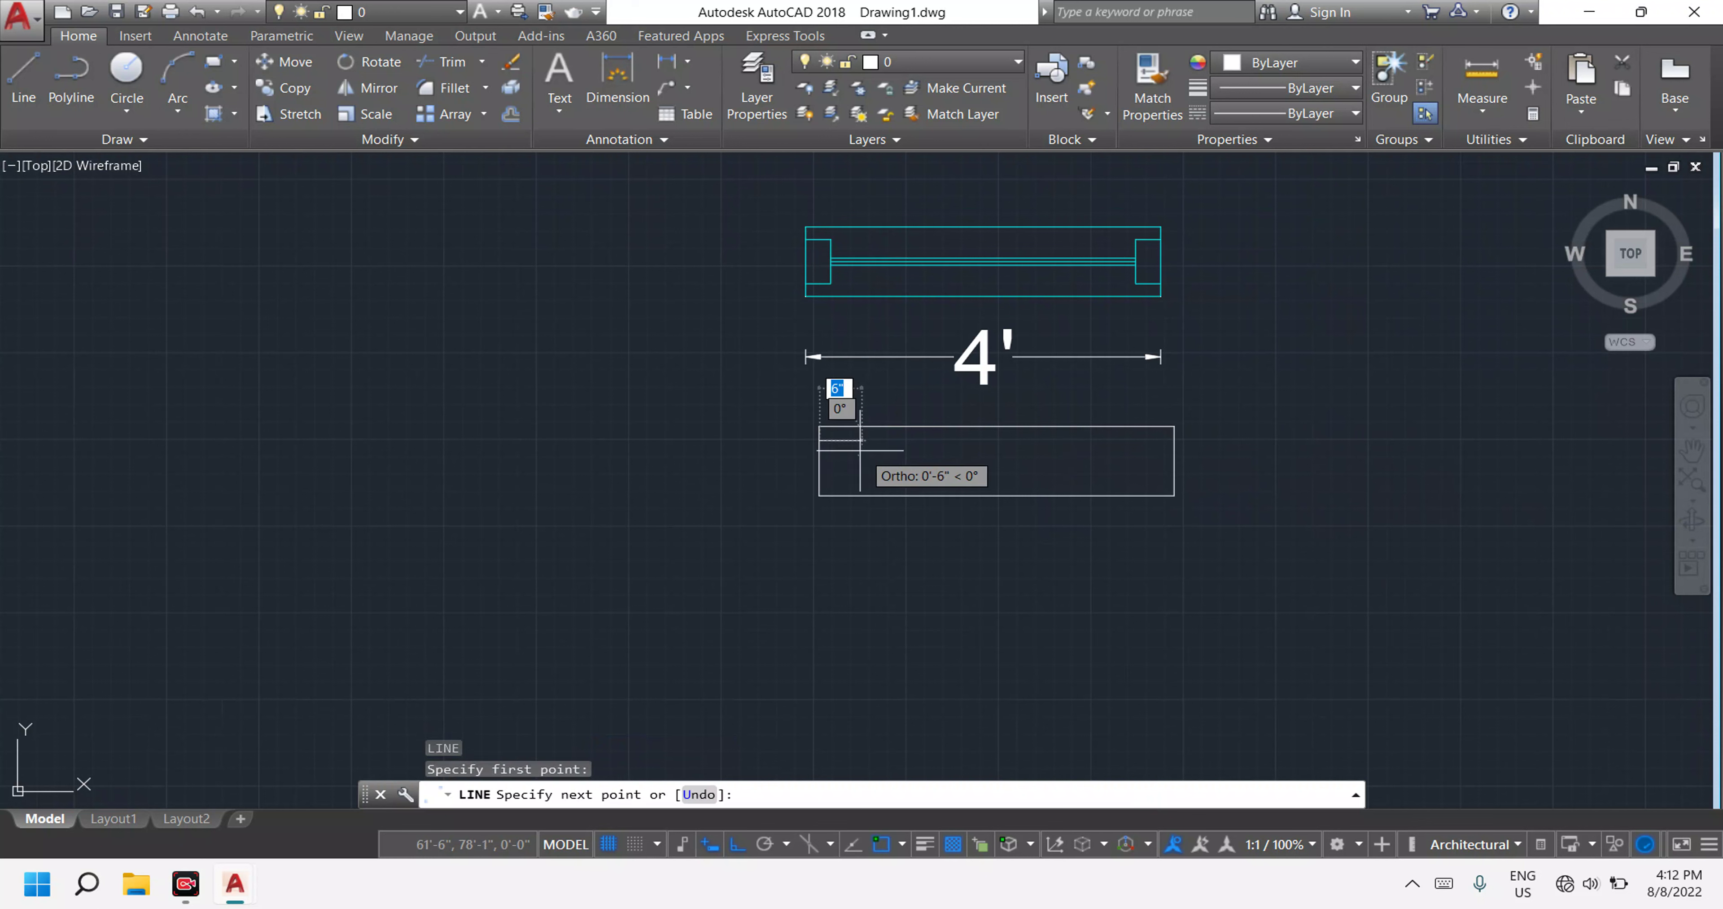
pyautogui.click(849, 444)
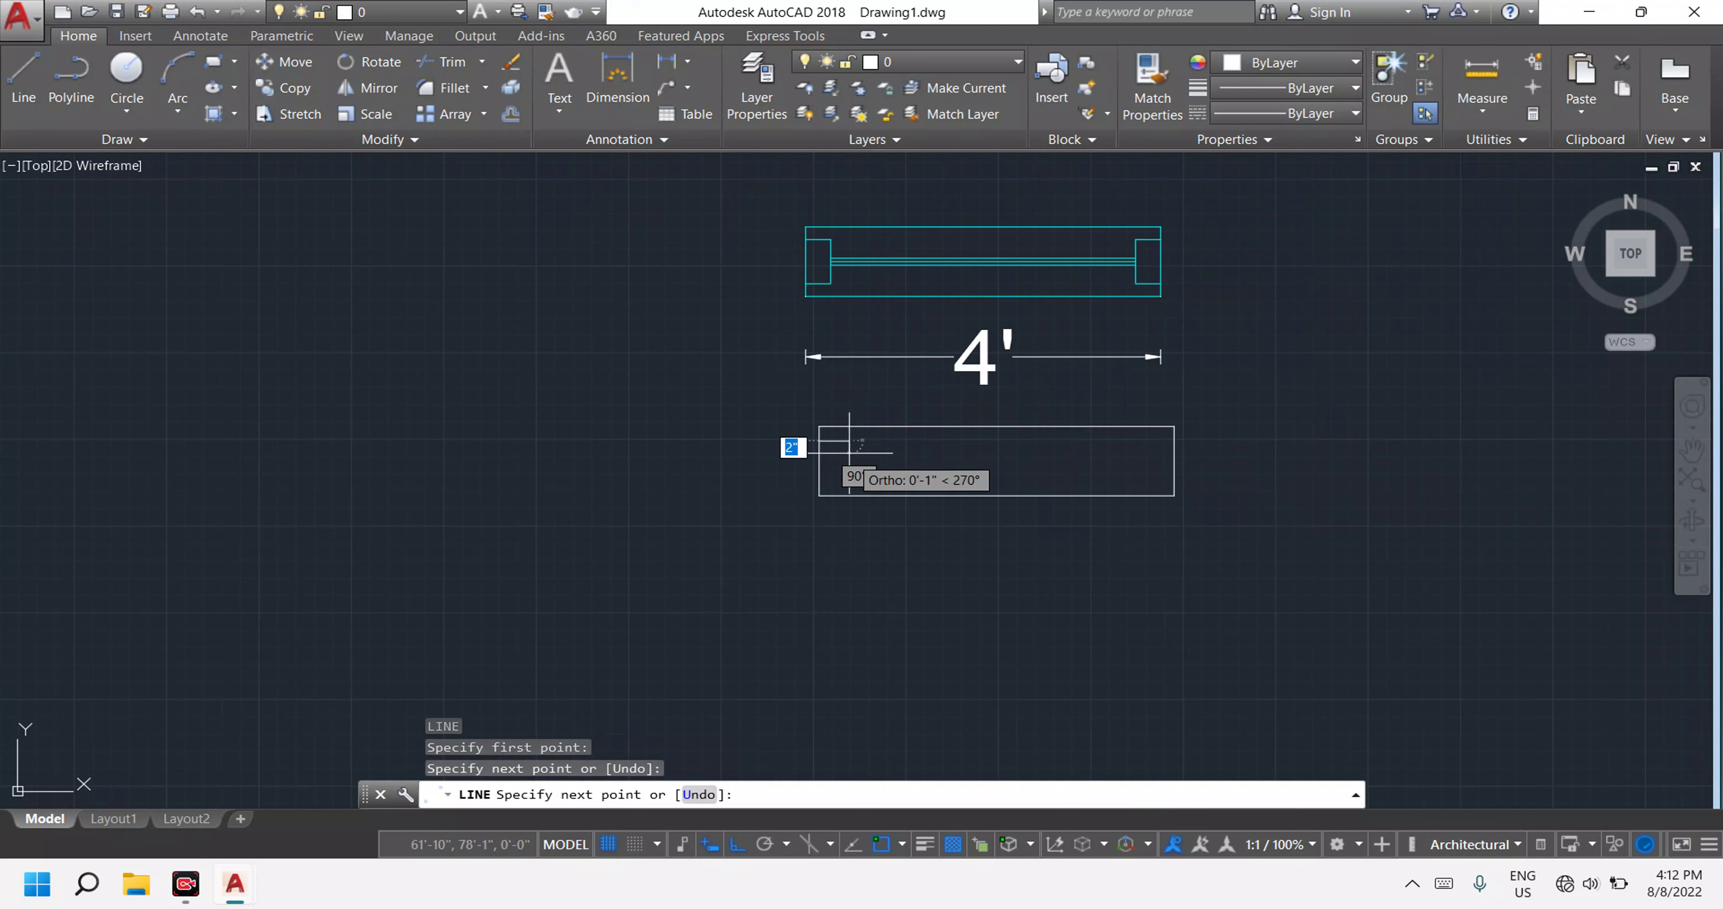
pyautogui.click(849, 480)
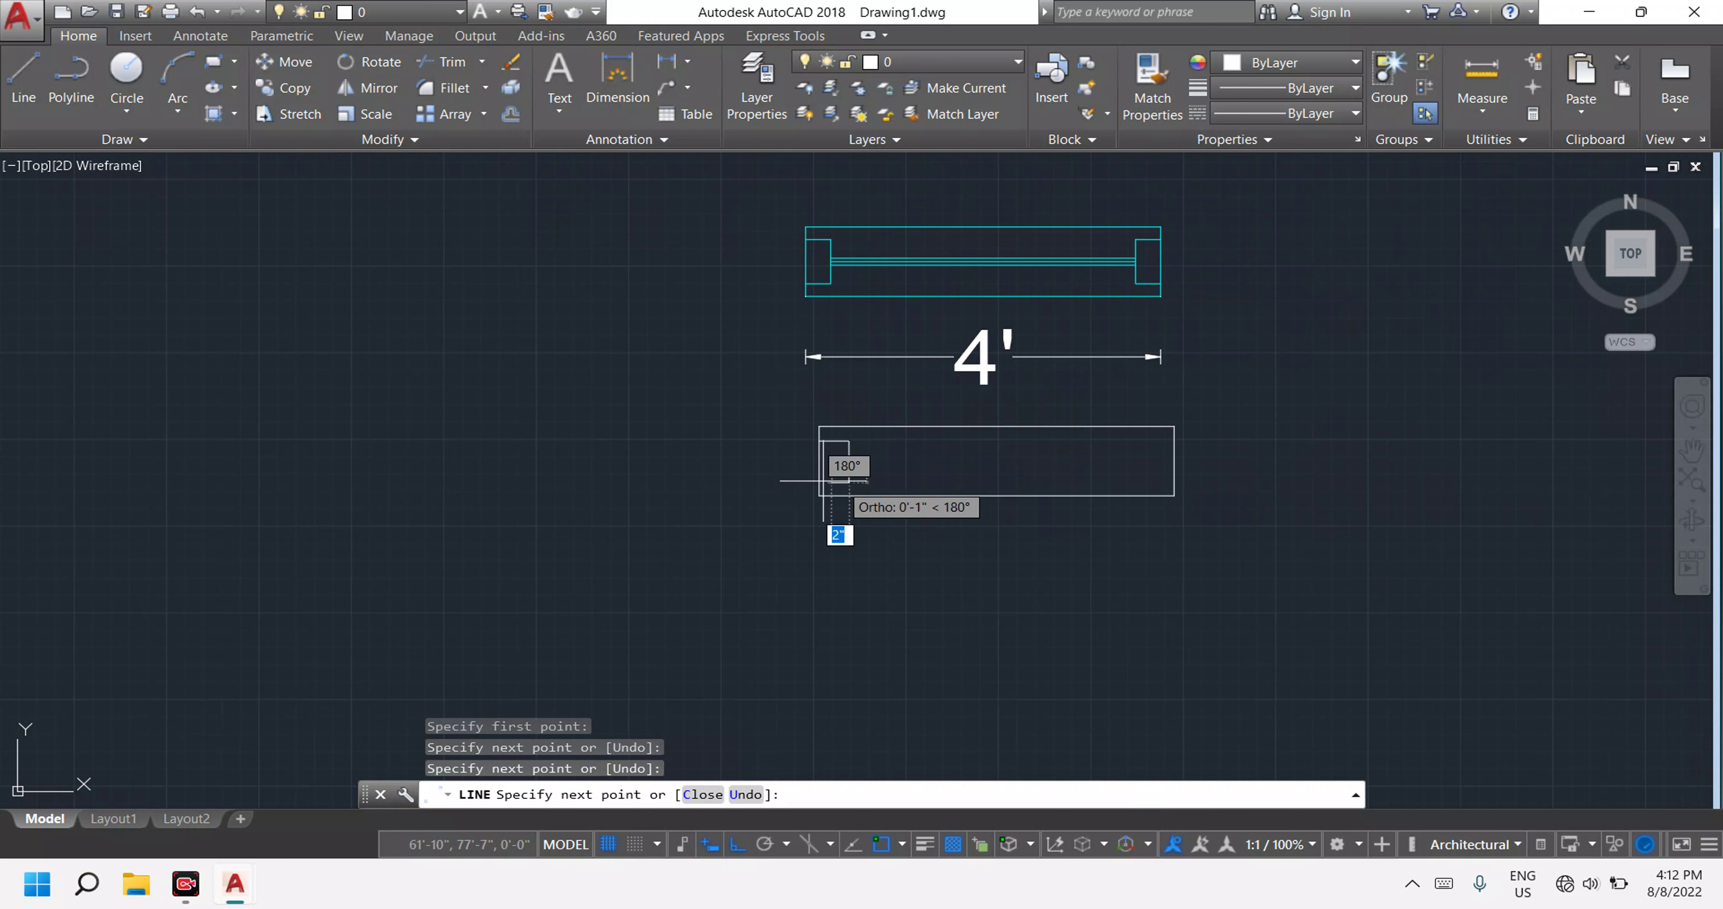
pyautogui.click(820, 481)
pyautogui.press('Escape')
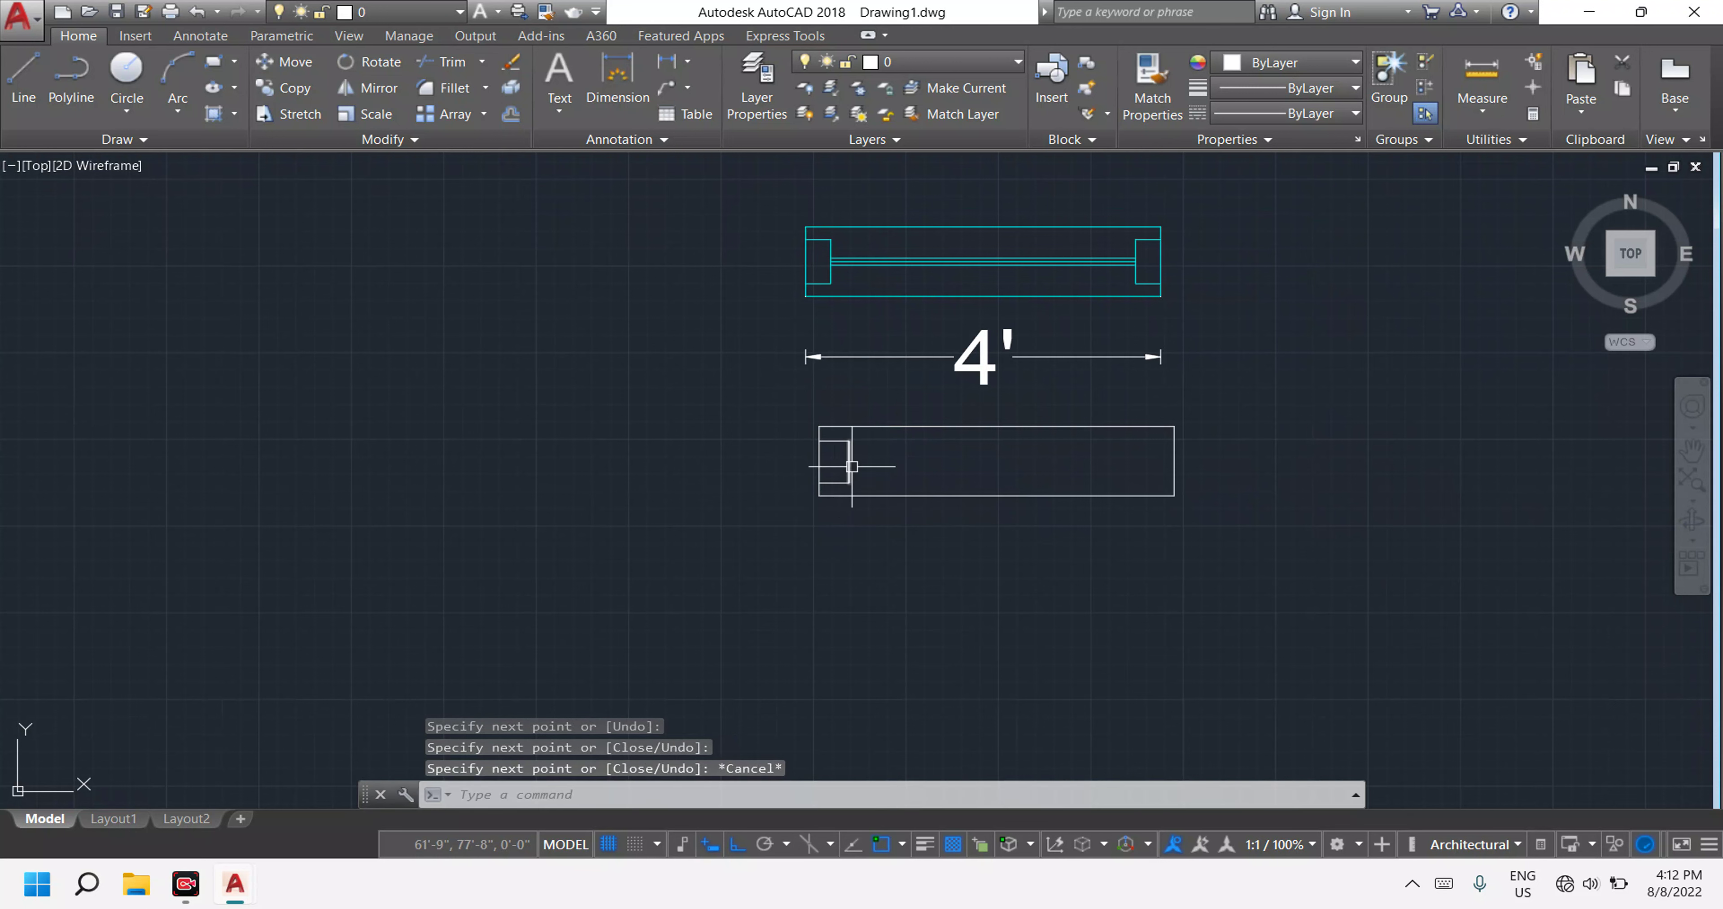
pyautogui.scroll(4, 860, 478)
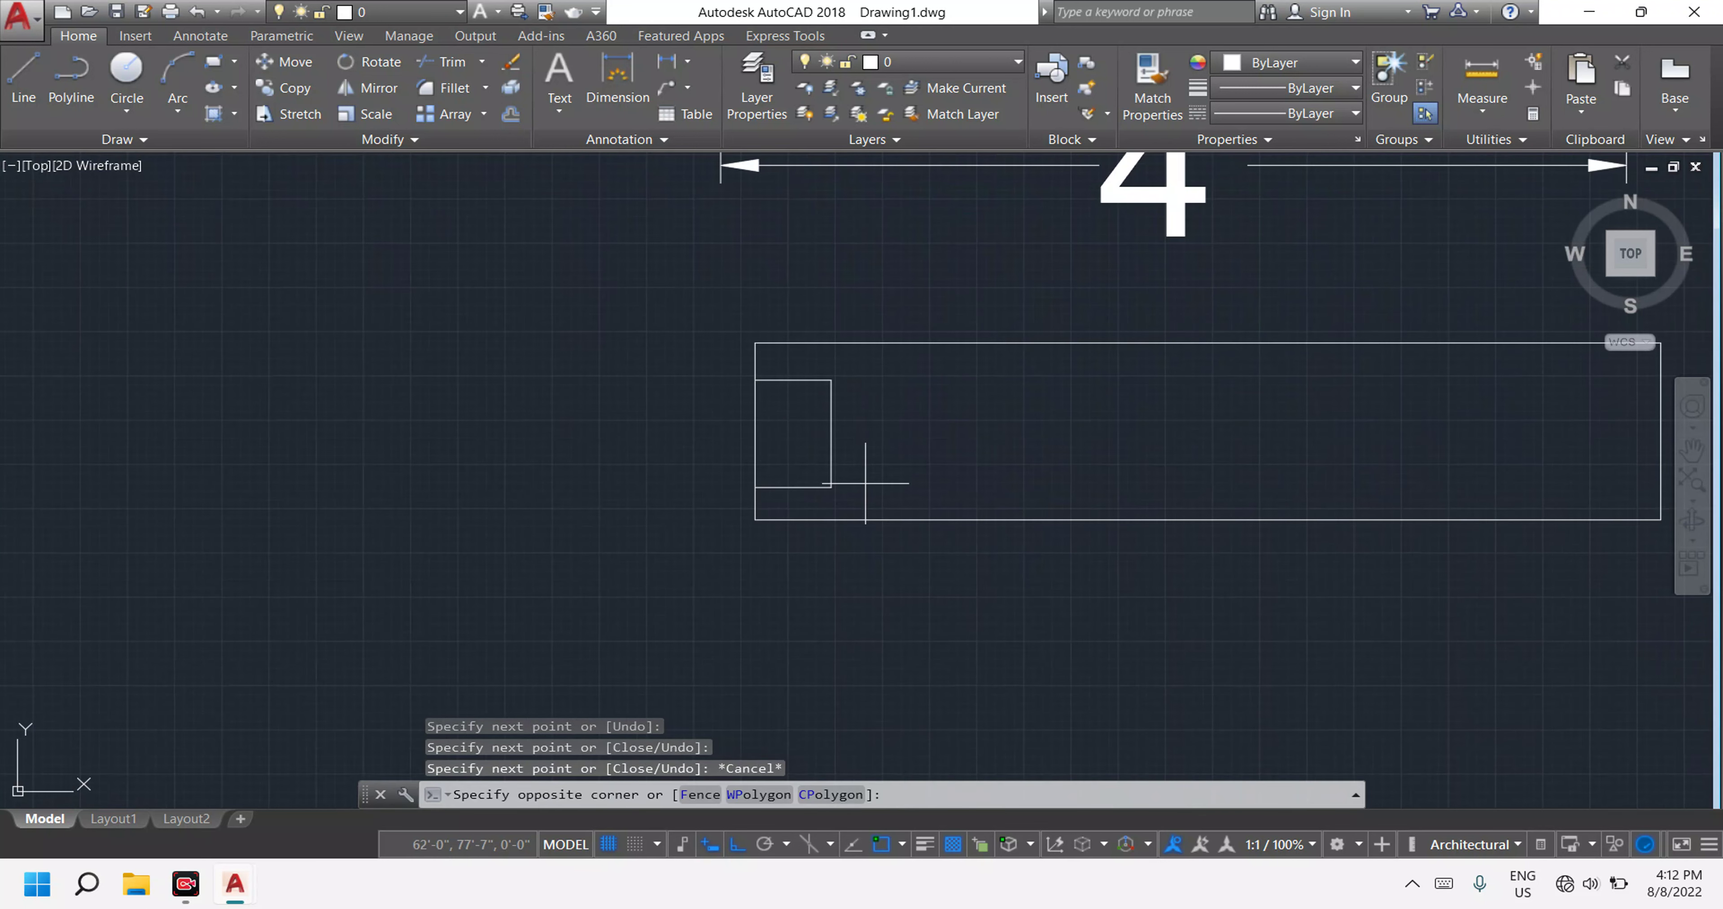
# Mirror the left jamb lines about the window's vertical centreline, keeping the original.
pyautogui.click(780, 374)
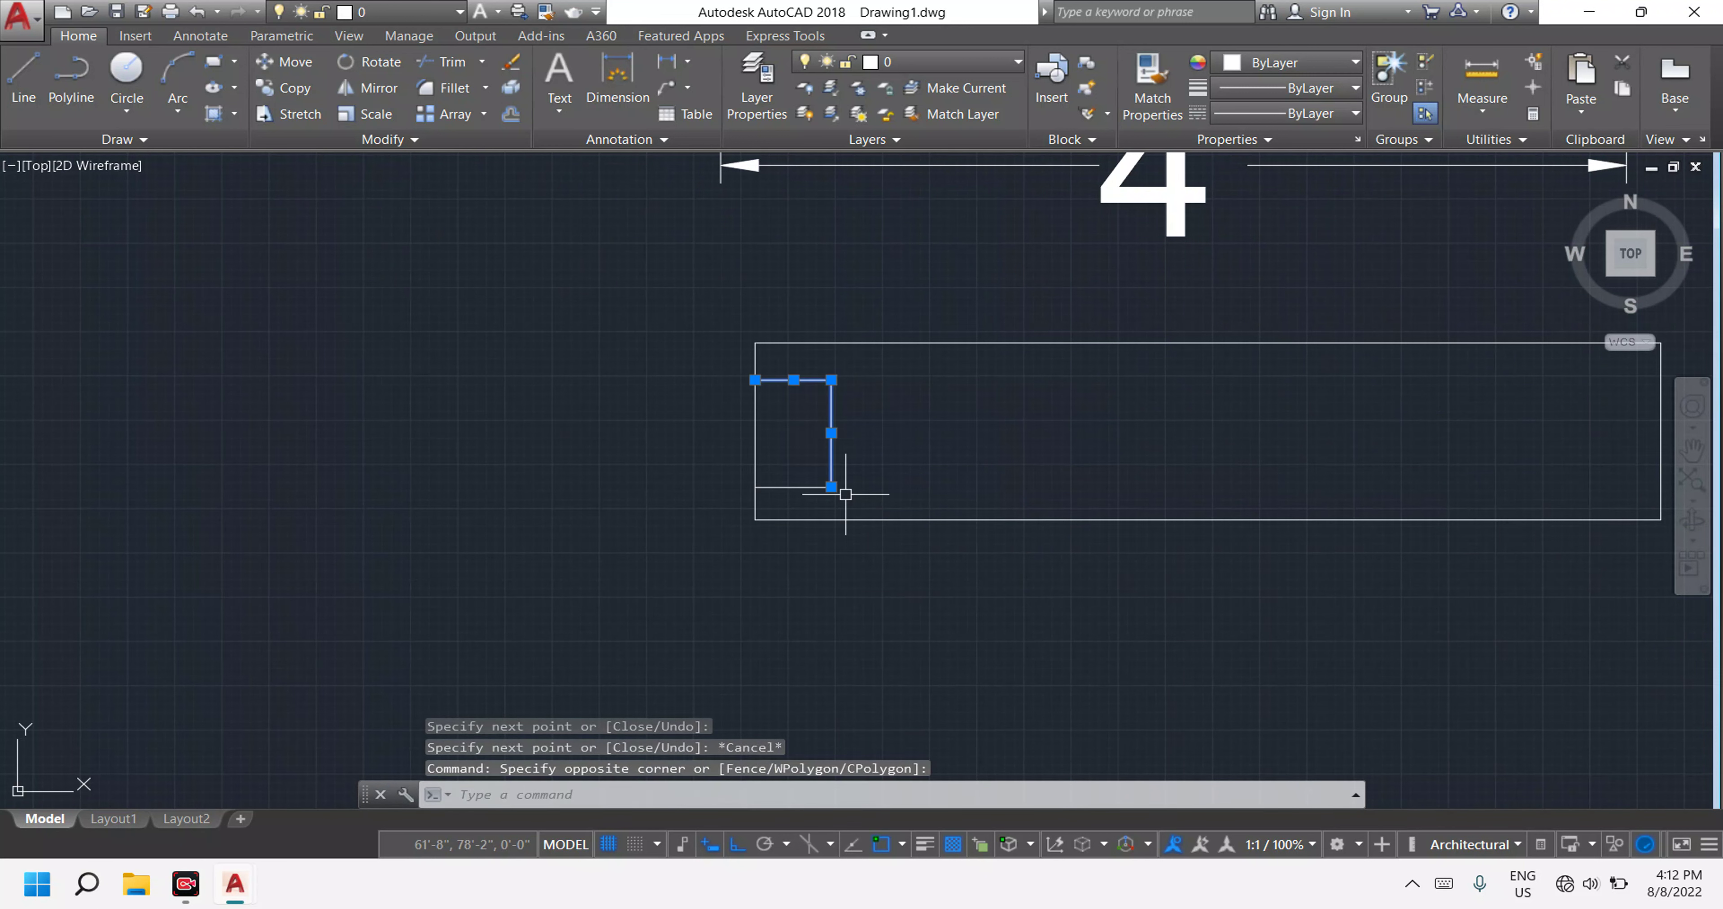
pyautogui.click(816, 488)
pyautogui.write('m')
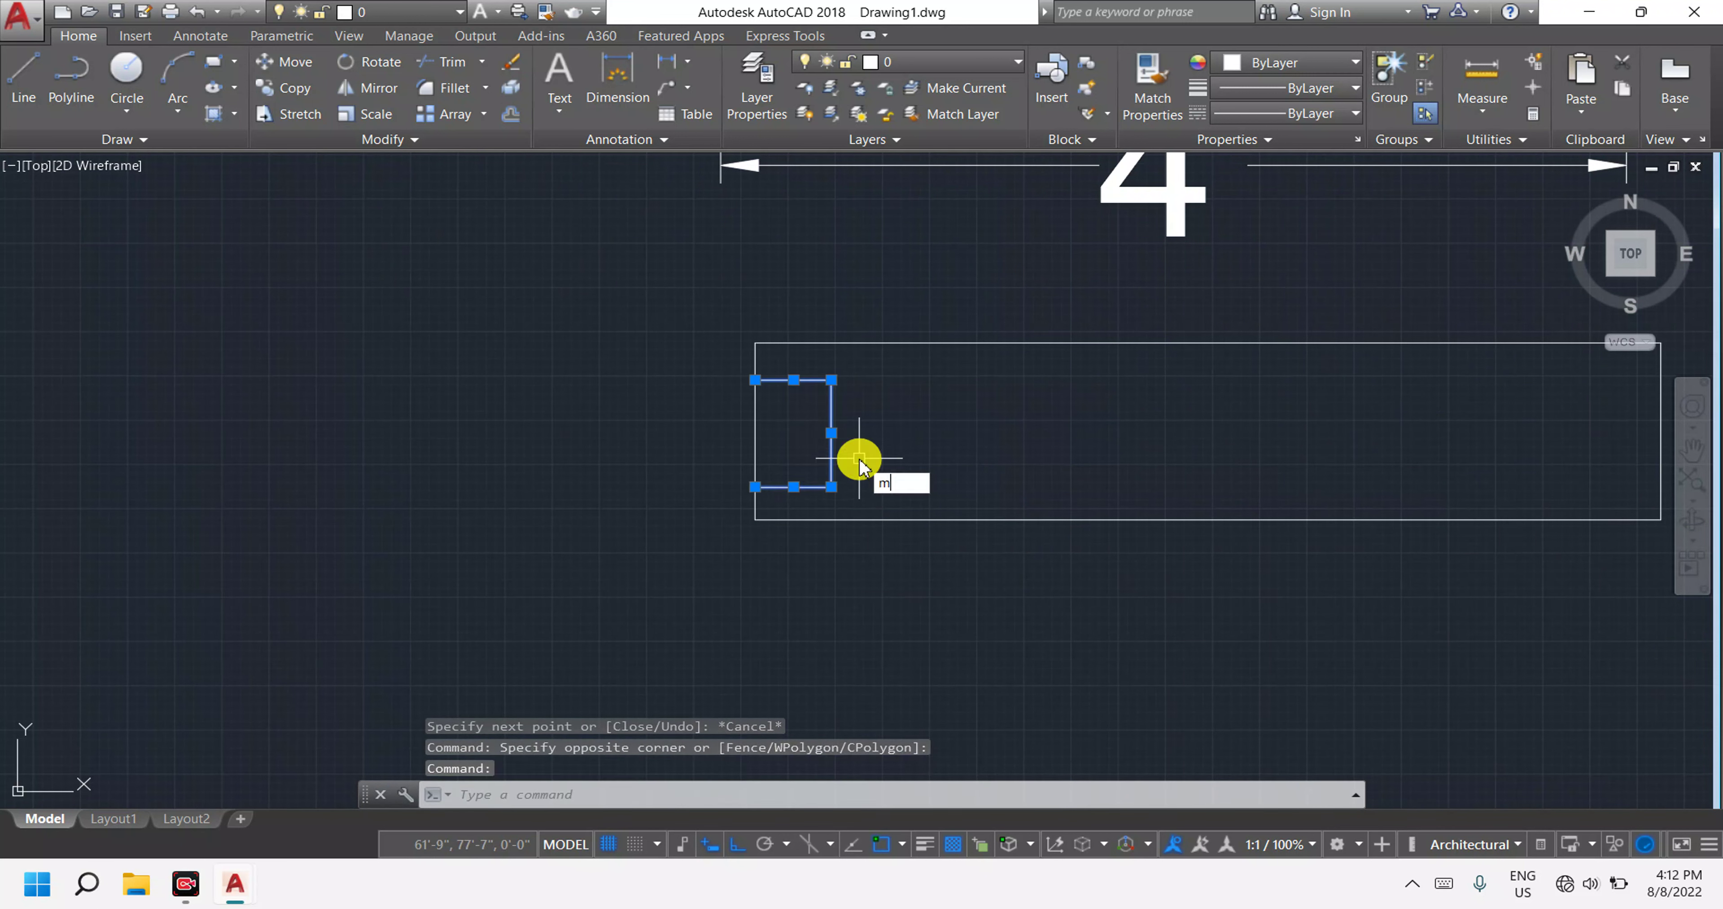
pyautogui.write('ir')
pyautogui.press('Return')
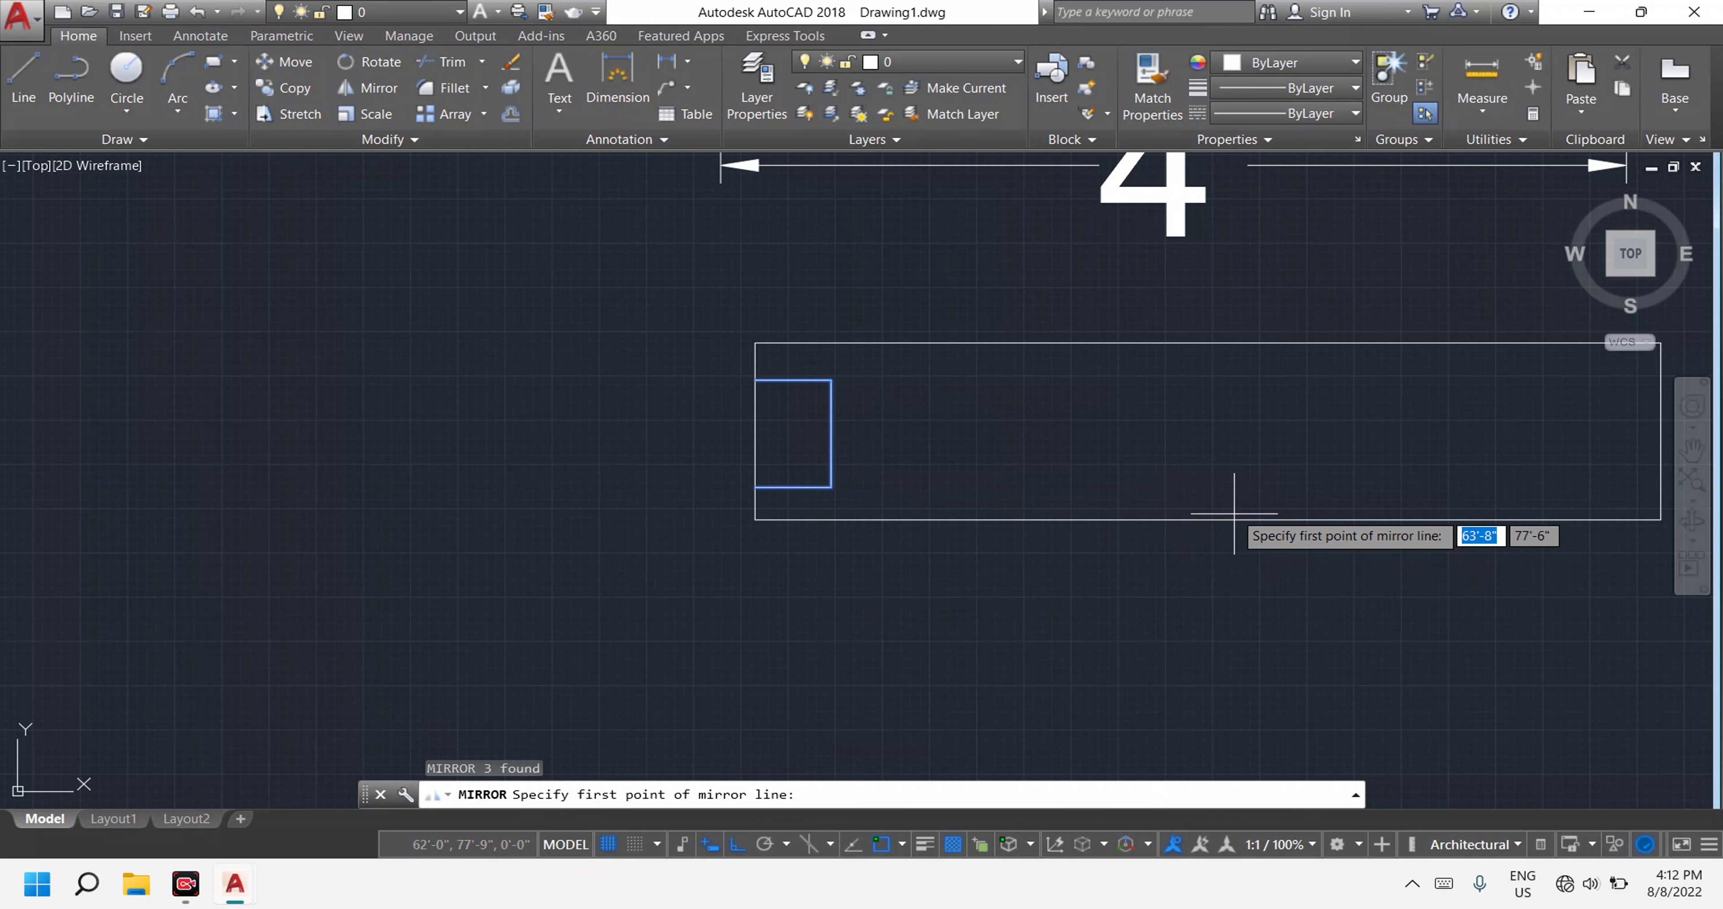
pyautogui.scroll(-2, 1210, 518)
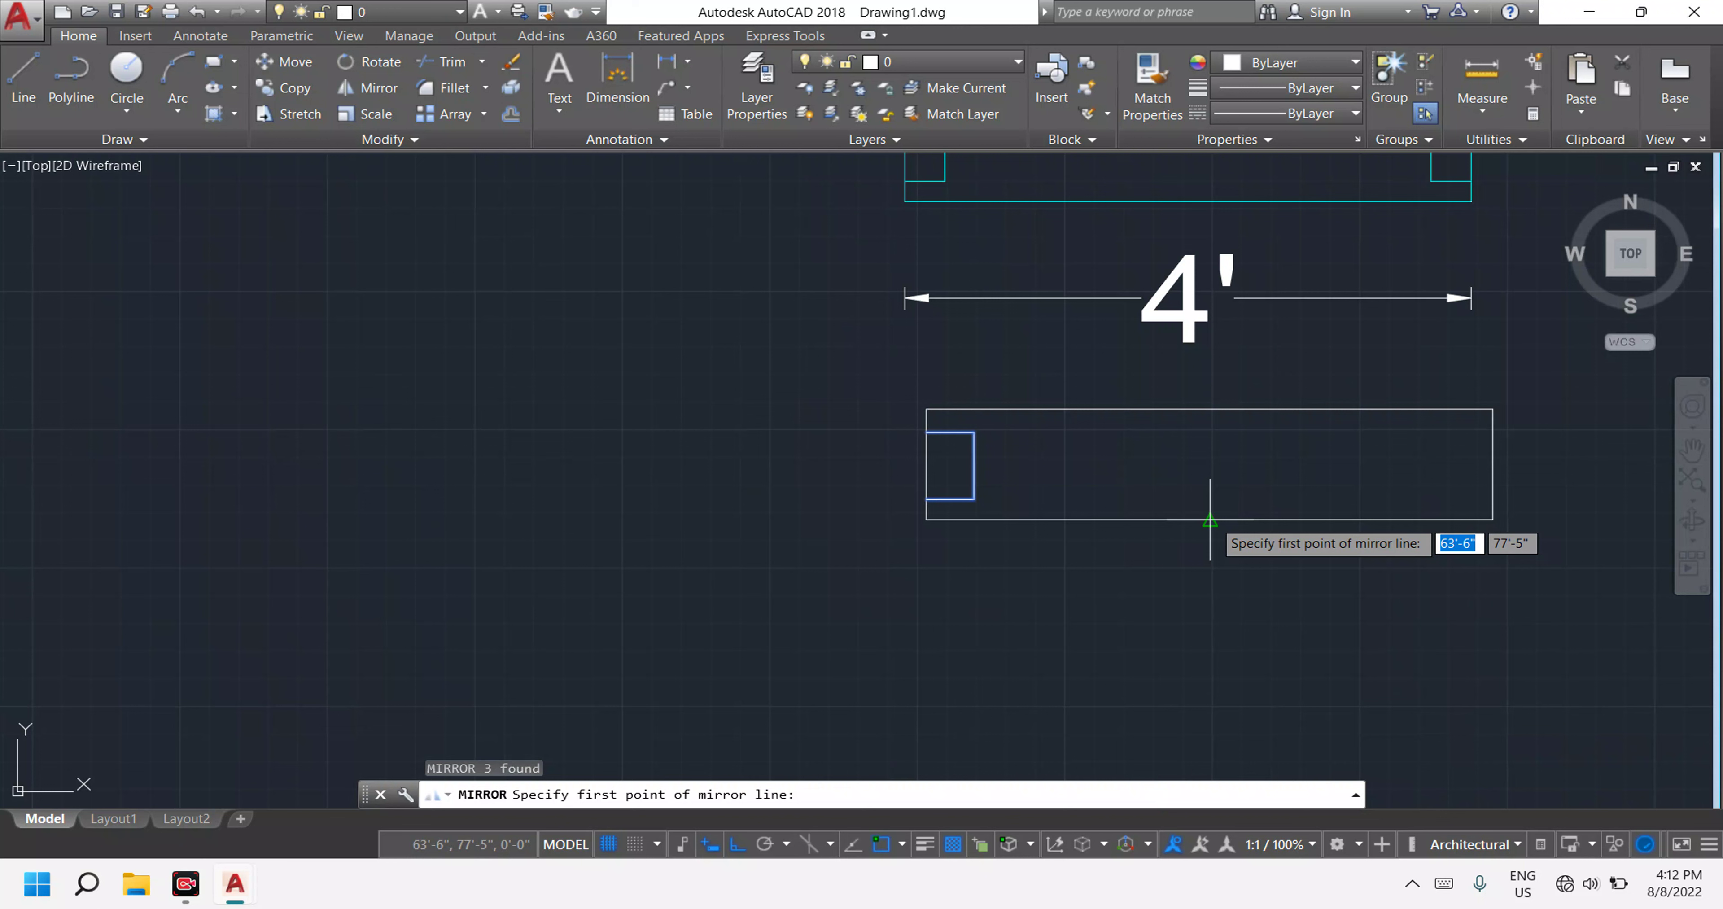
pyautogui.click(1210, 519)
pyautogui.click(1238, 657)
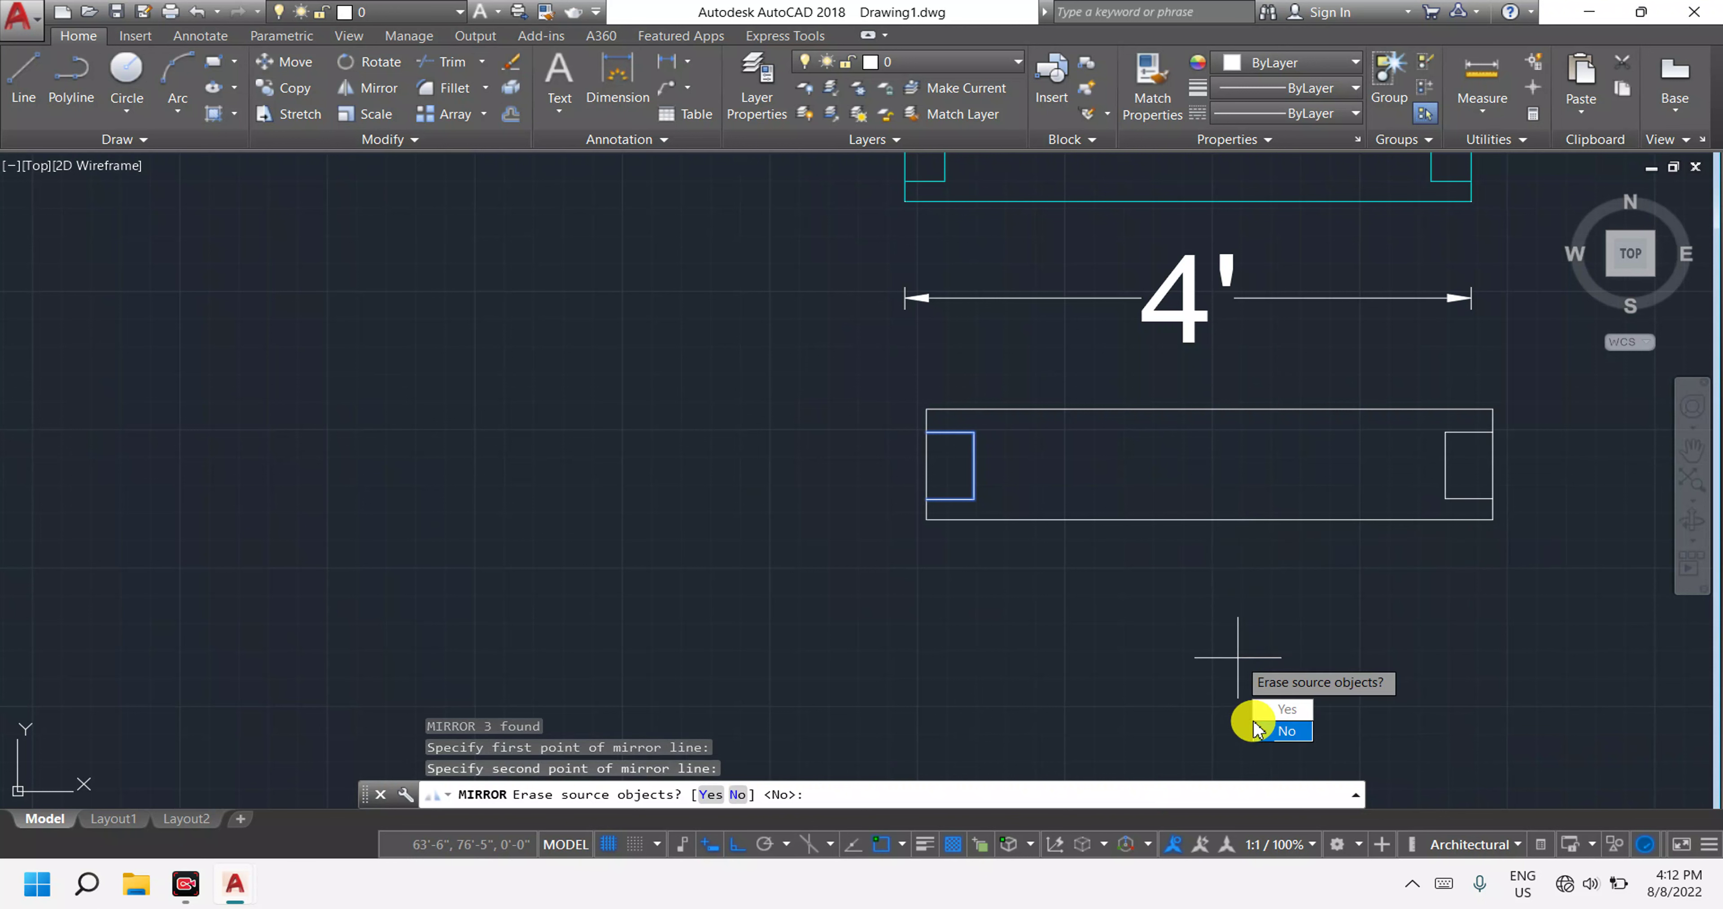
pyautogui.click(1266, 737)
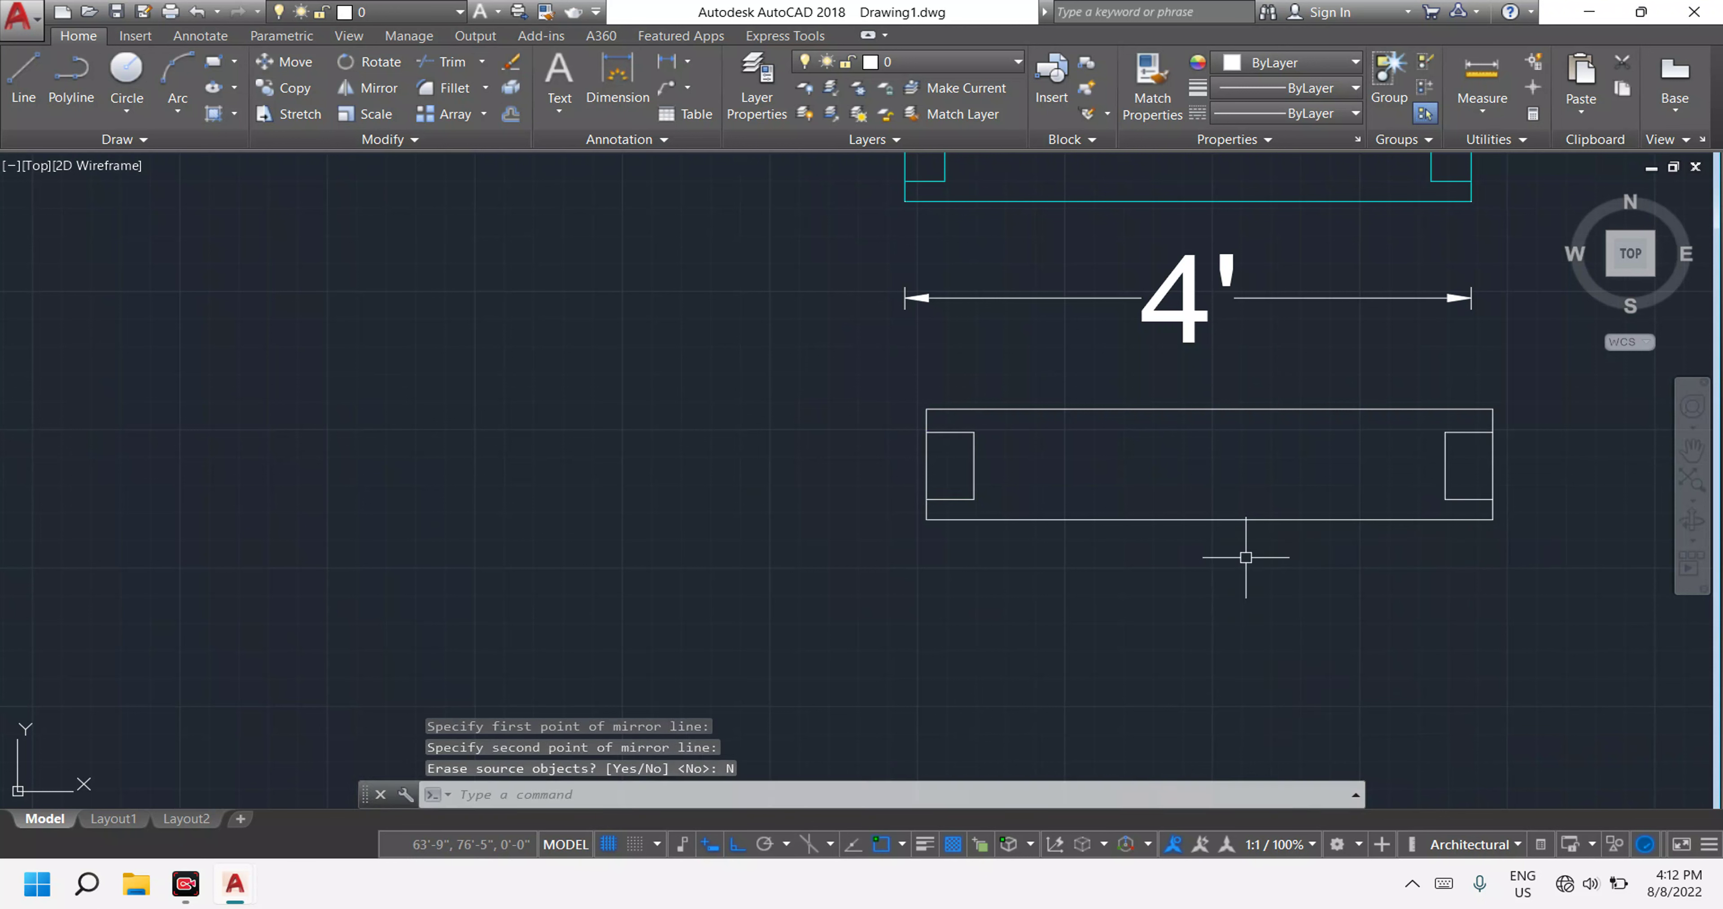
pyautogui.scroll(-4, 1225, 493)
pyautogui.scroll(2, 1223, 493)
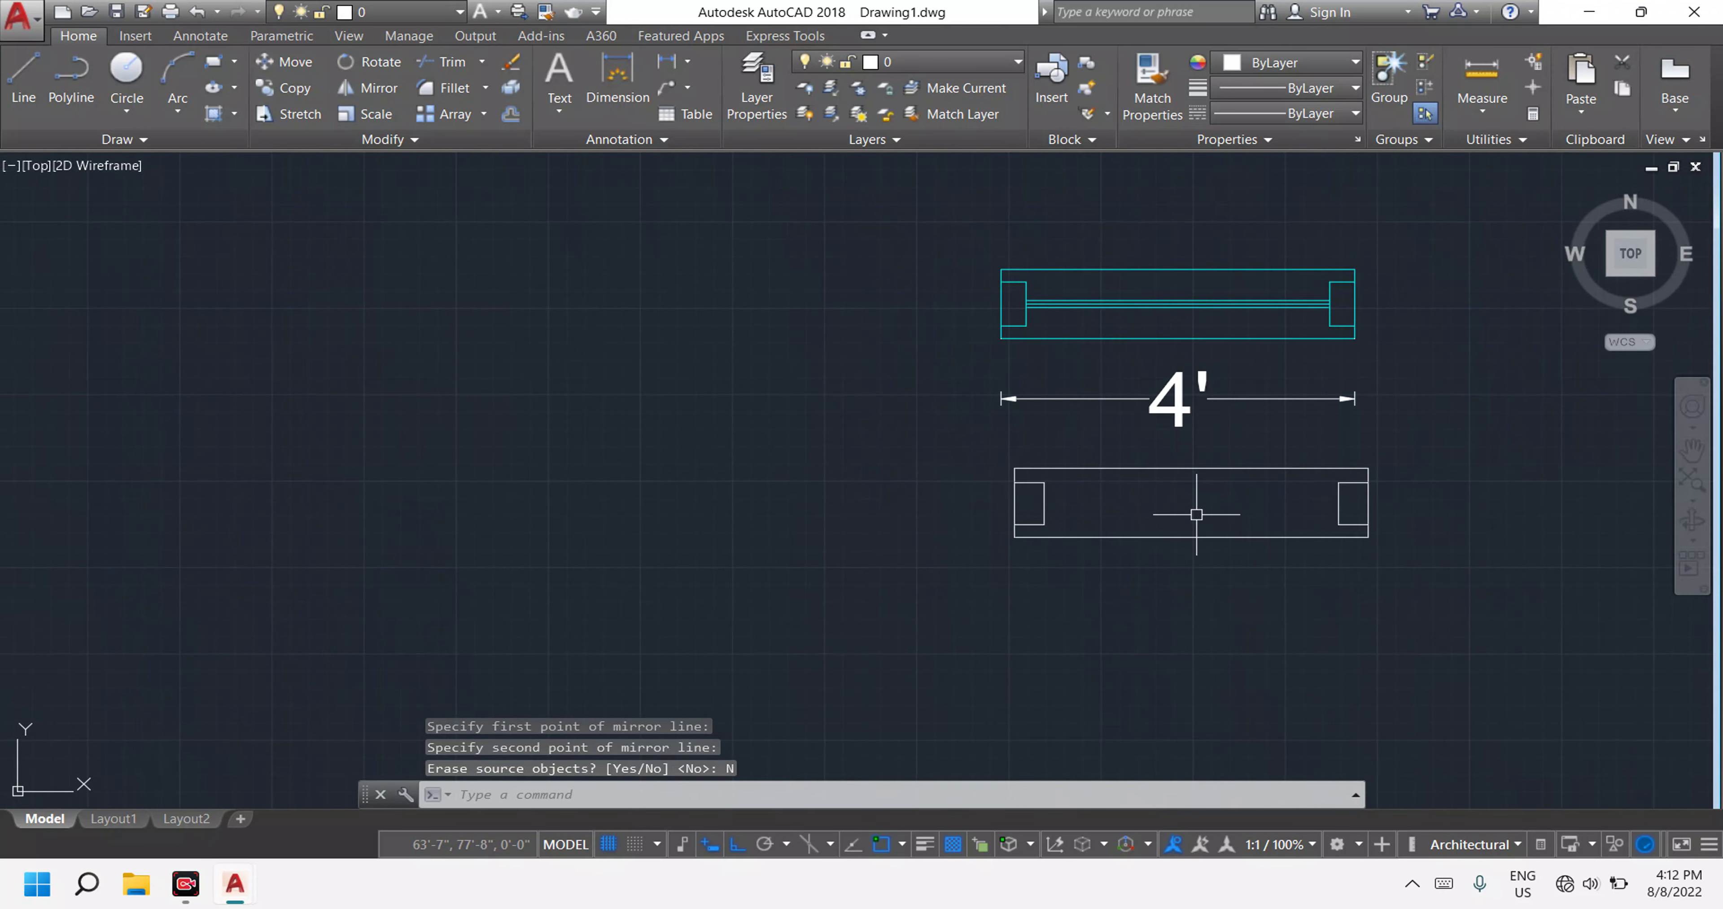
pyautogui.press('Escape')
pyautogui.press('Escape')
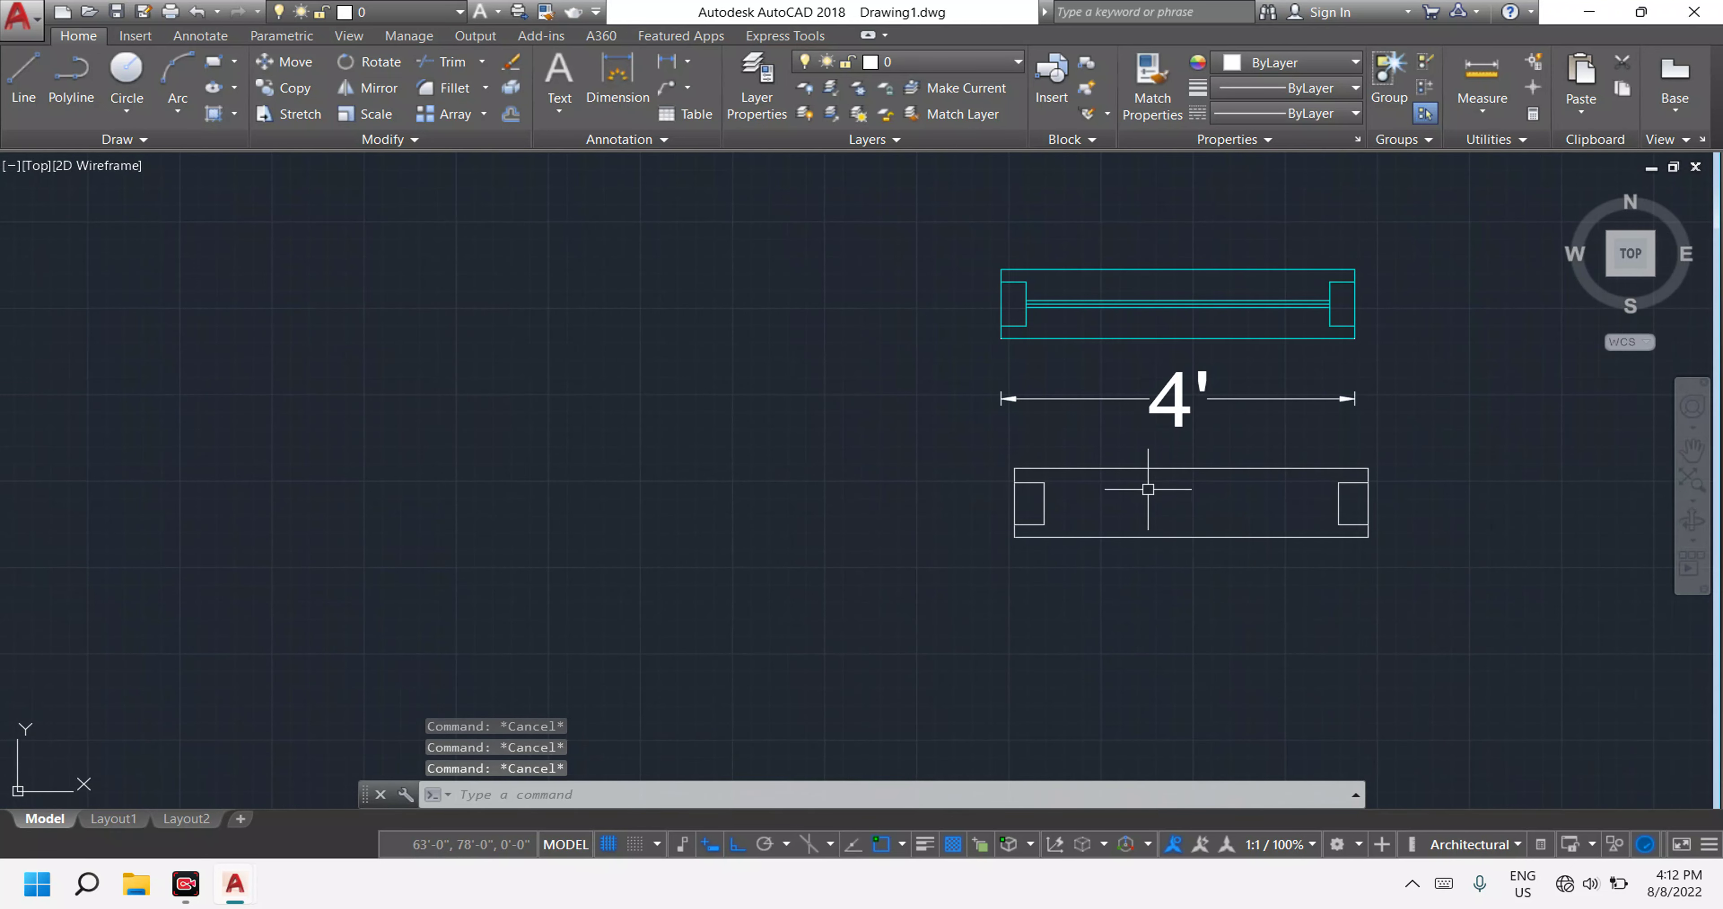
# Draw a glass line from the left jamb's midpoint to the right jamb.
pyautogui.write('l')
pyautogui.press('Return')
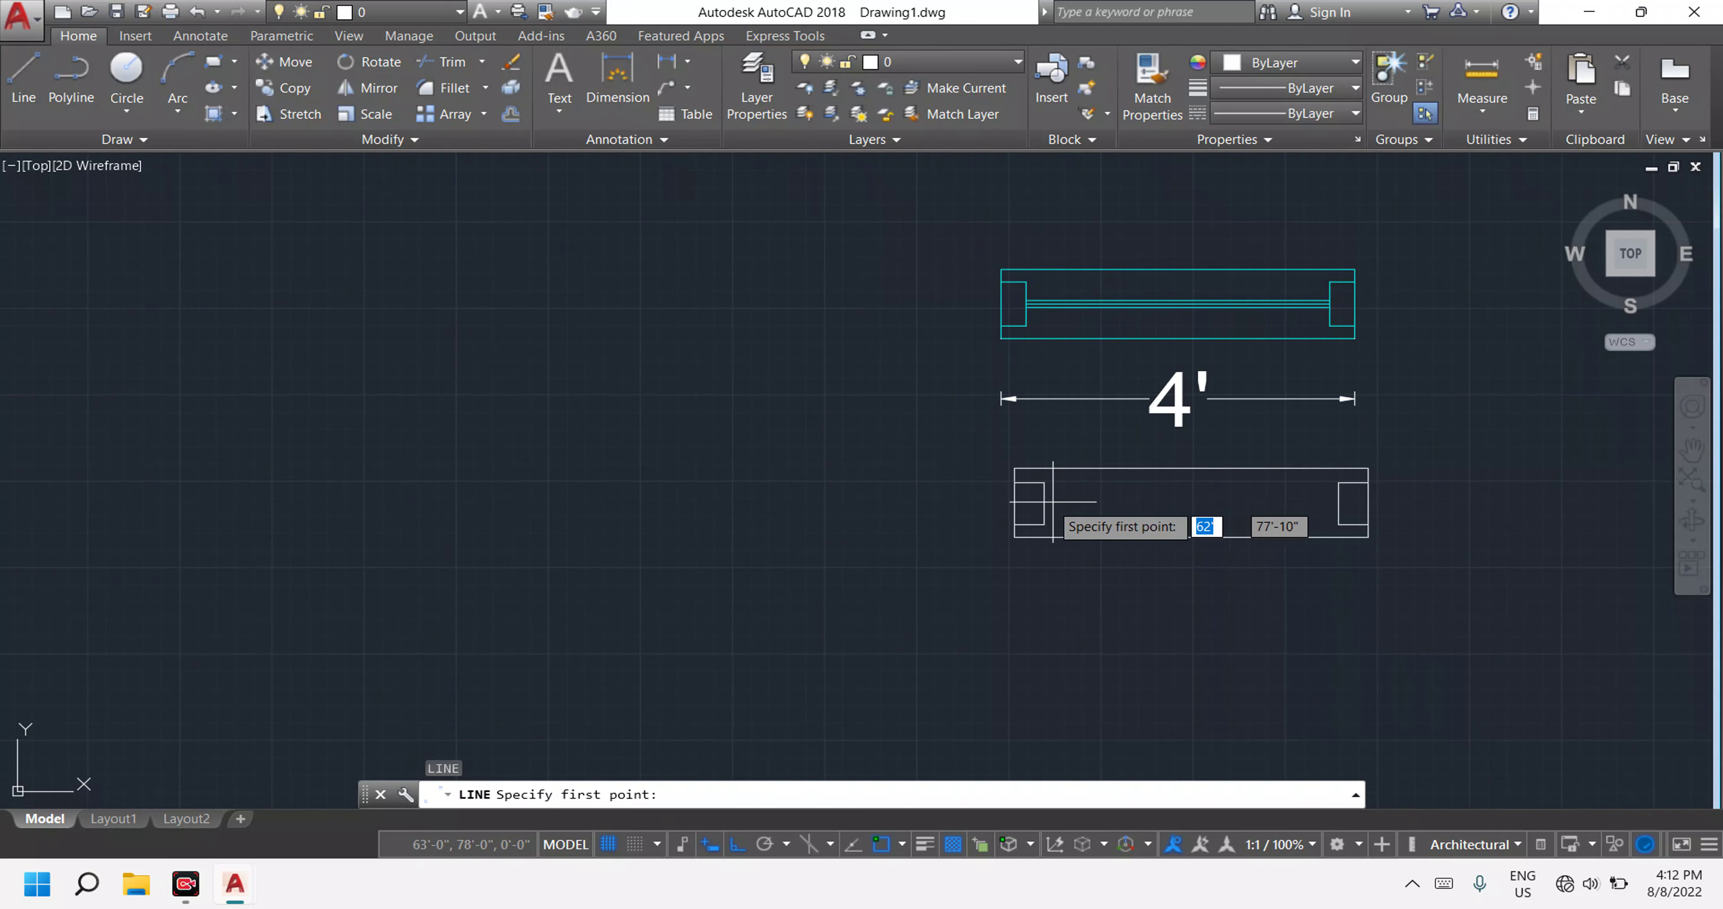
pyautogui.click(1044, 503)
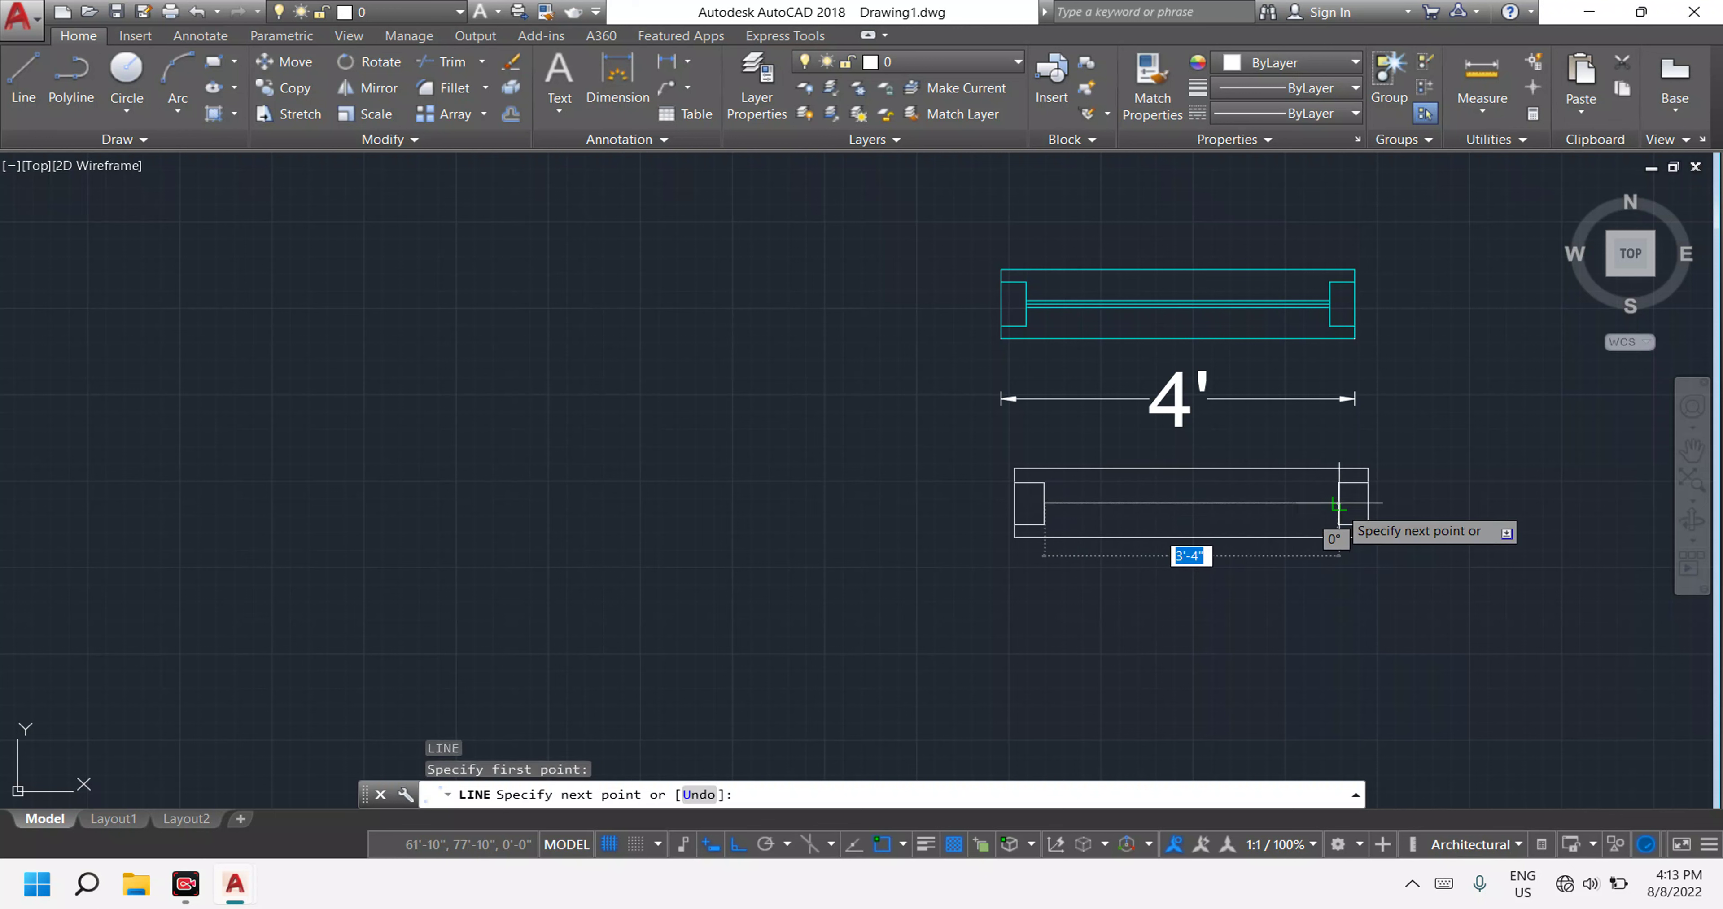
pyautogui.scroll(6, 1338, 504)
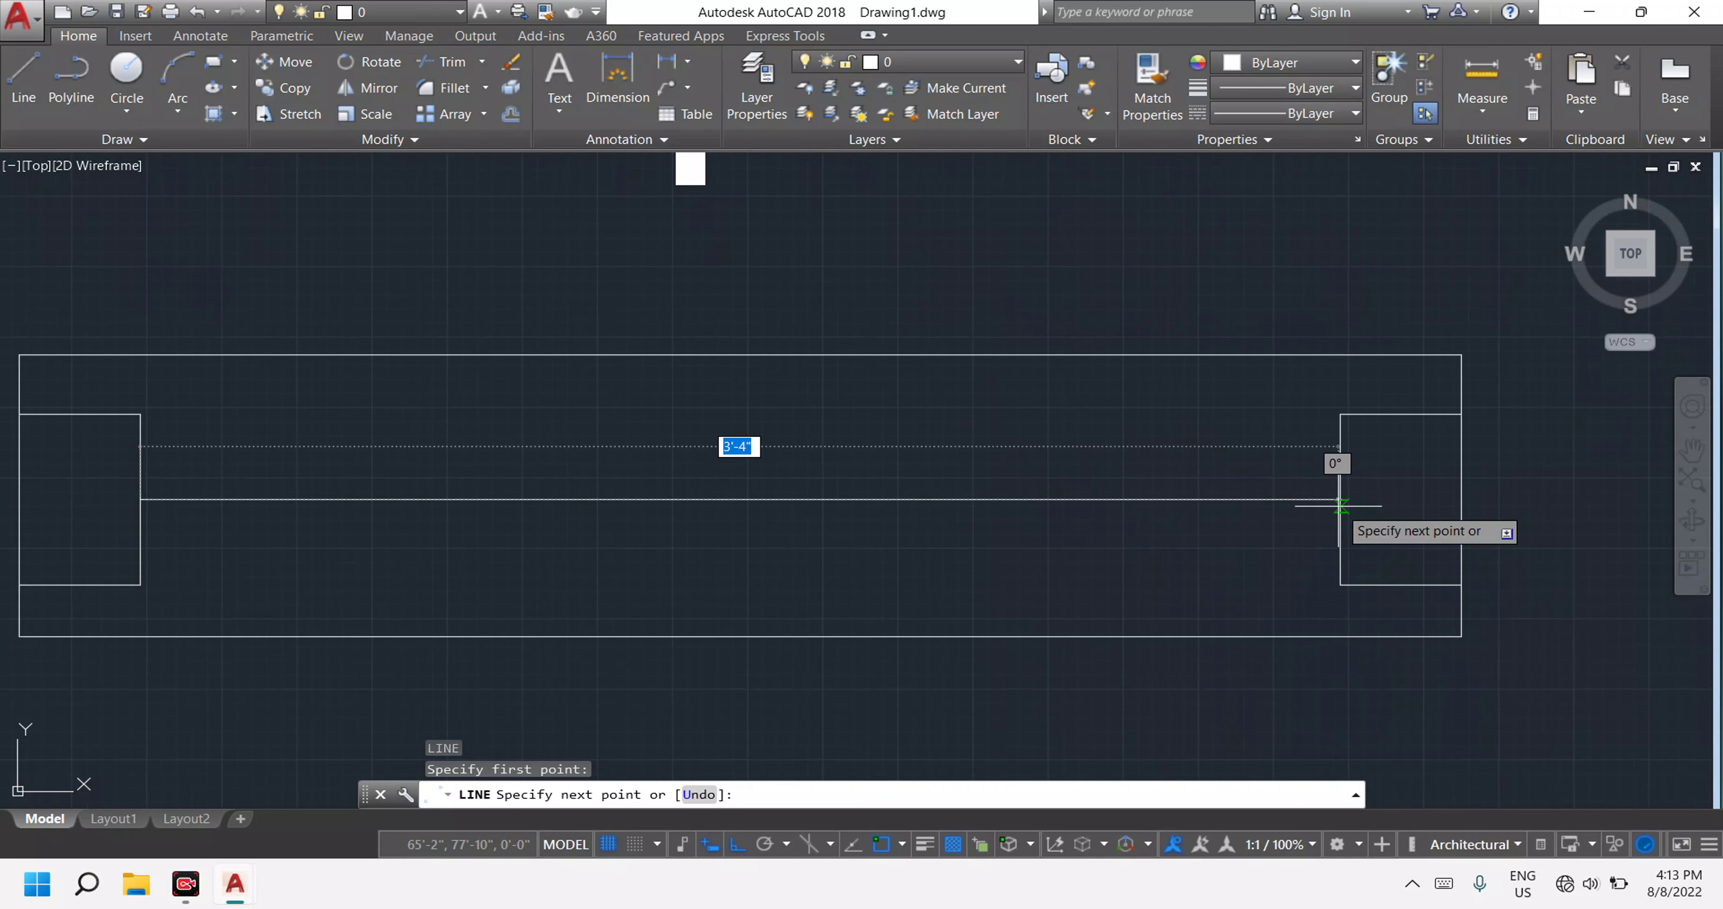
pyautogui.click(1338, 499)
pyautogui.press('Escape')
pyautogui.scroll(-4, 1269, 496)
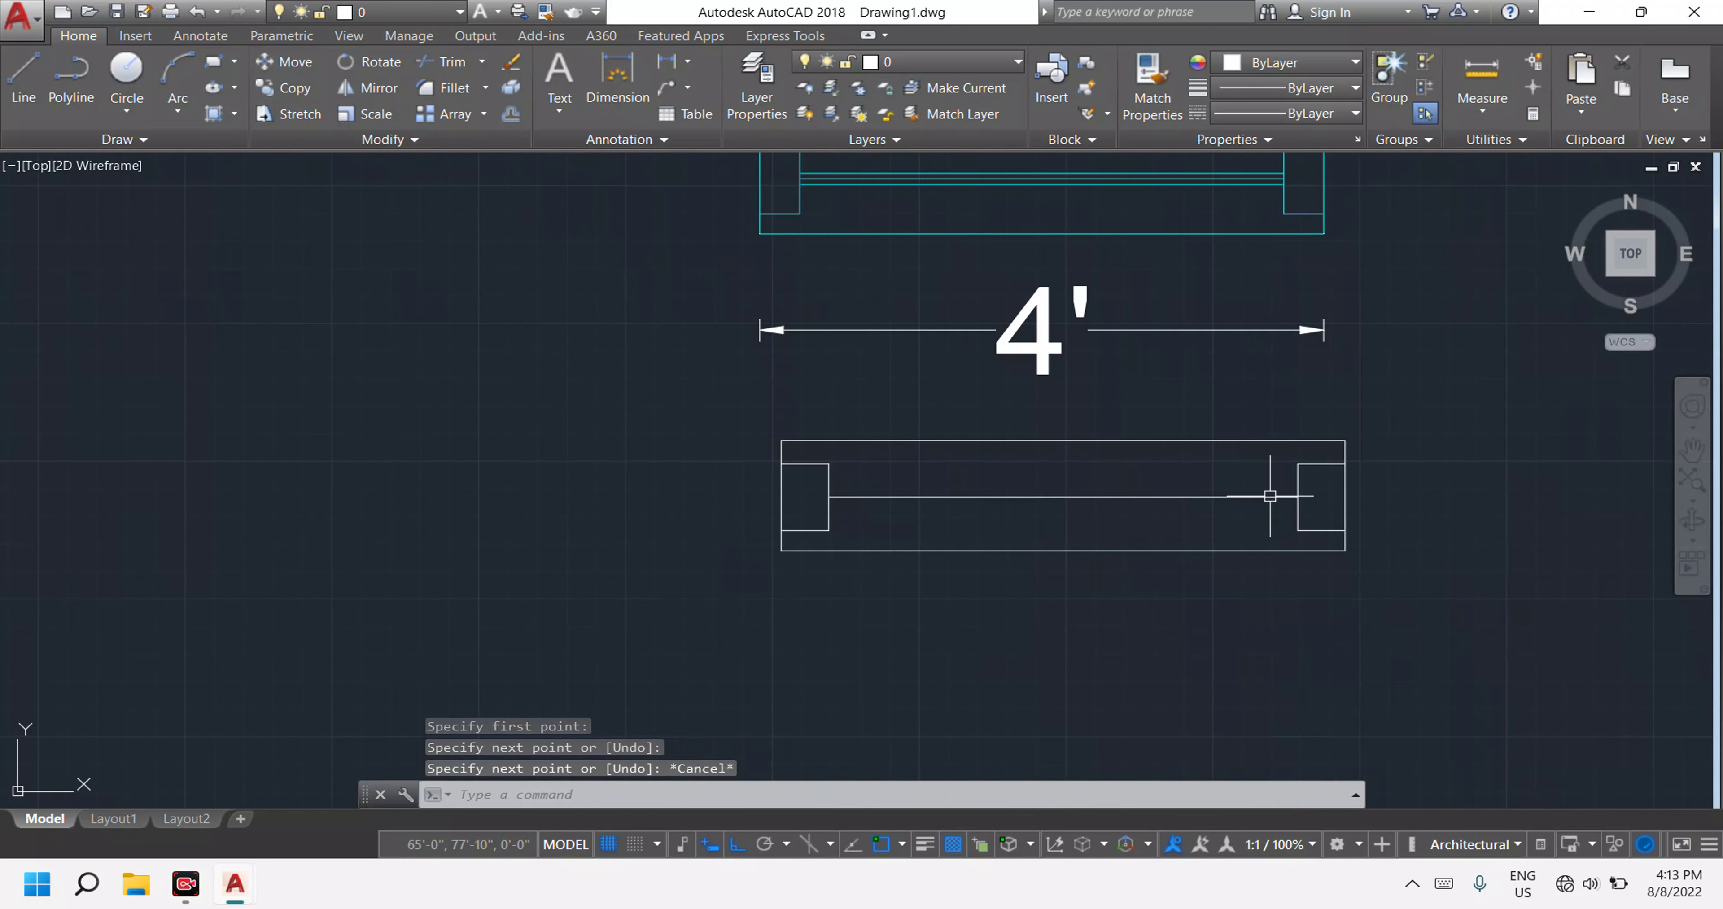
pyautogui.scroll(-3, 1145, 399)
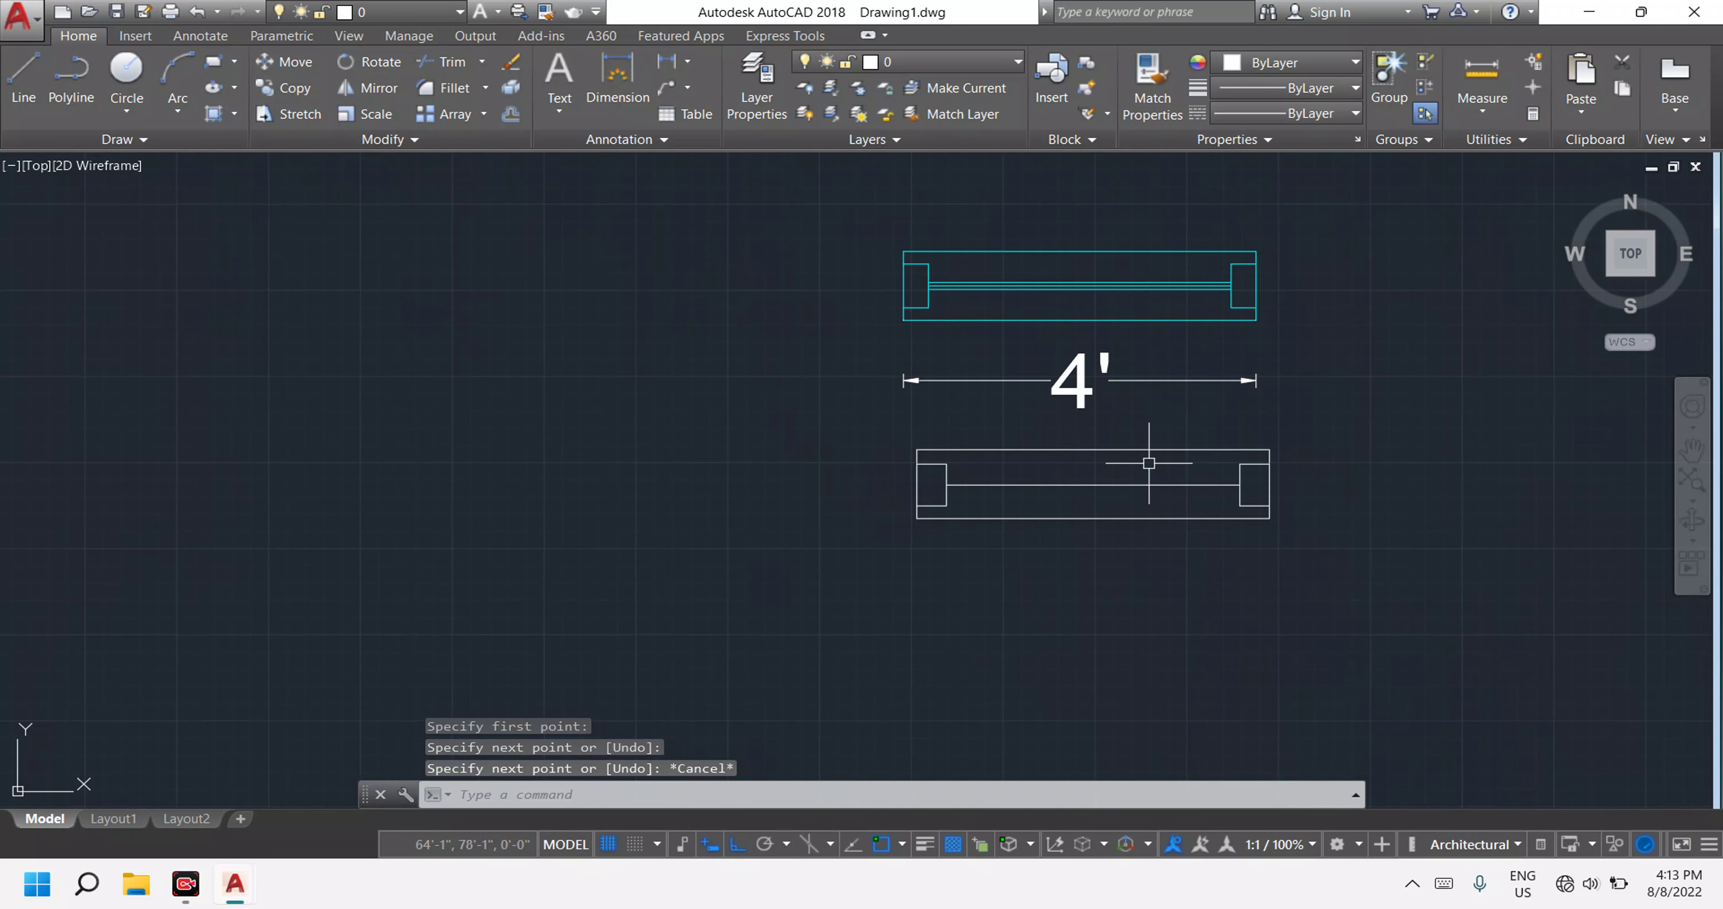
pyautogui.scroll(2, 1149, 462)
pyautogui.scroll(2, 1172, 498)
# Copy the glass line from its right end to a spot just below it.
pyautogui.click(1176, 507)
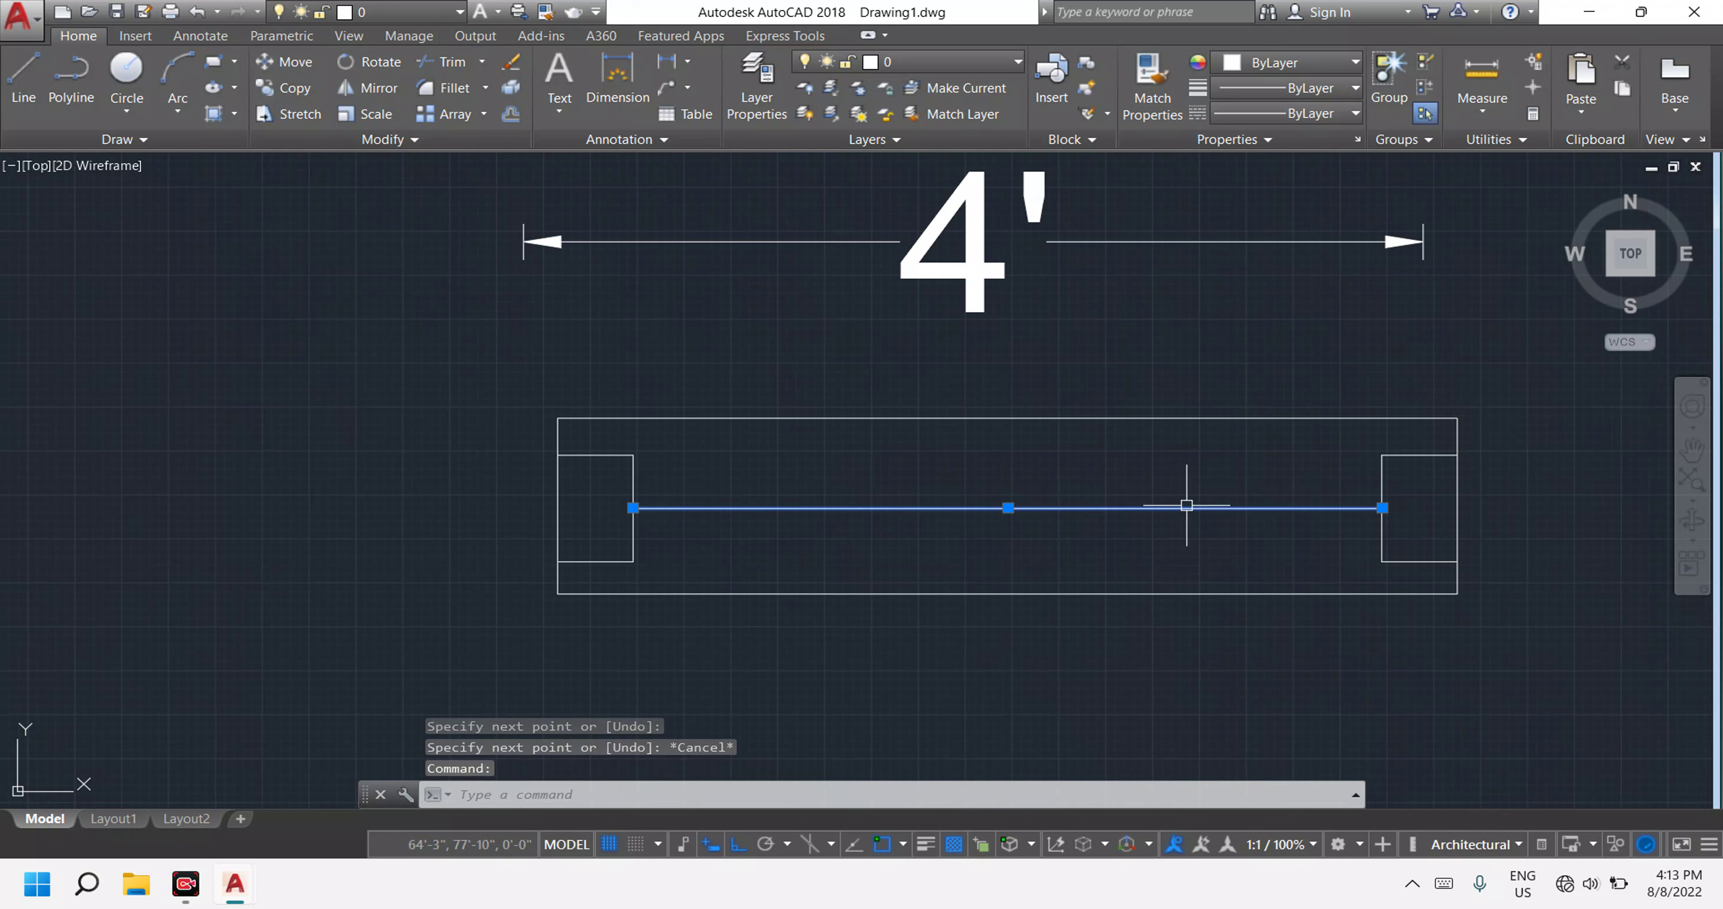
pyautogui.write('co')
pyautogui.press('Return')
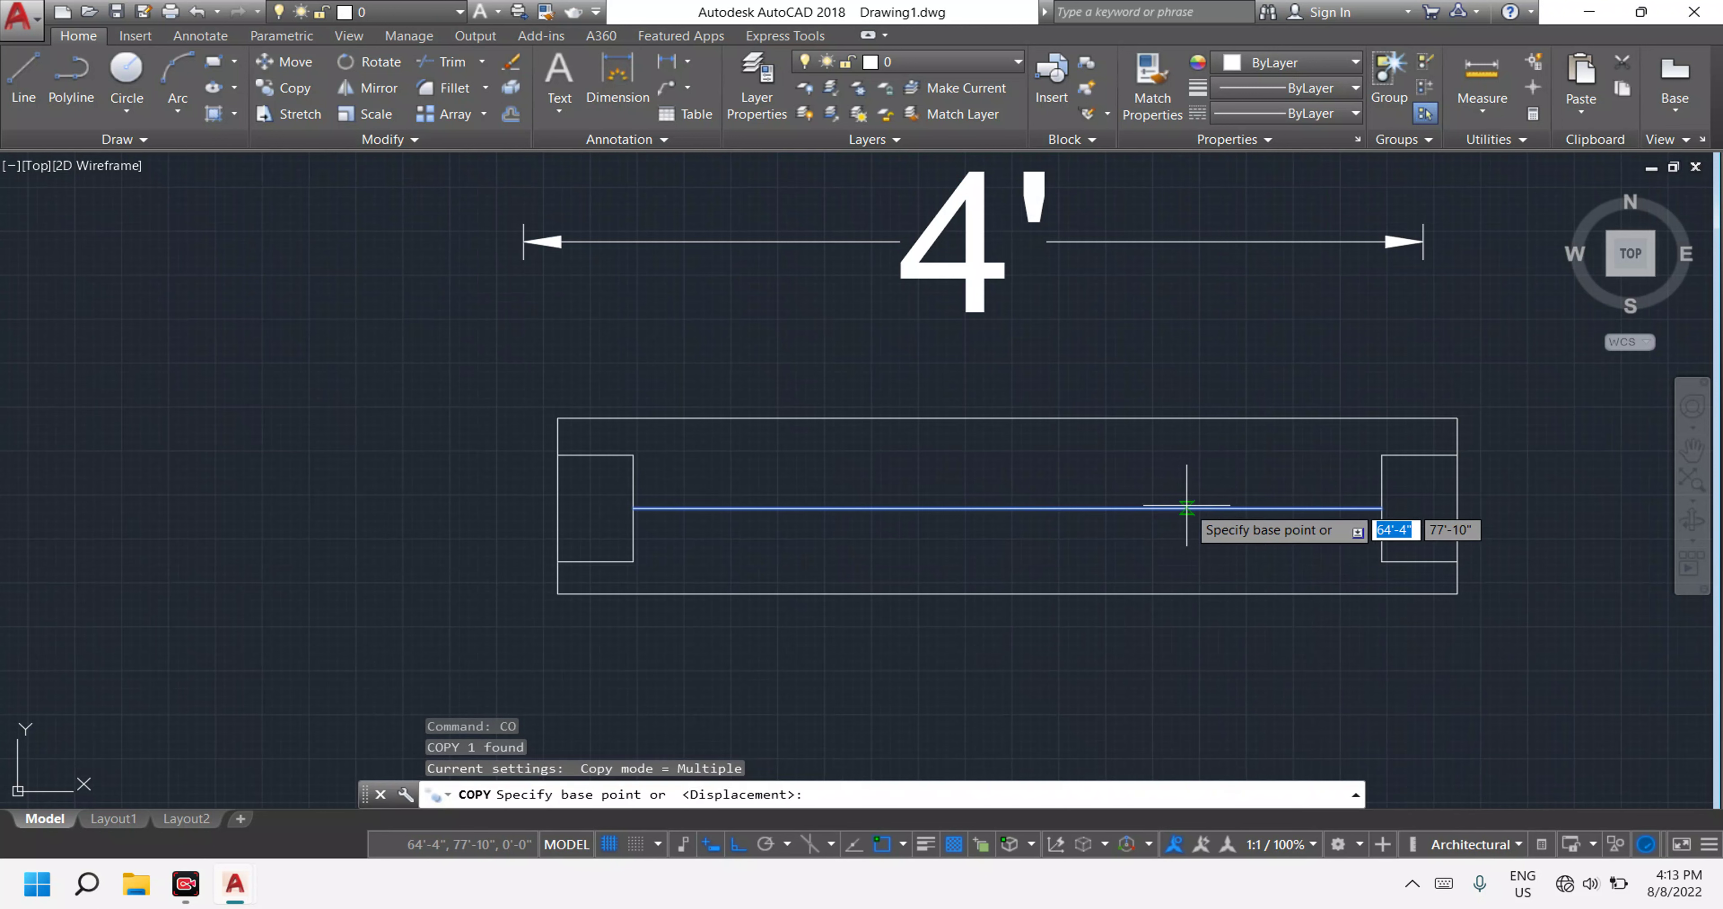
pyautogui.click(1383, 508)
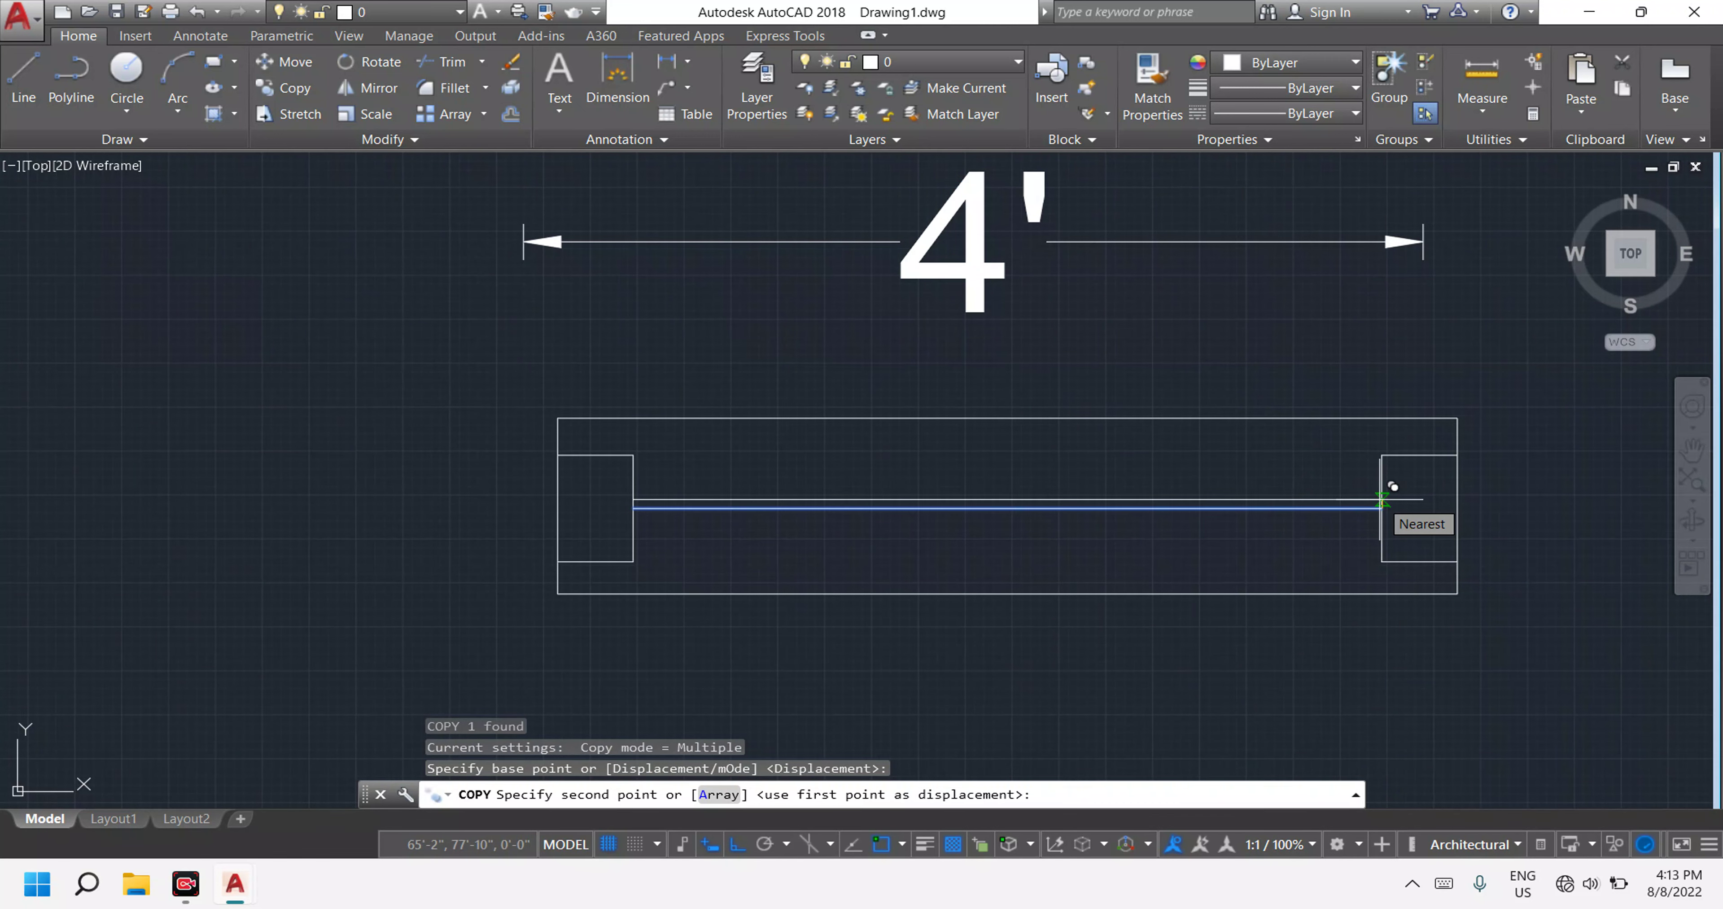
pyautogui.scroll(5, 1380, 499)
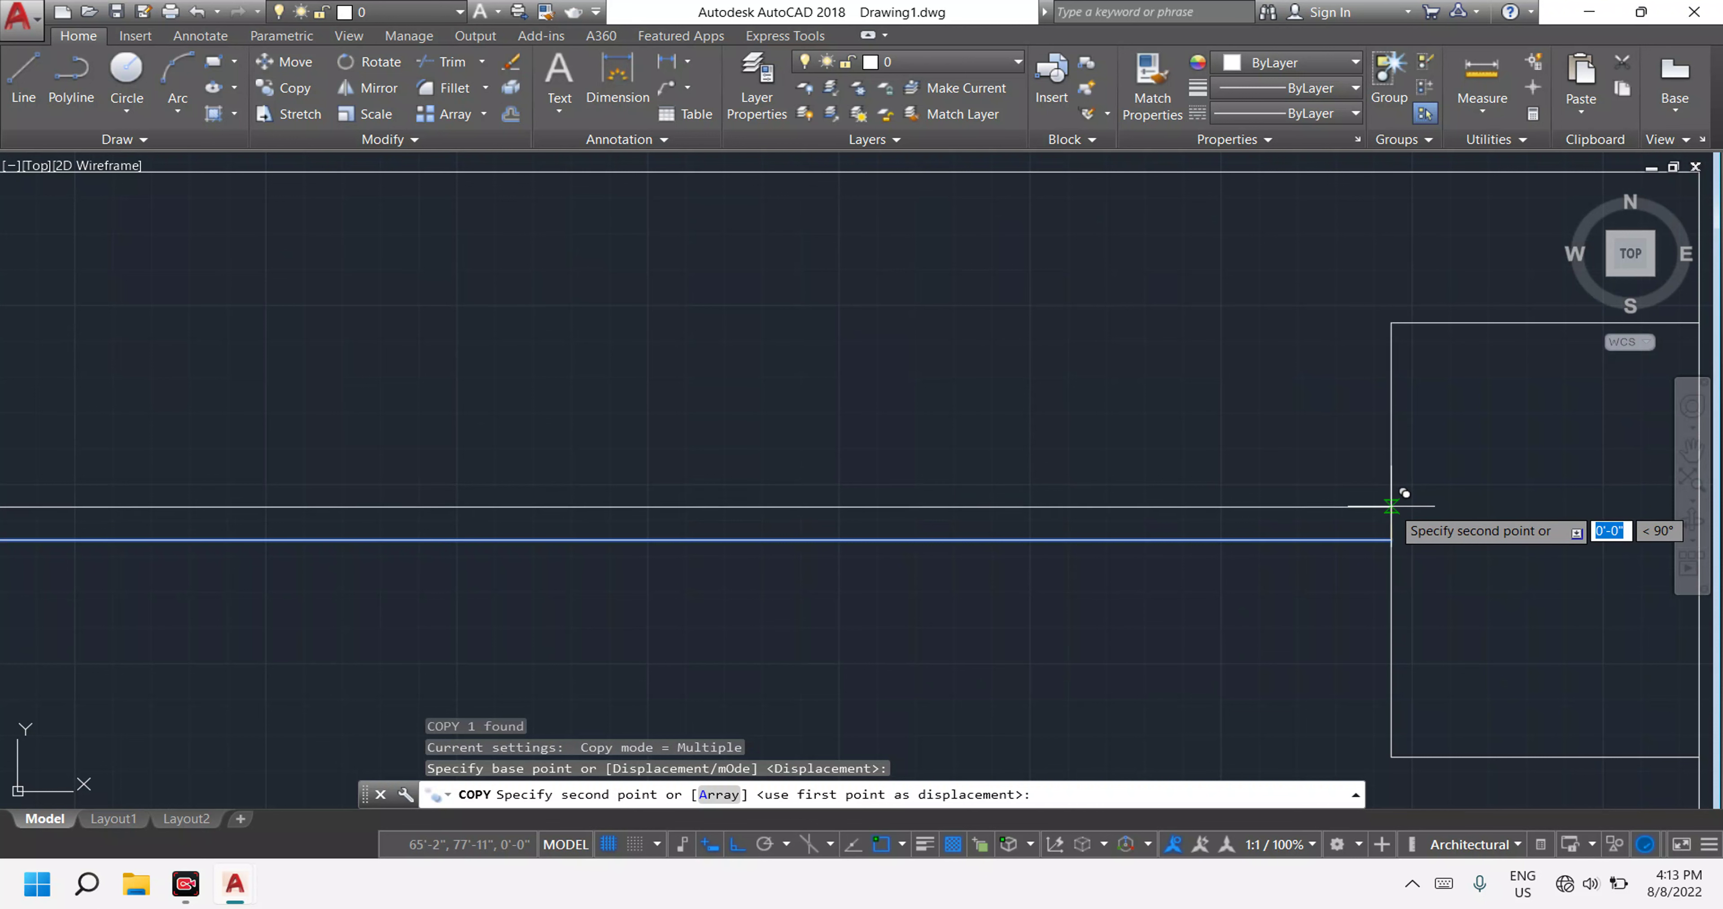
pyautogui.click(1393, 508)
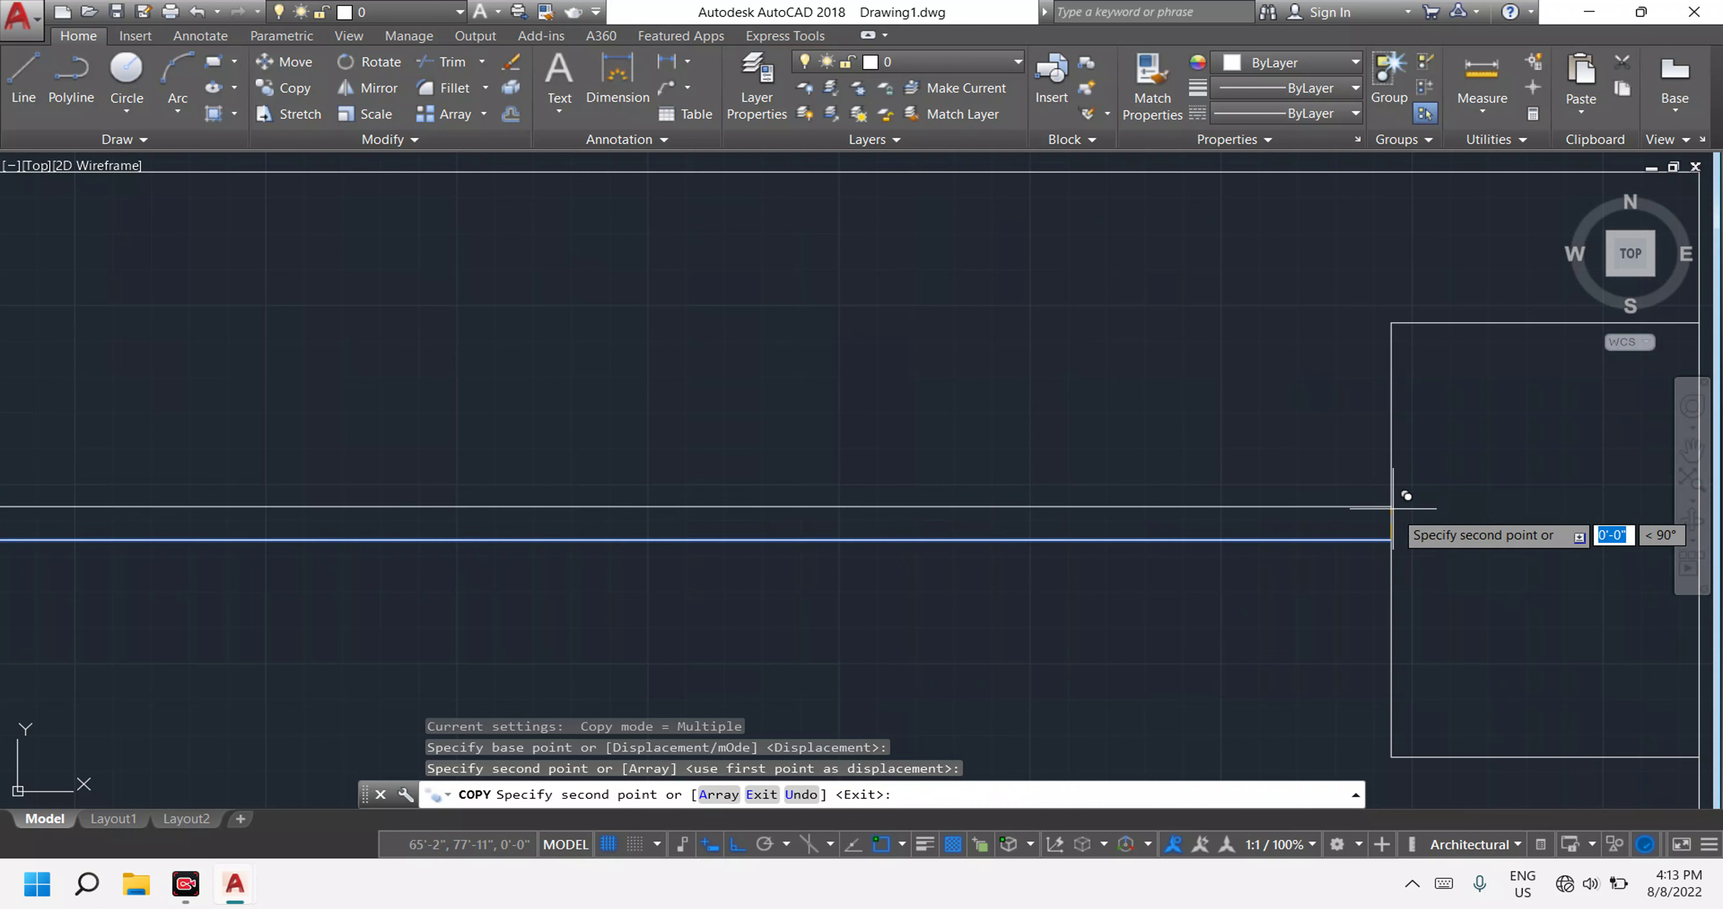
pyautogui.click(1392, 570)
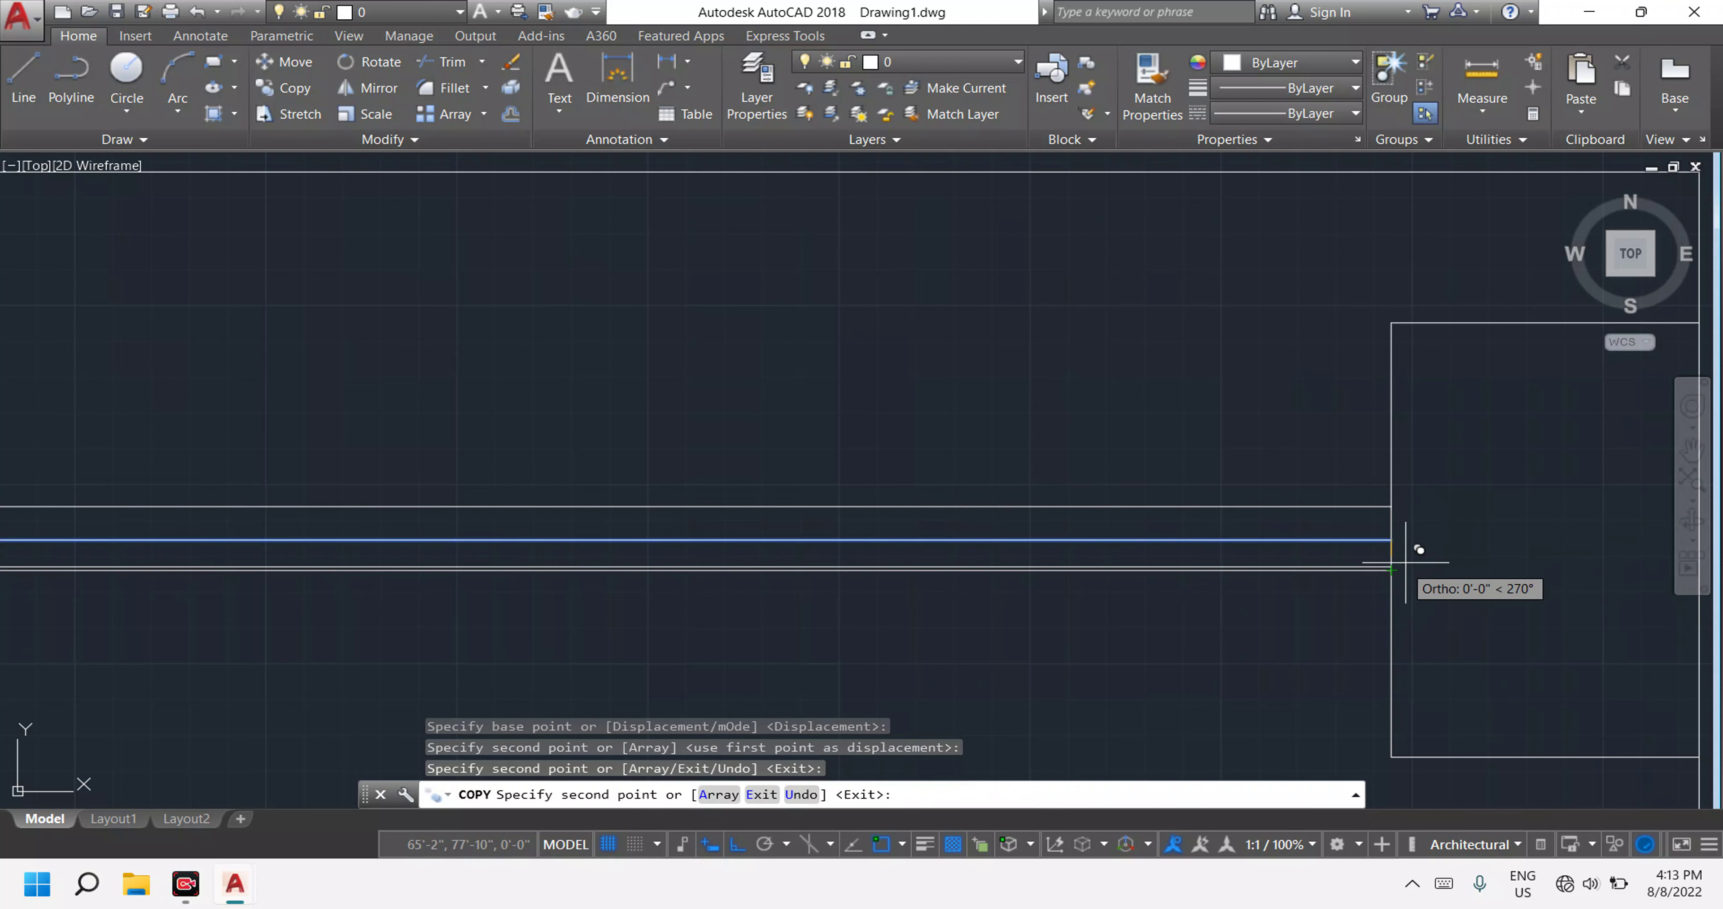
pyautogui.press('Escape')
pyautogui.scroll(-5, 1411, 552)
# Select the lower window copy and set its colour to Cyan.
pyautogui.press('Escape')
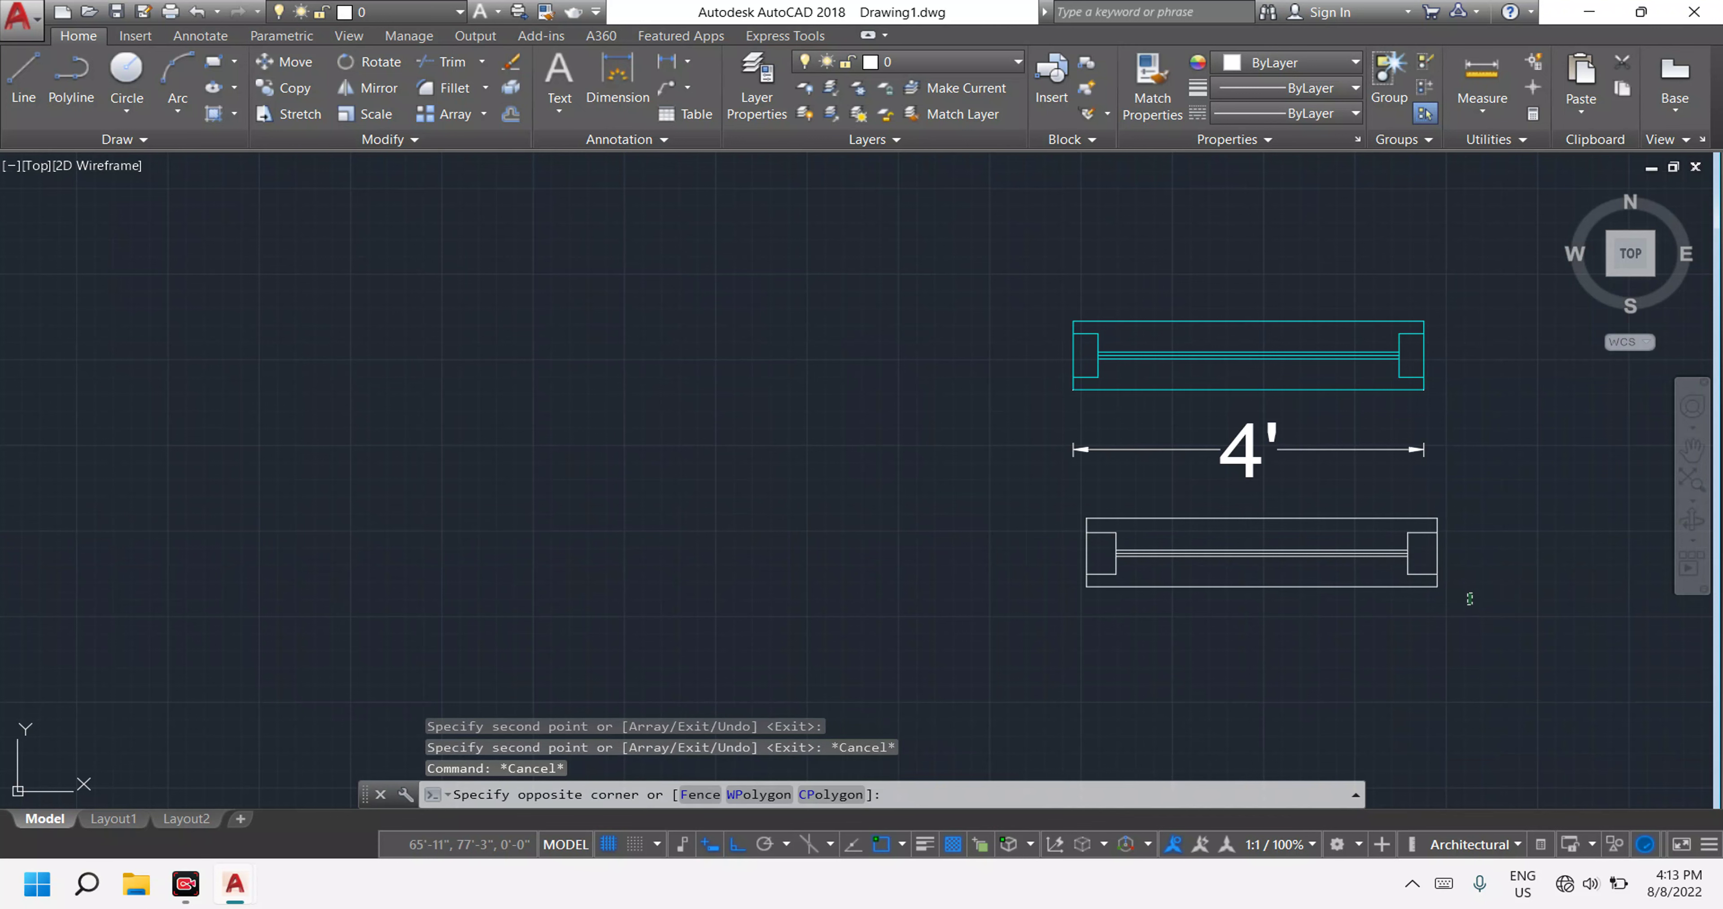
pyautogui.click(1473, 605)
pyautogui.click(990, 504)
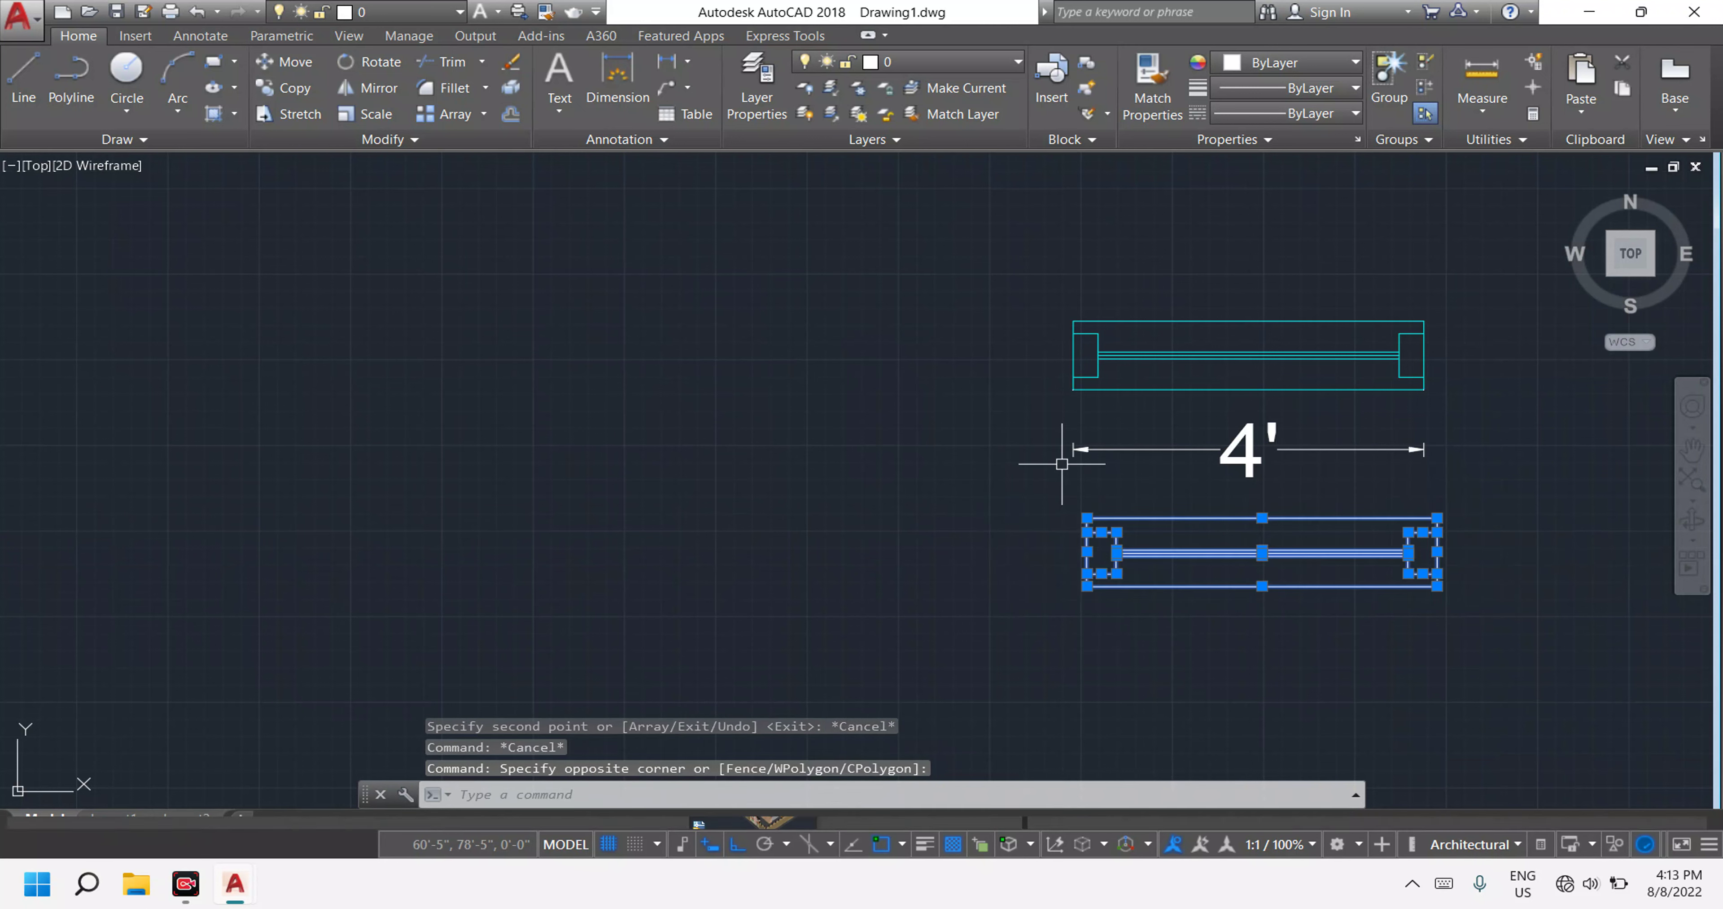
pyautogui.click(1351, 67)
pyautogui.click(1358, 64)
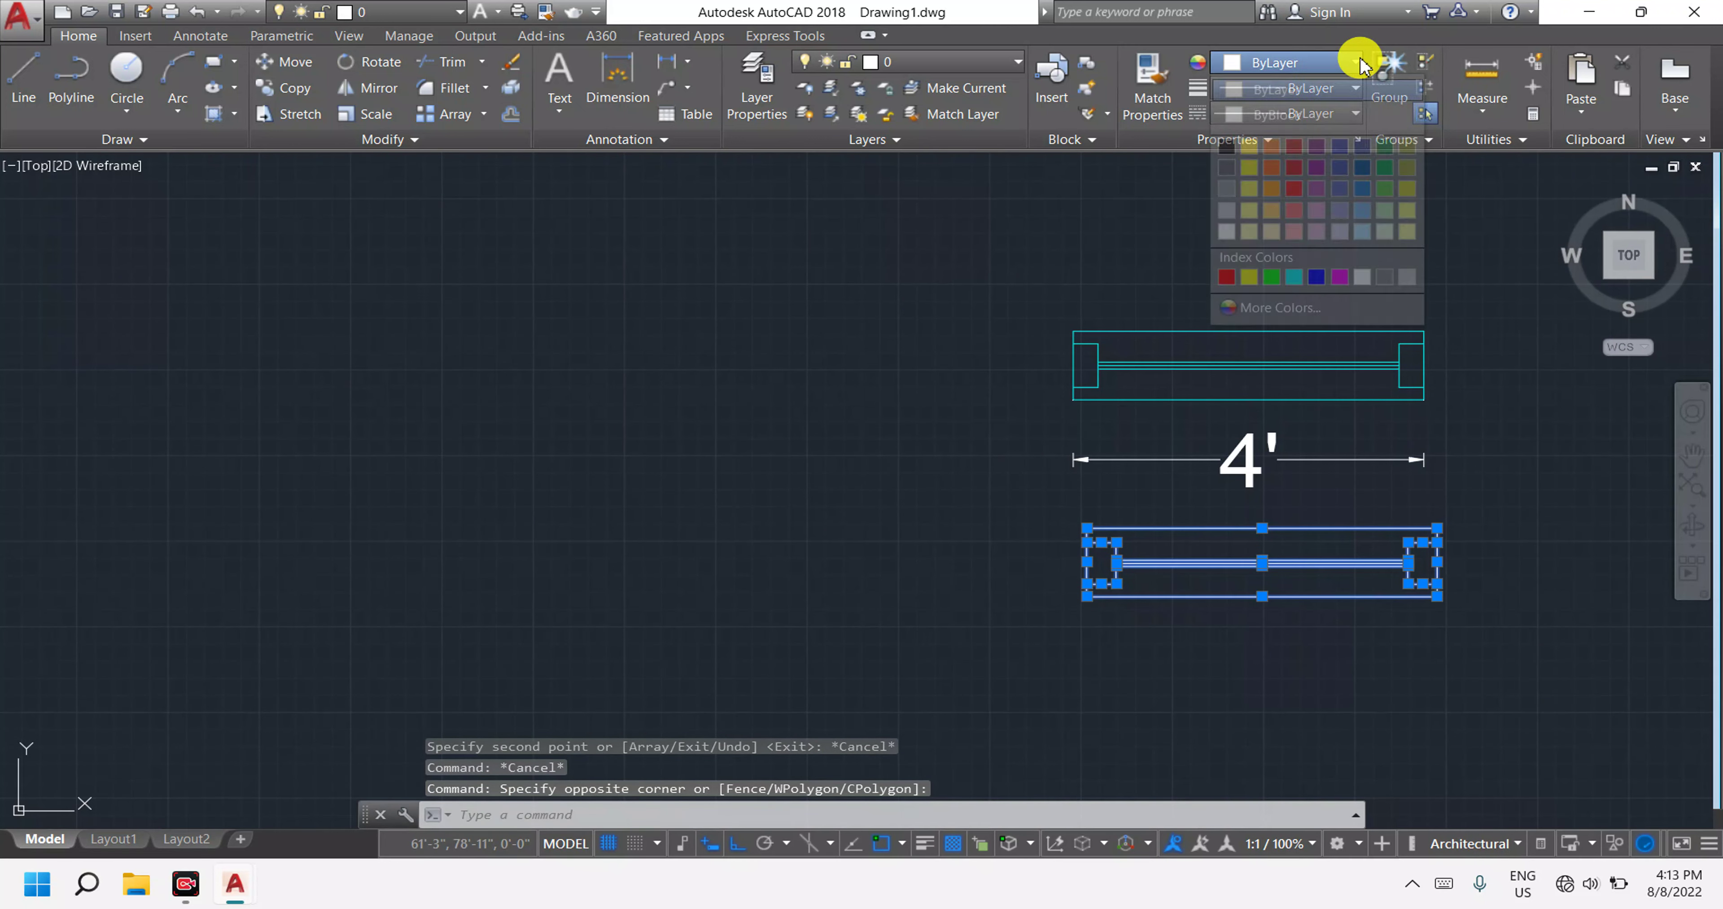
pyautogui.click(1293, 279)
pyautogui.press('Escape')
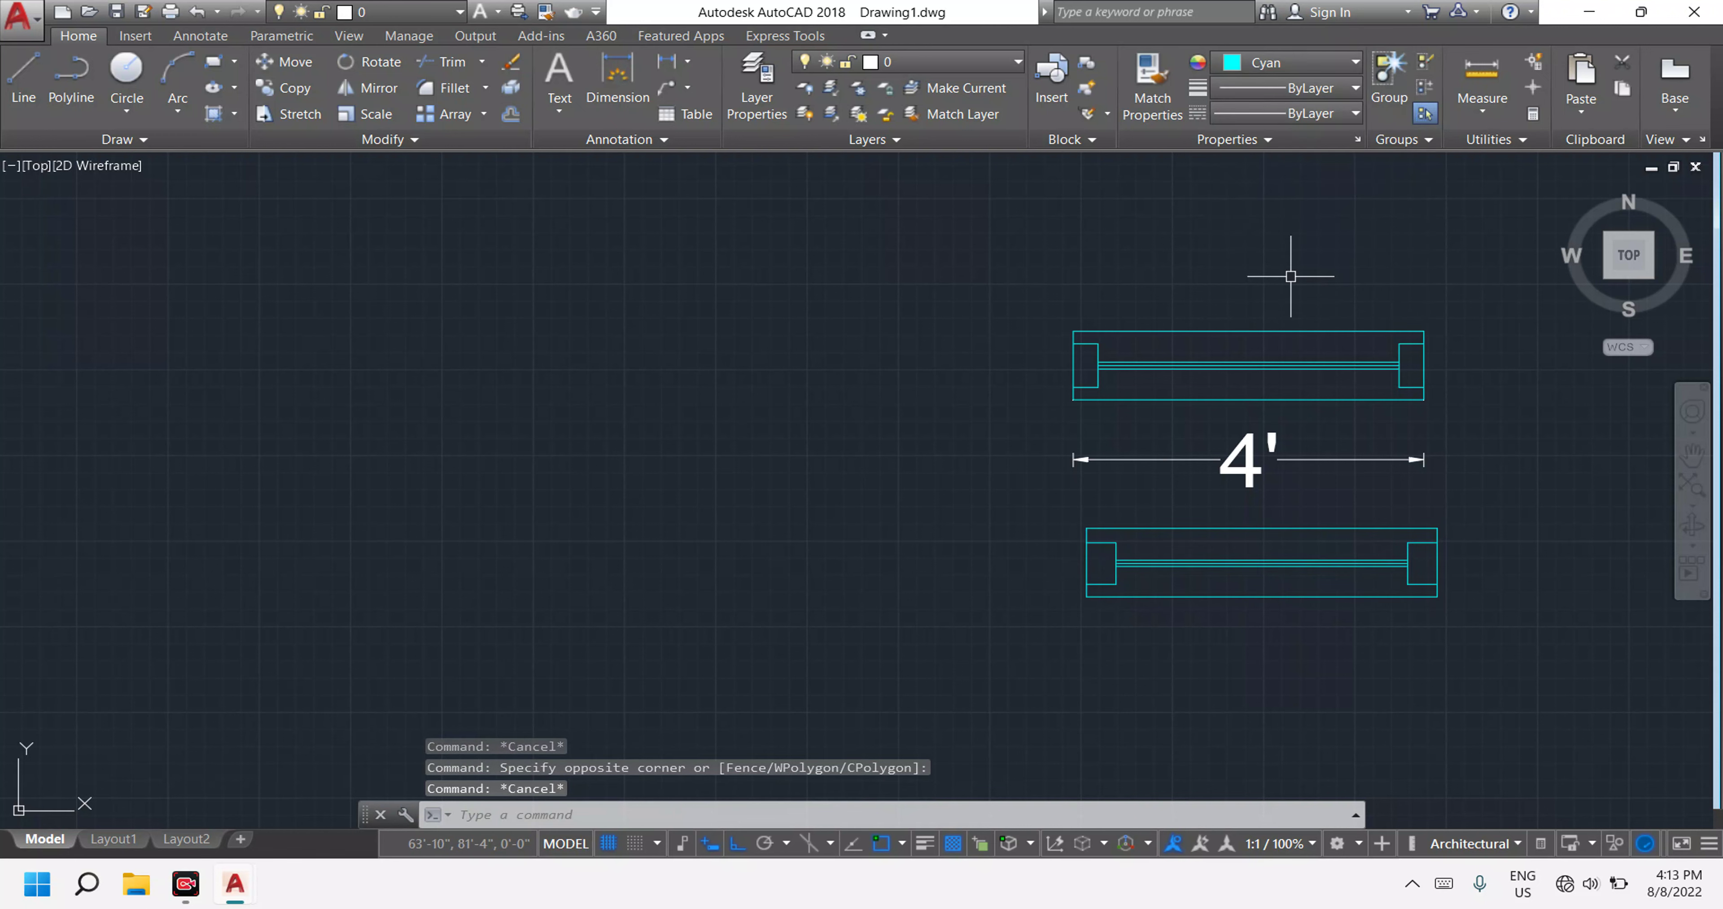
# Reposition the view and reselect the recoloured lower window.
pyautogui.scroll(-4, 1373, 397)
pyautogui.scroll(2, 1442, 504)
pyautogui.scroll(2, 1431, 494)
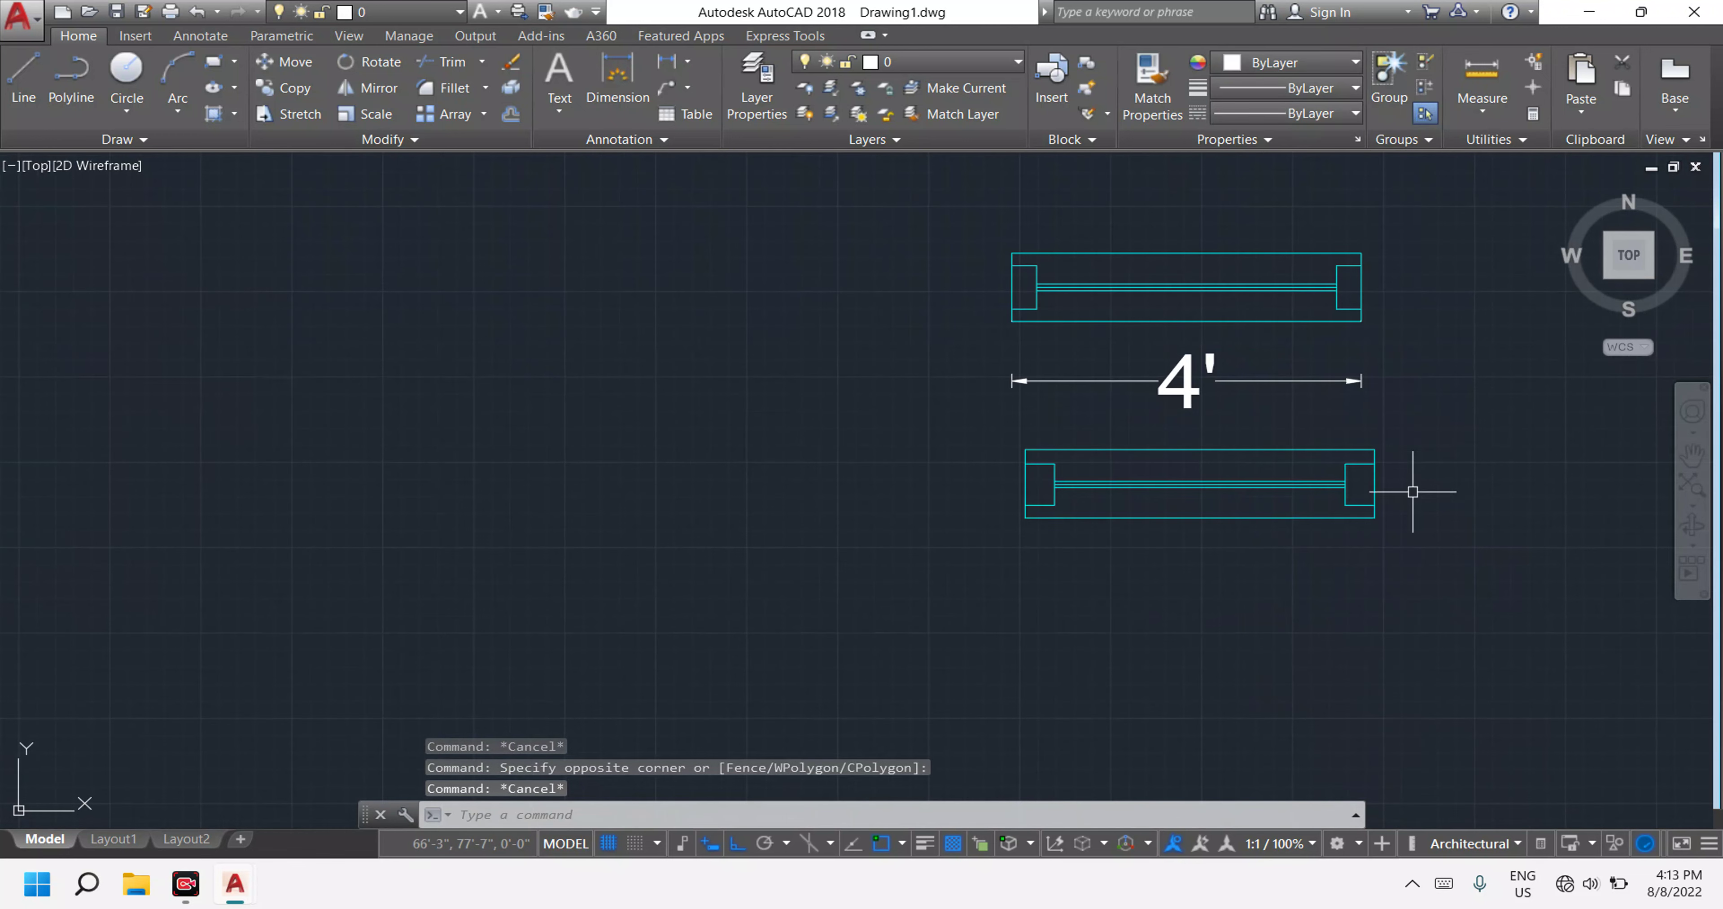
pyautogui.moveTo(1309, 410); pyautogui.dragTo(1067, 305, button='middle')
pyautogui.click(1194, 483)
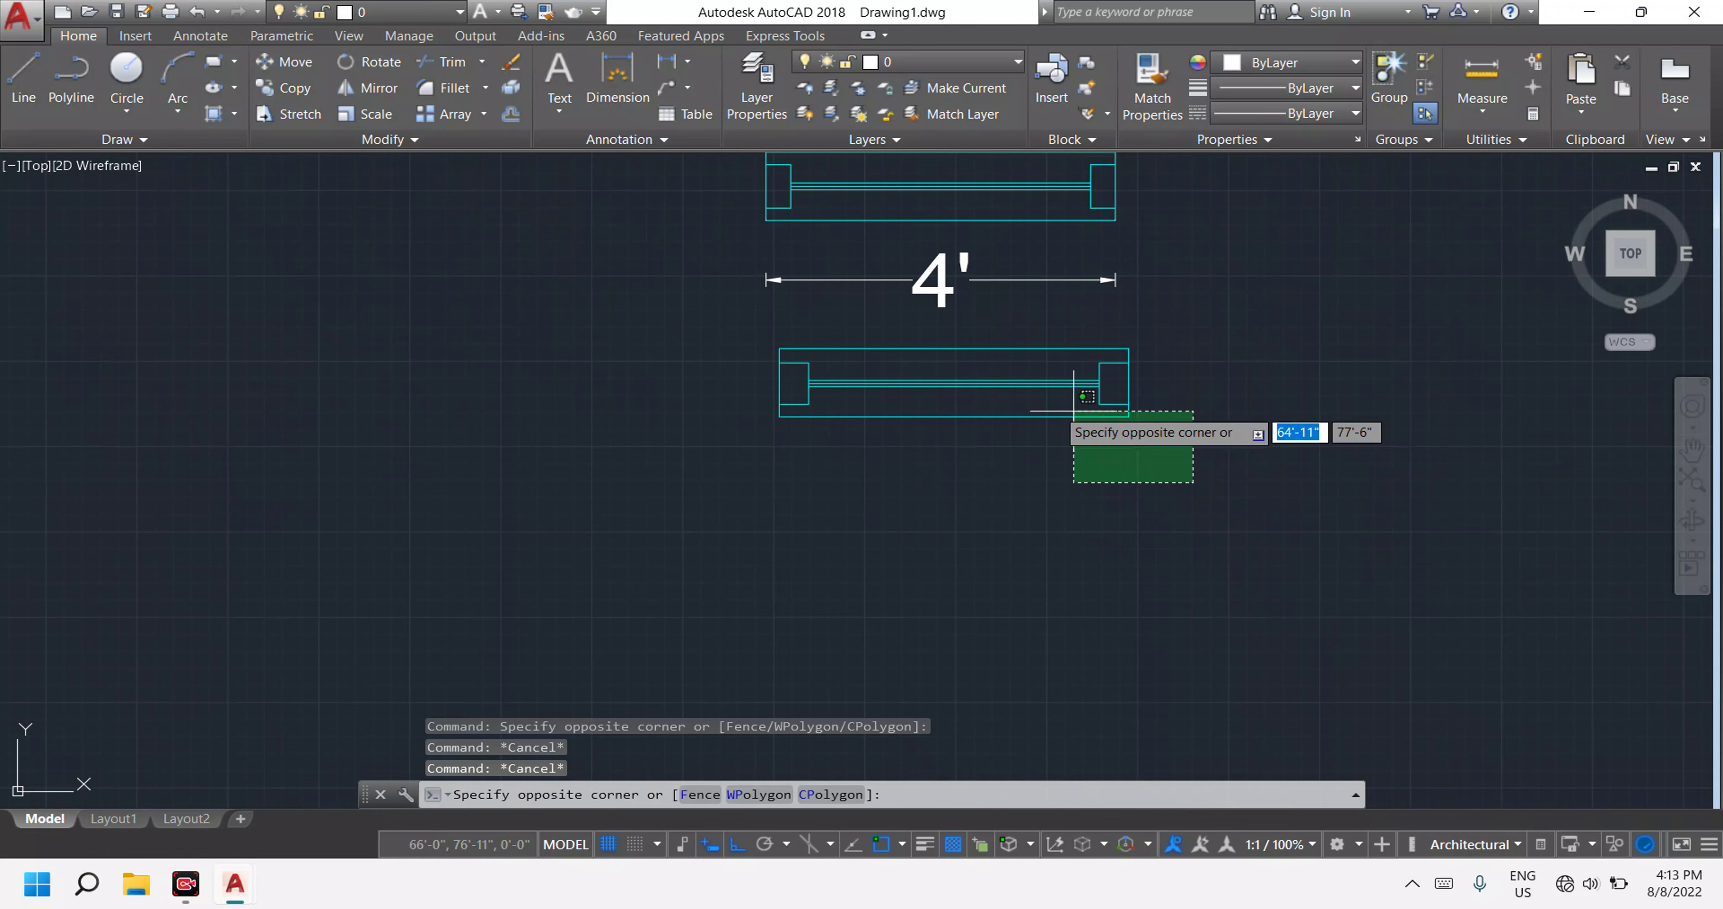
pyautogui.scroll(-3, 1003, 294)
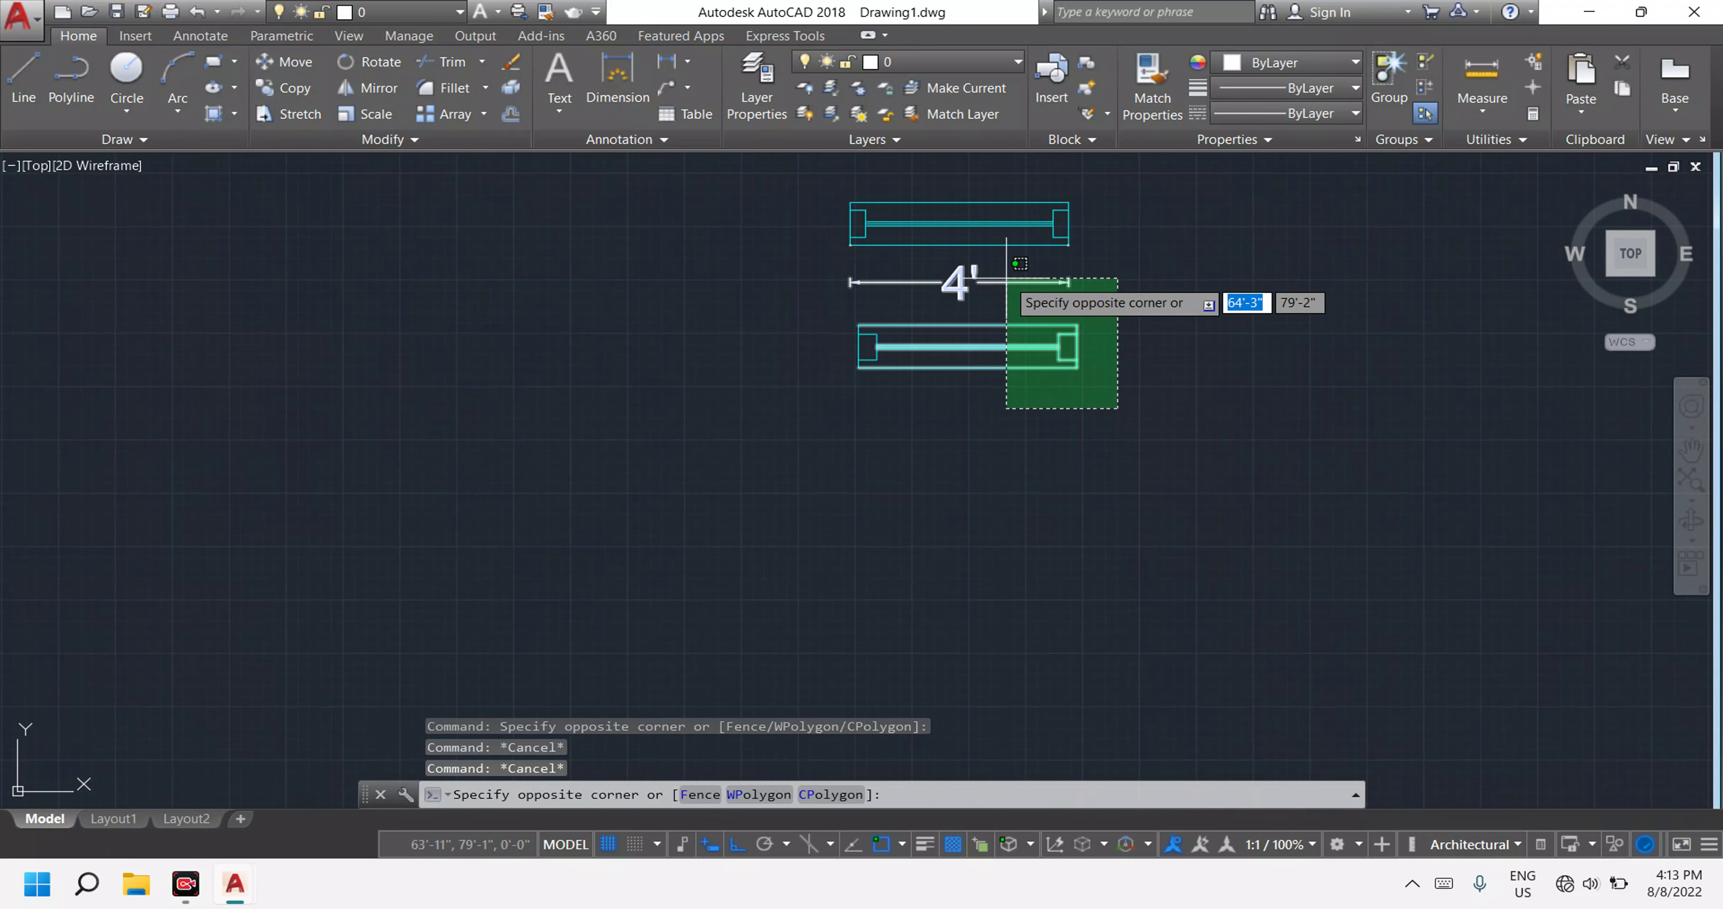
pyautogui.press('Escape')
pyautogui.scroll(3, 1013, 247)
pyautogui.moveTo(1077, 244); pyautogui.dragTo(1095, 342, button='middle')
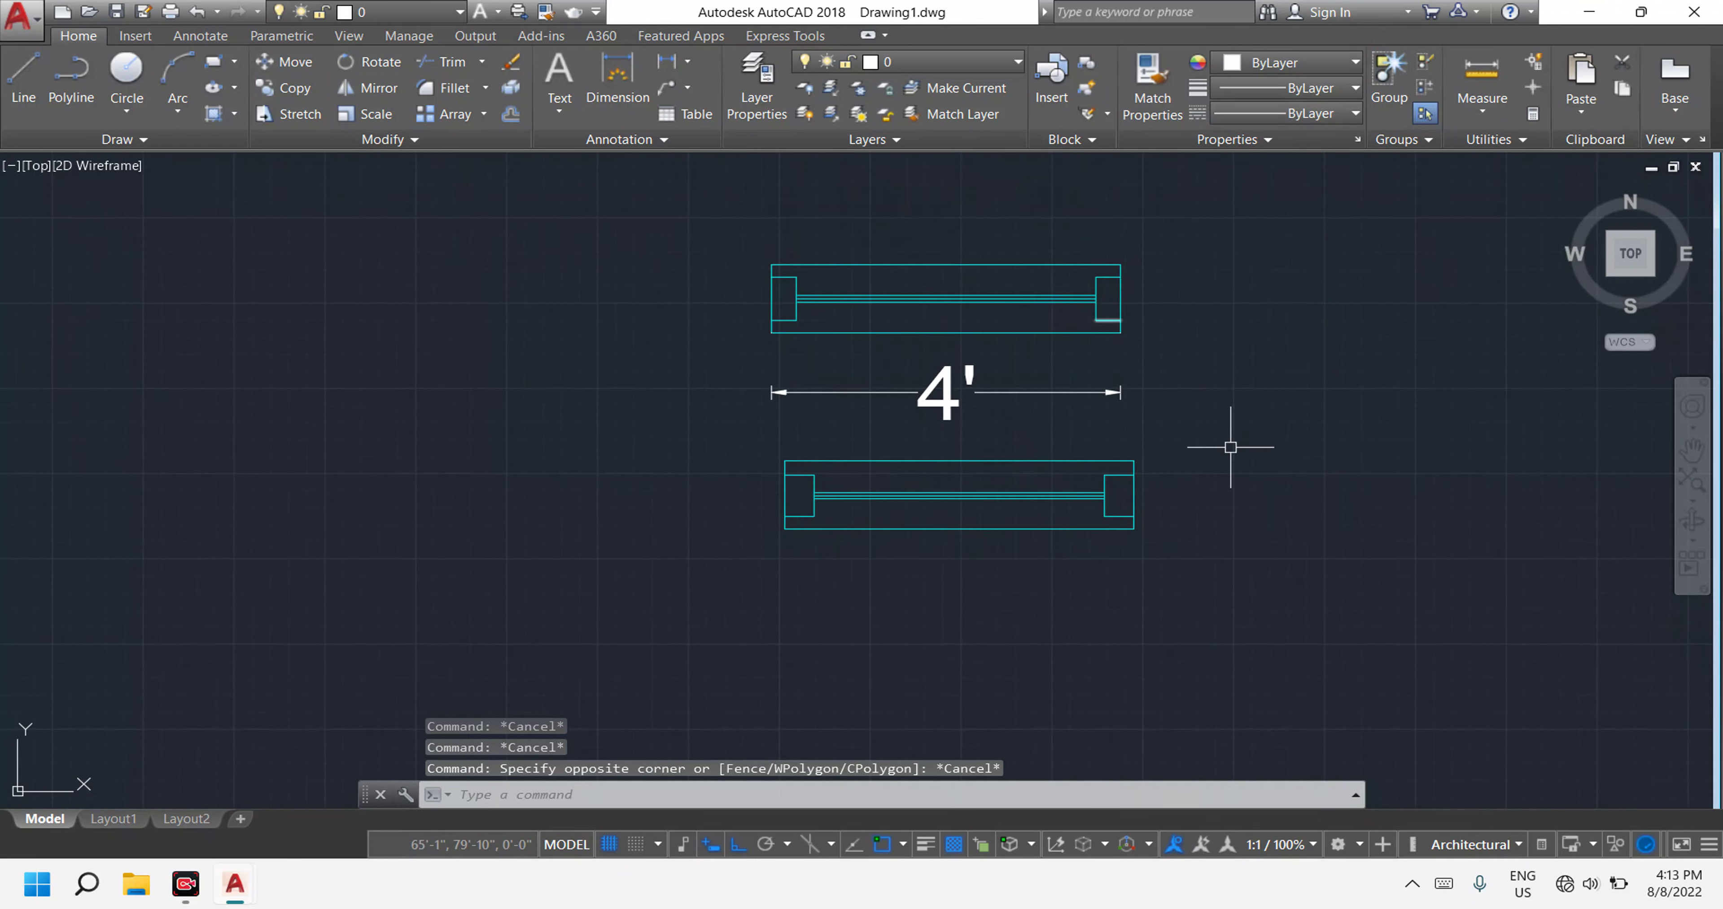
pyautogui.click(1225, 542)
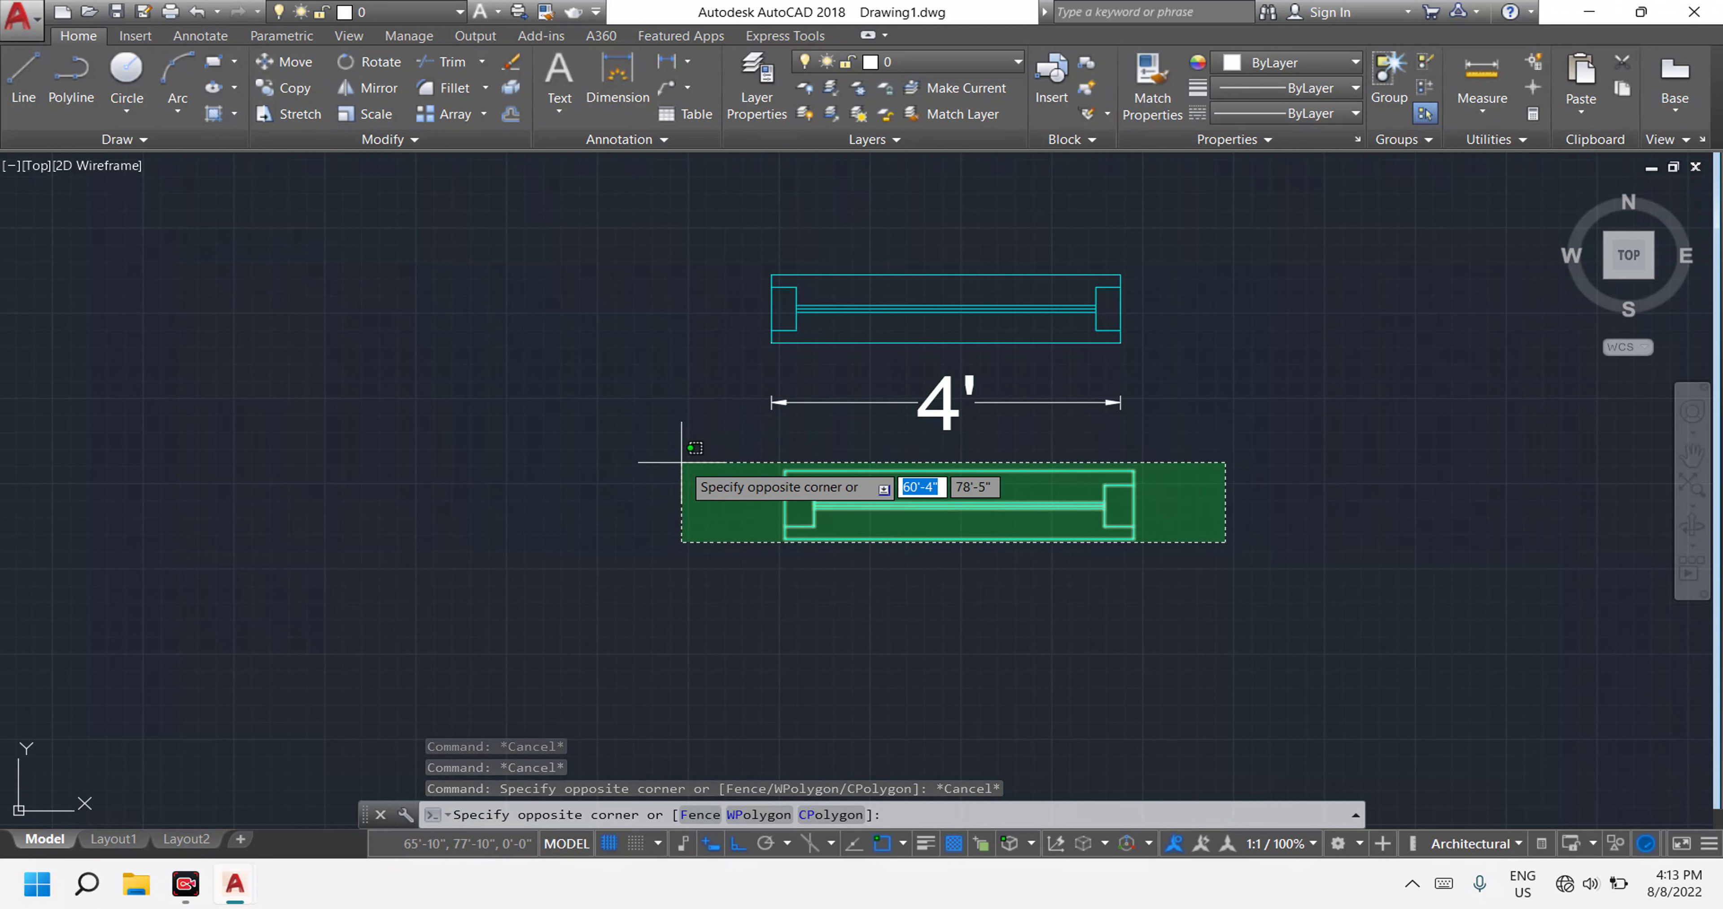
pyautogui.click(842, 458)
pyautogui.write('c')
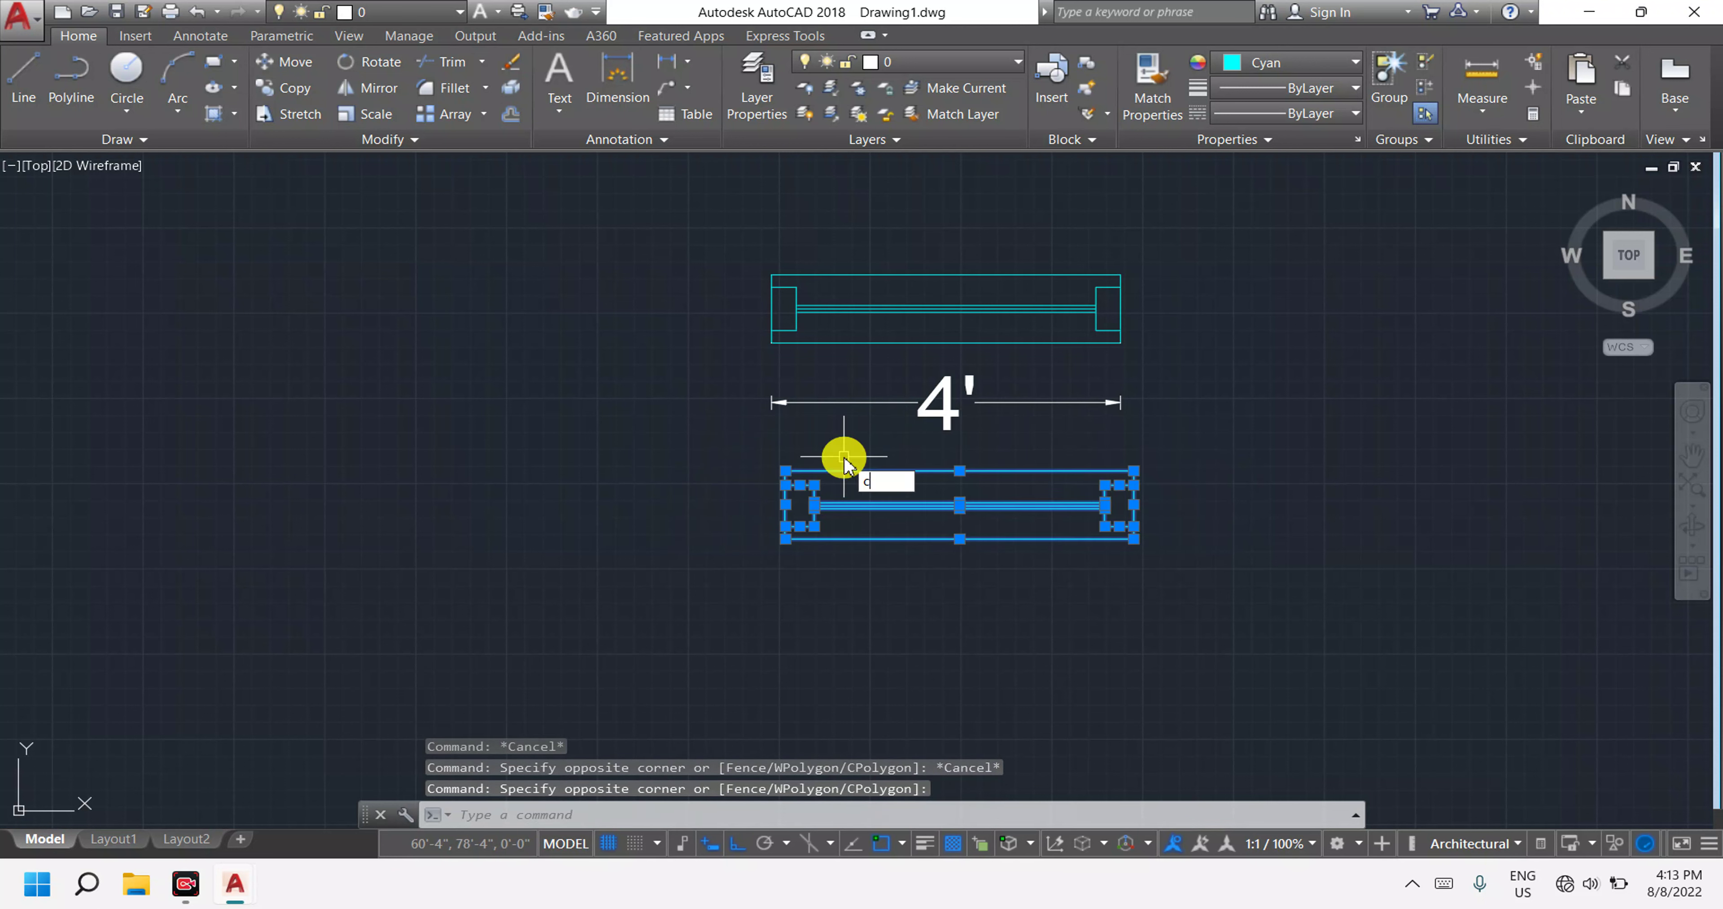
# Copy the cyan 4' window into two spots along the upper-floor plan's top wall.
pyautogui.write('o')
pyautogui.press('Return')
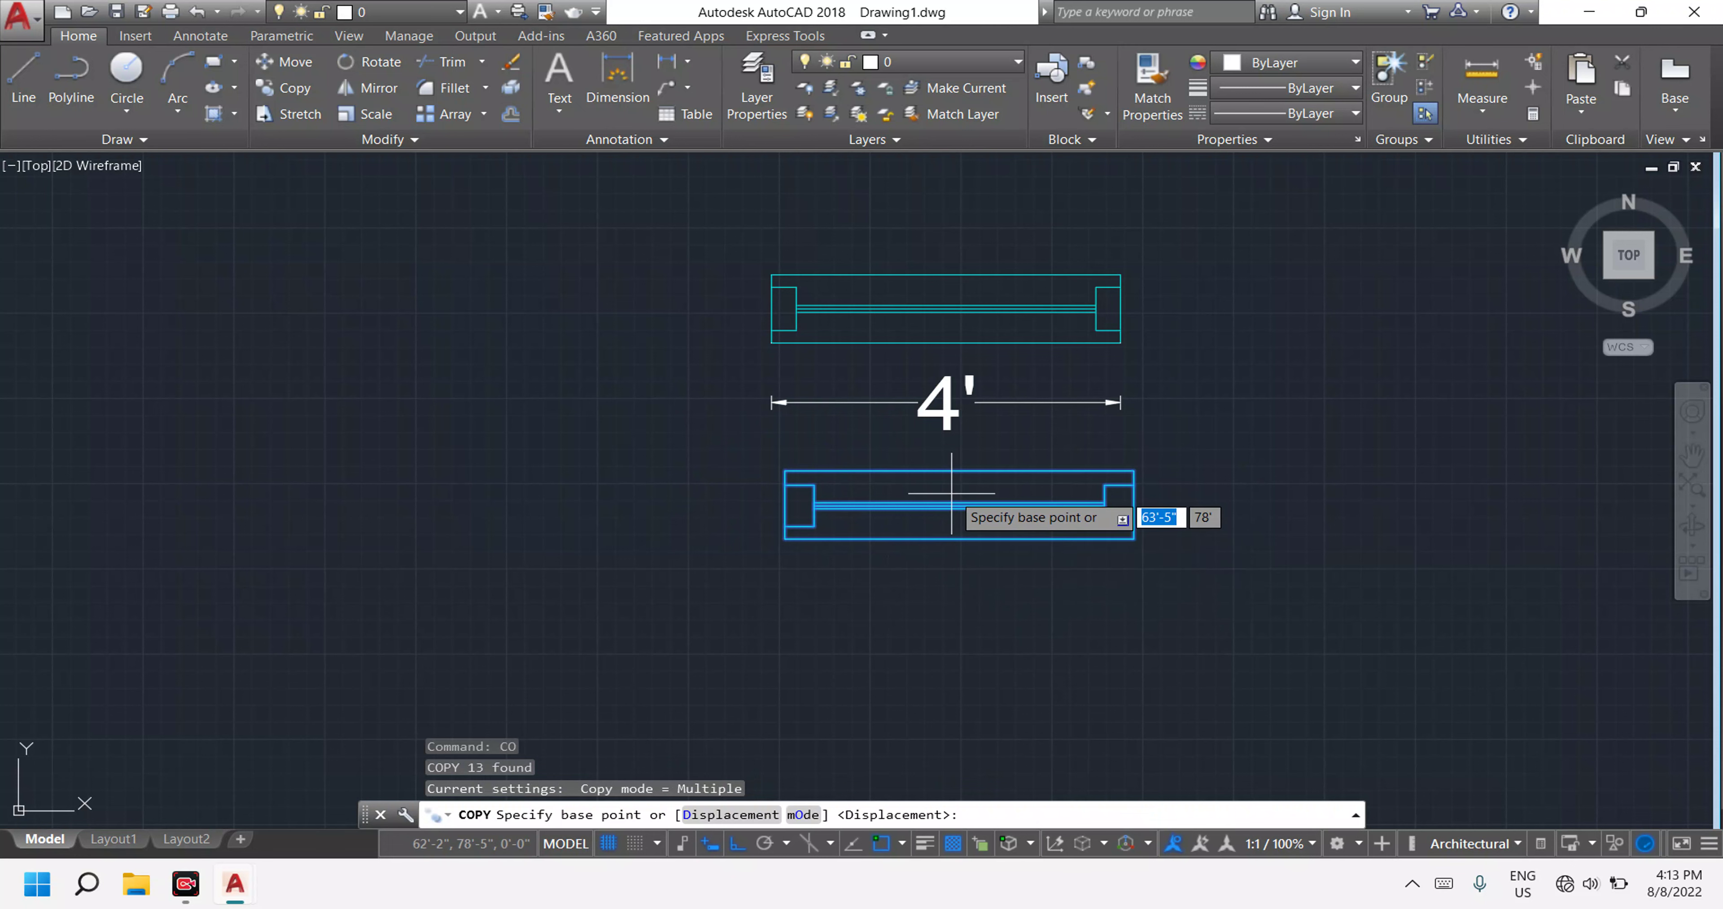
pyautogui.click(960, 472)
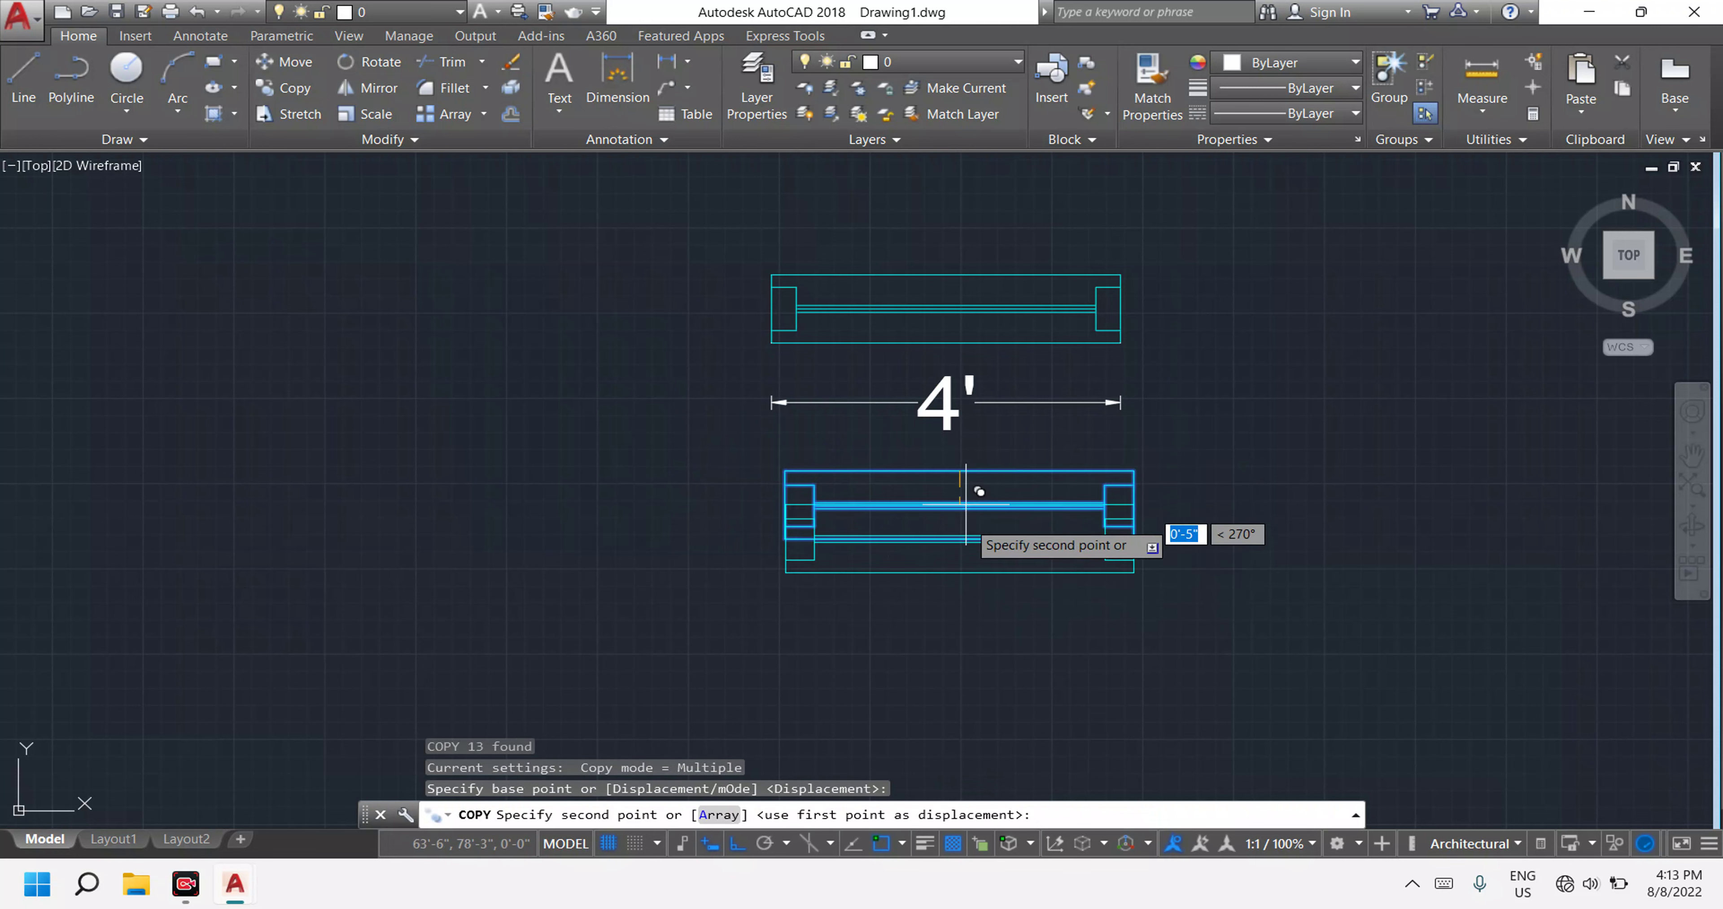
pyautogui.scroll(-3, 962, 542)
pyautogui.scroll(-2, 958, 564)
pyautogui.scroll(5, 983, 620)
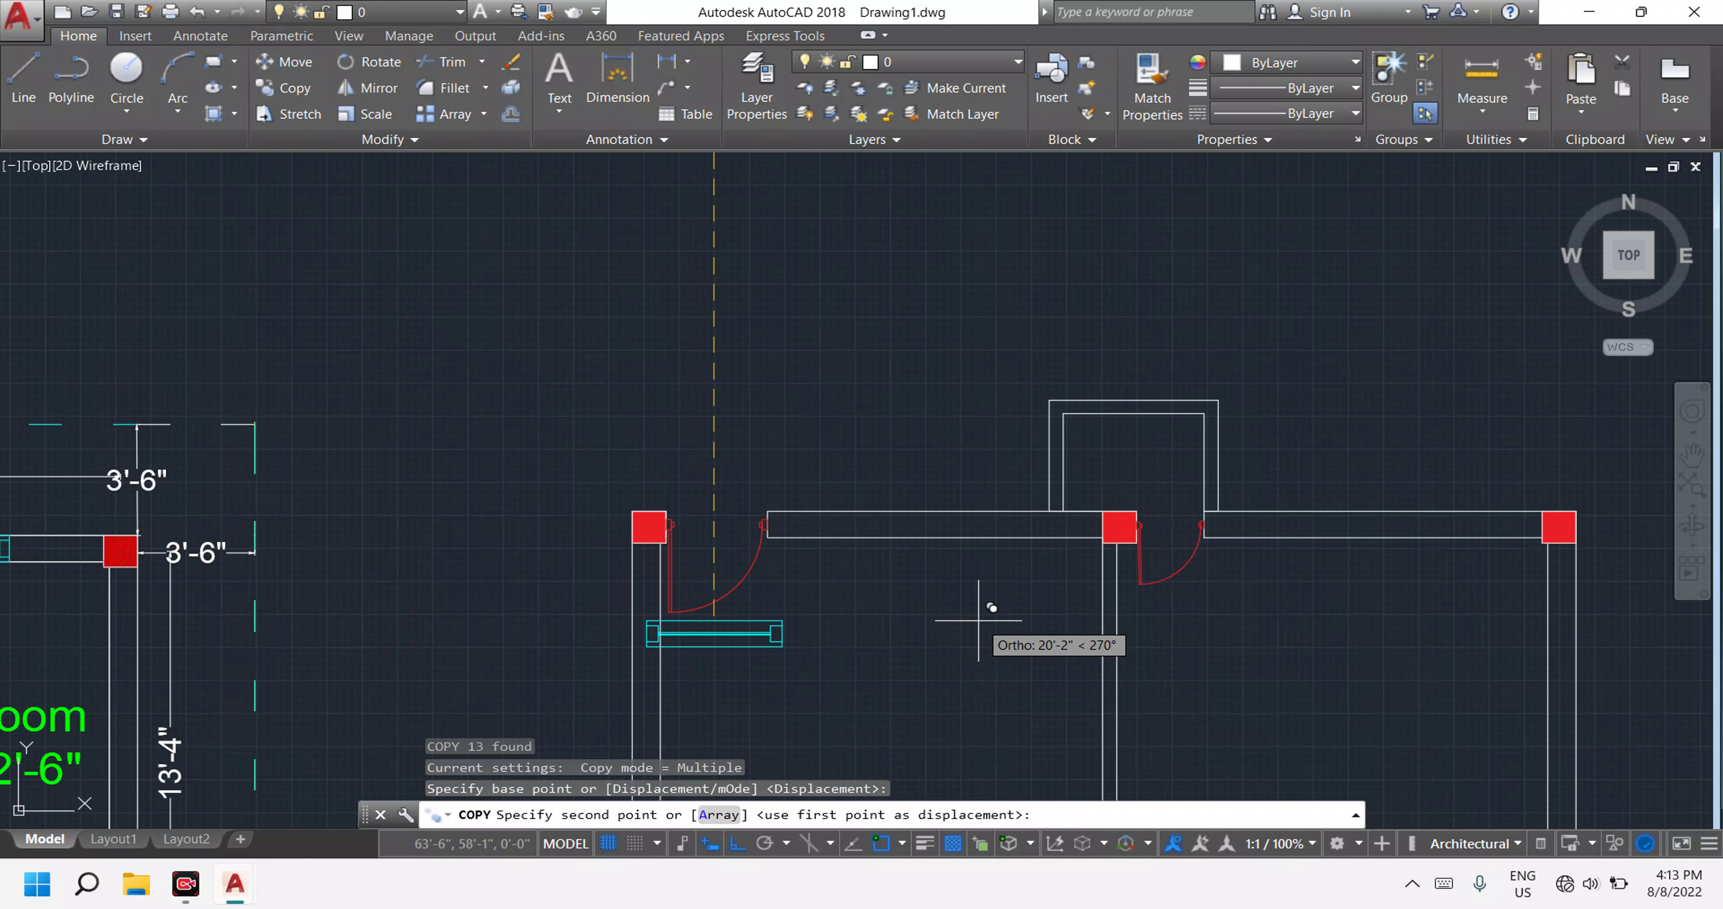
pyautogui.press('F8')
pyautogui.scroll(-3, 990, 605)
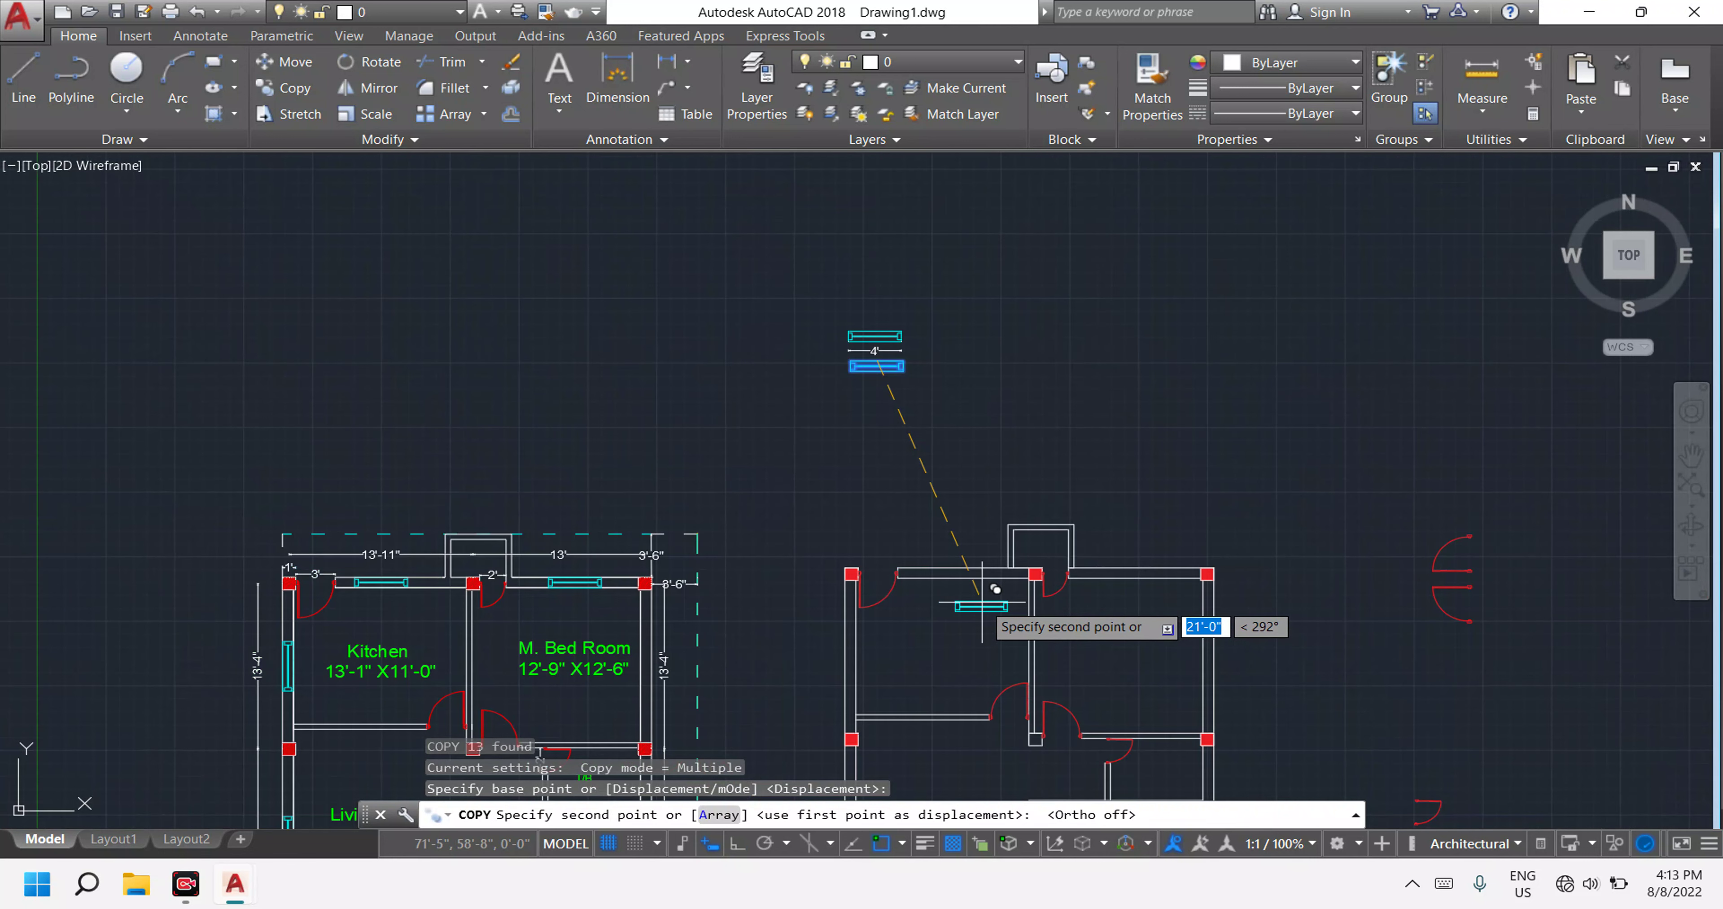
pyautogui.scroll(2, 966, 569)
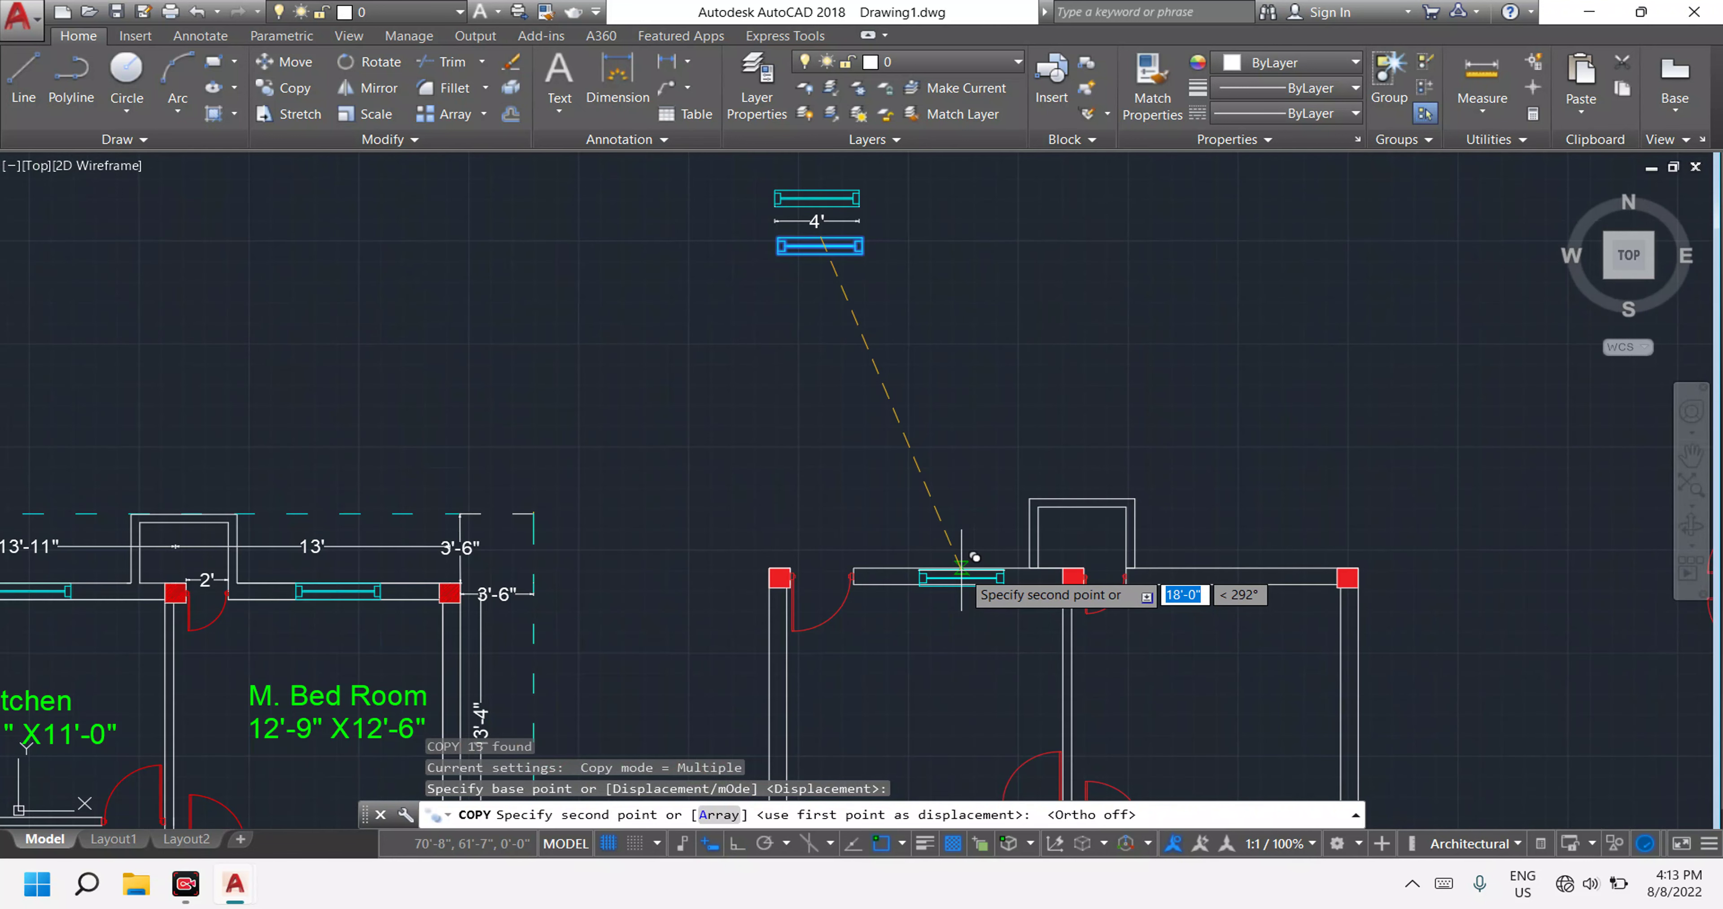
pyautogui.click(969, 574)
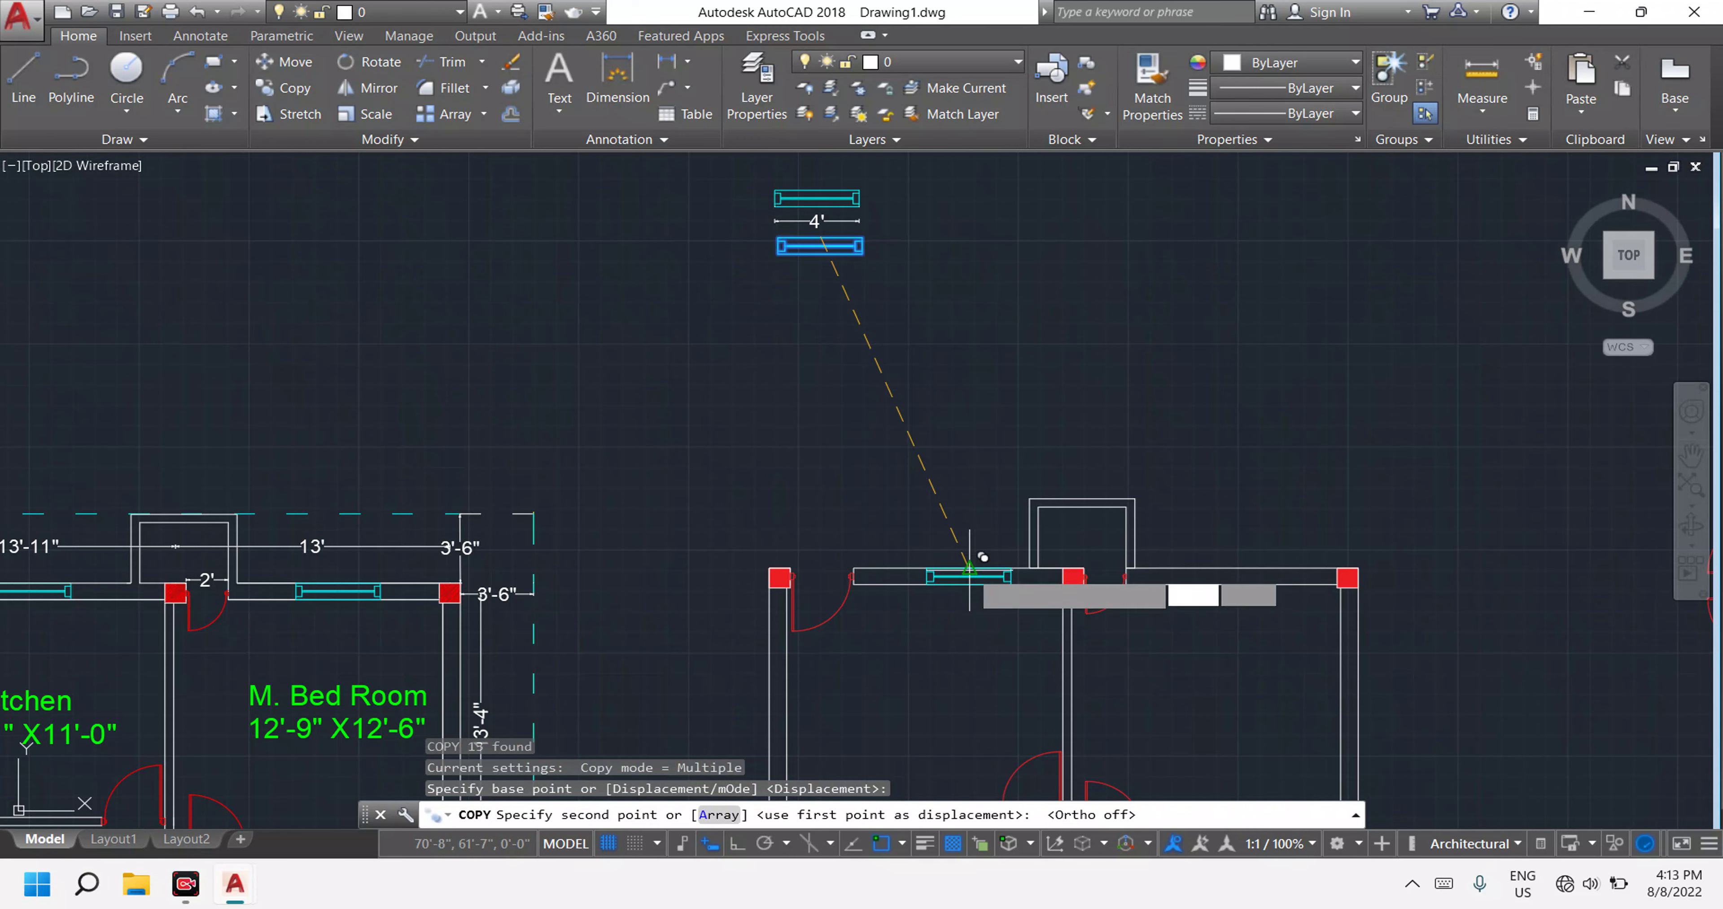
pyautogui.click(1242, 574)
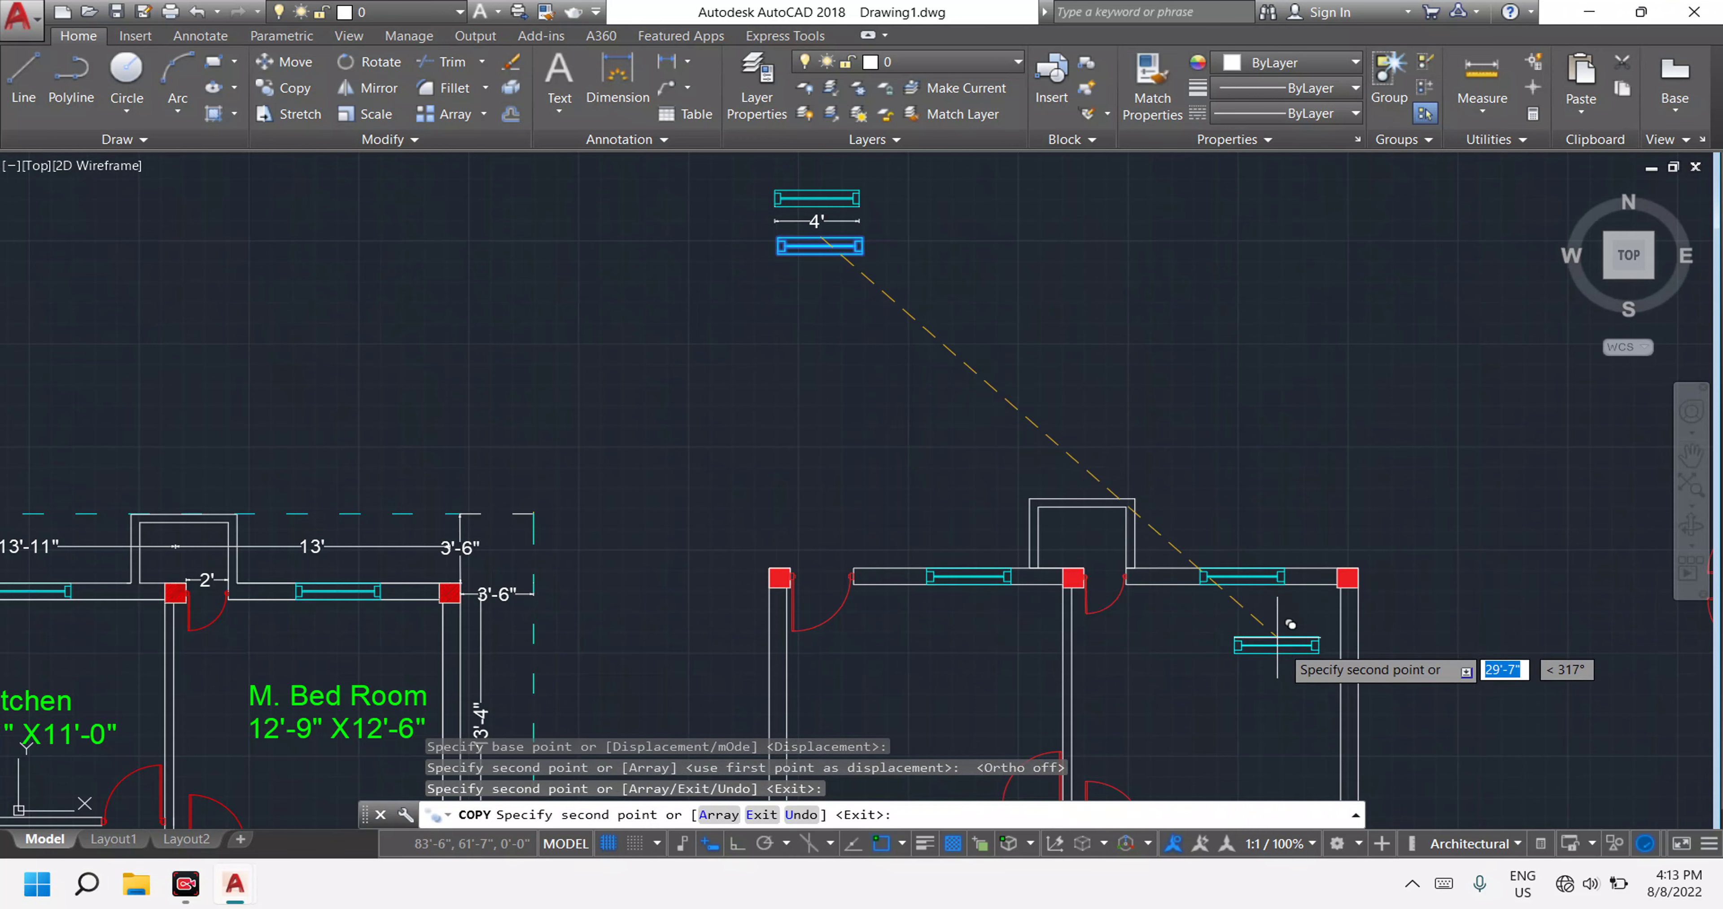
pyautogui.moveTo(1262, 654); pyautogui.dragTo(1293, 417, button='middle')
pyautogui.scroll(-4, 1293, 409)
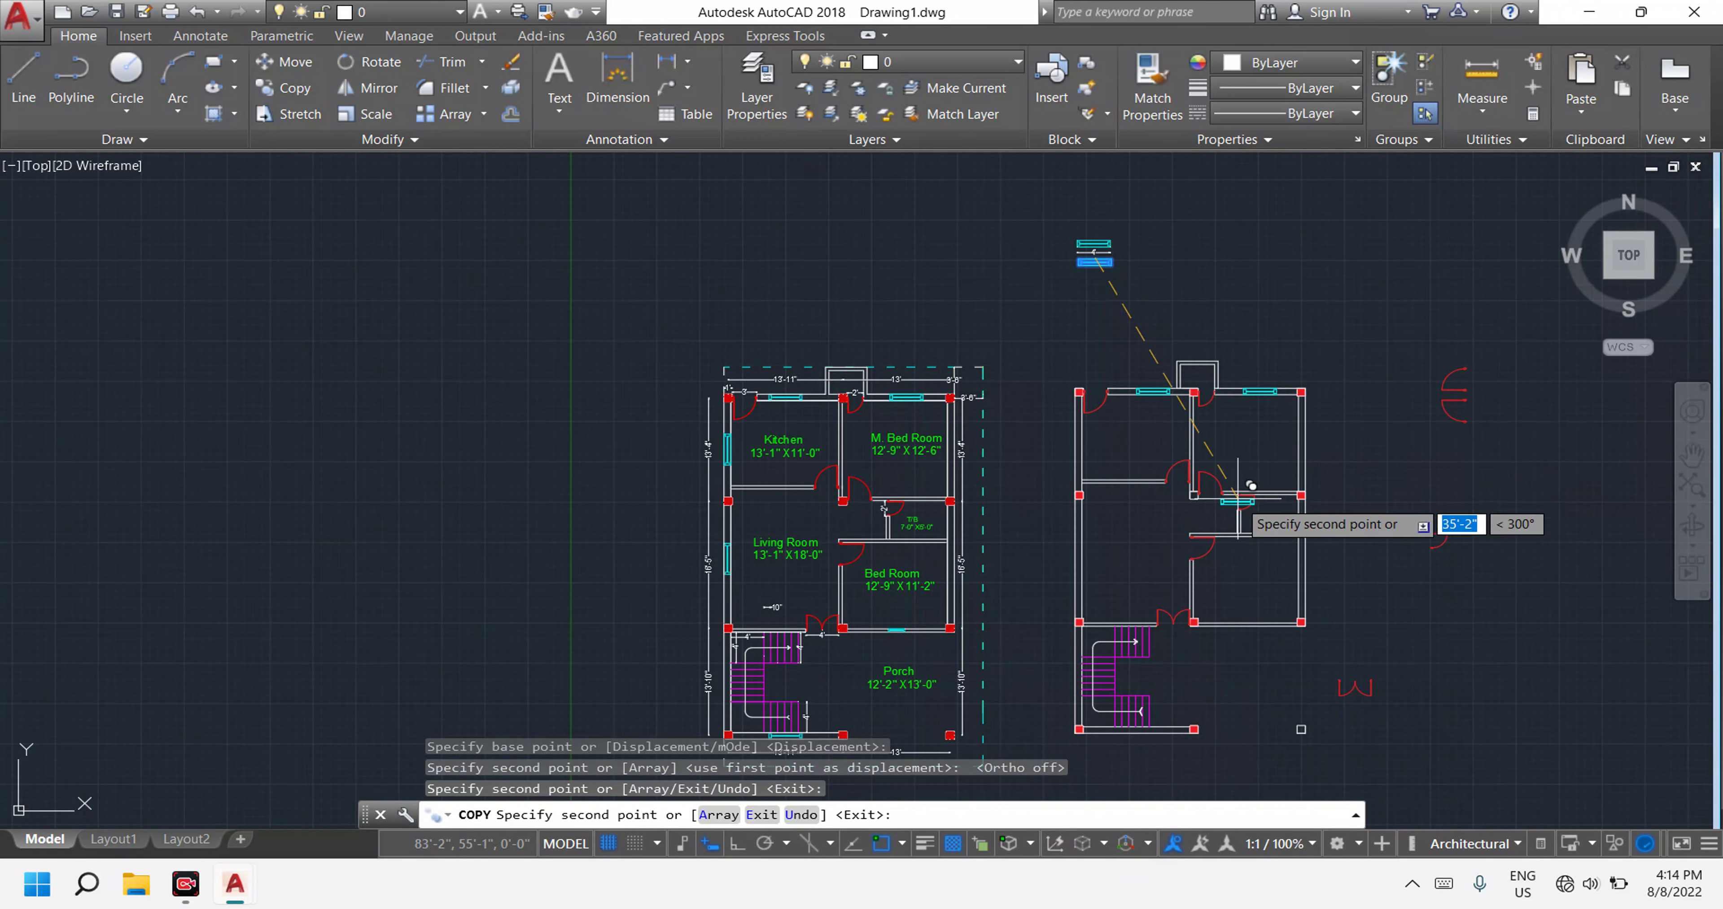
pyautogui.scroll(2, 1265, 622)
pyautogui.scroll(4, 1265, 614)
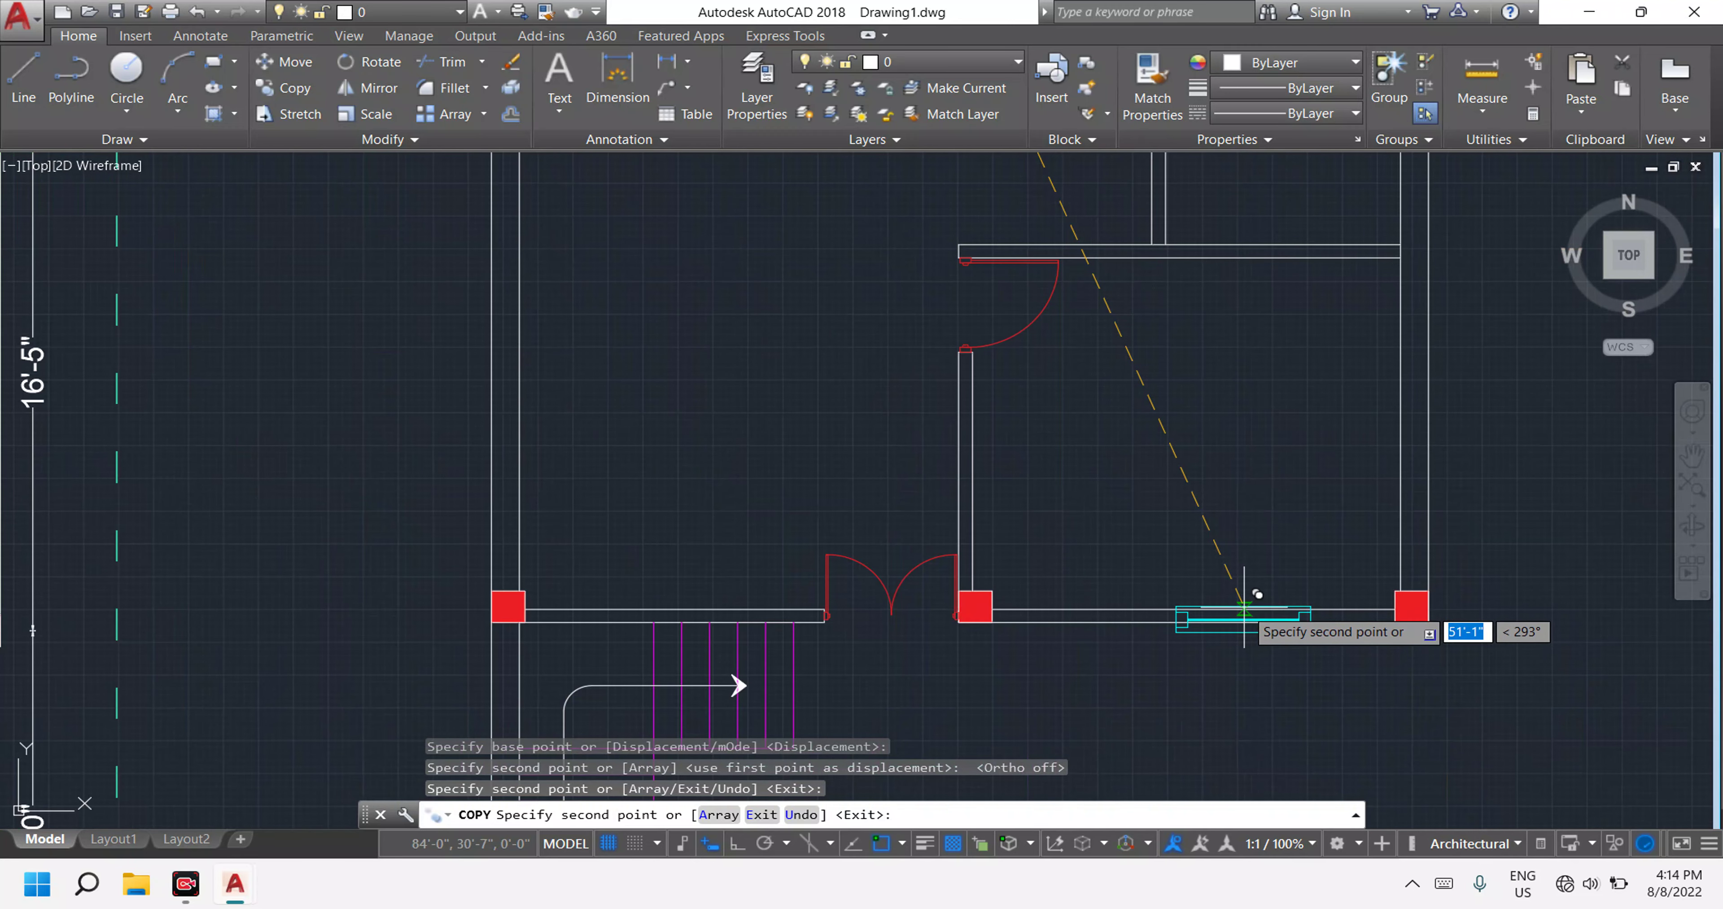
pyautogui.scroll(-4, 1204, 610)
pyautogui.scroll(-2, 1202, 628)
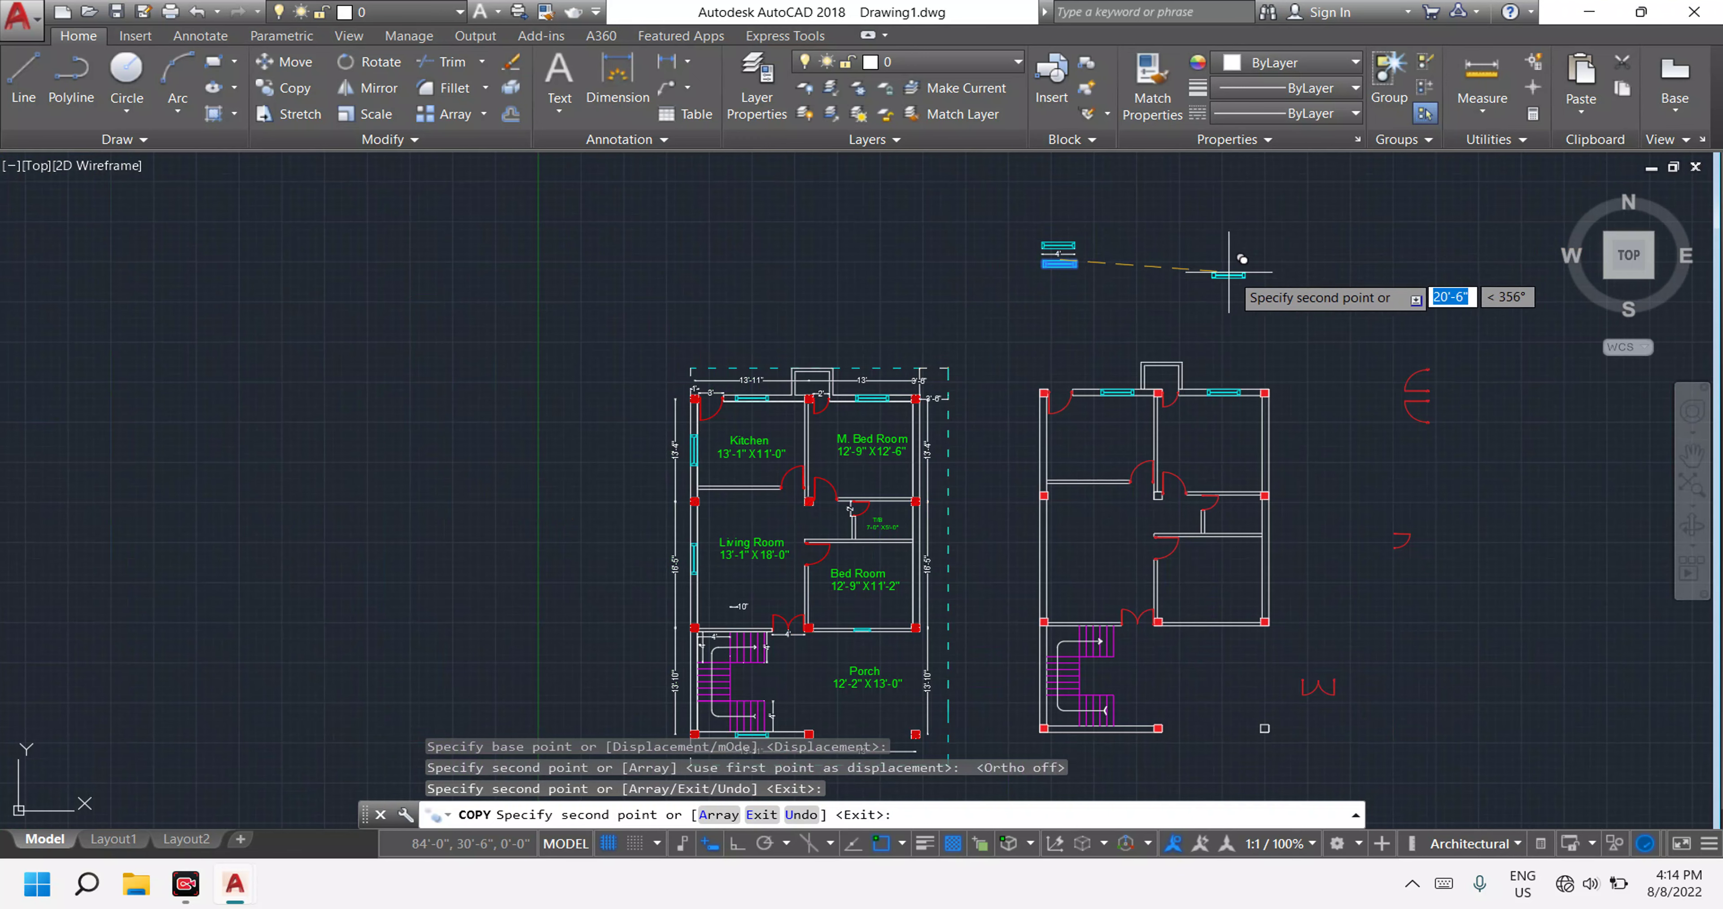
pyautogui.press('Escape')
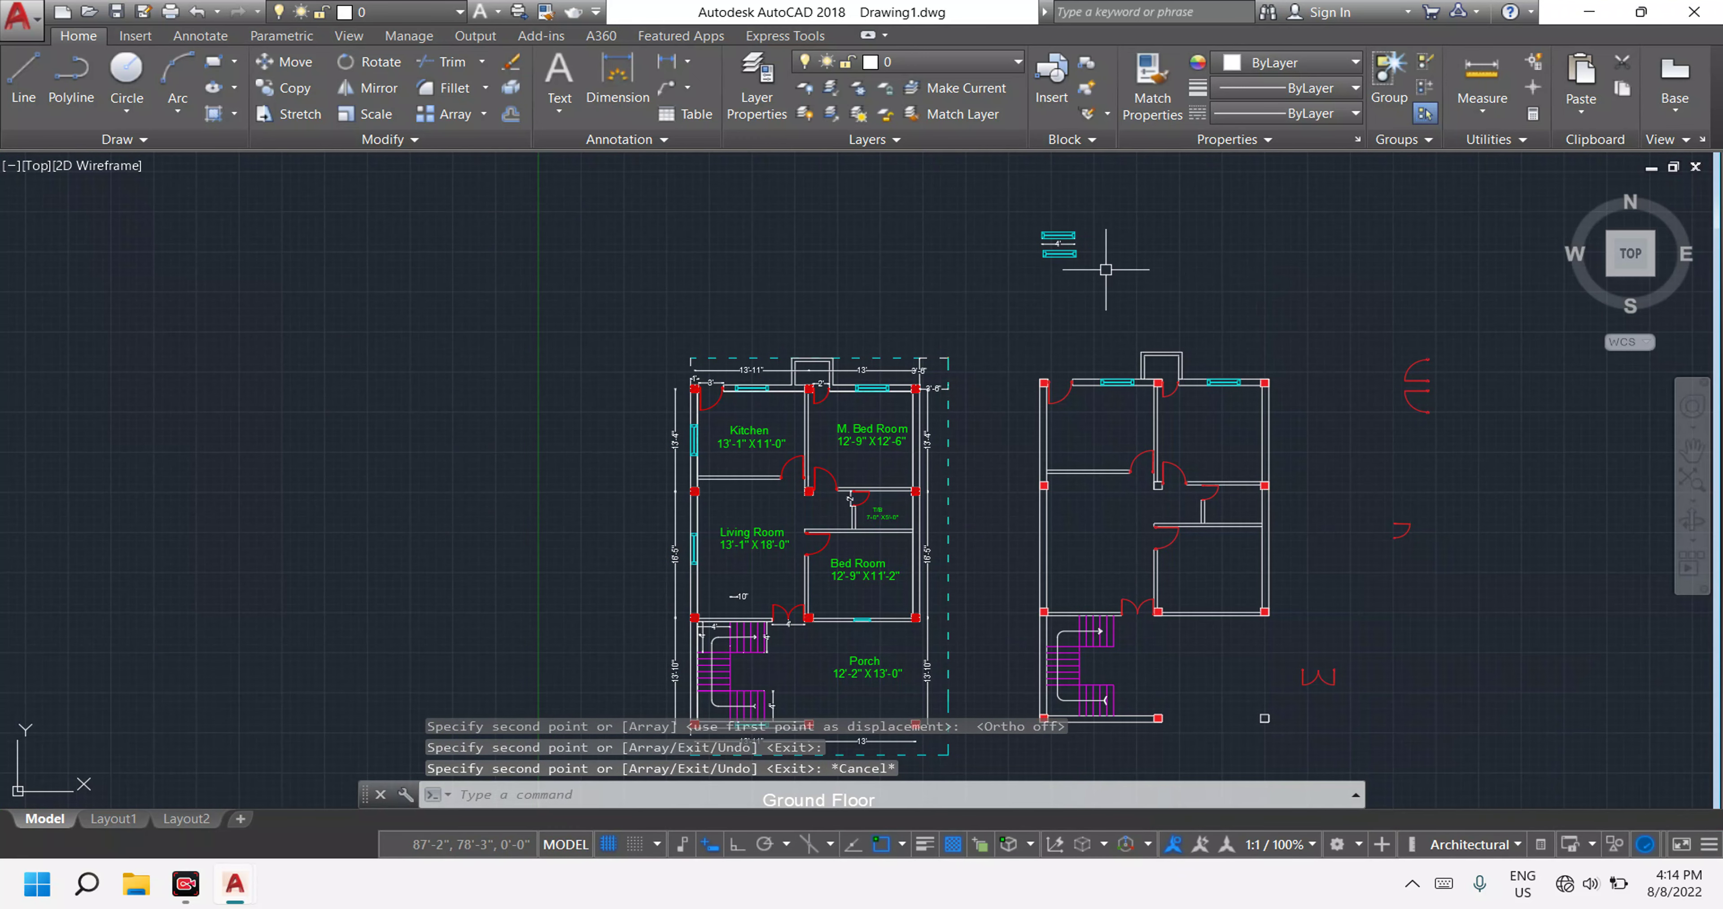
pyautogui.scroll(5, 1106, 269)
# Move the spare cyan window copy lower with MOVE.
pyautogui.click(1113, 284)
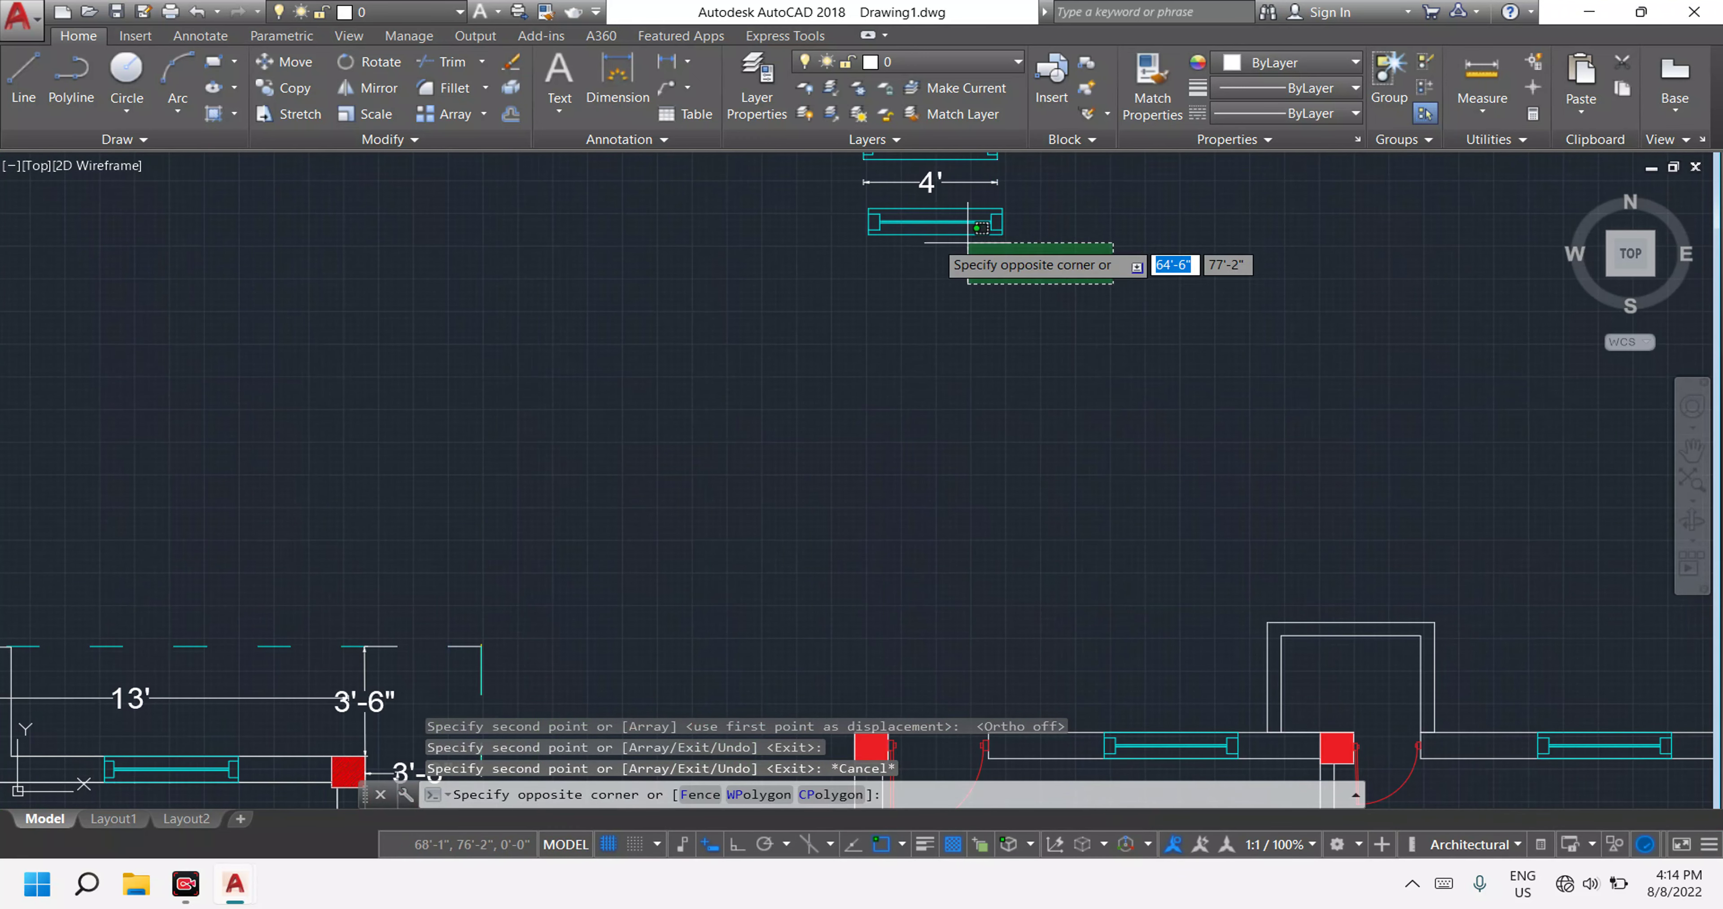
pyautogui.click(839, 199)
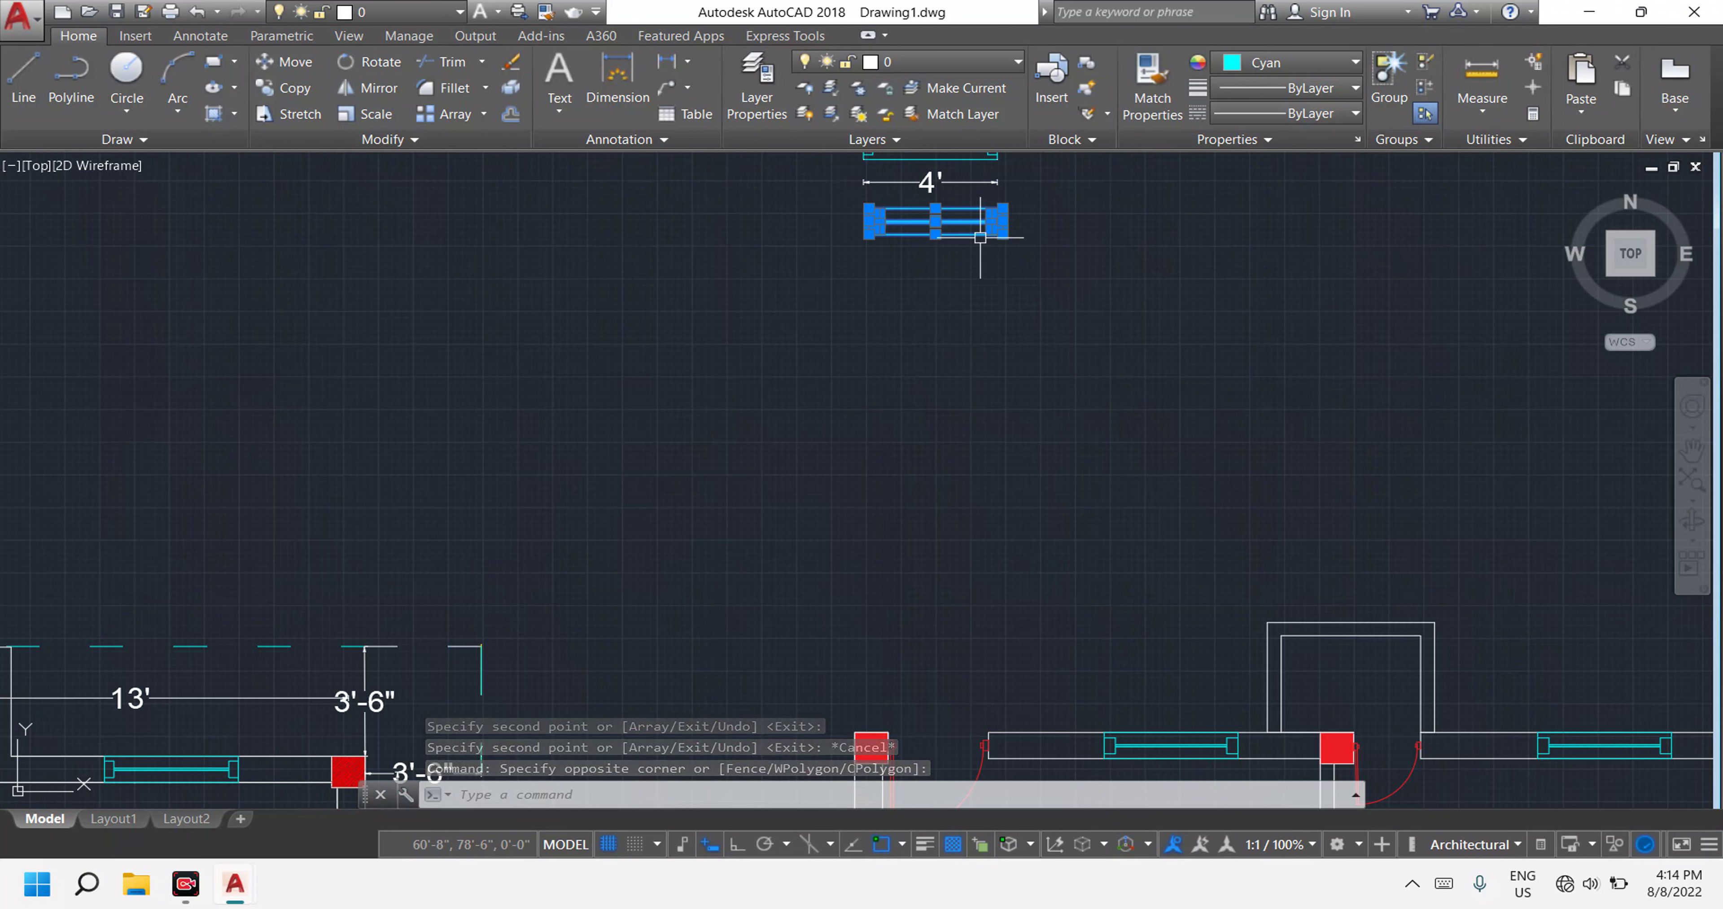
pyautogui.write('m')
pyautogui.press('Return')
pyautogui.click(980, 224)
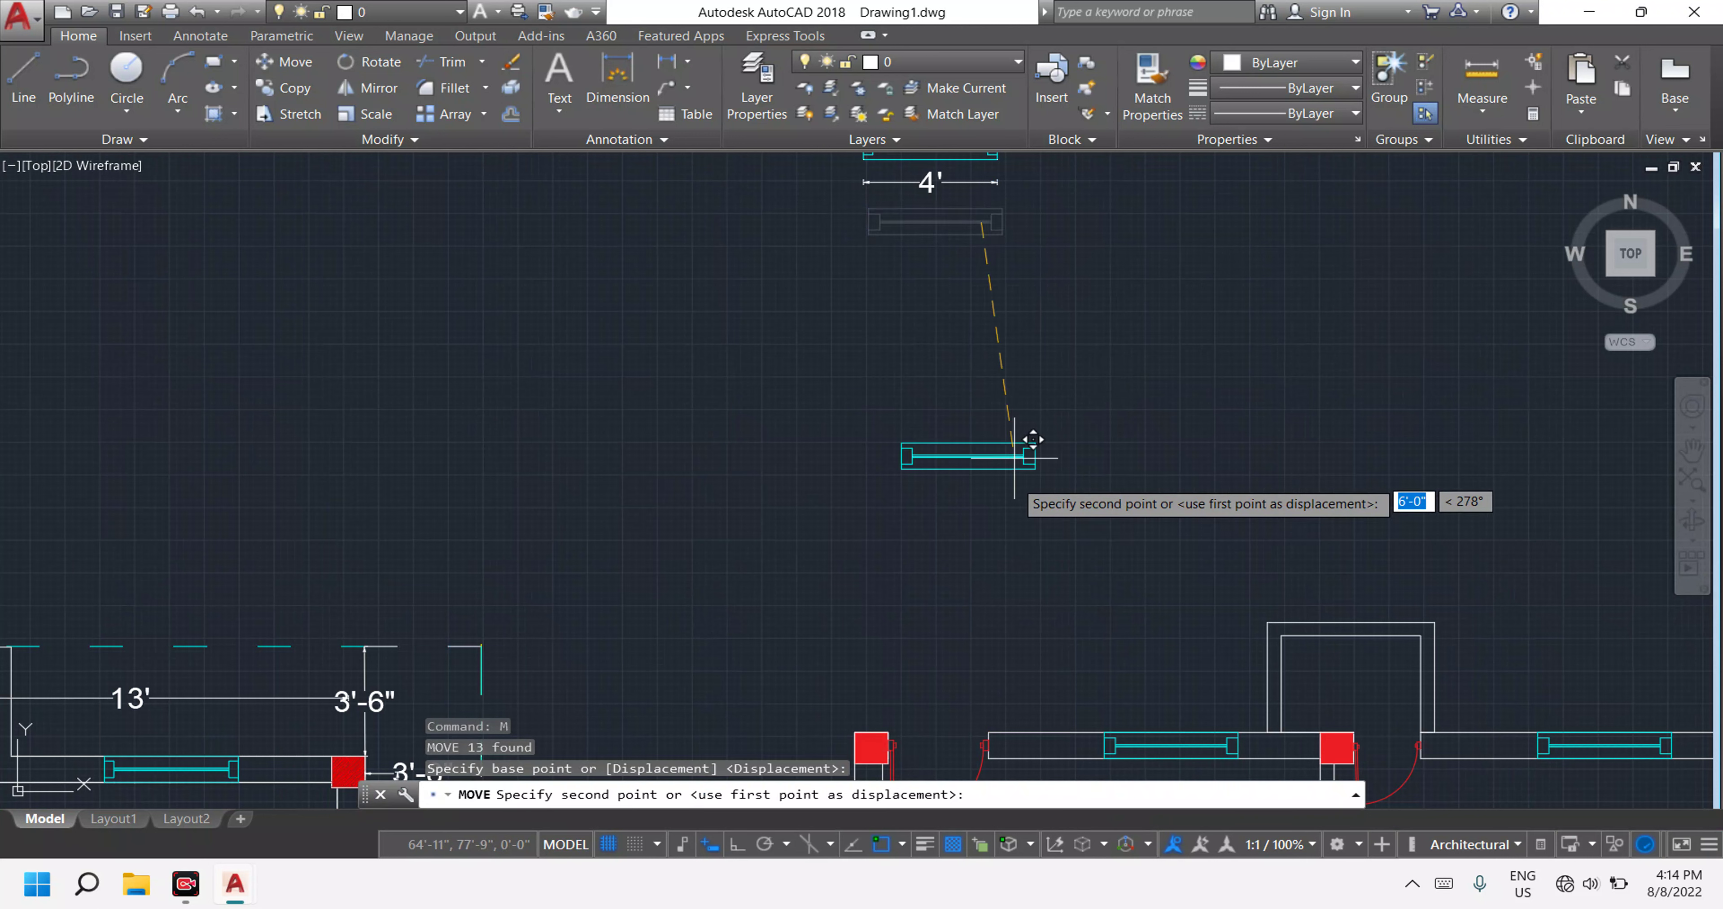
pyautogui.press('Escape')
# Rotate the window 90° about its end so it stands upright, then reselect it.
pyautogui.click(794, 378)
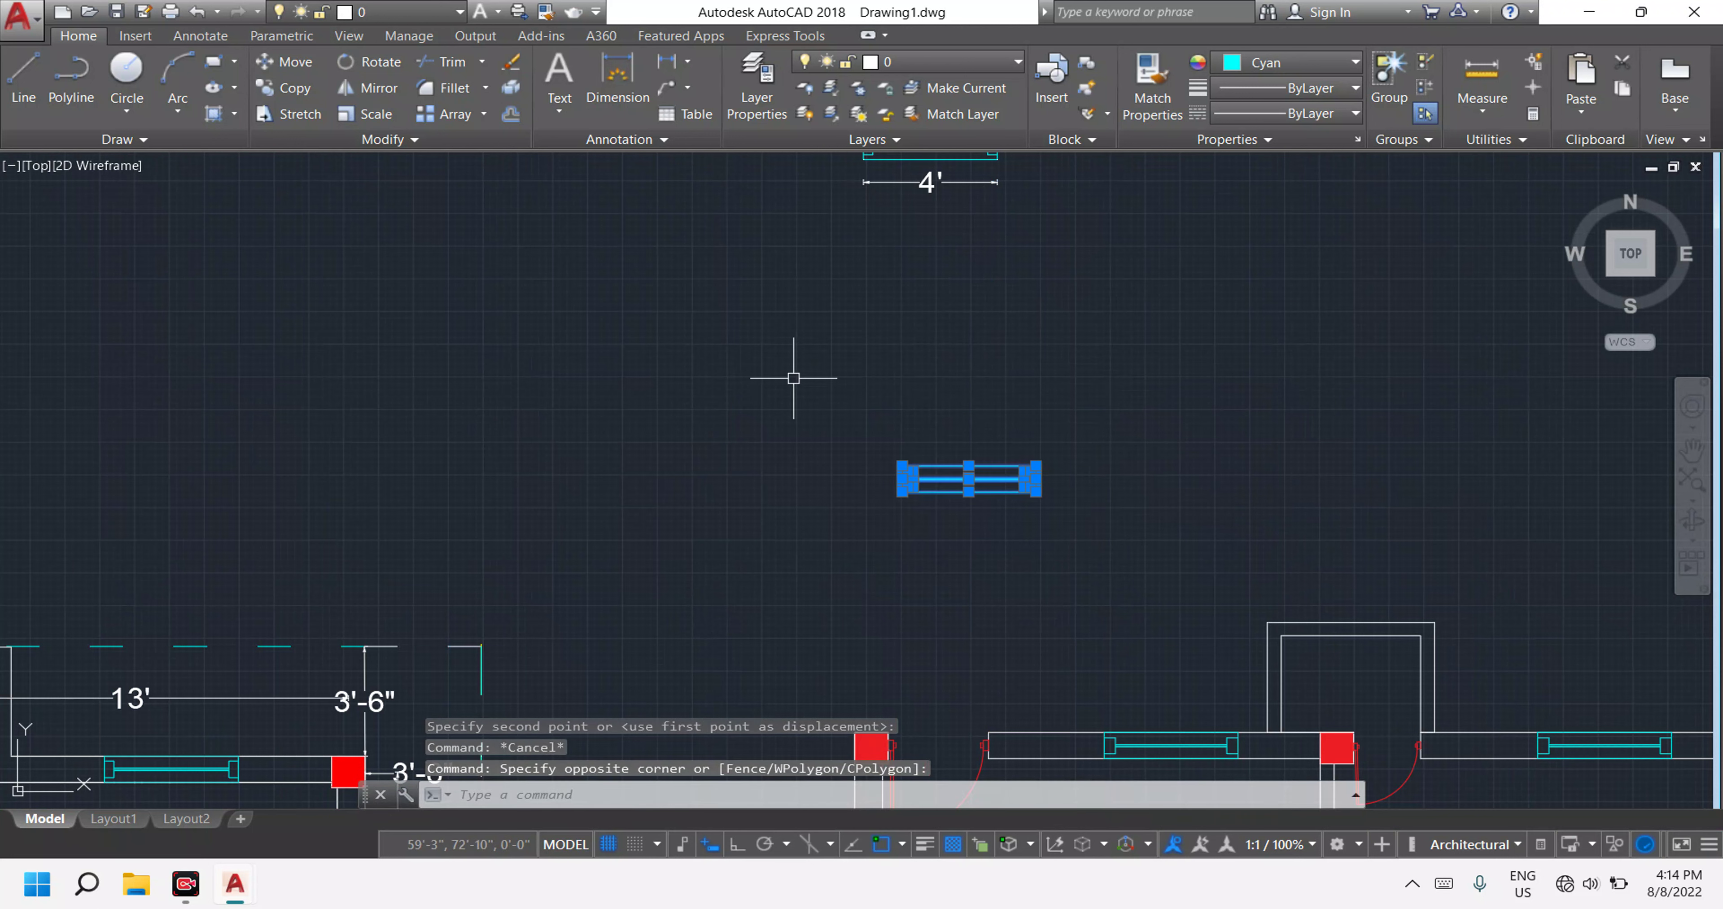
pyautogui.write('ro')
pyautogui.press('Return')
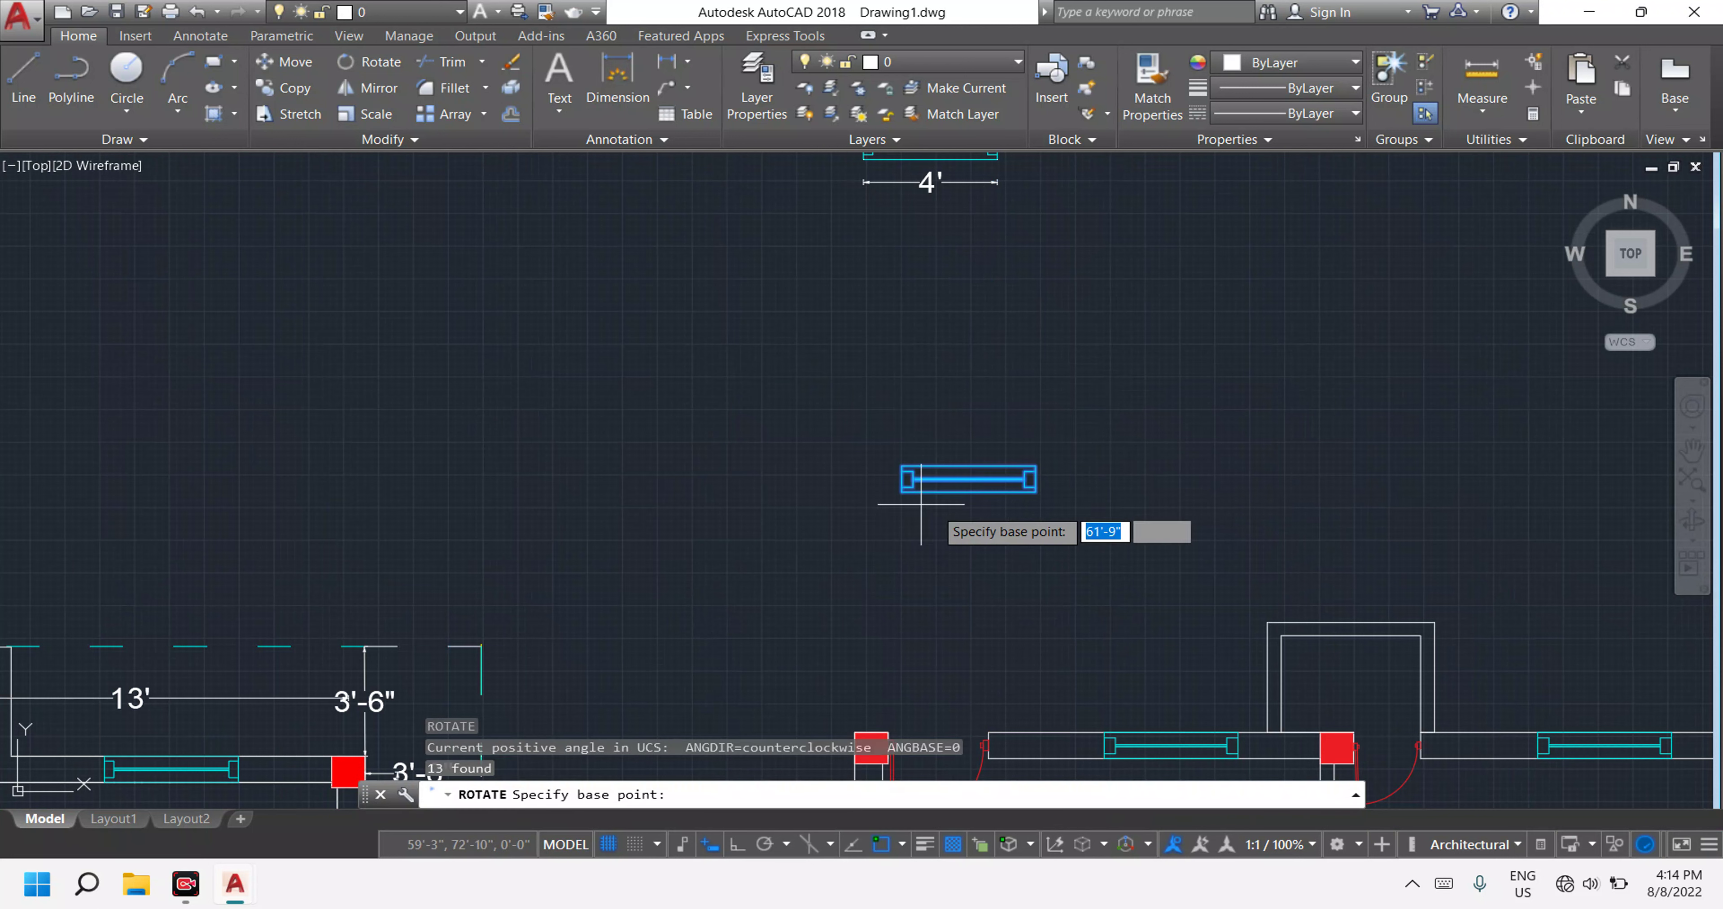
pyautogui.click(1036, 465)
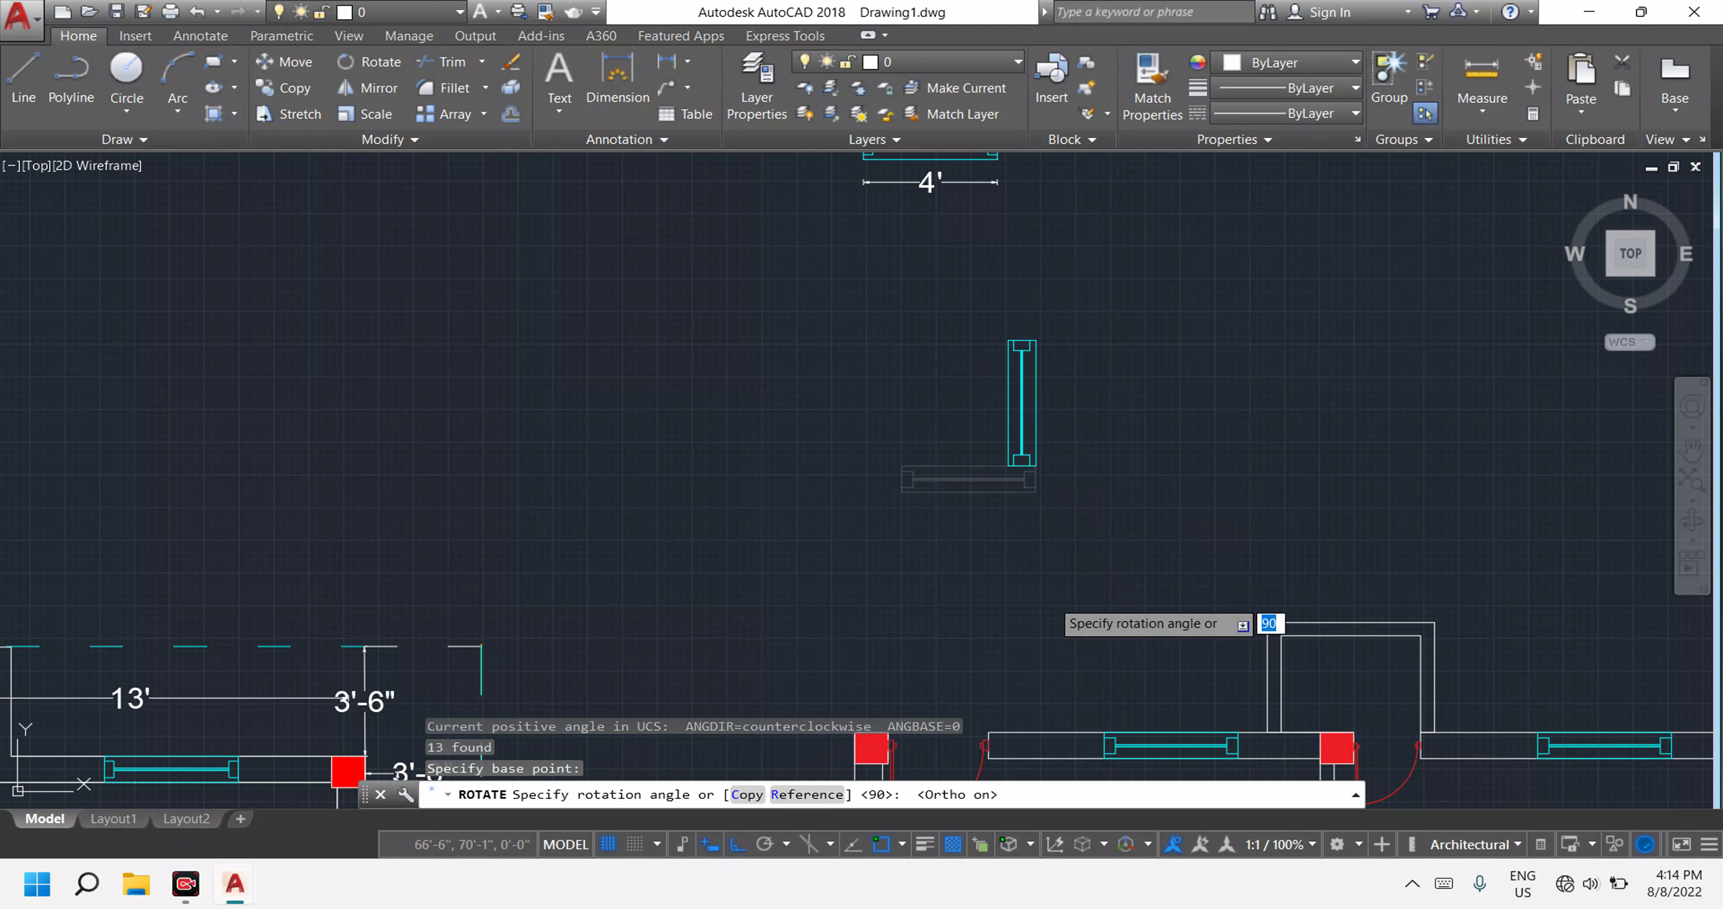
pyautogui.press('Return')
pyautogui.press('Escape')
pyautogui.click(1164, 543)
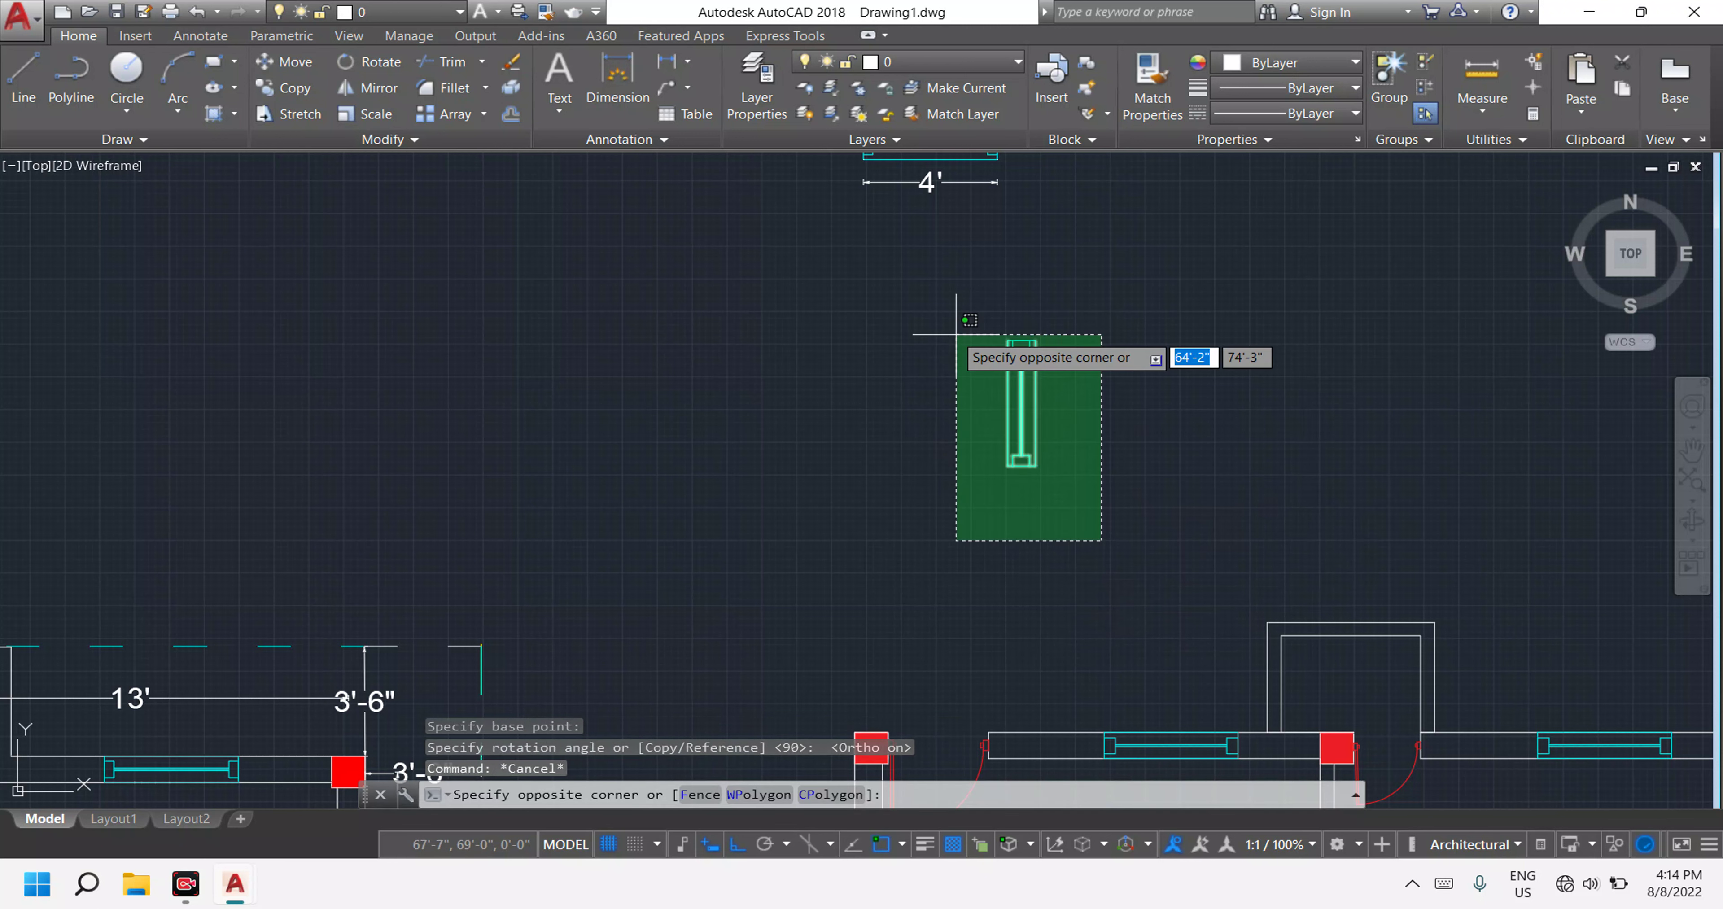
pyautogui.click(933, 306)
pyautogui.write('C')
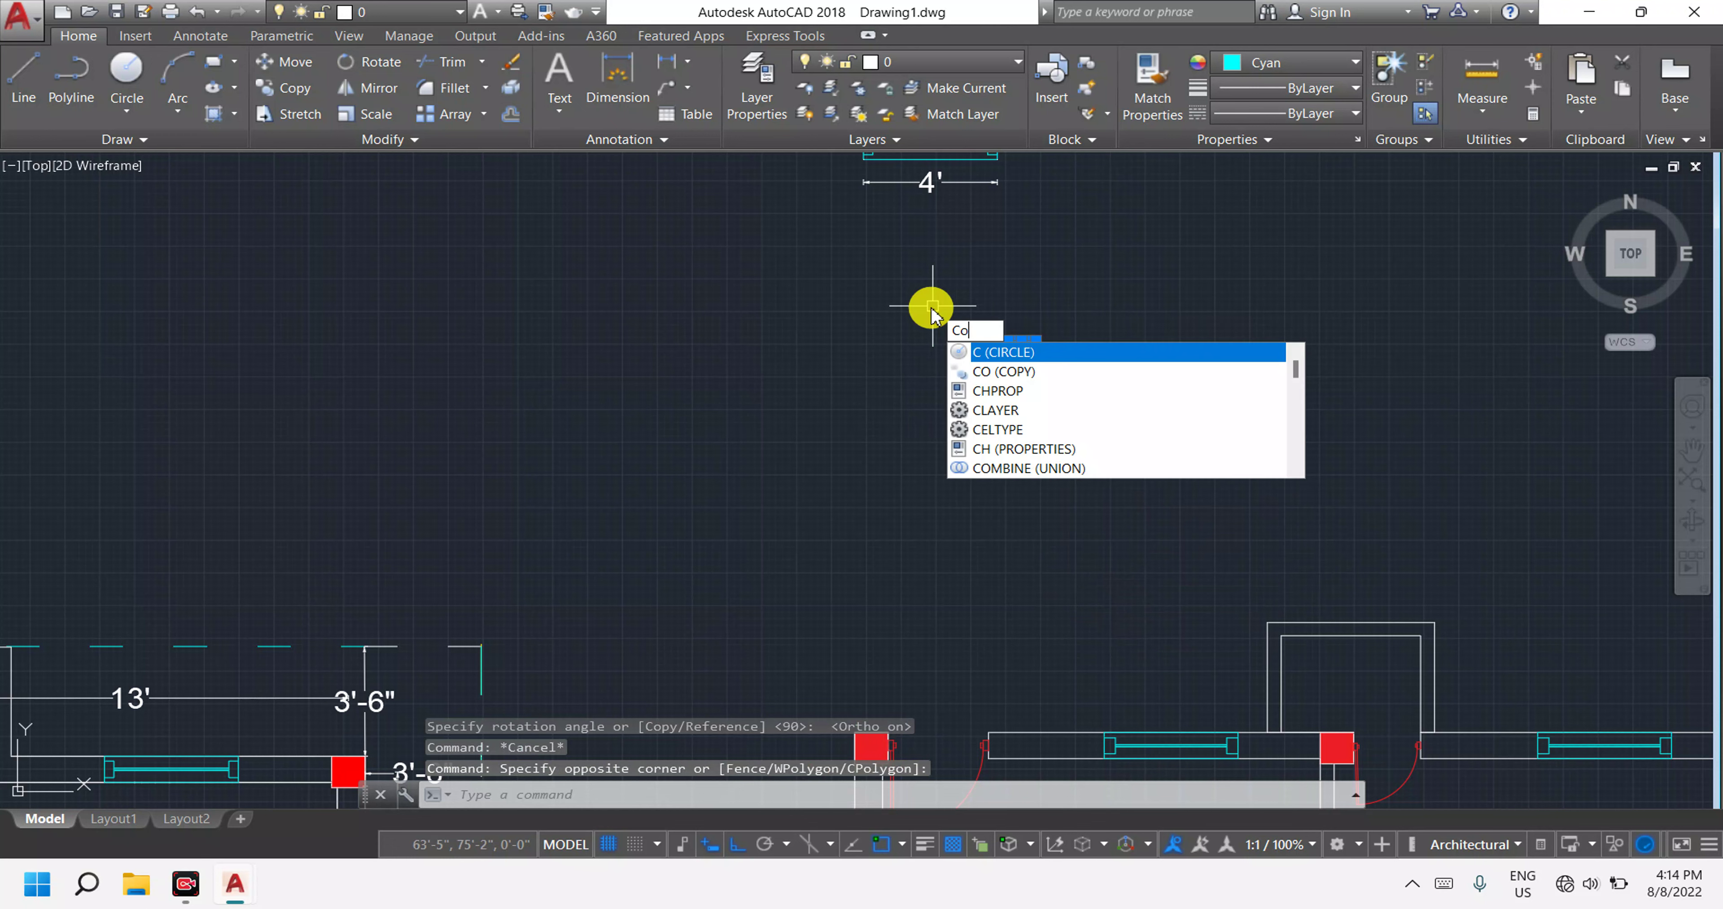
# Copy the upright window onto the midpoint of the upper-floor plan's left wall.
pyautogui.write('o')
pyautogui.press('Return')
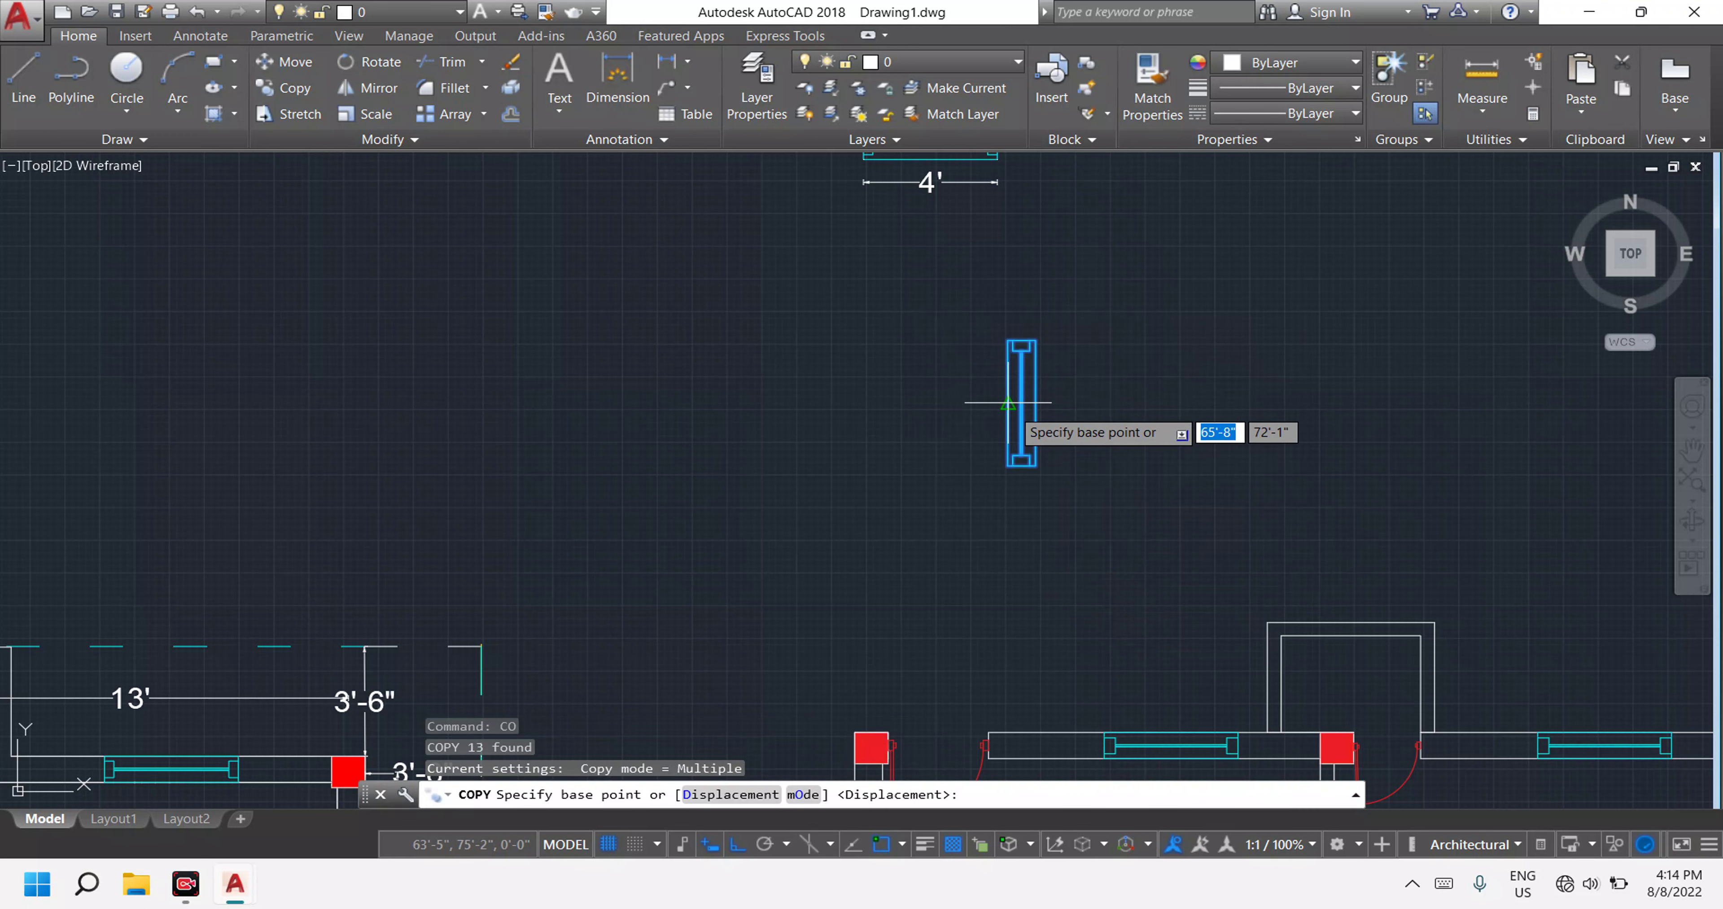
pyautogui.click(1007, 403)
pyautogui.scroll(-5, 988, 492)
pyautogui.moveTo(979, 571); pyautogui.dragTo(999, 464, button='middle')
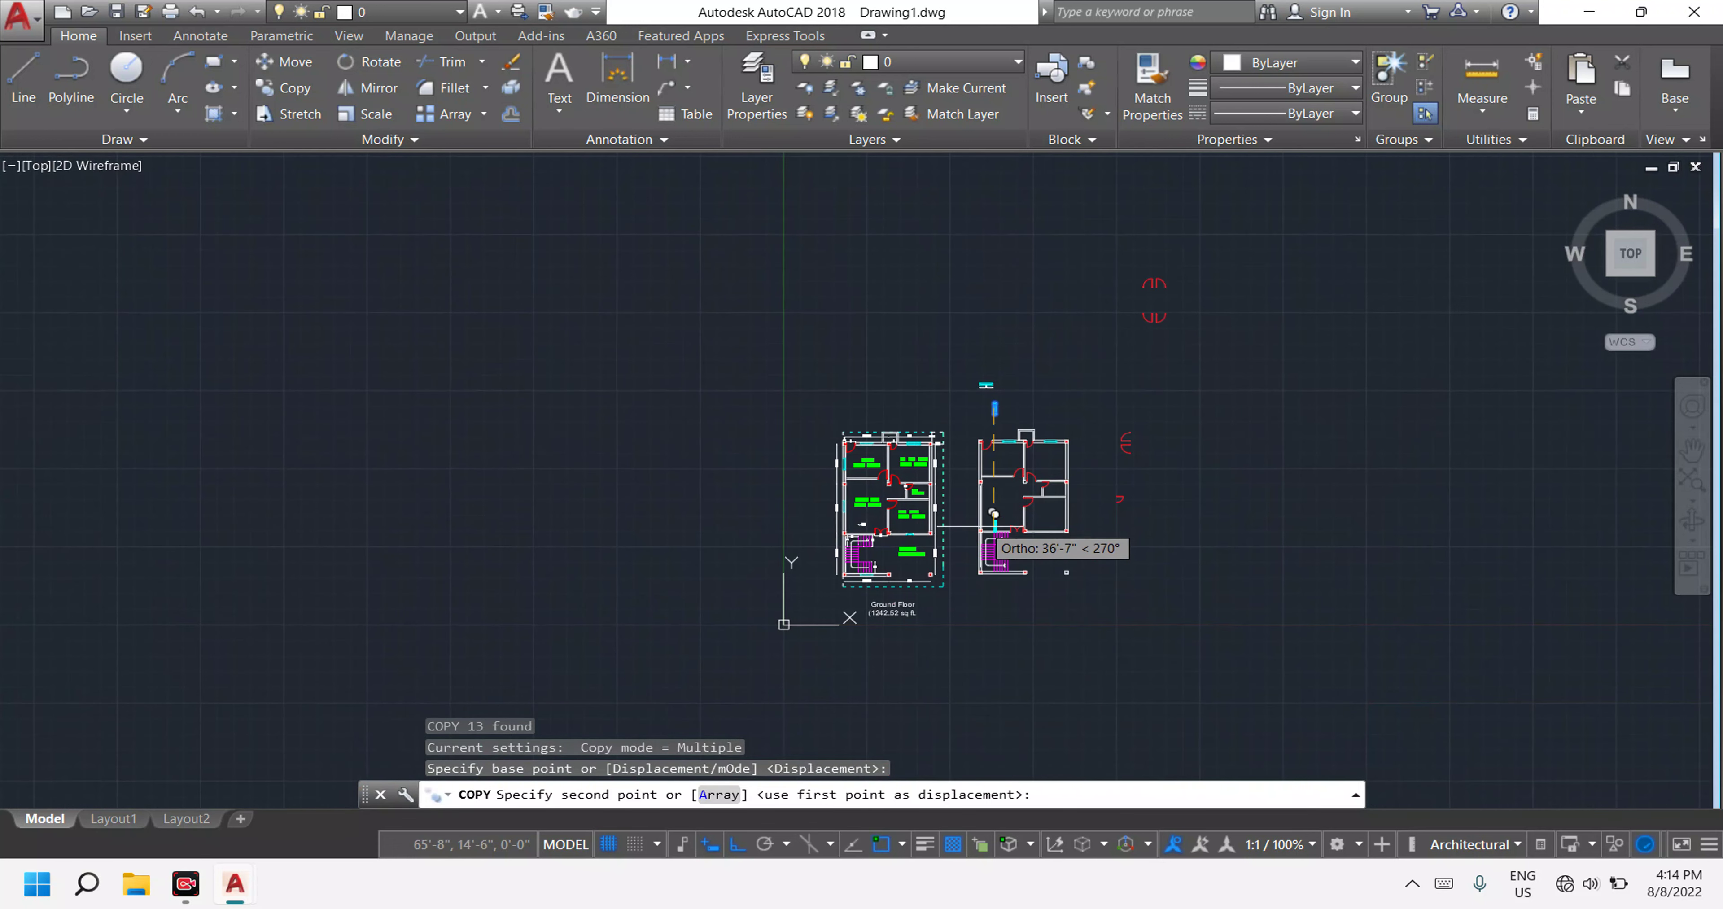
pyautogui.press('F8')
pyautogui.scroll(7, 994, 511)
pyautogui.scroll(-5, 989, 491)
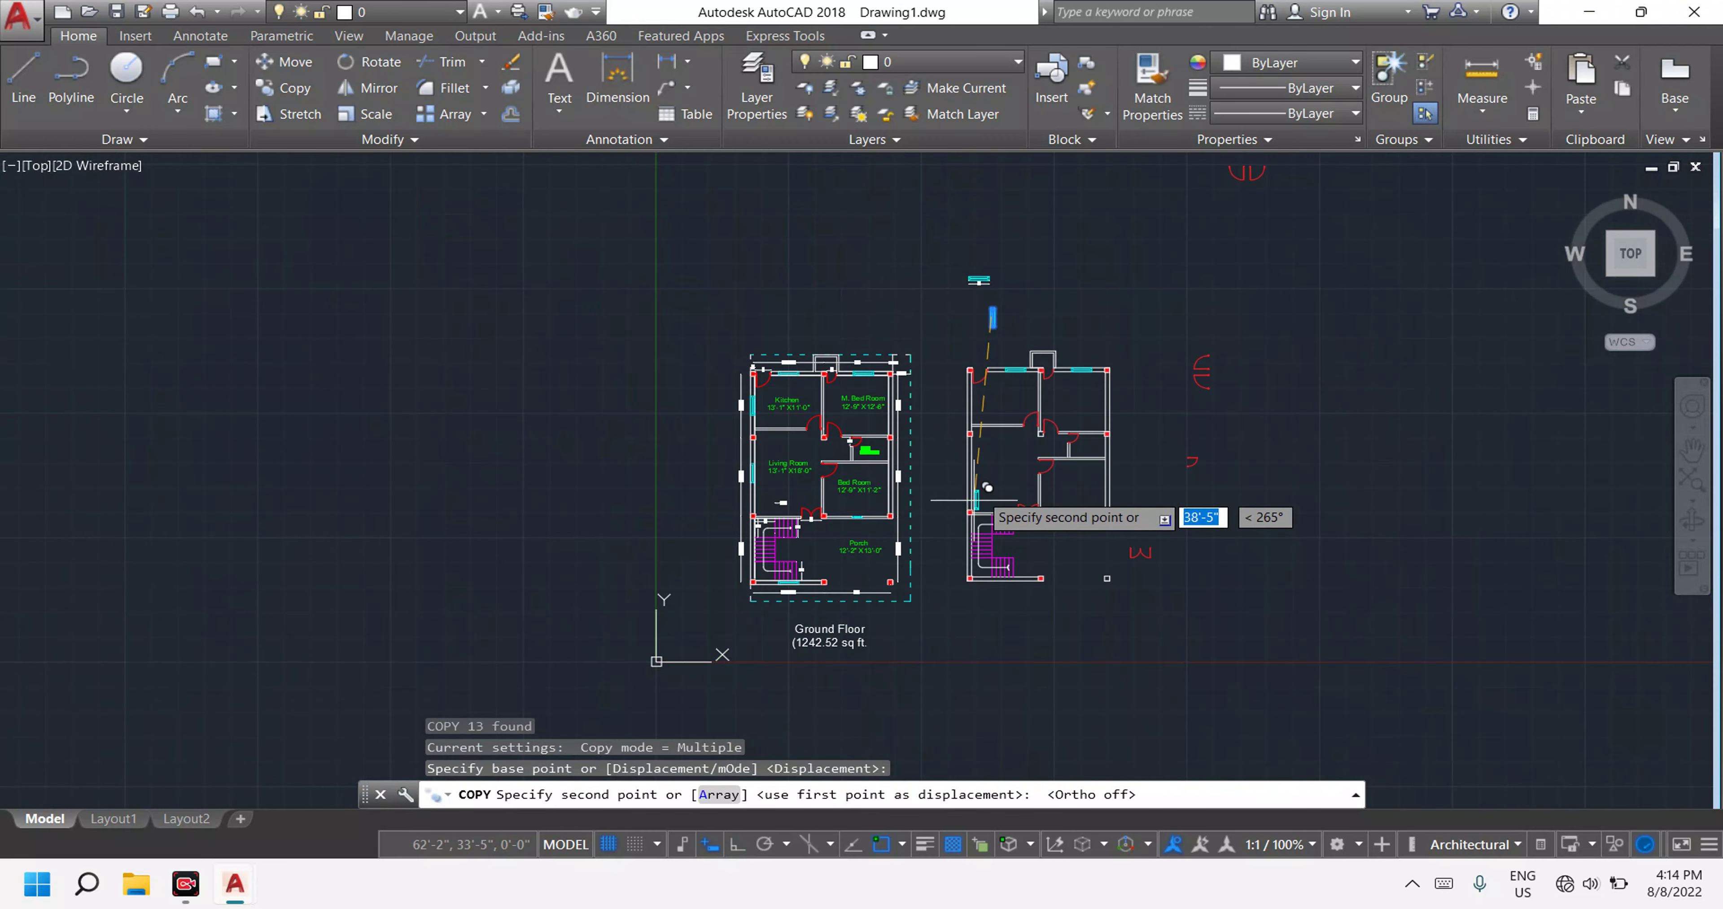
pyautogui.scroll(8, 988, 491)
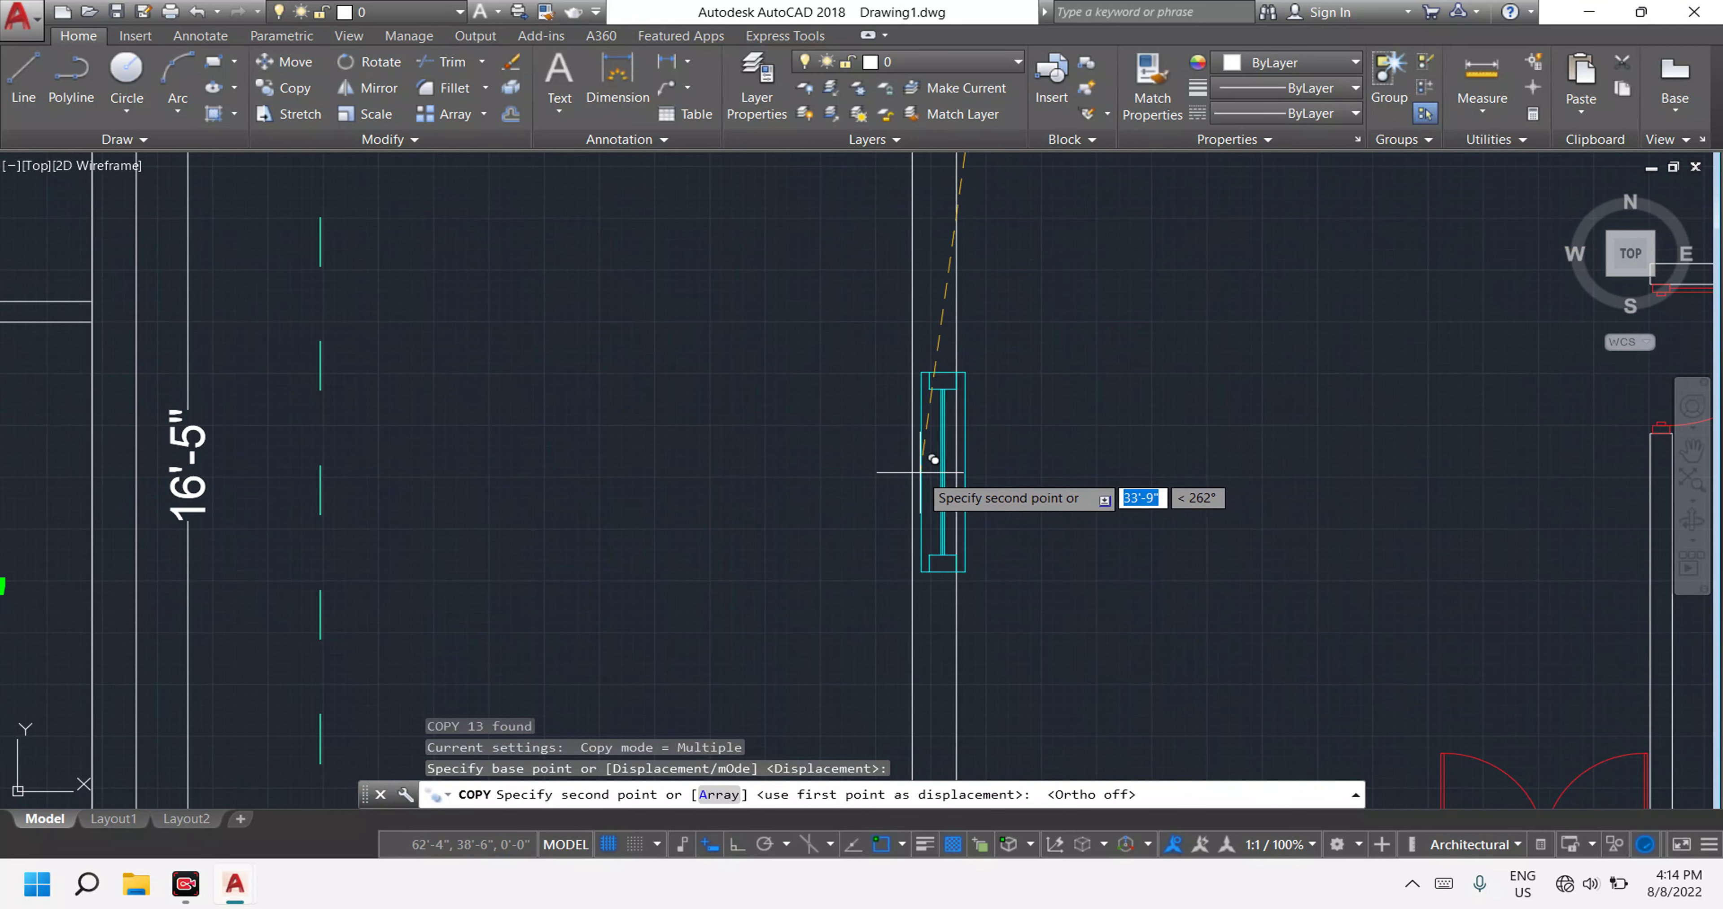
pyautogui.scroll(-4, 931, 461)
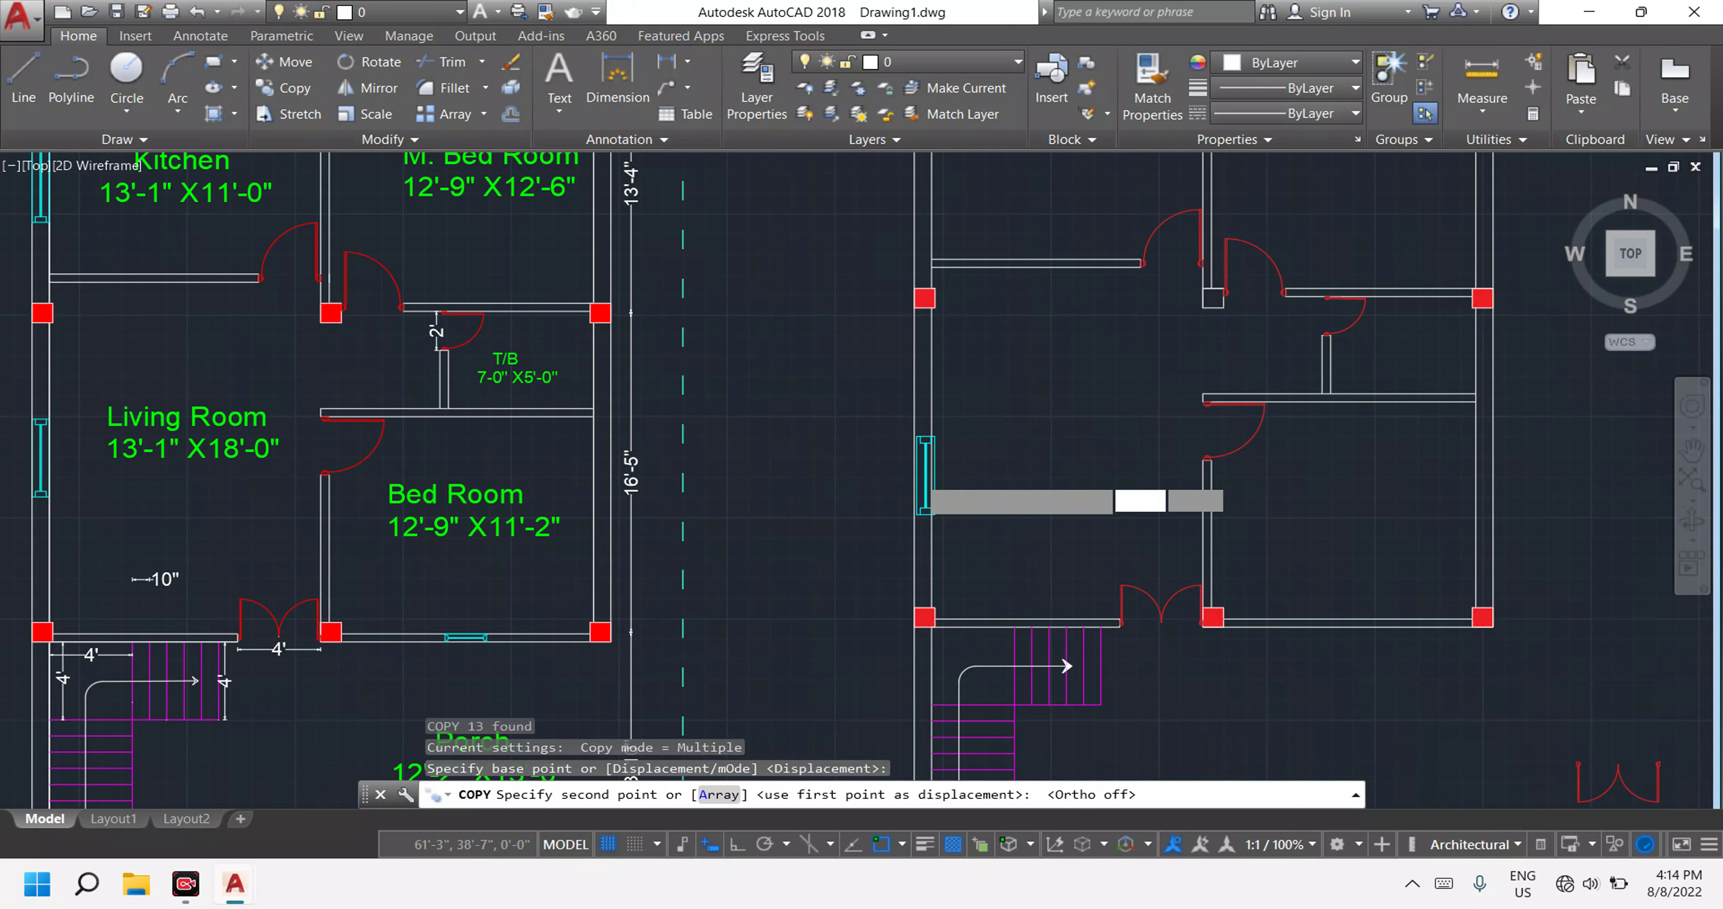
pyautogui.scroll(-1, 931, 463)
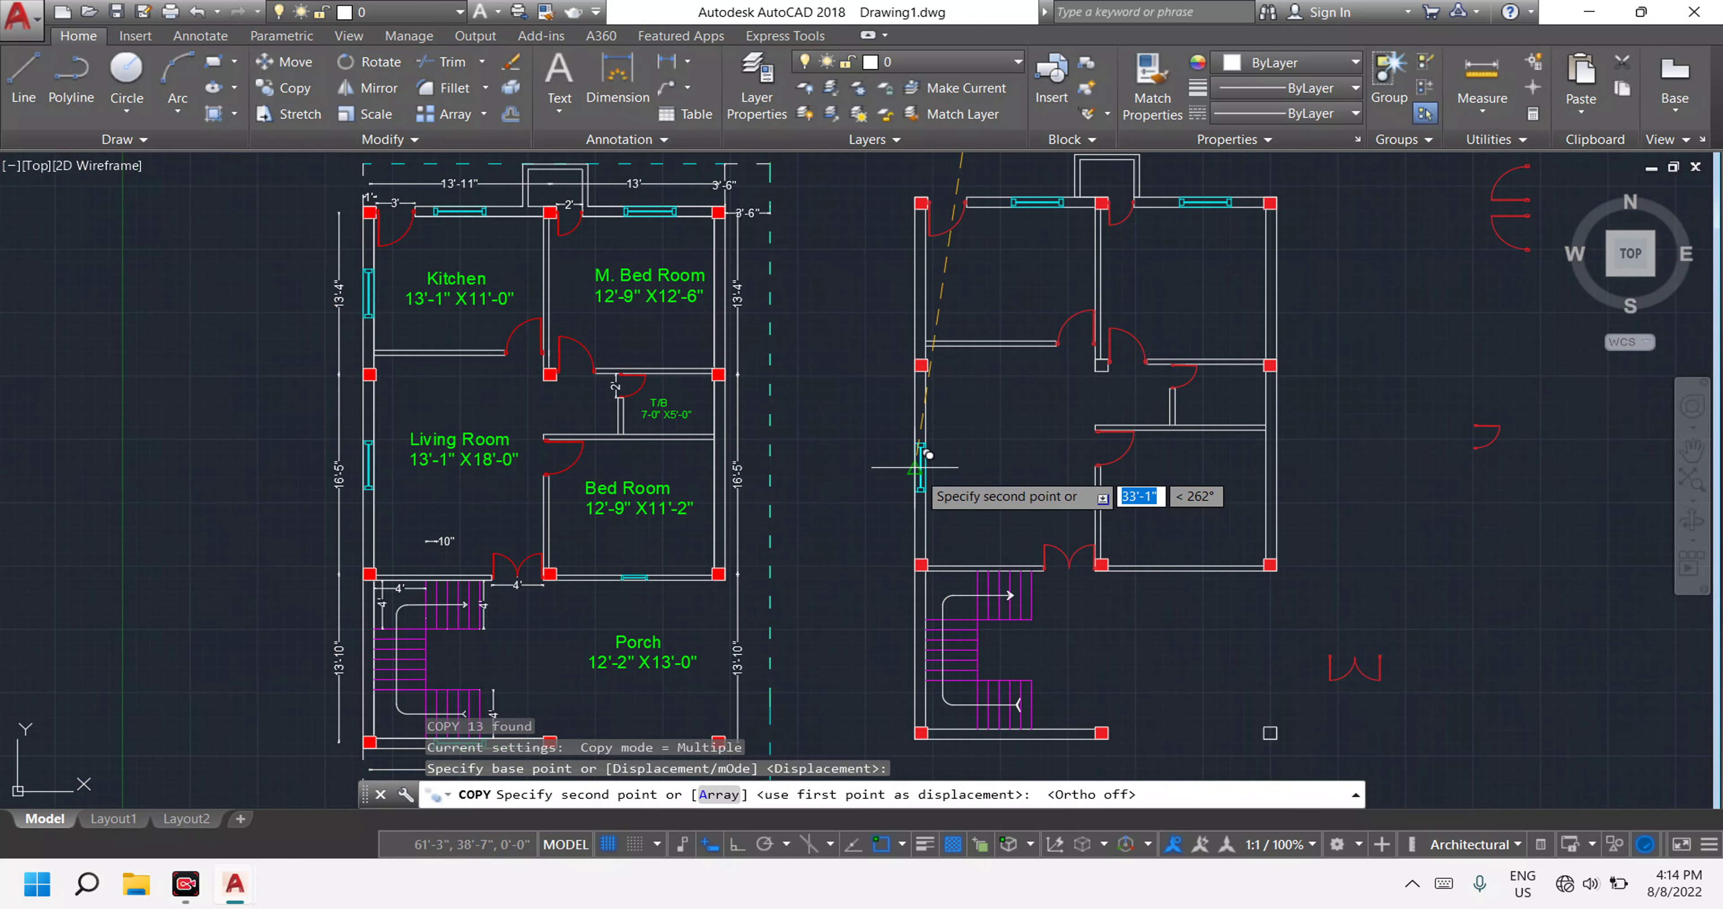
pyautogui.scroll(5, 931, 460)
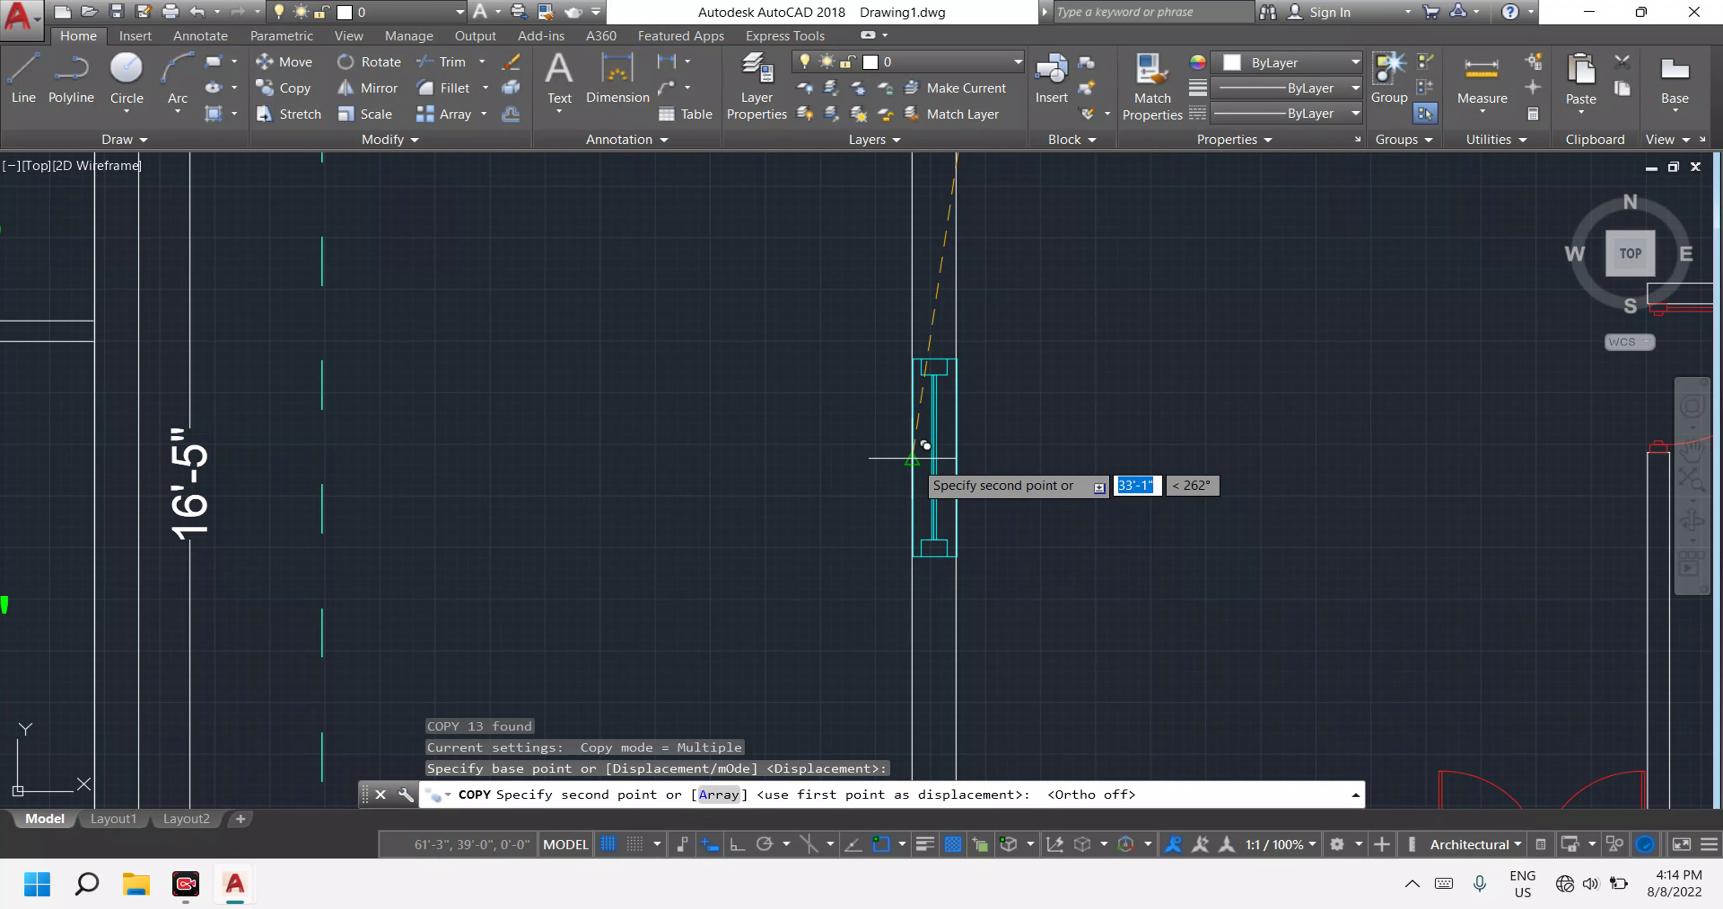
pyautogui.click(912, 460)
# Place another window copy further along the left wall and finish copying.
pyautogui.scroll(-5, 1041, 399)
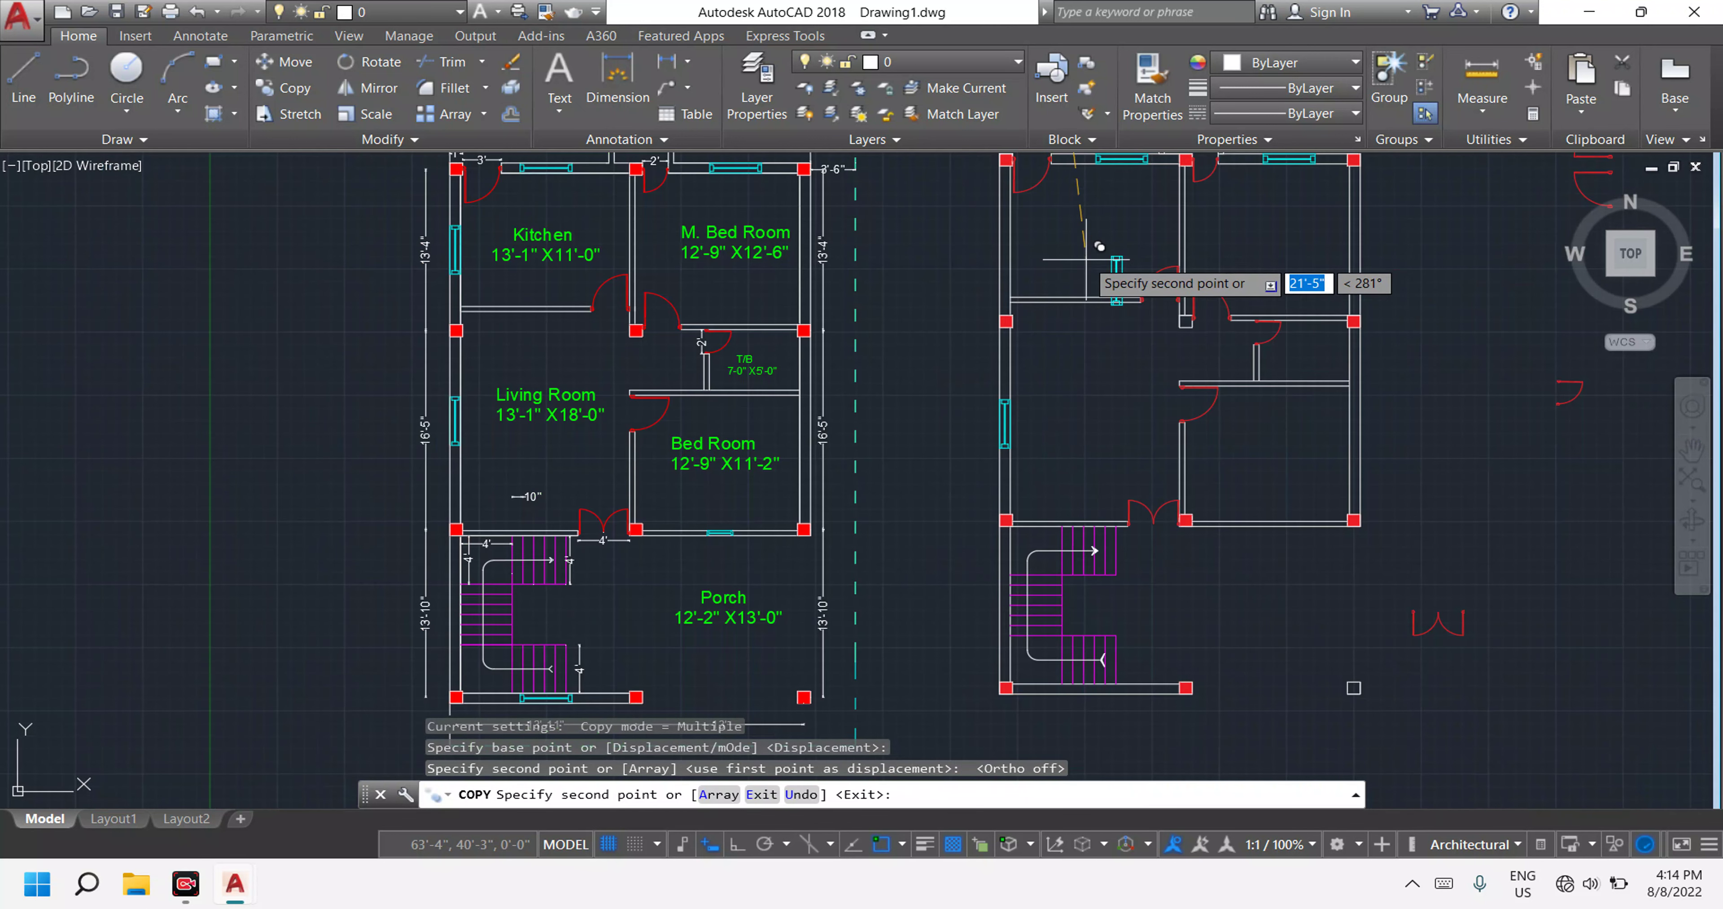
pyautogui.moveTo(1083, 240); pyautogui.dragTo(1094, 410, button='middle')
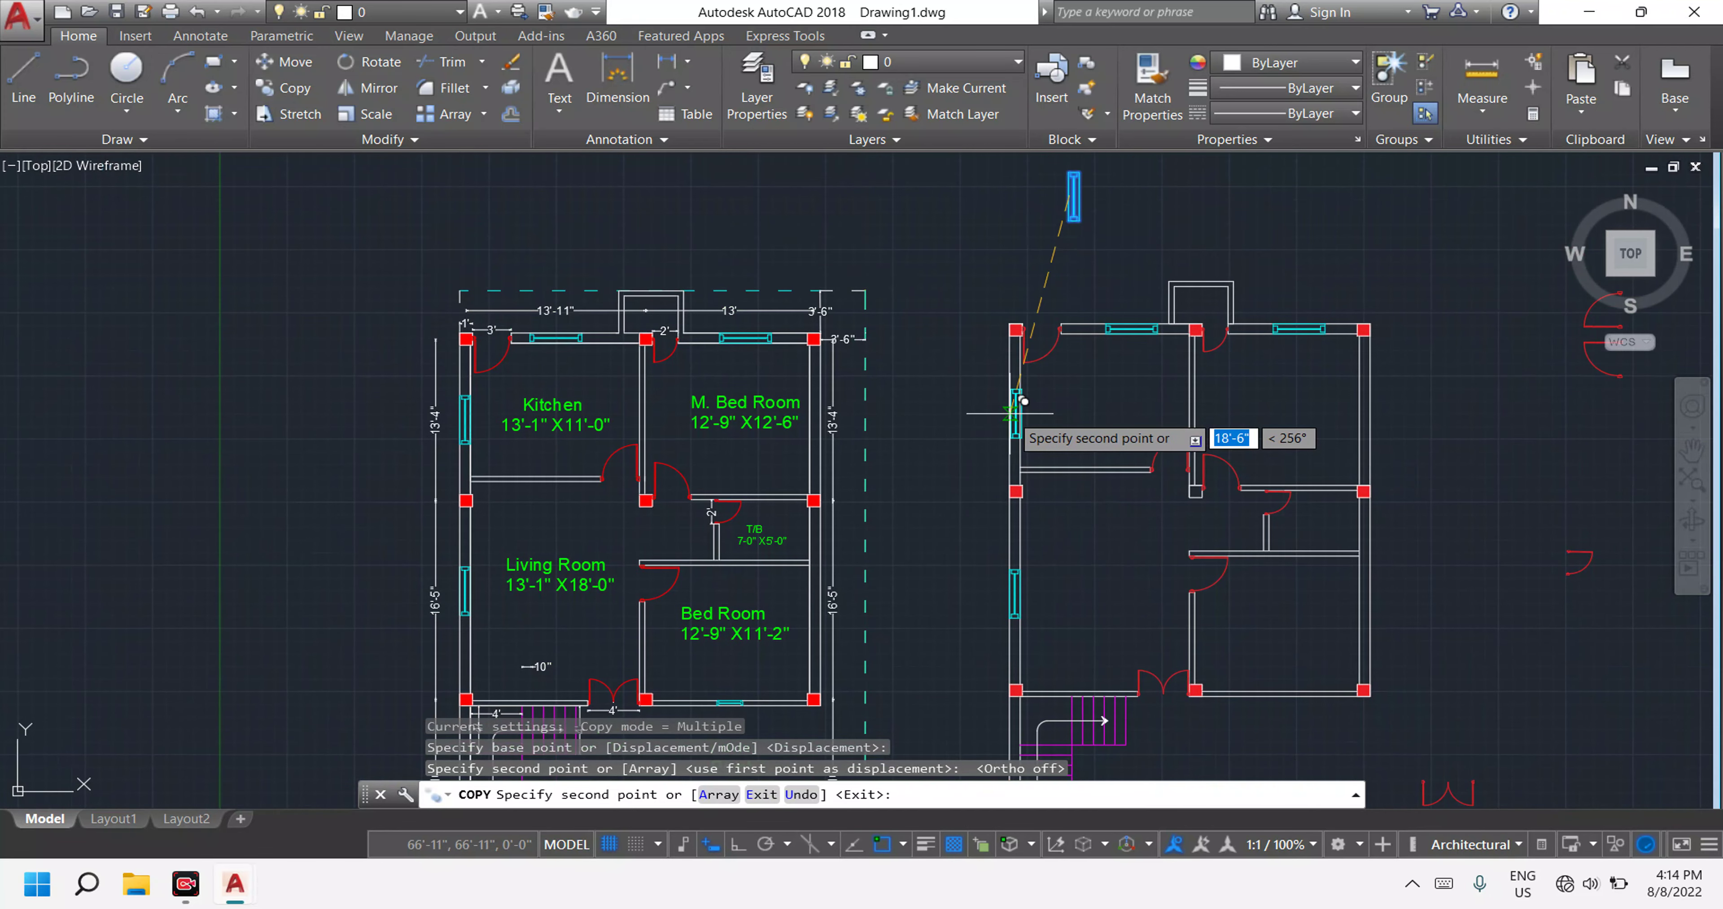
pyautogui.scroll(5, 1024, 401)
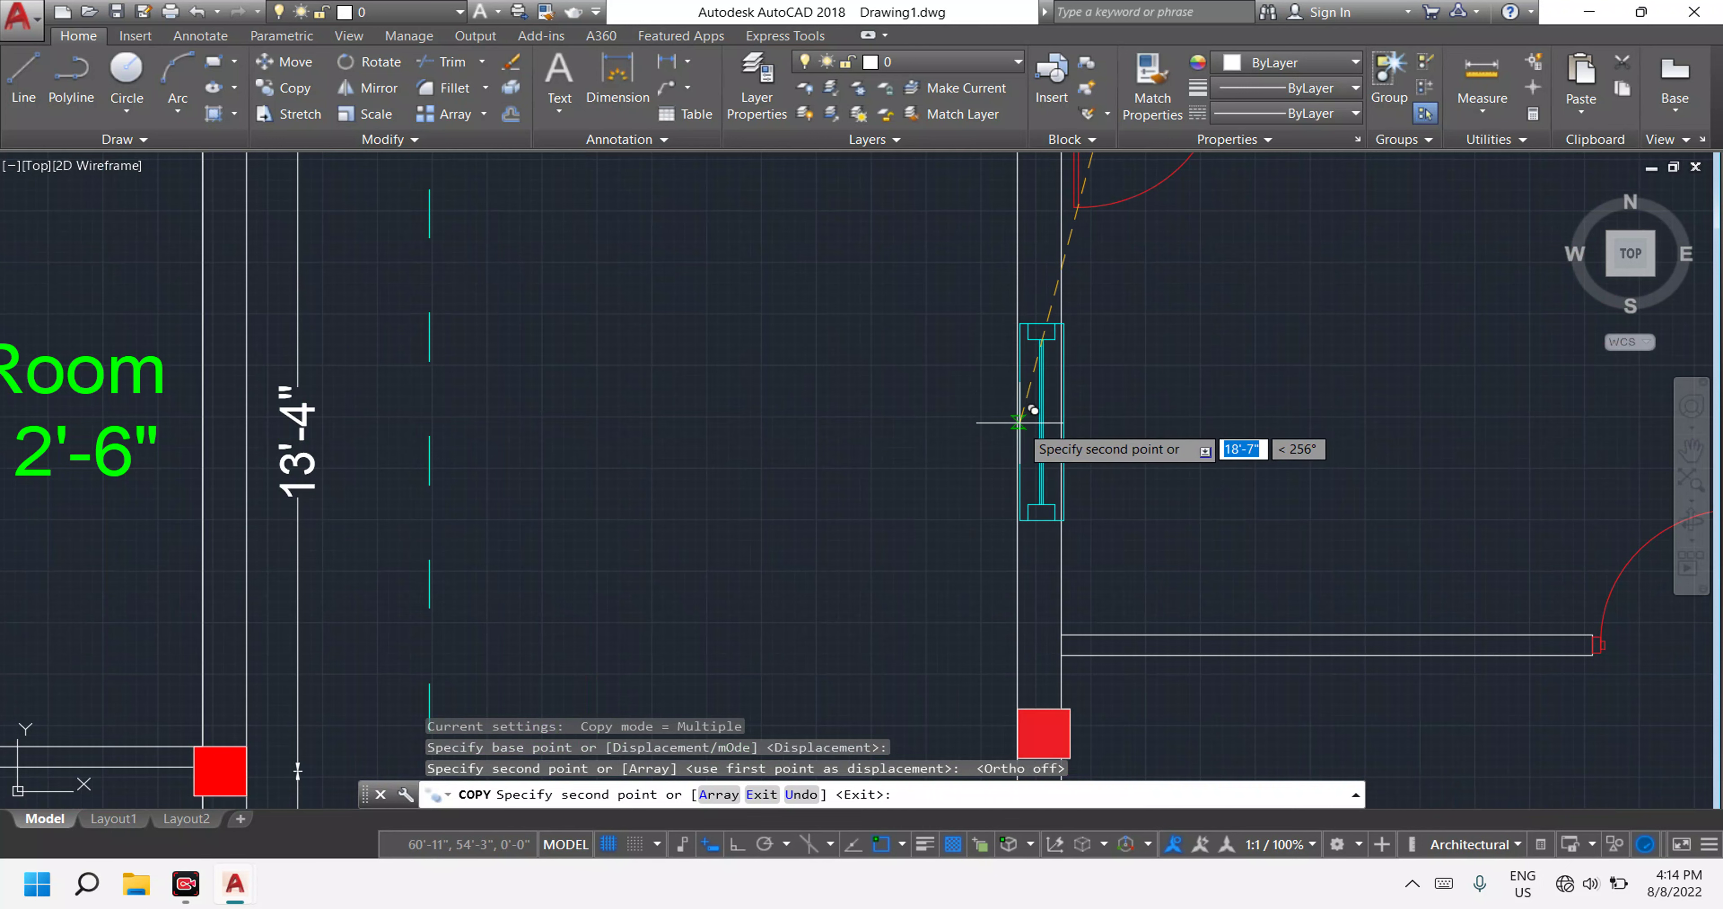
pyautogui.scroll(-2, 1017, 421)
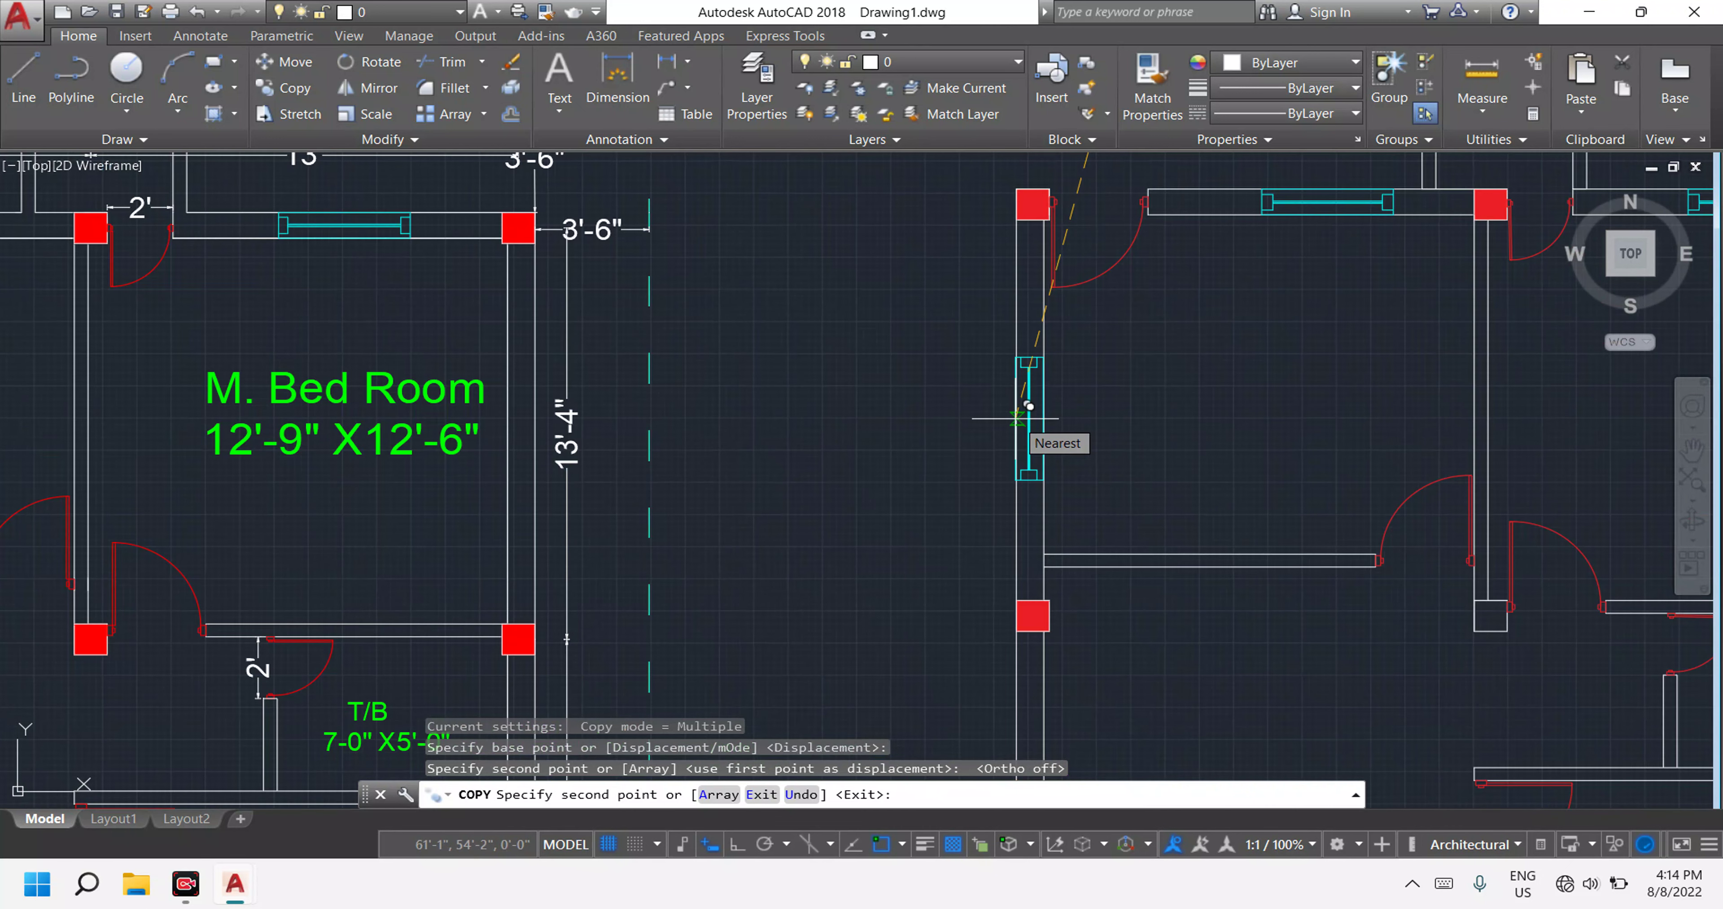
pyautogui.scroll(-4, 1017, 419)
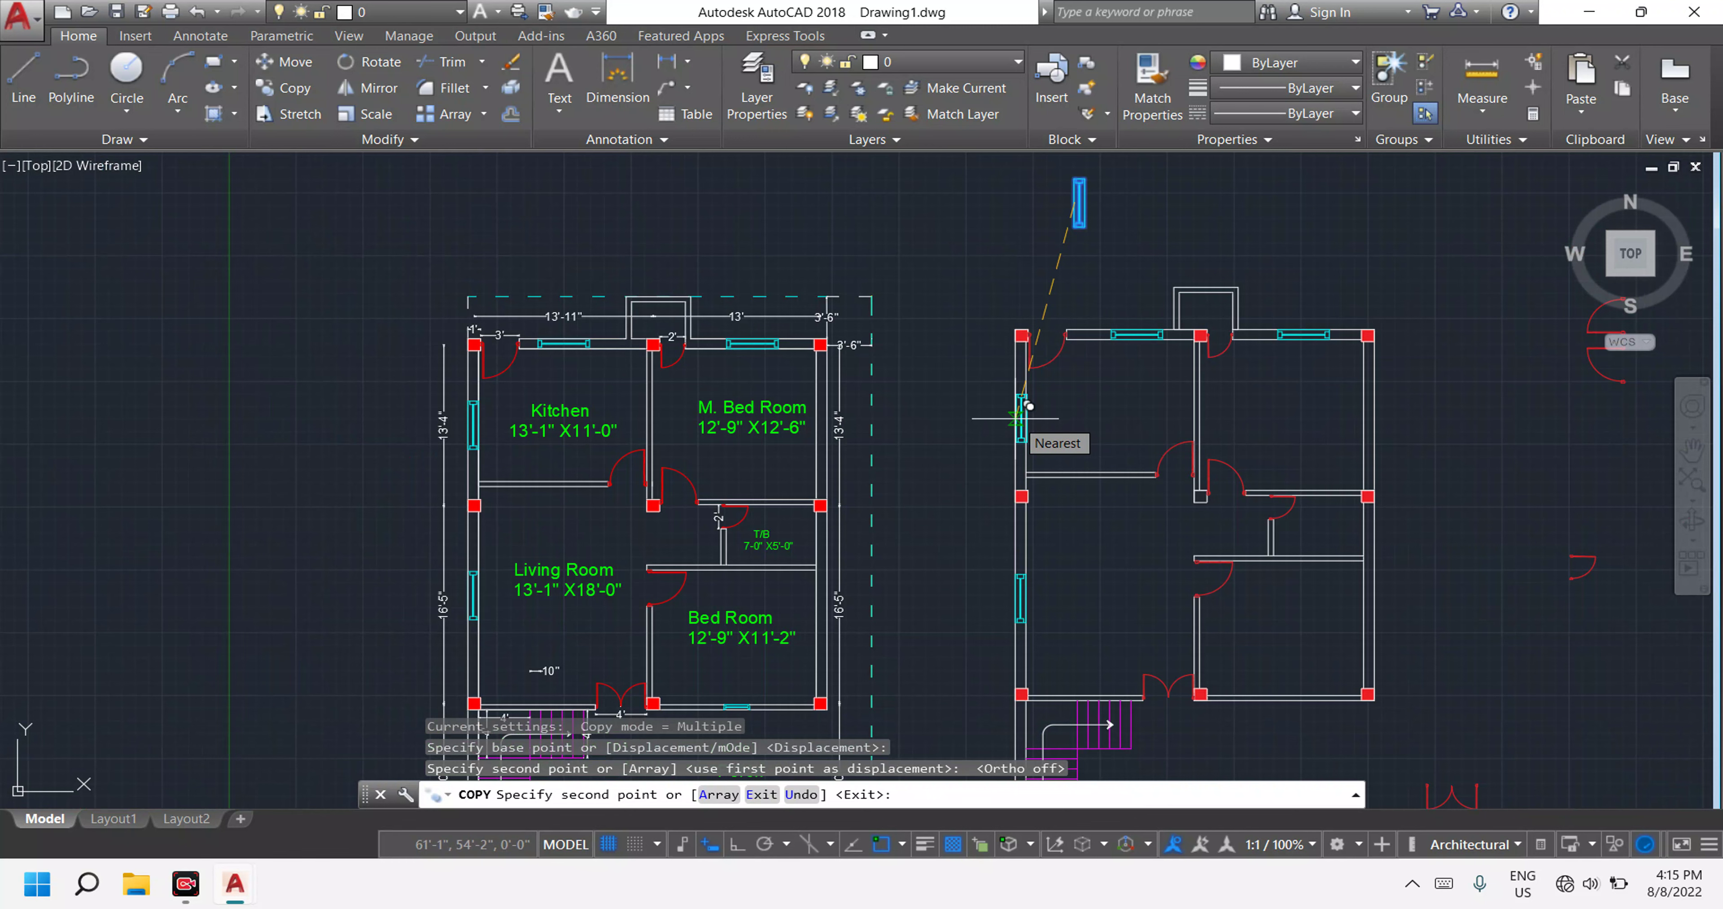
pyautogui.click(1015, 419)
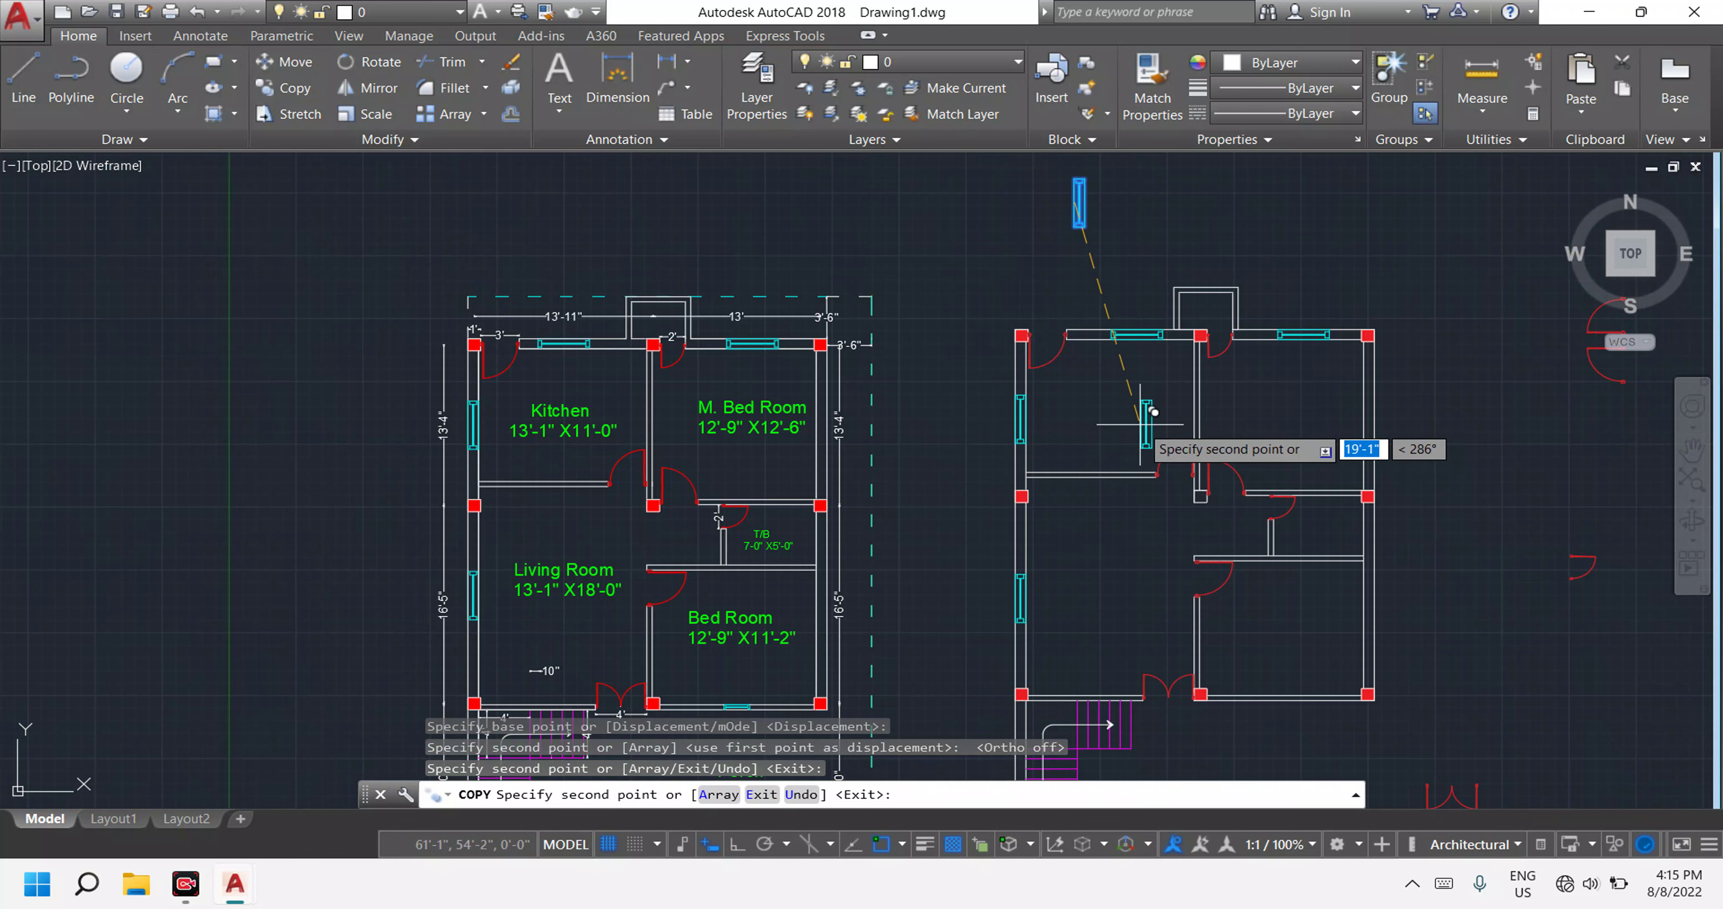
pyautogui.moveTo(1439, 522); pyautogui.dragTo(1376, 330, button='middle')
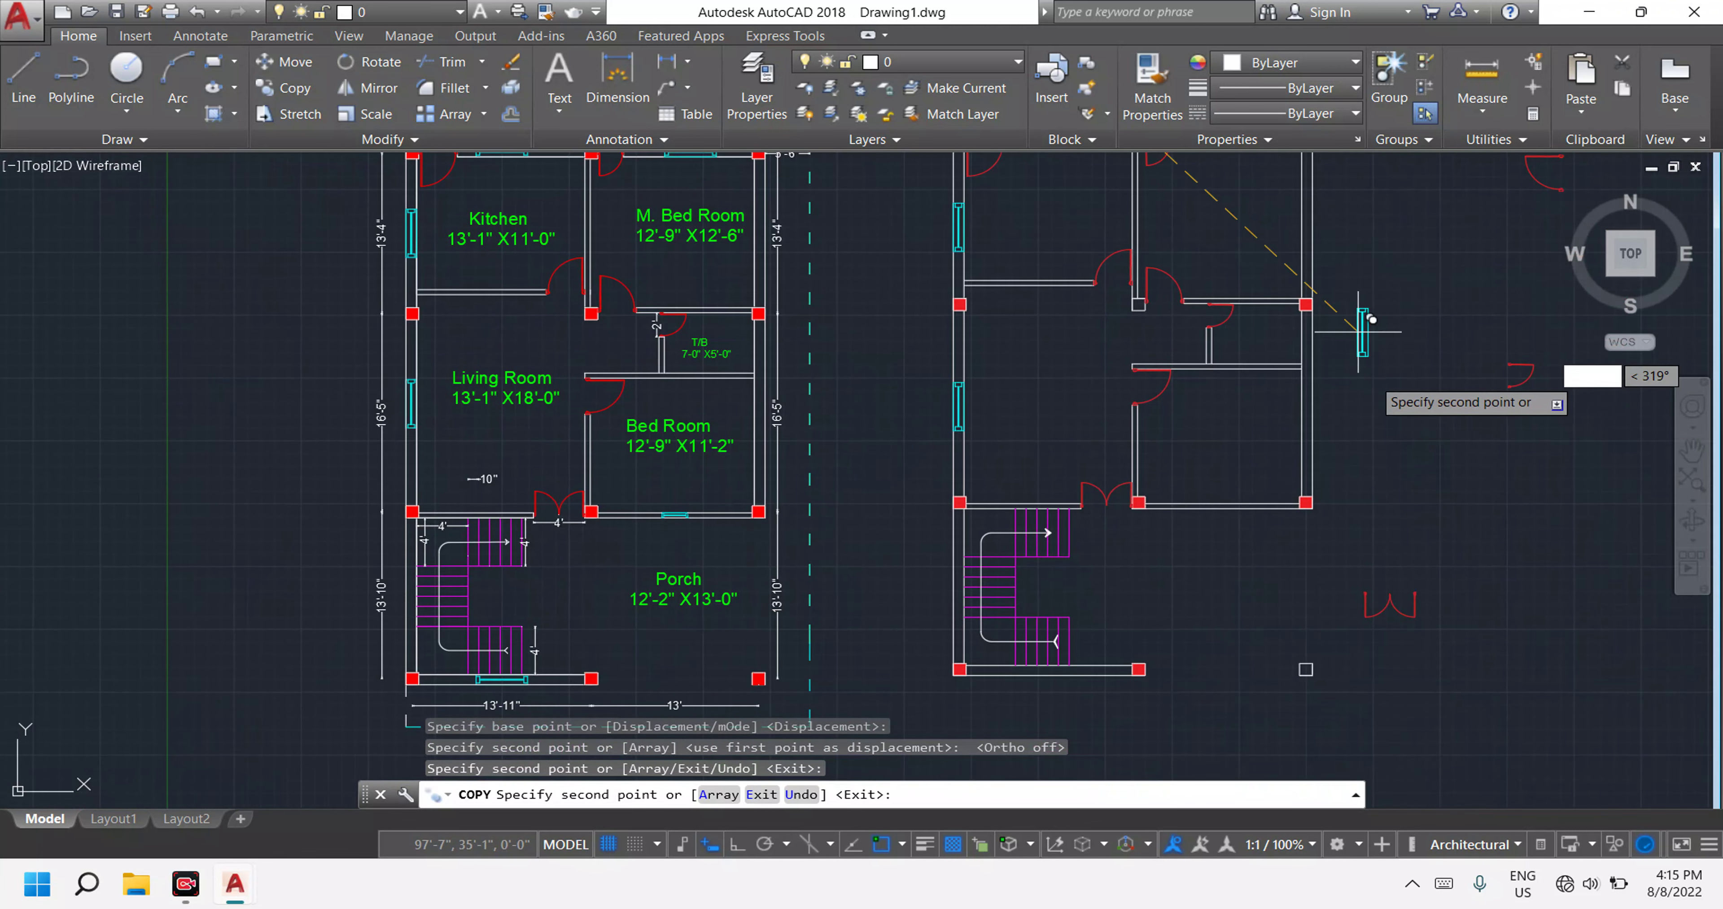
pyautogui.moveTo(1389, 581); pyautogui.dragTo(1324, 459, button='middle')
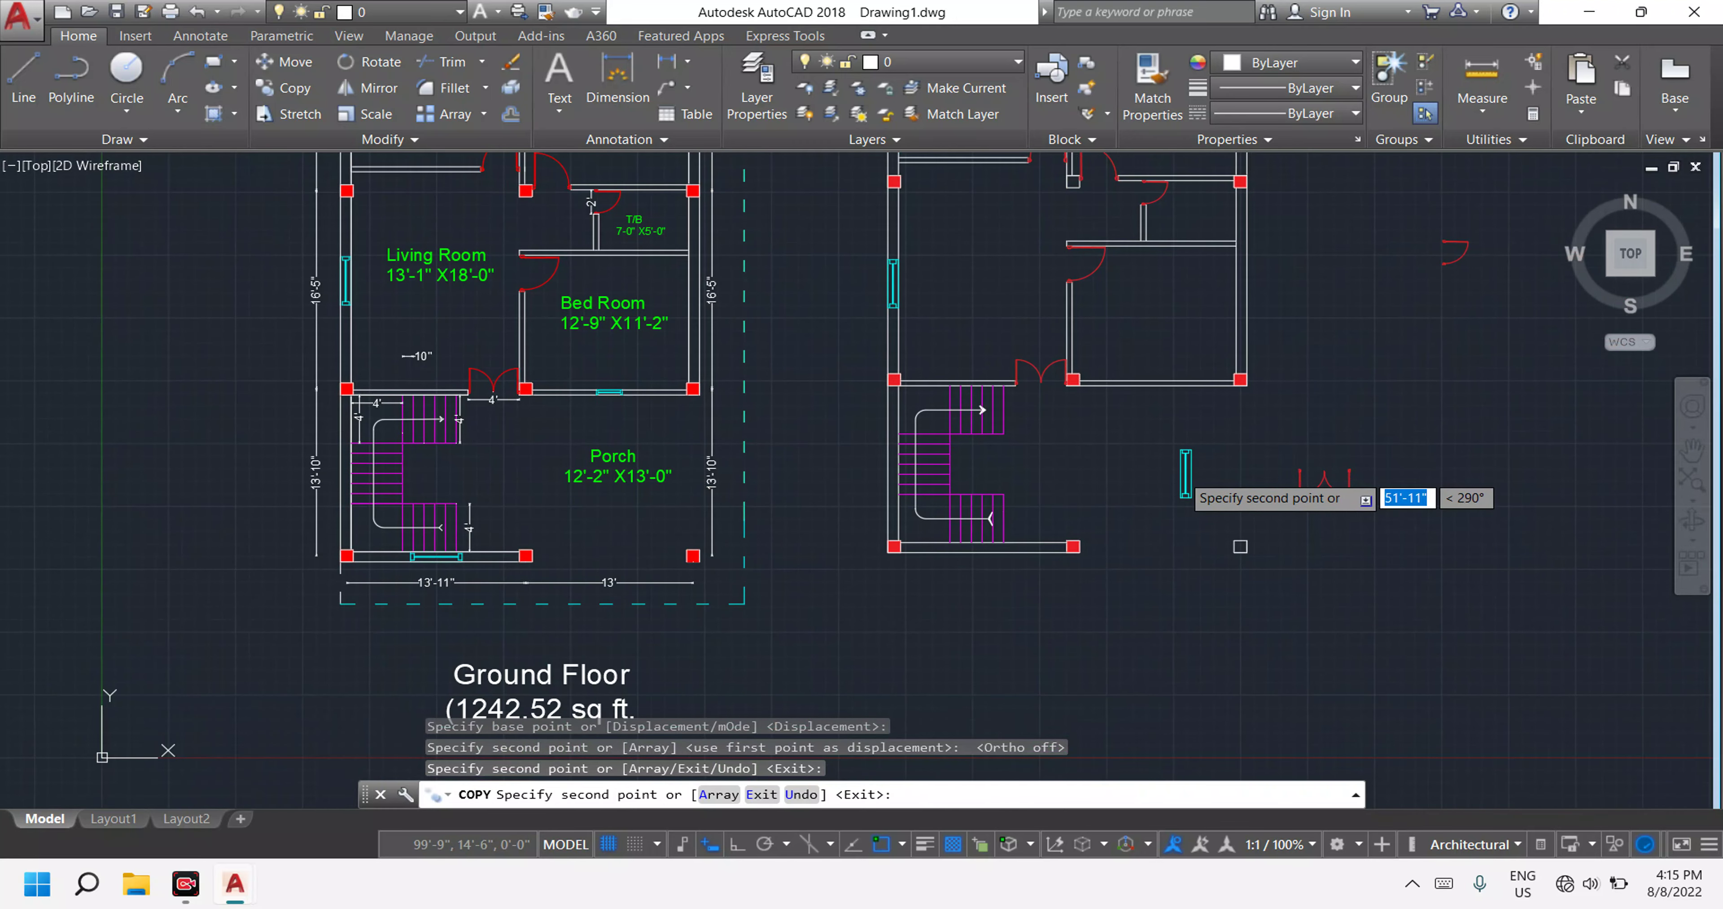
pyautogui.press('Escape')
pyautogui.moveTo(1198, 426); pyautogui.dragTo(1184, 742, button='middle')
pyautogui.moveTo(1202, 386); pyautogui.dragTo(1130, 568, button='middle')
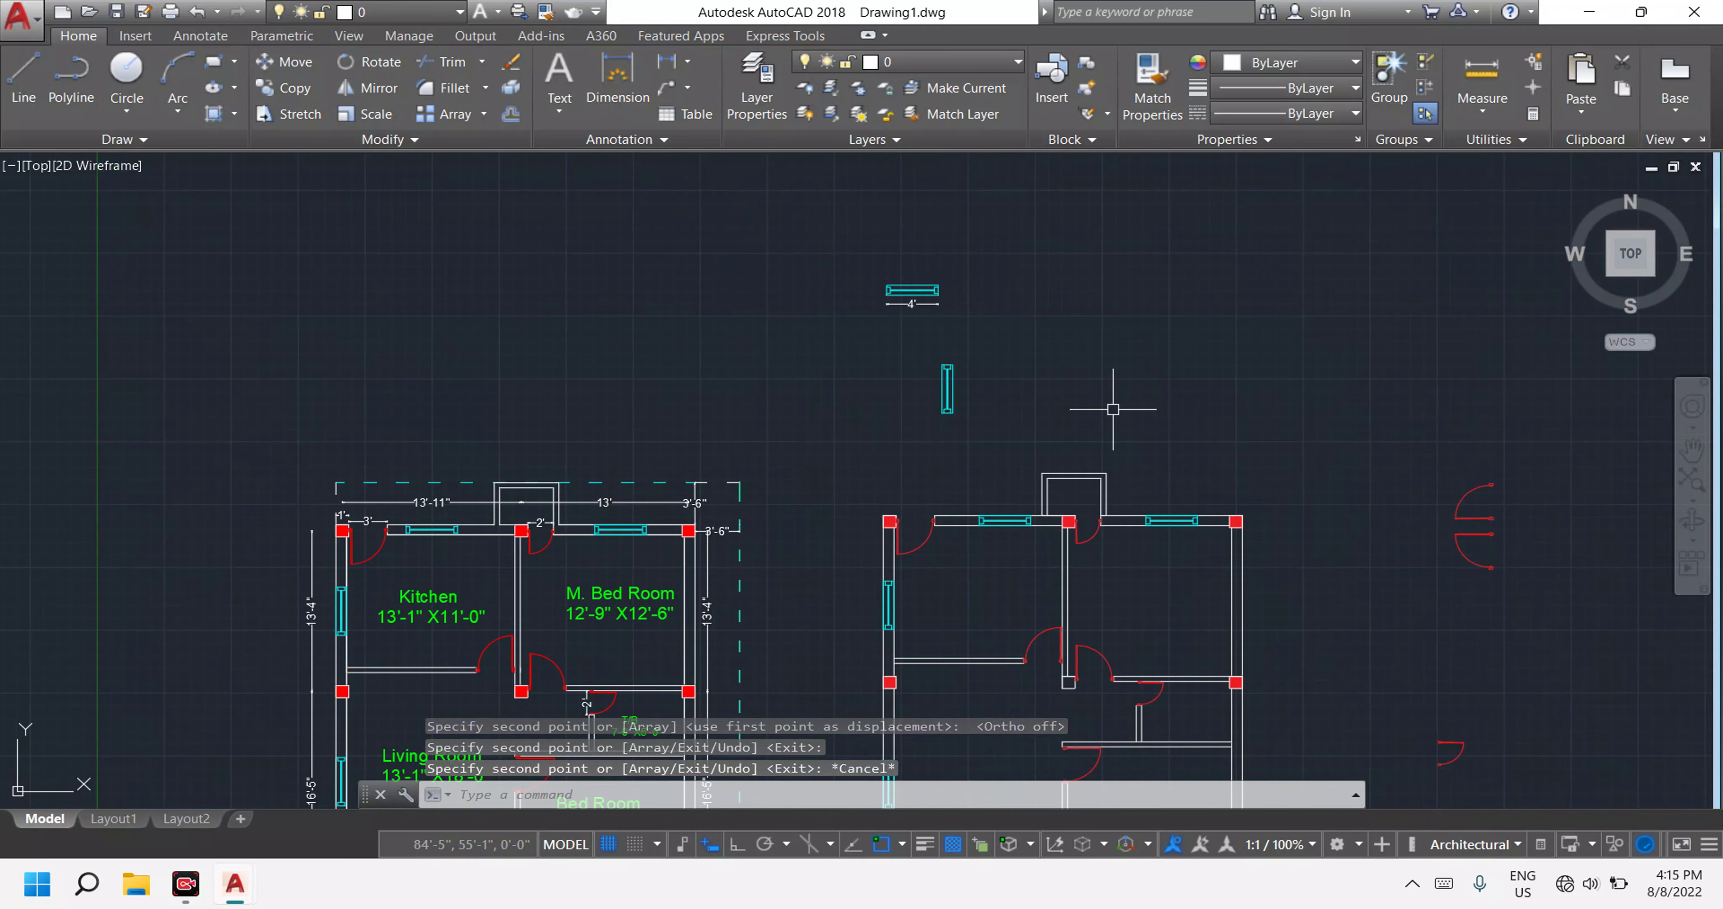
# Select the spare window with its 4' dimension, starting a move that gets cancelled.
pyautogui.scroll(6, 906, 294)
pyautogui.scroll(2, 913, 294)
pyautogui.click(1146, 293)
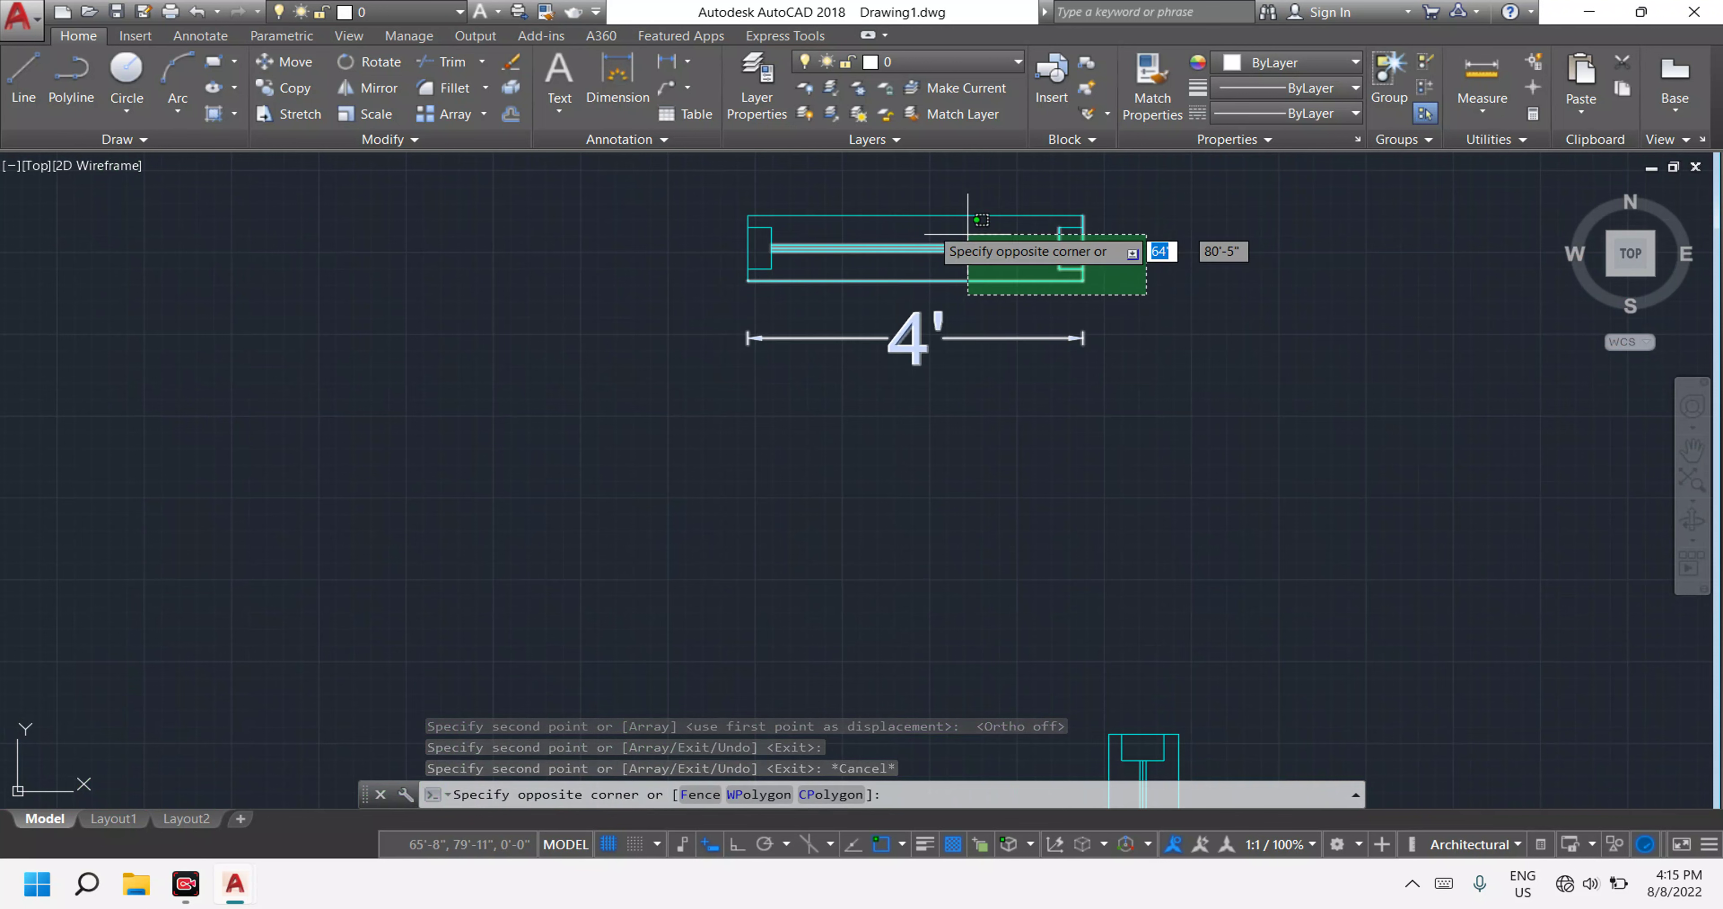
pyautogui.click(862, 196)
pyautogui.write('m')
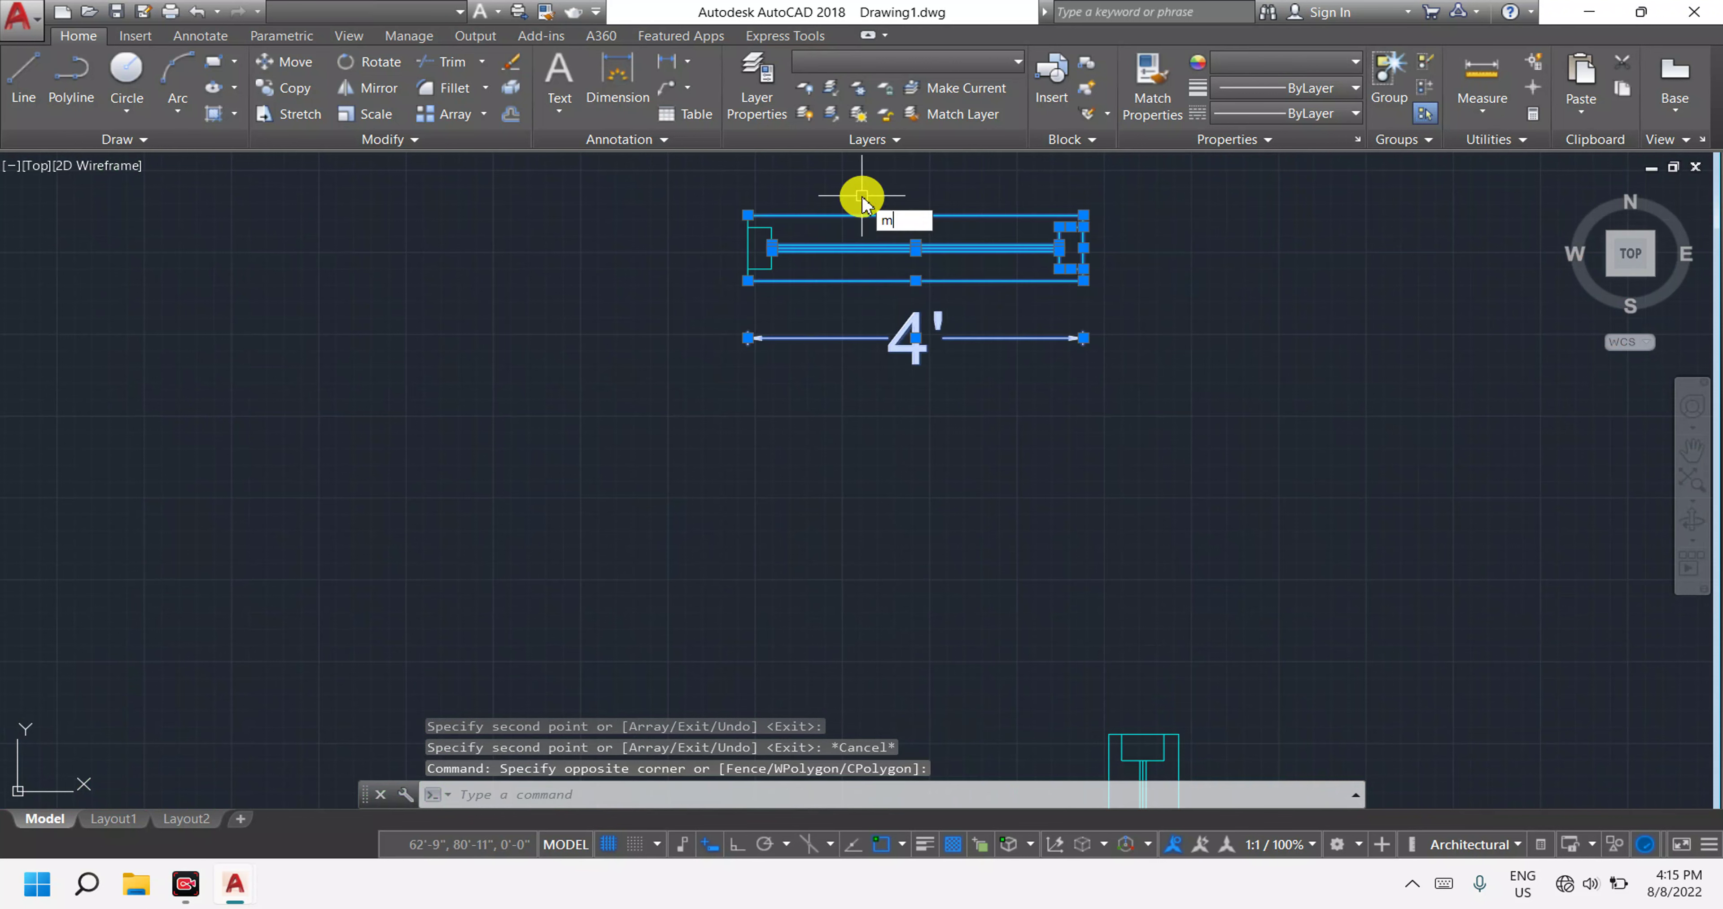
pyautogui.press('Return')
pyautogui.click(1007, 267)
pyautogui.press('Escape')
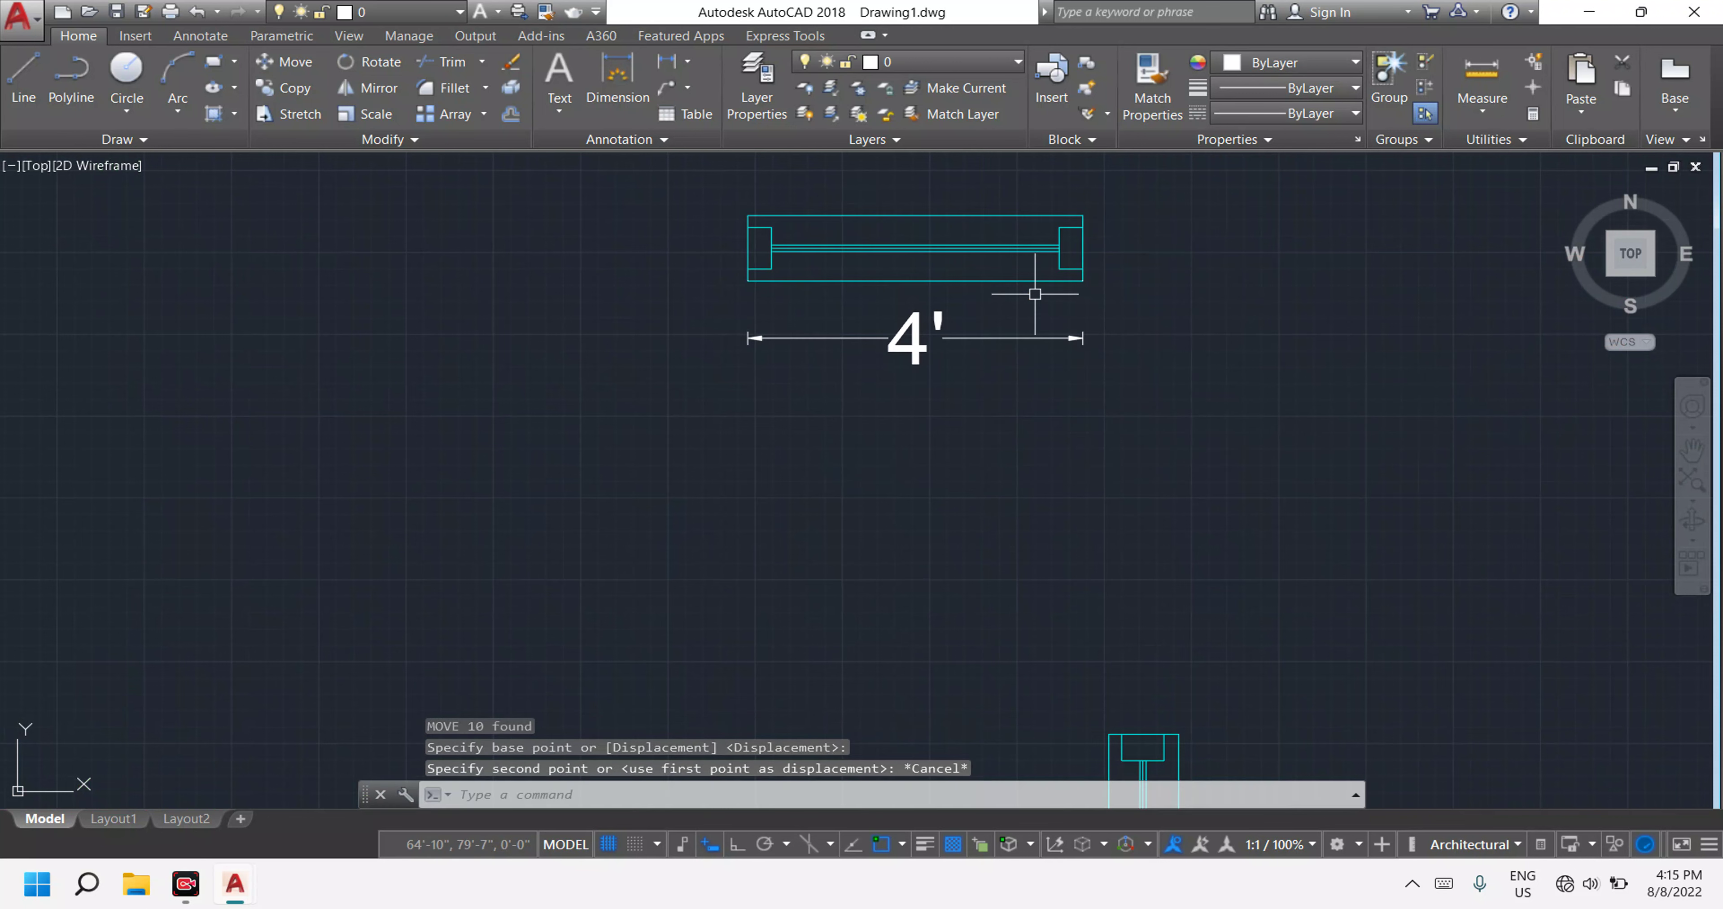
# Delete the 4' dimension under the spare window.
pyautogui.click(1083, 372)
pyautogui.click(1000, 328)
pyautogui.press('Delete')
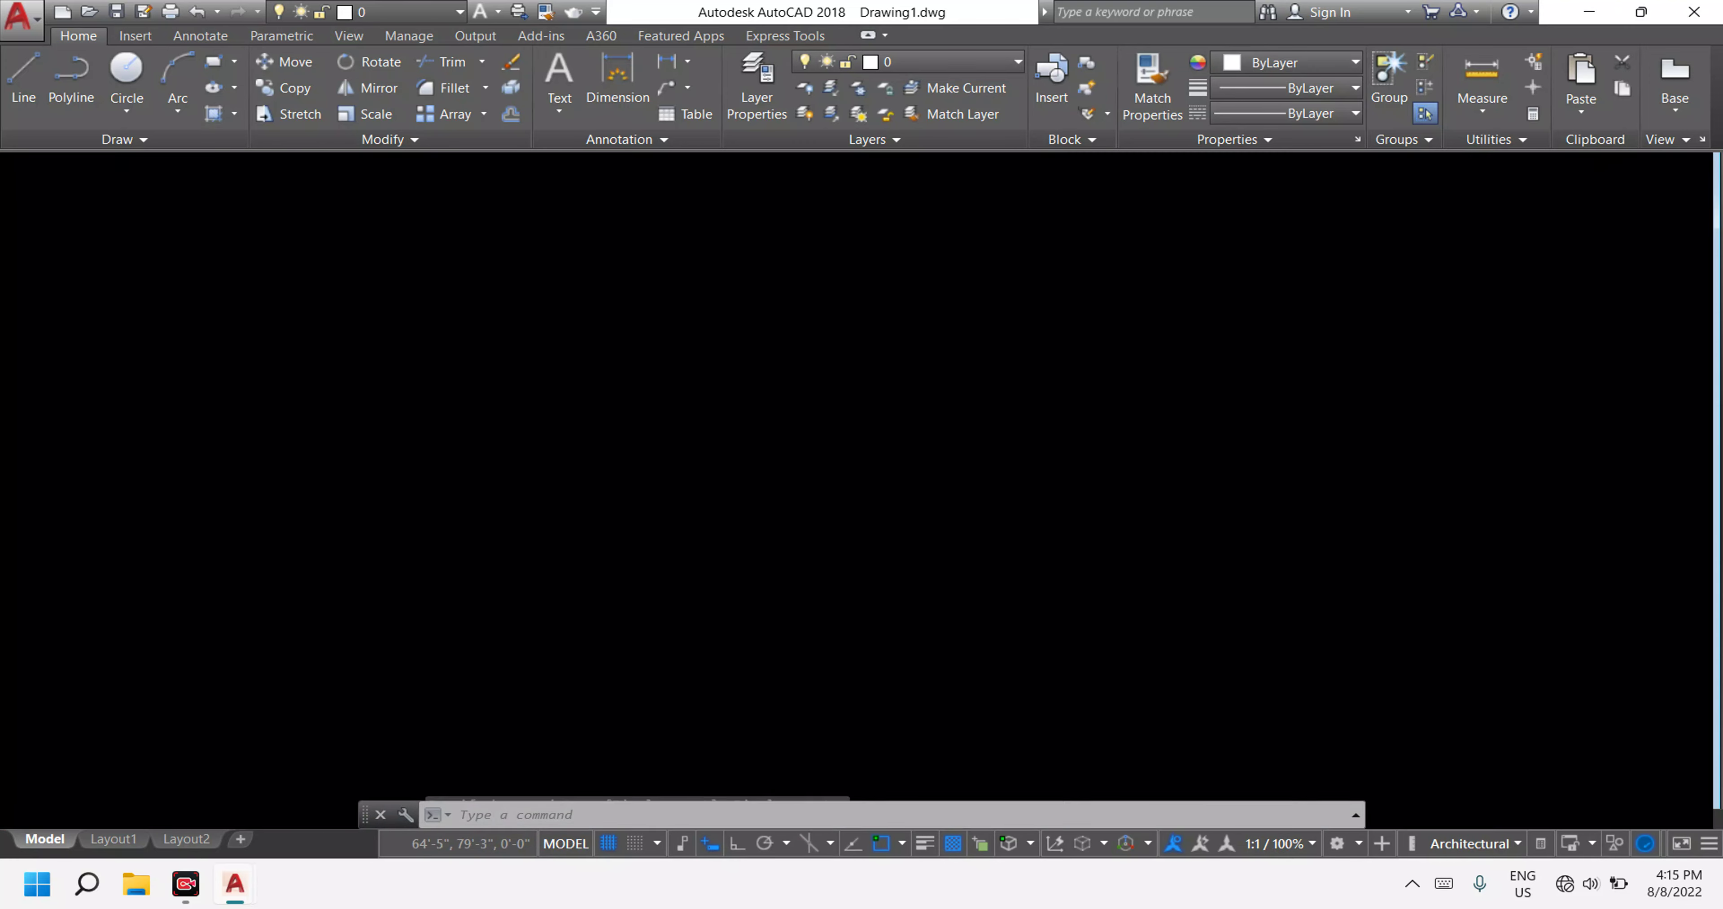
pyautogui.scroll(-5, 1020, 353)
pyautogui.scroll(-1, 1123, 487)
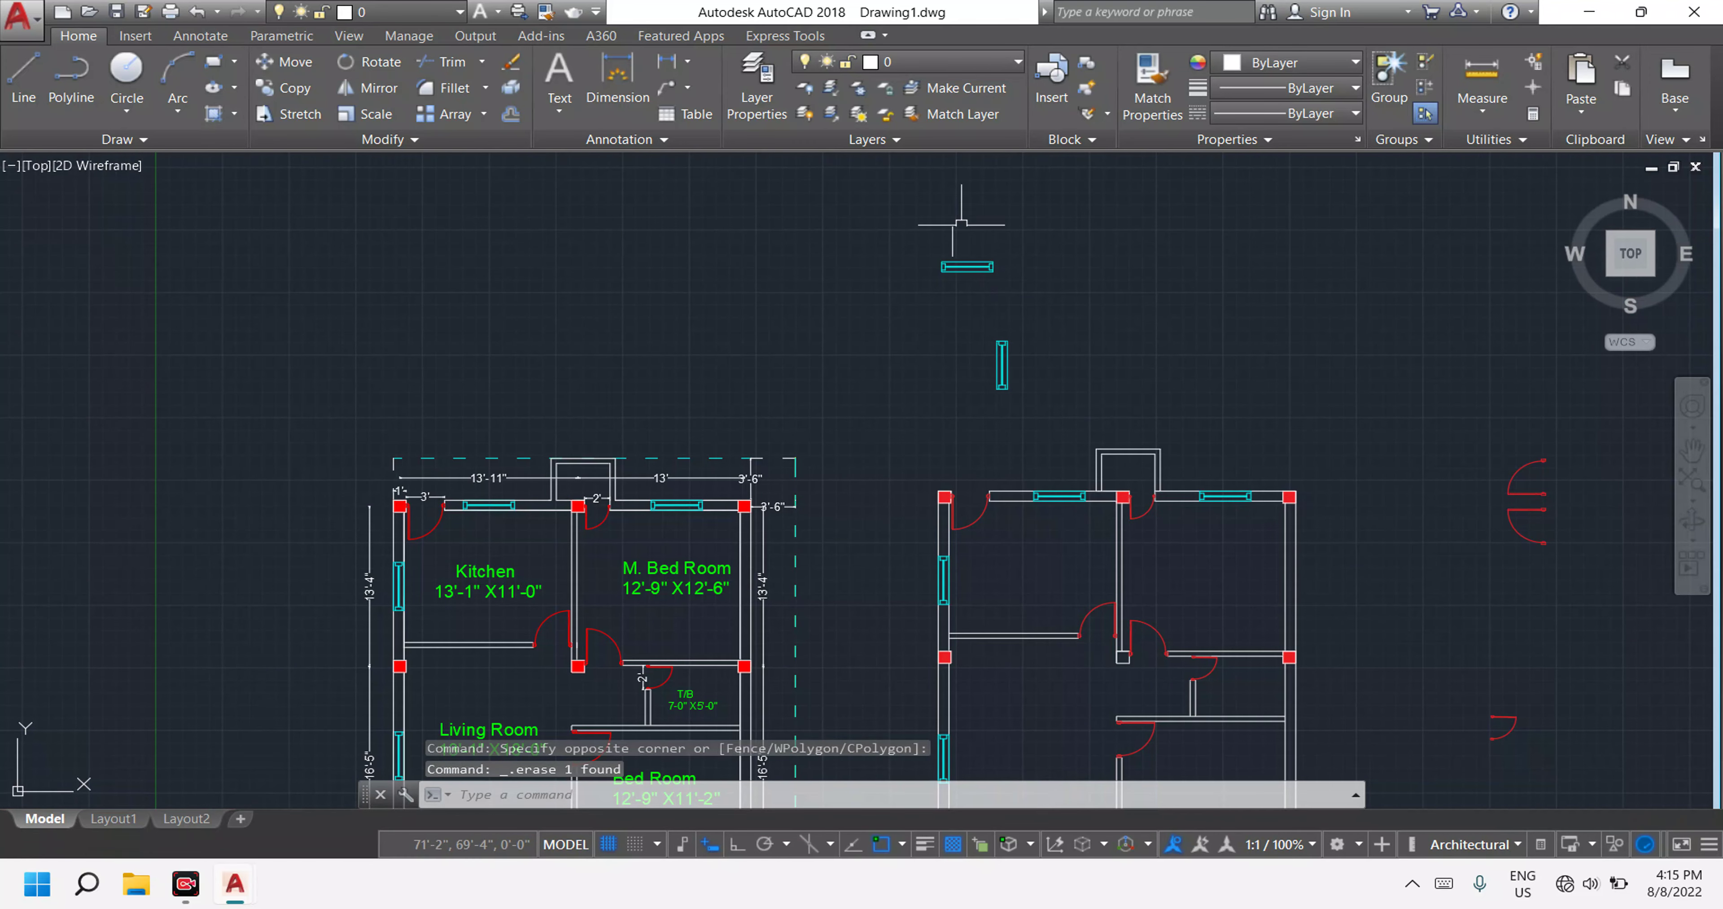
pyautogui.scroll(2, 962, 242)
pyautogui.scroll(2, 963, 254)
pyautogui.click(1092, 338)
# Delete the spare horizontal window and rotate the vertical window to lie horizontal.
pyautogui.click(977, 280)
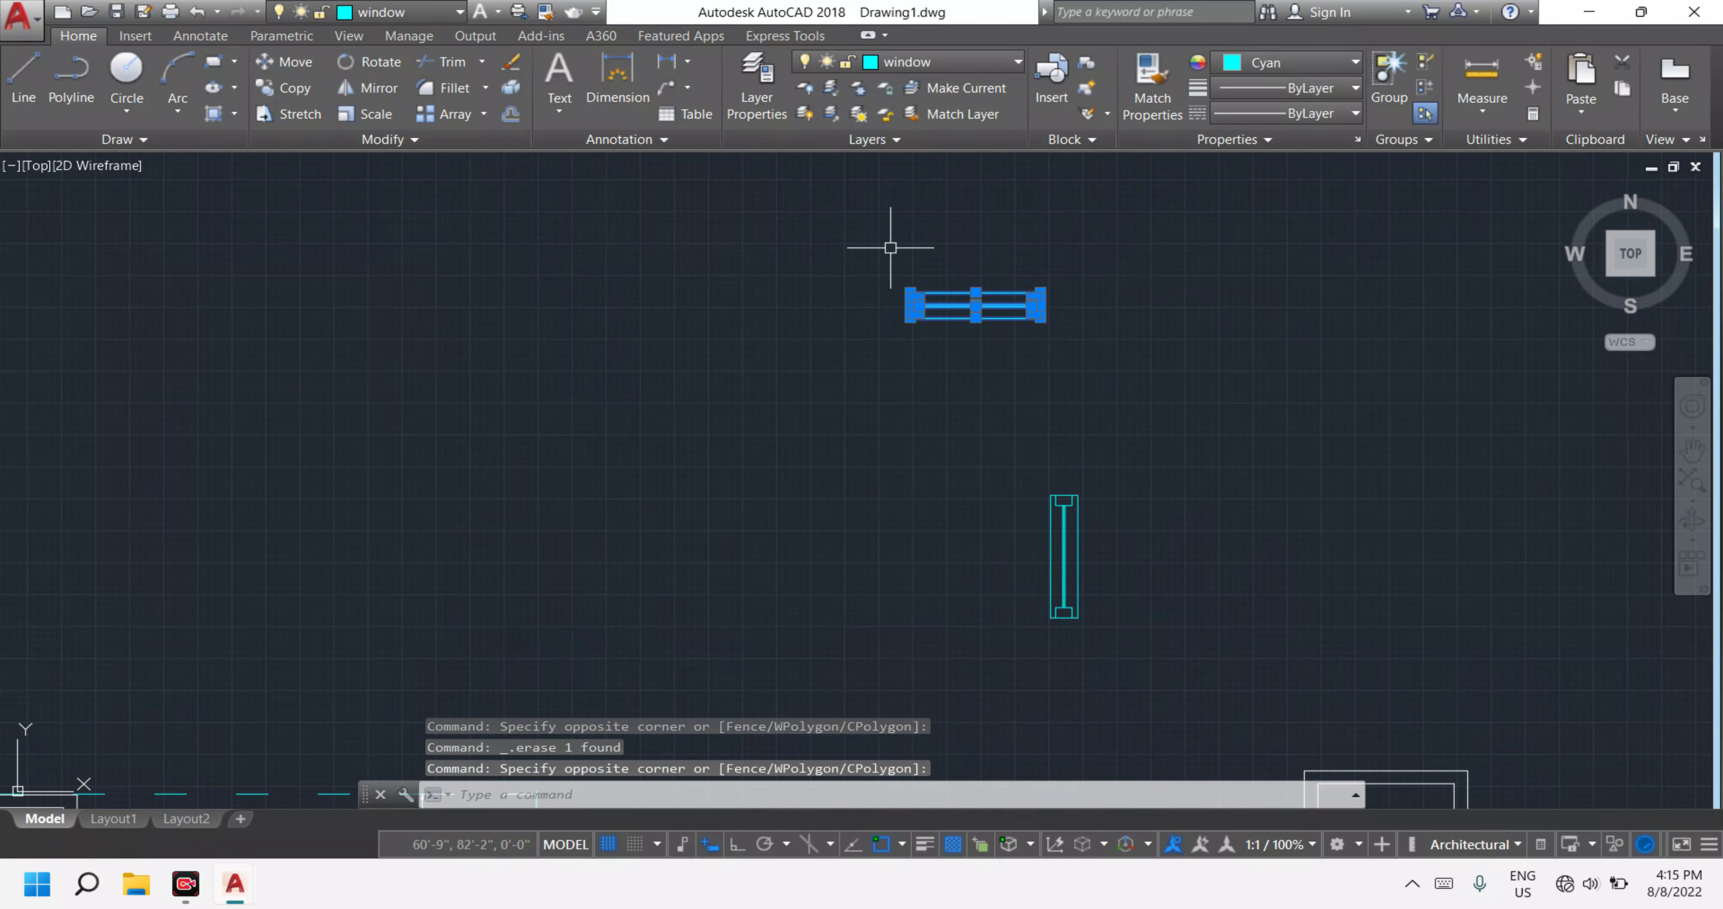
pyautogui.press('Delete')
pyautogui.click(1159, 623)
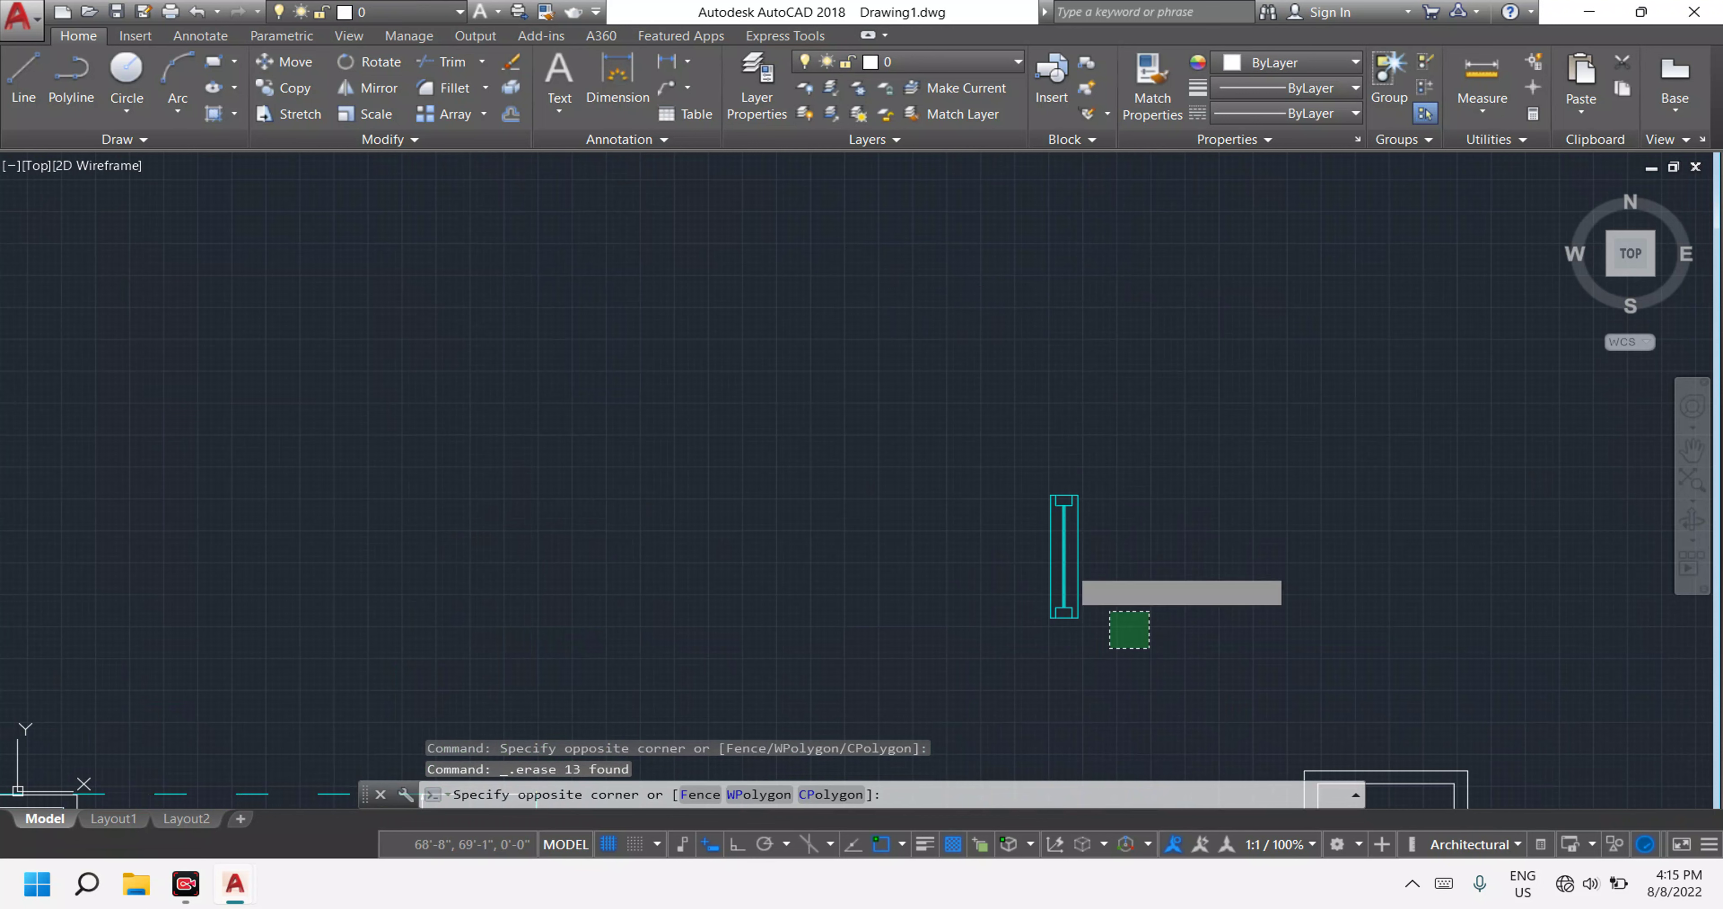
pyautogui.click(944, 384)
pyautogui.write('ro')
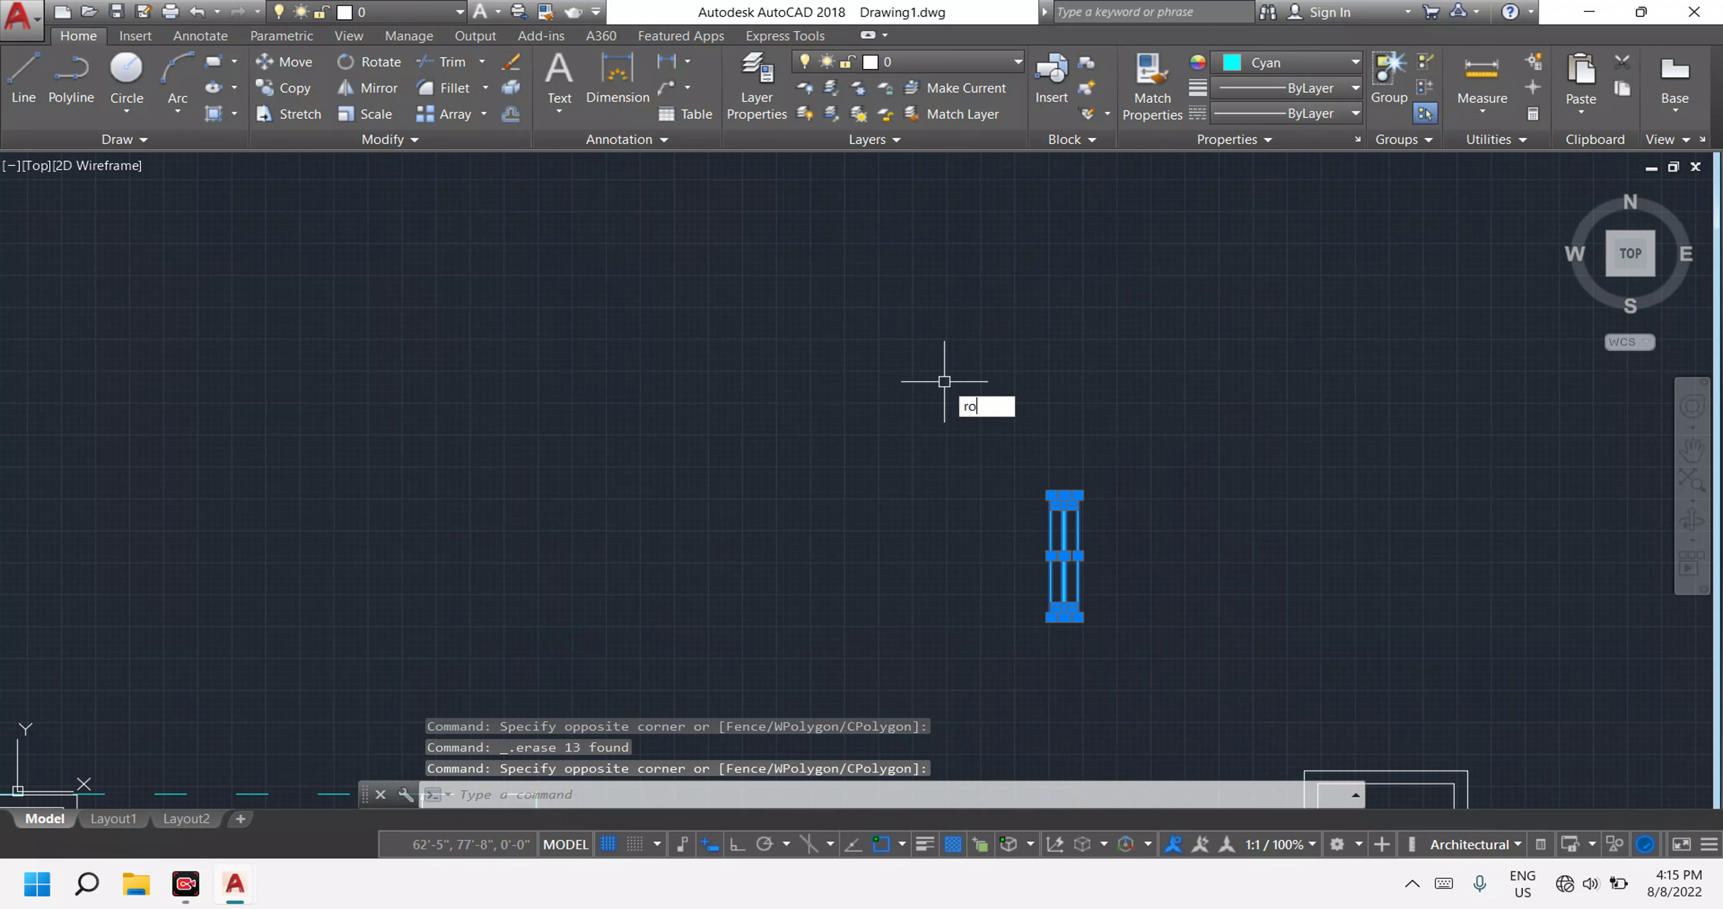
pyautogui.press('Return')
pyautogui.click(1123, 476)
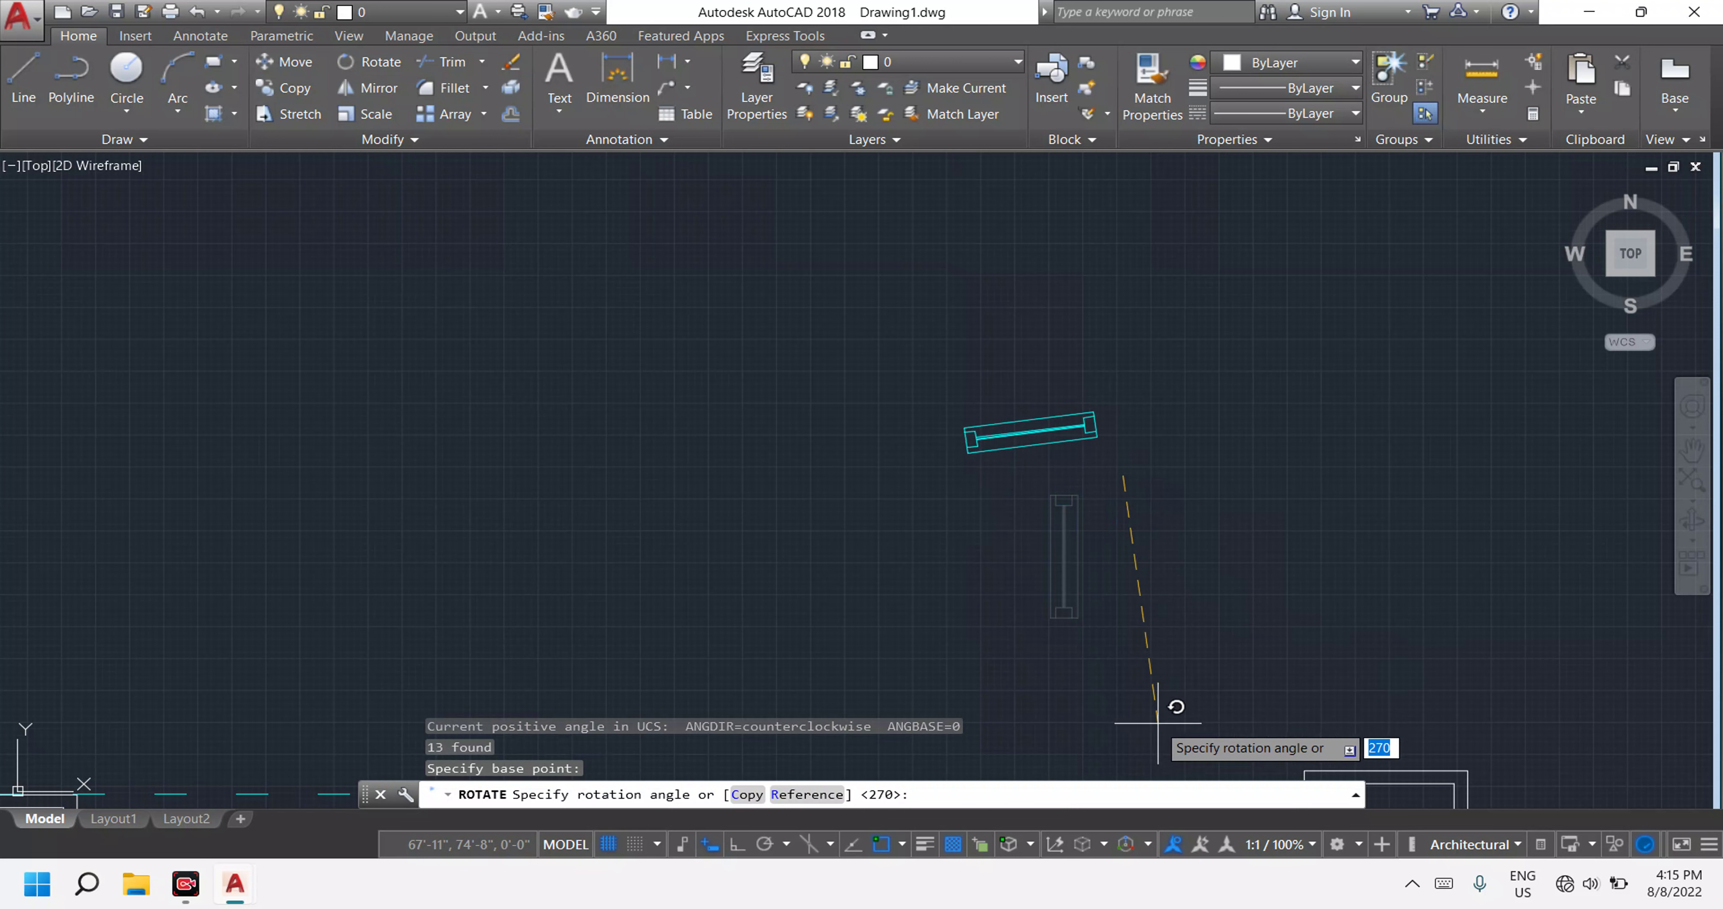
pyautogui.press('F8')
pyautogui.click(1127, 645)
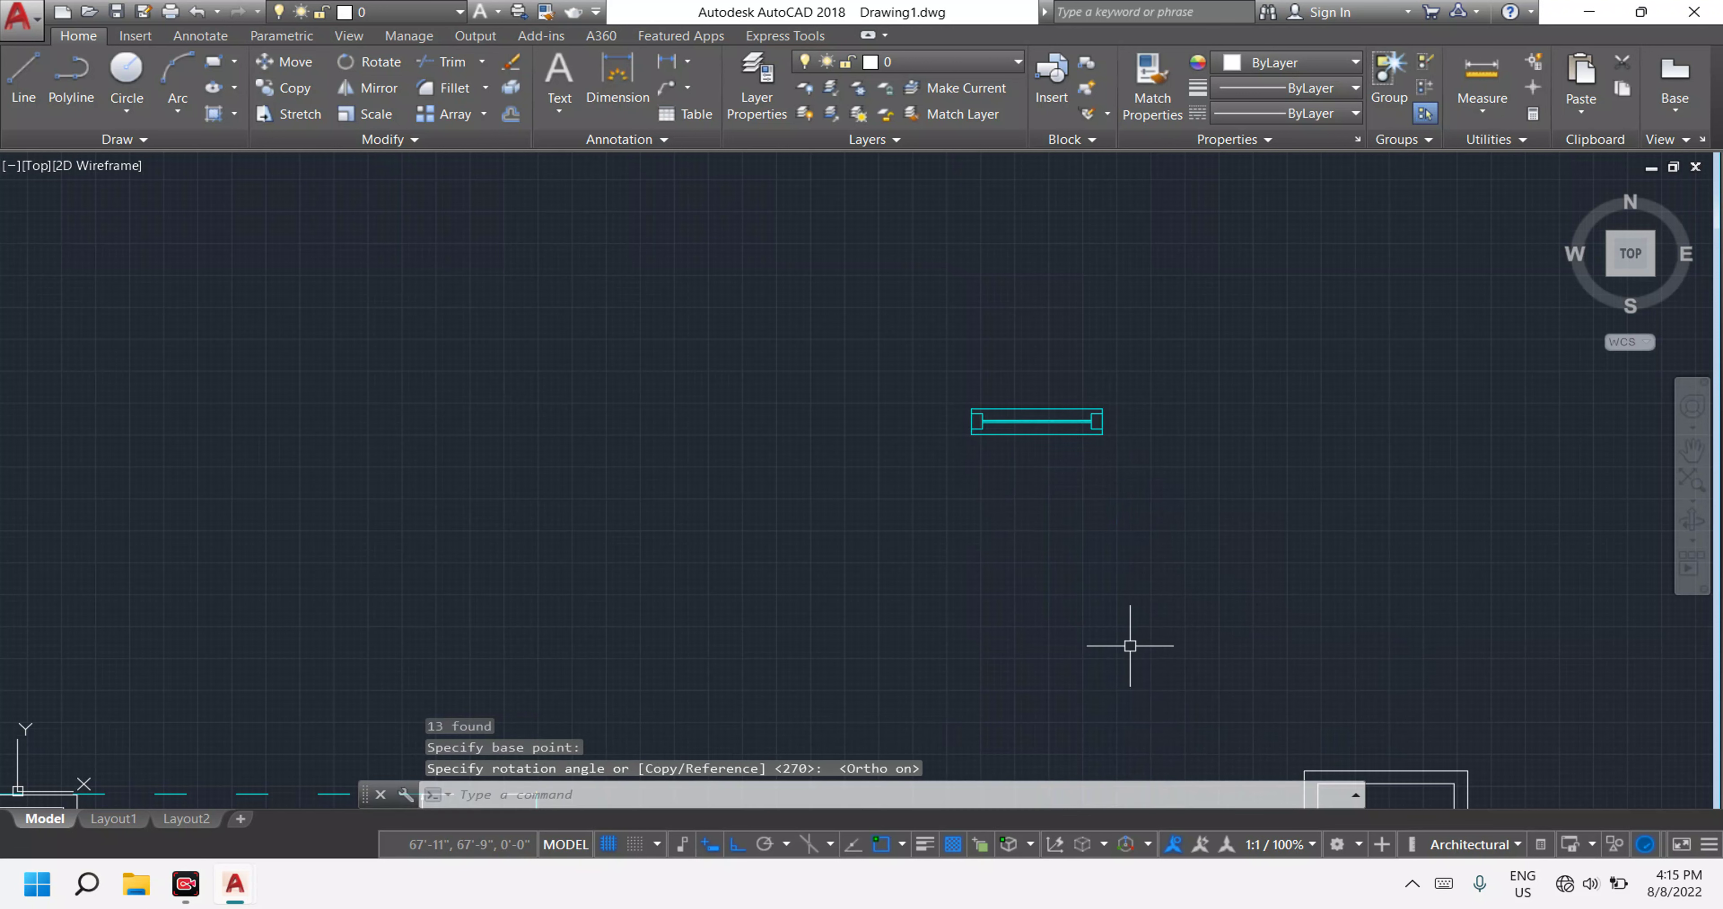
pyautogui.press('Escape')
# Draw a 5-inch line segment beside the window.
pyautogui.scroll(2, 1149, 419)
pyautogui.press('Escape')
pyautogui.press('Escape')
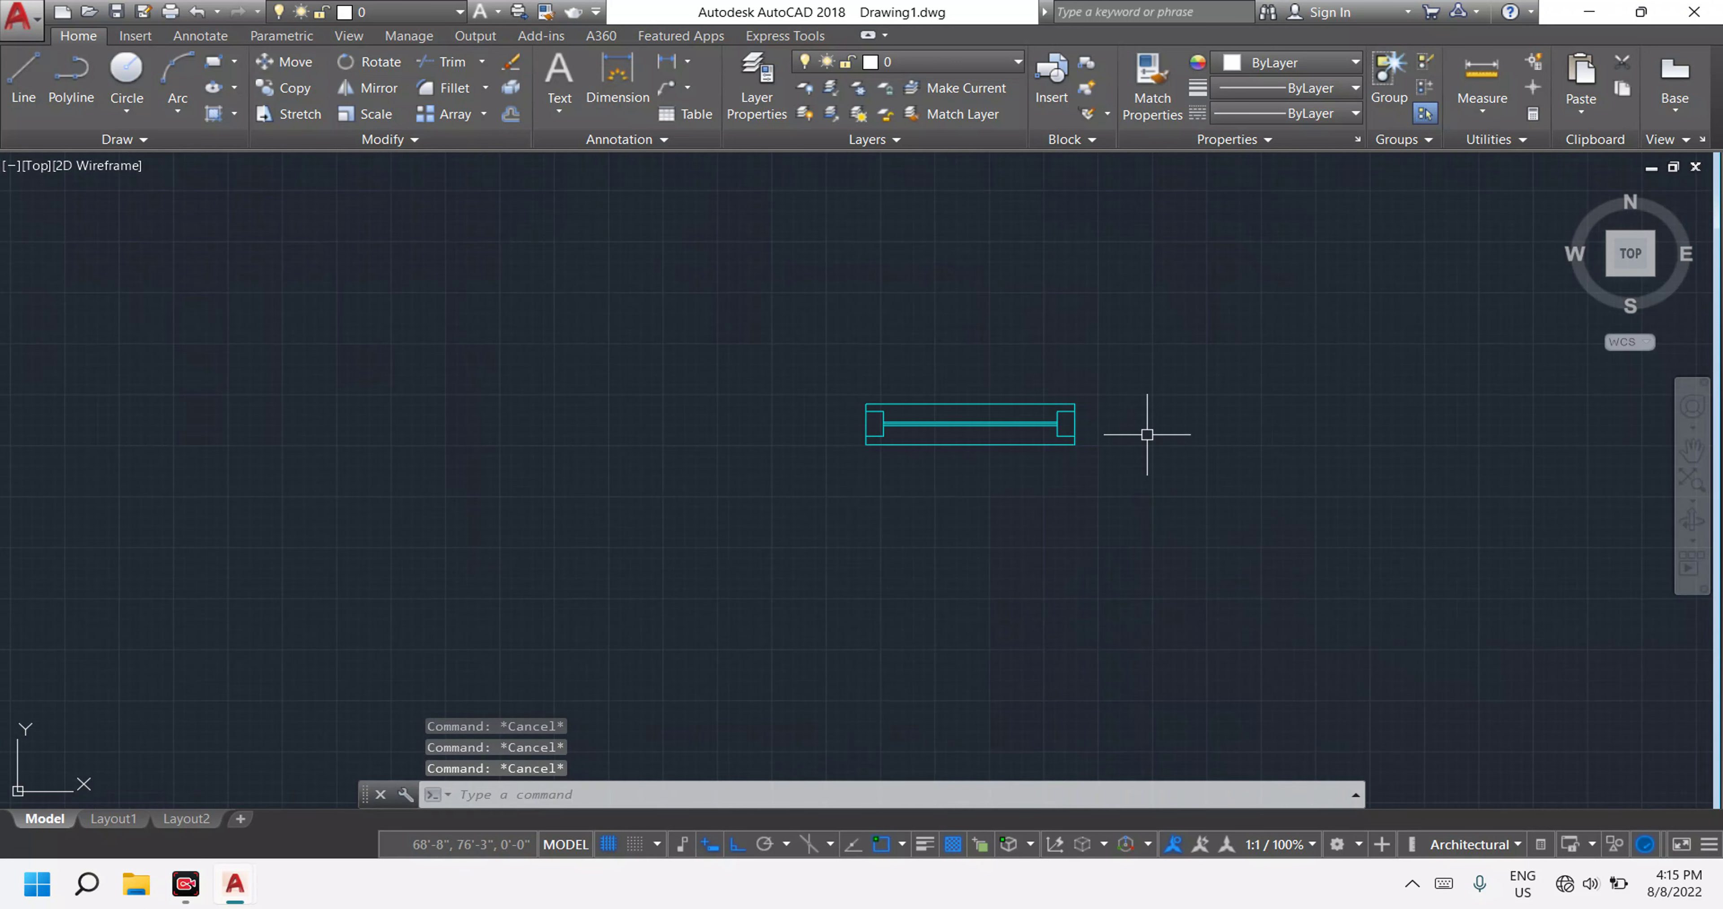
pyautogui.click(1147, 441)
pyautogui.press('Return')
pyautogui.click(1146, 404)
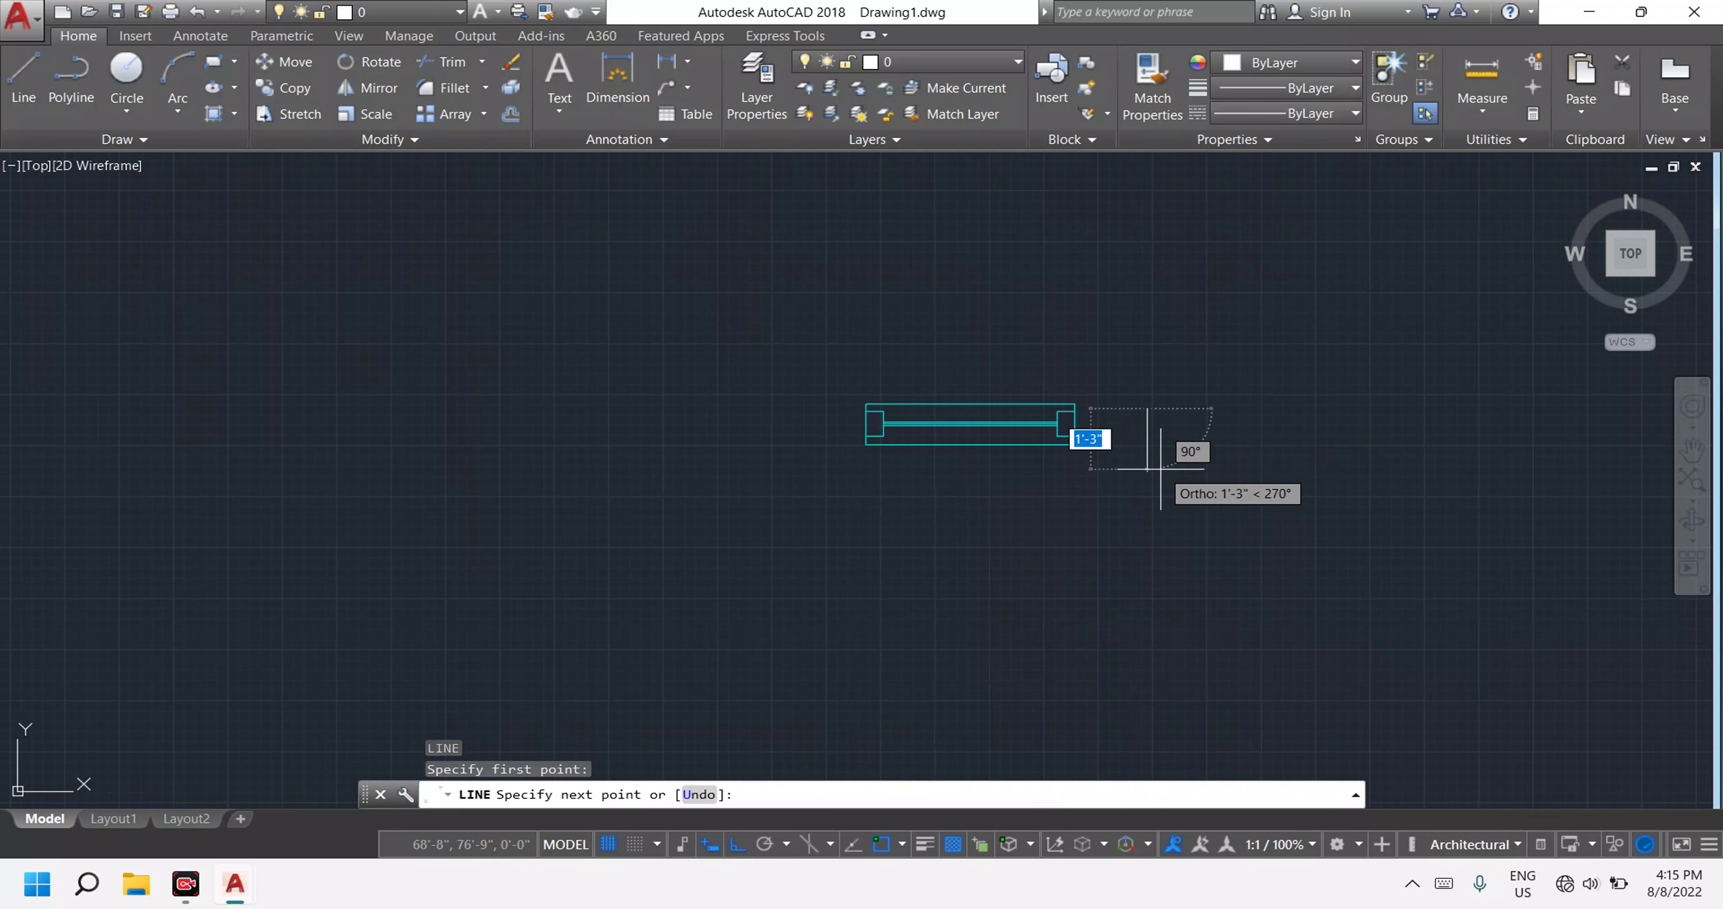
pyautogui.write('5')
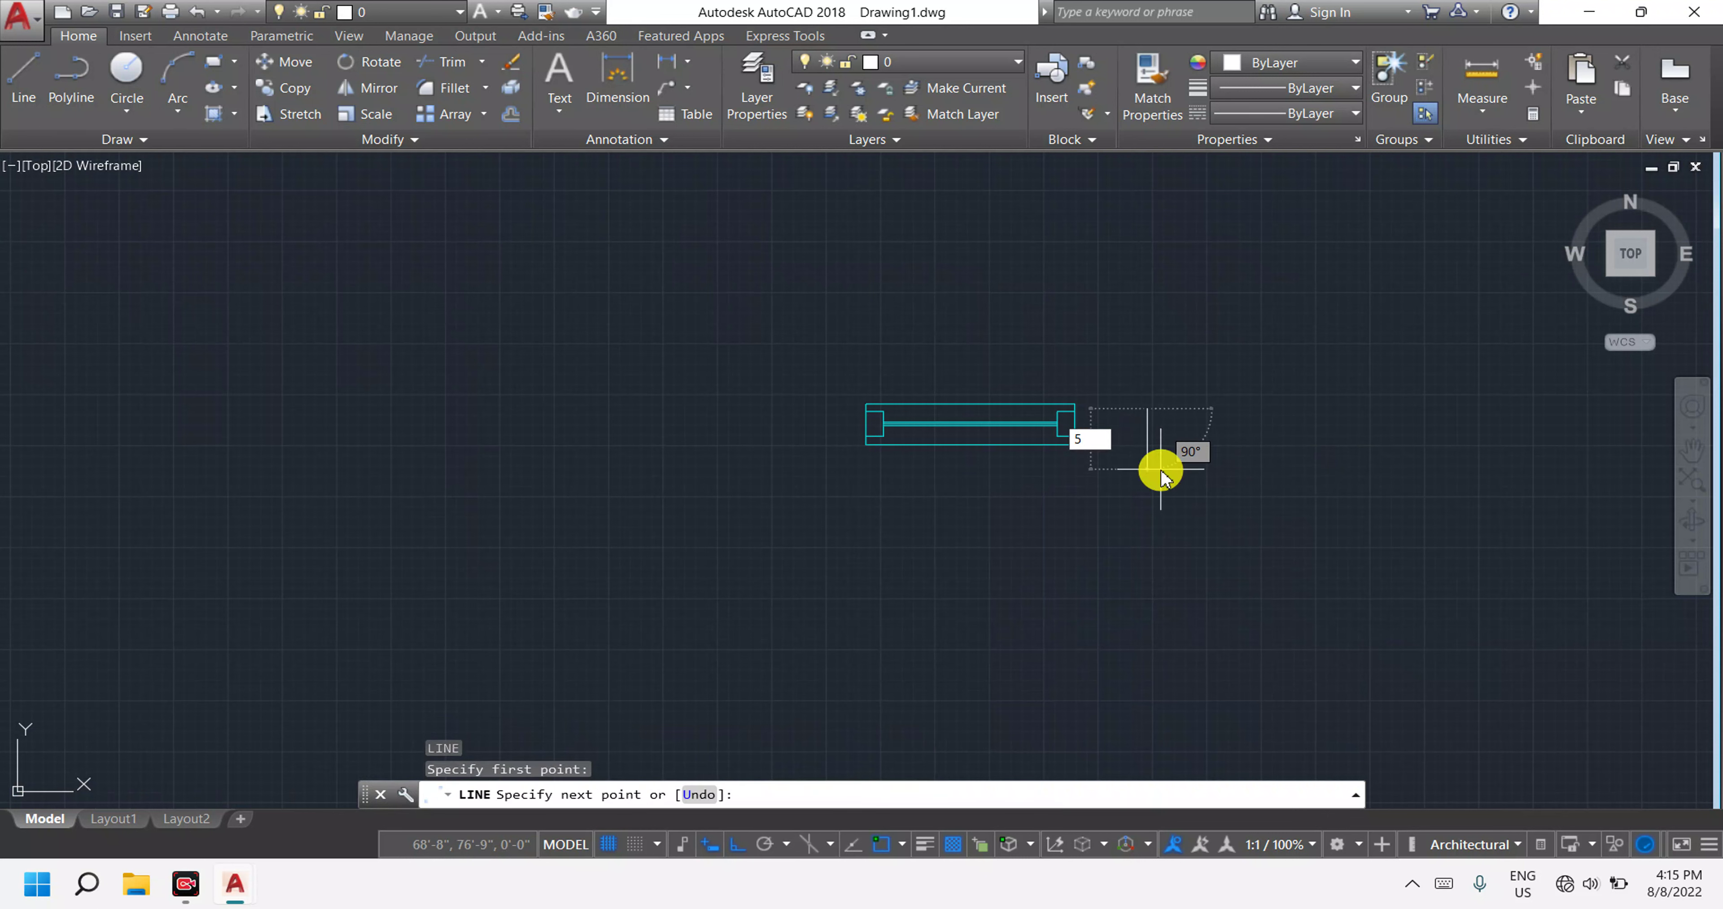
pyautogui.press('Return')
pyautogui.press('Escape')
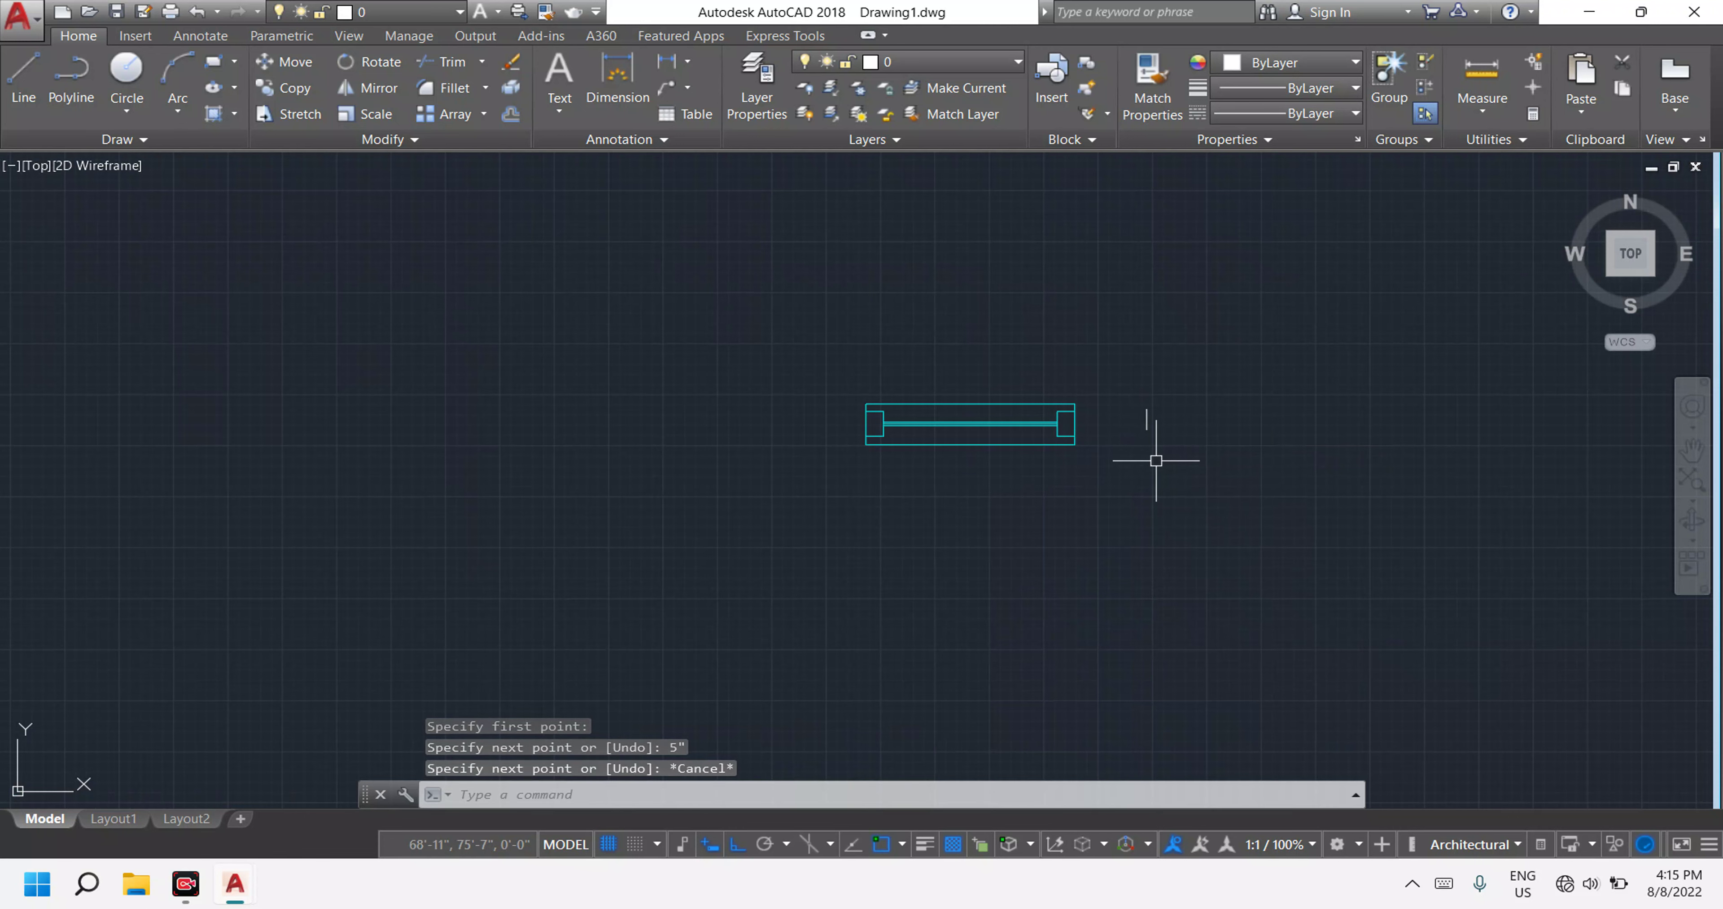
# ALIGN the window to two new points with scaling, stretching it longer.
pyautogui.scroll(4, 1103, 415)
pyautogui.click(1114, 565)
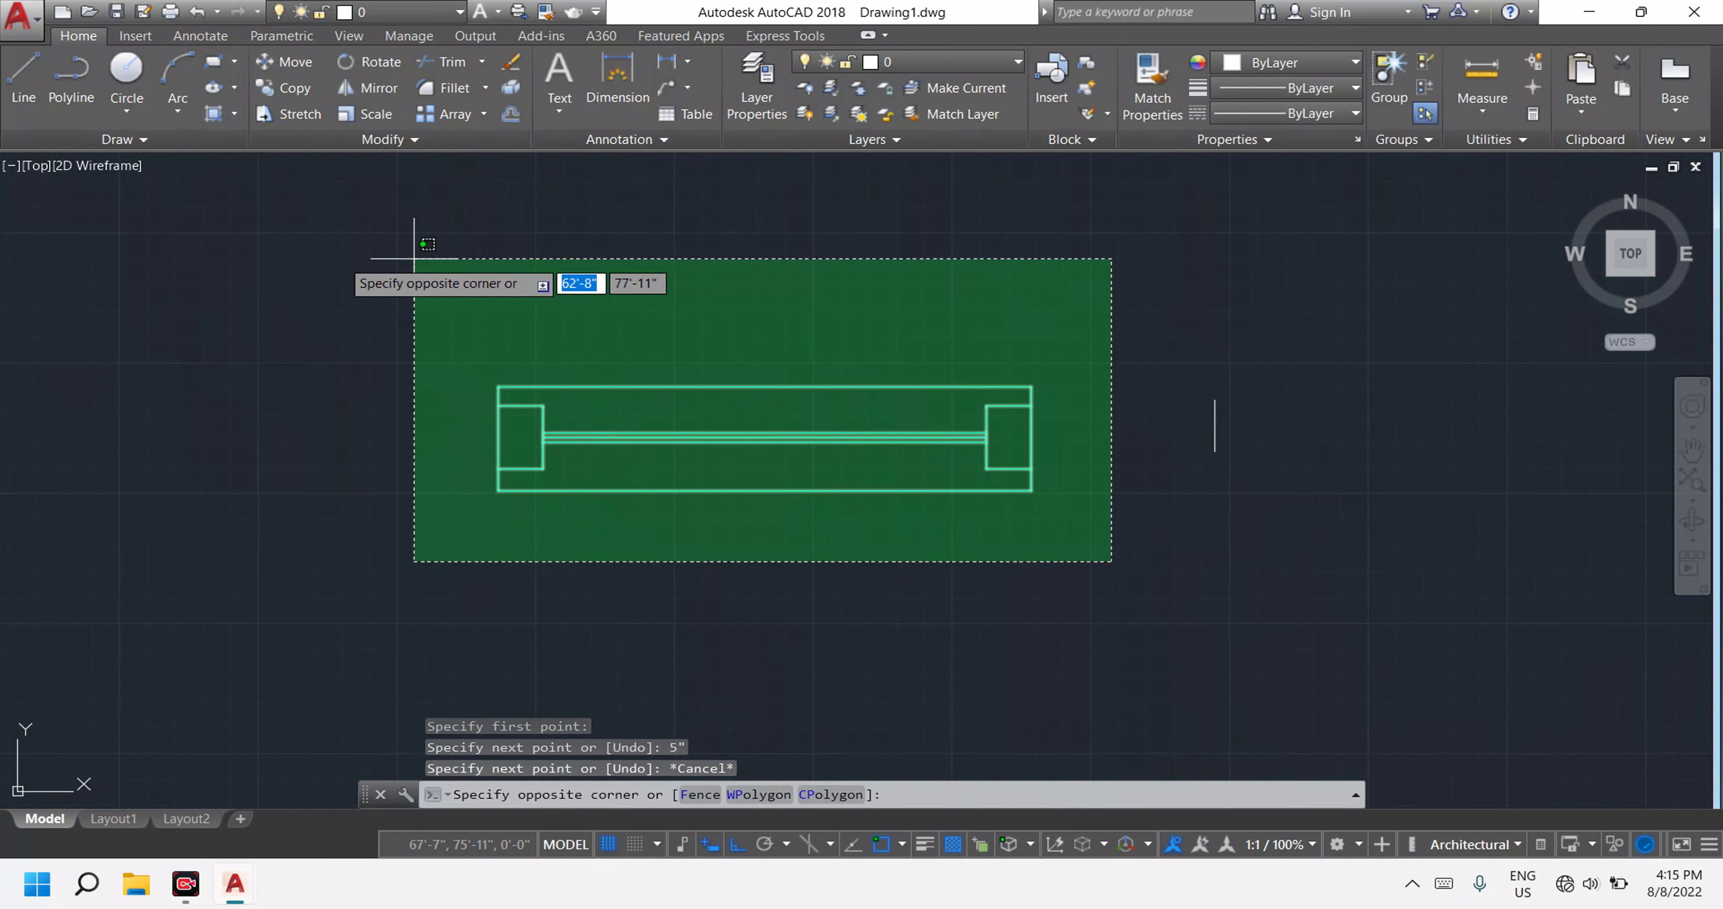
pyautogui.click(353, 258)
pyautogui.write('al')
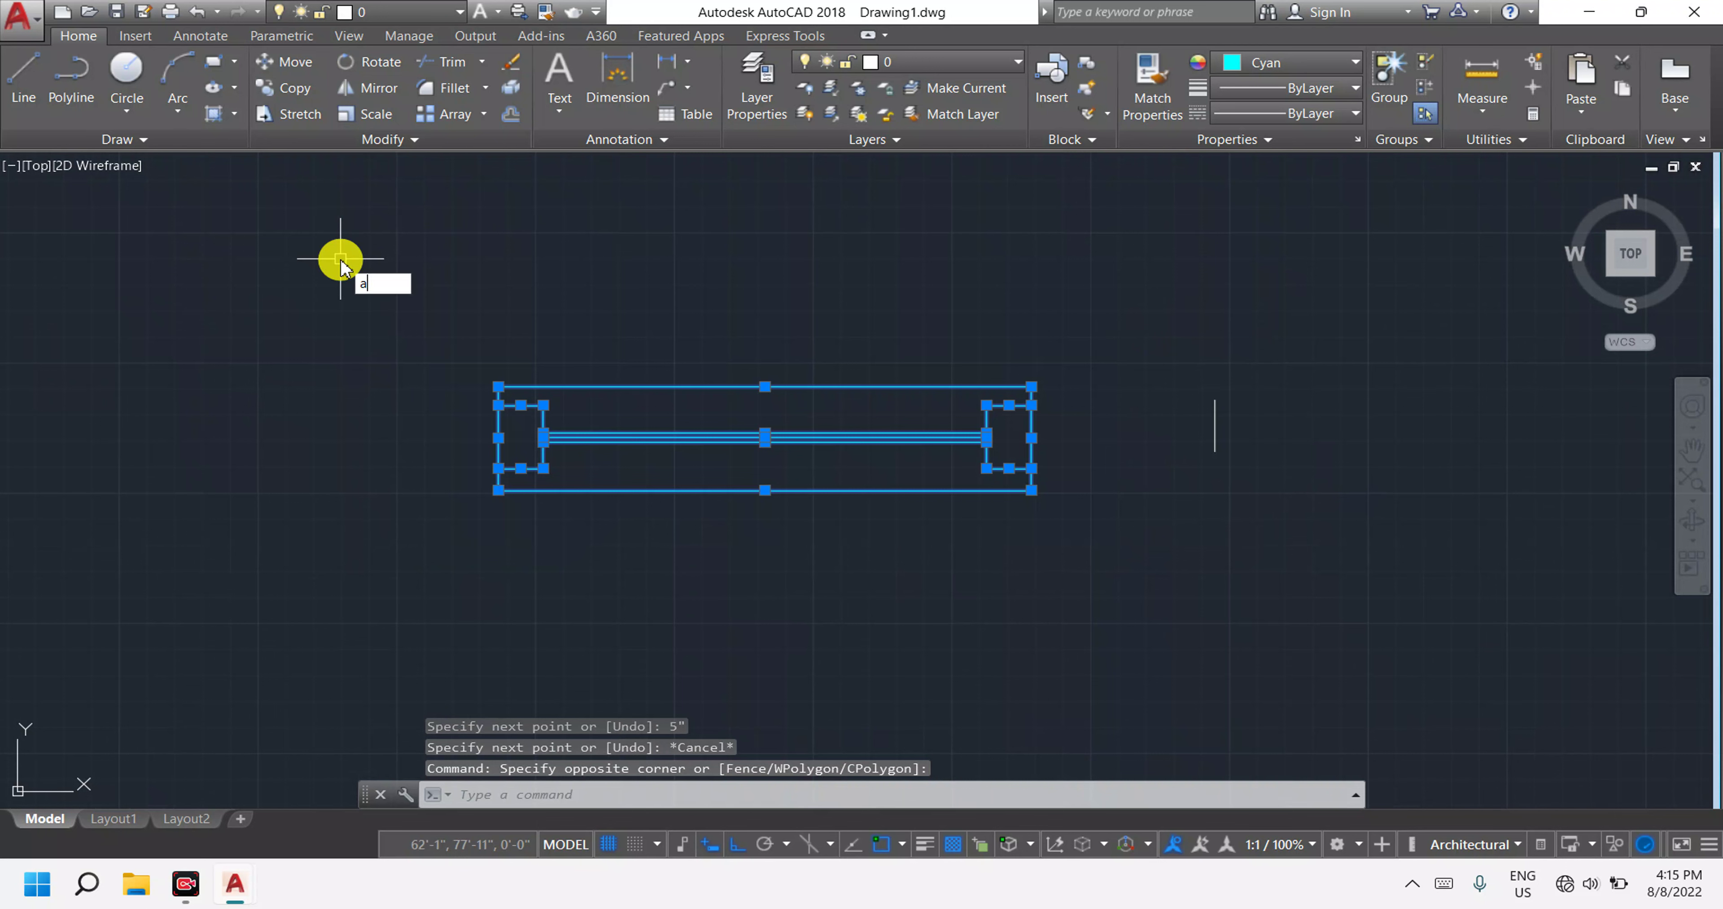
pyautogui.press('Return')
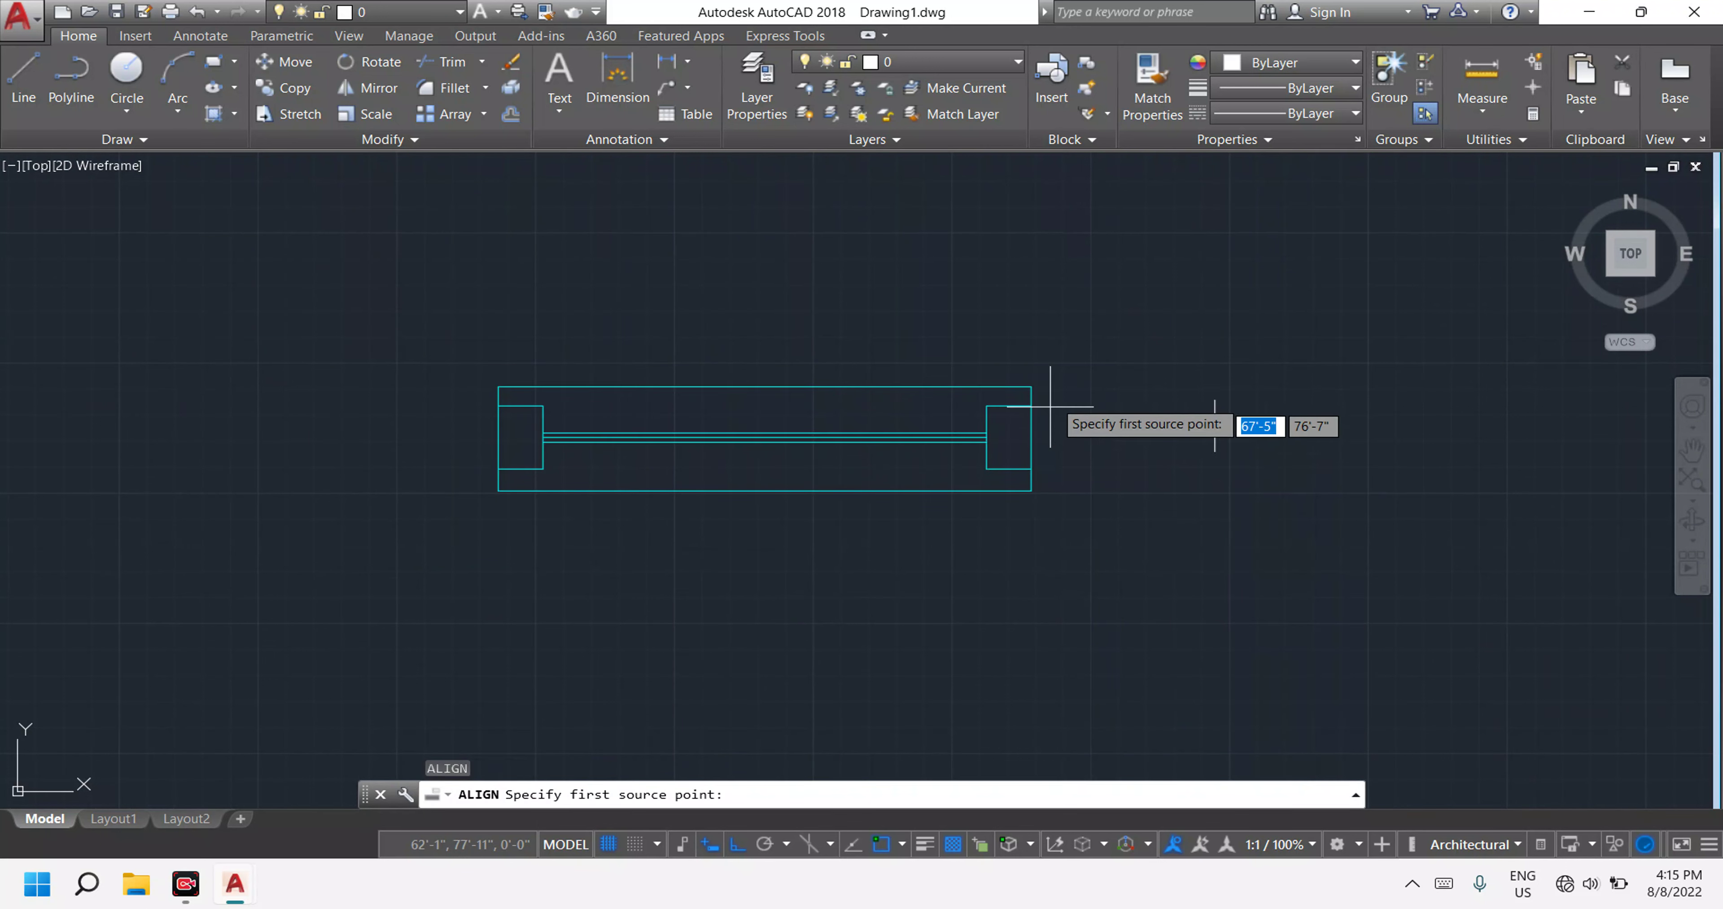
pyautogui.click(1032, 386)
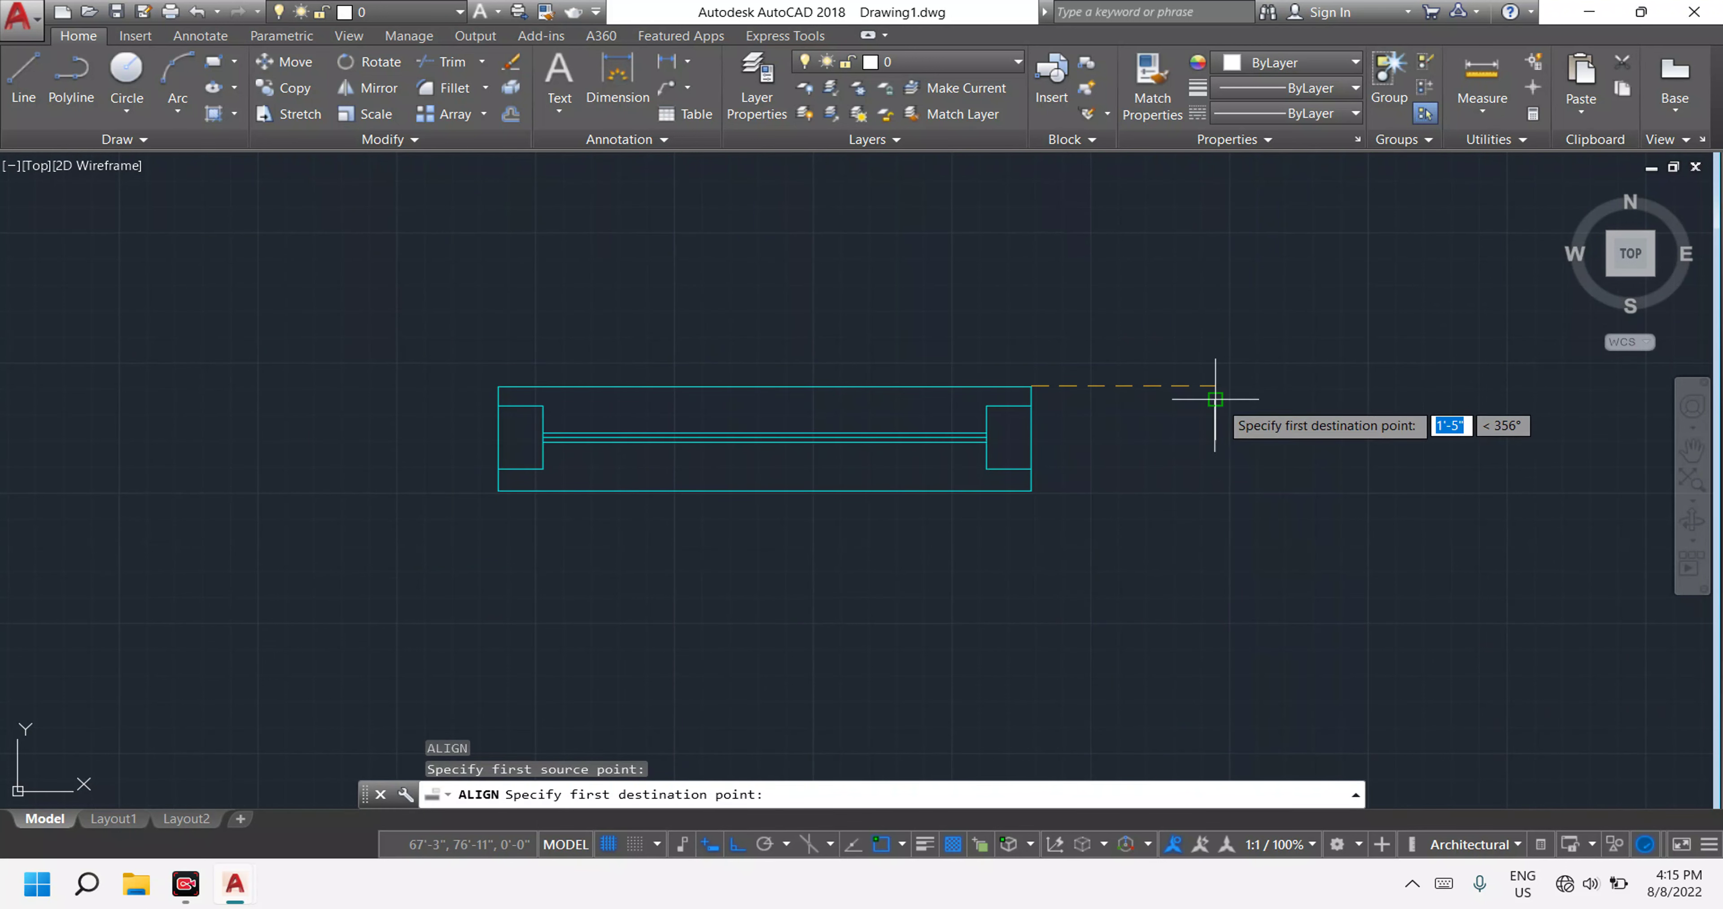
pyautogui.press('F8')
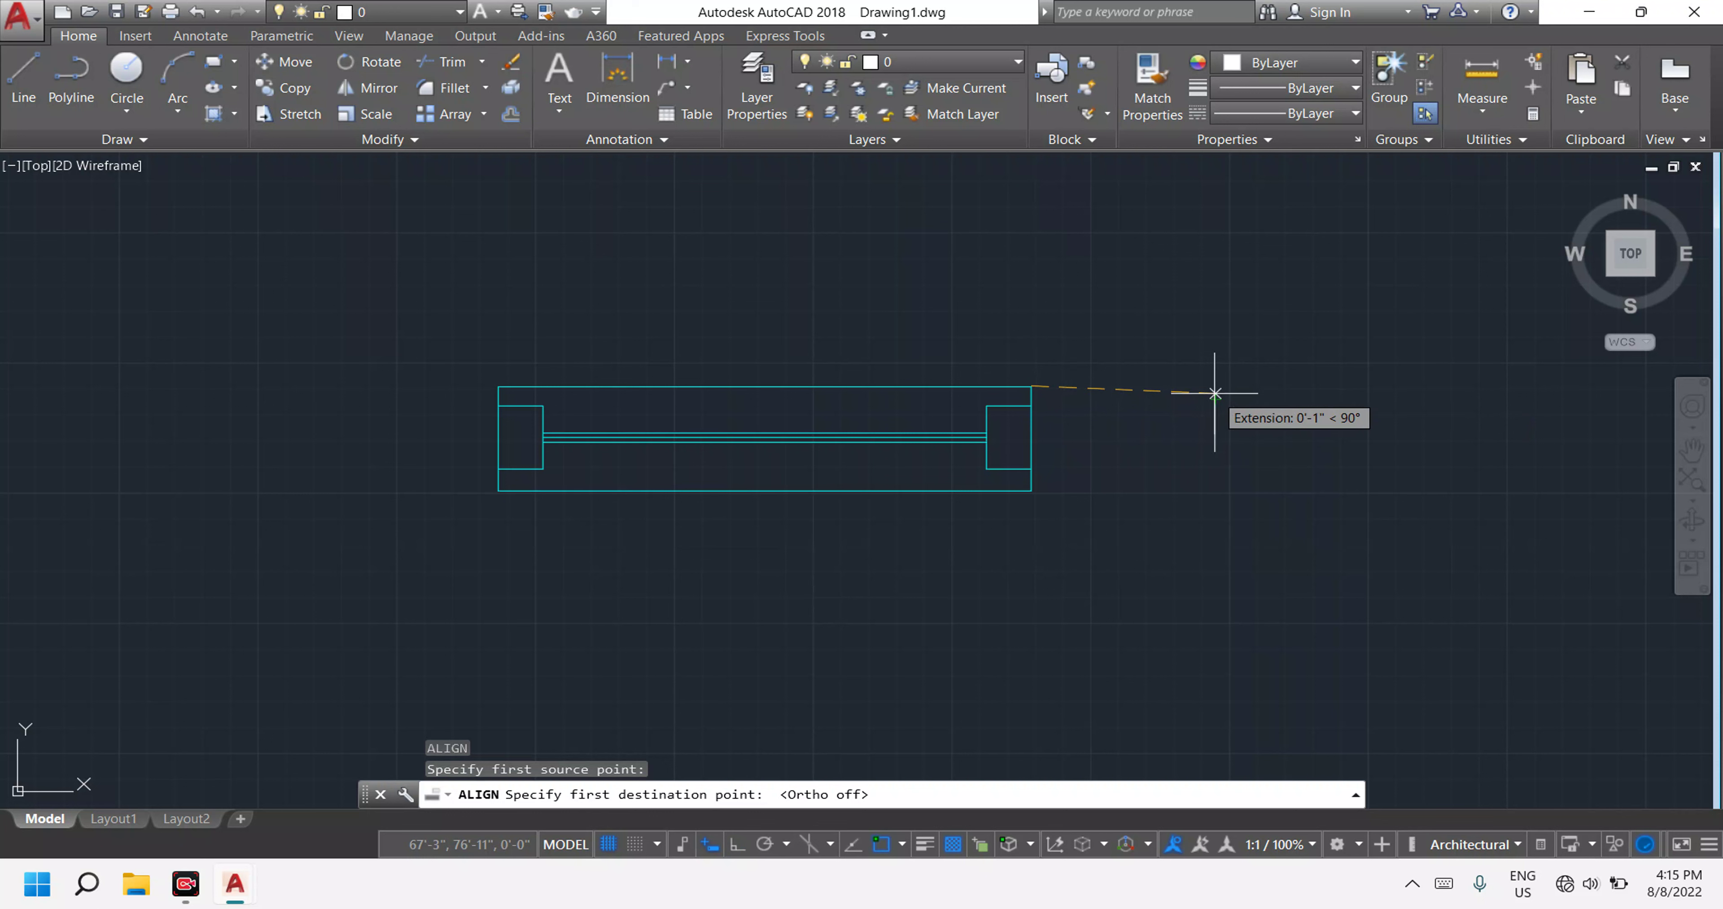
pyautogui.click(1215, 399)
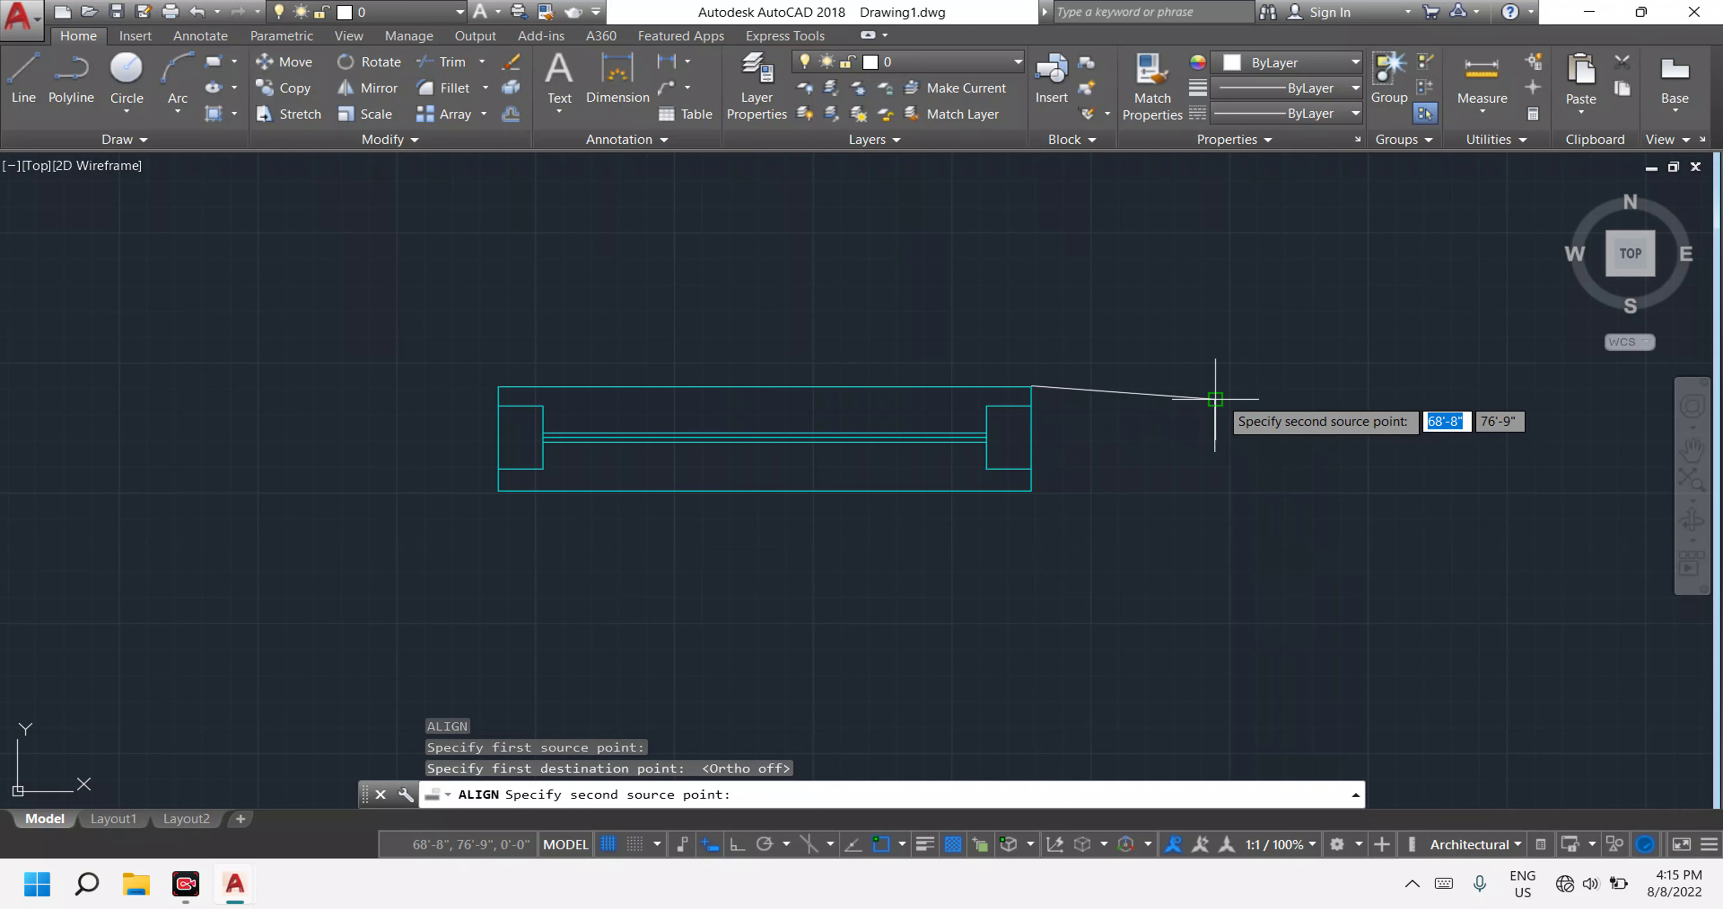
pyautogui.click(1032, 491)
pyautogui.click(1215, 452)
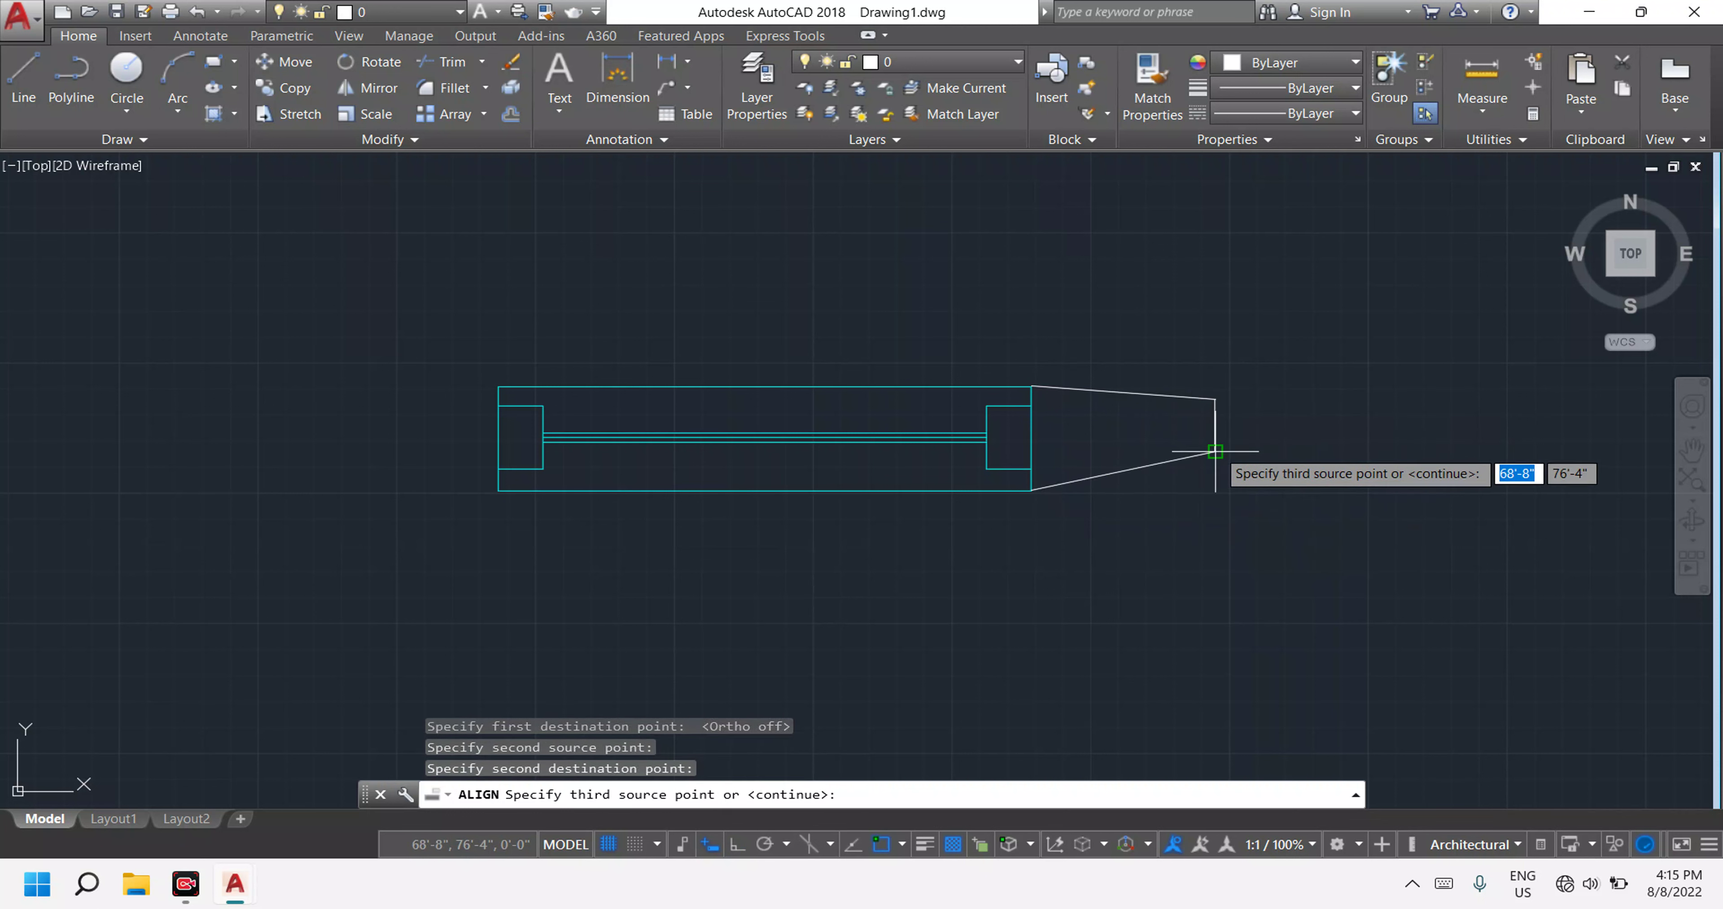
pyautogui.press('Return')
pyautogui.write('Y')
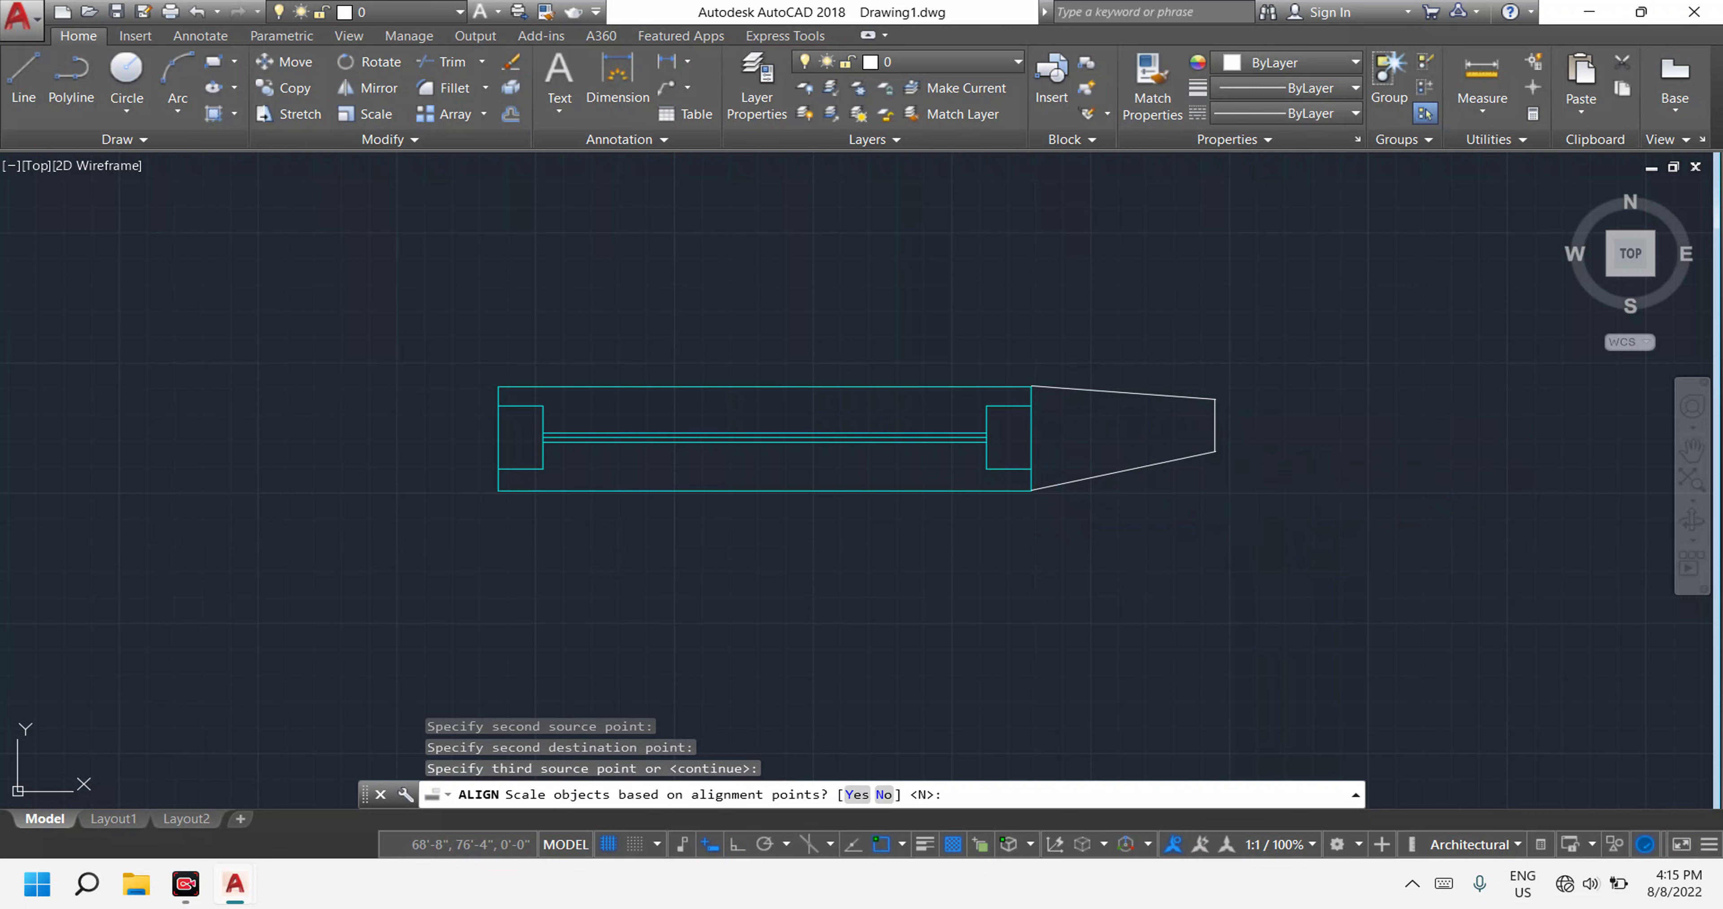
pyautogui.press('Return')
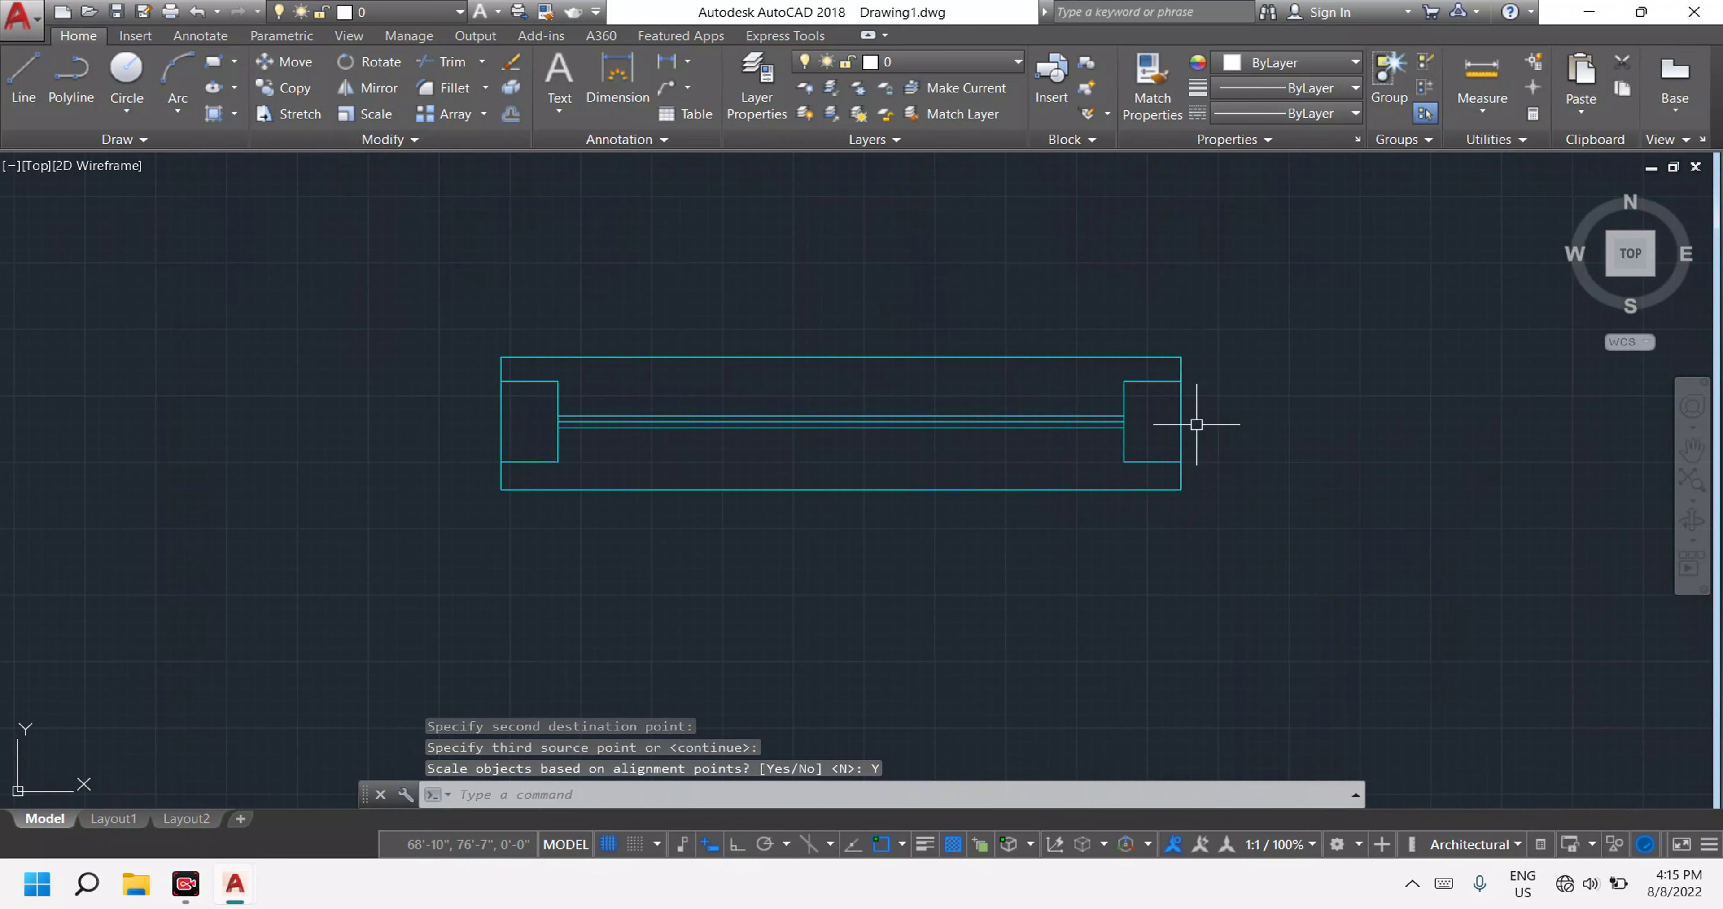
# Reselect the resized window after clearing the earlier selection.
pyautogui.press('Escape')
pyautogui.click(1253, 507)
pyautogui.click(934, 311)
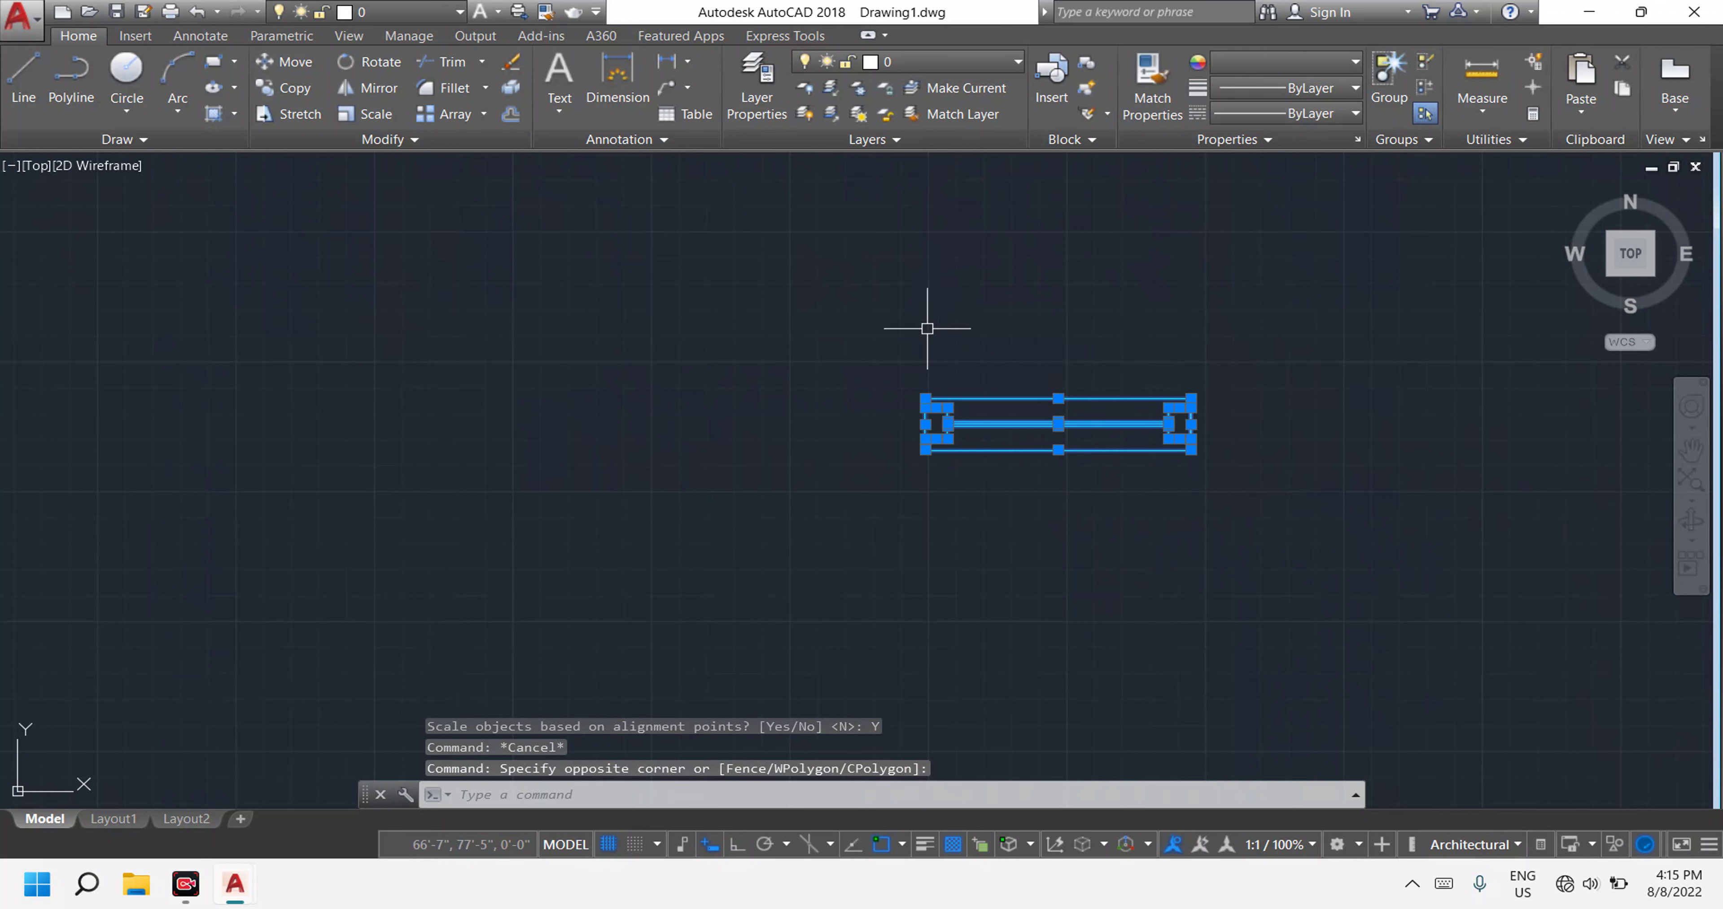
pyautogui.press('Escape')
pyautogui.scroll(-6, 1080, 385)
pyautogui.press('Escape')
pyautogui.scroll(4, 1096, 384)
pyautogui.scroll(4, 1204, 491)
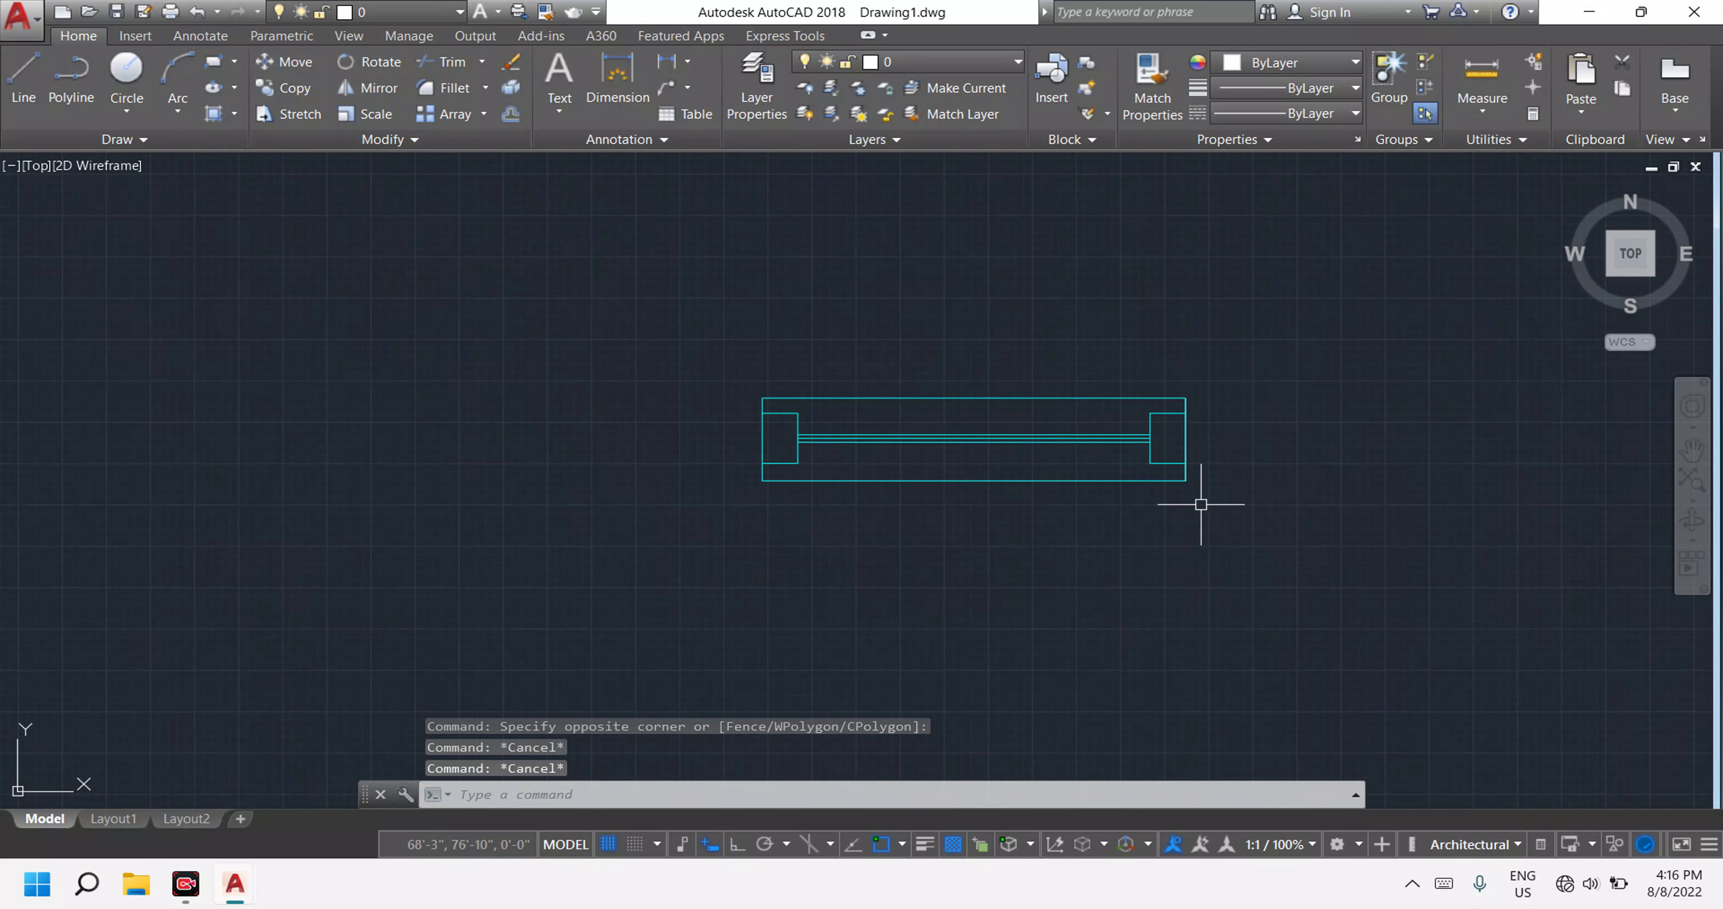
pyautogui.scroll(-6, 1211, 500)
pyautogui.click(1231, 513)
# Move the stretched window onto the midpoint of the upper-floor plan's lower wall.
pyautogui.click(1029, 336)
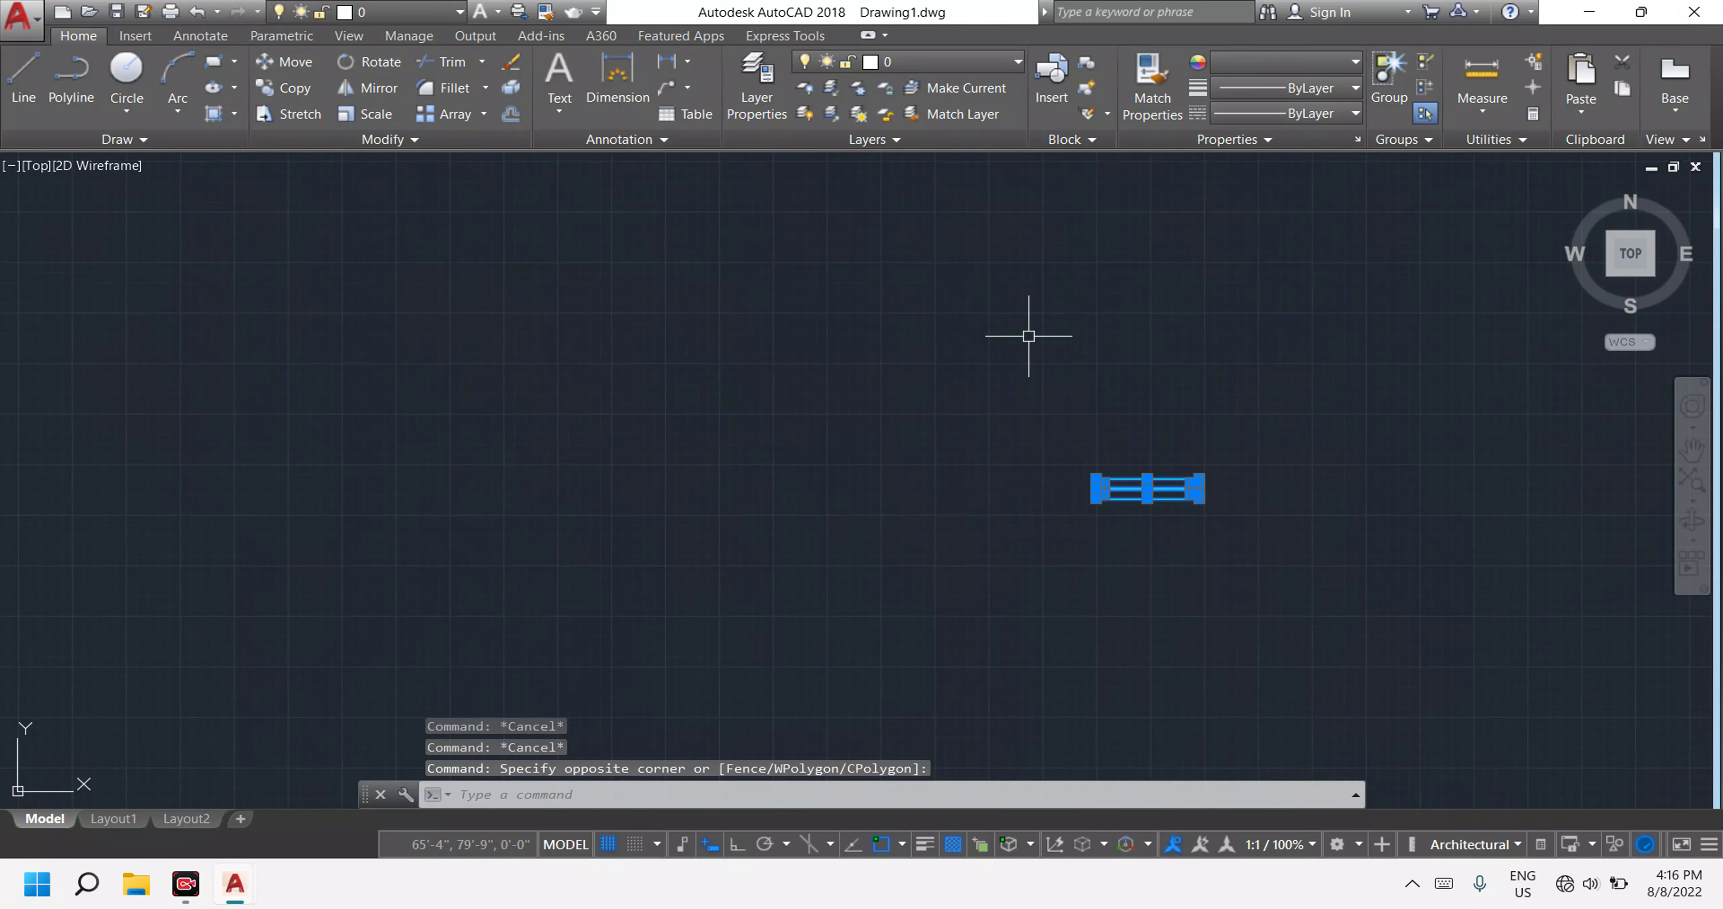
pyautogui.write('vvvvvv')
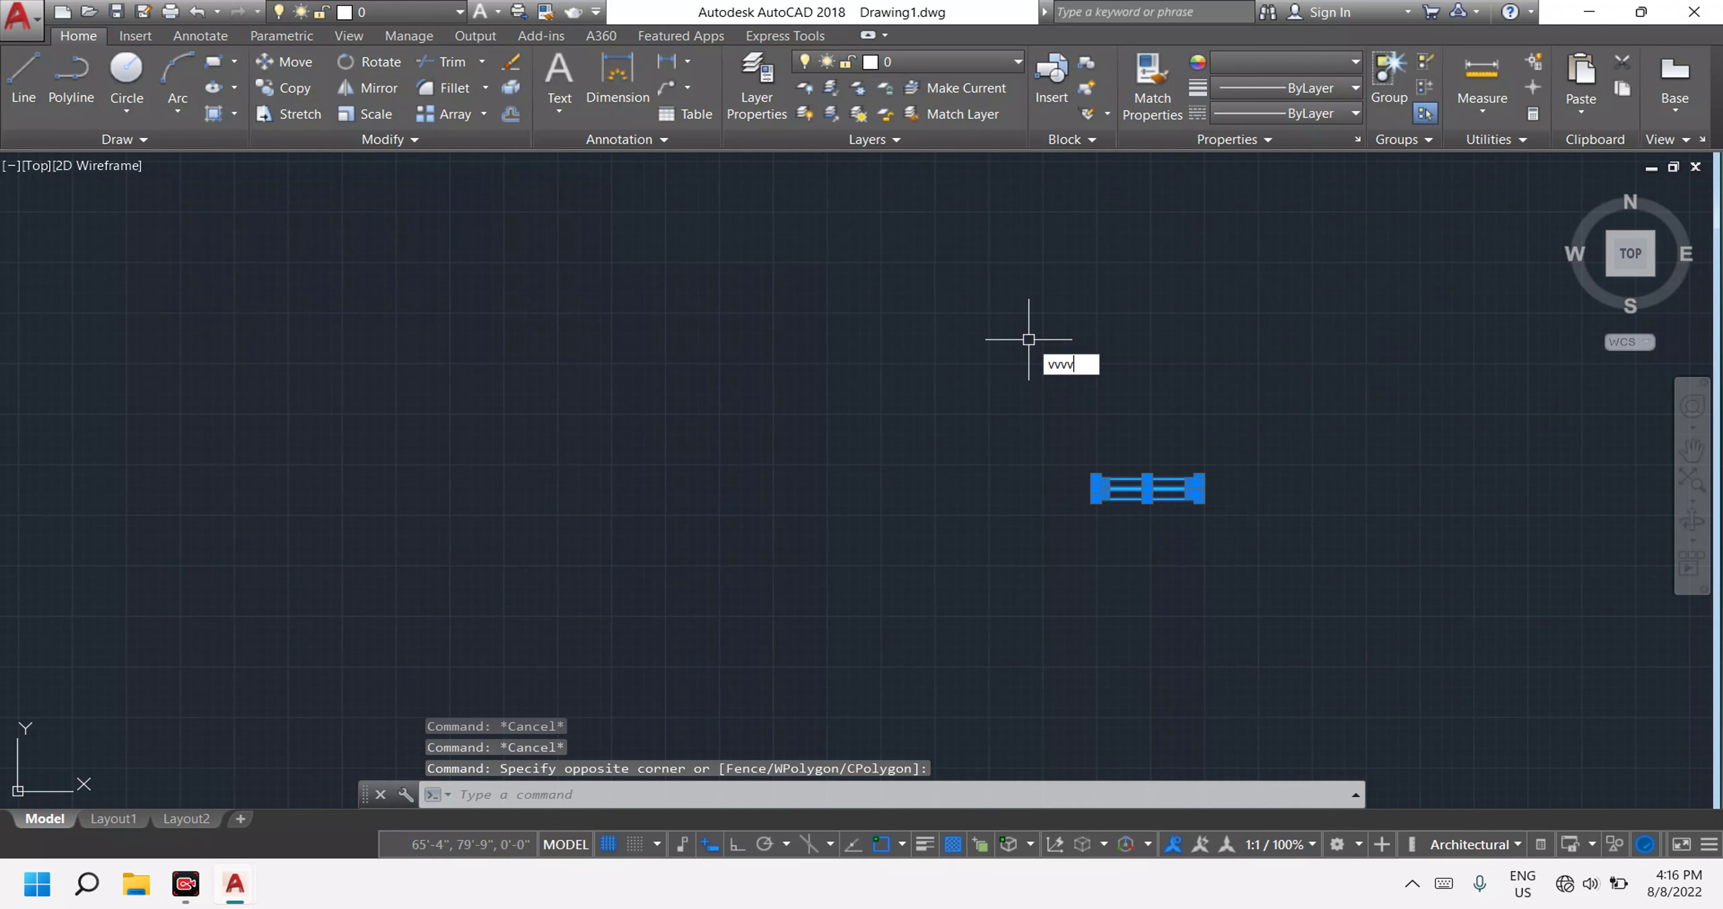
pyautogui.press('BackSpace')
pyautogui.press('BackSpace')
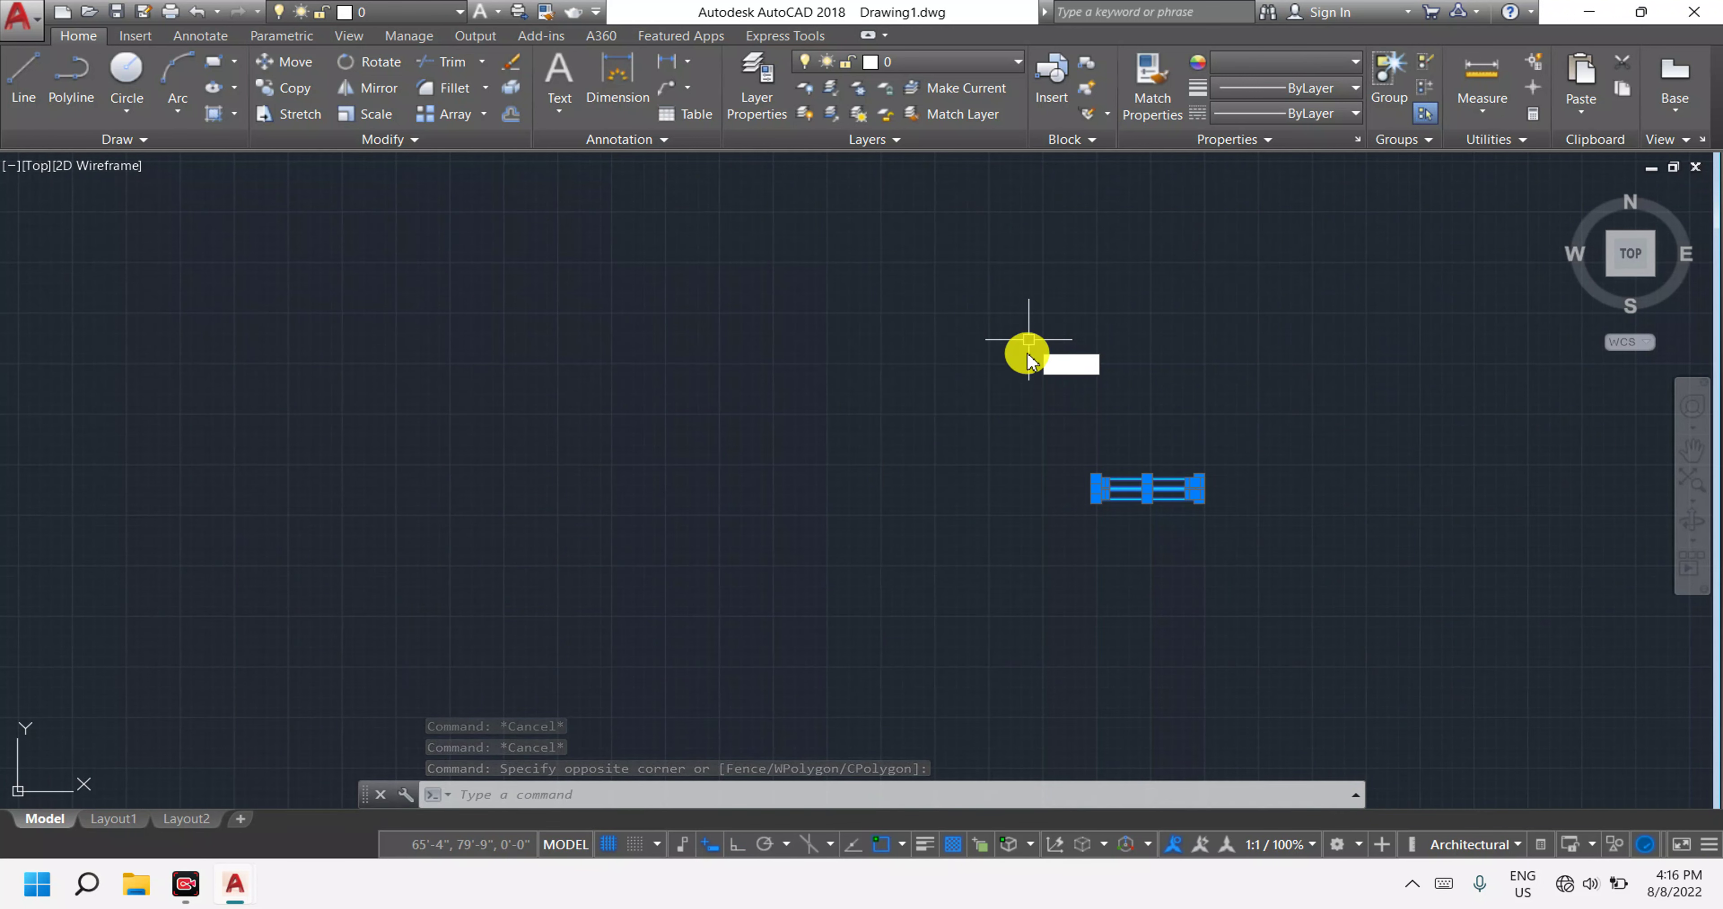
pyautogui.write('m')
pyautogui.press('Return')
pyautogui.scroll(5, 1126, 508)
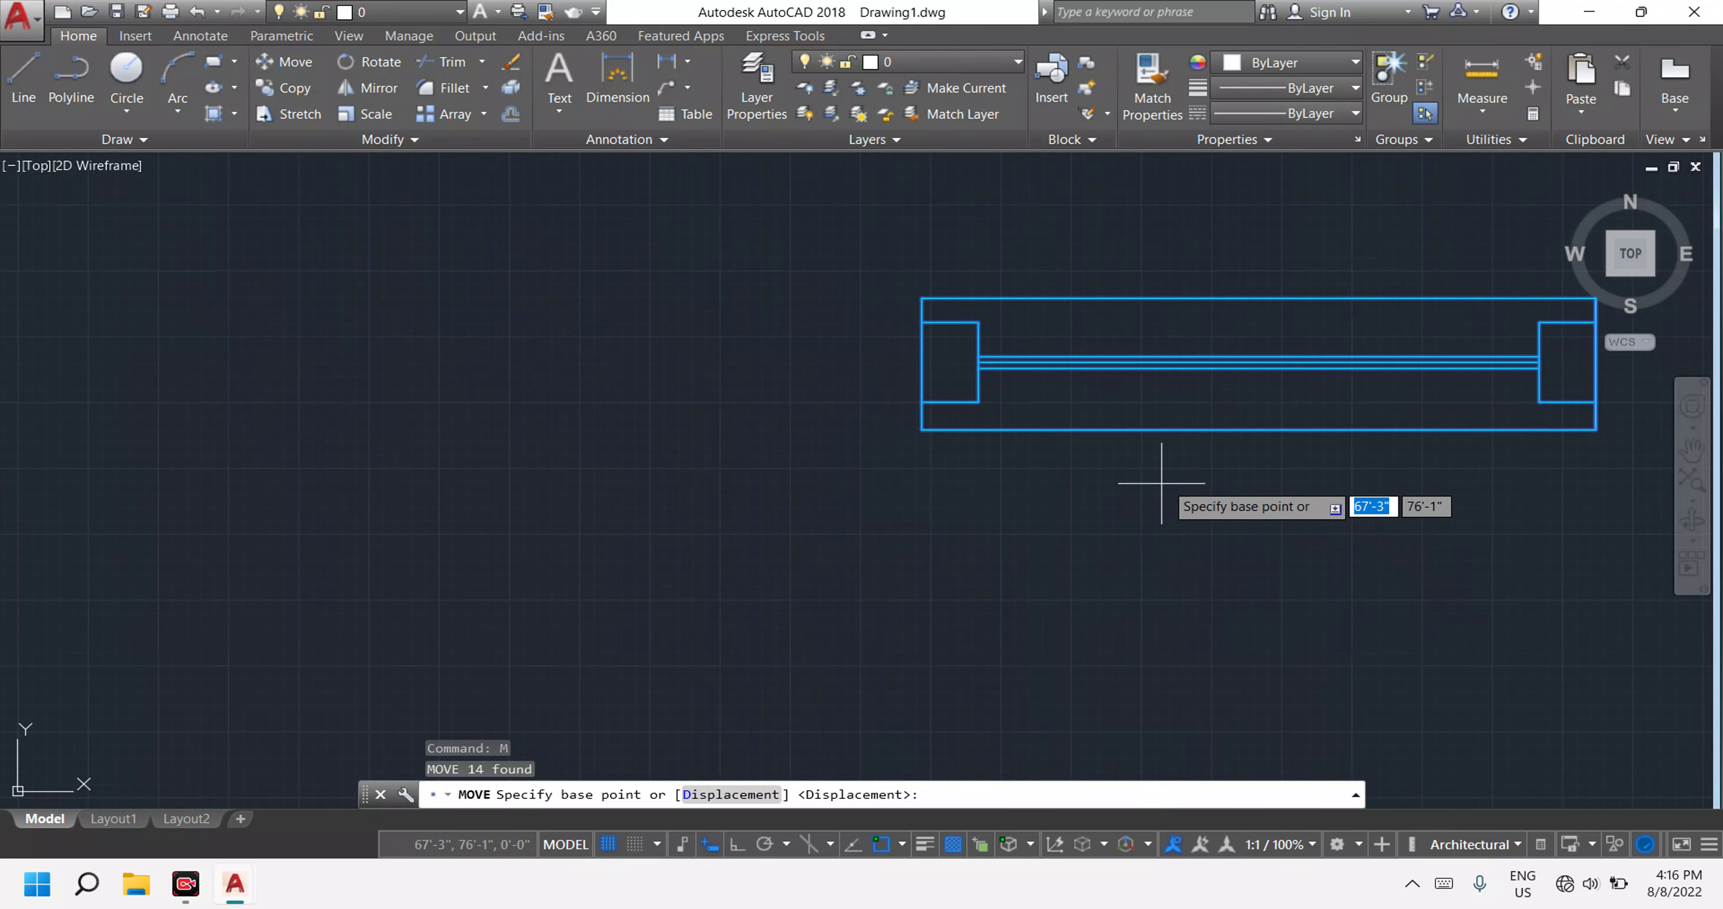
pyautogui.click(1261, 398)
pyautogui.scroll(-5, 1258, 481)
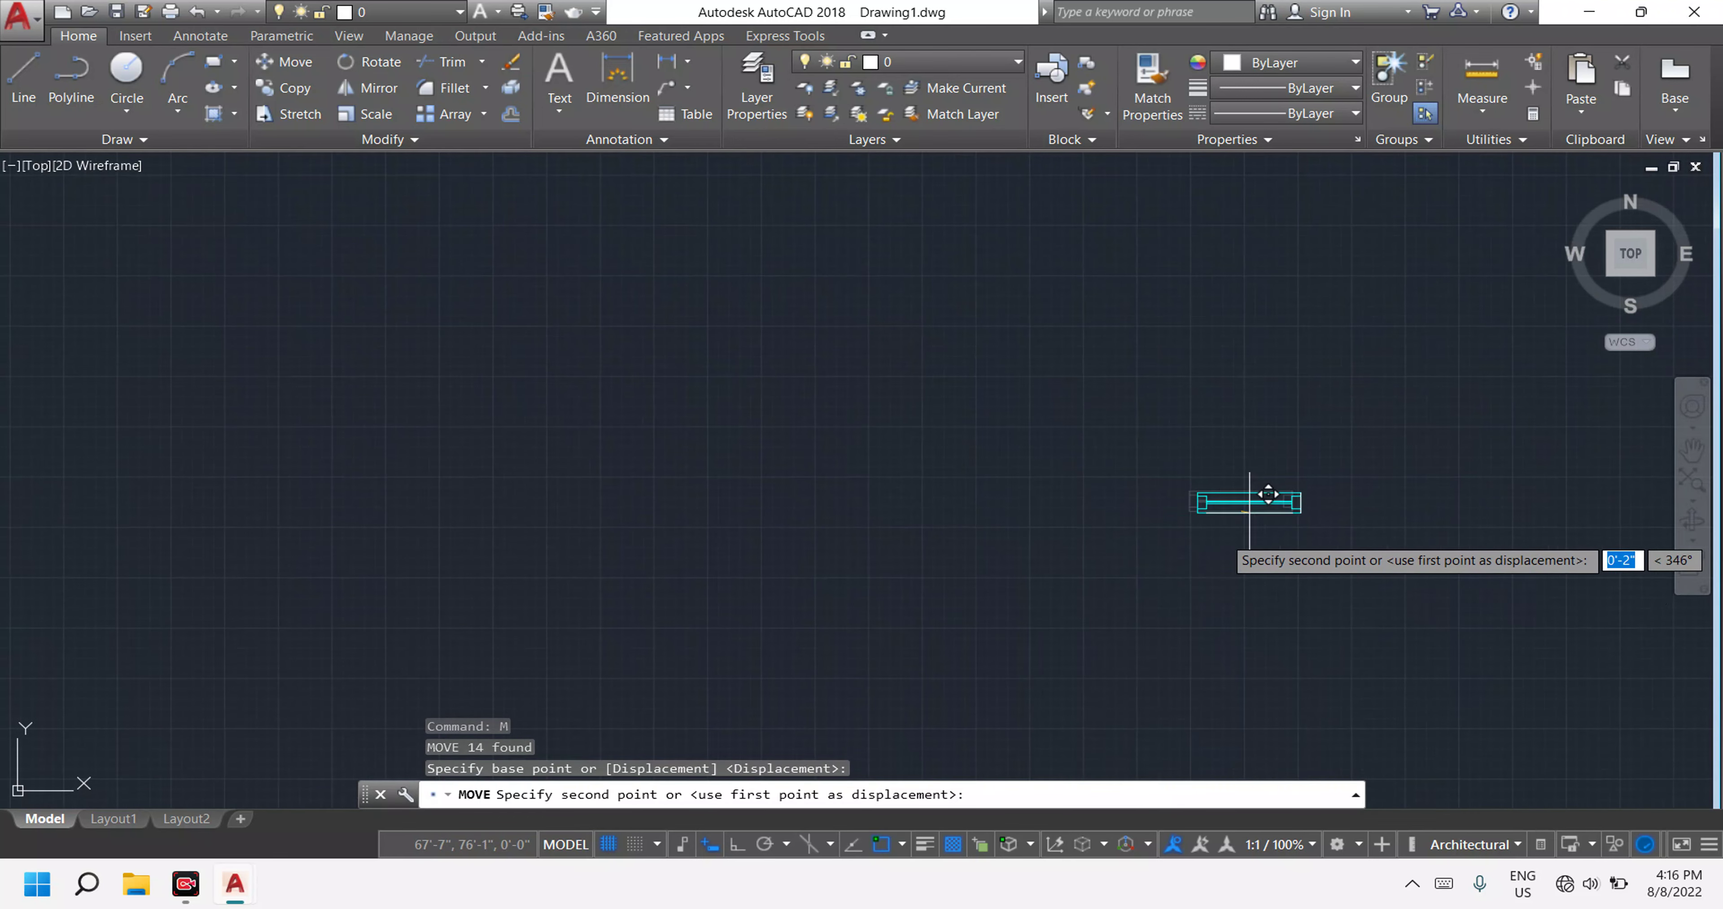
pyautogui.scroll(-3, 1150, 611)
pyautogui.moveTo(1149, 612); pyautogui.dragTo(1108, 268, button='middle')
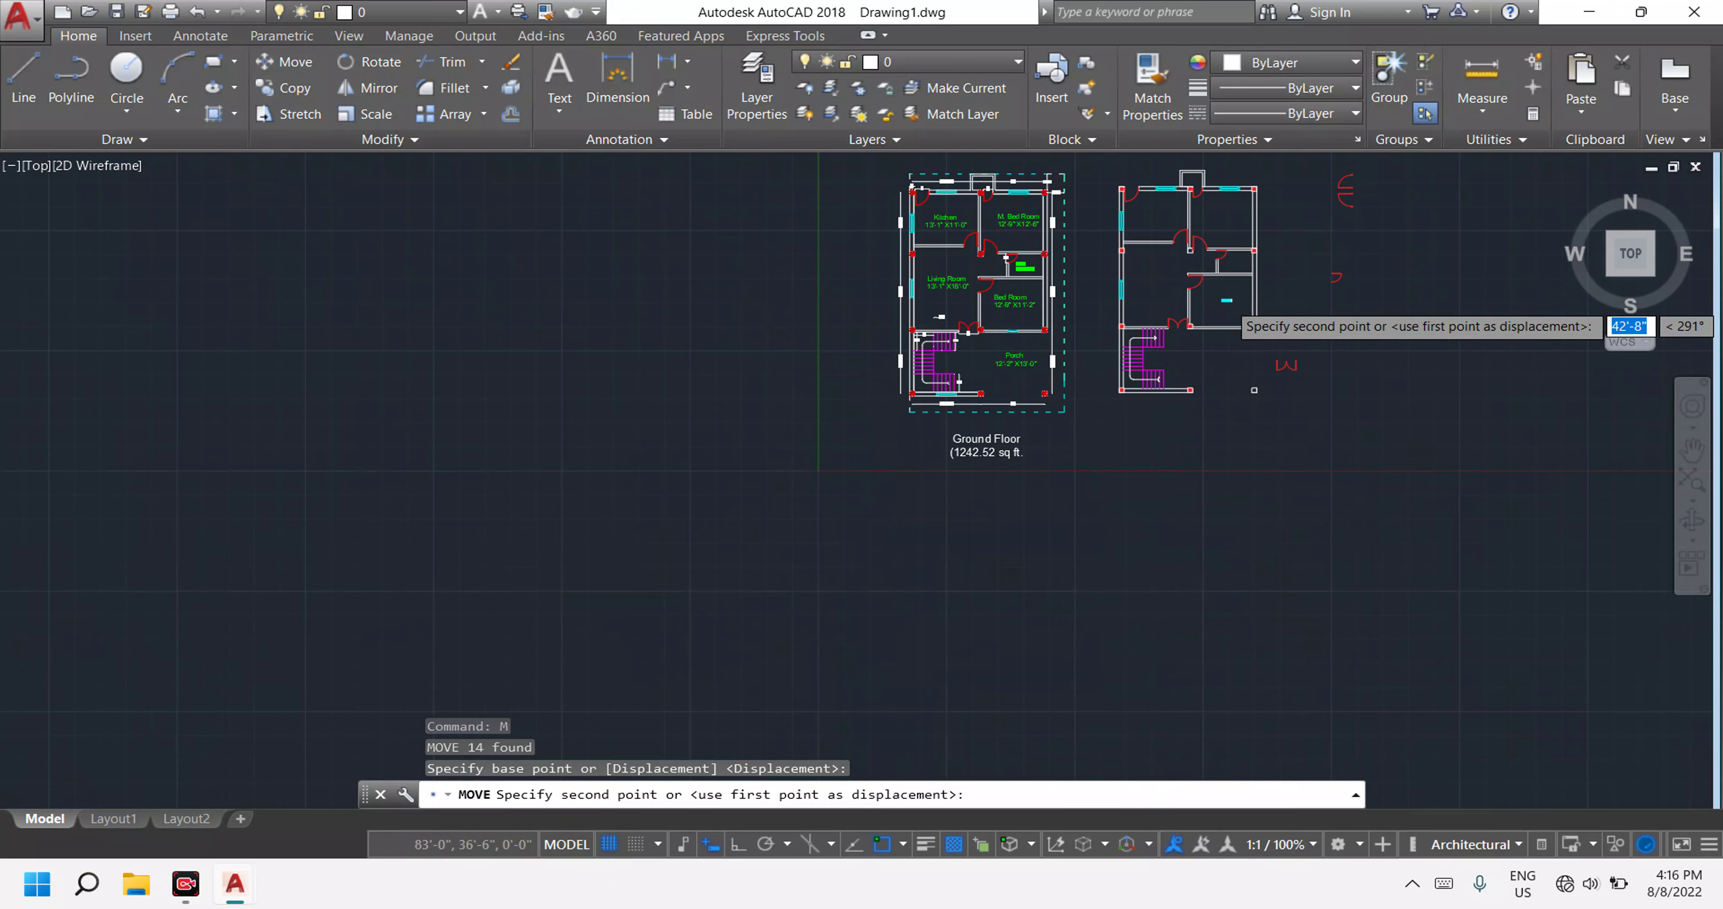
pyautogui.scroll(10, 1212, 374)
pyautogui.scroll(5, 1212, 374)
pyautogui.scroll(-6, 1181, 564)
pyautogui.moveTo(1154, 614); pyautogui.dragTo(1174, 357, button='middle')
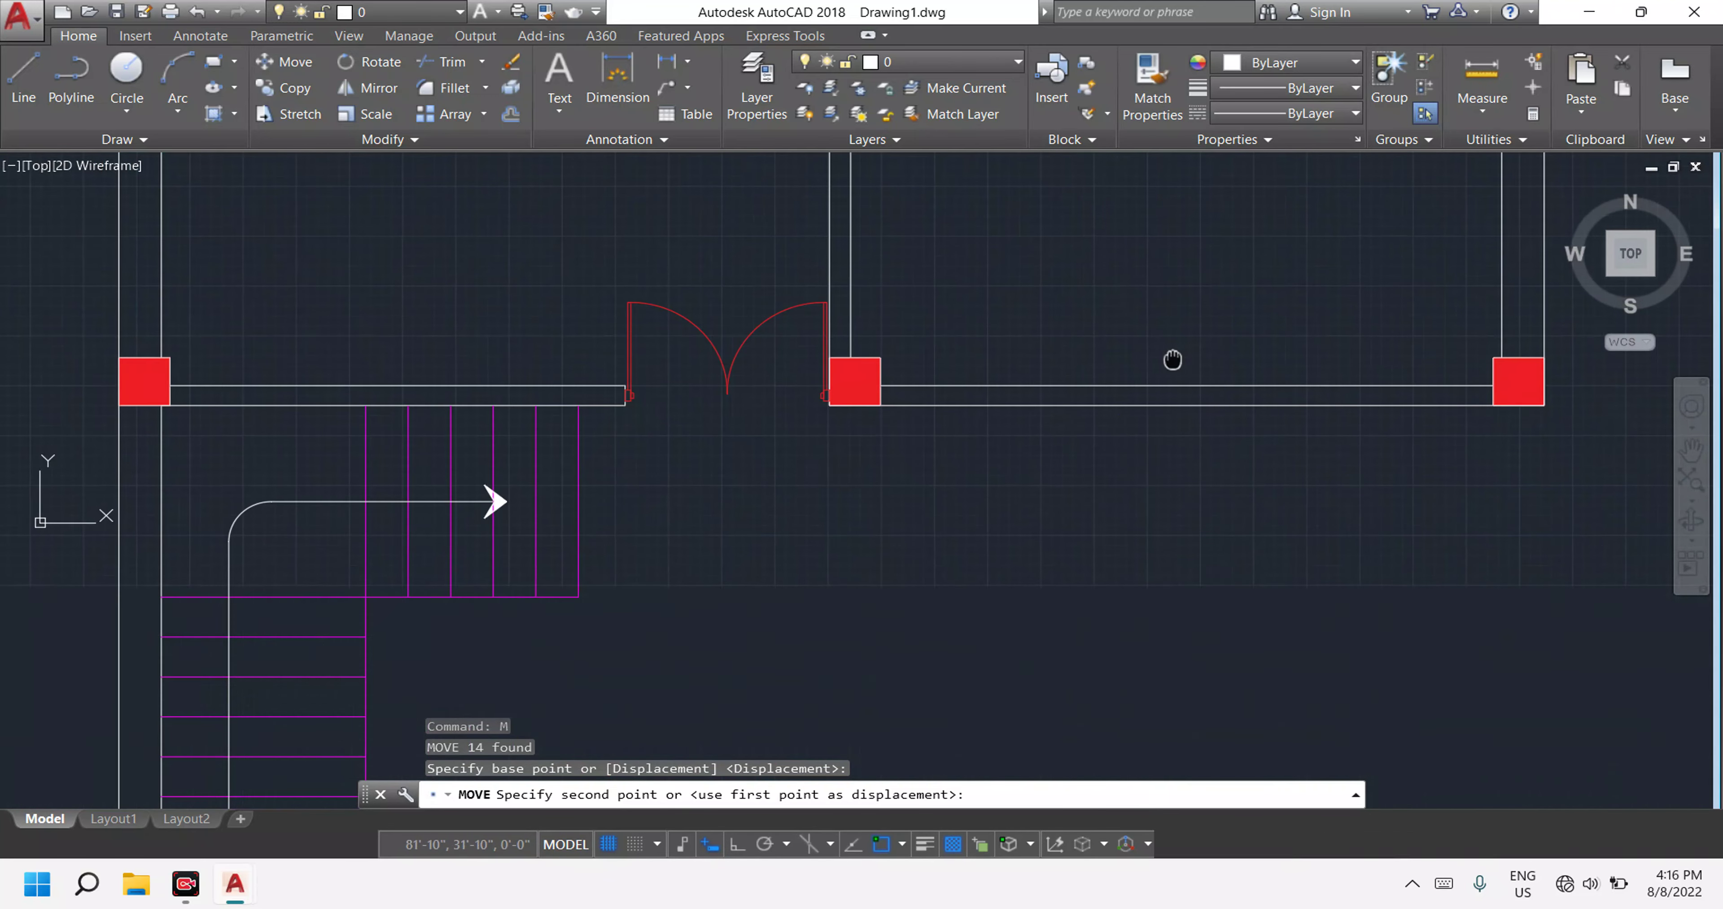
pyautogui.click(1188, 404)
# Zoom and pan to show both floor plans, centred on the upper floor.
pyautogui.scroll(-8, 1184, 414)
pyautogui.scroll(4, 1204, 348)
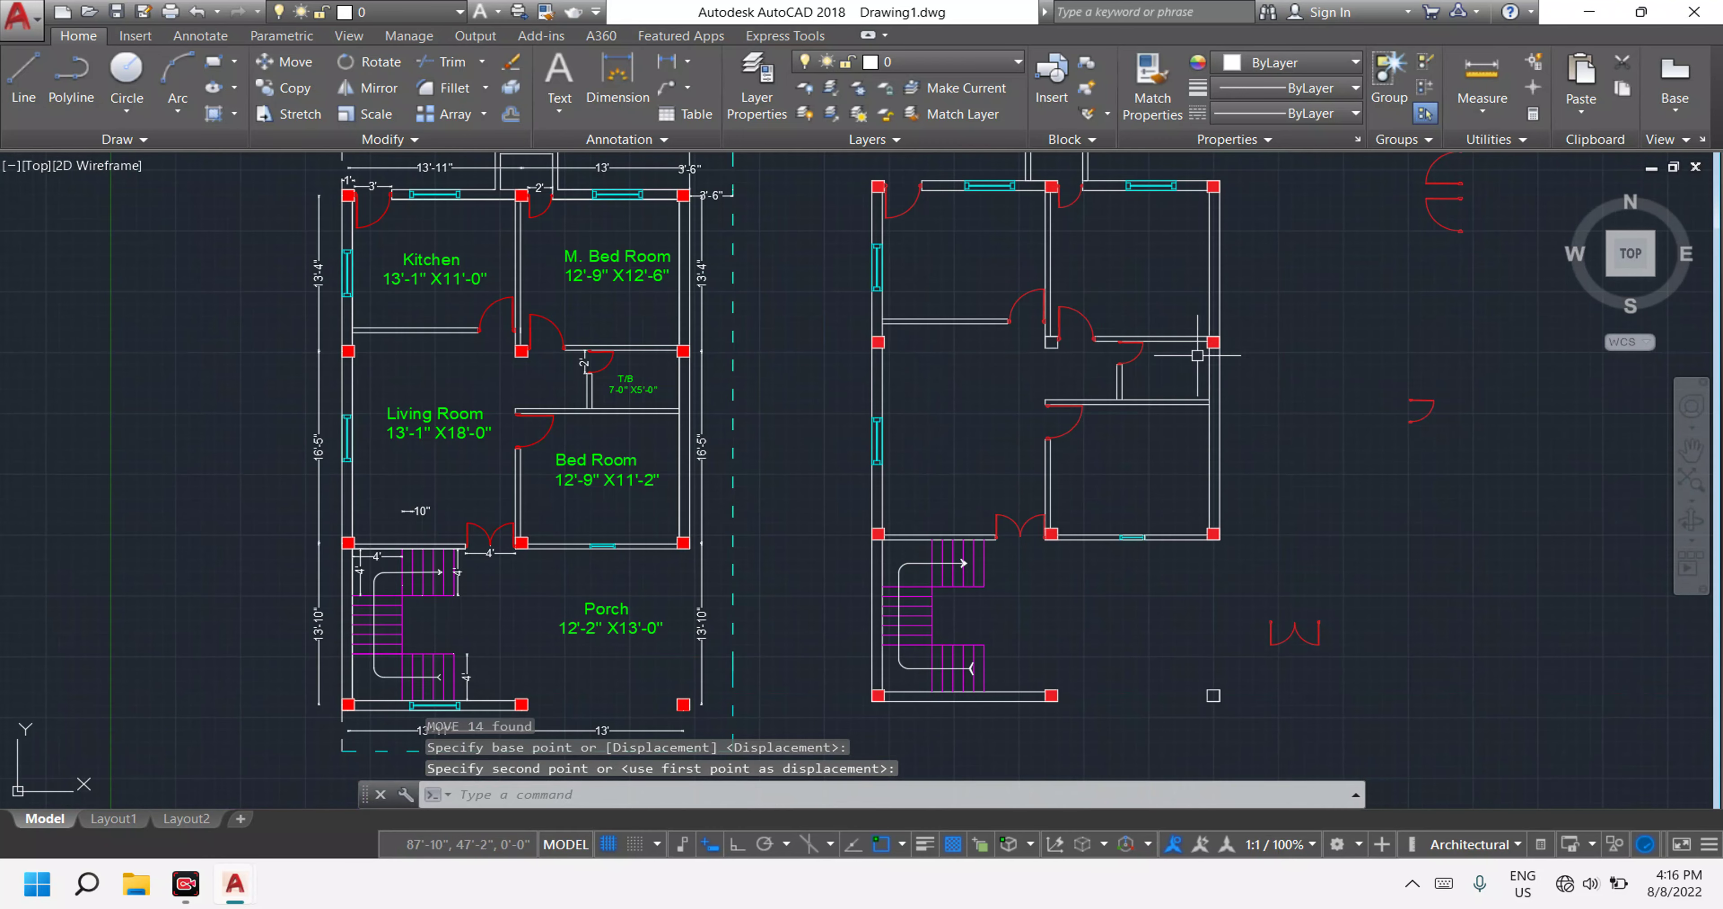
pyautogui.scroll(1, 994, 309)
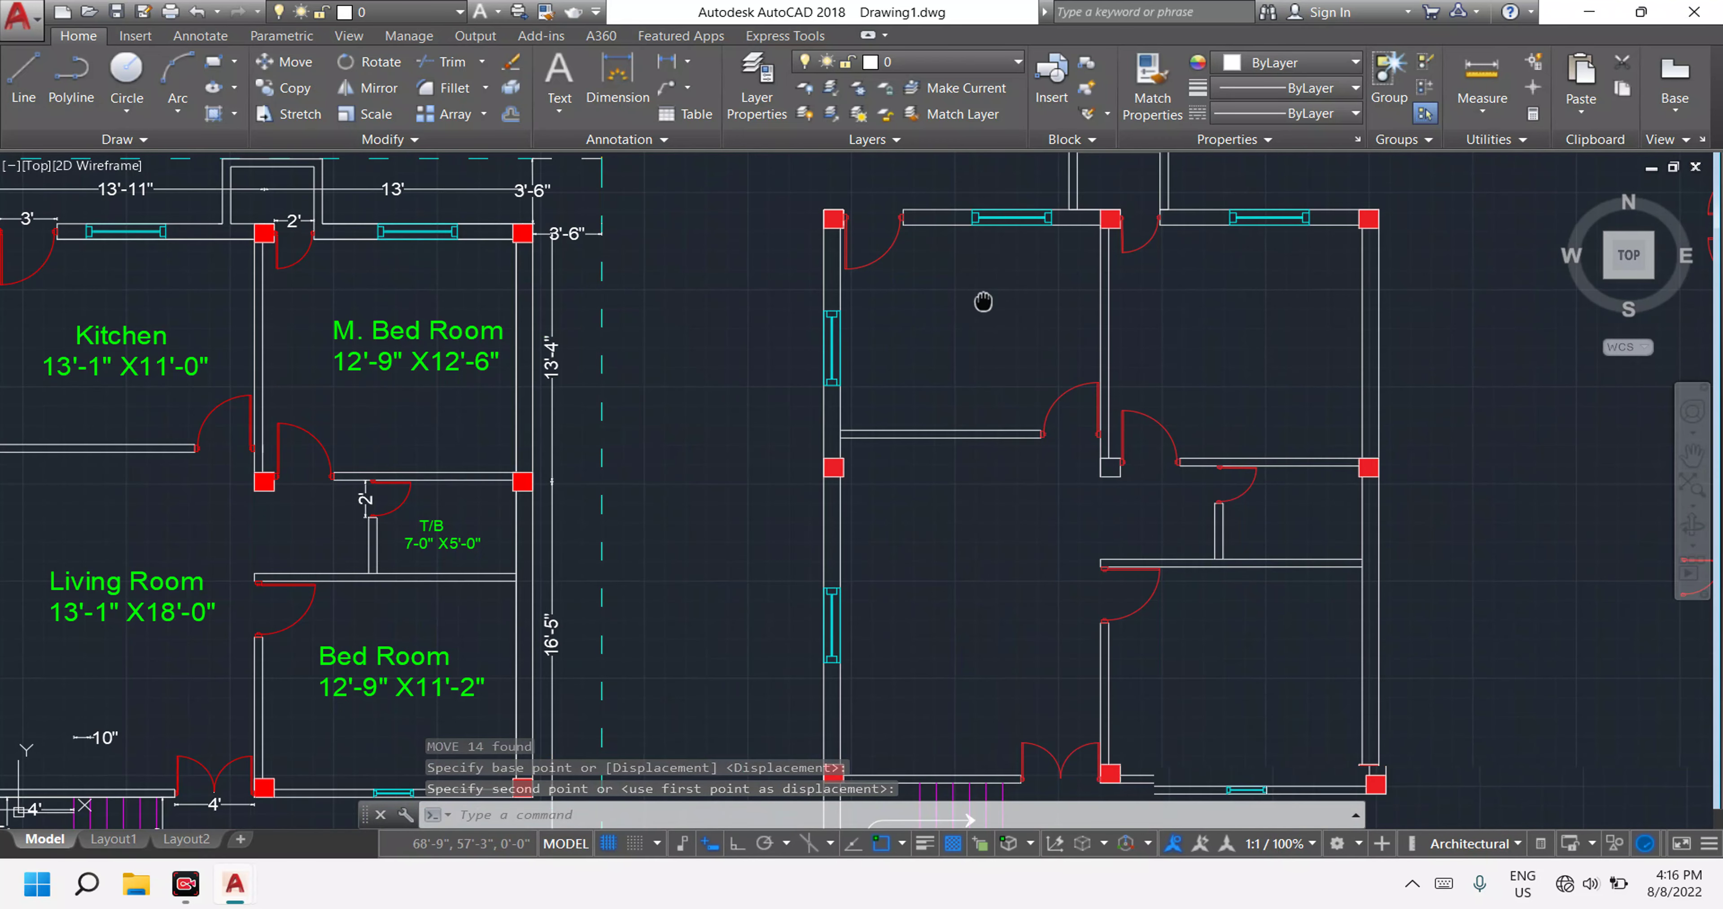
pyautogui.scroll(1, 989, 300)
pyautogui.press('Escape')
pyautogui.press('Escape')
pyautogui.press('Escape')
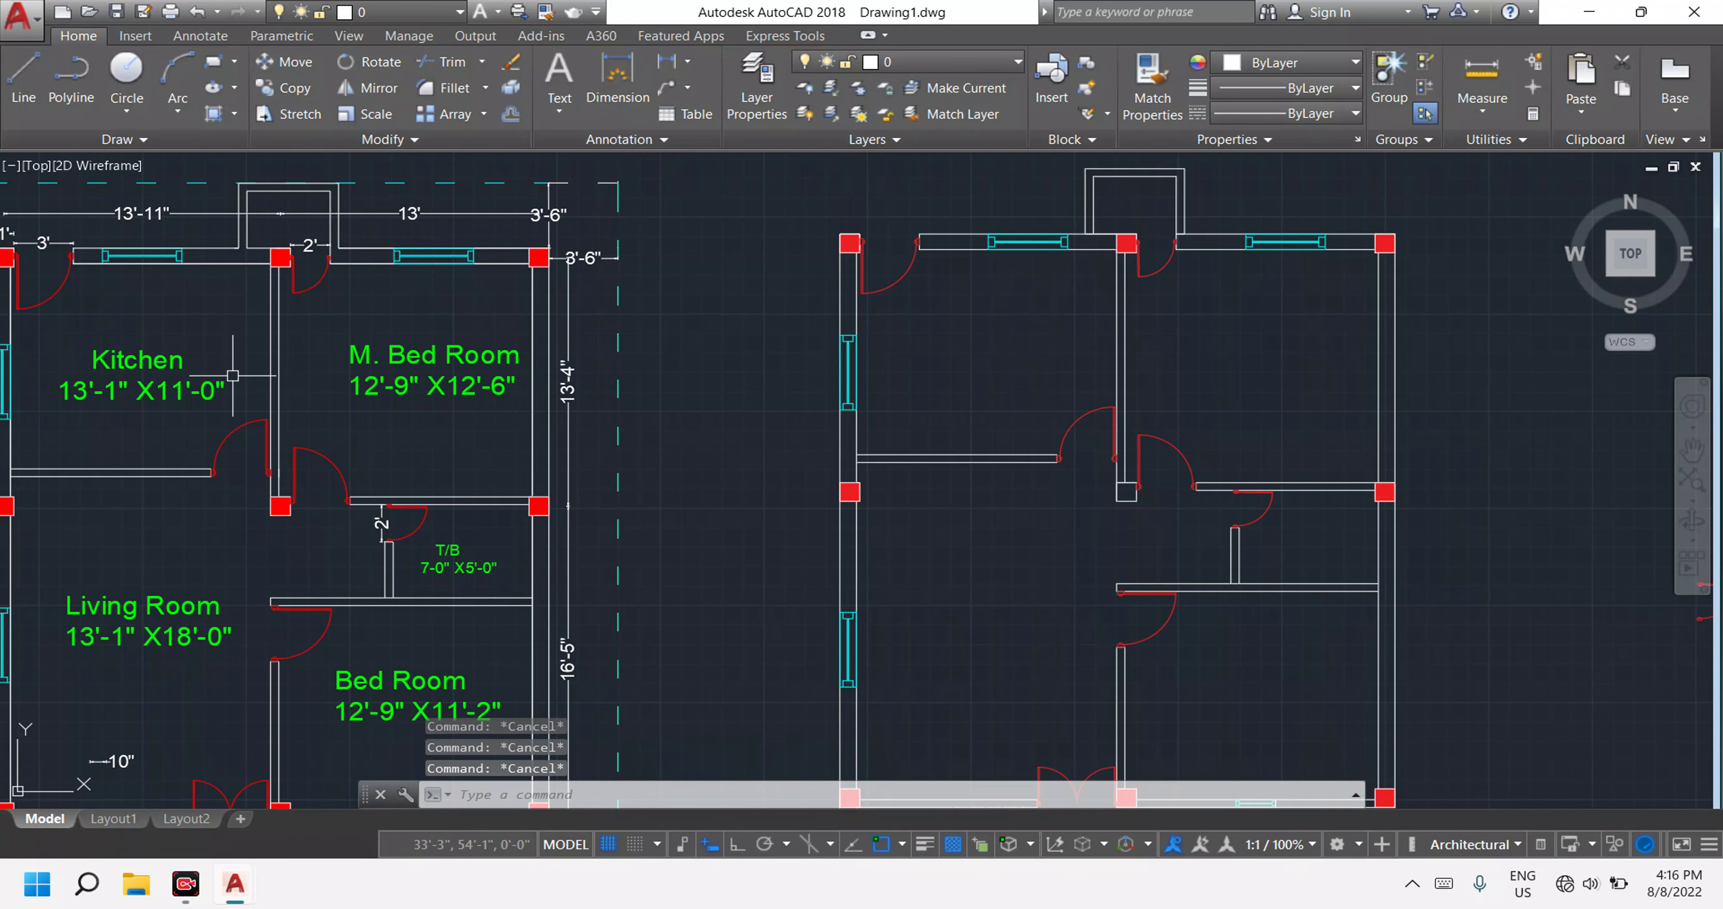
pyautogui.moveTo(960, 337); pyautogui.dragTo(1024, 383, button='middle')
pyautogui.scroll(-3, 1196, 377)
pyautogui.moveTo(1196, 377); pyautogui.dragTo(1132, 364, button='middle')
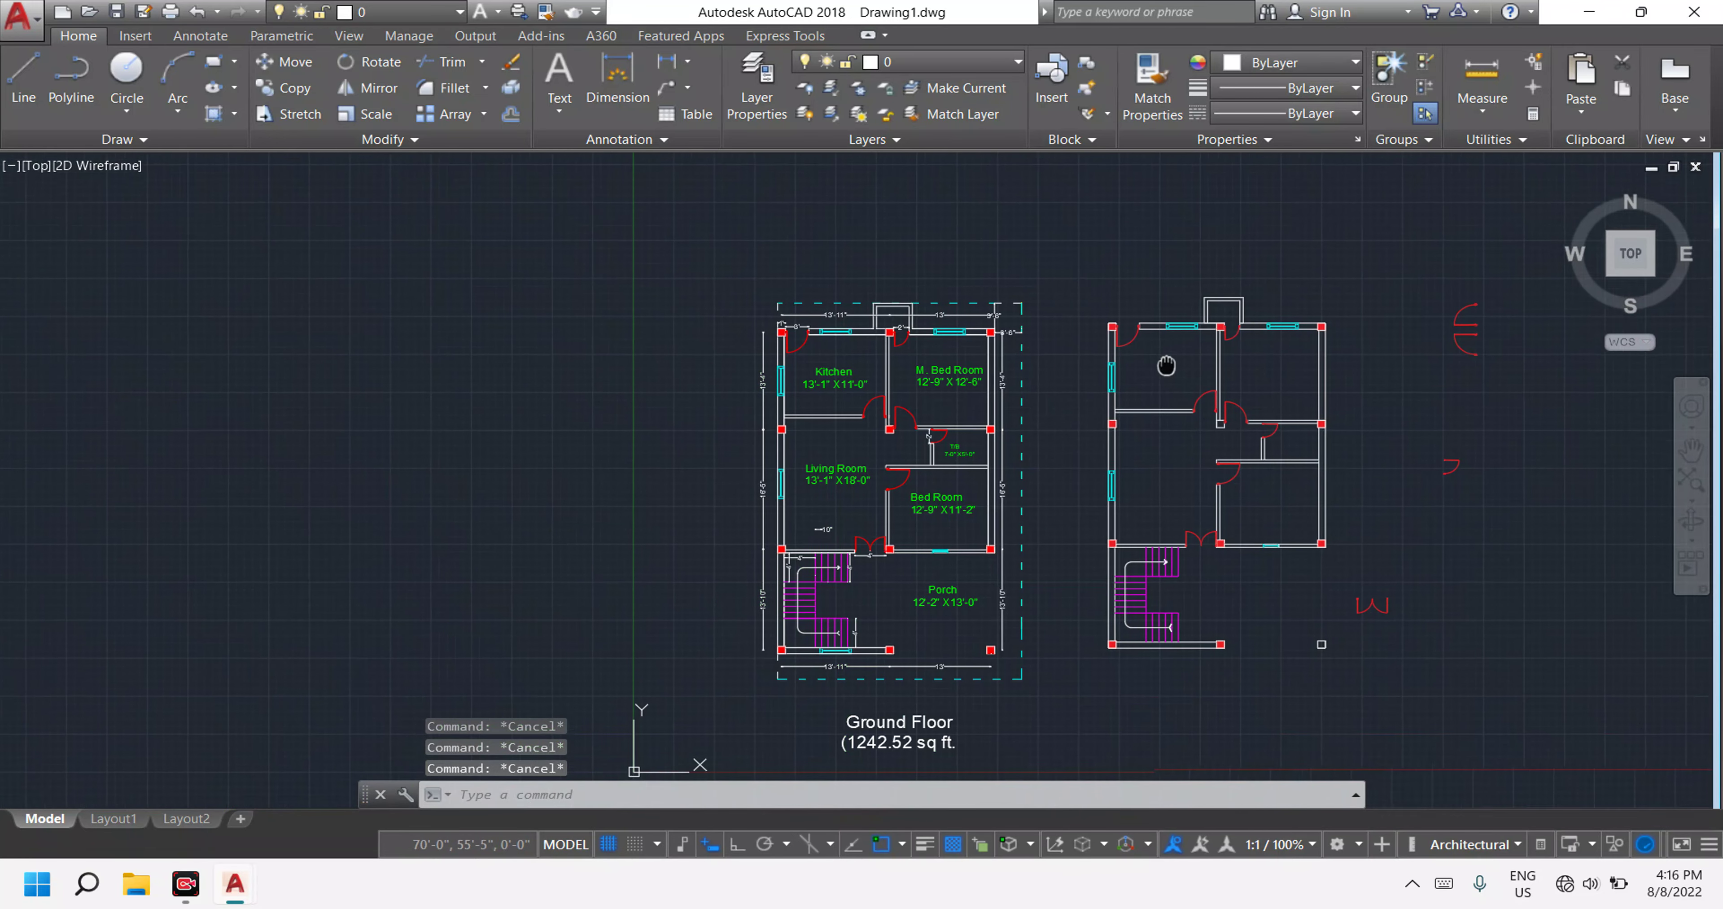
pyautogui.scroll(2, 1133, 363)
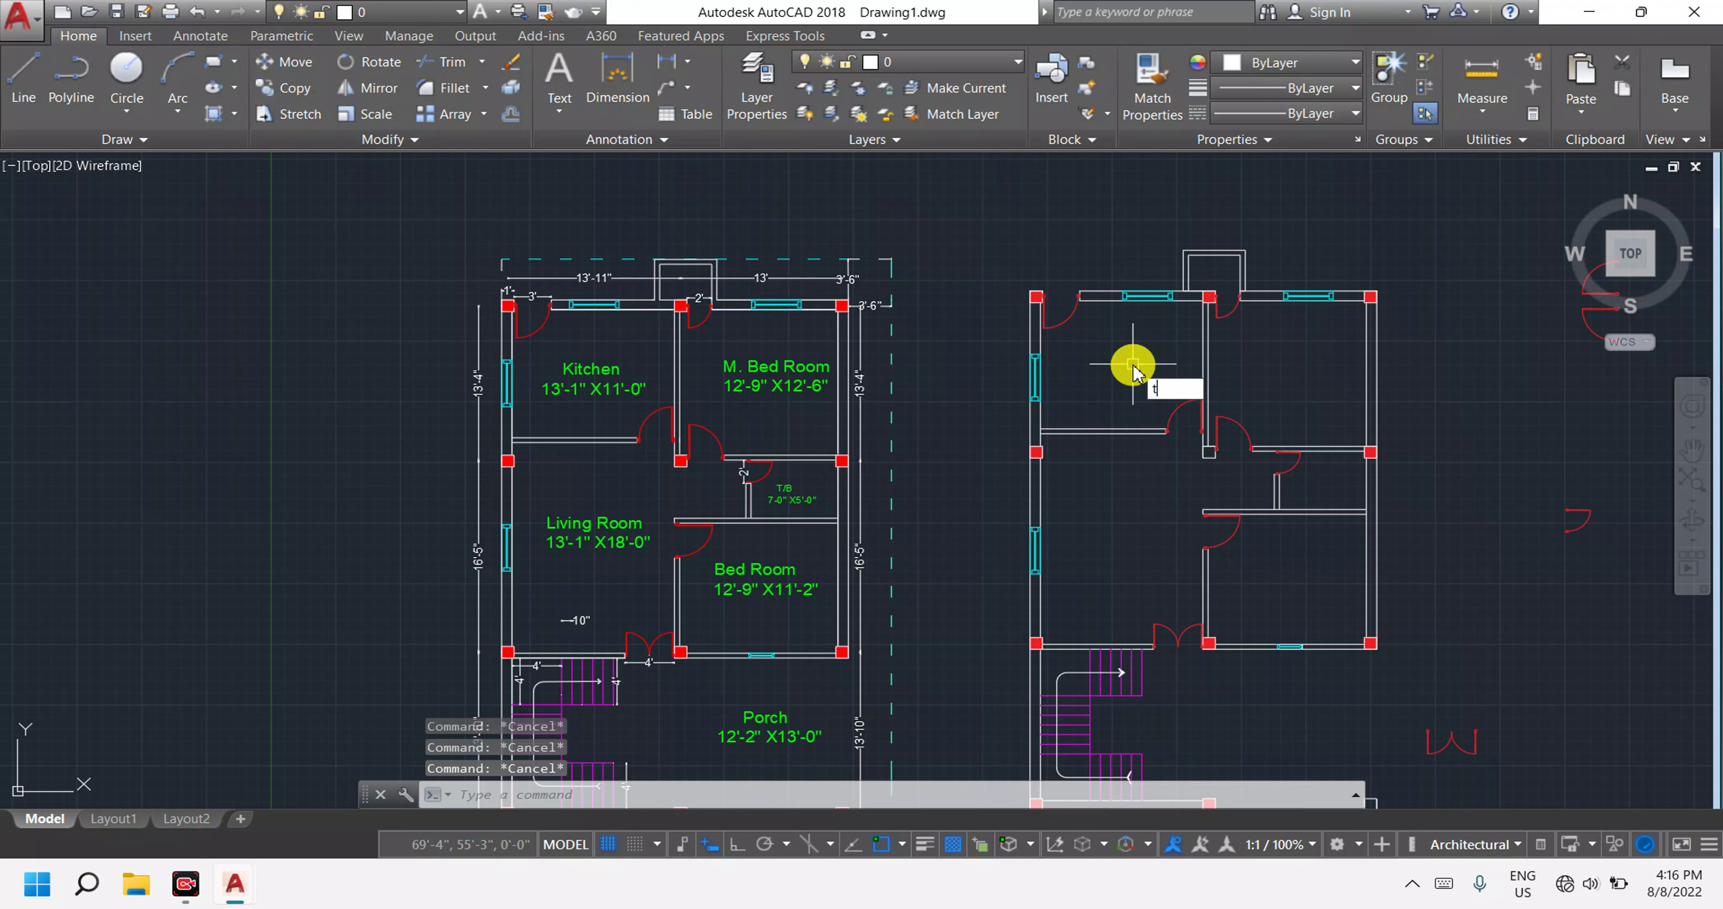
# Draw an MTEXT box in the upper-floor plan's top-left room and type 'kitchen'.
pyautogui.write('mt')
pyautogui.press('Return')
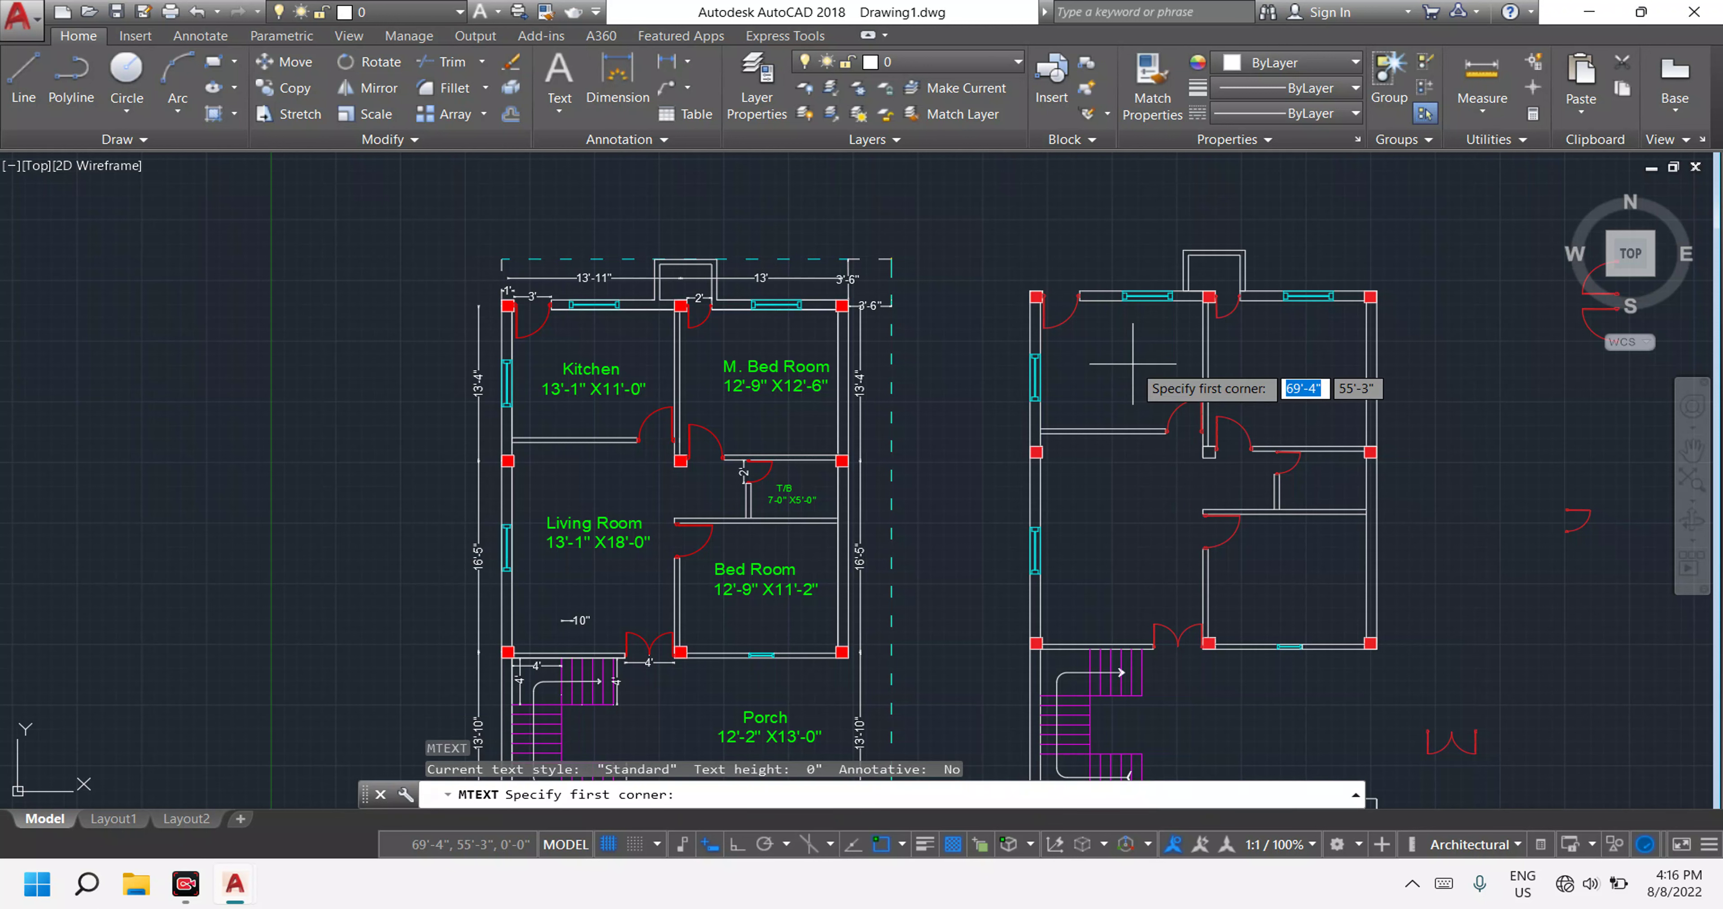
pyautogui.click(1084, 335)
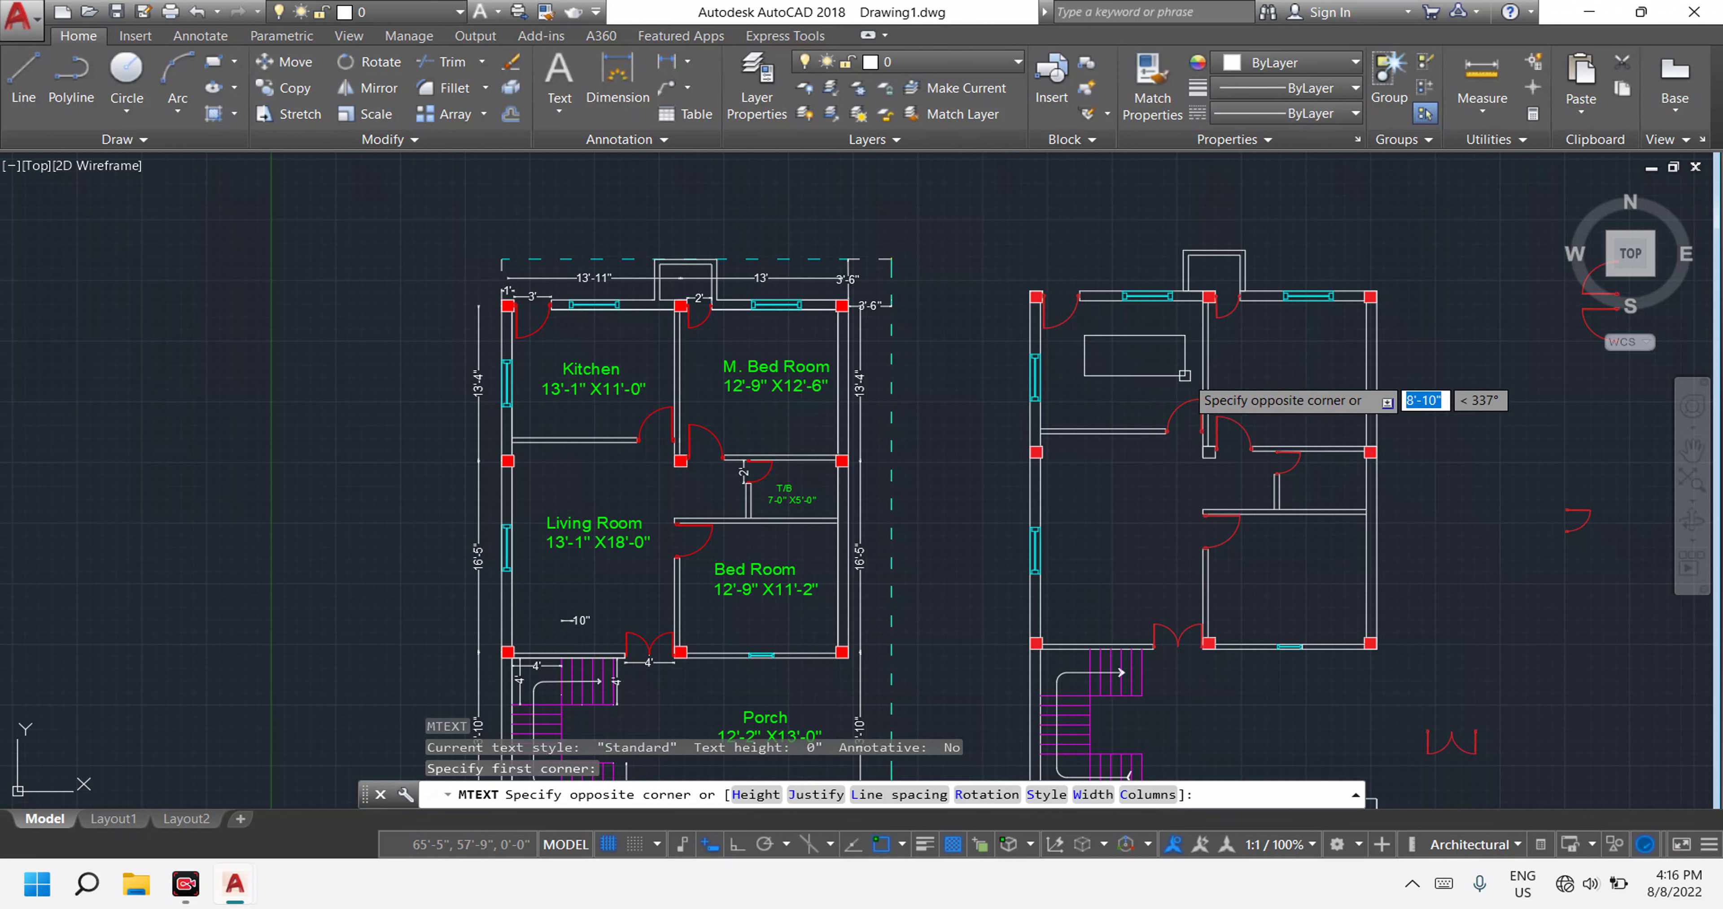
pyautogui.click(1186, 376)
pyautogui.write('kitchen')
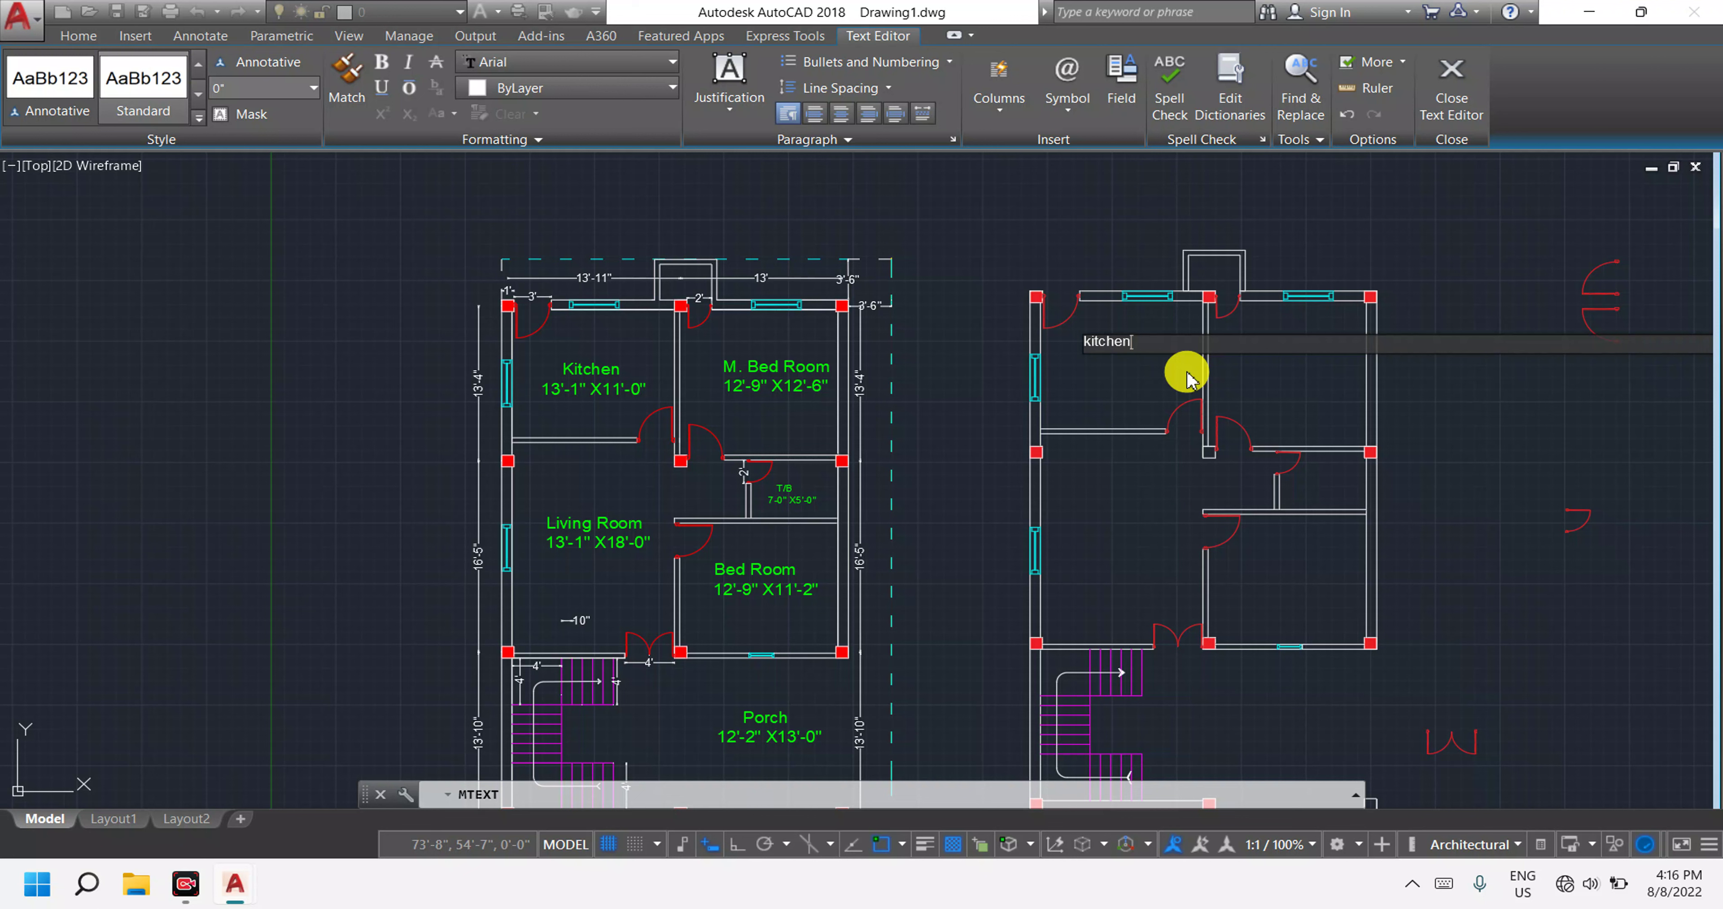
pyautogui.press('Return')
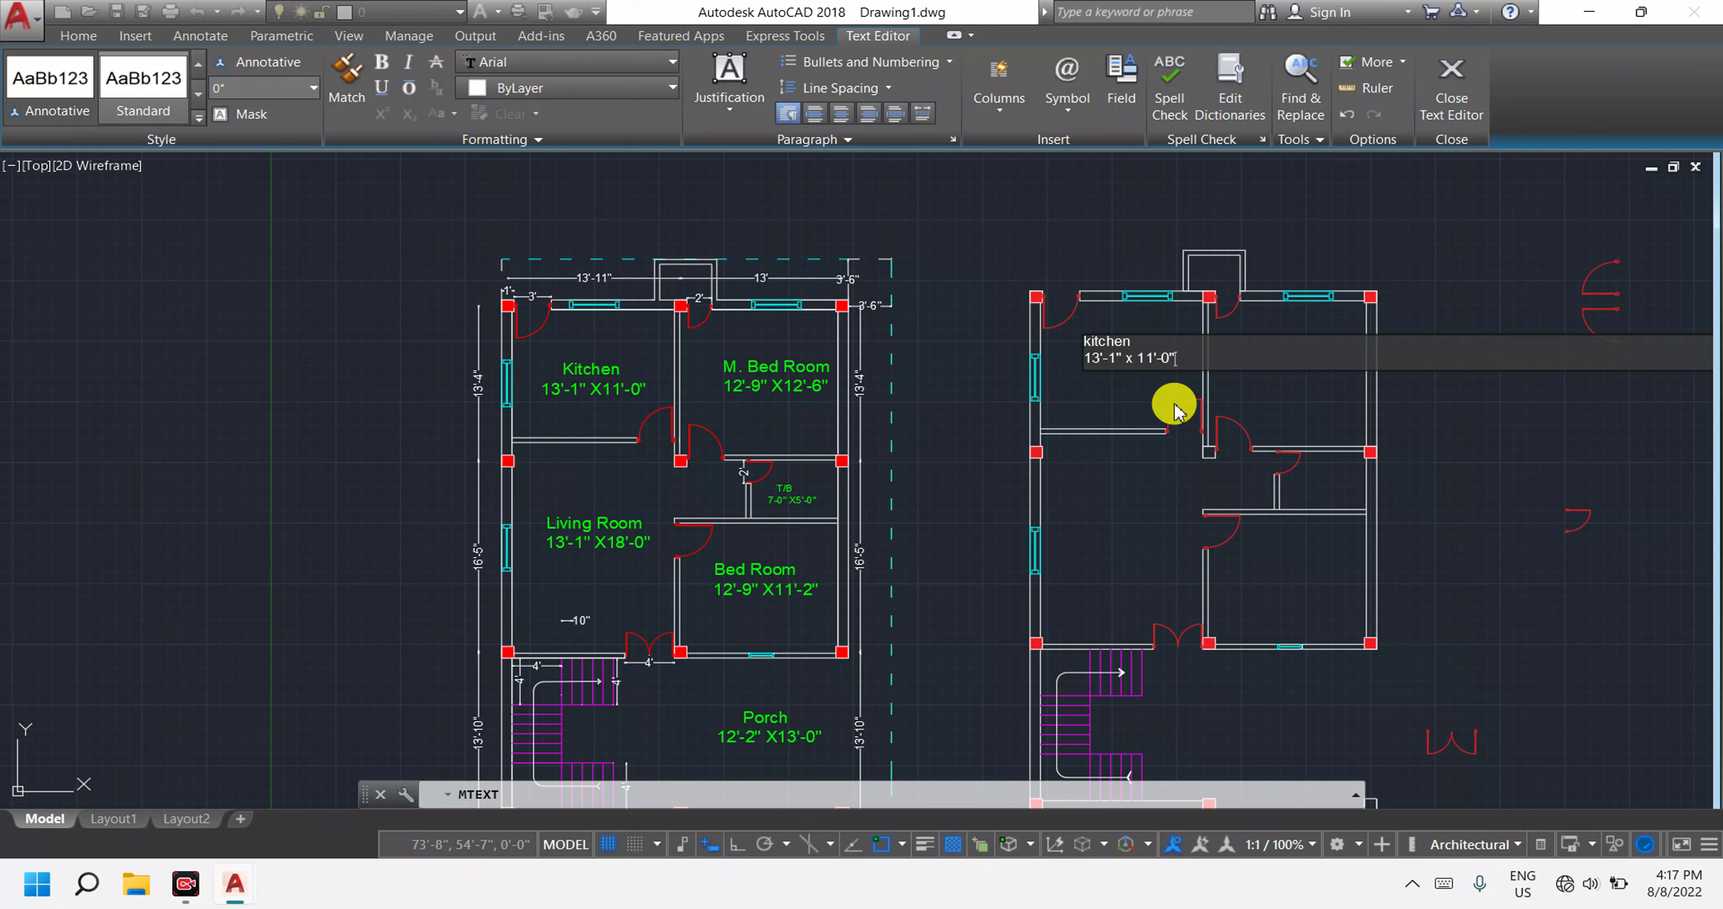
# Finish editing the second-floor kitchen label, then reselect it, reopen it and close the text editor.
pyautogui.press('Escape')
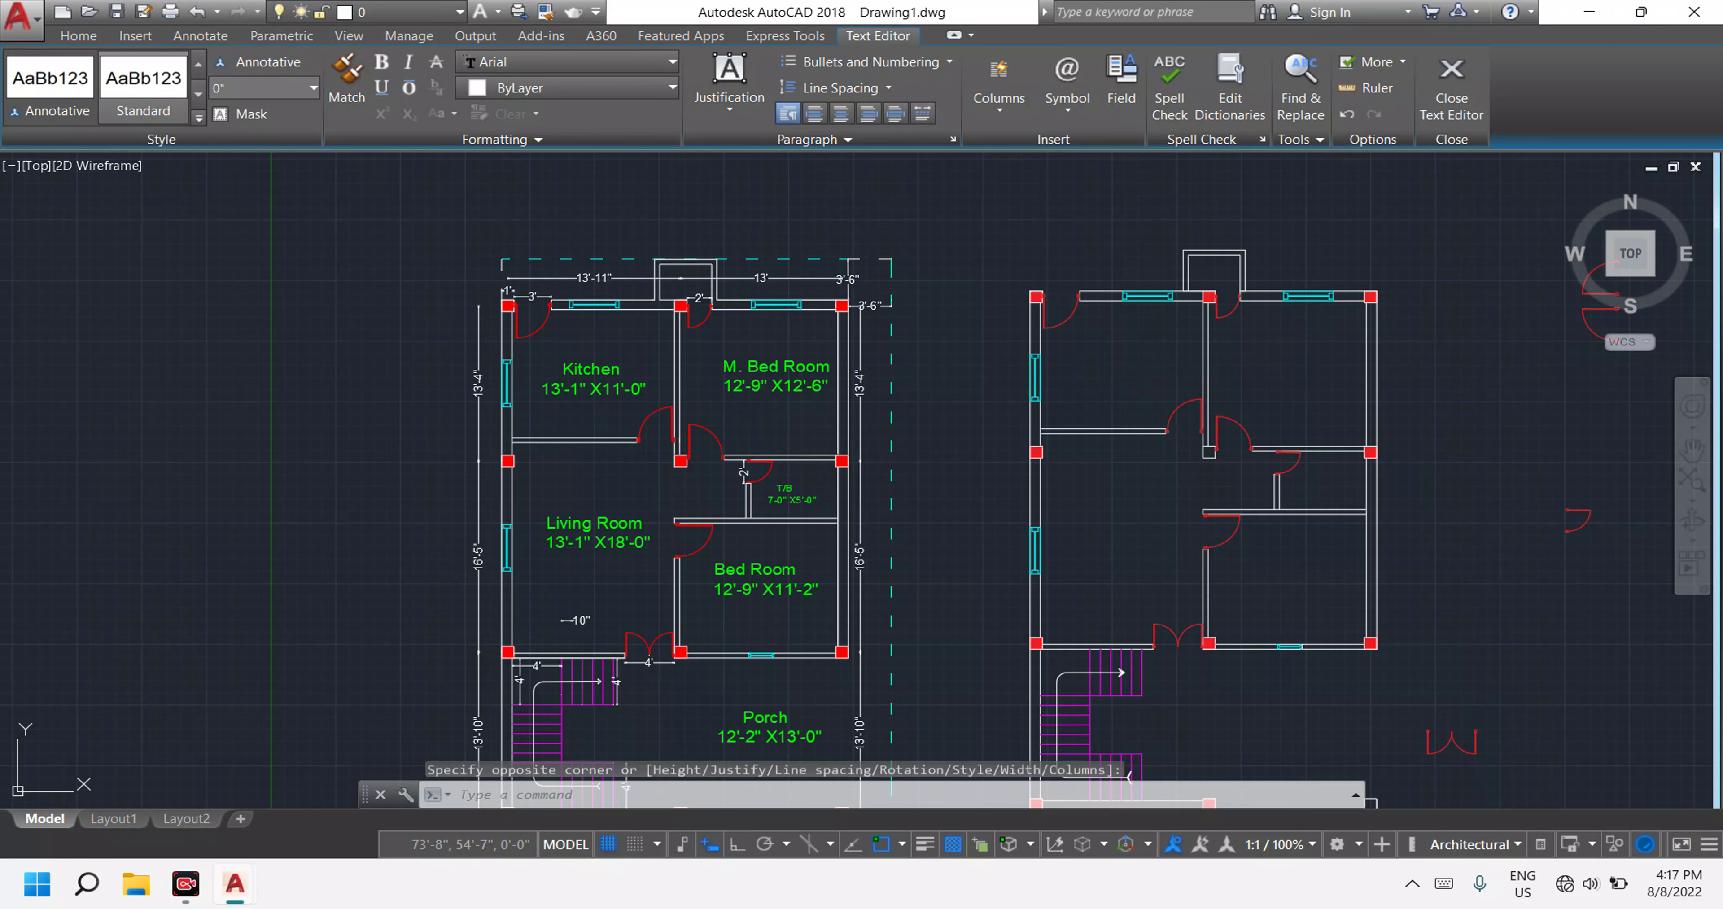
pyautogui.scroll(5, 1088, 340)
pyautogui.scroll(3, 1088, 340)
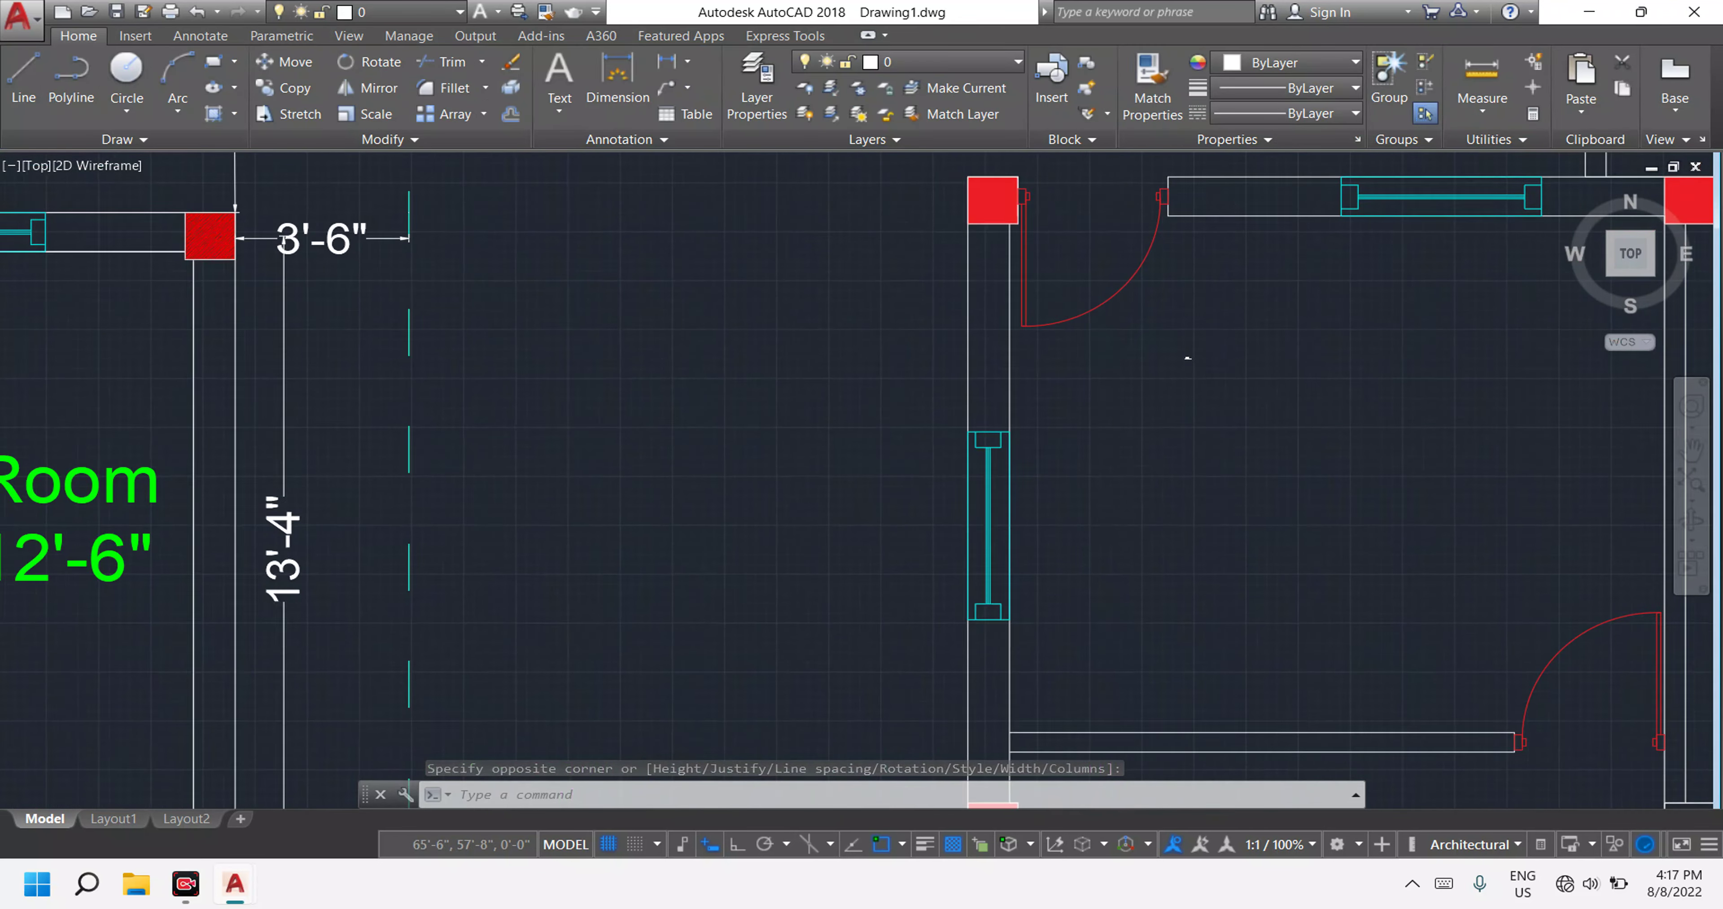
pyautogui.moveTo(1193, 359); pyautogui.dragTo(1223, 468, button='middle')
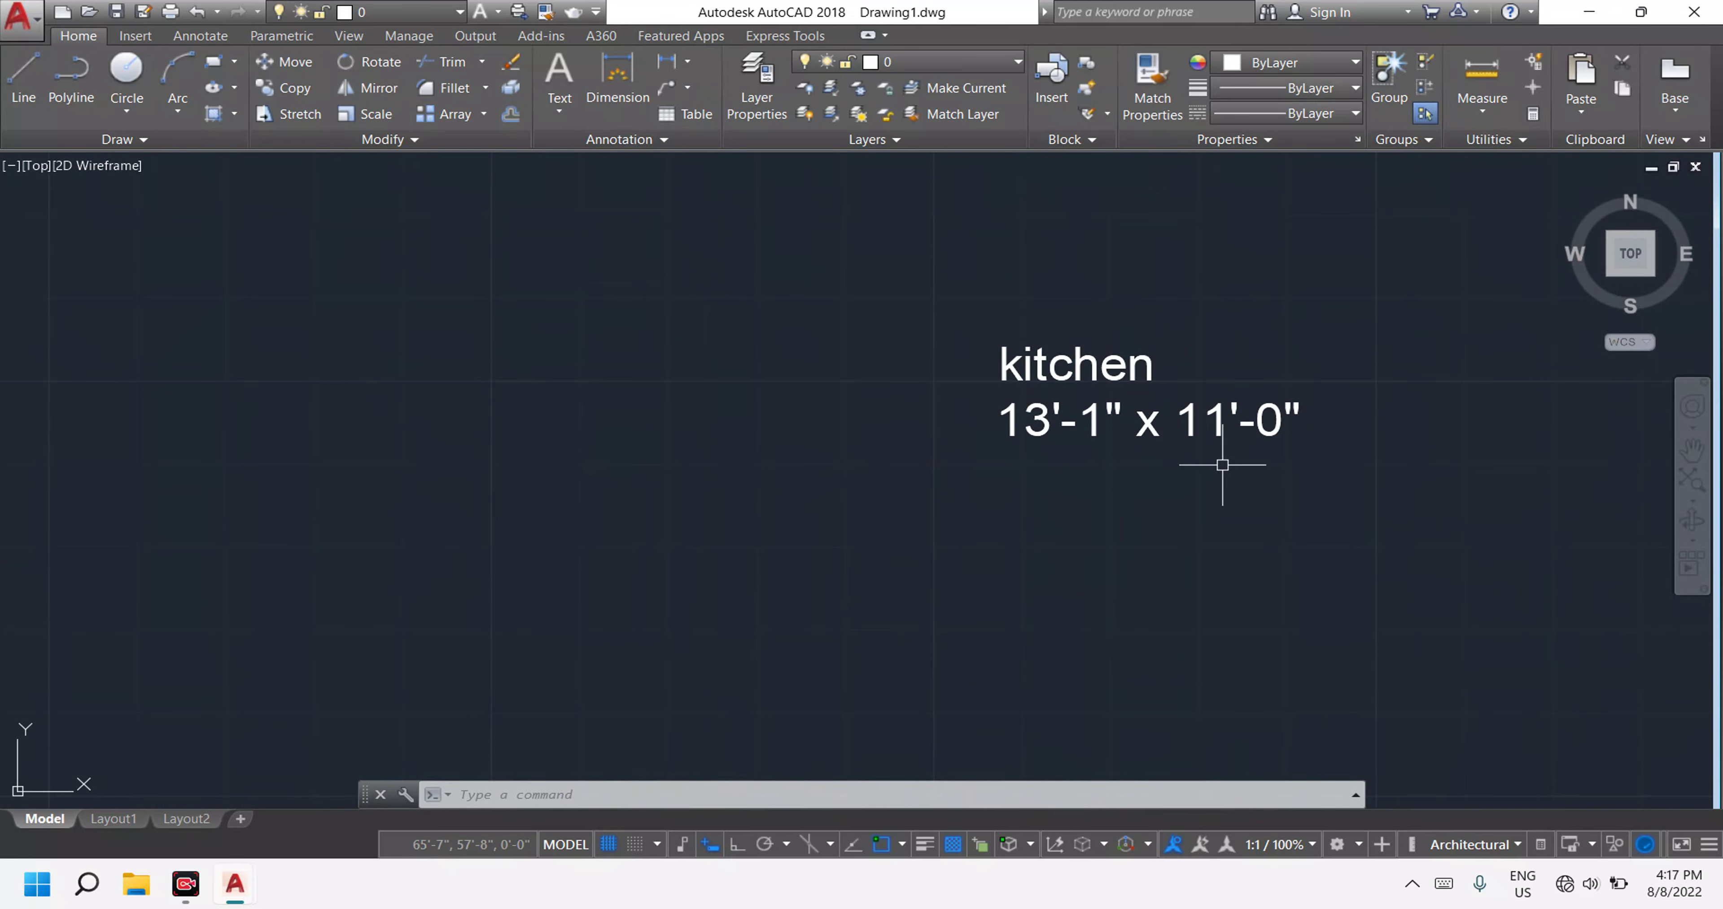
pyautogui.click(1335, 487)
pyautogui.click(975, 286)
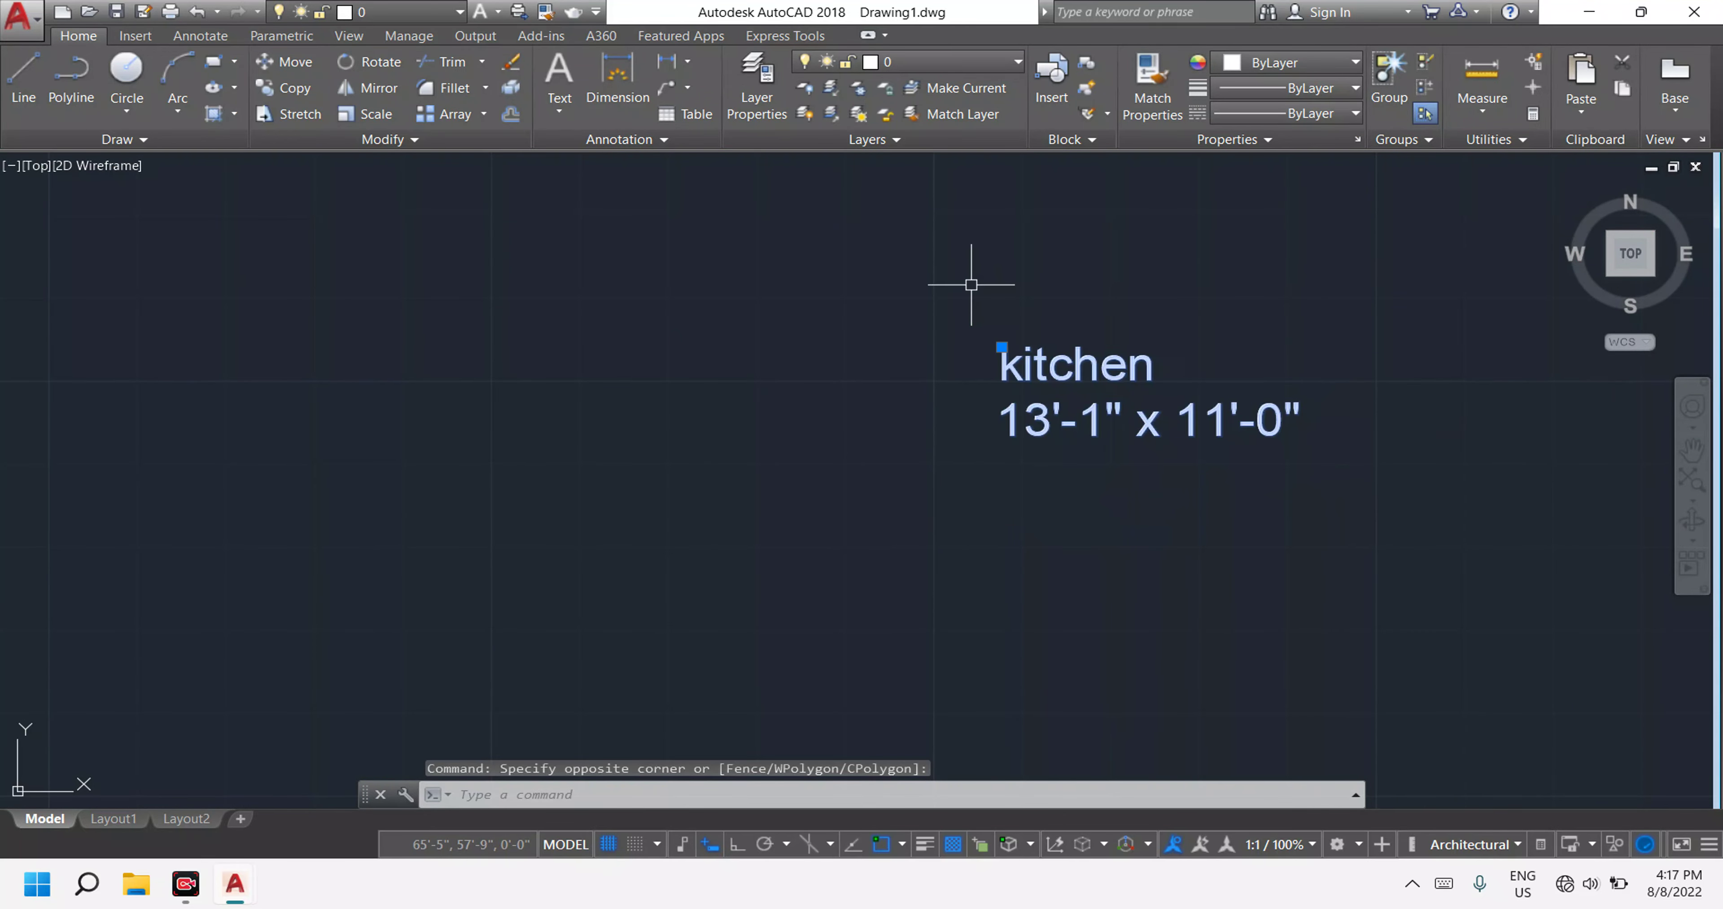
pyautogui.rightClick(1075, 312)
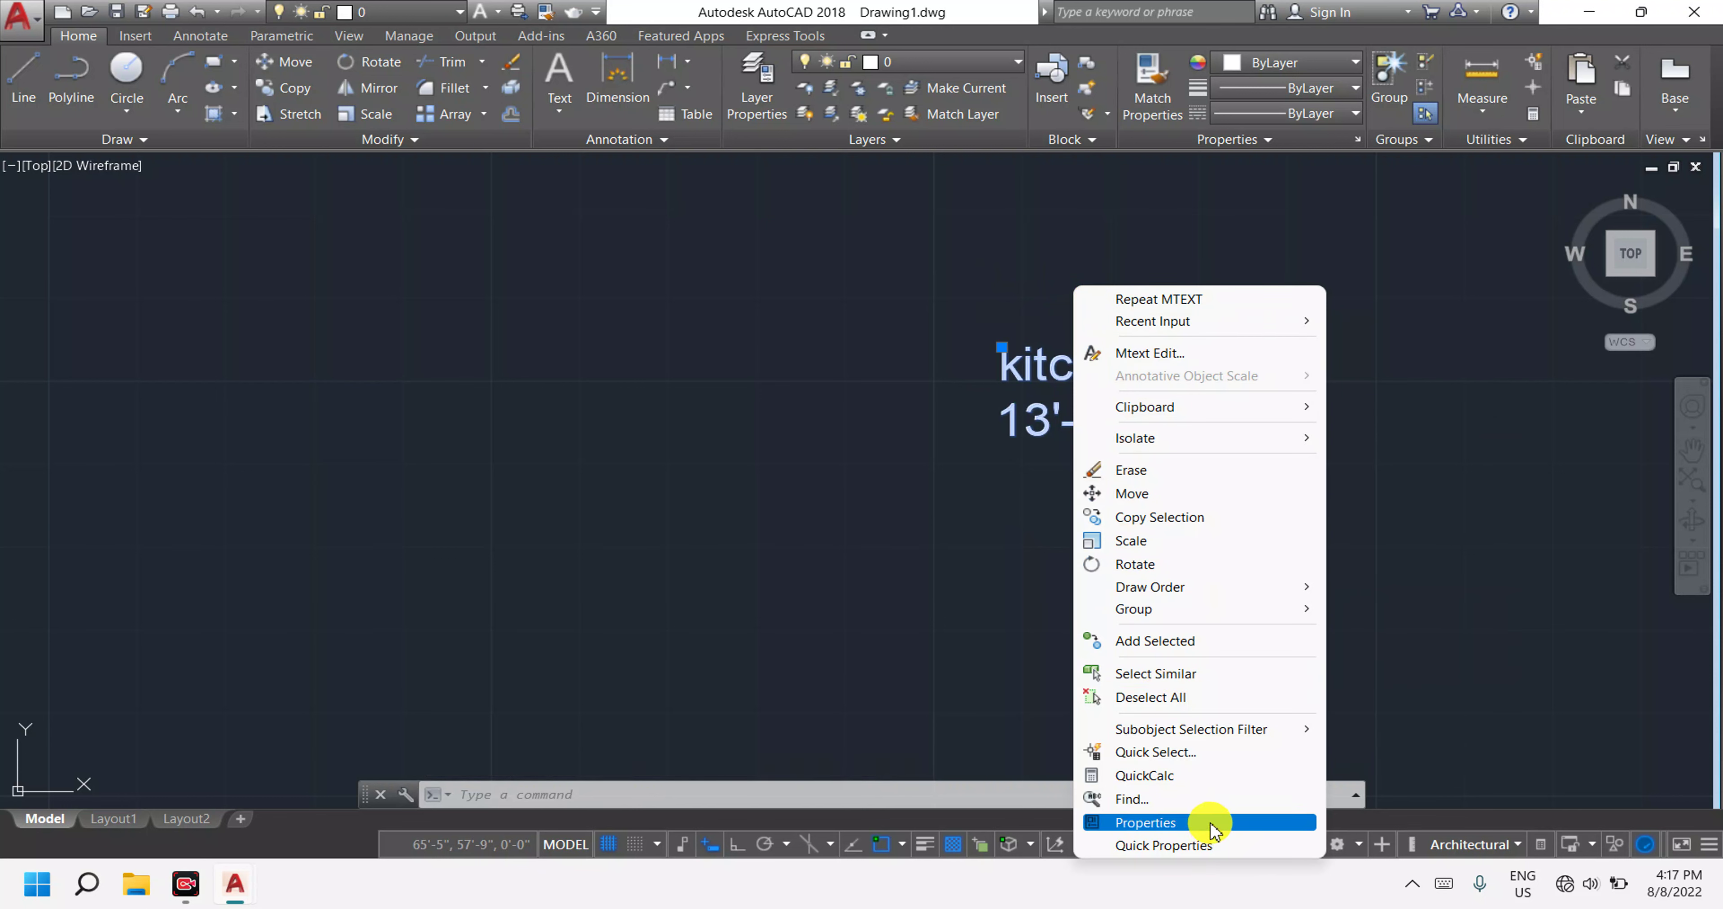
pyautogui.click(1154, 353)
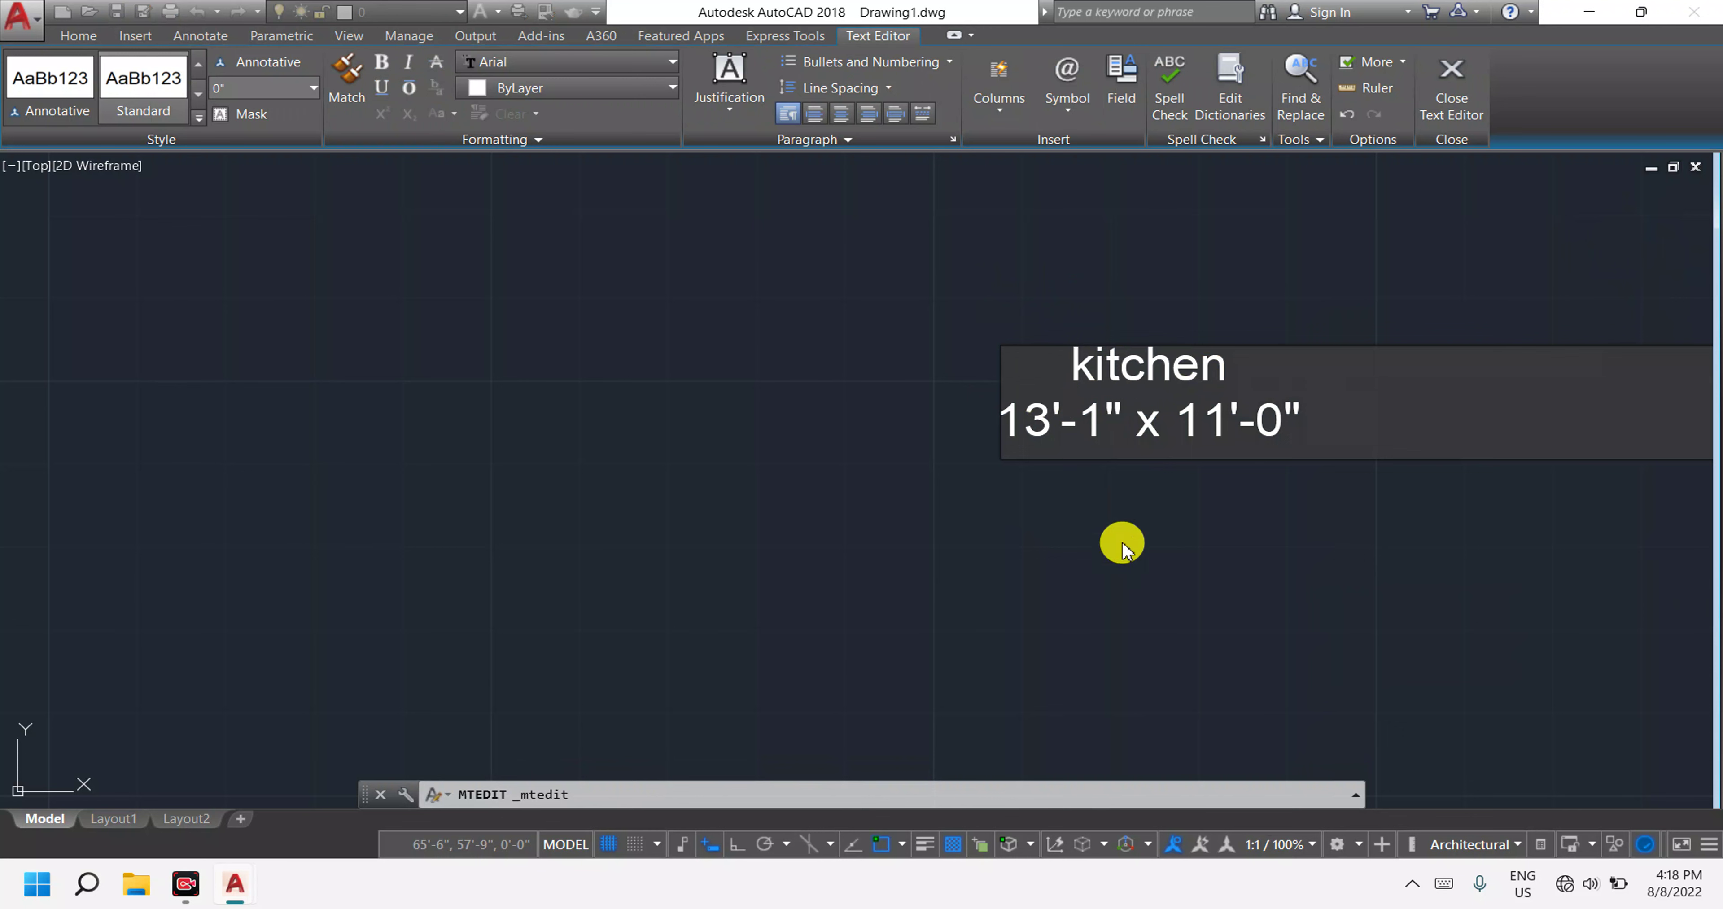
pyautogui.click(1122, 549)
# Set the kitchen label's text height to 8" in Properties, then close the palette.
pyautogui.click(1332, 495)
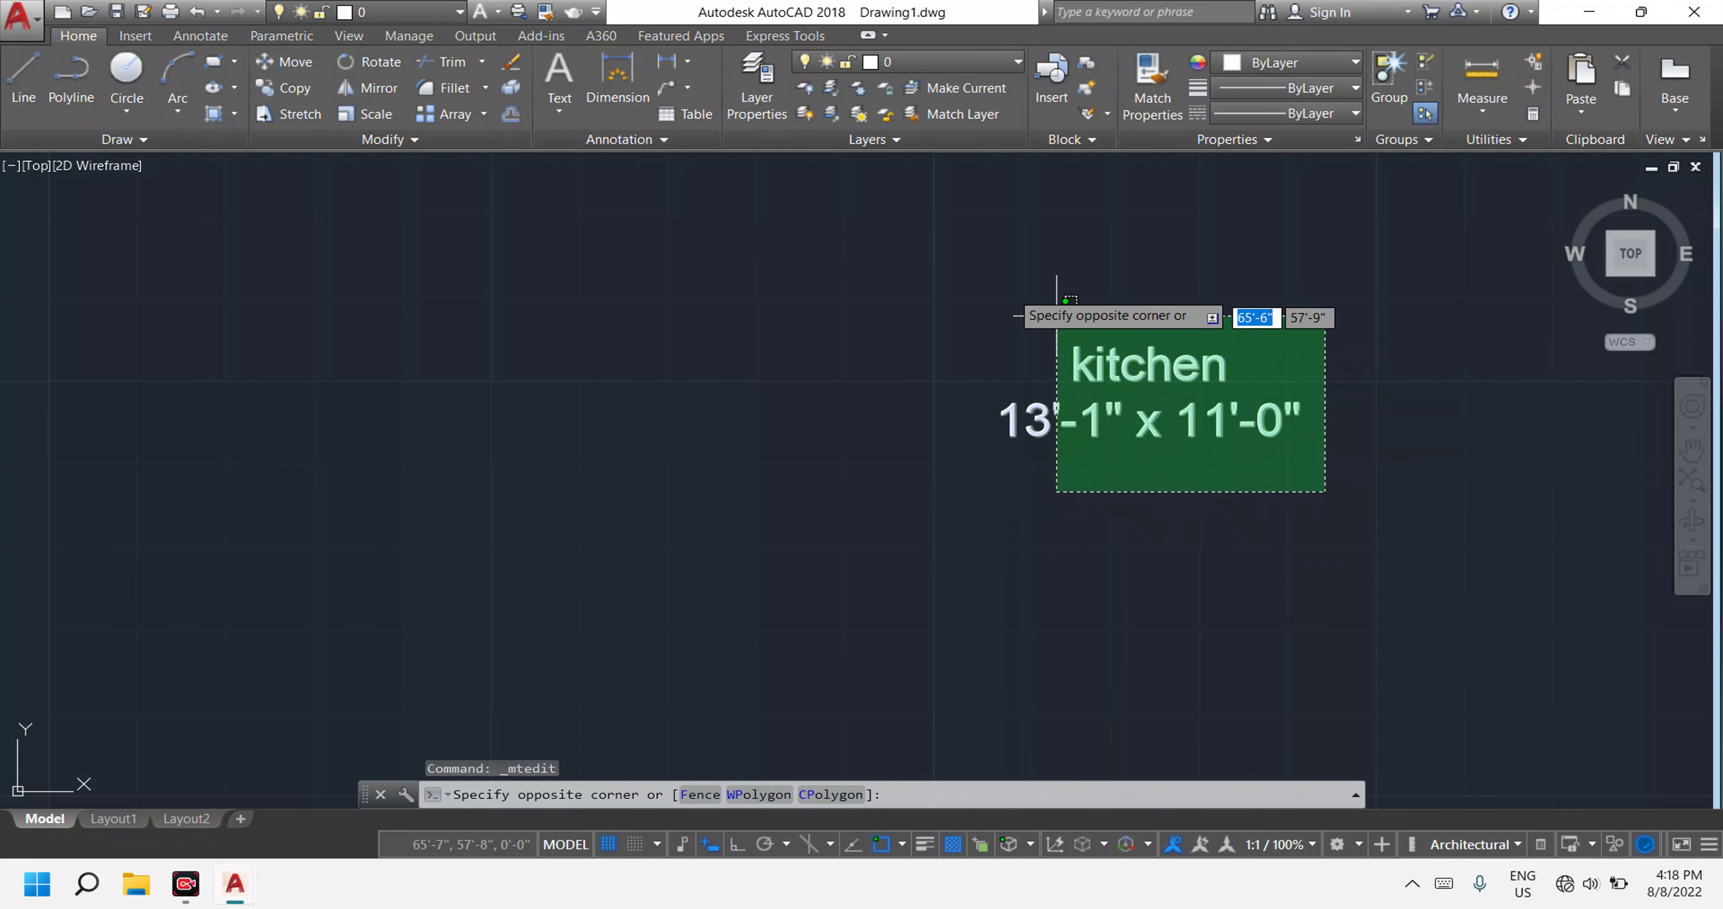
pyautogui.click(927, 232)
pyautogui.rightClick(927, 232)
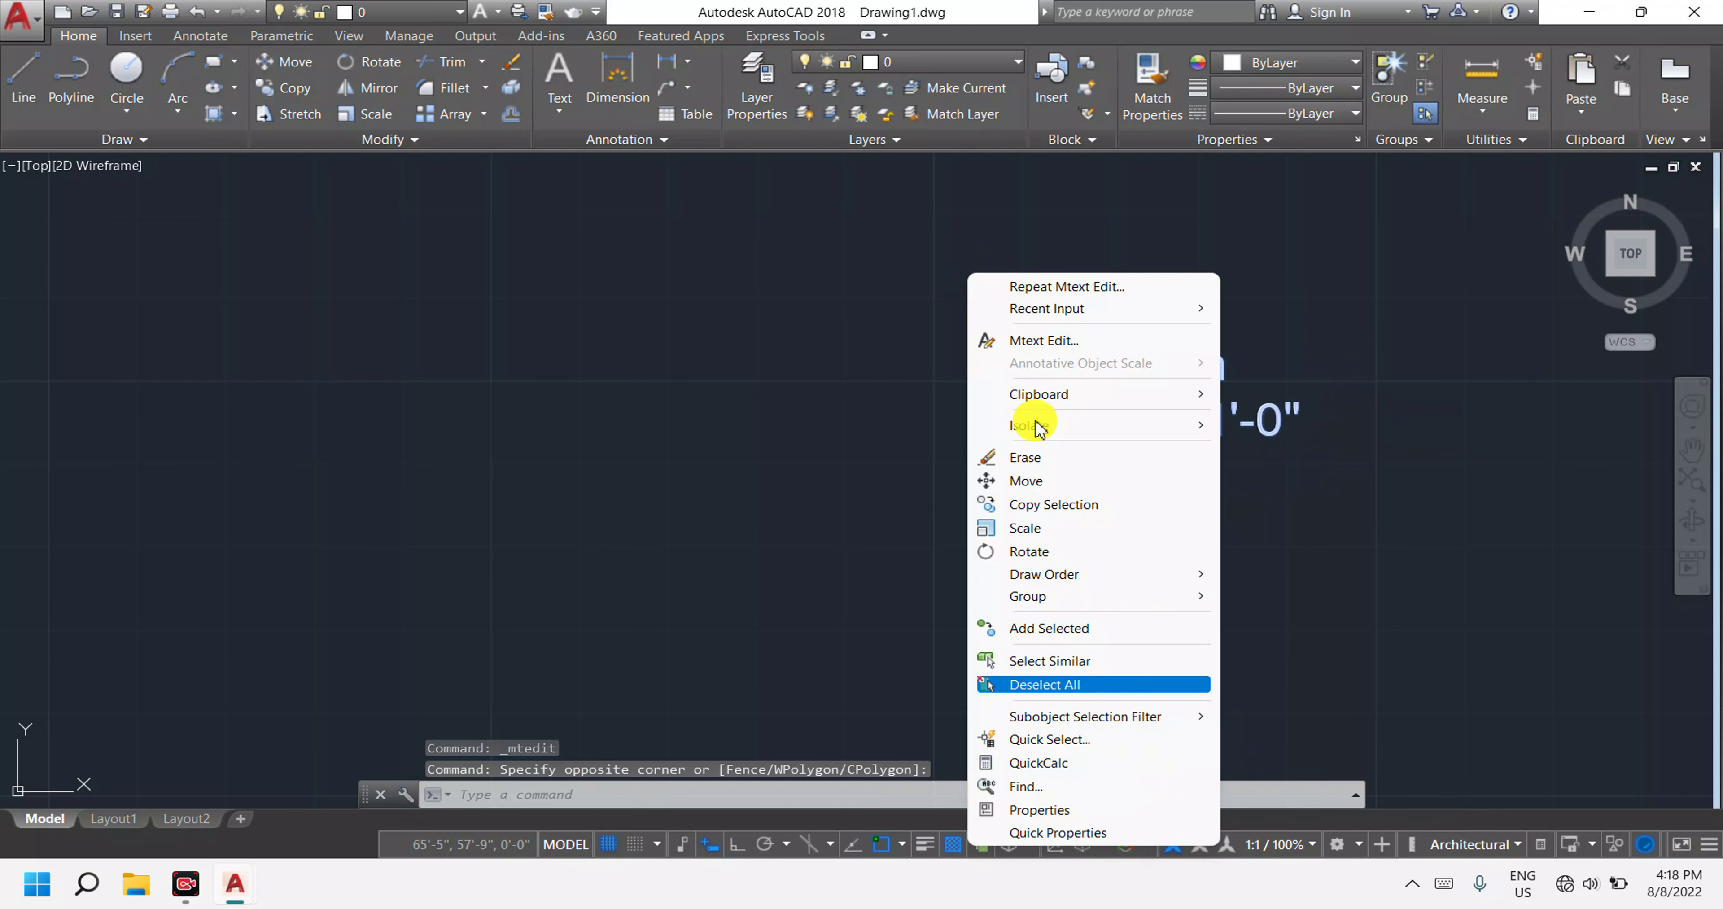
pyautogui.click(1084, 812)
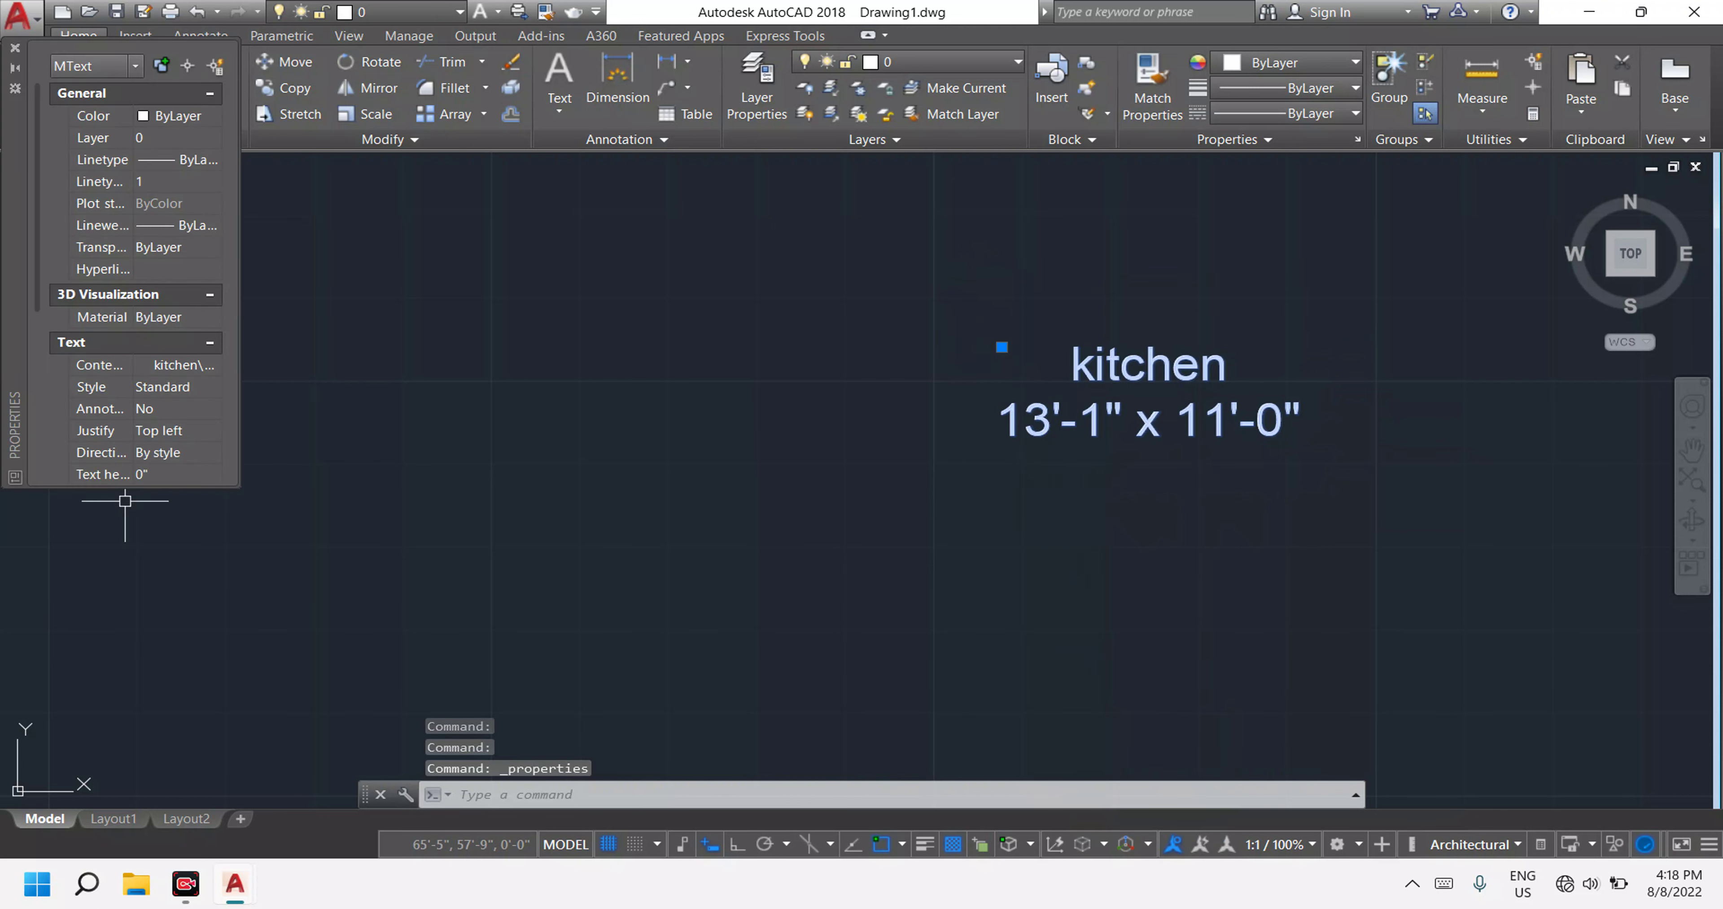
pyautogui.click(153, 475)
pyautogui.write('8')
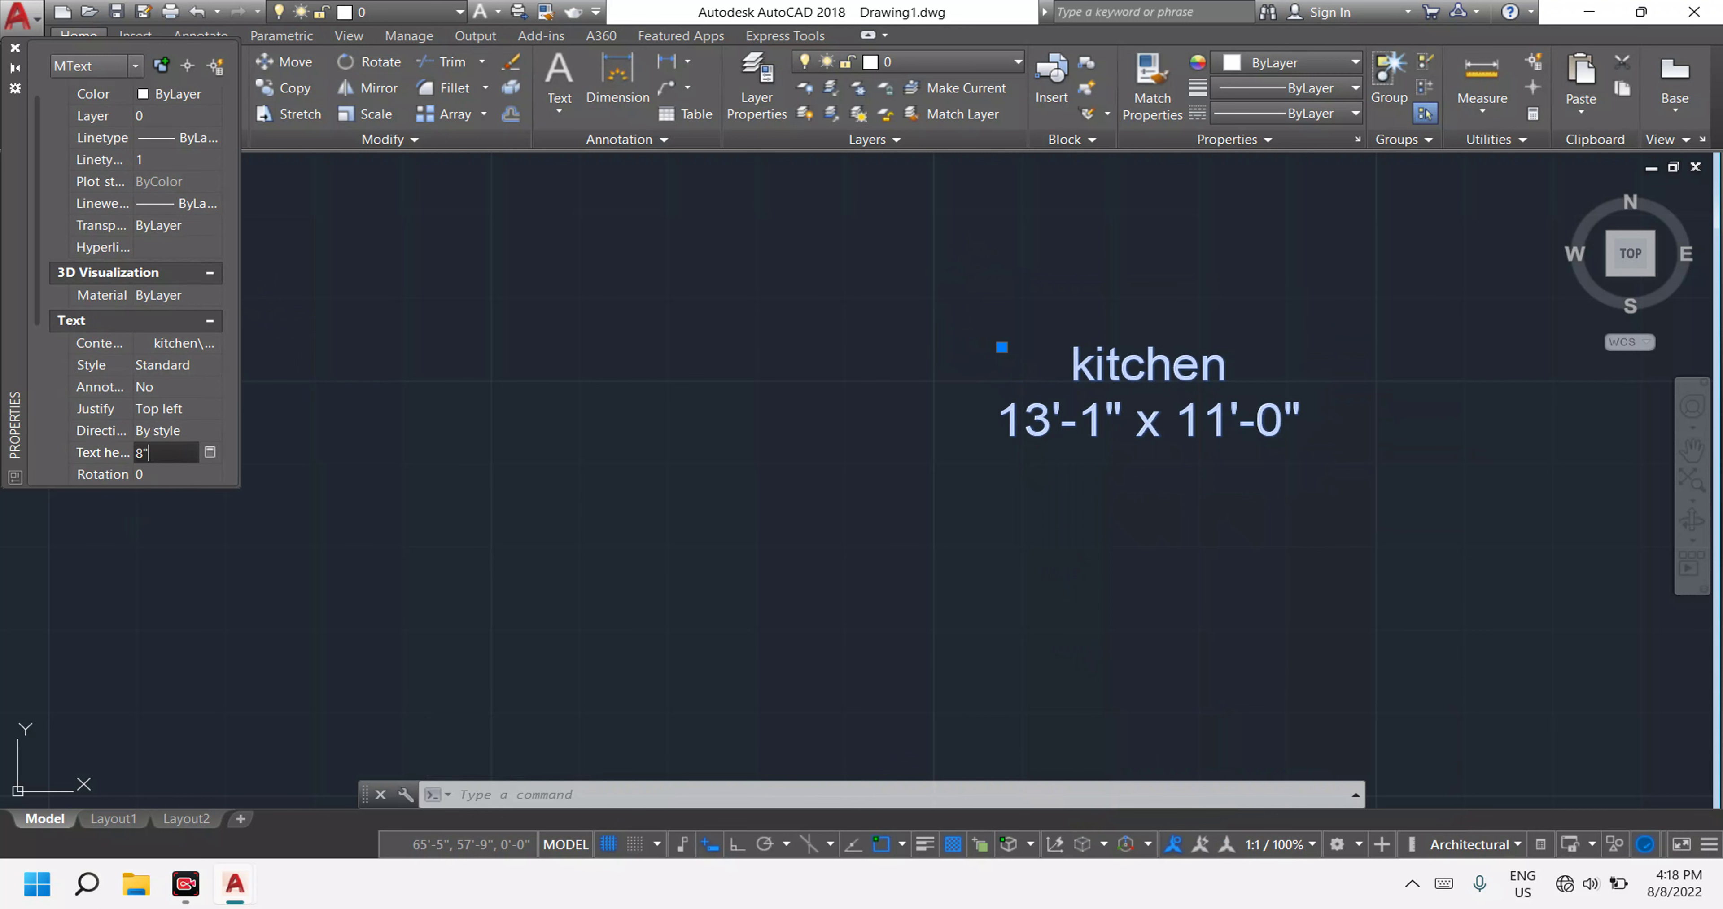
pyautogui.click(153, 472)
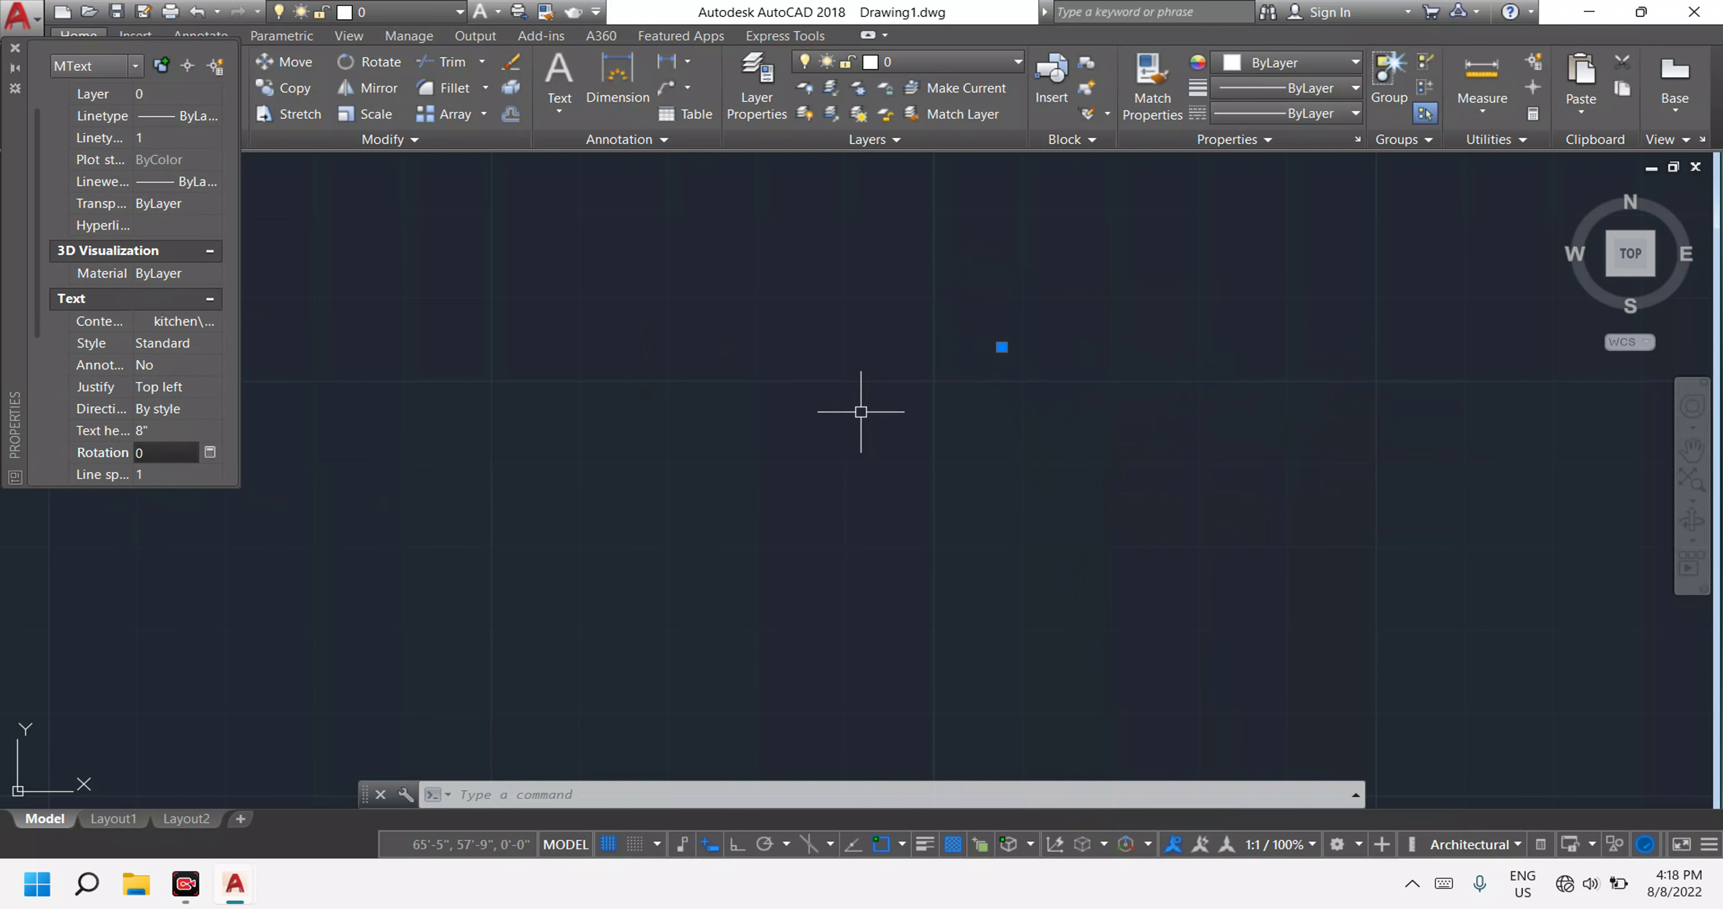
pyautogui.press('Escape')
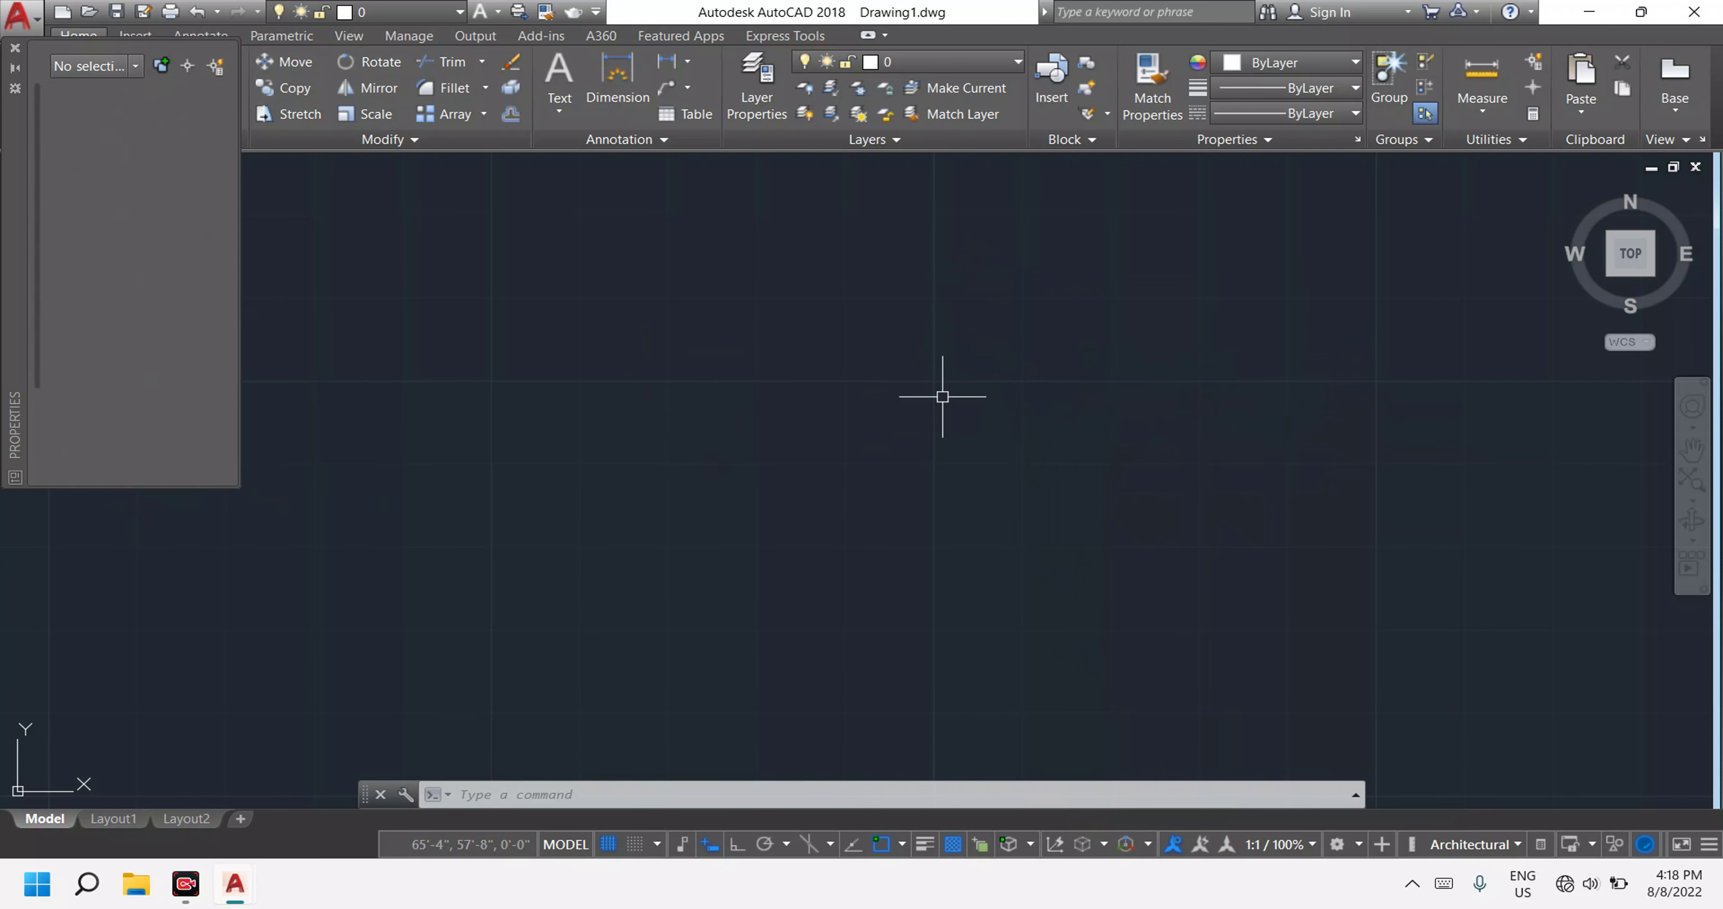
pyautogui.scroll(10, 950, 391)
pyautogui.scroll(-3, 950, 391)
pyautogui.scroll(-5, 1089, 428)
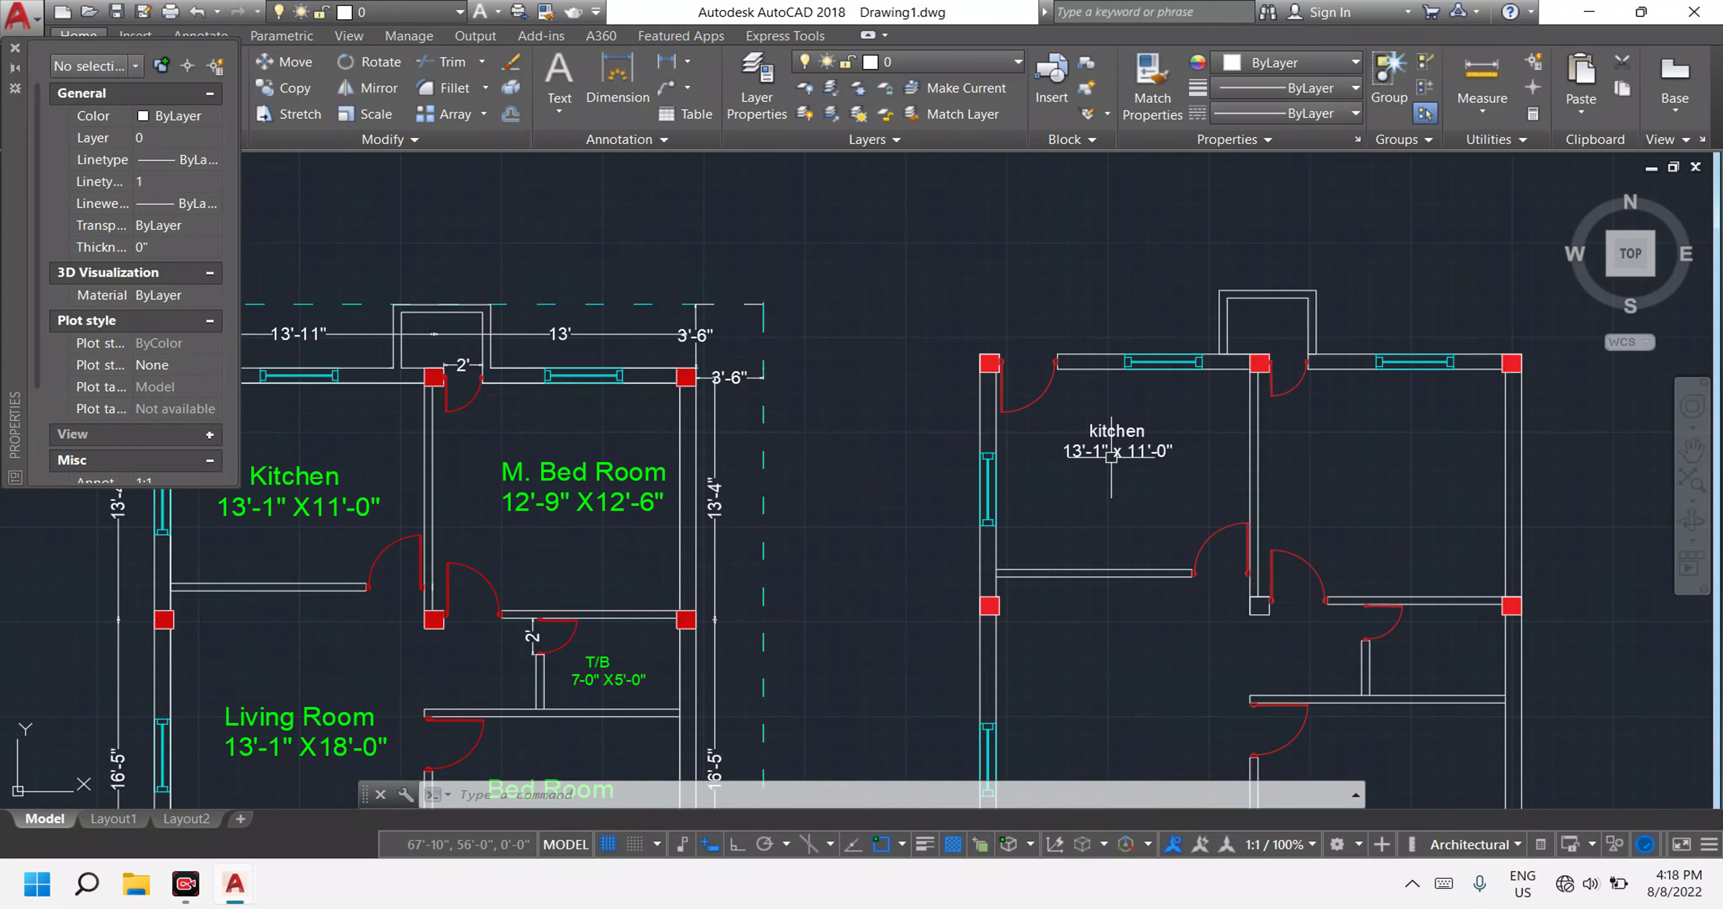
pyautogui.scroll(-2, 1089, 428)
pyautogui.scroll(2, 1089, 428)
pyautogui.scroll(2, 1090, 428)
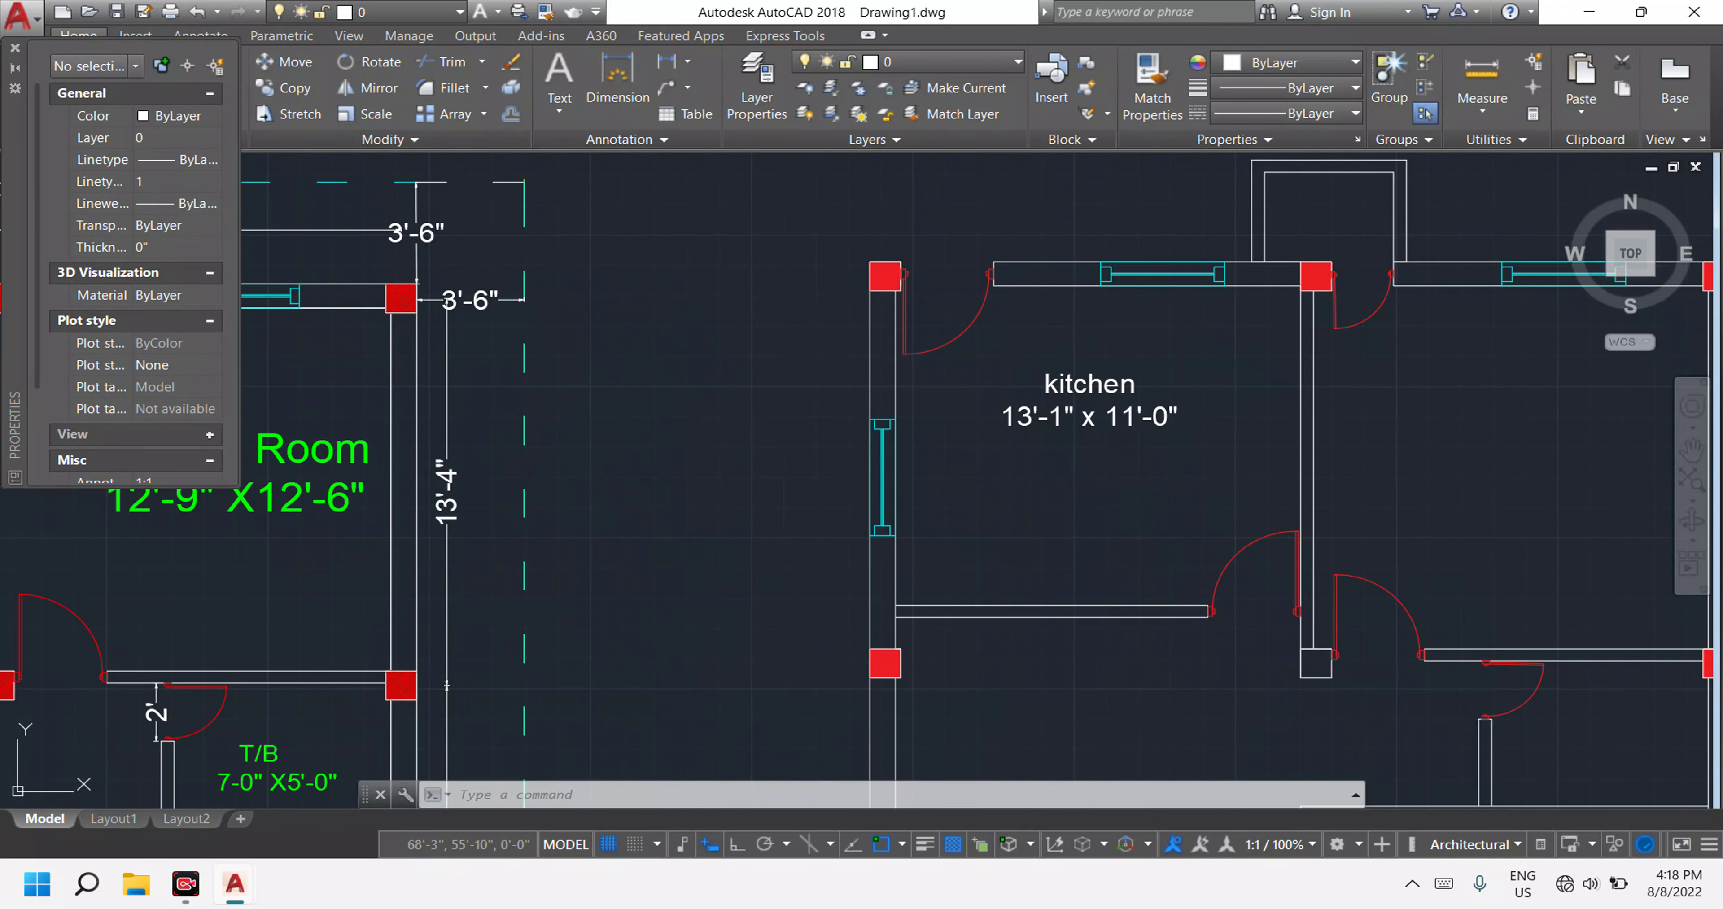
pyautogui.click(14, 47)
# Color the second-floor kitchen label Green using the Object Color dropdown.
pyautogui.scroll(-5, 863, 496)
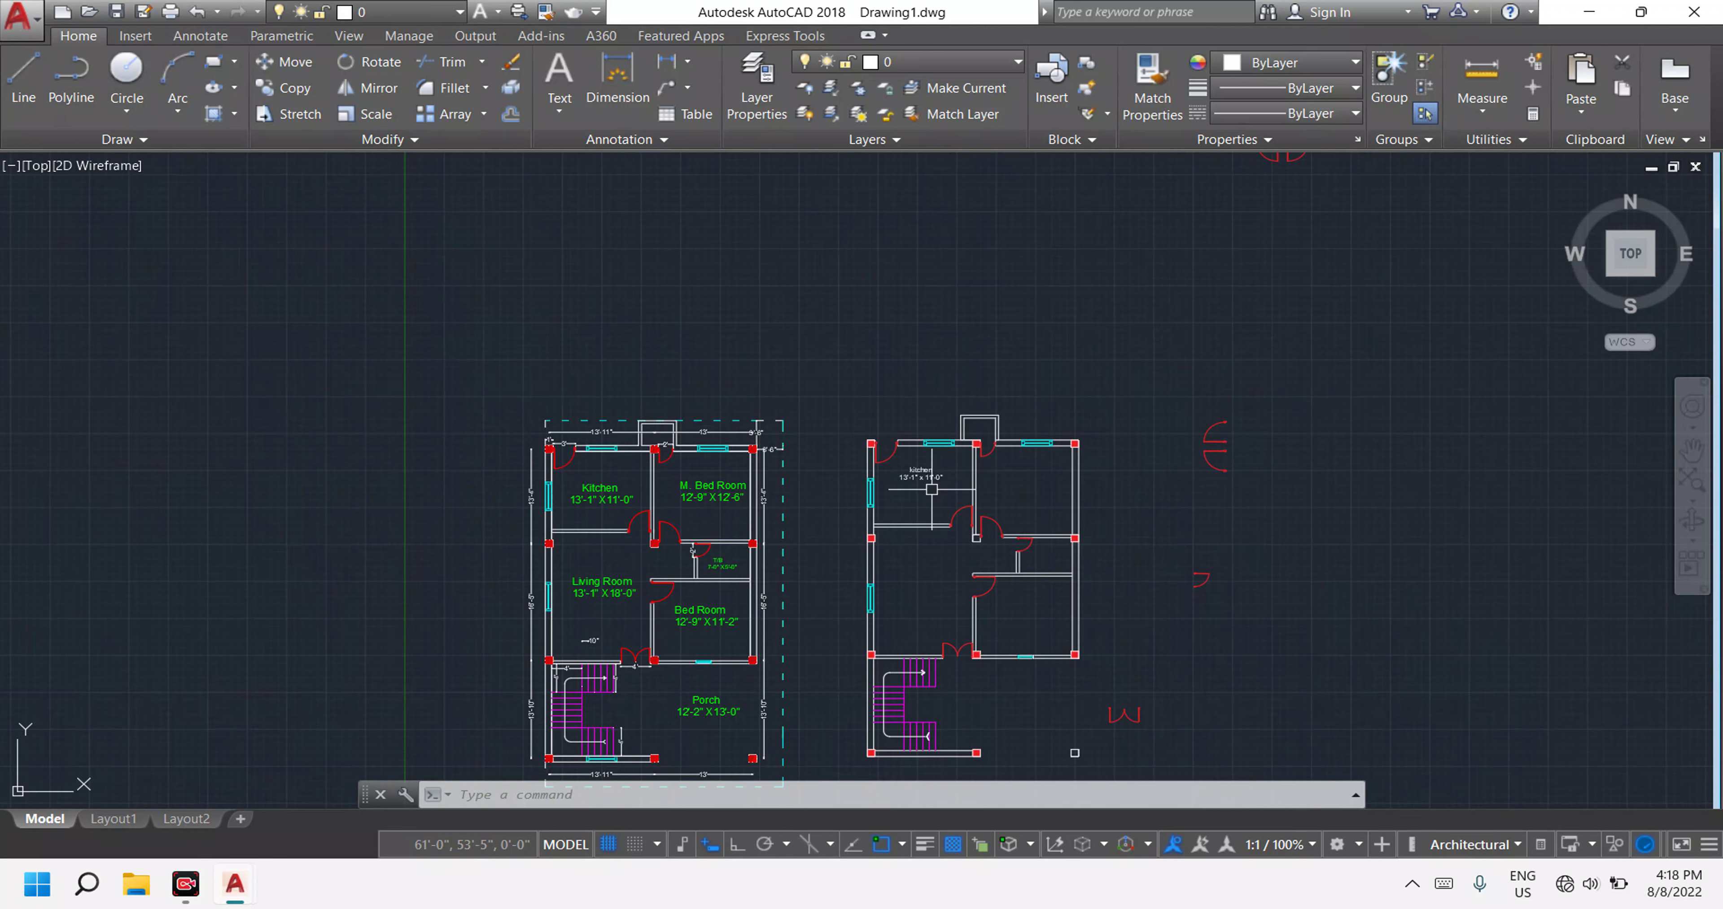
pyautogui.scroll(3, 823, 487)
pyautogui.scroll(2, 823, 488)
pyautogui.click(932, 564)
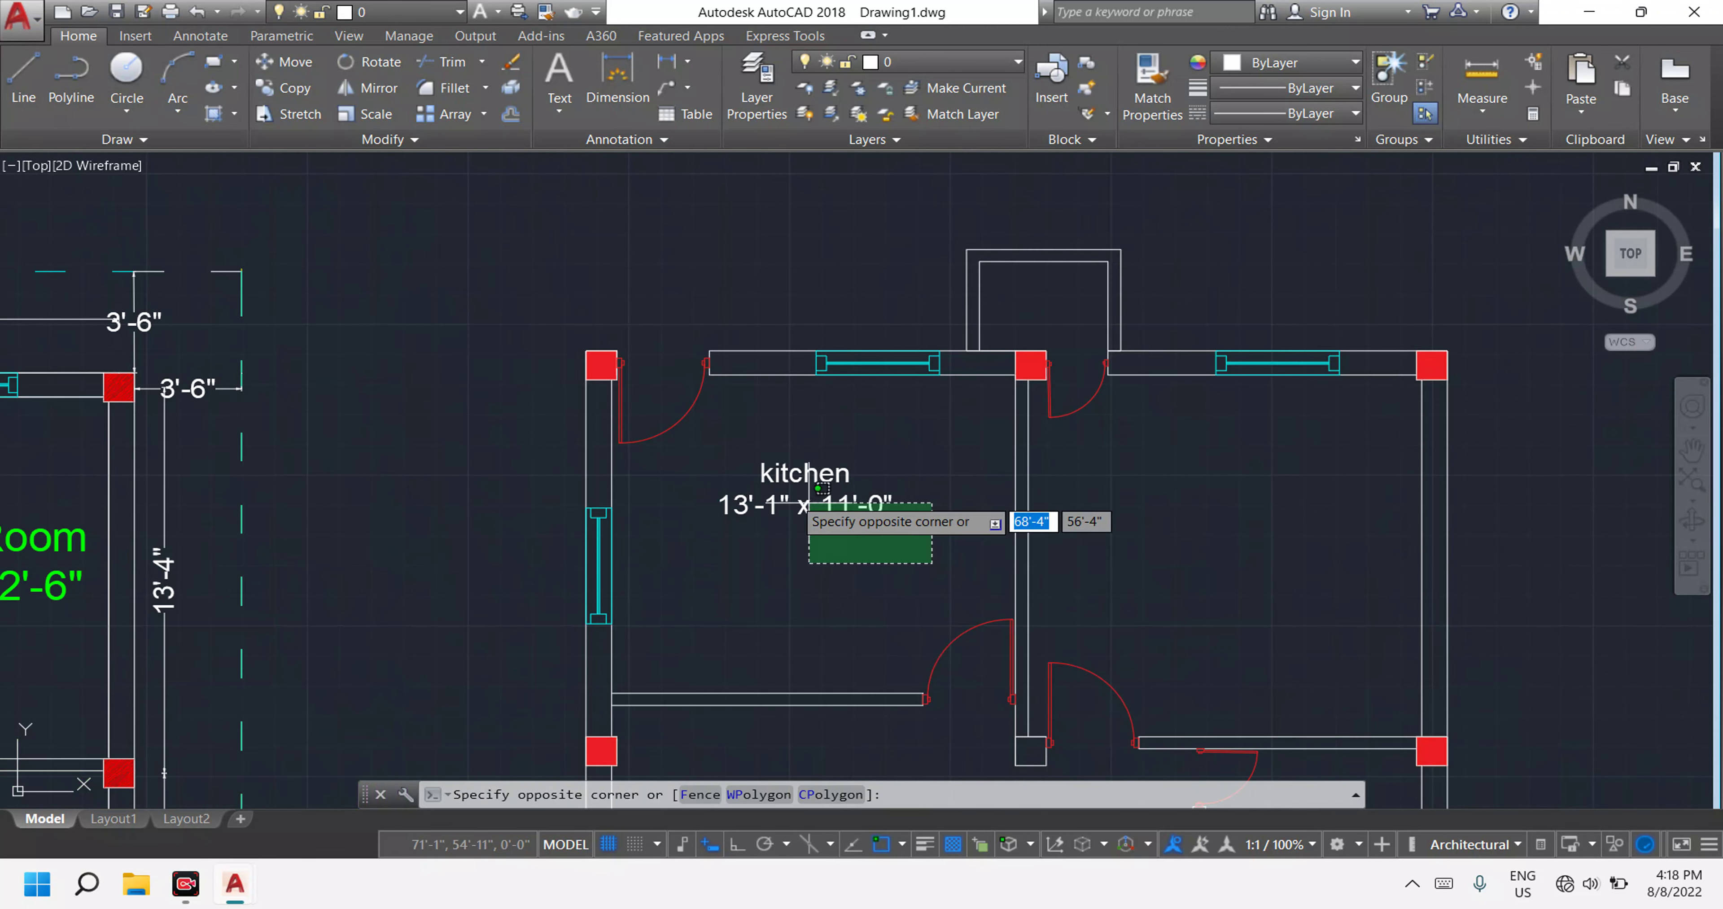
pyautogui.click(661, 437)
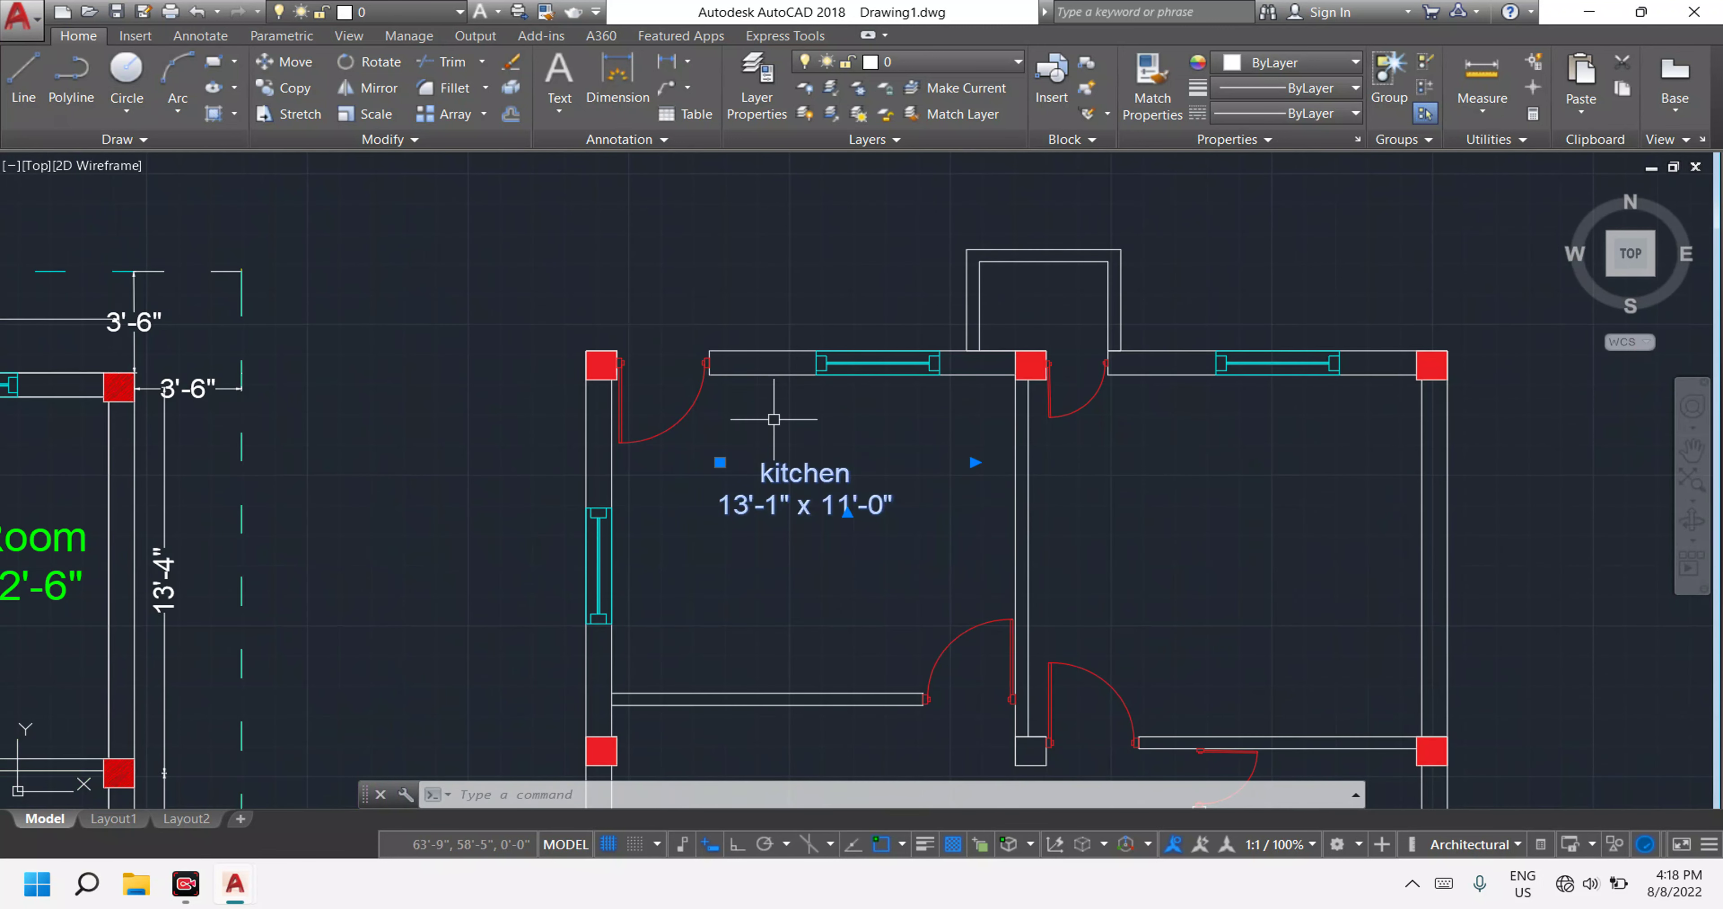
pyautogui.click(1358, 64)
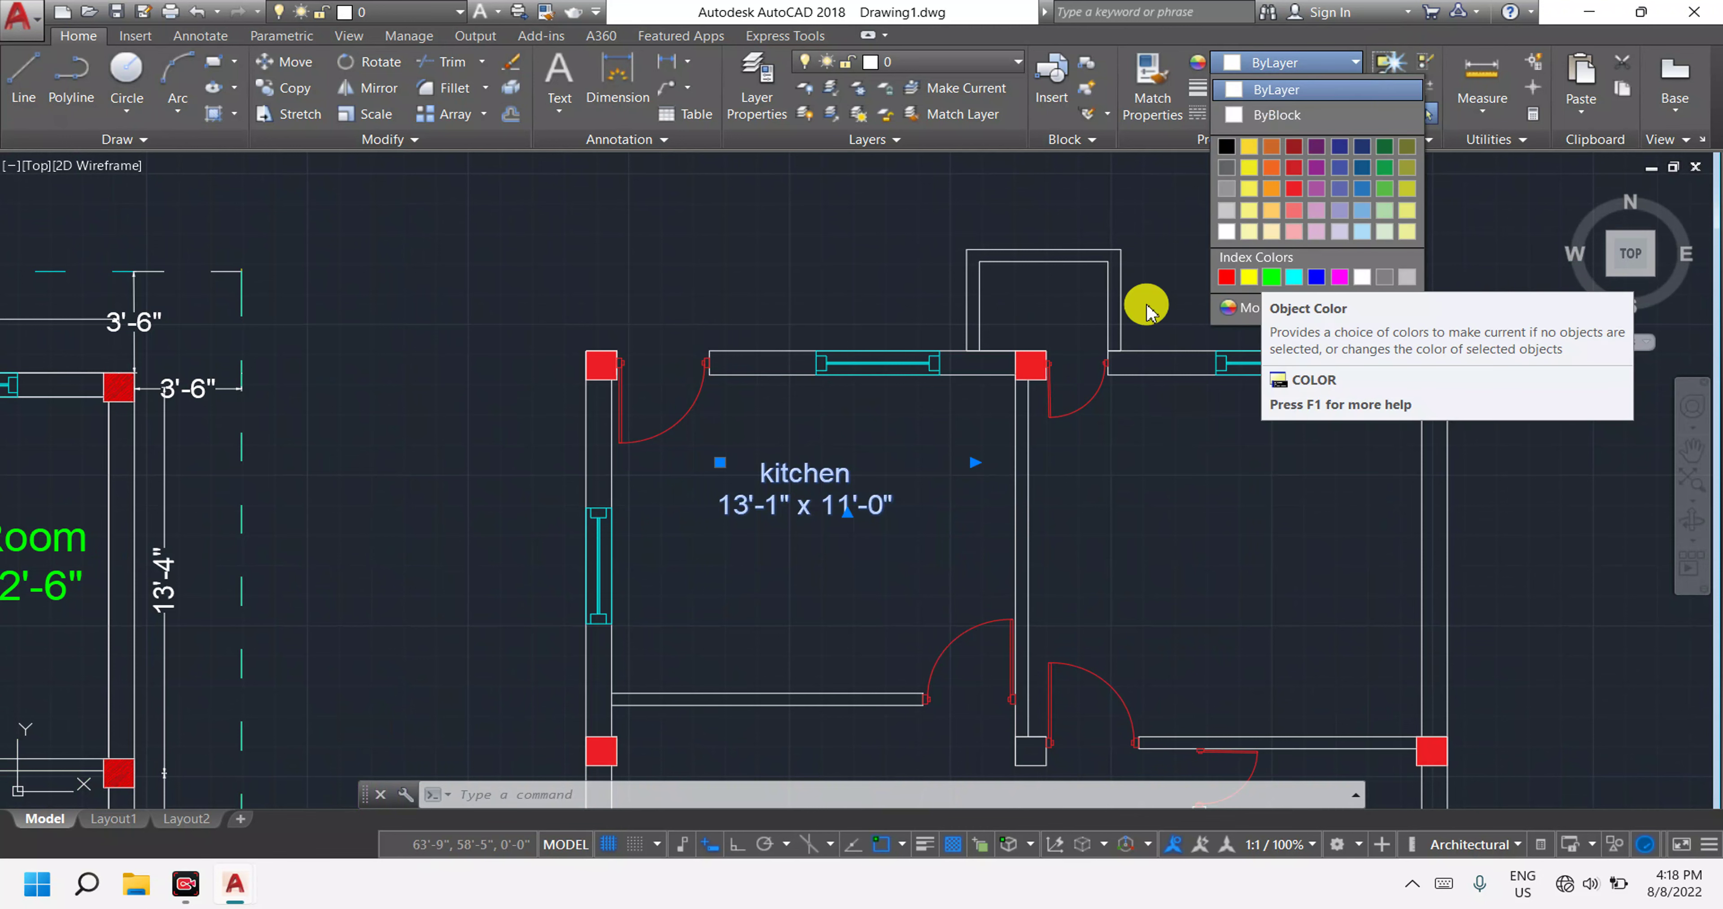
pyautogui.click(1274, 281)
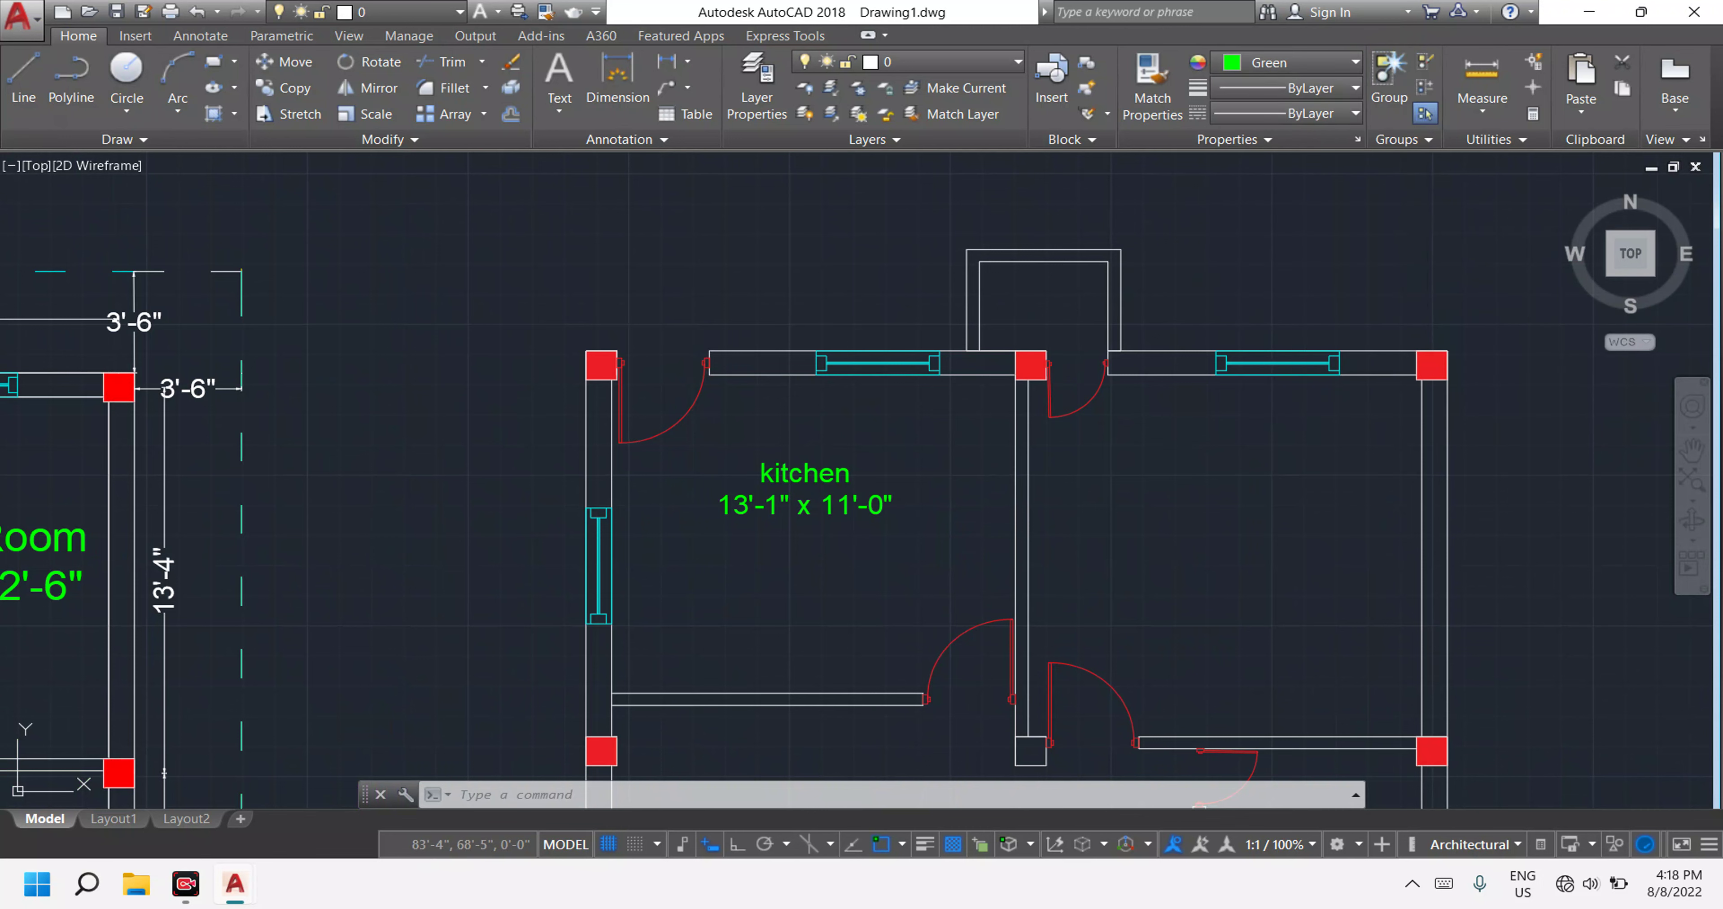
pyautogui.press('Escape')
# Zoom around to check the green kitchen label and cancel any pending selection.
pyautogui.scroll(-3, 743, 481)
pyautogui.scroll(-2, 765, 485)
pyautogui.scroll(3, 892, 431)
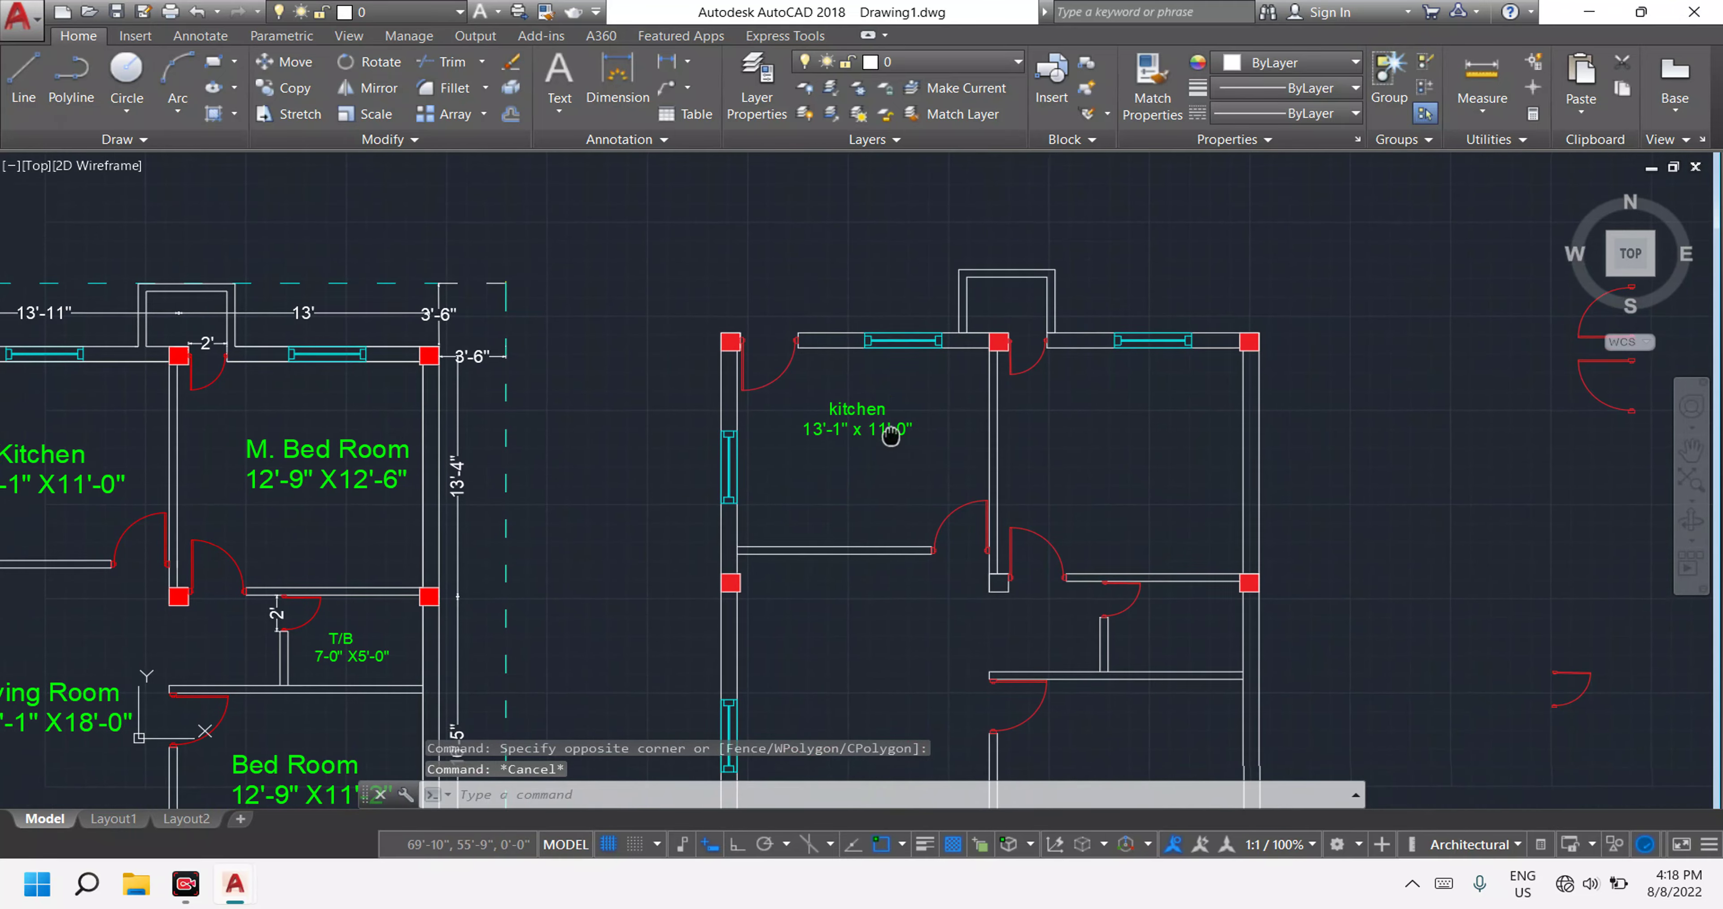
pyautogui.scroll(2, 892, 435)
pyautogui.scroll(2, 892, 435)
pyautogui.scroll(-4, 892, 436)
pyautogui.scroll(1, 725, 456)
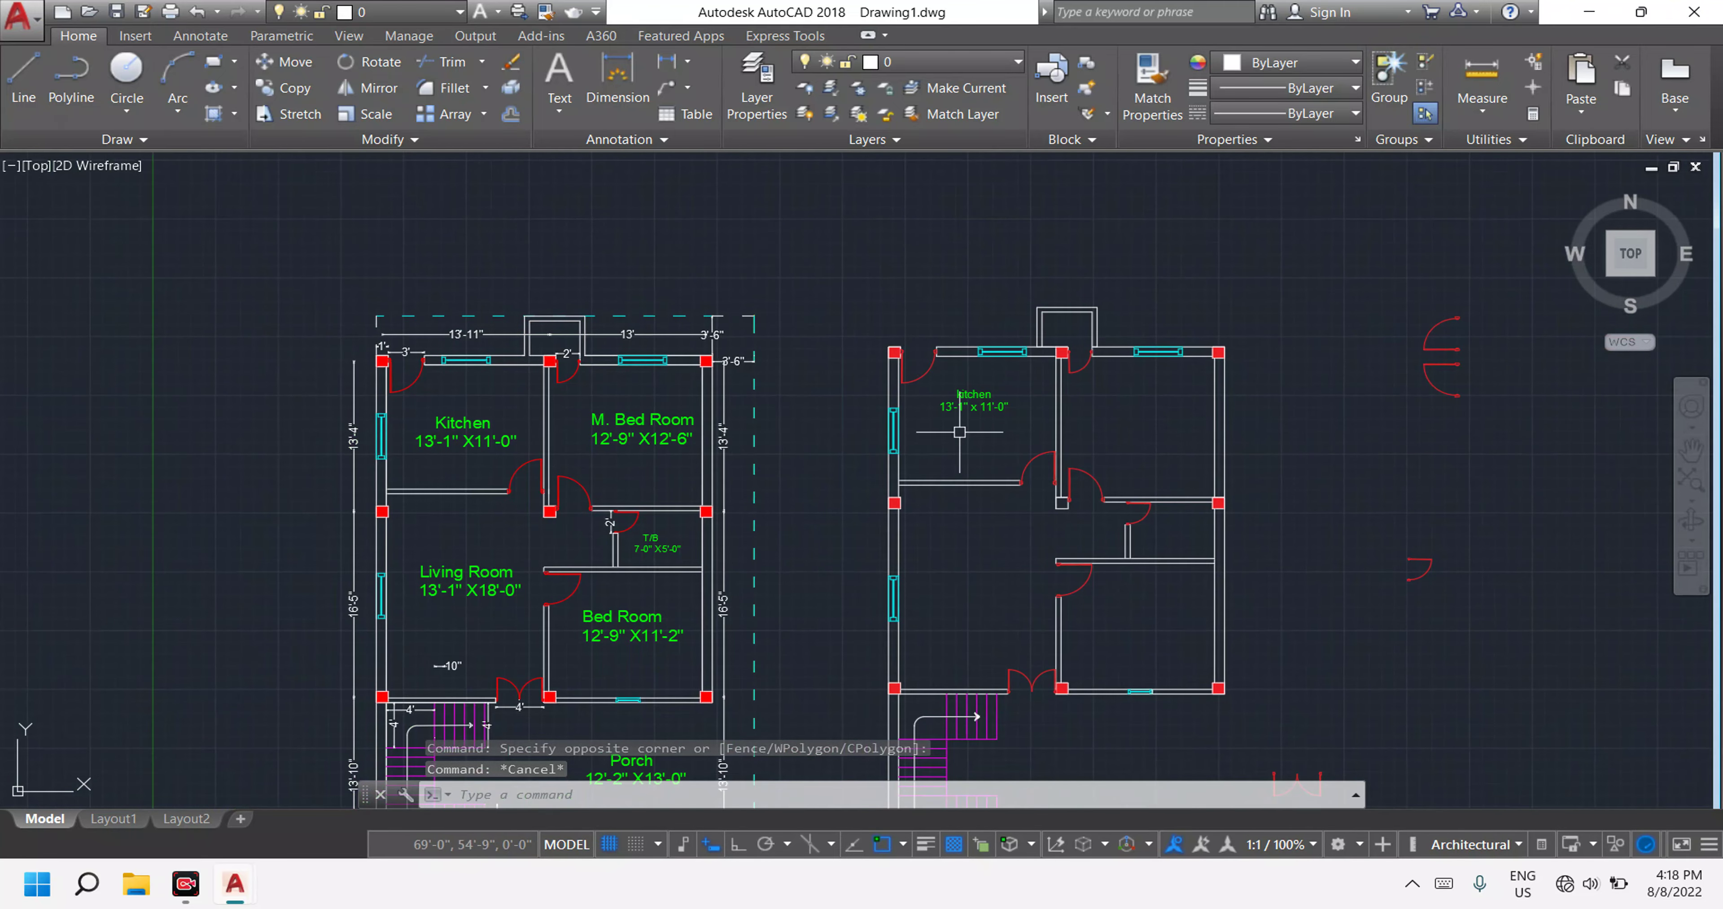
pyautogui.press('Escape')
pyautogui.scroll(-6, 1245, 415)
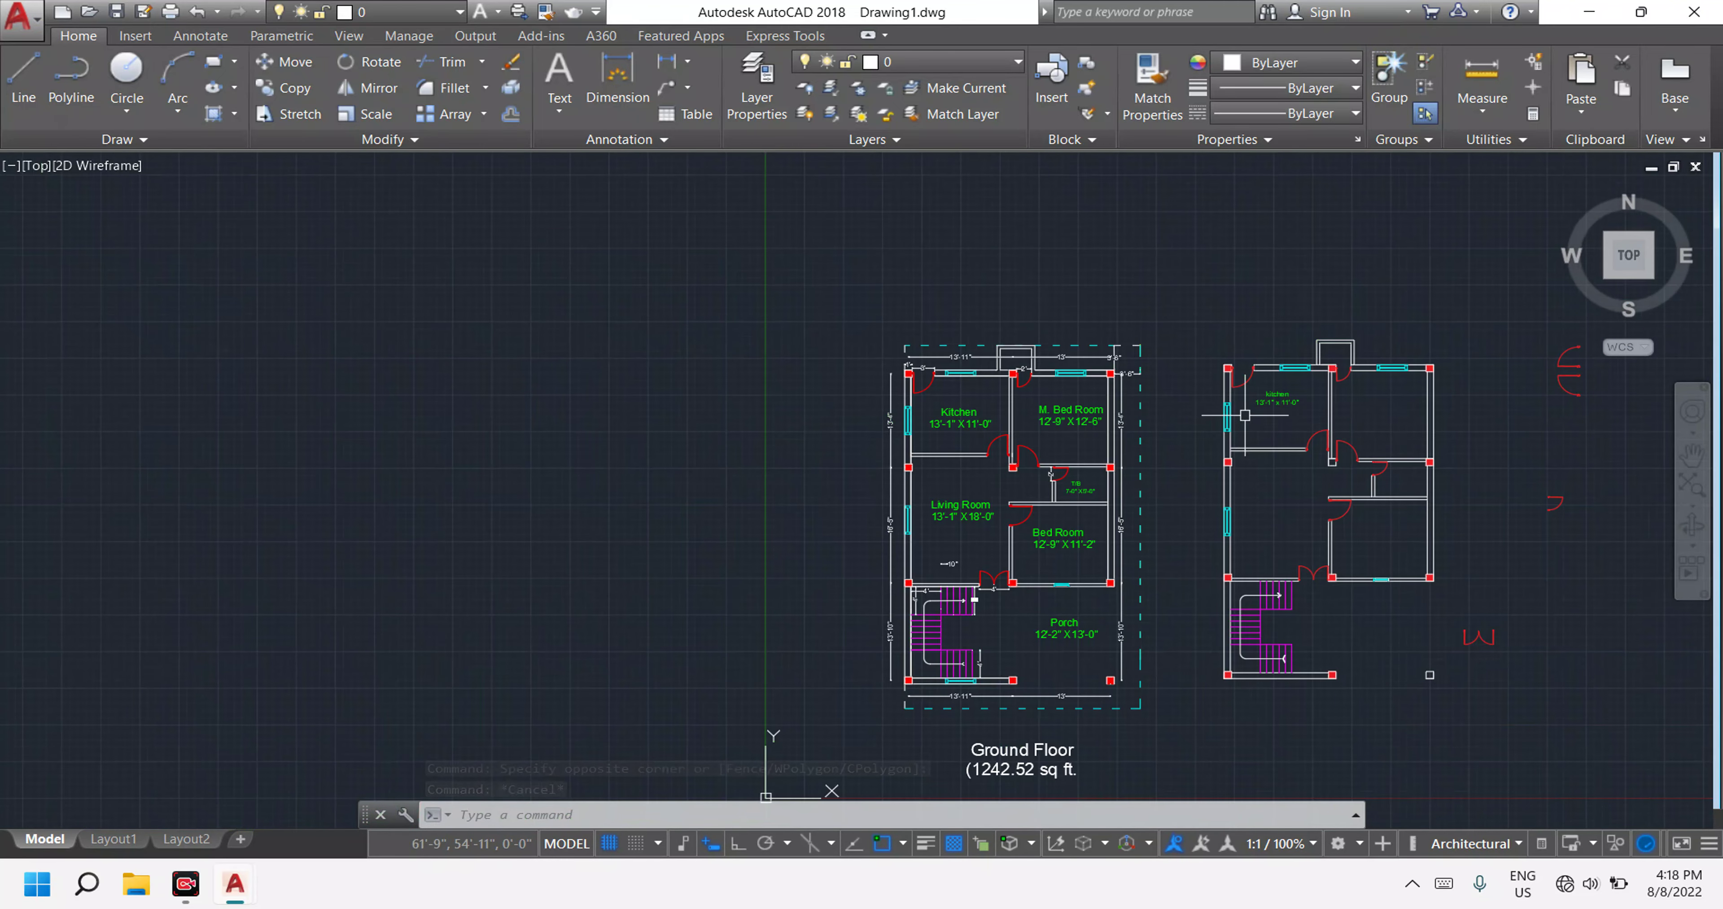
pyautogui.scroll(4, 1297, 401)
pyautogui.scroll(2, 1298, 401)
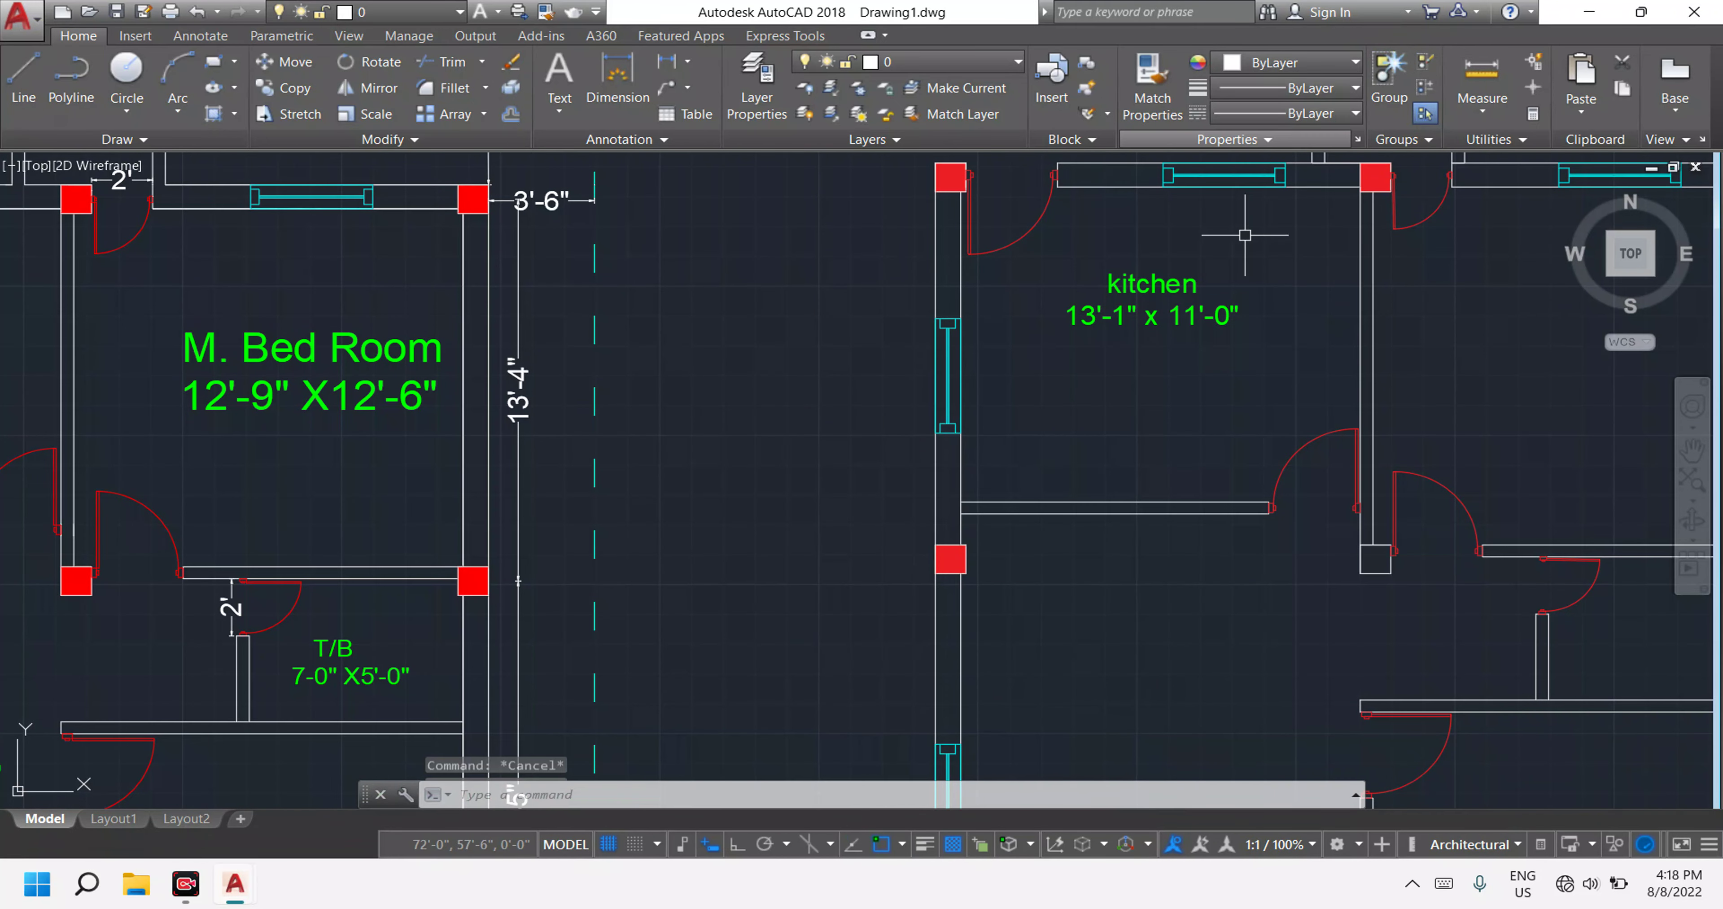
pyautogui.press('Escape')
pyautogui.press('Escape')
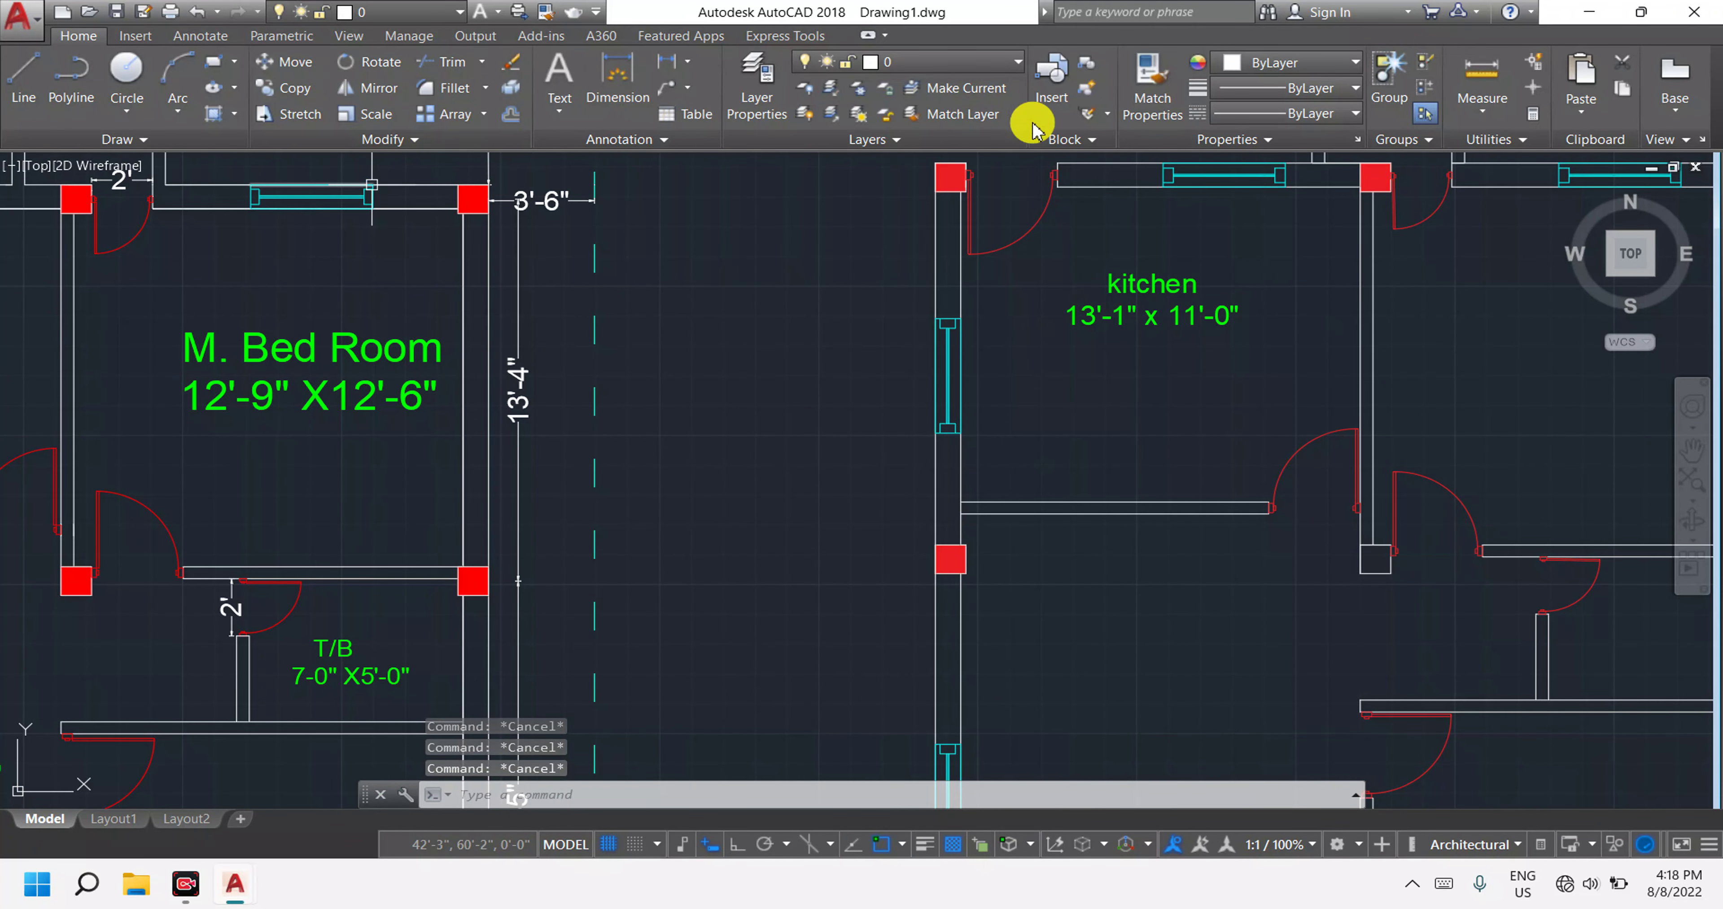
pyautogui.click(667, 63)
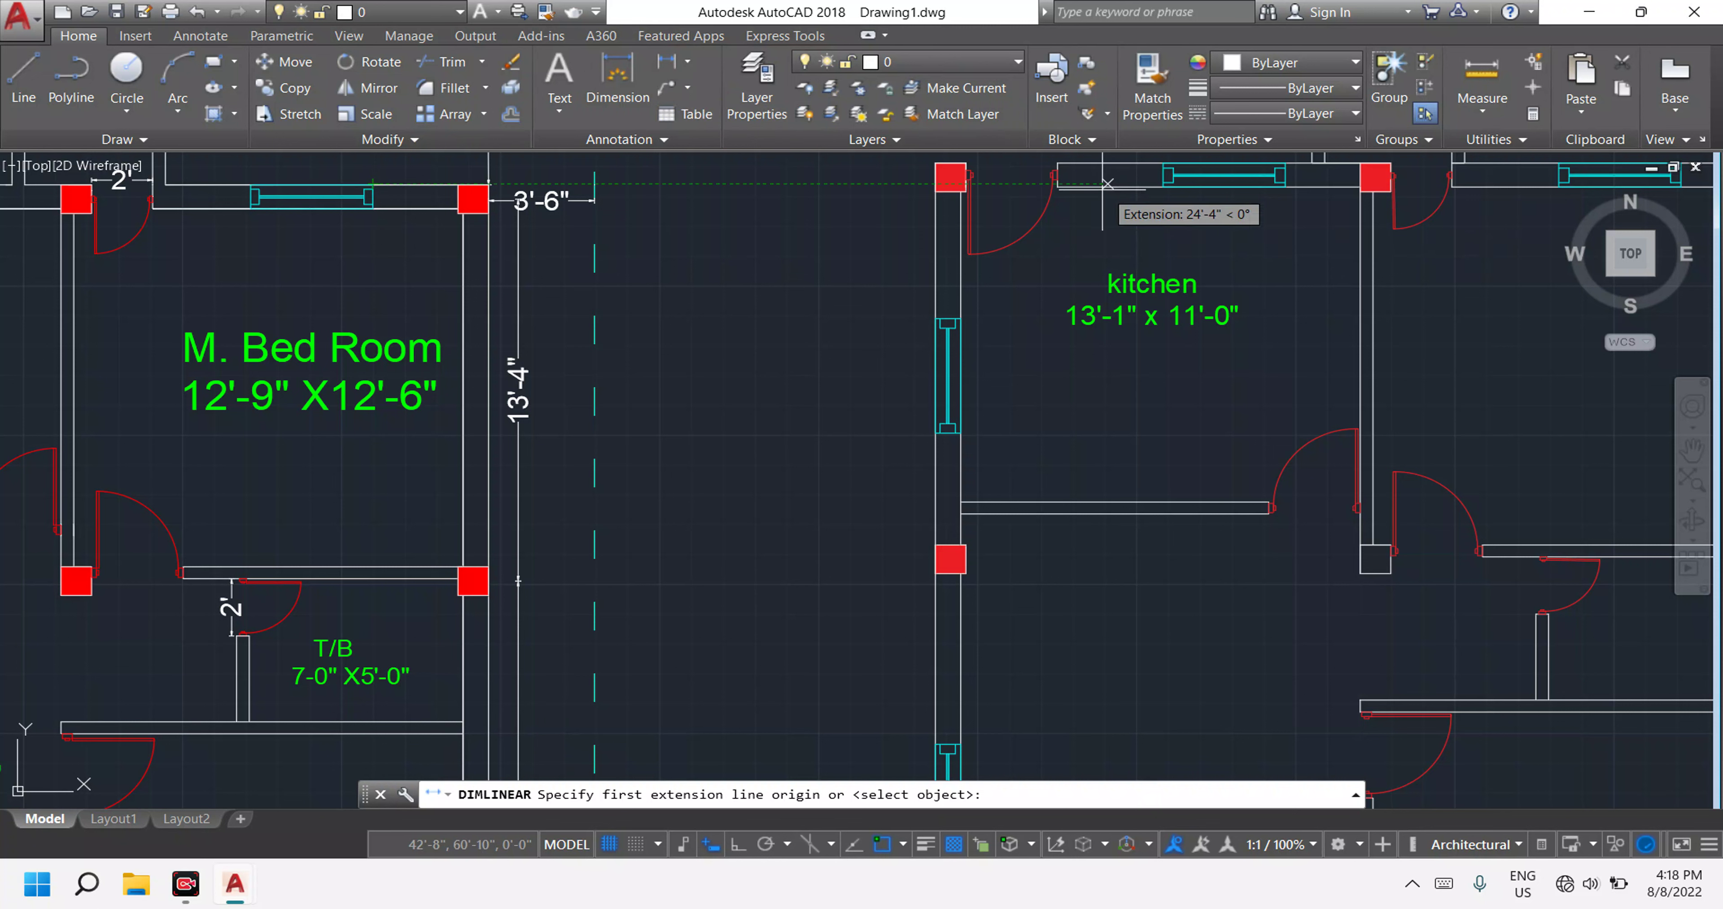
pyautogui.click(1089, 187)
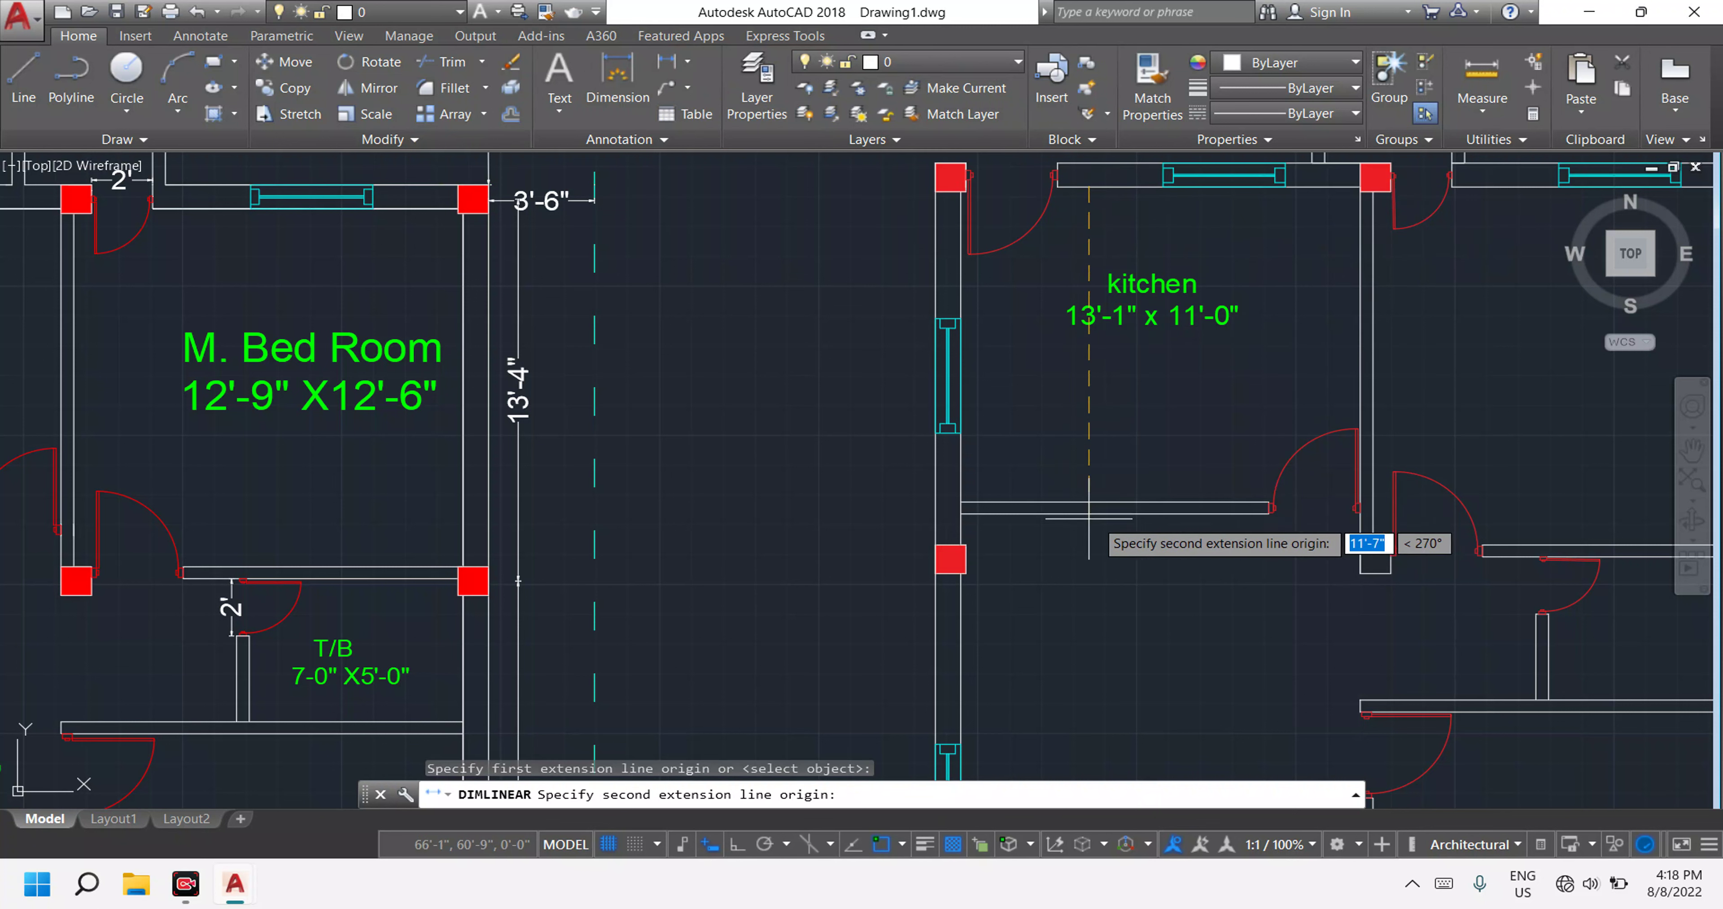
pyautogui.press('F8')
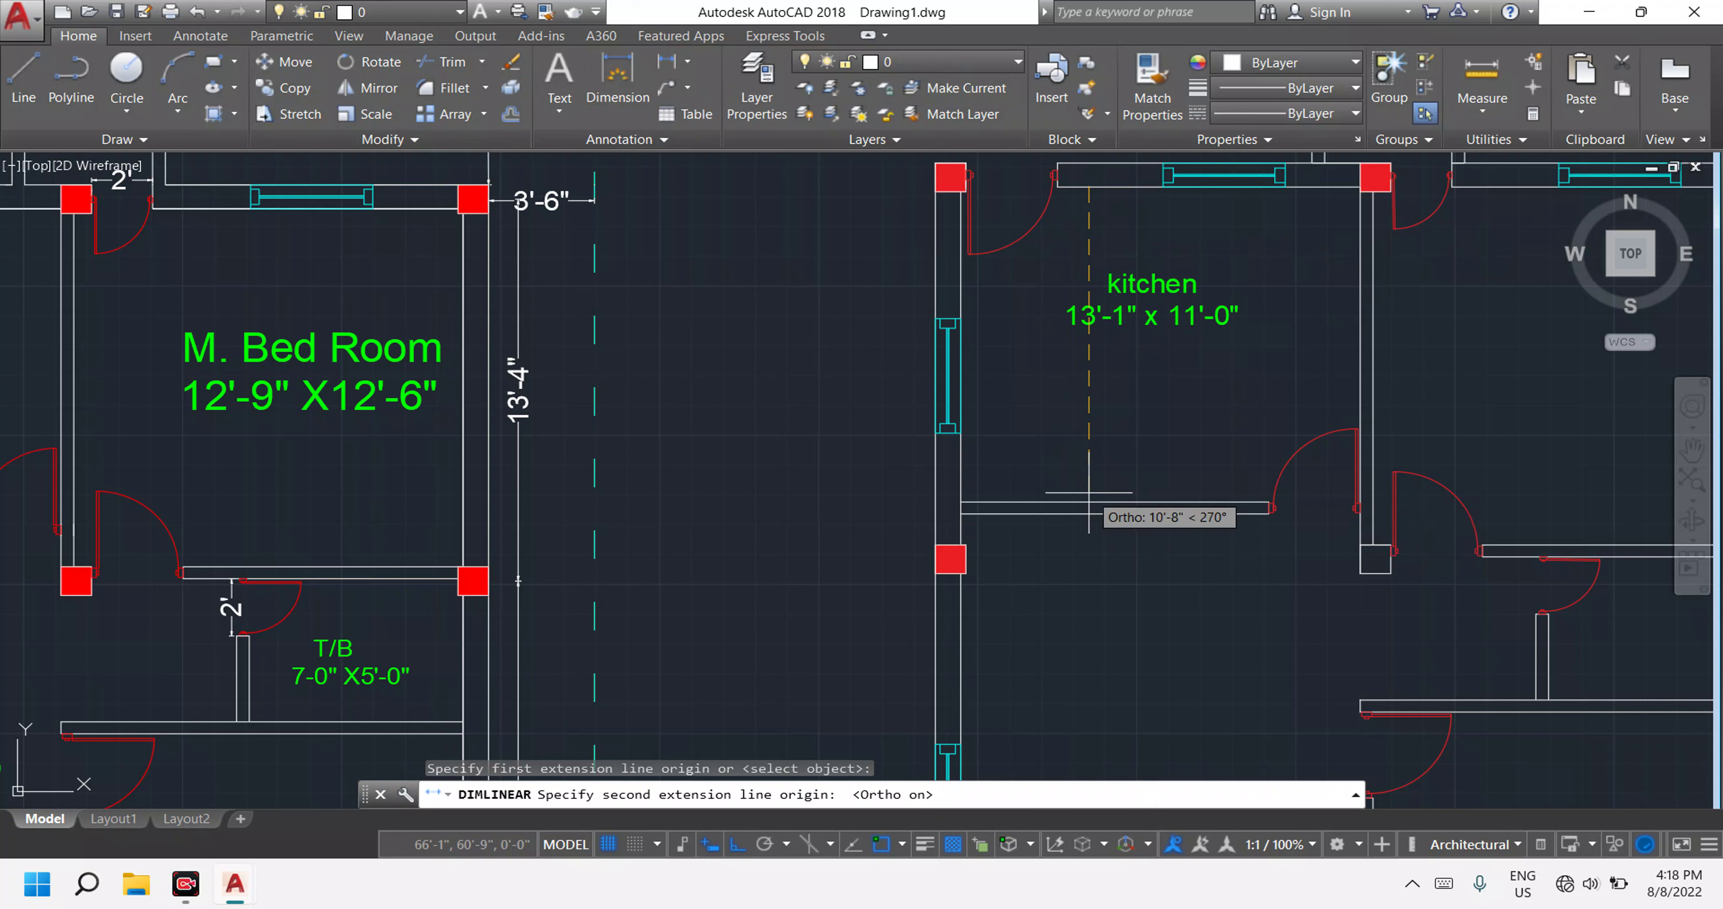
pyautogui.click(1087, 502)
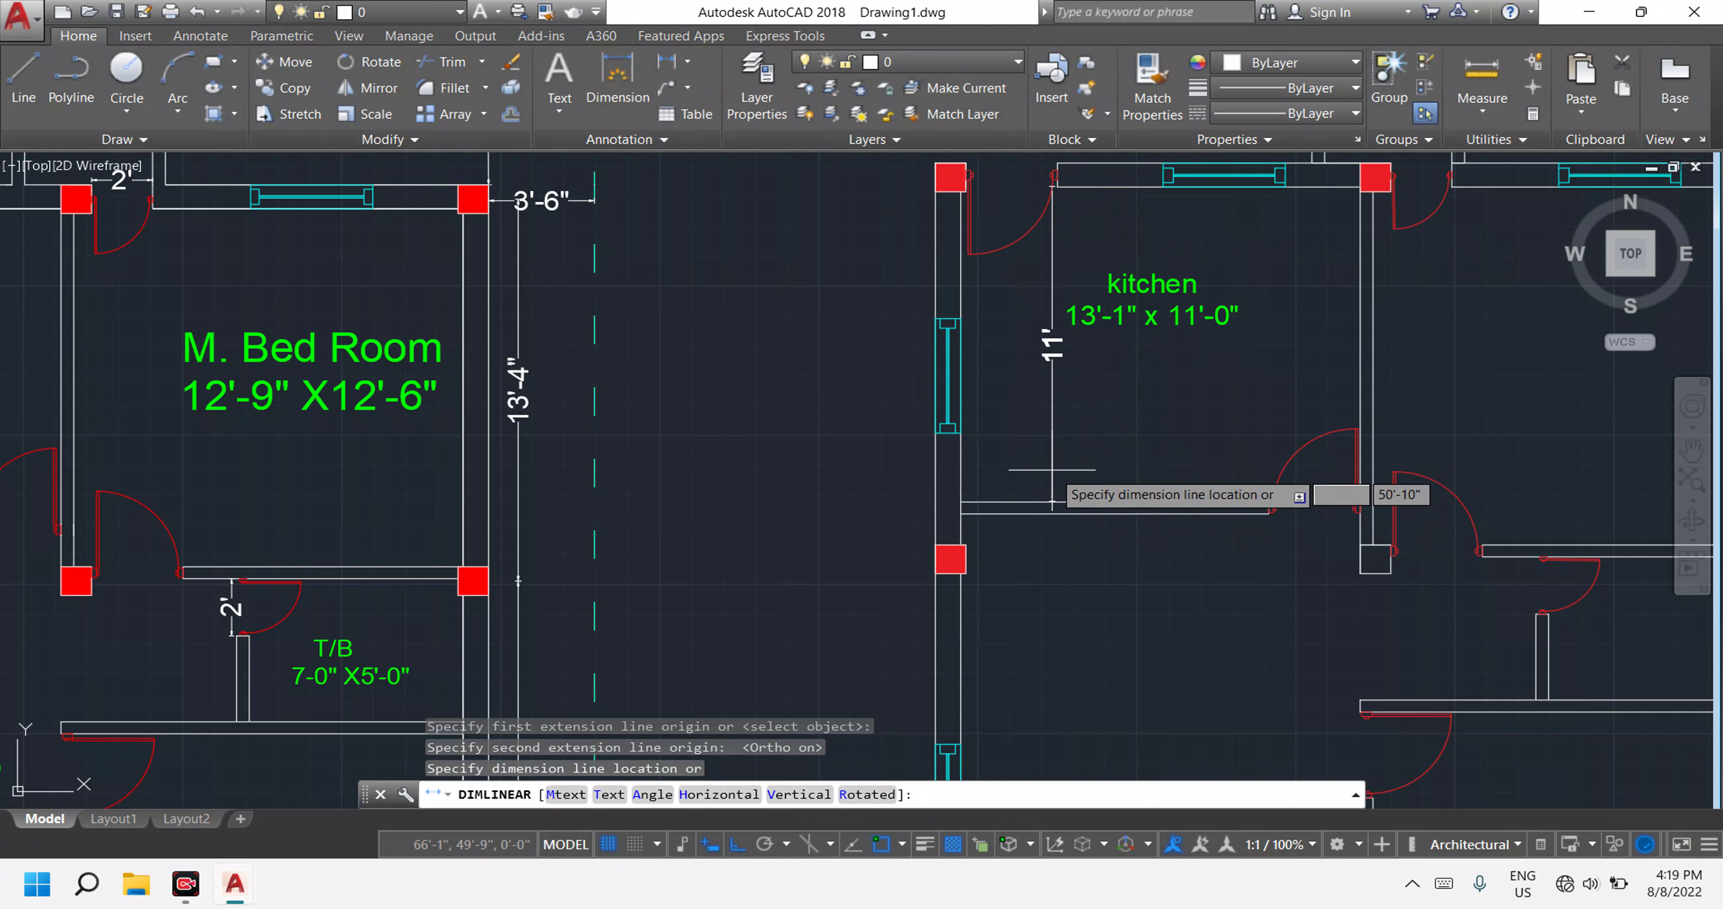
pyautogui.press('Escape')
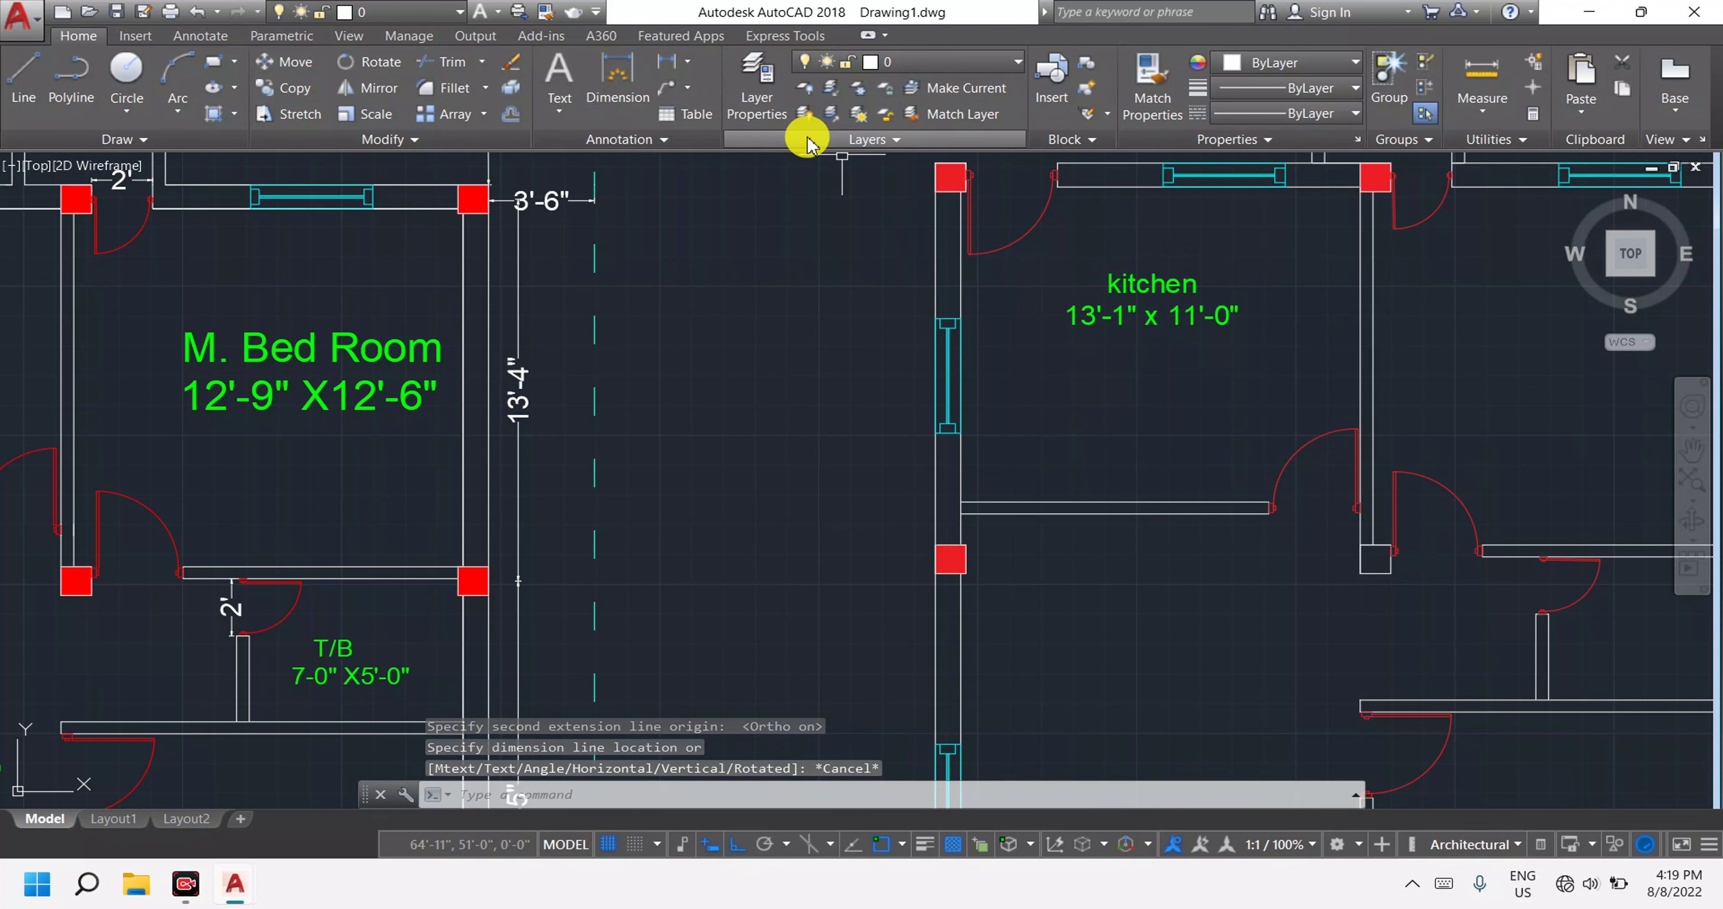
pyautogui.press('Return')
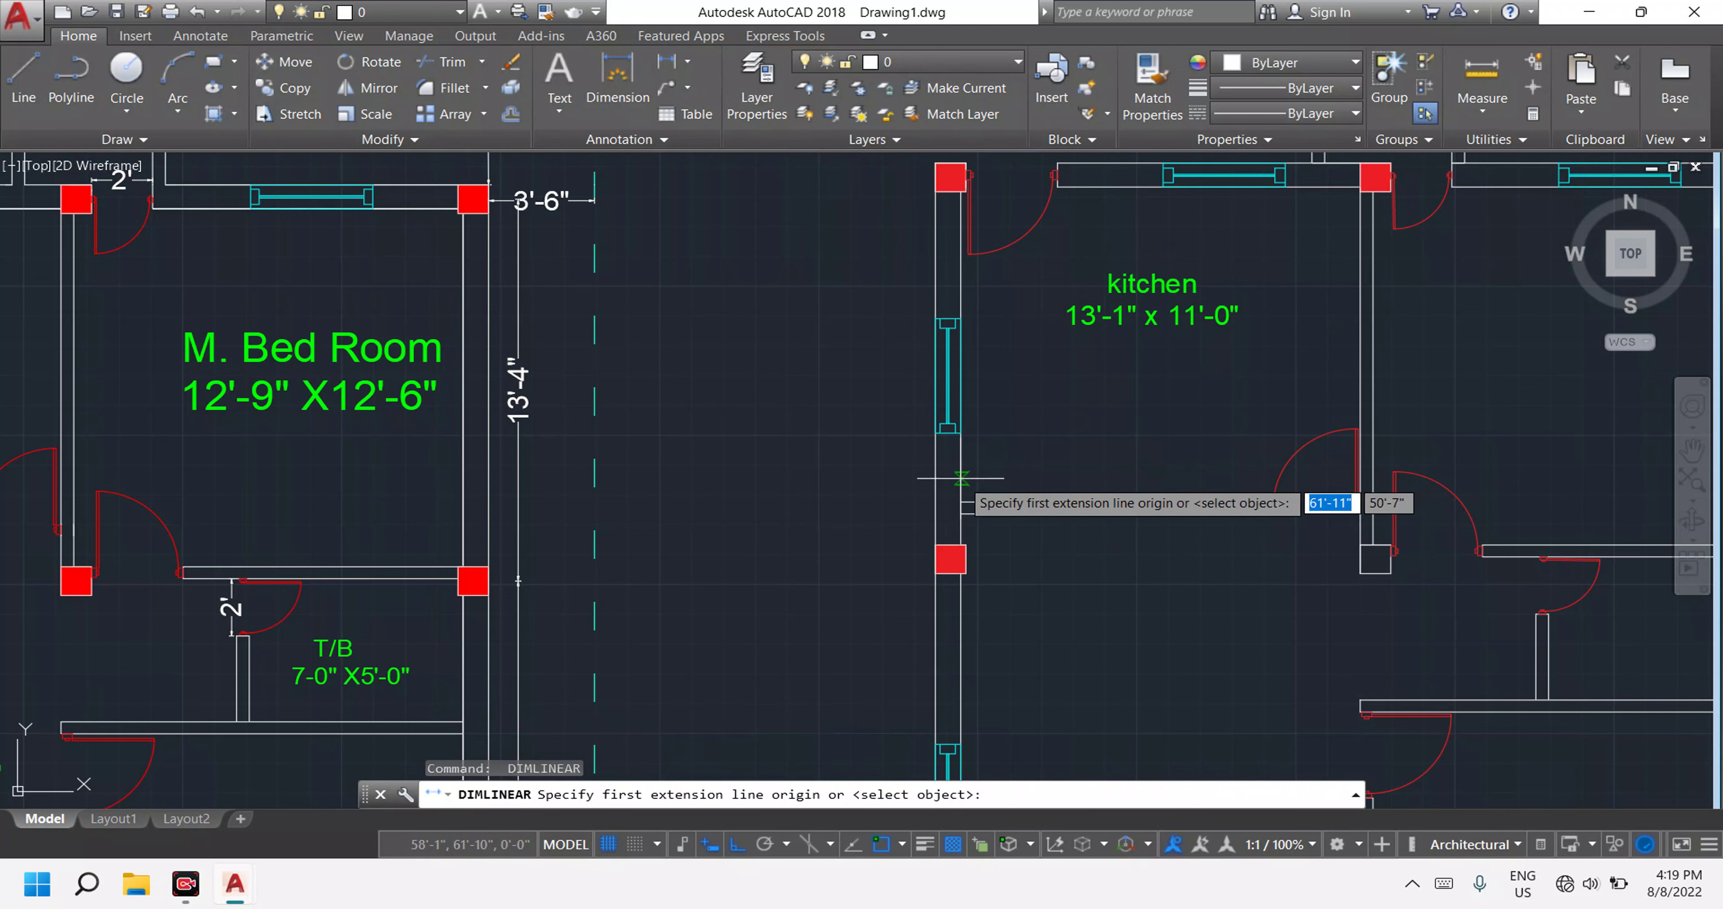
pyautogui.click(961, 478)
pyautogui.scroll(4, 1366, 472)
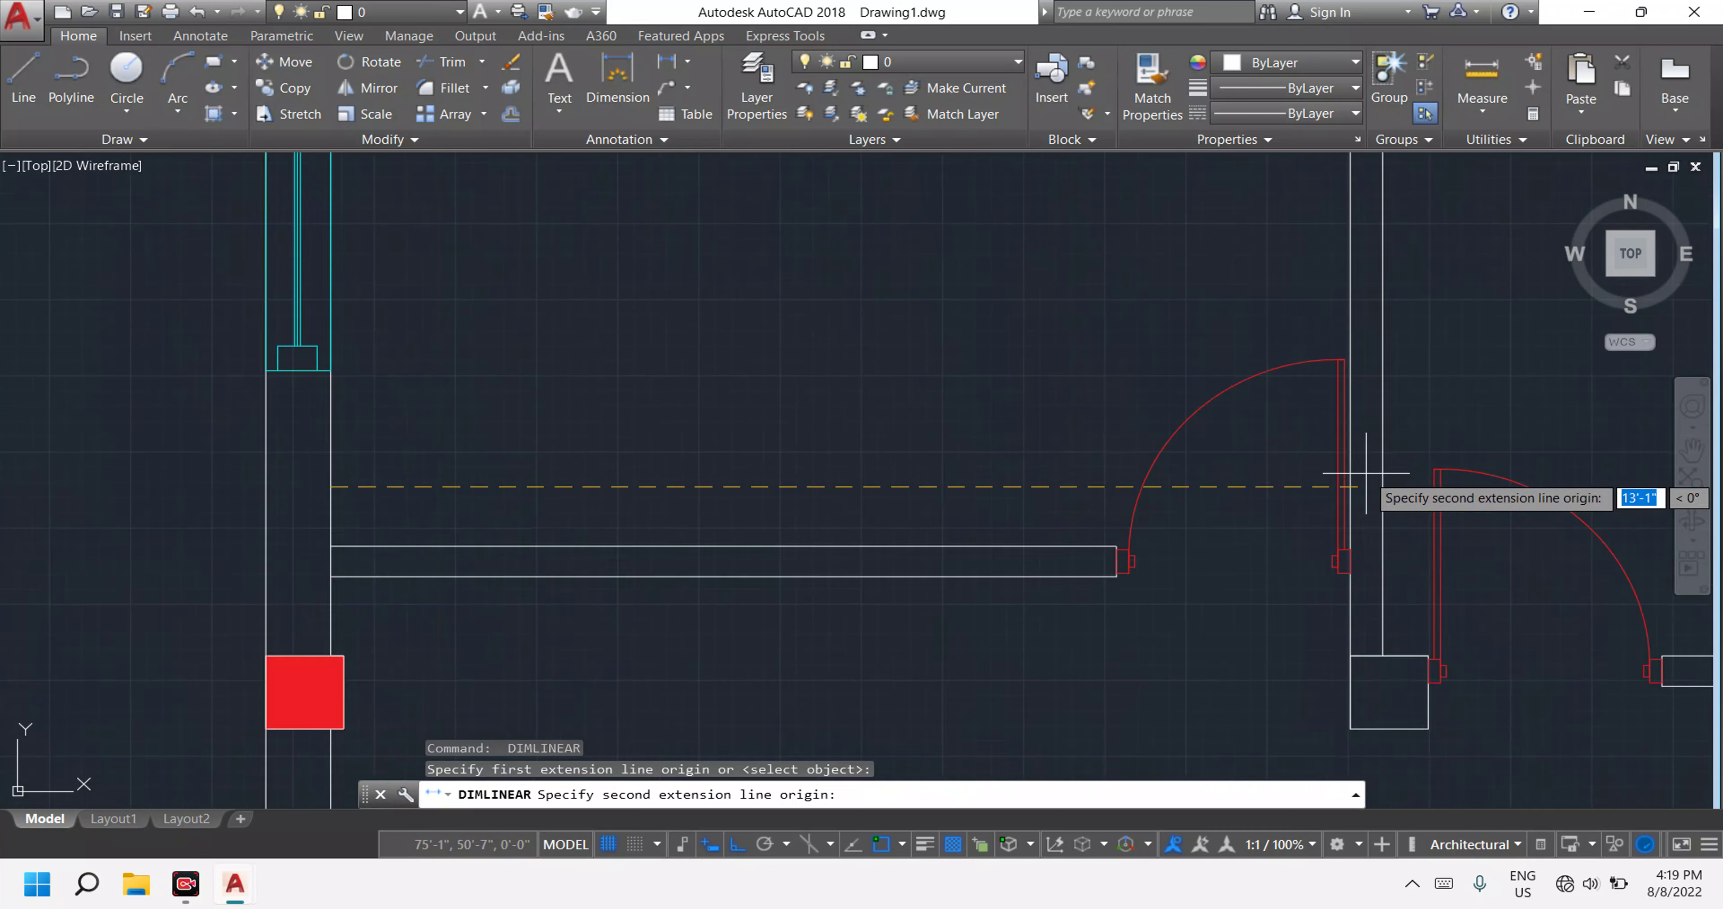
pyautogui.scroll(2, 1366, 472)
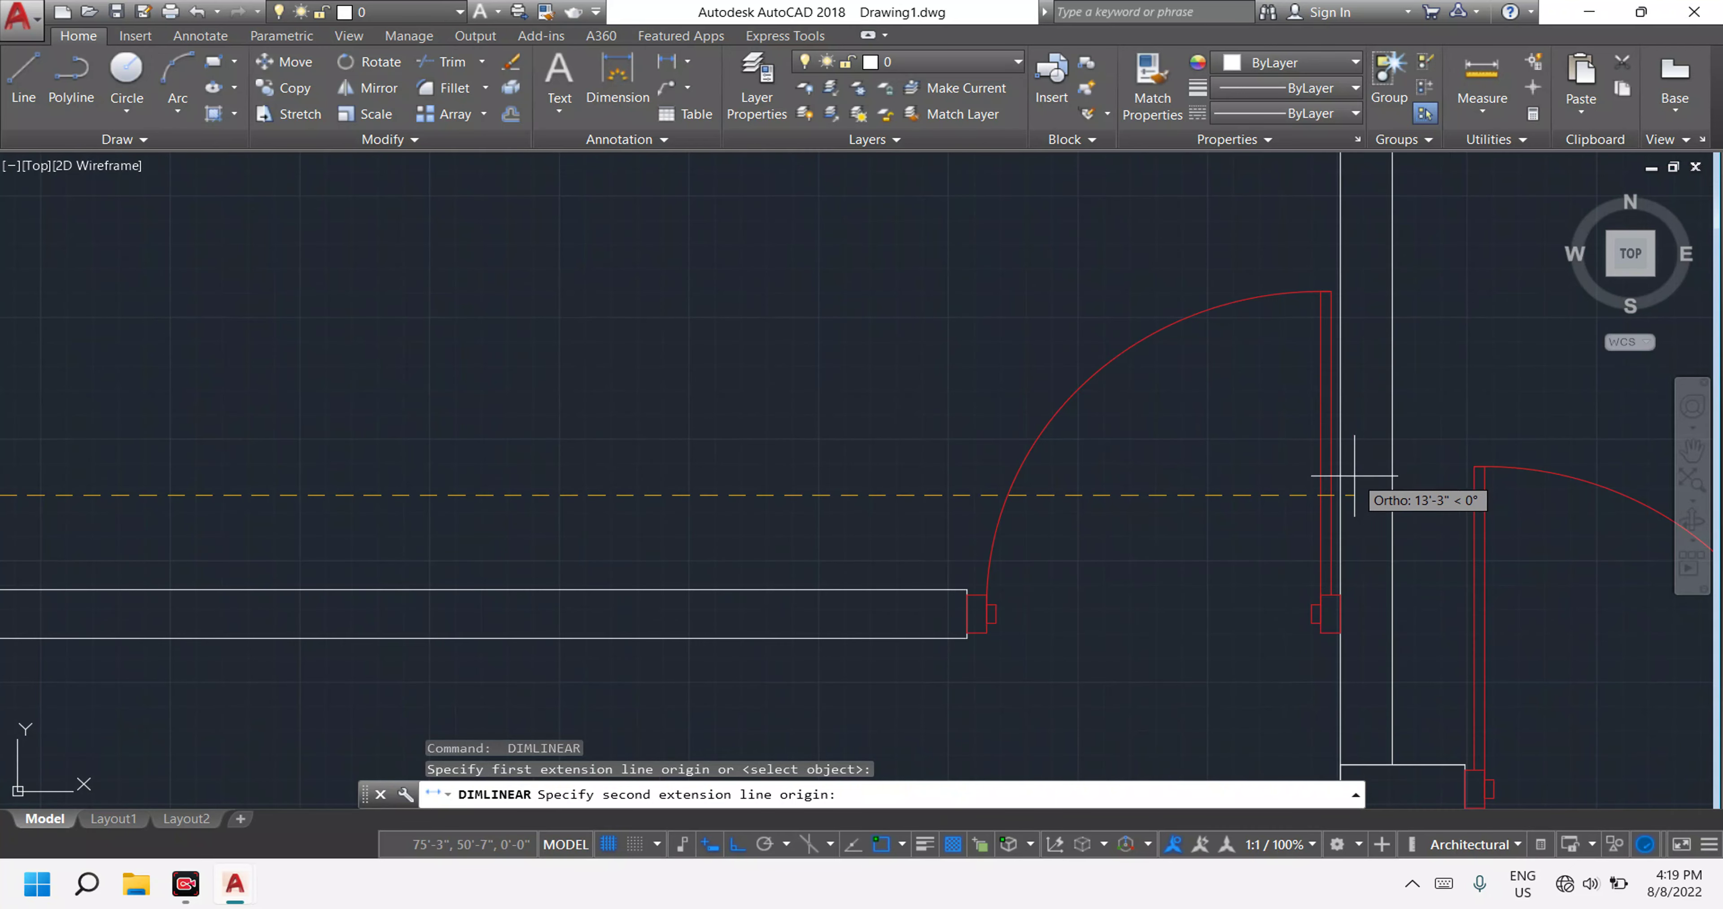
pyautogui.click(1338, 497)
pyautogui.scroll(-2, 1231, 326)
pyautogui.scroll(-1, 1185, 300)
pyautogui.moveTo(1185, 301); pyautogui.dragTo(1186, 426, button='middle')
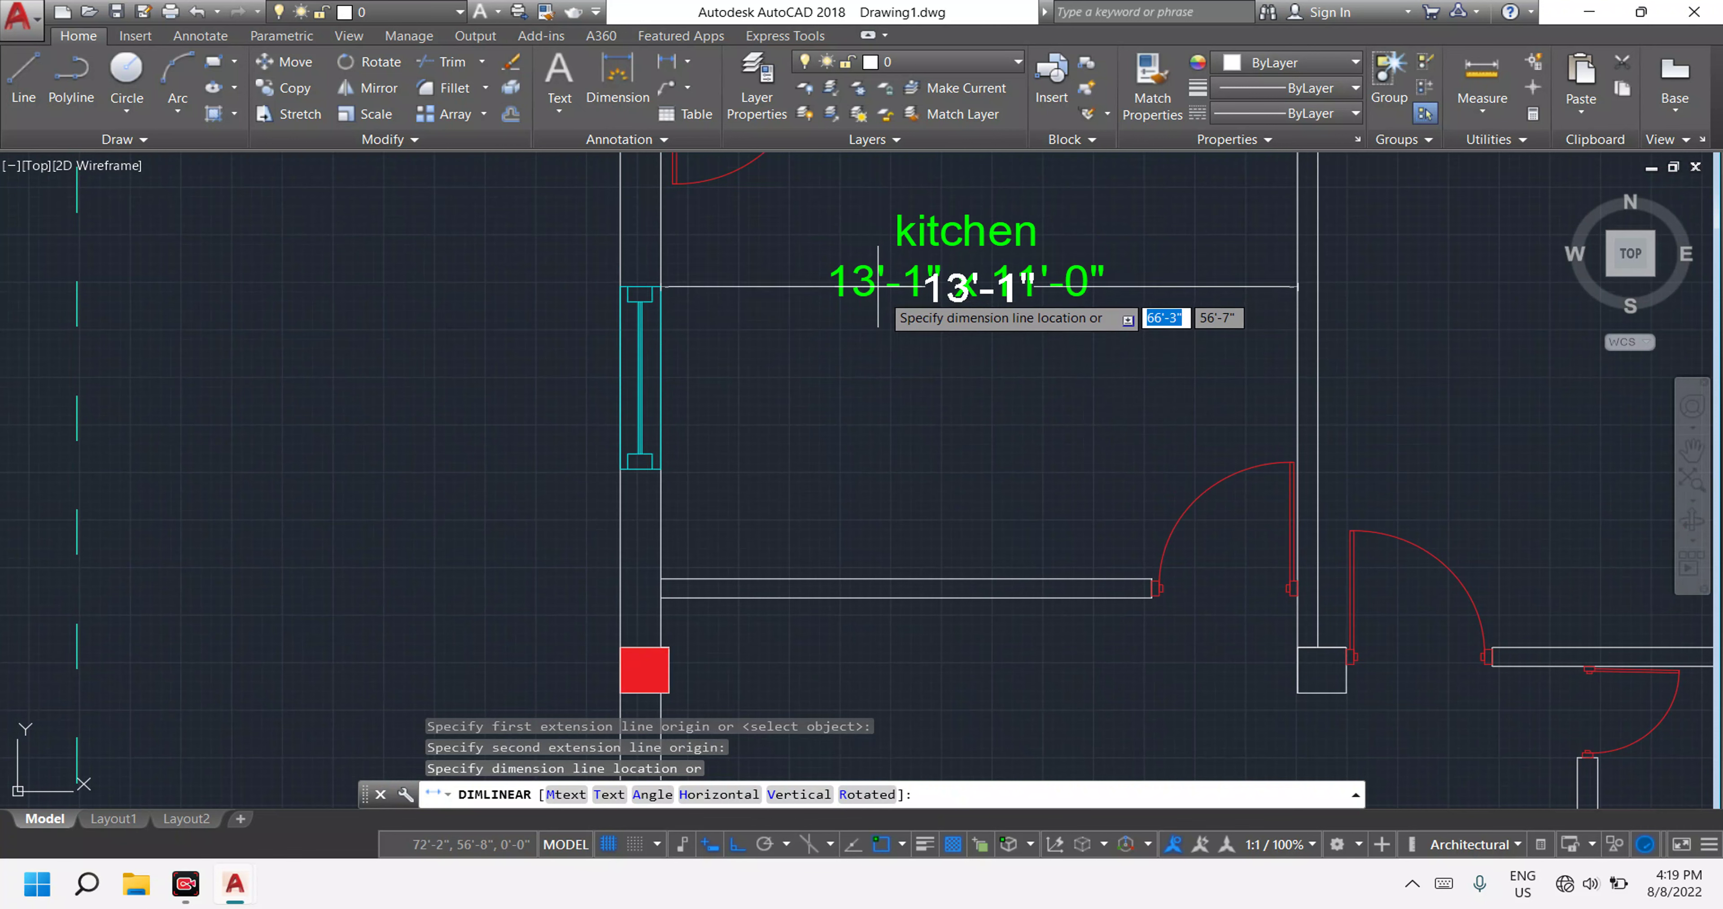
pyautogui.press('Escape')
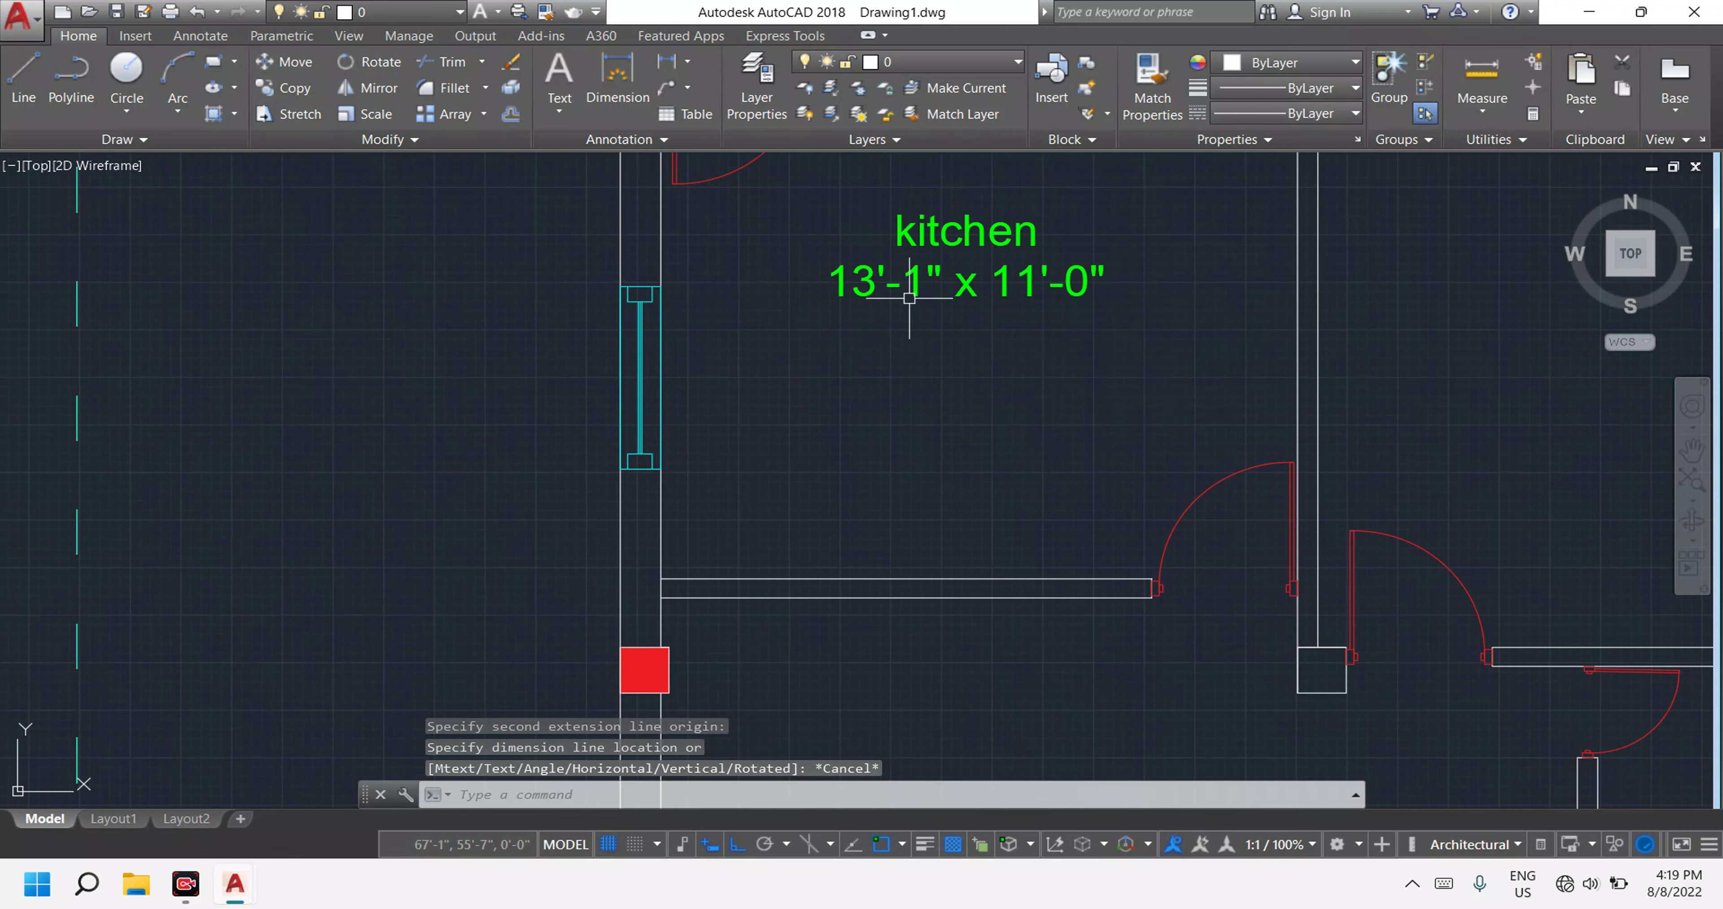
# Select the ground-floor M. Bed Room, T/B and Bed Room labels.
pyautogui.scroll(-4, 1000, 345)
pyautogui.scroll(-2, 1064, 348)
pyautogui.moveTo(758, 373); pyautogui.dragTo(719, 373, button='middle')
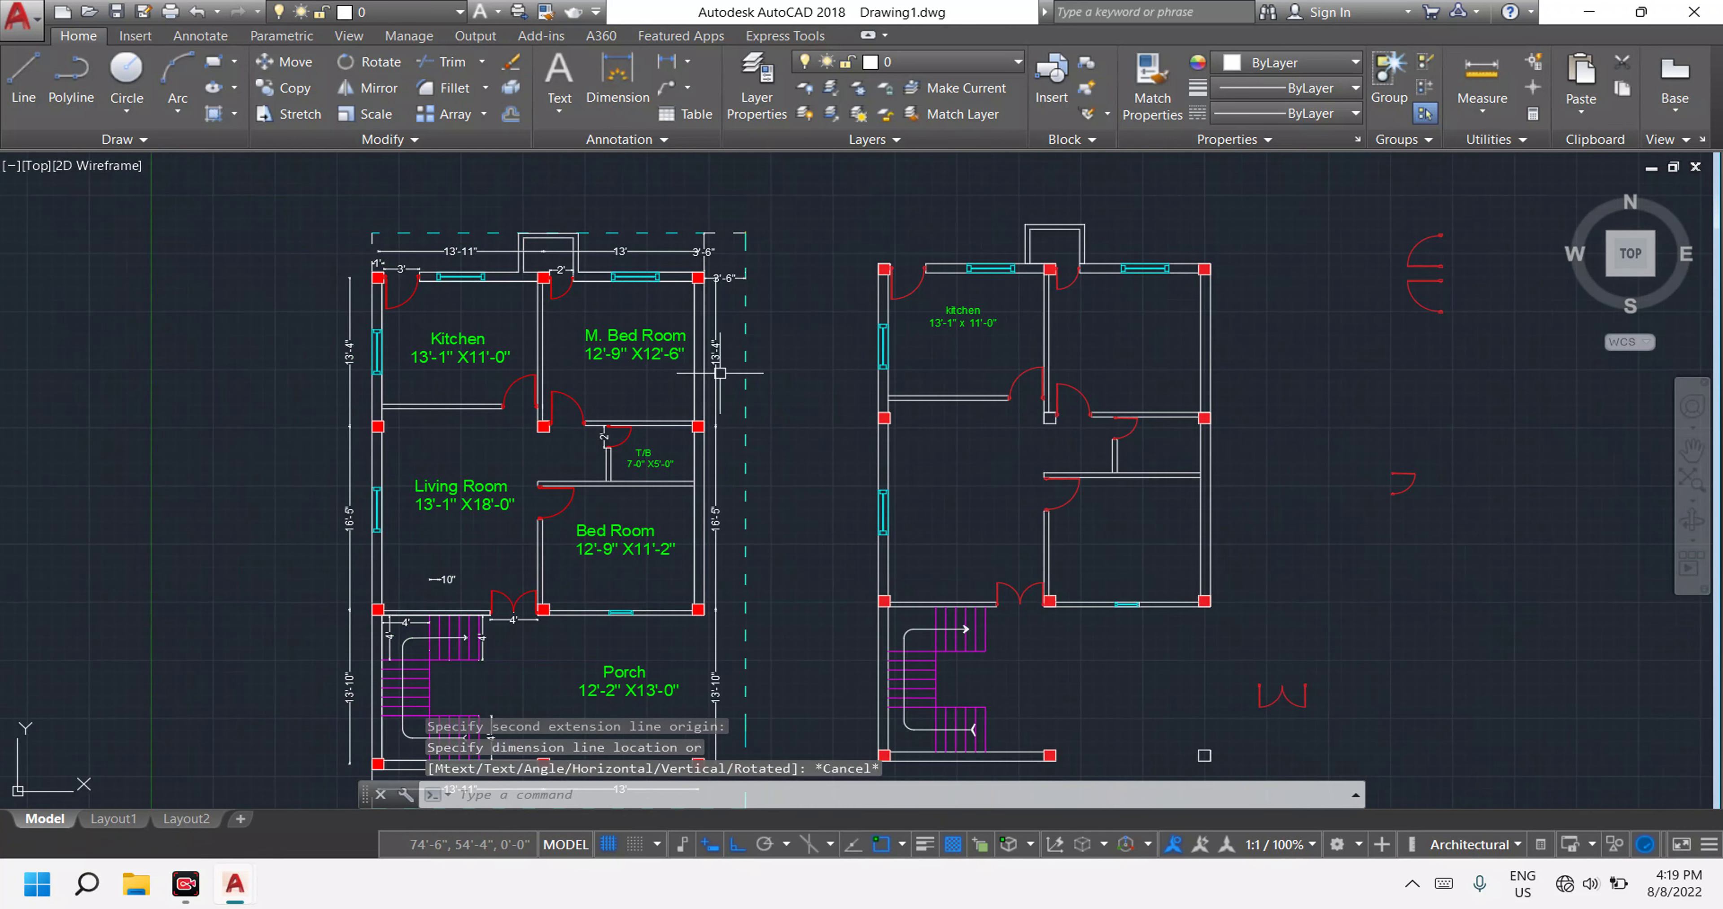
pyautogui.scroll(4, 720, 373)
pyautogui.press('Escape')
pyautogui.click(686, 379)
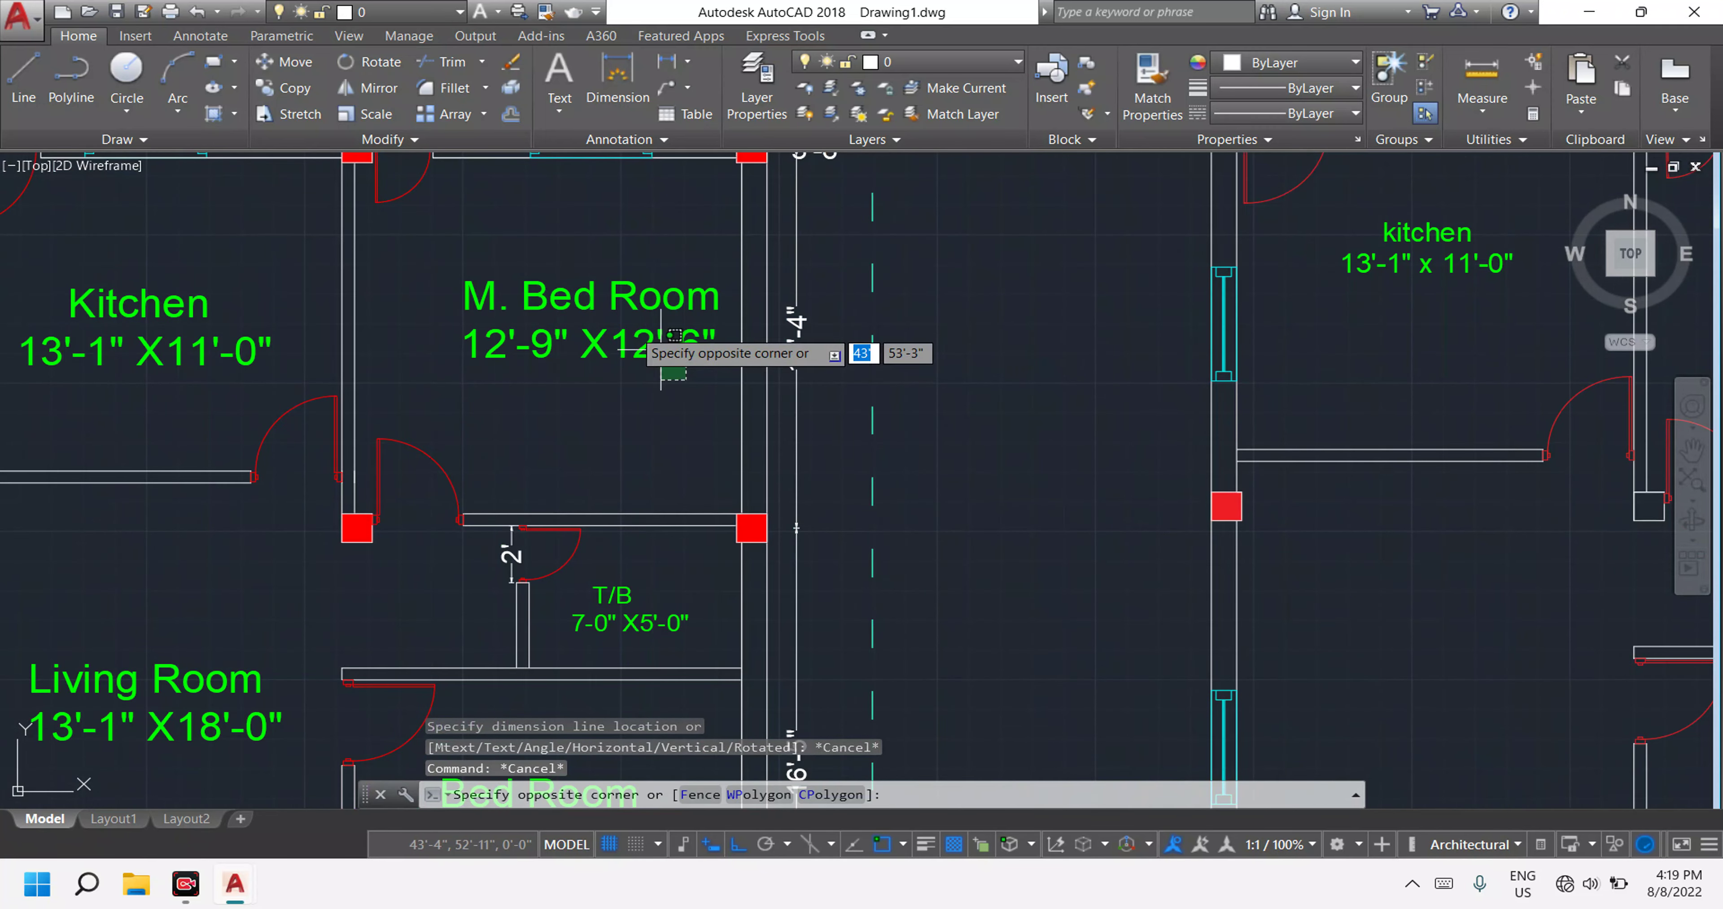
pyautogui.click(466, 264)
pyautogui.moveTo(670, 435); pyautogui.dragTo(702, 248, button='middle')
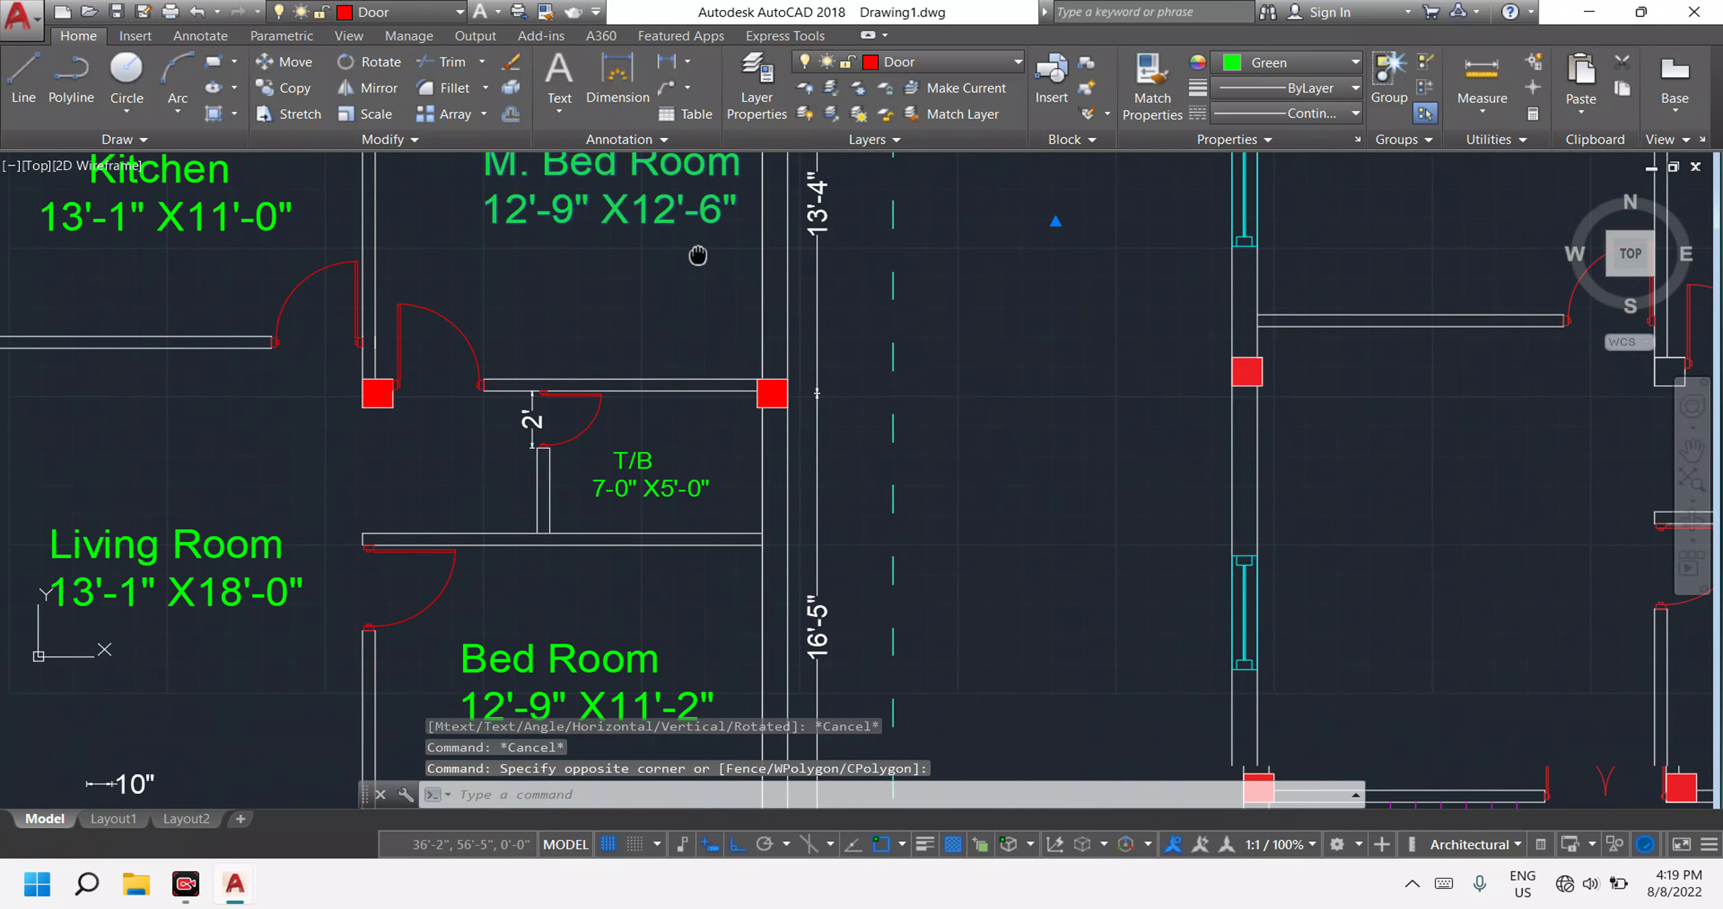
pyautogui.click(736, 456)
pyautogui.click(614, 381)
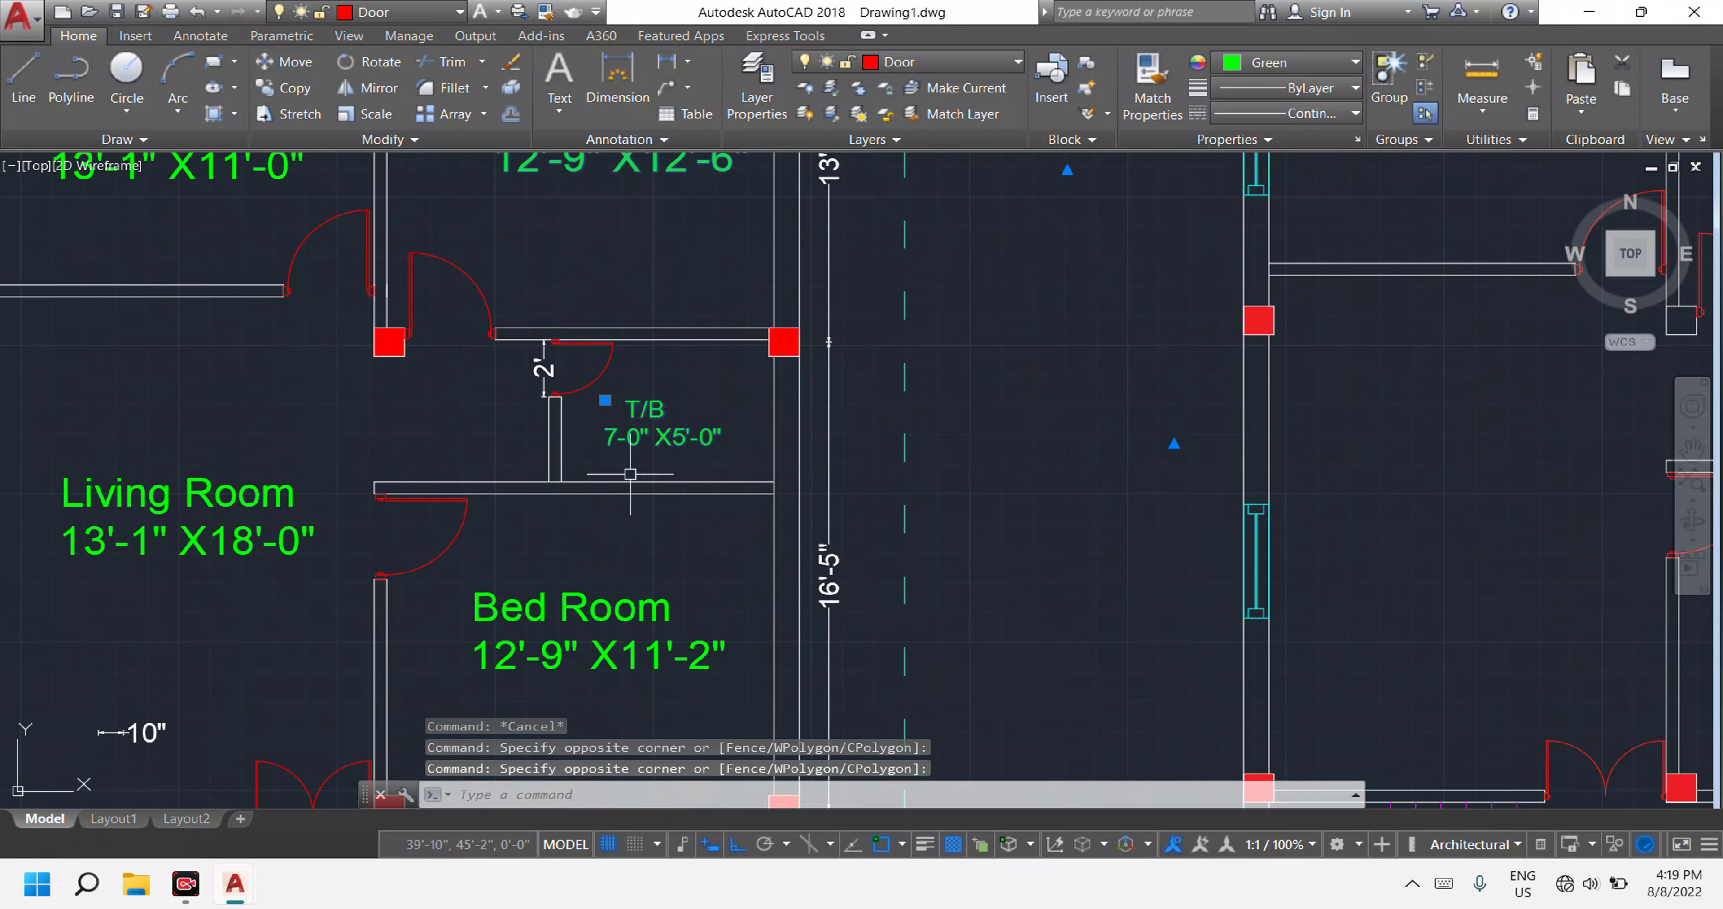
pyautogui.scroll(2, 677, 477)
pyautogui.moveTo(677, 477); pyautogui.dragTo(735, 254, button='middle')
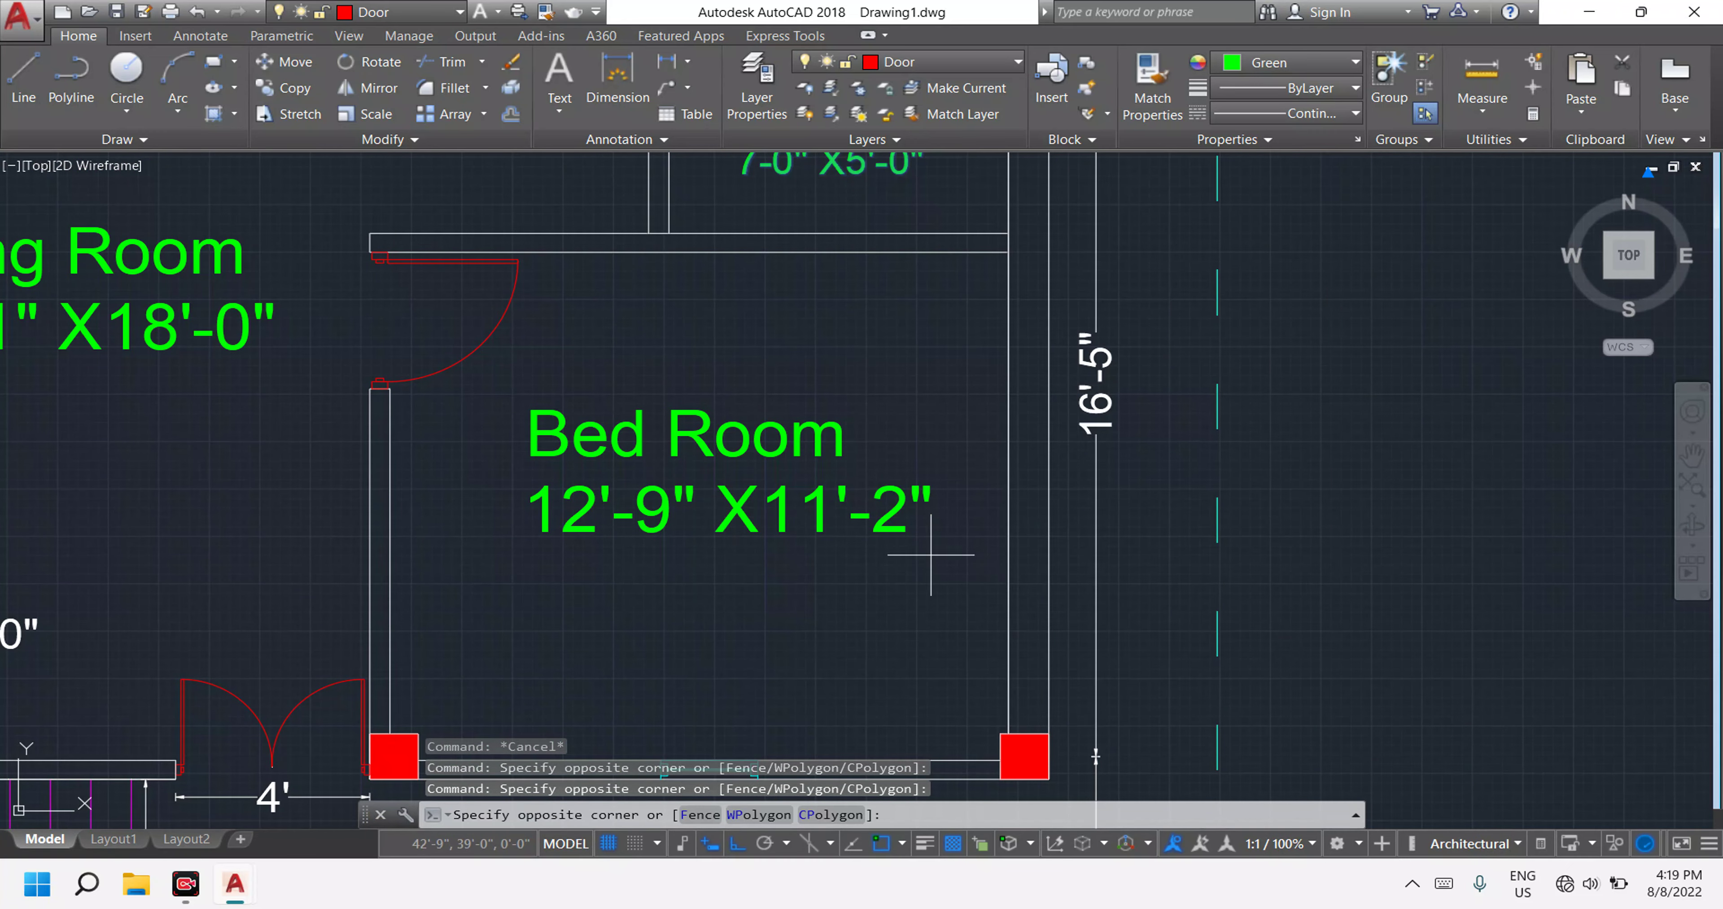
pyautogui.click(930, 556)
pyautogui.click(483, 383)
# Add the Living Room and Porch labels to the selection.
pyautogui.scroll(-5, 571, 382)
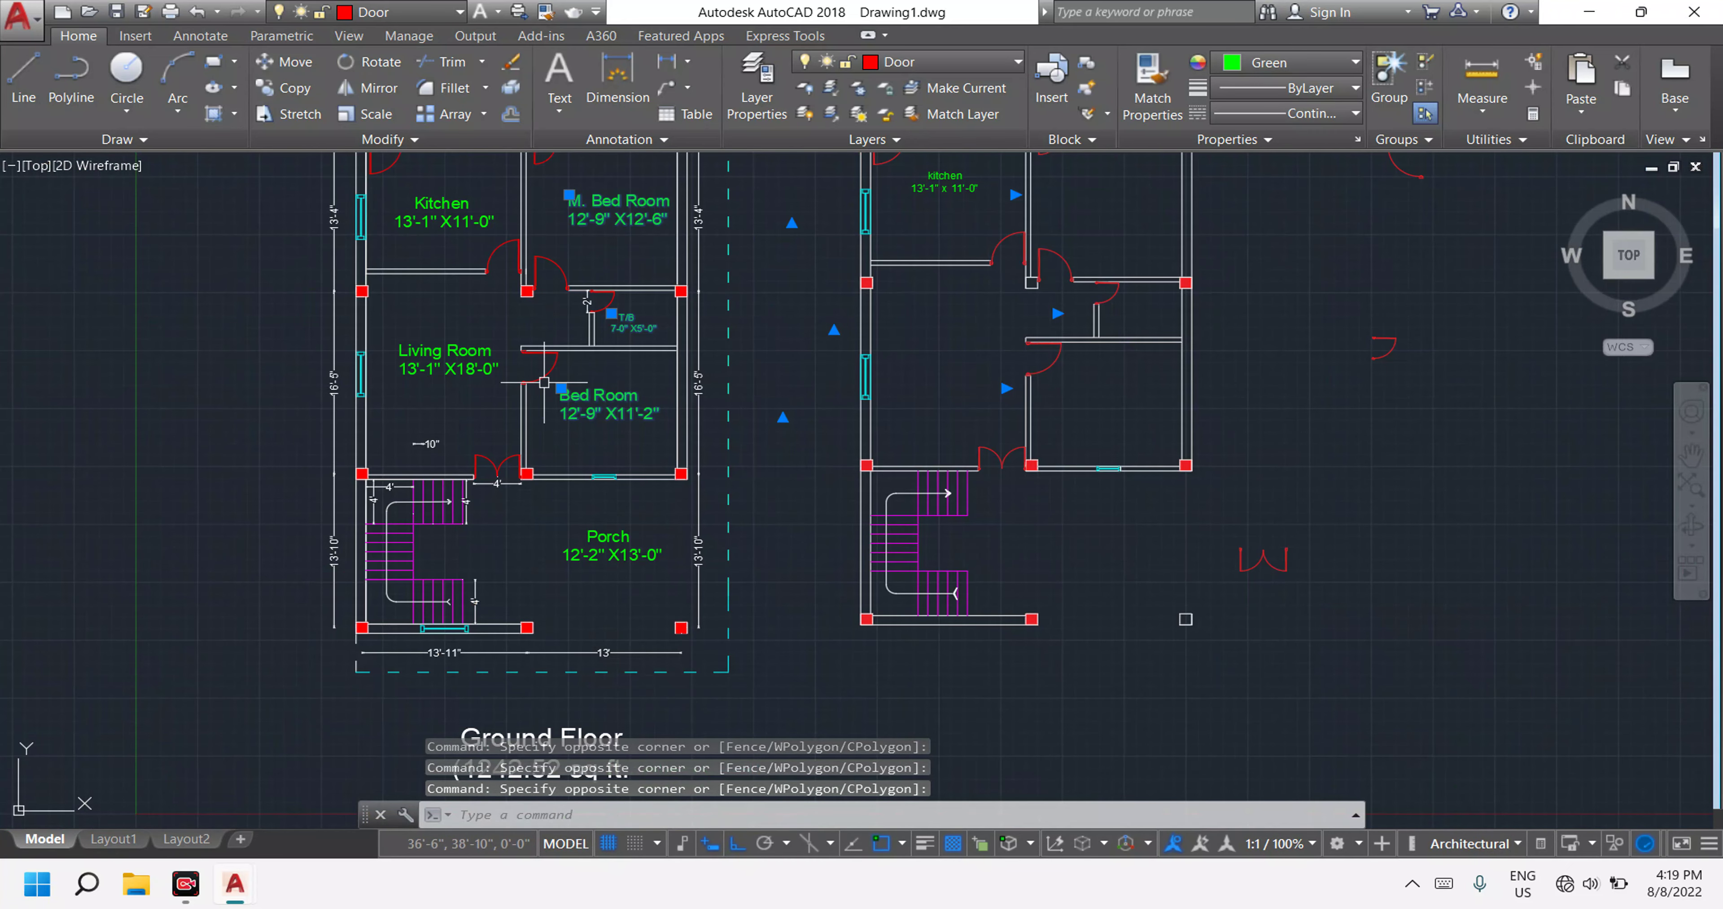
pyautogui.scroll(5, 544, 383)
pyautogui.scroll(1, 702, 368)
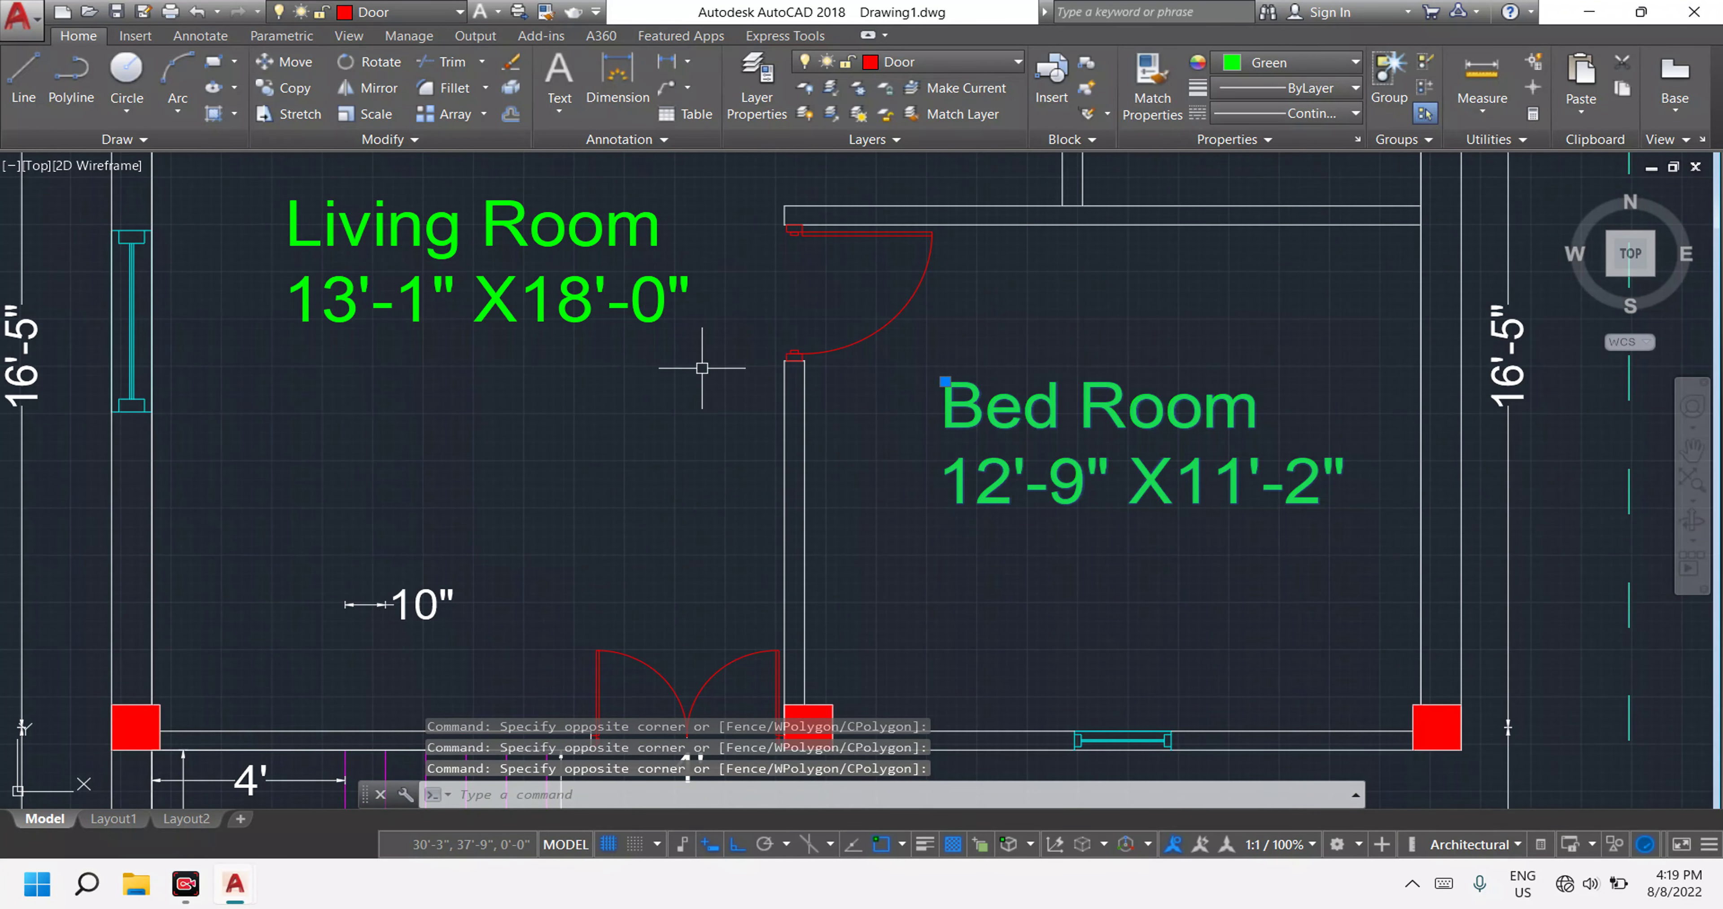
pyautogui.click(701, 367)
pyautogui.click(288, 173)
pyautogui.scroll(-6, 363, 251)
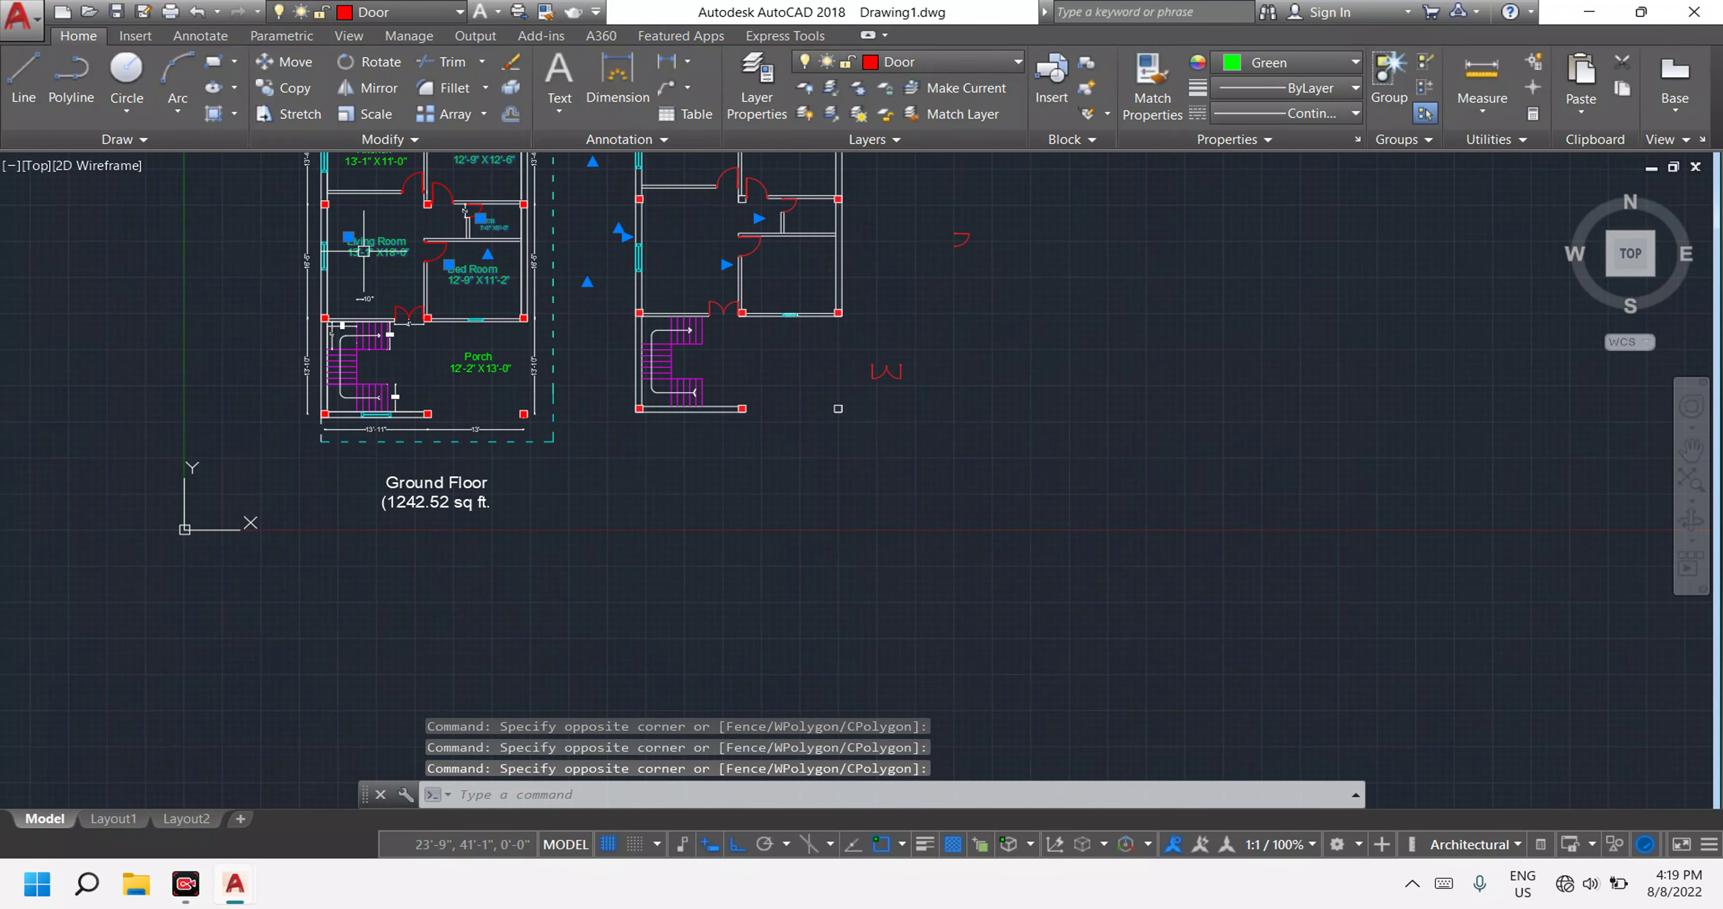
pyautogui.moveTo(364, 251); pyautogui.dragTo(468, 331, button='middle')
pyautogui.scroll(2, 554, 426)
pyautogui.moveTo(652, 401); pyautogui.dragTo(607, 139, button='middle')
pyautogui.scroll(2, 818, 425)
pyautogui.click(716, 381)
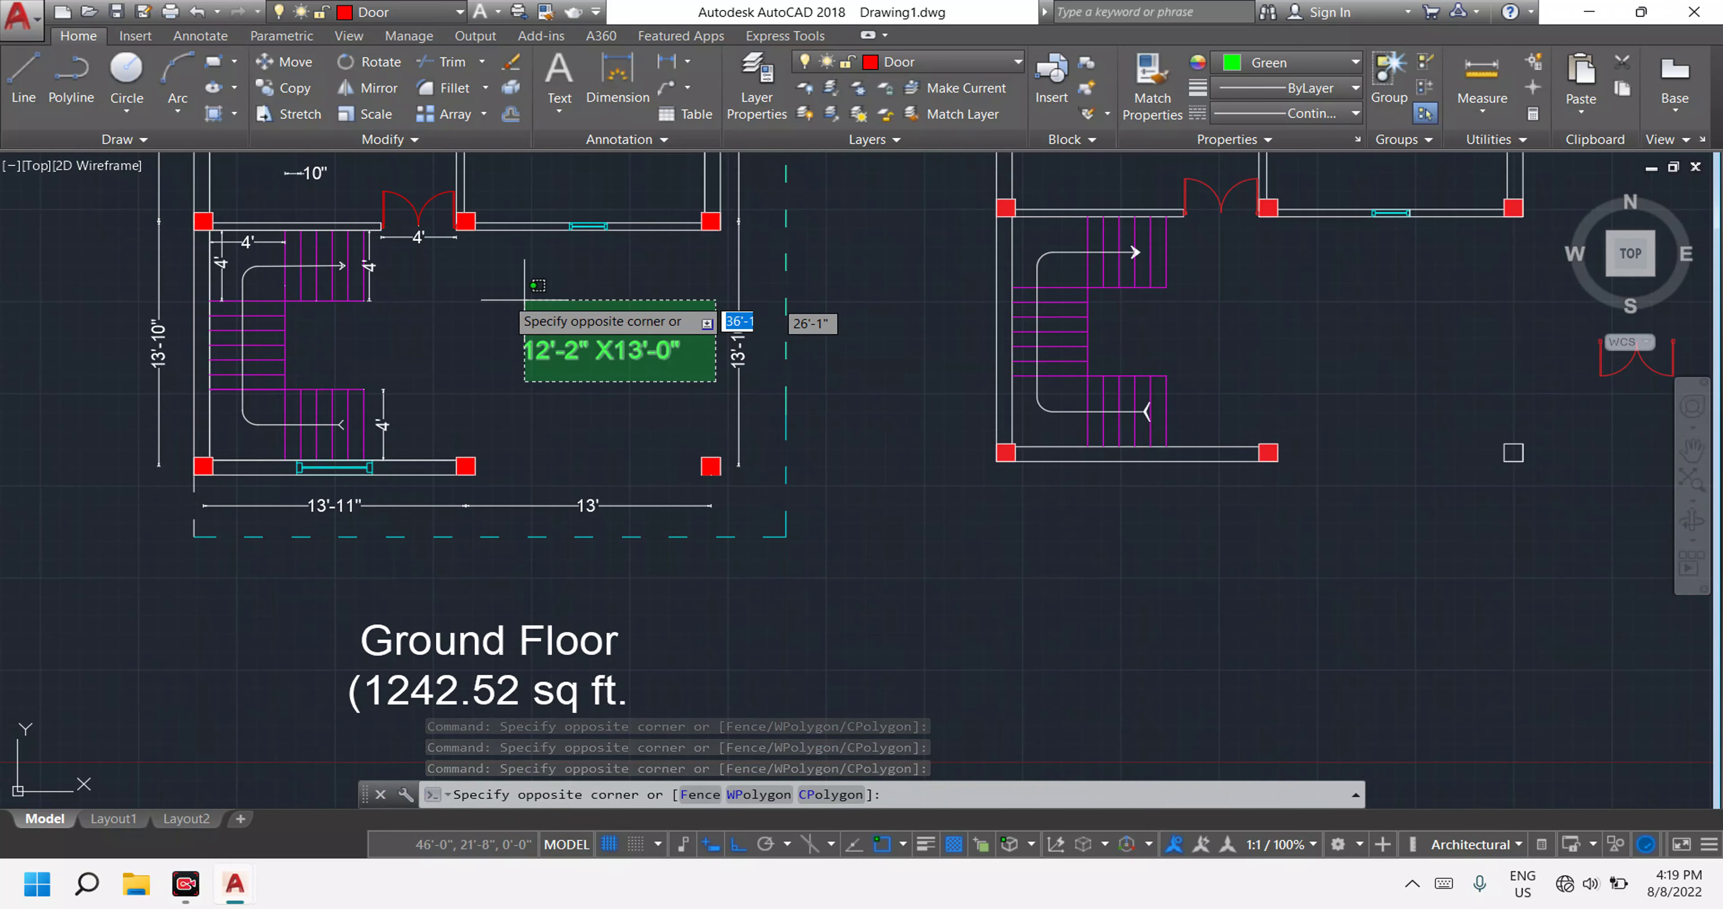
pyautogui.press('Escape')
pyautogui.scroll(-3, 593, 312)
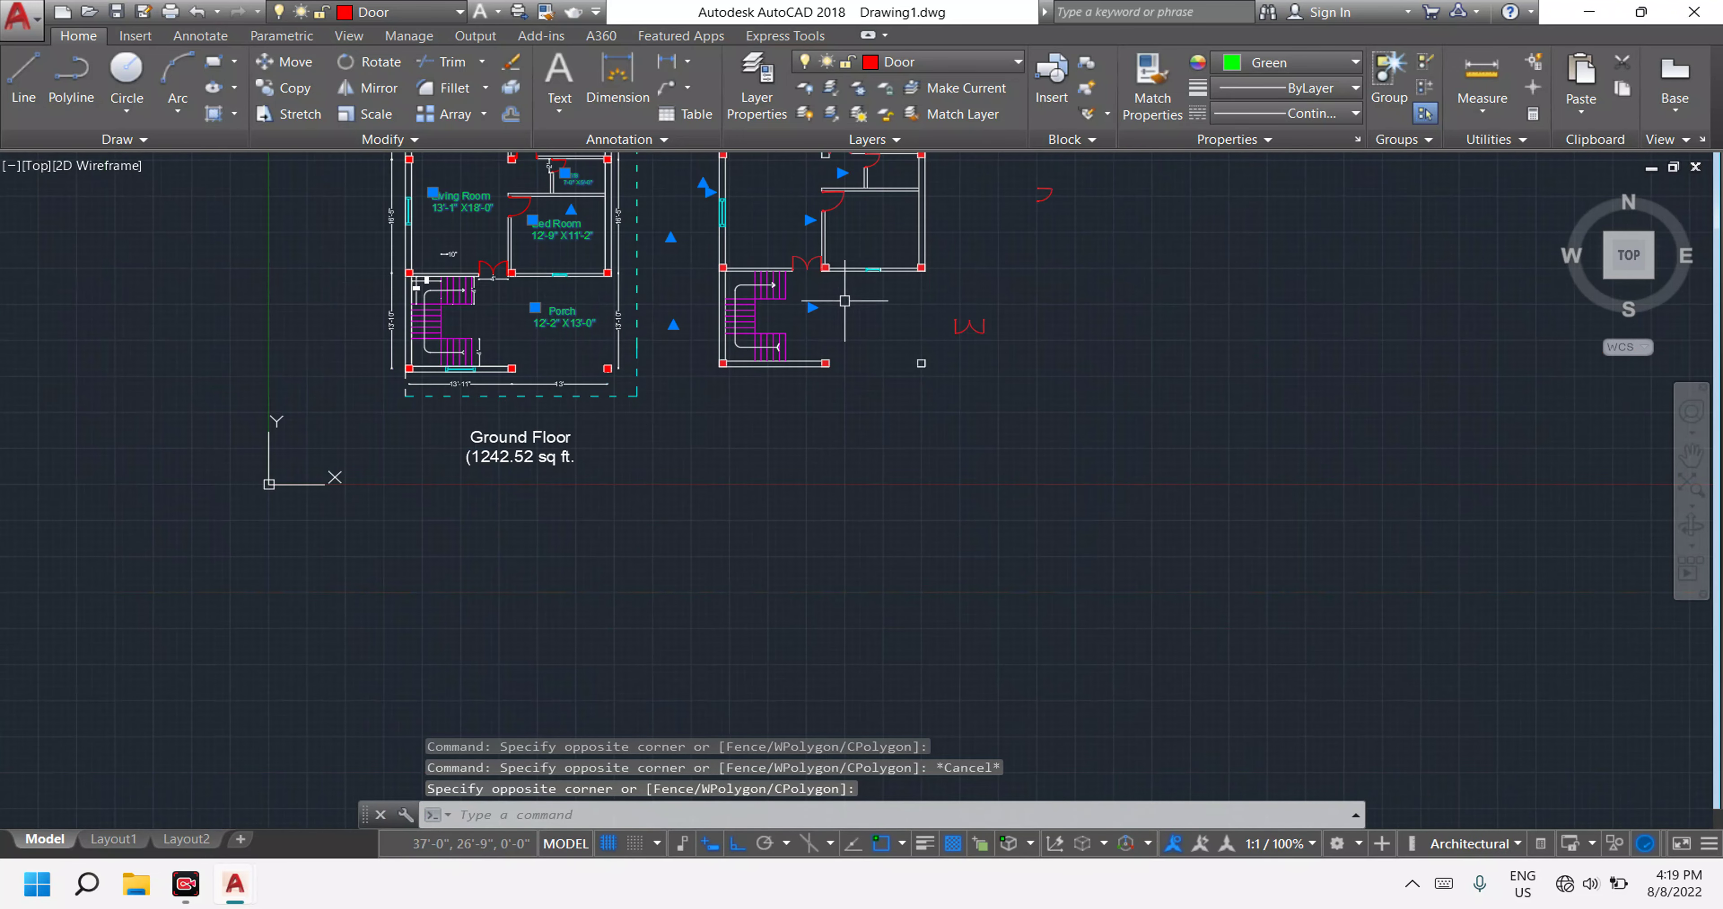
pyautogui.moveTo(855, 295); pyautogui.dragTo(890, 461, button='middle')
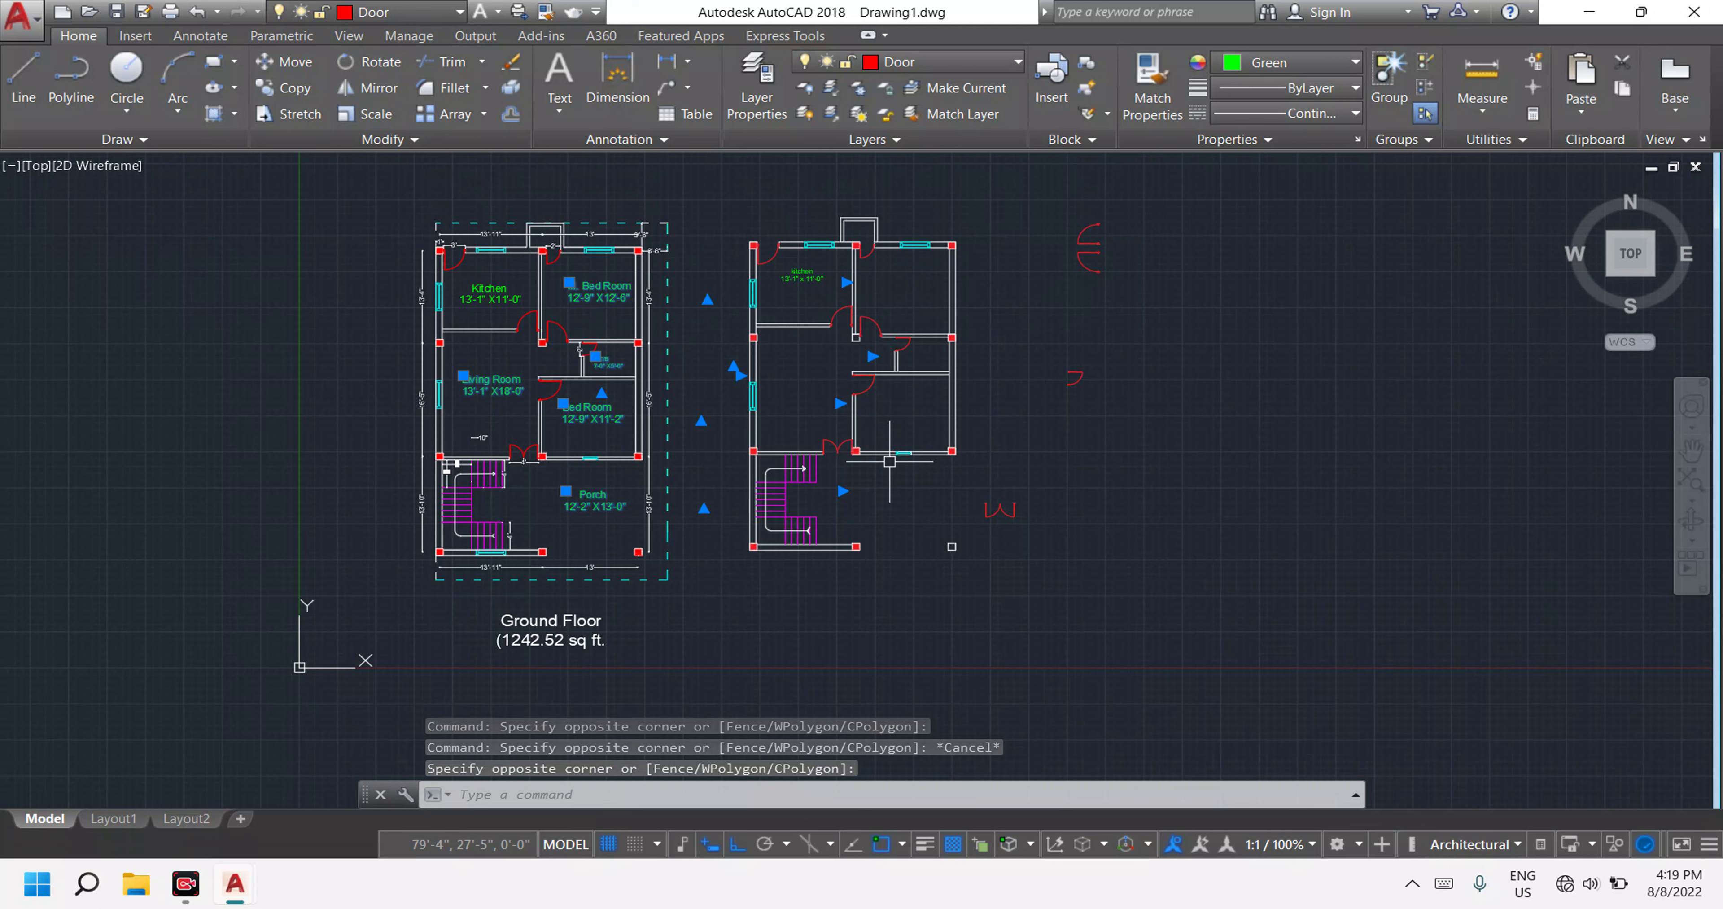
# Copy the five labels with CO, Ortho off, into the second-floor rooms.
pyautogui.write('co')
pyautogui.press('Return')
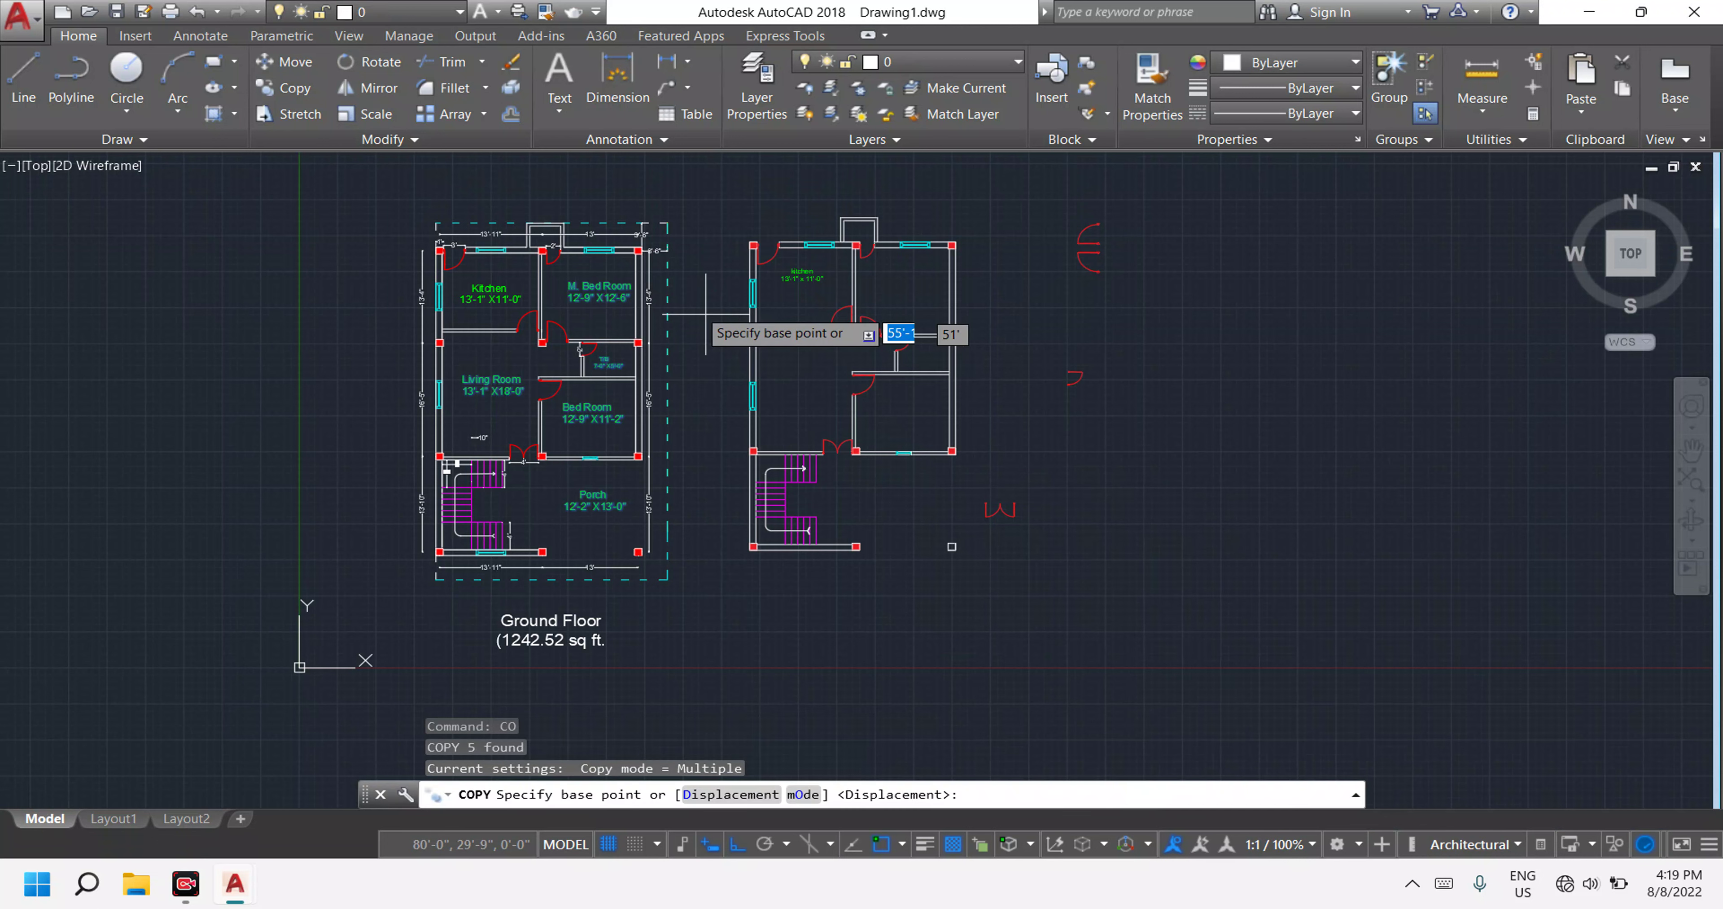
pyautogui.click(570, 301)
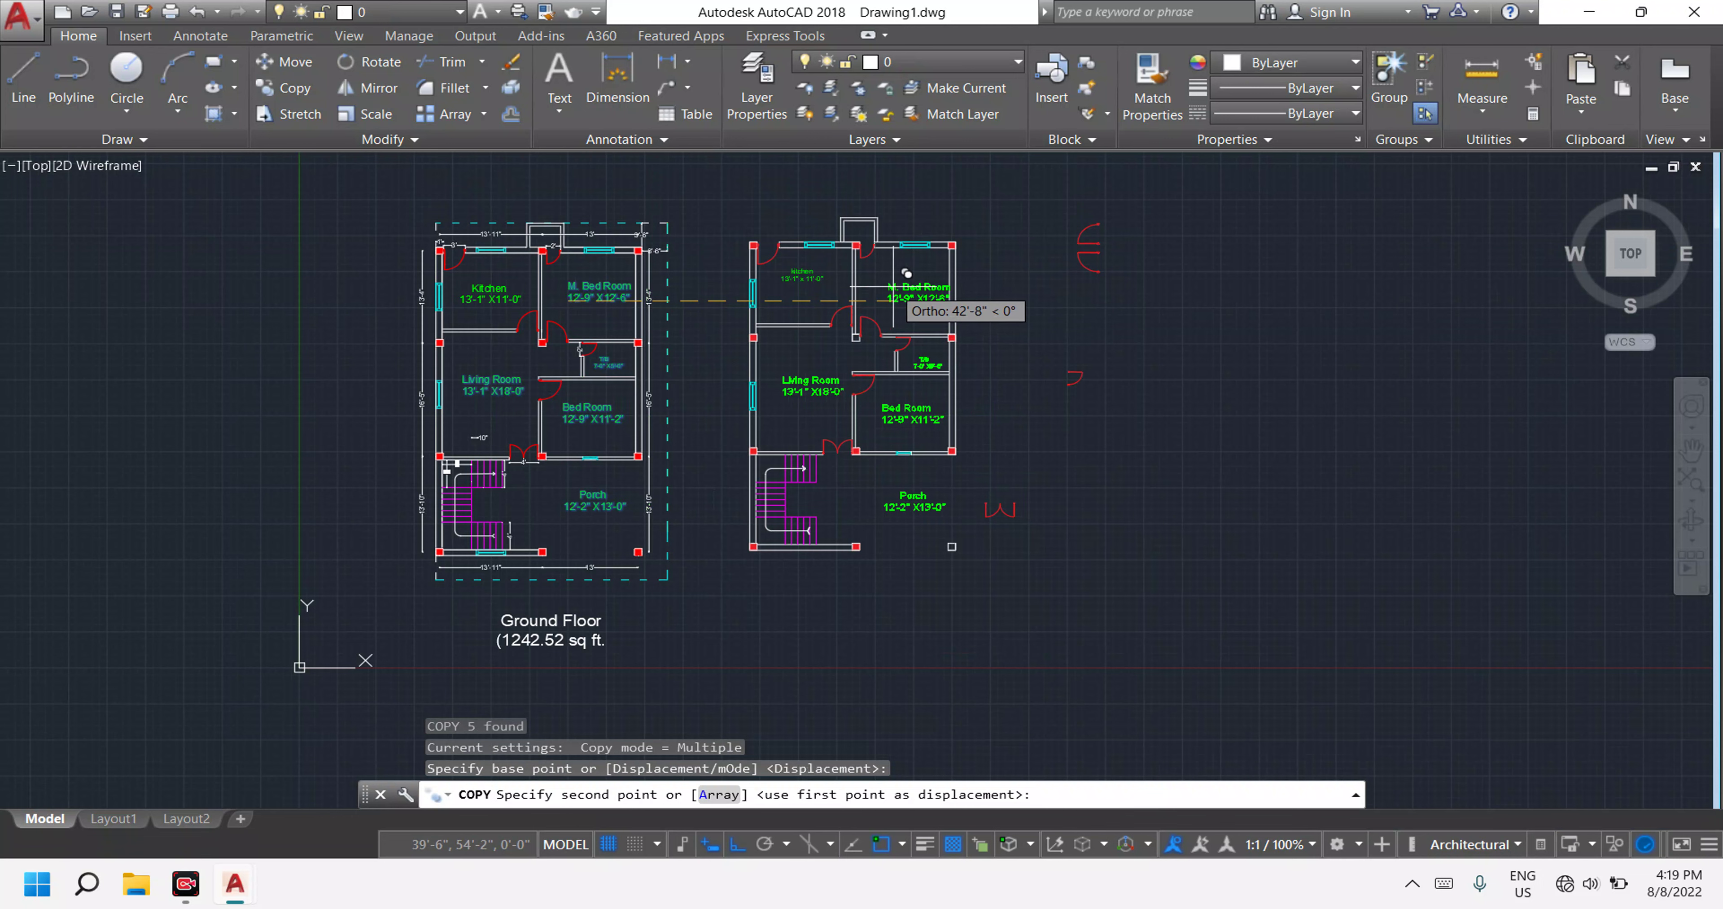
pyautogui.press('F8')
pyautogui.scroll(3, 895, 274)
pyautogui.scroll(3, 853, 278)
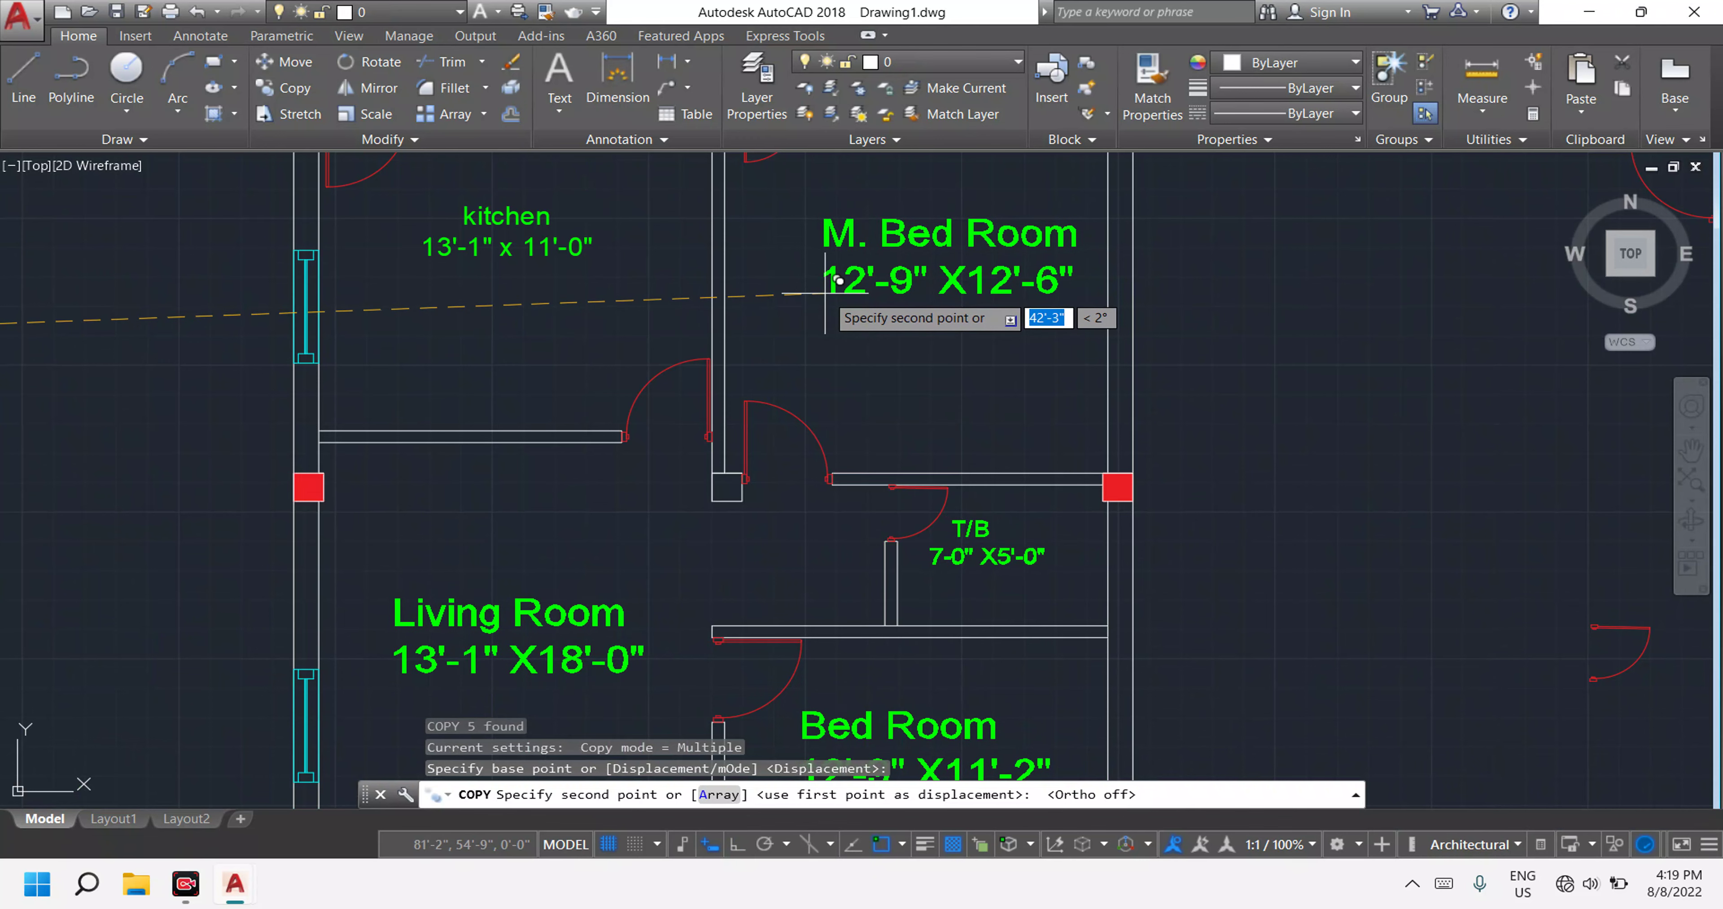
pyautogui.click(837, 280)
pyautogui.press('Escape')
pyautogui.scroll(-8, 833, 295)
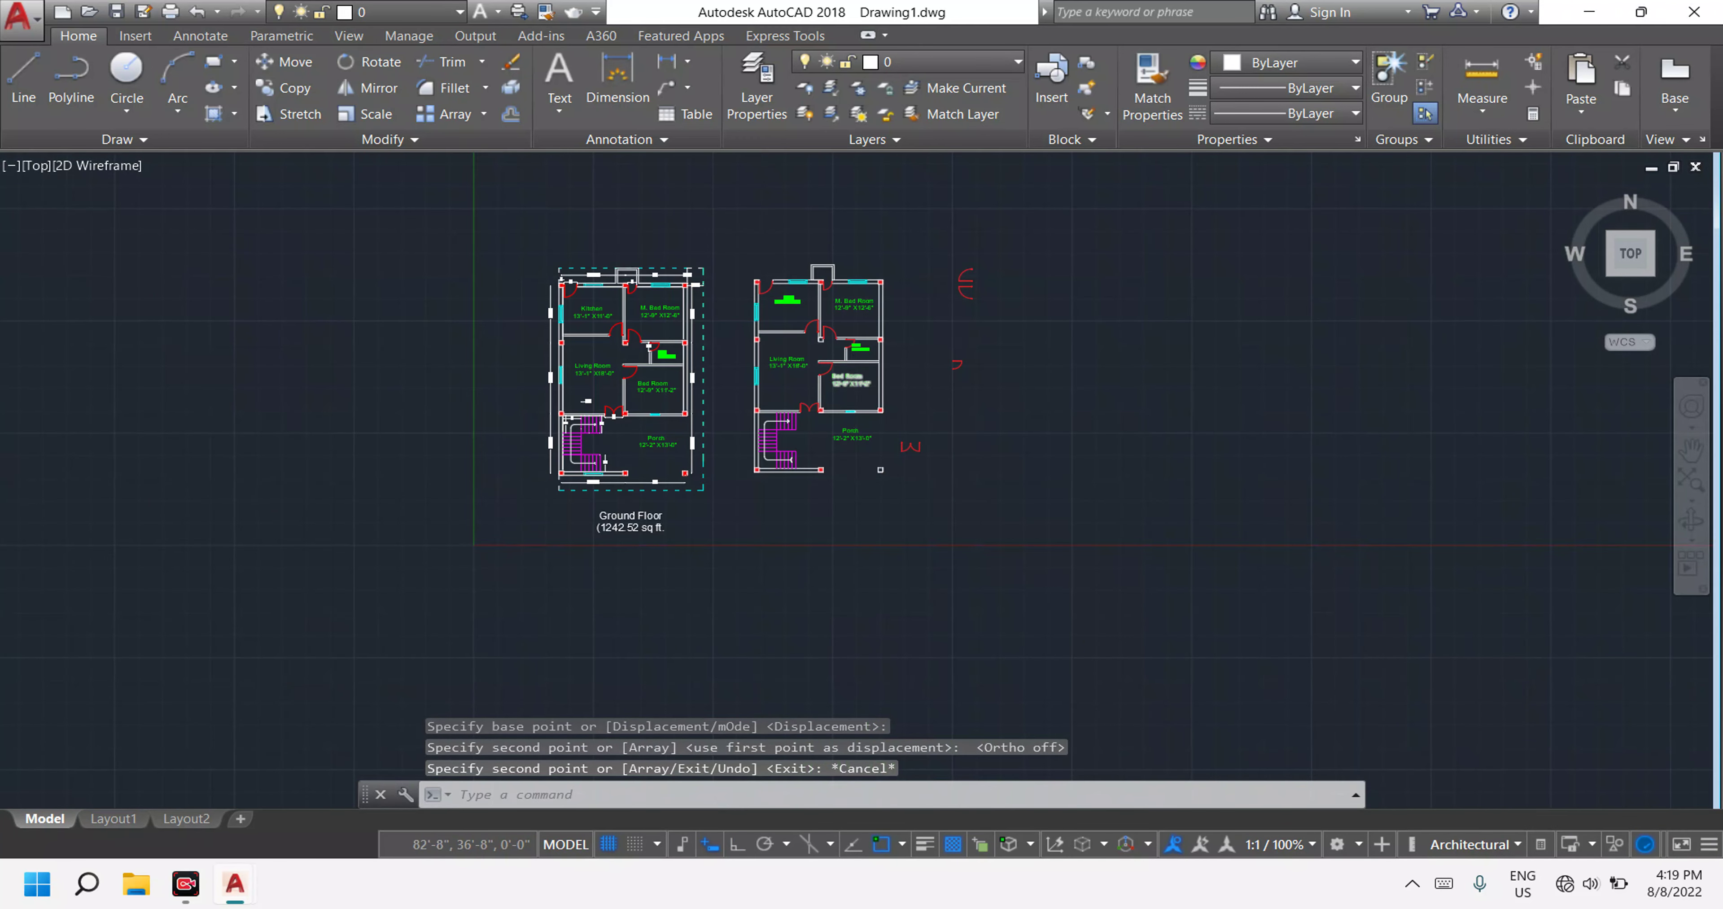
pyautogui.scroll(4, 780, 431)
pyautogui.scroll(1, 780, 431)
pyautogui.scroll(-3, 912, 325)
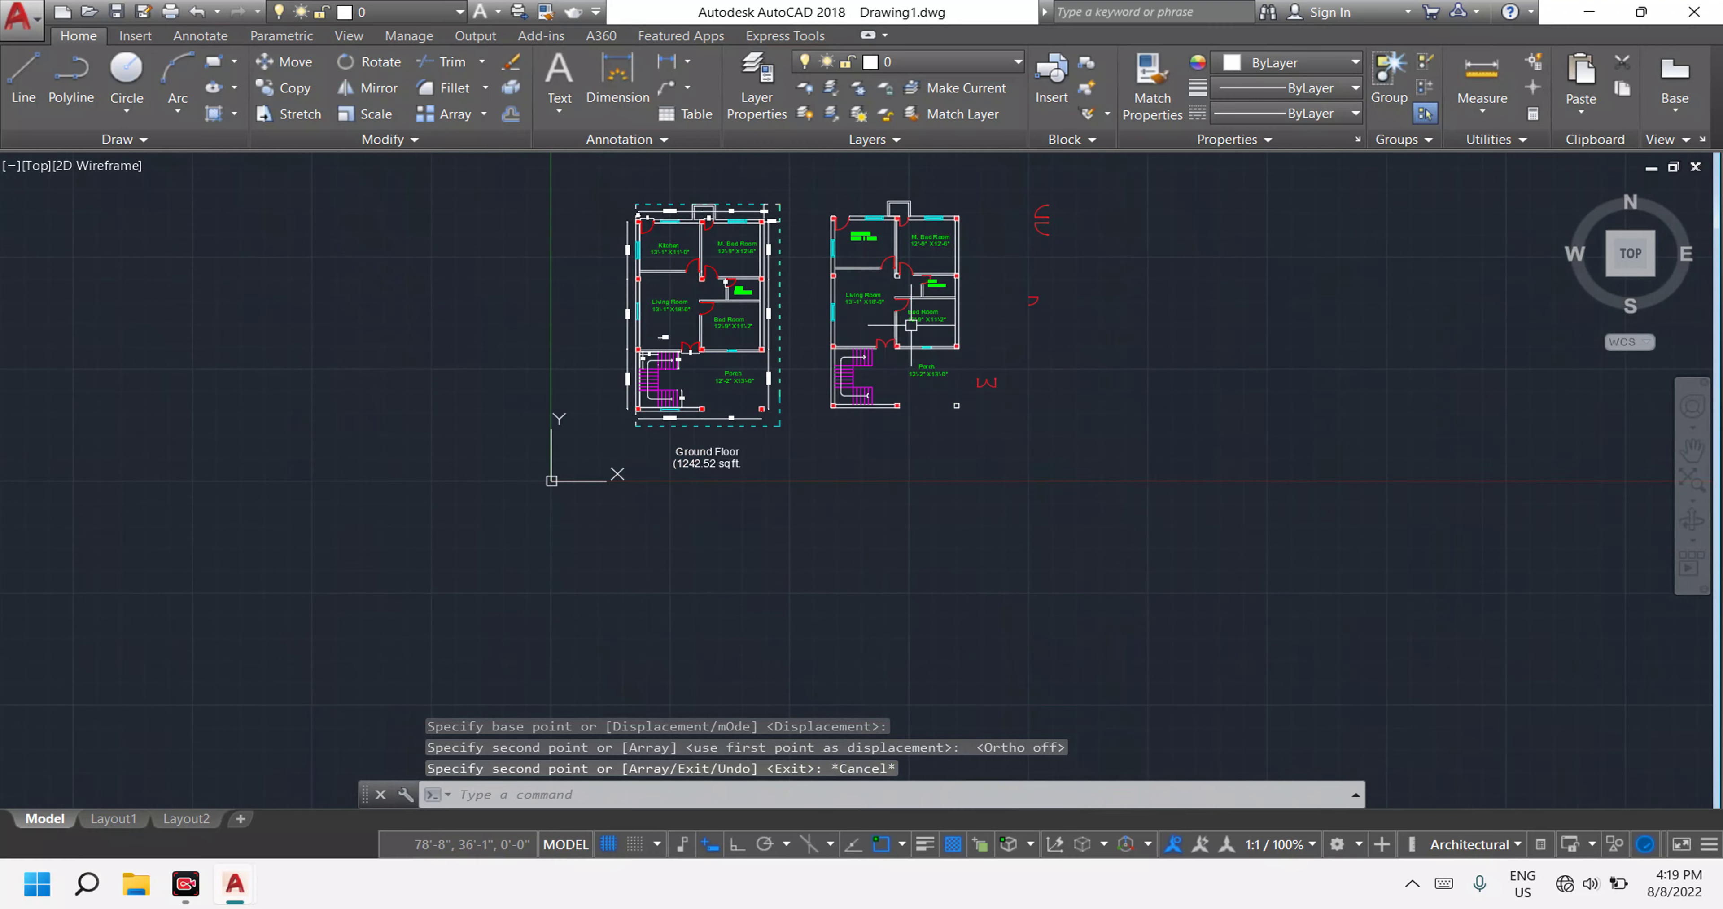
pyautogui.scroll(2, 869, 468)
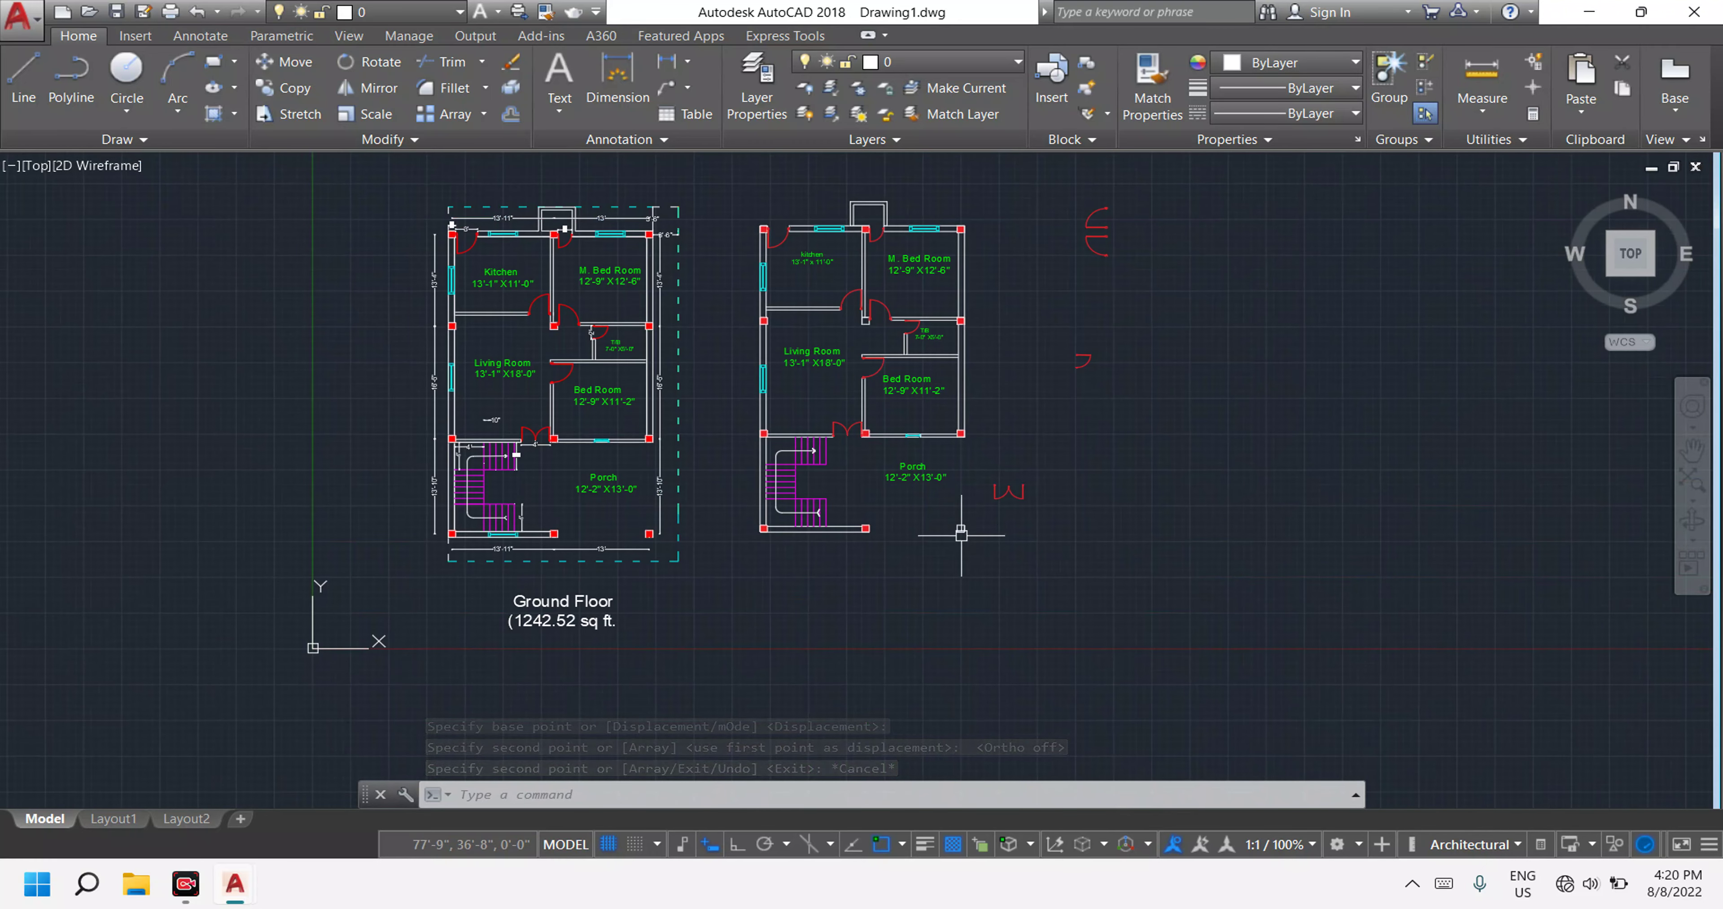
pyautogui.scroll(6, 962, 530)
# Fill the empty square column with a solid red hatch.
pyautogui.scroll(2, 962, 530)
pyautogui.press('Escape')
pyautogui.press('Escape')
pyautogui.press('Escape')
pyautogui.write('H')
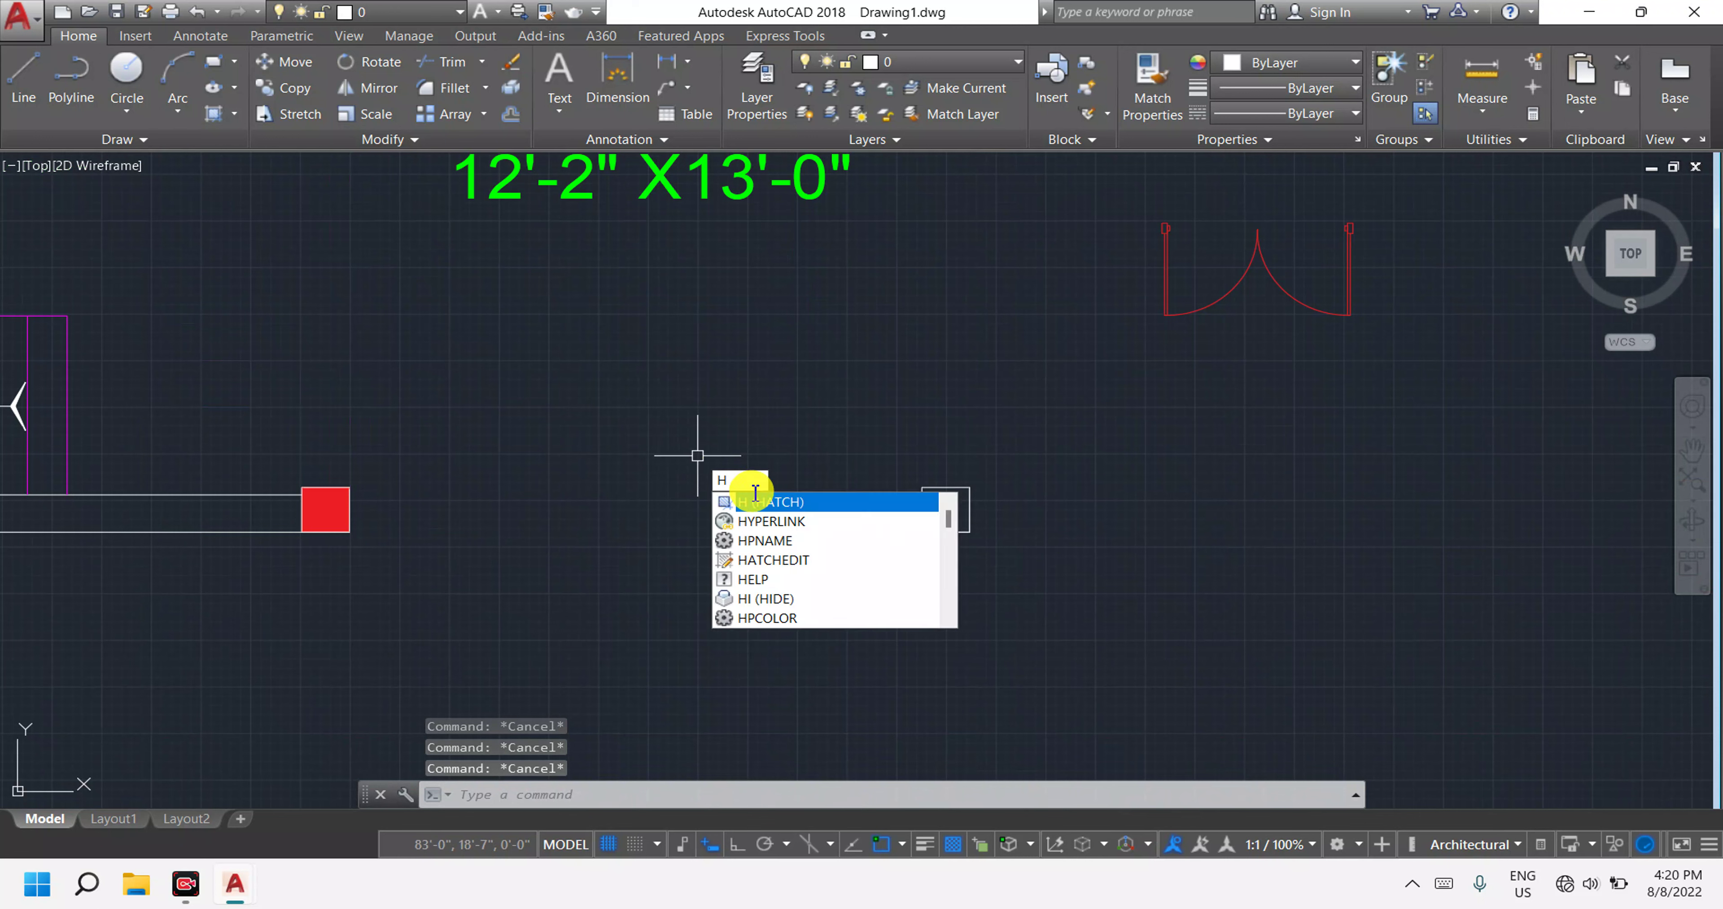
pyautogui.click(765, 503)
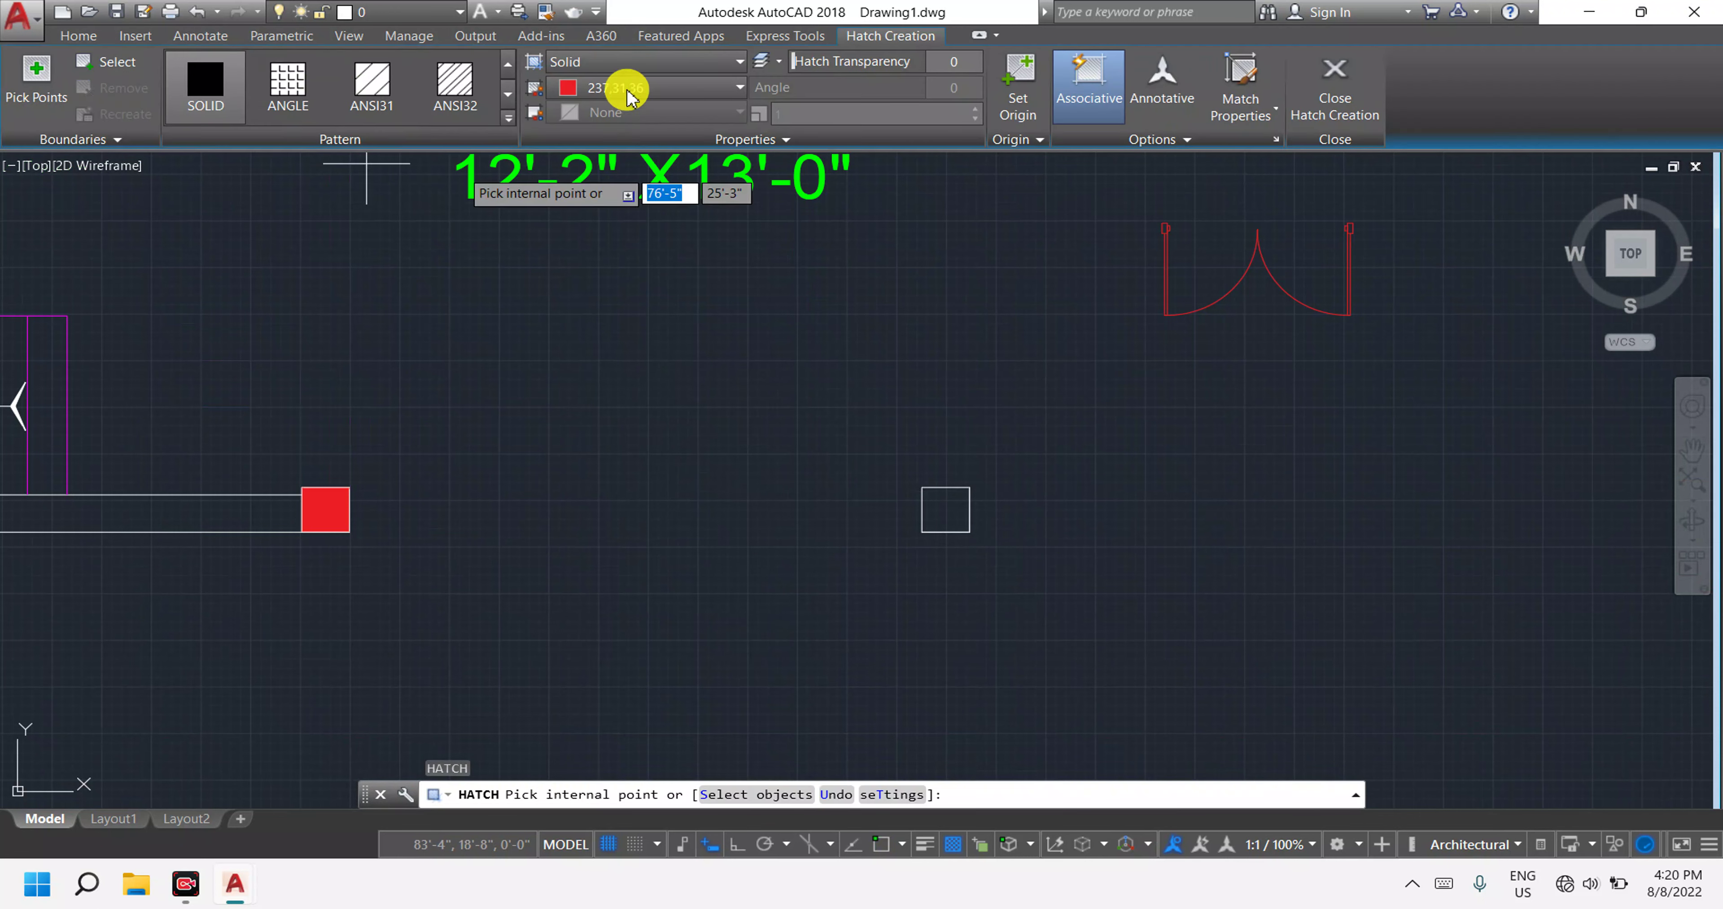
pyautogui.click(950, 515)
pyautogui.press('Escape')
# Select the stray object right of the porch and the two stray door shapes.
pyautogui.scroll(-2, 927, 466)
pyautogui.scroll(-2, 934, 401)
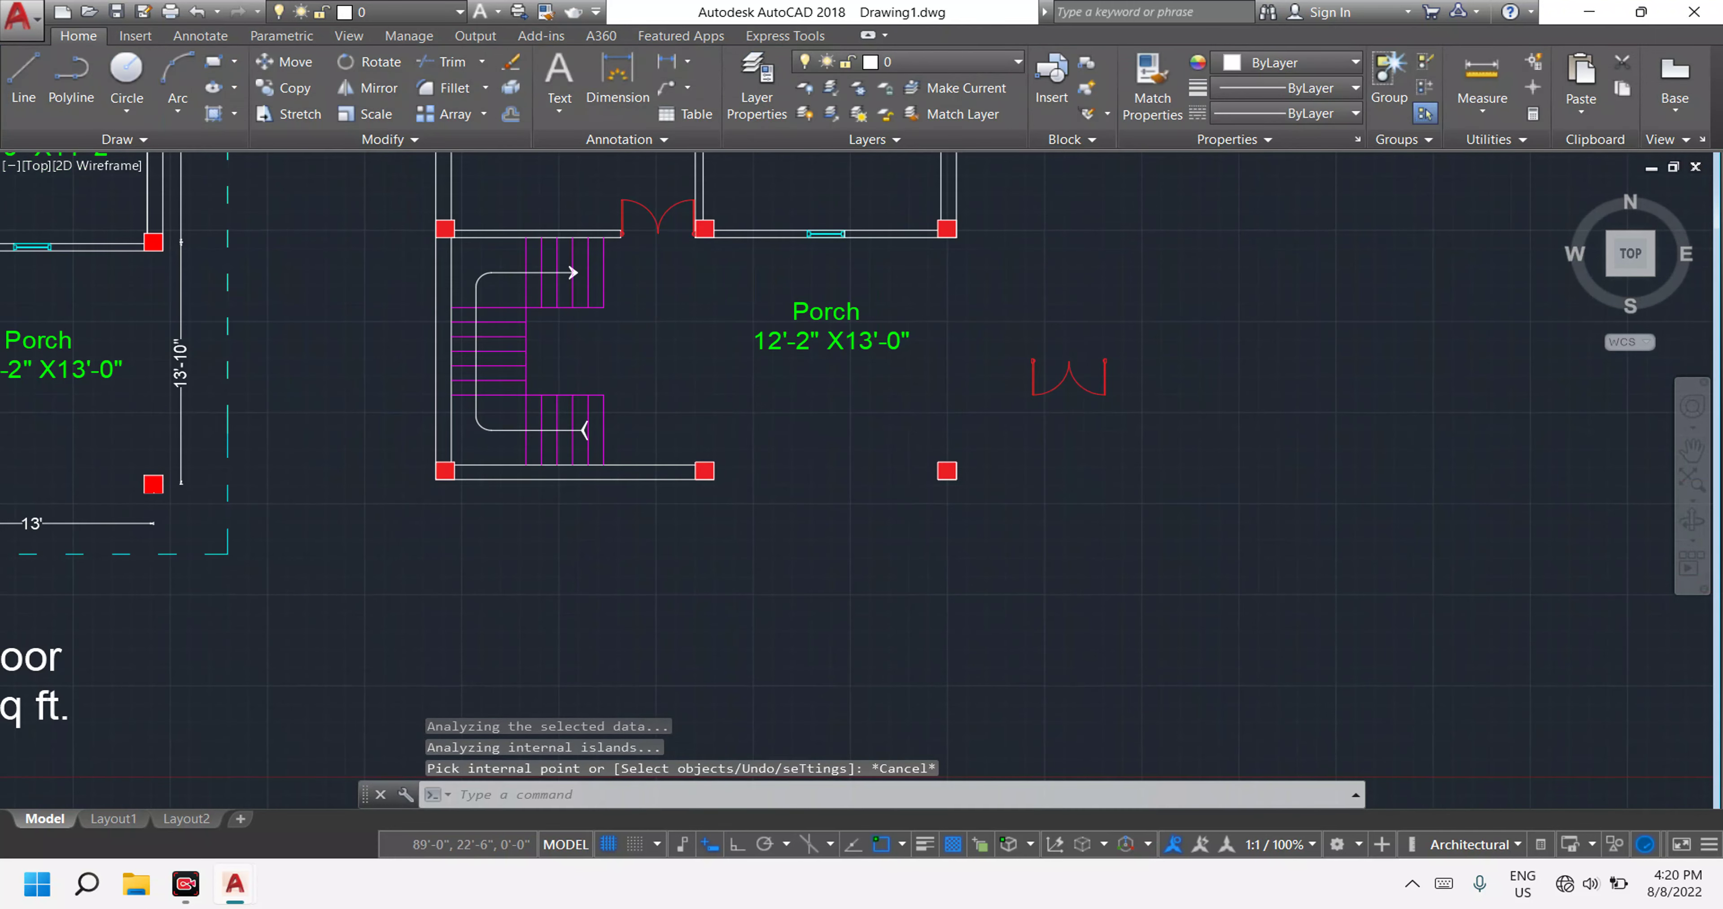
pyautogui.scroll(-2, 934, 361)
pyautogui.moveTo(1036, 359); pyautogui.dragTo(1038, 550, button='middle')
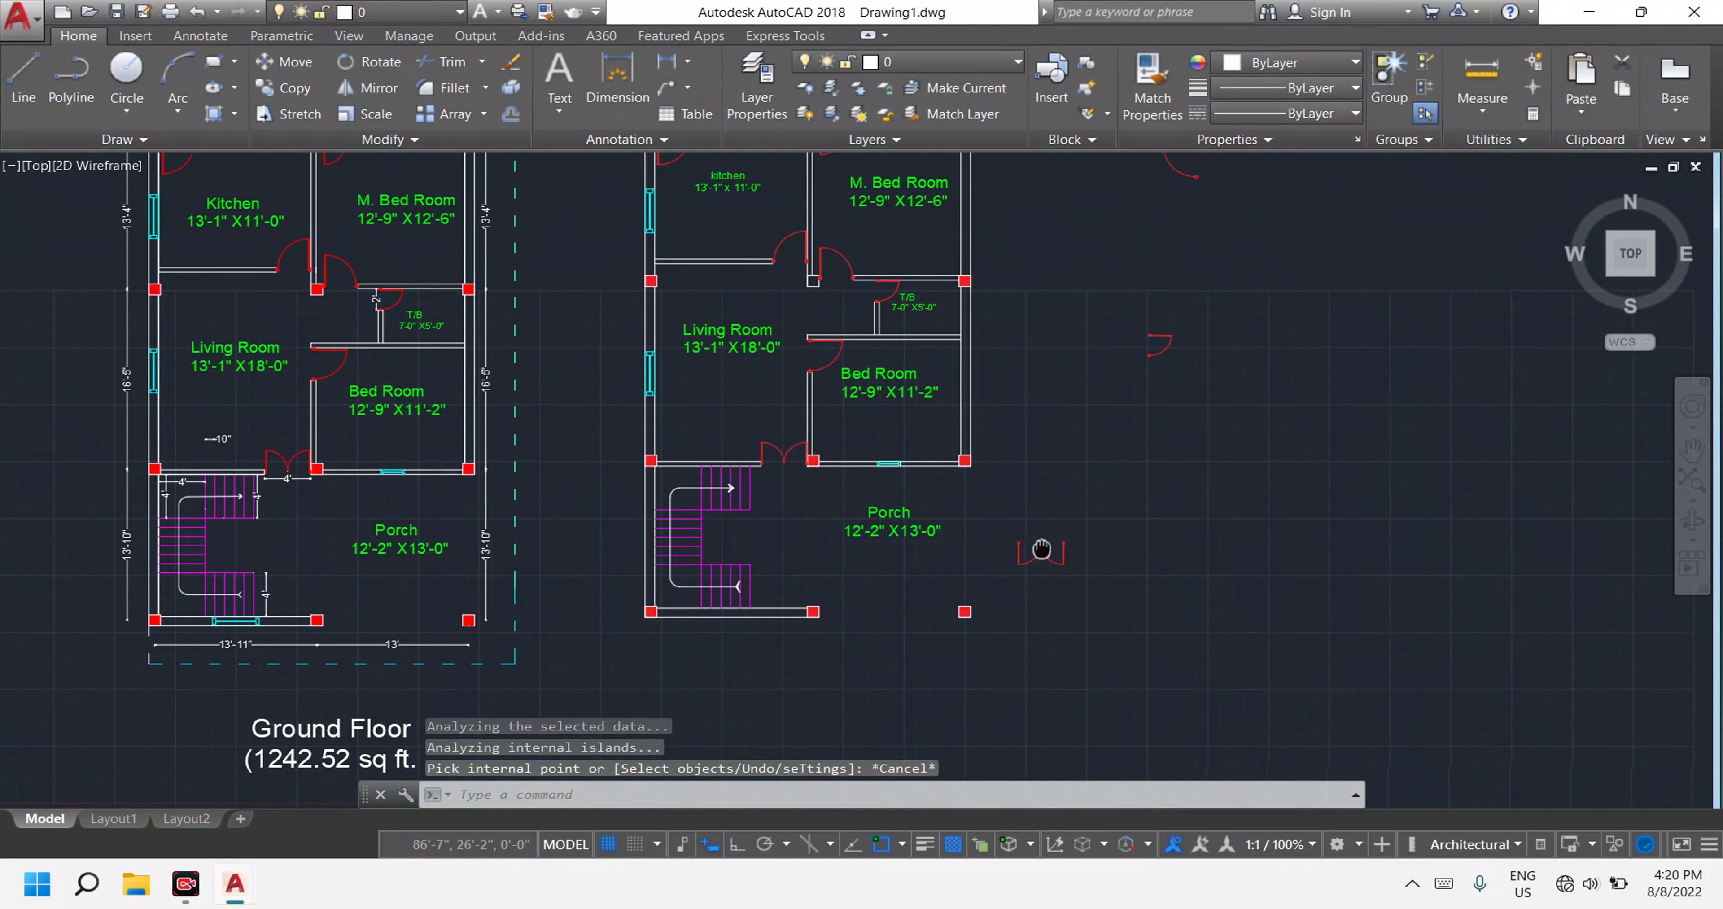
pyautogui.scroll(-1, 1079, 496)
pyautogui.press('Escape')
pyautogui.click(1125, 588)
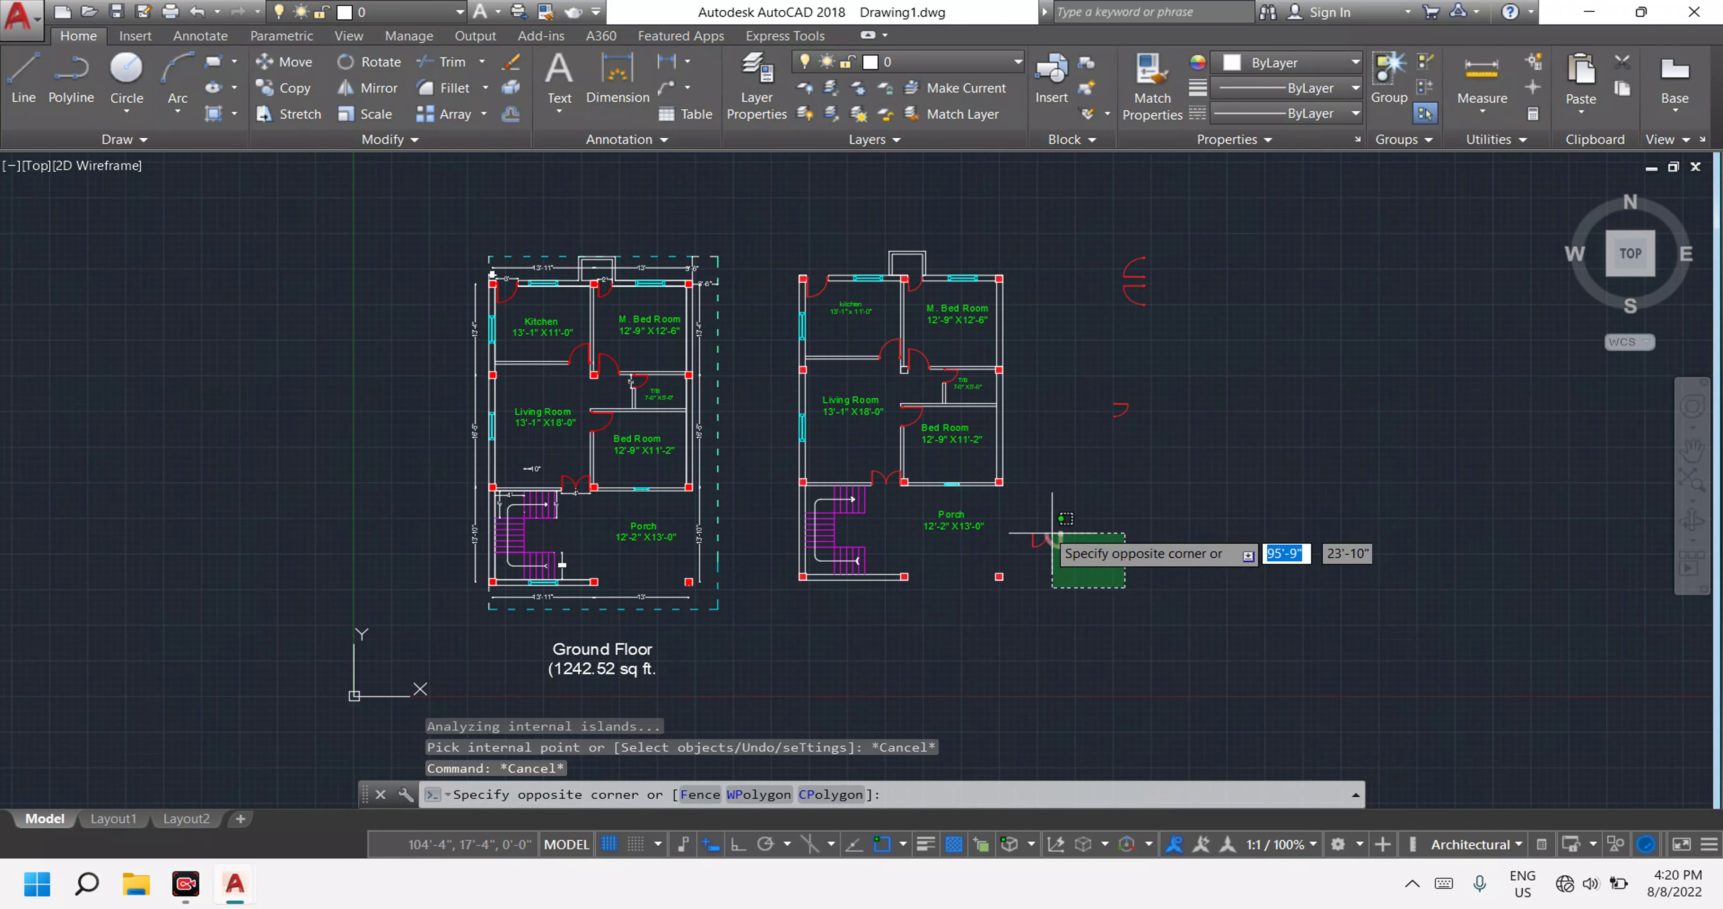
pyautogui.click(1025, 515)
pyautogui.click(1230, 498)
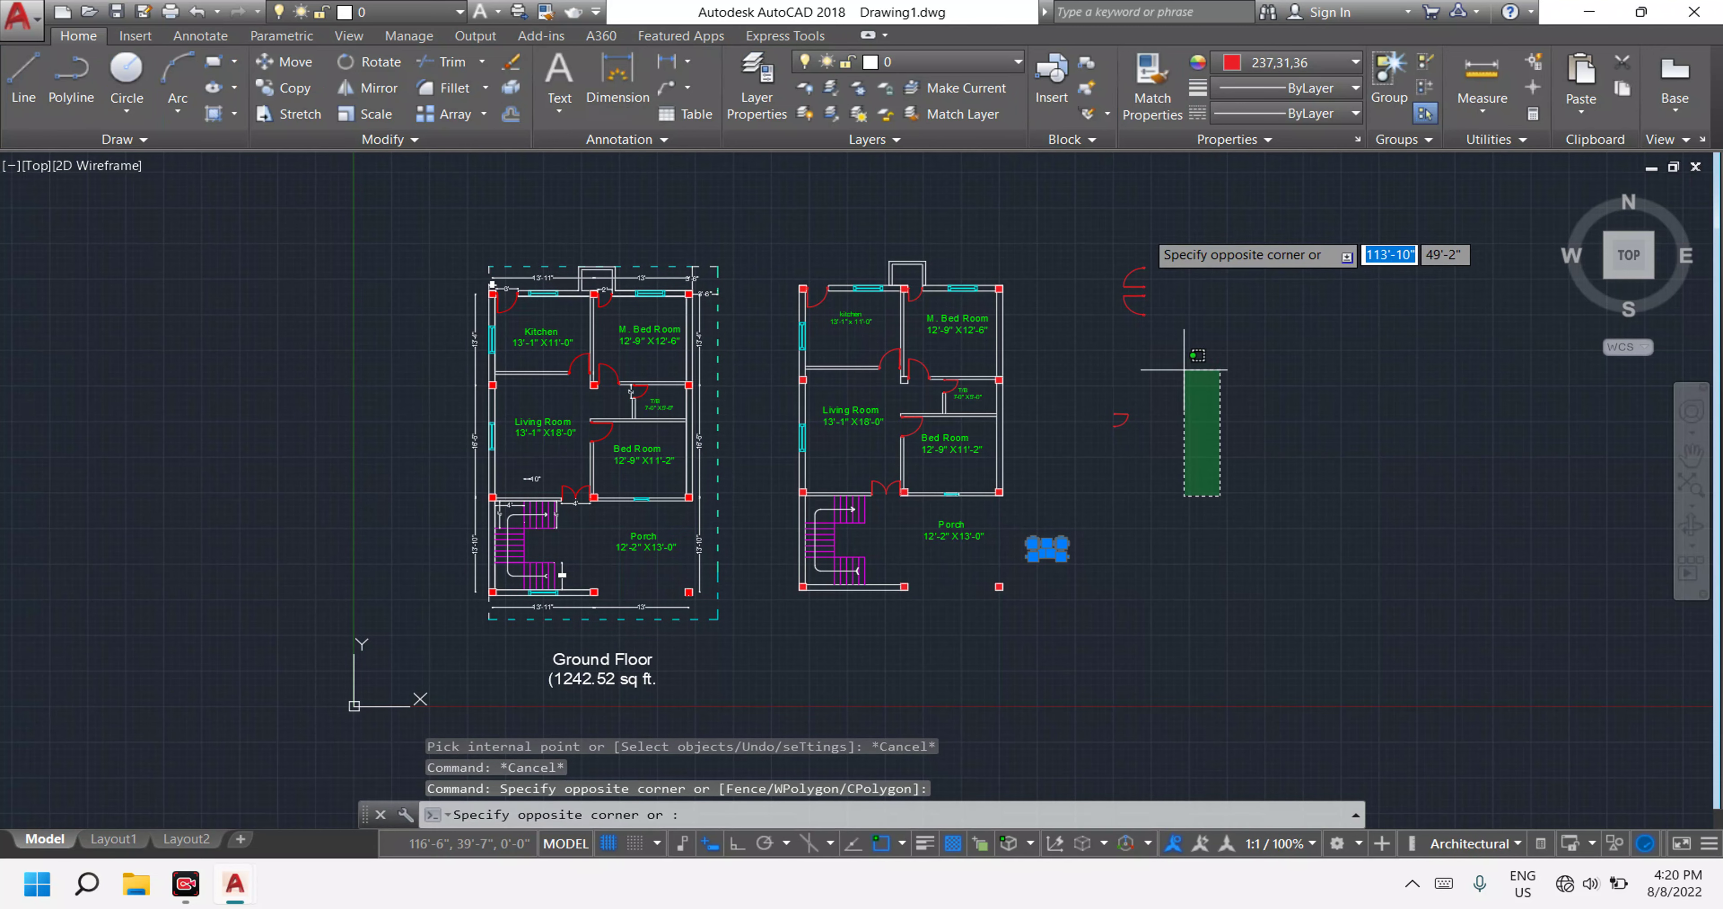
pyautogui.click(1092, 188)
# Add the two red door blocks and delete all 50 unwanted objects.
pyautogui.scroll(-3, 1103, 204)
pyautogui.scroll(-1, 1137, 364)
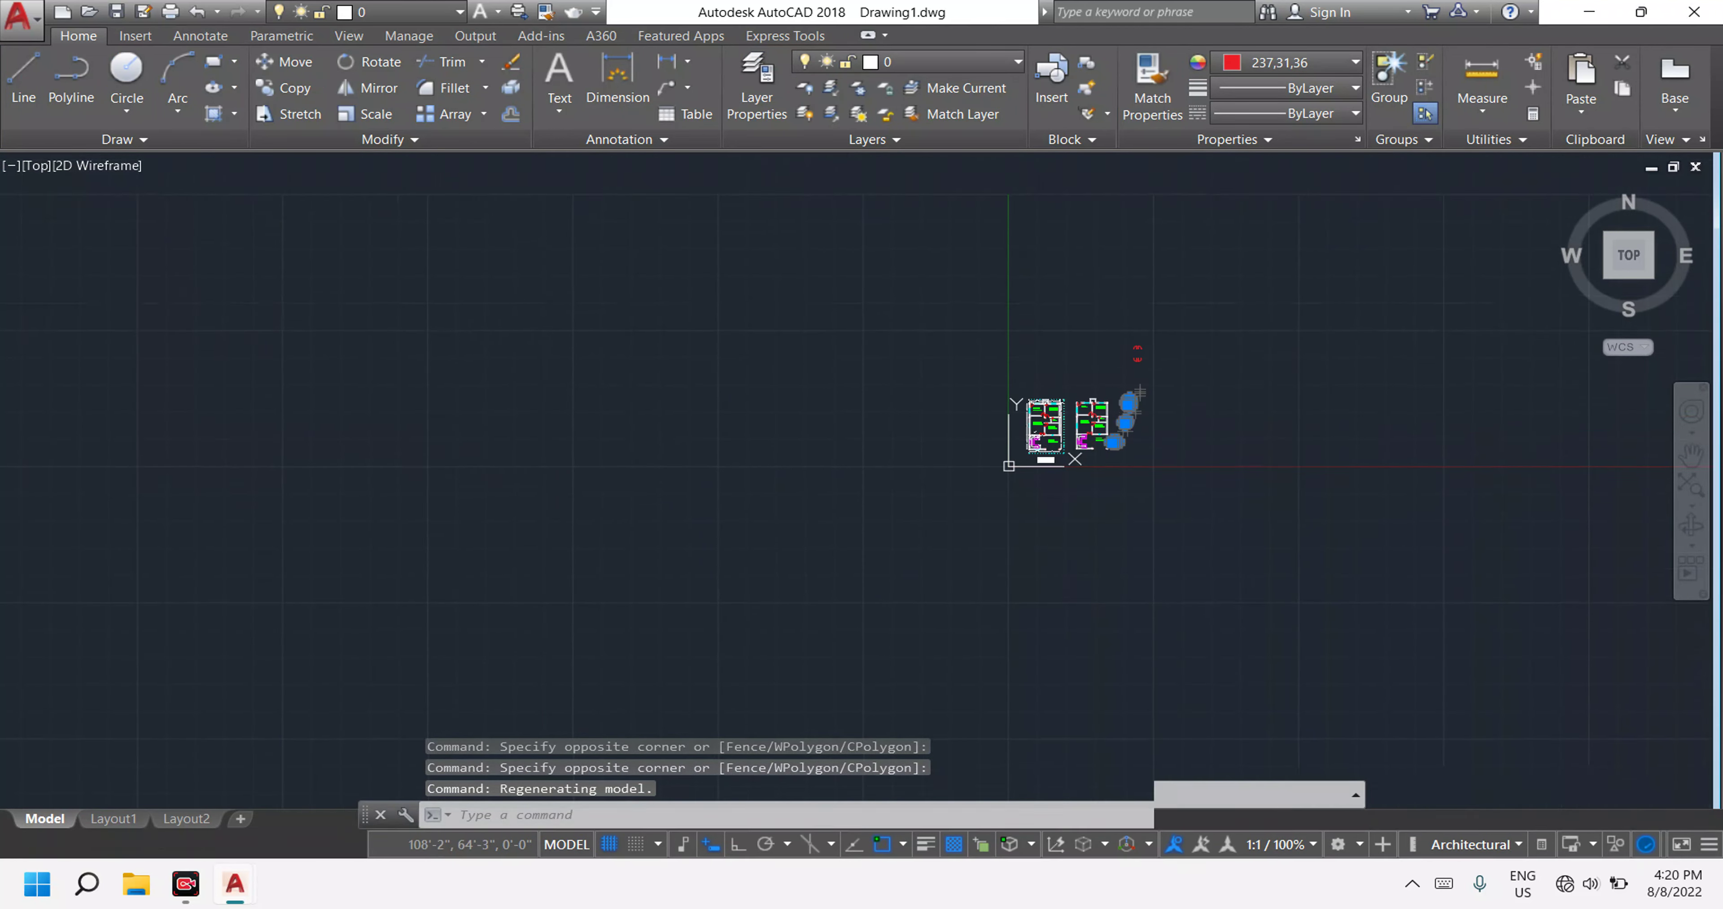
pyautogui.scroll(4, 1127, 346)
pyautogui.click(1125, 297)
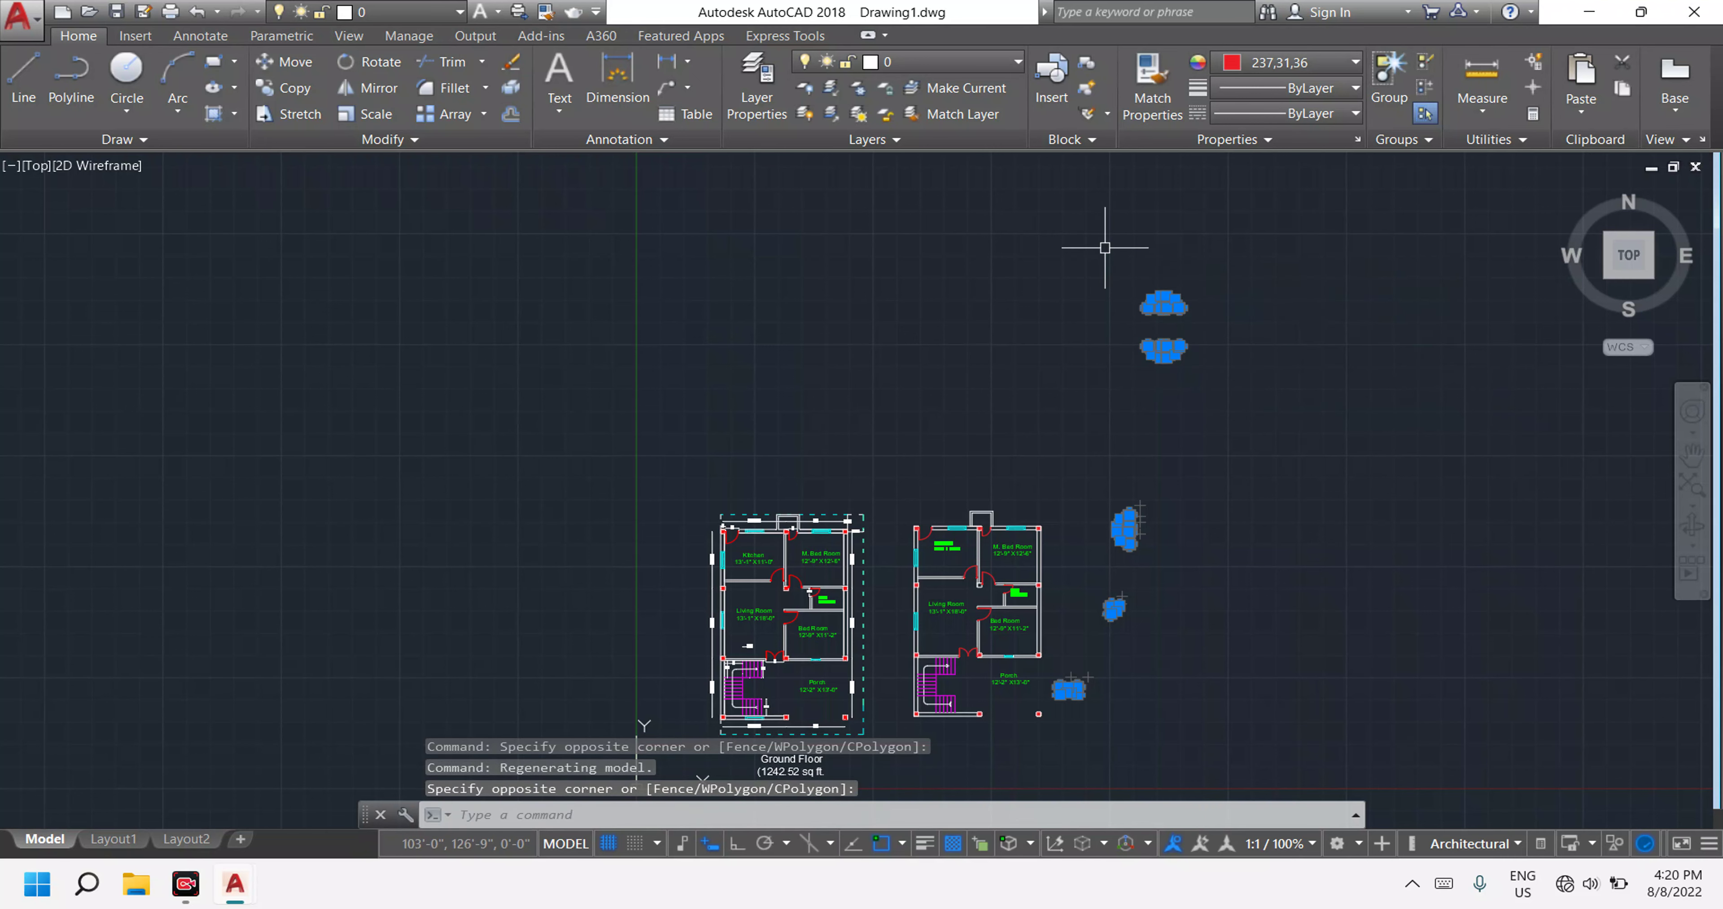
pyautogui.press('Delete')
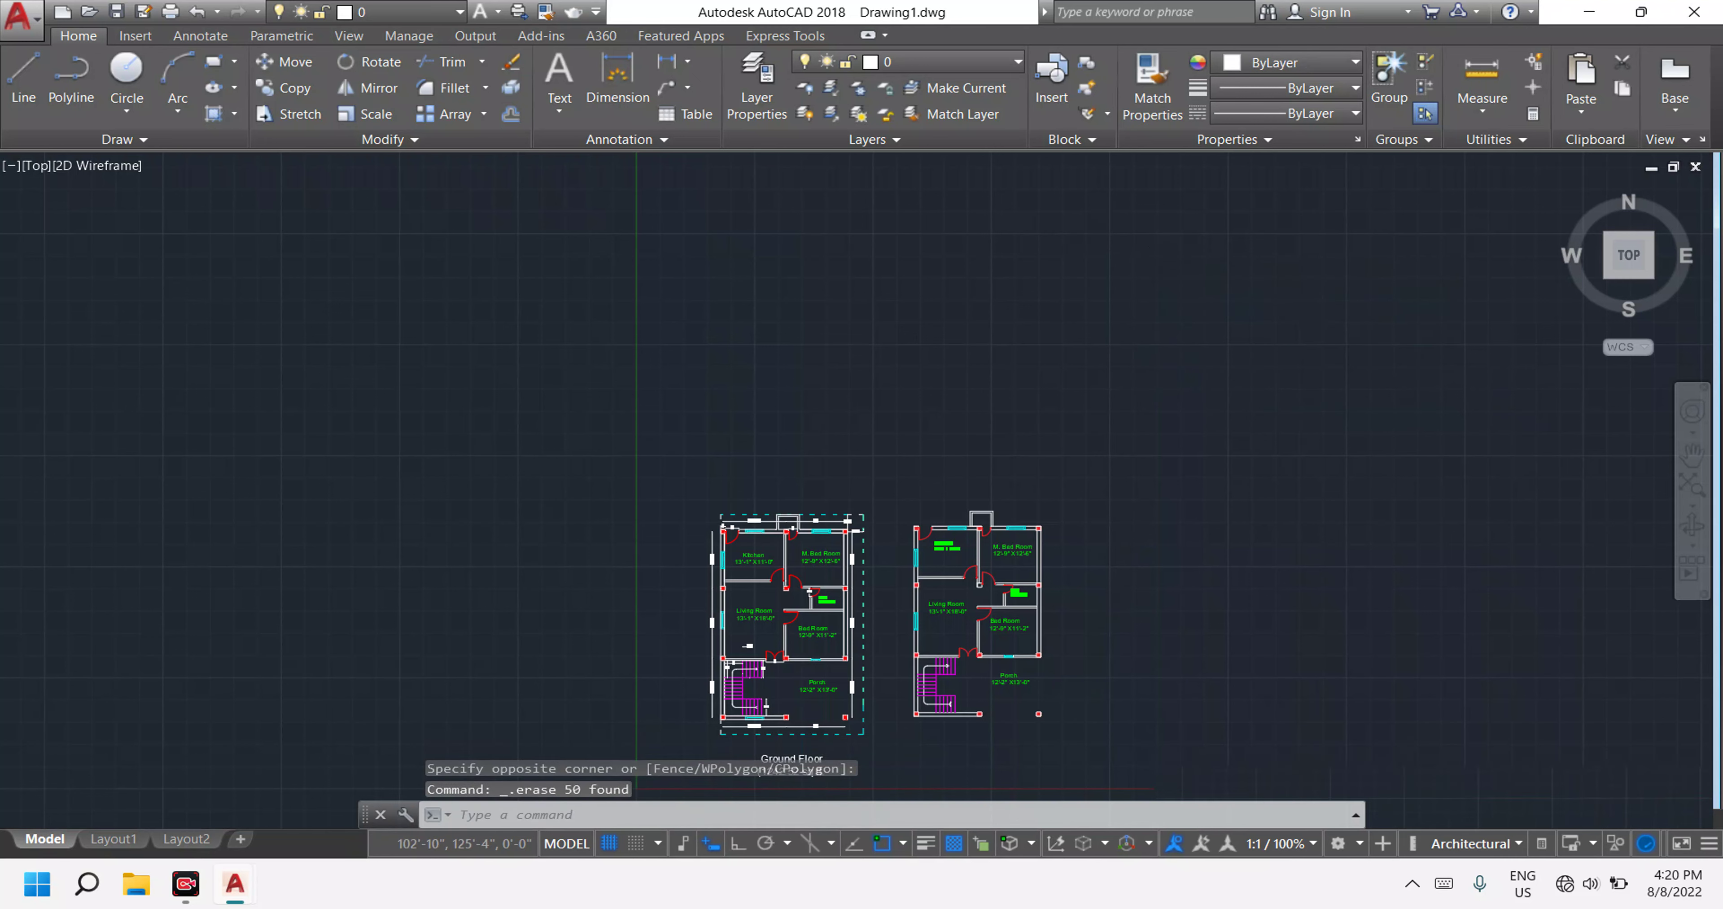
pyautogui.scroll(4, 914, 753)
pyautogui.moveTo(1059, 398); pyautogui.dragTo(762, 448, button='middle')
pyautogui.scroll(-5, 764, 446)
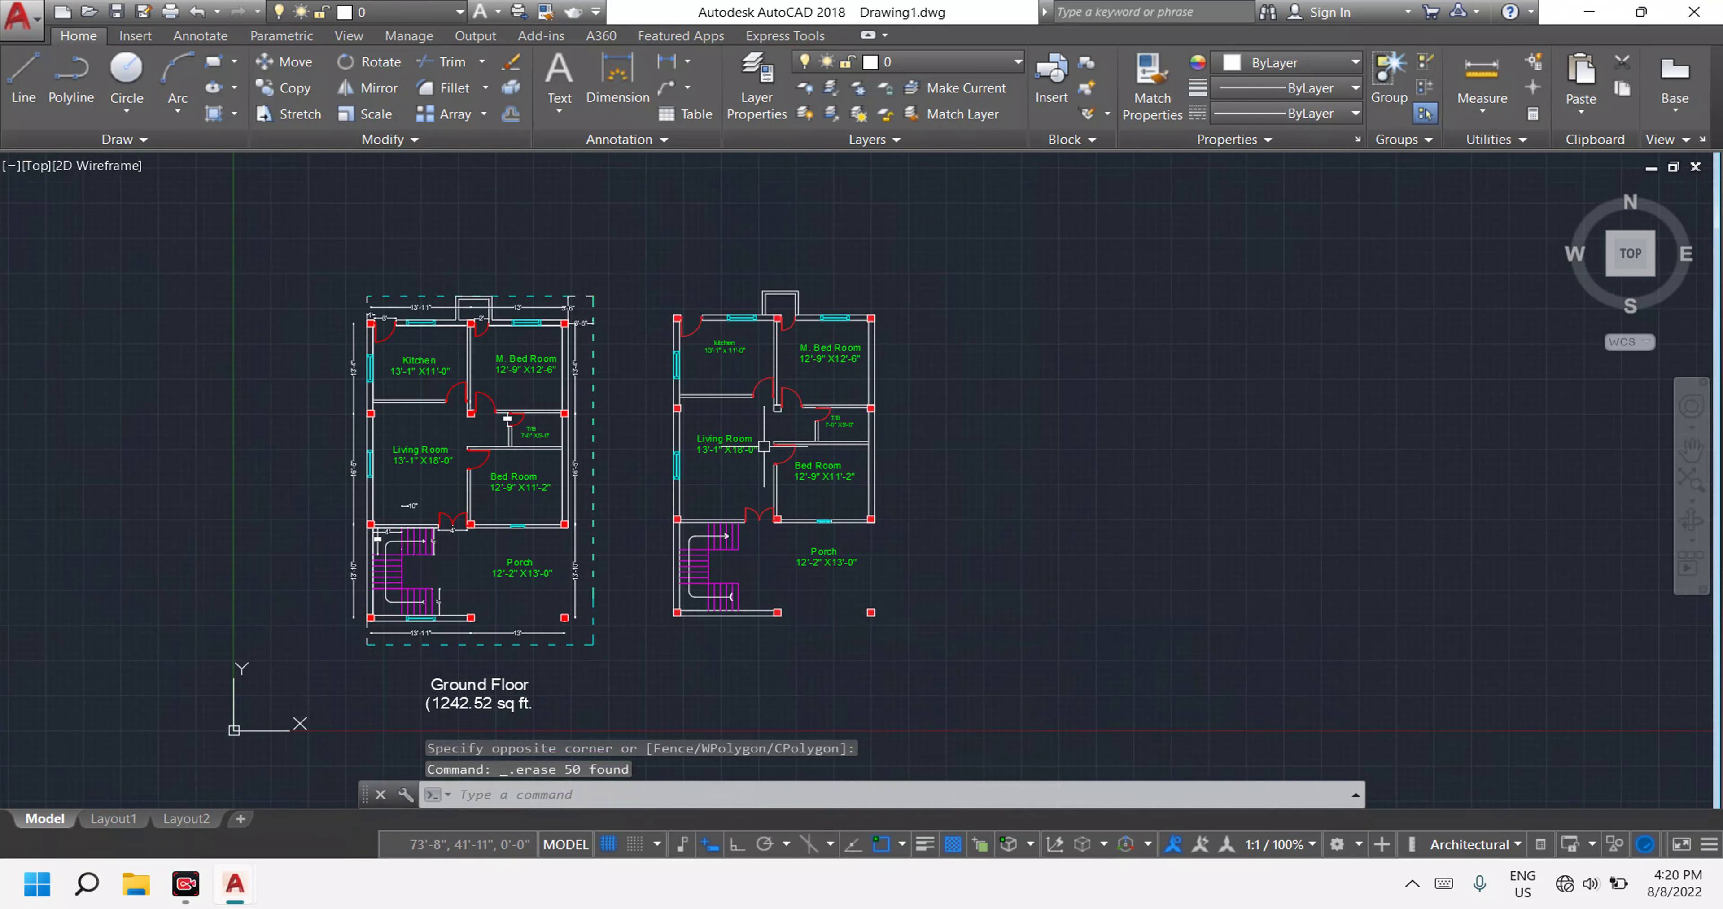
pyautogui.scroll(2, 799, 285)
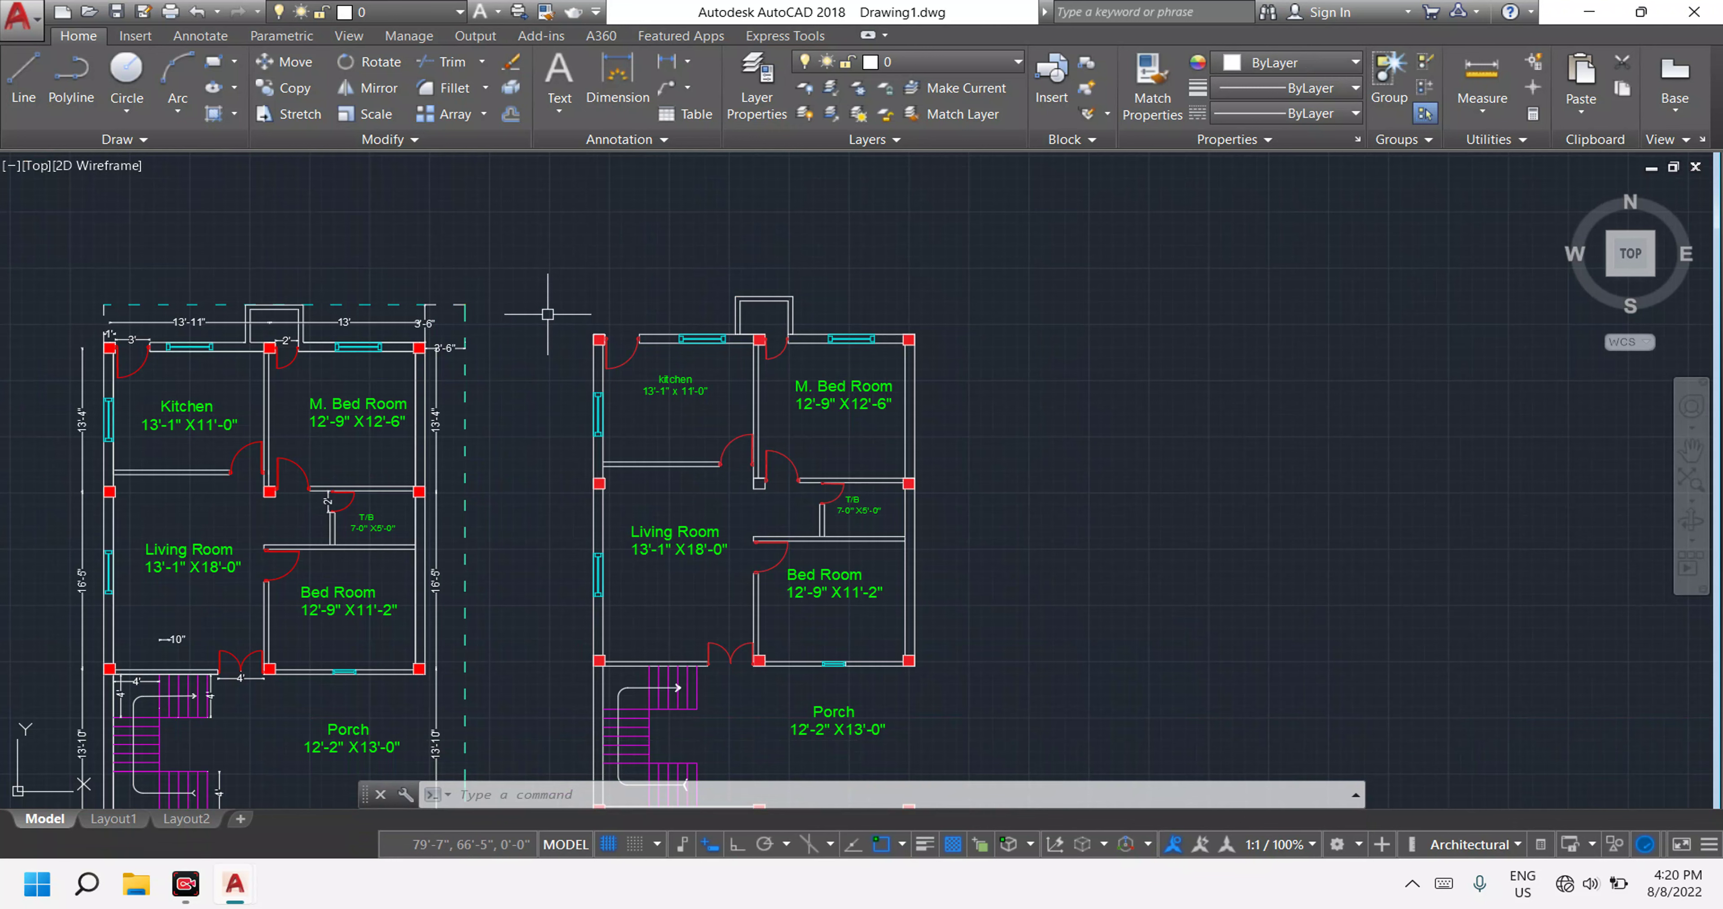
pyautogui.moveTo(750, 385); pyautogui.dragTo(755, 366, button='middle')
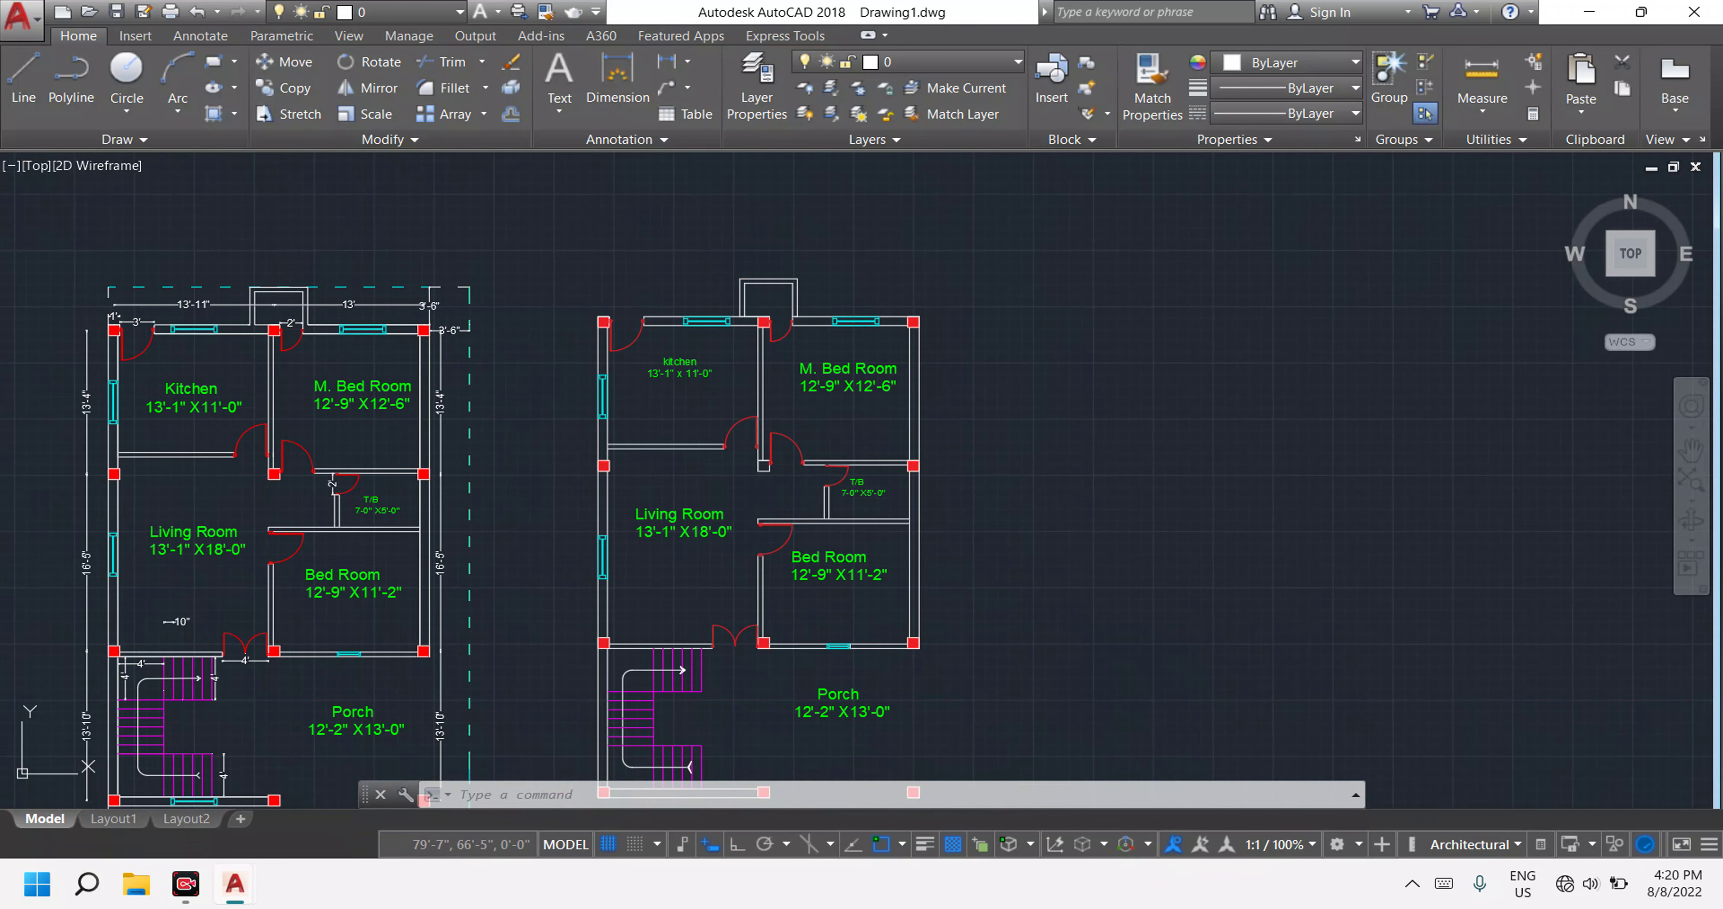
pyautogui.scroll(2, 136, 280)
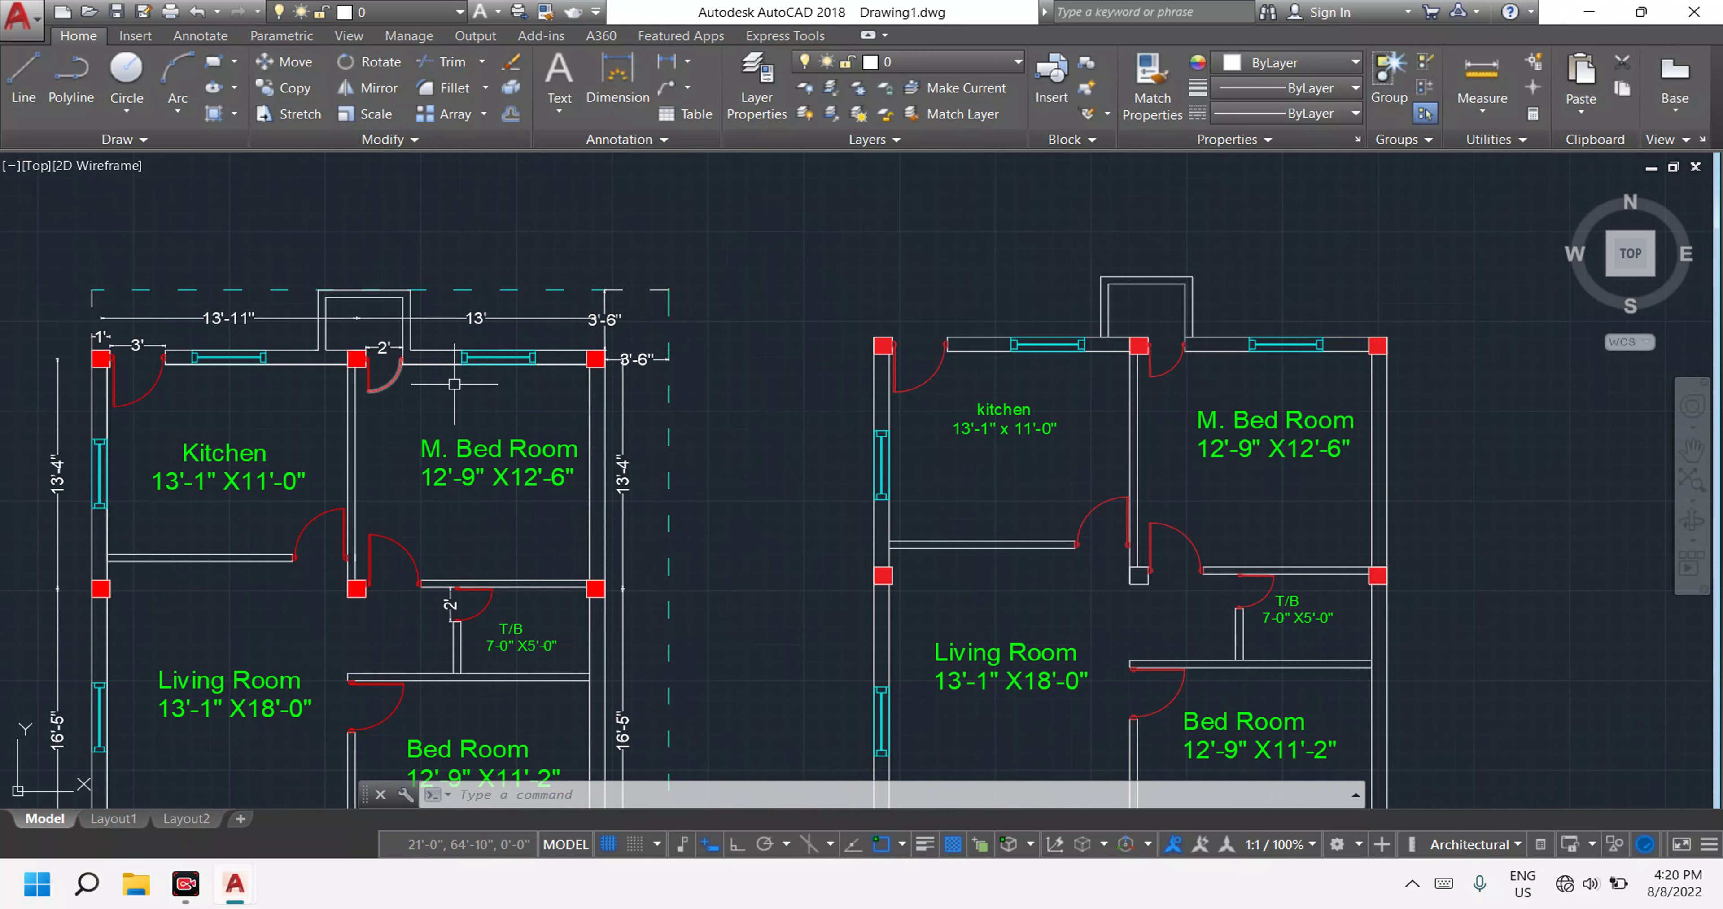
pyautogui.scroll(2, 613, 310)
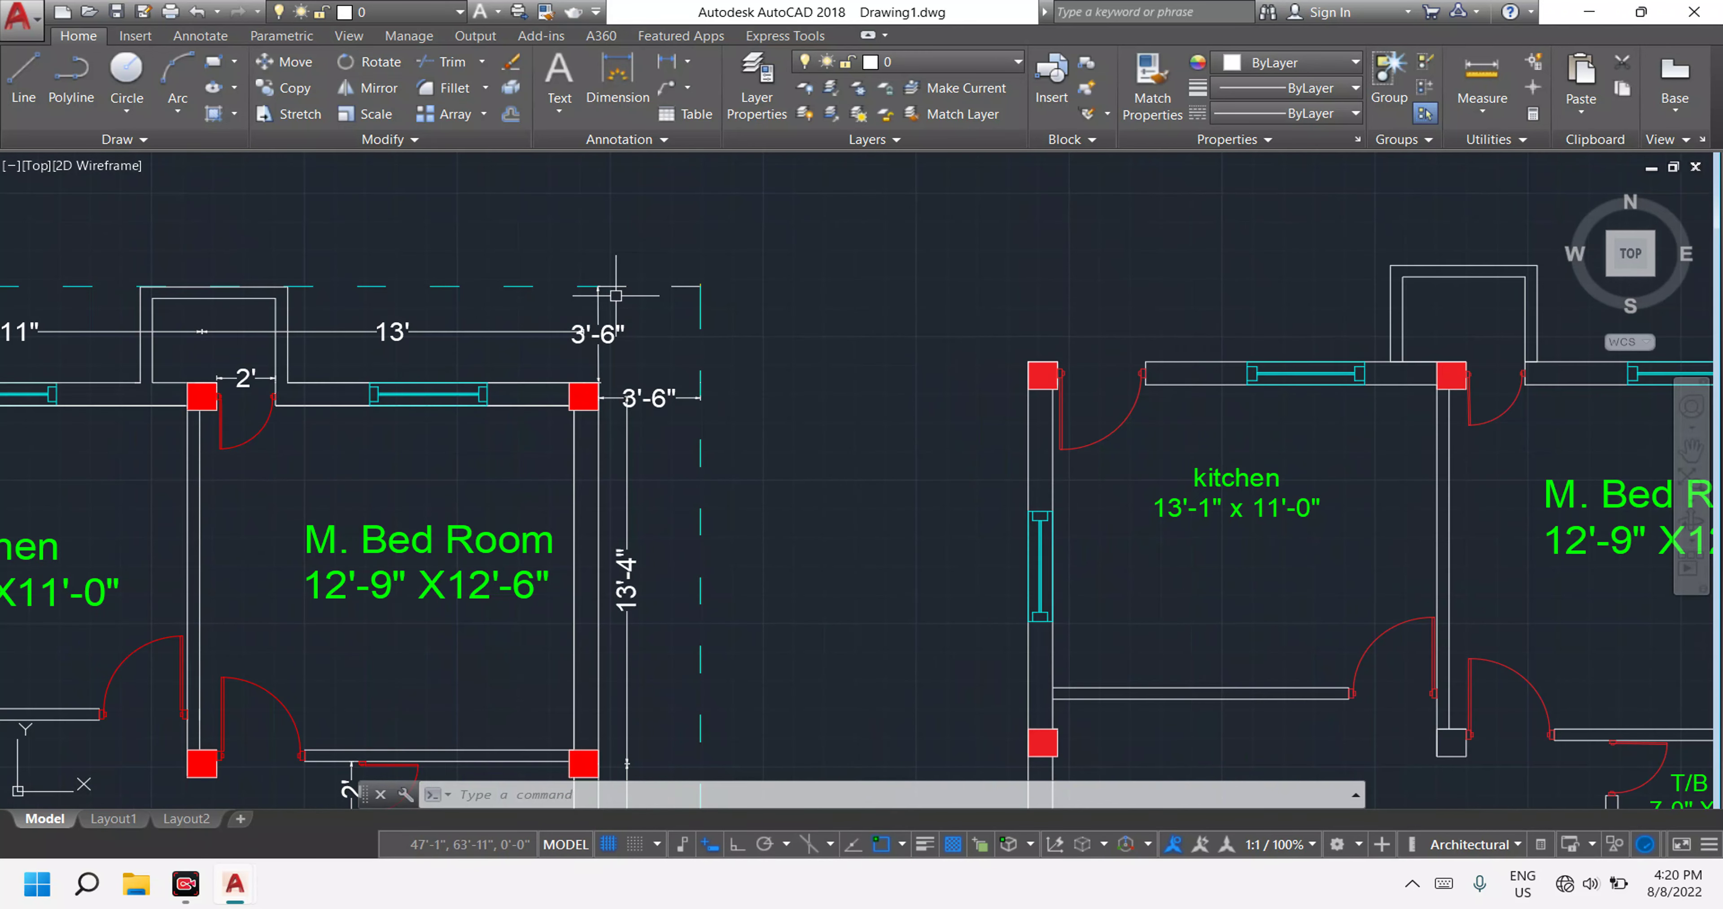
pyautogui.scroll(2, 591, 333)
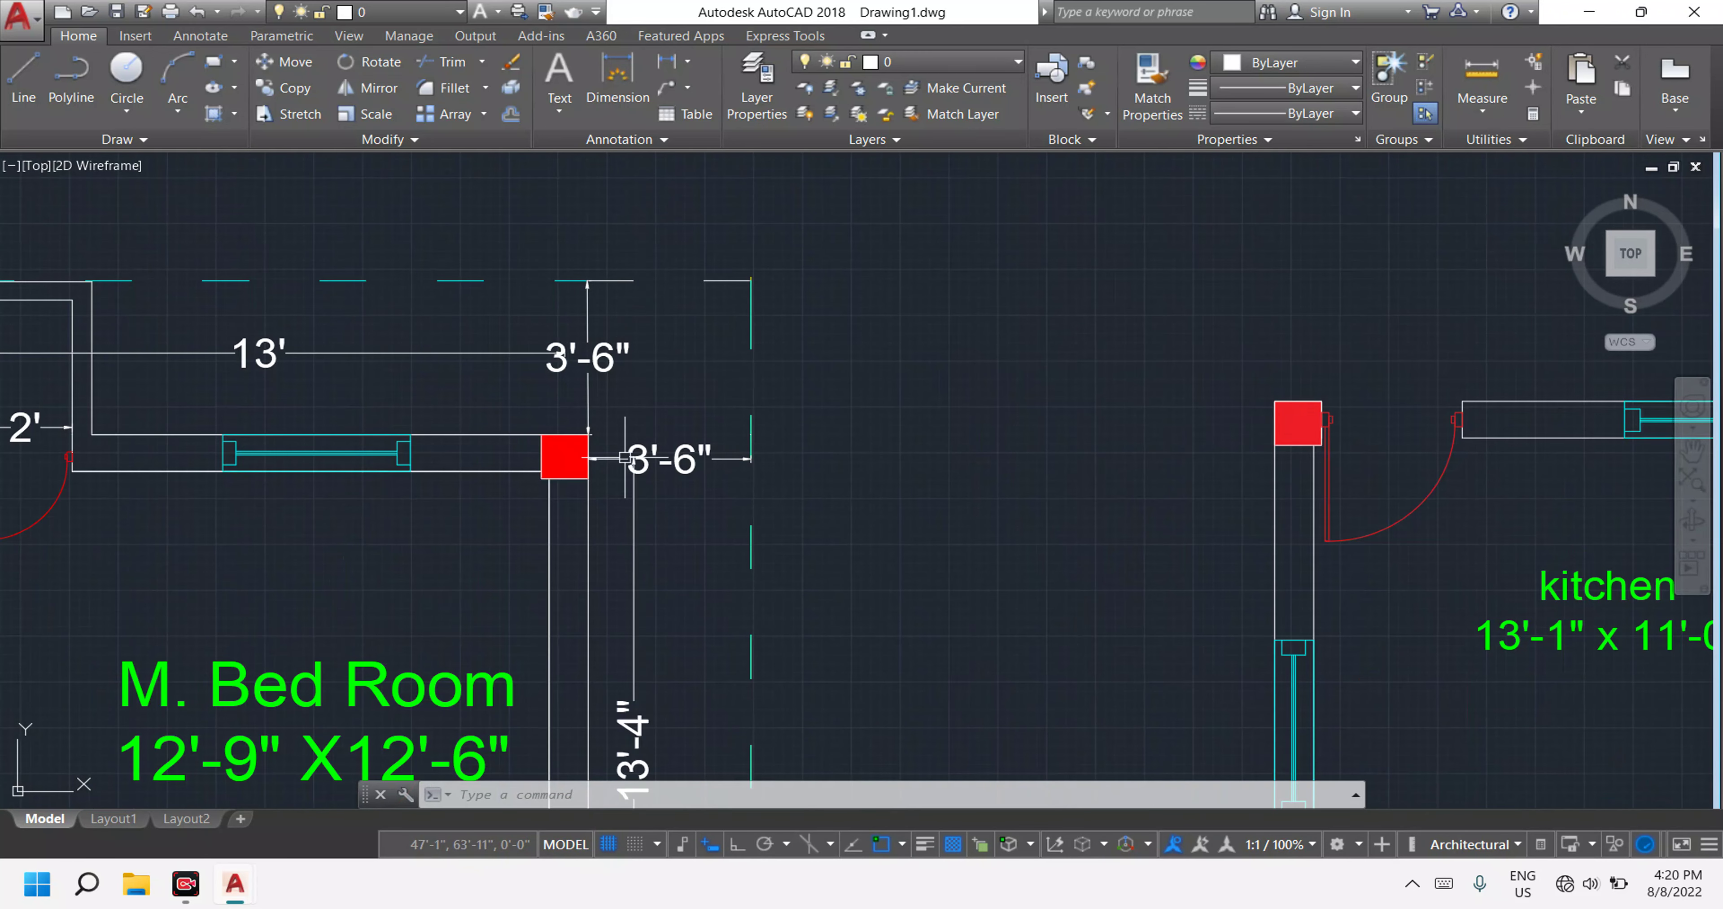
pyautogui.scroll(-4, 819, 427)
pyautogui.scroll(-2, 825, 429)
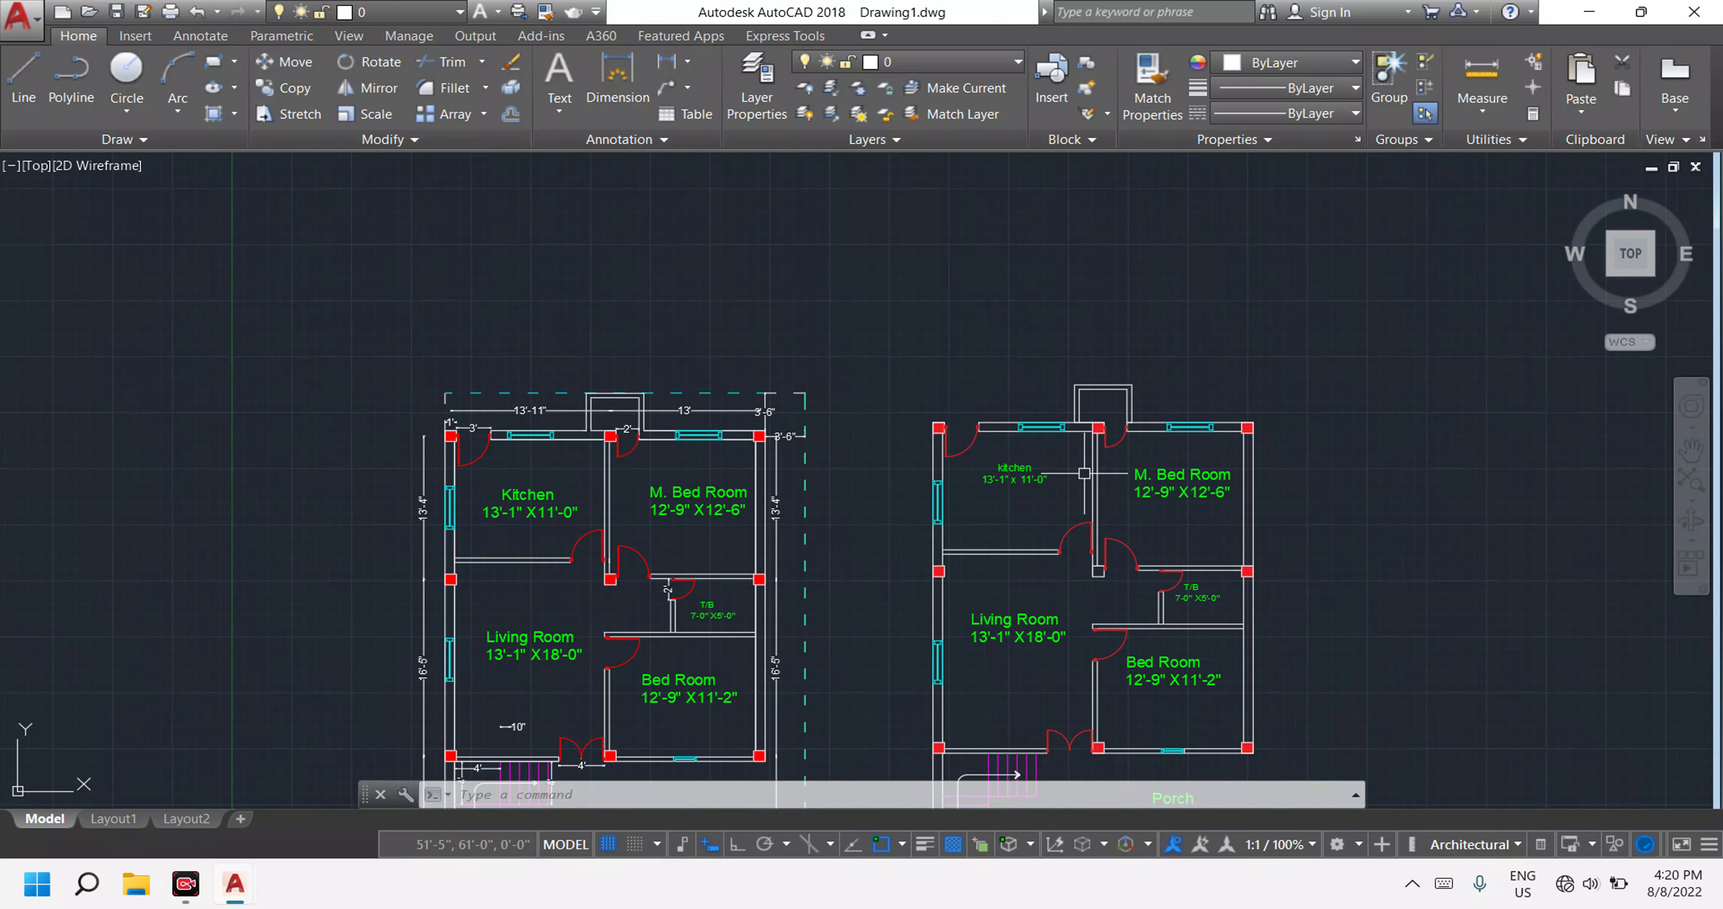
pyautogui.moveTo(1084, 475); pyautogui.dragTo(898, 431, button='middle')
pyautogui.scroll(2, 972, 381)
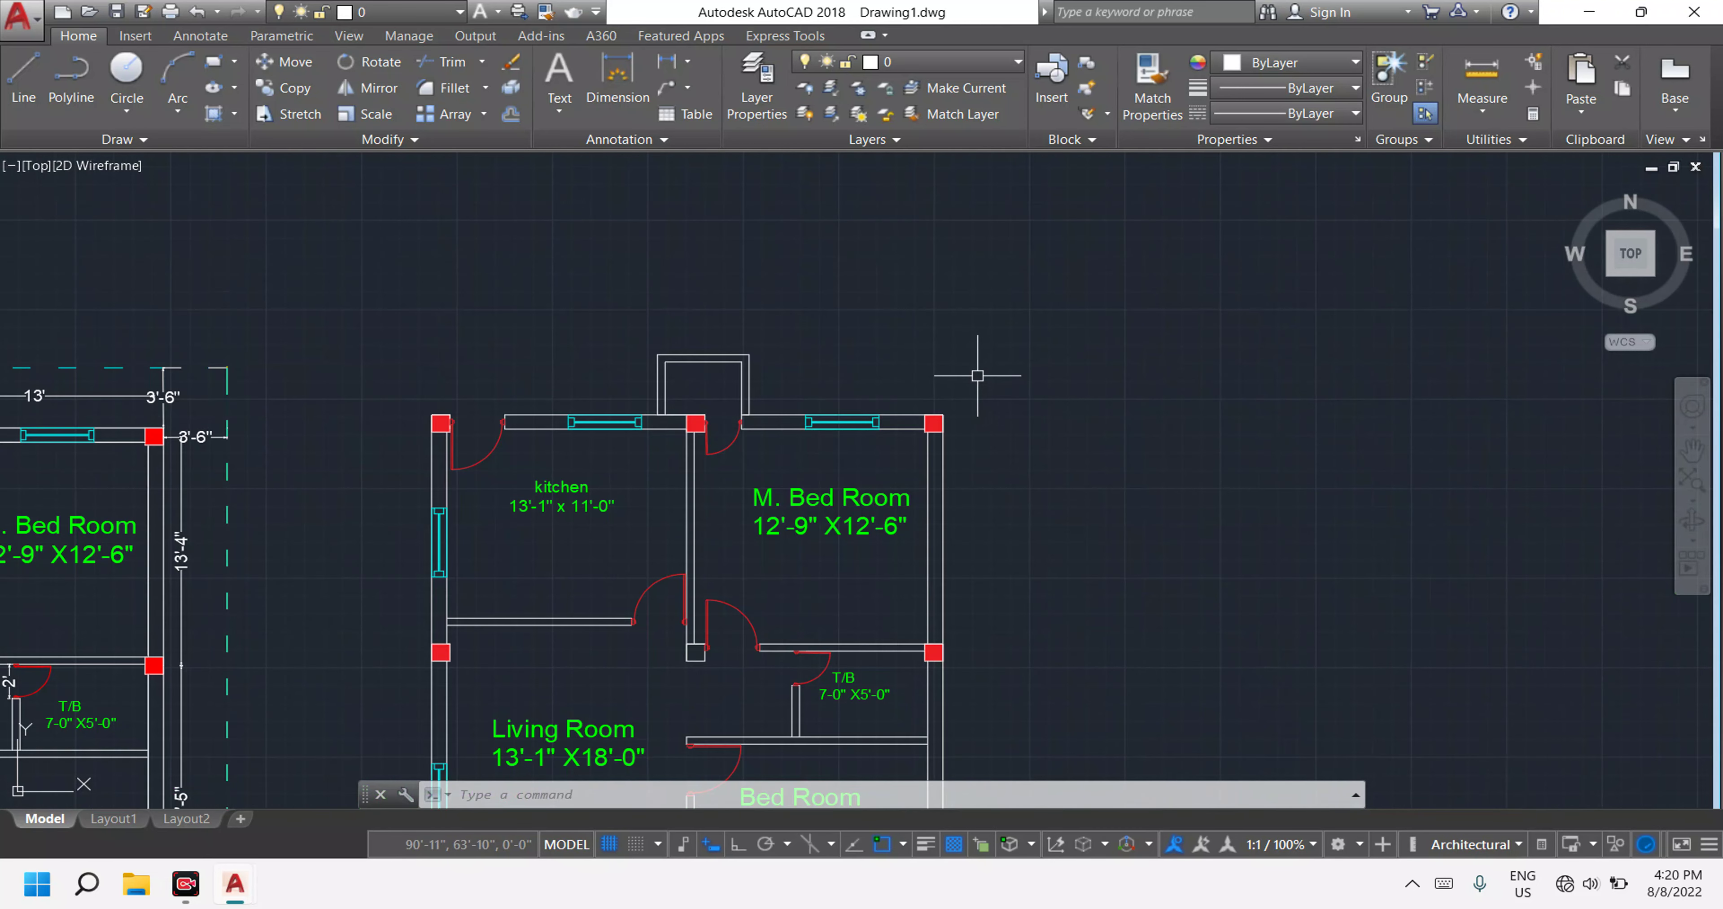
pyautogui.press('Escape')
pyautogui.press('Escape')
pyautogui.press('Escape')
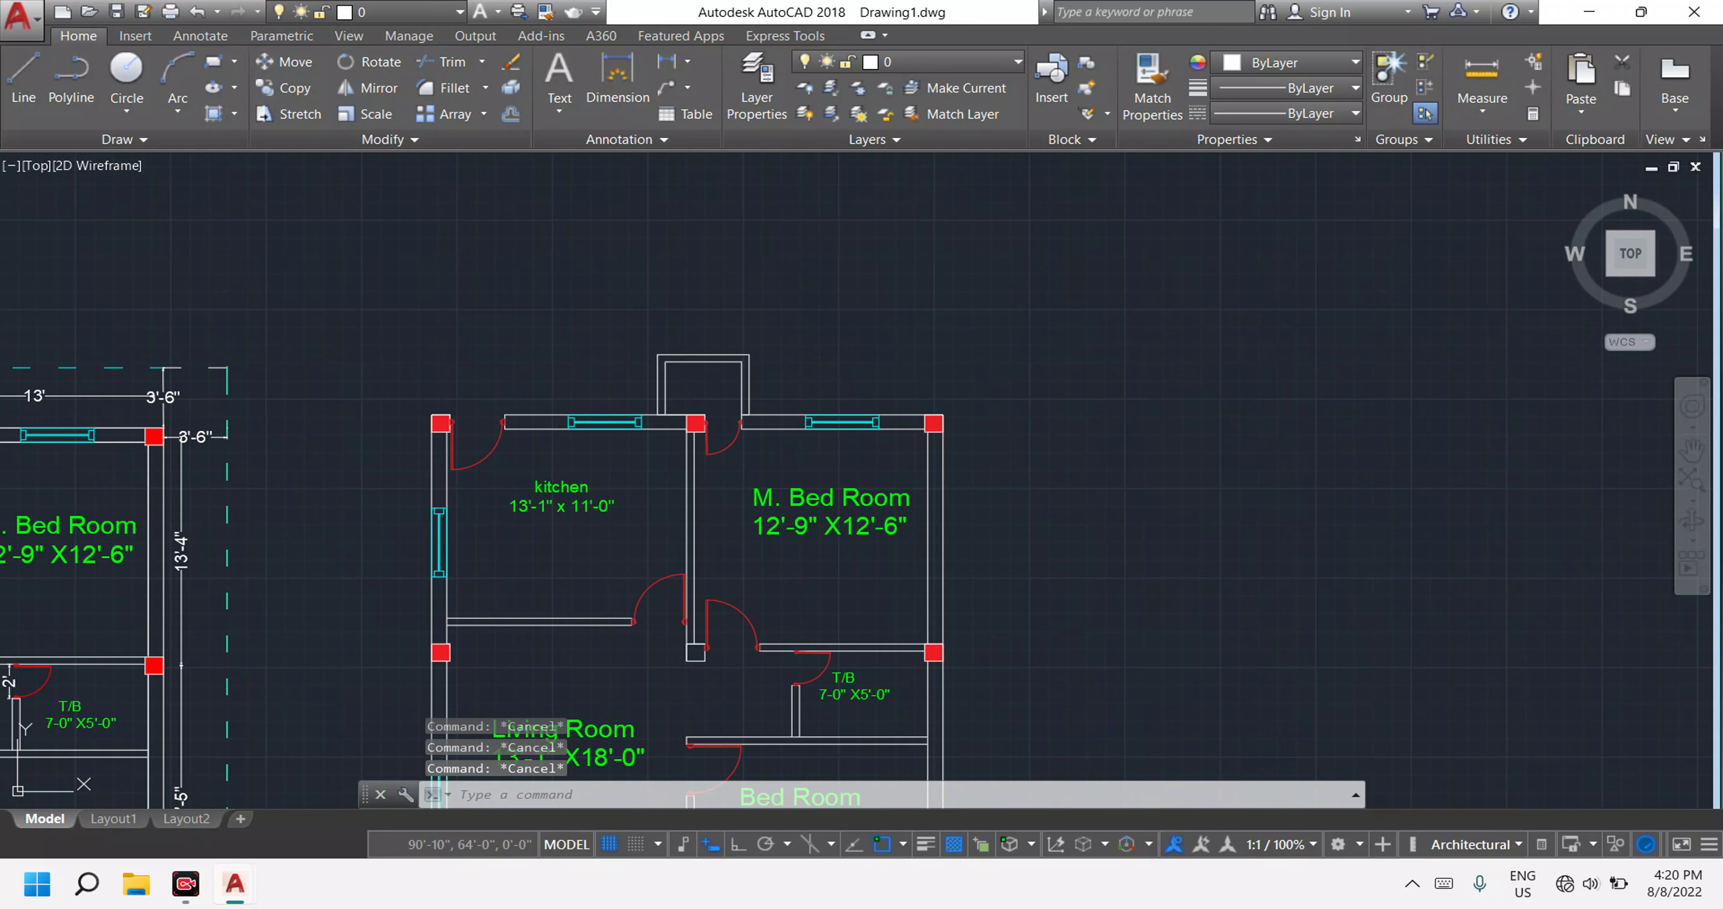
# With ortho on, draw a 3'6" line from the column's top-right corner.
pyautogui.write('l')
pyautogui.press('Return')
pyautogui.scroll(5, 940, 416)
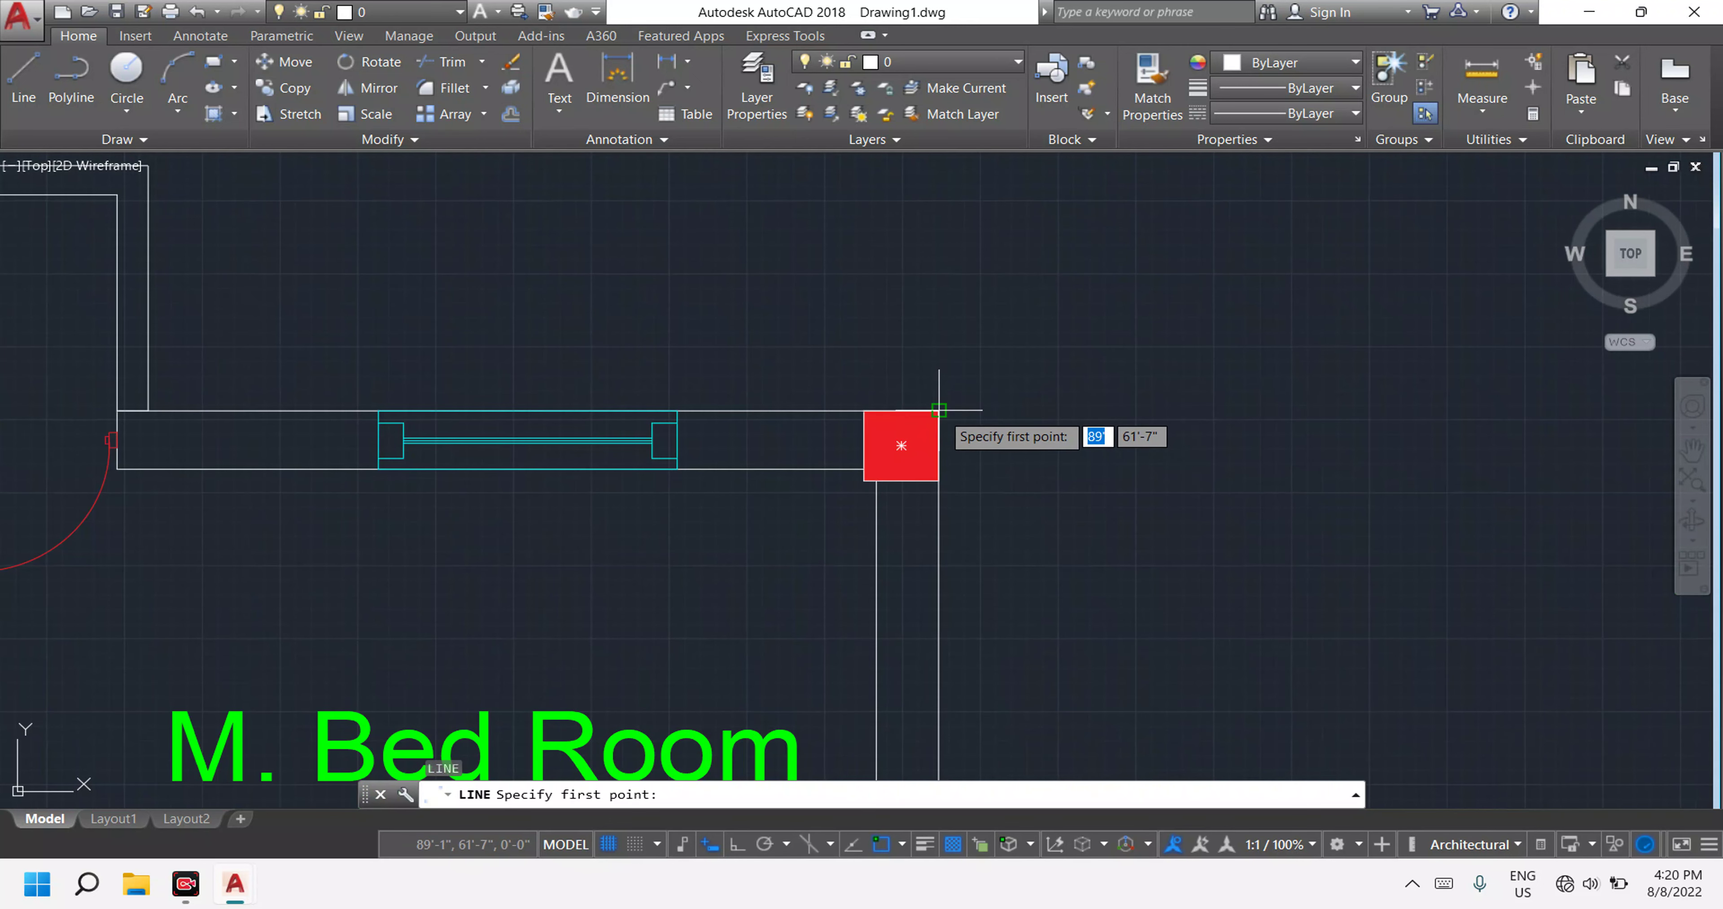
pyautogui.click(942, 414)
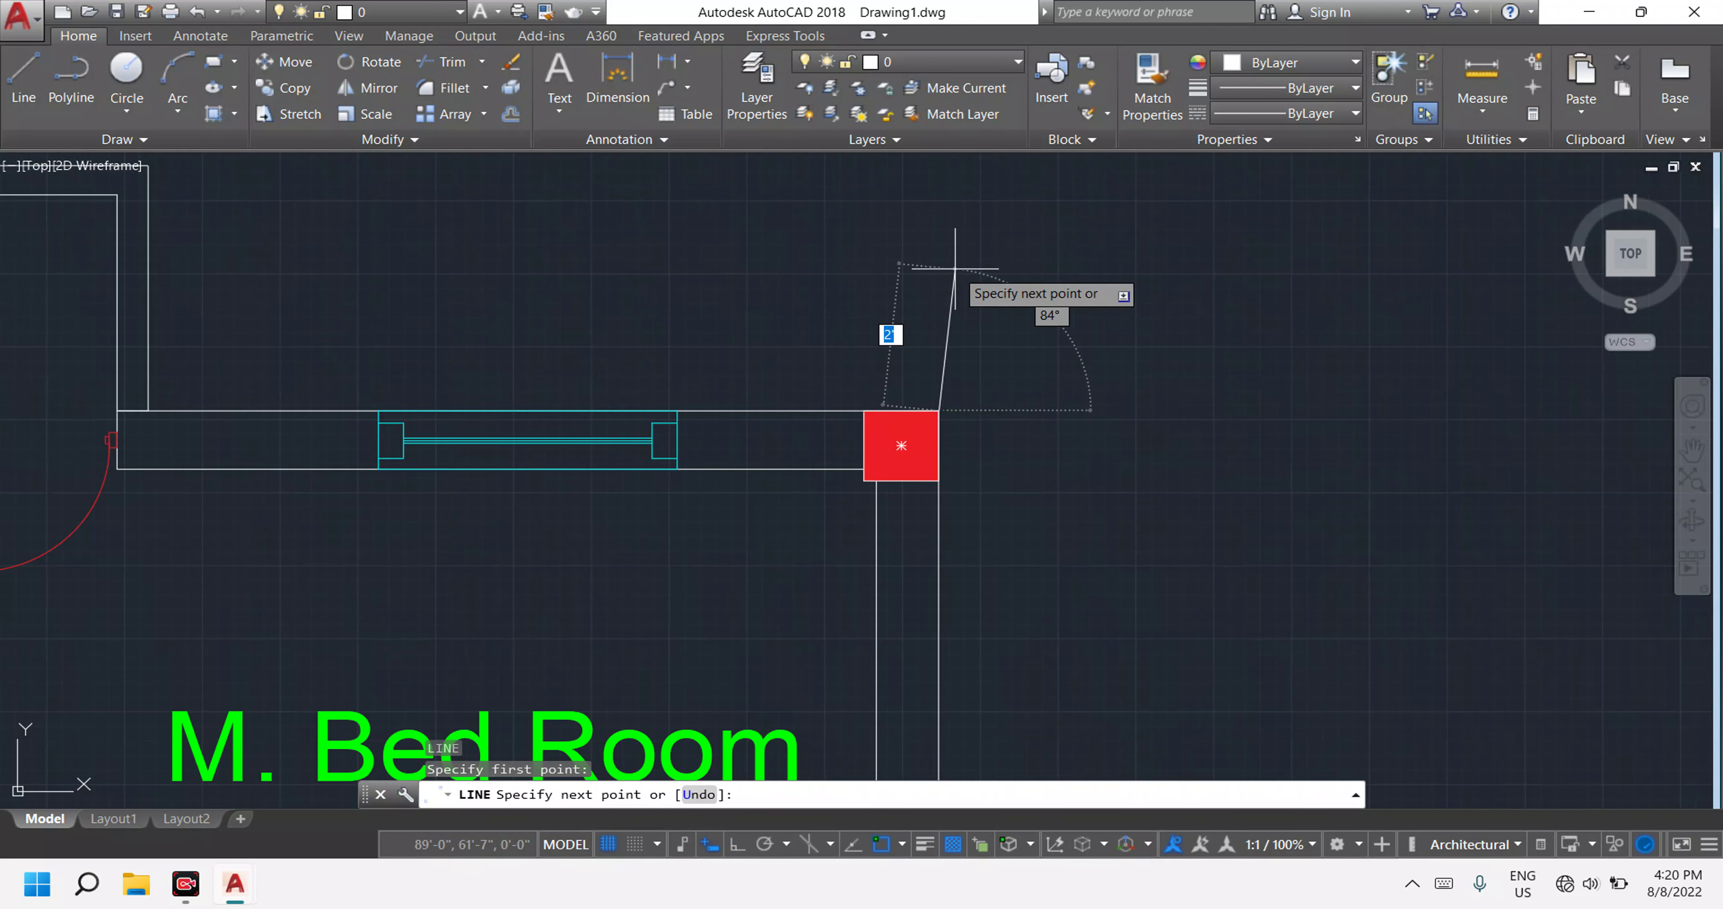
pyautogui.press('F8')
pyautogui.scroll(-5, 955, 268)
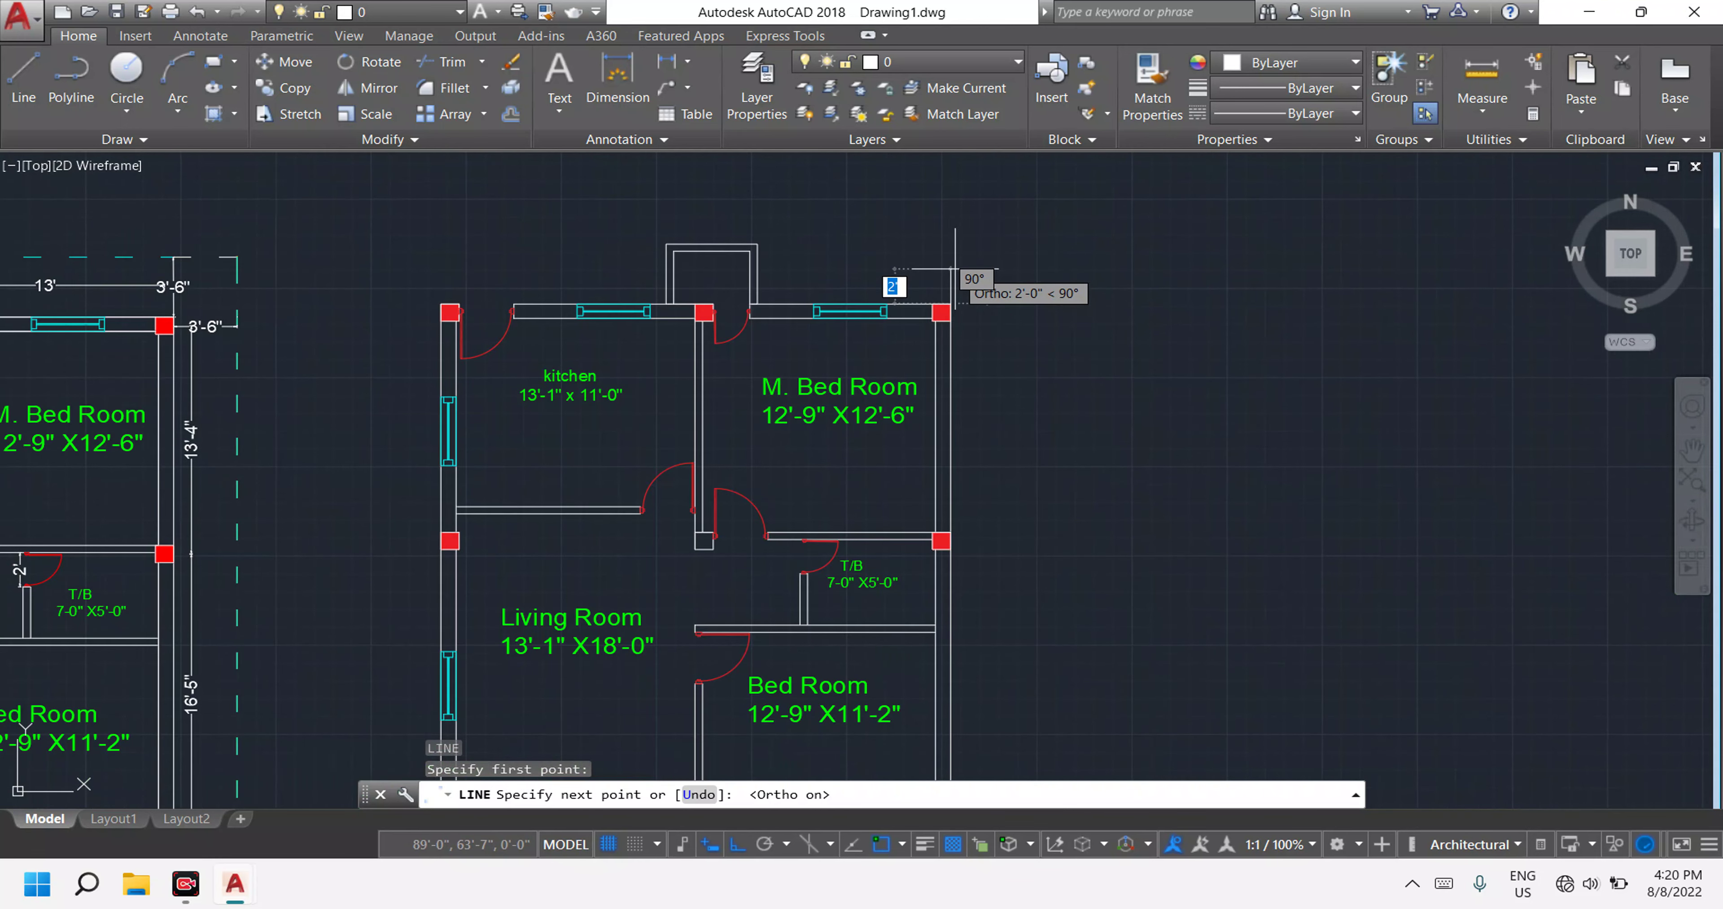
pyautogui.write('3')
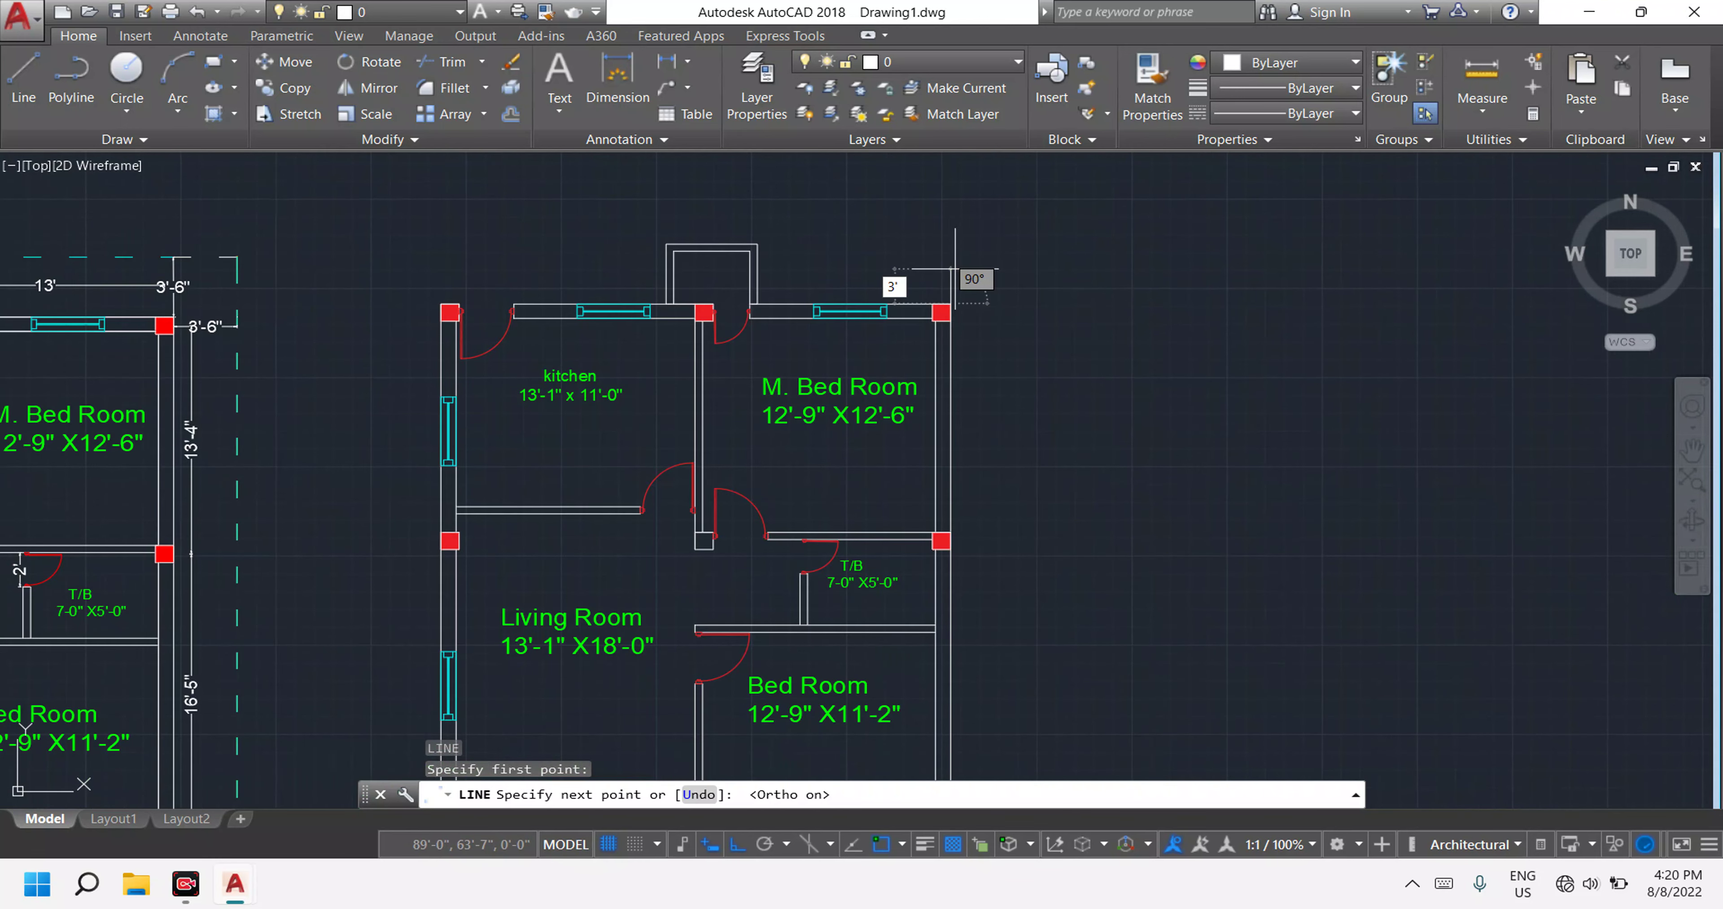
pyautogui.press('Return')
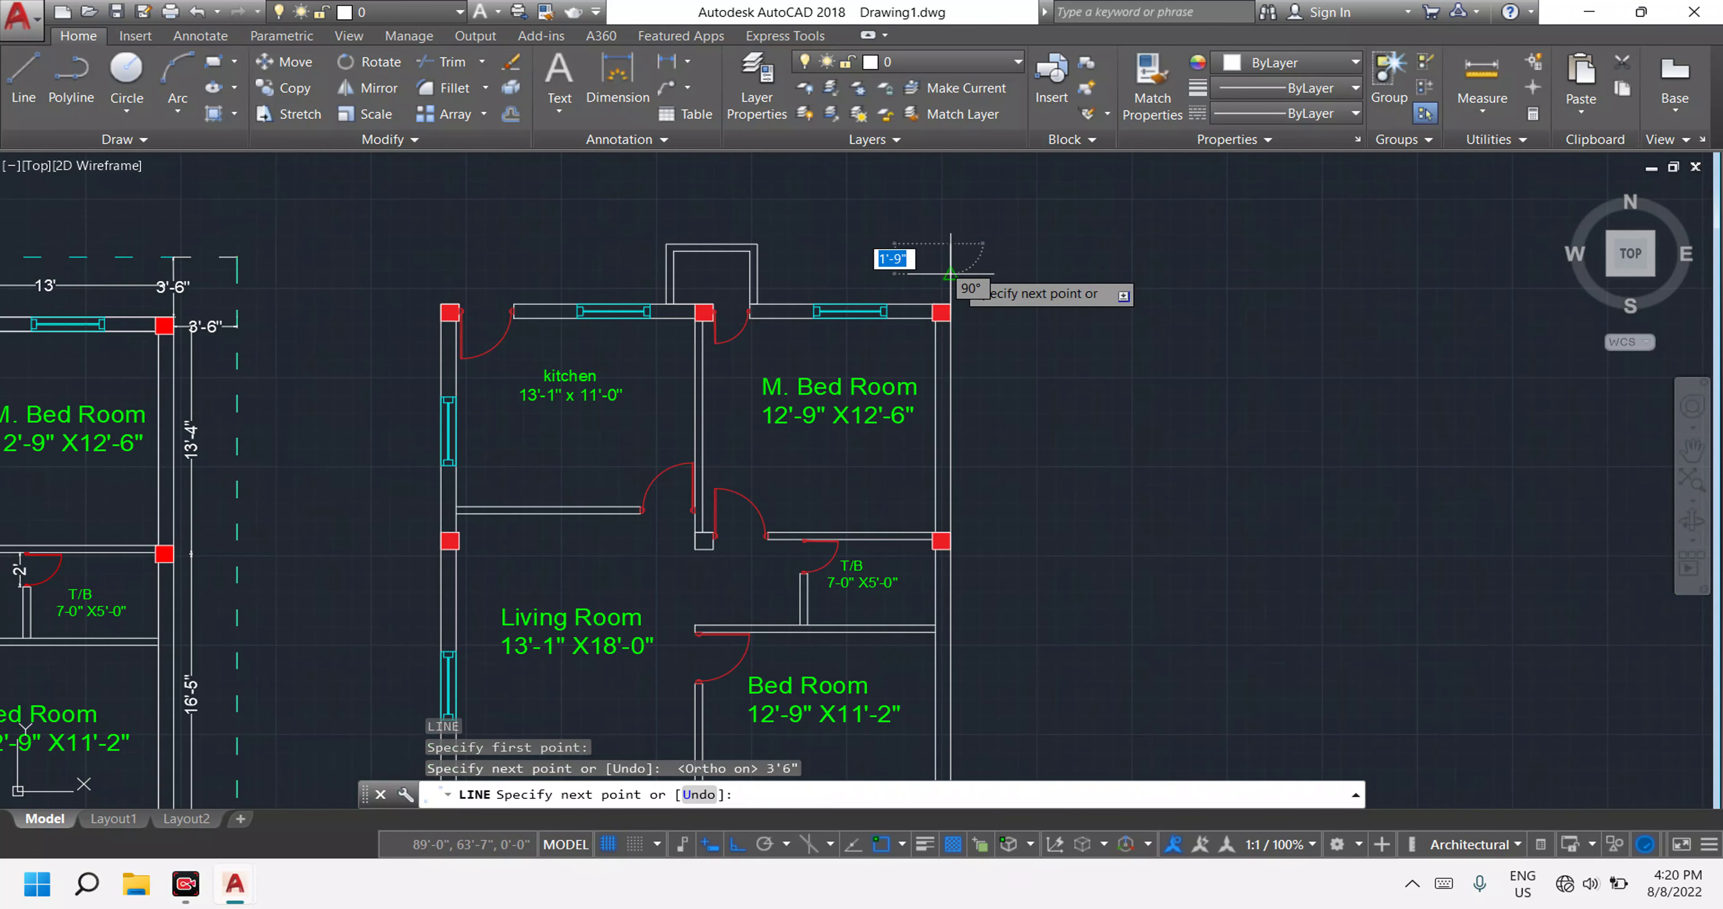
pyautogui.press('Escape')
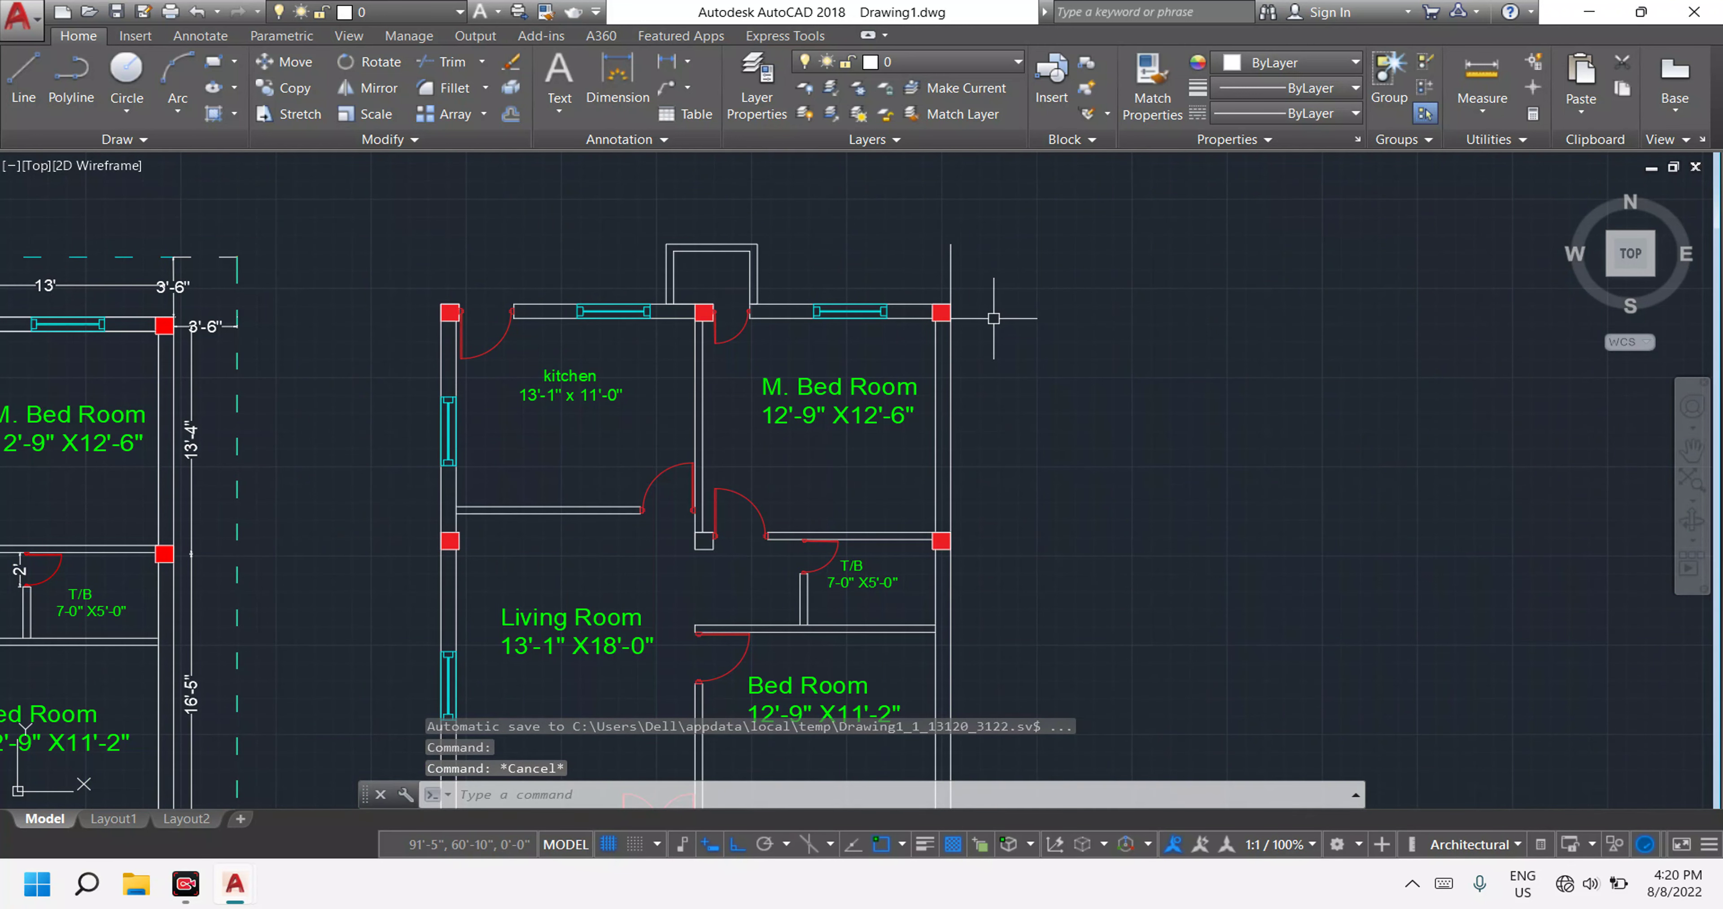
# Draw a 3'6" horizontal line from the column's bottom-right corner.
pyautogui.press('Return')
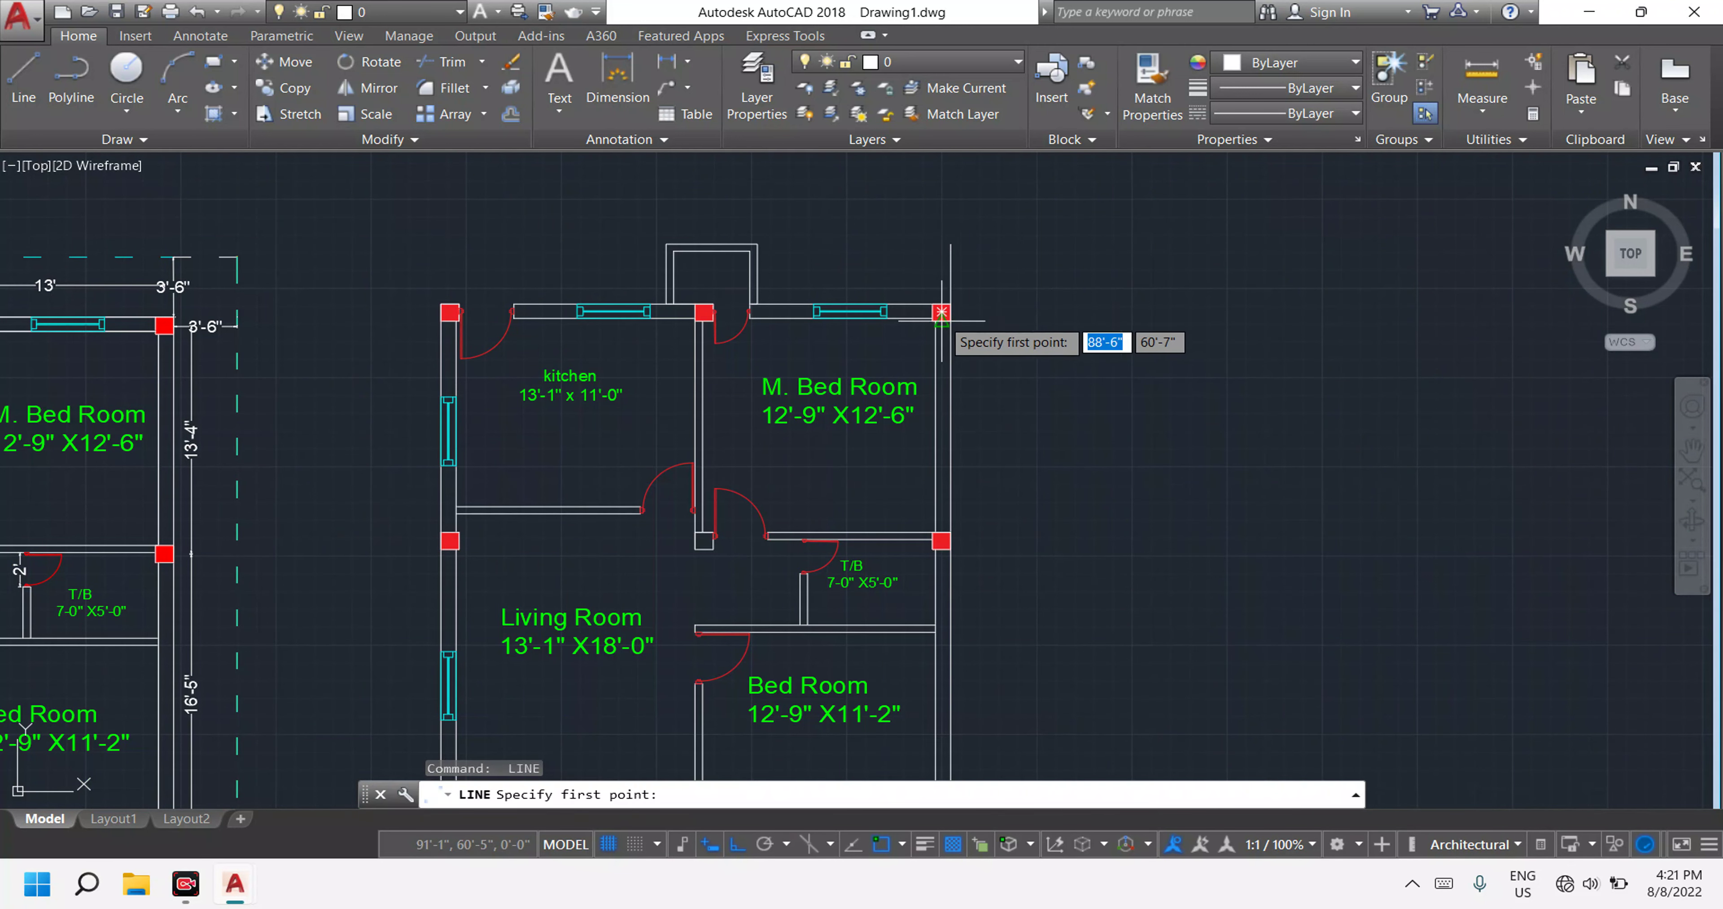
pyautogui.scroll(5, 941, 314)
pyautogui.click(933, 322)
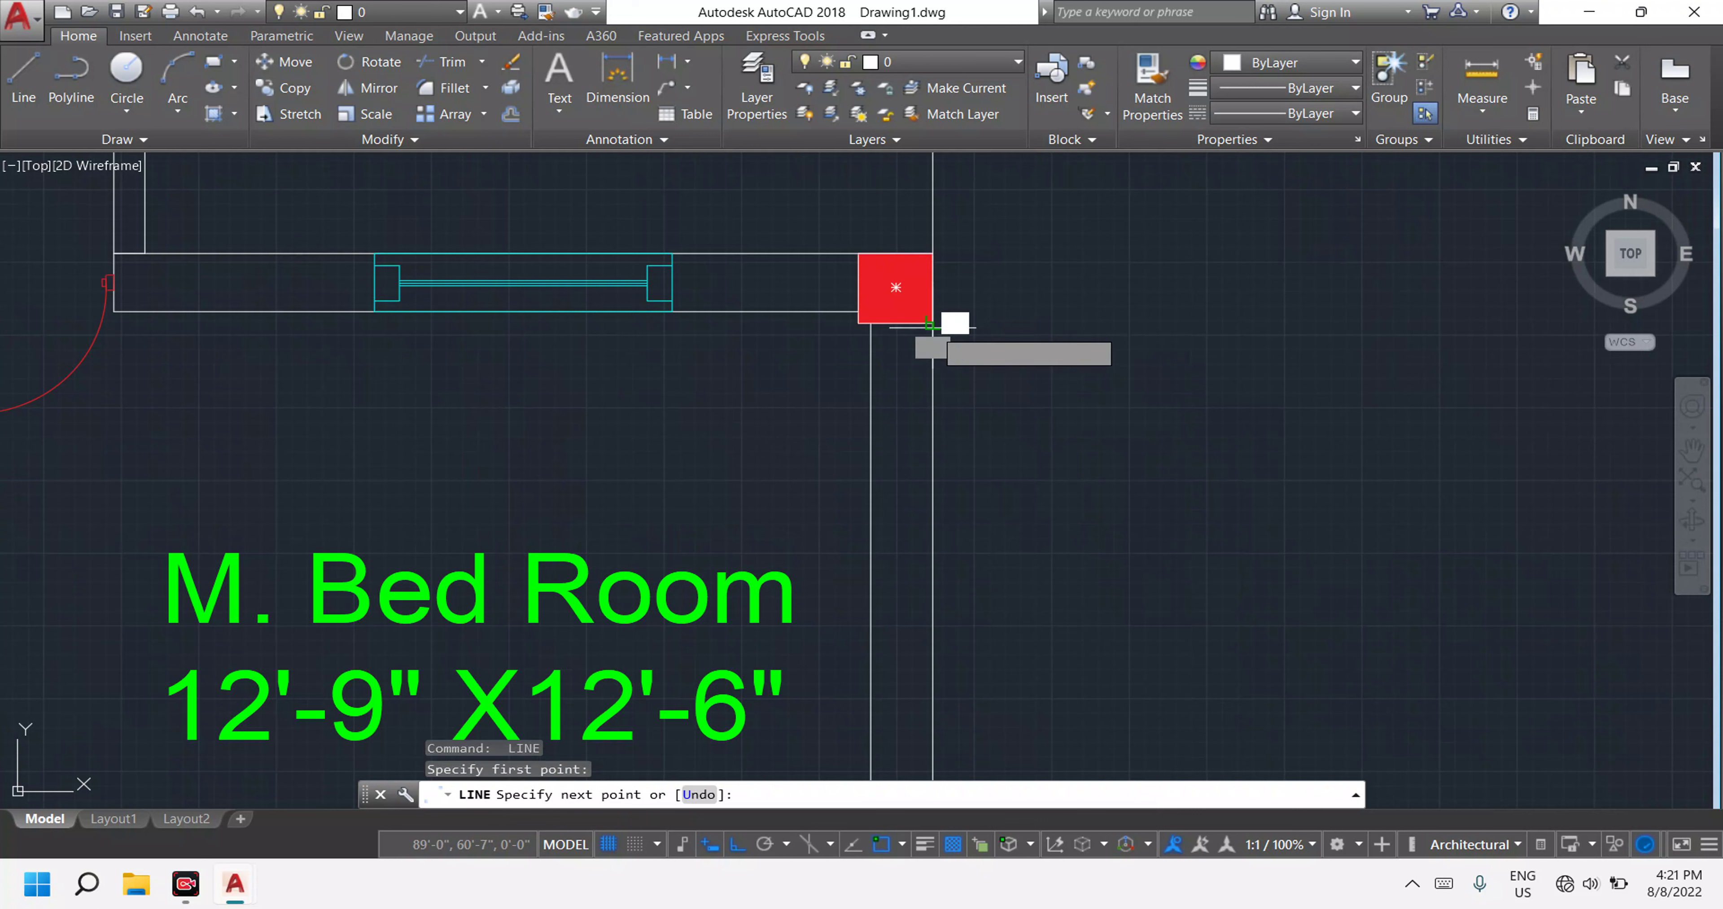
pyautogui.write("3'6")
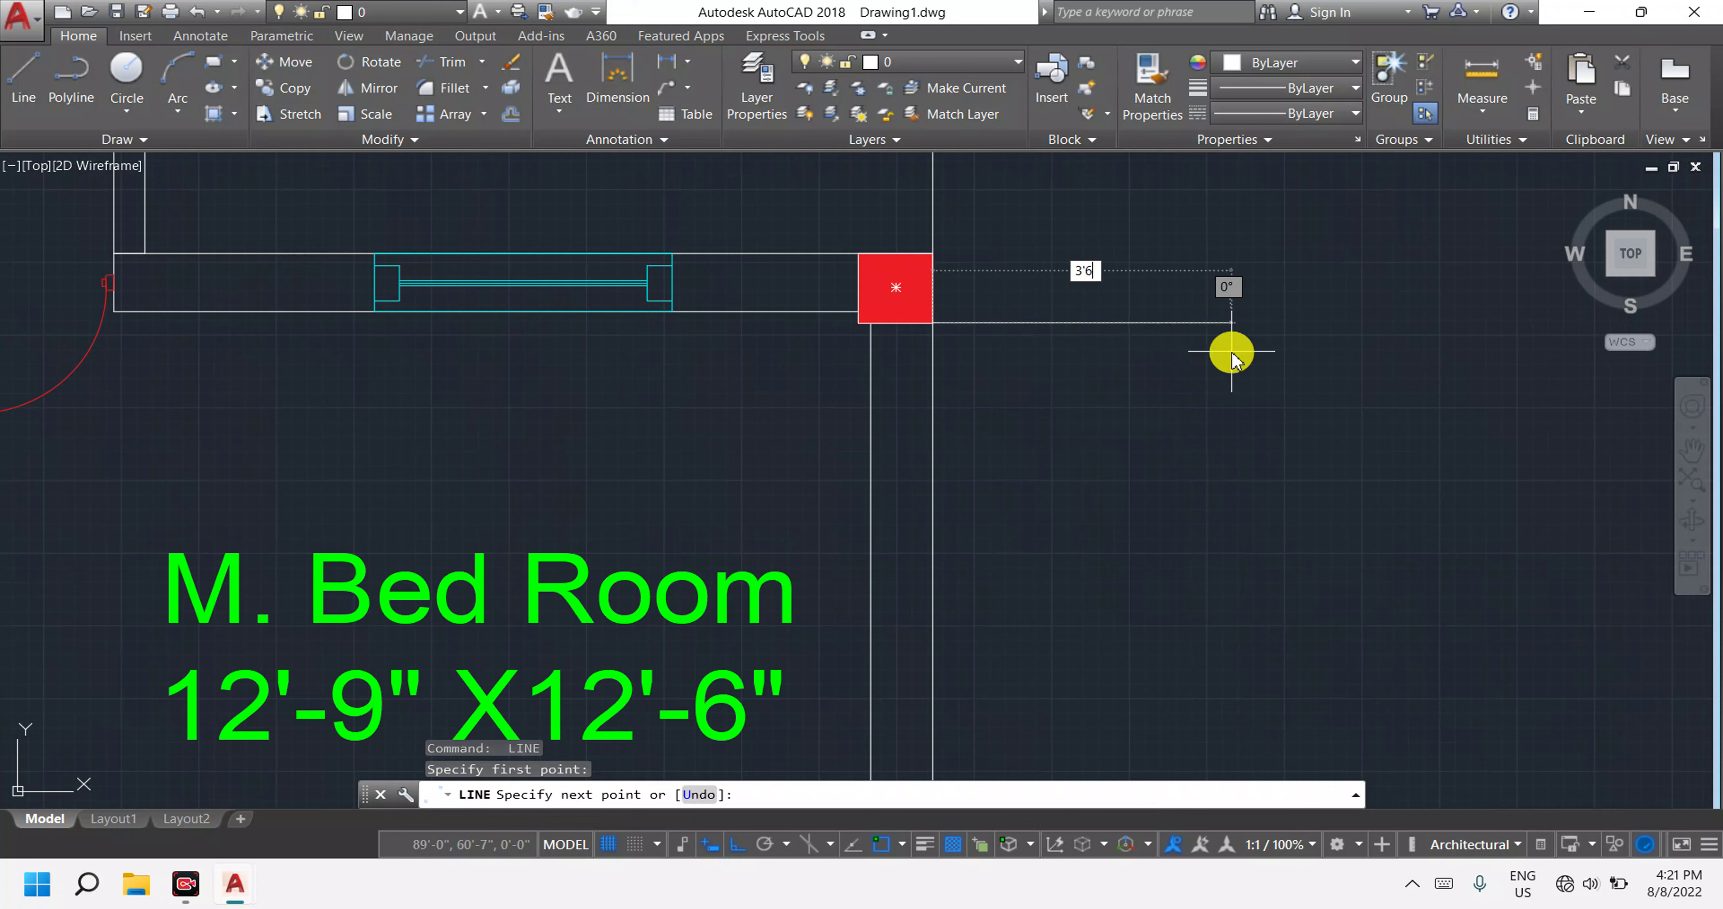
pyautogui.press('Return')
pyautogui.scroll(-5, 1217, 300)
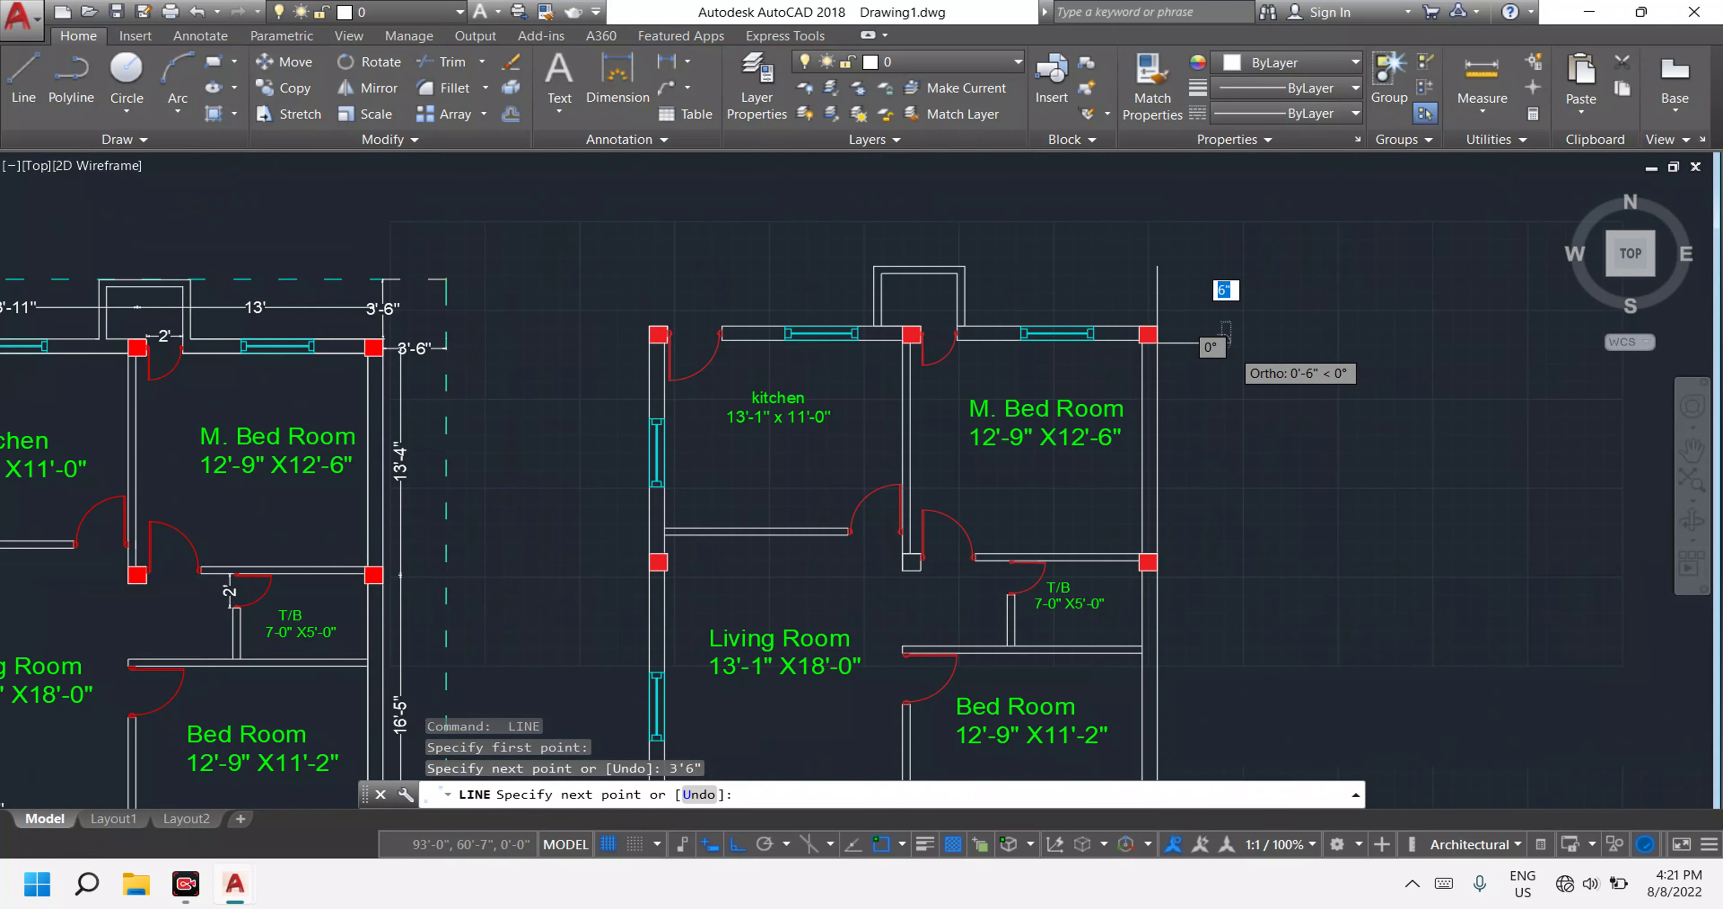
pyautogui.press('Escape')
# Draw a 3'6" upward line from the right plan's kitchen corner column.
pyautogui.scroll(-4, 1245, 393)
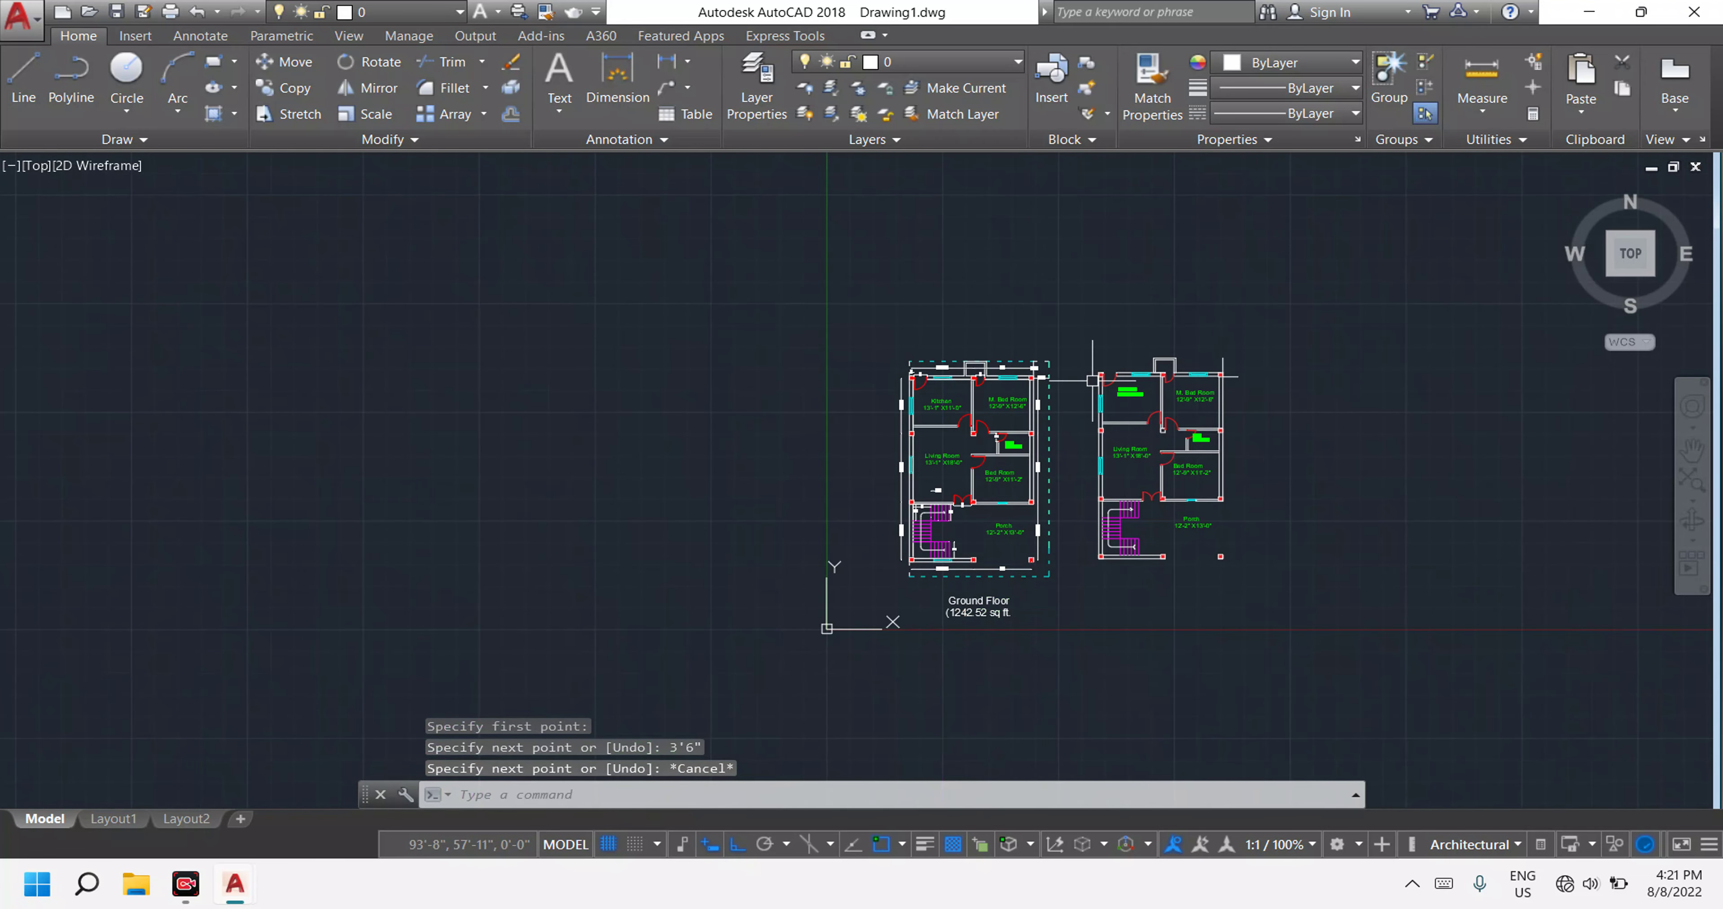
pyautogui.scroll(10, 1092, 381)
pyautogui.moveTo(1138, 300); pyautogui.dragTo(1090, 353, button='middle')
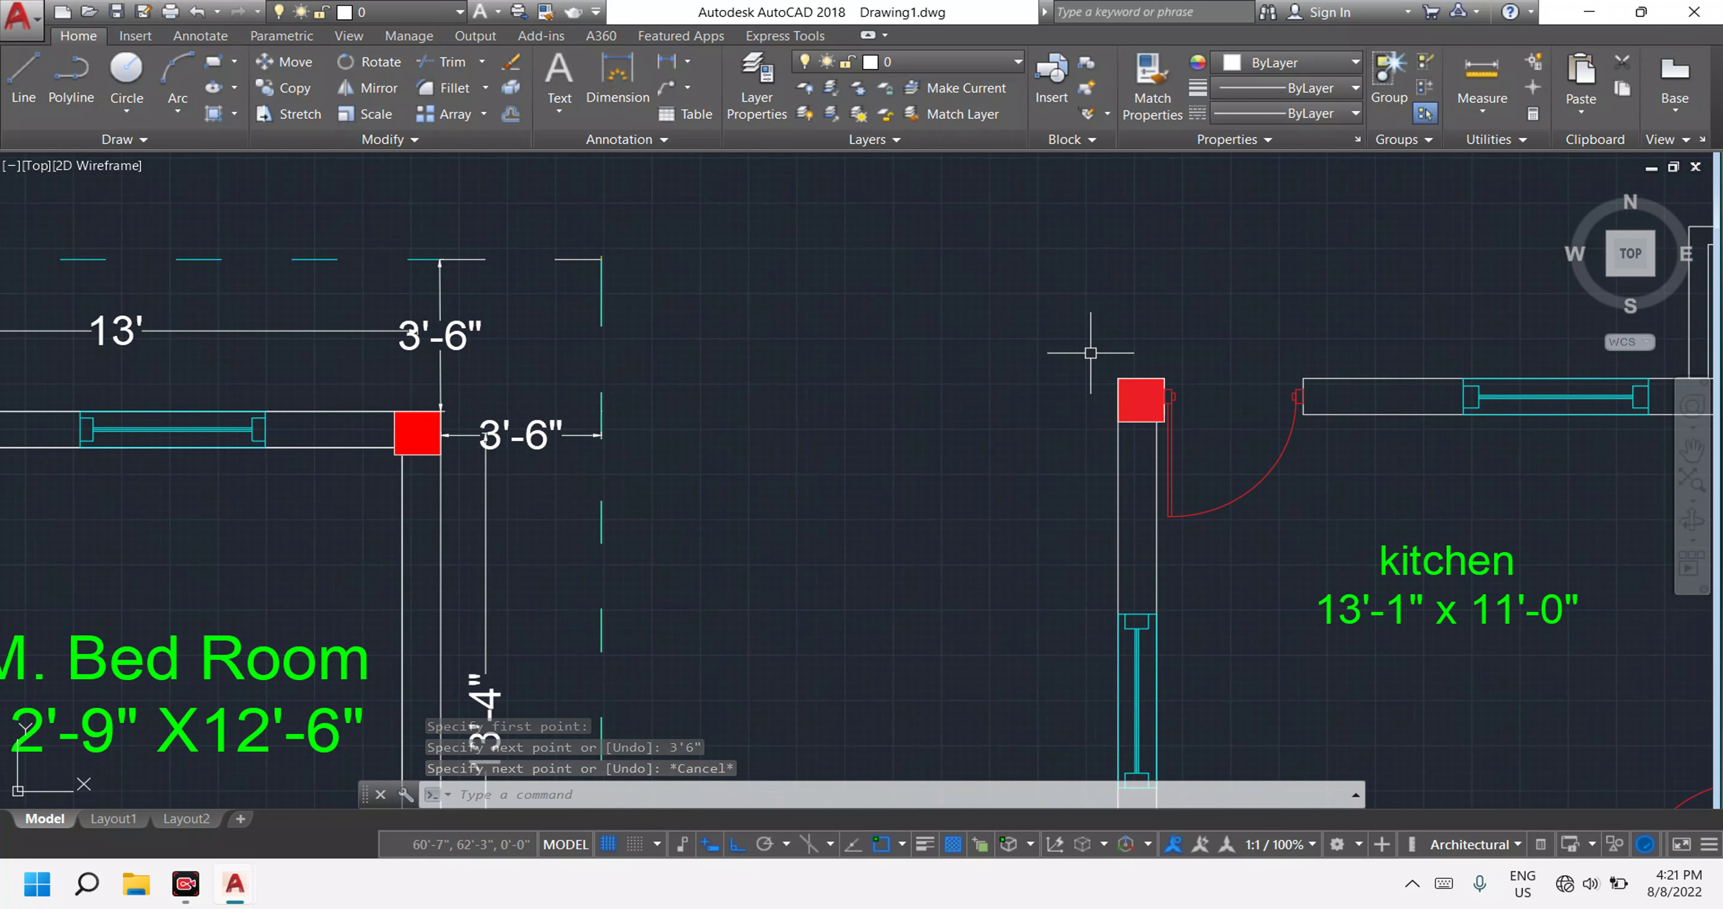
pyautogui.press('Return')
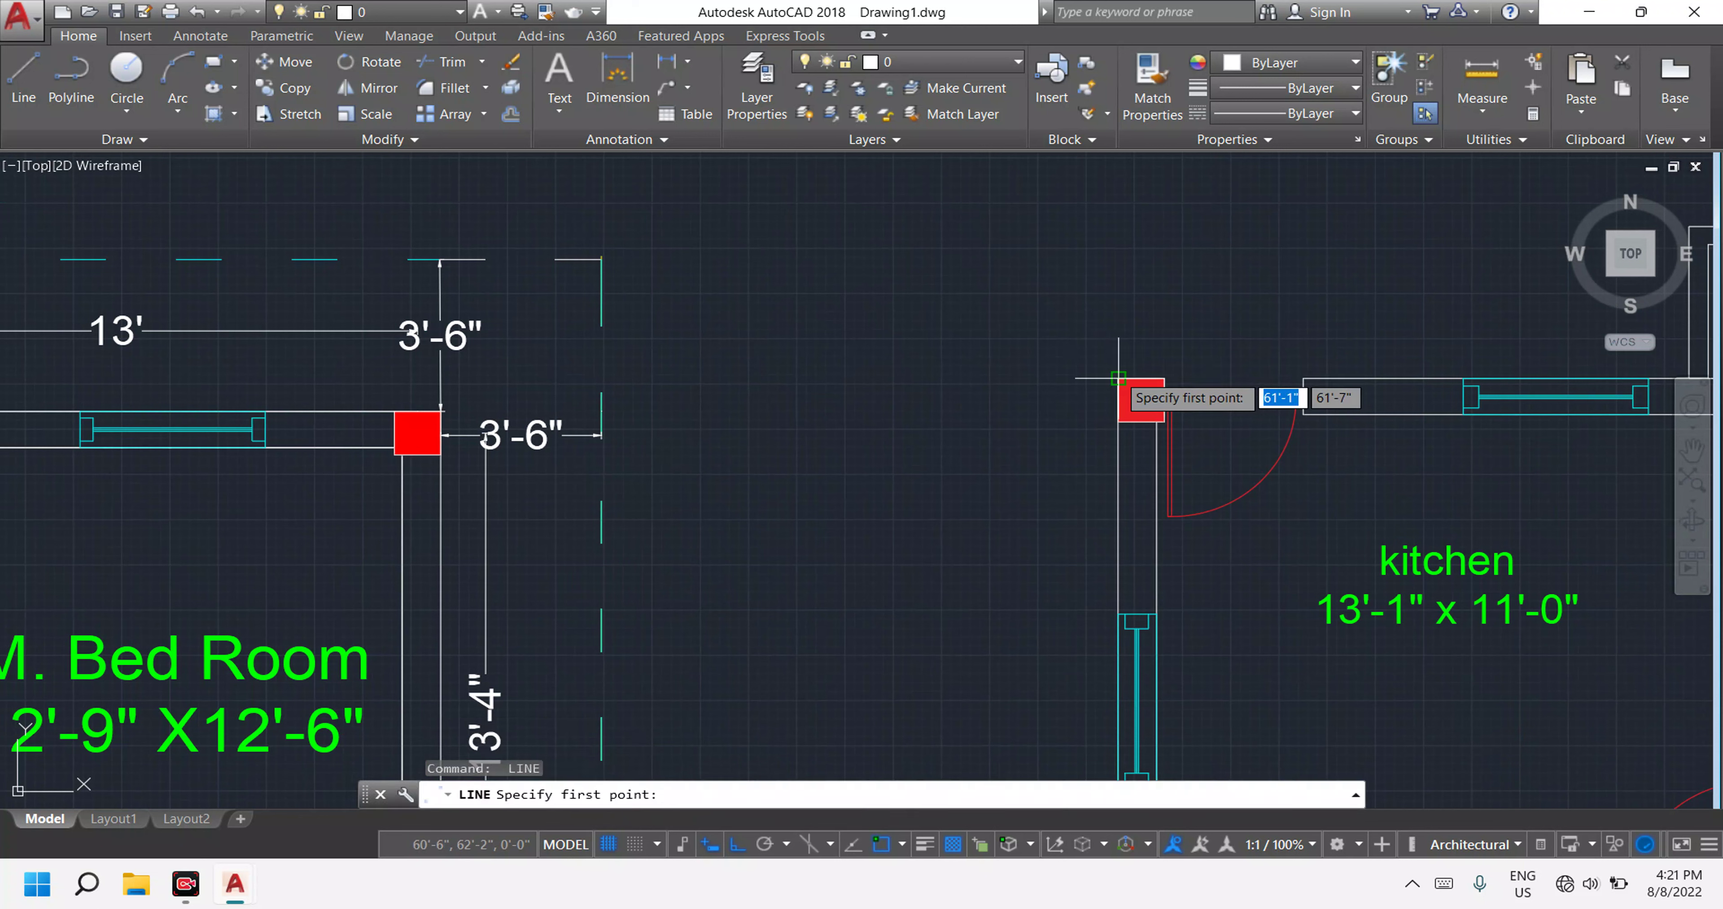
pyautogui.click(1118, 378)
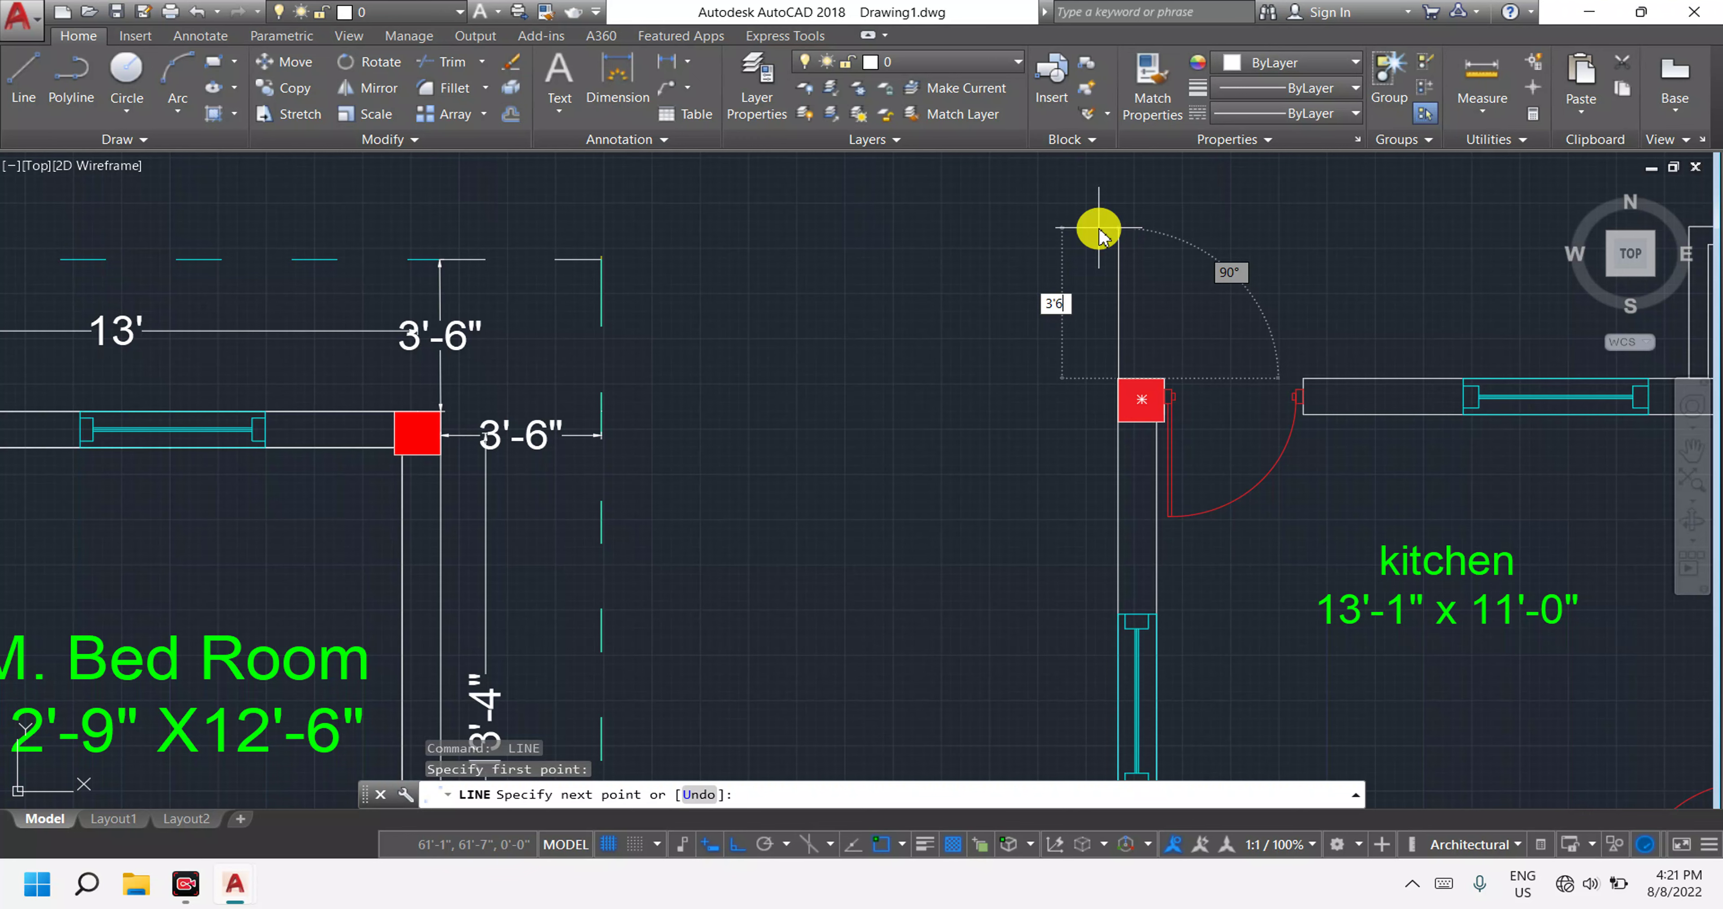
pyautogui.write('3\'6"')
pyautogui.press('Return')
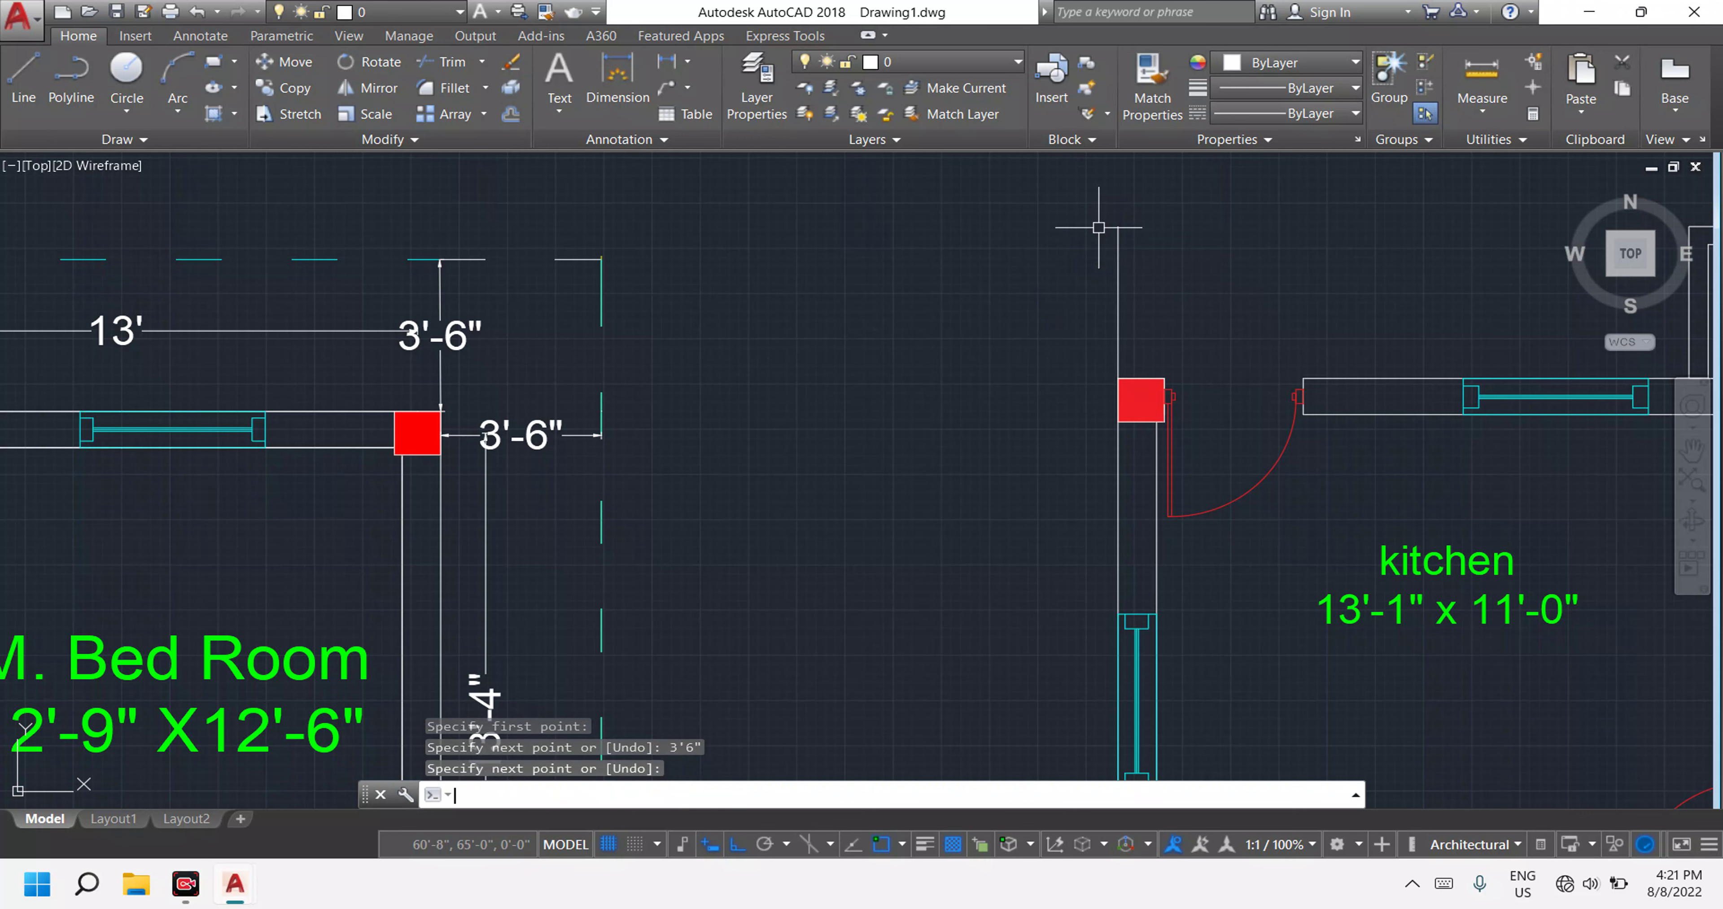
pyautogui.scroll(-5, 1104, 227)
pyautogui.press('Return')
# Draw a 3'6" line from the porch corner.
pyautogui.moveTo(1225, 319); pyautogui.dragTo(870, 345, button='middle')
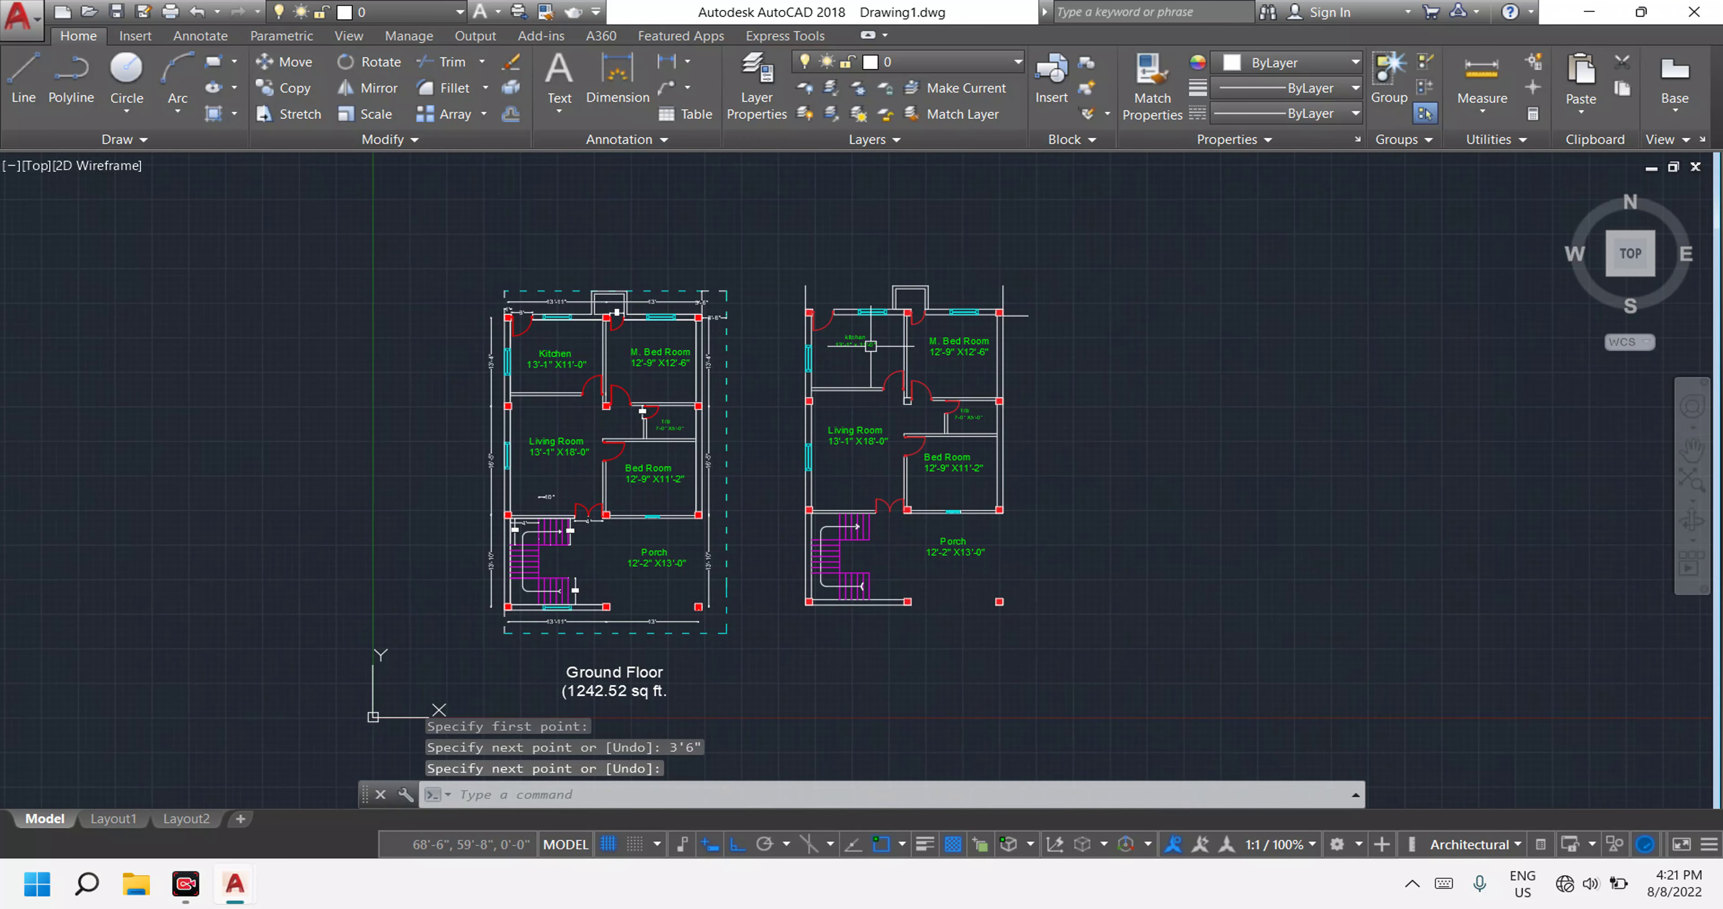
pyautogui.moveTo(1014, 627); pyautogui.dragTo(985, 552, button='middle')
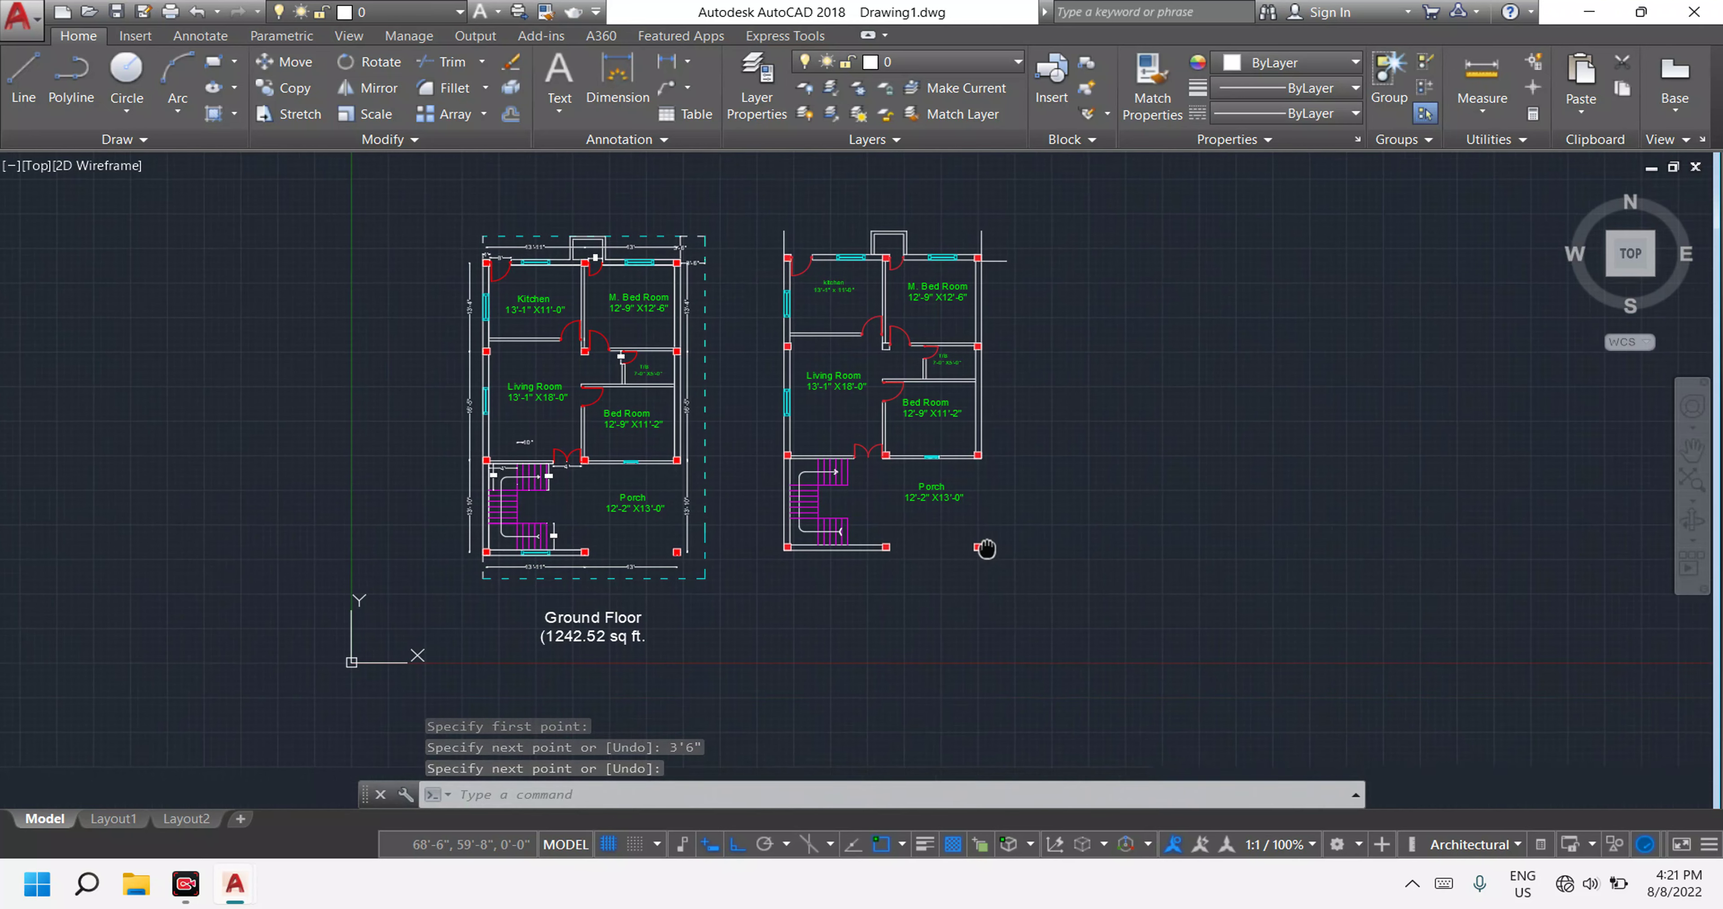
pyautogui.scroll(2, 984, 555)
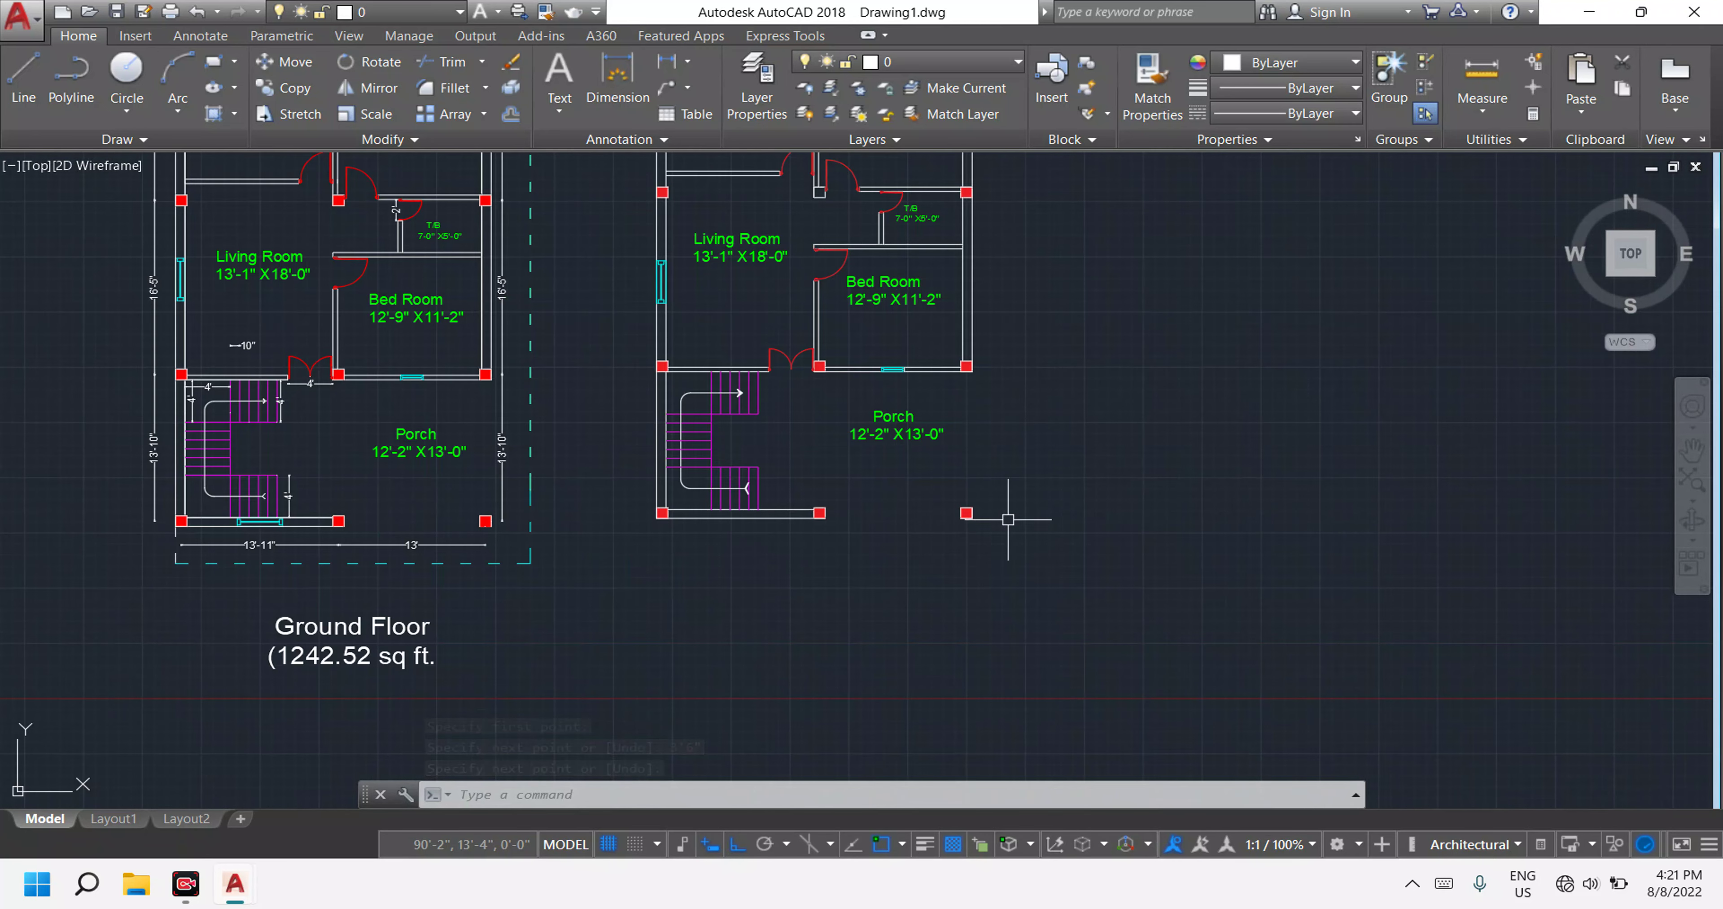
pyautogui.scroll(4, 730, 530)
pyautogui.scroll(2, 654, 512)
pyautogui.scroll(-6, 669, 532)
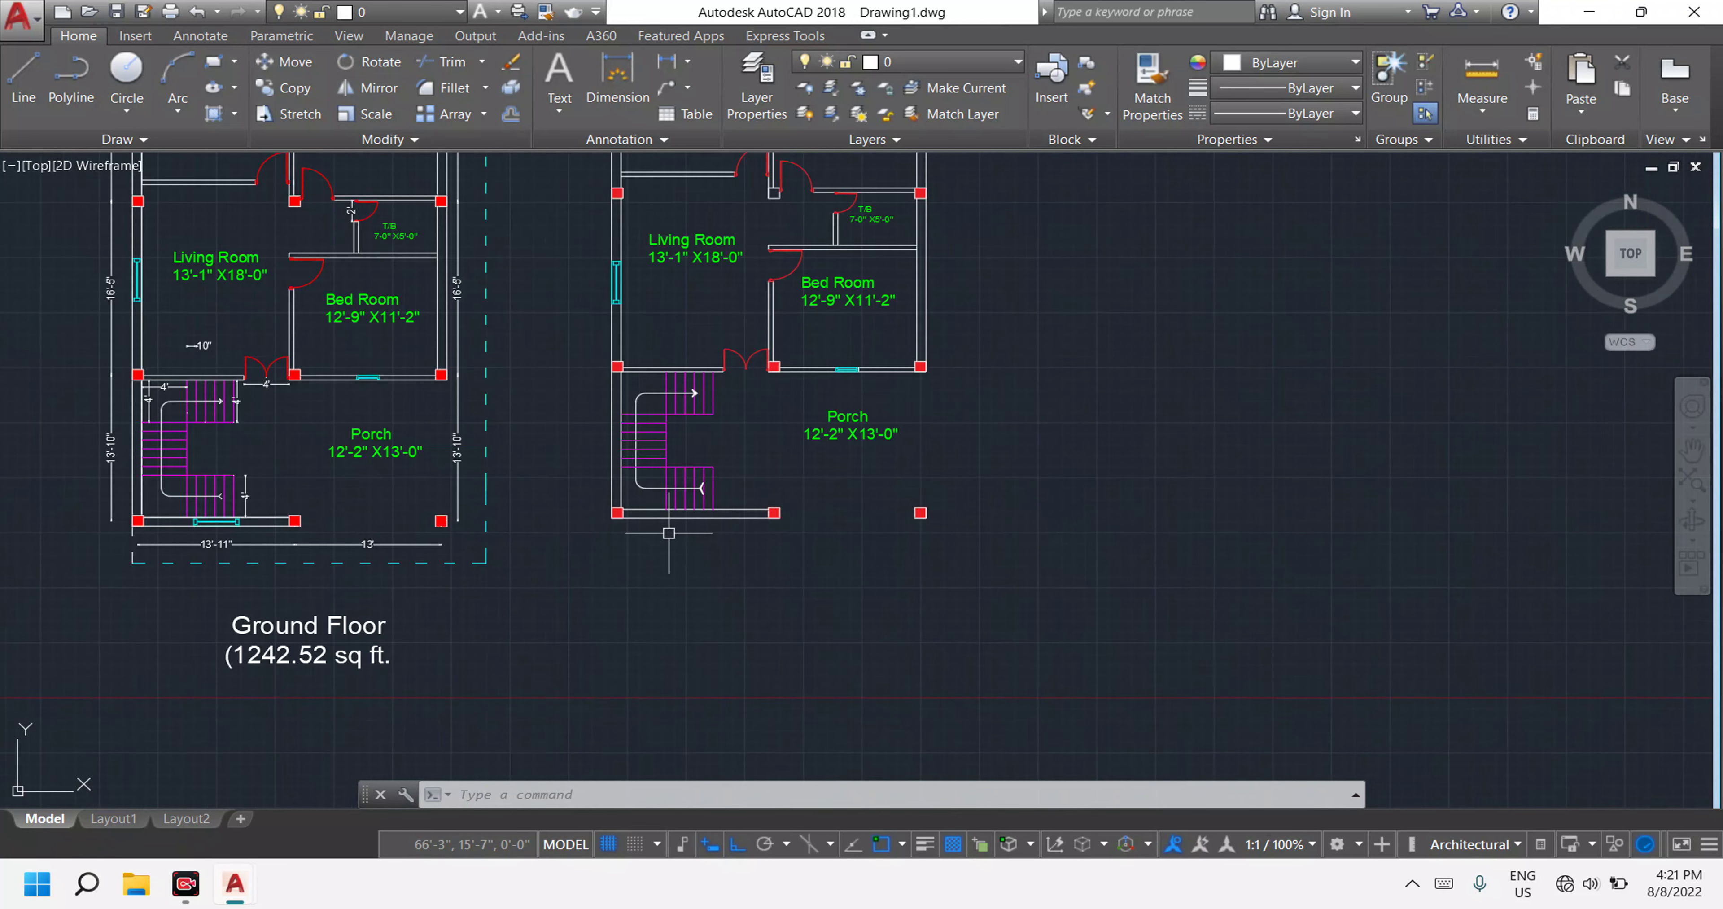
pyautogui.press('Escape')
pyautogui.press('Escape')
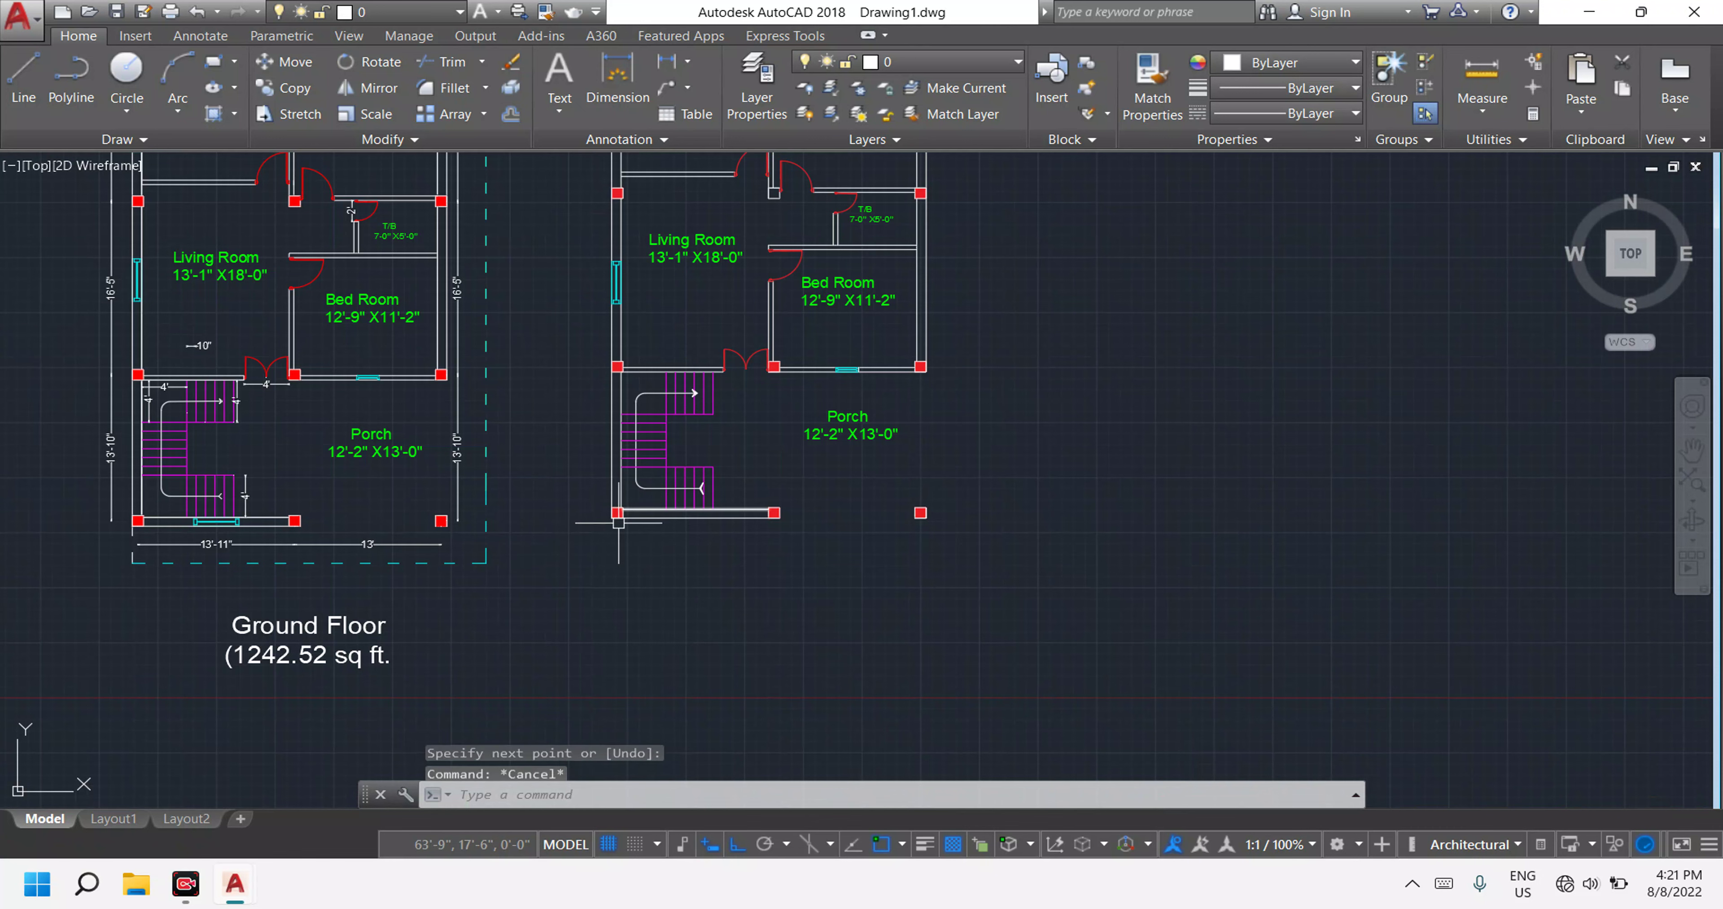
pyautogui.scroll(6, 635, 511)
pyautogui.write('line')
pyautogui.press('Return')
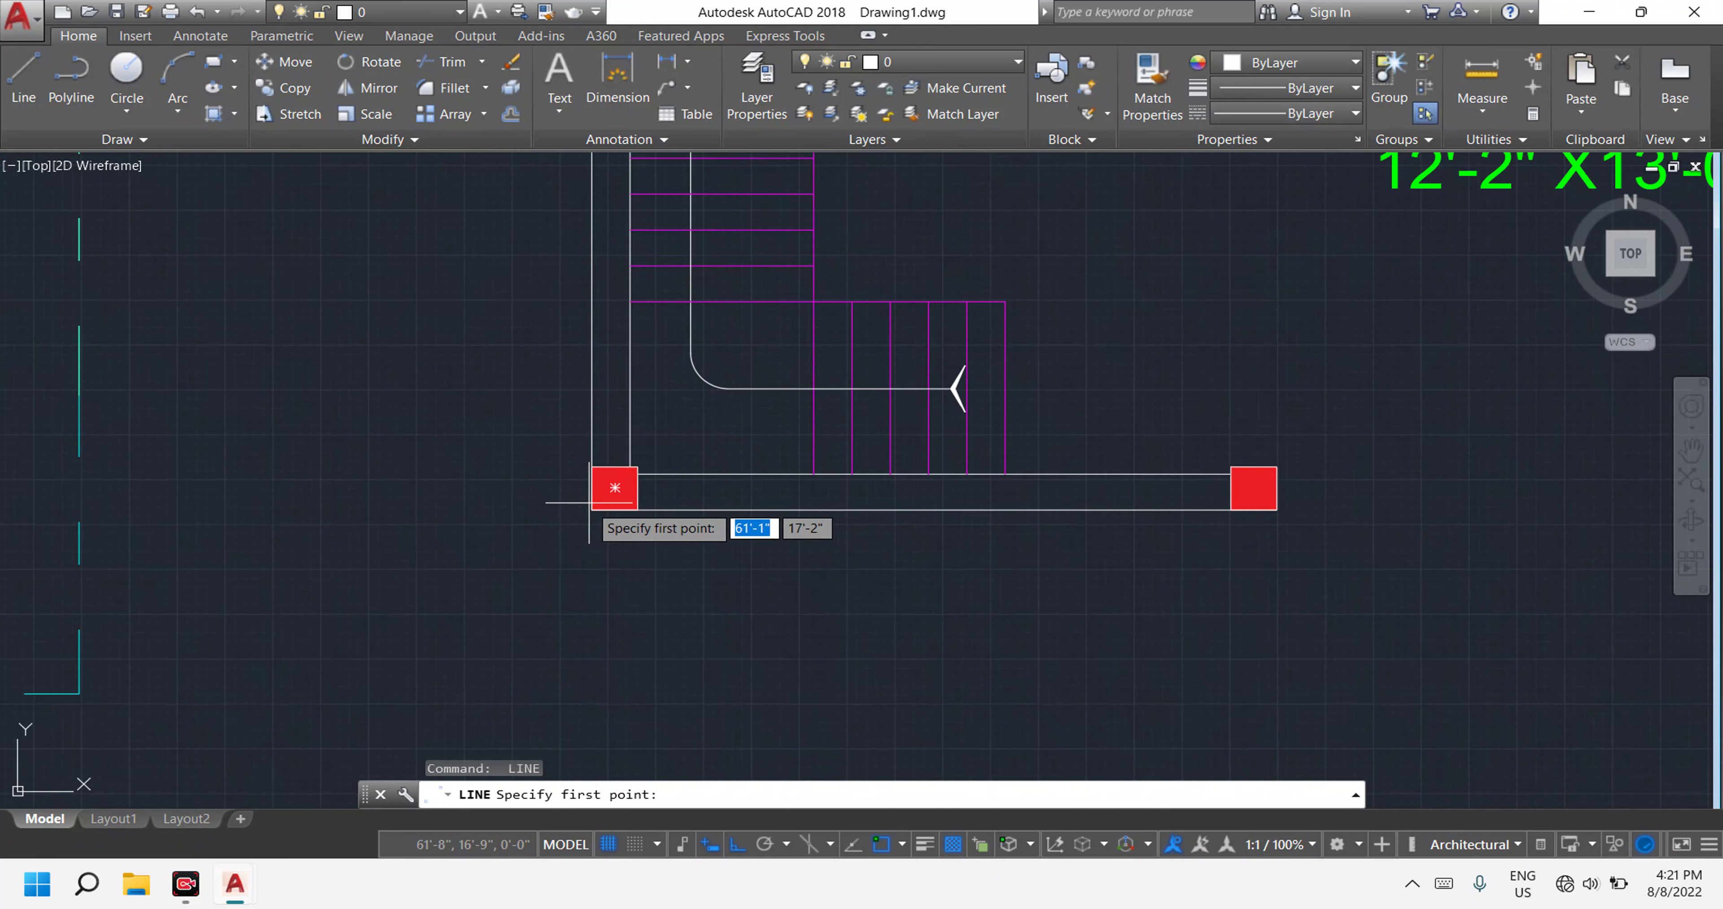
pyautogui.click(592, 509)
pyautogui.write('2')
pyautogui.write('3')
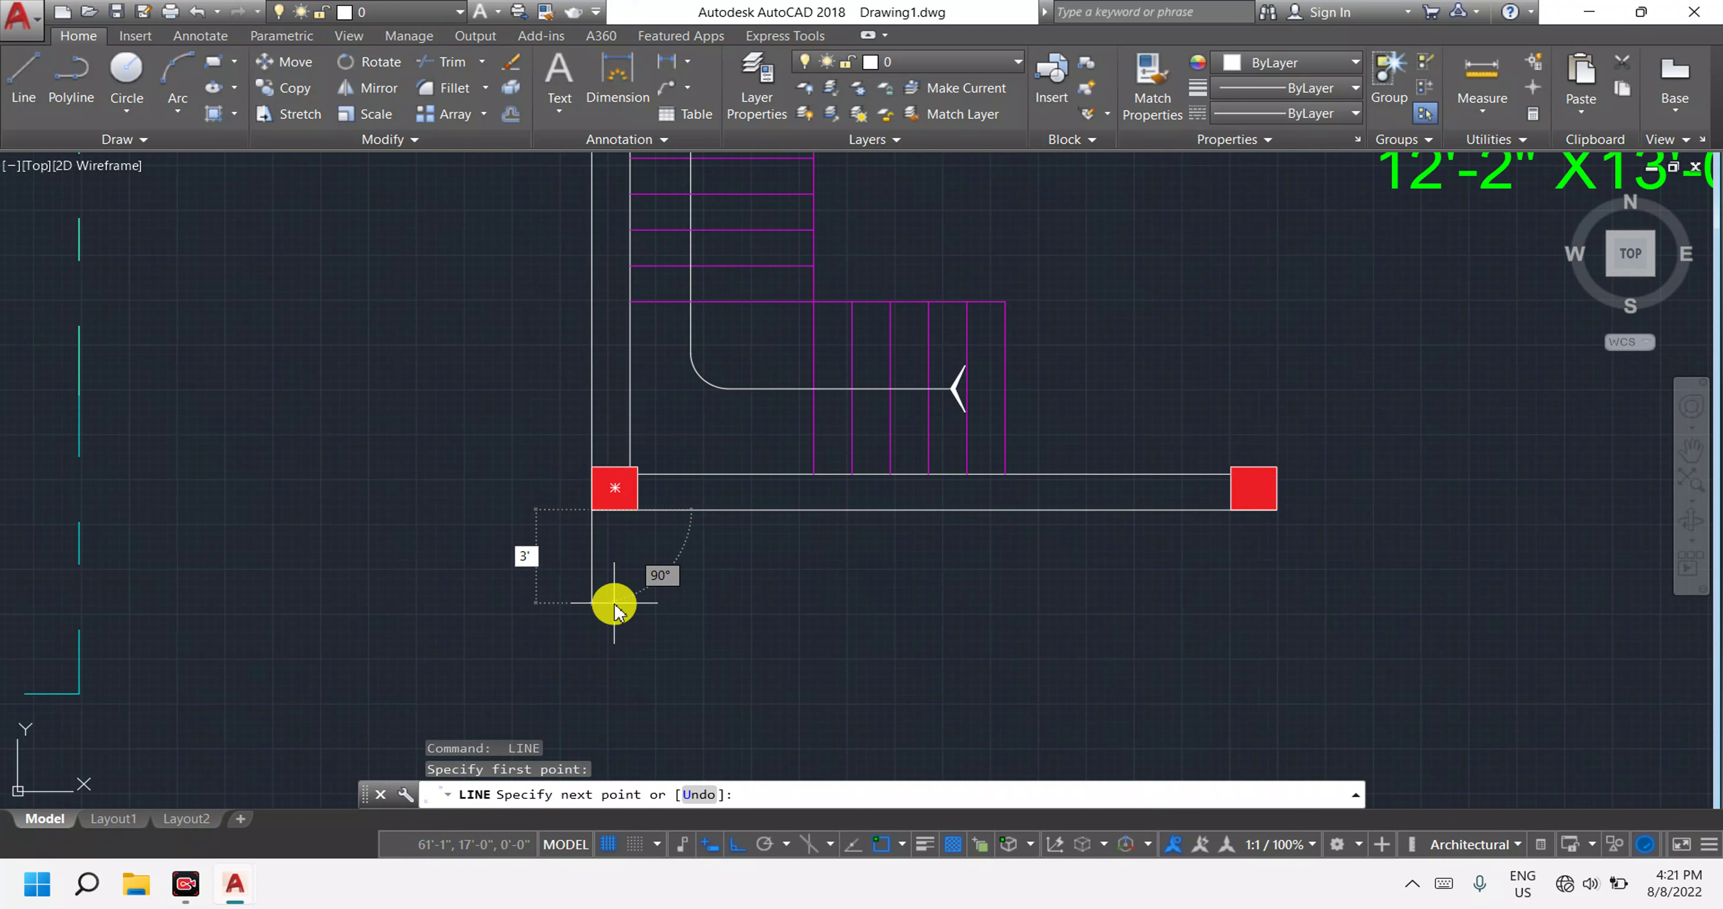
pyautogui.write('6"')
pyautogui.press('Return')
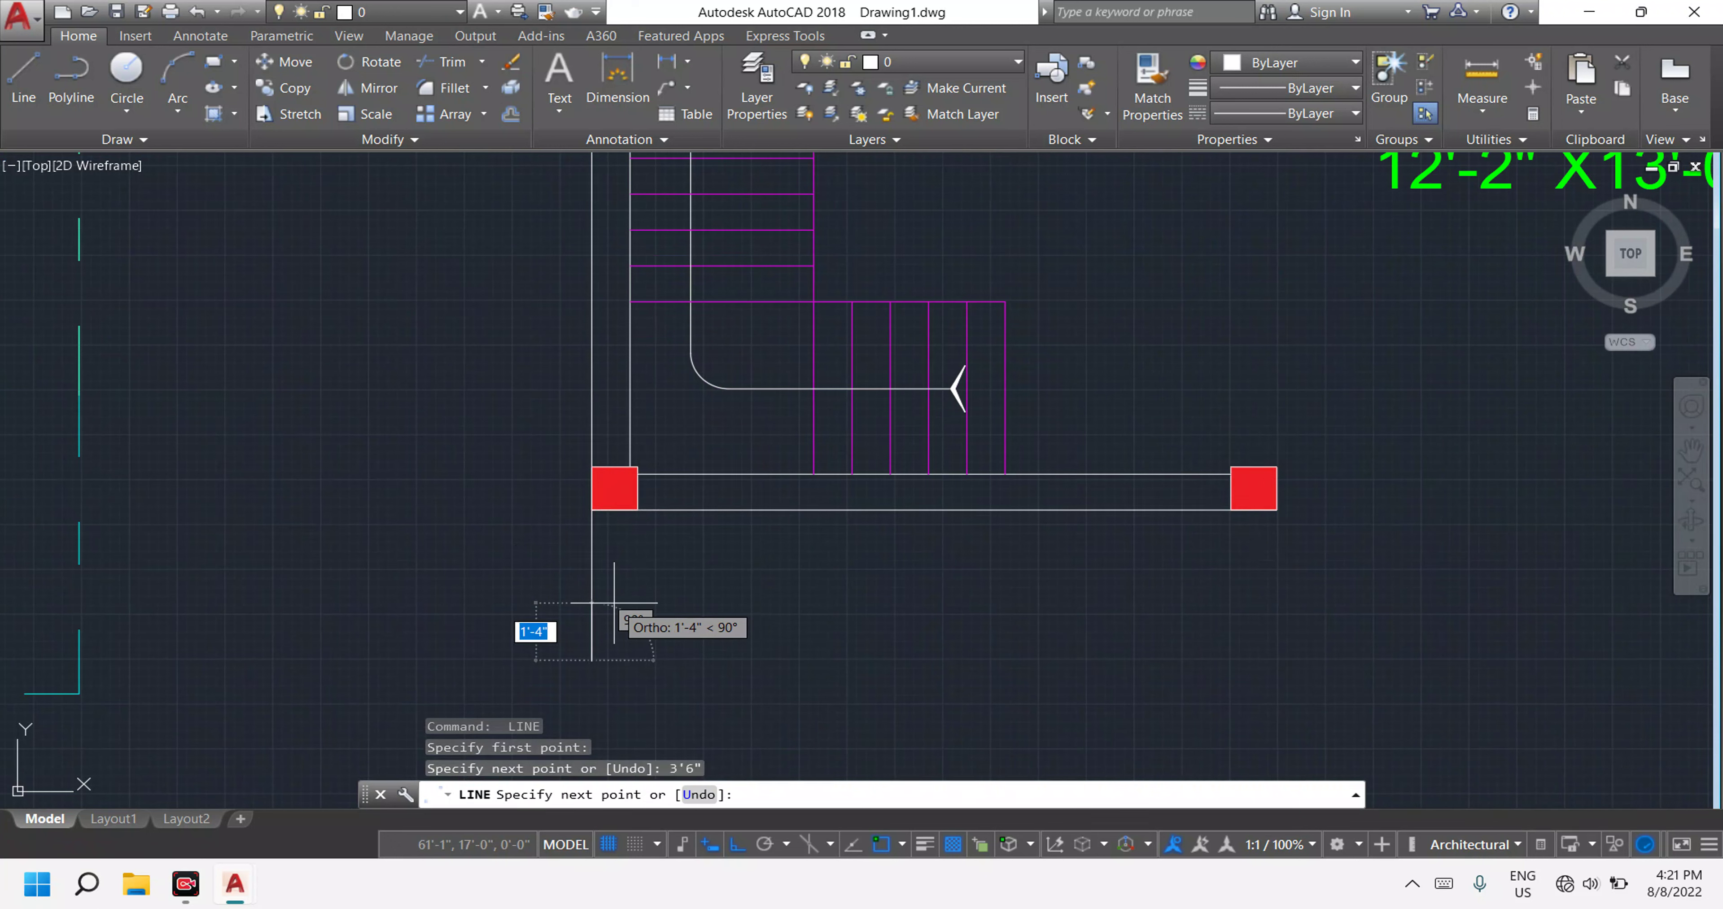
pyautogui.press('Escape')
# Draw a 3'6" line from the porch column square's corner.
pyautogui.scroll(-5, 669, 588)
pyautogui.scroll(-2, 937, 575)
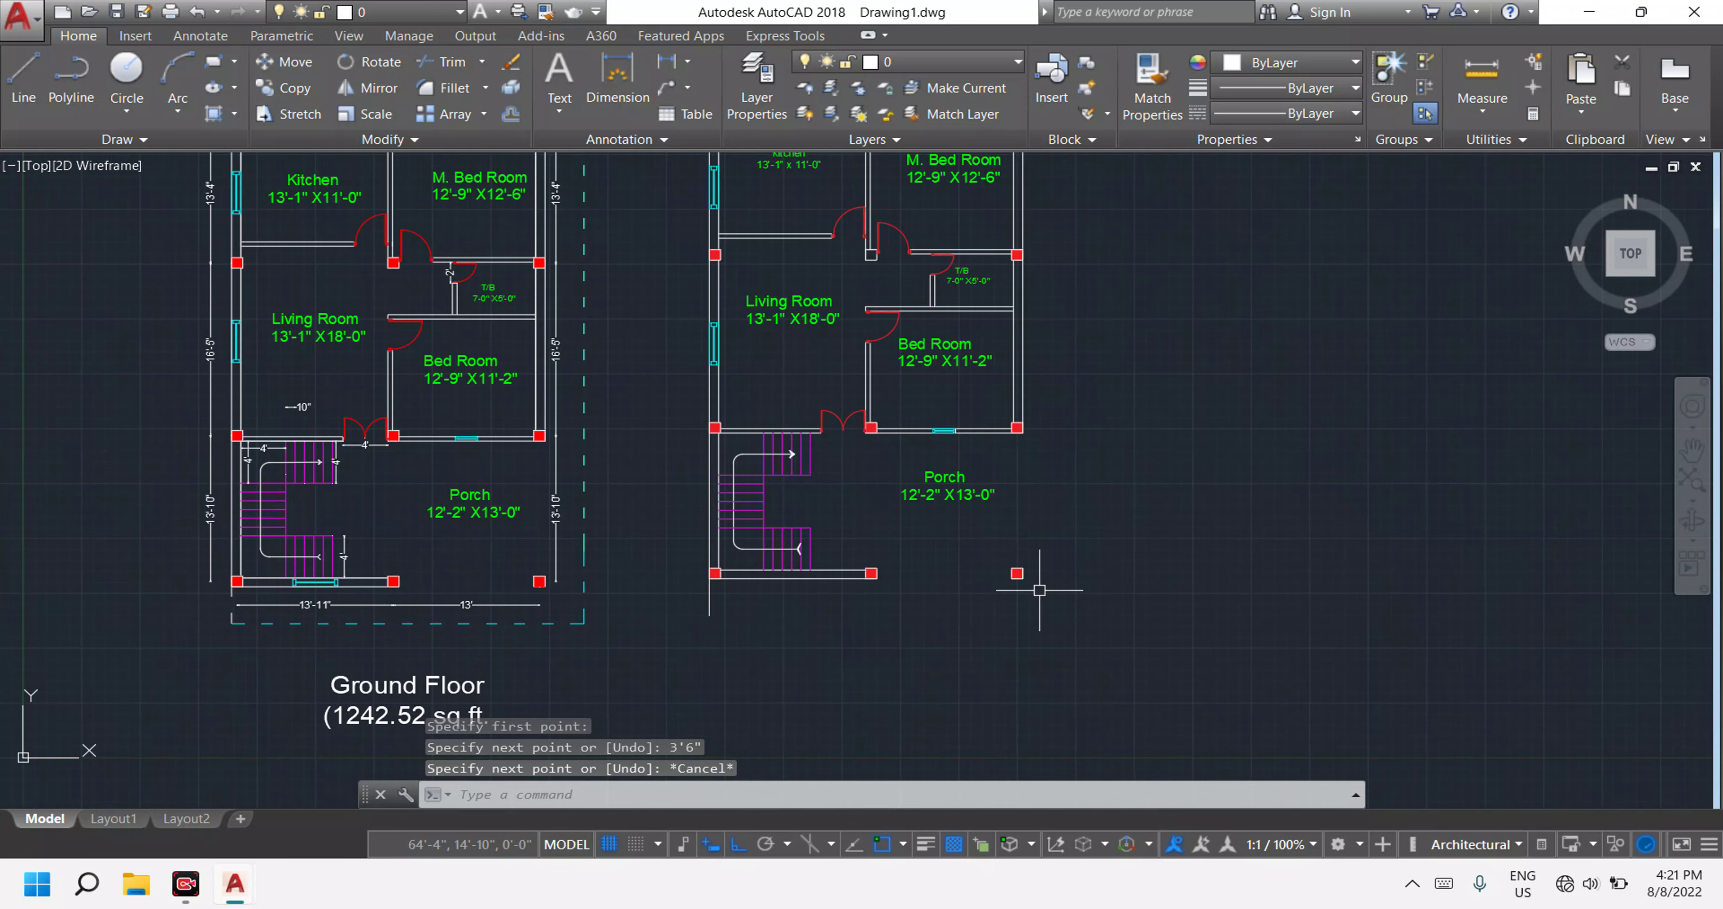
pyautogui.scroll(2, 1039, 591)
pyautogui.press('Escape')
pyautogui.press('Escape')
pyautogui.press('Escape')
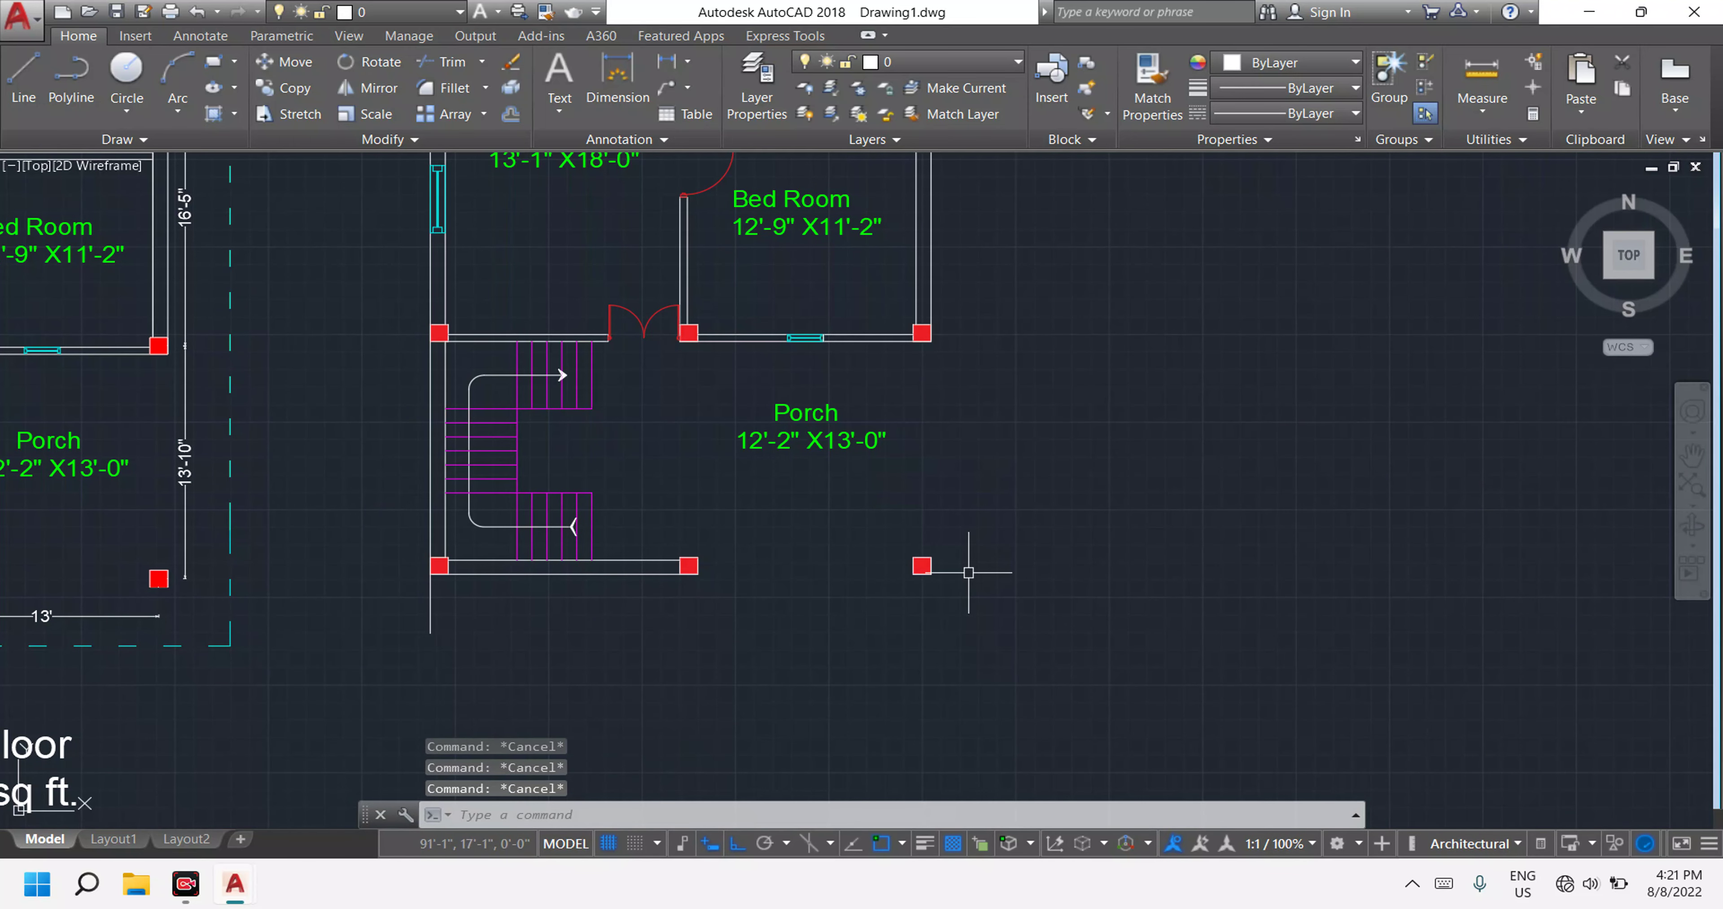
pyautogui.press('l')
pyautogui.press('Return')
pyautogui.scroll(4, 969, 572)
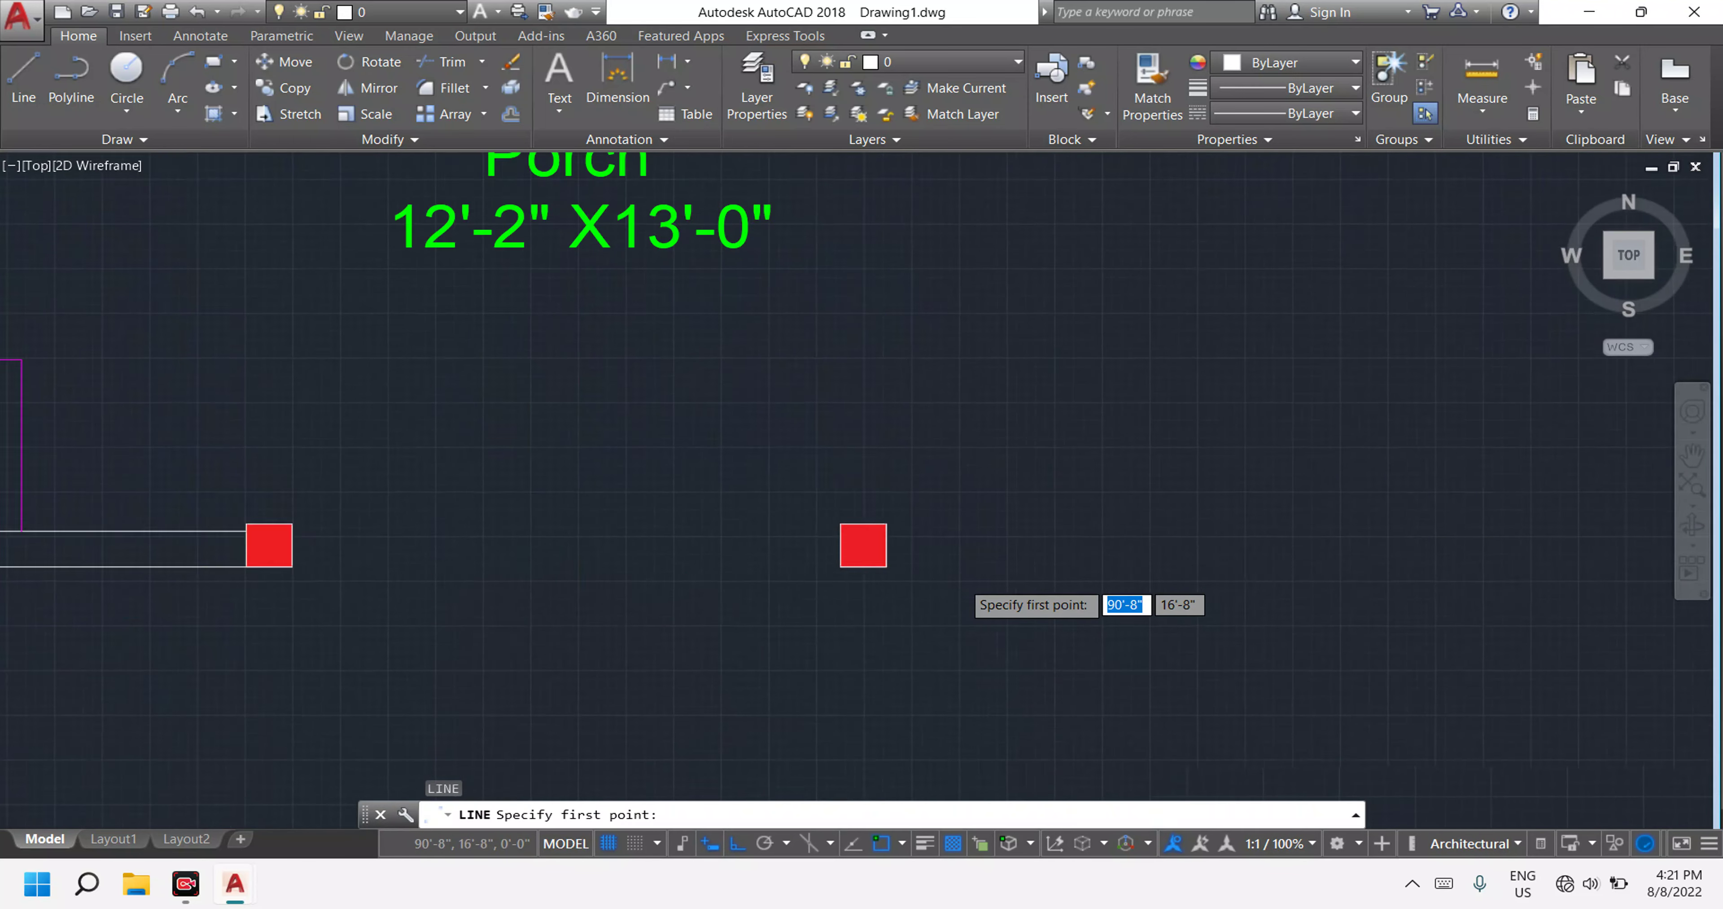
pyautogui.scroll(2, 923, 550)
pyautogui.click(844, 561)
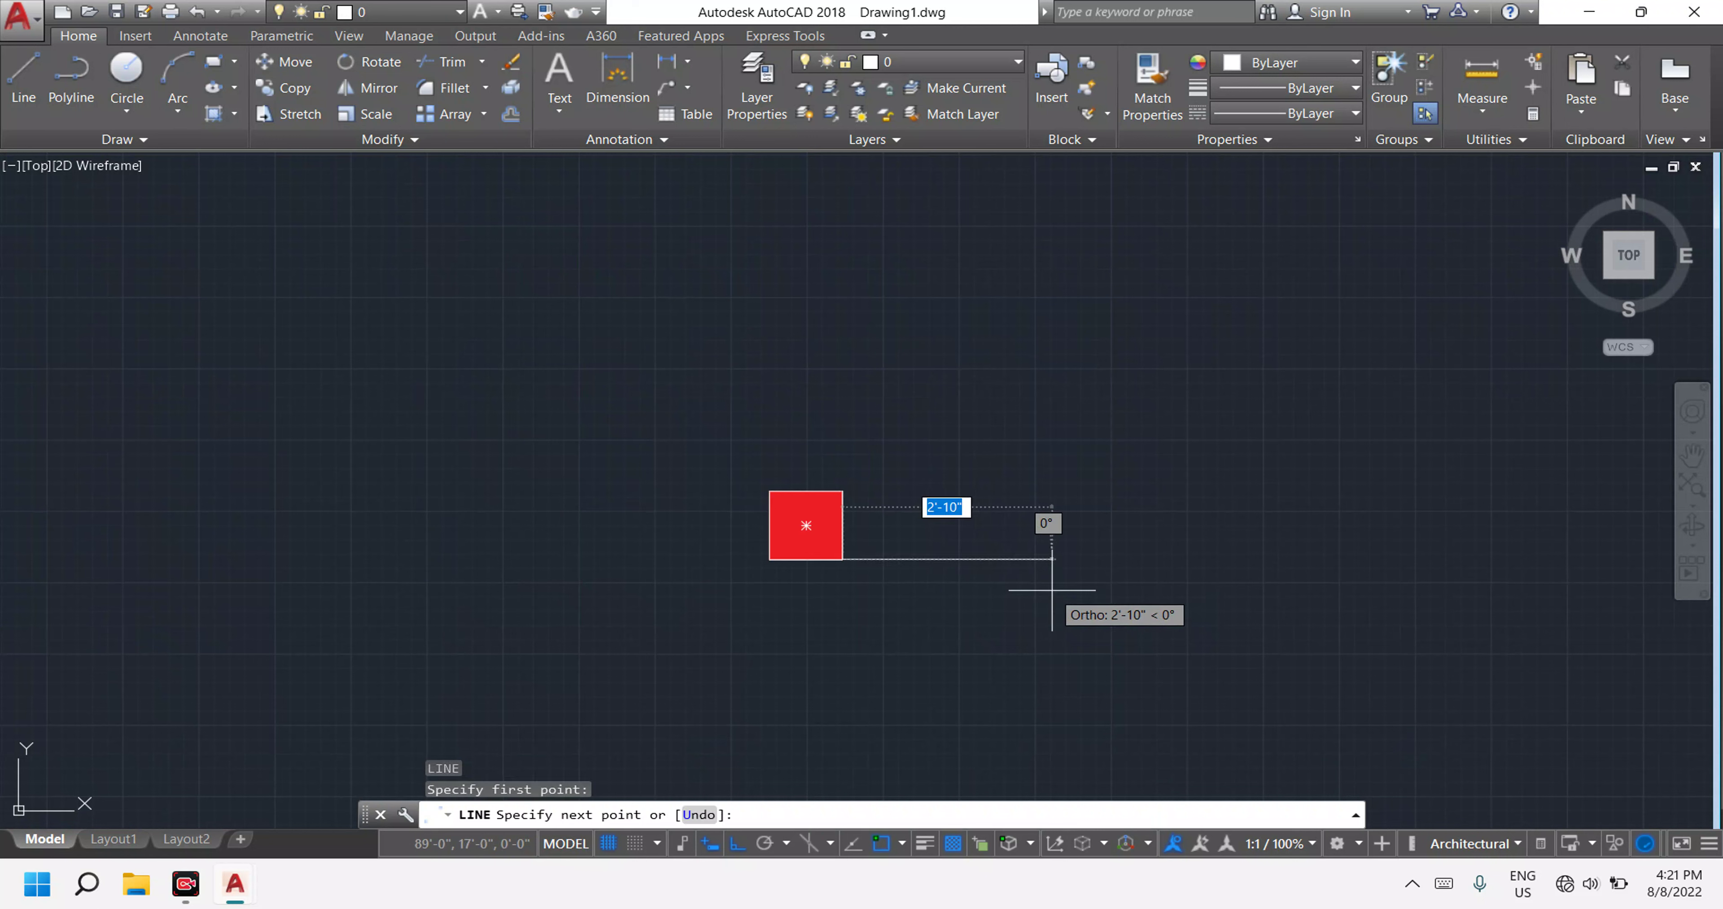
pyautogui.write('3')
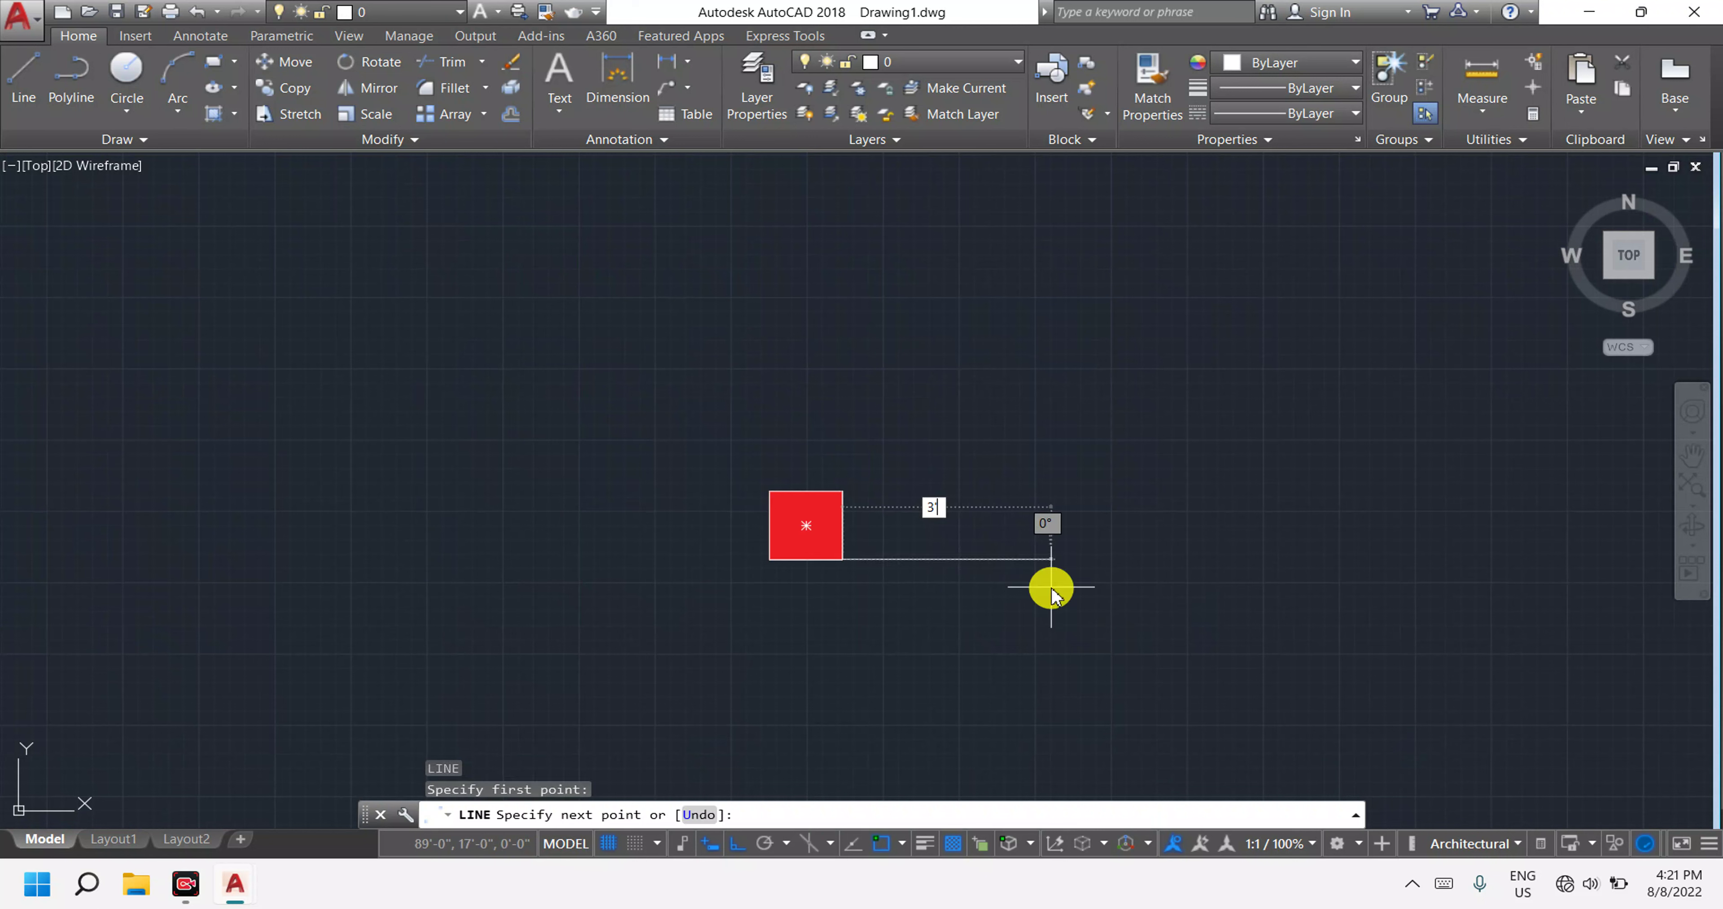
pyautogui.press('Return')
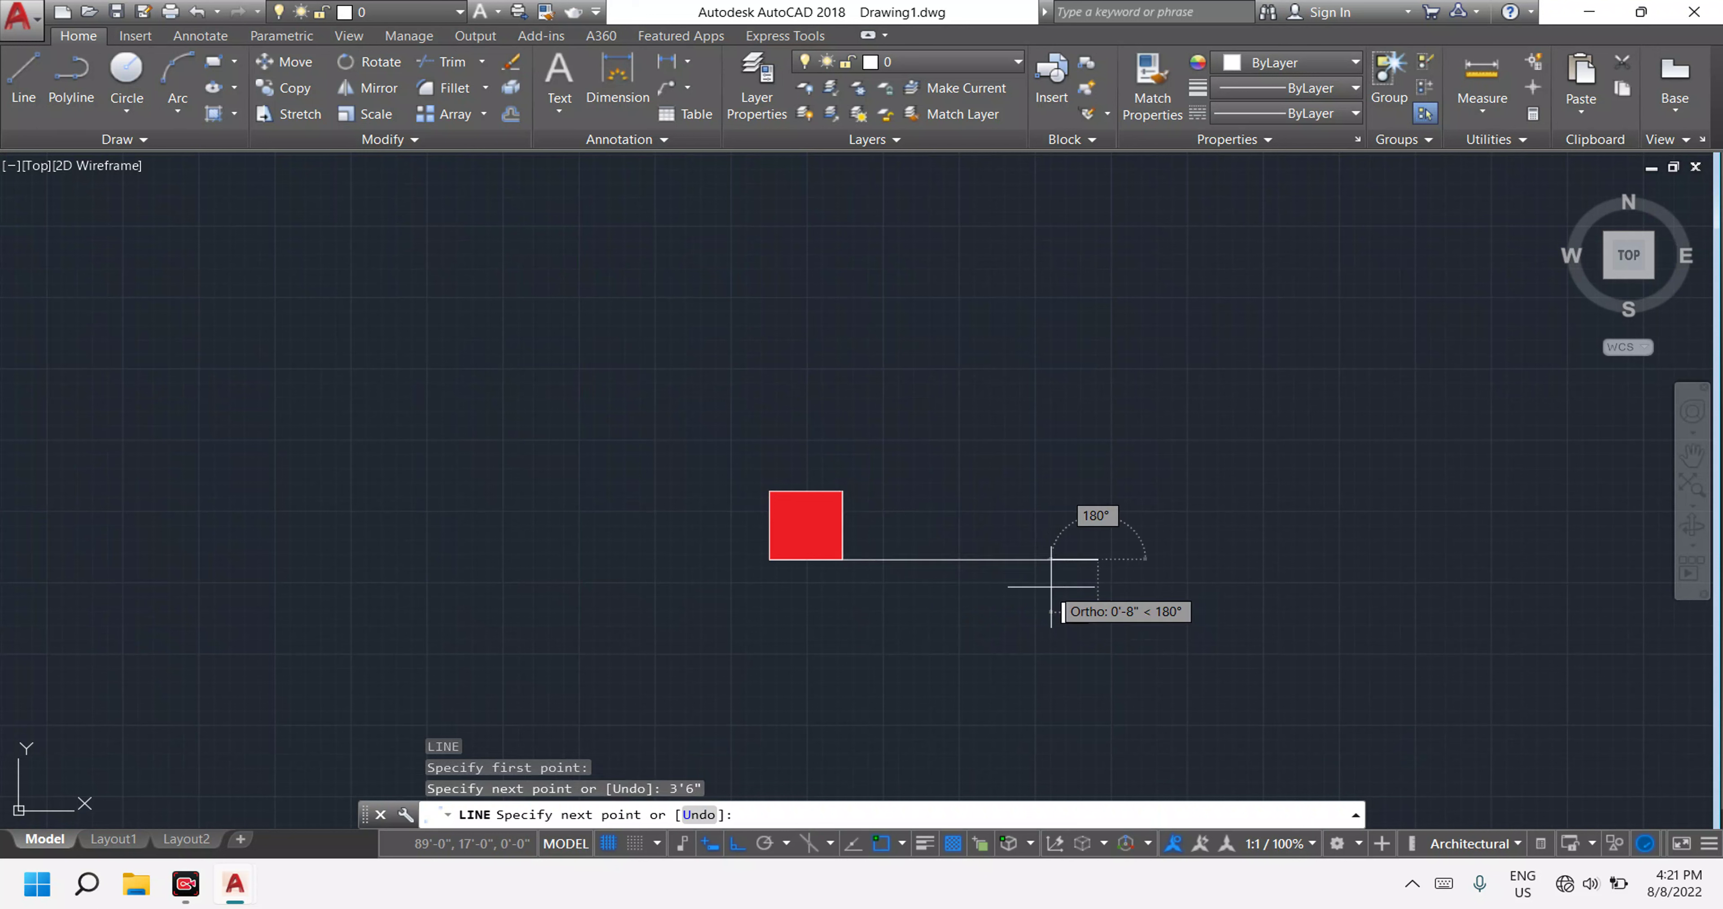
pyautogui.press('Escape')
# Draw another 3'6" line from the column's lower-right corner.
pyautogui.write('L')
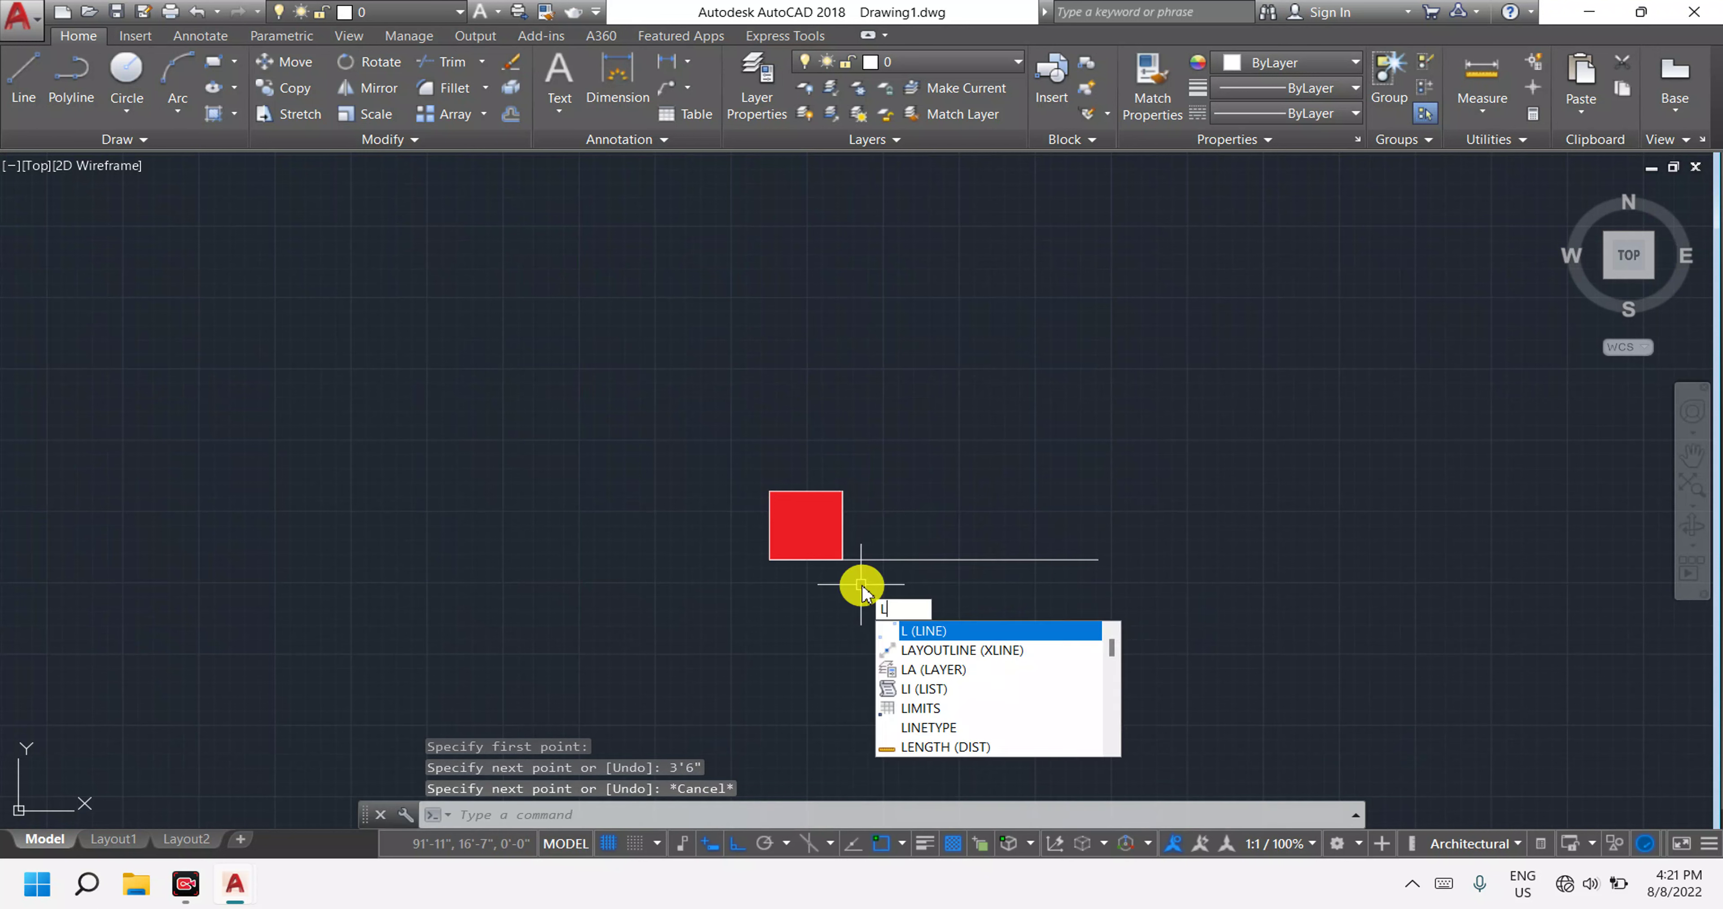
pyautogui.press('Escape')
pyautogui.press('Return')
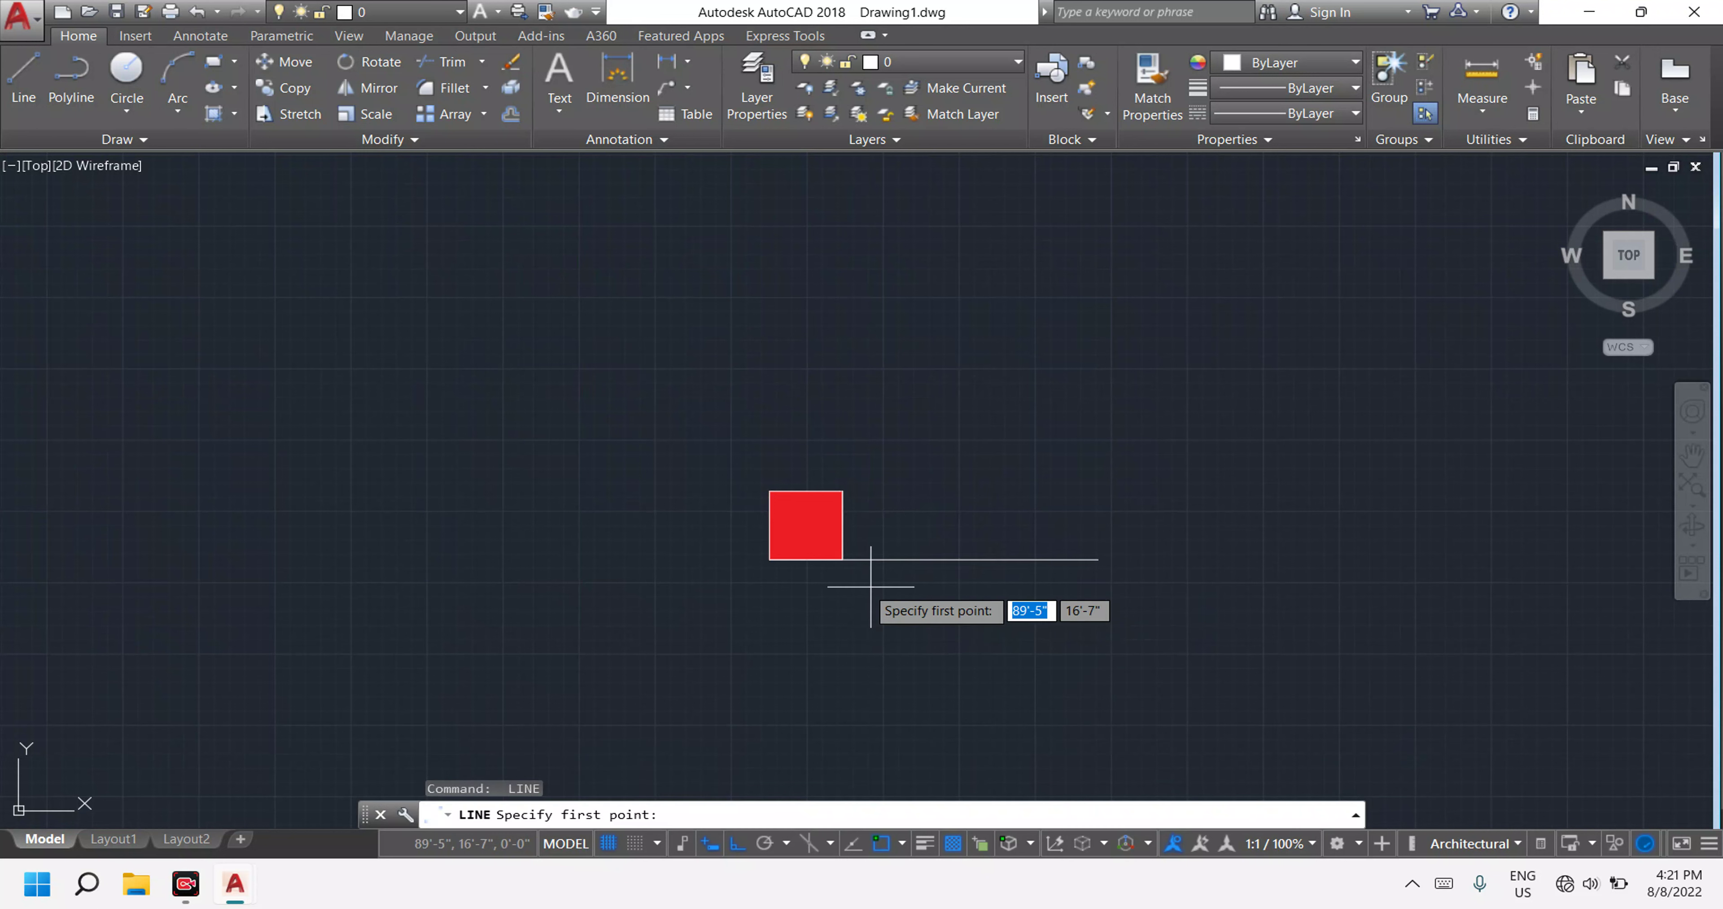
pyautogui.click(843, 560)
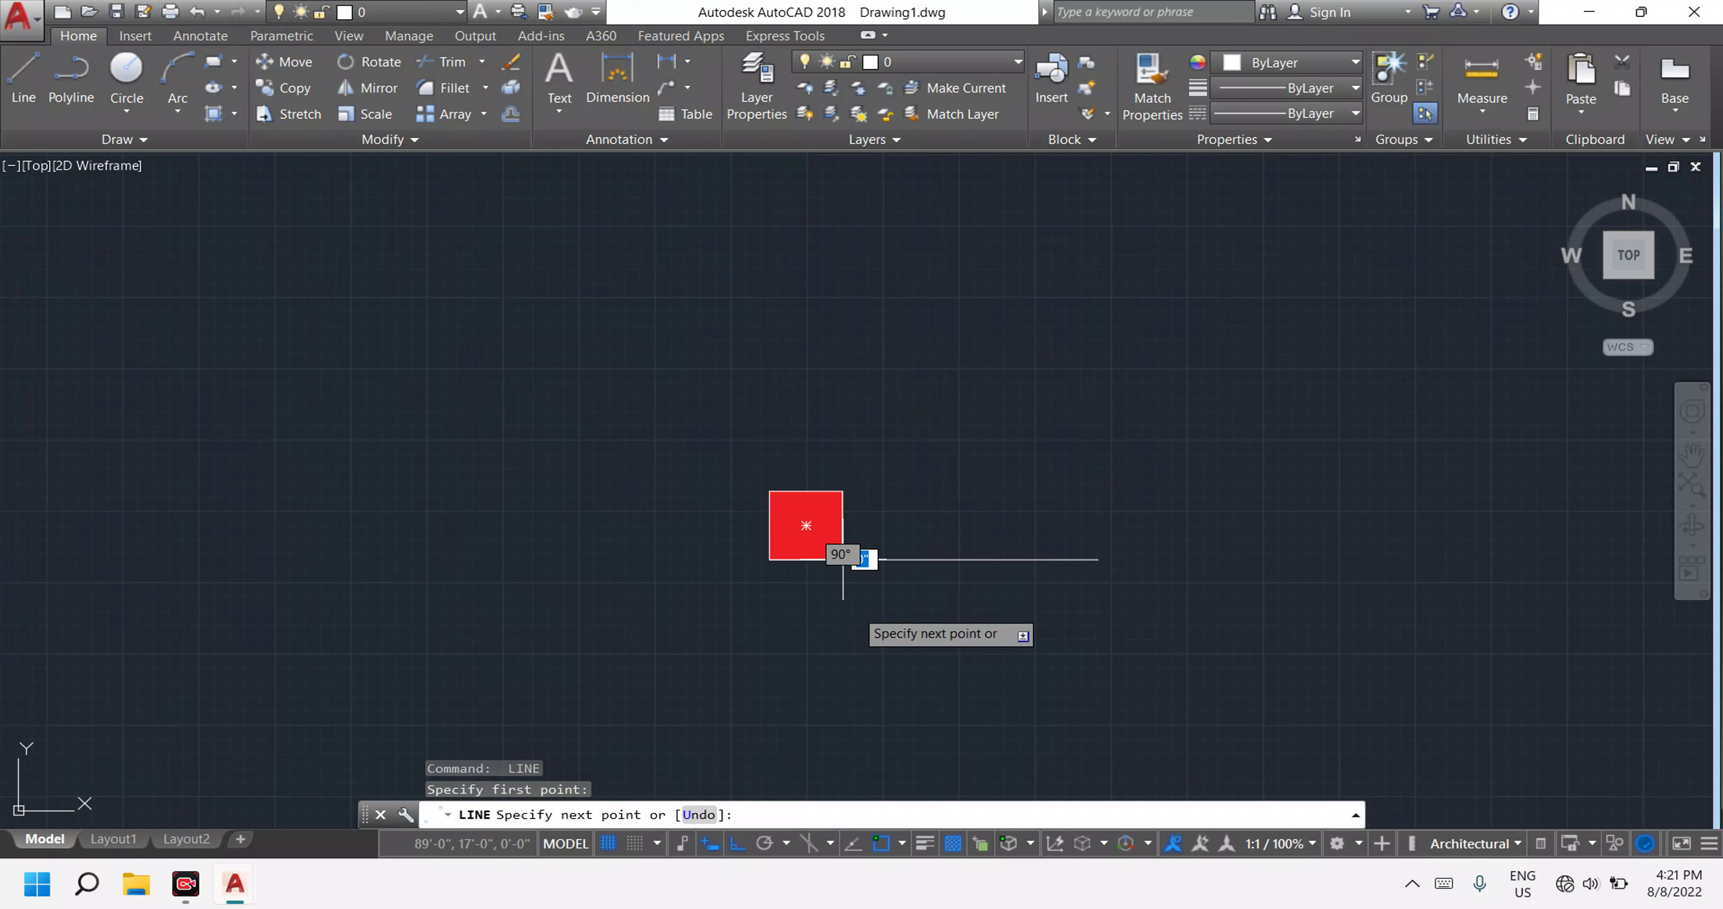
pyautogui.write('3')
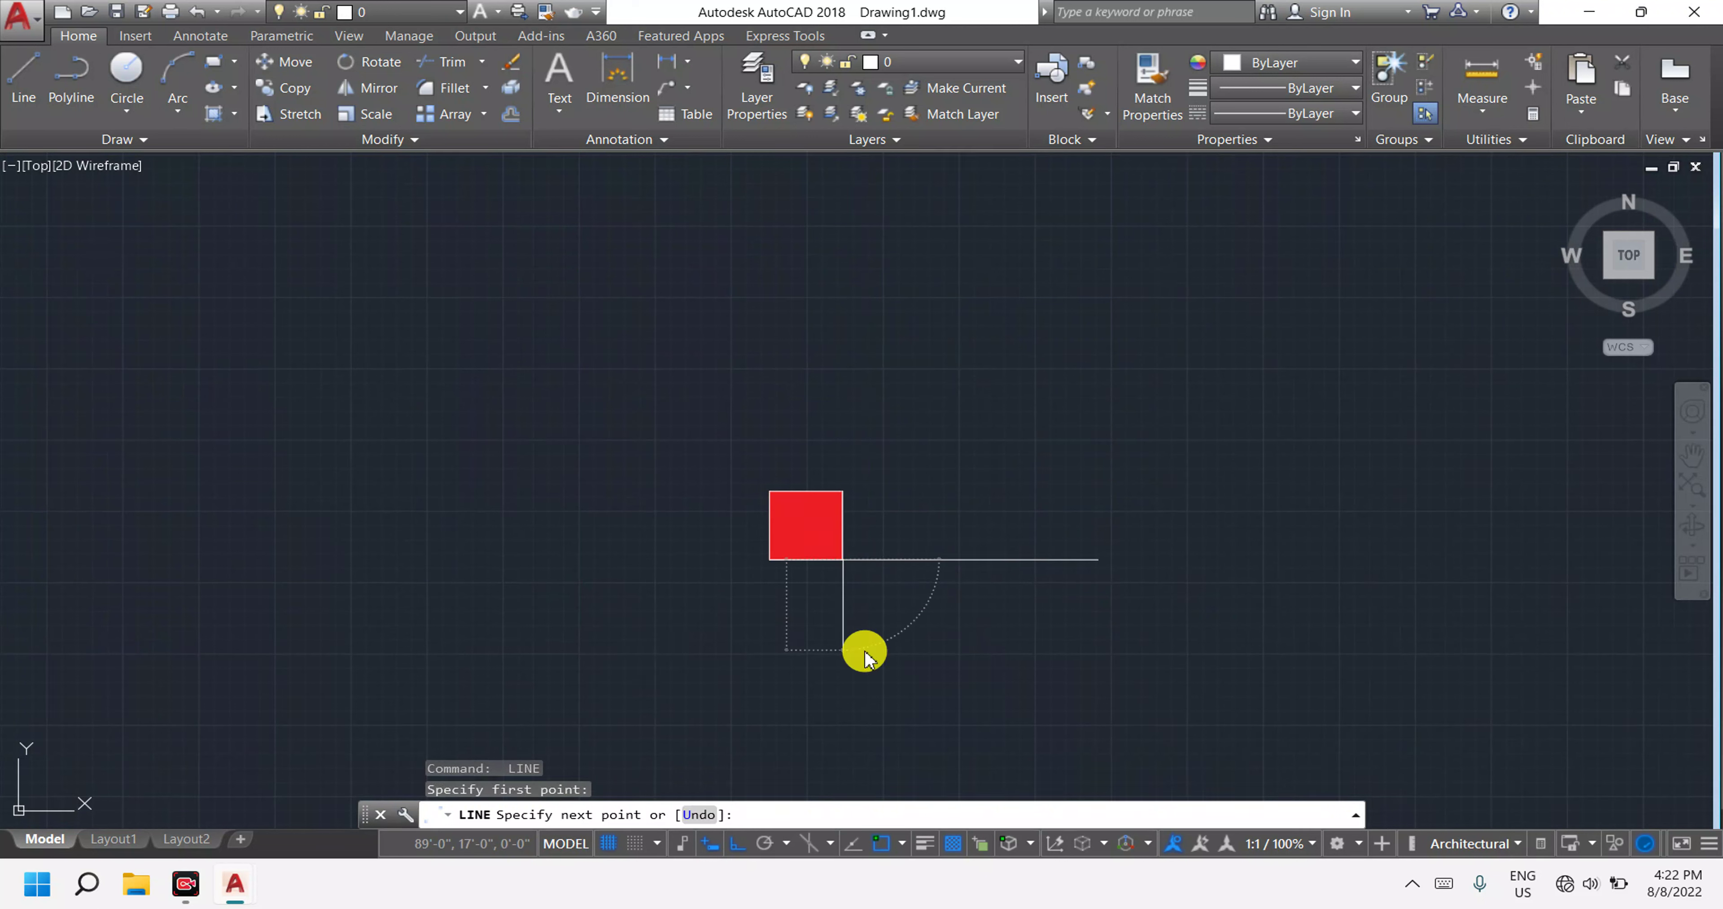
pyautogui.write("'6")
pyautogui.press('Return')
pyautogui.press('Escape')
# Draw a horizontal guide line above the second floor plan's top edge.
pyautogui.scroll(-3, 937, 535)
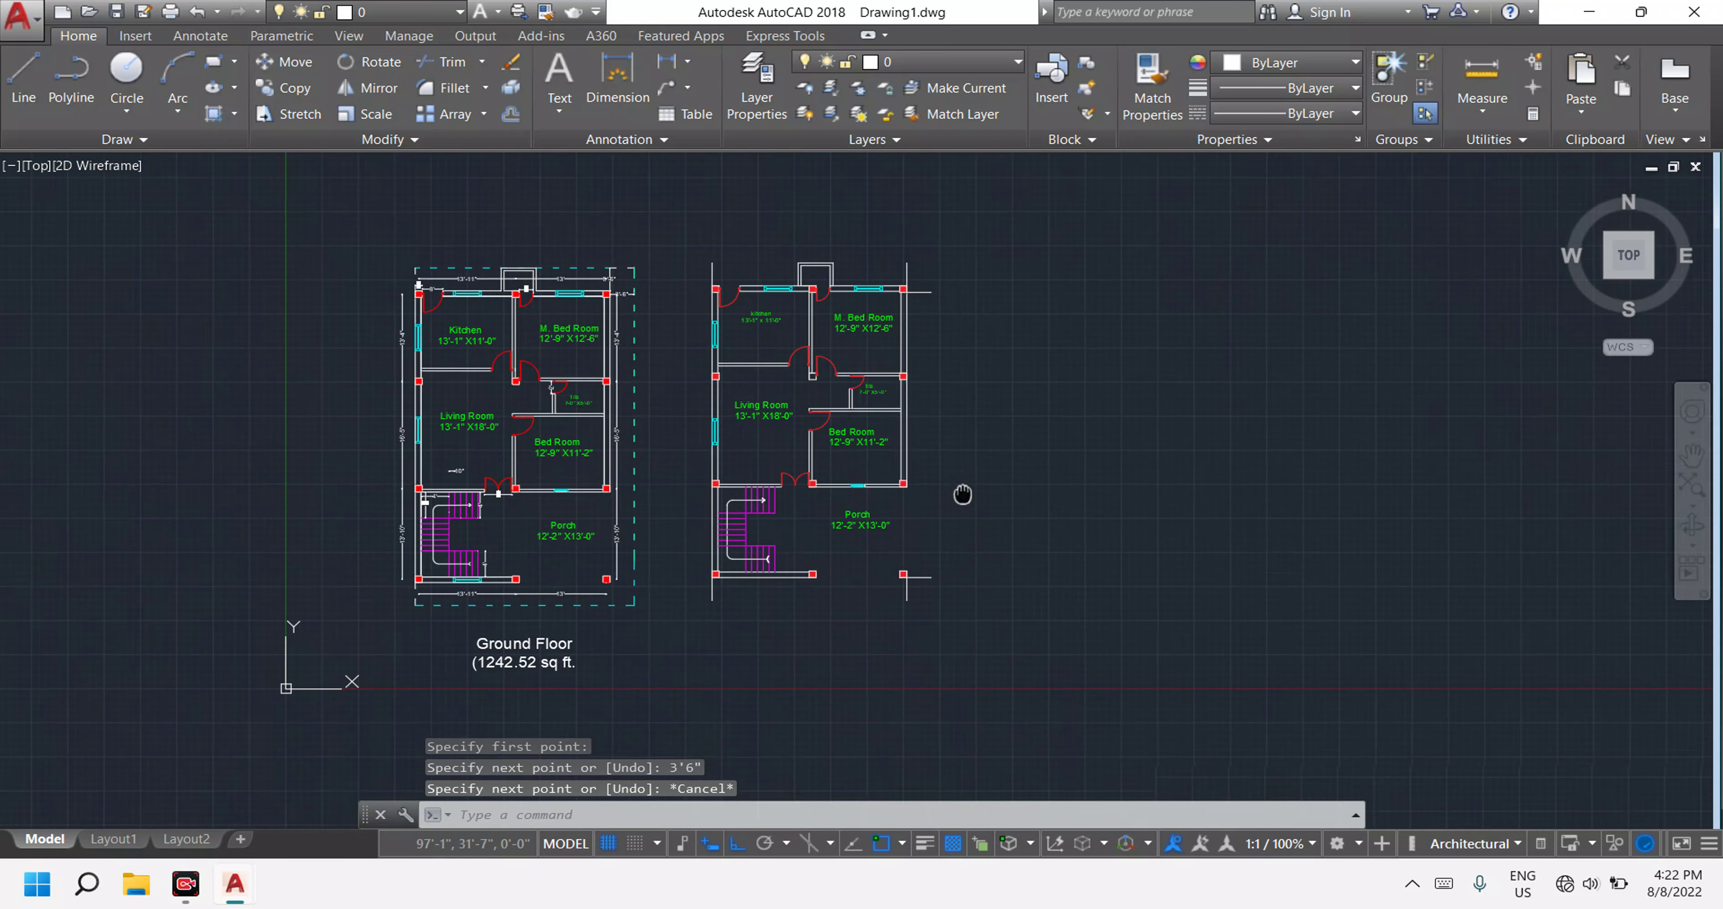
pyautogui.scroll(-2, 963, 495)
pyautogui.scroll(4, 900, 387)
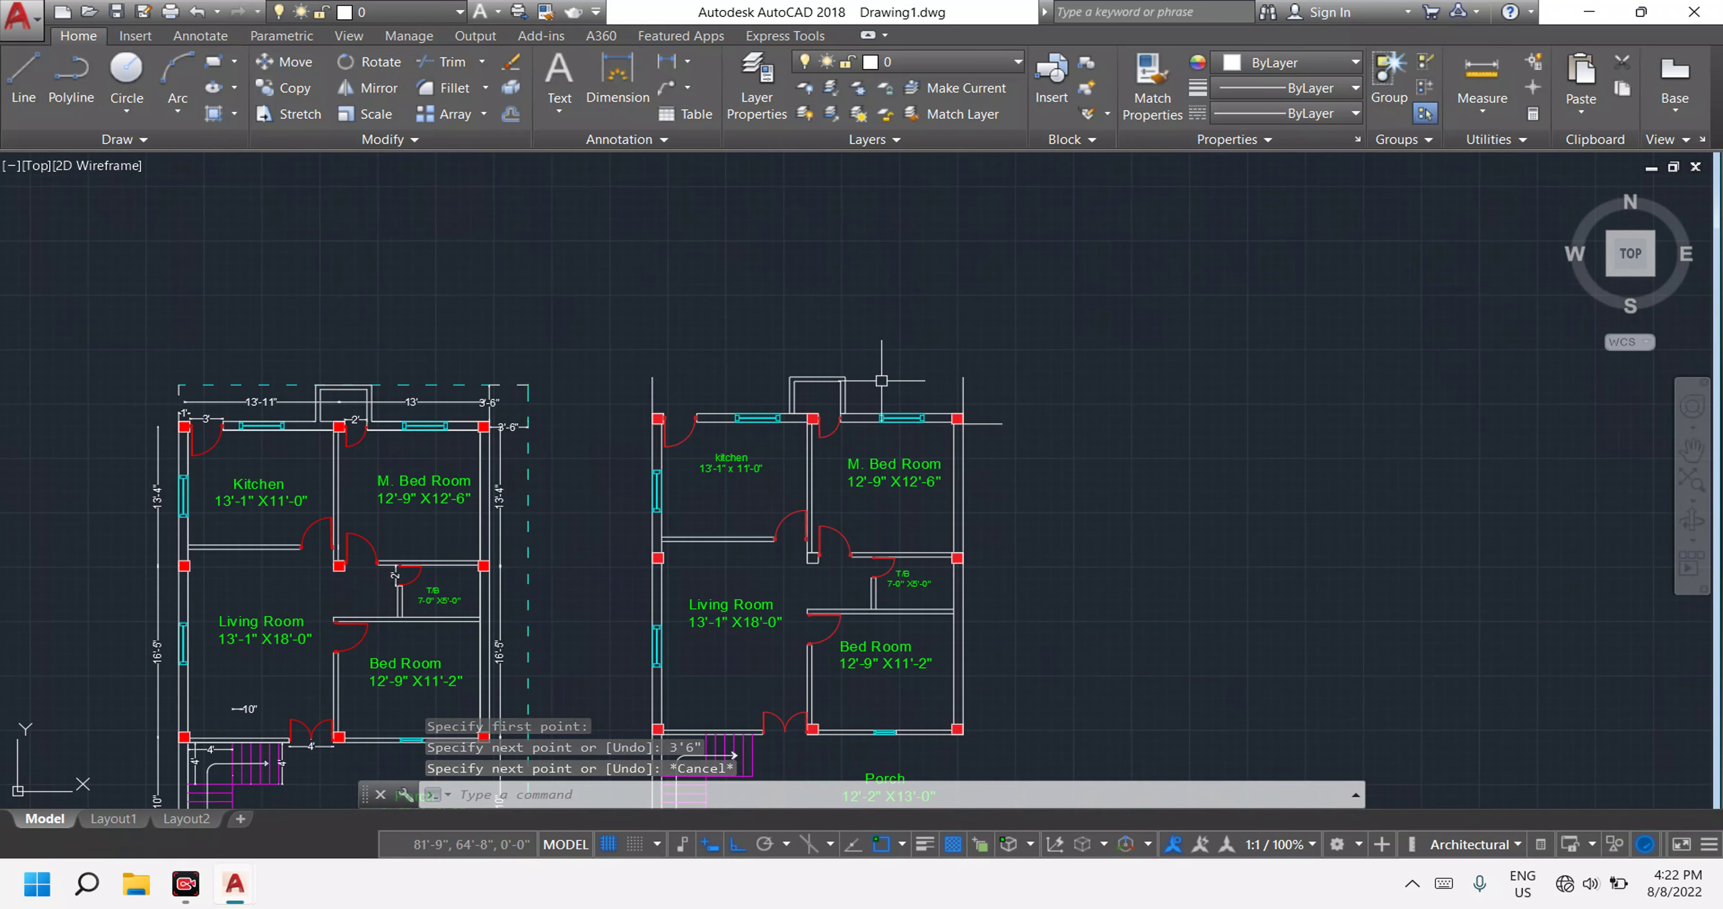
pyautogui.press('Escape')
pyautogui.press('Escape')
pyautogui.press('Escape')
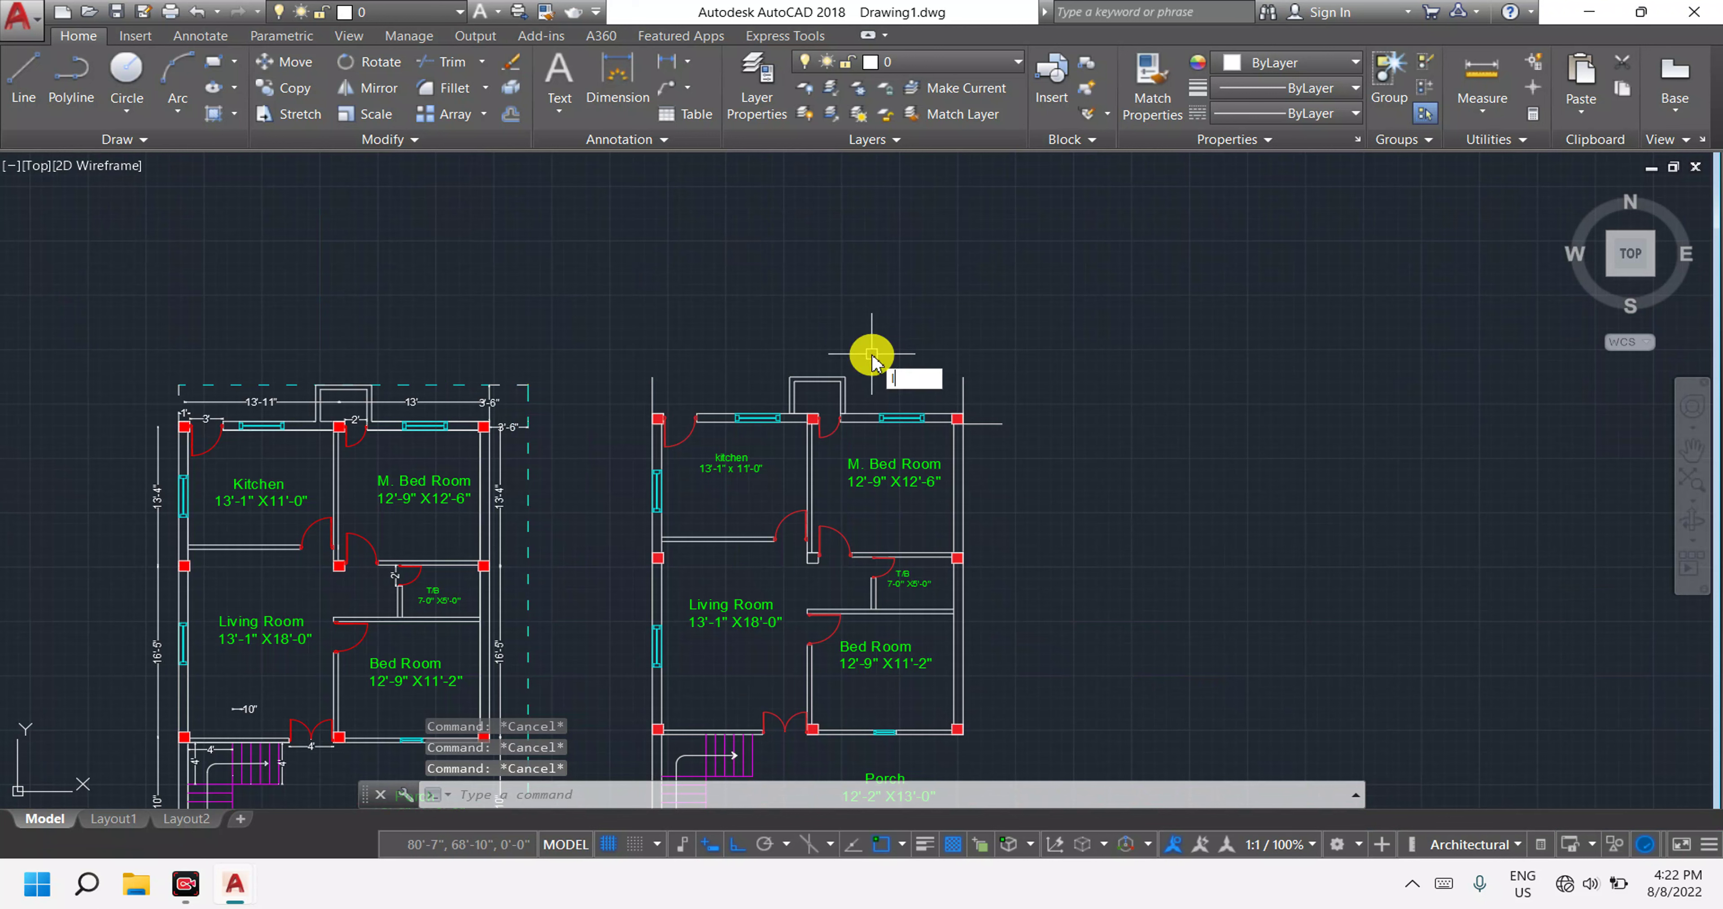
pyautogui.write('l')
pyautogui.press('Return')
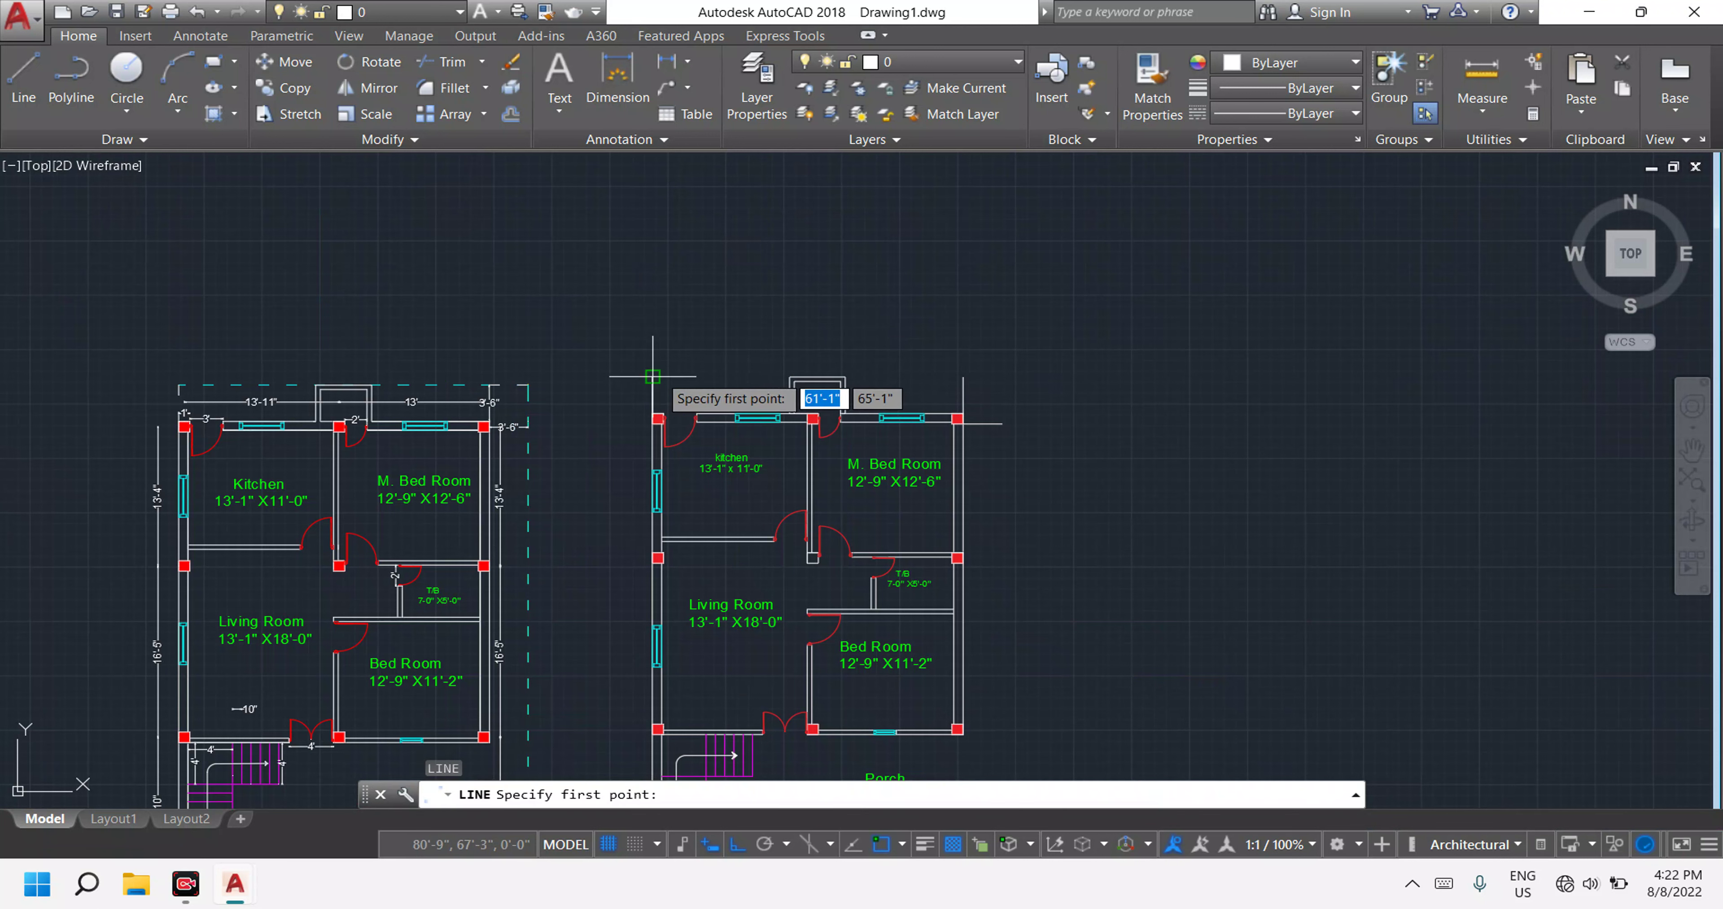
pyautogui.click(652, 376)
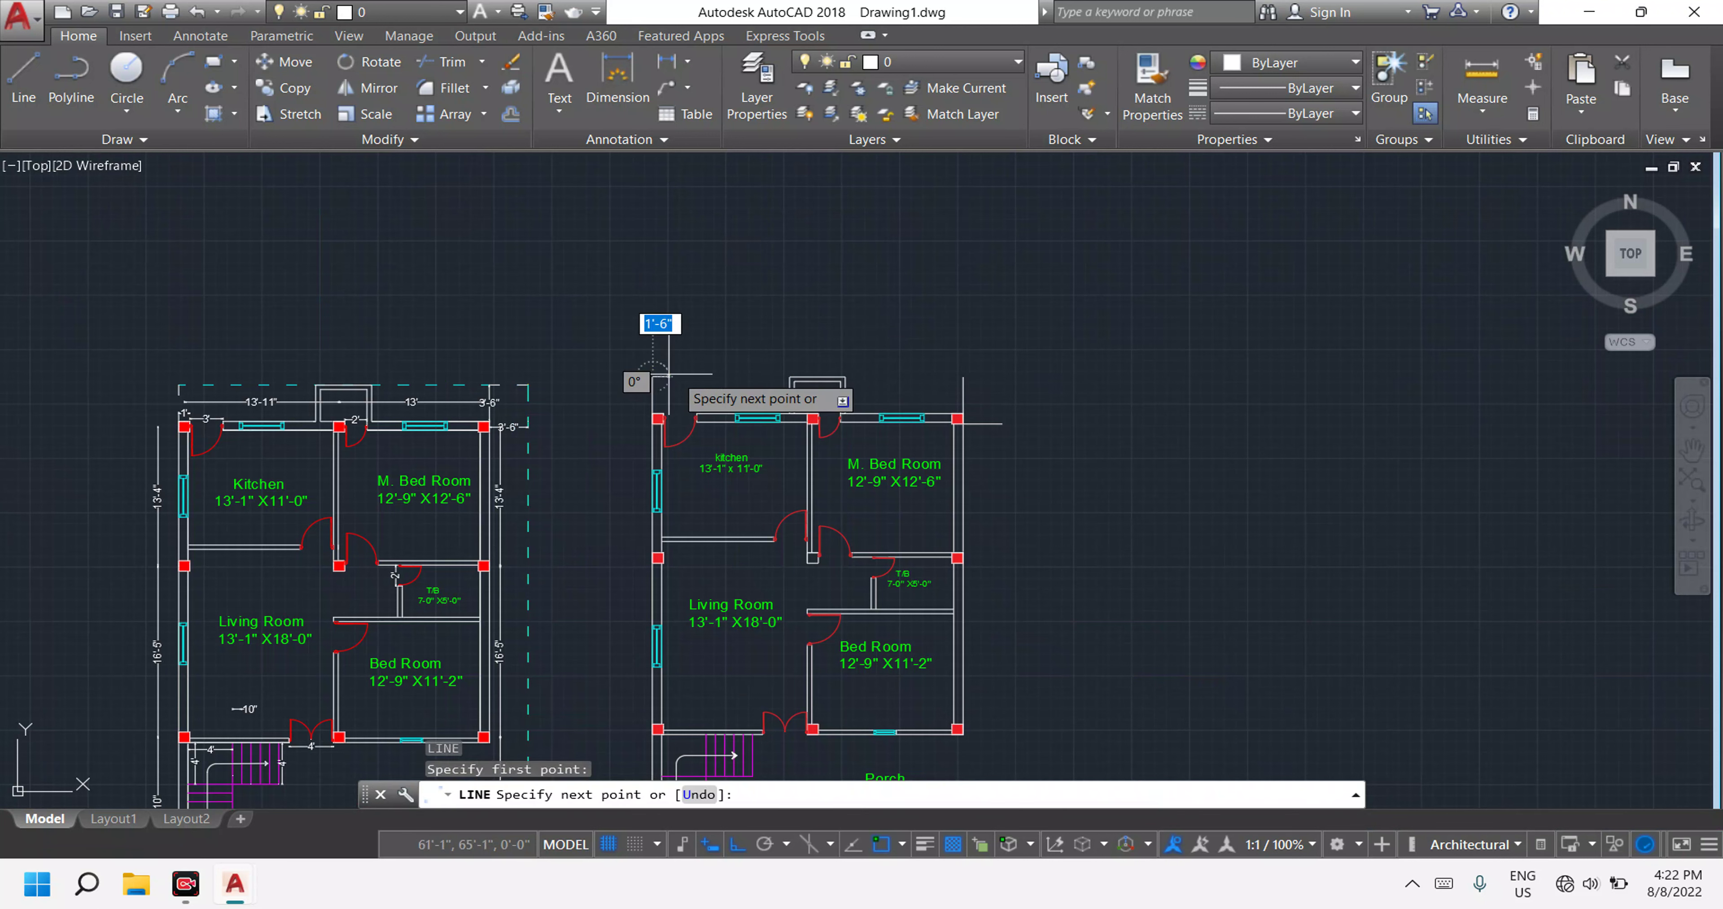
pyautogui.click(962, 377)
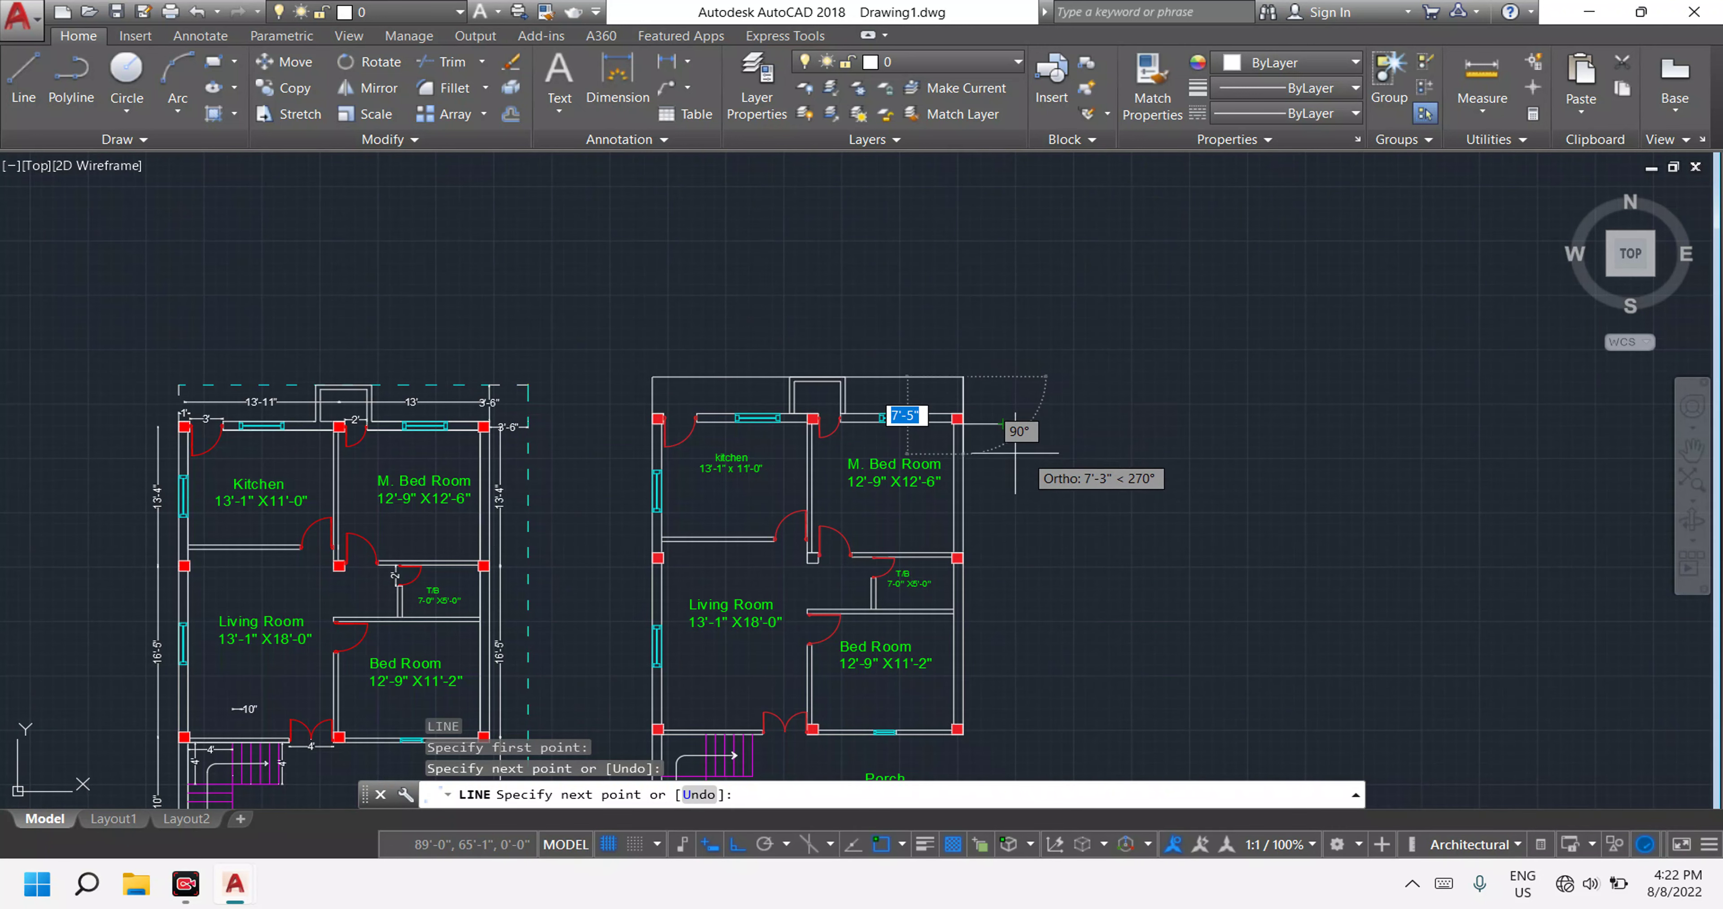
pyautogui.scroll(3, 1003, 444)
pyautogui.scroll(-6, 1151, 359)
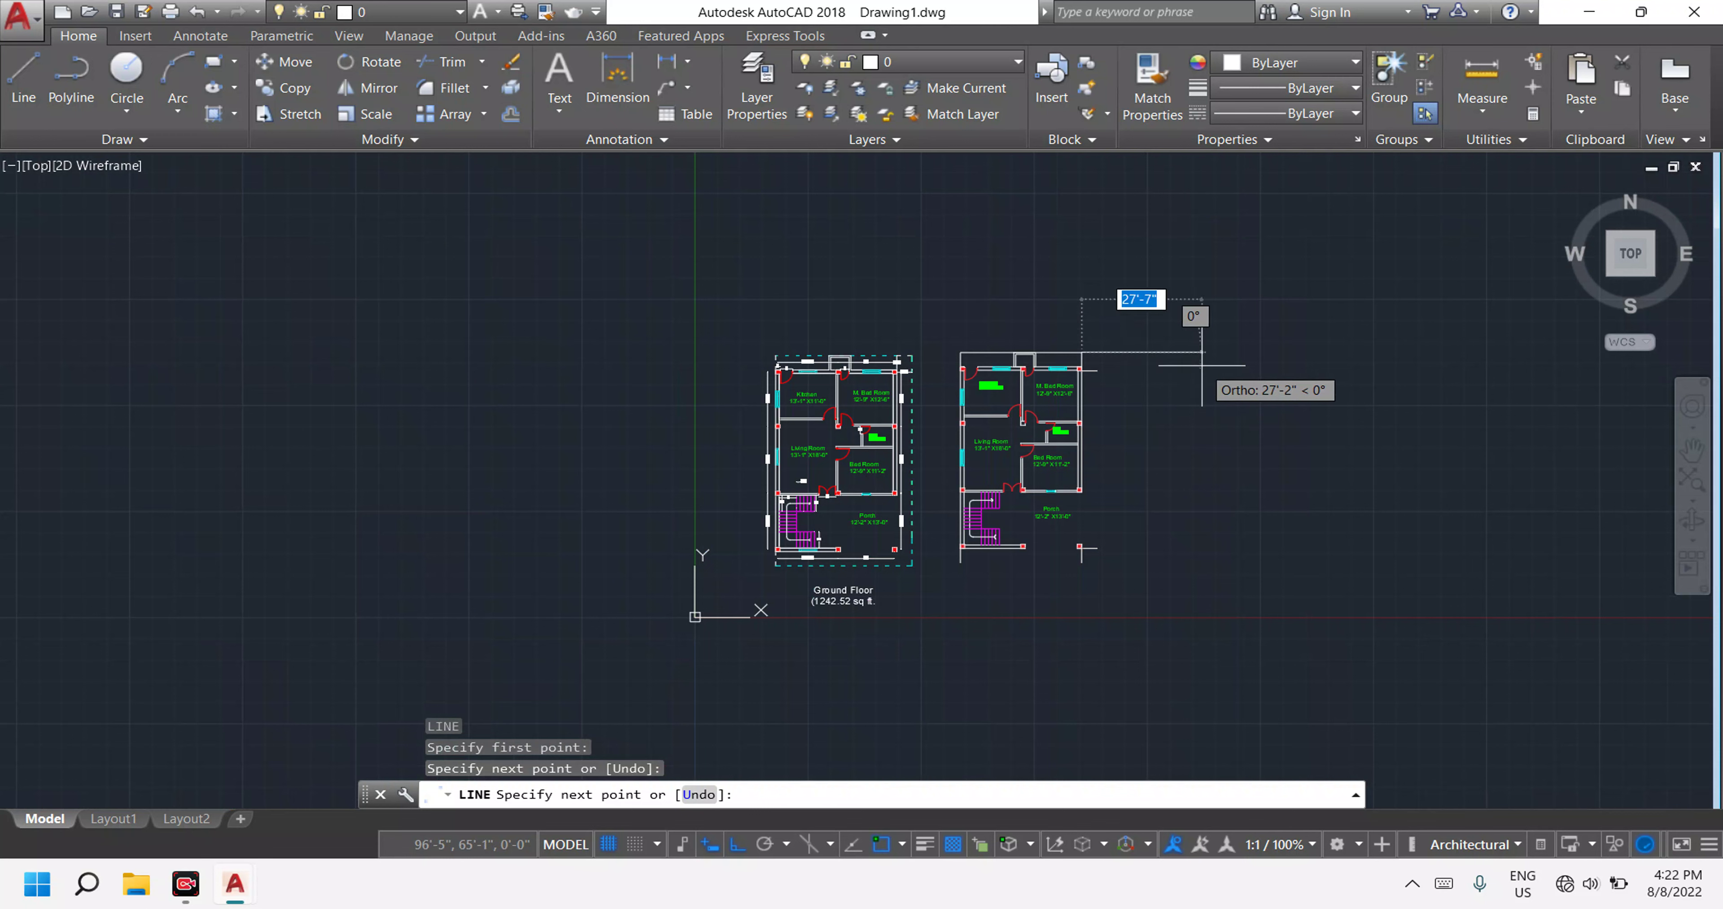
pyautogui.press('Escape')
# Start a guide line below the porch column.
pyautogui.scroll(4, 1023, 579)
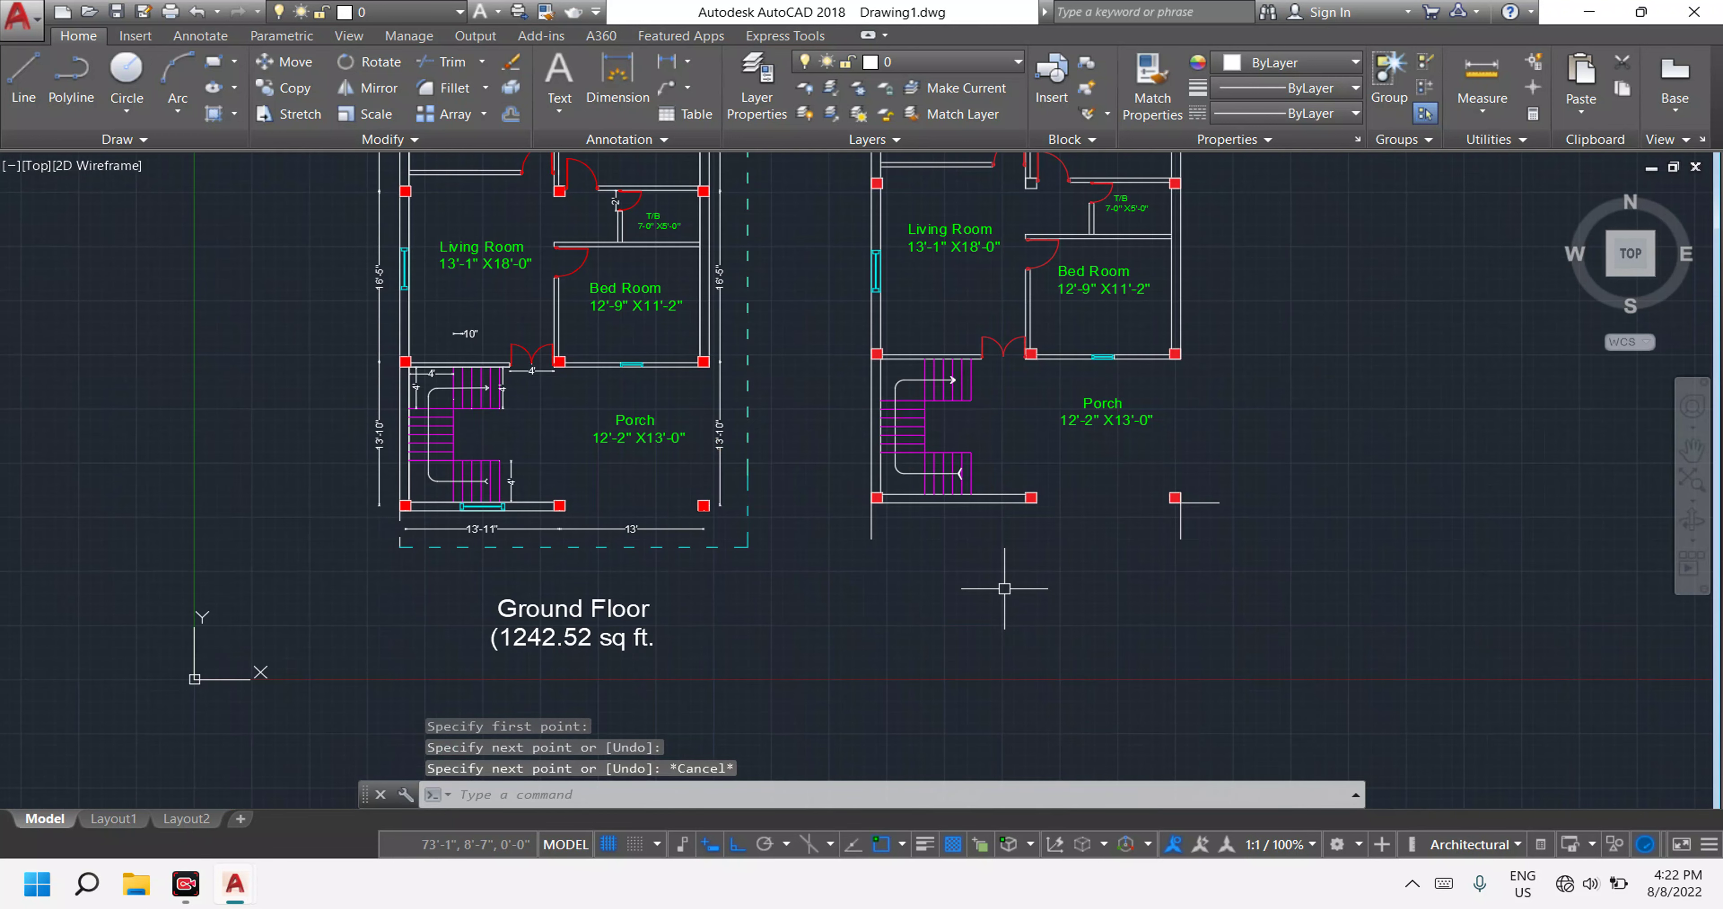
pyautogui.press('Escape')
pyautogui.press('Escape')
pyautogui.press('Escape')
pyautogui.write('l')
pyautogui.press('Return')
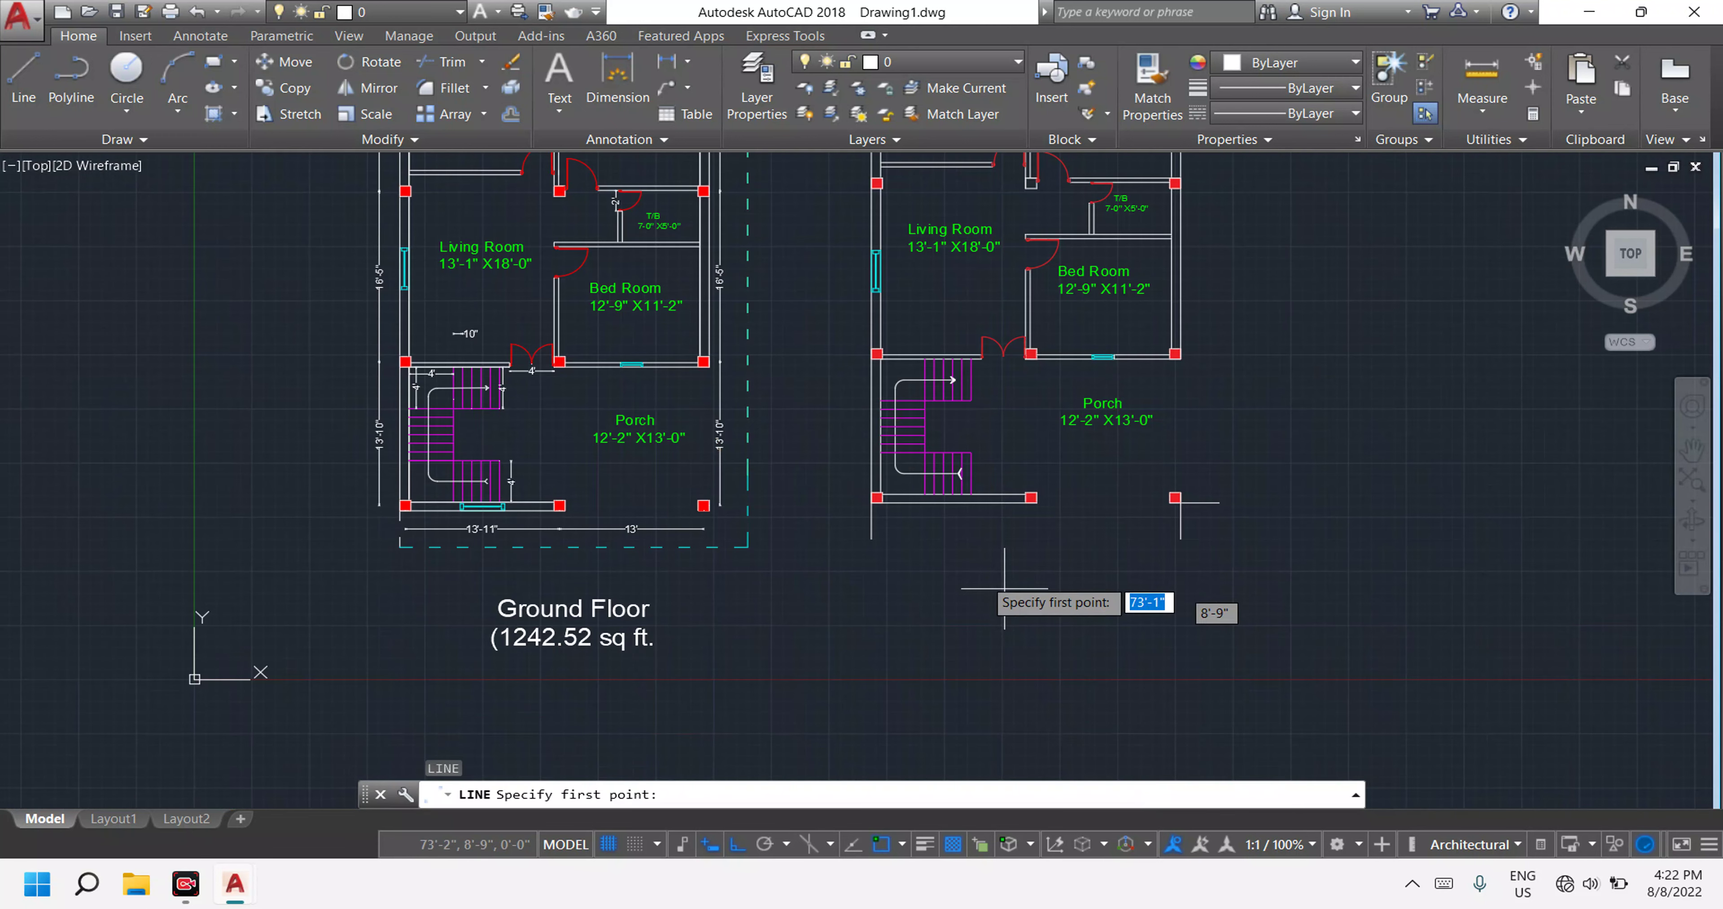
pyautogui.click(872, 540)
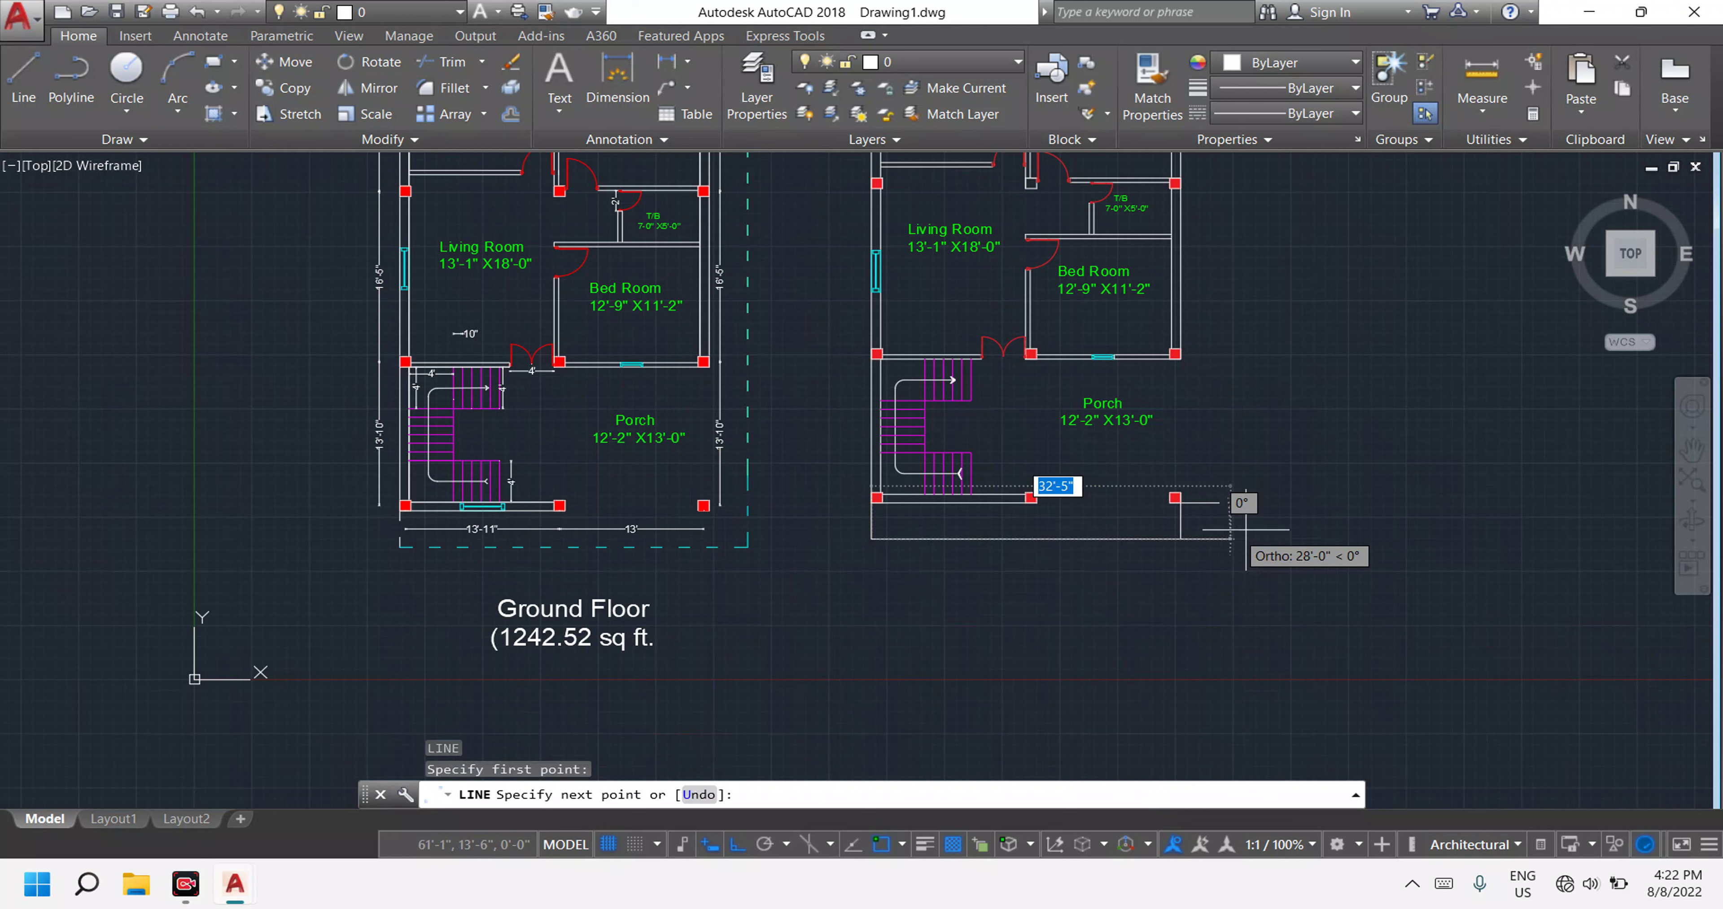
pyautogui.press('Escape')
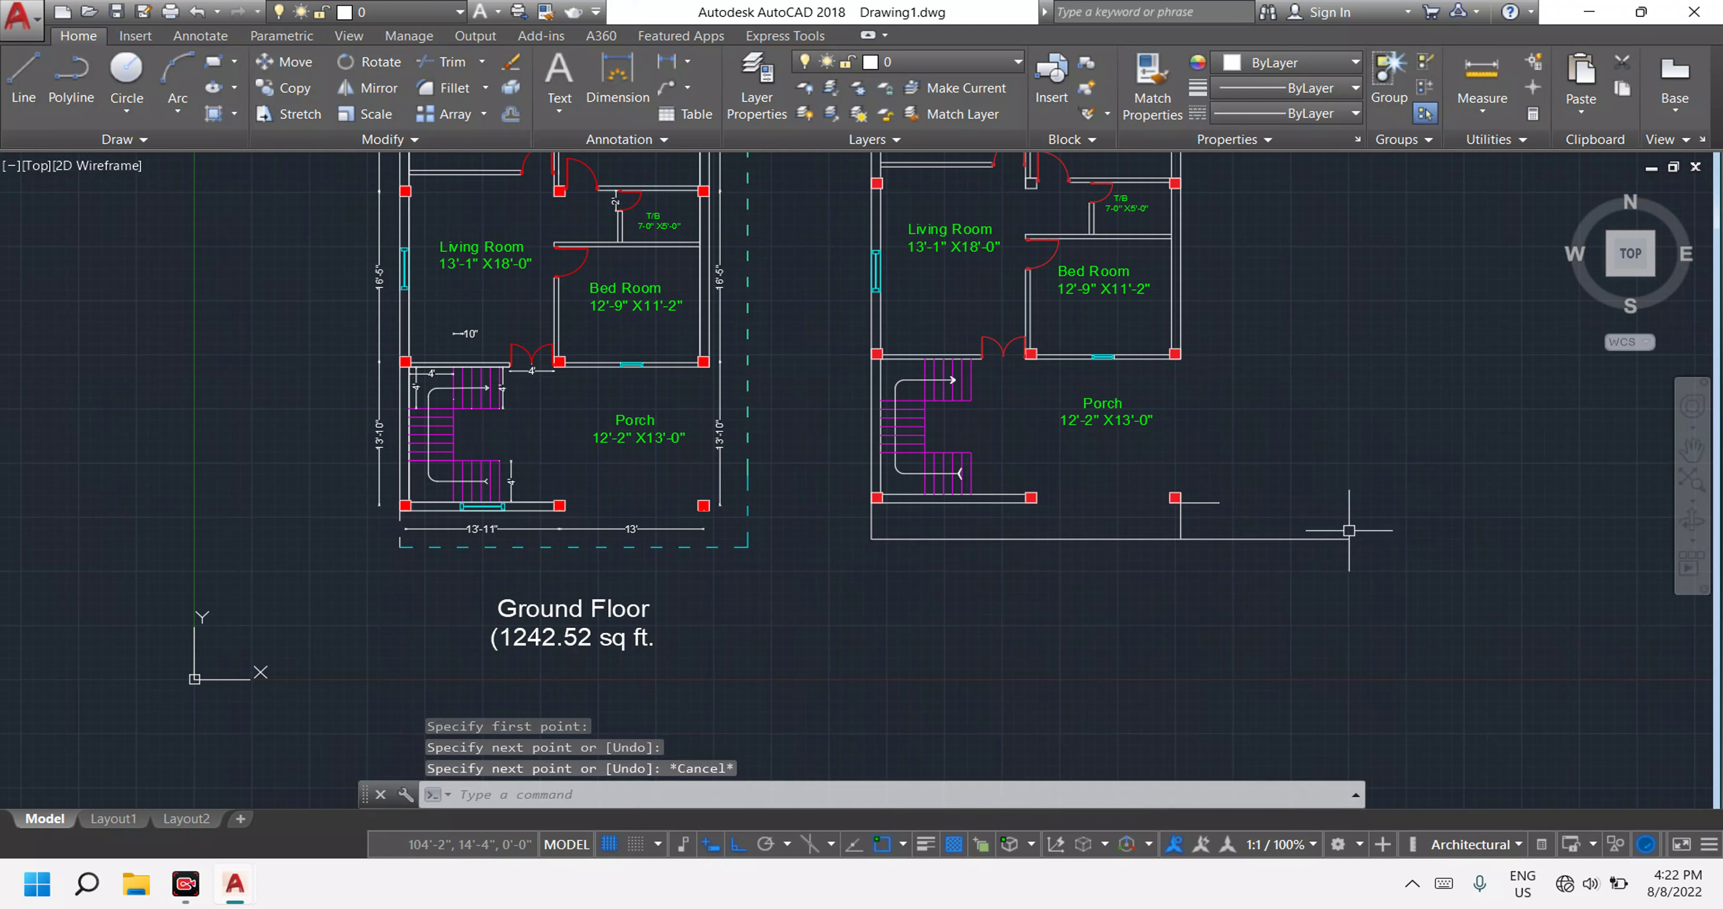
# Draw a tall vertical guide line right of the plan, extending past its top wall.
pyautogui.write('l')
pyautogui.press('Return')
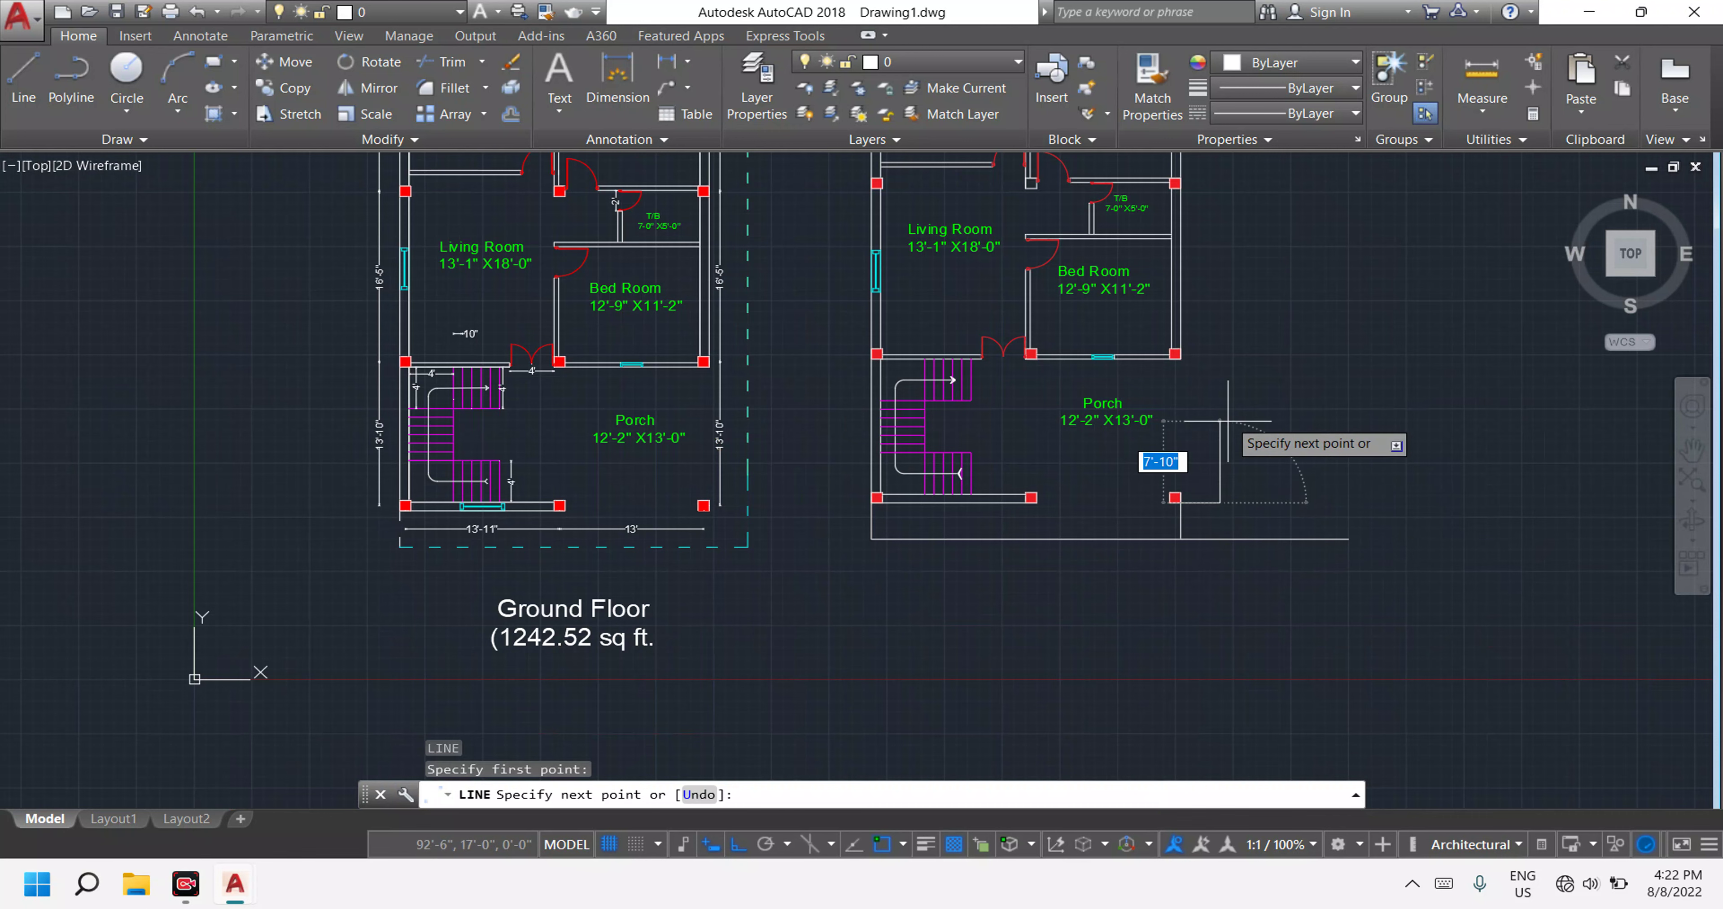
pyautogui.click(1220, 647)
pyautogui.scroll(-4, 1280, 280)
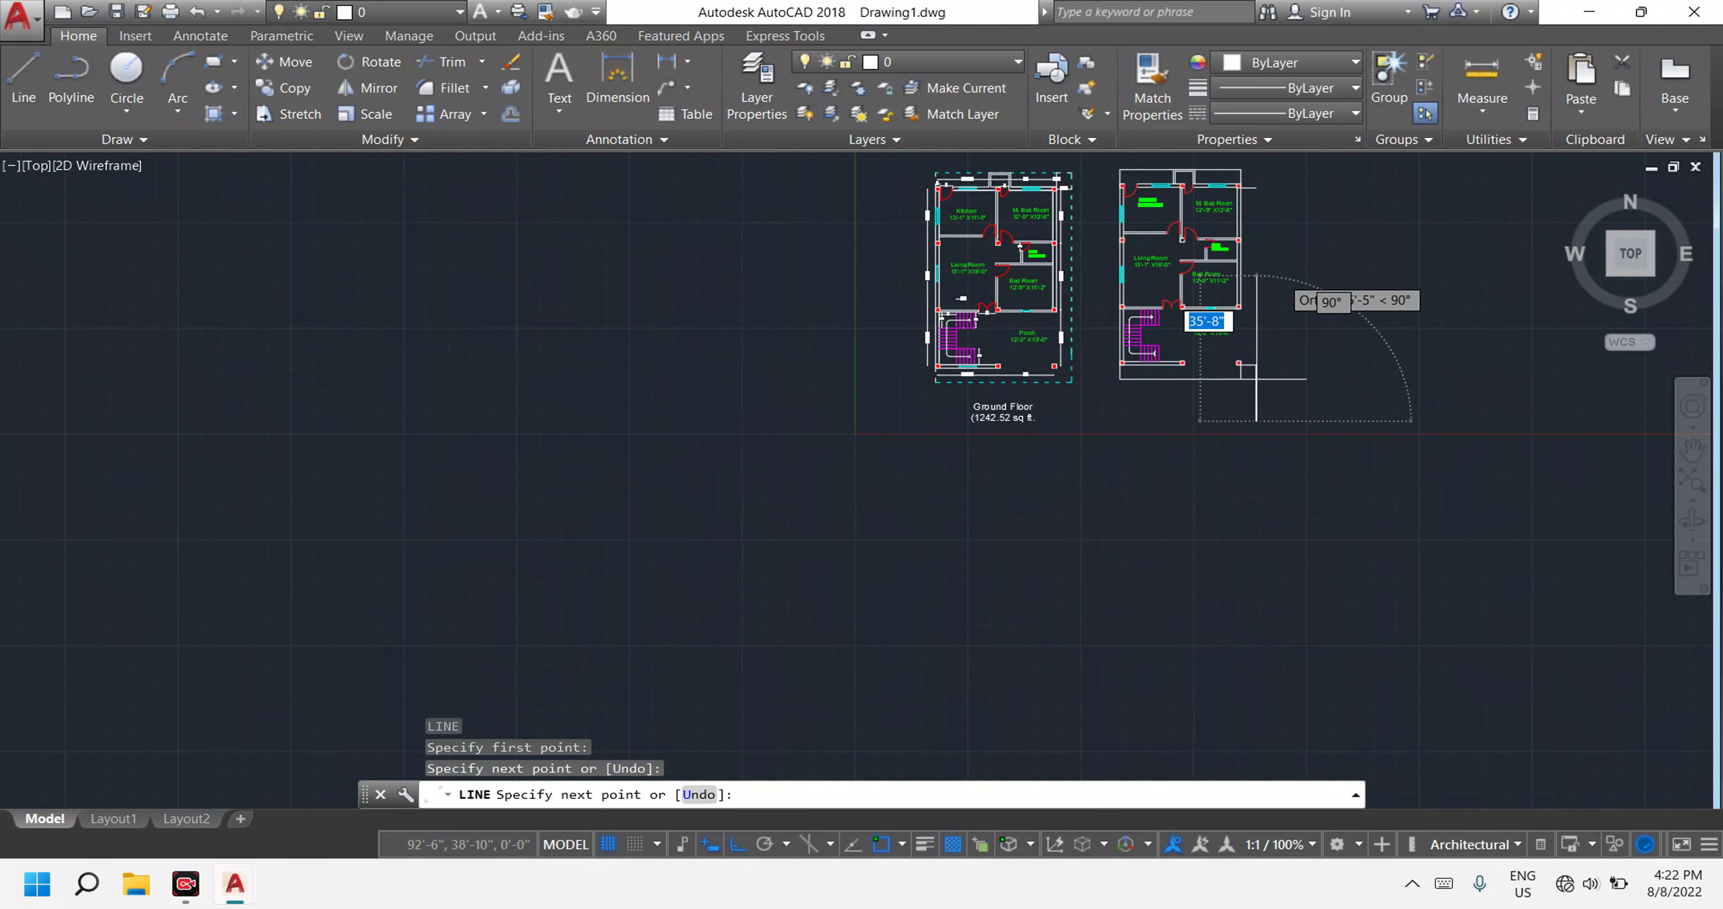
pyautogui.scroll(-1, 1280, 280)
pyautogui.moveTo(1271, 147); pyautogui.dragTo(1269, 474, button='middle')
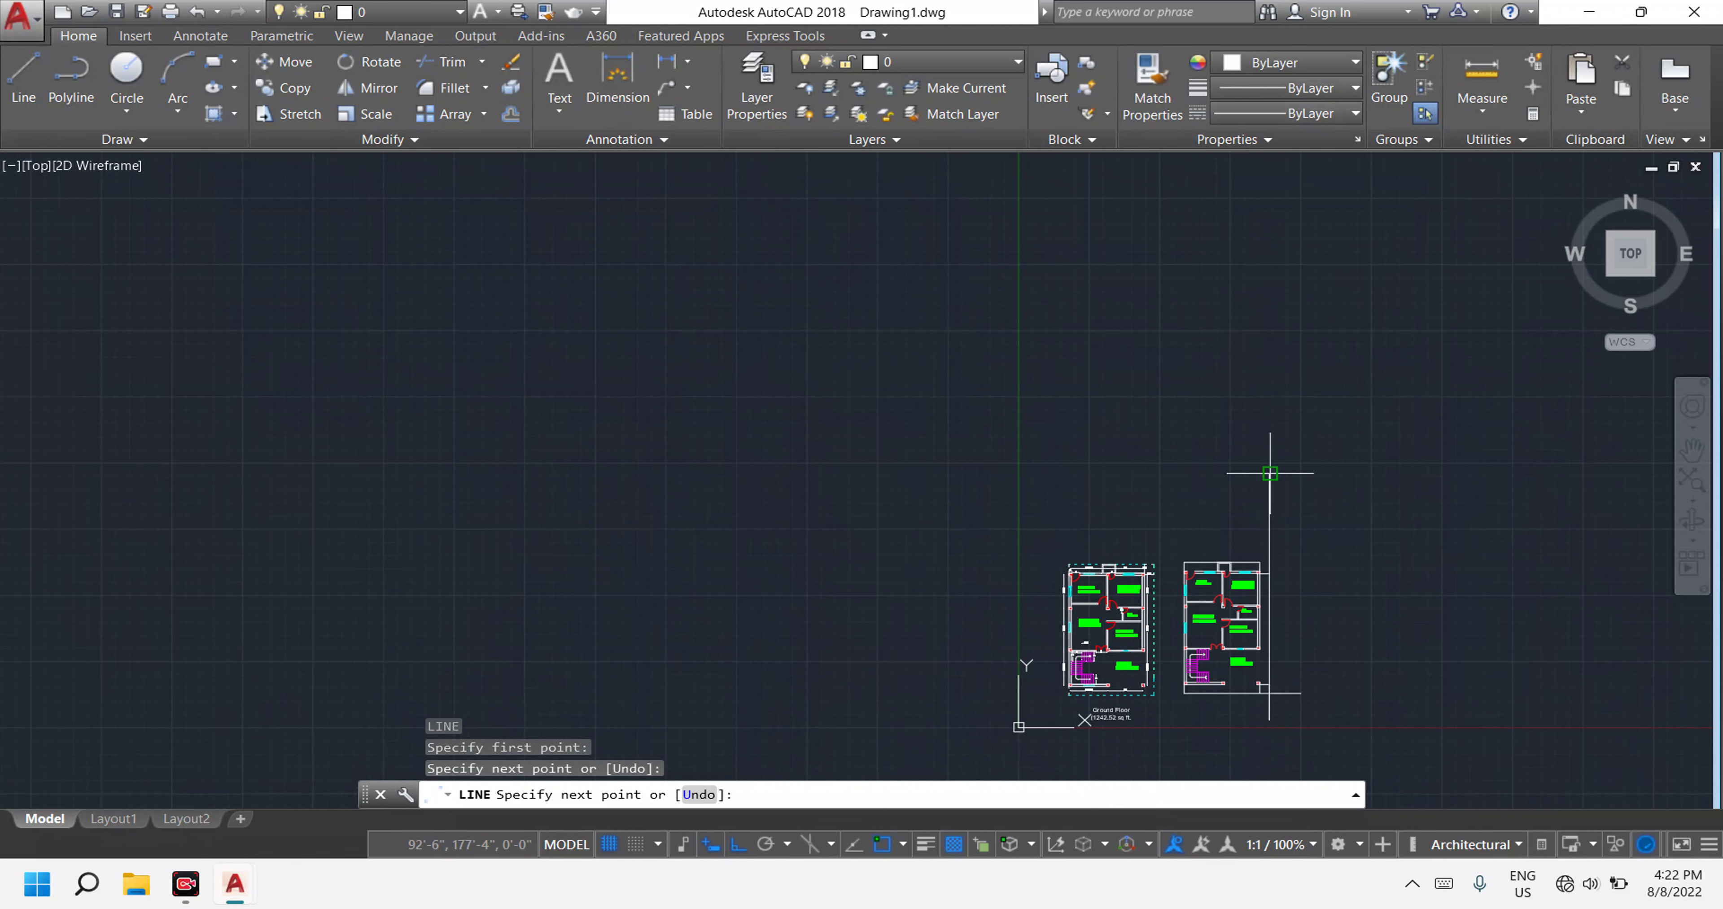
pyautogui.click(1269, 473)
pyautogui.scroll(5, 1268, 561)
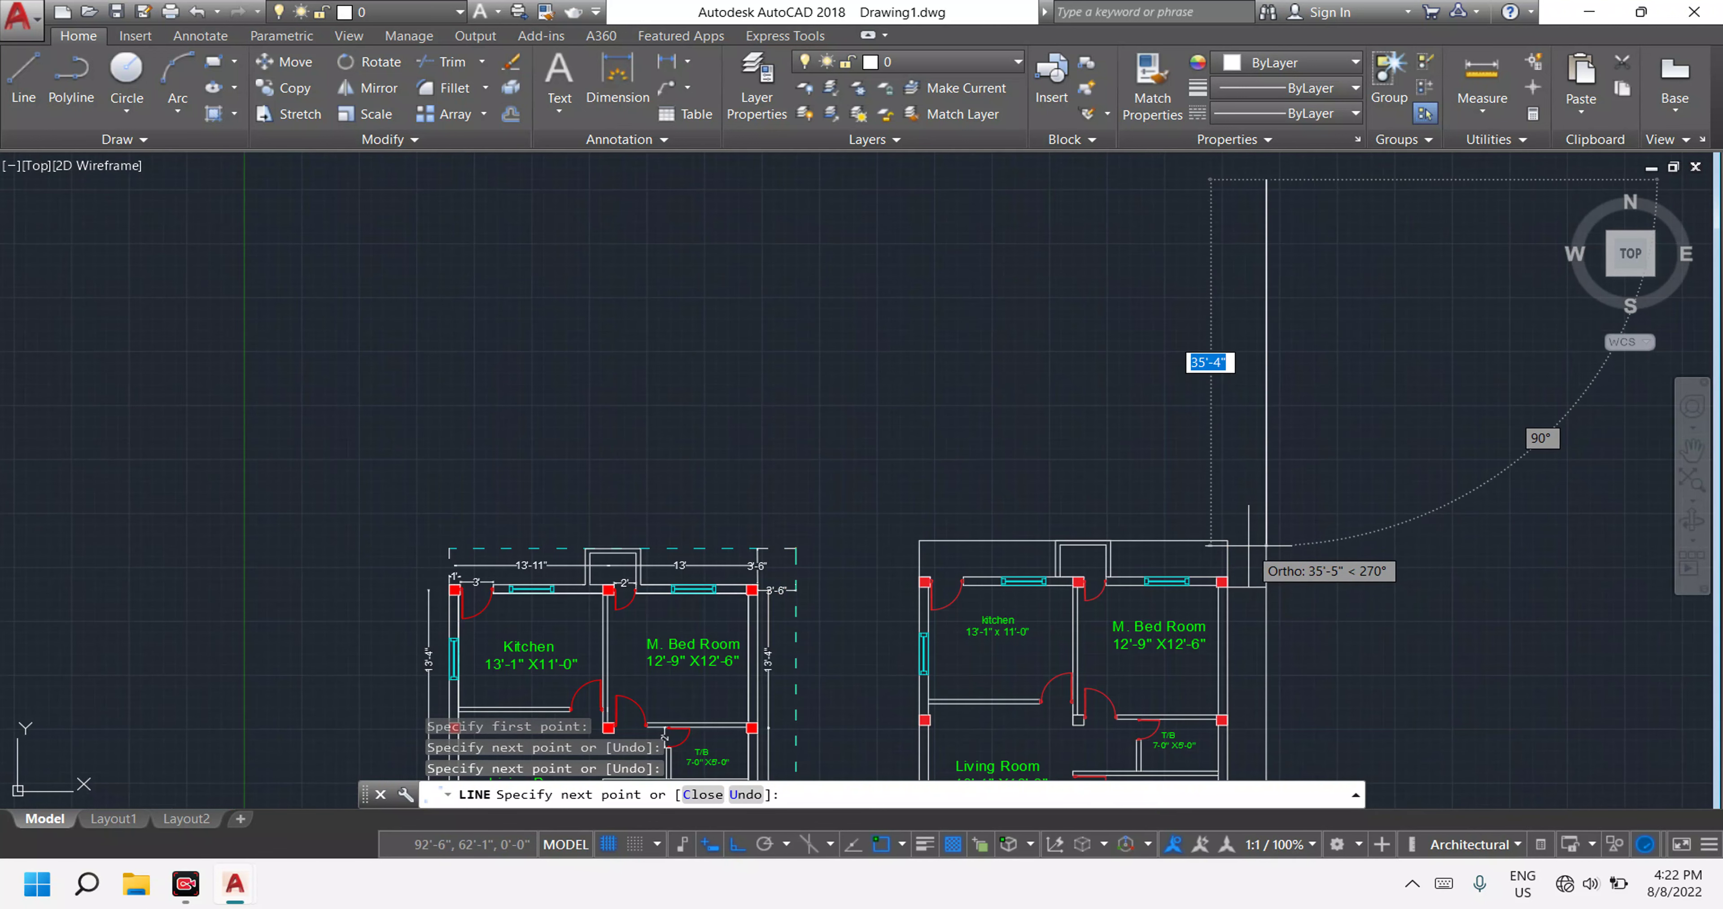
pyautogui.press('Escape')
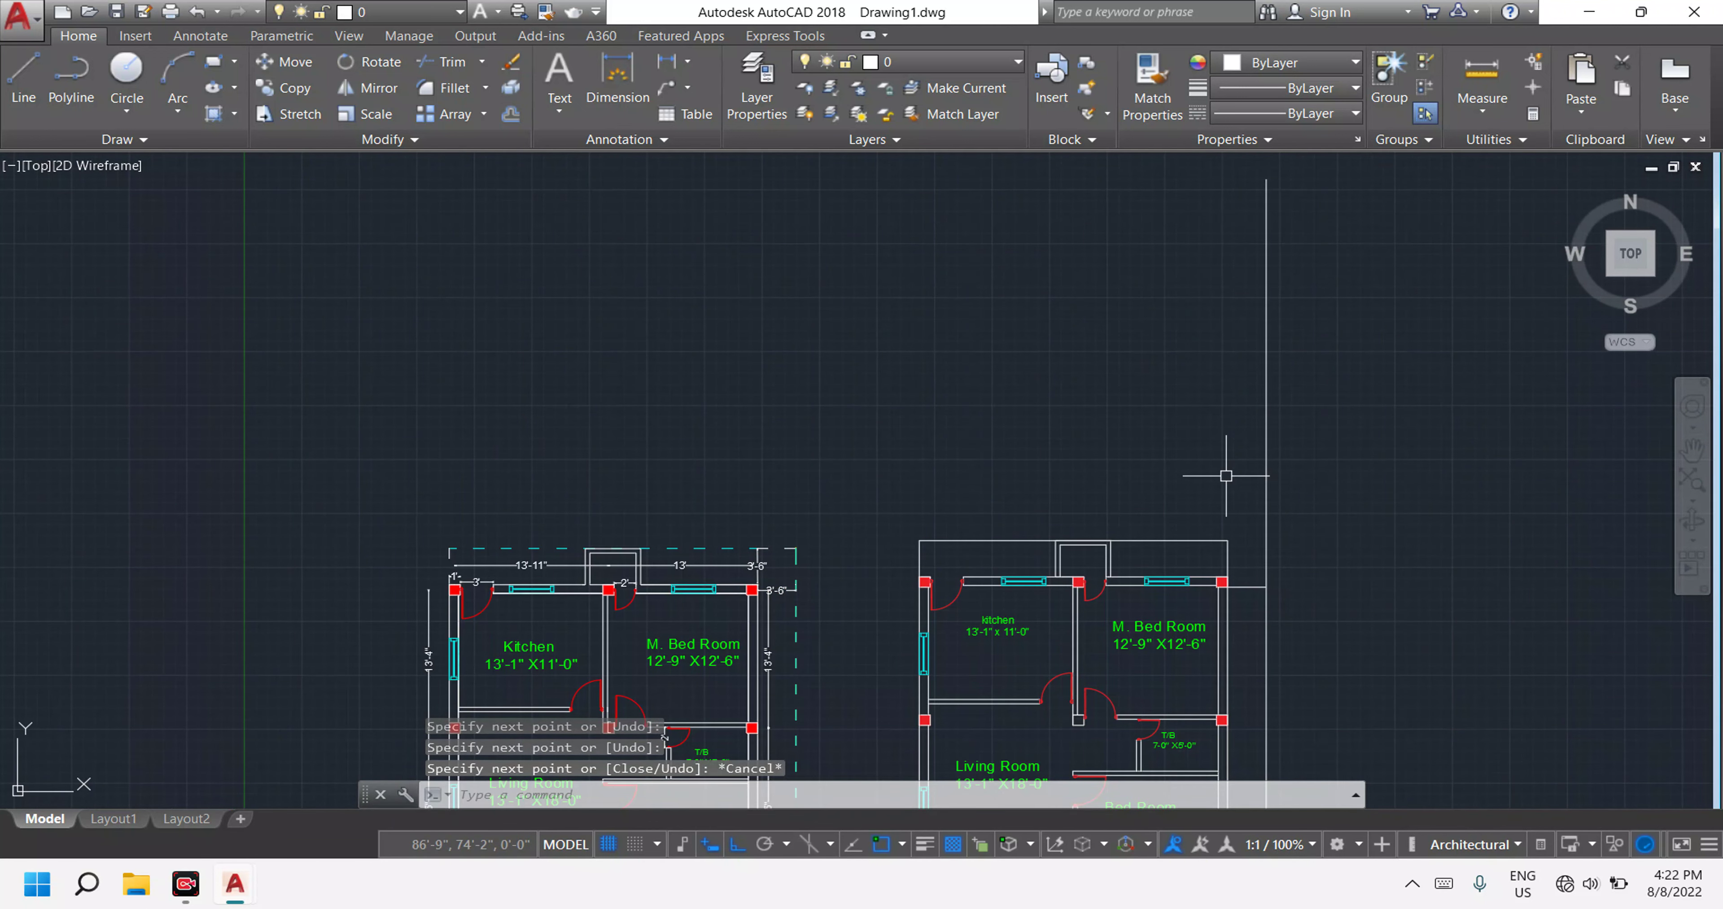
pyautogui.scroll(2, 1242, 501)
pyautogui.moveTo(1241, 501); pyautogui.dragTo(1200, 307, button='middle')
pyautogui.press('Escape')
pyautogui.press('Escape')
pyautogui.write('ex')
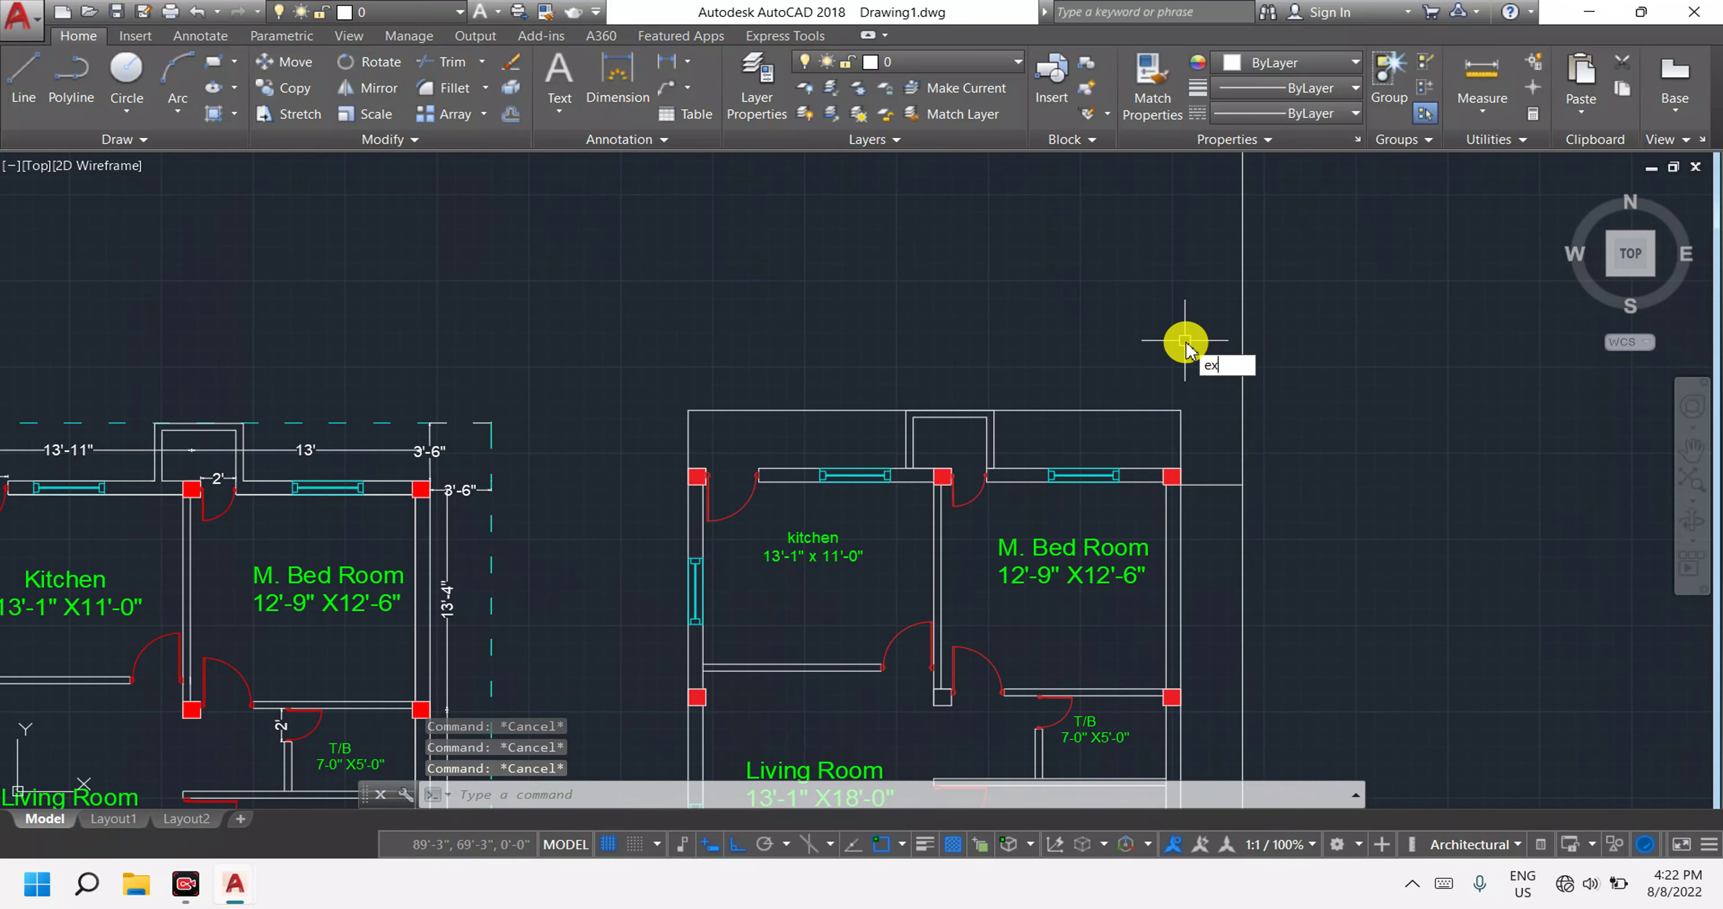
# Start extending lines on the right plan, then cancel the extend.
pyautogui.press('Return')
pyautogui.scroll(-2, 1257, 449)
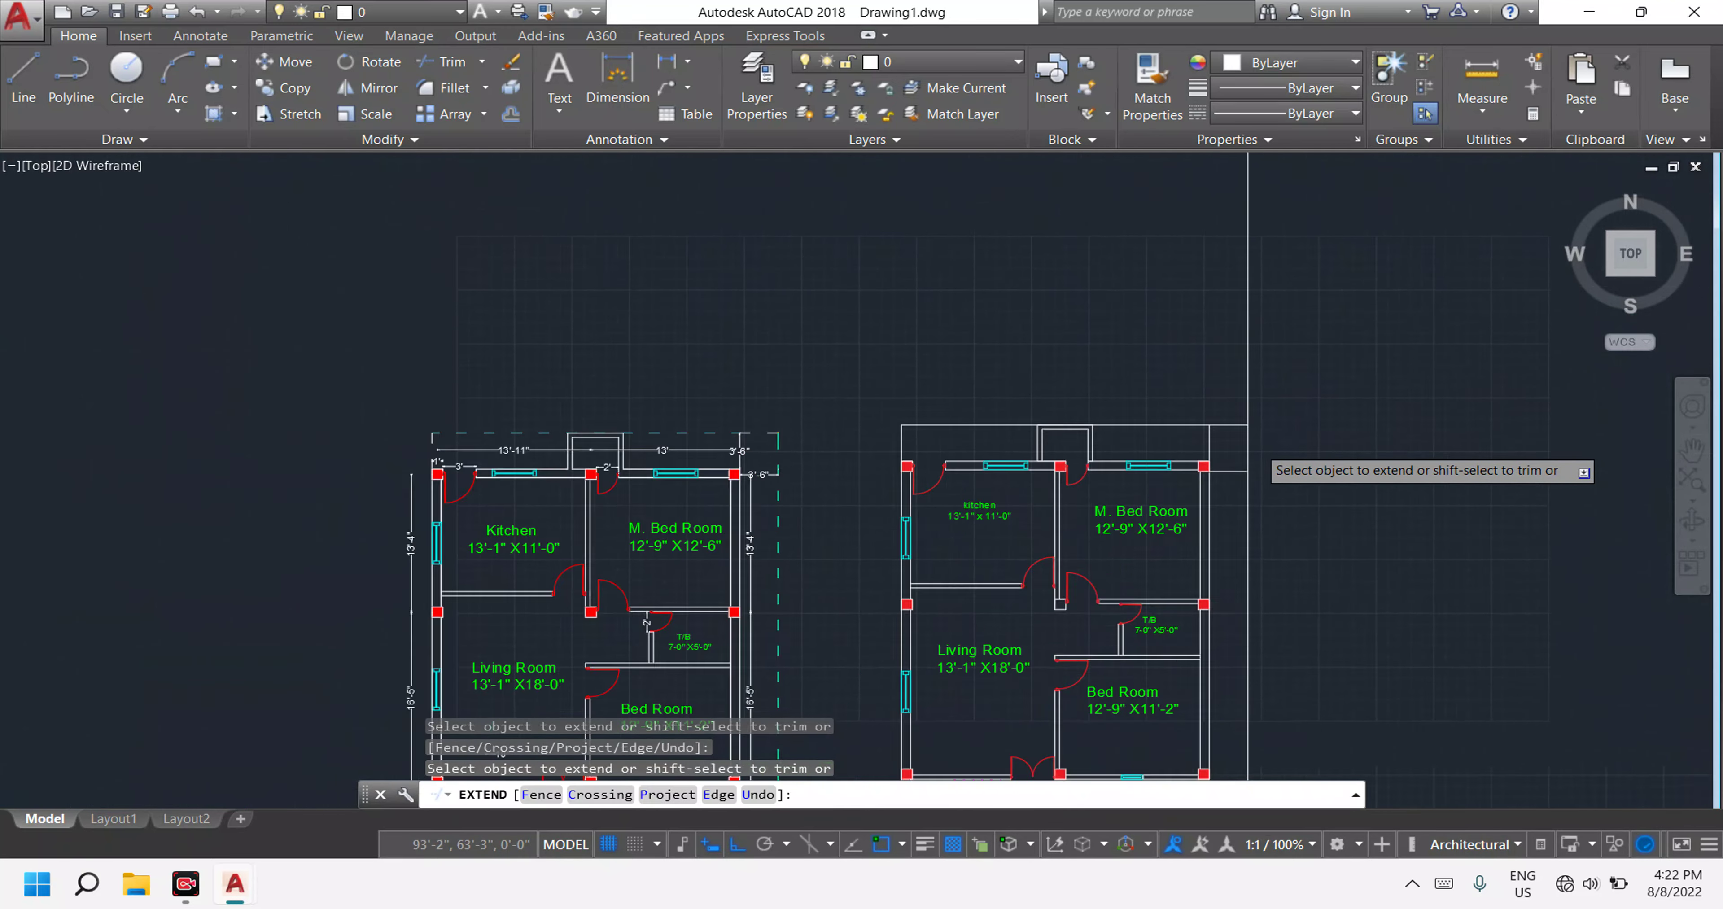
pyautogui.scroll(-4, 1250, 385)
pyautogui.scroll(8, 1224, 500)
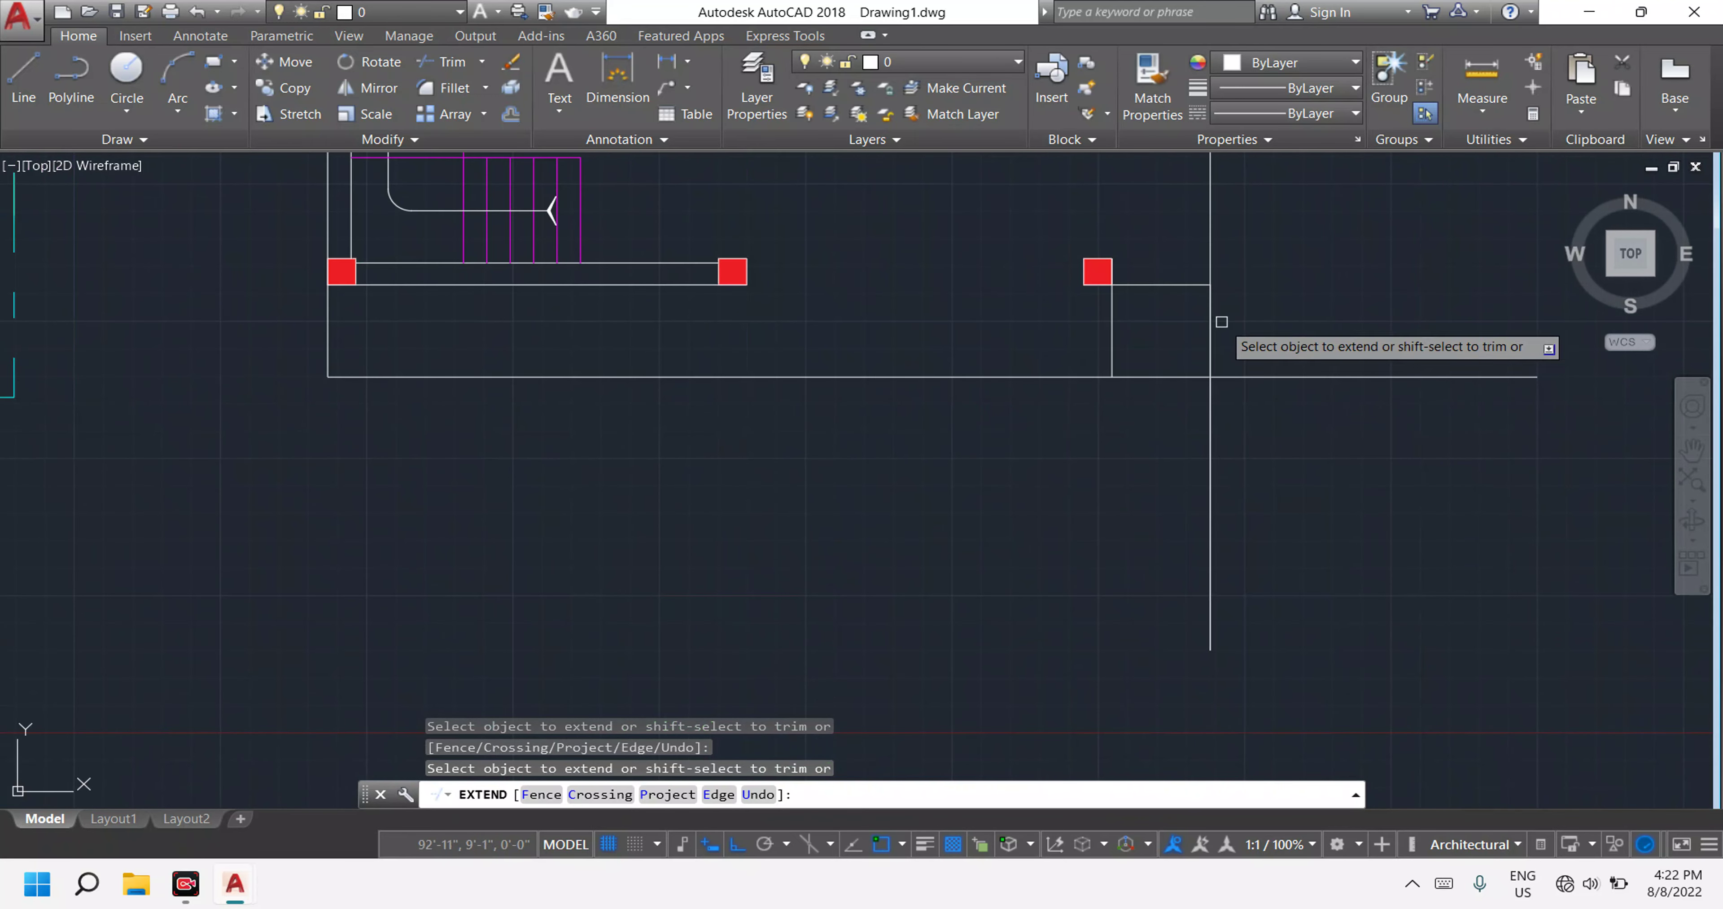
pyautogui.moveTo(1221, 322); pyautogui.dragTo(1223, 438, button='middle')
pyautogui.press('Escape')
pyautogui.press('Escape')
pyautogui.scroll(-5, 1254, 442)
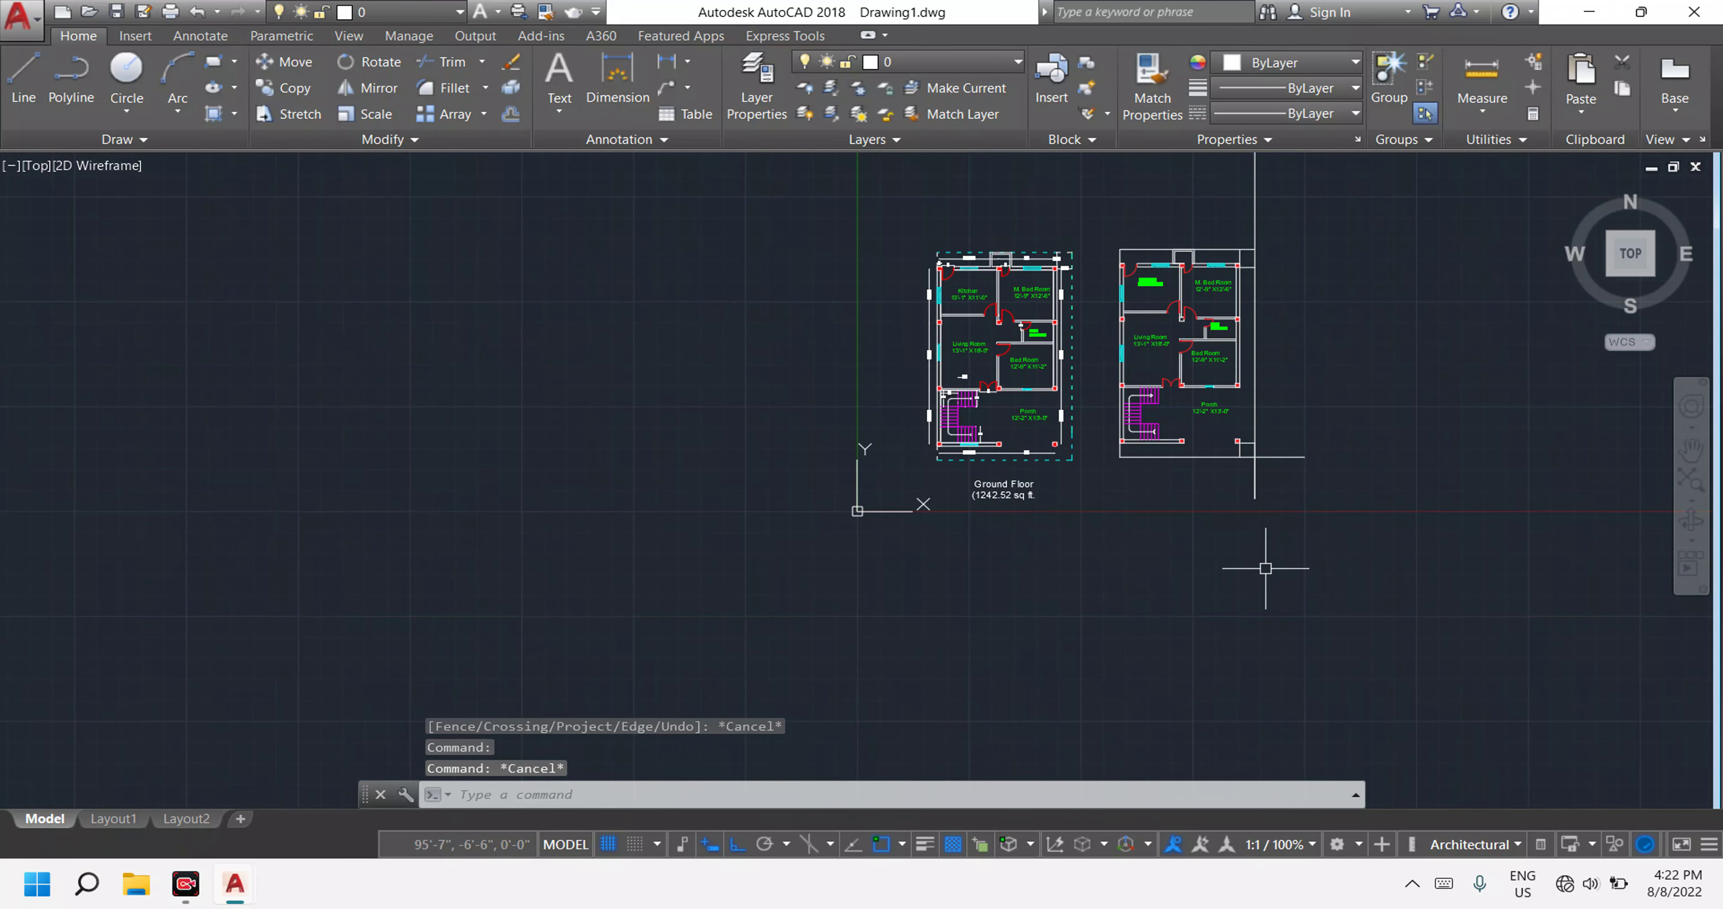
# Delete the stray vertical line beside the right plan's porch.
pyautogui.click(1257, 486)
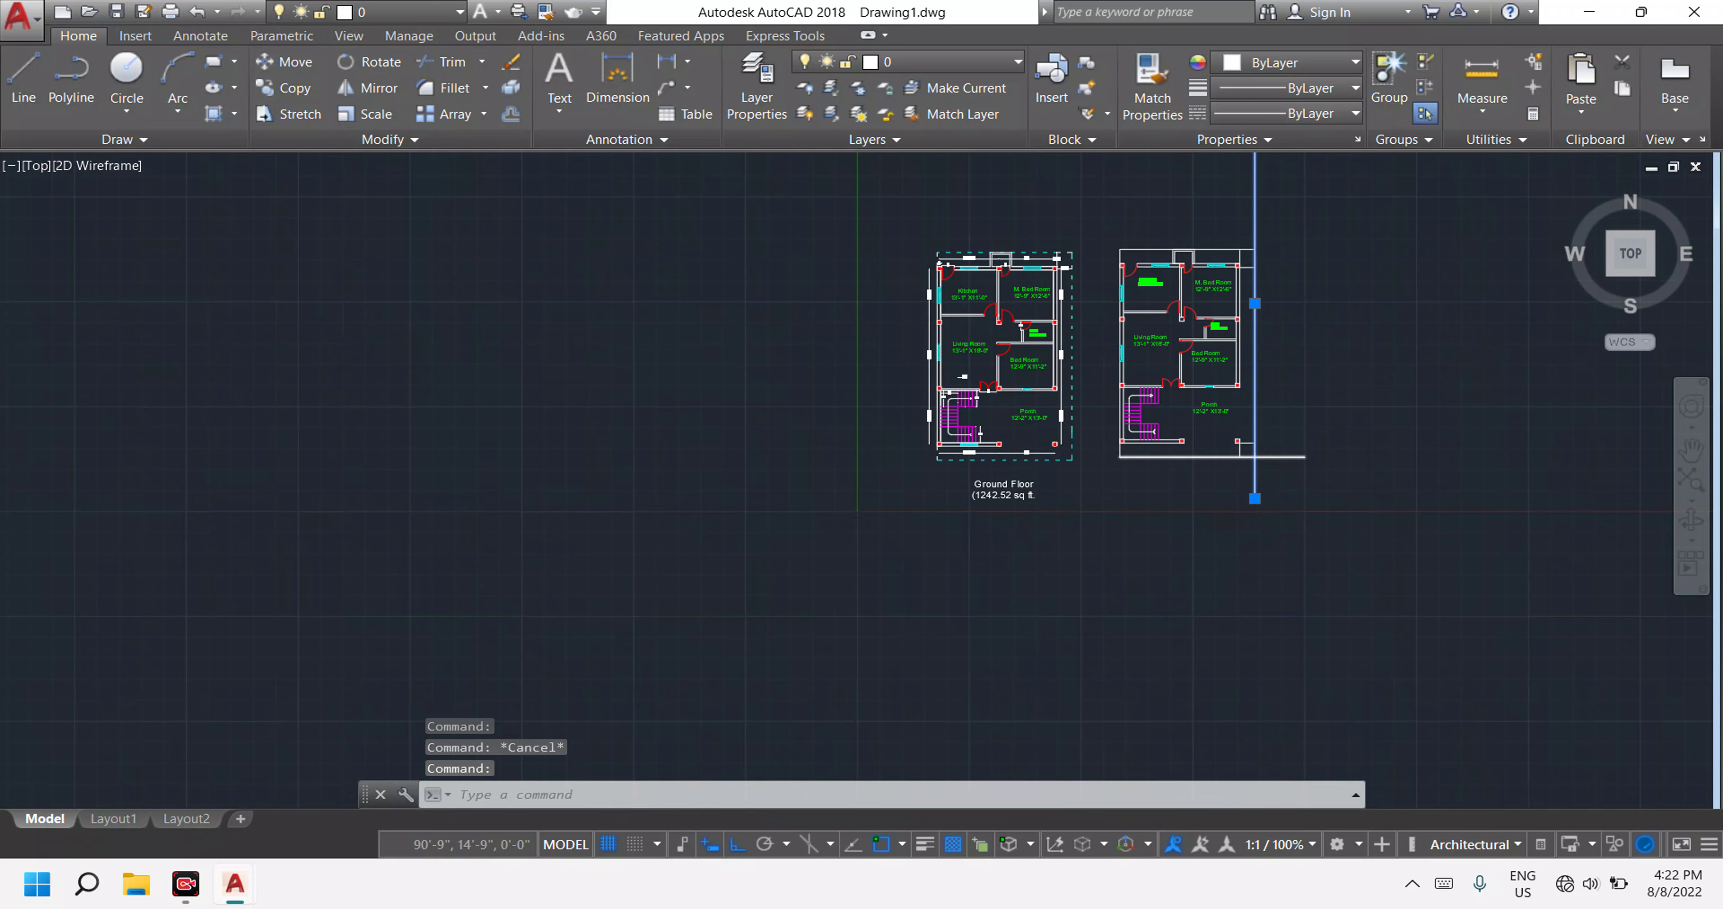
pyautogui.scroll(5, 1271, 415)
pyautogui.press('Escape')
pyautogui.click(1256, 356)
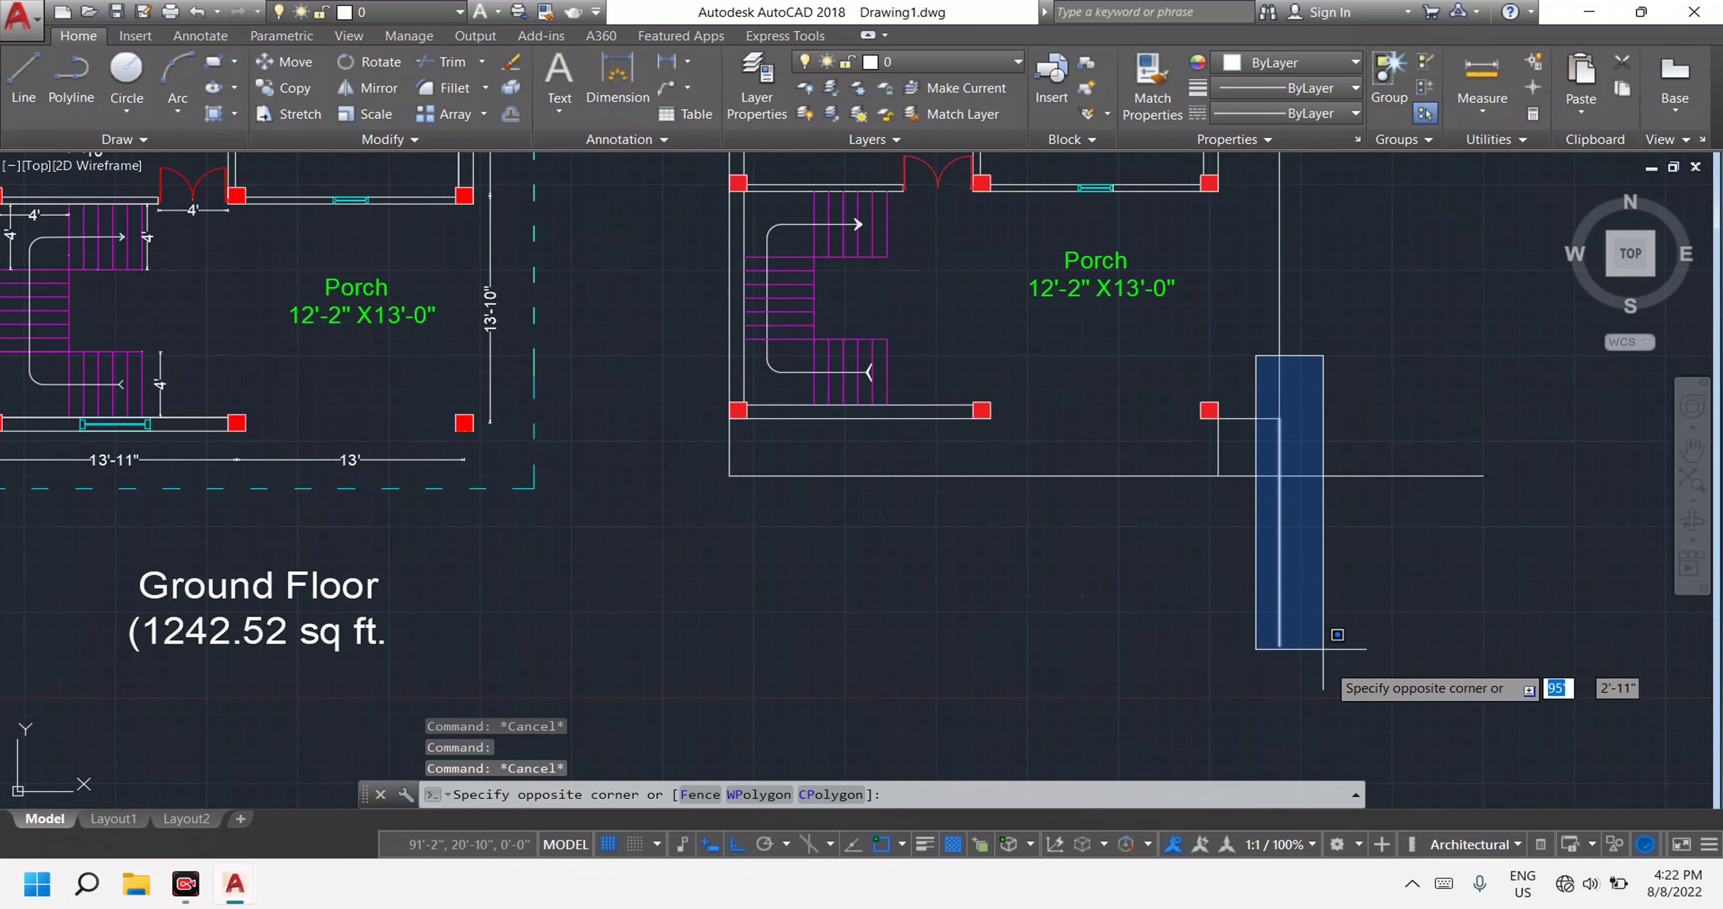
pyautogui.click(1324, 648)
pyautogui.write('e')
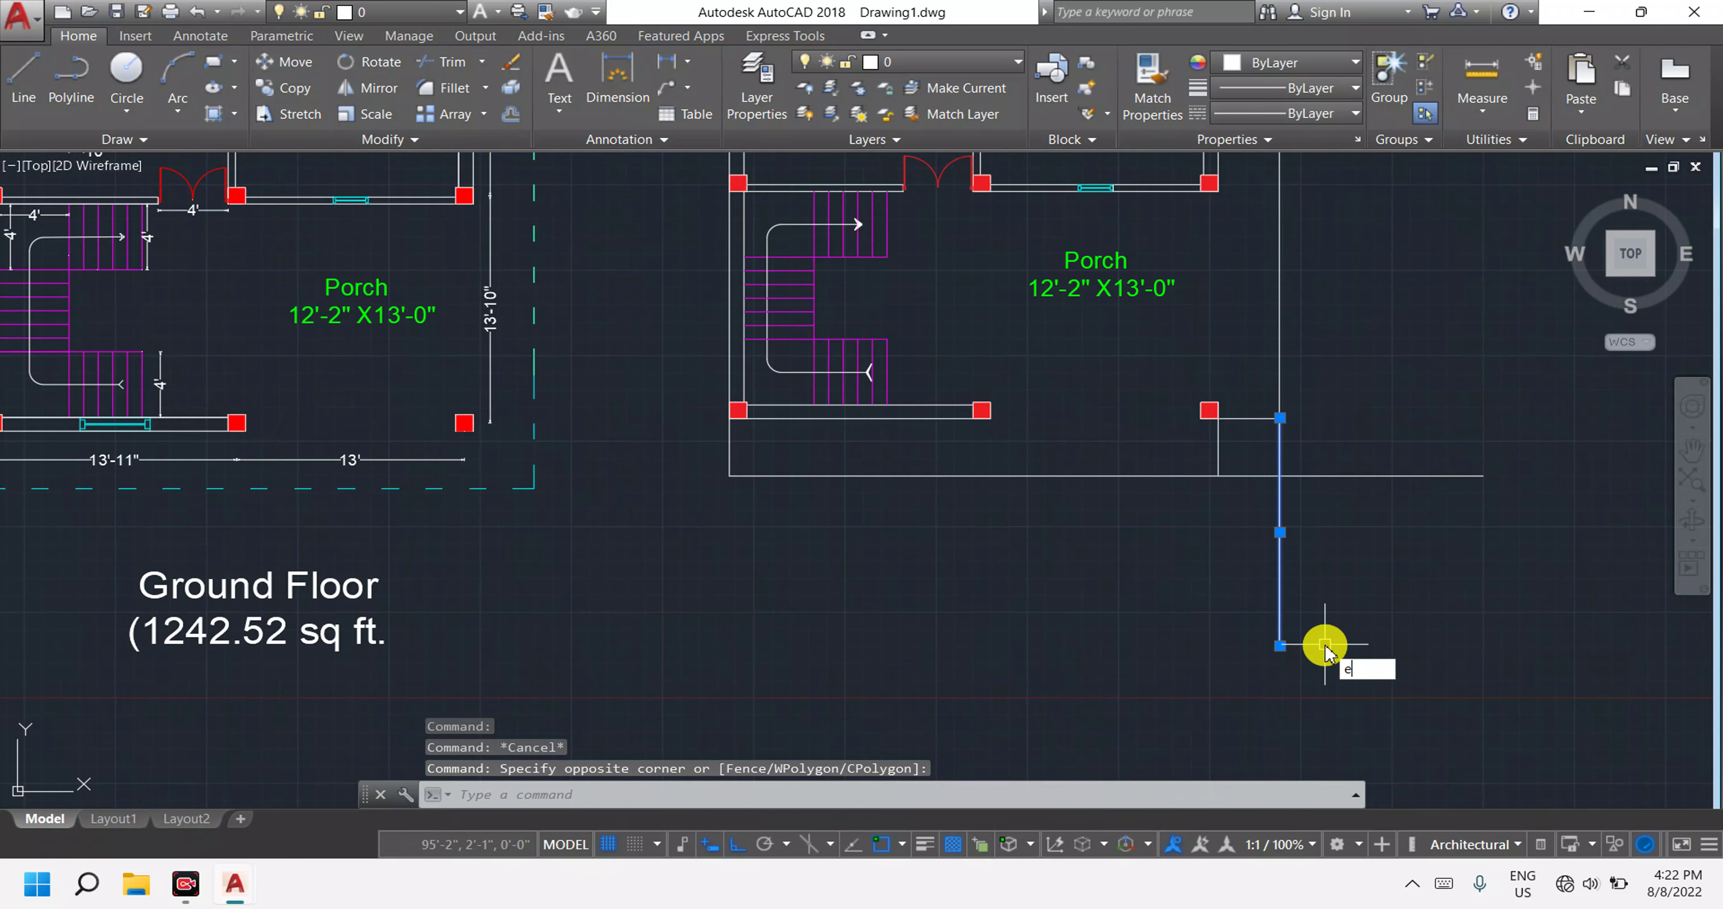
pyautogui.press('Return')
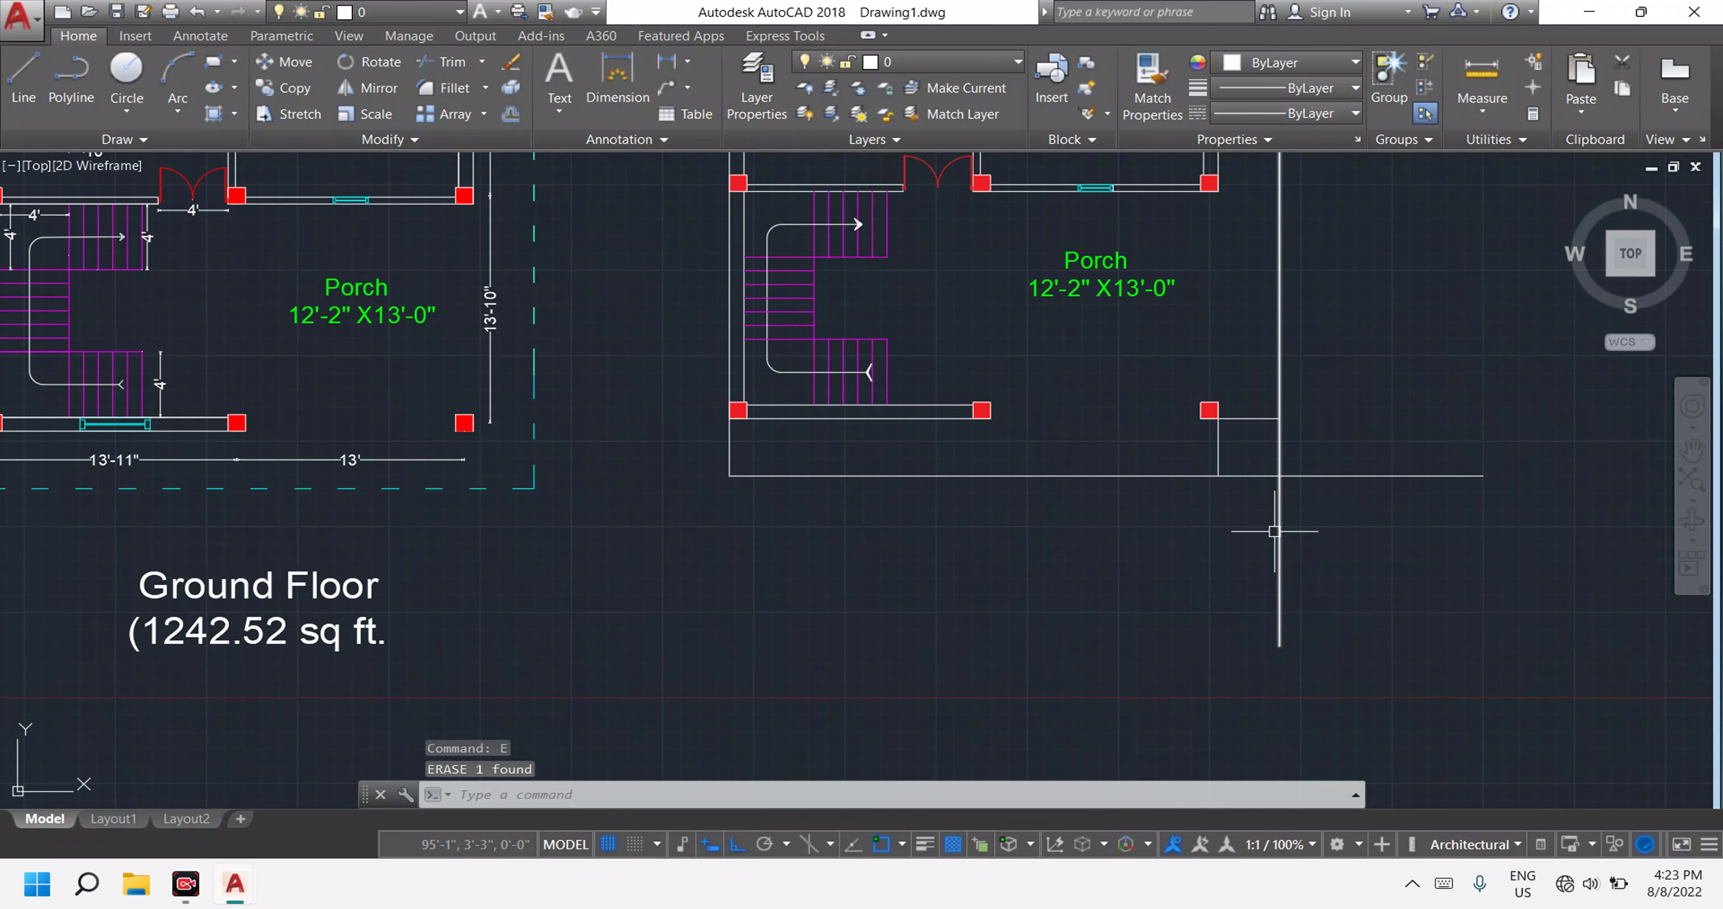
pyautogui.press('Escape')
pyautogui.scroll(-5, 1288, 500)
pyautogui.scroll(2, 1293, 506)
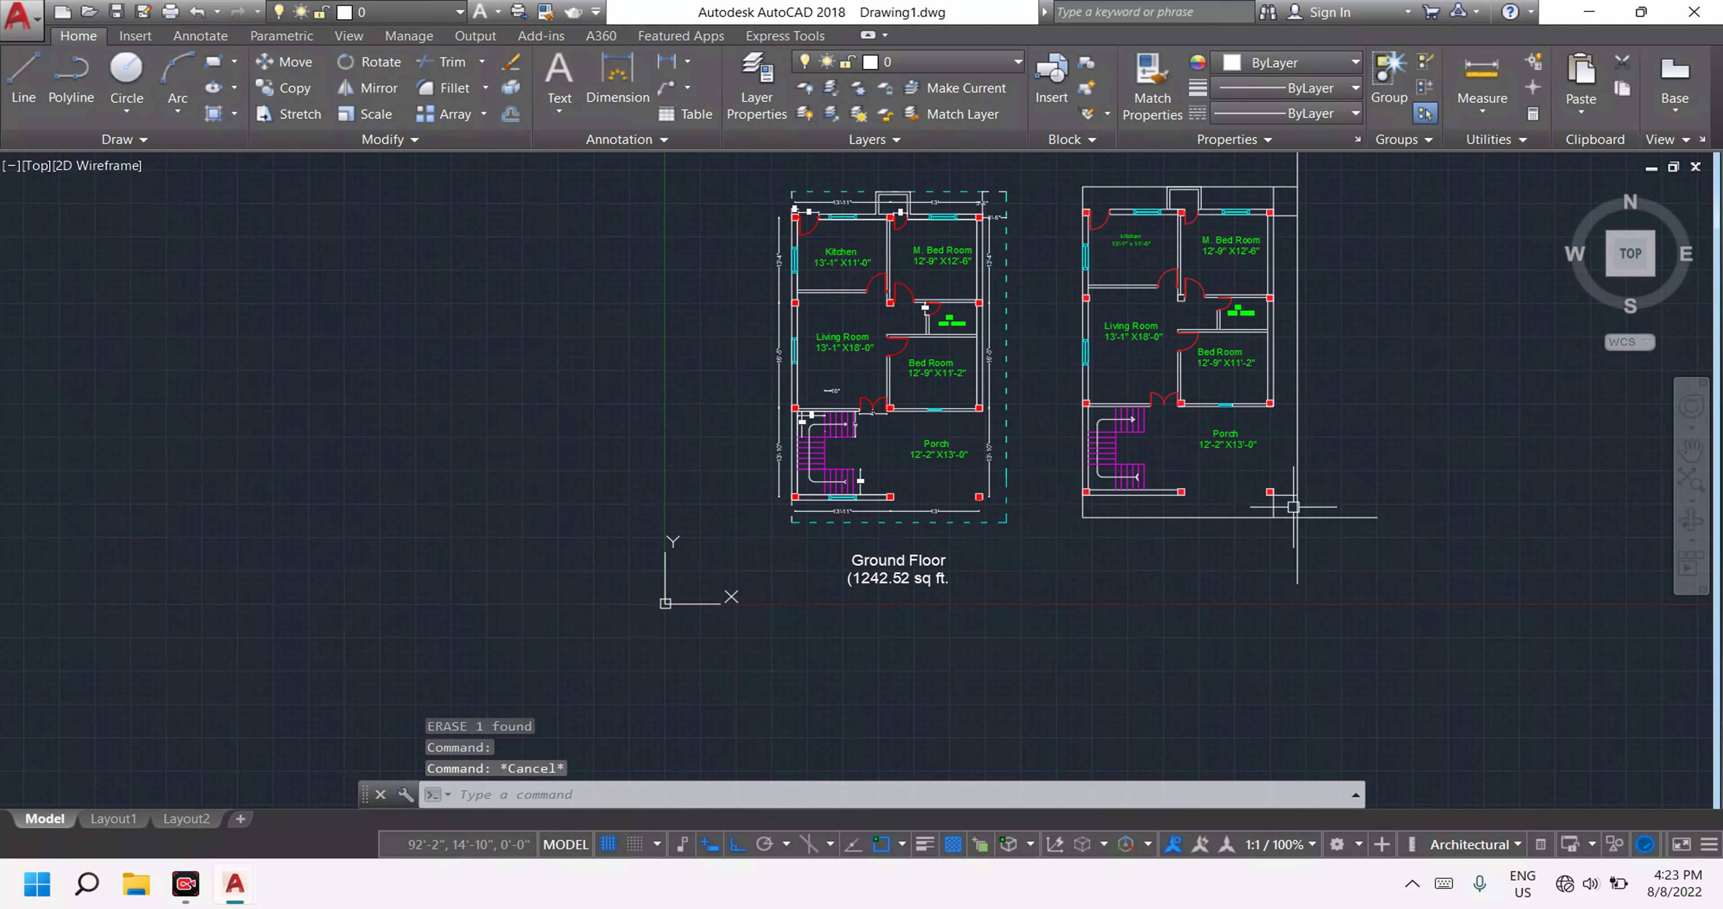
pyautogui.press('Escape')
pyautogui.scroll(5, 1282, 557)
pyautogui.press('Escape')
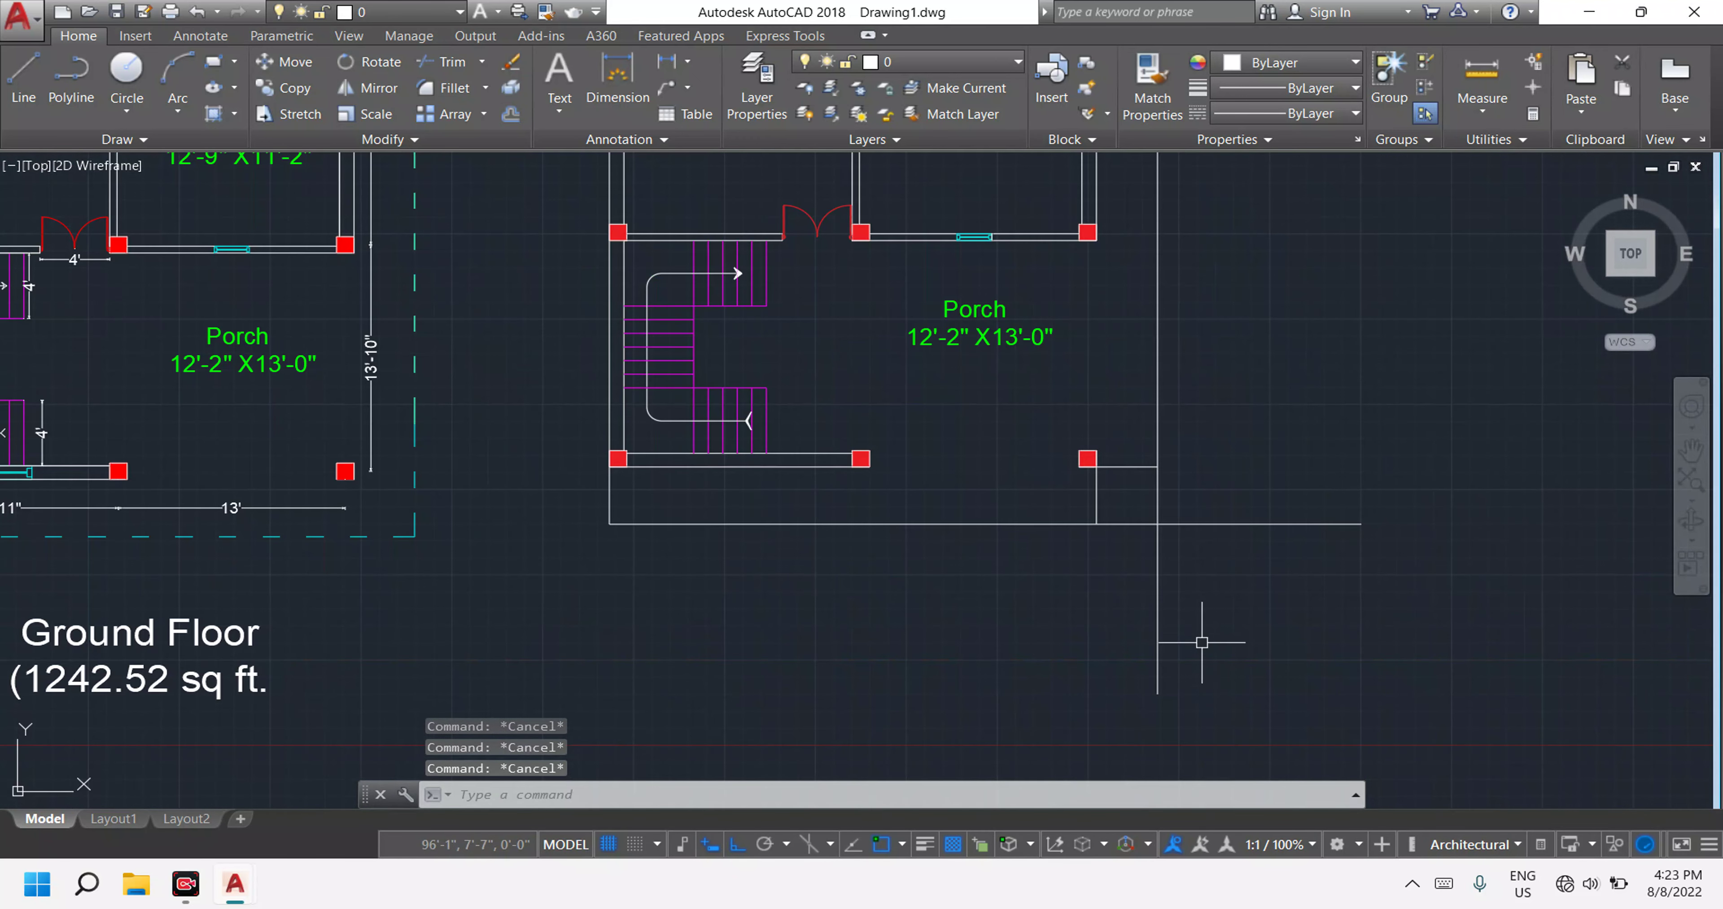
# Shorten the vertical line right of the porch to end at the horizontal line.
pyautogui.click(1158, 686)
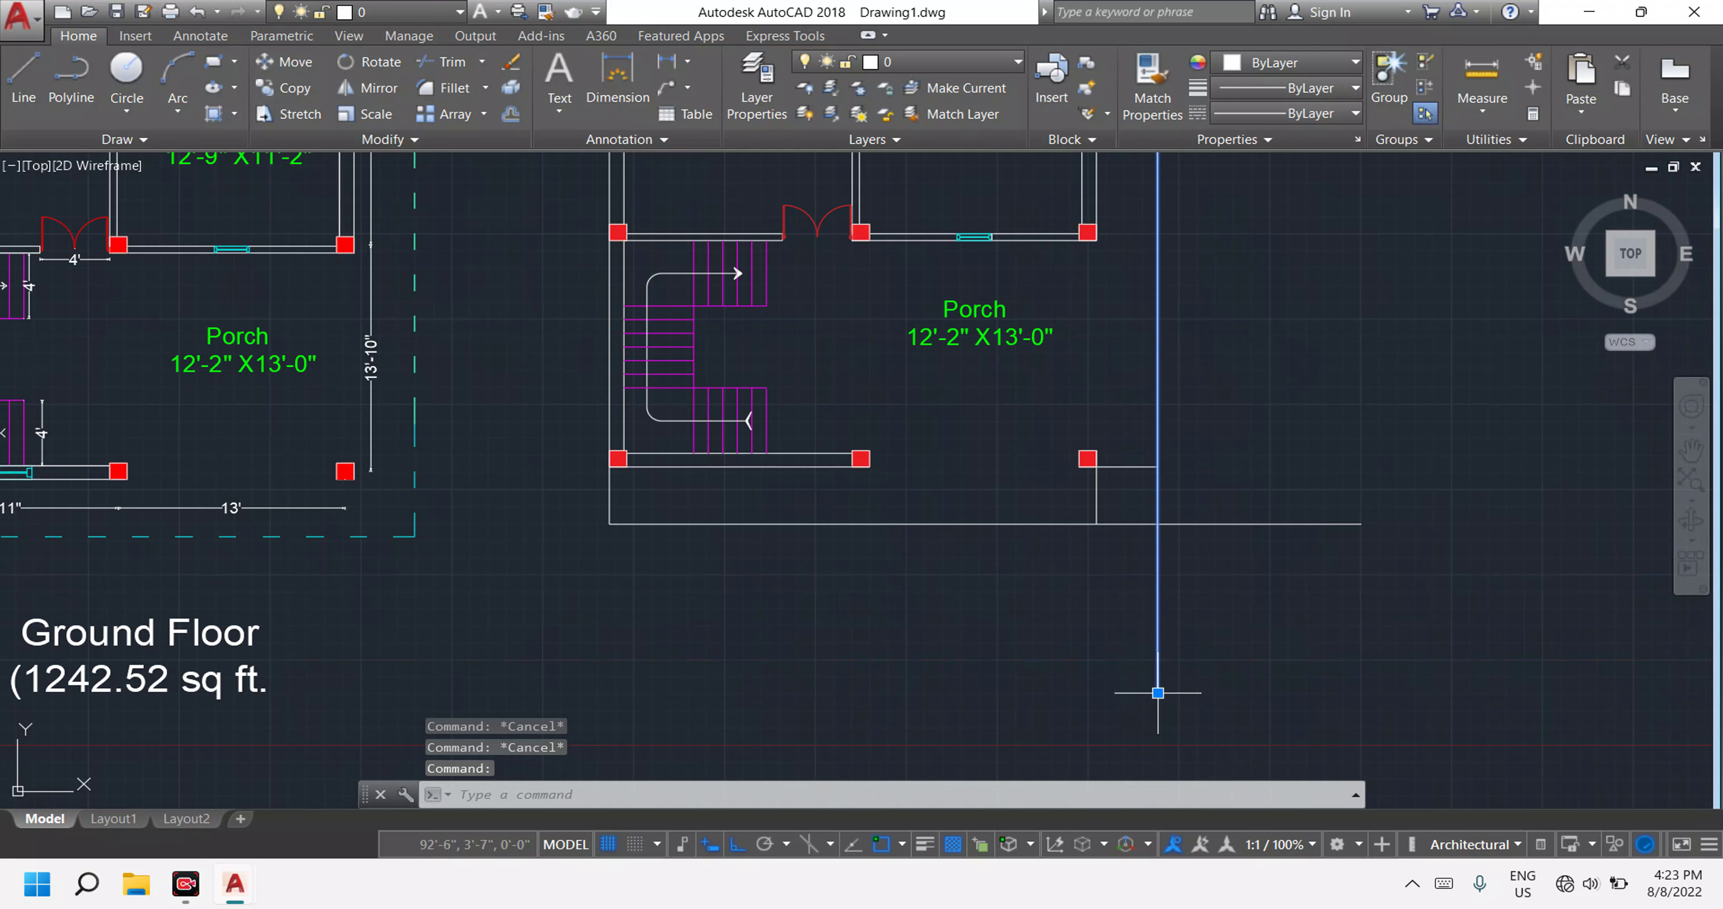
pyautogui.click(1157, 694)
pyautogui.scroll(5, 1154, 524)
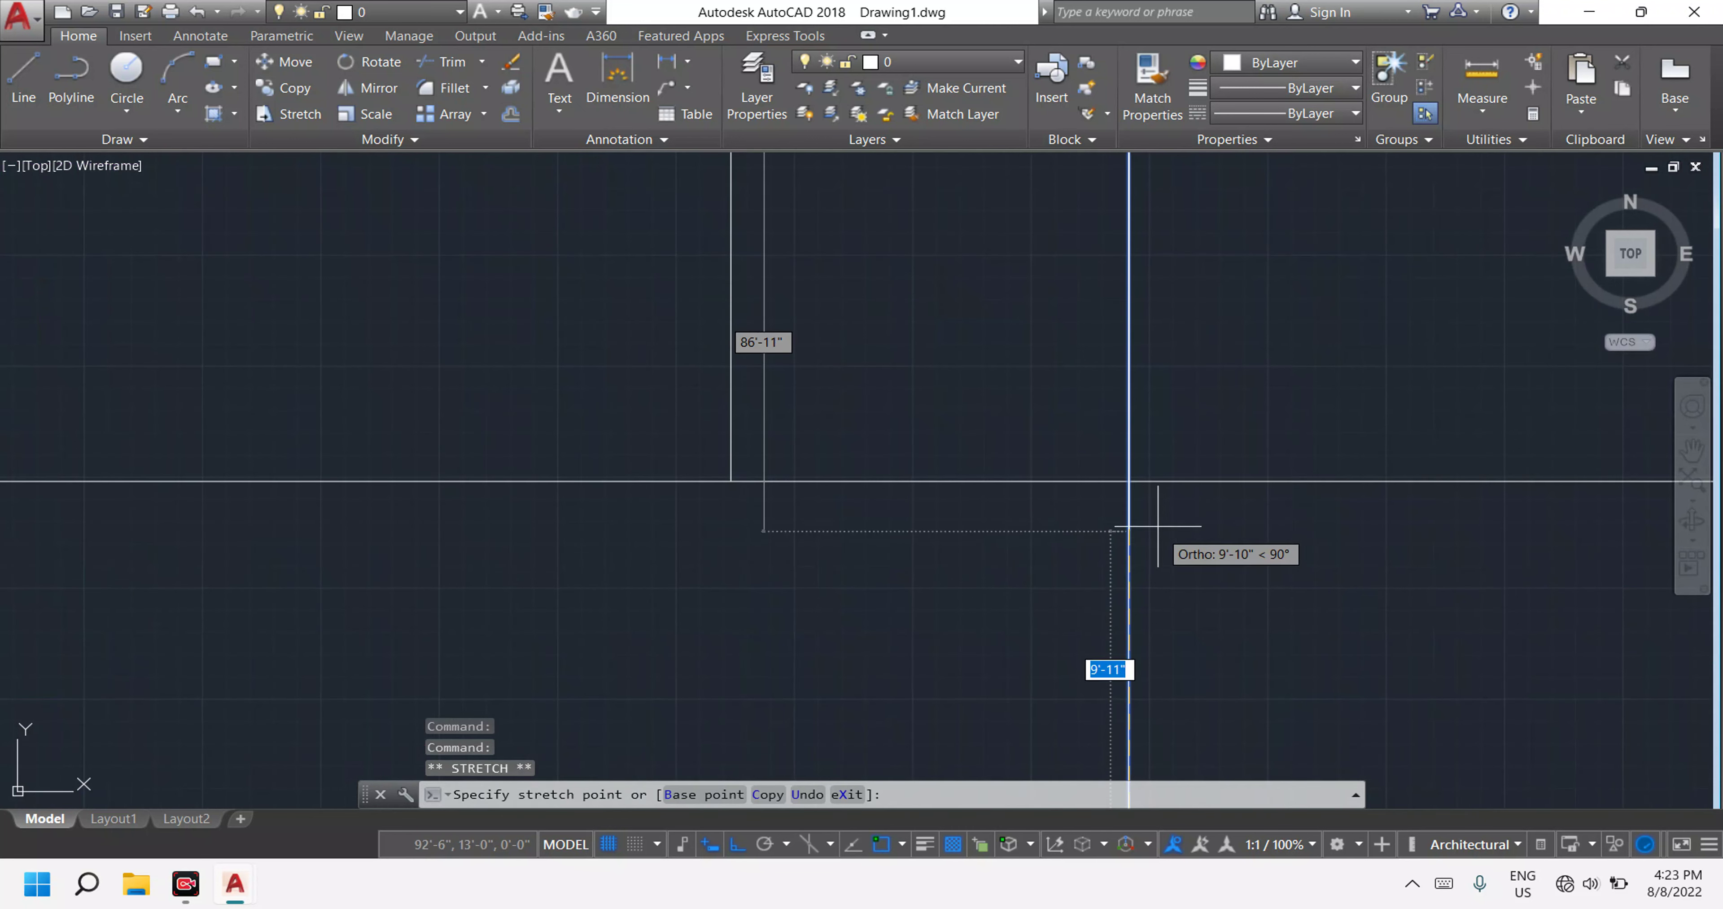
pyautogui.click(1129, 480)
pyautogui.press('Escape')
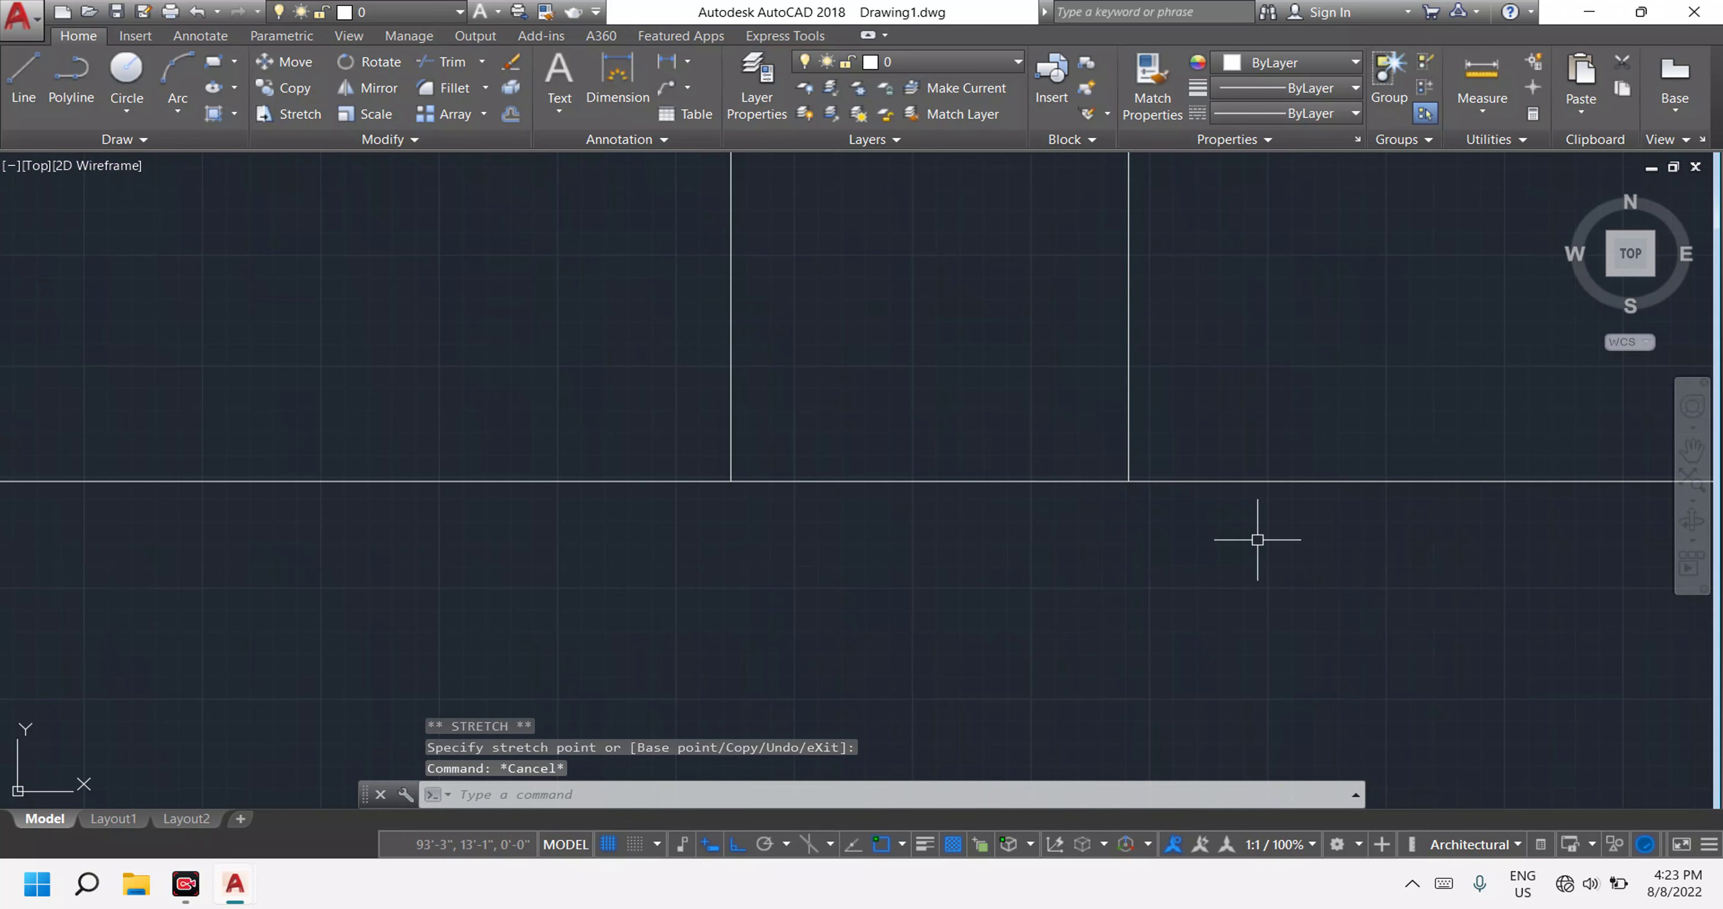
pyautogui.write('tr')
# Trim away the extra vertical line above the right plan.
pyautogui.press('Return')
pyautogui.press('Return')
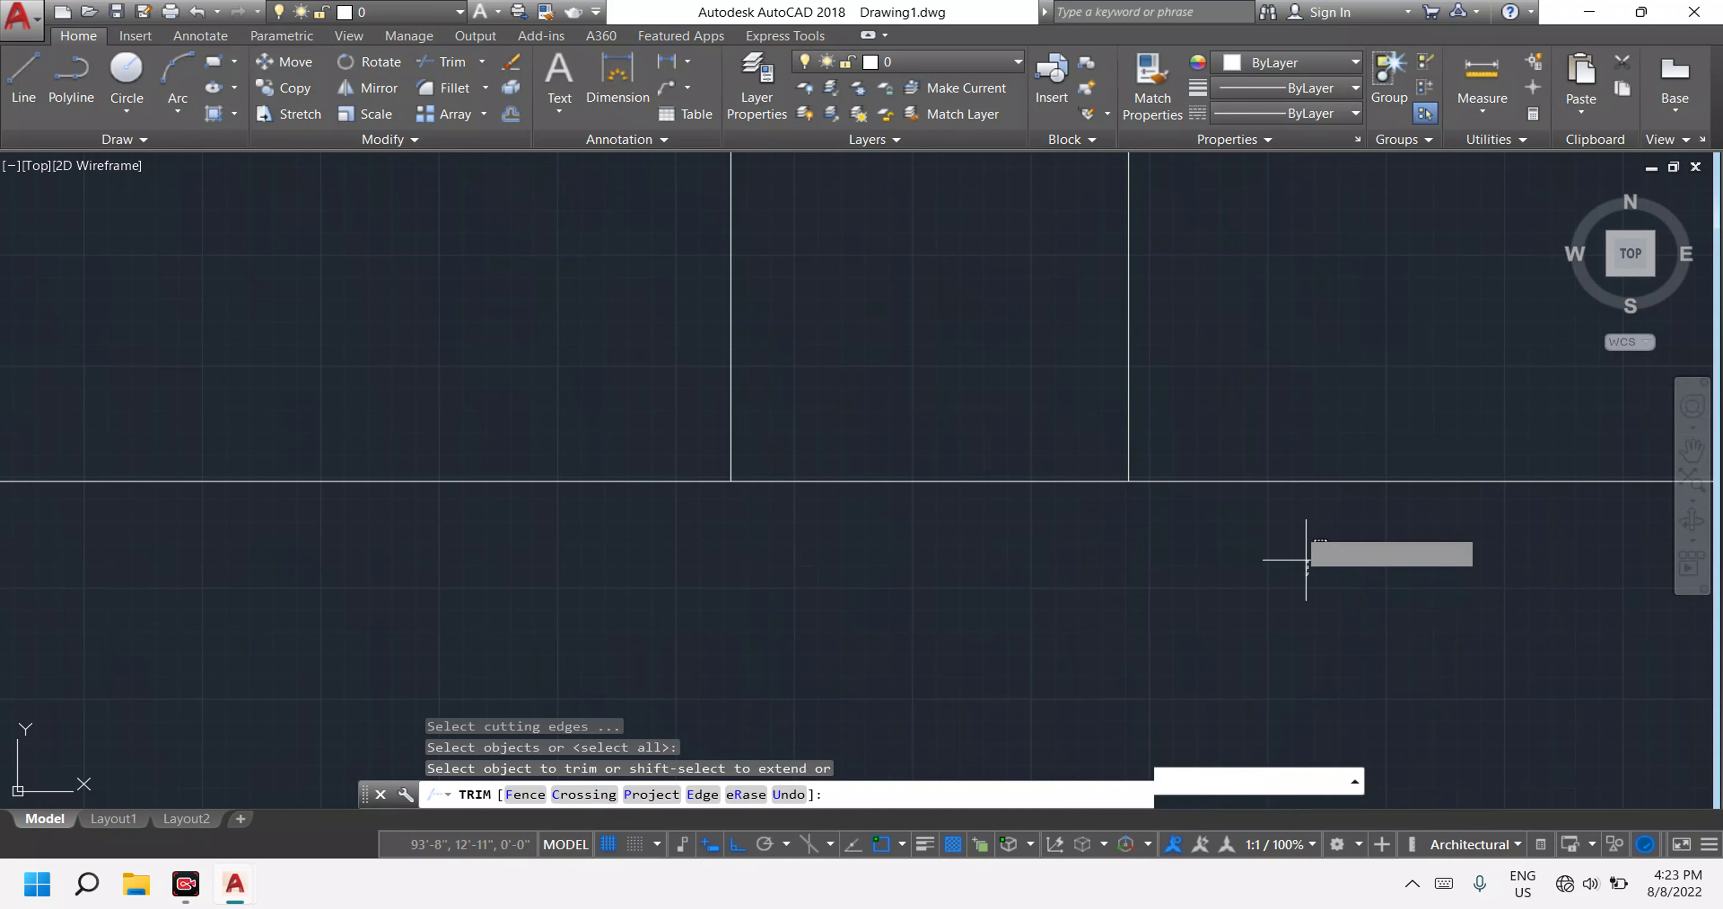
pyautogui.click(1308, 565)
pyautogui.click(1257, 384)
pyautogui.scroll(-3, 1297, 394)
pyautogui.moveTo(1297, 394); pyautogui.dragTo(1297, 438, button='middle')
pyautogui.scroll(-2, 1297, 468)
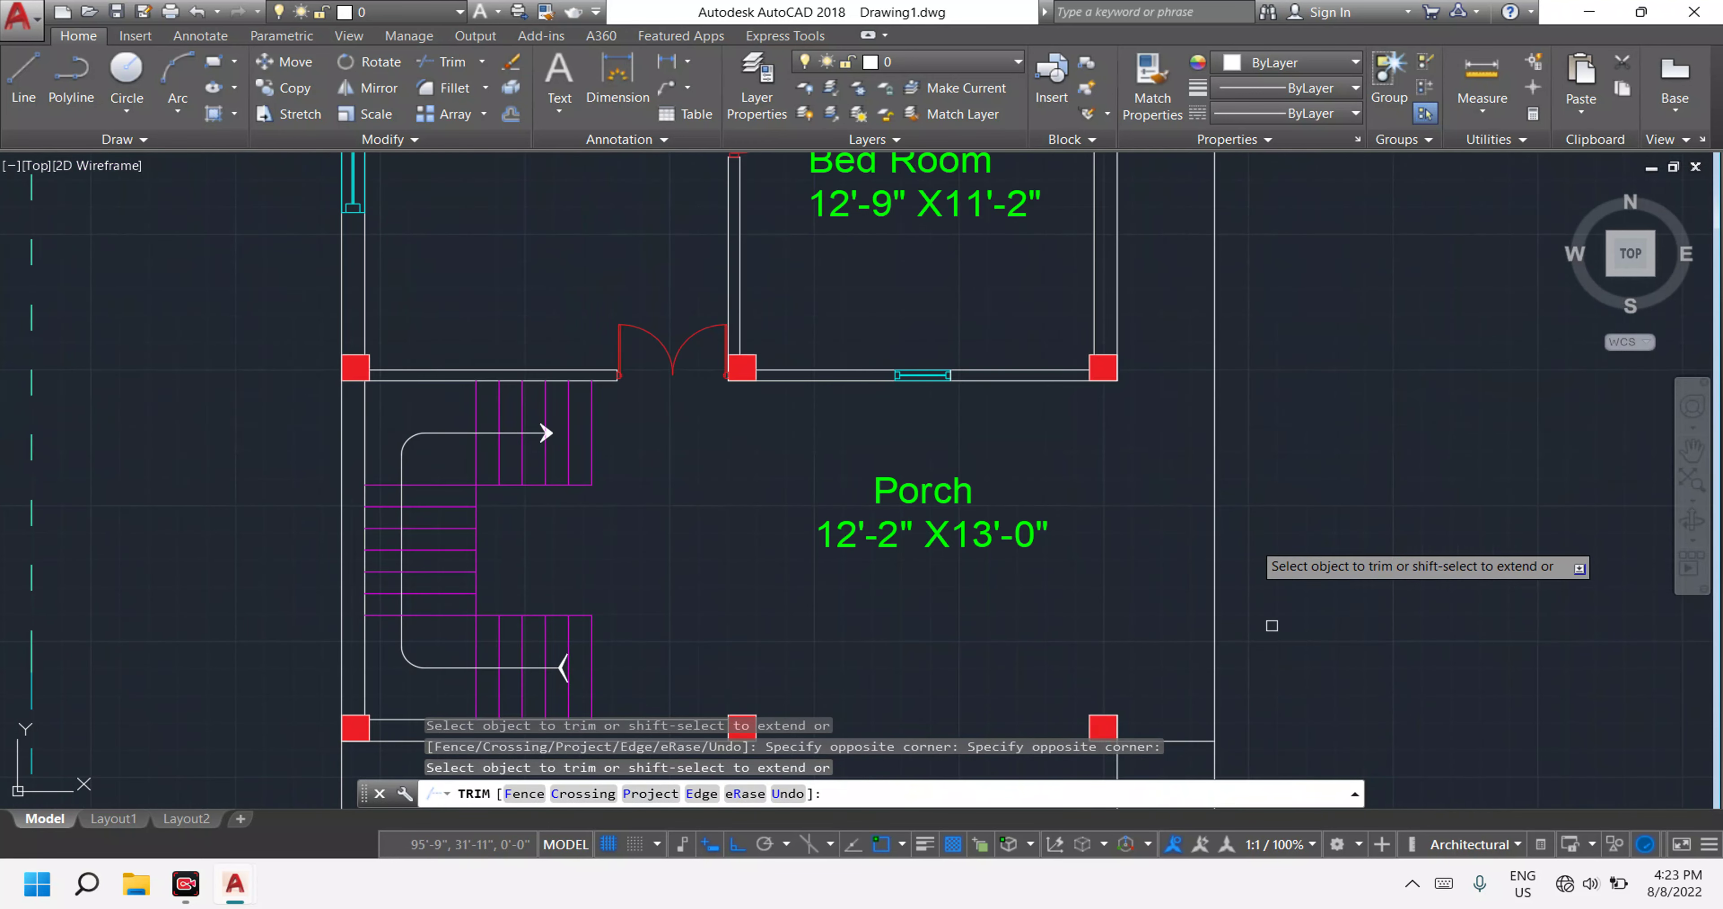
pyautogui.scroll(-3, 1261, 565)
pyautogui.moveTo(1295, 359); pyautogui.dragTo(1307, 467, button='middle')
pyautogui.click(1316, 367)
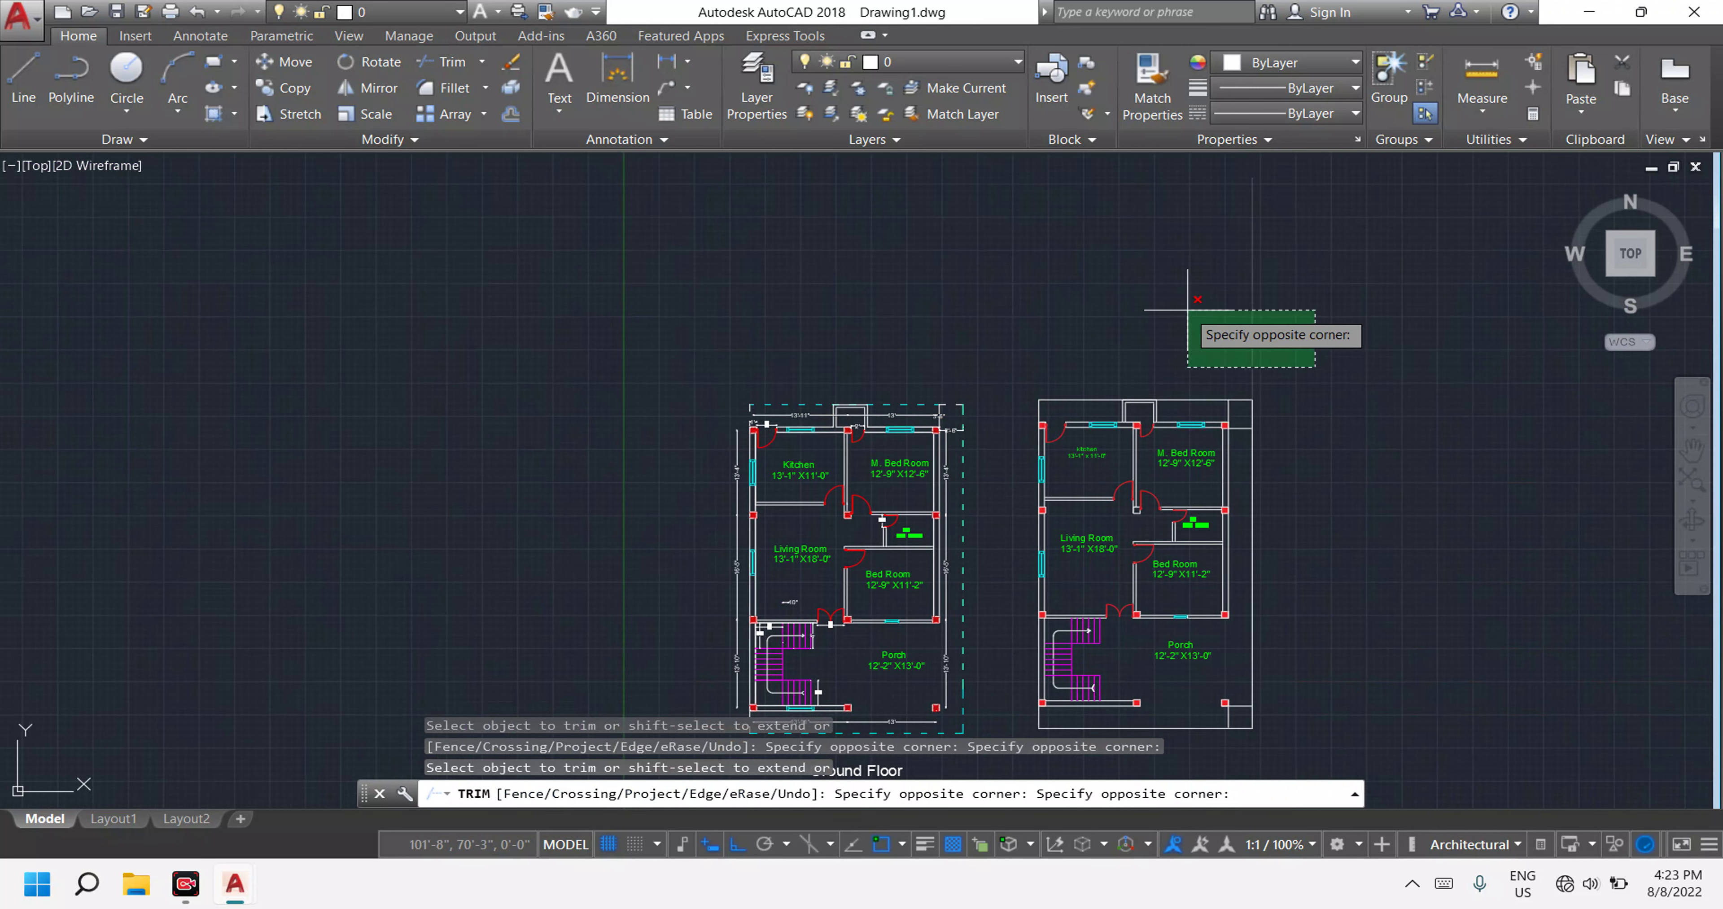
pyautogui.click(1146, 314)
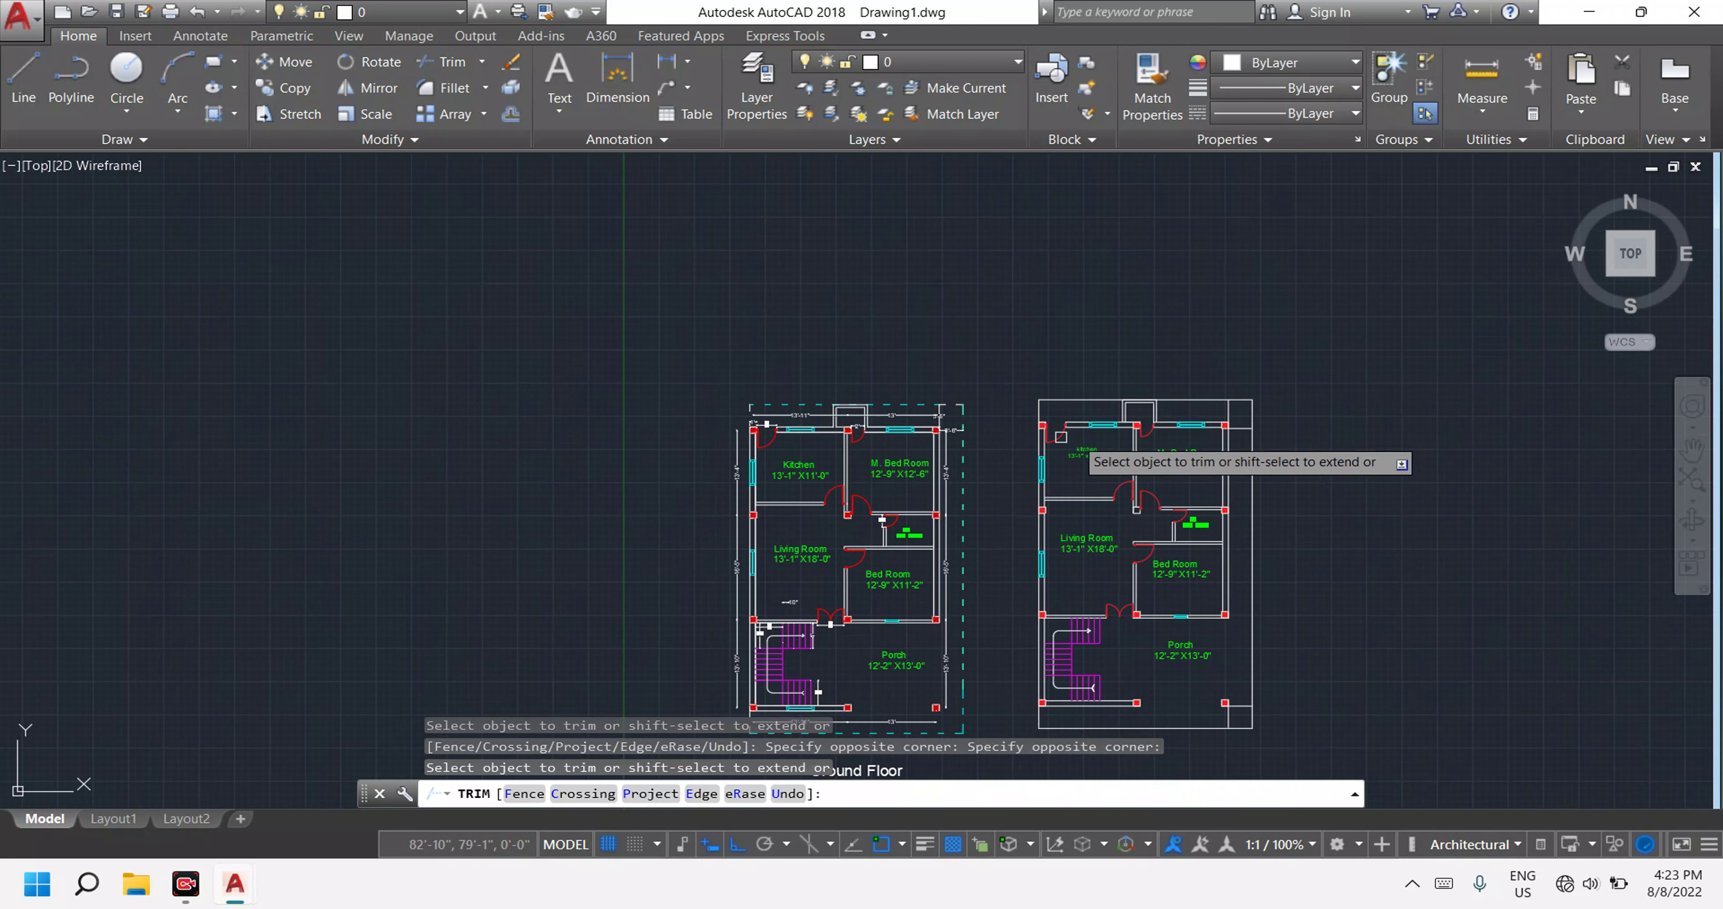
pyautogui.scroll(10, 1240, 418)
pyautogui.click(1258, 614)
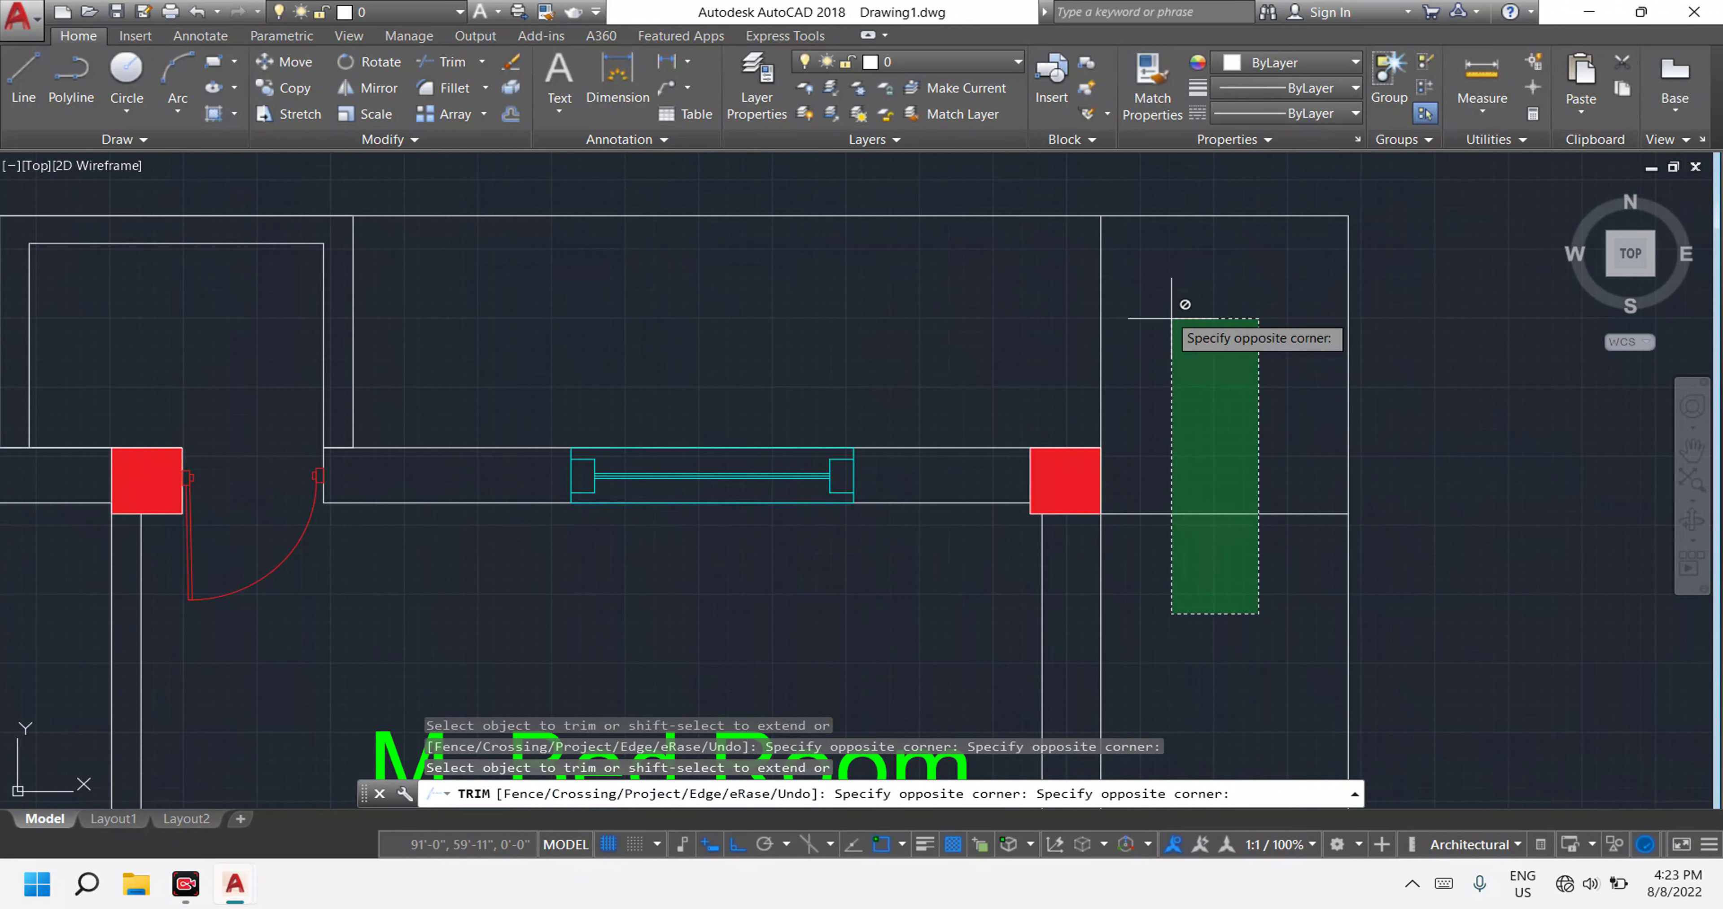
pyautogui.click(1171, 309)
pyautogui.press('Escape')
# Delete the extra horizontal and vertical wall lines.
pyautogui.click(1250, 588)
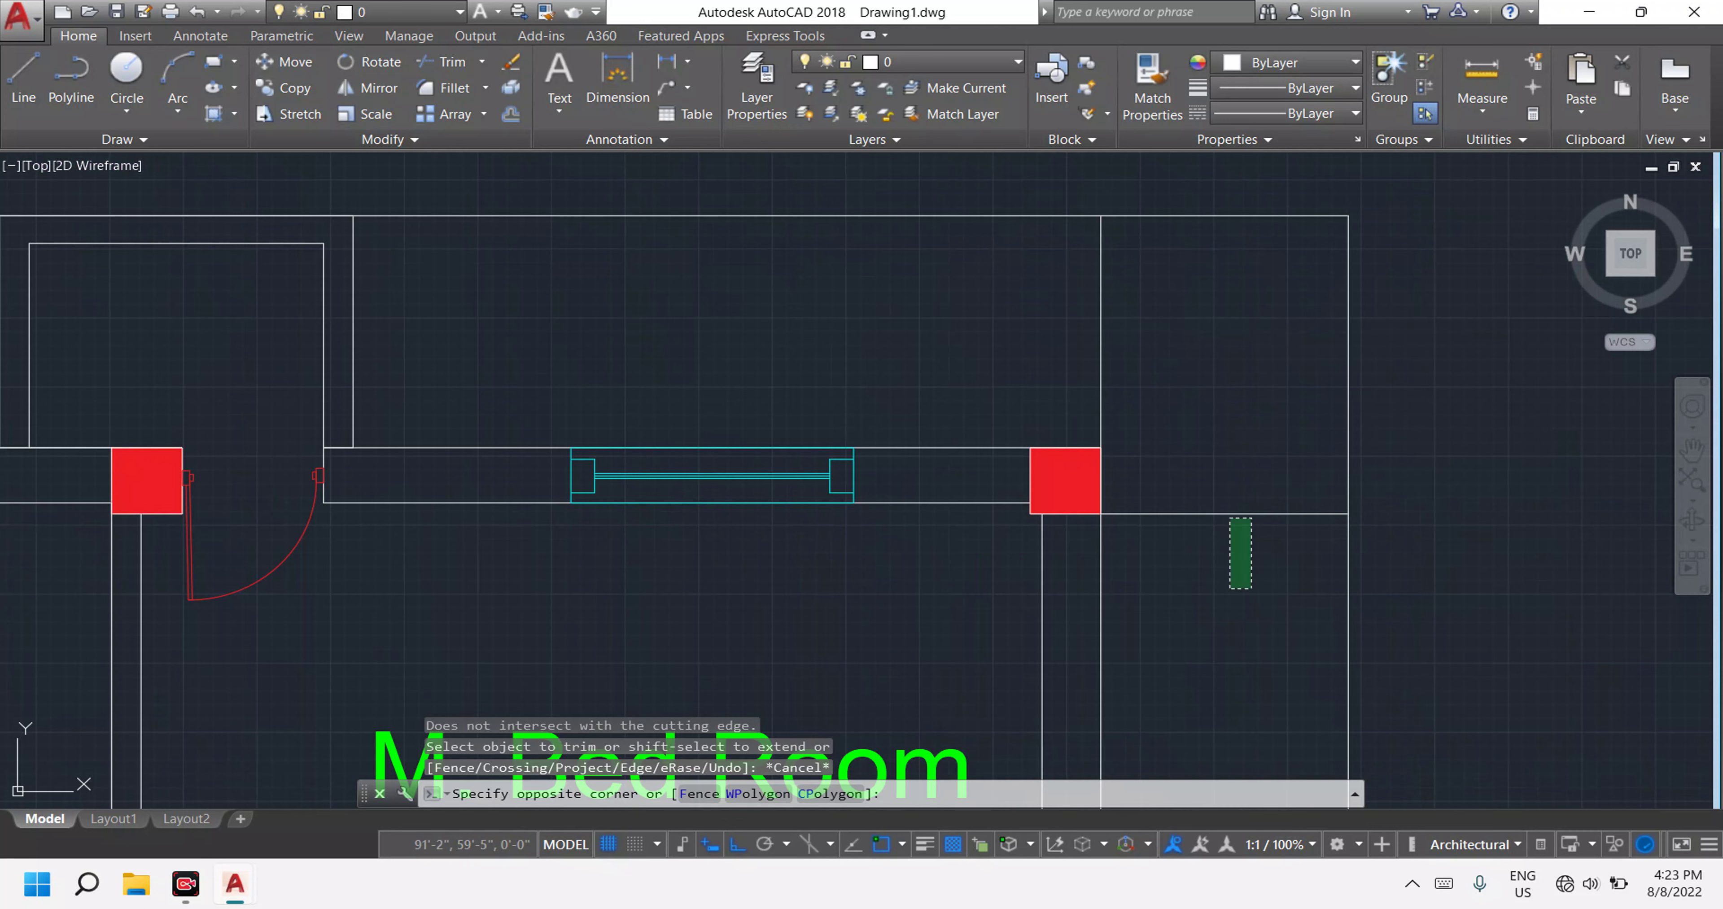
pyautogui.click(1224, 511)
pyautogui.click(1117, 289)
pyautogui.click(1063, 299)
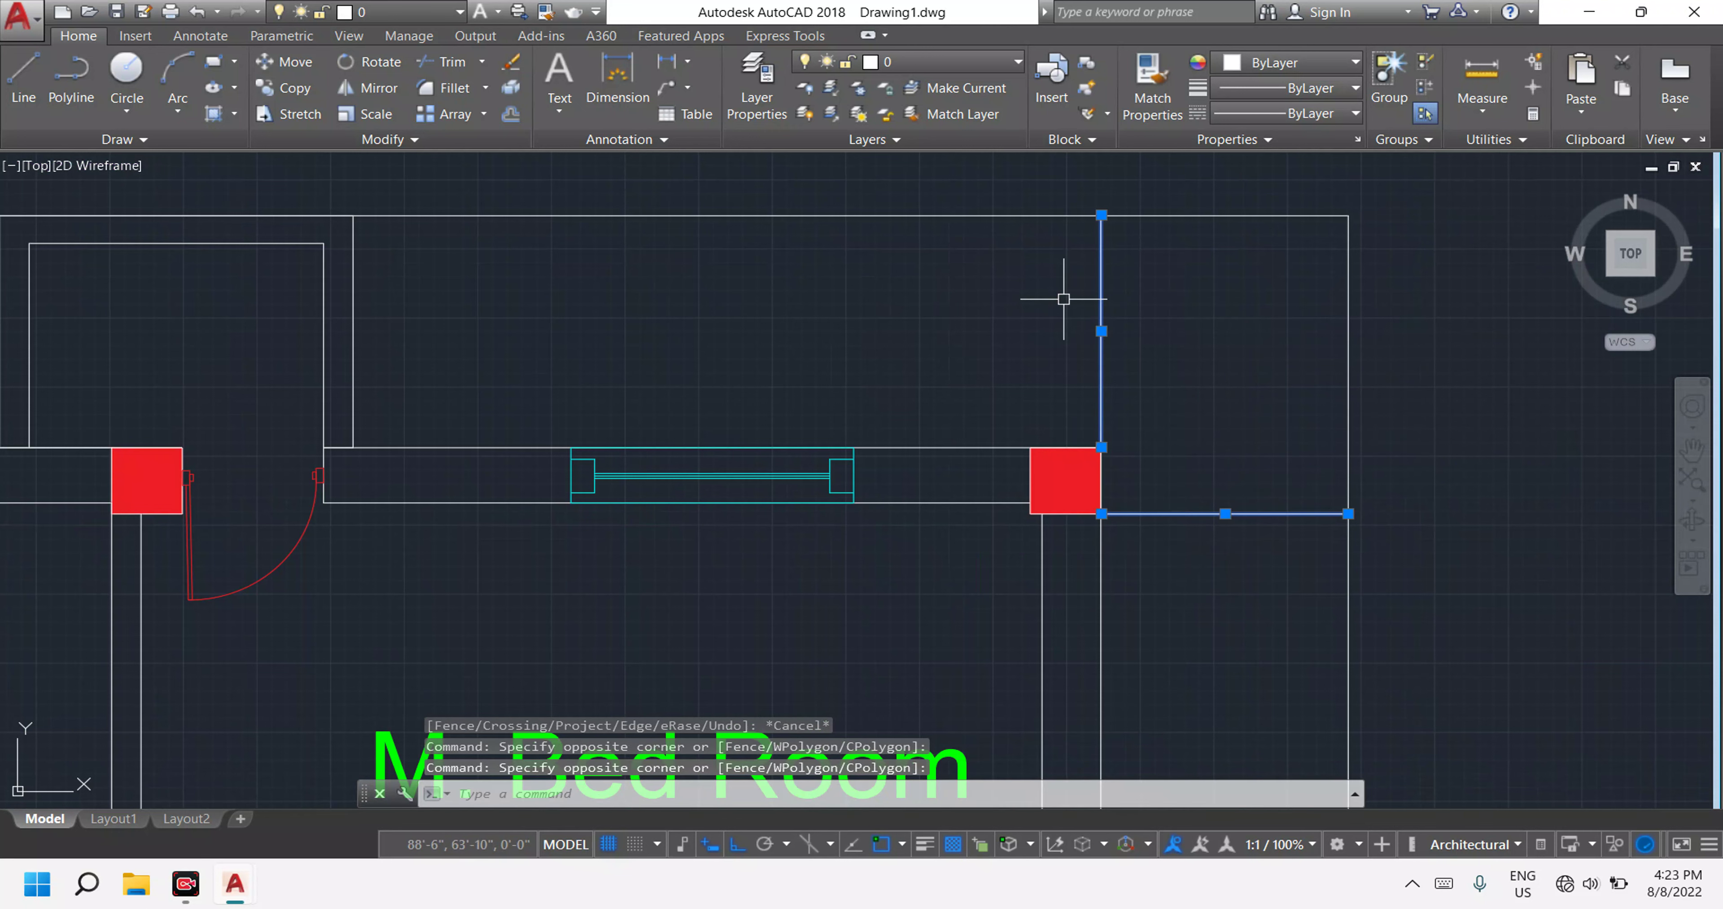
pyautogui.press('Delete')
# Delete the short line at the porch's lower-right corner.
pyautogui.scroll(-3, 919, 323)
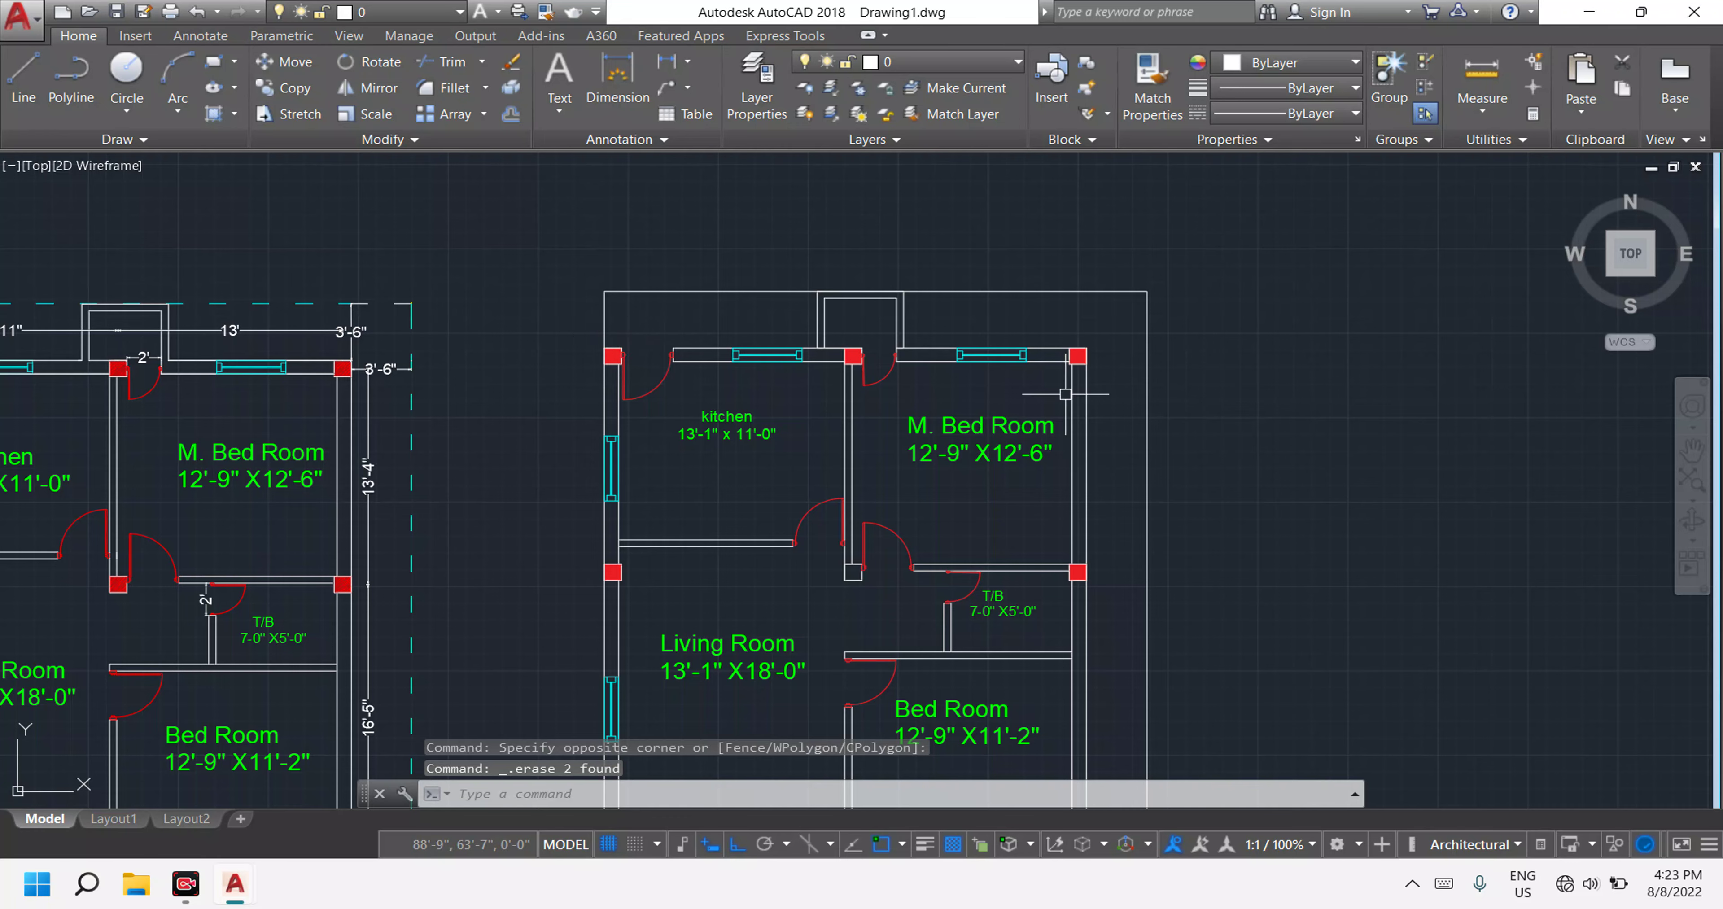
pyautogui.moveTo(1135, 439); pyautogui.dragTo(1199, 59, button='middle')
pyautogui.moveTo(1147, 598); pyautogui.dragTo(1199, 396, button='middle')
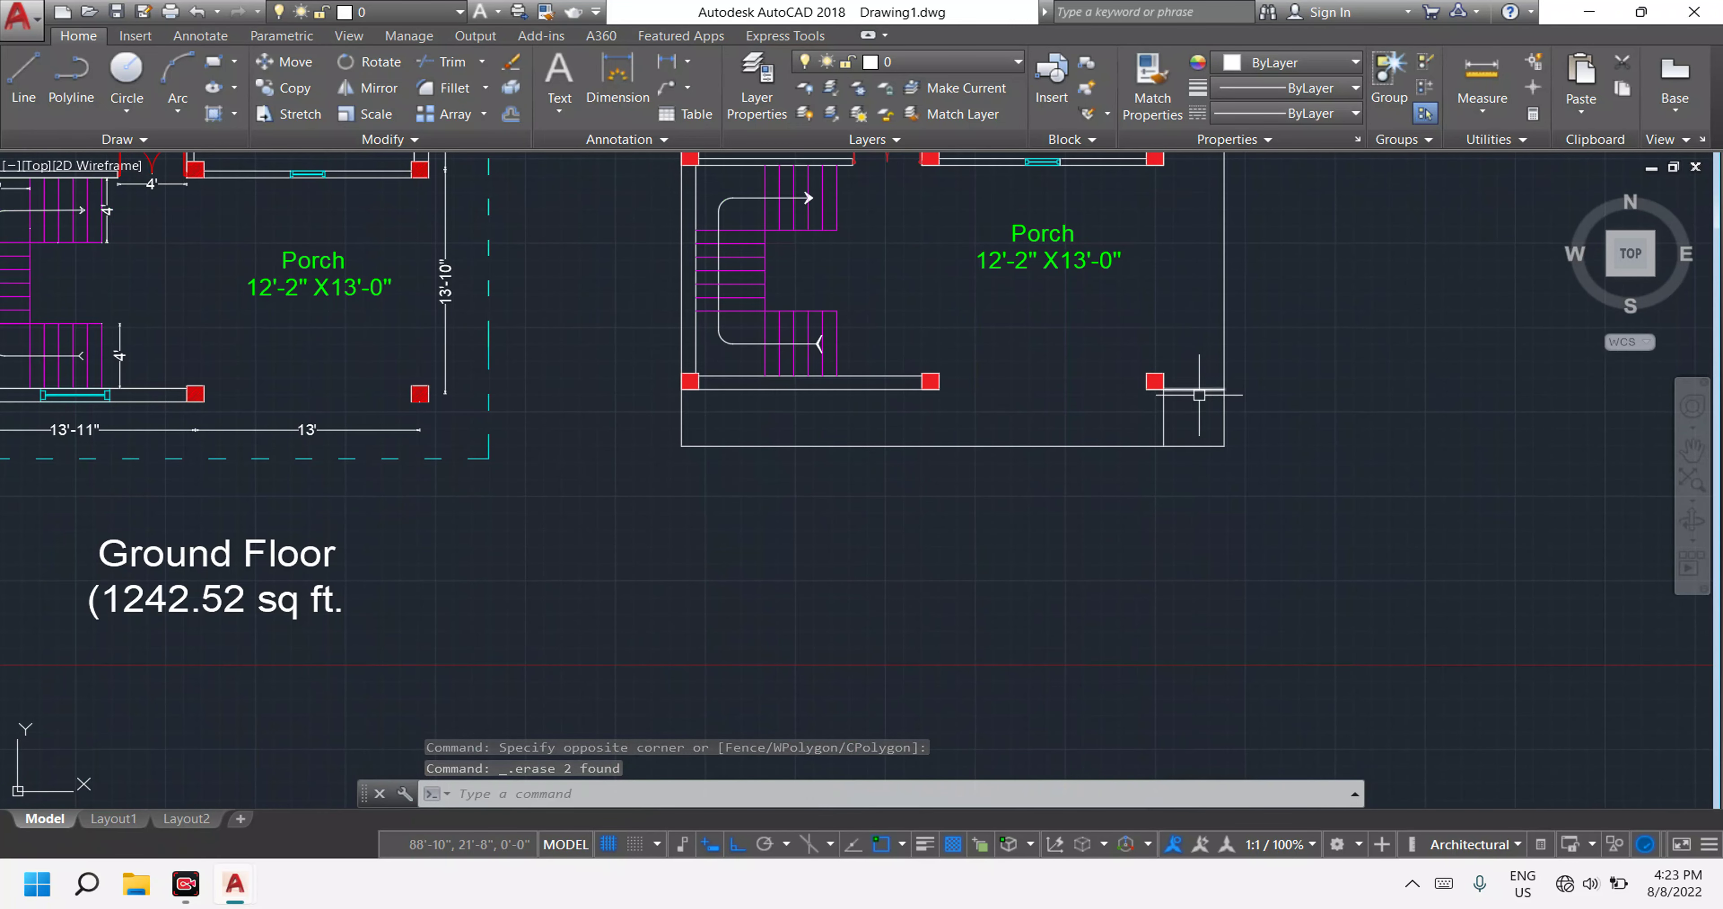
pyautogui.click(1200, 395)
pyautogui.press('Delete')
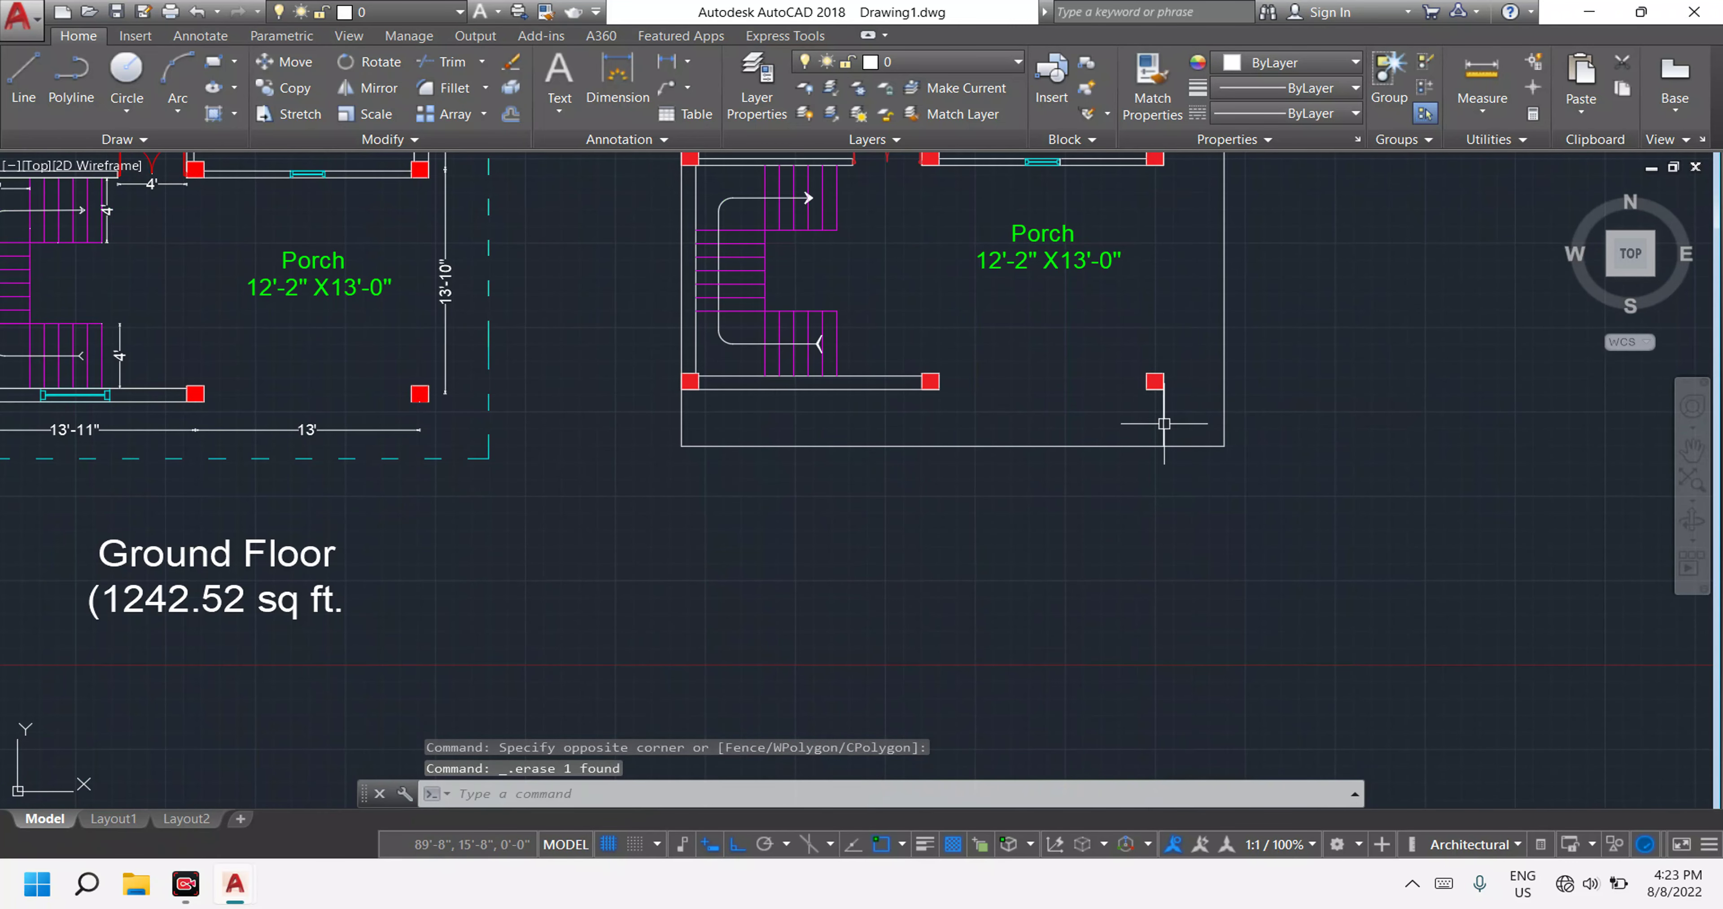
# Select the right plan's outer boundary lines from the top-left corner.
pyautogui.scroll(-10, 1096, 439)
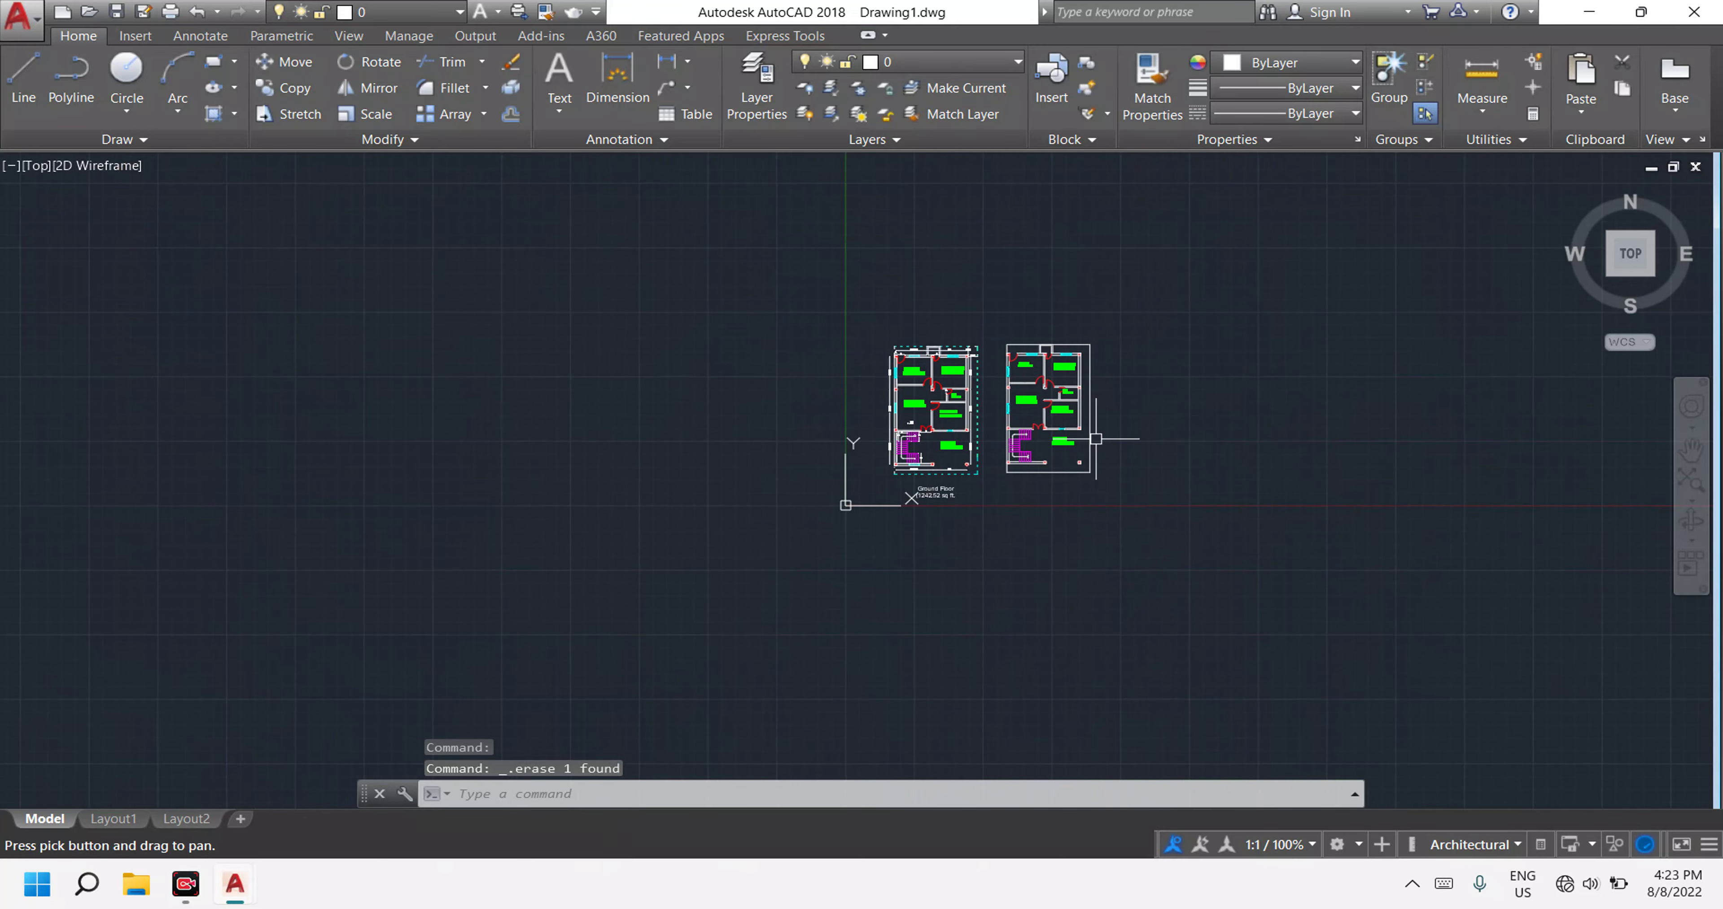
pyautogui.scroll(10, 997, 401)
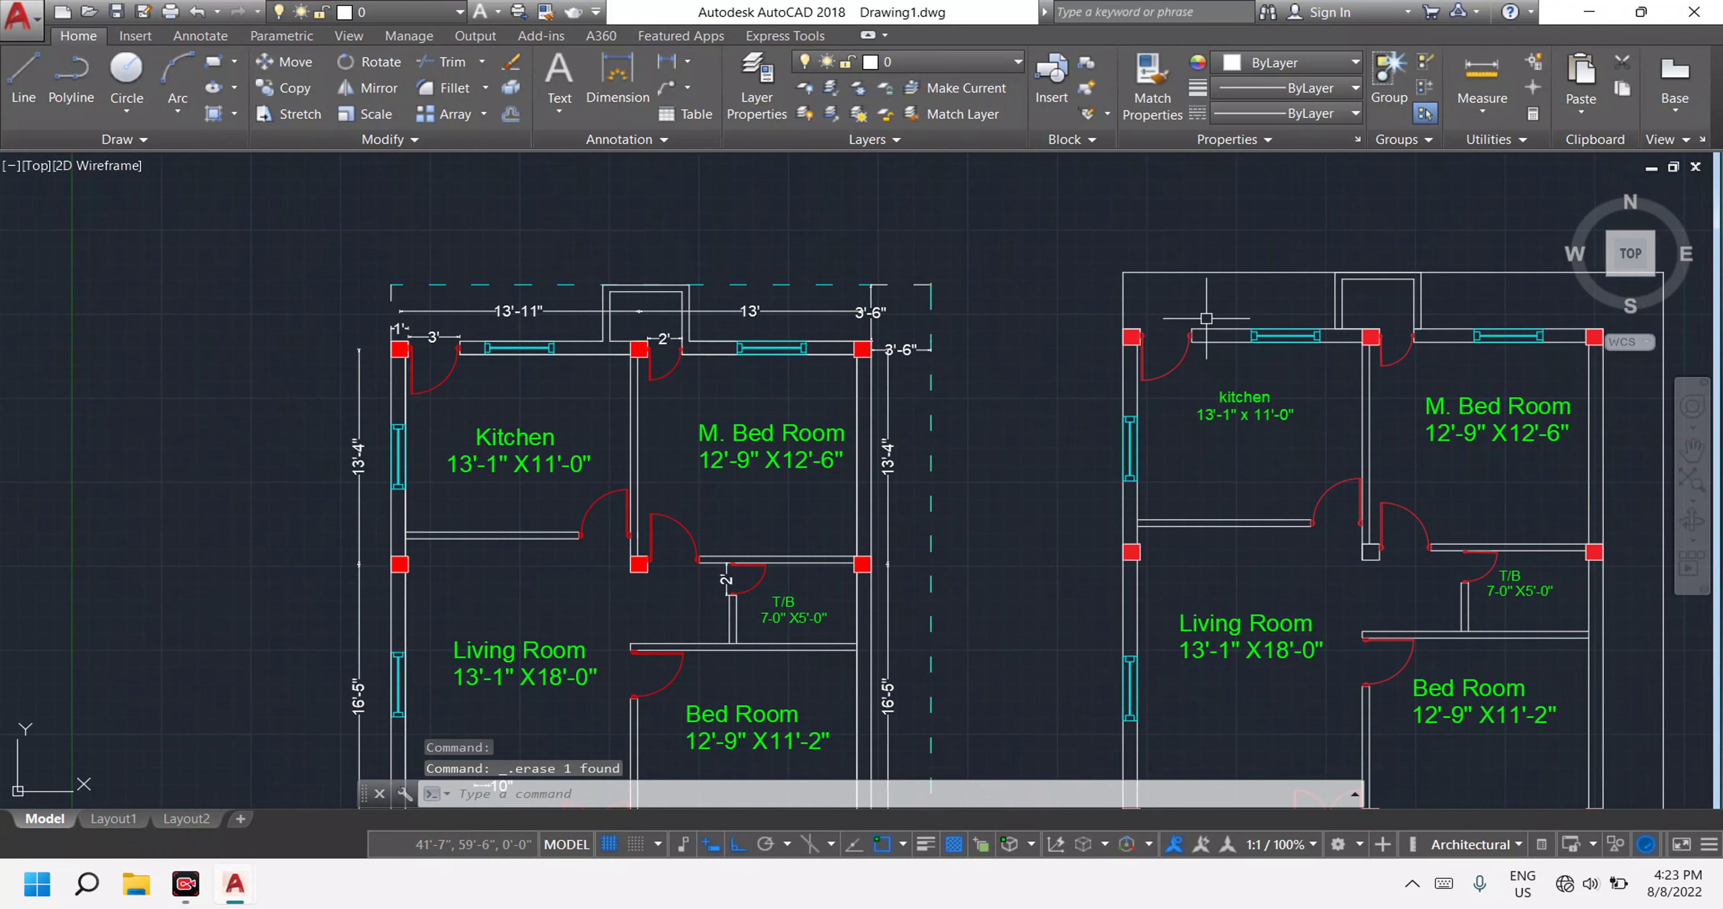
pyautogui.scroll(-2, 1206, 318)
pyautogui.moveTo(1566, 281); pyautogui.dragTo(1136, 236, button='middle')
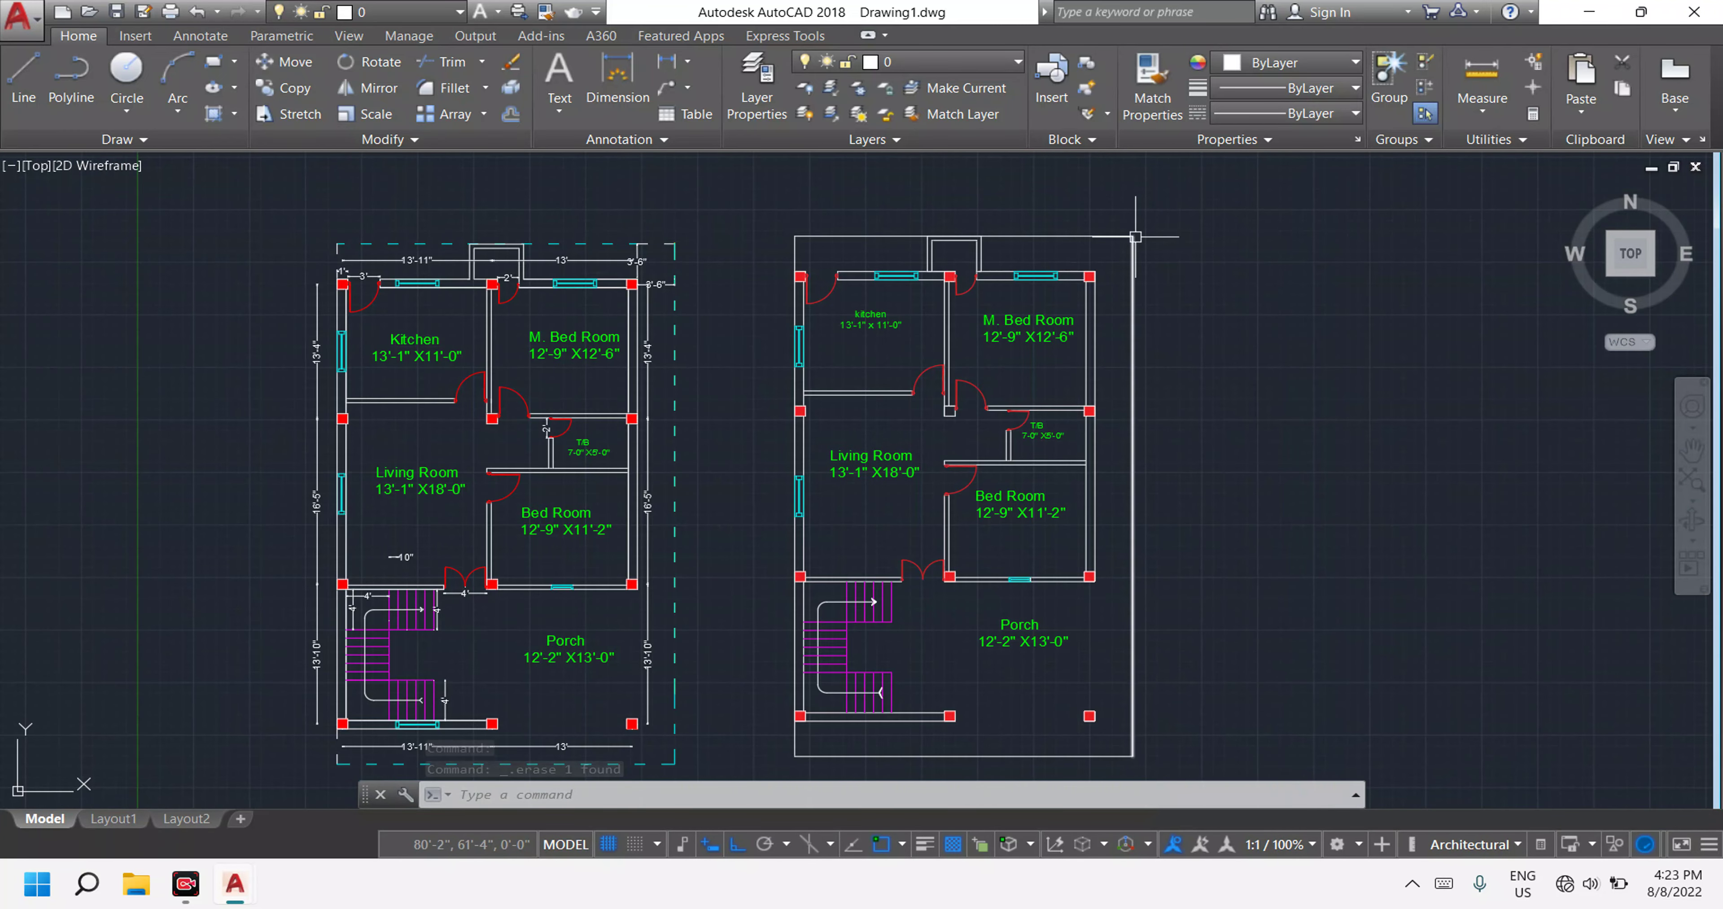
pyautogui.click(1134, 244)
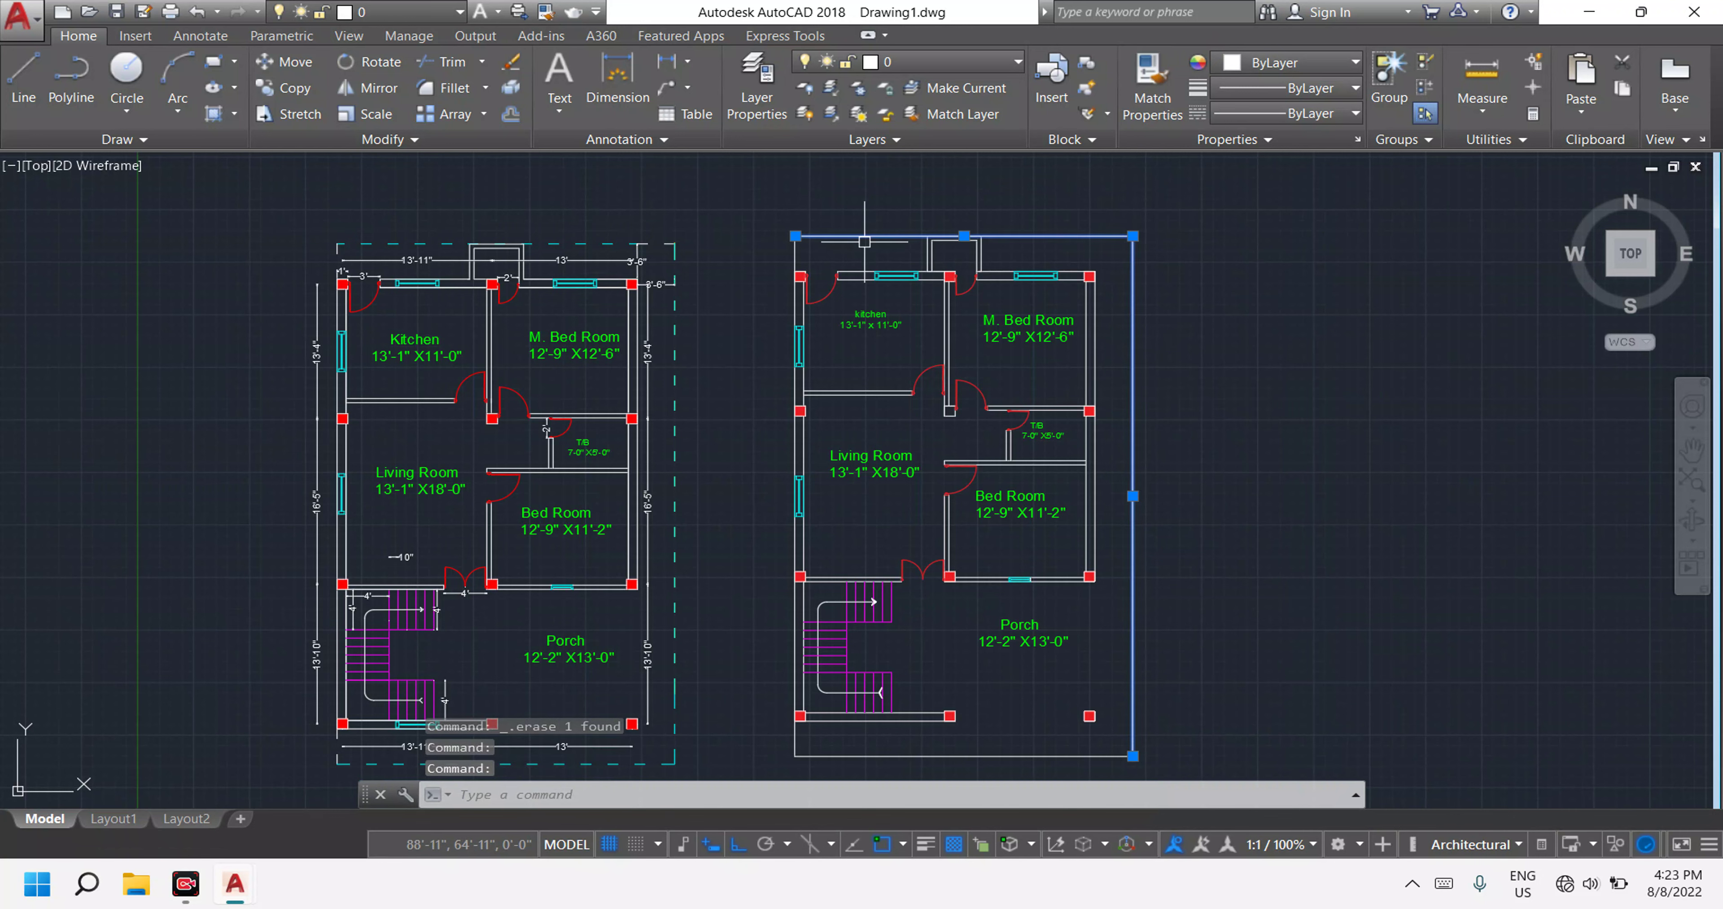
pyautogui.scroll(4, 803, 251)
pyautogui.click(791, 257)
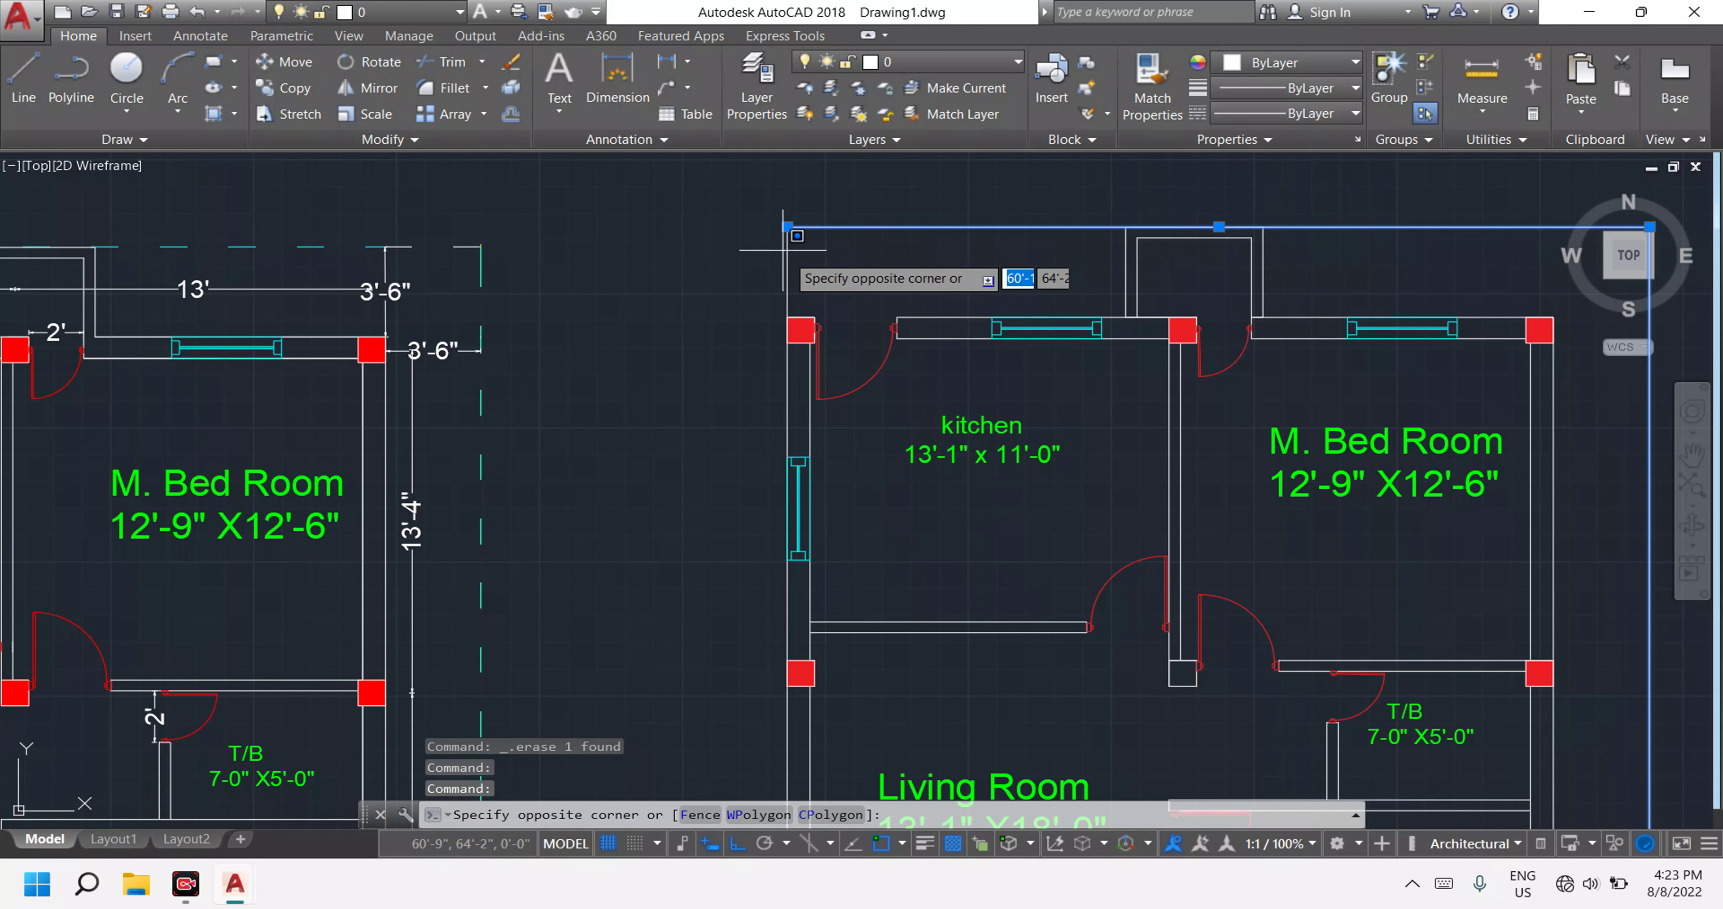
pyautogui.click(791, 256)
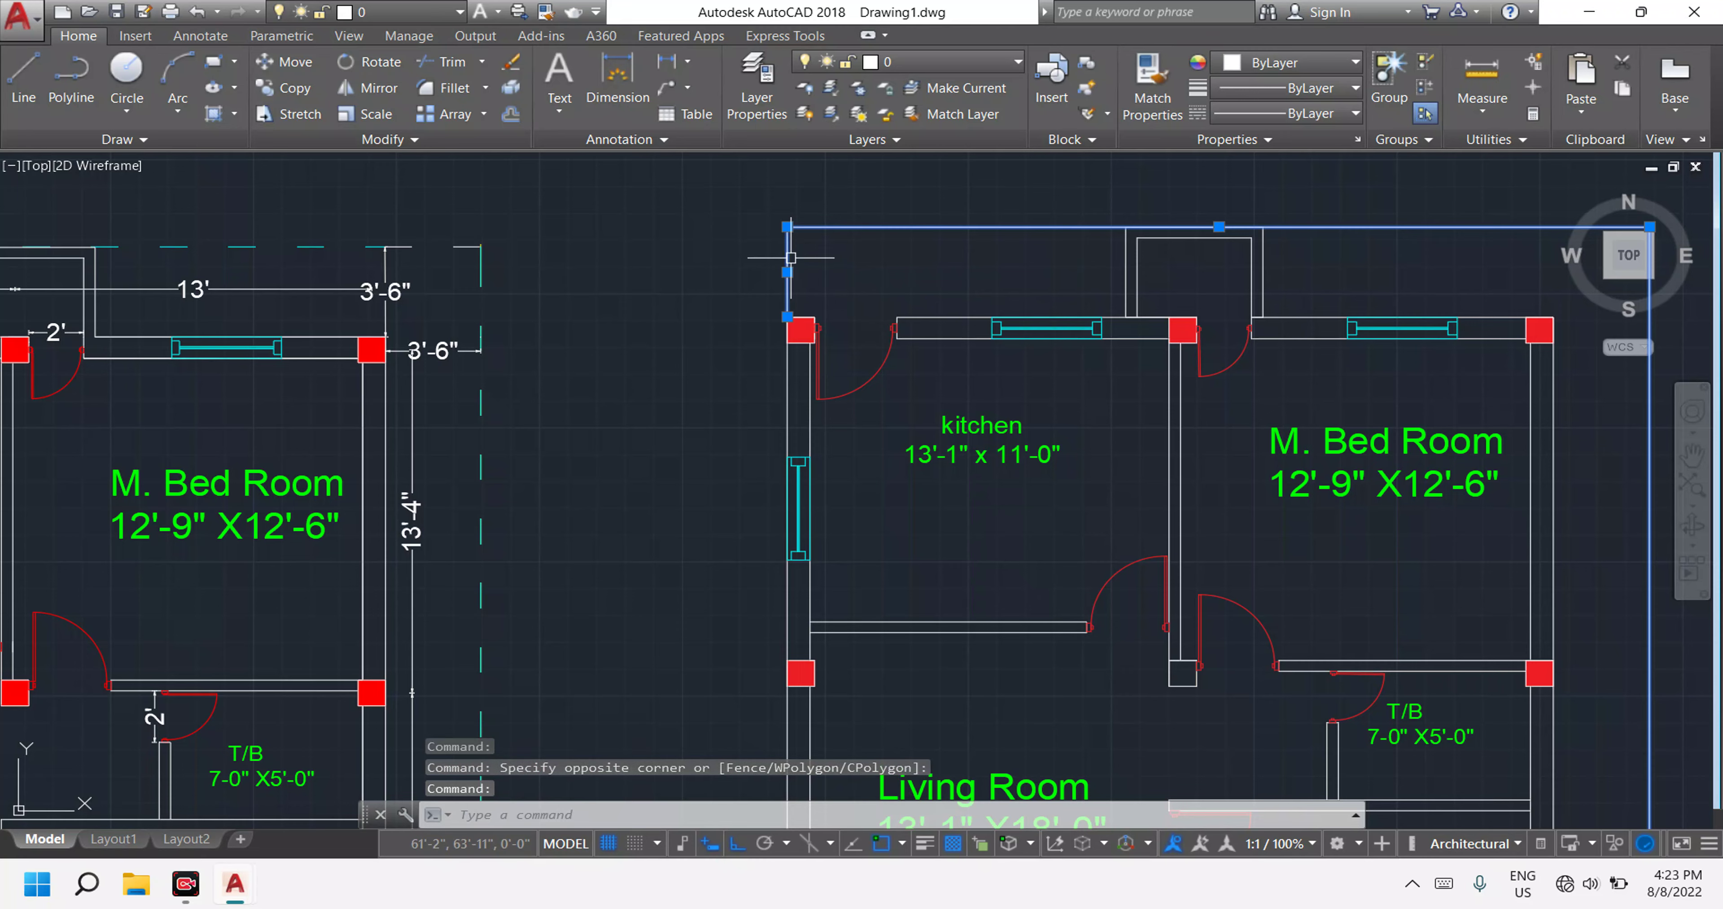
# Add the boundary line below the porch and join the selection into one polyline.
pyautogui.scroll(-3, 916, 258)
pyautogui.scroll(-2, 1057, 375)
pyautogui.scroll(5, 1053, 391)
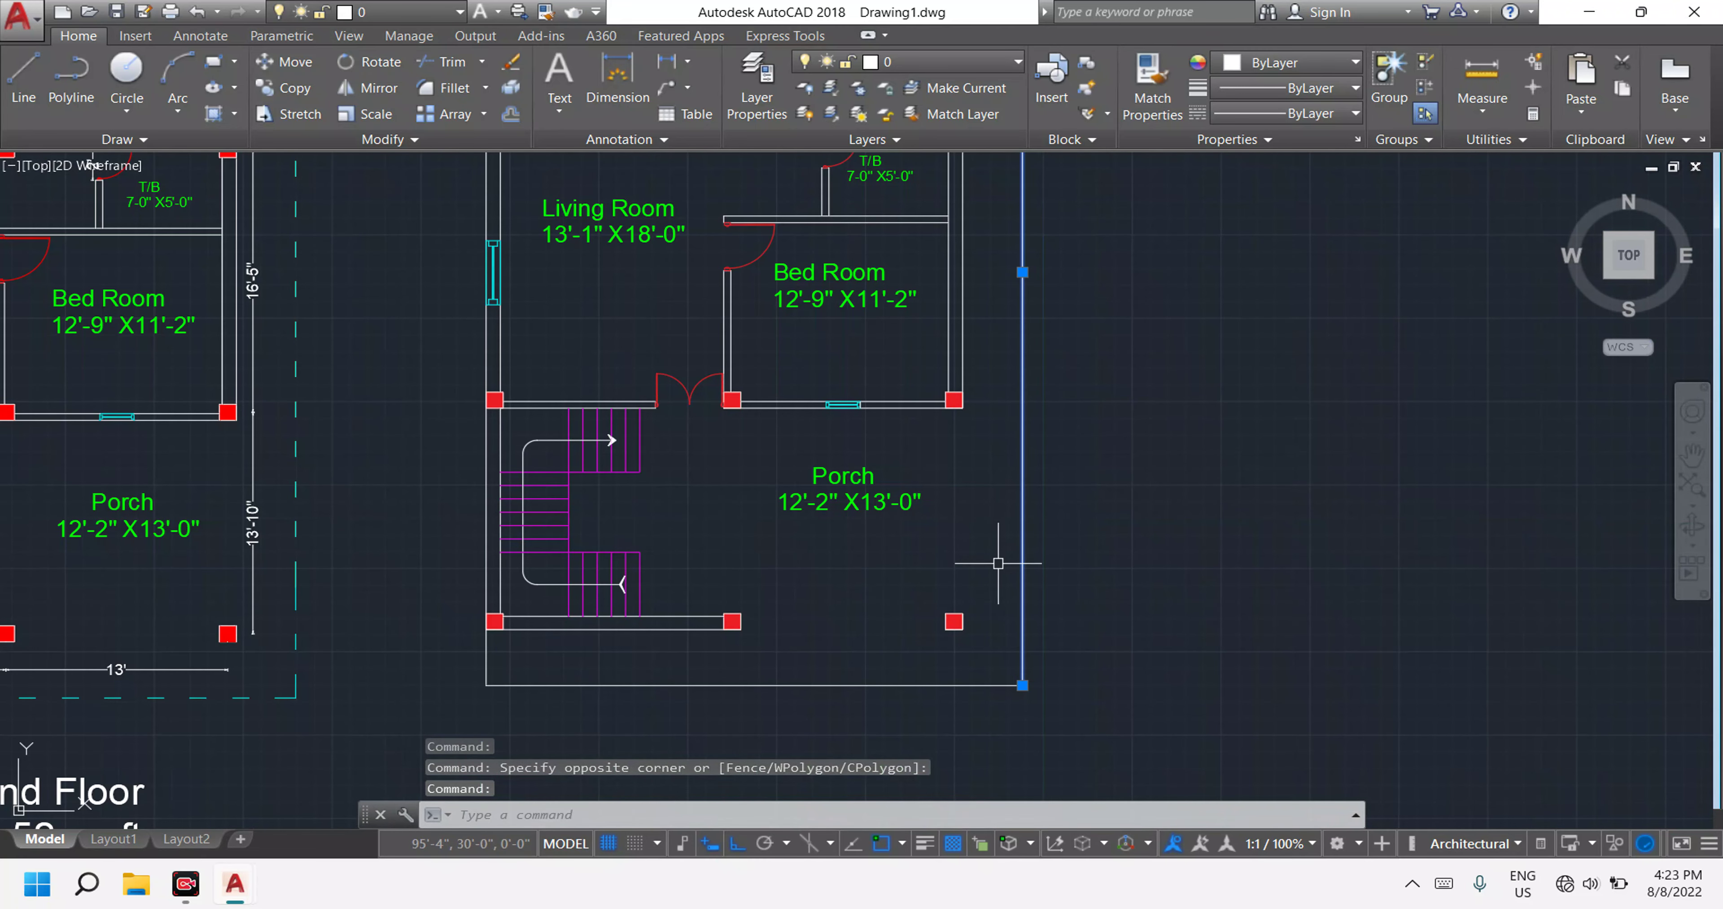
pyautogui.moveTo(998, 563); pyautogui.dragTo(1090, 247, button='middle')
pyautogui.click(1131, 354)
pyautogui.click(897, 367)
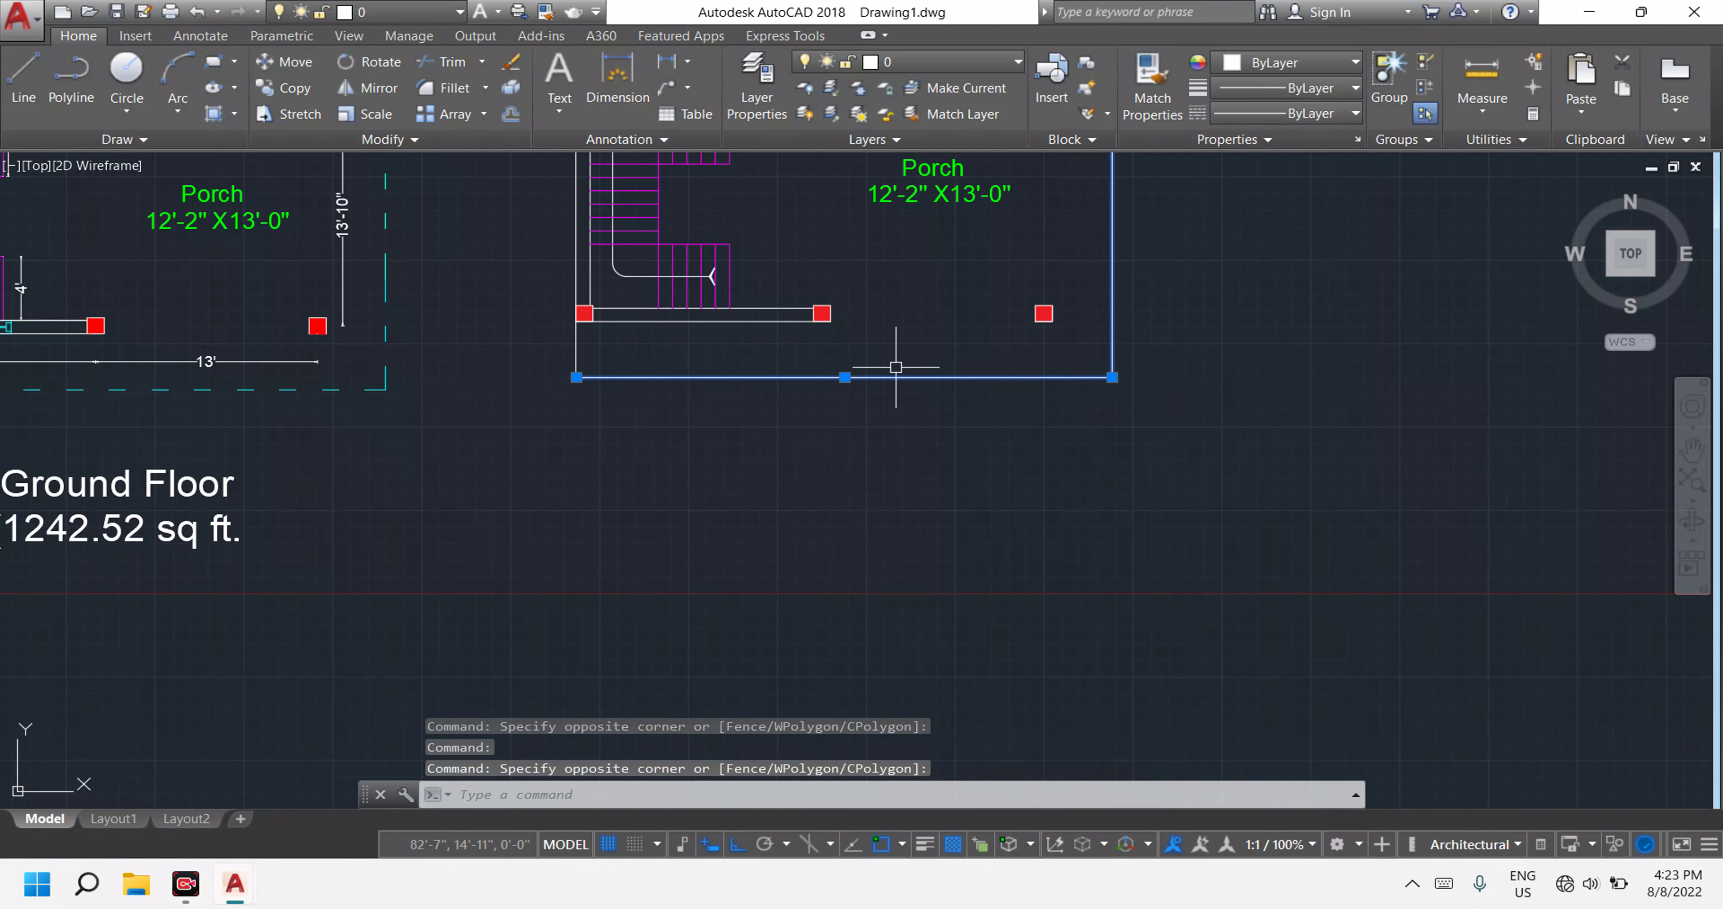
pyautogui.click(576, 348)
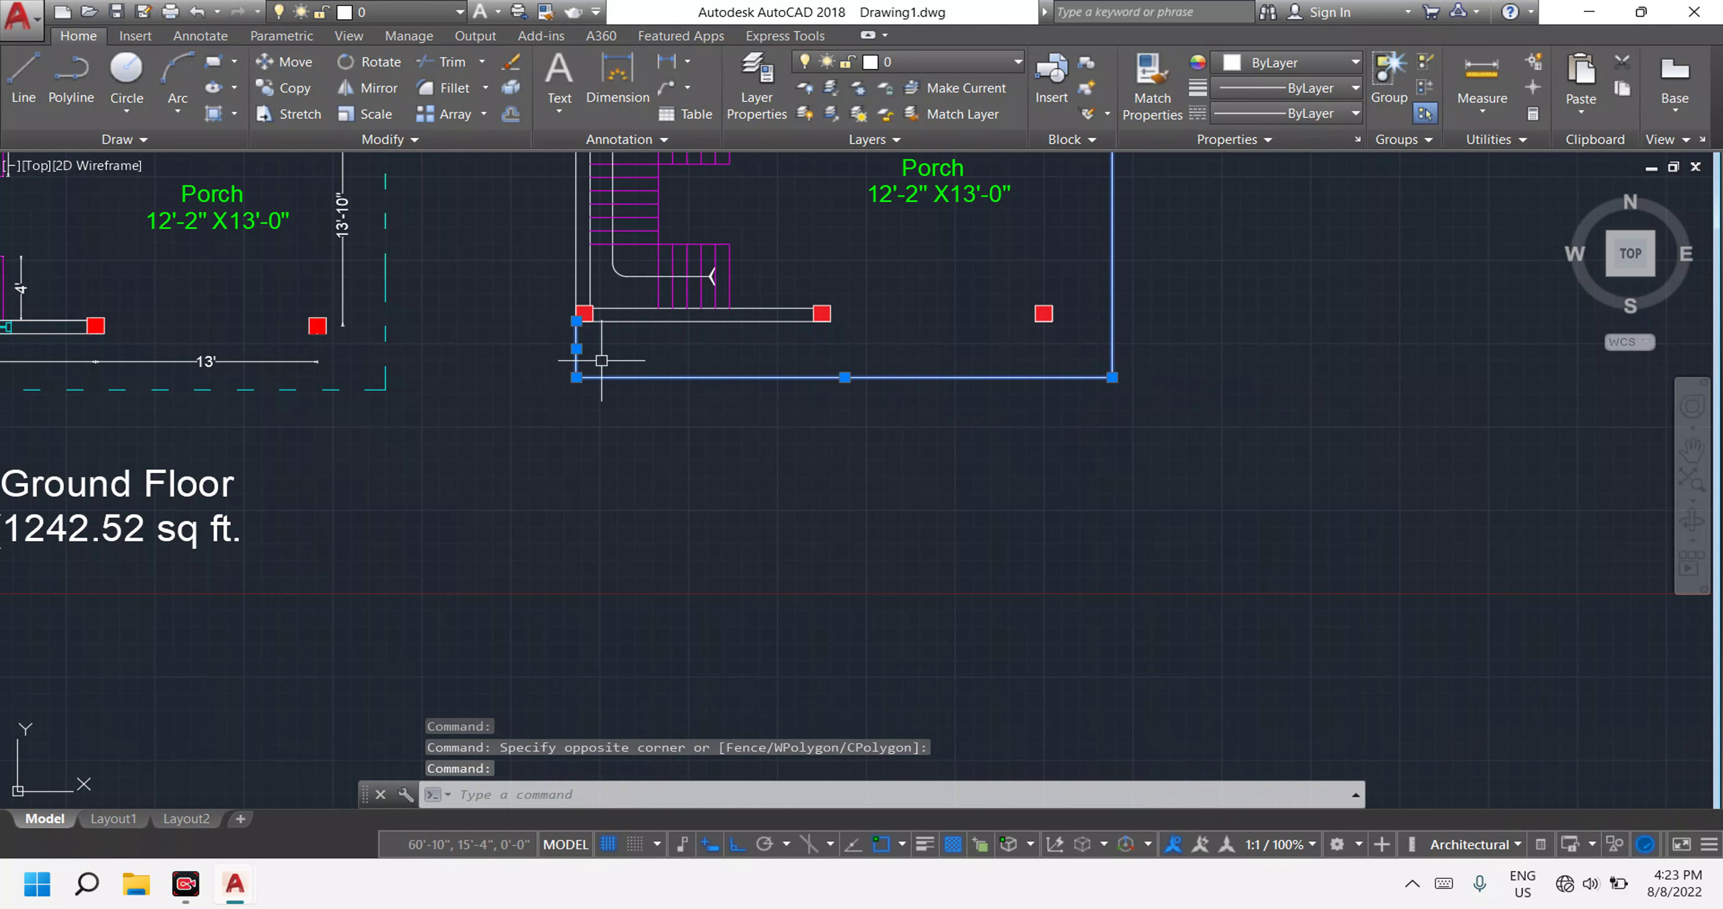
pyautogui.write('J')
pyautogui.press('Return')
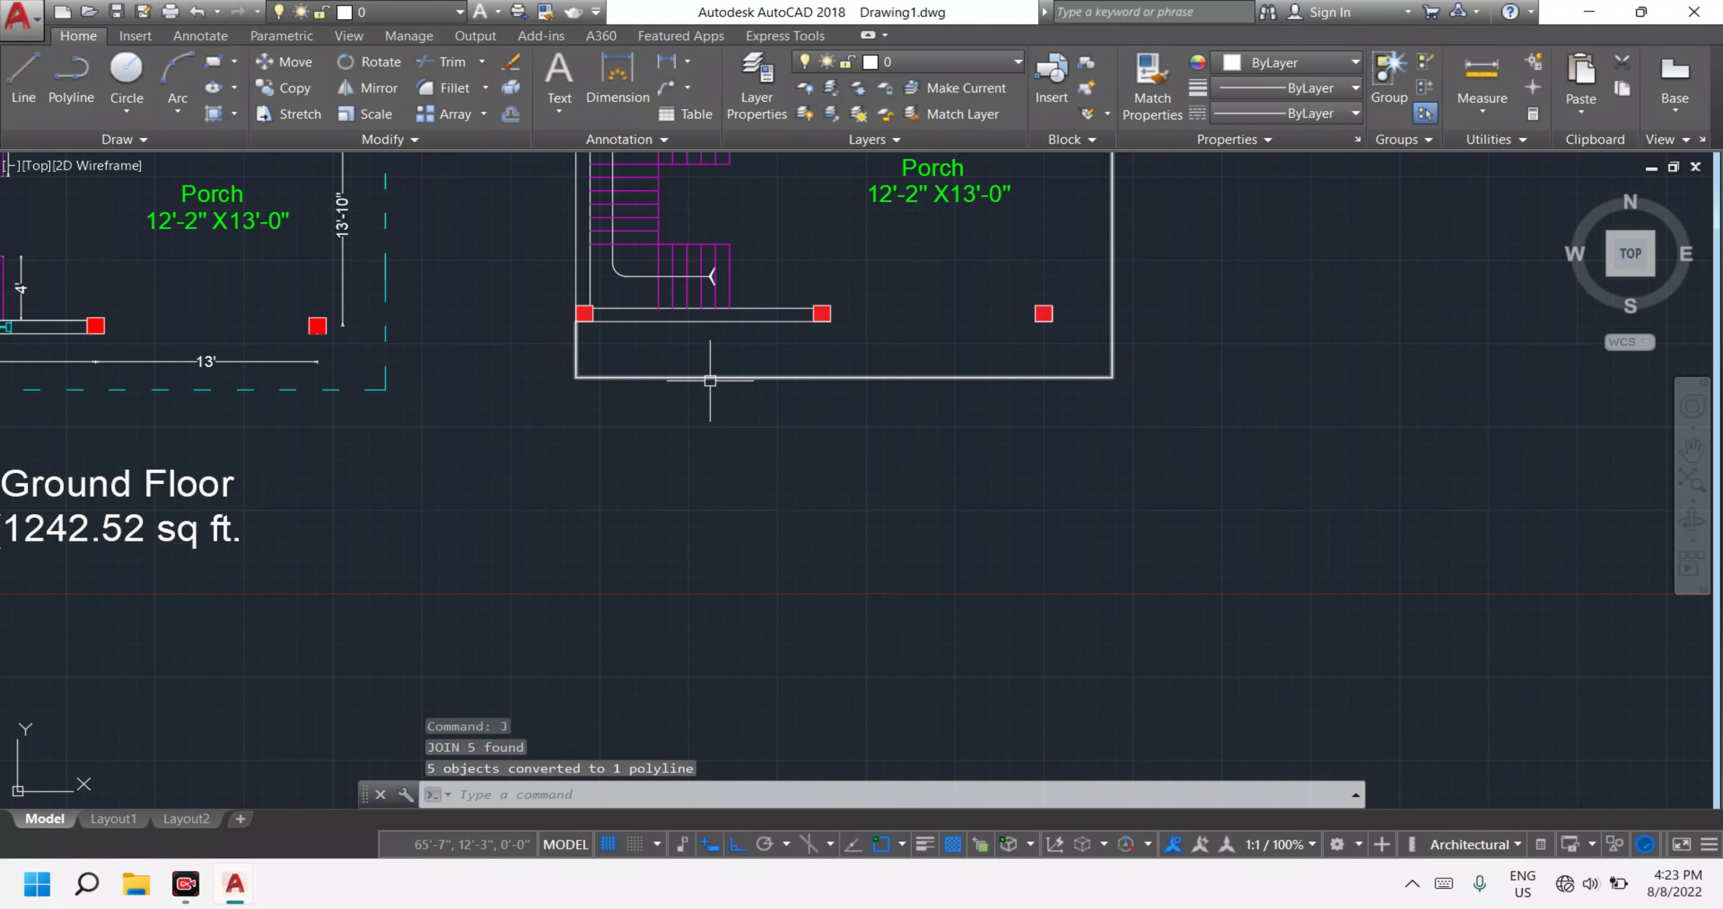
# Give the second plan's boundary polyline the ACAD_ISO03W100 dashed linetype.
pyautogui.scroll(-6, 883, 366)
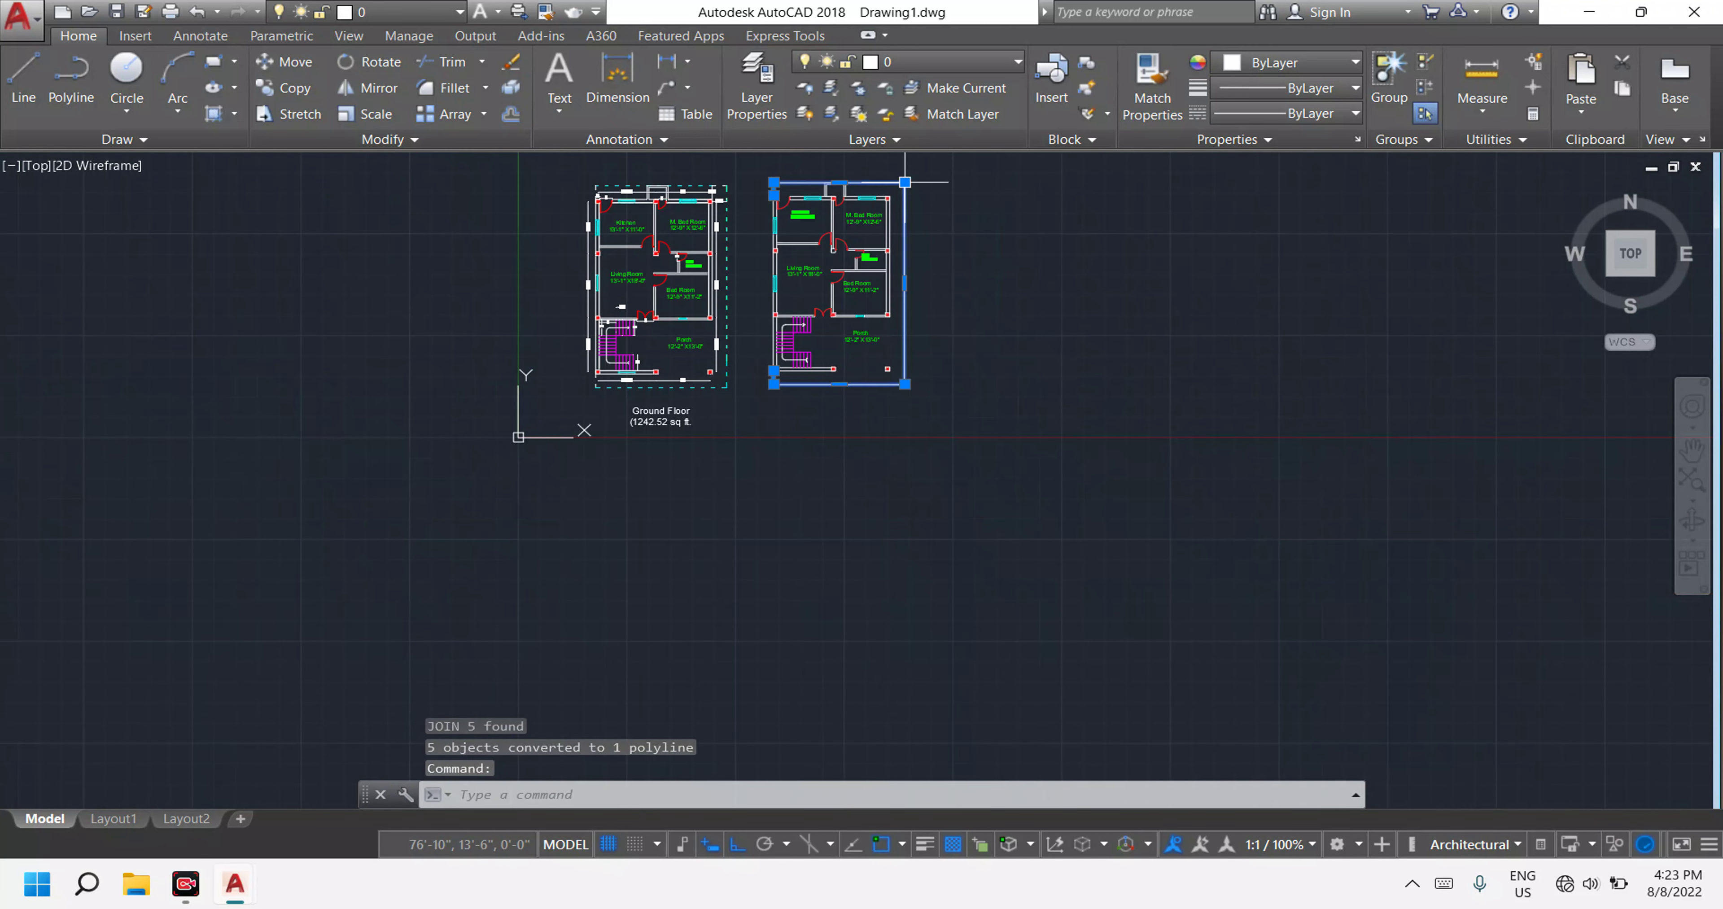
pyautogui.scroll(4, 896, 190)
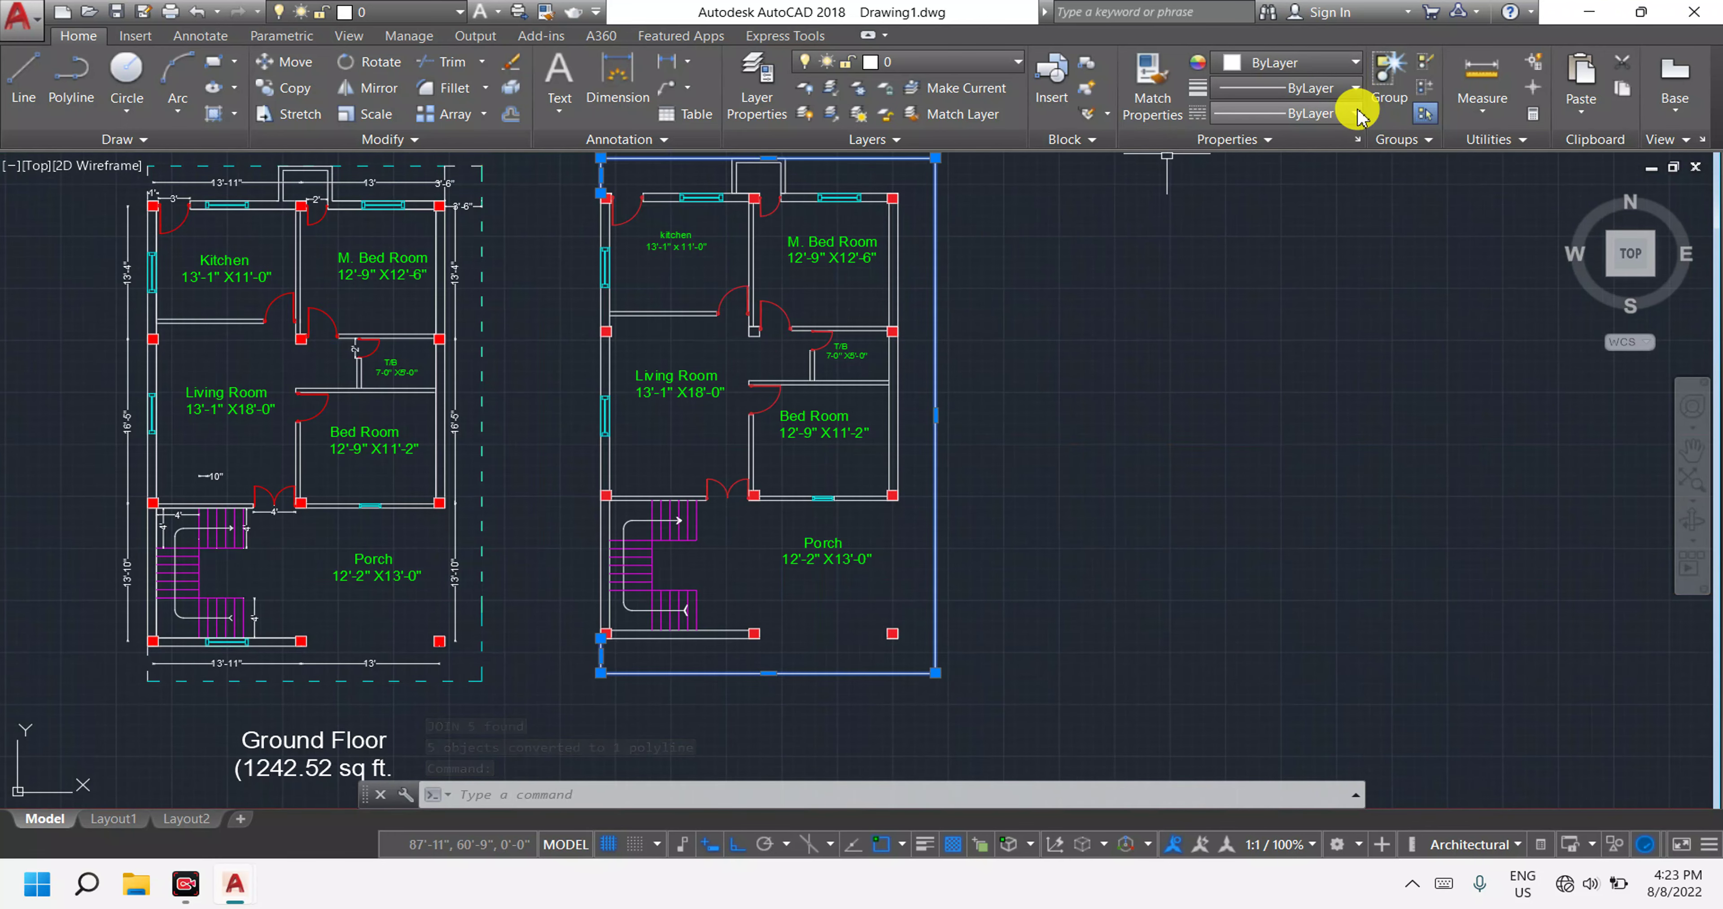
pyautogui.moveTo(1388, 604); pyautogui.dragTo(1407, 680, button='middle')
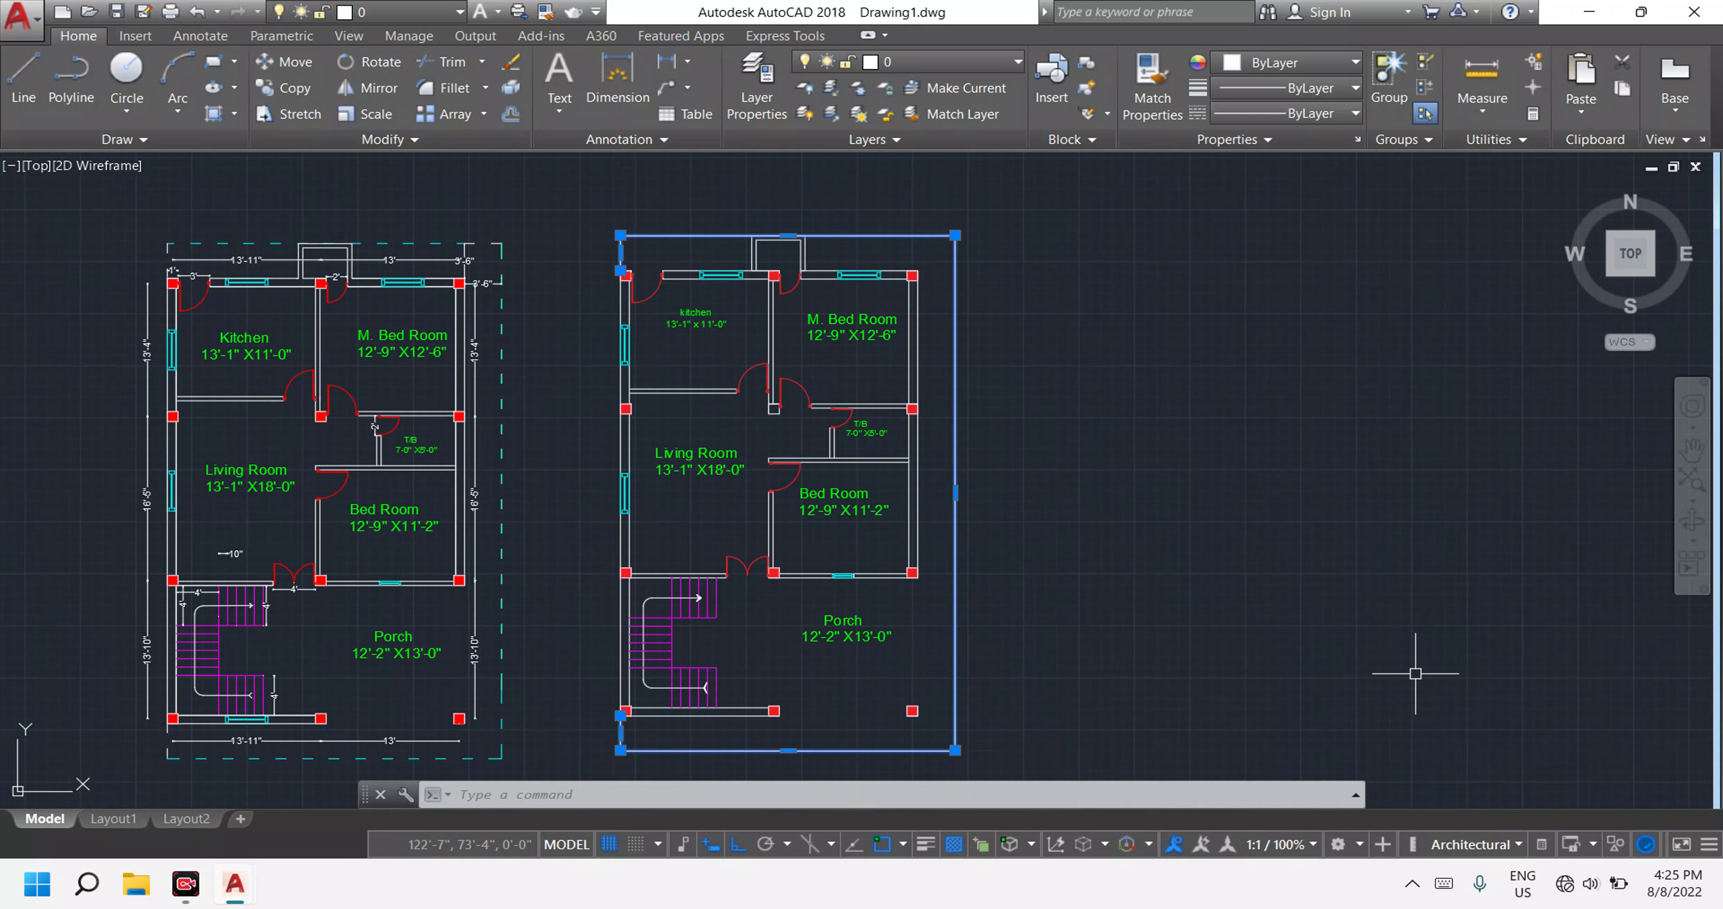
pyautogui.press('alt')
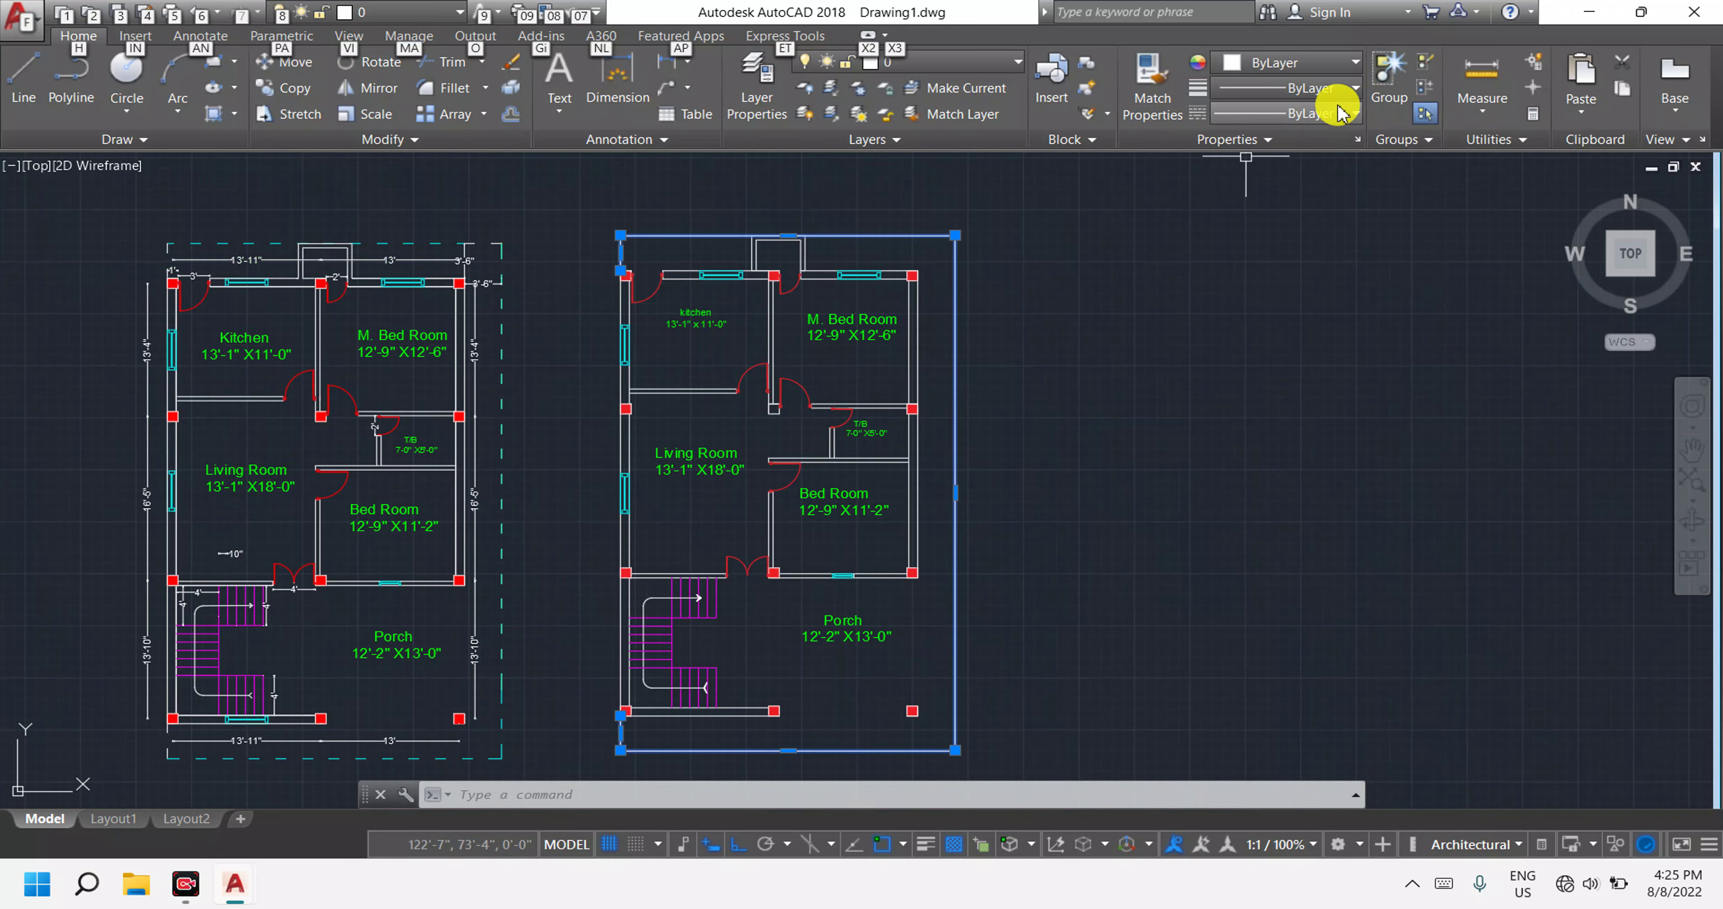
pyautogui.click(1358, 91)
pyautogui.moveTo(1355, 187); pyautogui.dragTo(1392, 321)
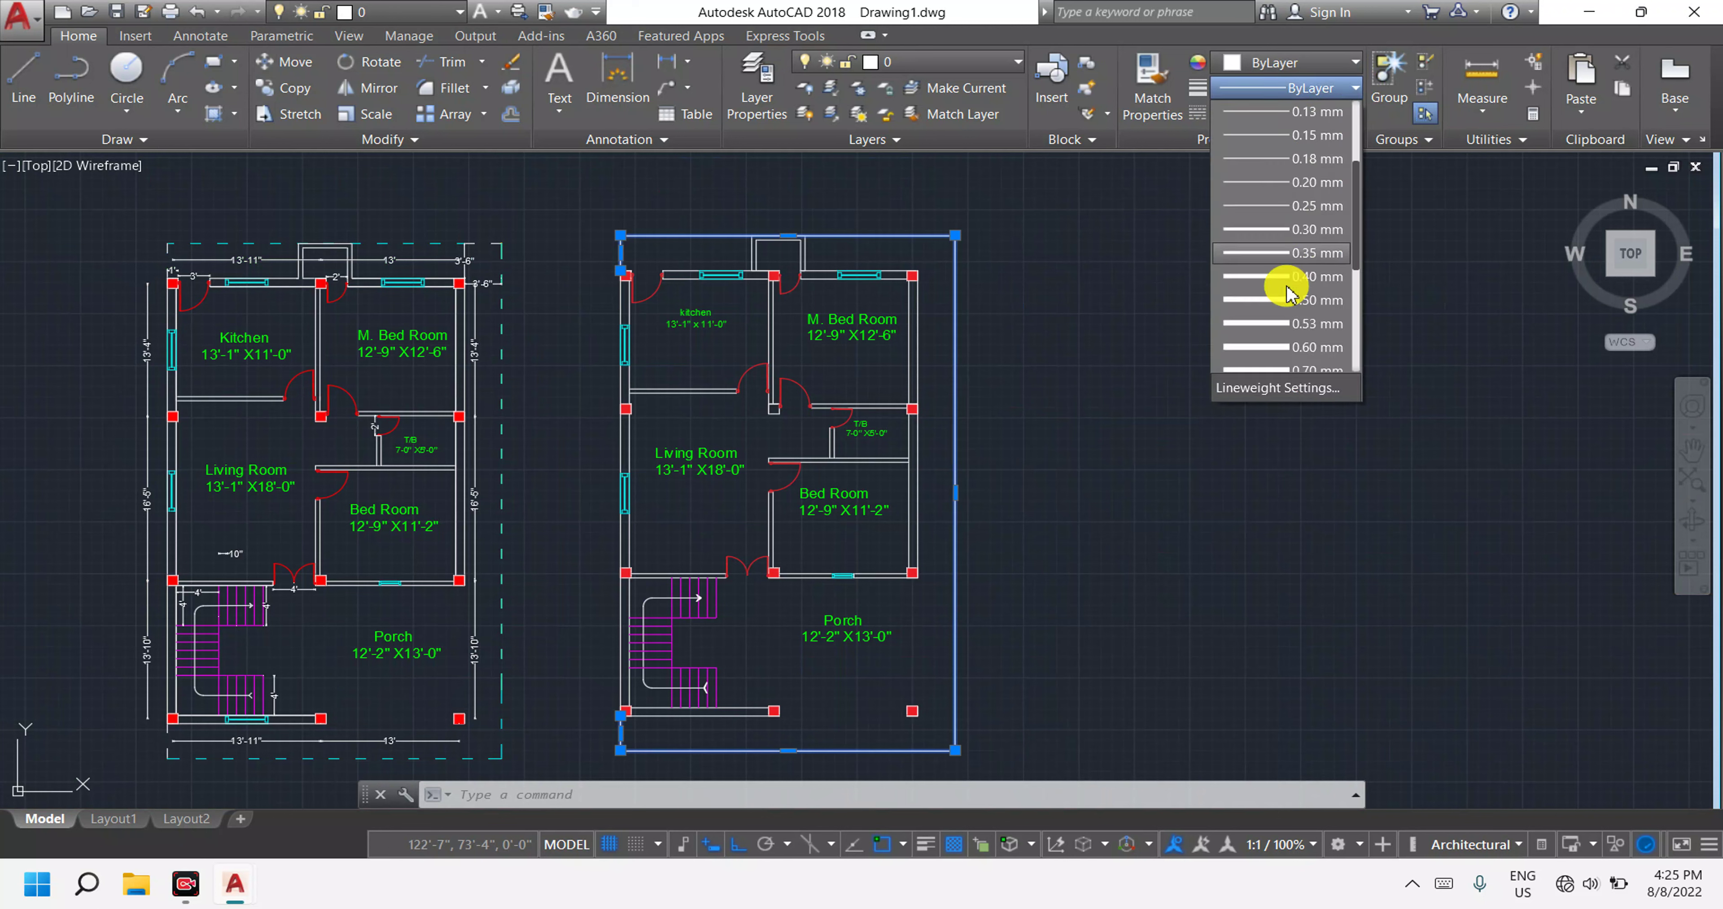
pyautogui.click(1130, 327)
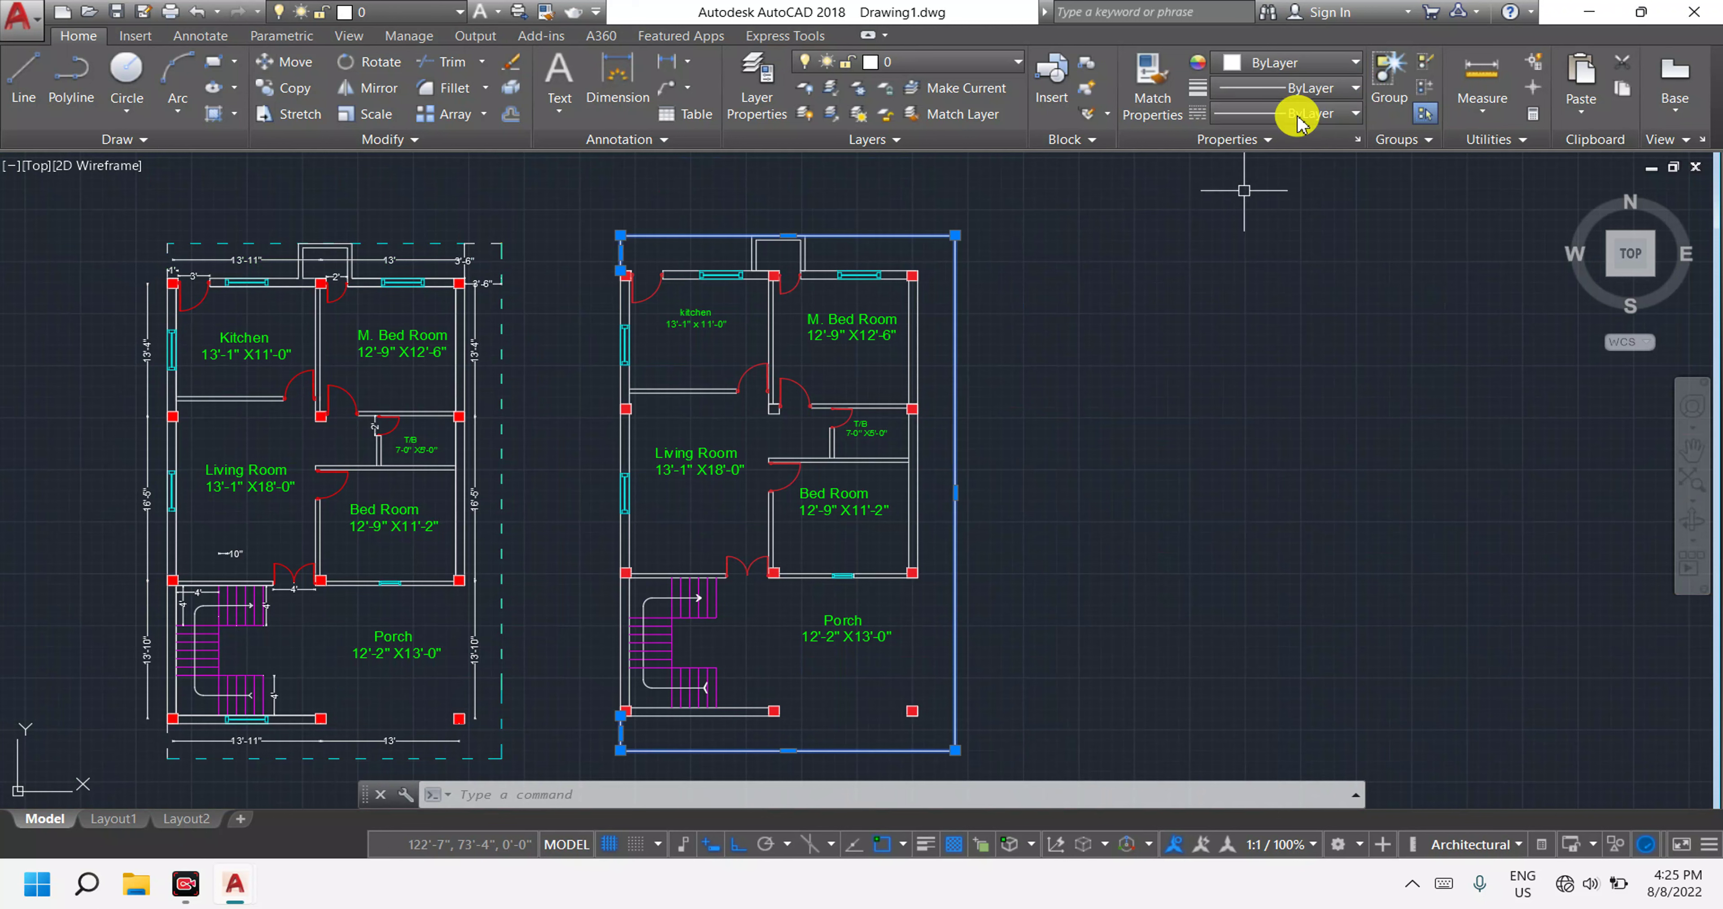
pyautogui.click(1348, 113)
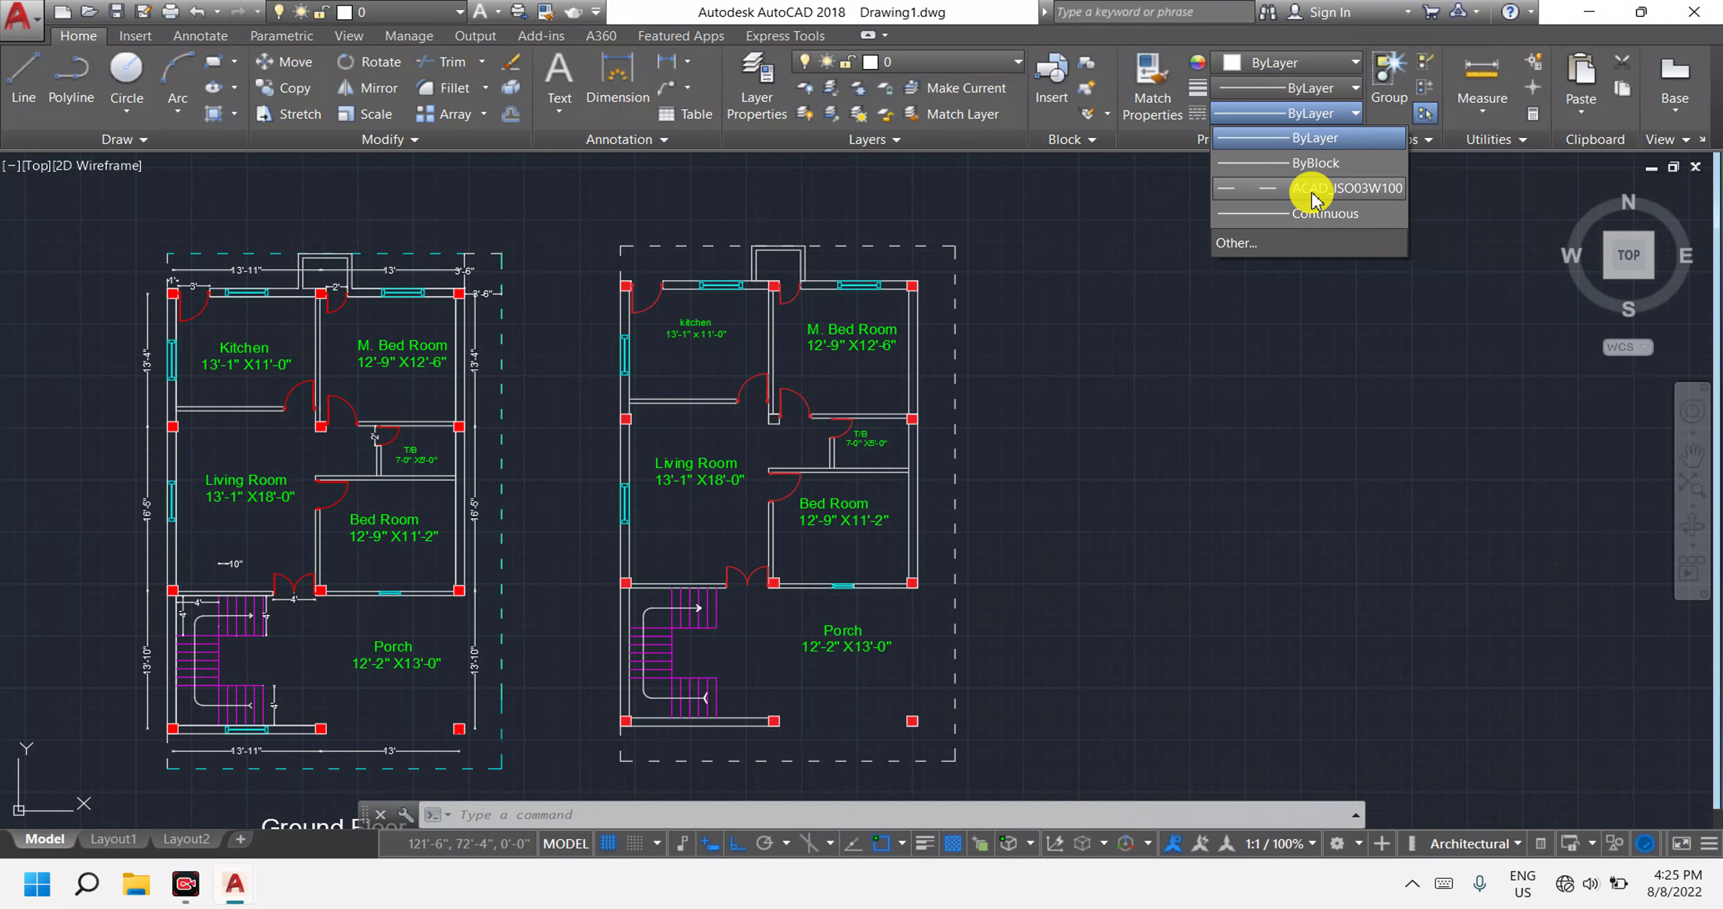
pyautogui.press('Escape')
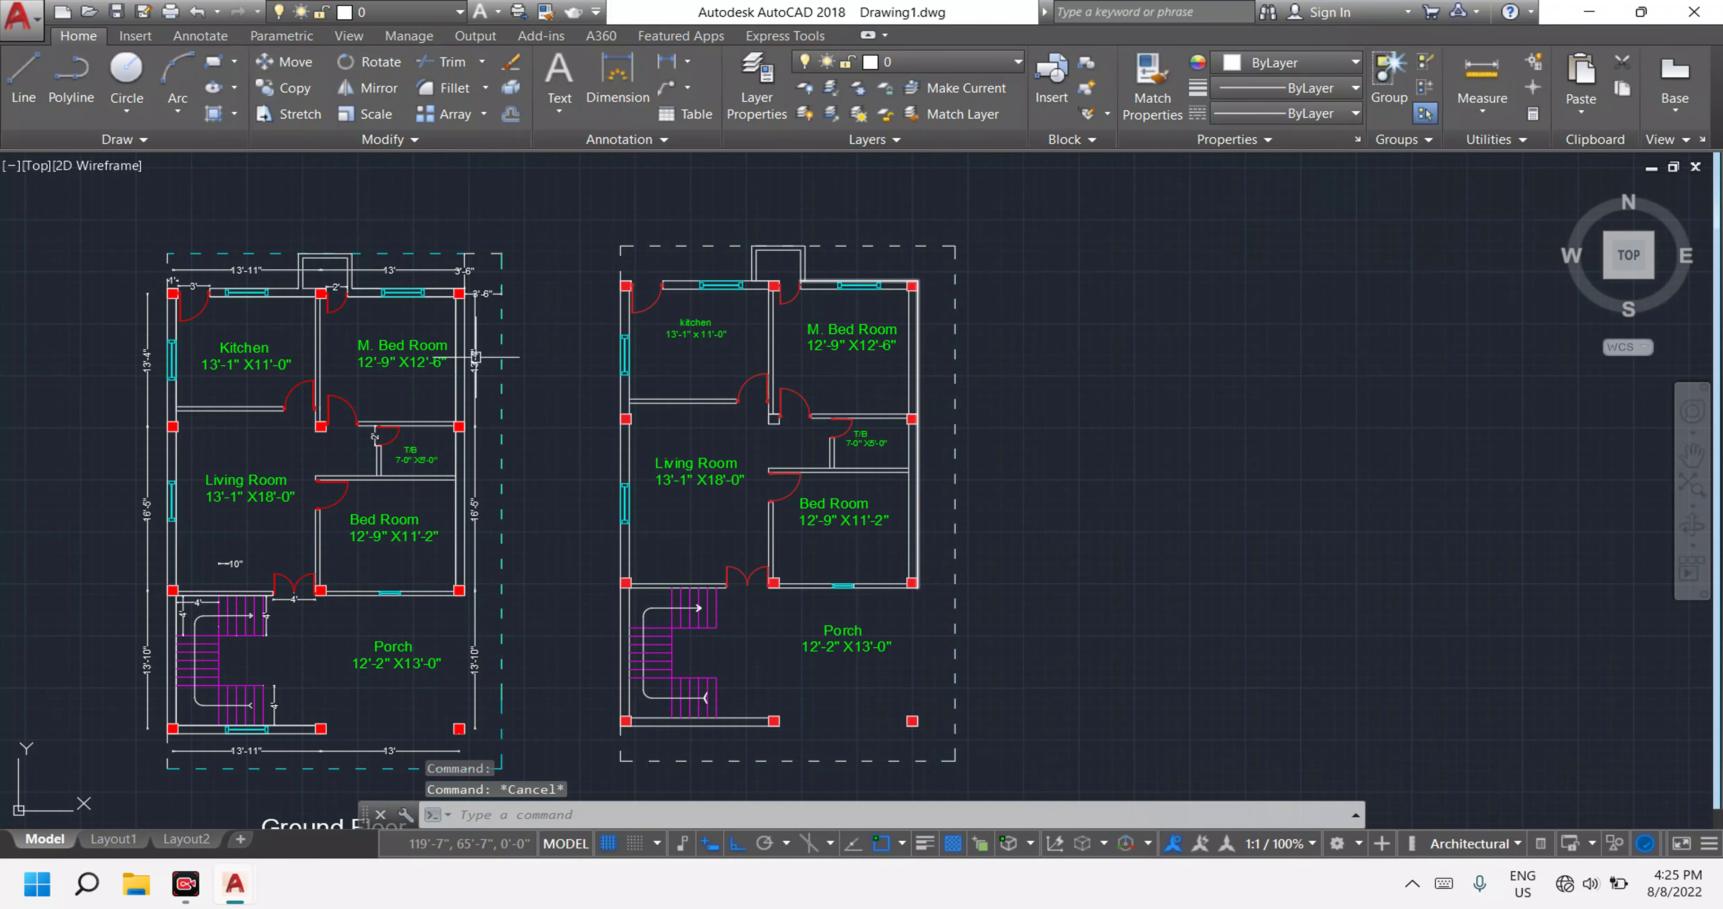
# Change the dashed boundary's colour to Cyan.
pyautogui.click(957, 264)
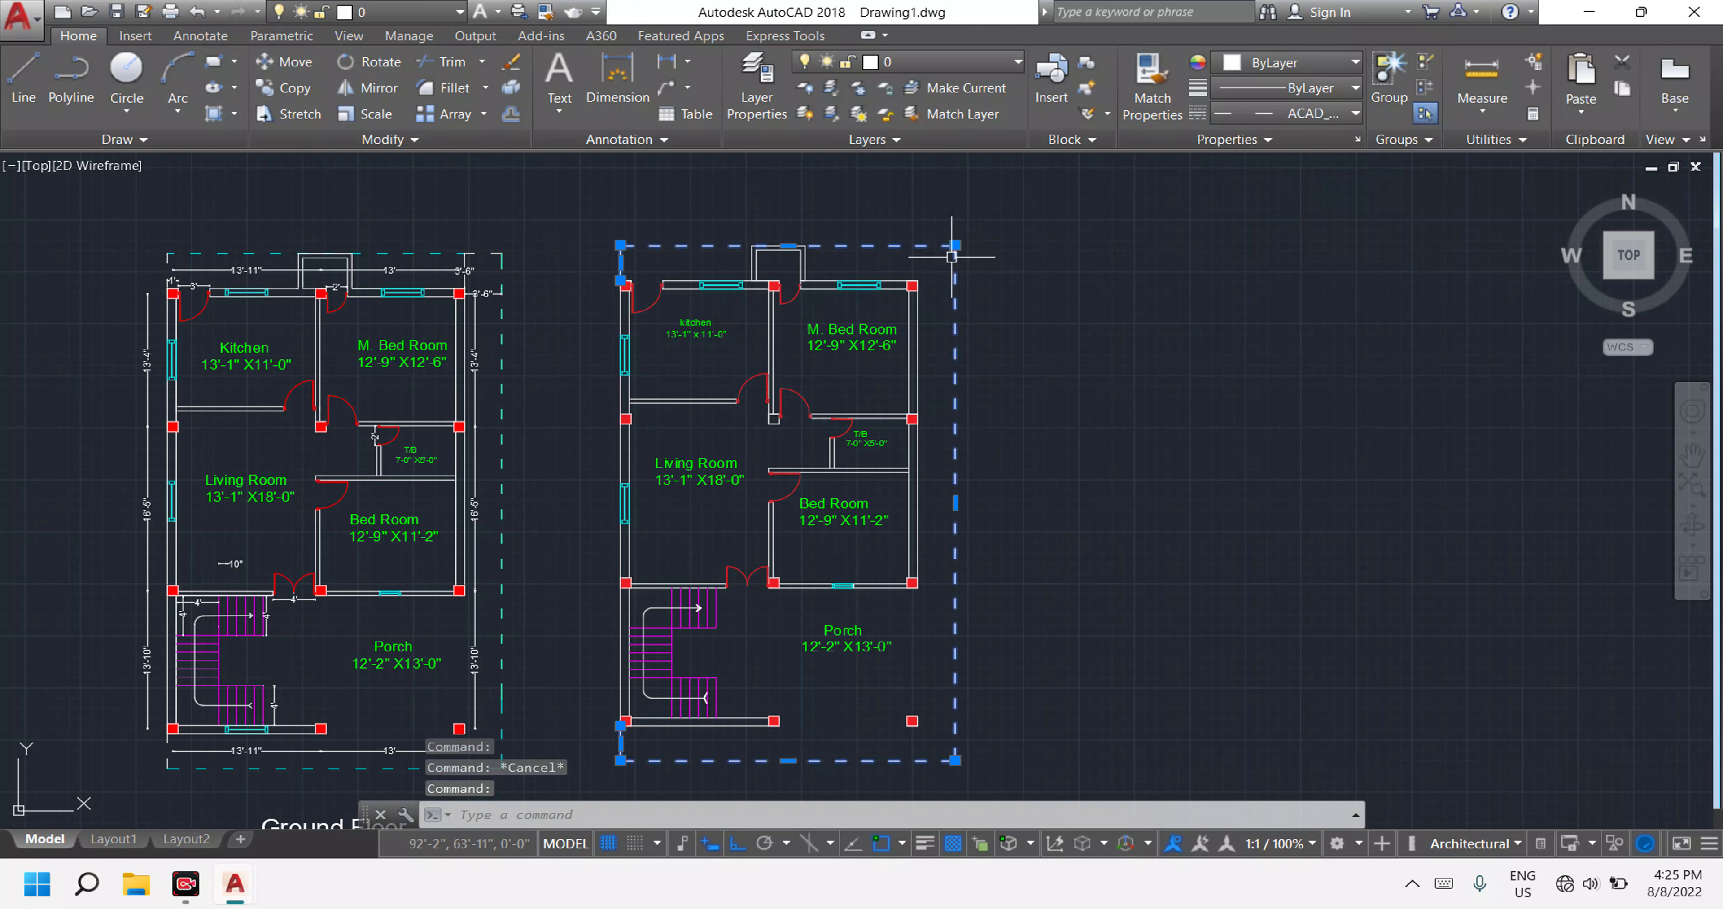
pyautogui.click(1358, 64)
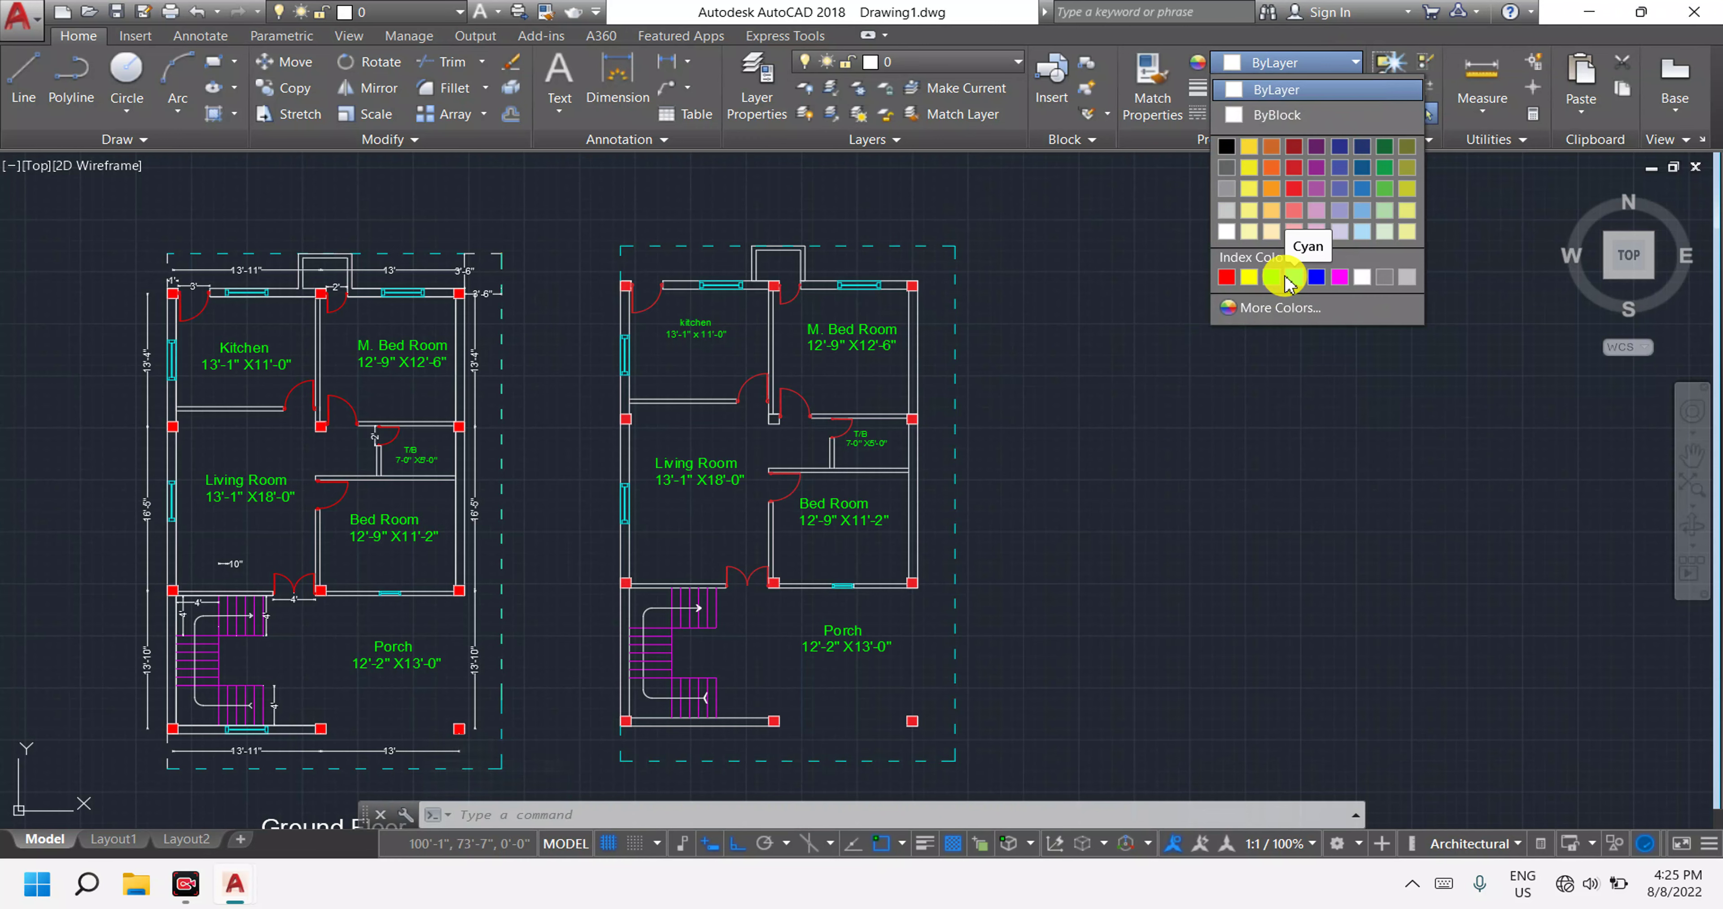
pyautogui.click(1288, 277)
pyautogui.press('Escape')
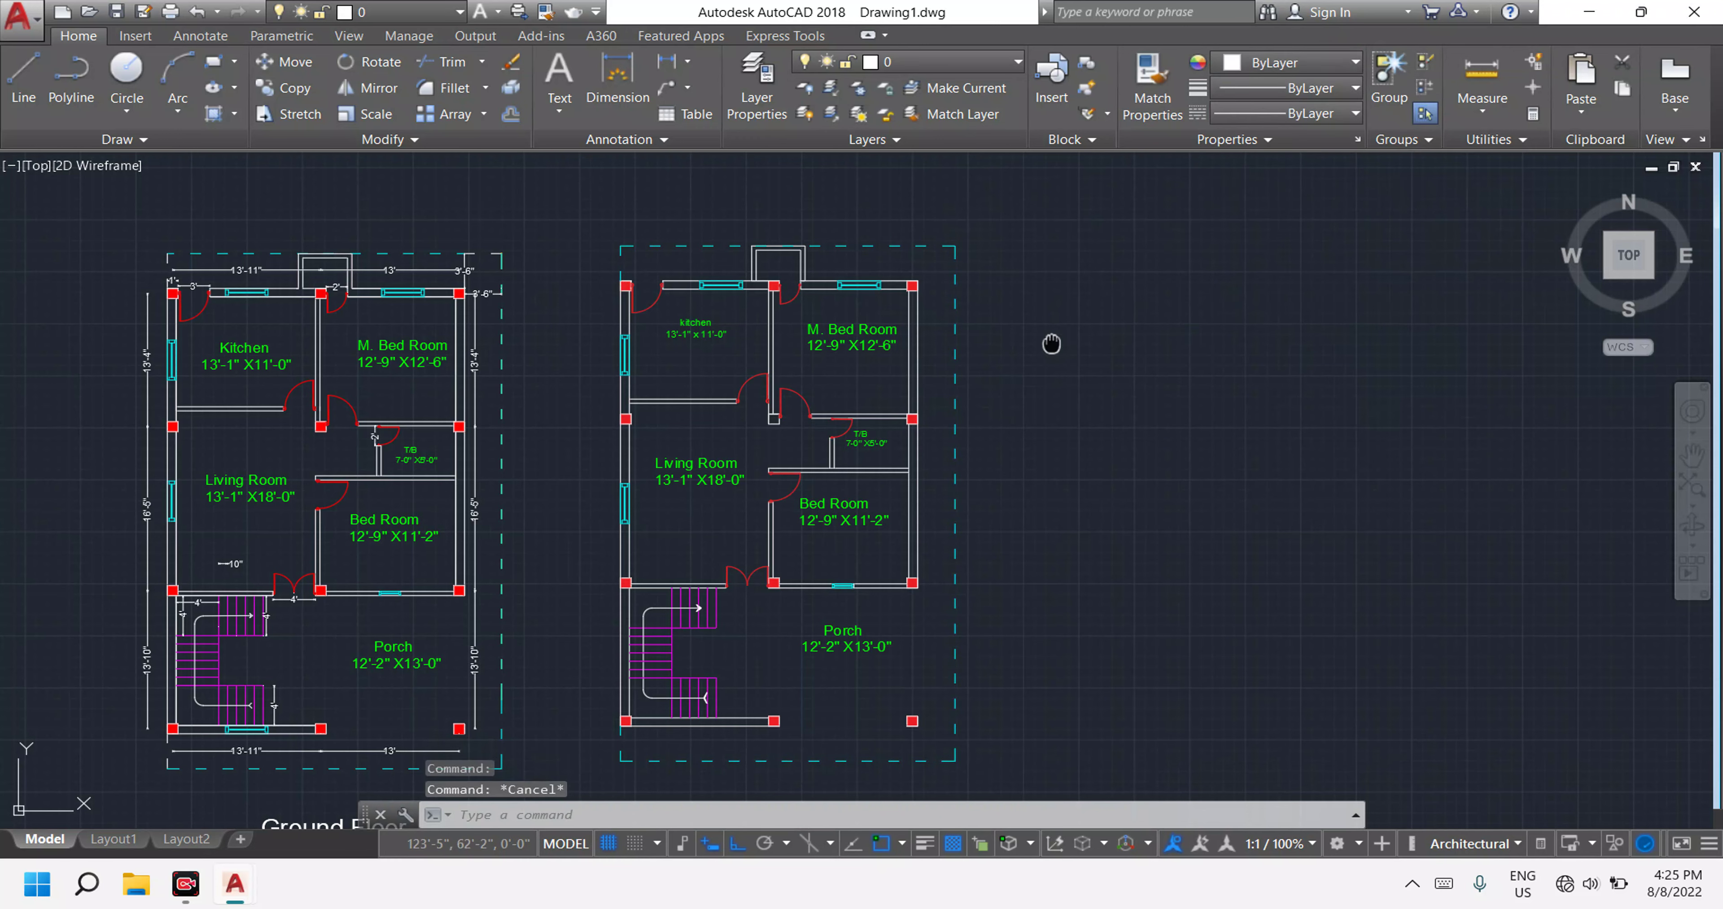
# Copy the 'Ground Floor (1242.52 sq ft.' label with CO to below the second plan.
pyautogui.moveTo(1052, 344); pyautogui.dragTo(1212, 203, button='middle')
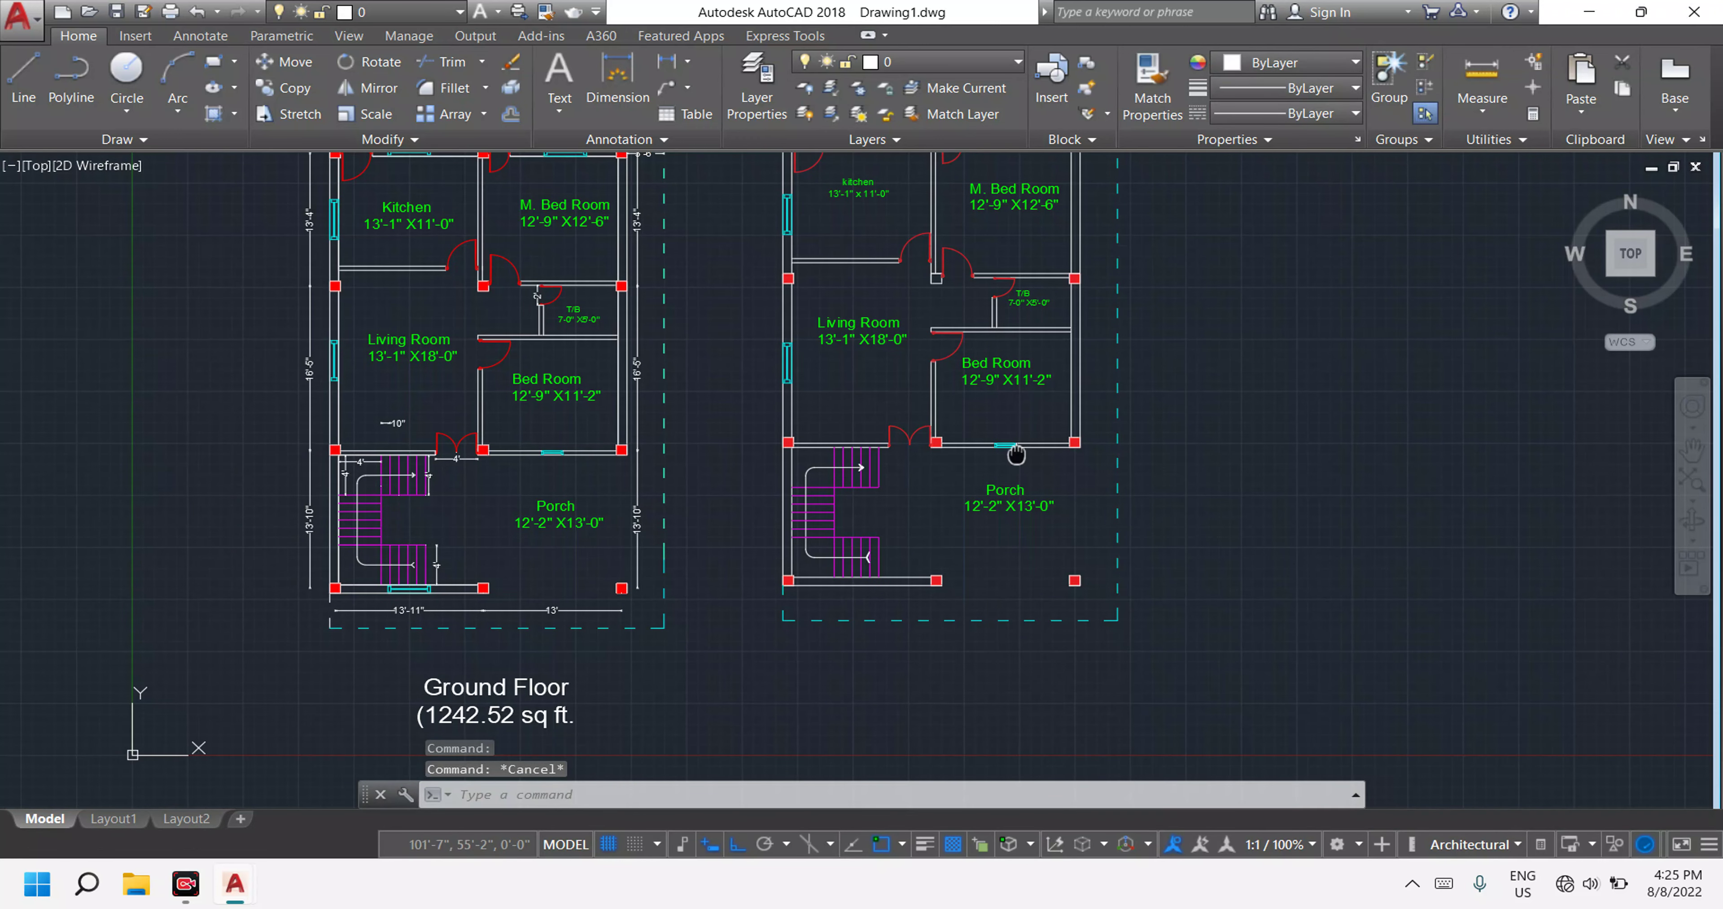
pyautogui.moveTo(1016, 454); pyautogui.dragTo(1065, 209, button='middle')
pyautogui.scroll(3, 855, 461)
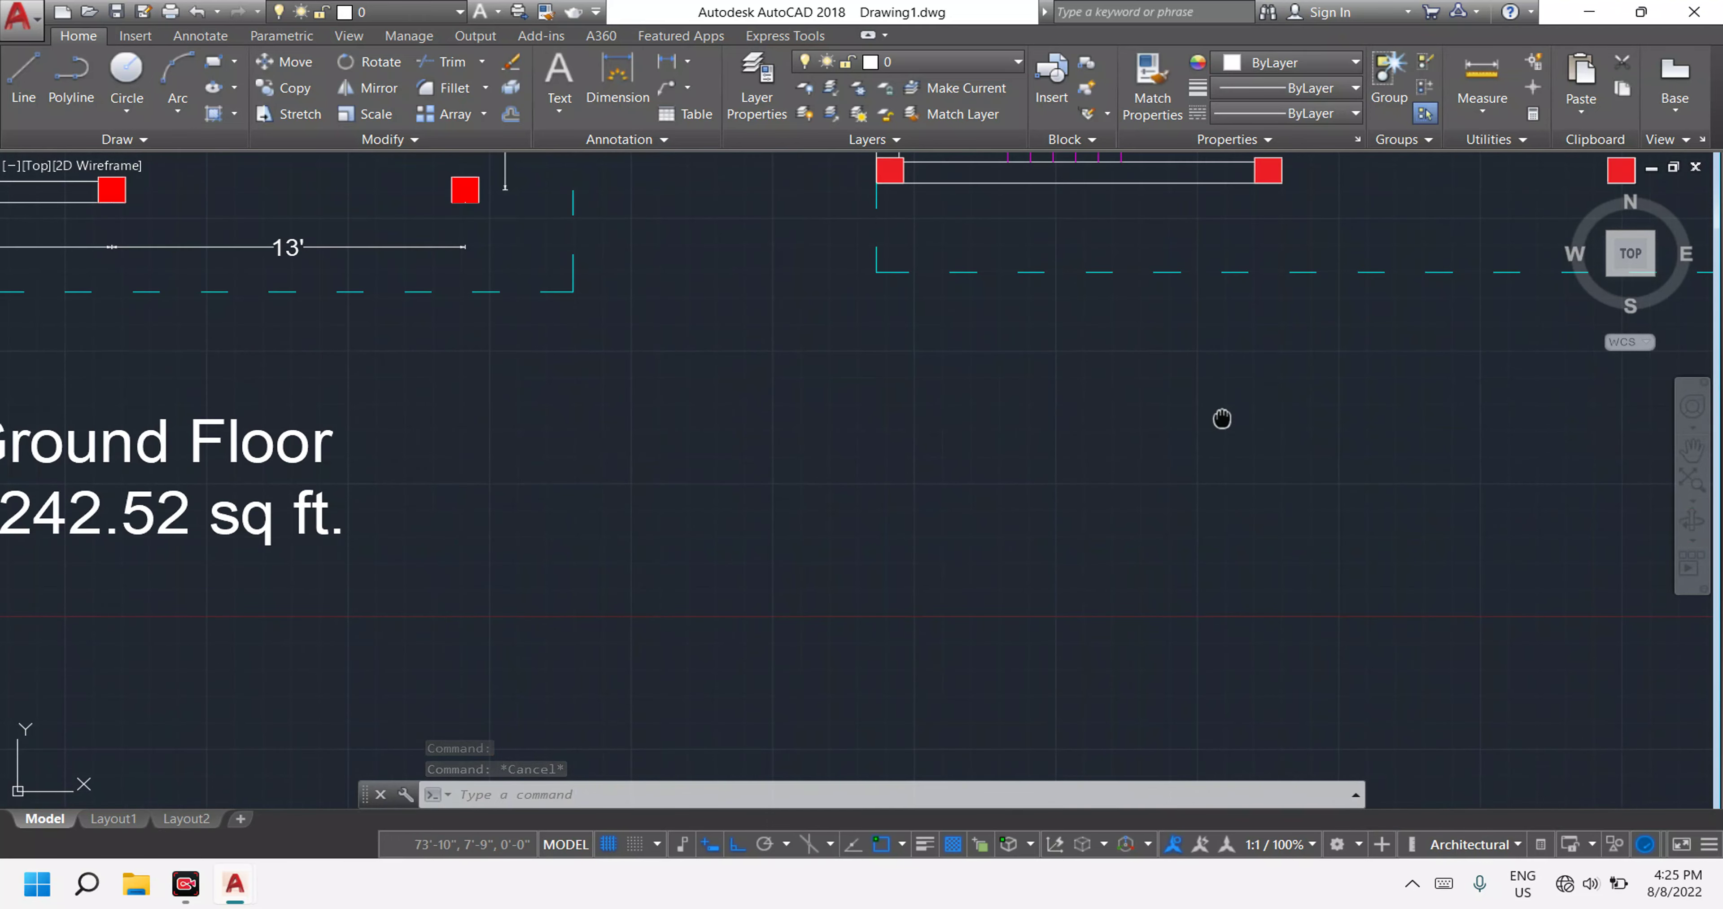
pyautogui.scroll(-3, 261, 673)
pyautogui.scroll(-1, 712, 534)
pyautogui.moveTo(712, 534); pyautogui.dragTo(866, 501, button='middle')
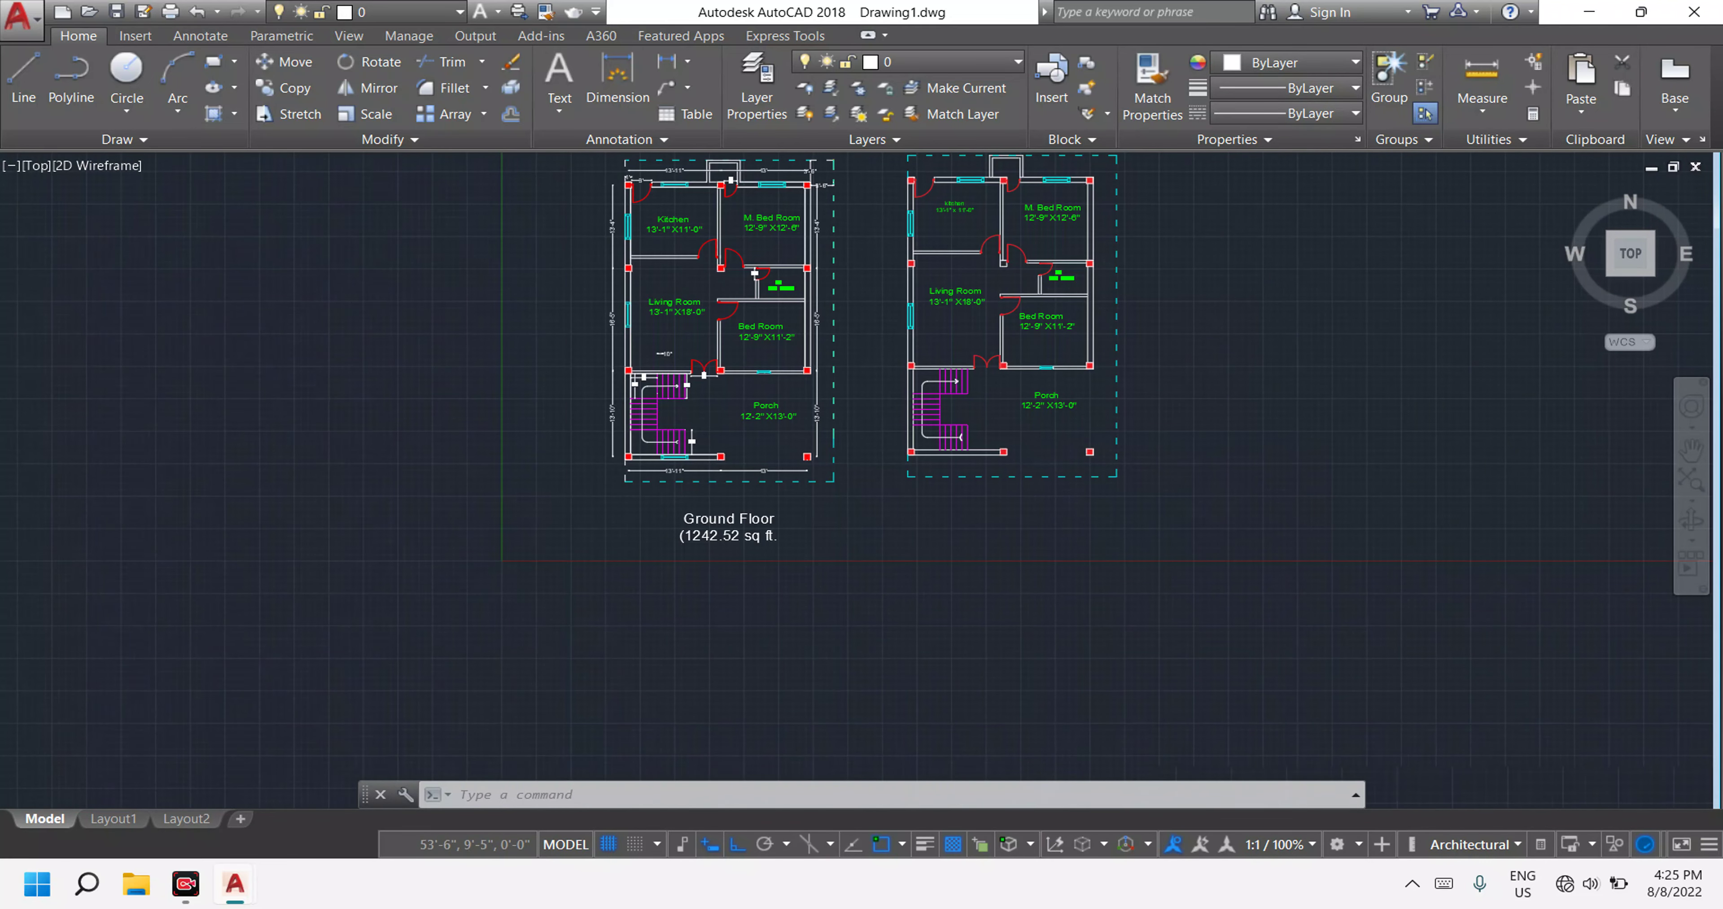
pyautogui.scroll(3, 789, 577)
pyautogui.click(787, 575)
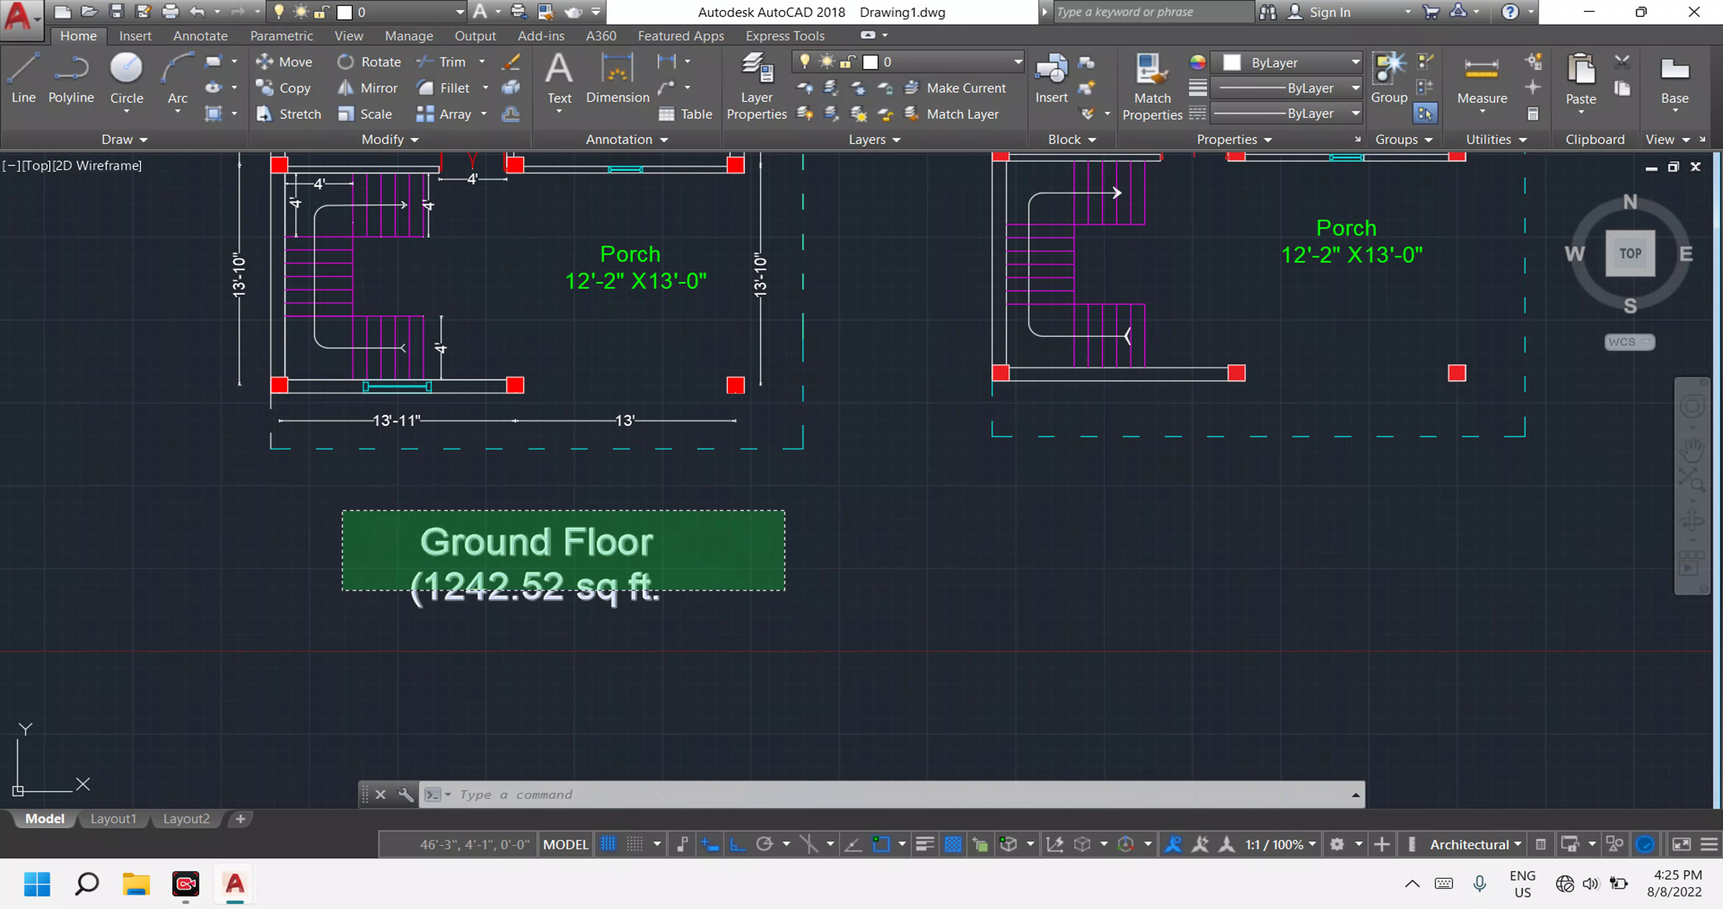
pyautogui.click(327, 489)
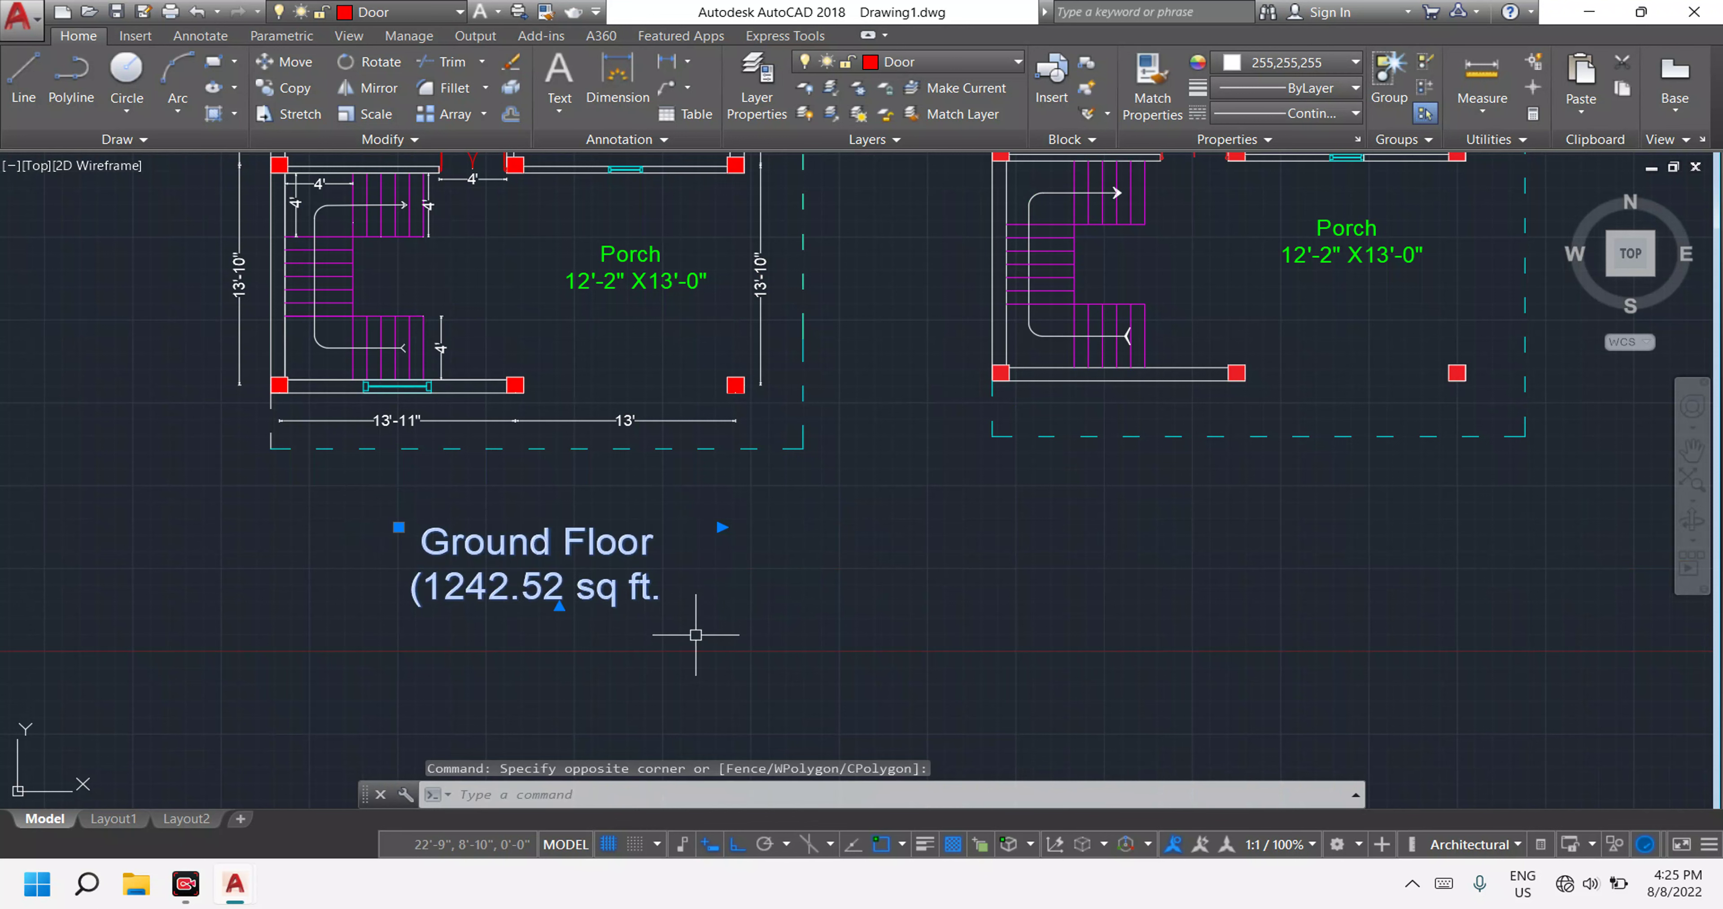
pyautogui.write('co')
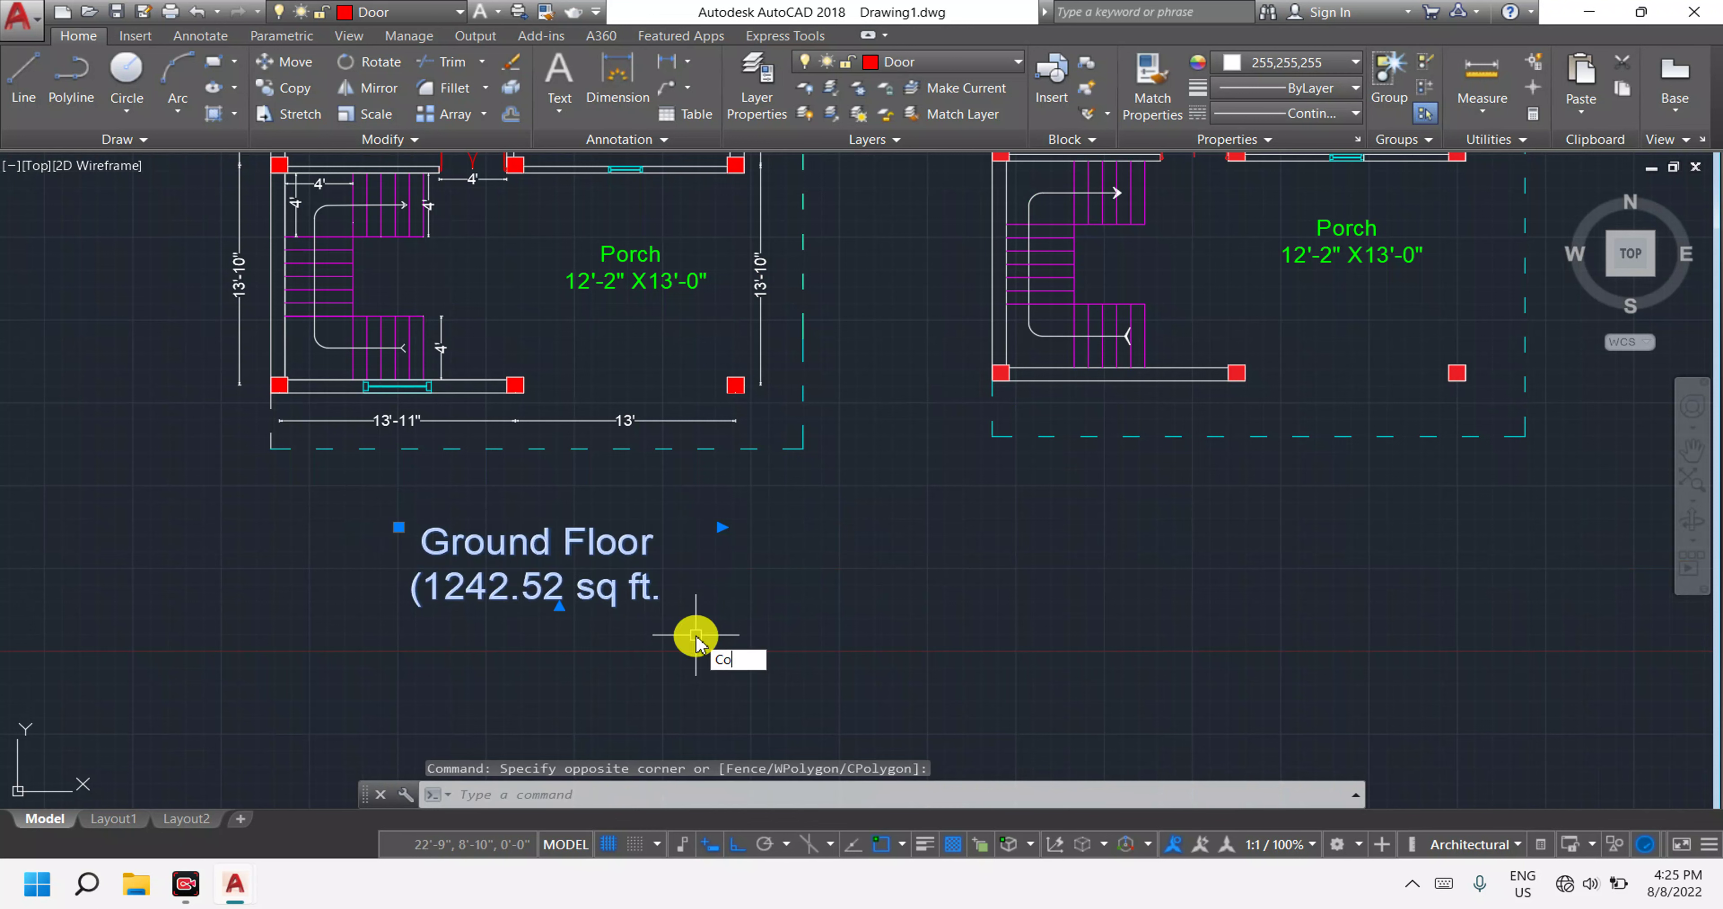
pyautogui.press('Return')
pyautogui.click(721, 527)
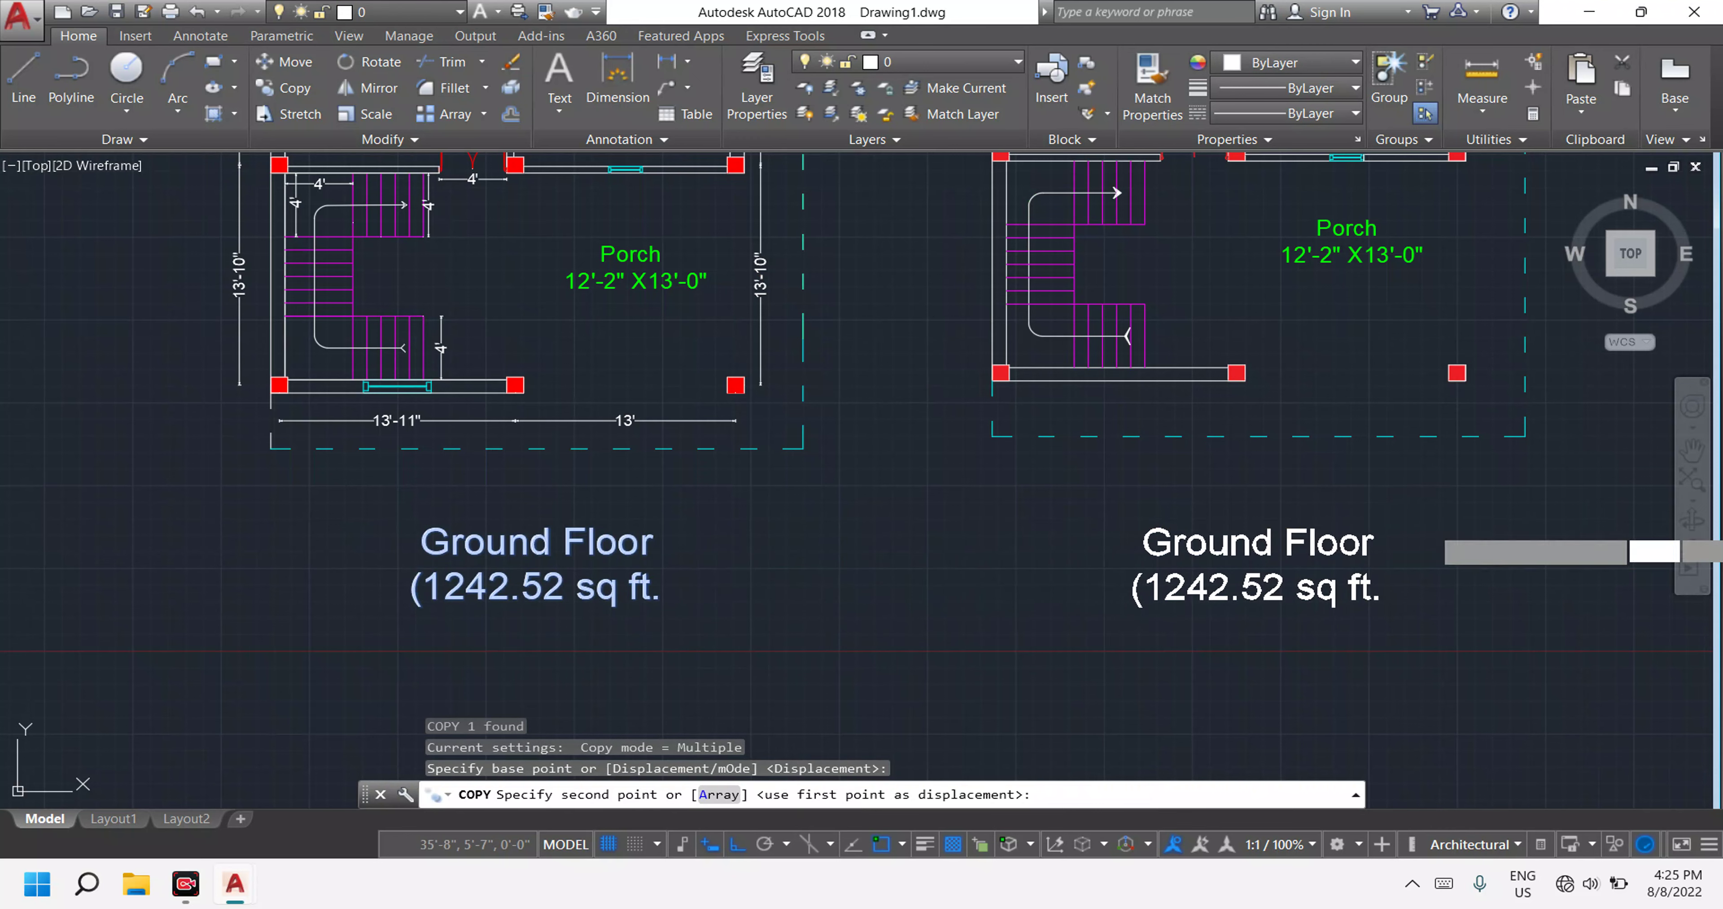
pyautogui.click(1442, 527)
pyautogui.scroll(-4, 1442, 527)
pyautogui.press('Escape')
# Pan and zoom to frame both floor plans.
pyautogui.moveTo(1179, 400); pyautogui.dragTo(1204, 534, button='middle')
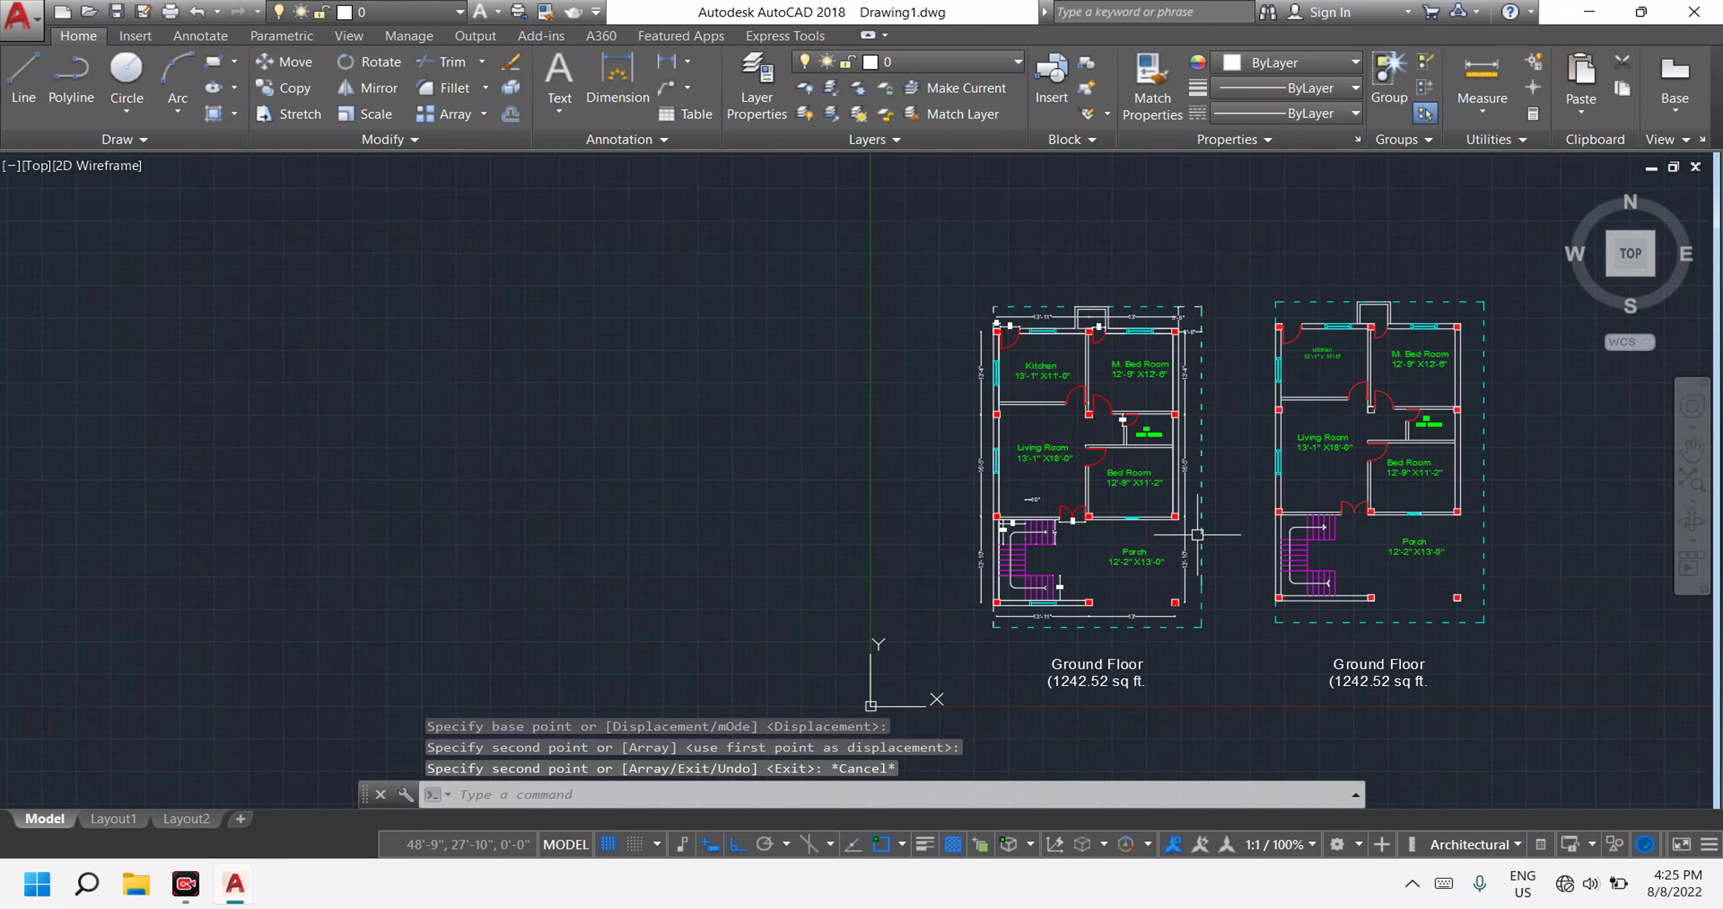
pyautogui.scroll(2, 1238, 607)
pyautogui.scroll(-3, 1238, 682)
pyautogui.scroll(-1, 1251, 711)
pyautogui.click(1251, 729)
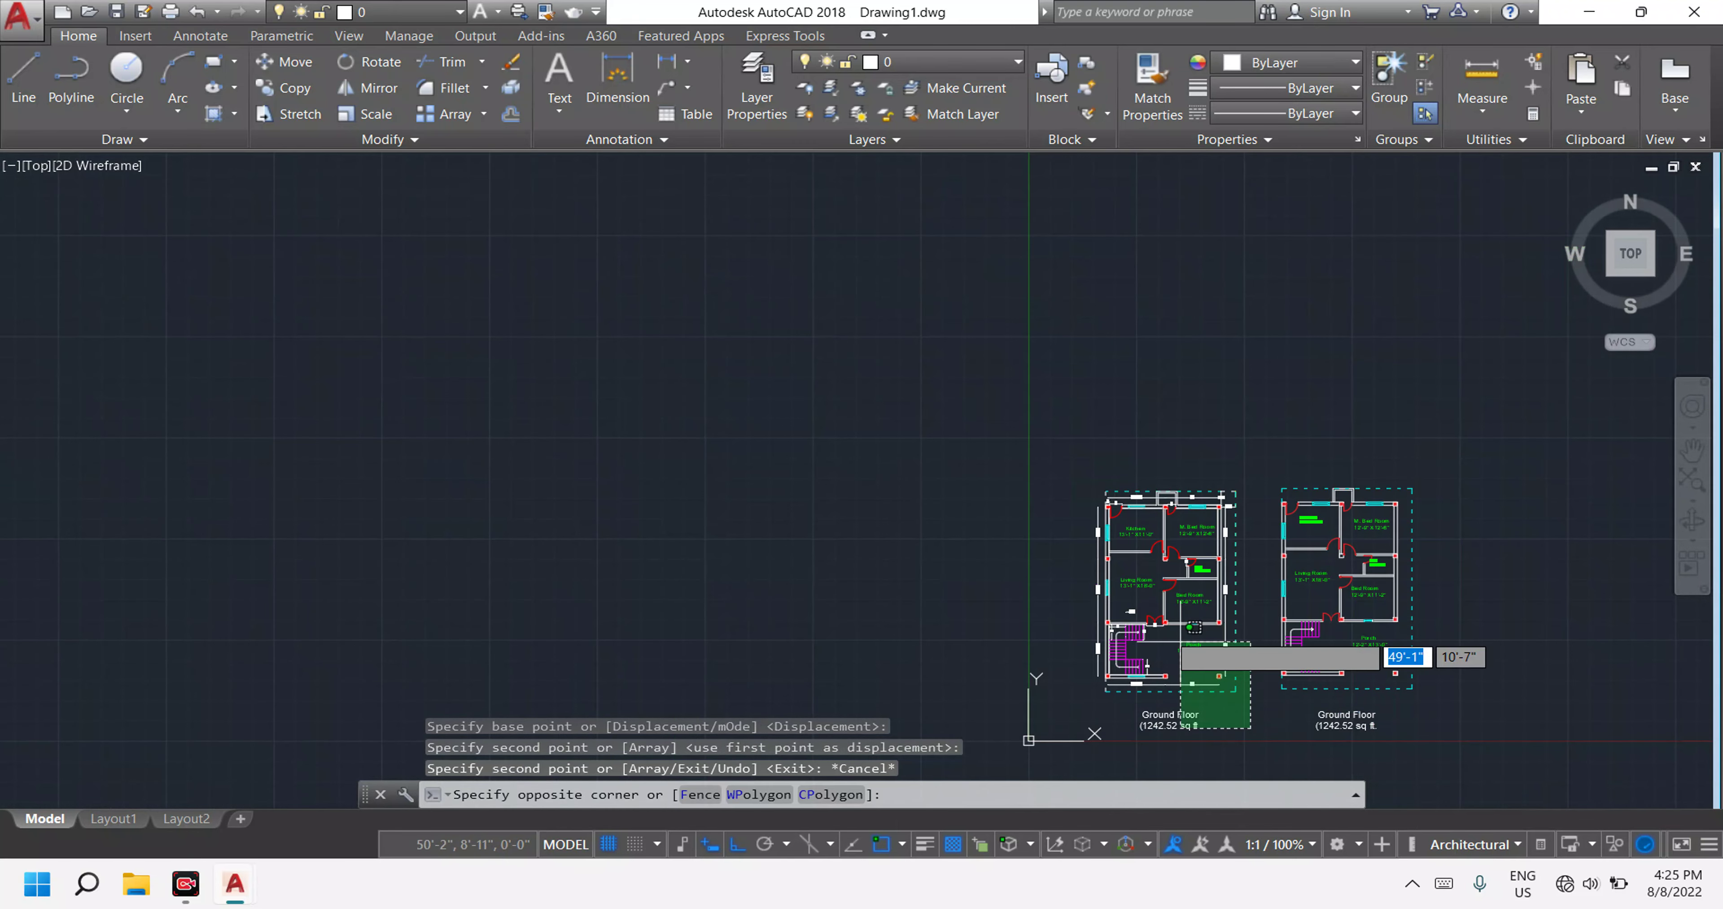
pyautogui.press('Escape')
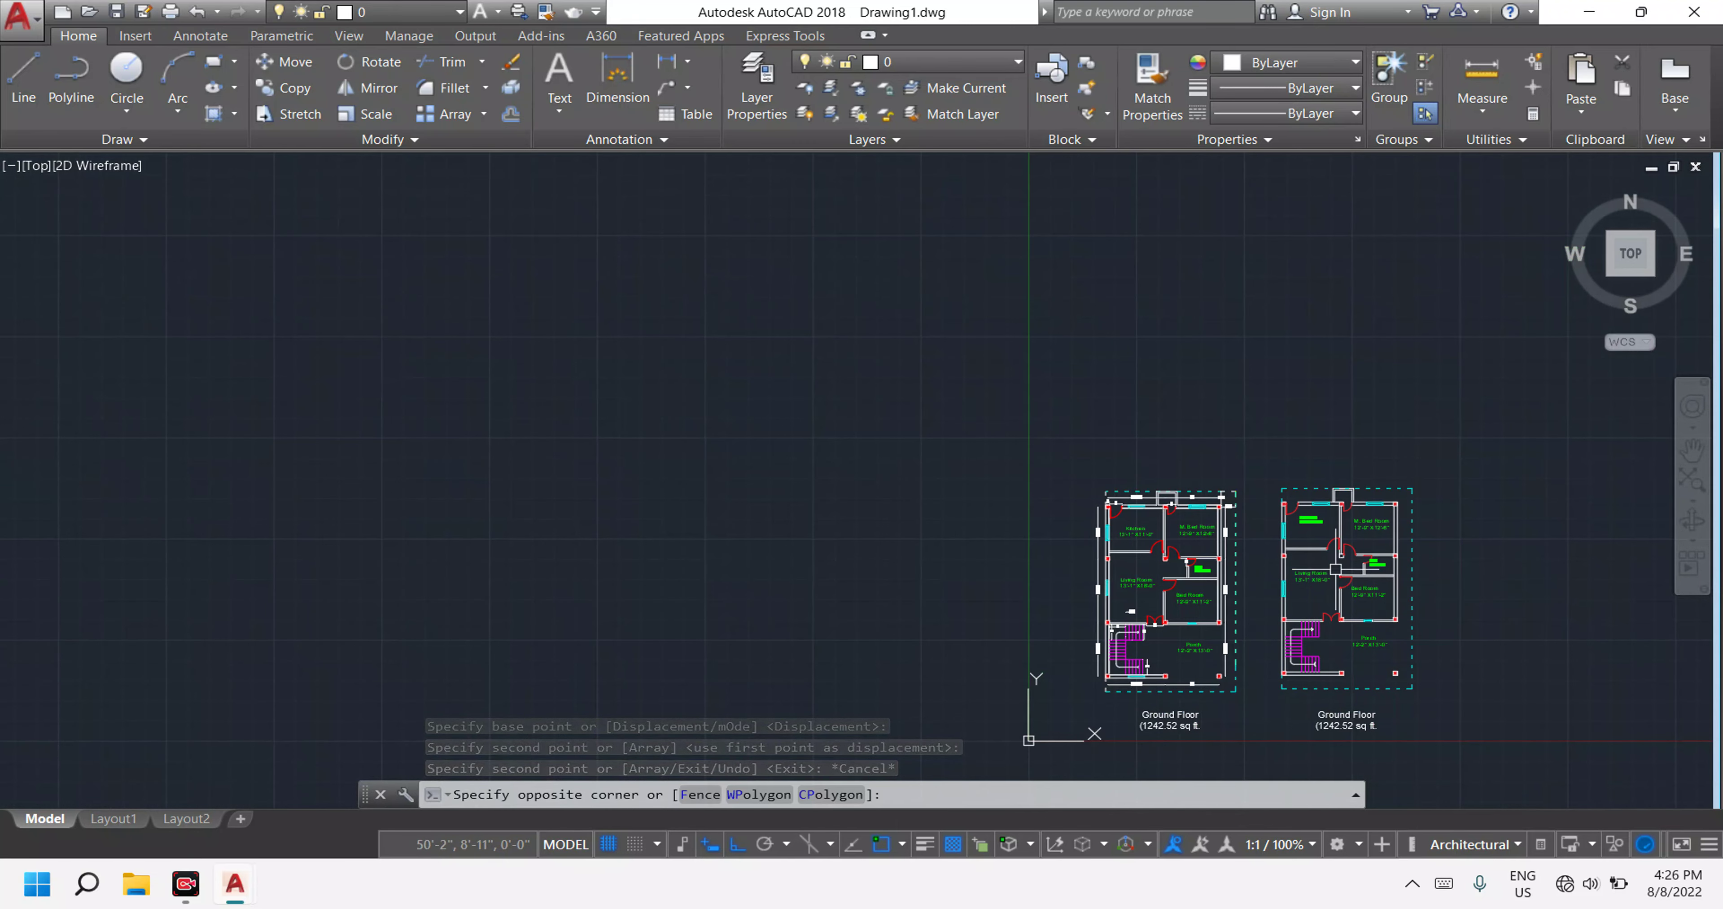
pyautogui.scroll(5, 1233, 519)
pyautogui.scroll(3, 1233, 519)
pyautogui.moveTo(1233, 519); pyautogui.dragTo(979, 391, button='middle')
pyautogui.scroll(-8, 1090, 410)
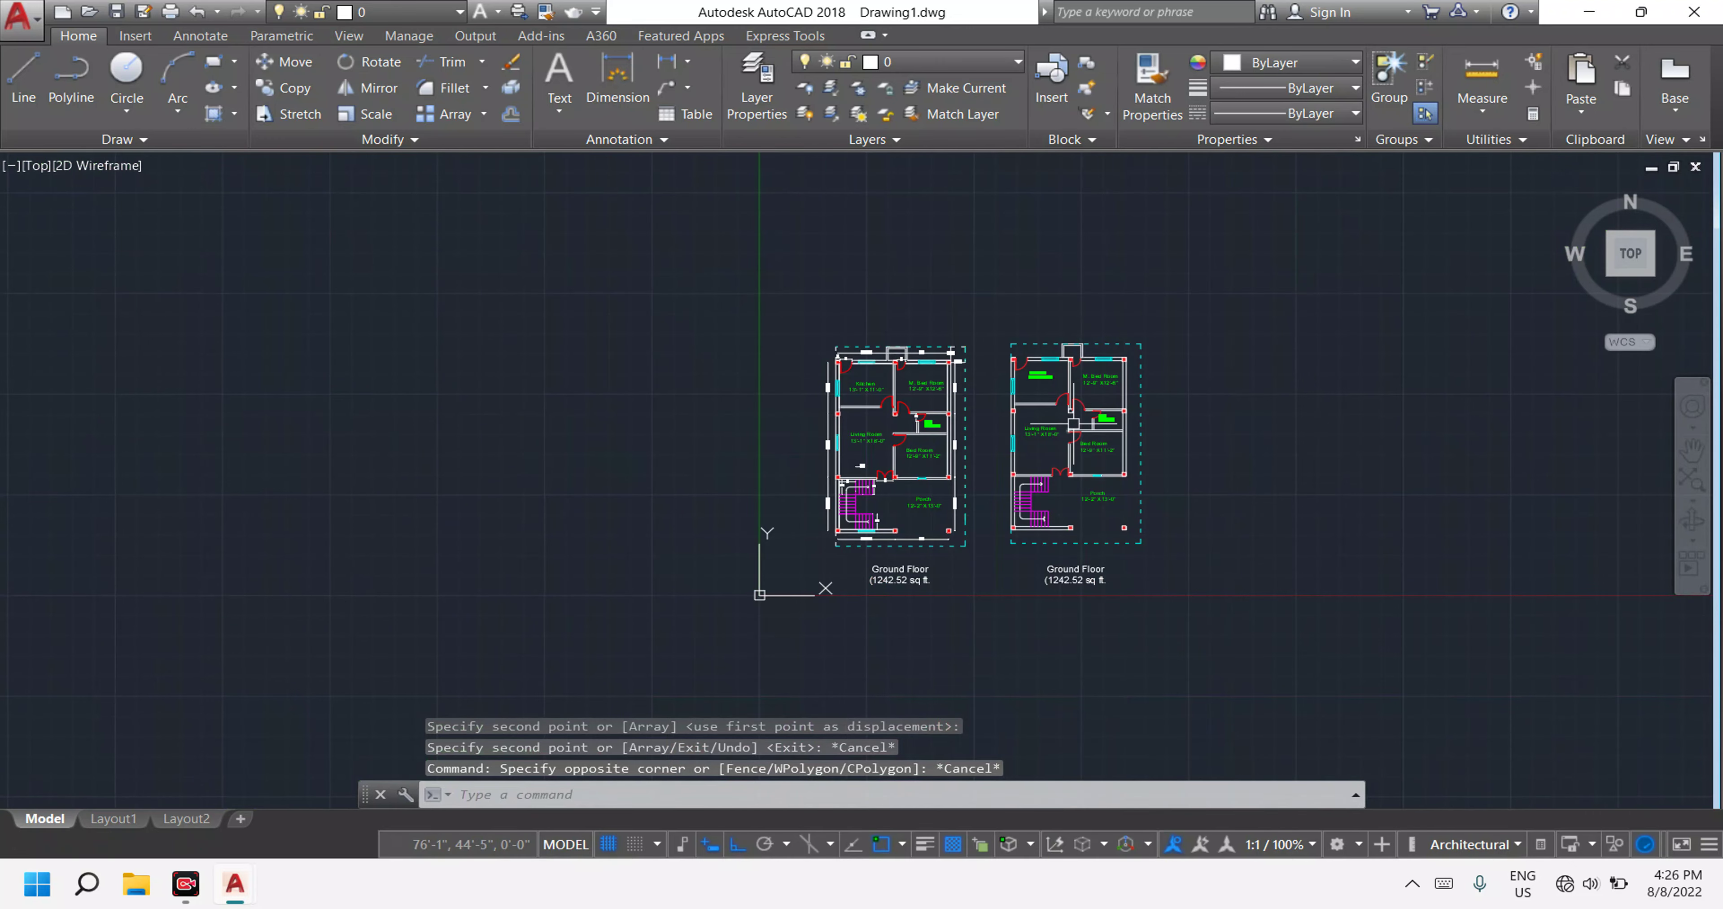
pyautogui.scroll(5, 1091, 411)
pyautogui.scroll(-4, 1090, 410)
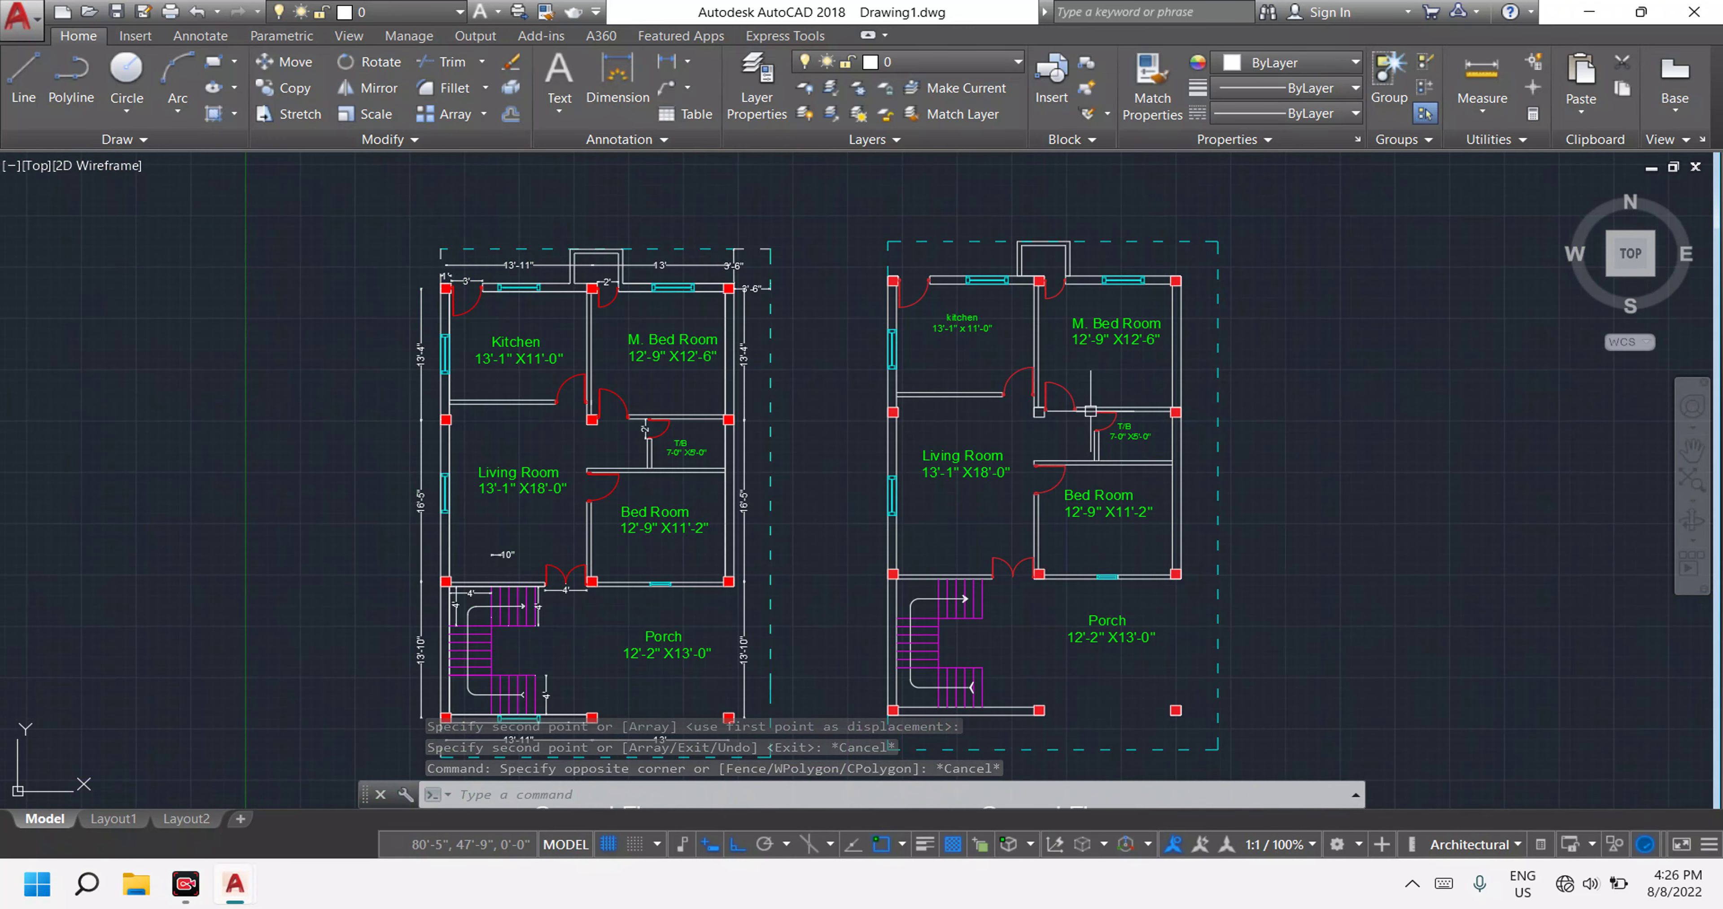
pyautogui.scroll(-2, 1037, 498)
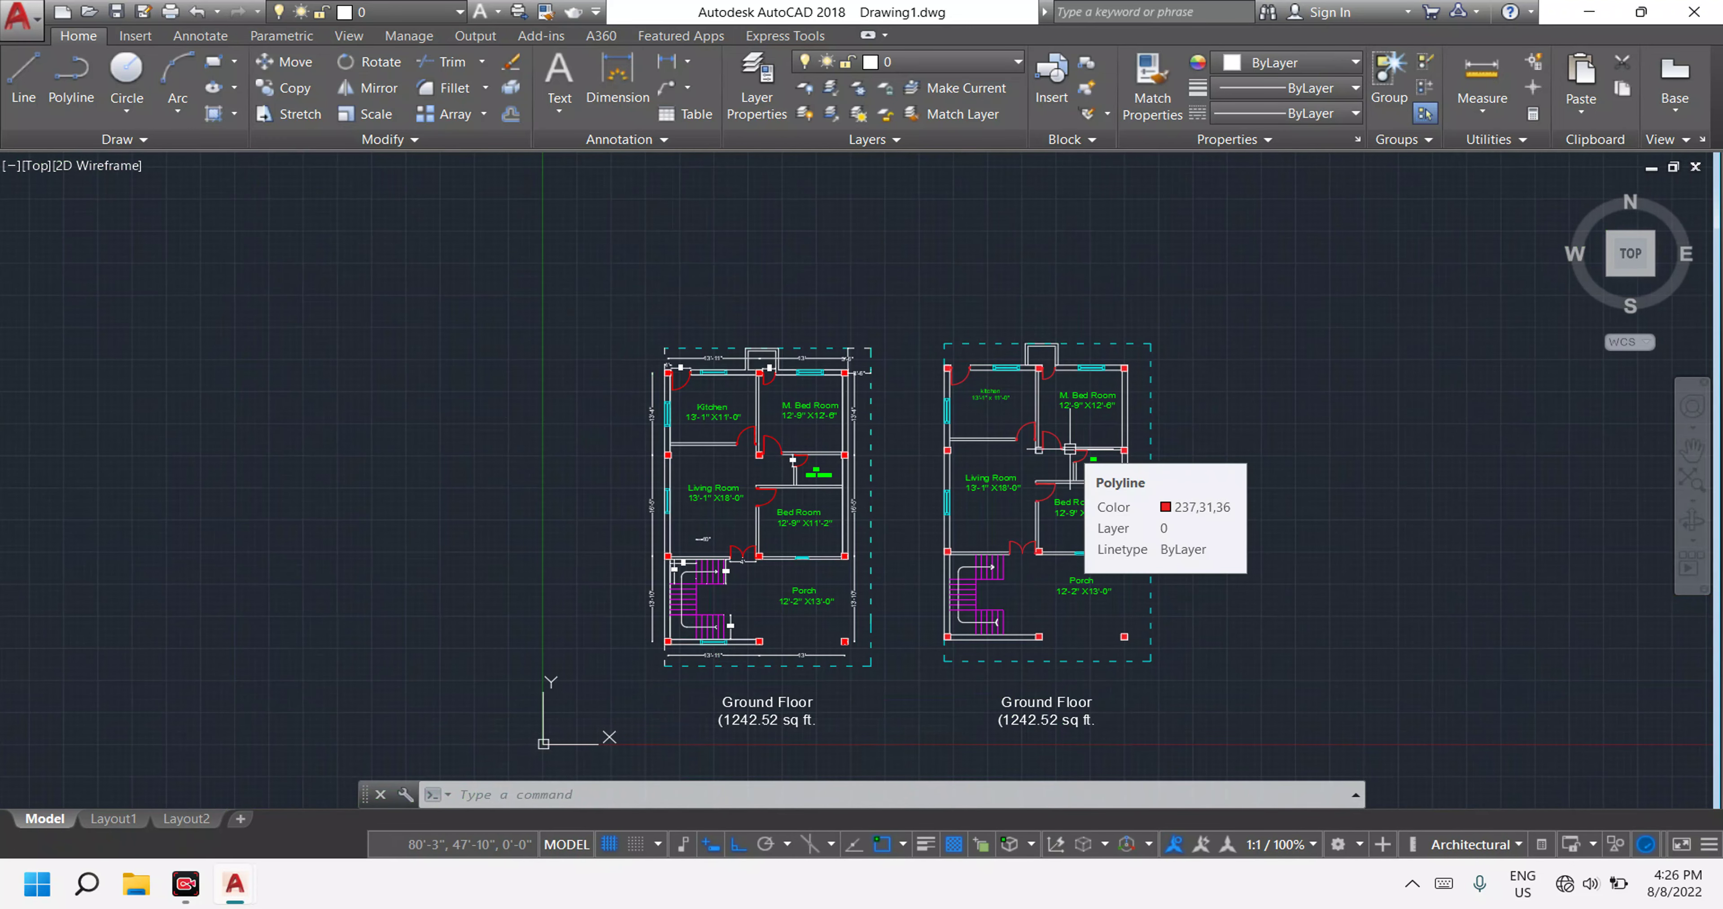